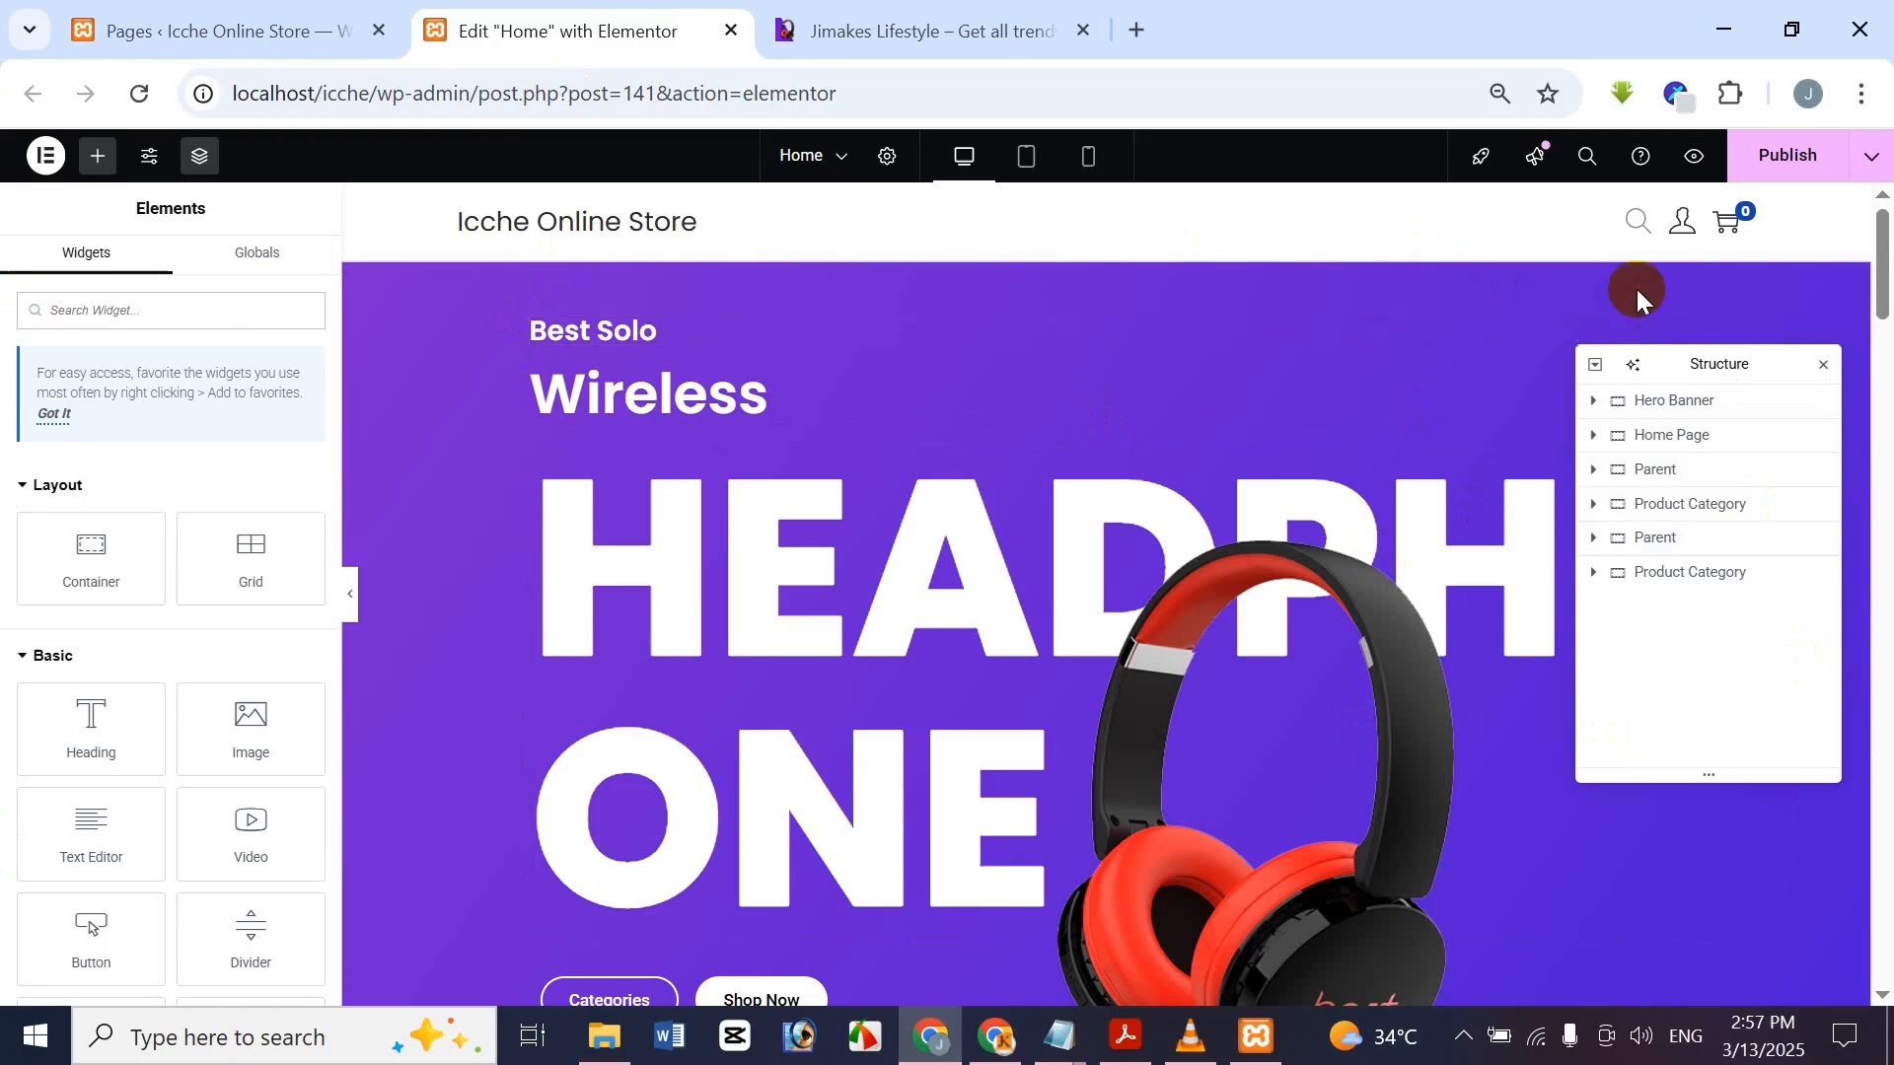
Close and reopen the floating Structure panel, and move it over the hero banner's empty area
{"action": "left_click_drag", "start_coordinate": [1882, 237], "coordinate": [1886, 163]}
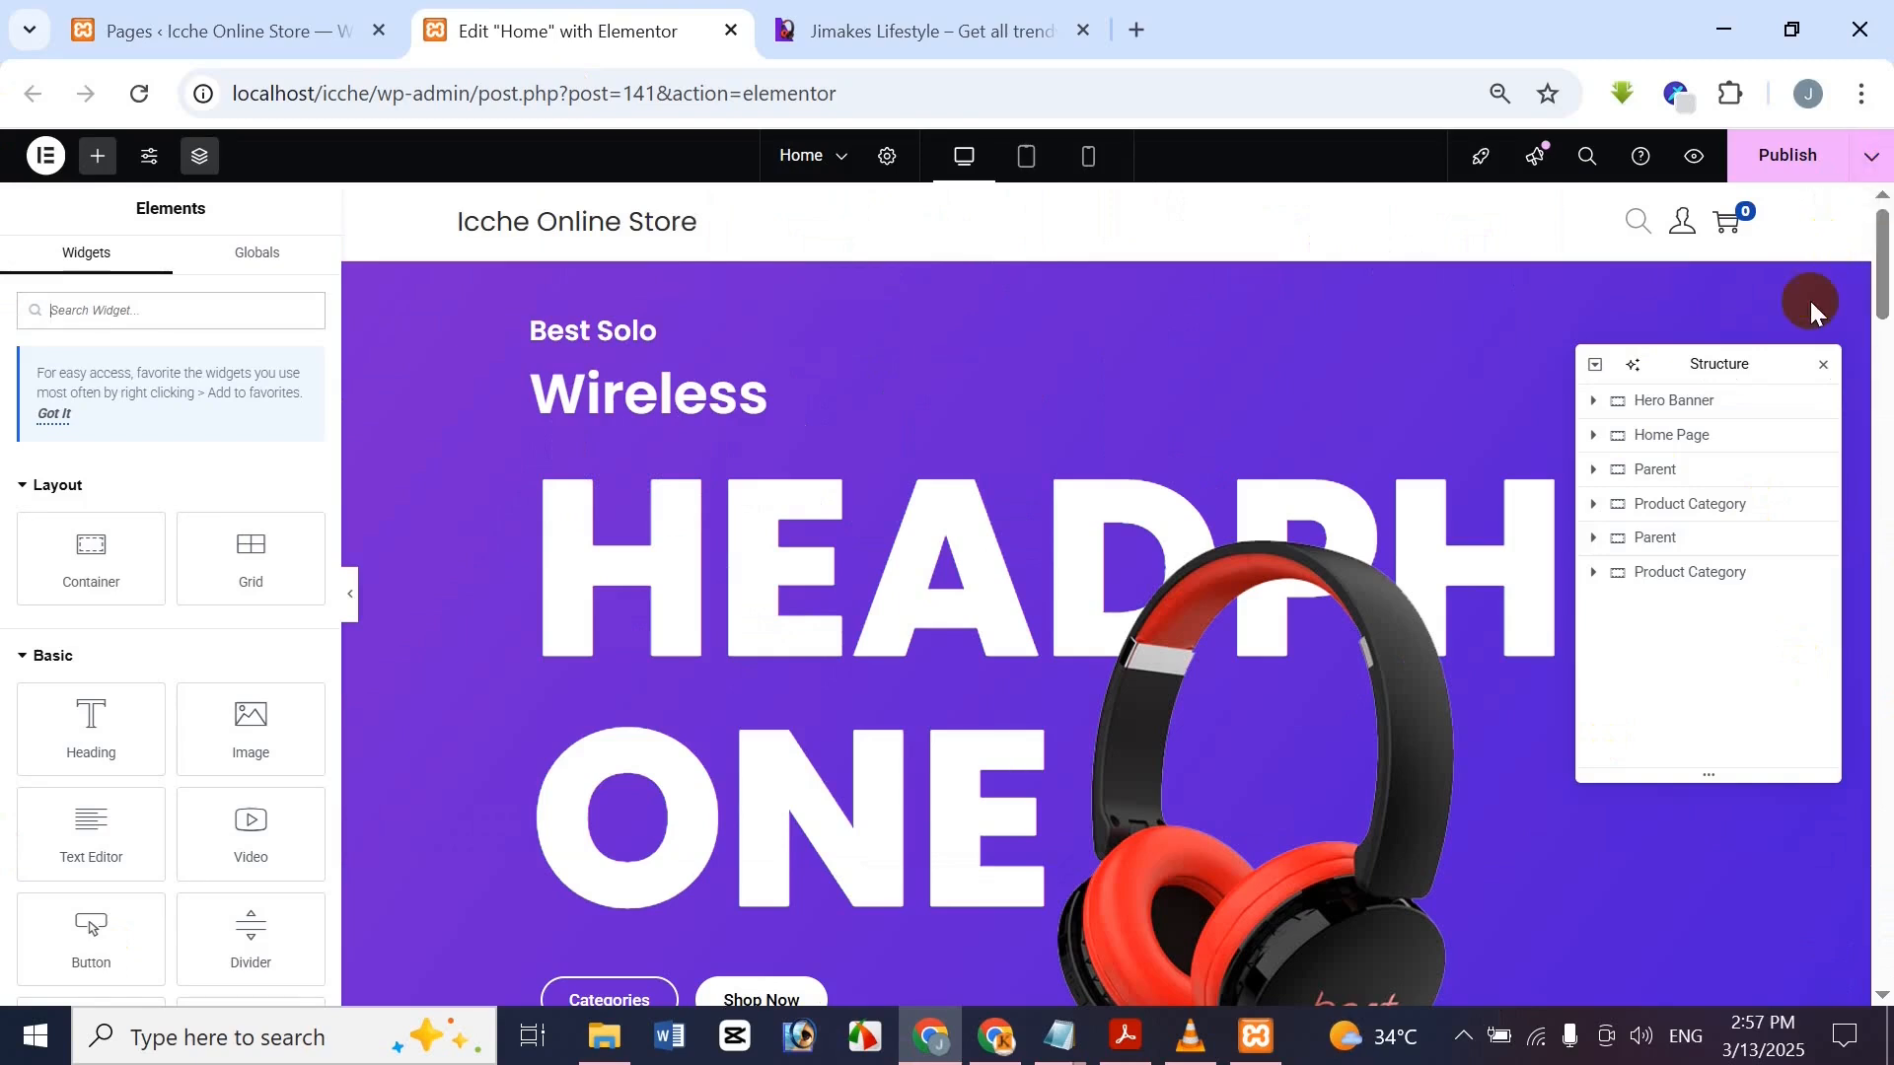
{"action": "left_click_drag", "start_coordinate": [1717, 367], "coordinate": [1627, 280]}
{"action": "left_click", "coordinate": [1734, 273]}
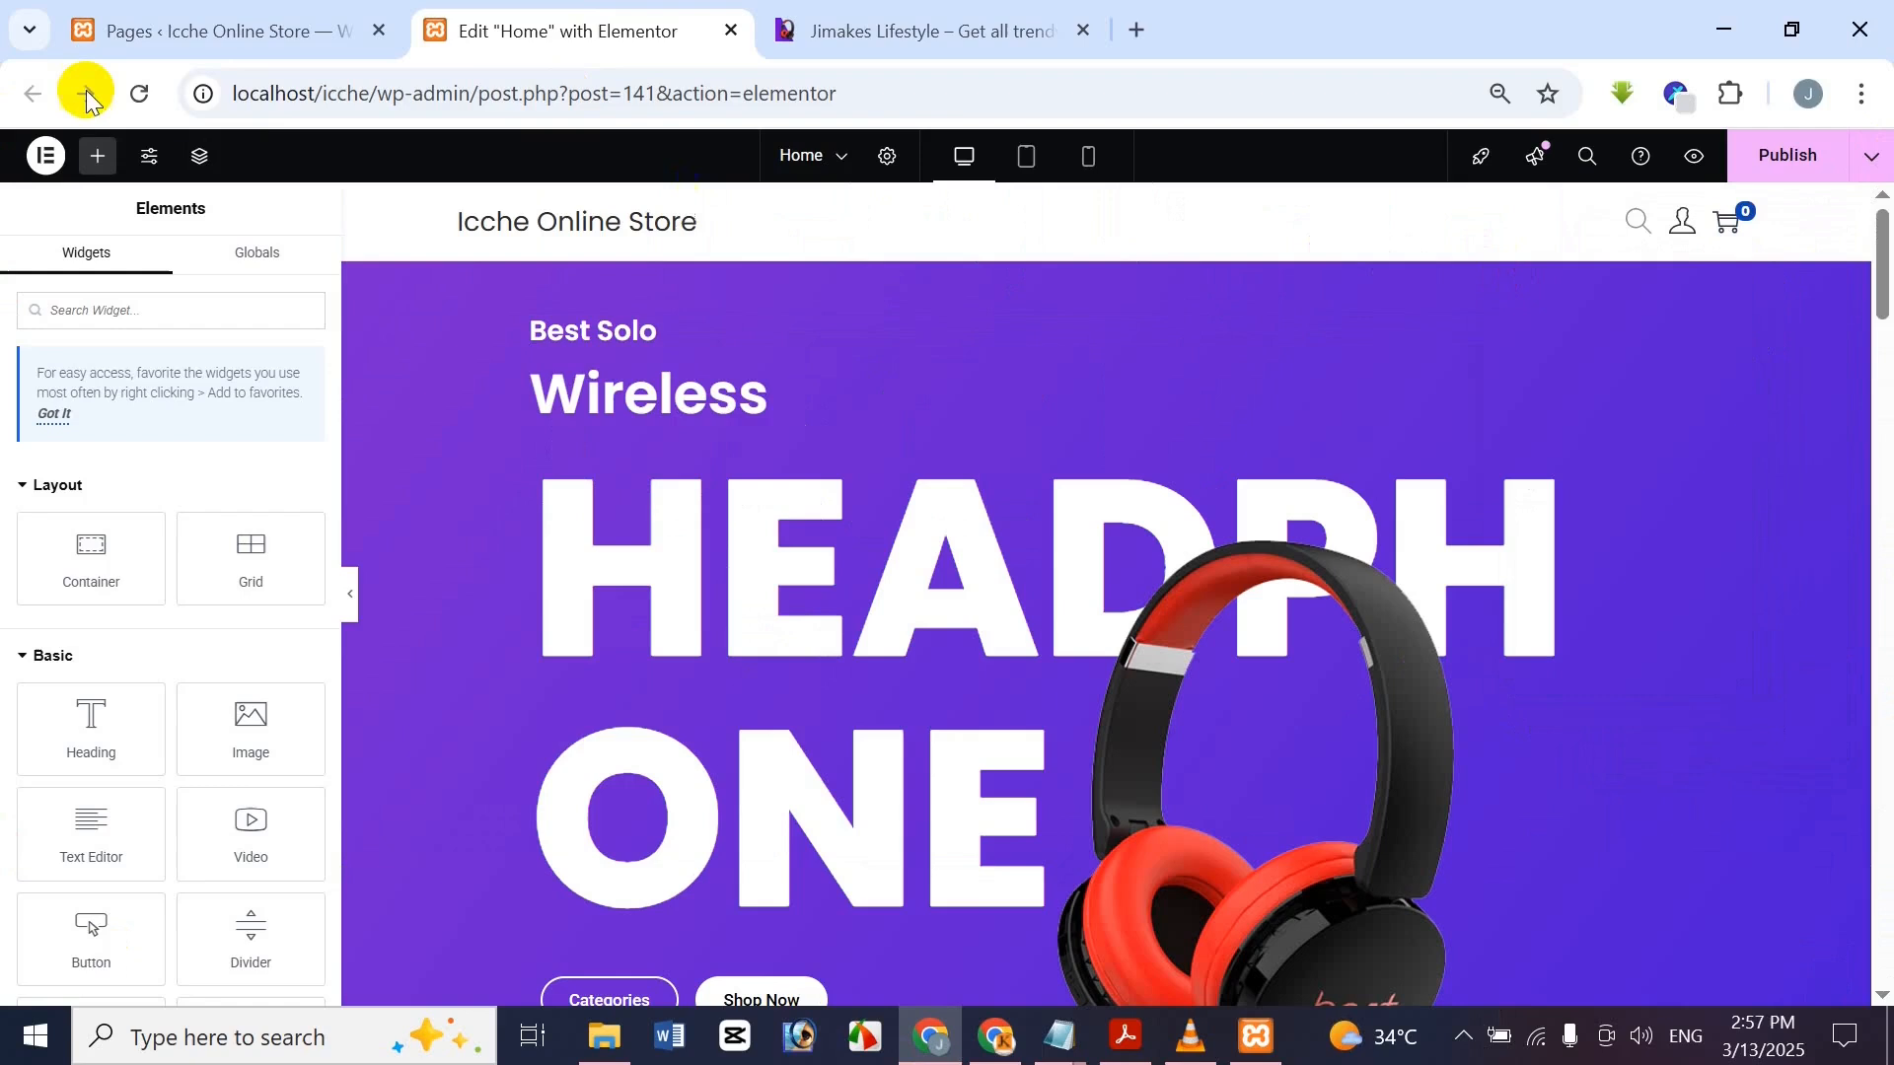
{"action": "left_click", "coordinate": [199, 156]}
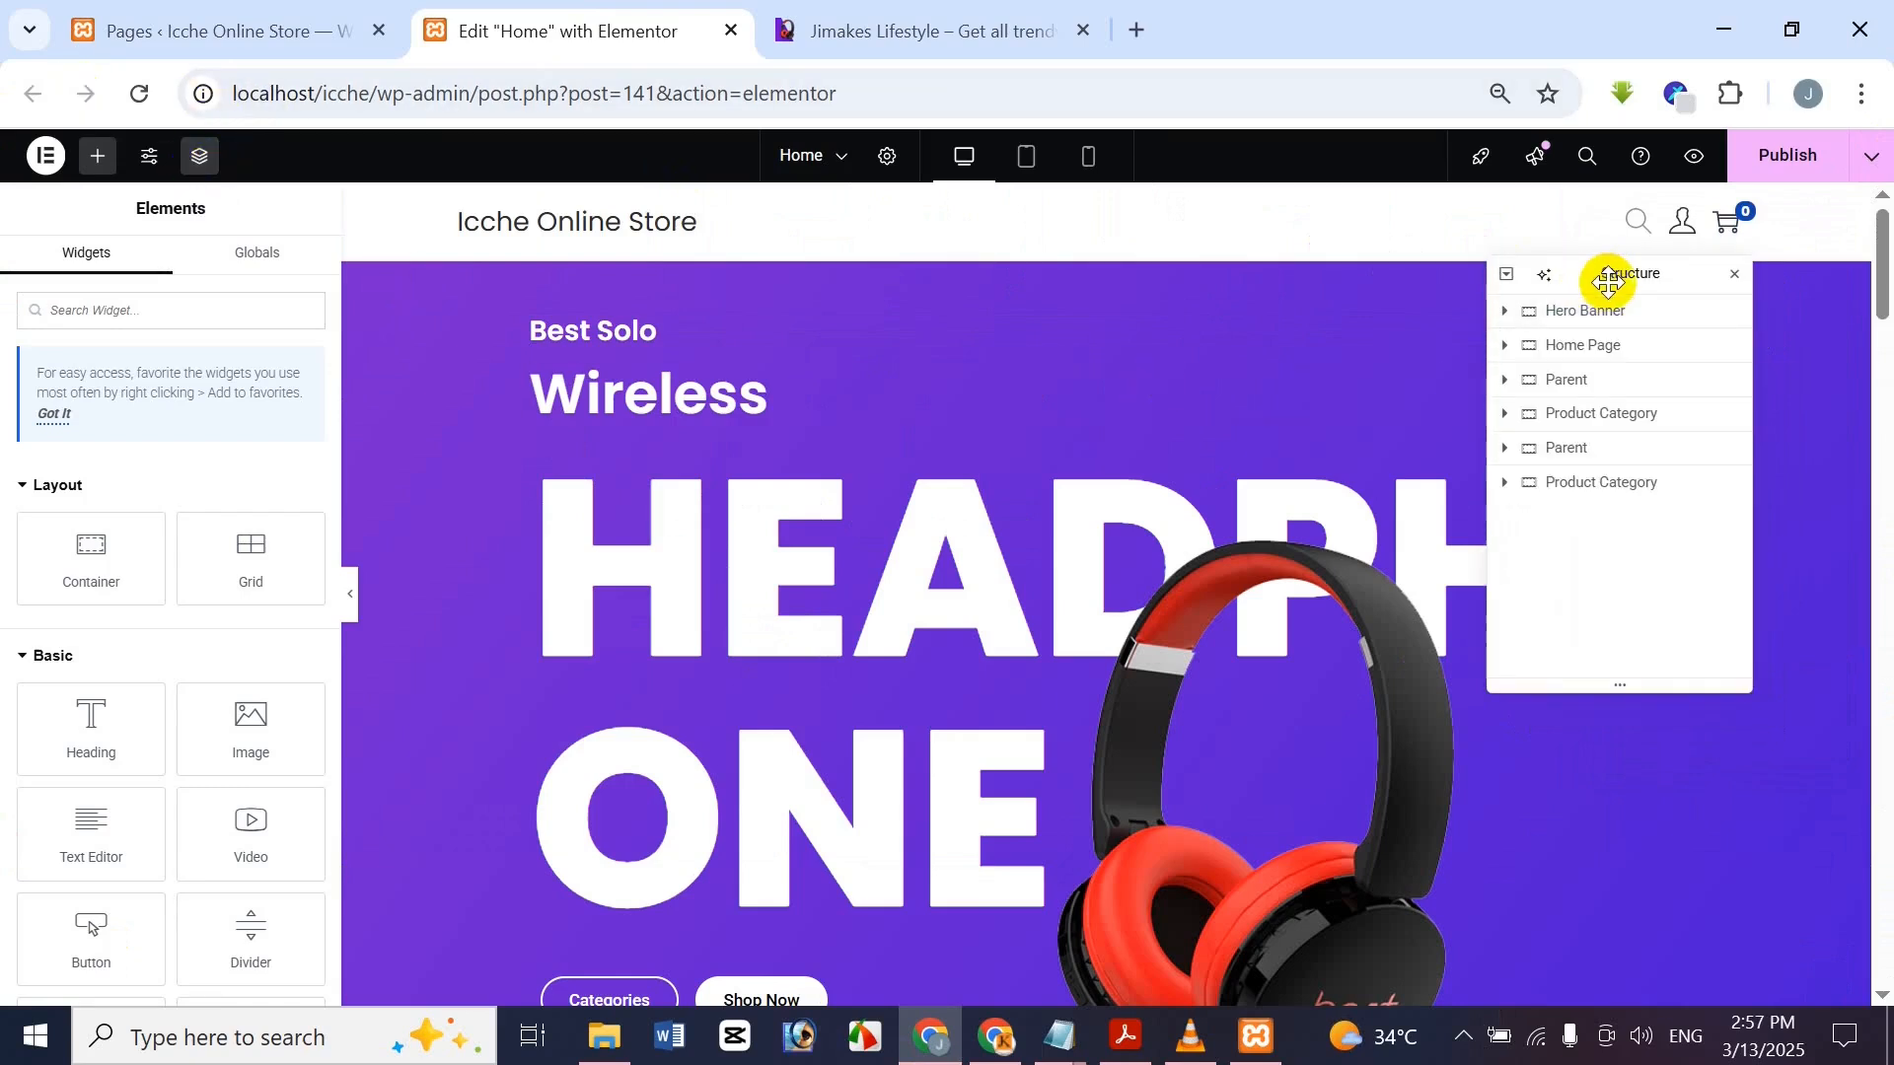
{"action": "left_click_drag", "start_coordinate": [1614, 282], "coordinate": [1713, 303]}
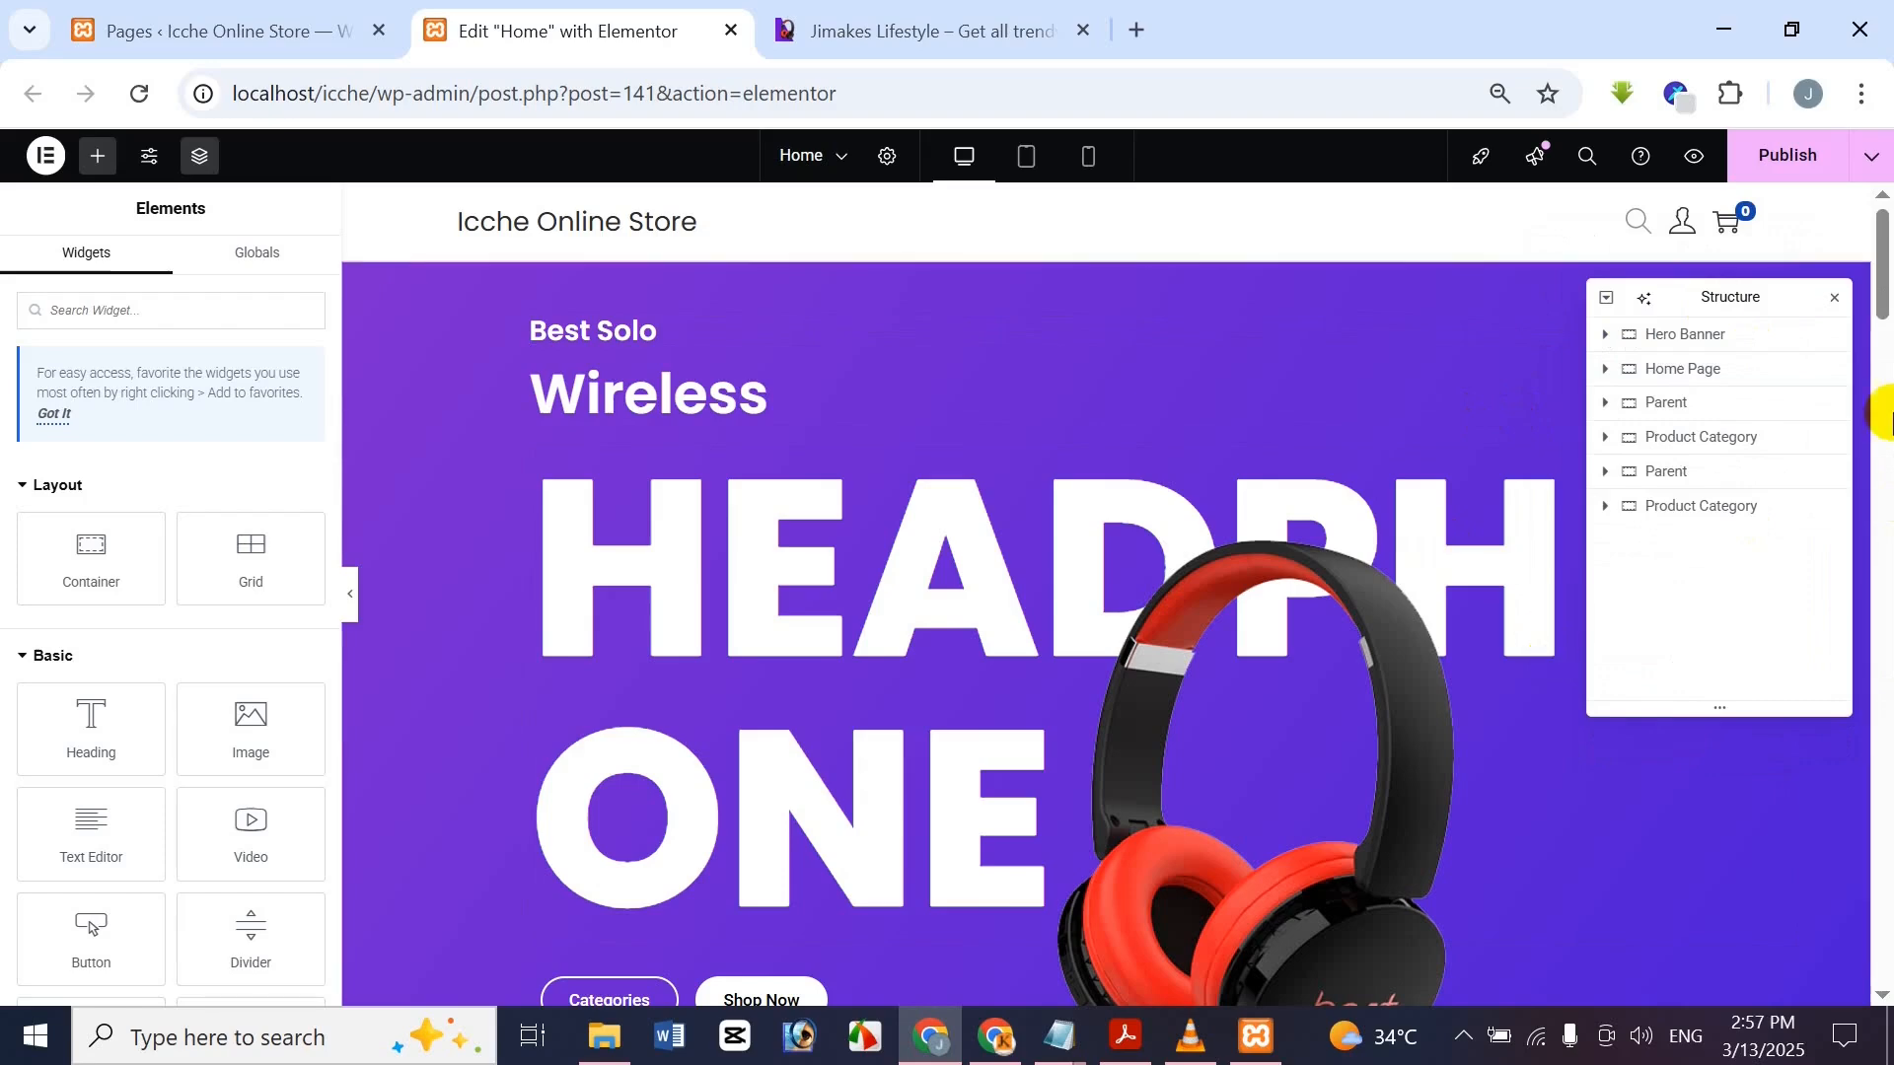
Examine the end of the Home page and the Jimakes reference site's sections, from the hero banner to the testimonial cards
{"action": "left_click_drag", "start_coordinate": [1884, 247], "coordinate": [1886, 942]}
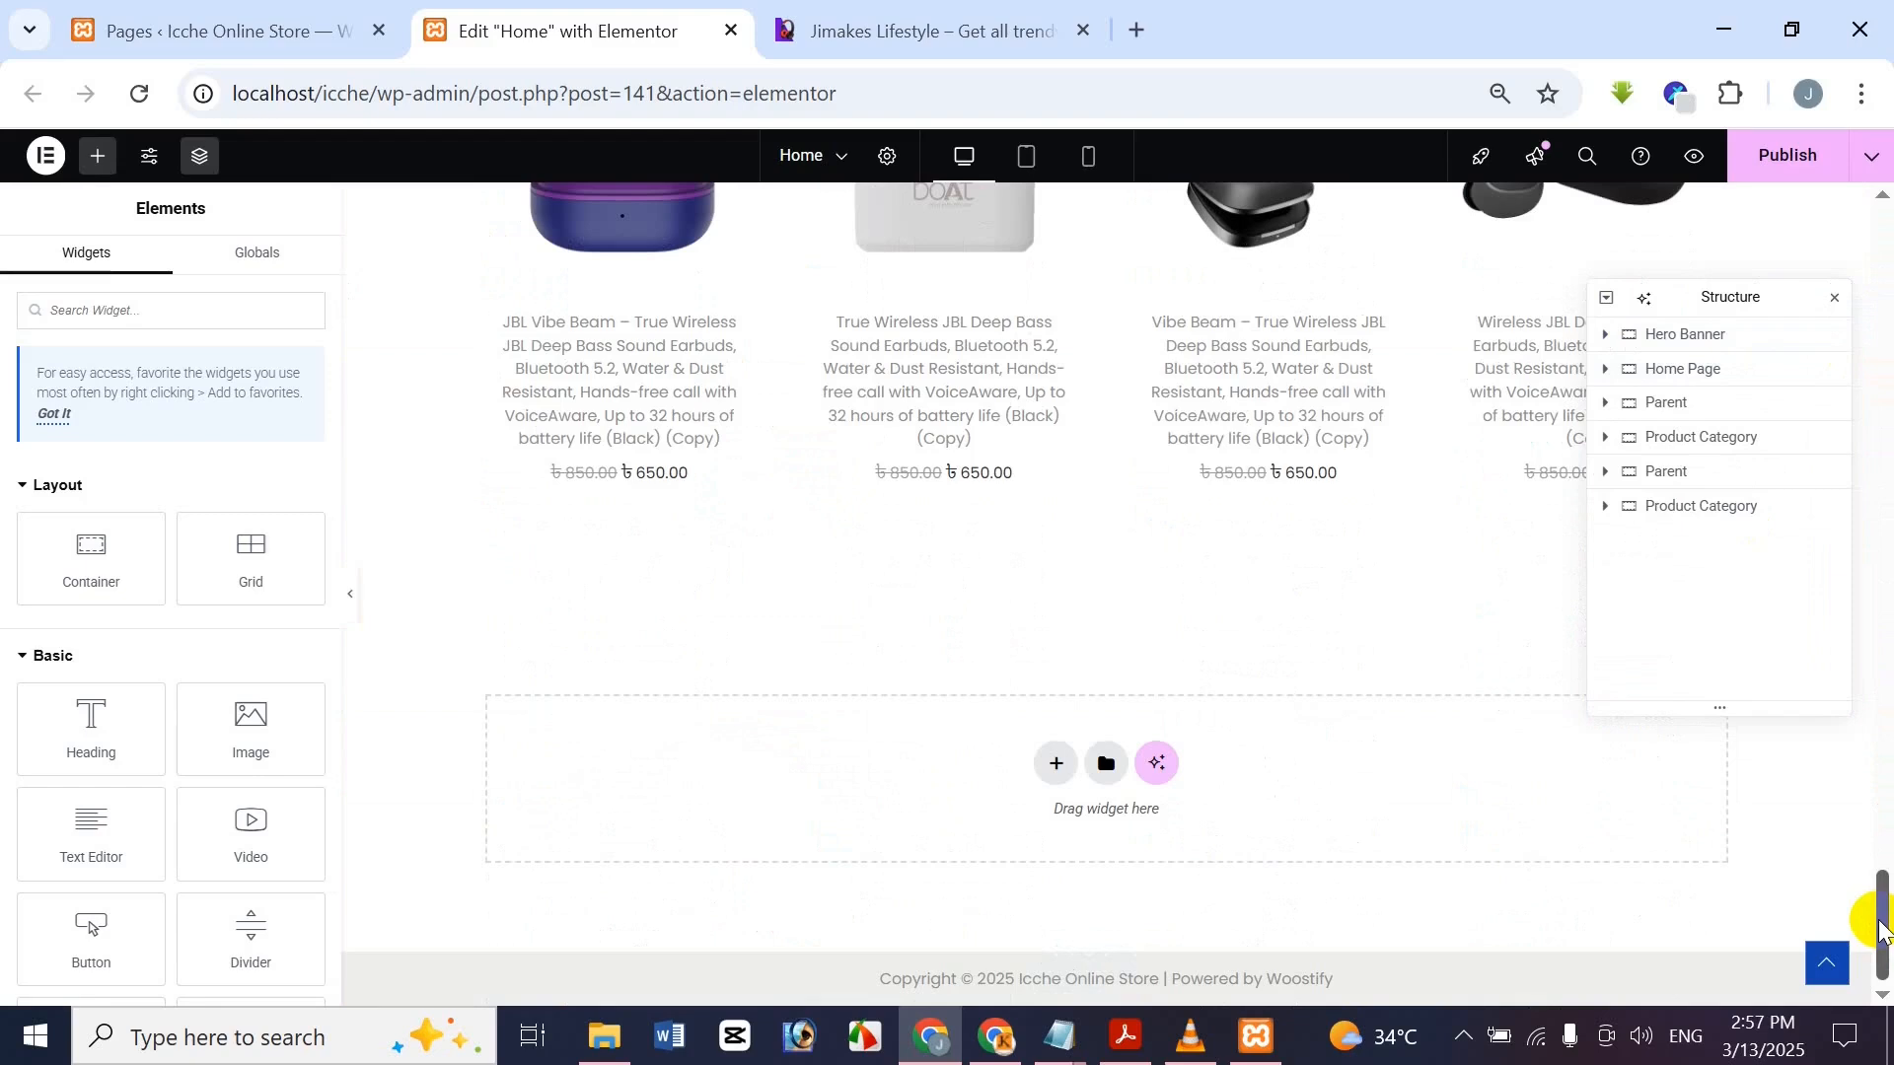
{"action": "left_click", "coordinate": [1026, 27]}
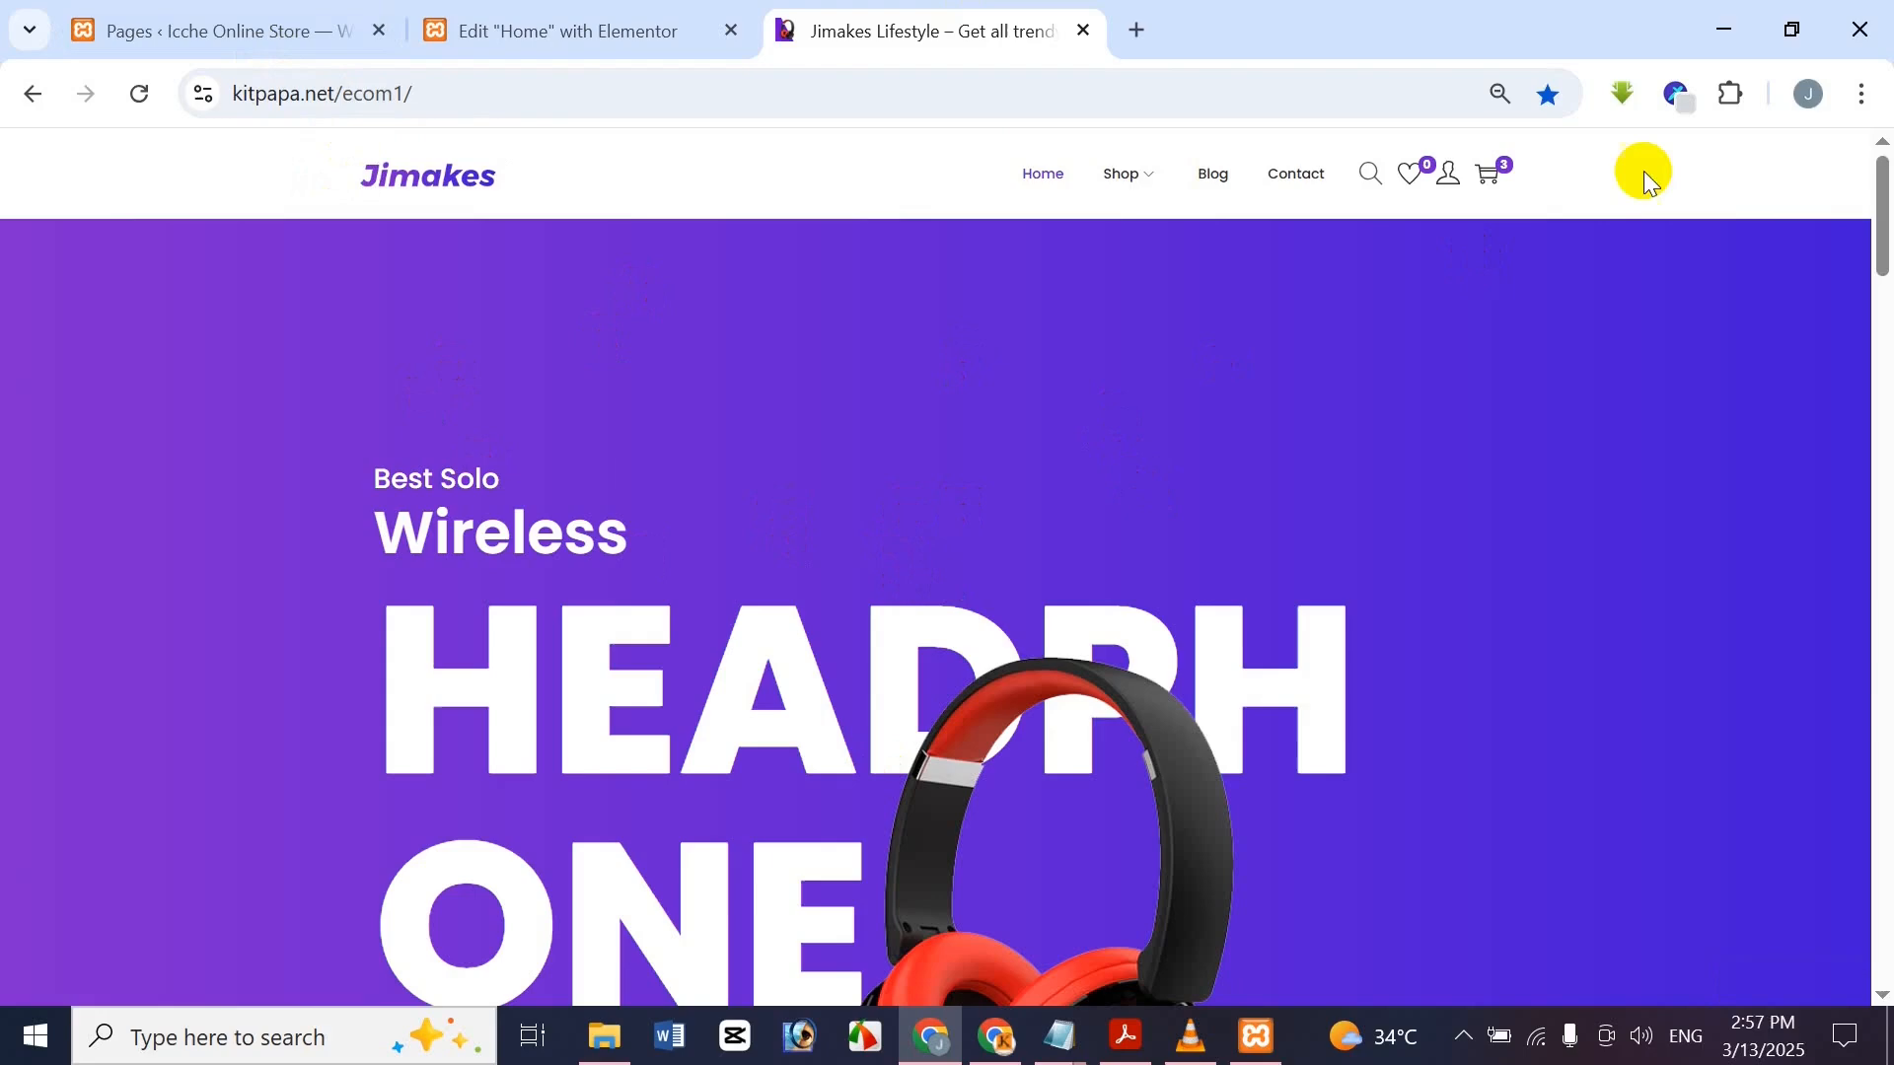
{"action": "left_click_drag", "start_coordinate": [1882, 251], "coordinate": [1886, 893]}
{"action": "scroll", "coordinate": [1879, 893], "scroll_direction": "up", "scroll_amount": 1}
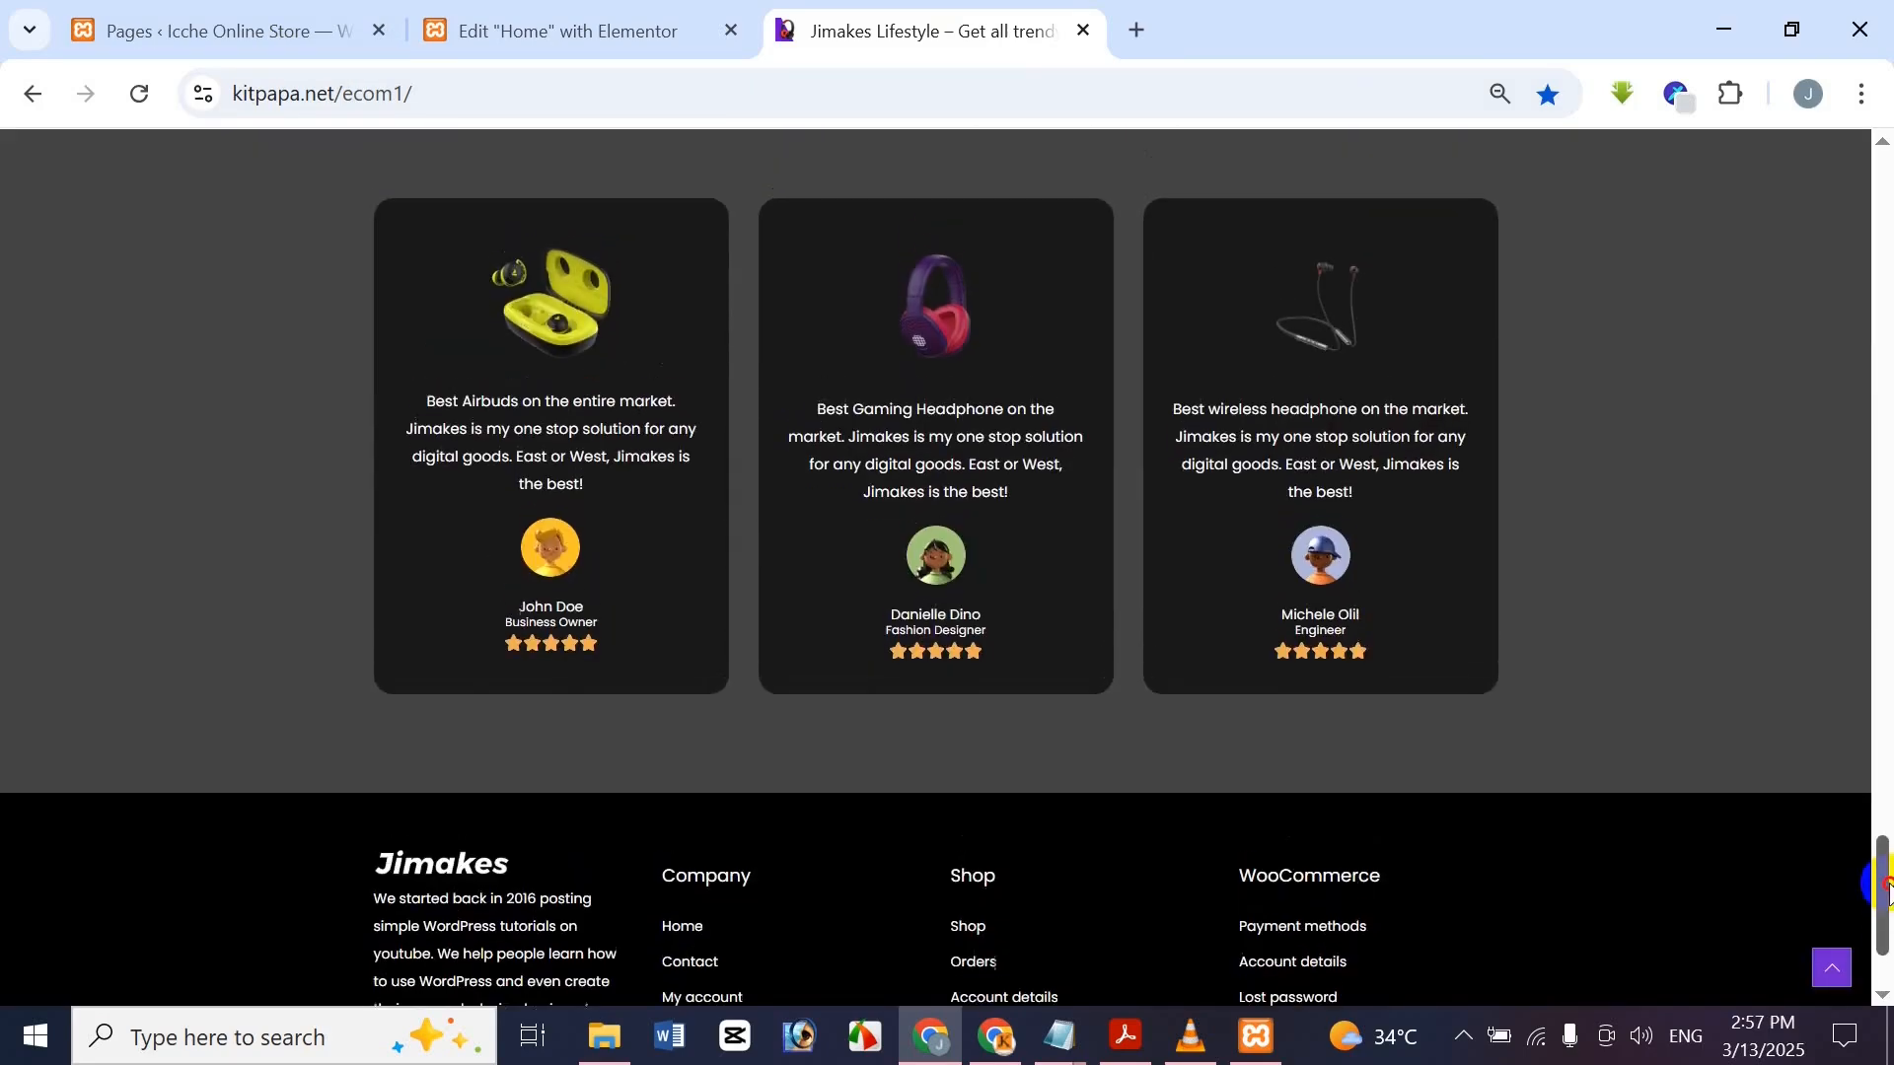
{"action": "scroll", "coordinate": [1193, 424], "scroll_direction": "up", "scroll_amount": 1}
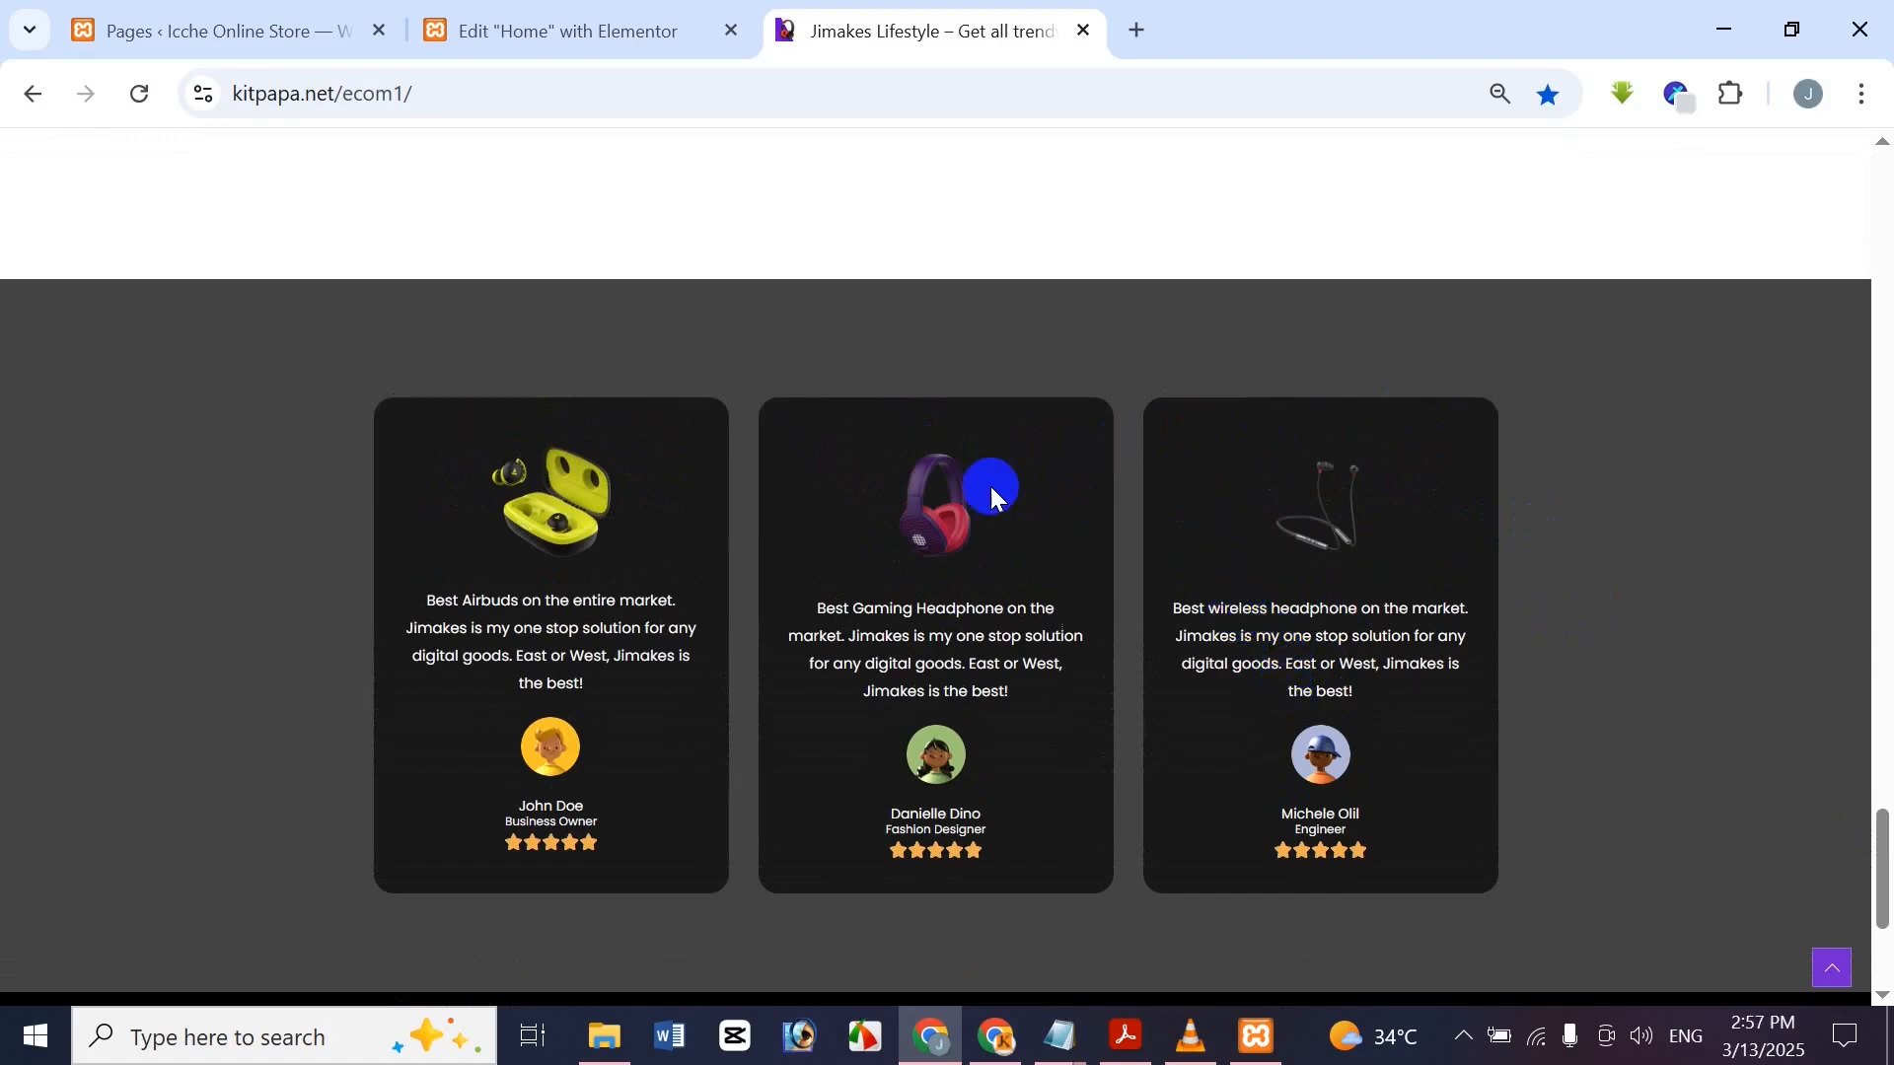
{"action": "scroll", "coordinate": [992, 496], "scroll_direction": "up", "scroll_amount": 15}
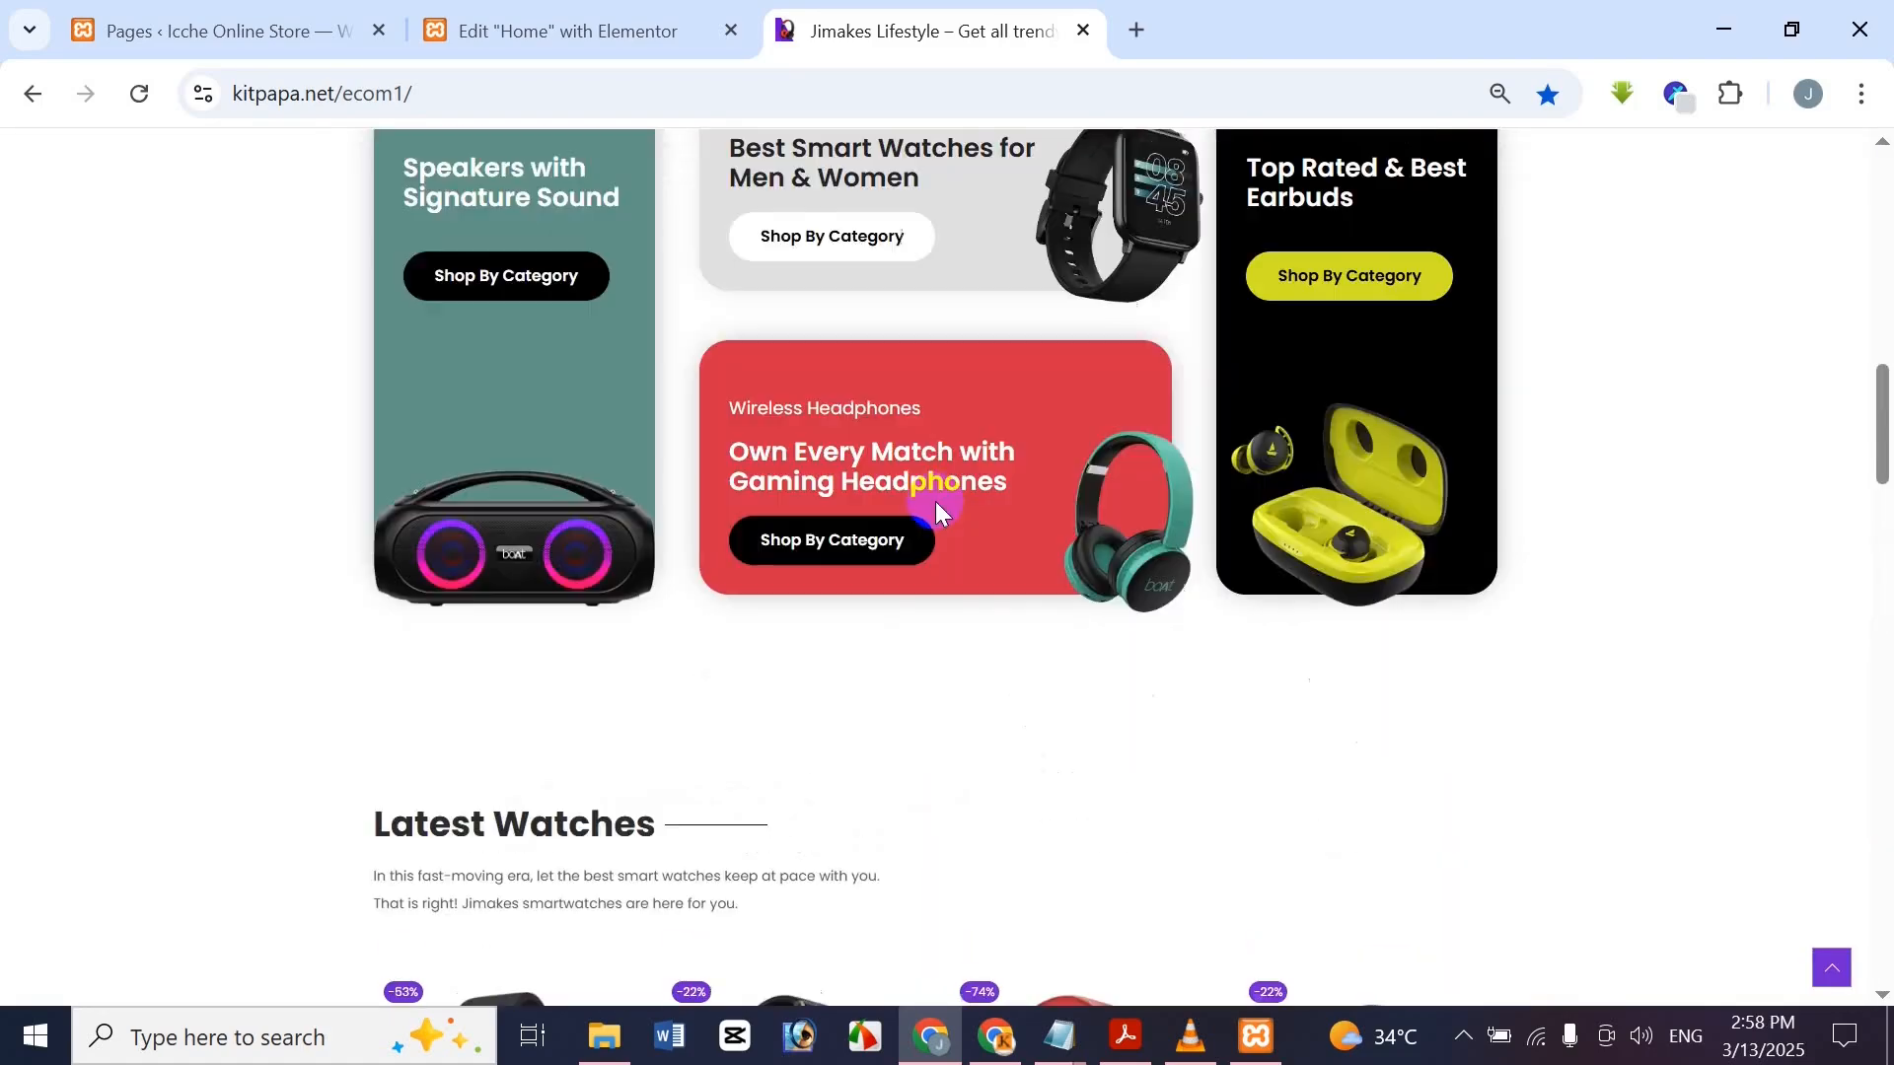
{"action": "scroll", "coordinate": [935, 499], "scroll_direction": "up", "scroll_amount": 10}
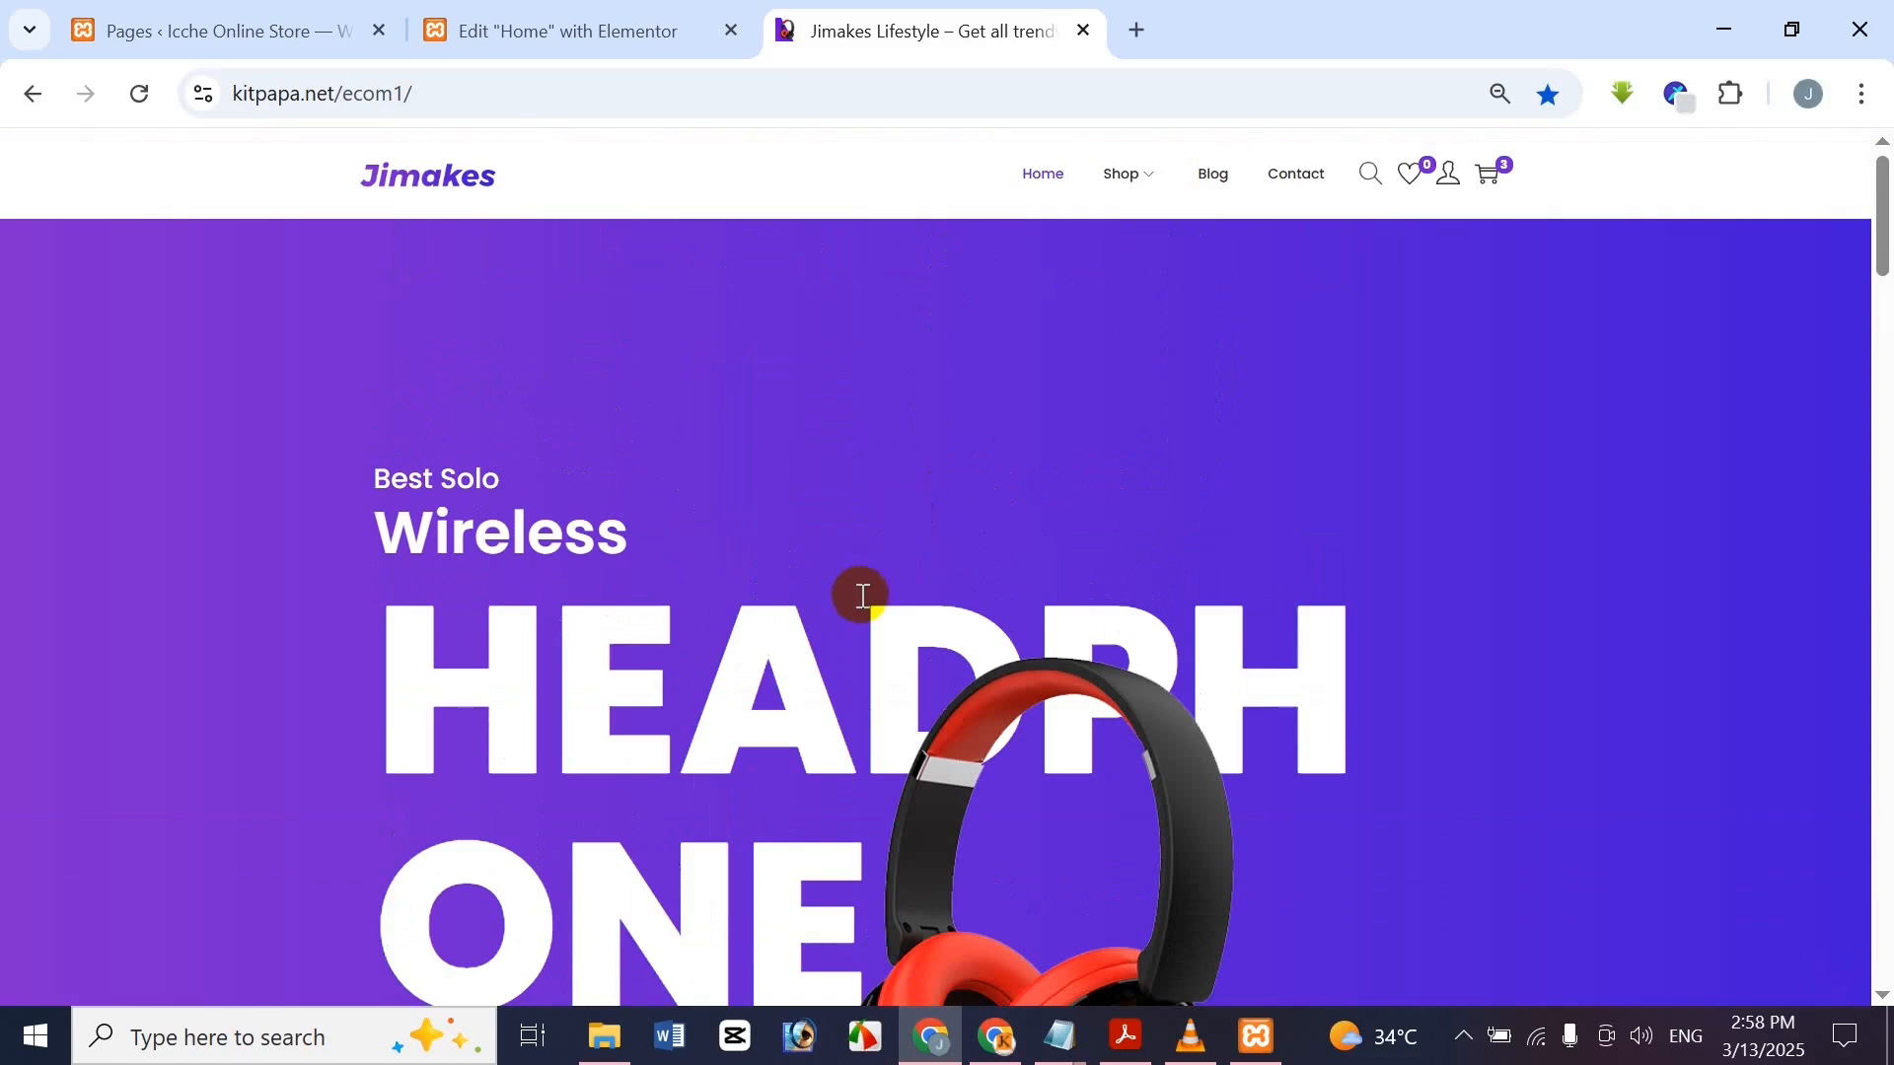
{"action": "scroll", "coordinate": [854, 572], "scroll_direction": "down", "scroll_amount": 8}
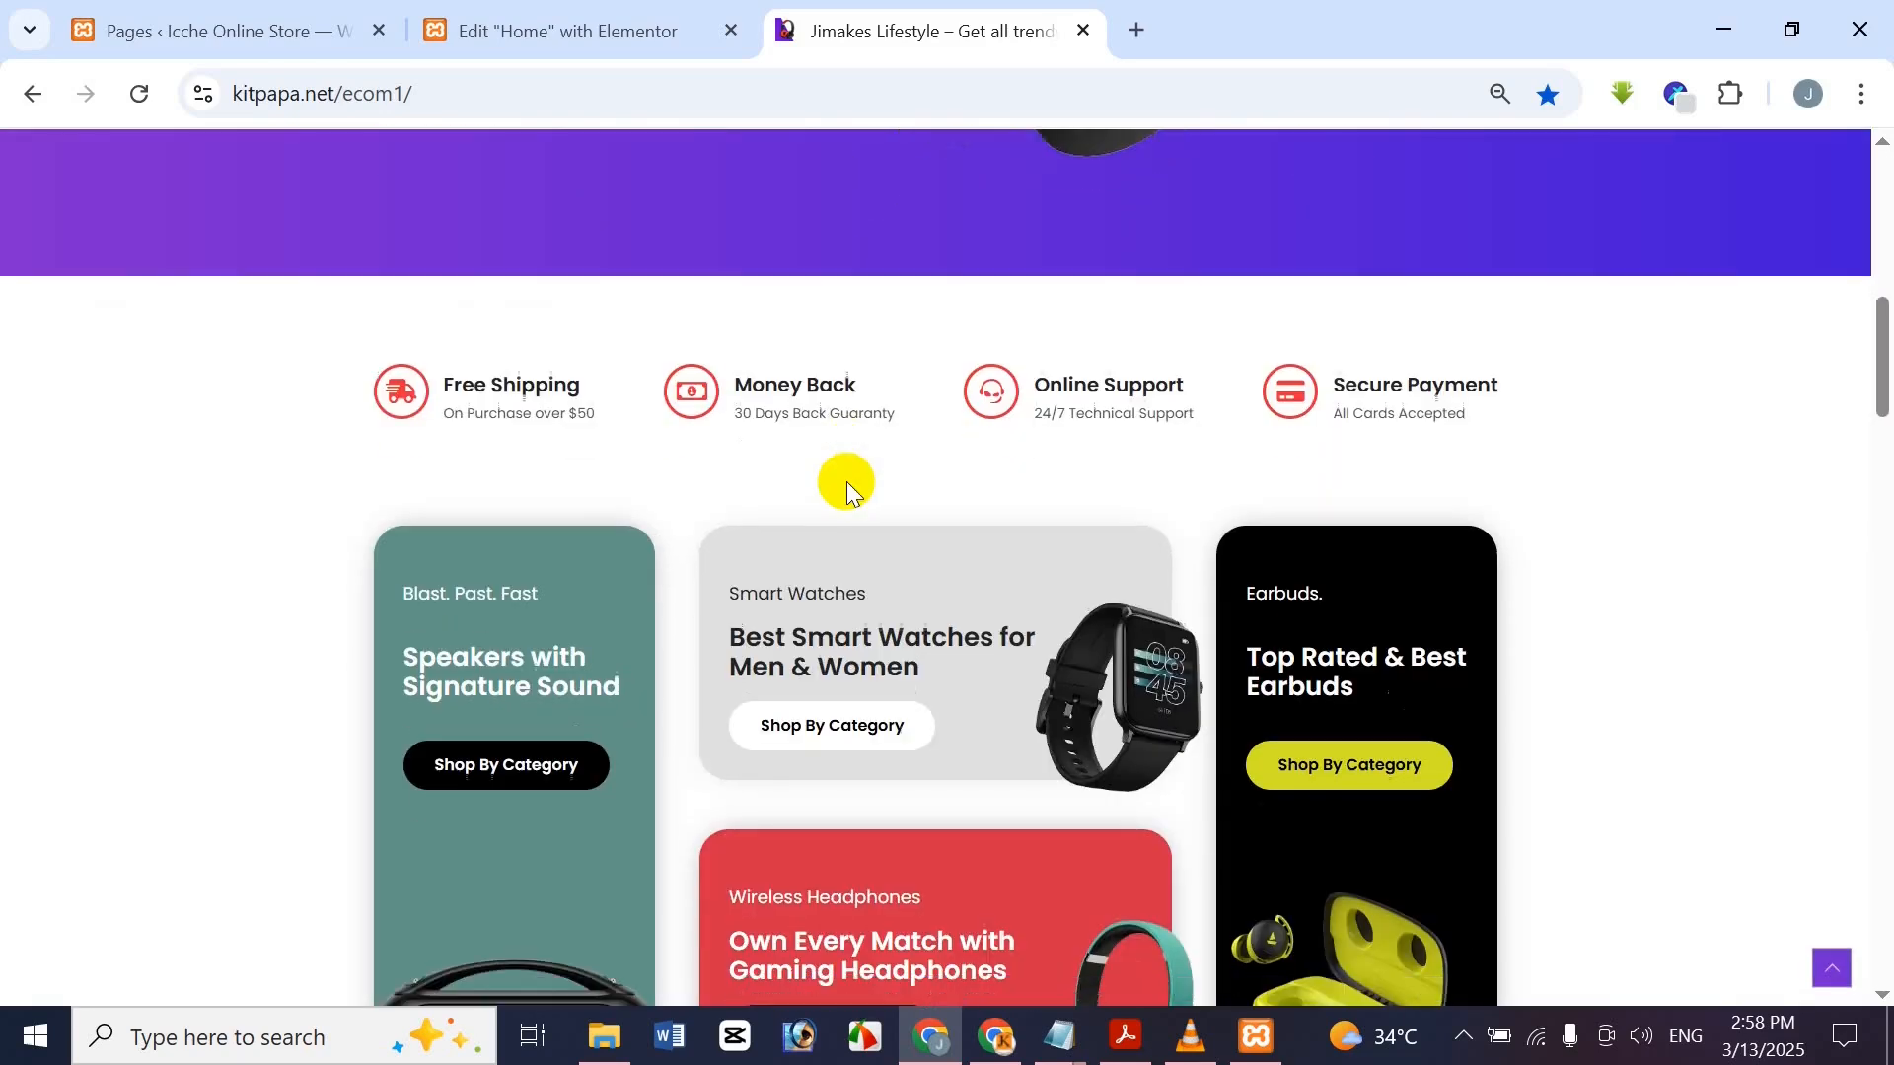
{"action": "scroll", "coordinate": [845, 479], "scroll_direction": "up", "scroll_amount": 8}
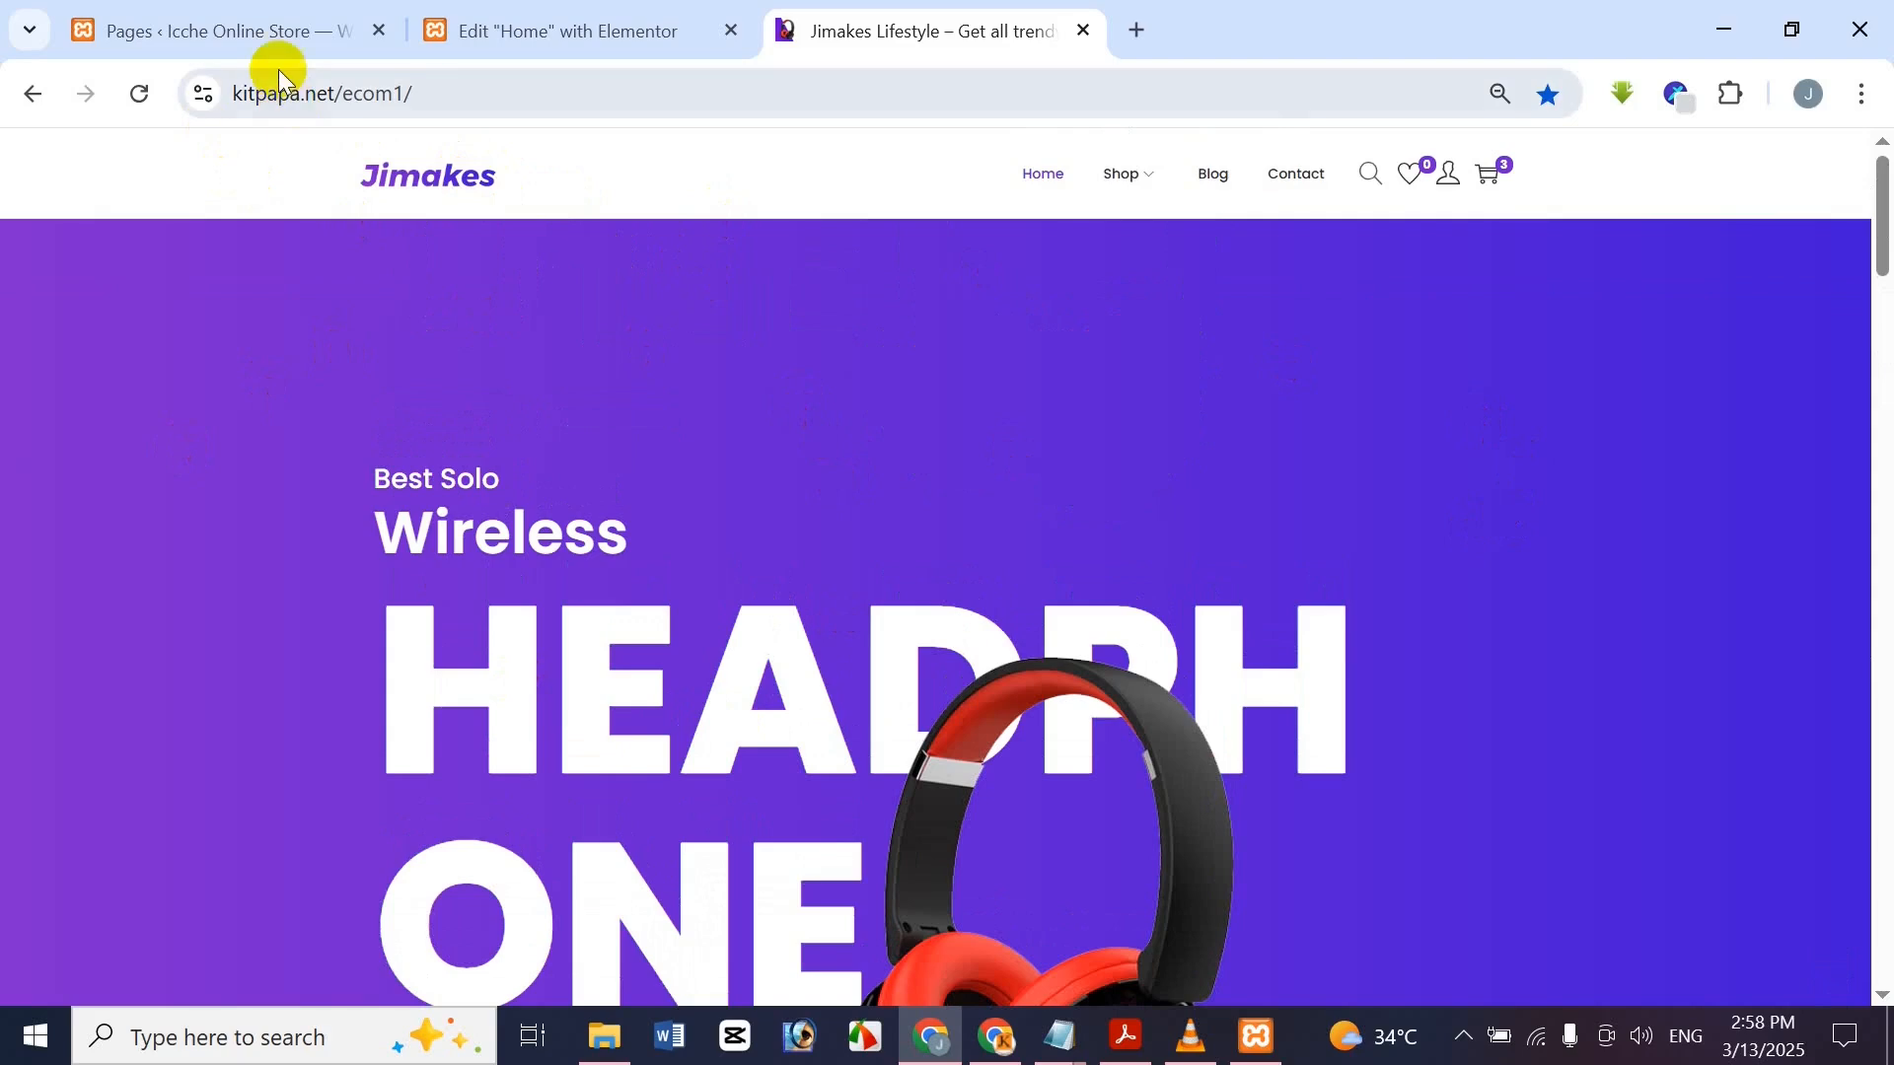
{"action": "scroll", "coordinate": [1578, 727], "scroll_direction": "down", "scroll_amount": 12}
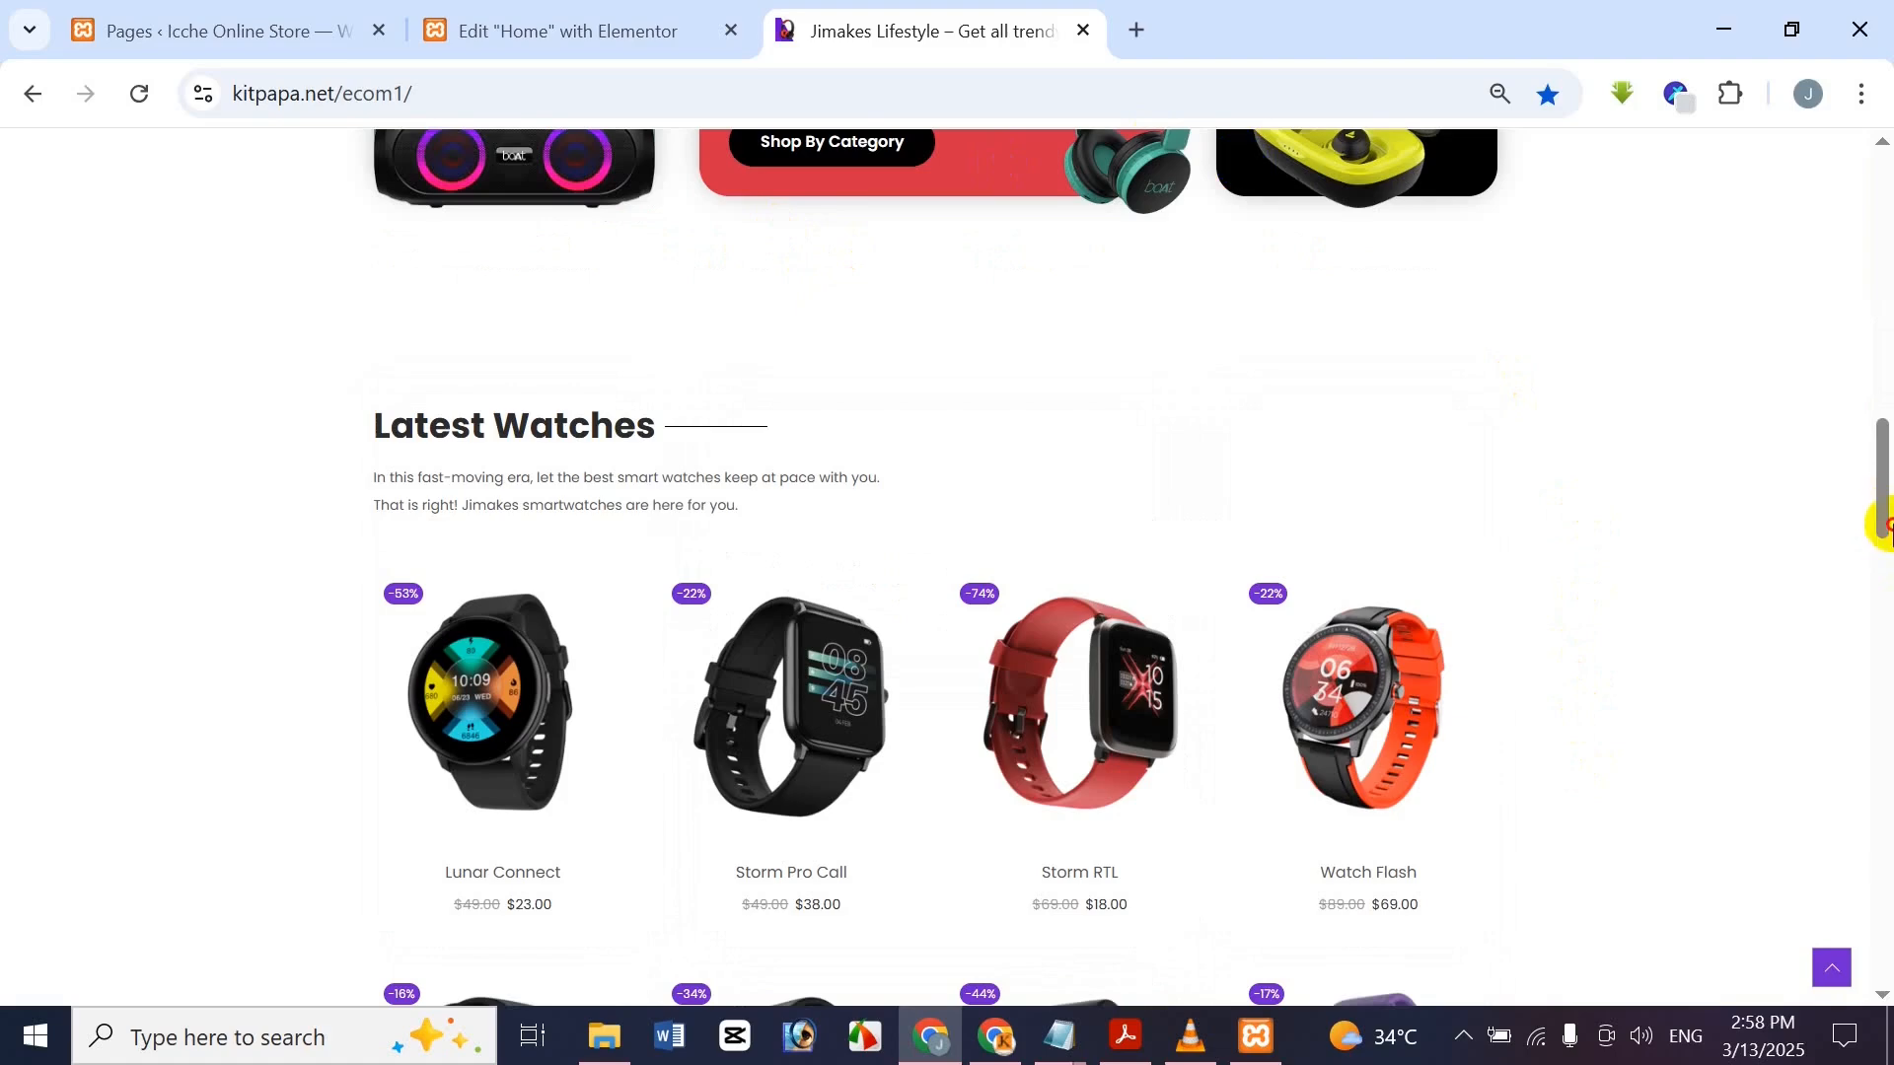
{"action": "left_click_drag", "start_coordinate": [1882, 520], "coordinate": [1883, 866]}
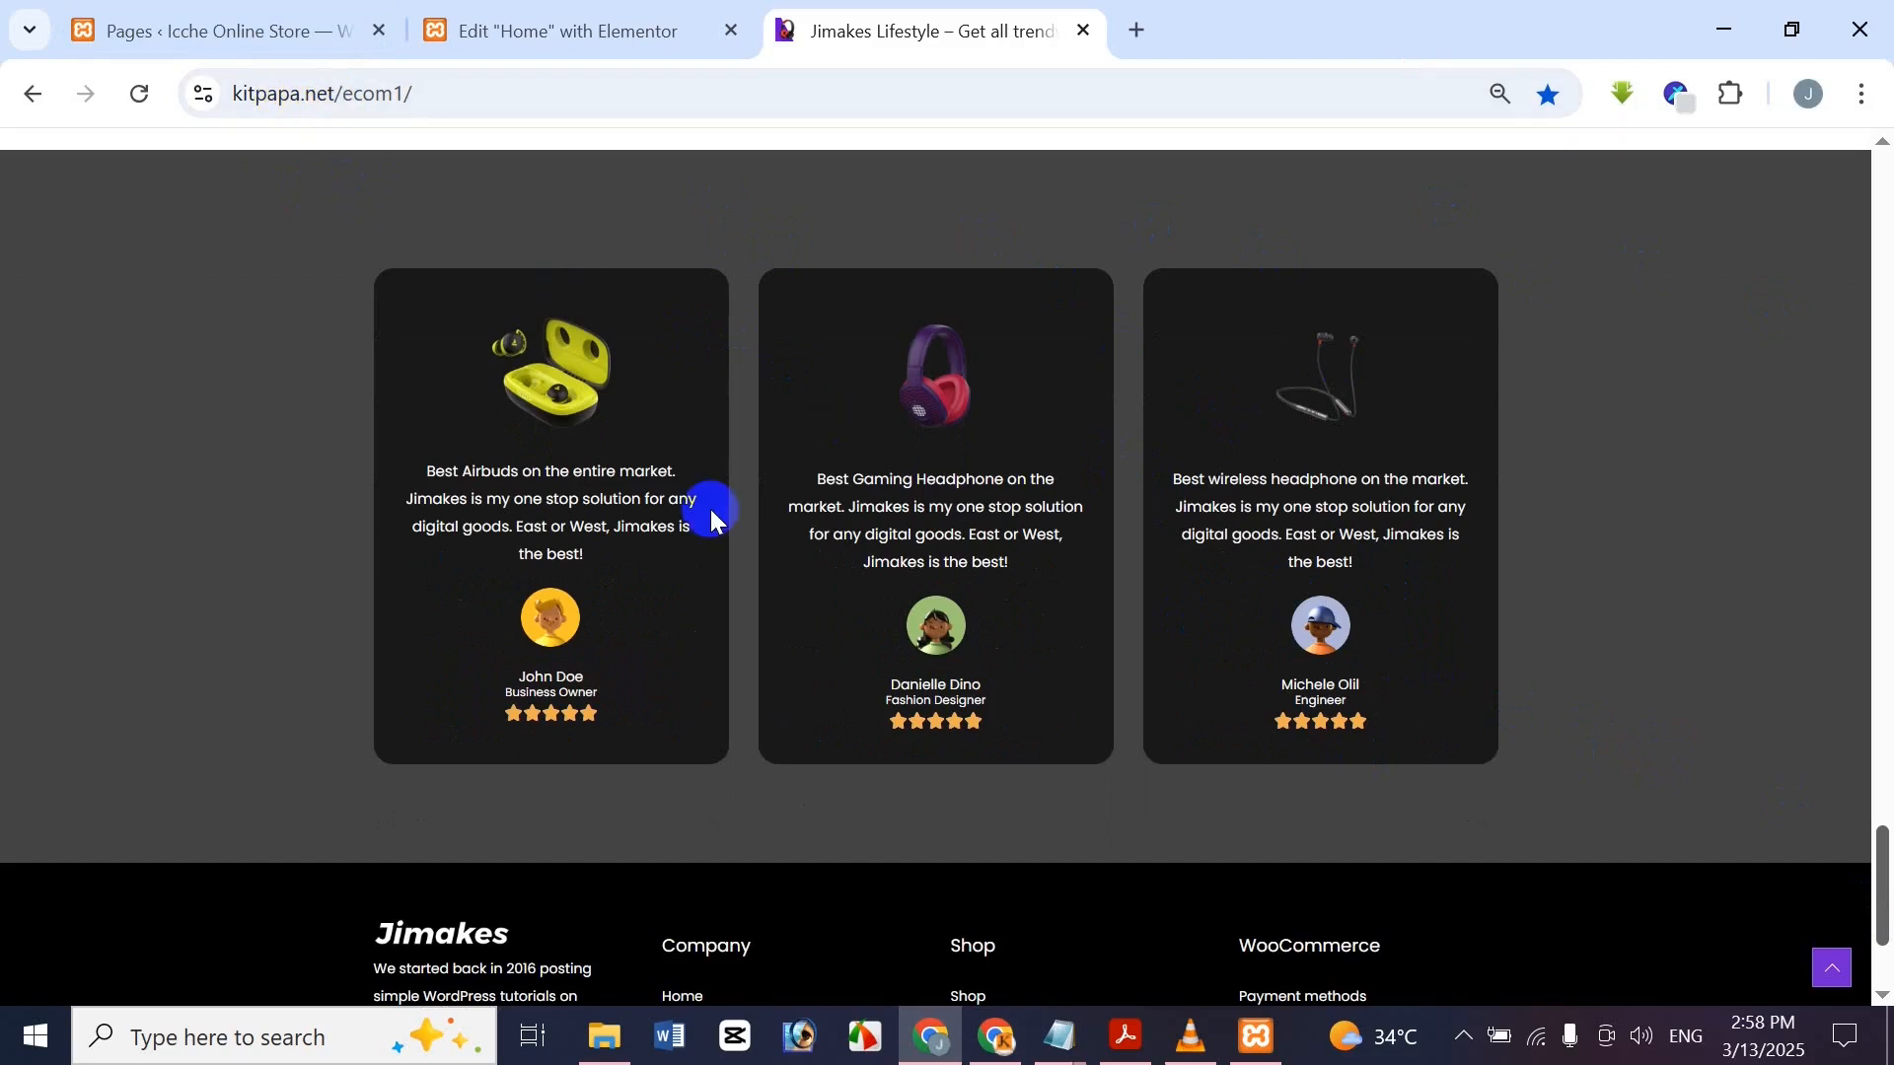
{"action": "left_click", "coordinate": [559, 562]}
Switch back to the Elementor editor and add a flexbox container with the Direction Row structure at the end of the Home page
{"action": "left_click", "coordinate": [632, 18]}
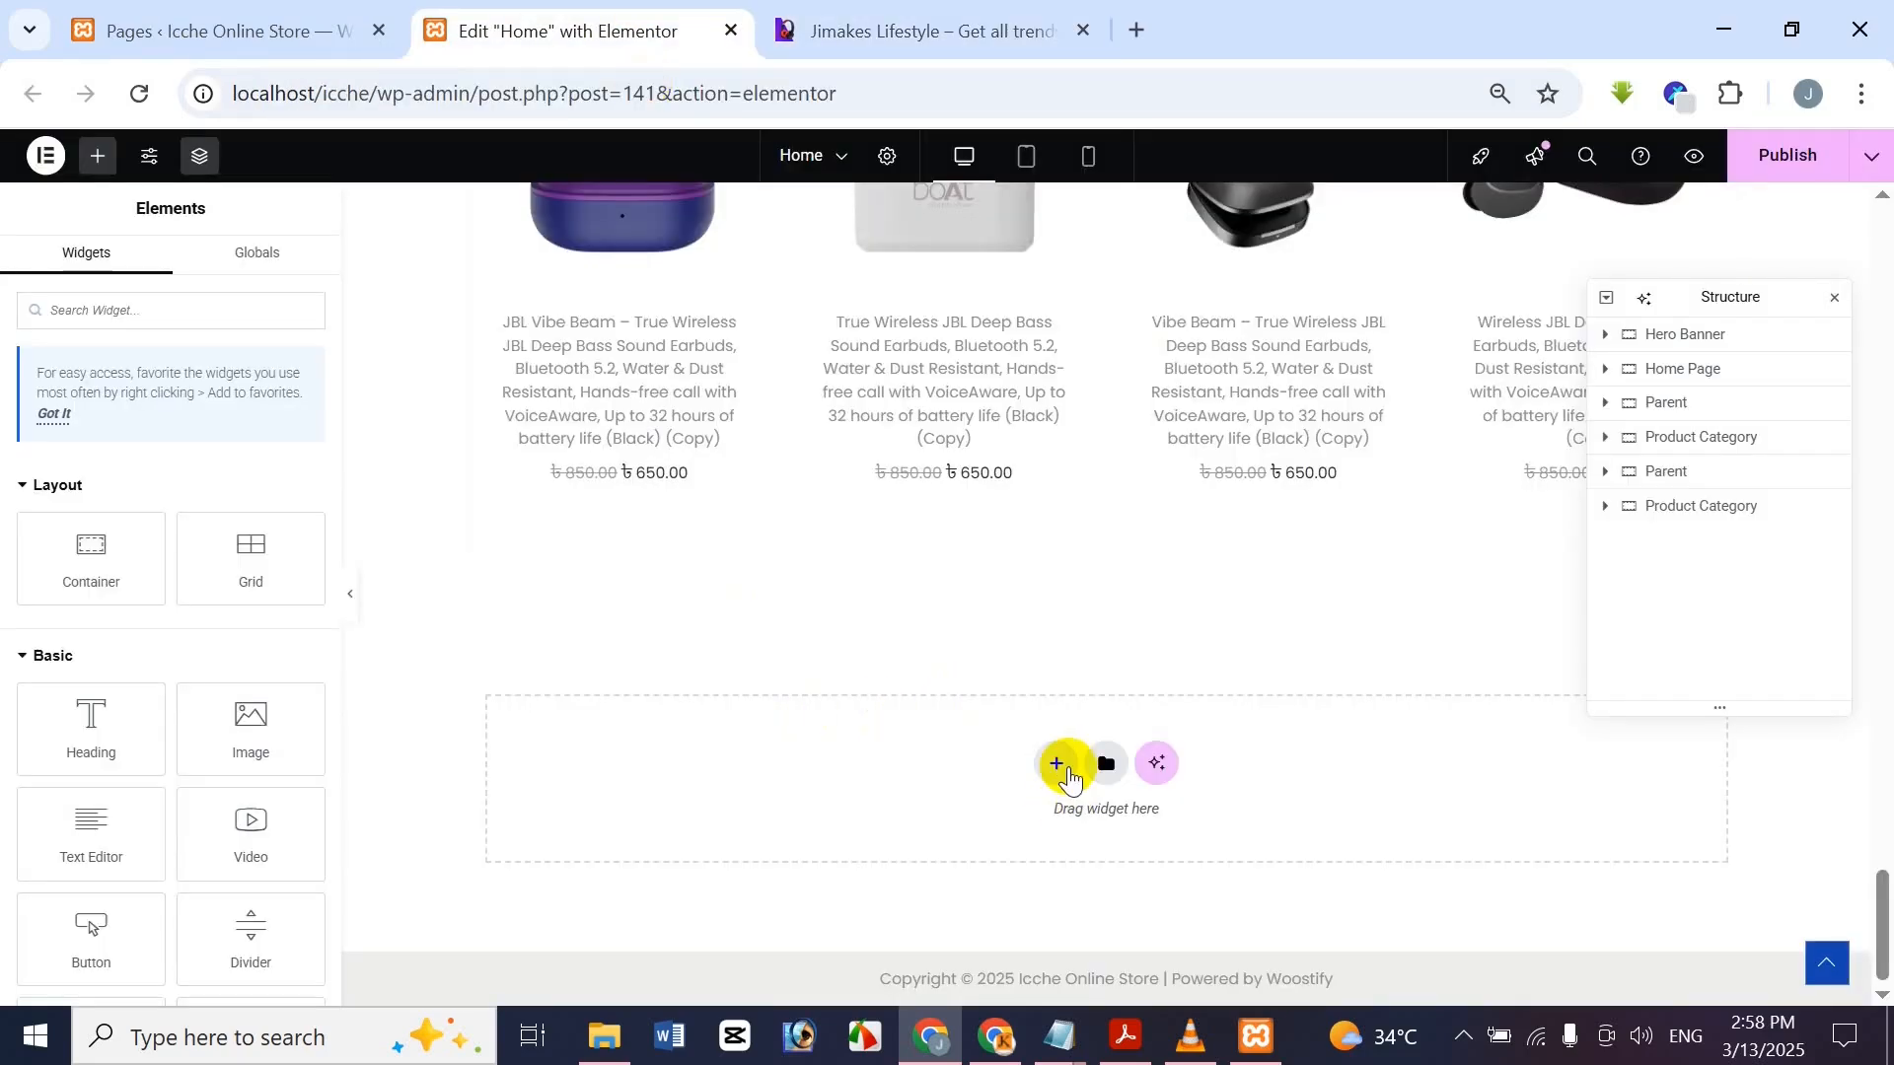
{"action": "left_click", "coordinate": [1056, 762]}
{"action": "left_click", "coordinate": [1064, 875]}
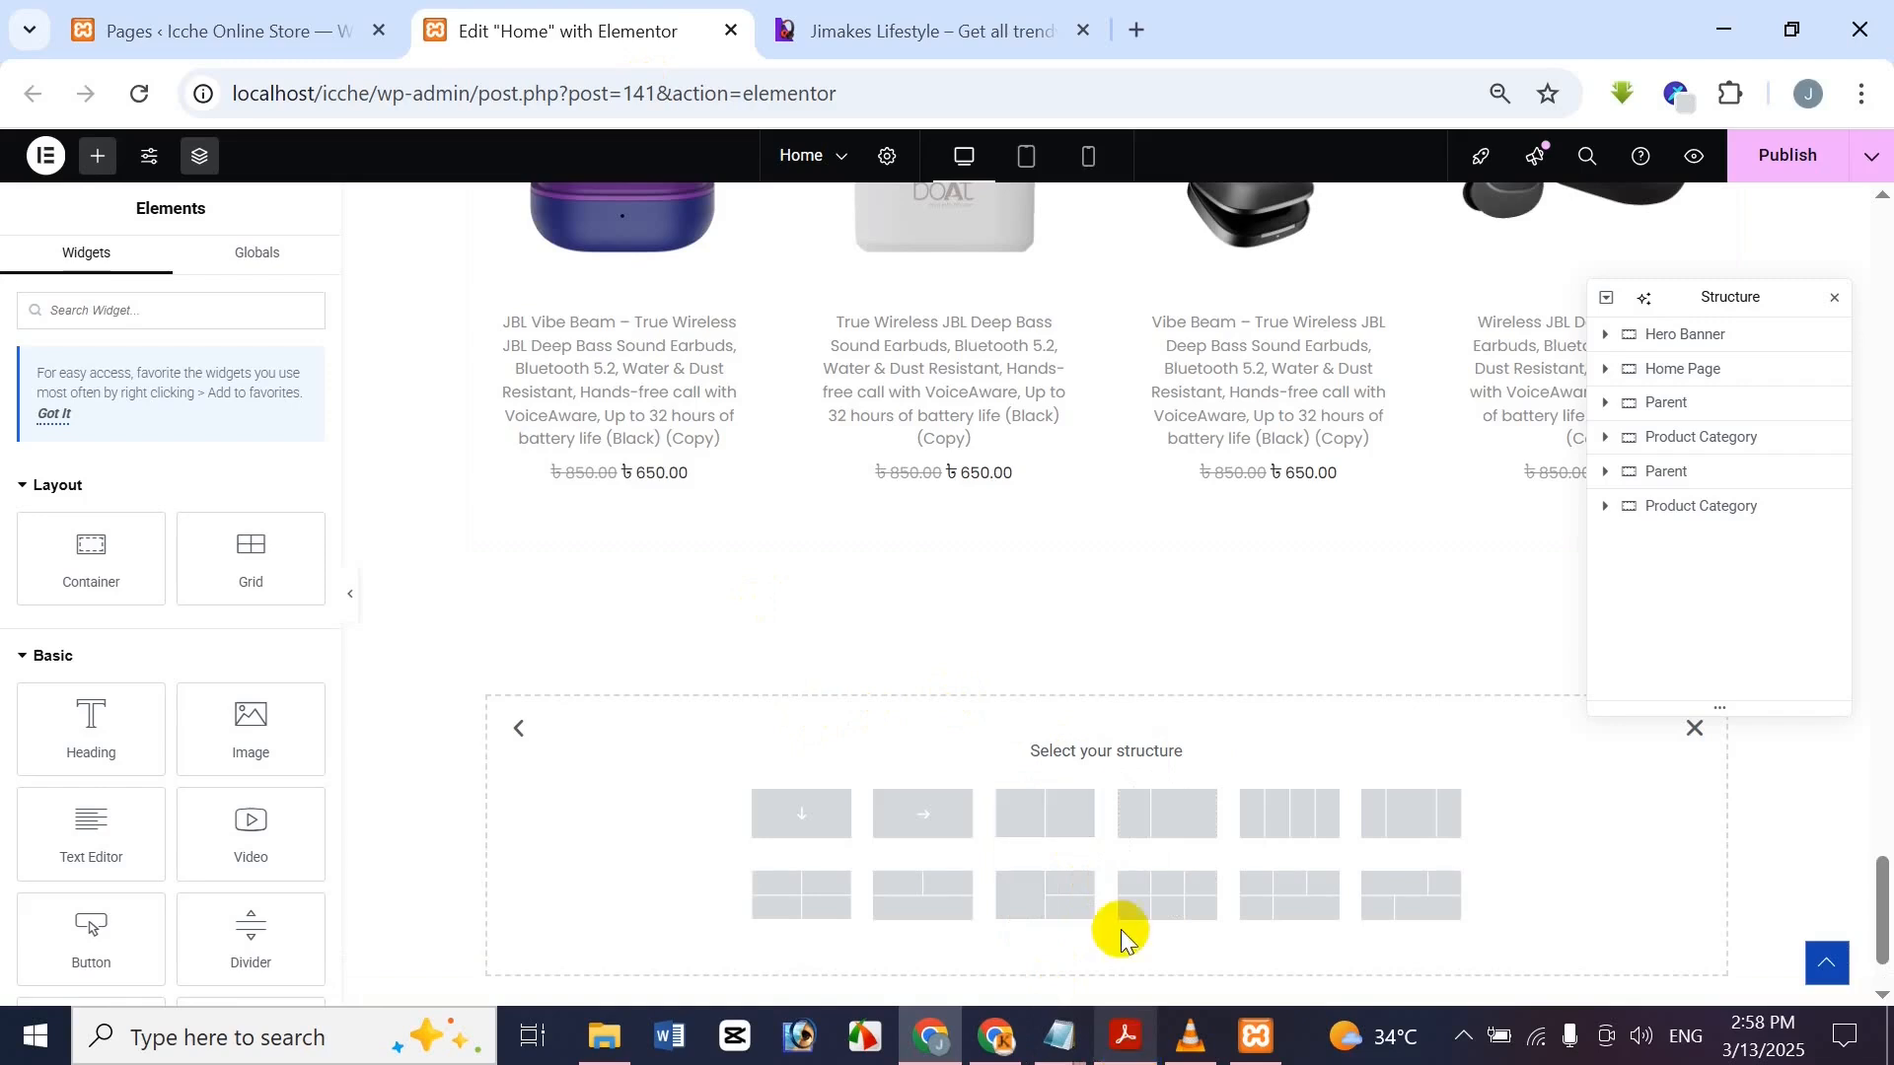
{"action": "mouse_move", "coordinate": [1122, 1041]}
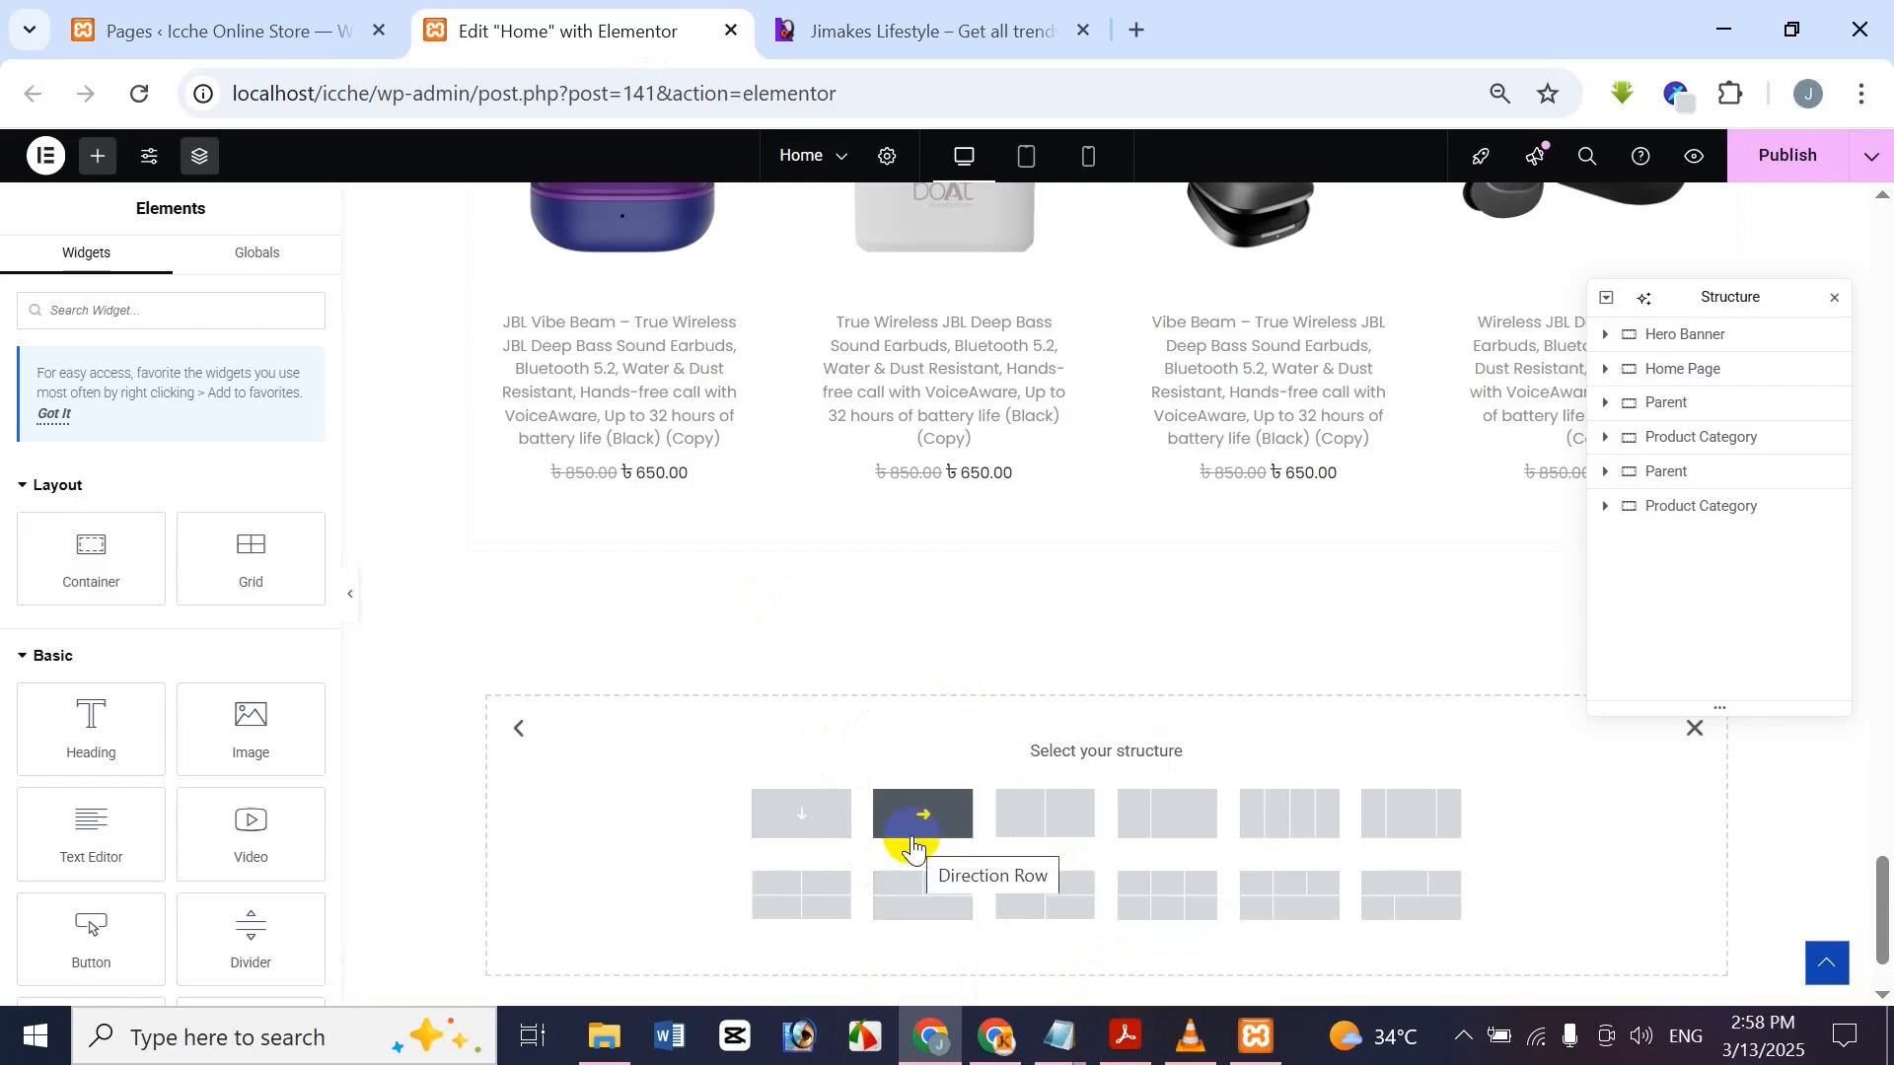
{"action": "left_click", "coordinate": [914, 839]}
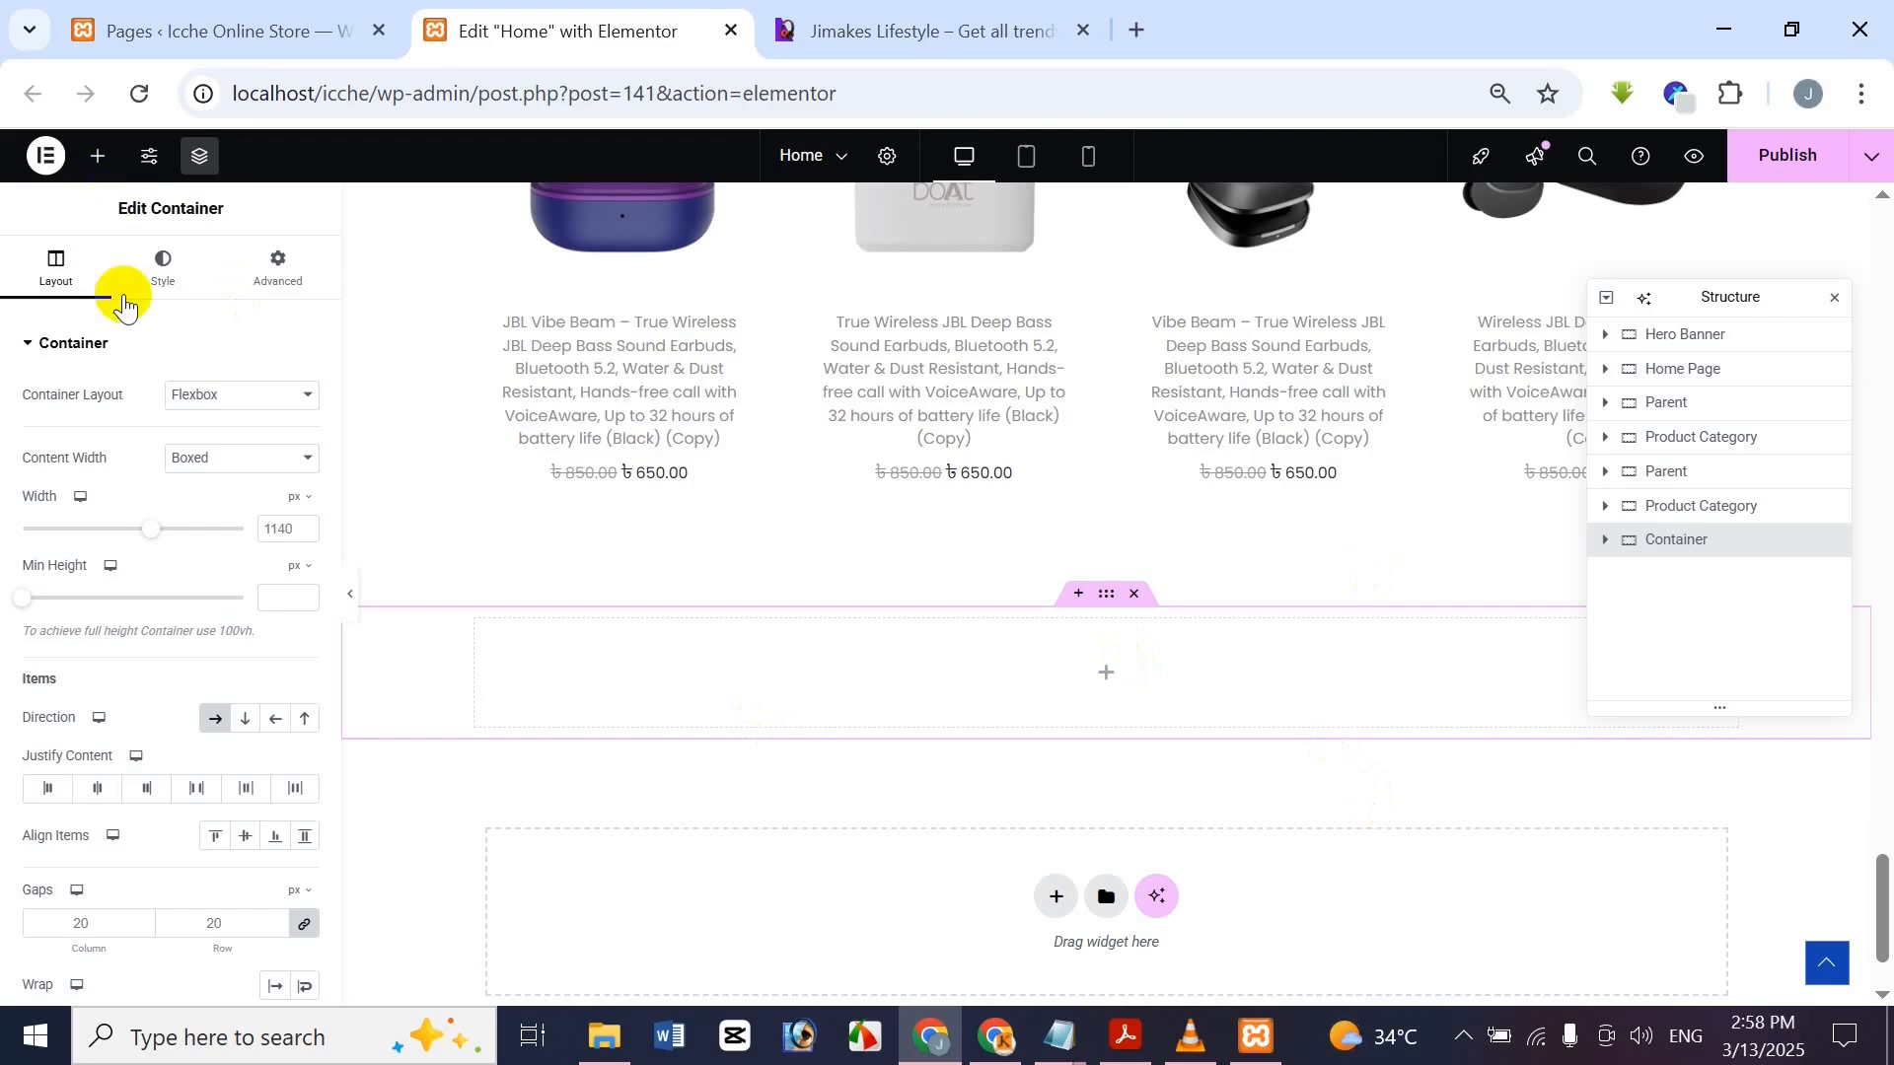
Set the new container's padding to 100 px for top and bottom and 0 for right and left
{"action": "left_click", "coordinate": [274, 280]}
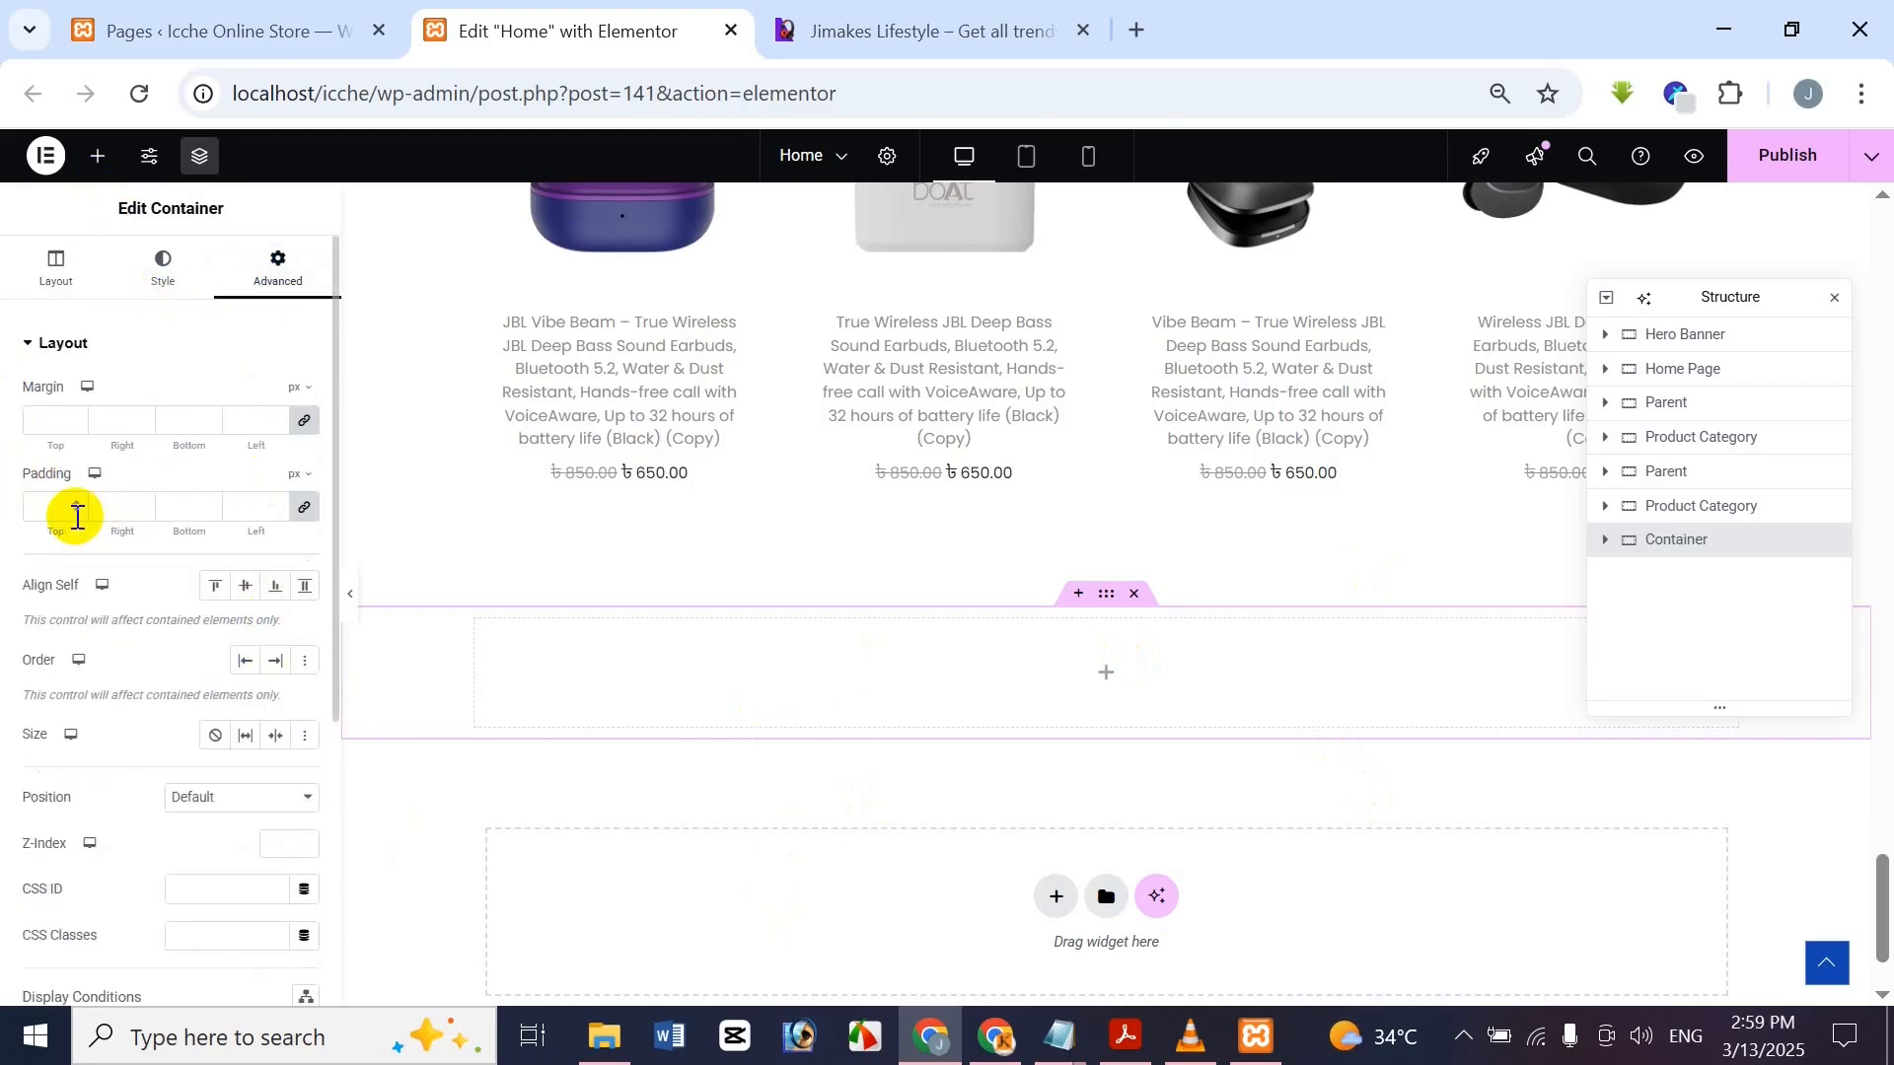
{"action": "left_click", "coordinate": [45, 505]}
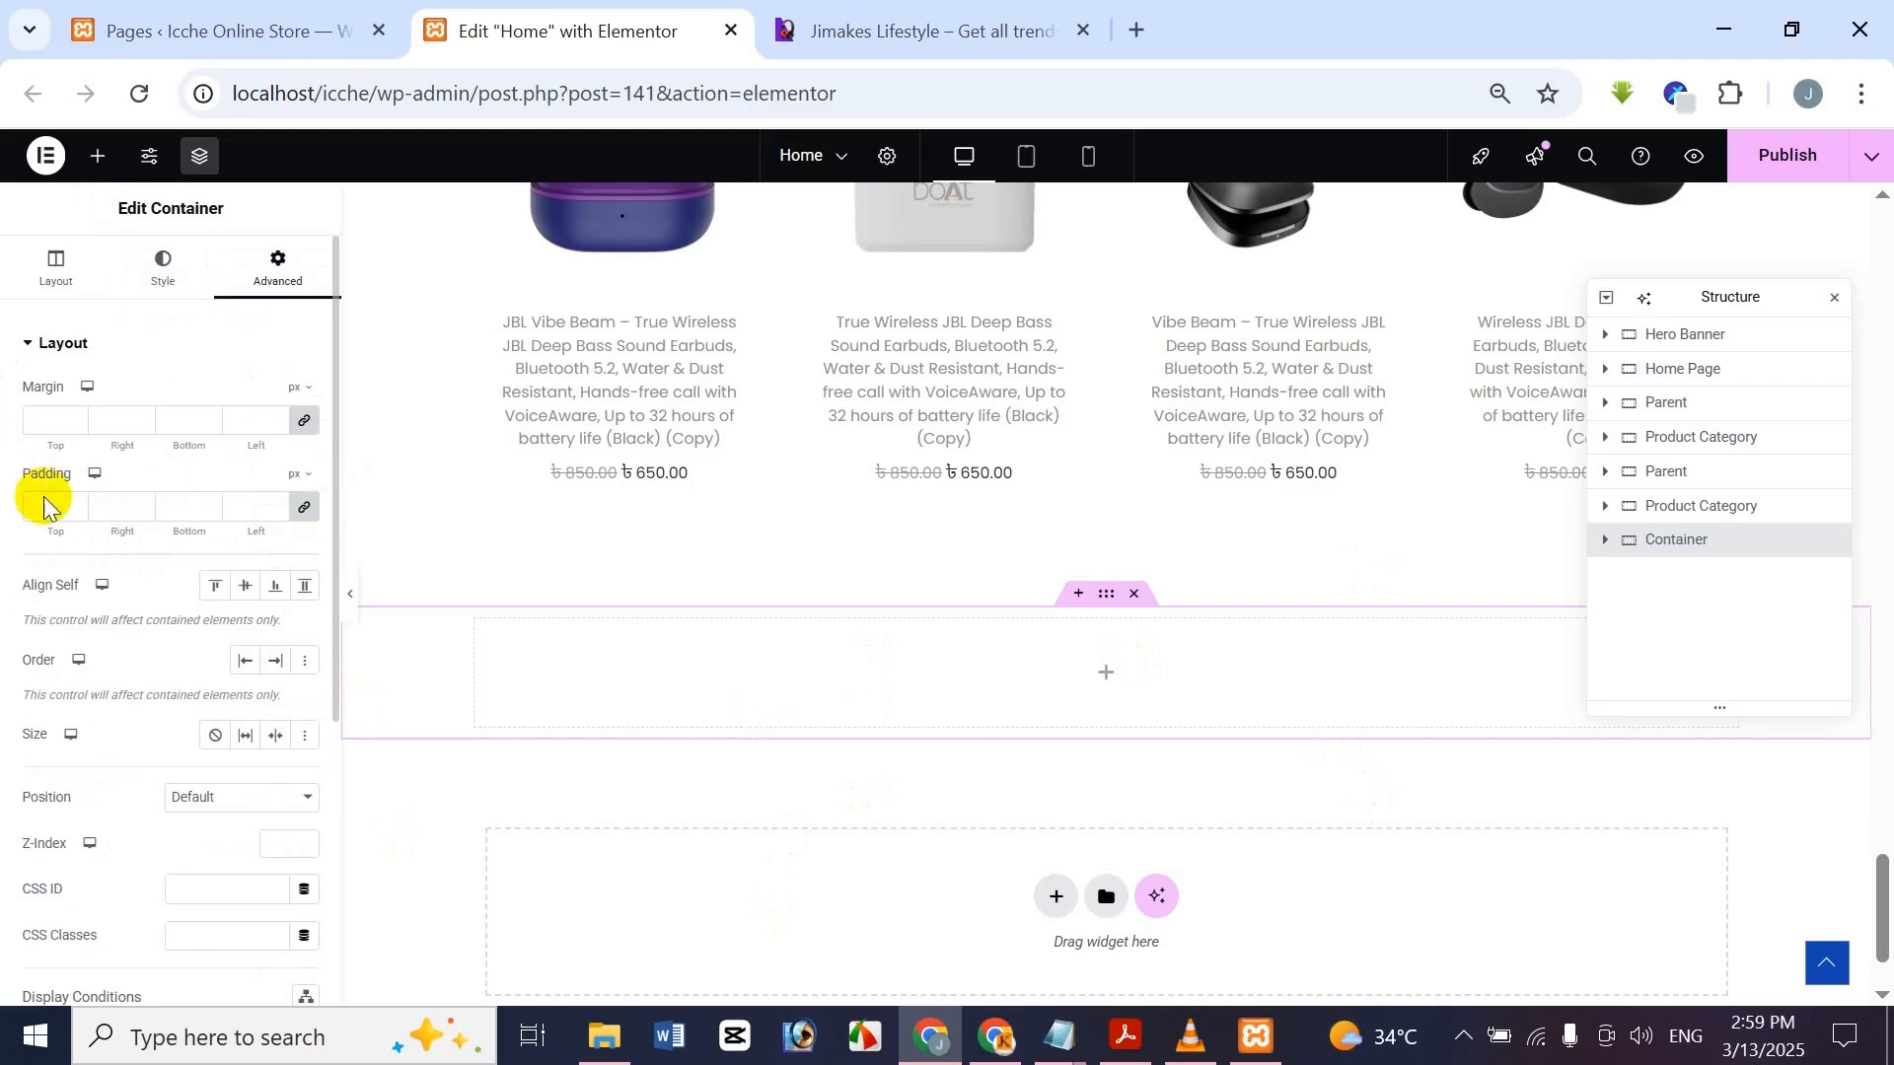
{"action": "type", "text": "100"}
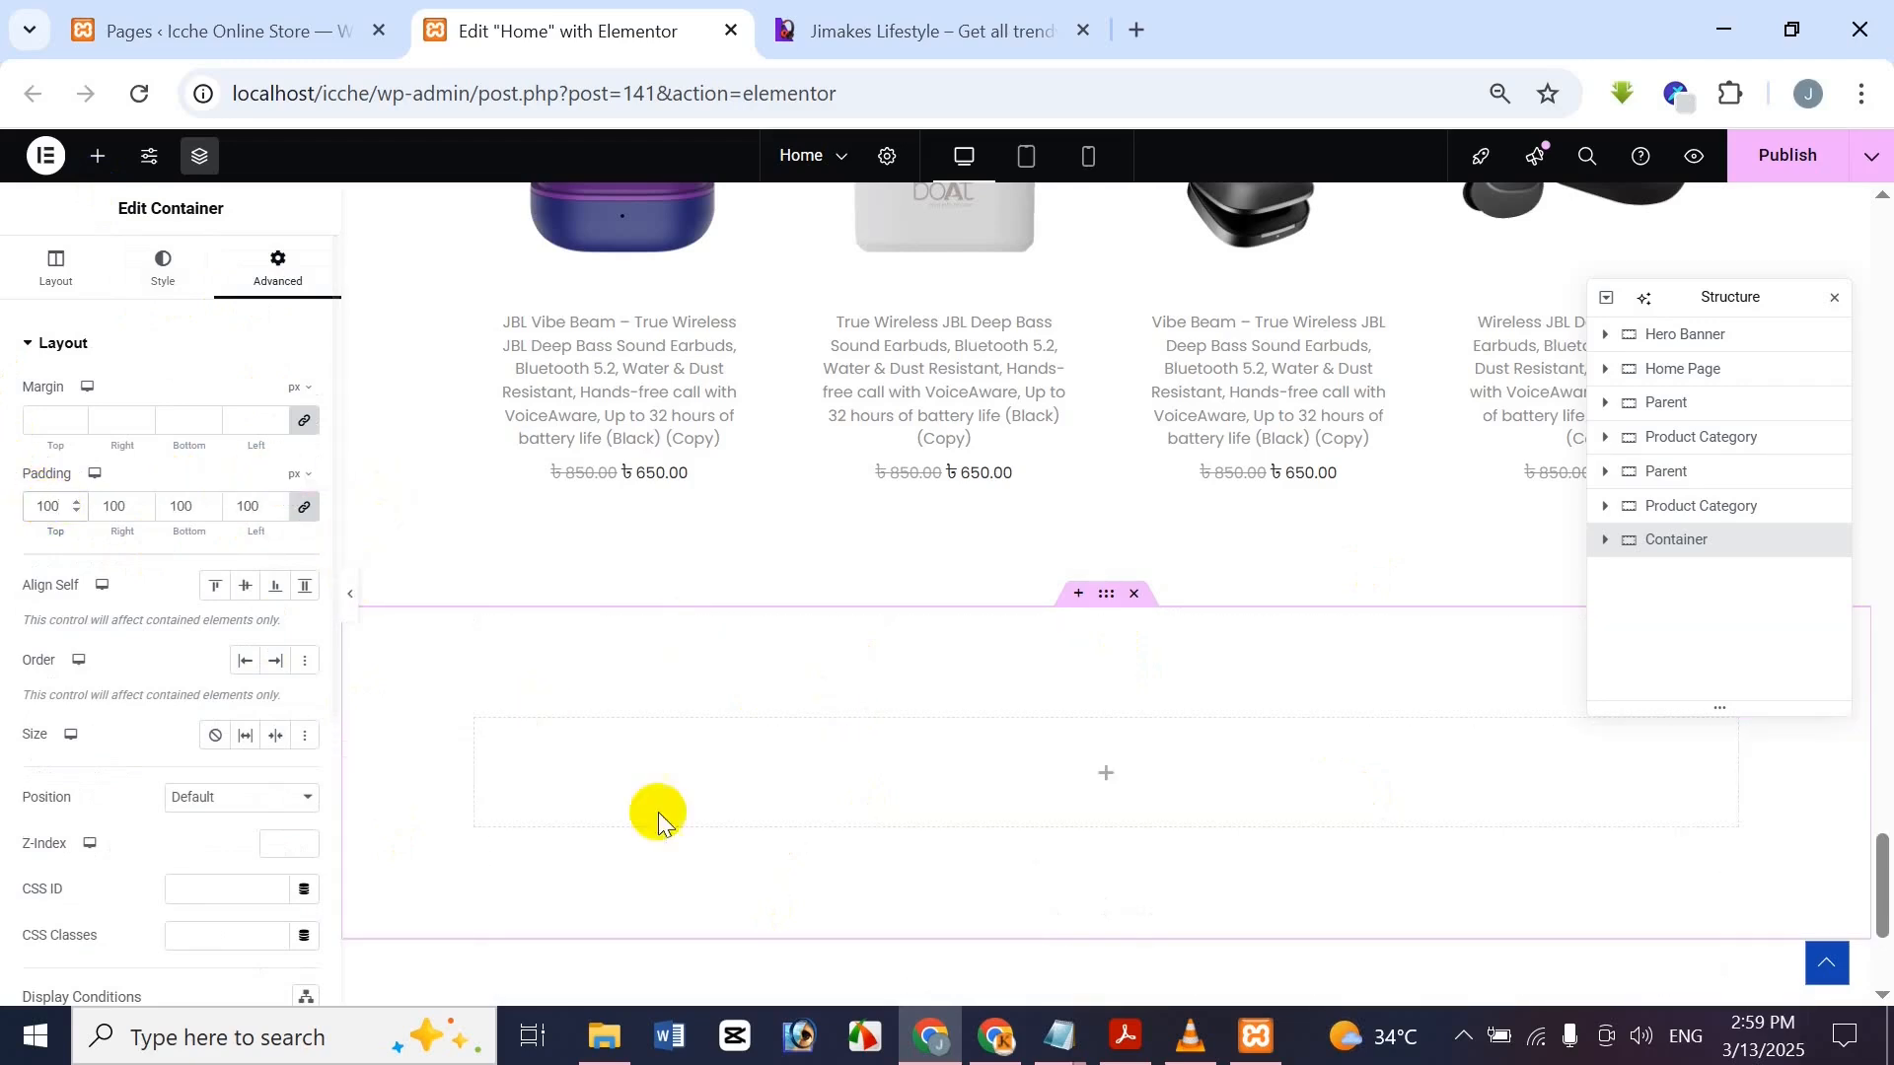
{"action": "left_click", "coordinate": [310, 509]}
{"action": "double_click", "coordinate": [118, 507]}
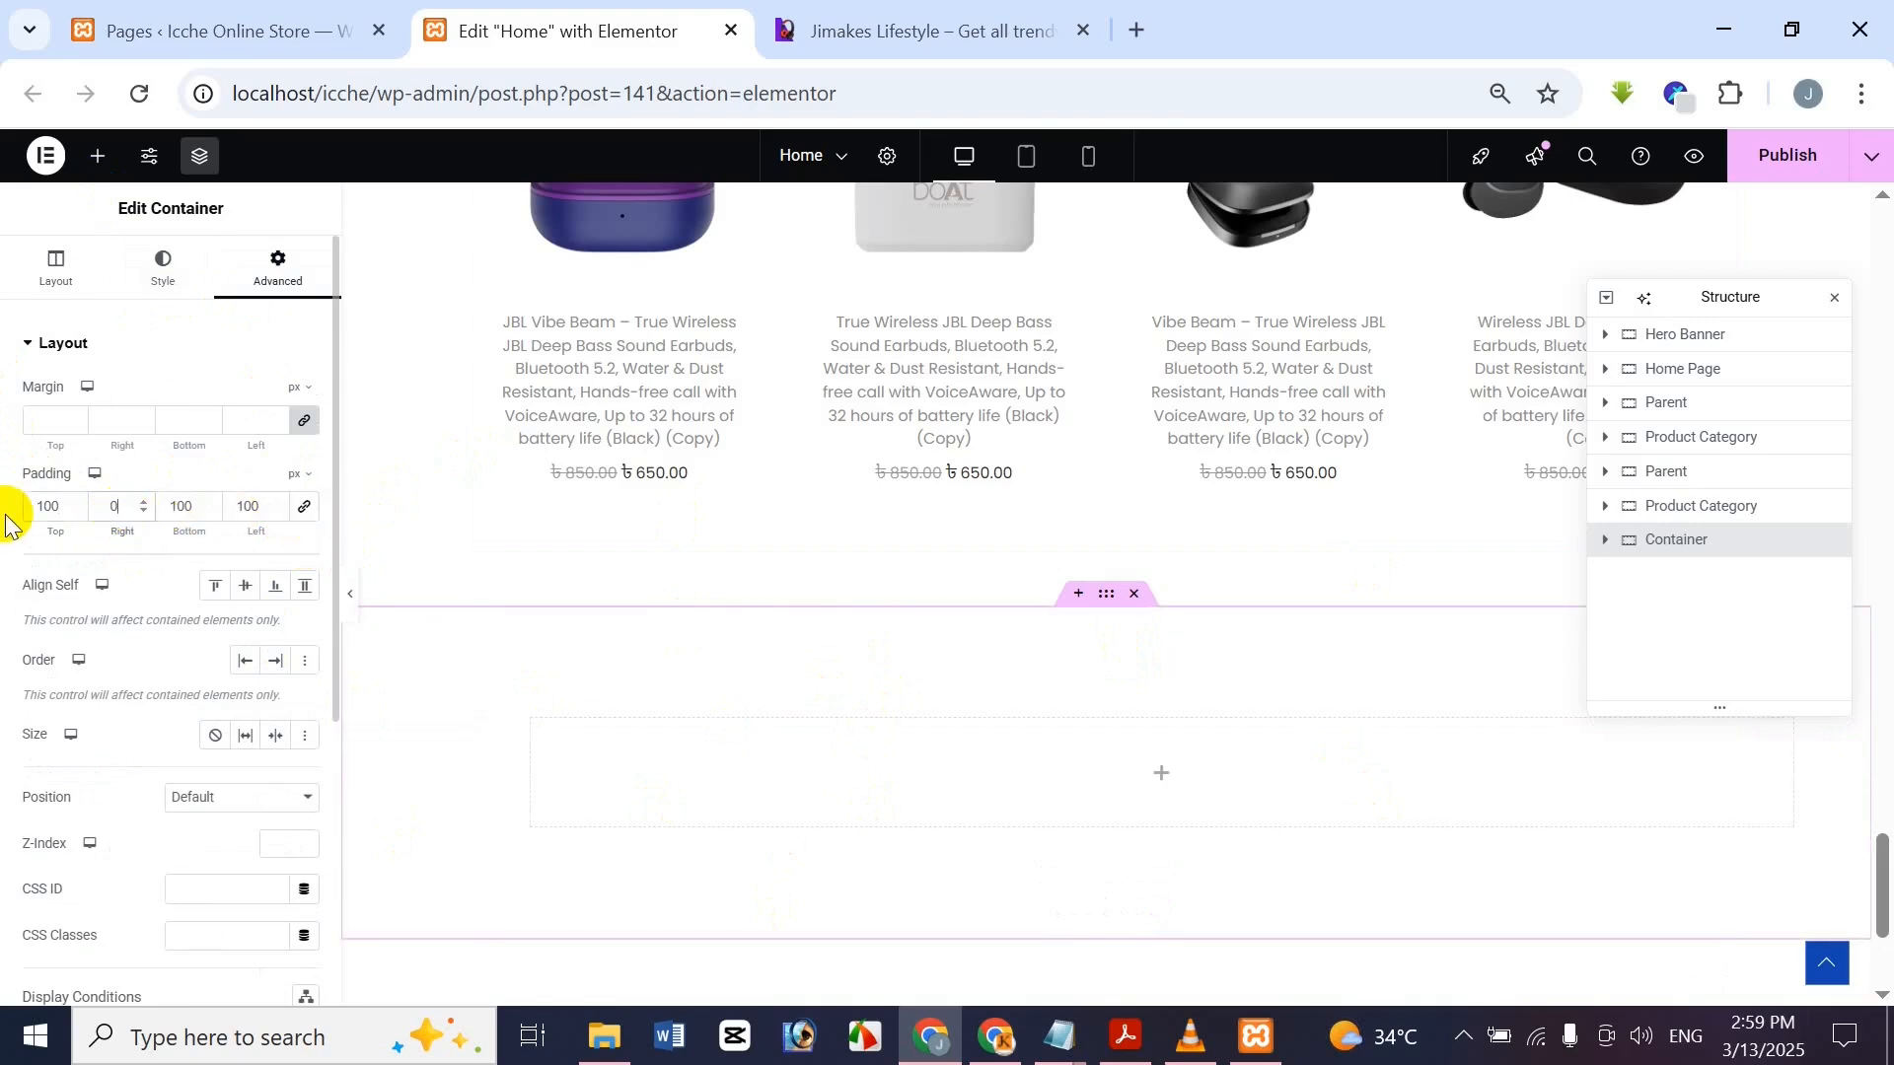
{"action": "double_click", "coordinate": [255, 507]}
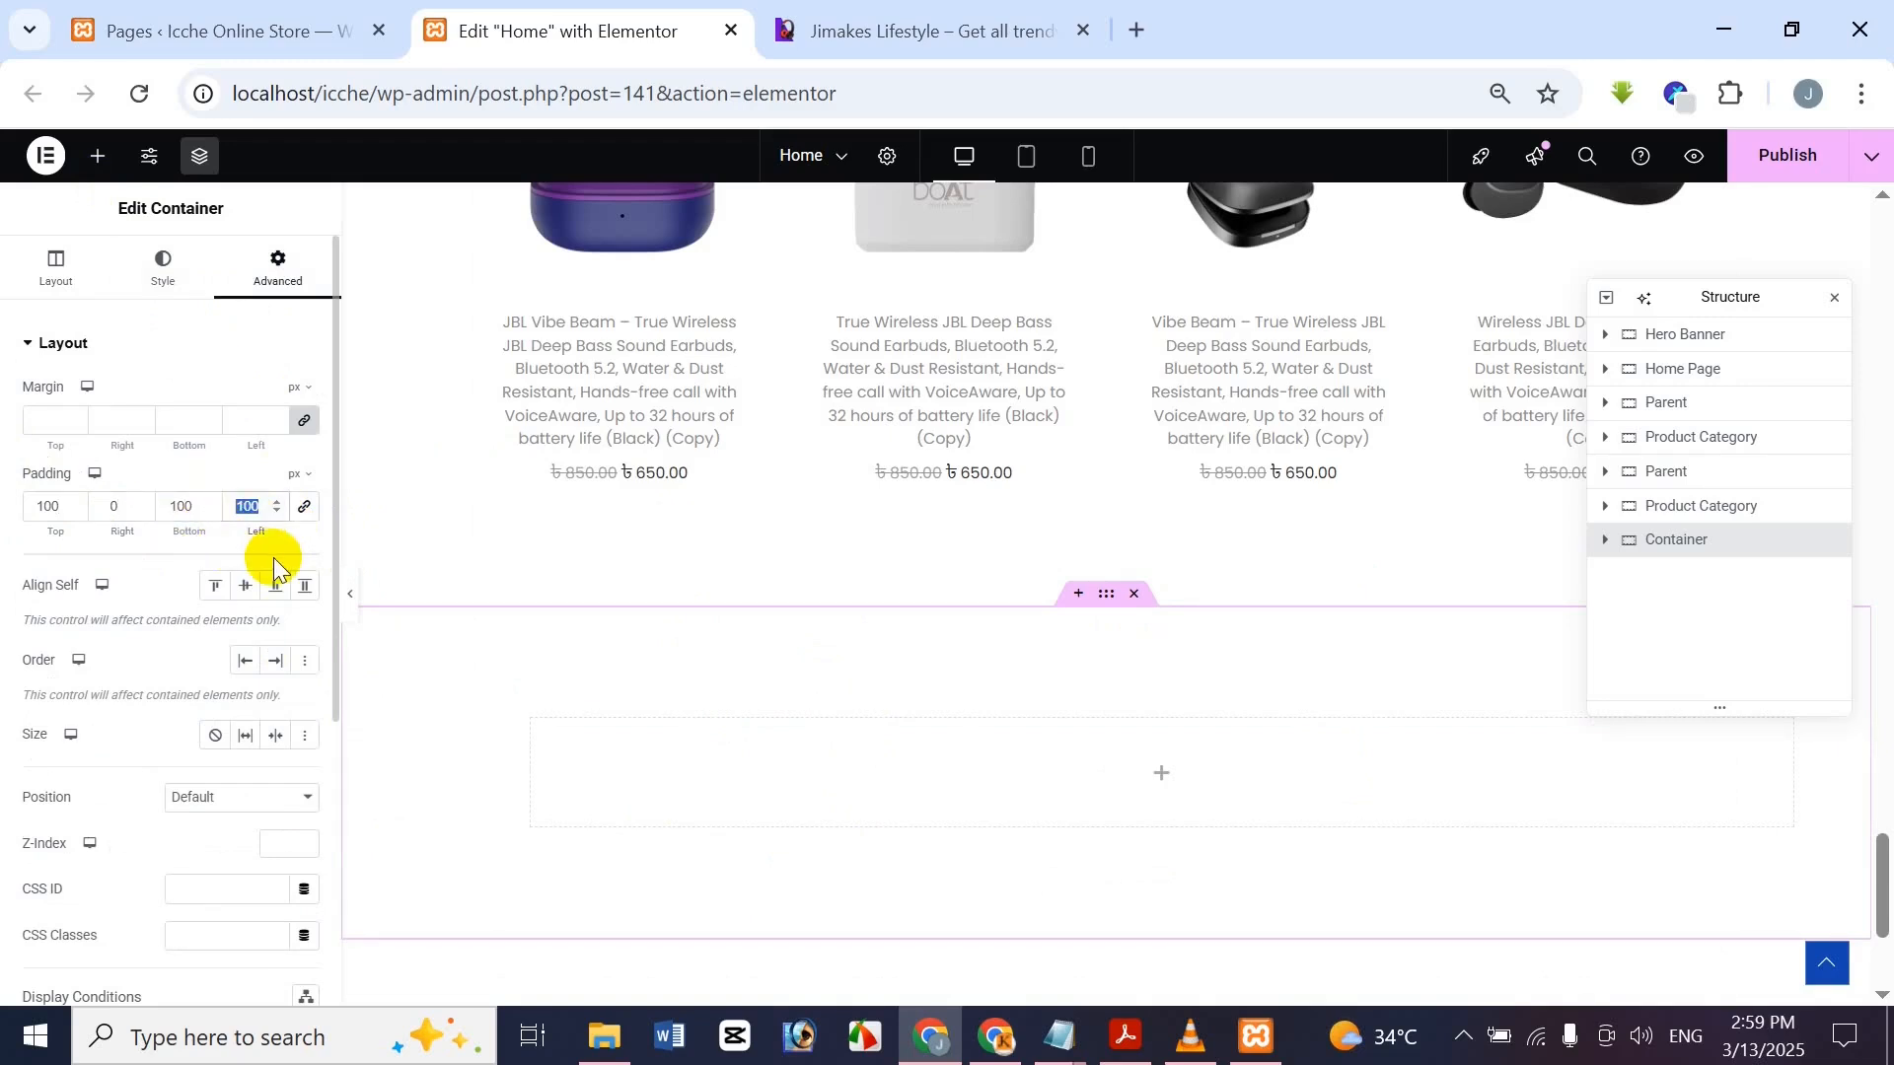
{"action": "type", "text": "0"}
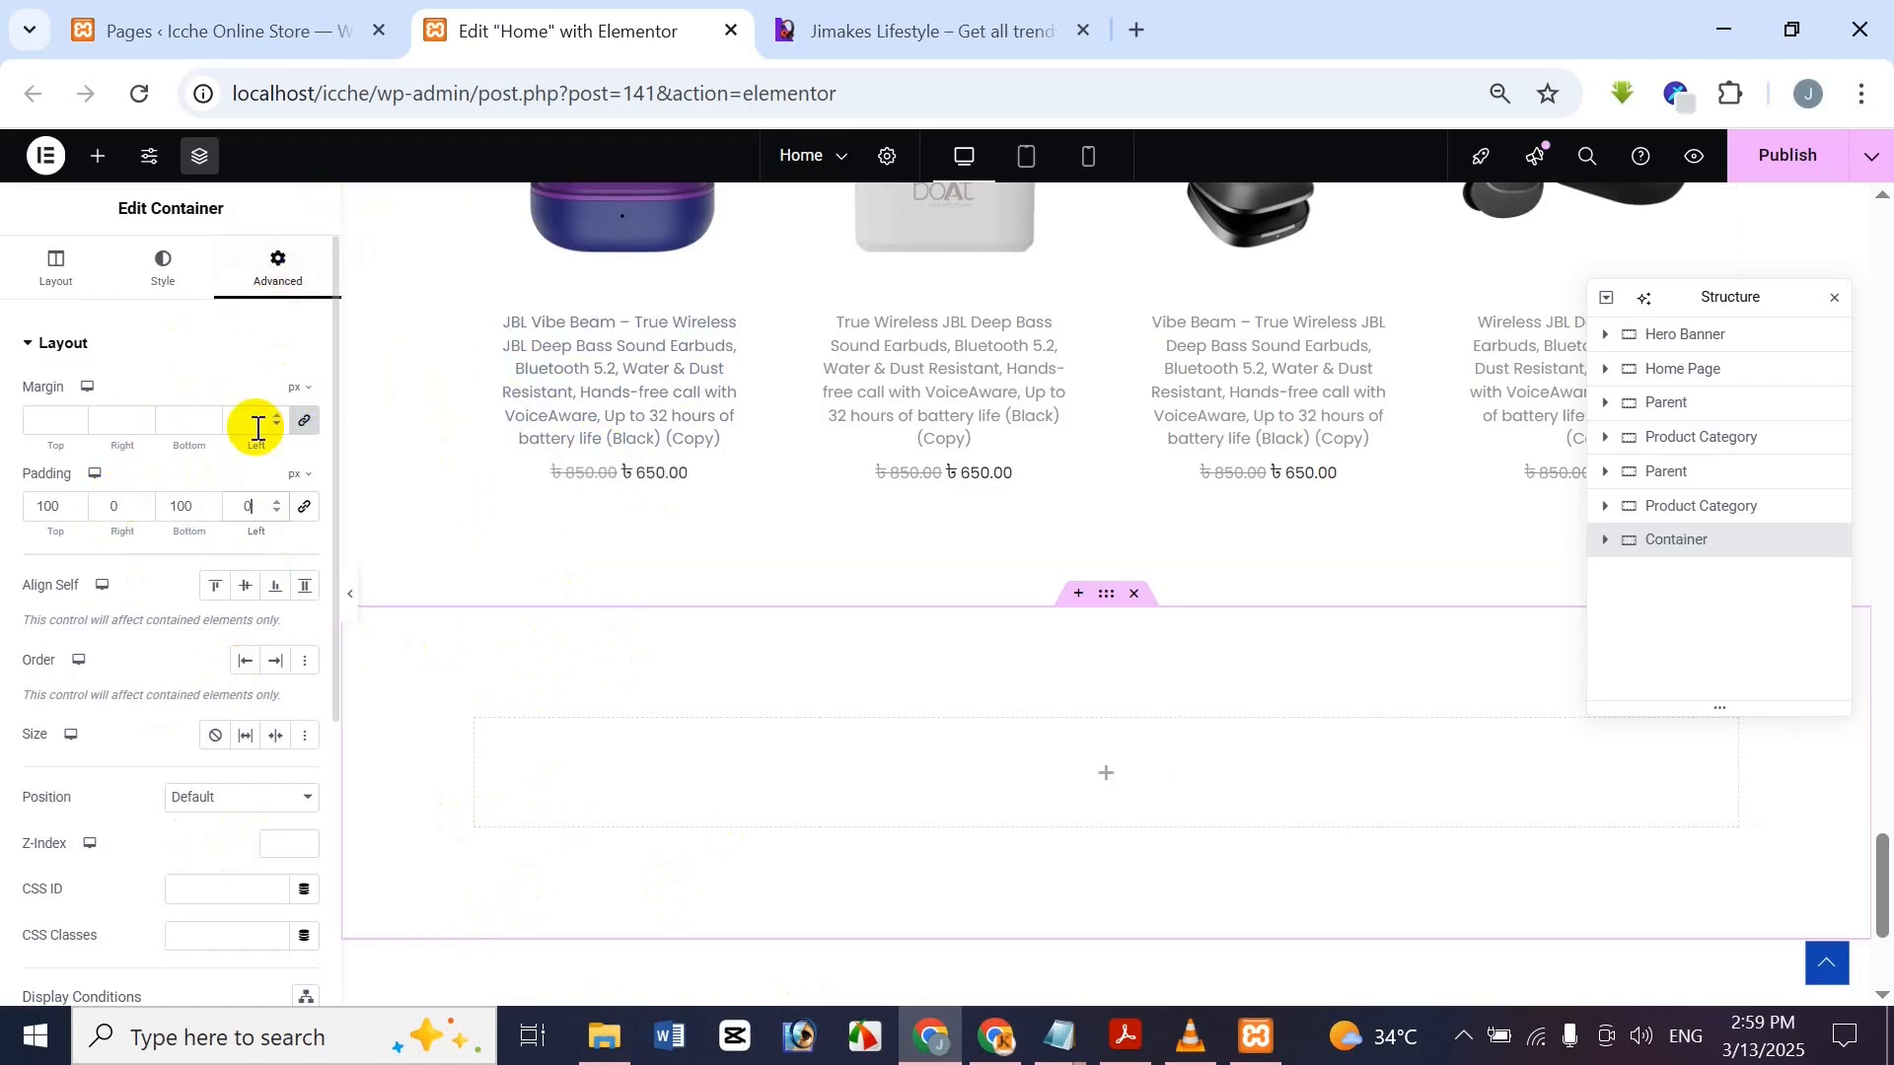
Set the container's normal background type to Classic and open its background colour picker
{"action": "left_click", "coordinate": [55, 262]}
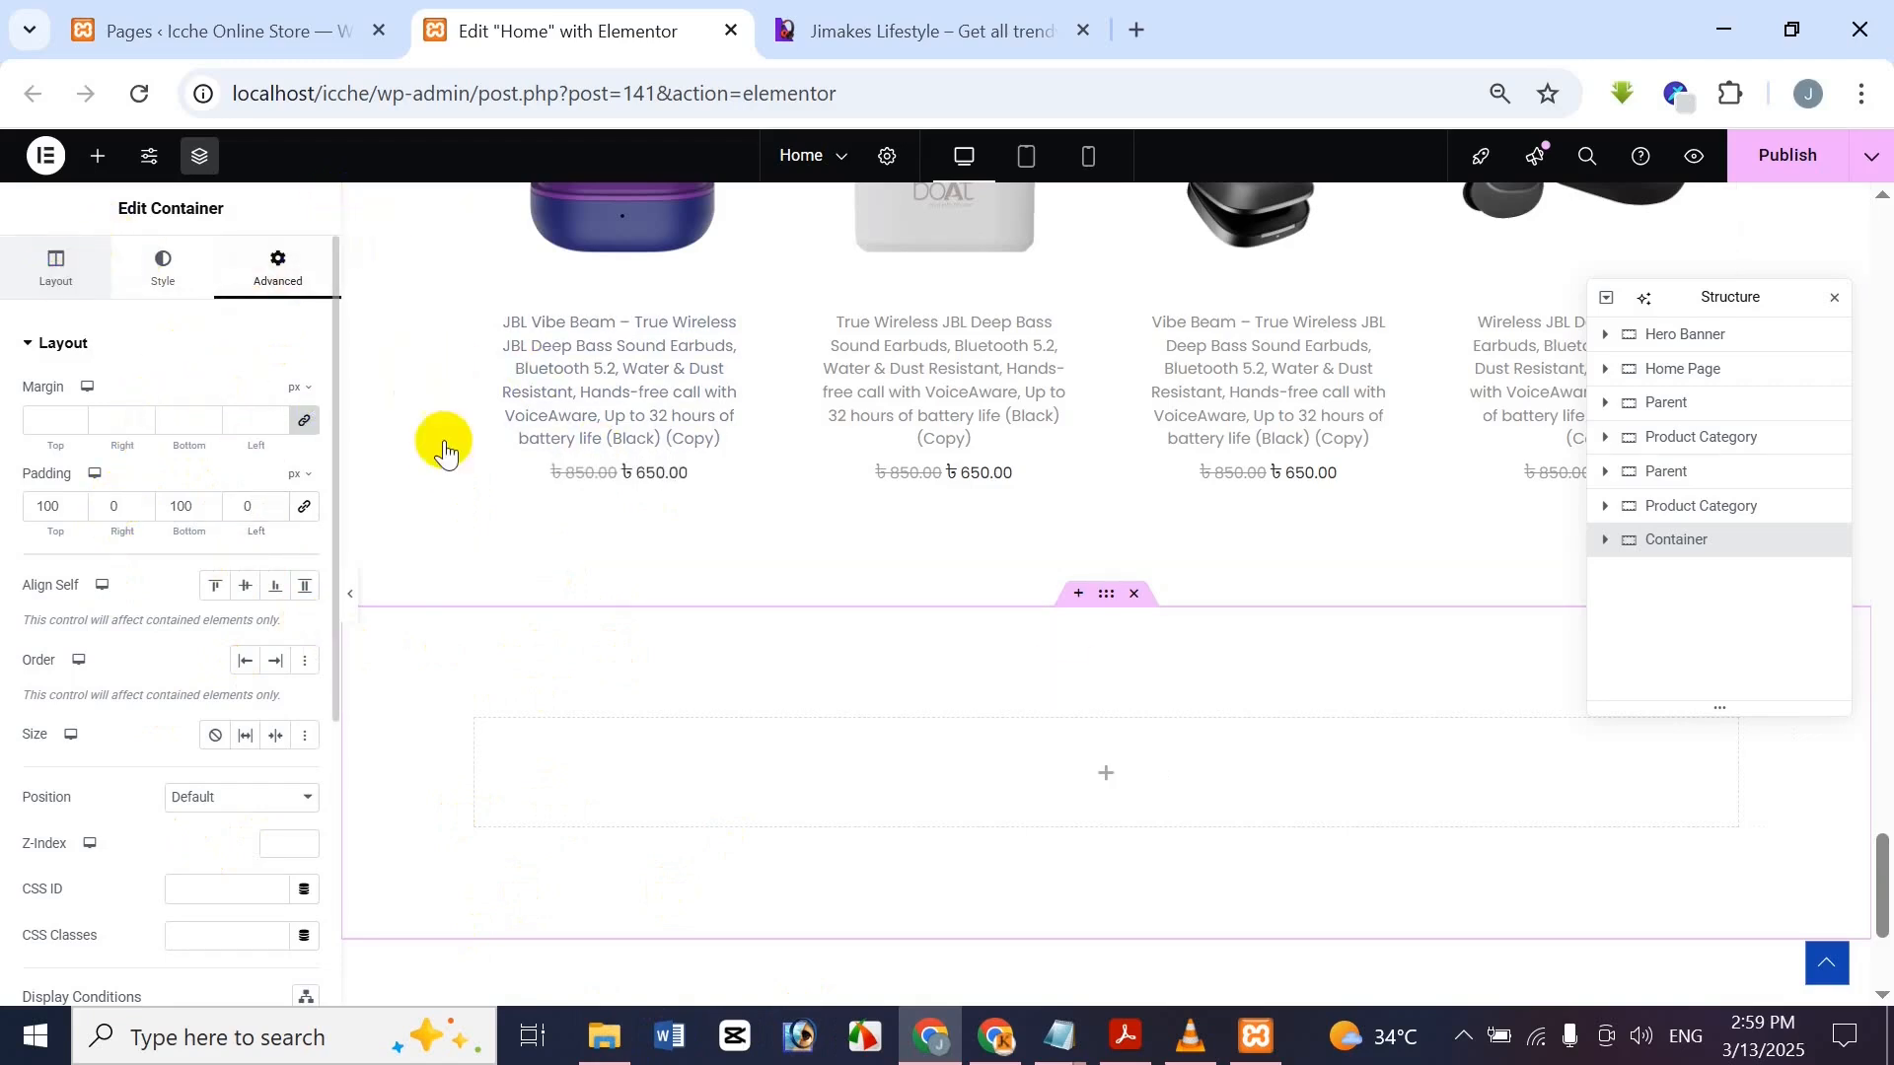
{"action": "left_click", "coordinate": [963, 14]}
{"action": "left_click", "coordinate": [489, 57]}
{"action": "left_click", "coordinate": [158, 261]}
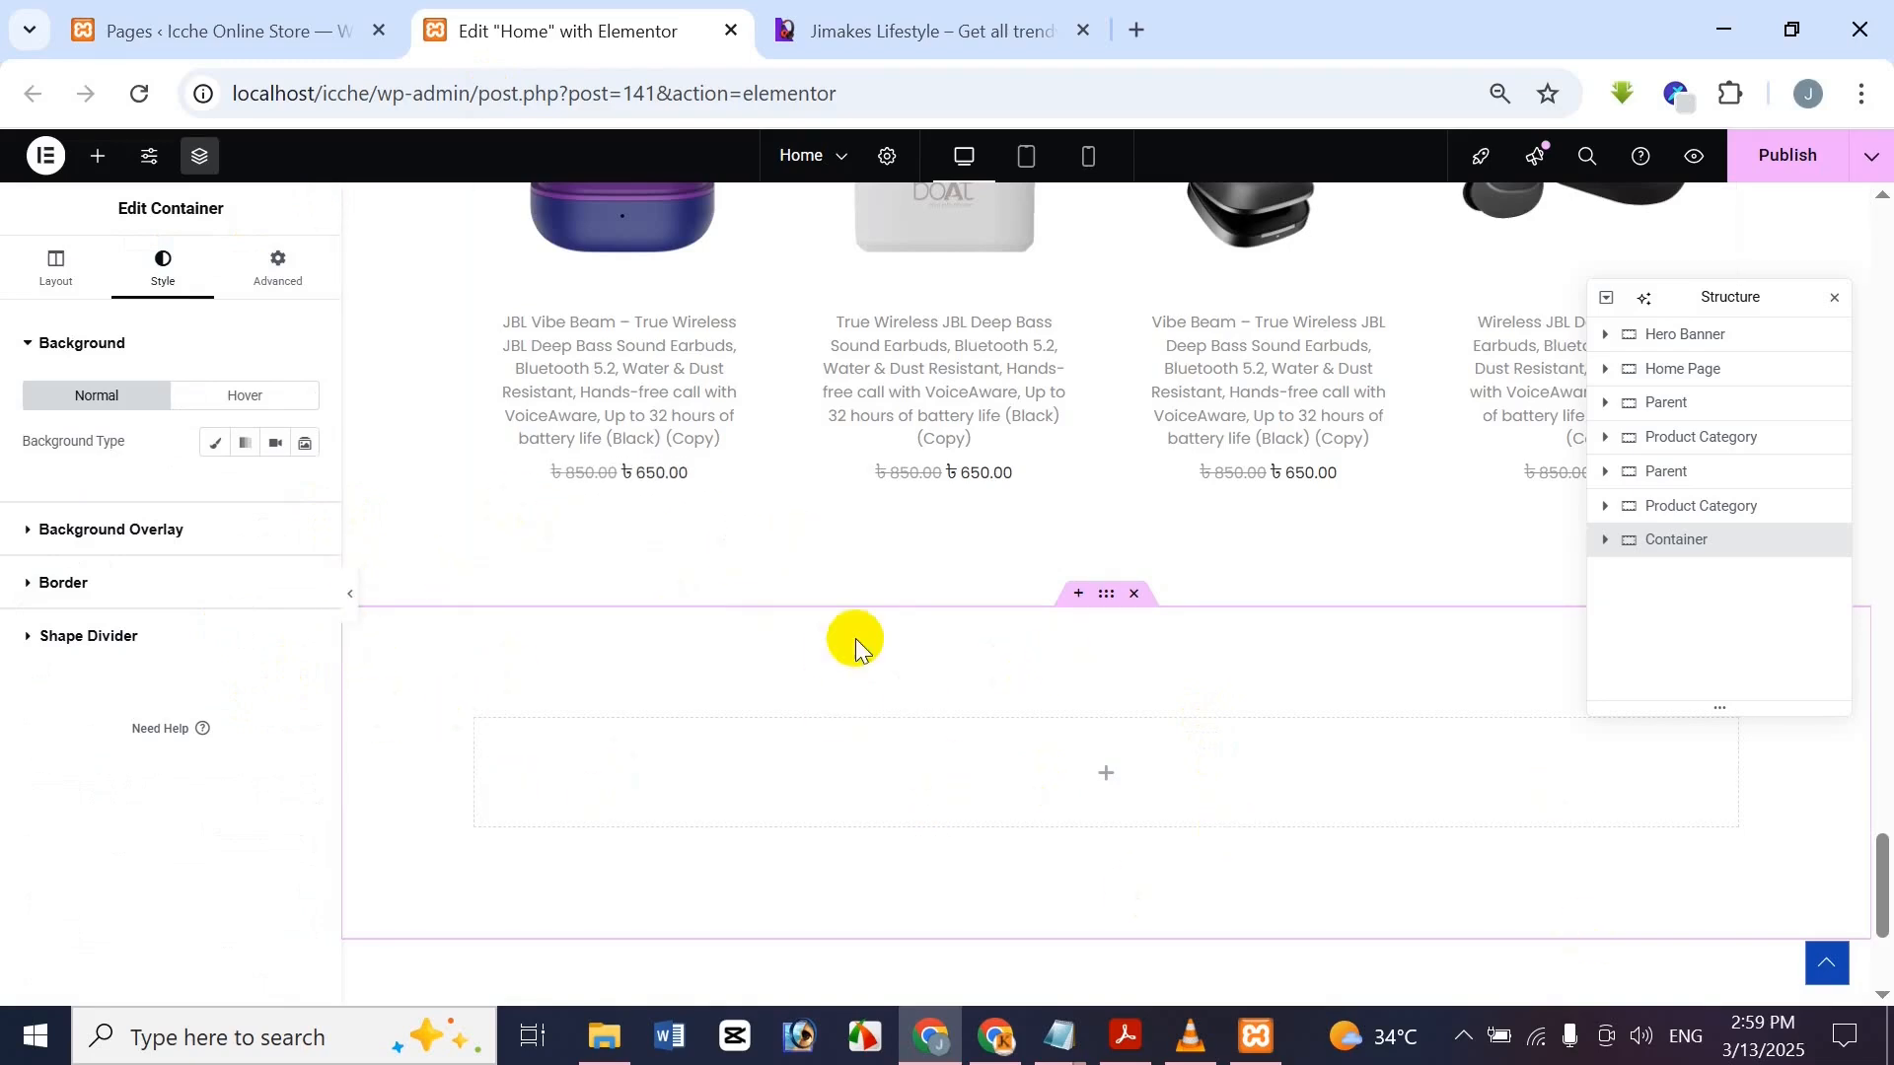
{"action": "left_click", "coordinate": [217, 444]}
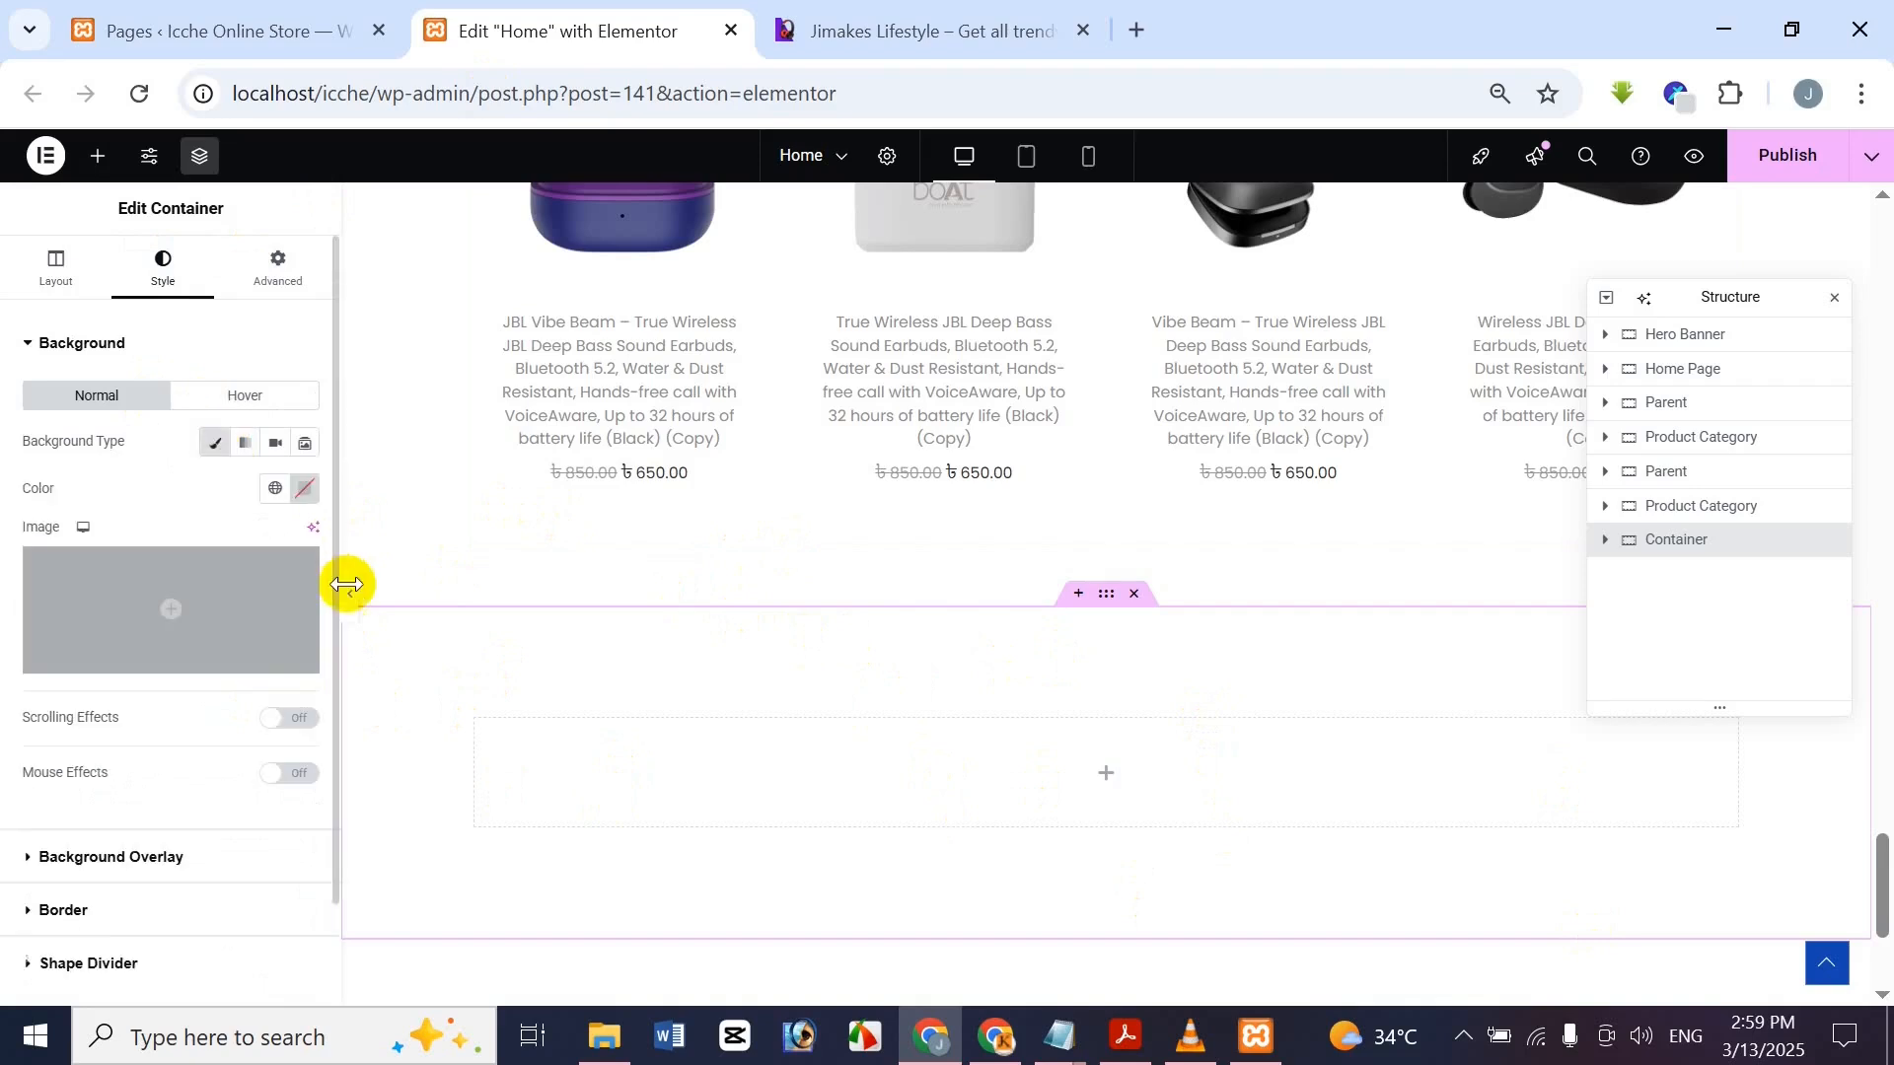
{"action": "left_click", "coordinate": [307, 489]}
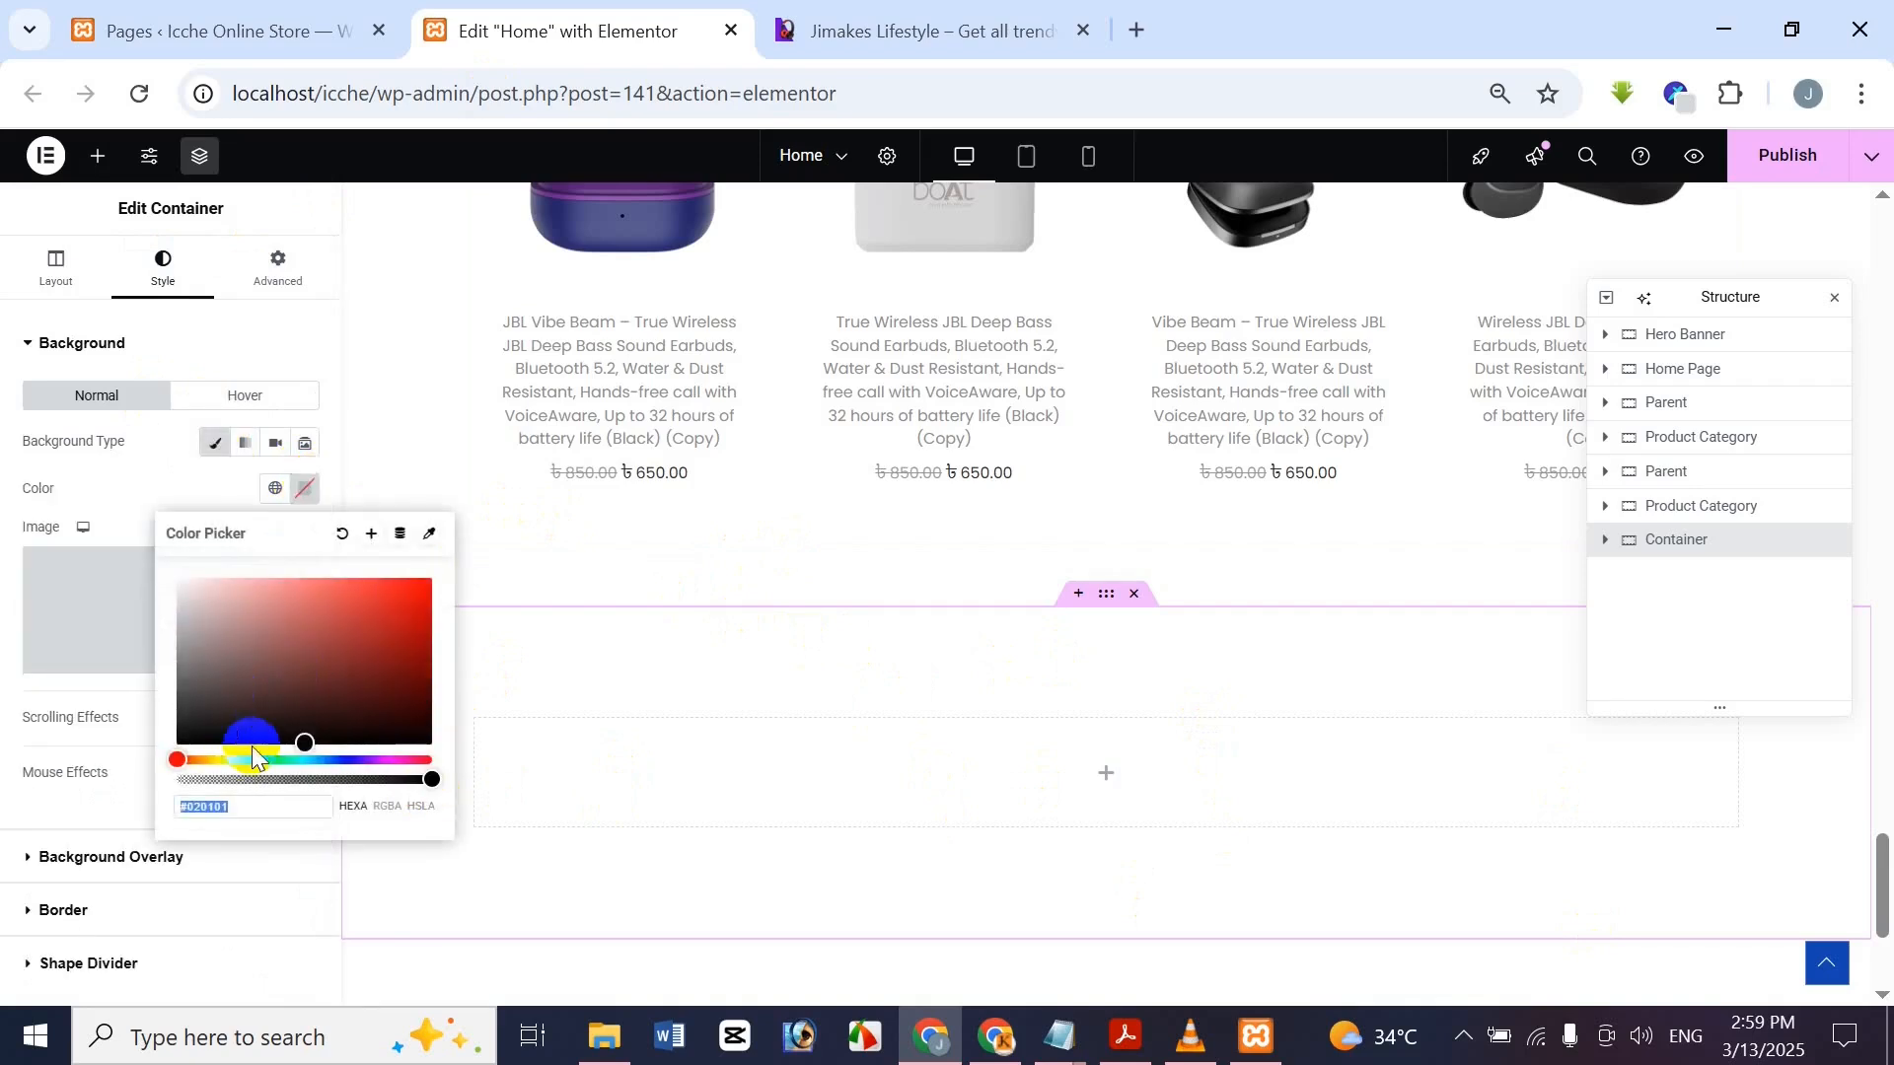
Compare the container's background with the dark grey testimonial section on the Jimakes reference site
{"action": "left_click", "coordinate": [945, 31]}
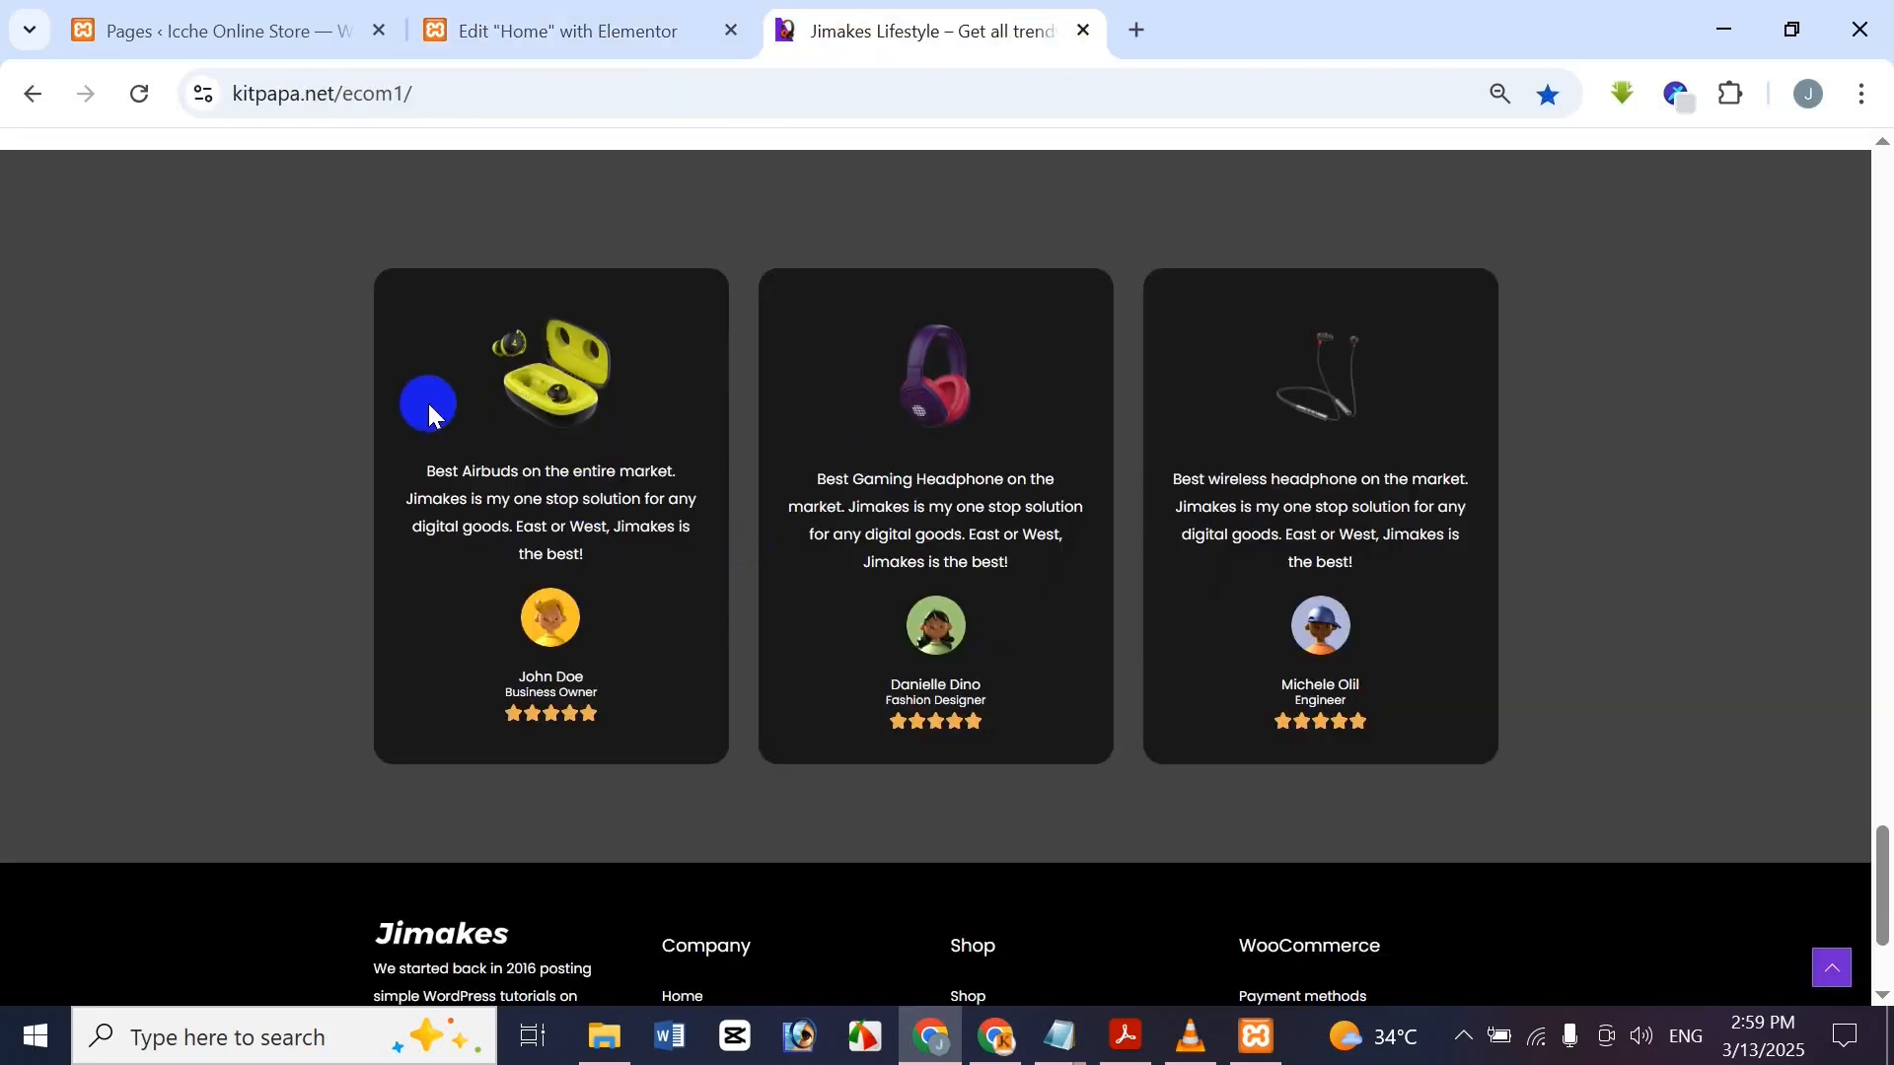
{"action": "left_click", "coordinate": [548, 24]}
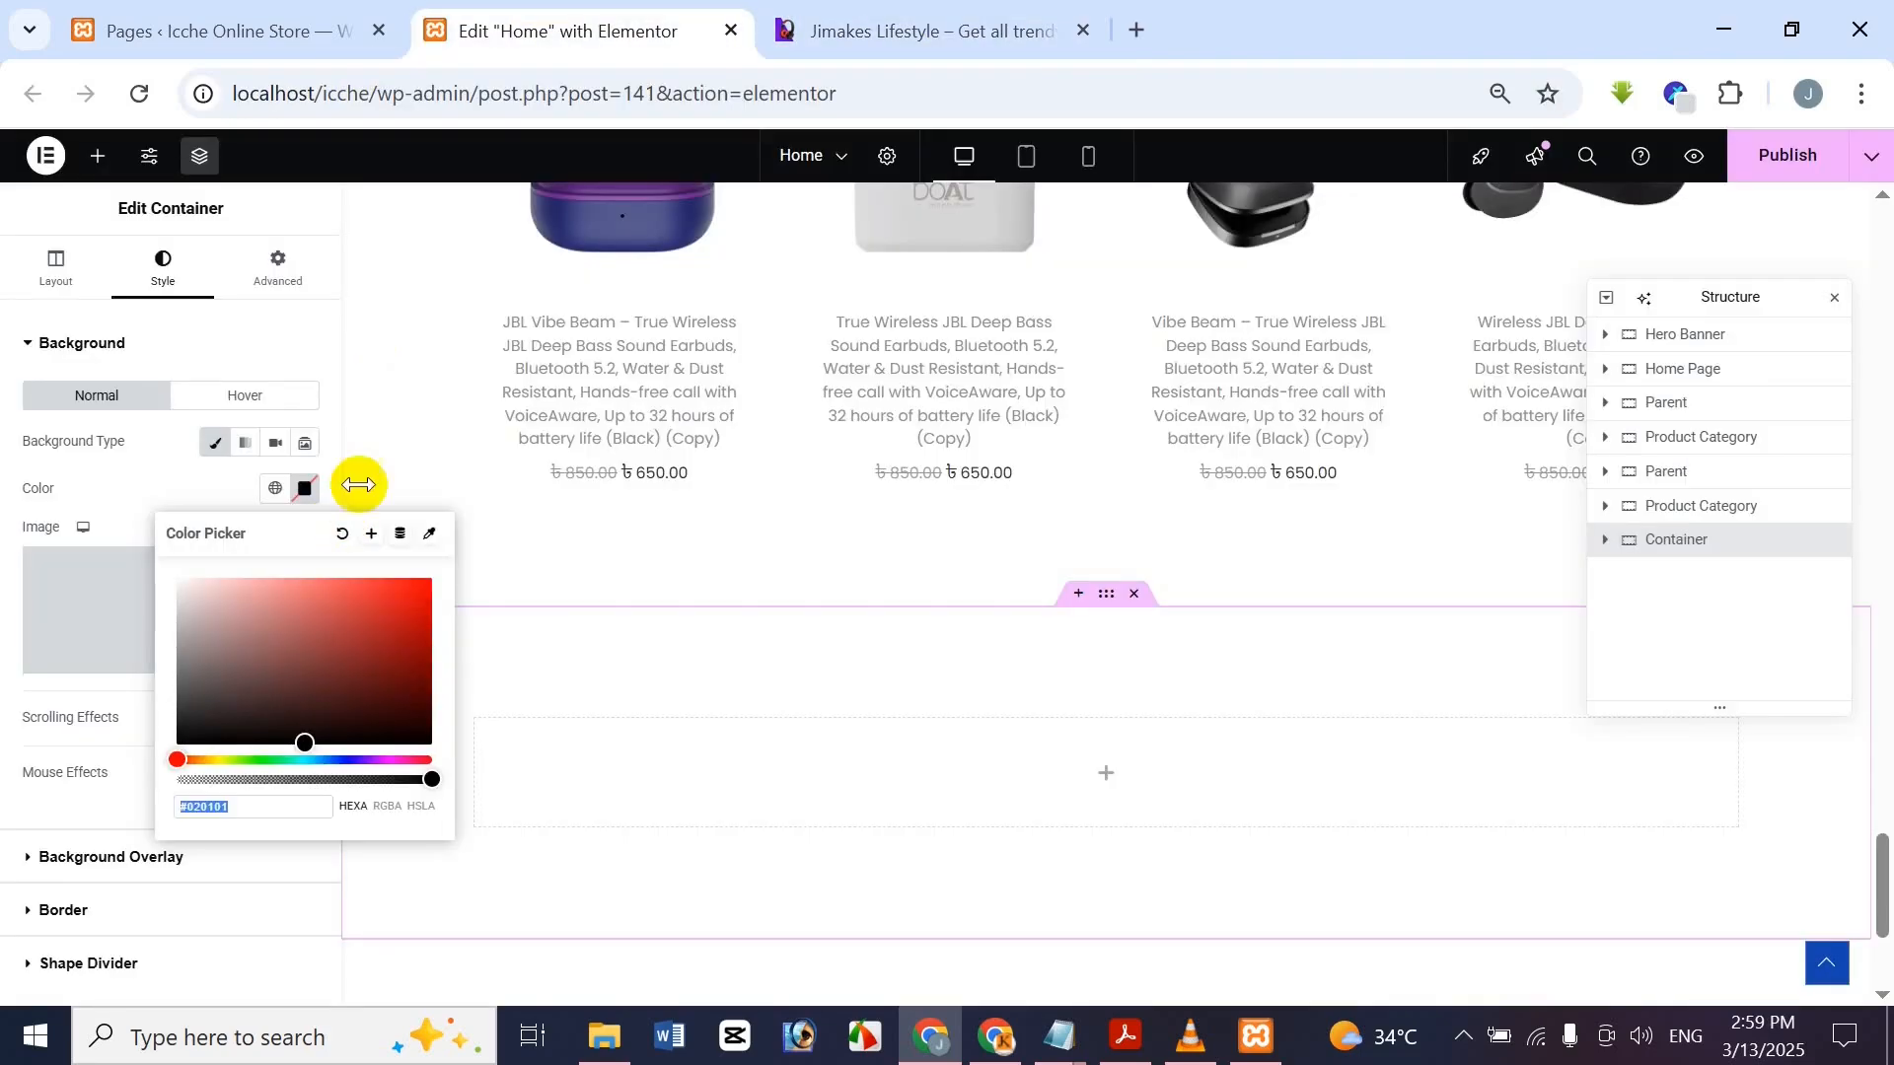
{"action": "left_click", "coordinate": [902, 13]}
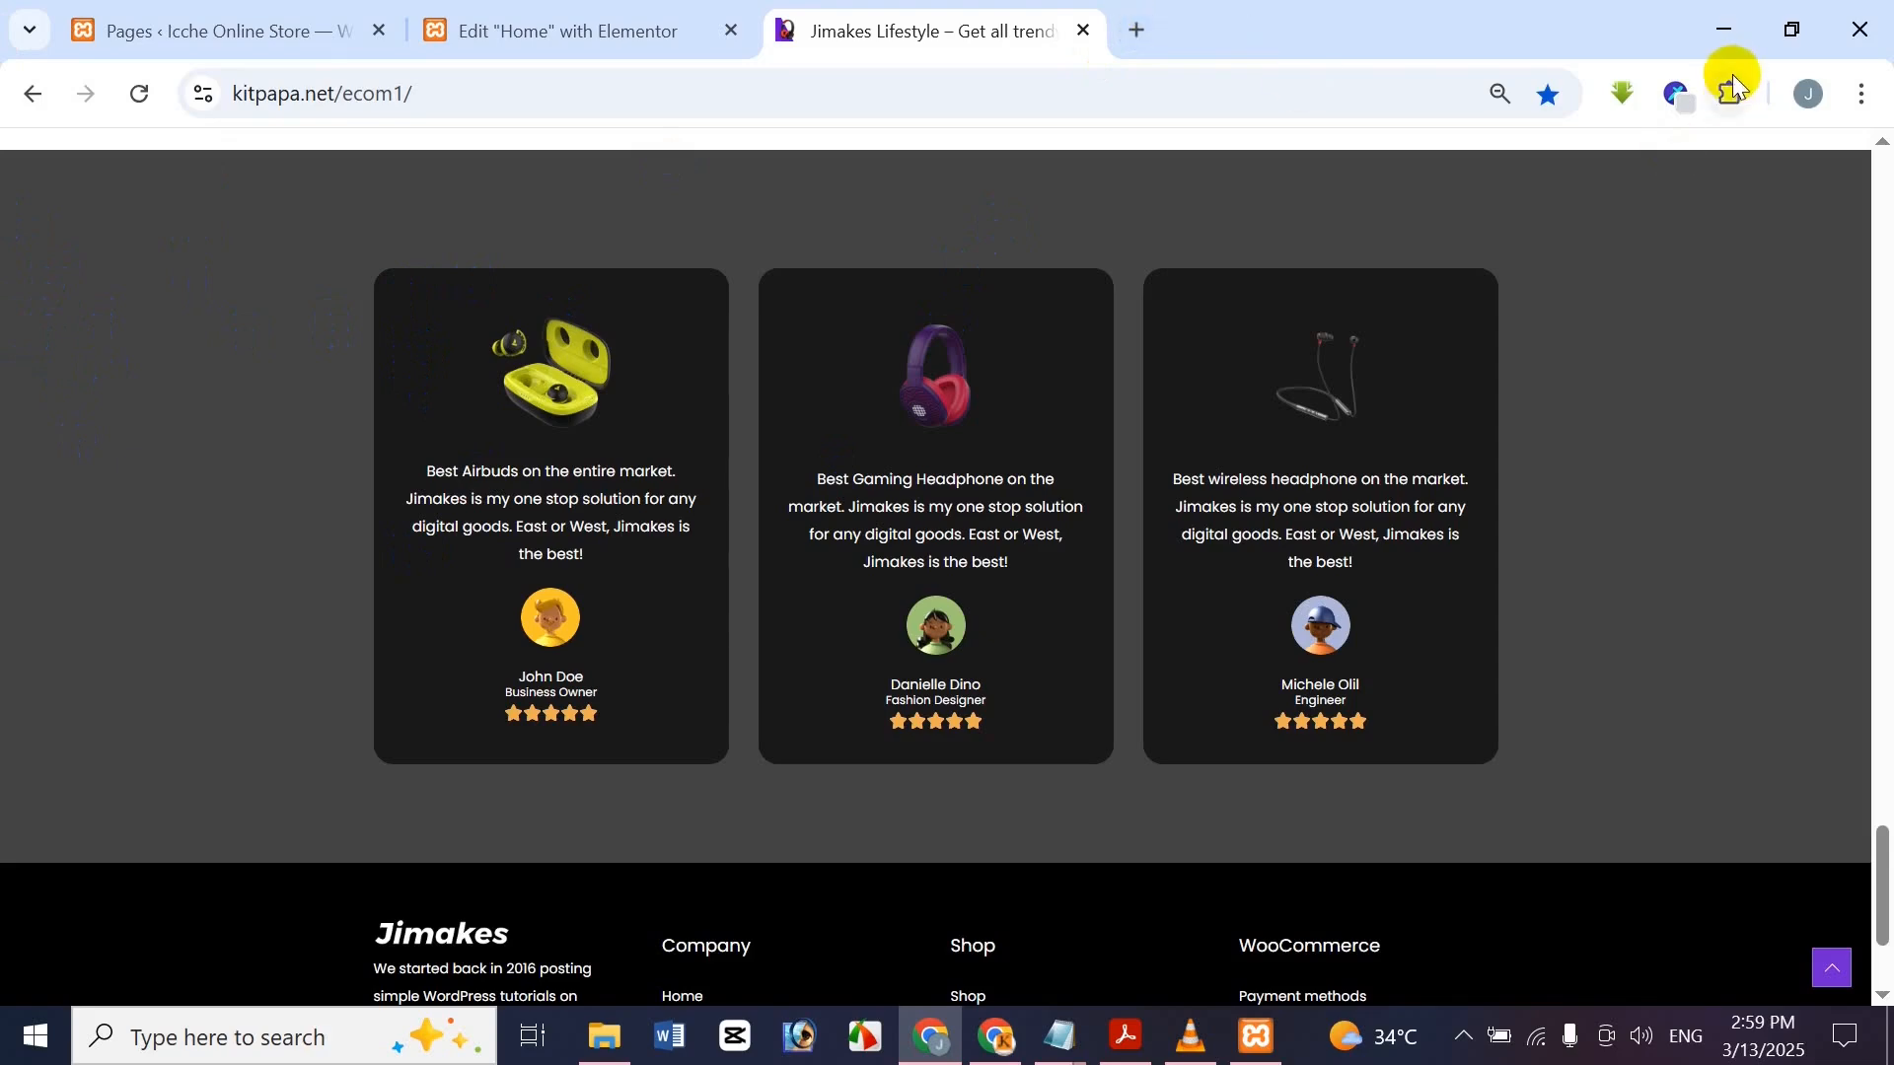
Open the browser's extension management page in a new tab
{"action": "left_click", "coordinate": [1723, 30]}
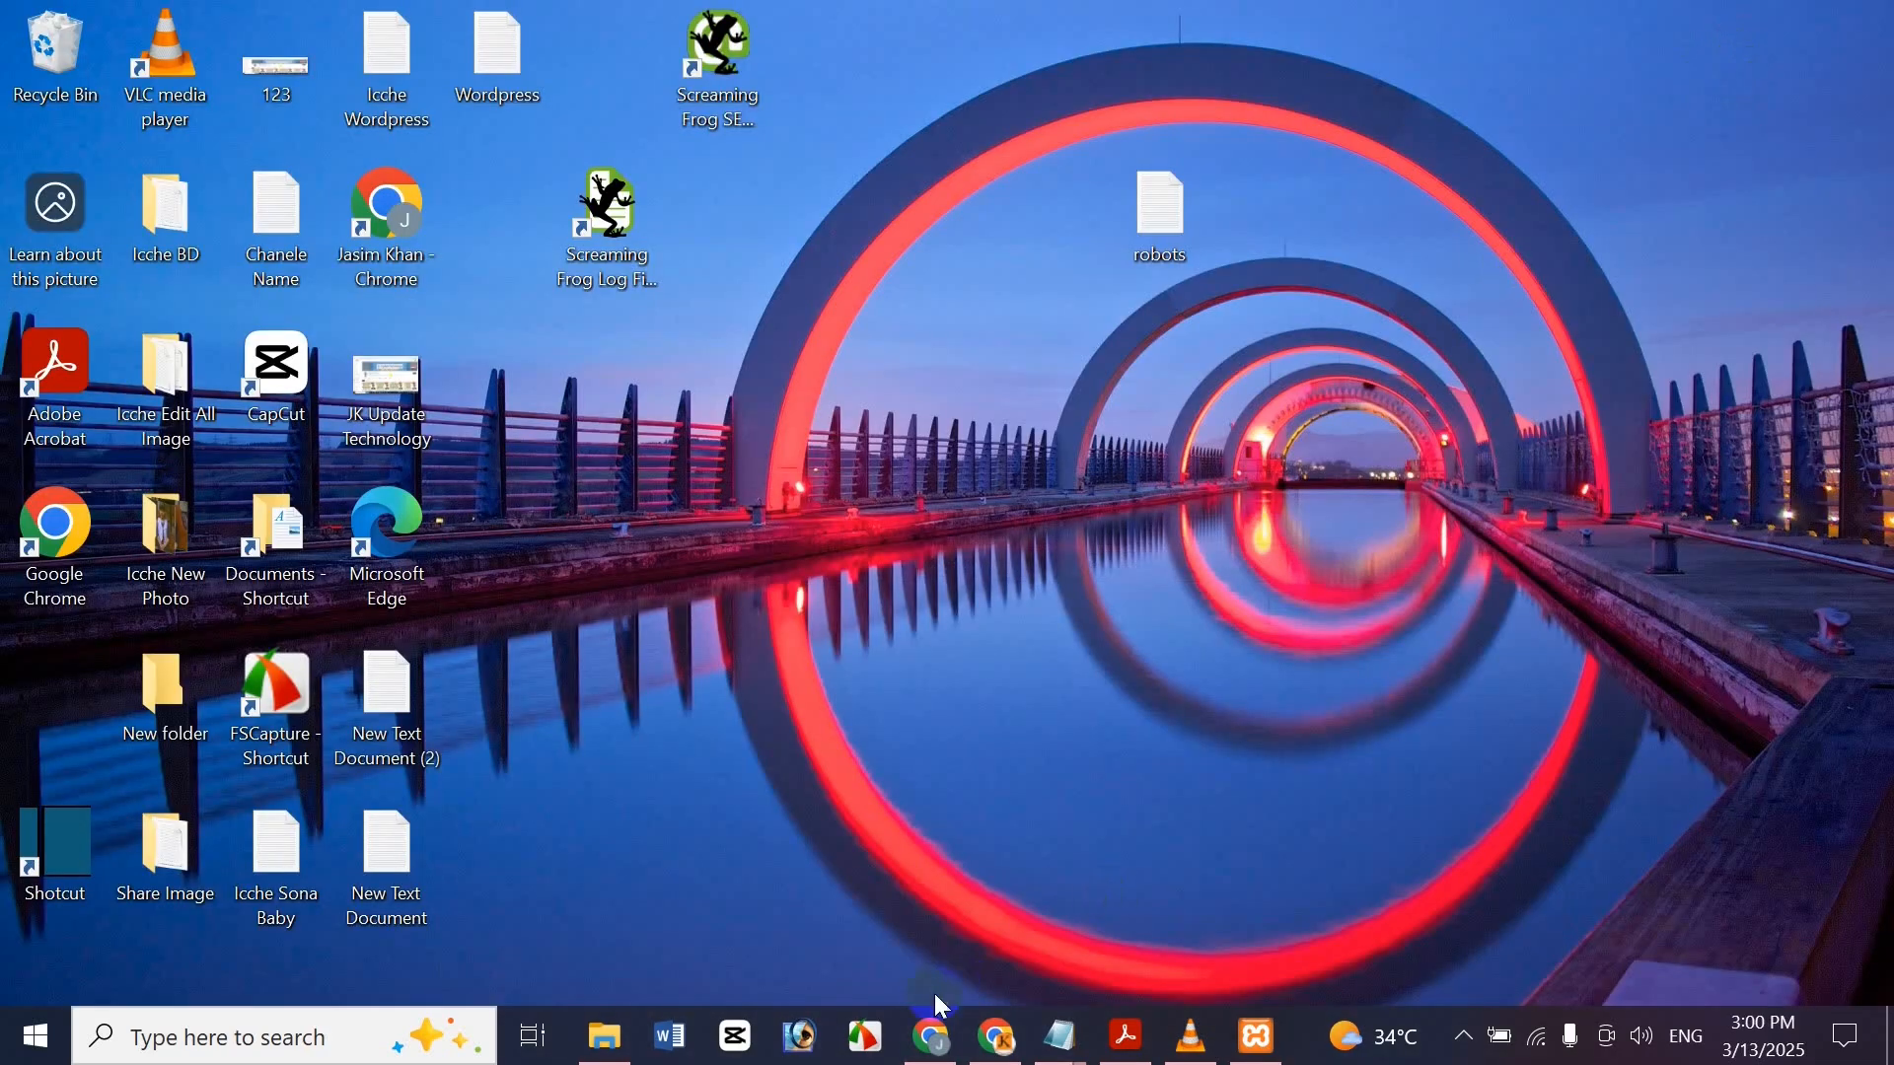
{"action": "left_click", "coordinate": [934, 1031]}
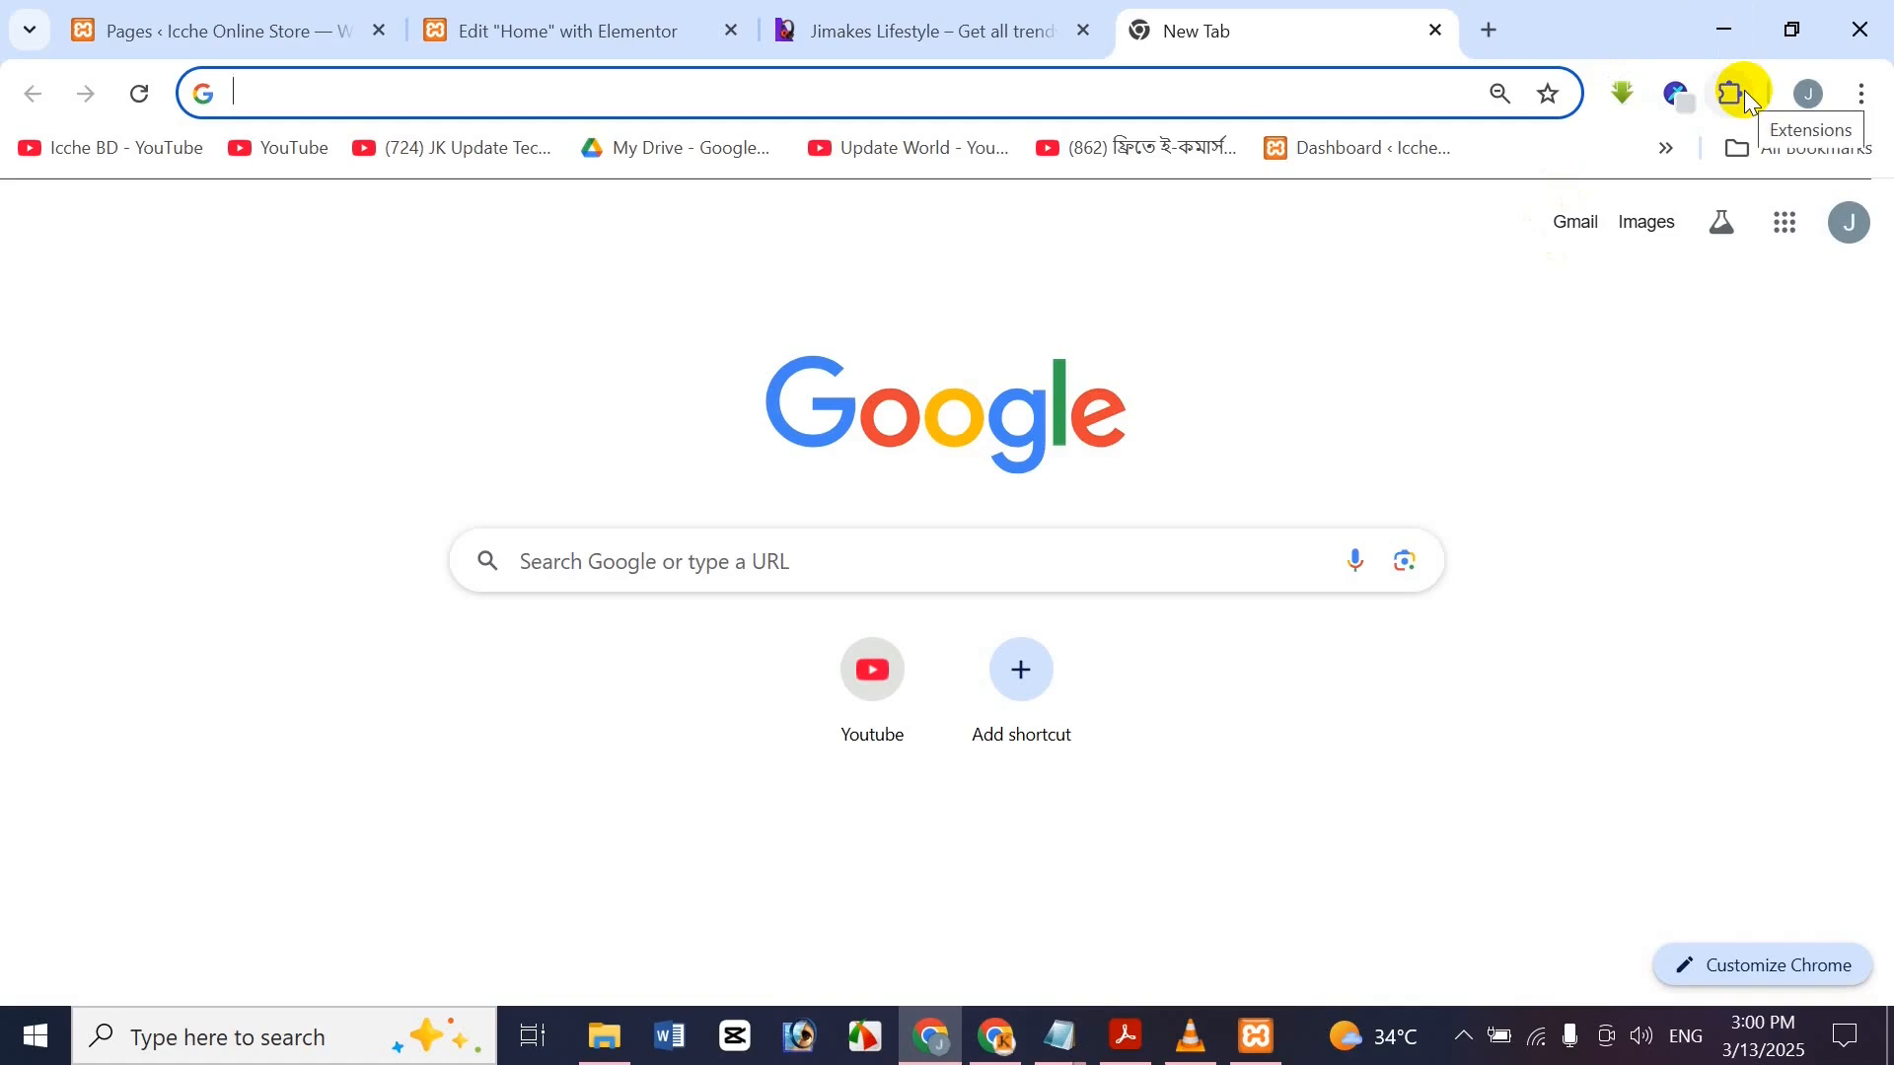
{"action": "left_click", "coordinate": [1744, 91]}
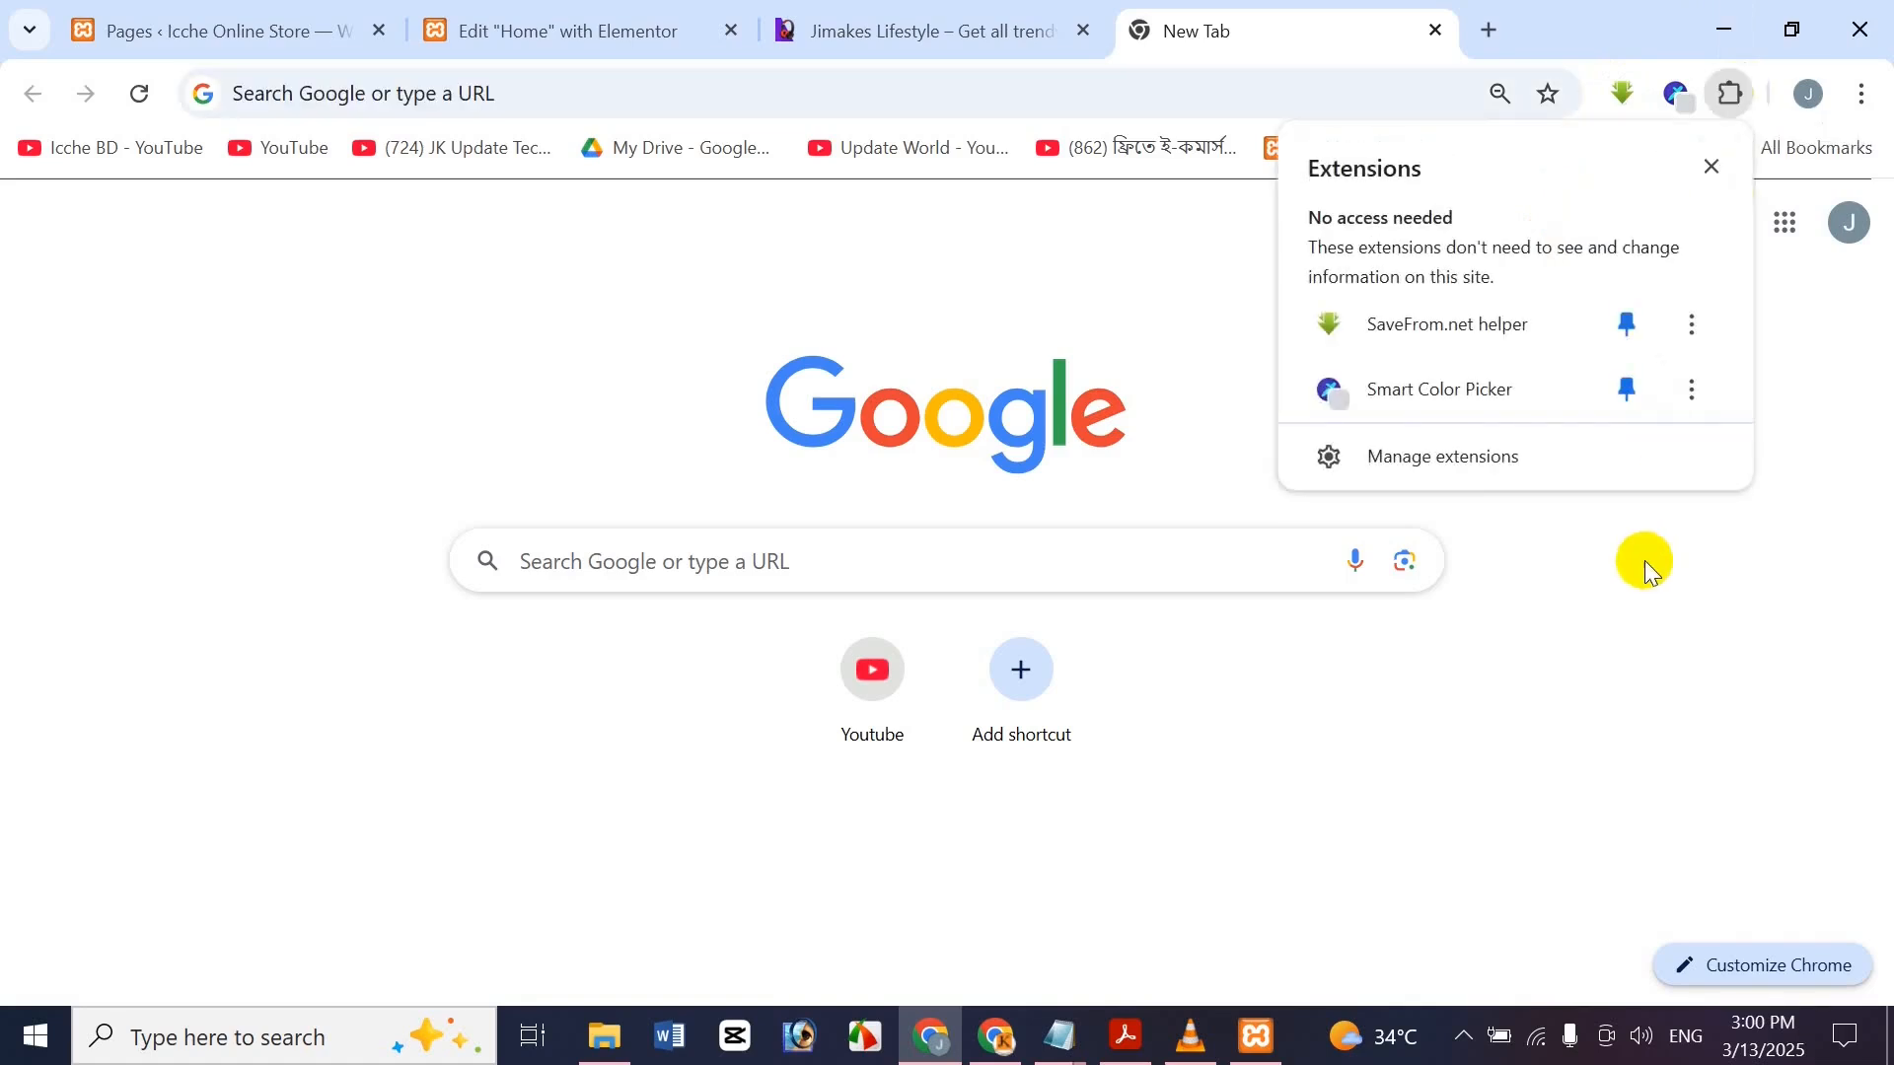
{"action": "left_click", "coordinate": [1515, 449]}
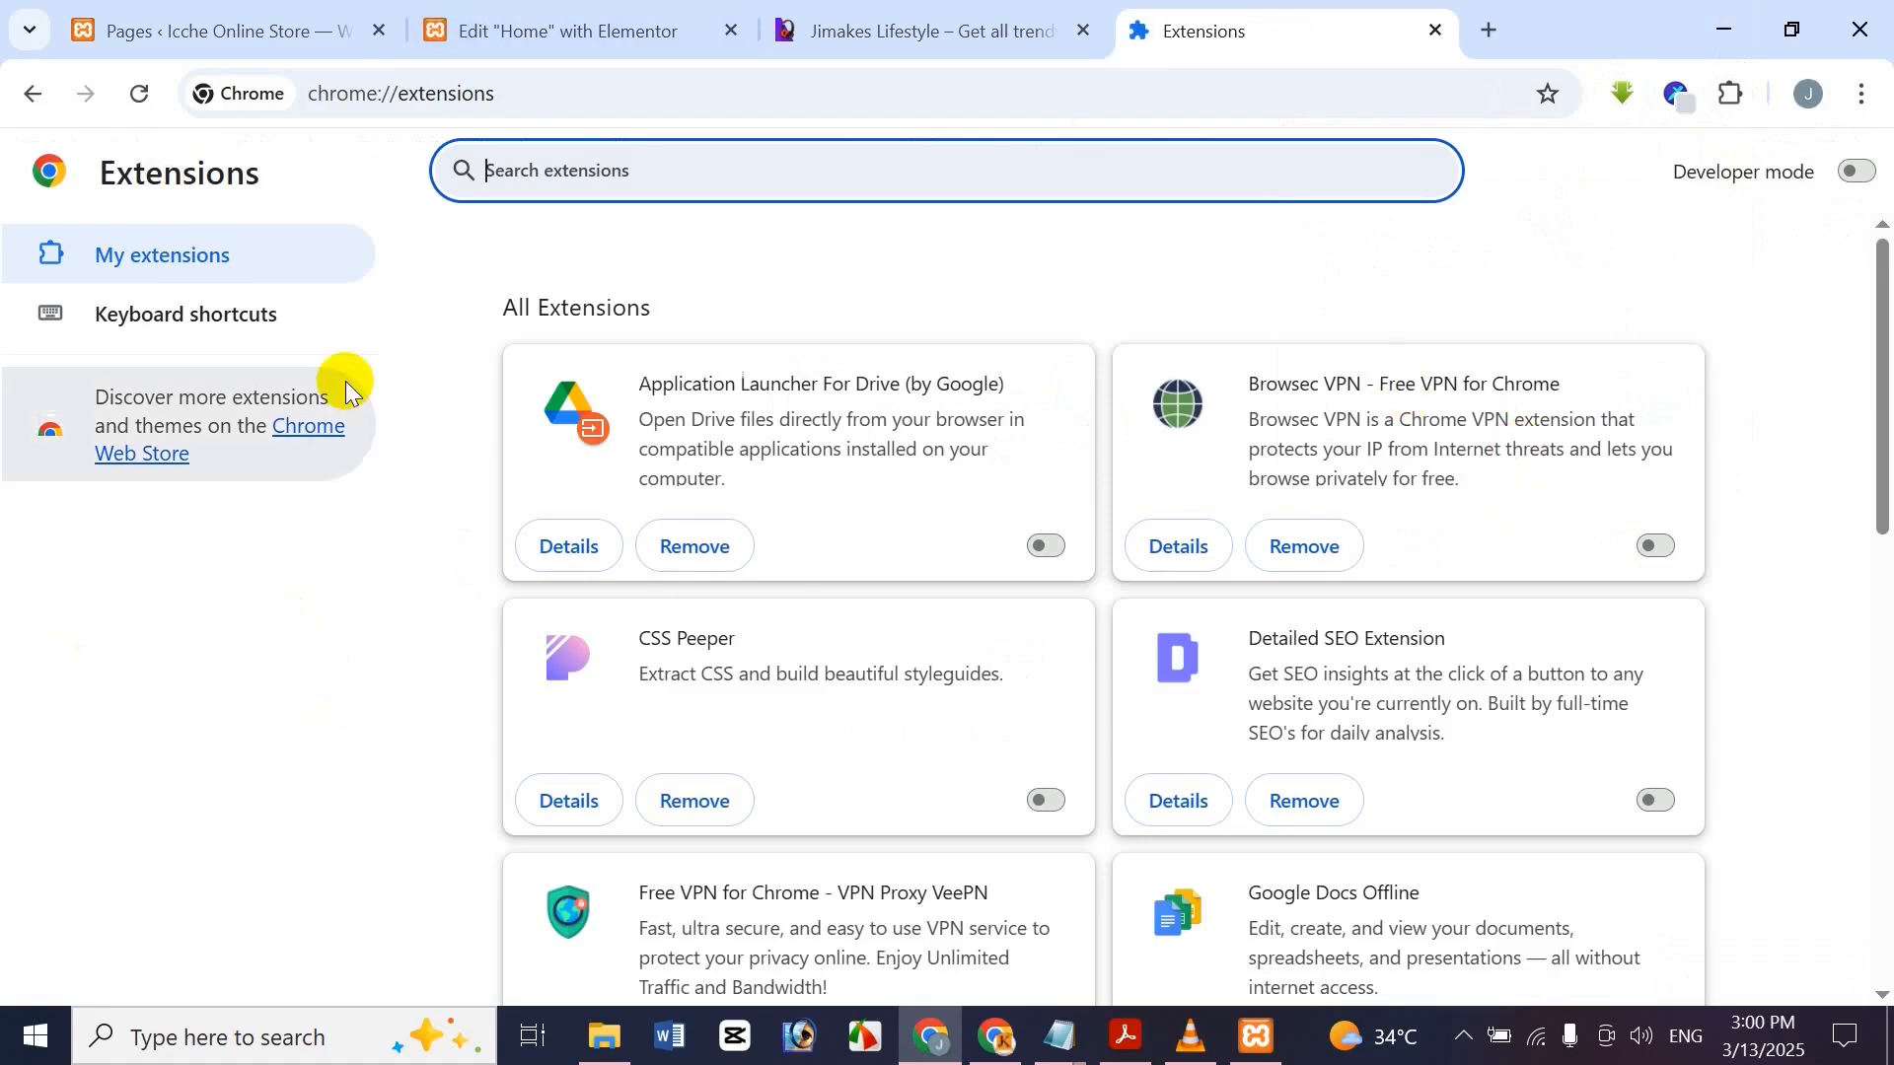
Search the Chrome Web Store for "smart color picker" and open the Smart Color Picker extension's page
{"action": "left_click", "coordinate": [288, 424]}
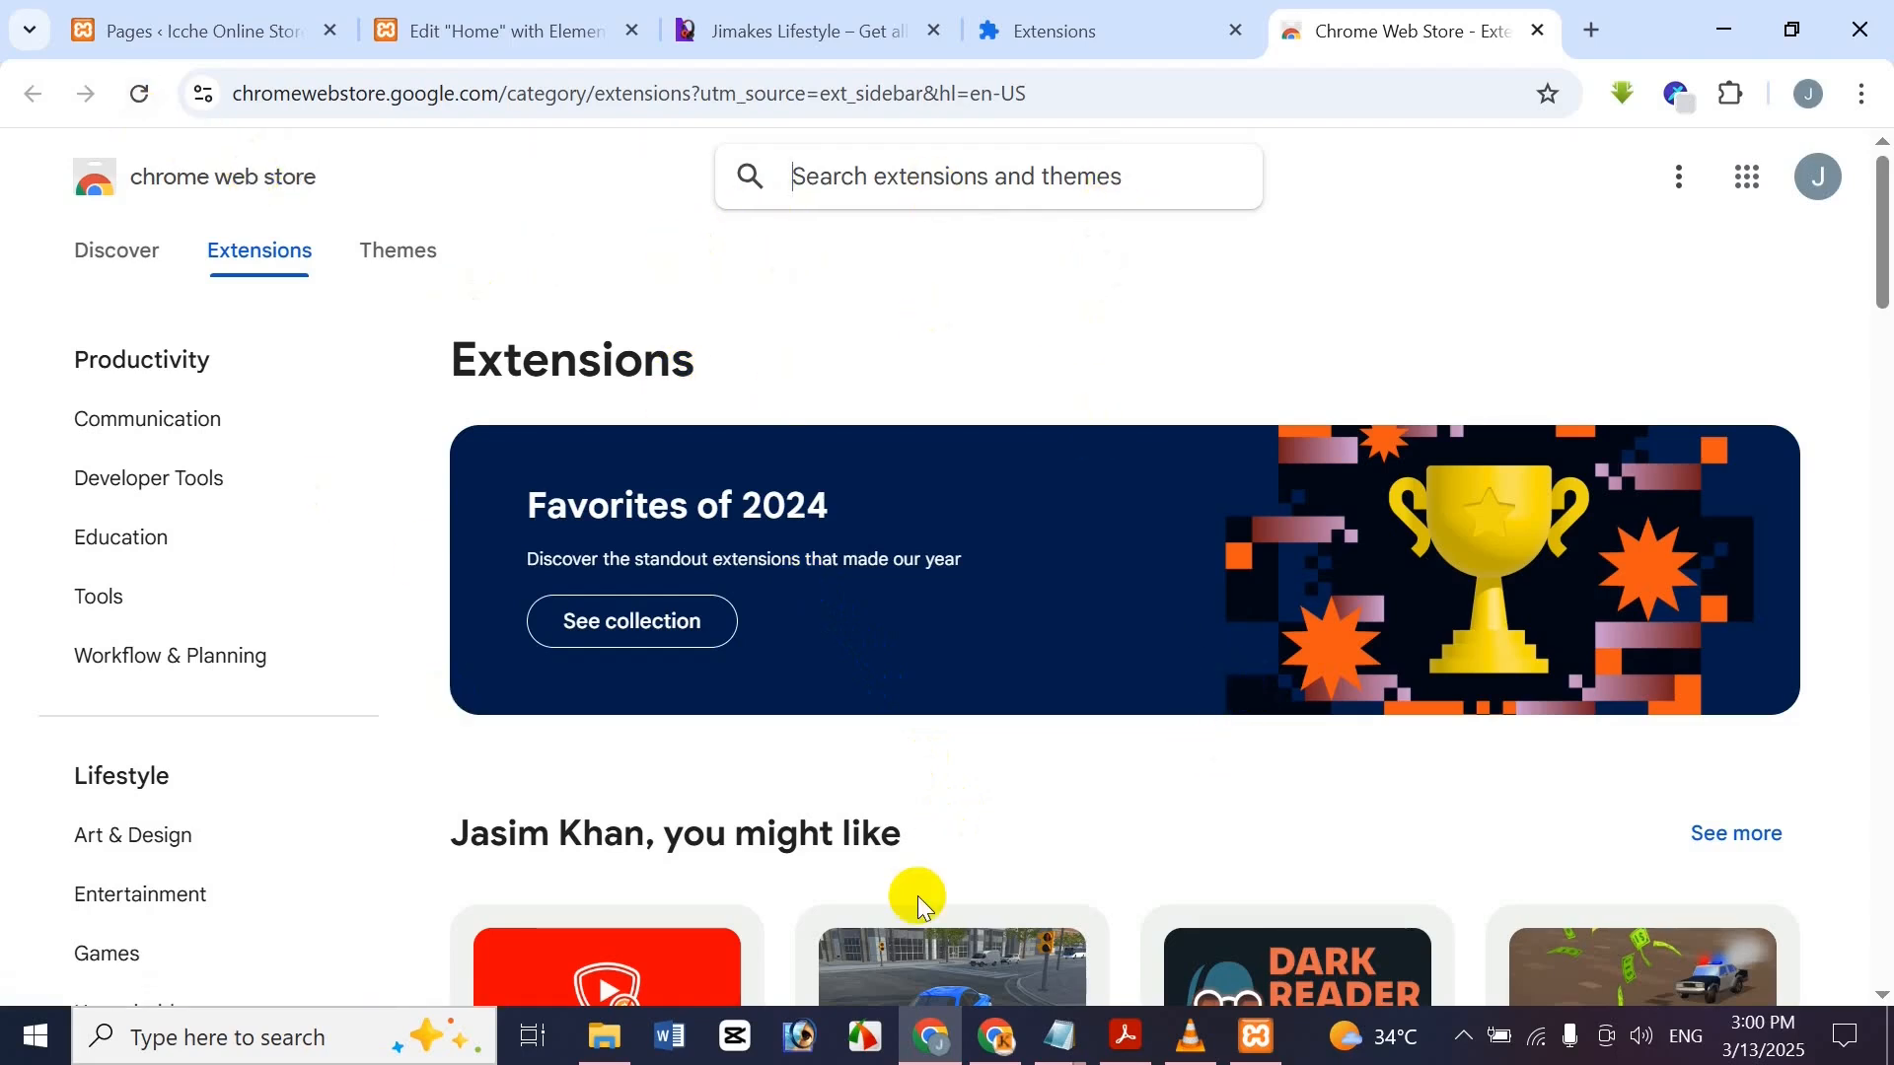
{"action": "type", "text": "col"}
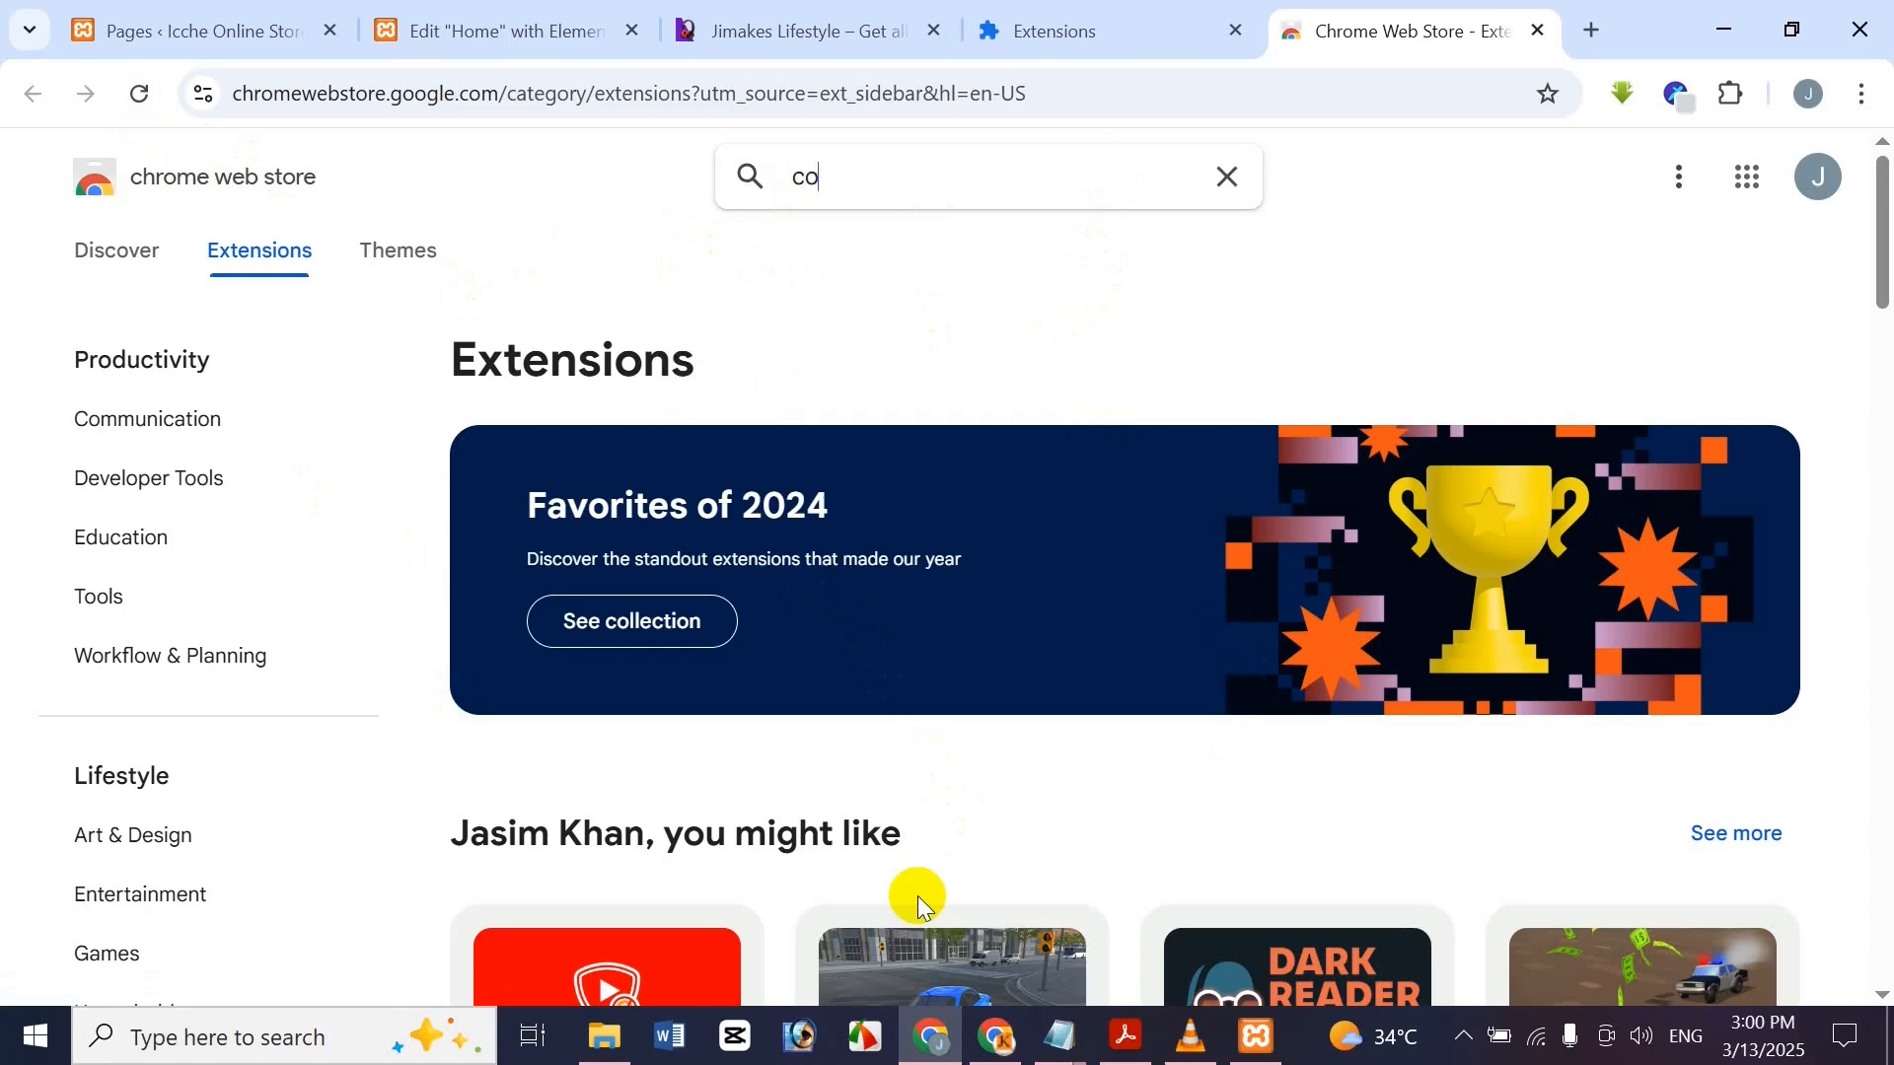
{"action": "key", "text": "BackSpace"}
{"action": "key", "text": "BackSpace"}
{"action": "key", "text": "BackSpace"}
{"action": "type", "text": "smart color p9icke"}
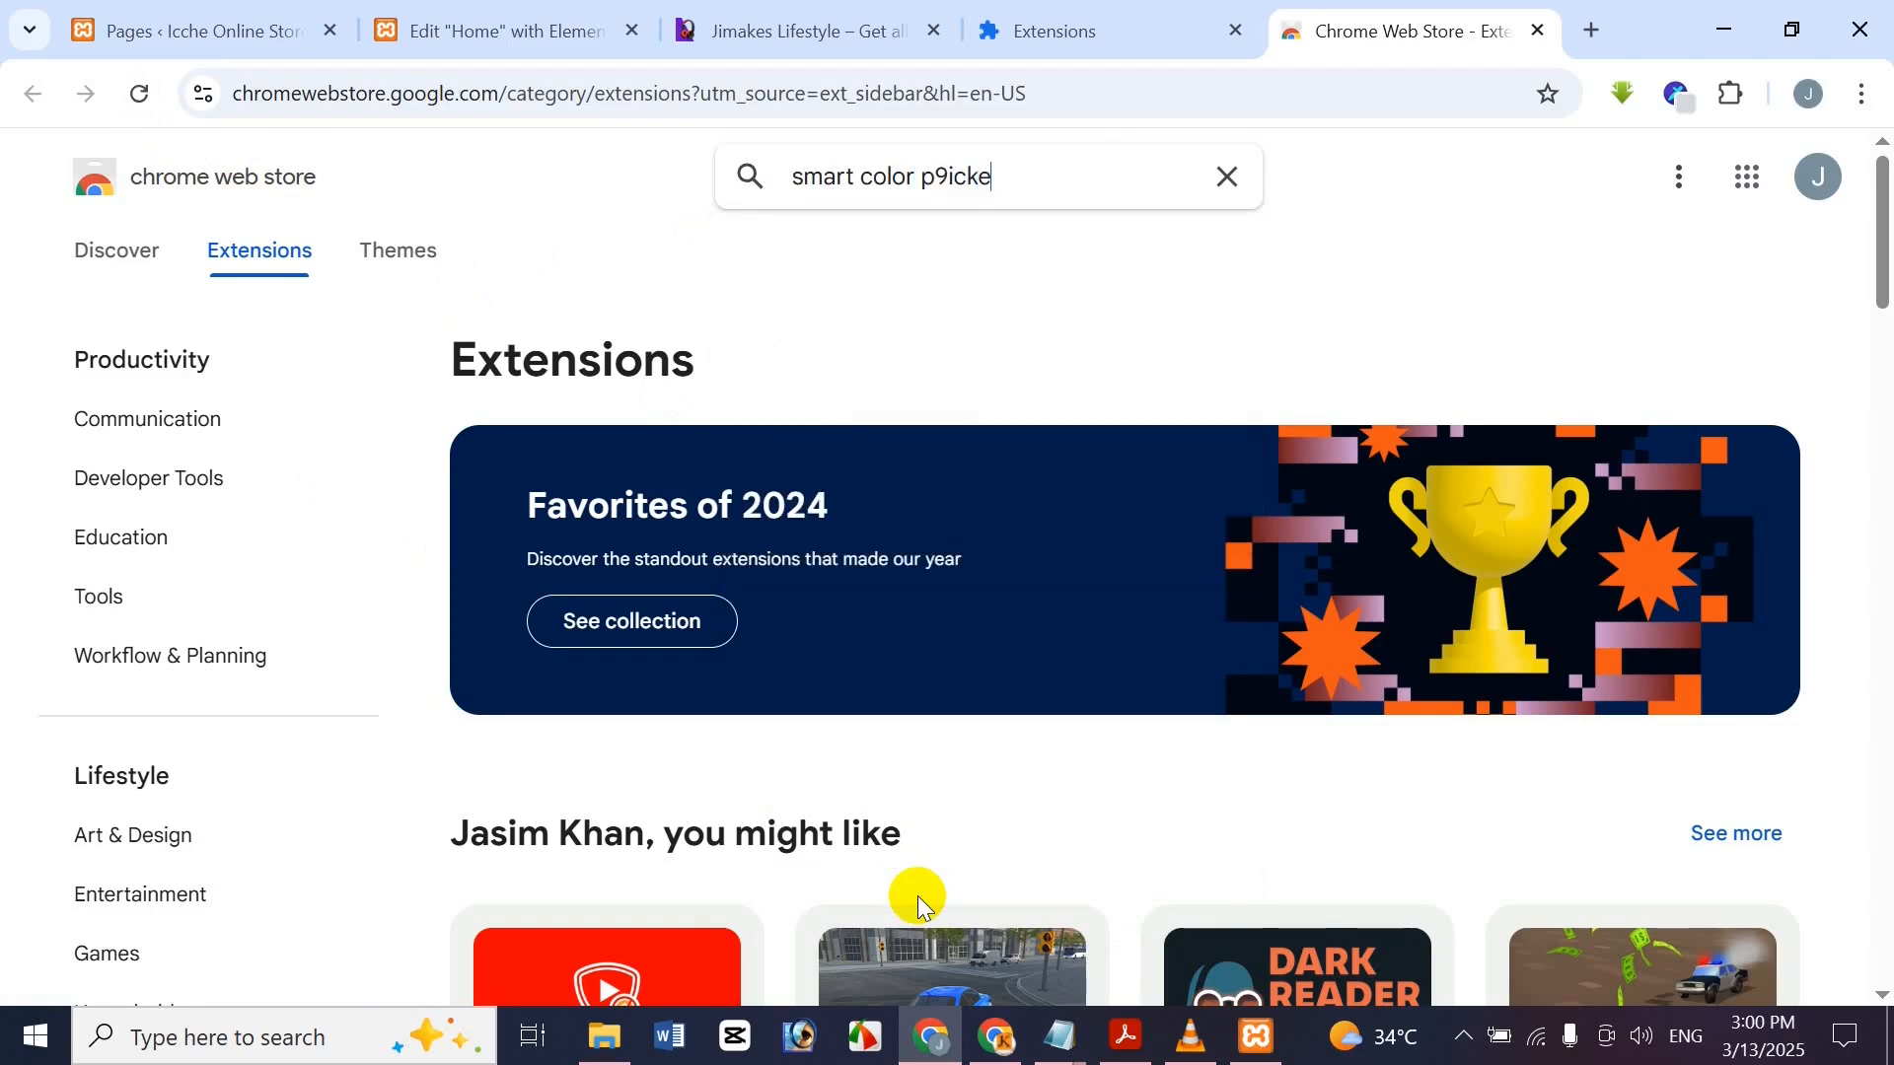
{"action": "key", "text": "BackSpace"}
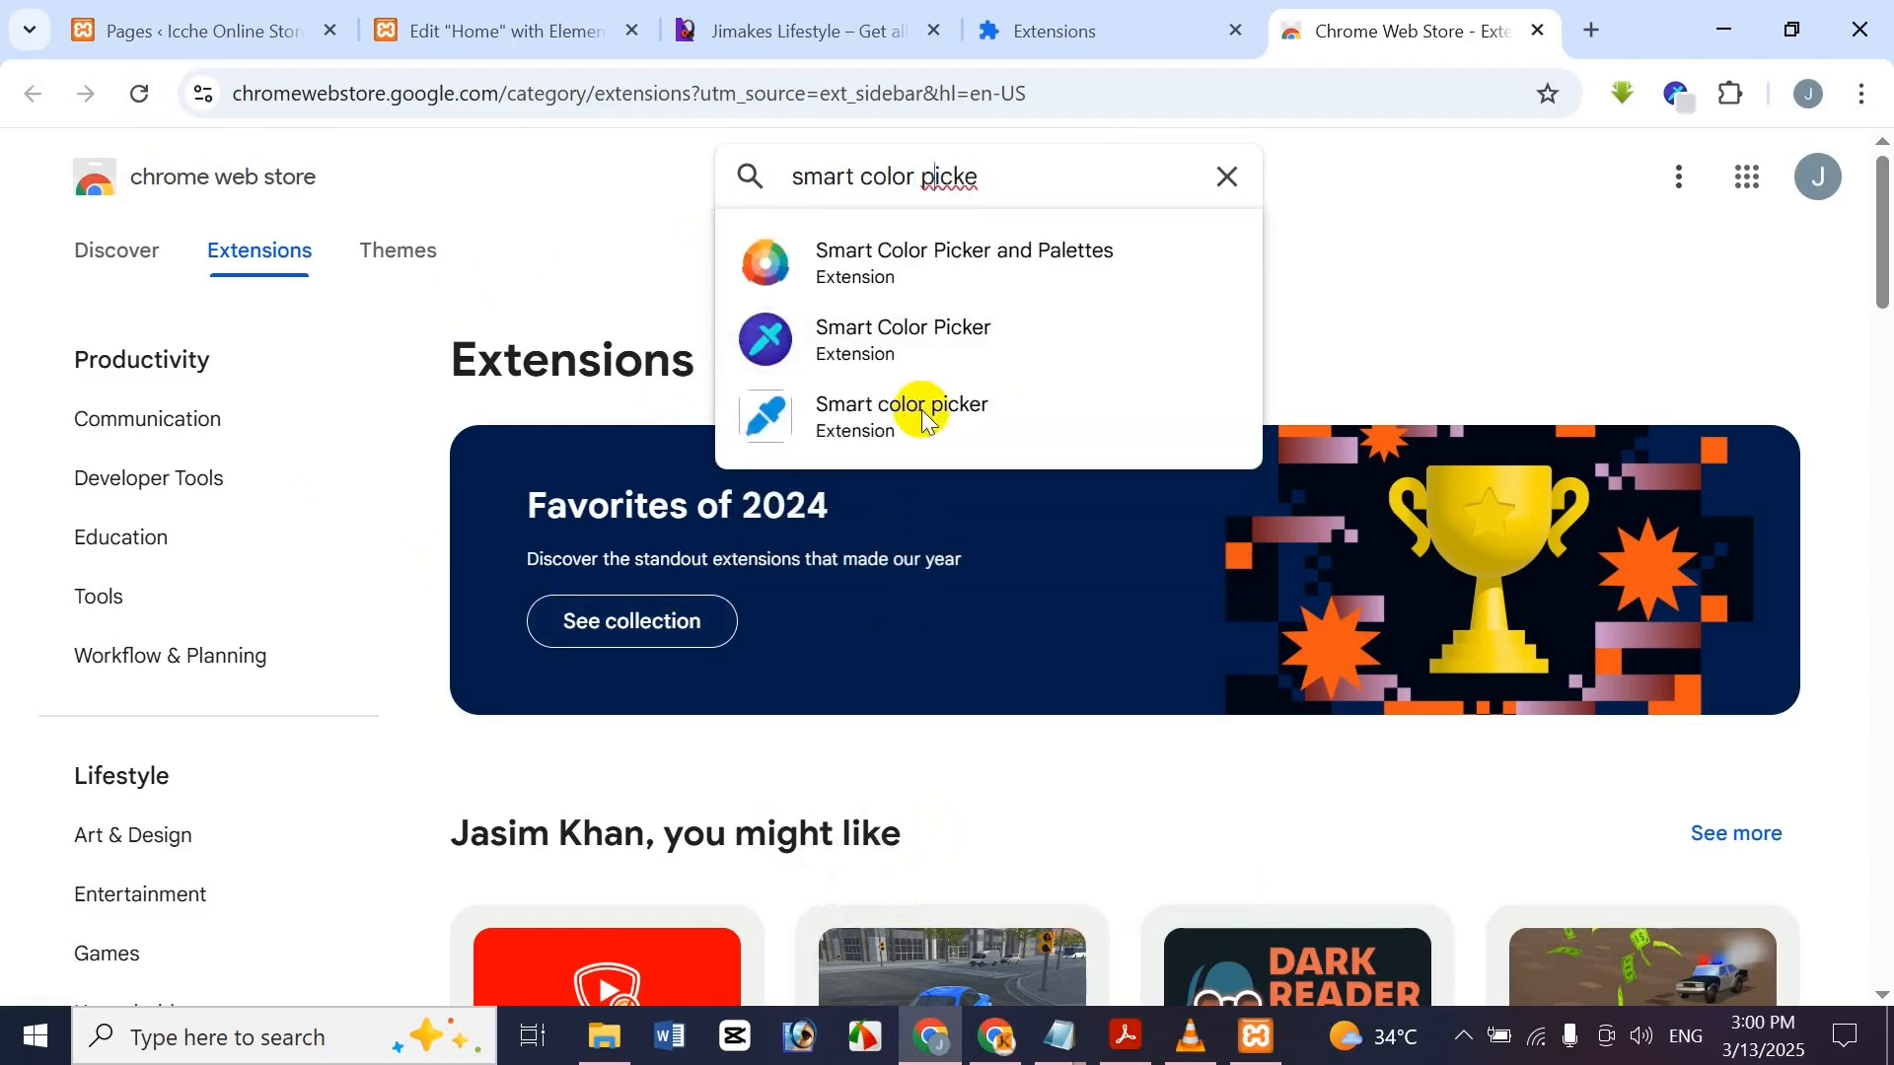
{"action": "left_click", "coordinate": [995, 176]}
{"action": "type", "text": "r"}
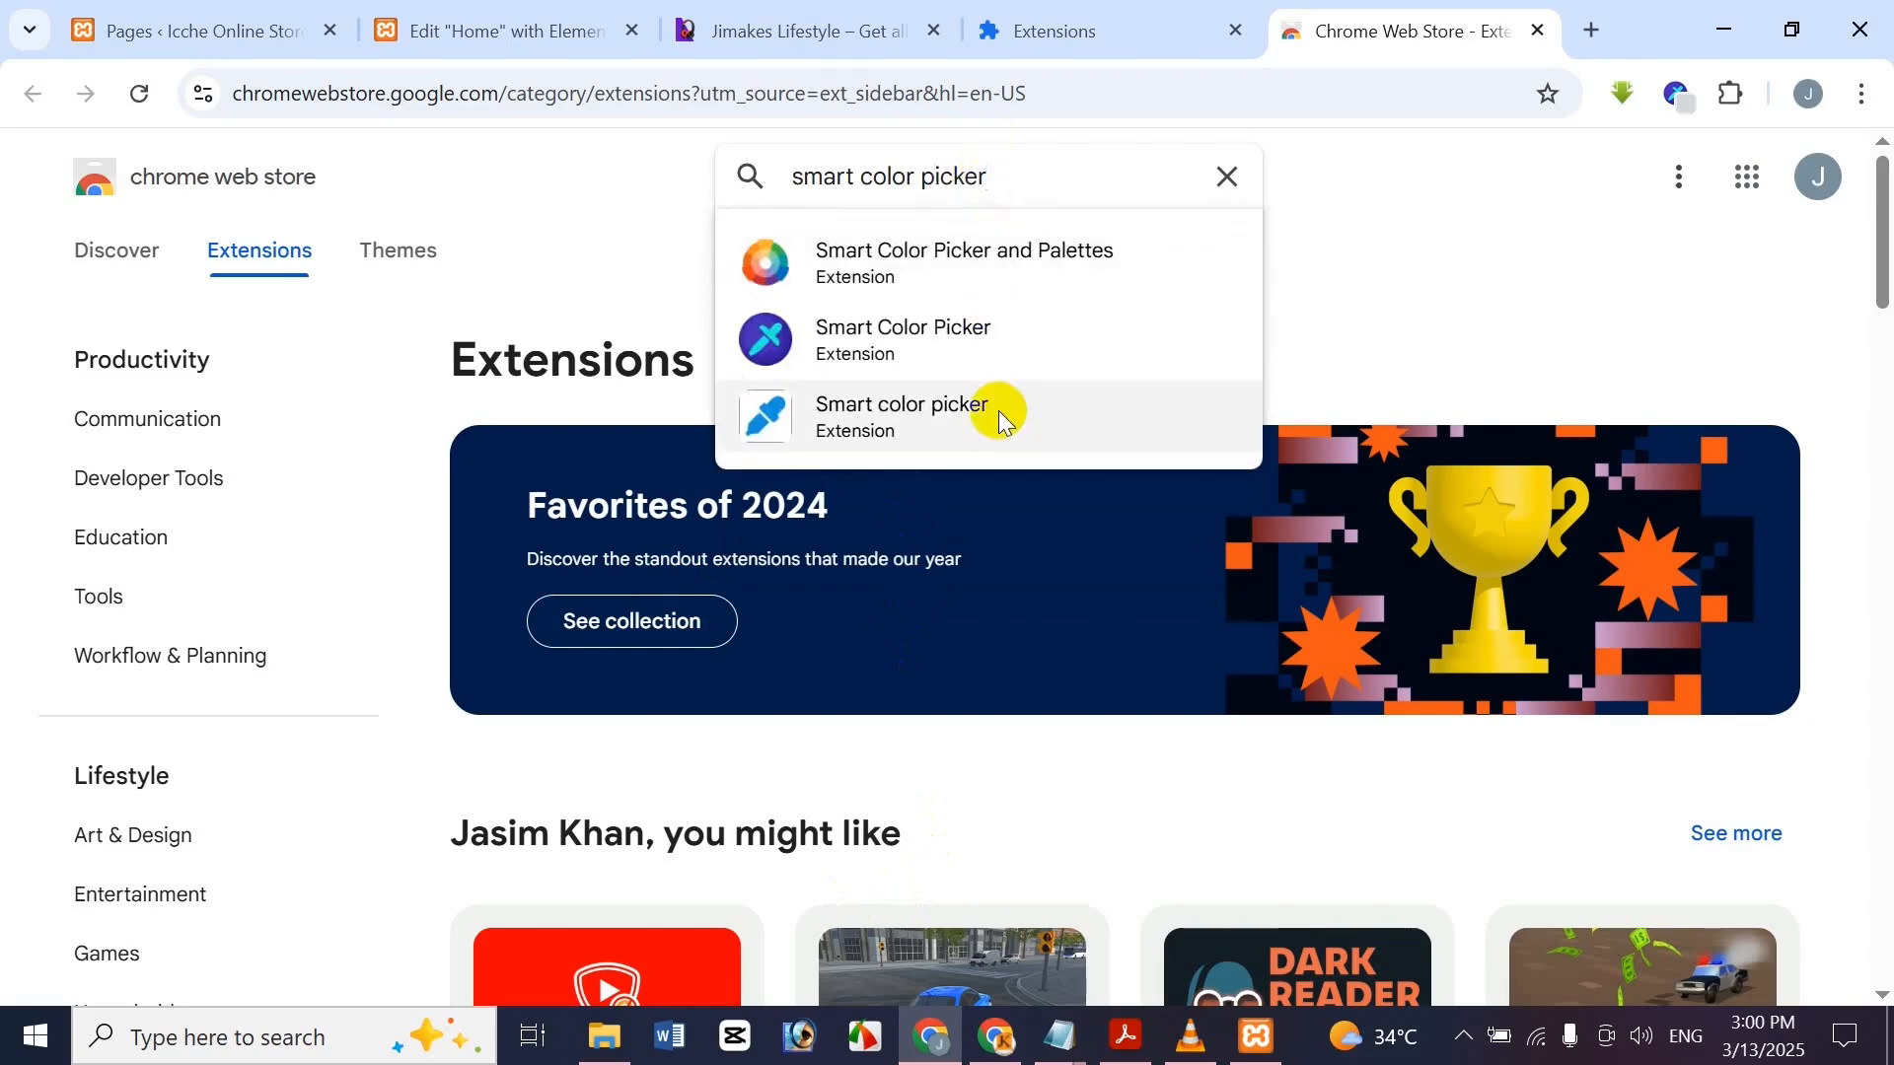
{"action": "left_click", "coordinate": [1002, 355]}
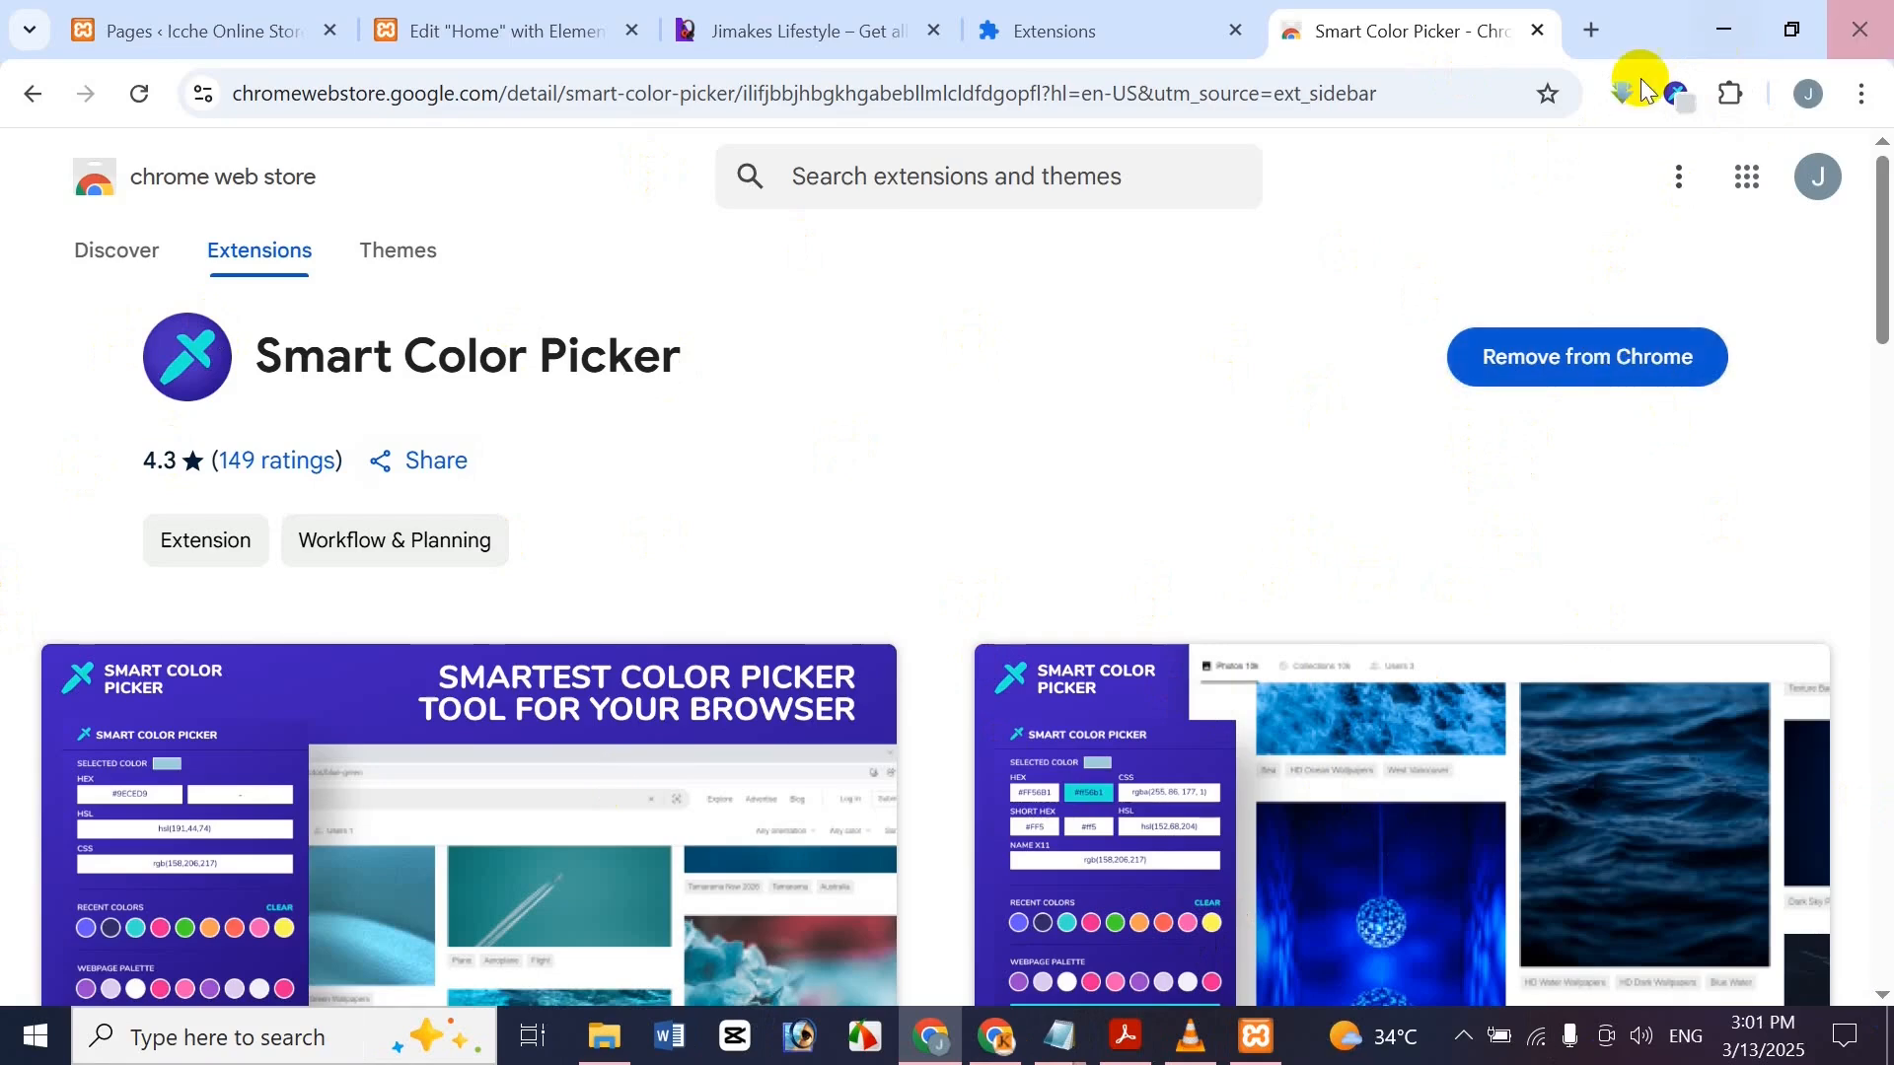
Close the web store and extensions tabs to return to the Jimakes site, and check the list of active extensions
{"action": "left_click", "coordinate": [1541, 31]}
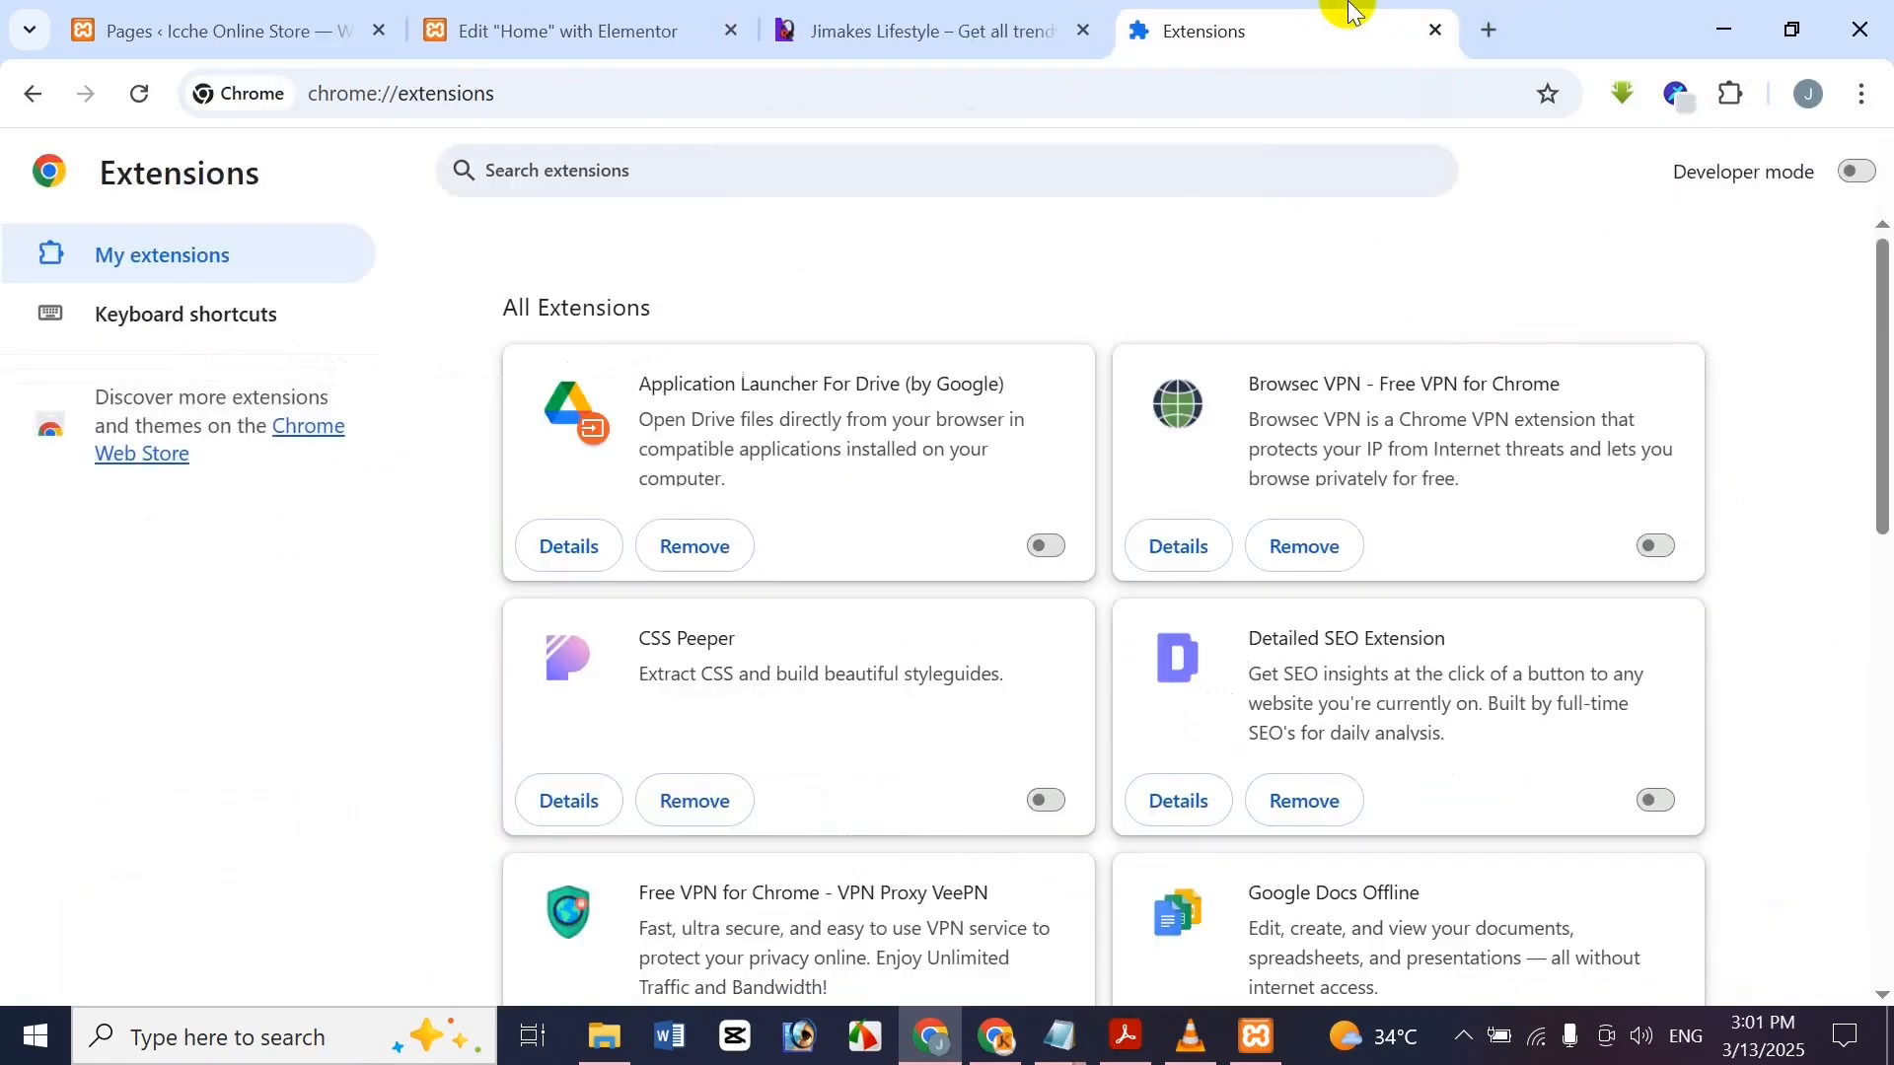
{"action": "left_click", "coordinate": [1434, 31]}
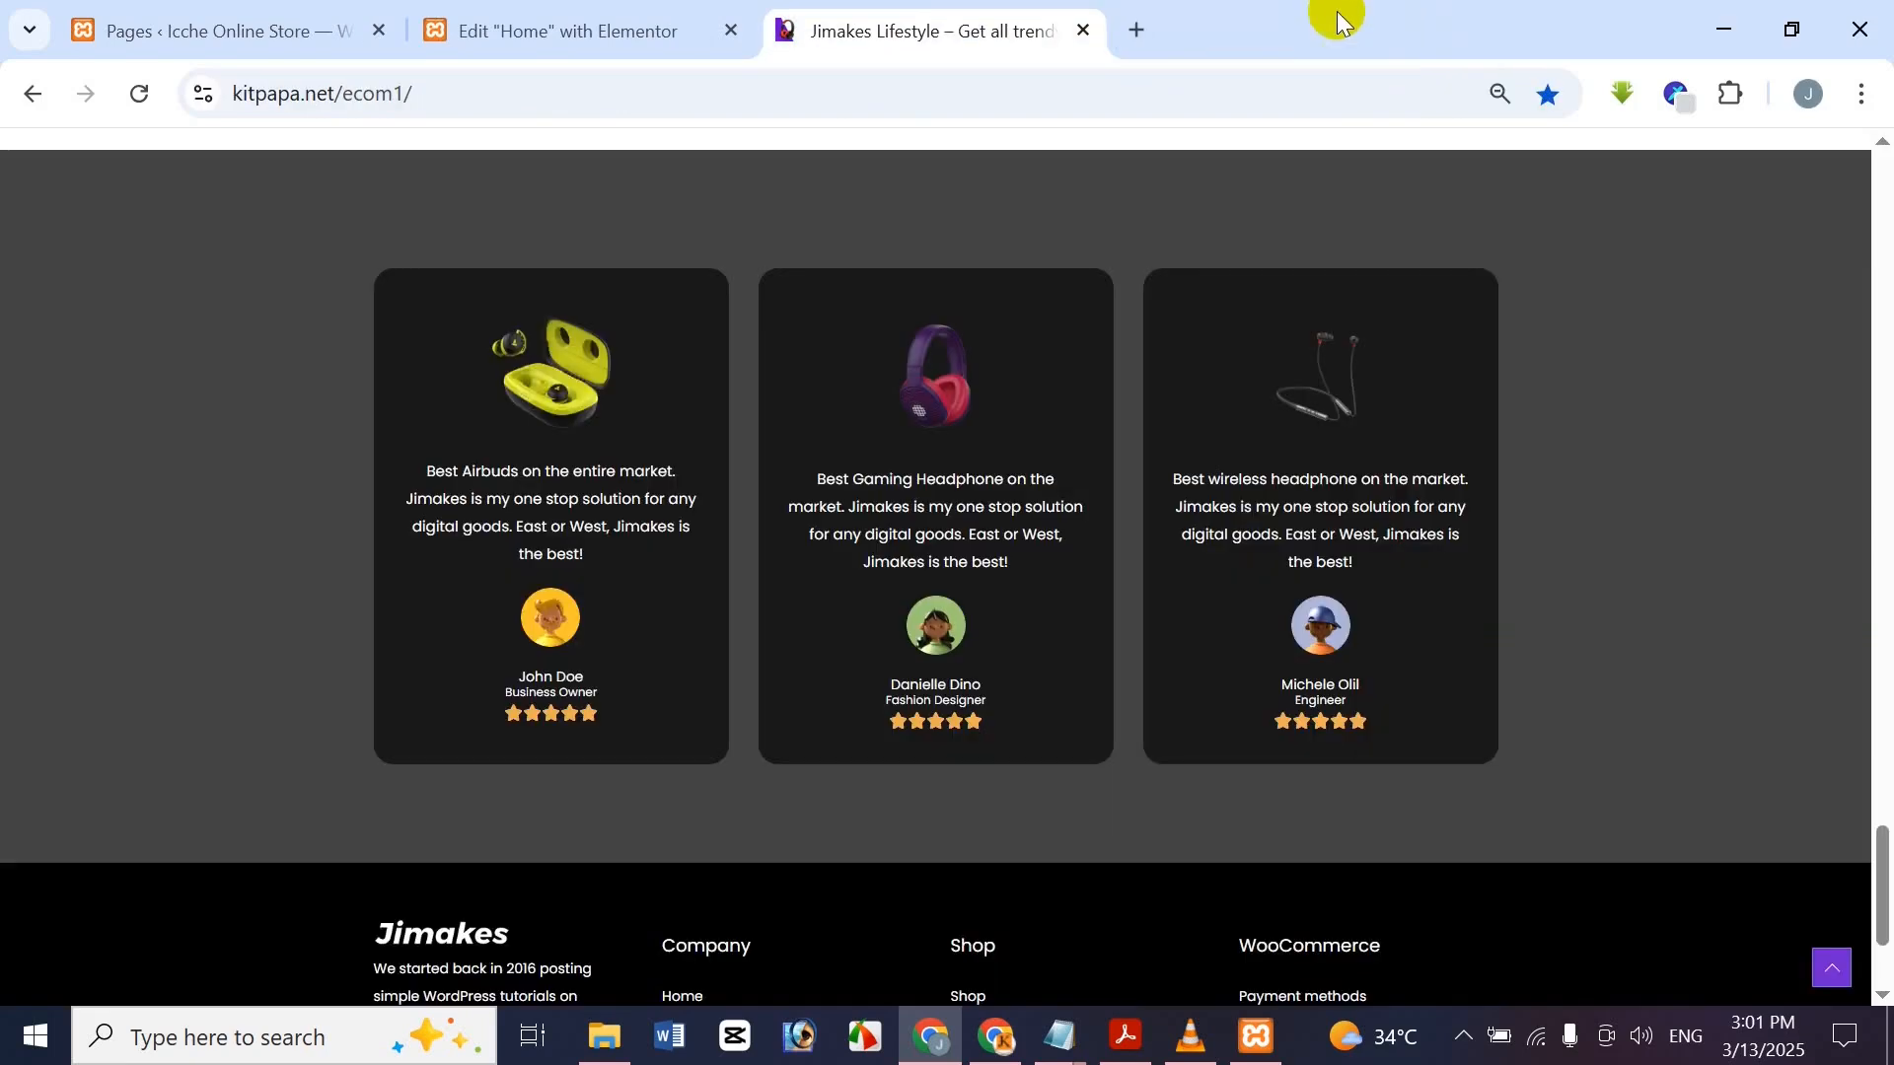
{"action": "left_click", "coordinate": [1129, 31]}
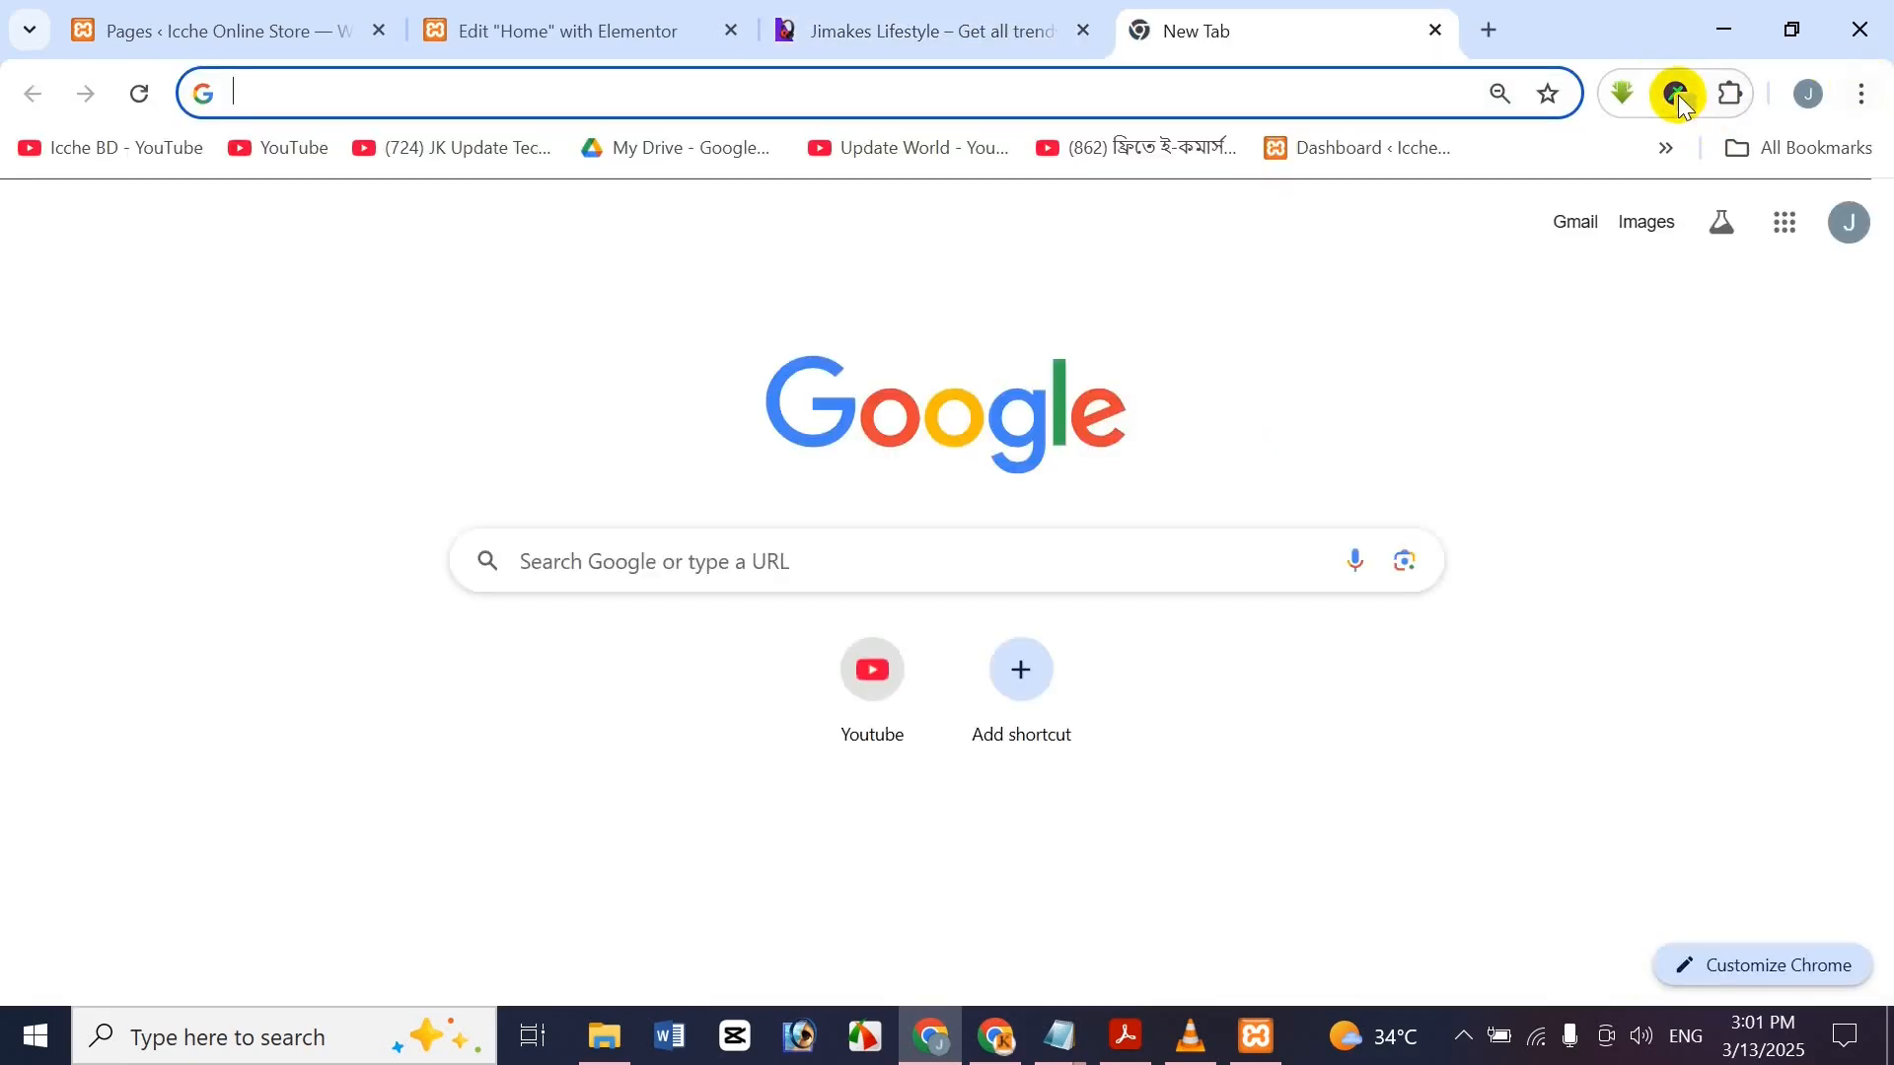
{"action": "left_click", "coordinate": [1437, 31]}
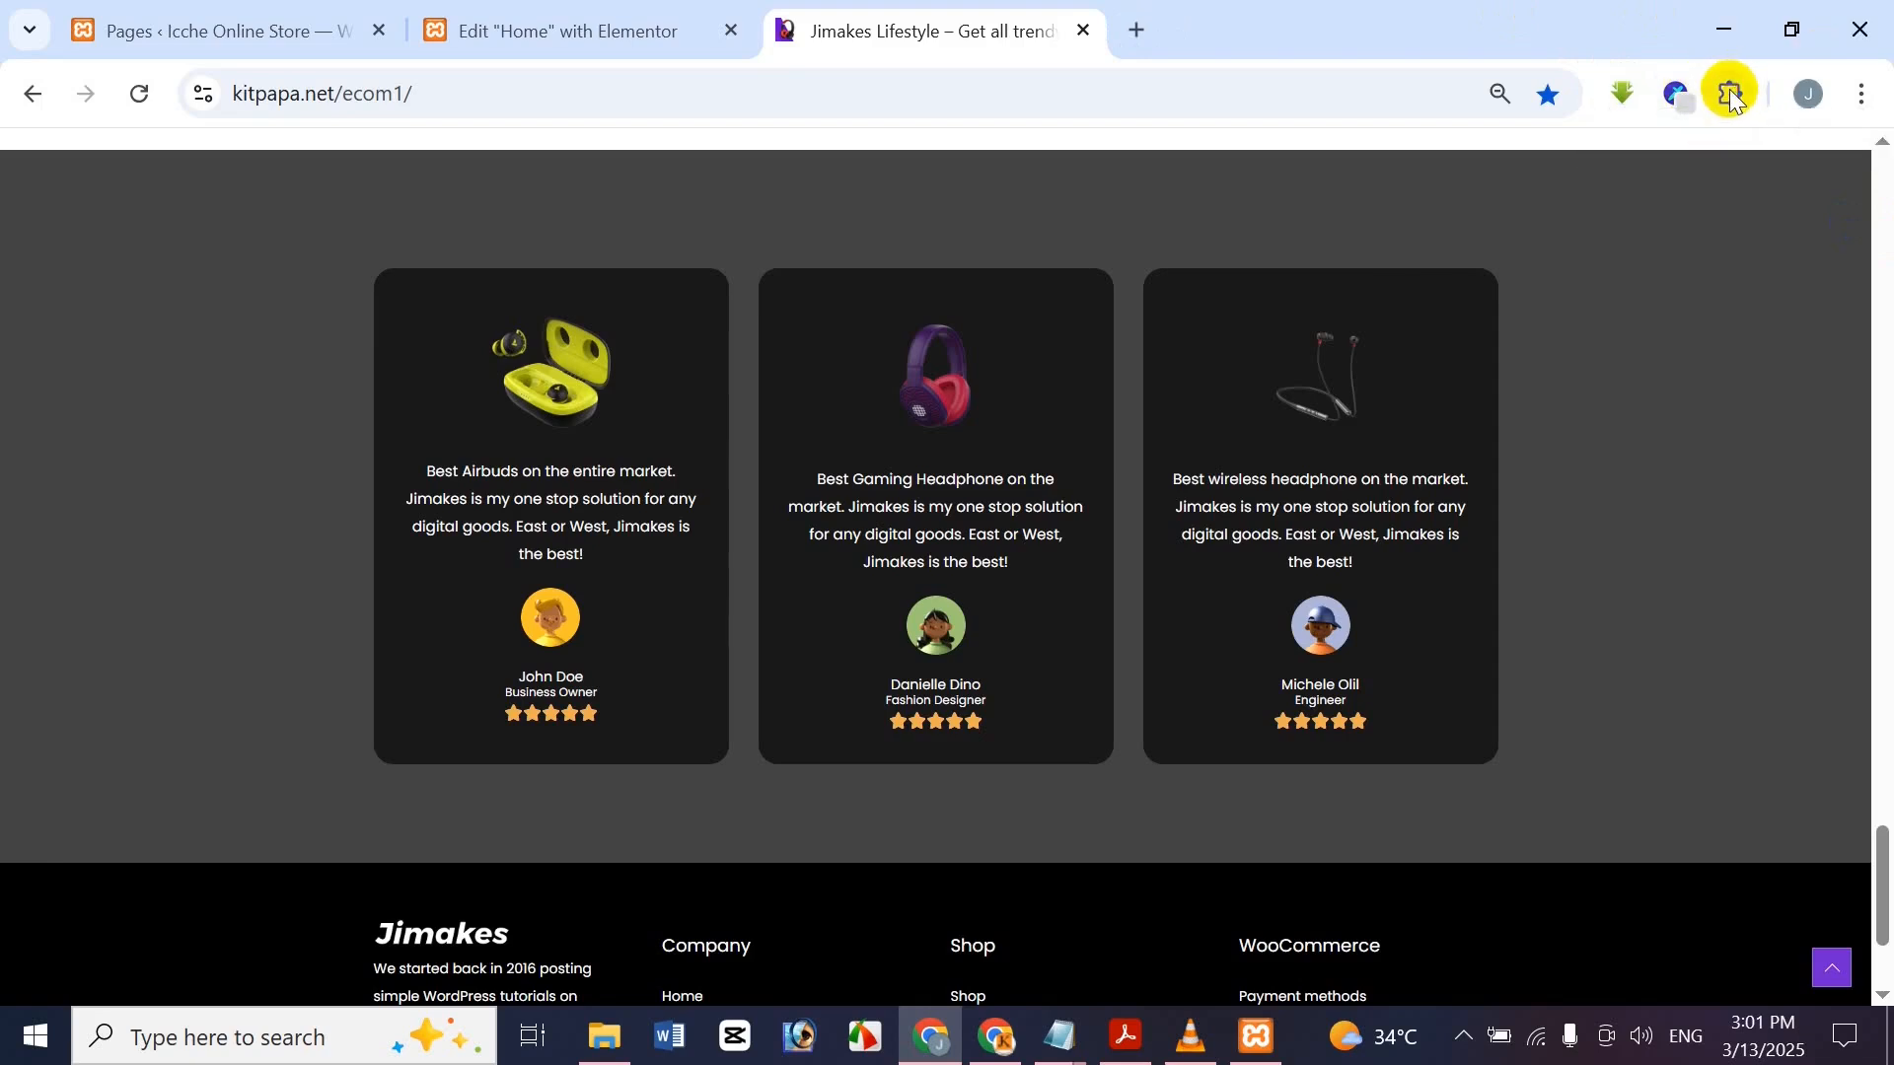
{"action": "left_click", "coordinate": [1731, 93]}
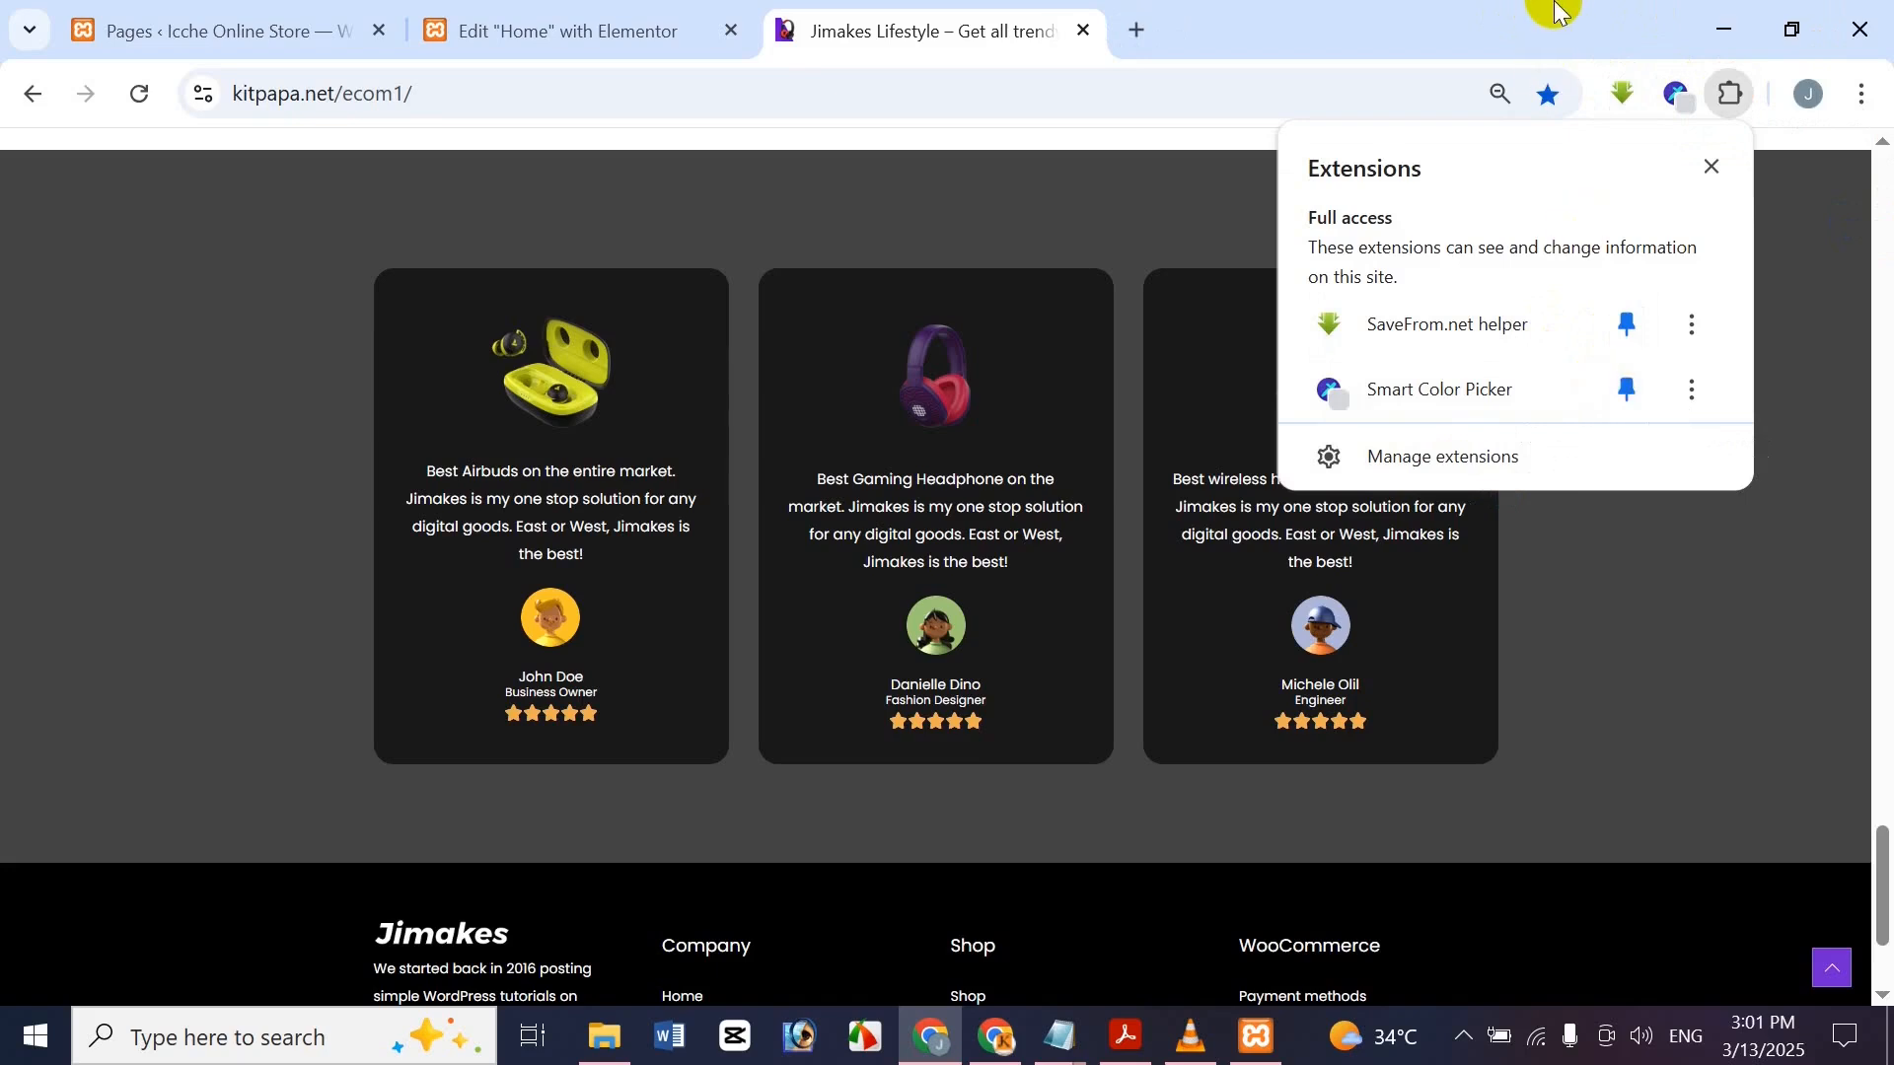
{"action": "left_click", "coordinate": [1815, 169]}
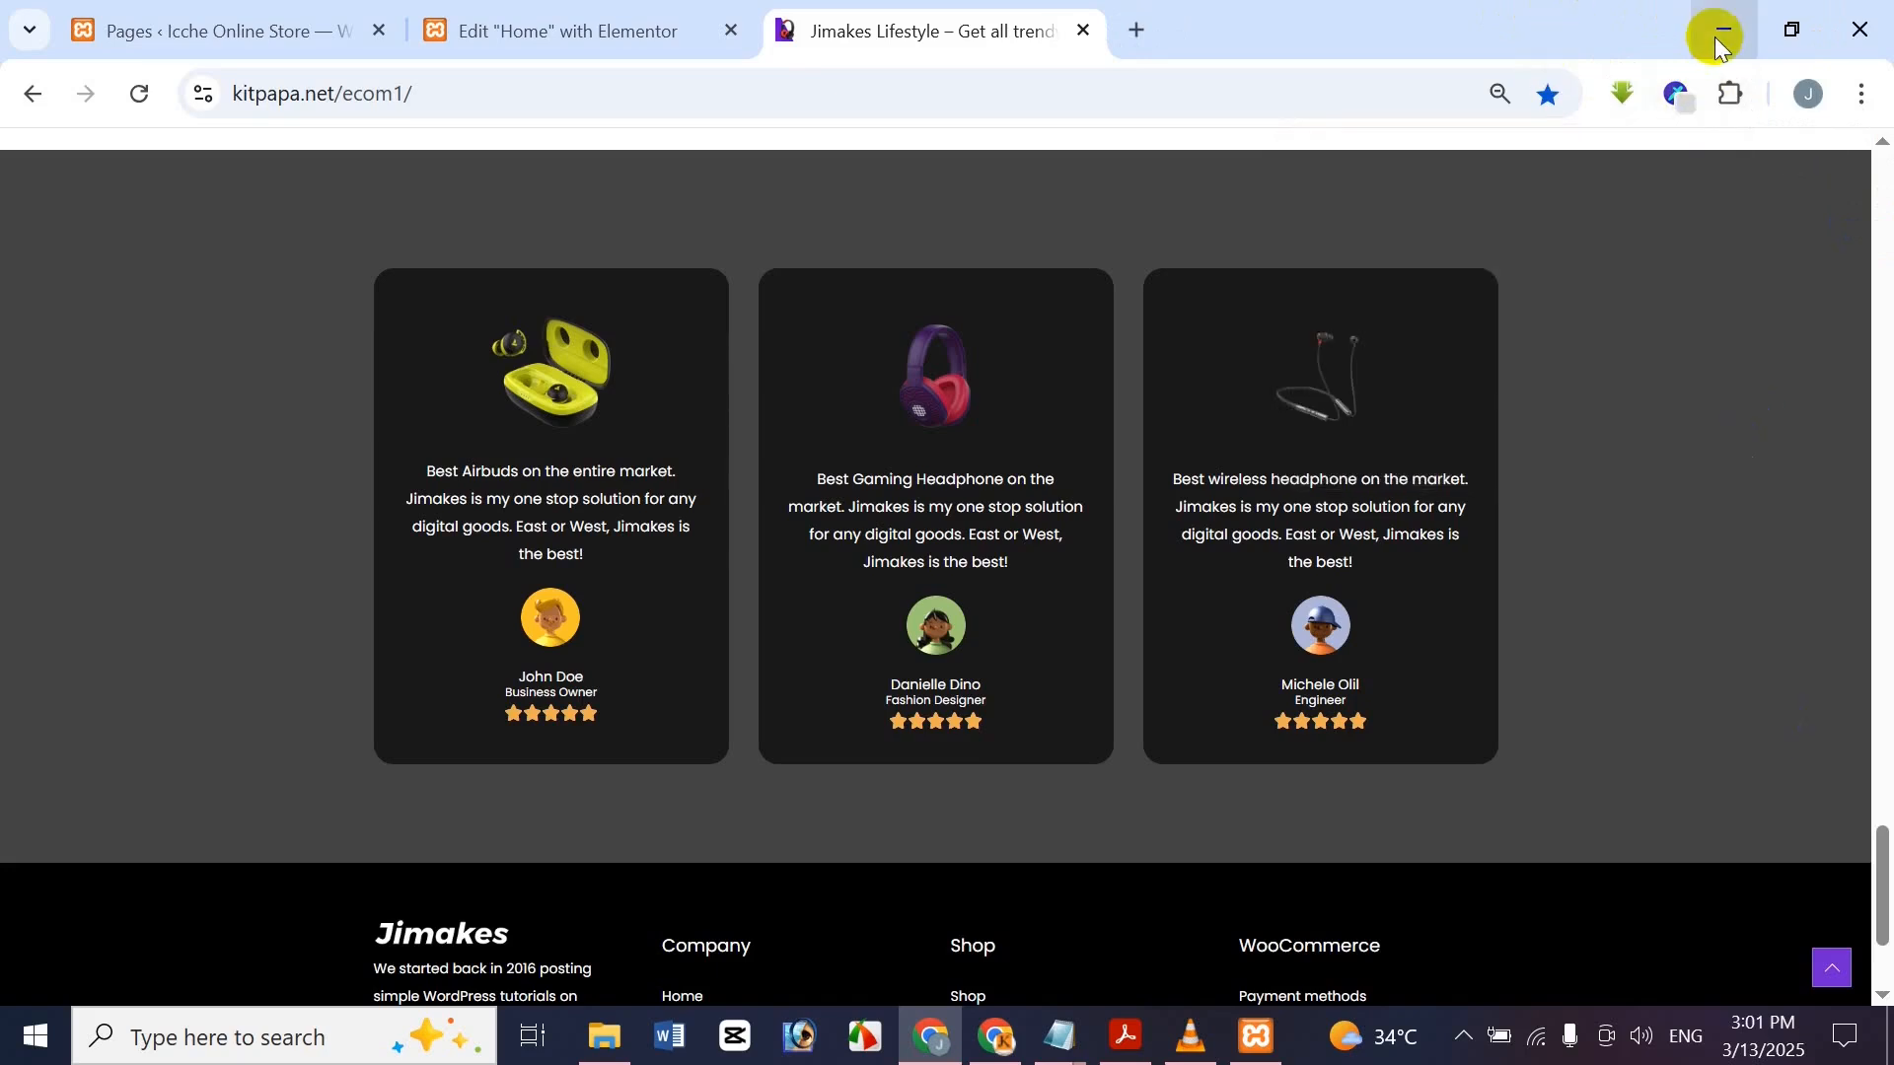
Sample the dark grey background of the Jimakes testimonial section with the Smart Color Picker extension
{"action": "left_click", "coordinate": [1679, 96]}
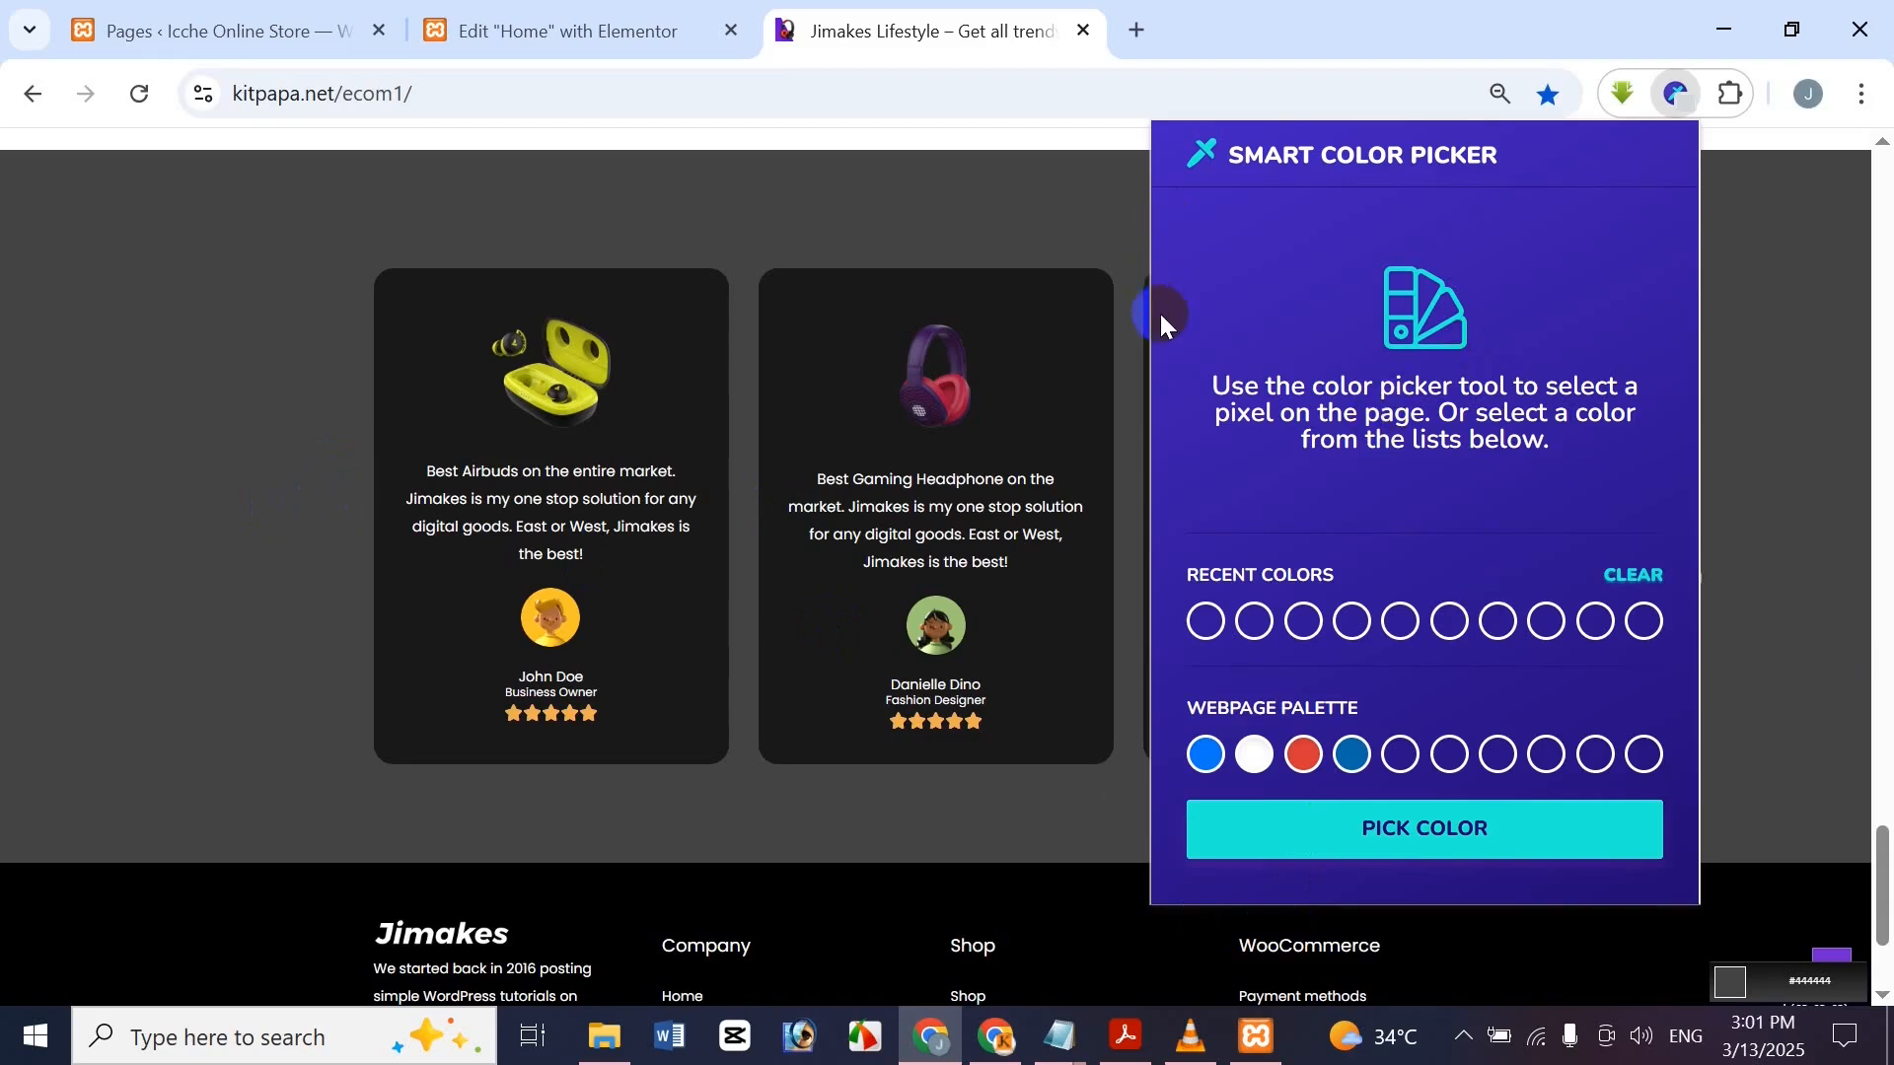
{"action": "left_click", "coordinate": [1072, 333]}
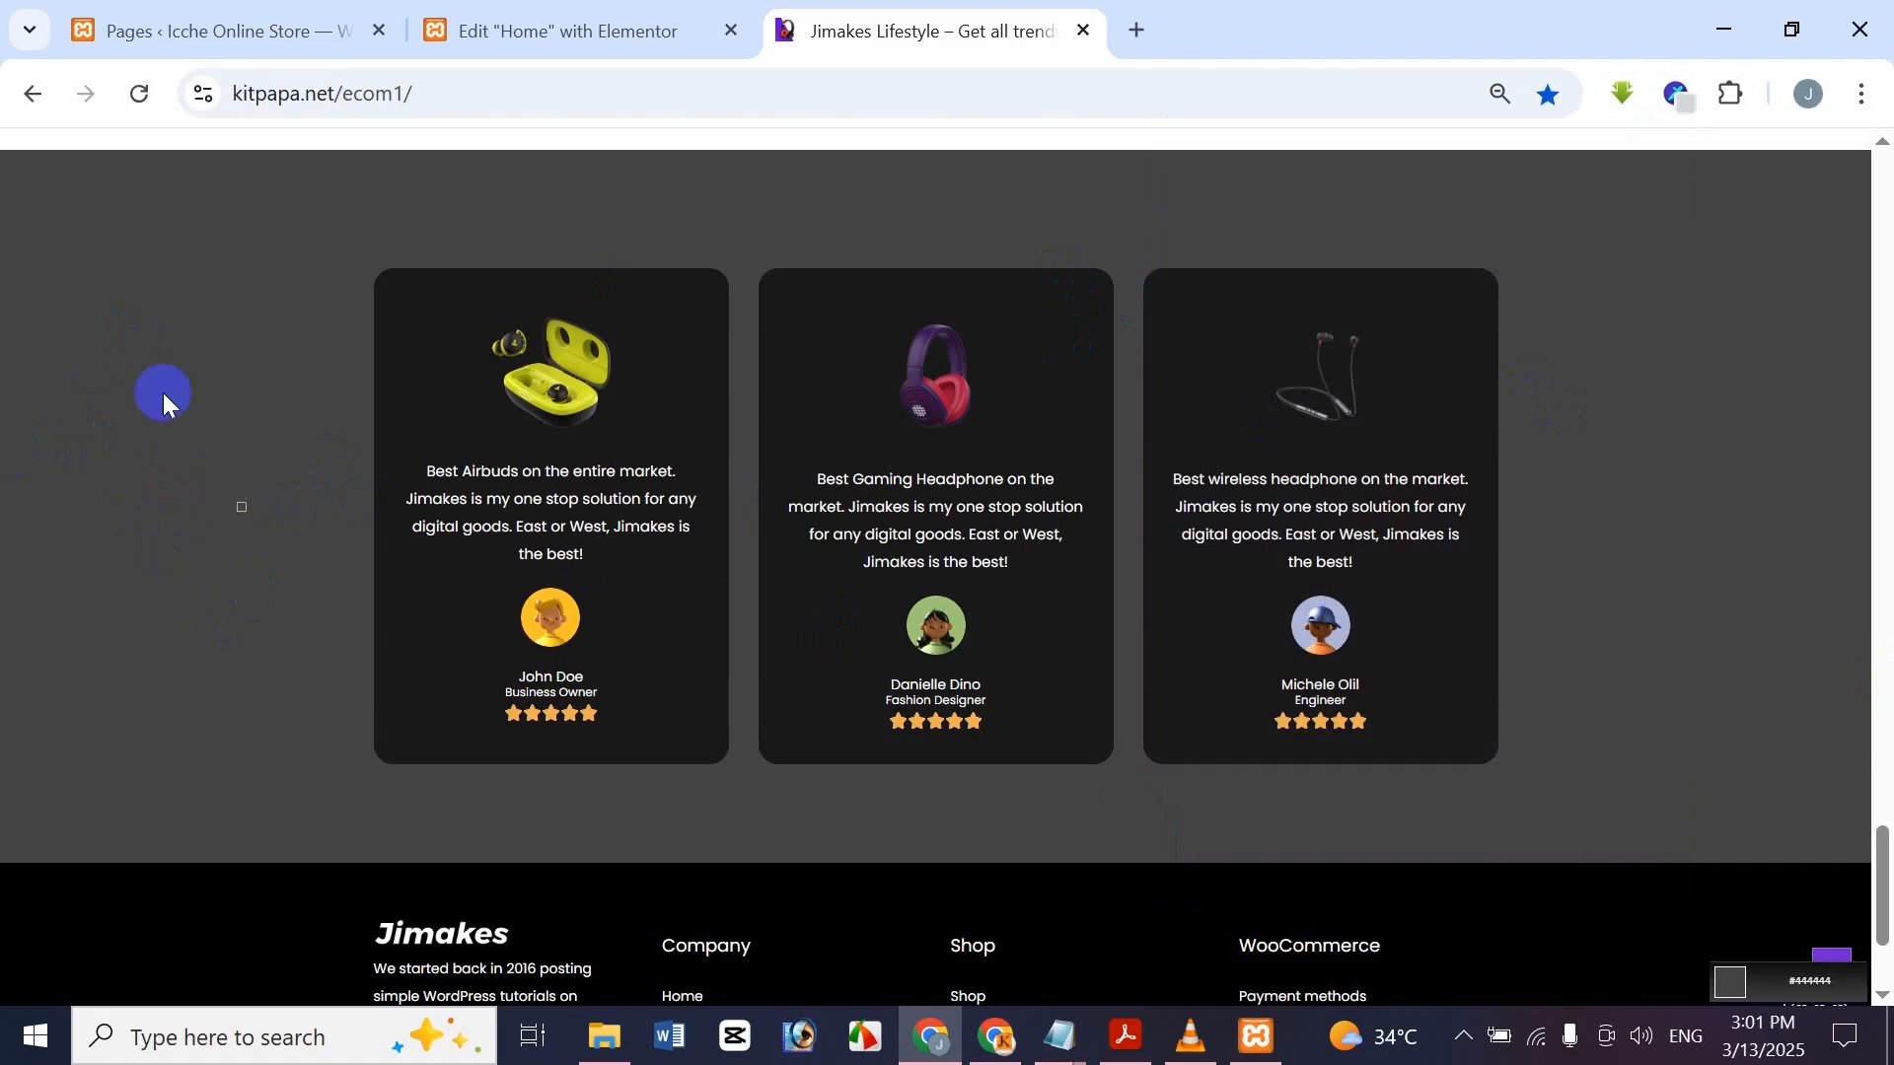
{"action": "left_click", "coordinate": [157, 374]}
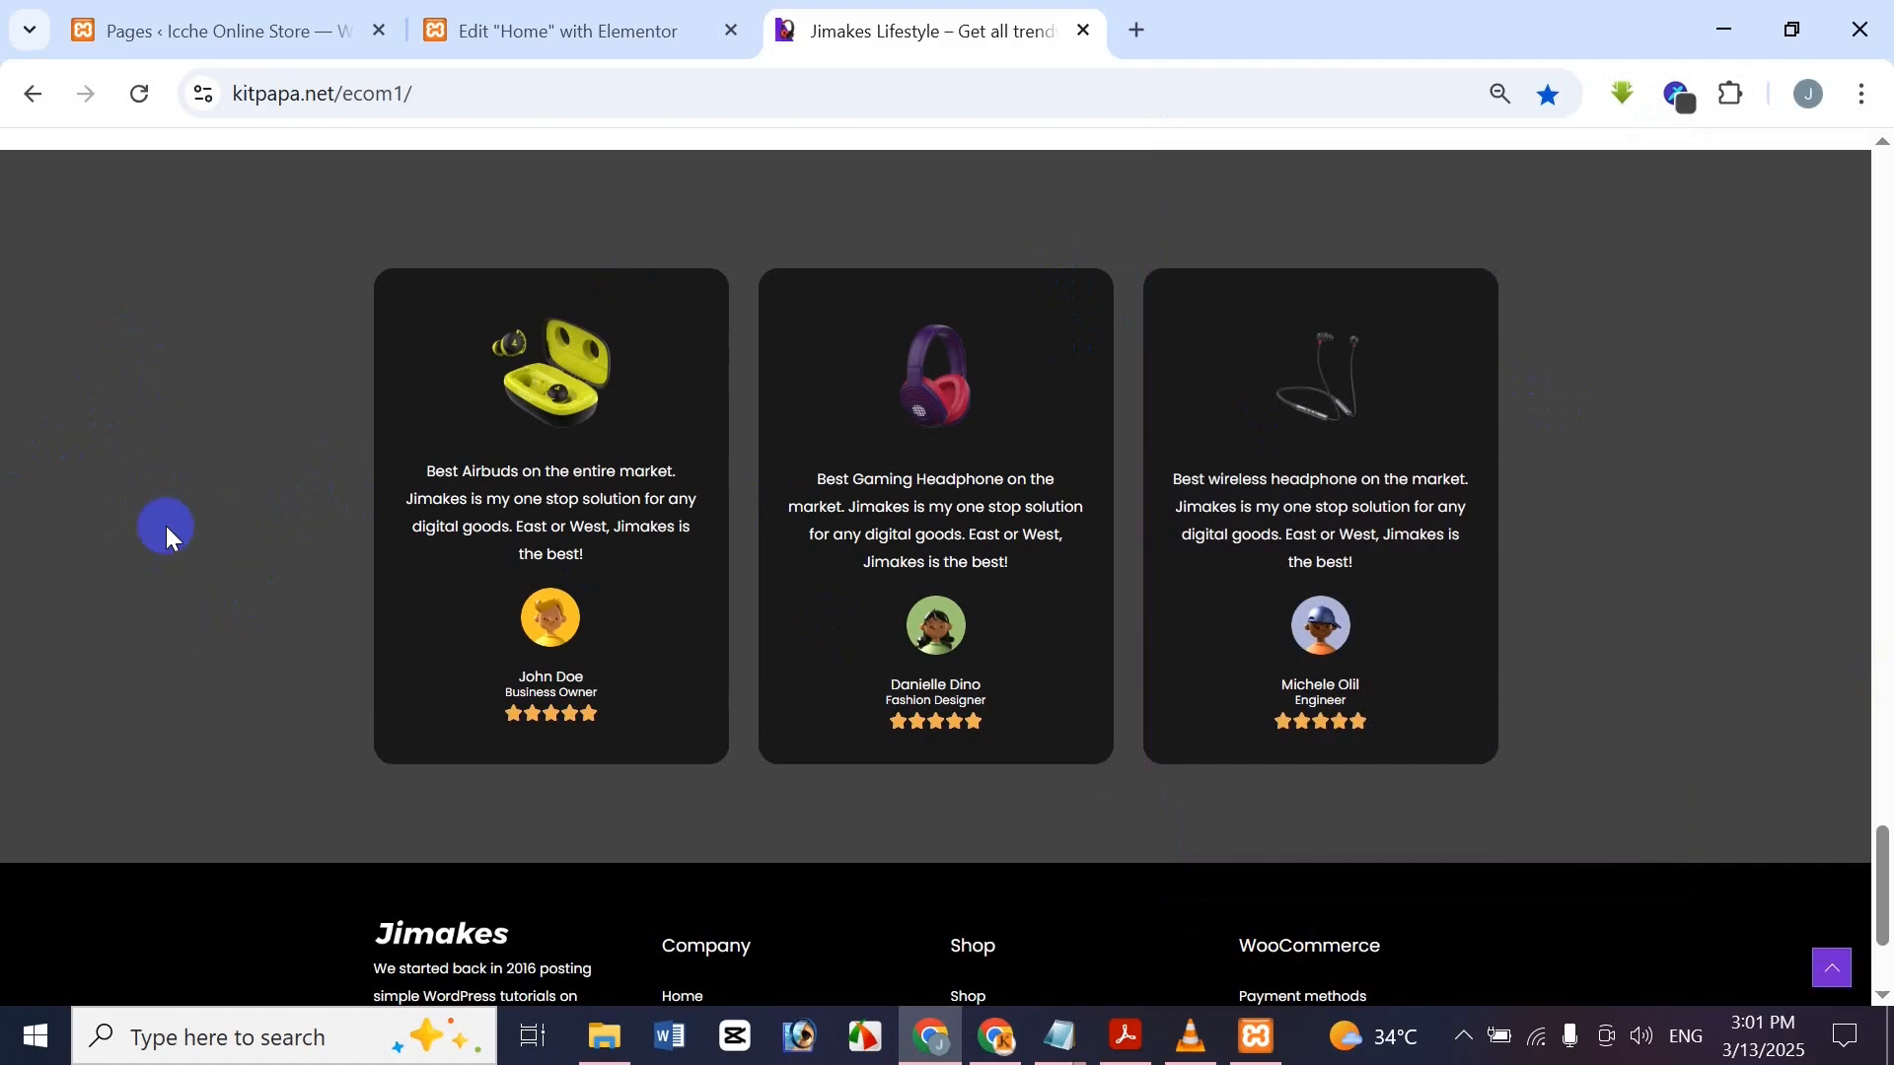
Reopen Smart Color Picker and copy the hex code of the sampled background colour
{"action": "left_click", "coordinate": [1680, 109]}
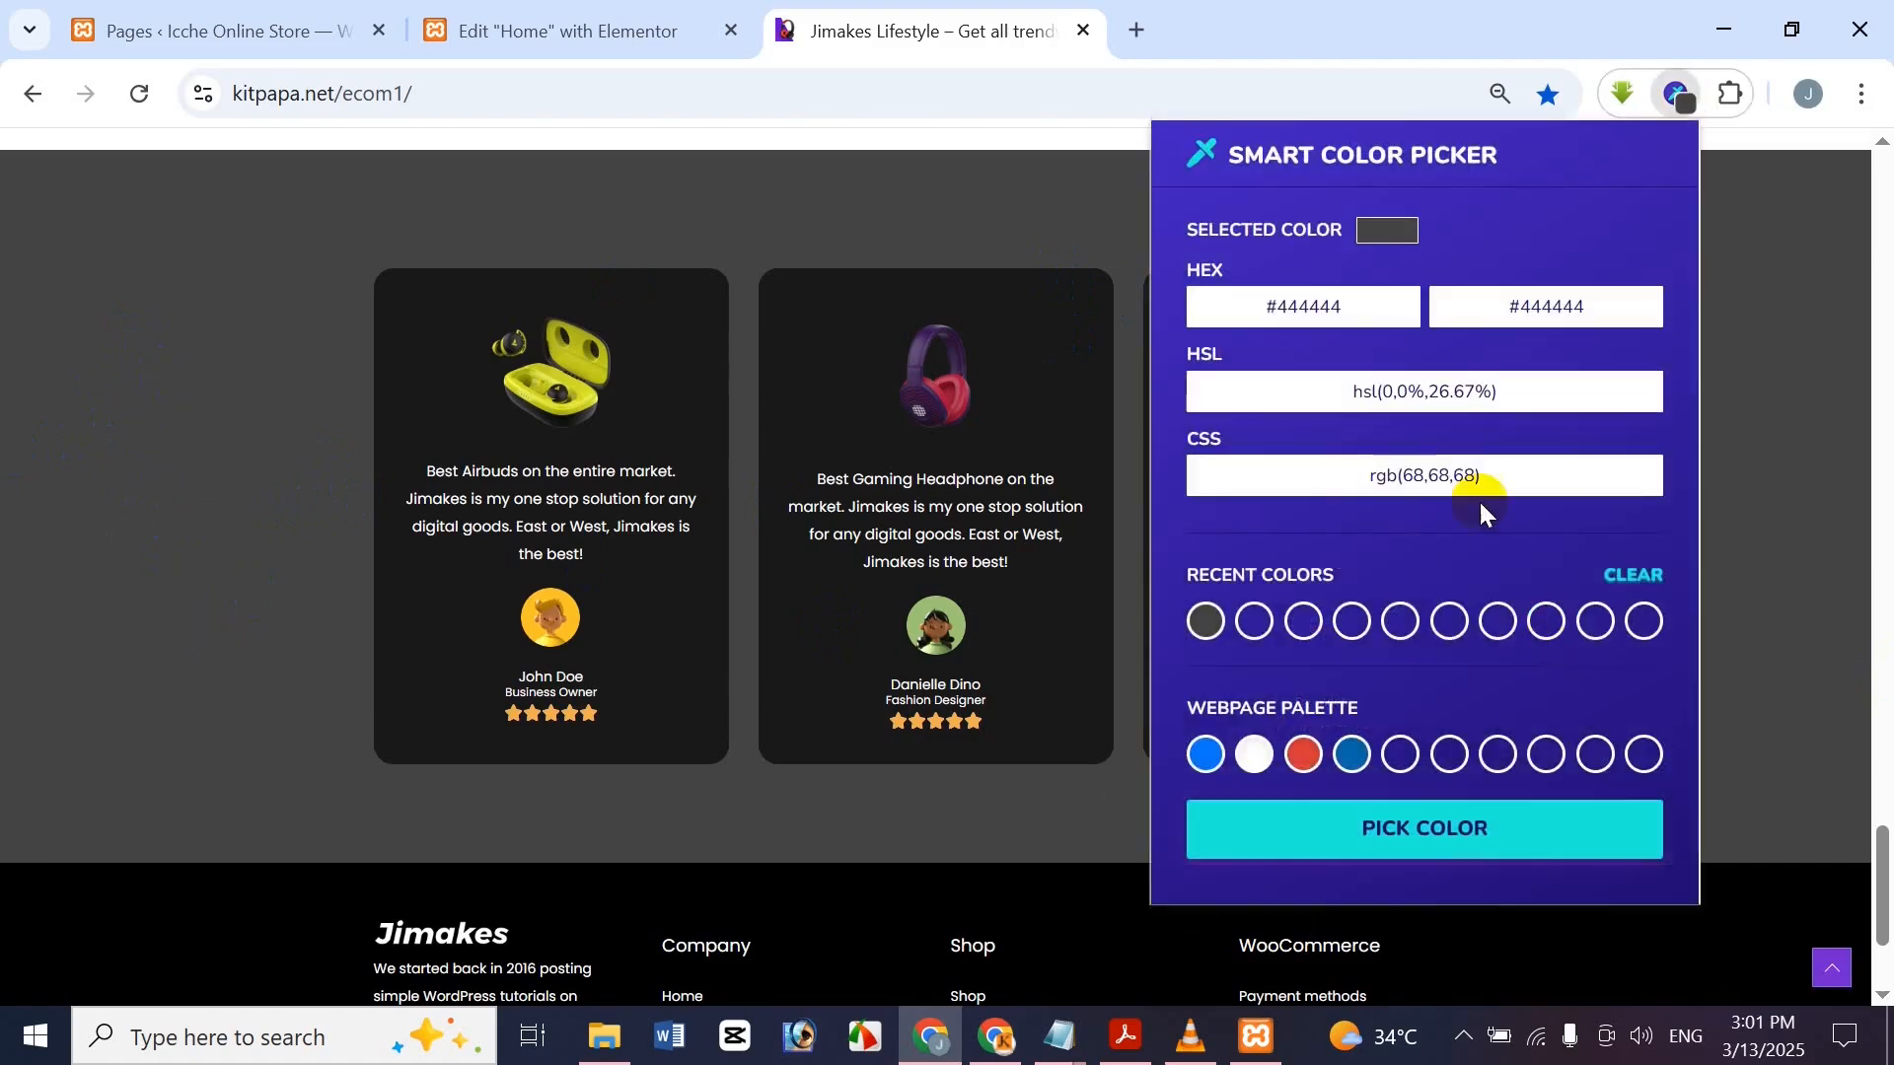
{"action": "left_click", "coordinate": [1364, 329]}
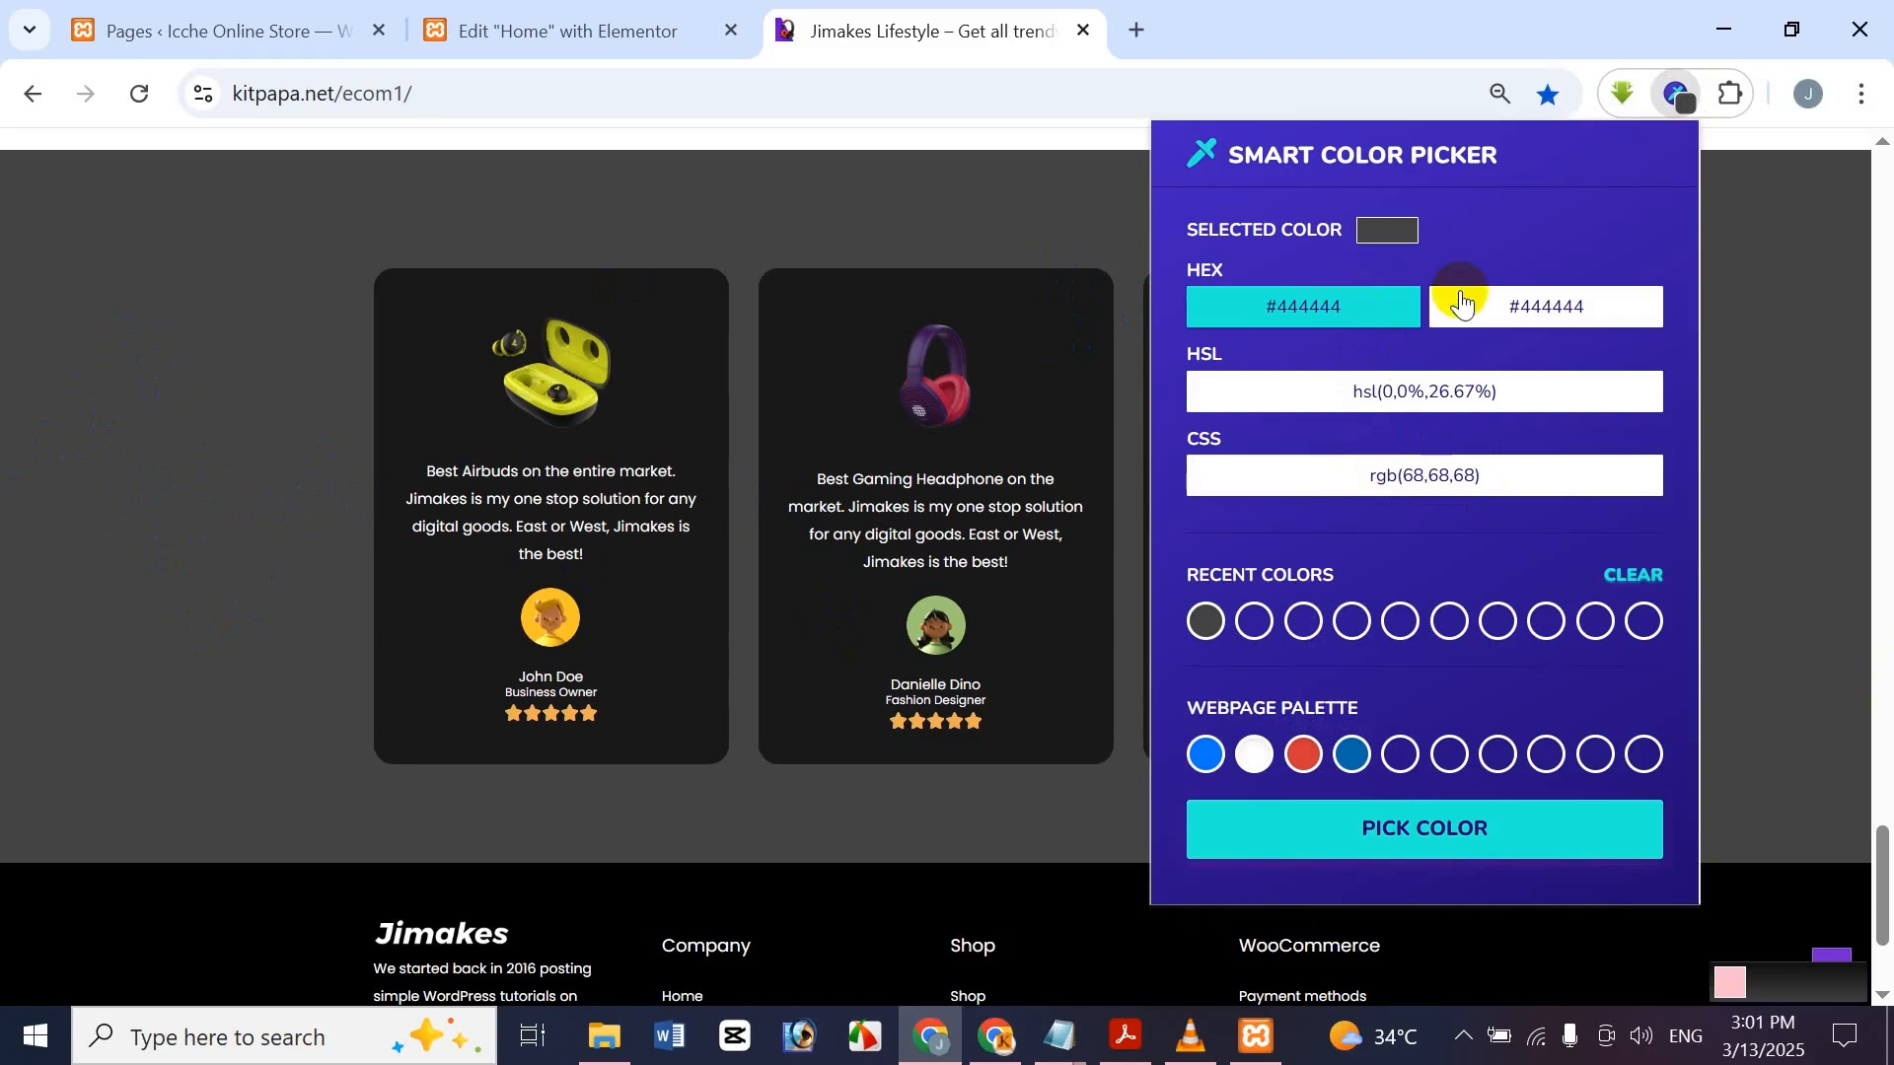
{"action": "left_click", "coordinate": [1322, 324]}
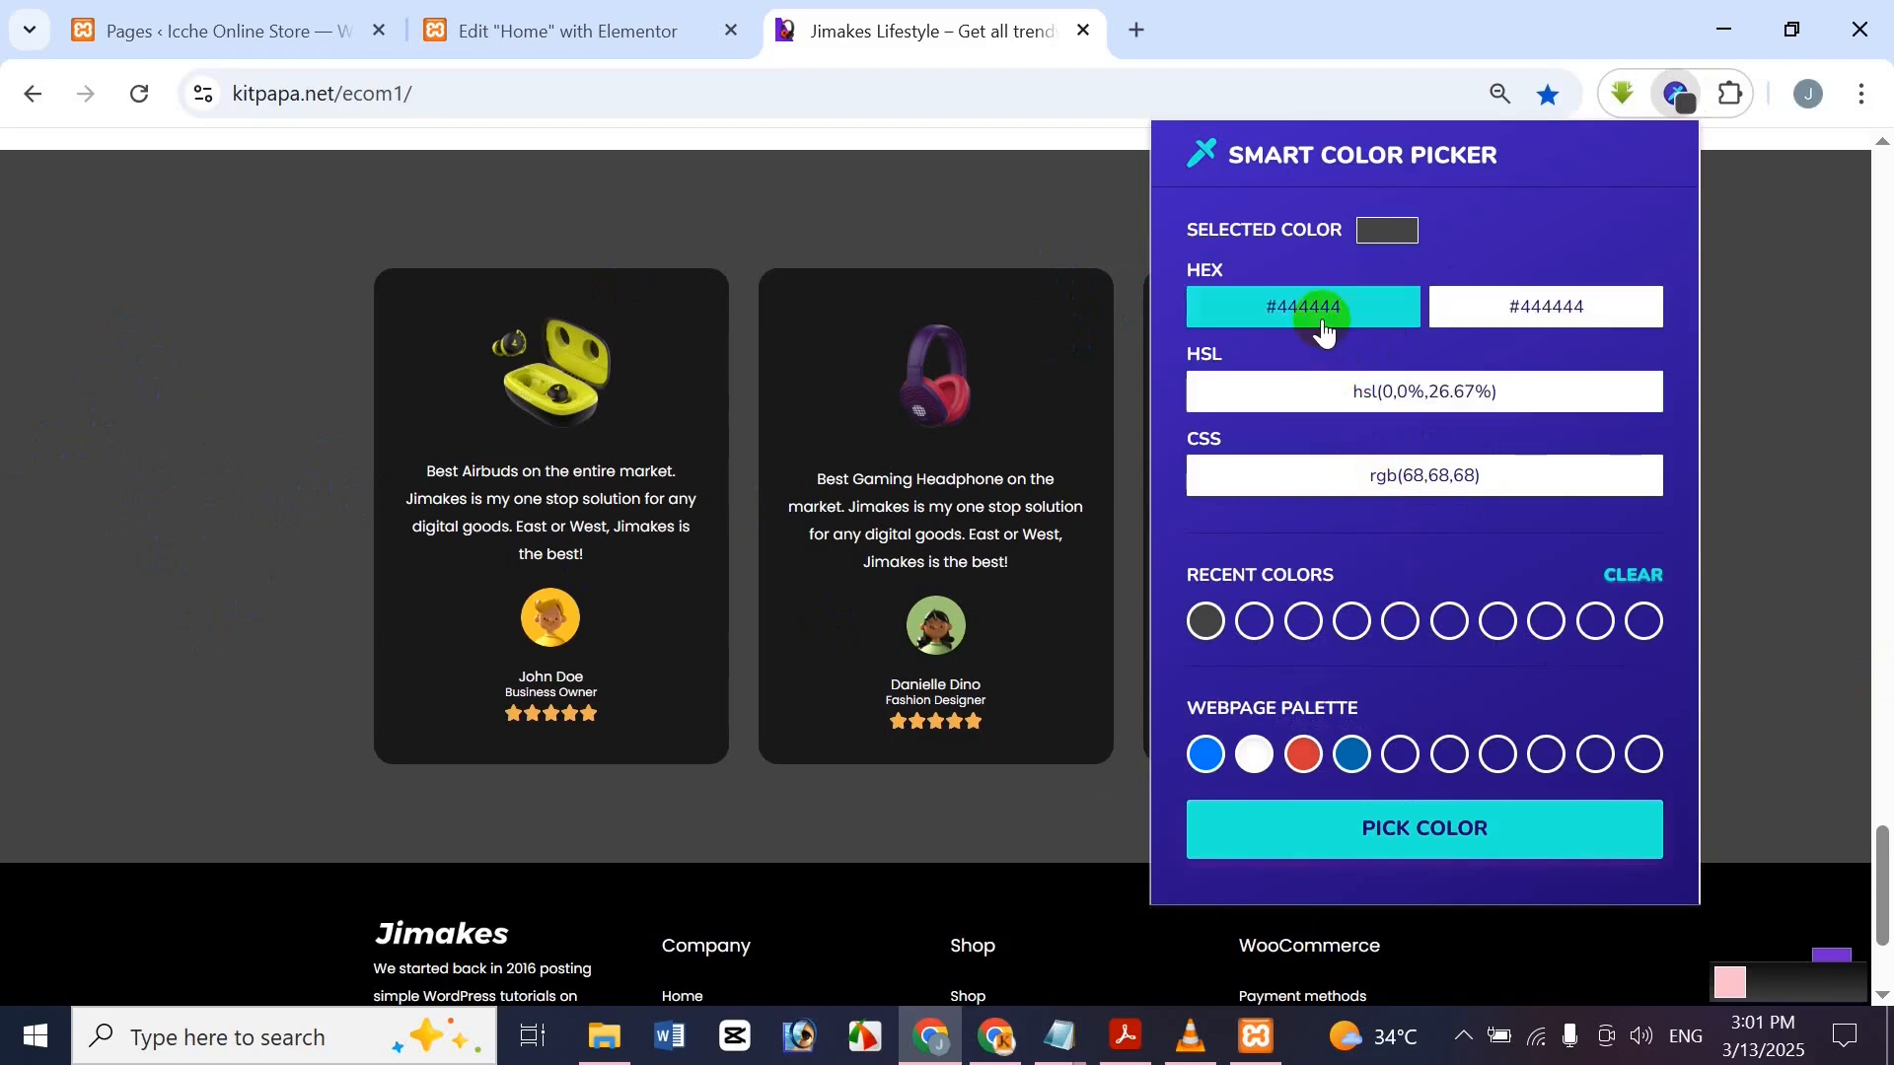
{"action": "left_click", "coordinate": [1470, 308]}
{"action": "left_click", "coordinate": [1412, 304]}
{"action": "left_click", "coordinate": [1479, 306]}
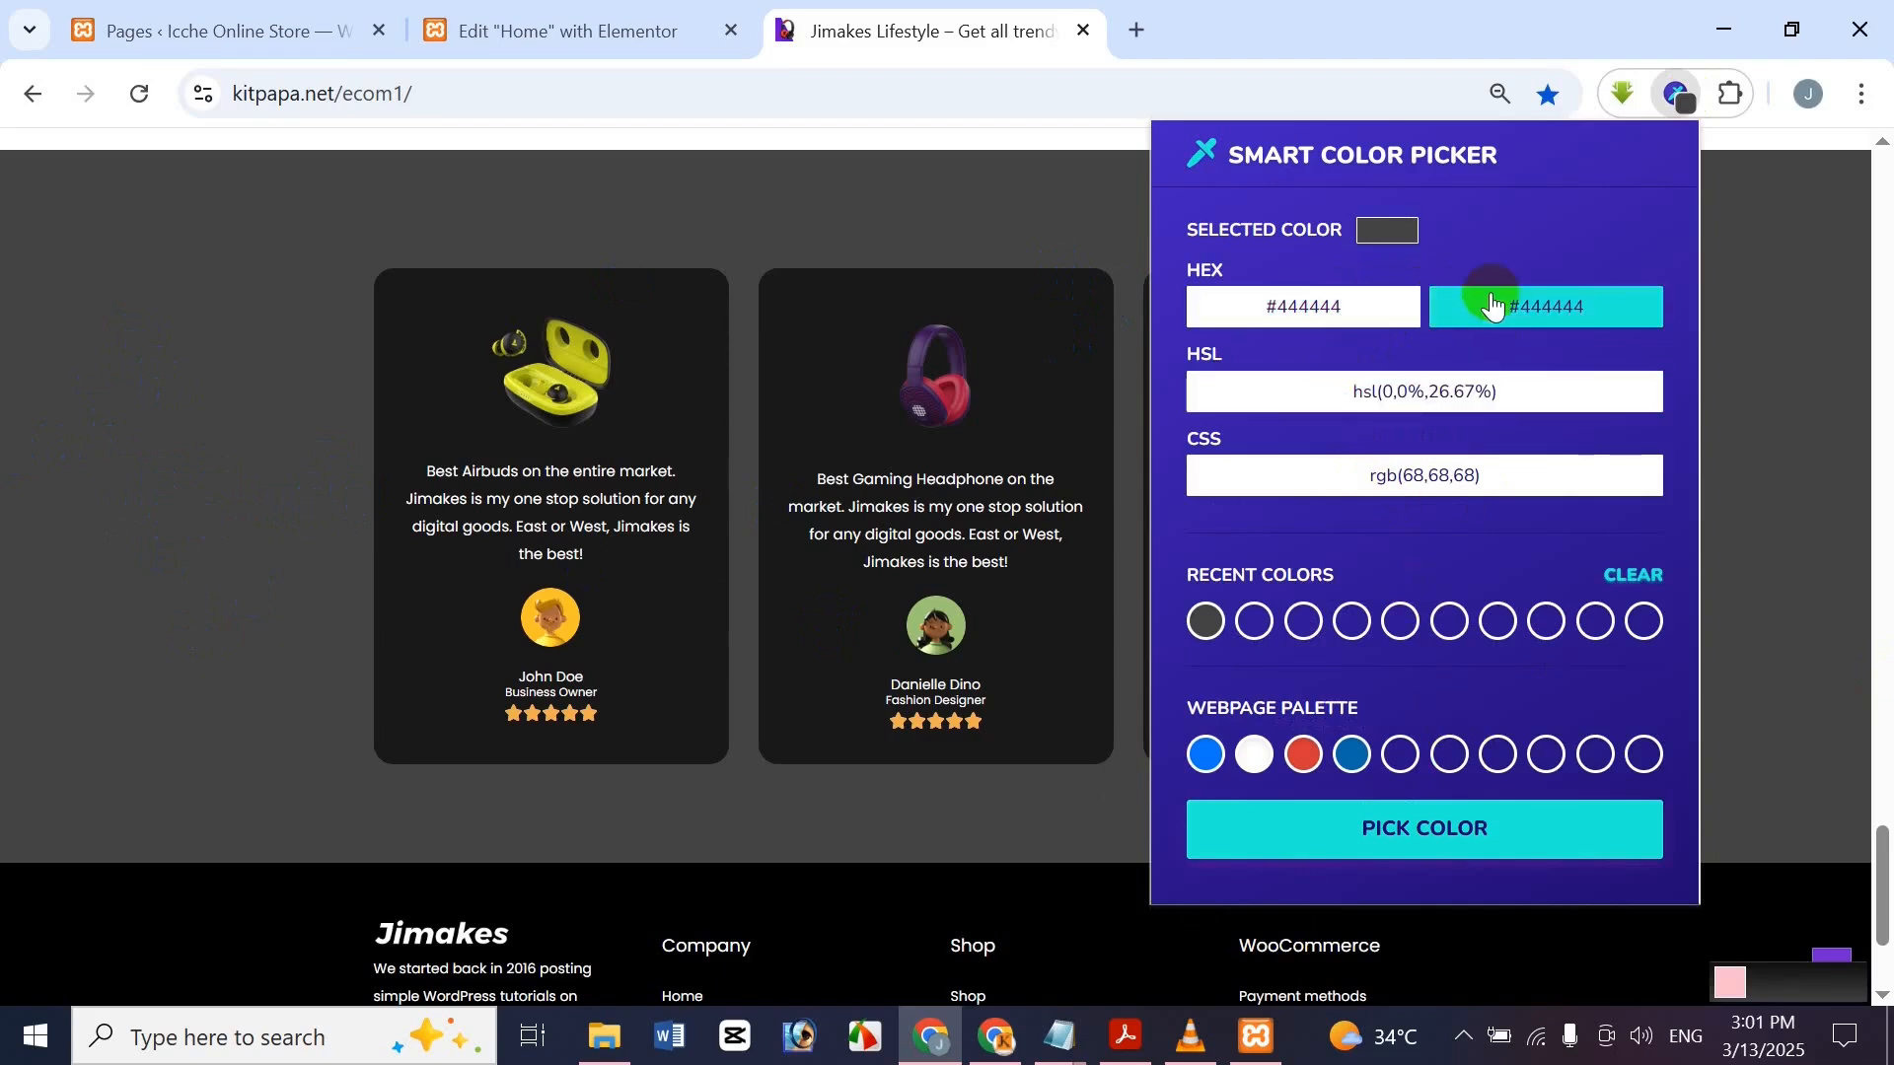
{"action": "left_click", "coordinate": [1404, 309]}
{"action": "left_click", "coordinate": [1539, 323]}
{"action": "left_click", "coordinate": [1280, 314]}
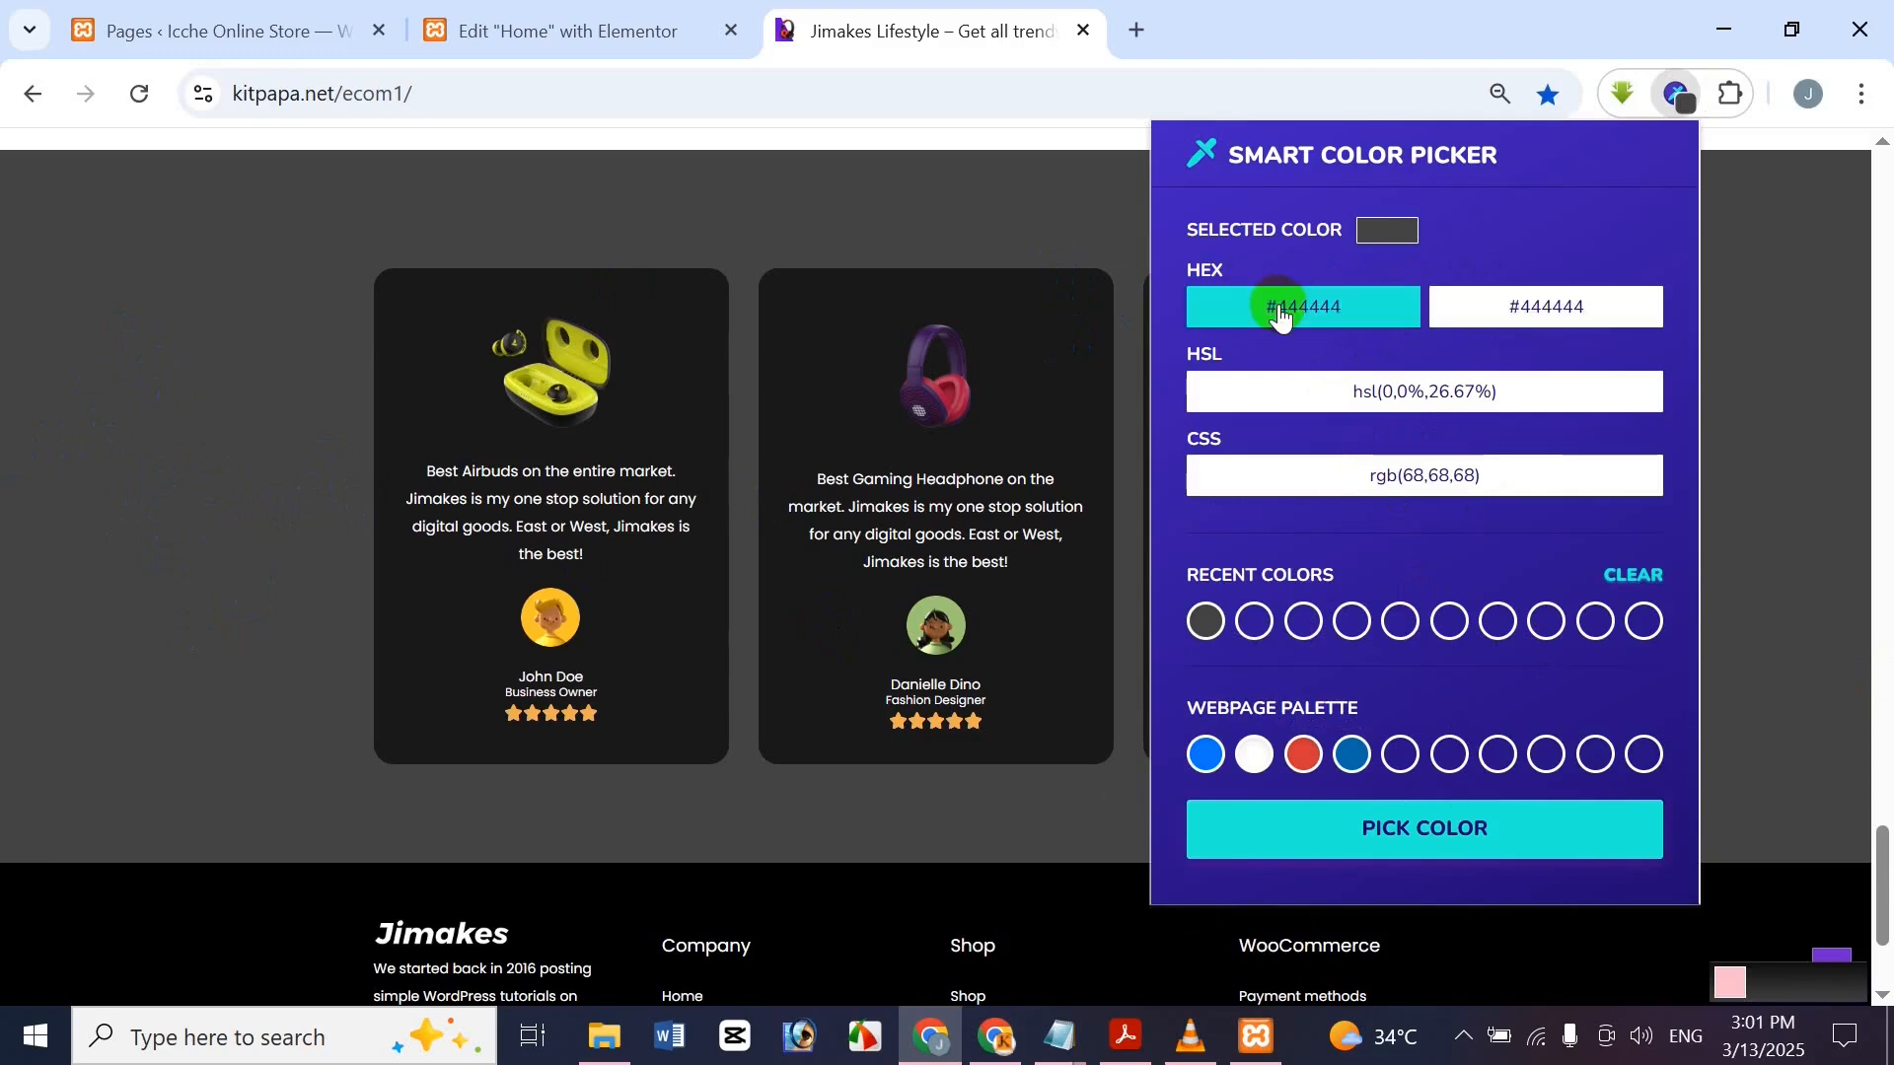
{"action": "left_click", "coordinate": [1479, 399]}
{"action": "left_click", "coordinate": [1336, 313]}
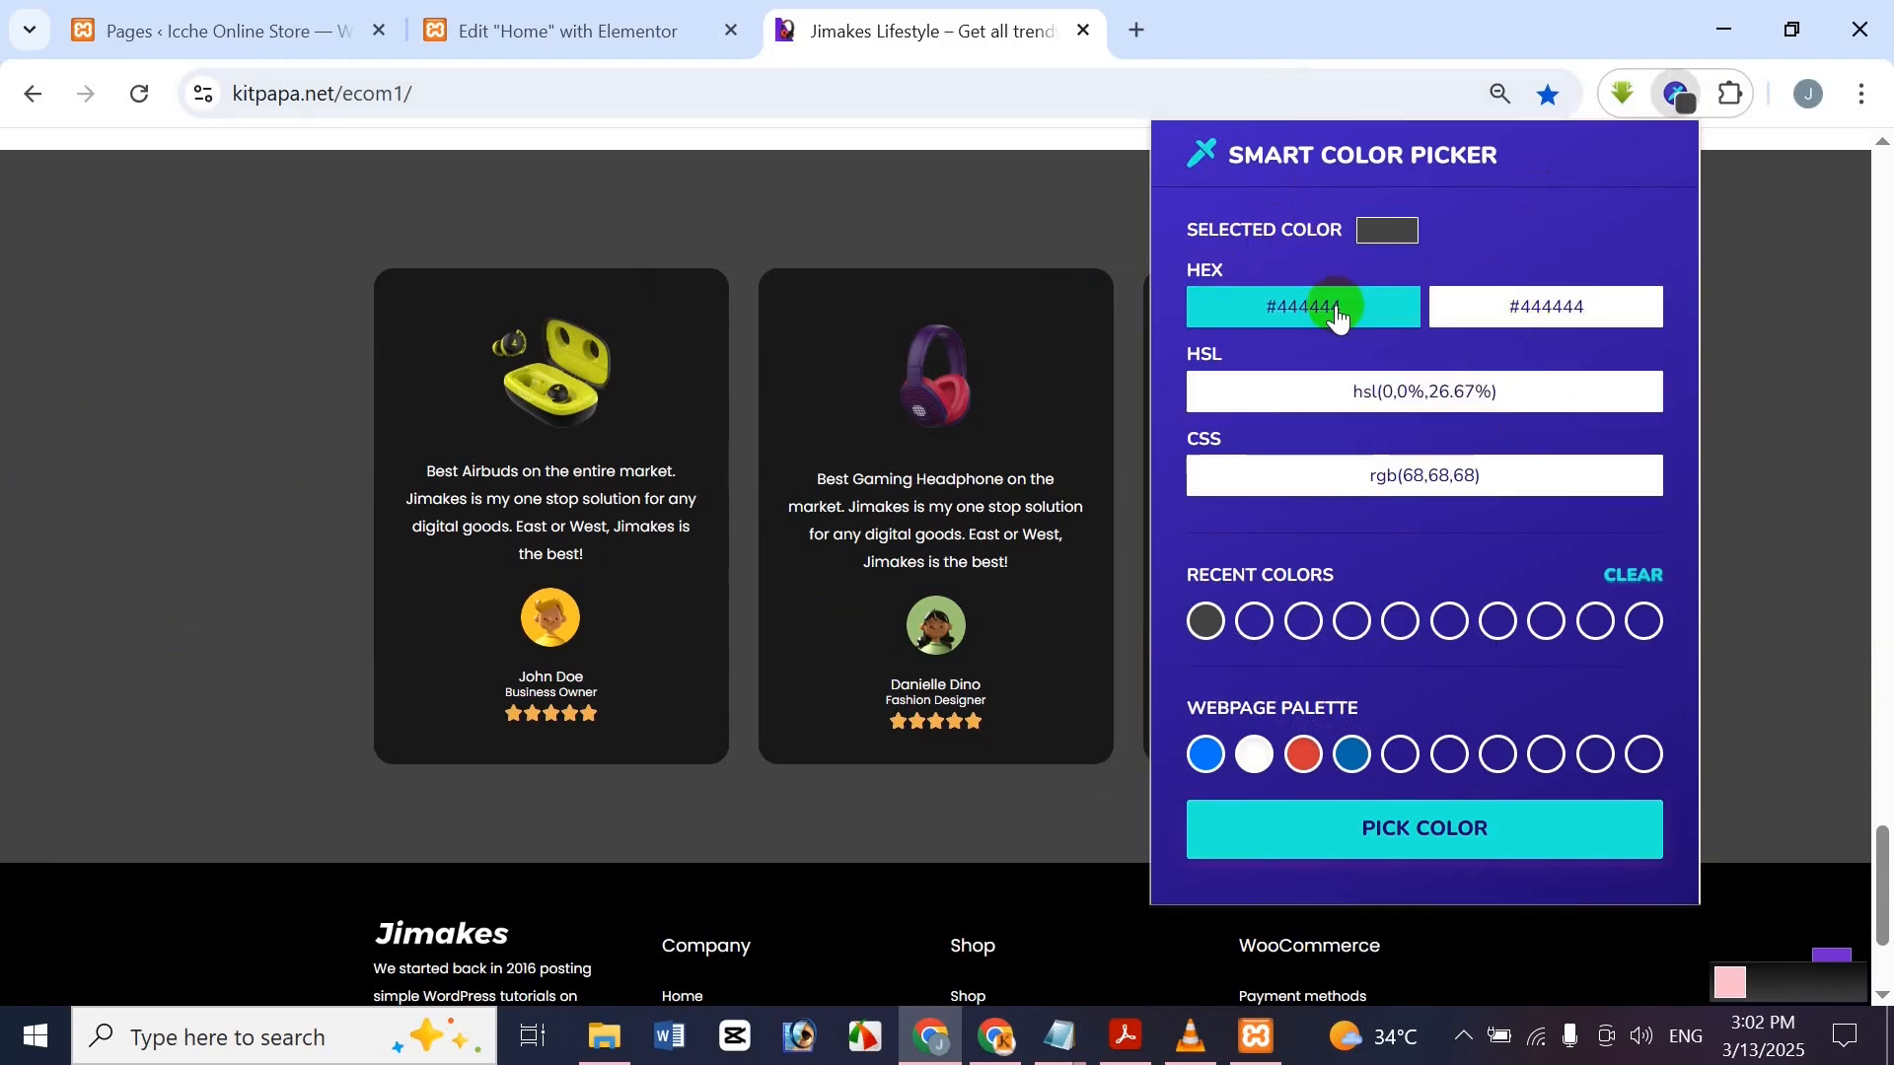
Switch to the Elementor editor and set the container's background colour to #444444
{"action": "left_click", "coordinate": [681, 31]}
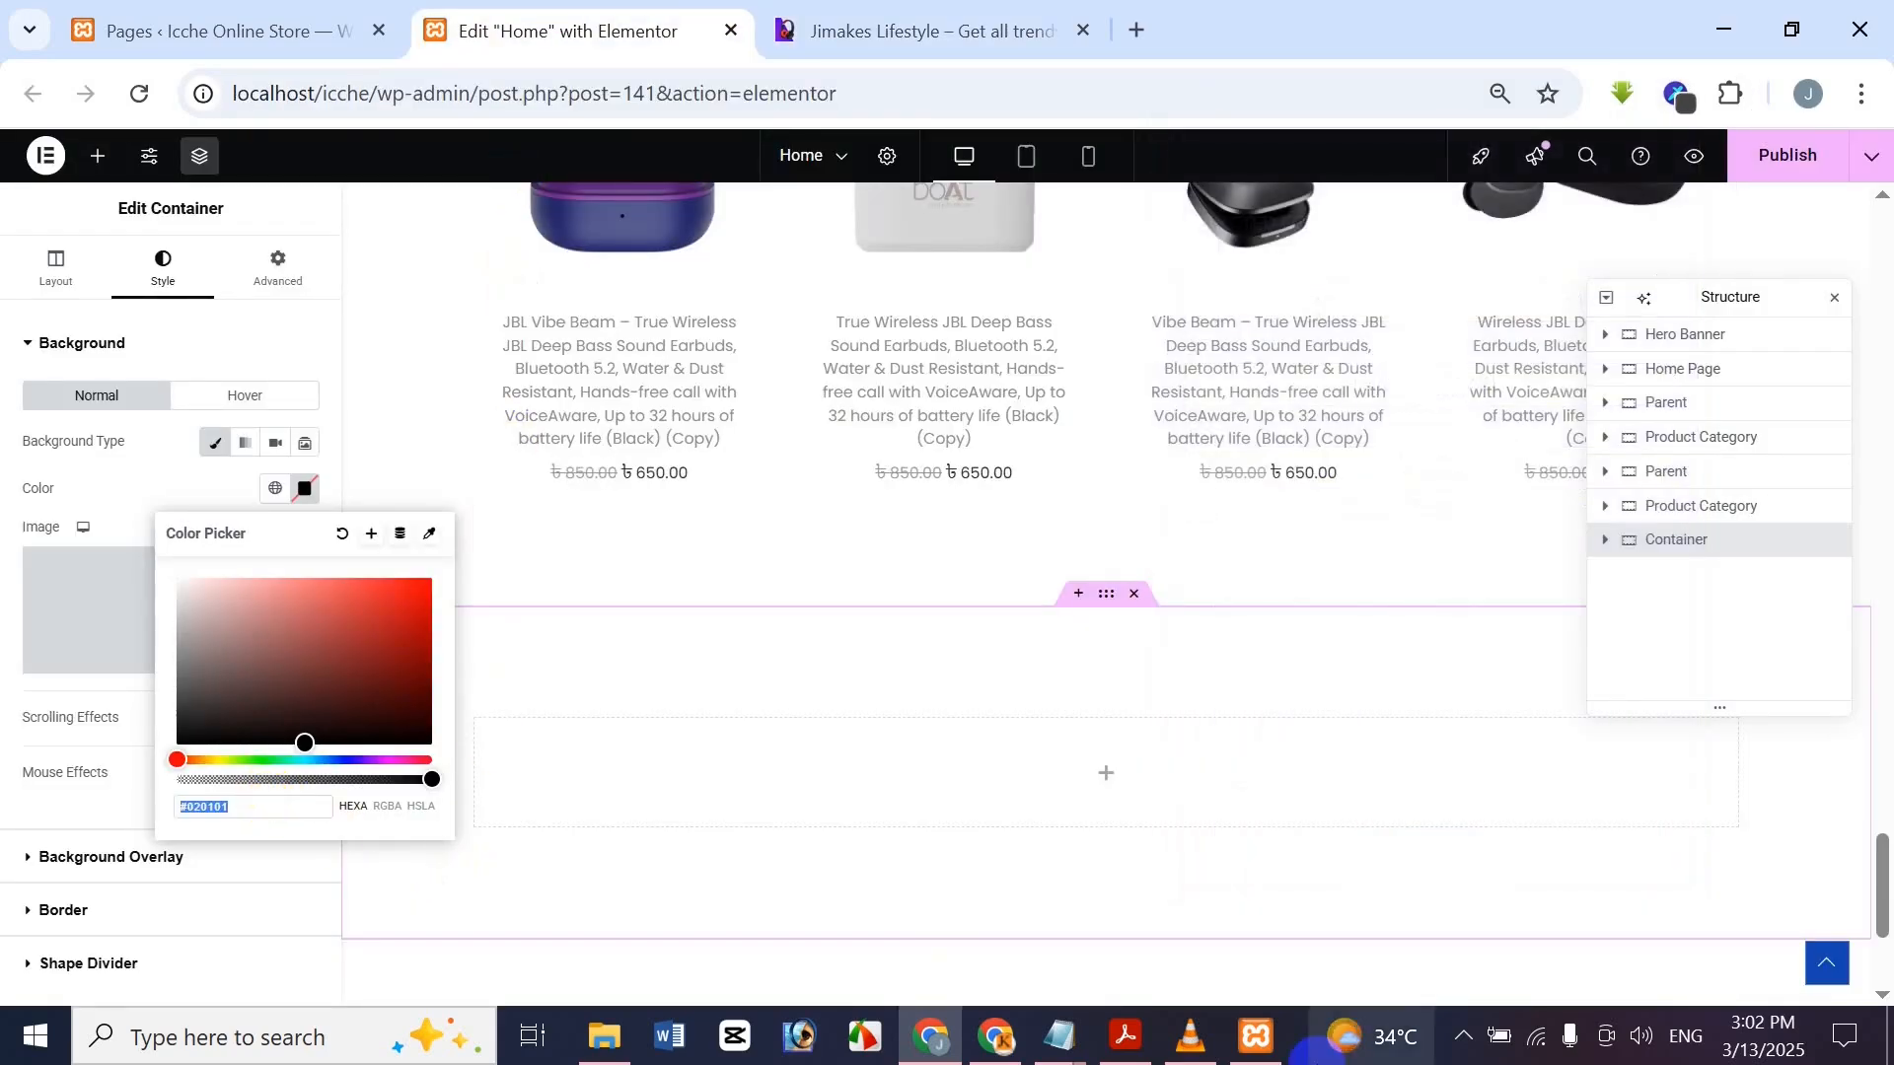
{"action": "key", "text": "BackSpace"}
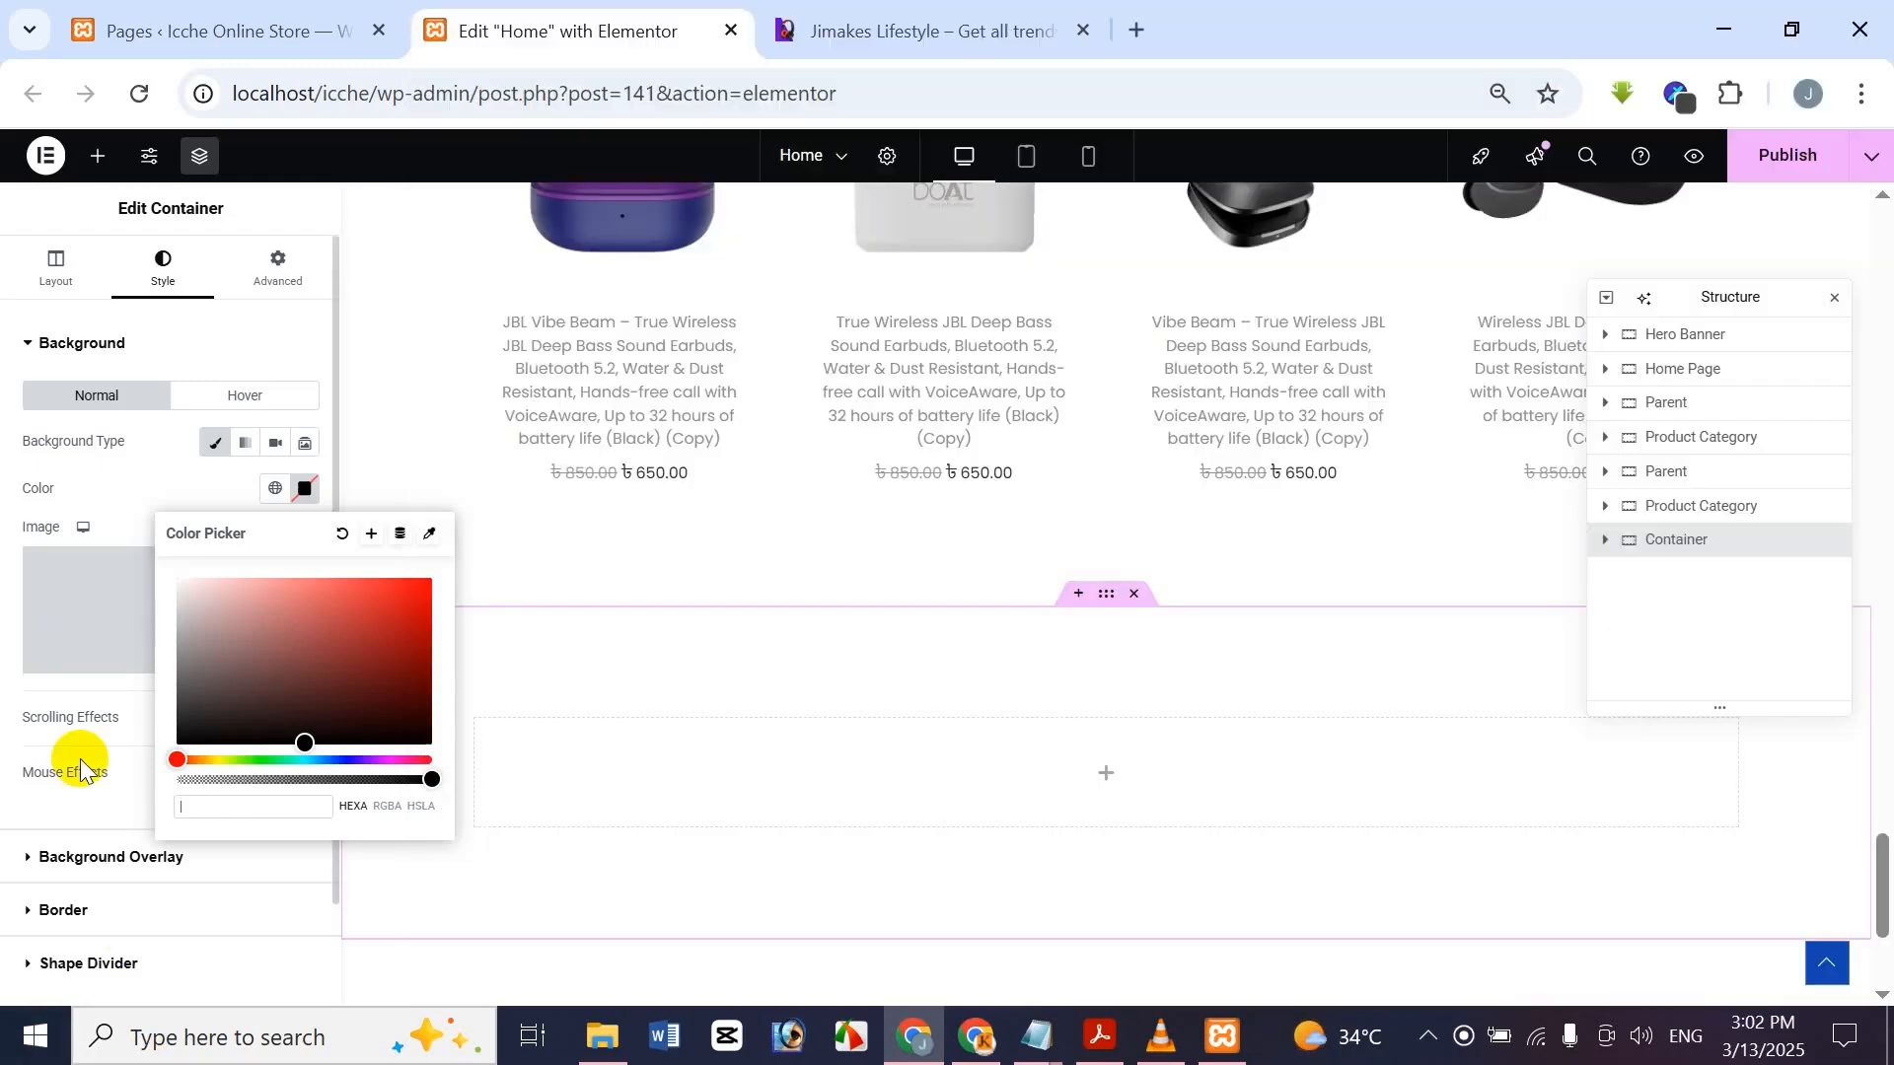
{"action": "left_click", "coordinate": [897, 30]}
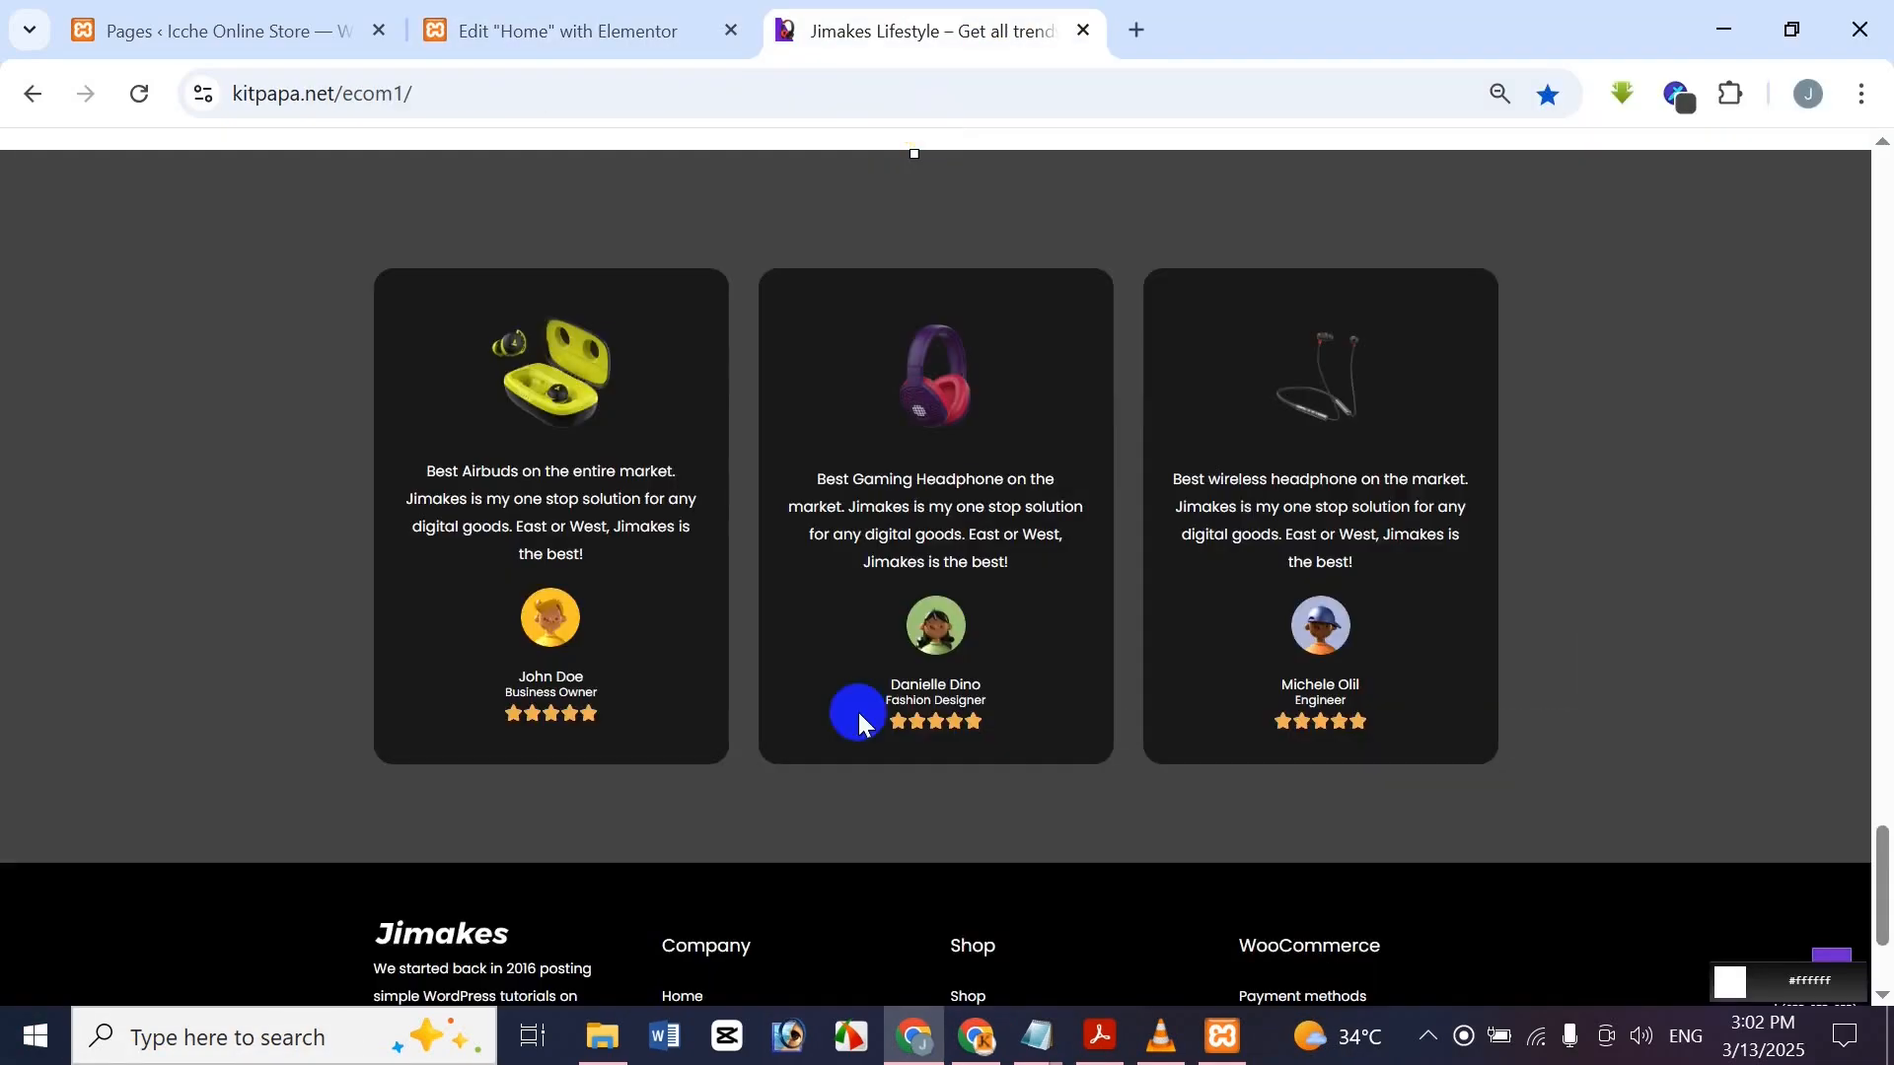
{"action": "left_click", "coordinate": [555, 14]}
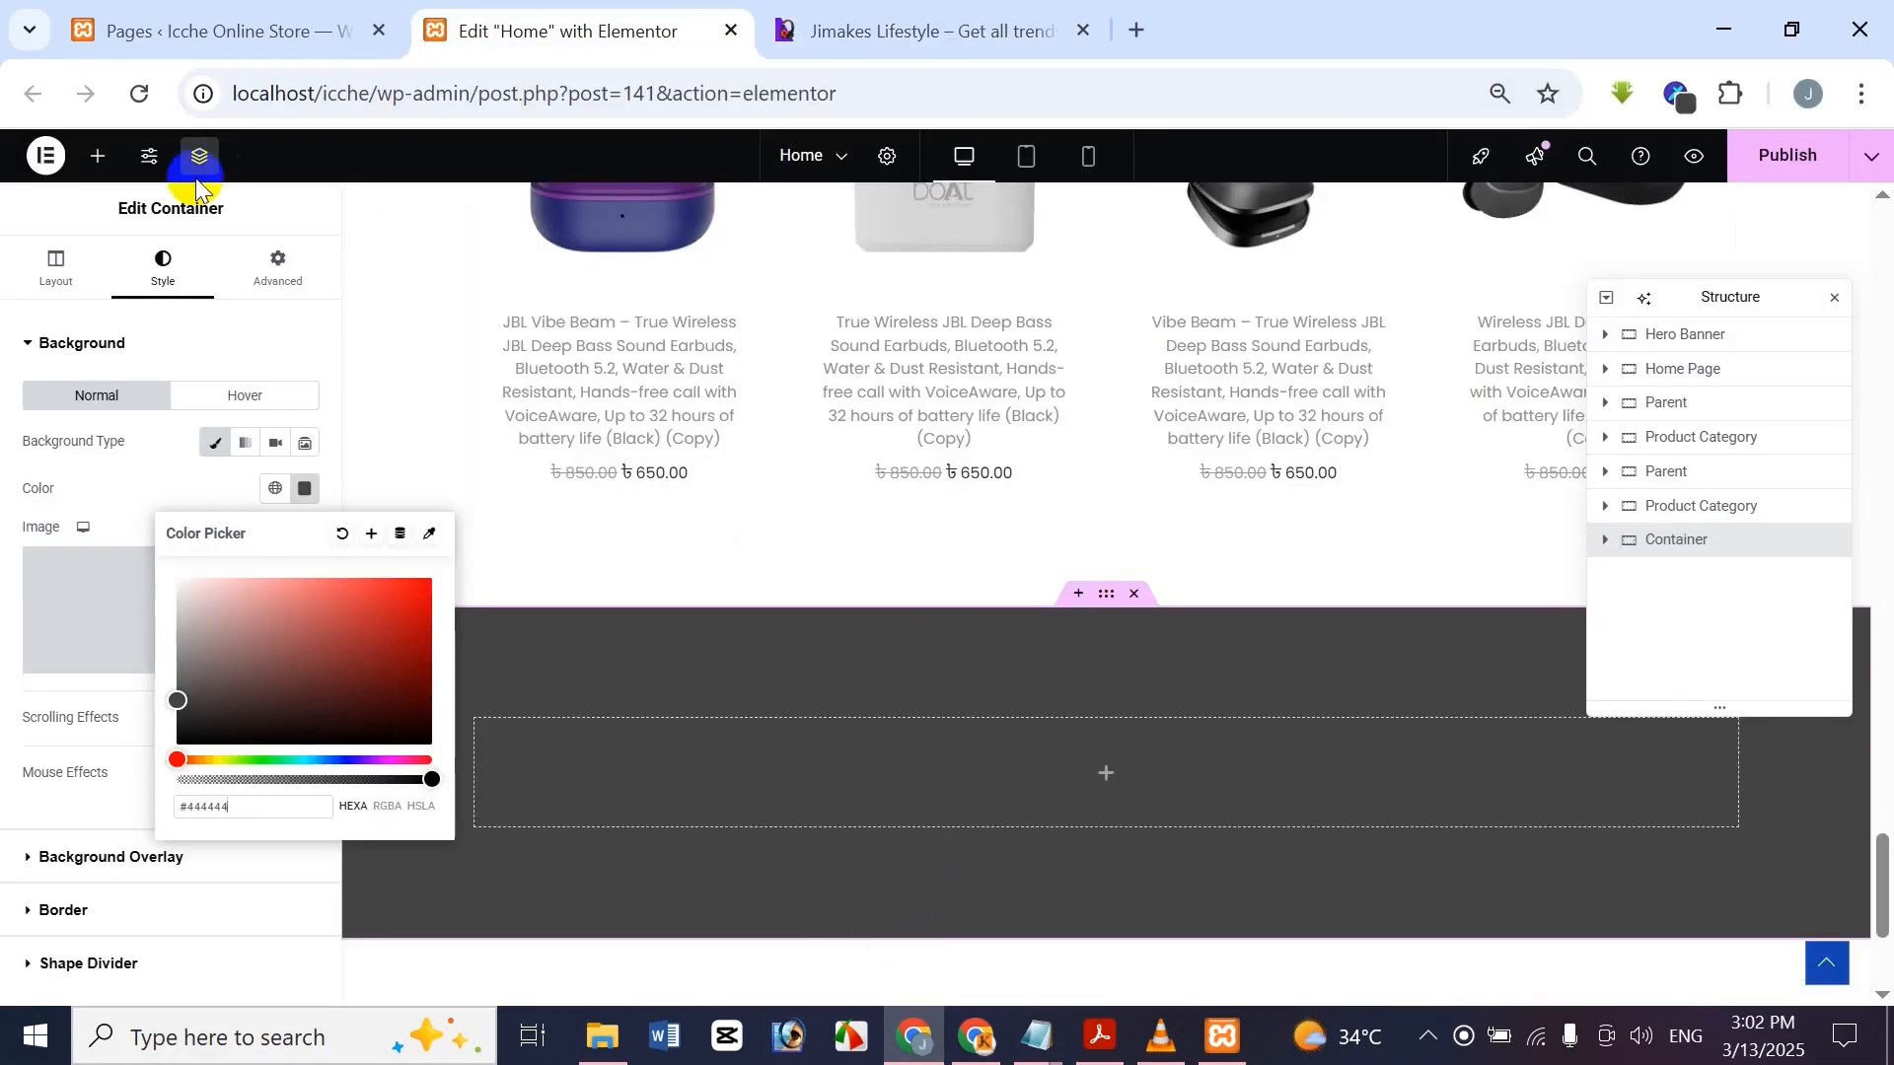
{"action": "left_click", "coordinate": [269, 200]}
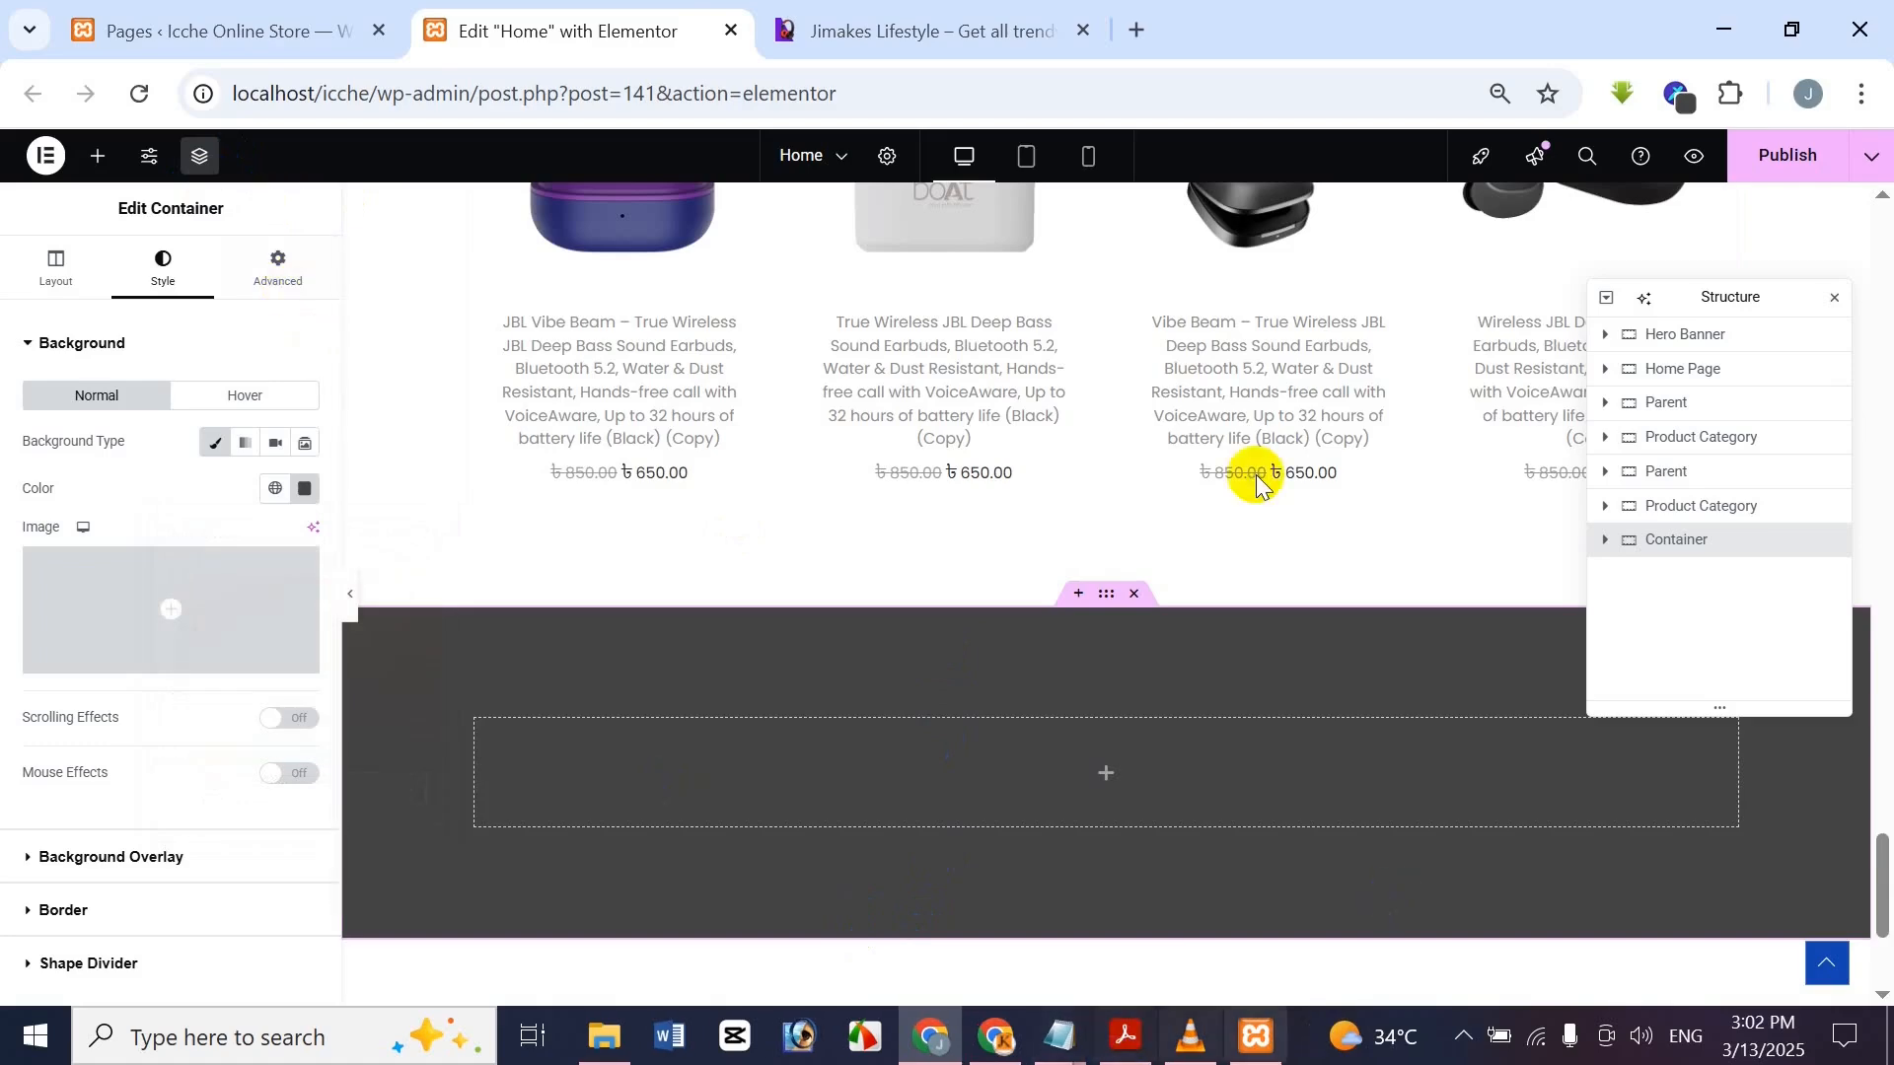
Compare the container's new background with the testimonial section on the Jimakes reference site
{"action": "left_click", "coordinate": [1027, 14]}
{"action": "left_click", "coordinate": [582, 29]}
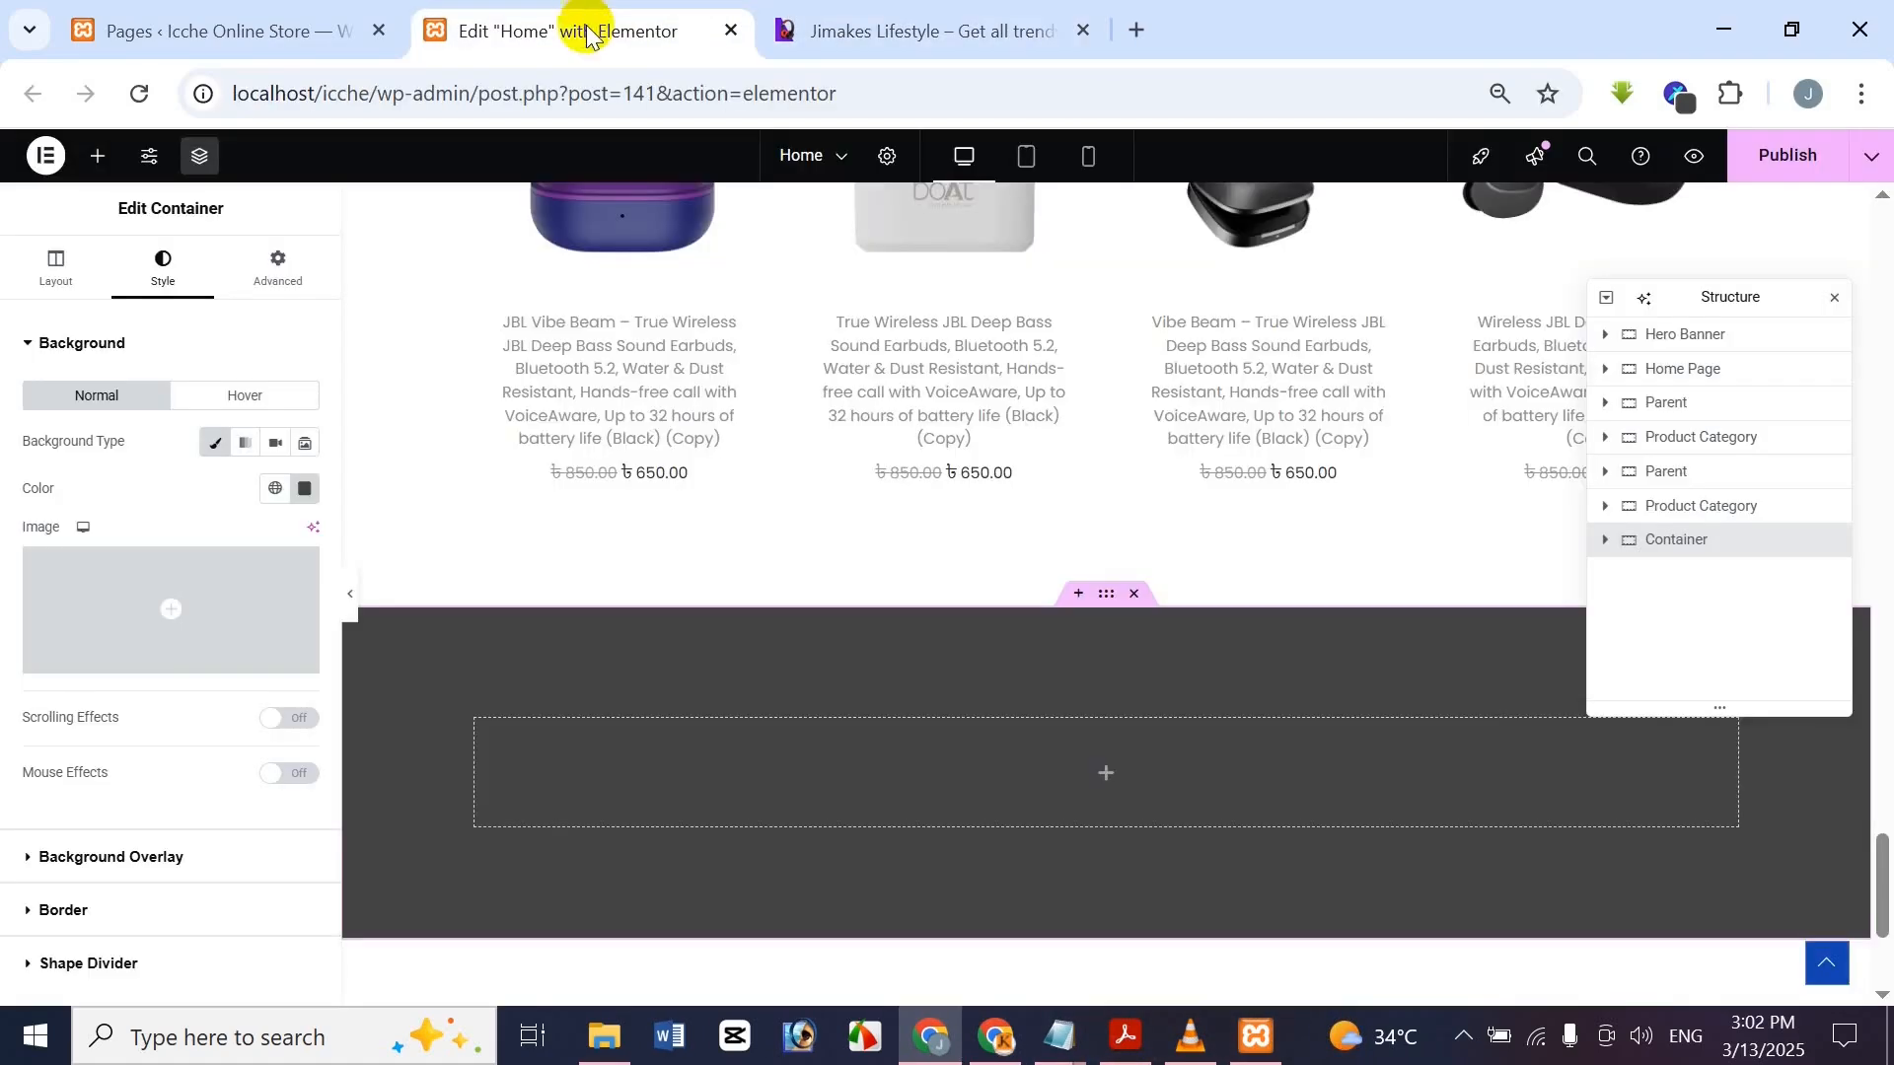
{"action": "left_click", "coordinate": [854, 10]}
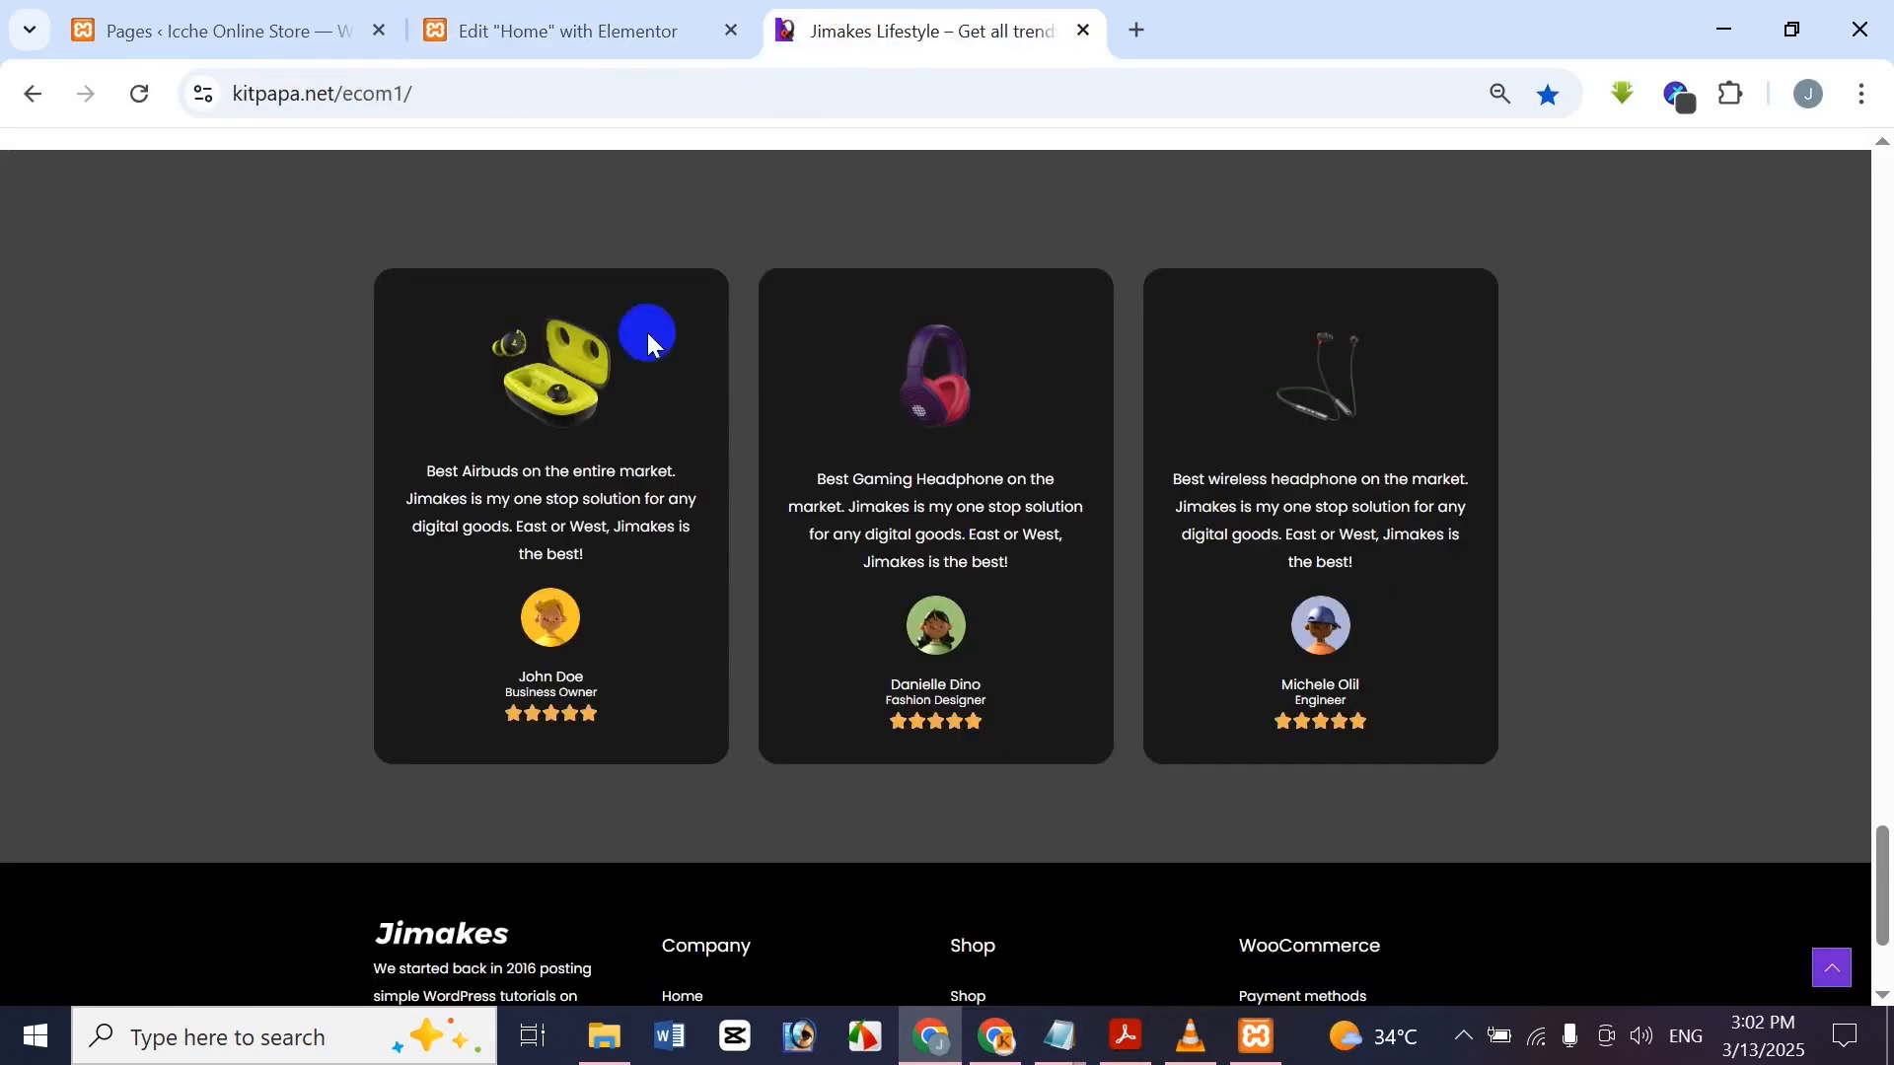
{"action": "left_click", "coordinate": [586, 11]}
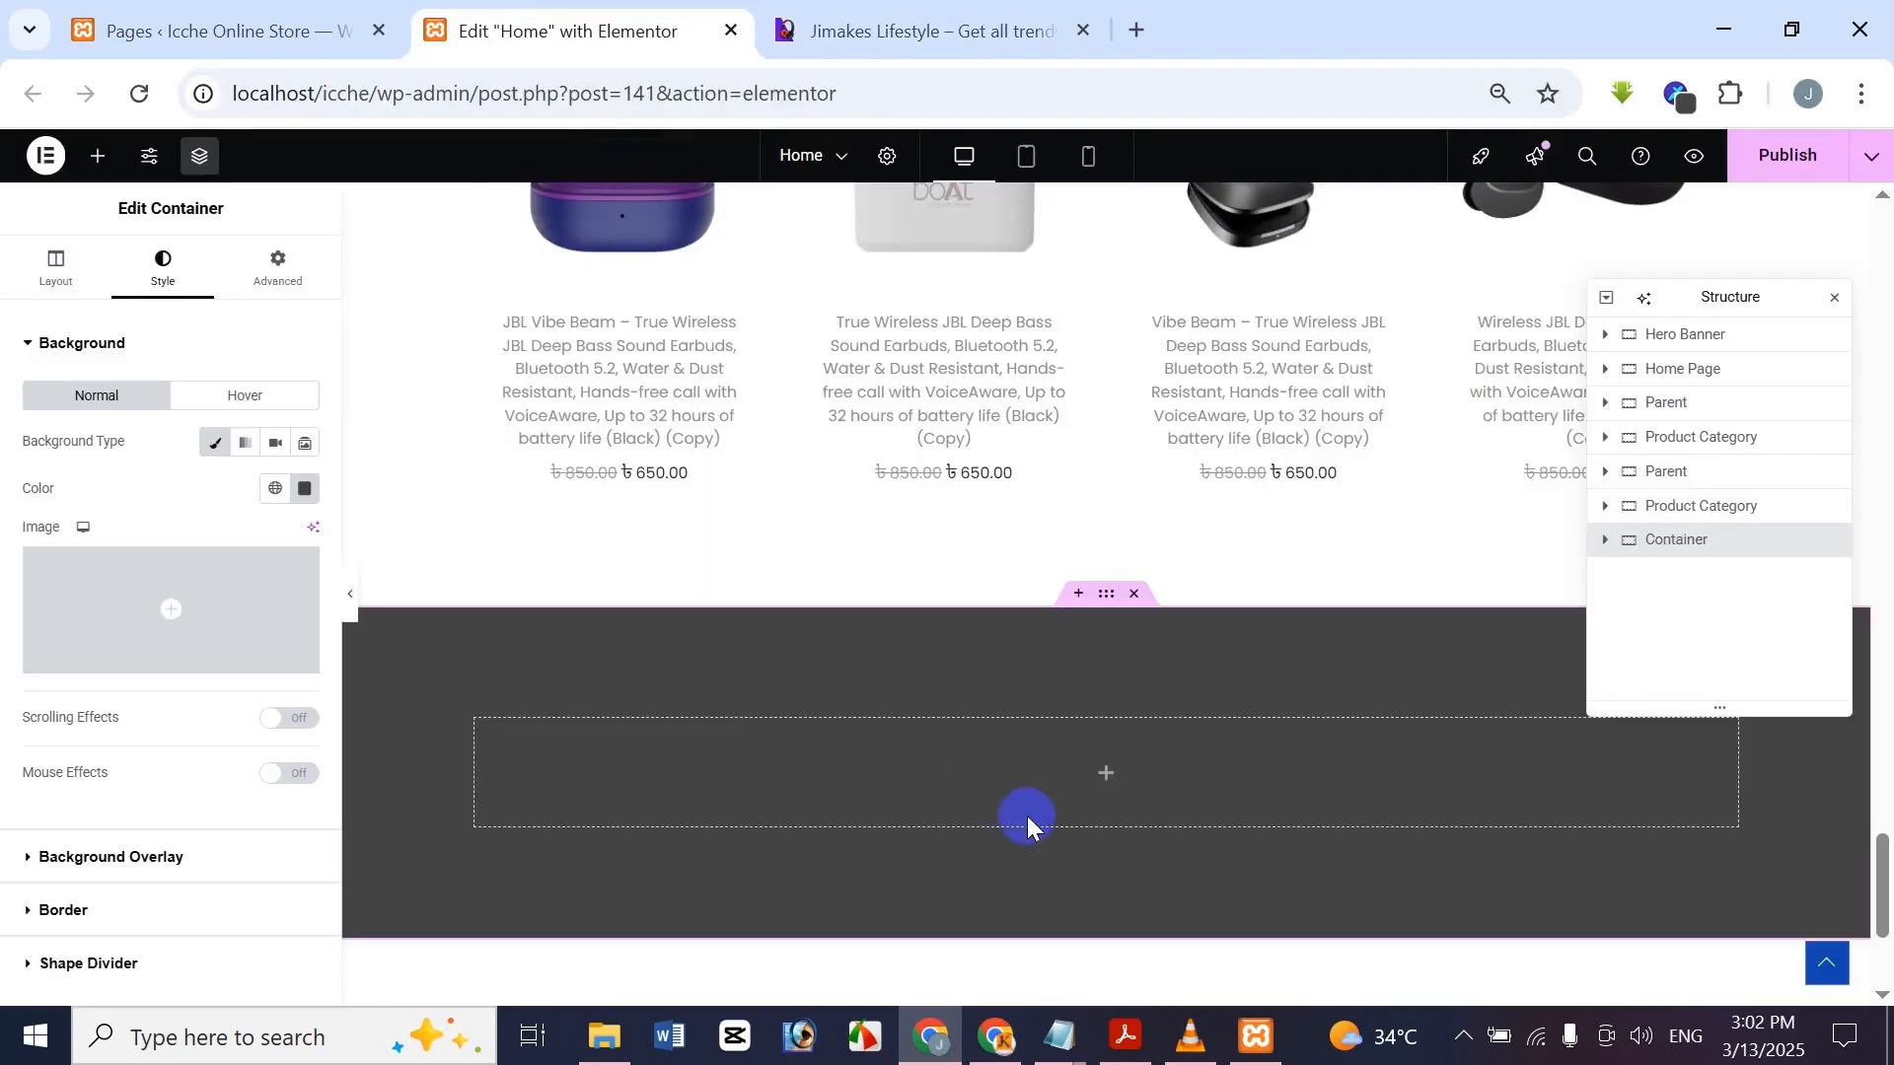
Rename the last container in the page structure as "Testimonial Section" and dismiss the news overlay
{"action": "double_click", "coordinate": [1677, 541]}
{"action": "type", "text": "Testimonial Sectio"}
{"action": "left_click", "coordinate": [1678, 653]}
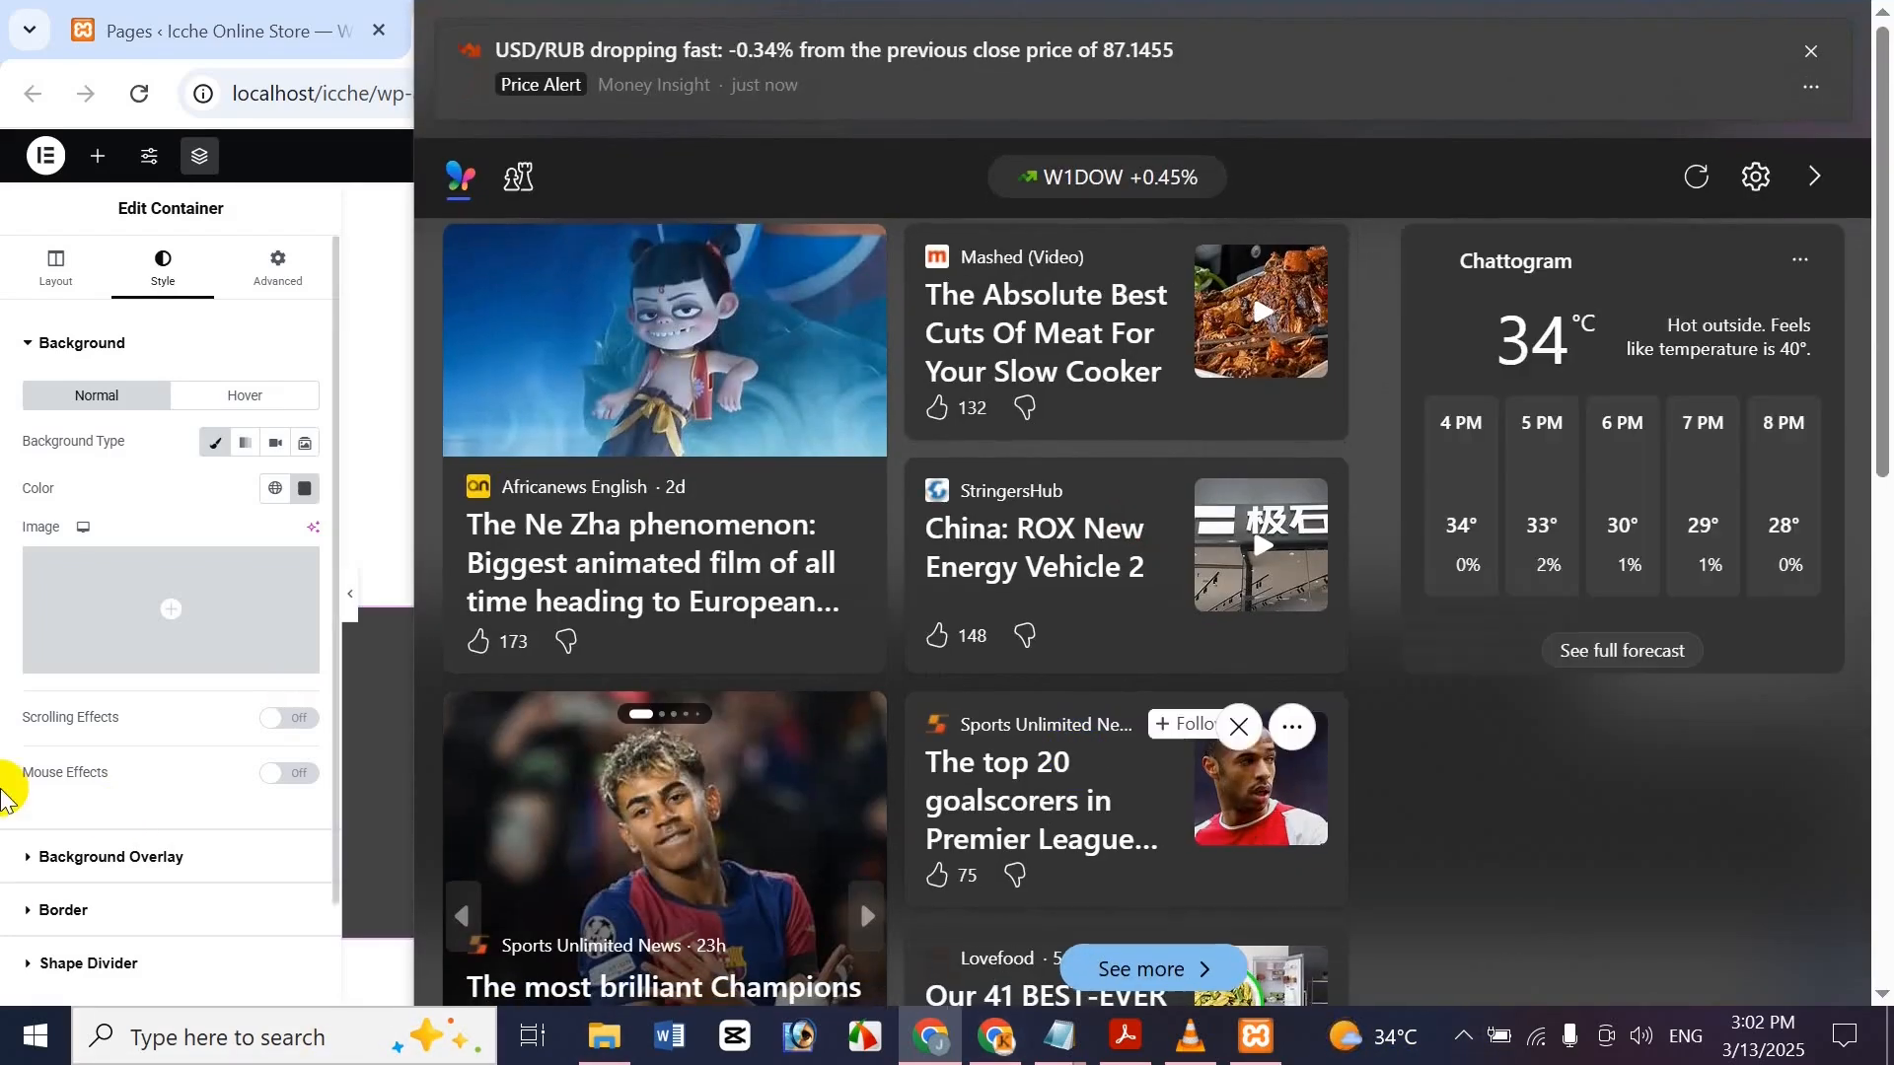
{"action": "left_click", "coordinate": [7, 786]}
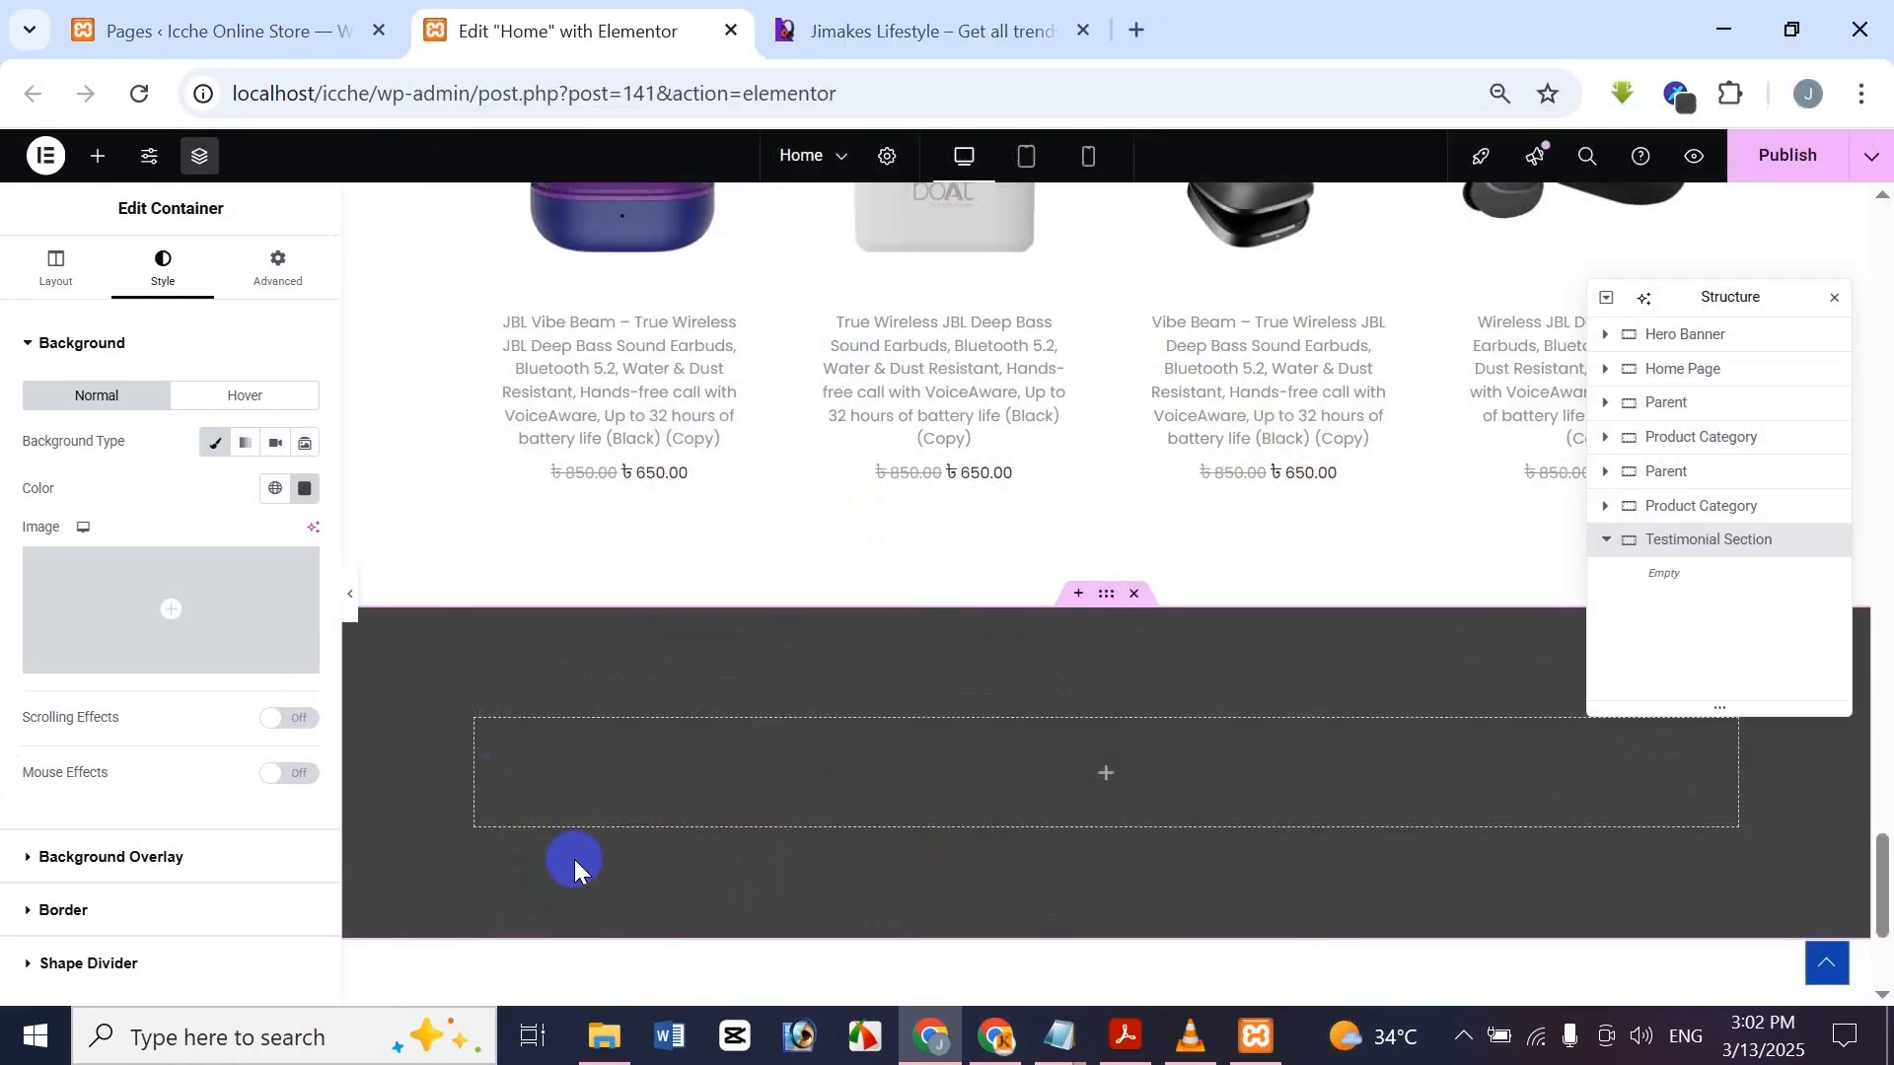
Insert an inner container into the empty Testimonial Section
{"action": "left_click", "coordinate": [112, 157]}
{"action": "left_click_drag", "start_coordinate": [106, 579], "coordinate": [862, 778]}
{"action": "scroll", "coordinate": [963, 737], "scroll_direction": "down", "scroll_amount": 3}
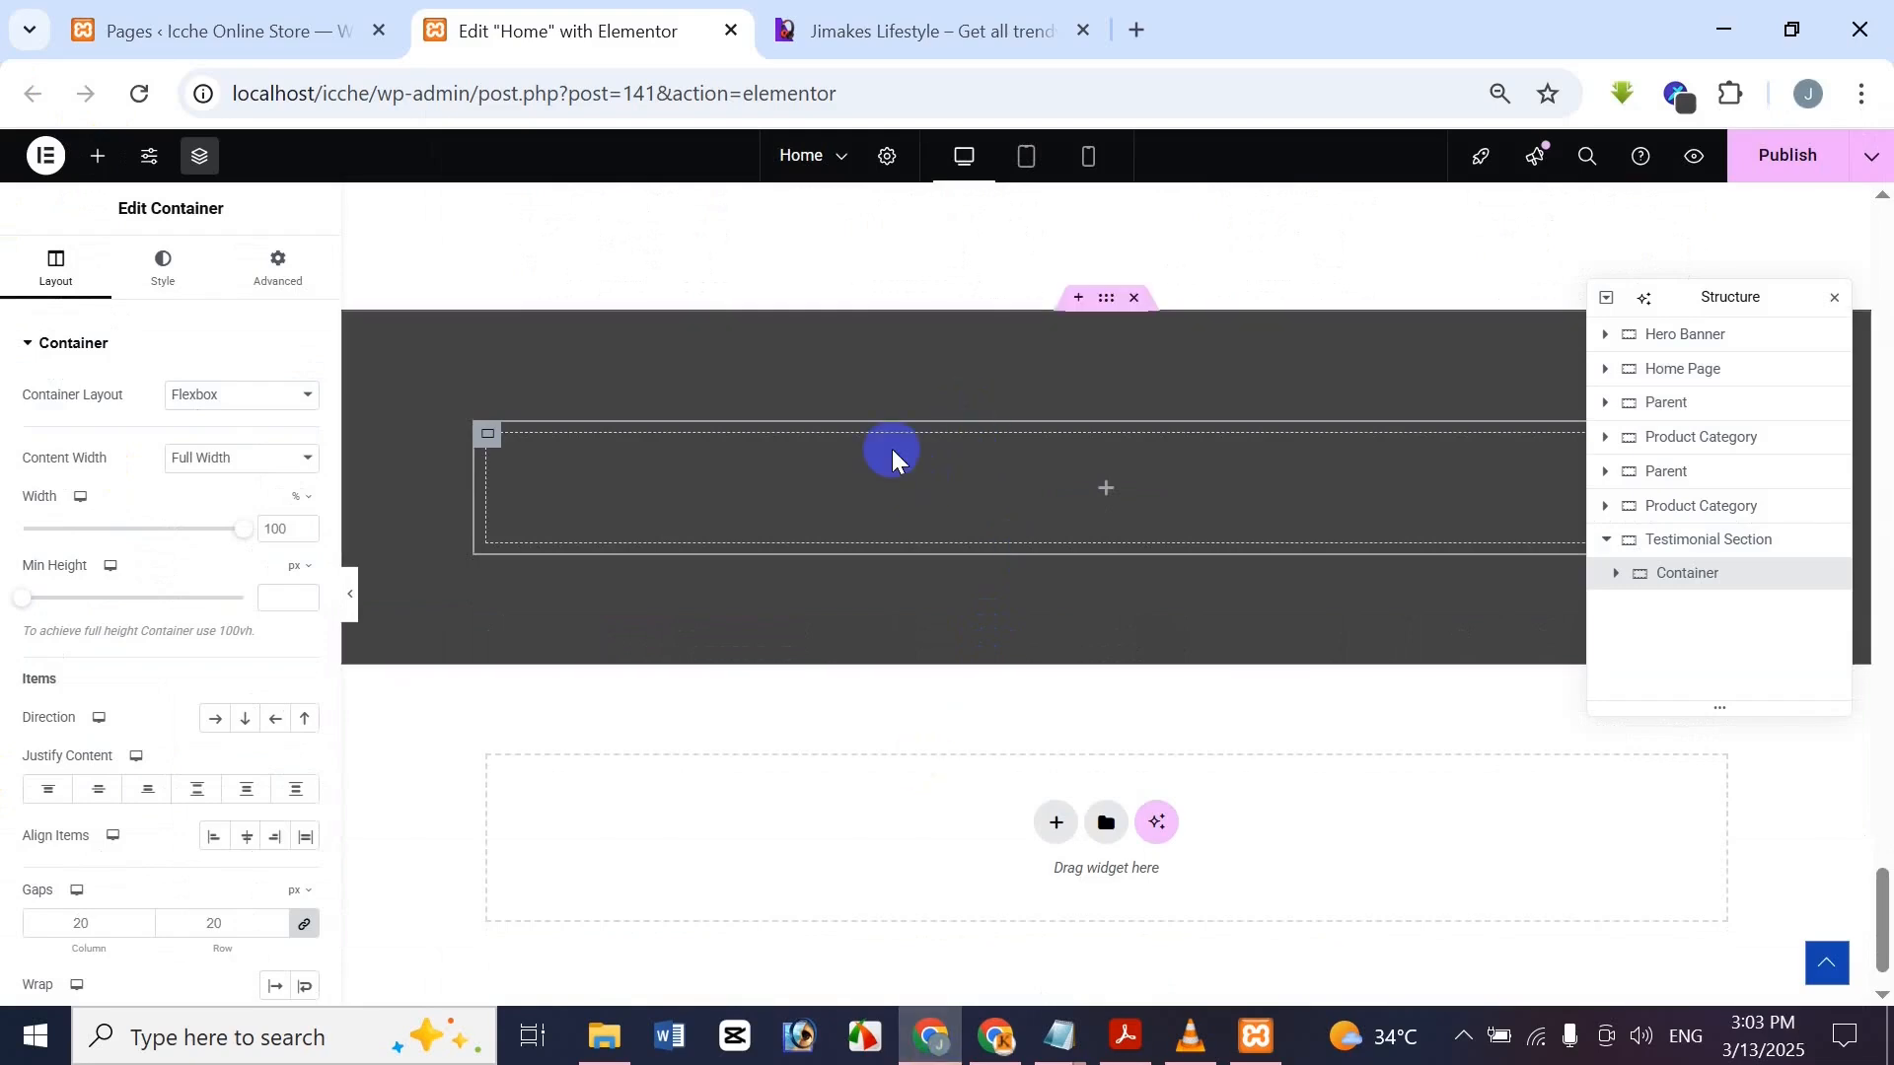
Add a second container beside the inner container in the Testimonial Section
{"action": "left_click", "coordinate": [1630, 584]}
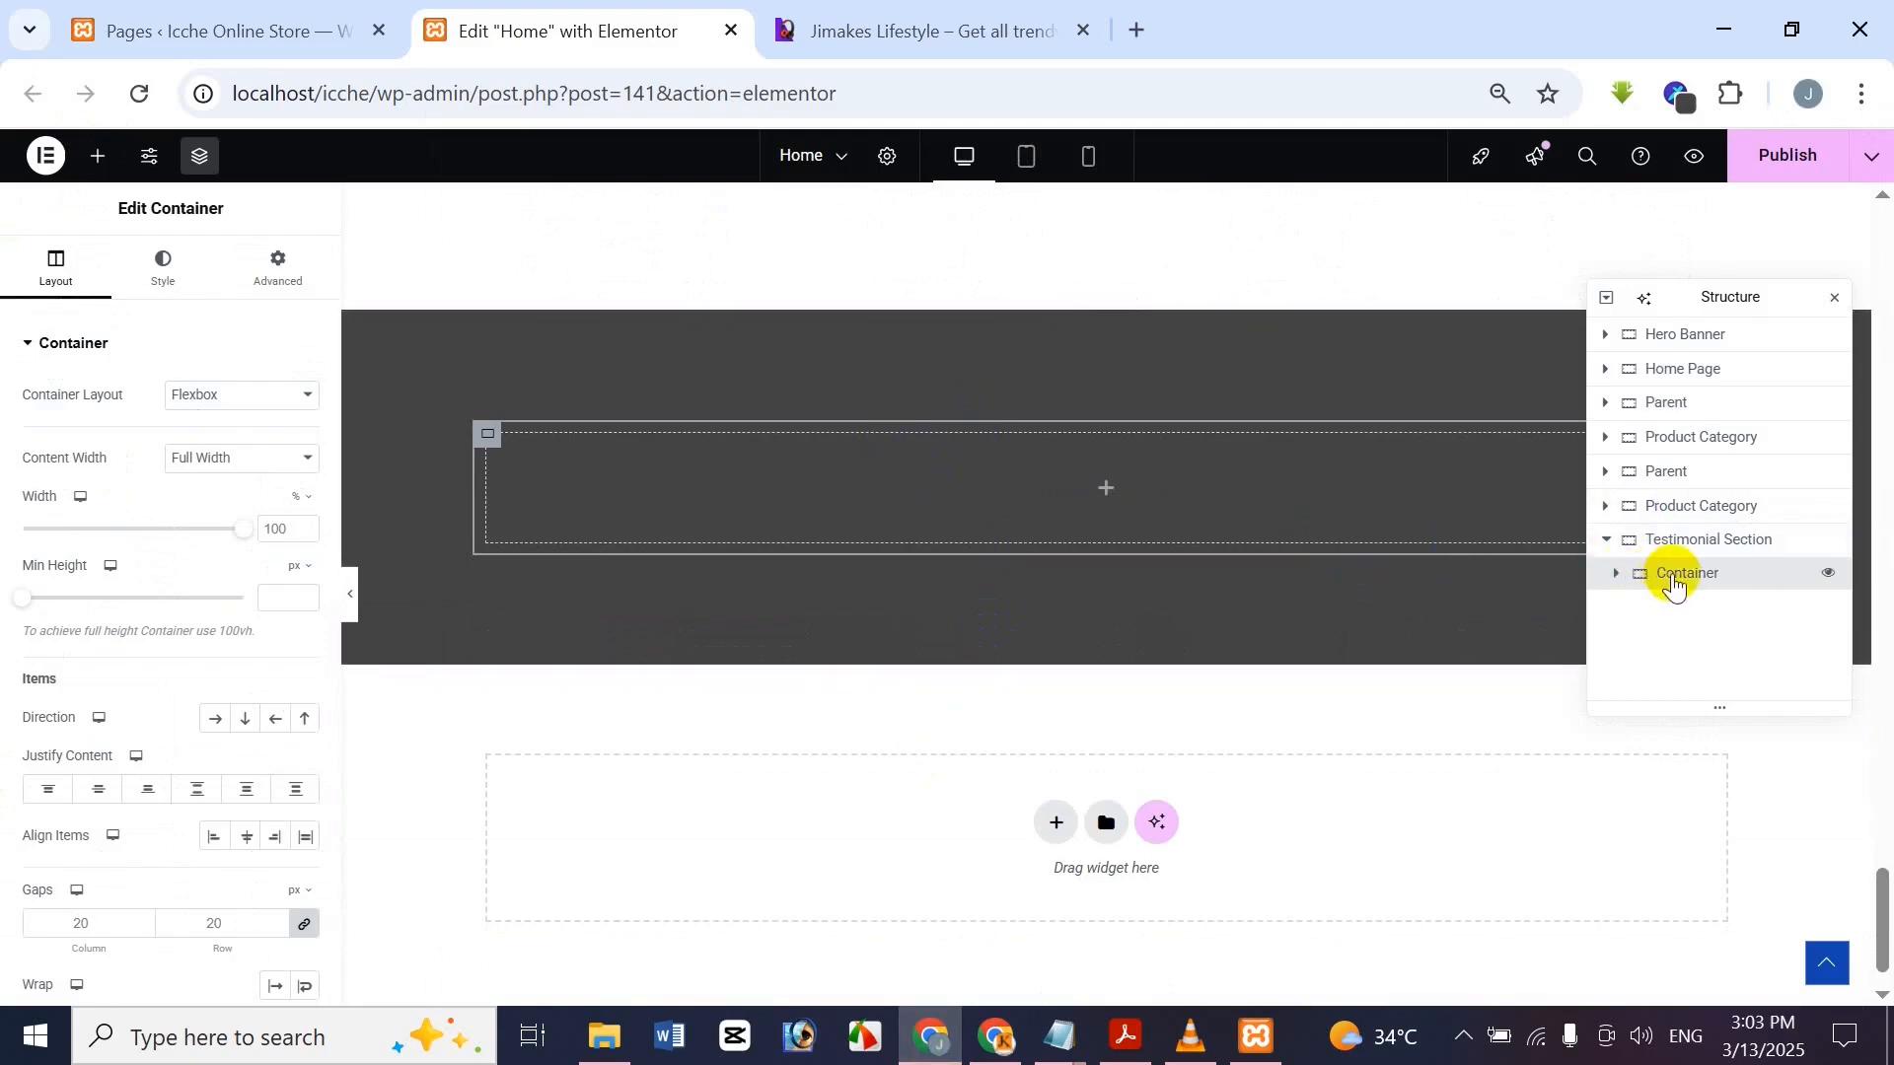
{"action": "right_click", "coordinate": [1674, 584]}
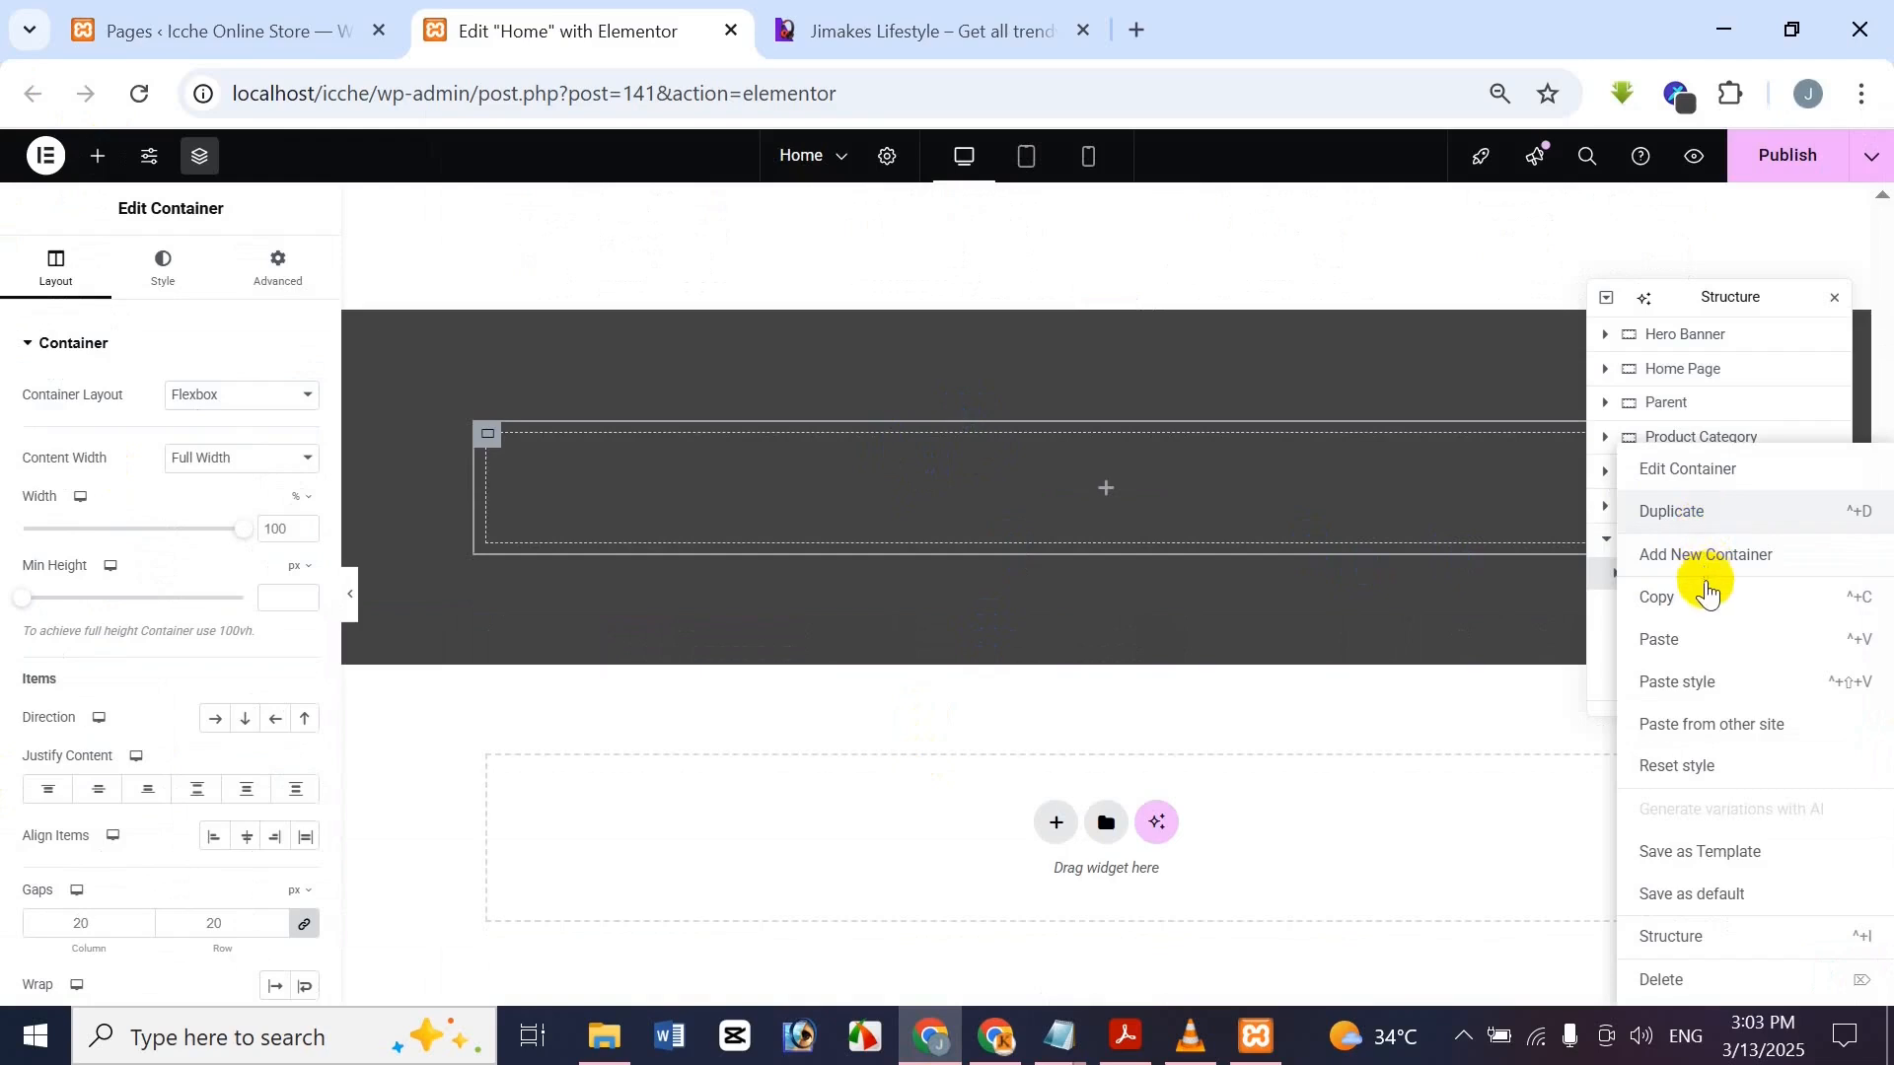
{"action": "left_click", "coordinate": [1699, 564]}
{"action": "left_click", "coordinate": [1142, 853]}
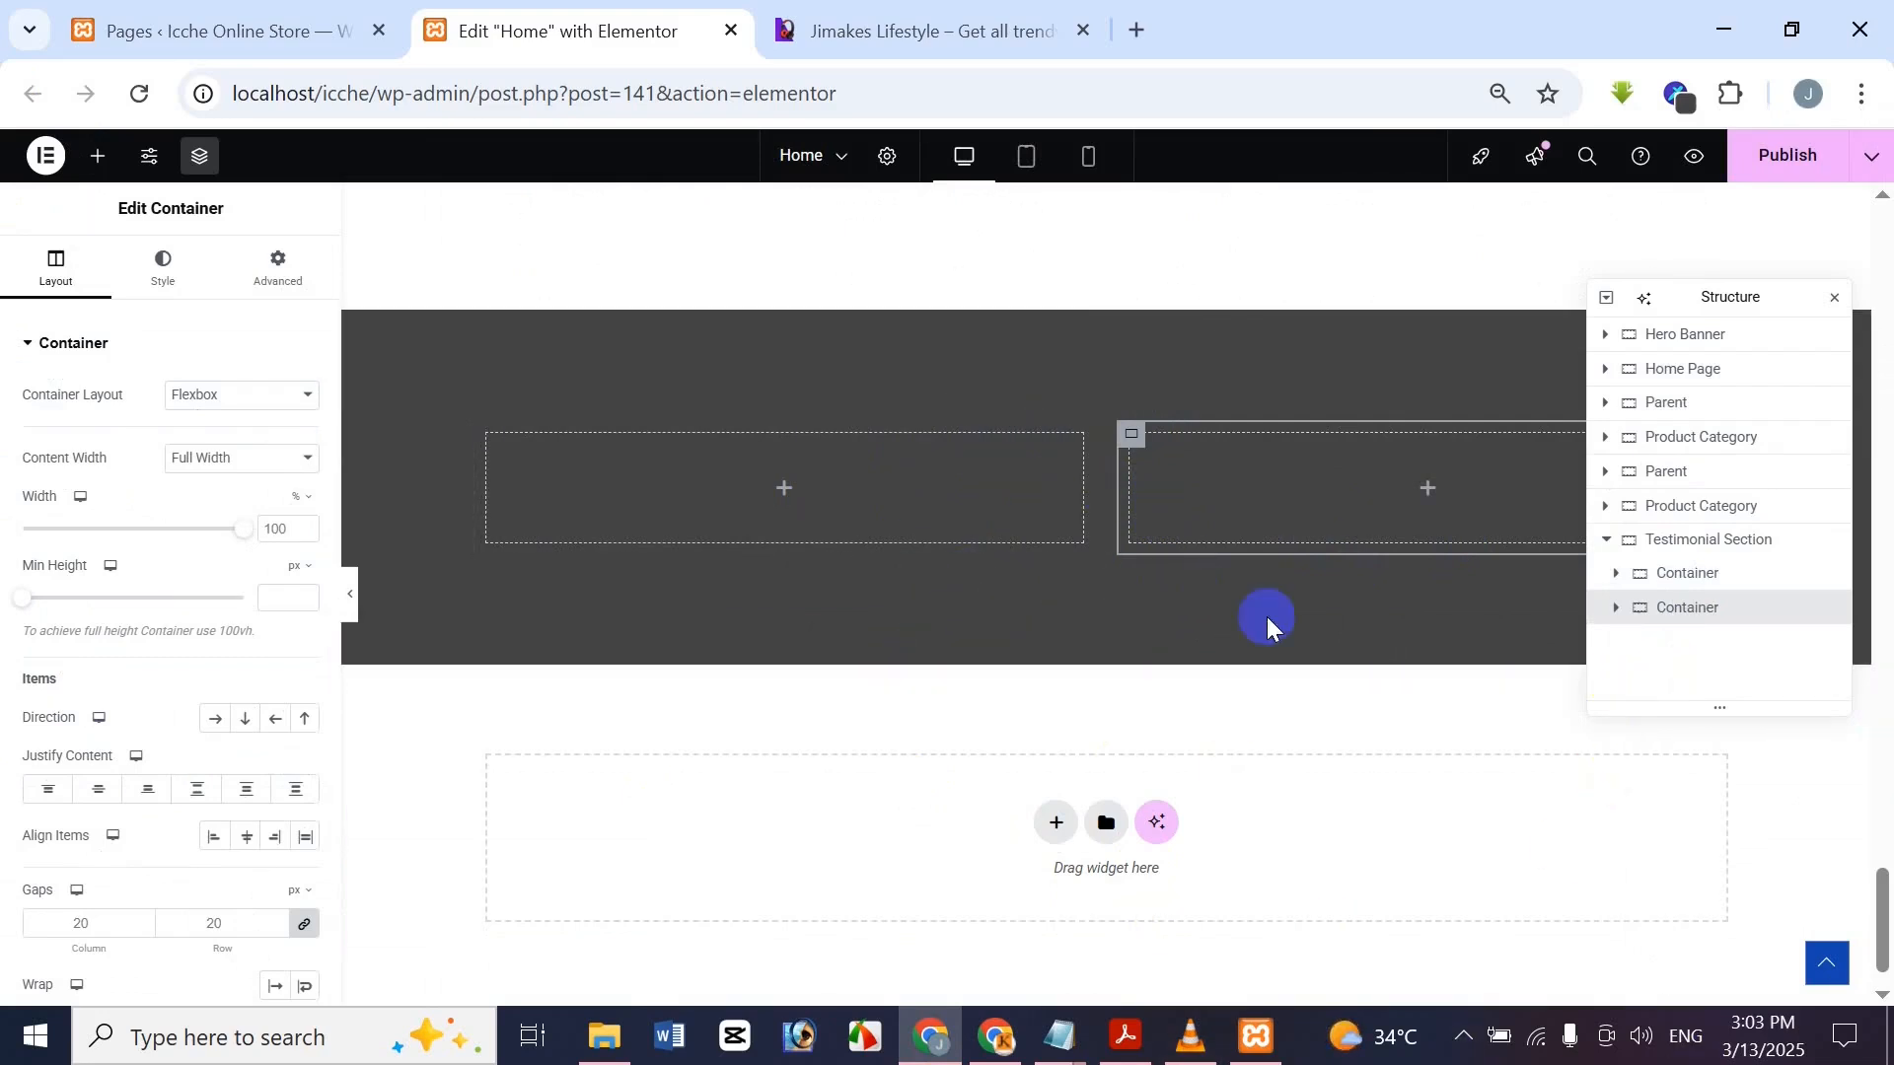
Add a third inner container to the Testimonial Section
{"action": "right_click", "coordinate": [1724, 633]}
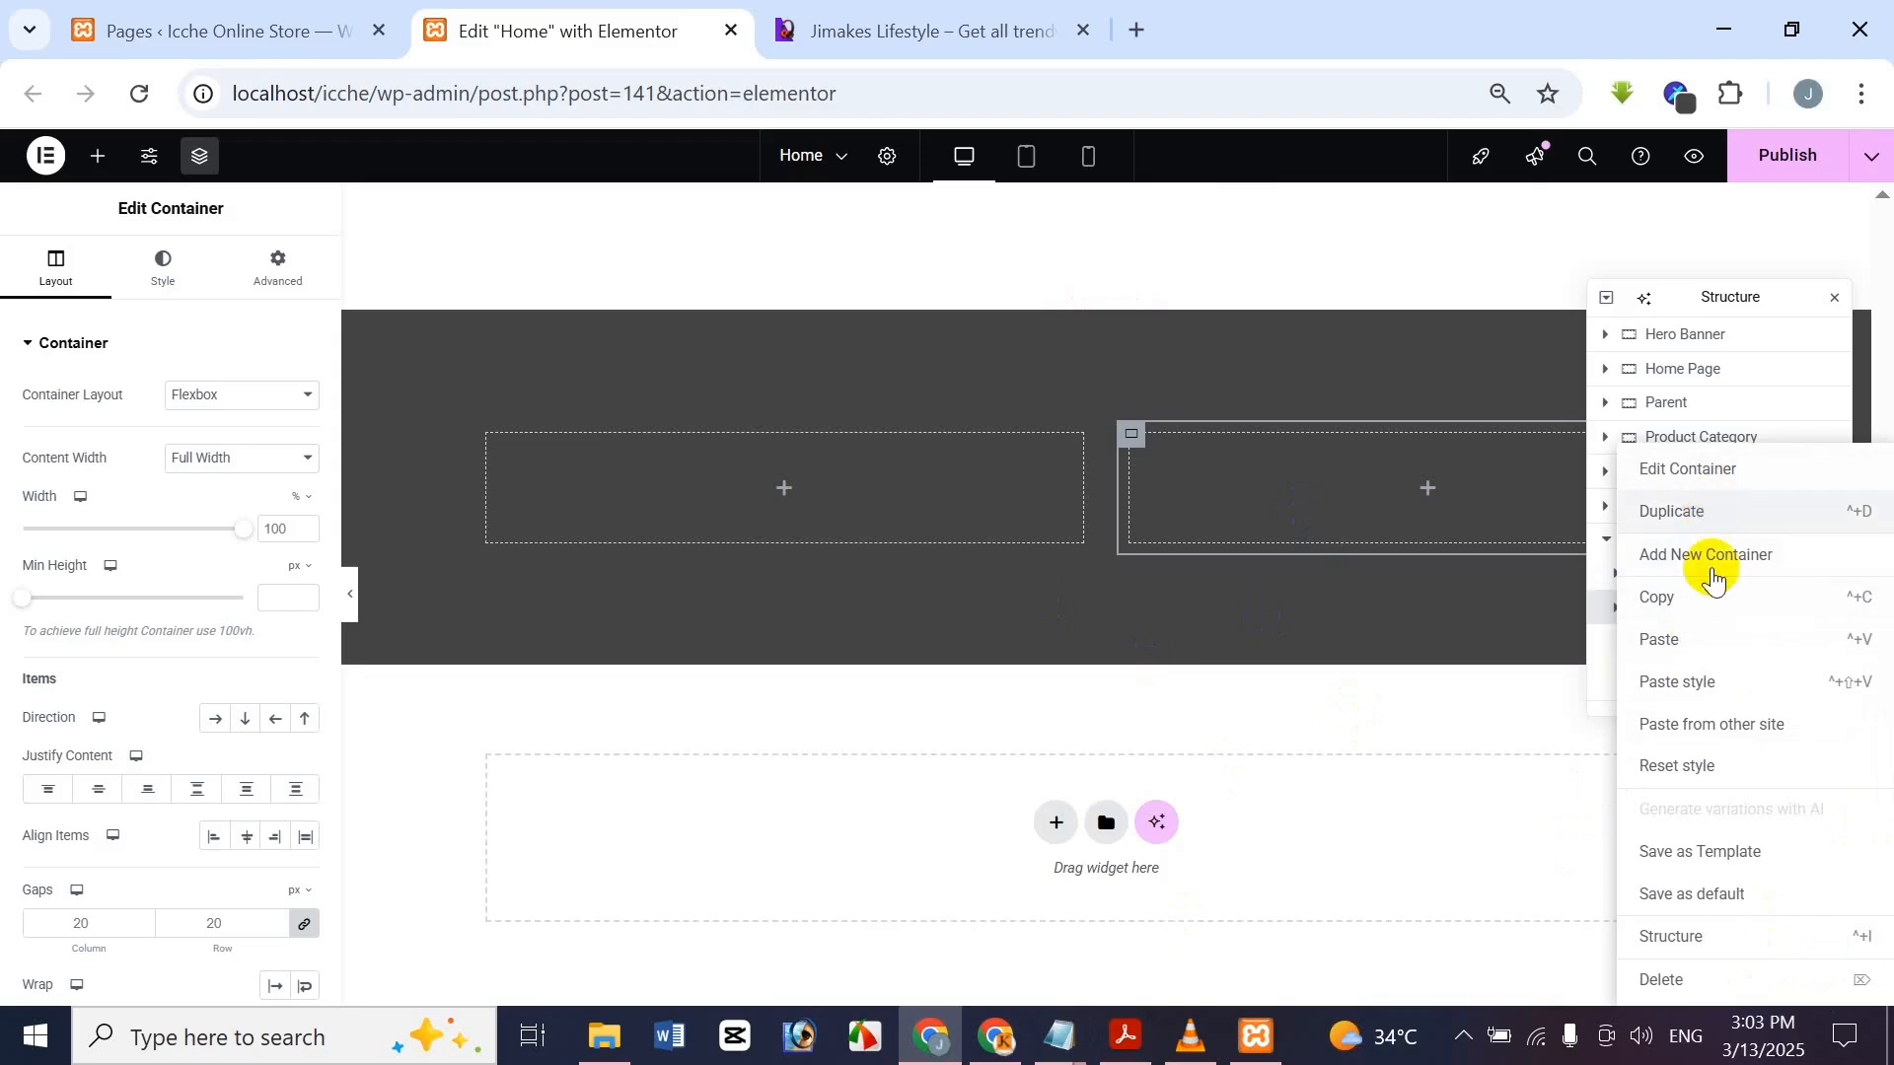
{"action": "left_click", "coordinate": [1715, 580]}
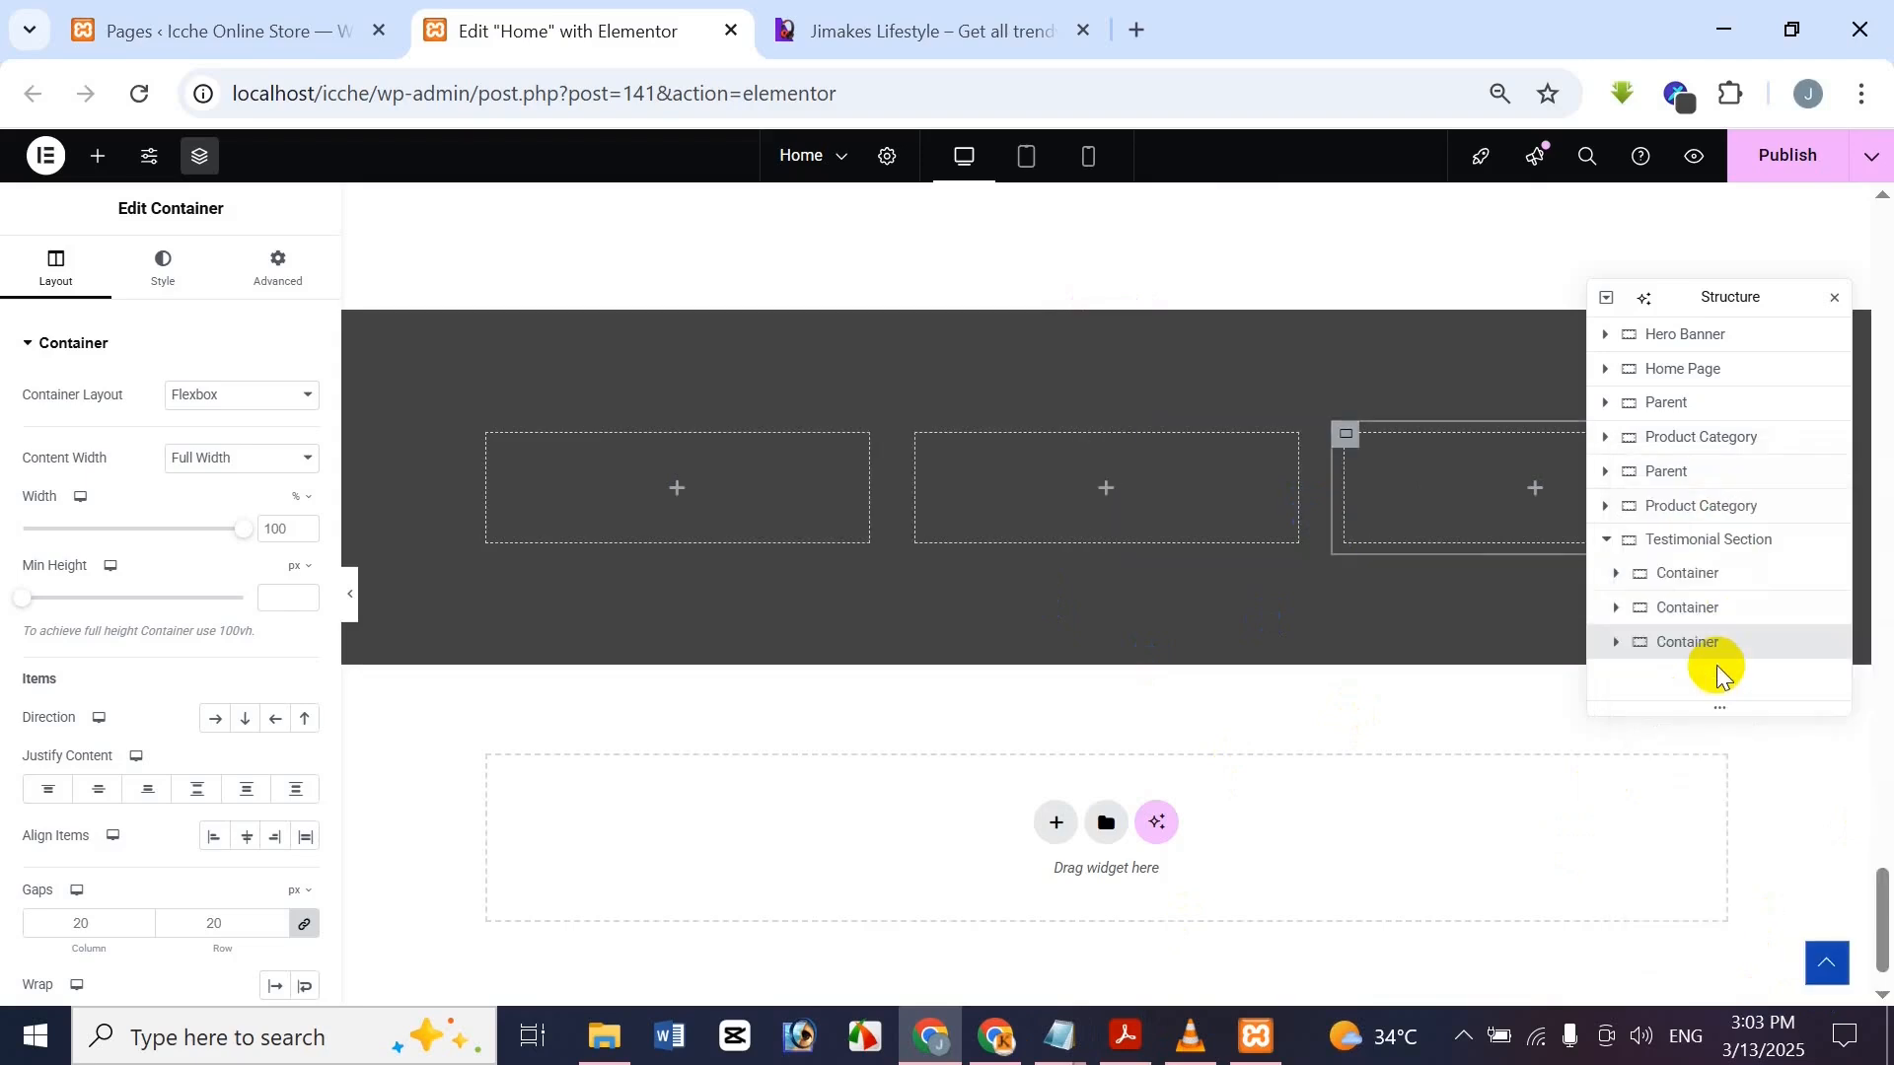
Rename the three inner containers of the Testimonial Section as Testimonial 1, Testimonial 2 and Testimonial 3
{"action": "double_click", "coordinate": [1691, 541]}
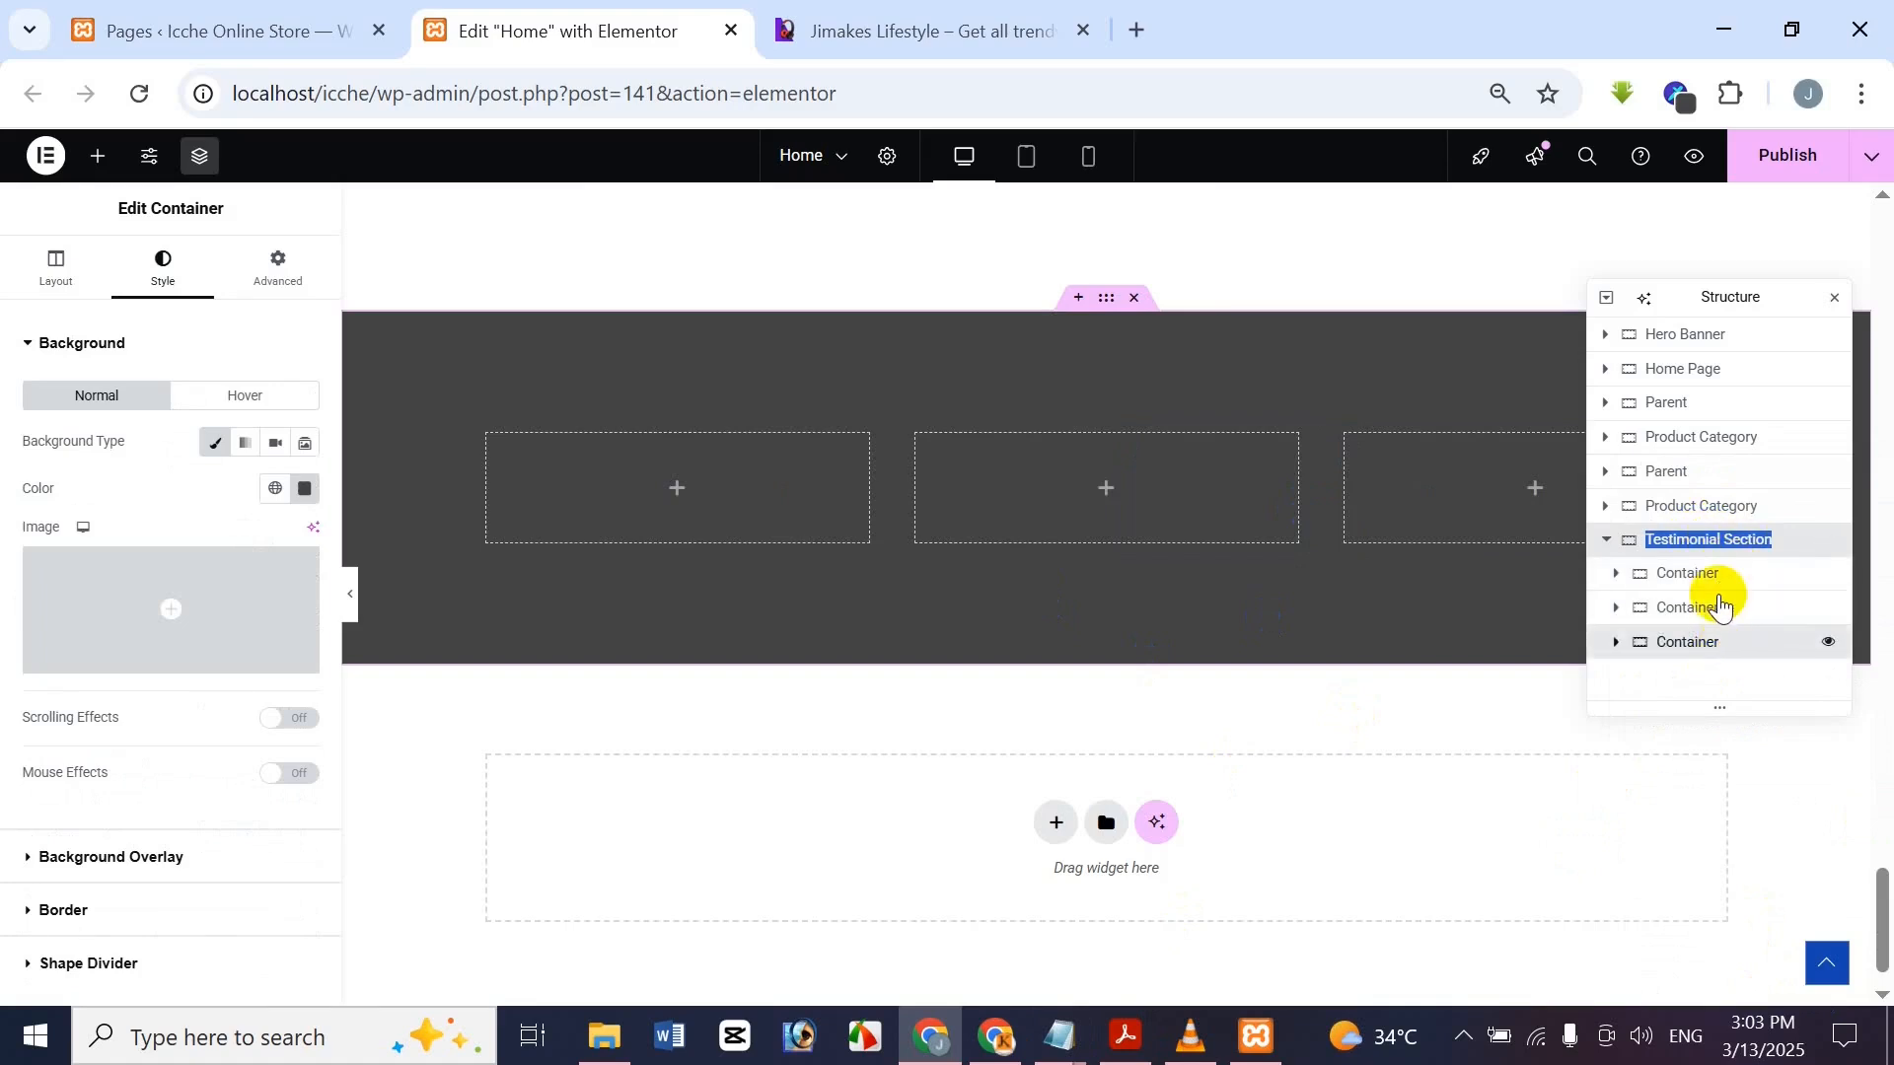
{"action": "double_click", "coordinate": [1709, 576]}
{"action": "key", "text": "BackSpace"}
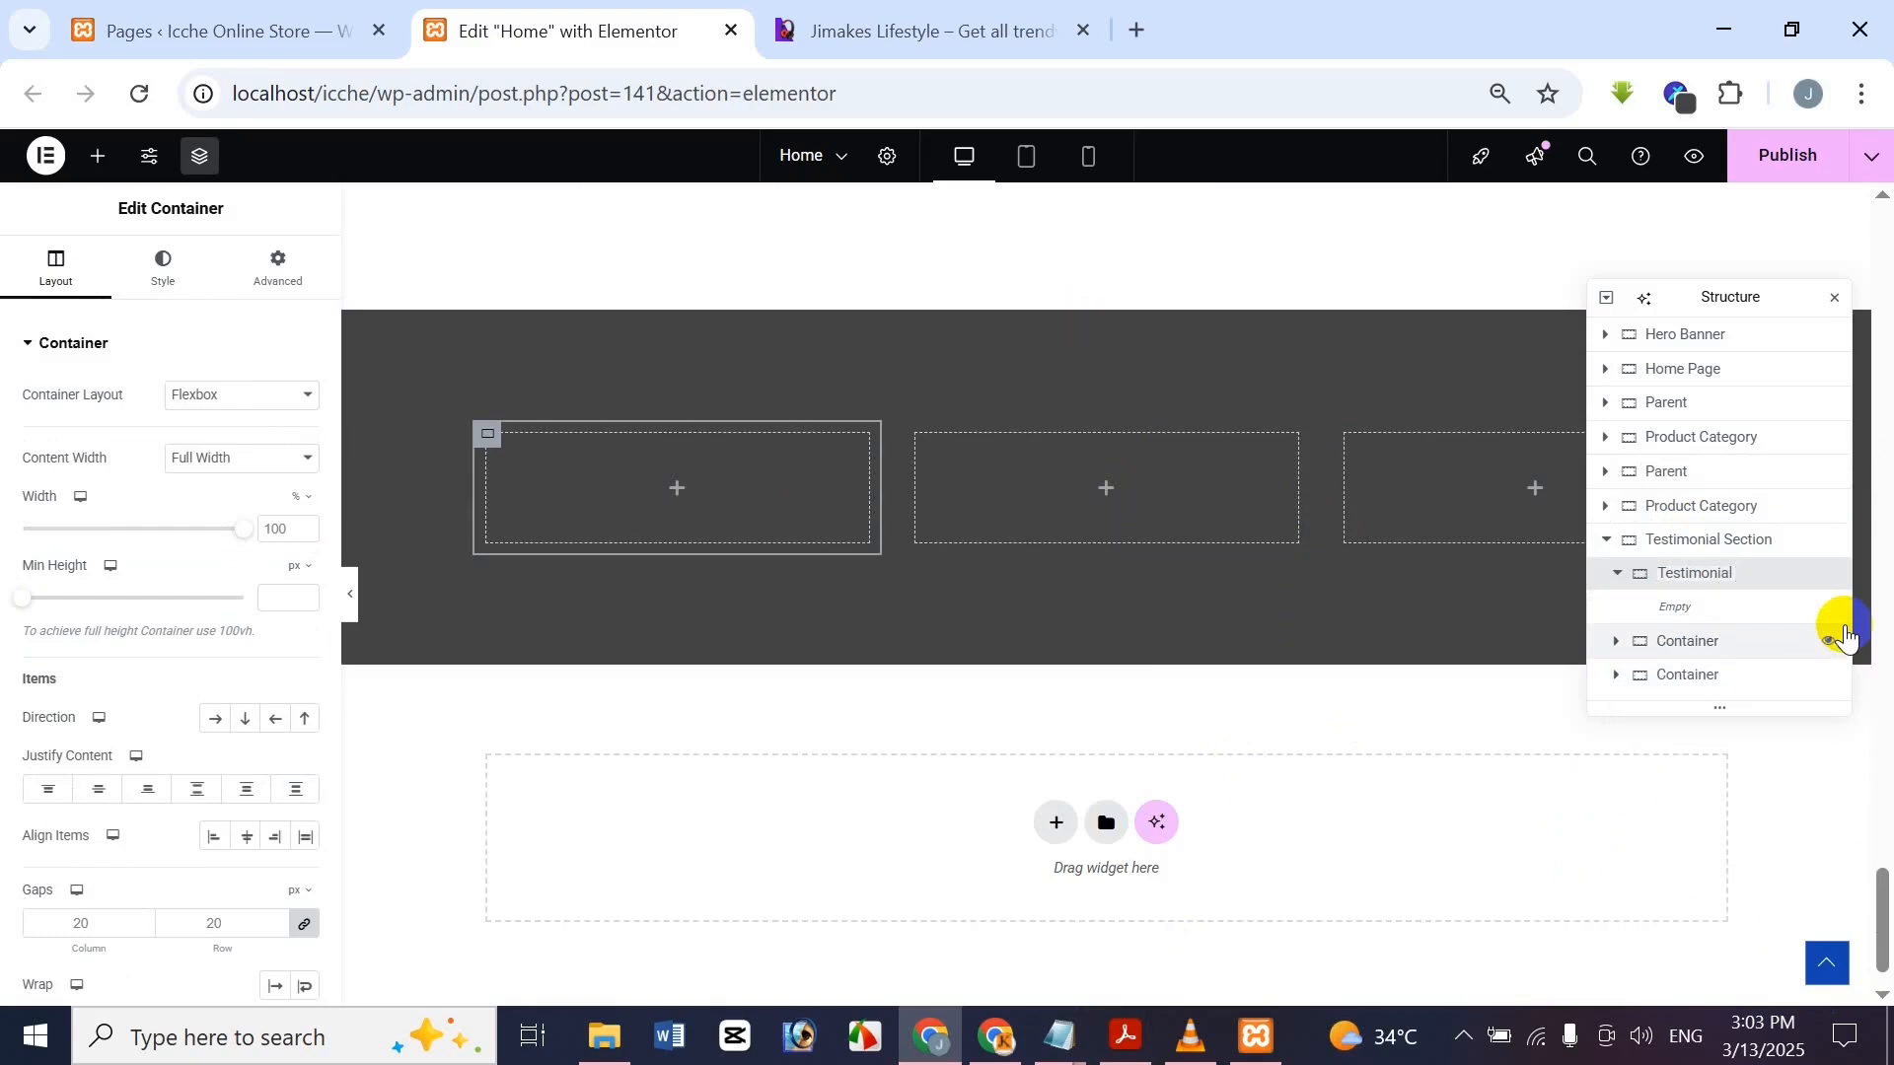
{"action": "key", "text": "ctrl+a"}
{"action": "key", "text": "ctrl+c"}
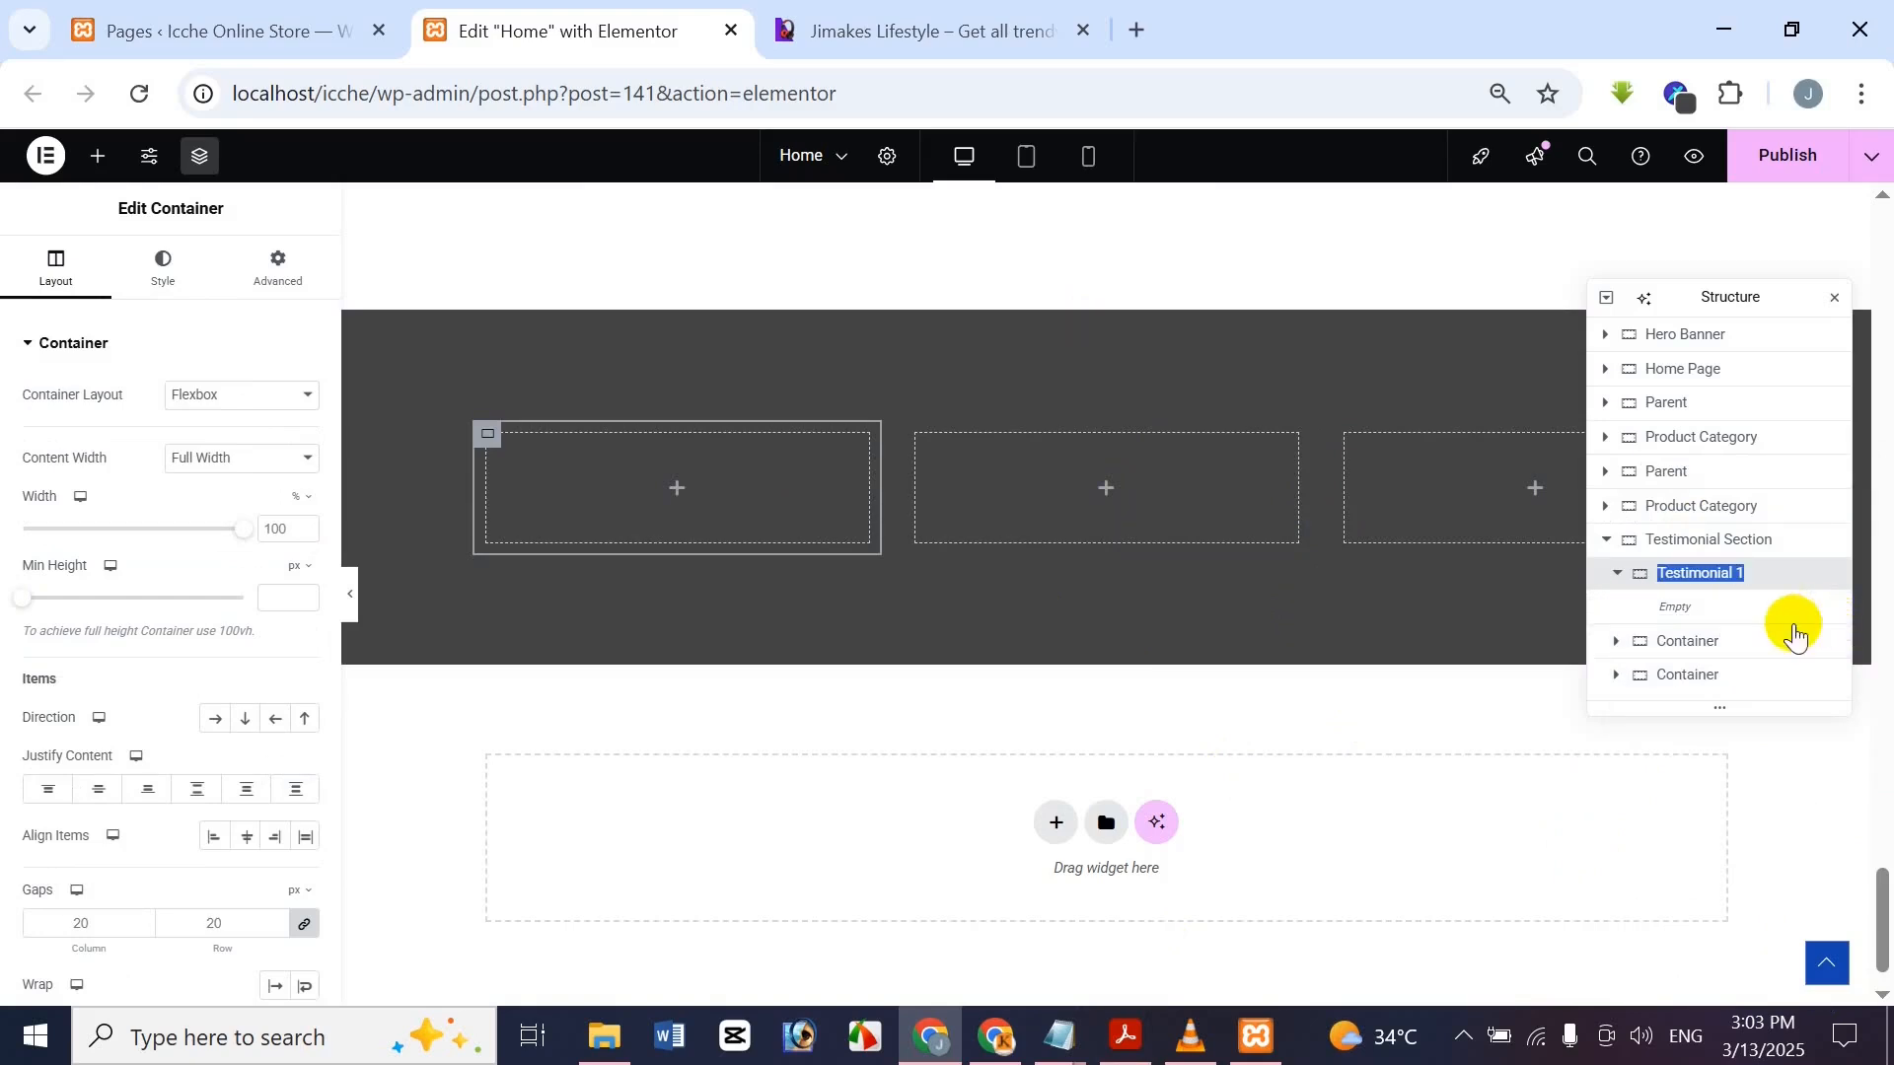
{"action": "double_click", "coordinate": [1679, 641]}
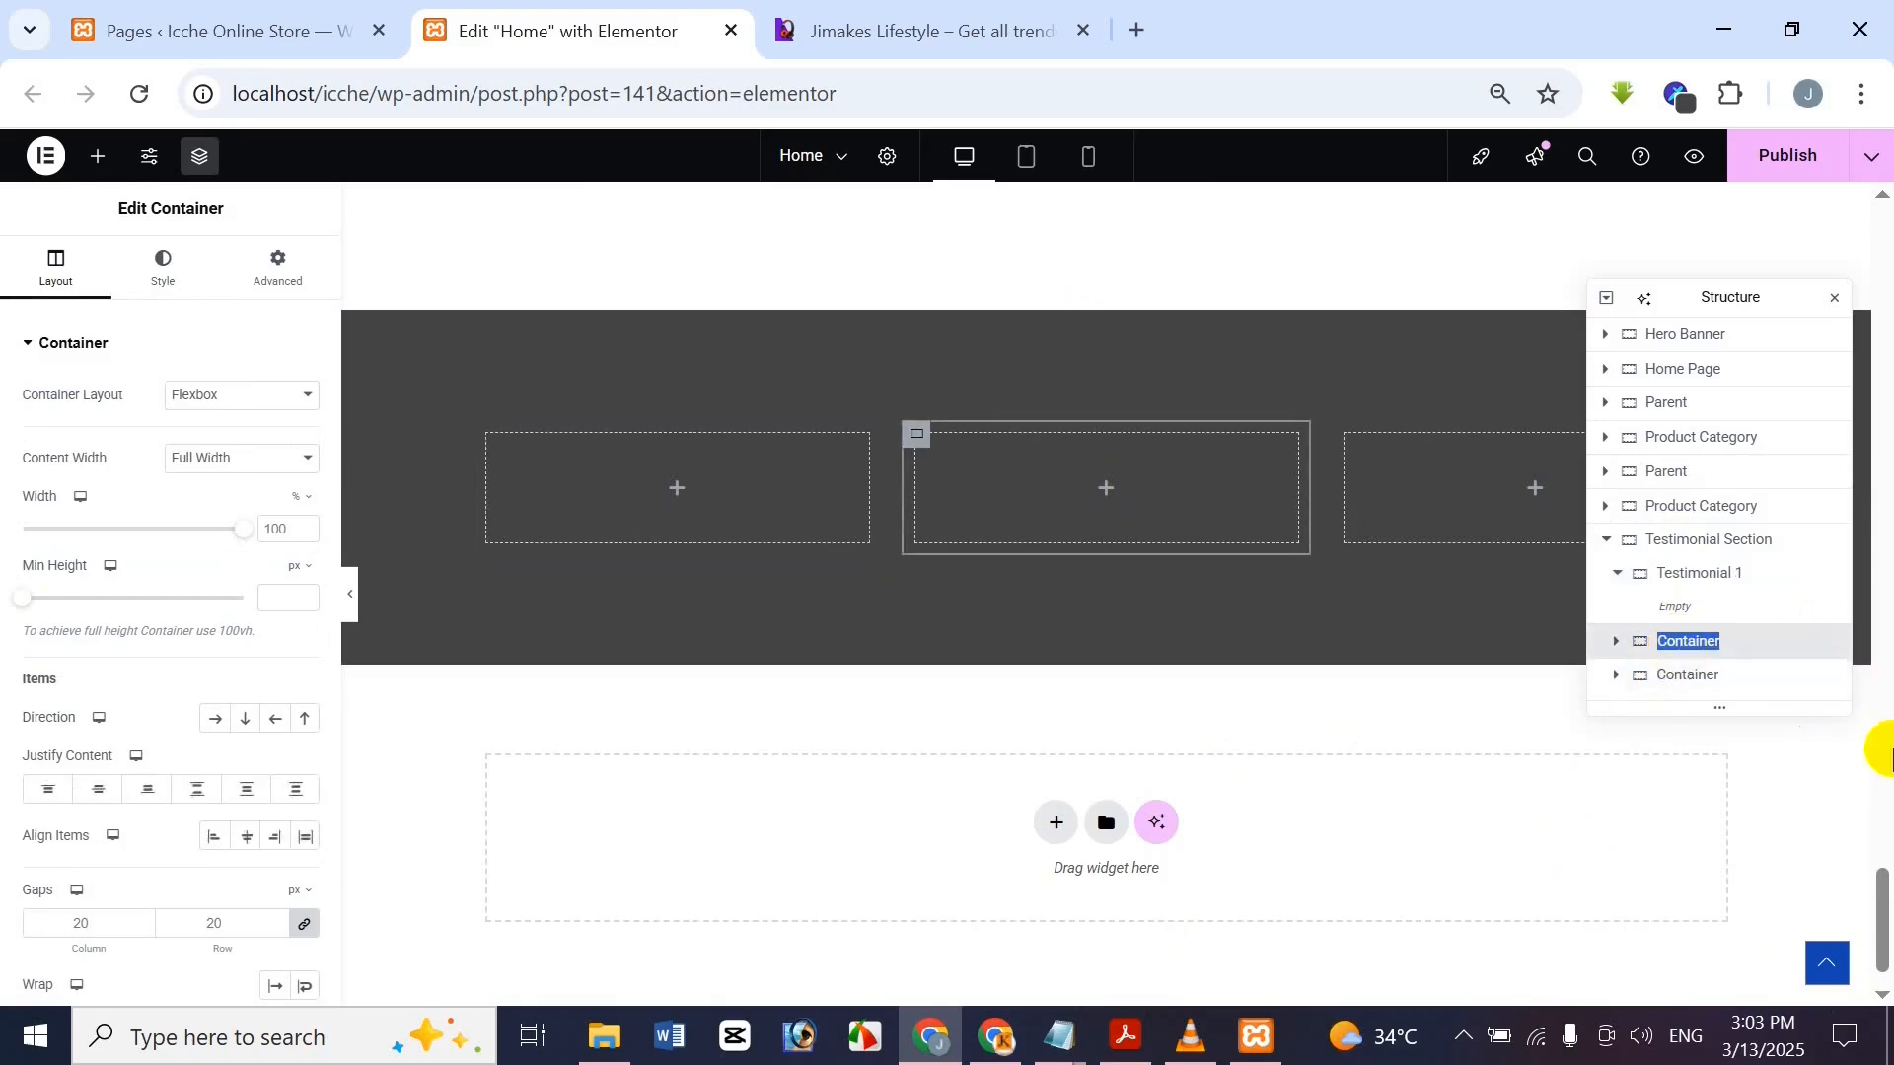
{"action": "key", "text": "ctrl+v"}
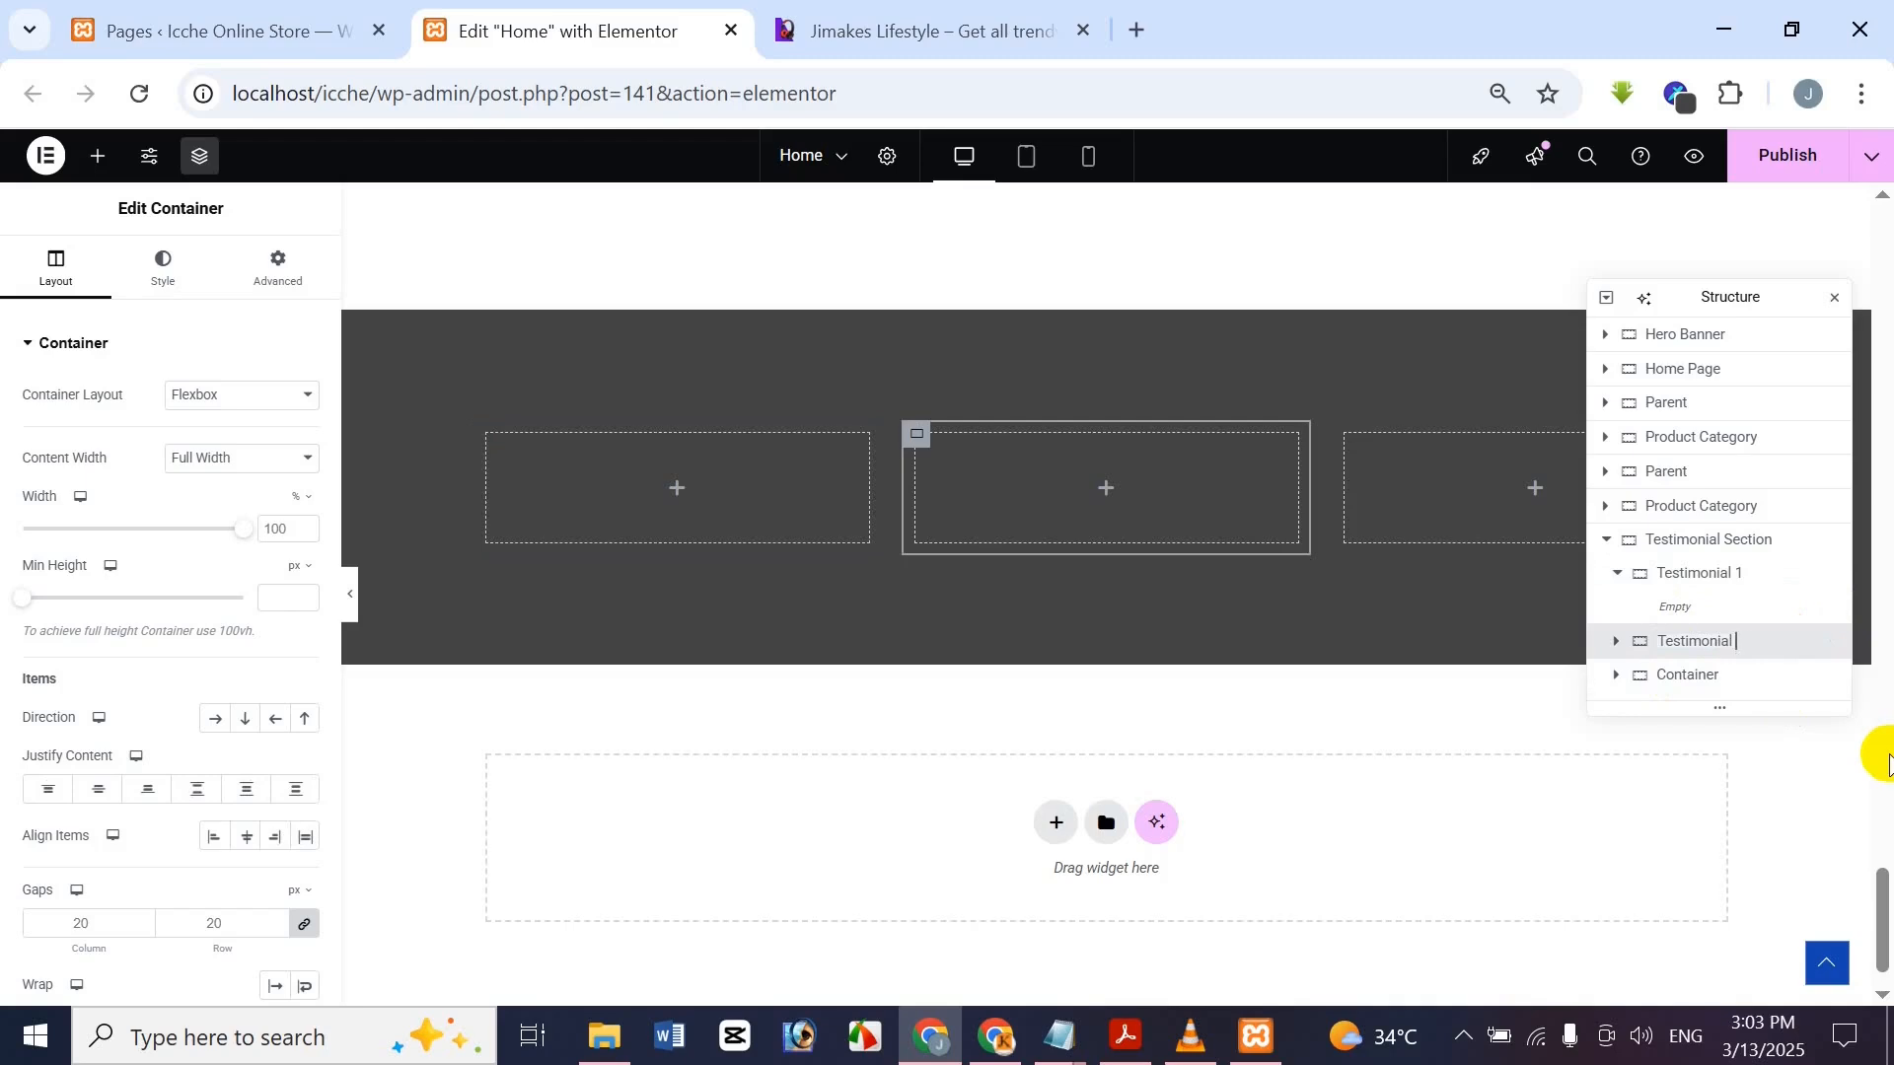
{"action": "double_click", "coordinate": [1697, 674]}
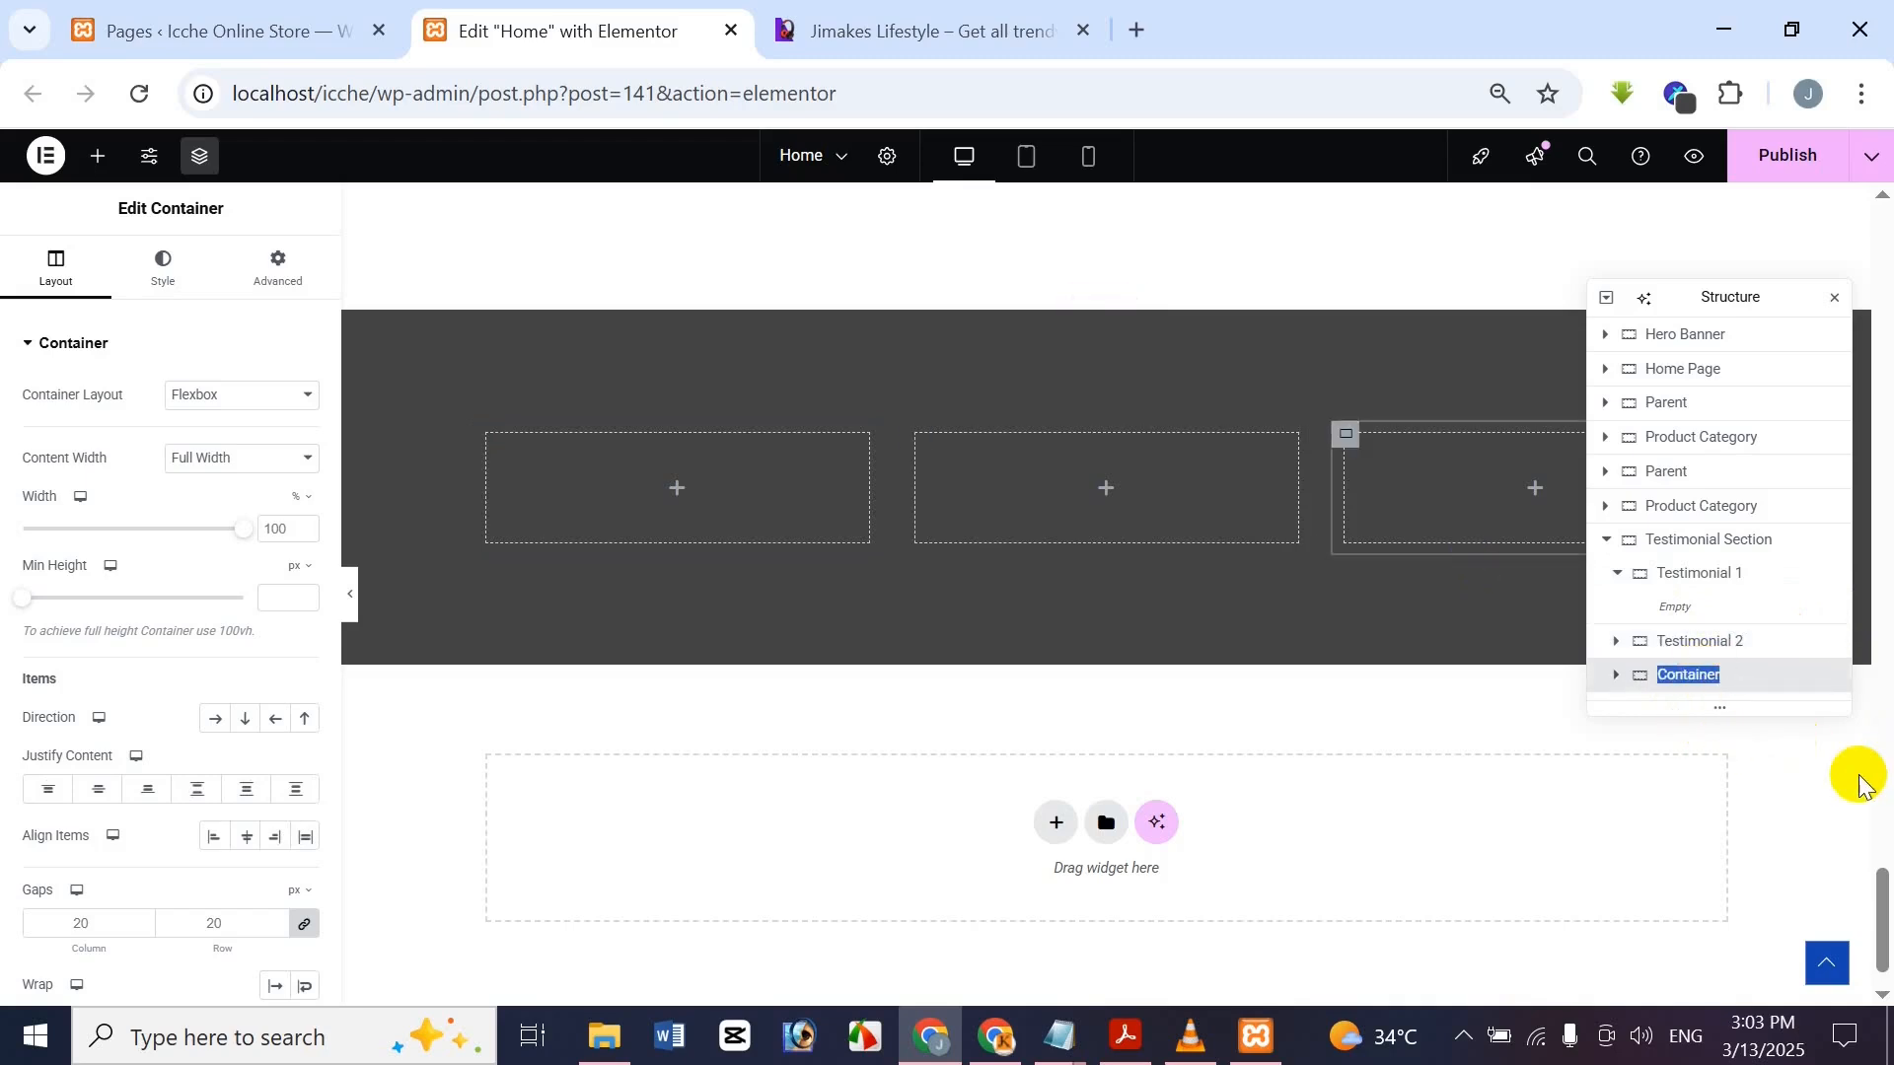
{"action": "key", "text": "ctrl+v"}
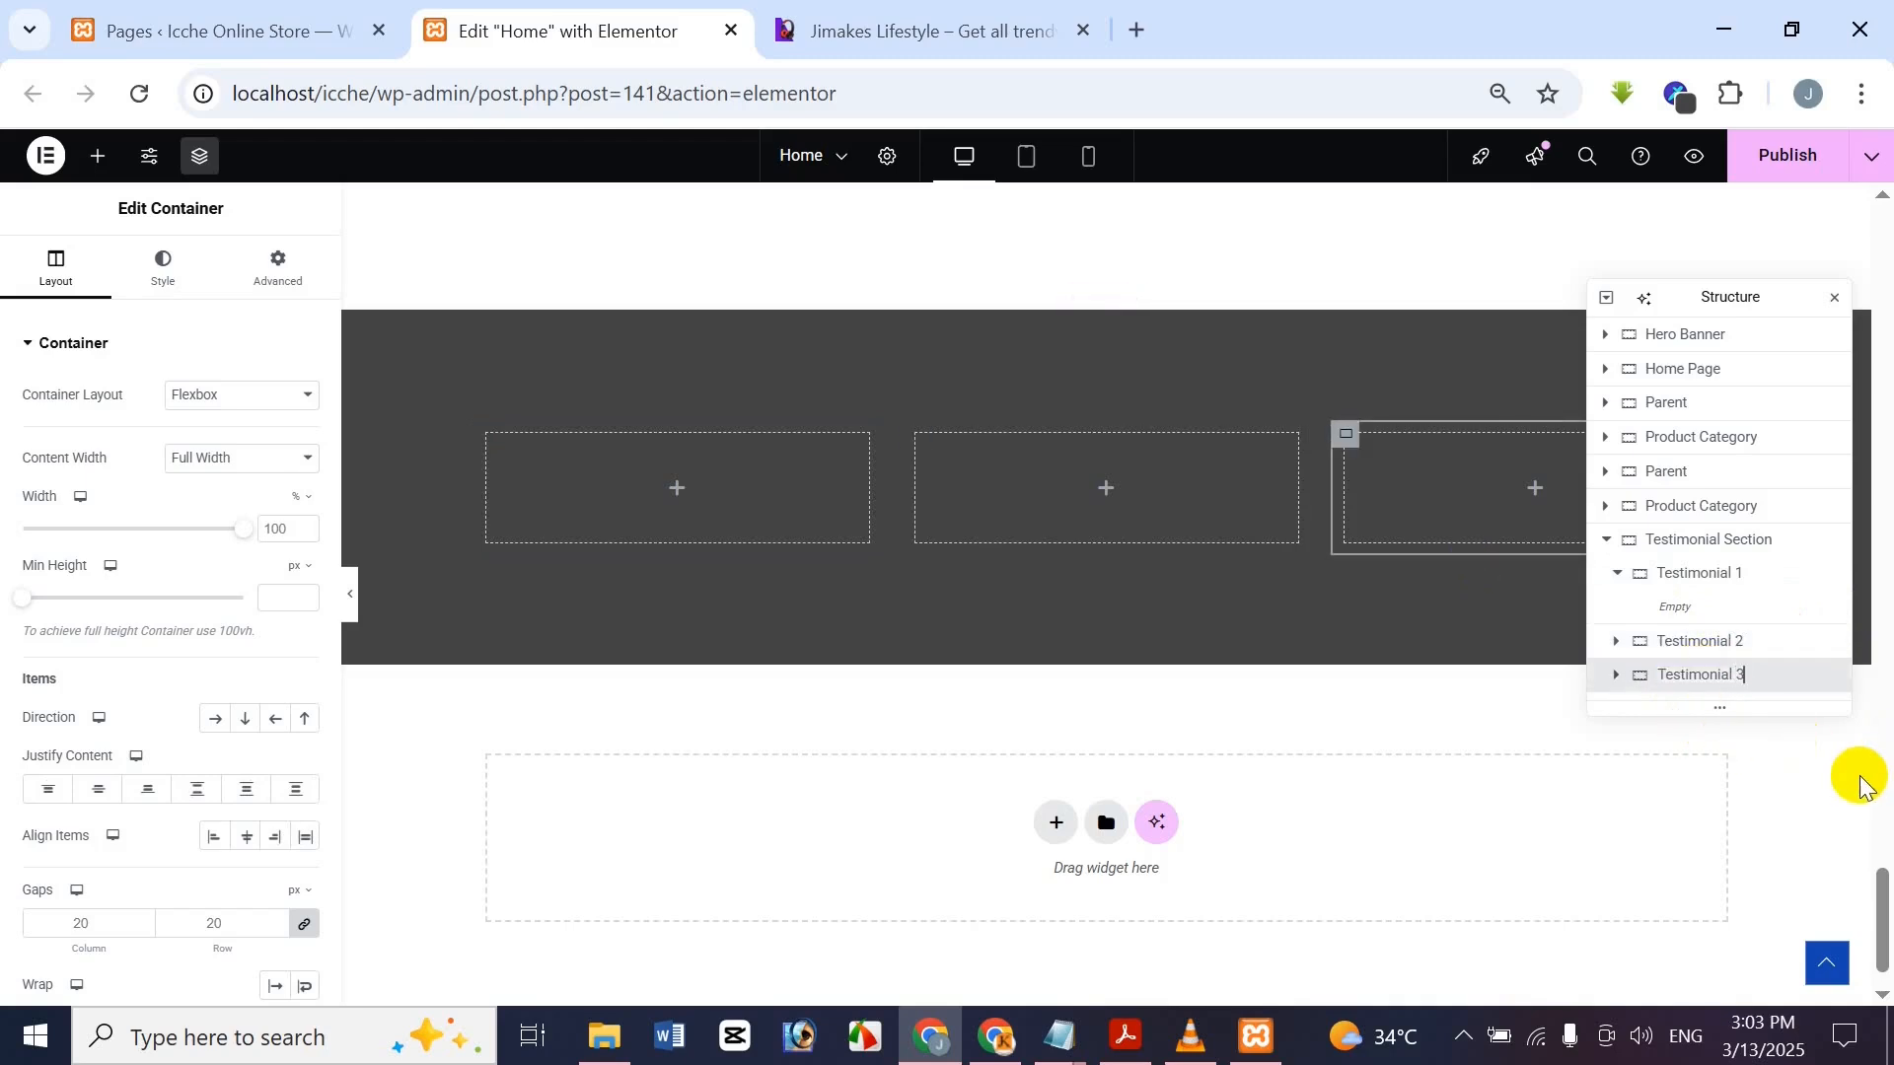
Check the card design on the Jimakes reference site and give the Testimonial 1 container a classic background
{"action": "left_click", "coordinate": [1618, 572]}
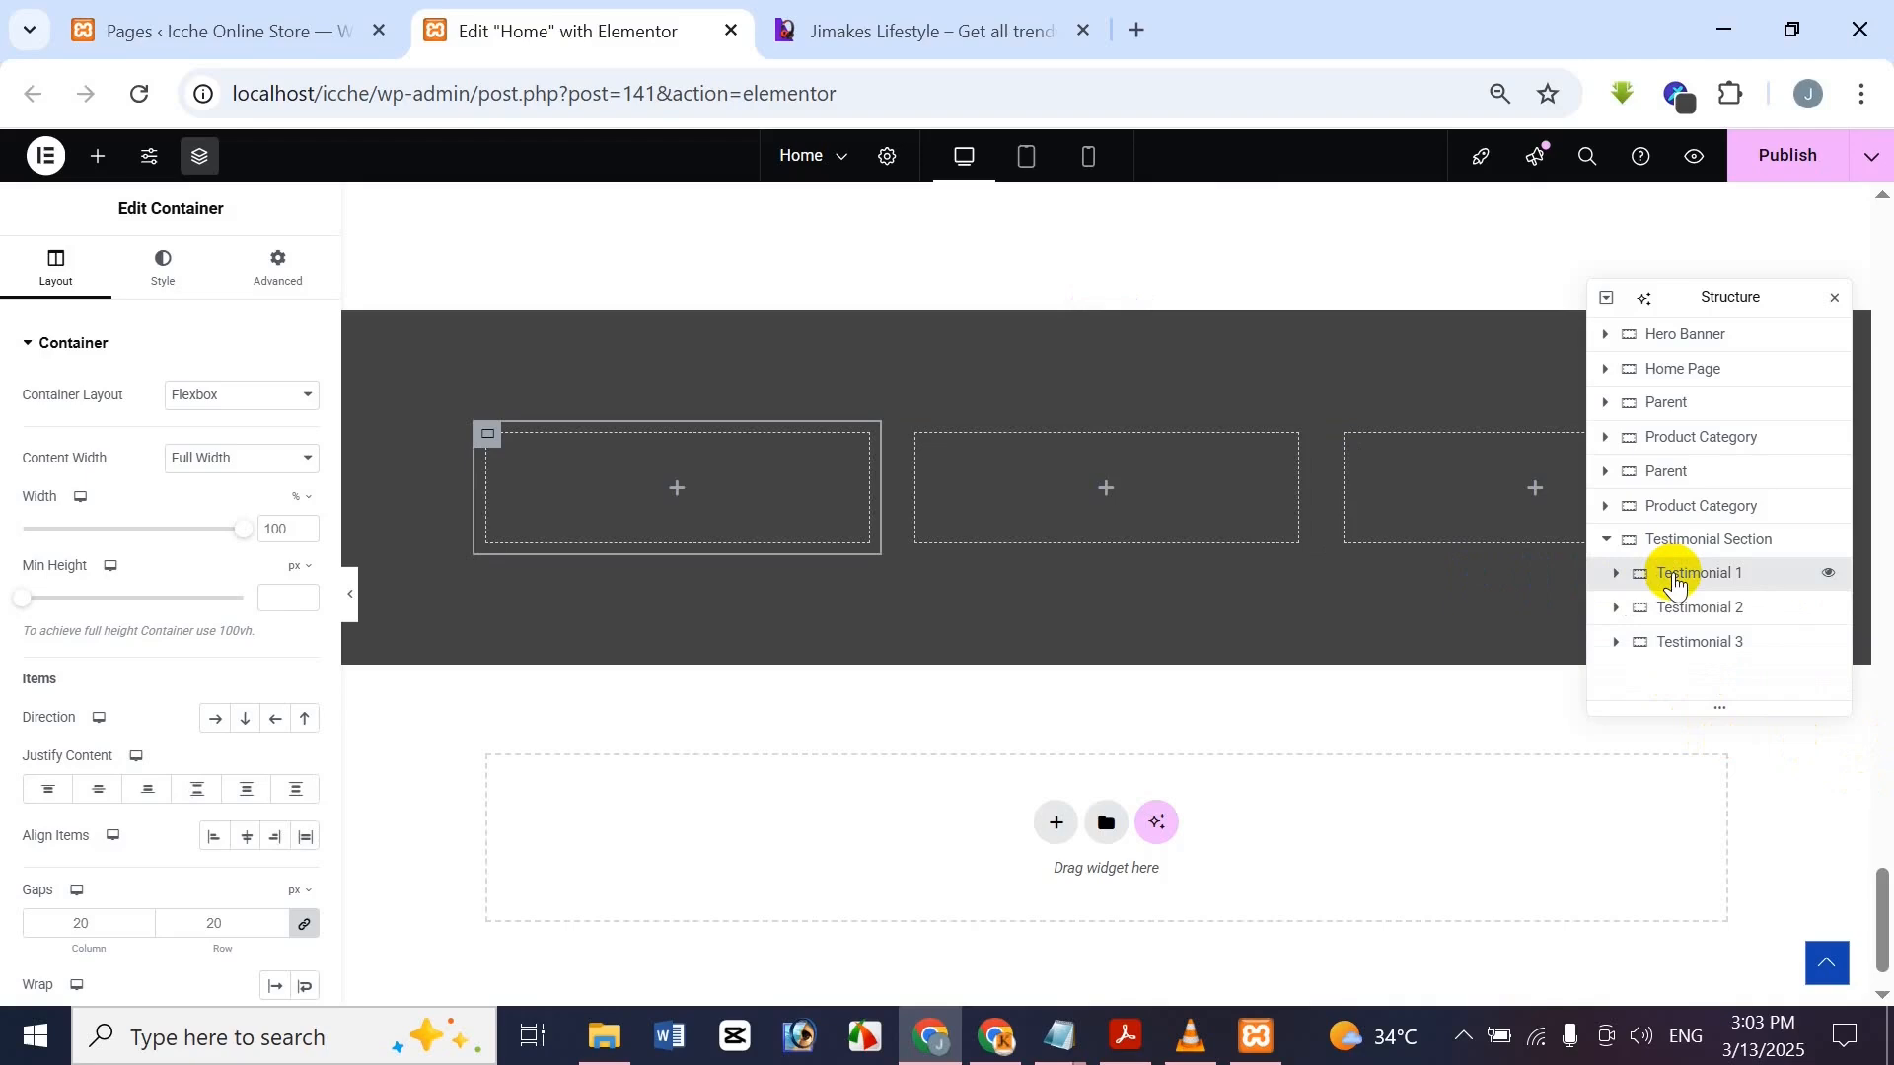
{"action": "left_click", "coordinate": [885, 12]}
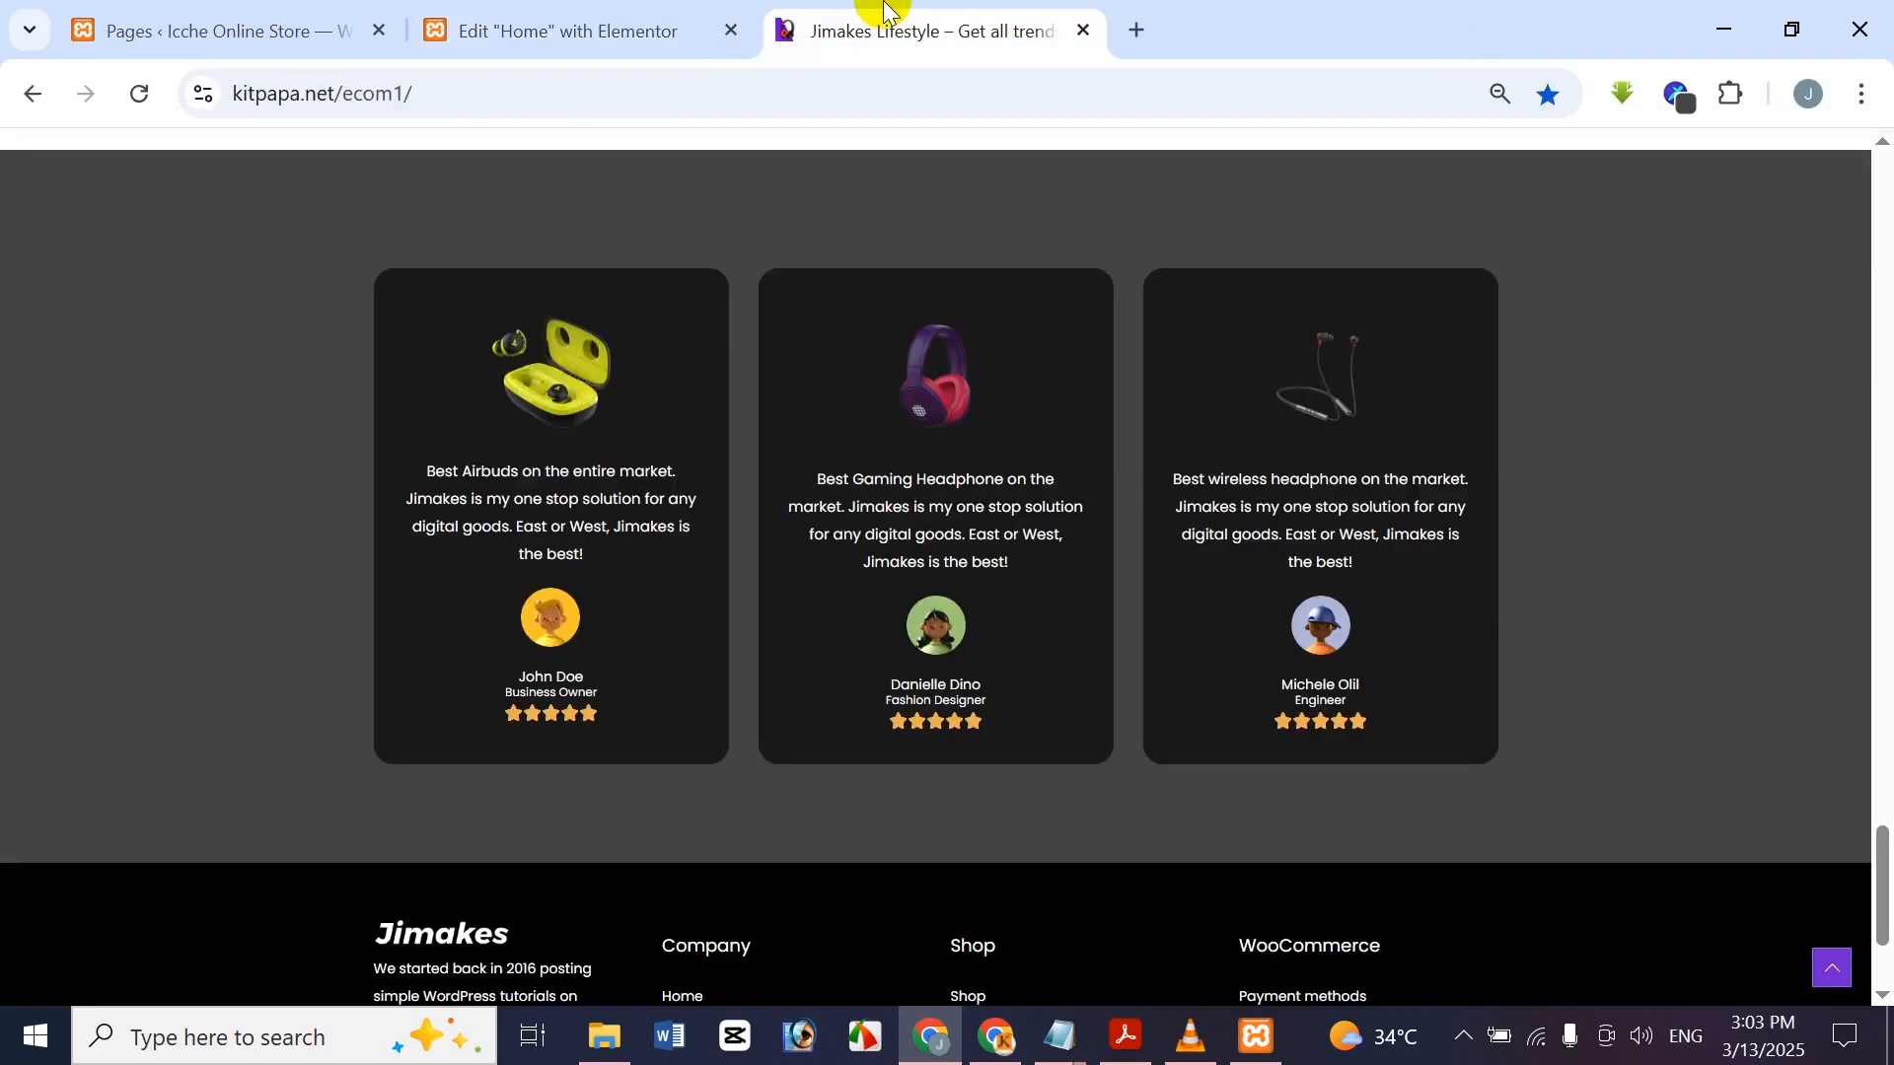
{"action": "left_click", "coordinate": [569, 31]}
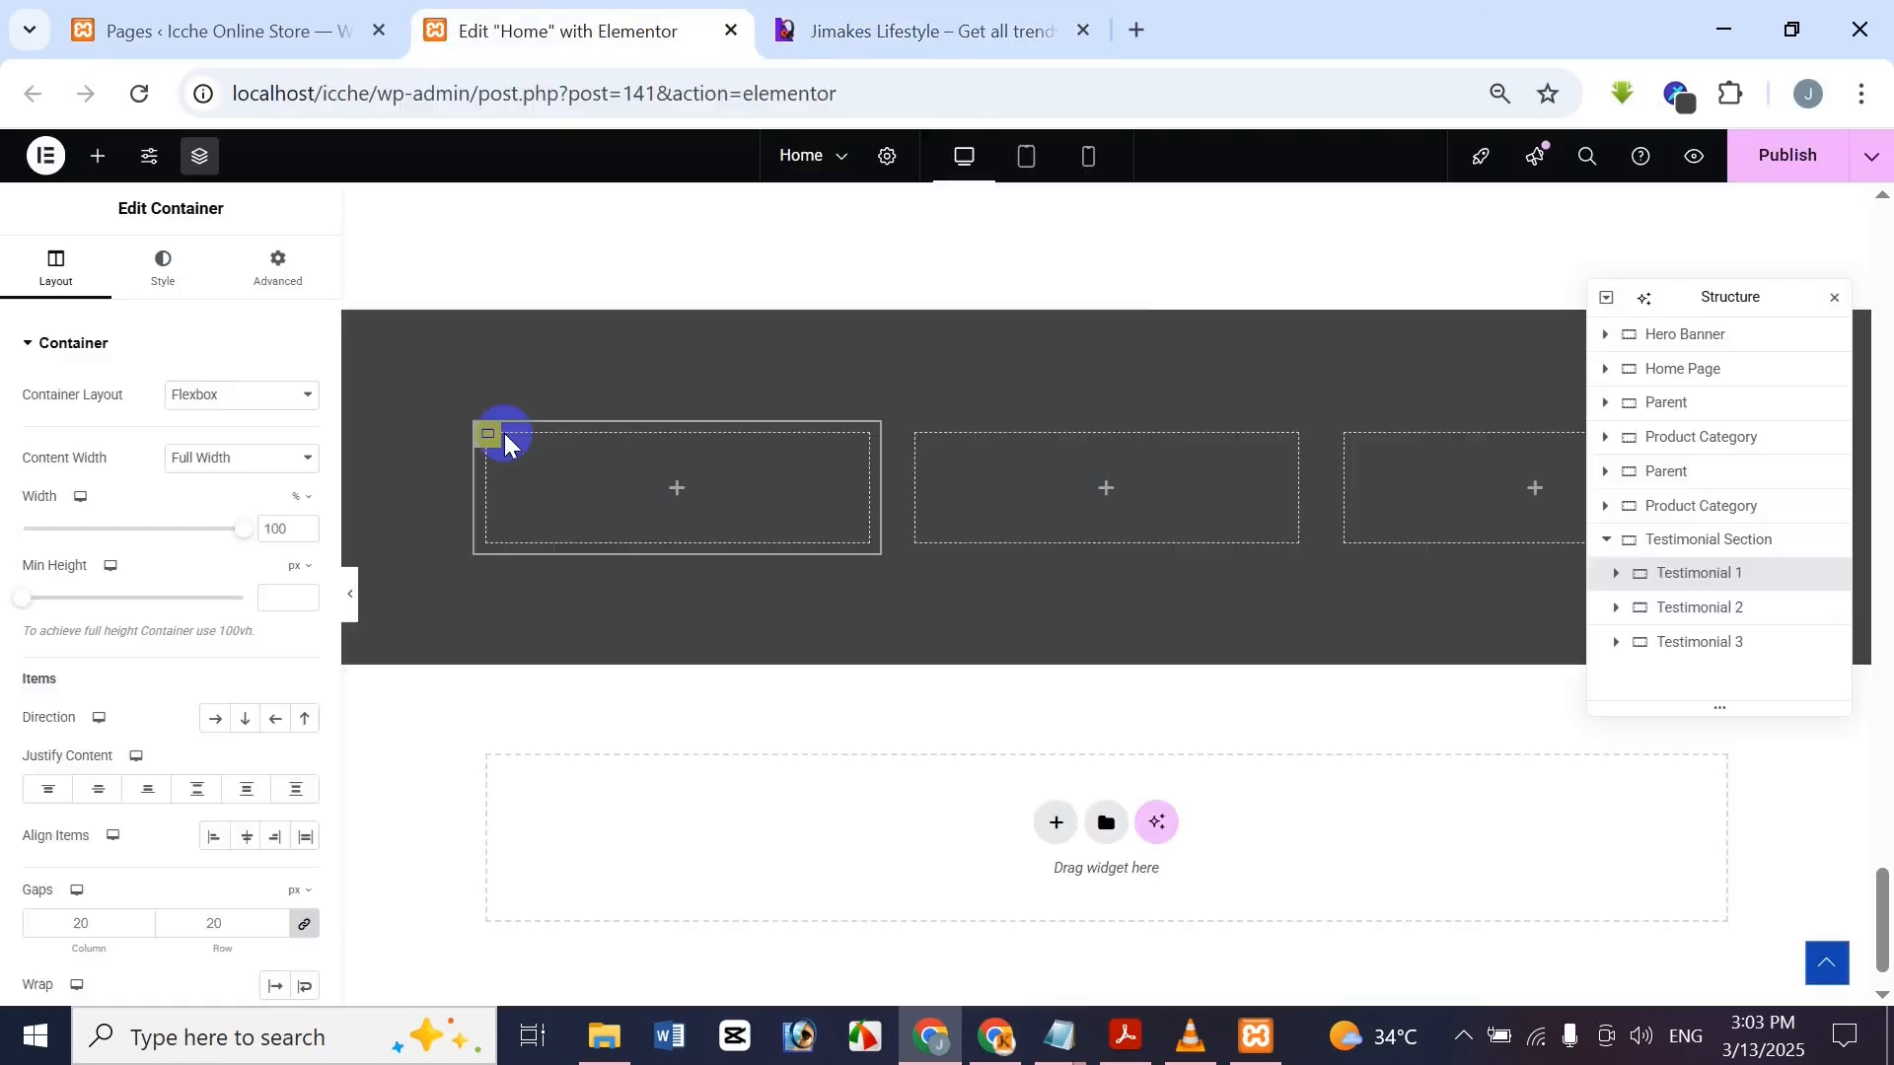
{"action": "left_click", "coordinate": [159, 262]}
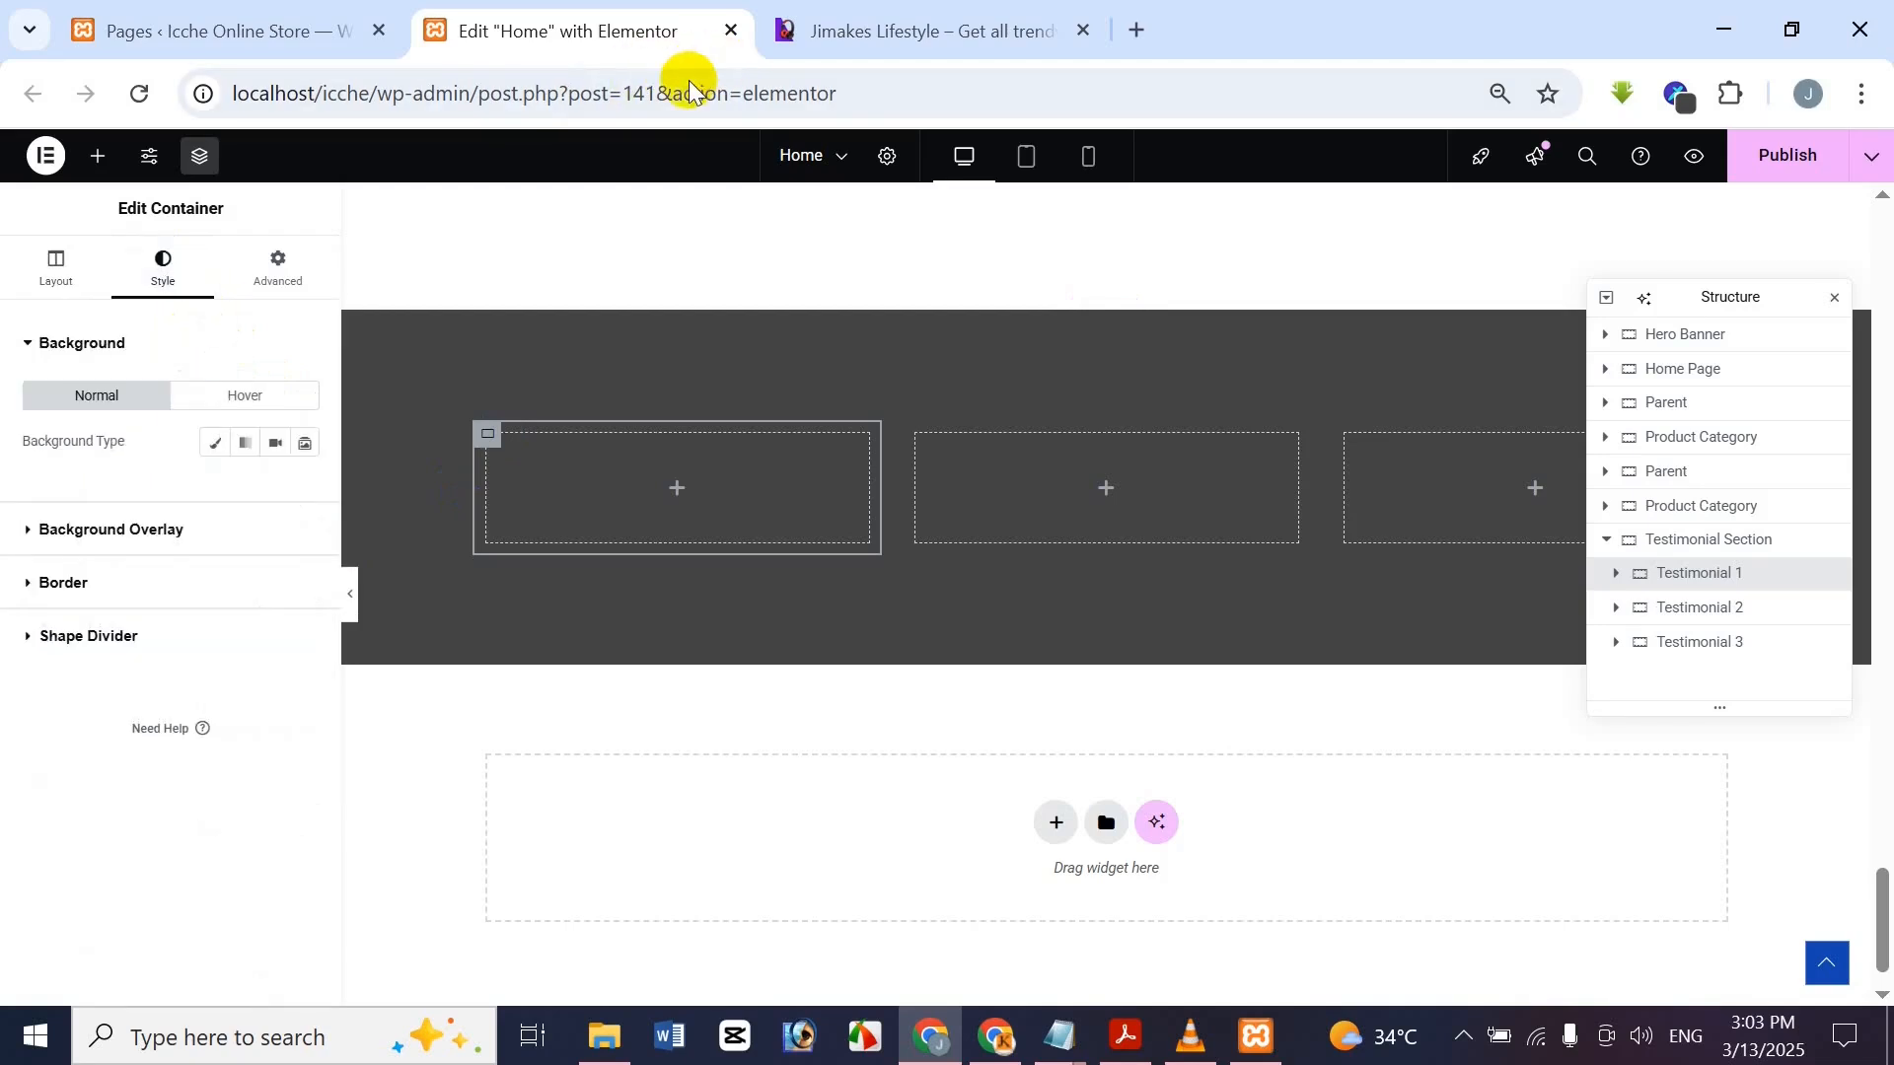
{"action": "left_click", "coordinate": [214, 442]}
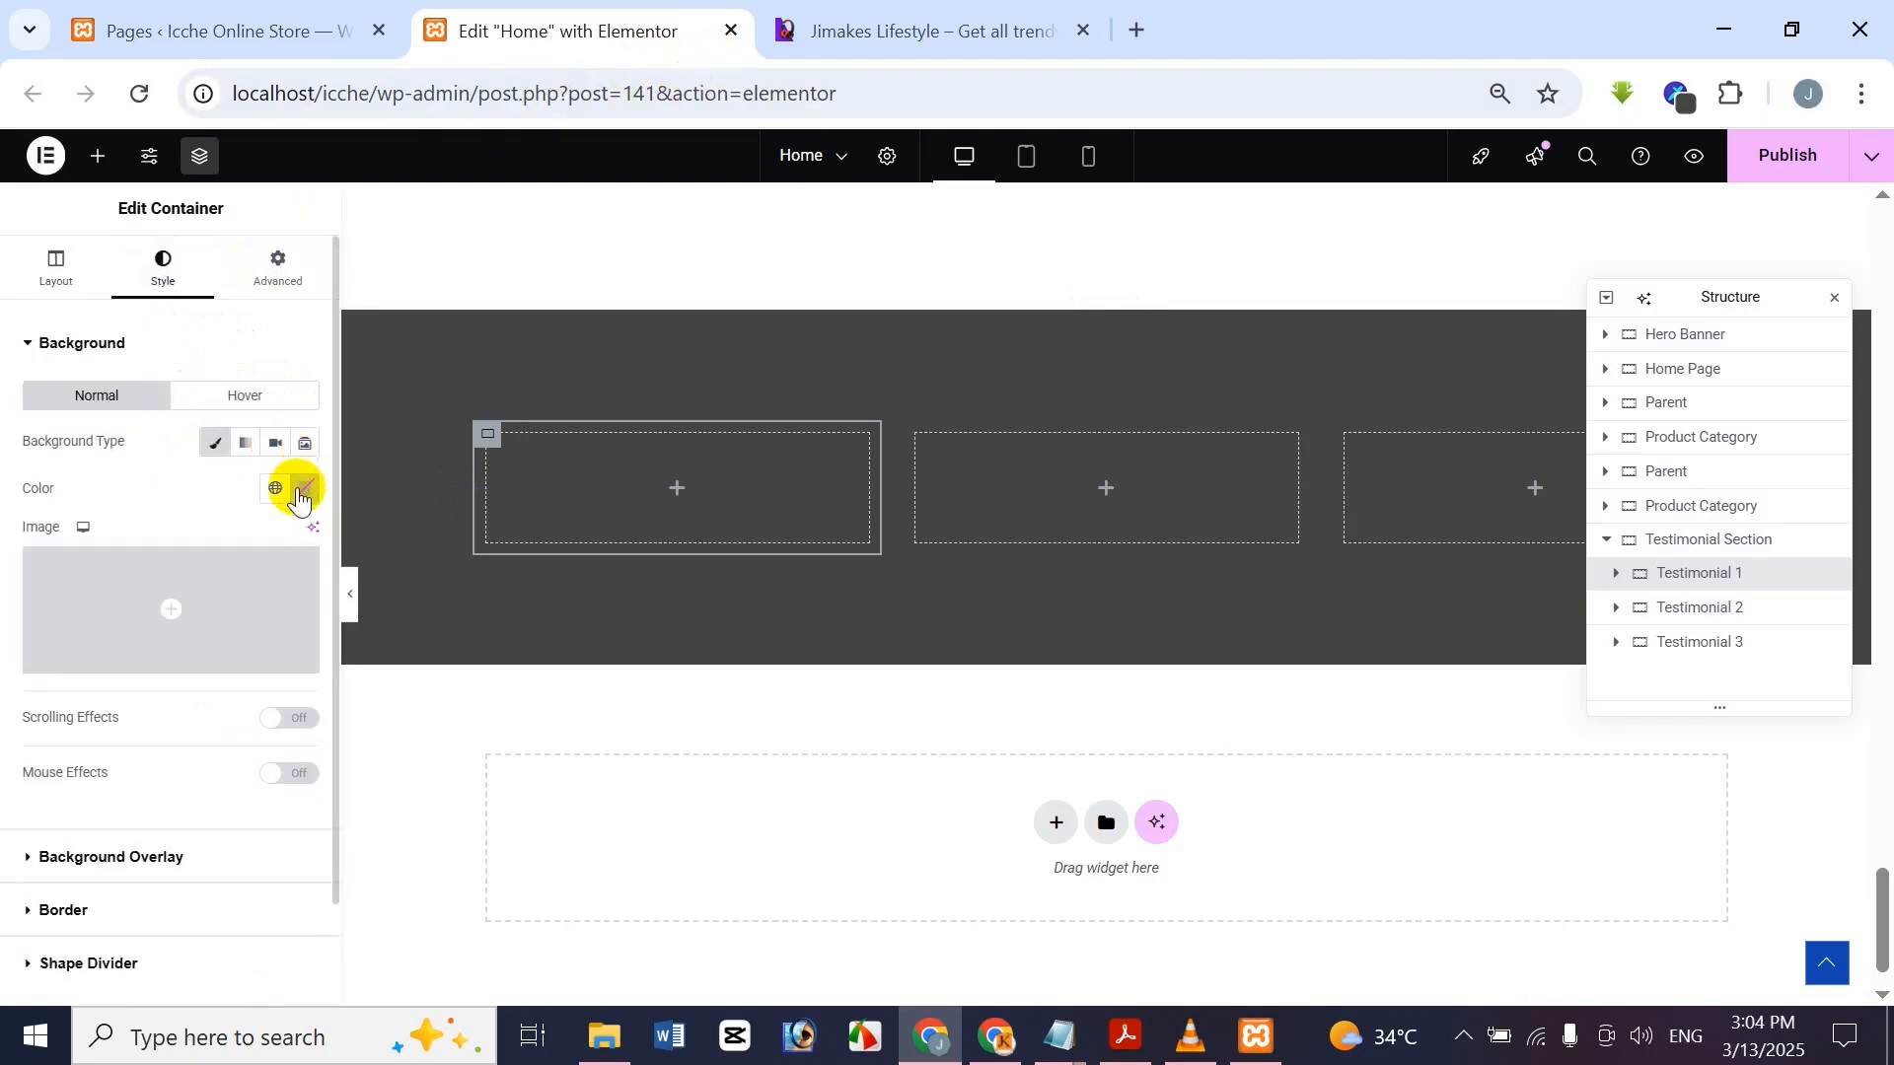
Sample the first card's background on the Jimakes site with Smart Color Picker and set Testimonial 1's background colour to #191919
{"action": "left_click", "coordinate": [301, 488]}
{"action": "left_click", "coordinate": [945, 22]}
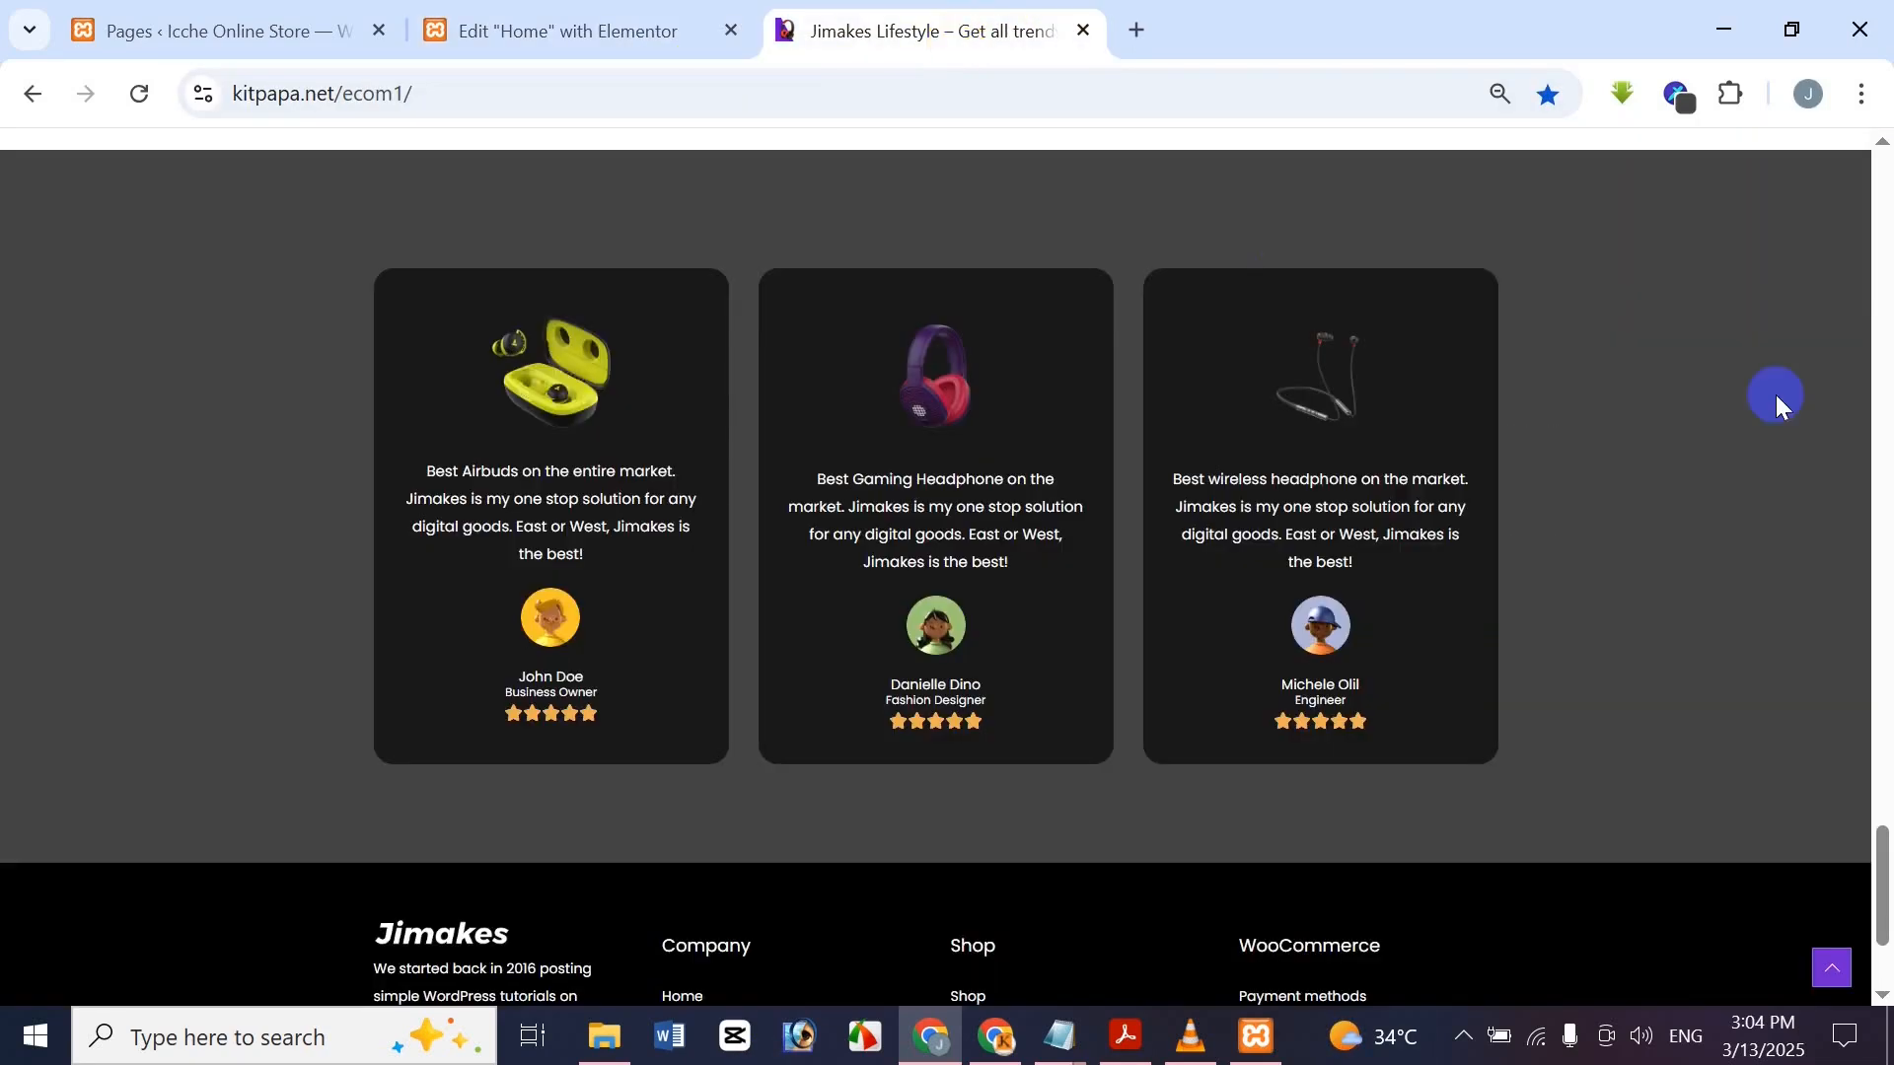
{"action": "left_click", "coordinate": [1682, 98]}
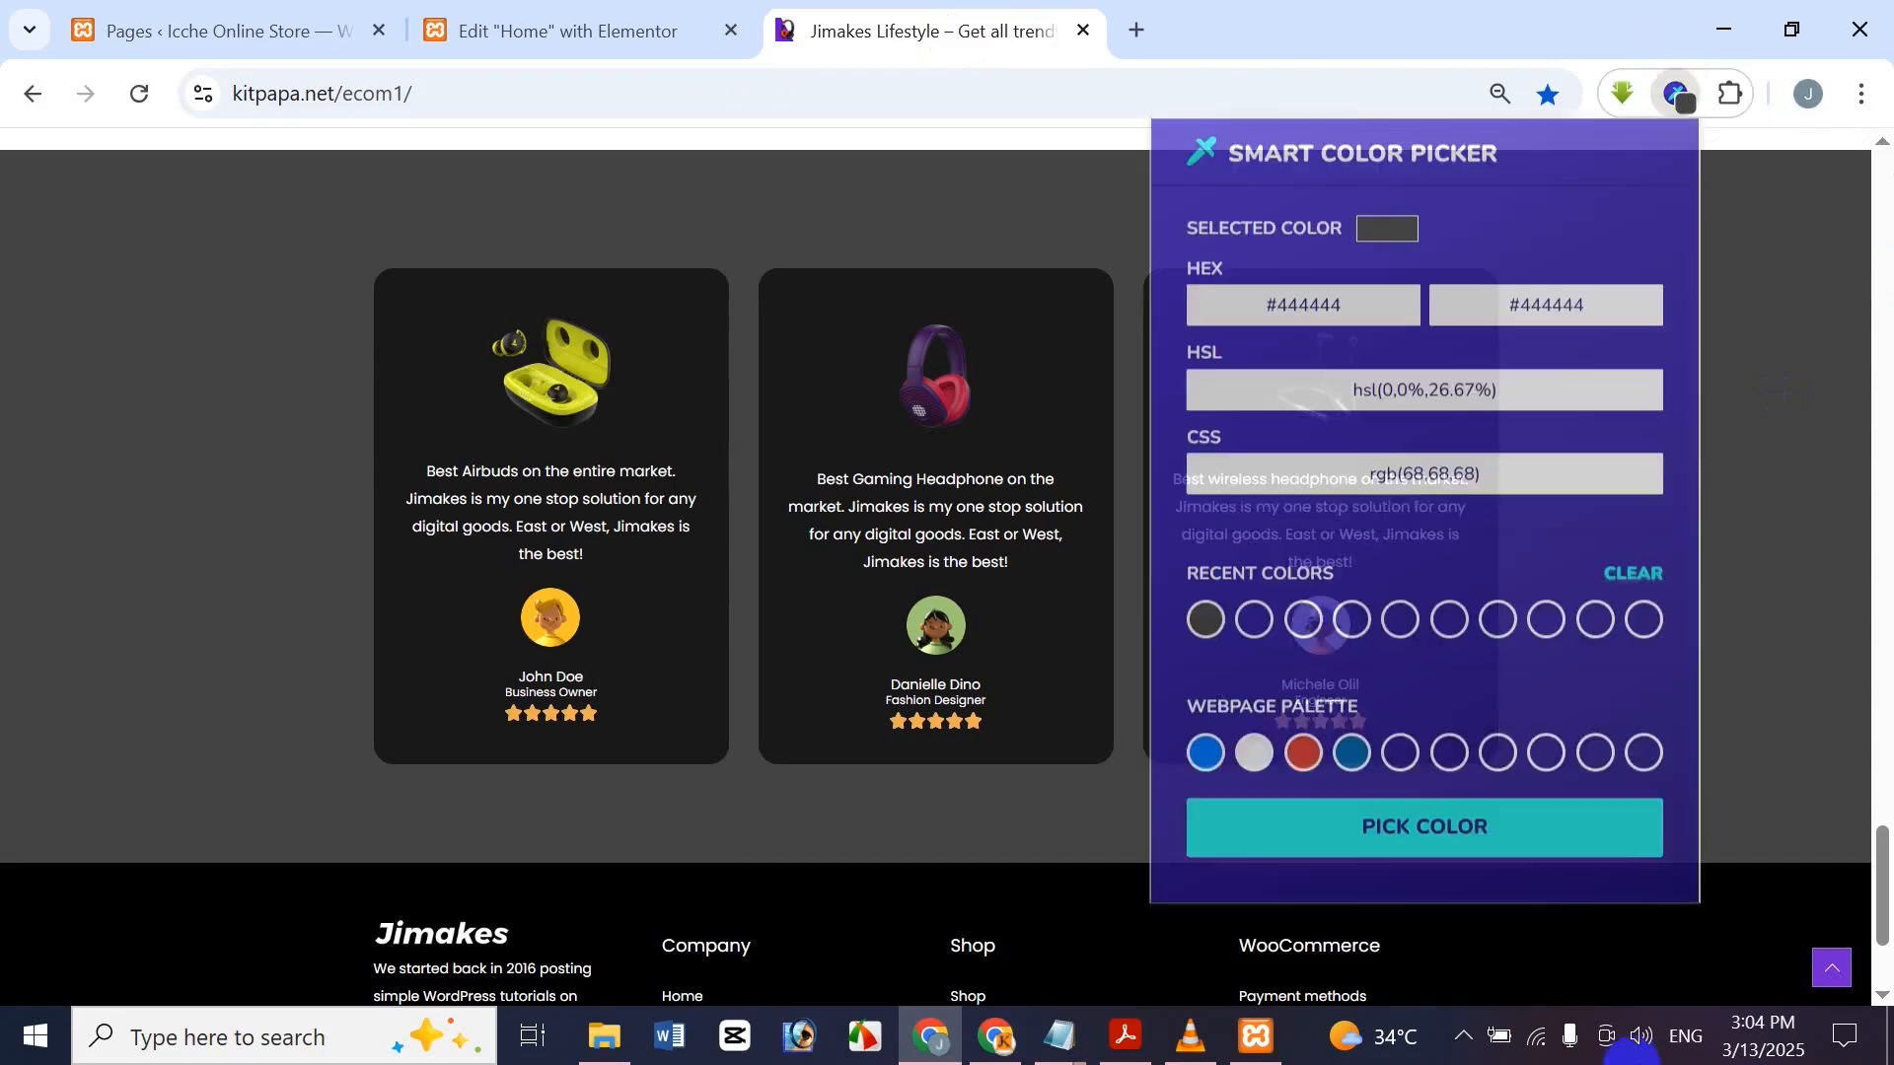
{"action": "left_click", "coordinate": [1459, 854]}
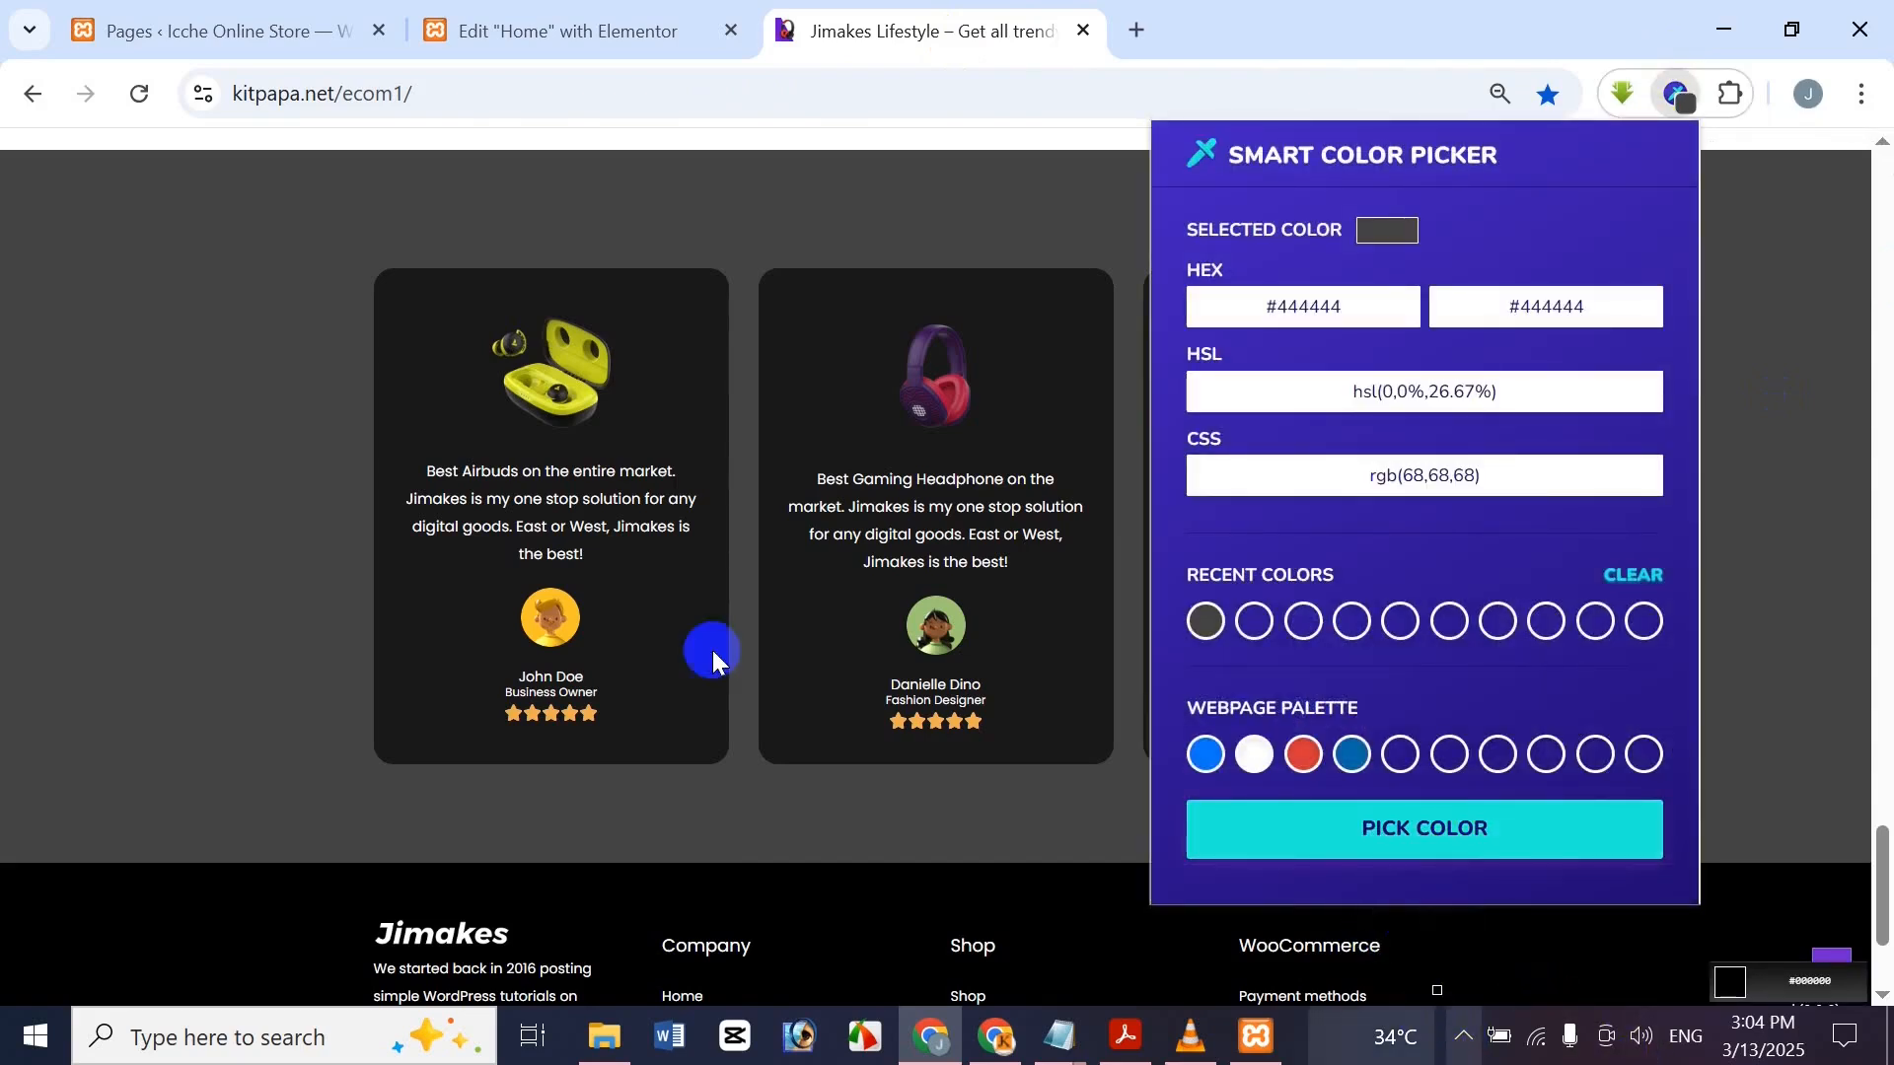
{"action": "left_click", "coordinate": [653, 312]}
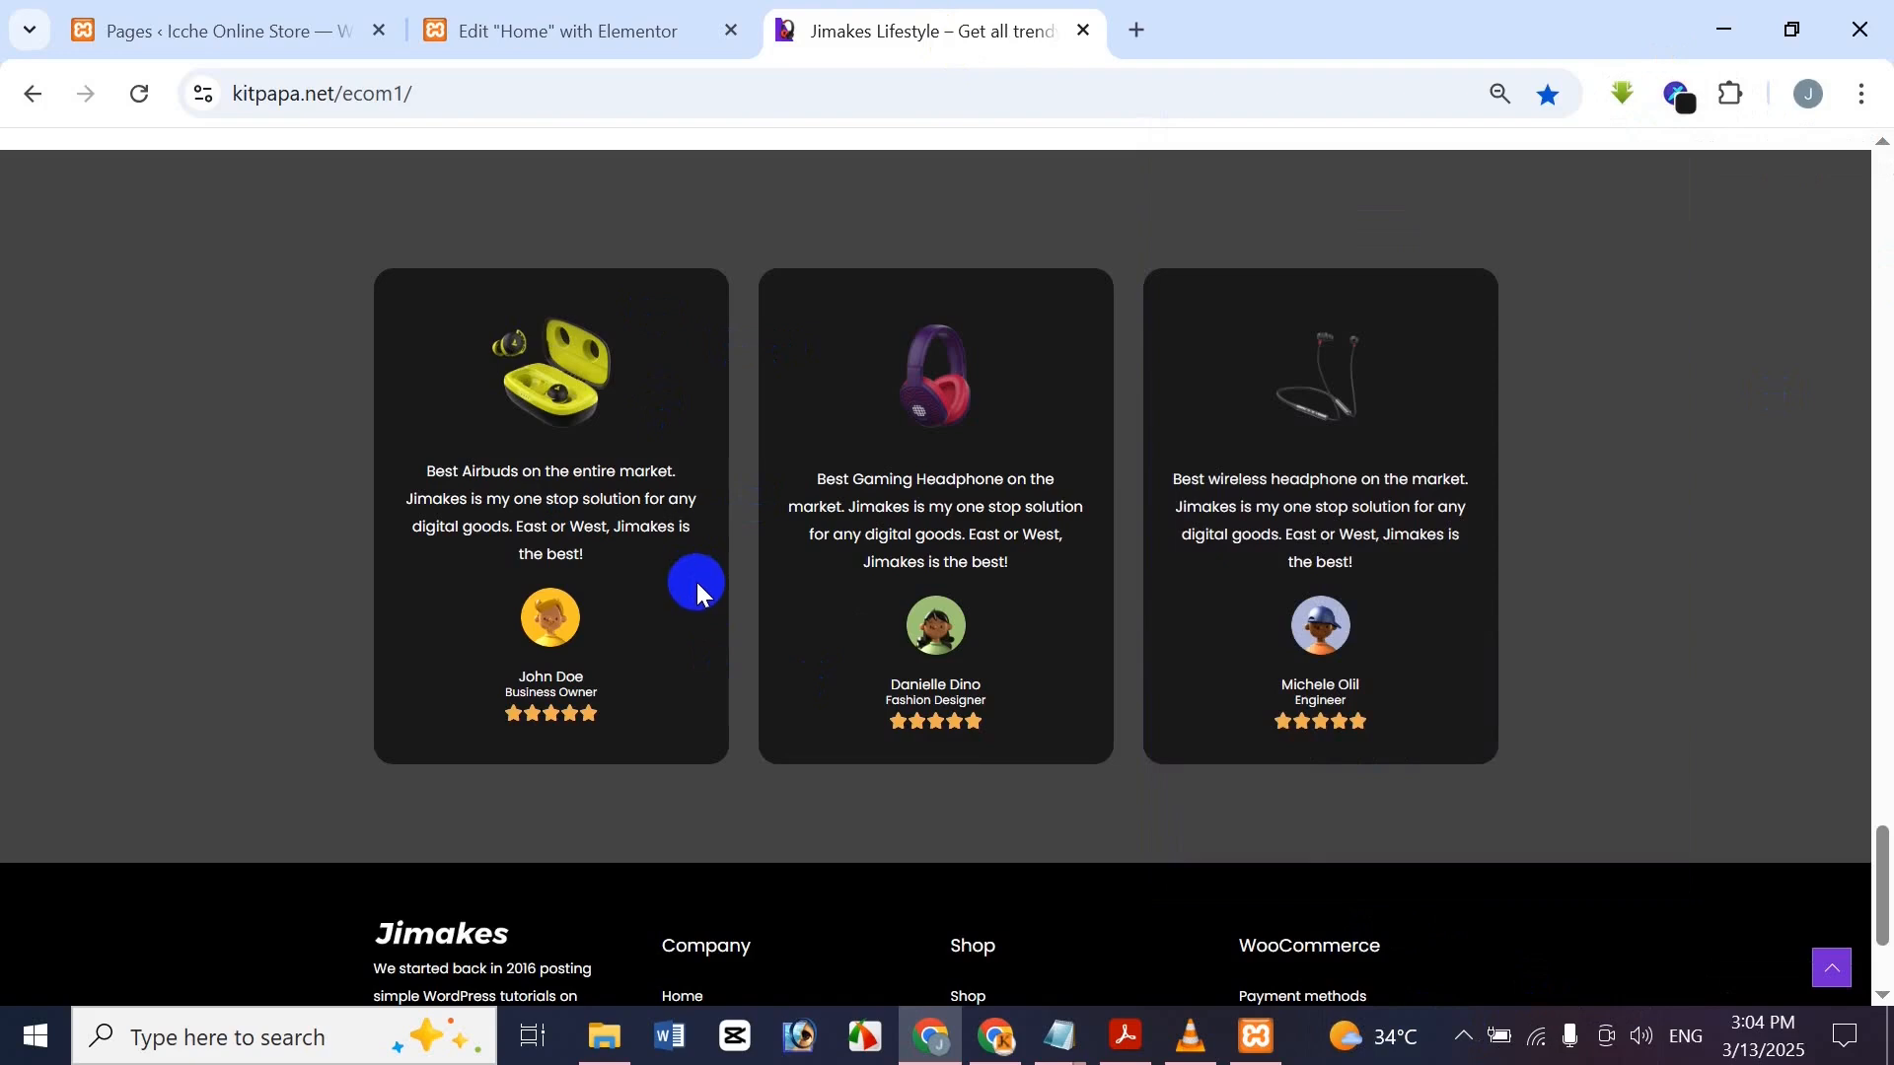
{"action": "left_click", "coordinate": [1678, 94]}
{"action": "left_click", "coordinate": [1312, 330]}
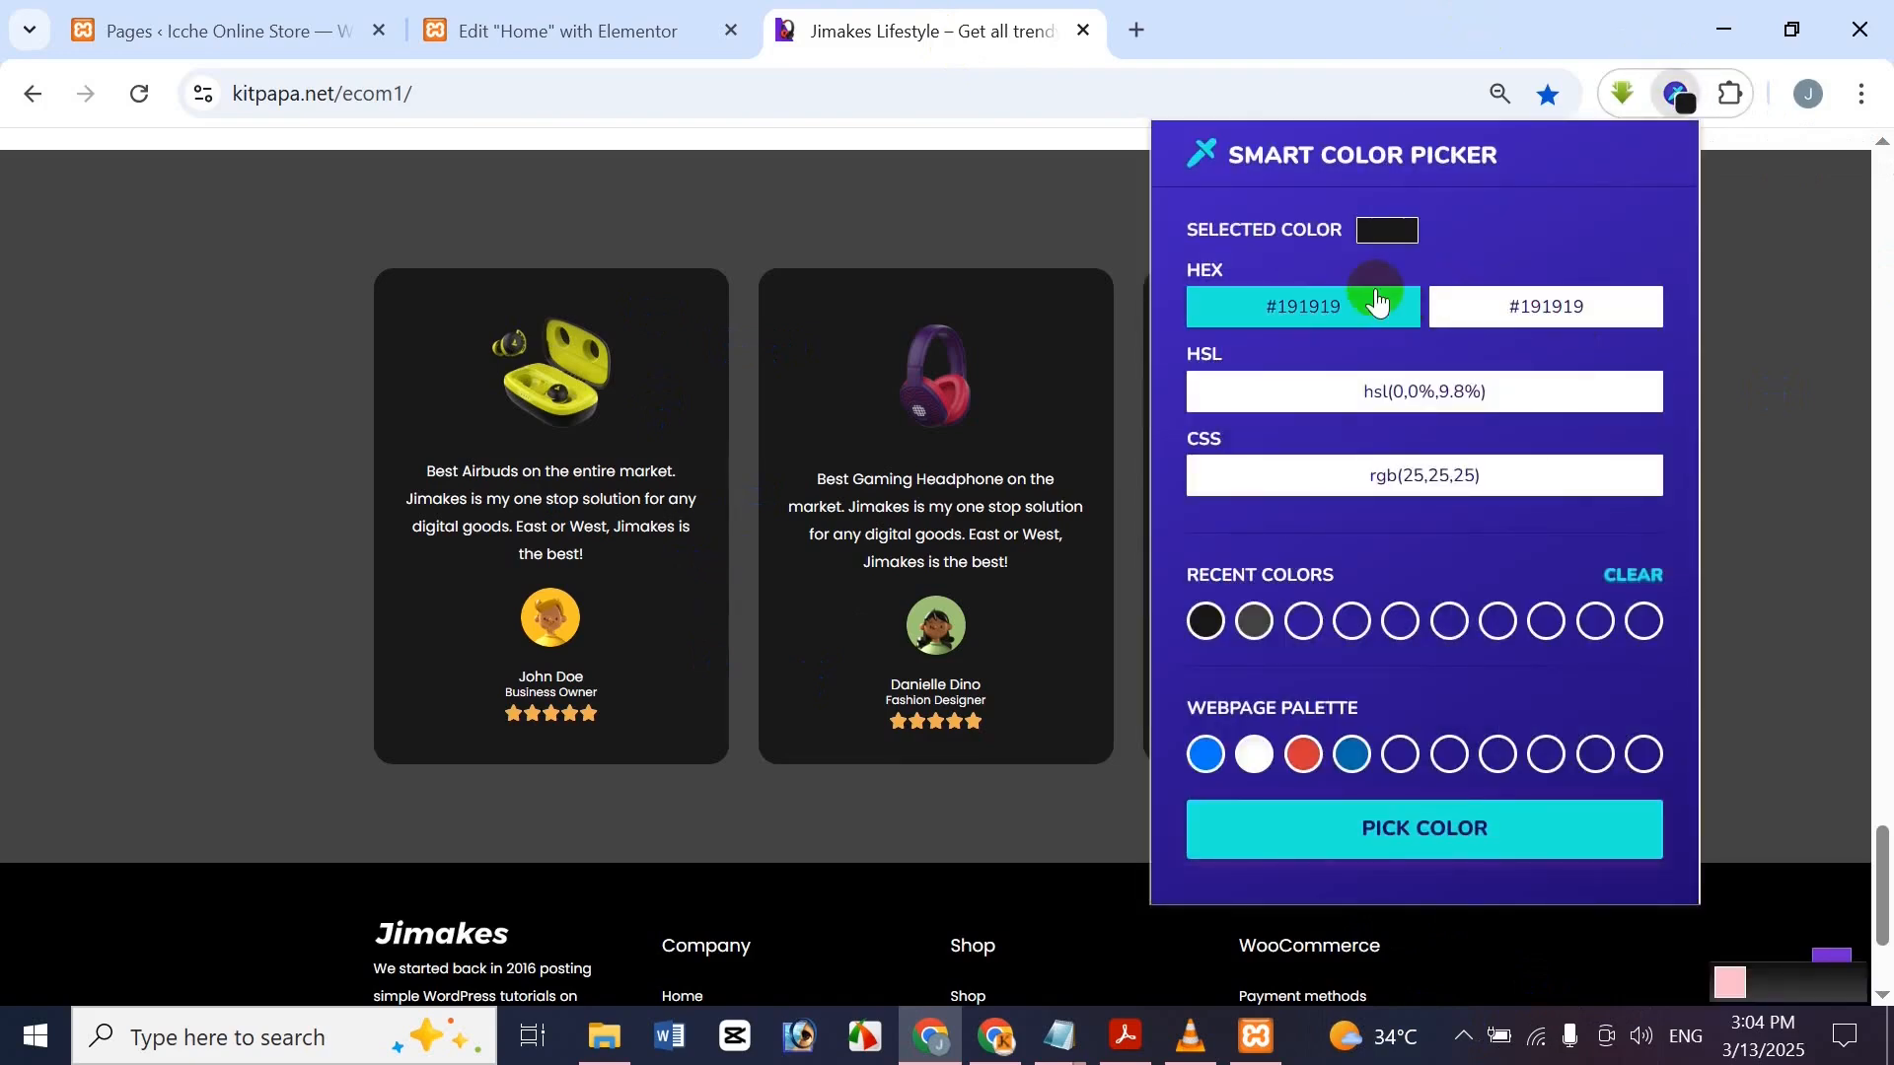
{"action": "left_click", "coordinate": [477, 16]}
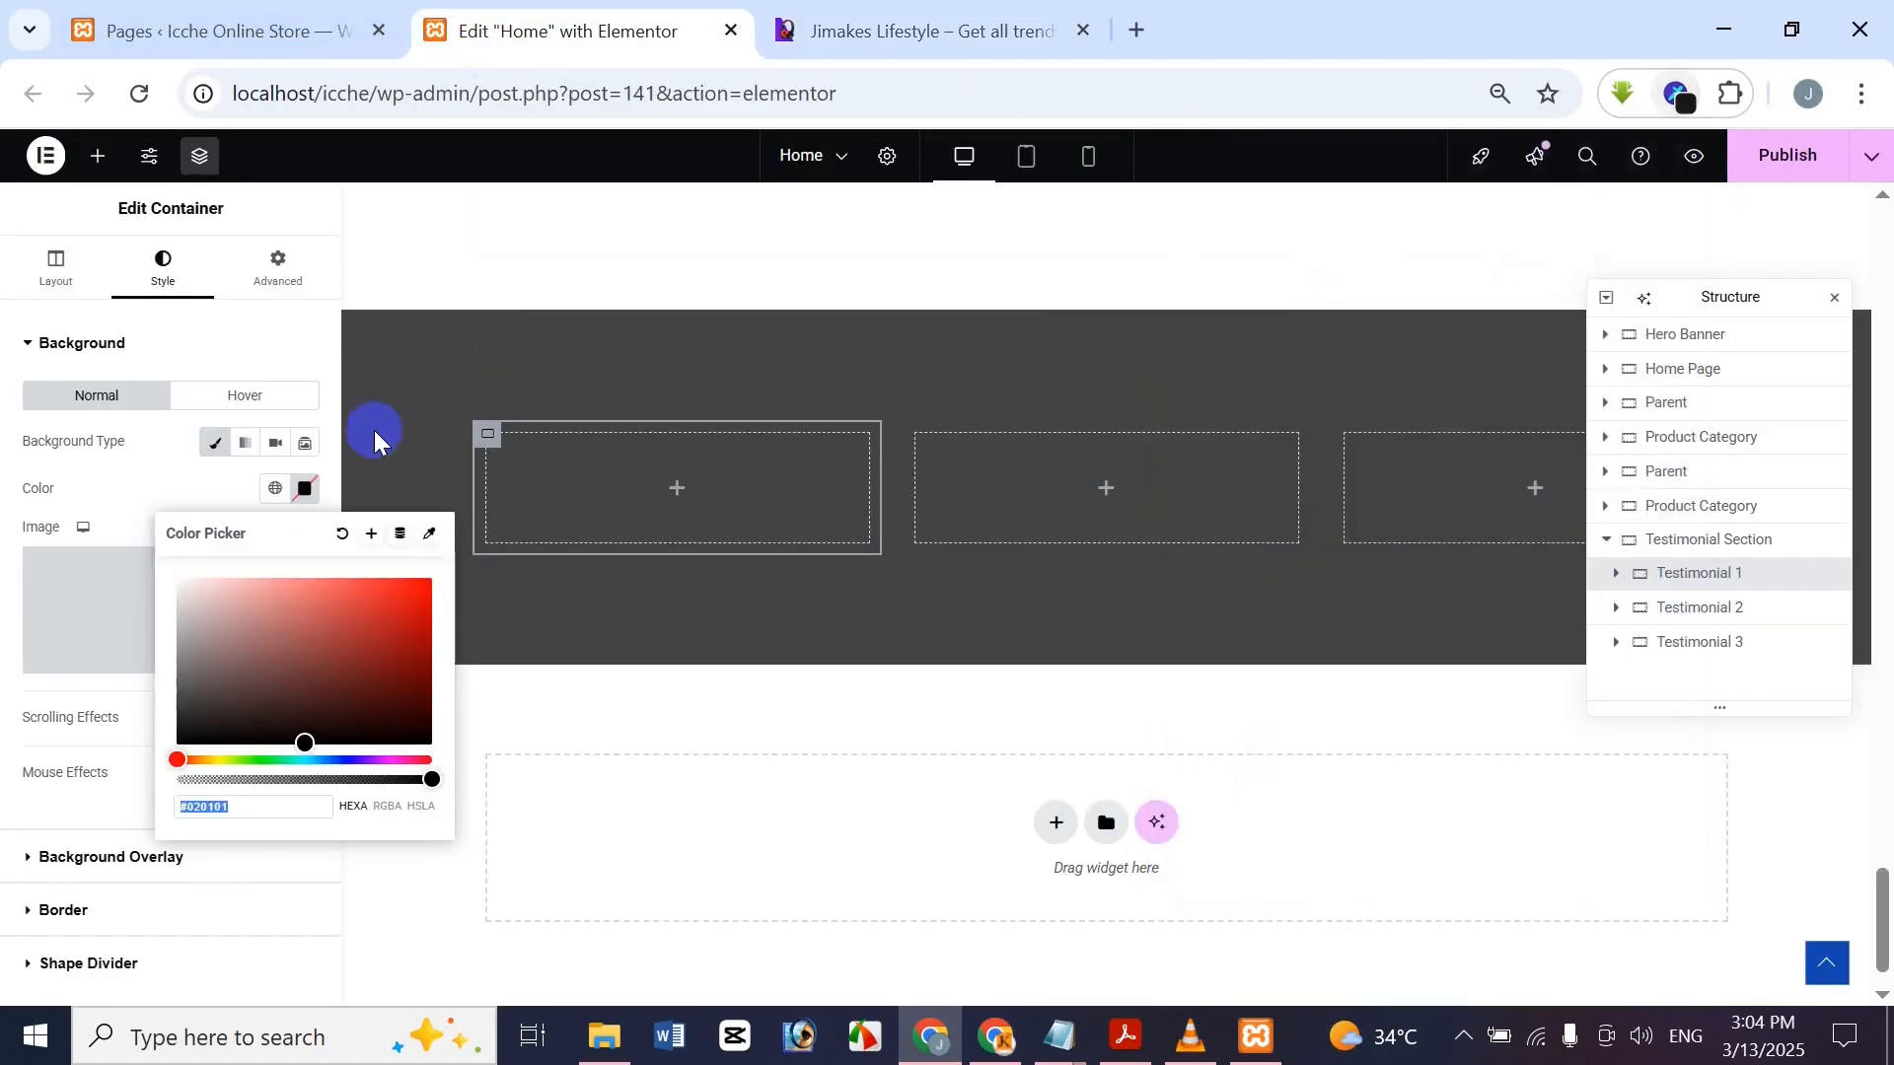
{"action": "type", "text": "#191919"}
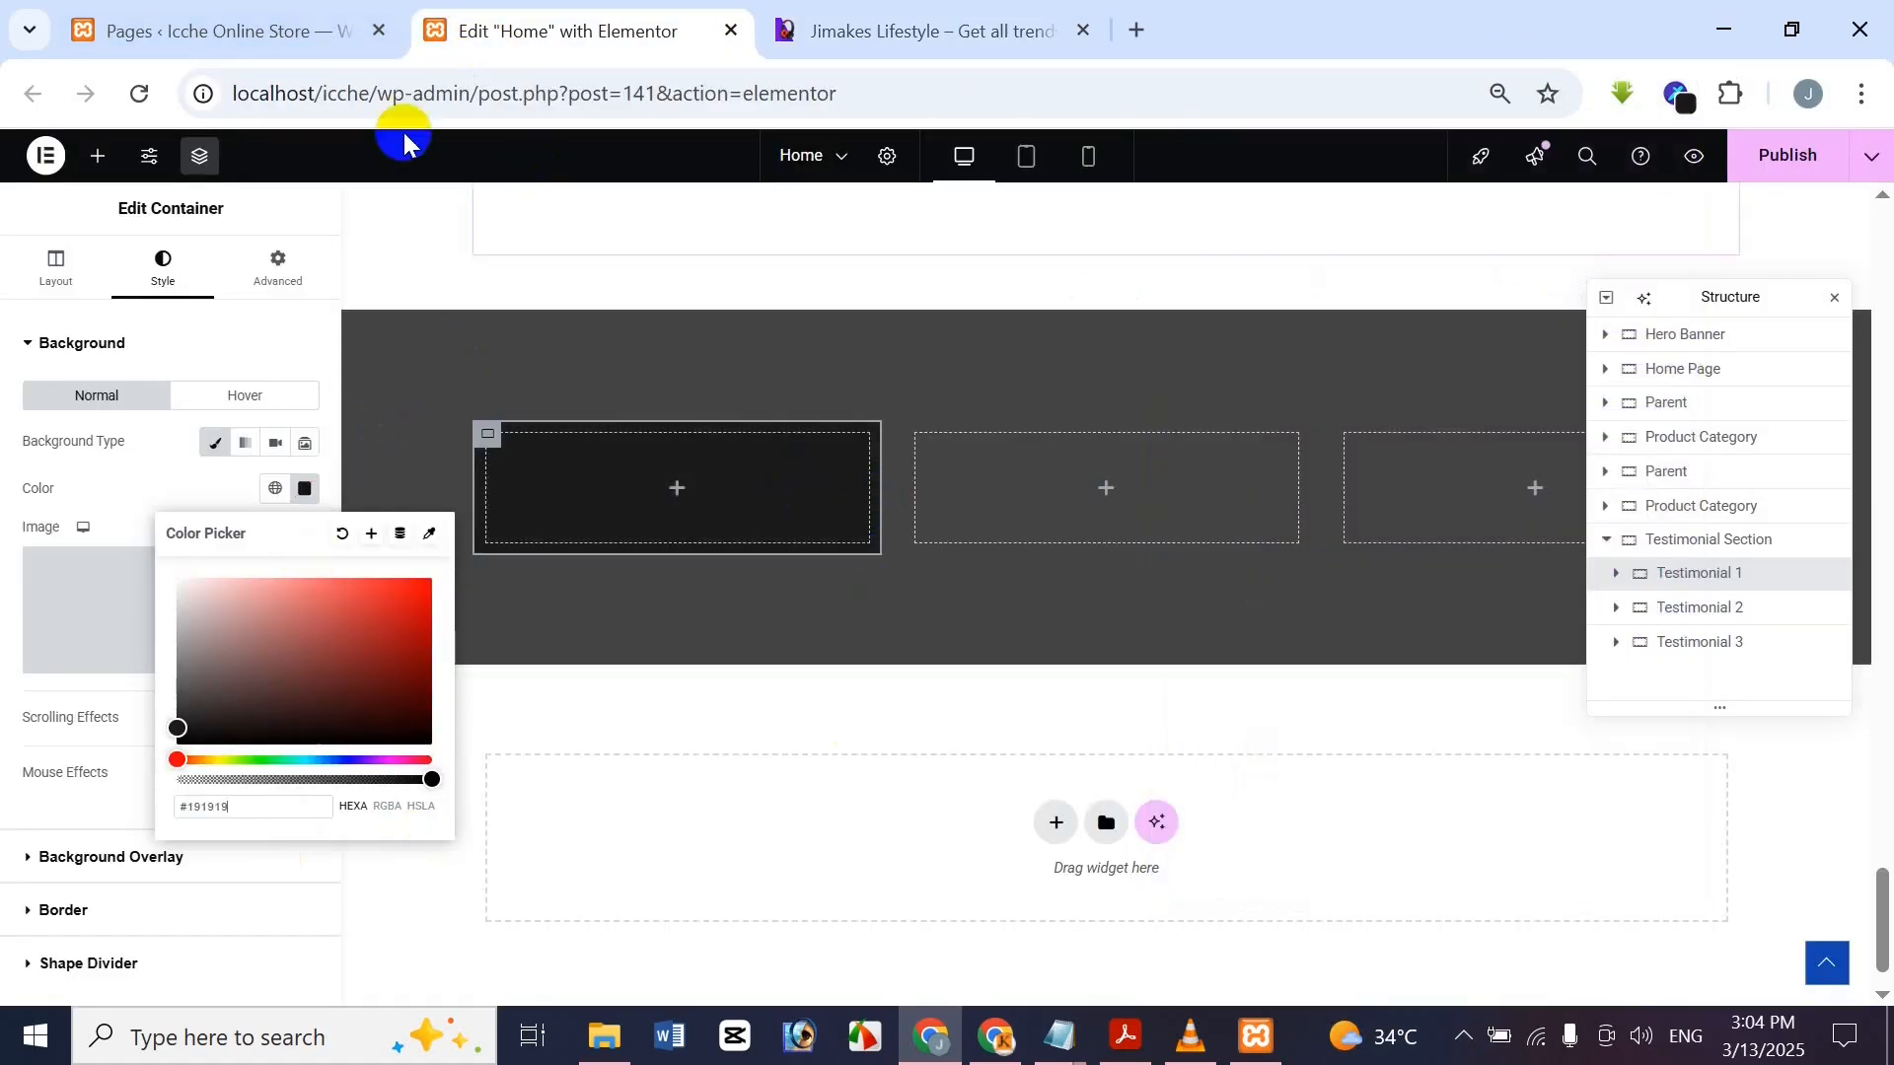
{"action": "left_click", "coordinate": [753, 435]}
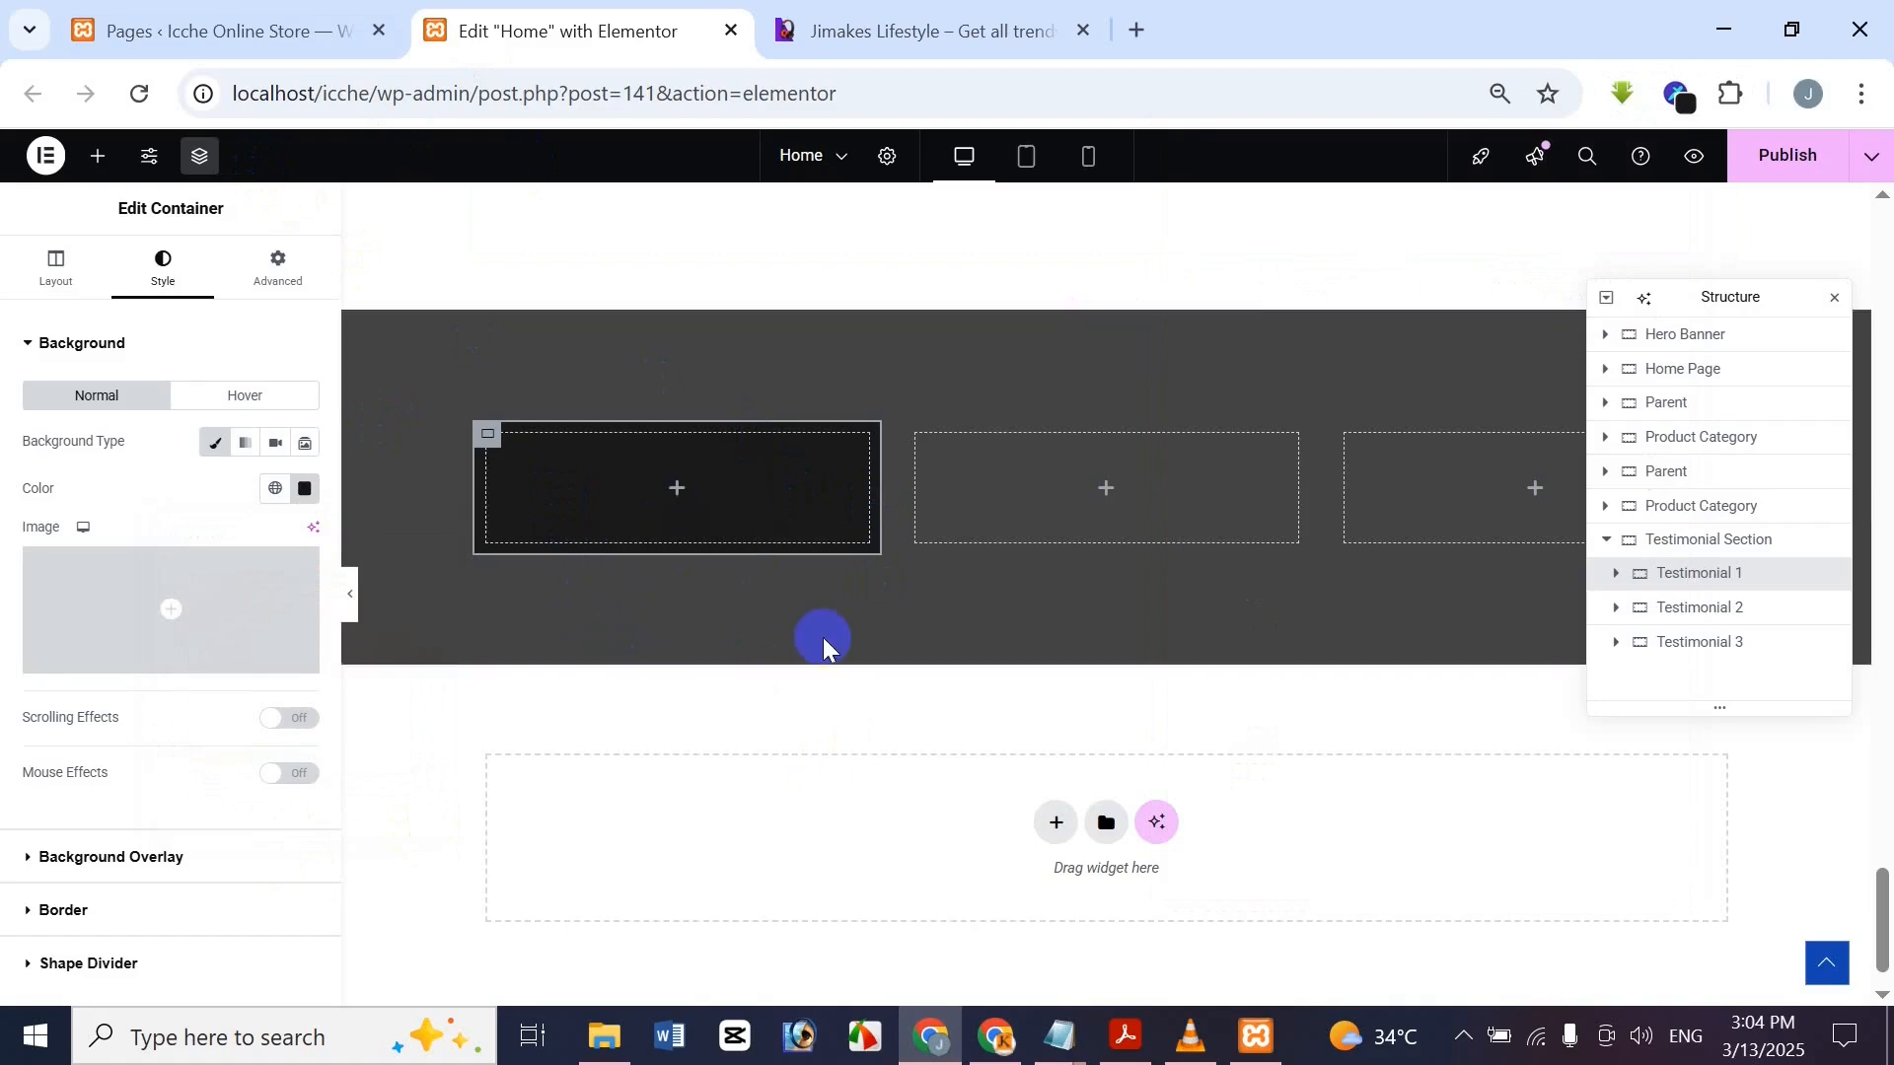
Check the first card's content on the Jimakes site and add an Image widget to the Testimonial 1 container
{"action": "left_click", "coordinate": [940, 36]}
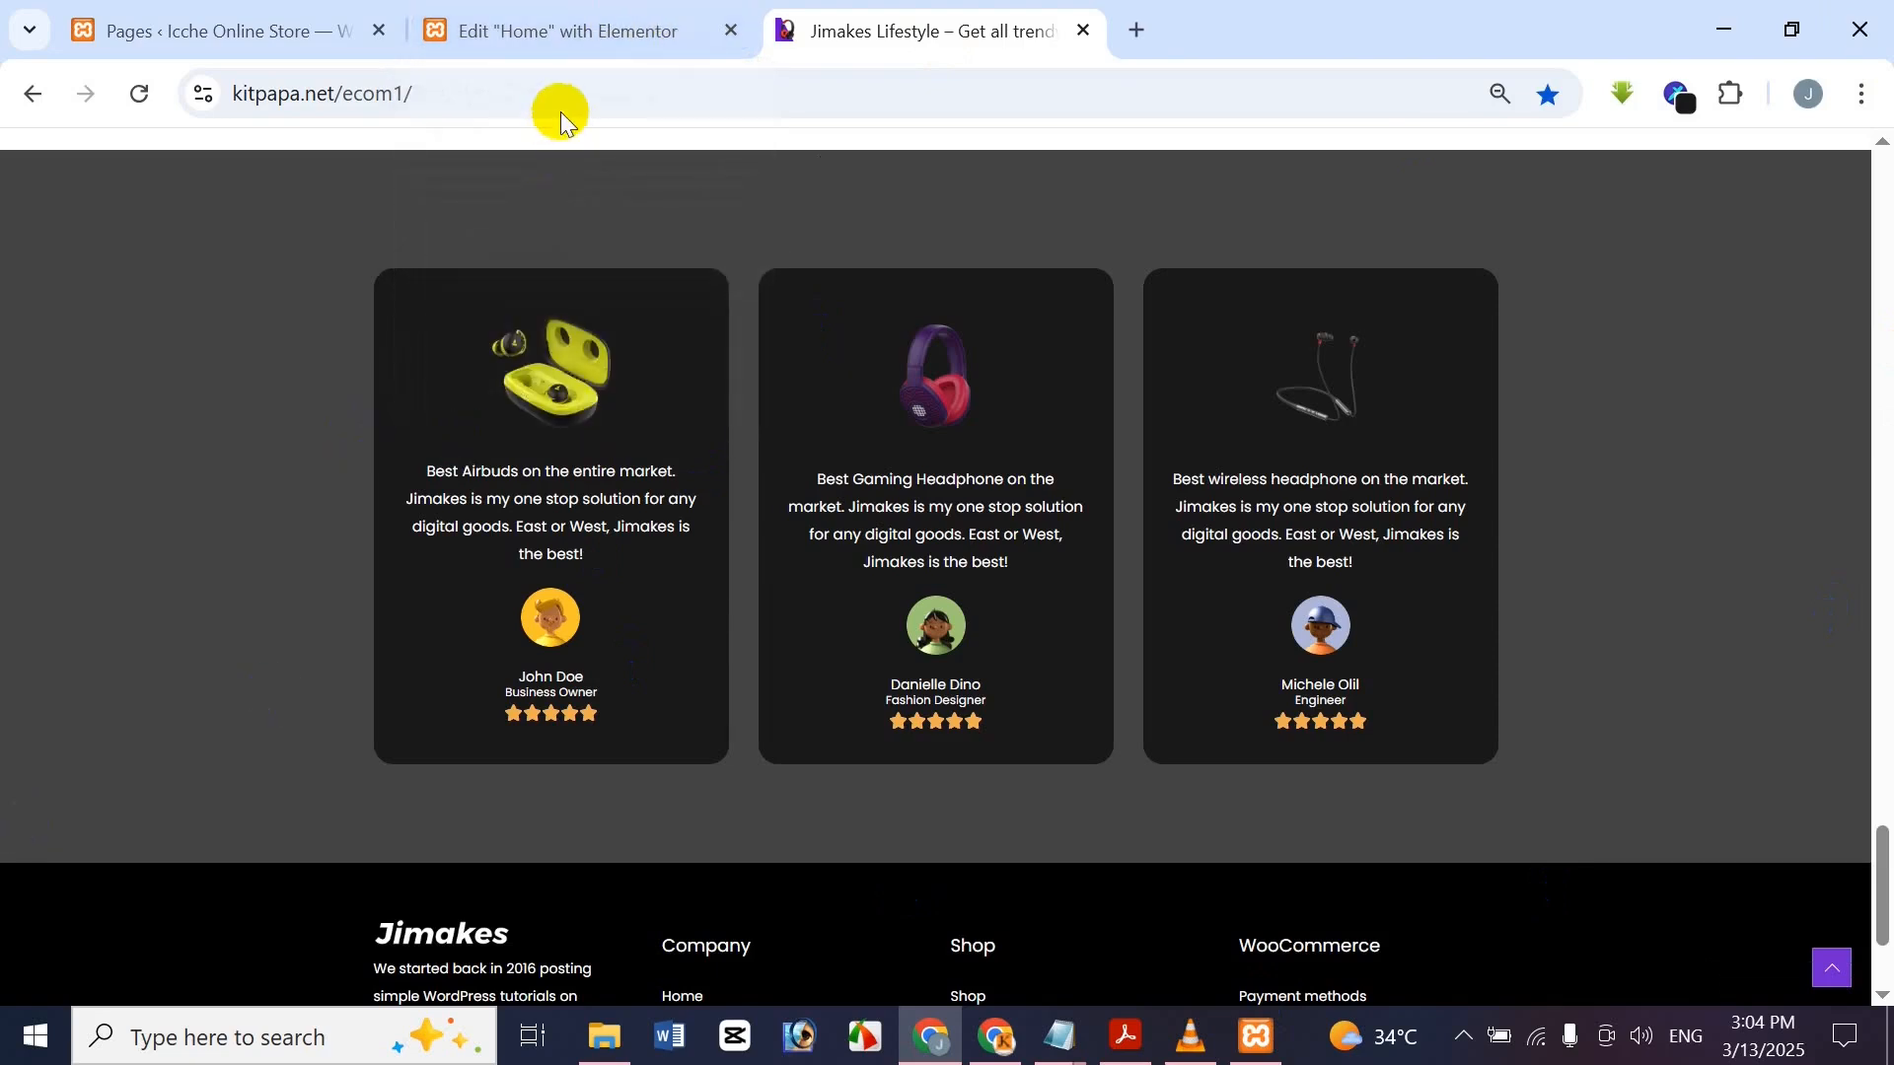
{"action": "left_click", "coordinate": [711, 22]}
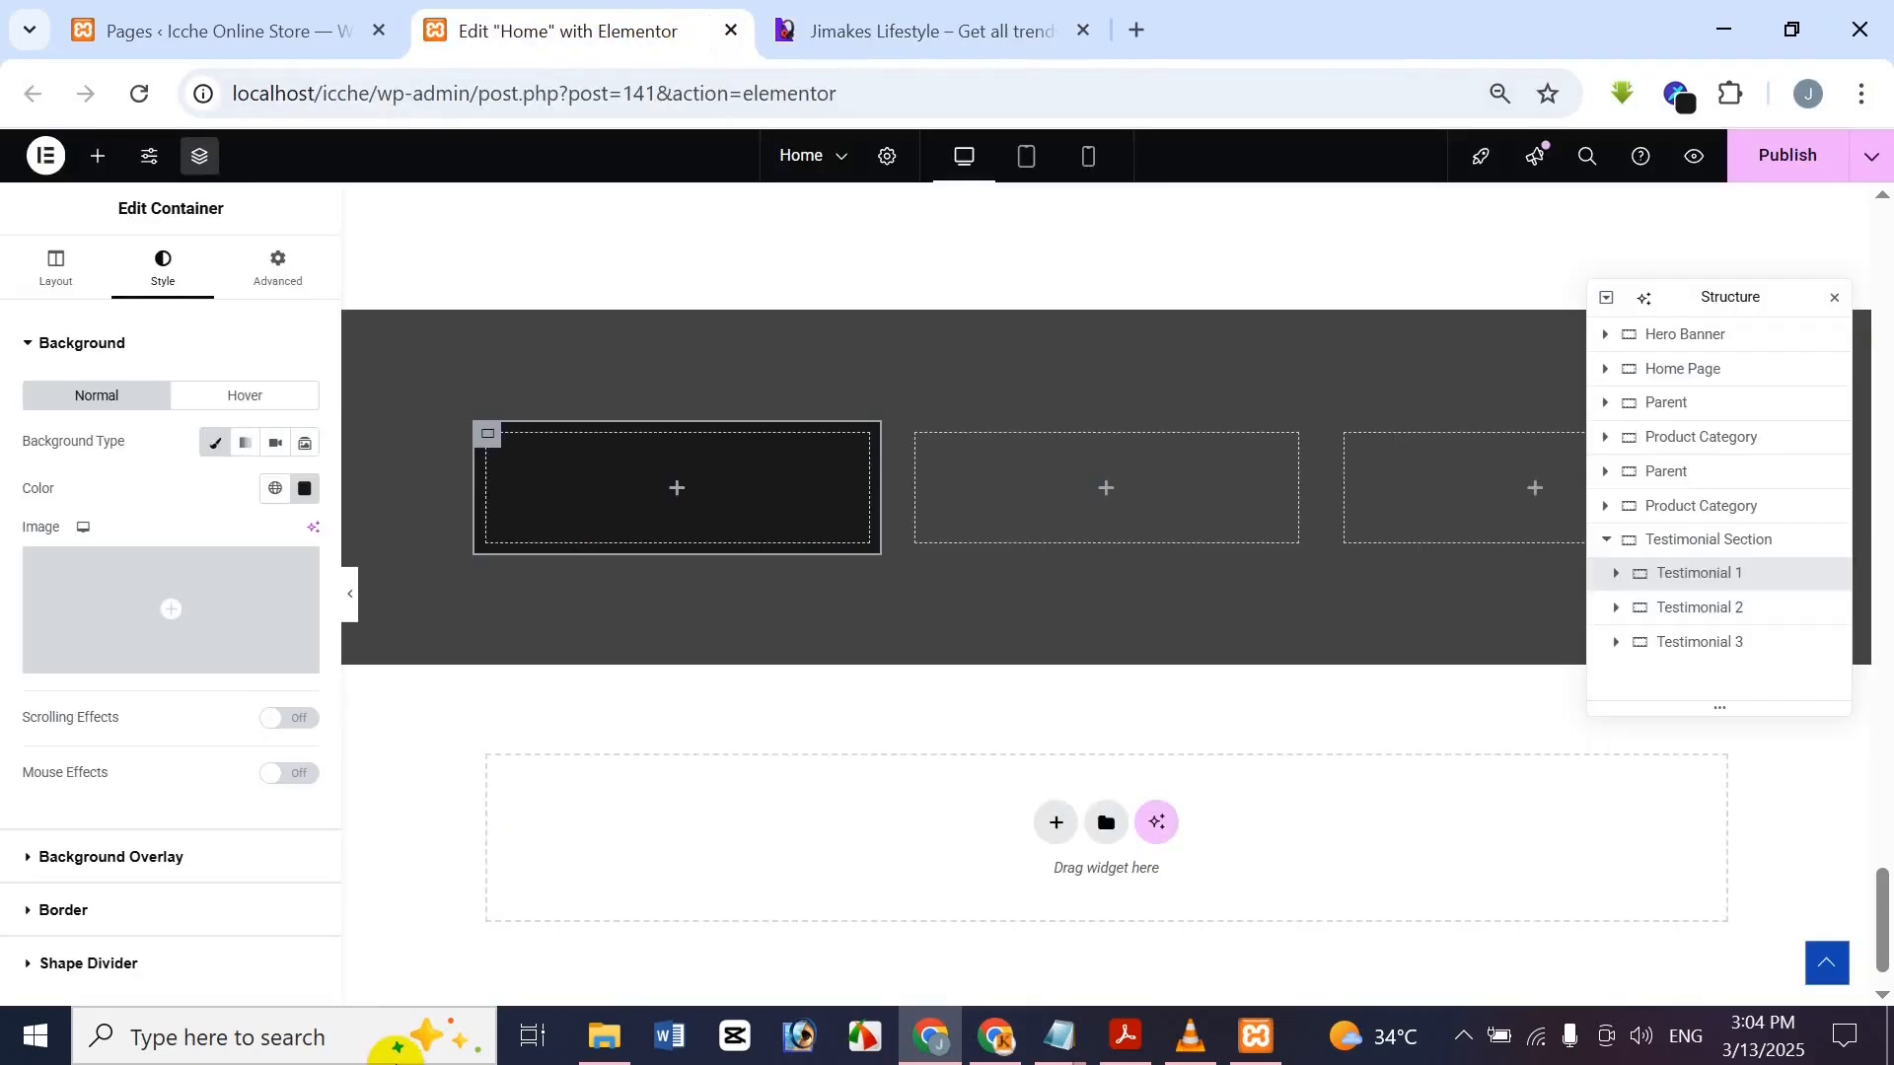
{"action": "left_click", "coordinate": [105, 155]}
{"action": "left_click_drag", "start_coordinate": [251, 727], "coordinate": [730, 516]}
Upload Home-Category-4-Smart-Watches and the three testimonial avatar images from the E-commerce Store Imgs folder for the Image widget
{"action": "left_click", "coordinate": [186, 508]}
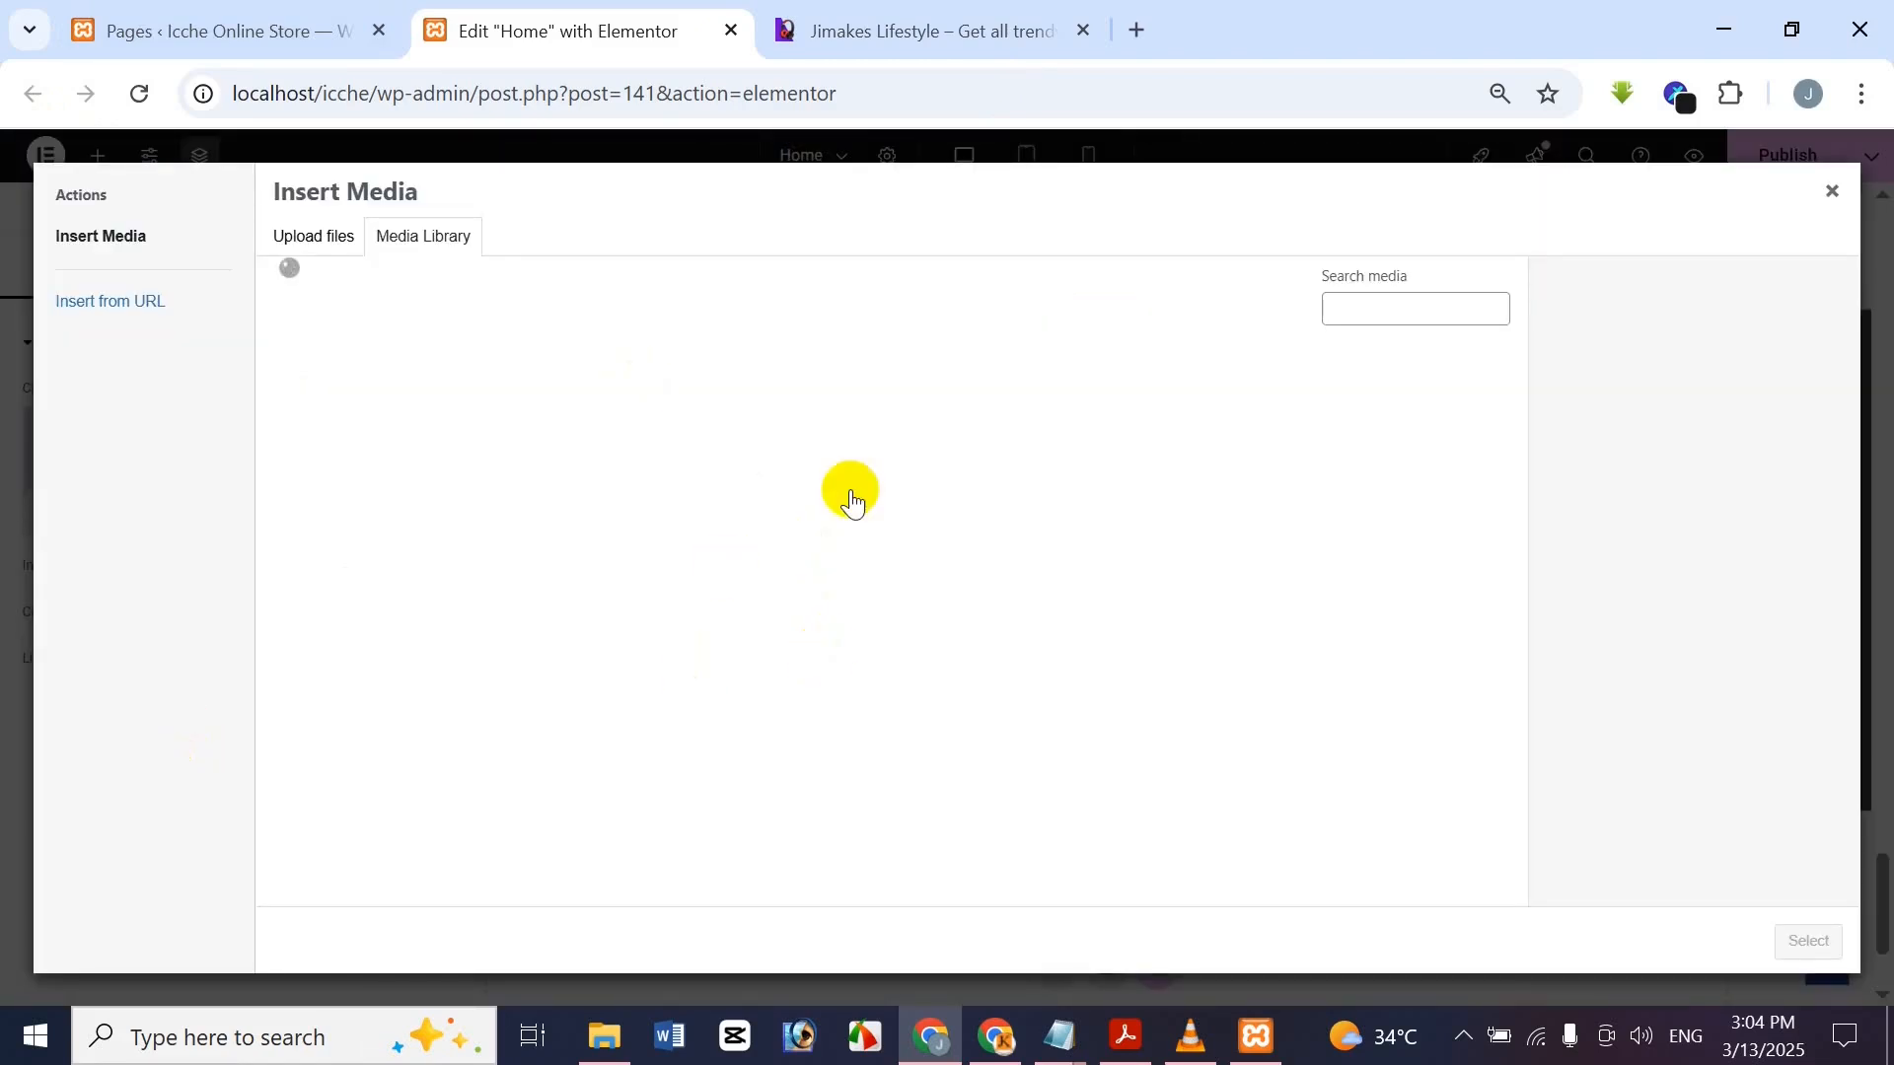
{"action": "left_click", "coordinate": [786, 32]}
{"action": "left_click", "coordinate": [632, 32]}
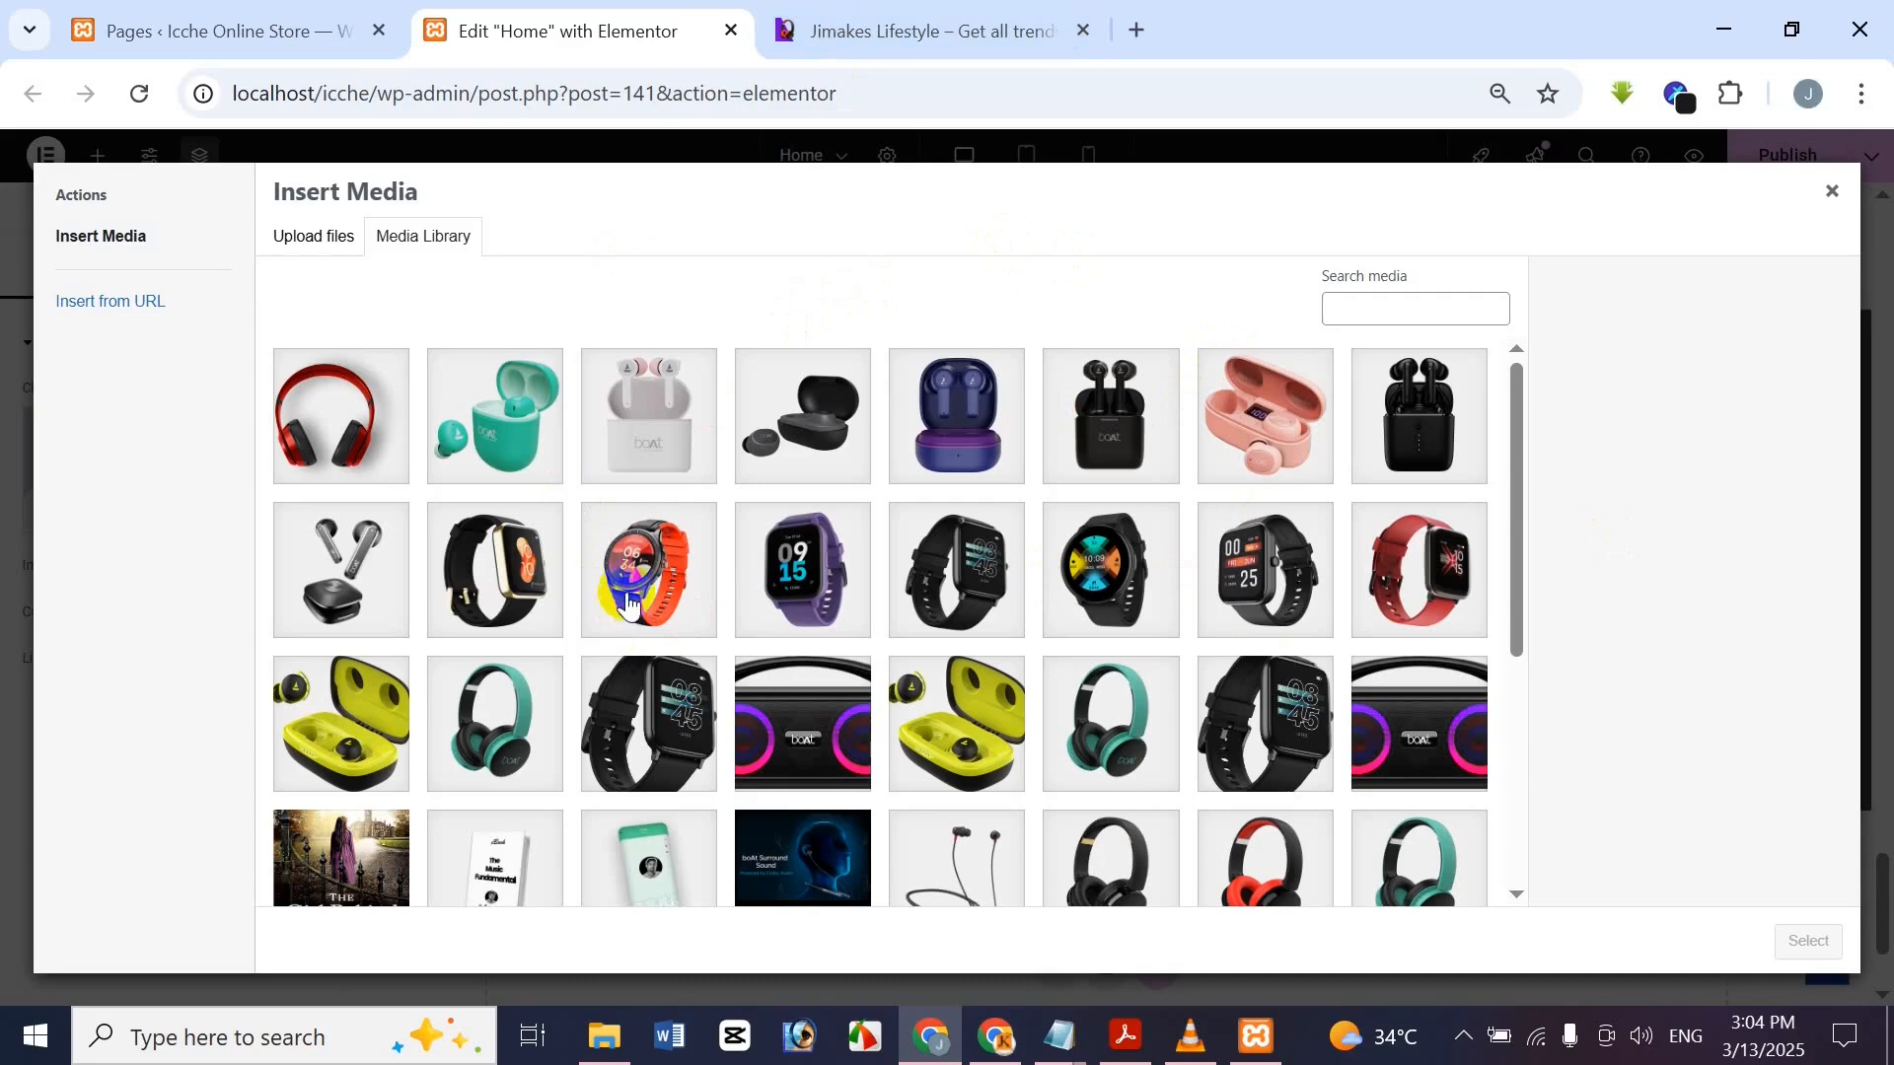
{"action": "left_click", "coordinate": [314, 237]}
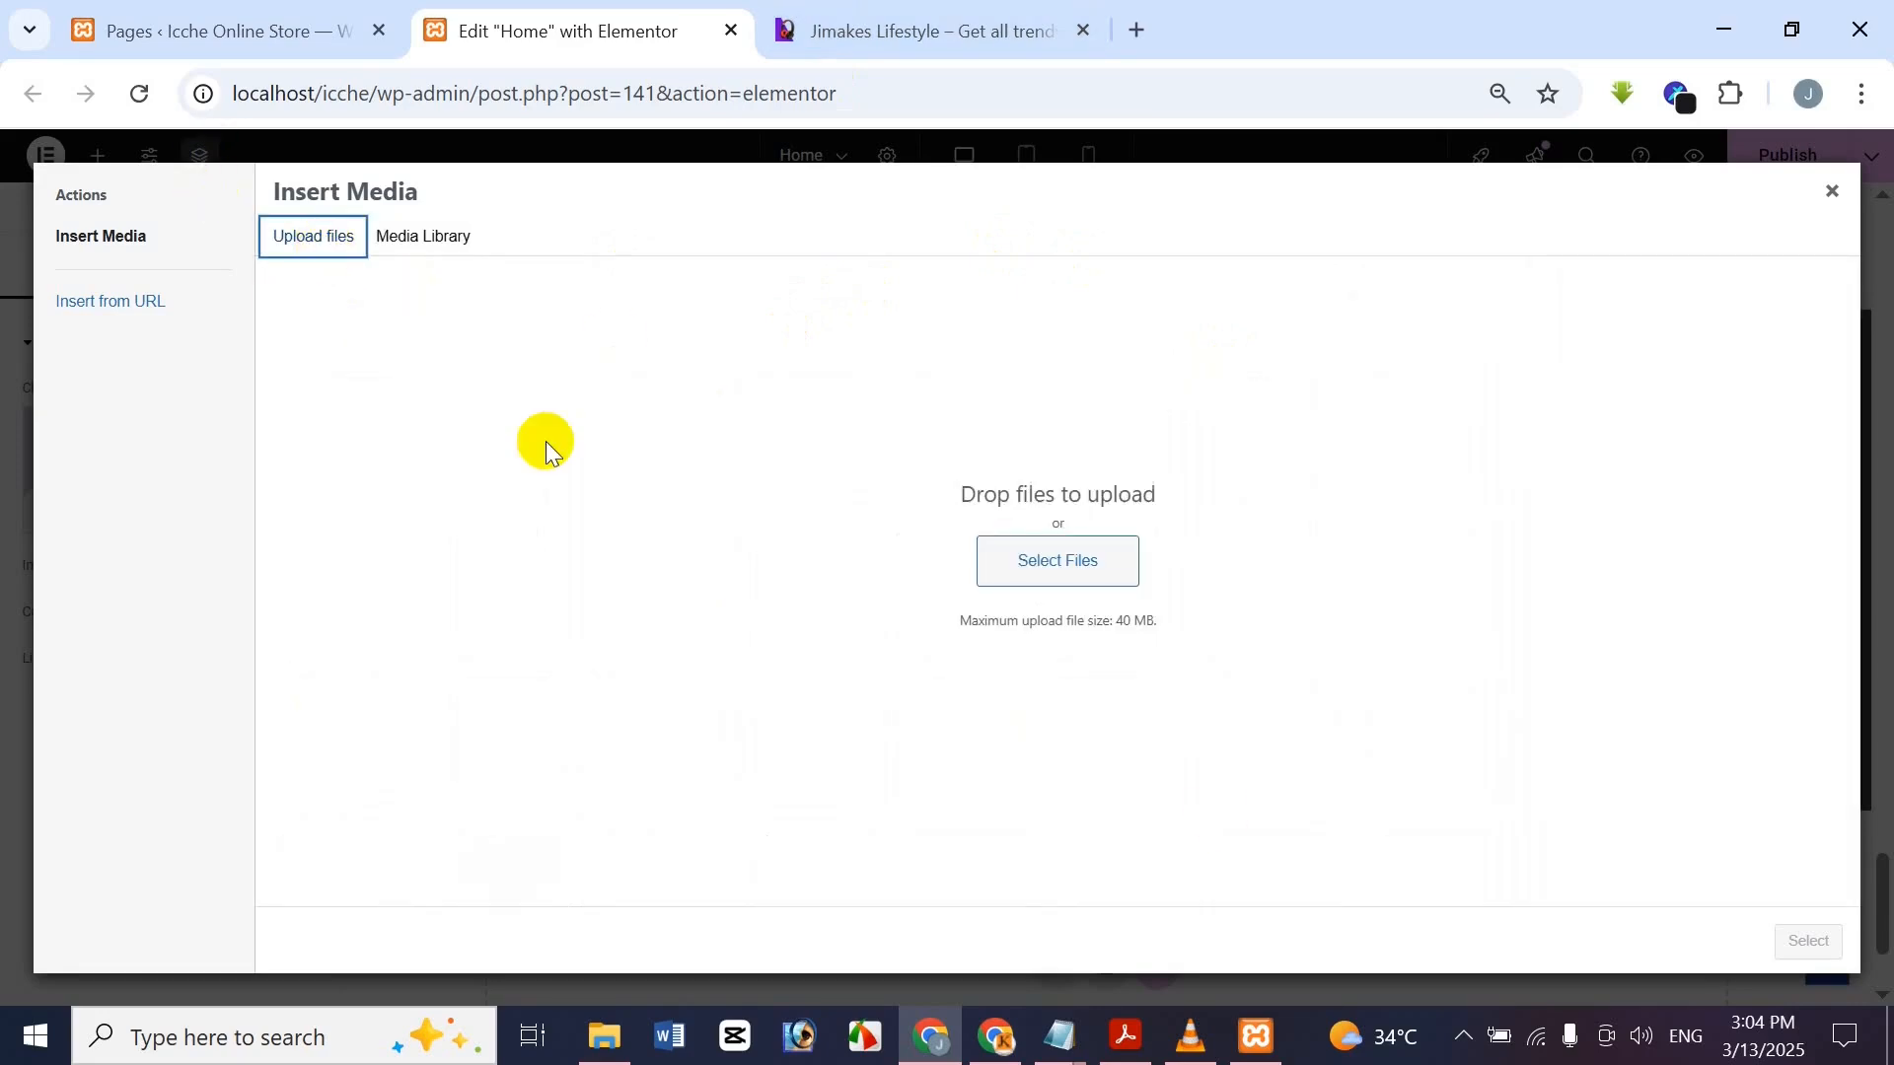
{"action": "left_click", "coordinate": [1095, 587]}
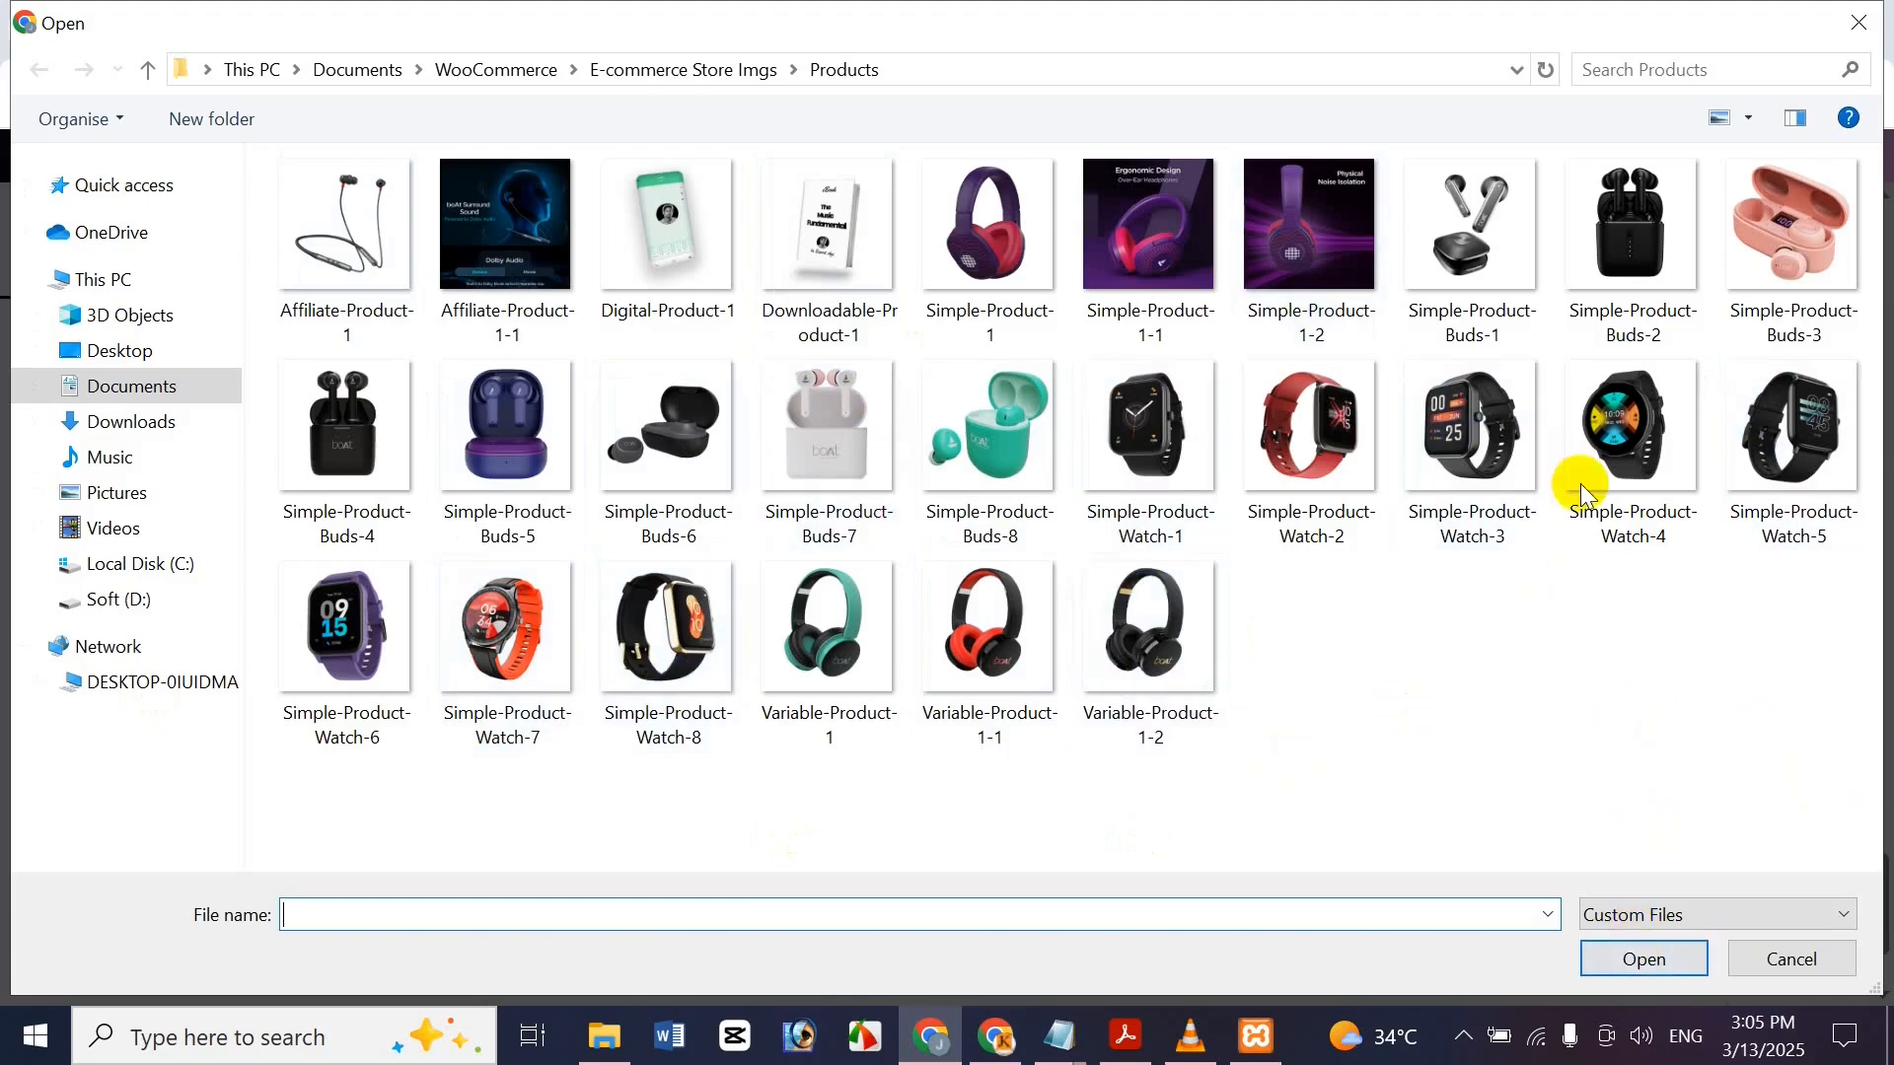
{"action": "key", "text": "alt+Up"}
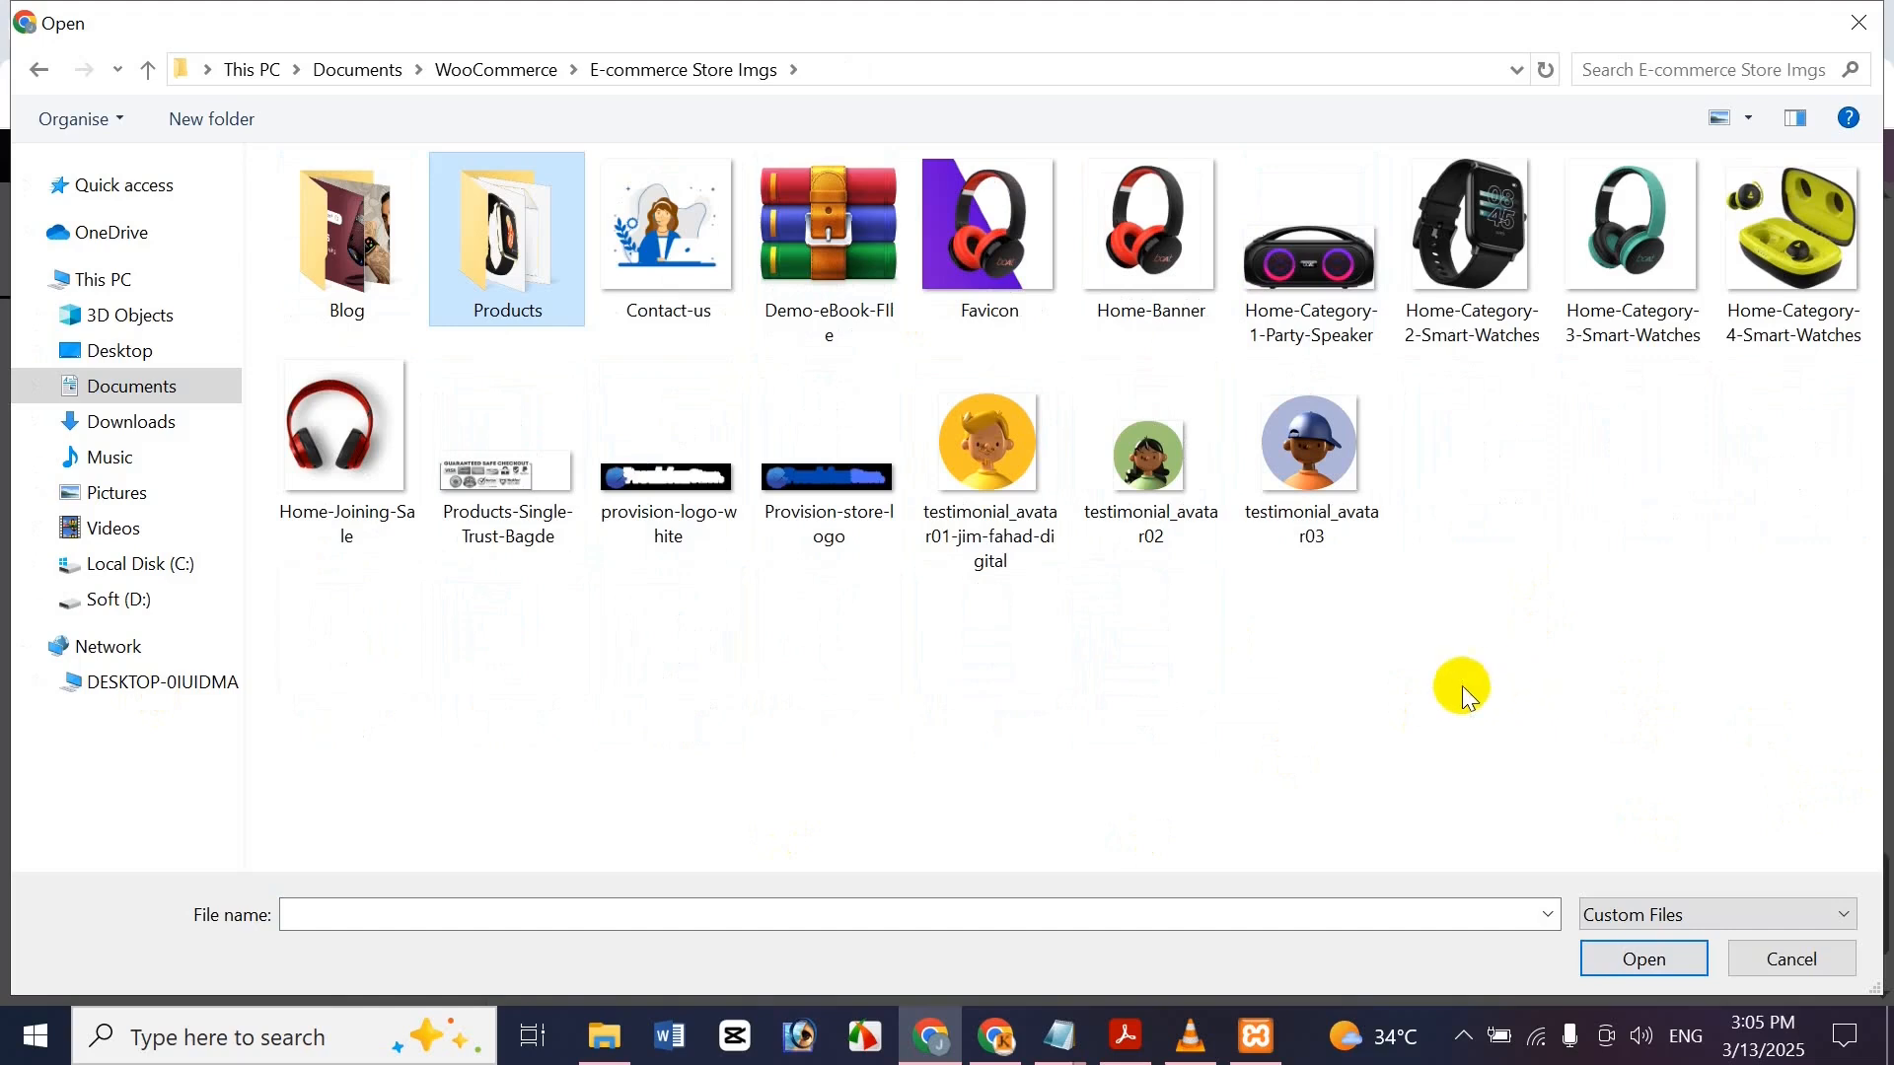
{"action": "left_click", "coordinate": [1785, 222]}
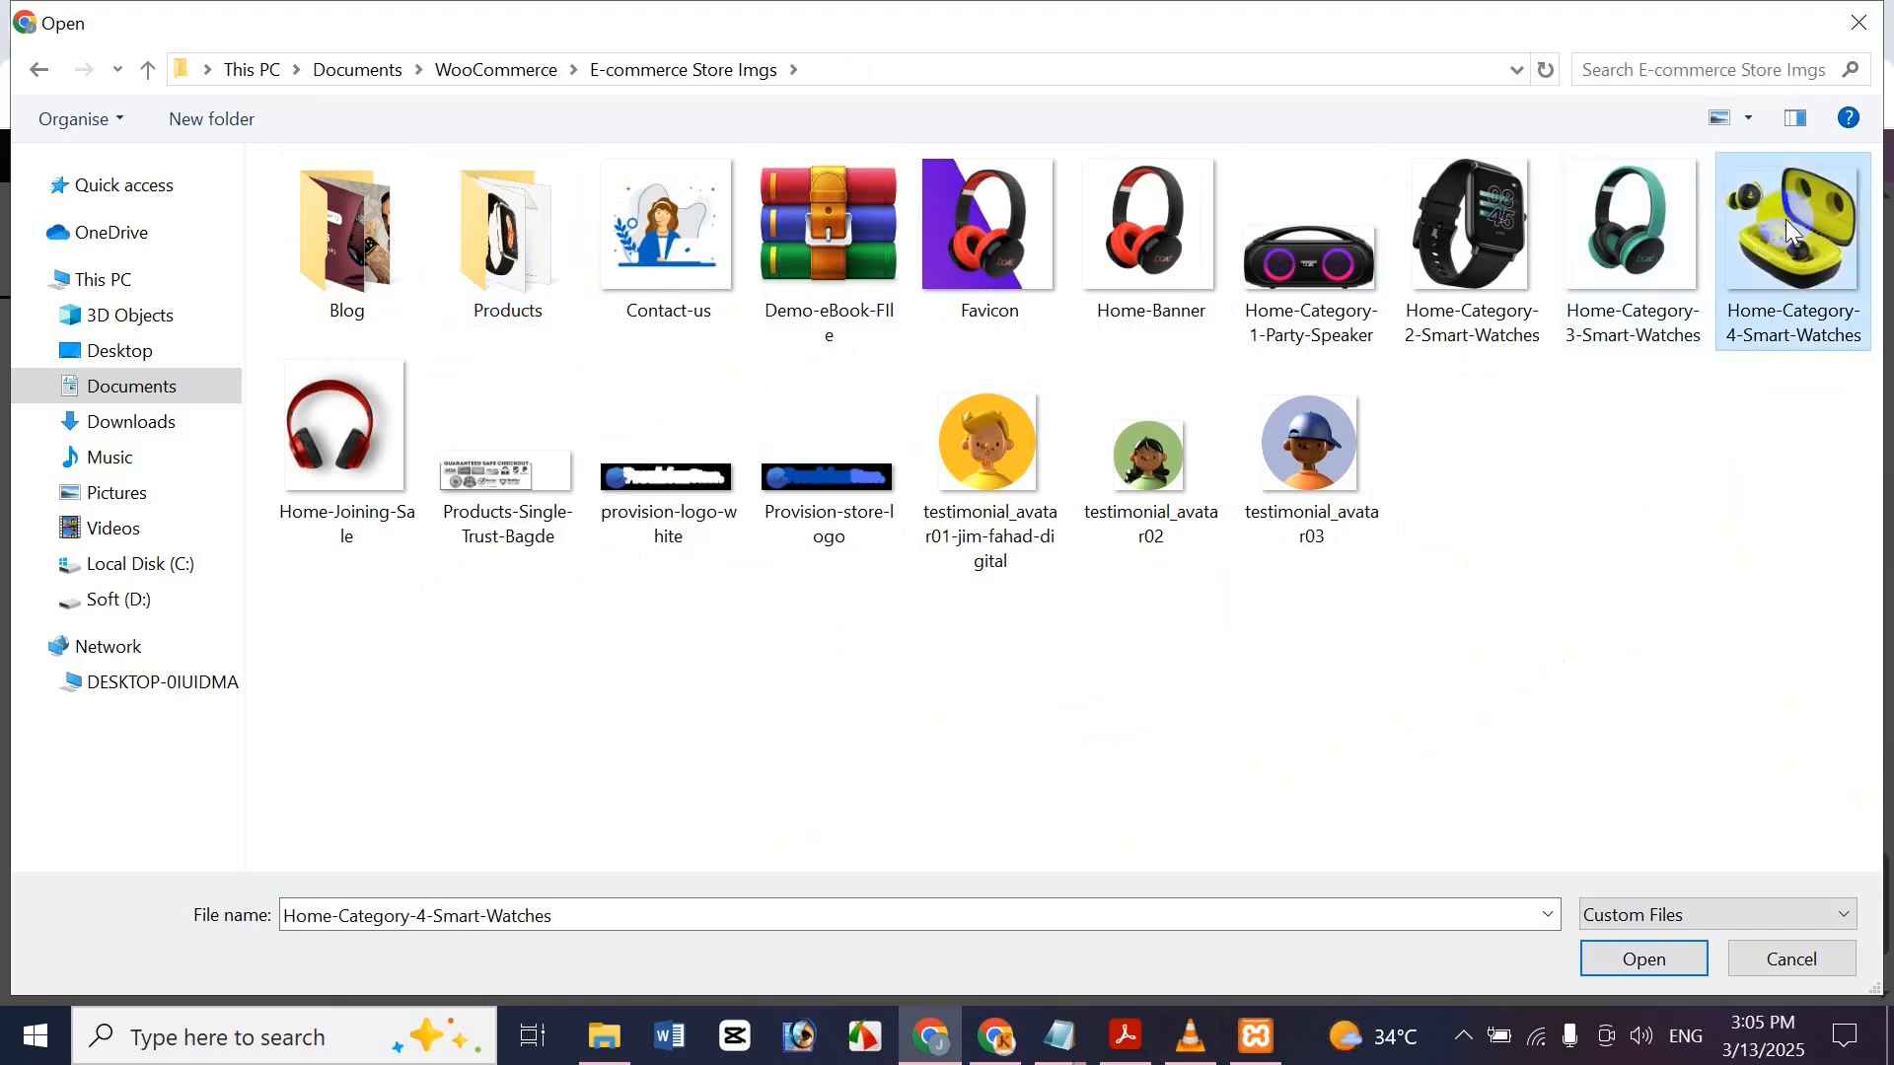
{"action": "left_click", "coordinate": [1045, 508], "text": "ctrl"}
{"action": "left_click", "coordinate": [1108, 493], "text": "ctrl"}
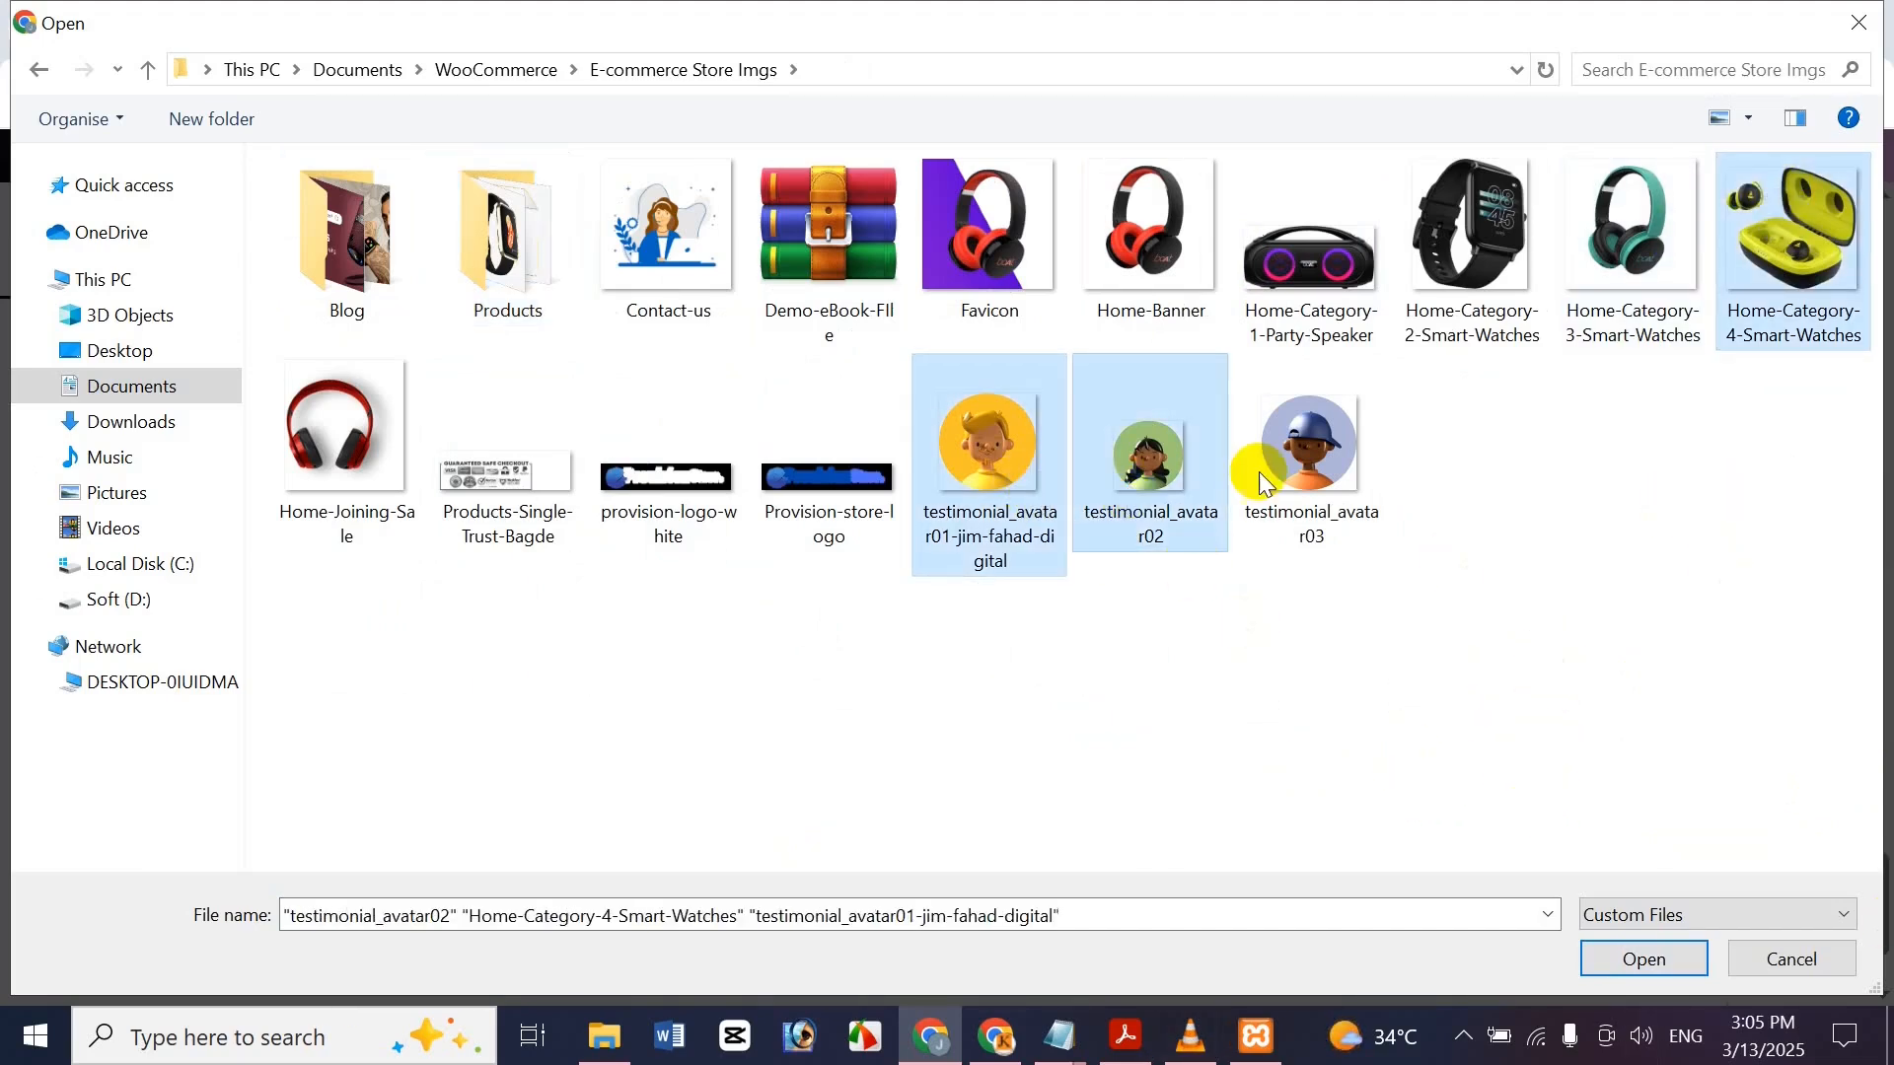
{"action": "left_click", "coordinate": [1256, 478], "text": "ctrl"}
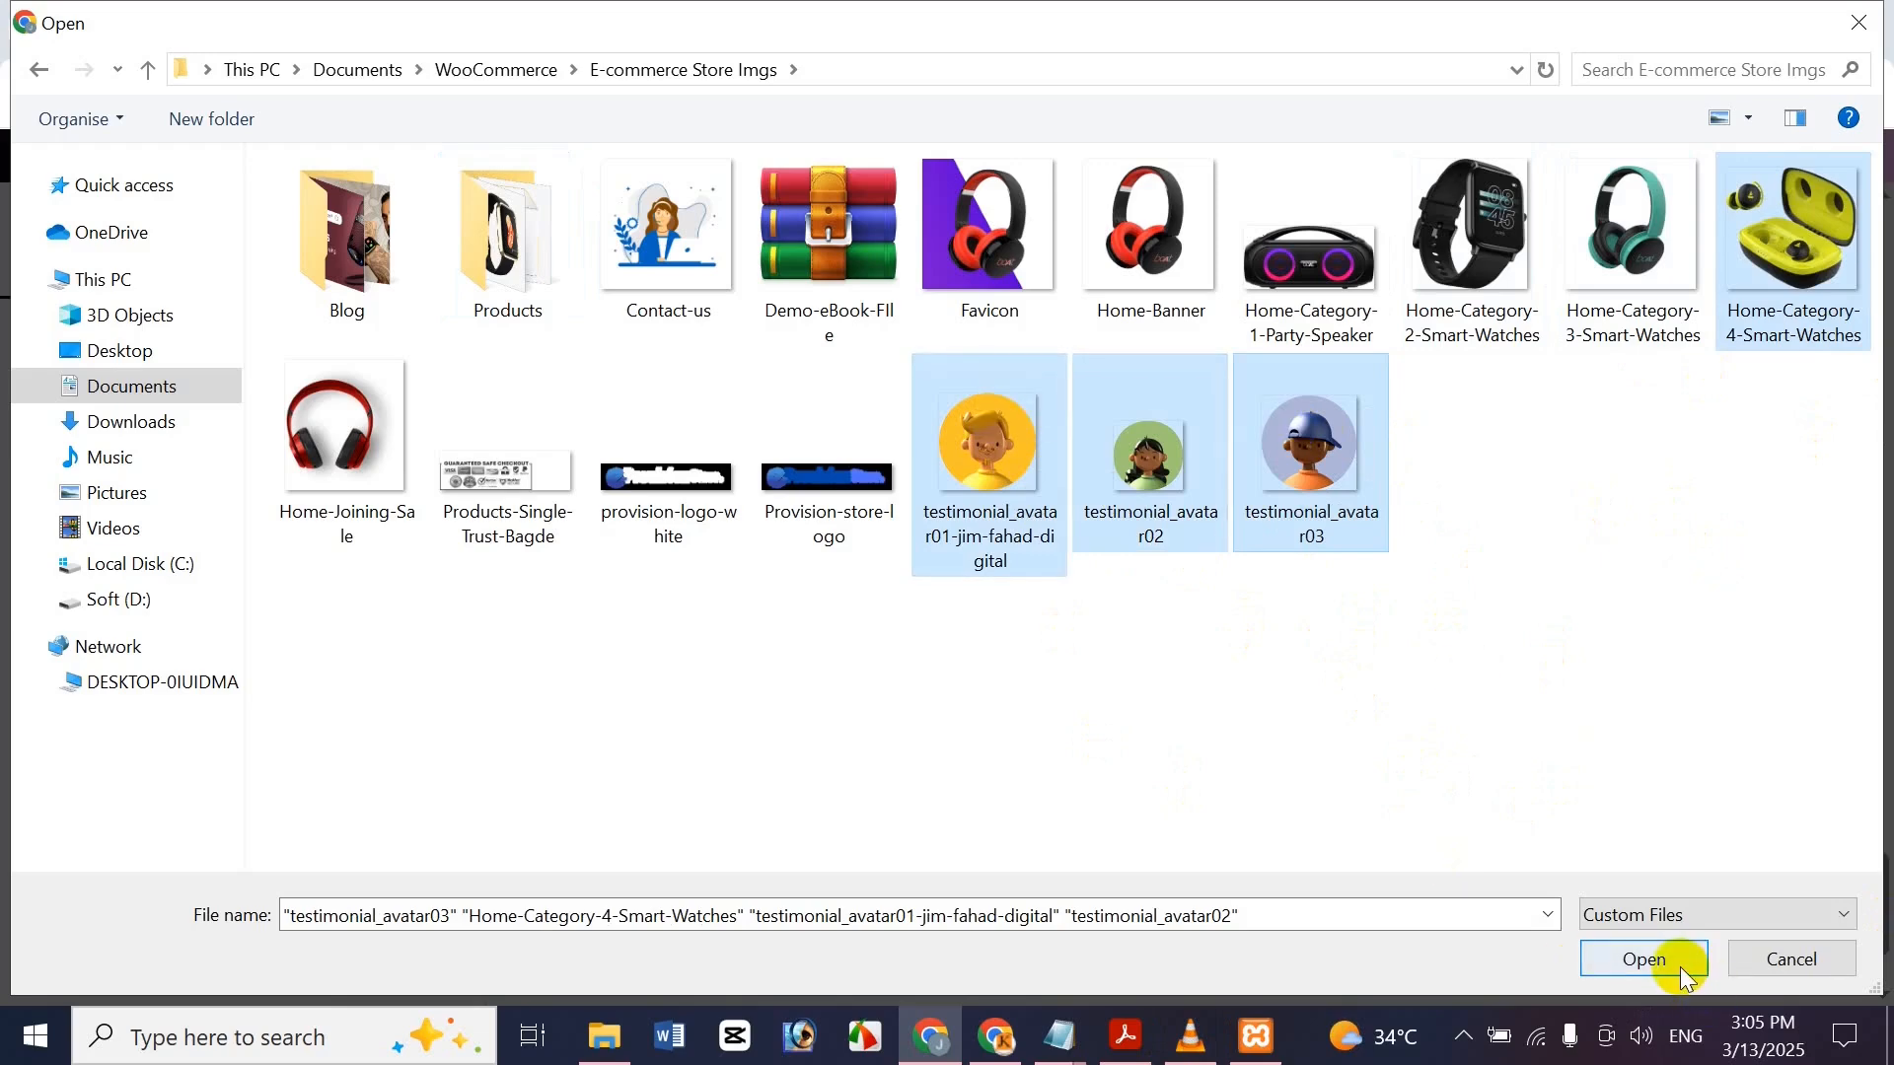
{"action": "left_click", "coordinate": [1646, 961]}
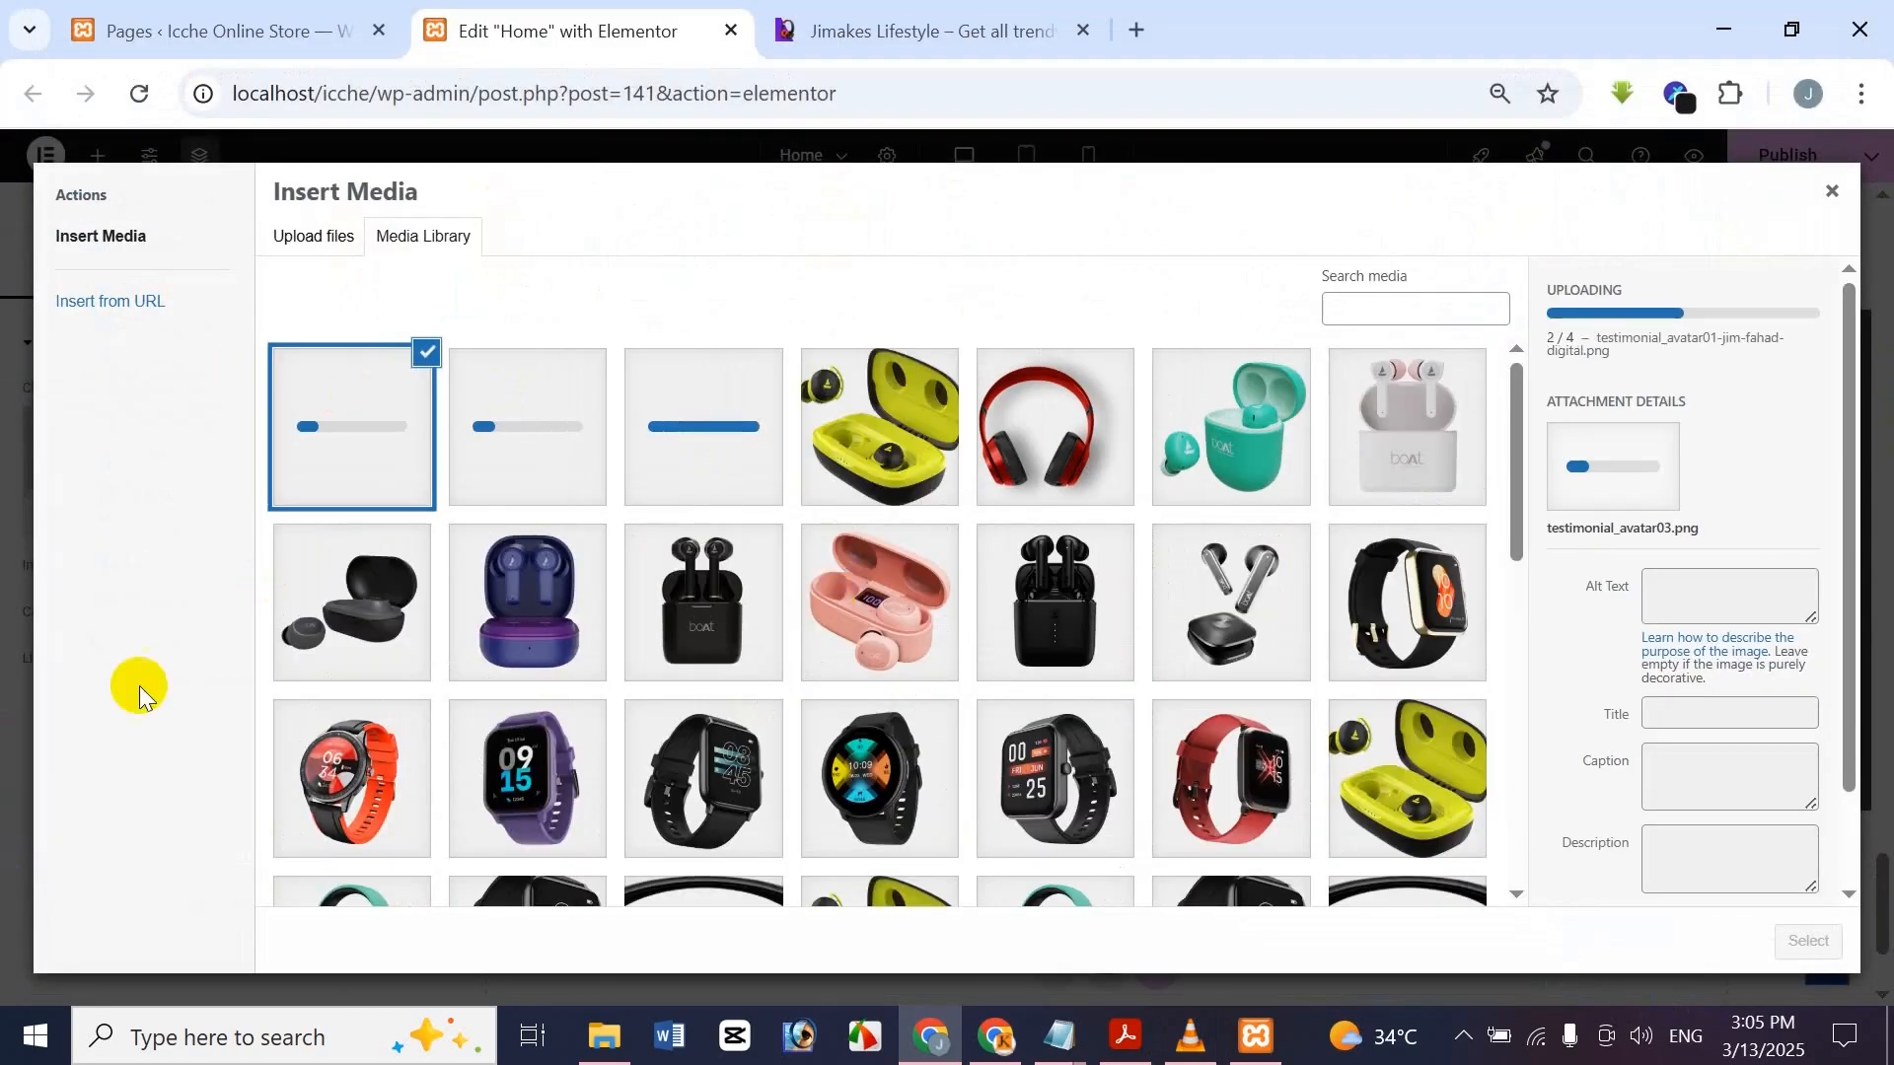
Check which product image the first testimonial card uses on the Jimakes reference site and return to the media library
{"action": "left_click", "coordinate": [949, 17]}
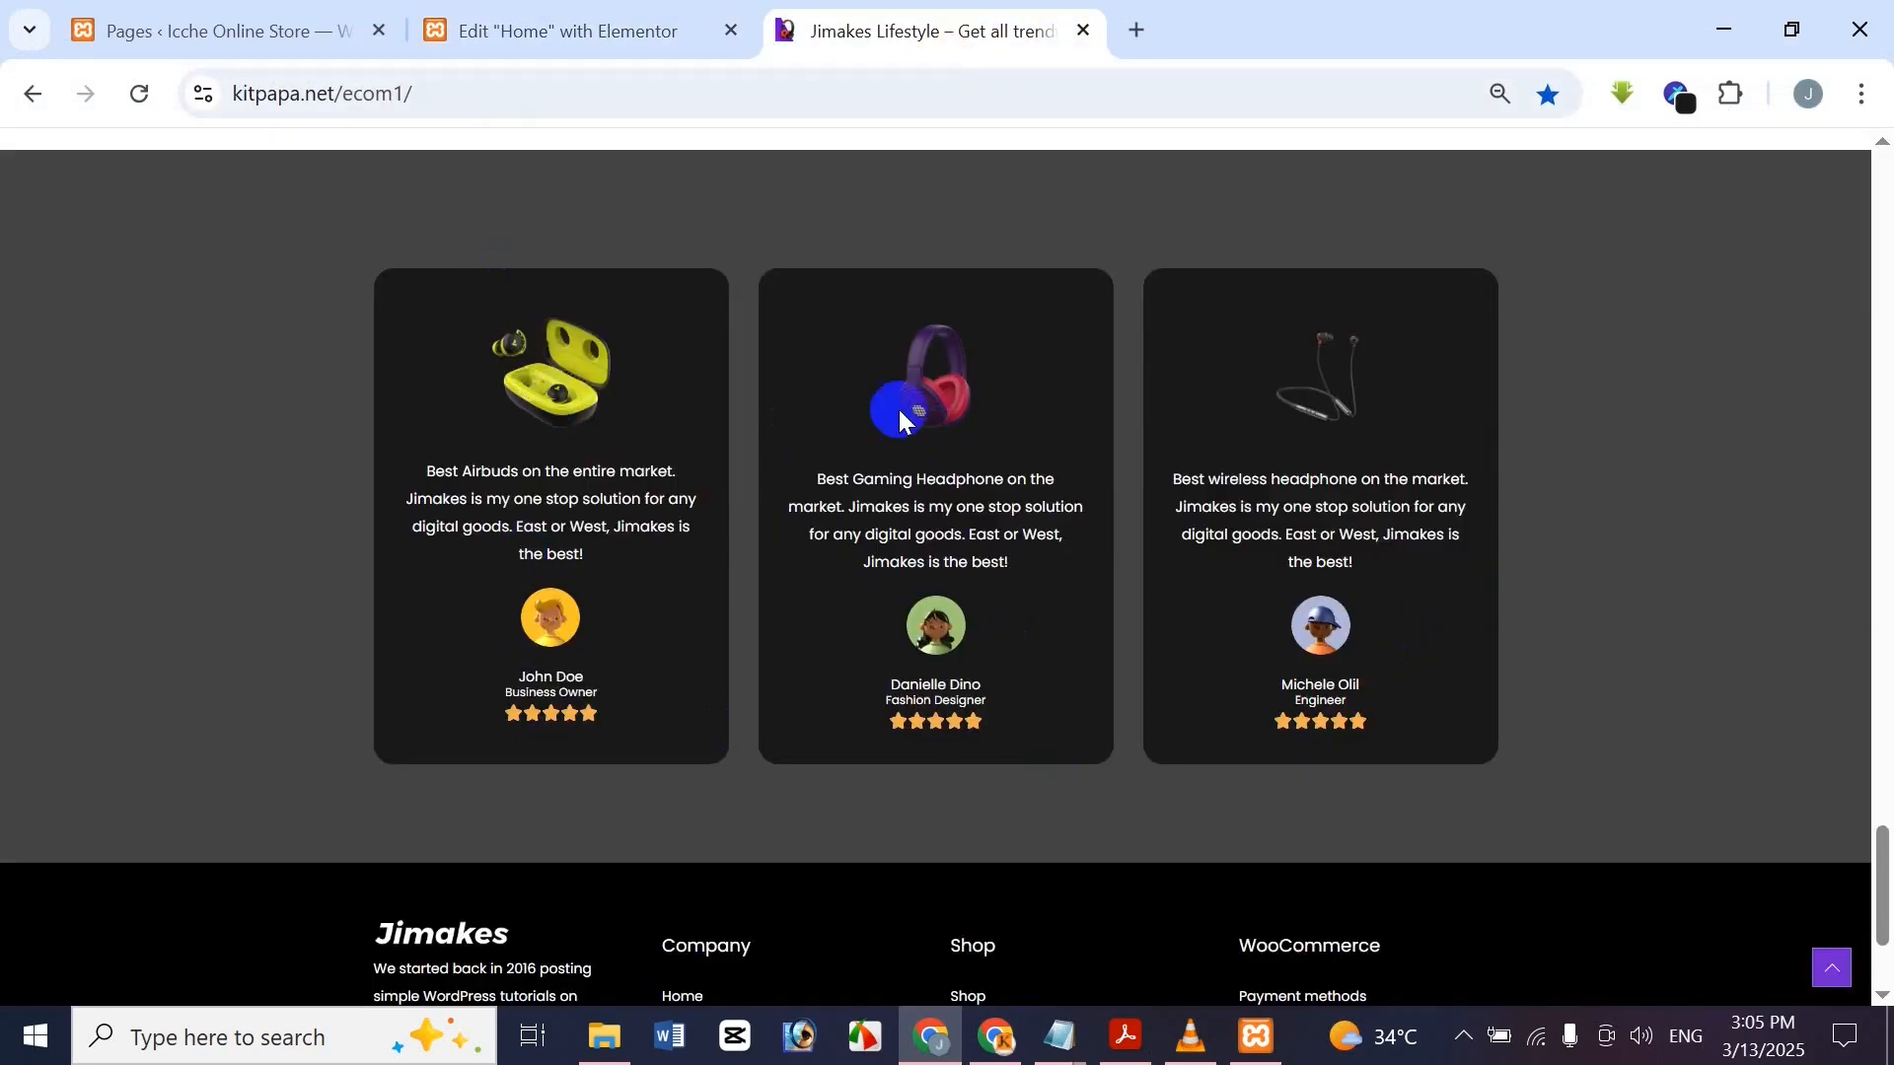
{"action": "left_click", "coordinate": [607, 20]}
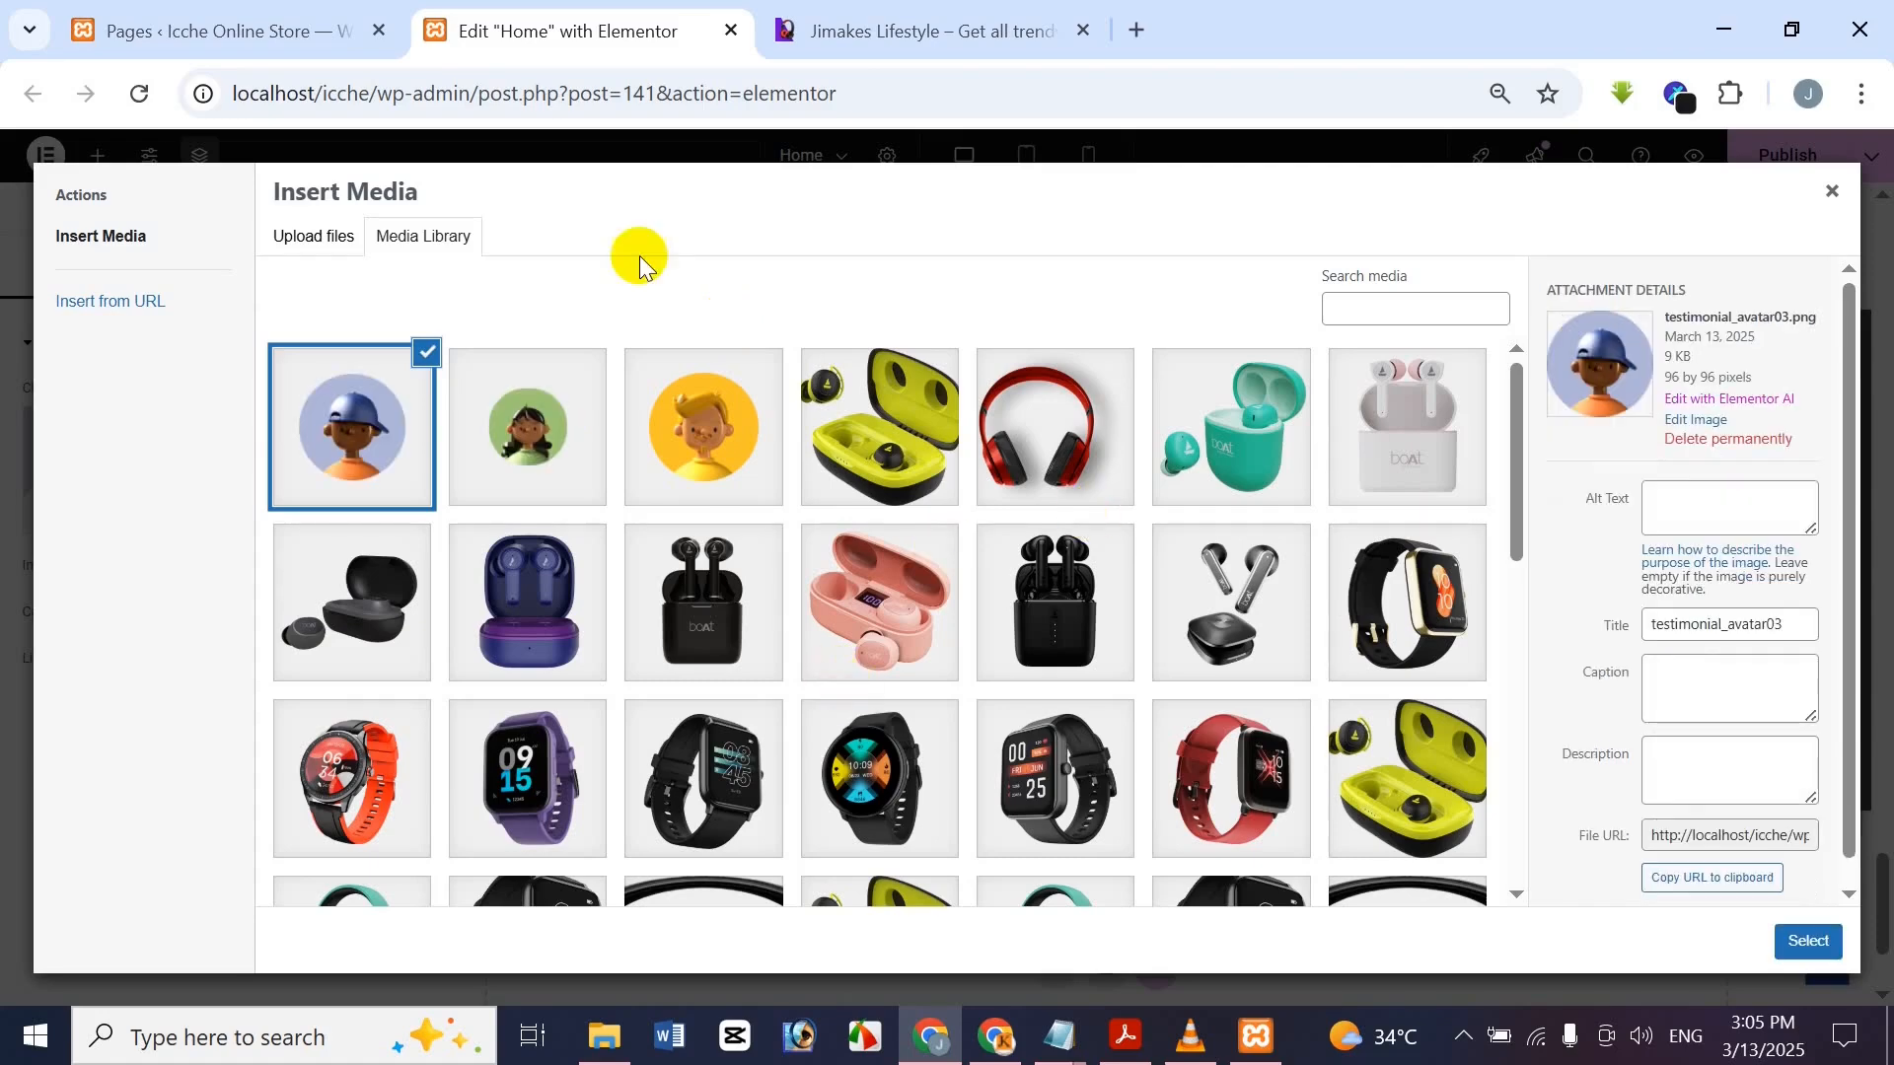
Upload Simple-Product-1 and Affiliate-Product-1 from the Products folder to the media library
{"action": "left_click", "coordinate": [315, 245]}
{"action": "left_click", "coordinate": [1025, 580]}
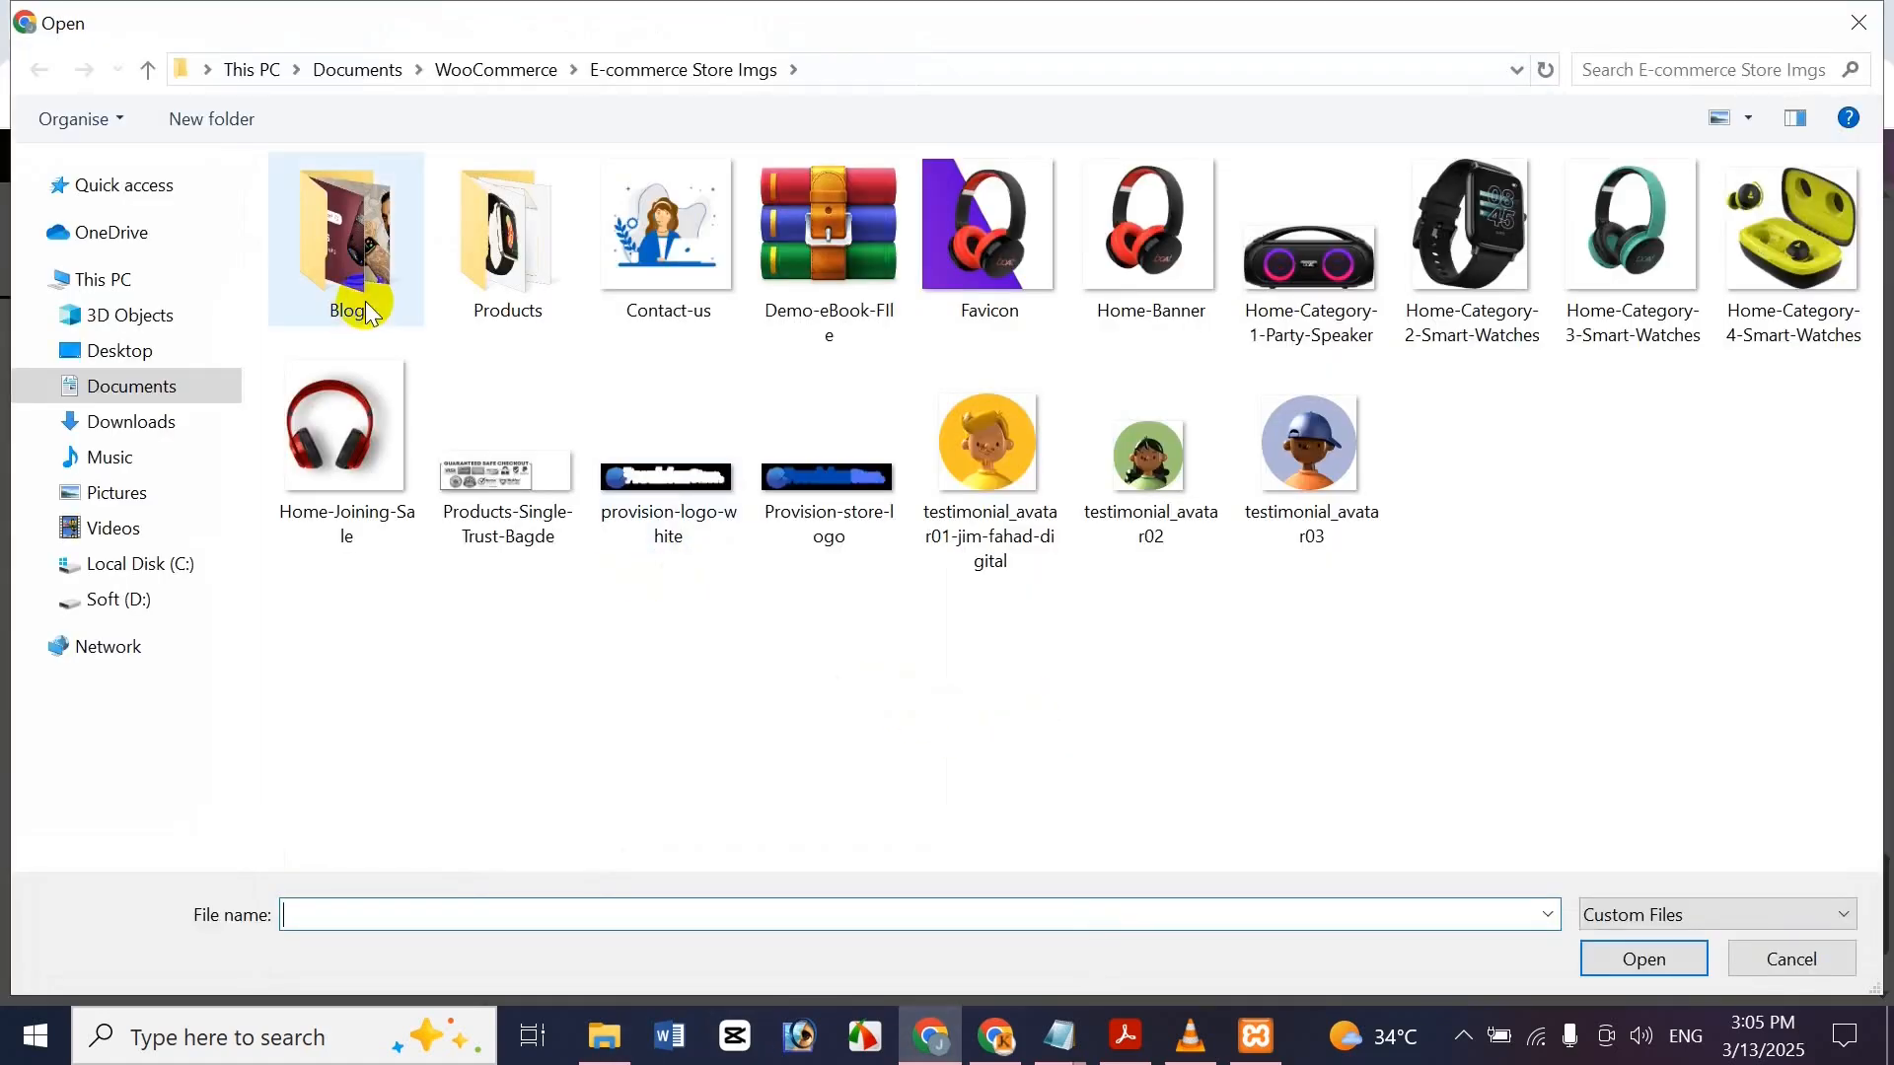
{"action": "double_click", "coordinate": [520, 283]}
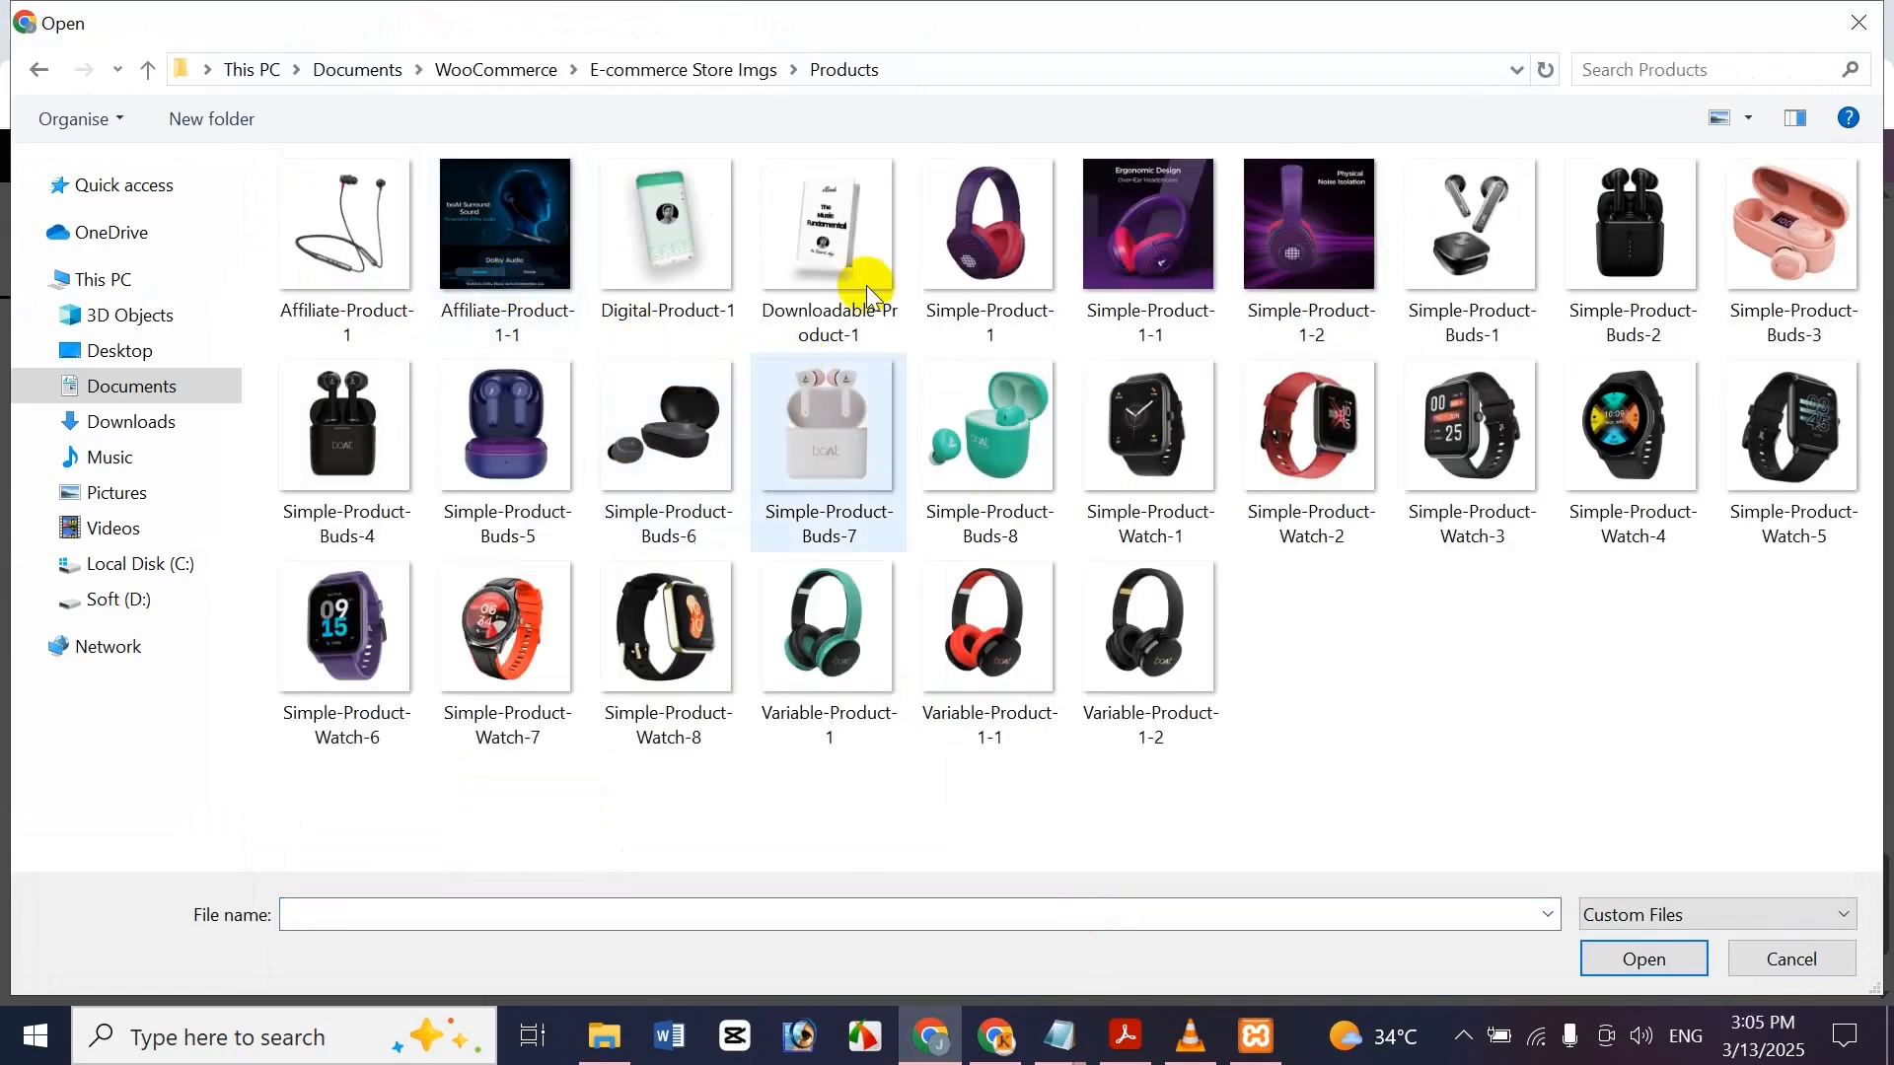
{"action": "left_click", "coordinate": [989, 237]}
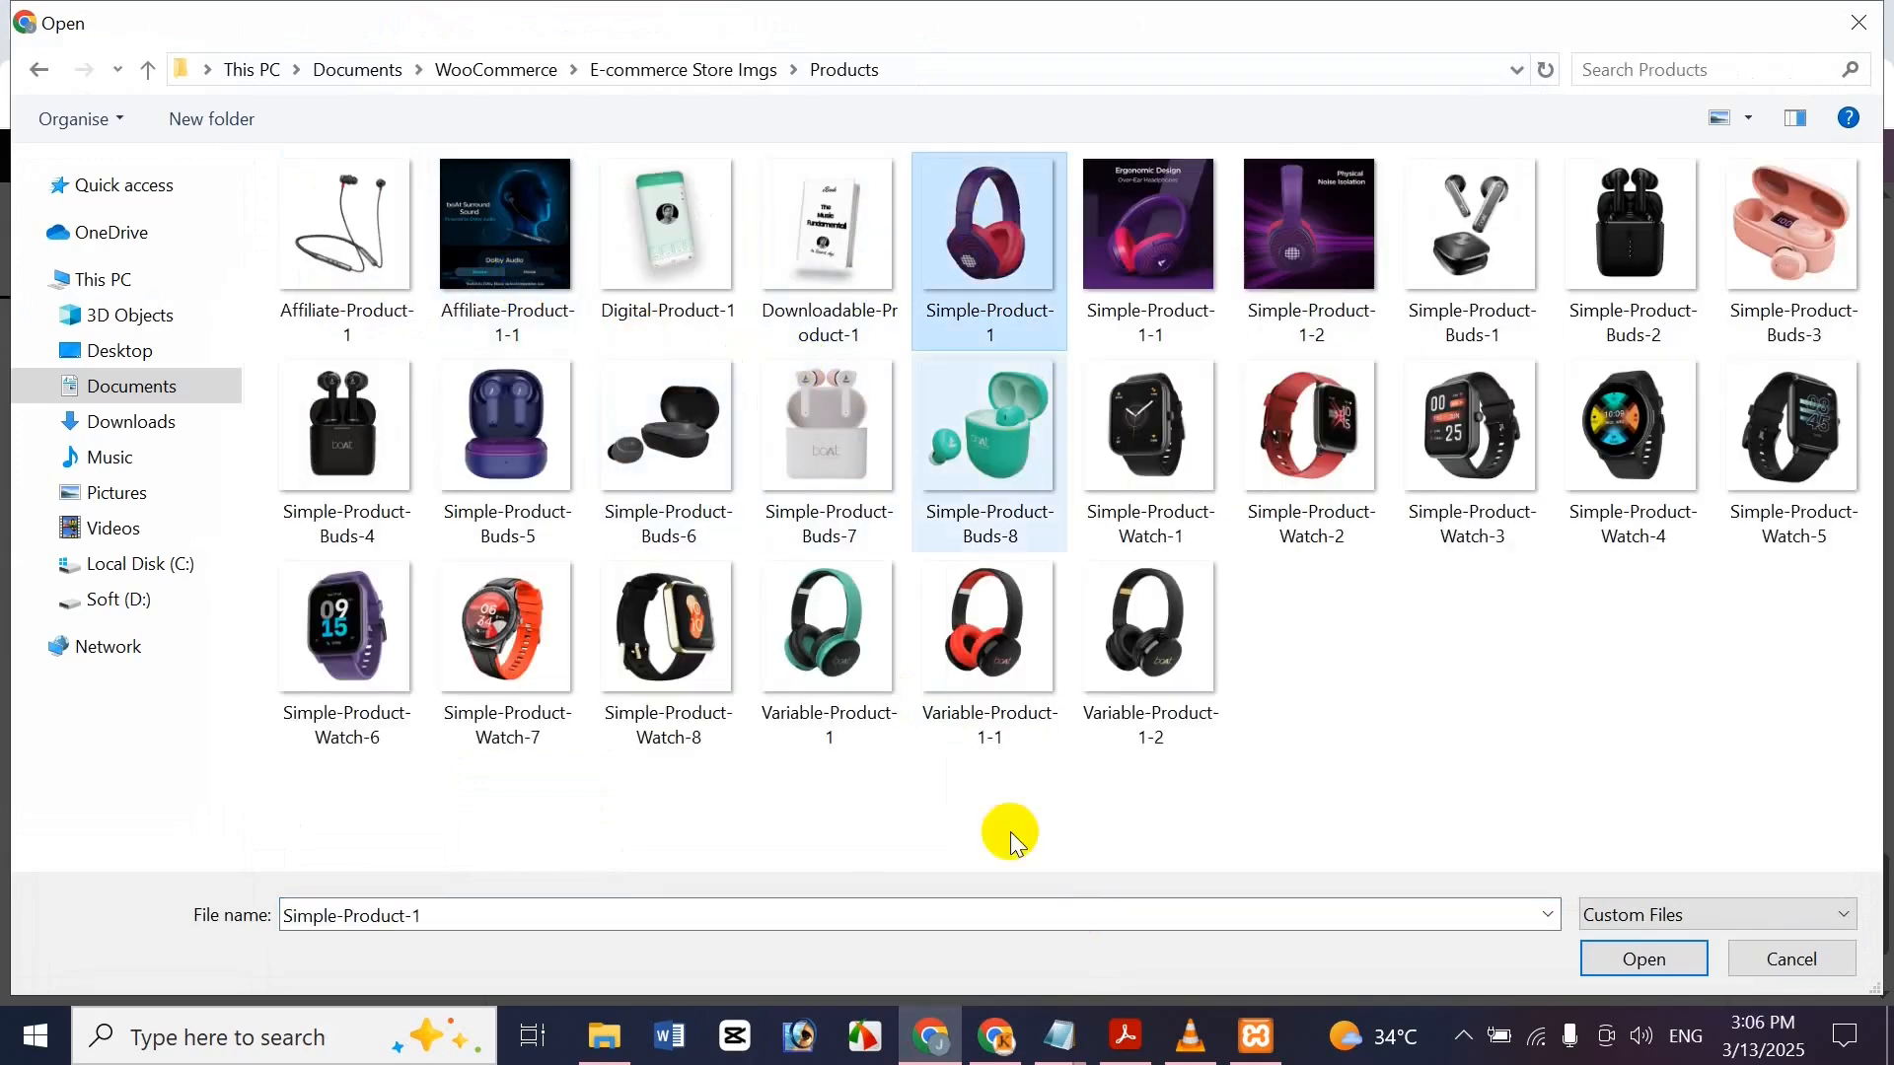
{"action": "left_click", "coordinate": [399, 247], "text": "ctrl"}
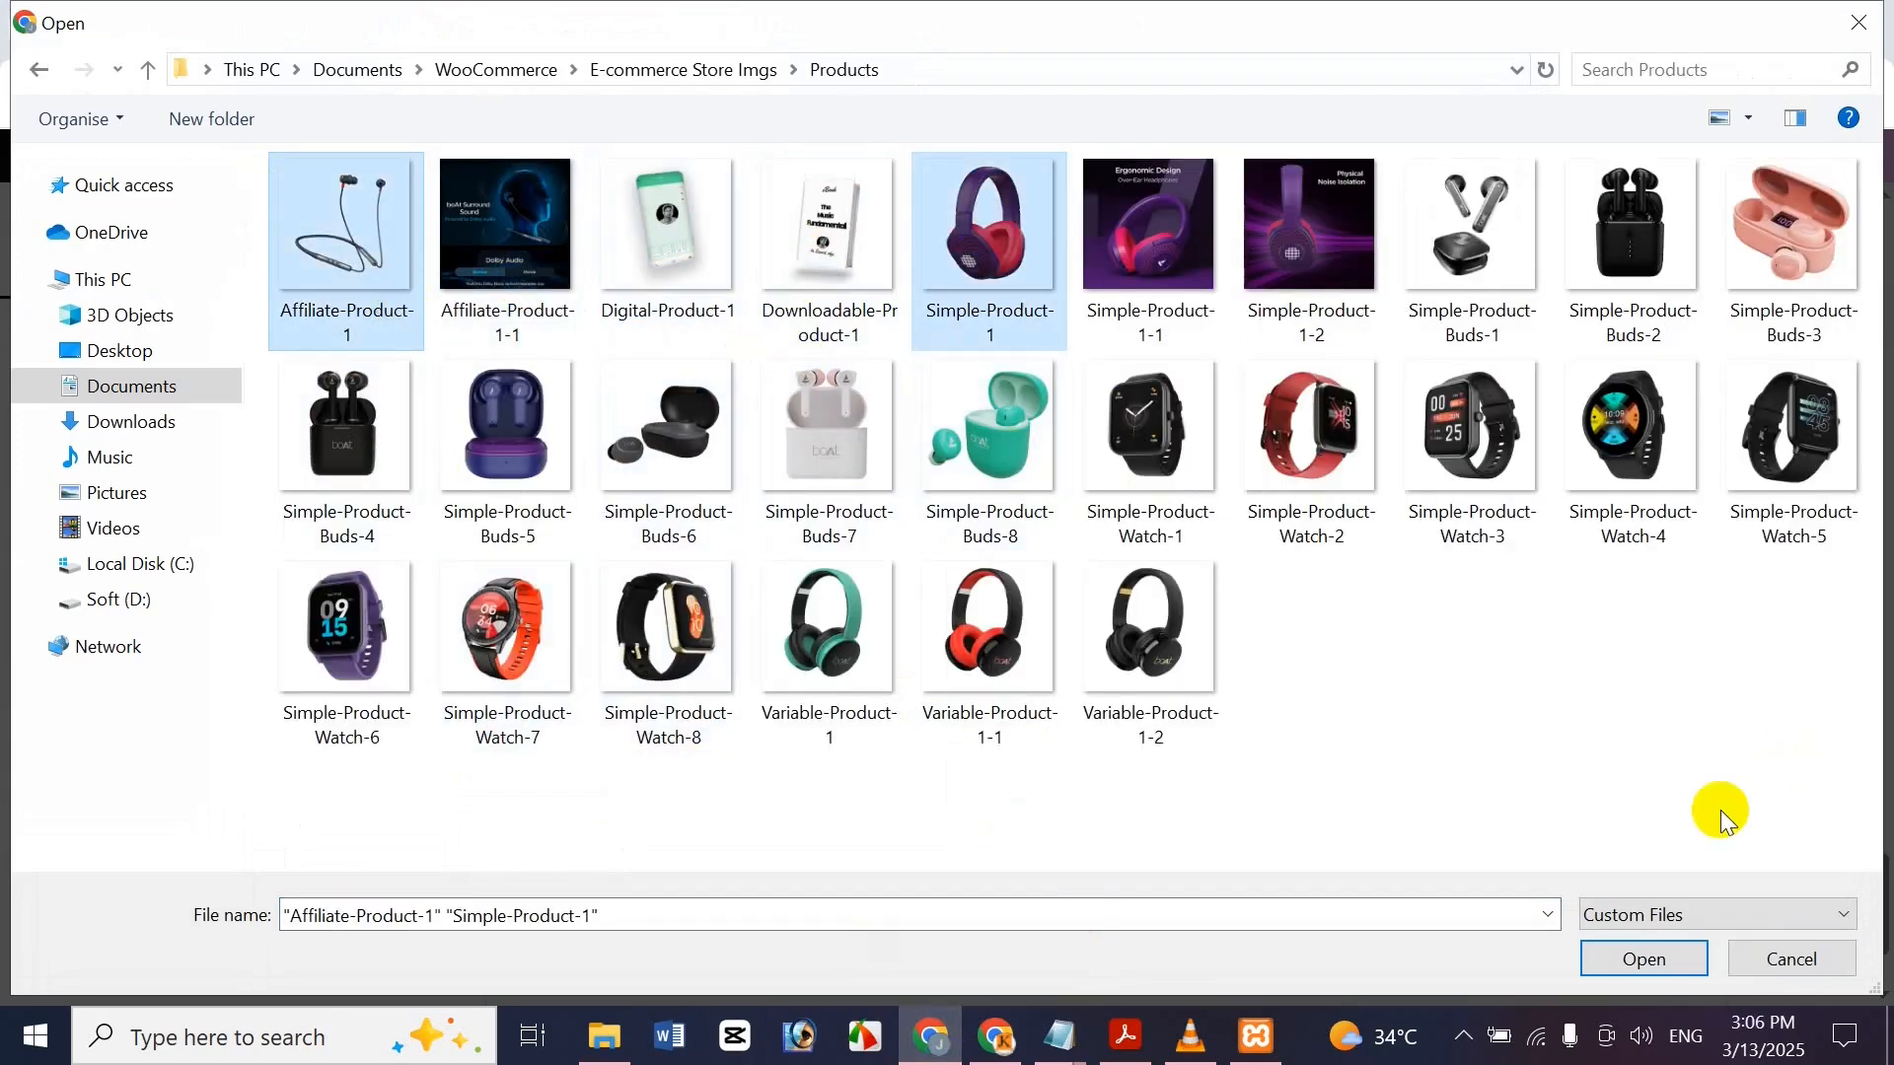
{"action": "left_click", "coordinate": [1677, 962]}
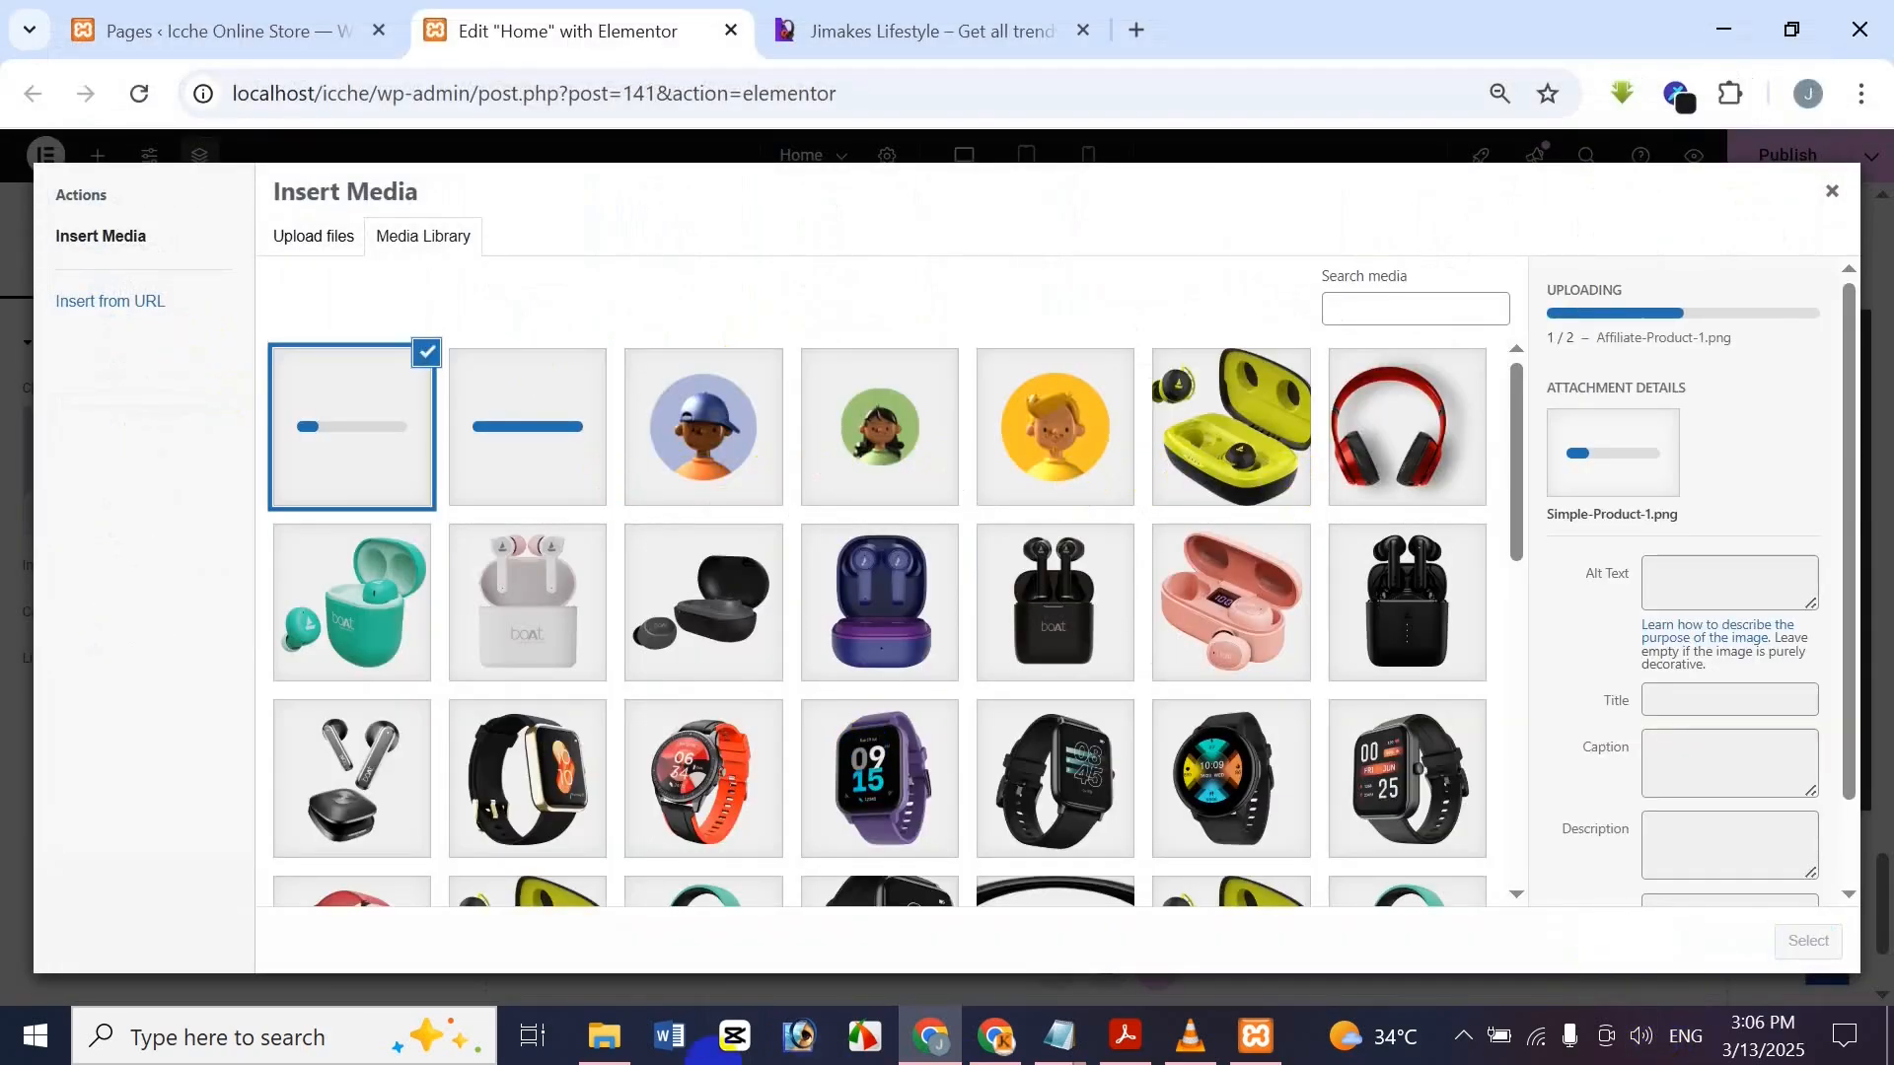
Insert Home-Category-4-Smart-Watches-2 into Testimonial 1's Image widget and compare it with the first card on the Jimakes site
{"action": "left_click", "coordinate": [1259, 441]}
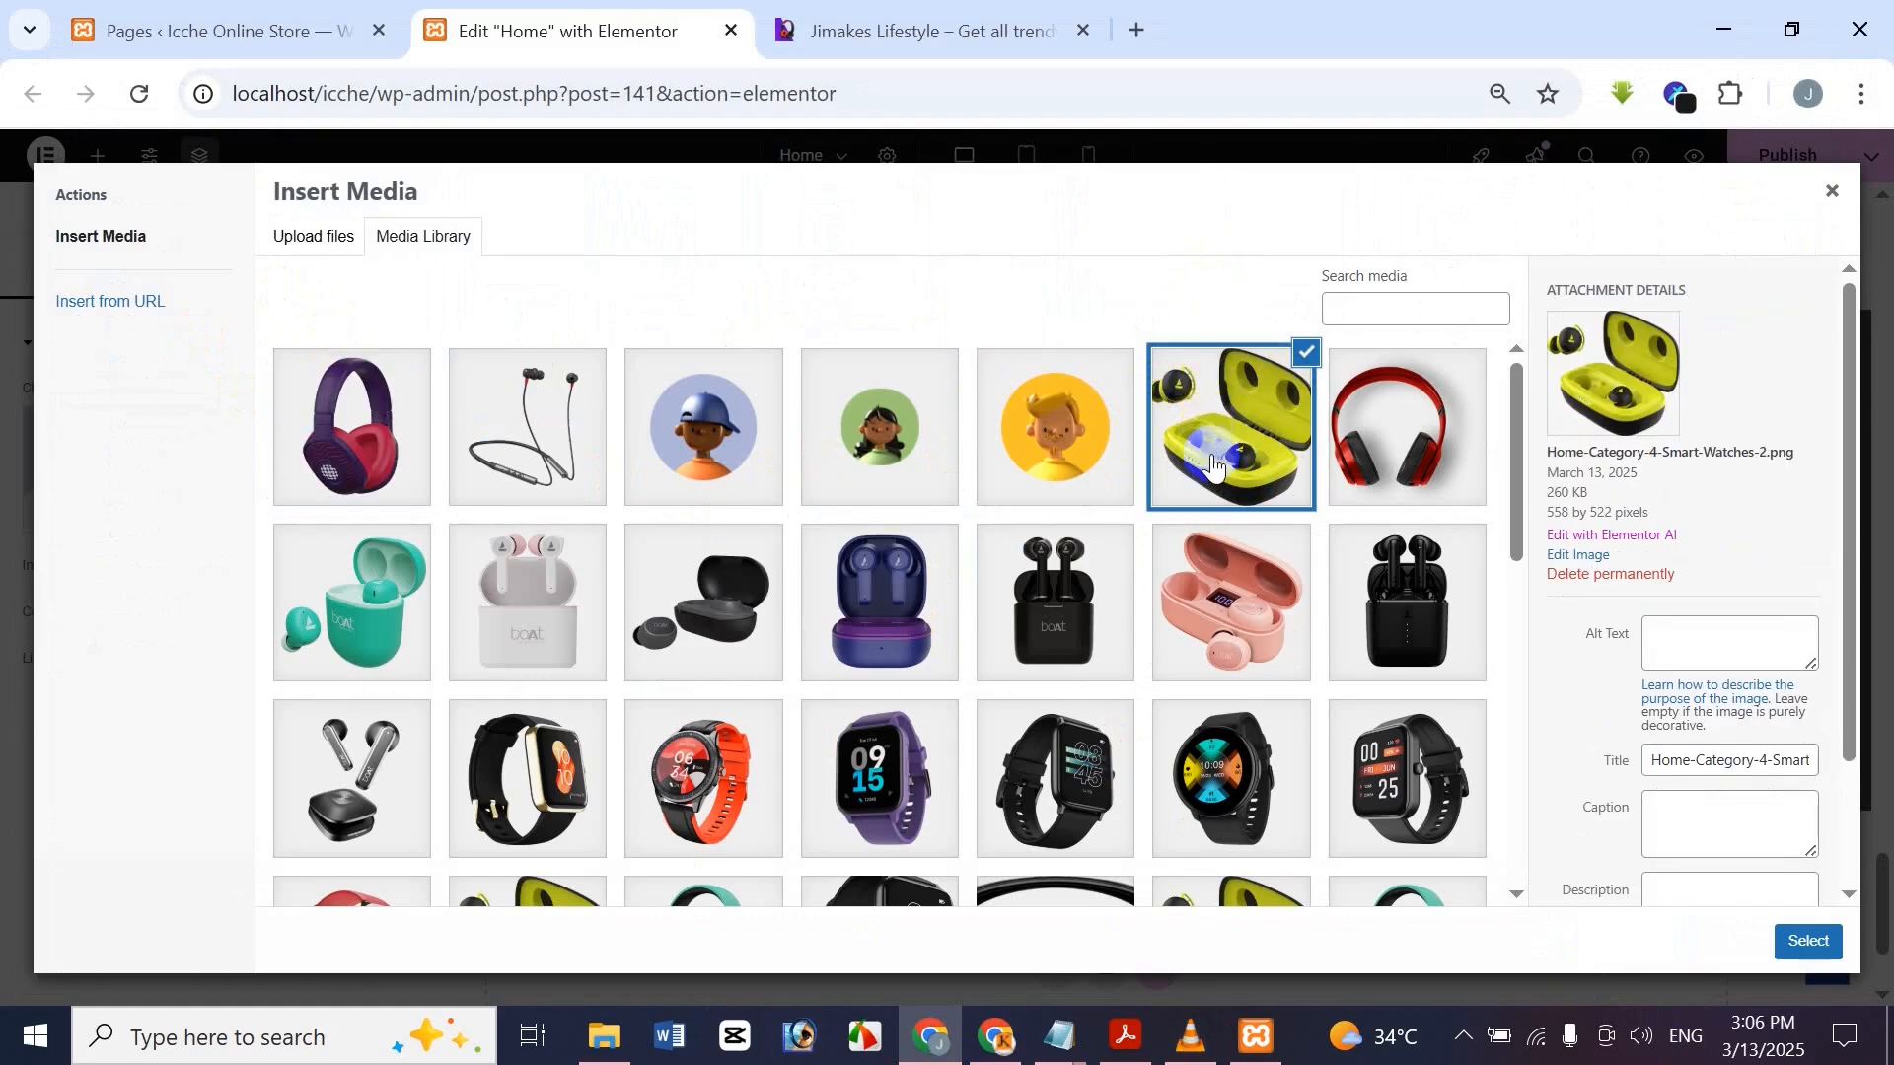
{"action": "left_click", "coordinate": [1808, 942]}
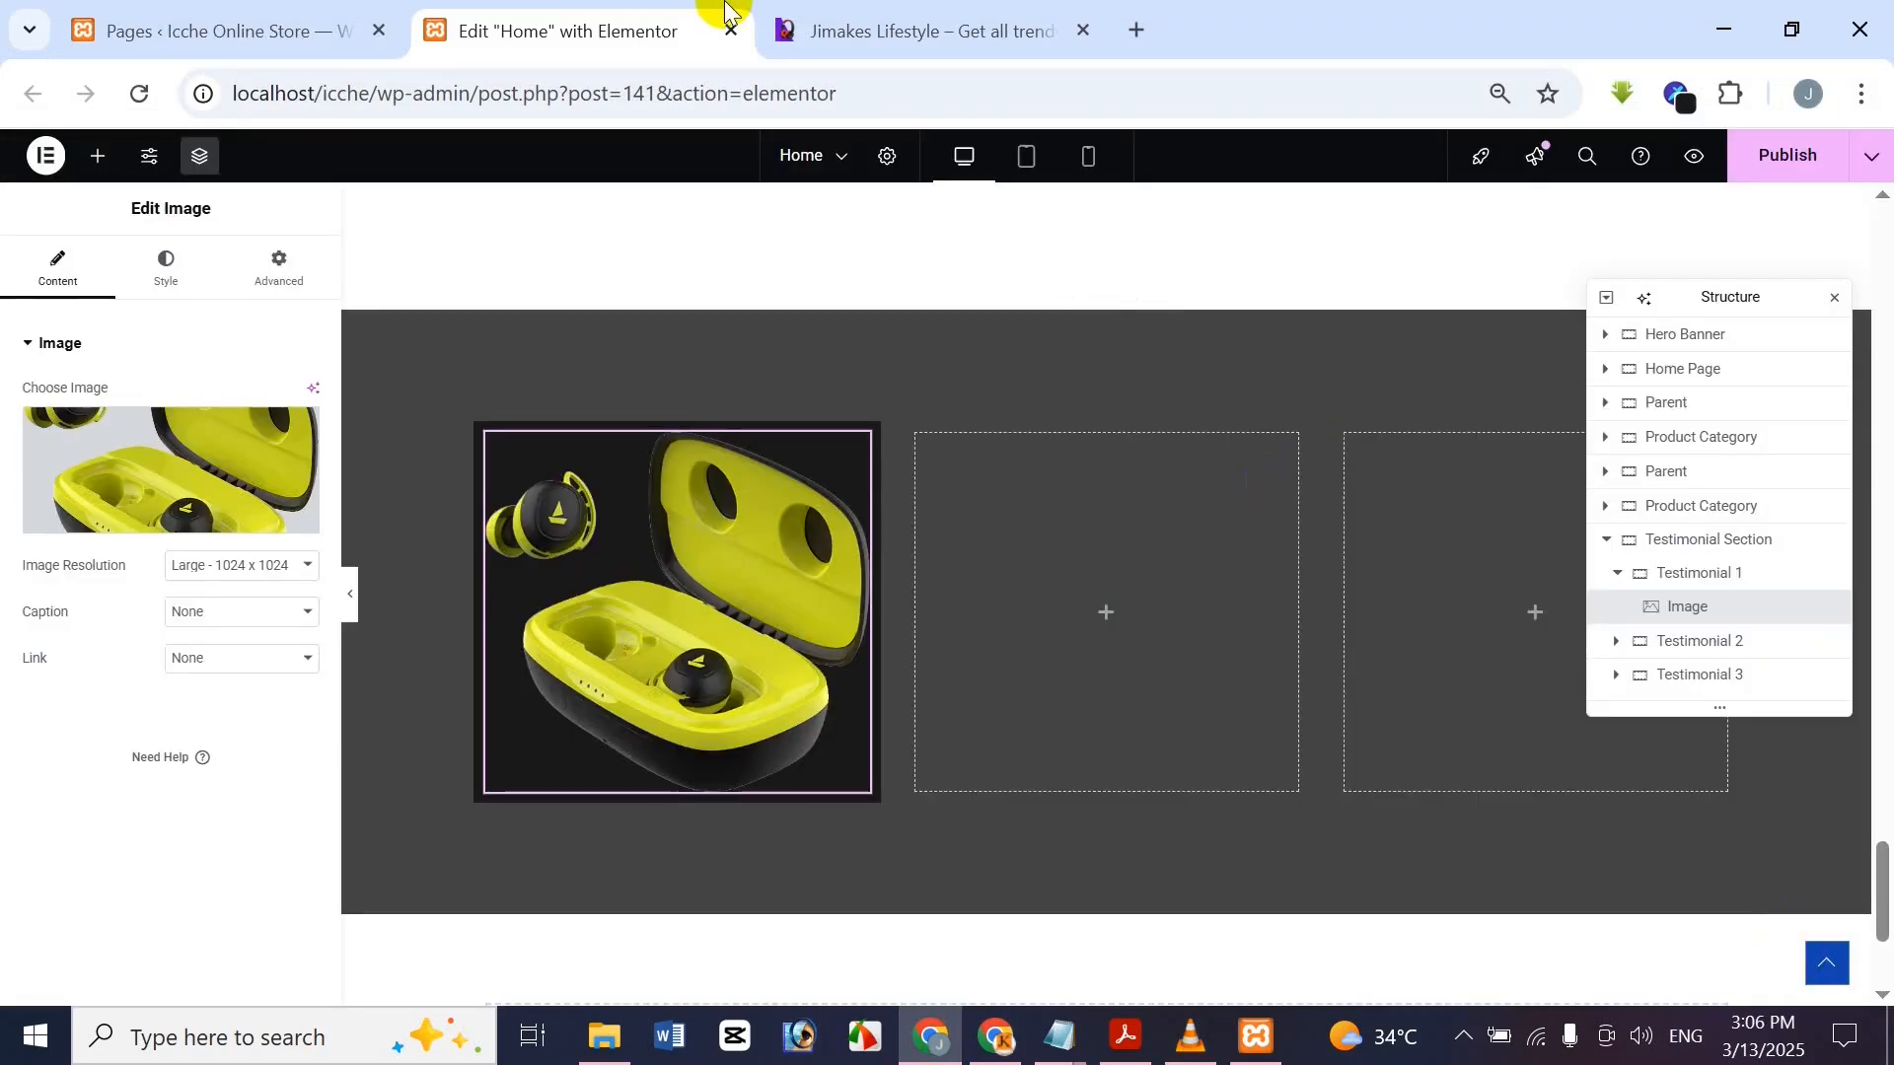
{"action": "left_click", "coordinate": [922, 31]}
{"action": "left_click", "coordinate": [646, 11]}
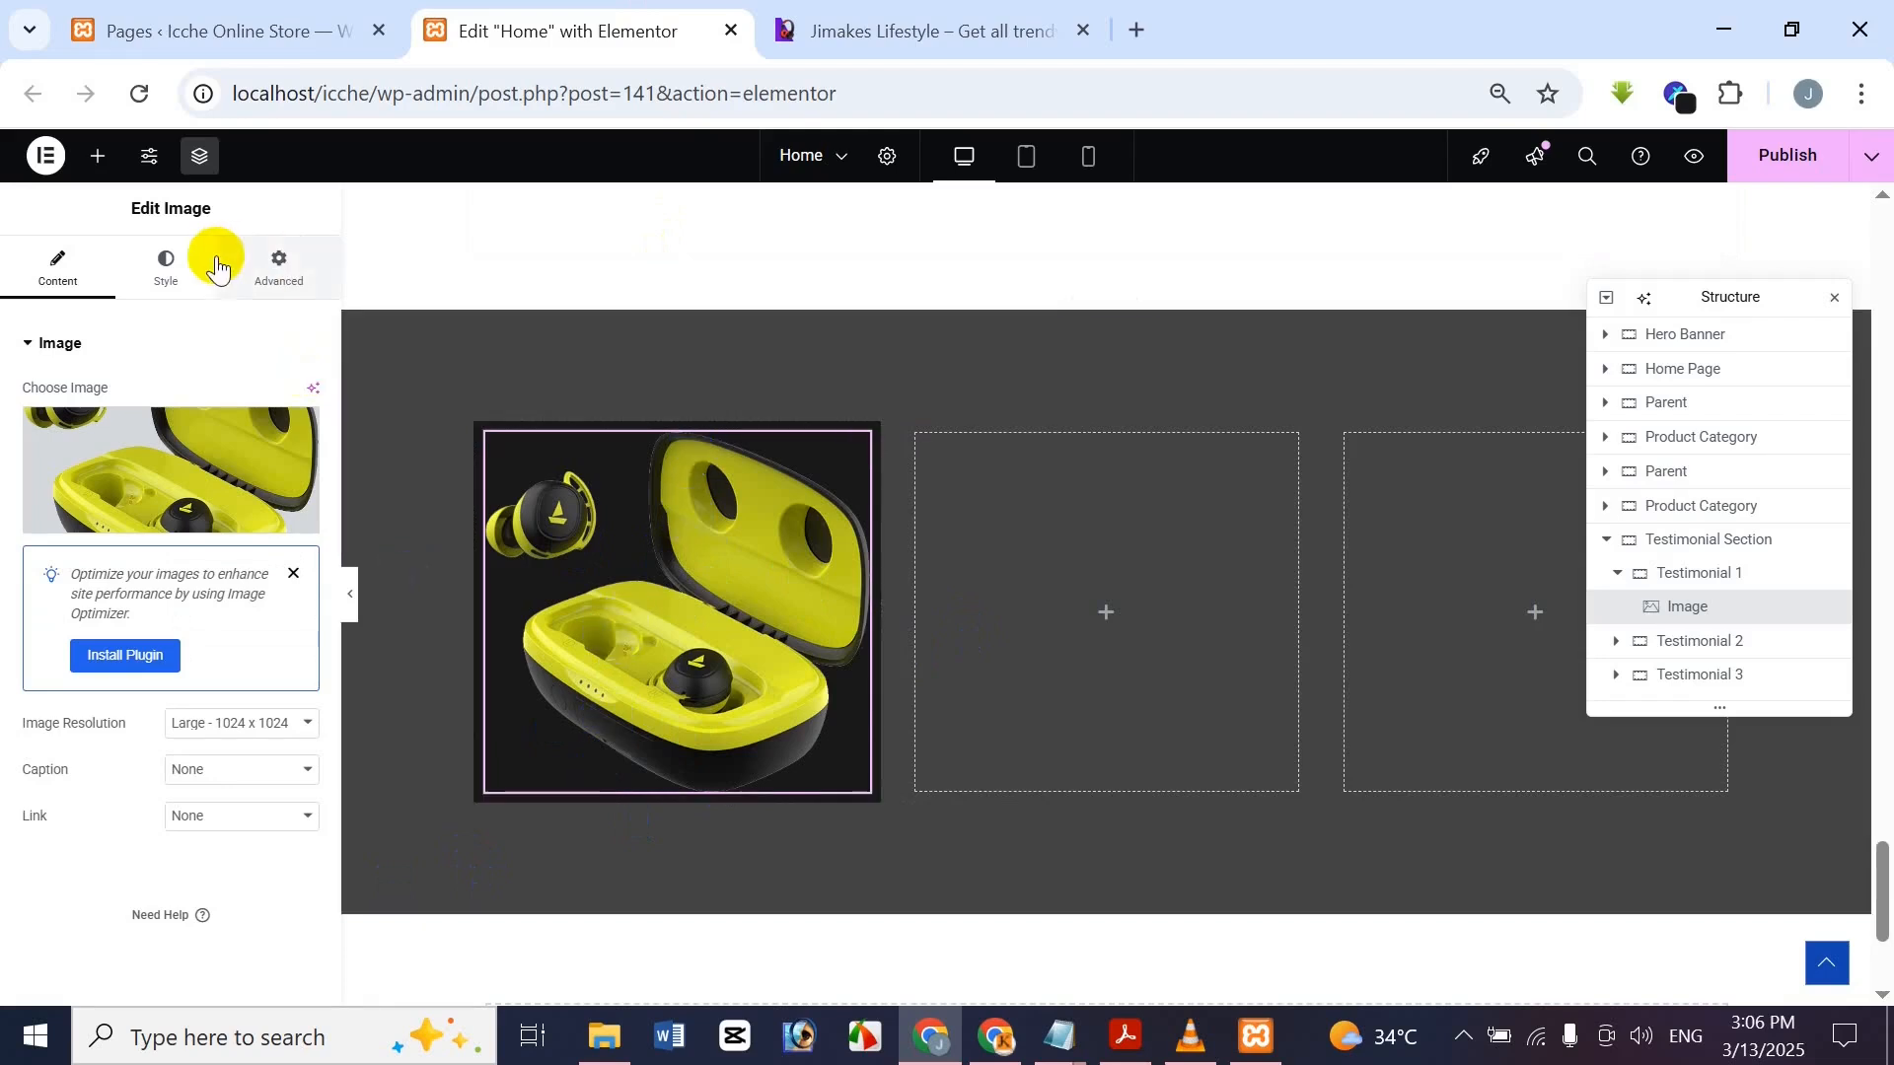
Switch the Testimonial 1 image's width unit to px and set the width to 100
{"action": "left_click", "coordinate": [164, 268]}
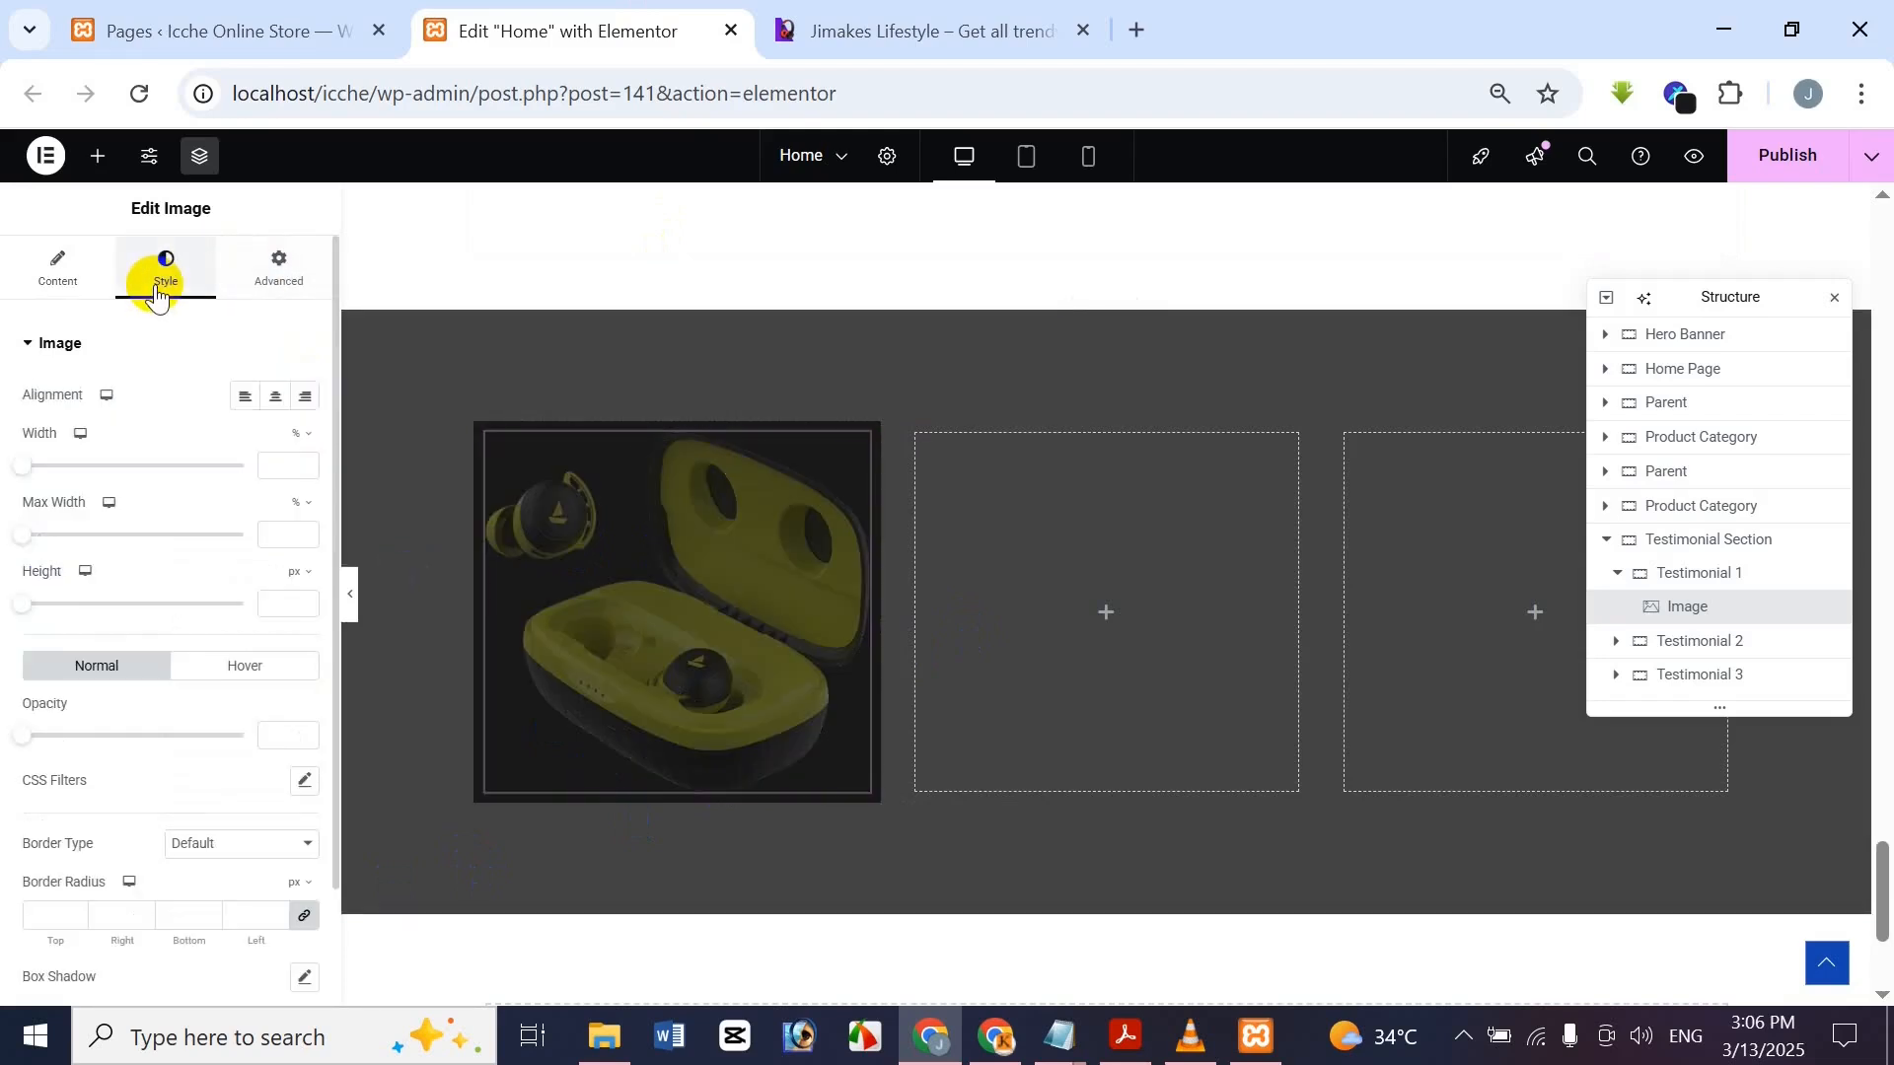
{"action": "left_click", "coordinate": [296, 435]}
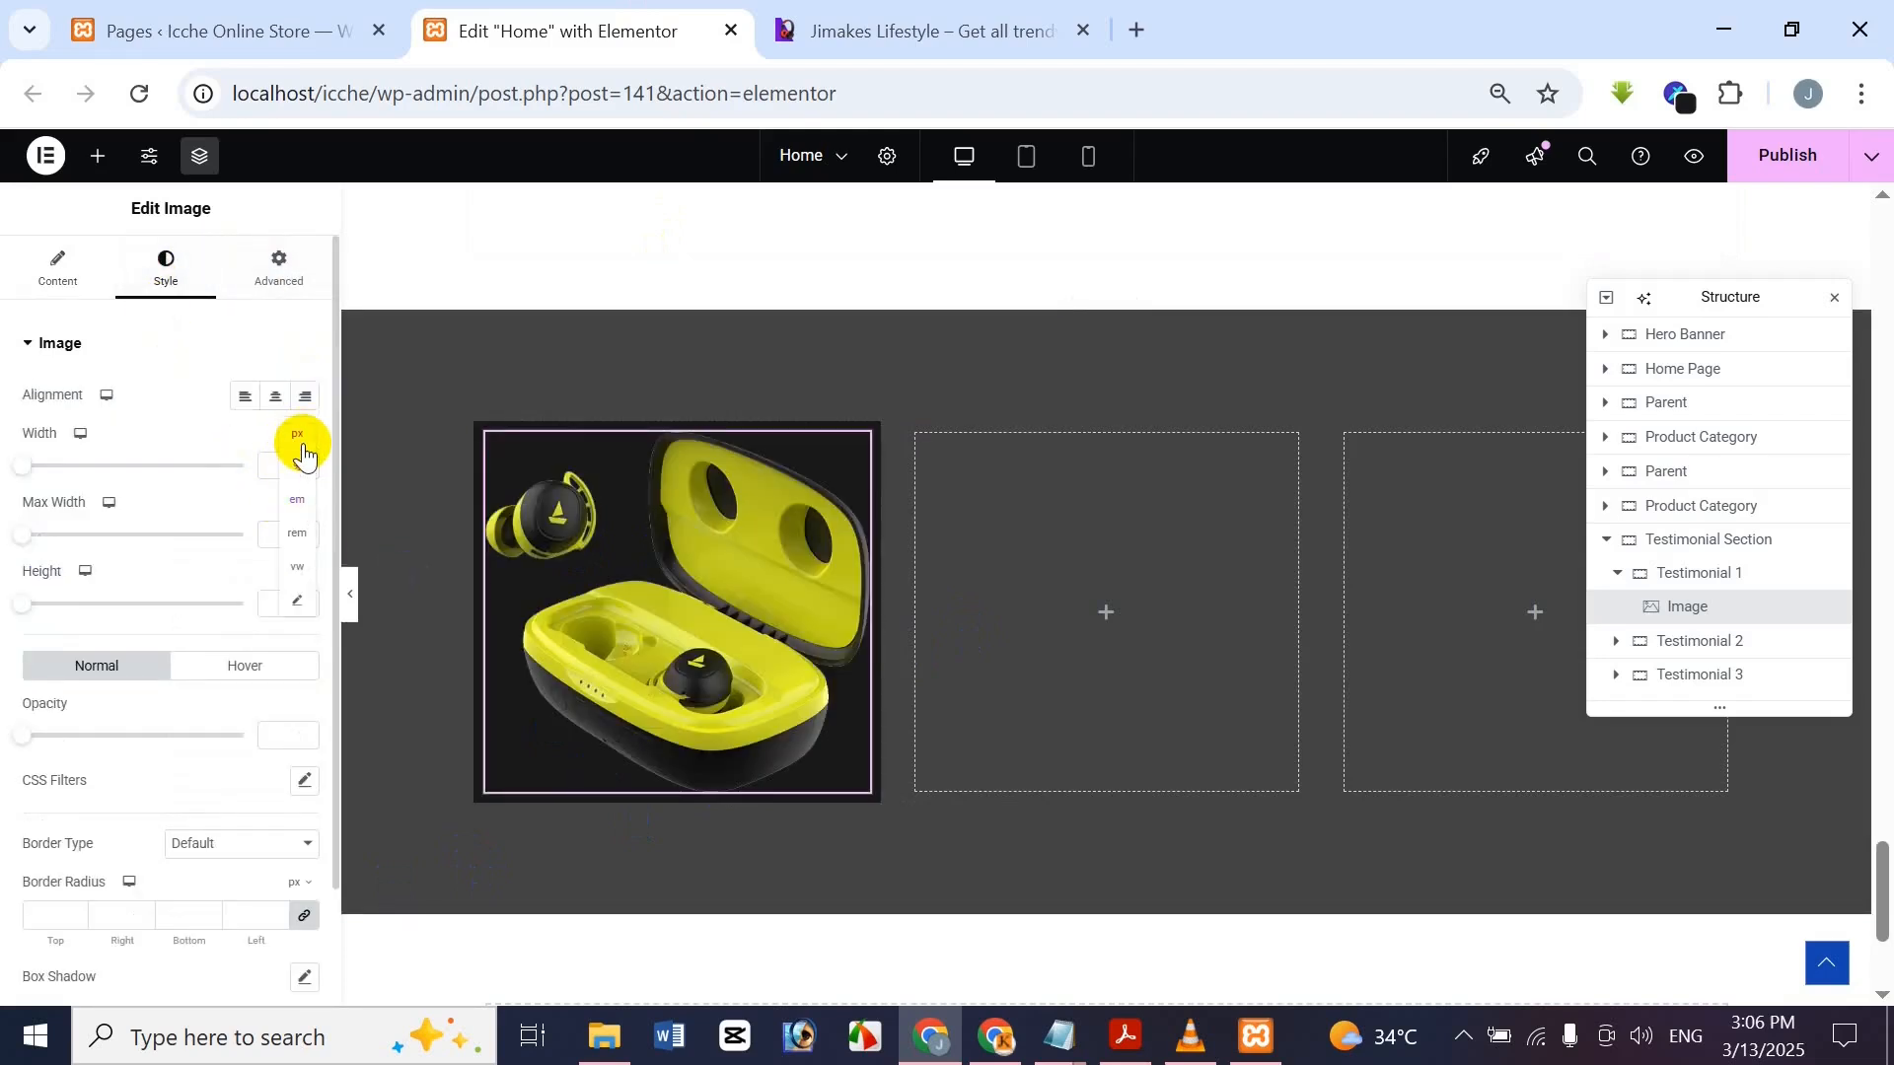
{"action": "left_click", "coordinate": [301, 440]}
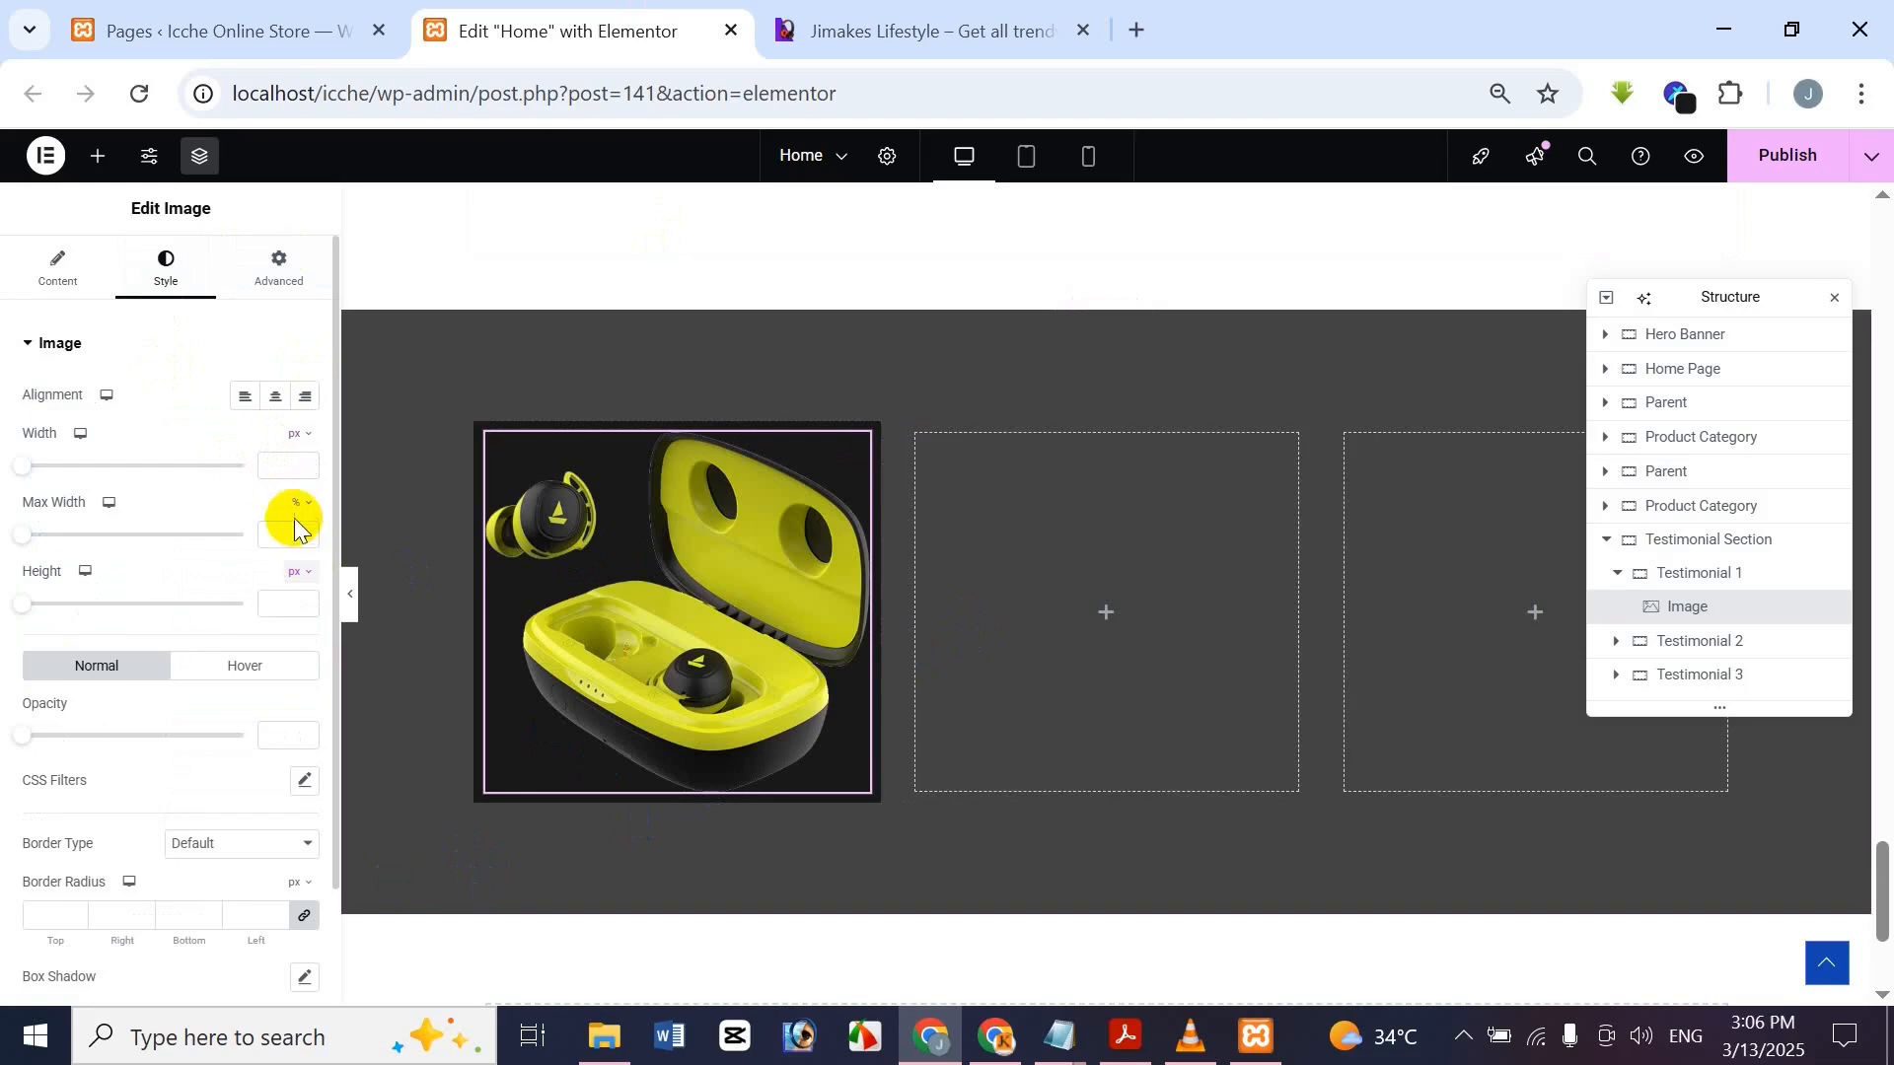
{"action": "left_click", "coordinate": [284, 464]}
{"action": "type", "text": "3"}
{"action": "key", "text": "BackSpace"}
{"action": "key", "text": "BackSpace"}
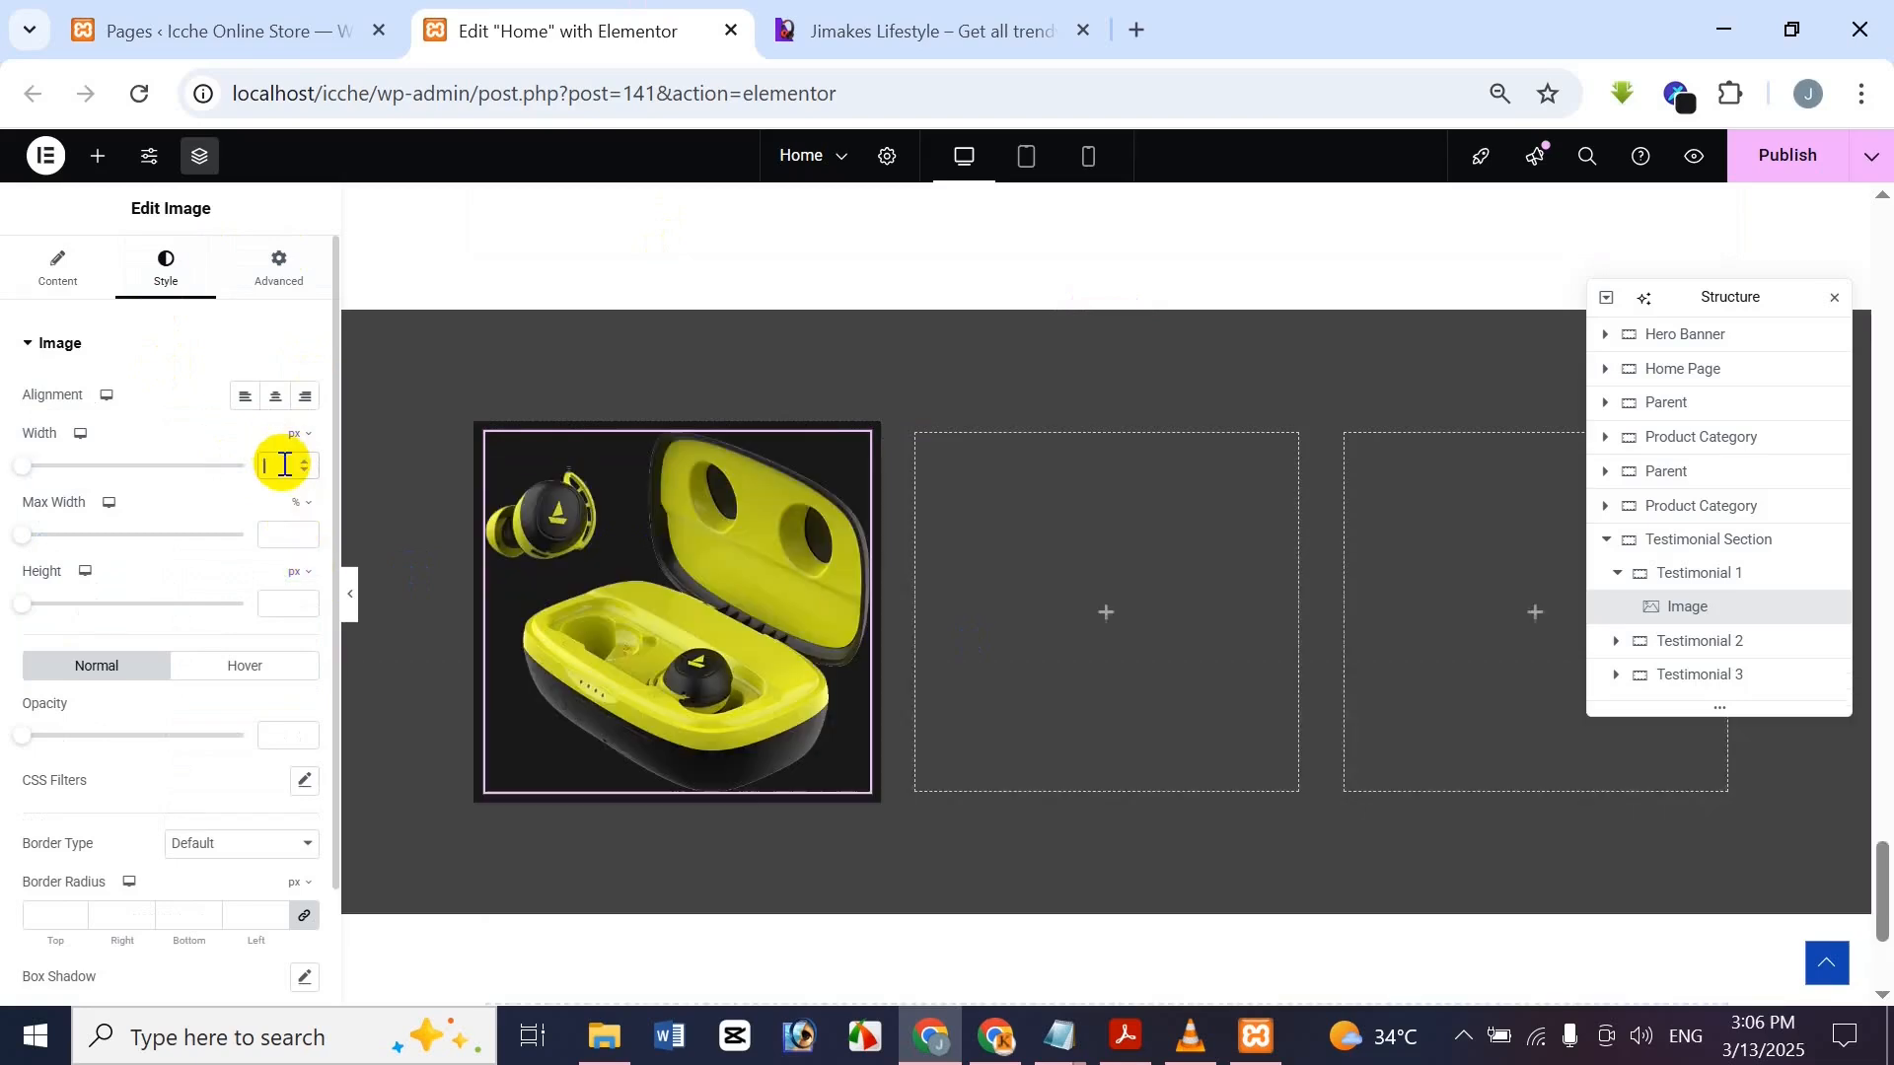
{"action": "type", "text": "100"}
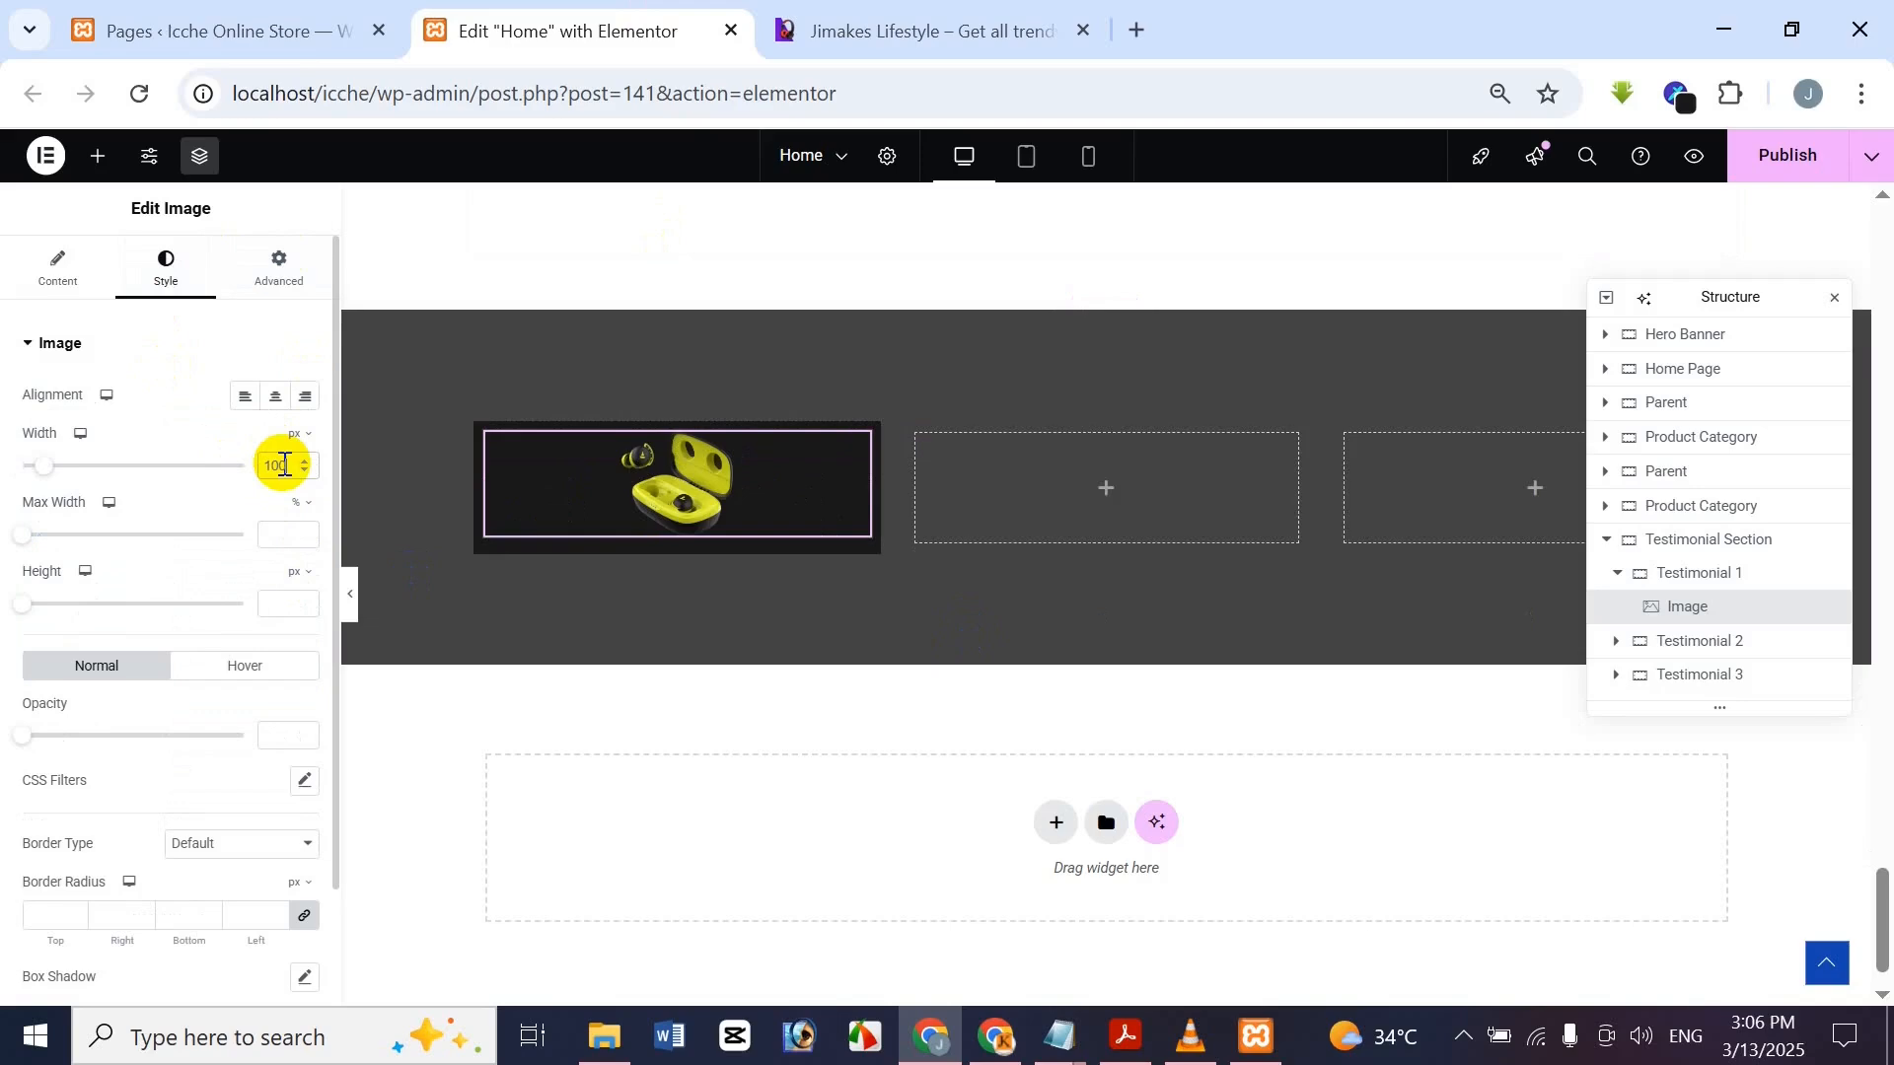
Compare the Testimonial 1 image's size with the product image in the first card on the Jimakes site
{"action": "left_click", "coordinate": [821, 12]}
{"action": "left_click", "coordinate": [627, 12]}
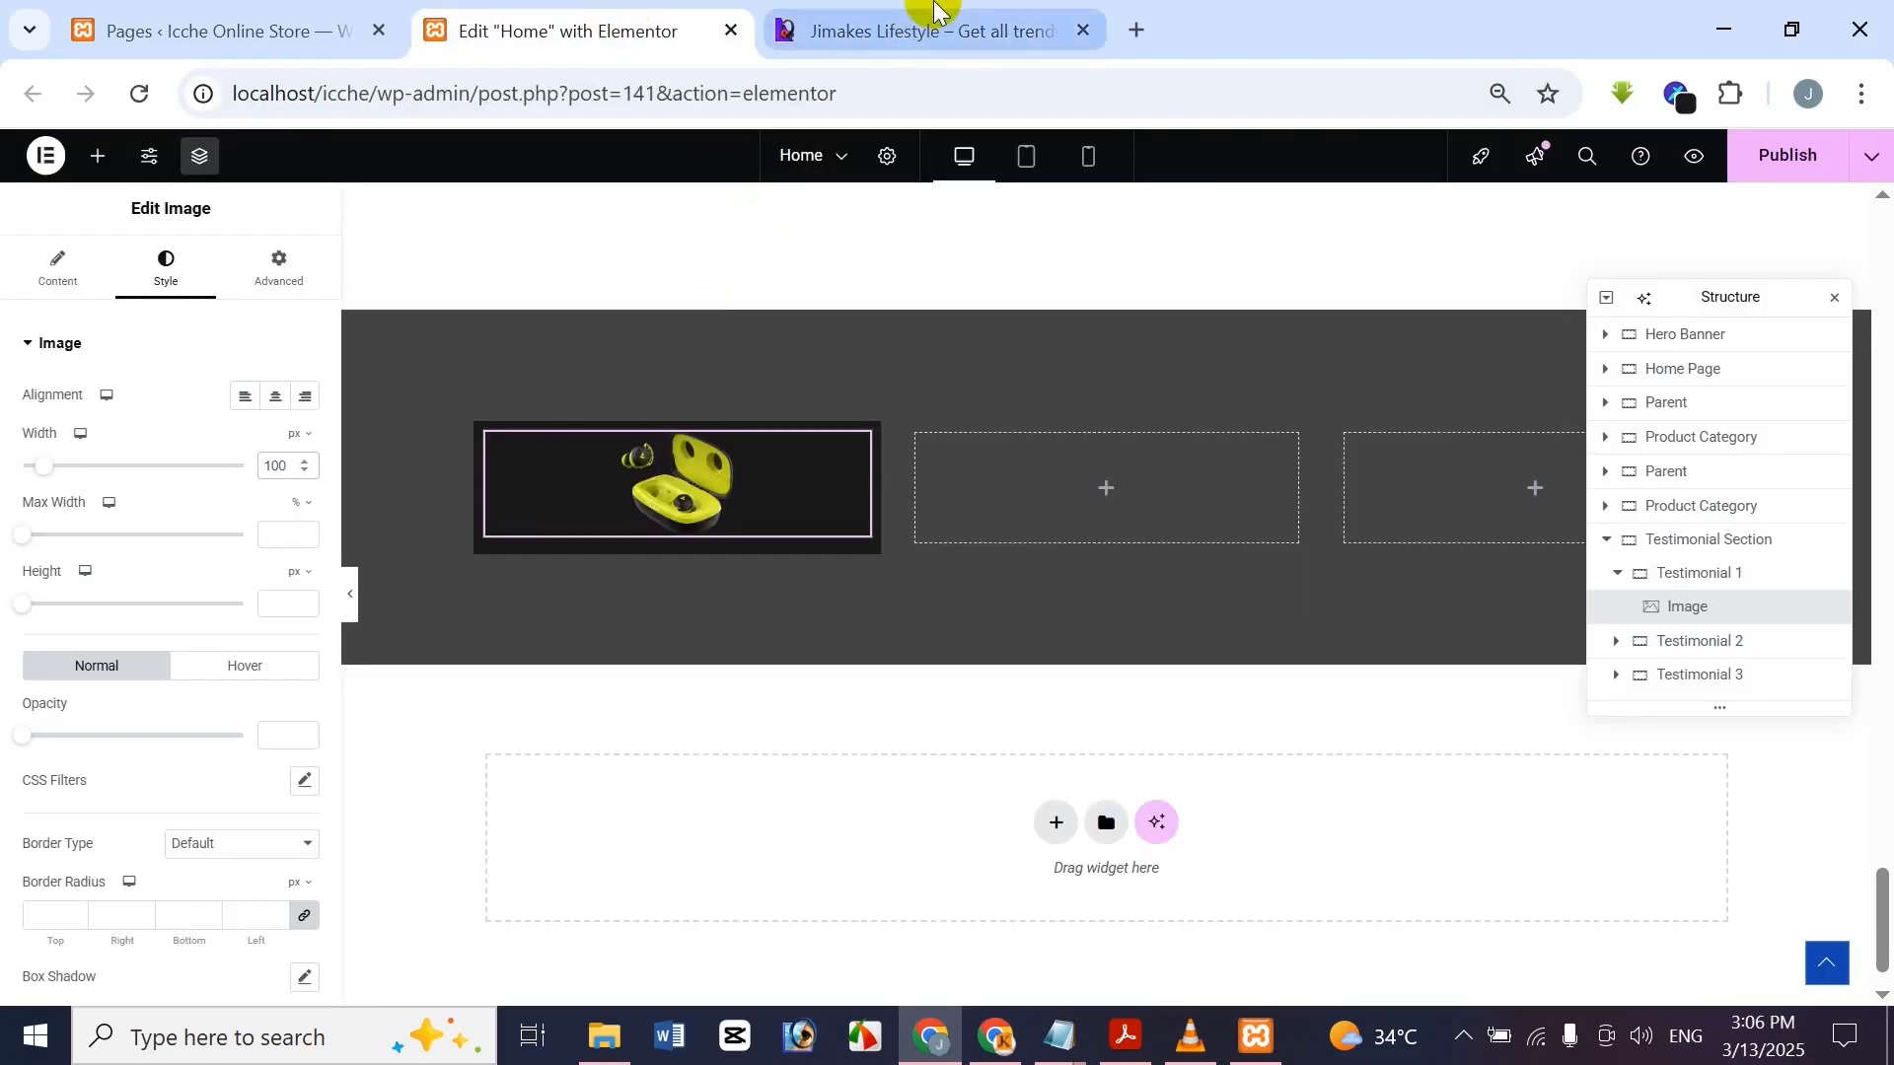
{"action": "key", "text": "ctrl+Tab"}
{"action": "key", "text": "ctrl+shift+Tab"}
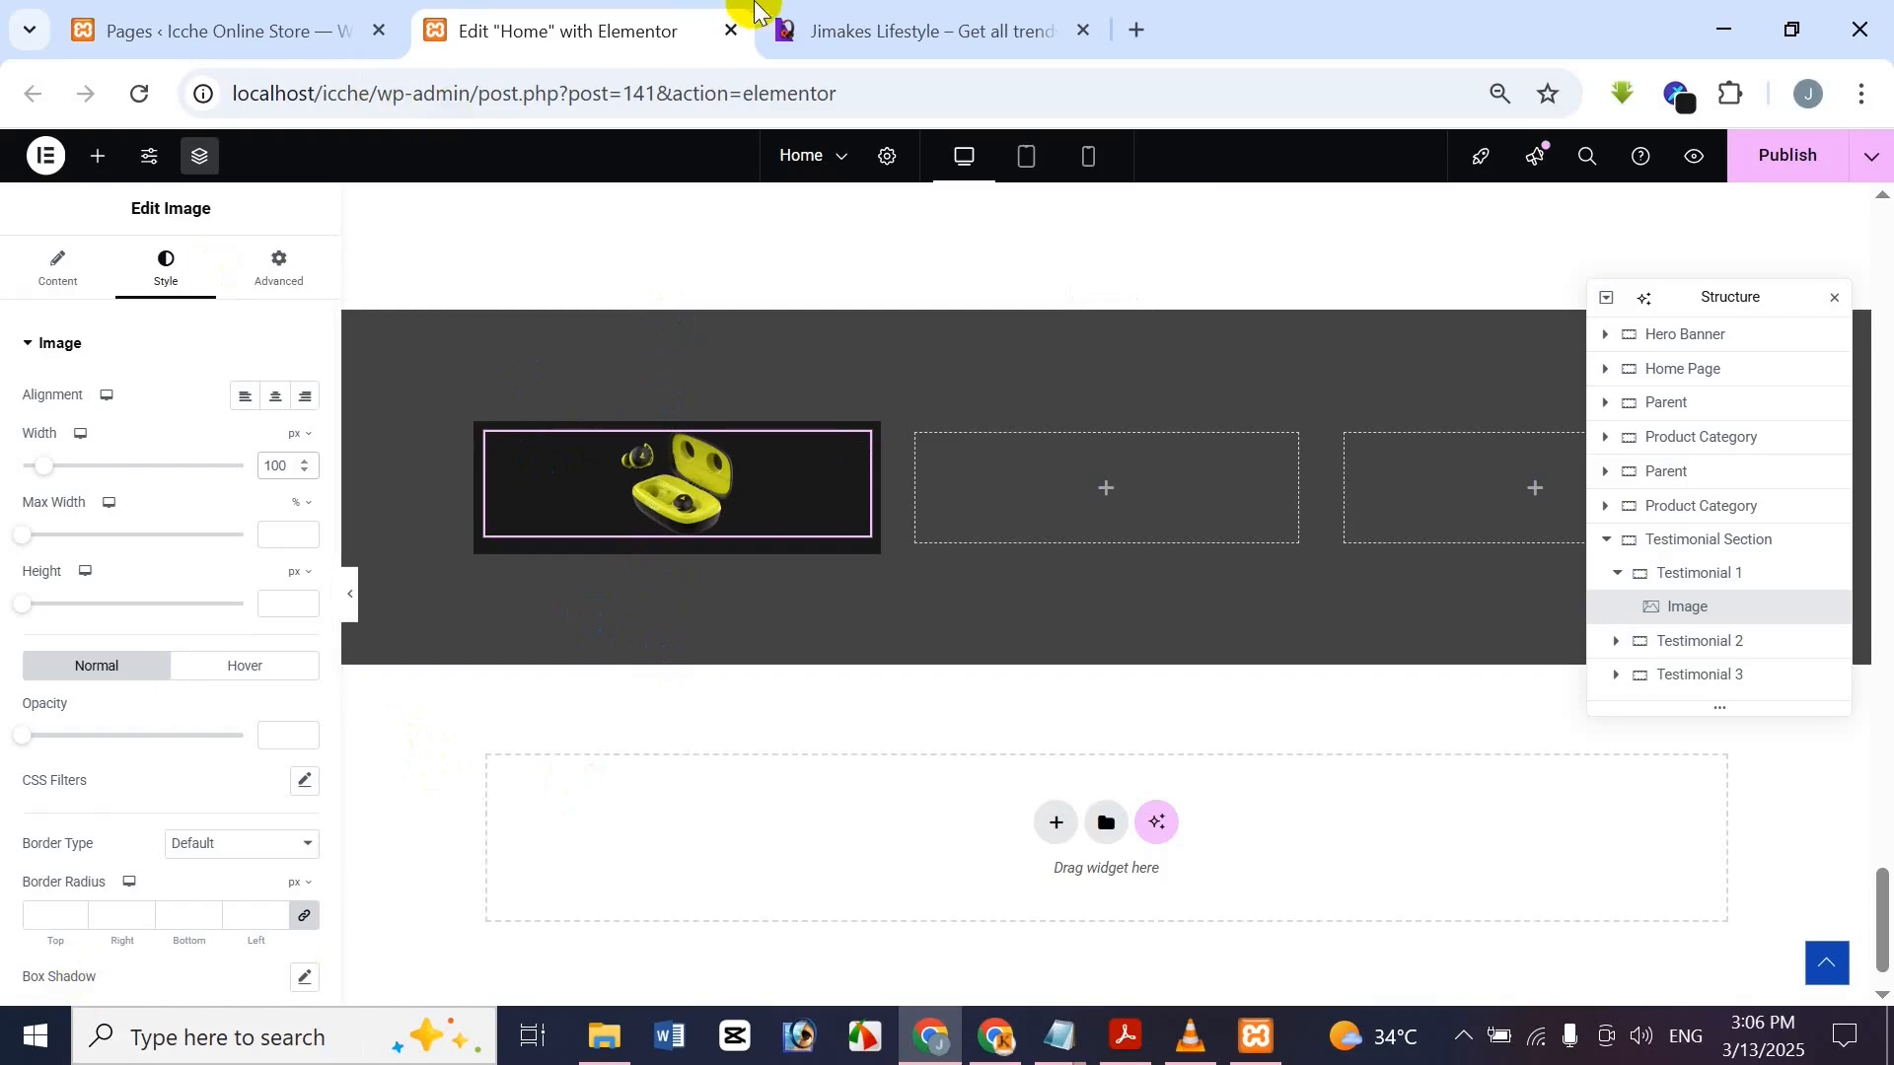
{"action": "left_click", "coordinate": [977, 15]}
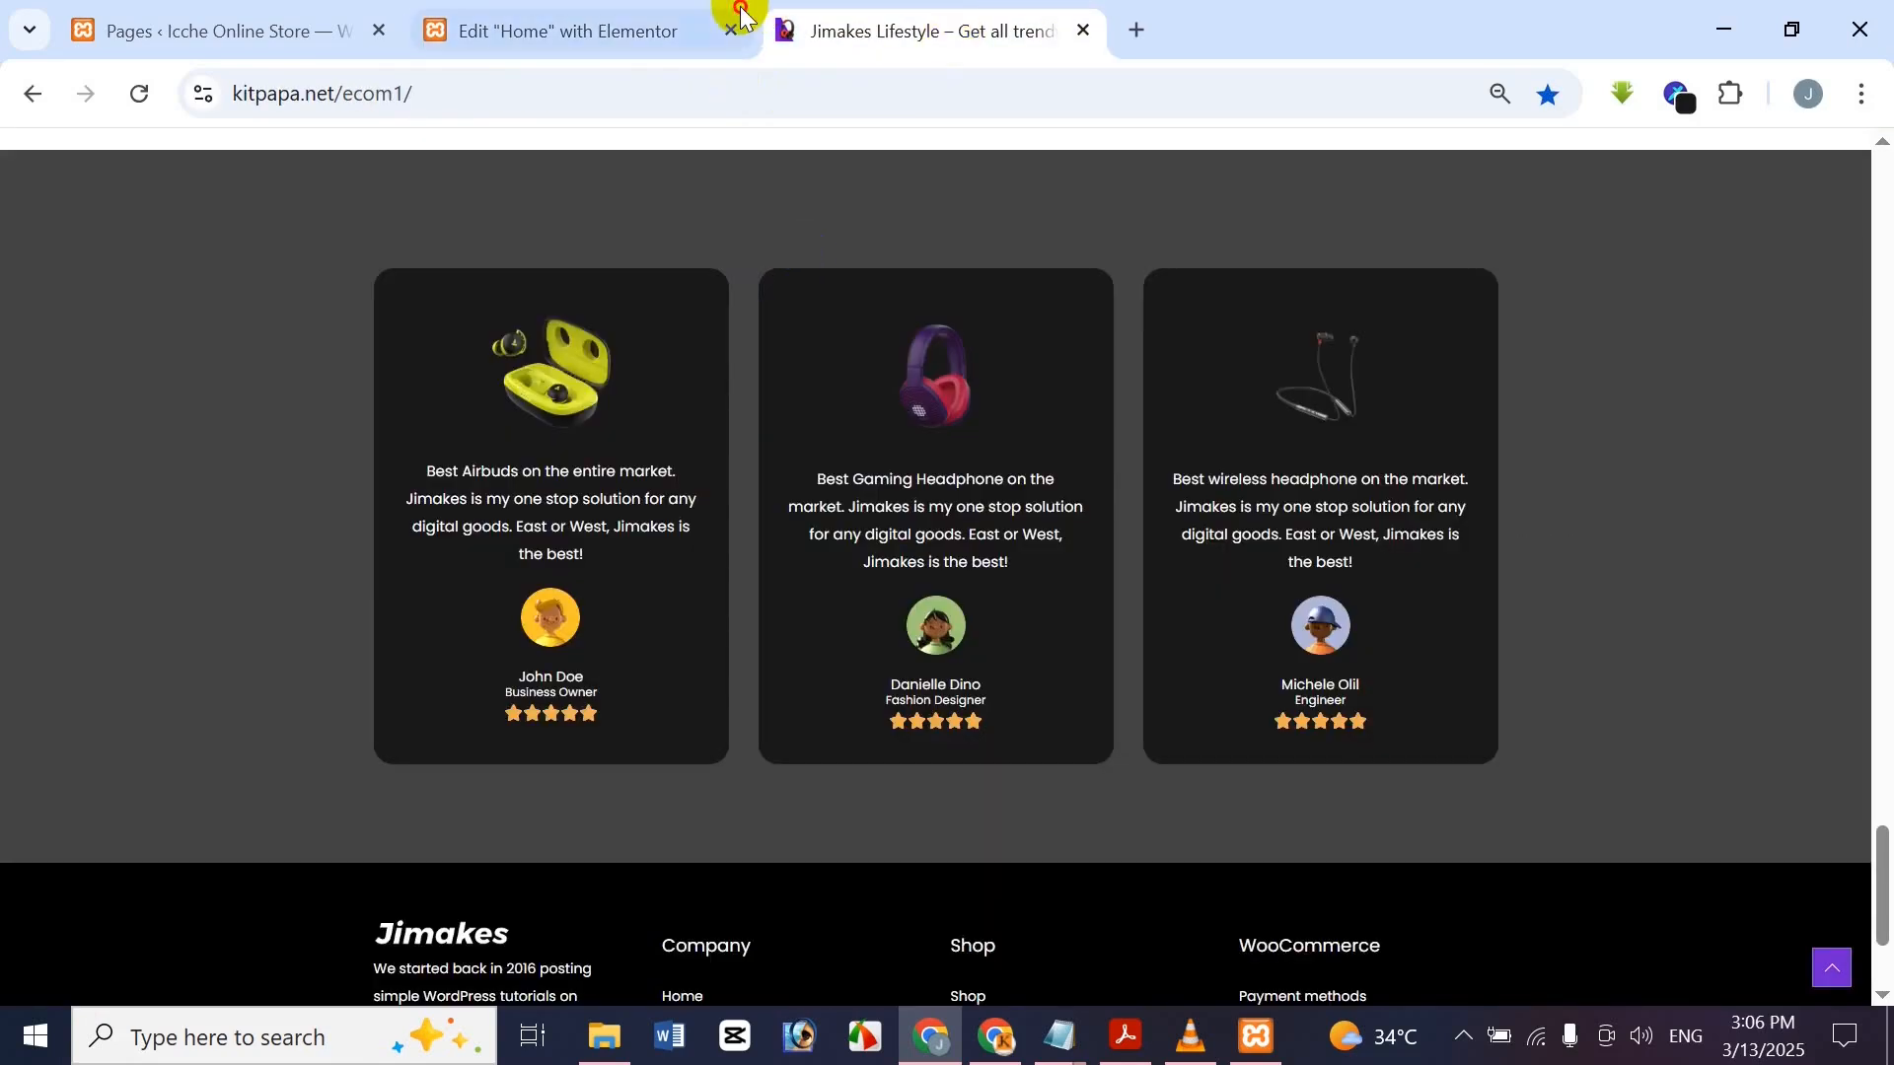
{"action": "left_click", "coordinate": [742, 13]}
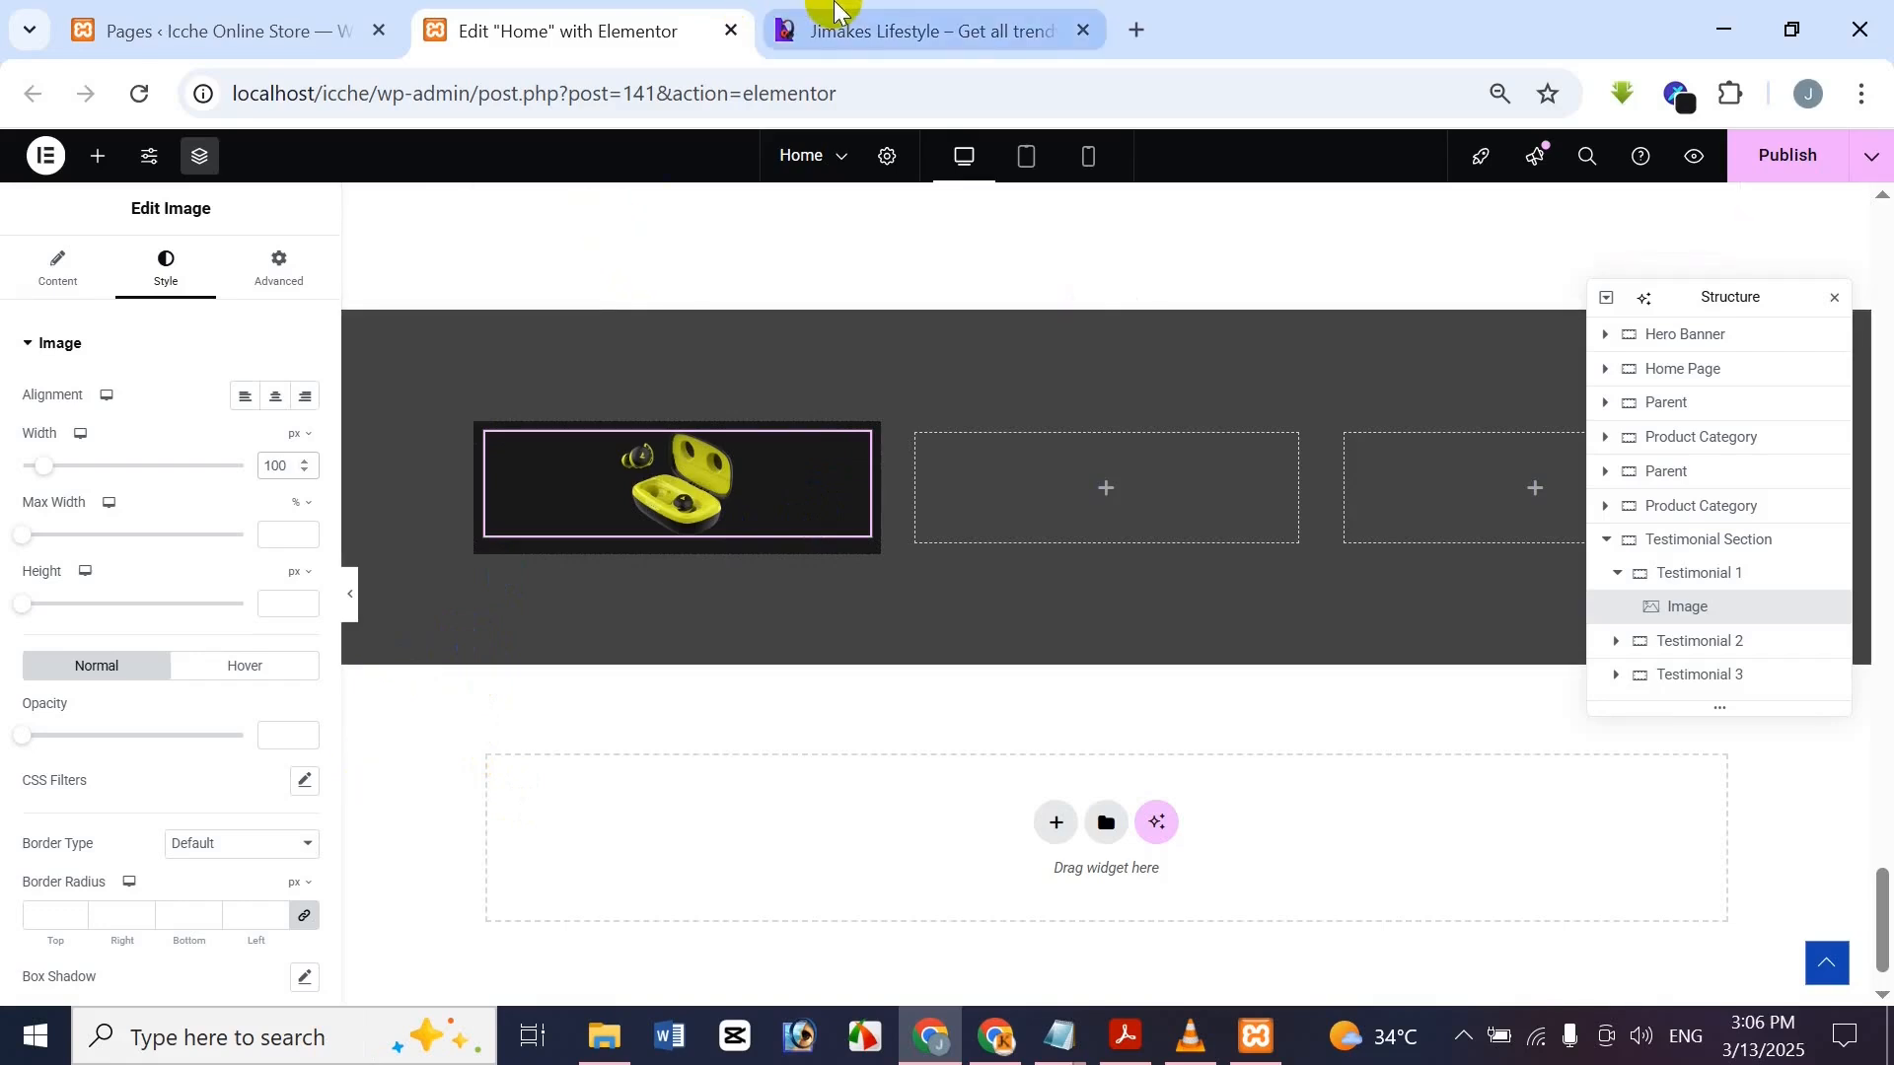
{"action": "left_click", "coordinate": [834, 30]}
{"action": "left_click", "coordinate": [653, 27]}
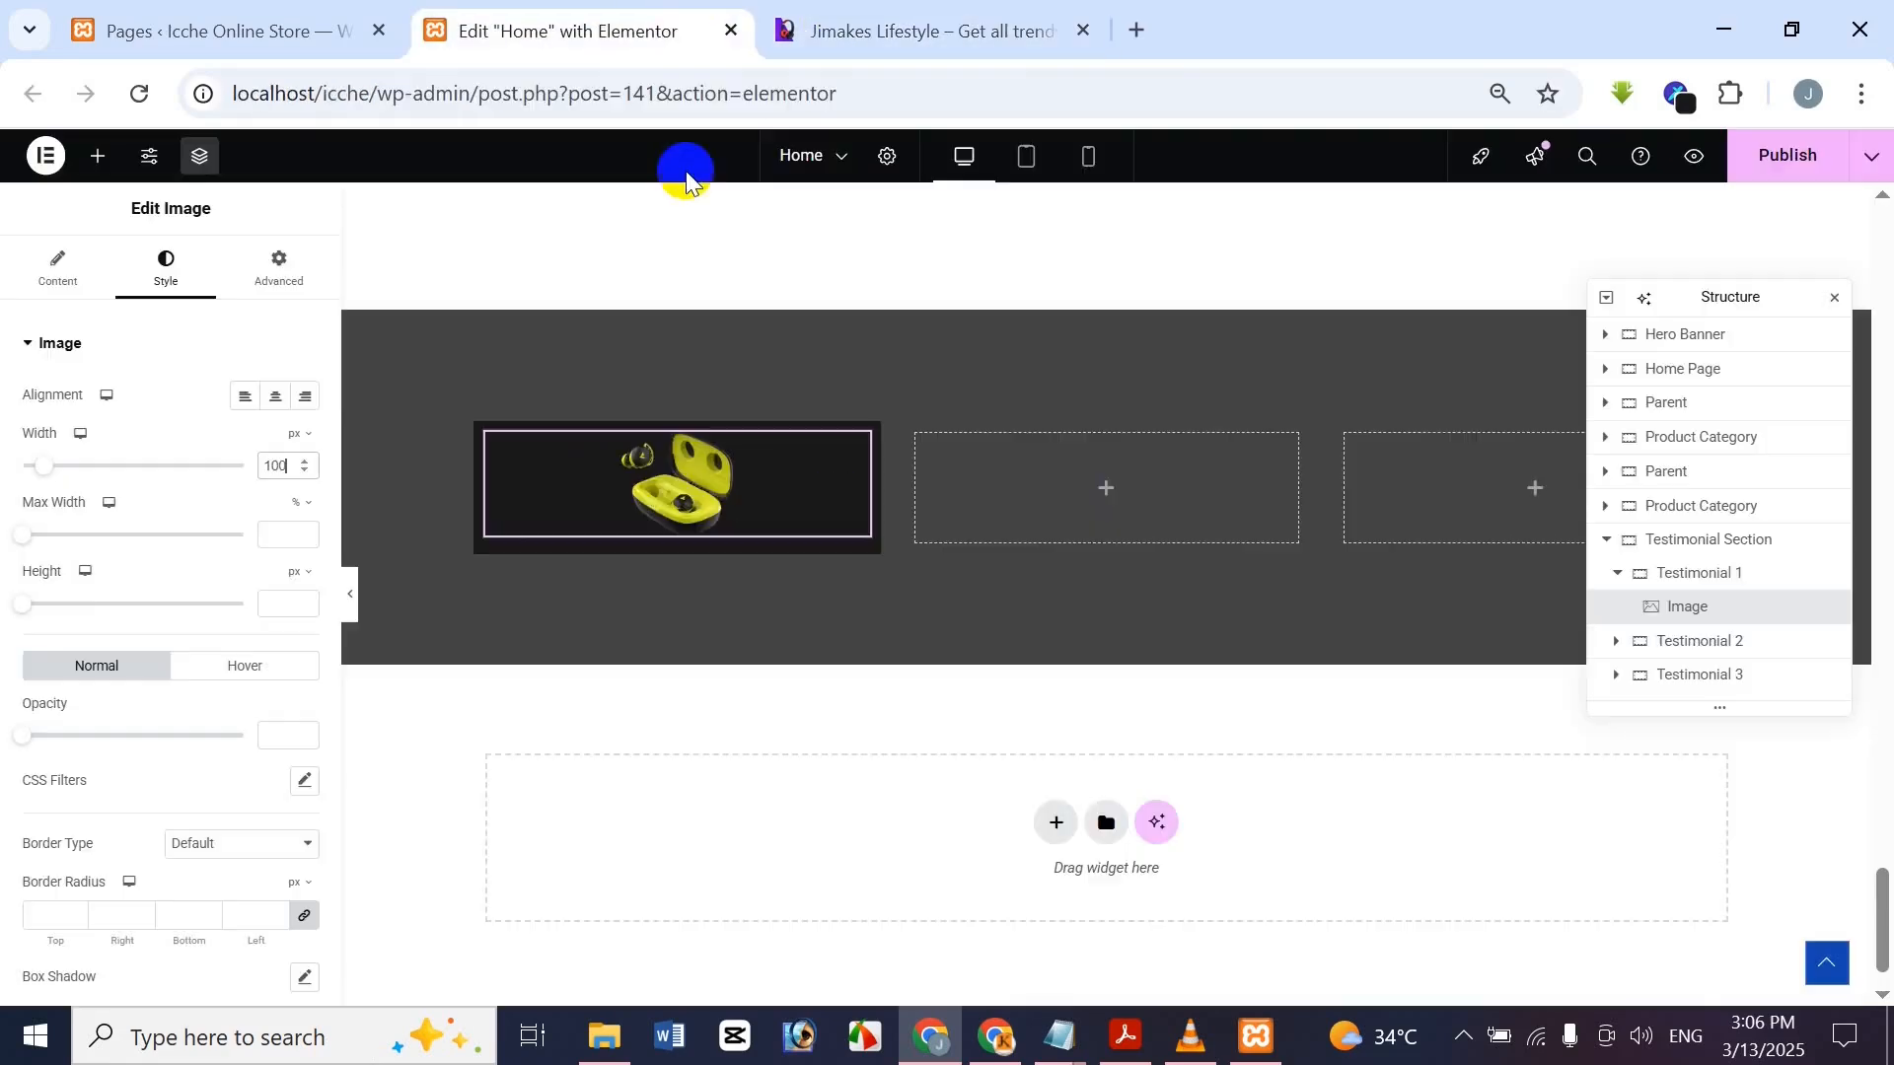
Try 130 px for the Testimonial 1 image's width, then set it to 120 px to match the Jimakes card
{"action": "key", "text": "BackSpace"}
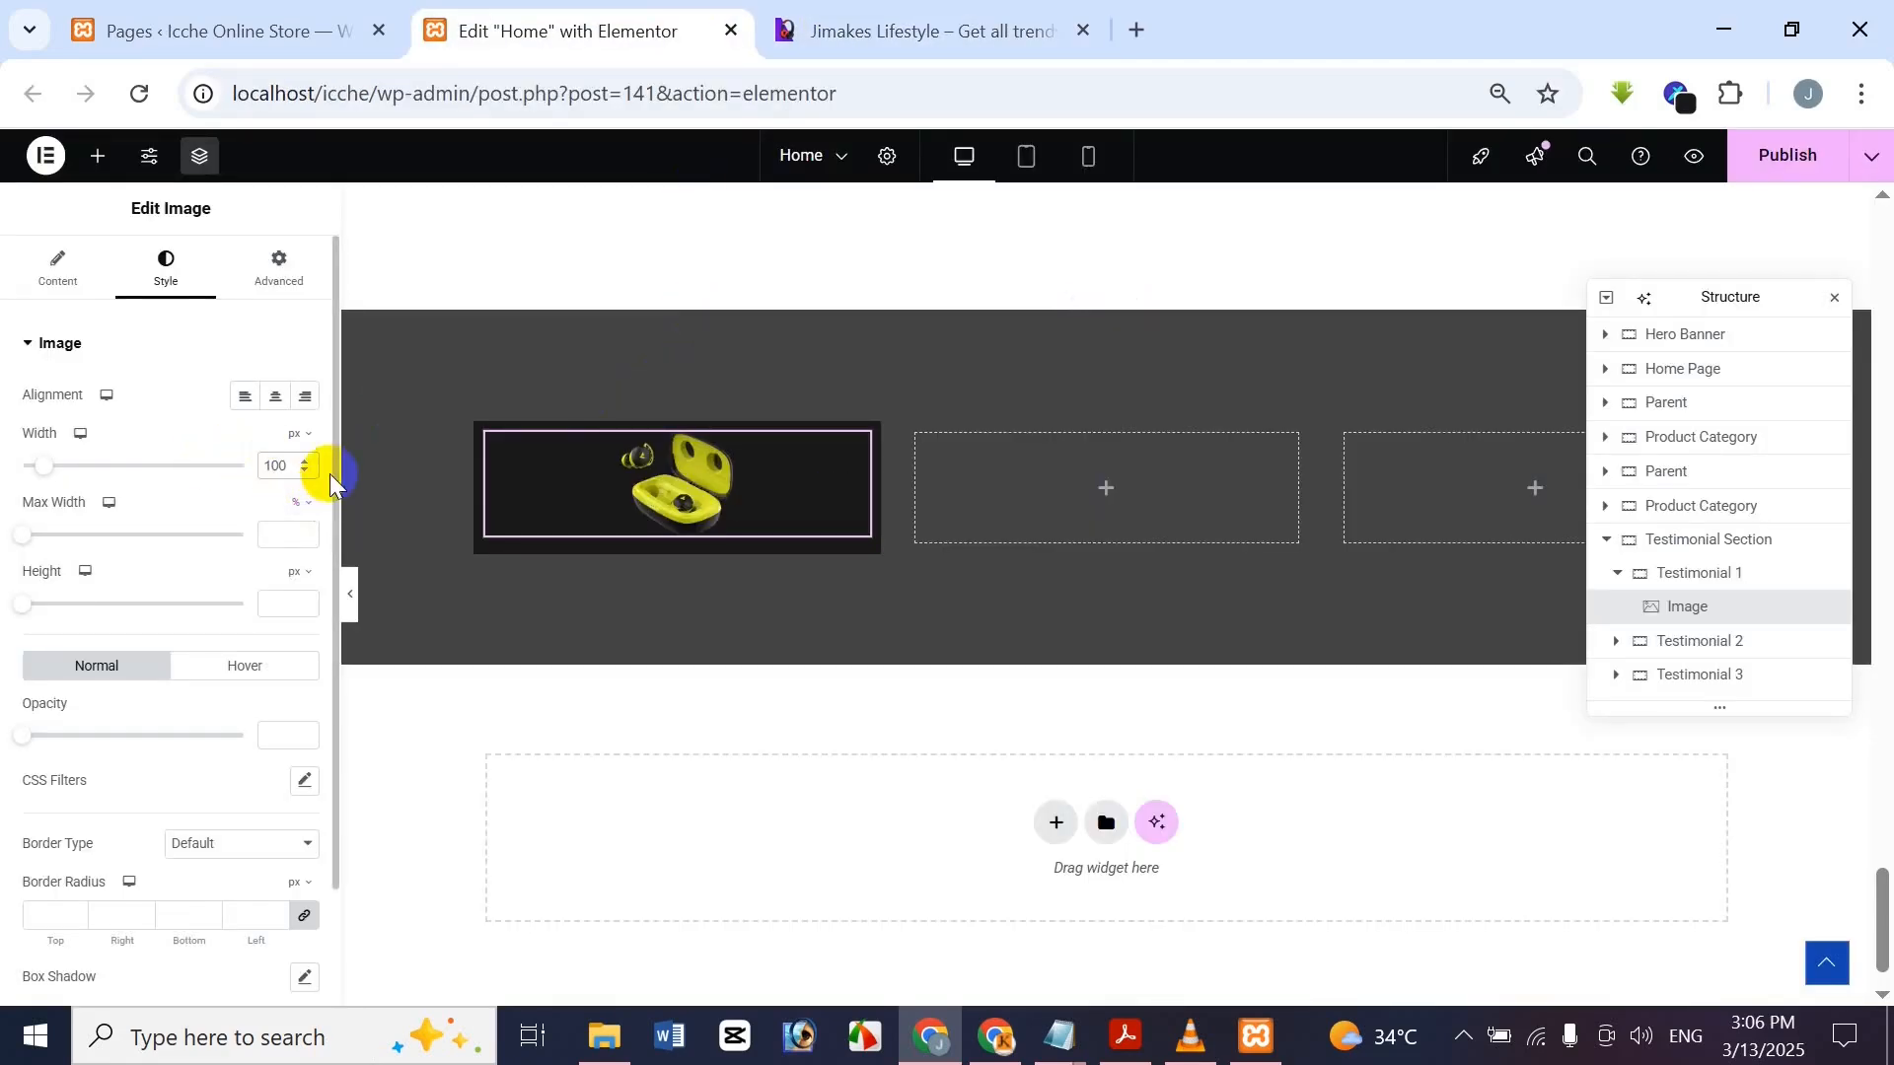
{"action": "type", "text": "300"}
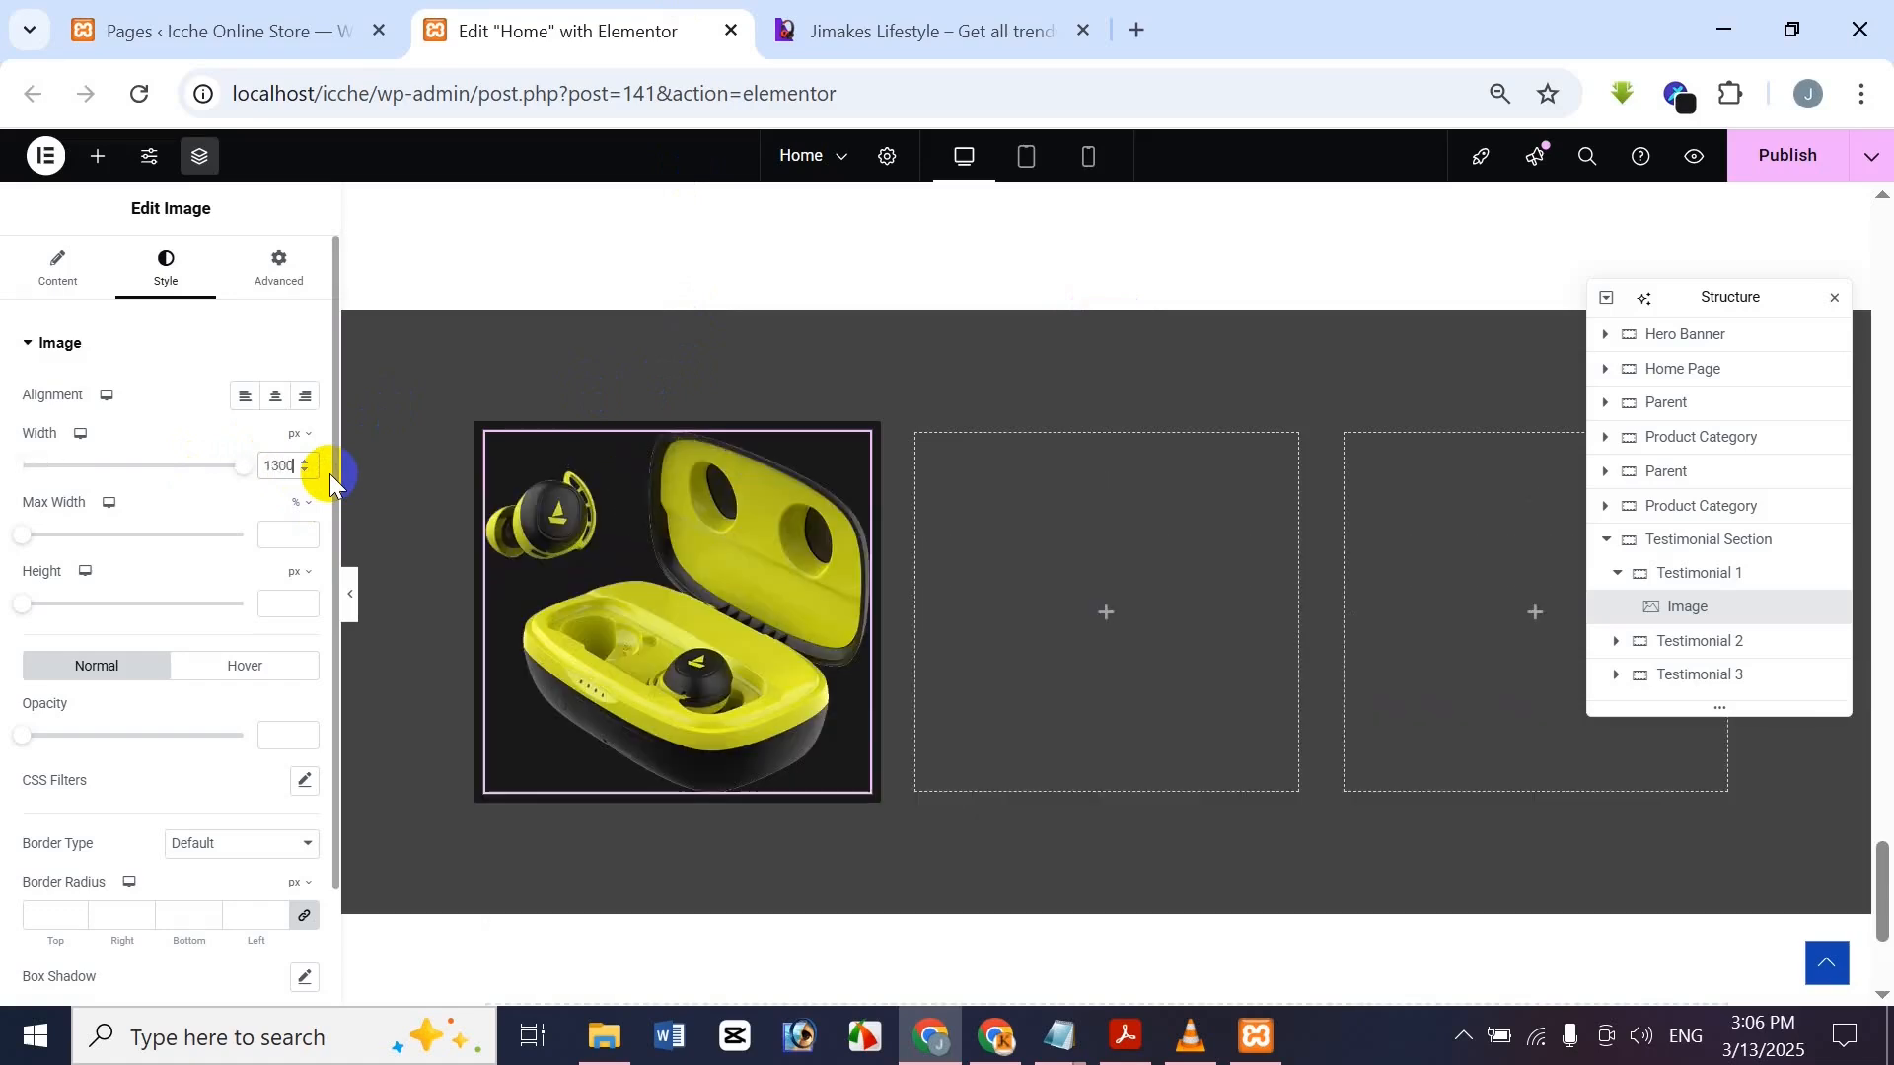
{"action": "key", "text": "BackSpace"}
{"action": "left_click", "coordinate": [868, 27]}
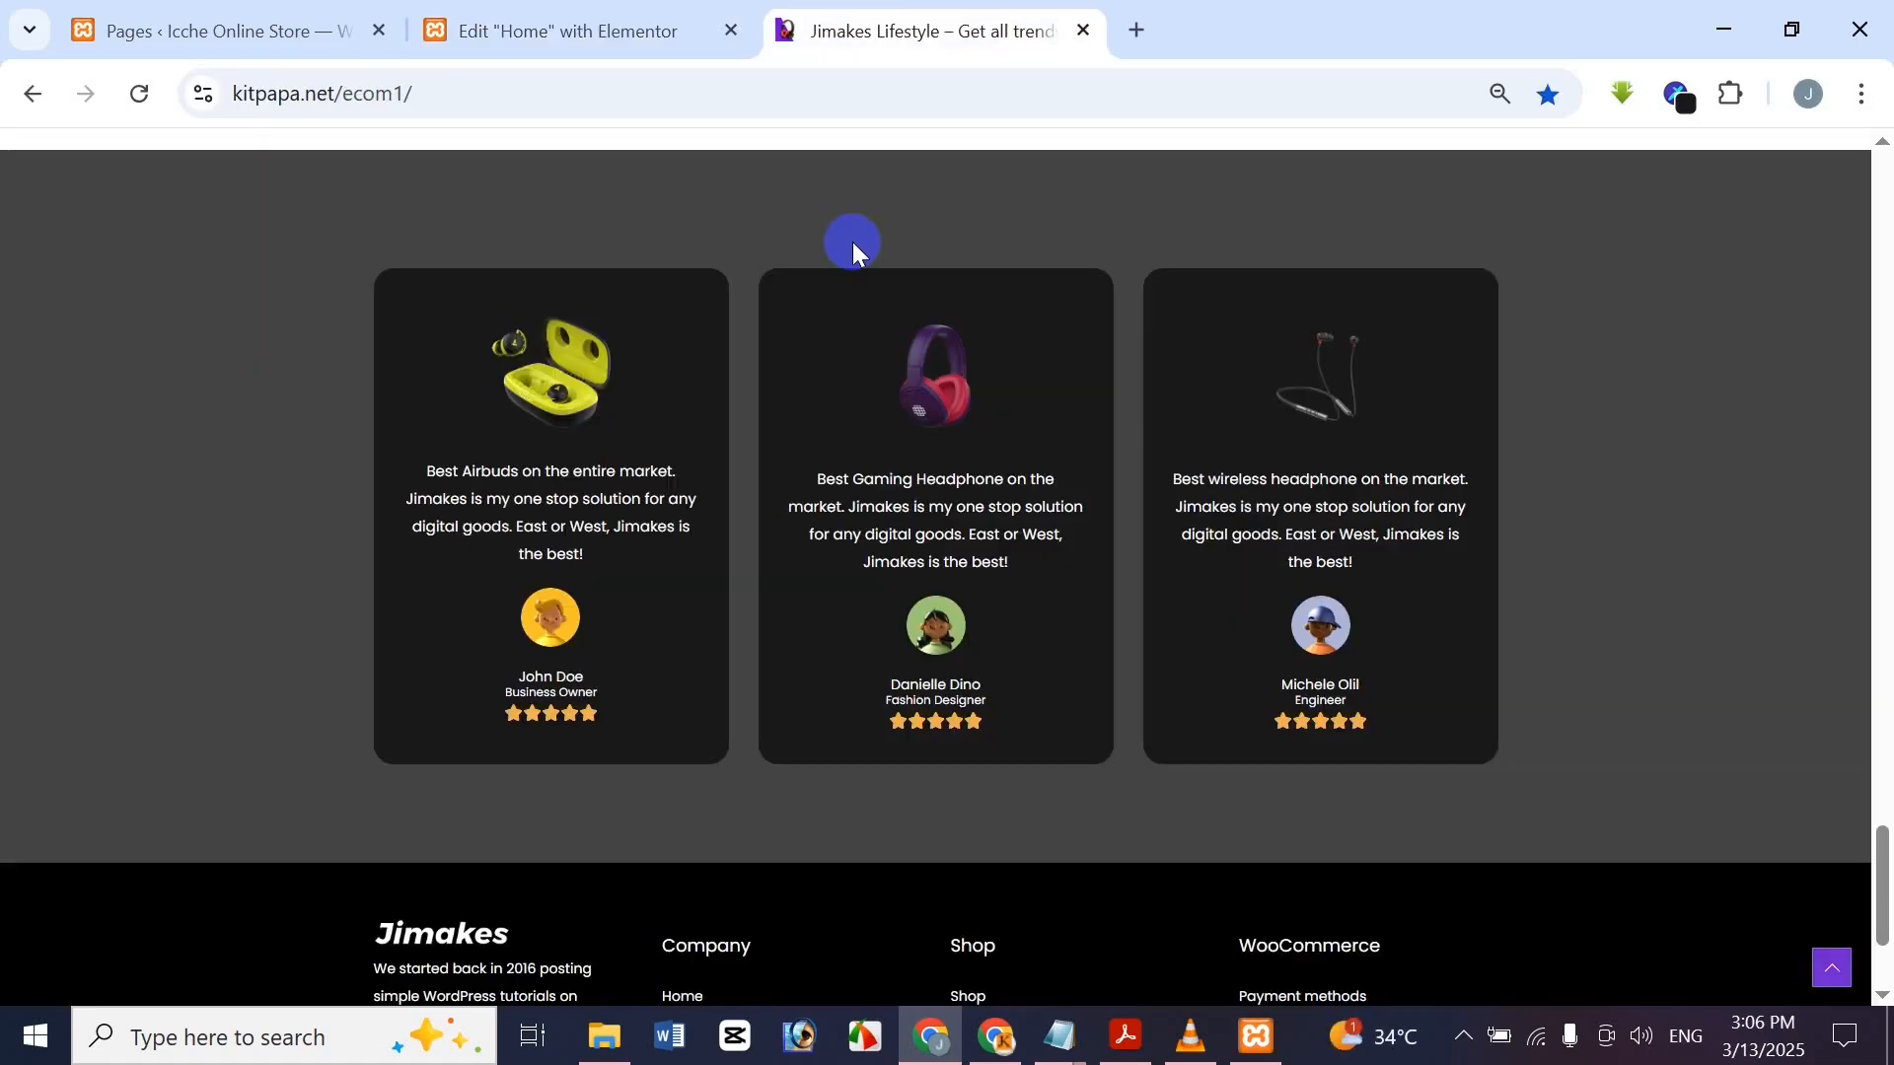
{"action": "left_click", "coordinate": [752, 12]}
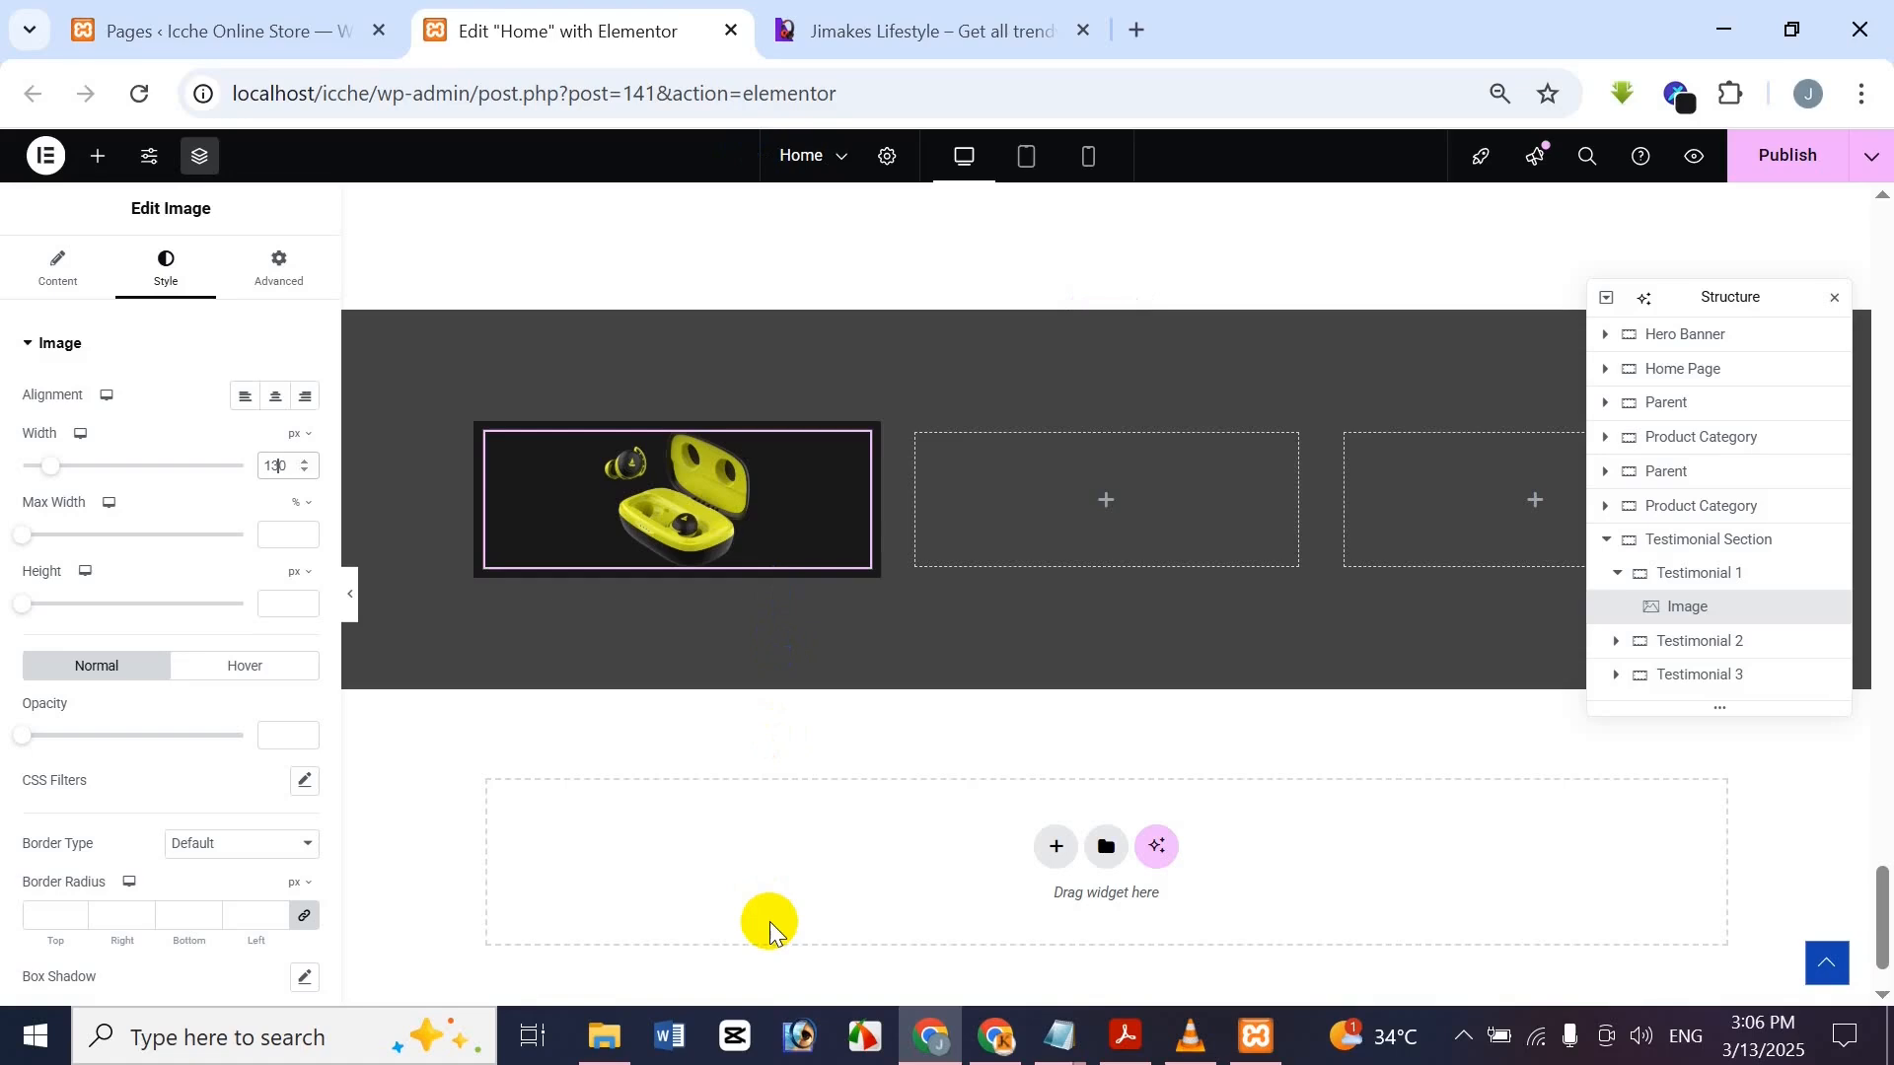
{"action": "left_click", "coordinate": [805, 14]}
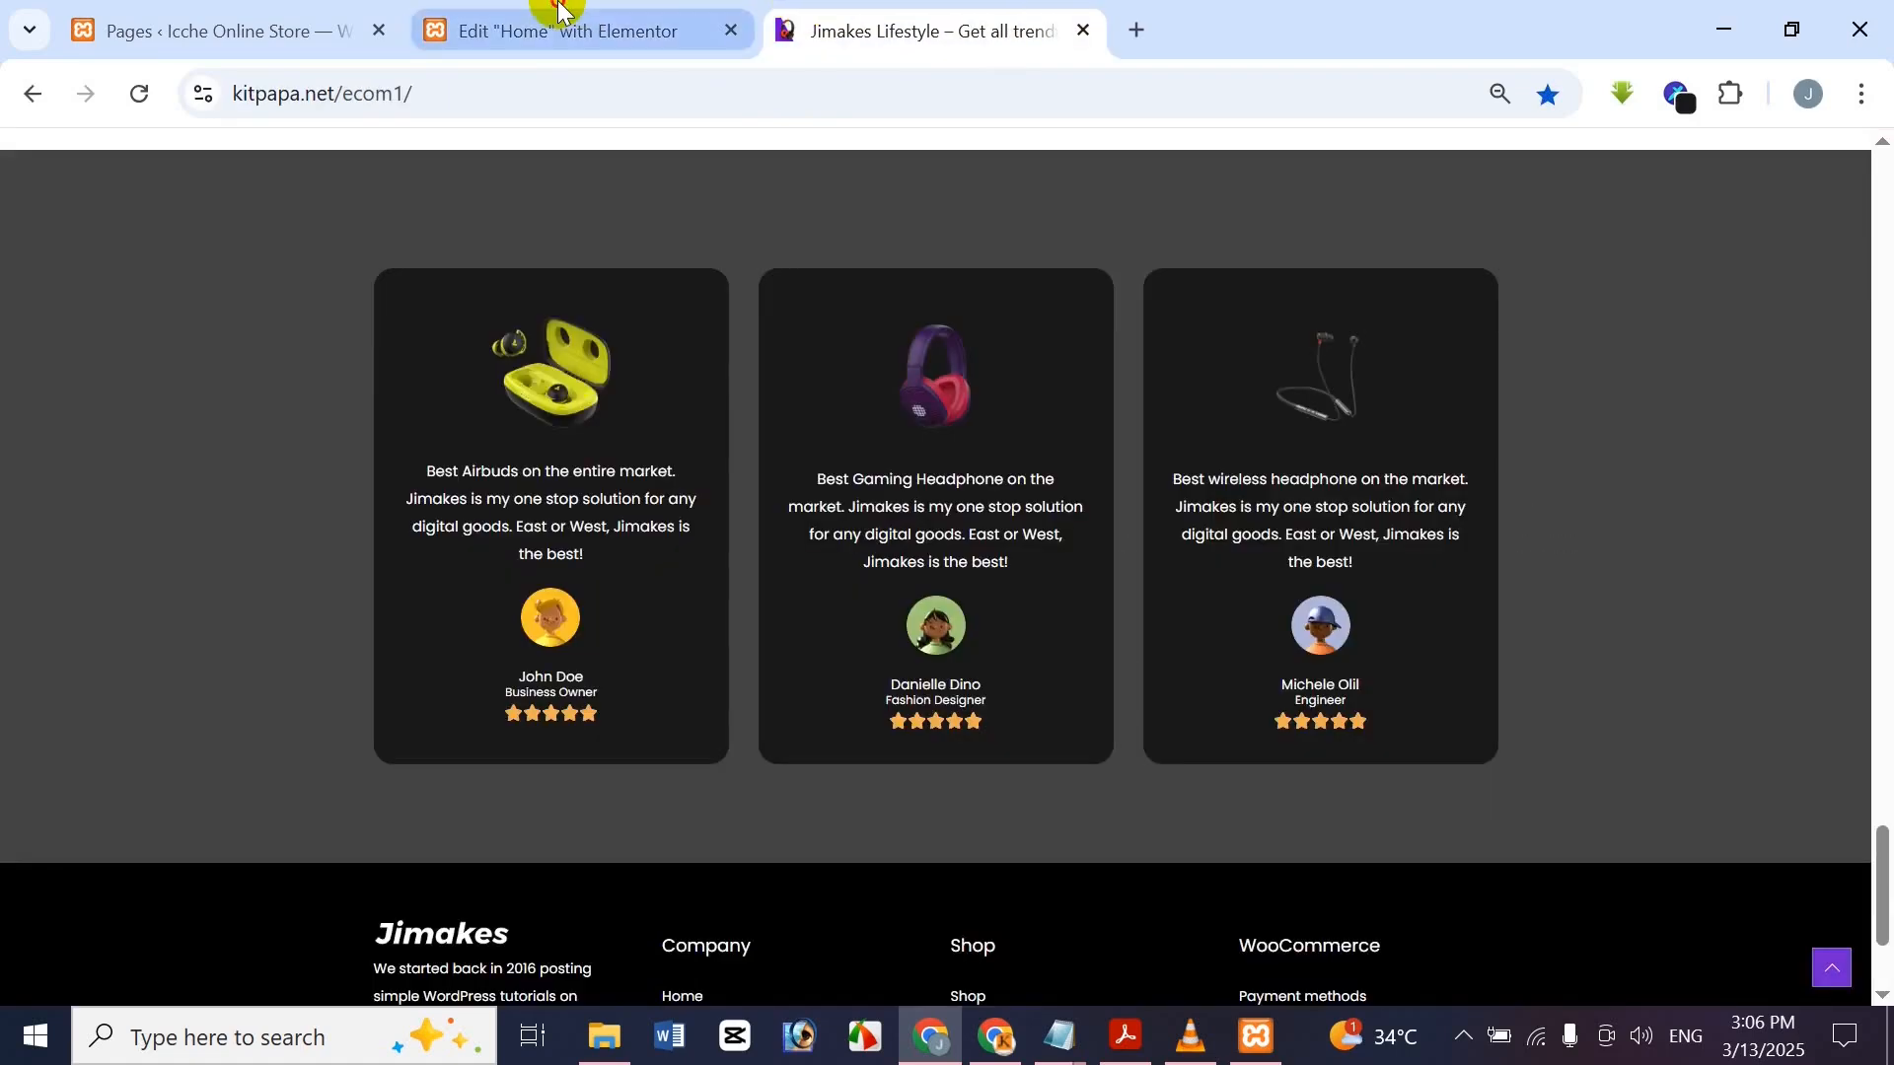
{"action": "left_click", "coordinate": [558, 12]}
{"action": "left_click", "coordinate": [838, 28]}
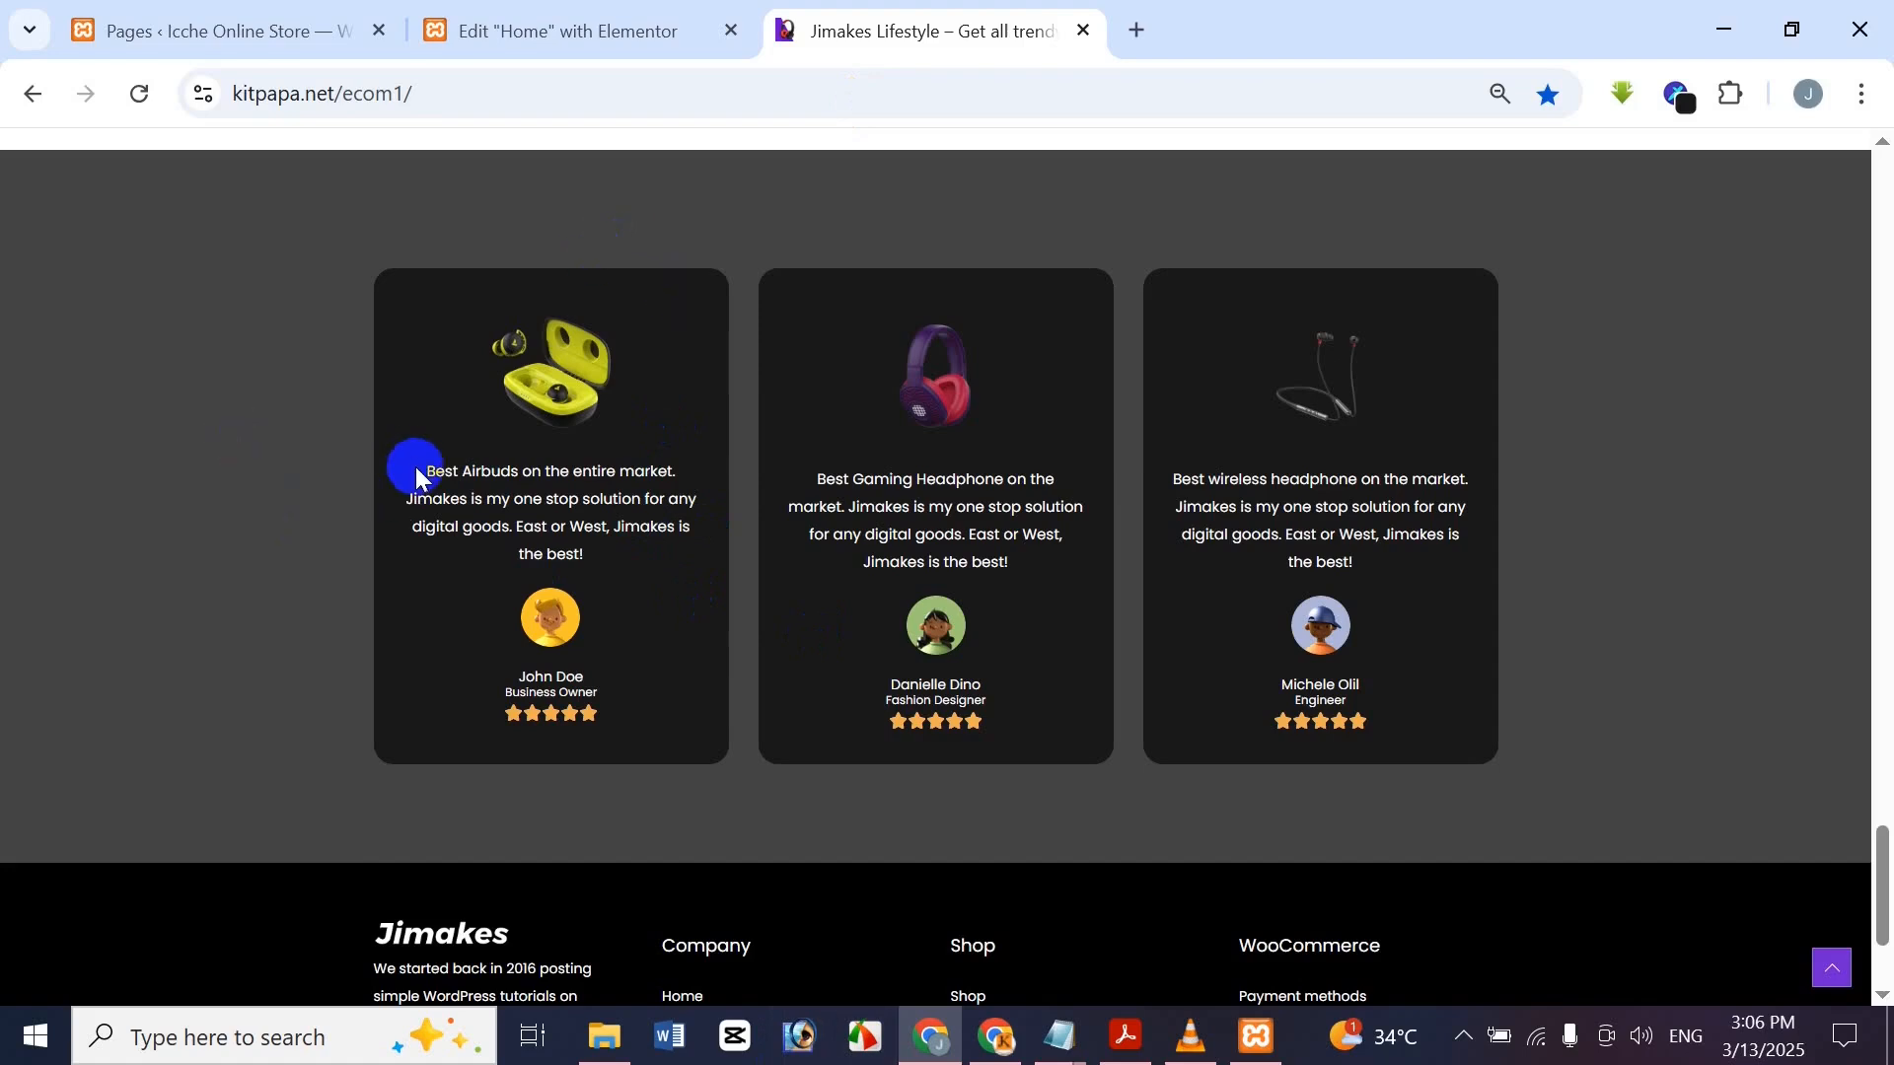
Copy the first Jimakes card's review text, and duplicate the Latest Earbuds description widget into Testimonial 1 below the image
{"action": "left_click_drag", "start_coordinate": [416, 472], "coordinate": [624, 573]}
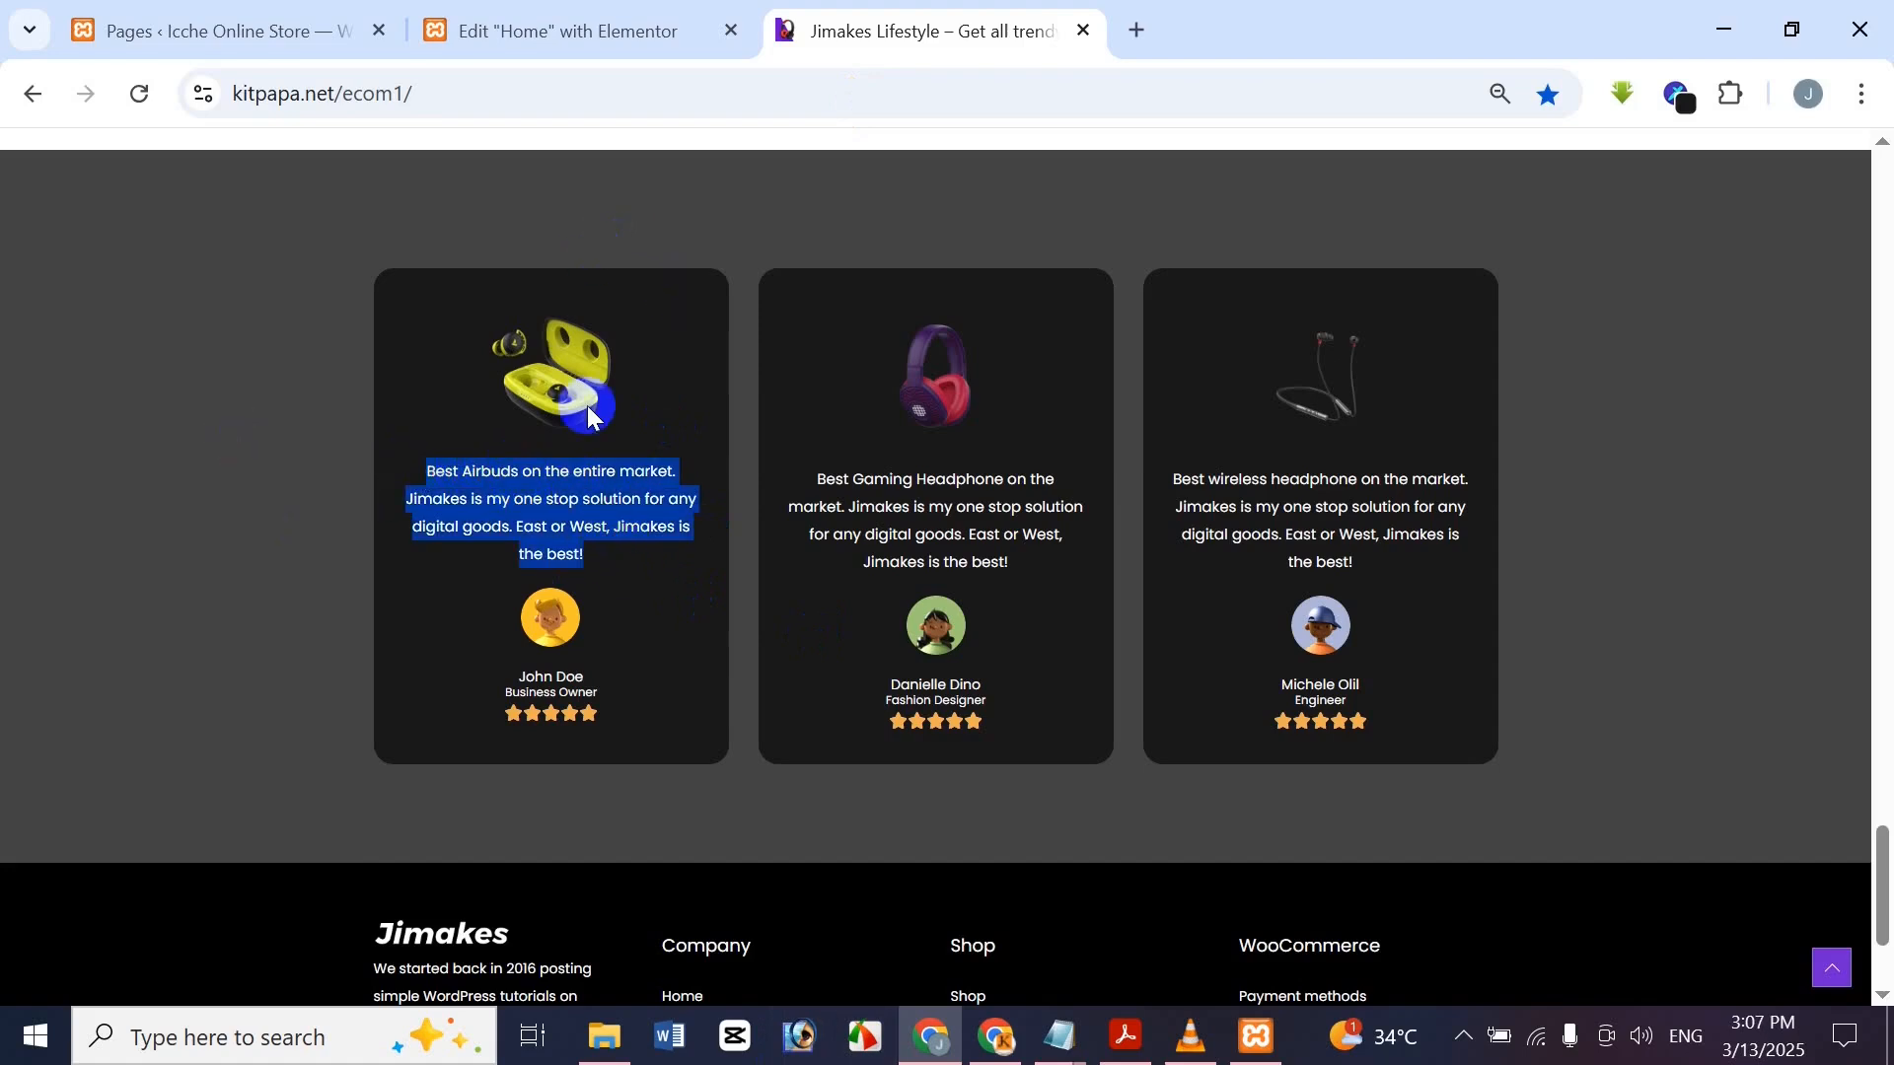
{"action": "left_click", "coordinate": [567, 29]}
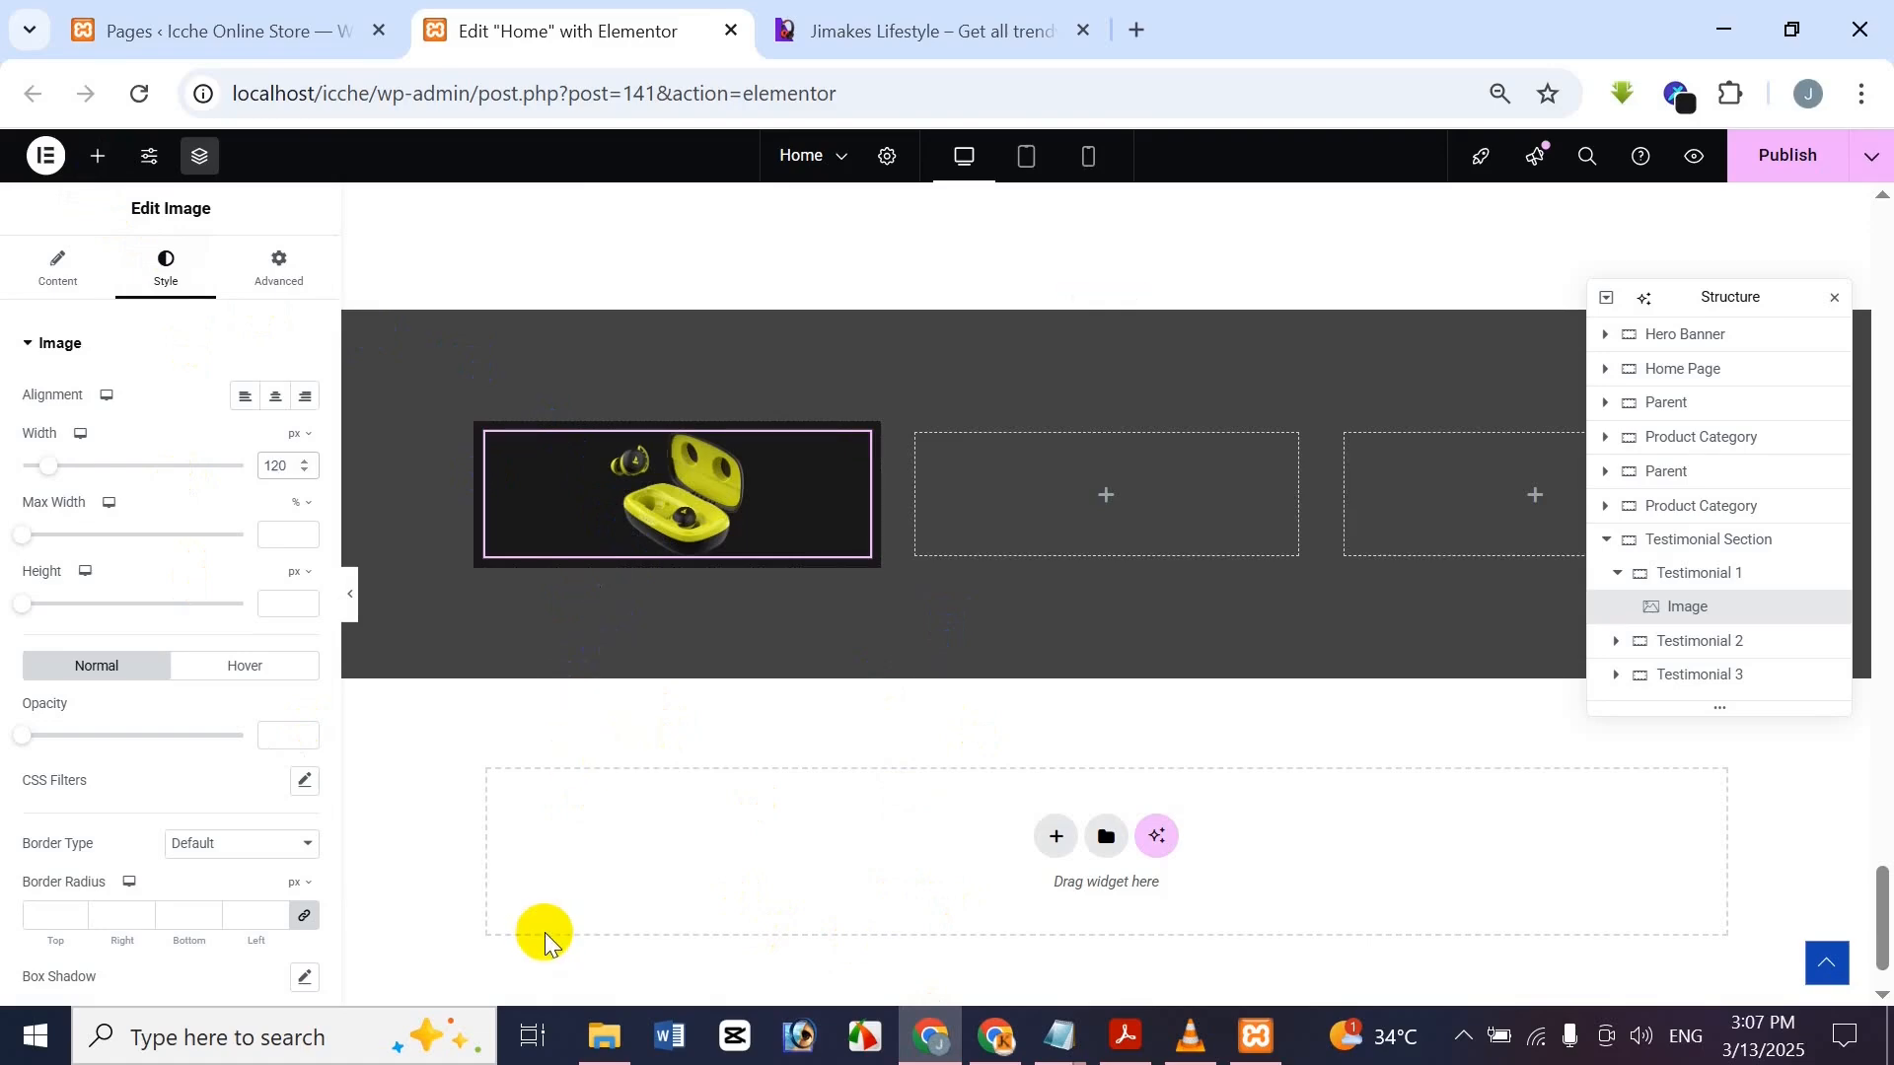
{"action": "scroll", "coordinate": [674, 584], "scroll_direction": "up", "scroll_amount": 10}
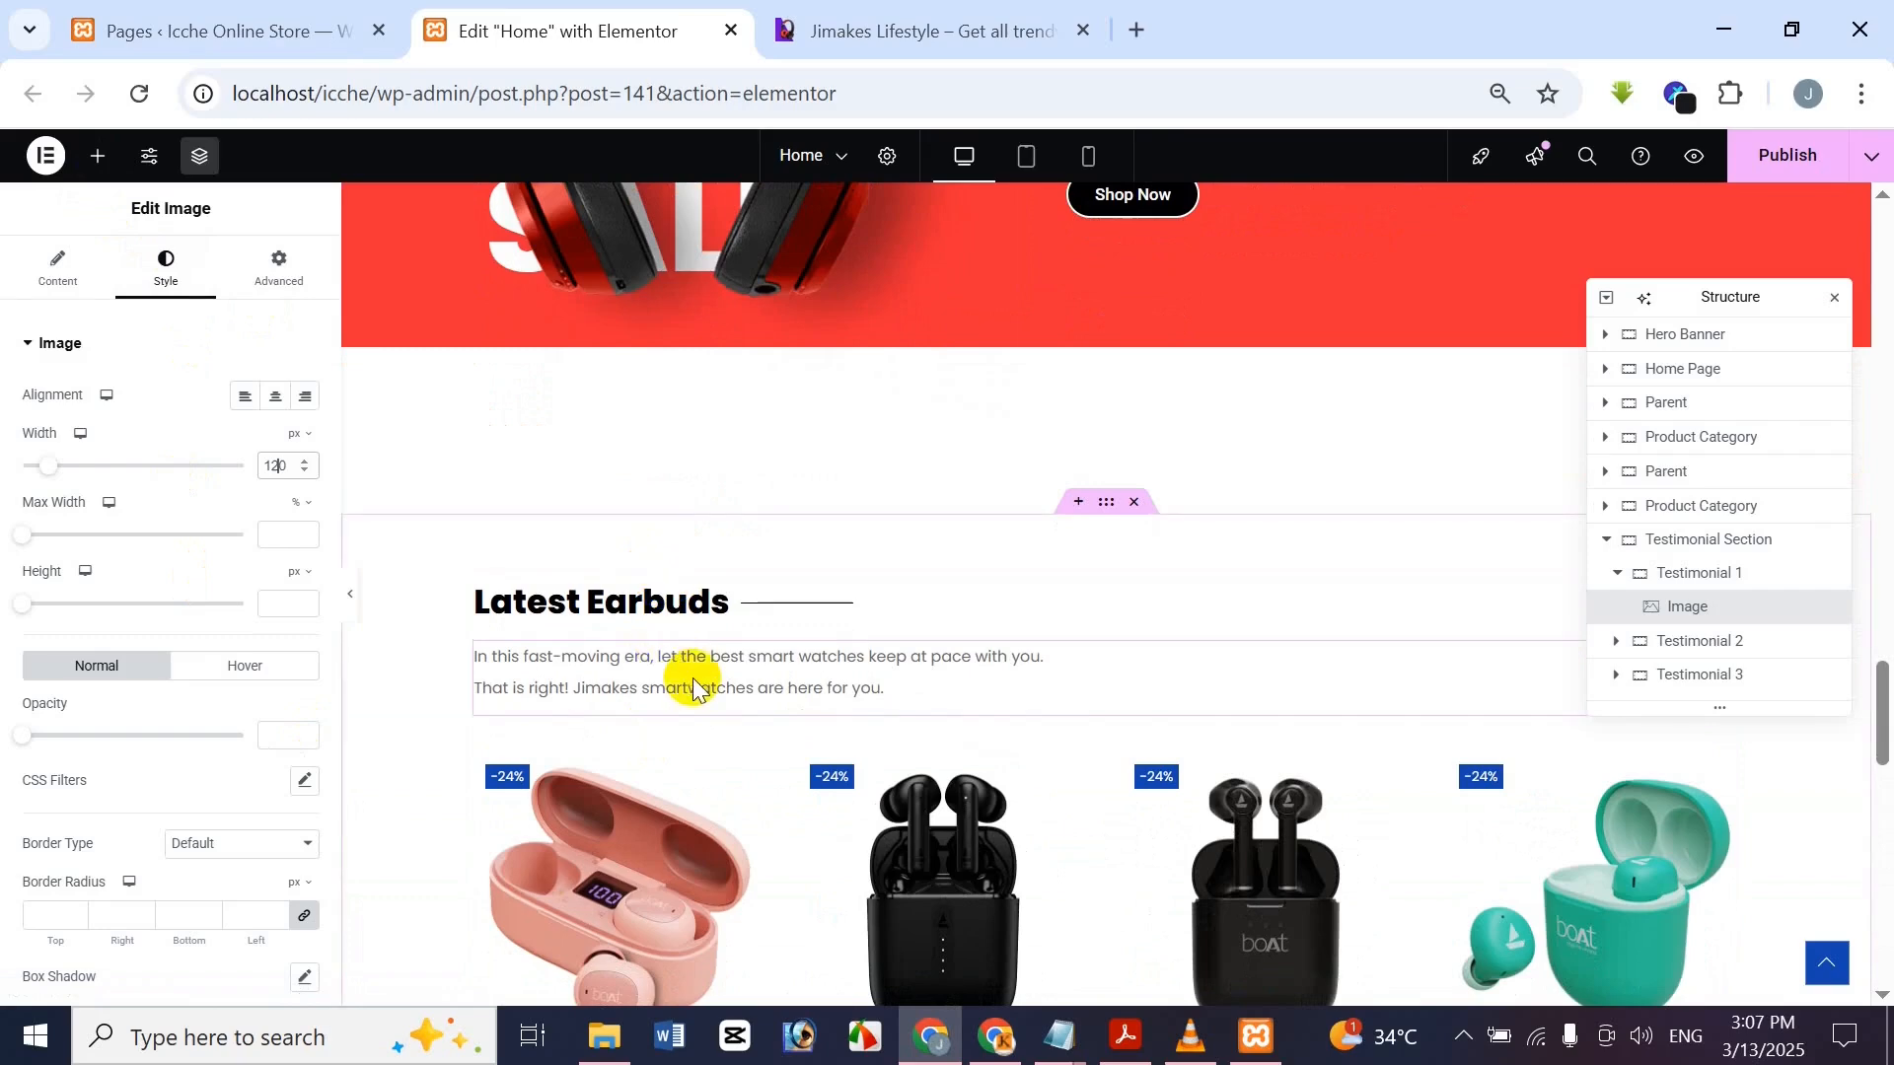
{"action": "right_click", "coordinate": [693, 687]}
{"action": "left_click", "coordinate": [753, 628]}
{"action": "scroll", "coordinate": [753, 616], "scroll_direction": "down", "scroll_amount": 15}
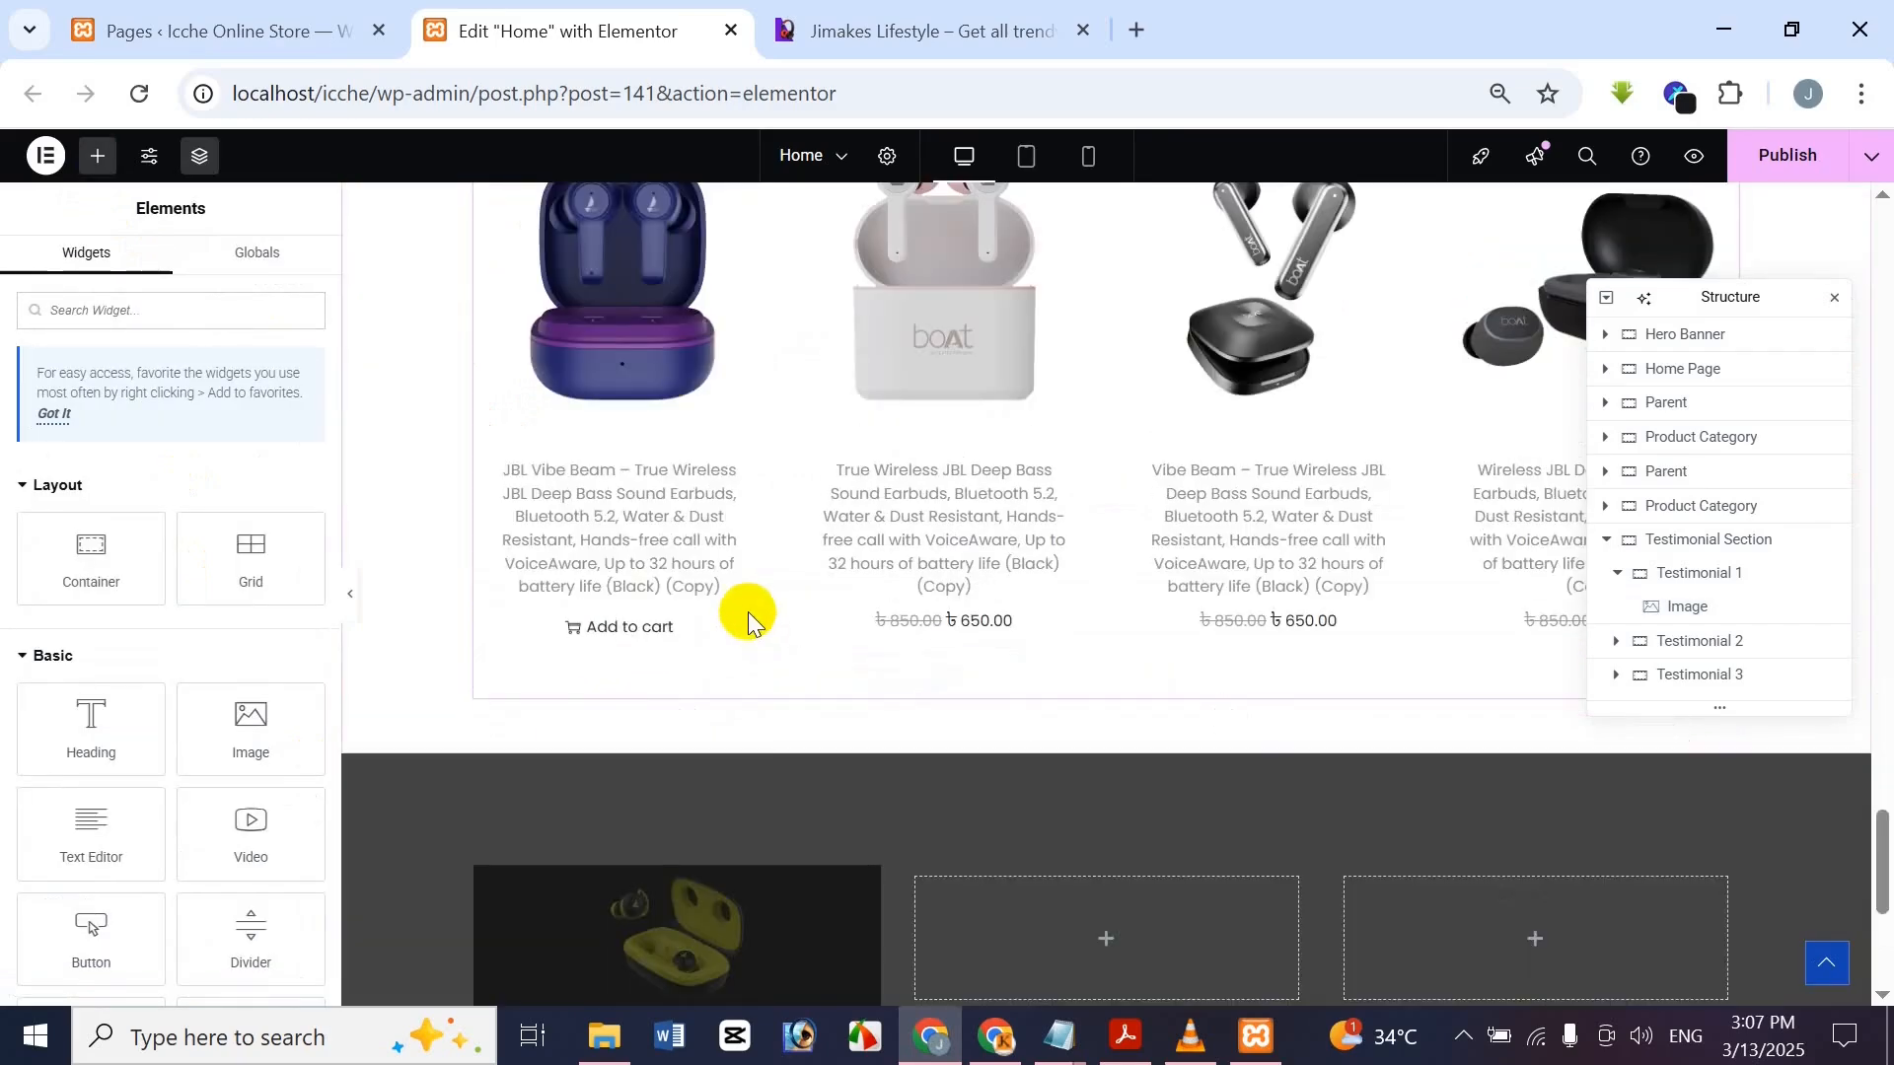
{"action": "right_click", "coordinate": [702, 480]}
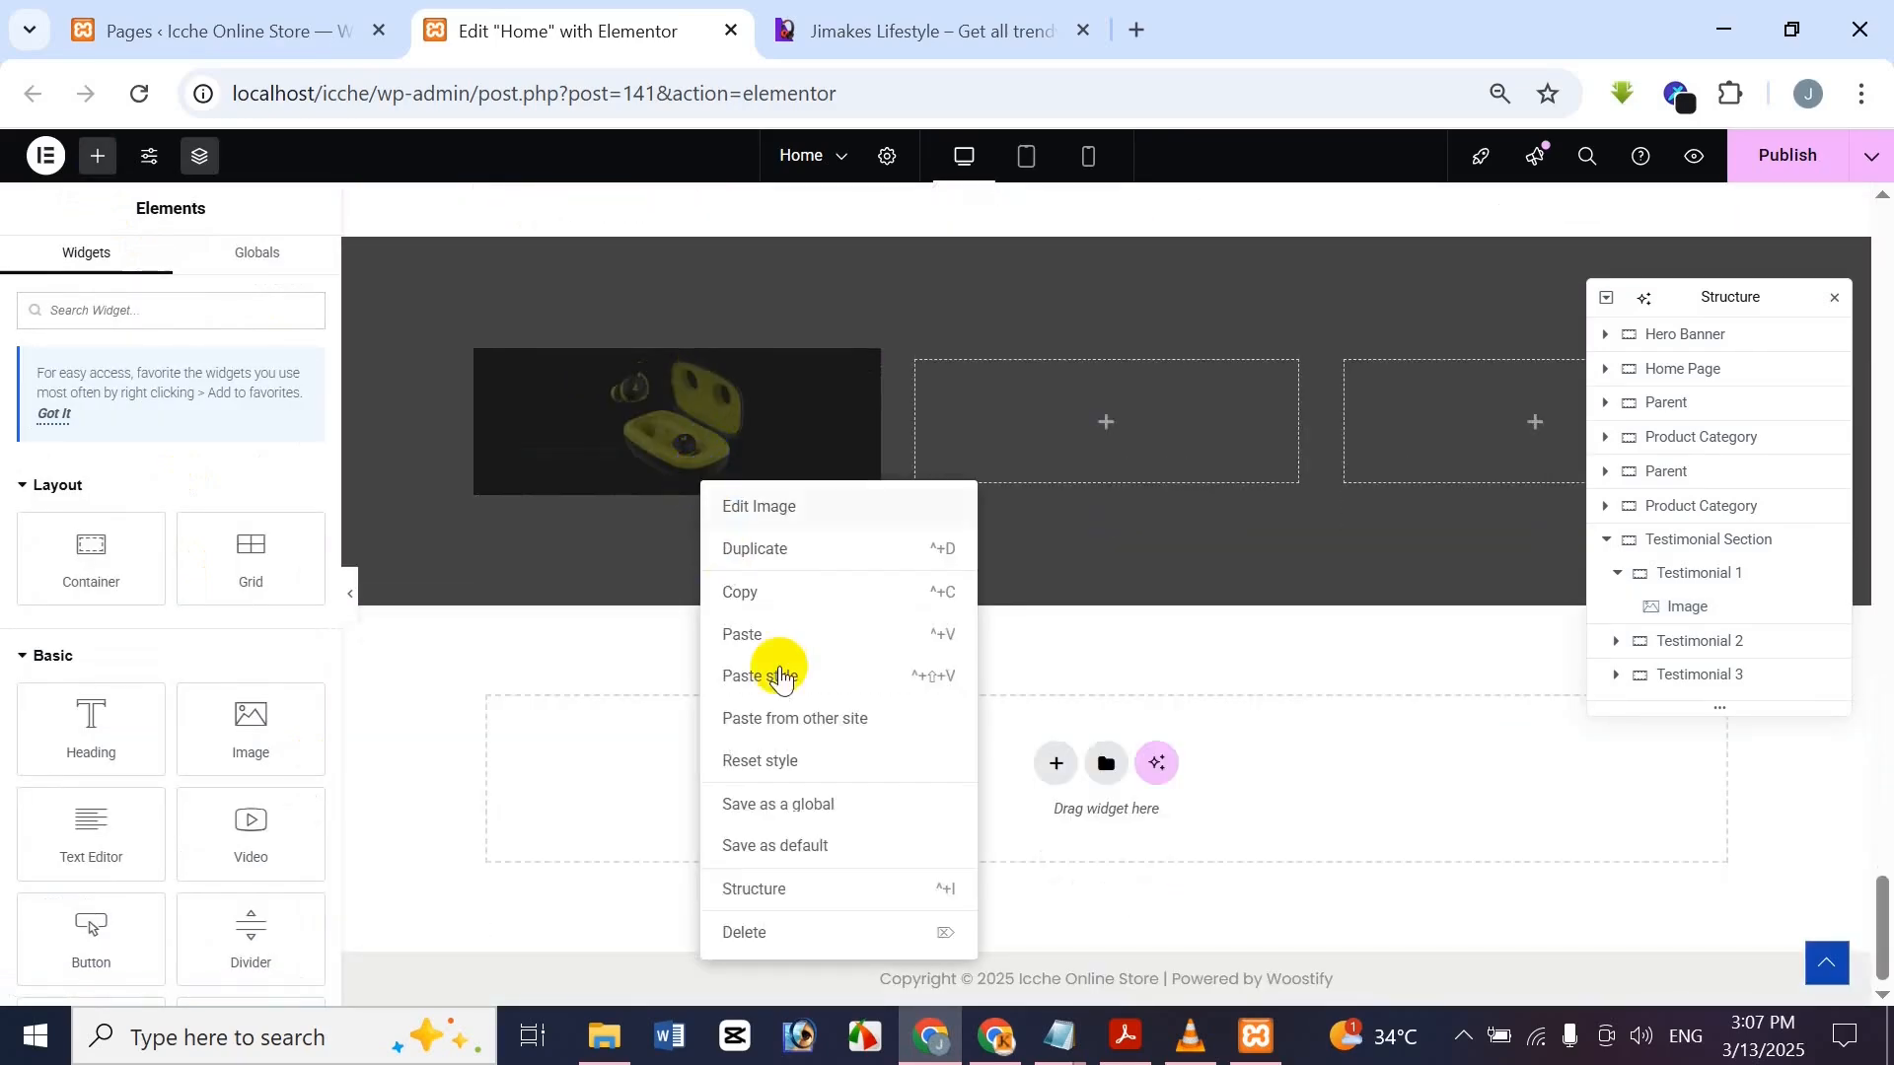
{"action": "left_click", "coordinate": [784, 637]}
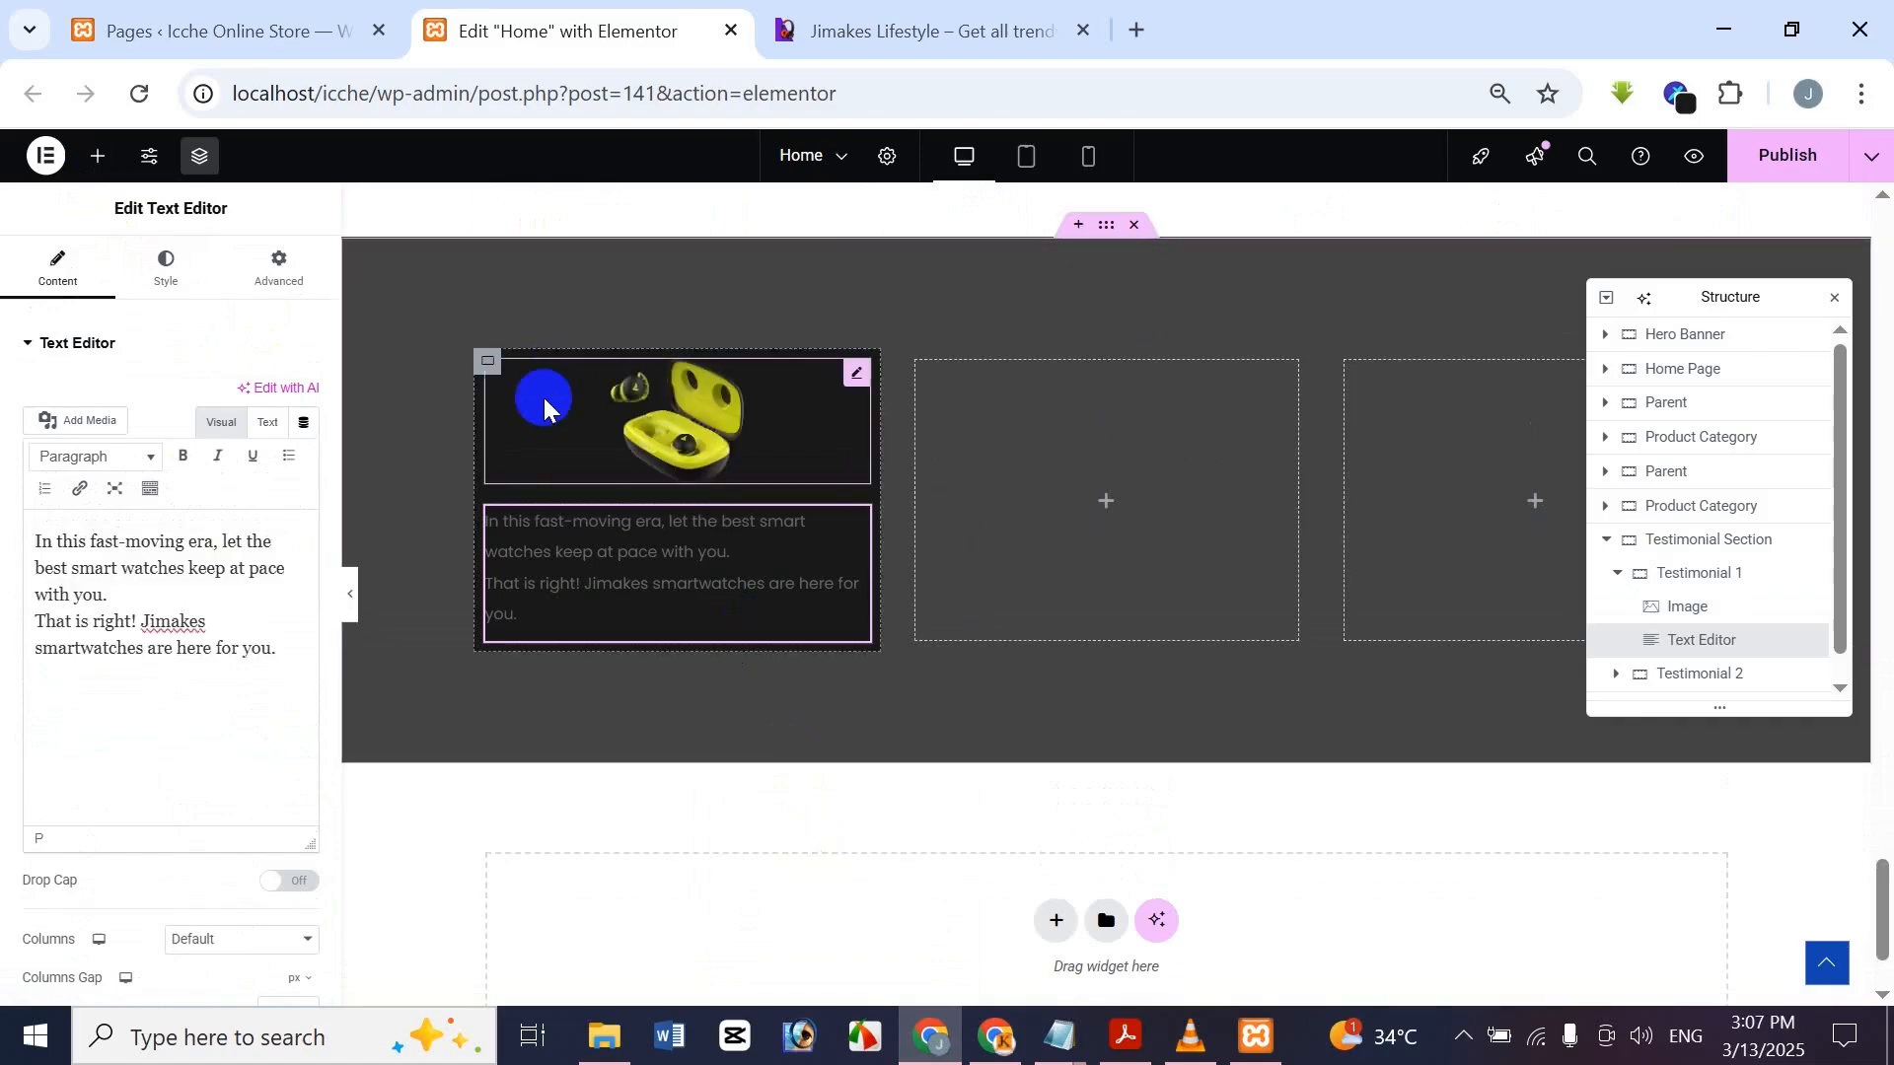
Replace the Testimonial 1 text with the copied review beginning "Best Airbuds on the entire market." and centre-align it
{"action": "left_click", "coordinate": [918, 31]}
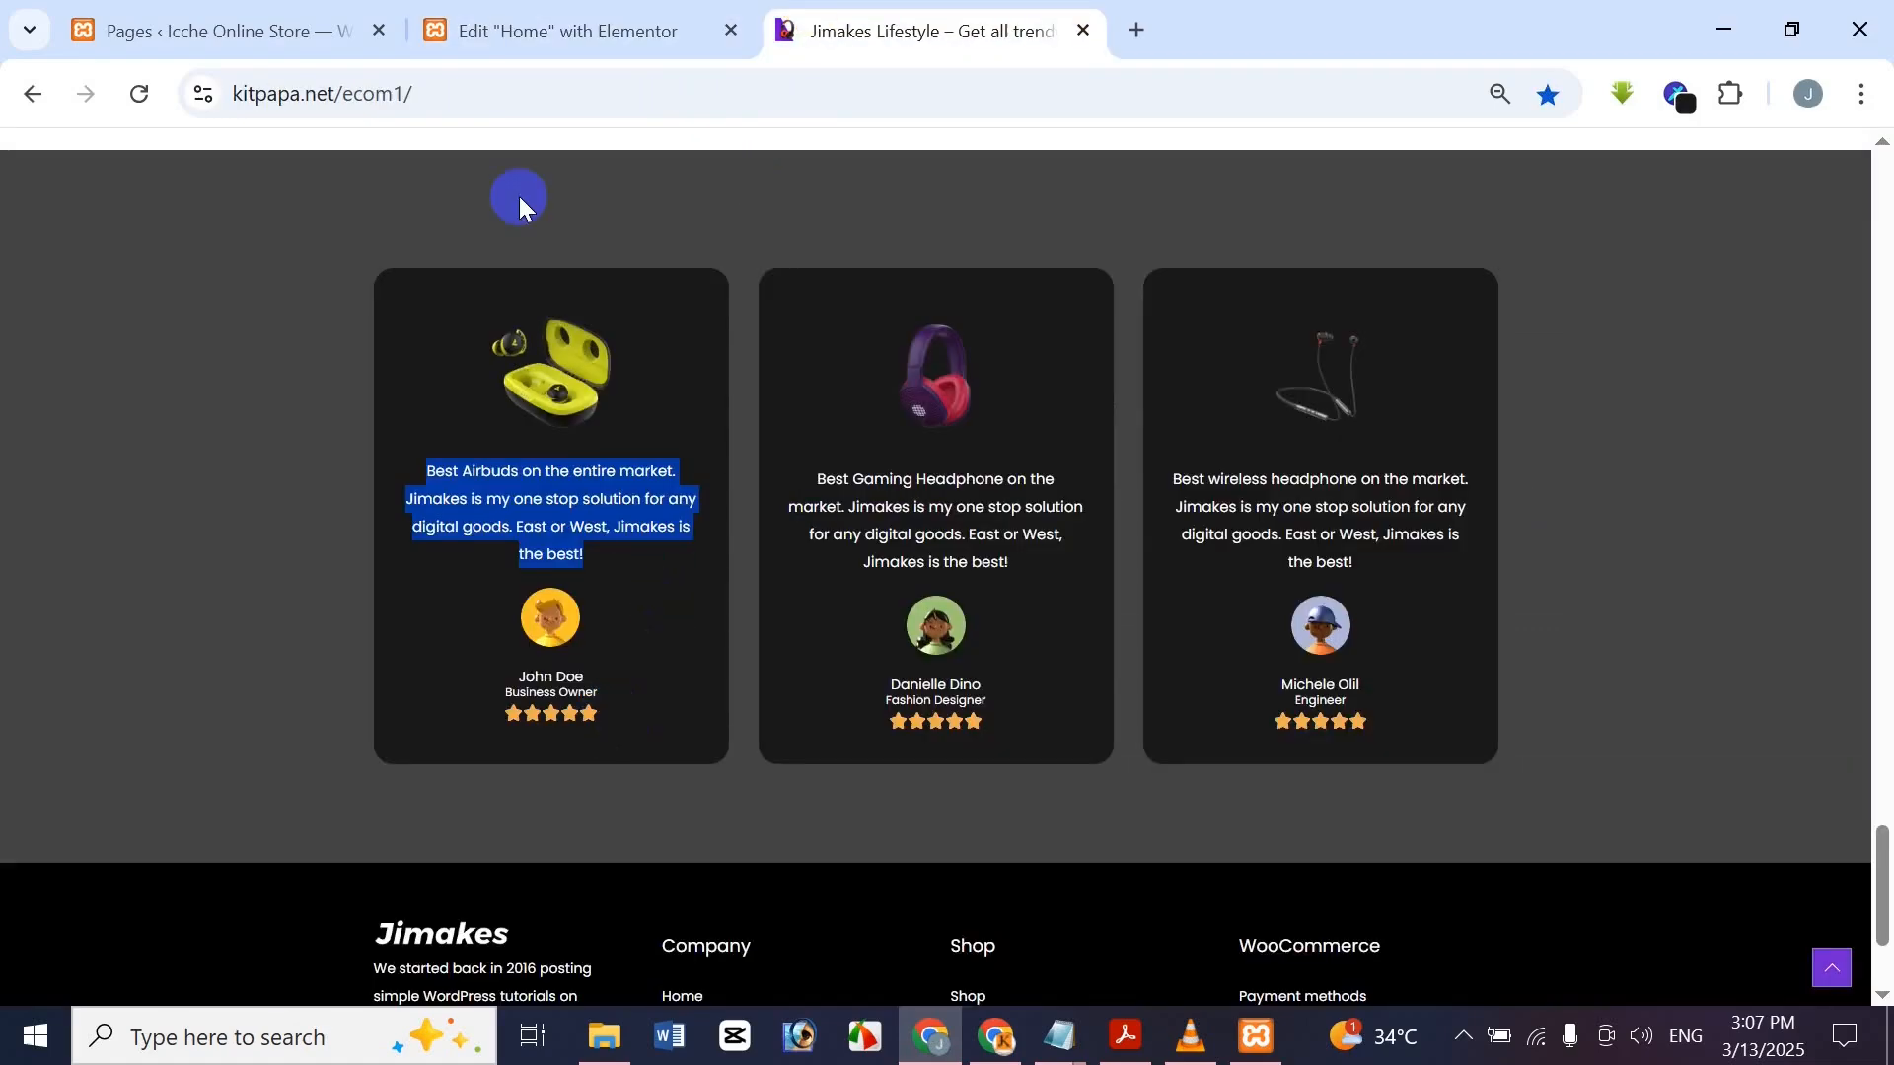
{"action": "left_click", "coordinate": [513, 29]}
{"action": "key", "text": "ctrl+a"}
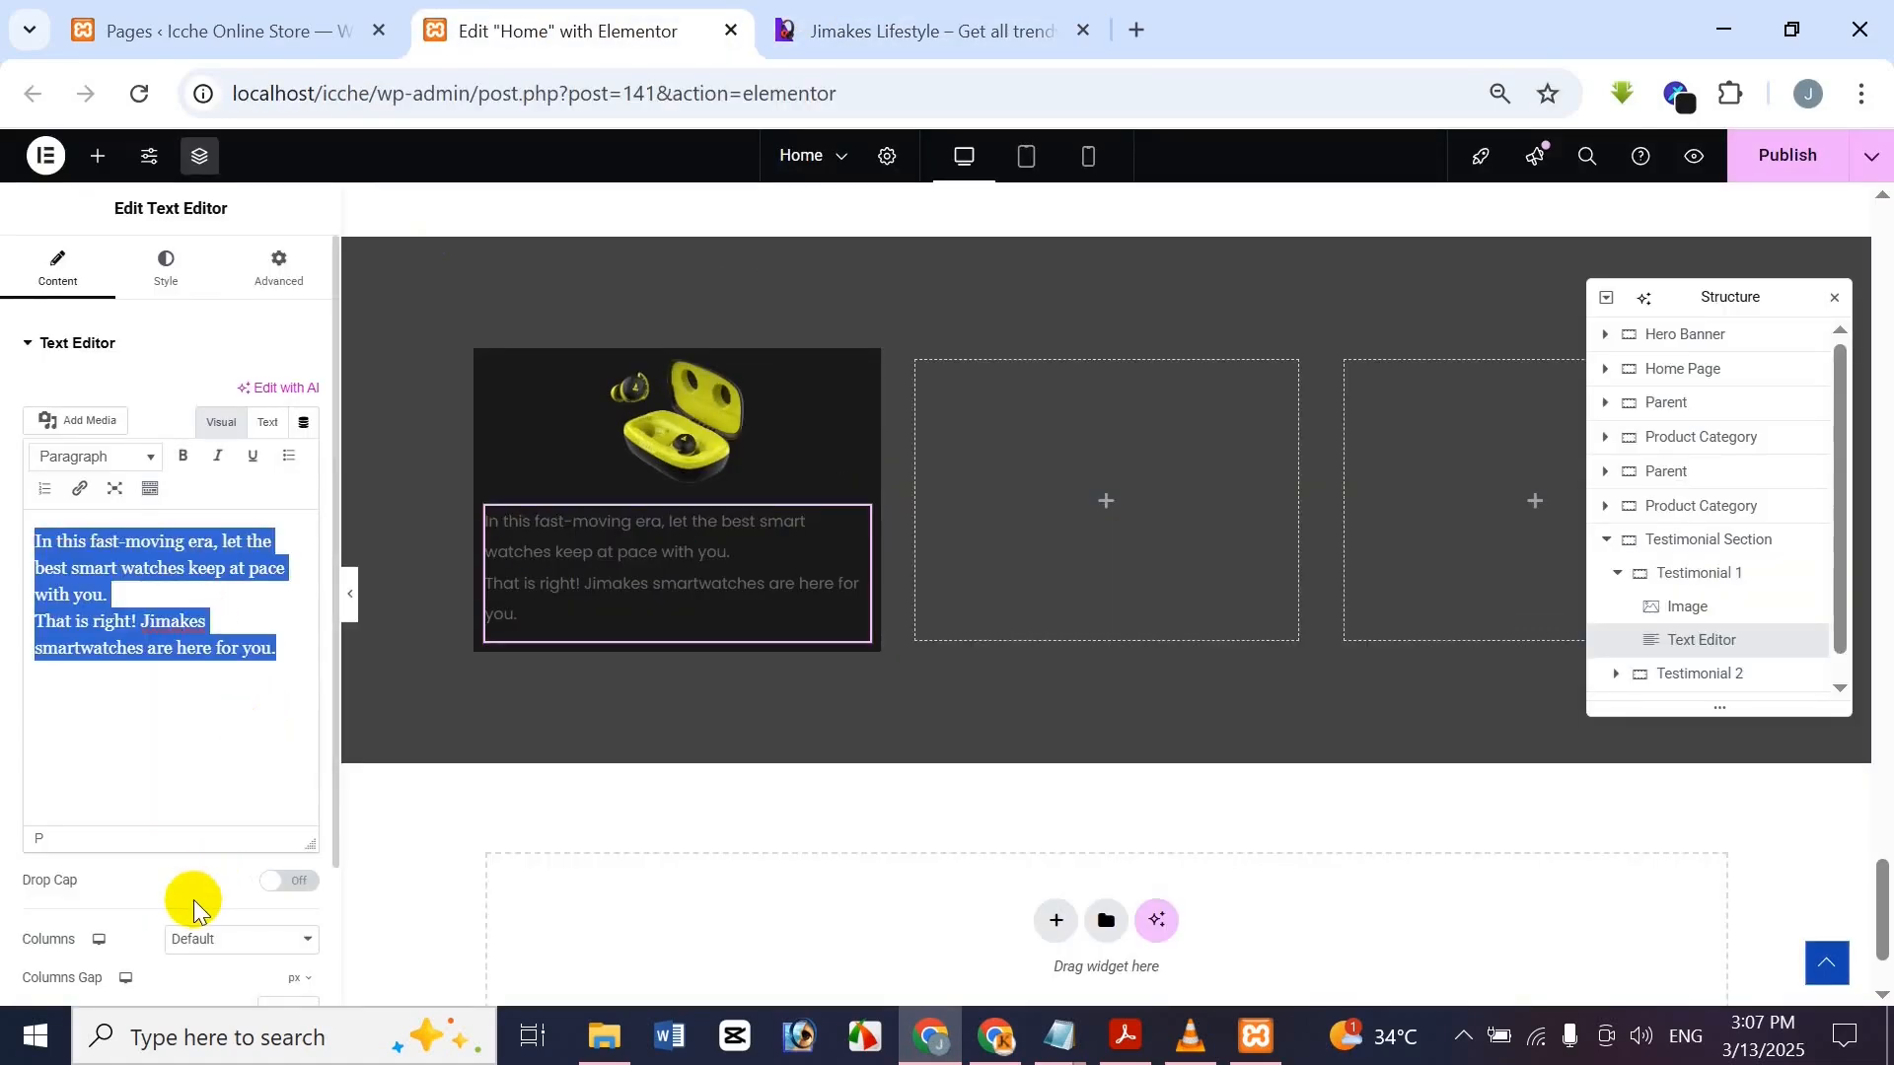
{"action": "key", "text": "ctrl+v"}
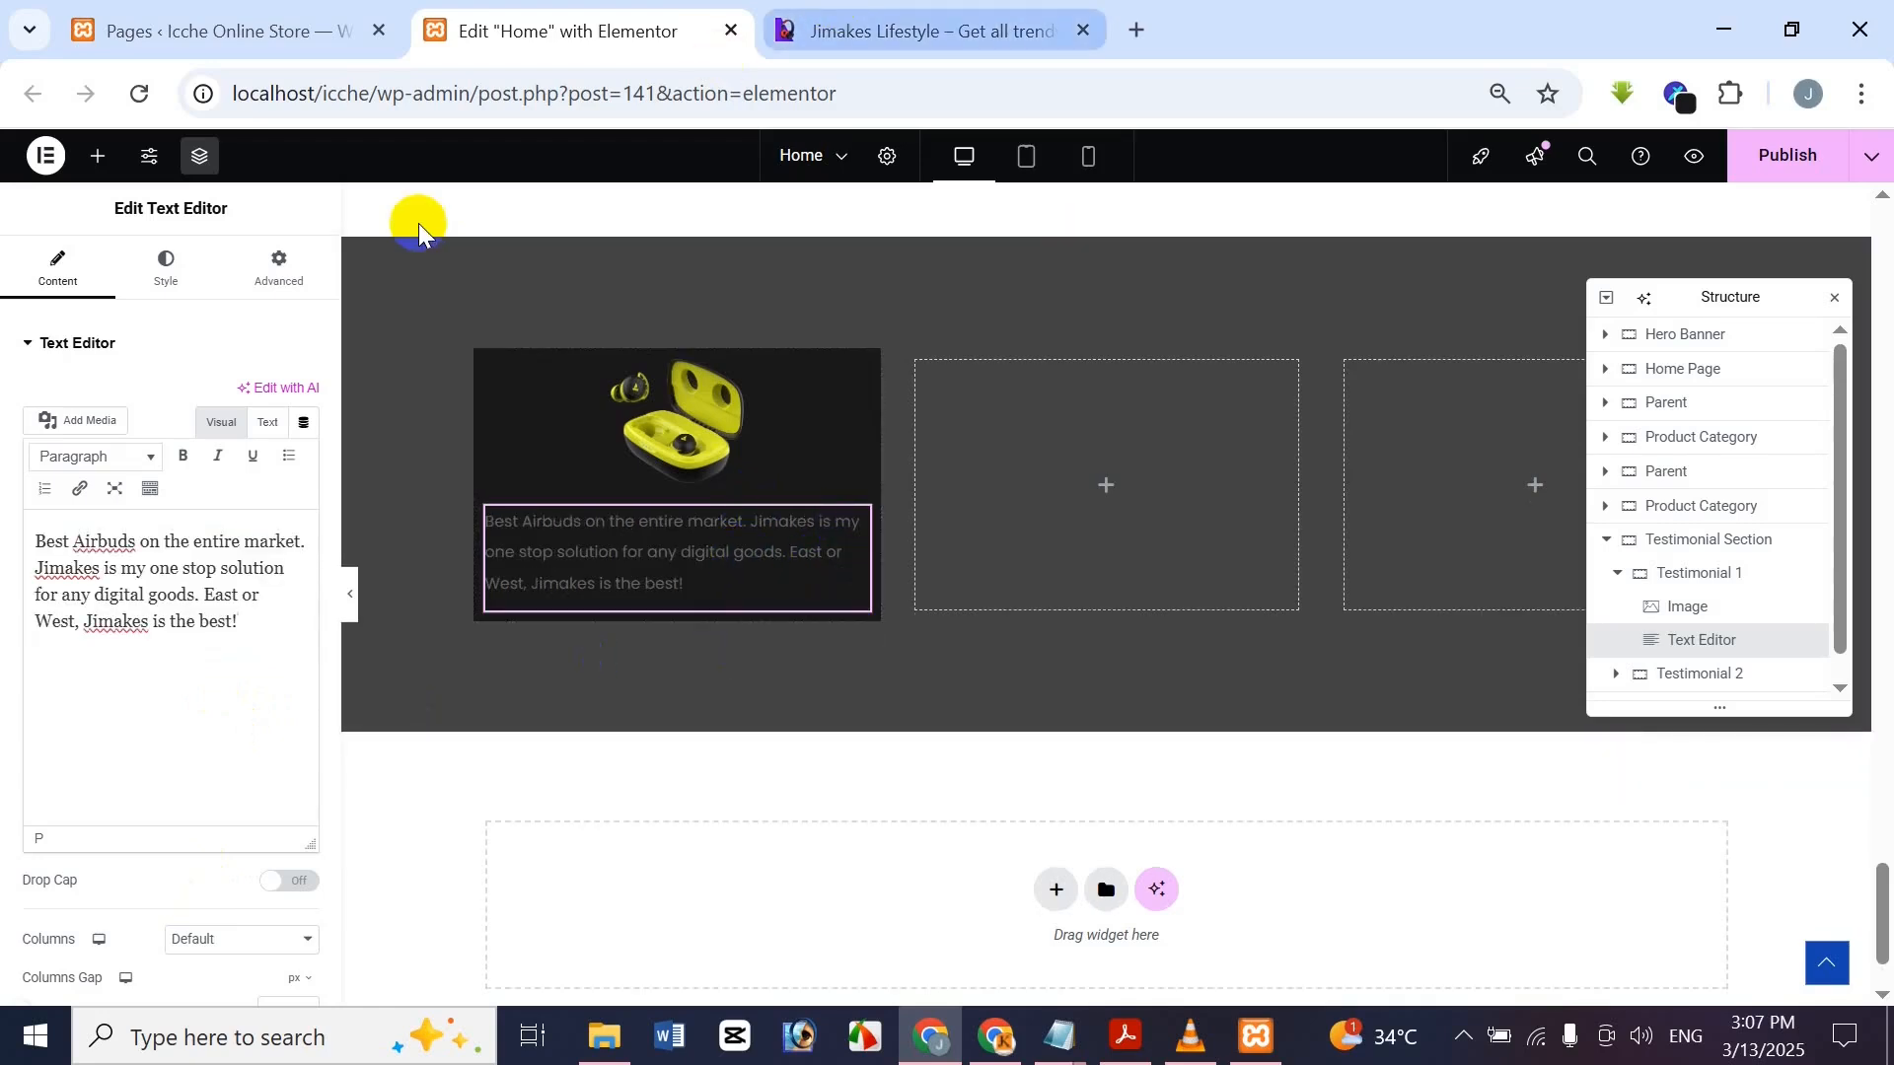
{"action": "left_click", "coordinate": [184, 292]}
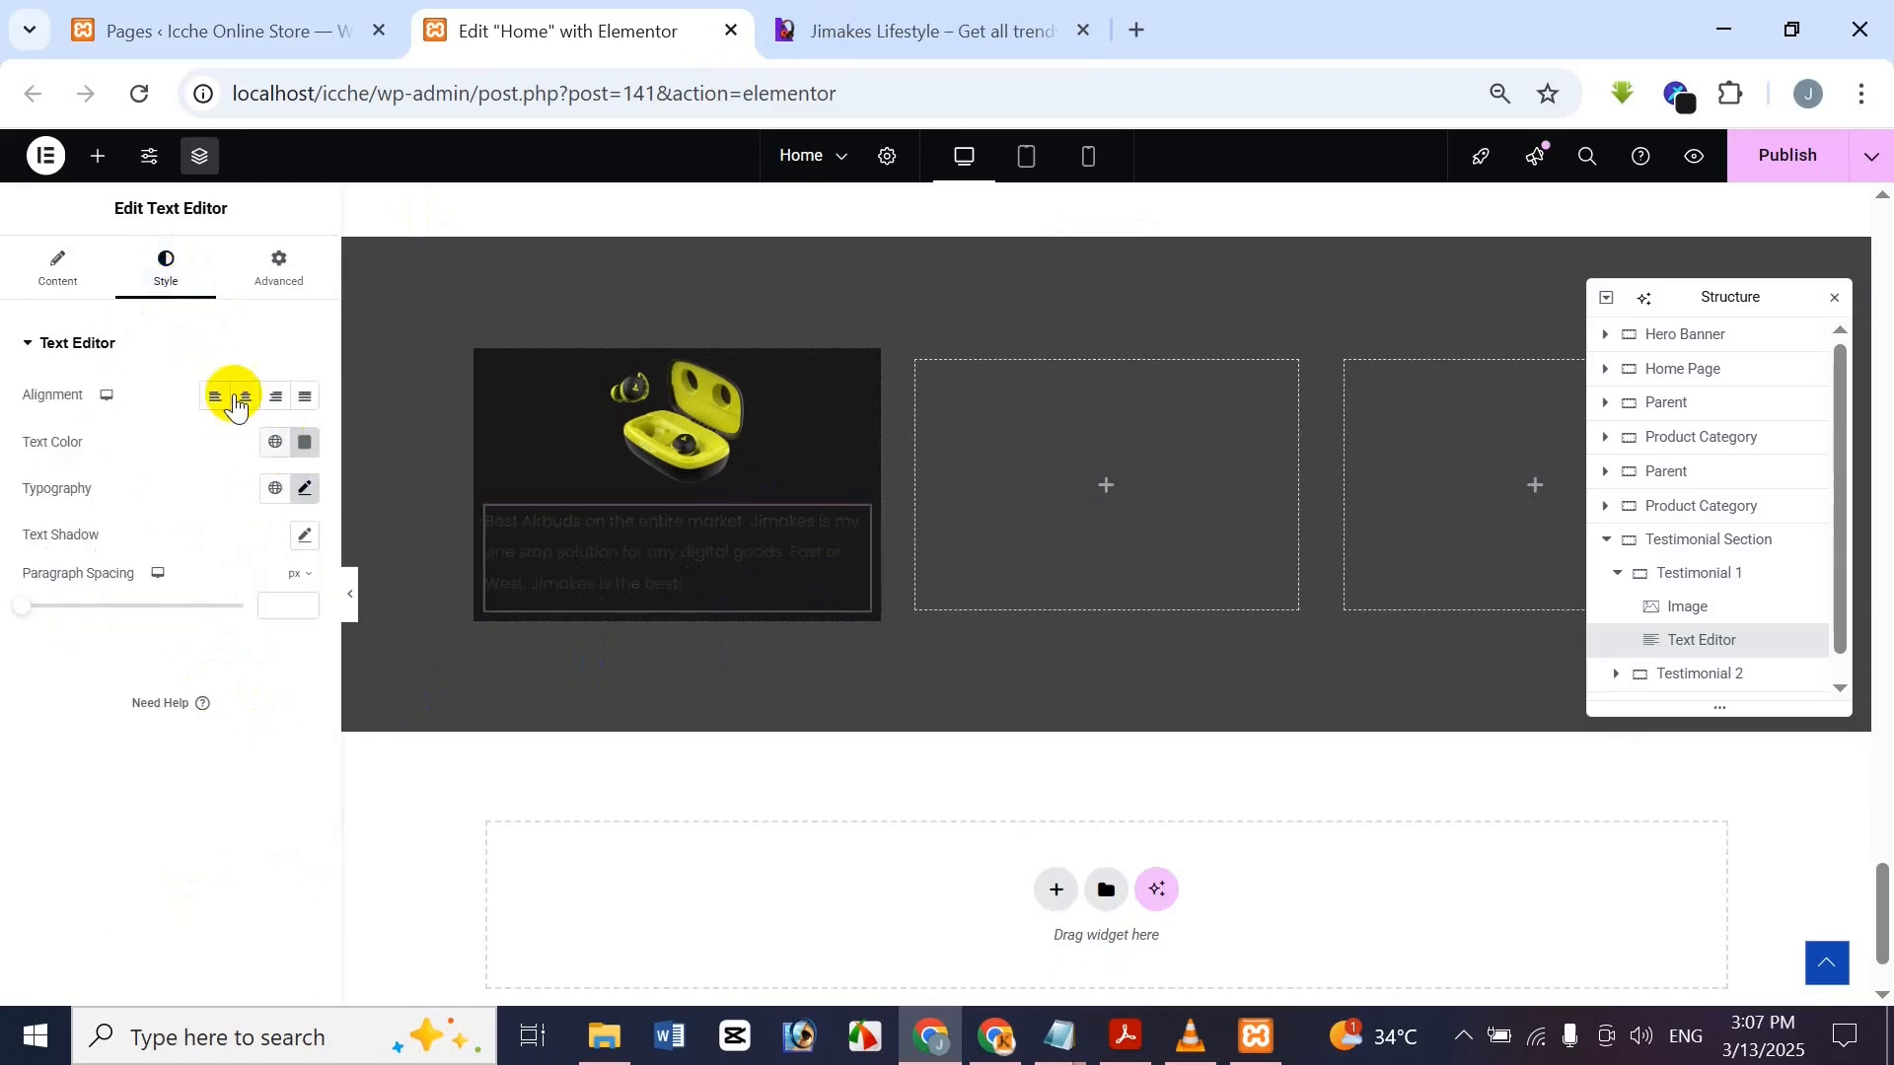
{"action": "left_click", "coordinate": [243, 396]}
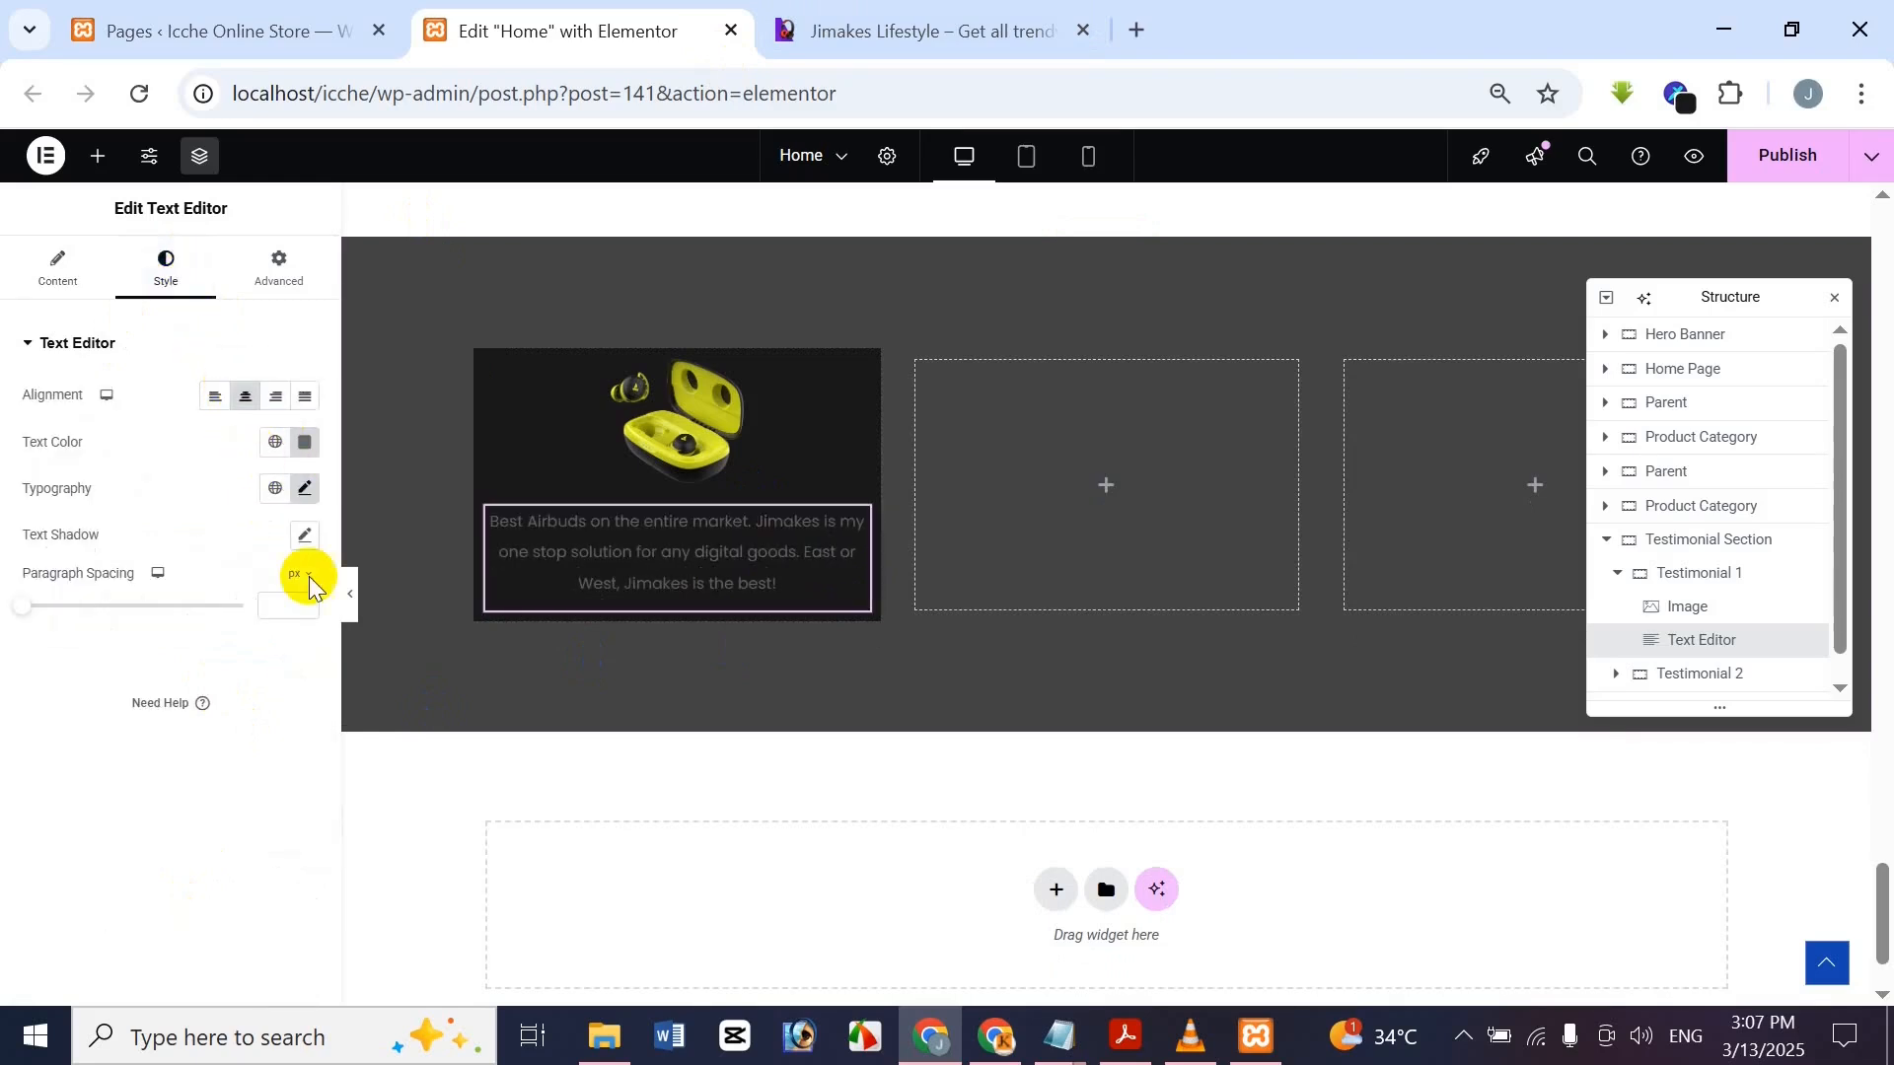
Set the Testimonial 1 review text's colour to white (#FFFFFF)
{"action": "left_click", "coordinate": [305, 442]}
{"action": "left_click", "coordinate": [179, 535]}
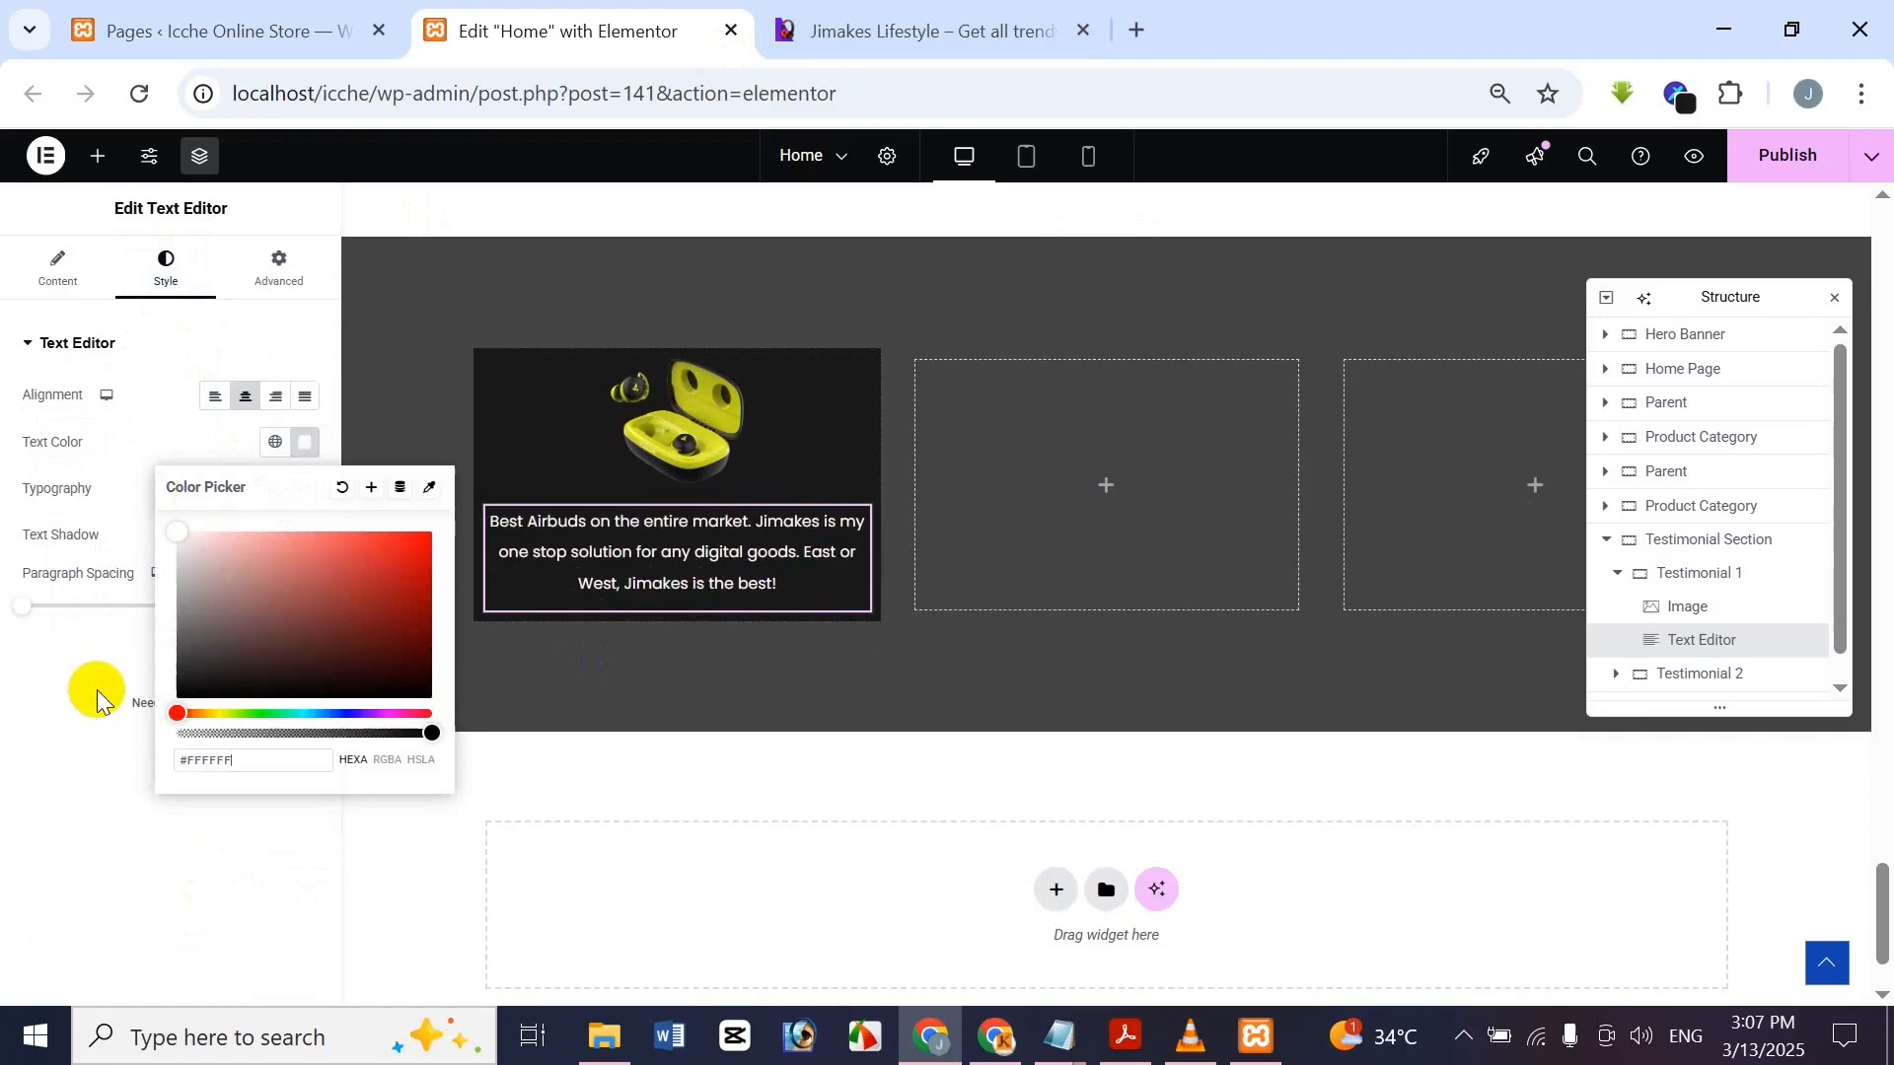
{"action": "left_click", "coordinate": [234, 487]}
Set the Testimonial 1 review text's font size to 13 px, comparing it with the first Jimakes card
{"action": "left_click", "coordinate": [305, 487]}
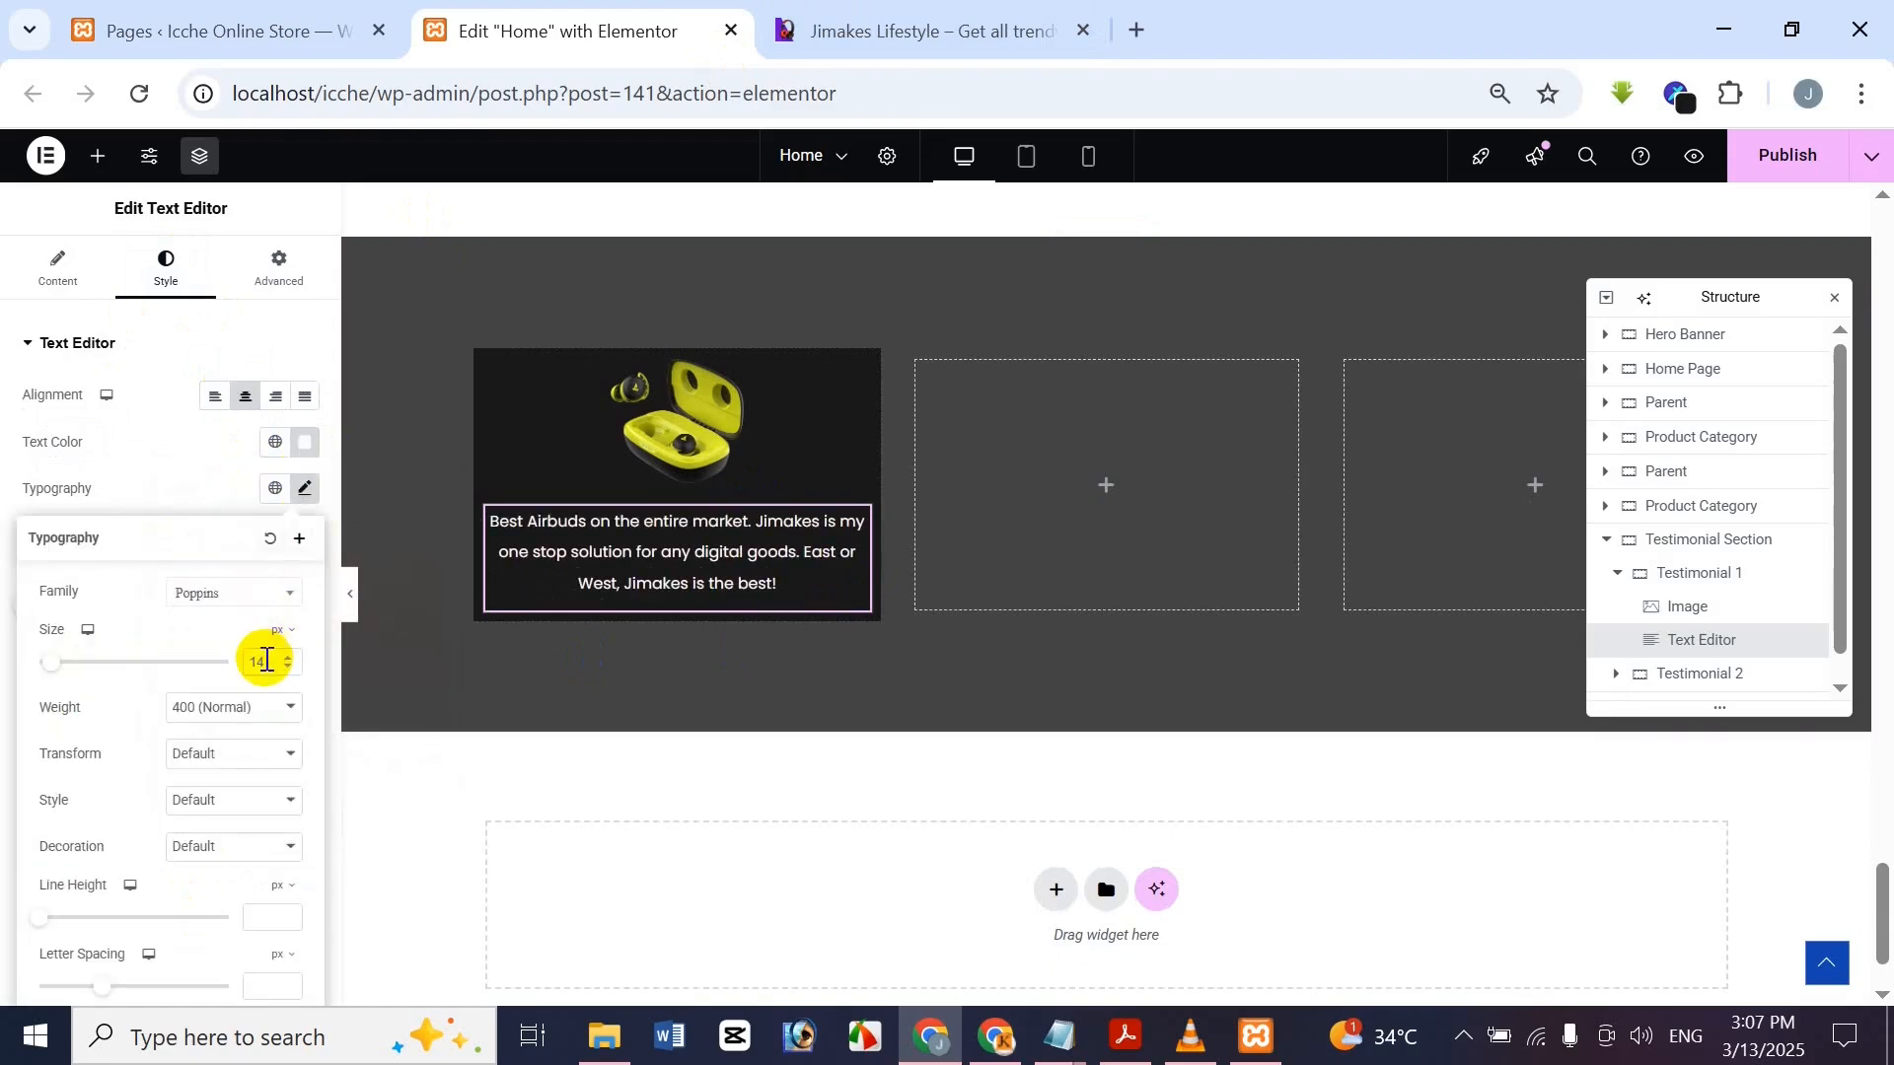
{"action": "double_click", "coordinate": [266, 660]}
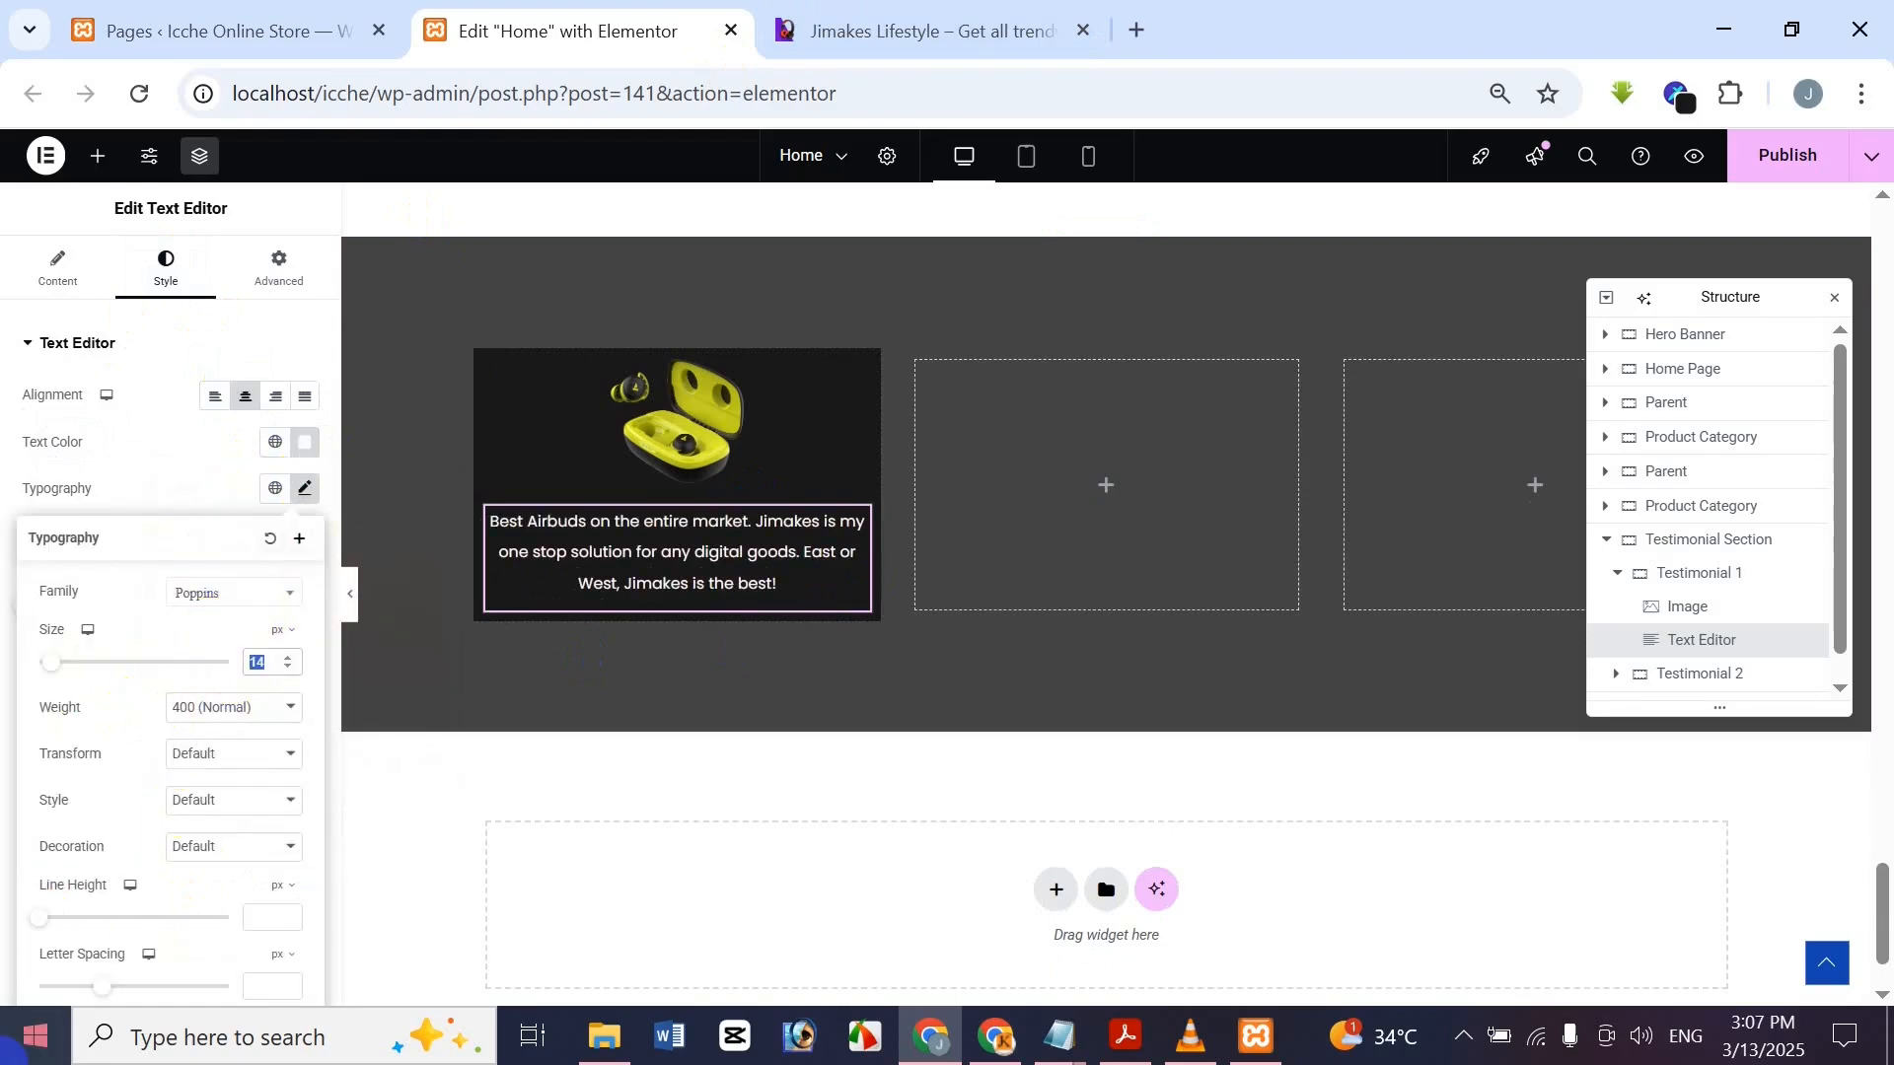
{"action": "left_click", "coordinate": [838, 30]}
{"action": "left_click", "coordinate": [691, 30]}
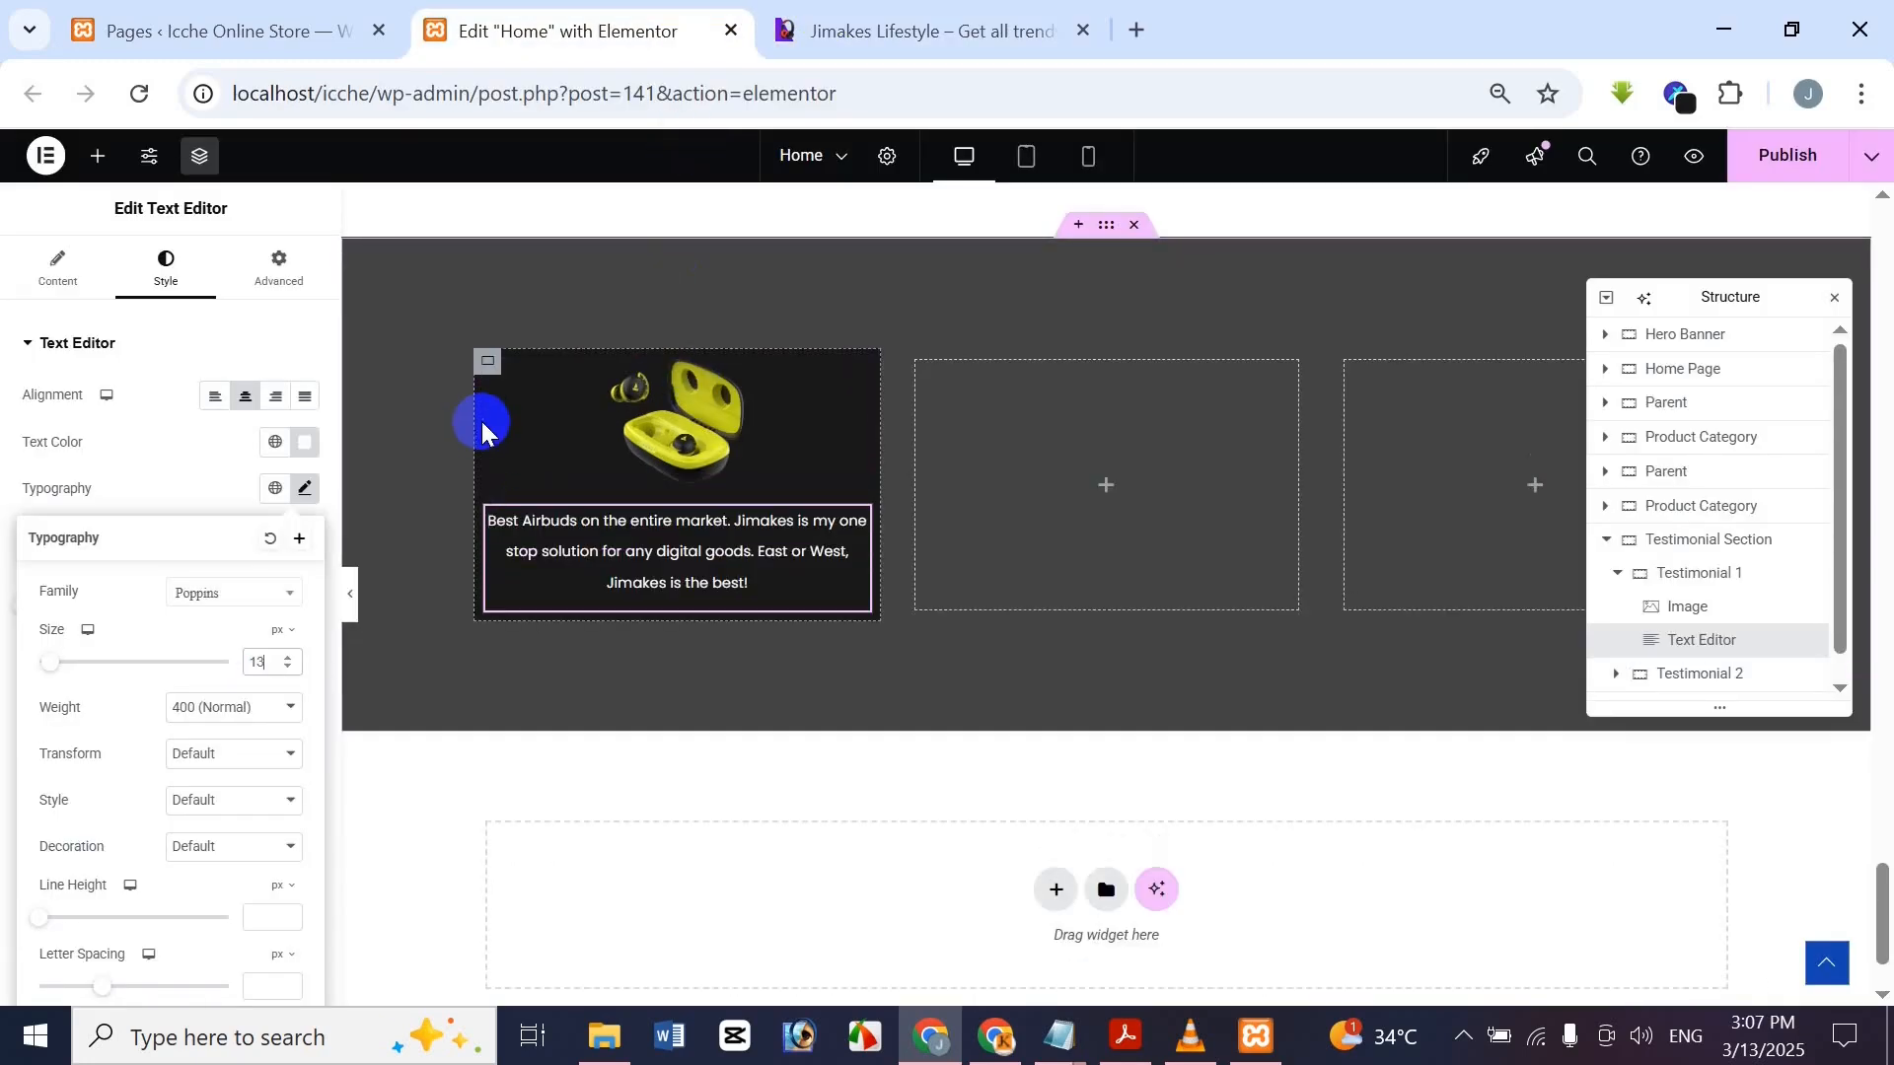
{"action": "left_click", "coordinate": [868, 30]}
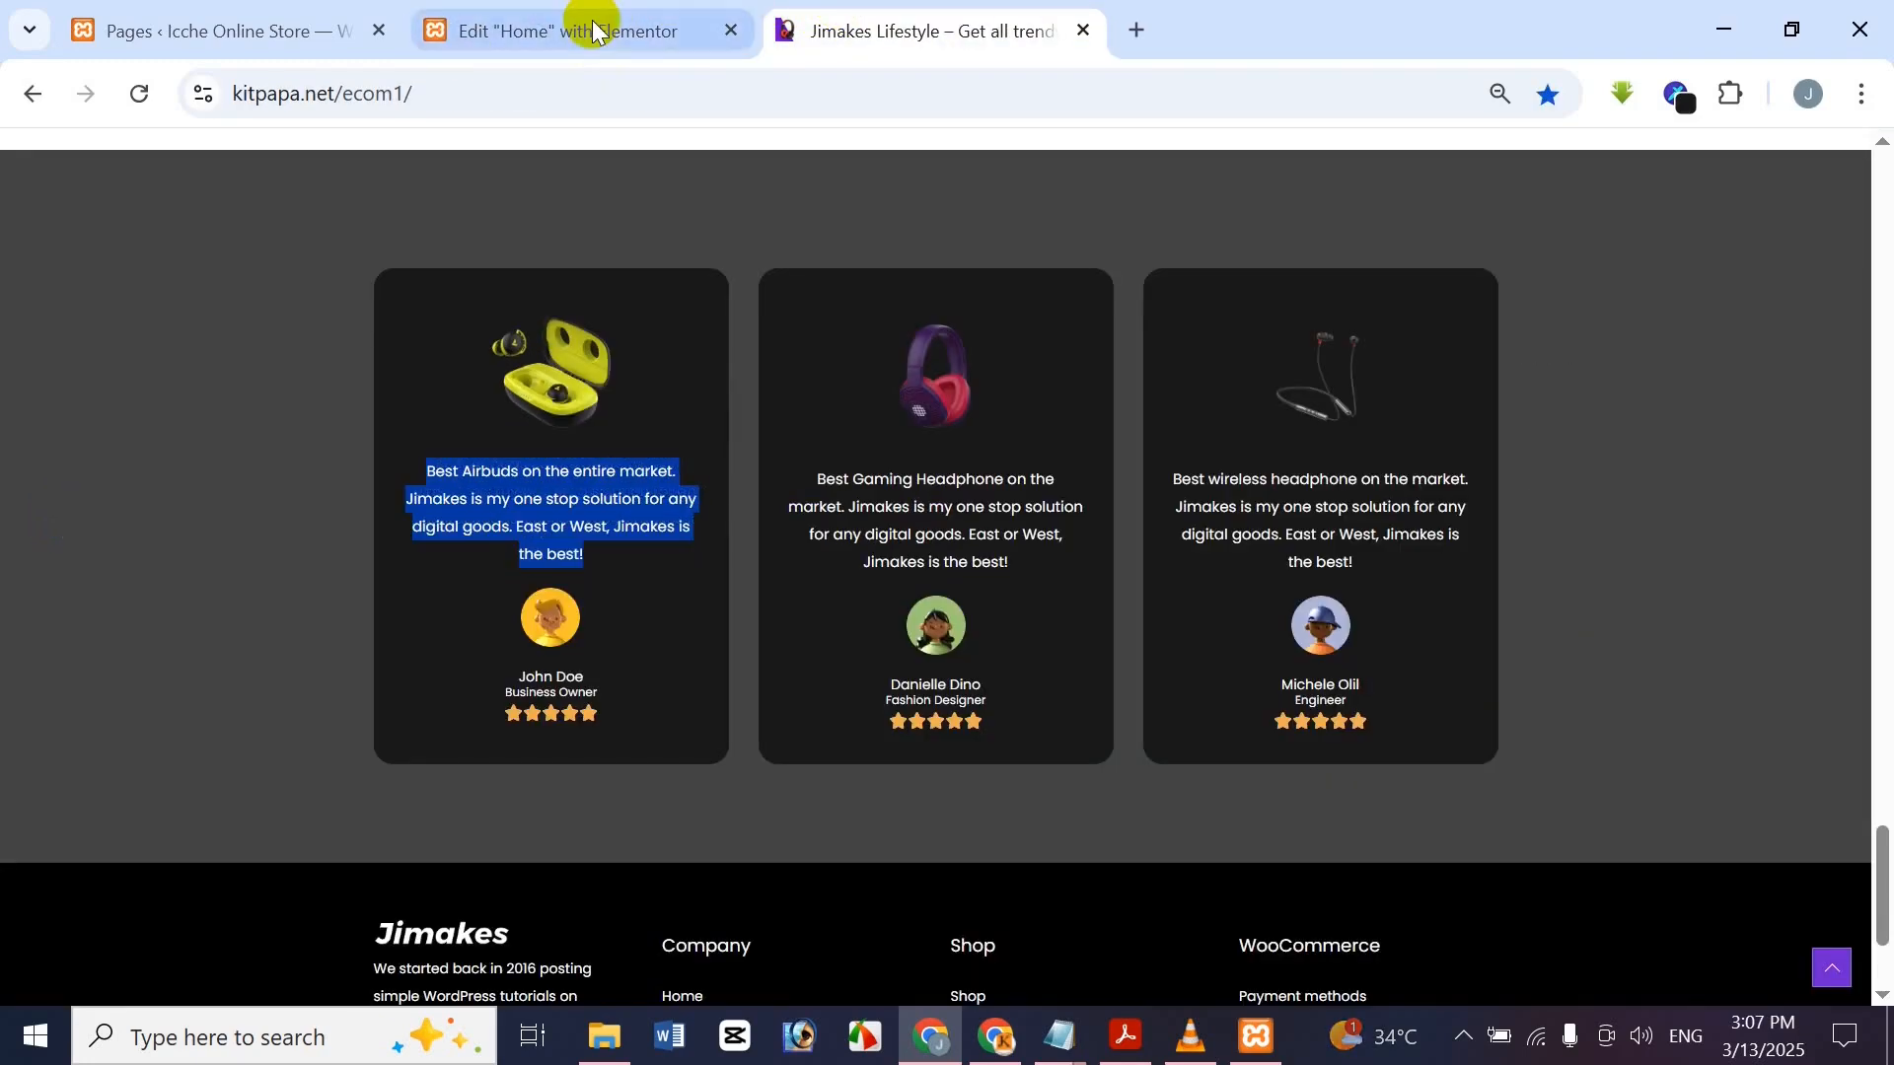
{"action": "left_click", "coordinate": [388, 524]}
{"action": "left_click", "coordinate": [651, 37]}
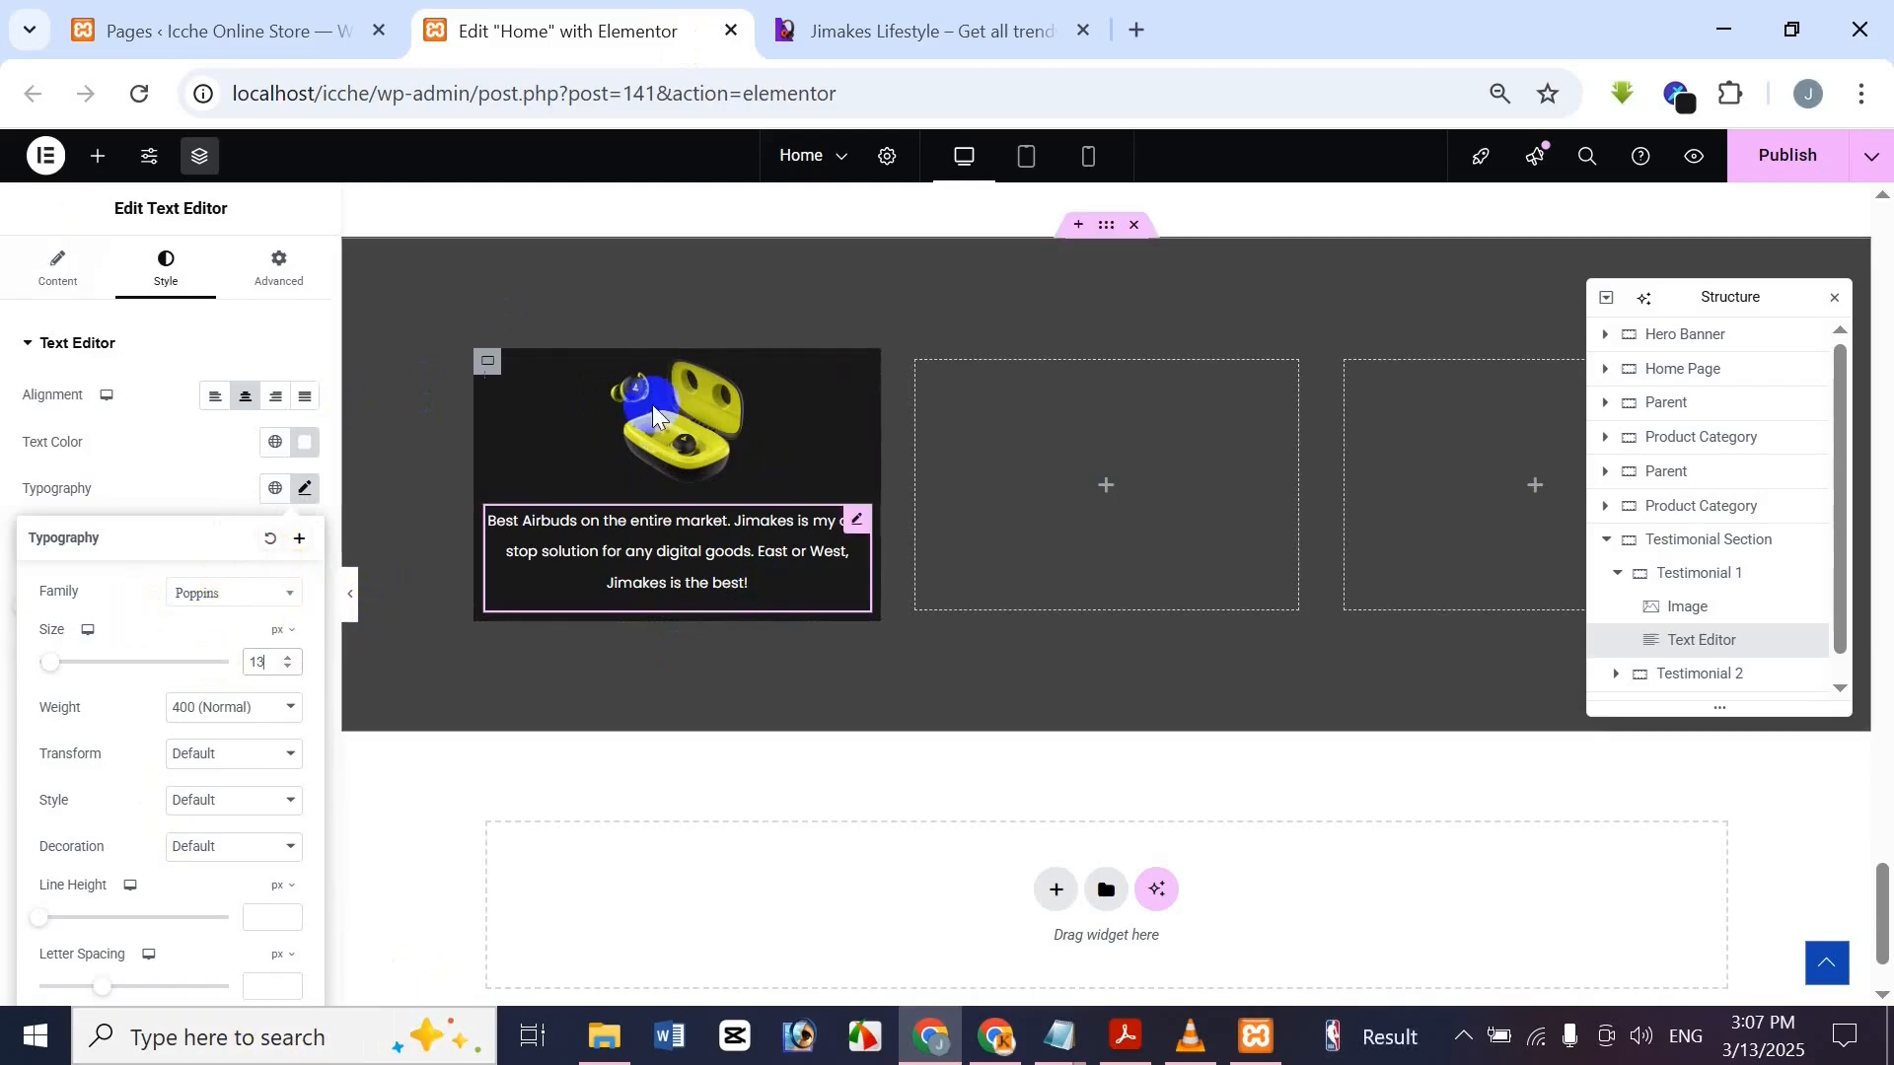
{"action": "left_click", "coordinate": [274, 208]}
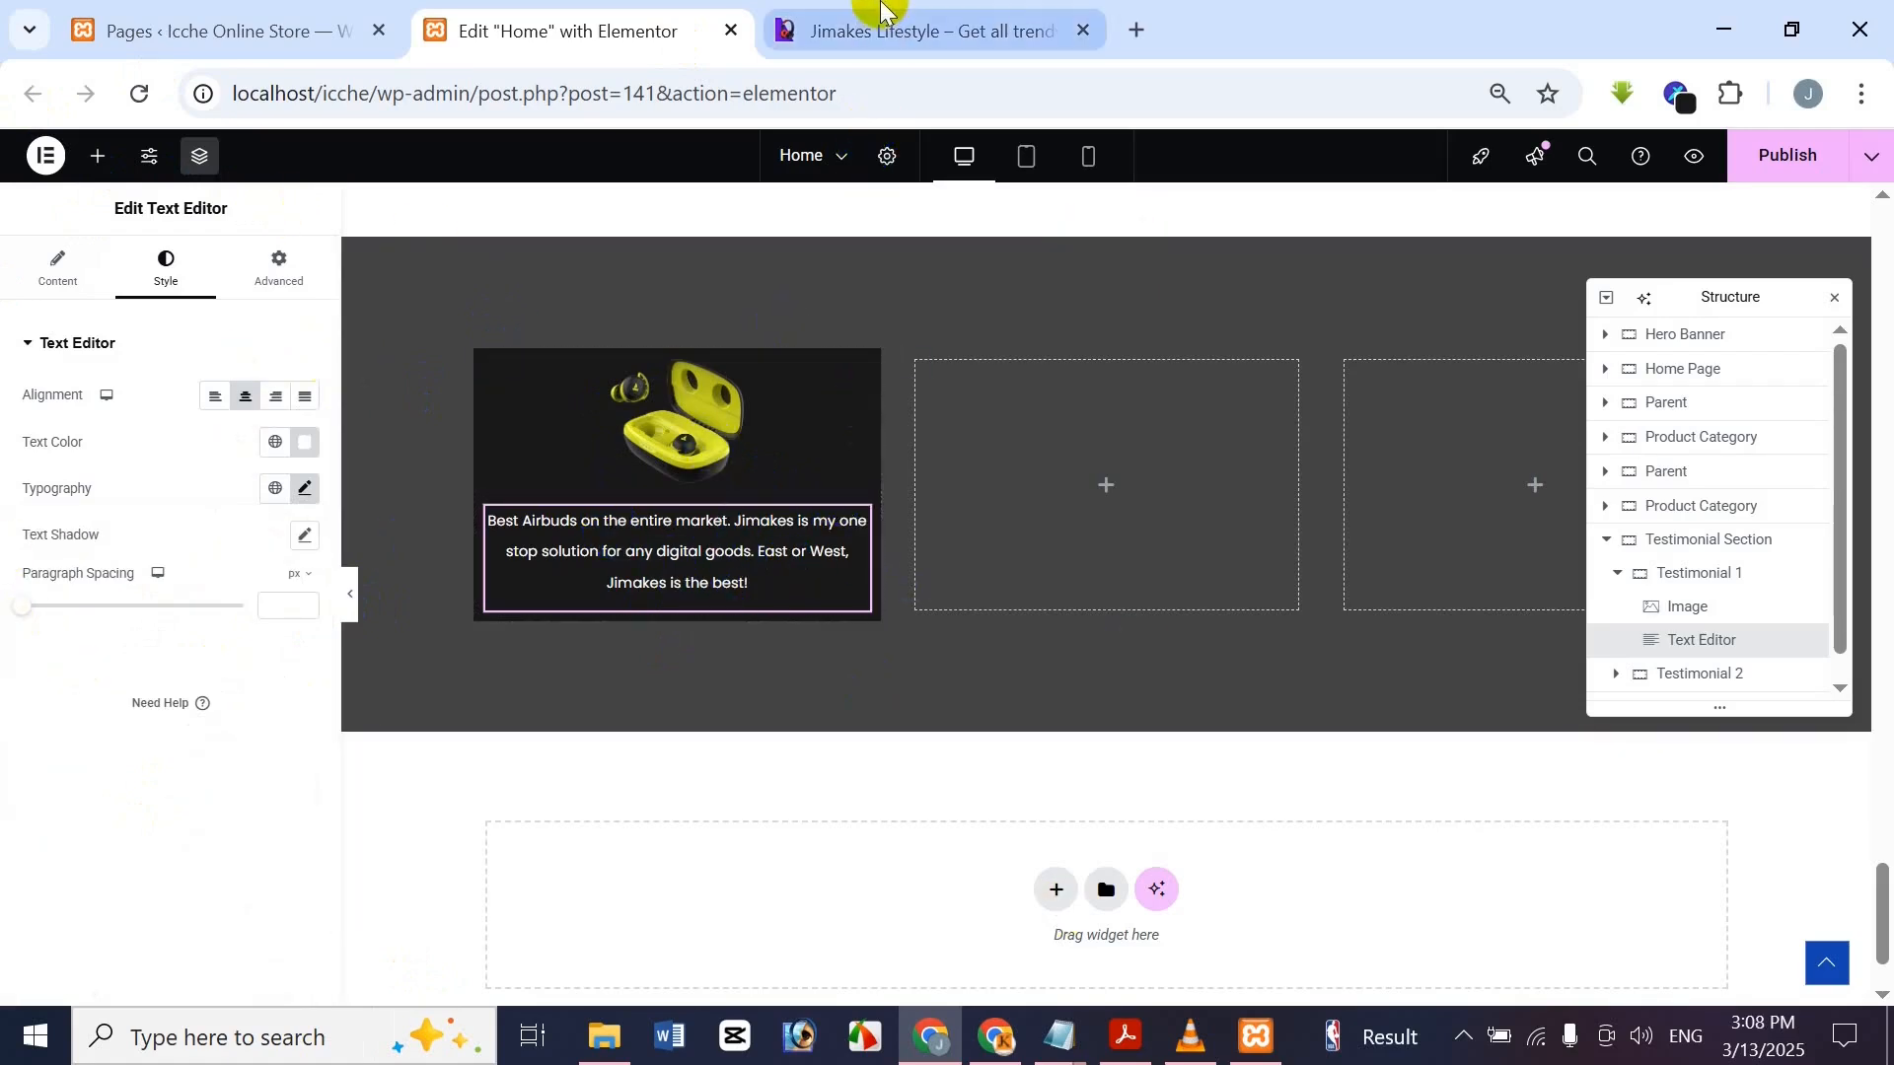
Check the avatar block on the first Jimakes card and add an Image Box widget below the review text in Testimonial 1
{"action": "left_click", "coordinate": [855, 34]}
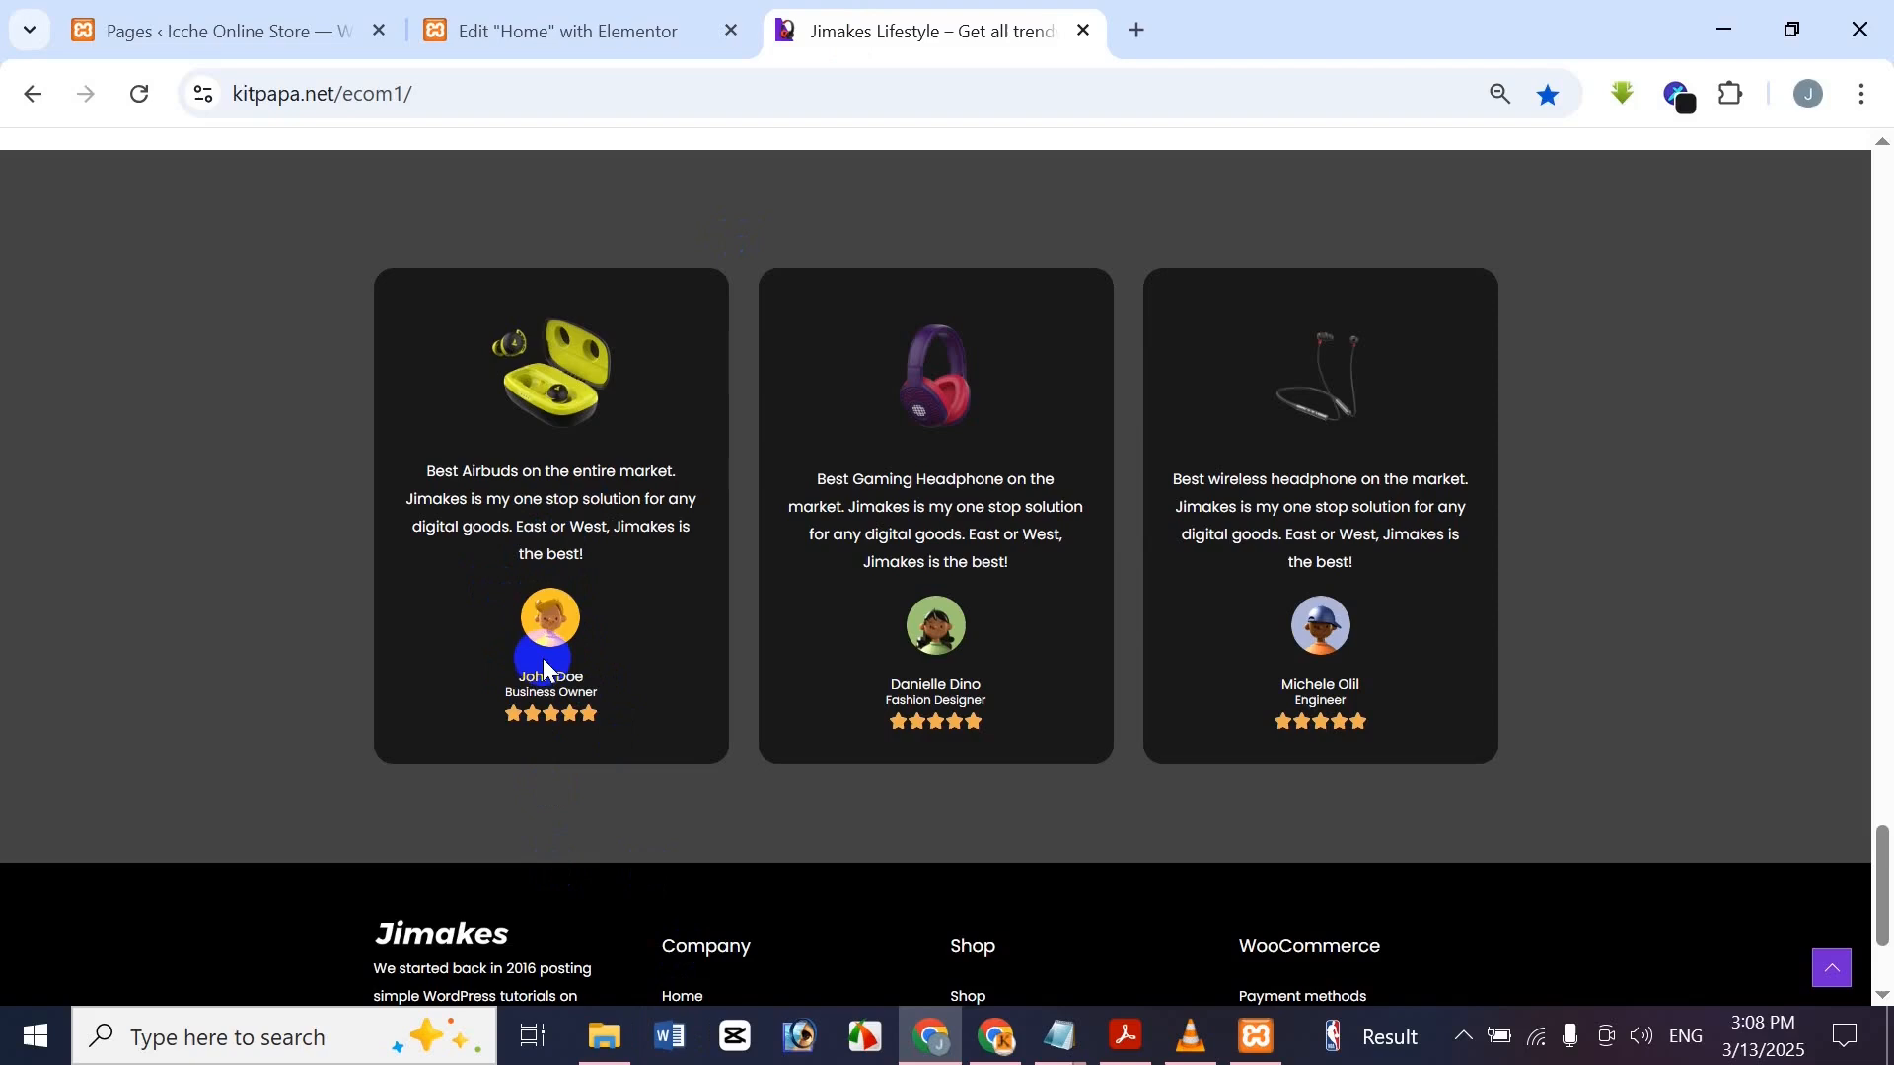
{"action": "left_click", "coordinate": [543, 11]}
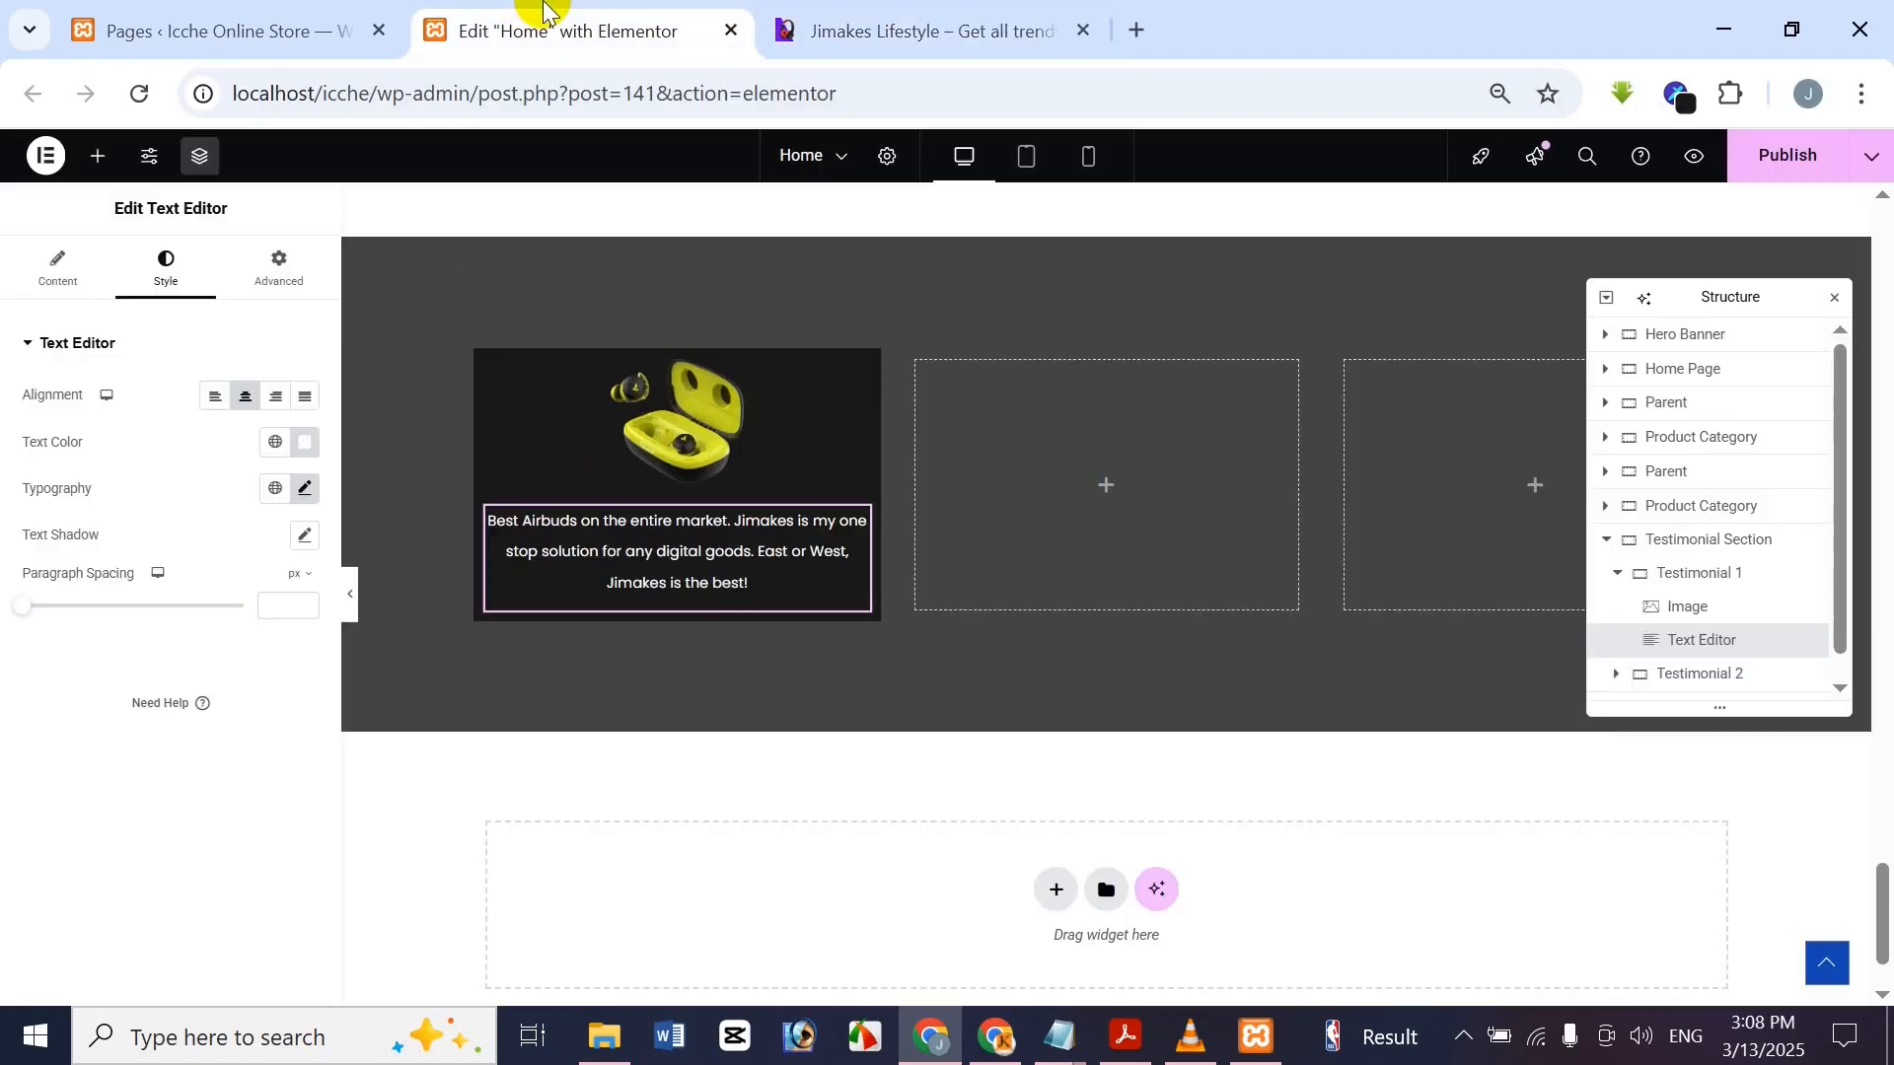
{"action": "left_click", "coordinate": [99, 158]}
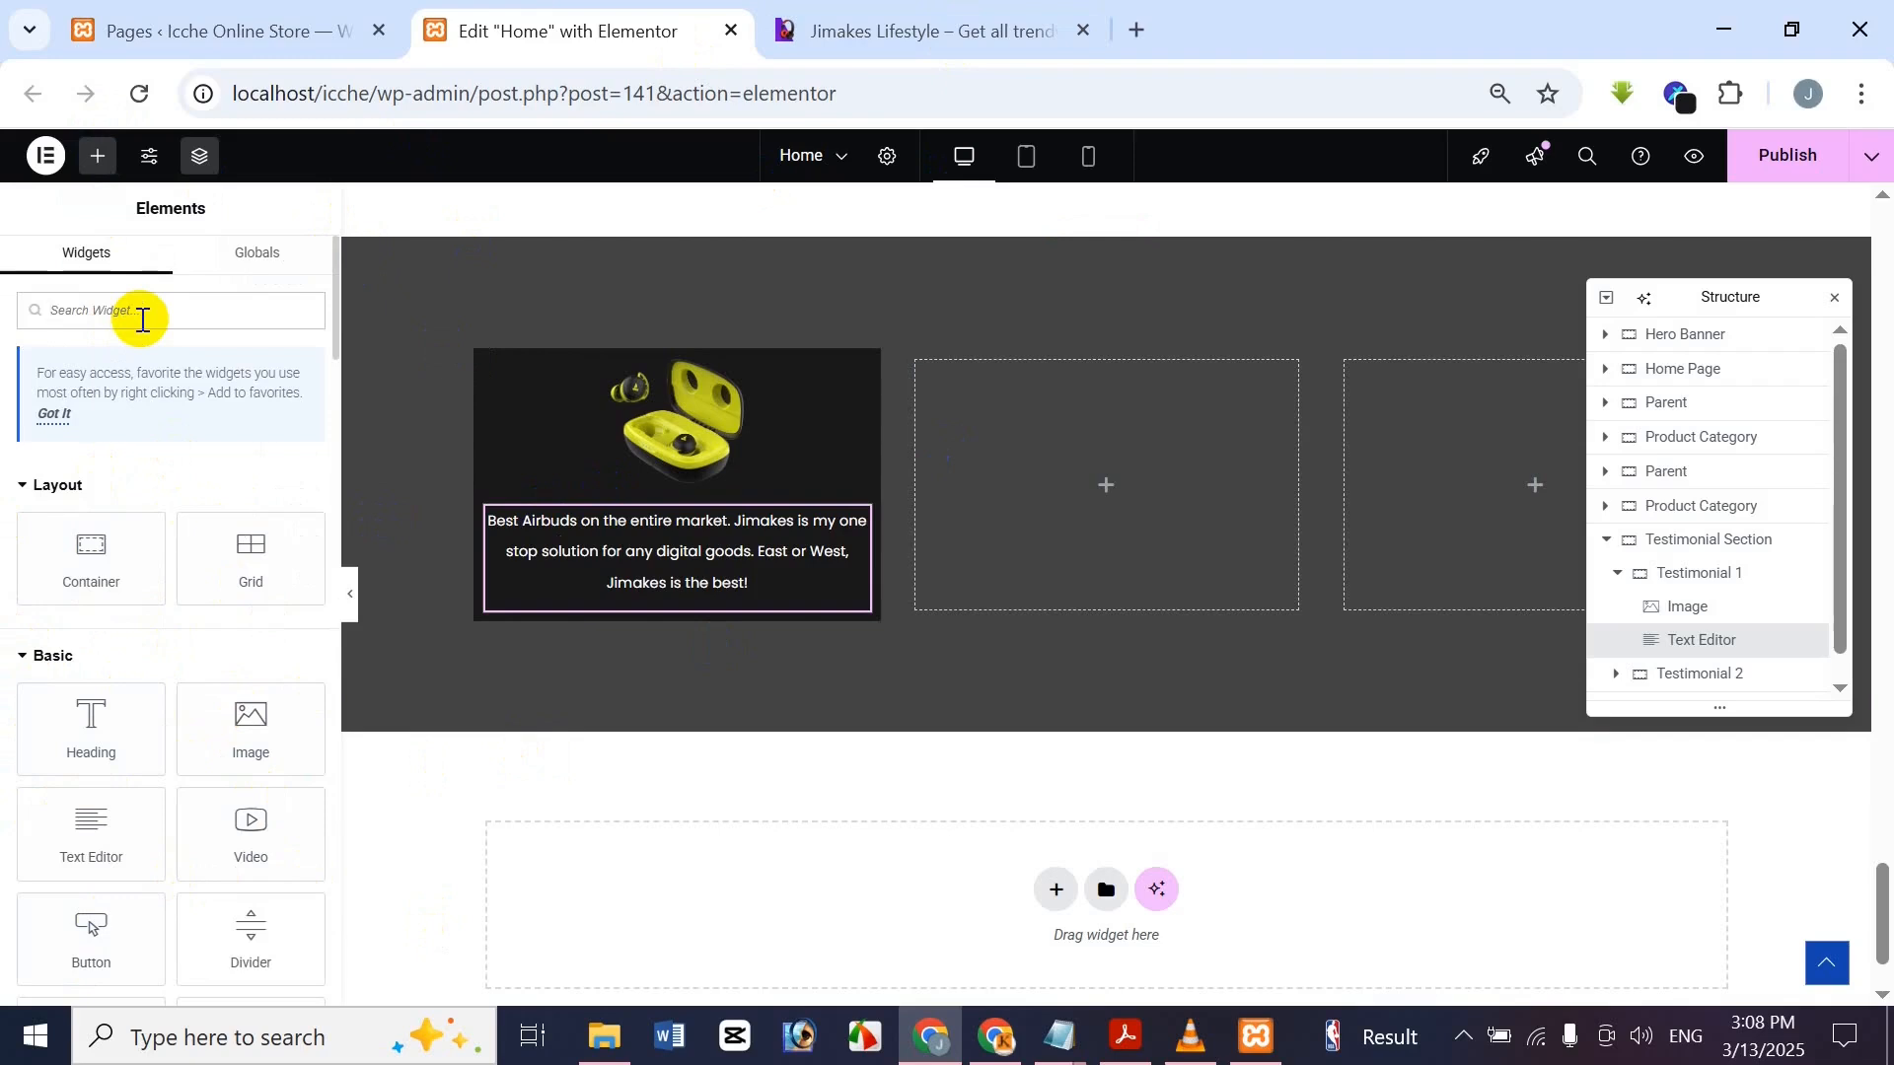
{"action": "left_click", "coordinate": [143, 320]}
{"action": "type", "text": "ima"}
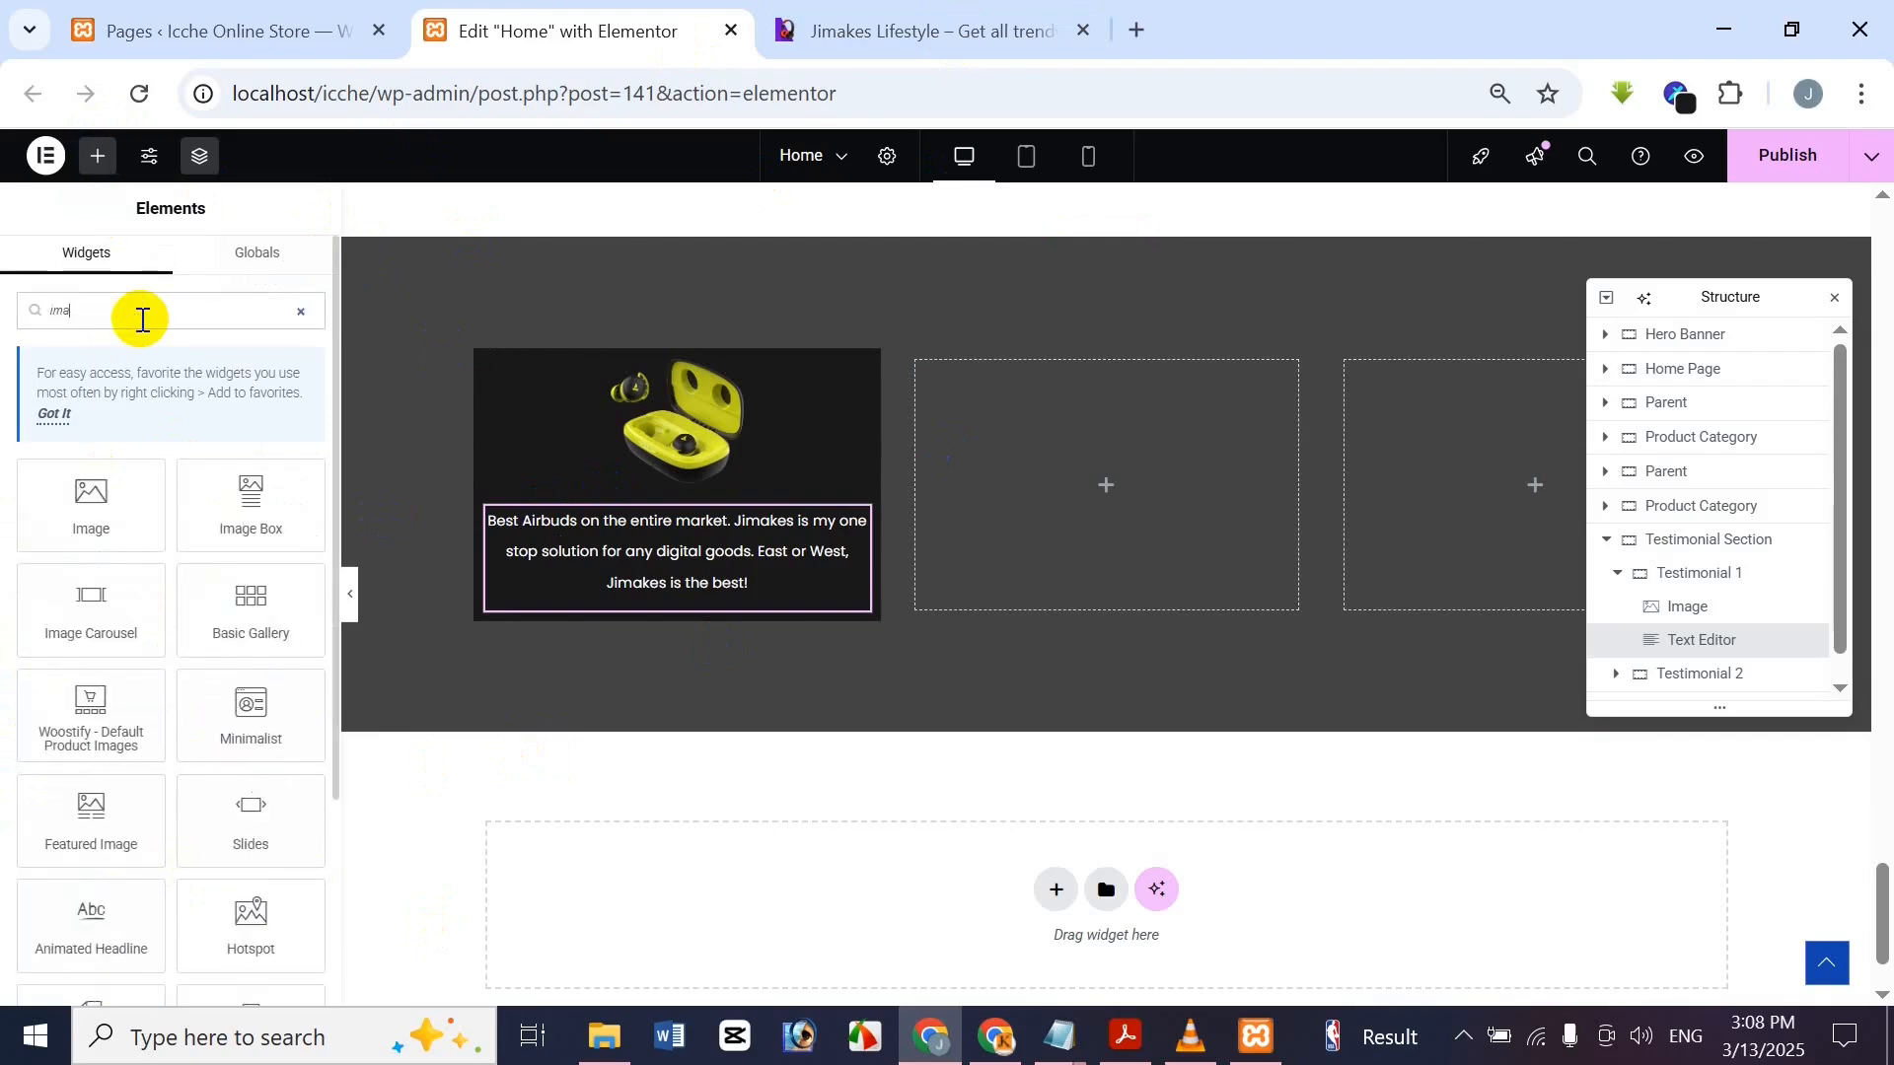
{"action": "type", "text": "ge"}
{"action": "left_click_drag", "start_coordinate": [241, 516], "coordinate": [667, 627]}
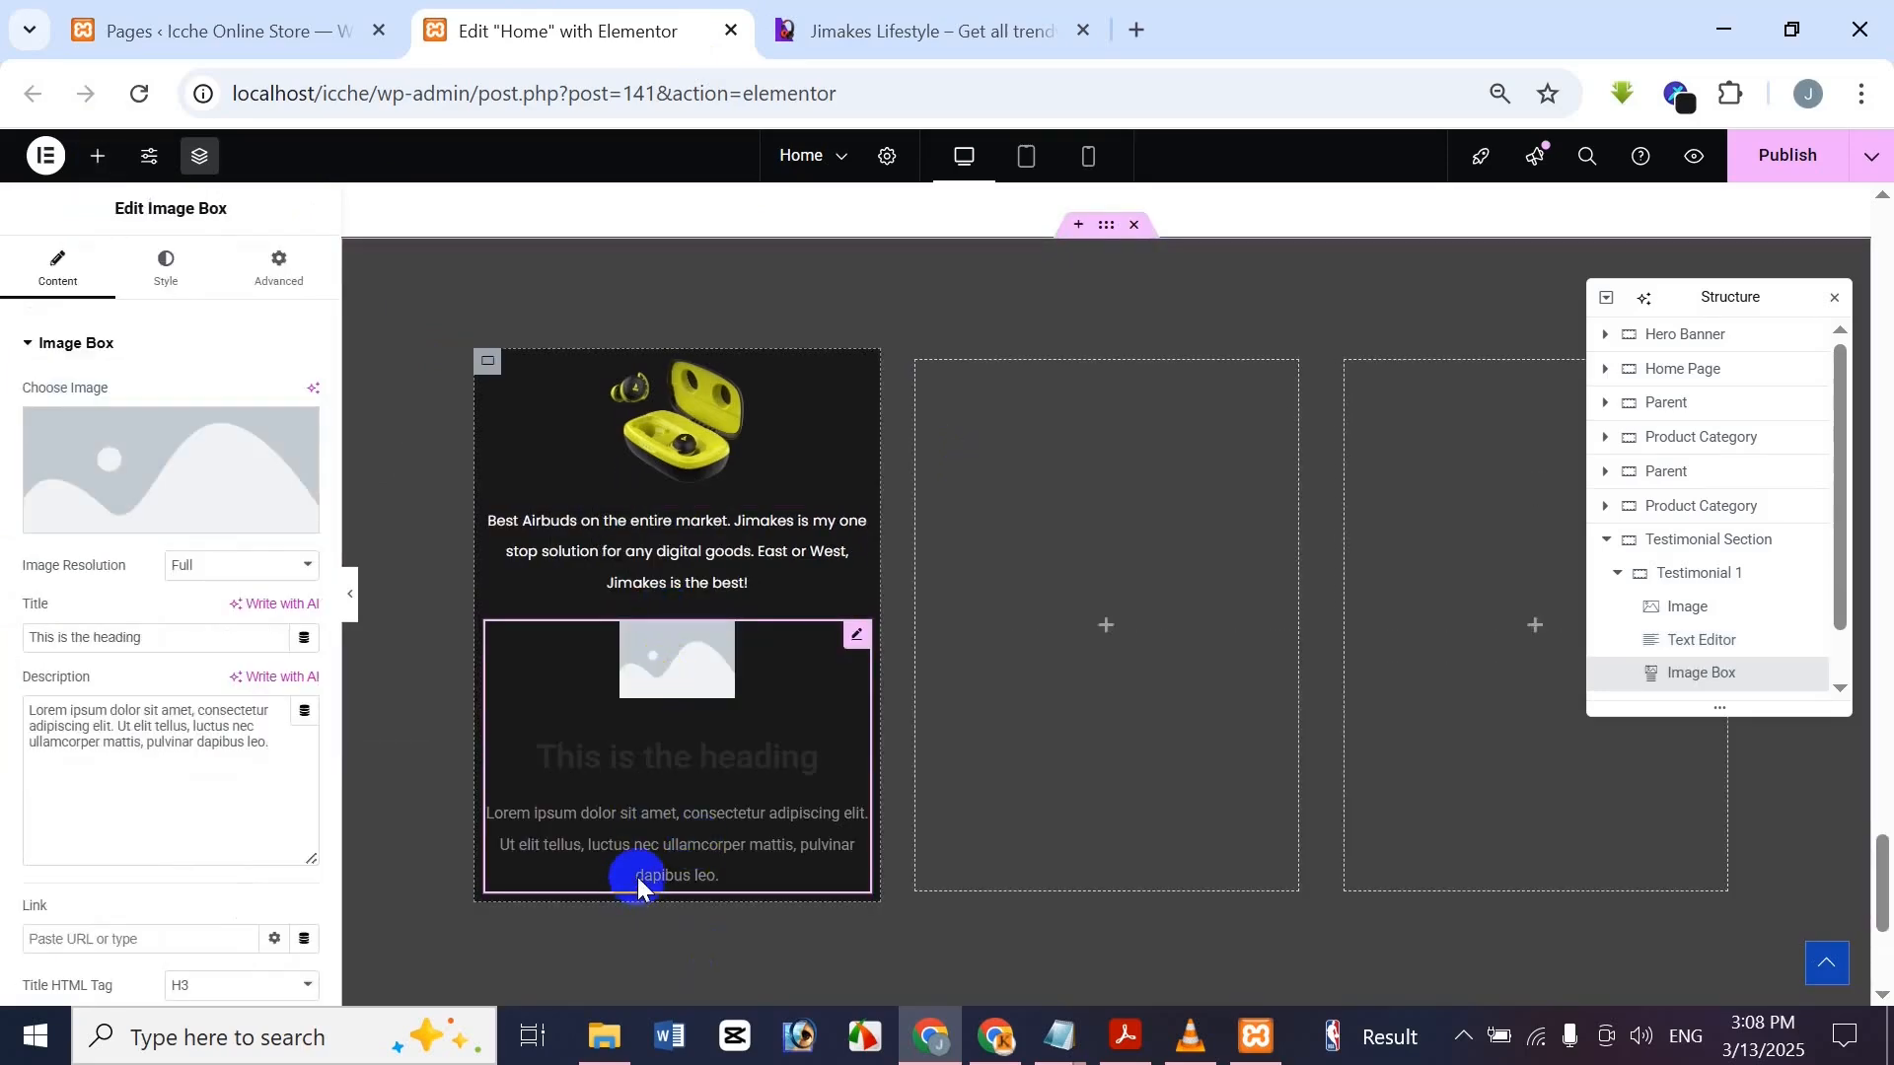
Set the Testimonial 1 image box's picture to the yellow-background avatar from the media library
{"action": "left_click", "coordinate": [838, 30]}
{"action": "left_click", "coordinate": [567, 30]}
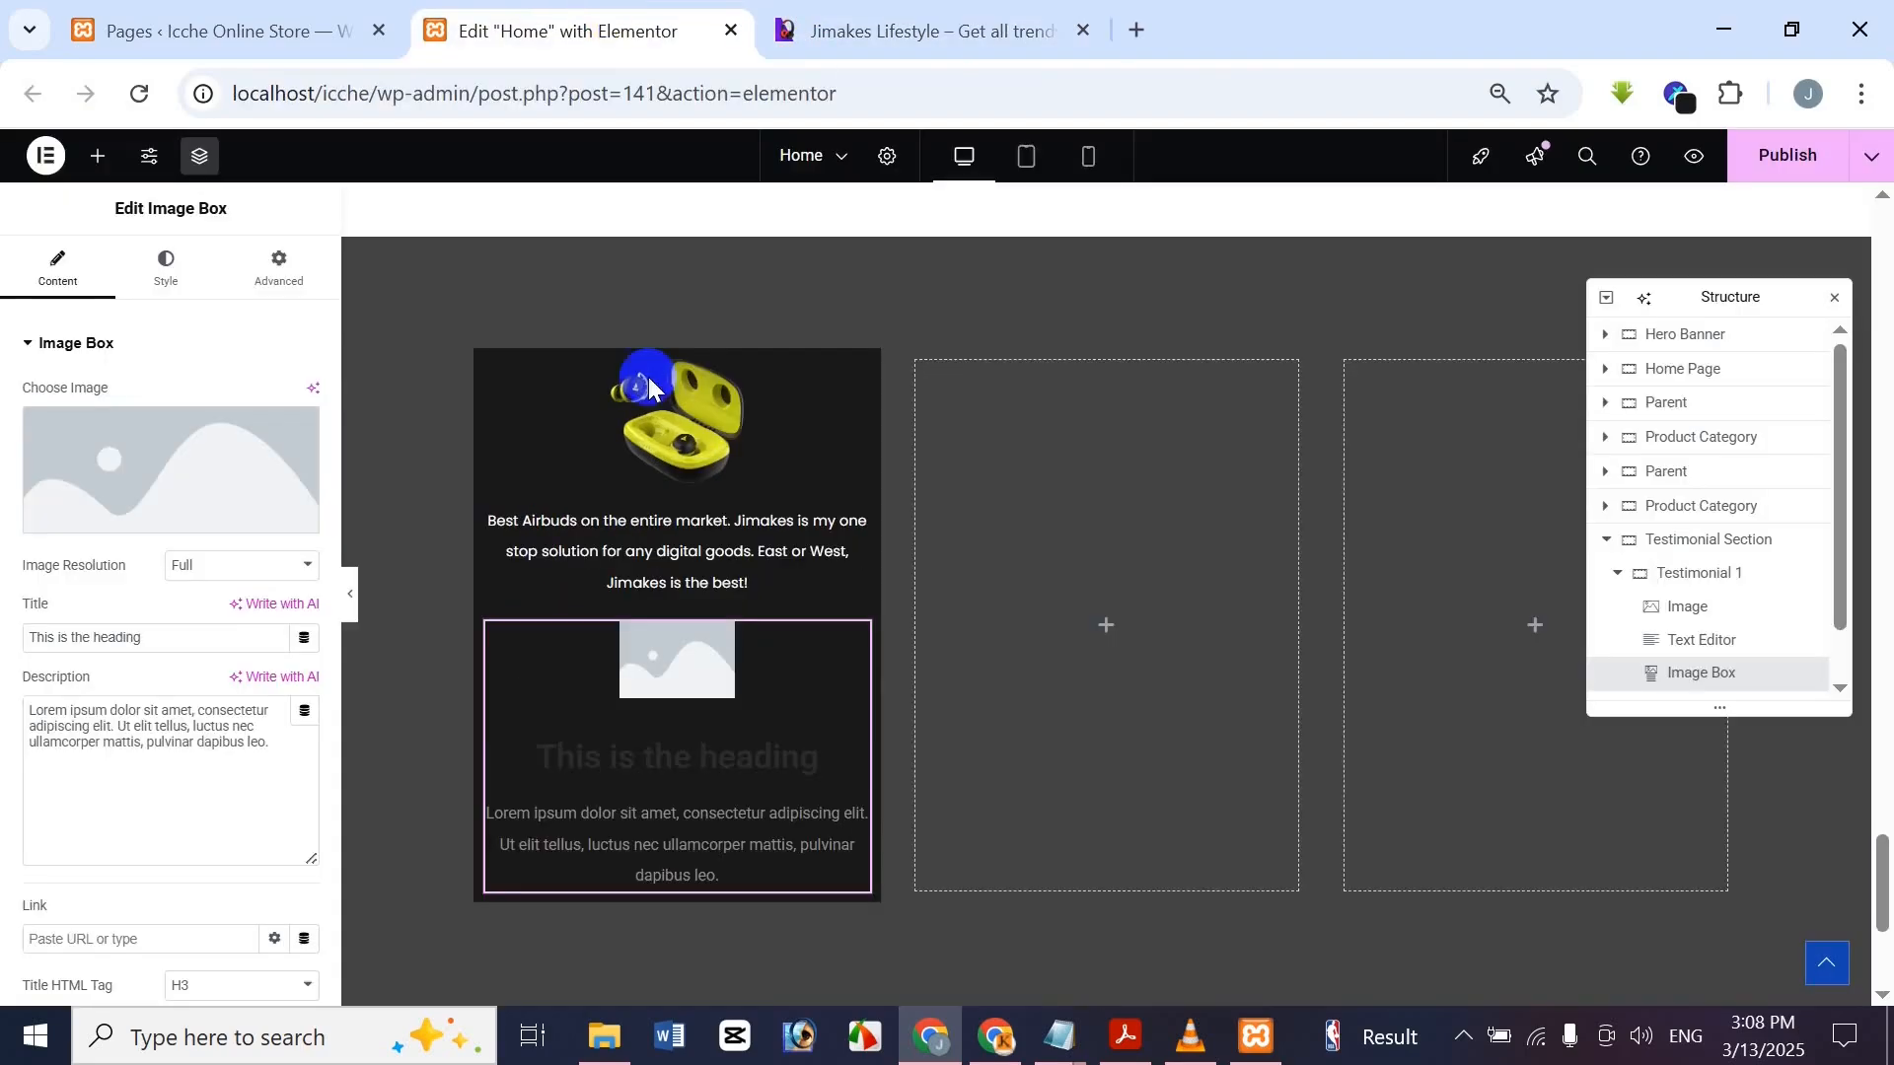
{"action": "left_click", "coordinate": [240, 523]}
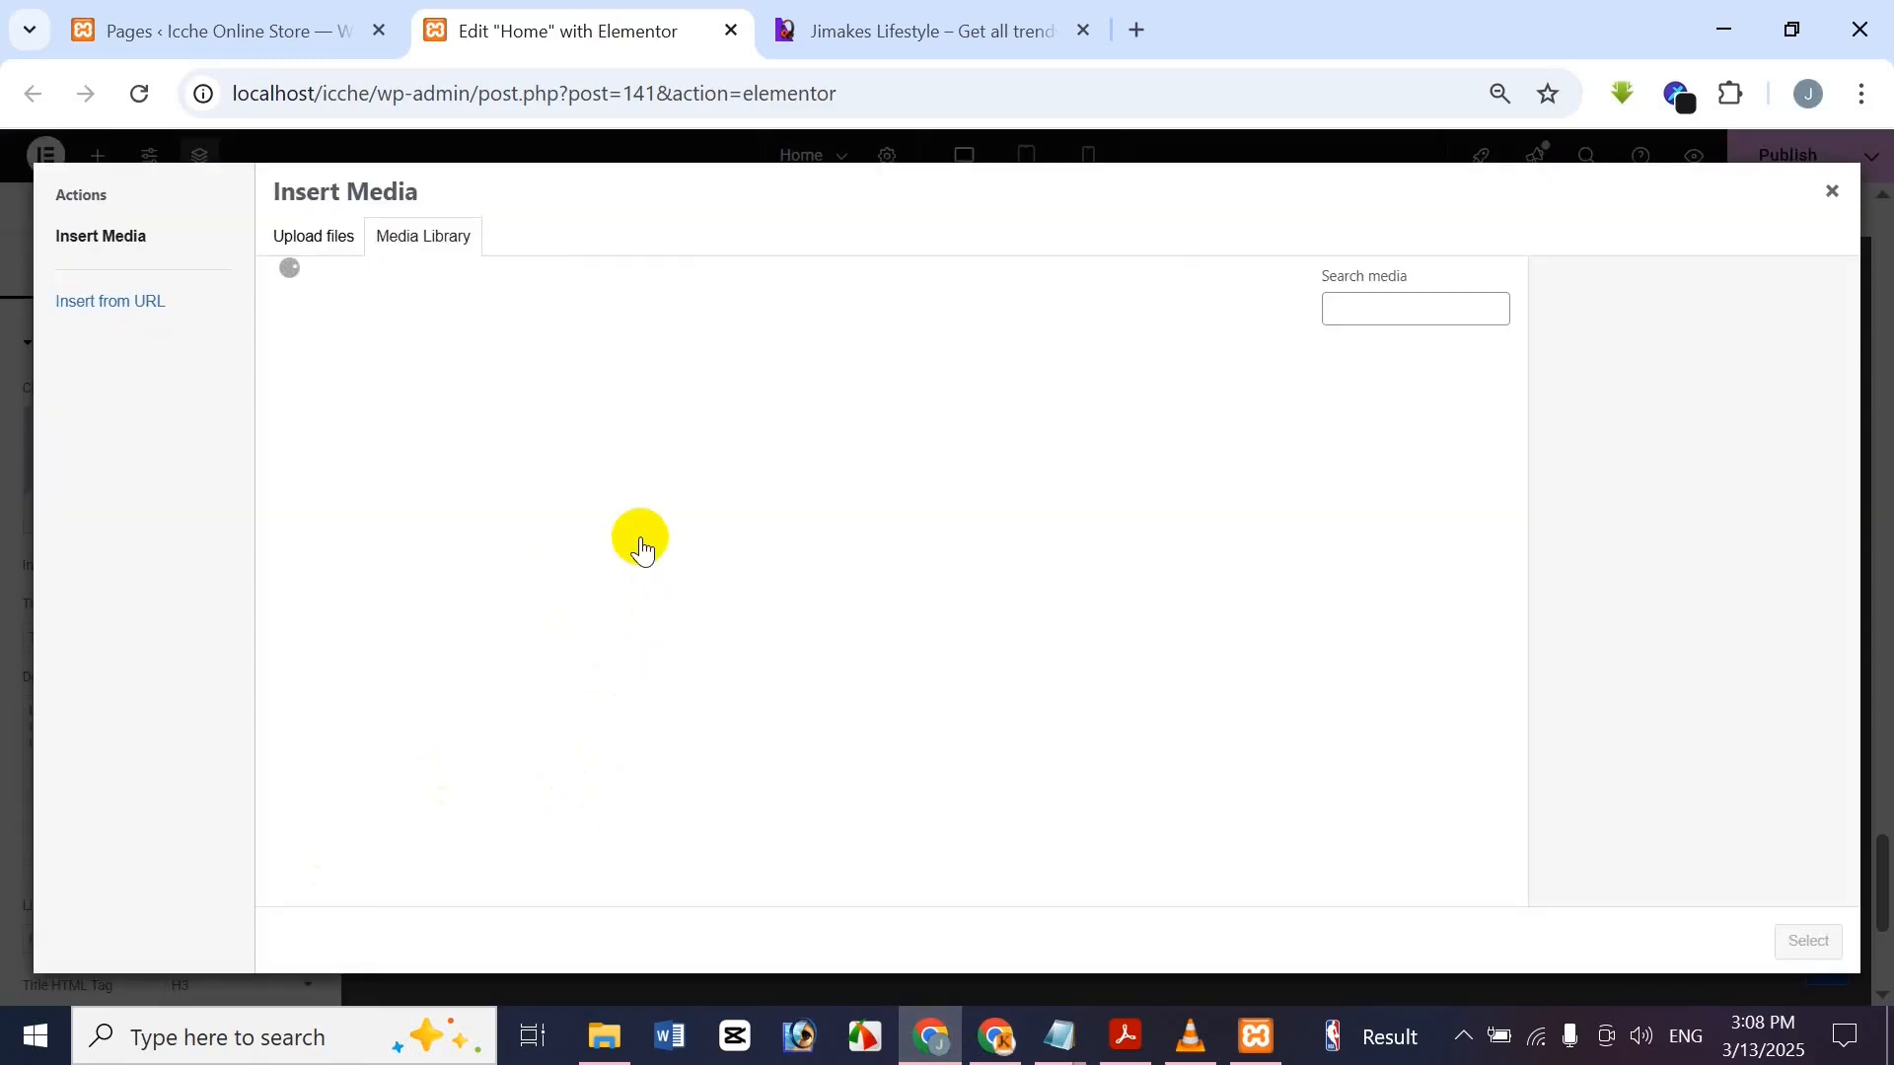
{"action": "left_click", "coordinate": [998, 409]}
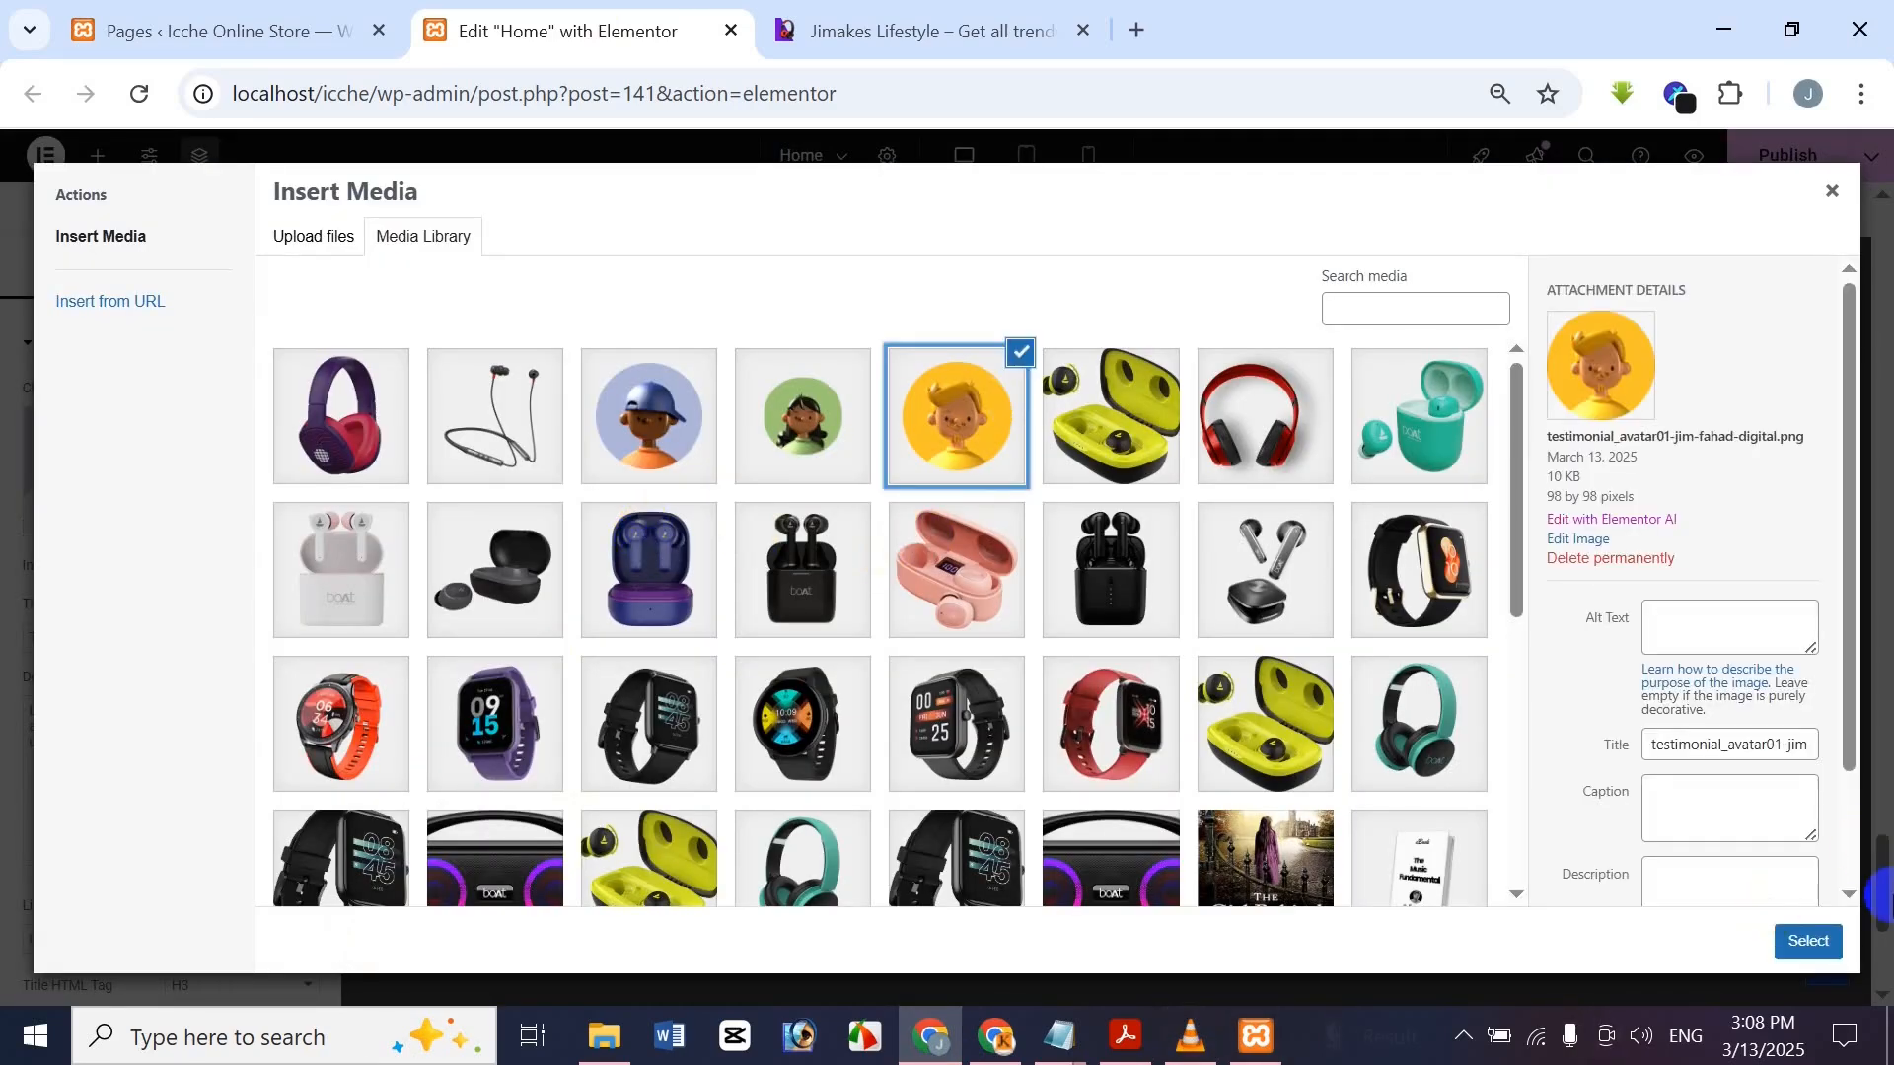
{"action": "left_click", "coordinate": [1823, 939]}
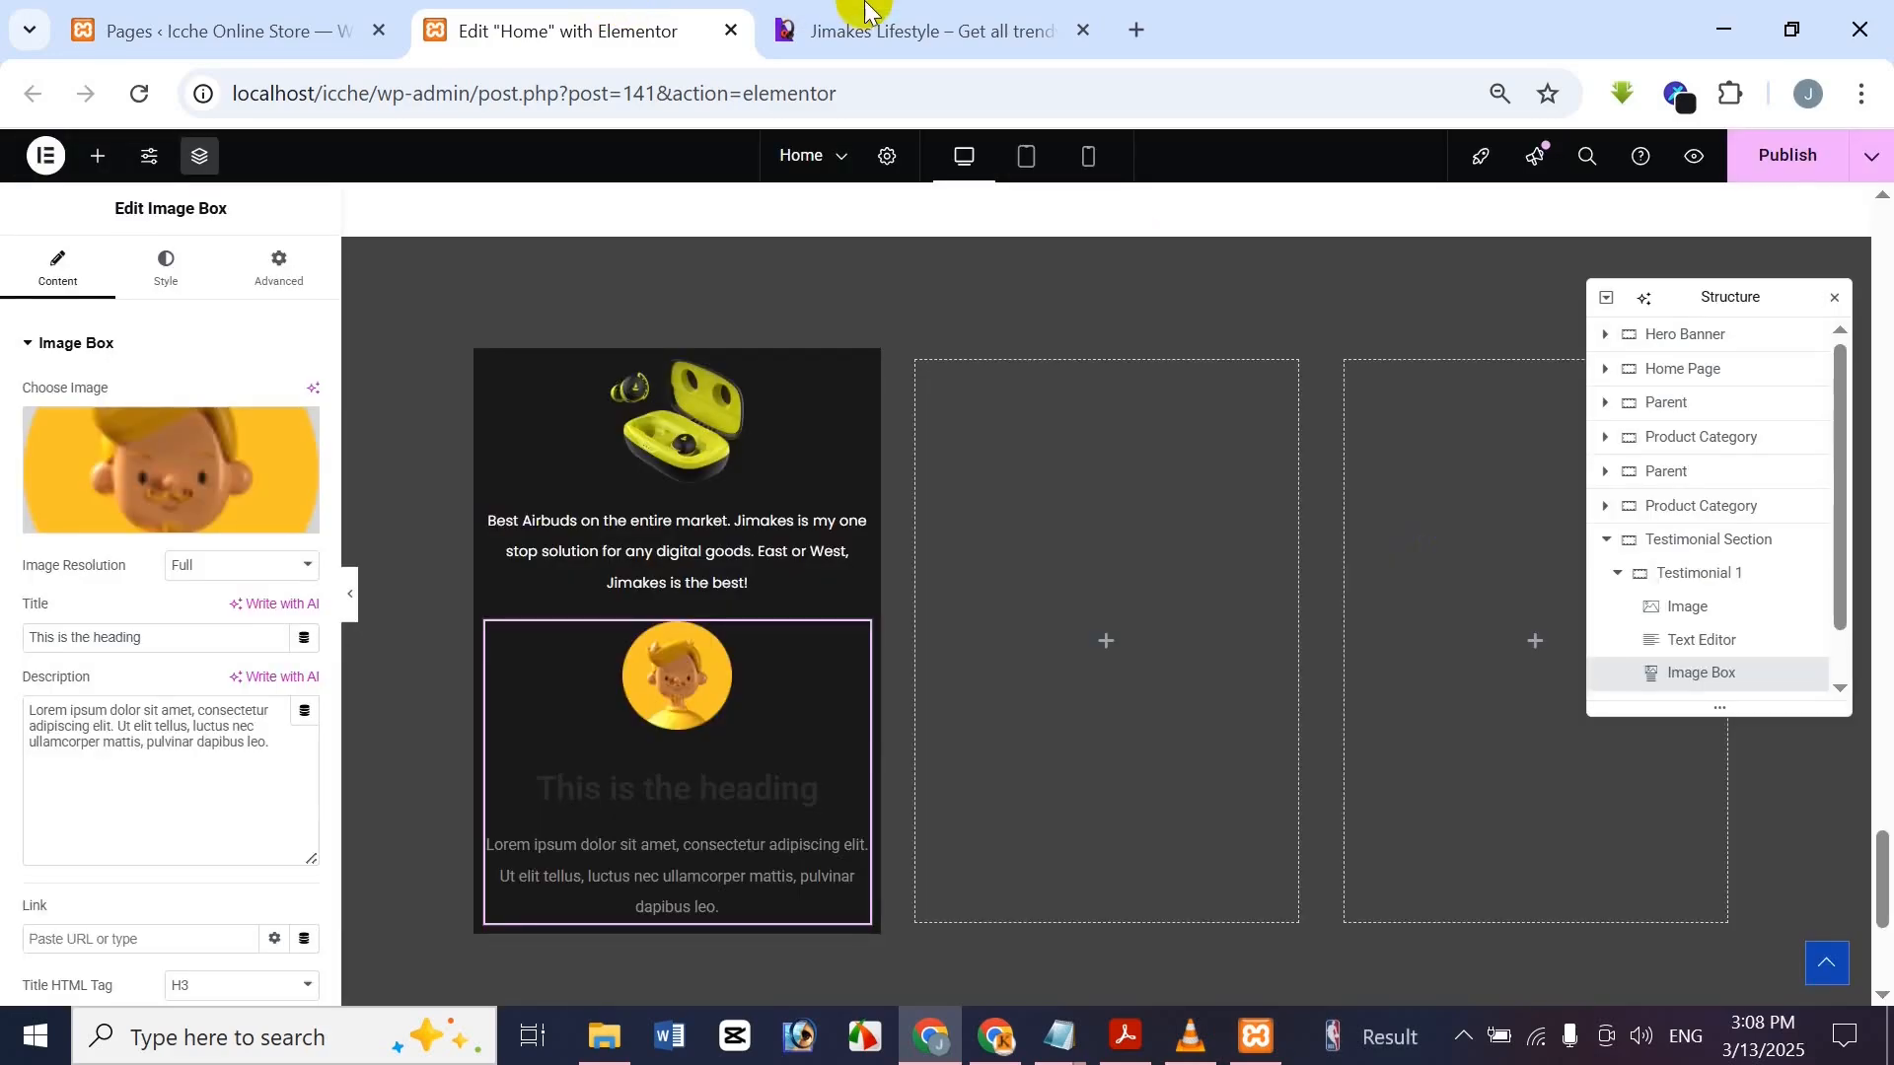
Copy the reviewer's name and role from the first Jimakes card, and set the image box title to the name only
{"action": "left_click", "coordinate": [921, 30]}
{"action": "left_click", "coordinate": [550, 27]}
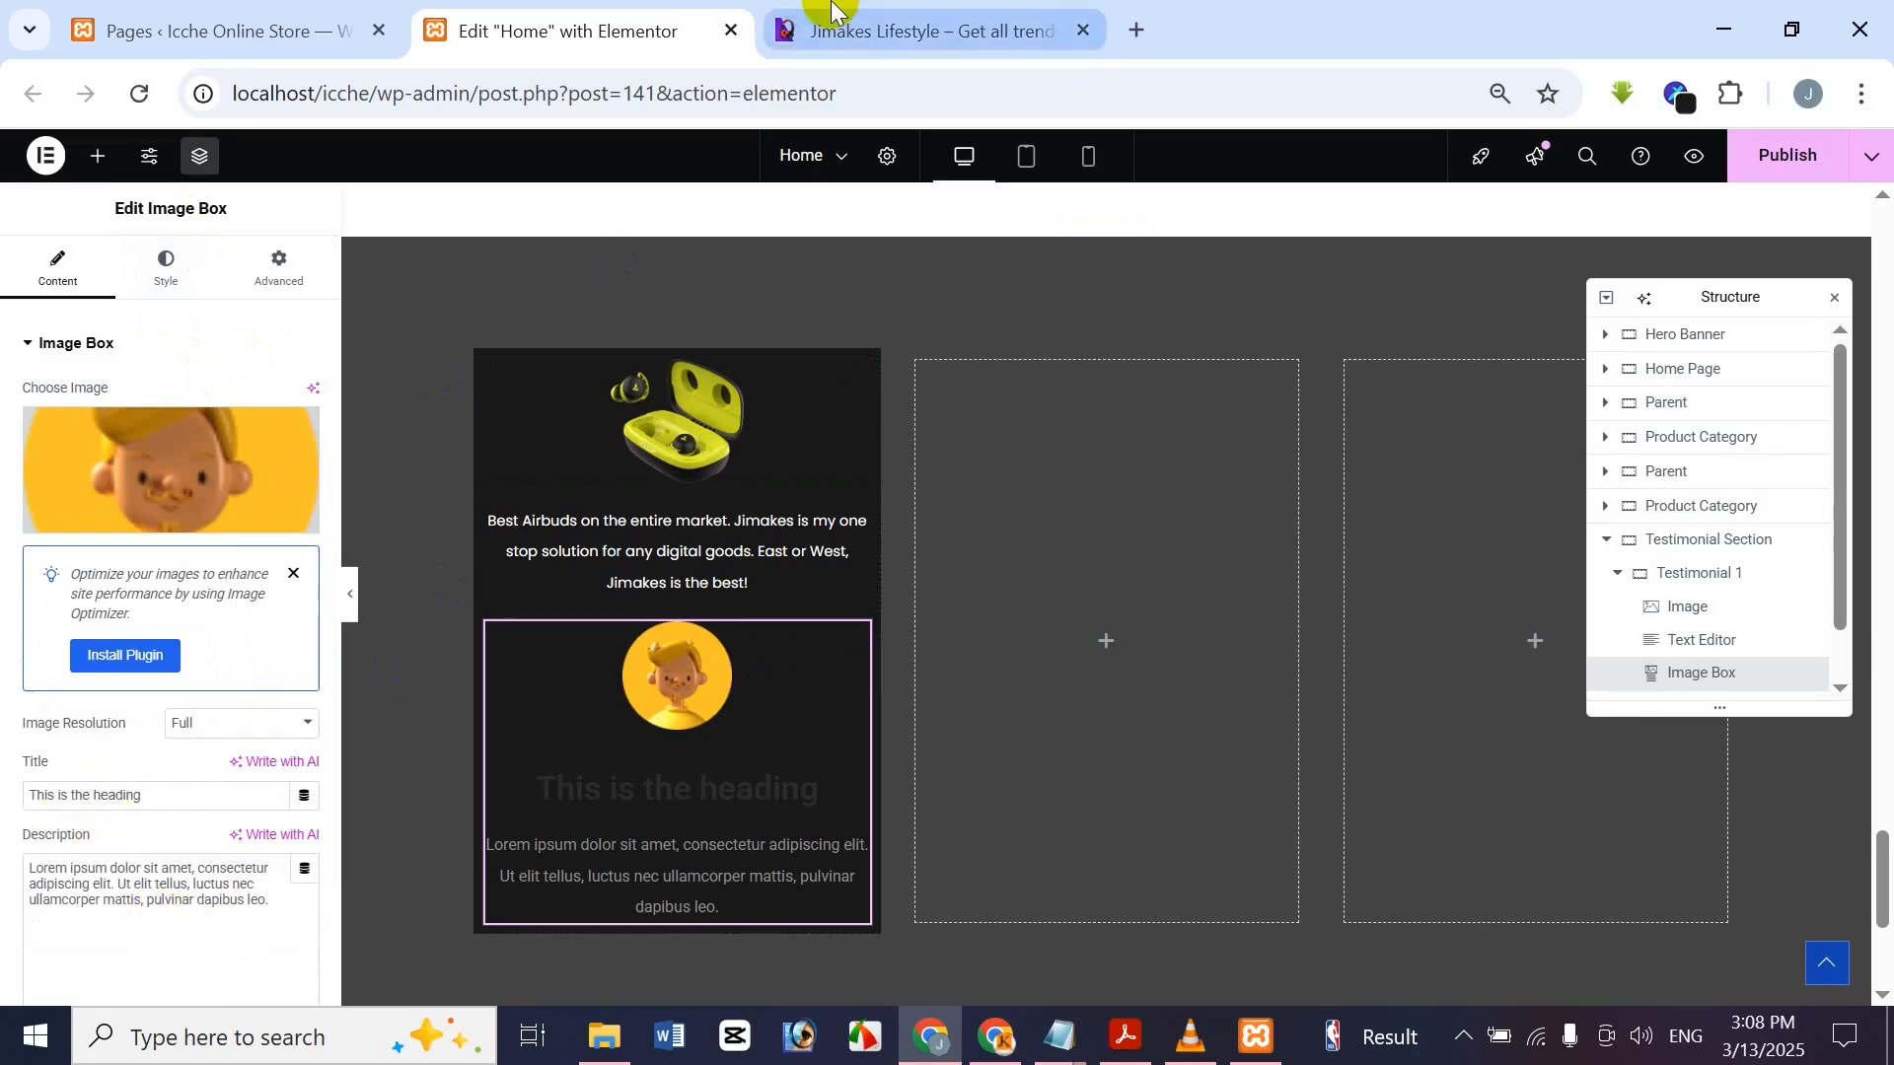
{"action": "left_click", "coordinate": [922, 29]}
{"action": "left_click", "coordinate": [617, 655]}
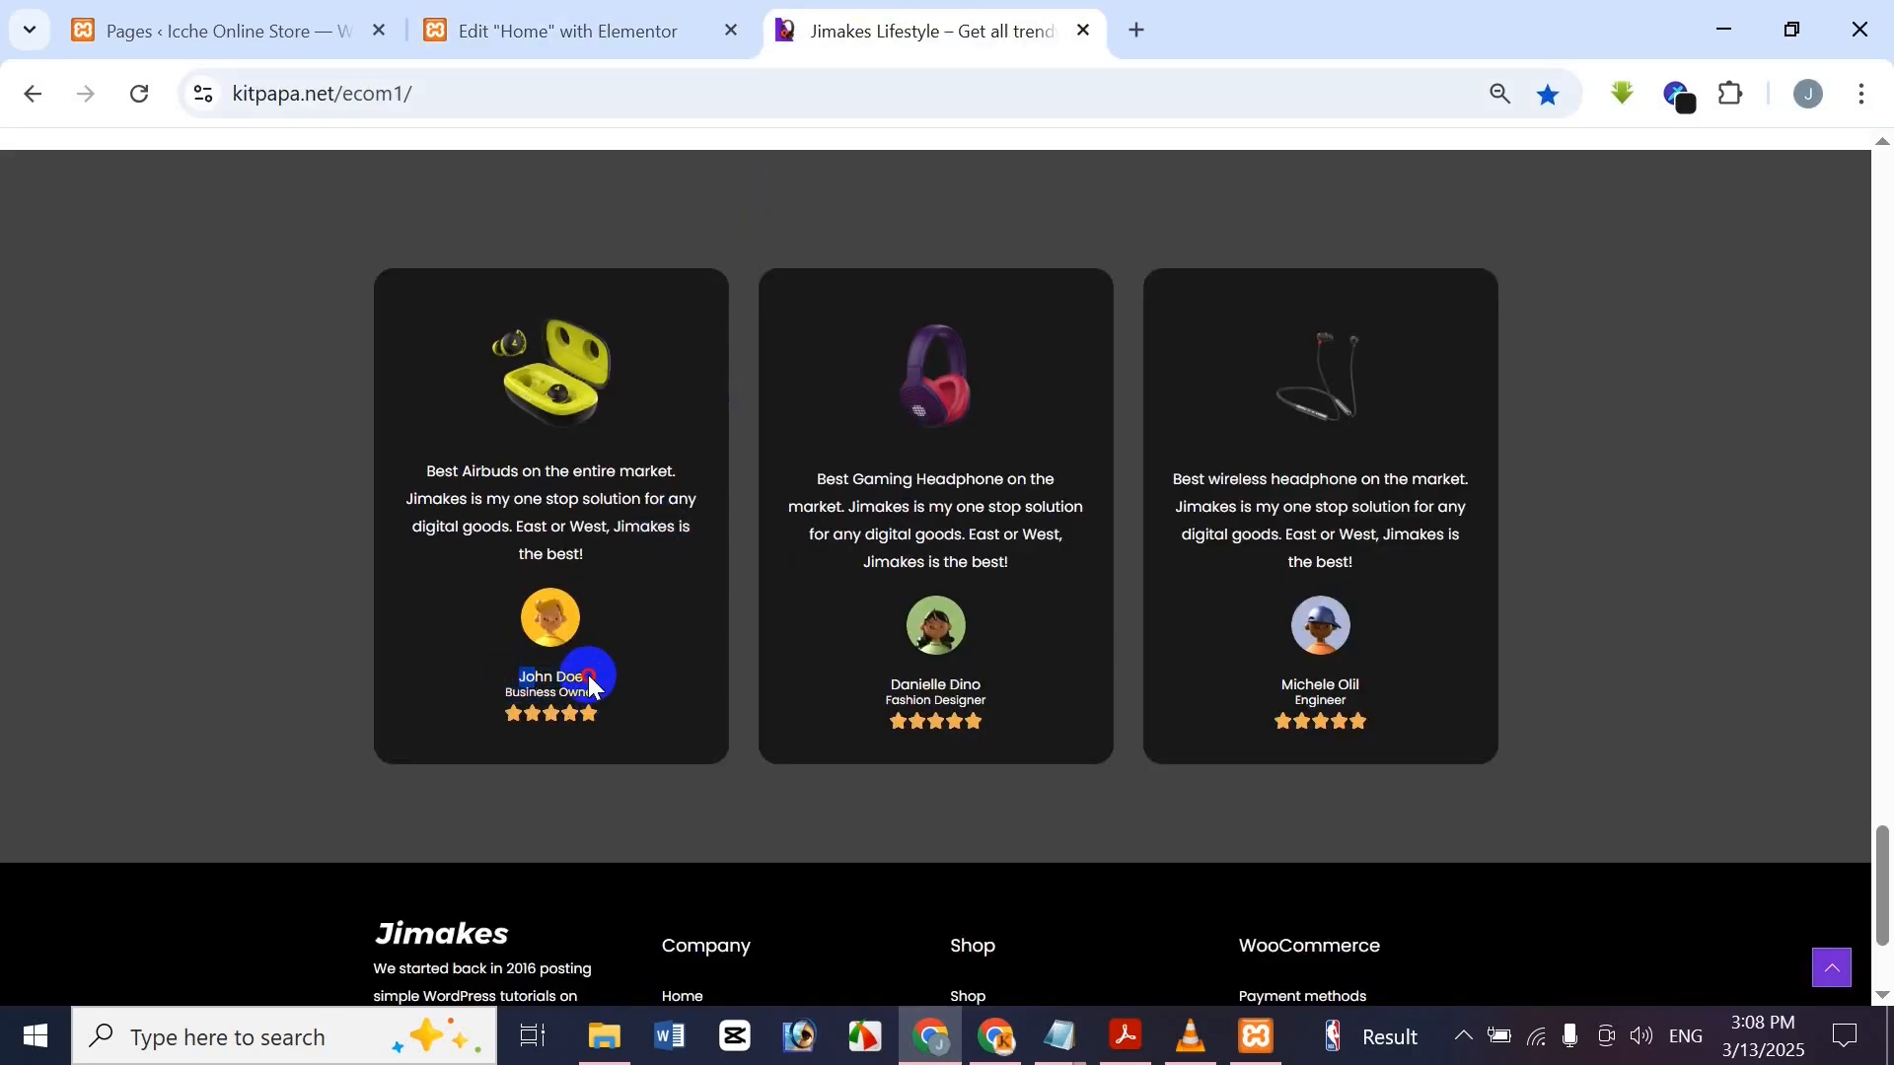
{"action": "left_click", "coordinate": [628, 26]}
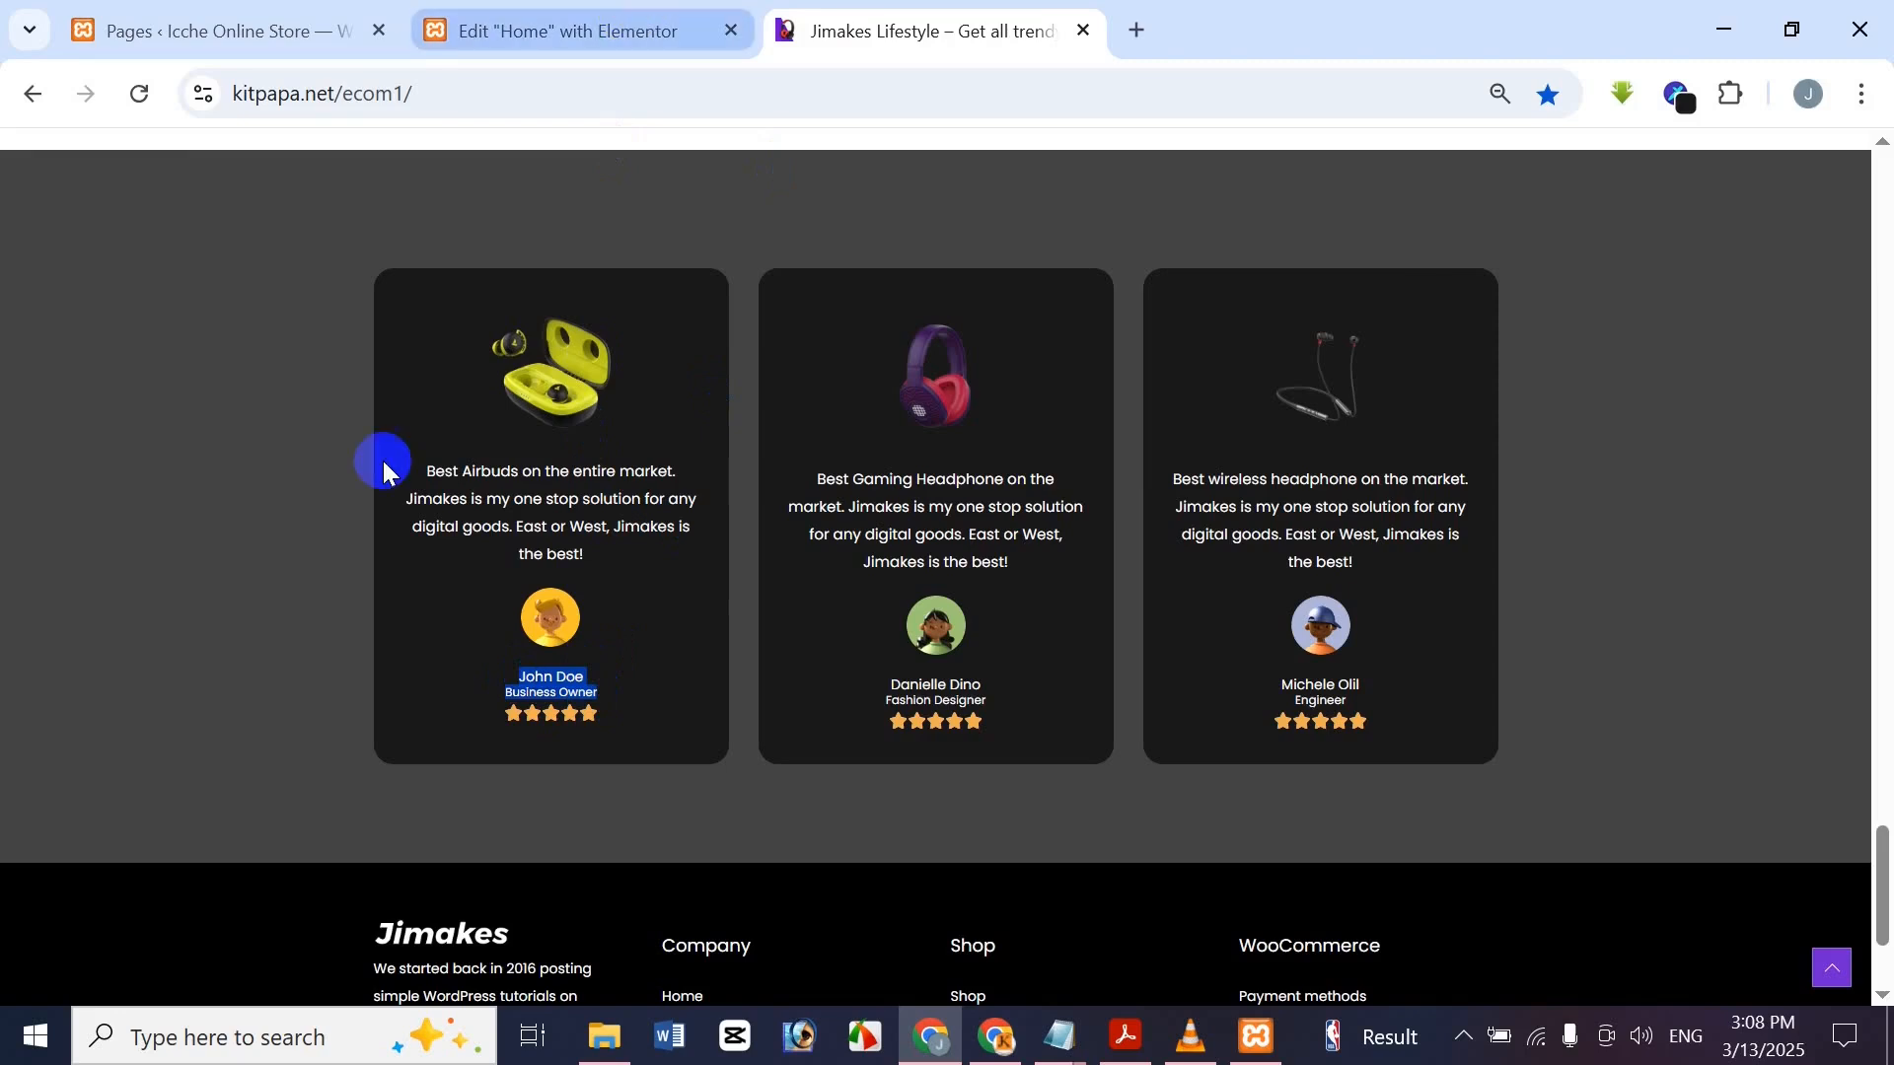
{"action": "triple_click", "coordinate": [135, 795]}
{"action": "type", "text": "John Doe Business Owner"}
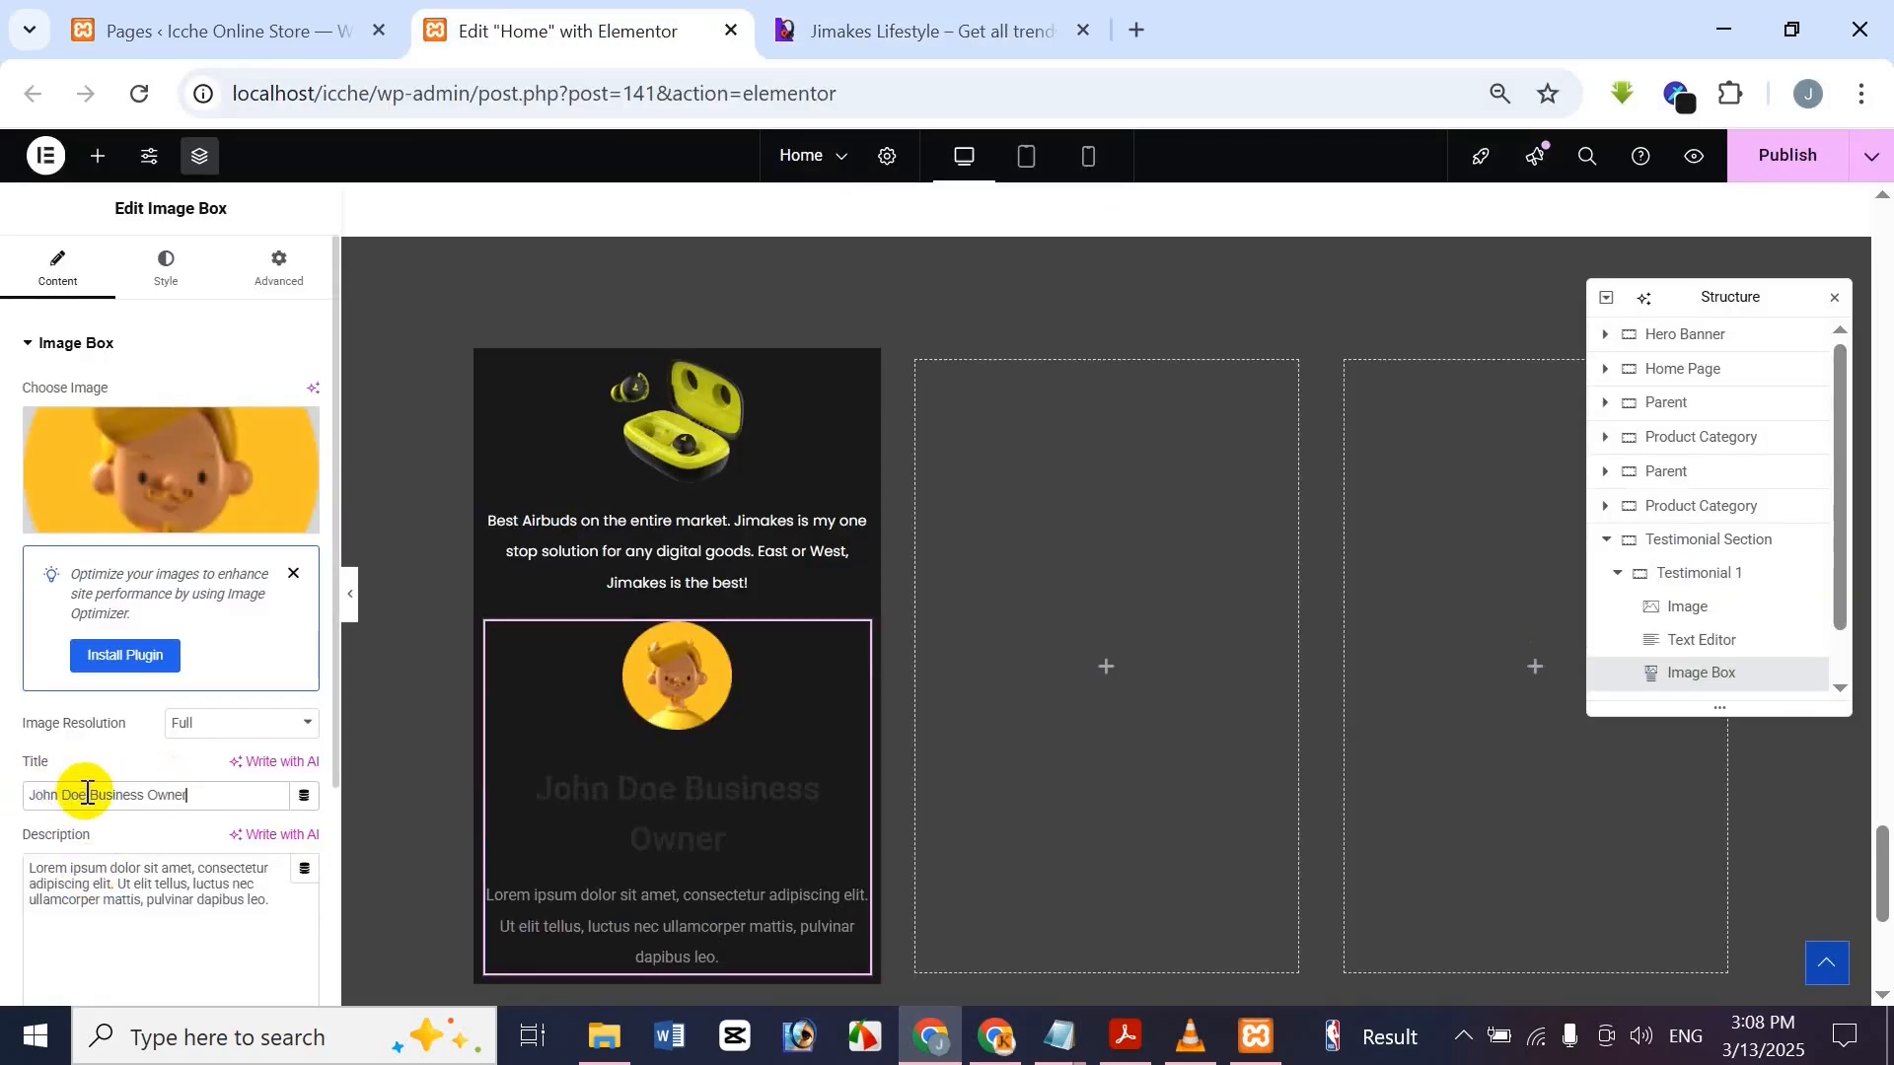
{"action": "left_click_drag", "start_coordinate": [92, 794], "coordinate": [245, 795]}
{"action": "key", "text": "BackSpace"}
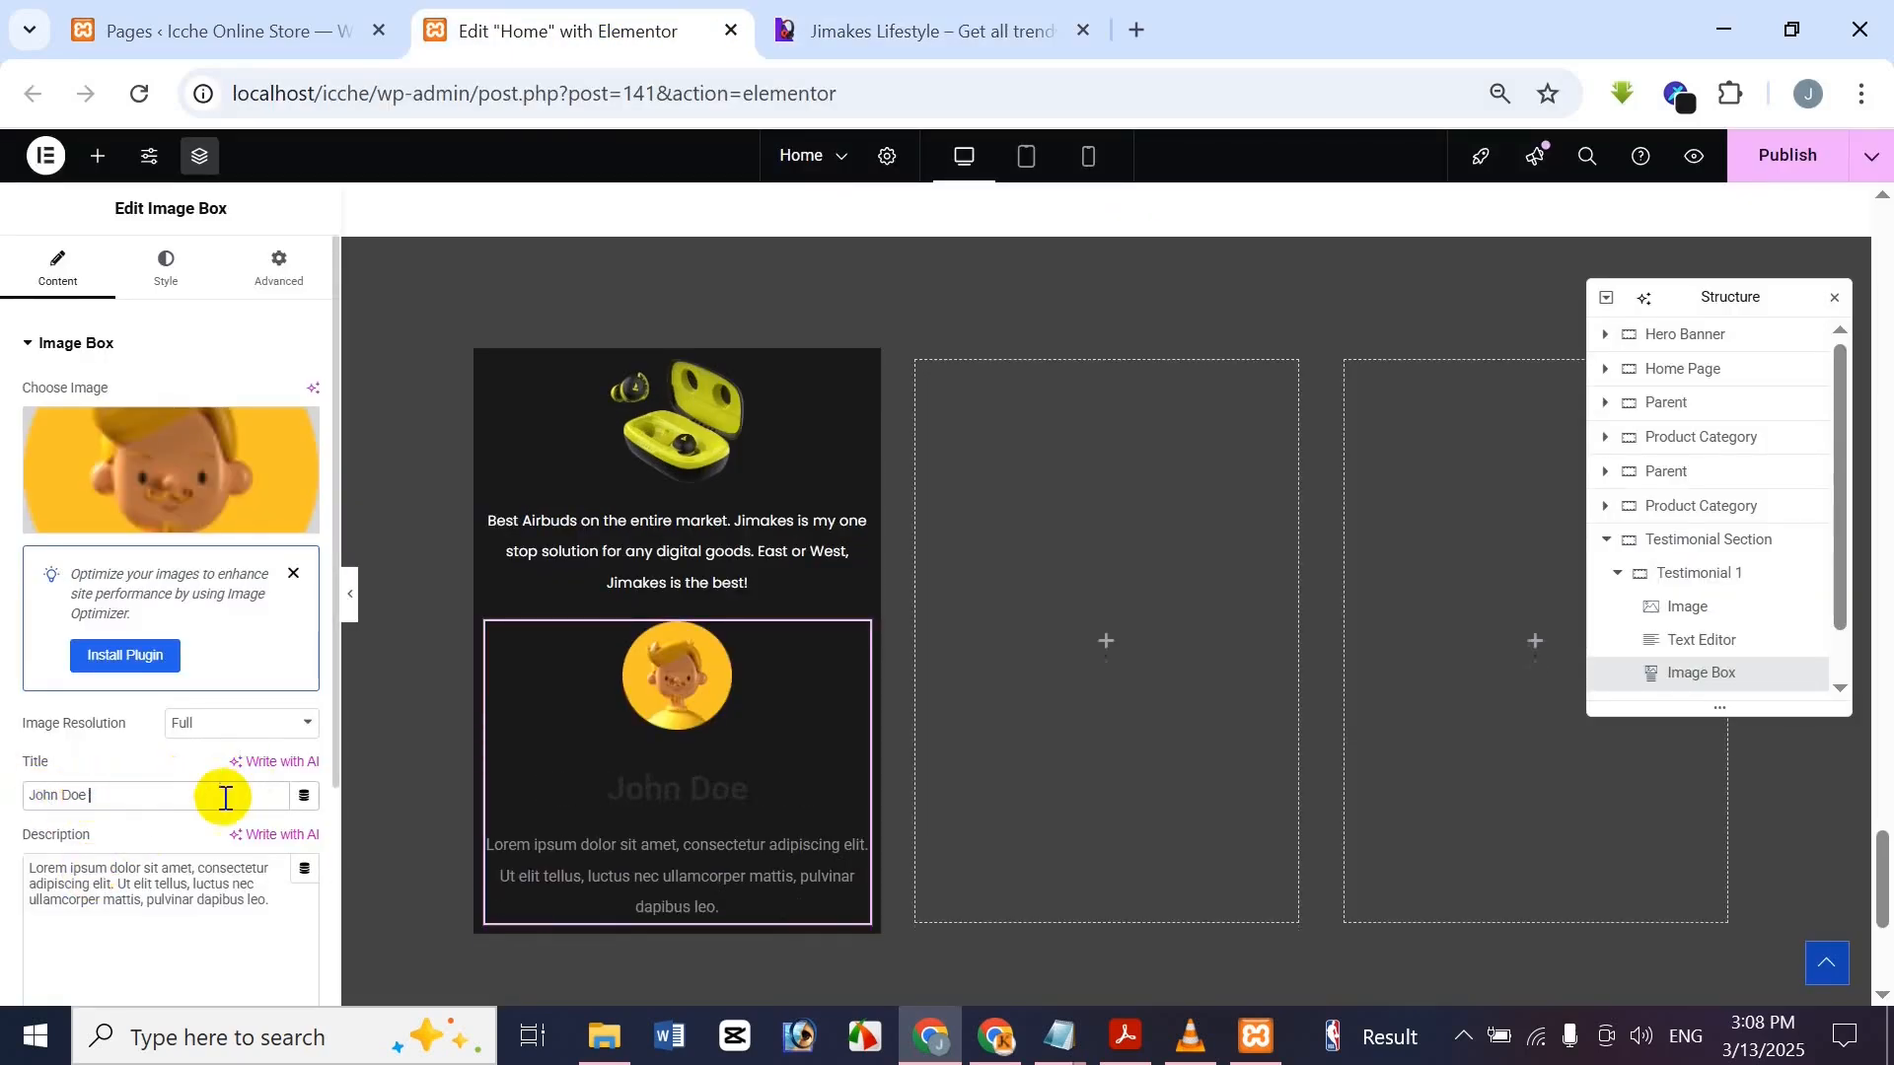
Replace the image box's placeholder description with "Business Owner"
{"action": "triple_click", "coordinate": [137, 885]}
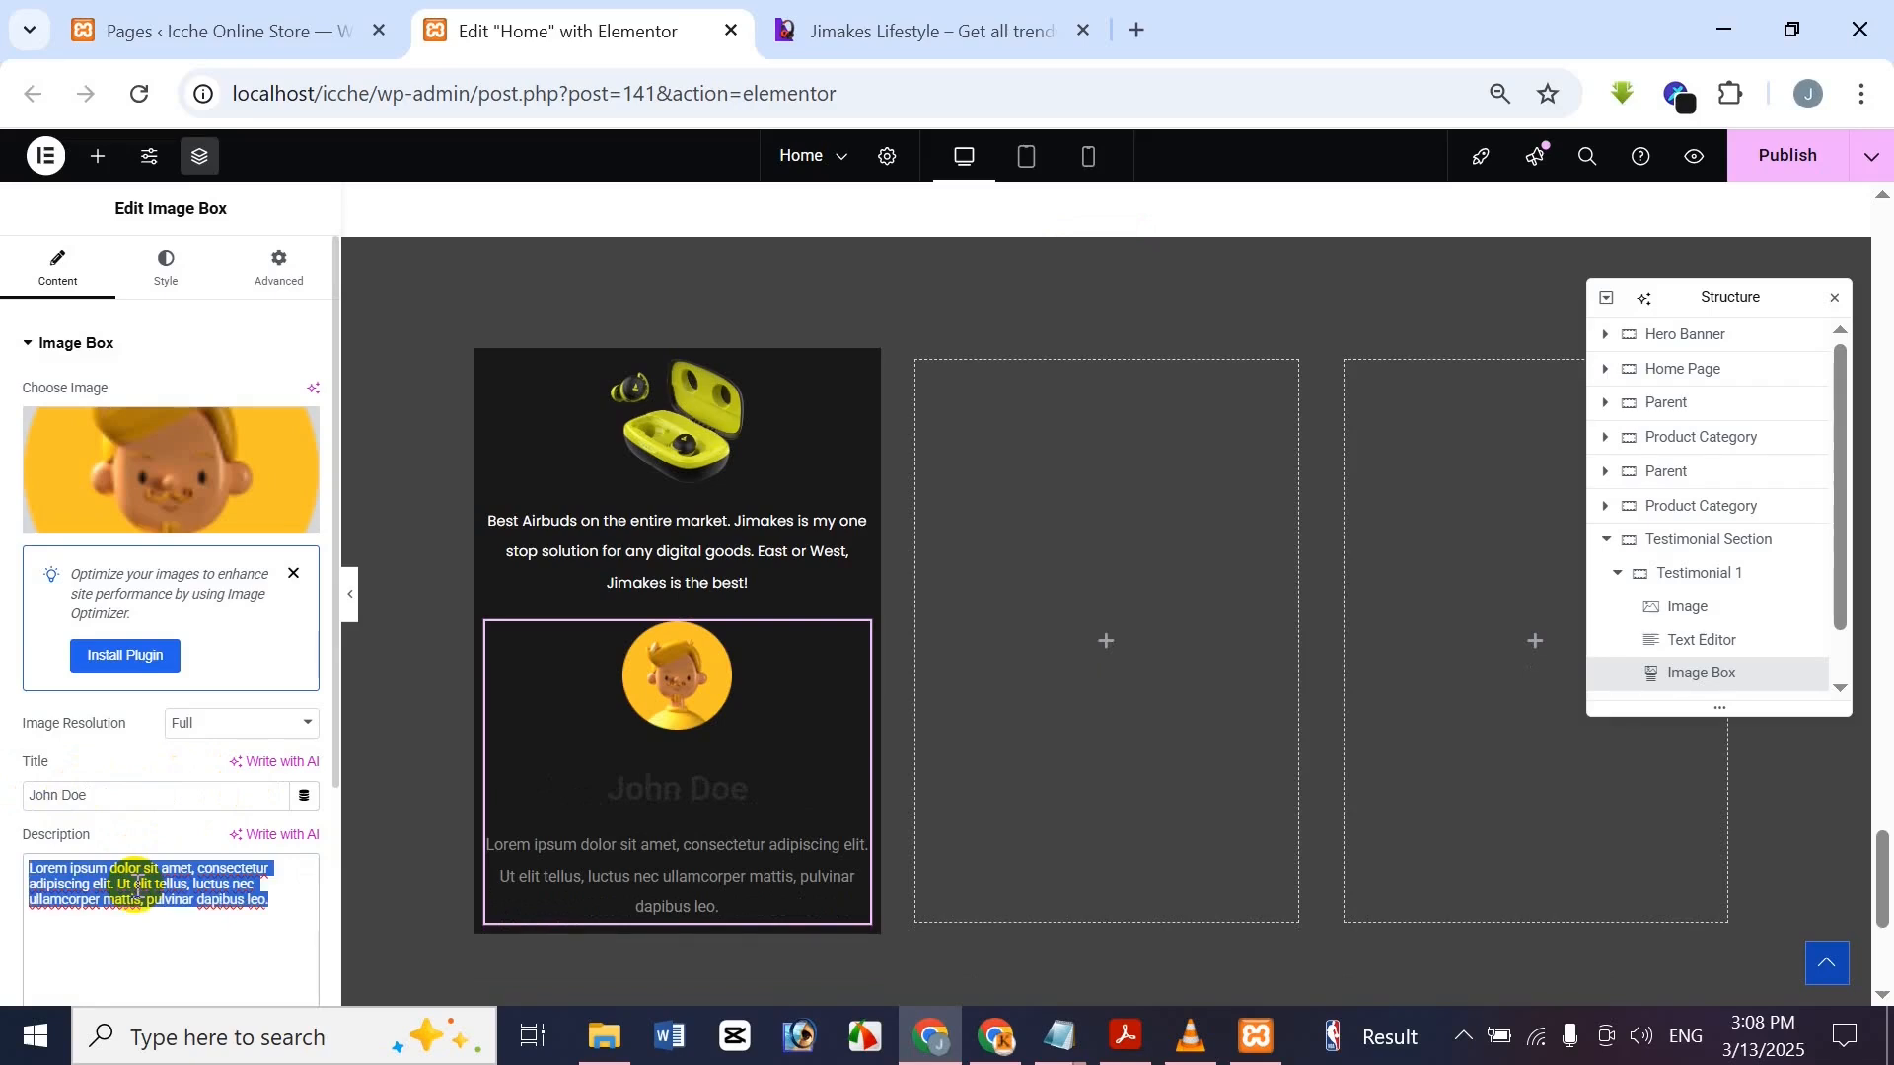
{"action": "key", "text": "BackSpace"}
{"action": "type", "text": "John Doe Business Owner"}
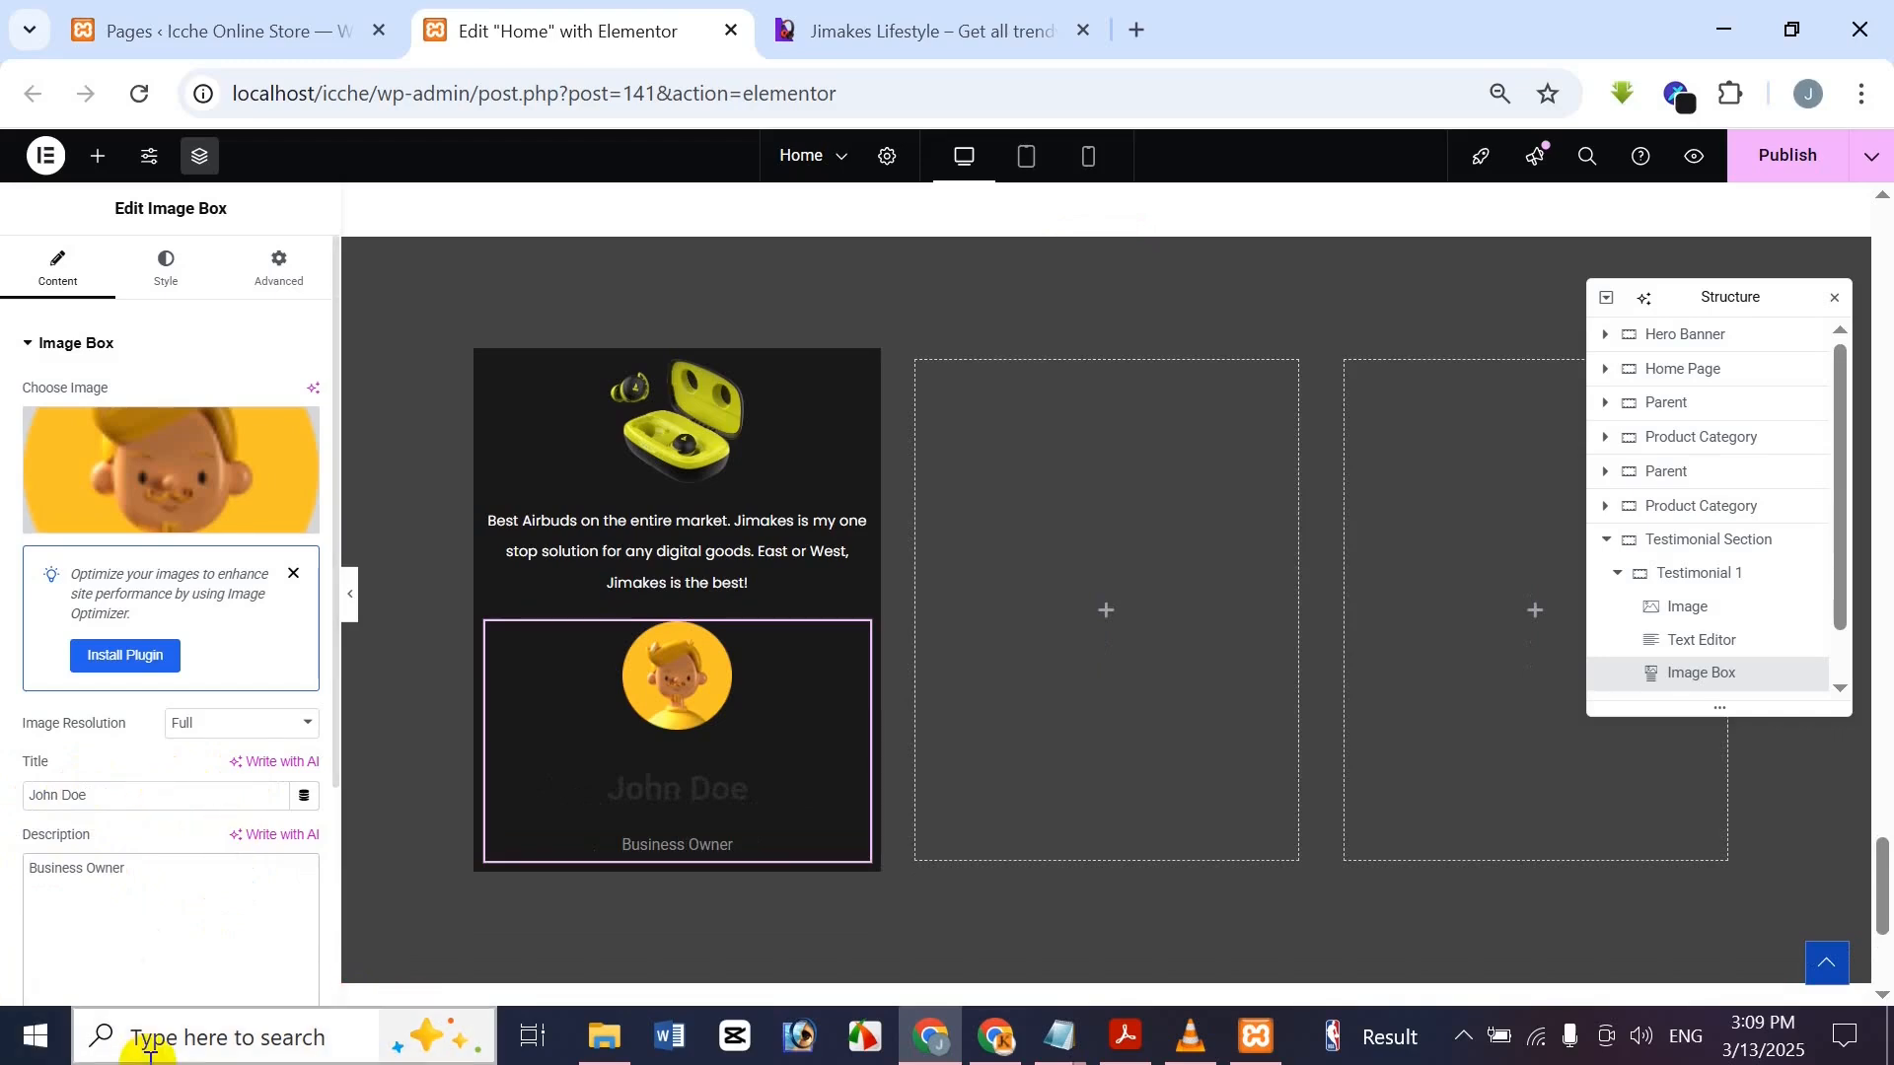
Set the image box's content spacing and image spacing both to 0 px
{"action": "left_click", "coordinate": [168, 264]}
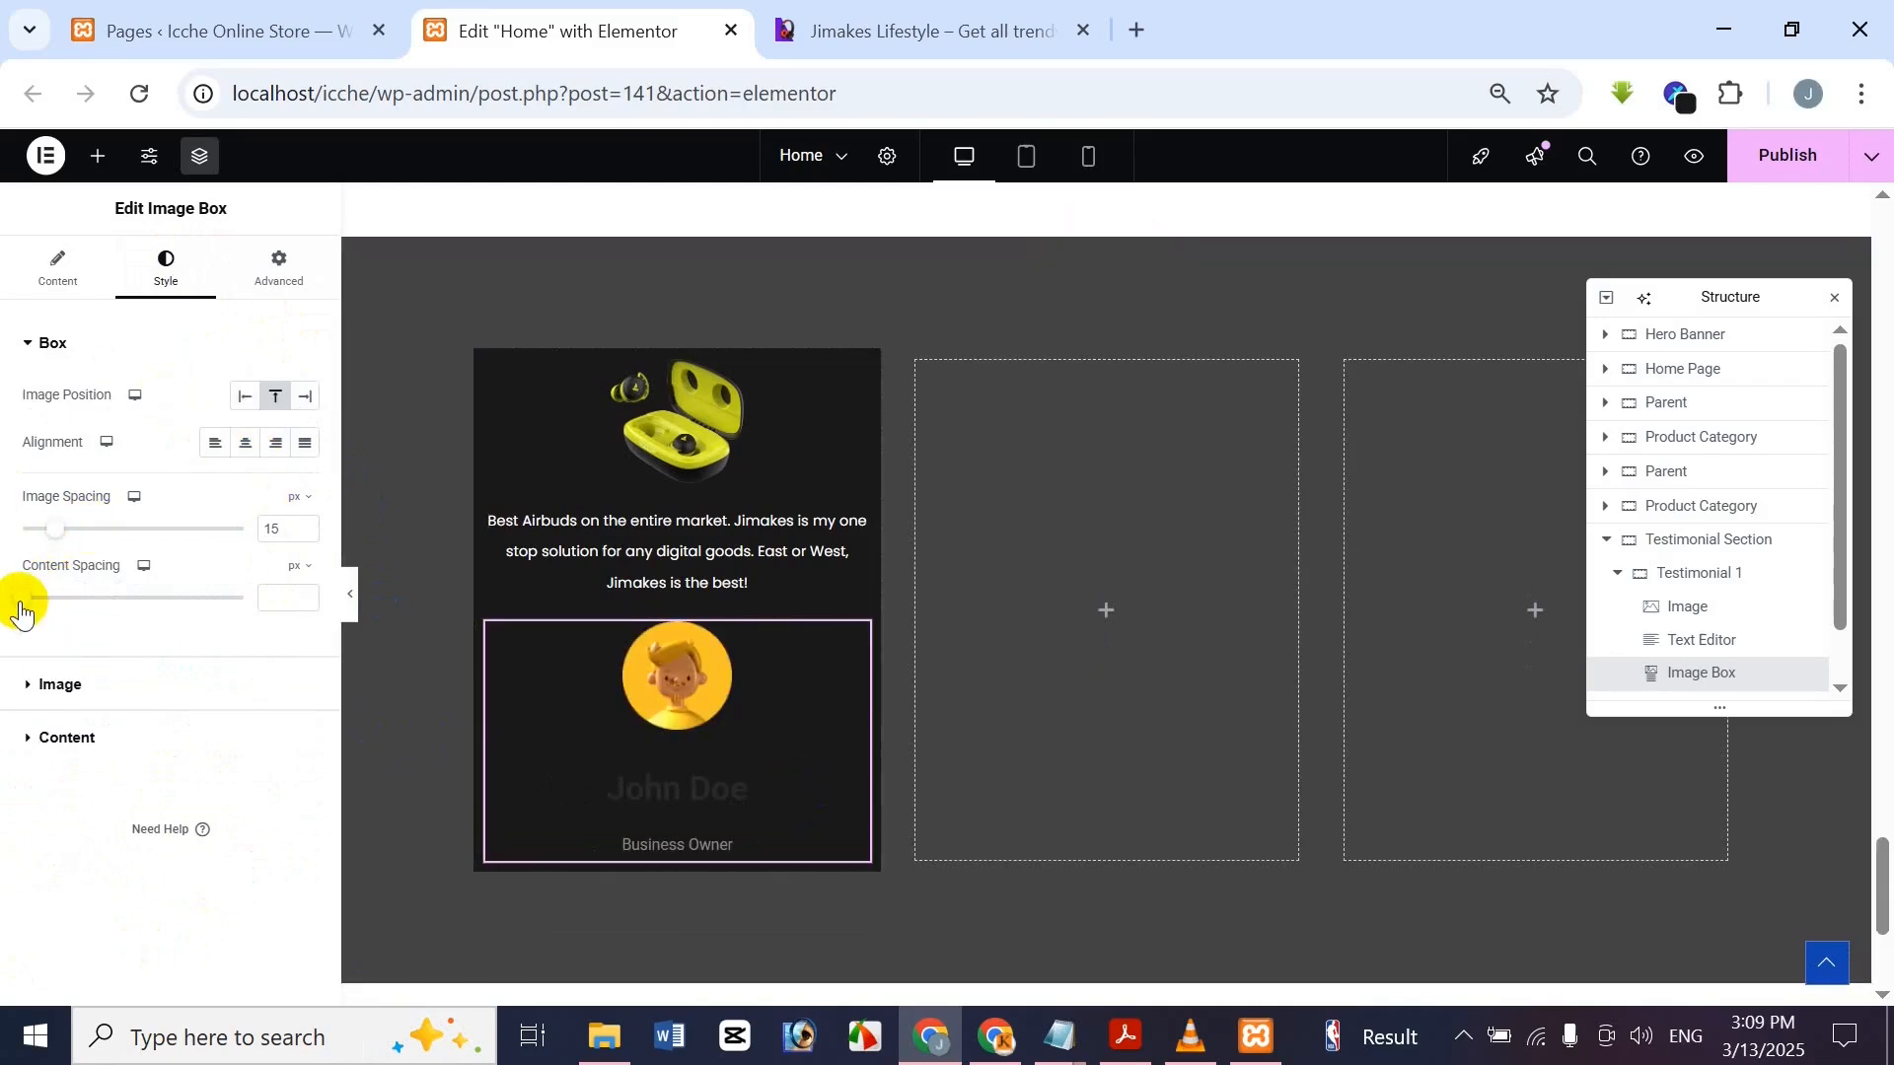
{"action": "left_click_drag", "start_coordinate": [22, 612], "coordinate": [5, 614]}
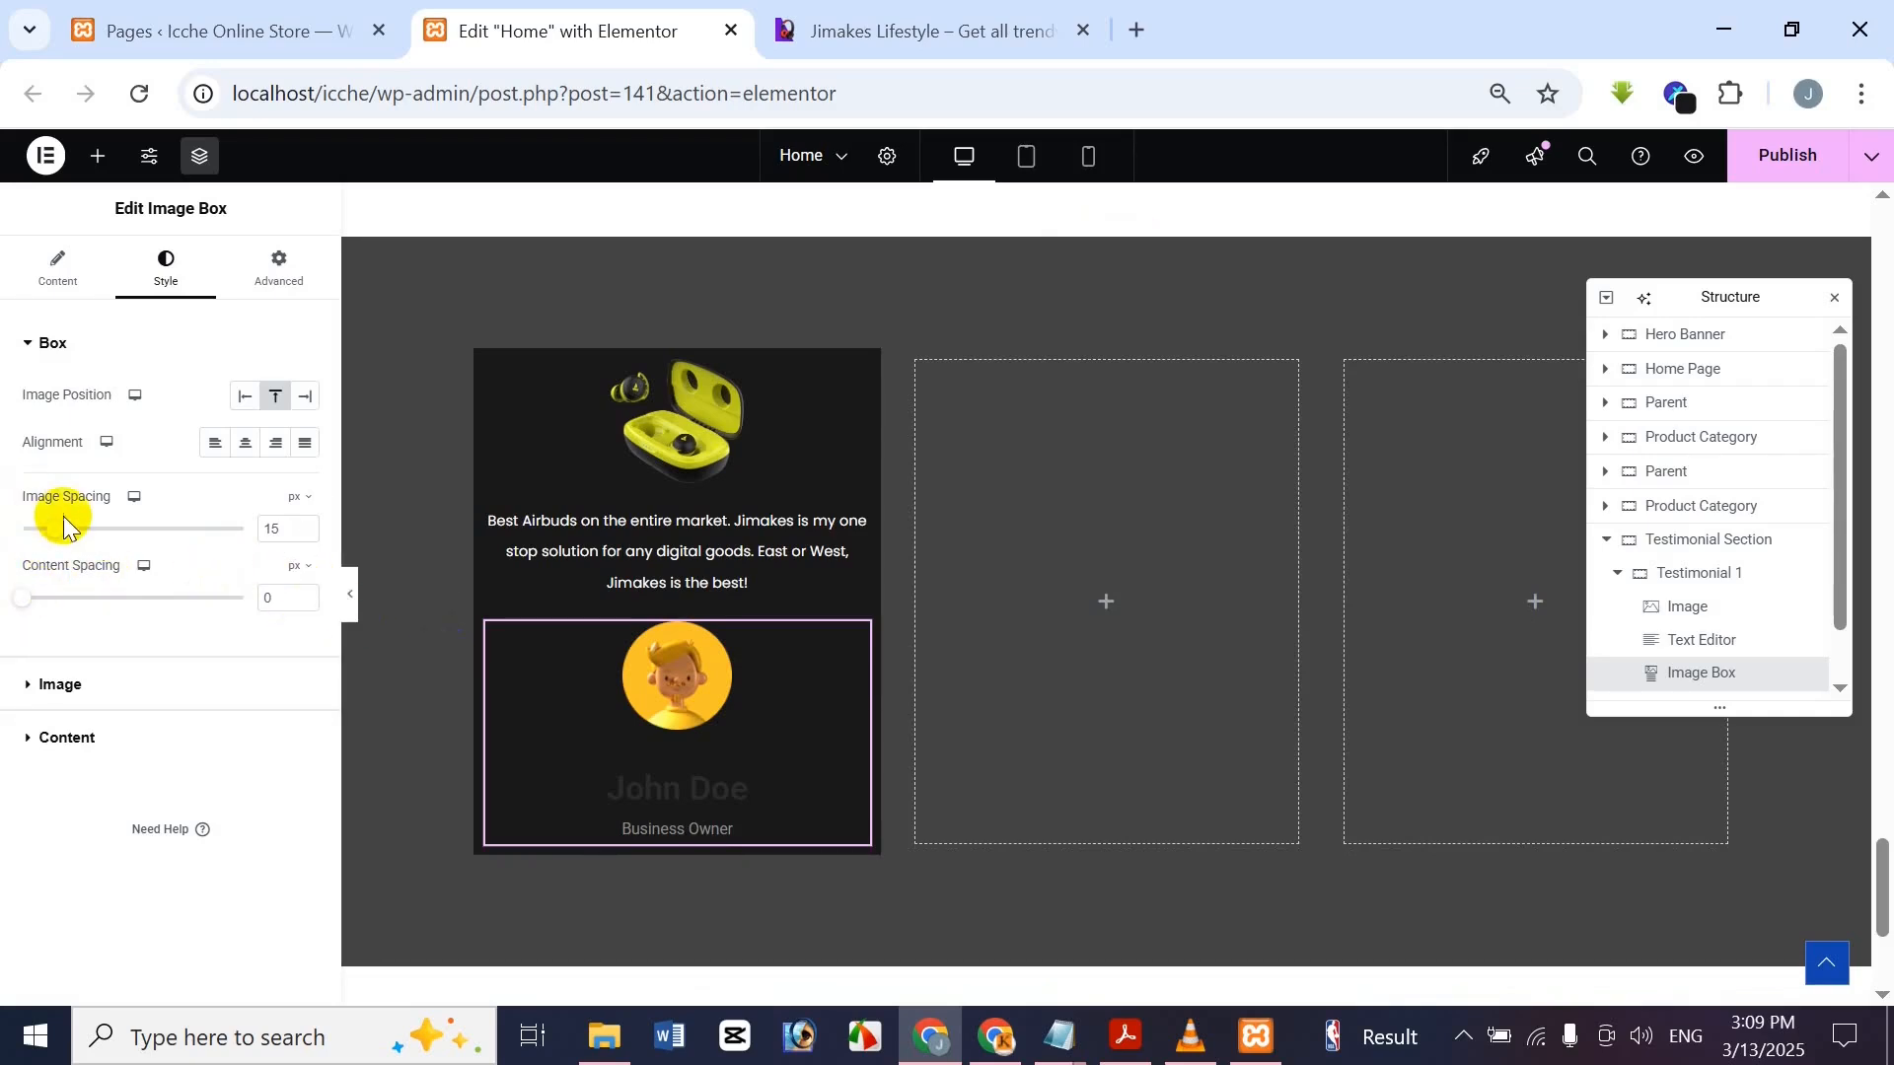
{"action": "left_click_drag", "start_coordinate": [59, 537], "coordinate": [3, 498]}
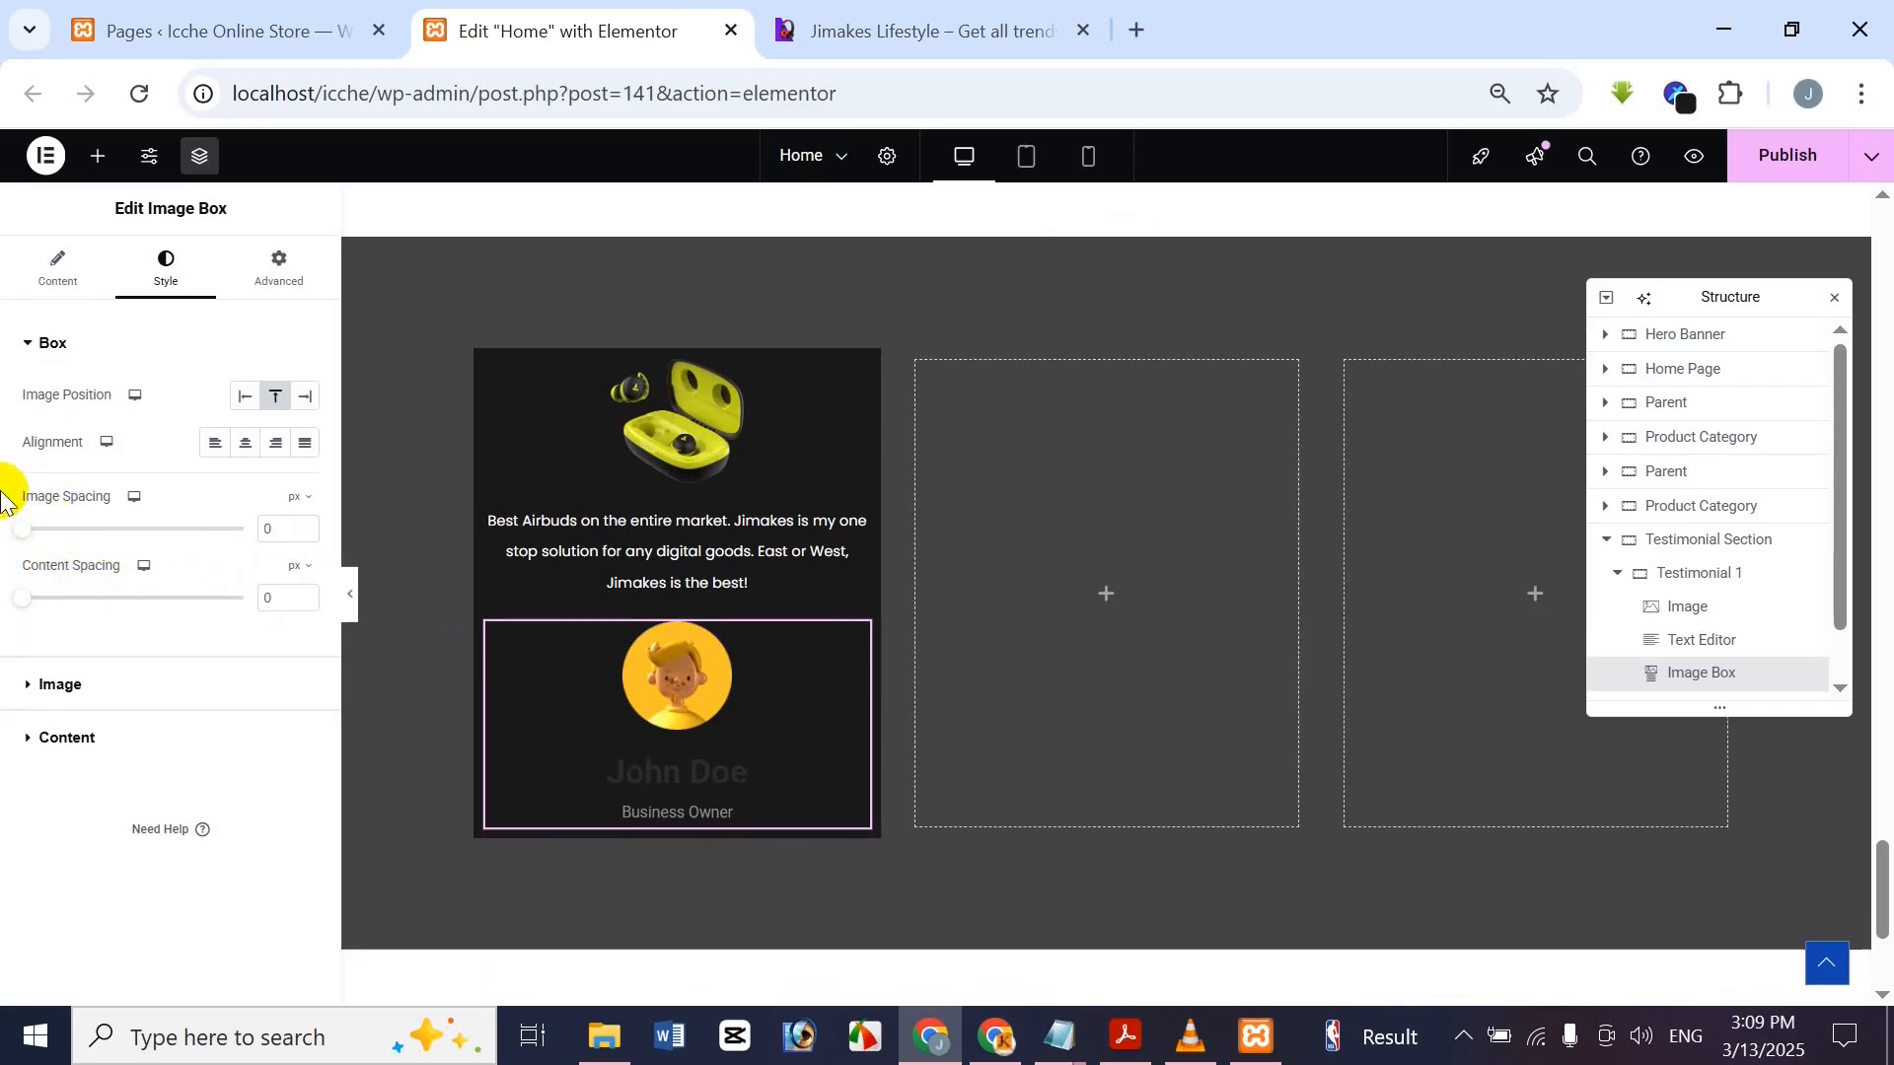
Try 25% for the avatar image's width, then set it to 18% to match the Jimakes card
{"action": "left_click", "coordinate": [110, 690]}
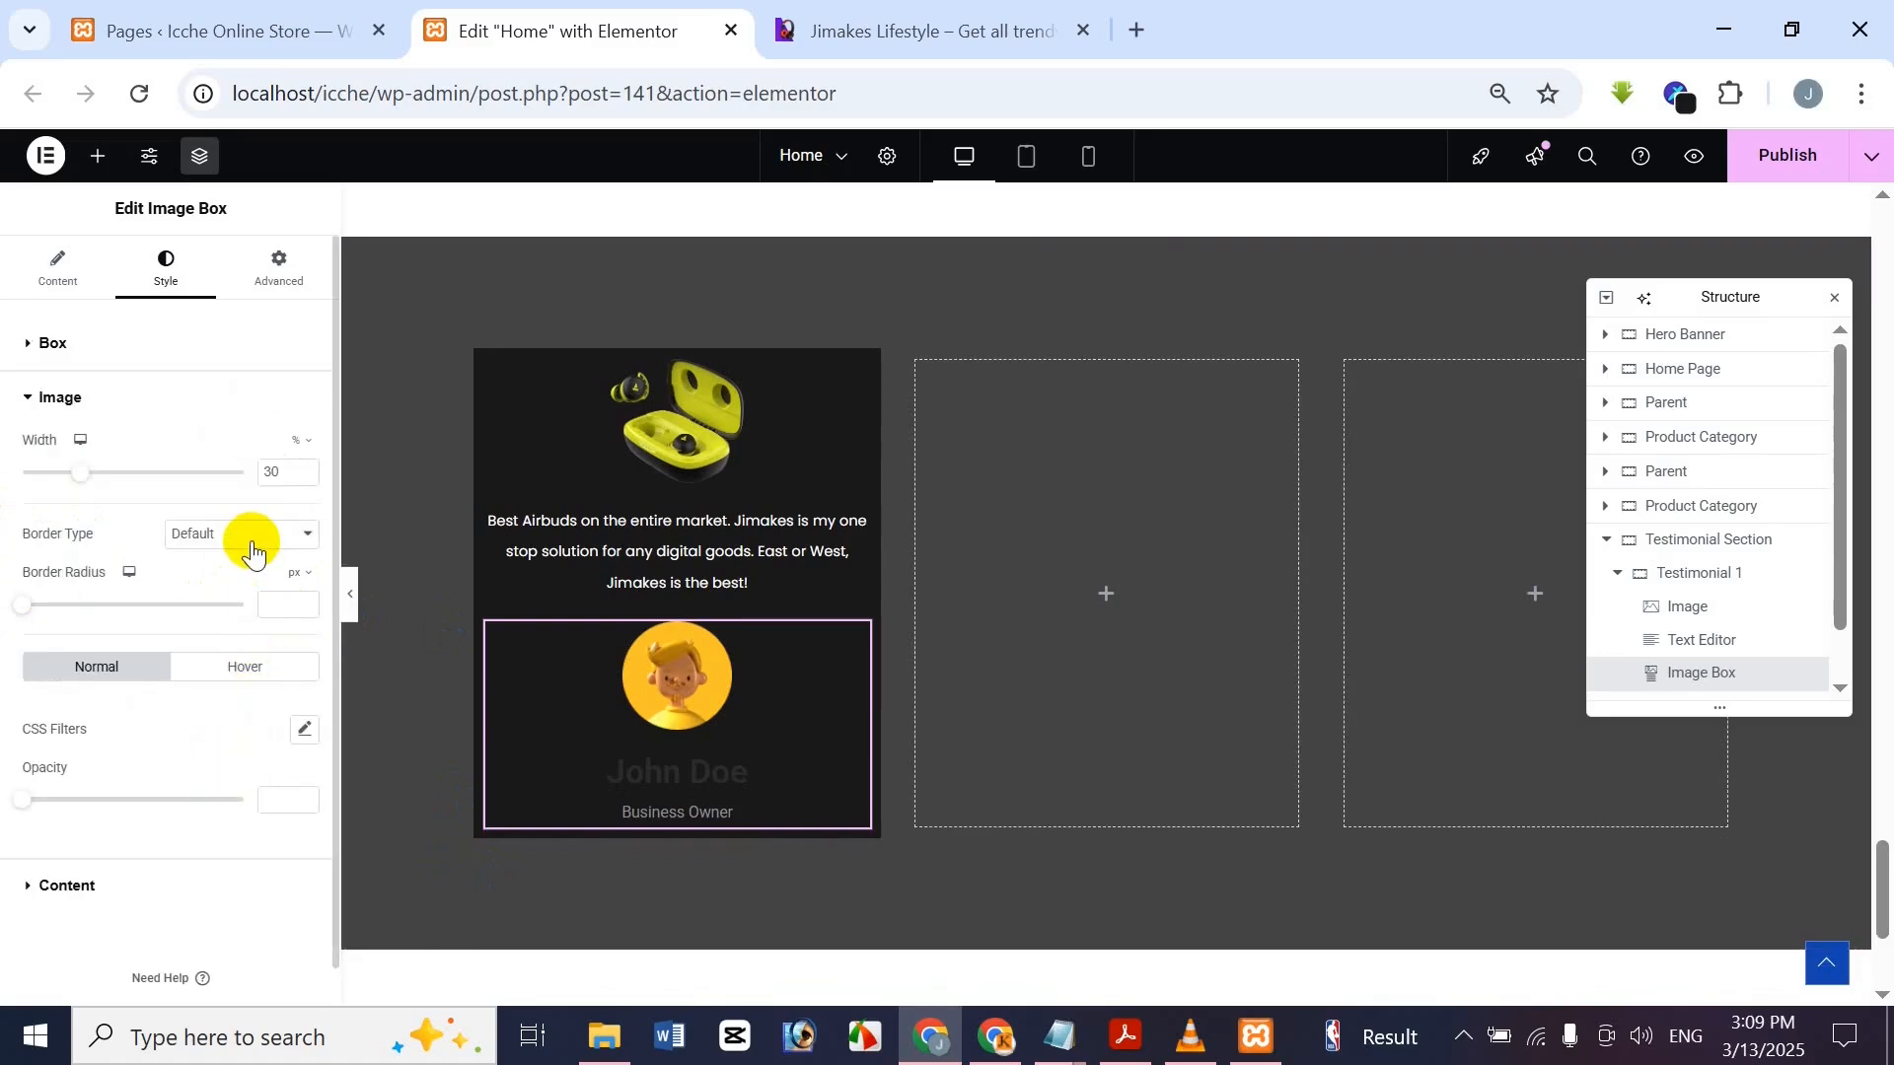
{"action": "left_click", "coordinate": [287, 462]}
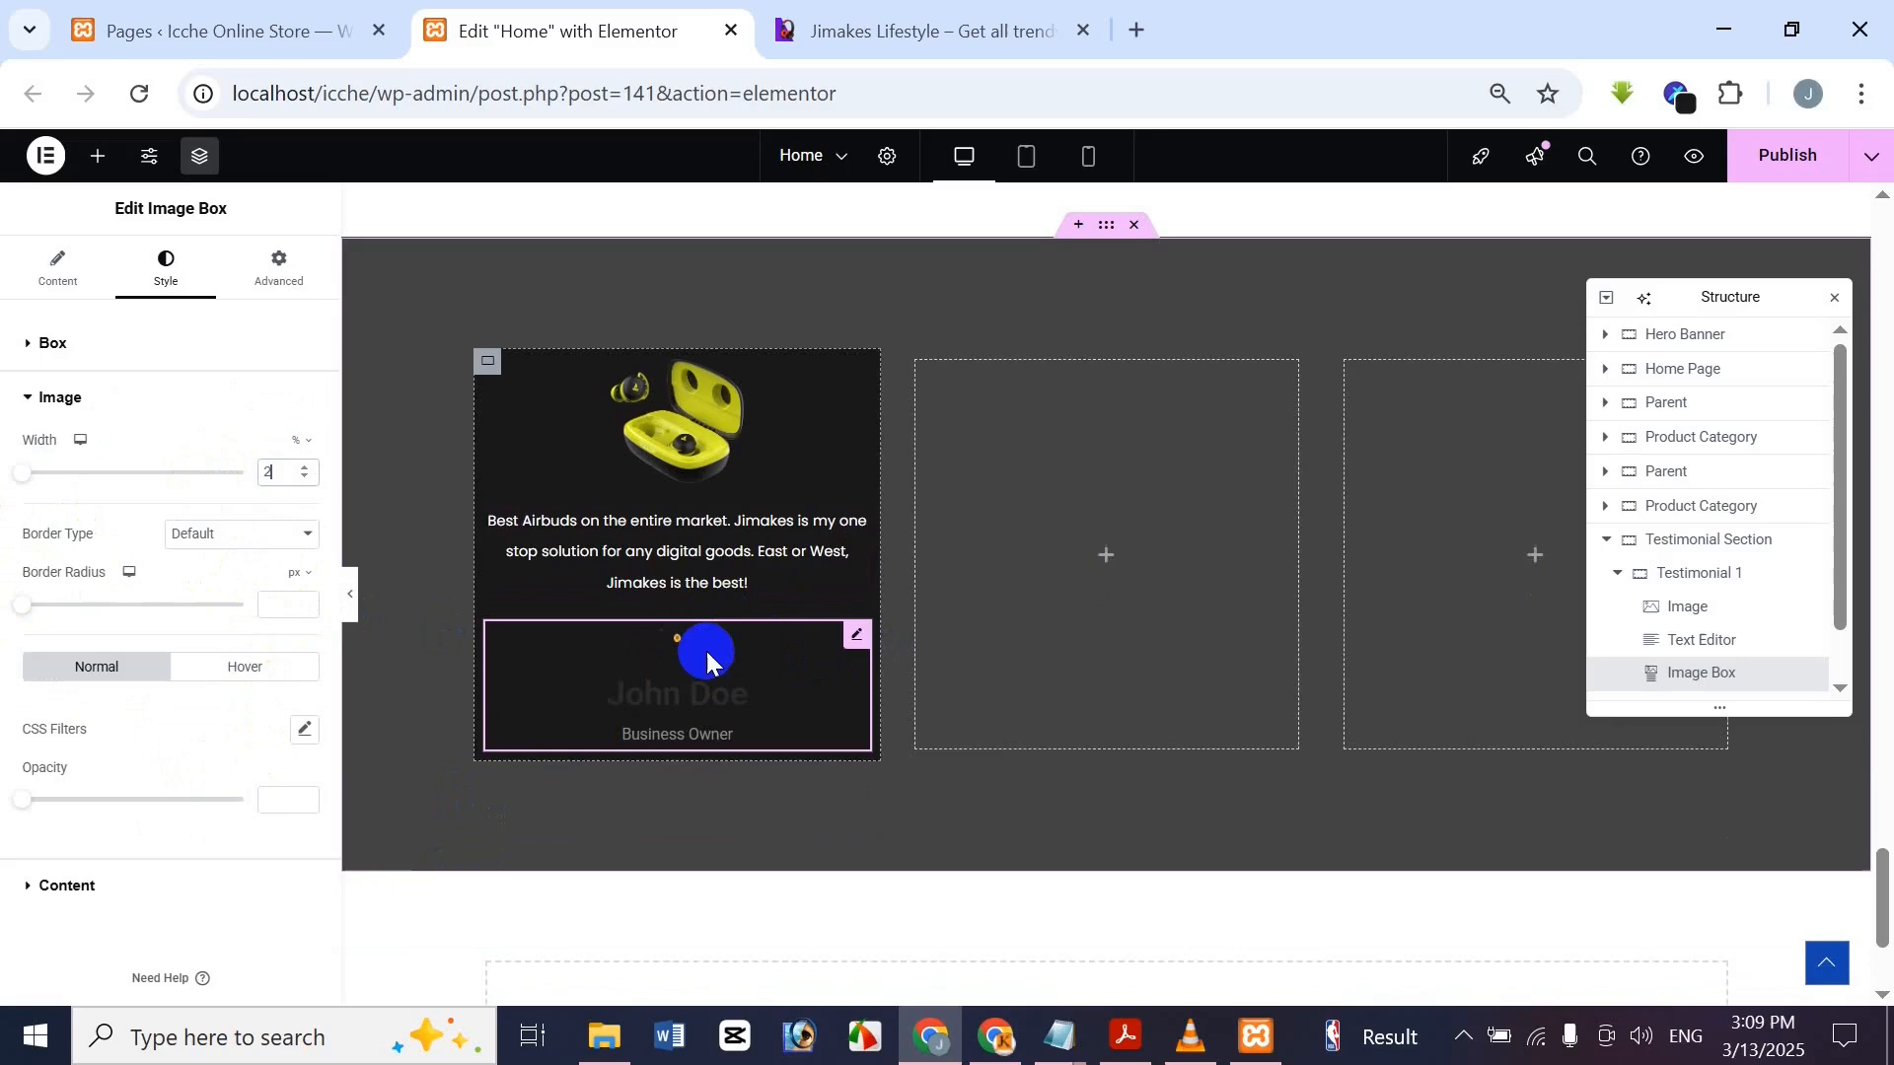
{"action": "left_click", "coordinate": [878, 31]}
{"action": "left_click", "coordinate": [552, 30]}
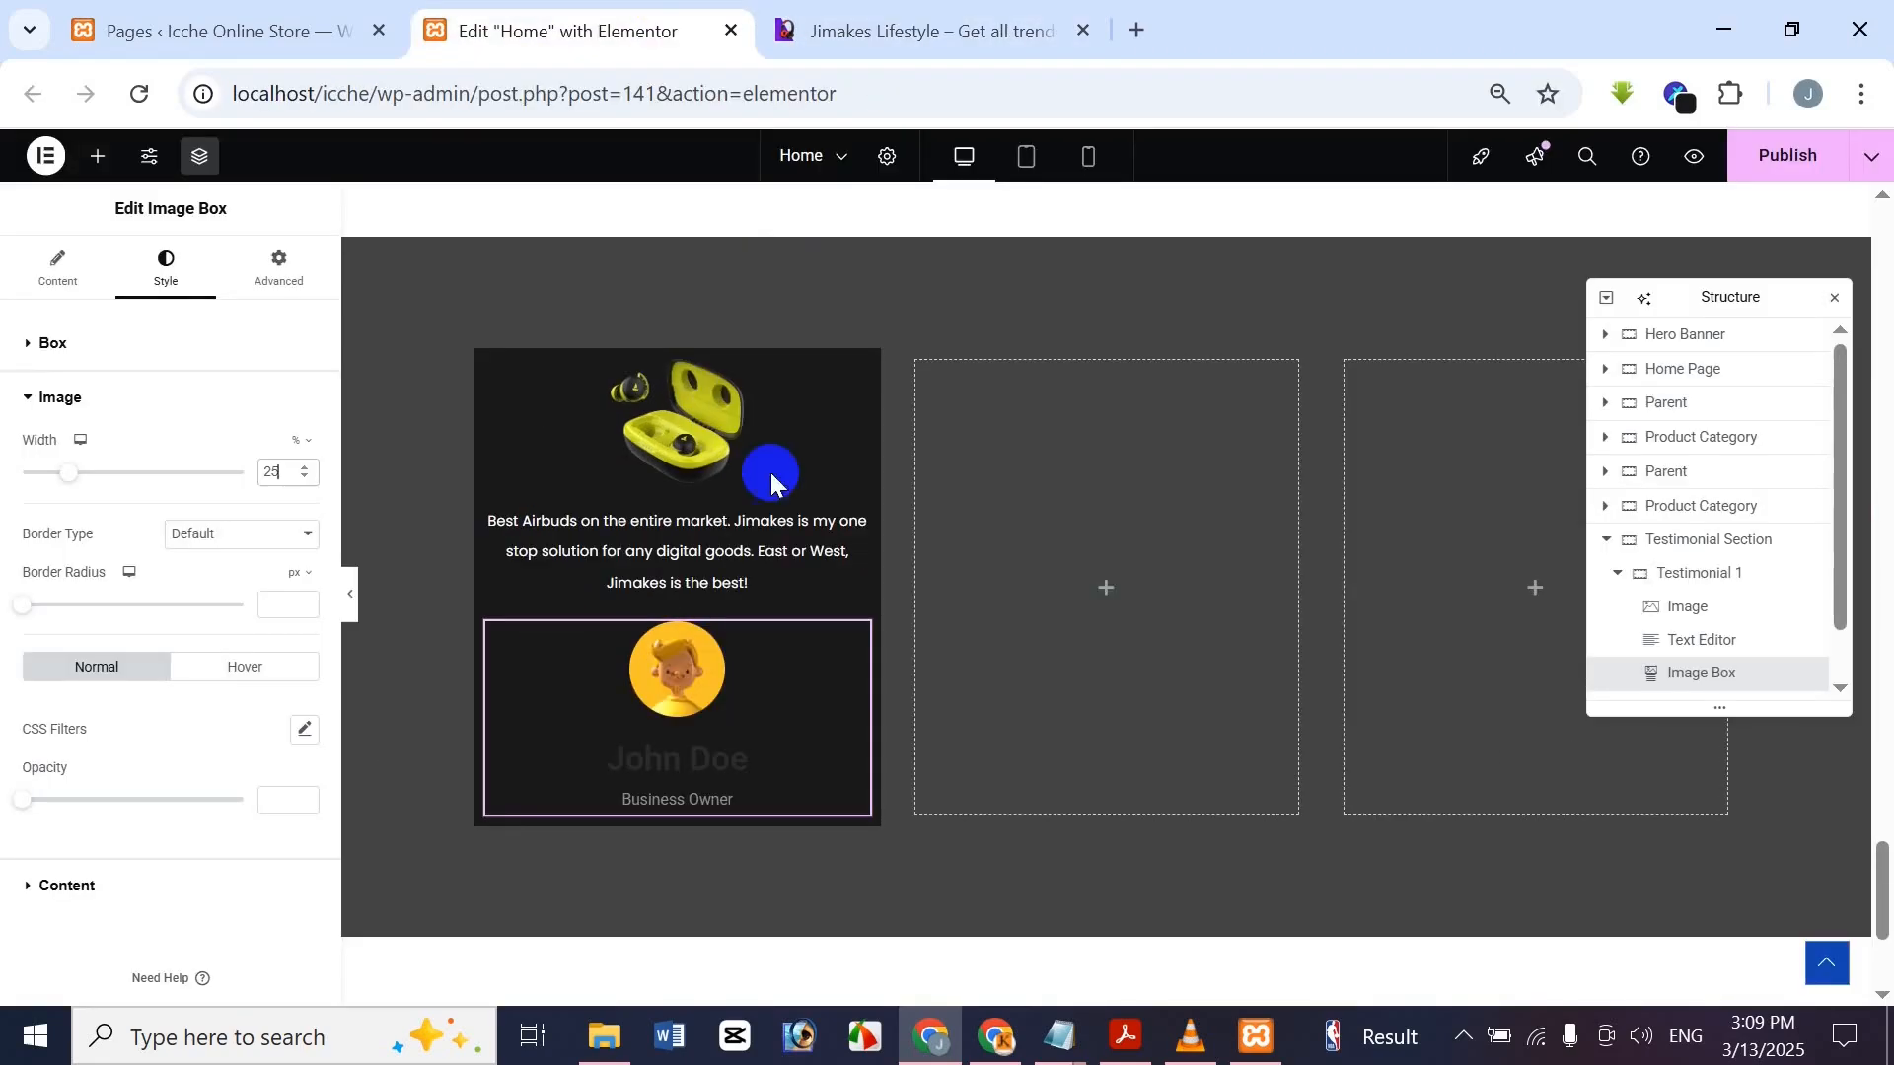
{"action": "key", "text": "BackSpace"}
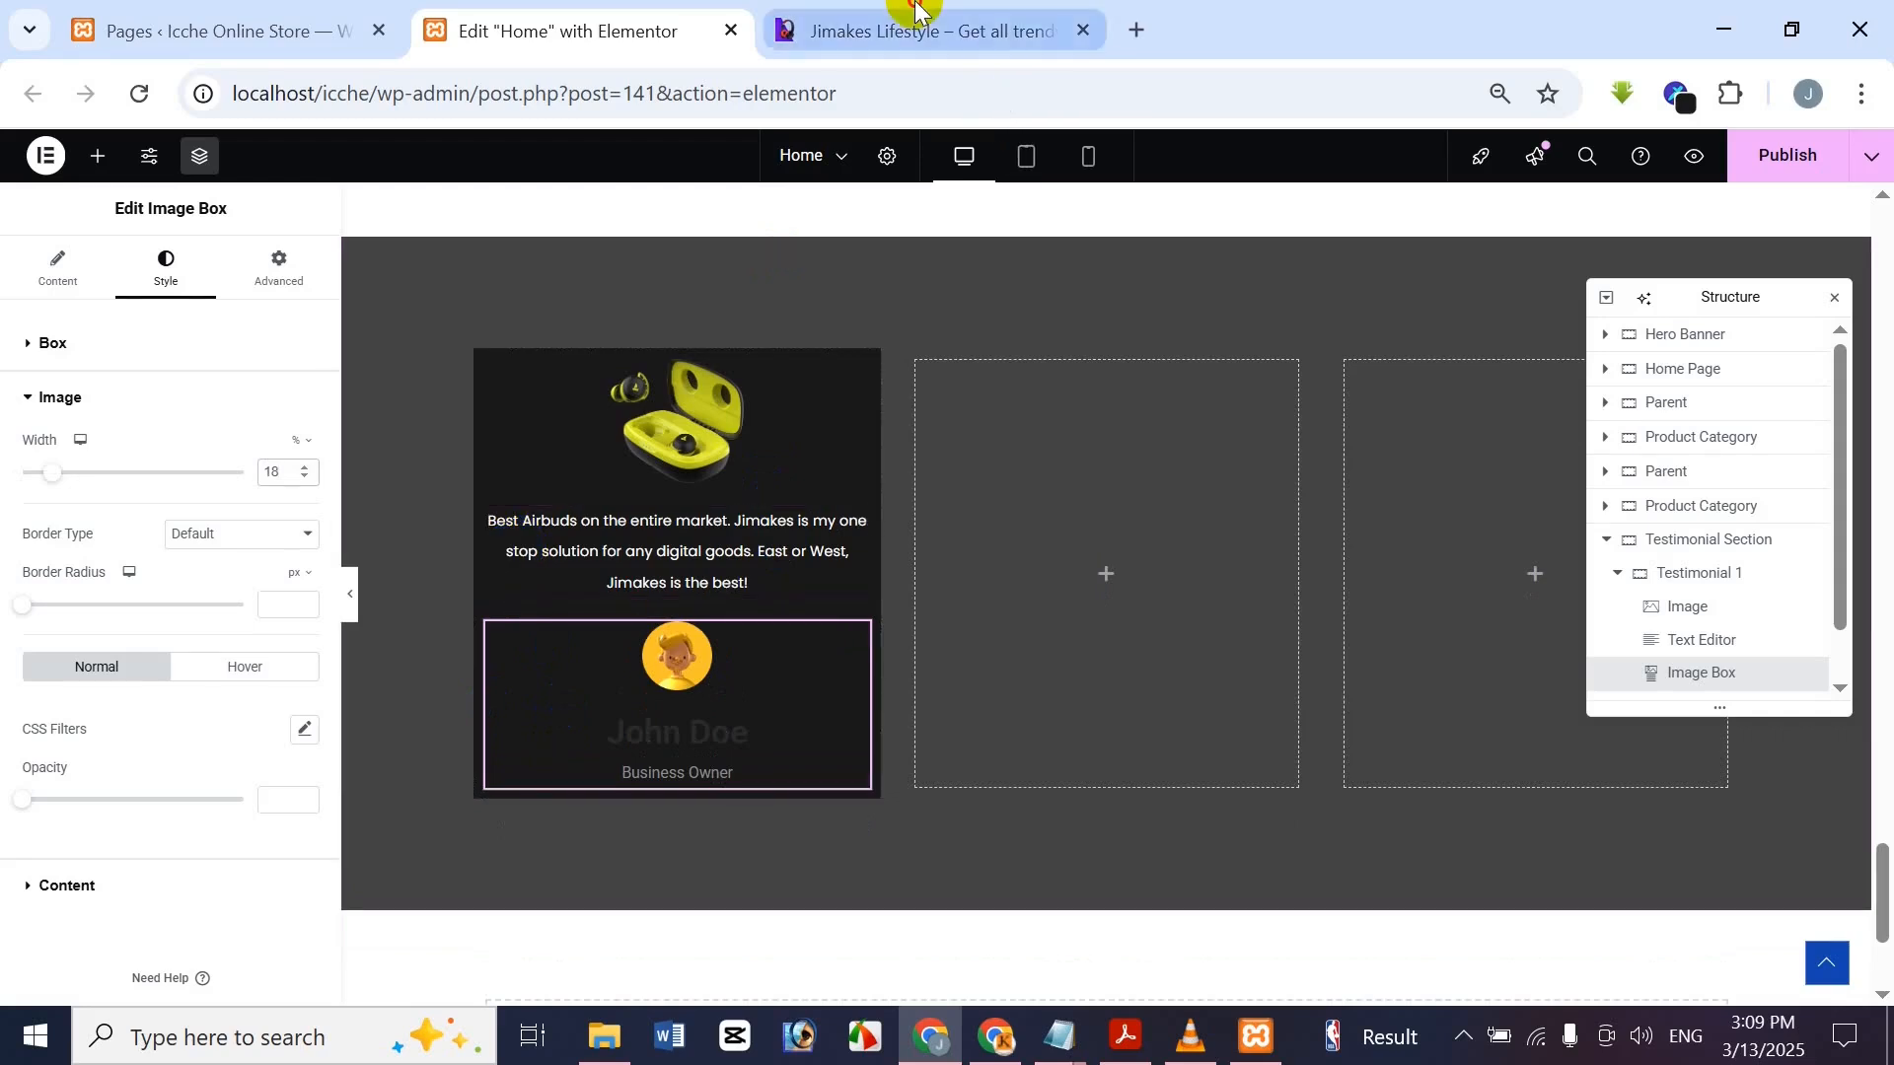
{"action": "left_click", "coordinate": [893, 30]}
{"action": "left_click", "coordinate": [687, 11]}
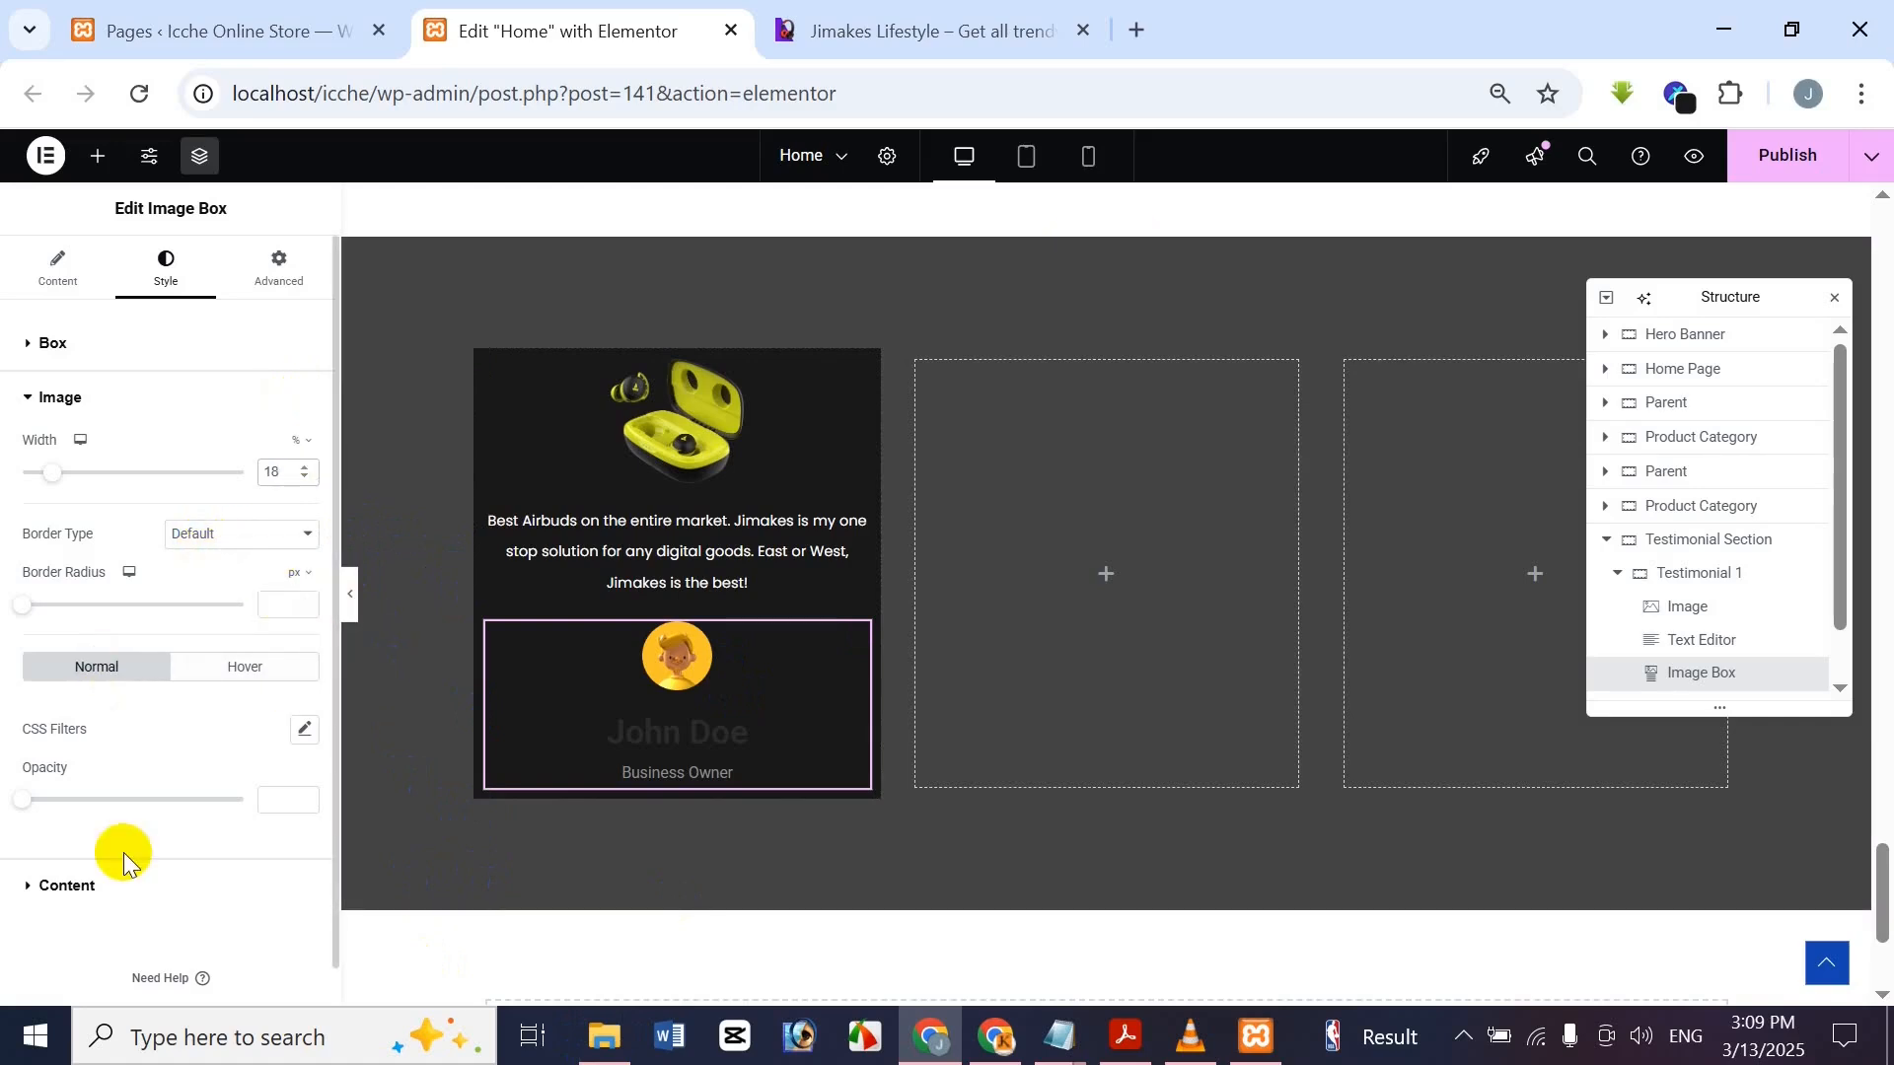
Set the image box title's colour to white (#FFFFFF)
{"action": "left_click", "coordinate": [67, 886]}
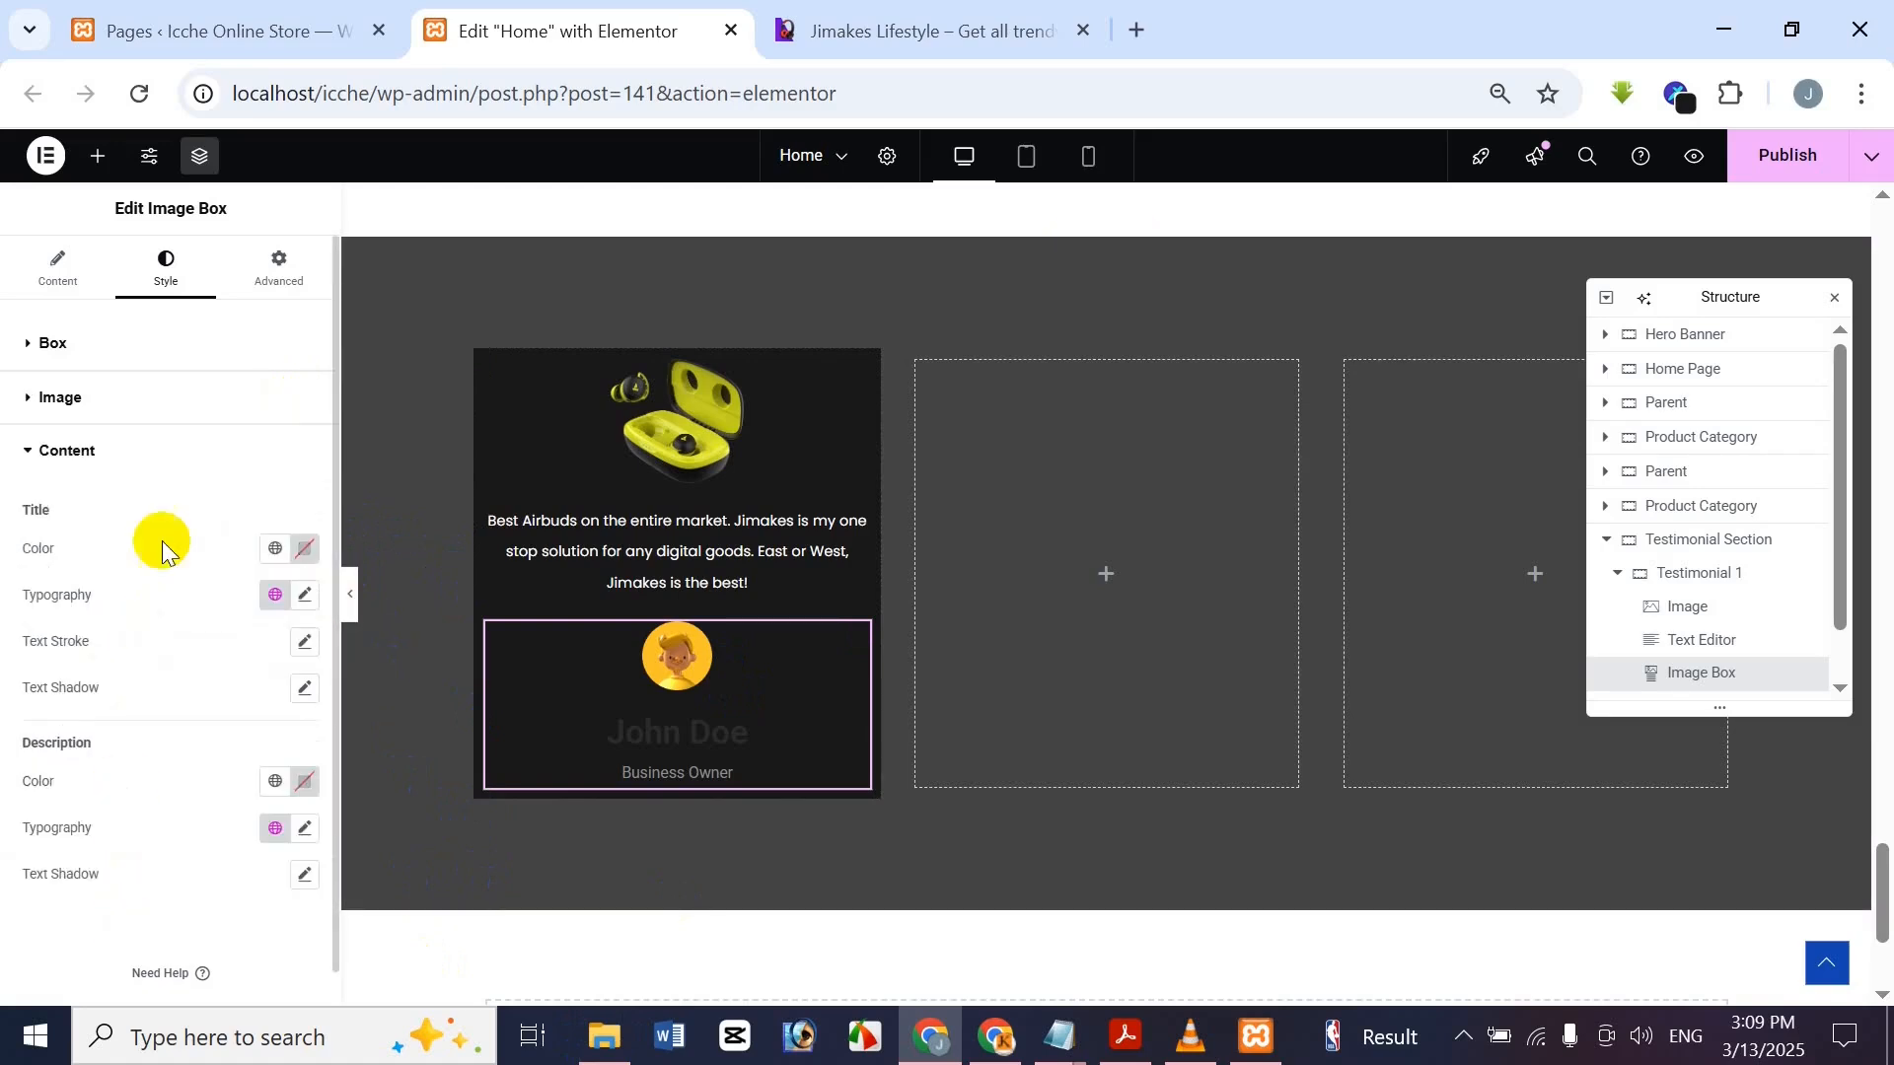
{"action": "left_click", "coordinate": [305, 549]}
{"action": "left_click_drag", "start_coordinate": [316, 655], "coordinate": [156, 570]}
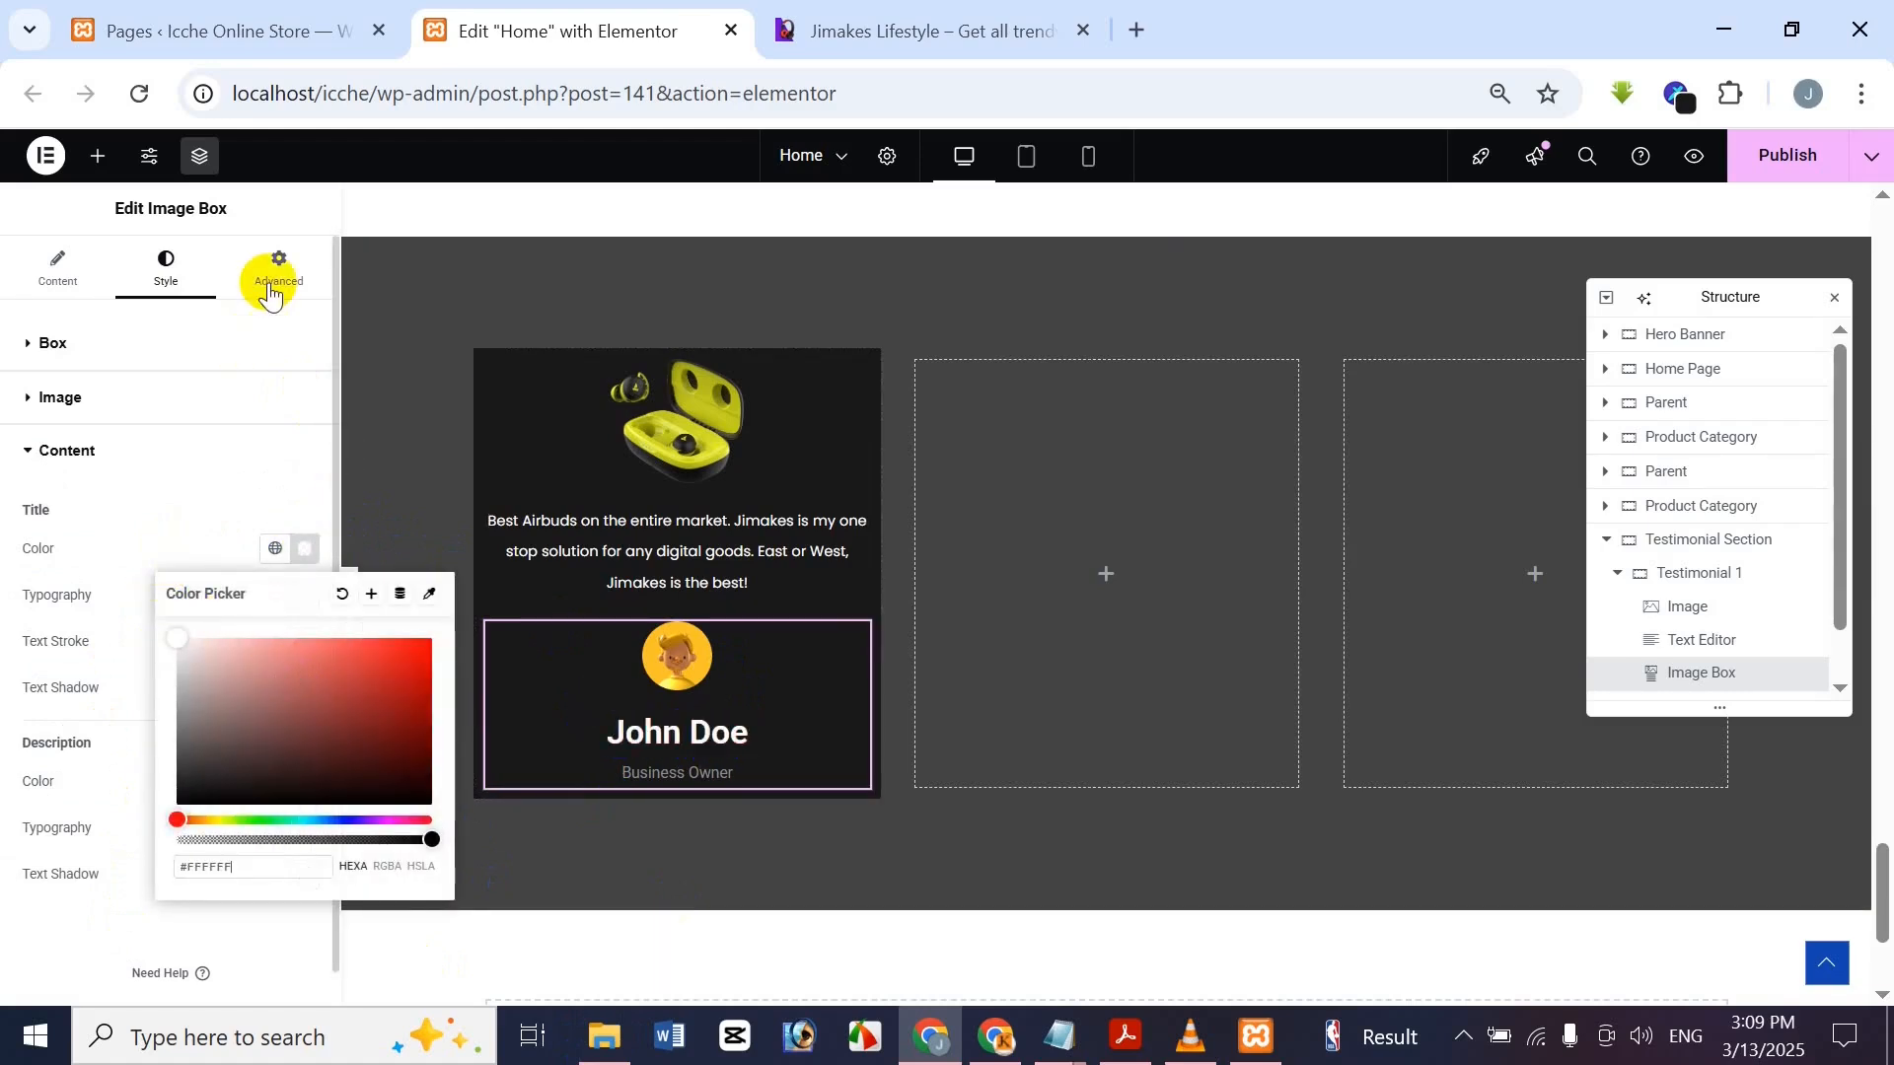
Compare the title with the Jimakes card, and set the image box title's font weight to 400 (Normal)
{"action": "left_click", "coordinate": [918, 31]}
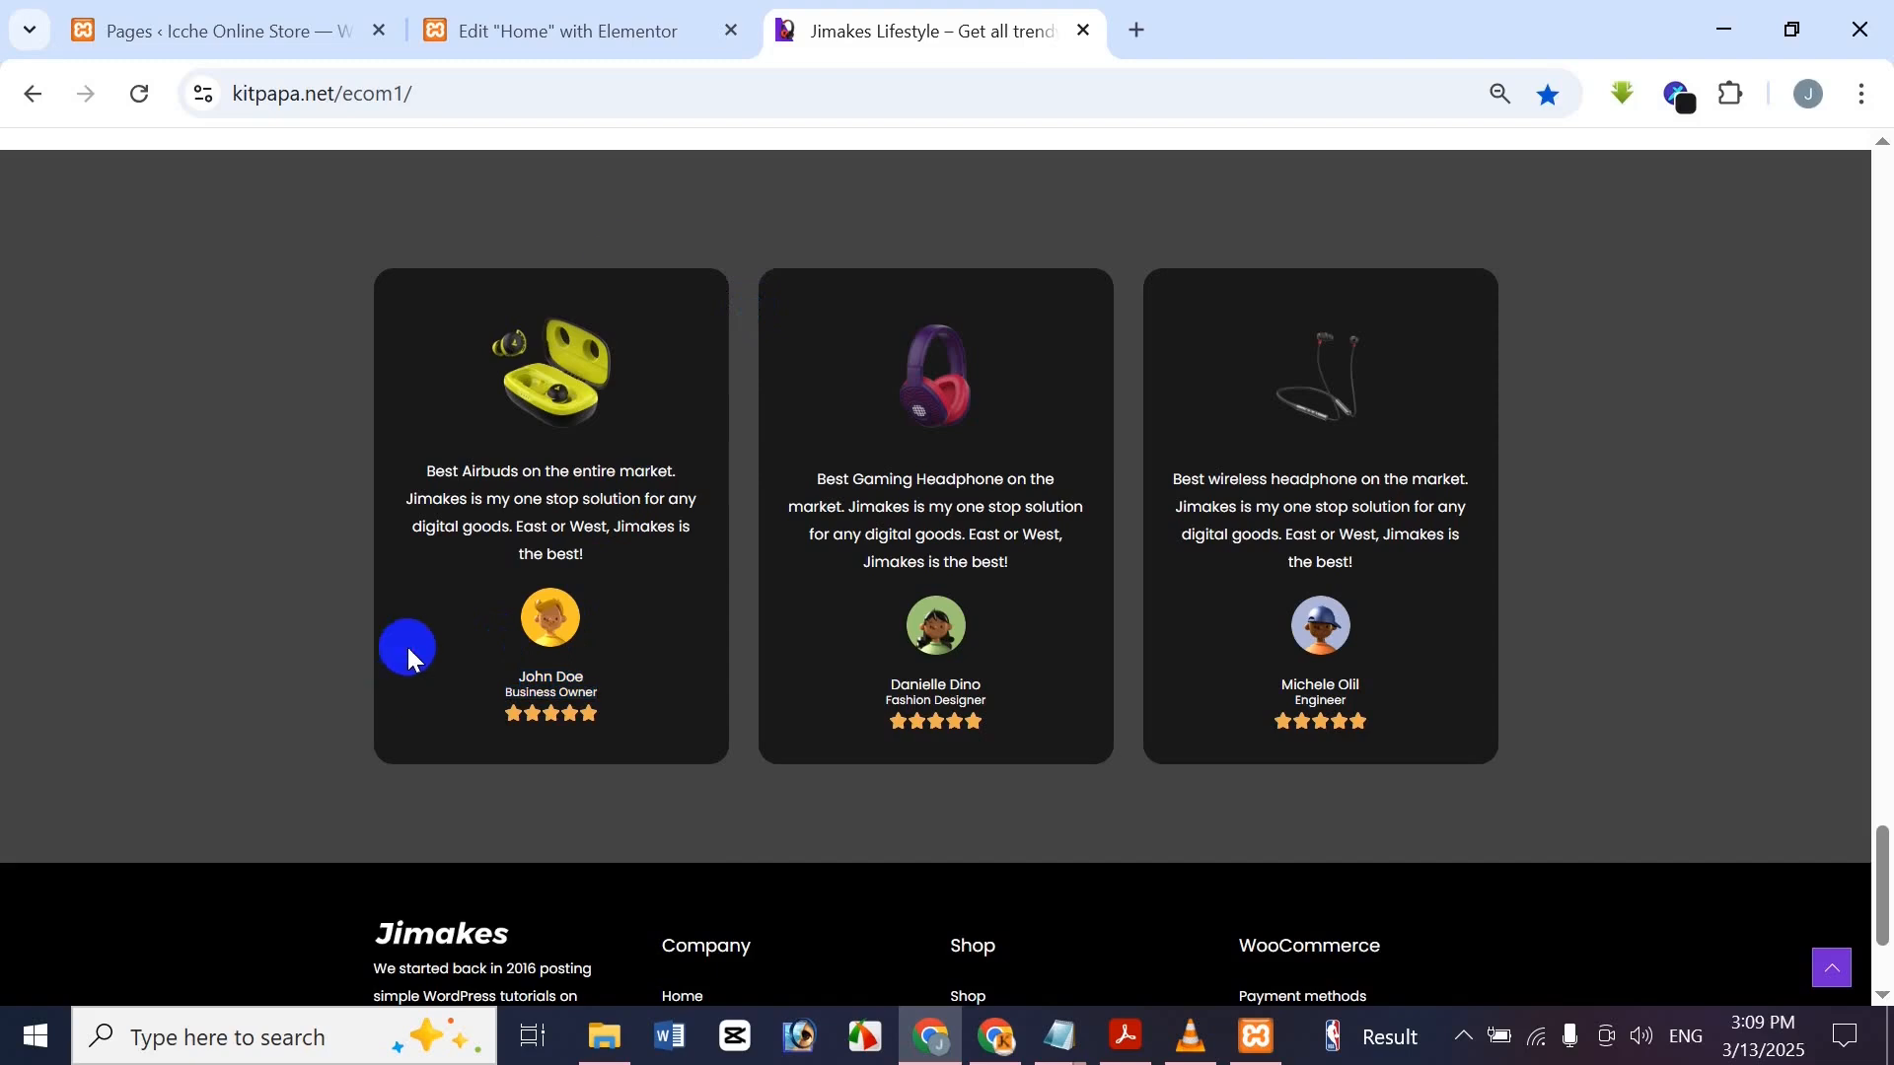
{"action": "left_click", "coordinate": [567, 31]}
{"action": "left_click", "coordinate": [305, 594]}
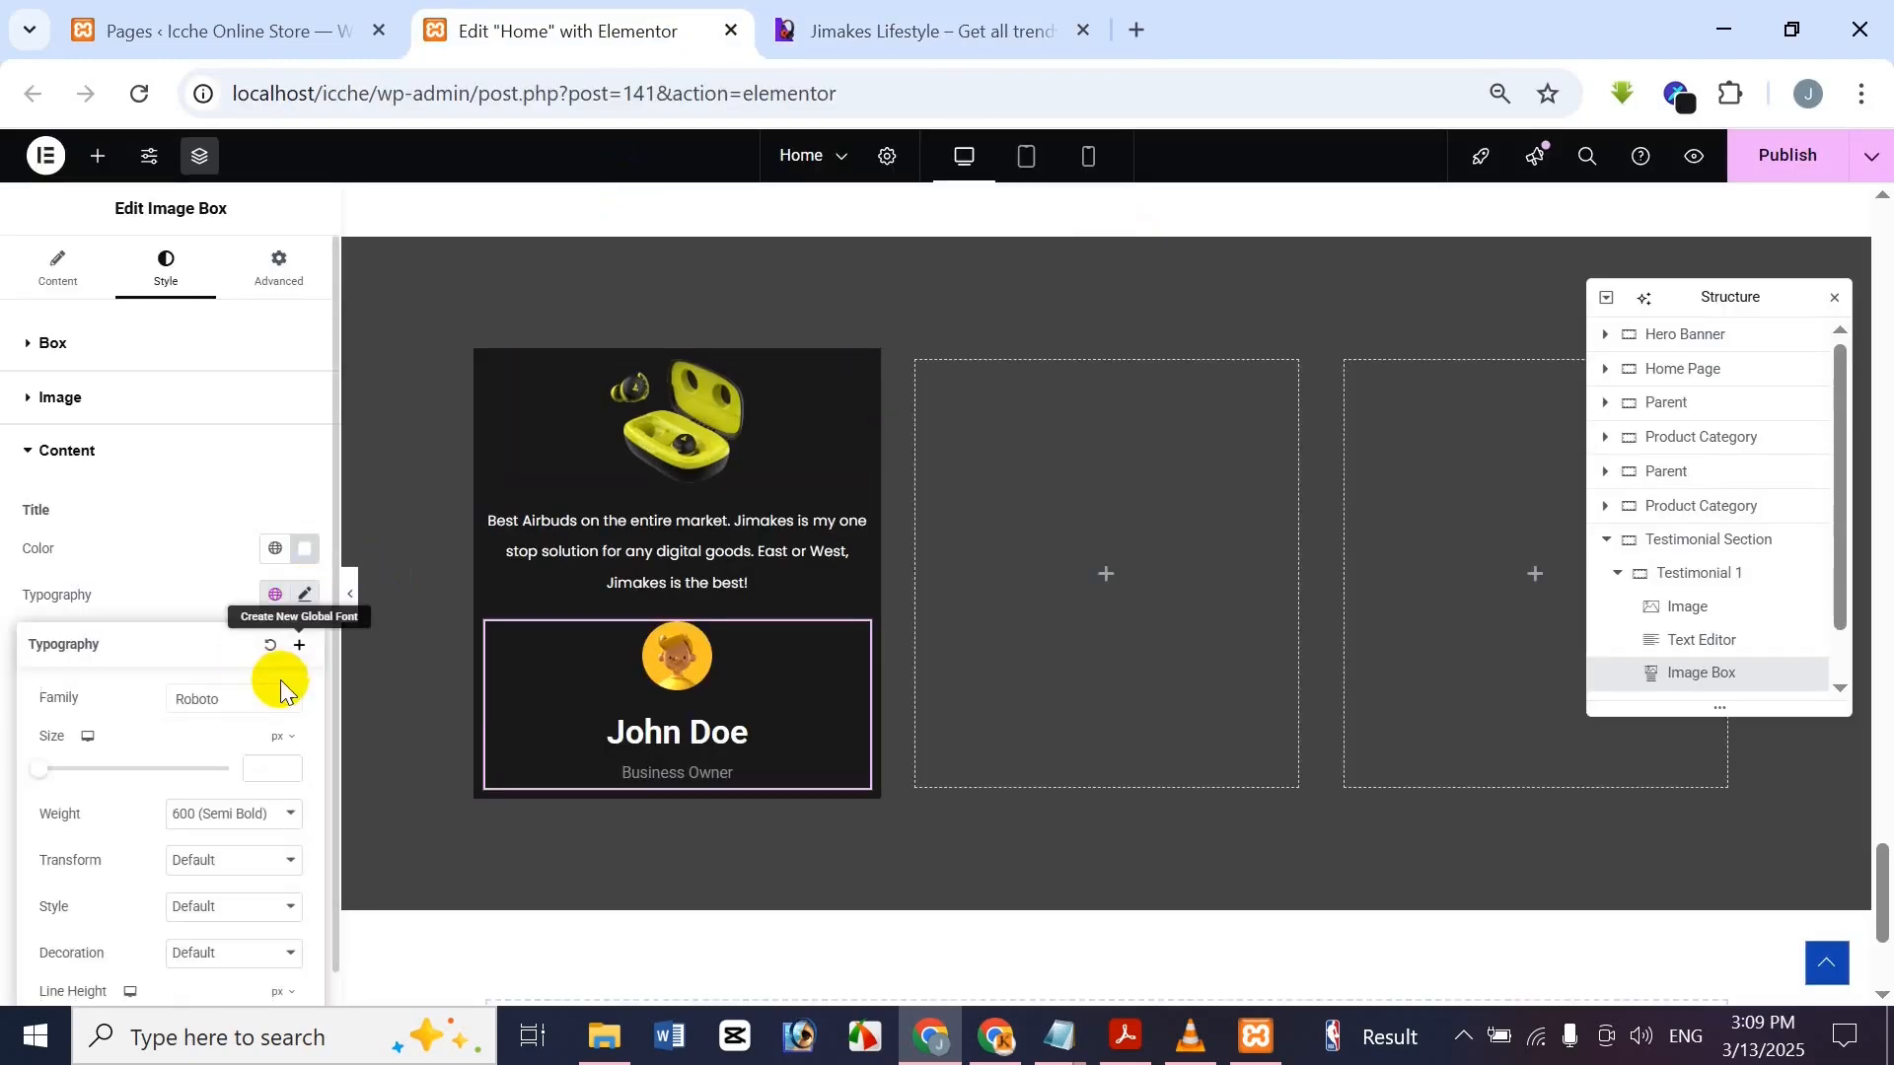
{"action": "left_click", "coordinate": [262, 818]}
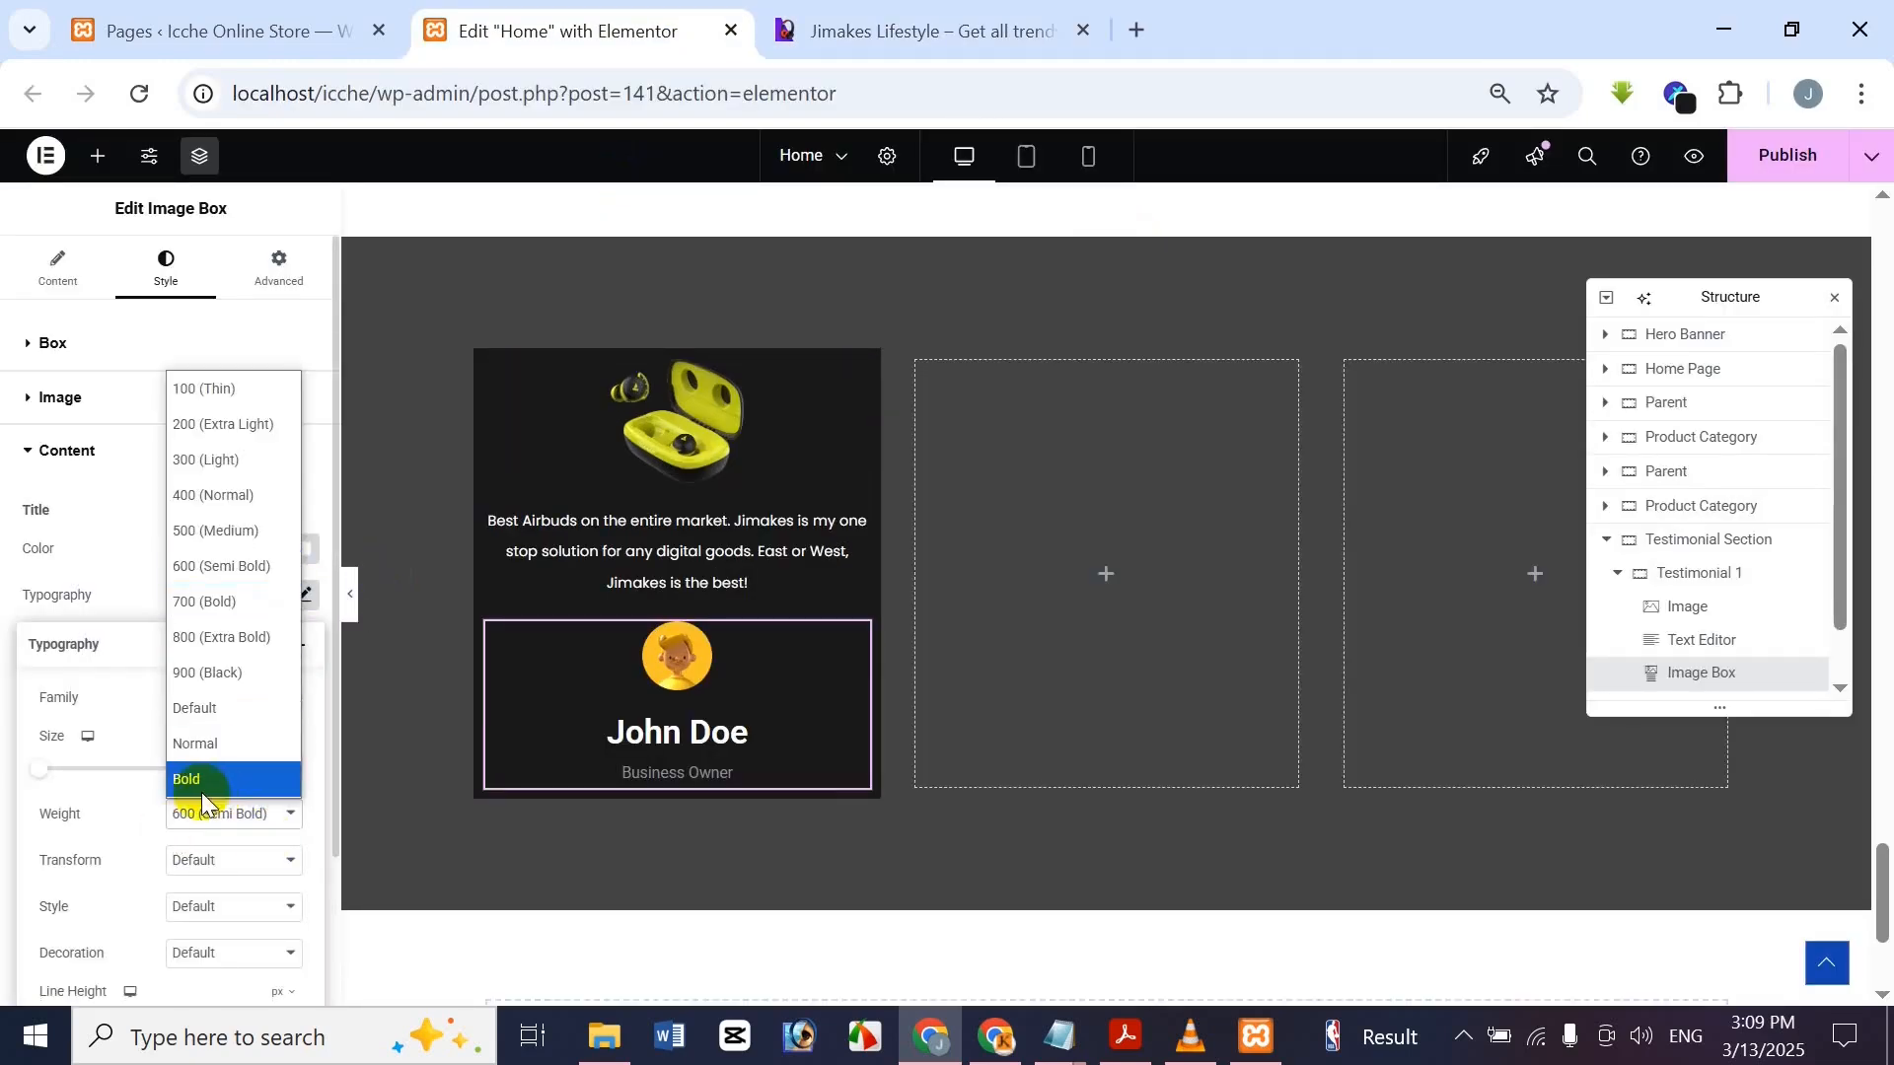
{"action": "left_click", "coordinate": [258, 496]}
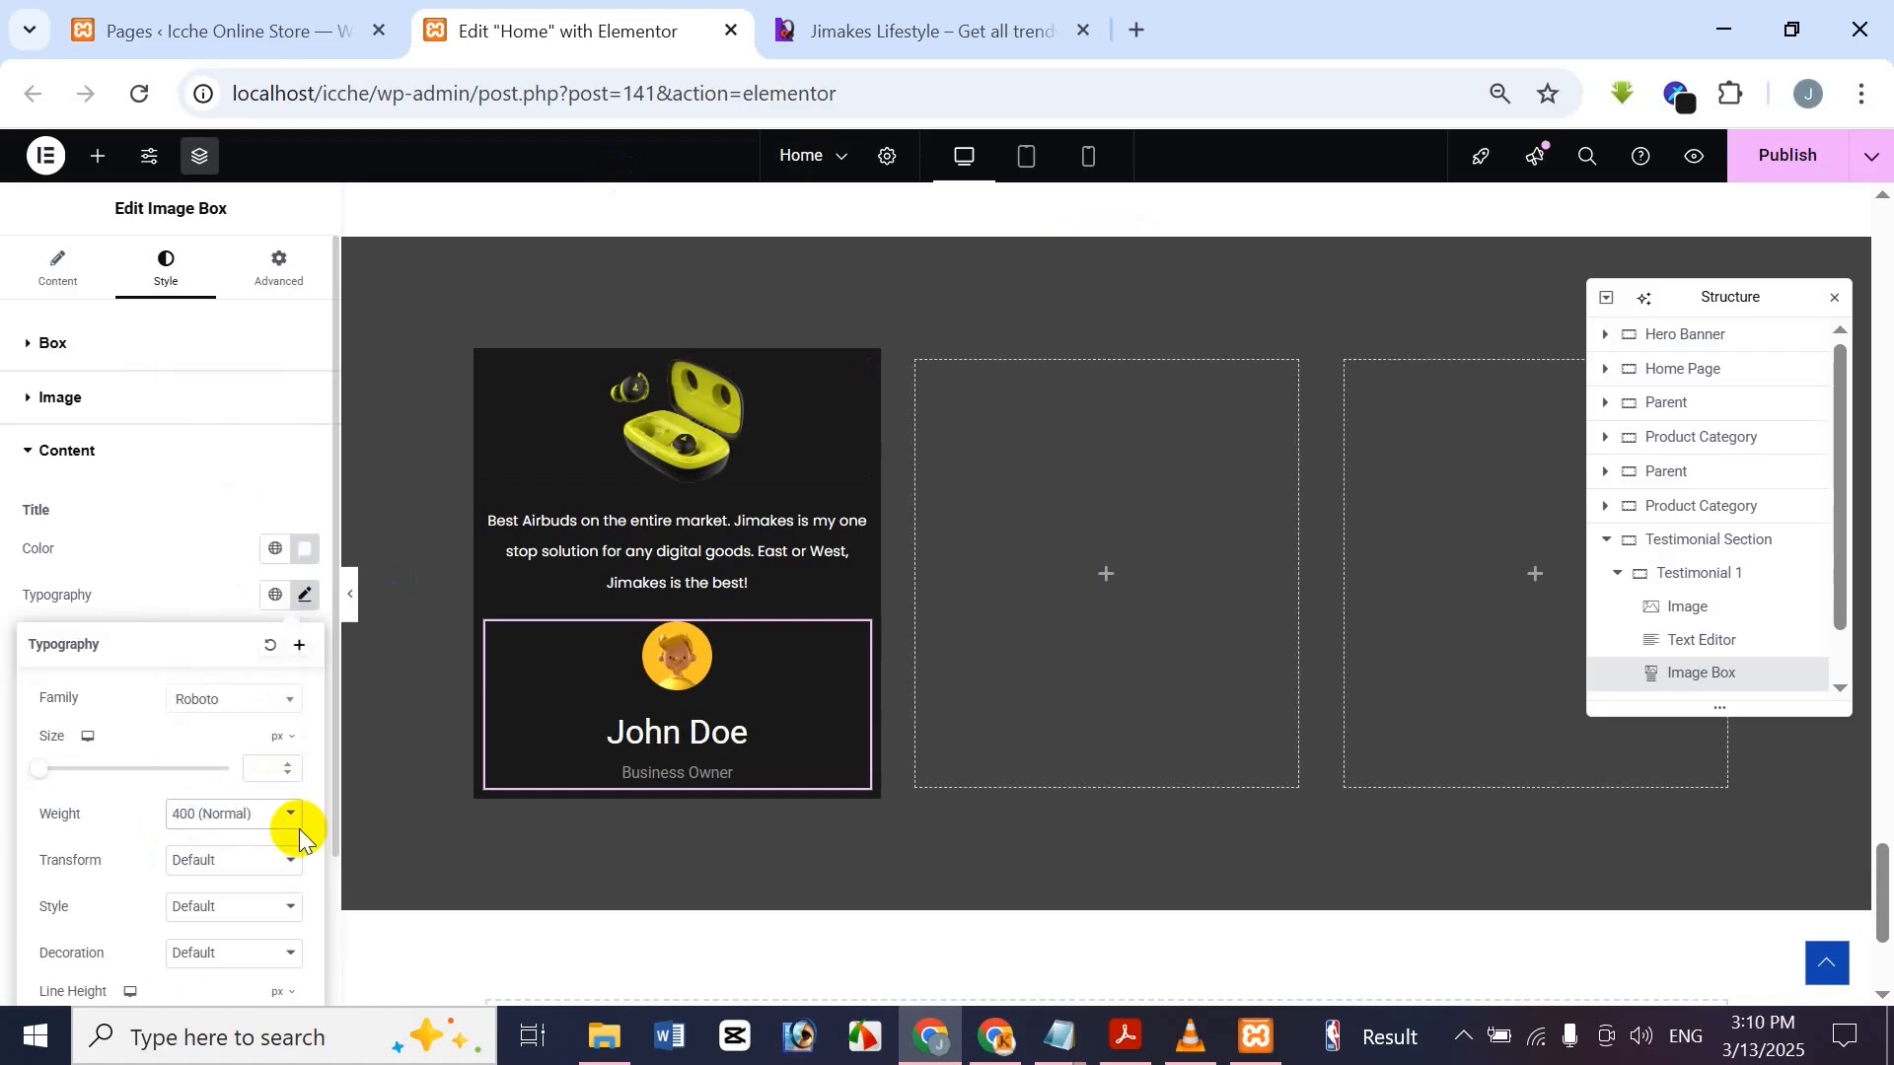
Try 18 px and 16 px for the image box title's font size, then set it to 14 px to match the Jimakes card
{"action": "left_click", "coordinate": [255, 770]}
{"action": "type", "text": "18"}
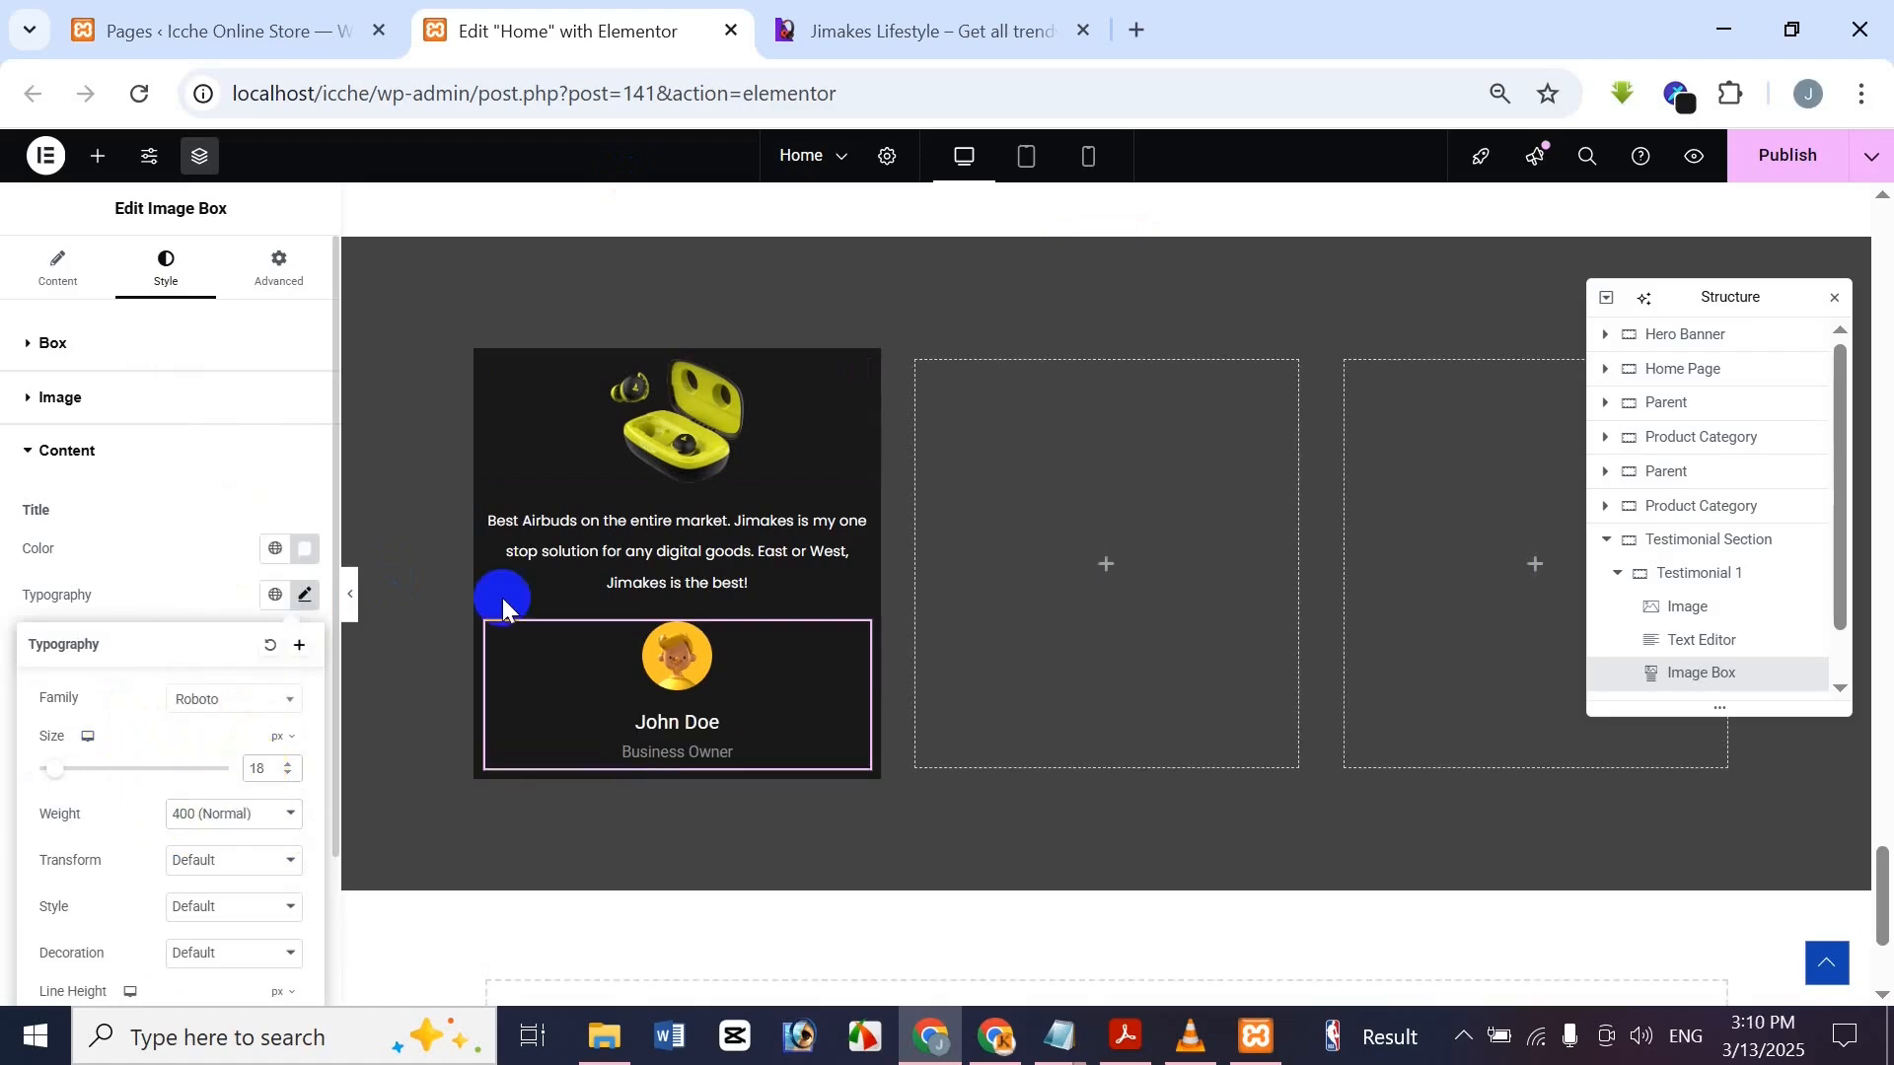
{"action": "left_click", "coordinate": [887, 78]}
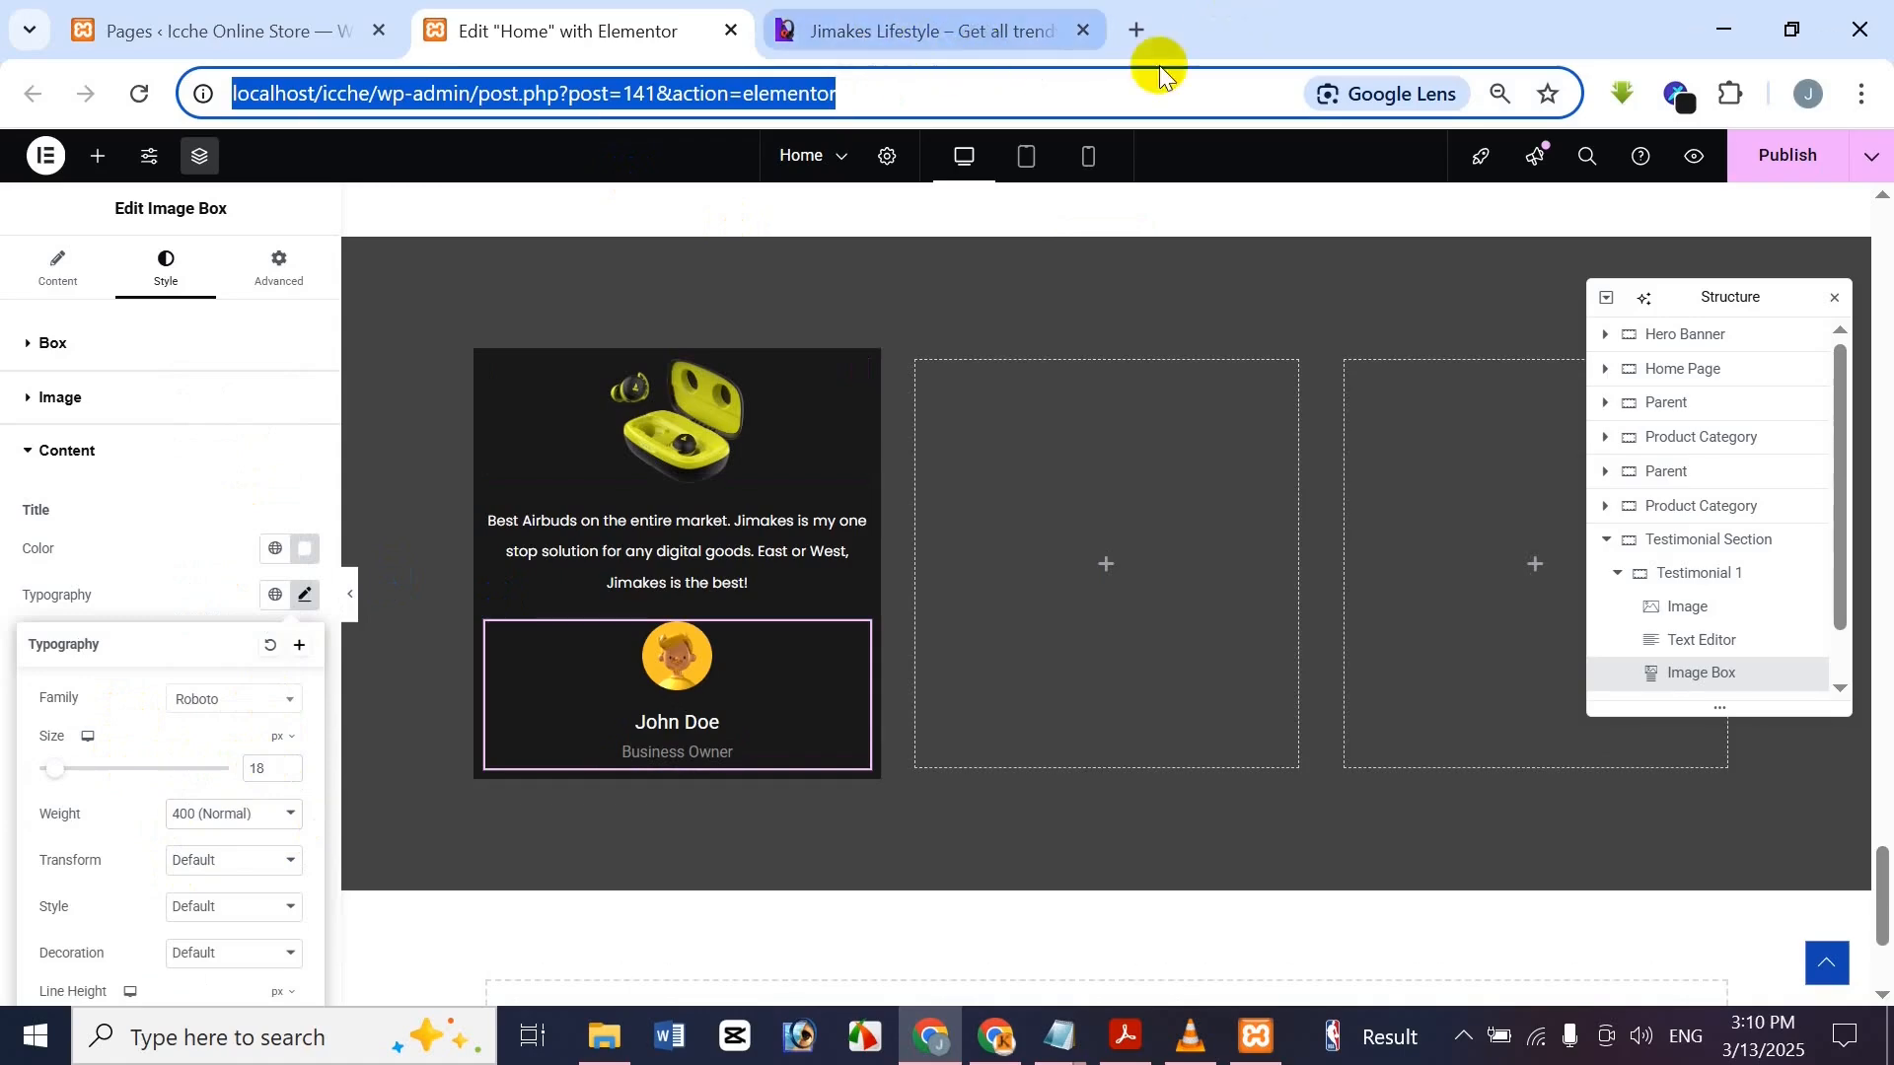
{"action": "left_click", "coordinate": [1239, 165]}
{"action": "left_click", "coordinate": [917, 31]}
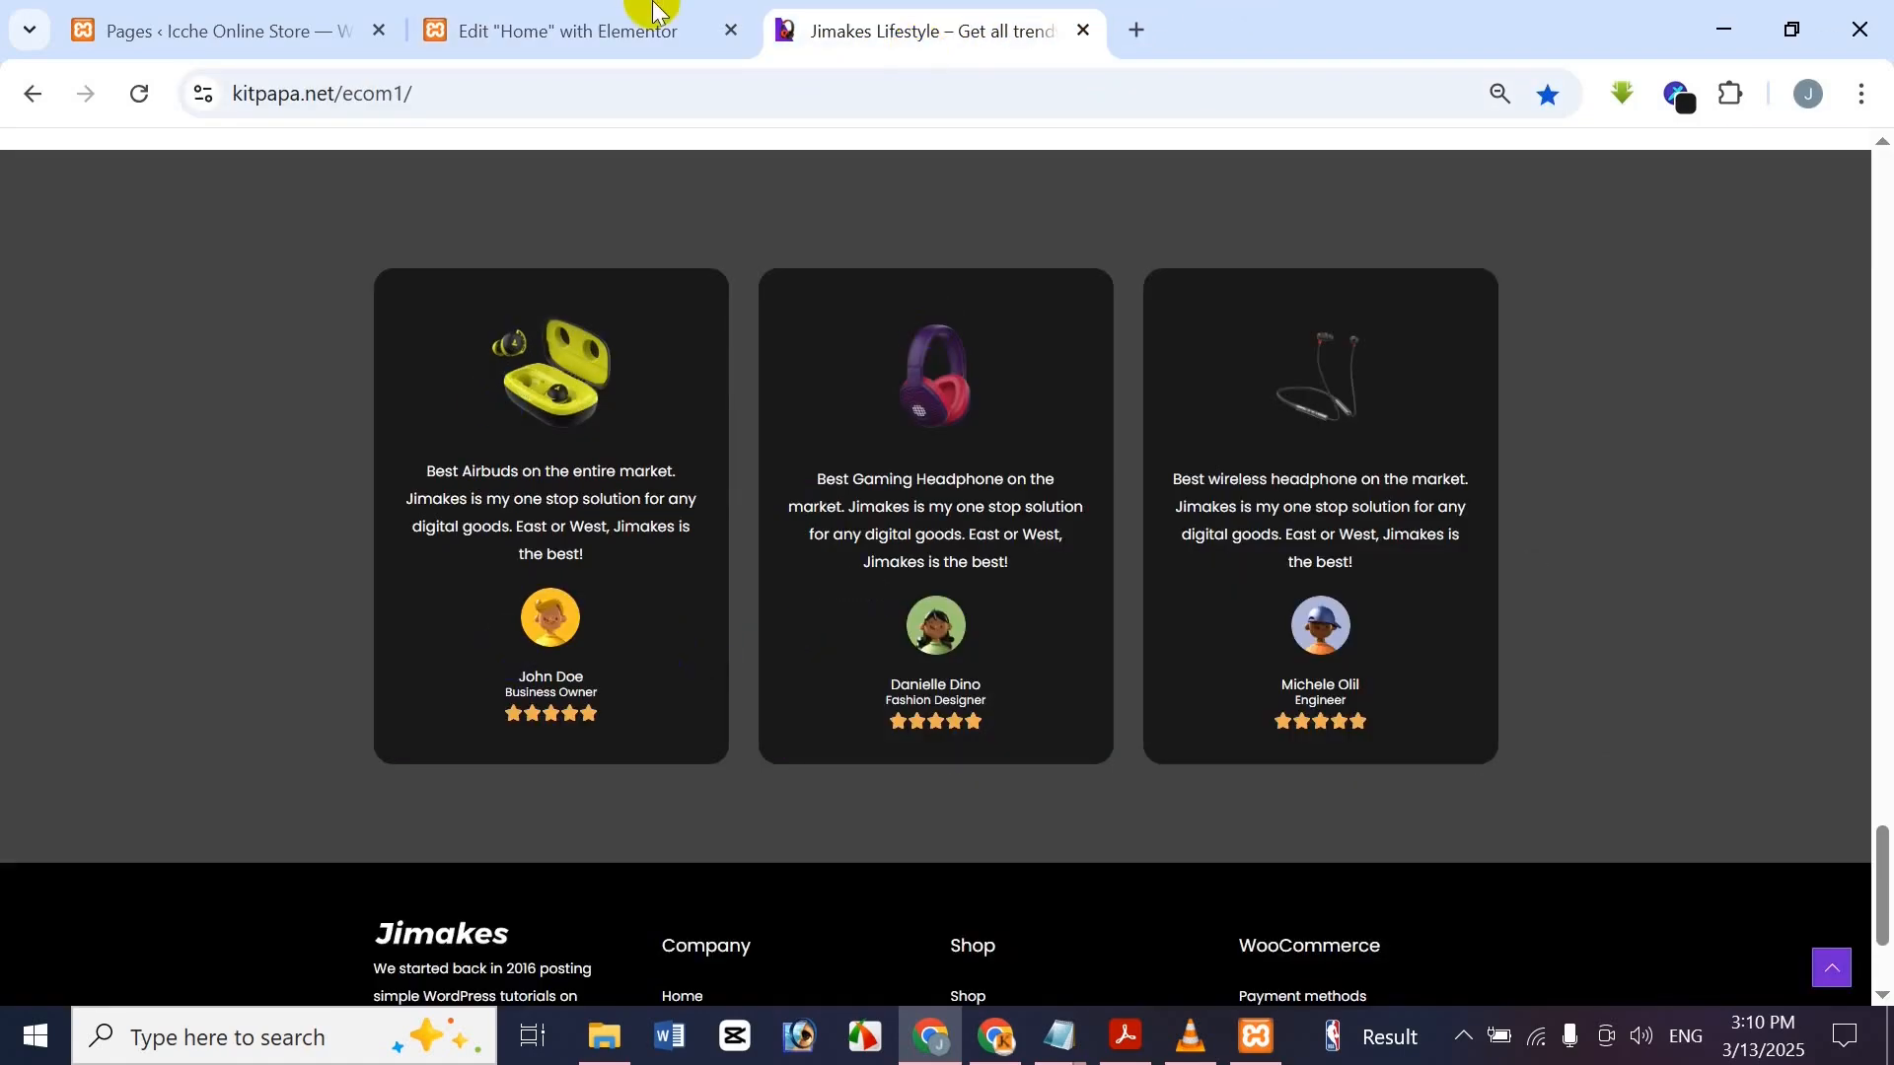
{"action": "left_click", "coordinate": [592, 30]}
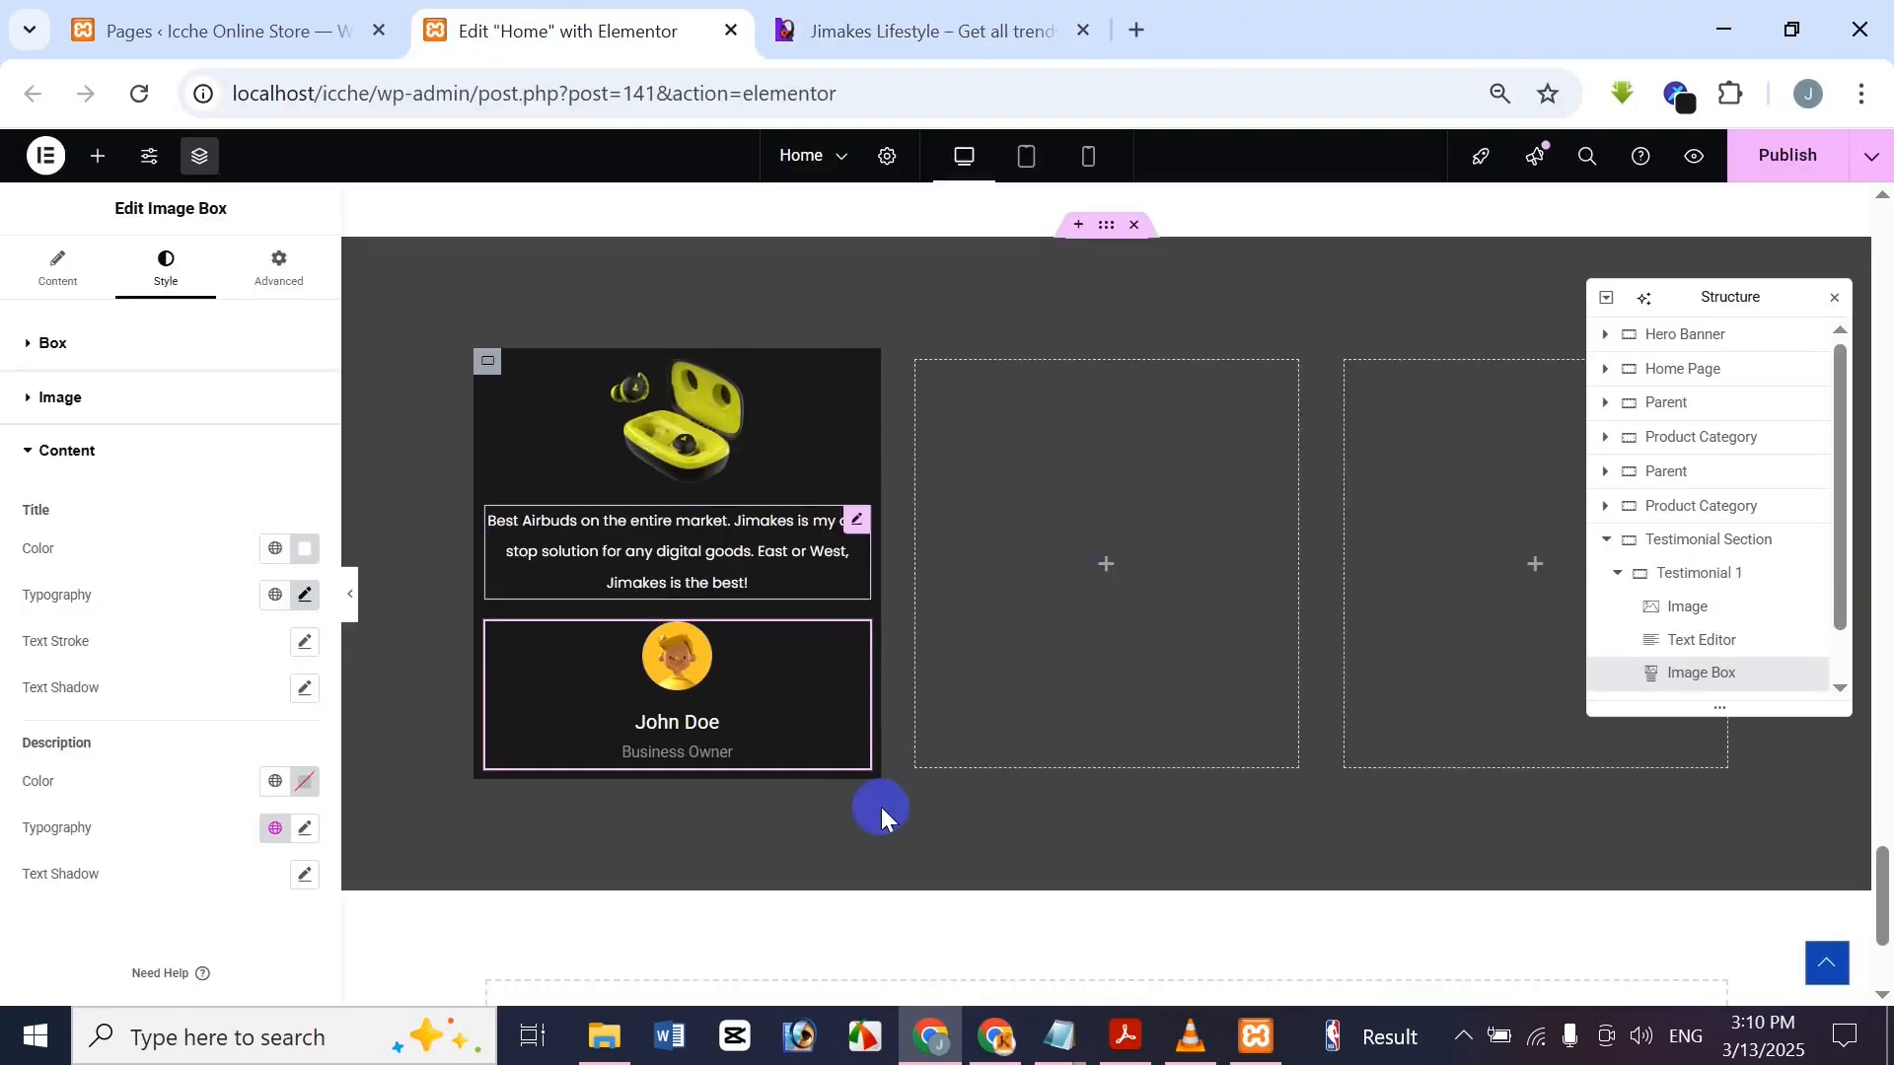
{"action": "left_click", "coordinate": [303, 595]}
{"action": "left_click_drag", "start_coordinate": [267, 768], "coordinate": [128, 769]}
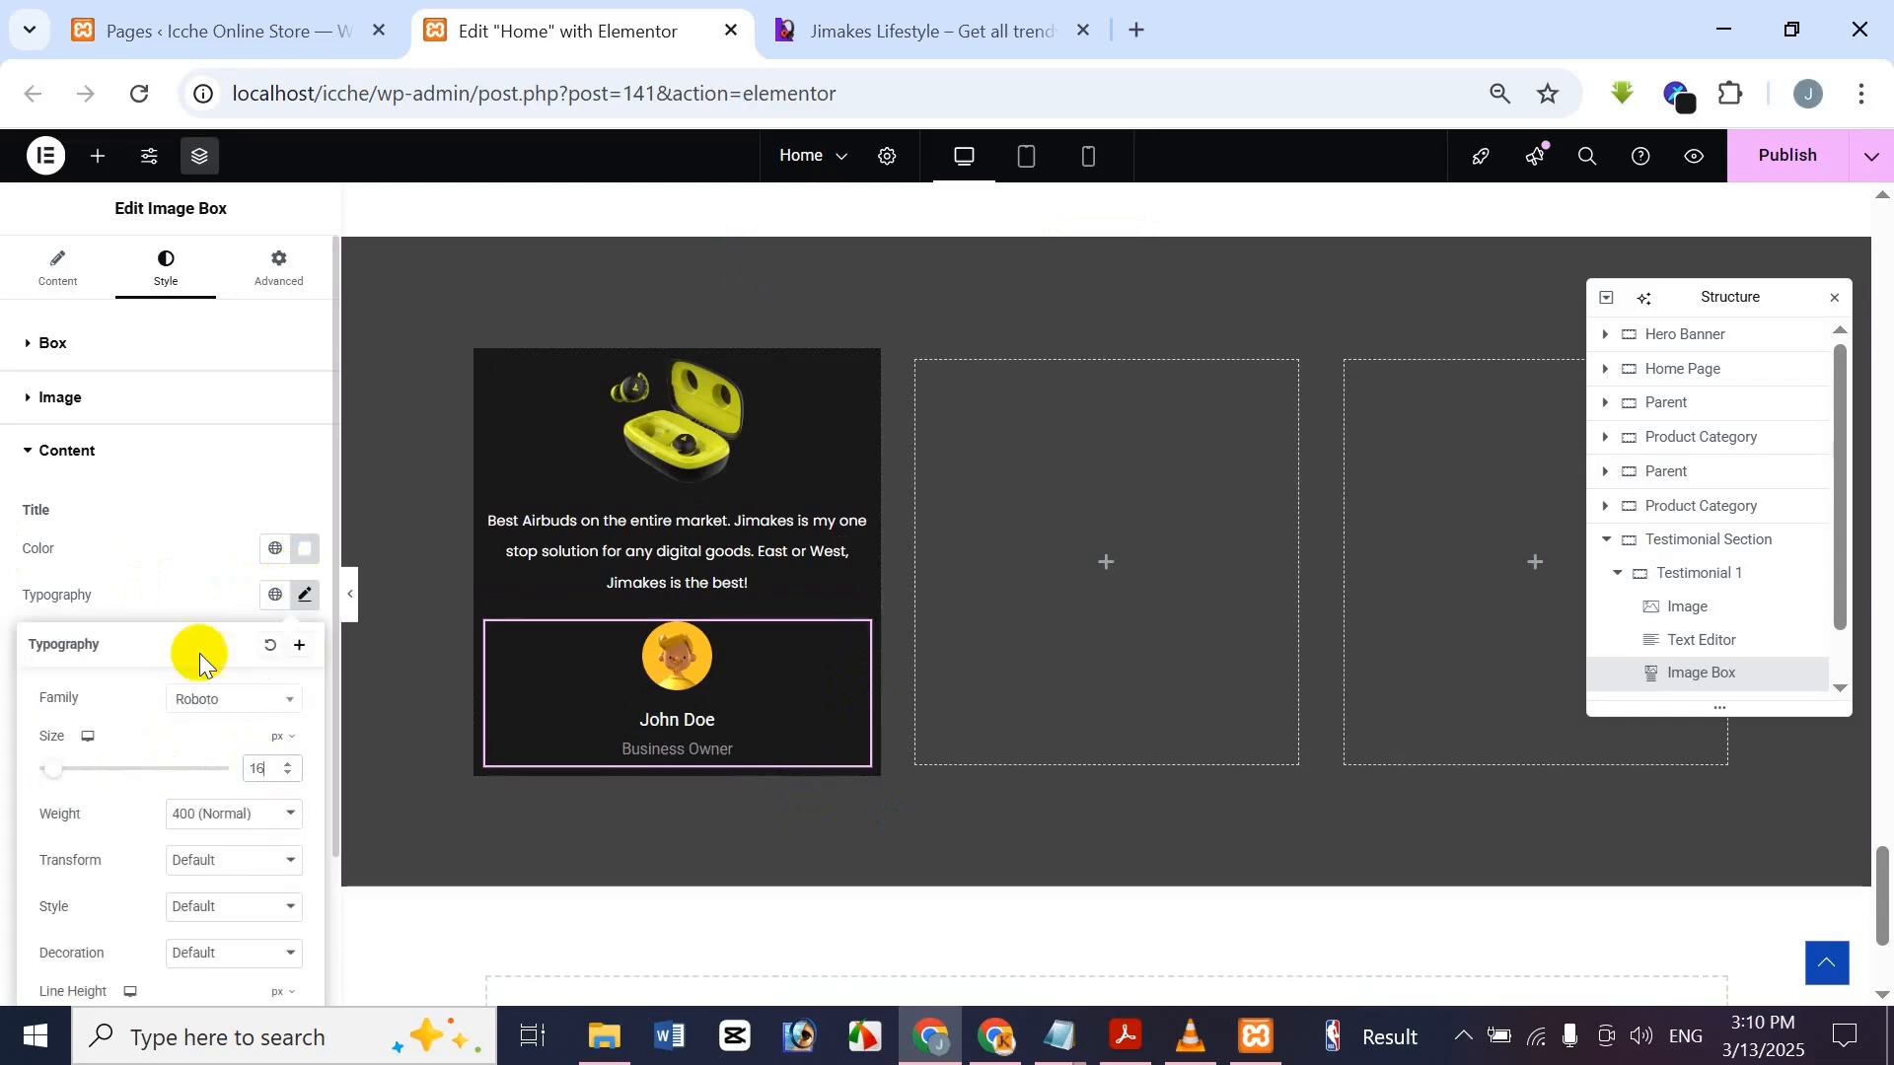
{"action": "left_click", "coordinate": [866, 15]}
{"action": "left_click", "coordinate": [612, 12]}
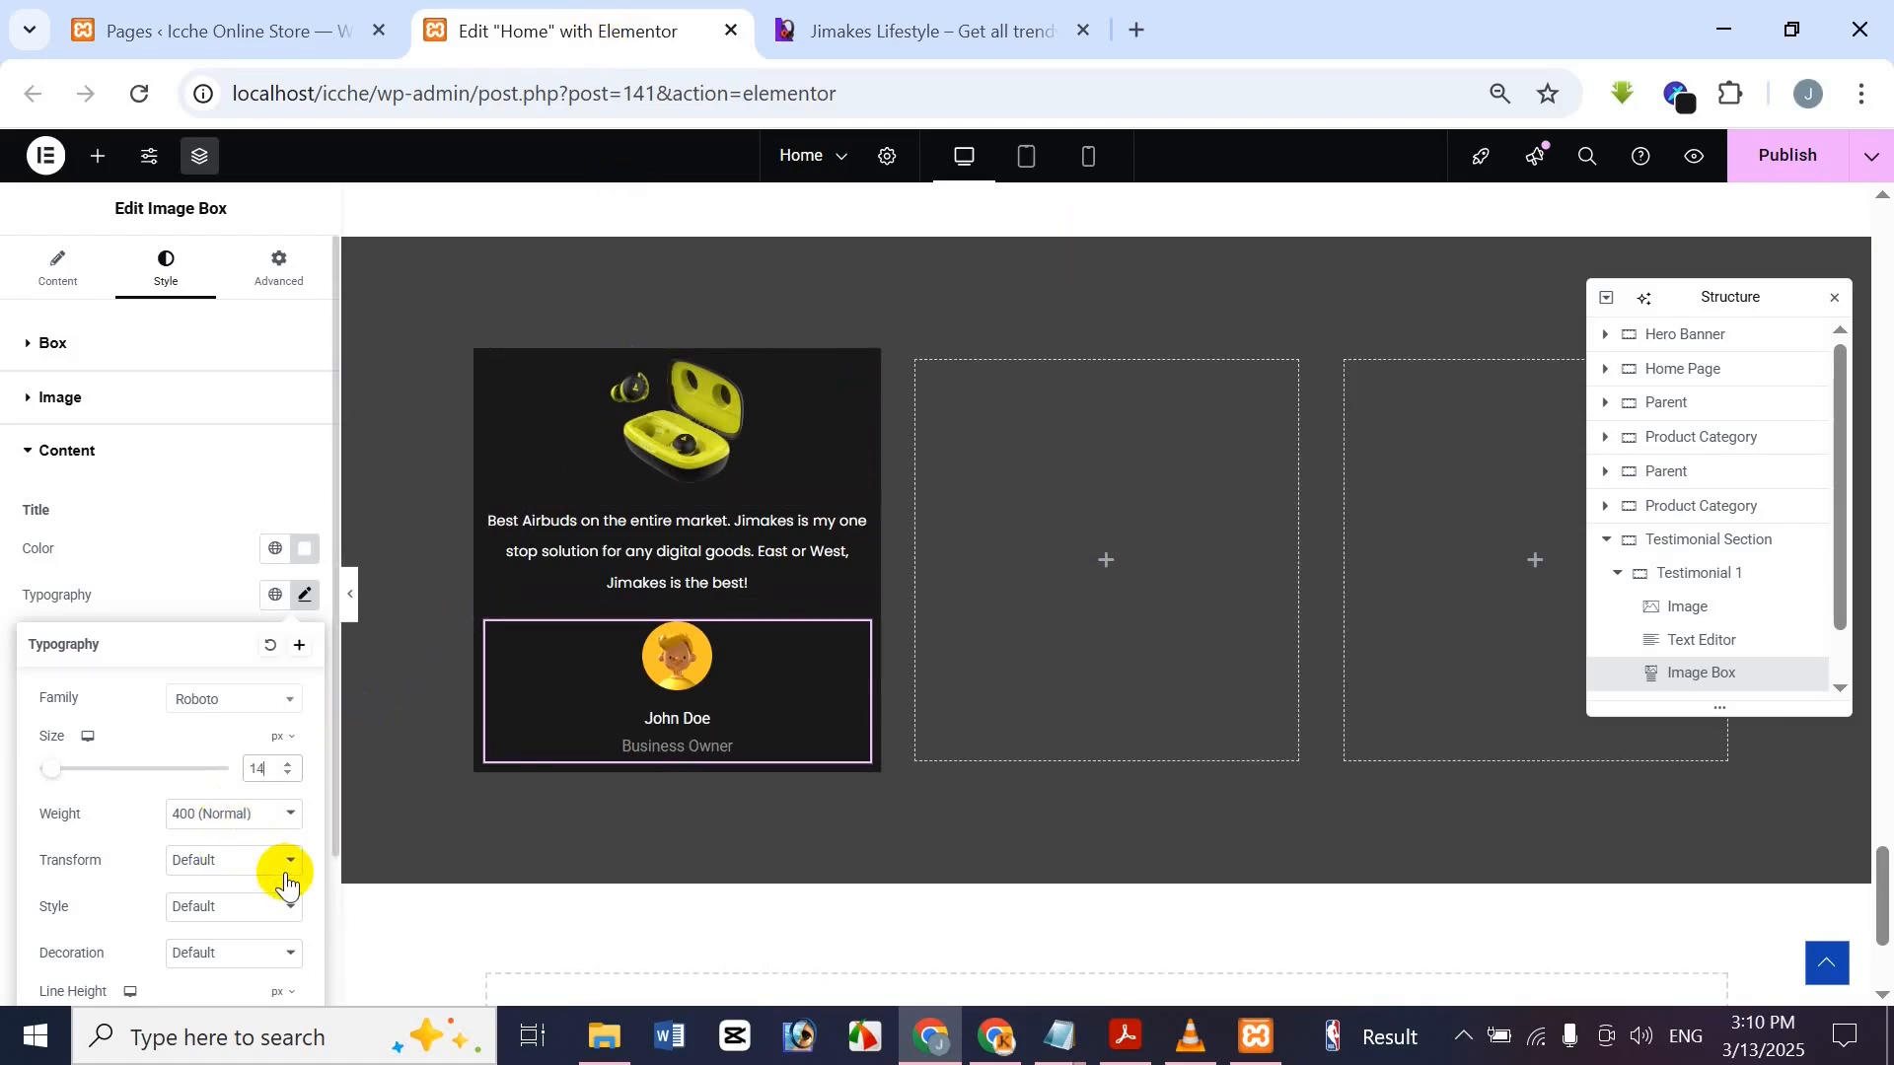
{"action": "left_click", "coordinate": [922, 15]}
{"action": "left_click", "coordinate": [644, 12]}
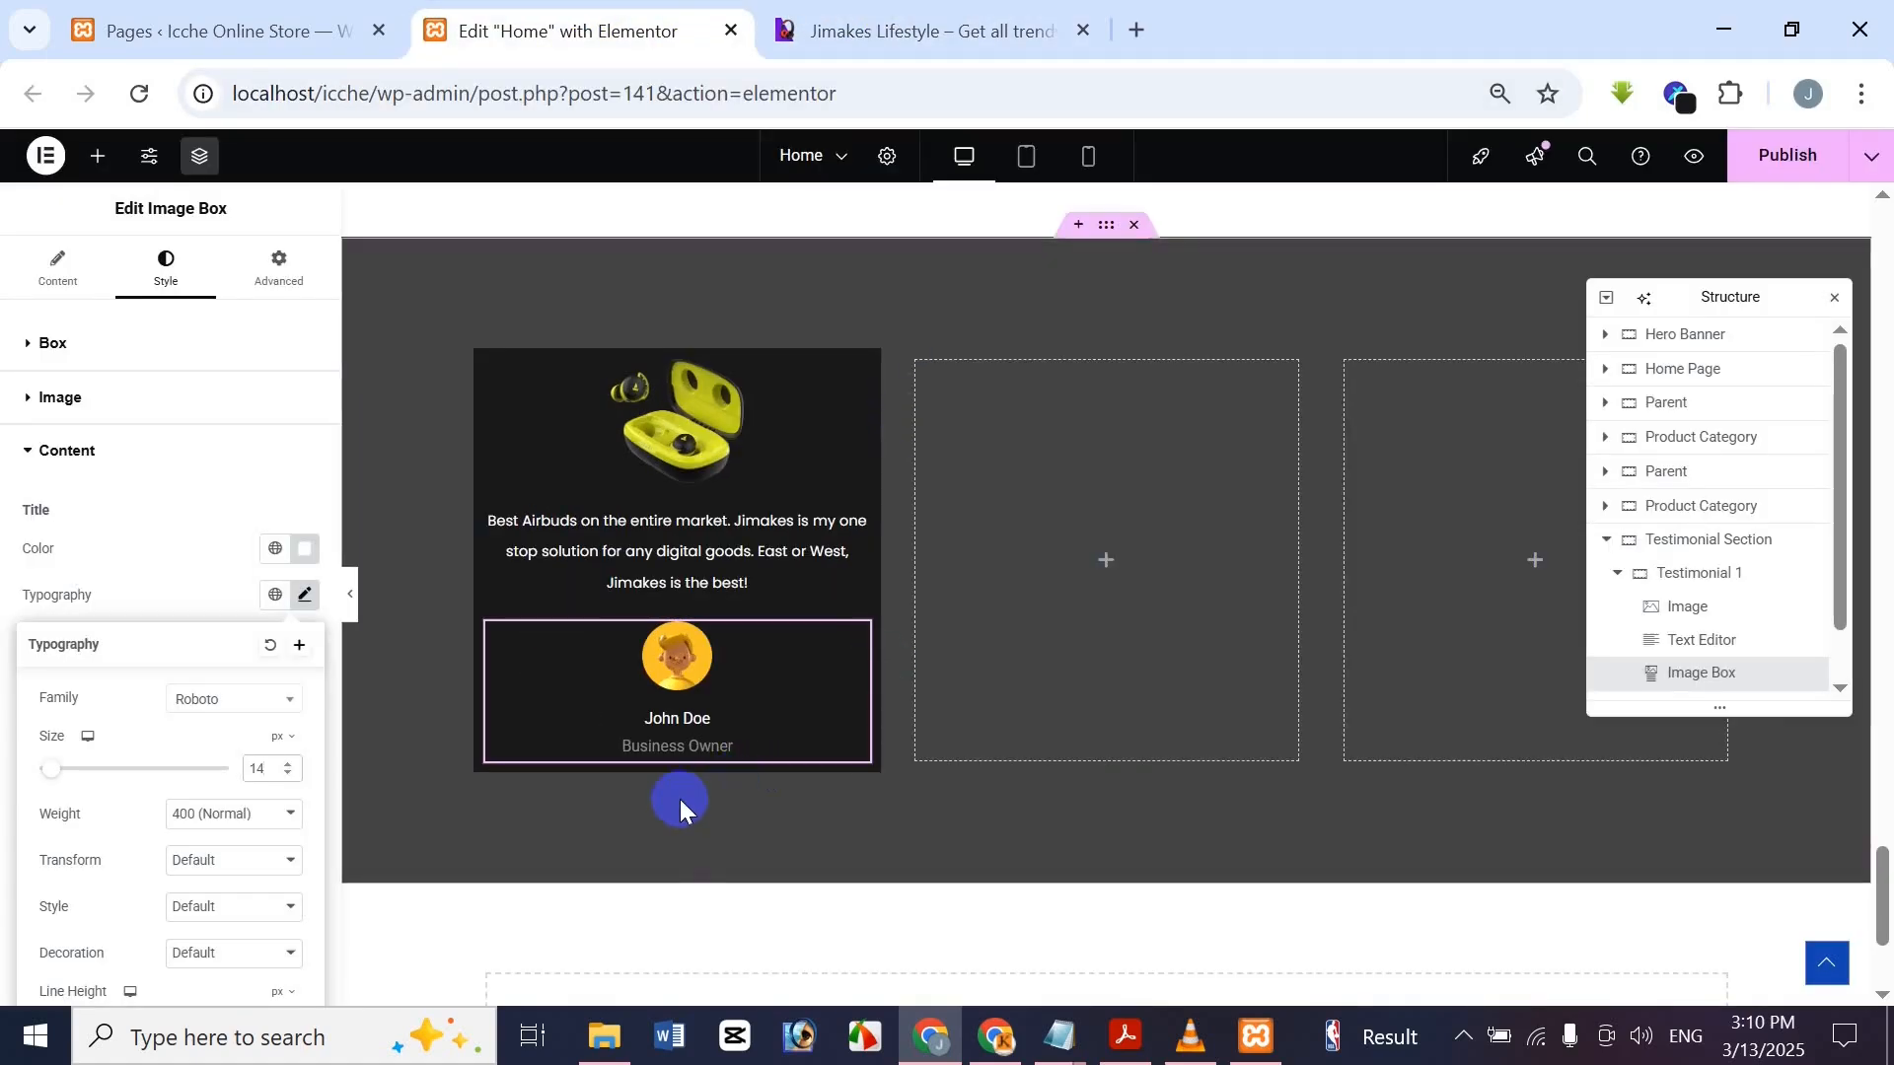
Set the image box title's font family to Poppins
{"action": "left_click", "coordinate": [235, 702]}
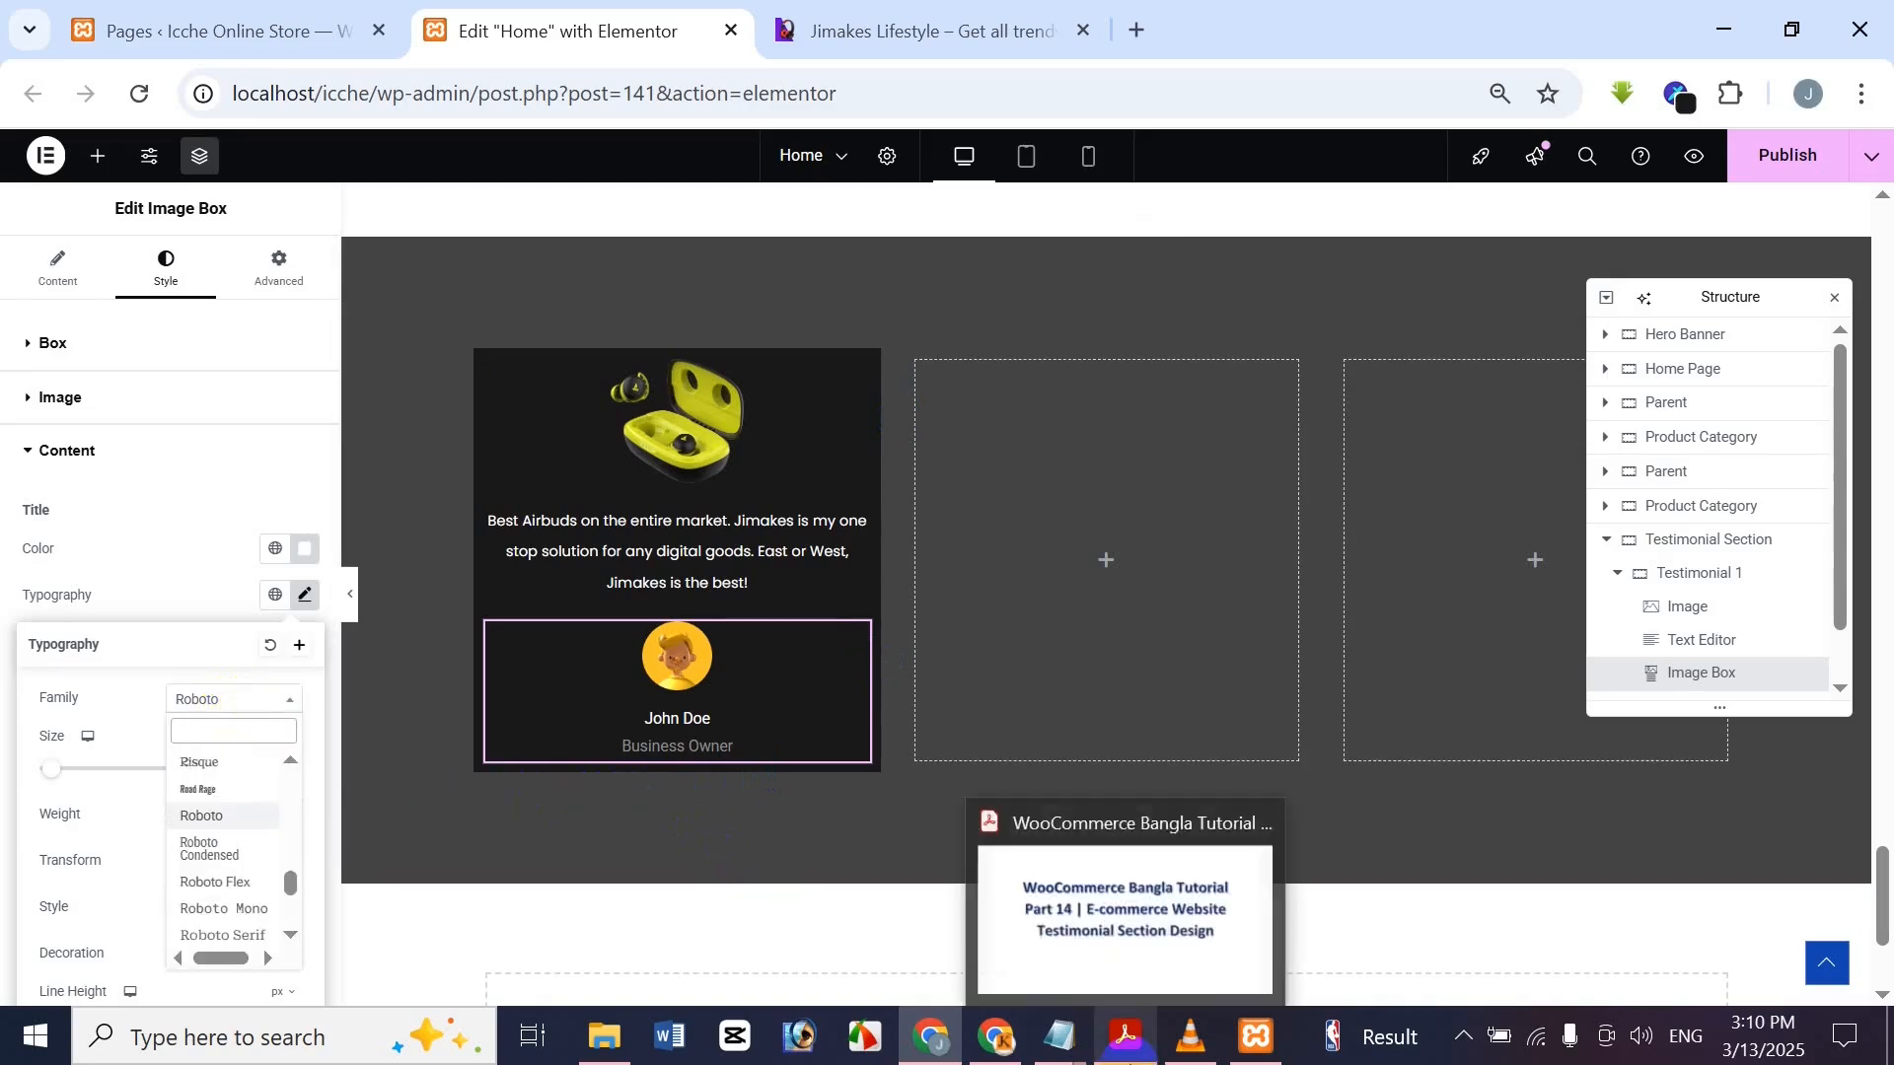
{"action": "type", "text": "pop"}
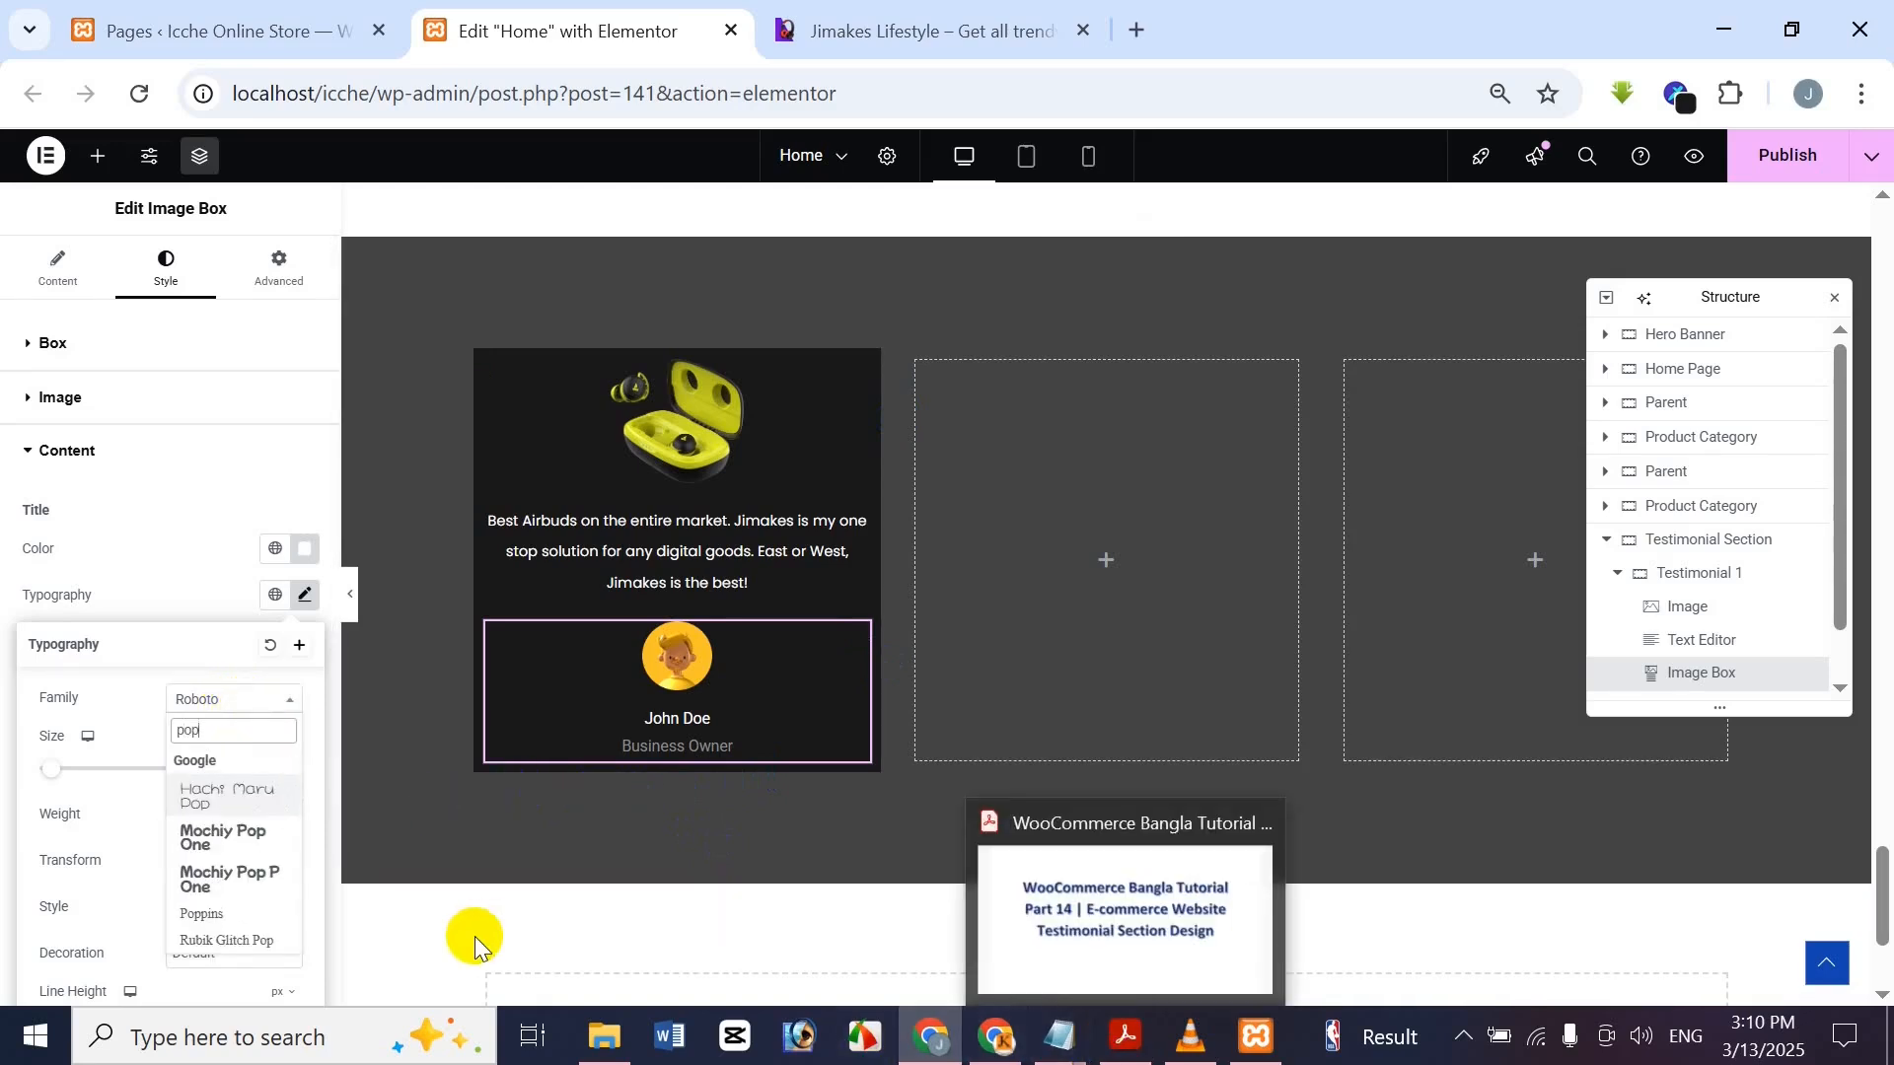
{"action": "left_click", "coordinate": [223, 914]}
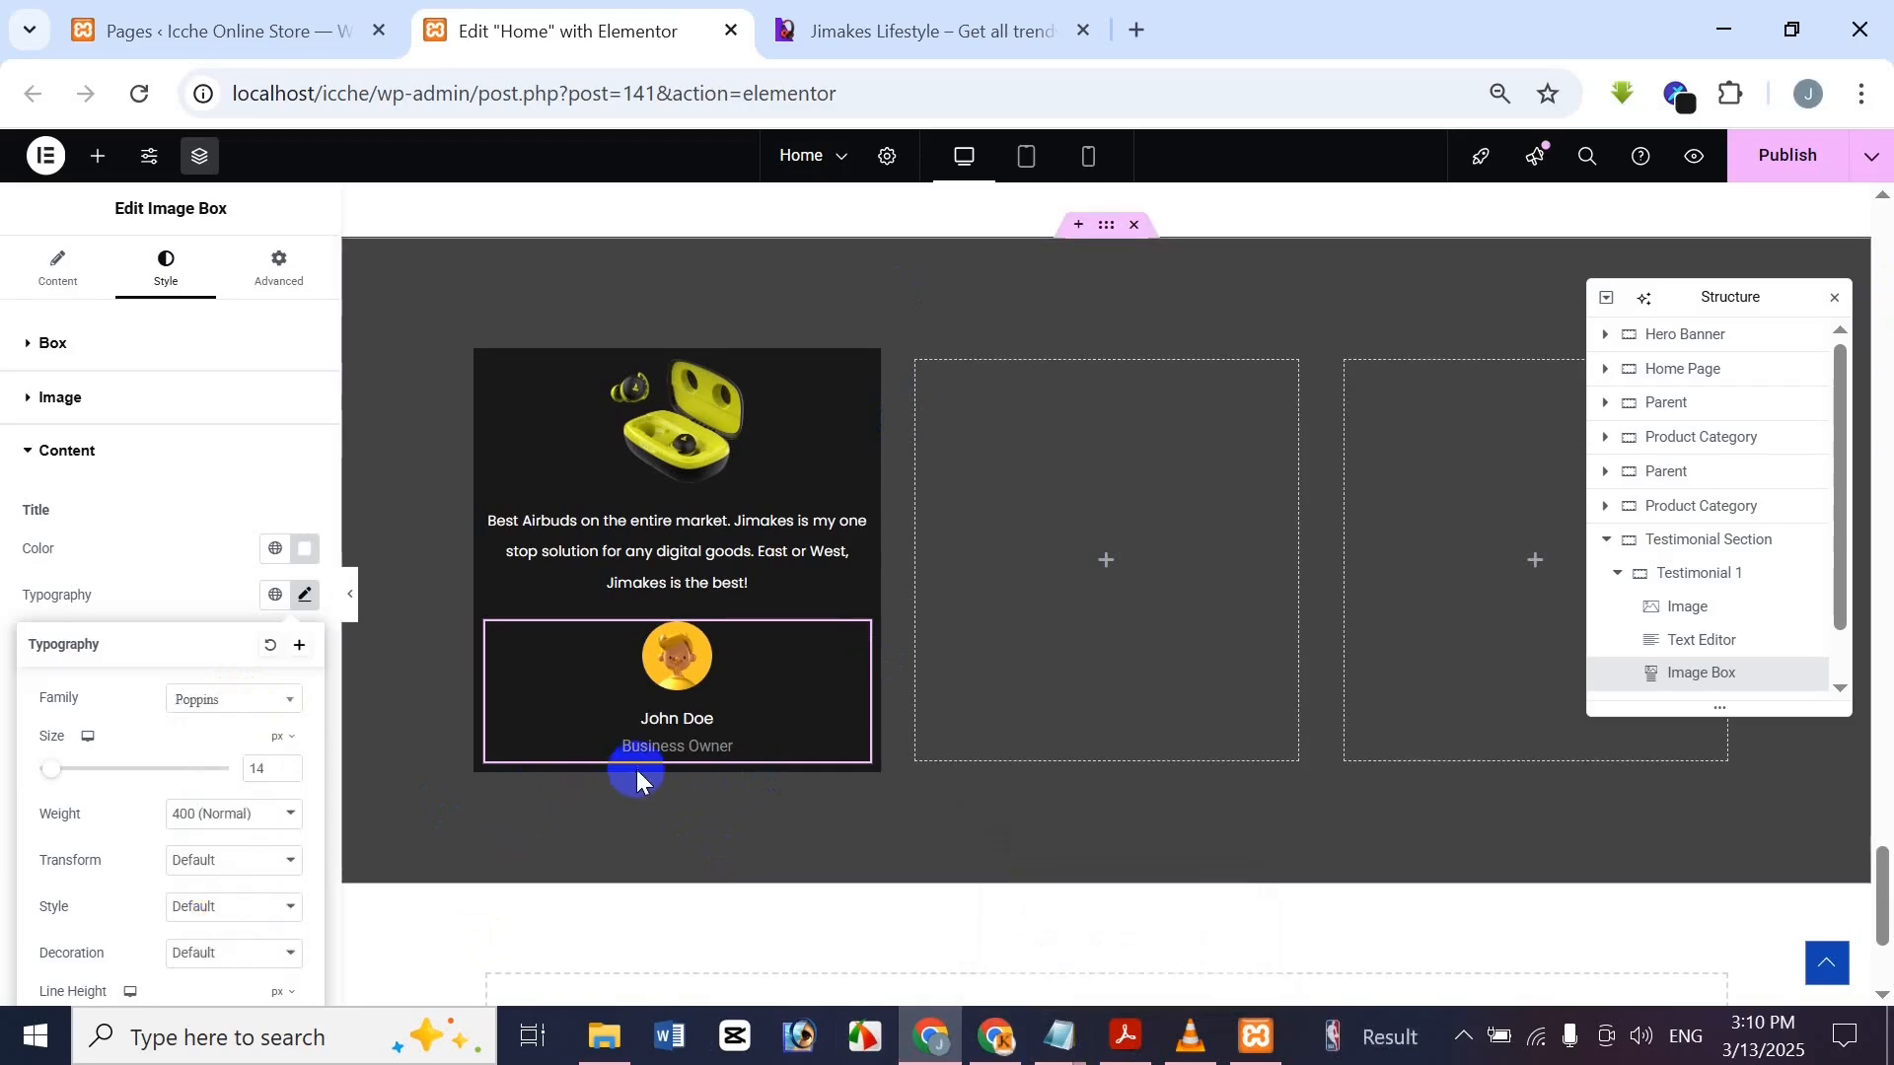
{"action": "left_click", "coordinate": [286, 226]}
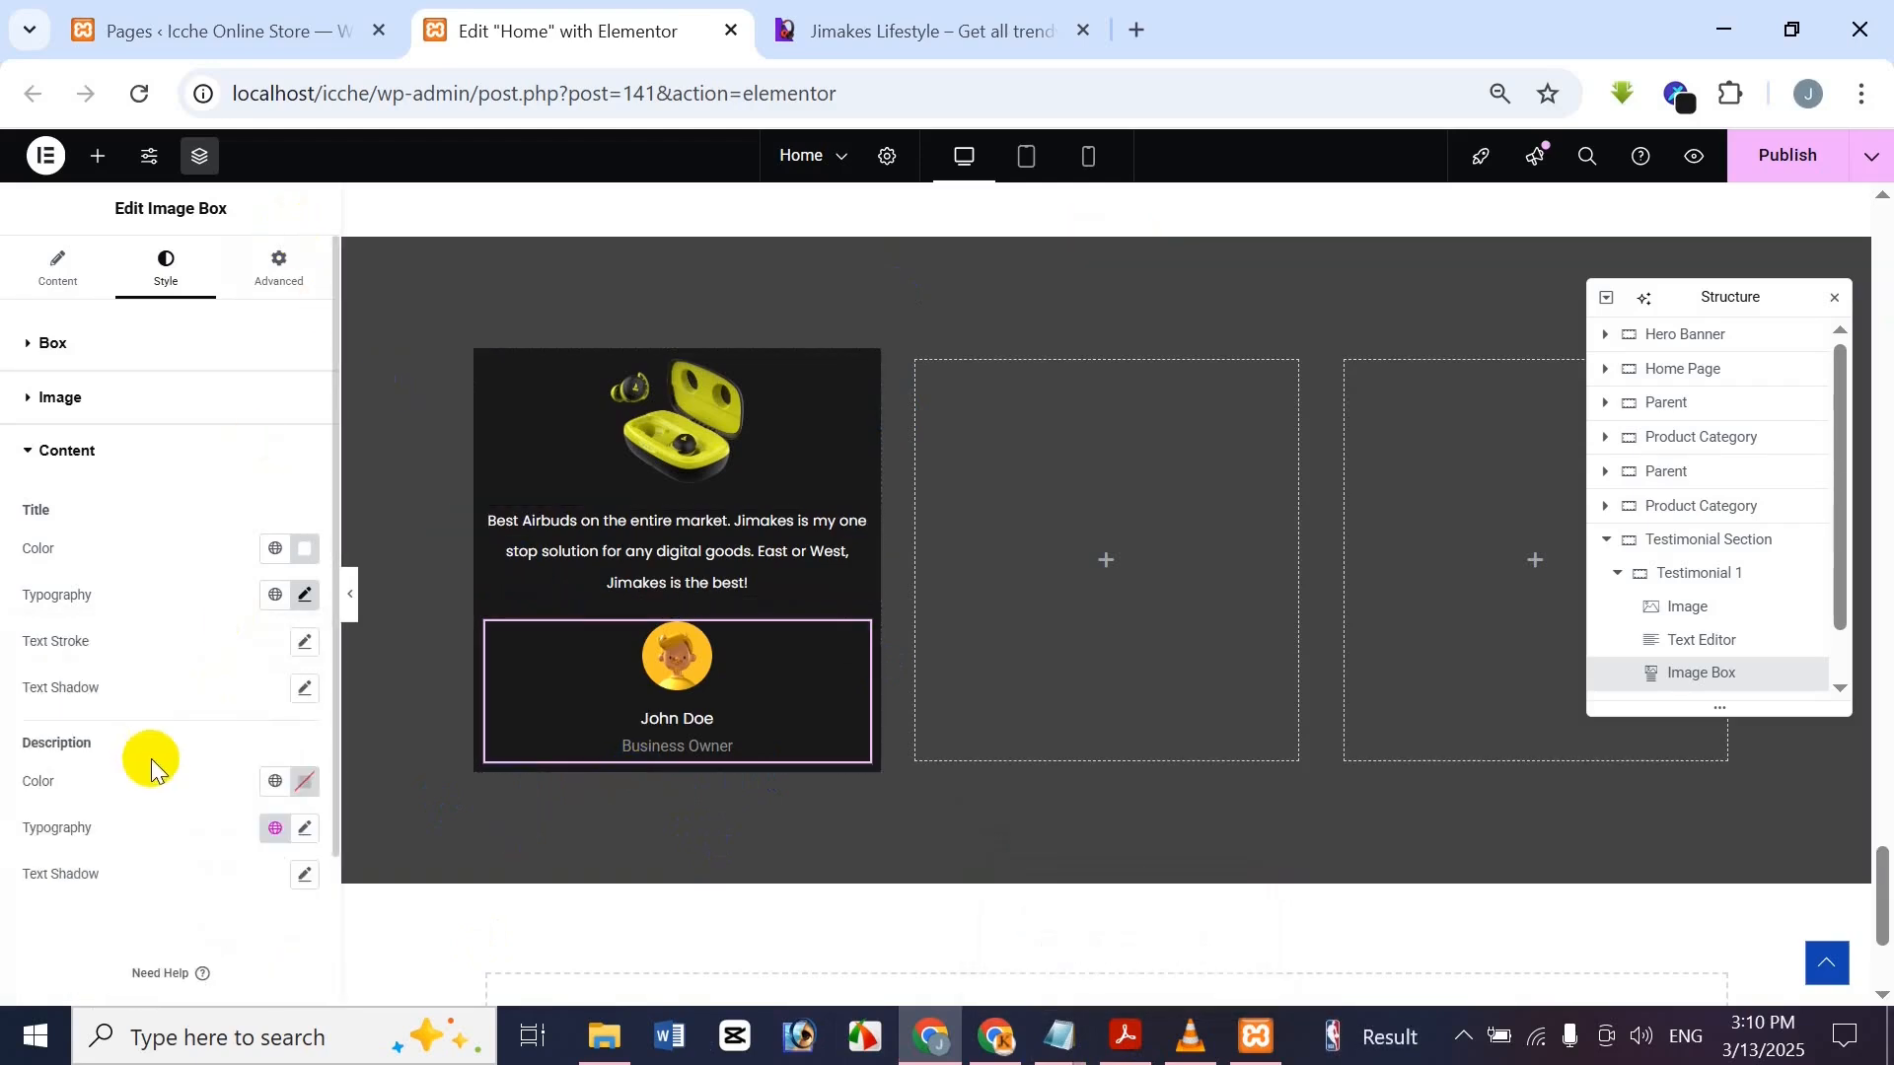
Set the image box description's colour to white and its font size to 11 px, using the Jimakes card as reference
{"action": "left_click", "coordinate": [304, 781]}
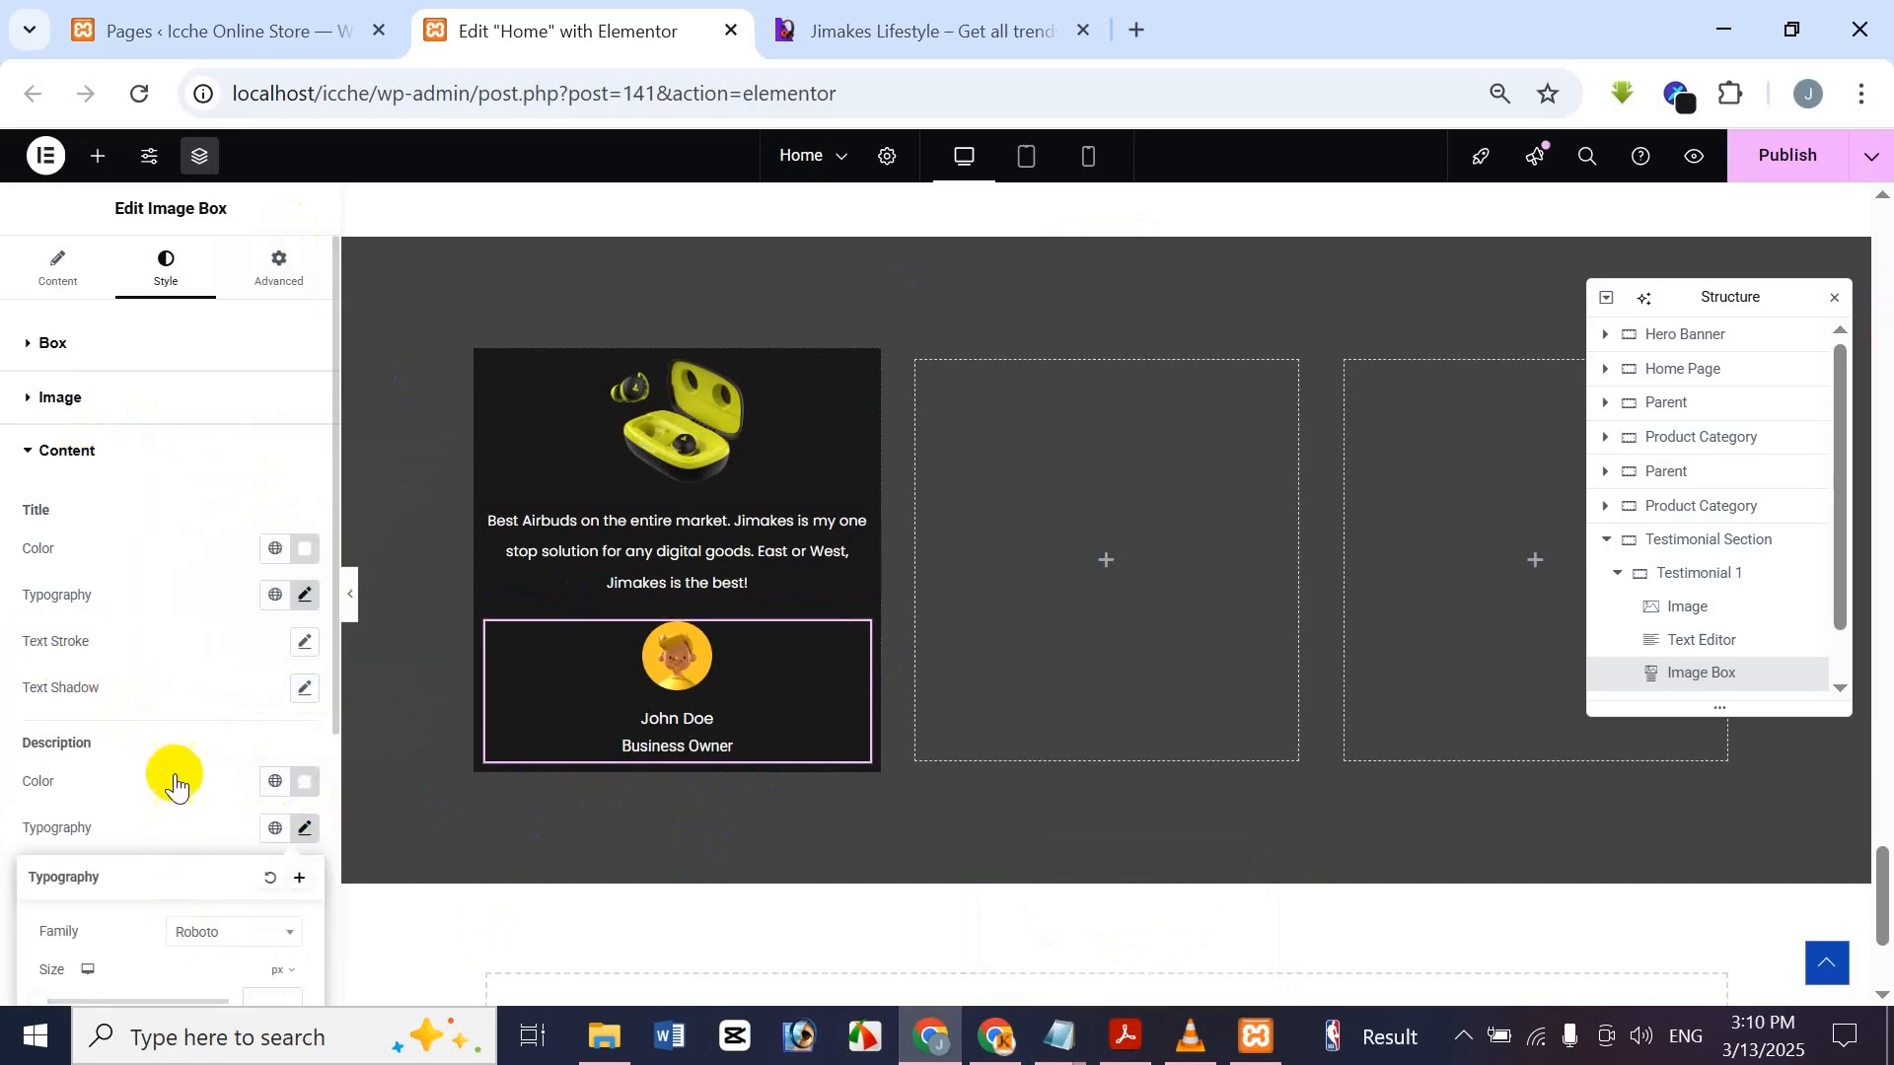
{"action": "scroll", "coordinate": [175, 784], "scroll_direction": "down", "scroll_amount": 3}
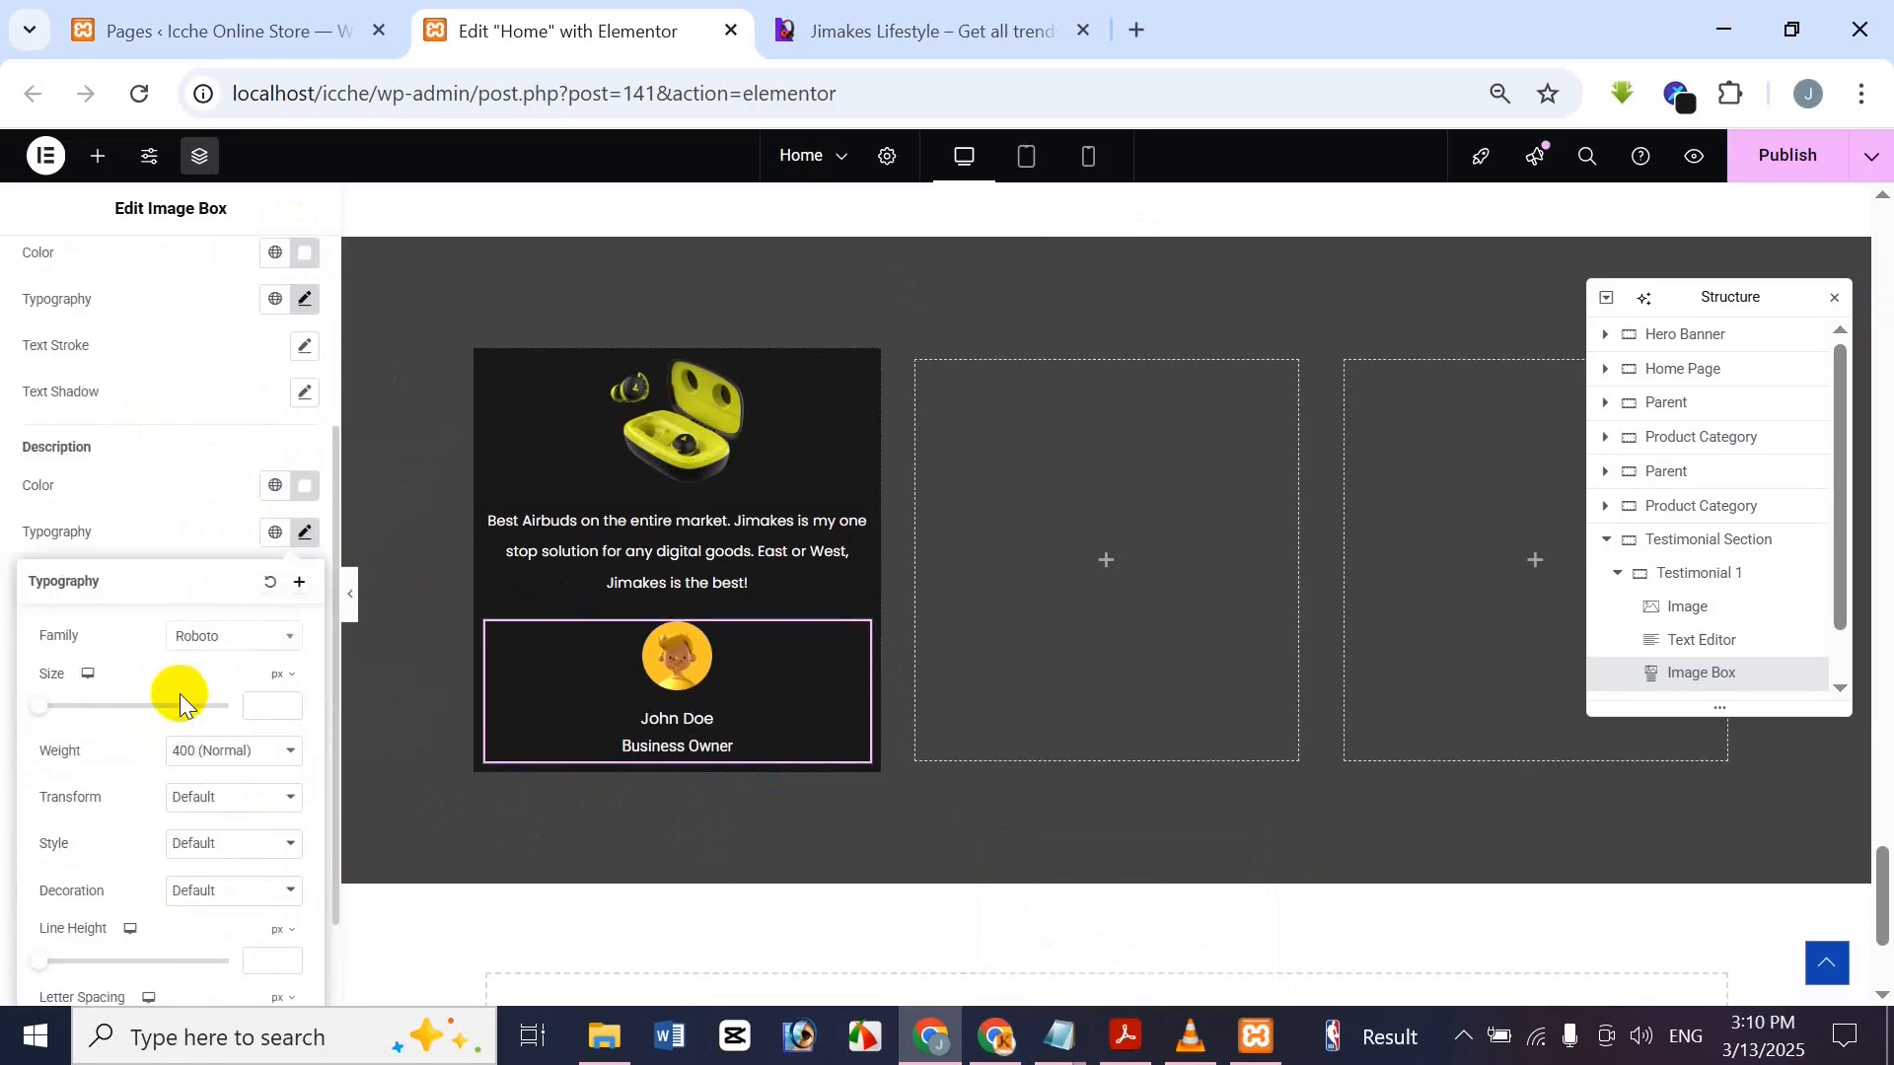
{"action": "left_click", "coordinate": [835, 20]}
{"action": "left_click", "coordinate": [641, 11]}
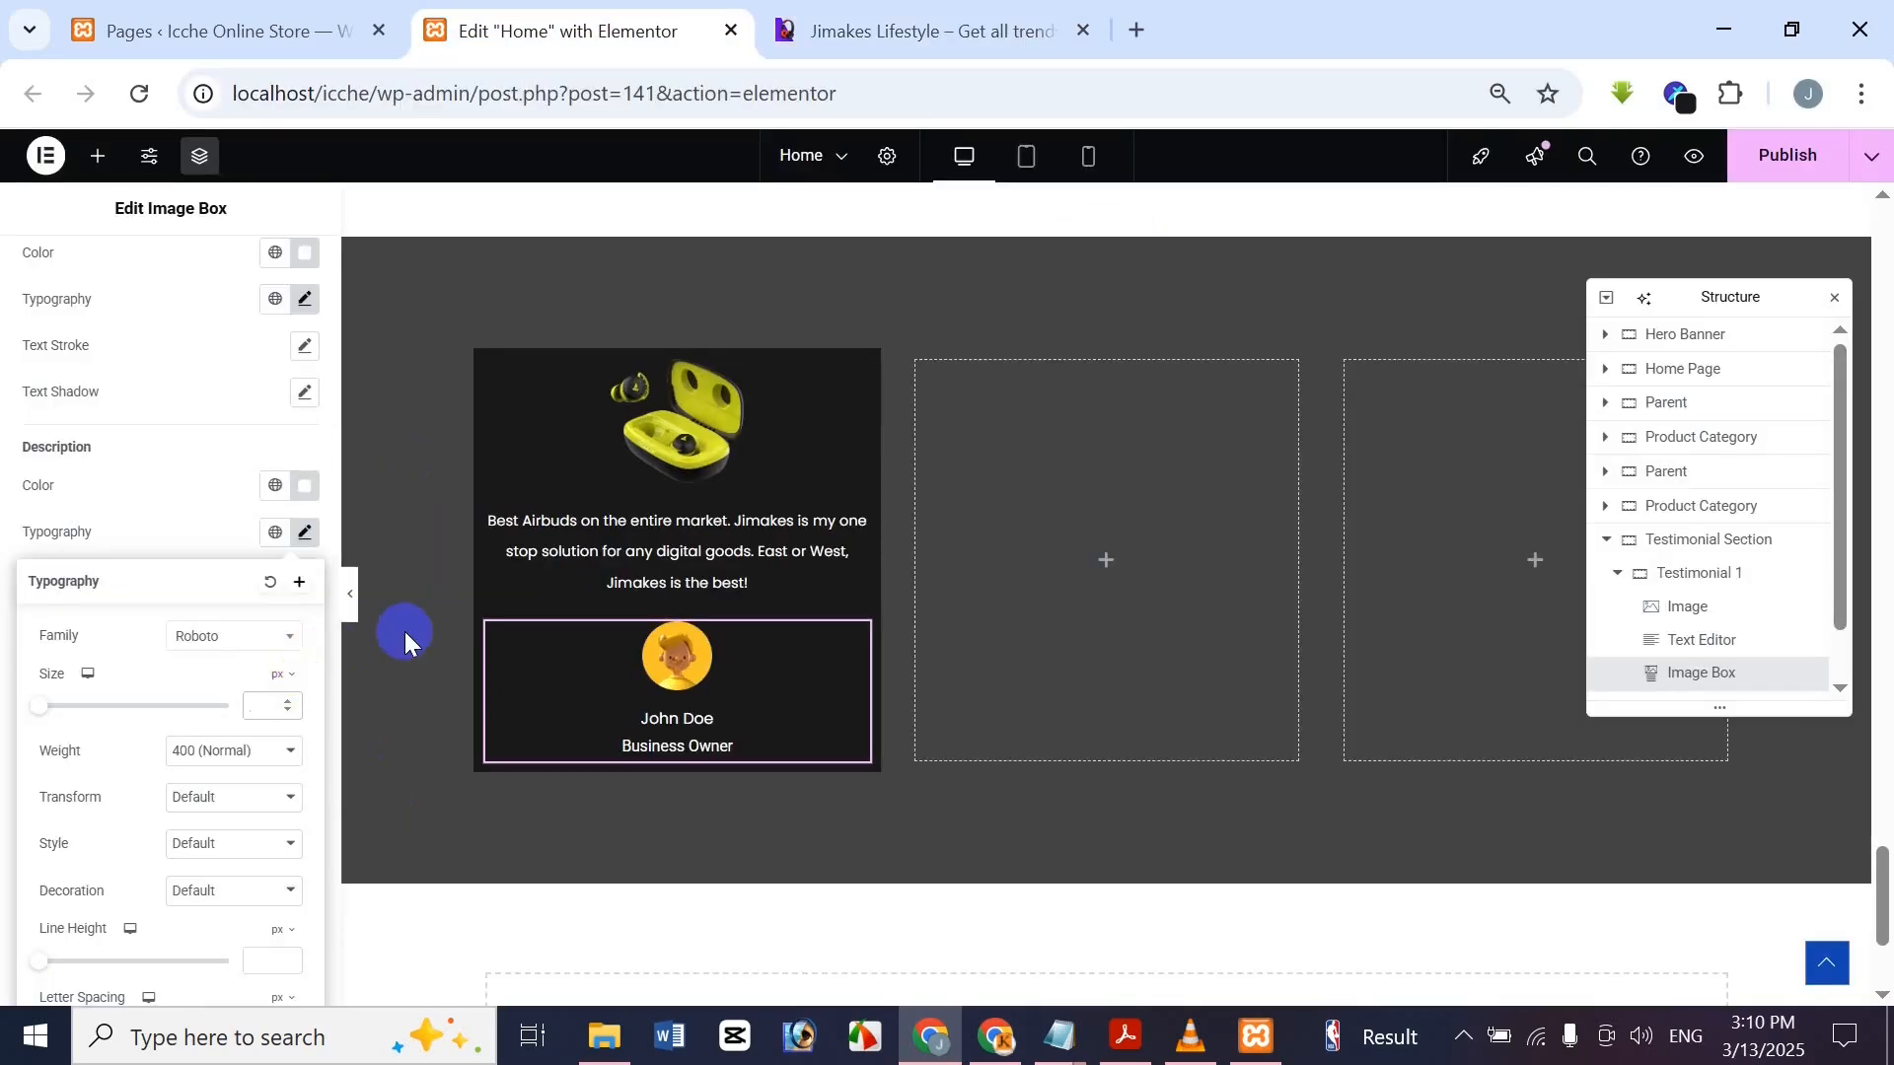
{"action": "left_click", "coordinate": [952, 14]}
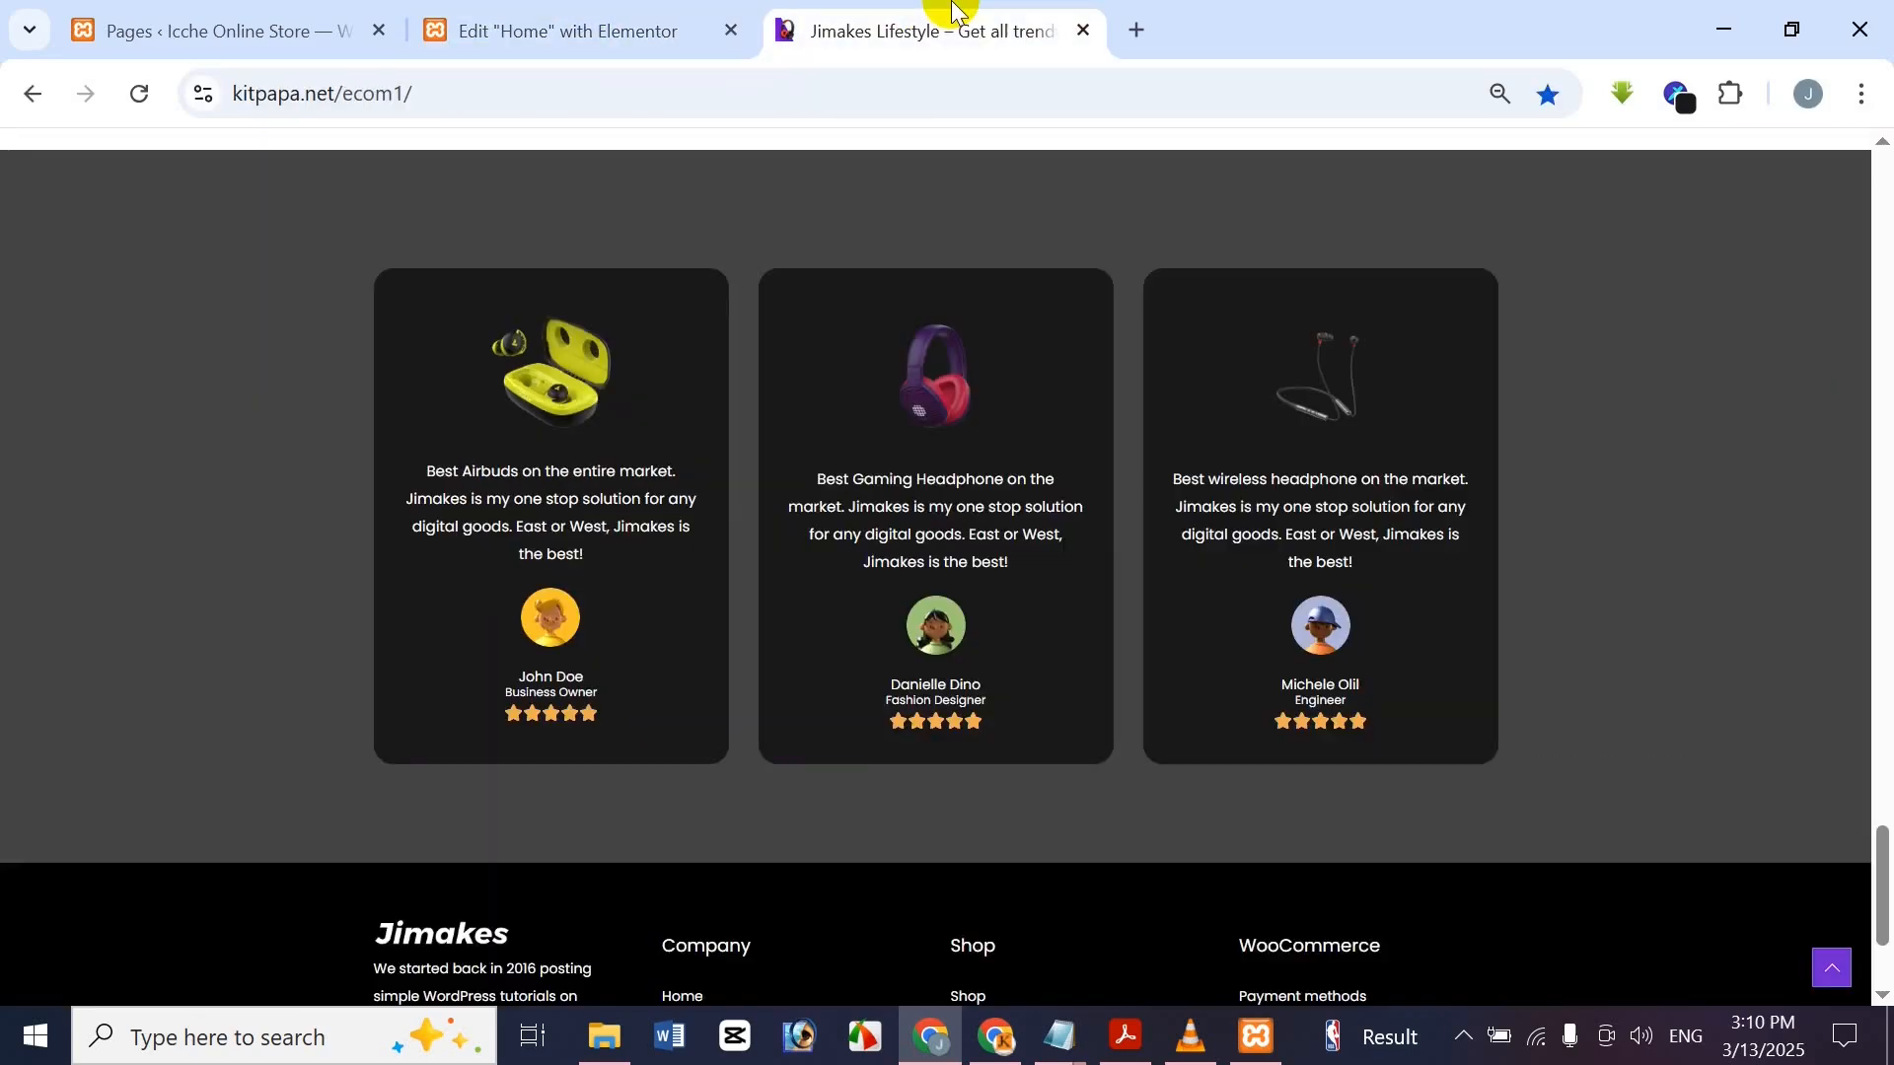
{"action": "left_click", "coordinate": [676, 59]}
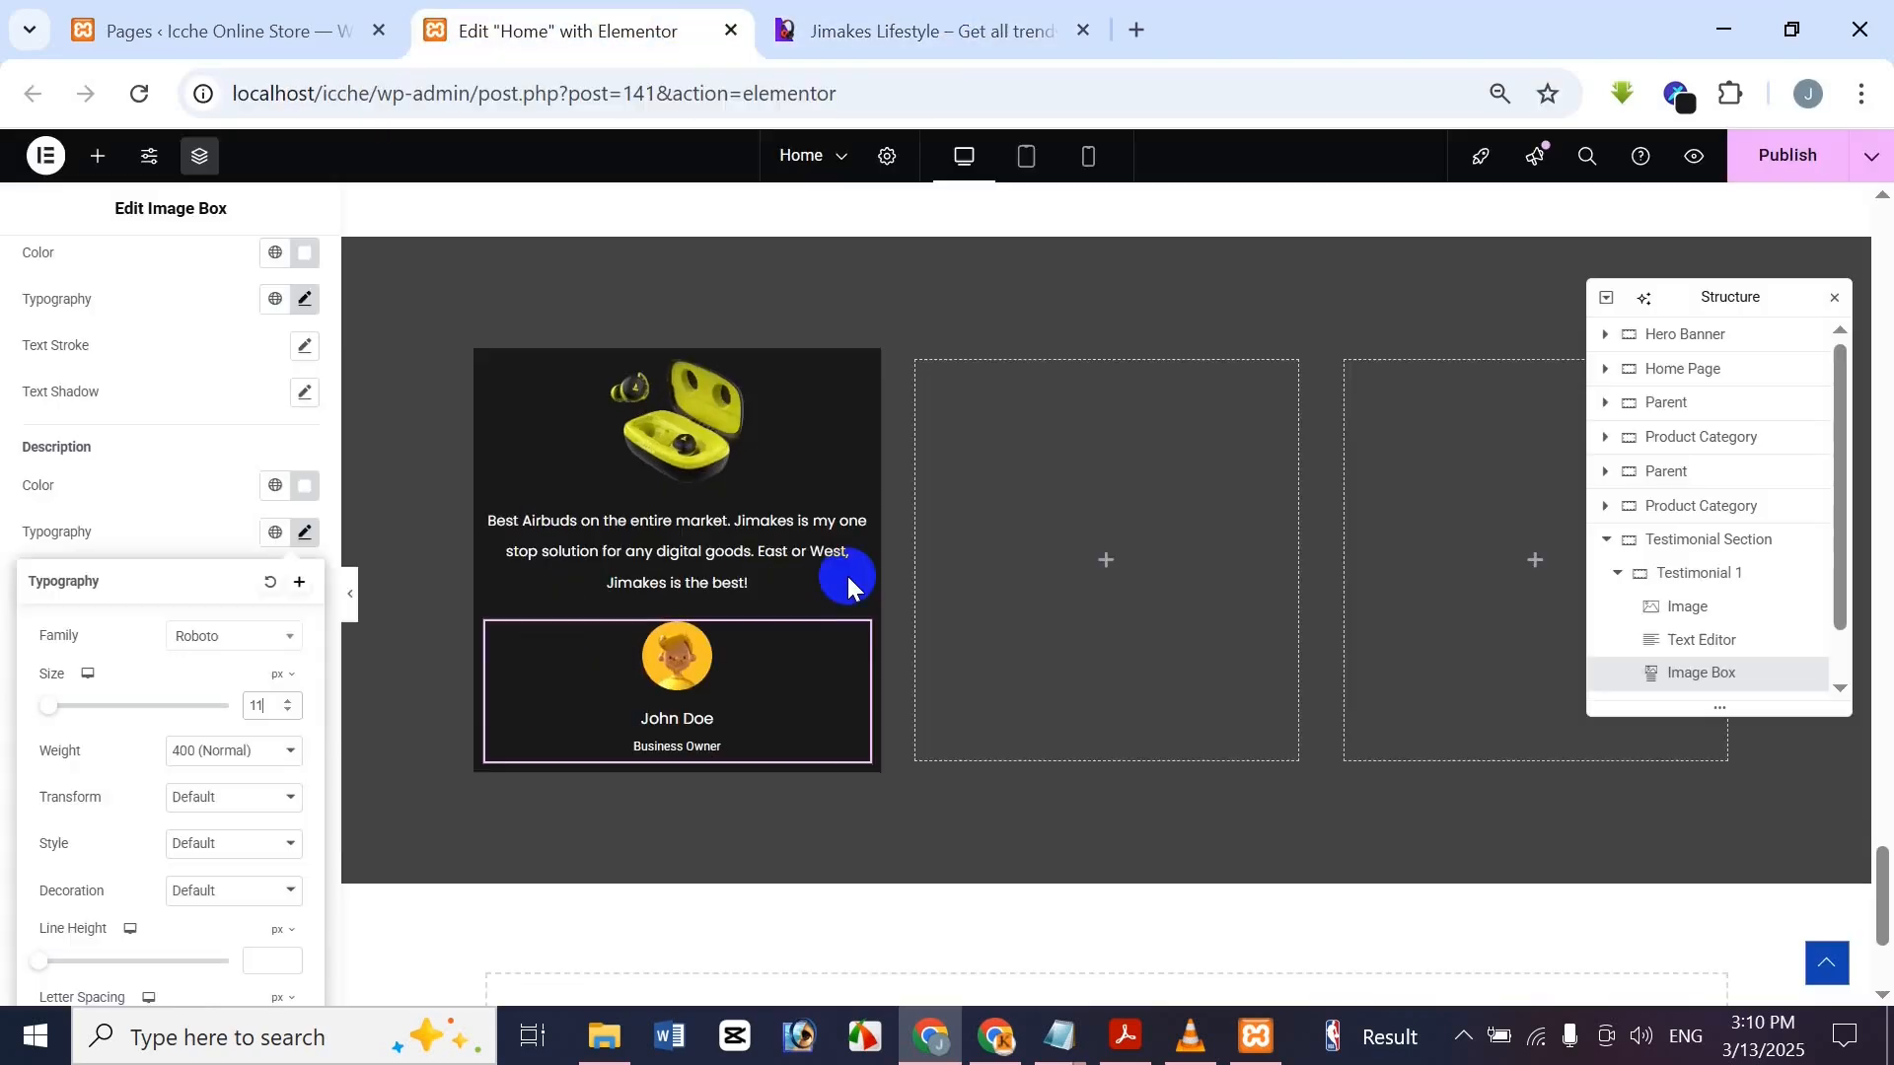
{"action": "left_click", "coordinate": [294, 216]}
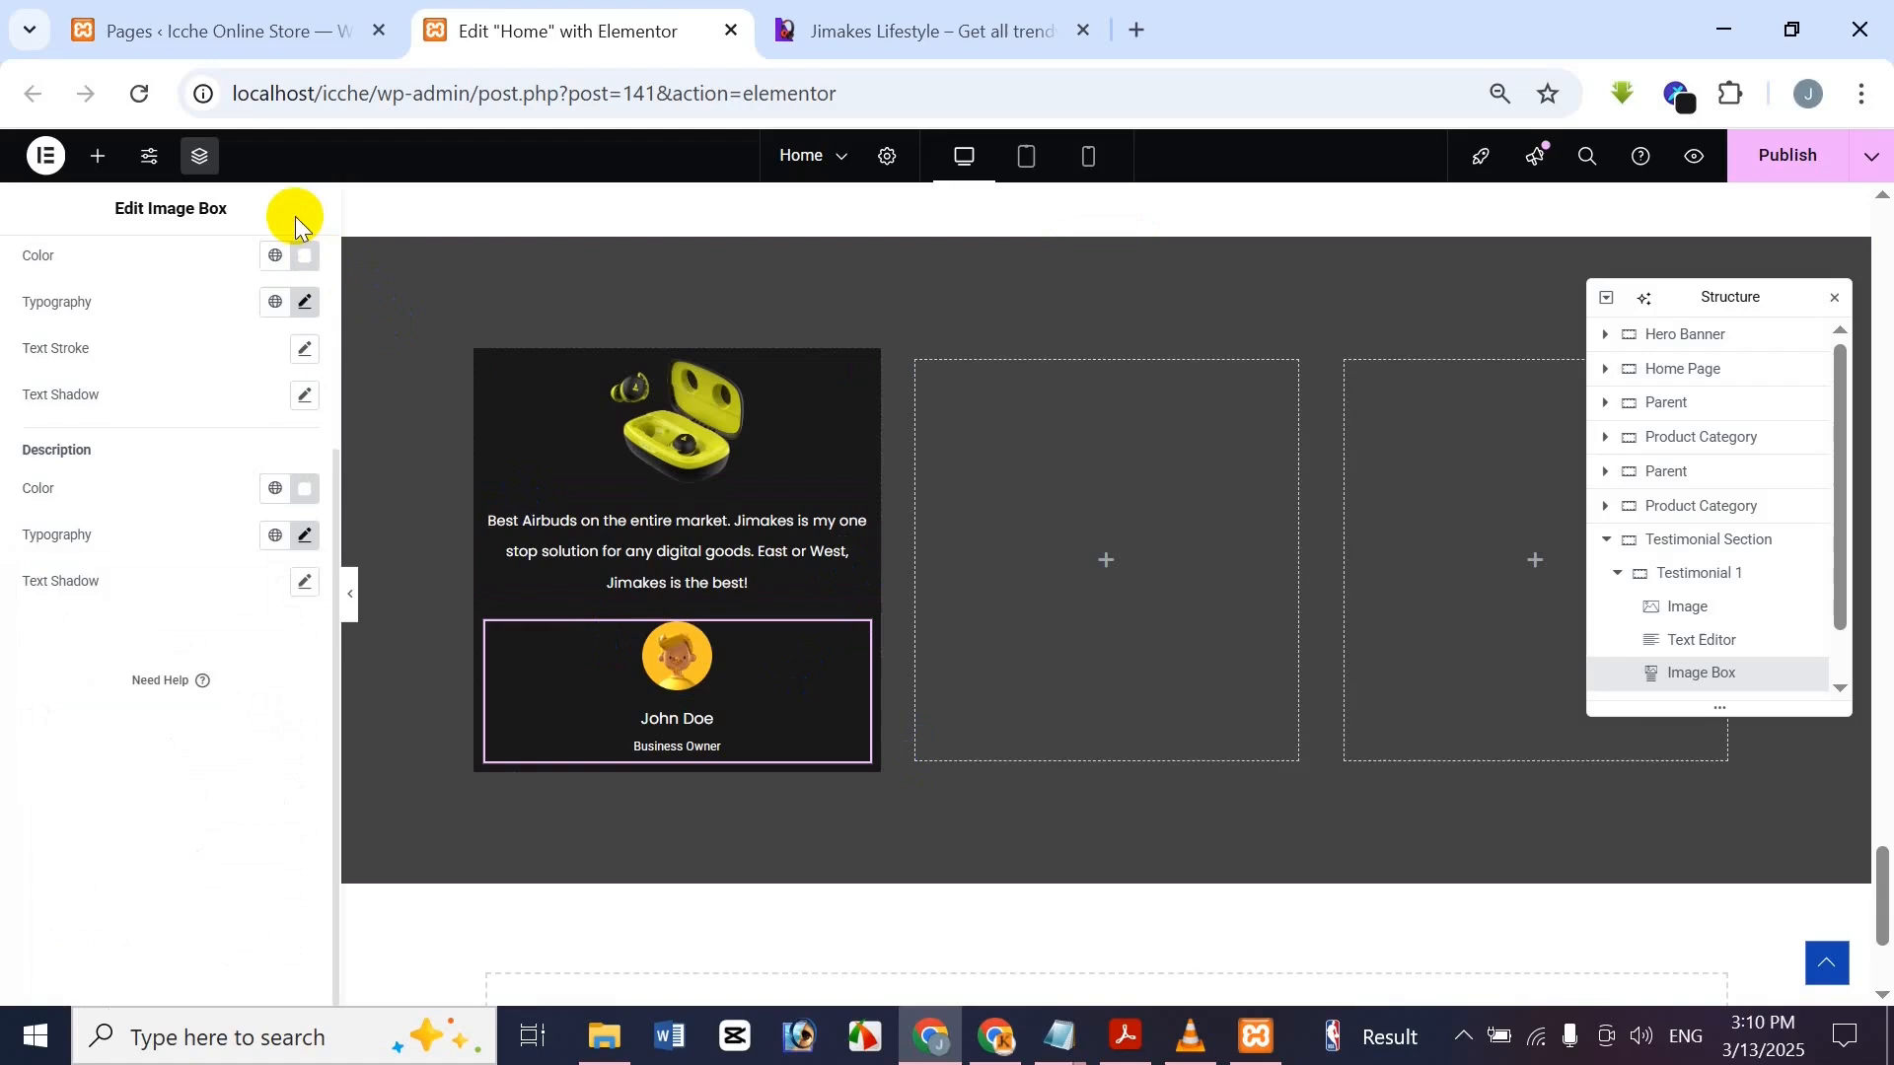
Try a 1 px line height for the image box description, then set it to 9 px to match the Jimakes card
{"action": "left_click", "coordinate": [306, 543]}
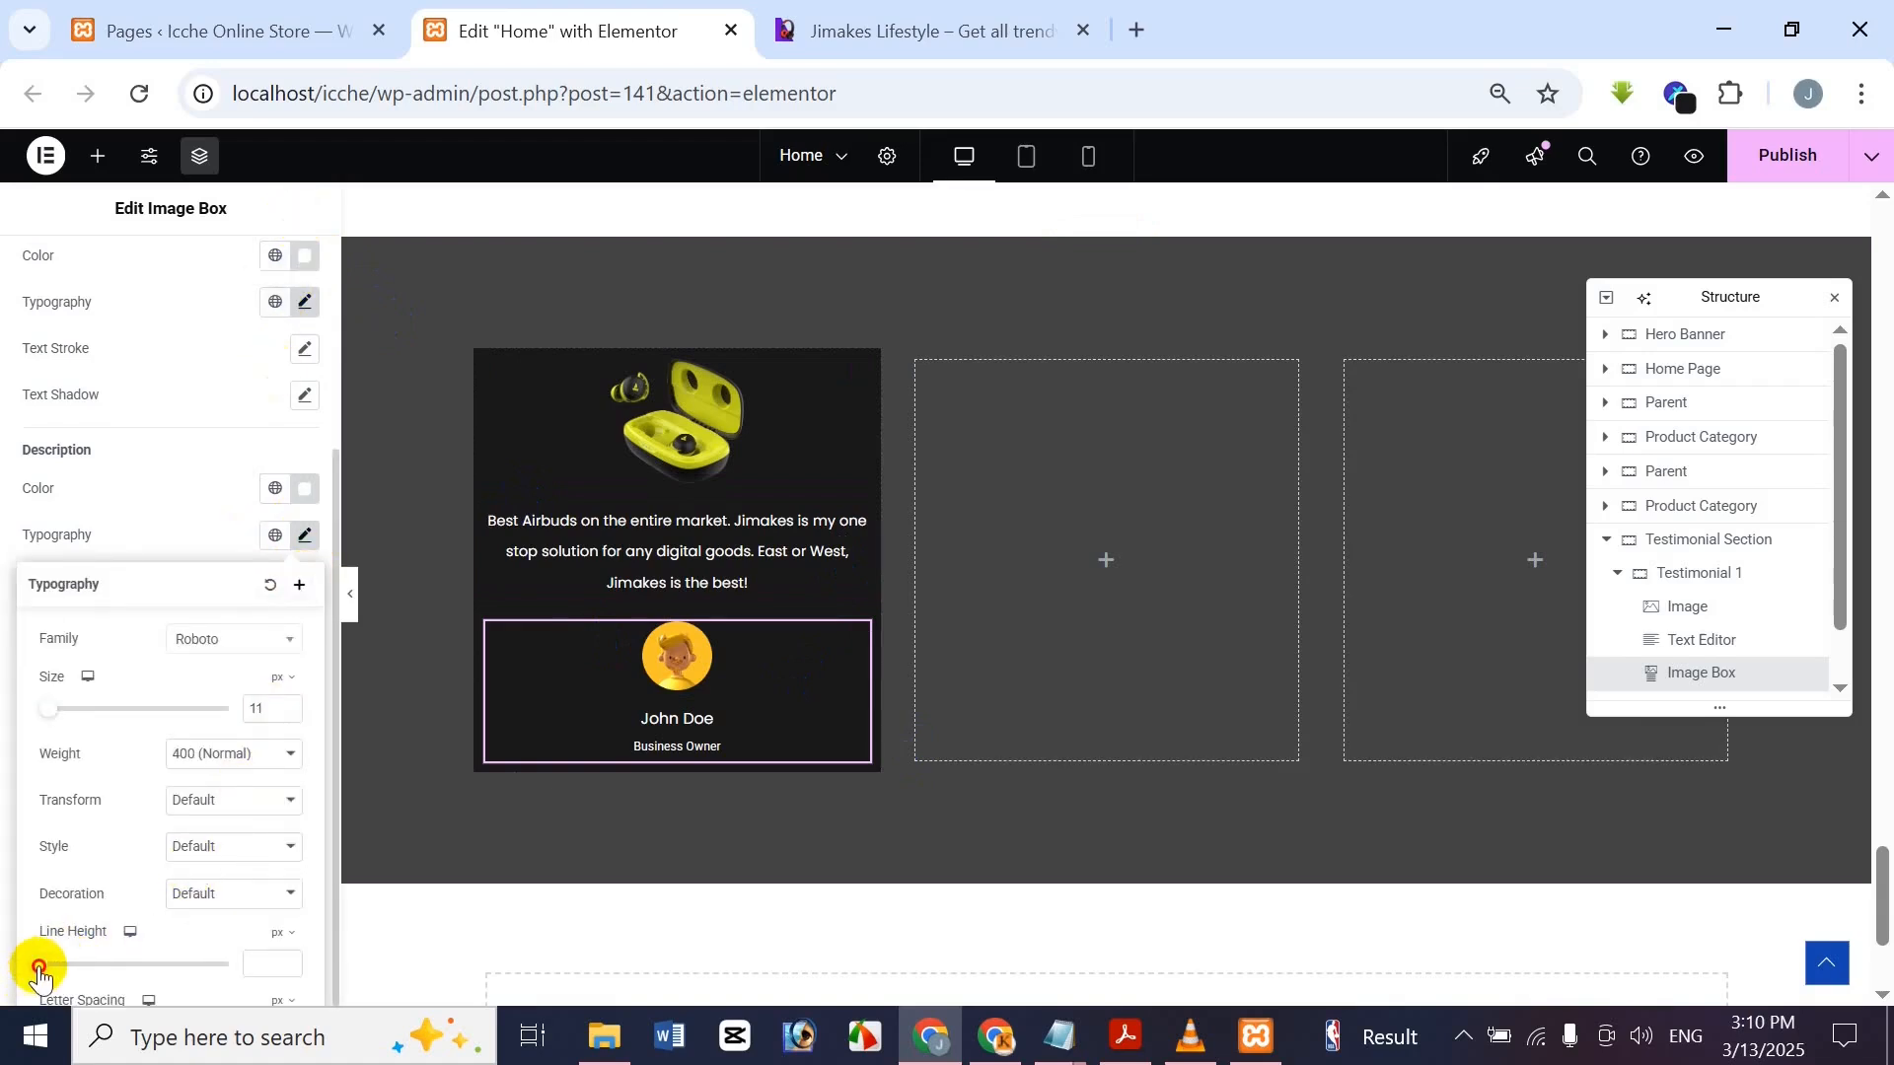
{"action": "left_click_drag", "start_coordinate": [39, 973], "coordinate": [52, 976]}
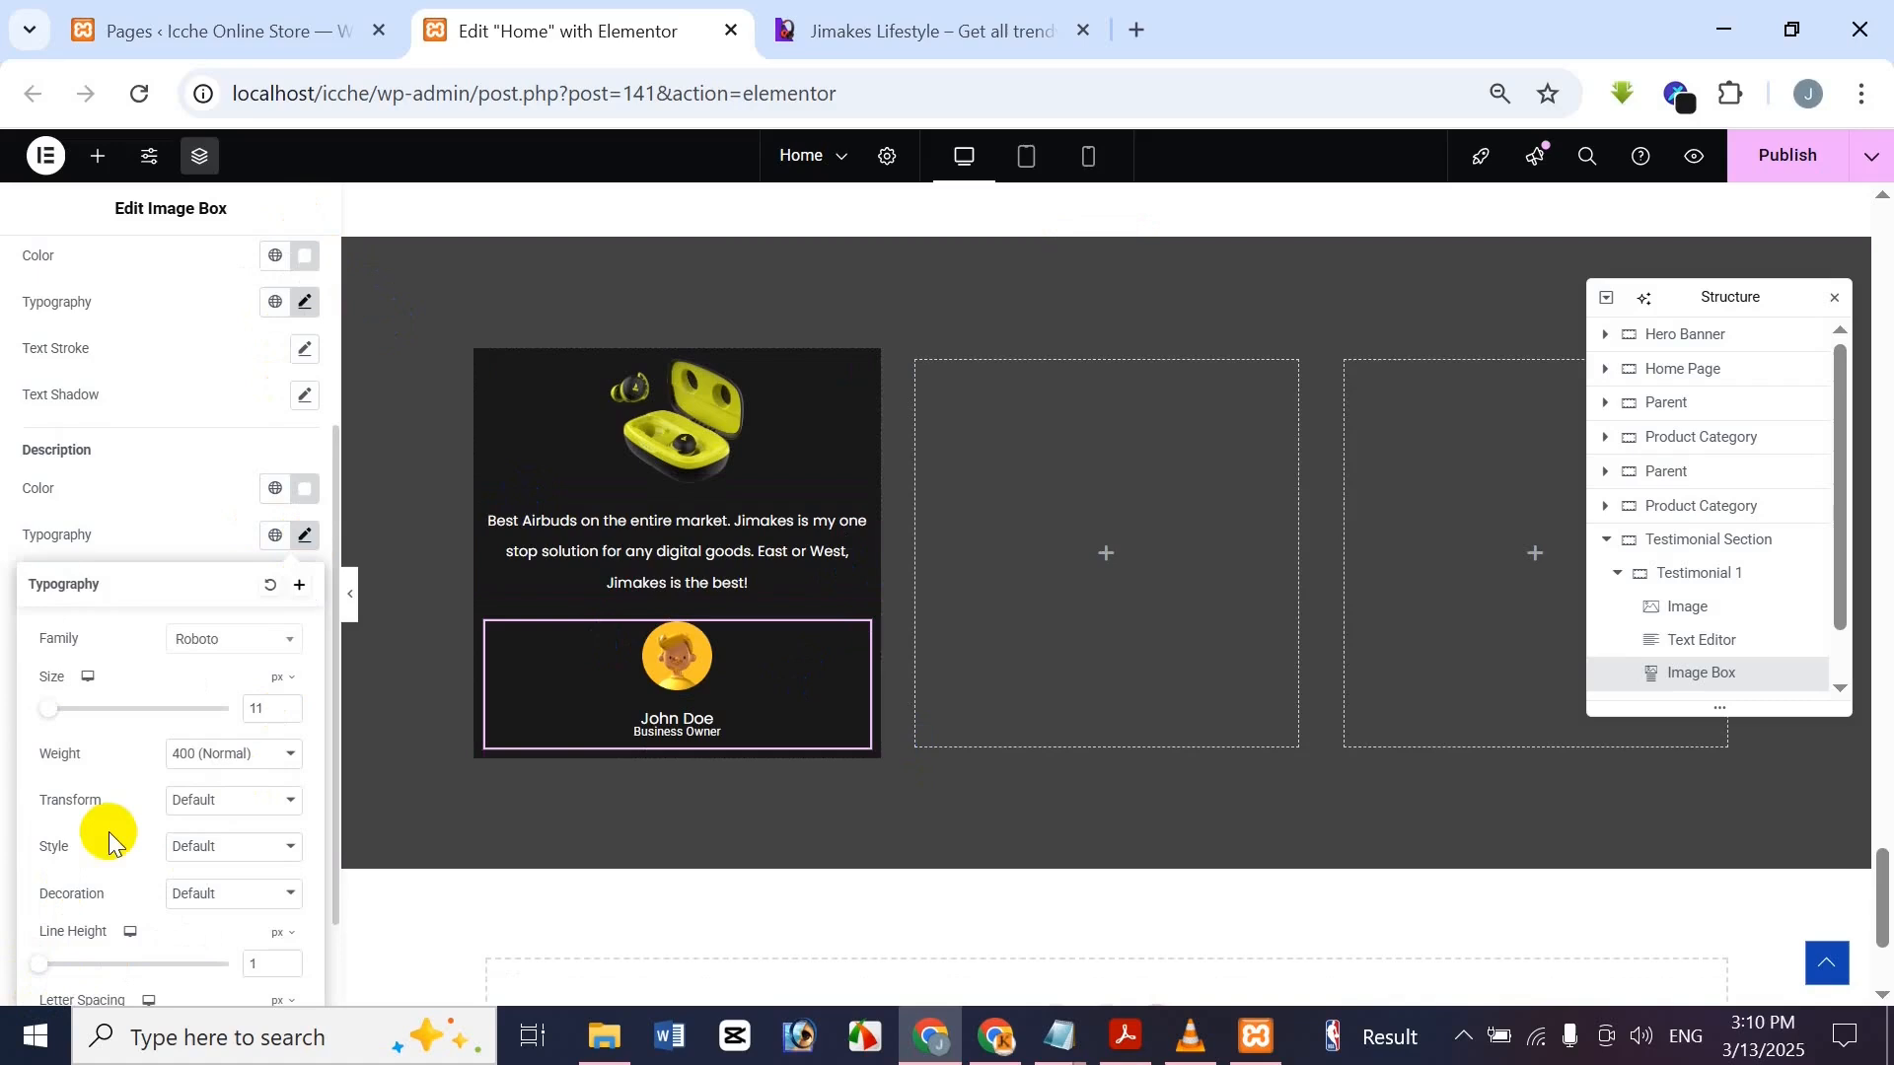
{"action": "left_click", "coordinate": [883, 27]}
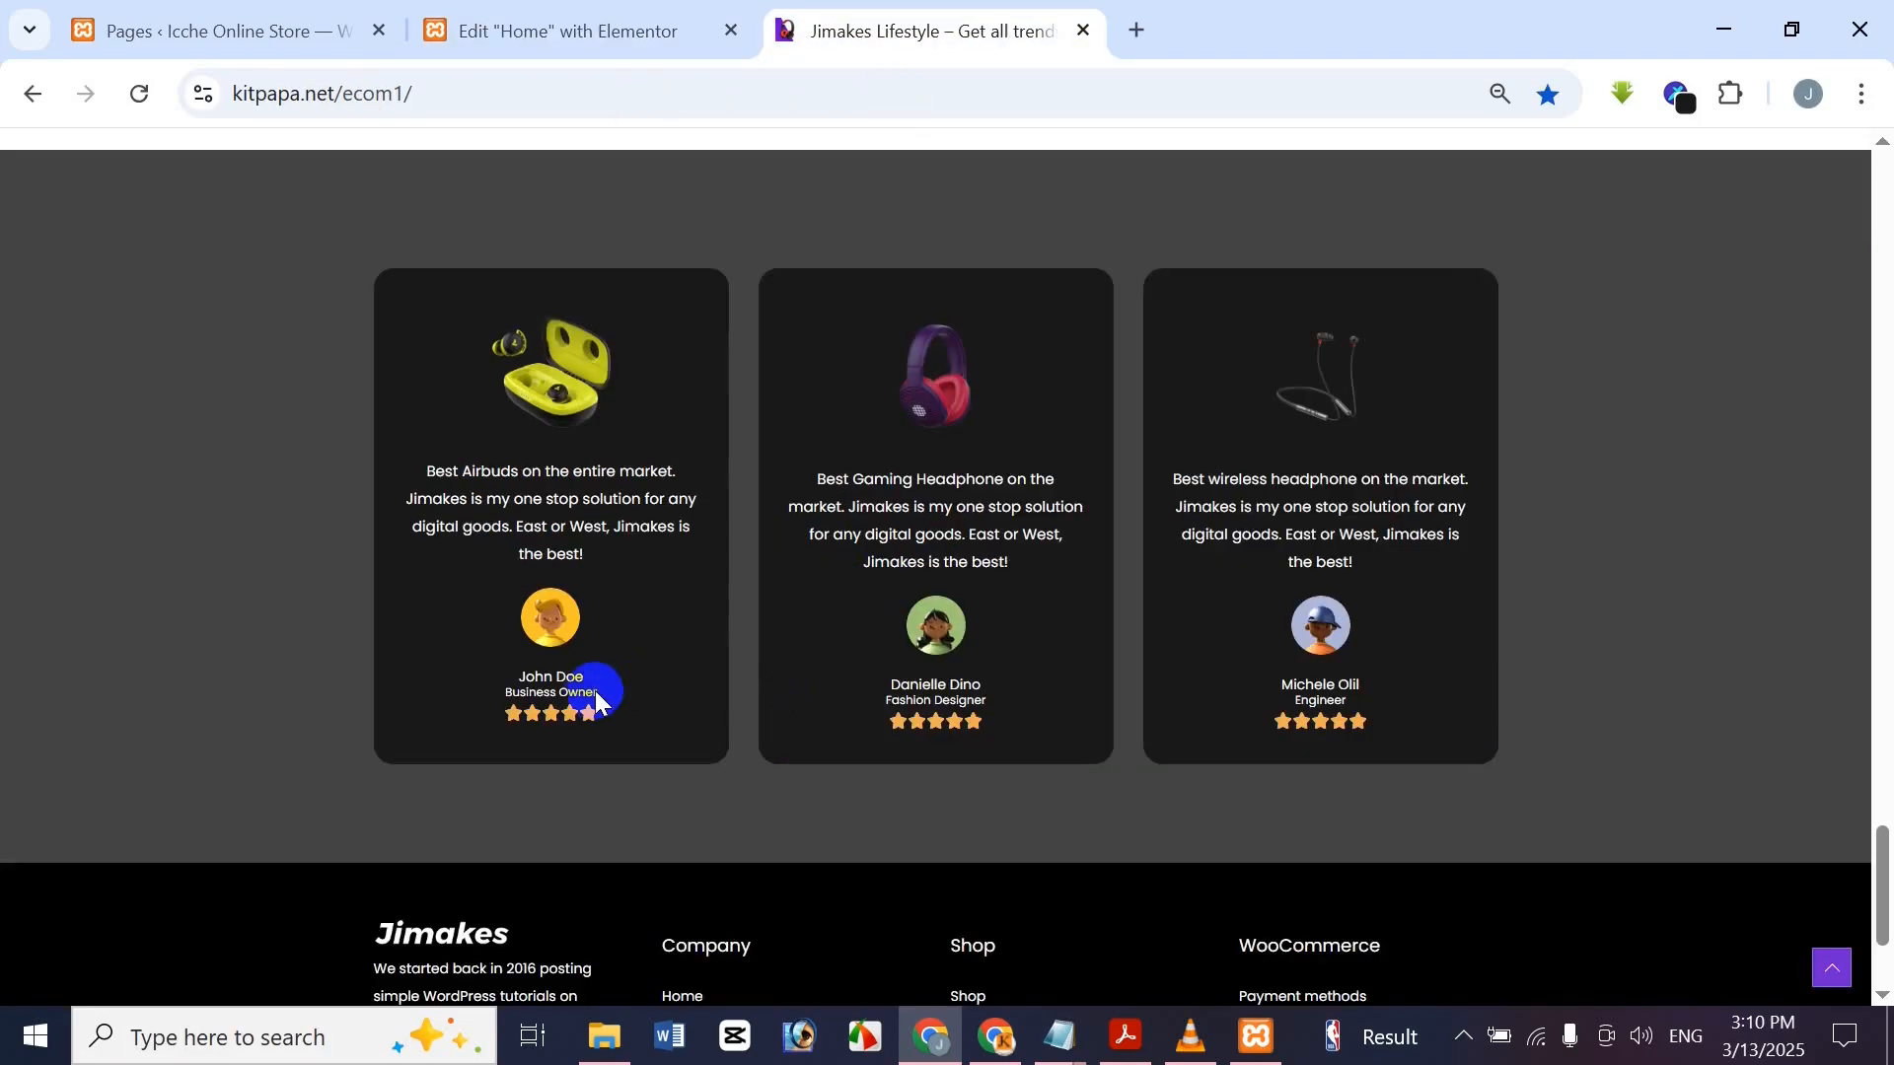
{"action": "left_click", "coordinate": [634, 31]}
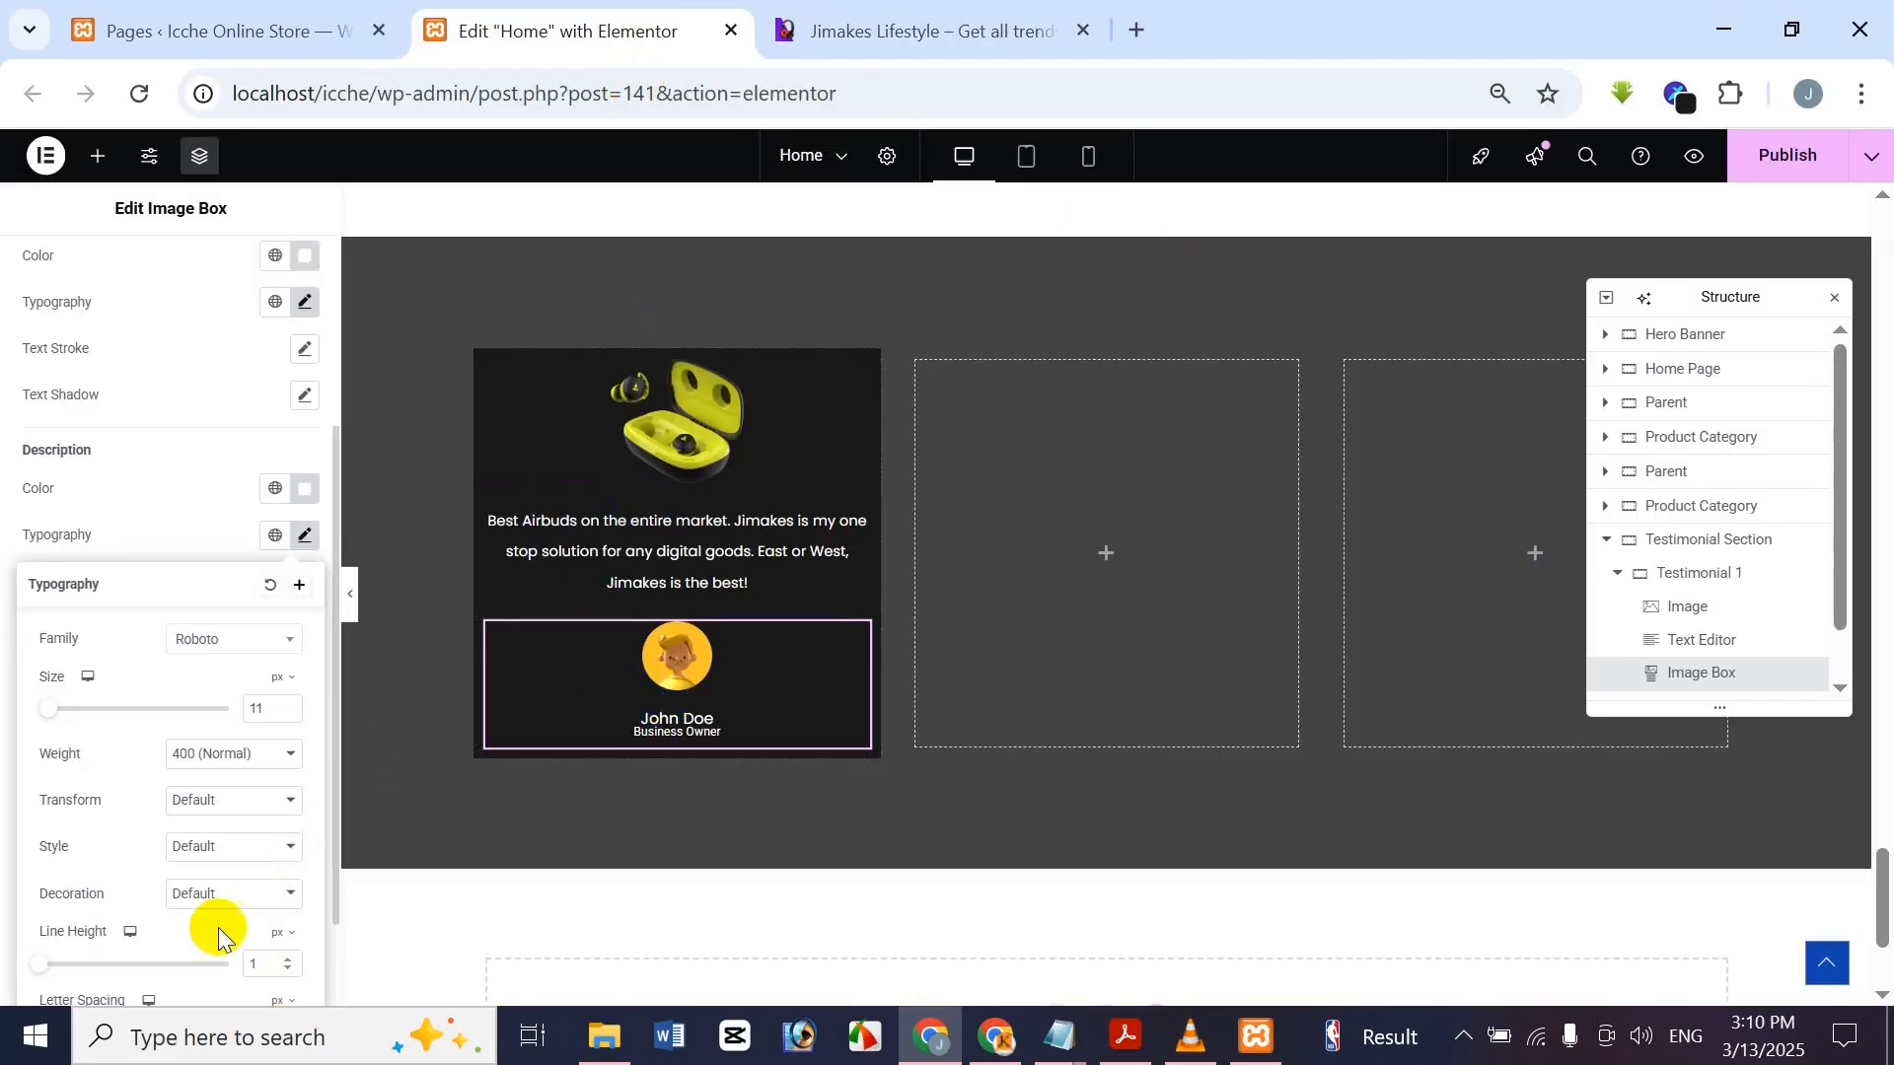
{"action": "mouse_move", "coordinate": [39, 967]}
{"action": "left_mouse_down"}
{"action": "mouse_move", "coordinate": [157, 949]}
{"action": "mouse_move", "coordinate": [93, 954]}
{"action": "mouse_move", "coordinate": [87, 935]}
{"action": "mouse_move", "coordinate": [62, 959]}
{"action": "left_mouse_up"}
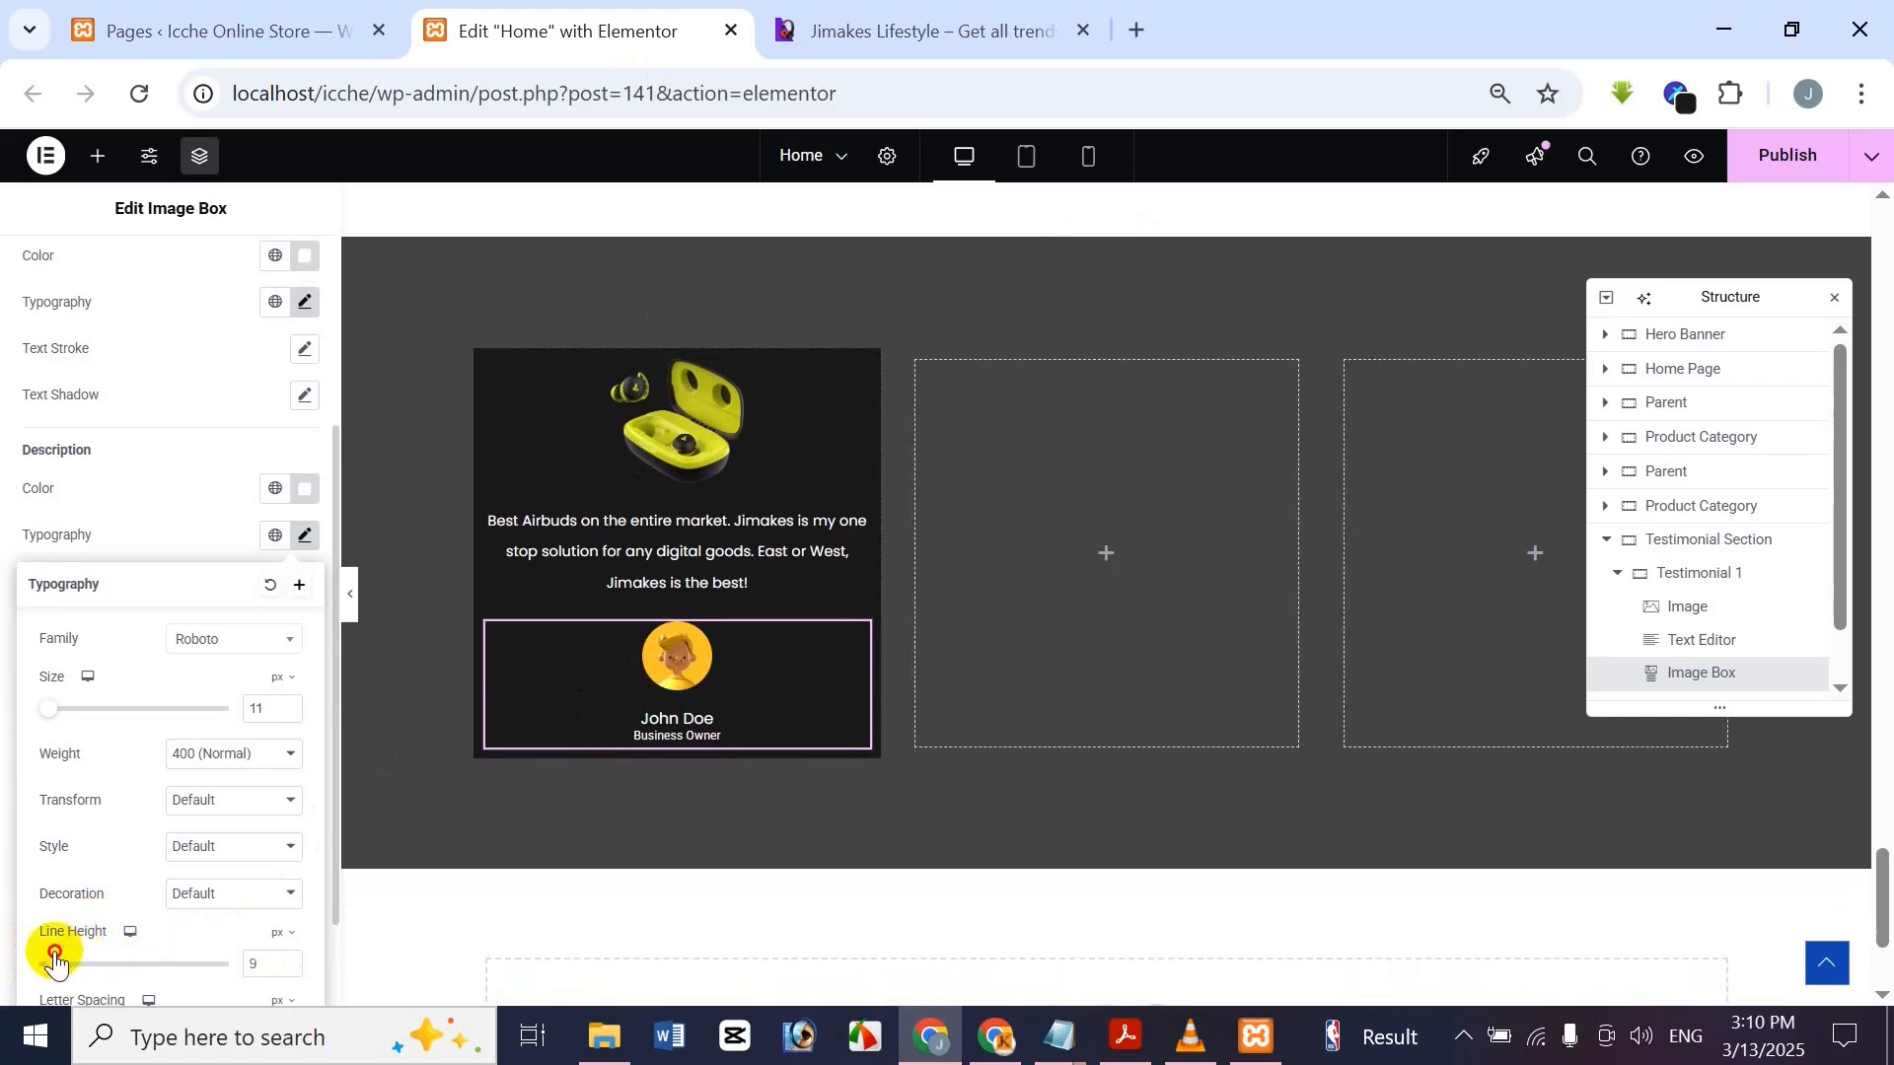
{"action": "left_click", "coordinate": [947, 20]}
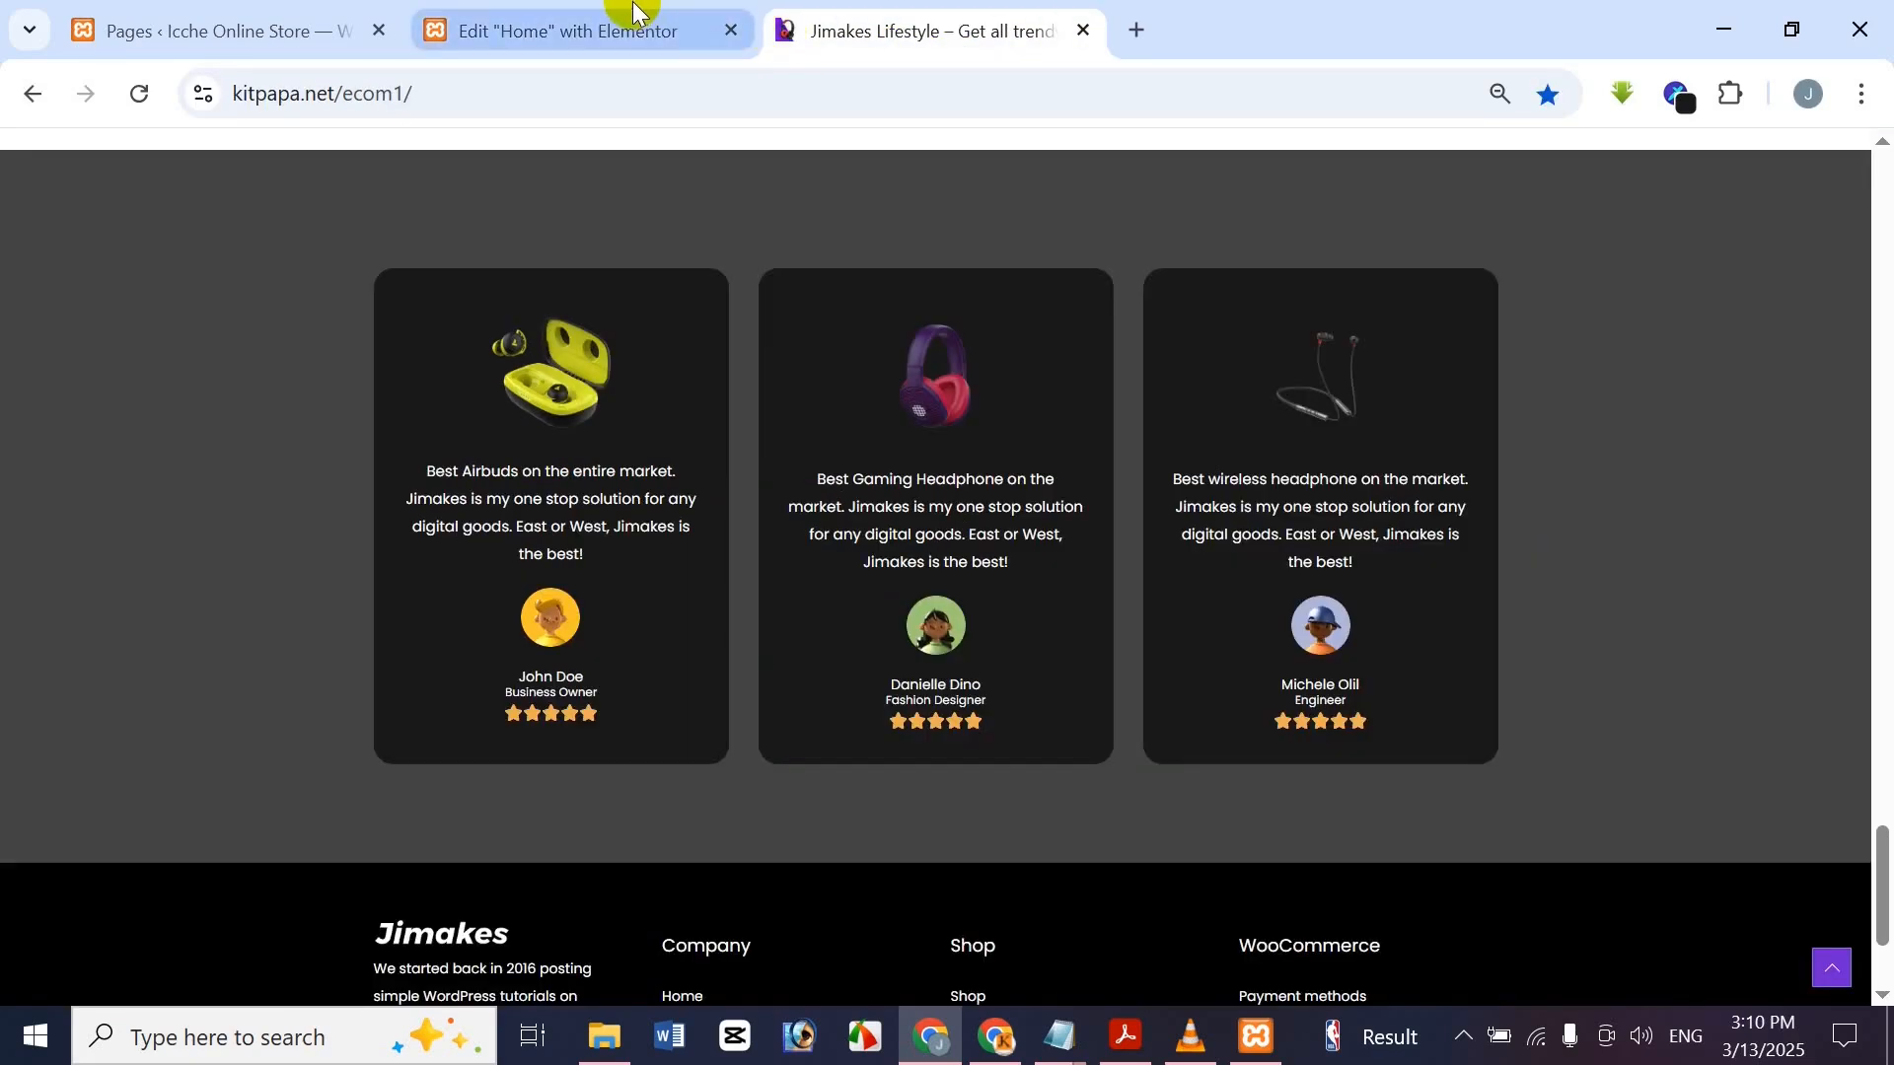
{"action": "left_click", "coordinate": [633, 14]}
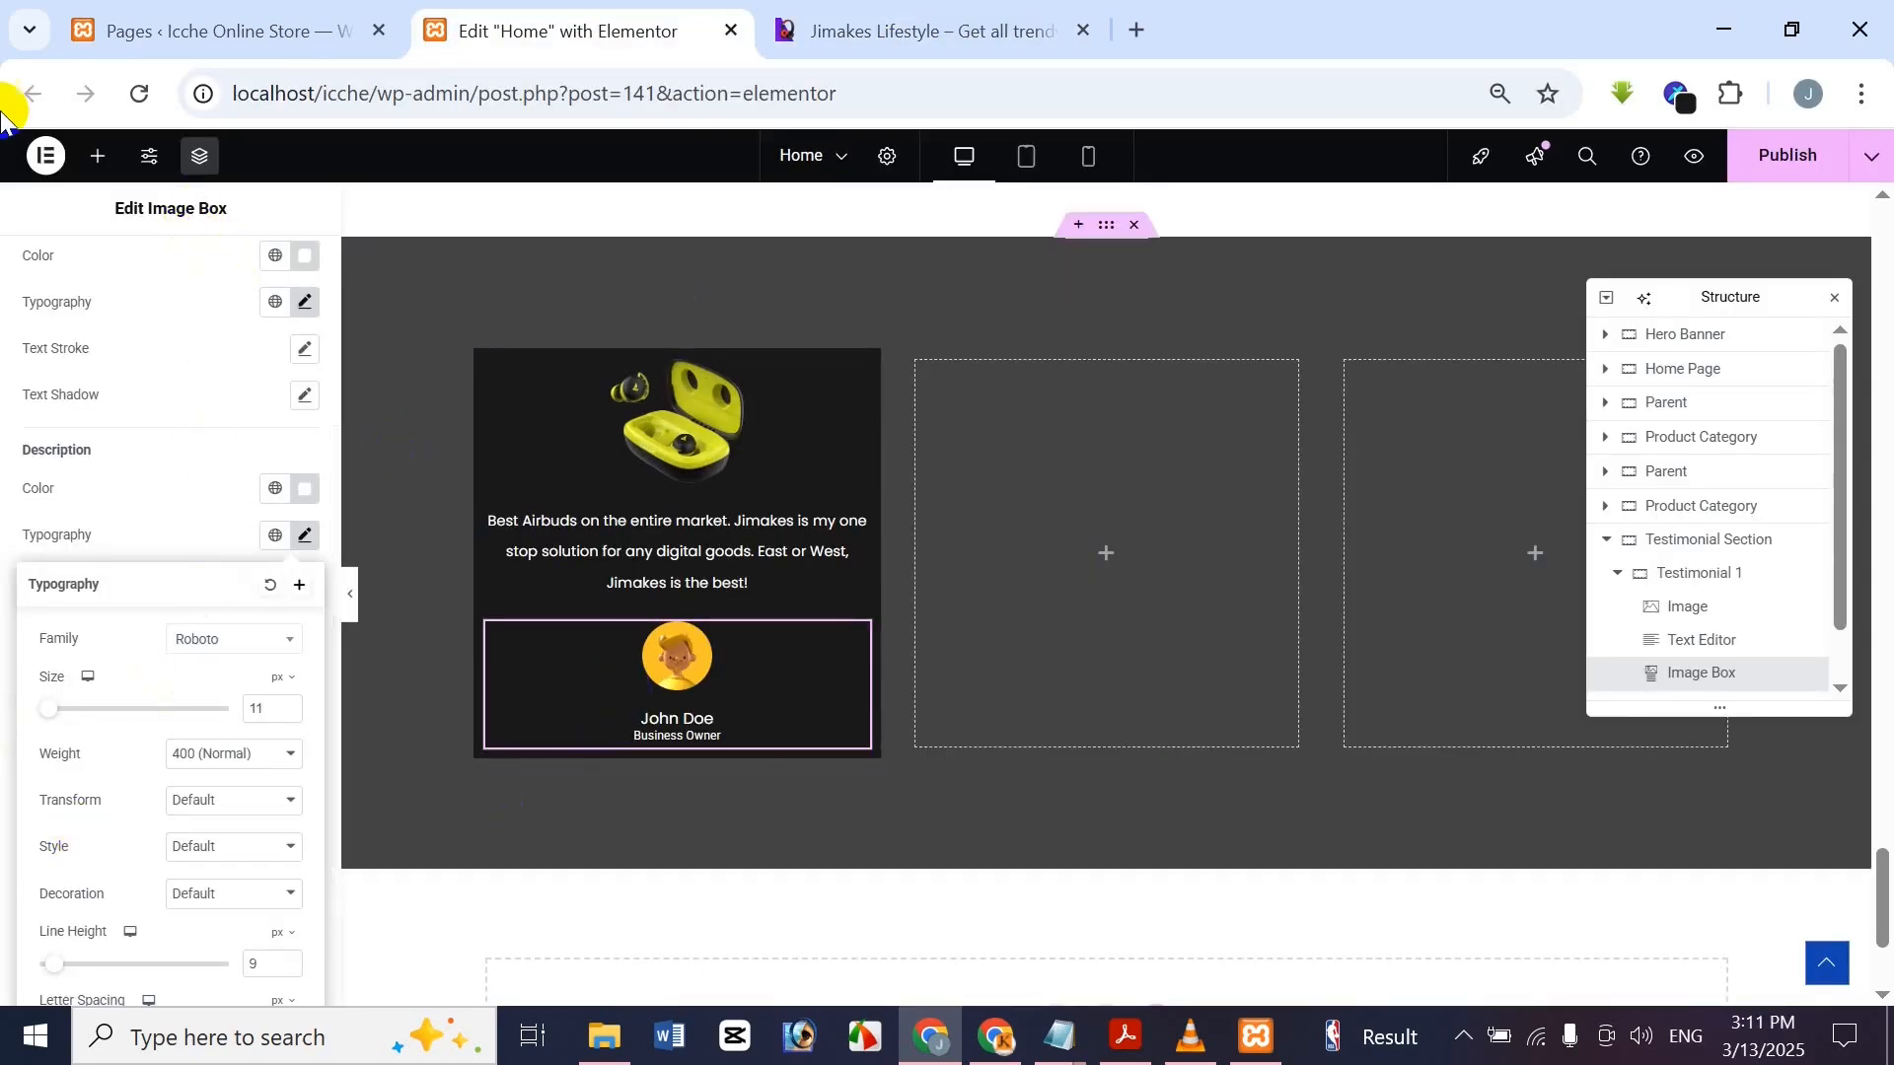
{"action": "left_click", "coordinate": [245, 207]}
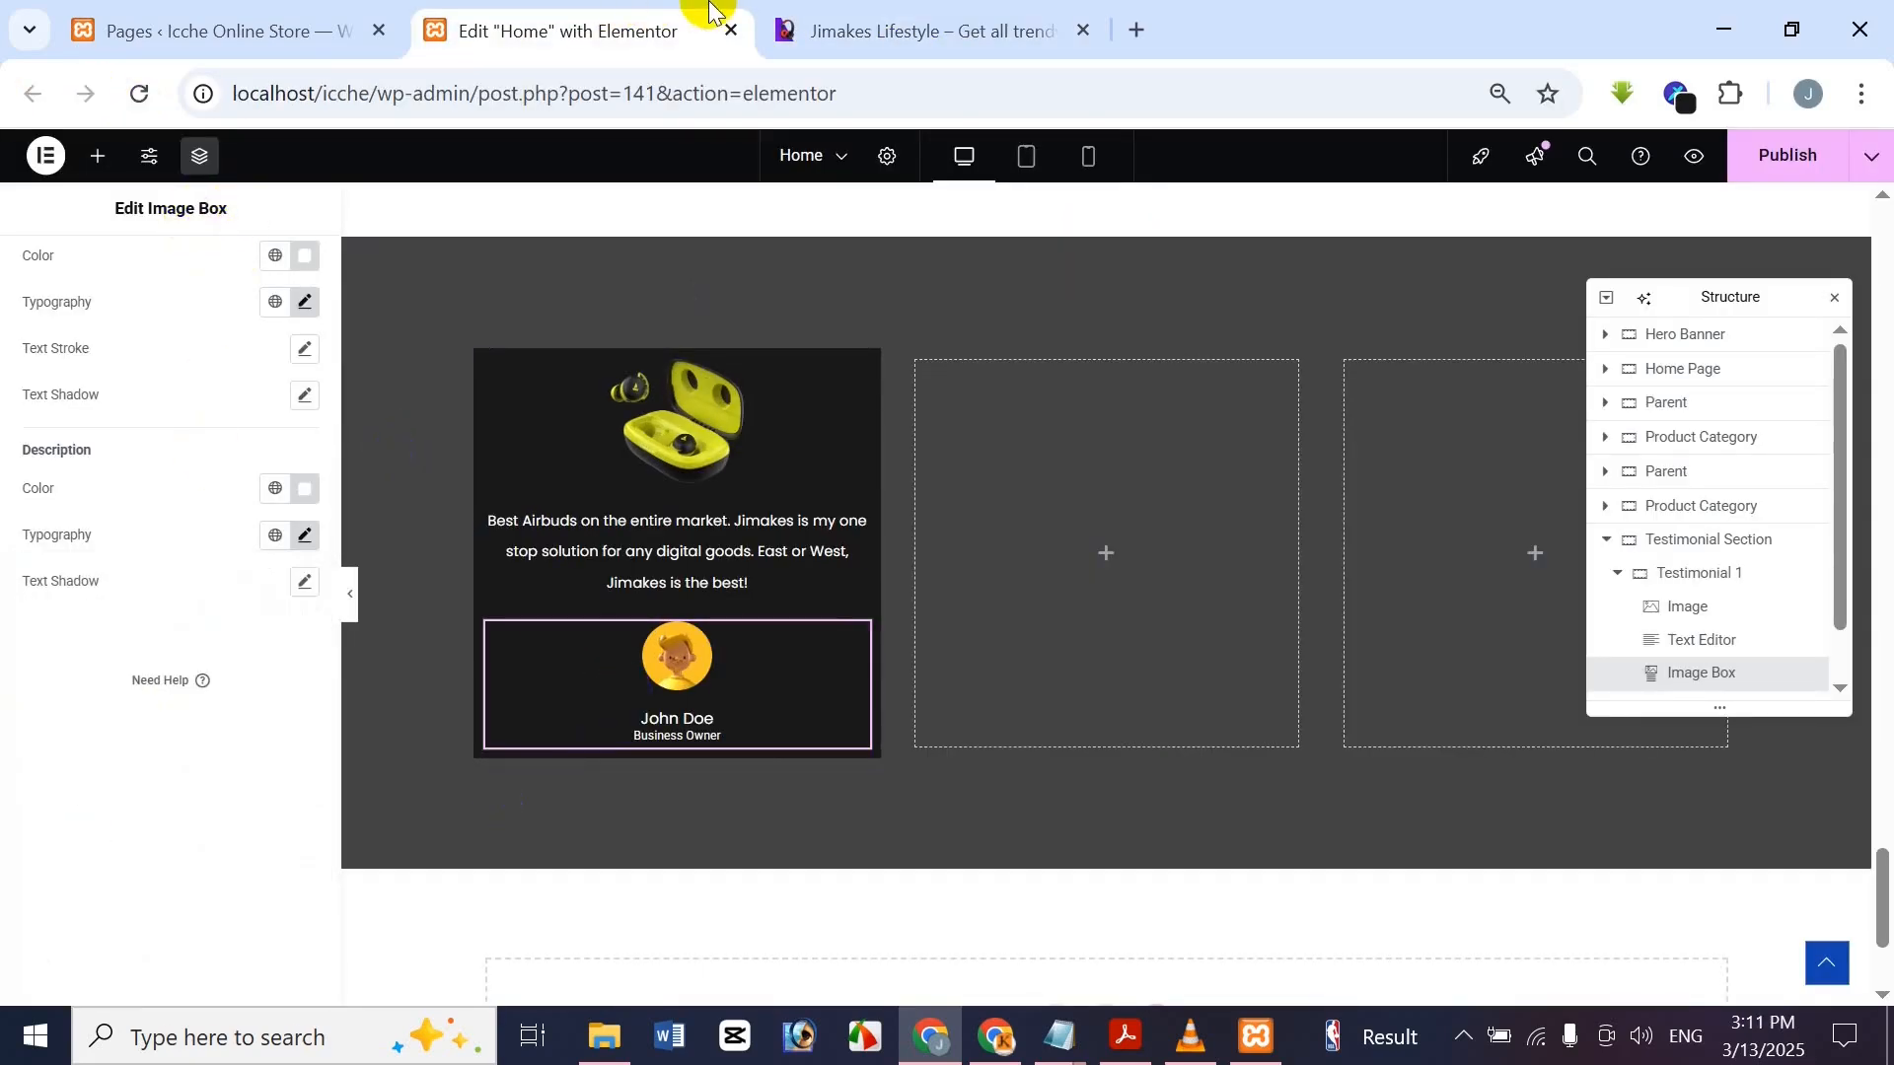
Check the star rating on the Jimakes card and look through the widget library for a matching element
{"action": "left_click", "coordinate": [909, 22]}
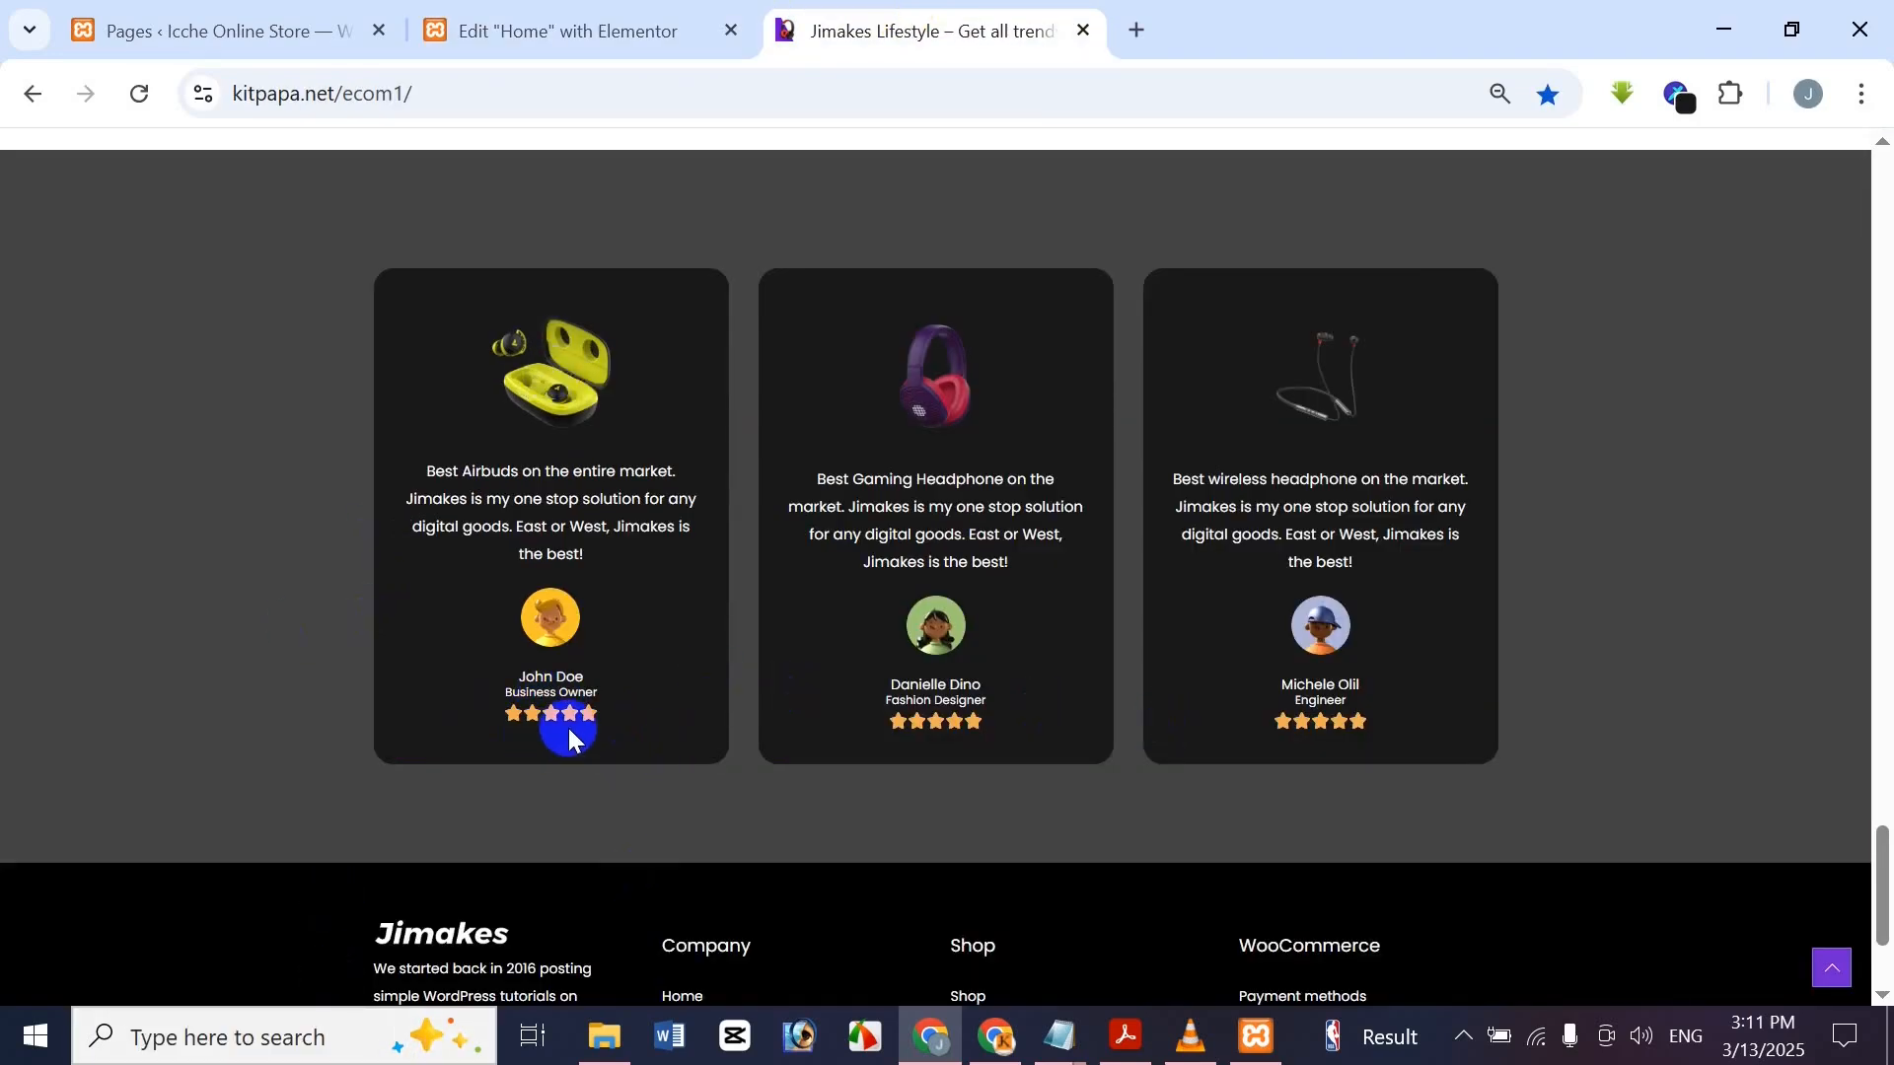
{"action": "left_click", "coordinate": [616, 24]}
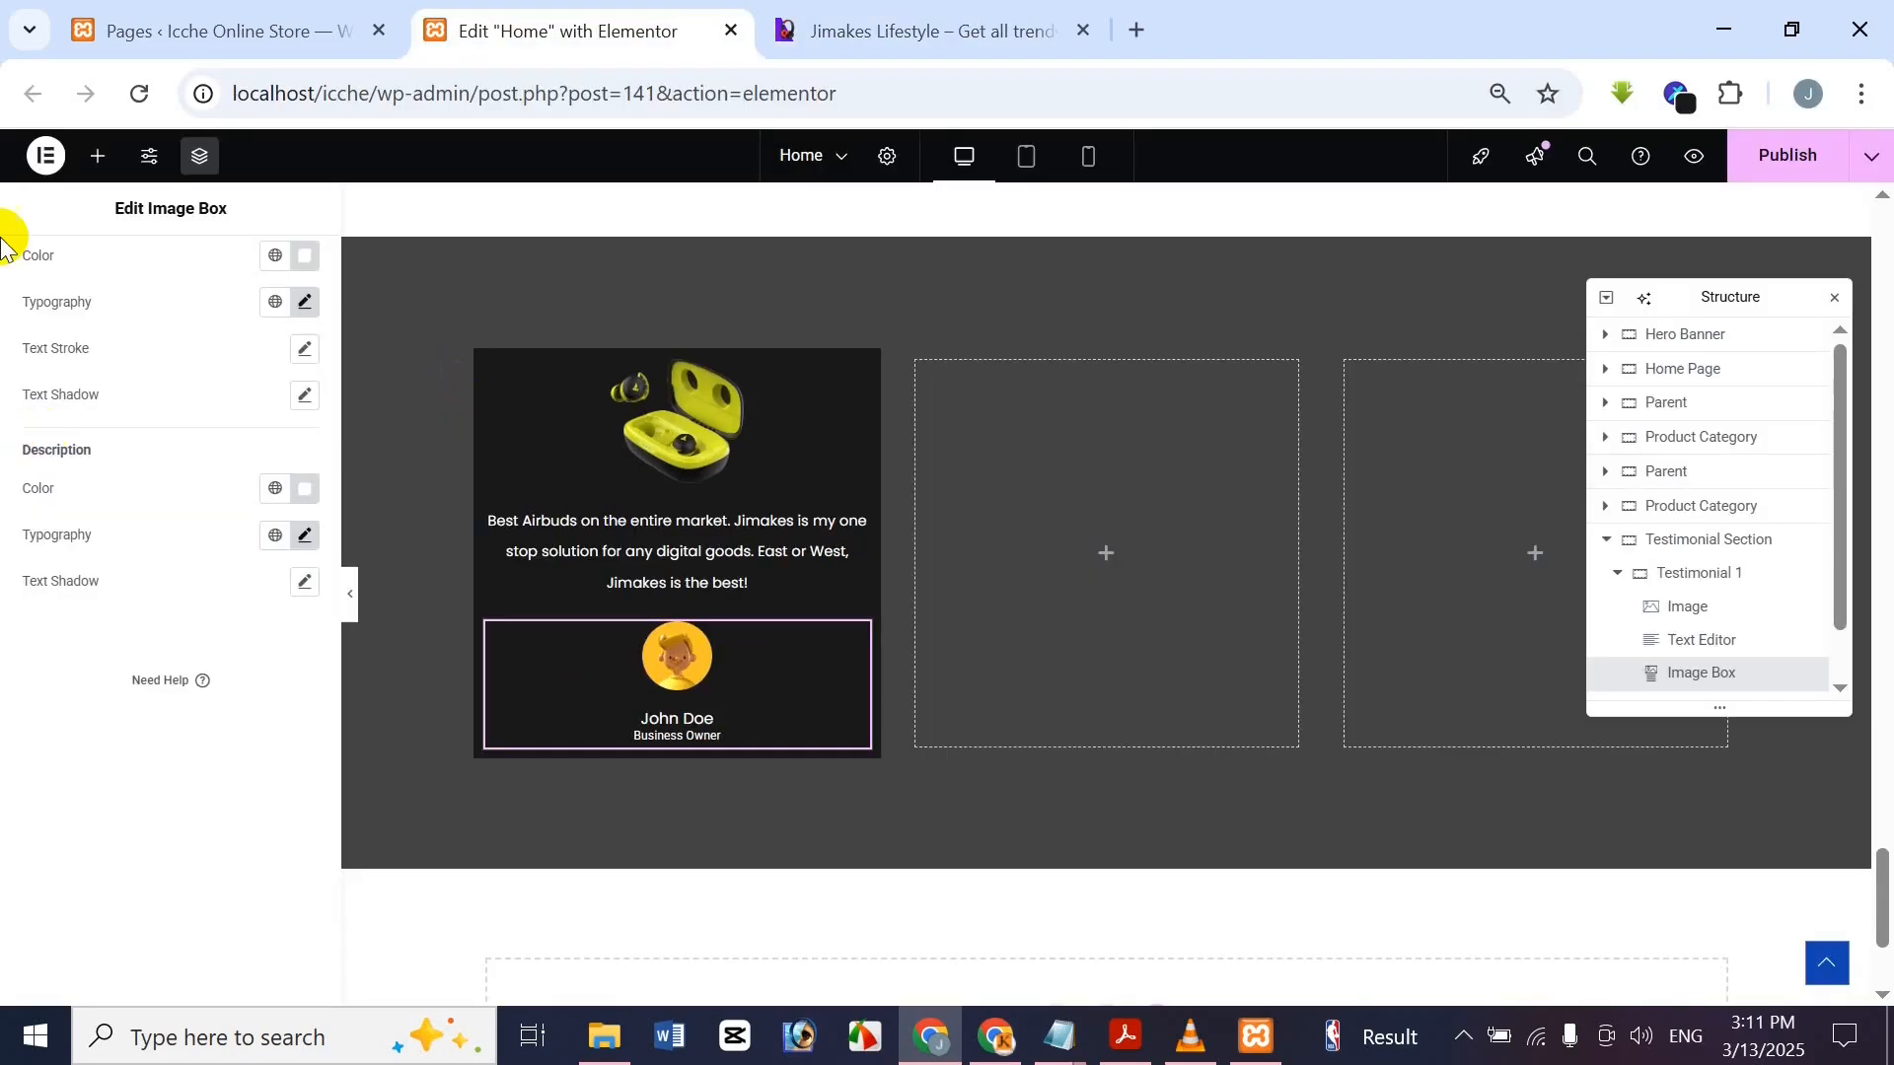
{"action": "left_click", "coordinate": [95, 162]}
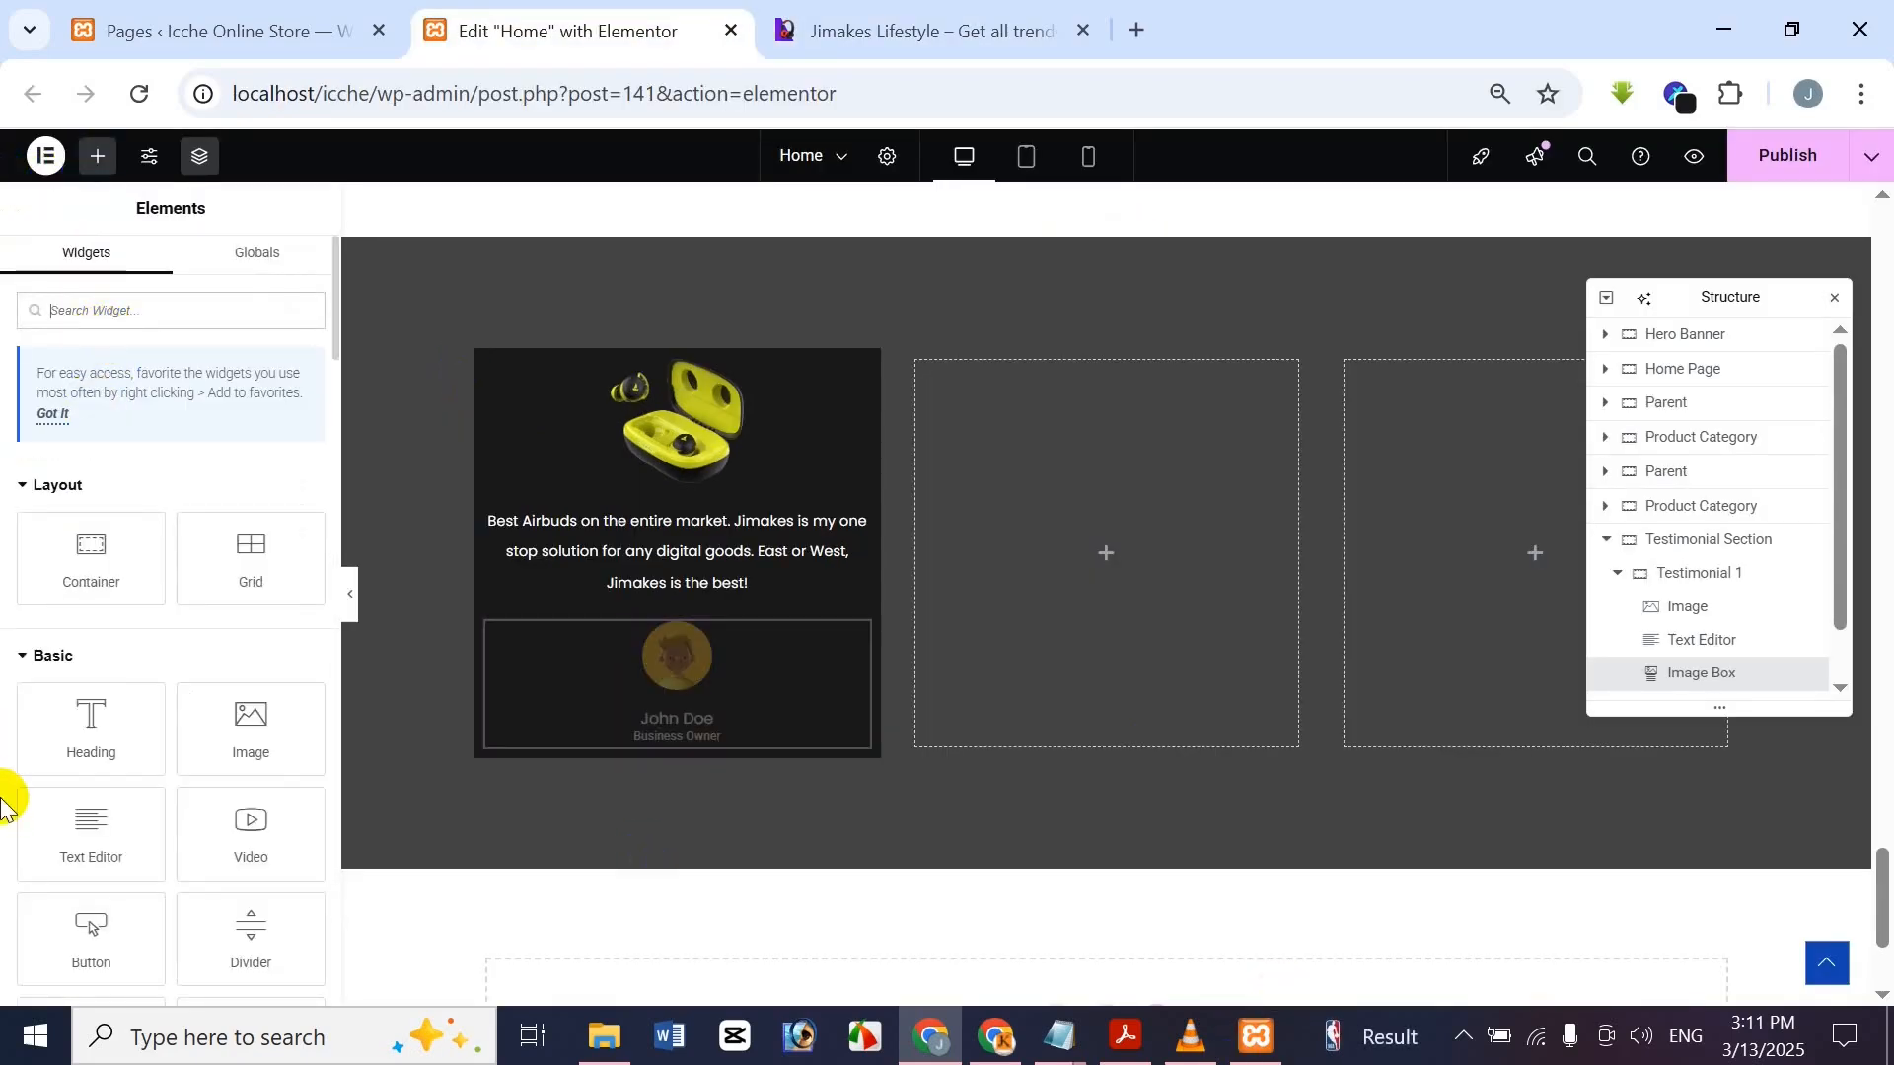
{"action": "type", "text": "r"}
{"action": "scroll", "coordinate": [207, 815], "scroll_direction": "down", "scroll_amount": 1}
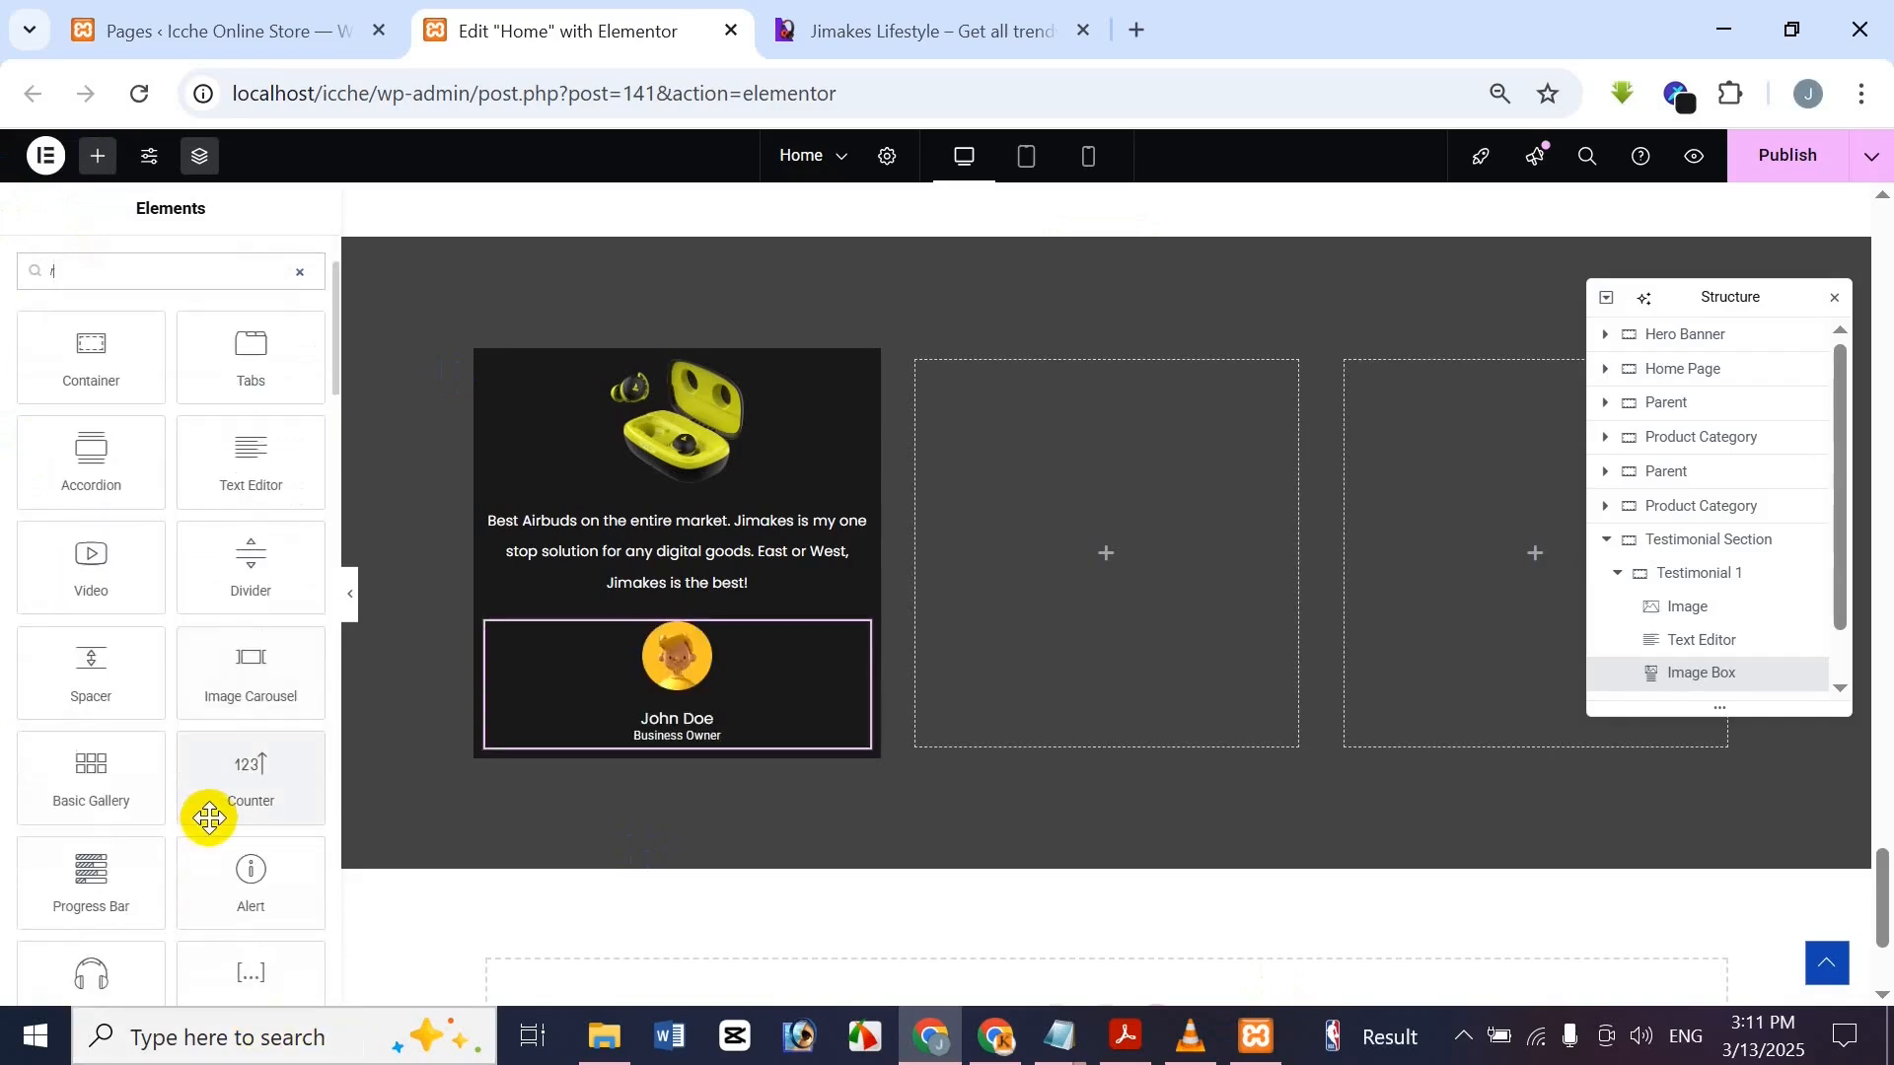
{"action": "scroll", "coordinate": [240, 710], "scroll_direction": "down", "scroll_amount": 2}
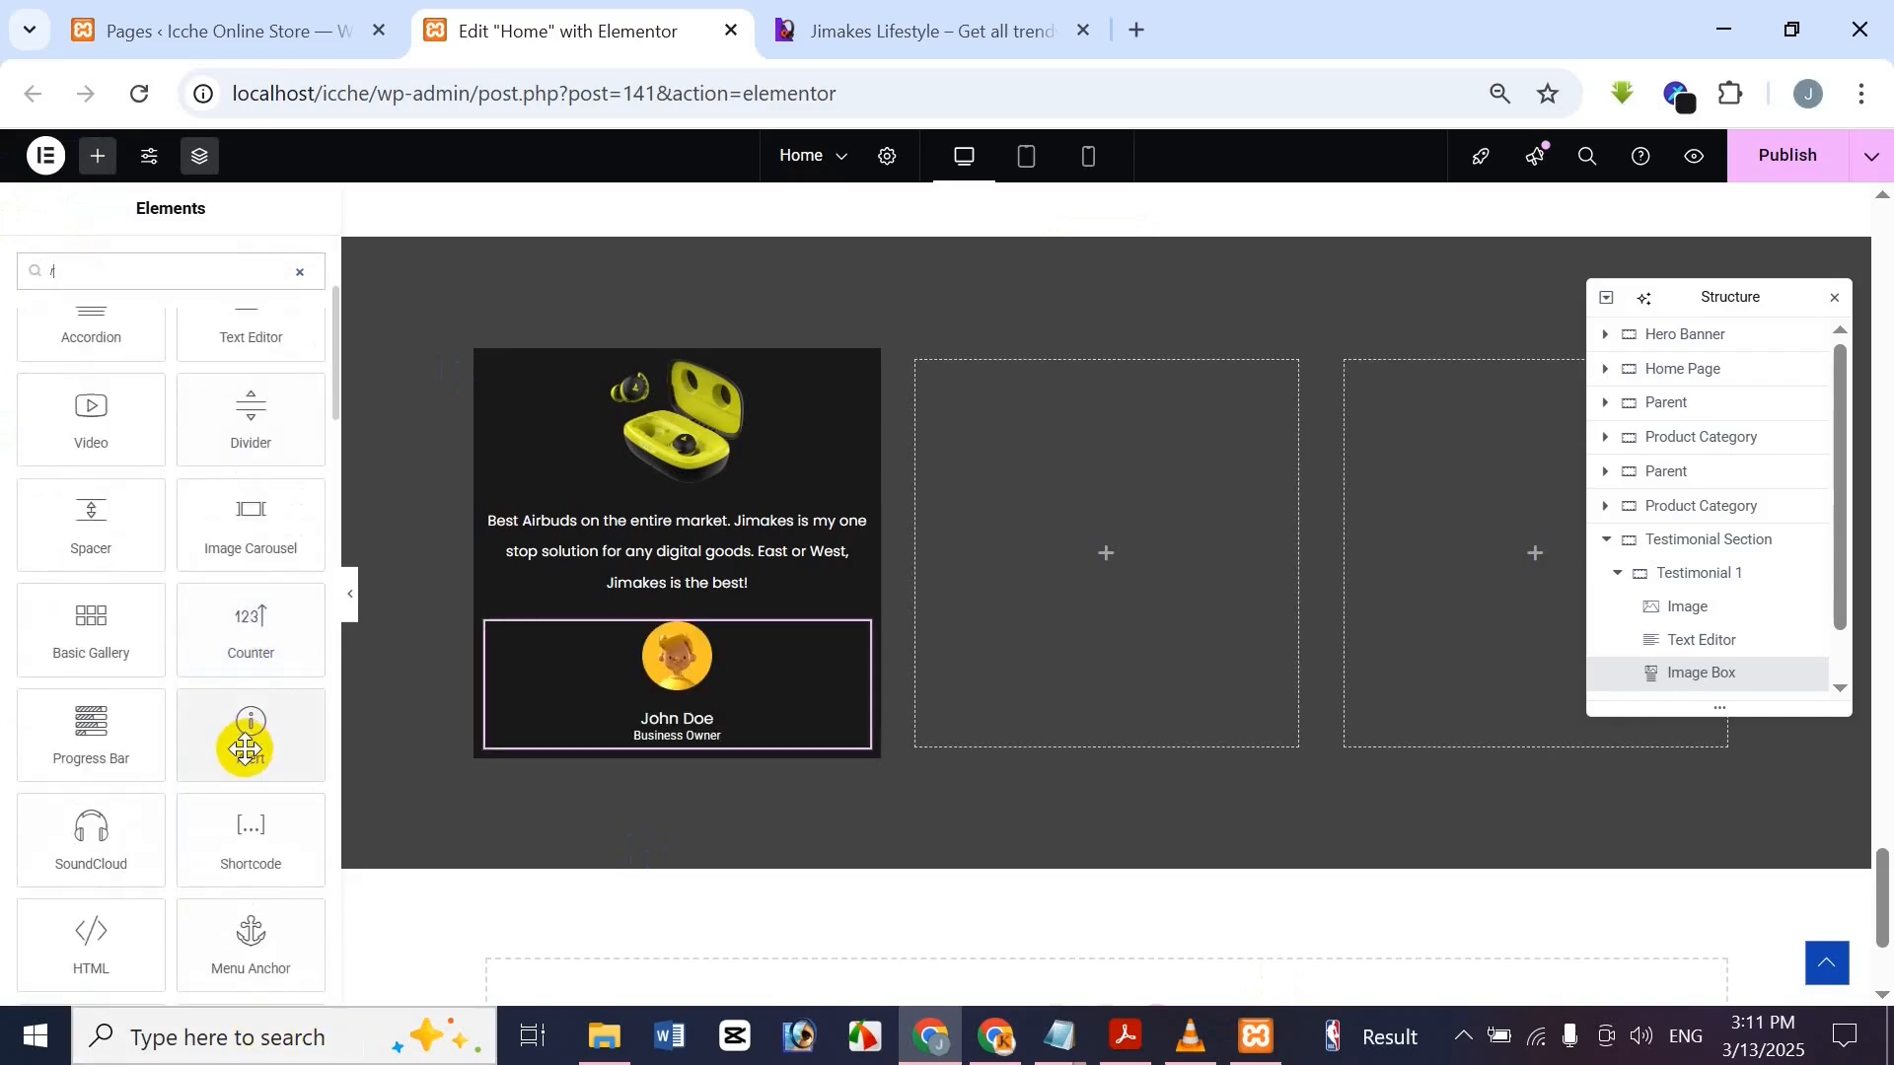
{"action": "scroll", "coordinate": [229, 758], "scroll_direction": "down", "scroll_amount": 1}
{"action": "scroll", "coordinate": [229, 758], "scroll_direction": "down", "scroll_amount": 1}
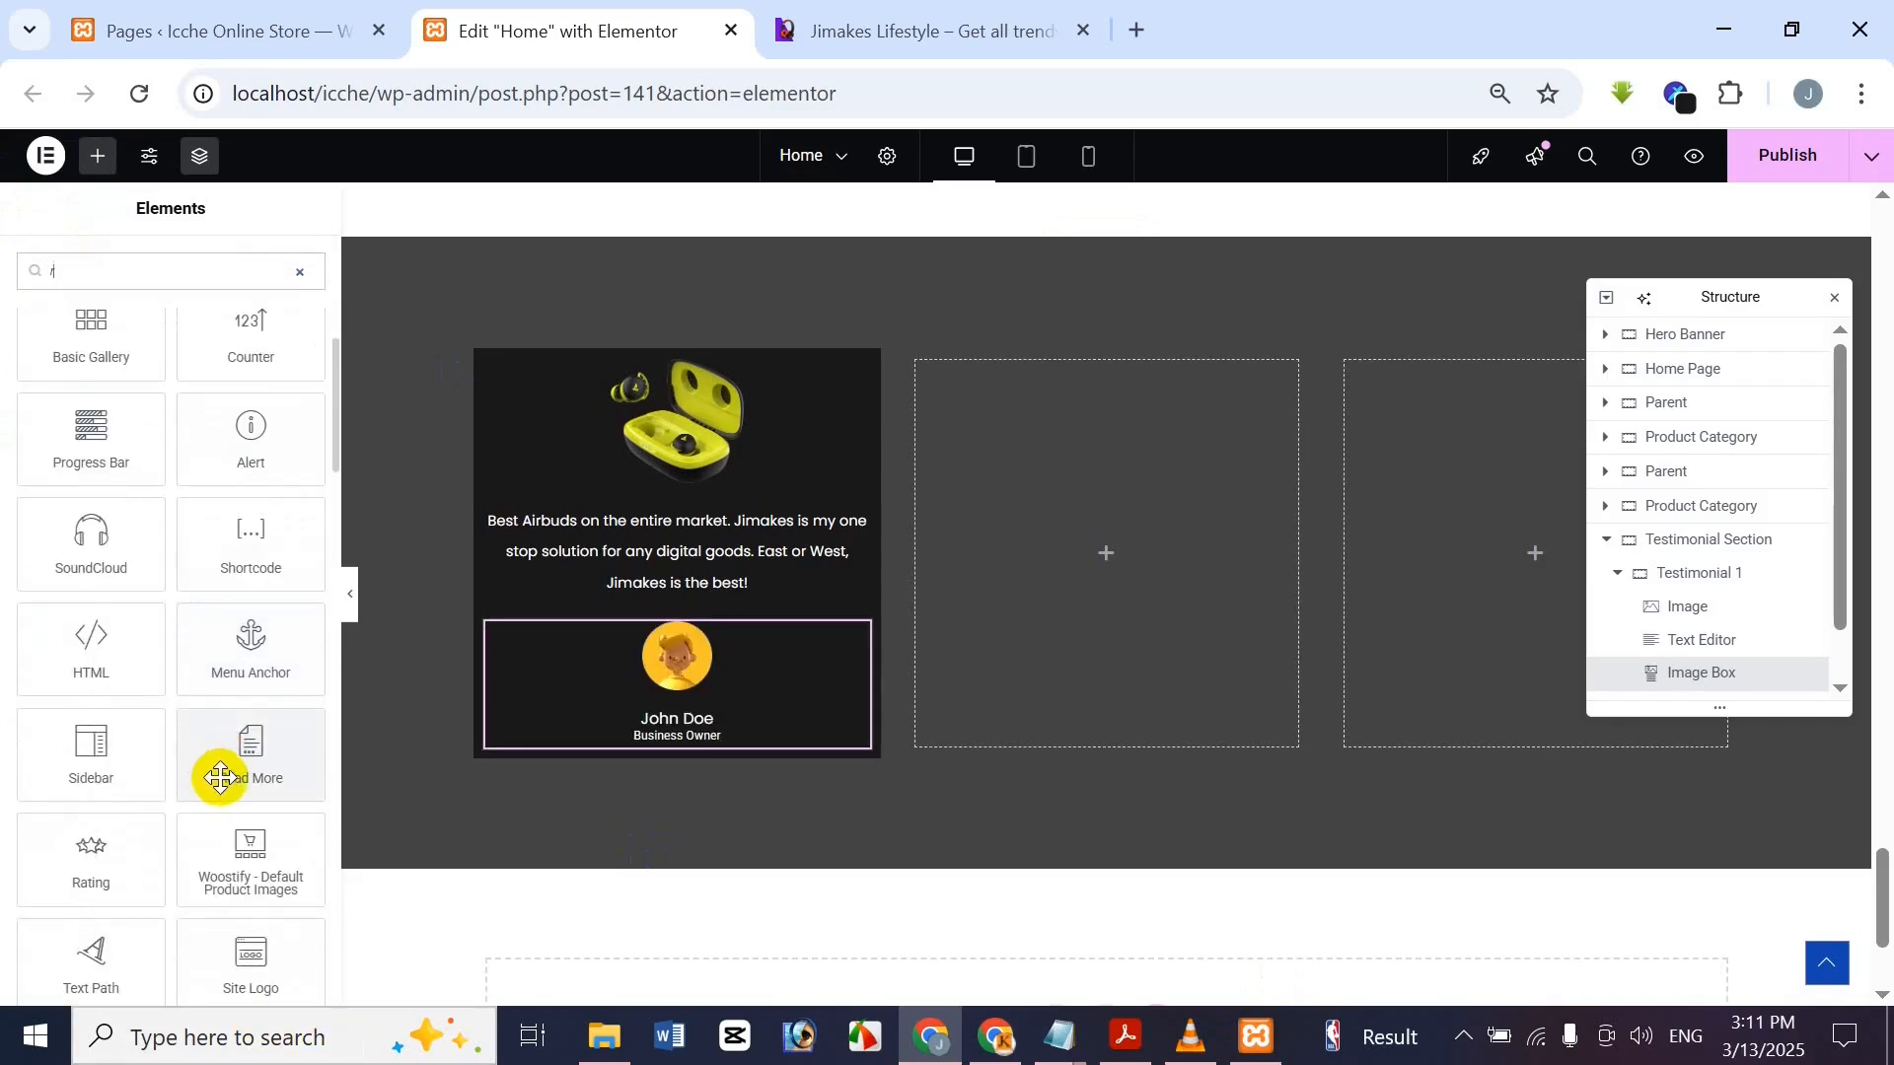
{"action": "type", "text": "e"}
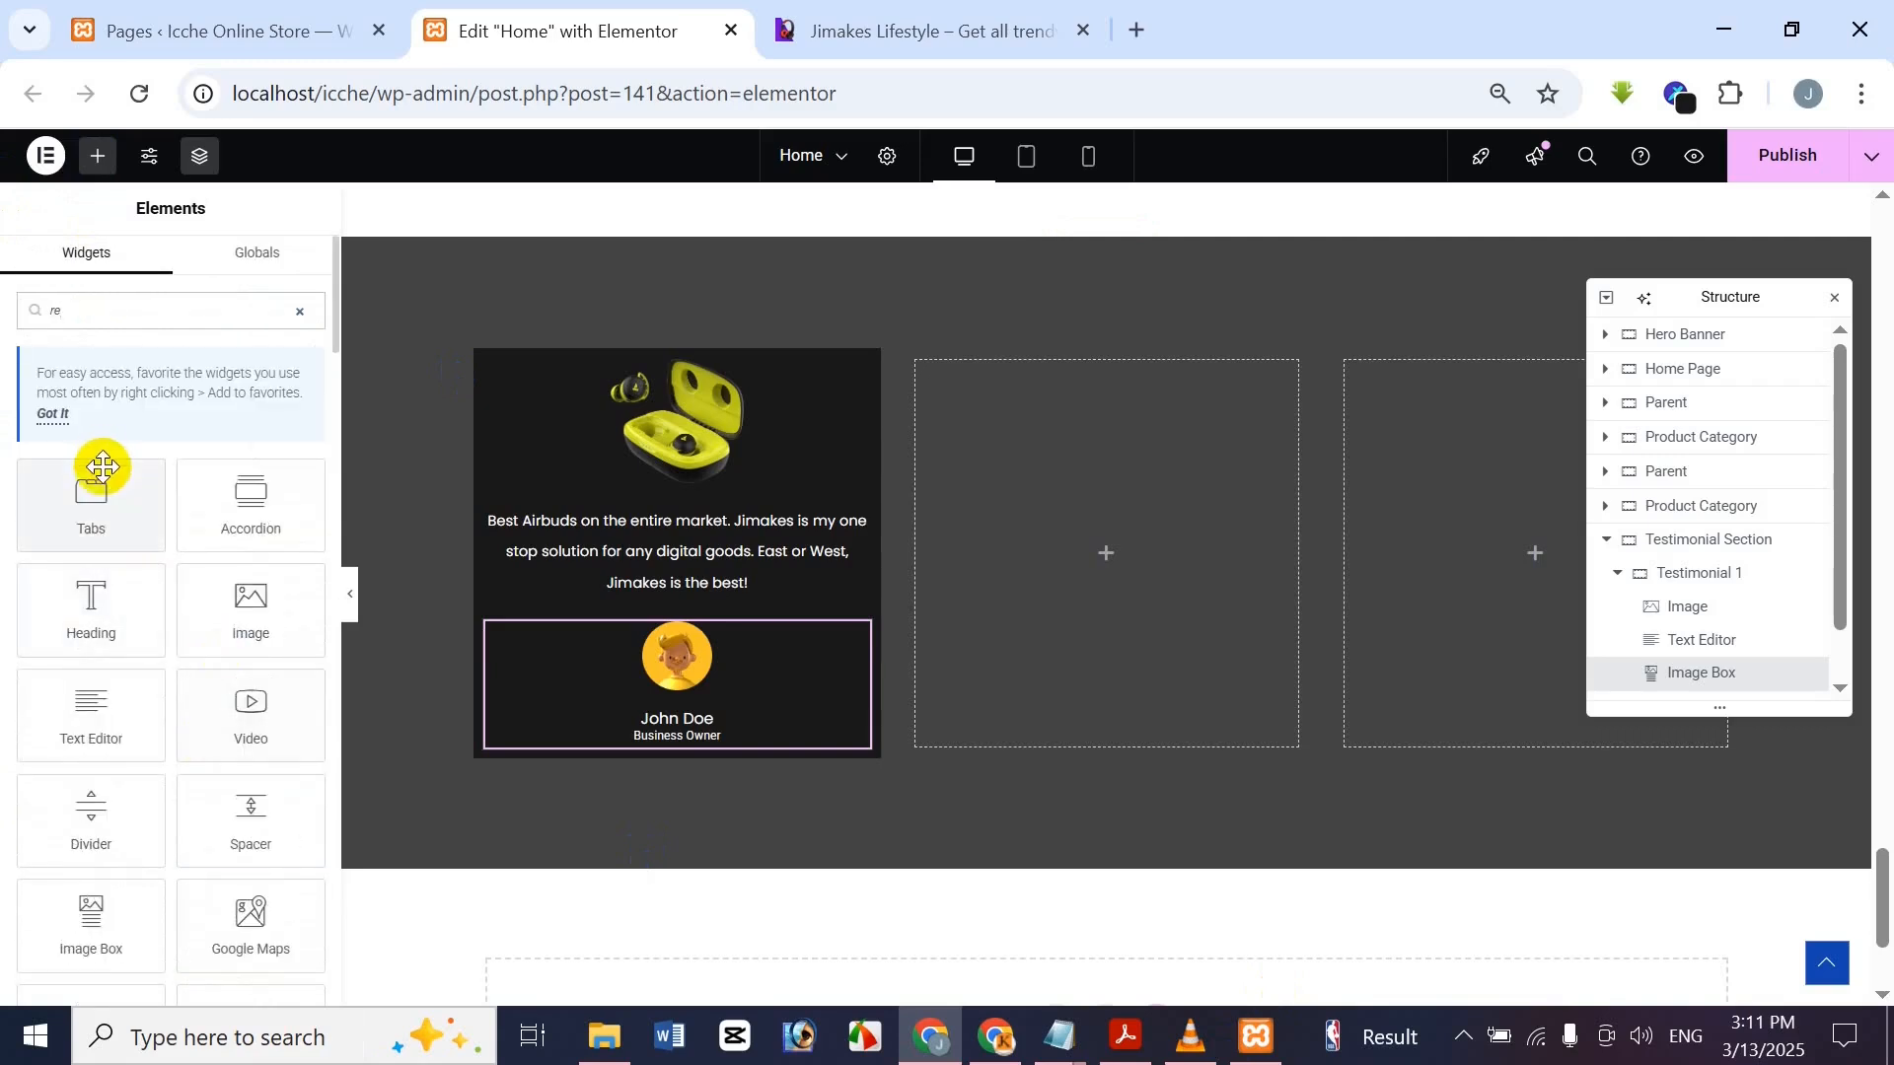
{"action": "scroll", "coordinate": [220, 798], "scroll_direction": "down", "scroll_amount": 3}
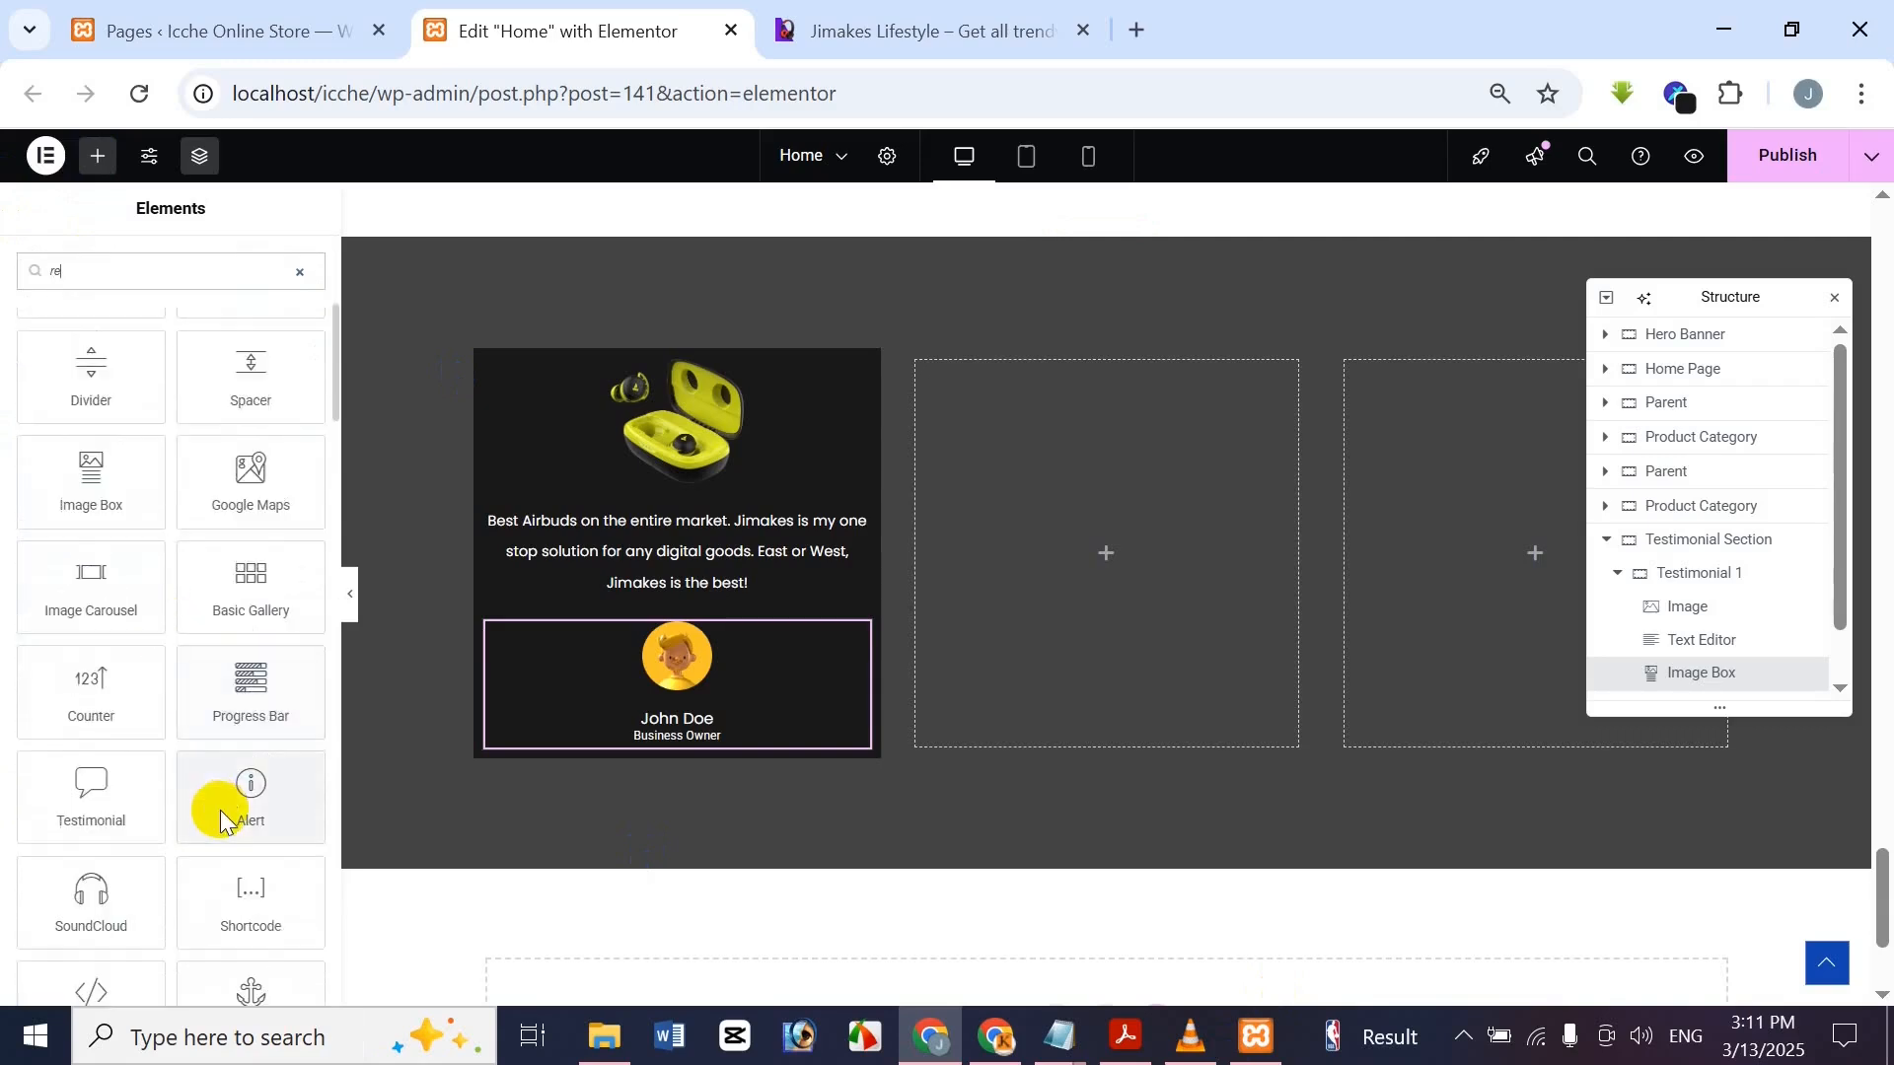
{"action": "scroll", "coordinate": [220, 824], "scroll_direction": "down", "scroll_amount": 2}
{"action": "scroll", "coordinate": [214, 823], "scroll_direction": "up", "scroll_amount": 5}
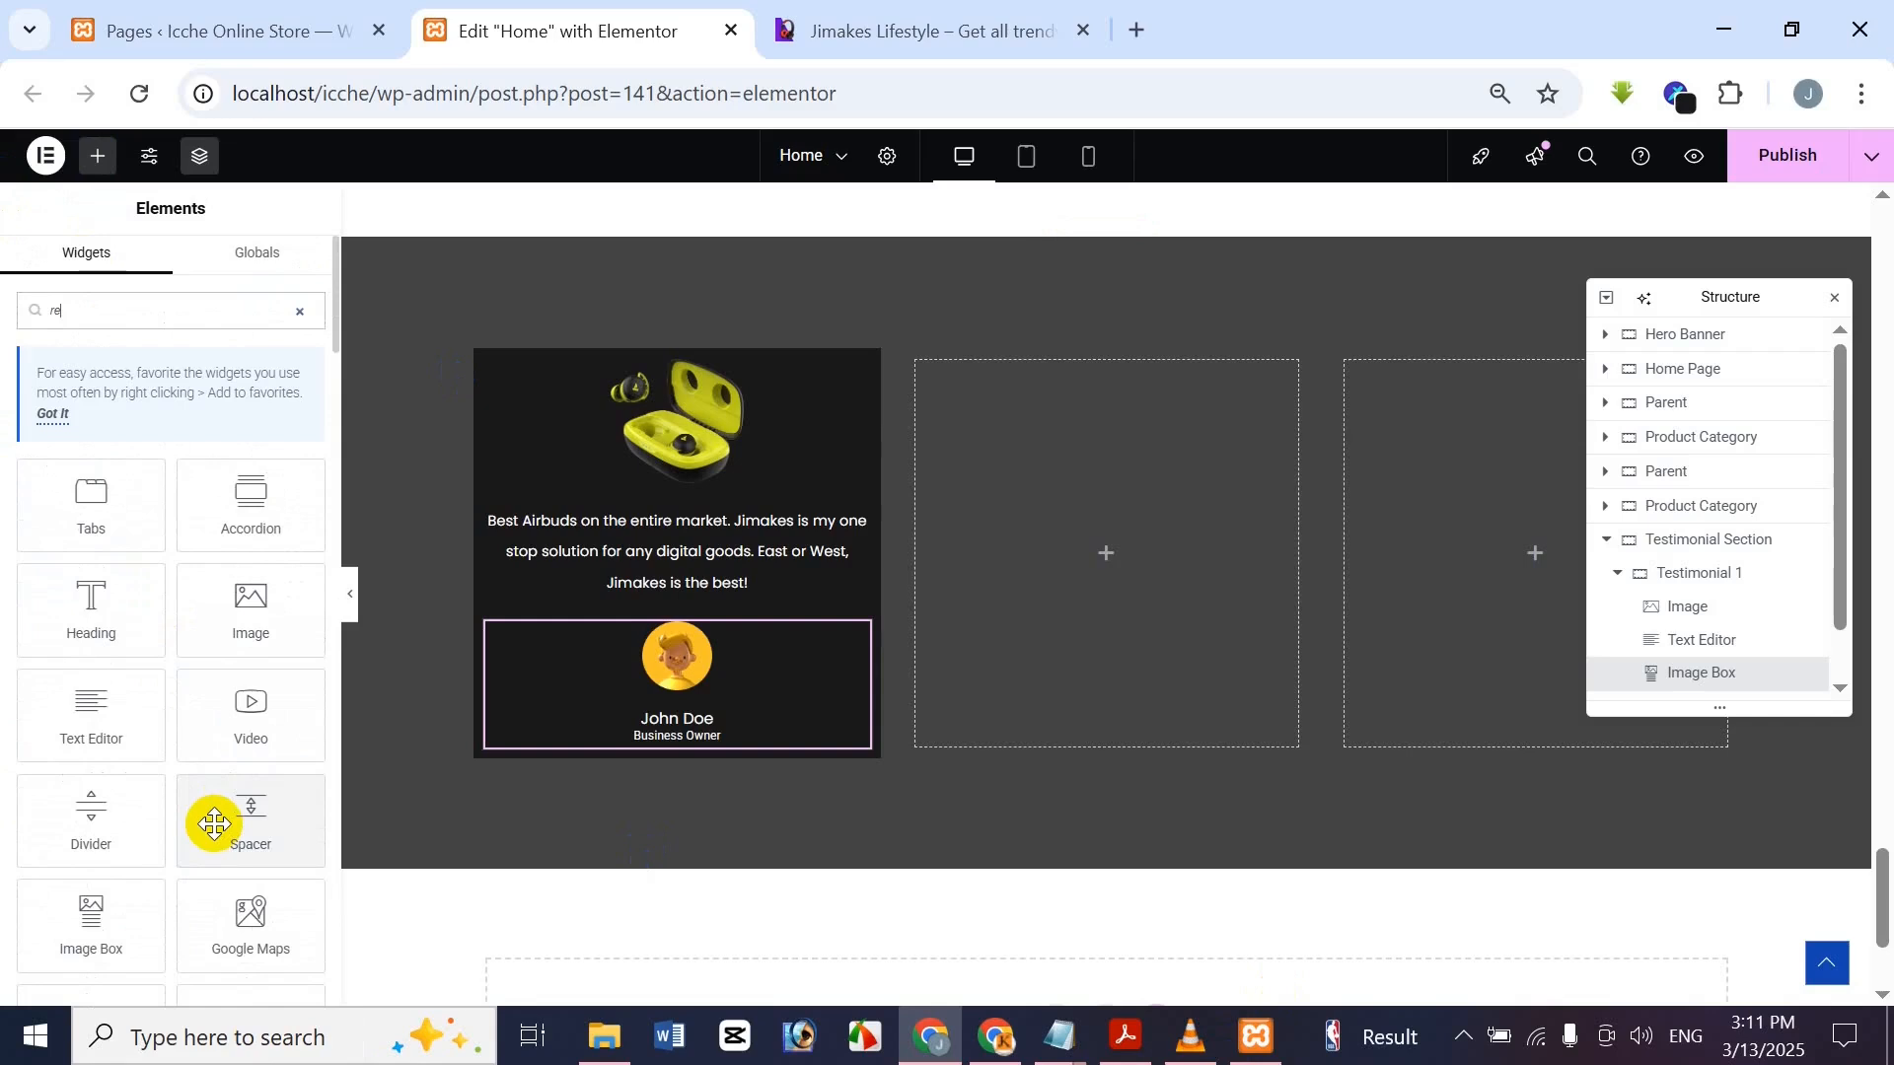
Find the Rating widget, place it below the image box in the first testimonial card, and centre-align it
{"action": "type", "text": "vi"}
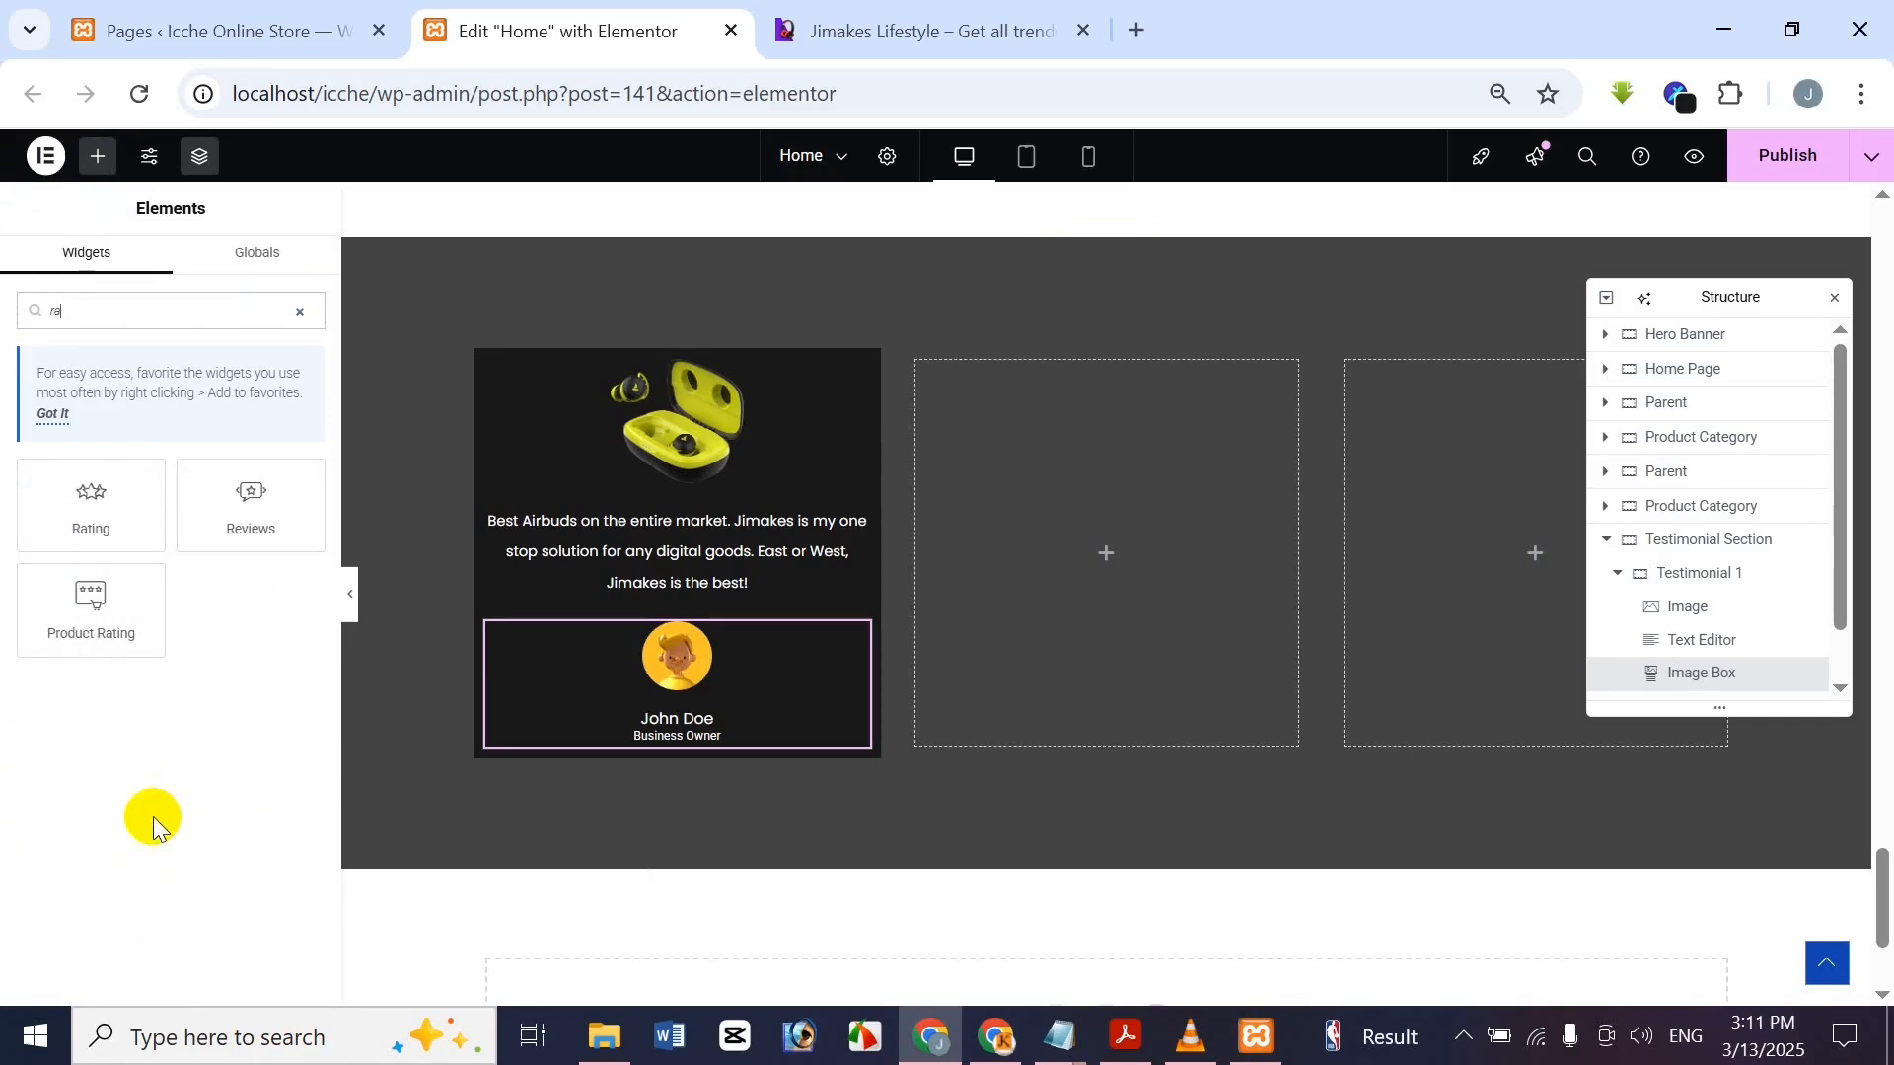
{"action": "type", "text": "g"}
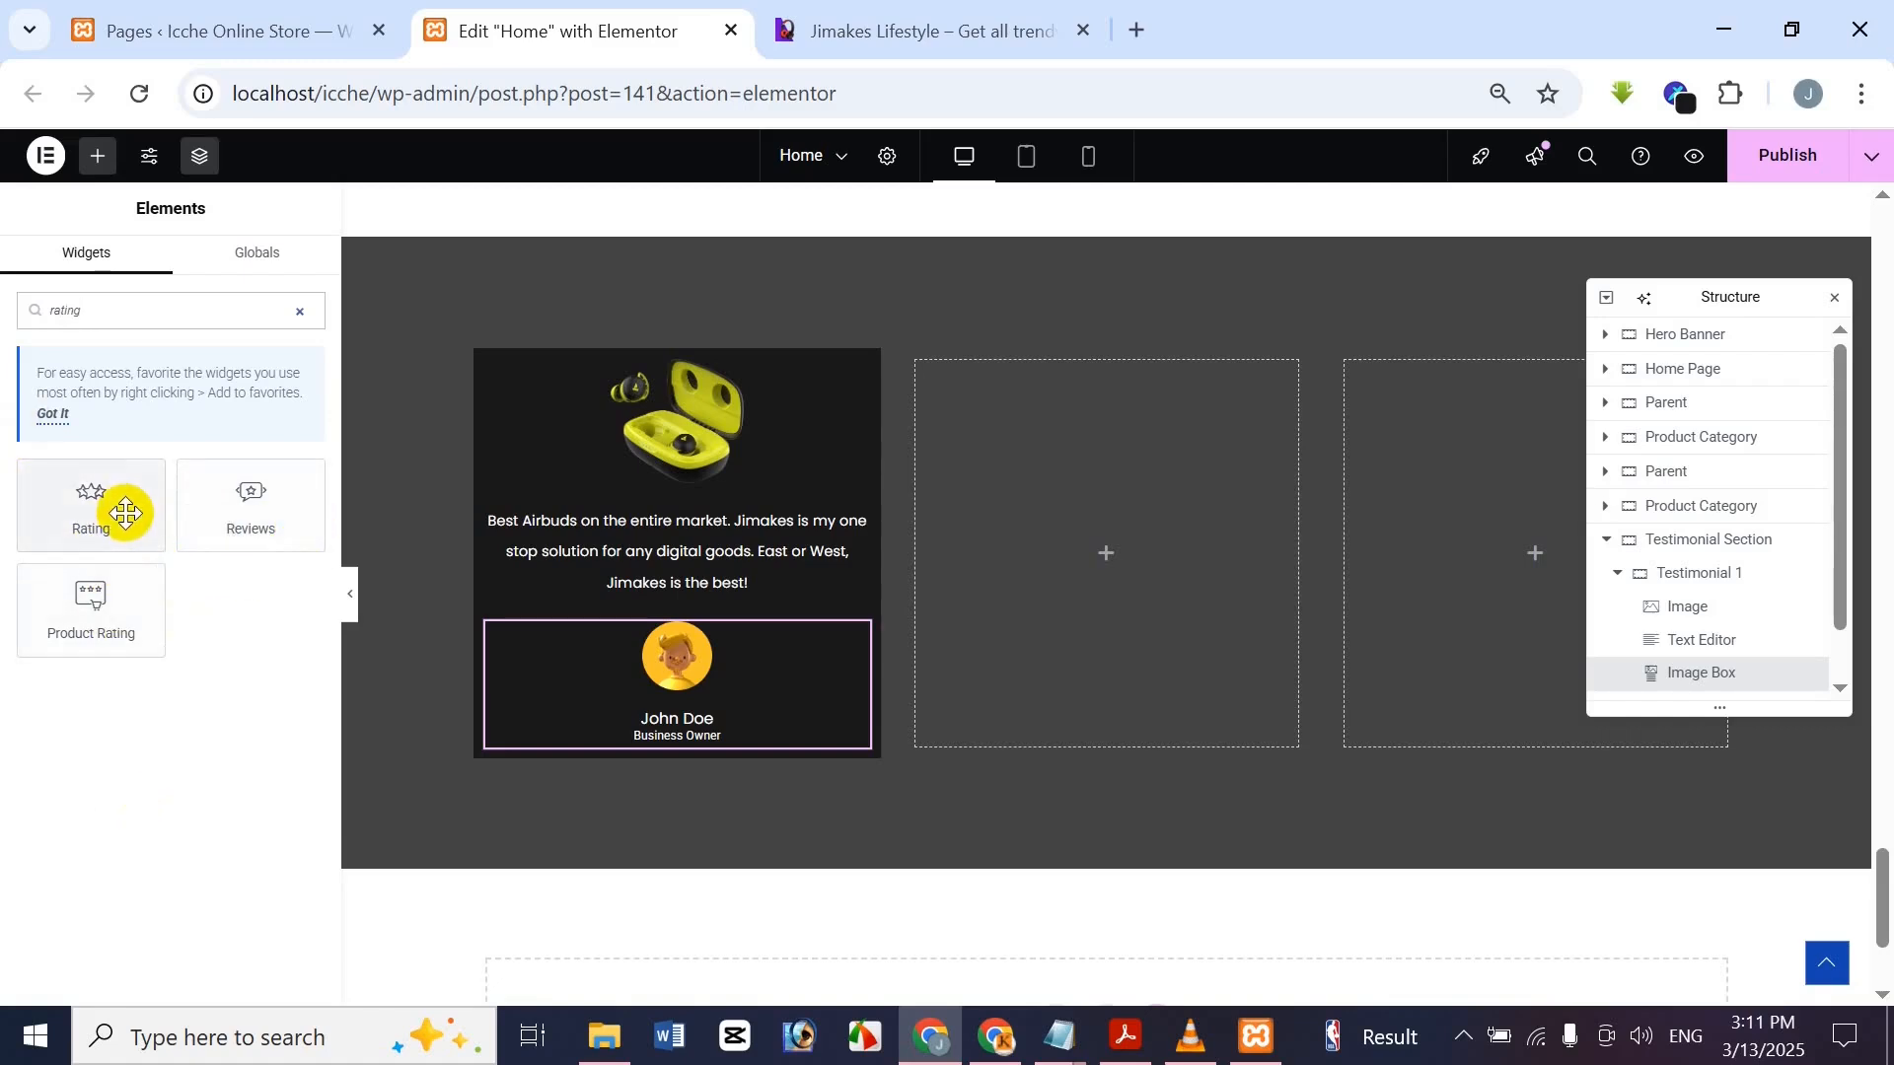
{"action": "left_click_drag", "start_coordinate": [125, 523], "coordinate": [710, 780]}
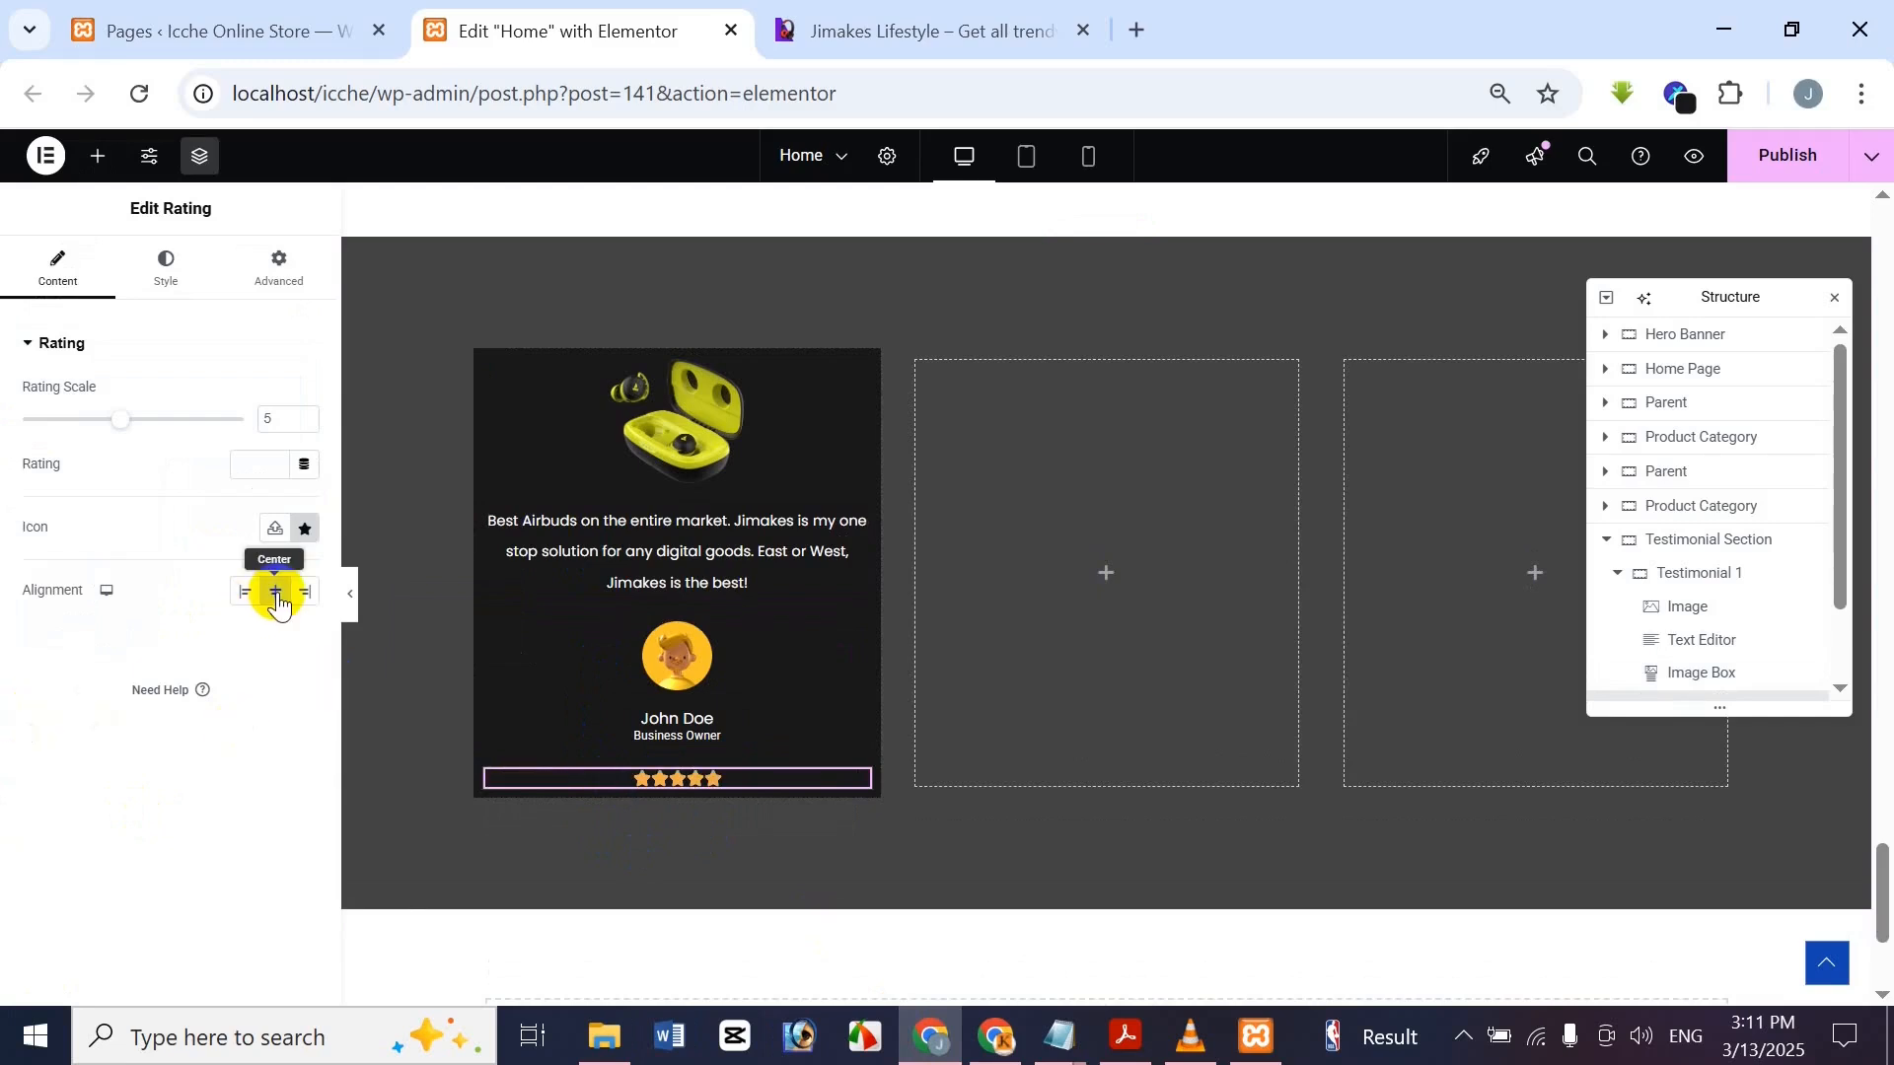
Set the rating's star icon size to 18 px, using the Jimakes card as reference
{"action": "left_click", "coordinate": [888, 31]}
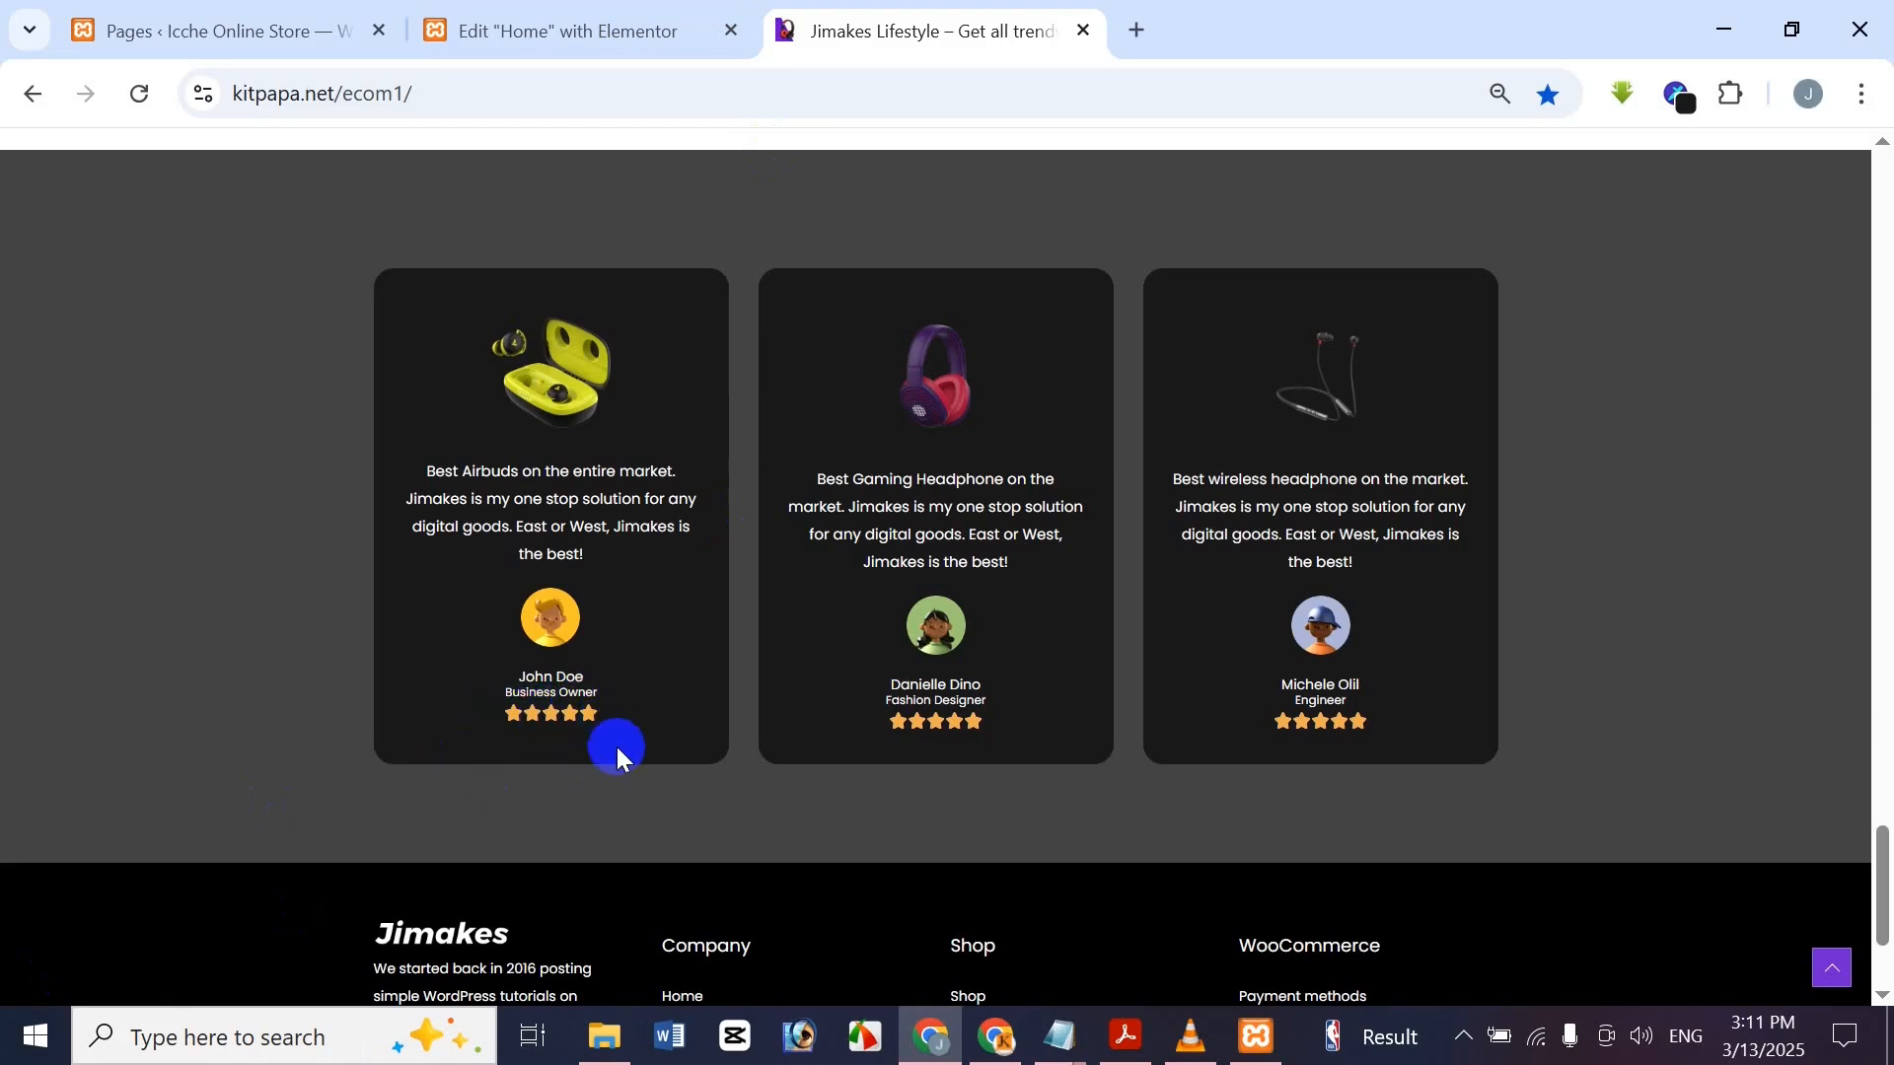
{"action": "left_click", "coordinate": [625, 28]}
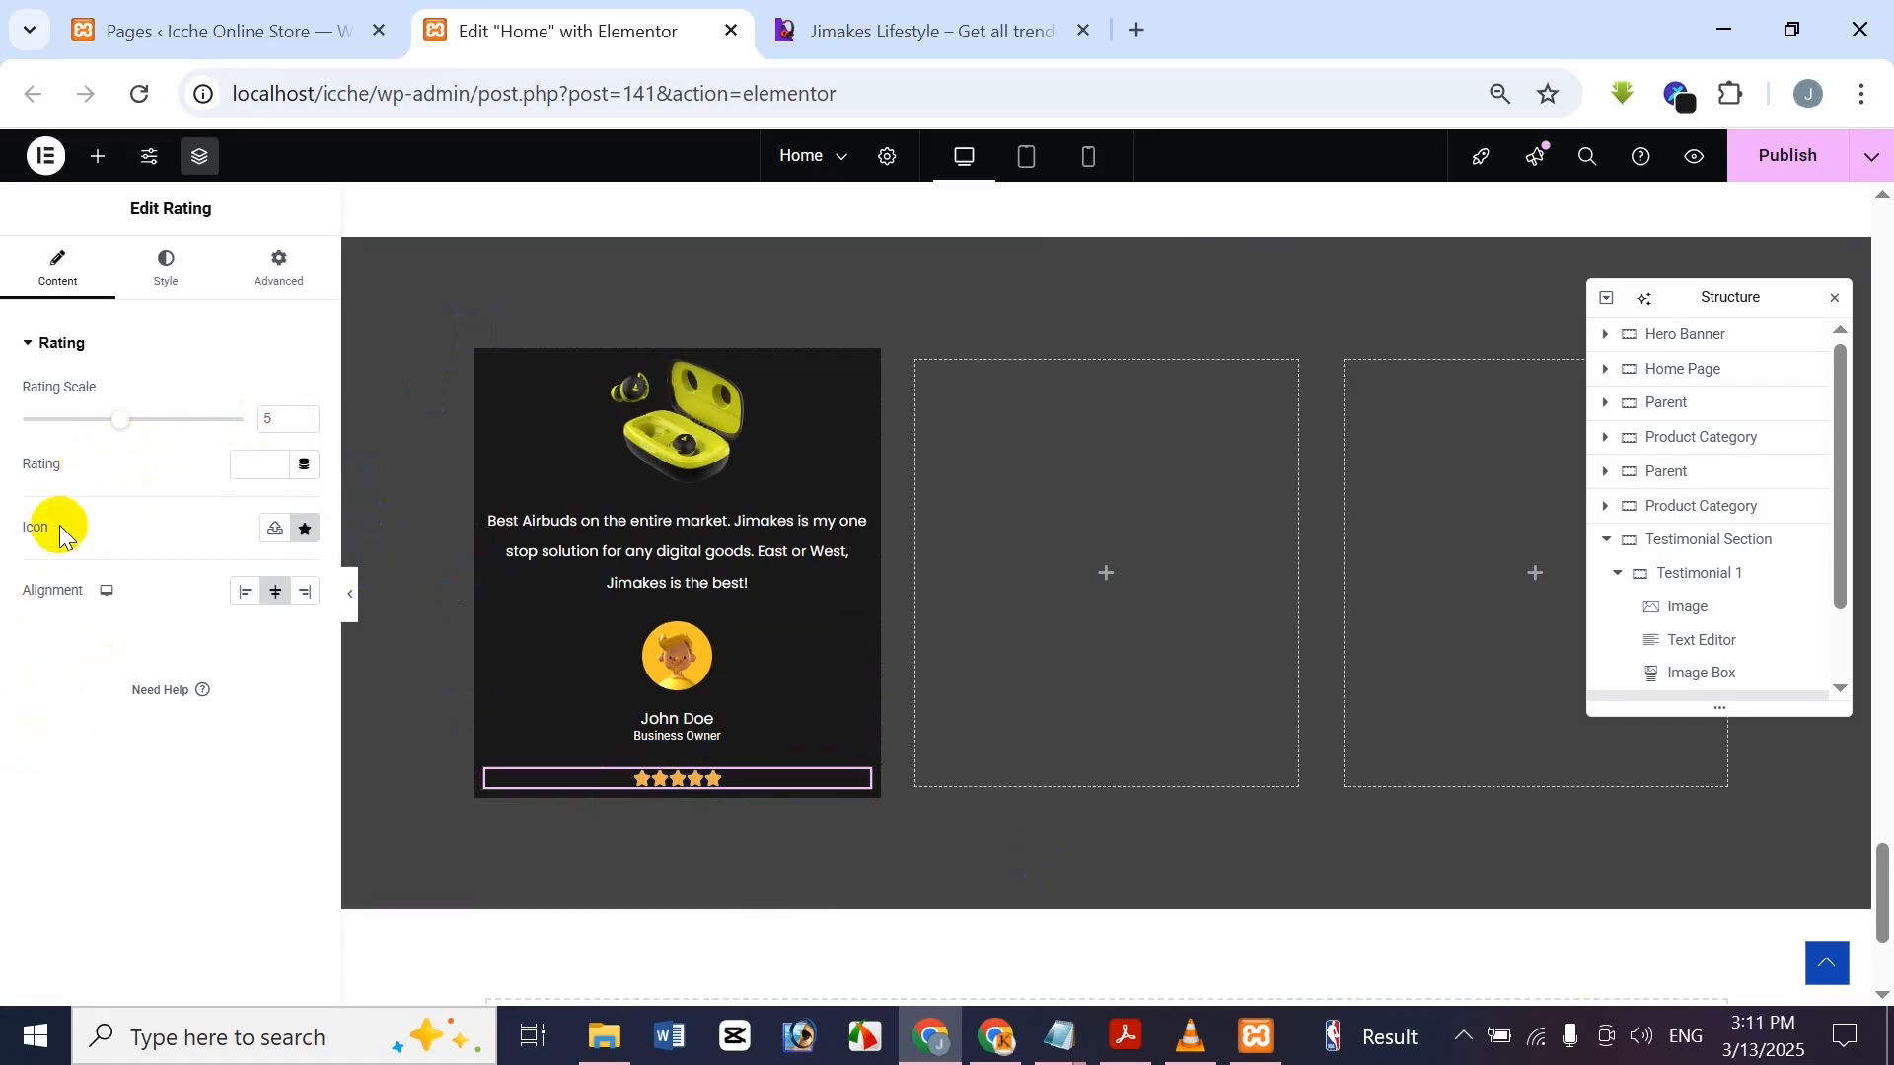
{"action": "left_click", "coordinate": [949, 18]}
{"action": "left_click", "coordinate": [580, 18]}
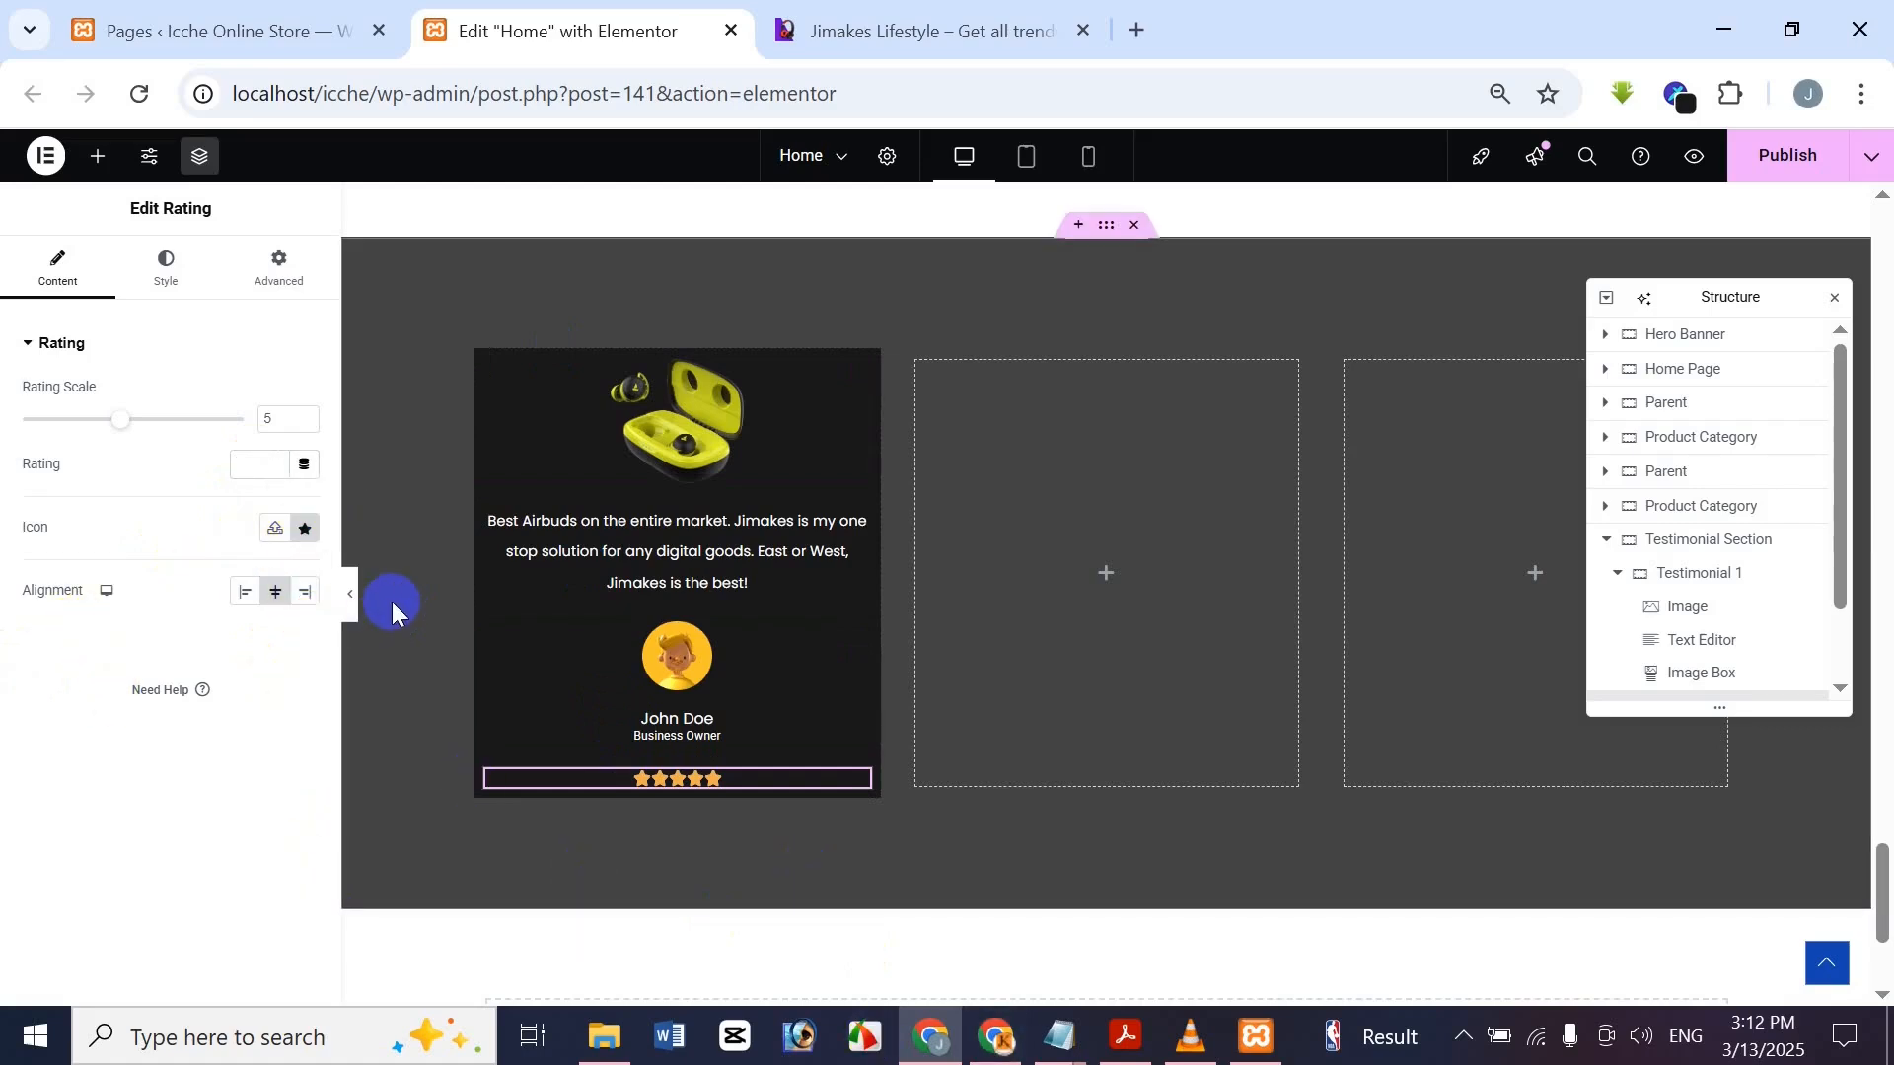
{"action": "left_click", "coordinate": [188, 278]}
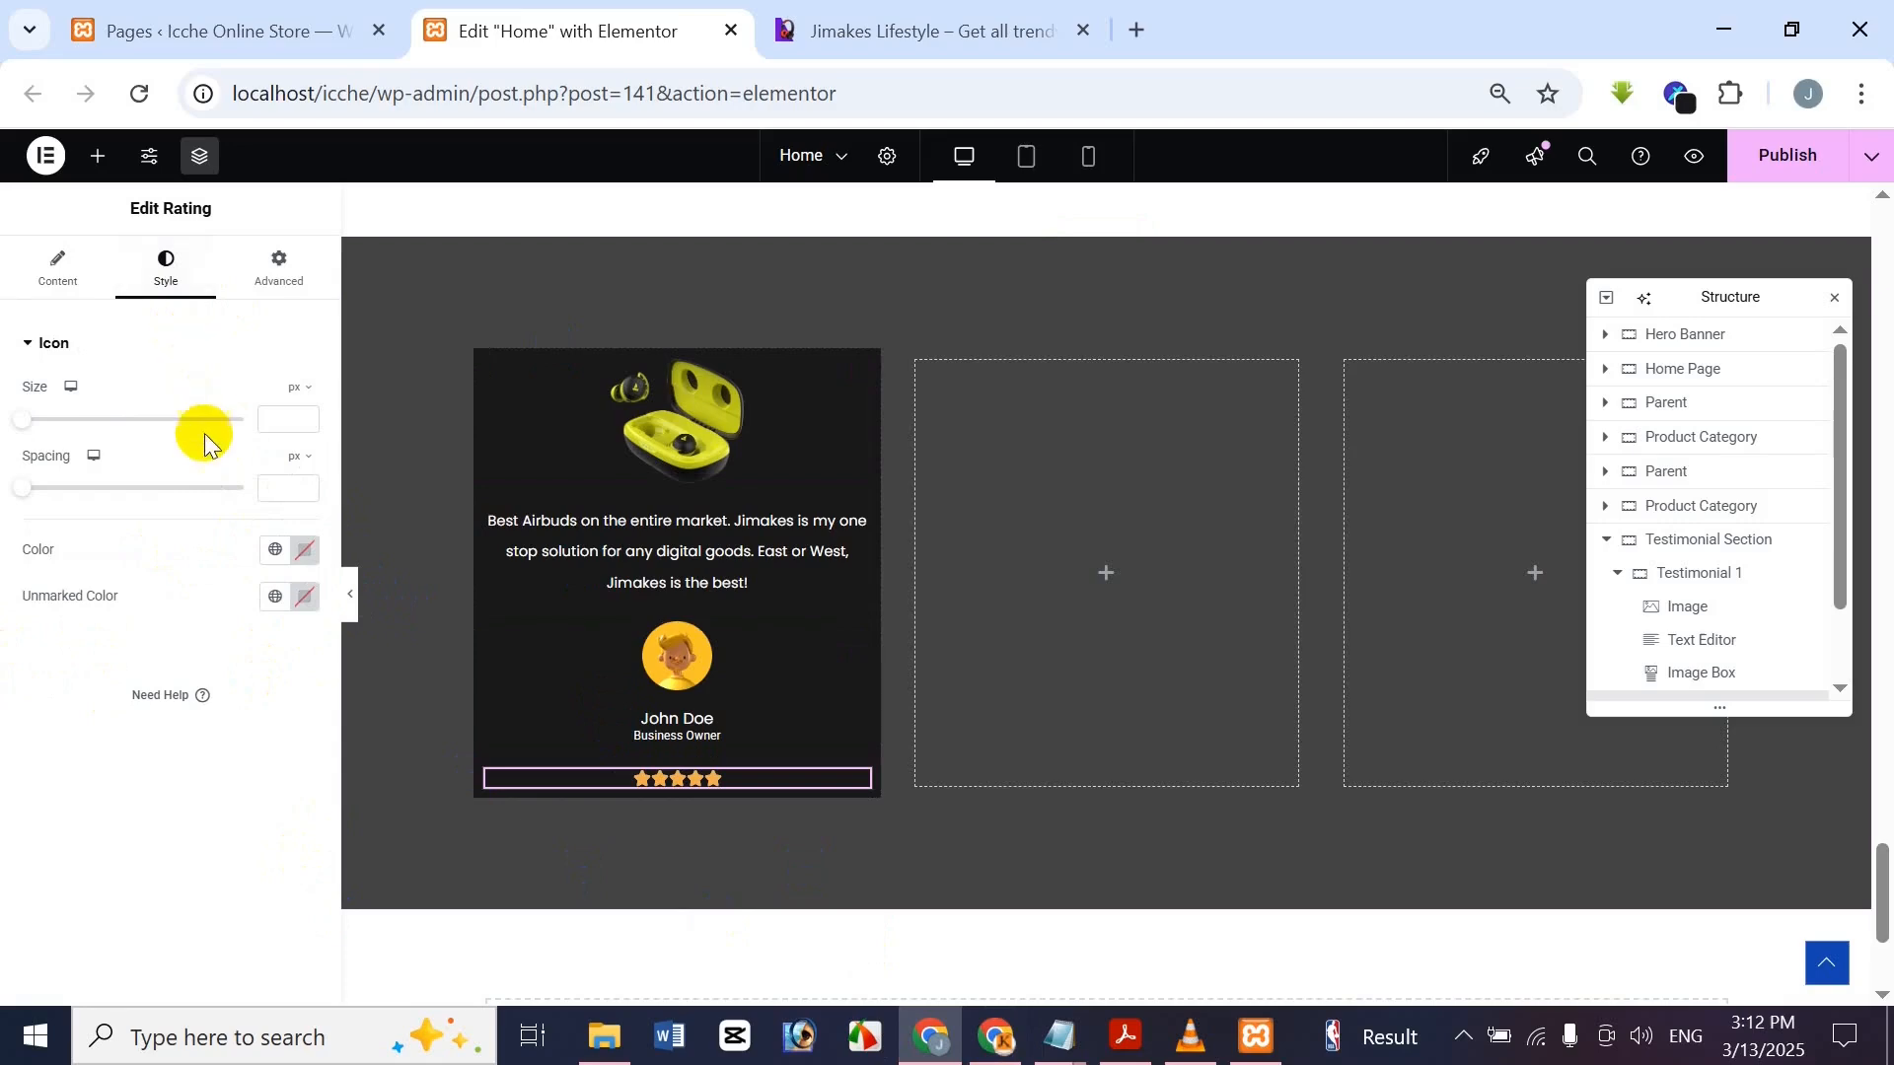
{"action": "left_click", "coordinate": [917, 31]}
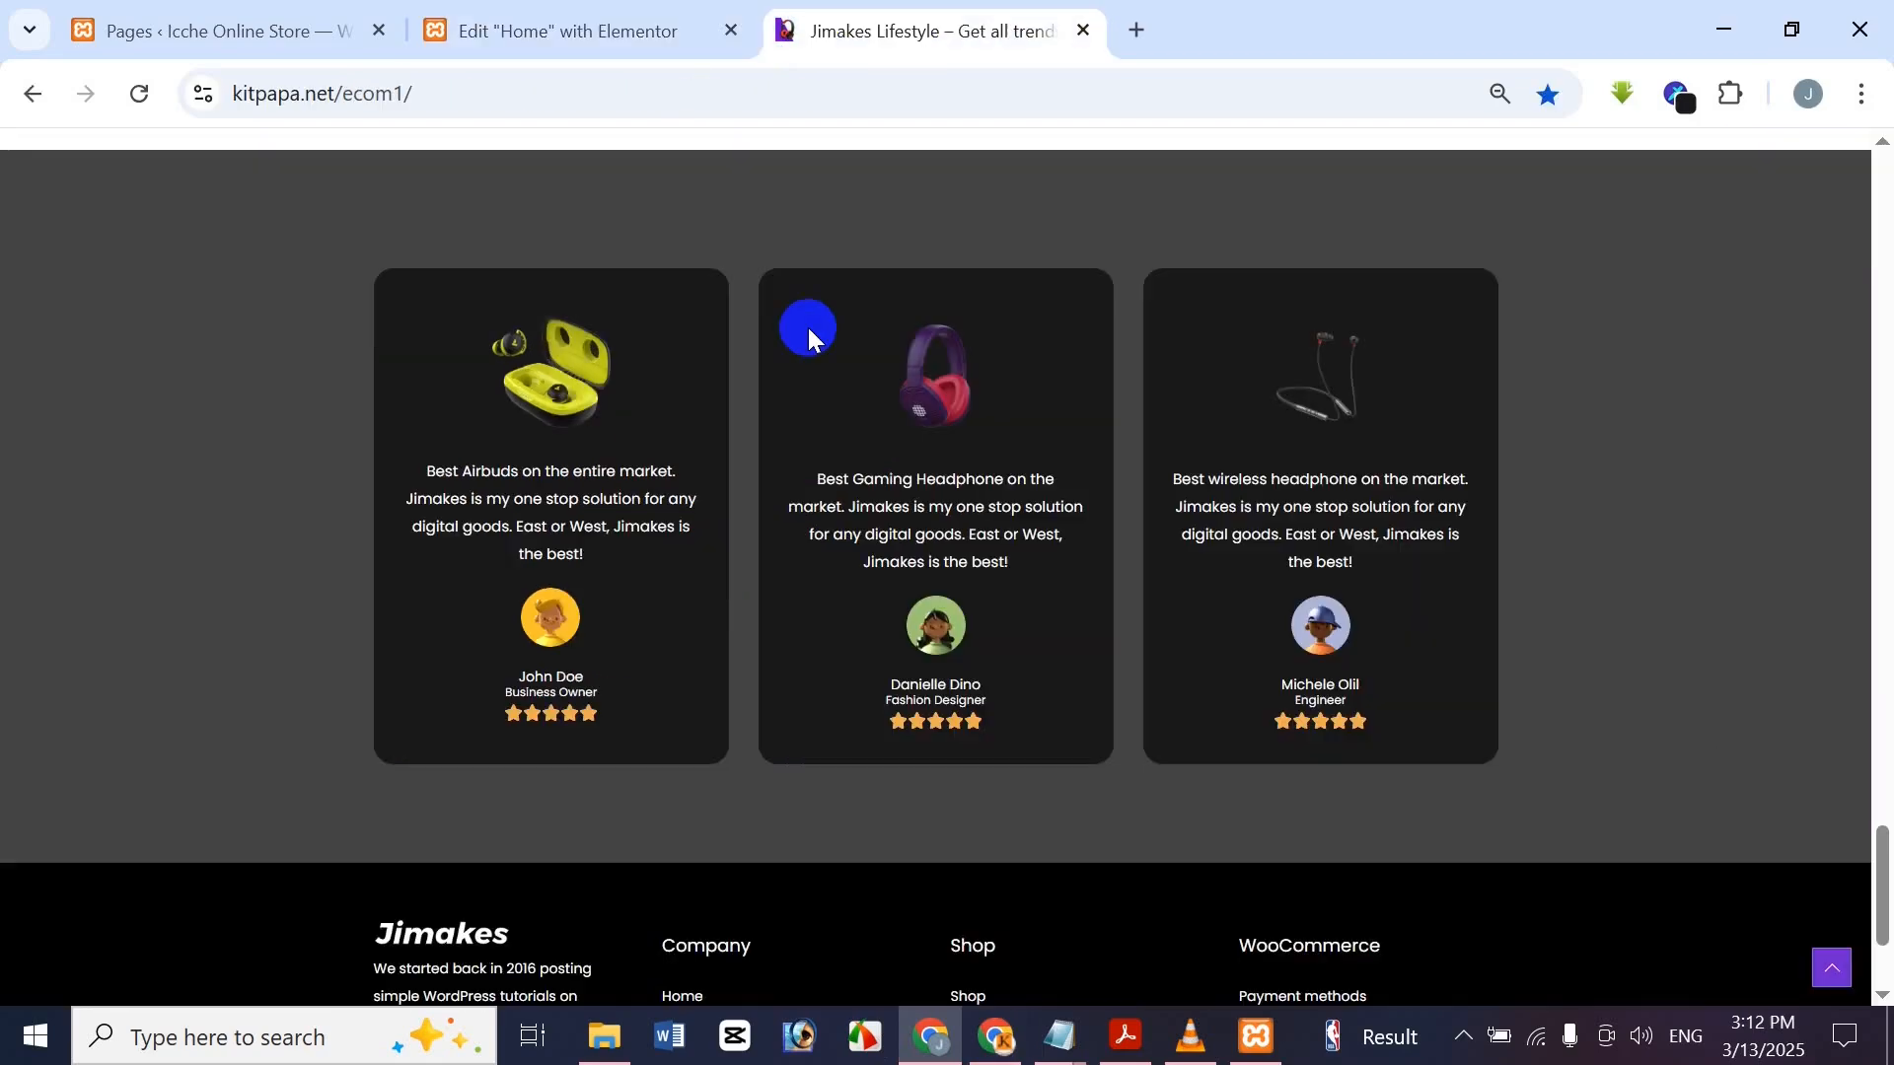
{"action": "left_click", "coordinate": [591, 12]}
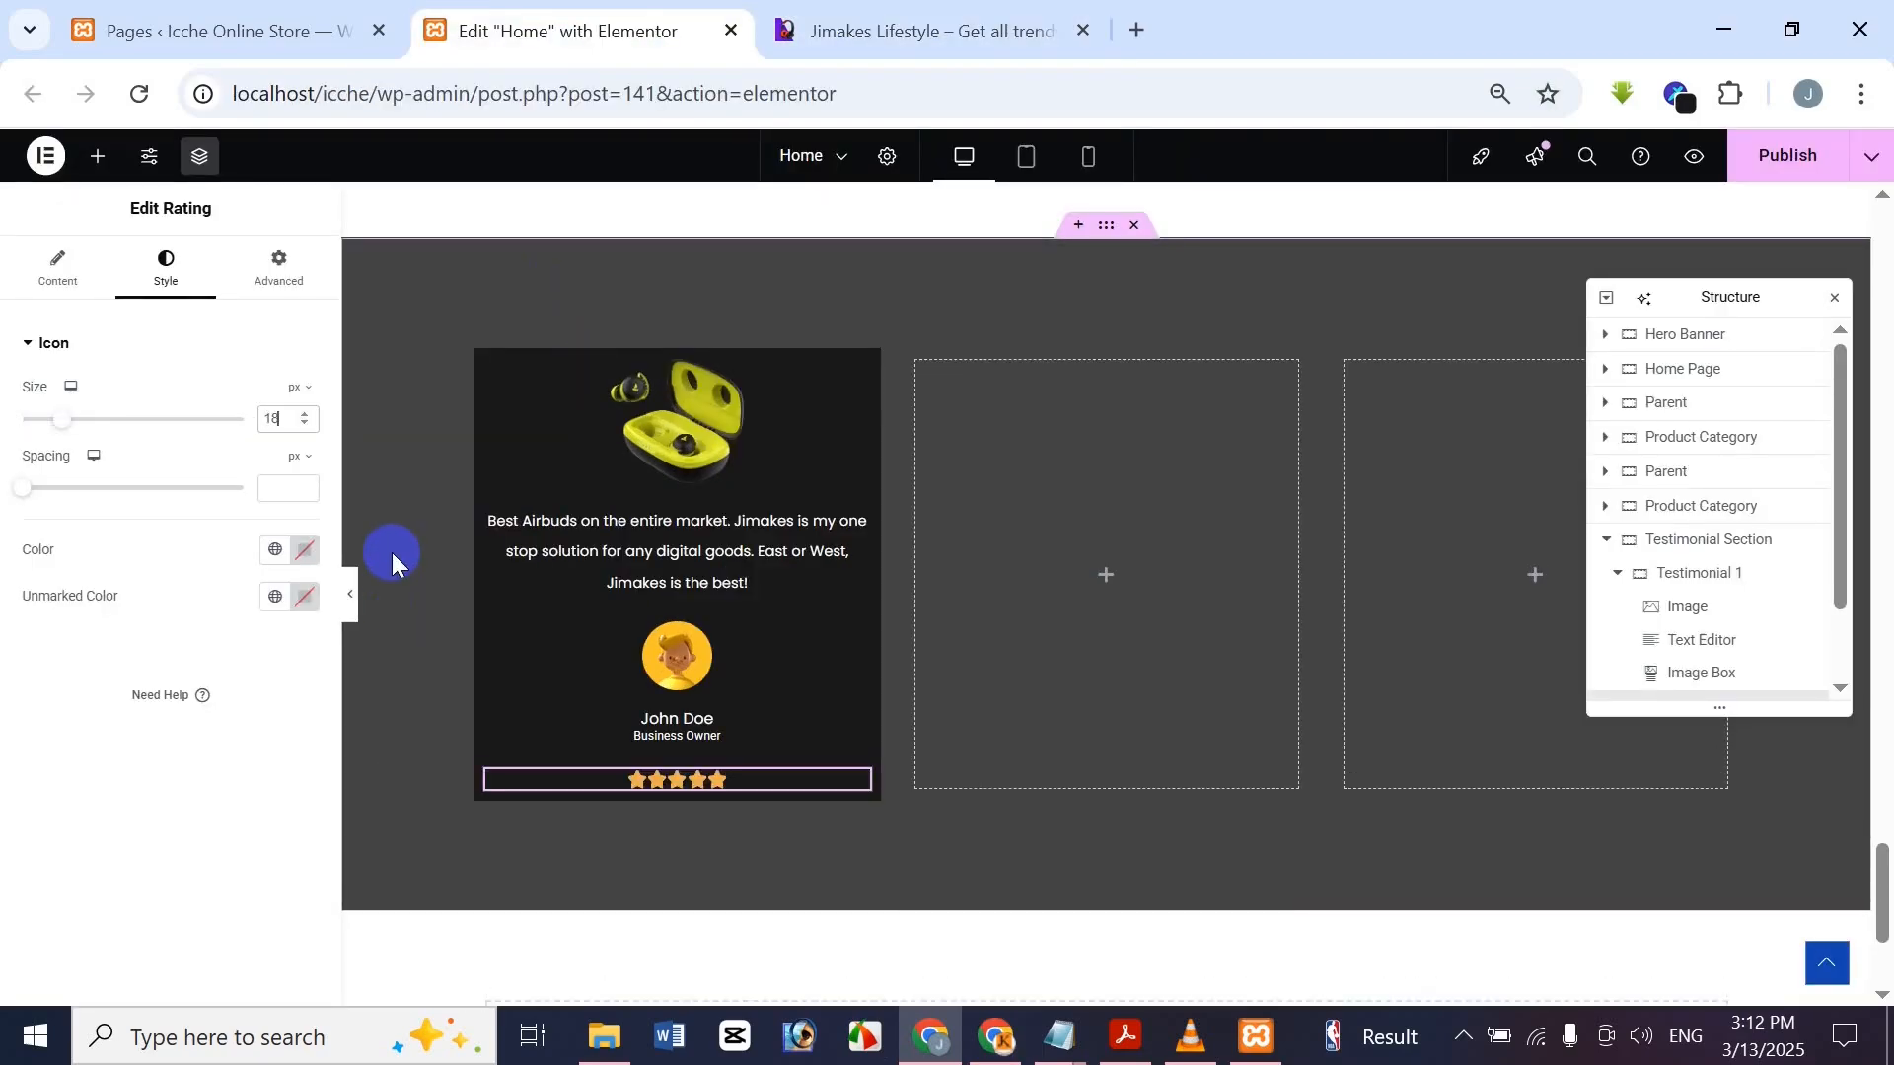
{"action": "left_click", "coordinate": [867, 14]}
{"action": "left_click", "coordinate": [626, 34]}
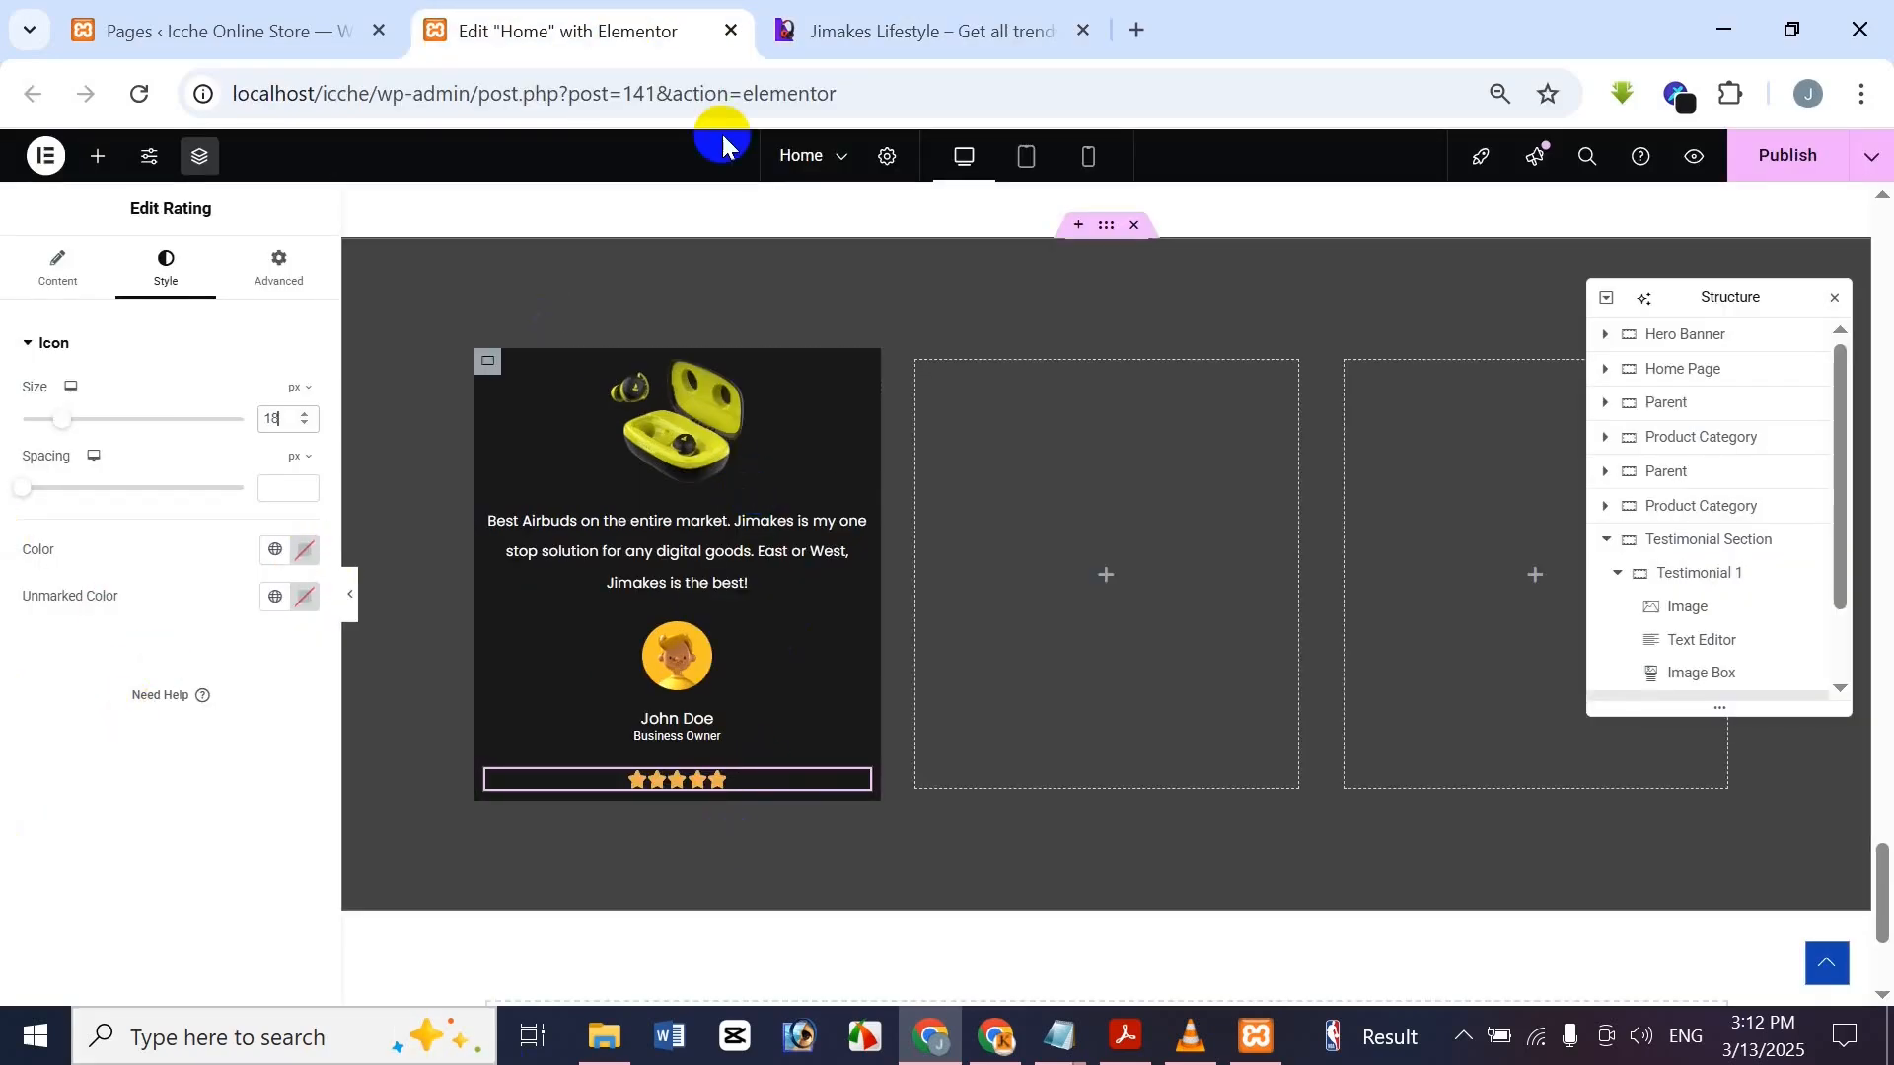
{"action": "left_click", "coordinate": [807, 26]}
{"action": "left_click", "coordinate": [509, 21]}
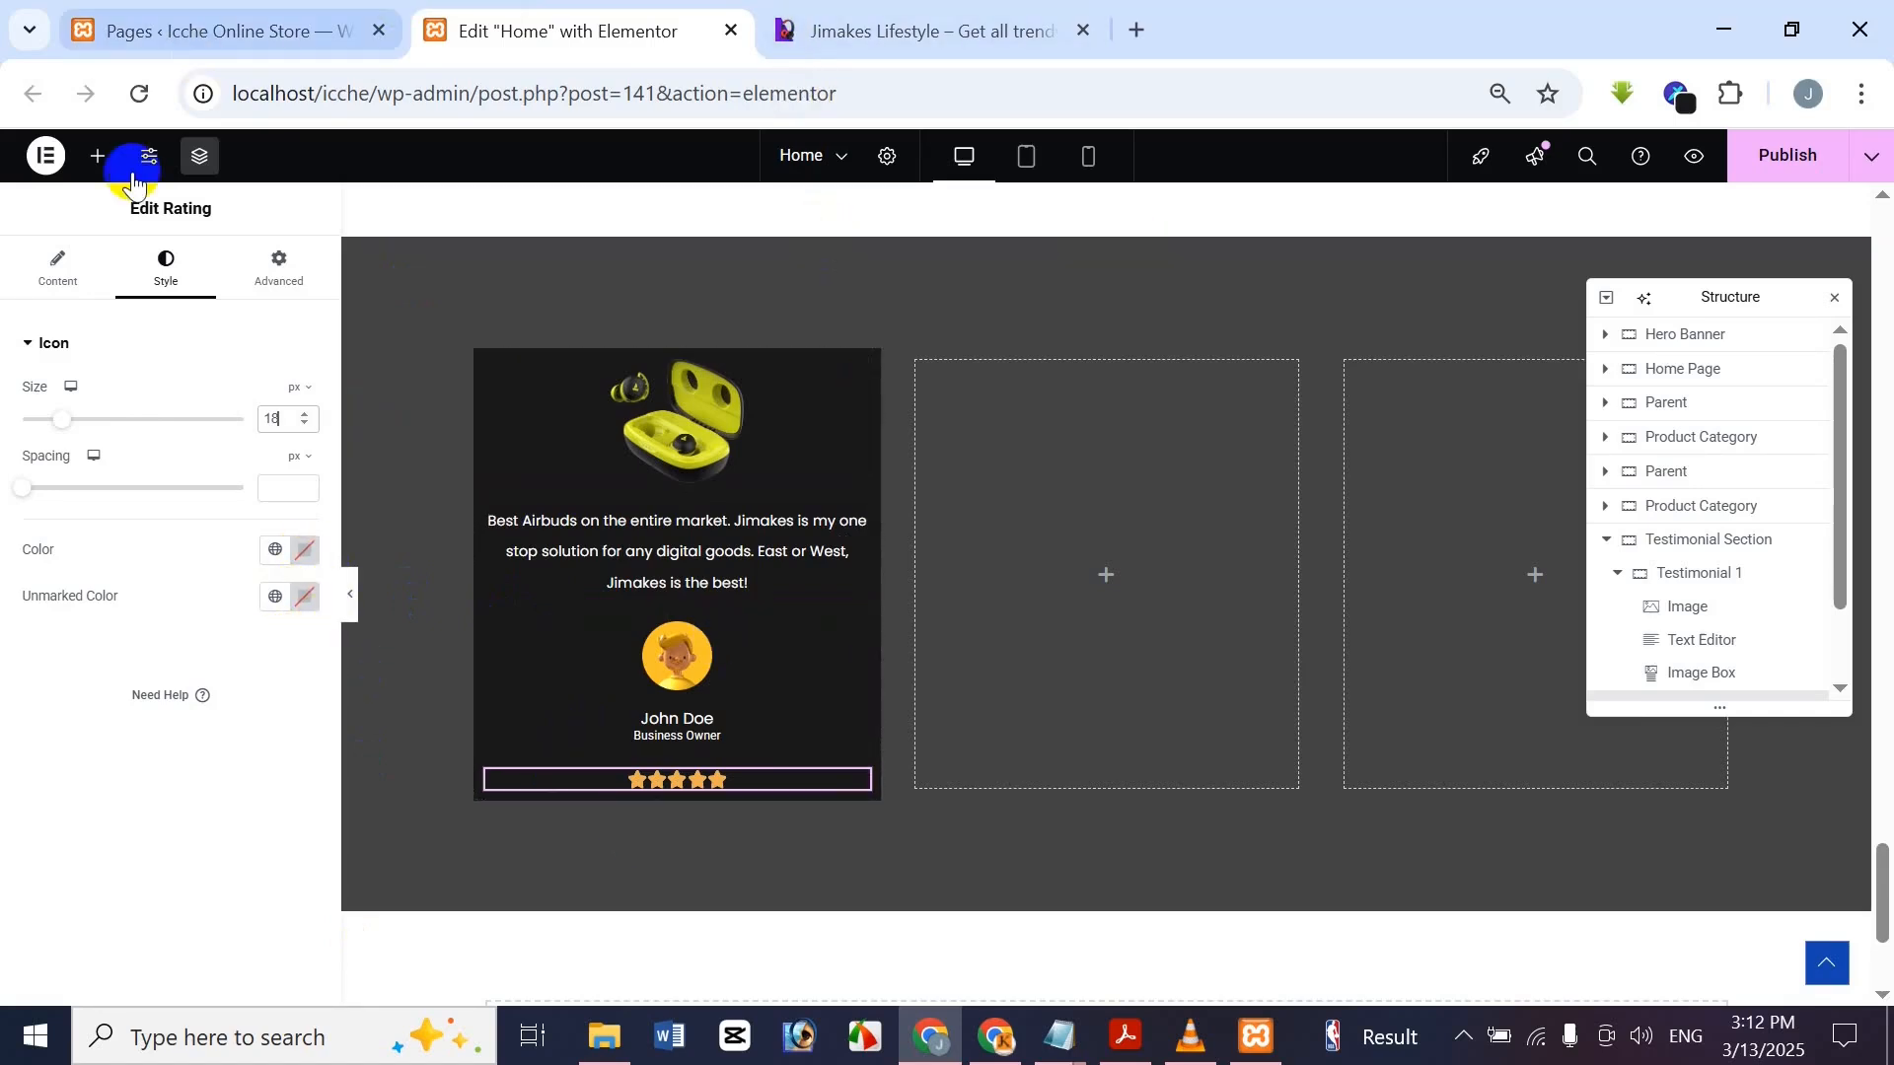
Unlink the rating's margins, try a -10 px top margin, then set it to -20 px to match the Jimakes card
{"action": "left_click", "coordinate": [290, 296]}
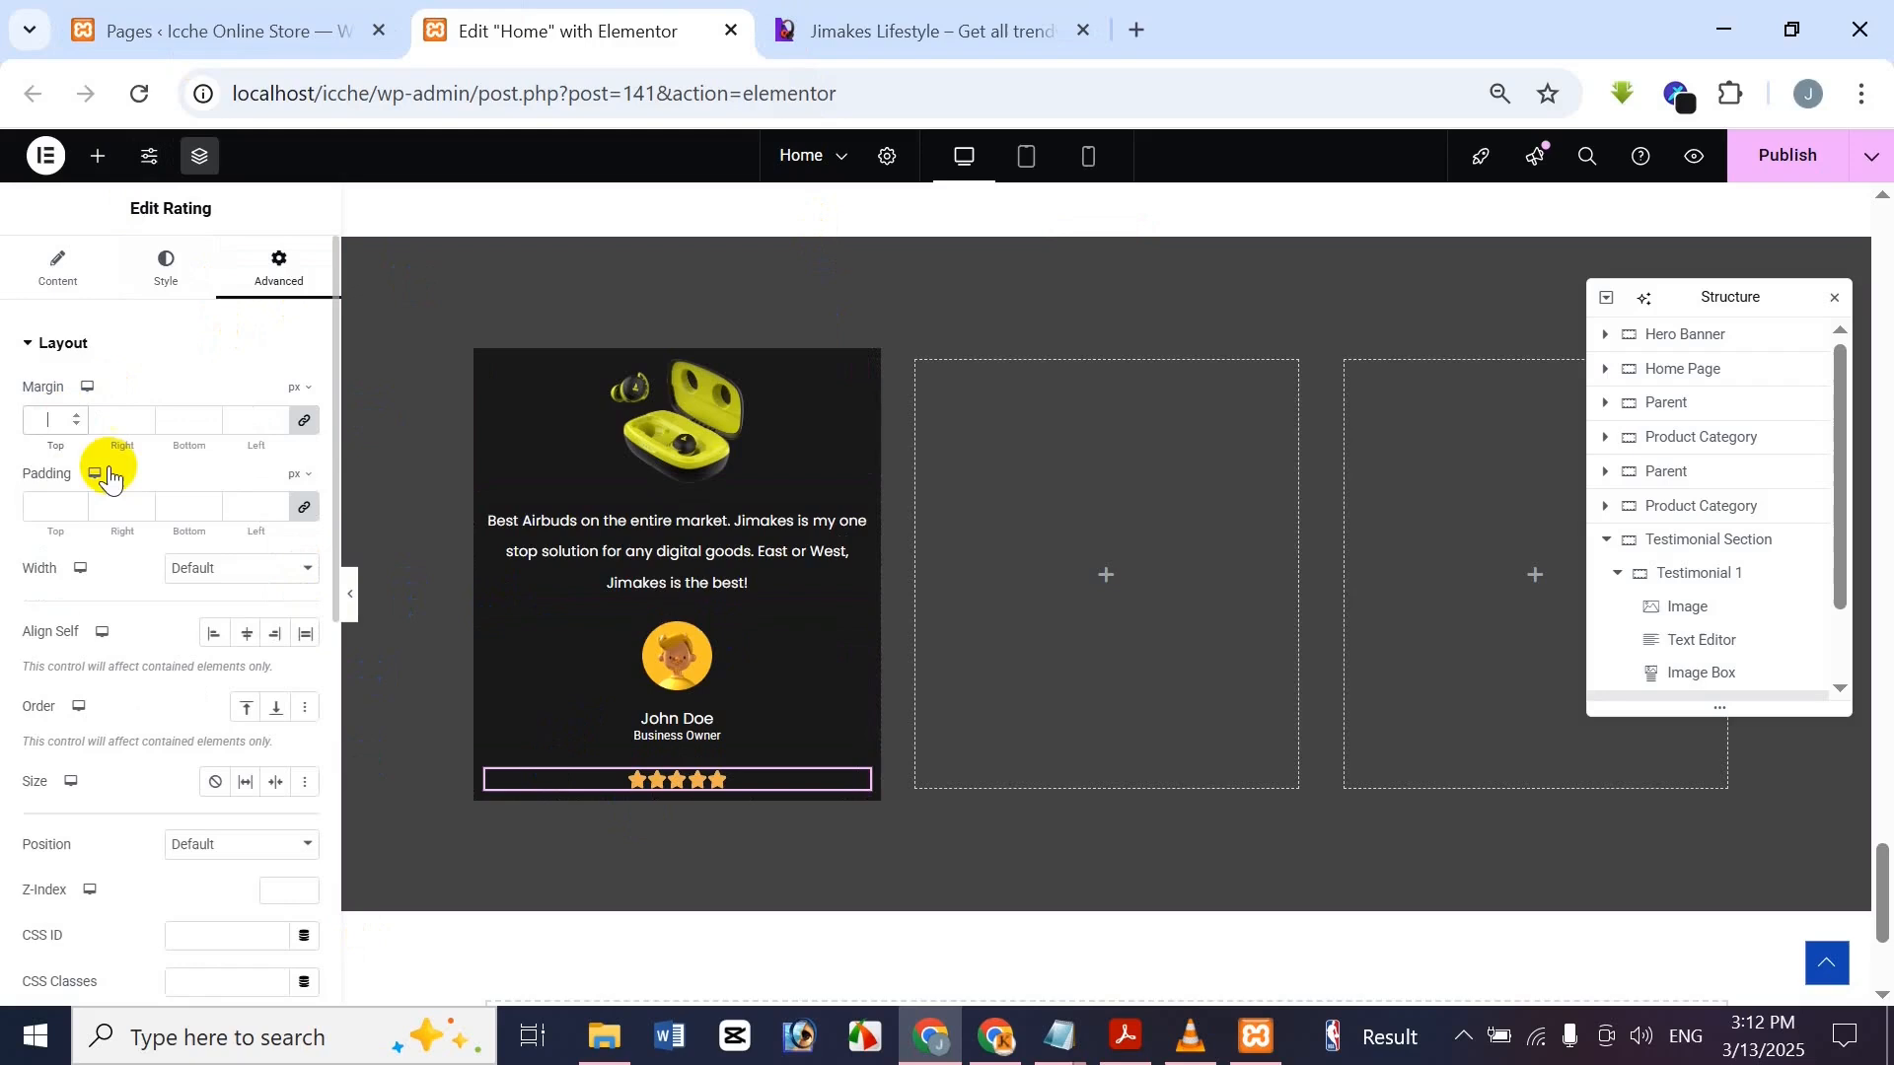
{"action": "left_click", "coordinate": [301, 432]}
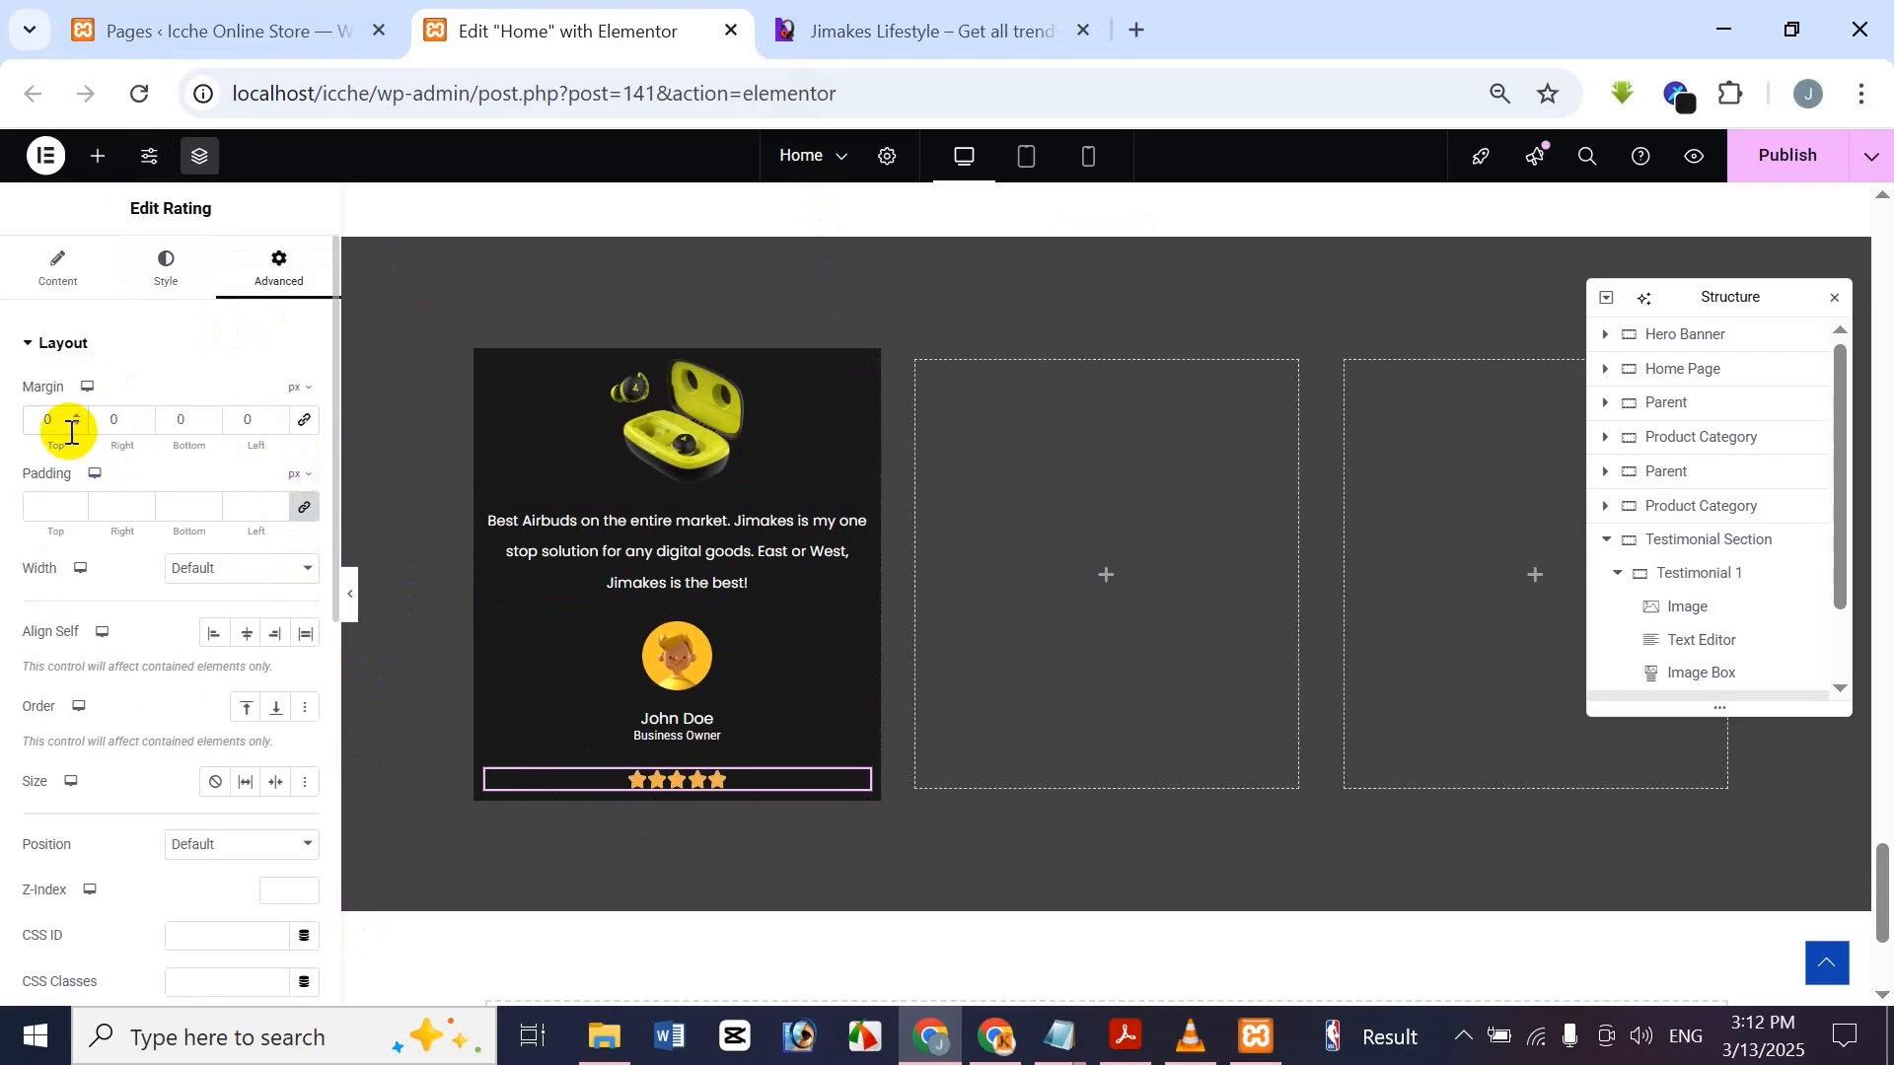
{"action": "type", "text": "-10"}
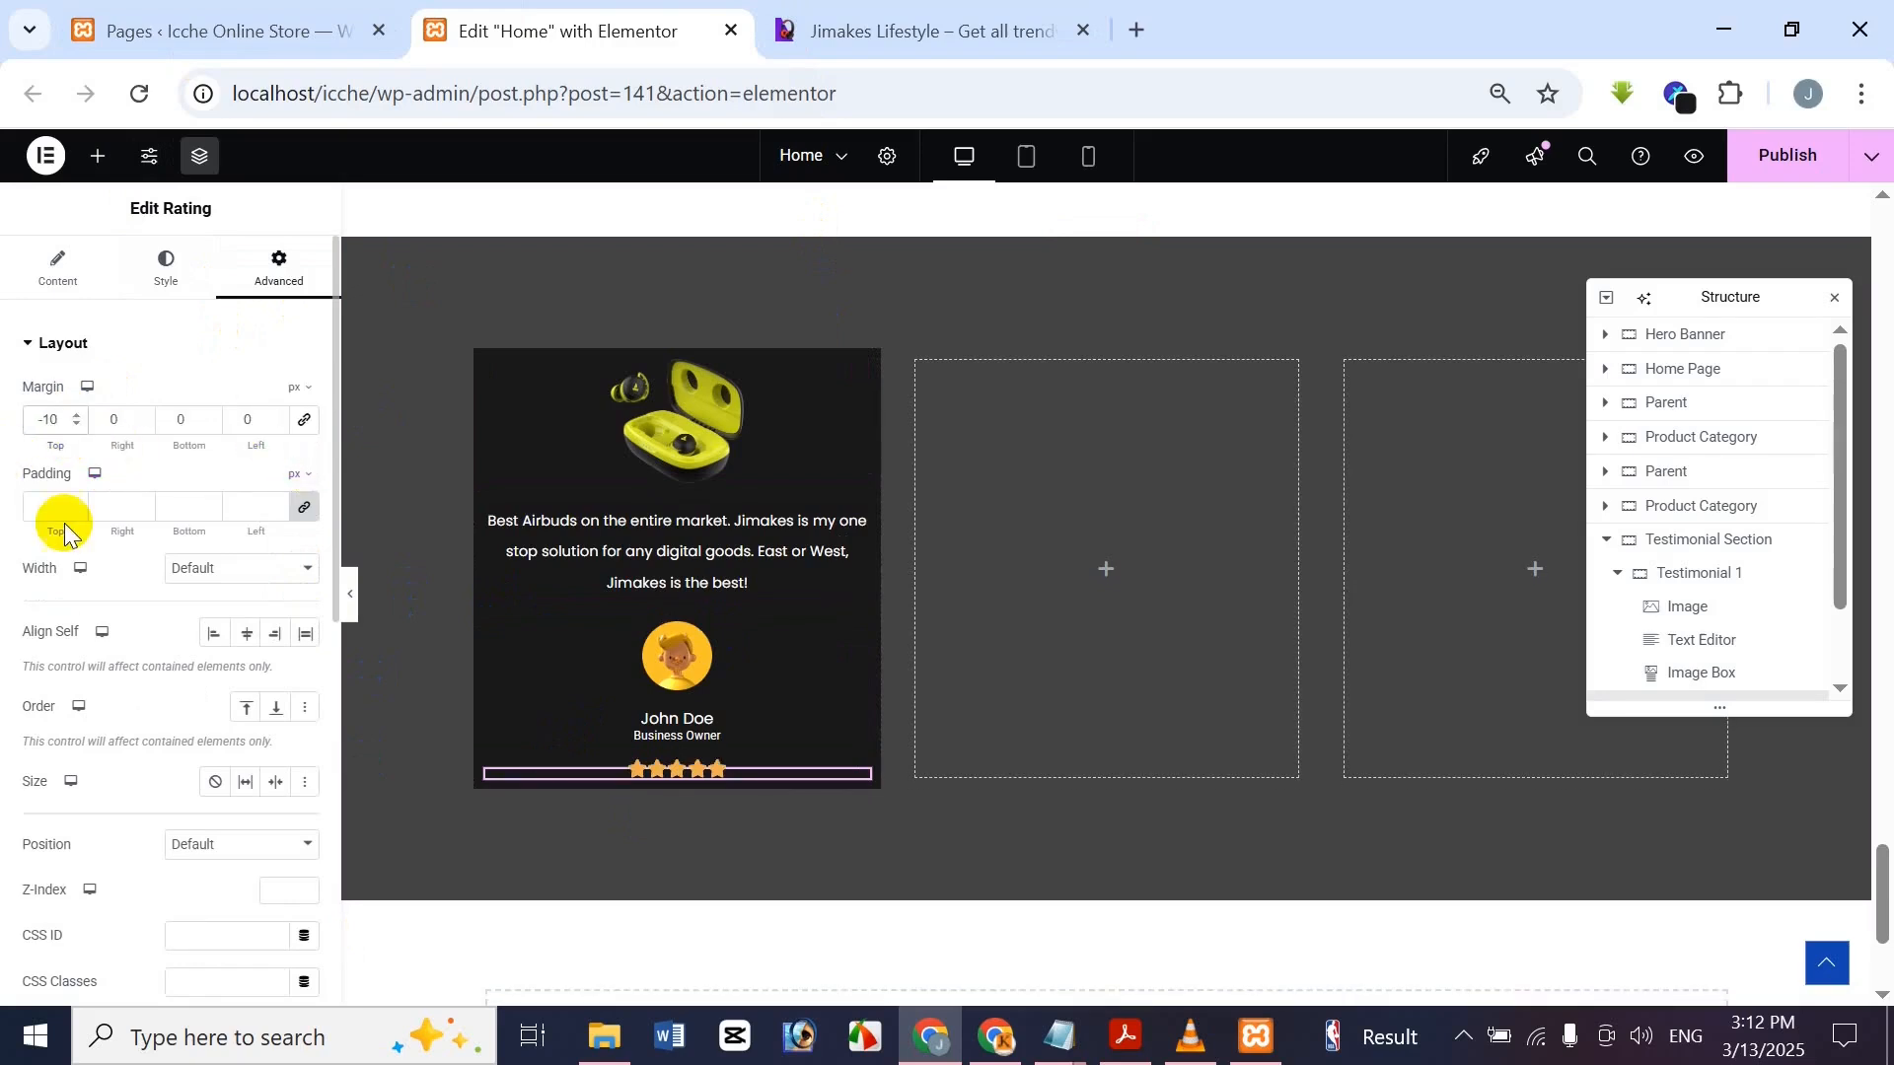
{"action": "left_click", "coordinate": [779, 28]}
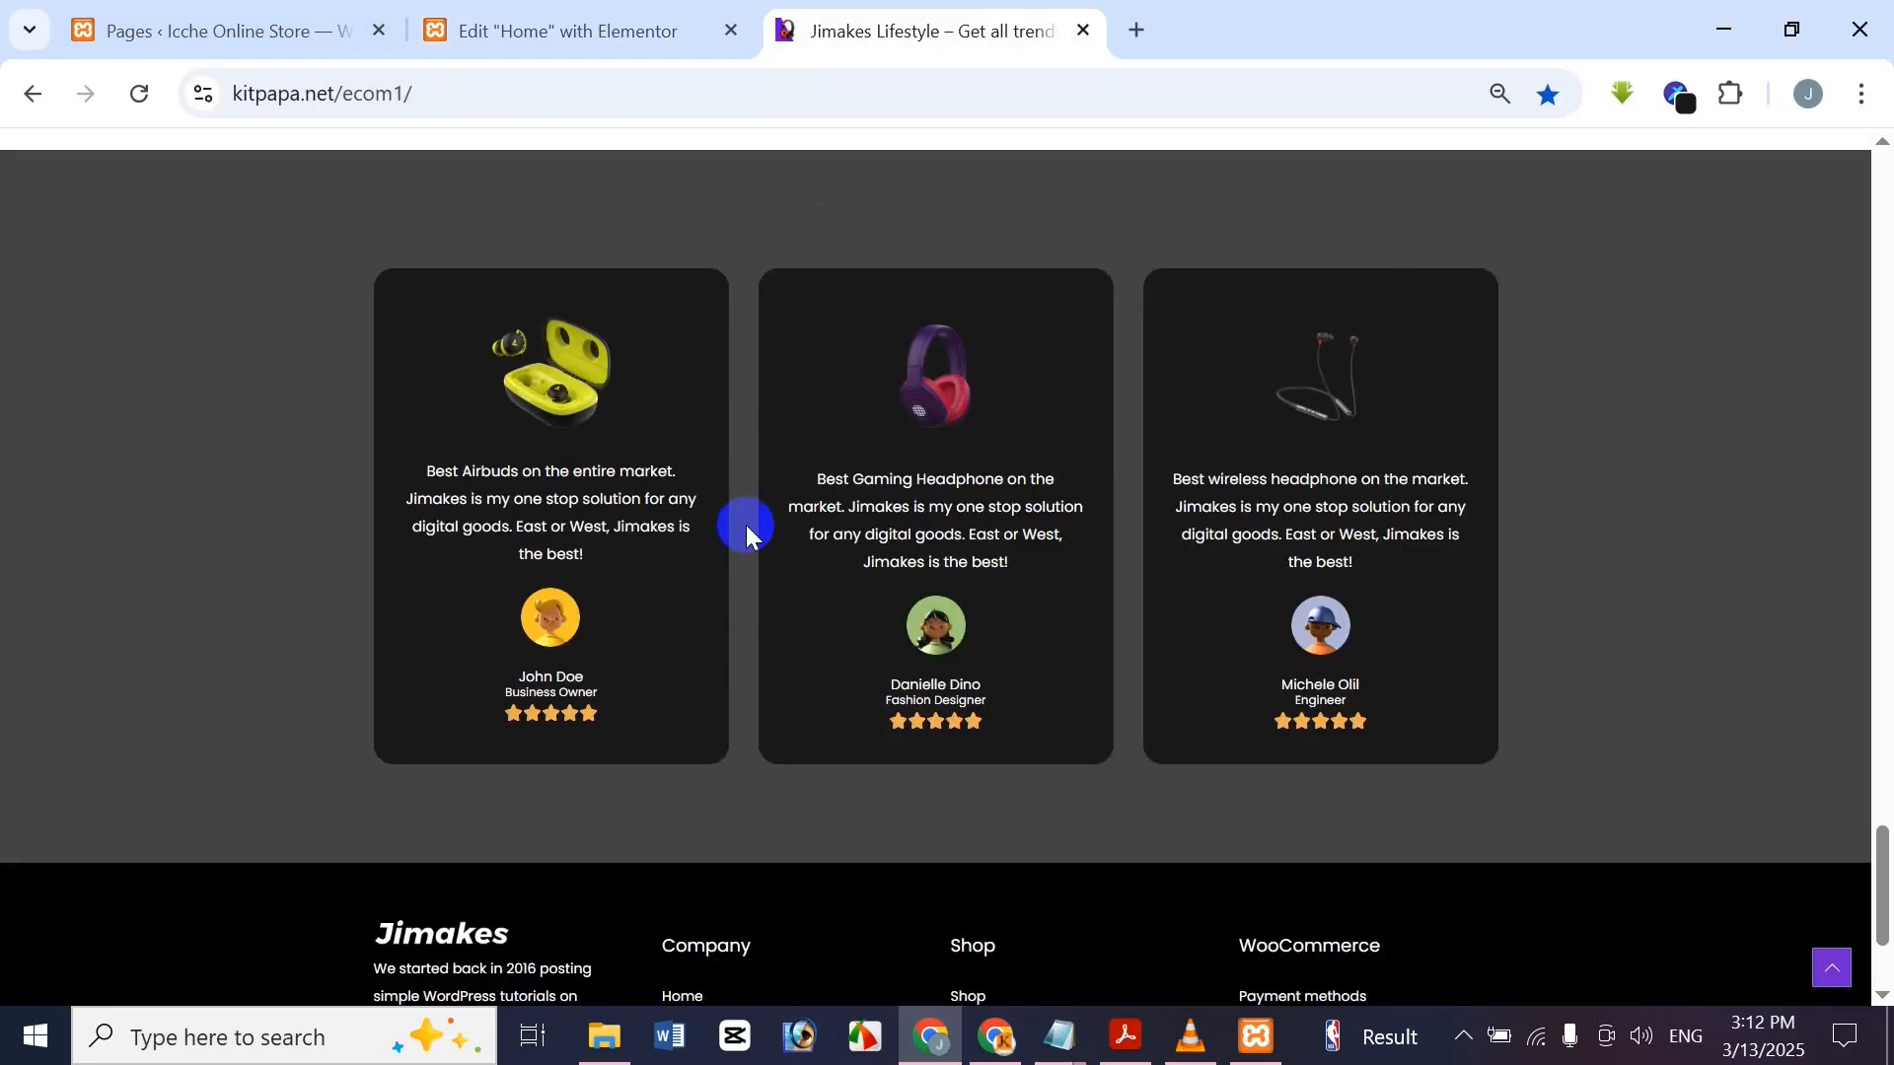
{"action": "left_click", "coordinate": [713, 12]}
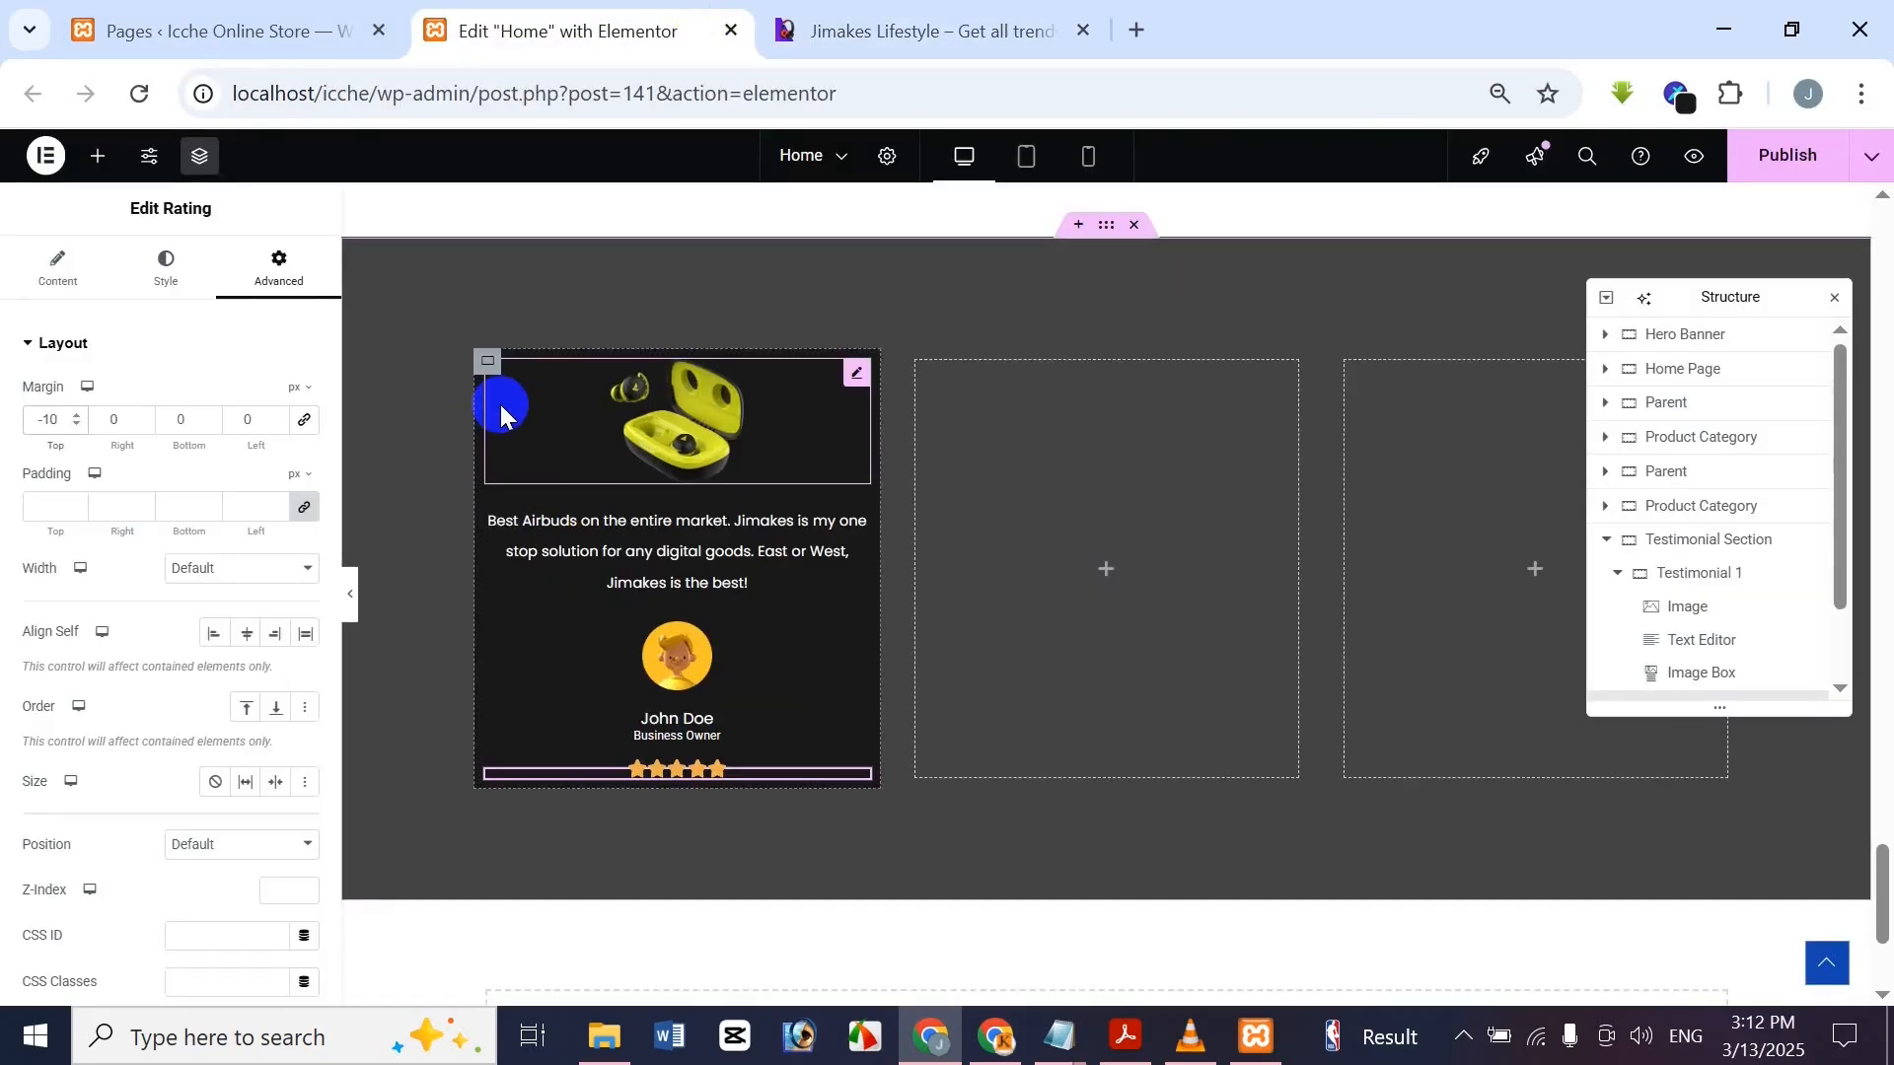
{"action": "key", "text": "BackSpace"}
{"action": "key", "text": "BackSpace"}
{"action": "key", "text": "BackSpace"}
{"action": "type", "text": "20"}
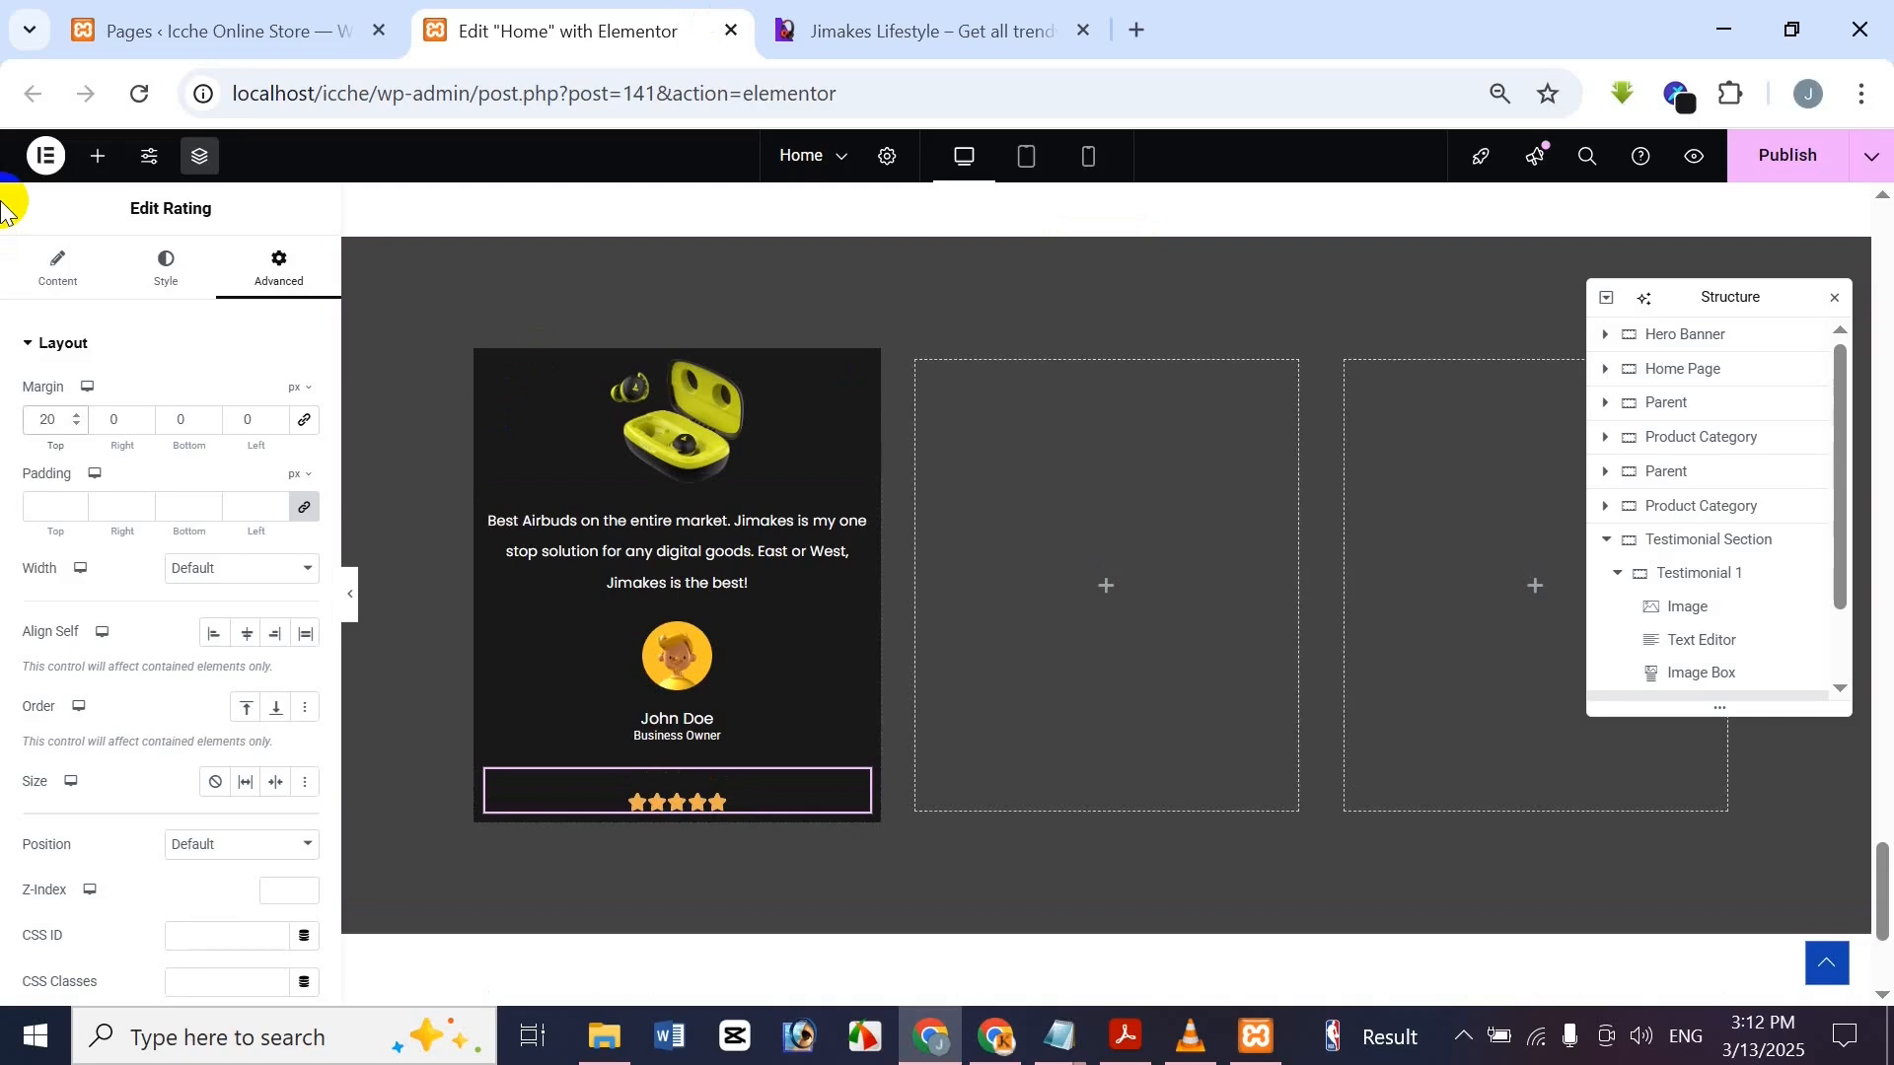
{"action": "type", "text": "-"}
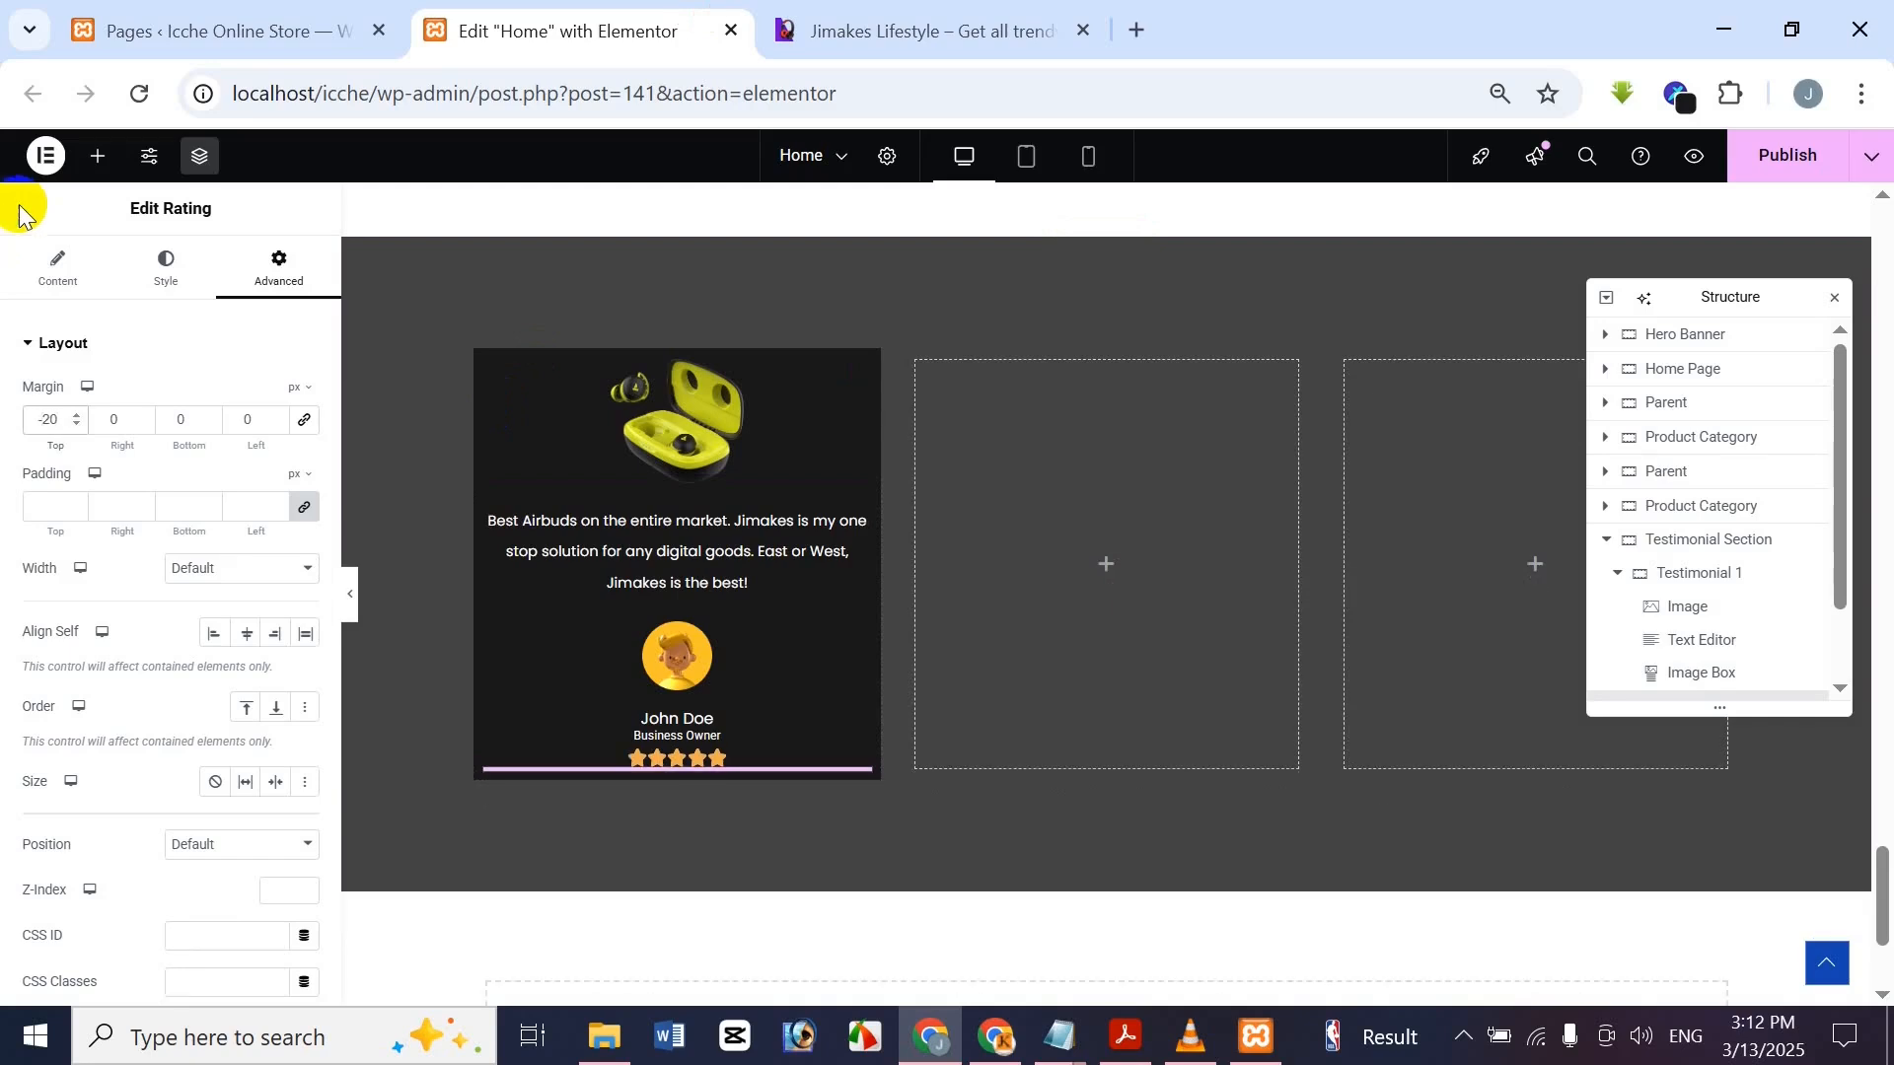
{"action": "left_click", "coordinate": [843, 24]}
{"action": "left_click", "coordinate": [661, 20]}
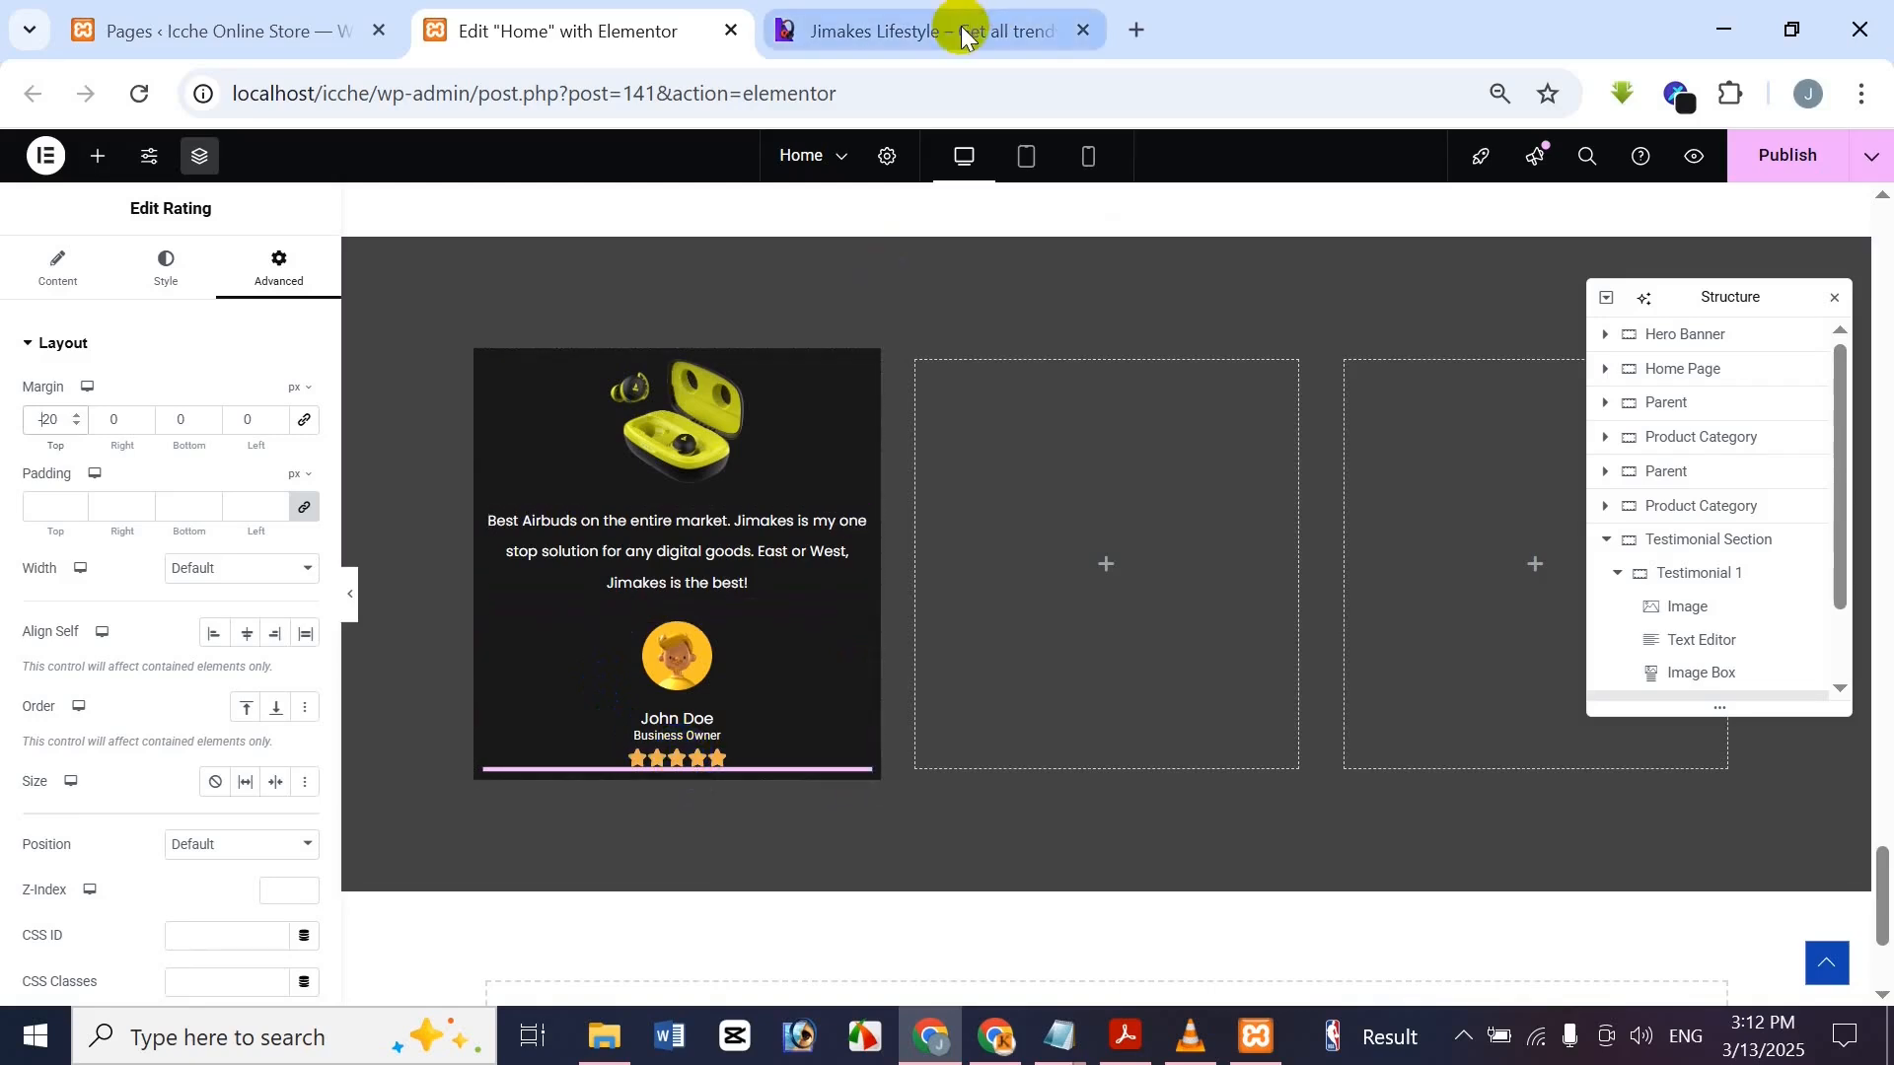
Unlink the Testimonial 1 container's padding and set its top and bottom padding to 40 px, using the Jimakes card as reference
{"action": "left_click", "coordinate": [89, 282]}
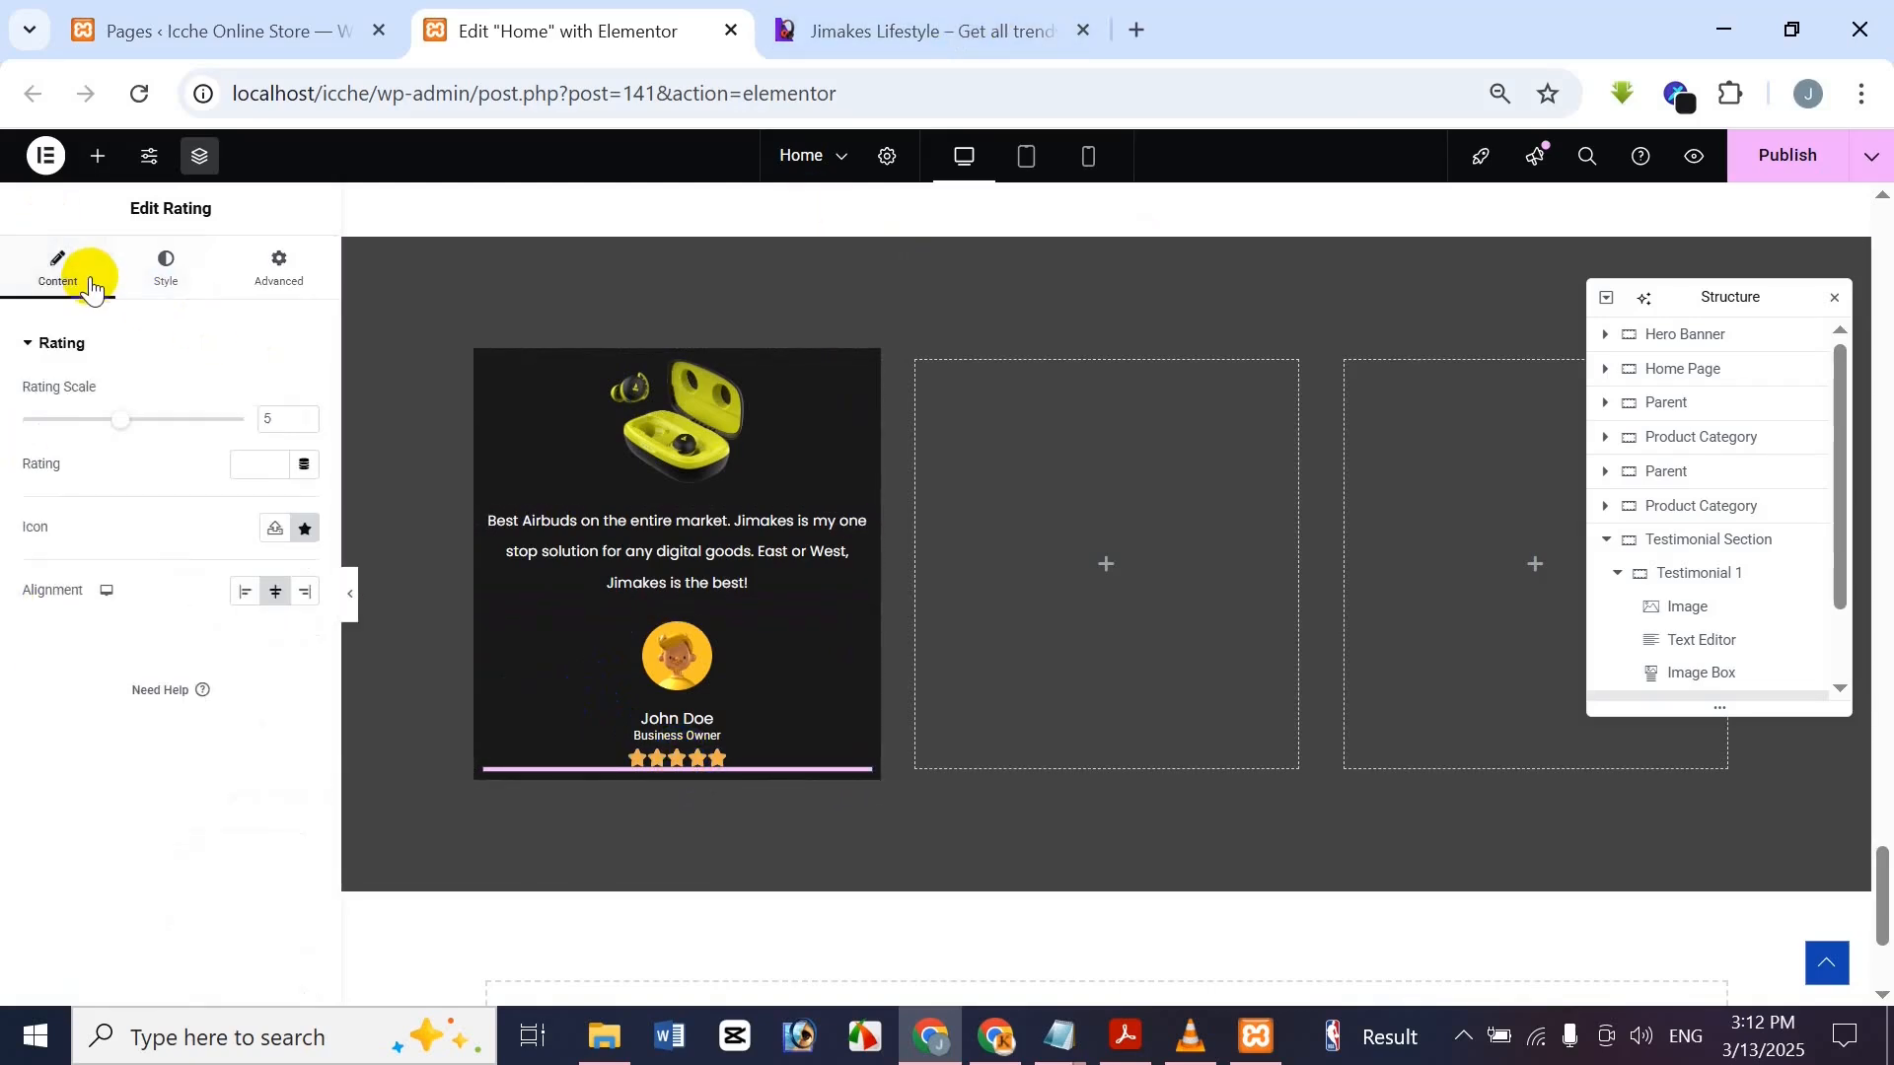
{"action": "left_click", "coordinate": [858, 17]}
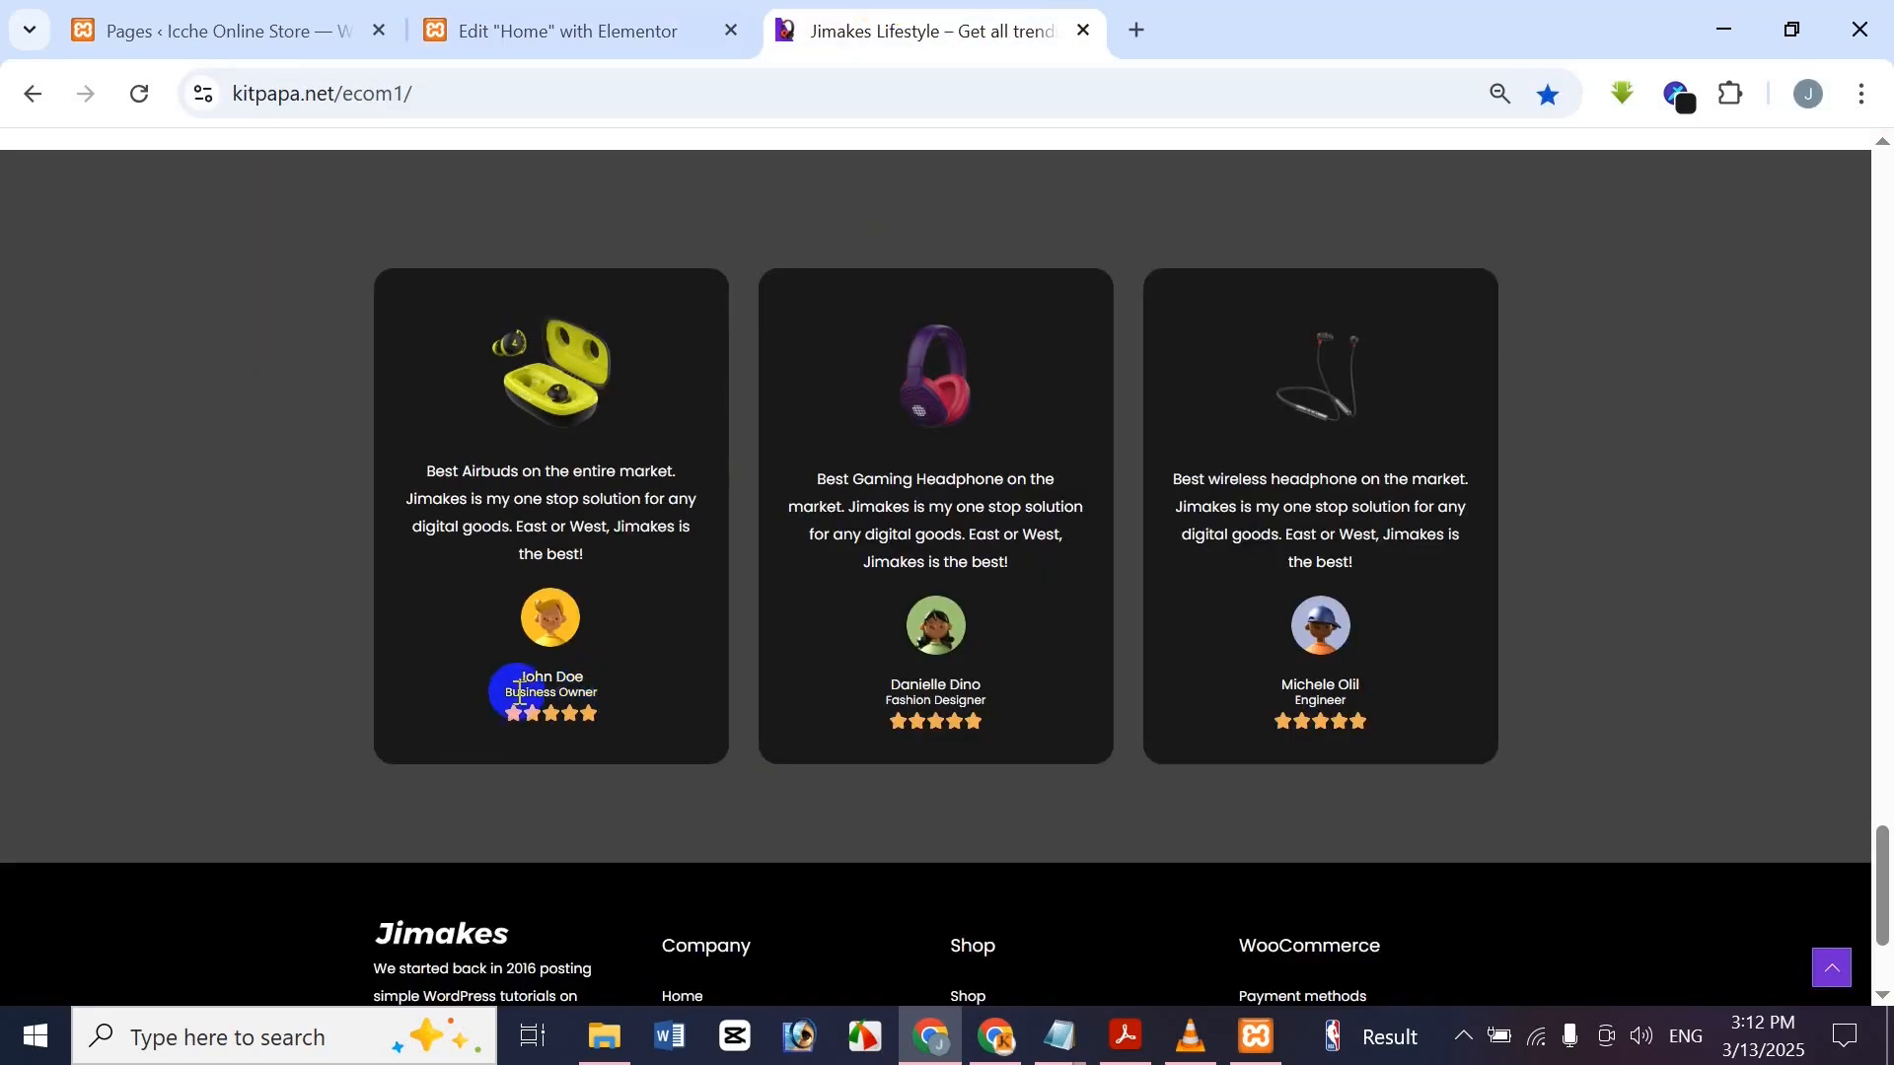
{"action": "left_click", "coordinate": [643, 28]}
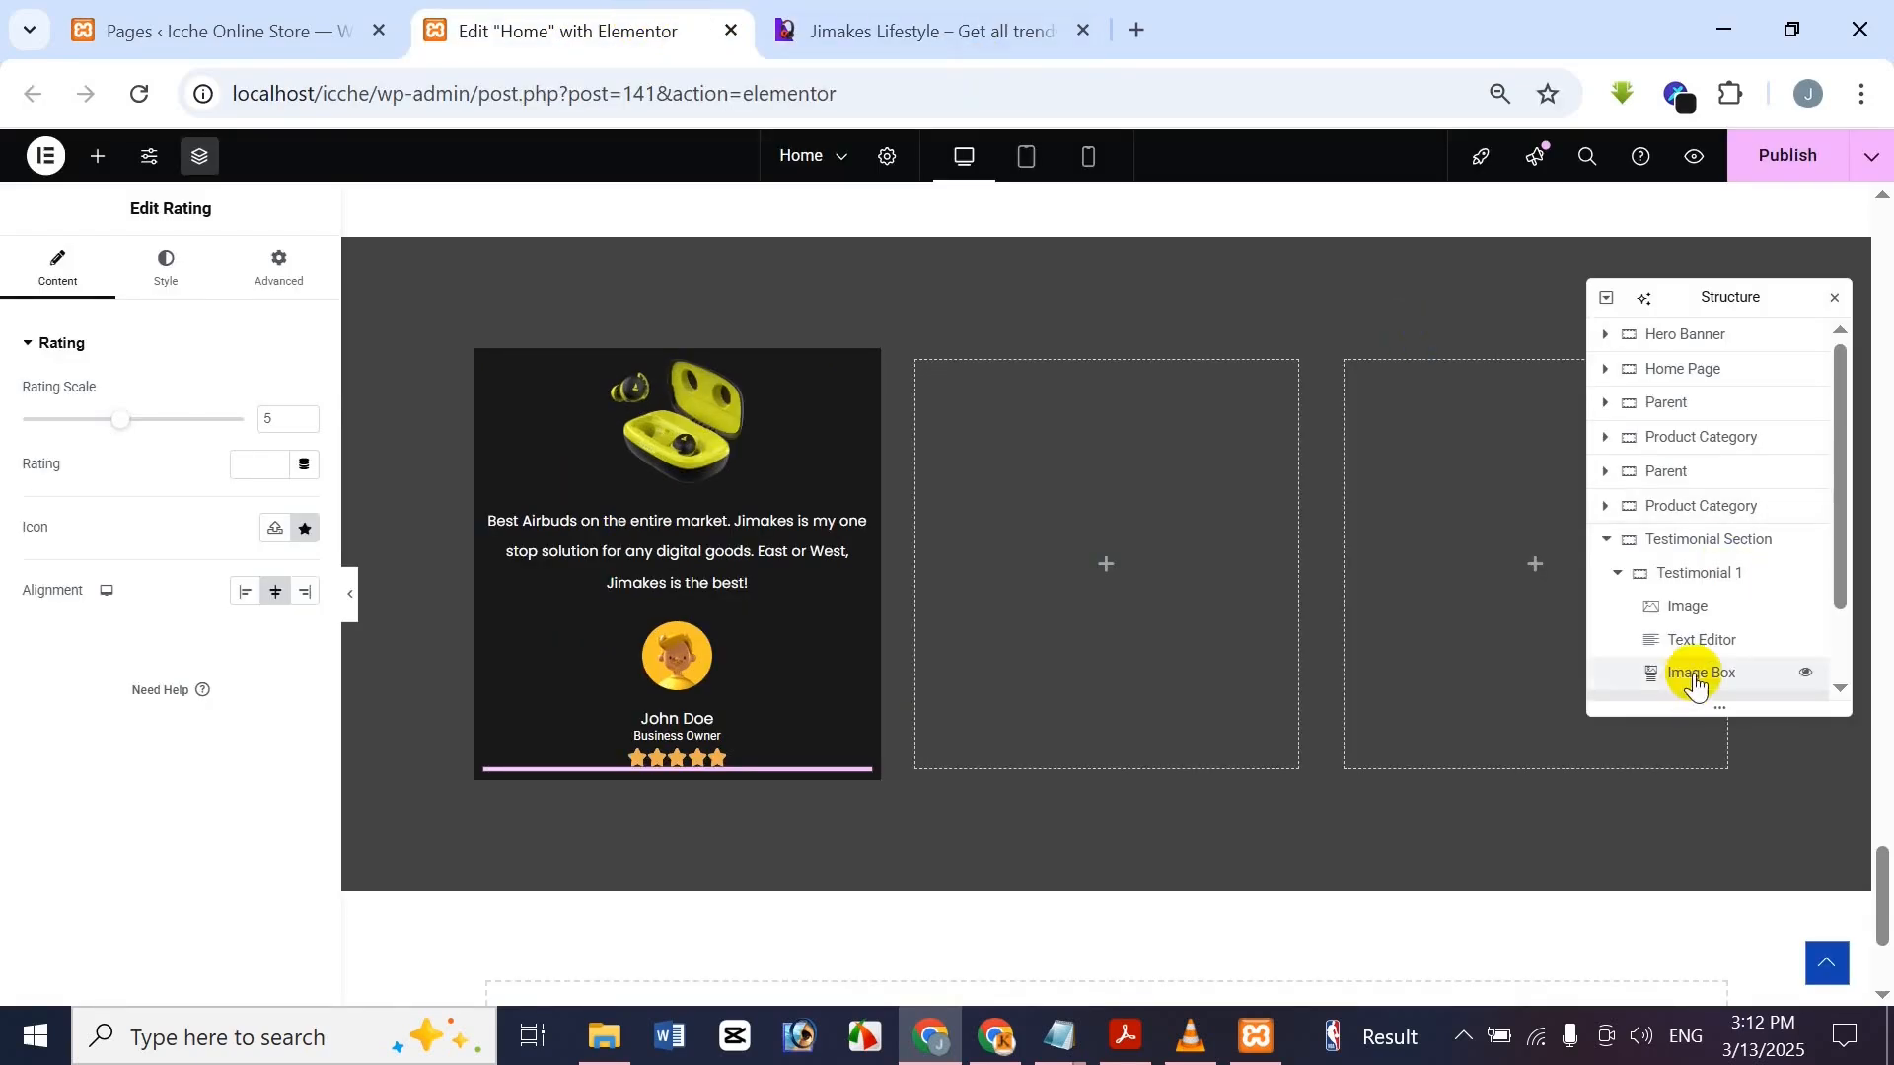
{"action": "left_click", "coordinate": [1727, 579]}
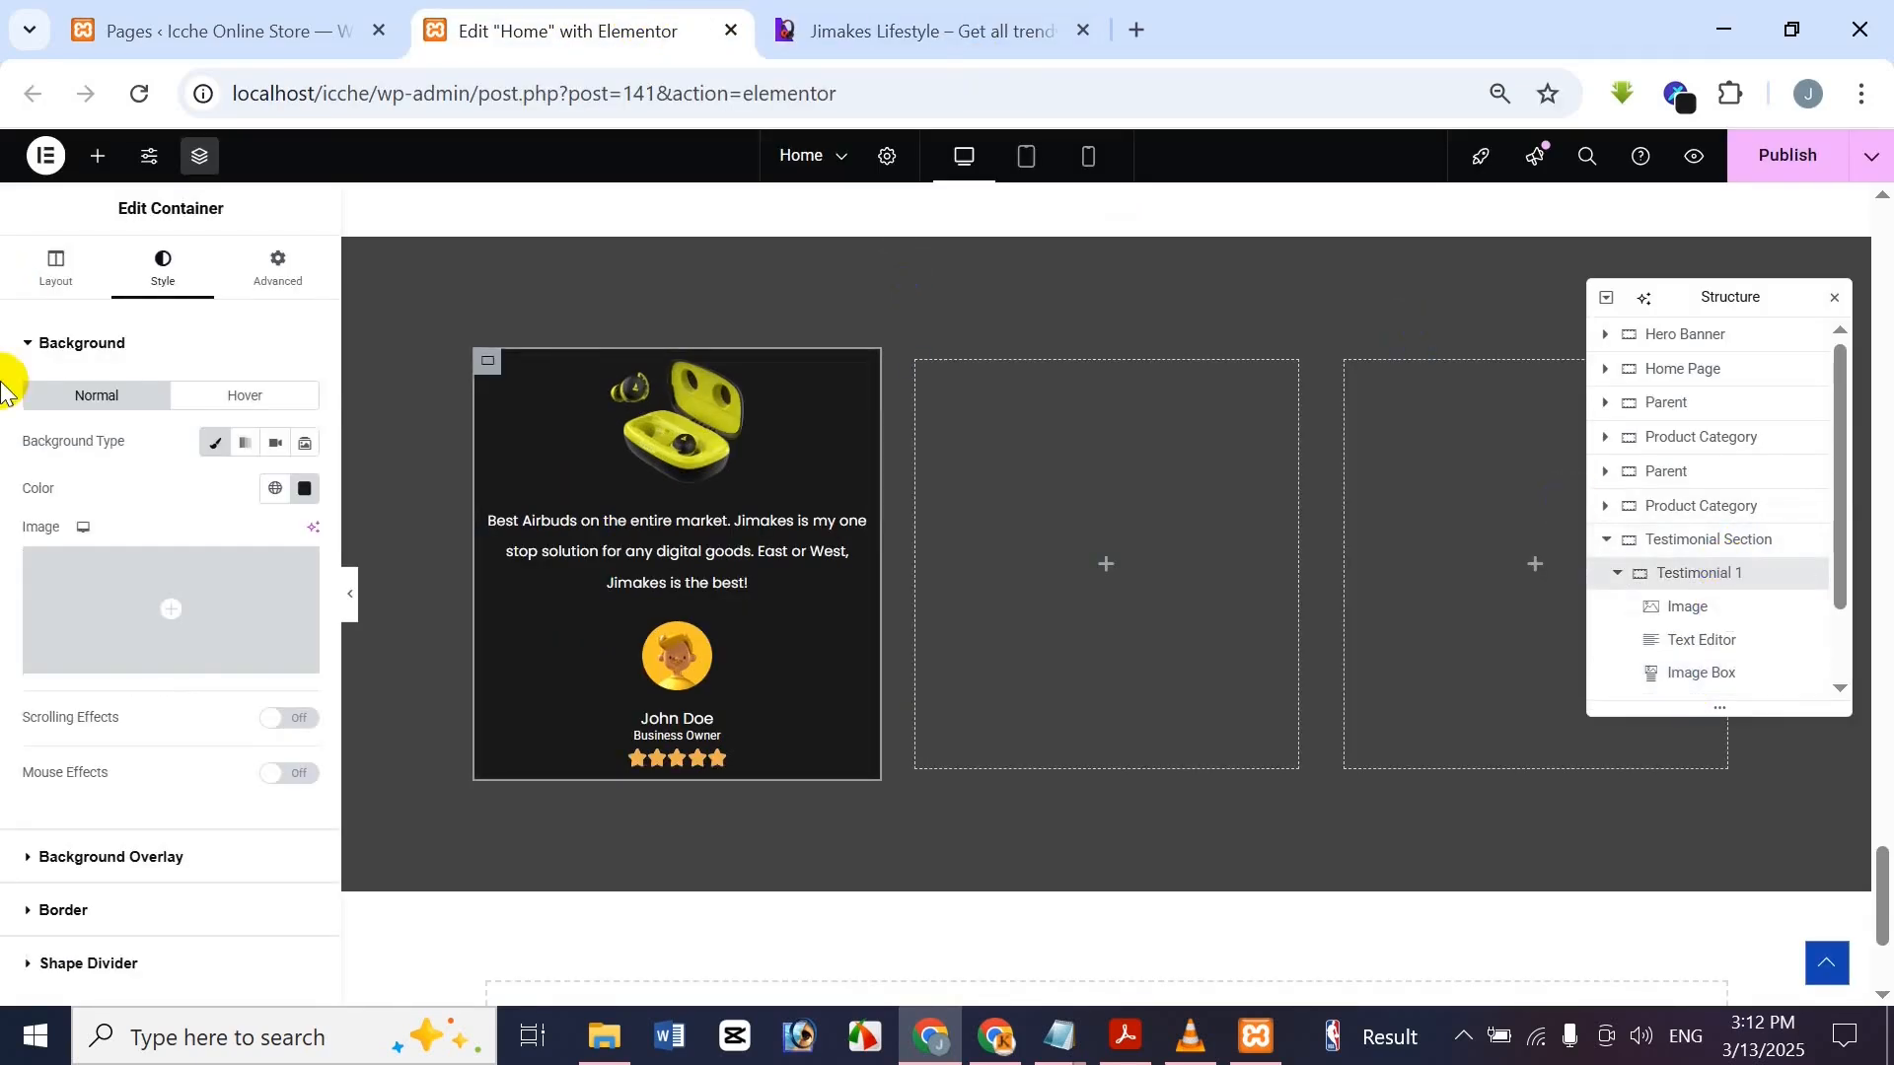
{"action": "left_click", "coordinate": [268, 272]}
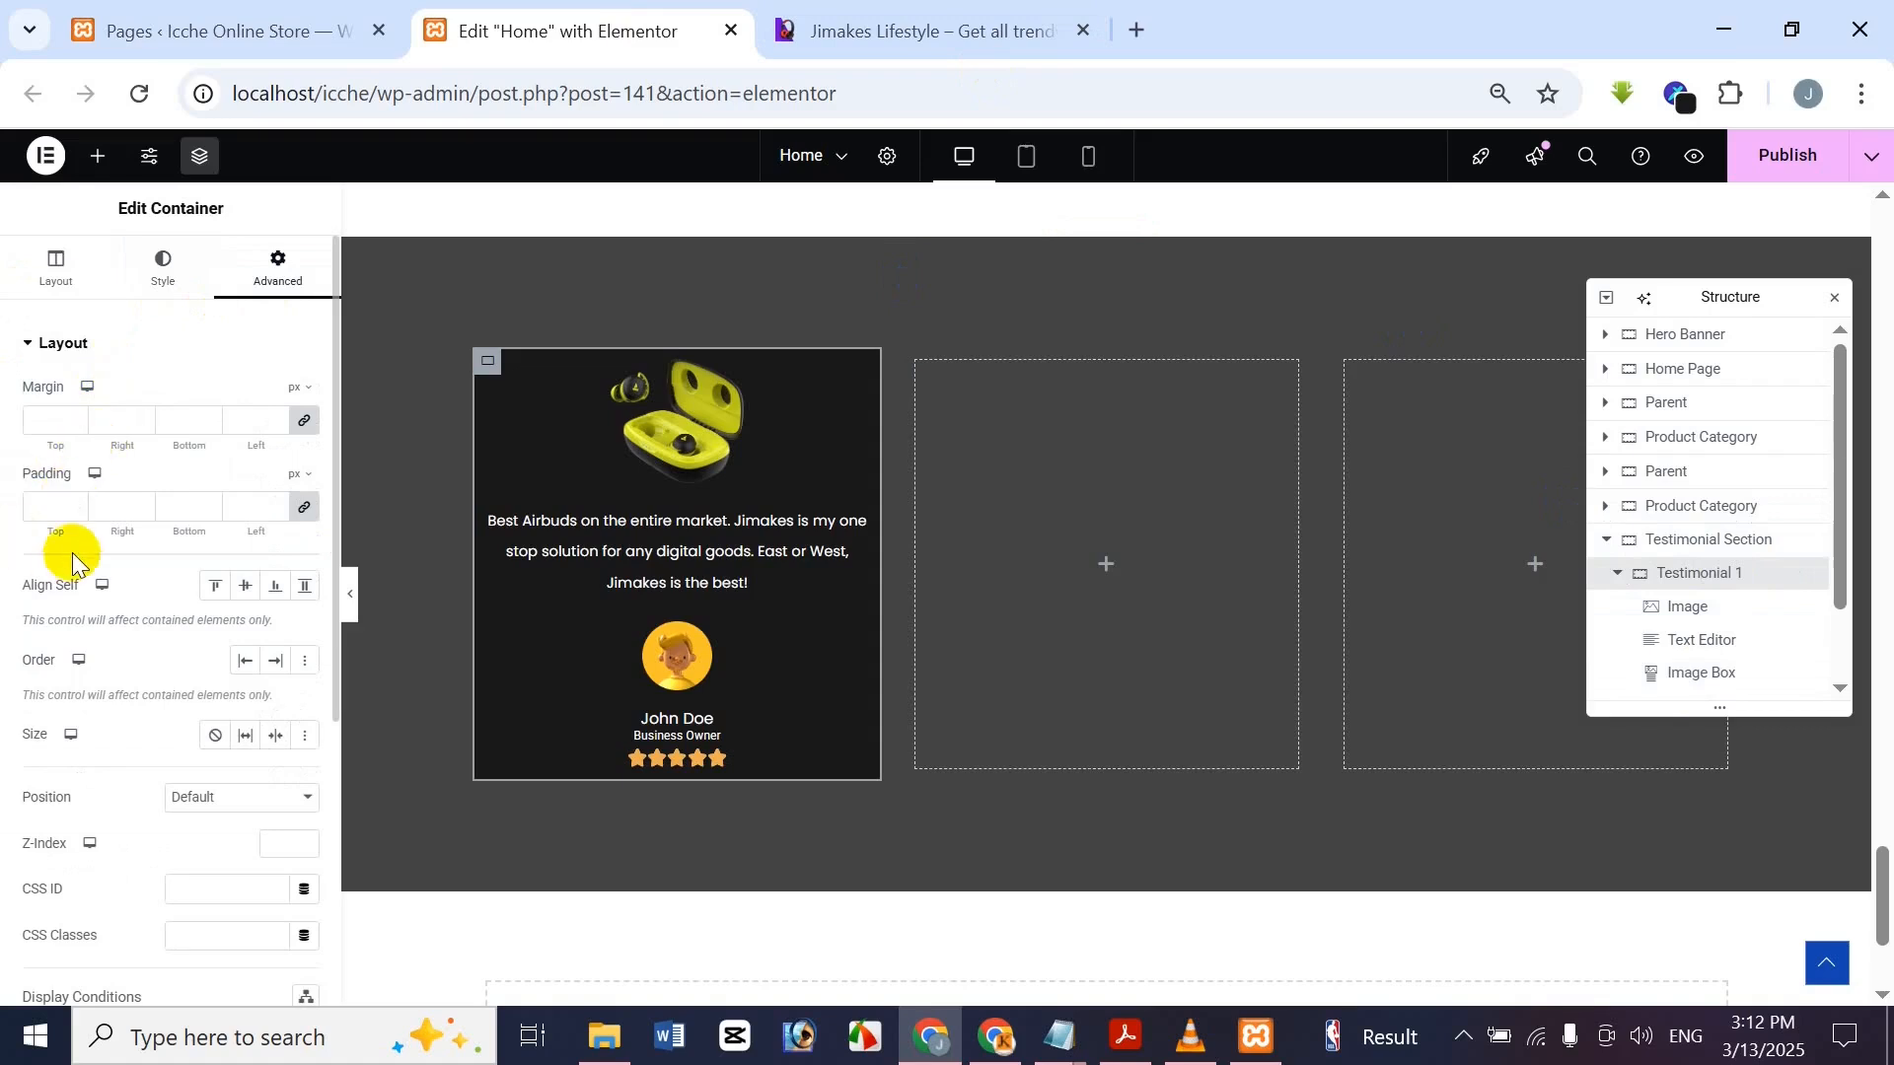
{"action": "left_click", "coordinate": [304, 512]}
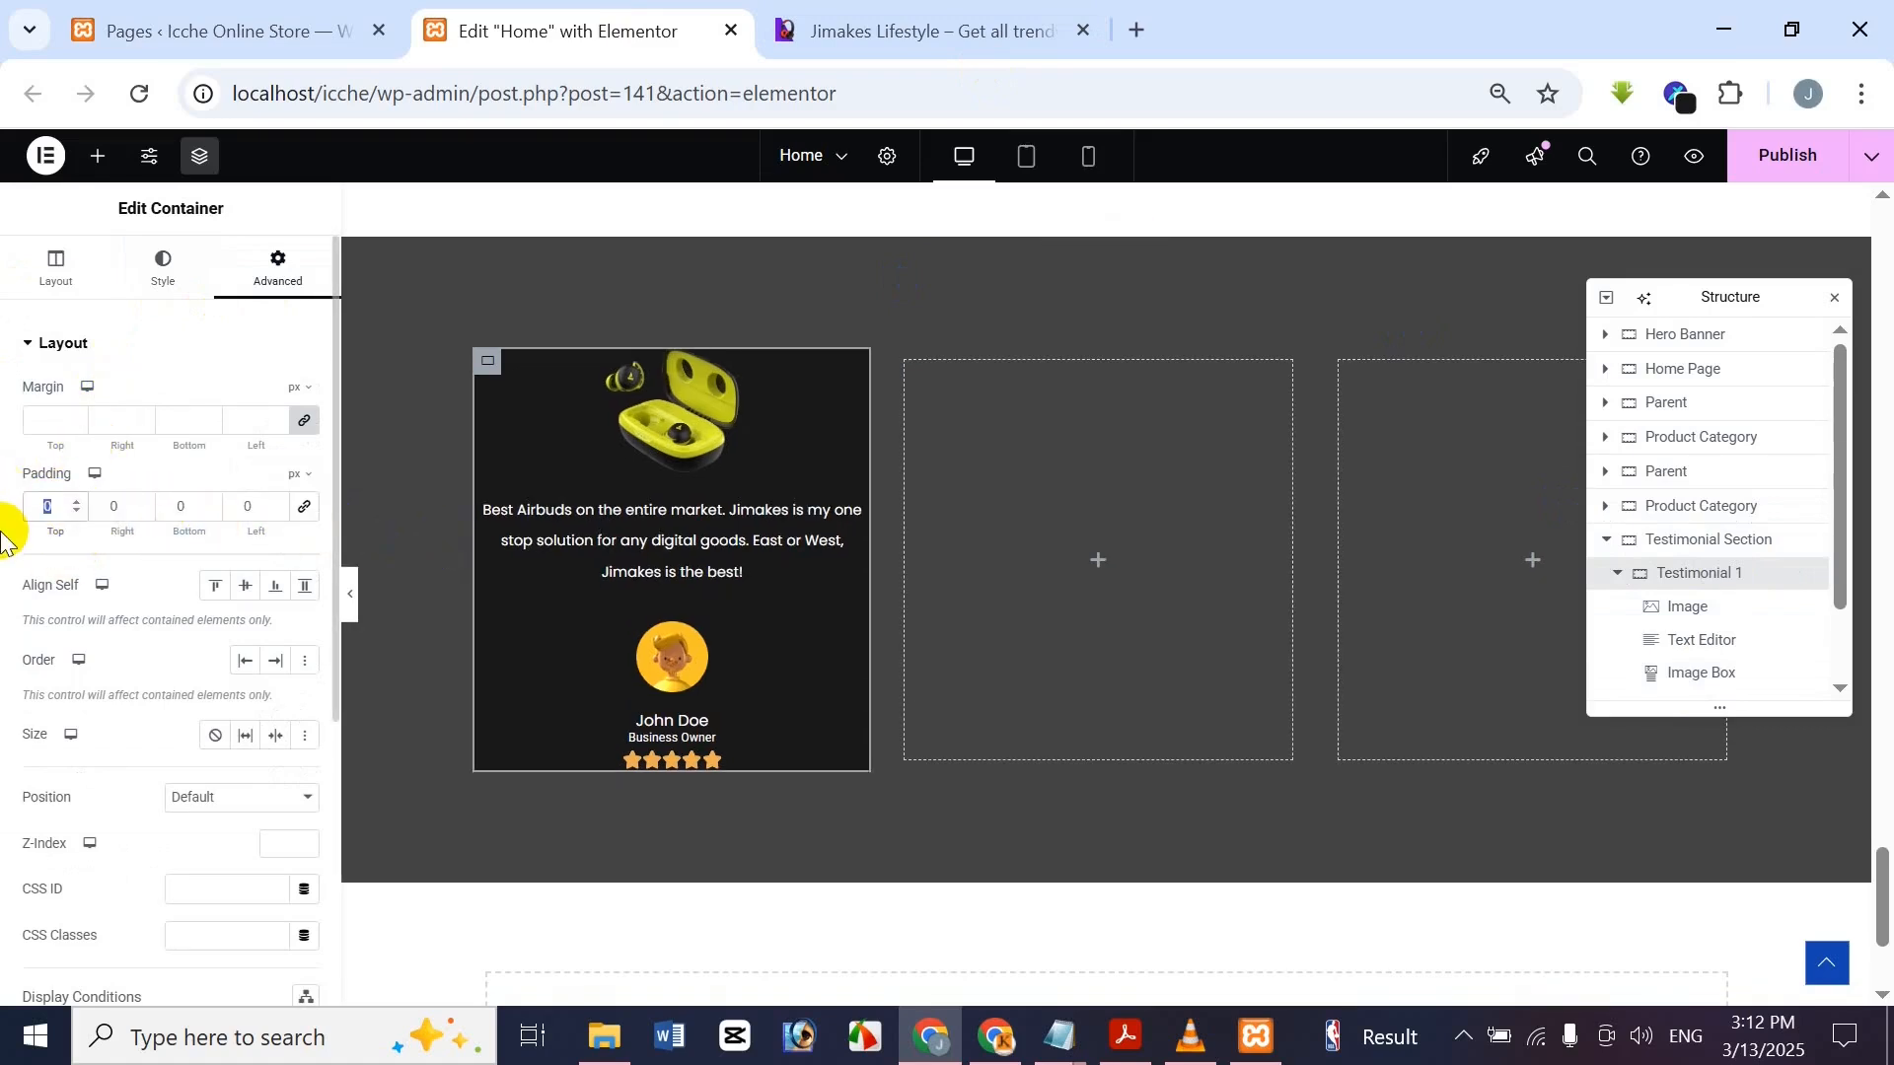
{"action": "type", "text": "40"}
{"action": "double_click", "coordinate": [187, 505]}
{"action": "type", "text": "2"}
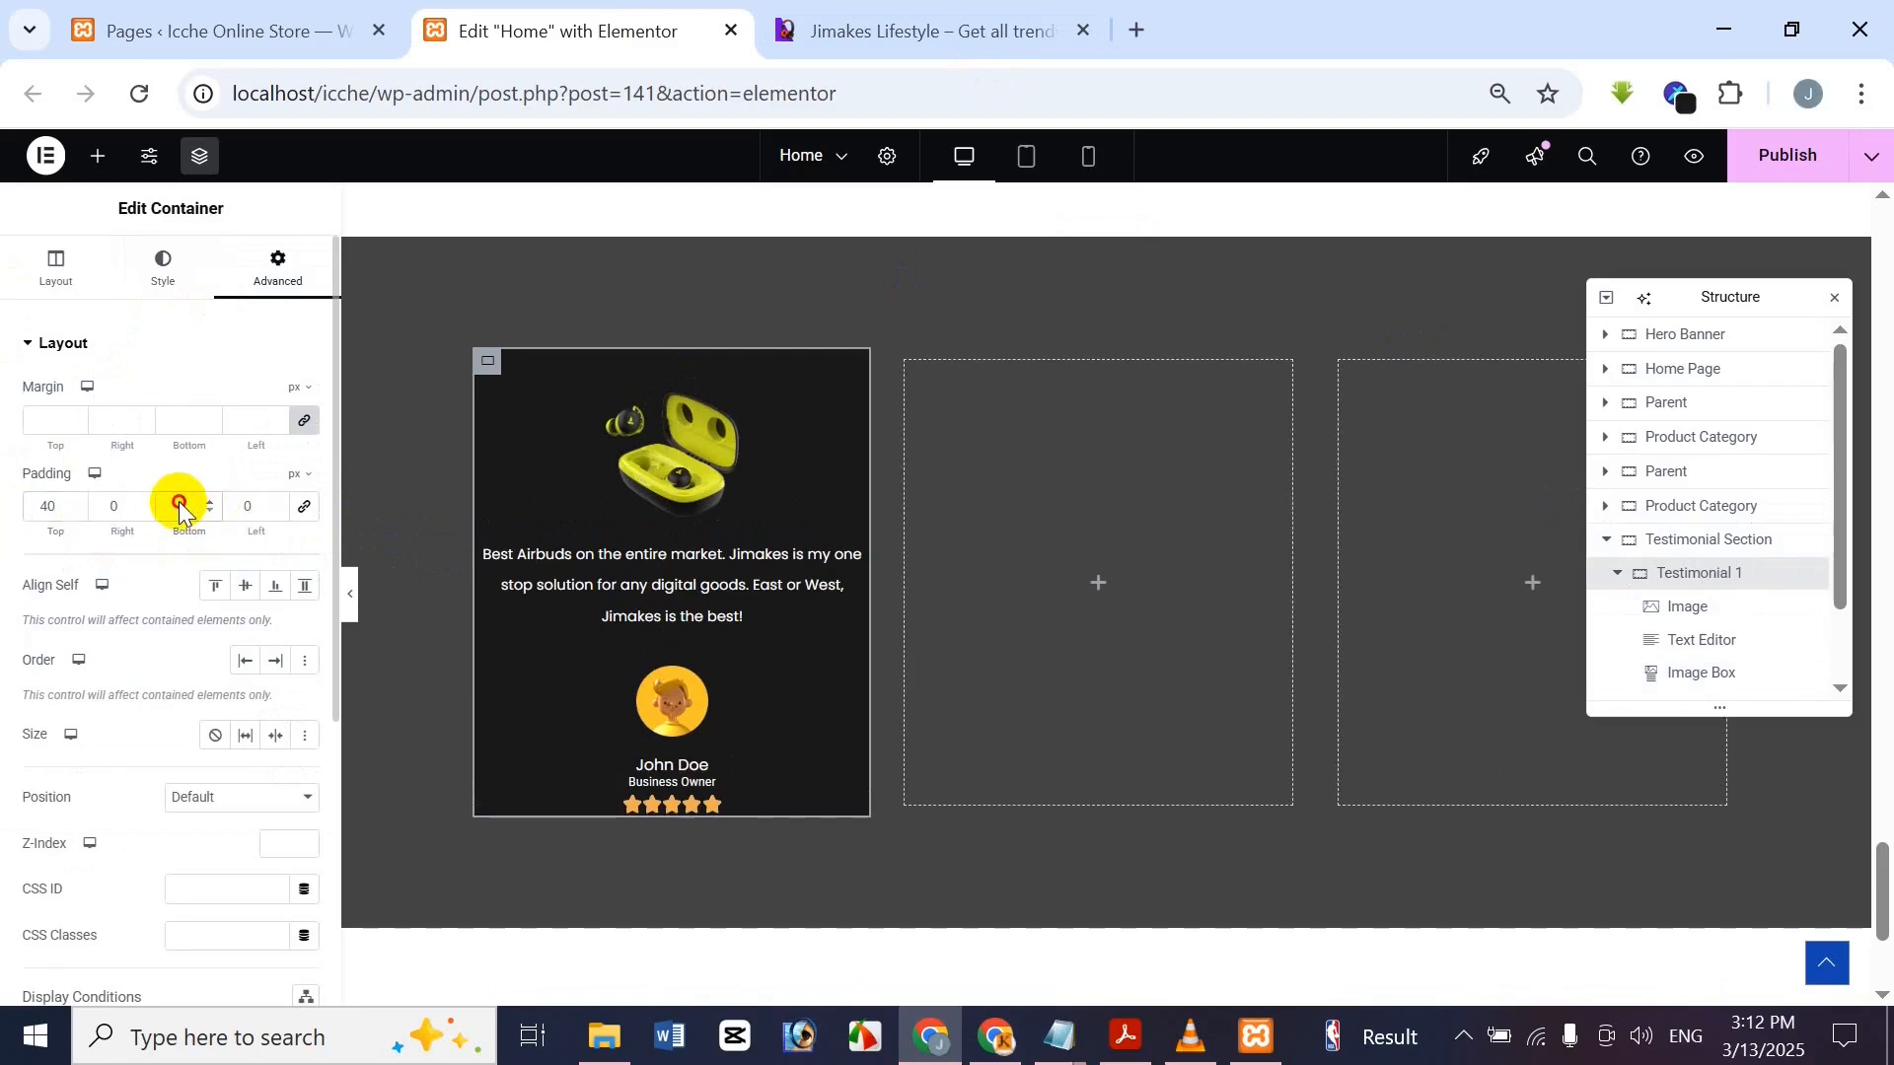
{"action": "key", "text": "BackSpace"}
{"action": "type", "text": "040"}
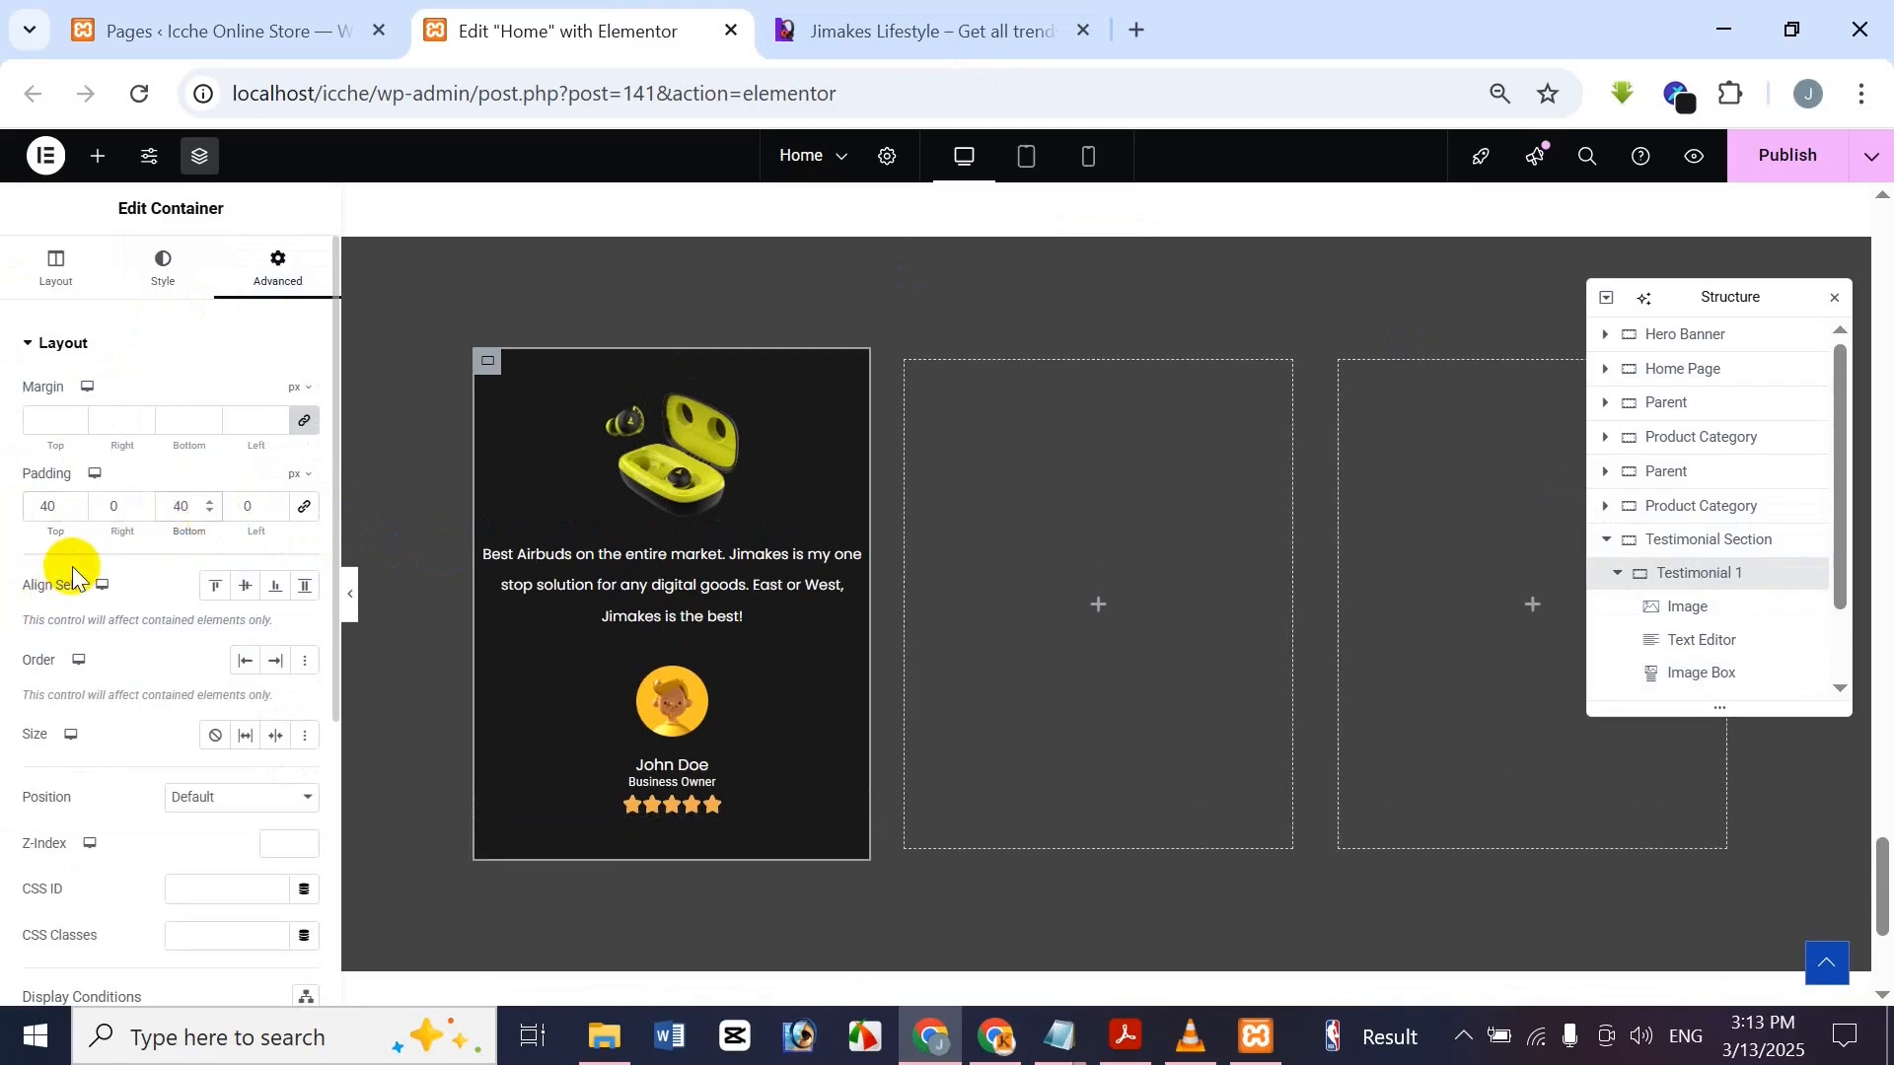
Set the Testimonial 1 container's right and left padding to 20 px
{"action": "double_click", "coordinate": [121, 506]}
{"action": "type", "text": "20"}
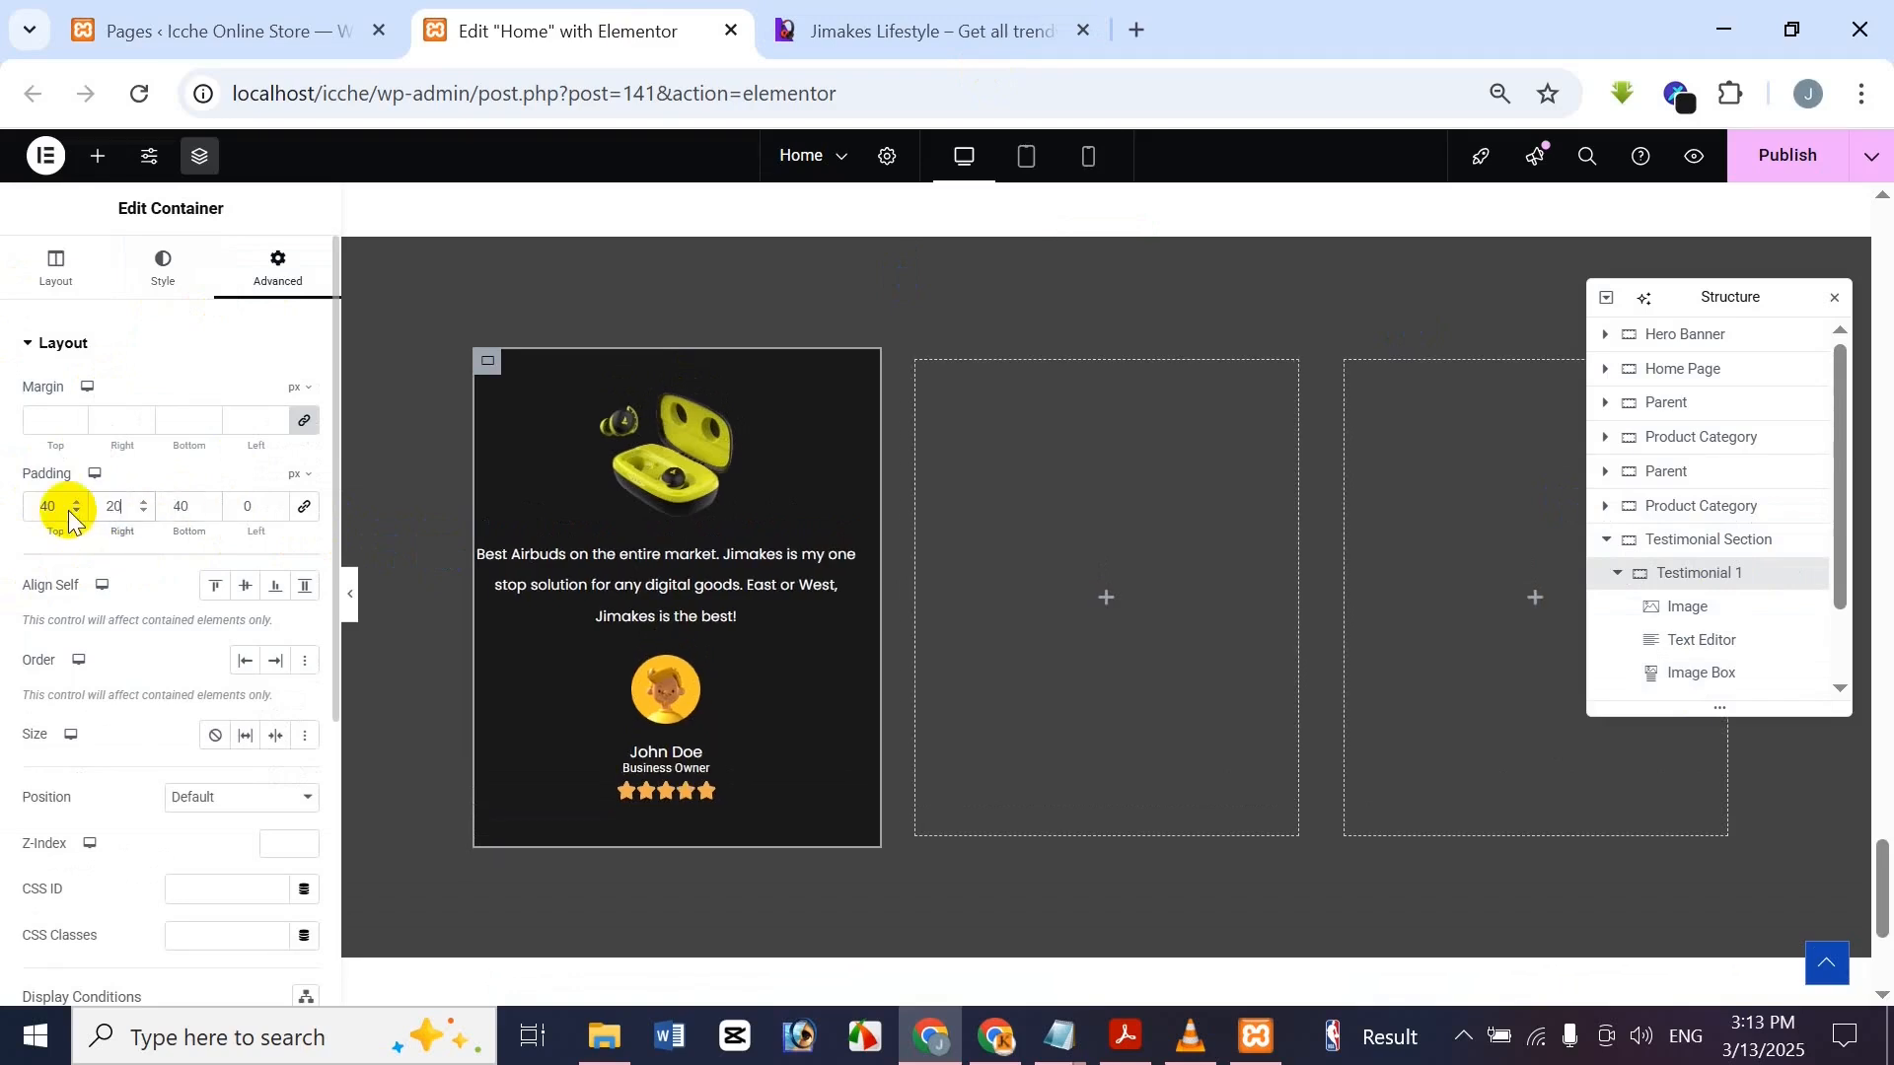
{"action": "double_click", "coordinate": [262, 512]}
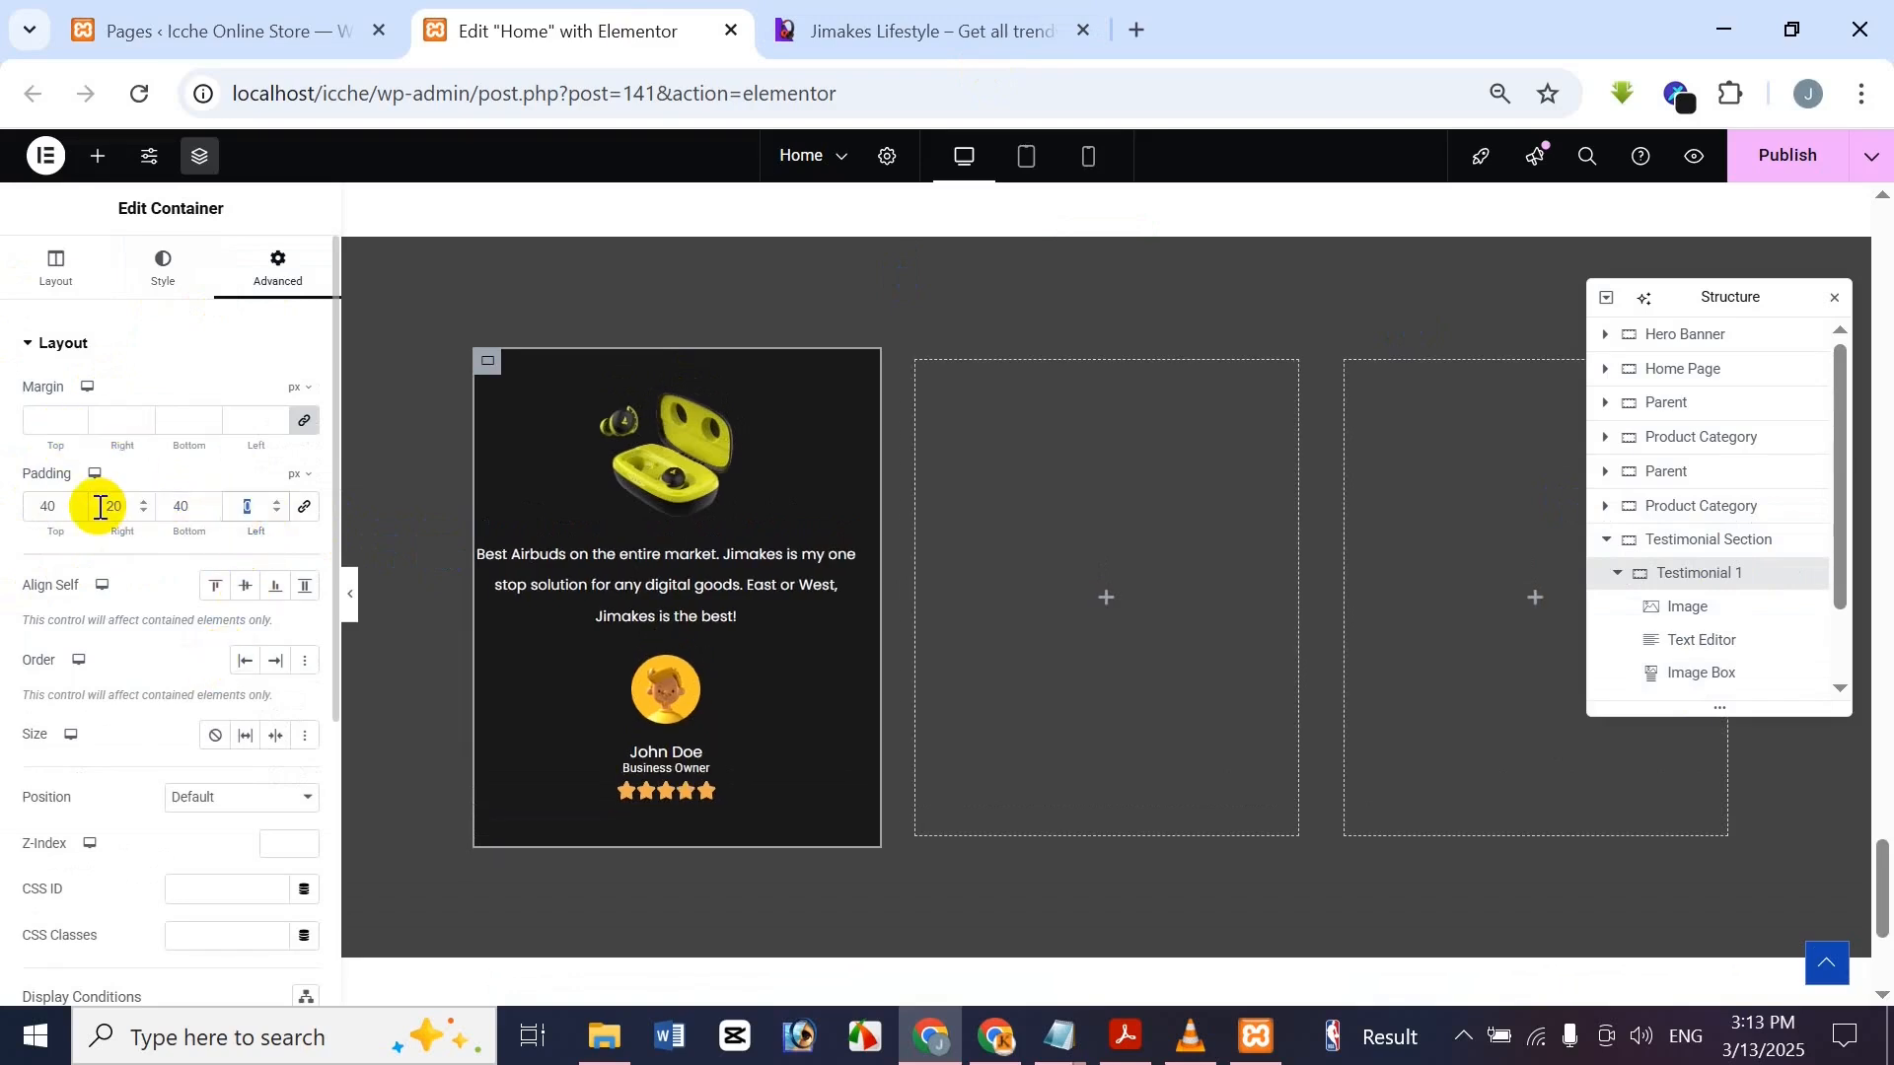
{"action": "type", "text": "20"}
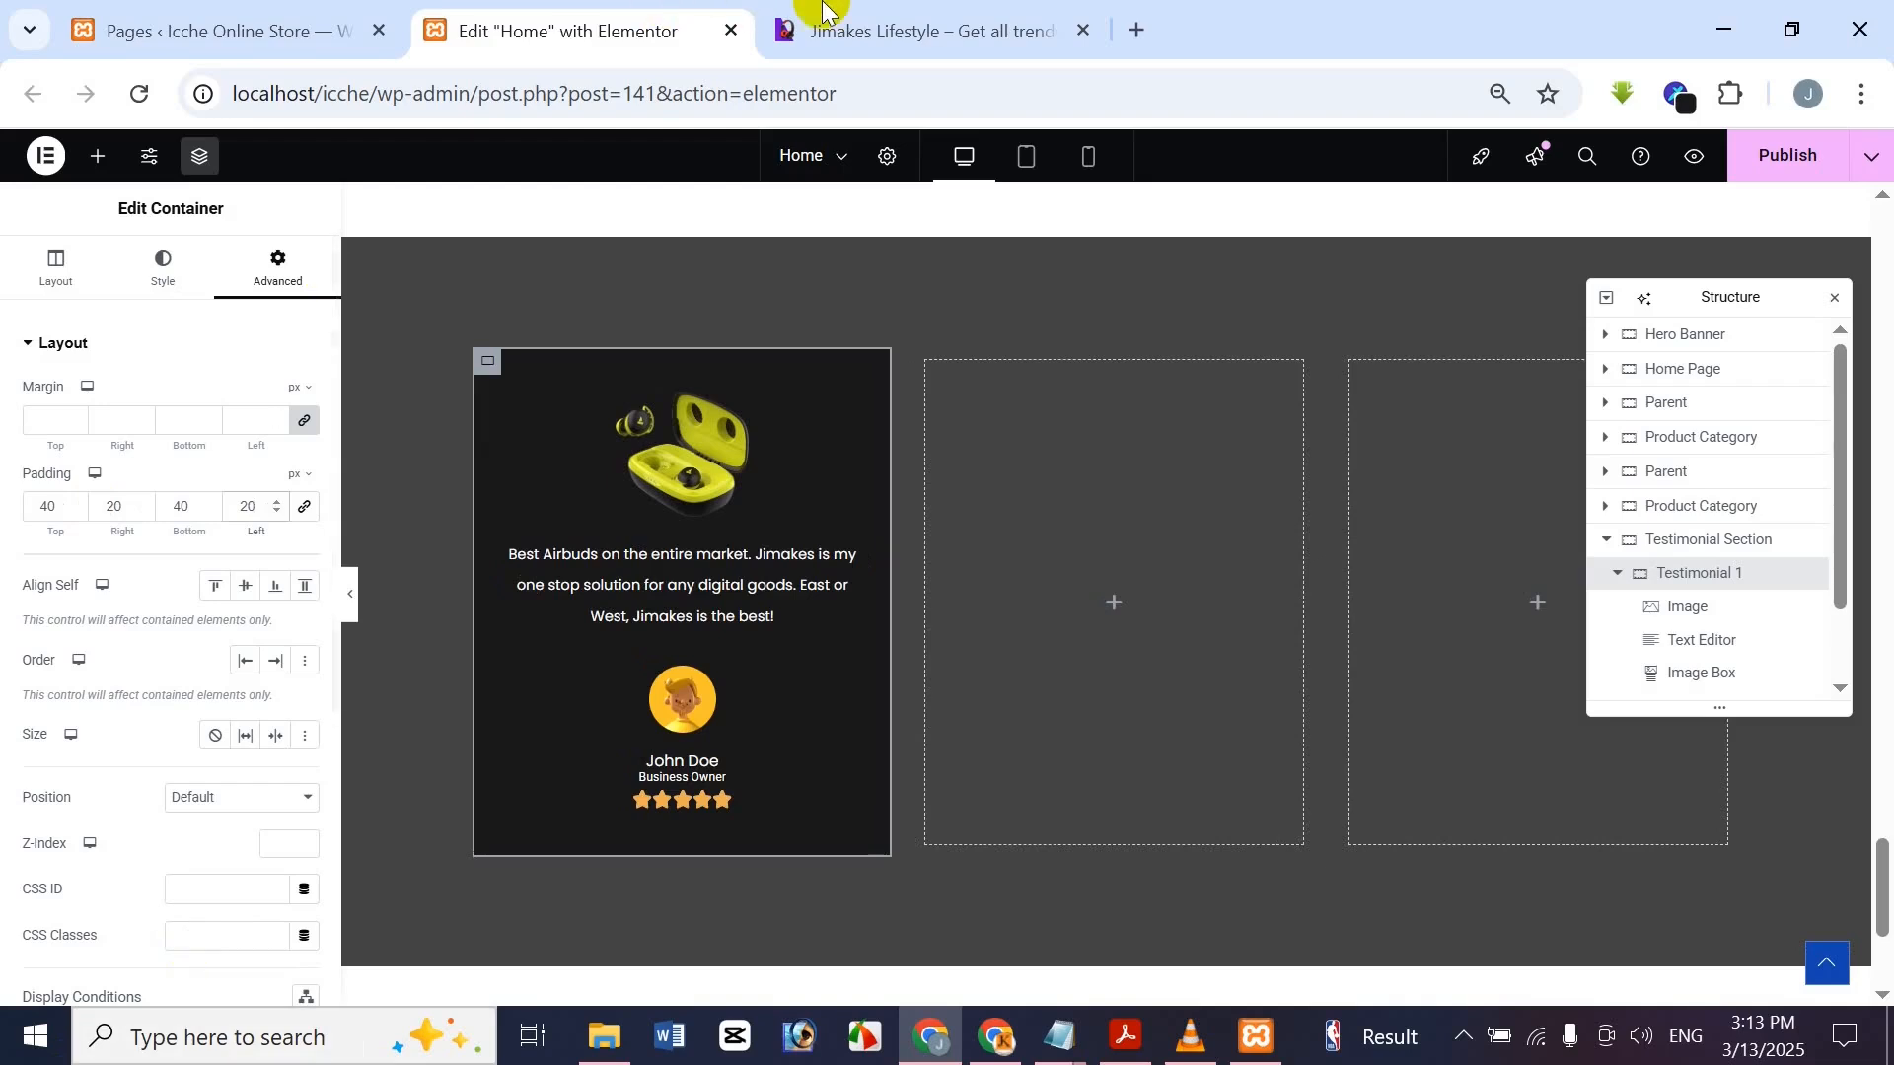
Set the Testimonial 1 container's minimum height to 30 px and compare the card with the Jimakes reference
{"action": "left_click", "coordinate": [51, 266]}
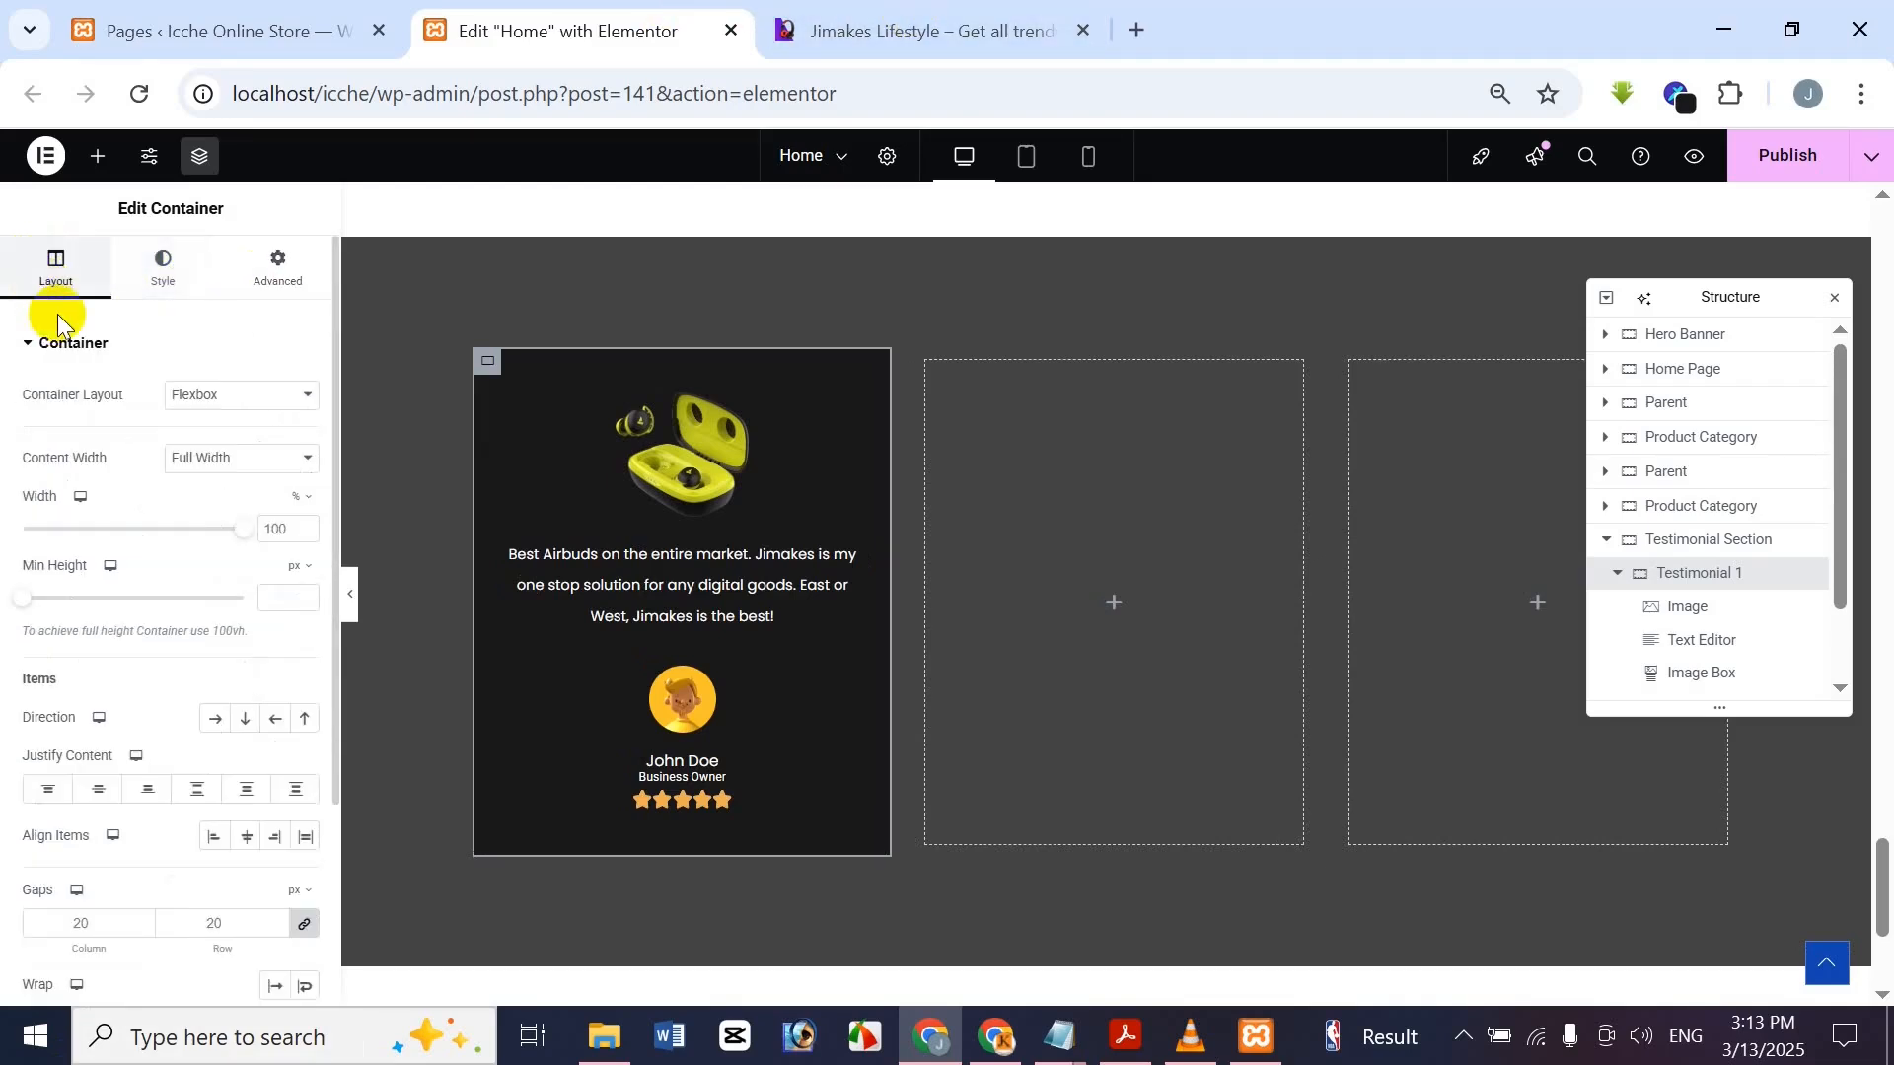
{"action": "left_click", "coordinate": [288, 529]}
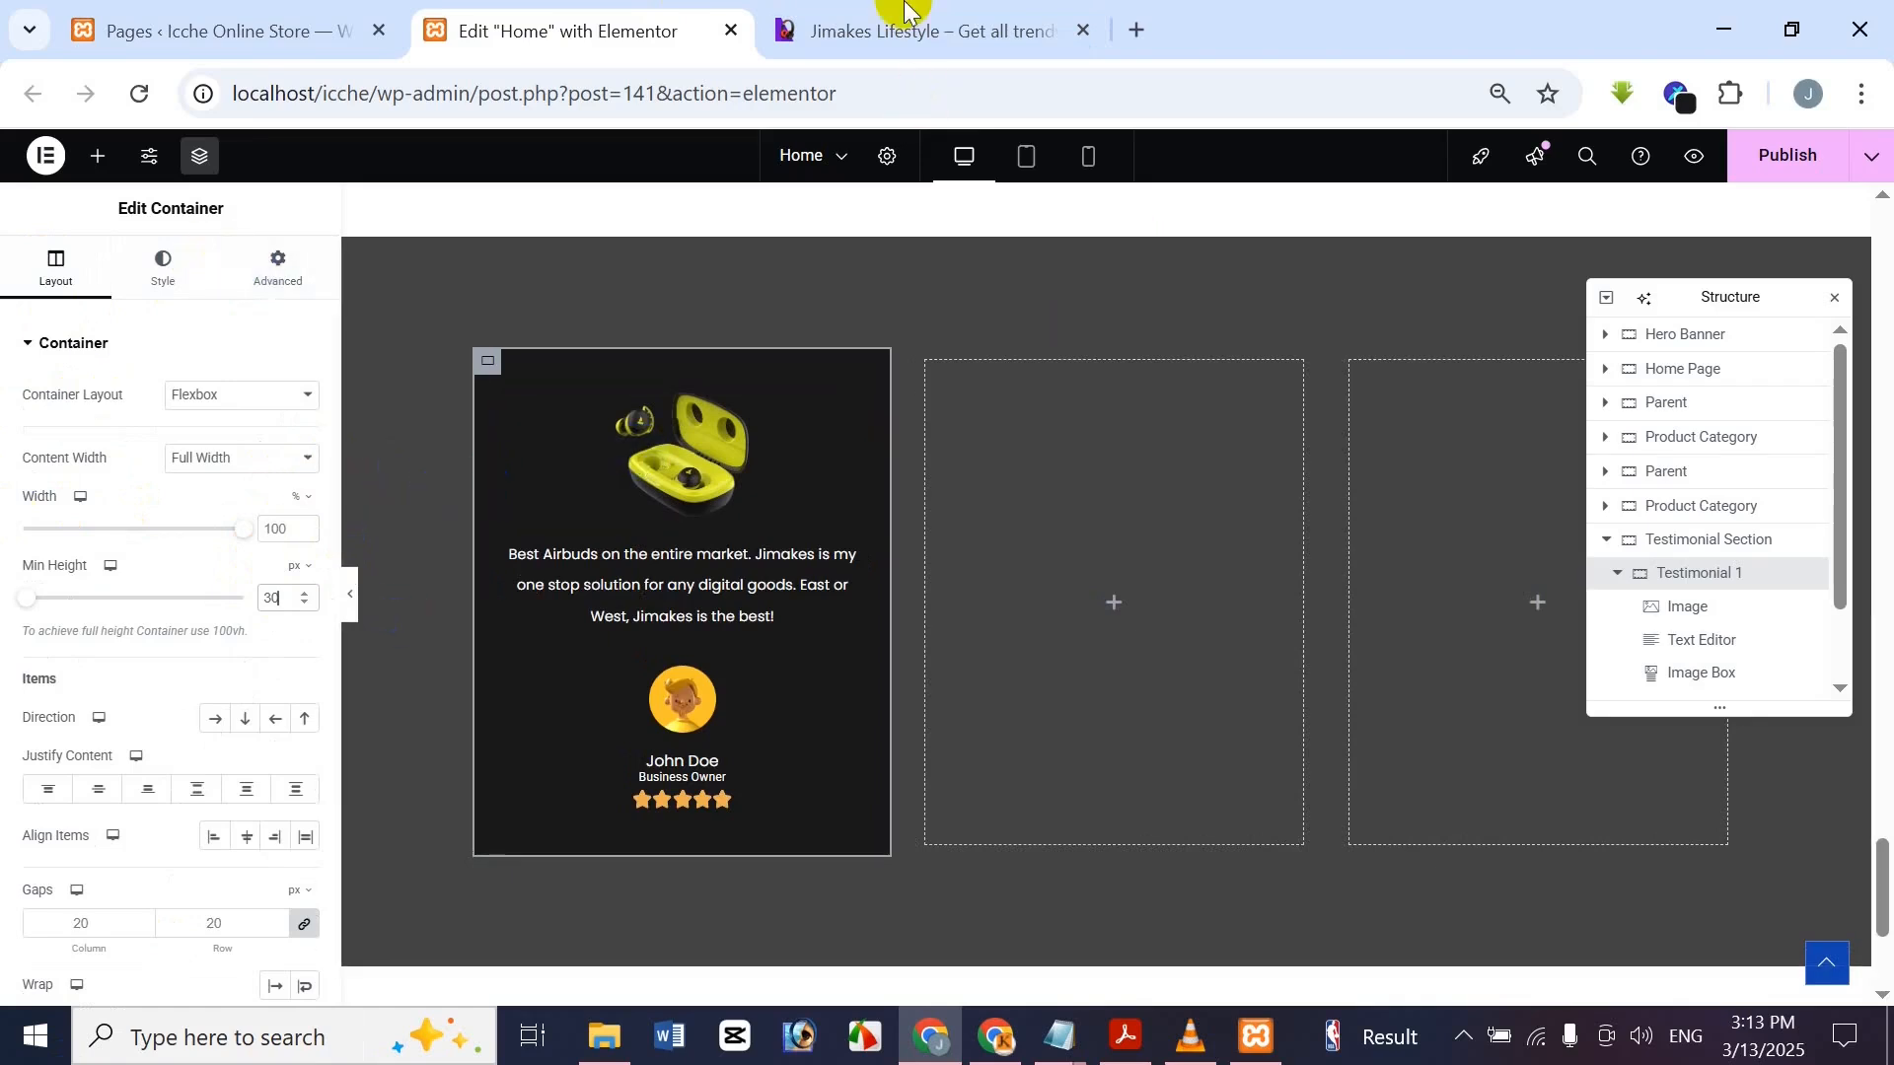
{"action": "left_click", "coordinate": [868, 29]}
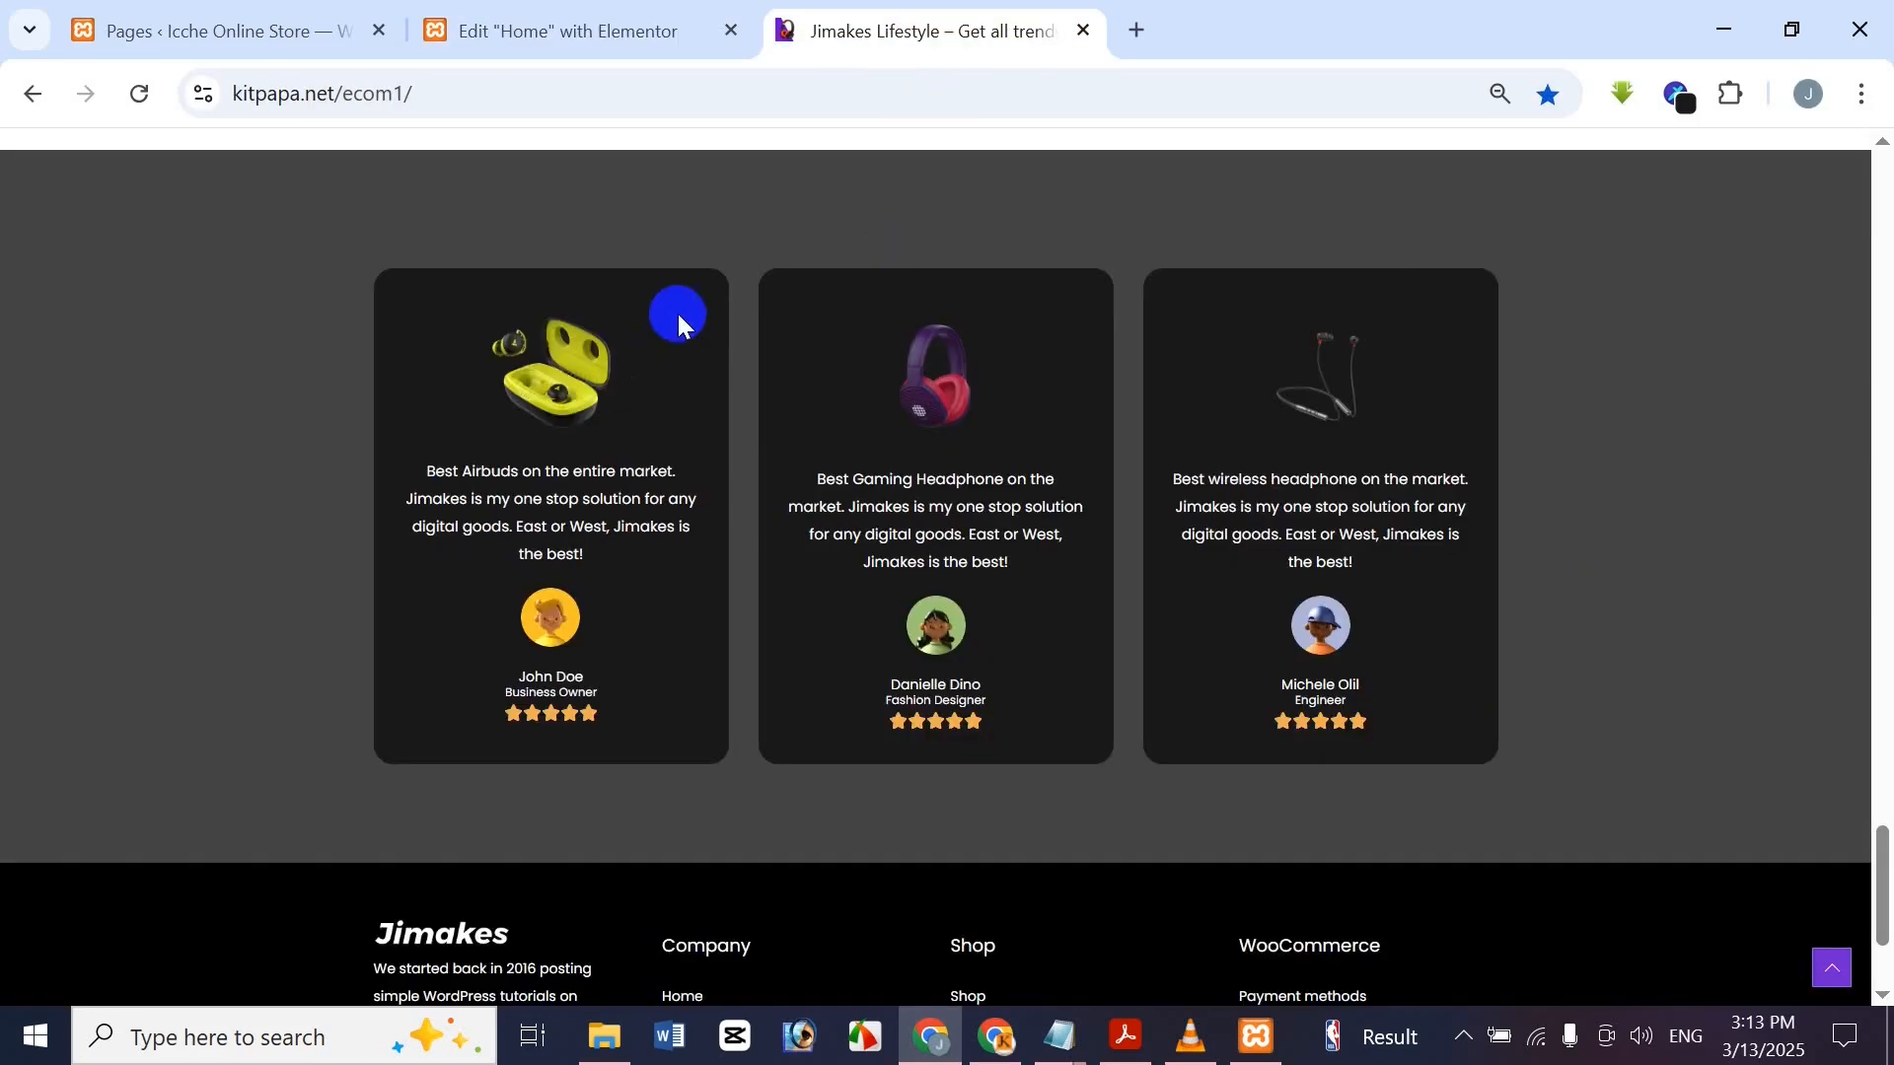
{"action": "left_click", "coordinate": [498, 11]}
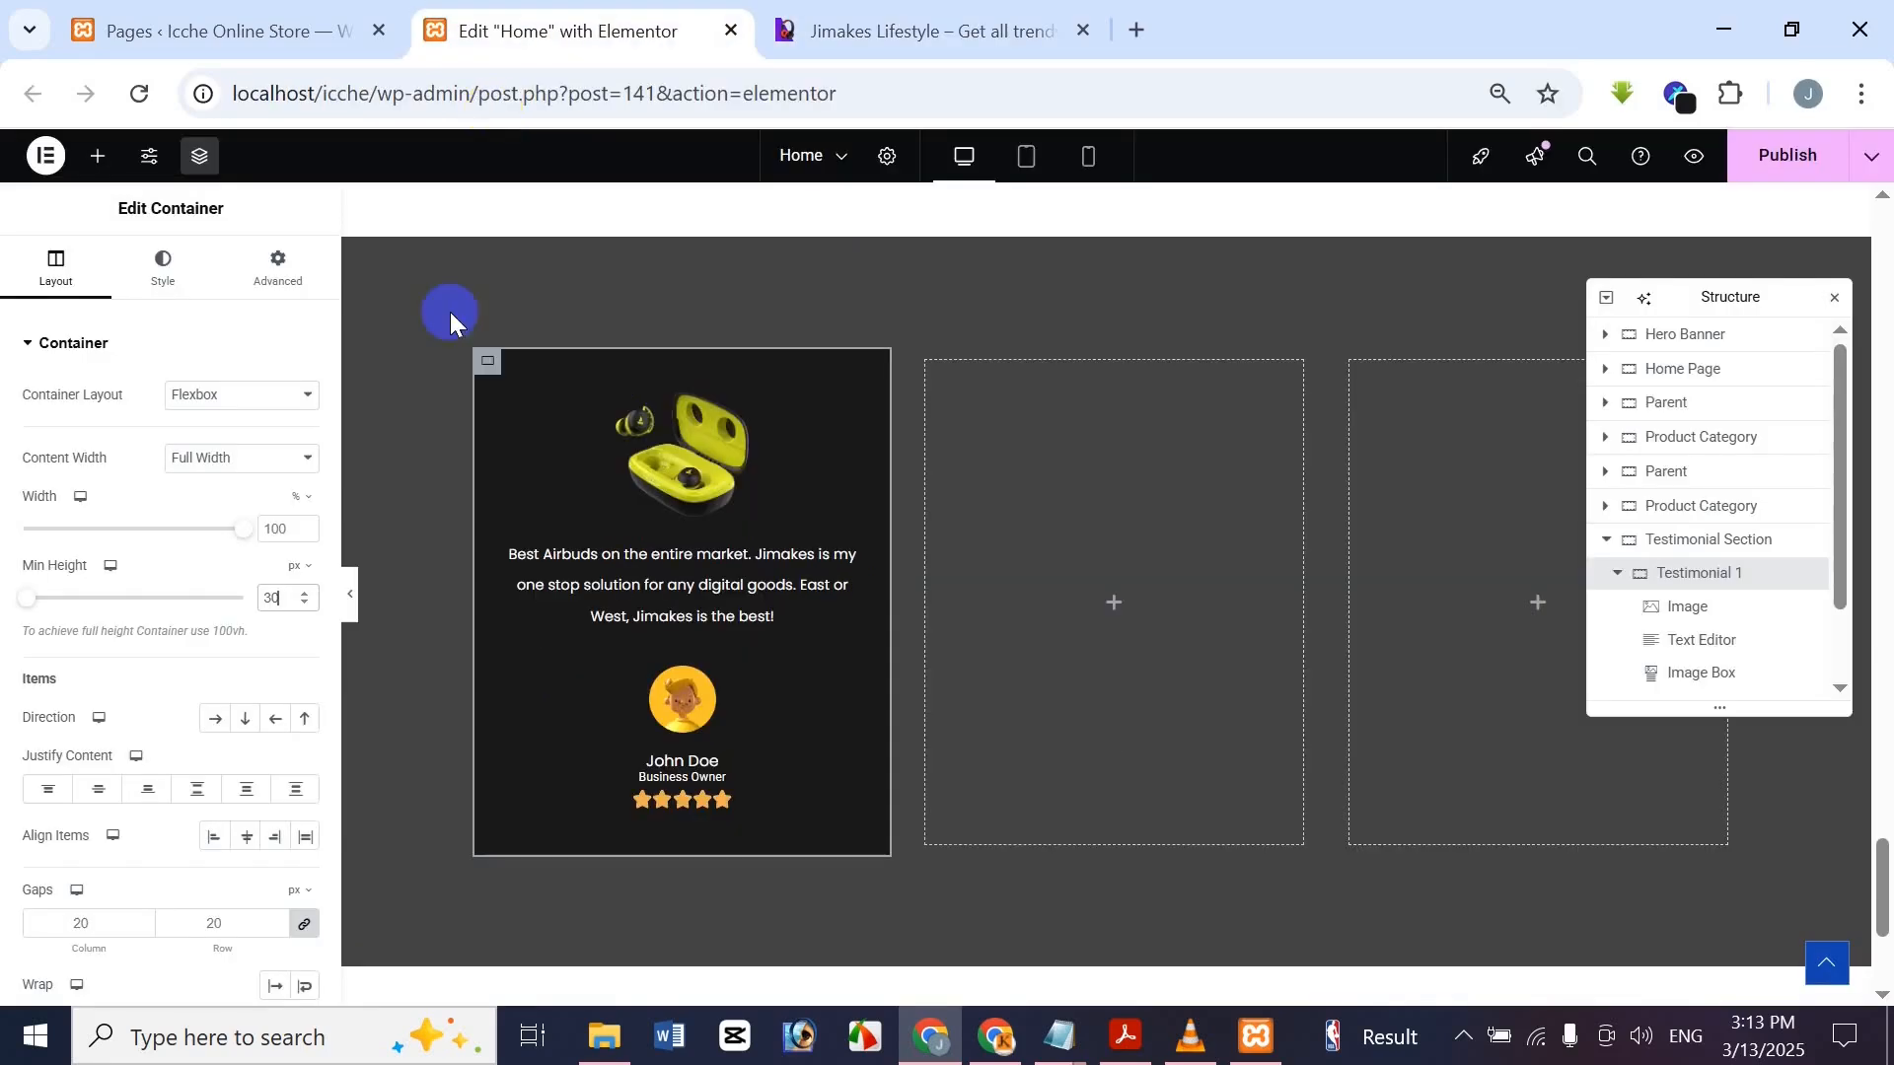
Round all corners of the Testimonial 1 container with a 30 px border radius and compare it with the Jimakes cards
{"action": "left_click", "coordinate": [178, 286]}
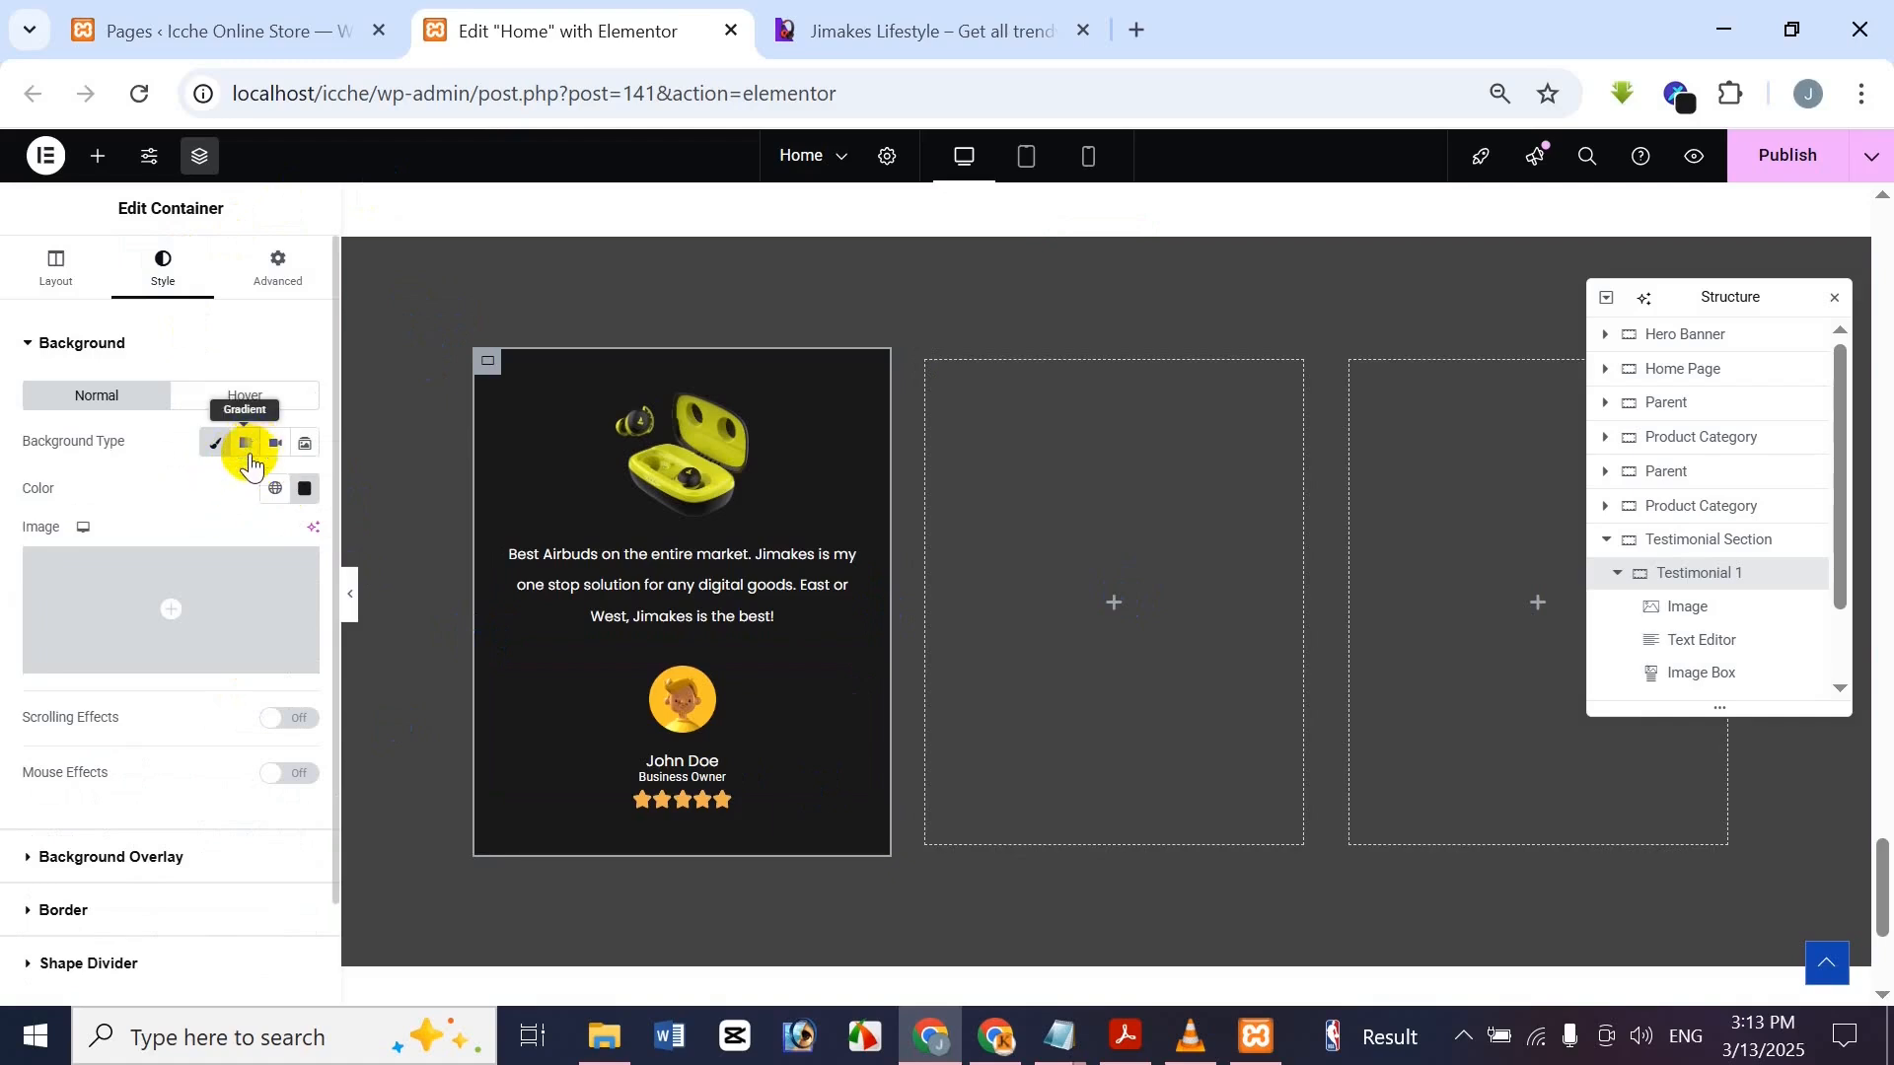
{"action": "left_click", "coordinate": [105, 906]}
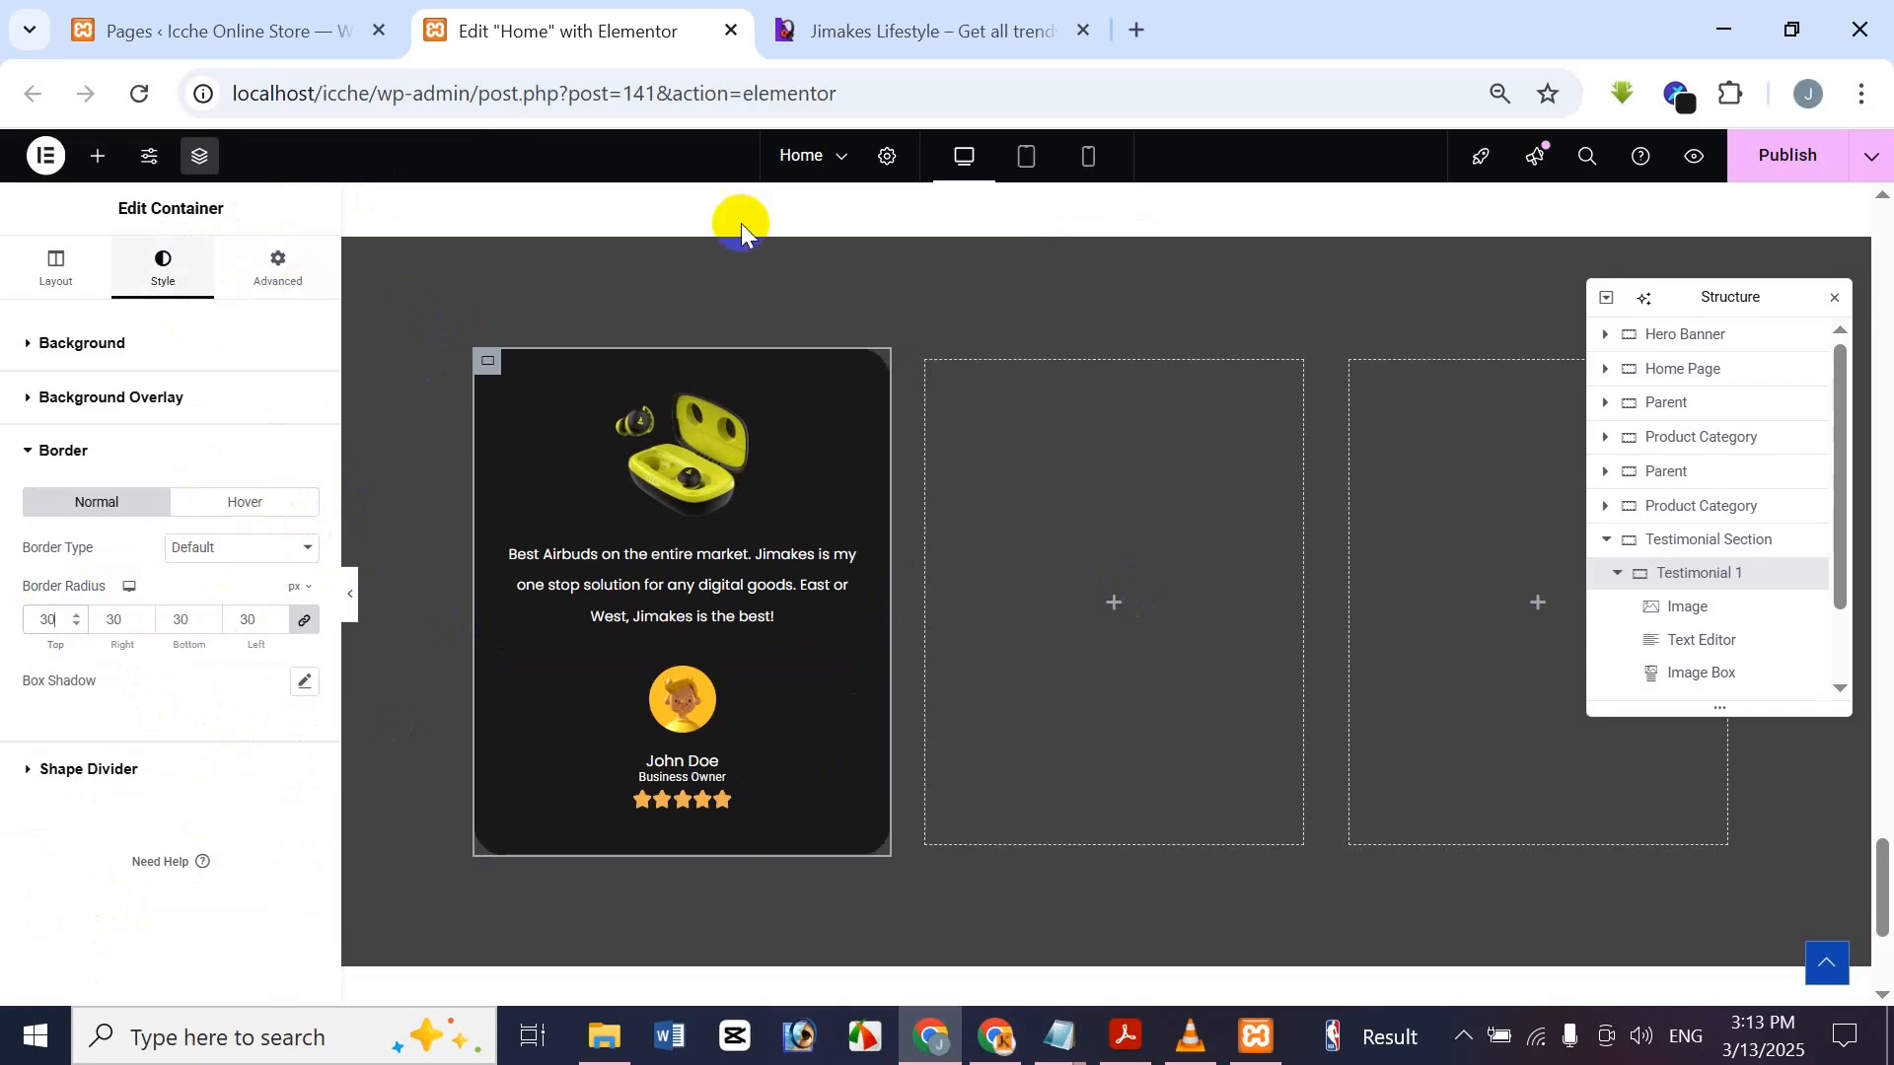
{"action": "left_click", "coordinate": [868, 31]}
{"action": "left_click", "coordinate": [592, 30]}
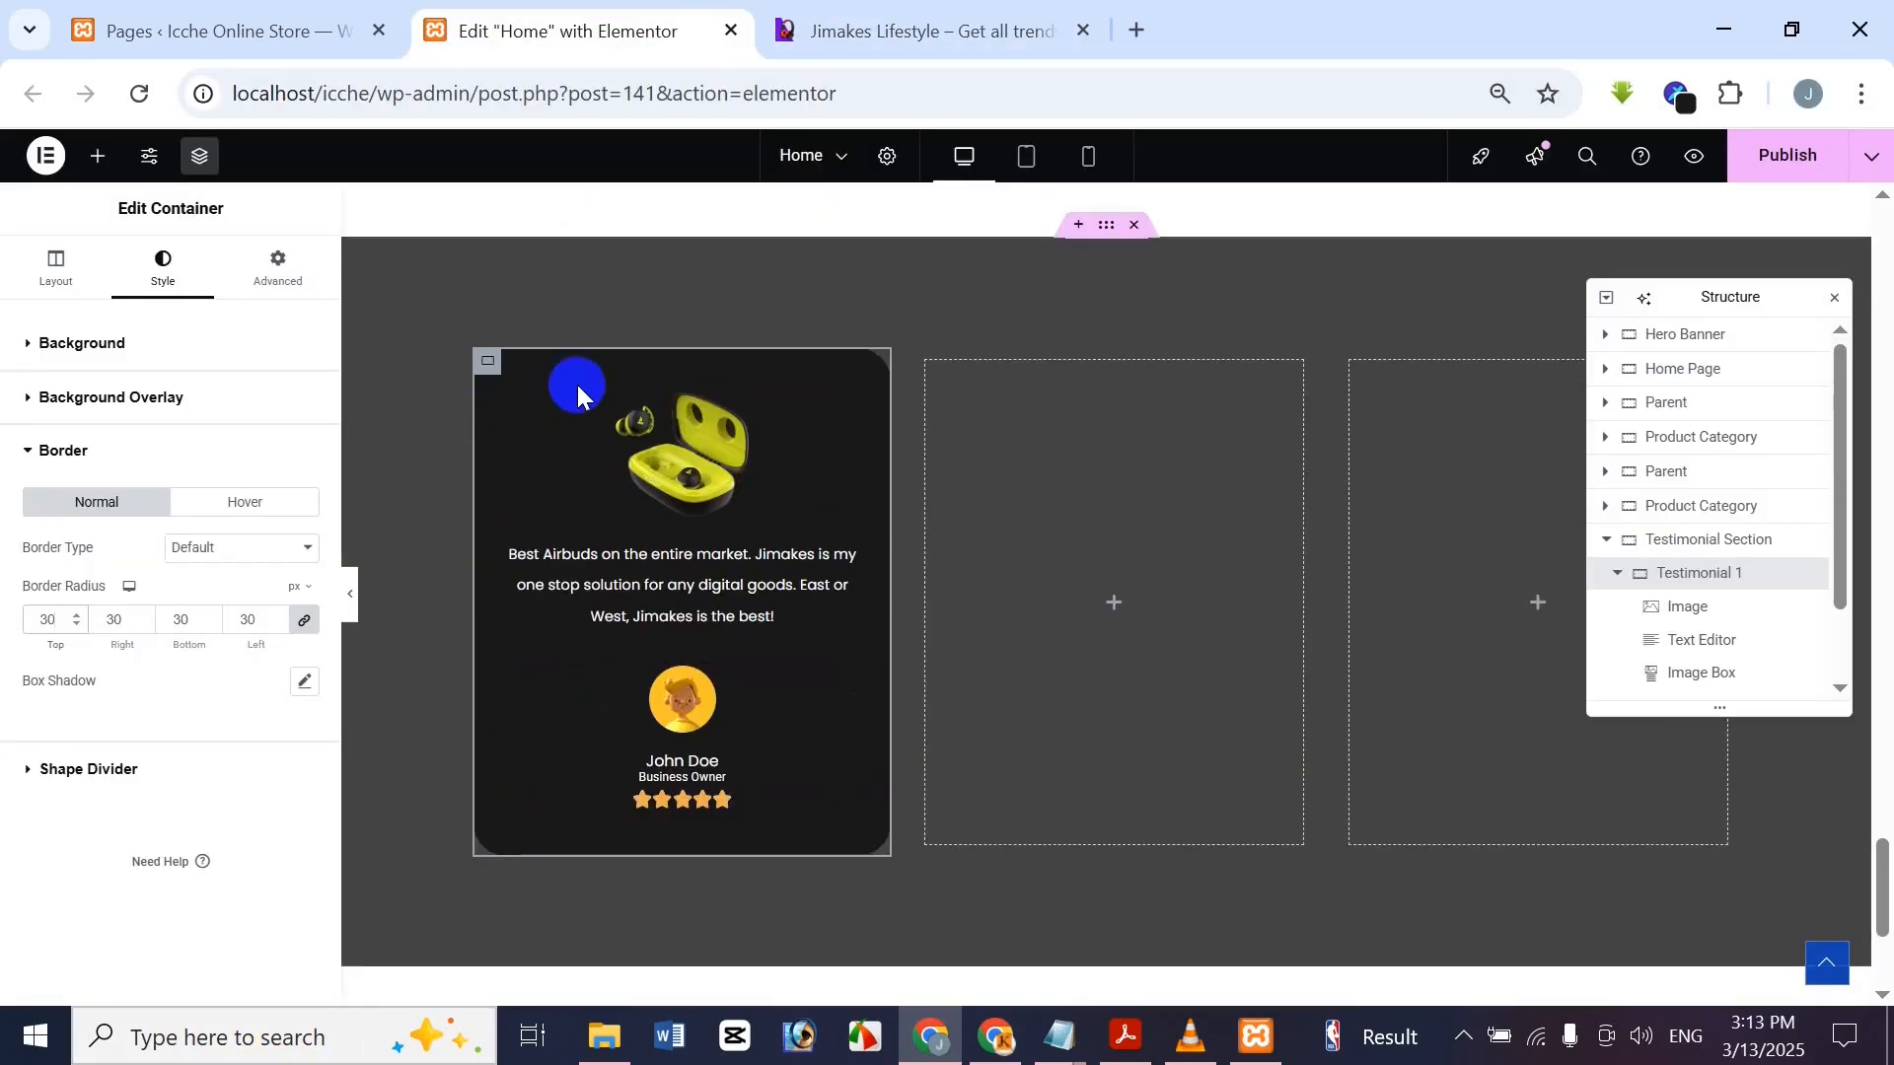
{"action": "left_click", "coordinate": [992, 12]}
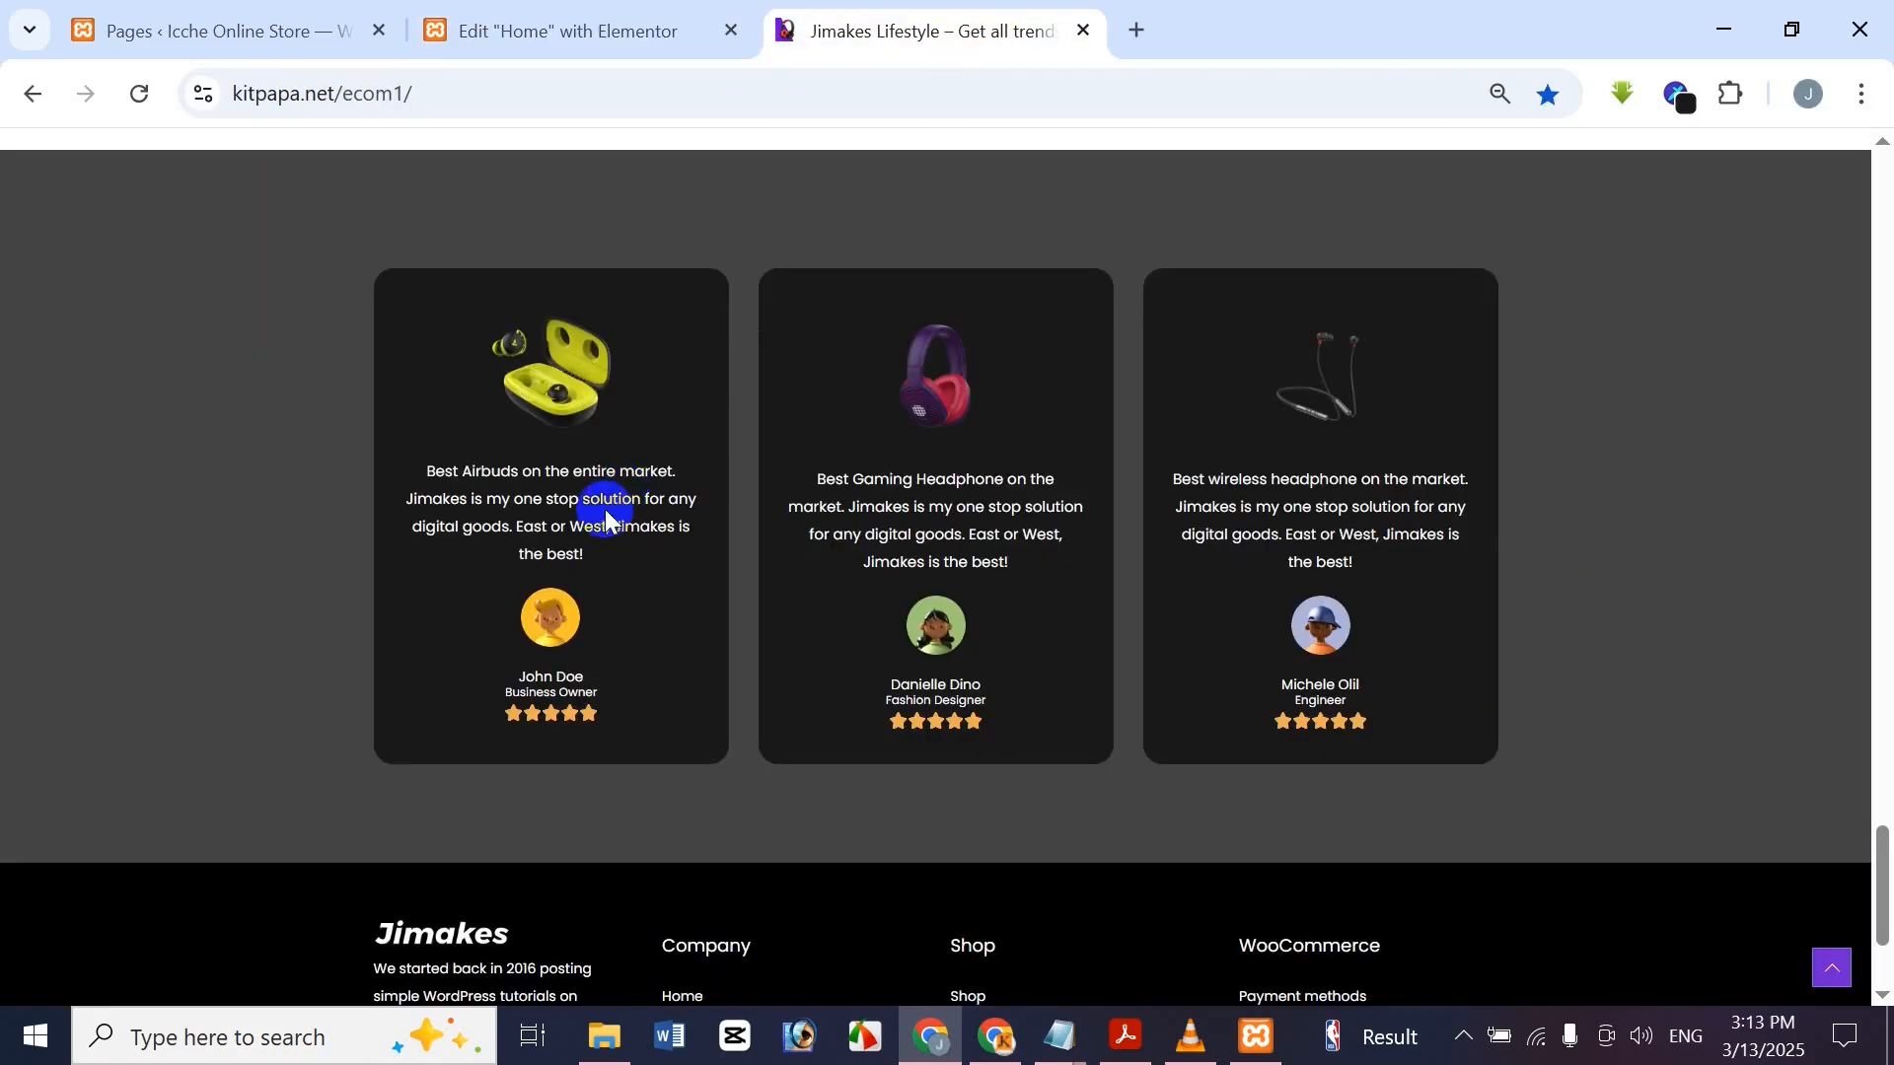
{"action": "left_click", "coordinate": [660, 28]}
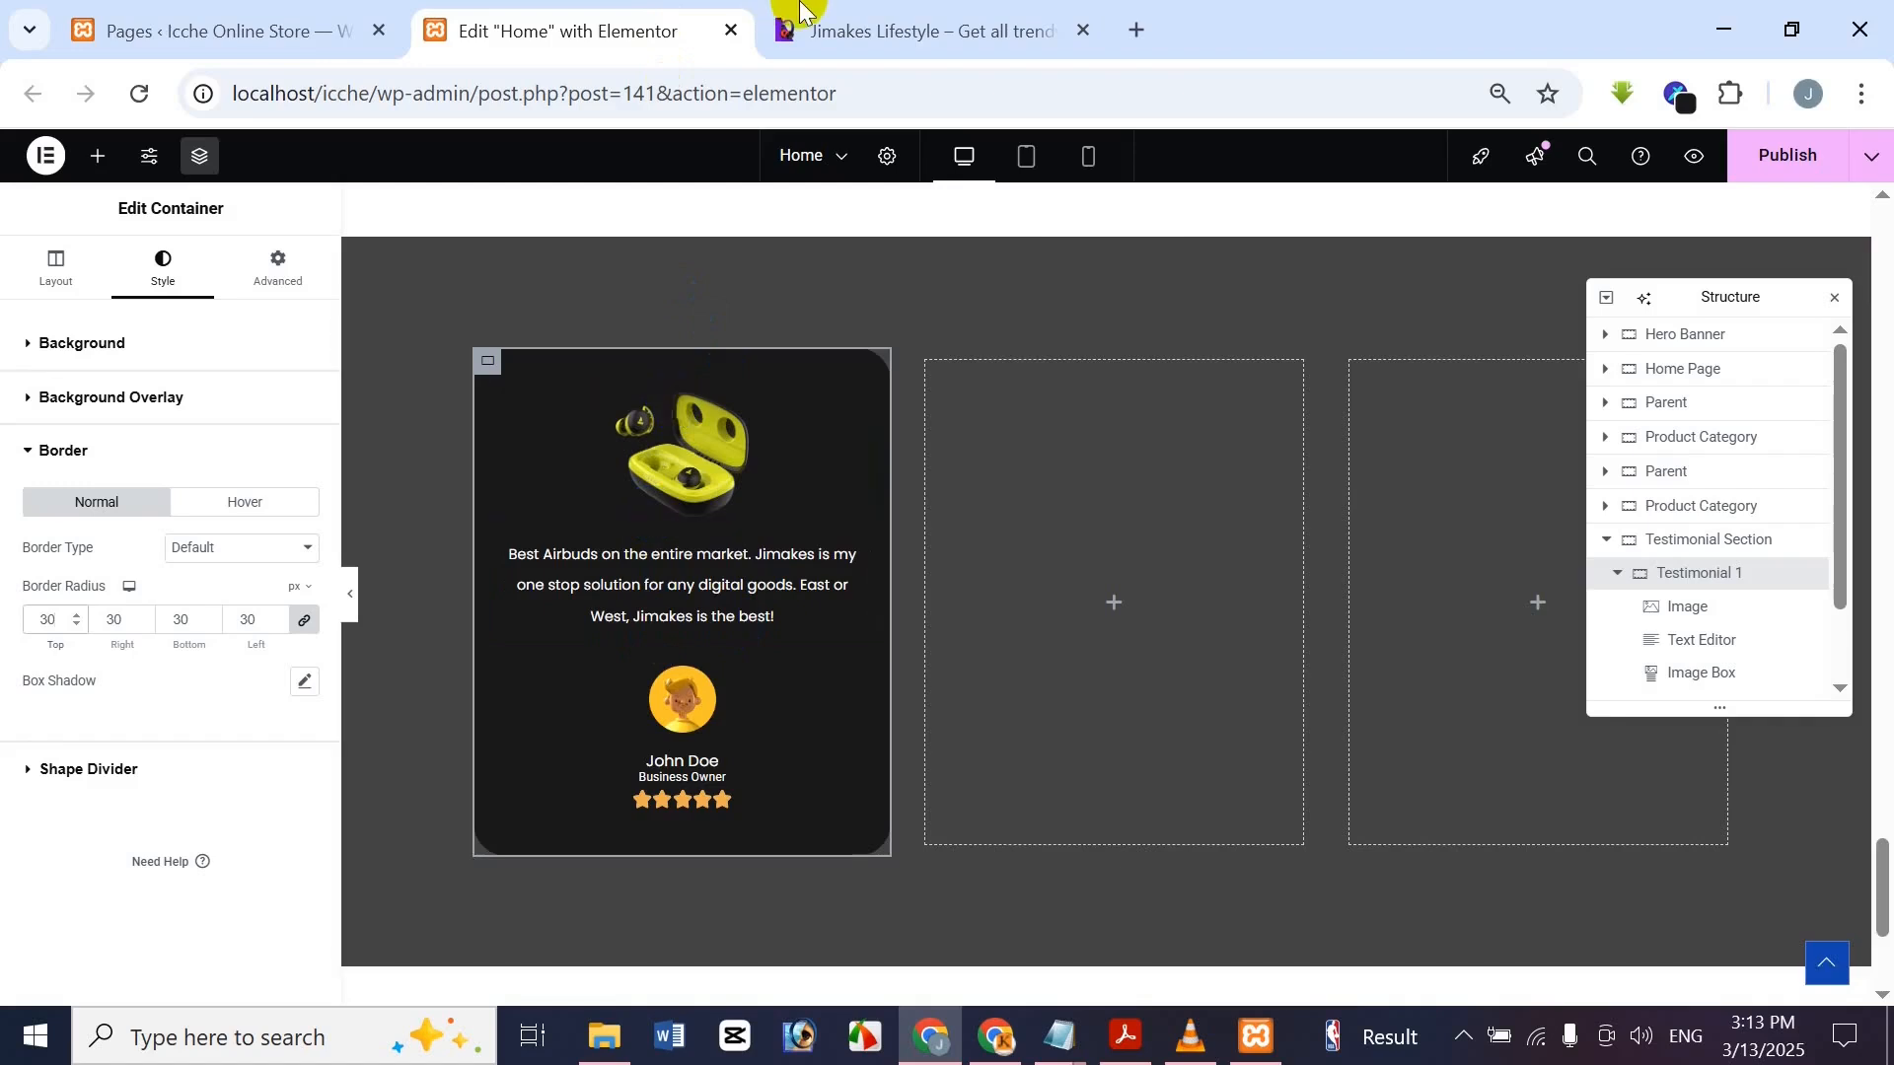
{"action": "left_click", "coordinate": [828, 11]}
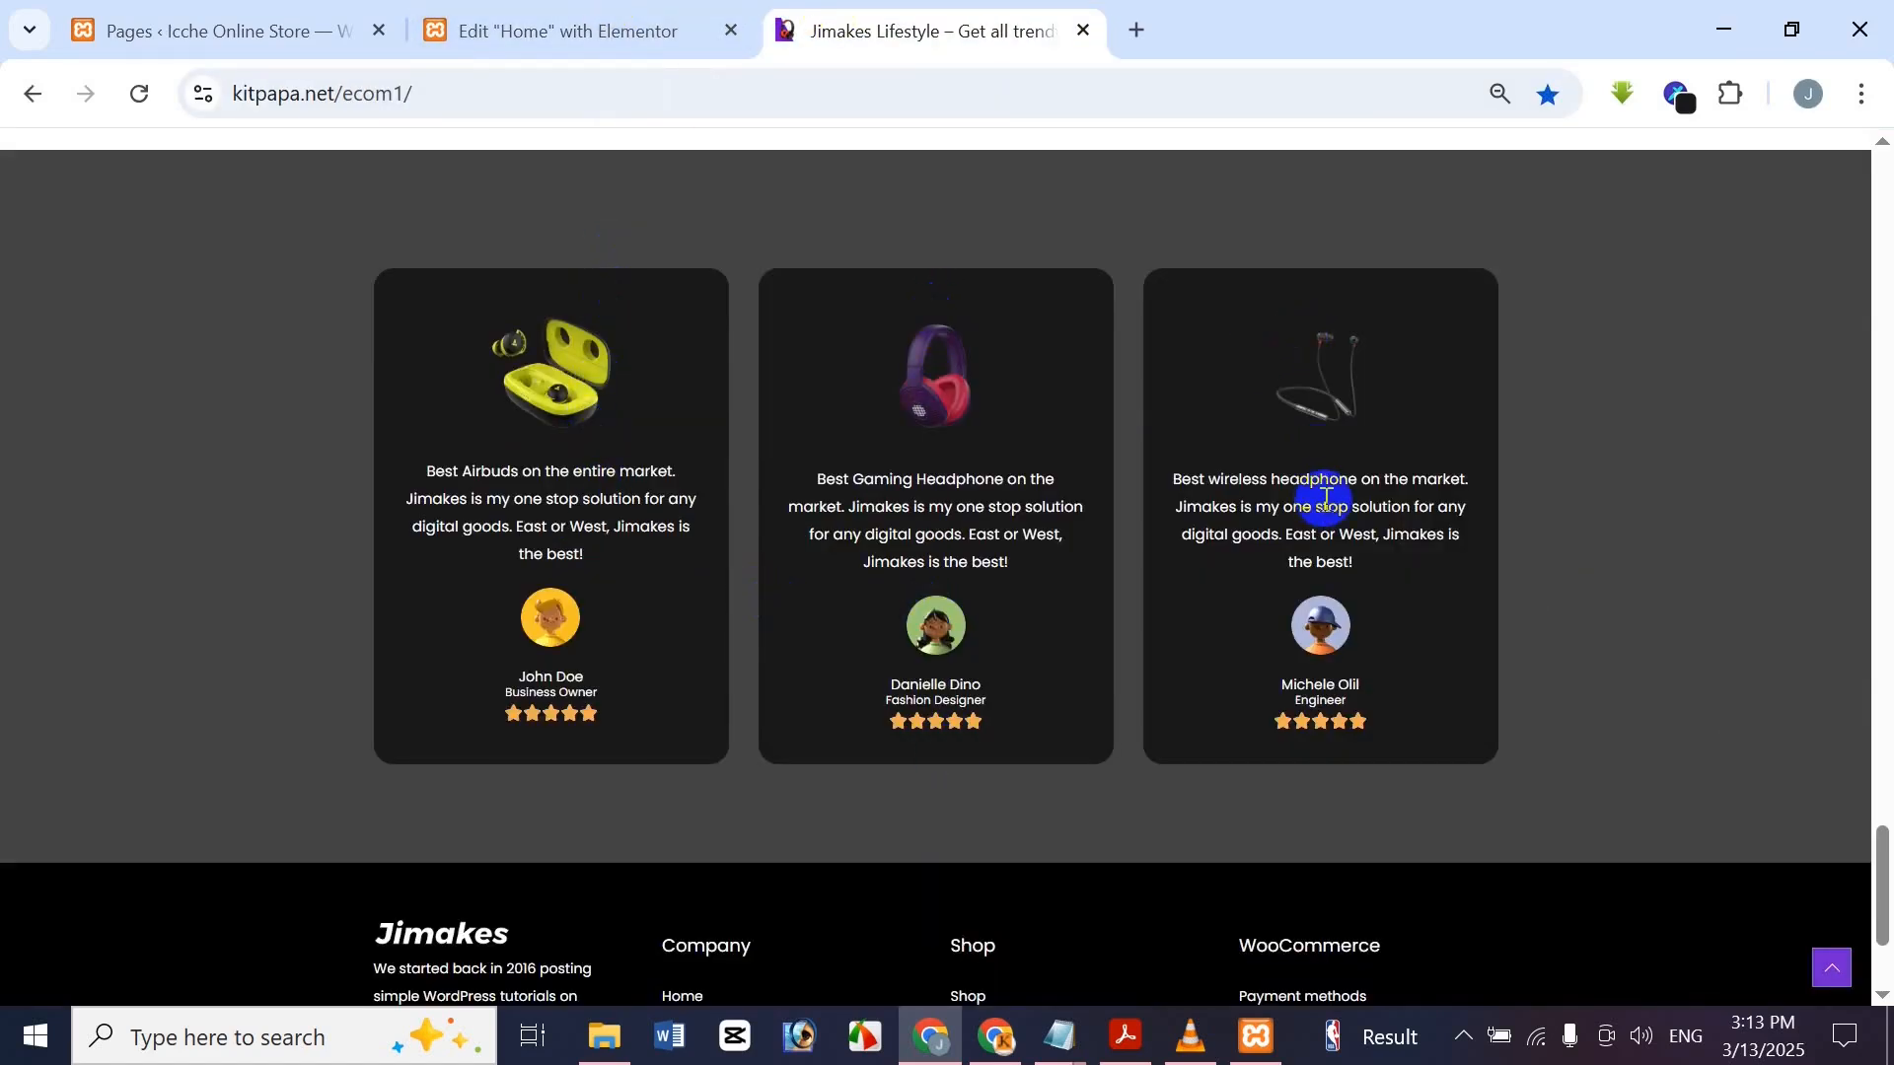
{"action": "left_click", "coordinate": [577, 21]}
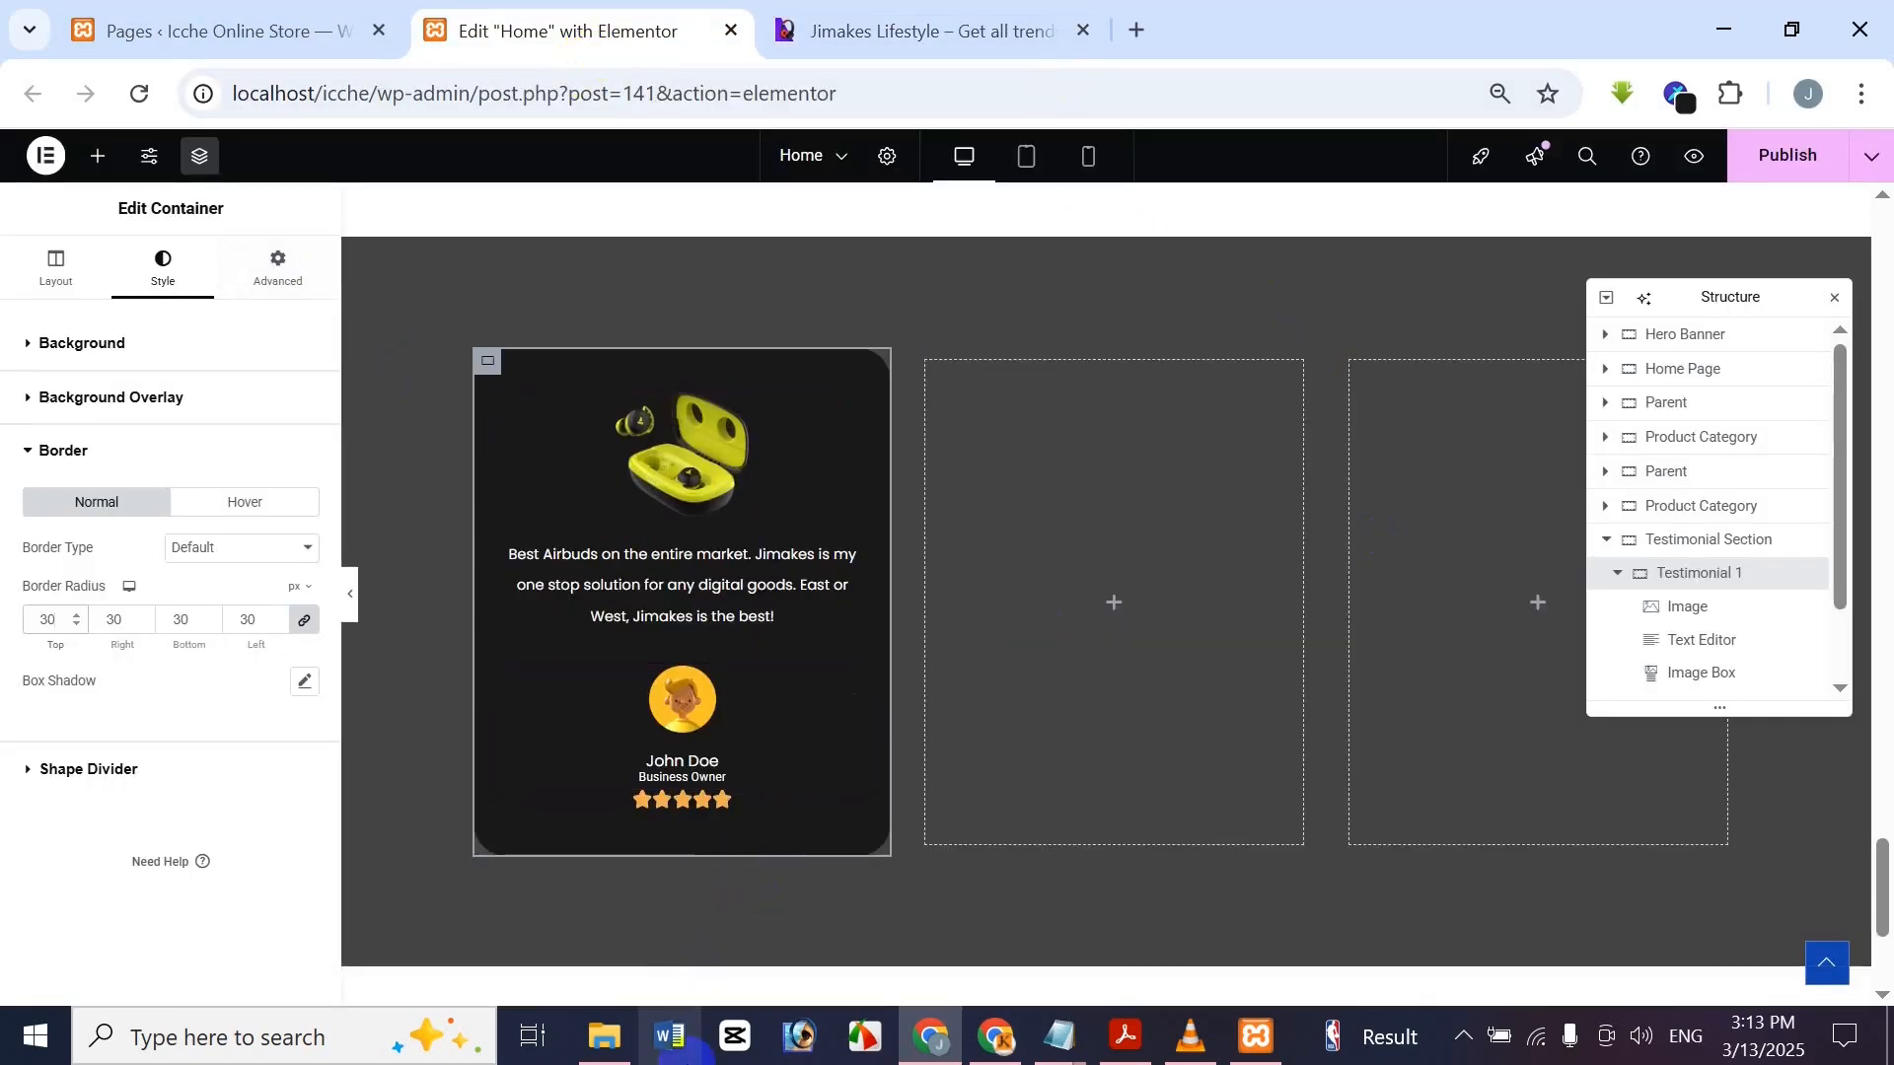
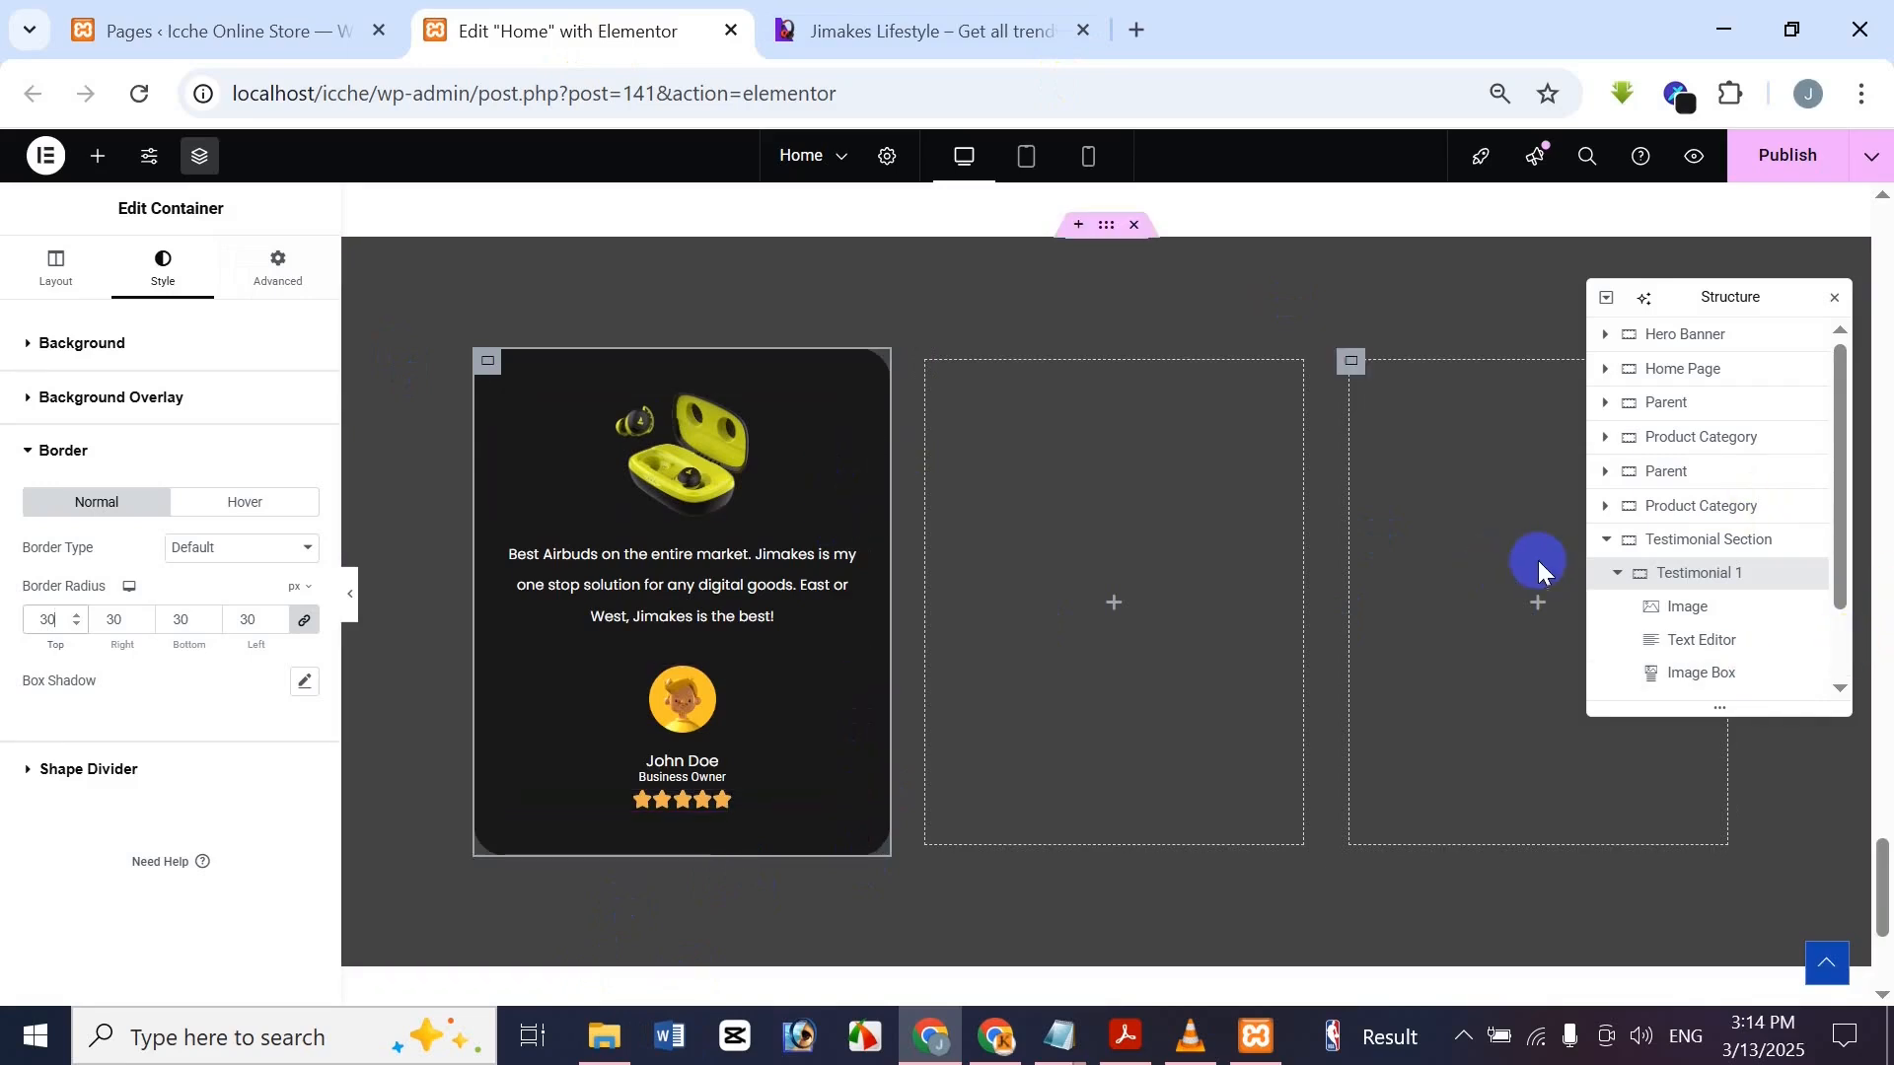
Collapse Testimonial 1 in the structure and make two copies of it in the Testimonial Section
{"action": "left_click", "coordinate": [1615, 575]}
{"action": "right_click", "coordinate": [1724, 585]}
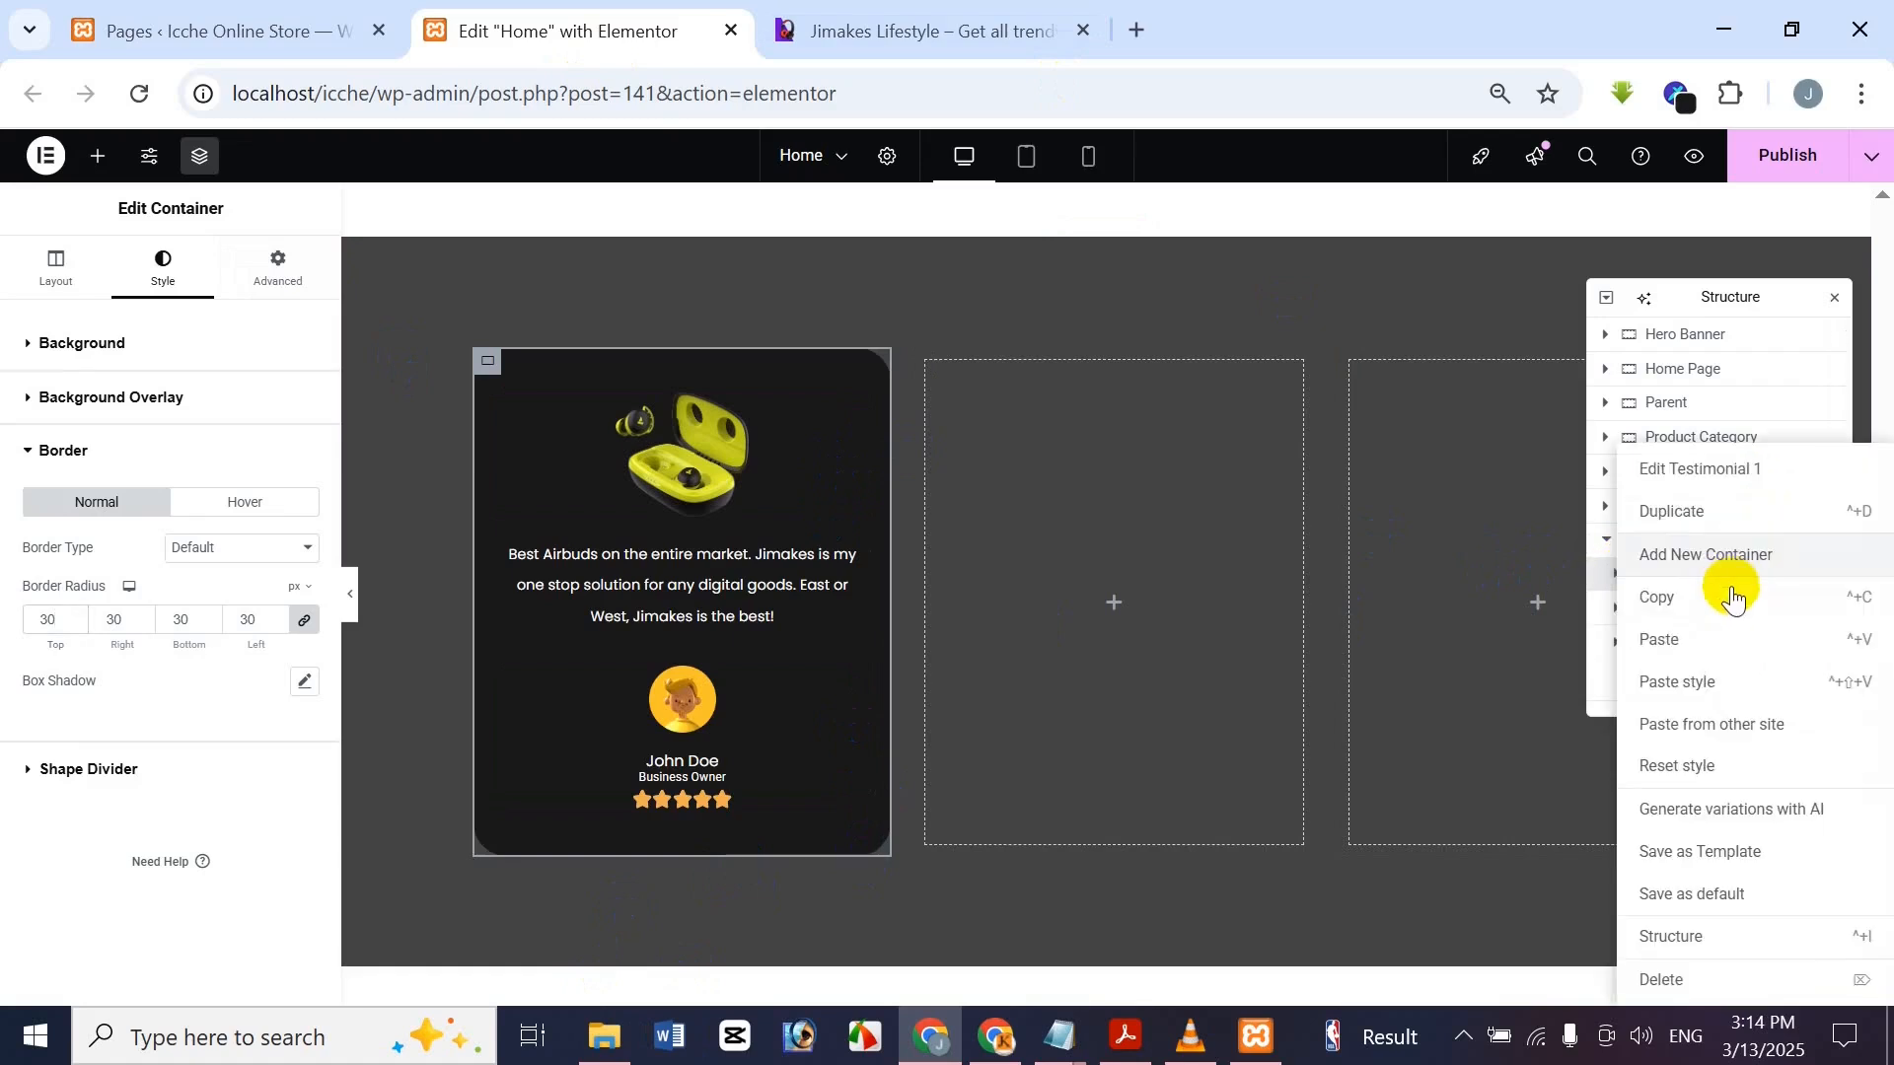
{"action": "left_click", "coordinate": [1712, 641]}
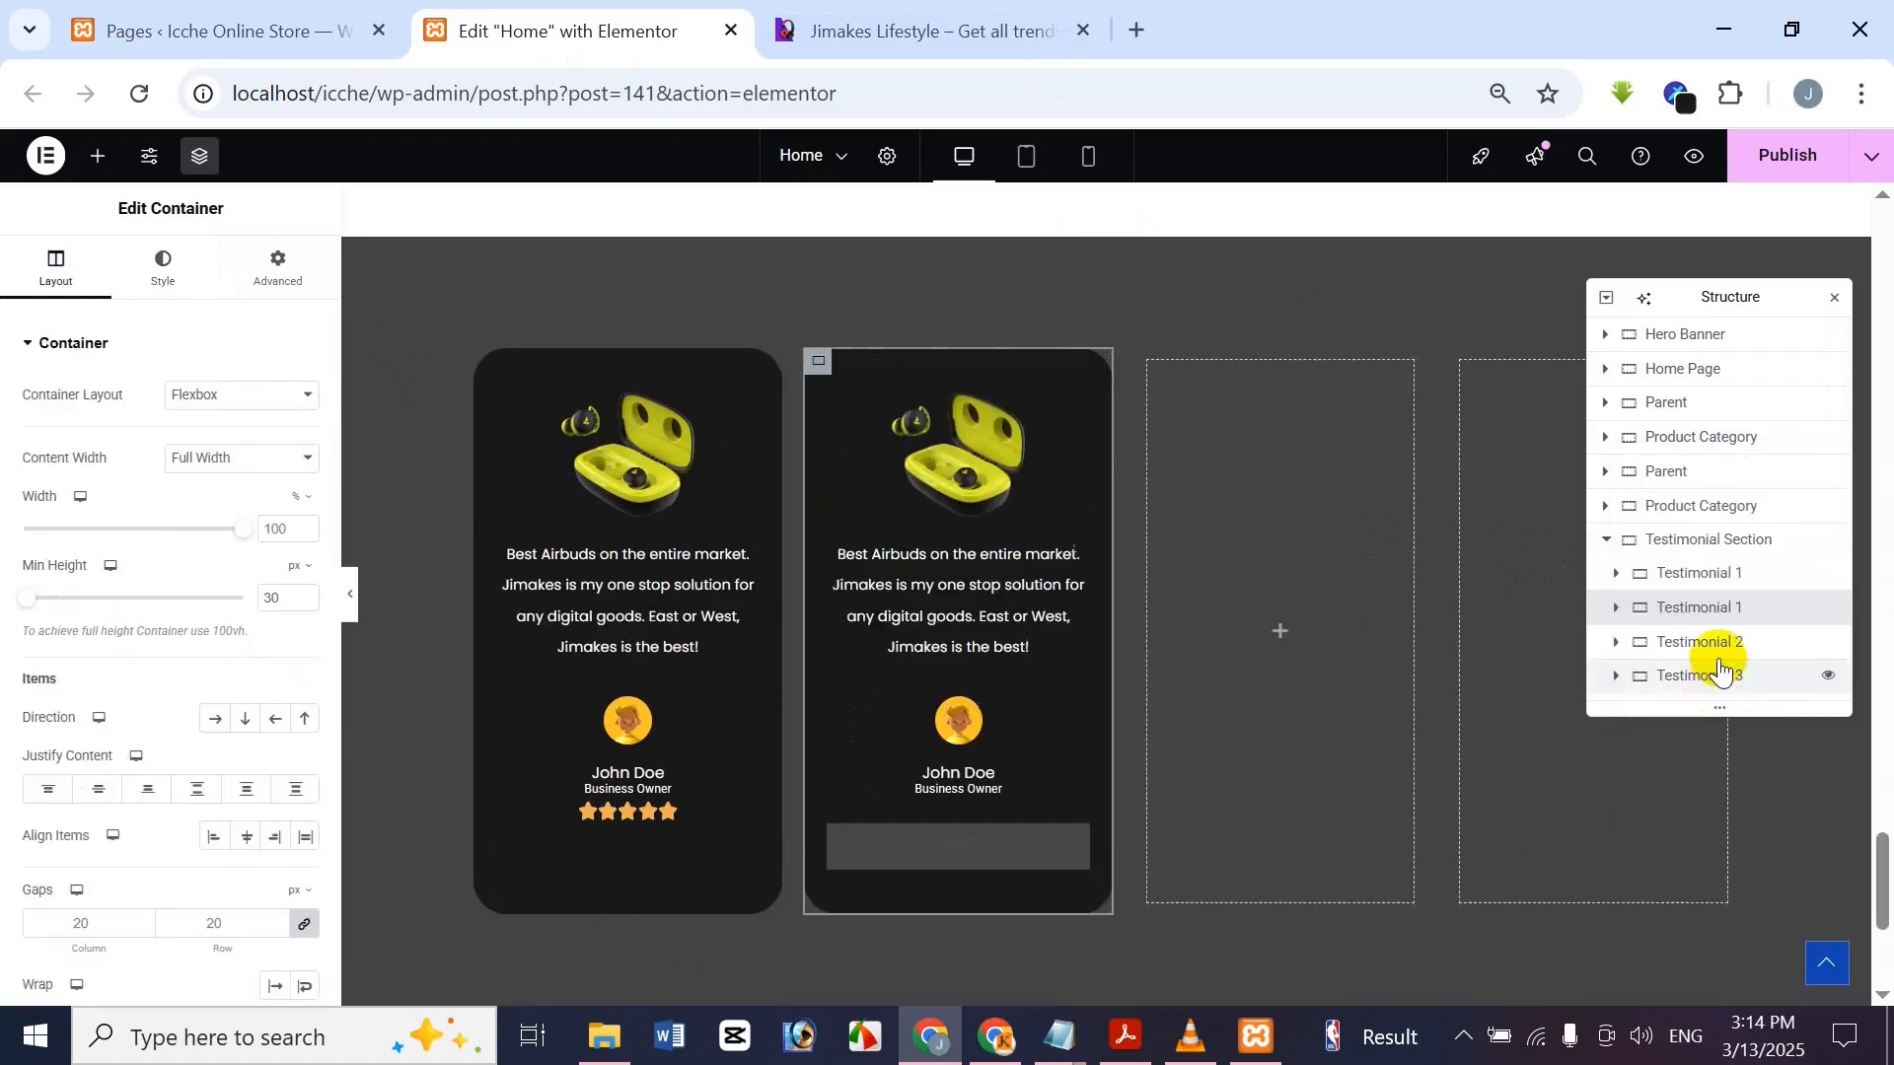
{"action": "right_click", "coordinate": [1715, 604]}
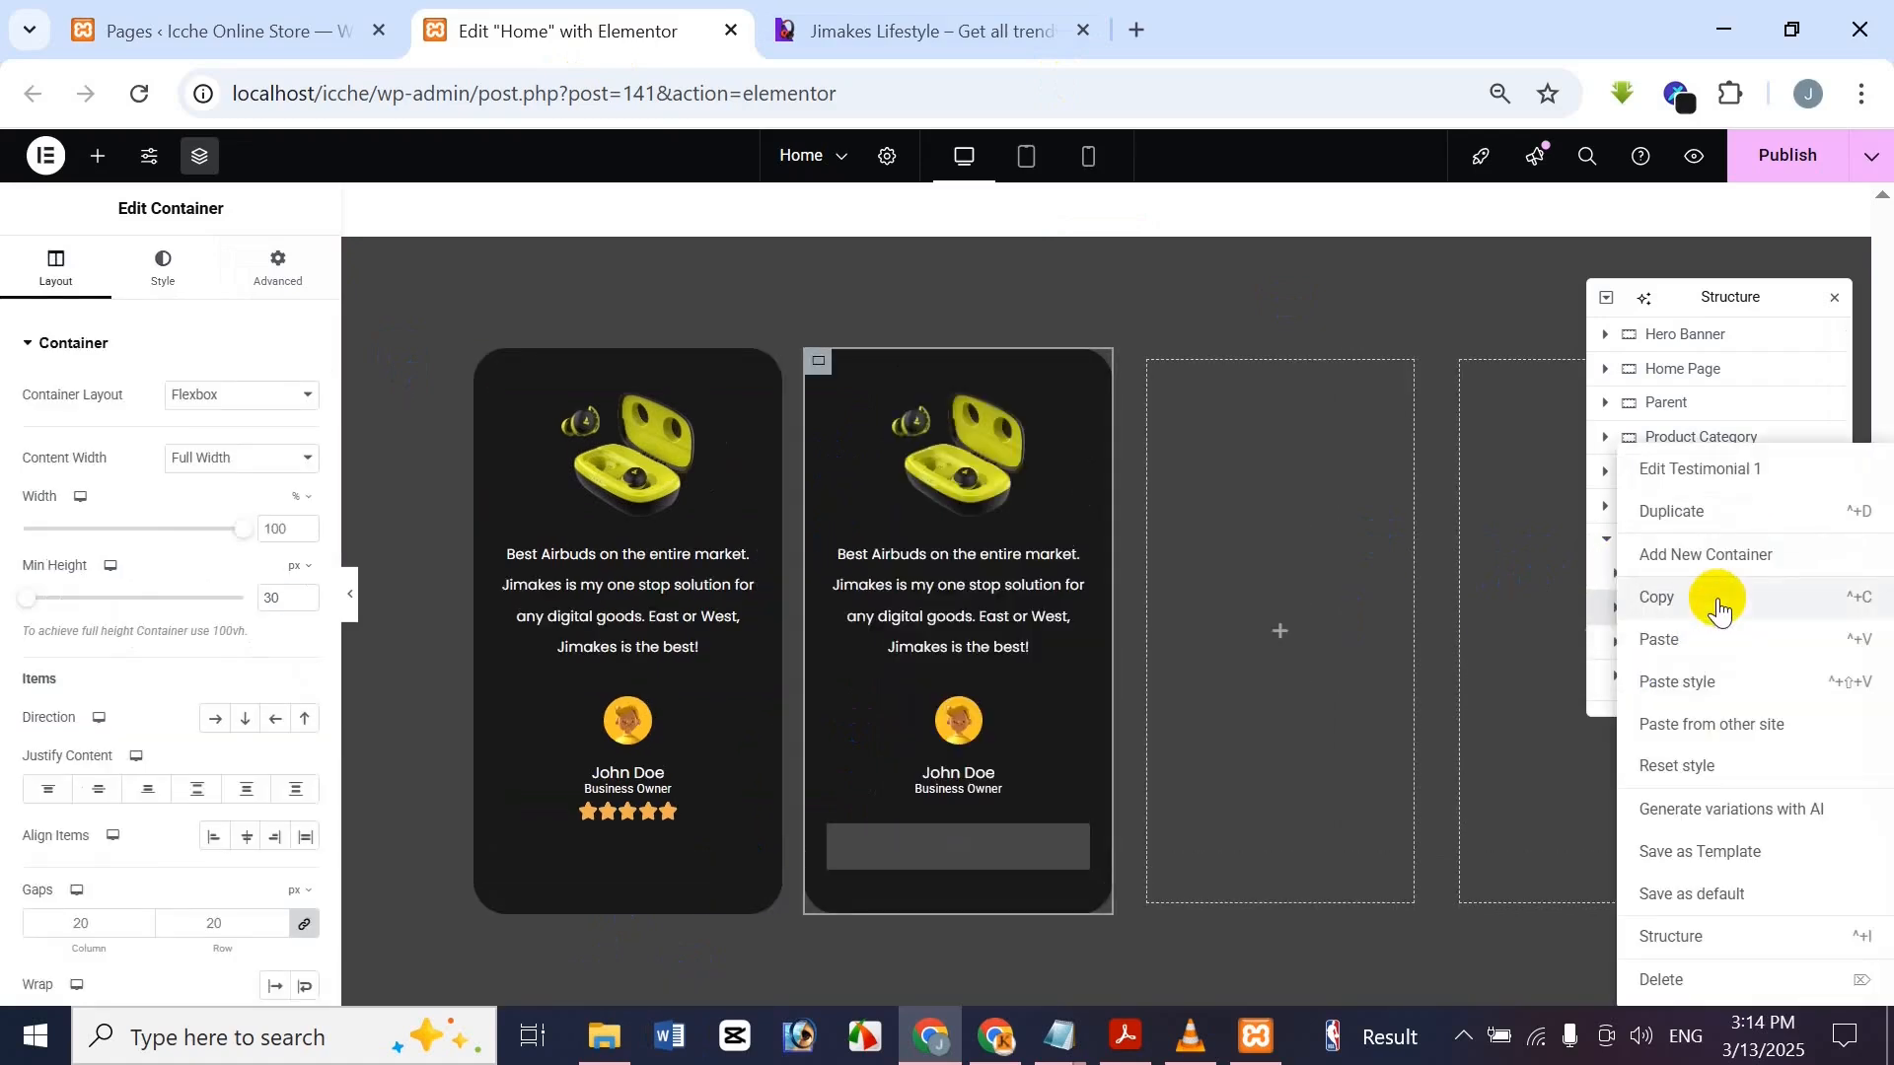
{"action": "left_click", "coordinate": [1722, 517]}
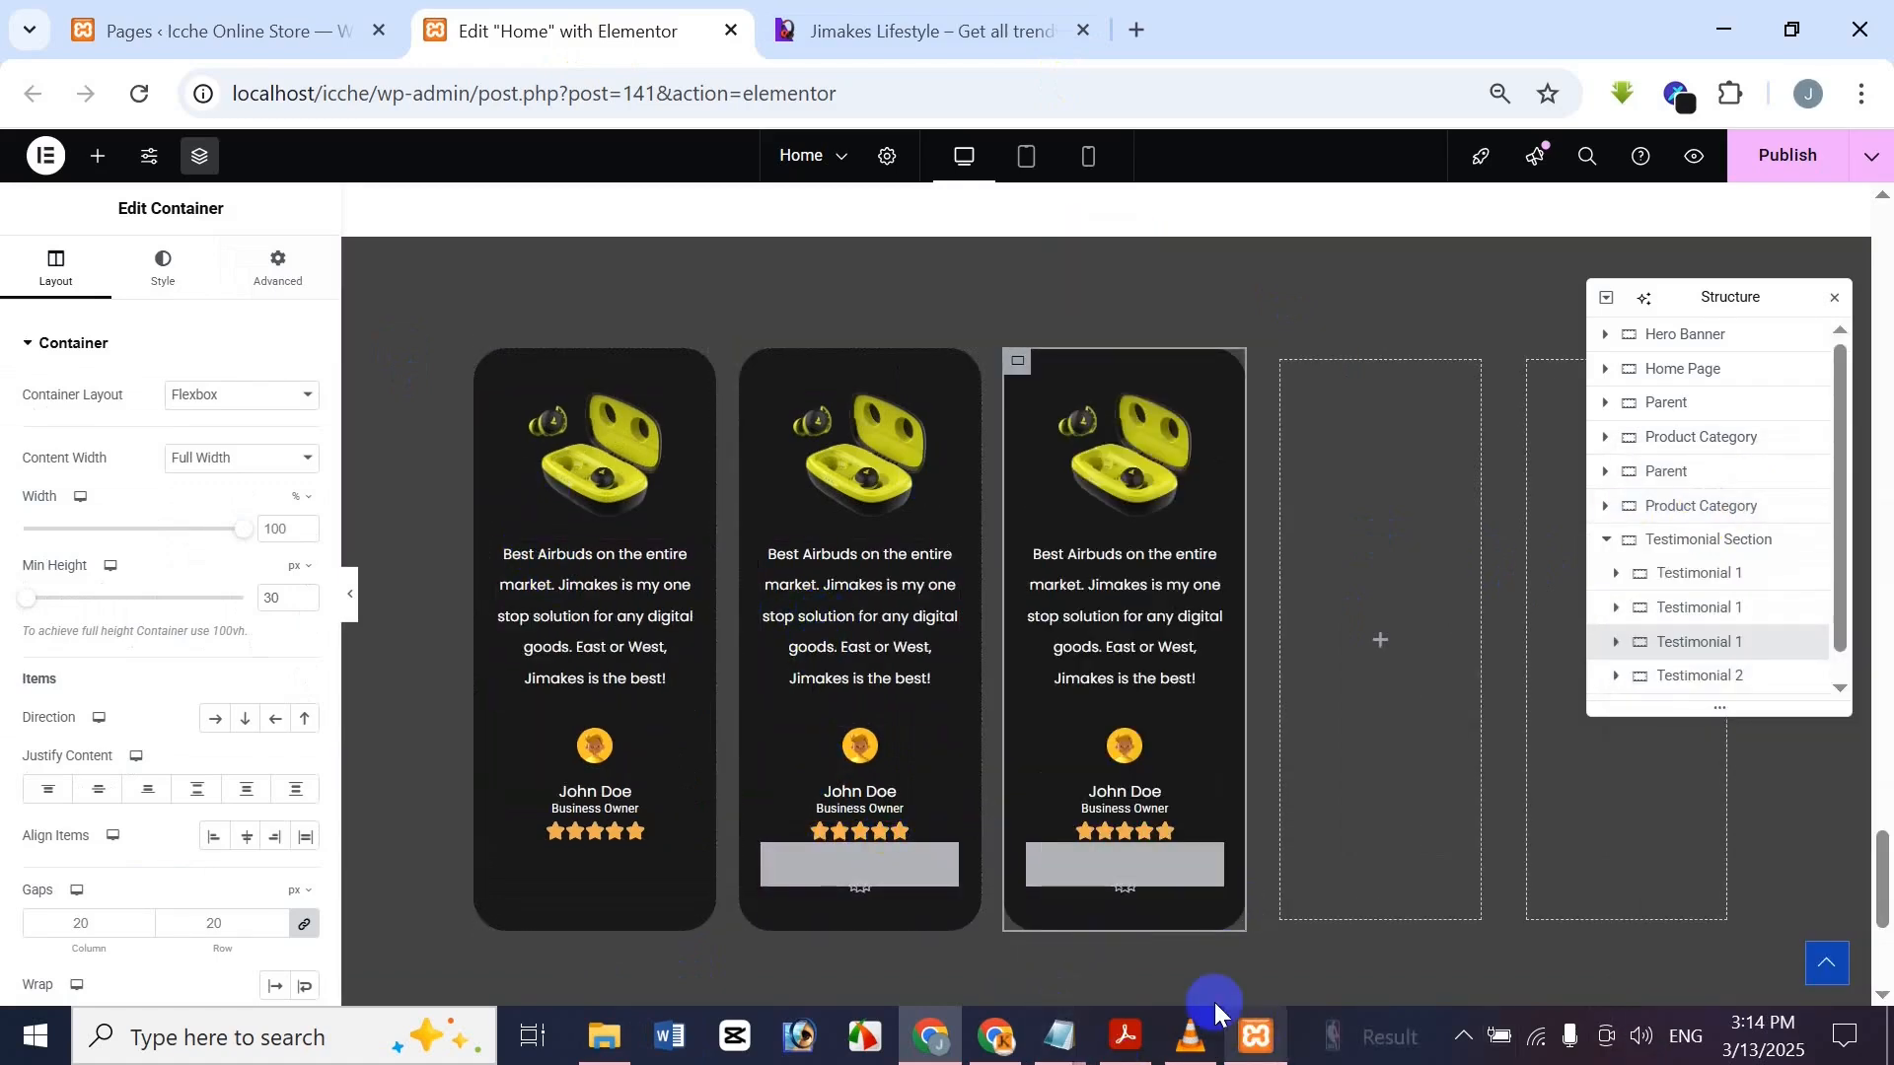
Delete the empty Testimonial 2 and Testimonial 3 containers from the Testimonial Section
{"action": "scroll", "coordinate": [1729, 667], "scroll_direction": "down", "scroll_amount": 1}
{"action": "right_click", "coordinate": [1729, 659]}
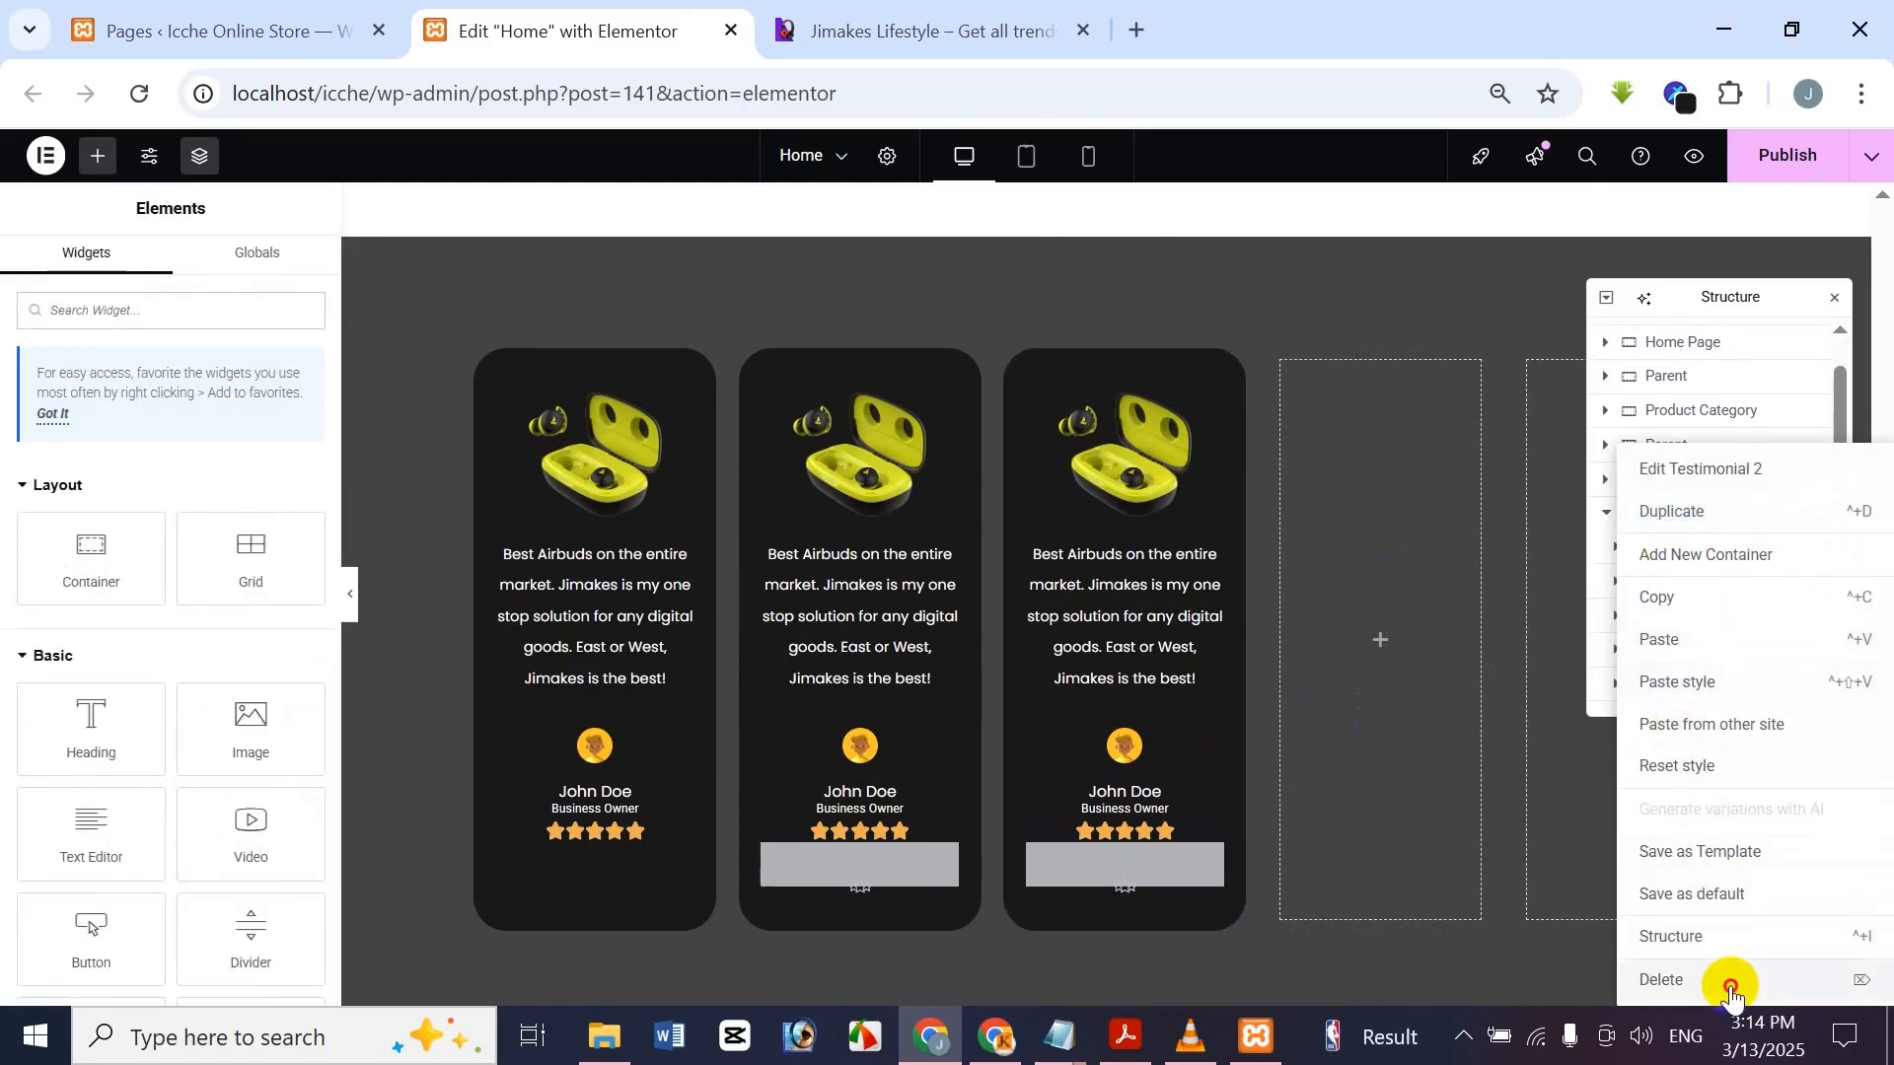
{"action": "left_click", "coordinate": [1732, 990]}
{"action": "right_click", "coordinate": [1720, 693]}
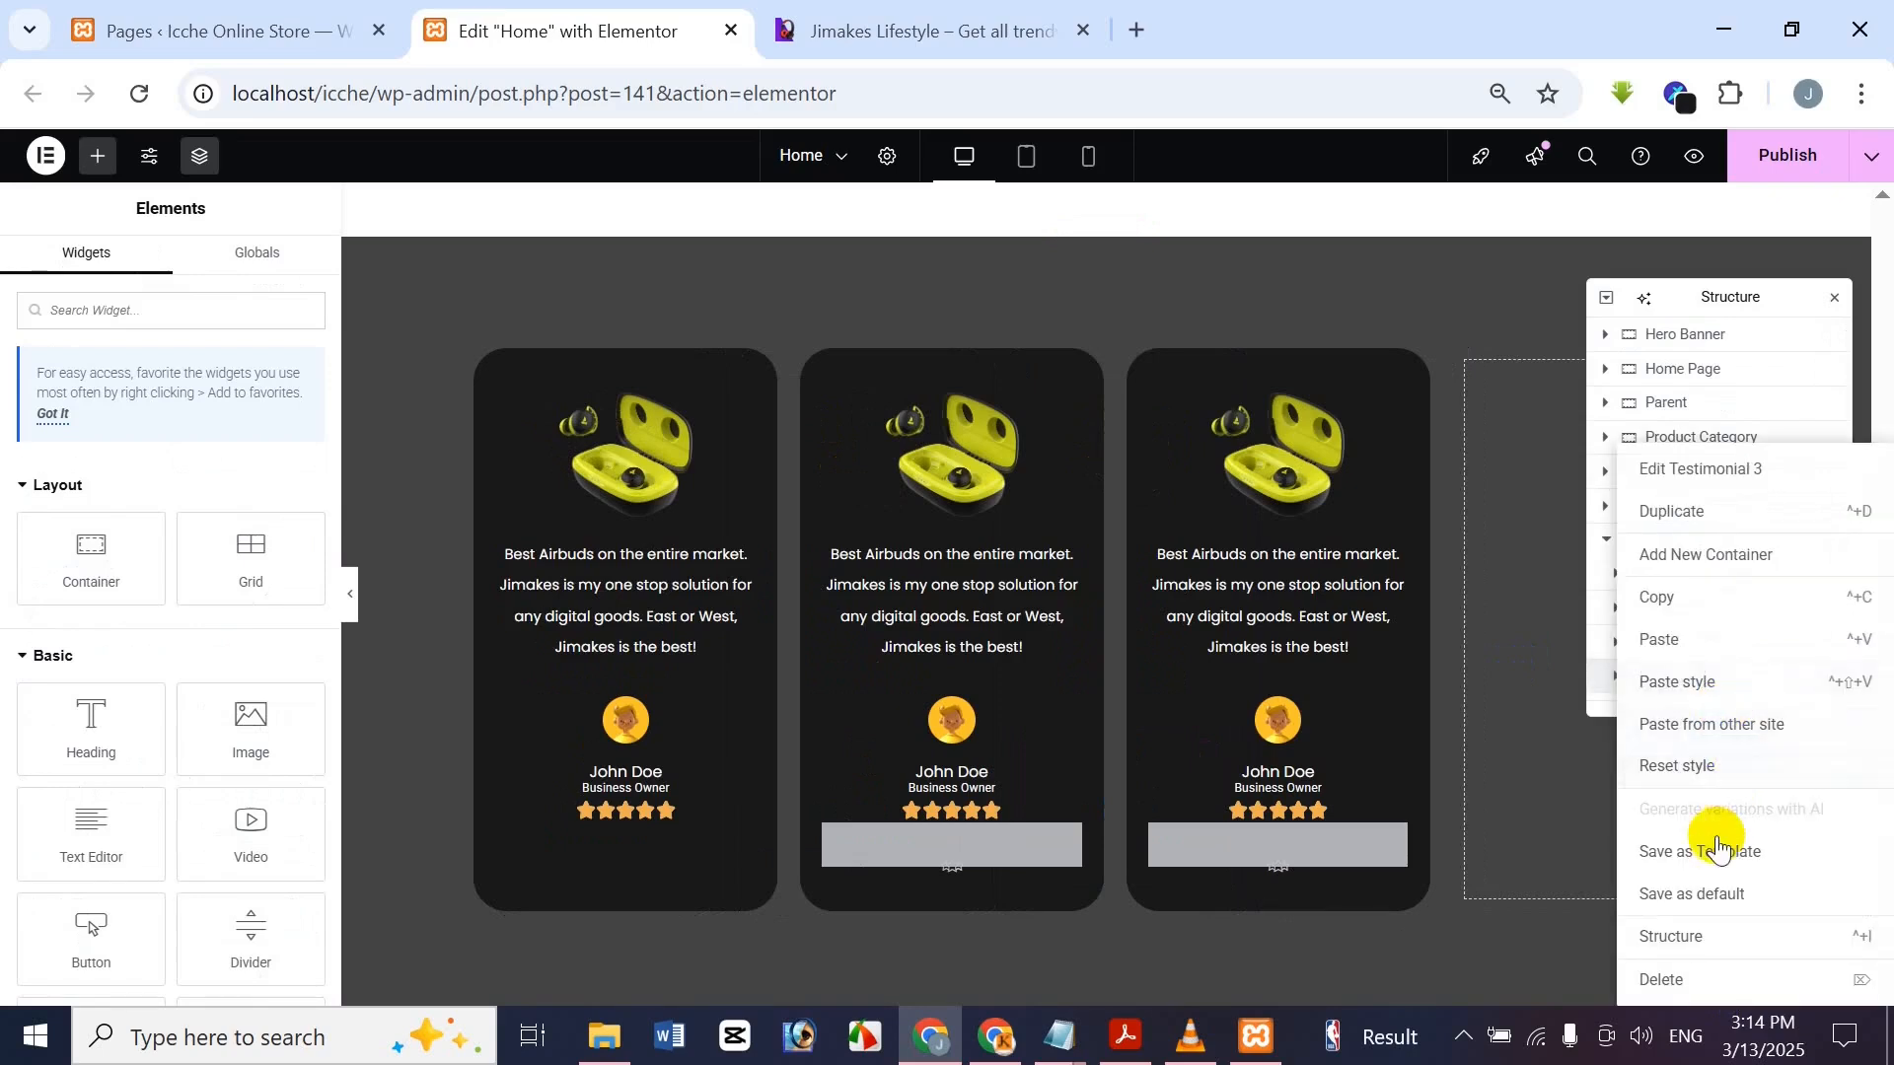
{"action": "left_click", "coordinate": [1663, 979]}
Rename the two copied cards as Testimonial 2 and Testimonial 3
{"action": "left_click", "coordinate": [1748, 608]}
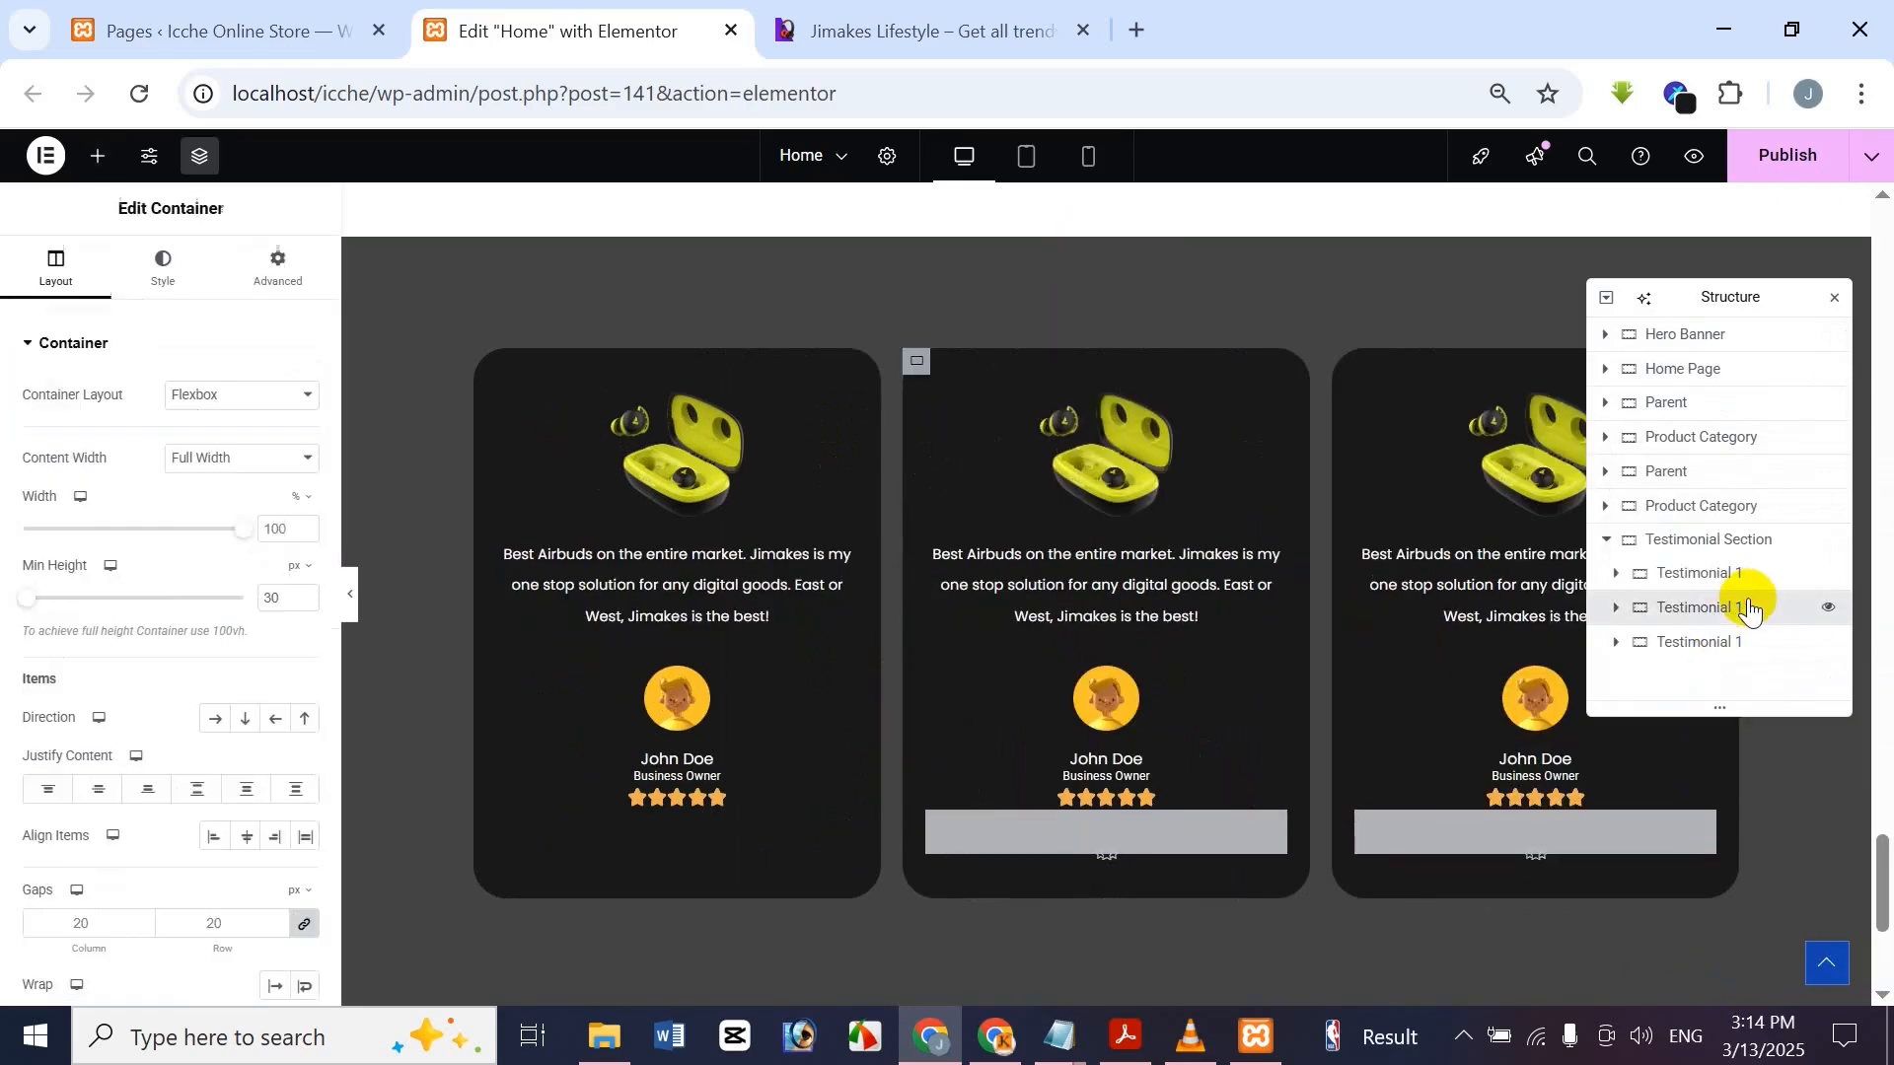
{"action": "double_click", "coordinate": [1726, 606]}
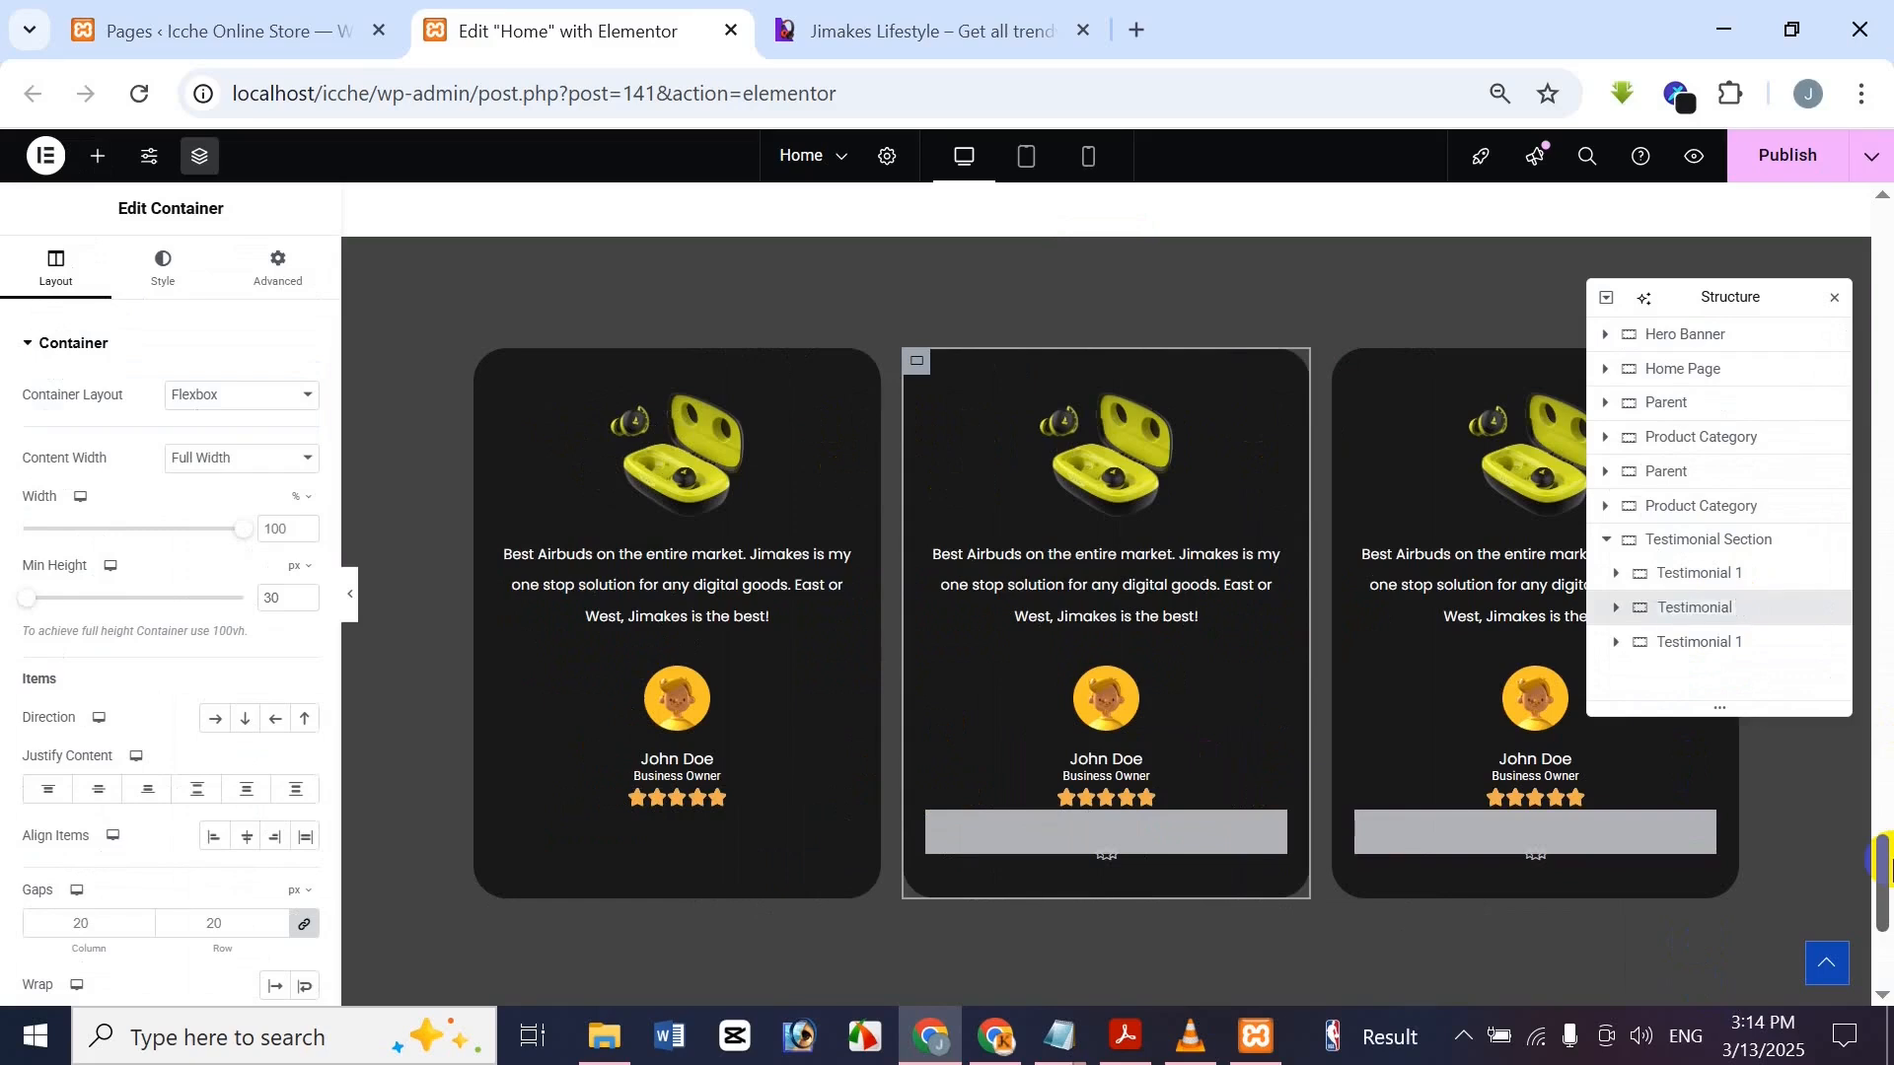
{"action": "double_click", "coordinate": [1727, 642]}
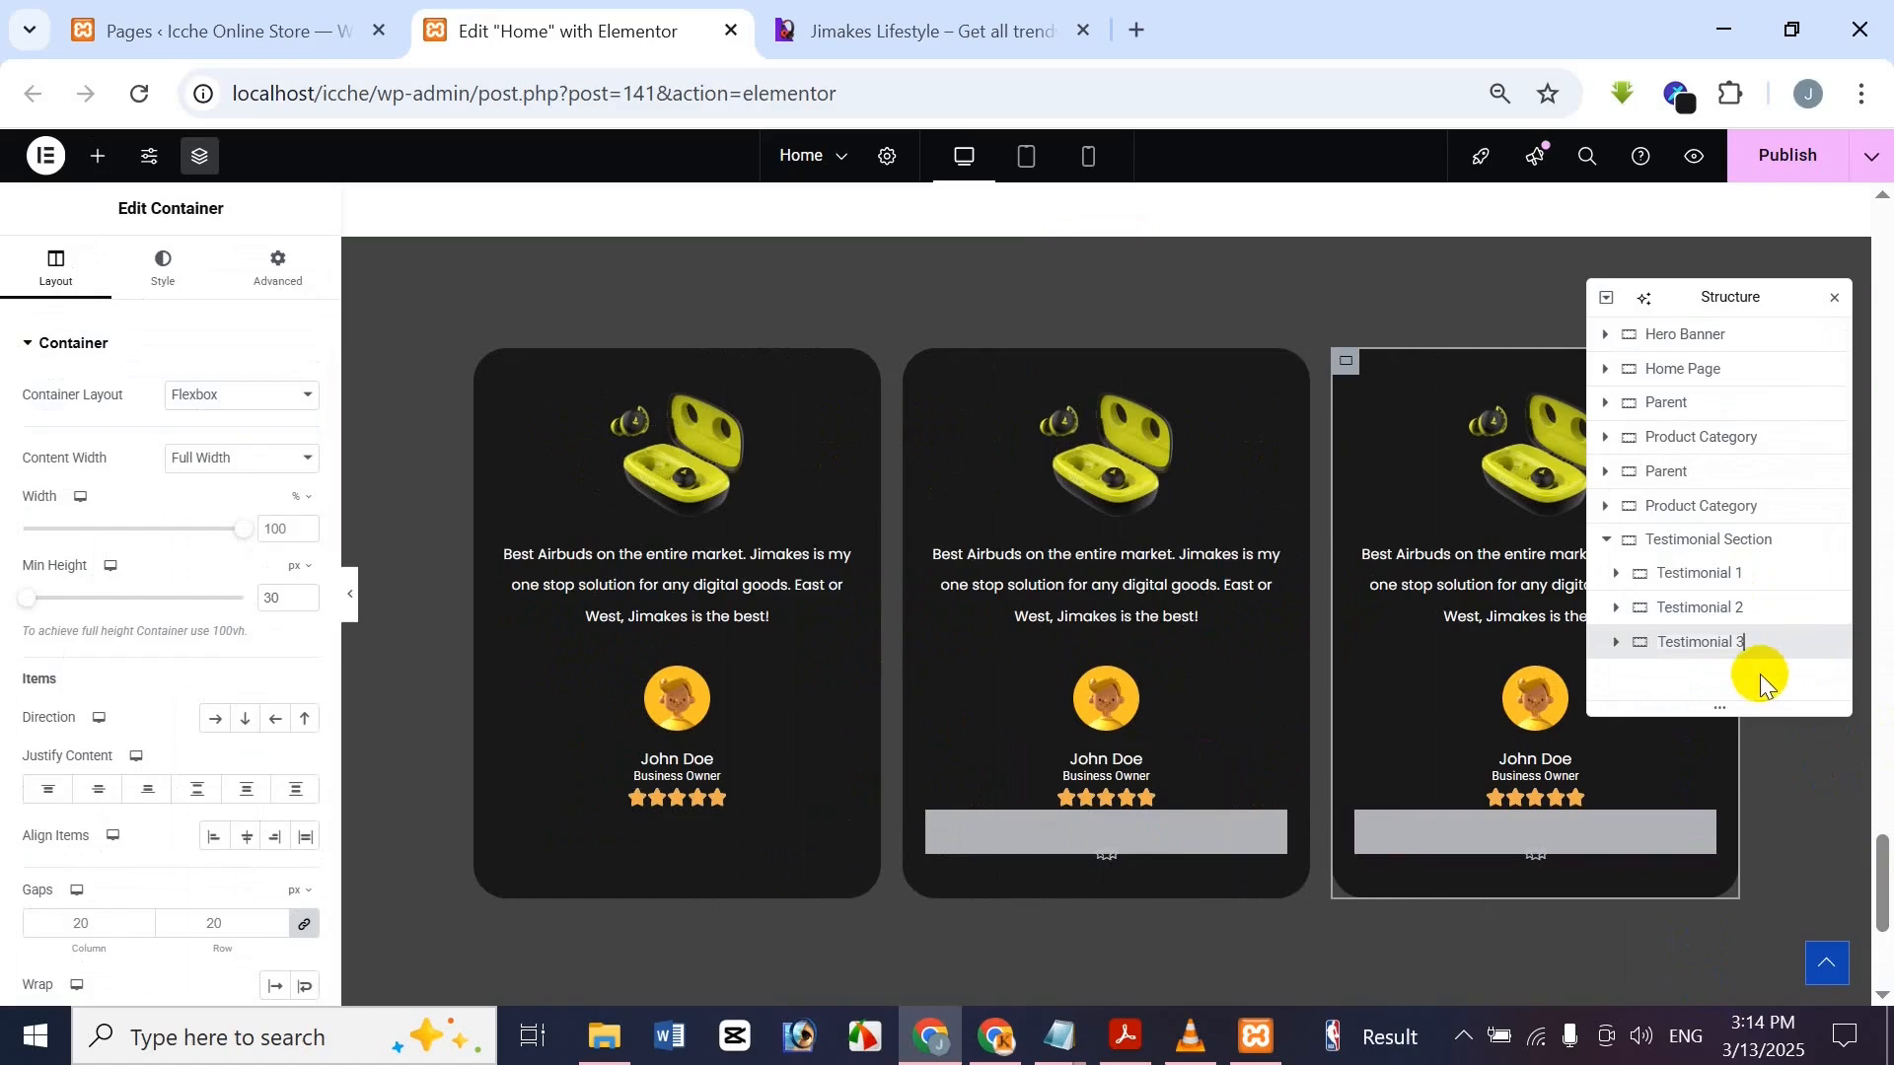
Replace the Testimonial 2 product image with the purple headphones Simple-Product-1-3.png from the media library, following the Jimakes middle card
{"action": "left_click", "coordinate": [1755, 609]}
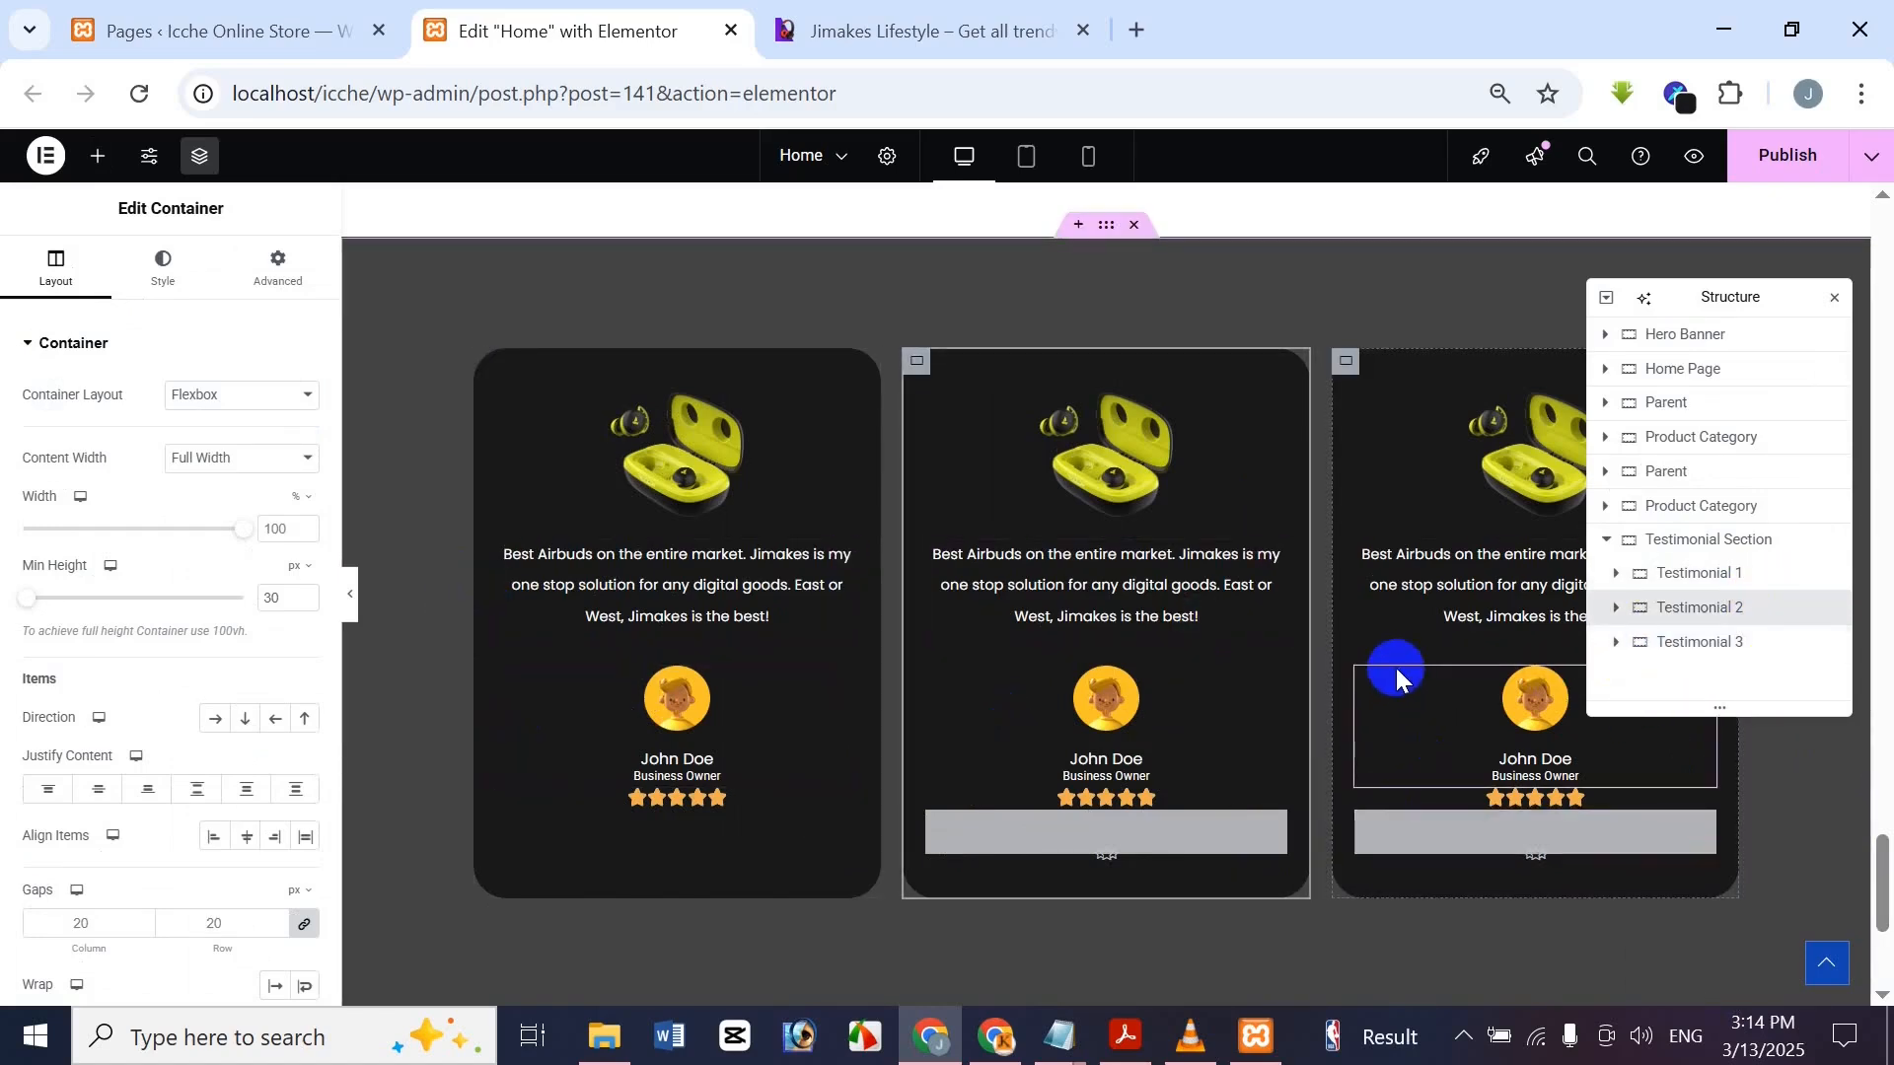
{"action": "left_click", "coordinate": [1008, 12]}
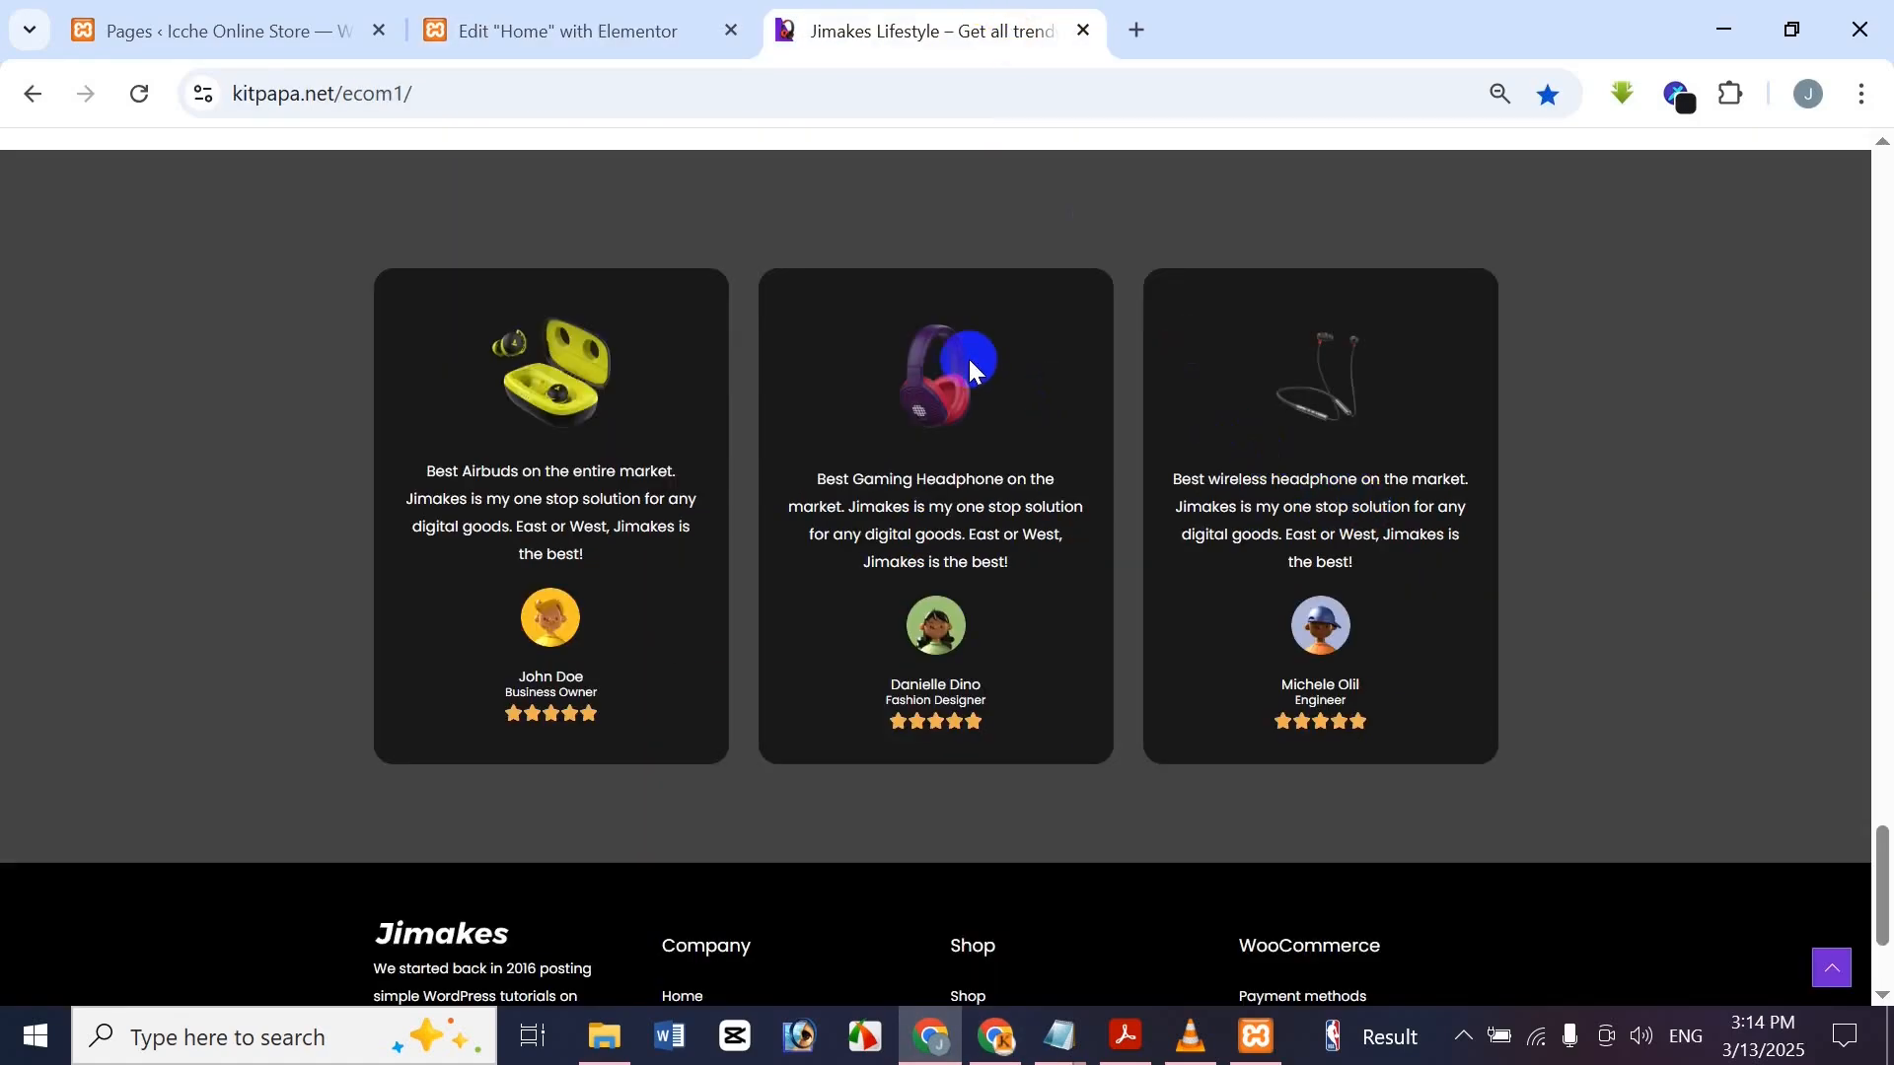
{"action": "left_click", "coordinate": [727, 11]}
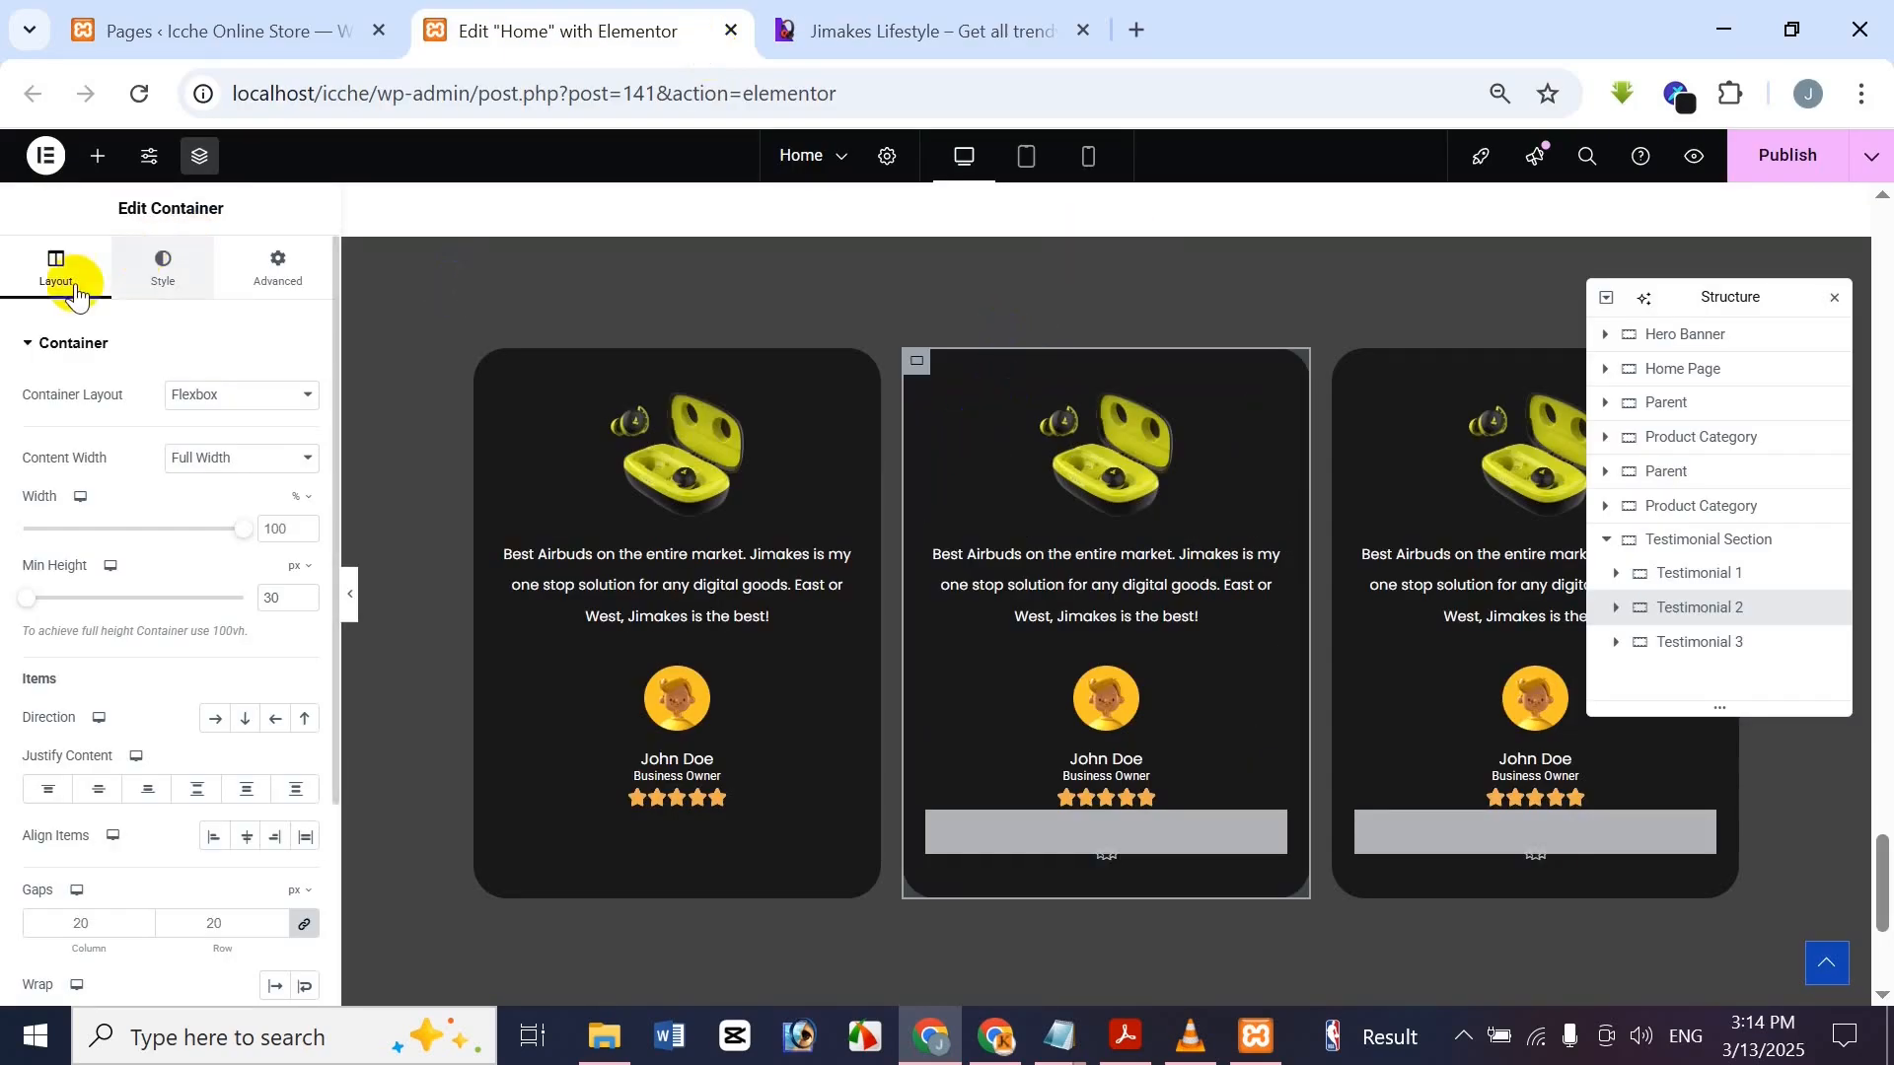
{"action": "left_click", "coordinate": [184, 304]}
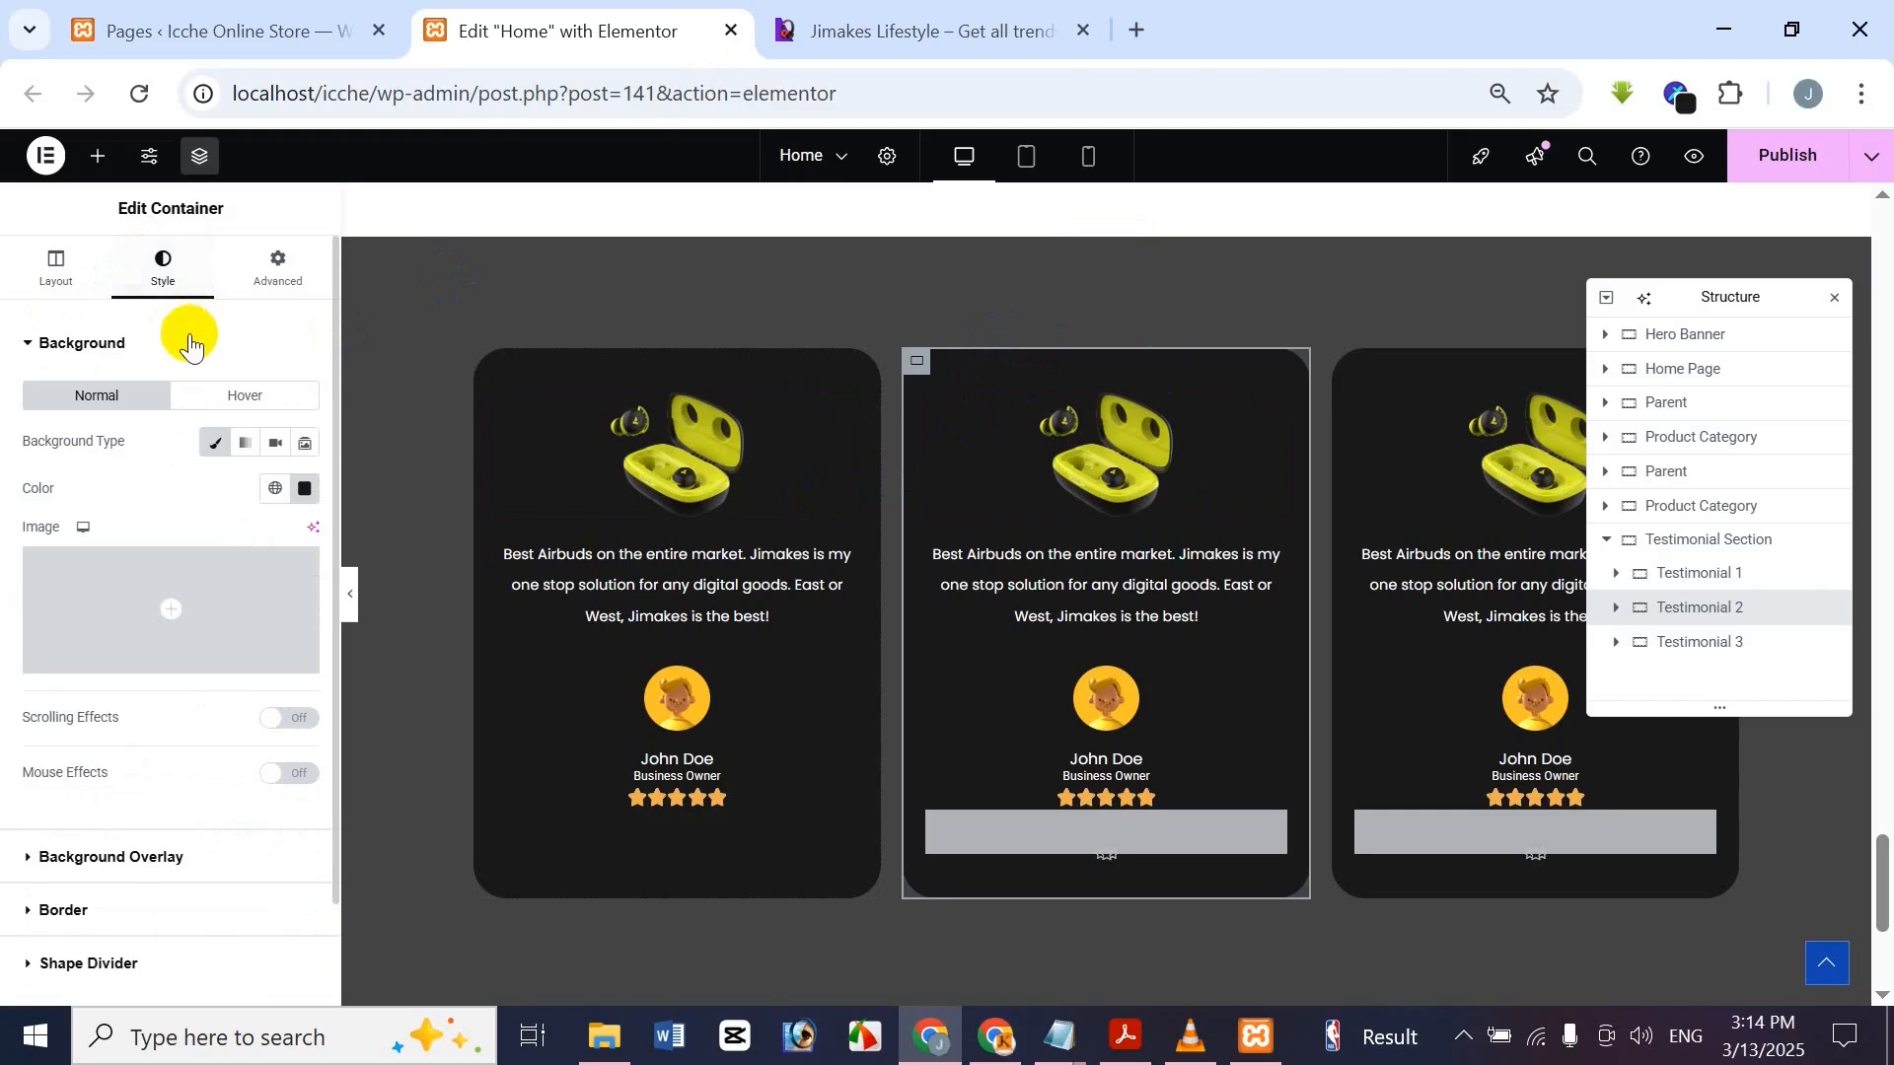
{"action": "left_click", "coordinate": [1160, 464]}
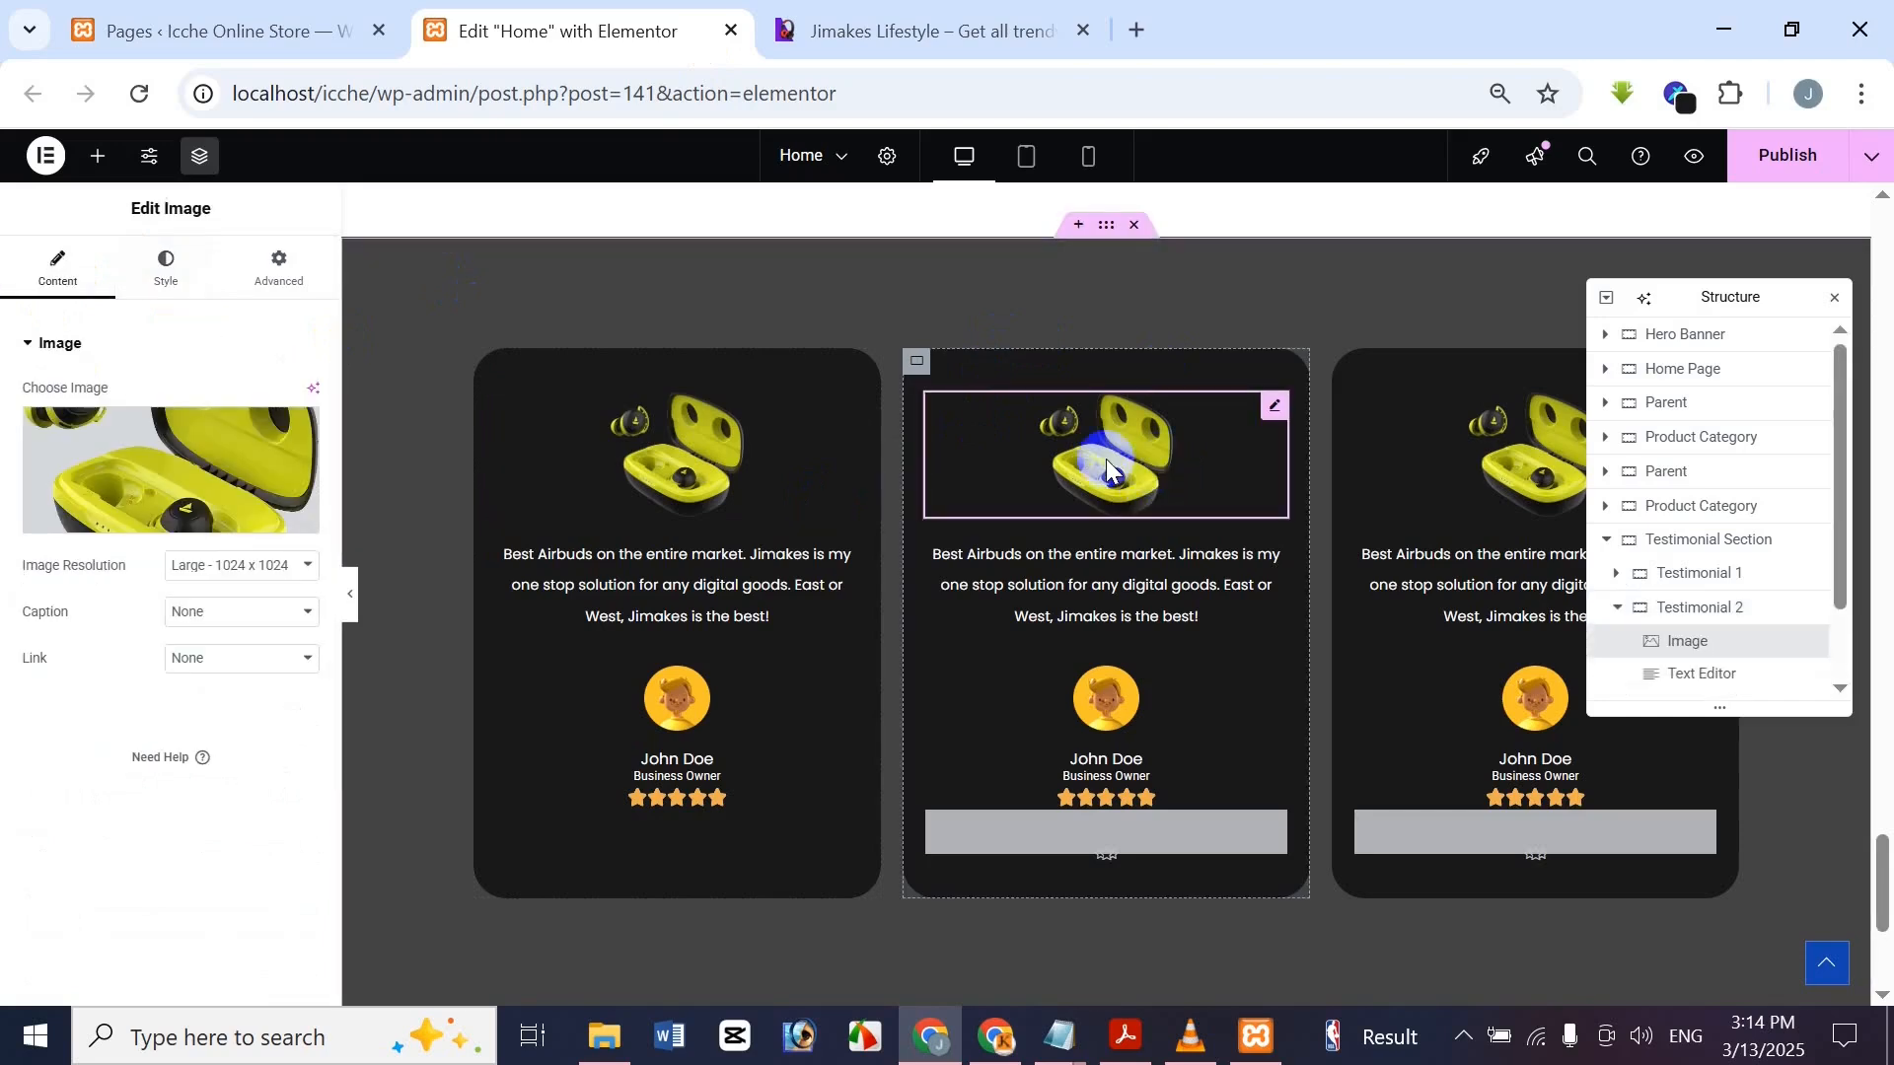
{"action": "left_click", "coordinate": [103, 498]}
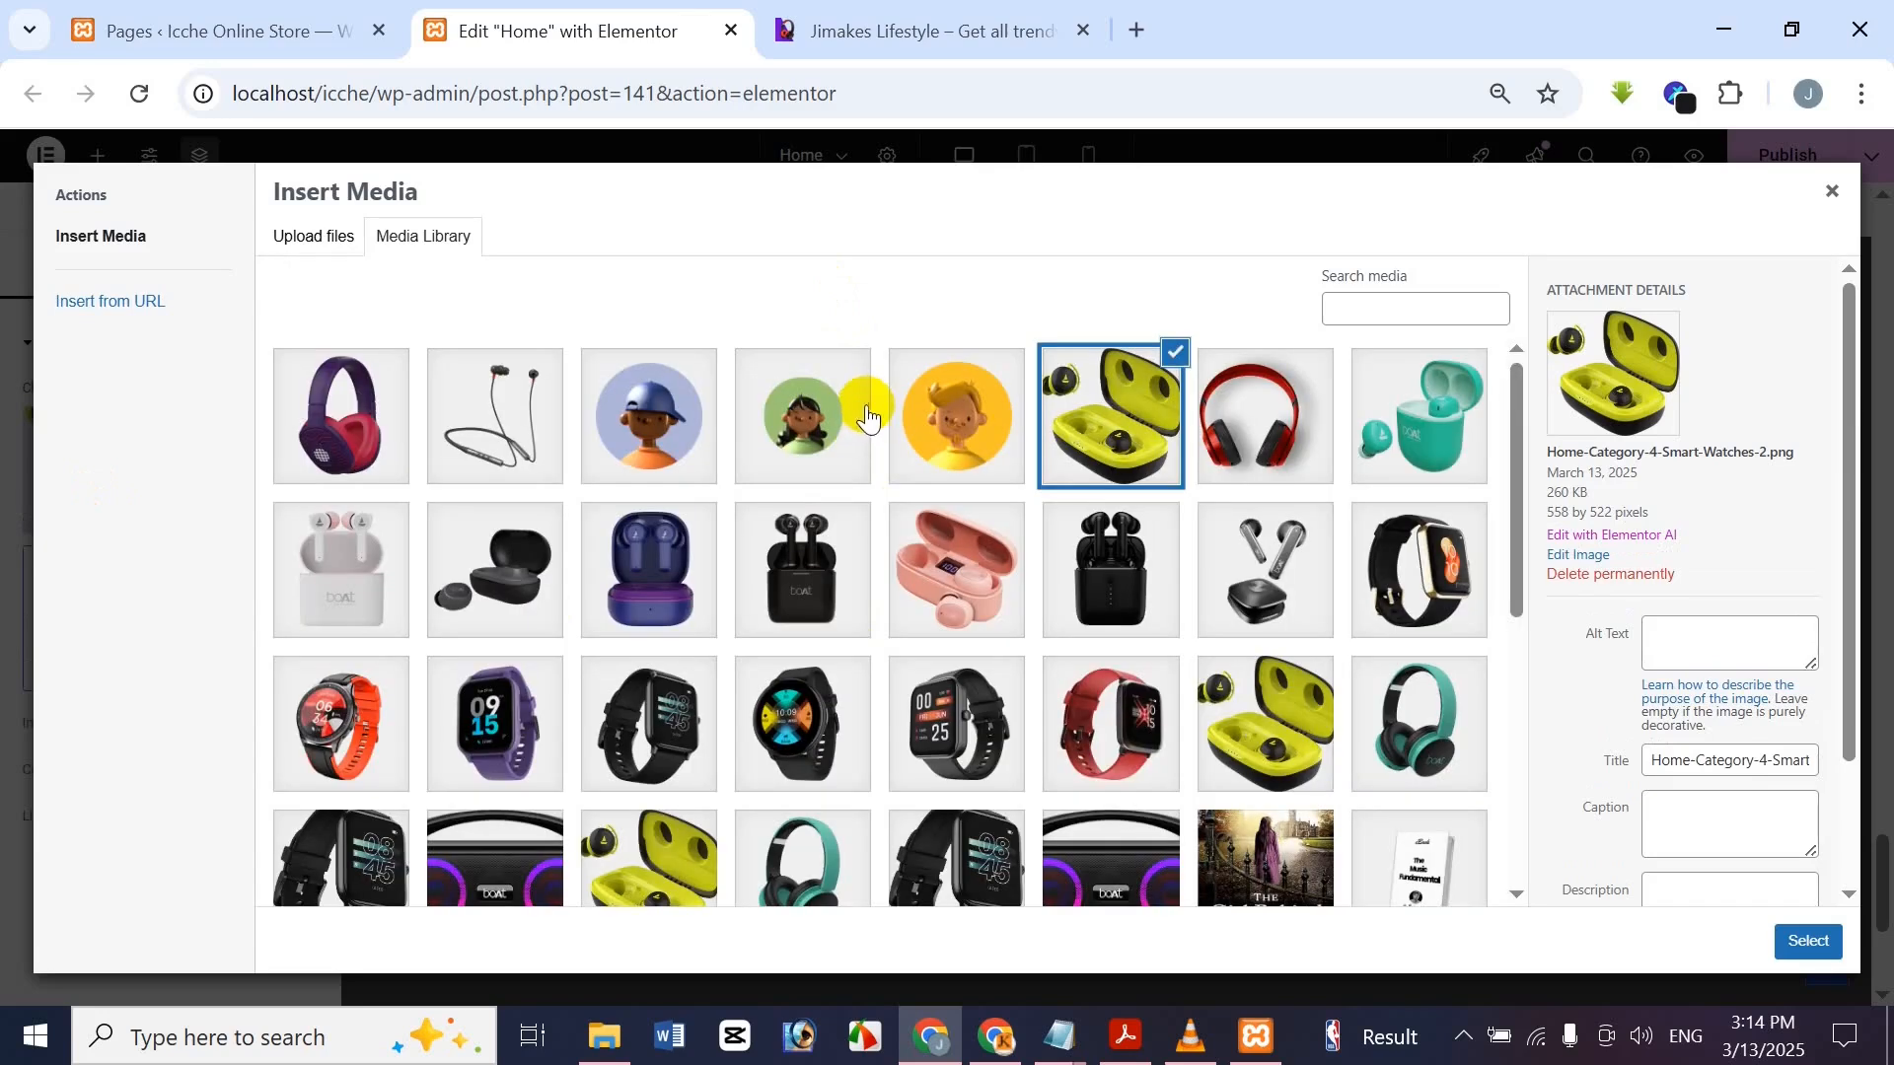
{"action": "left_click", "coordinate": [355, 405]}
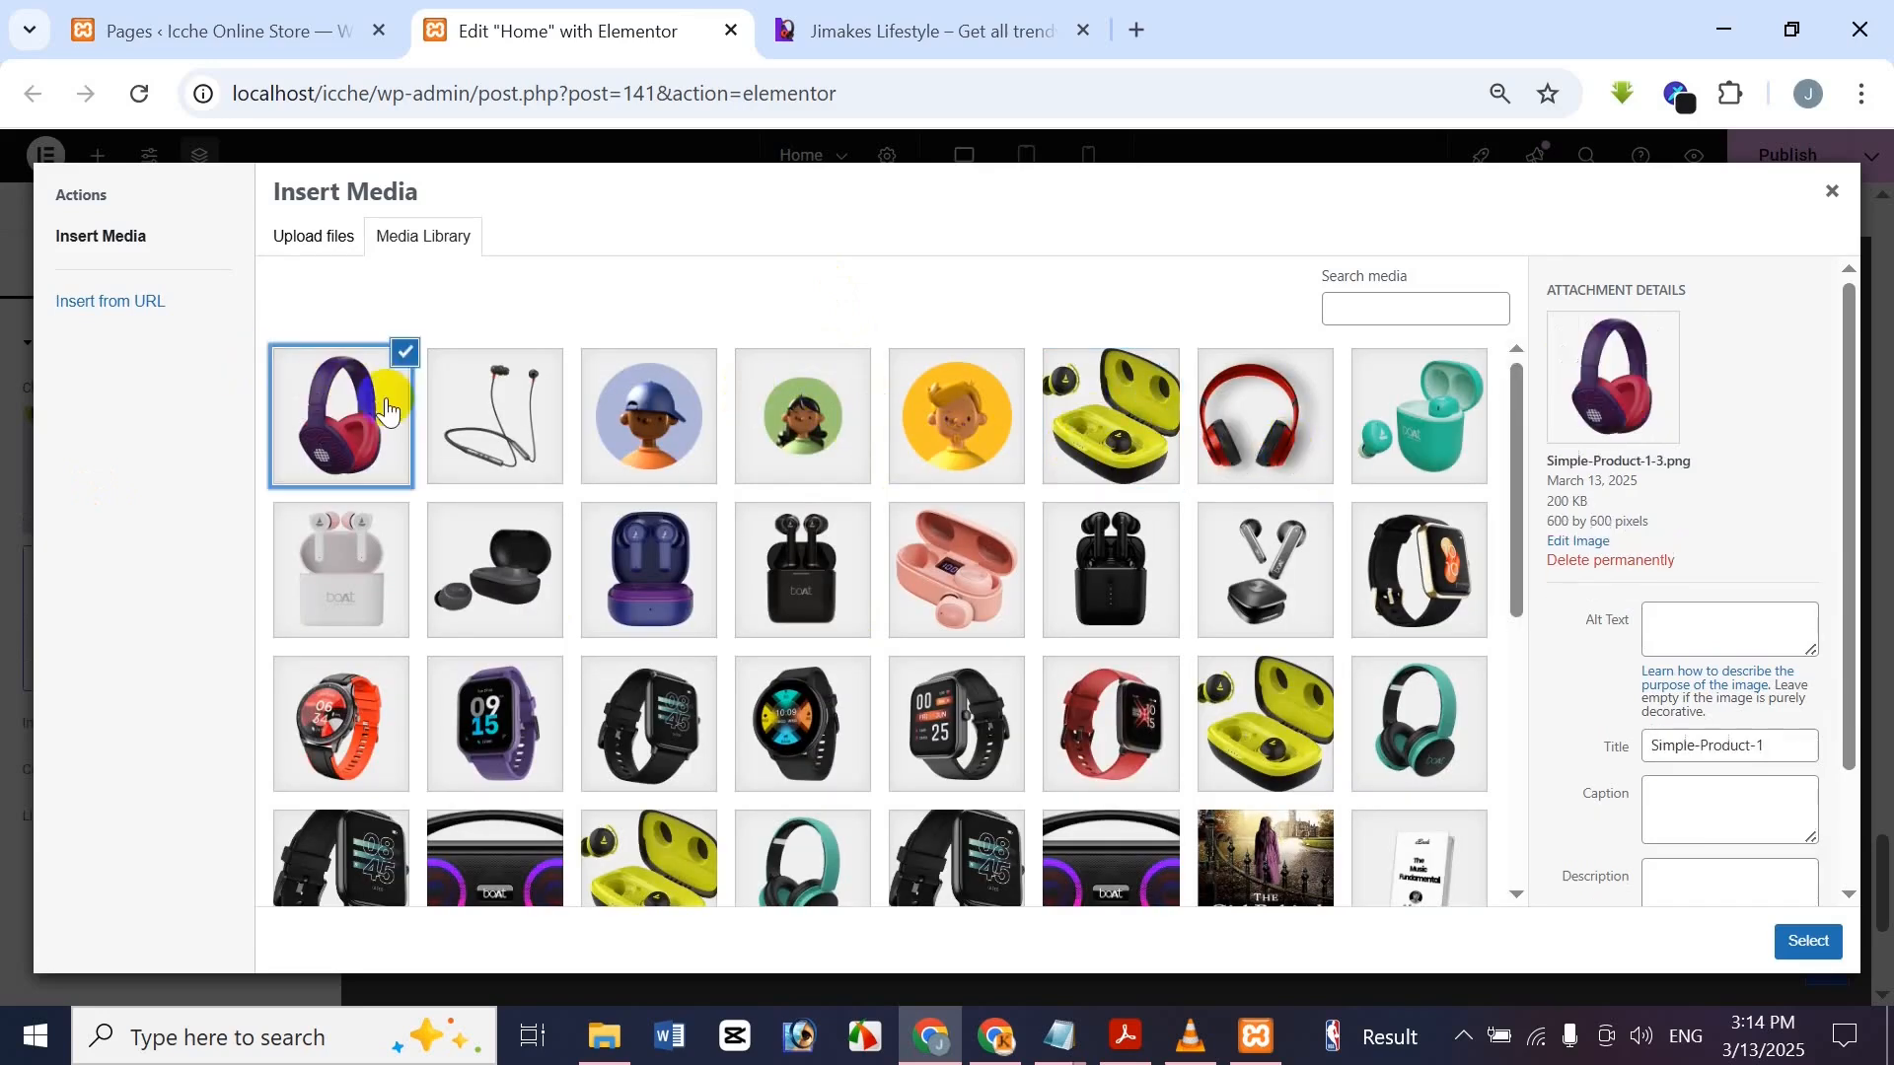
{"action": "left_click", "coordinate": [1809, 941]}
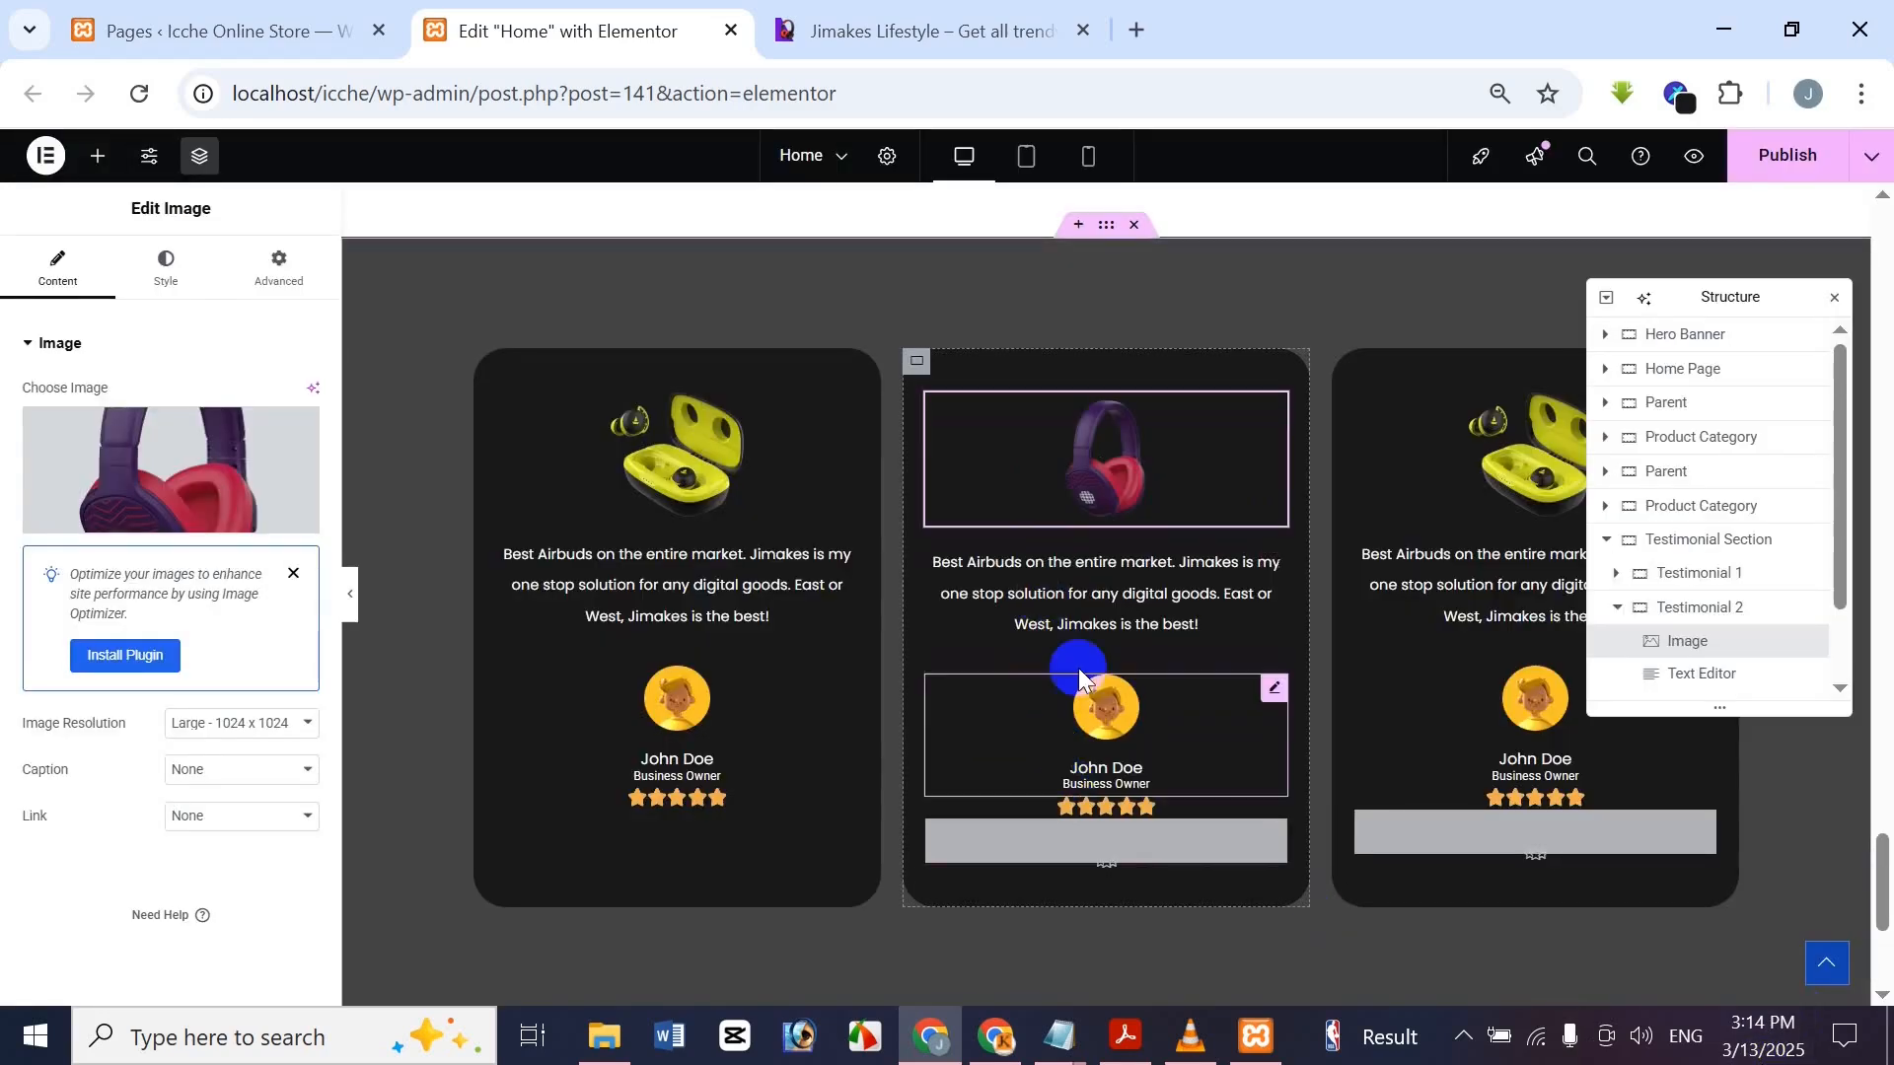
Replace the Testimonial 2 review with the "Best Gaming Headphone on the market" text copied from the middle Jimakes card
{"action": "left_click", "coordinate": [1082, 617]}
{"action": "left_click", "coordinate": [917, 31]}
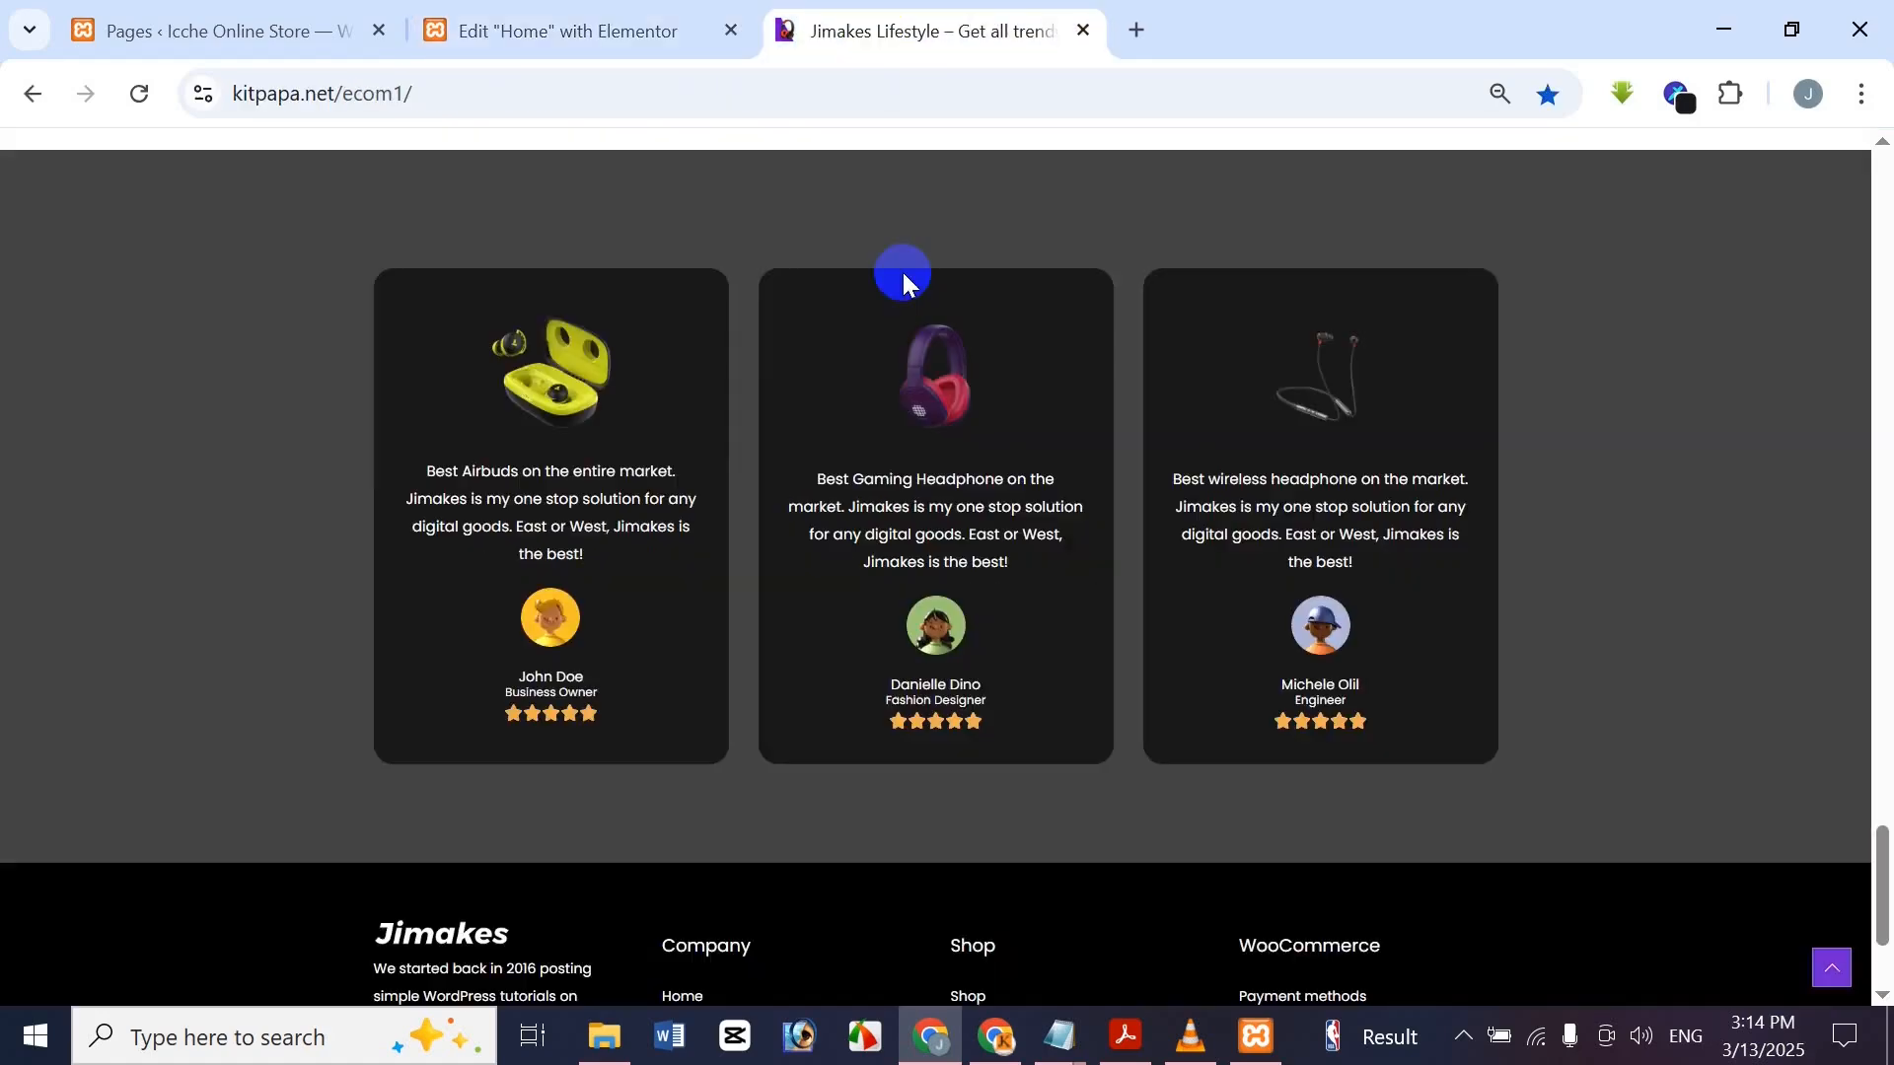
{"action": "left_click_drag", "start_coordinate": [810, 476], "coordinate": [1019, 565]}
{"action": "key", "text": "ctrl+c"}
{"action": "left_click", "coordinate": [612, 14]}
{"action": "triple_click", "coordinate": [166, 572]}
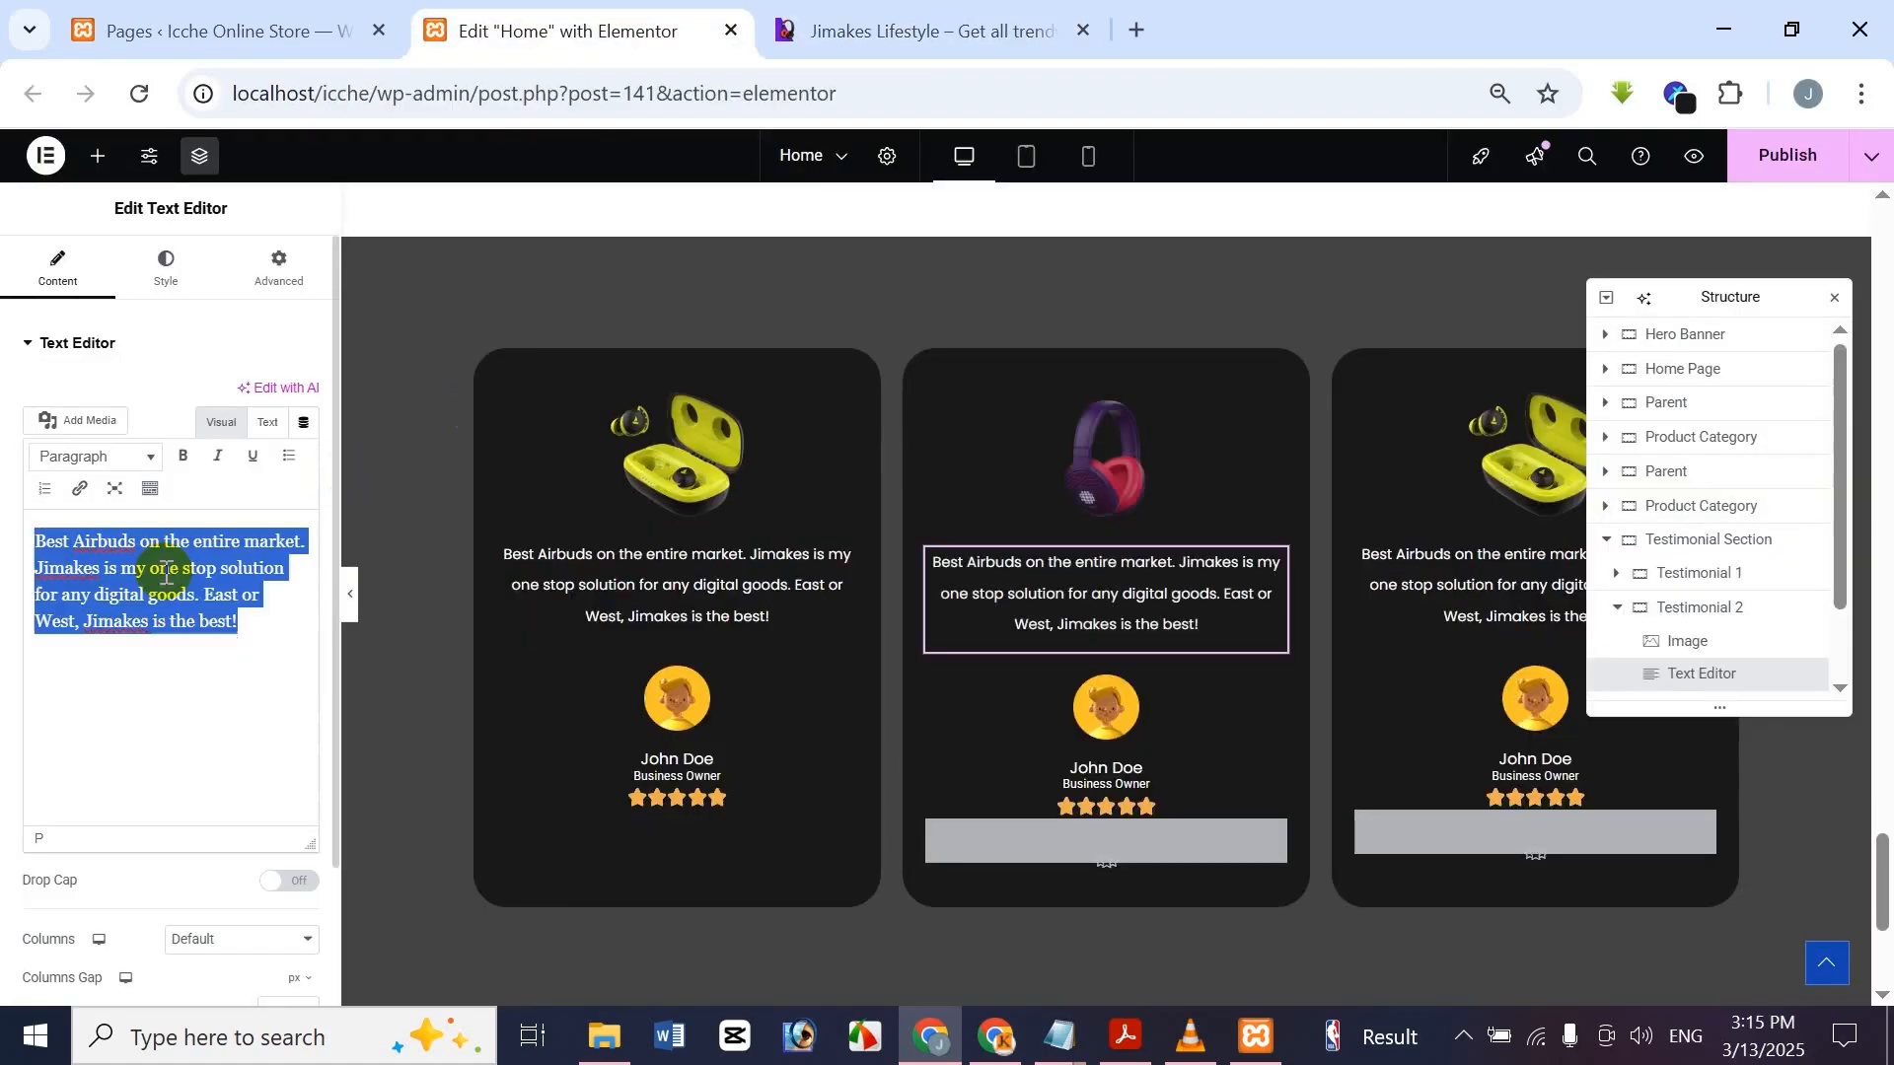
{"action": "key", "text": "ctrl+v"}
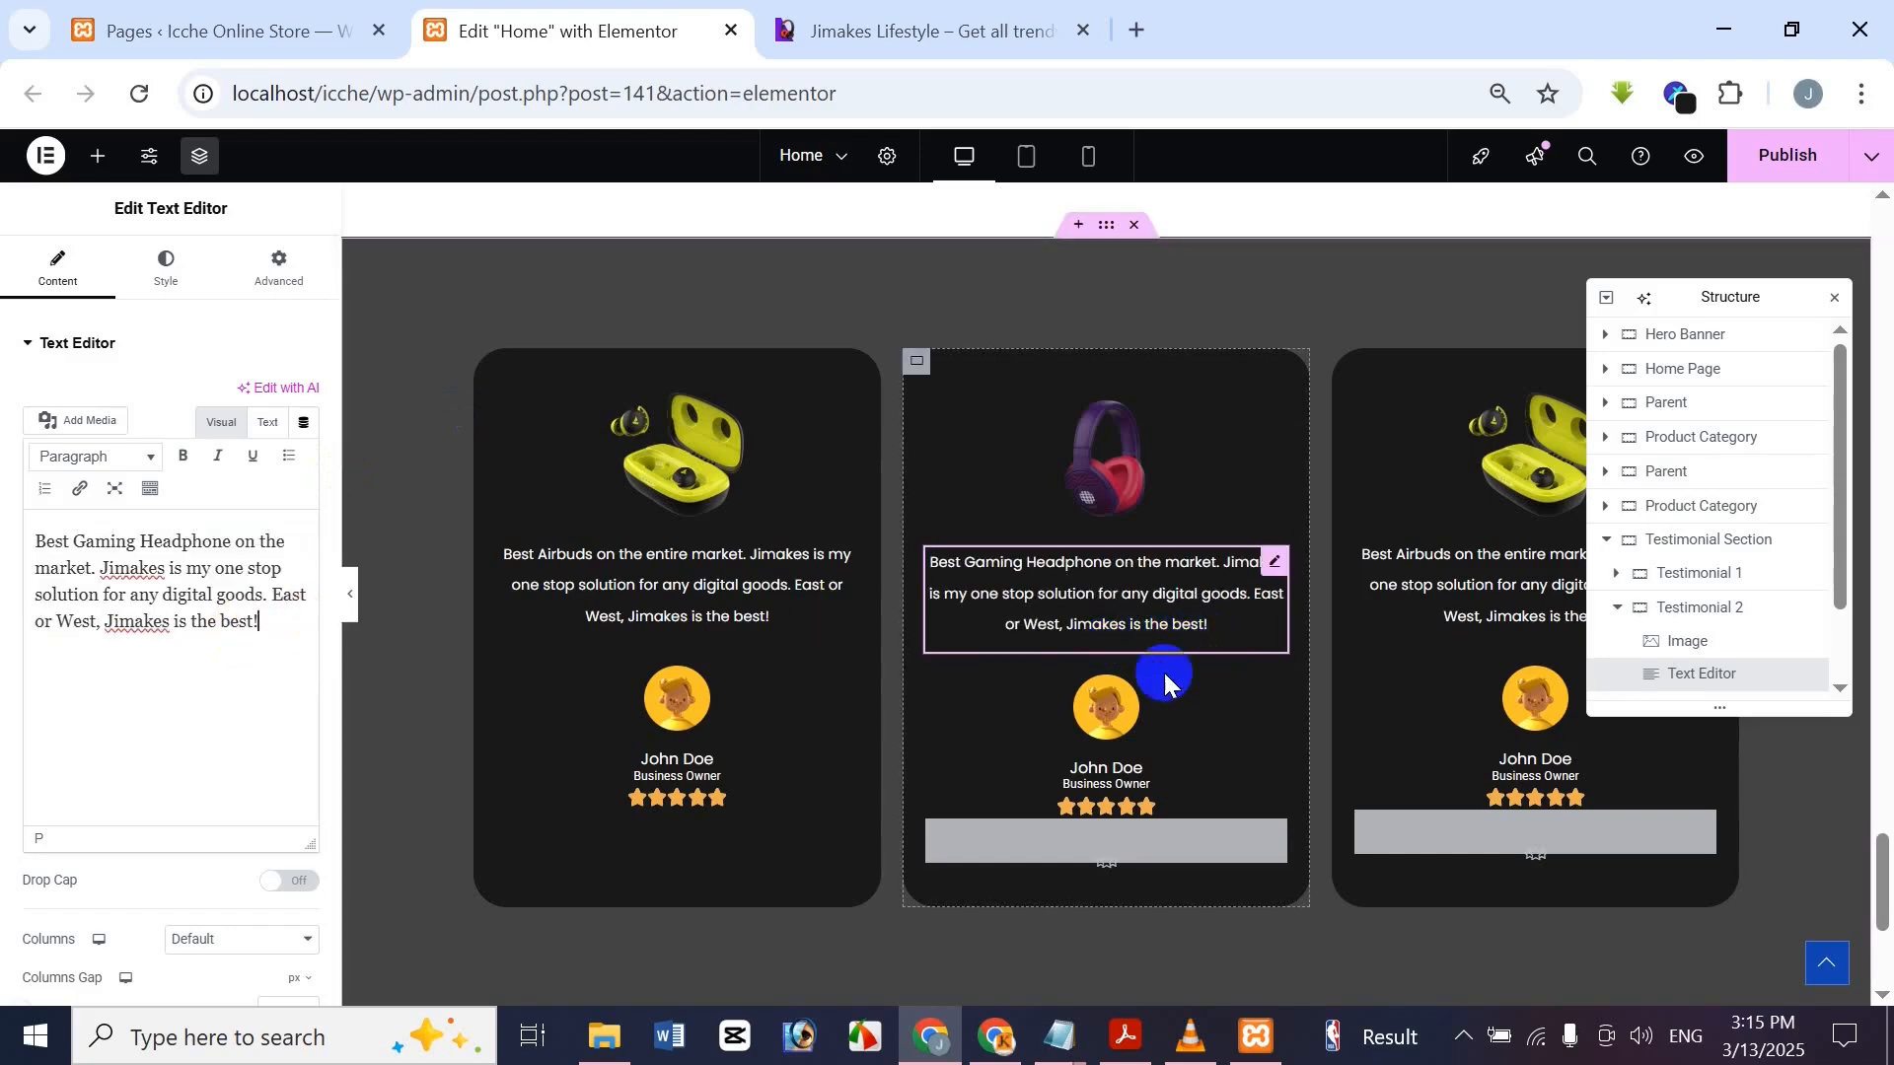
Change the avatar in the Testimonial 2 image box to testimonial_avatar02.png from the media library
{"action": "left_click", "coordinate": [1134, 742]}
{"action": "left_click", "coordinate": [156, 435]}
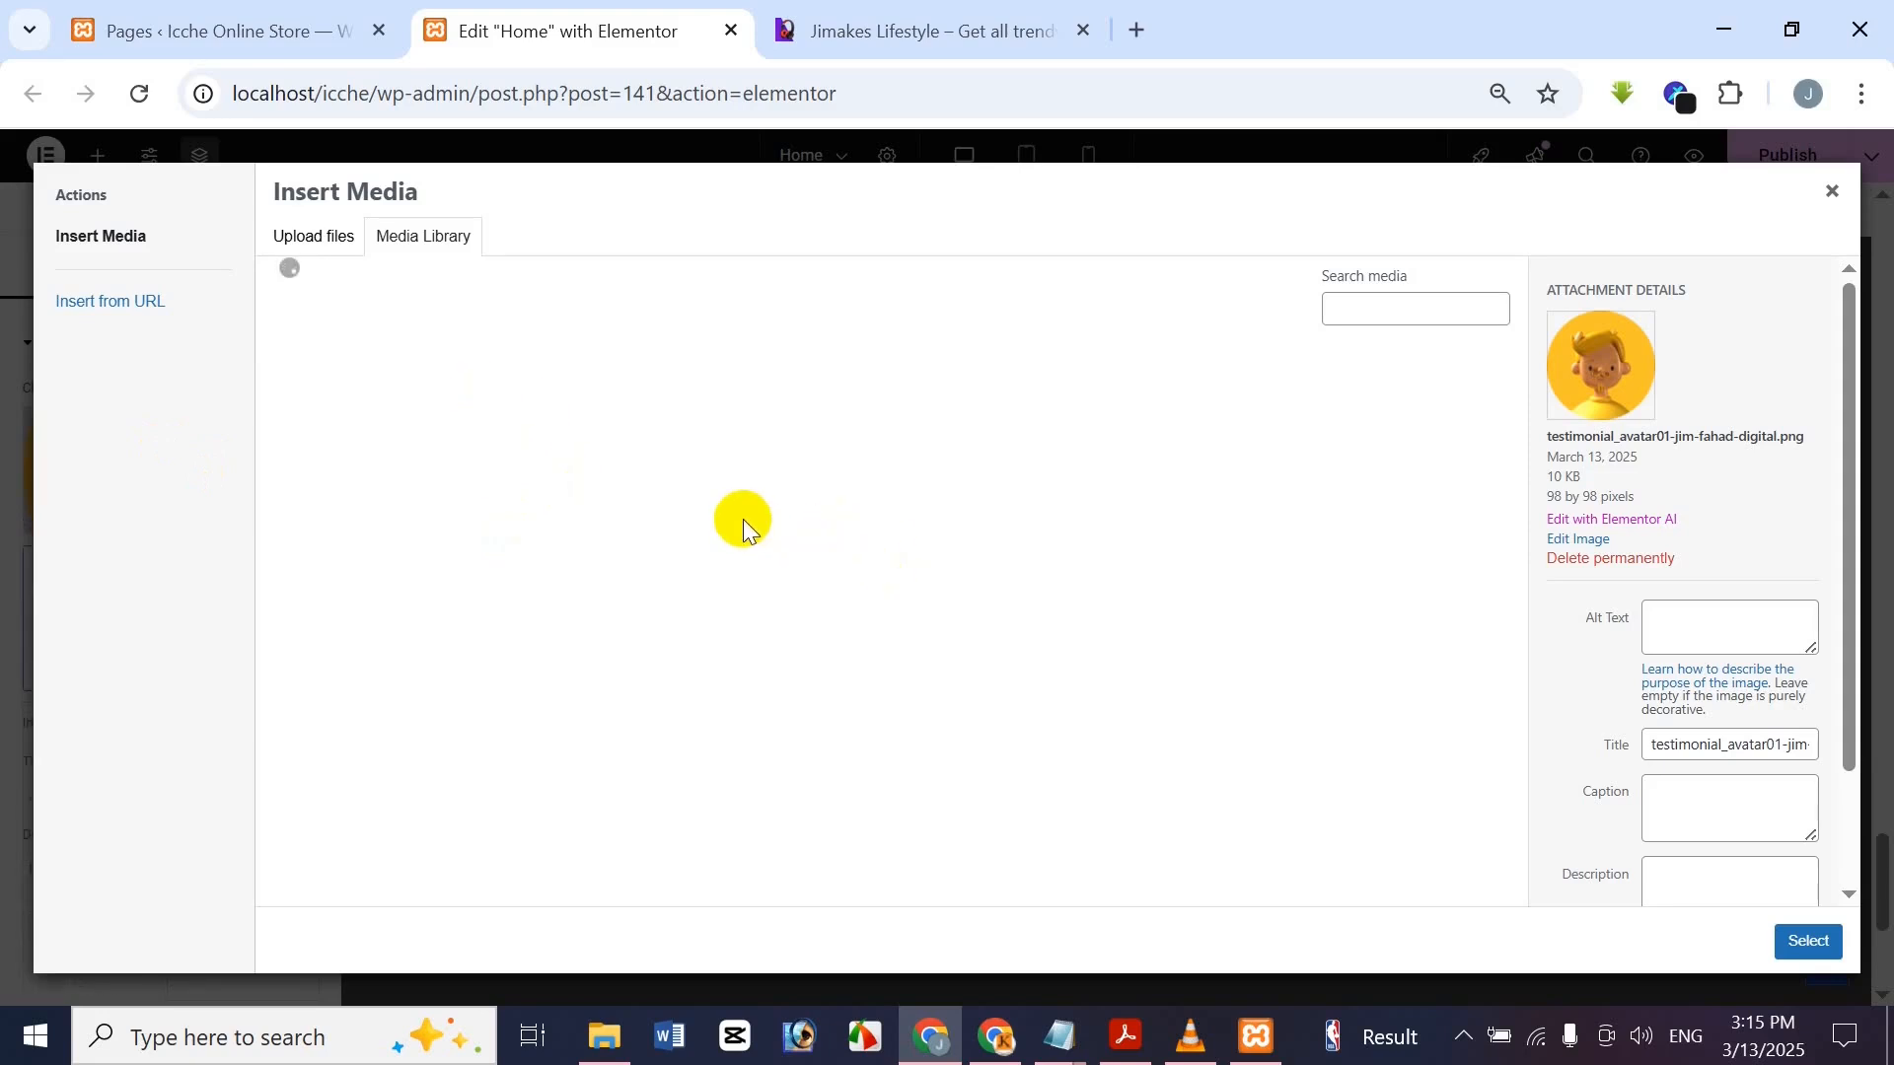
{"action": "left_click", "coordinate": [794, 424]}
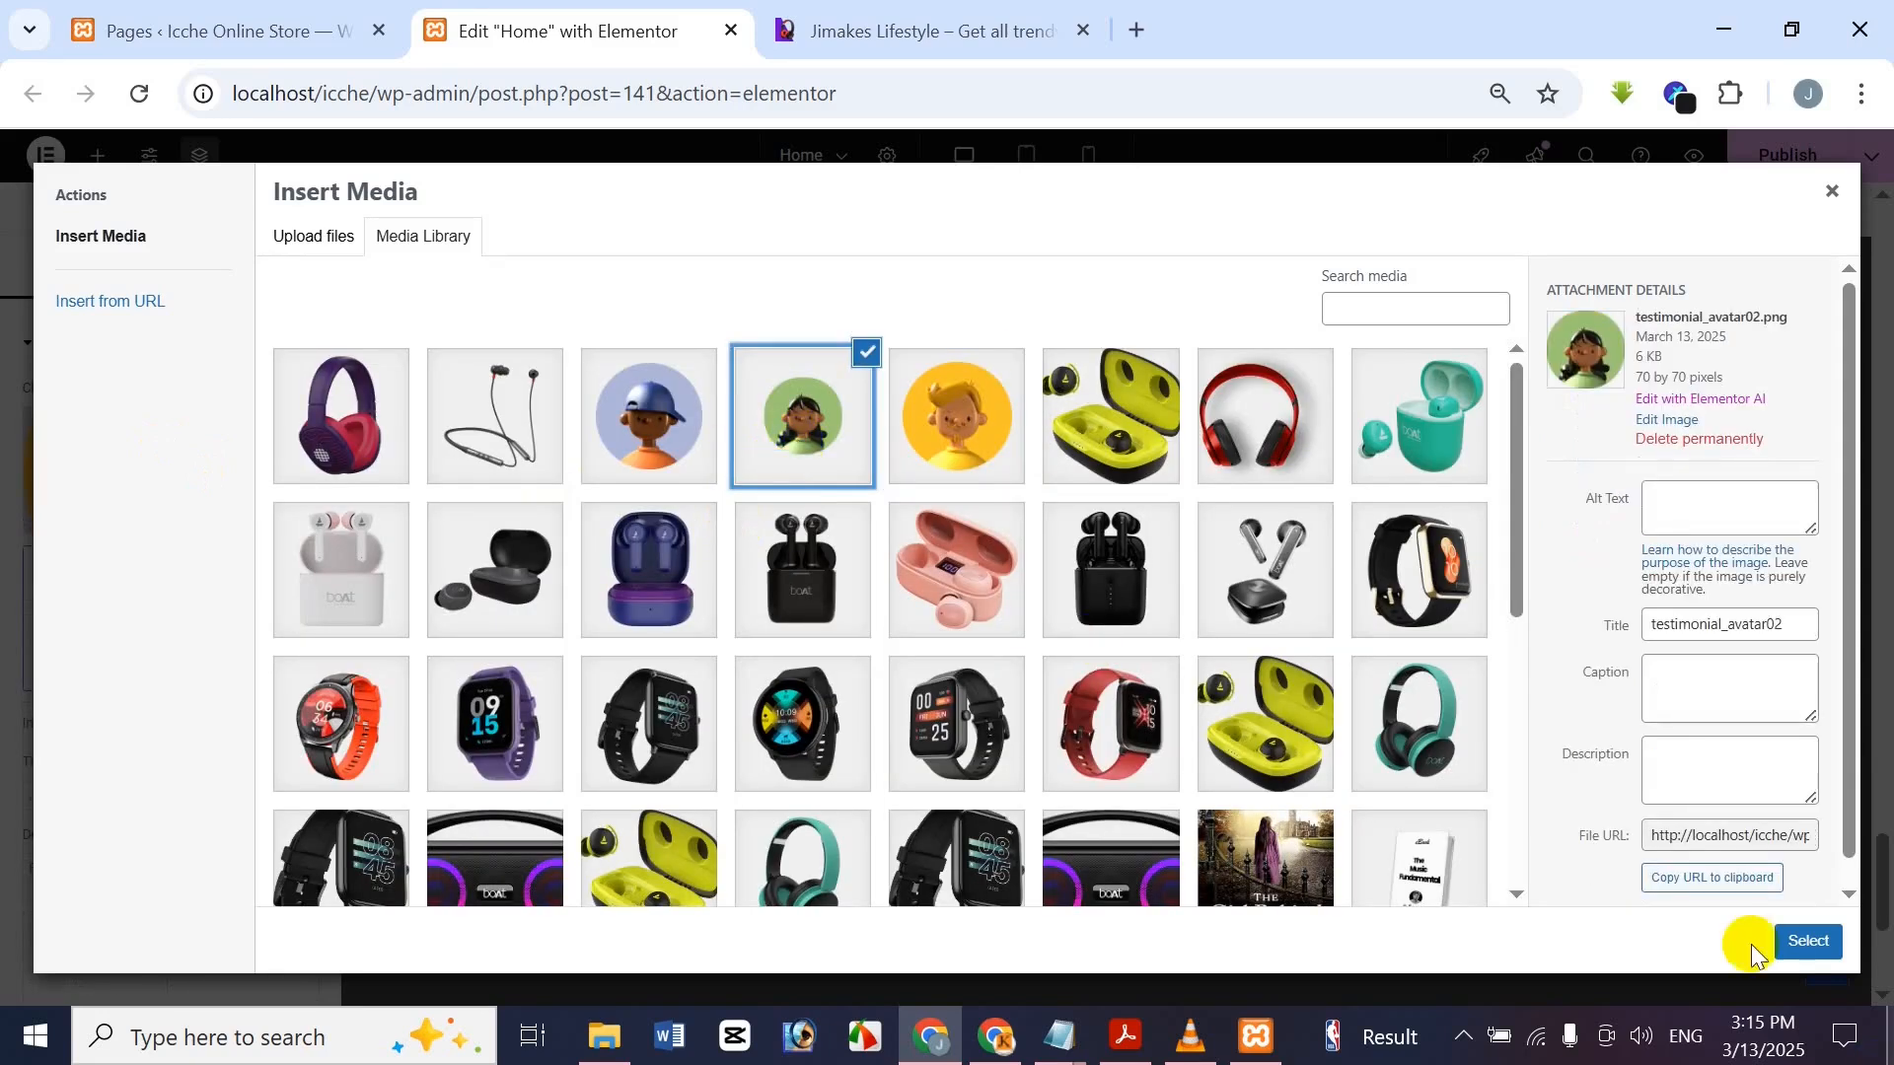
{"action": "left_click", "coordinate": [1806, 941]}
Set the Testimonial 2 image box title to the reviewer's name copied from the middle Jimakes card, without the job title
{"action": "left_click", "coordinate": [927, 31]}
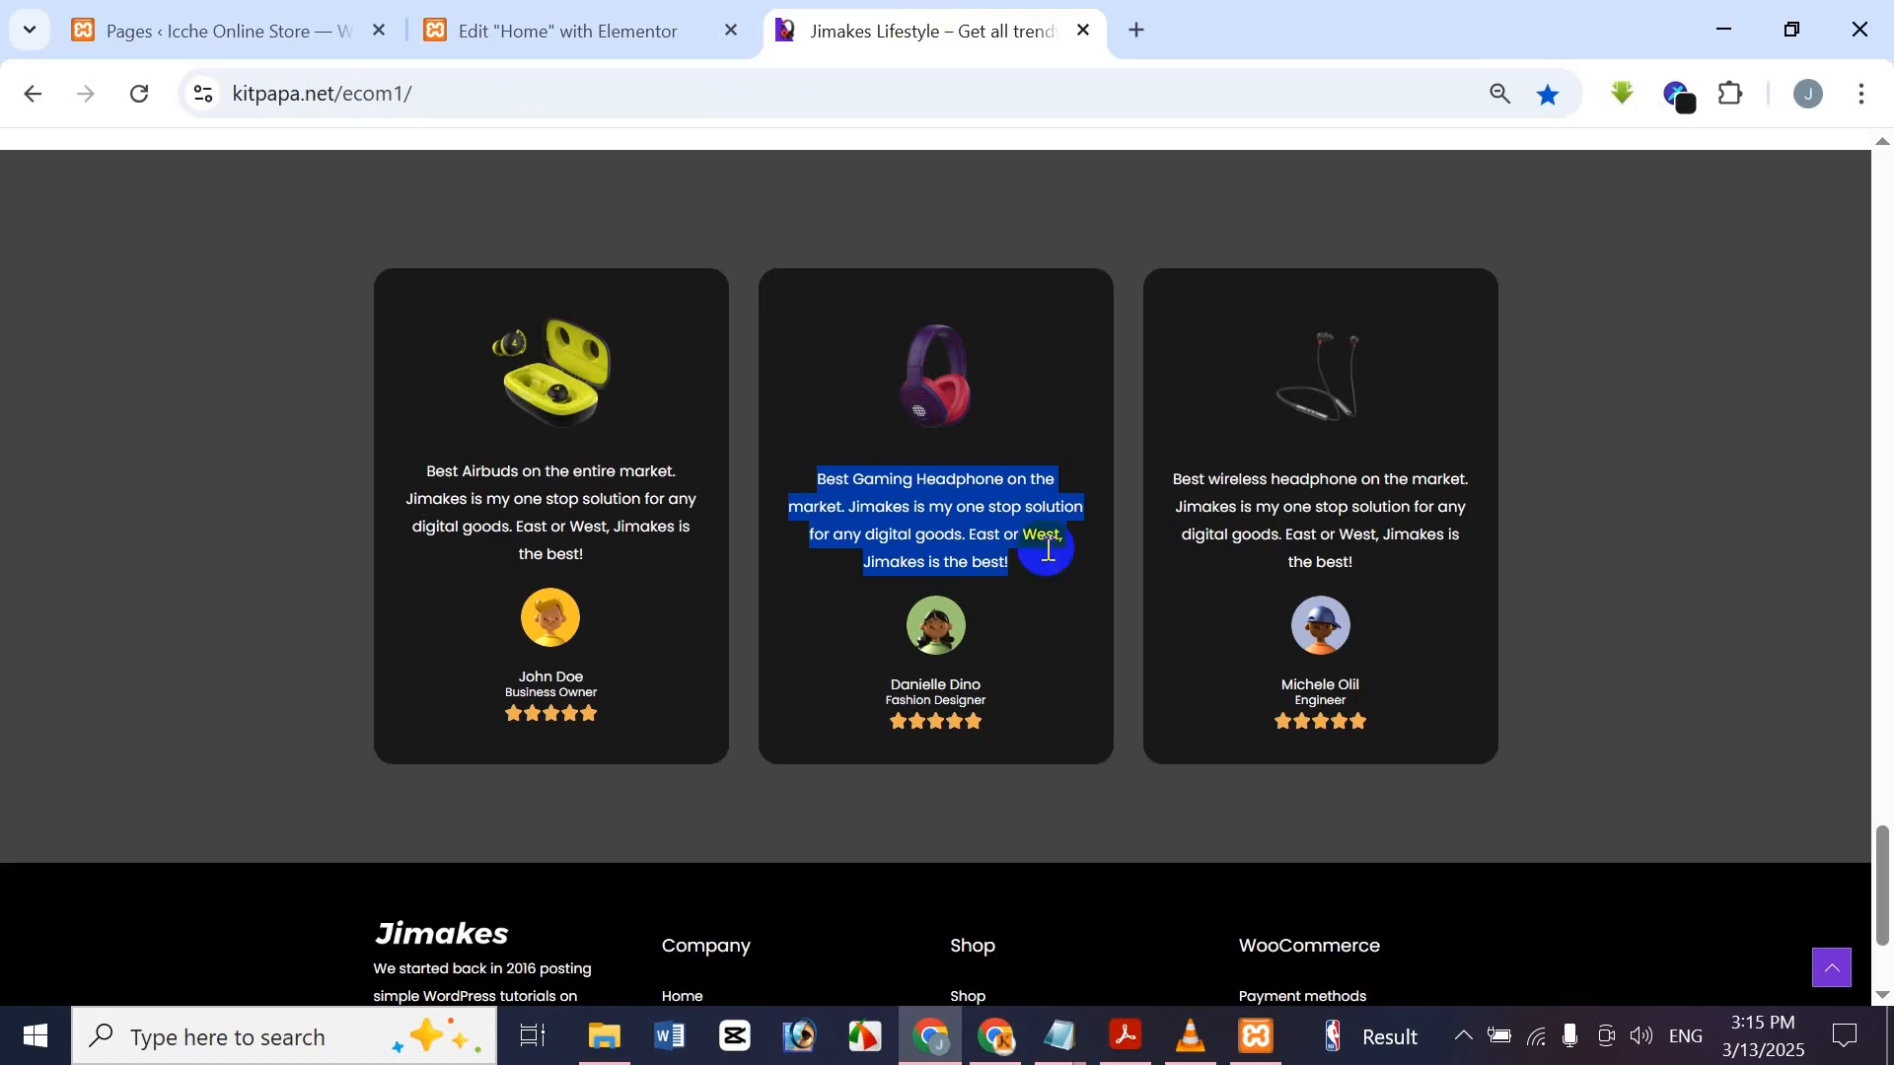
{"action": "left_click", "coordinate": [624, 12]}
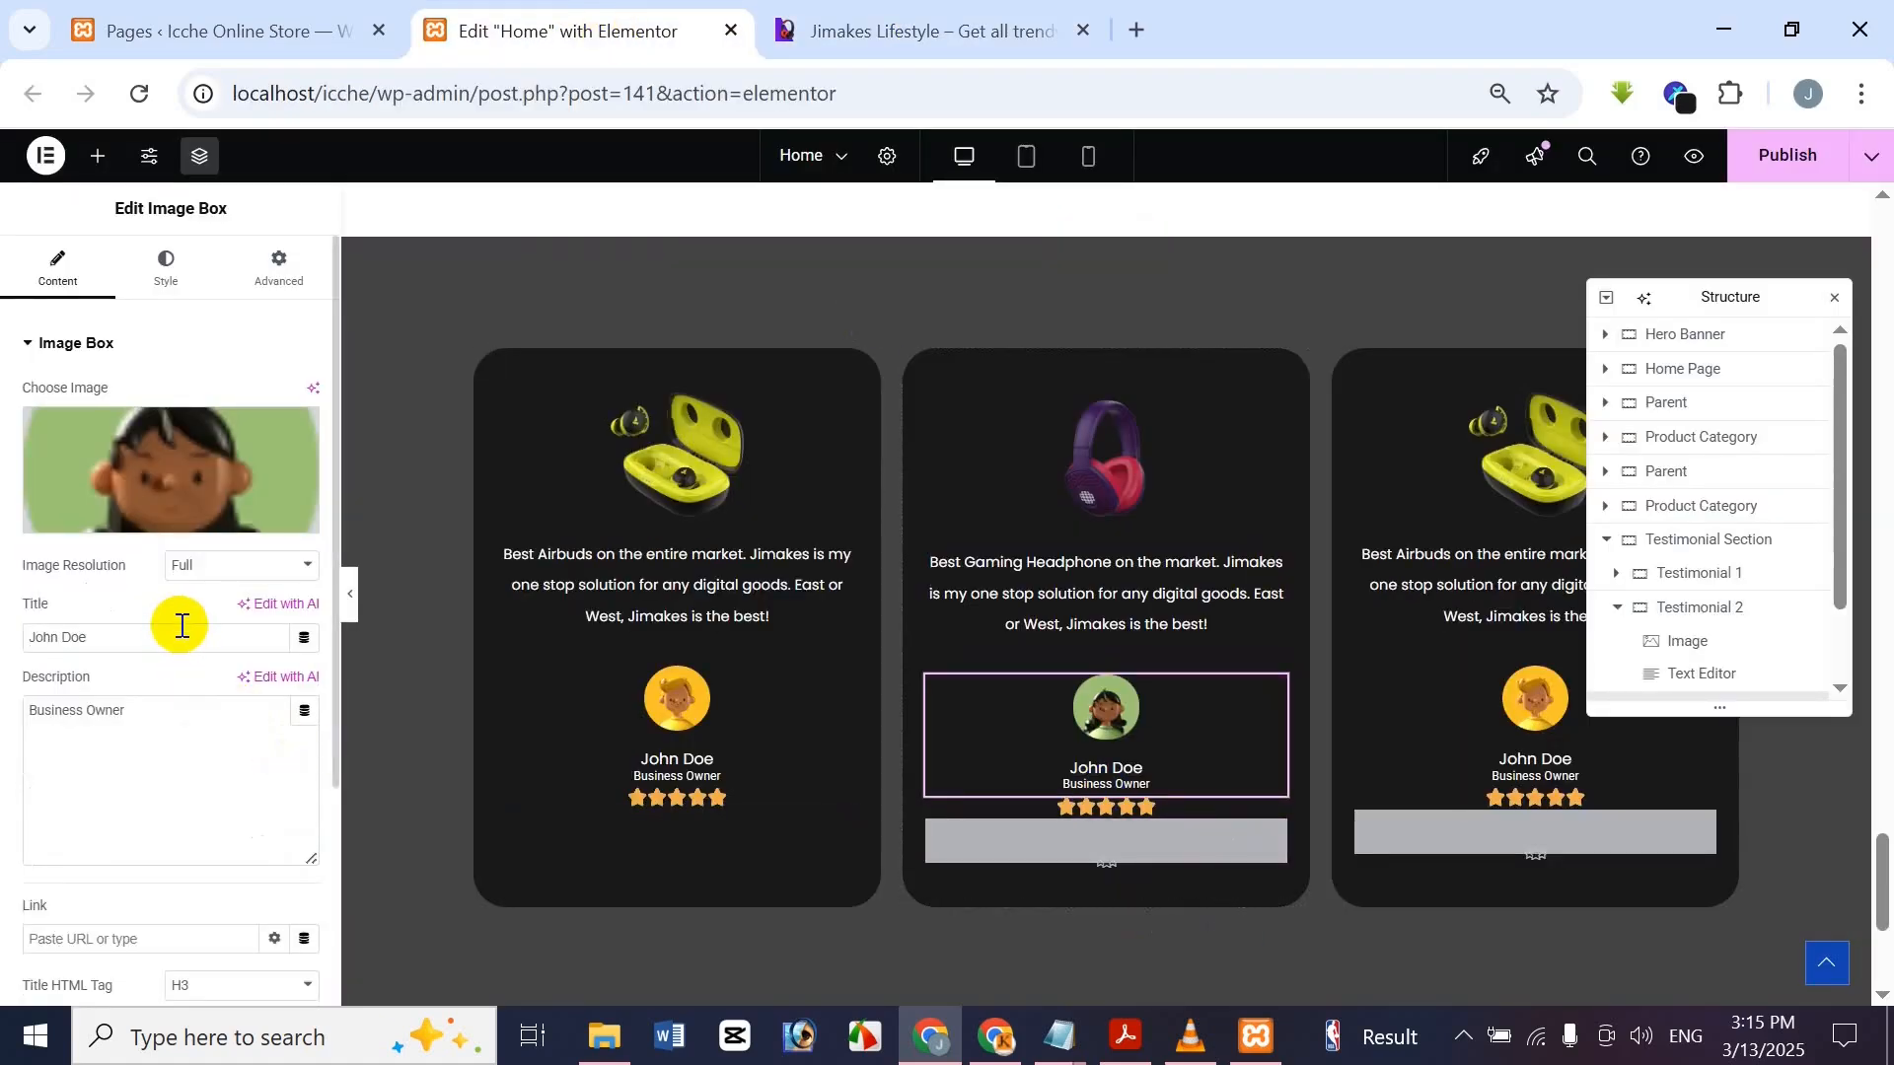
{"action": "left_click", "coordinate": [928, 31]}
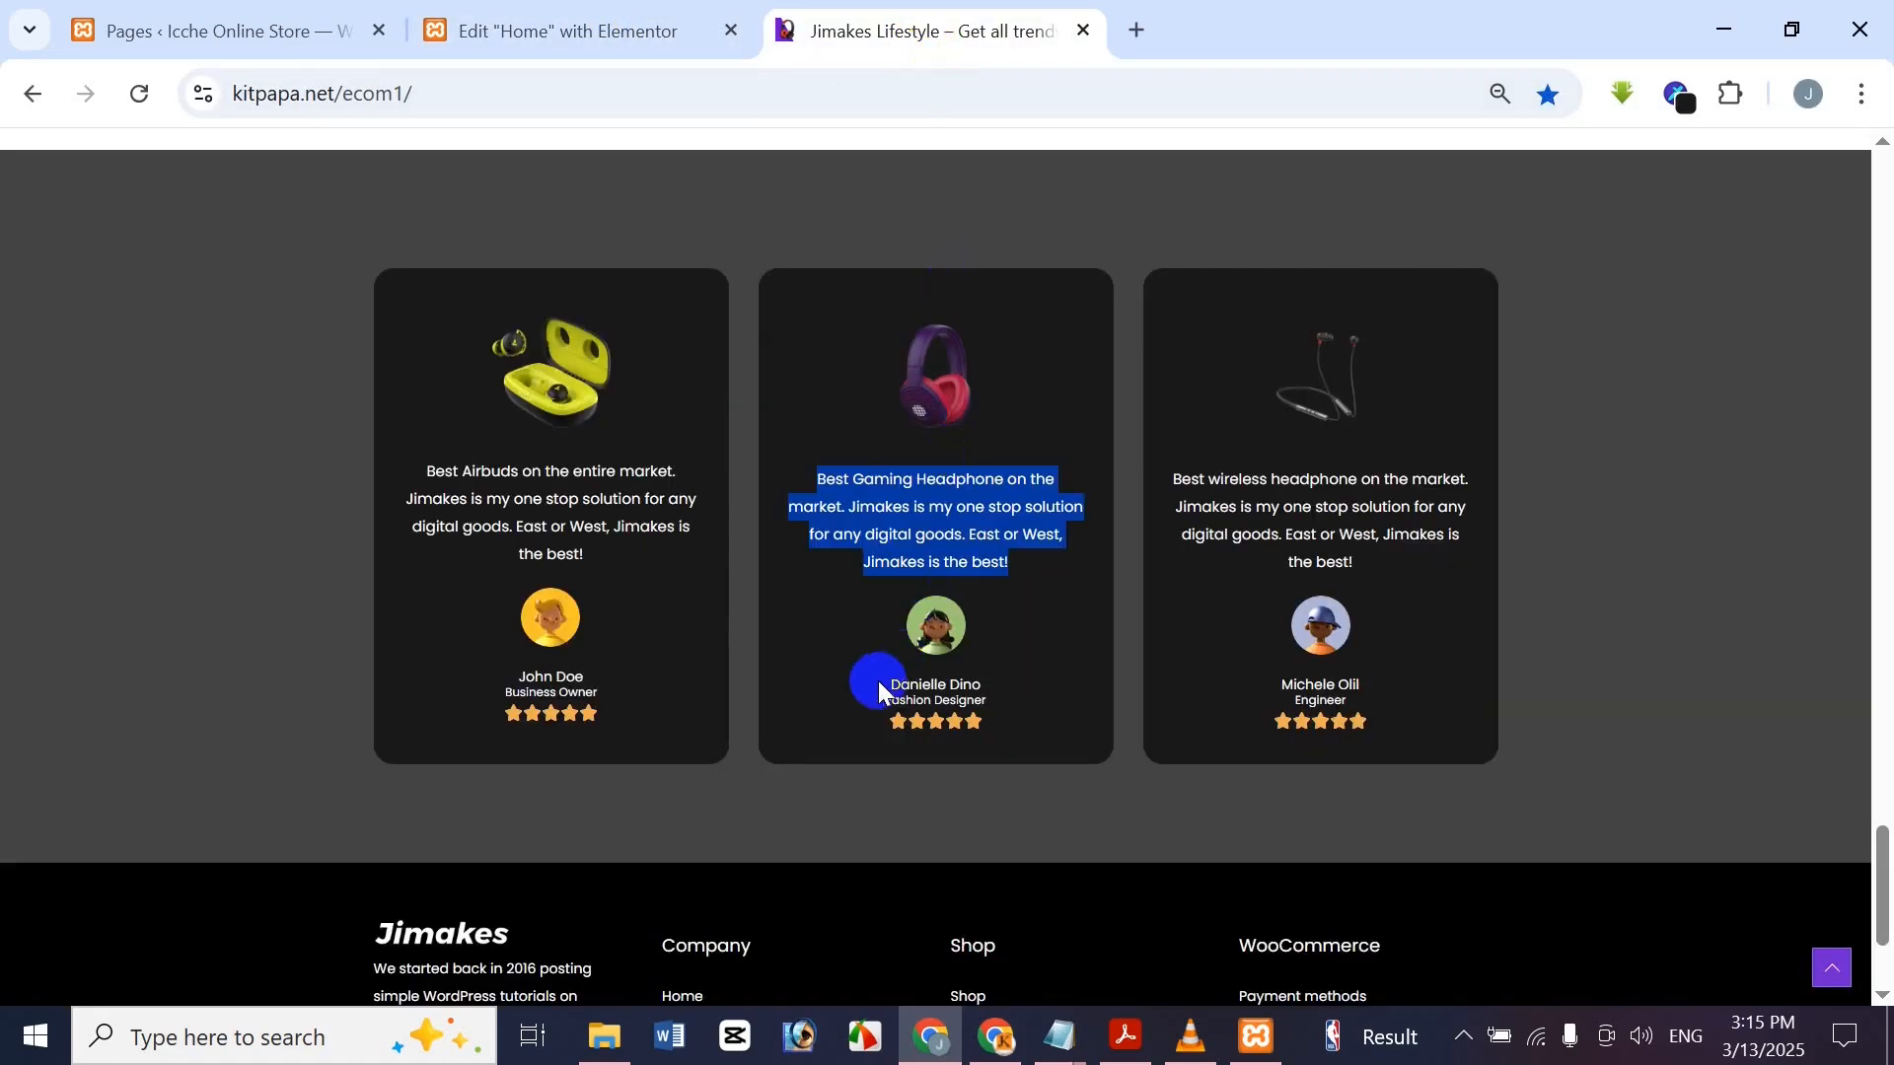
{"action": "left_click", "coordinate": [912, 681]}
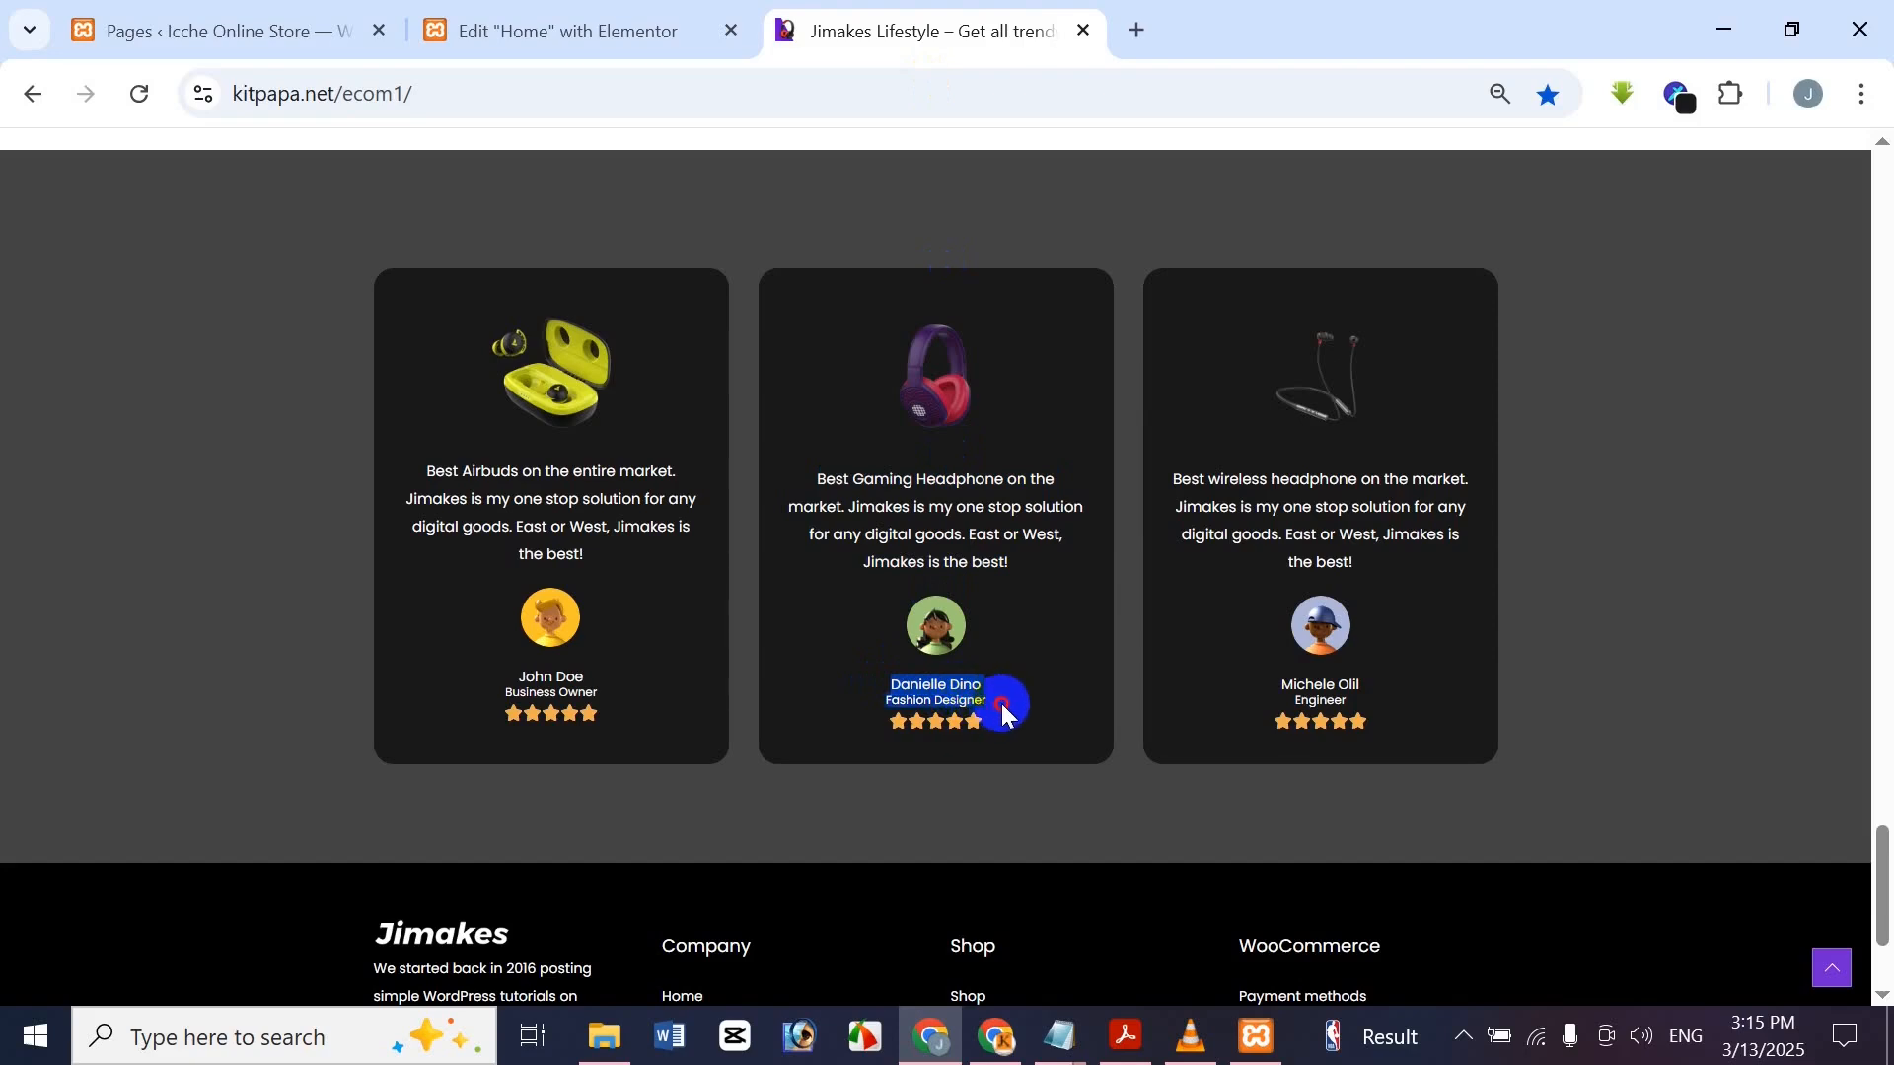
{"action": "left_click", "coordinate": [611, 14]}
{"action": "triple_click", "coordinate": [176, 634]}
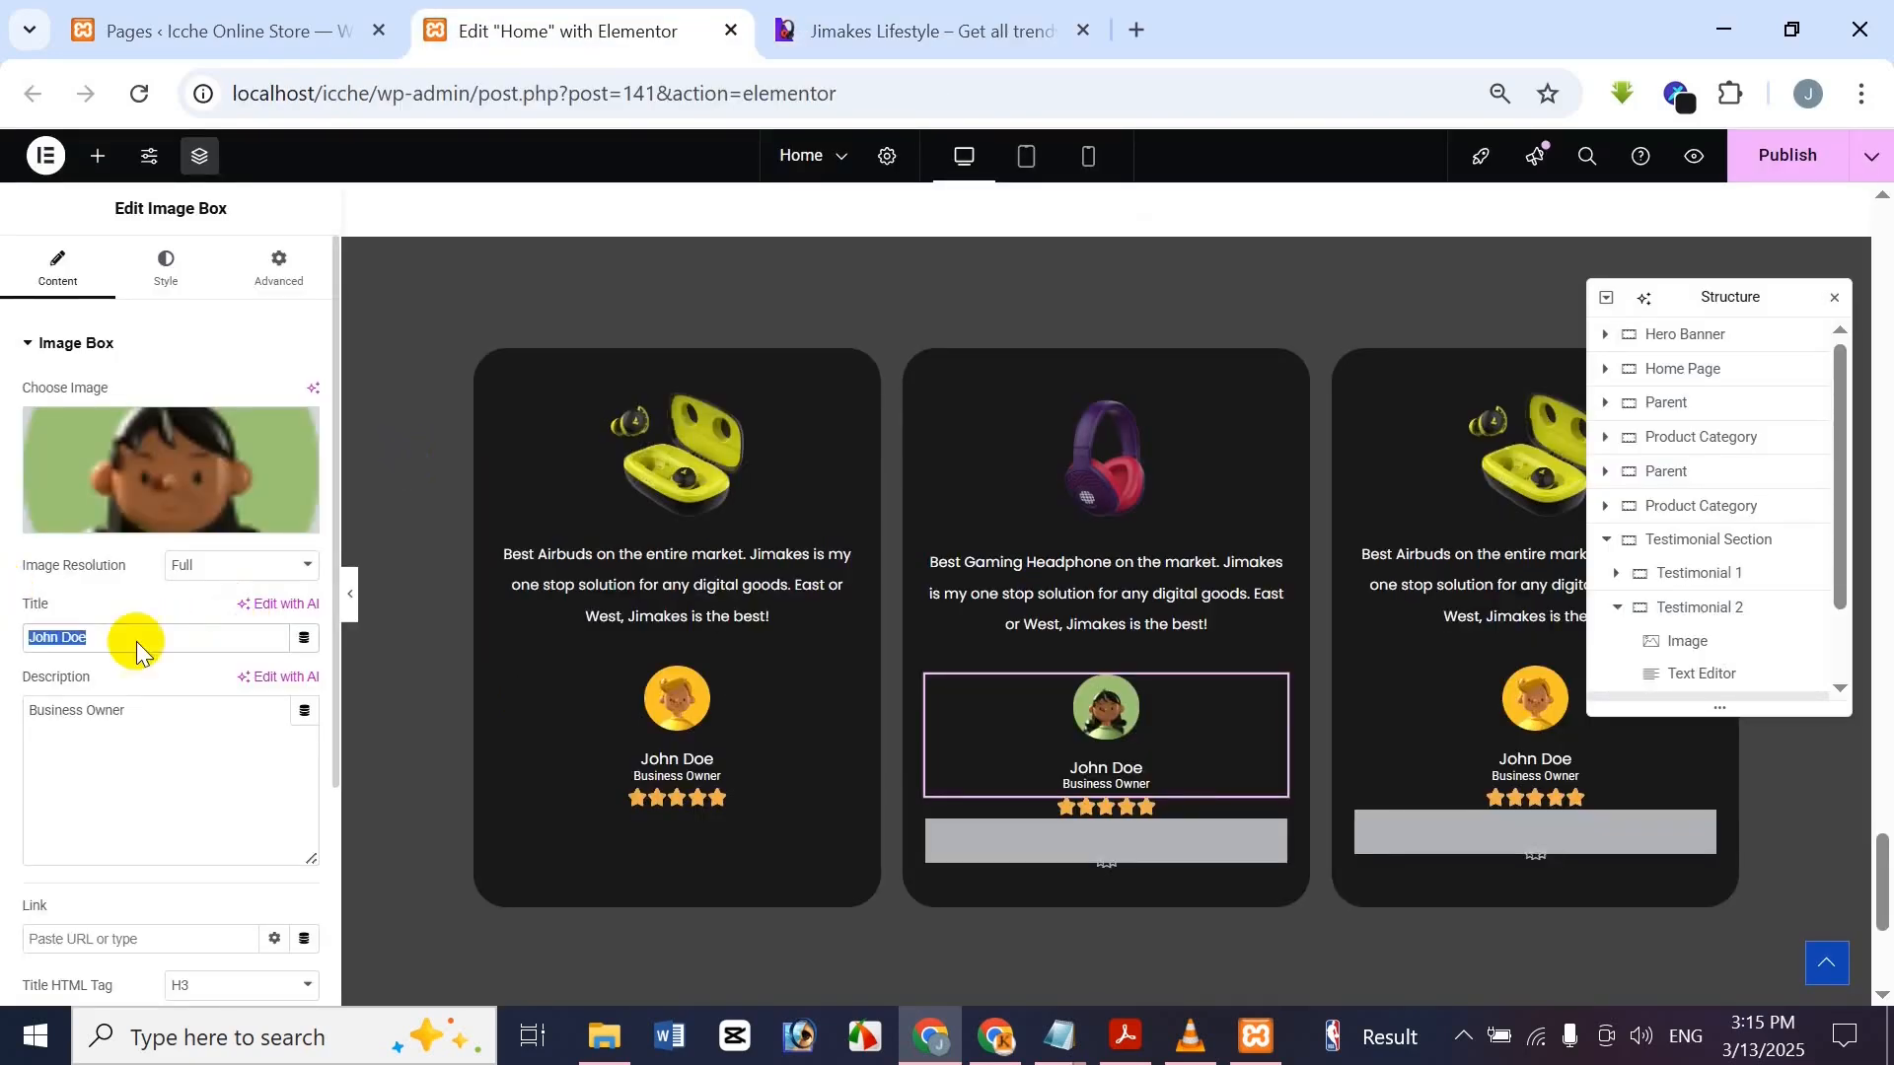
{"action": "type", "text": "Danielle Dino Fashion Designer"}
{"action": "left_click_drag", "start_coordinate": [120, 636], "coordinate": [259, 637]}
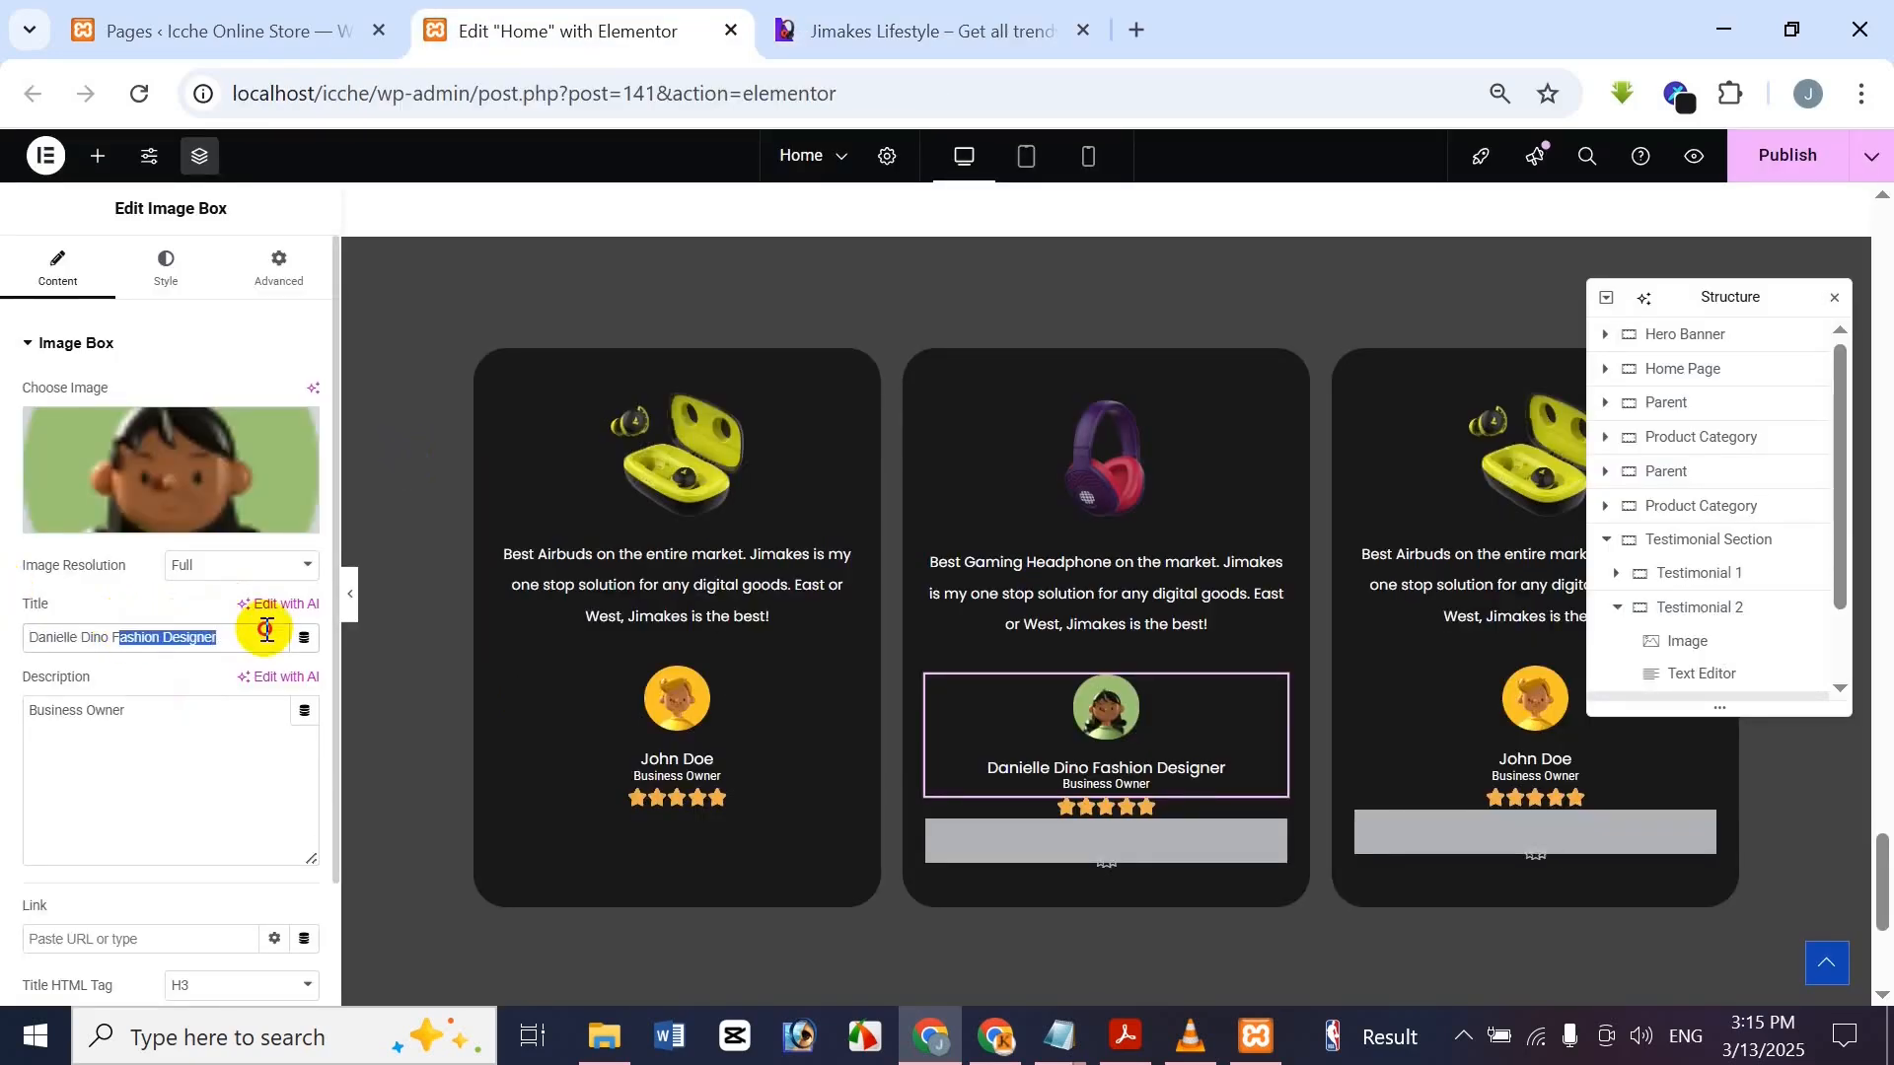
{"action": "key", "text": "BackSpace"}
Set the Testimonial 2 image box description to Fashion Designer and collapse Testimonial 2 in the structure
{"action": "left_click_drag", "start_coordinate": [148, 710], "coordinate": [0, 712]}
{"action": "type", "text": "Danielle Dino Fashion Designer"}
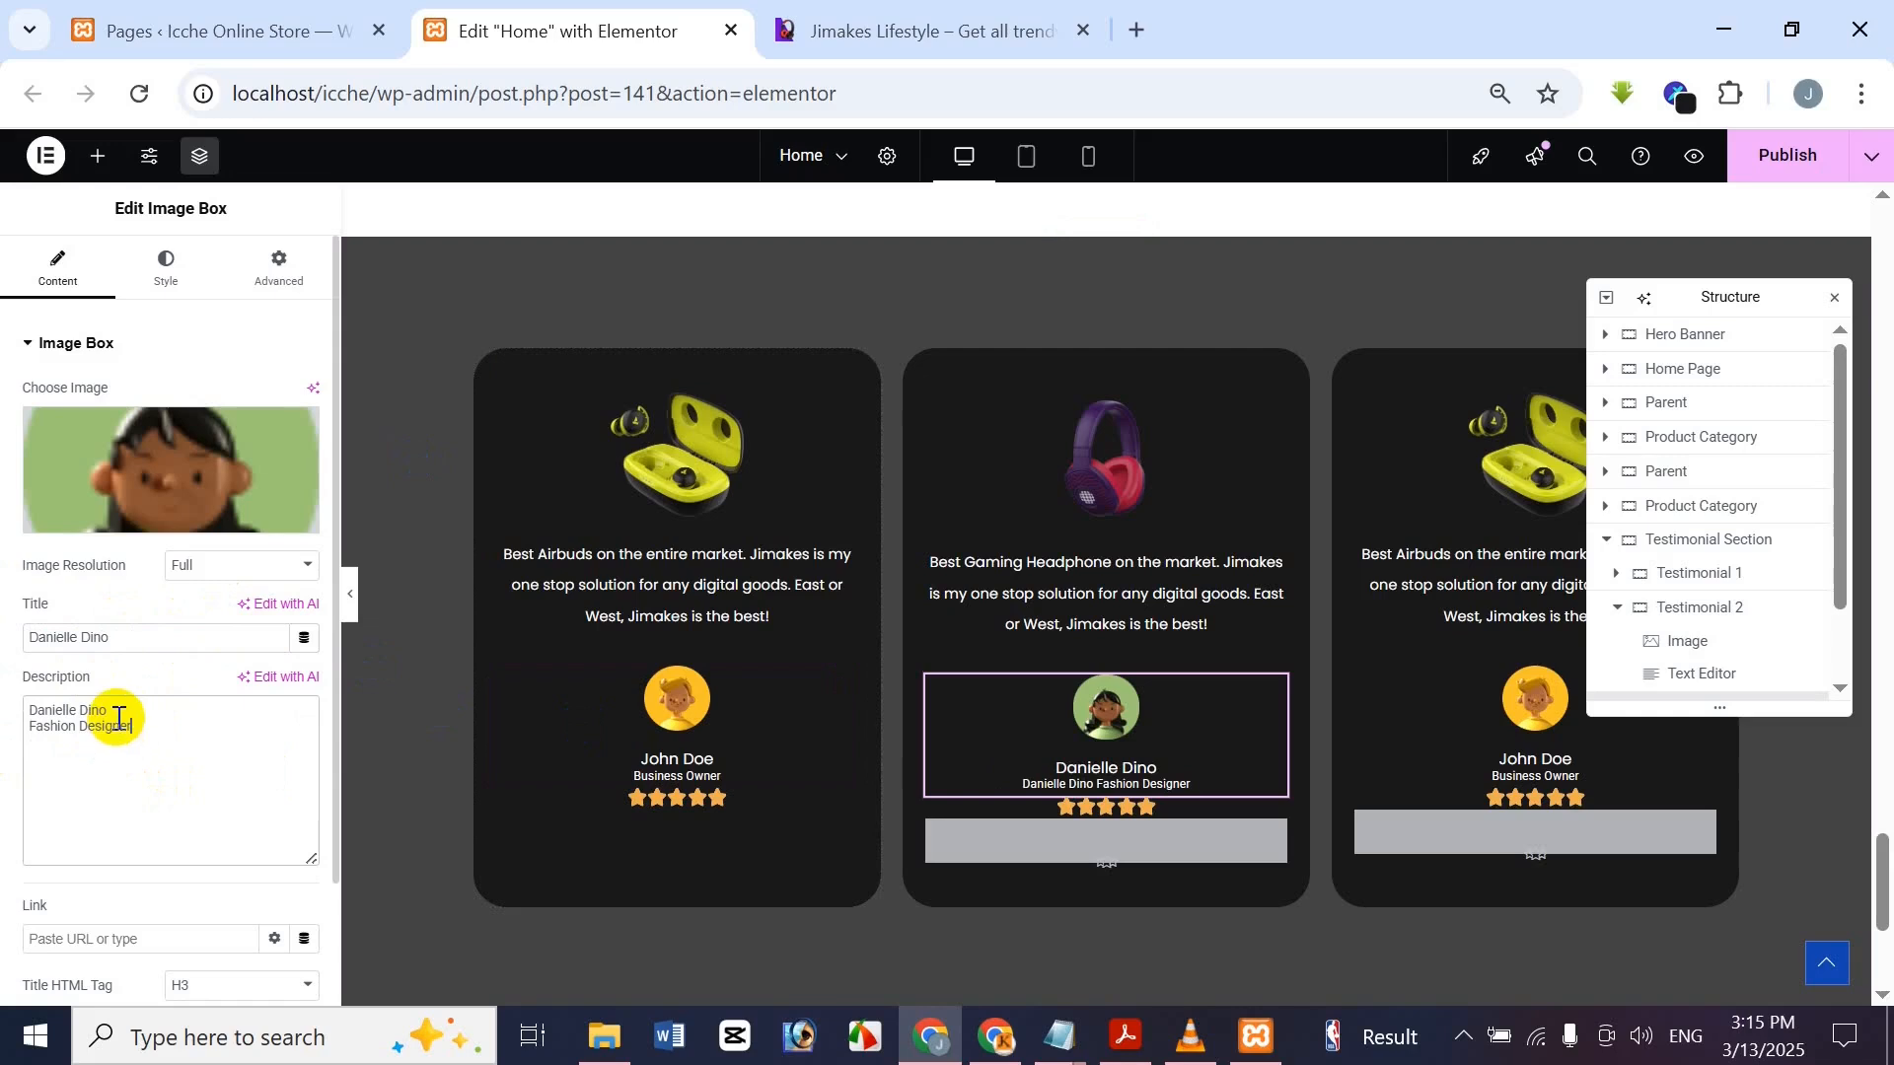
{"action": "key", "text": "Delete"}
{"action": "key", "text": "Delete"}
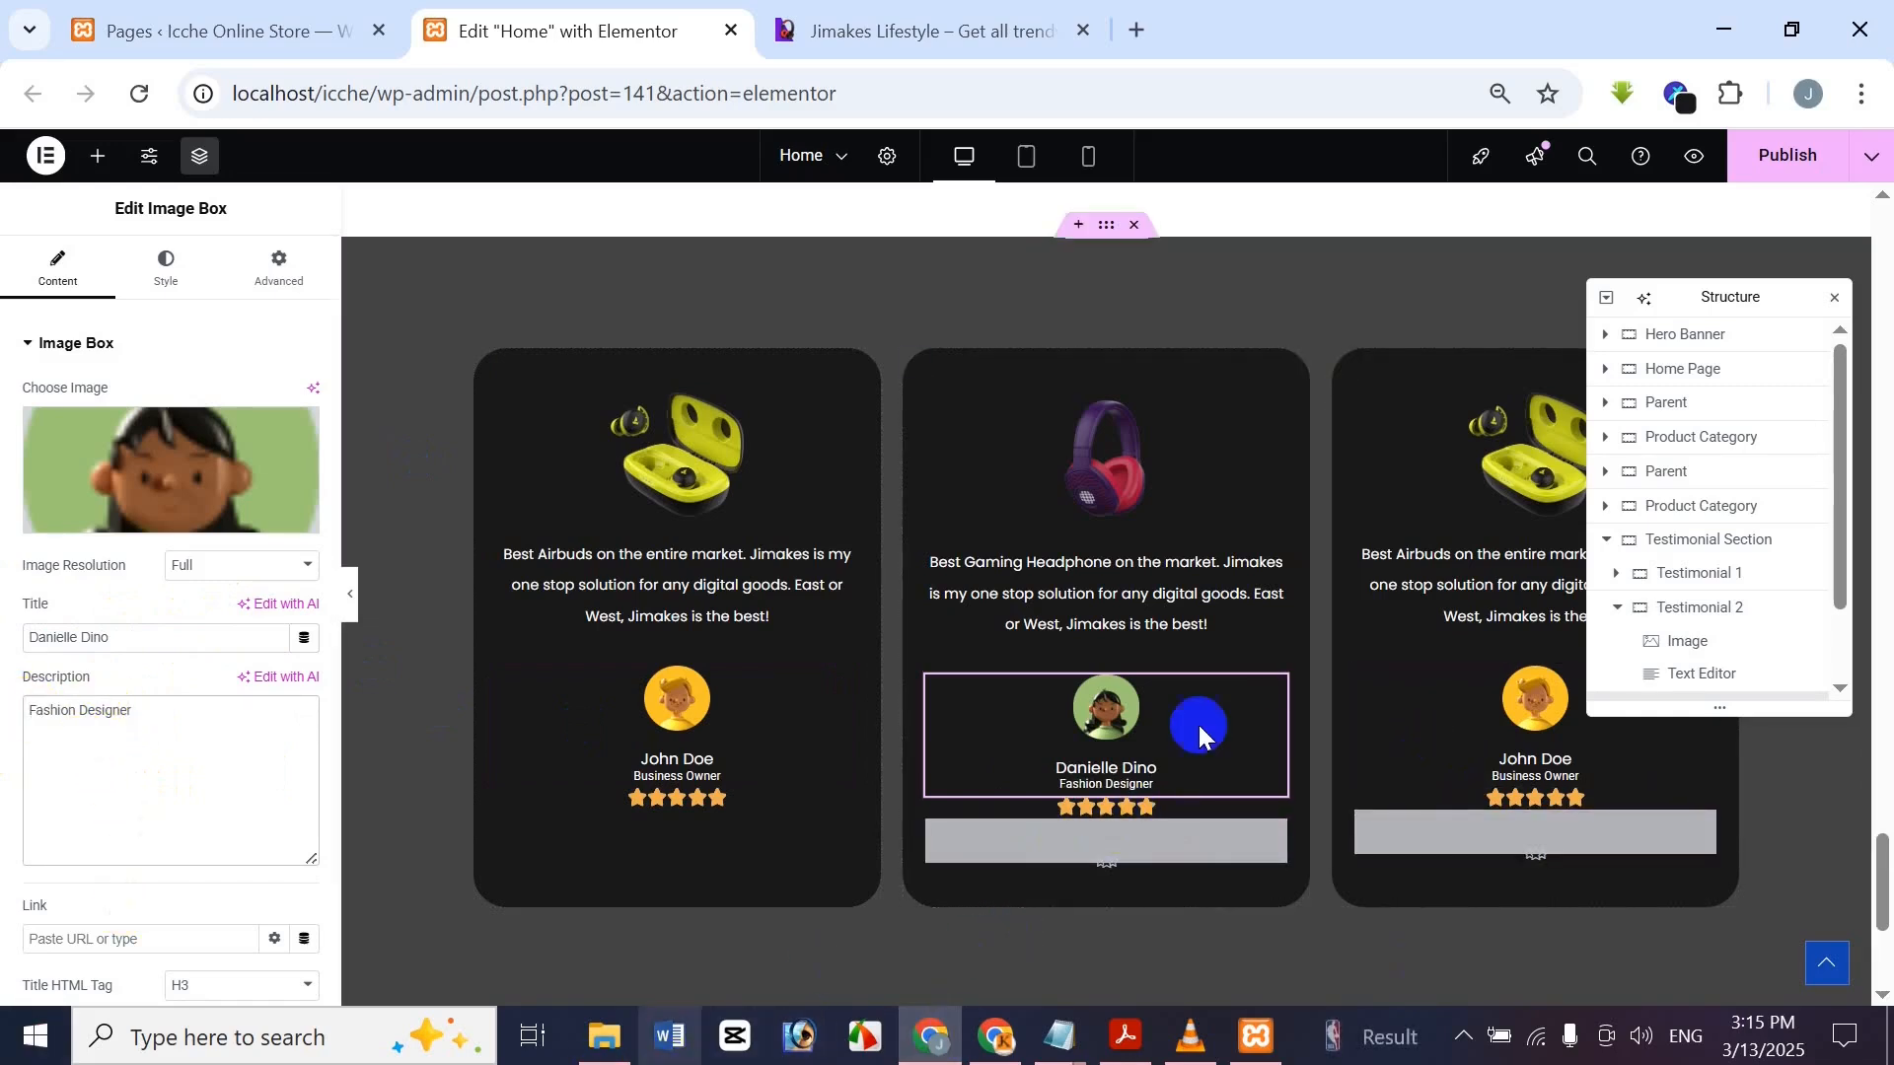
{"action": "left_click", "coordinate": [1071, 842]}
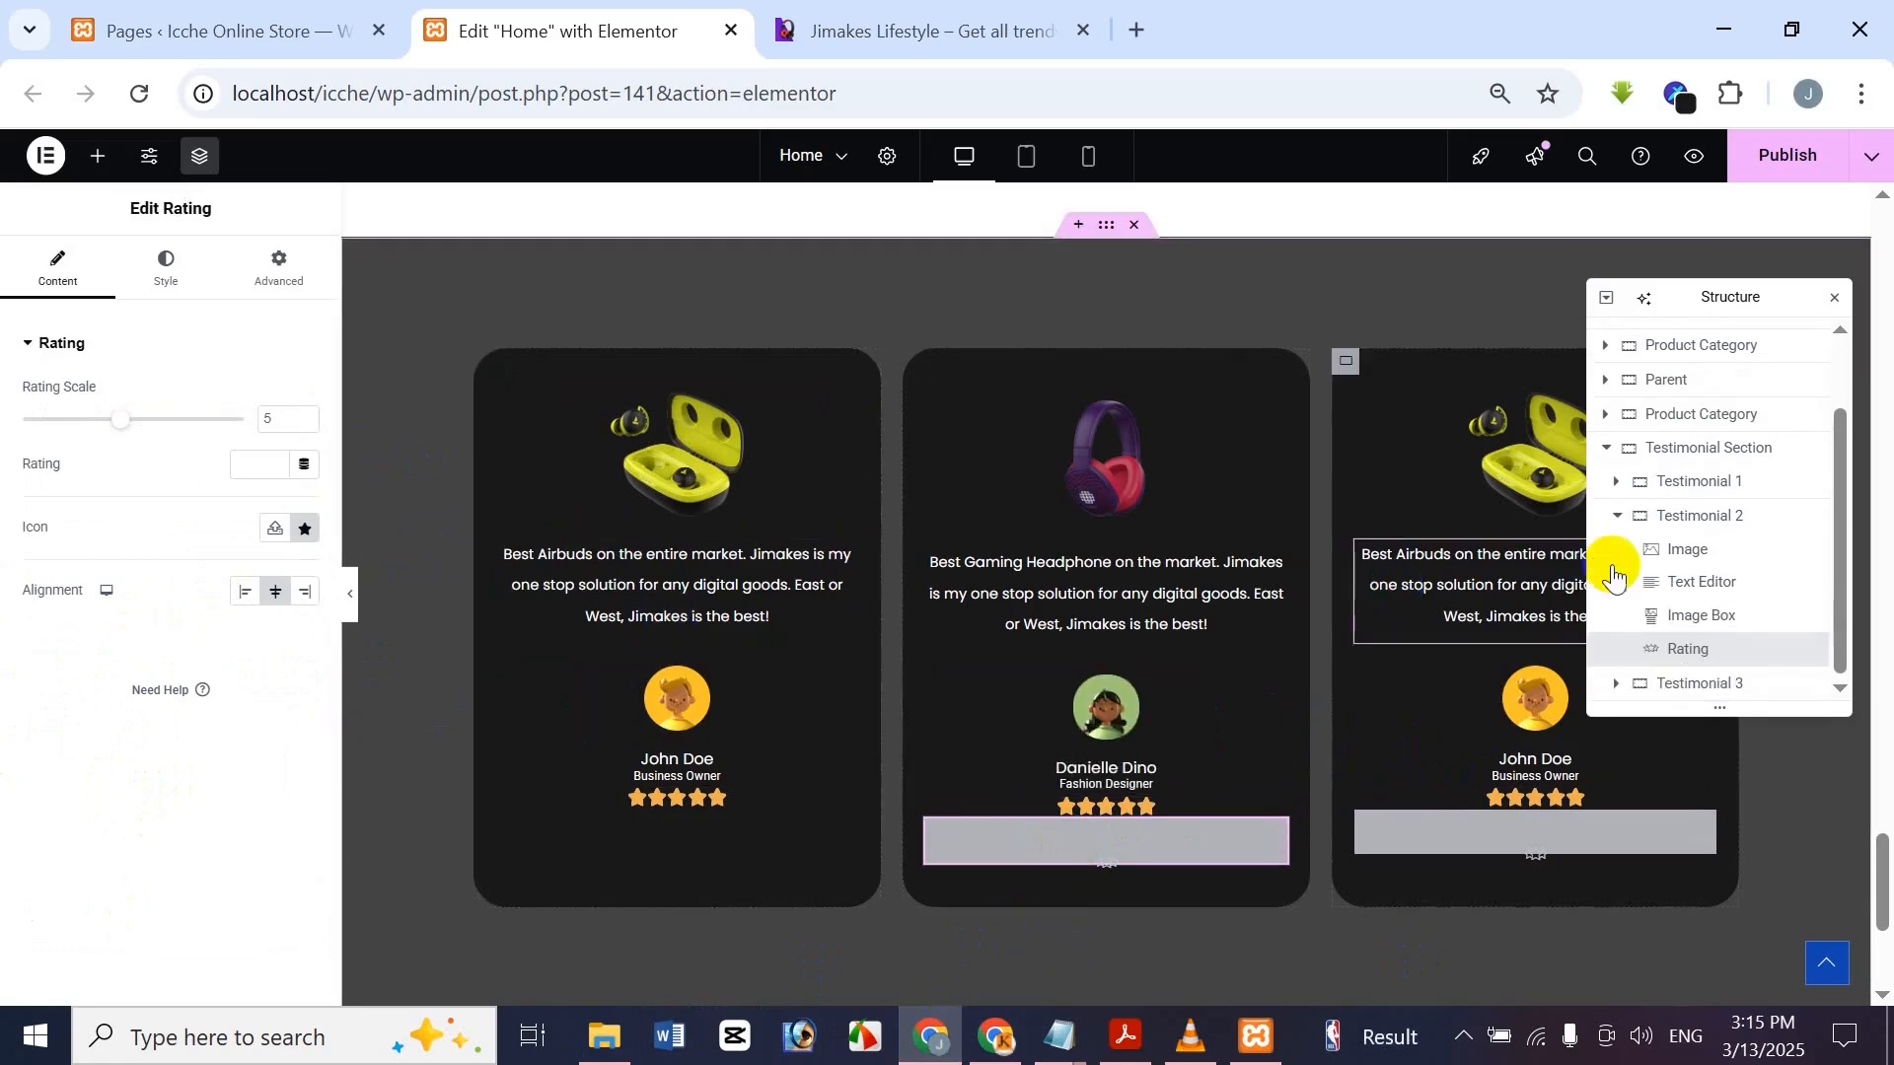
{"action": "left_click", "coordinate": [1619, 513]}
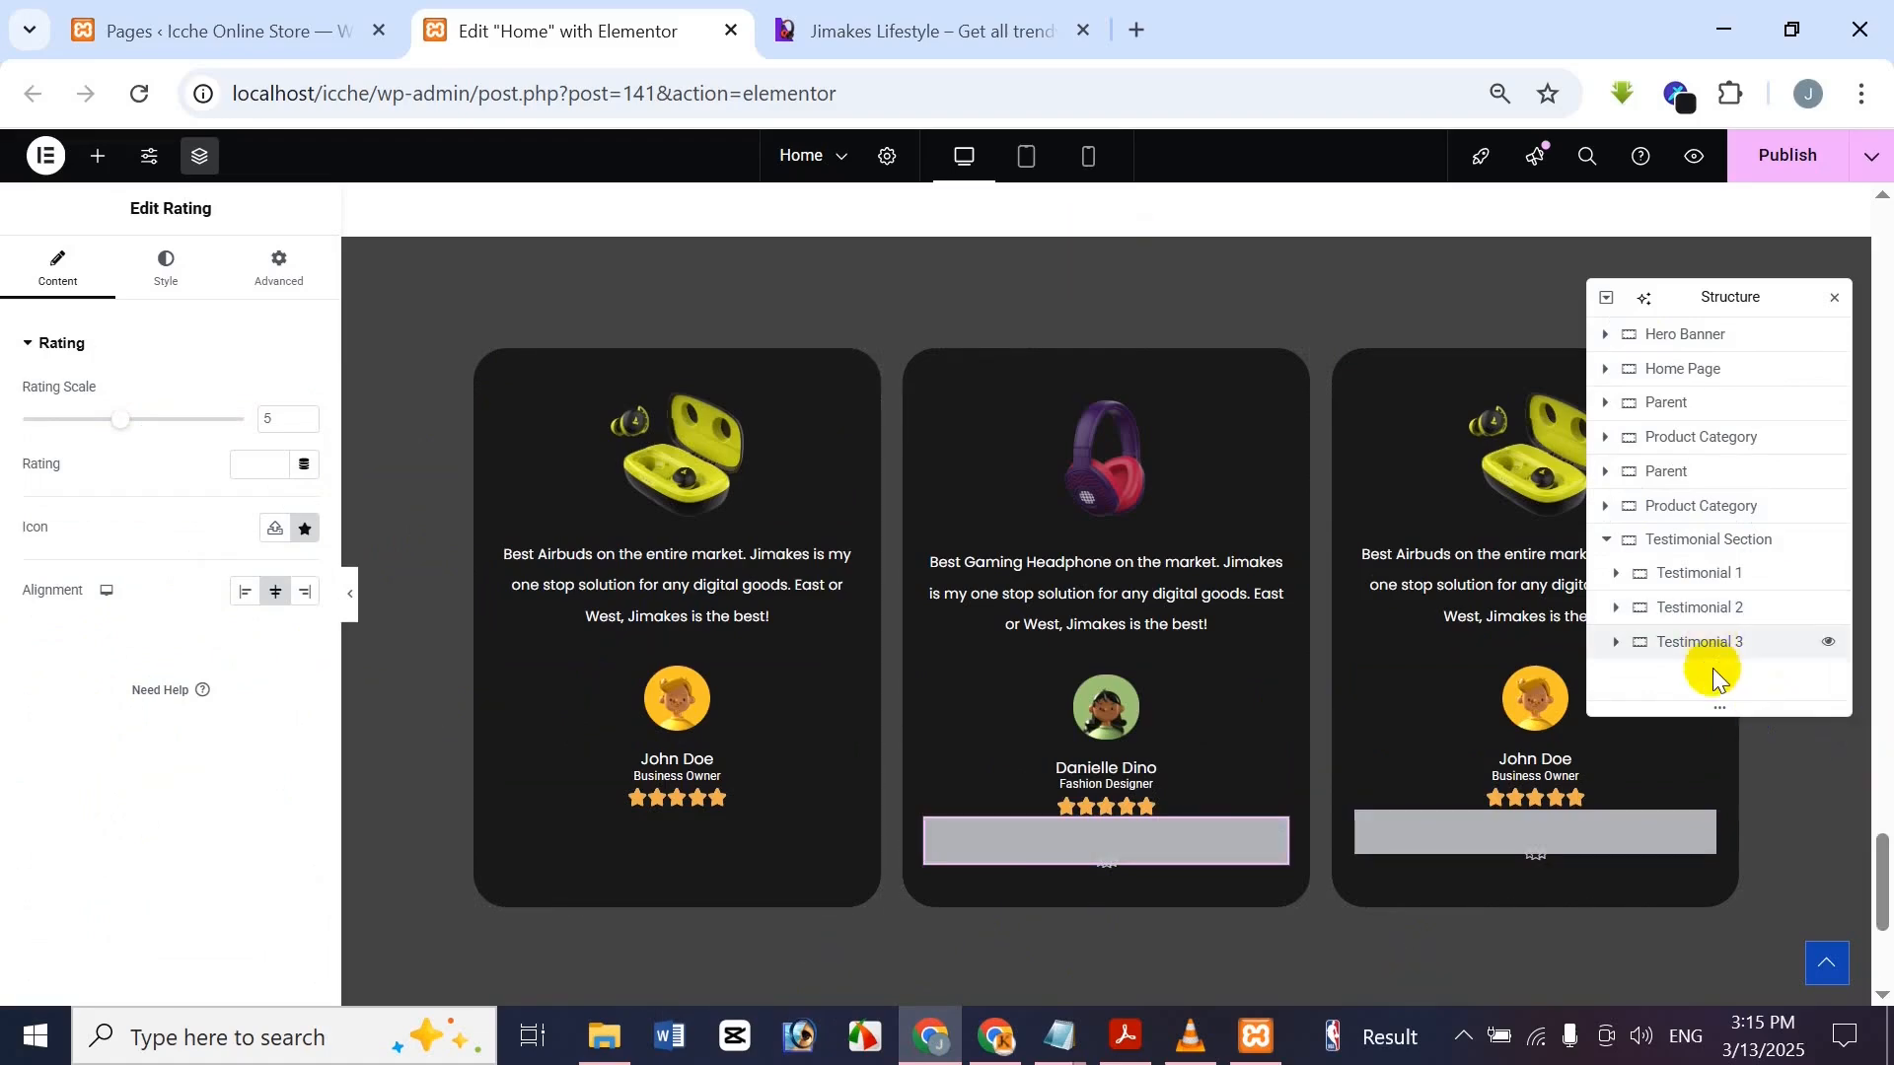
Replace the Testimonial 3 product image with the black neckband earphones from the media library, following the third Jimakes card
{"action": "left_click", "coordinate": [1741, 646]}
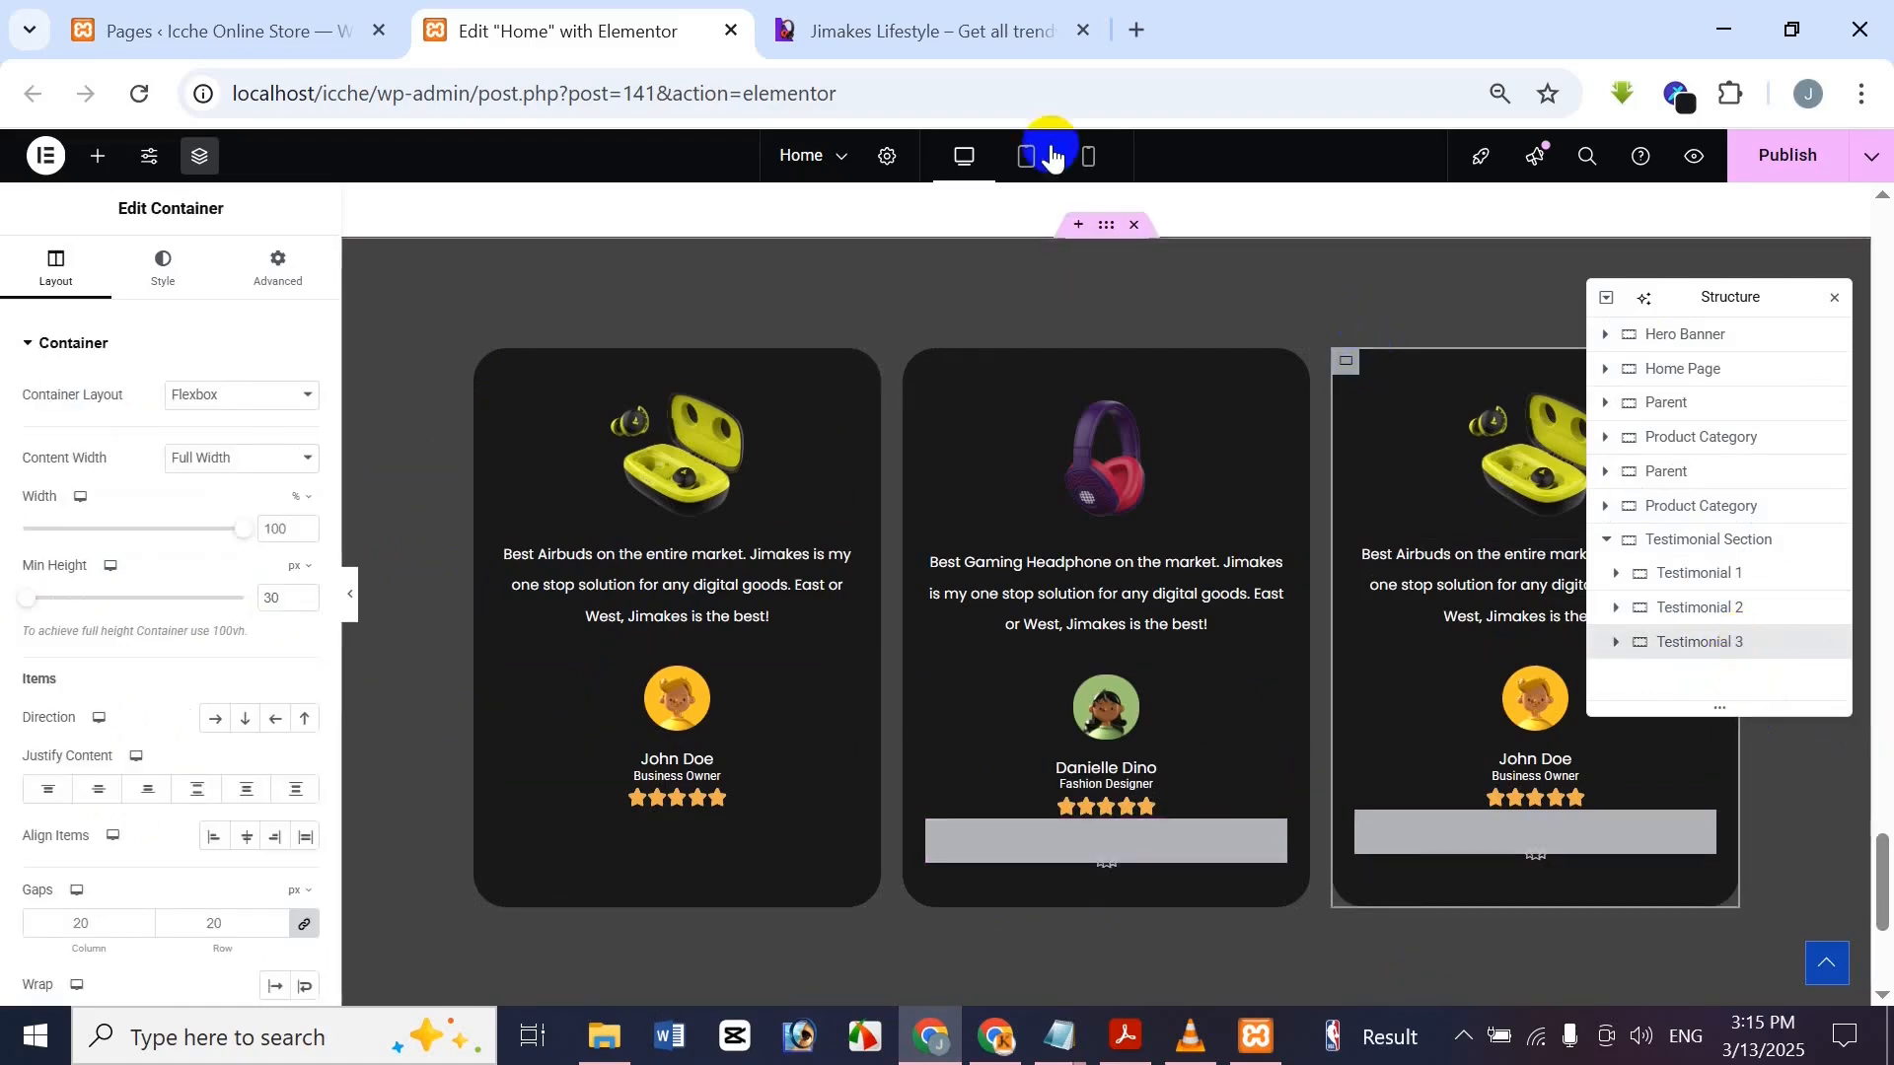
{"action": "left_click", "coordinate": [955, 28]}
{"action": "left_click", "coordinate": [568, 30]}
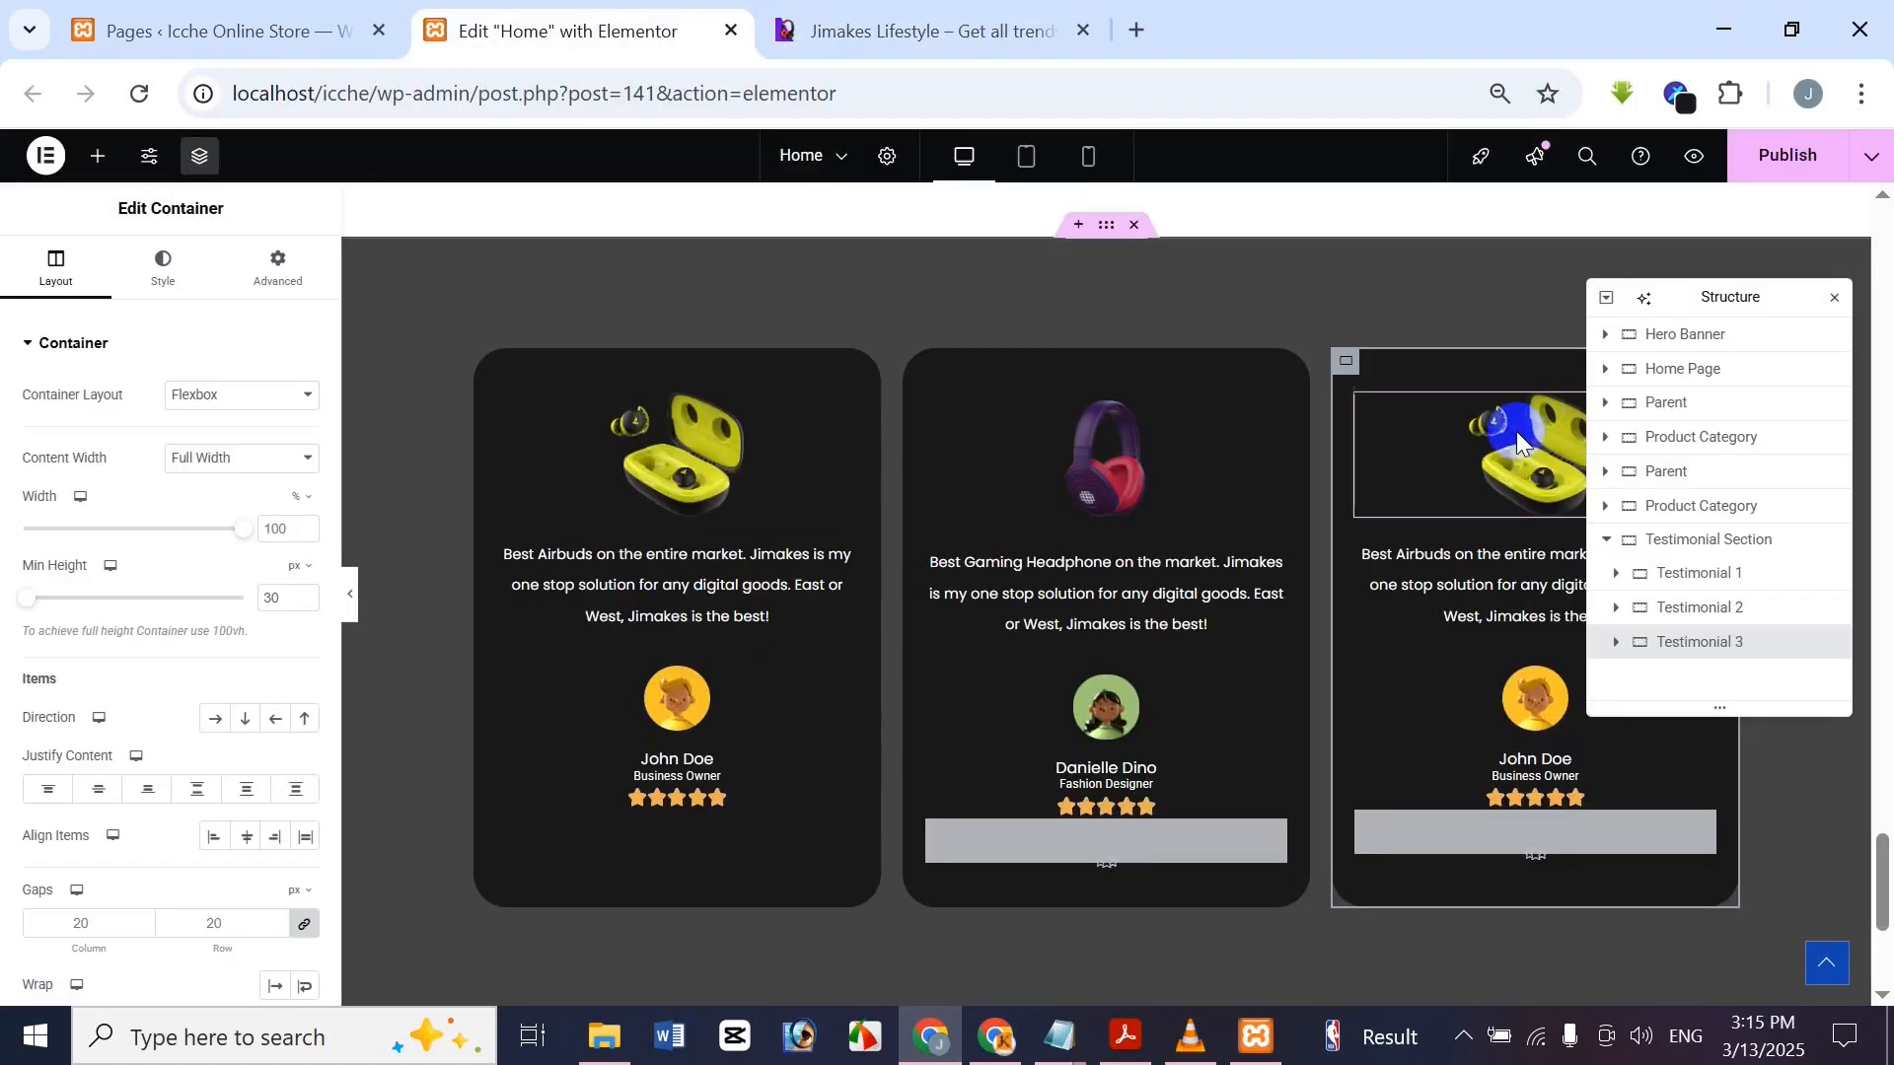
{"action": "left_click", "coordinate": [1356, 463]}
{"action": "left_click", "coordinate": [198, 513]}
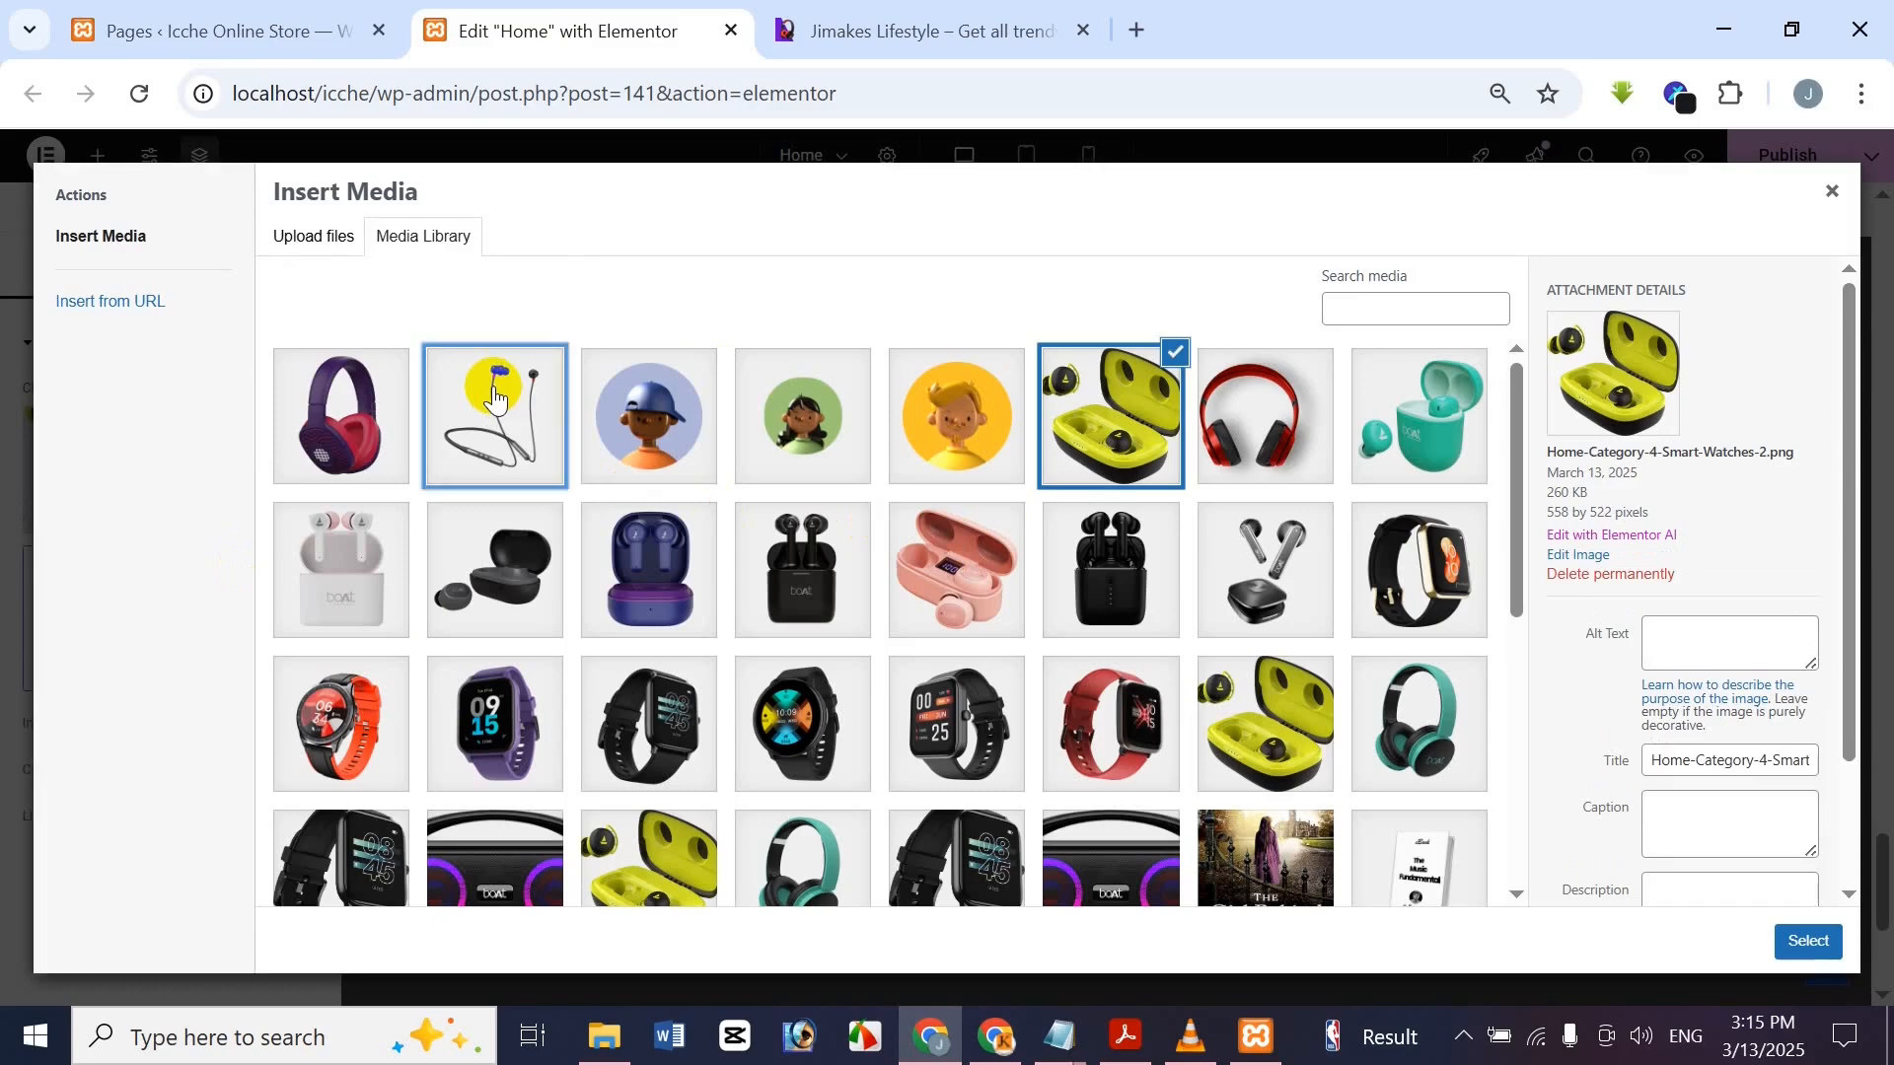
{"action": "left_click", "coordinate": [494, 398]}
{"action": "left_click", "coordinate": [1806, 939]}
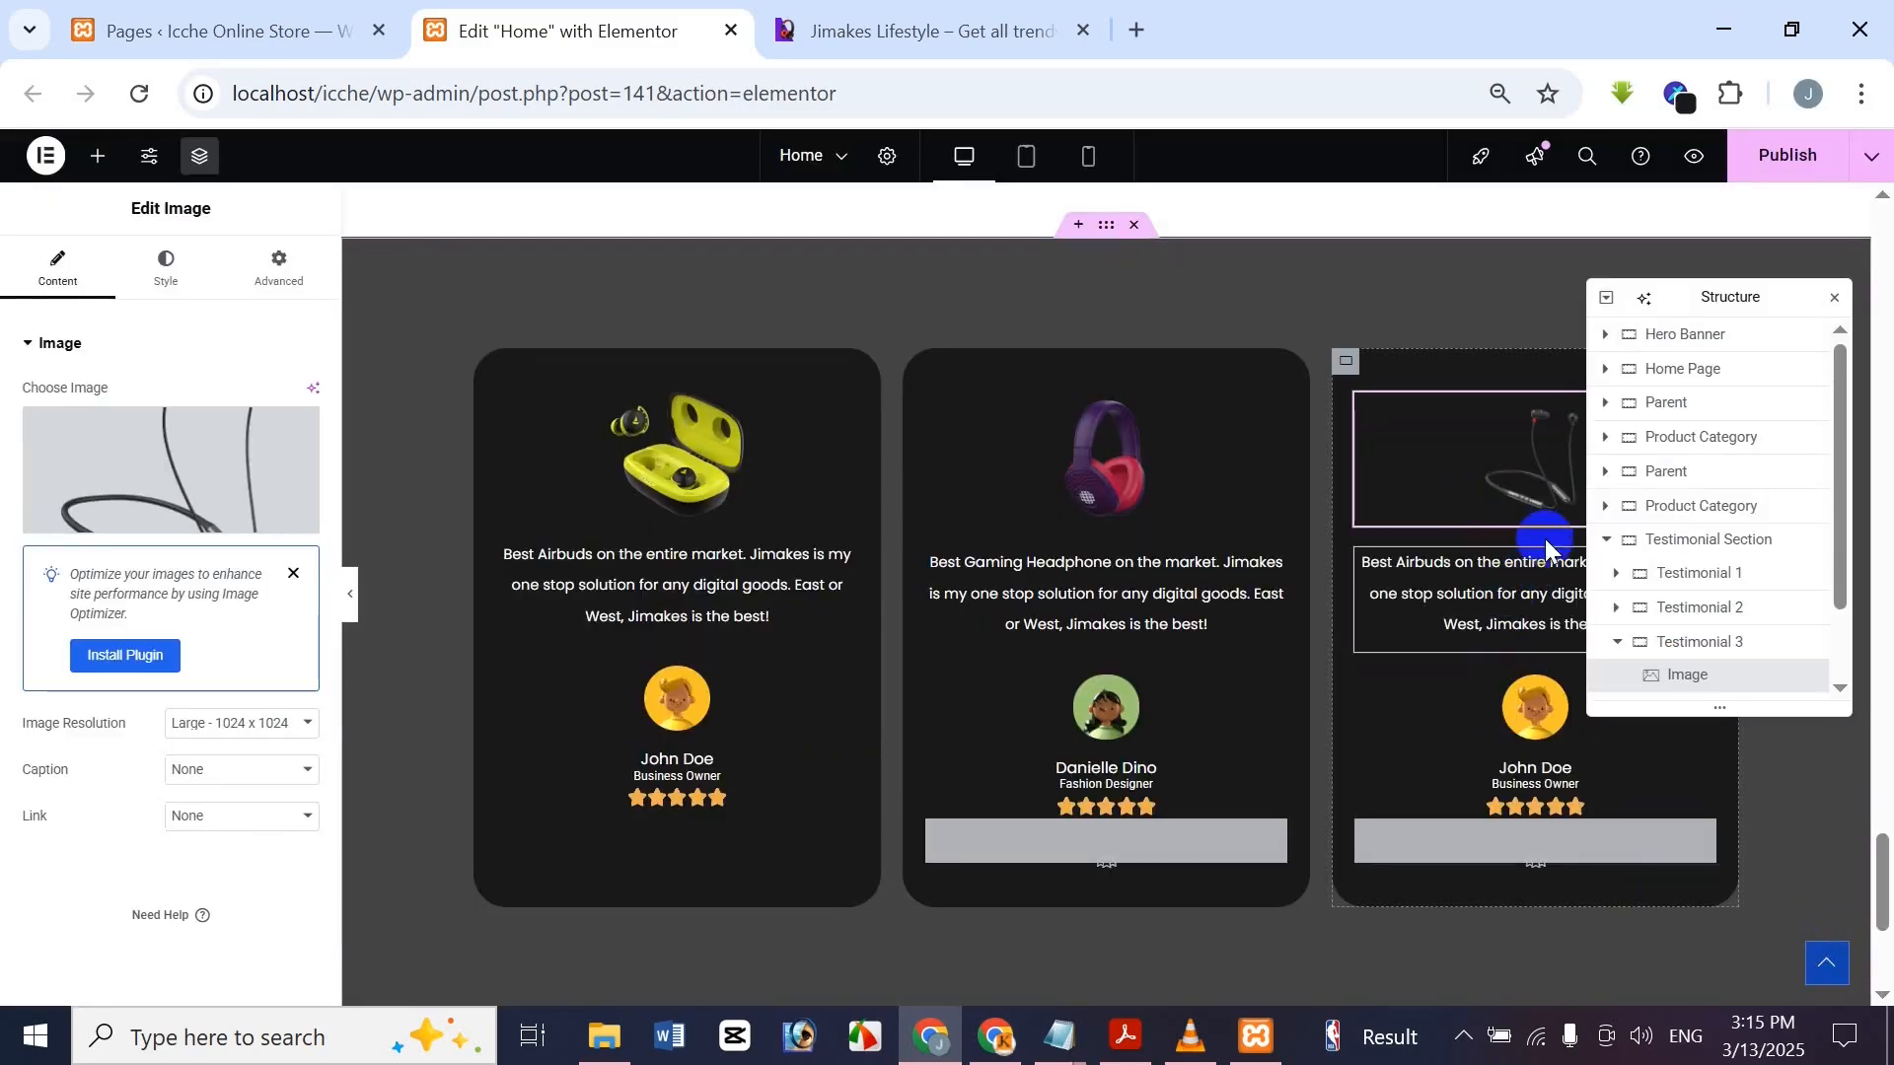
Replace the Testimonial 3 review with the "Best wireless headphone on the market" text copied from the third Jimakes card
{"action": "left_click", "coordinate": [1022, 14]}
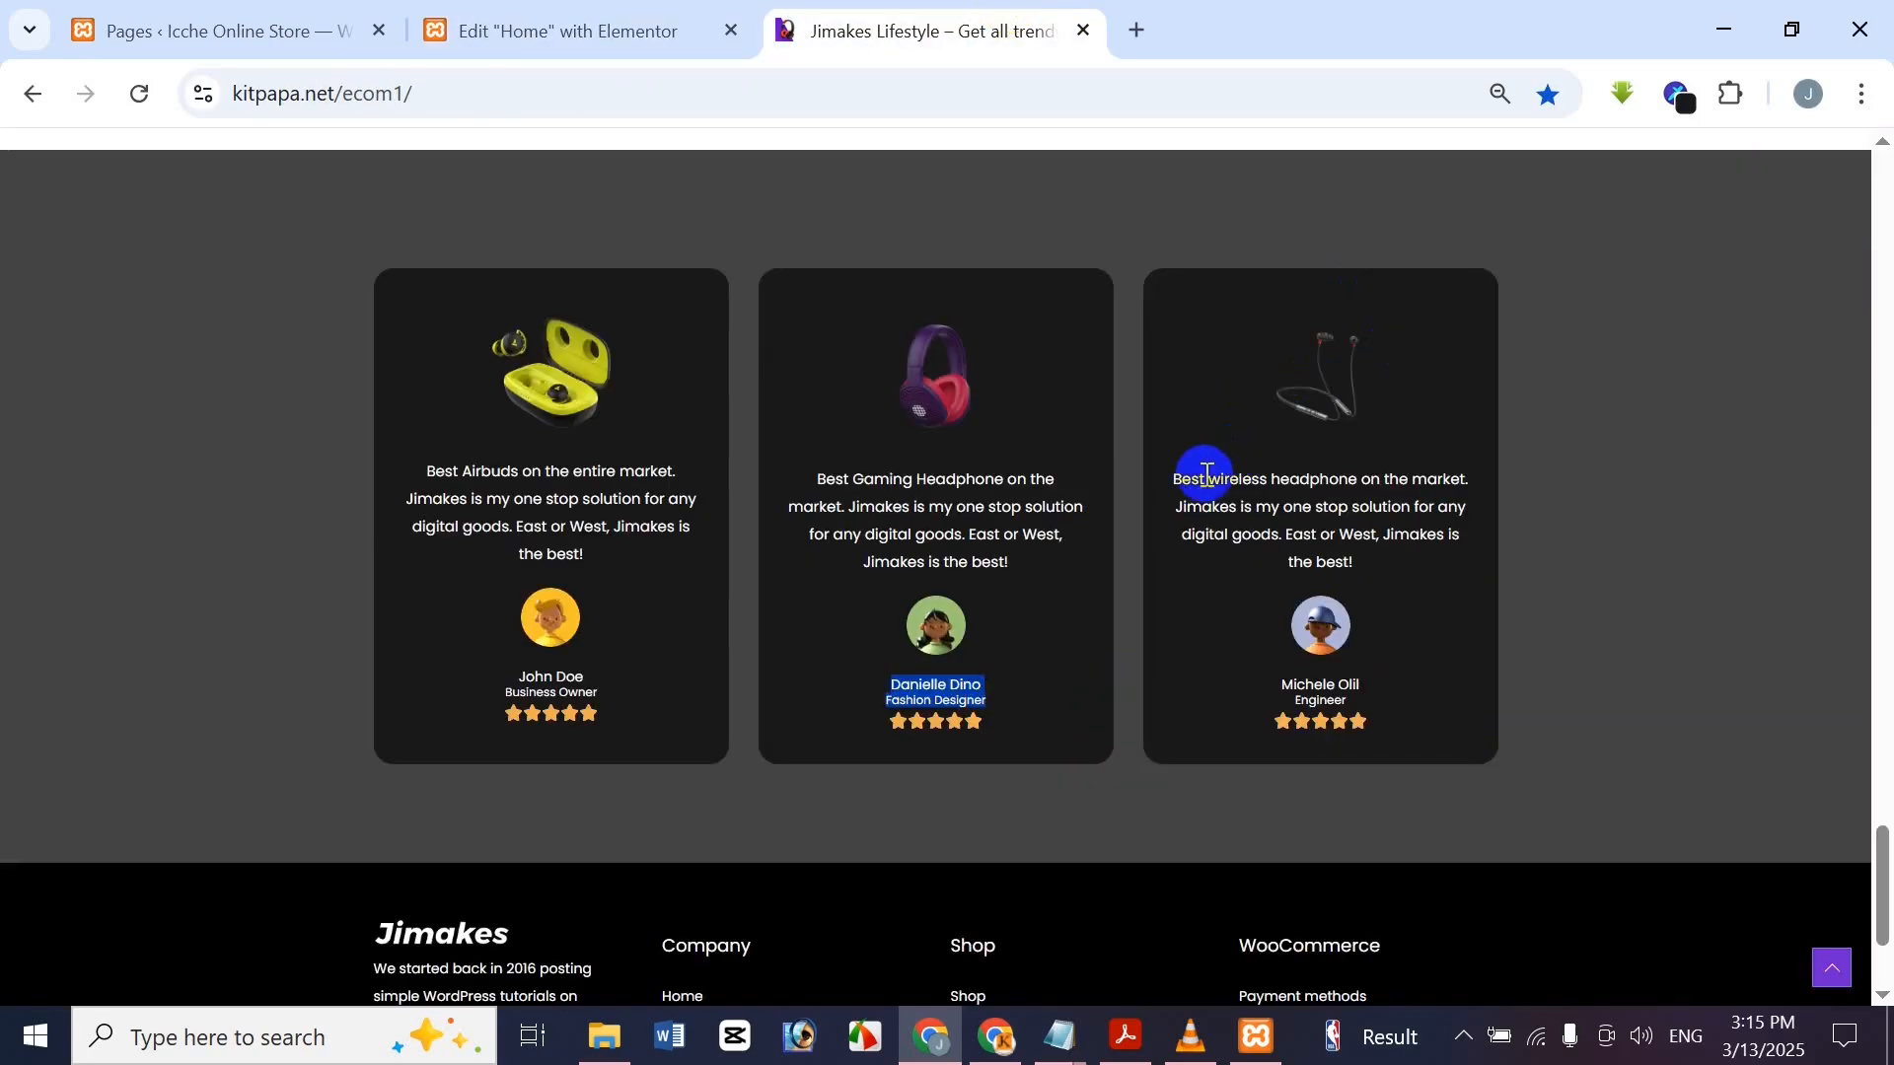
{"action": "left_click_drag", "start_coordinate": [1205, 475], "coordinate": [1381, 556]}
{"action": "key", "text": "ctrl+c"}
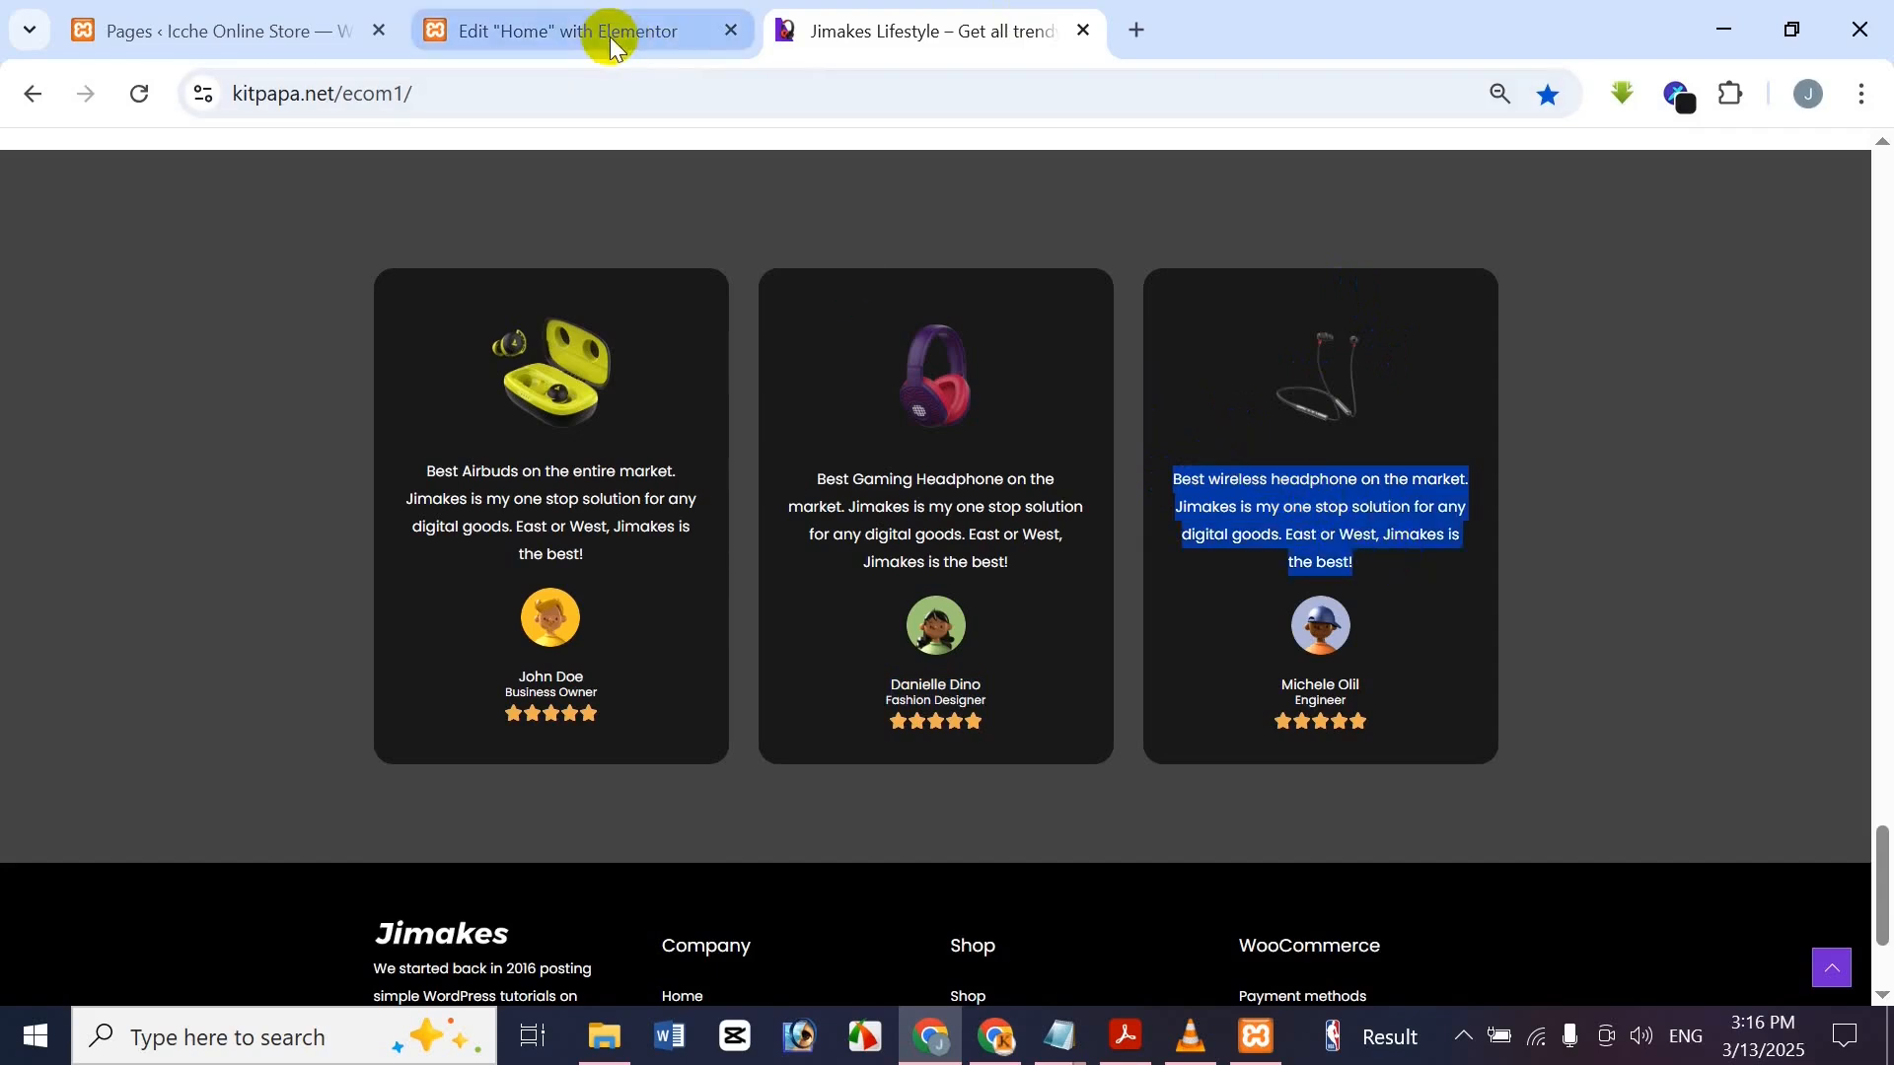
{"action": "left_click", "coordinate": [587, 19]}
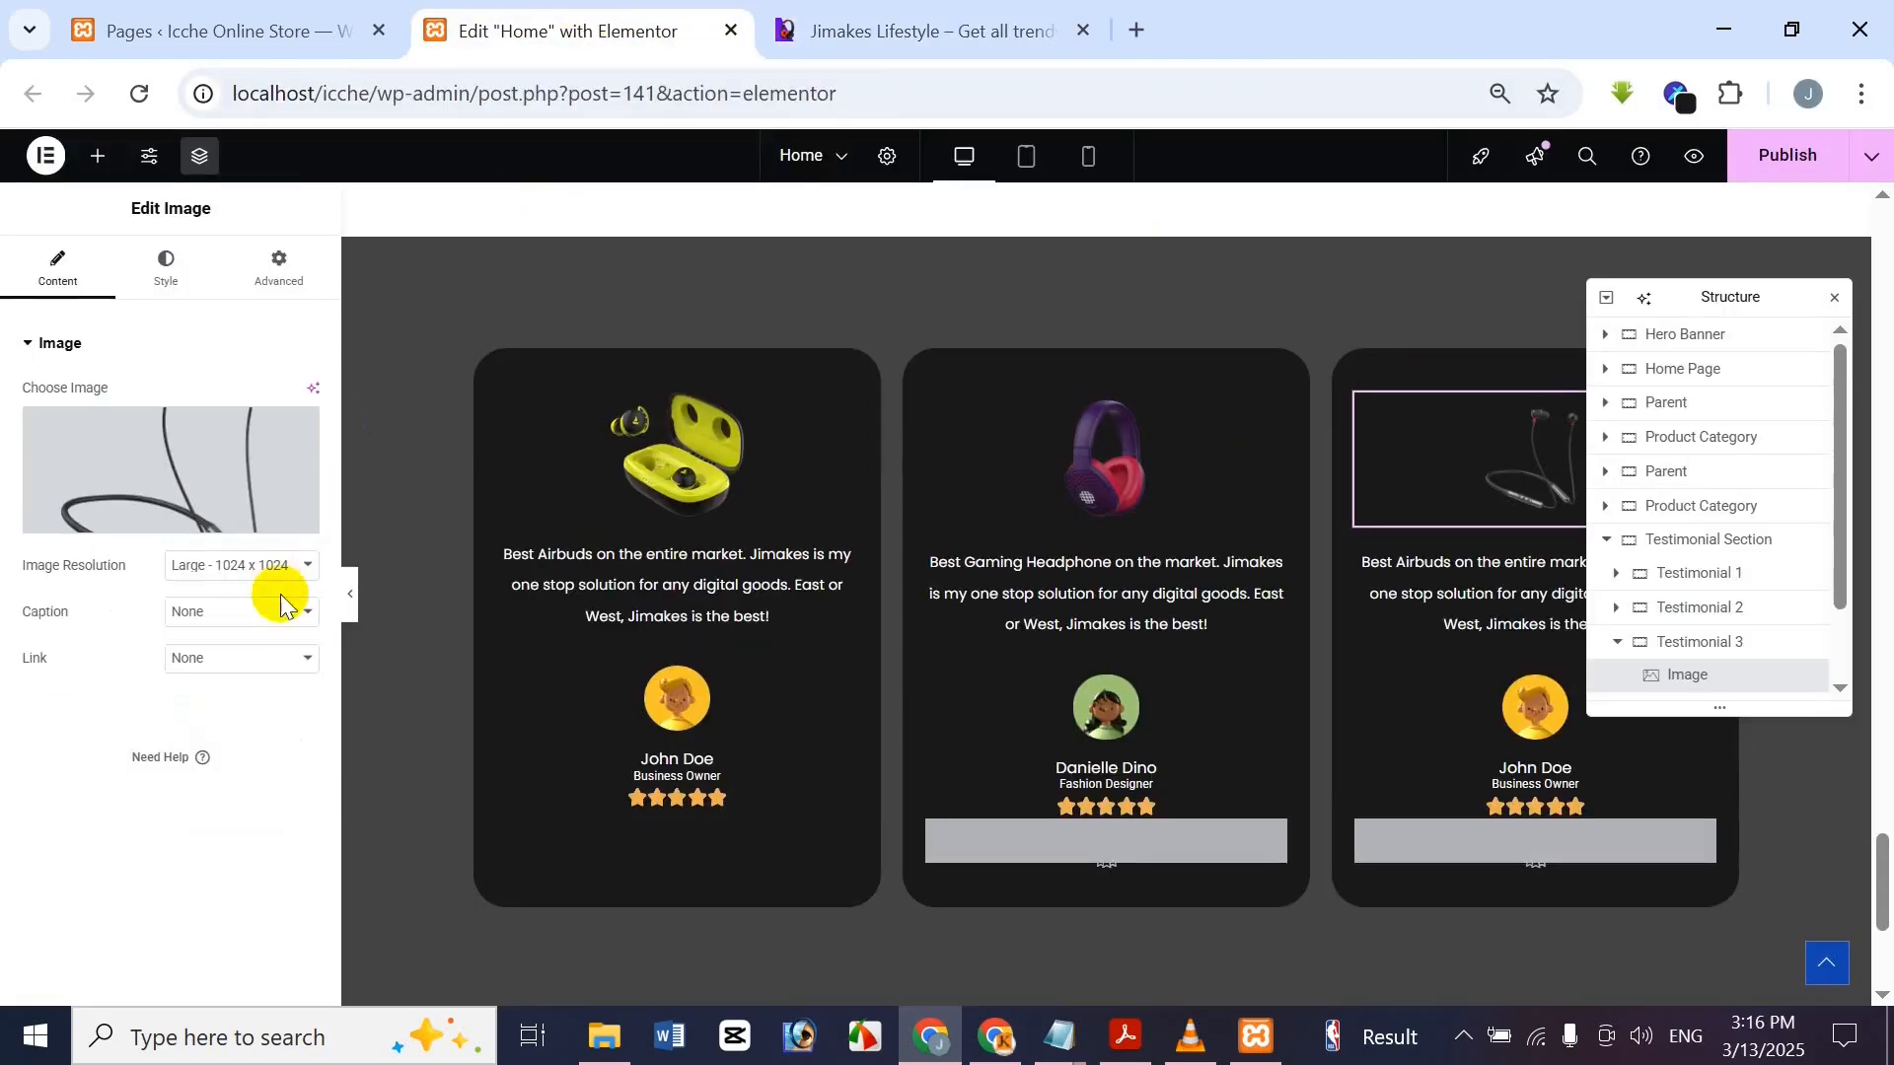
{"action": "left_click", "coordinate": [1511, 576]}
{"action": "key", "text": "ctrl+a"}
{"action": "key", "text": "ctrl+v"}
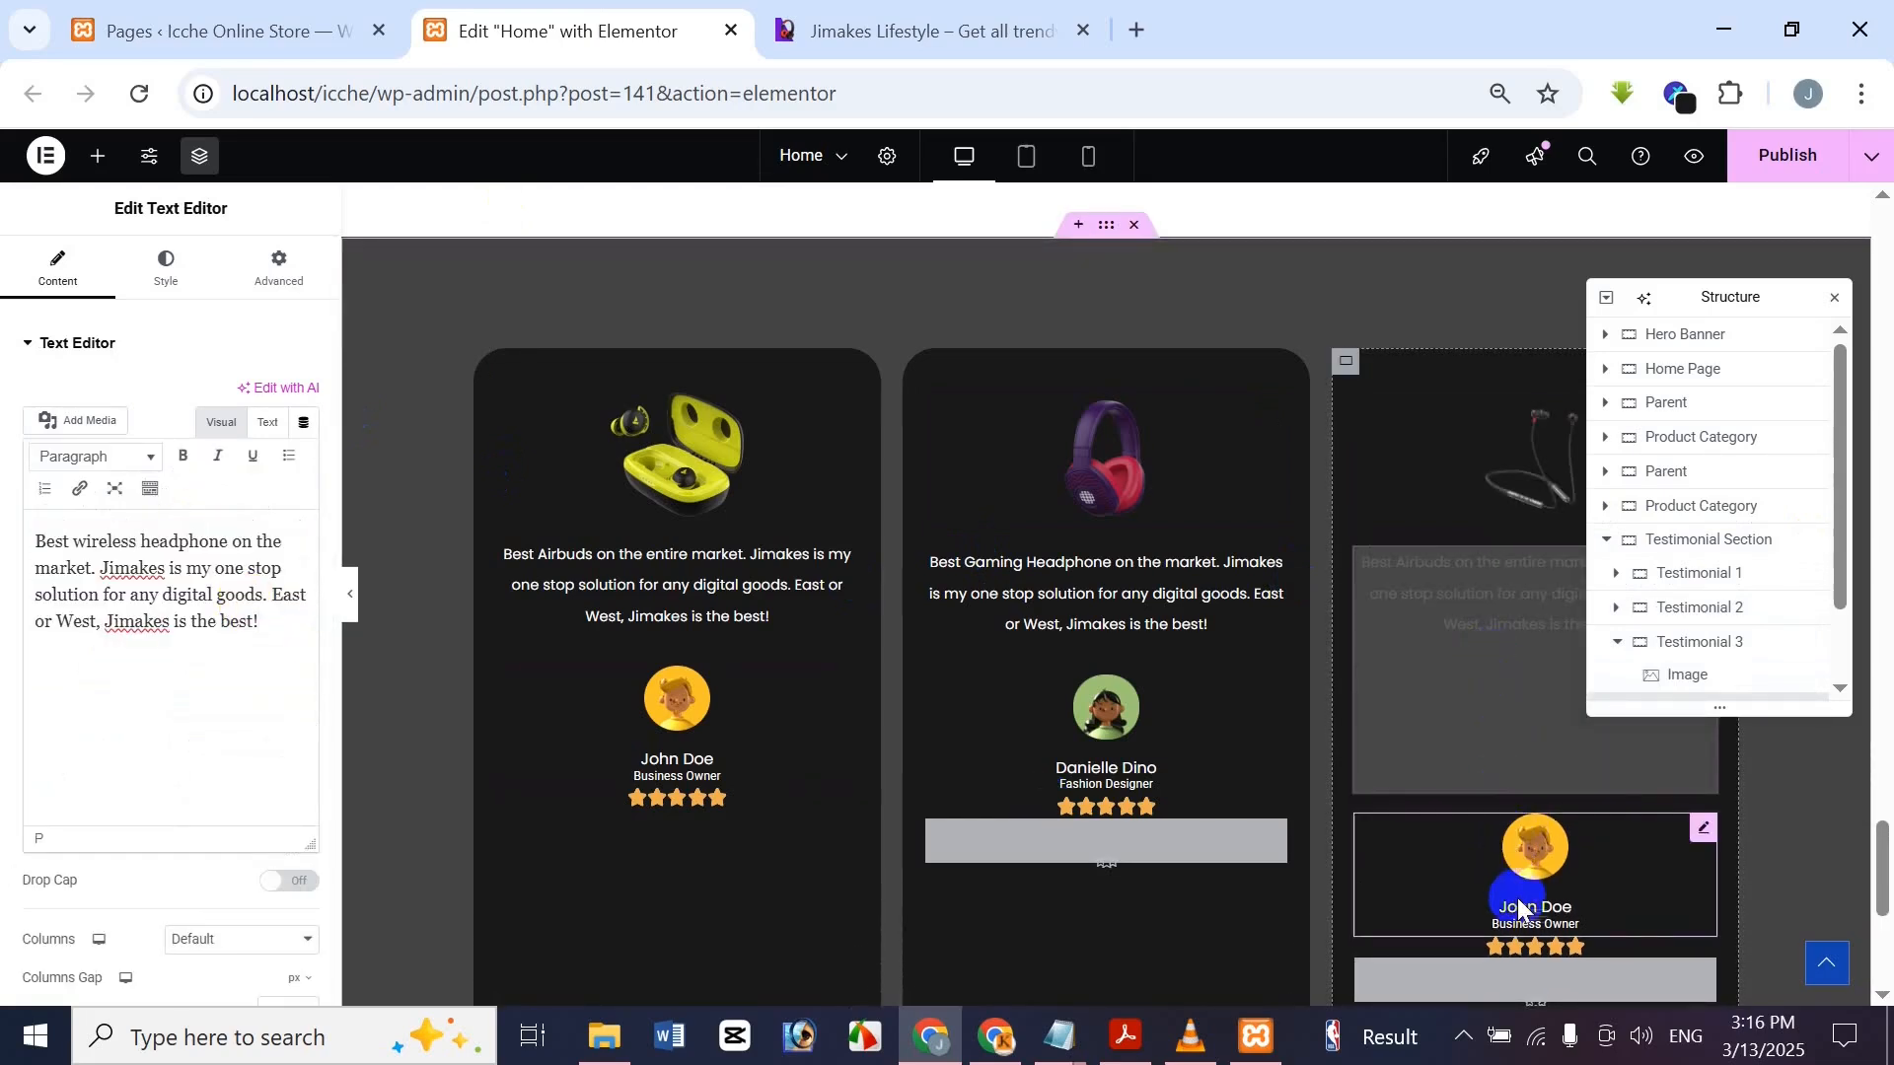
Change the avatar in the Testimonial 3 image box to the blue-cap avatar from the media library
{"action": "left_click", "coordinate": [1553, 707]}
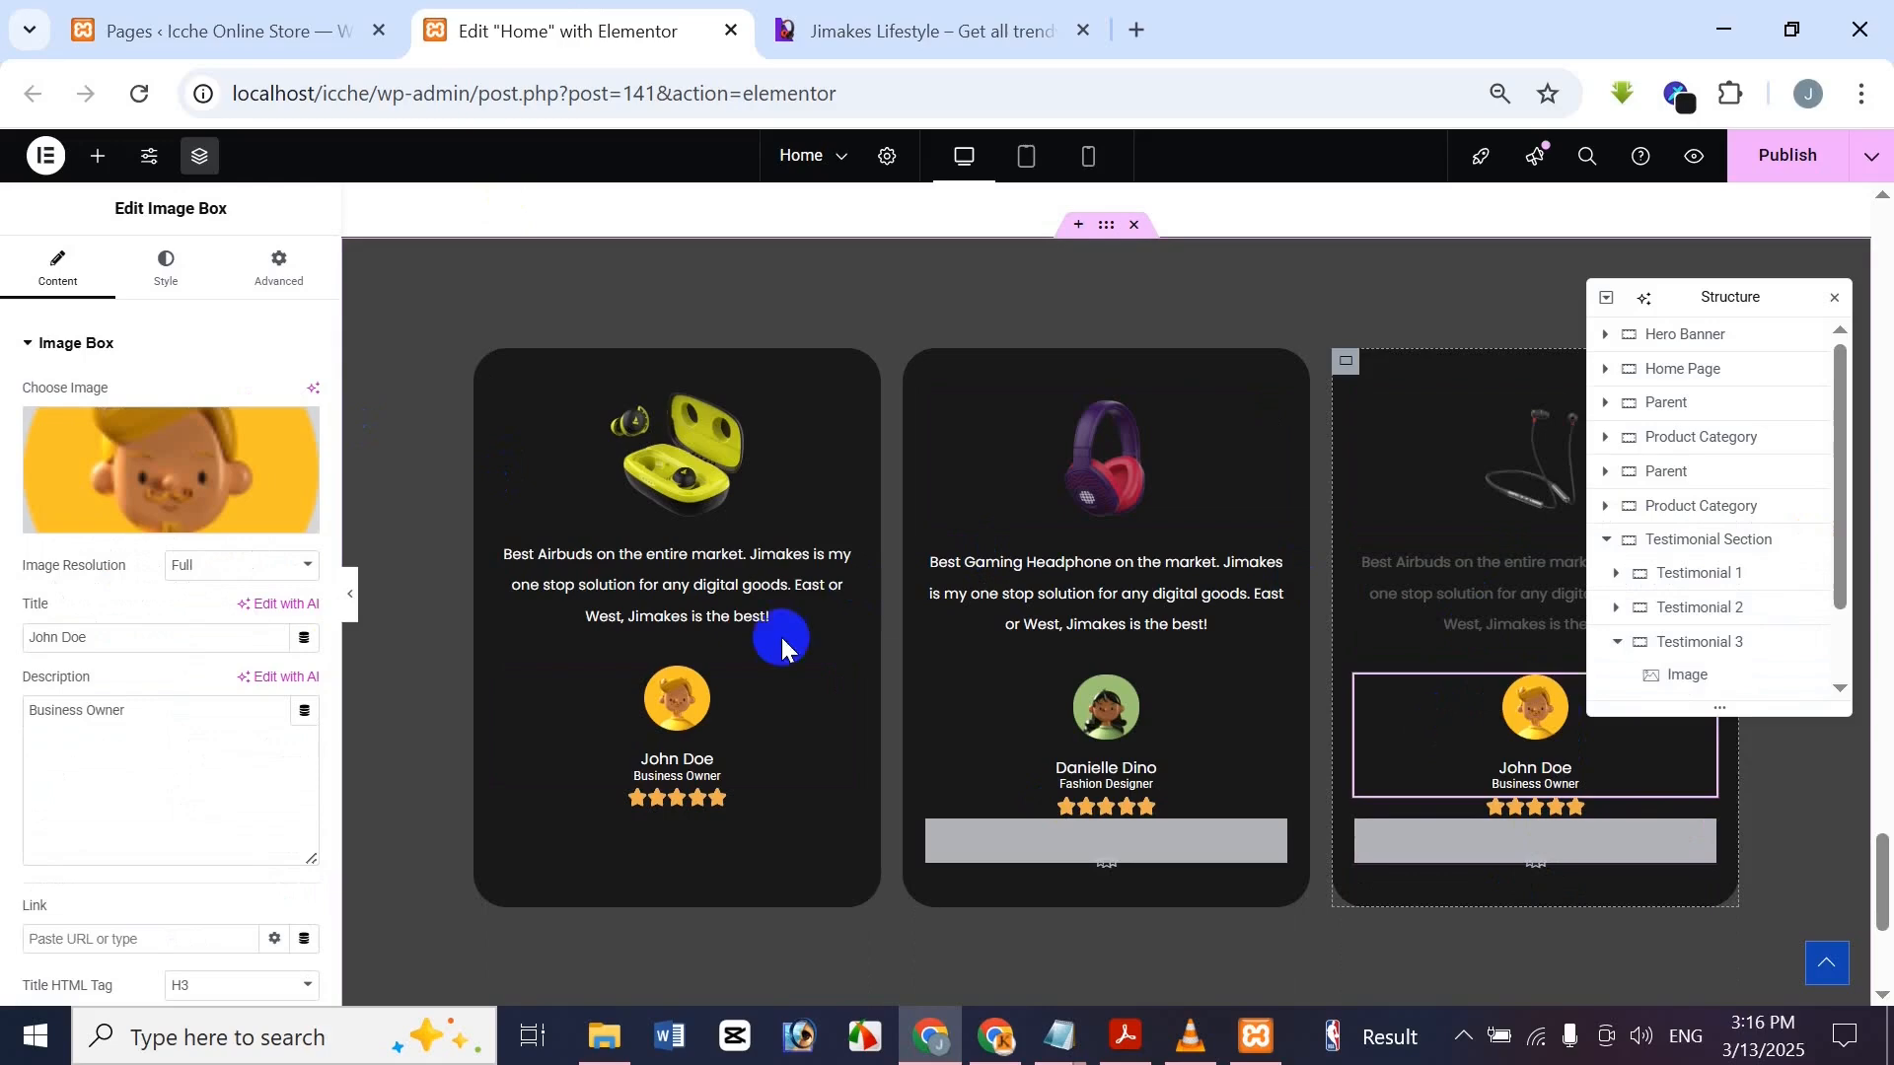
{"action": "left_click", "coordinate": [139, 498]}
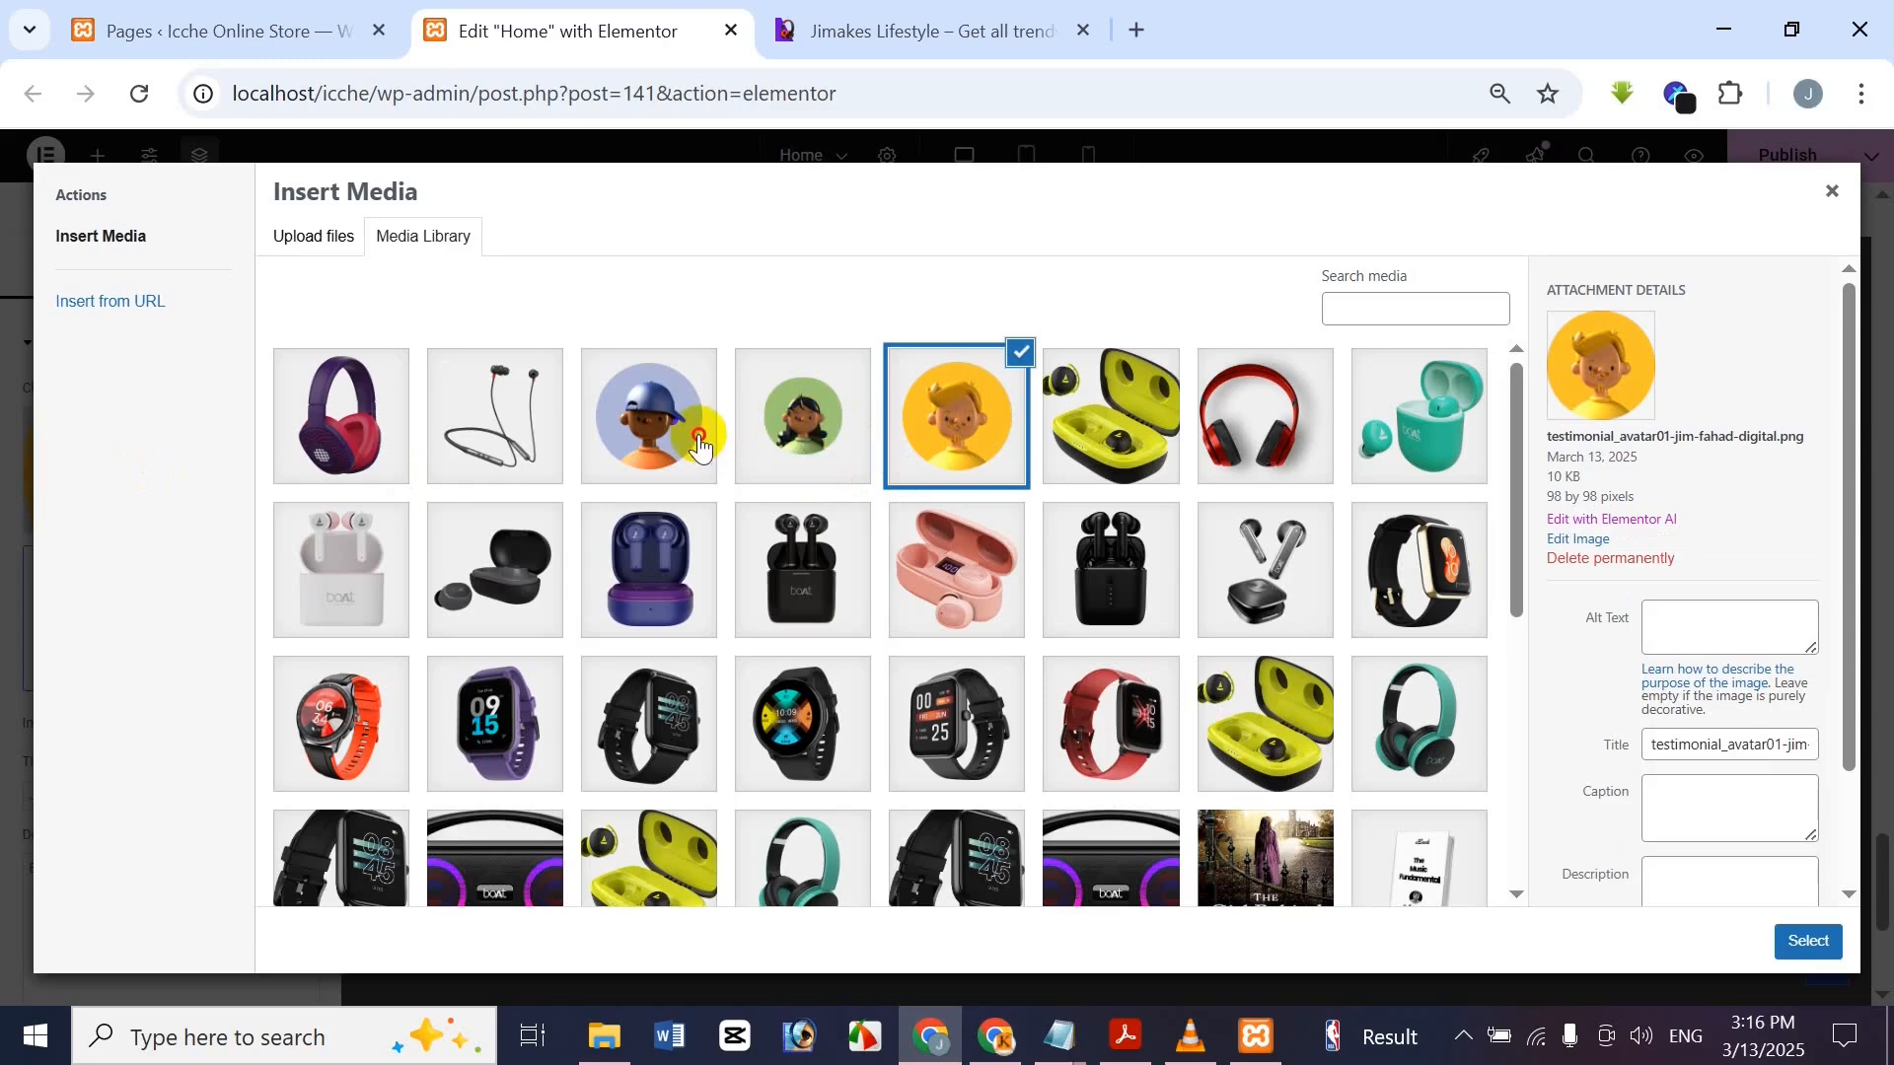
{"action": "left_click", "coordinate": [699, 446]}
{"action": "left_click", "coordinate": [1807, 937]}
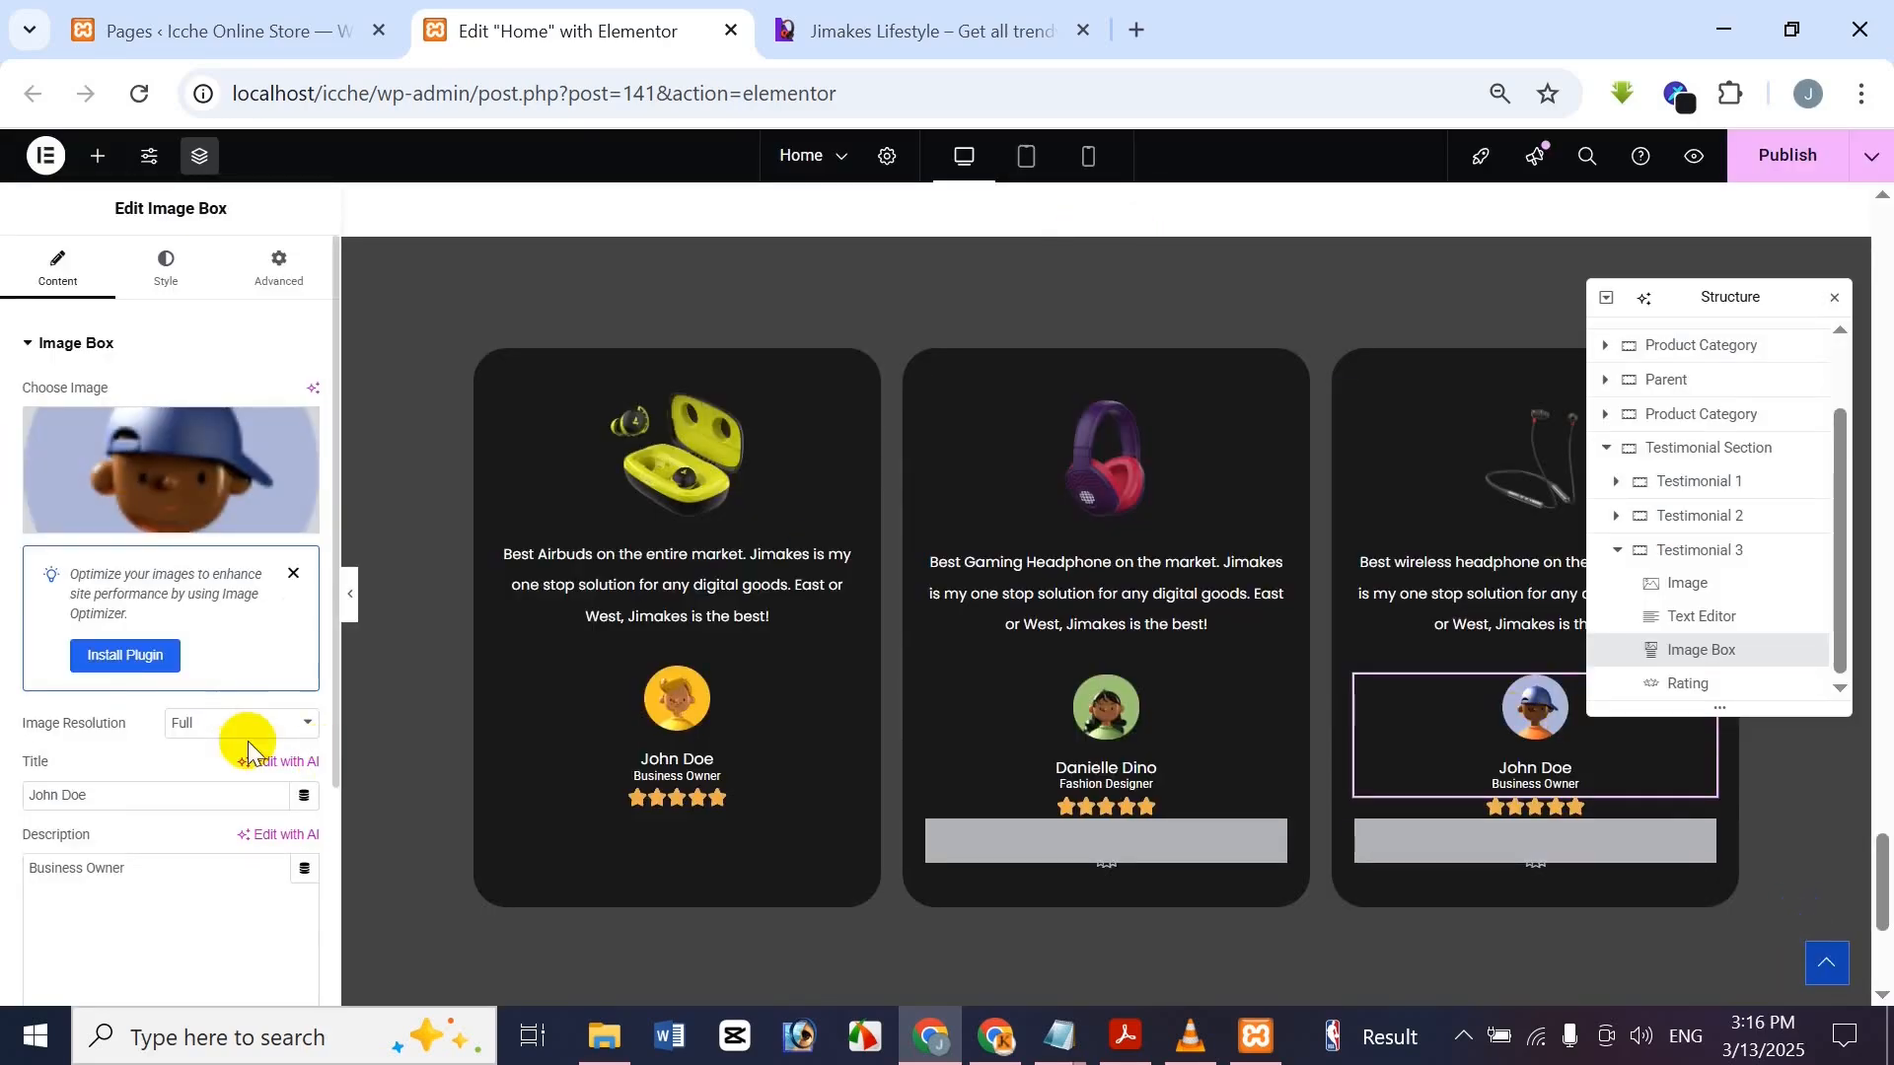
Set the Testimonial 3 image box title to the reviewer's first name, copied from the third Jimakes card
{"action": "left_click", "coordinate": [918, 27]}
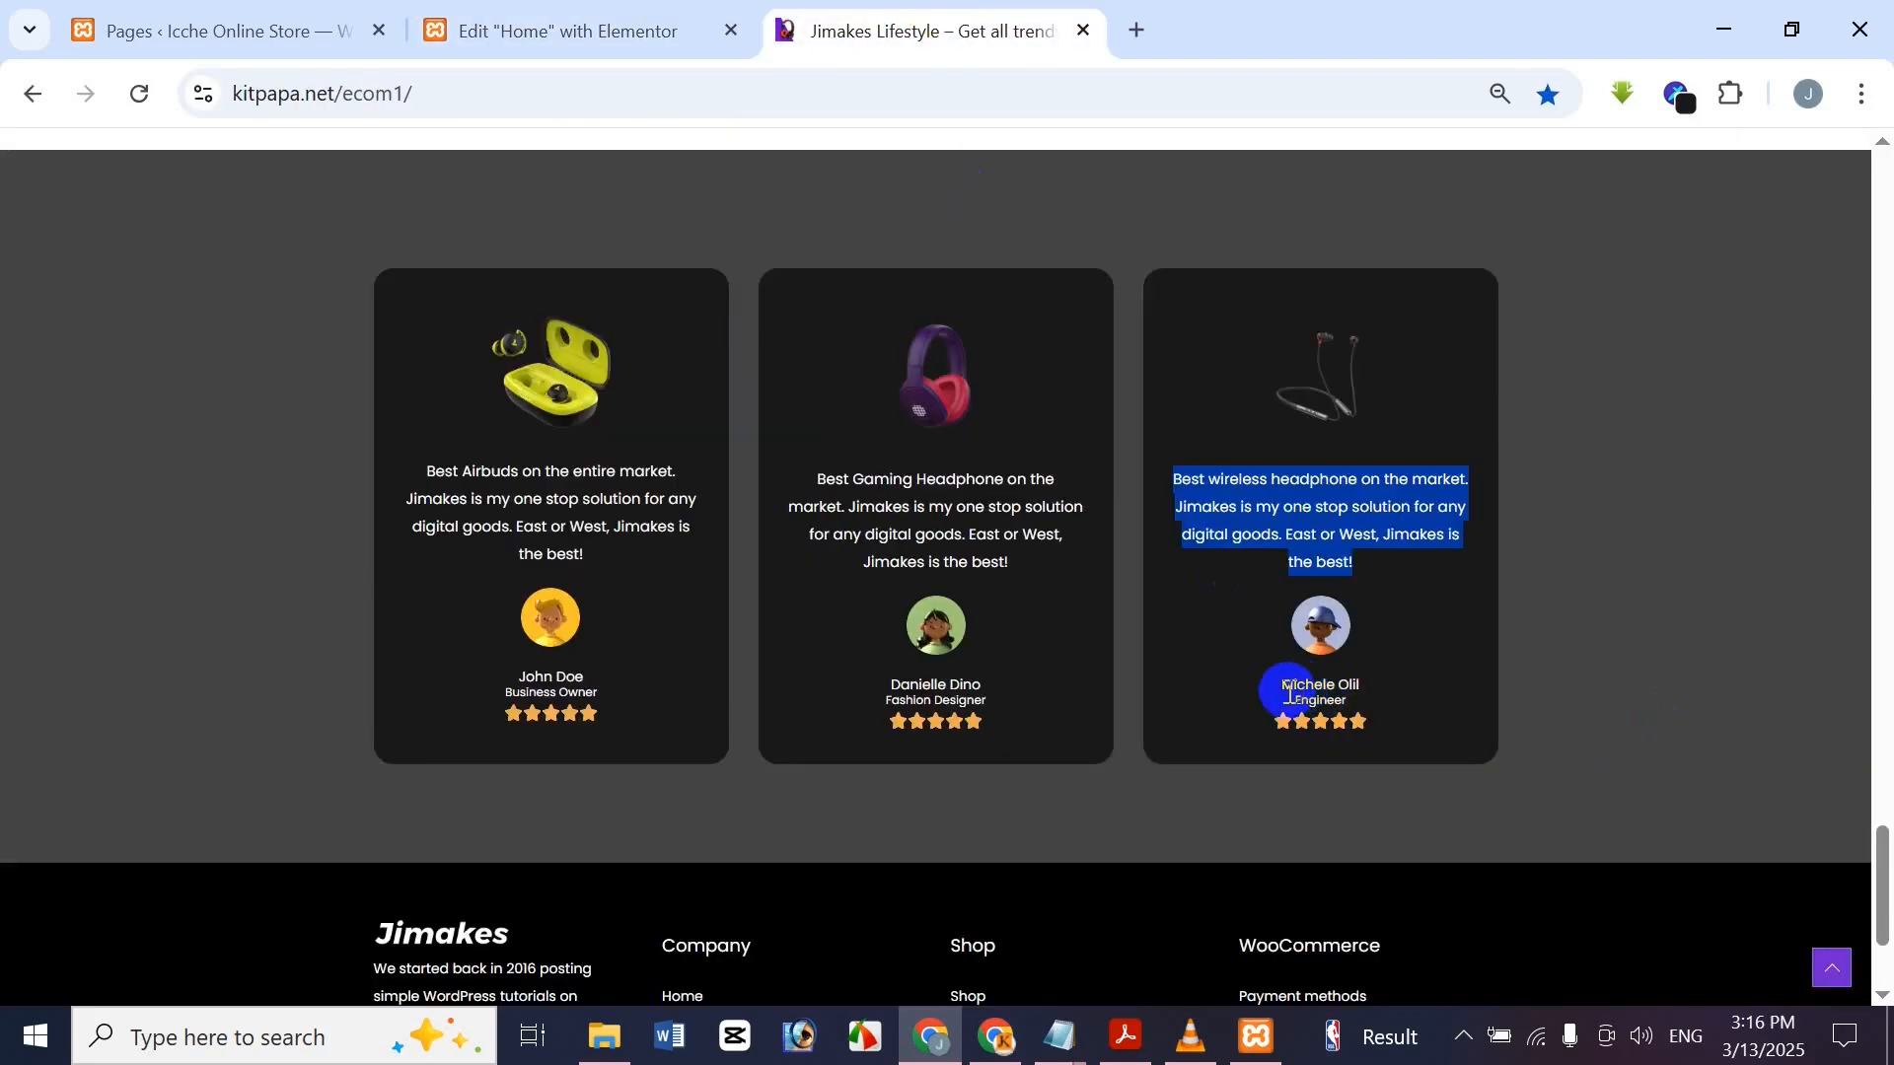
{"action": "left_click_drag", "start_coordinate": [1288, 678], "coordinate": [1342, 700]}
{"action": "key", "text": "ctrl+c"}
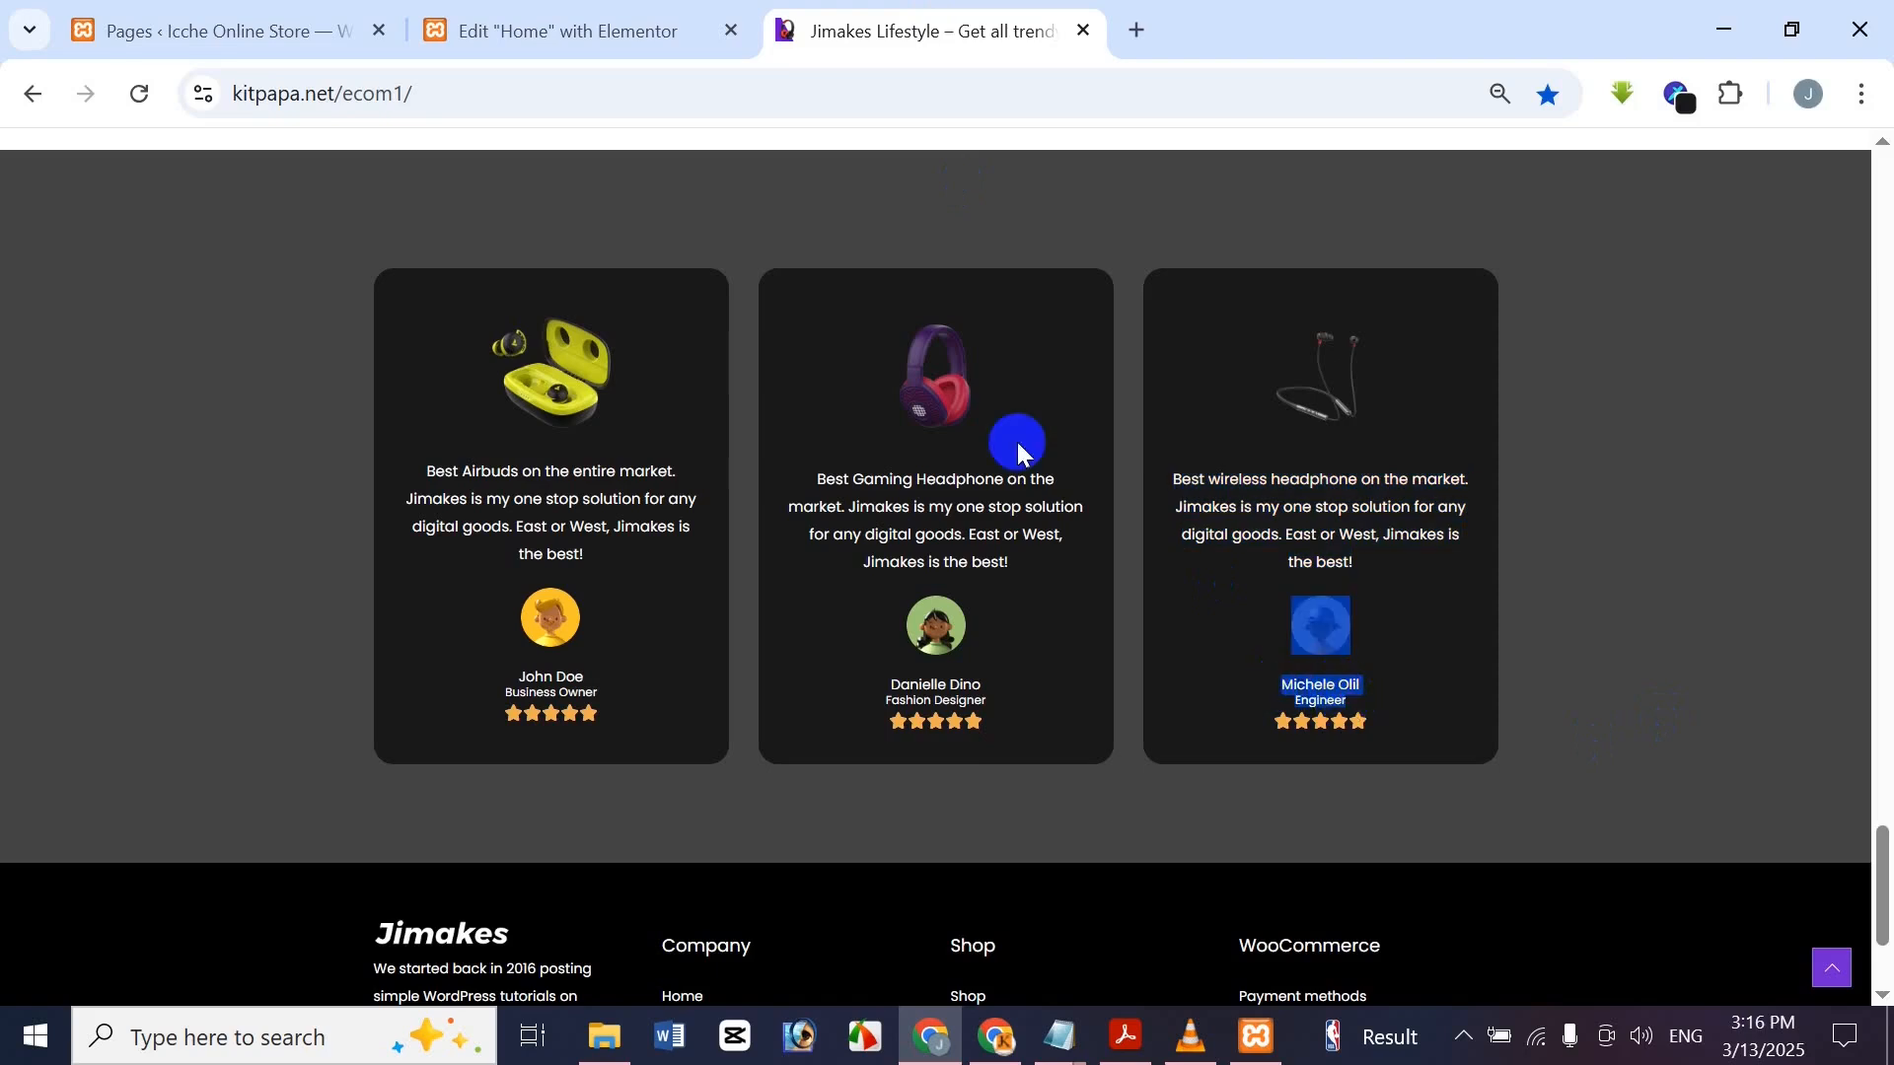
{"action": "left_click", "coordinate": [1444, 664]}
{"action": "left_click", "coordinate": [1248, 679]}
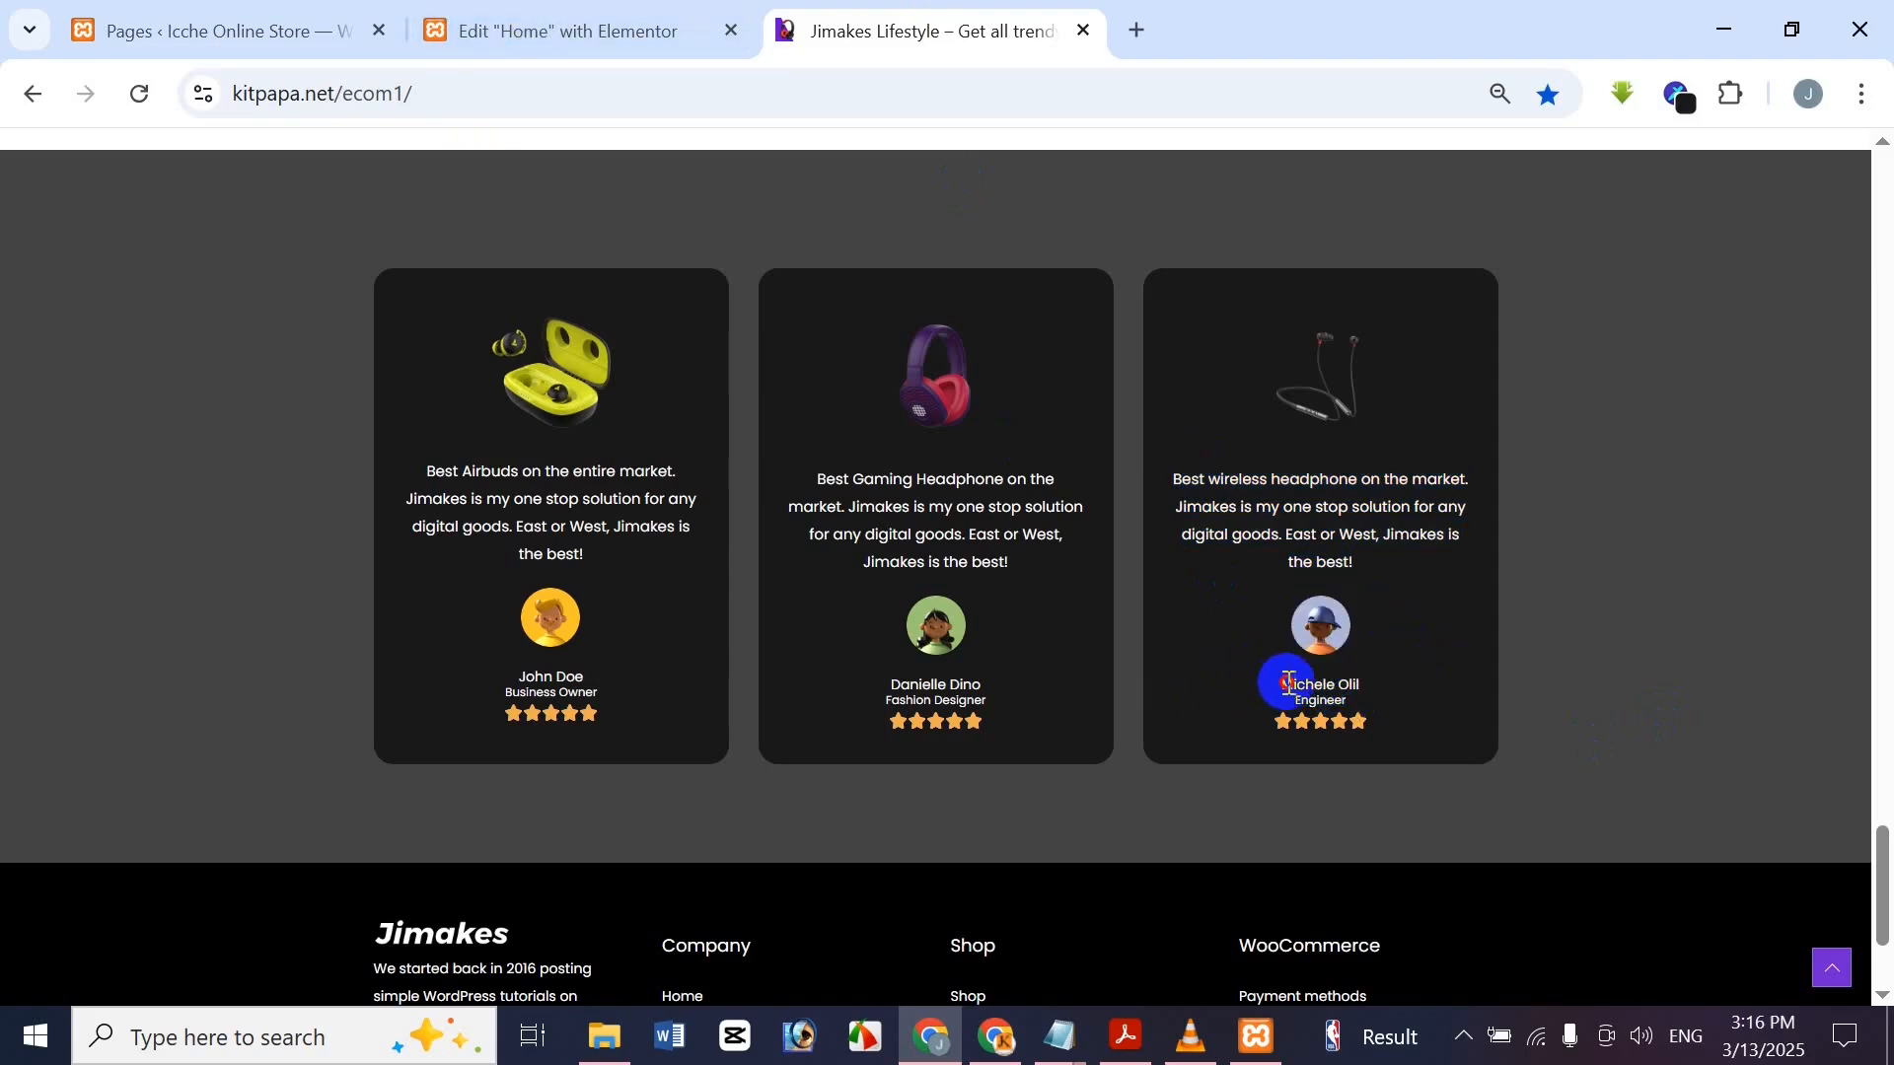
{"action": "left_click_drag", "start_coordinate": [1288, 683], "coordinate": [1359, 691]}
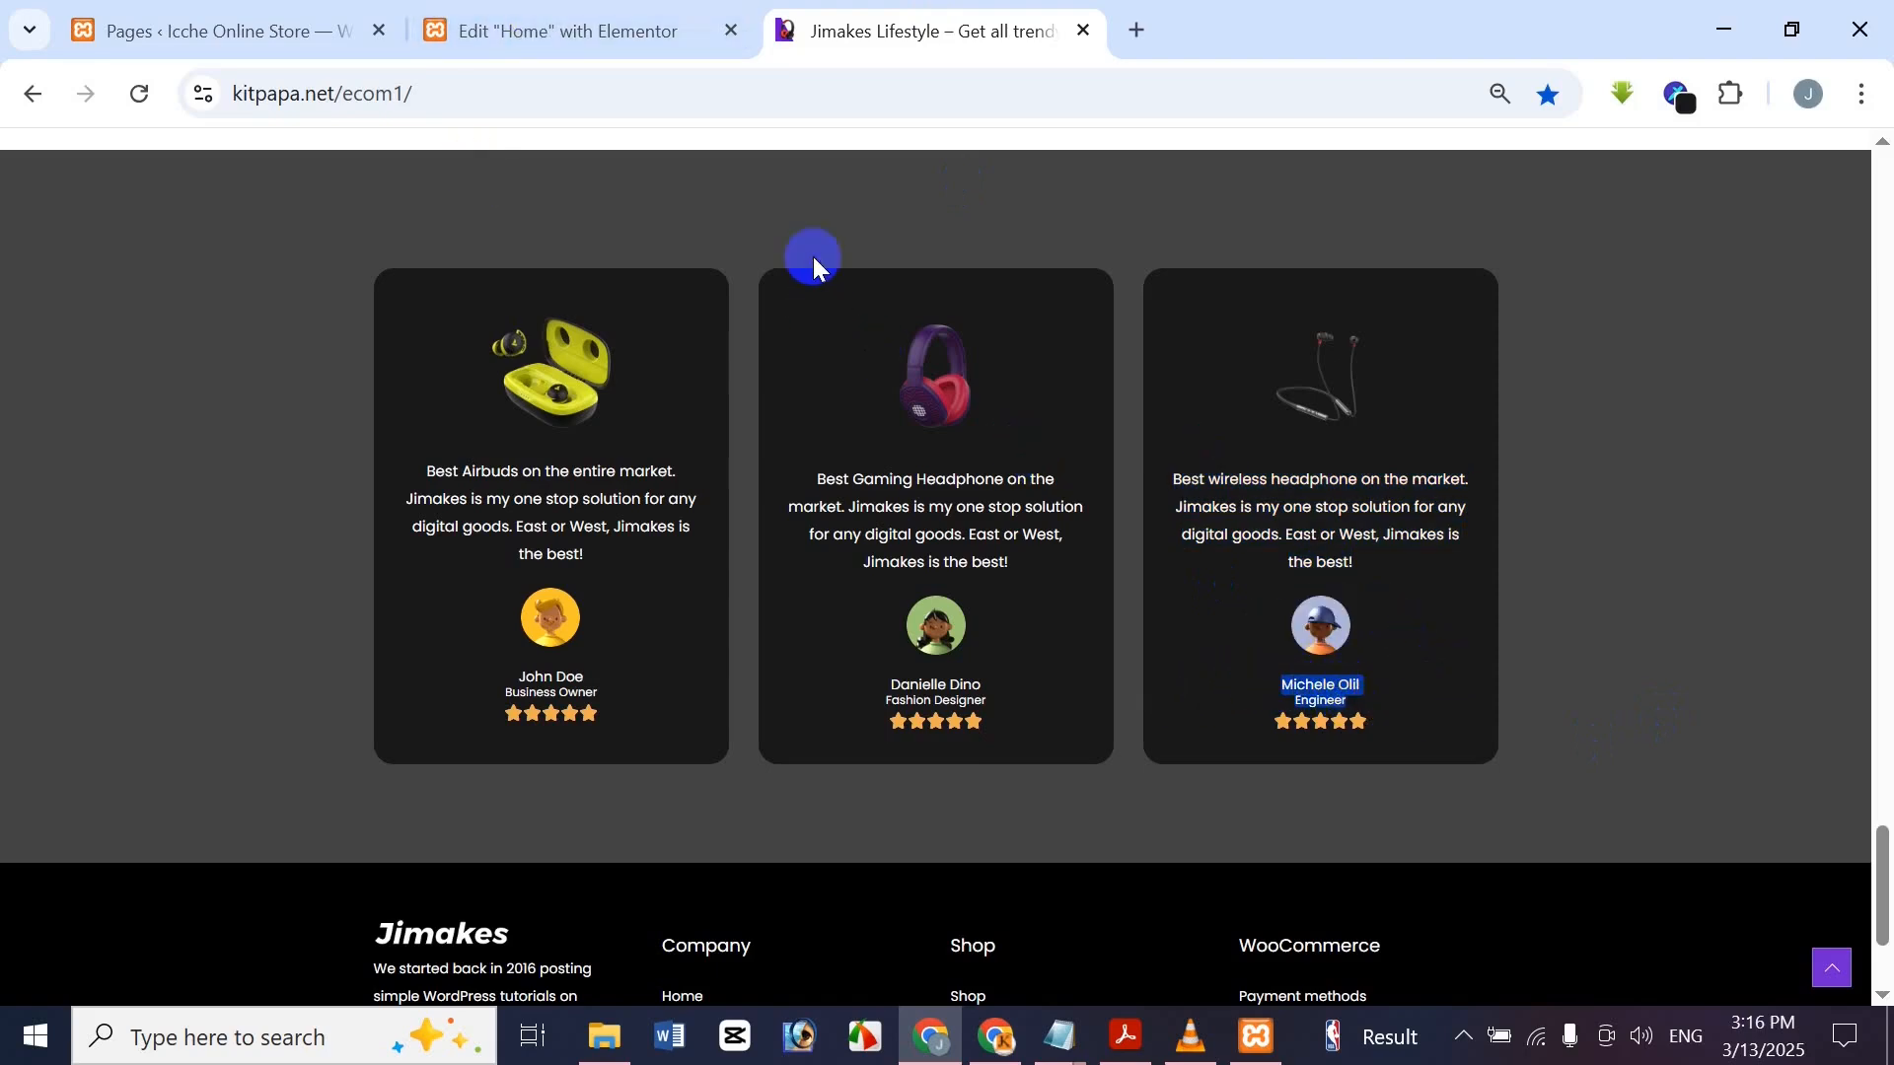
{"action": "left_click", "coordinate": [632, 22]}
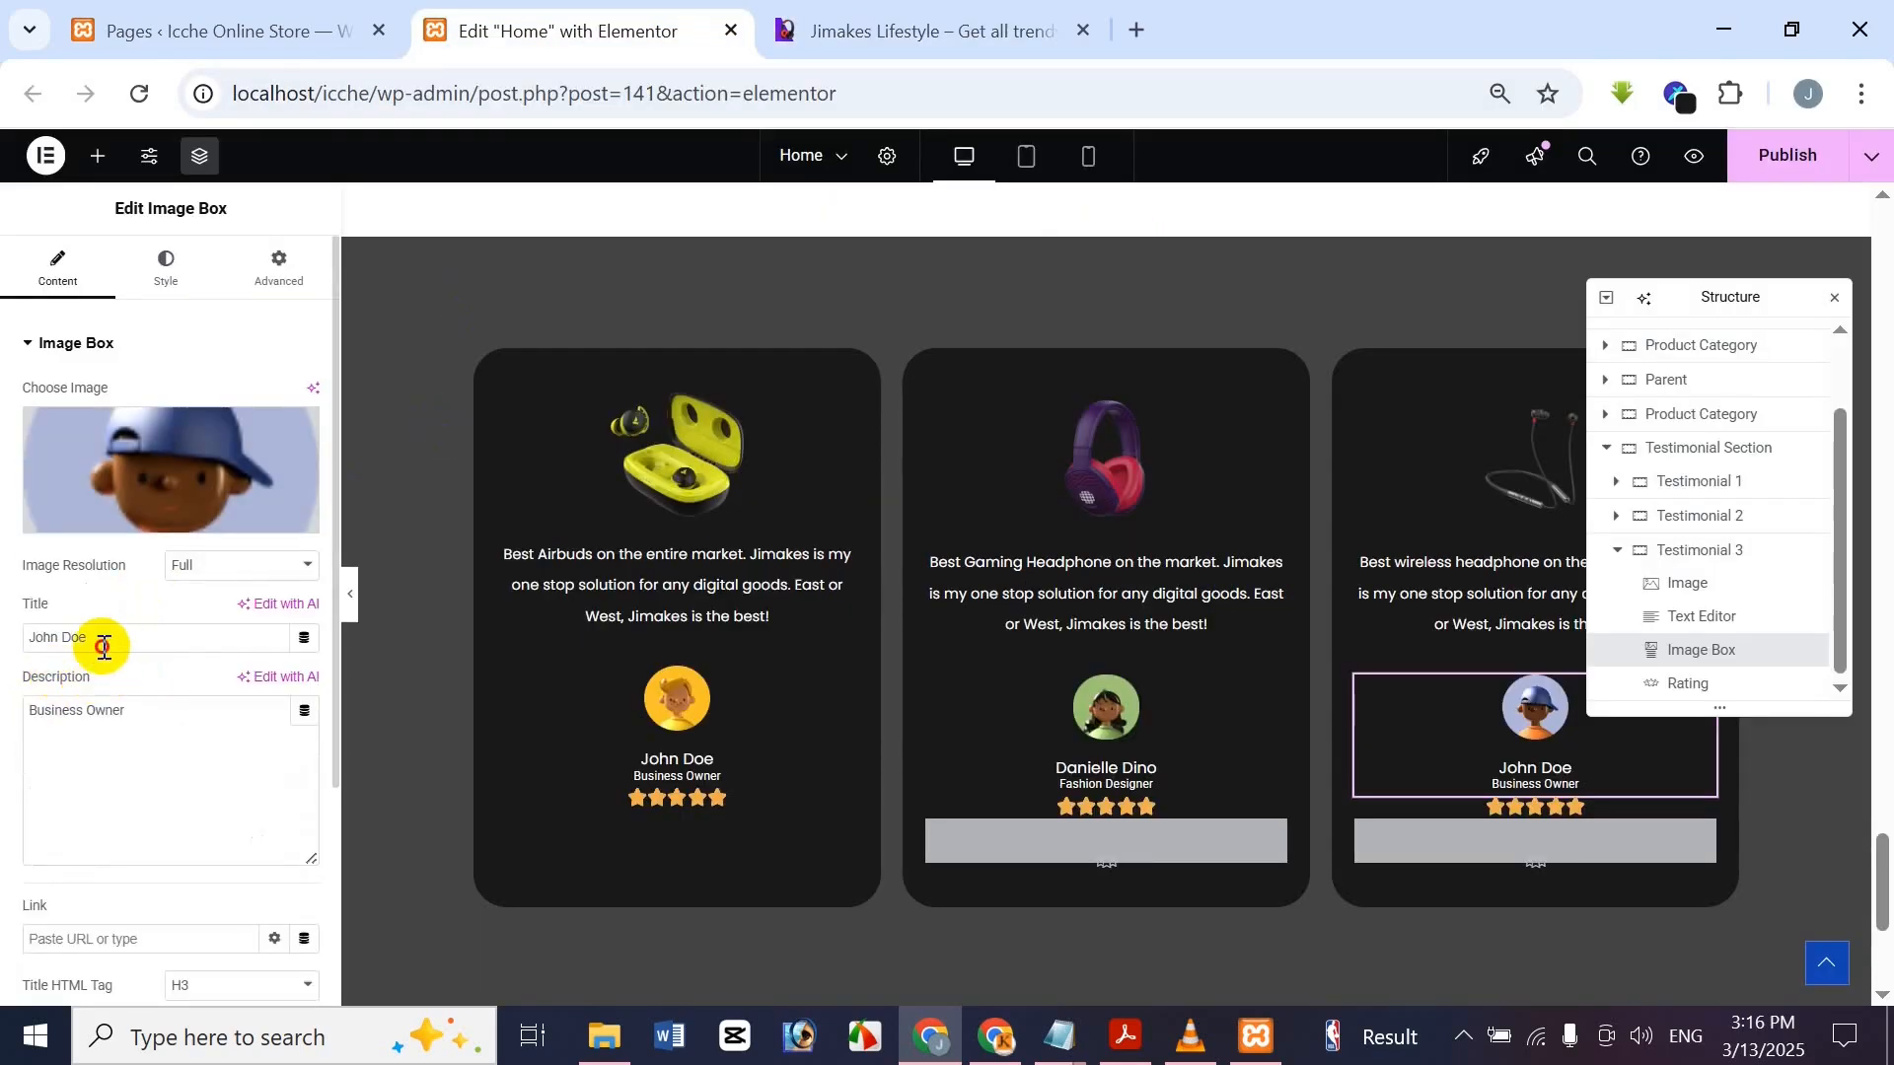
{"action": "key", "text": "ctrl+a"}
{"action": "key", "text": "ctrl+v"}
{"action": "left_click_drag", "start_coordinate": [88, 638], "coordinate": [158, 638]}
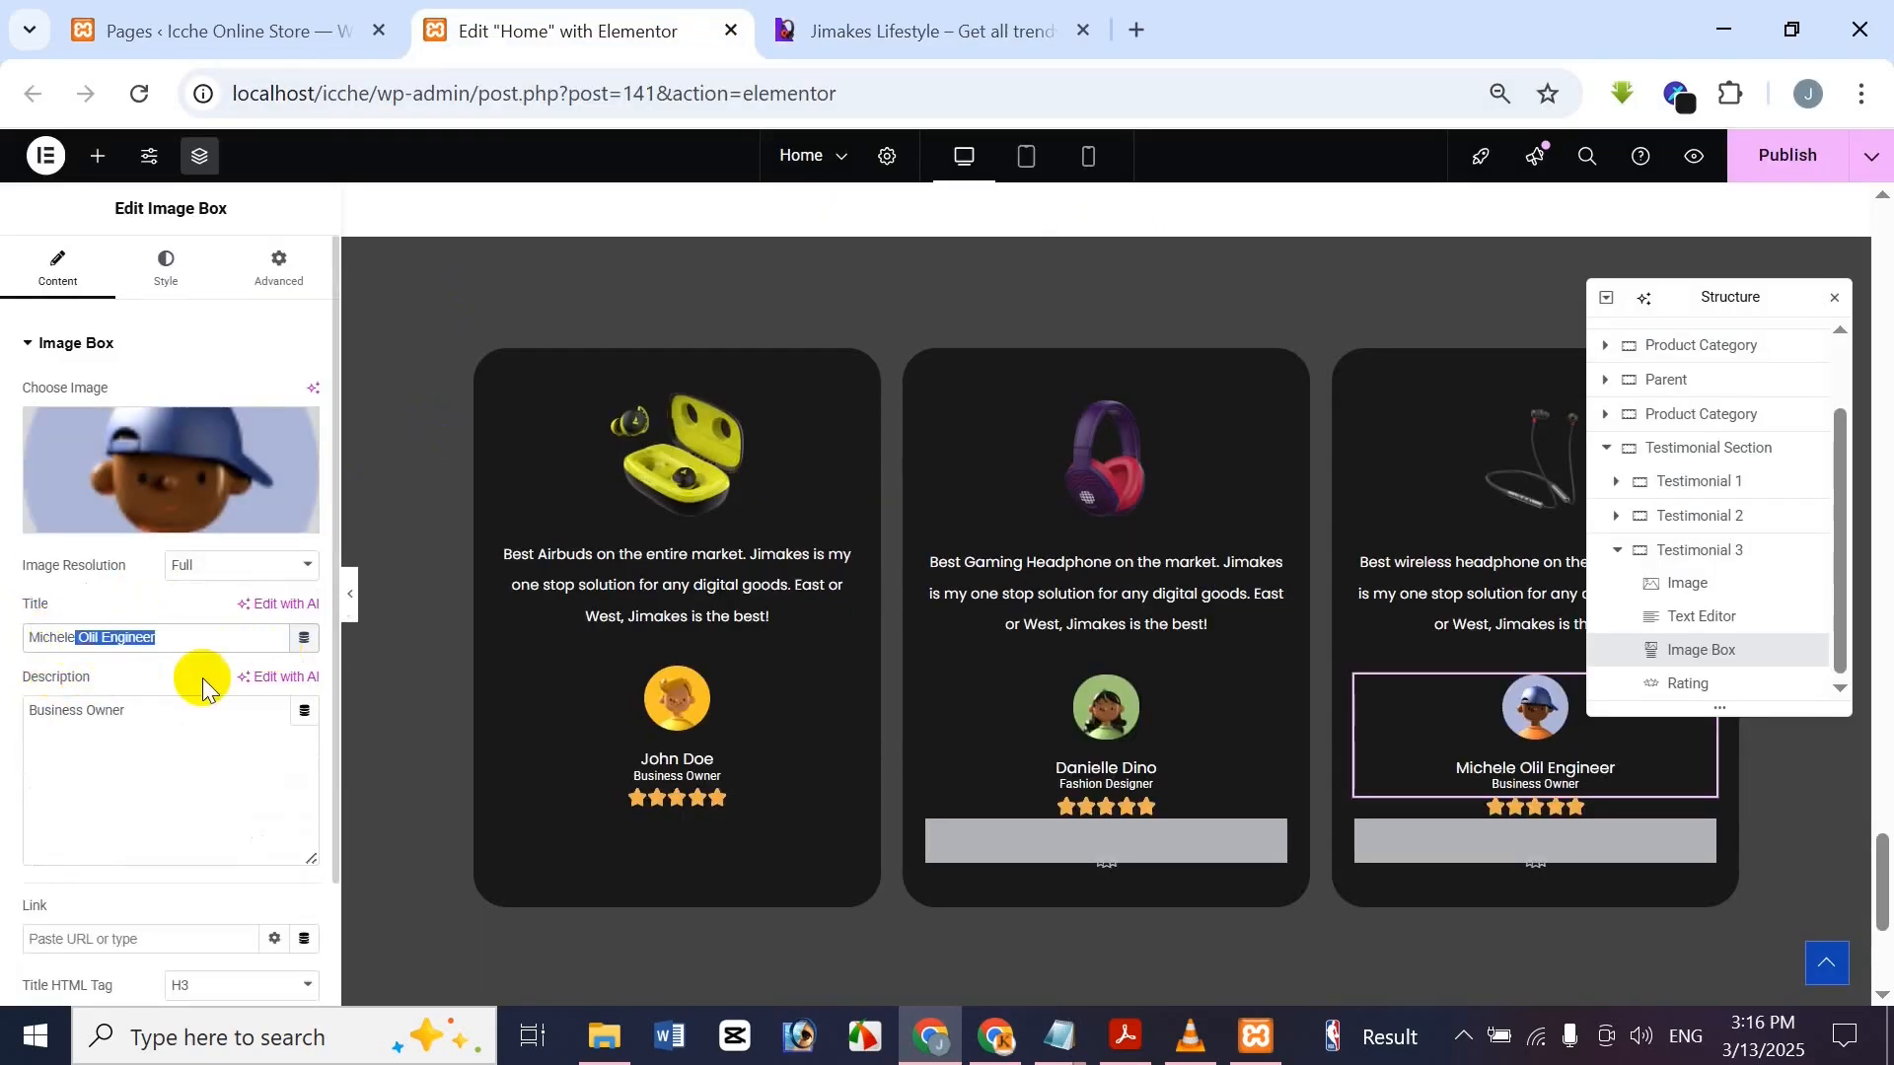
{"action": "key", "text": "BackSpace"}
Set the Testimonial 3 image box description to Engineer and check it against the third Jimakes card
{"action": "left_click_drag", "start_coordinate": [126, 712], "coordinate": [18, 715]}
{"action": "key", "text": "ctrl+v"}
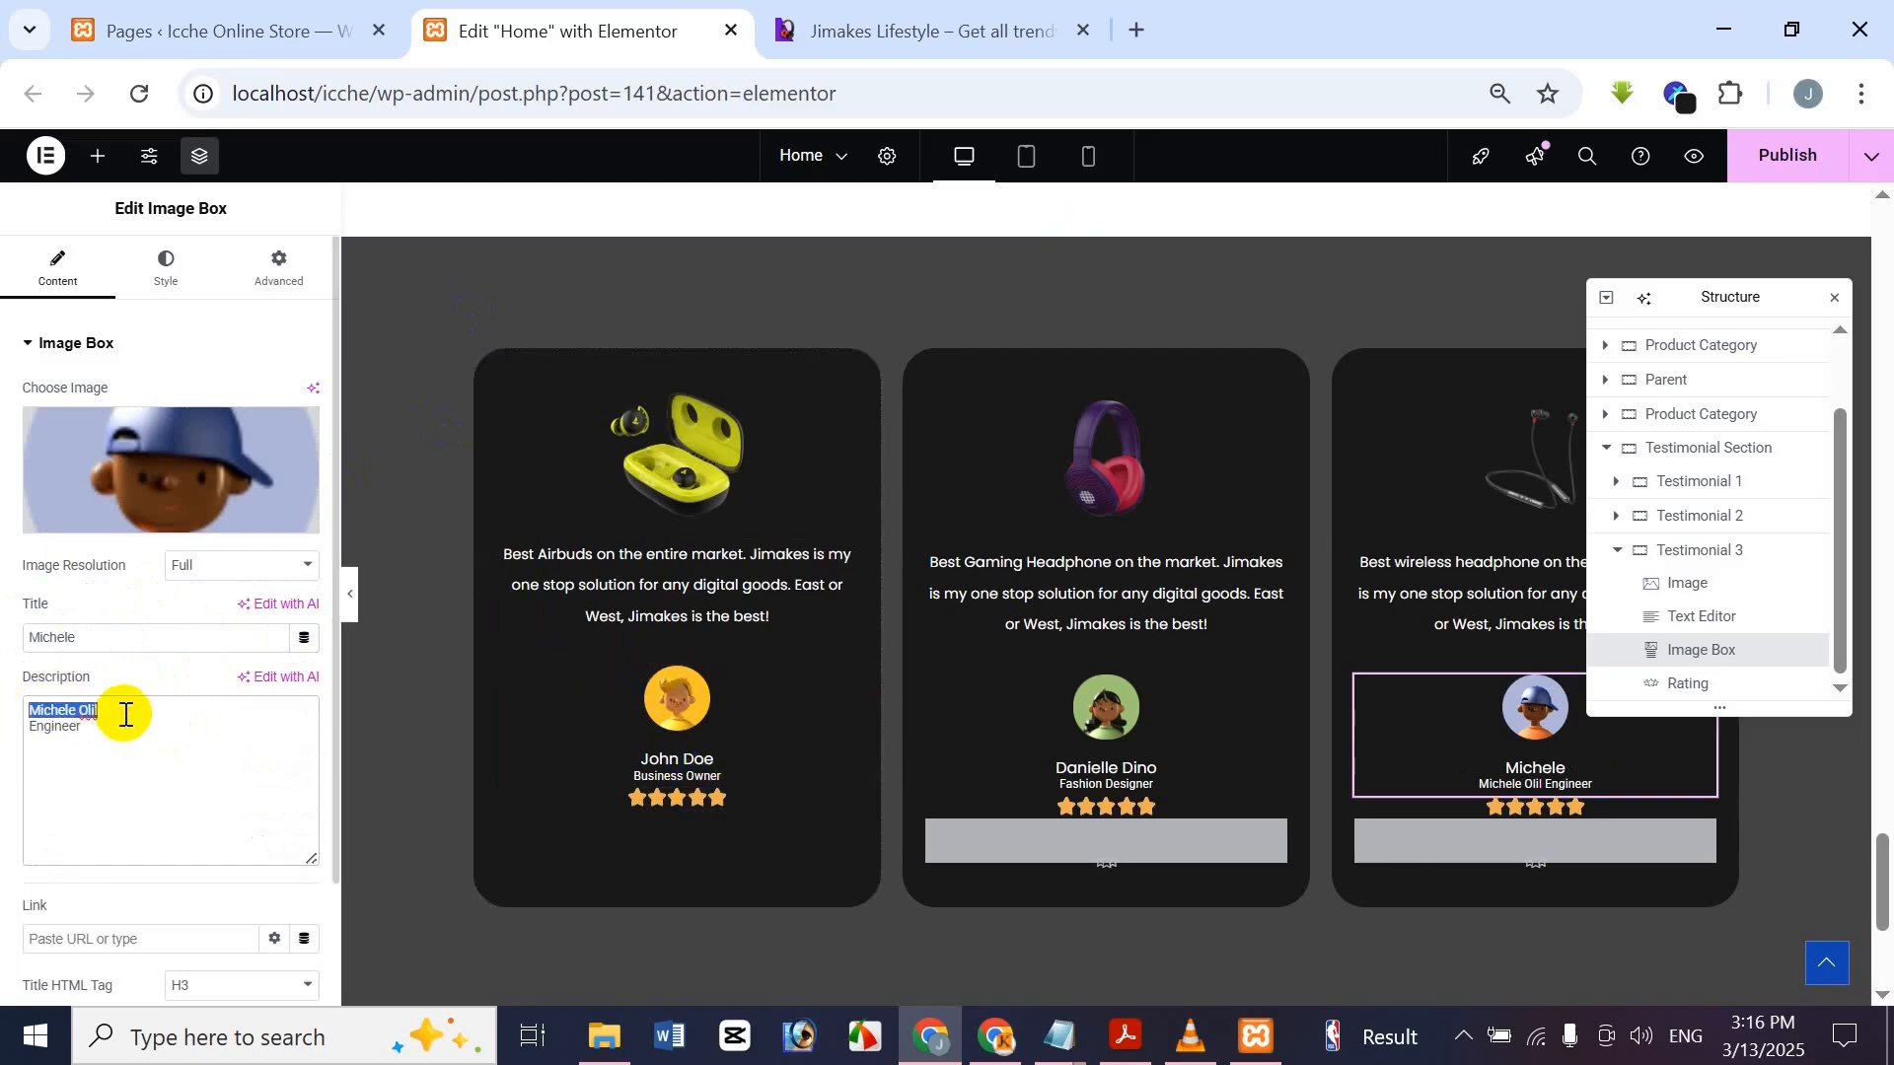
{"action": "left_click", "coordinate": [986, 14]}
{"action": "left_click", "coordinate": [552, 27]}
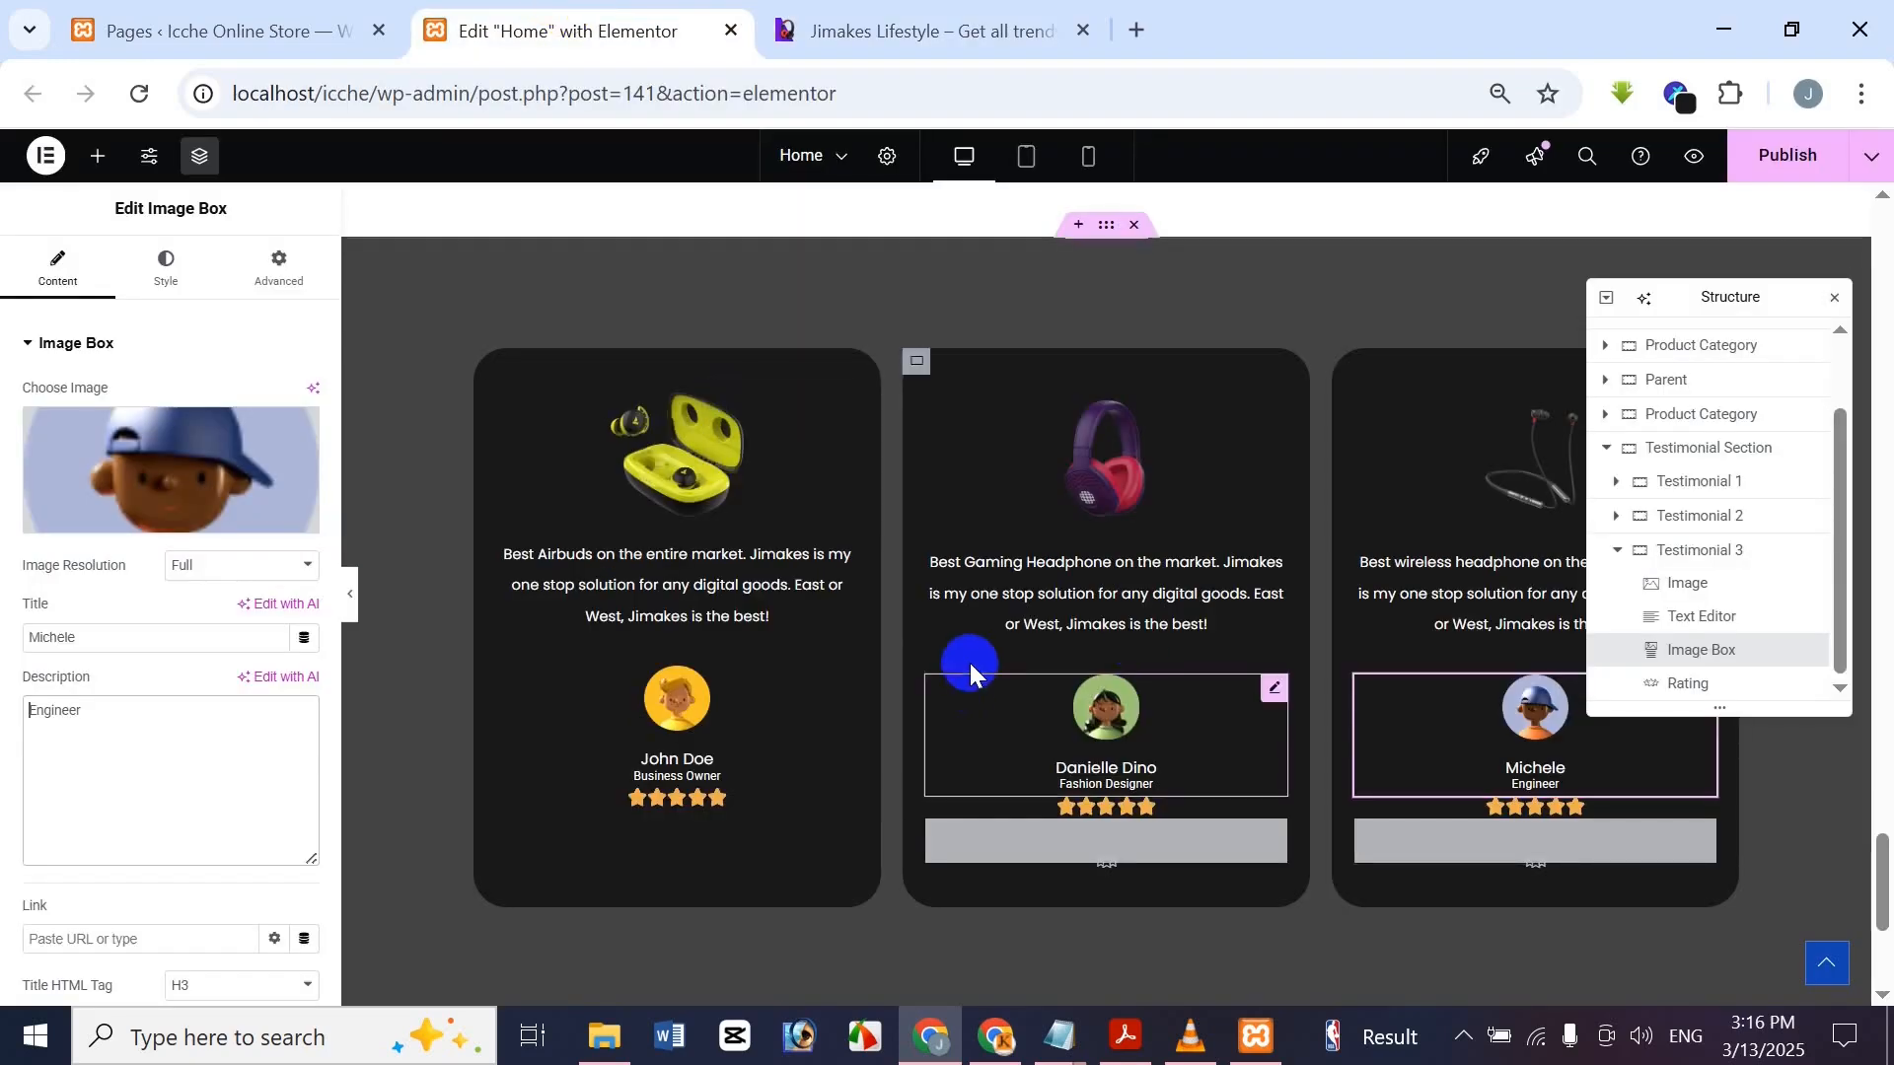
{"action": "left_click", "coordinate": [916, 30]}
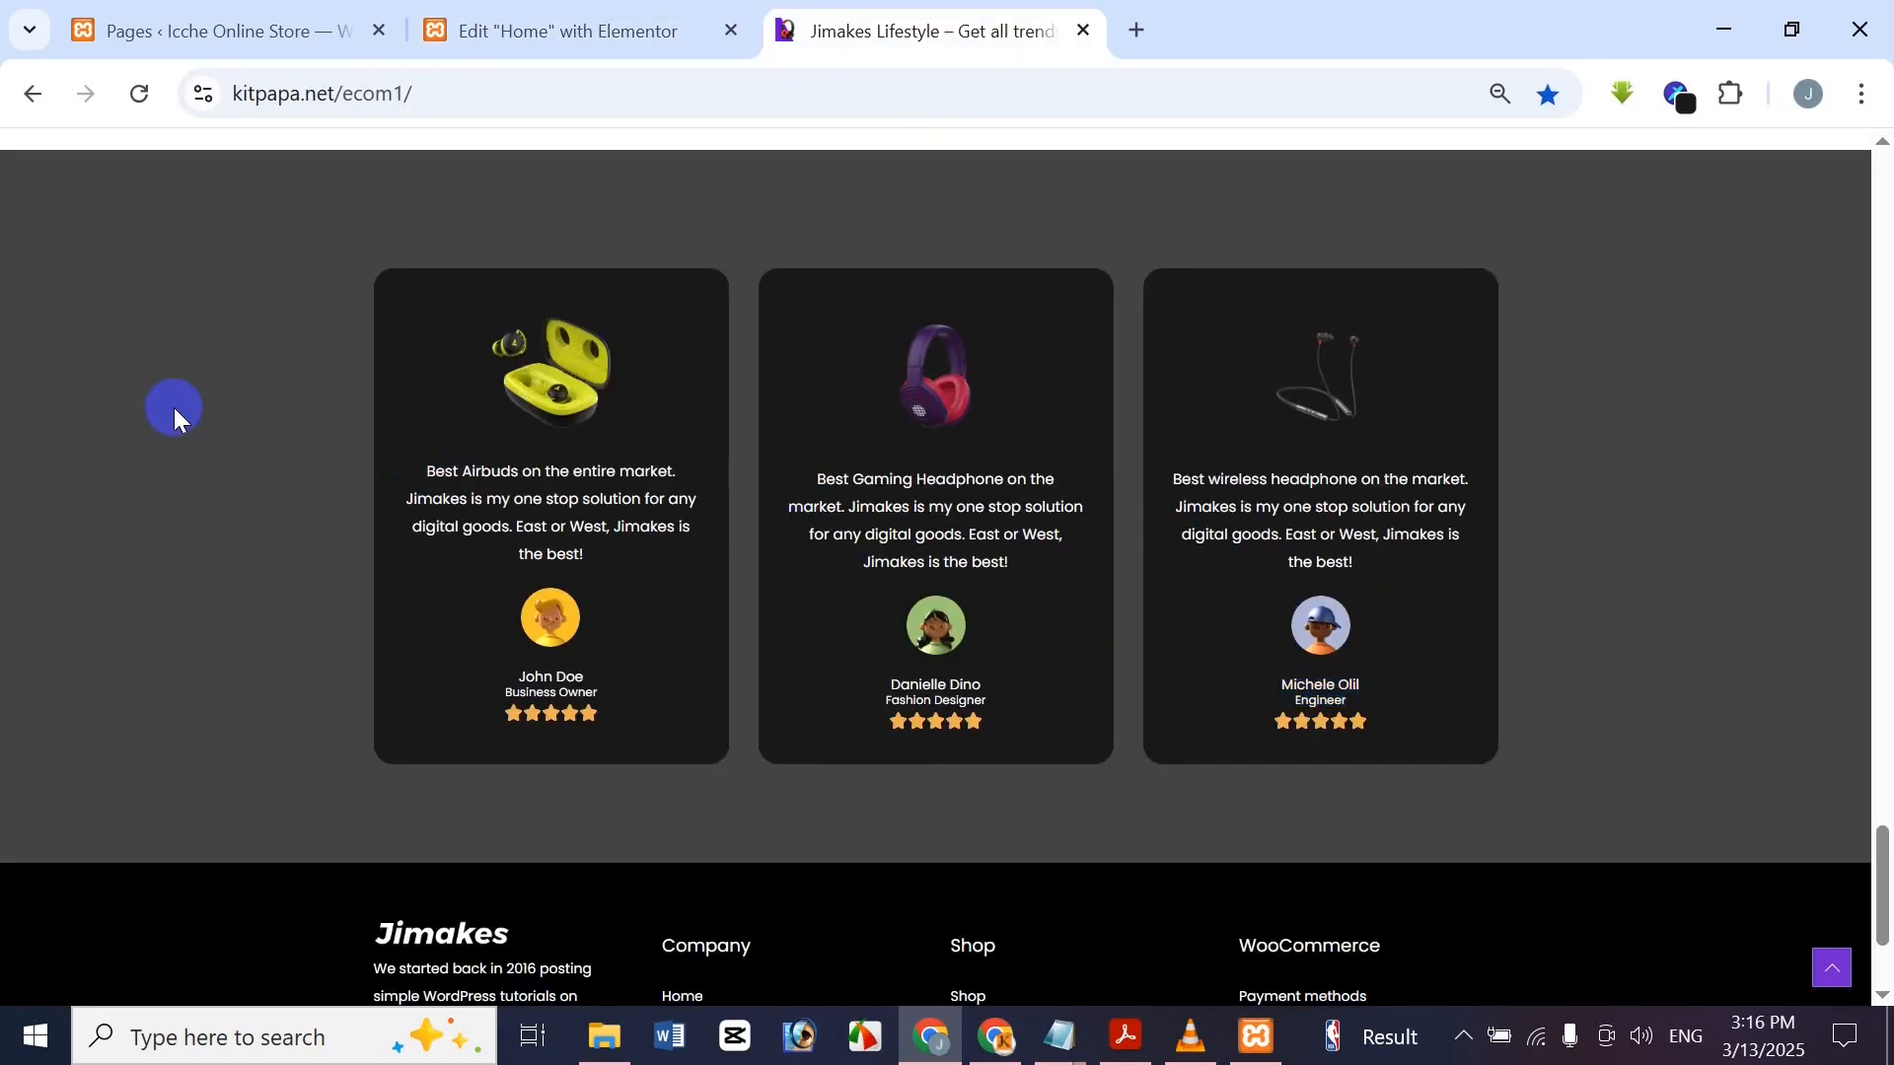
{"action": "left_click", "coordinate": [528, 13]}
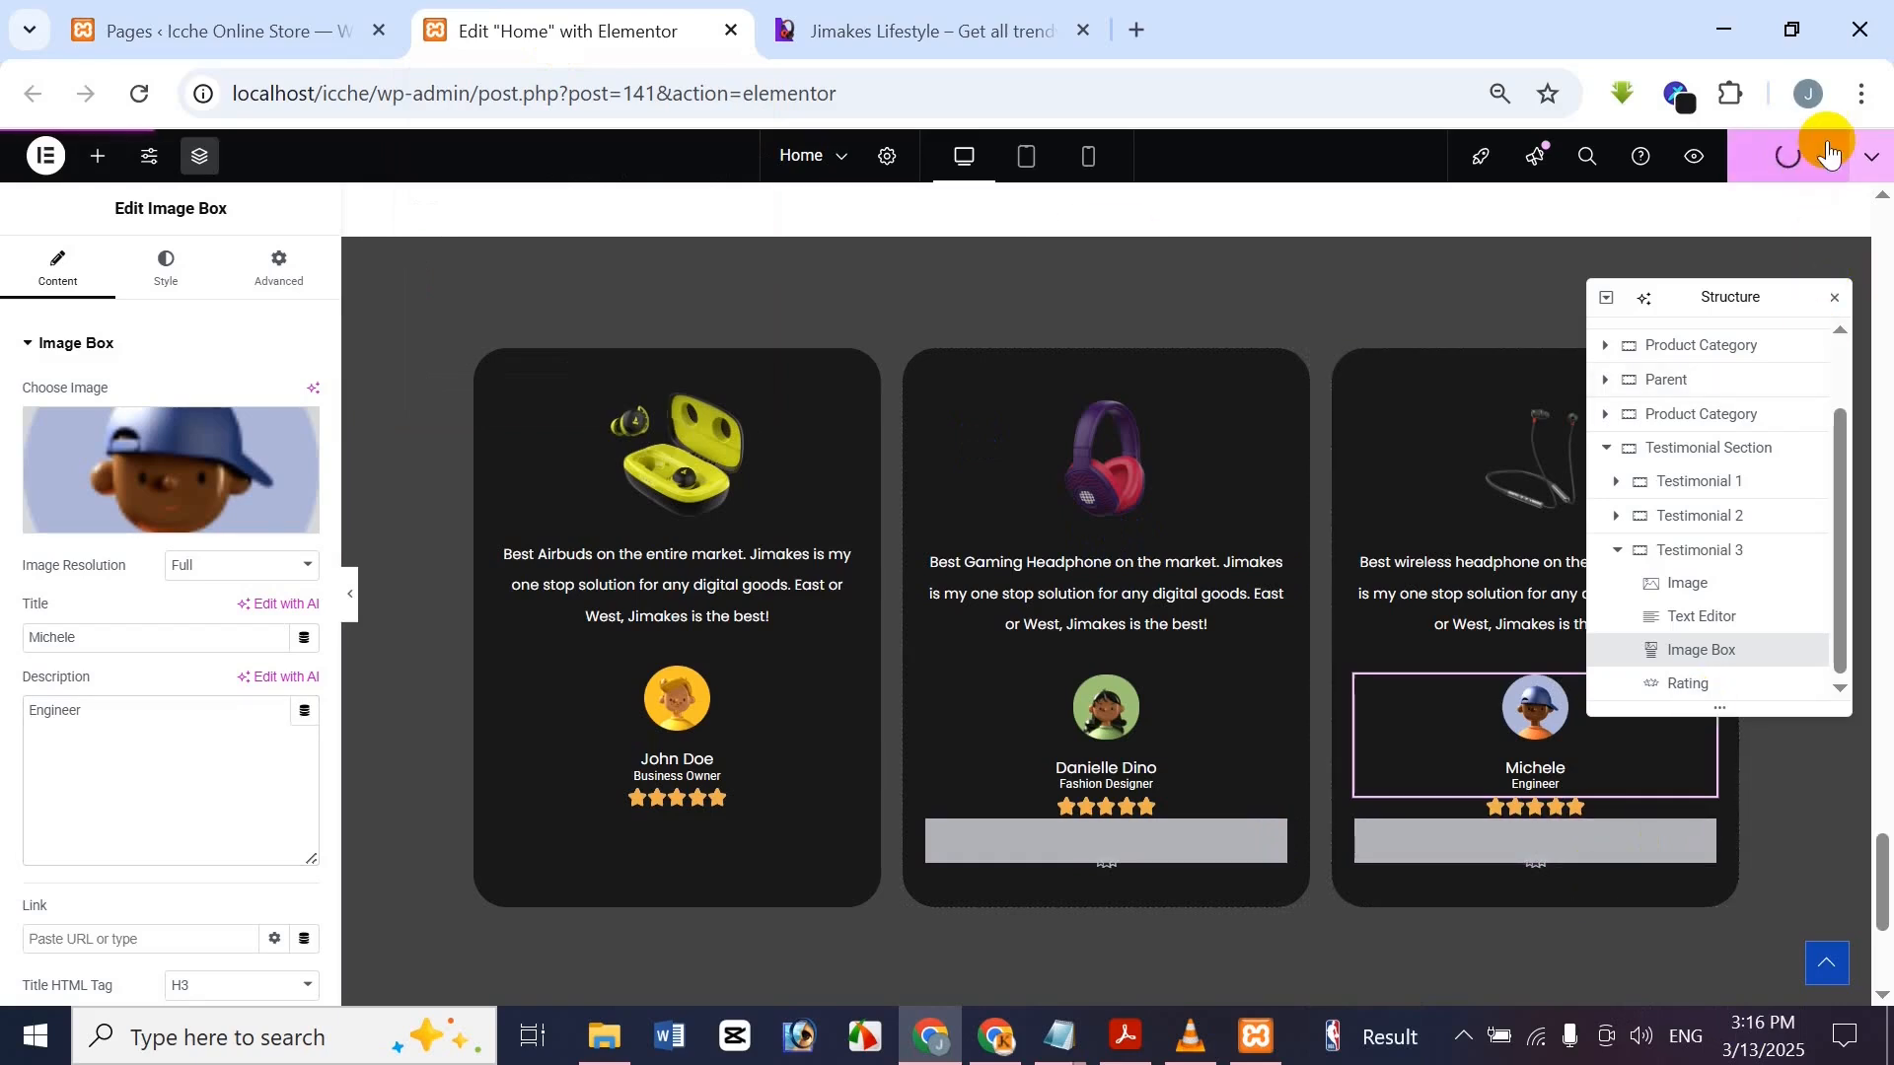
Publish the Home page changes and open the page preview
{"action": "left_click", "coordinate": [1861, 158]}
{"action": "left_click", "coordinate": [1871, 156]}
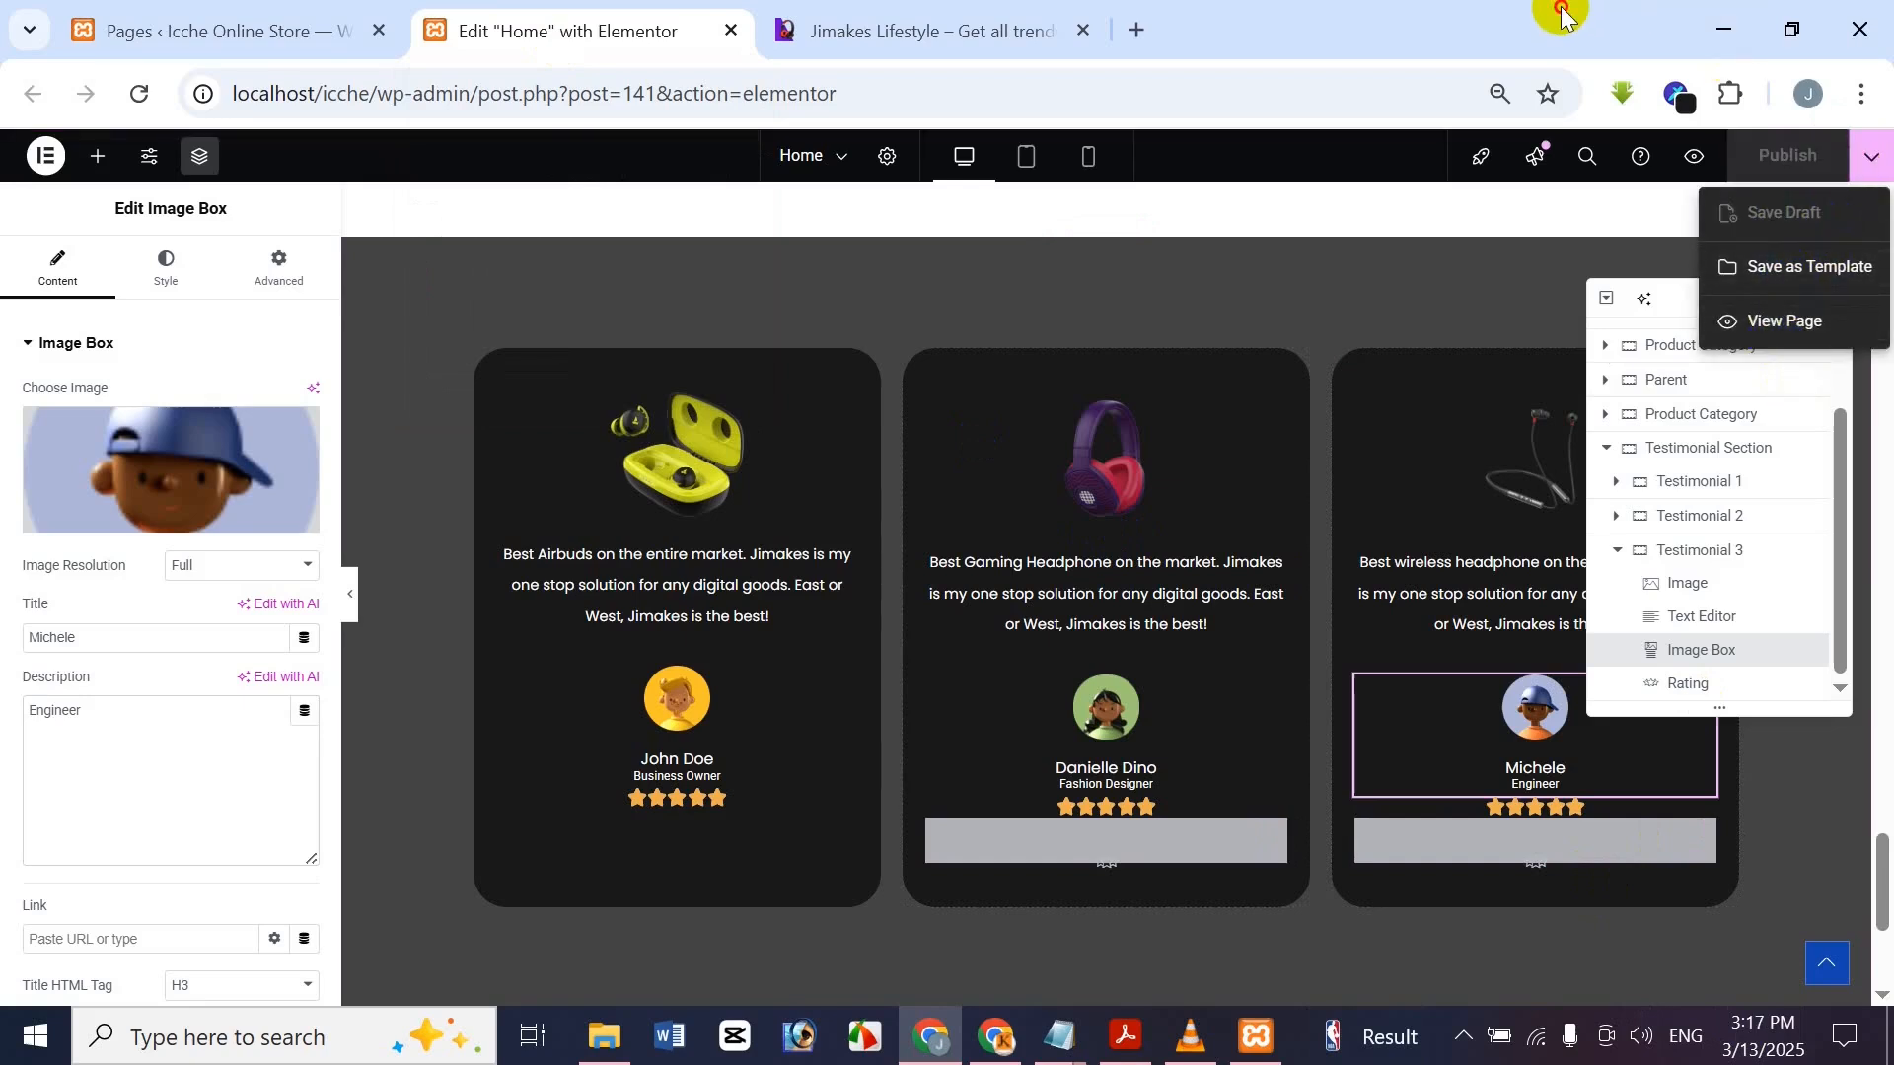
{"action": "left_click", "coordinate": [1860, 158]}
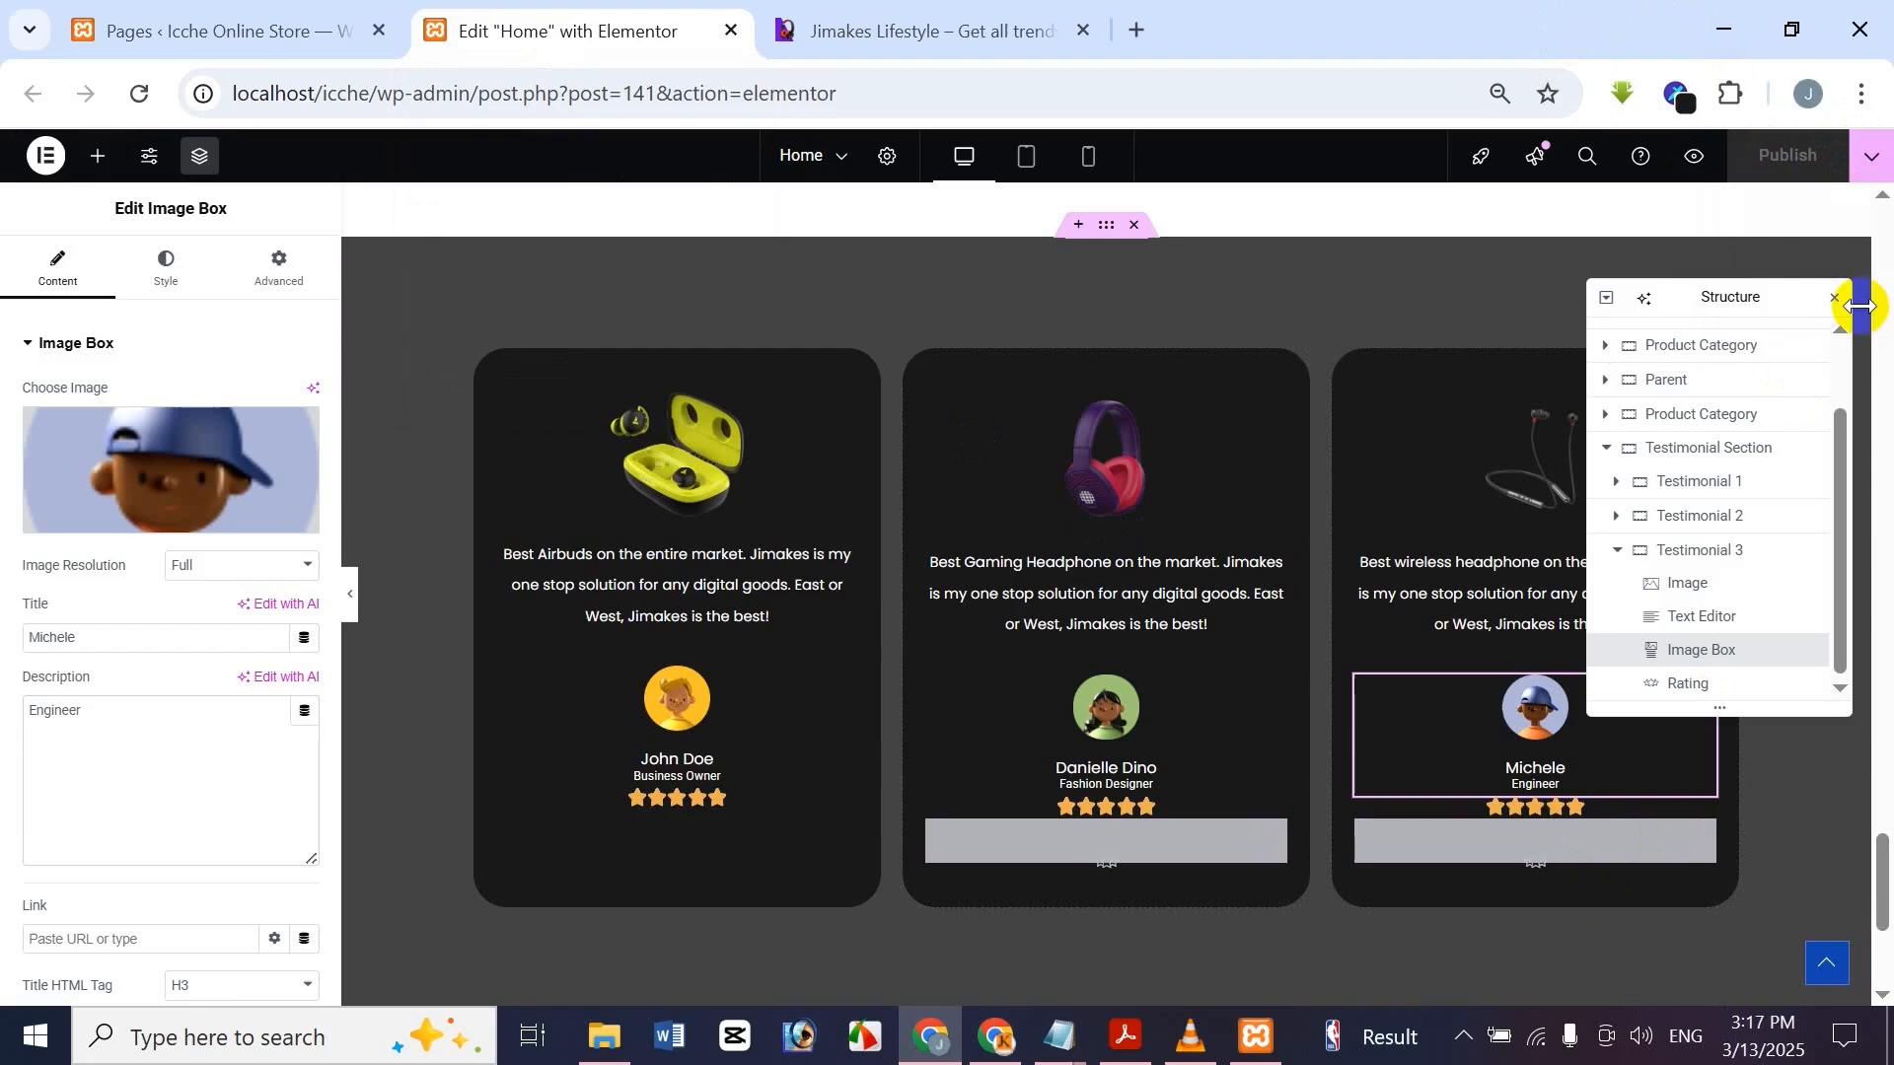
{"action": "left_click", "coordinate": [1695, 158]}
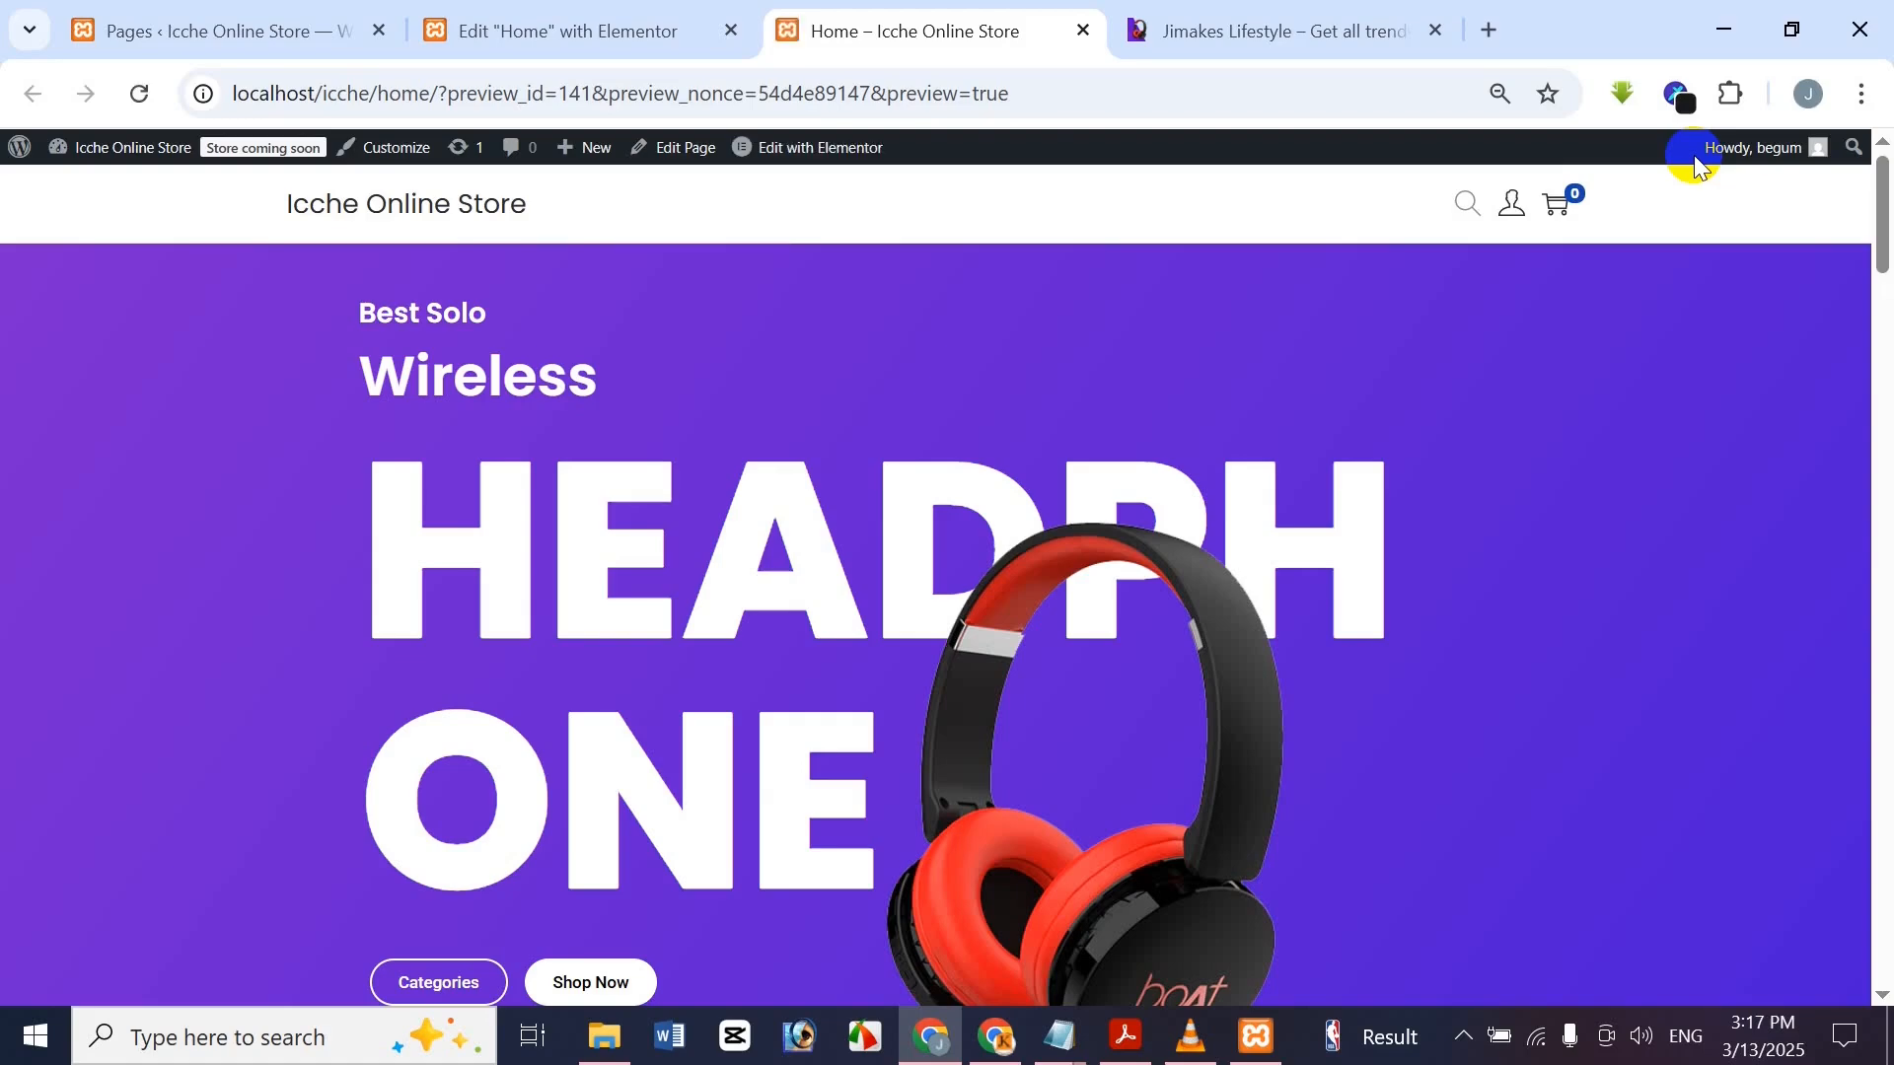
Compare the previewed testimonial section with the Jimakes one, checking card layout, review texts, avatars, reviewer details and ratings
{"action": "left_click_drag", "start_coordinate": [1886, 254], "coordinate": [1850, 906]}
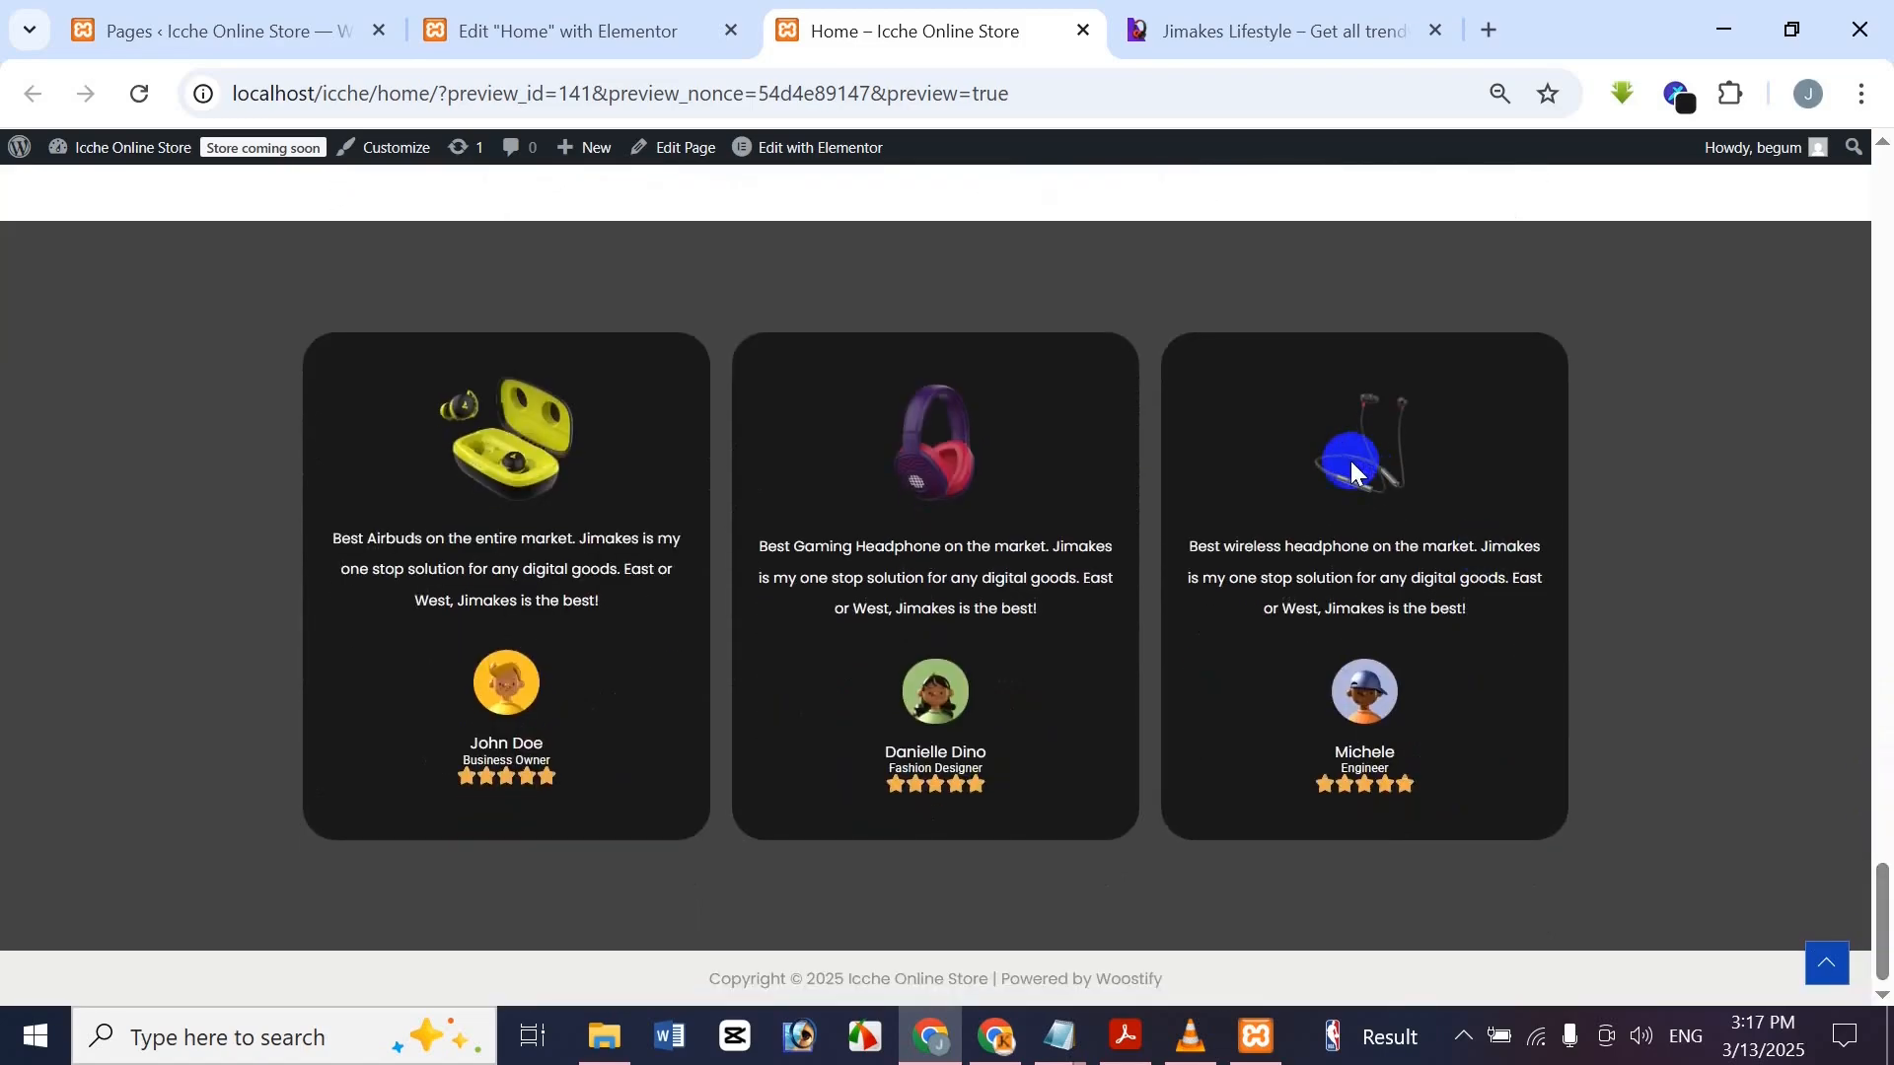
{"action": "left_click", "coordinate": [1311, 21]}
{"action": "scroll", "coordinate": [1247, 438], "scroll_direction": "up", "scroll_amount": 2}
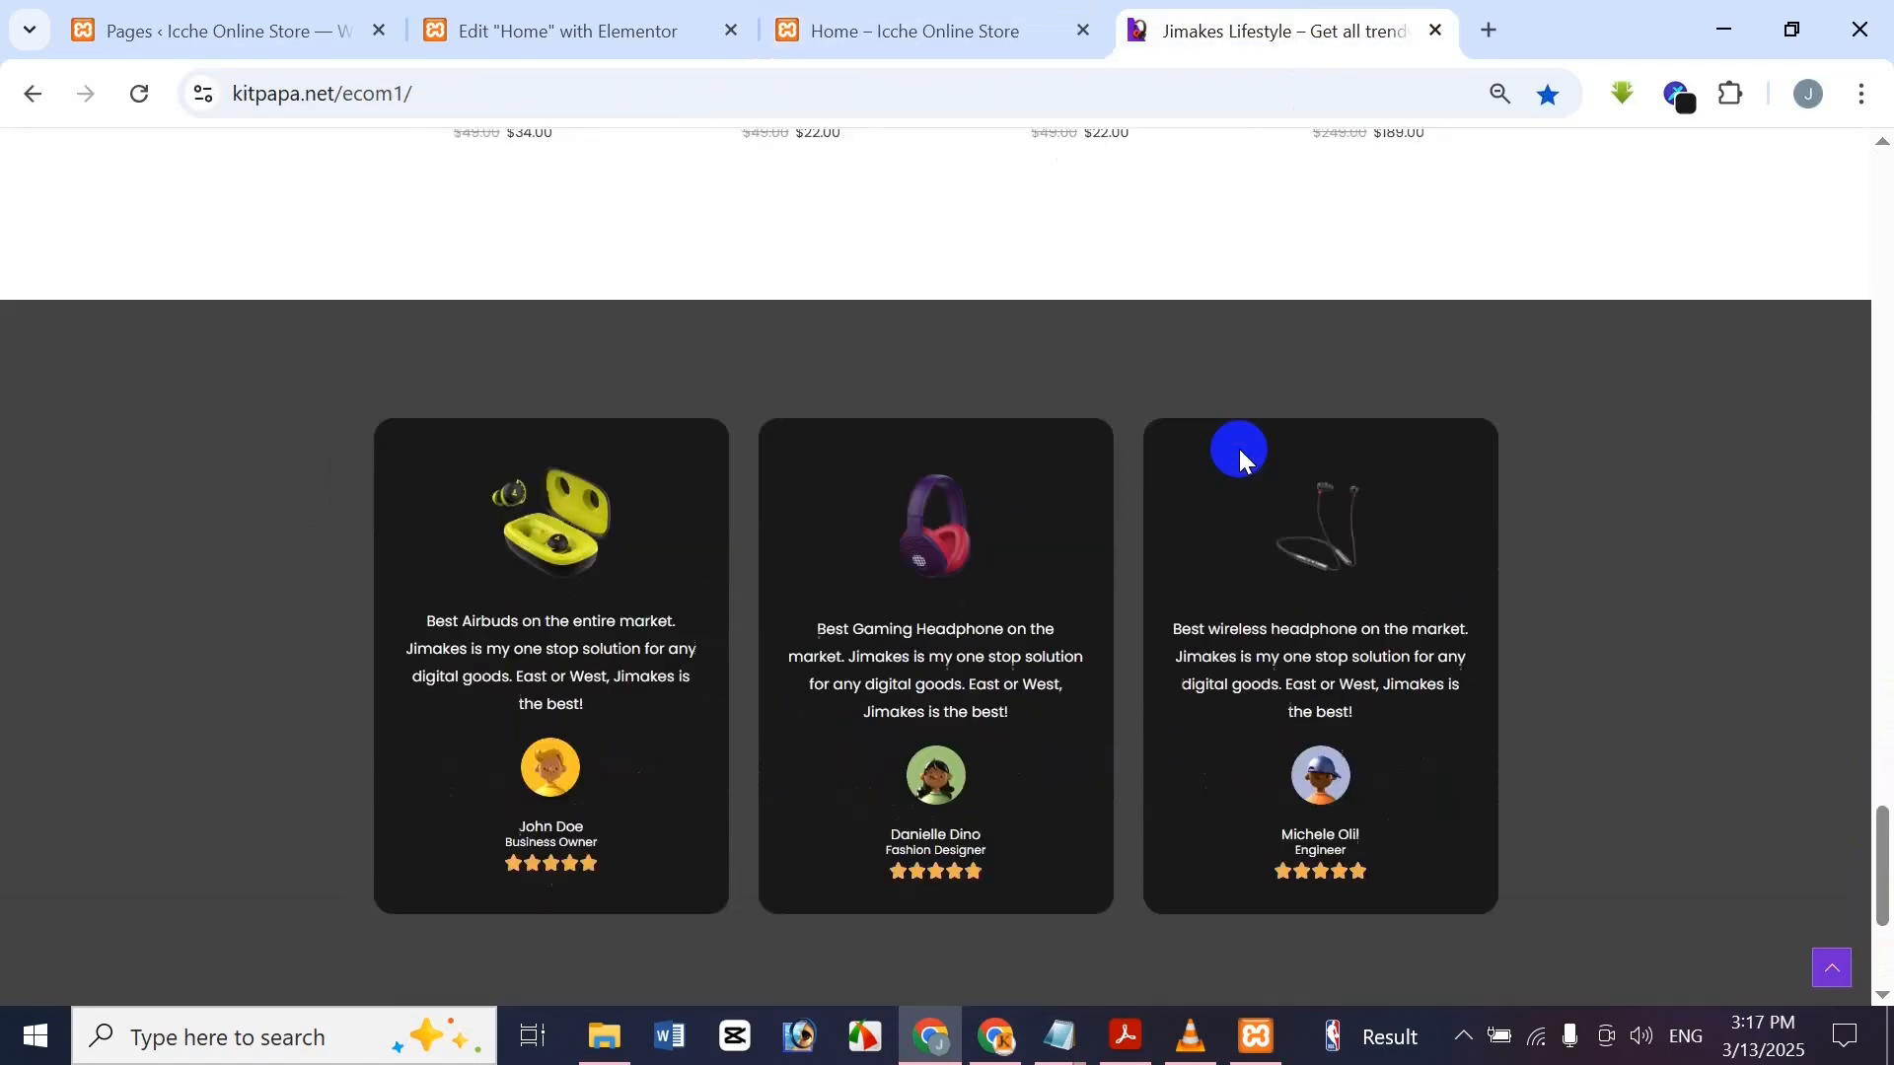
{"action": "scroll", "coordinate": [1240, 449], "scroll_direction": "down", "scroll_amount": 1}
{"action": "scroll", "coordinate": [1283, 473], "scroll_direction": "up", "scroll_amount": 1}
{"action": "left_click", "coordinate": [1049, 12]}
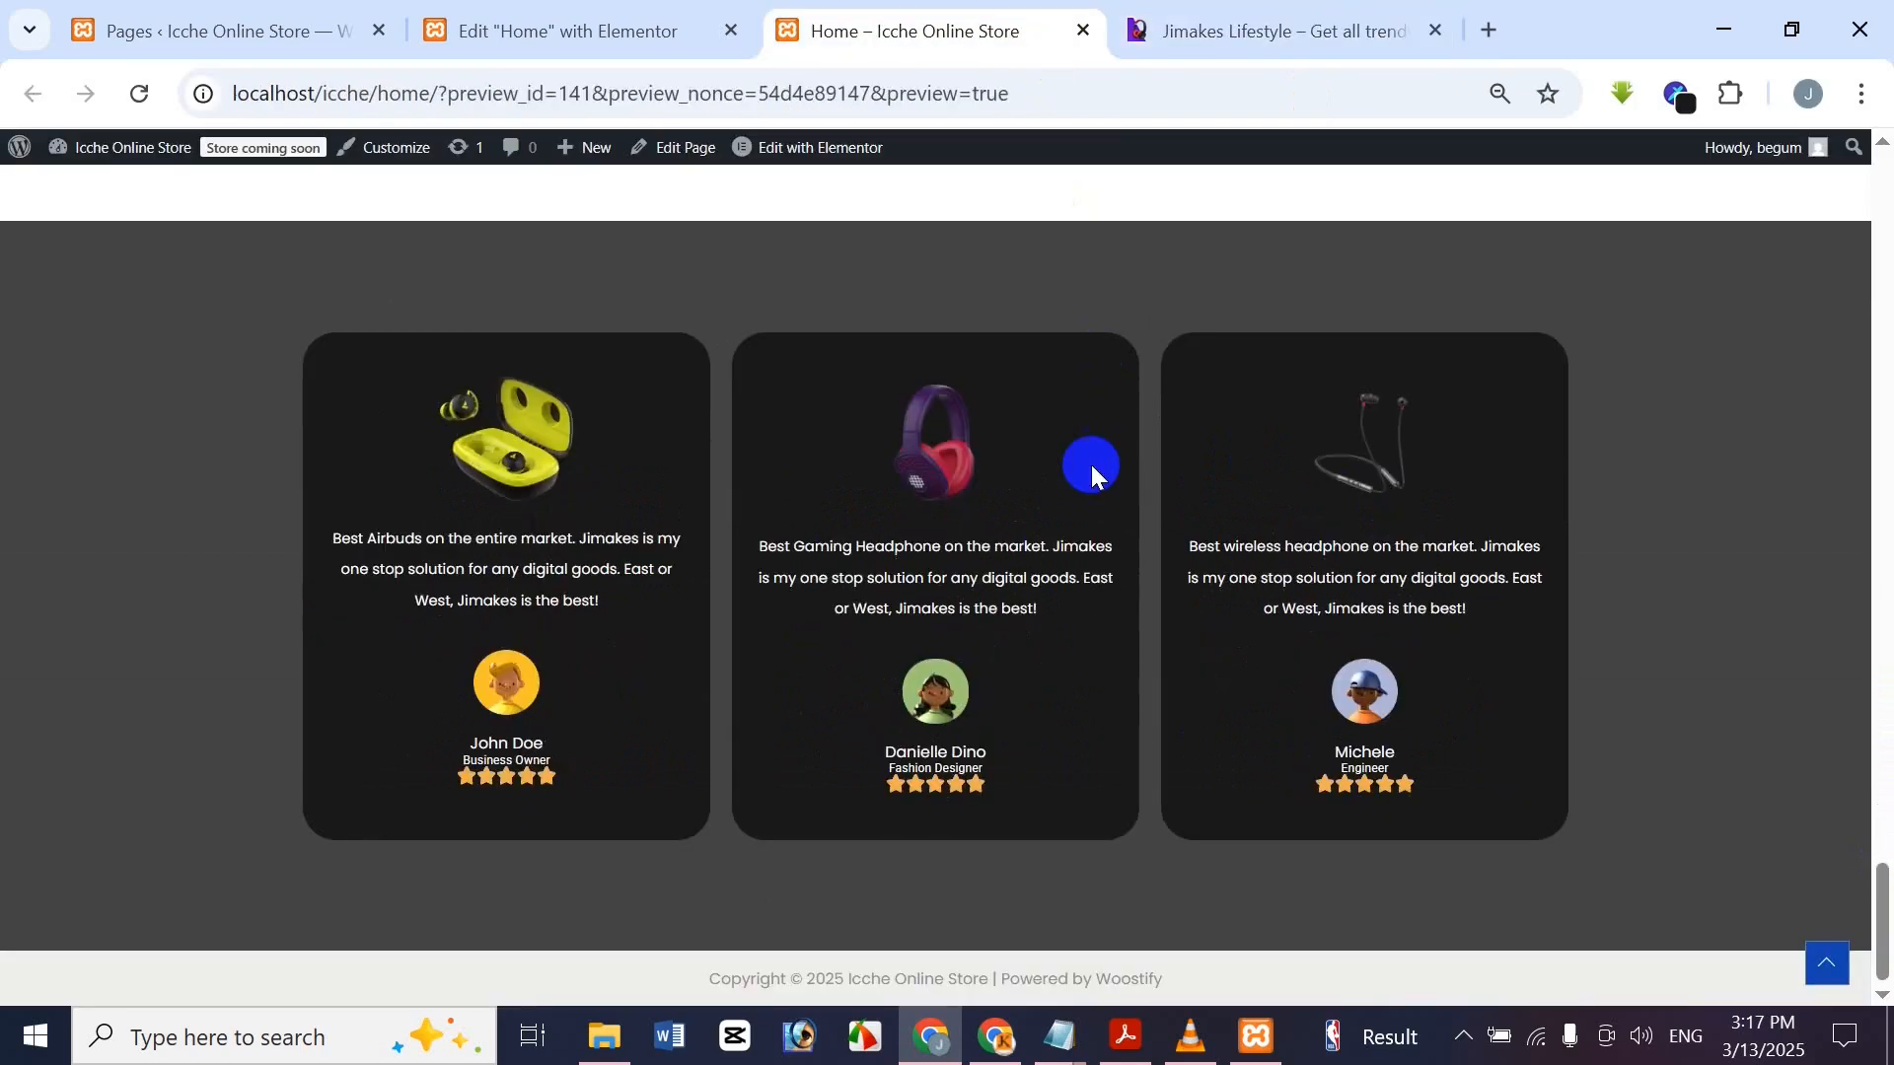
{"action": "scroll", "coordinate": [1795, 690], "scroll_direction": "up", "scroll_amount": 1}
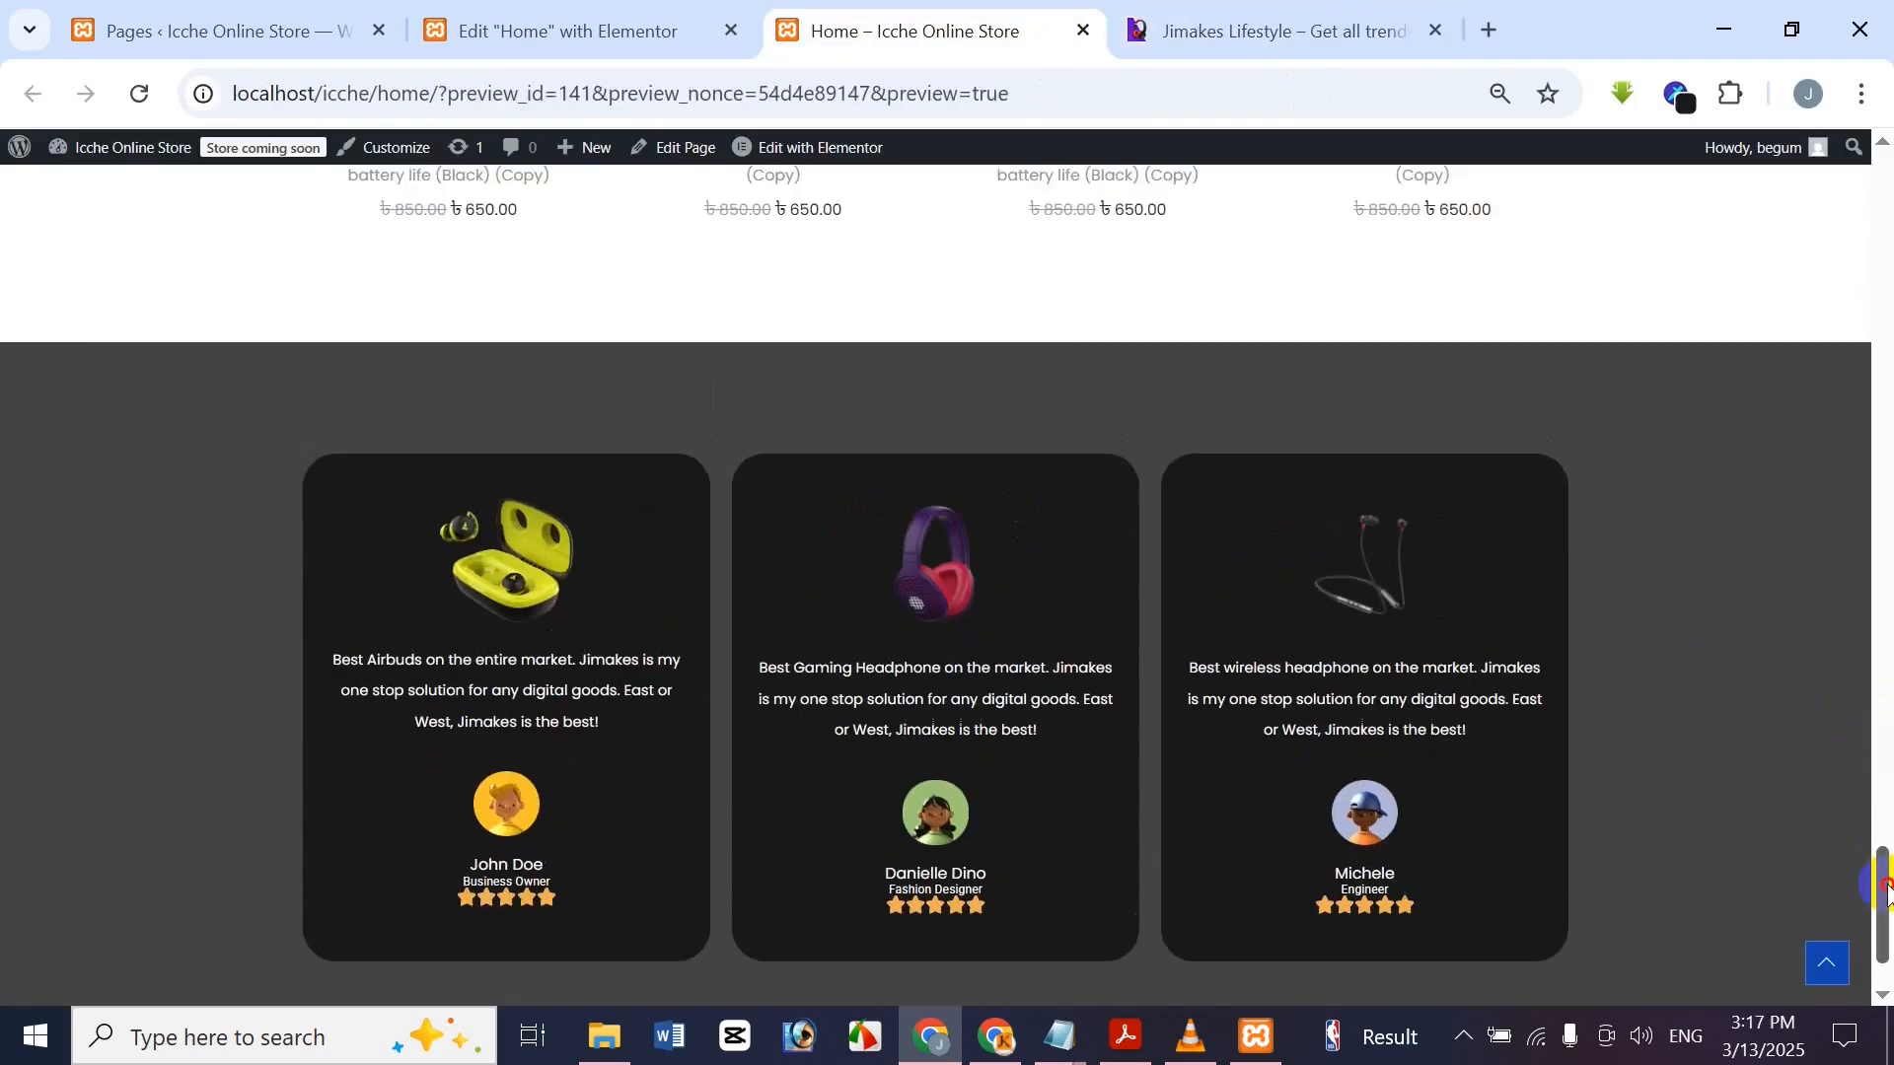
{"action": "left_click", "coordinate": [1267, 11]}
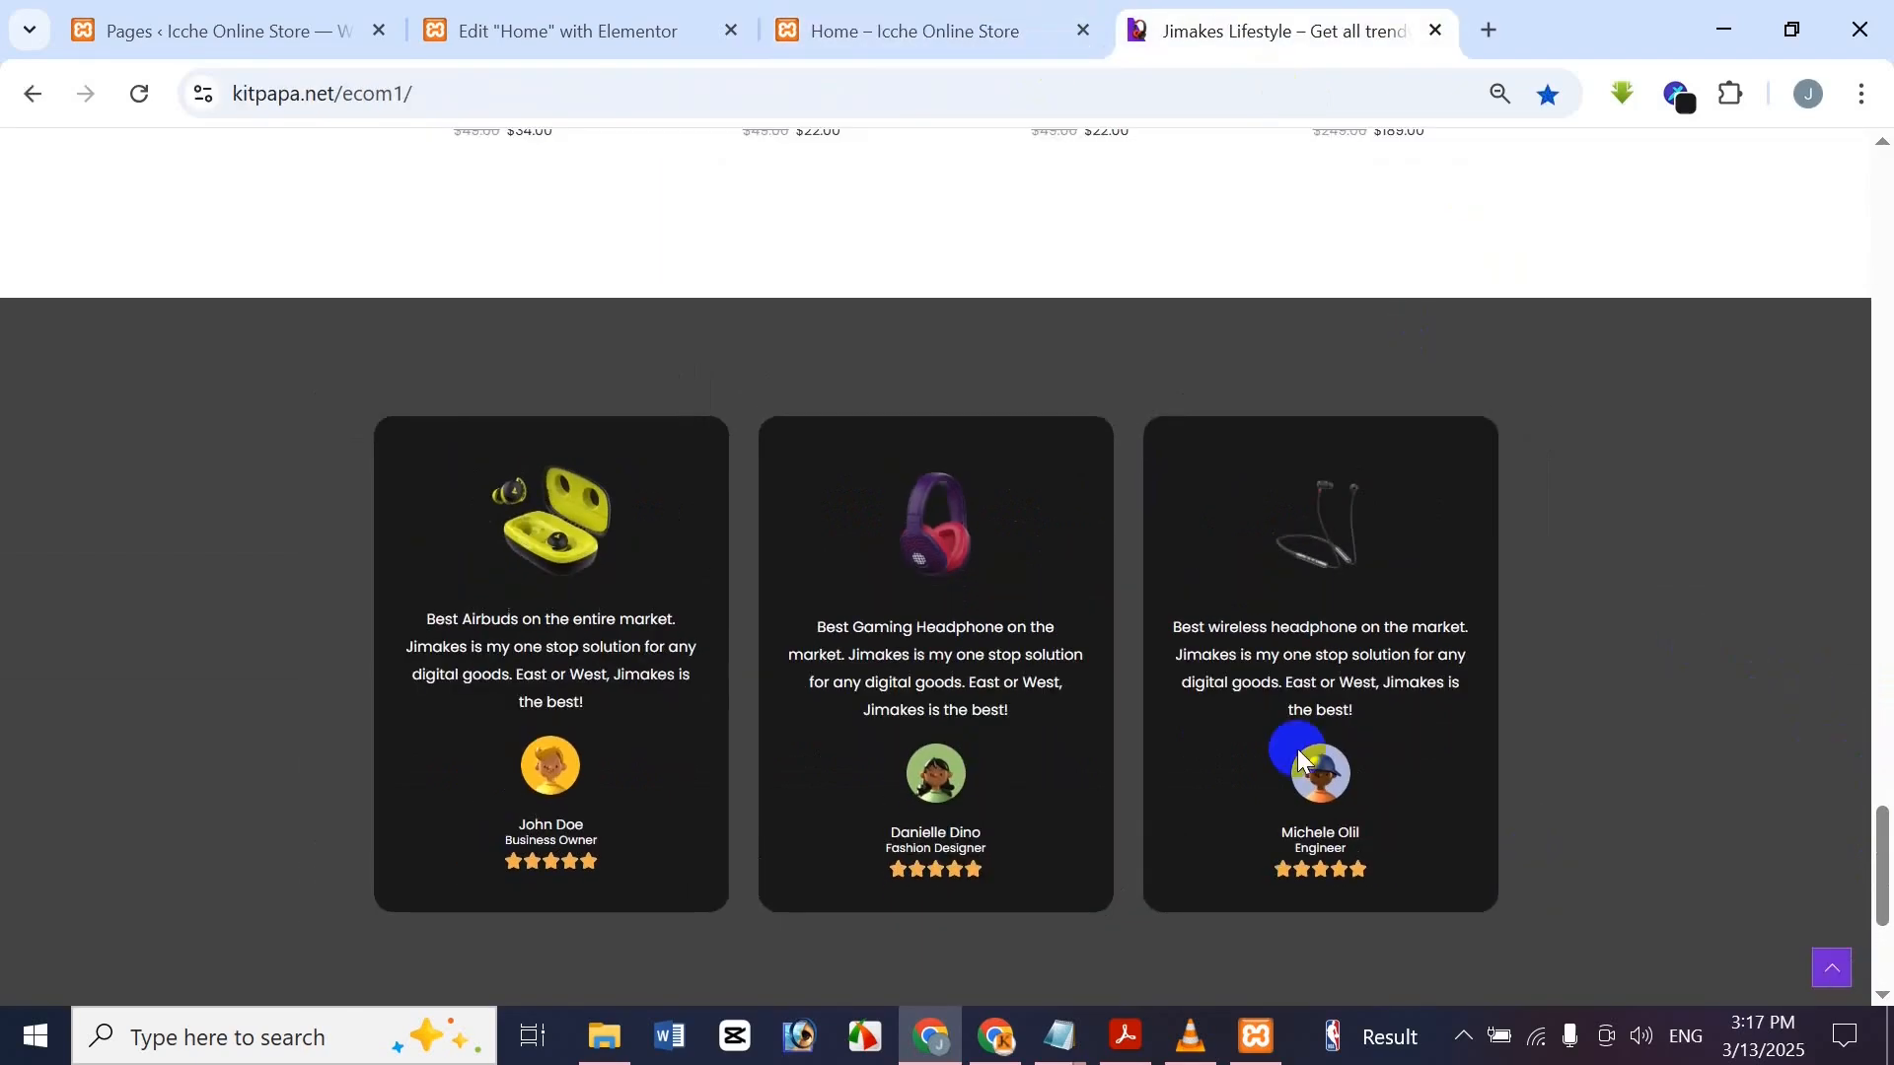
{"action": "left_click", "coordinate": [1002, 14]}
{"action": "left_click", "coordinate": [1315, 10]}
{"action": "left_click", "coordinate": [1095, 16]}
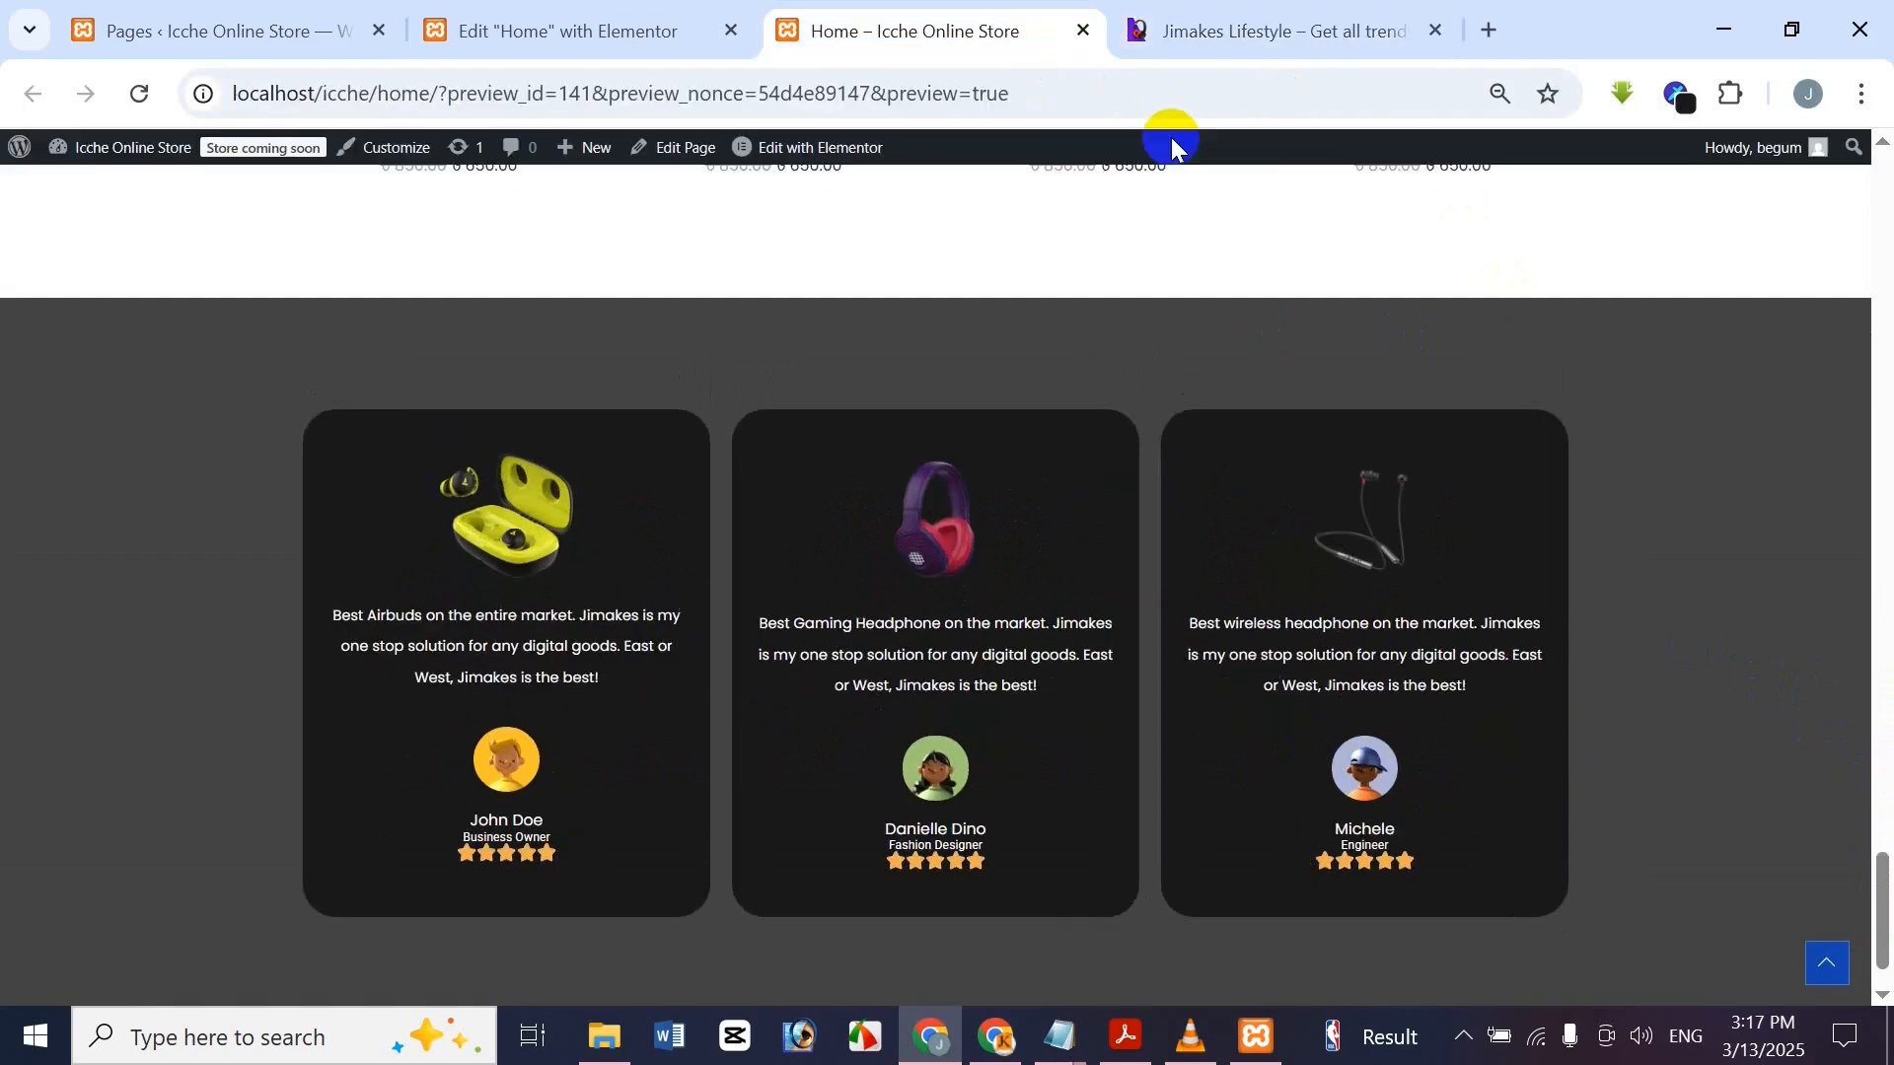
{"action": "left_click", "coordinate": [1247, 17]}
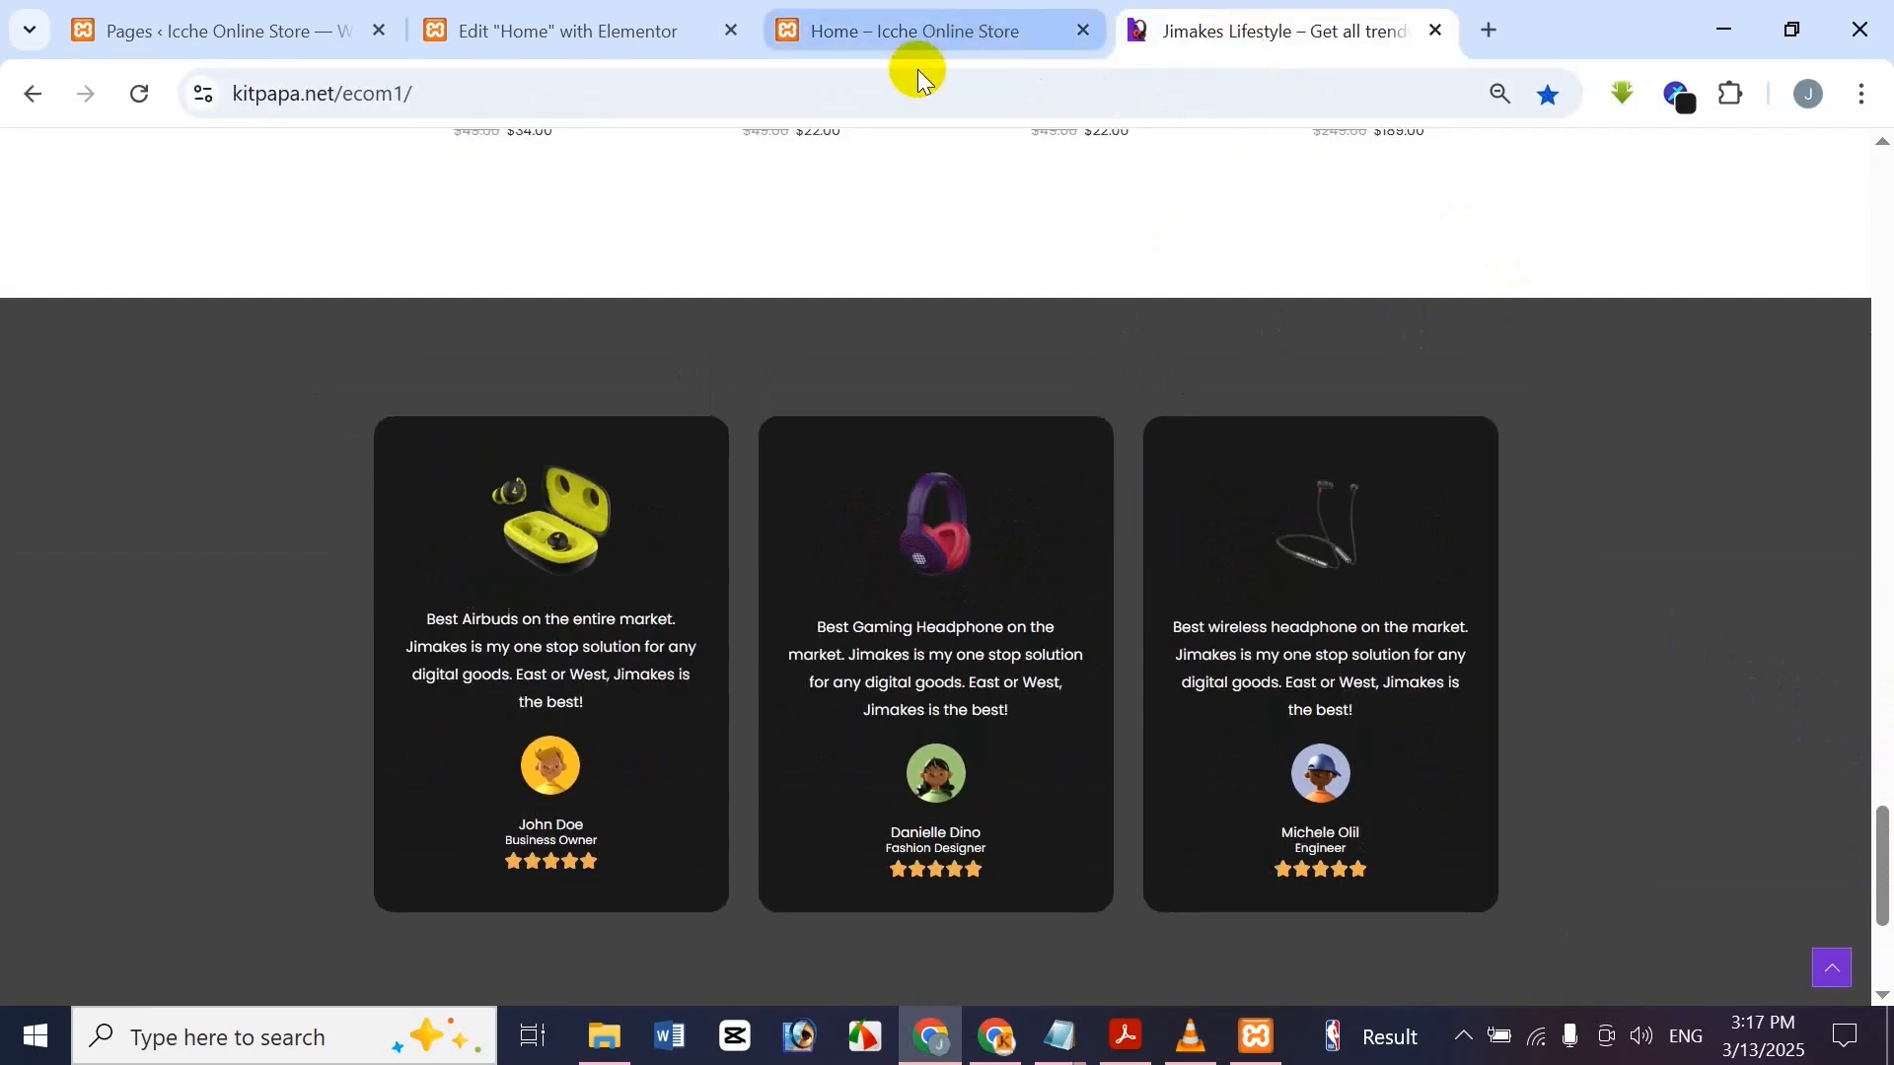
{"action": "left_click", "coordinate": [924, 18]}
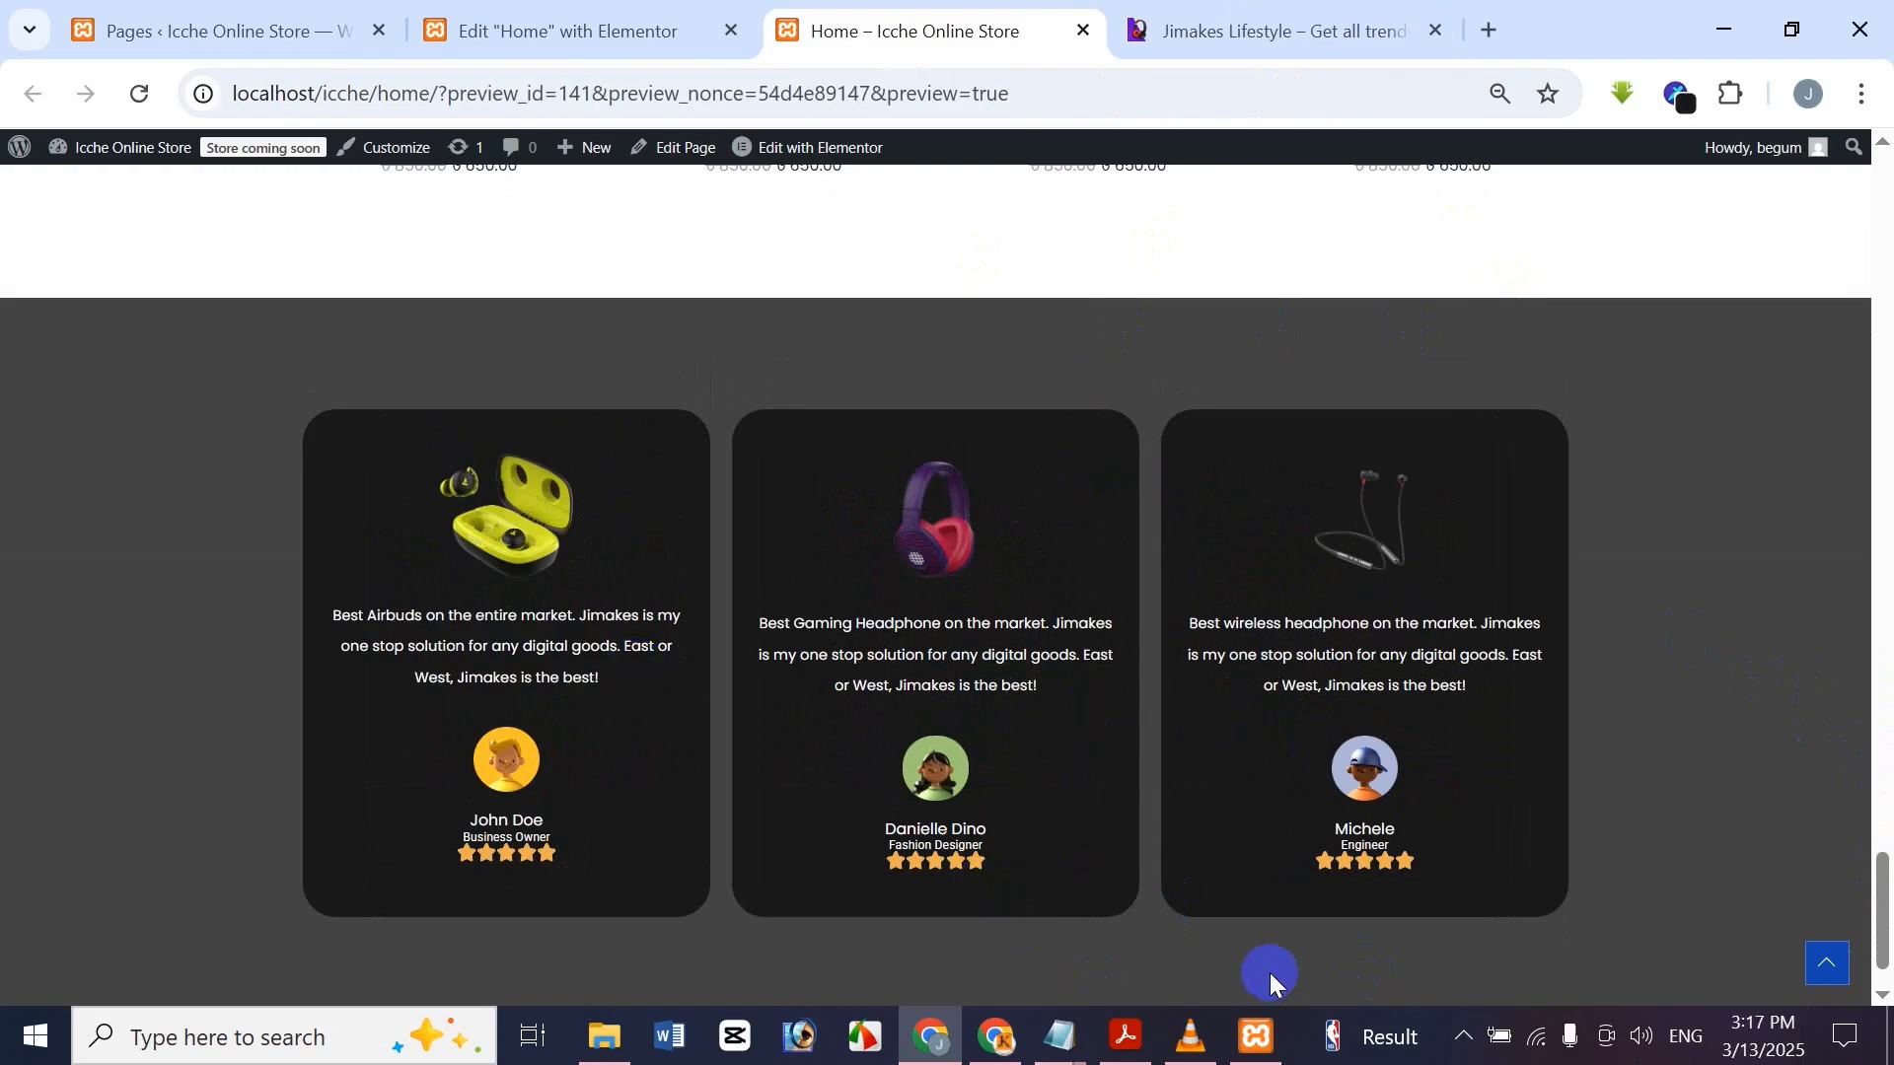
{"action": "left_click", "coordinate": [1251, 15]}
{"action": "left_click", "coordinate": [1063, 18]}
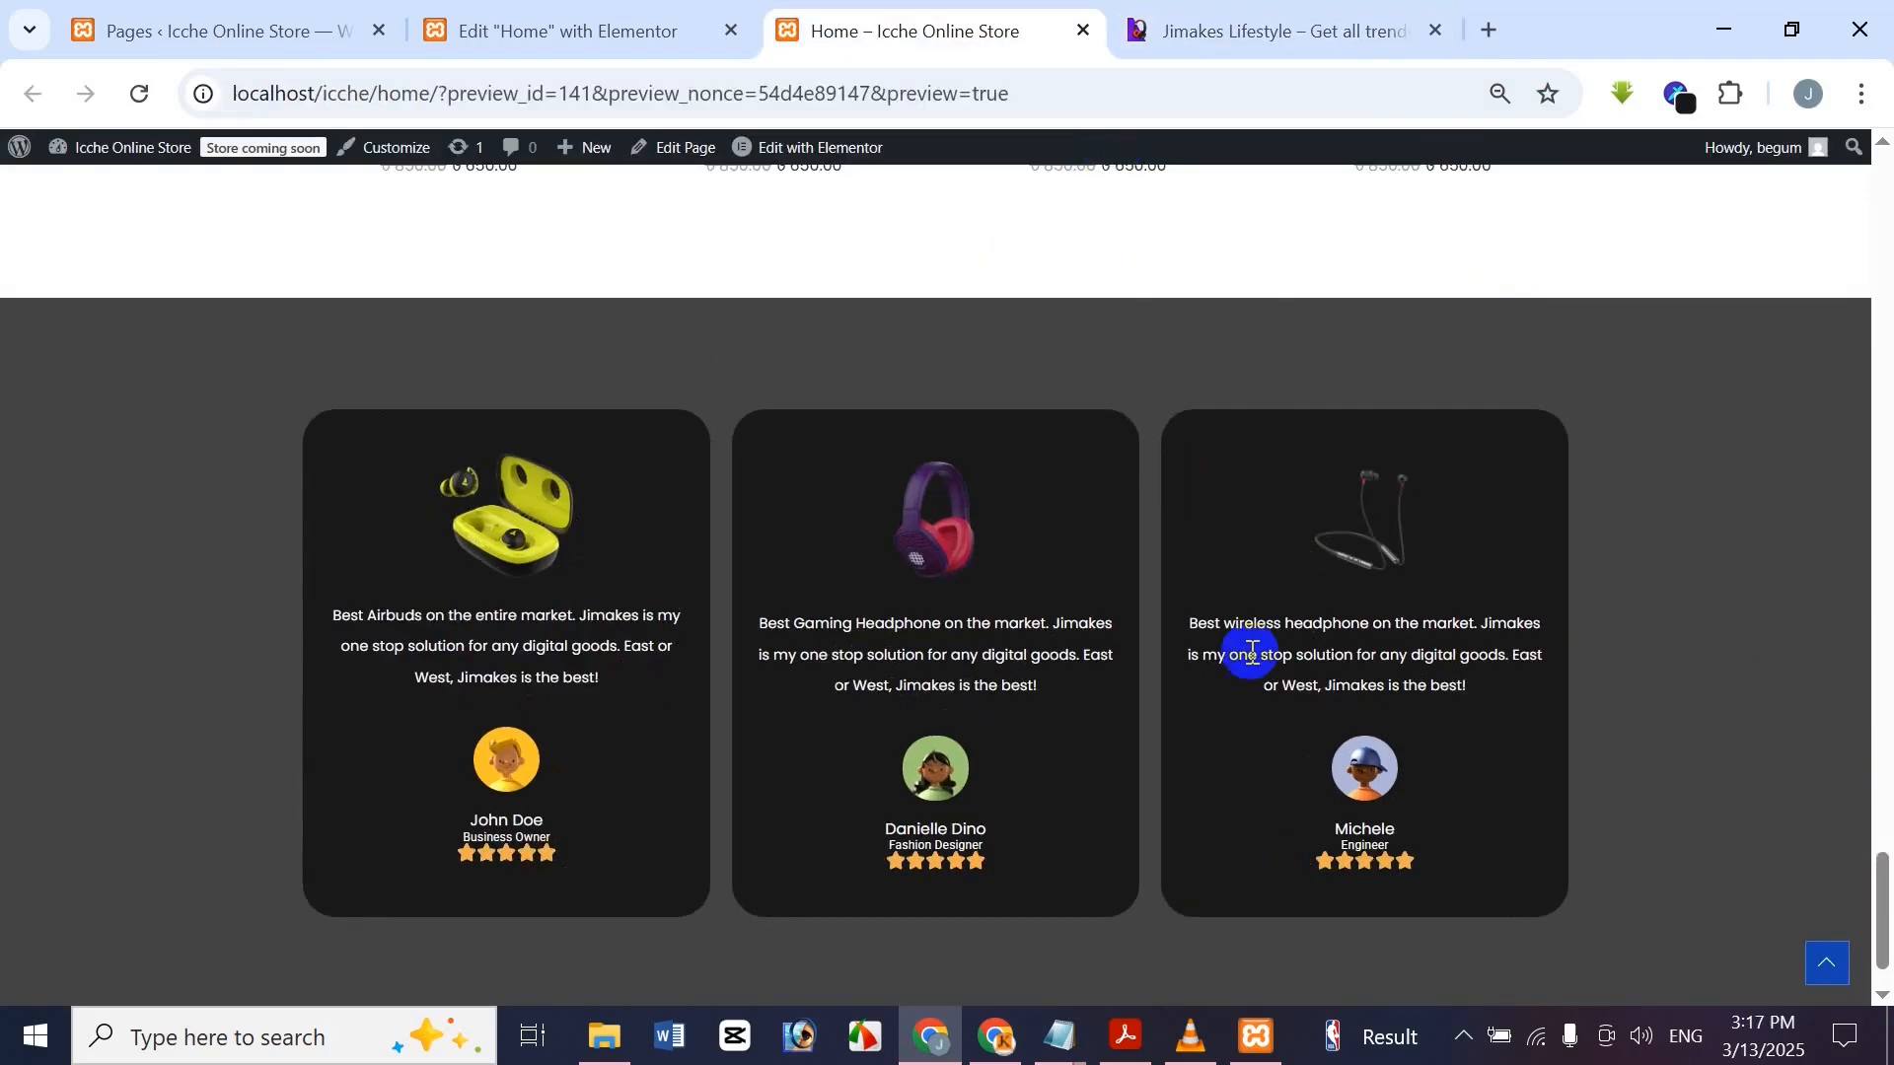
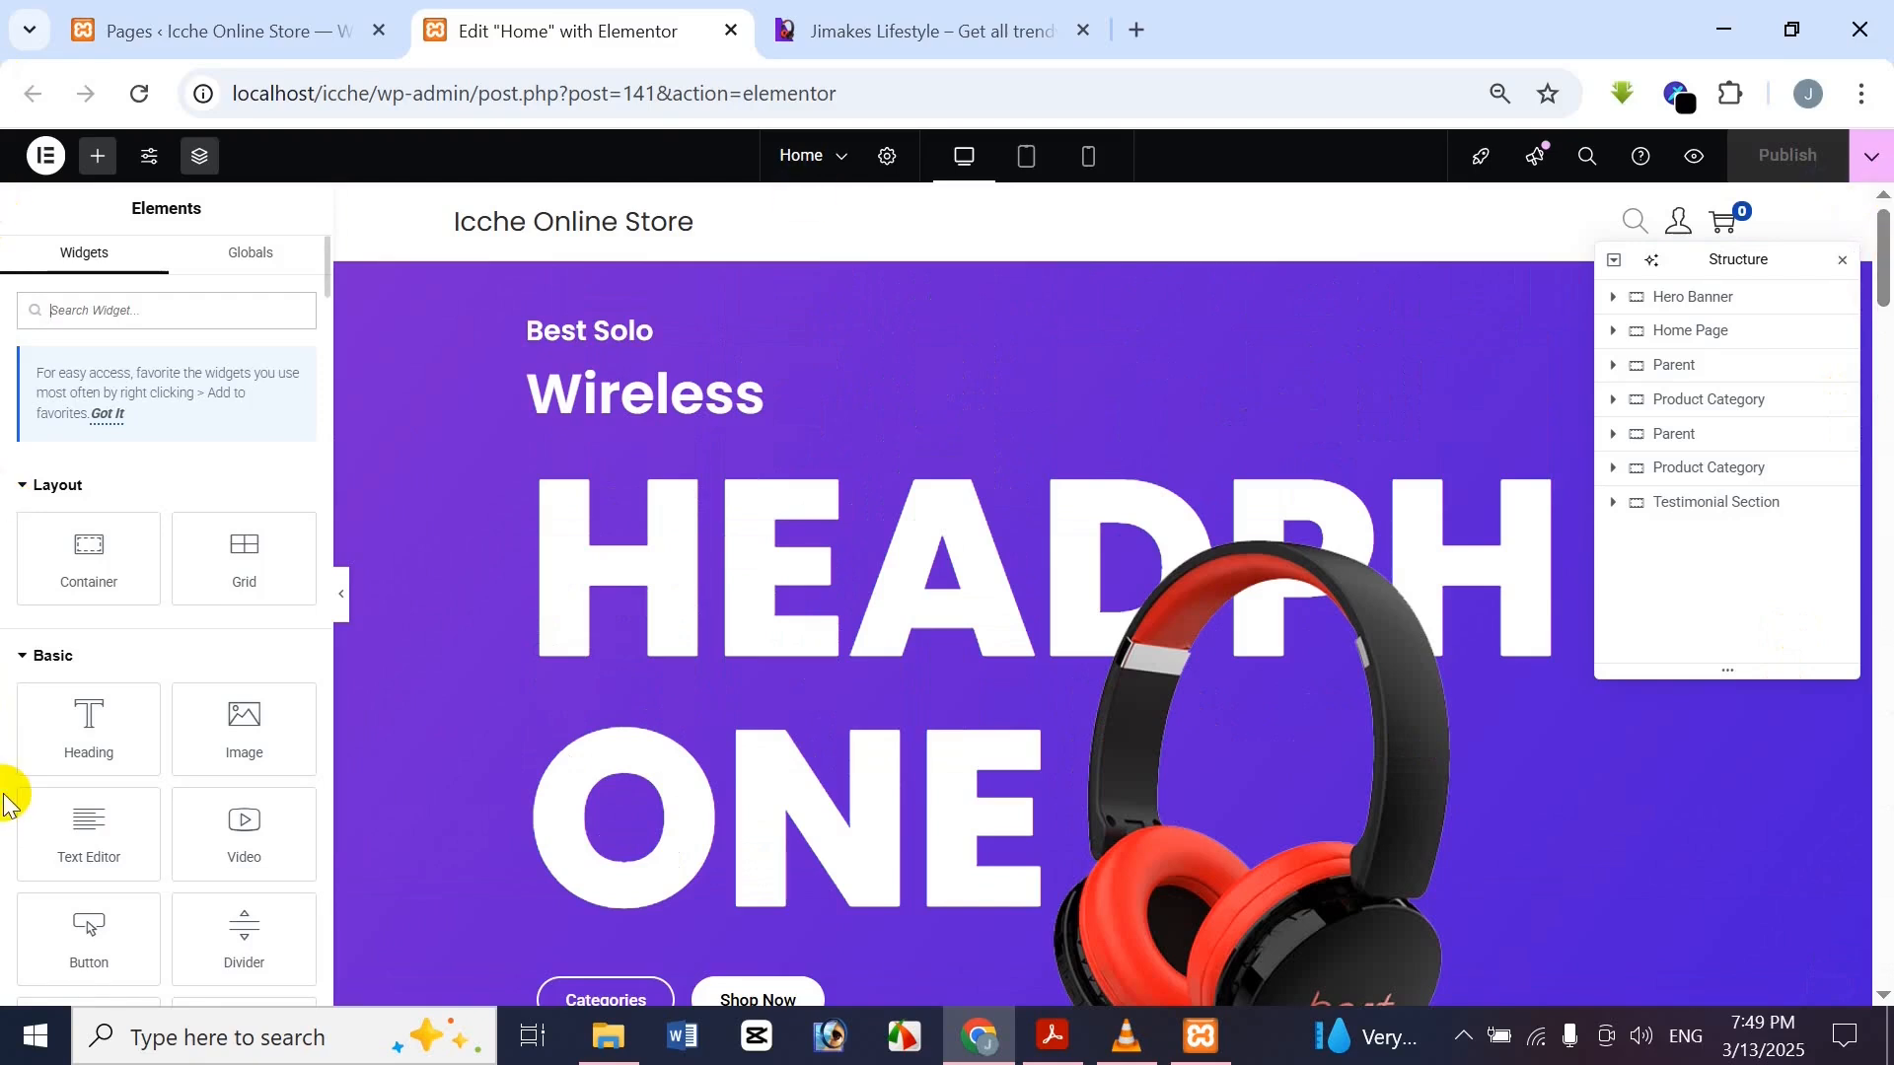
Review the Jimakes reference home page from the hero banner through the product and testimonial sections to the footer
{"action": "left_click", "coordinate": [794, 20]}
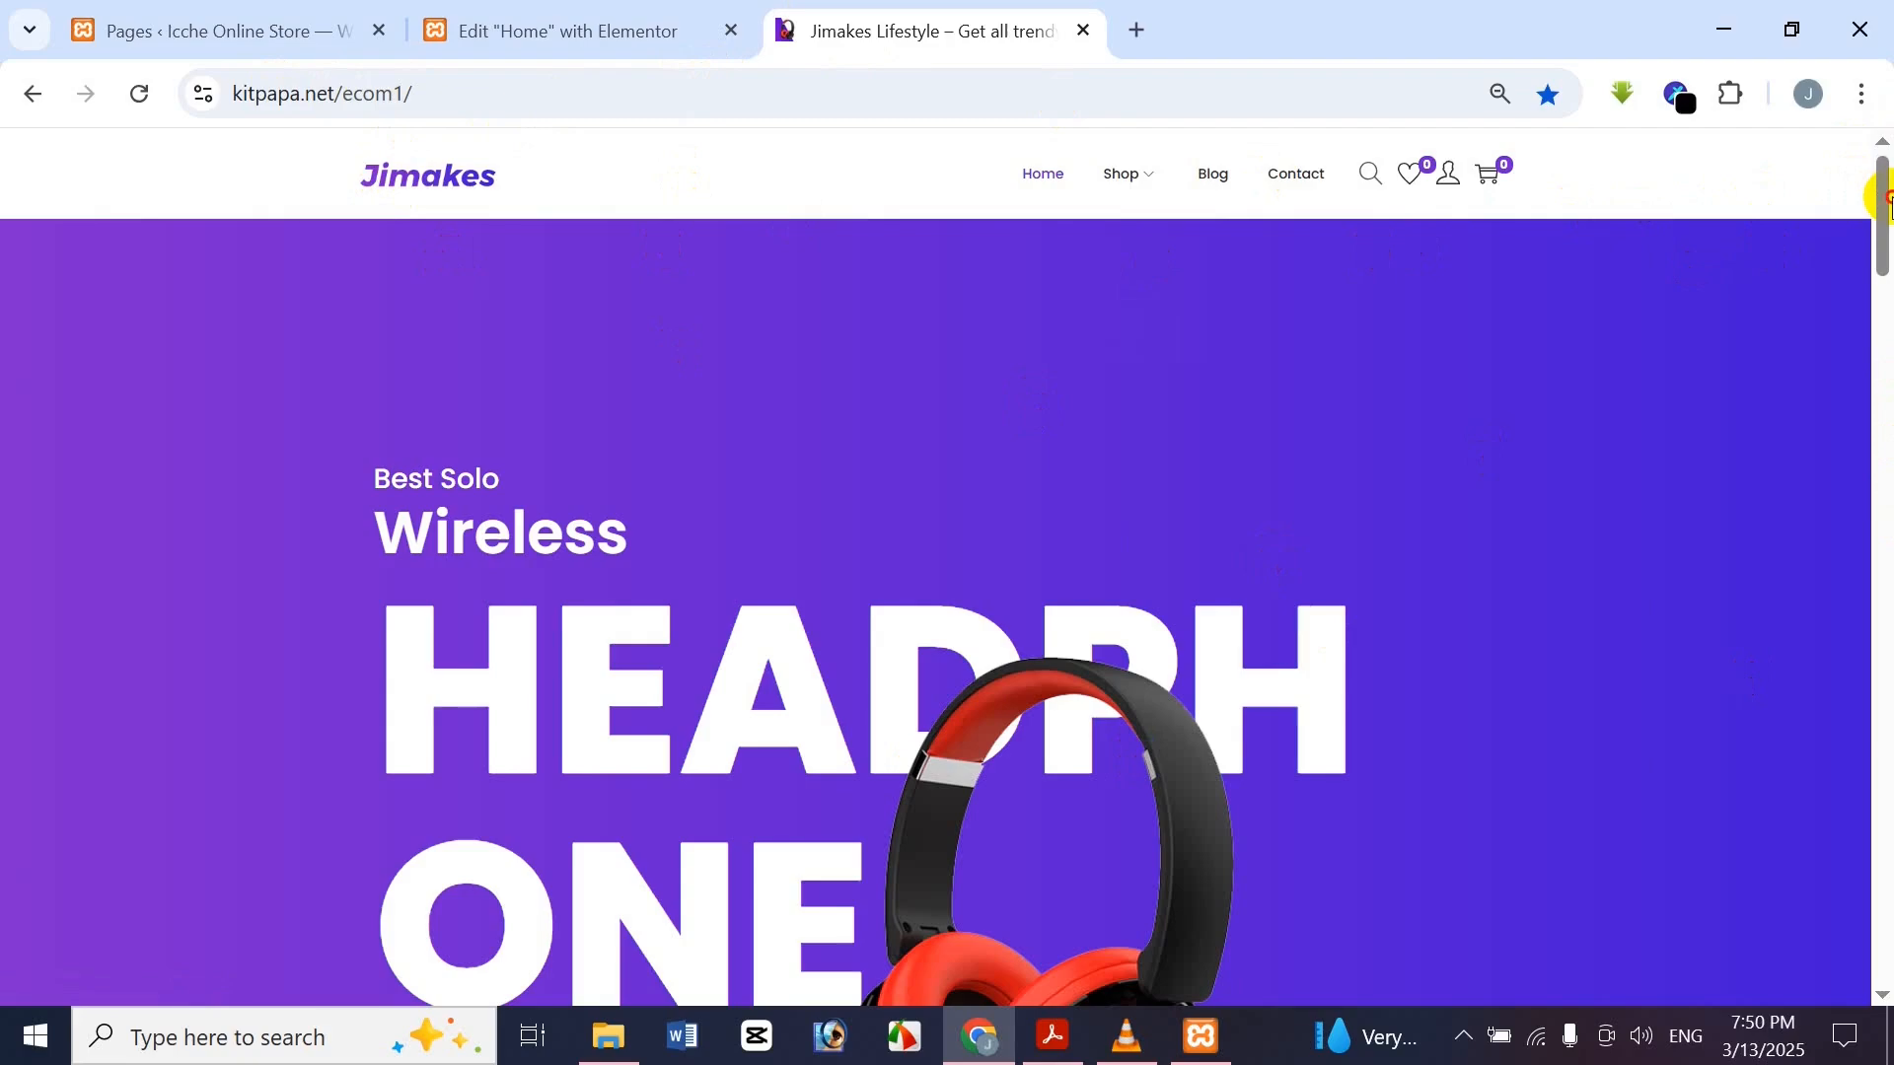
{"action": "left_click_drag", "start_coordinate": [1889, 202], "coordinate": [1856, 20]}
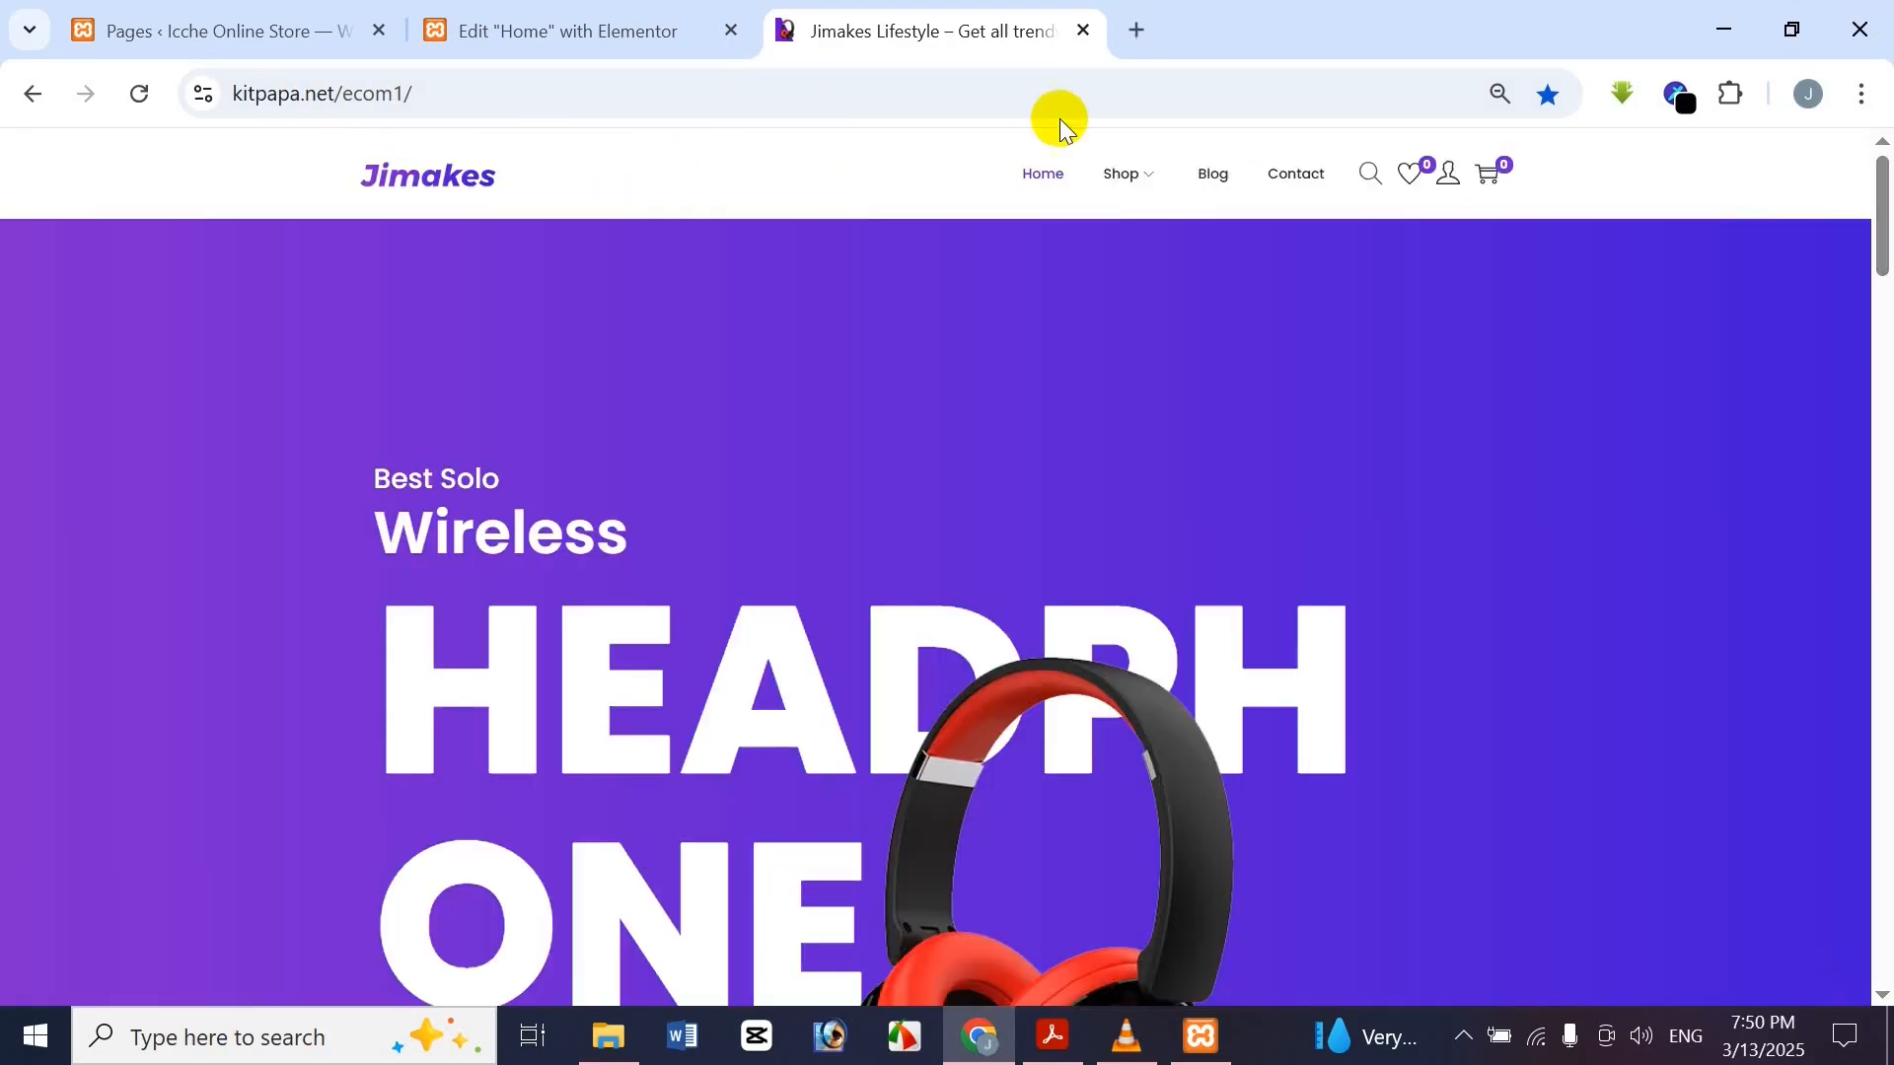
{"action": "scroll", "coordinate": [1638, 494], "scroll_direction": "down", "scroll_amount": 8}
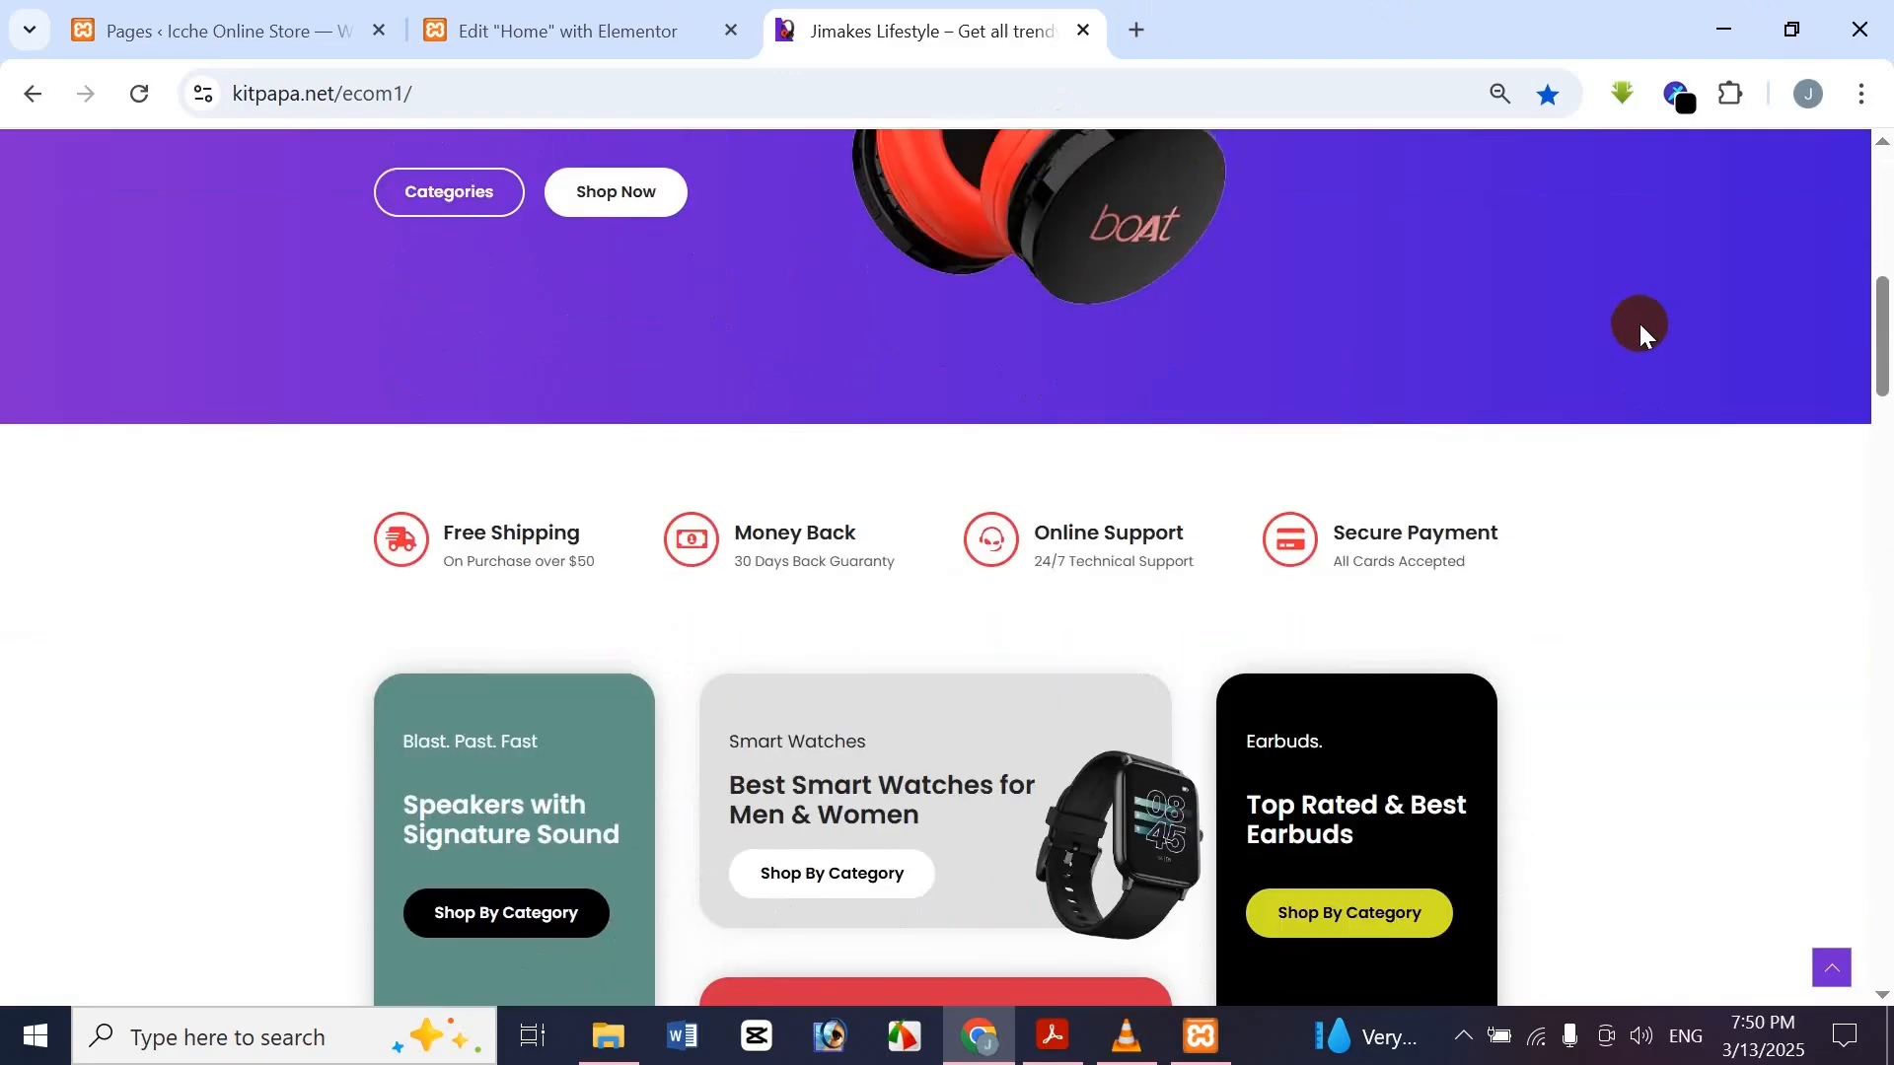
{"action": "scroll", "coordinate": [1639, 326], "scroll_direction": "up", "scroll_amount": 6}
{"action": "scroll", "coordinate": [1641, 317], "scroll_direction": "down", "scroll_amount": 10}
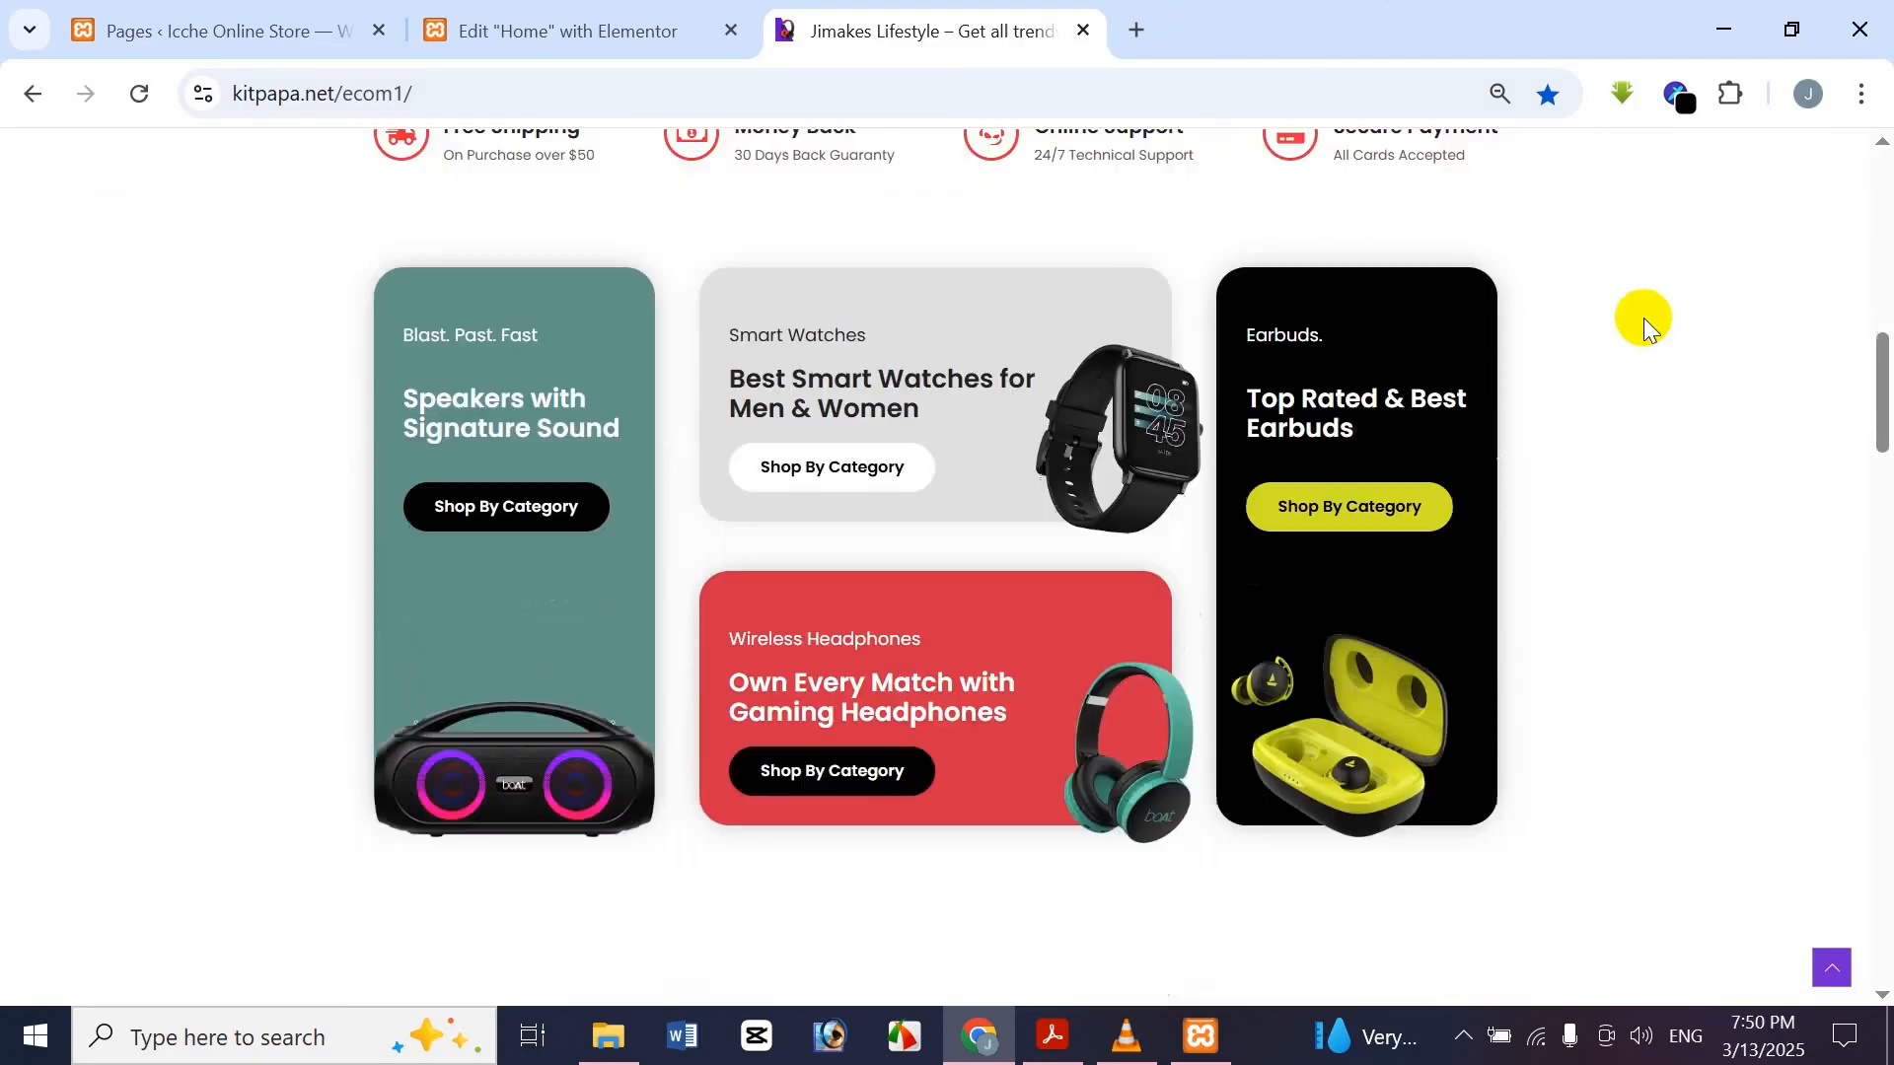
{"action": "scroll", "coordinate": [1643, 318], "scroll_direction": "down", "scroll_amount": 8}
{"action": "scroll", "coordinate": [1643, 317], "scroll_direction": "up", "scroll_amount": 12}
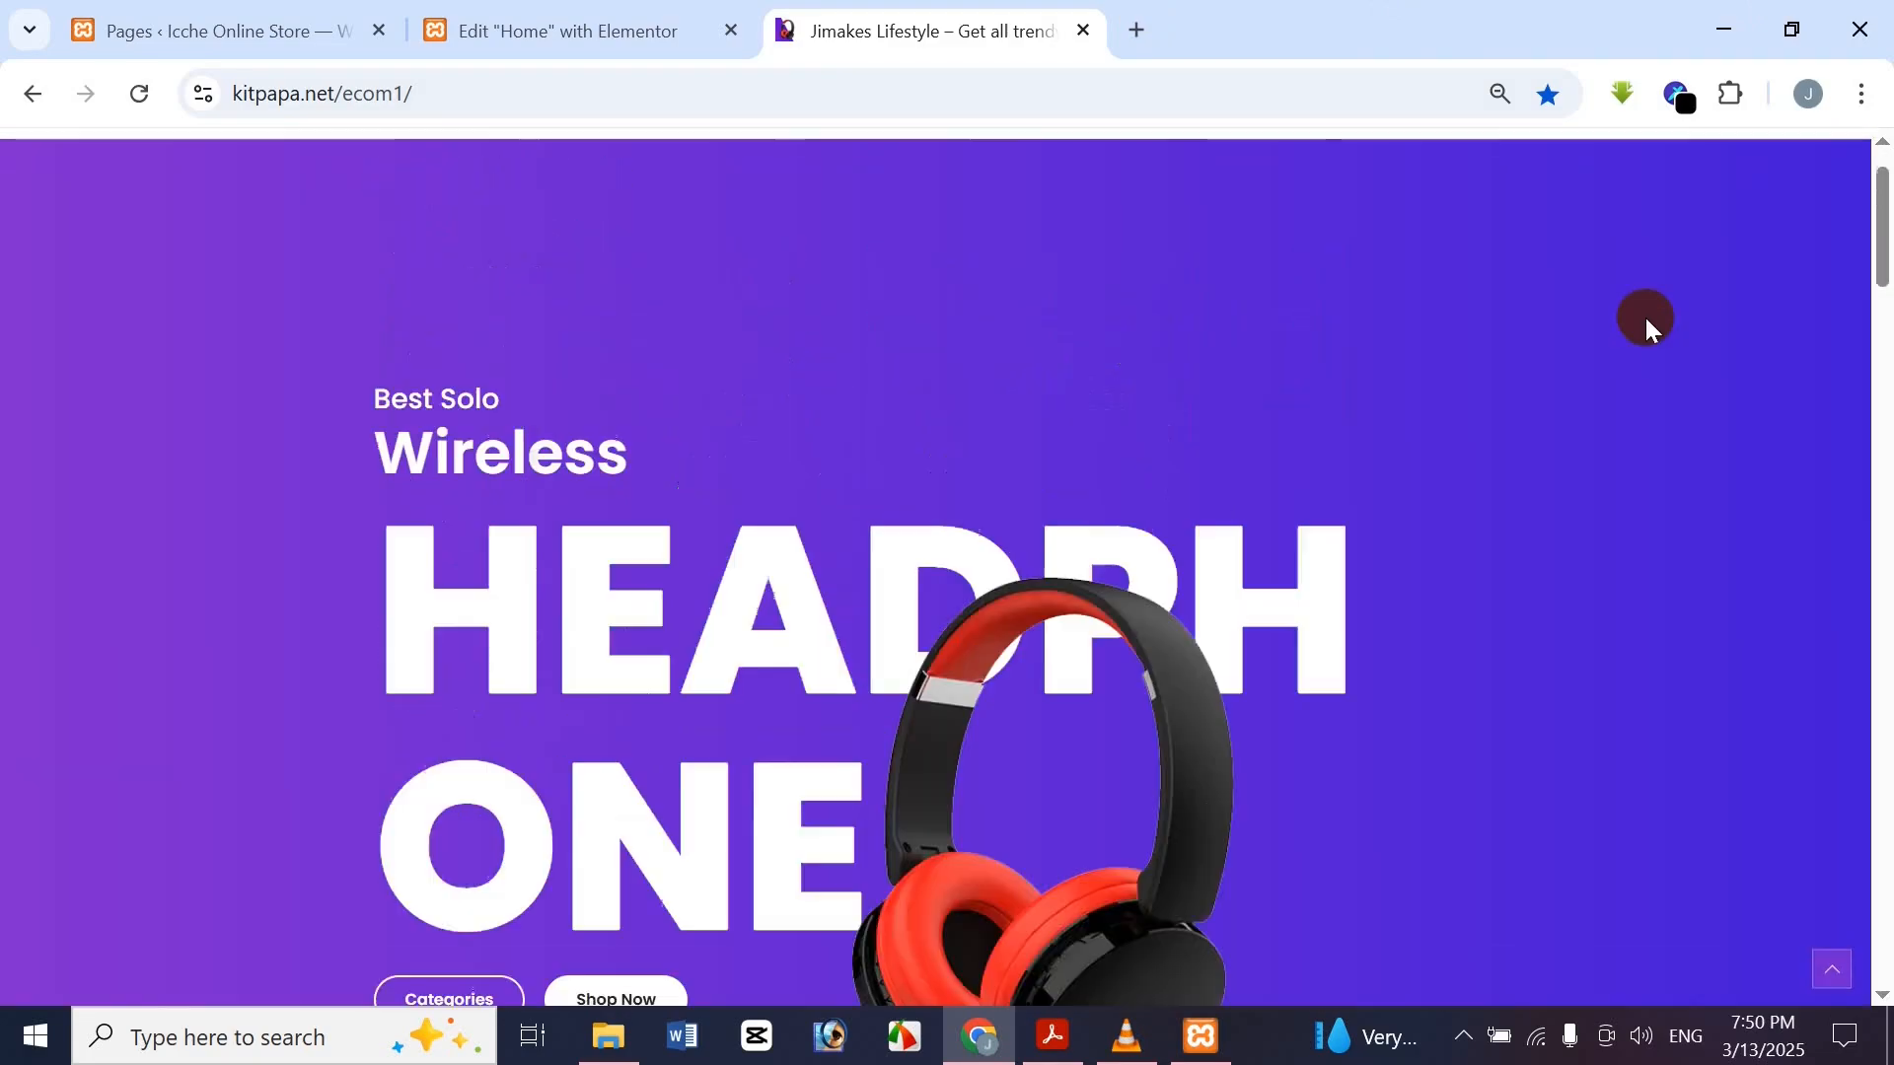
{"action": "scroll", "coordinate": [1643, 317], "scroll_direction": "down", "scroll_amount": 15}
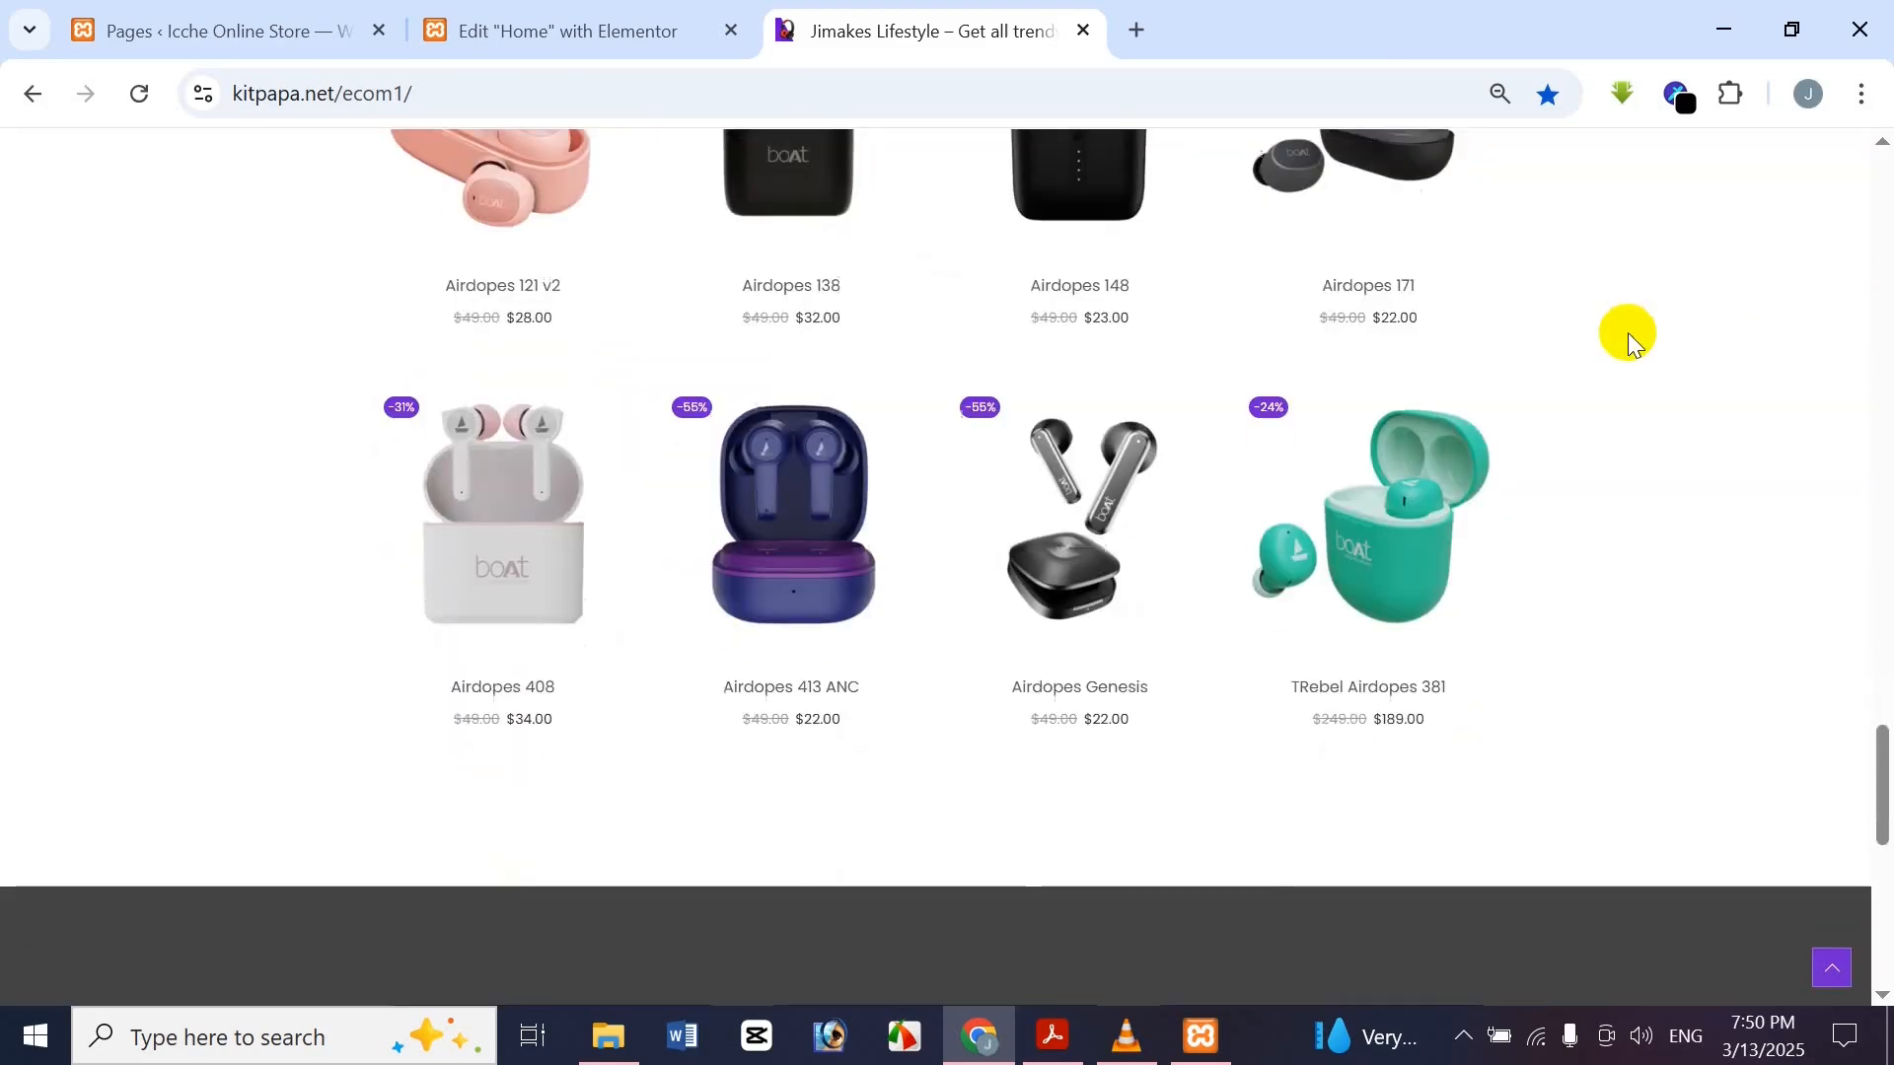
{"action": "scroll", "coordinate": [1578, 340], "scroll_direction": "down", "scroll_amount": 10}
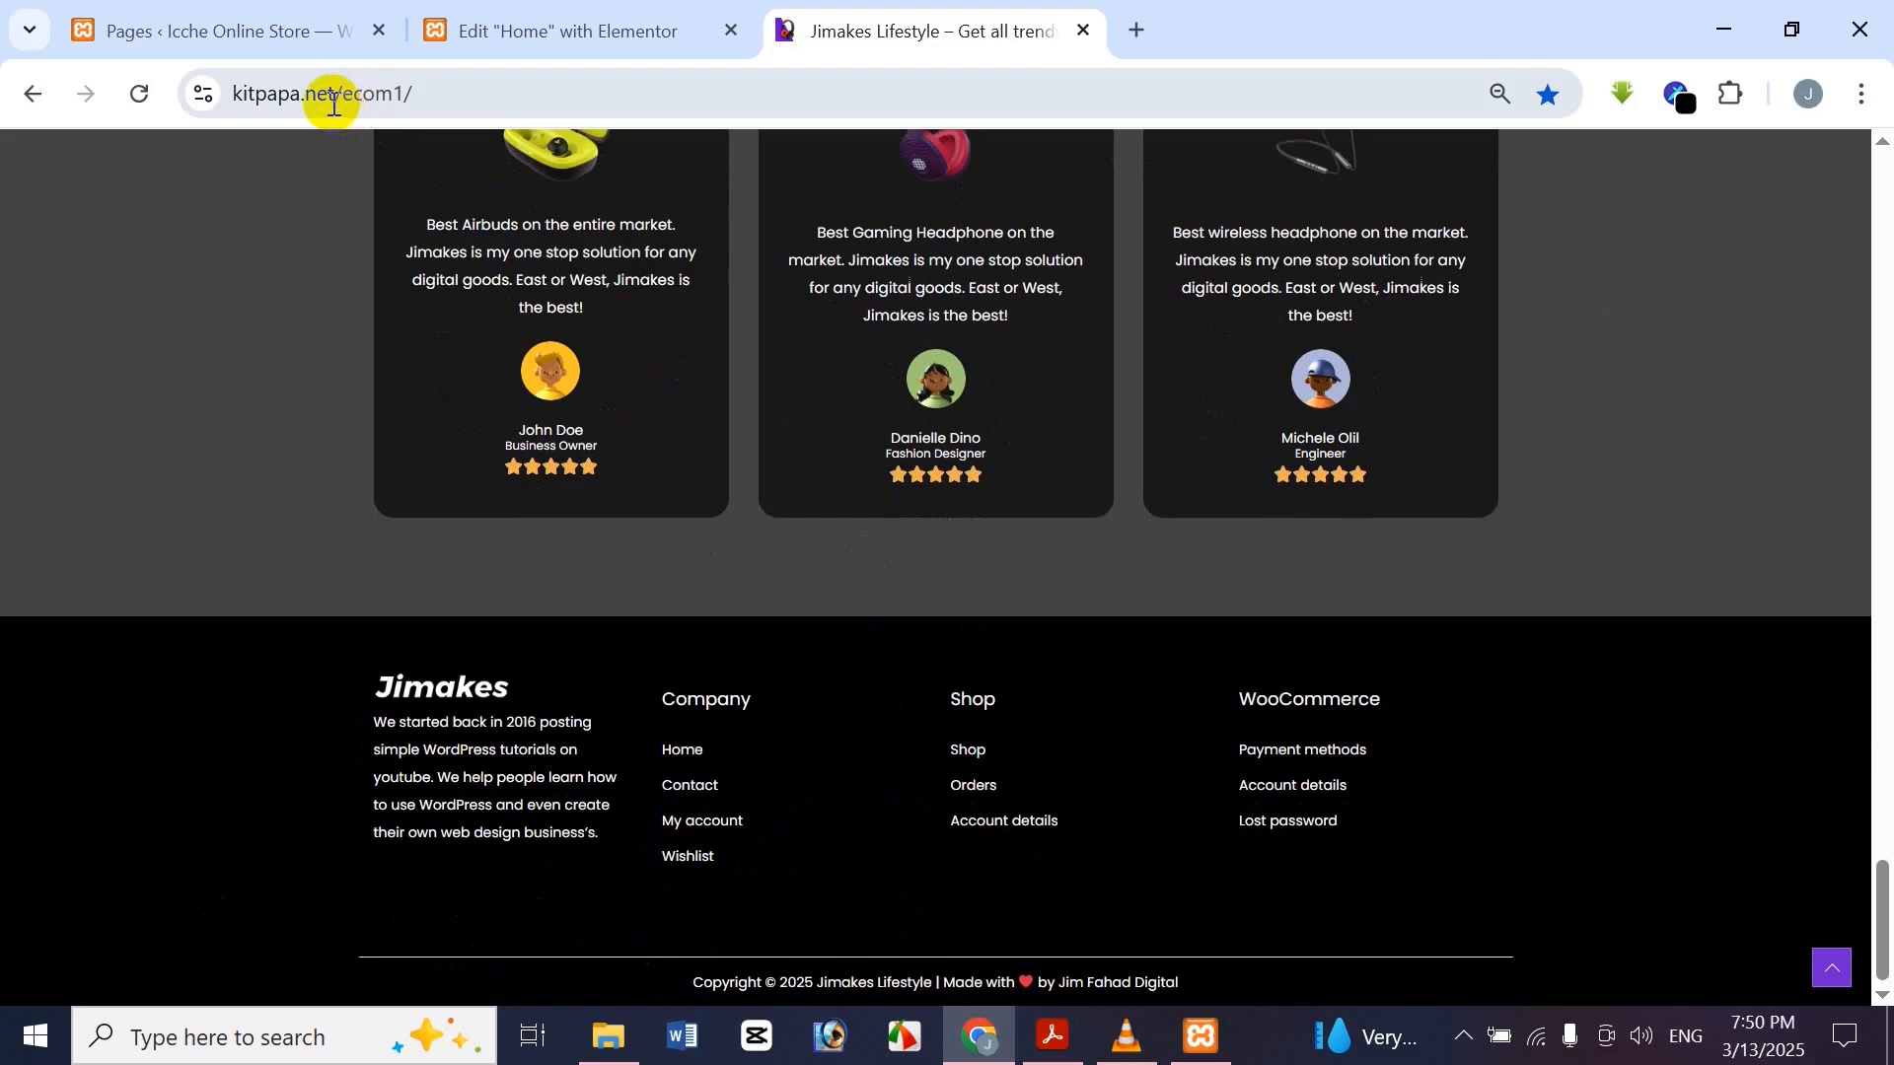
{"action": "left_click", "coordinate": [1071, 334]}
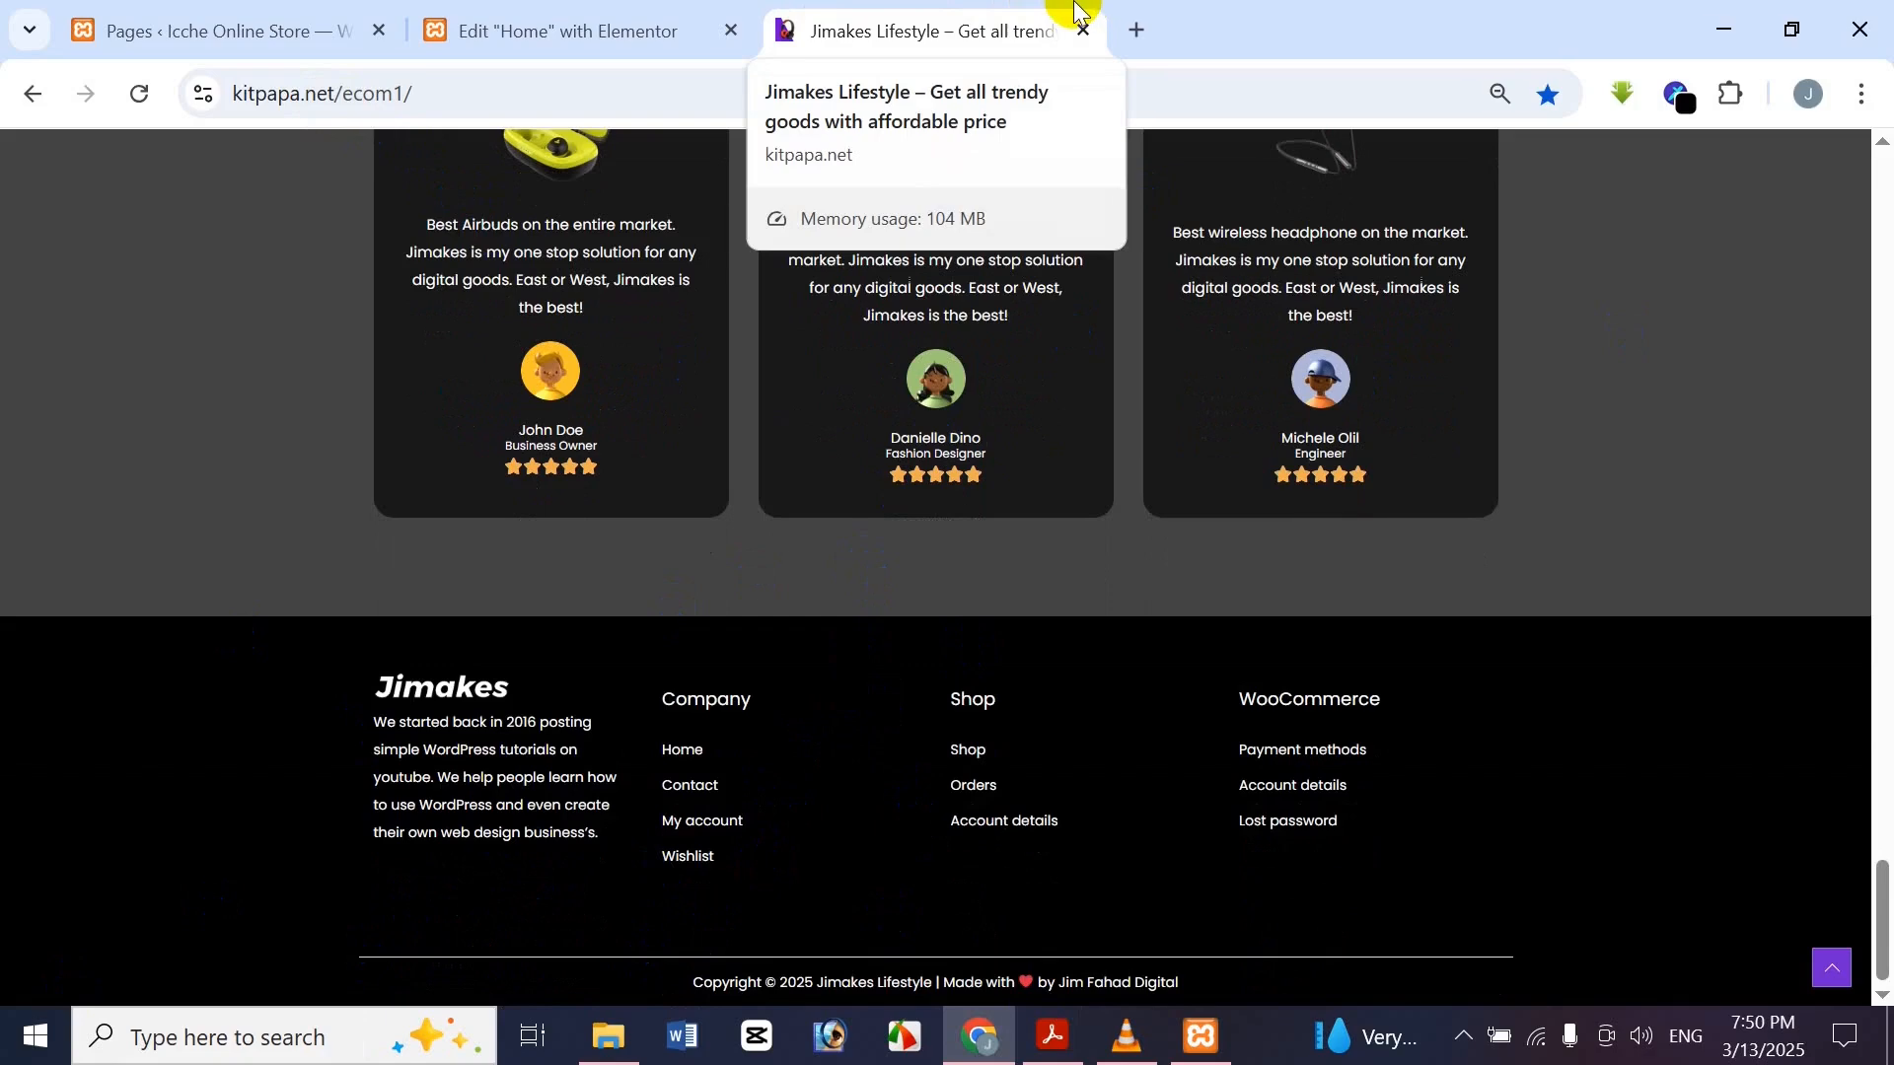
{"action": "left_click", "coordinate": [982, 547]}
{"action": "scroll", "coordinate": [973, 563], "scroll_direction": "up", "scroll_amount": 9}
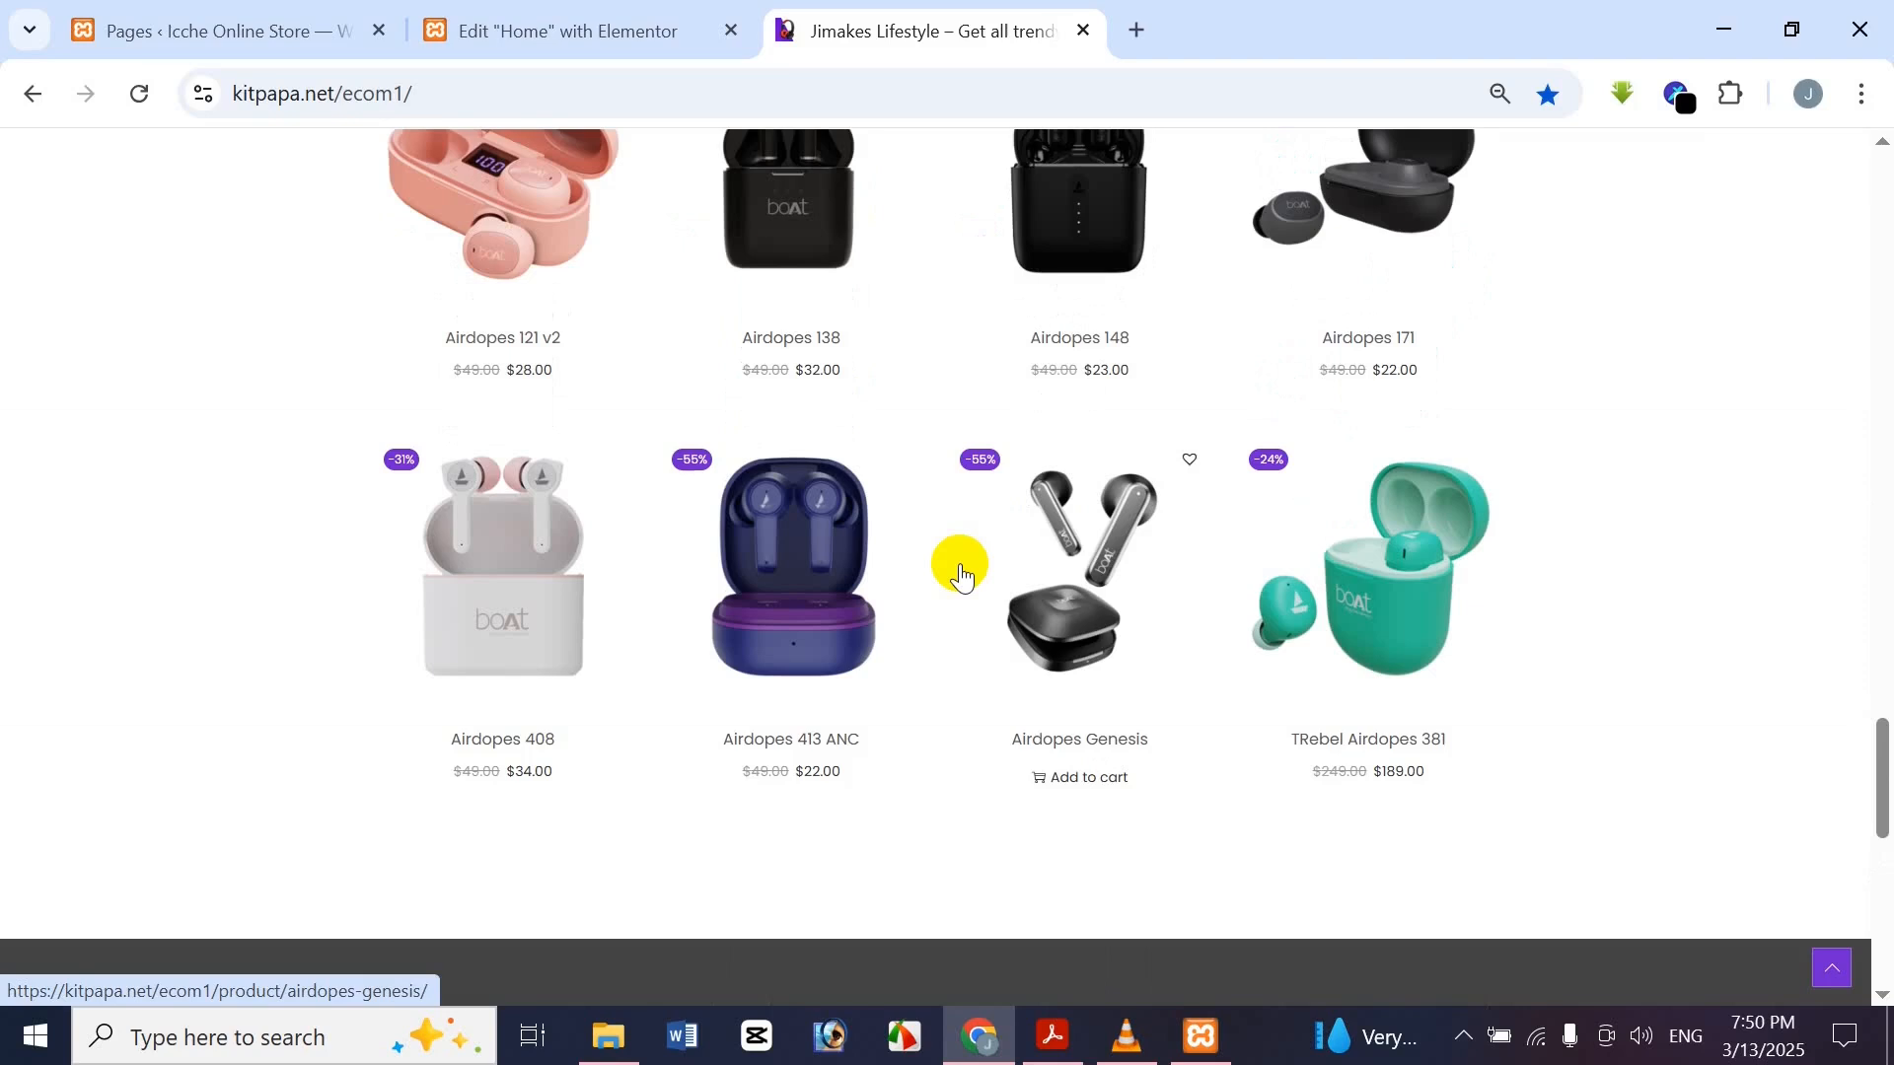
{"action": "scroll", "coordinate": [962, 575], "scroll_direction": "down", "scroll_amount": 10}
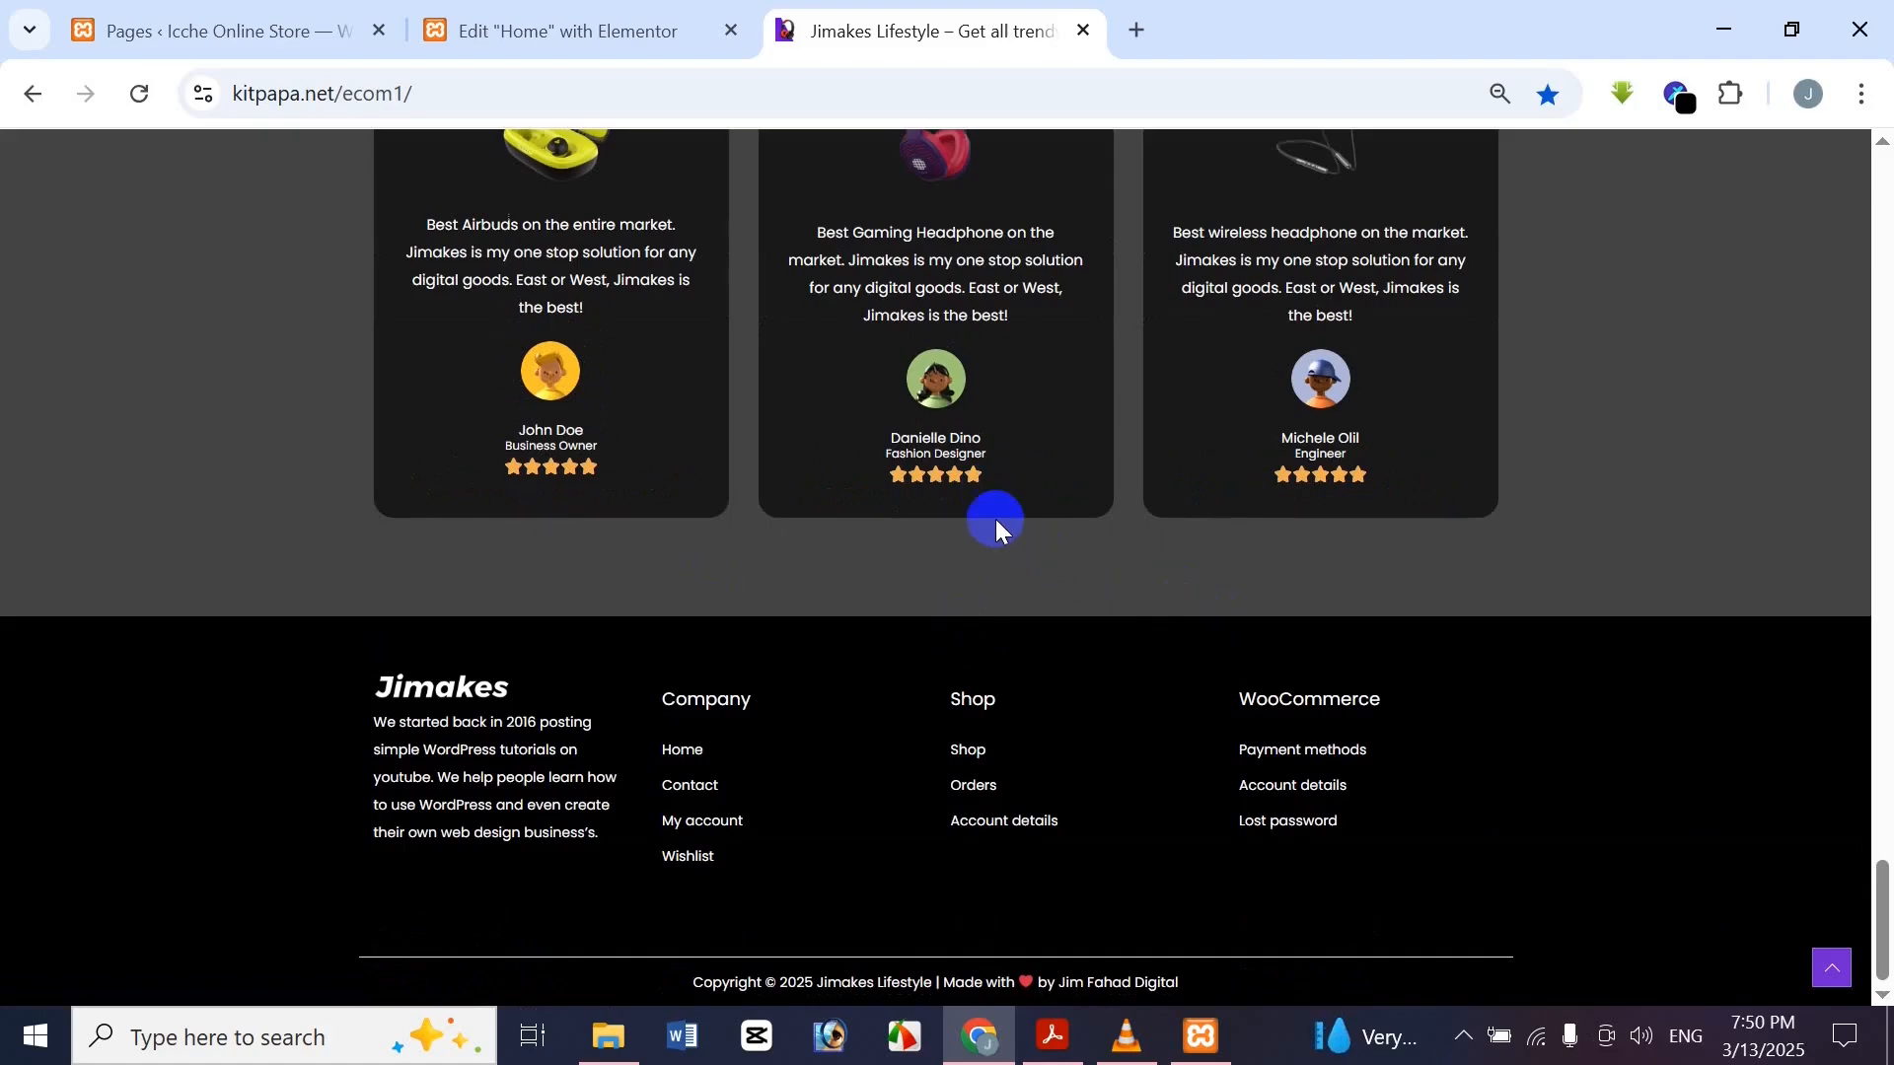
{"action": "scroll", "coordinate": [1282, 690], "scroll_direction": "up", "scroll_amount": 10}
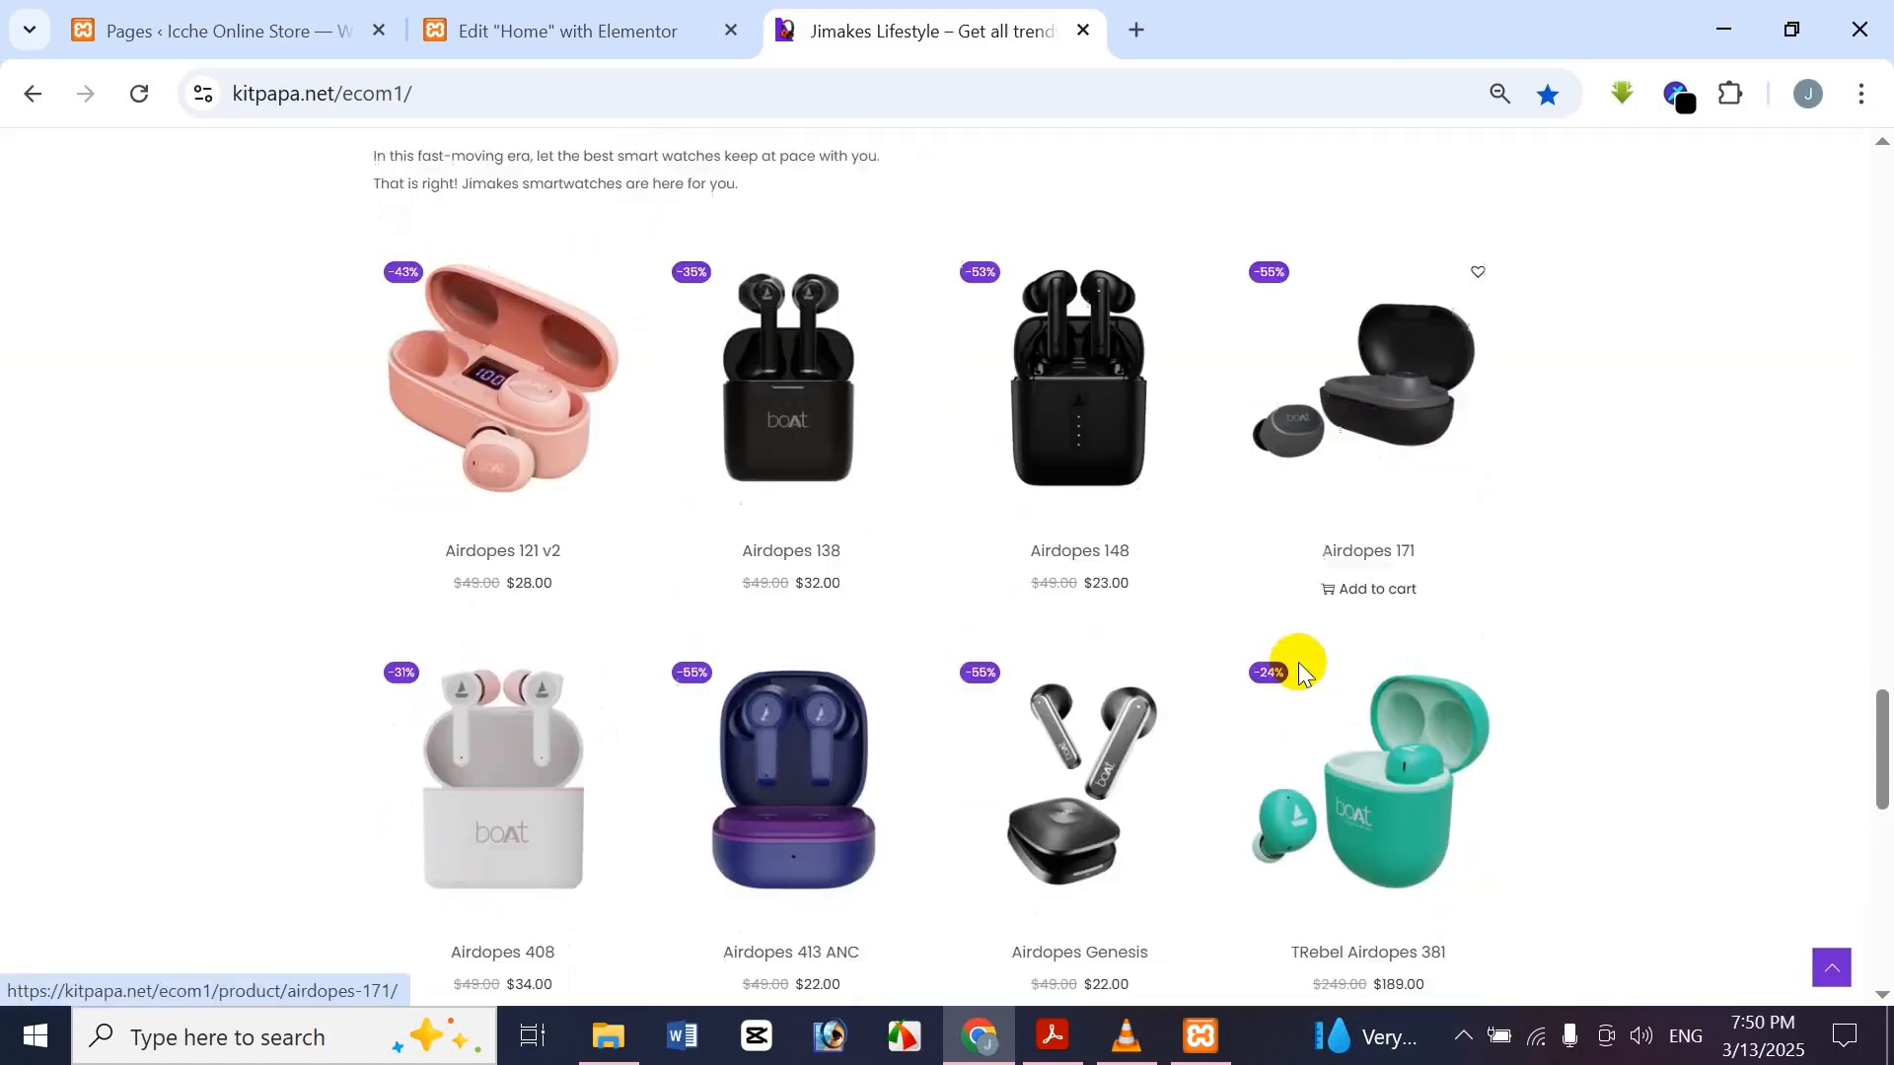
{"action": "scroll", "coordinate": [1298, 666], "scroll_direction": "up", "scroll_amount": 15}
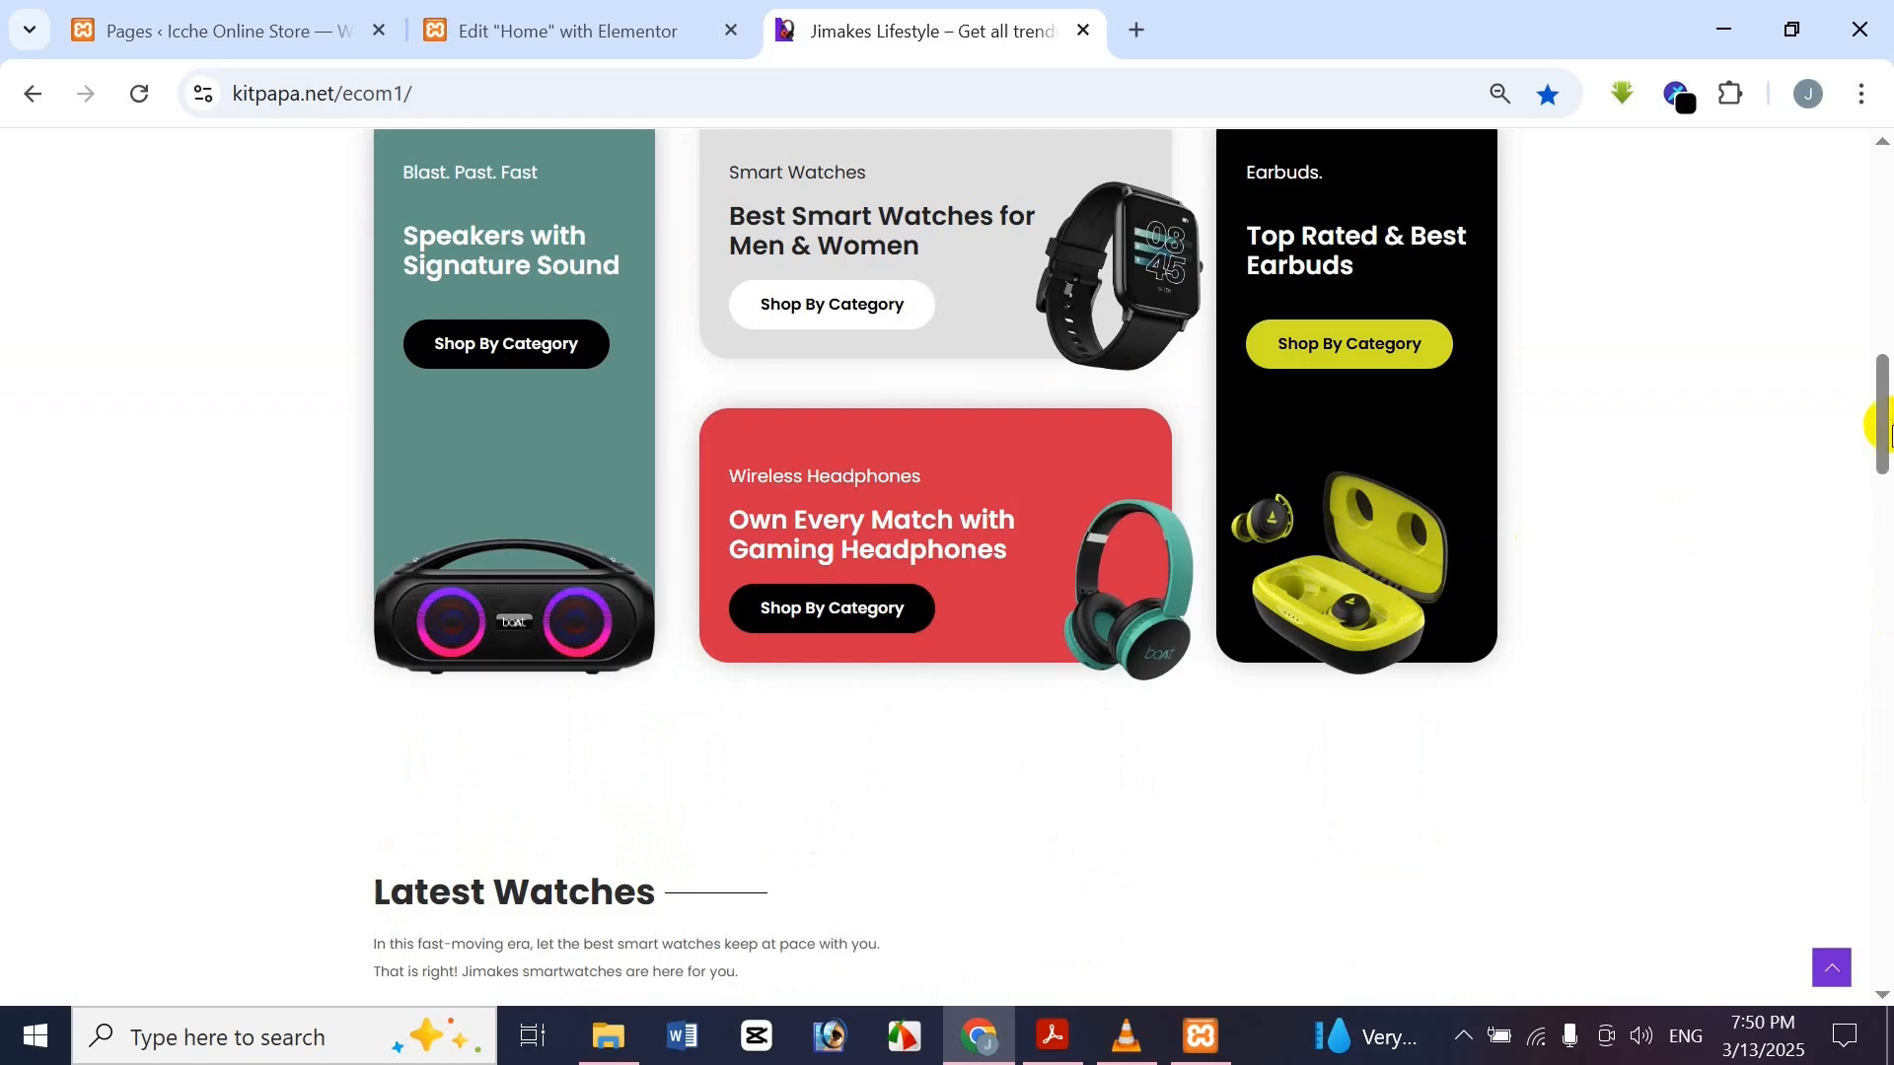
Compare the Jimakes footer with the area below the testimonial section on the Home page in the Elementor editor
{"action": "left_click_drag", "start_coordinate": [1884, 425], "coordinate": [1864, 947]}
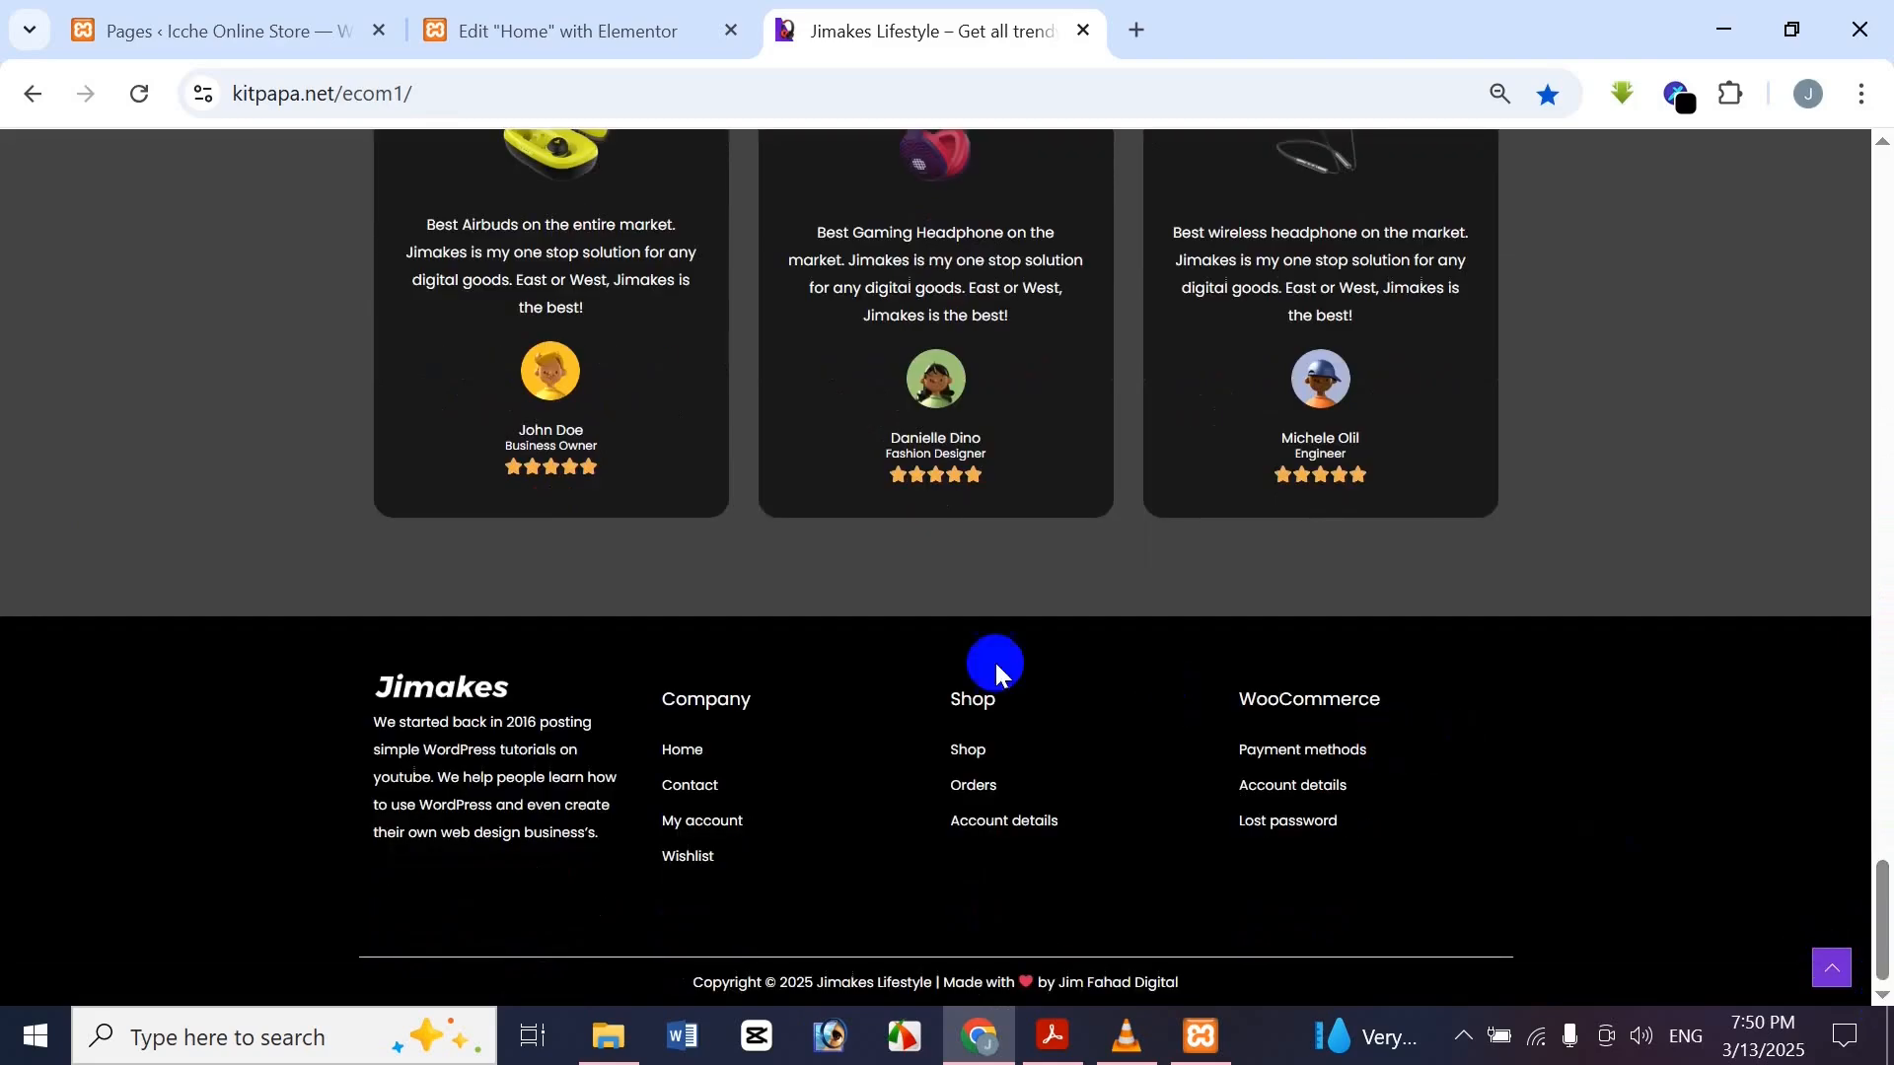
{"action": "left_click", "coordinate": [532, 30]}
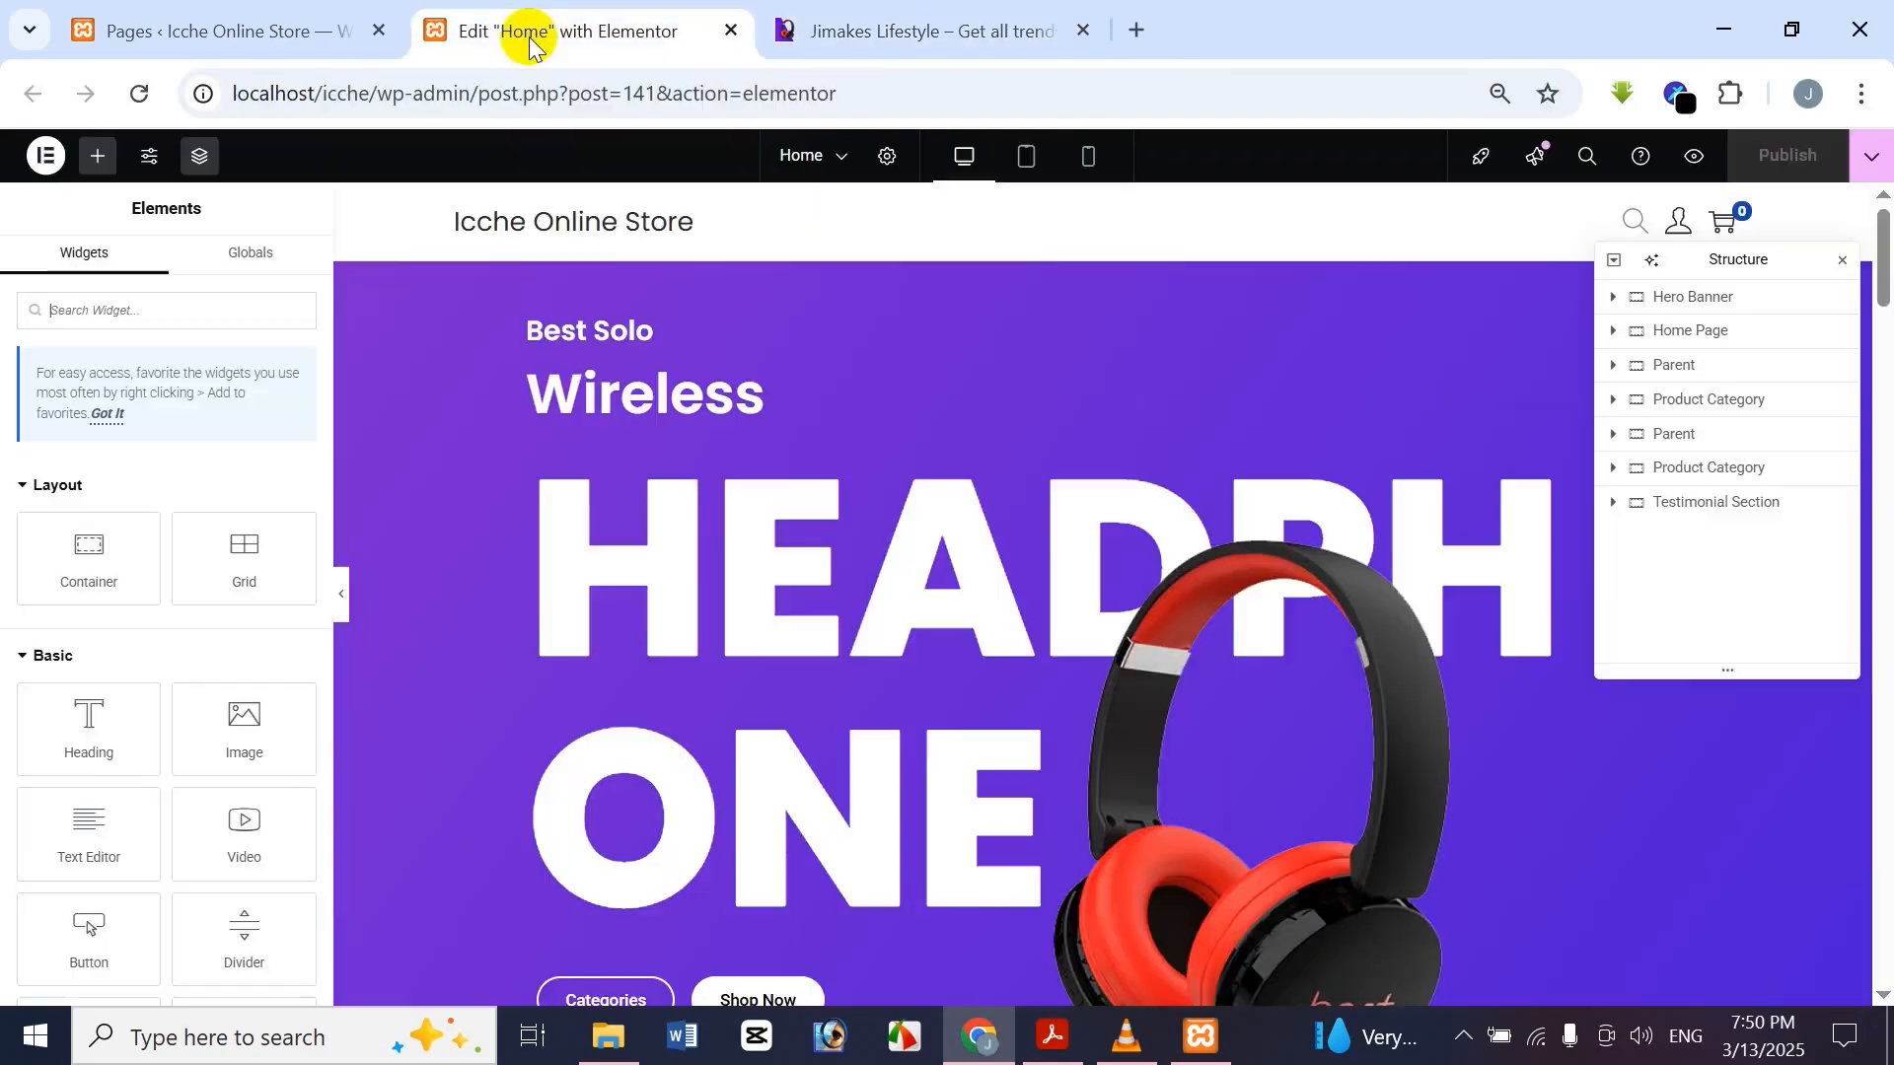
{"action": "scroll", "coordinate": [1016, 631], "scroll_direction": "down", "scroll_amount": 5}
{"action": "scroll", "coordinate": [1036, 627], "scroll_direction": "down", "scroll_amount": 15}
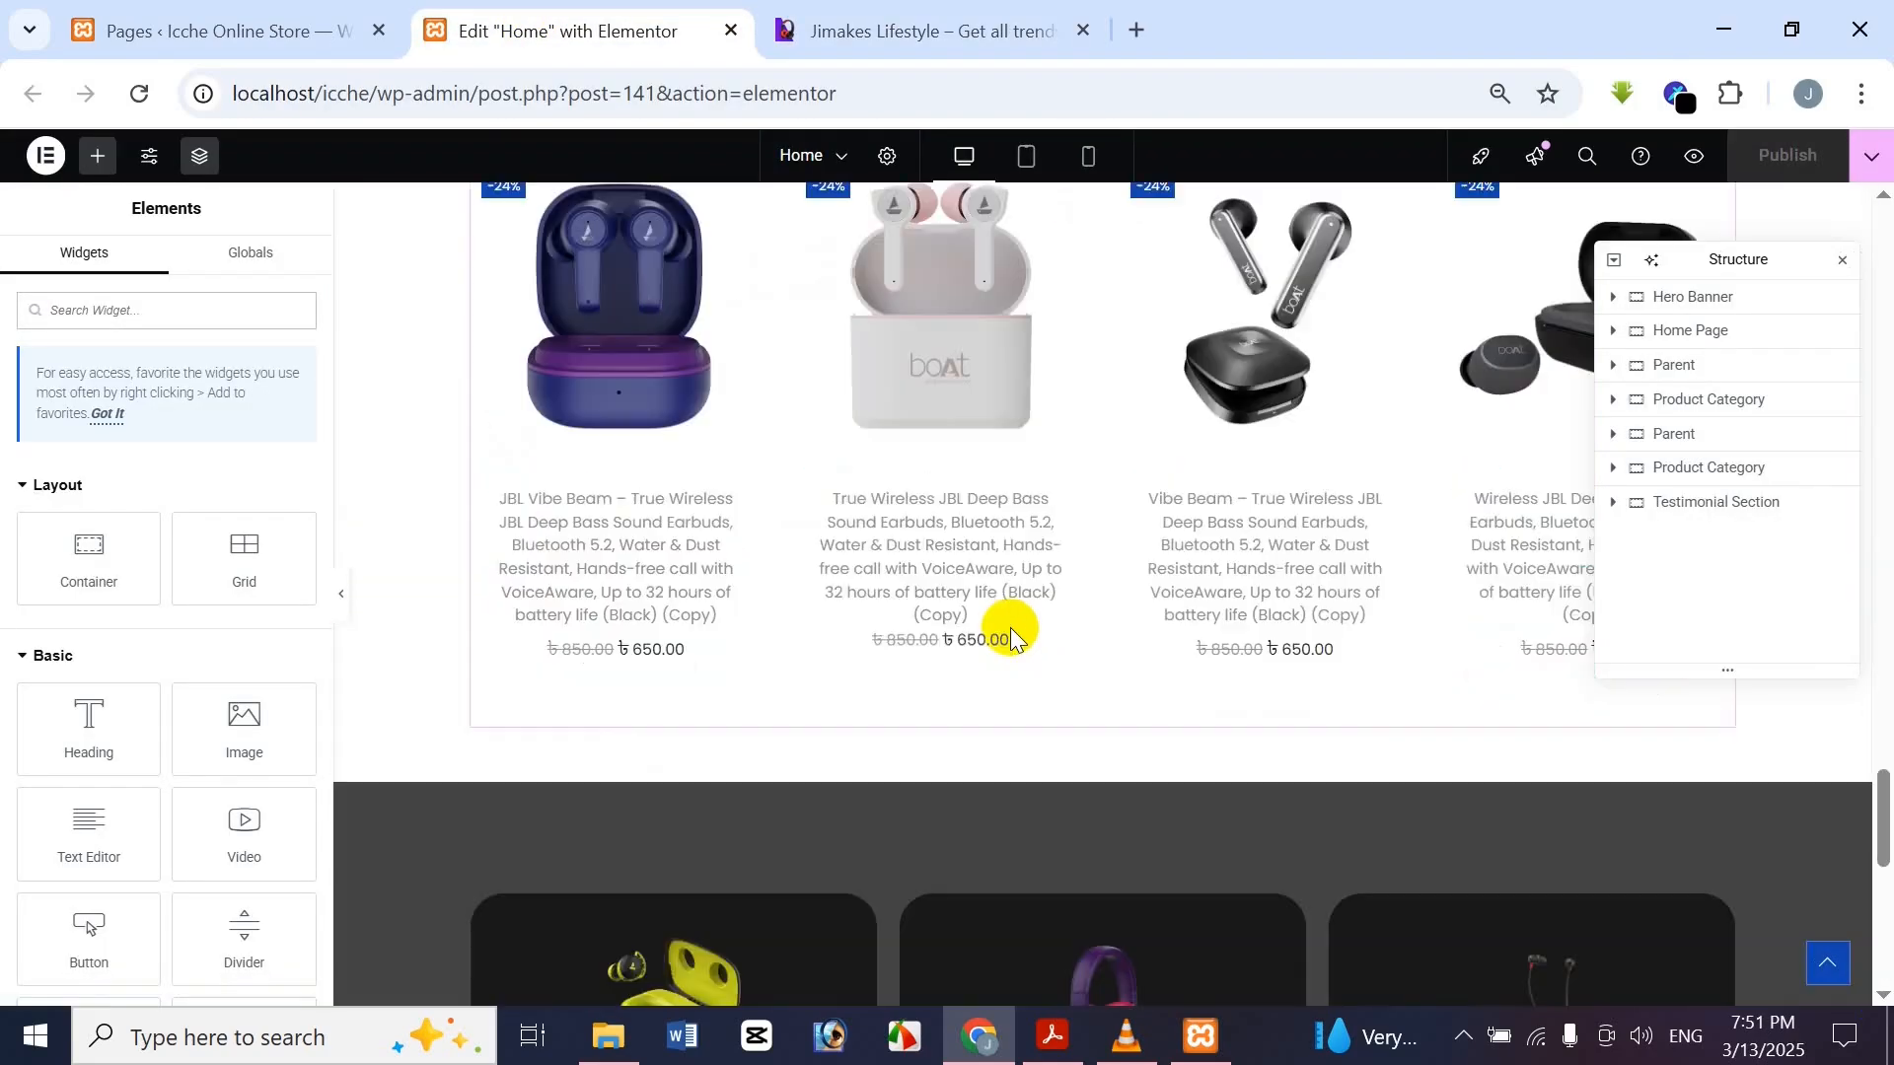
{"action": "scroll", "coordinate": [1016, 562], "scroll_direction": "down", "scroll_amount": 2}
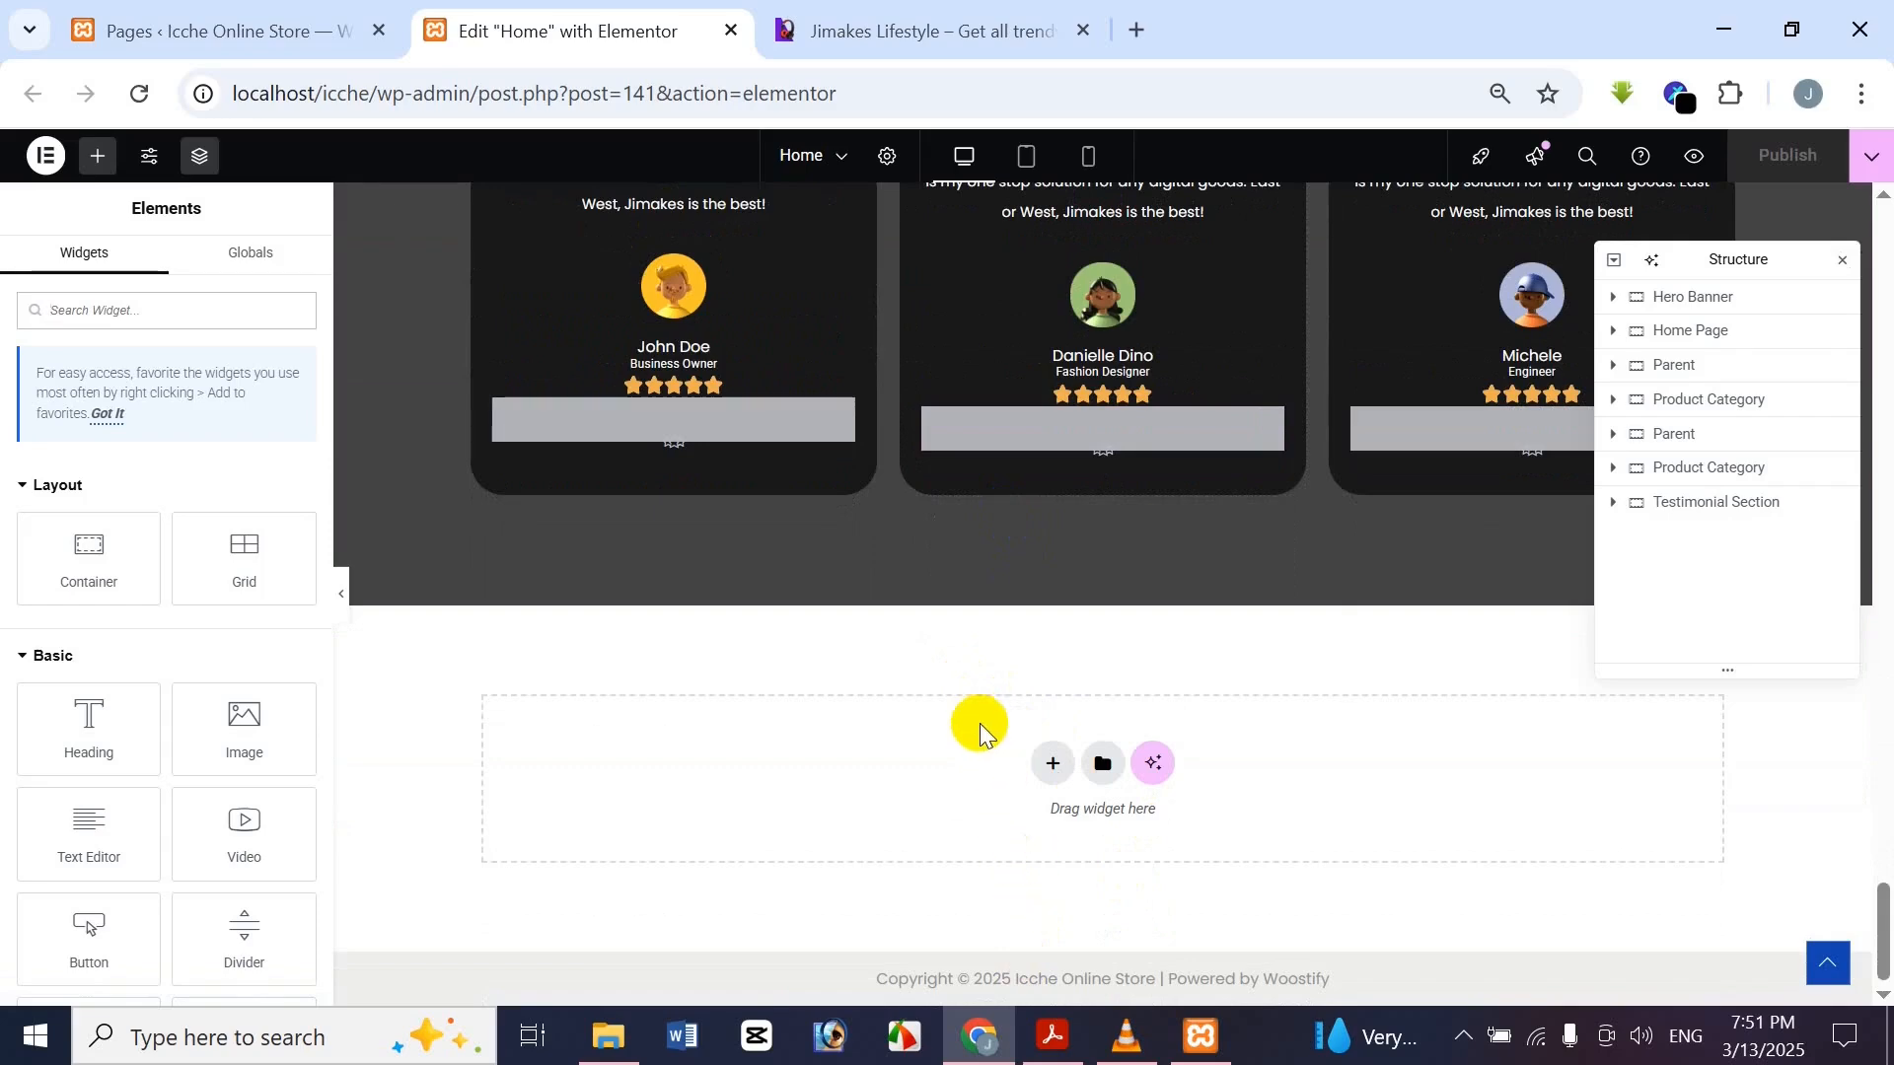
Open the Saved Templates page of the WordPress dashboard in a separate browser tab
{"action": "left_click", "coordinate": [330, 14]}
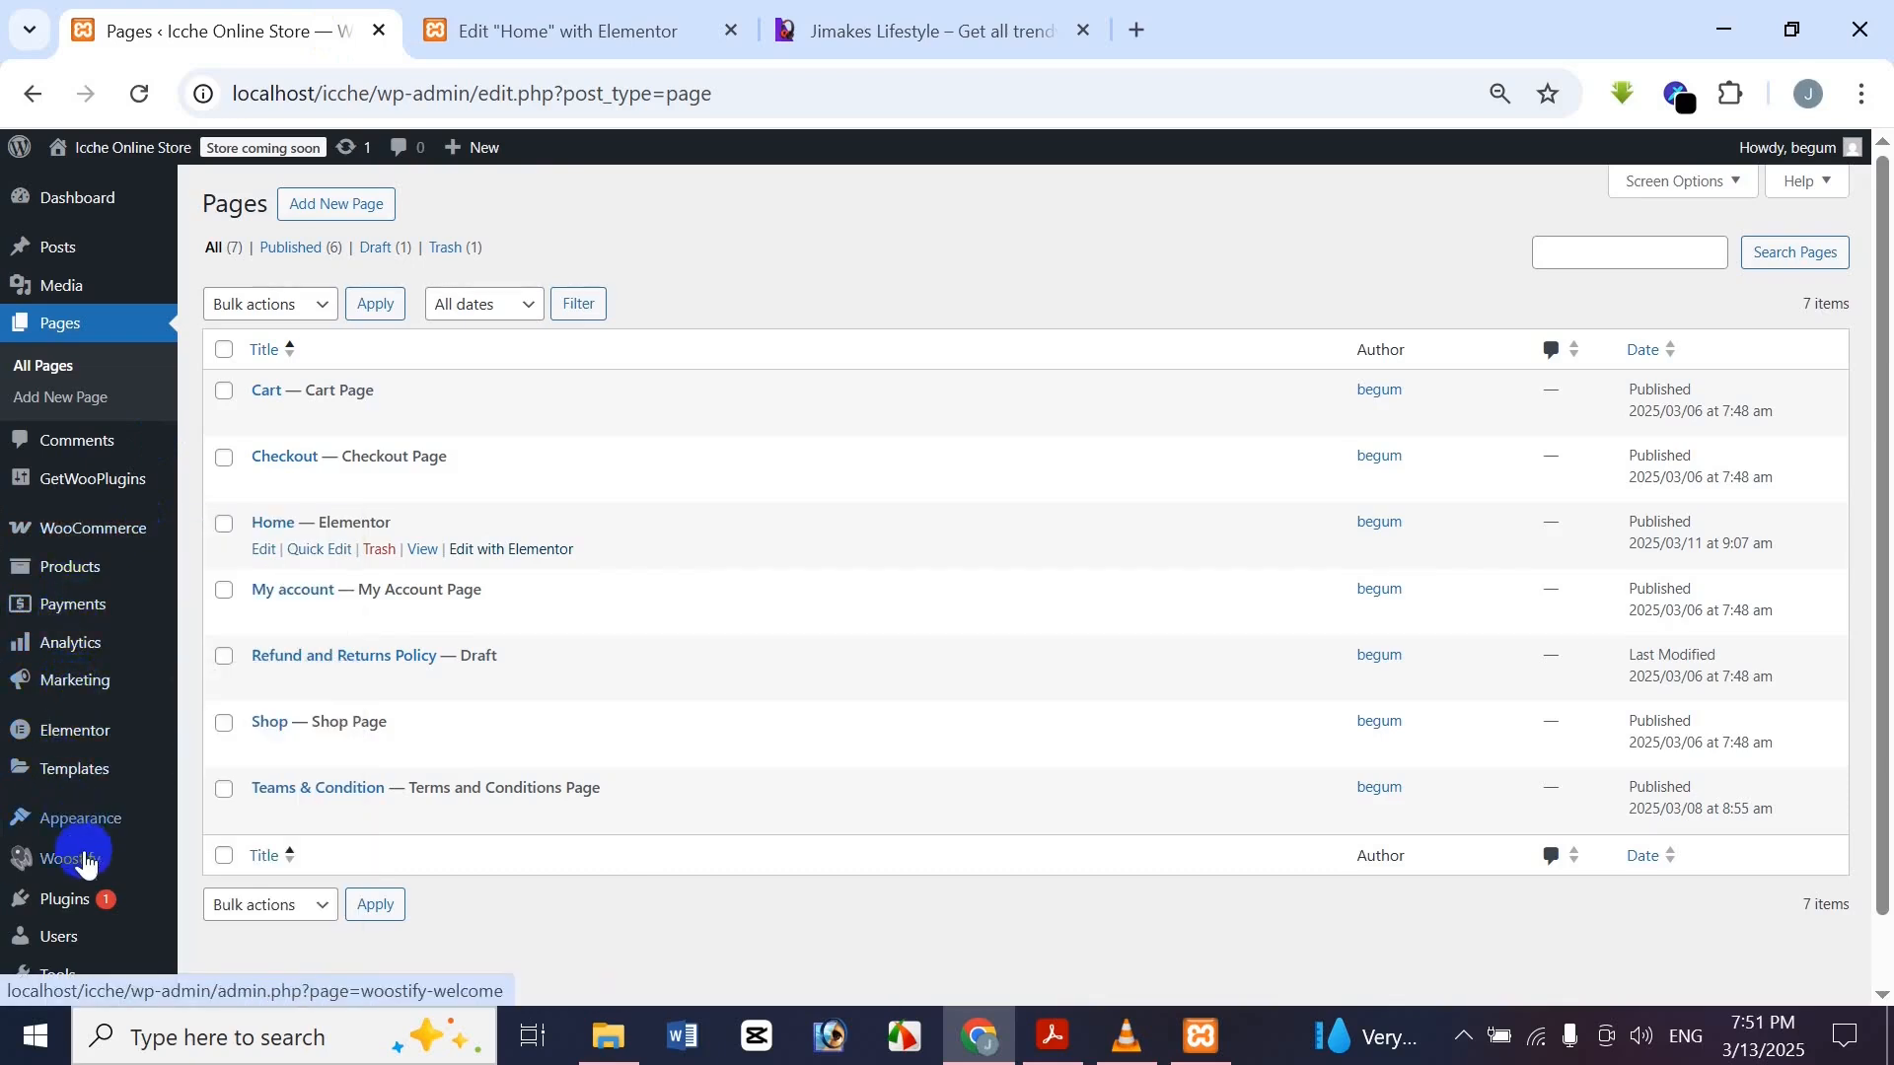
{"action": "right_click", "coordinate": [91, 789]}
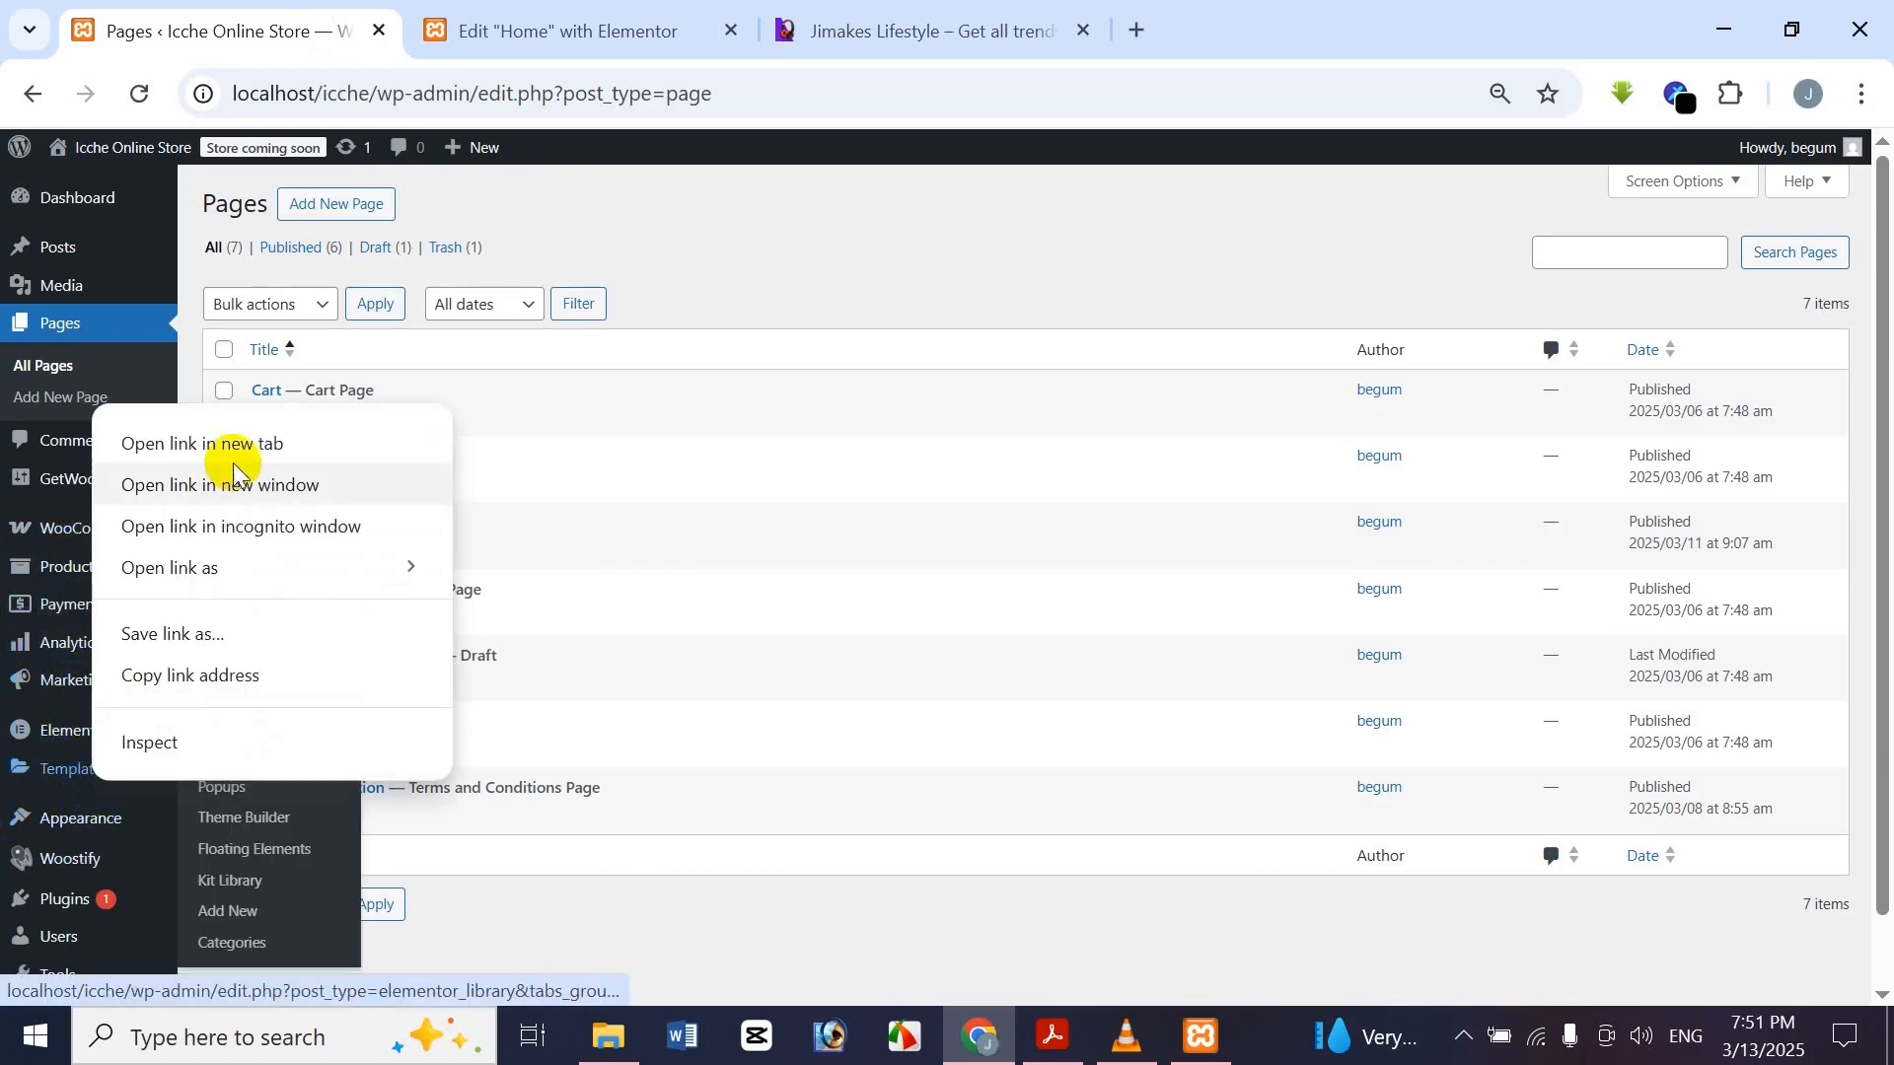
{"action": "left_click", "coordinate": [208, 453]}
{"action": "left_click", "coordinate": [493, 39]}
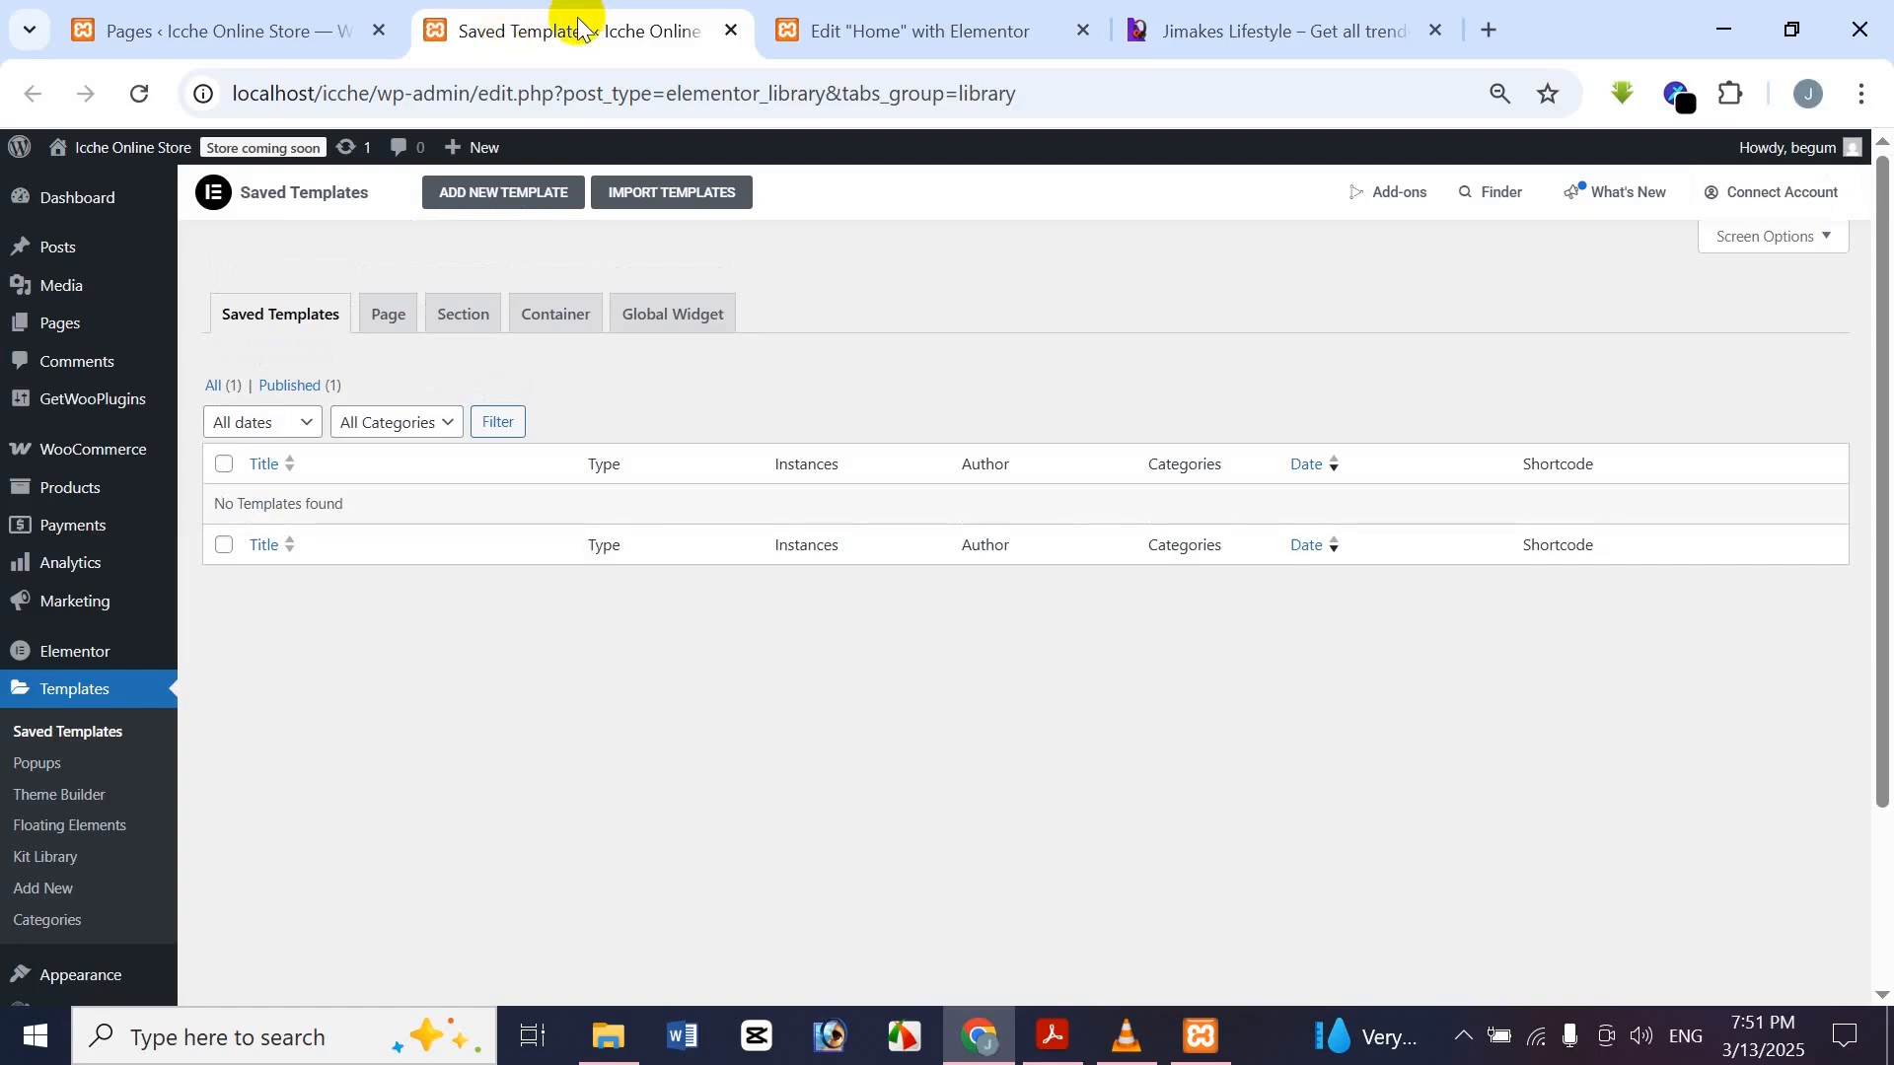
Create a new Elementor template of type Footer named Footer Main
{"action": "left_click", "coordinate": [560, 210]}
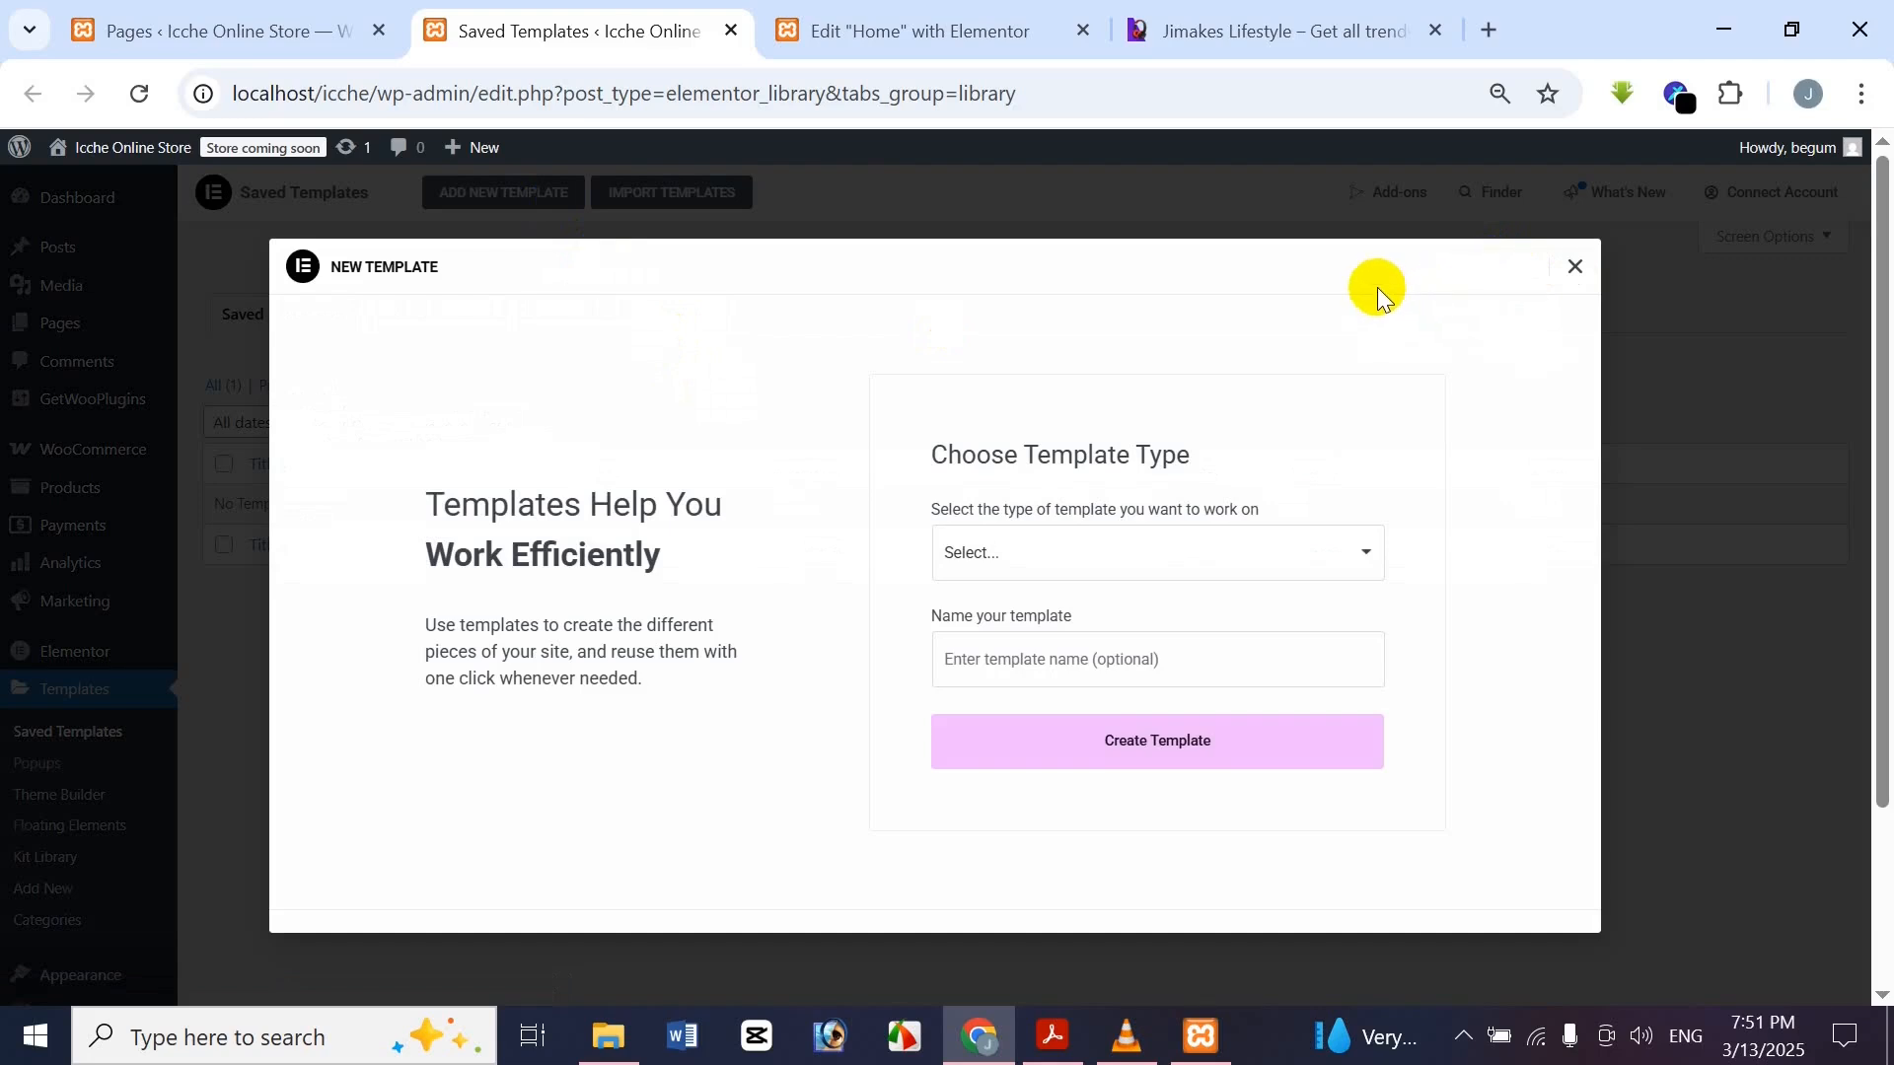
{"action": "left_click", "coordinate": [1089, 556]}
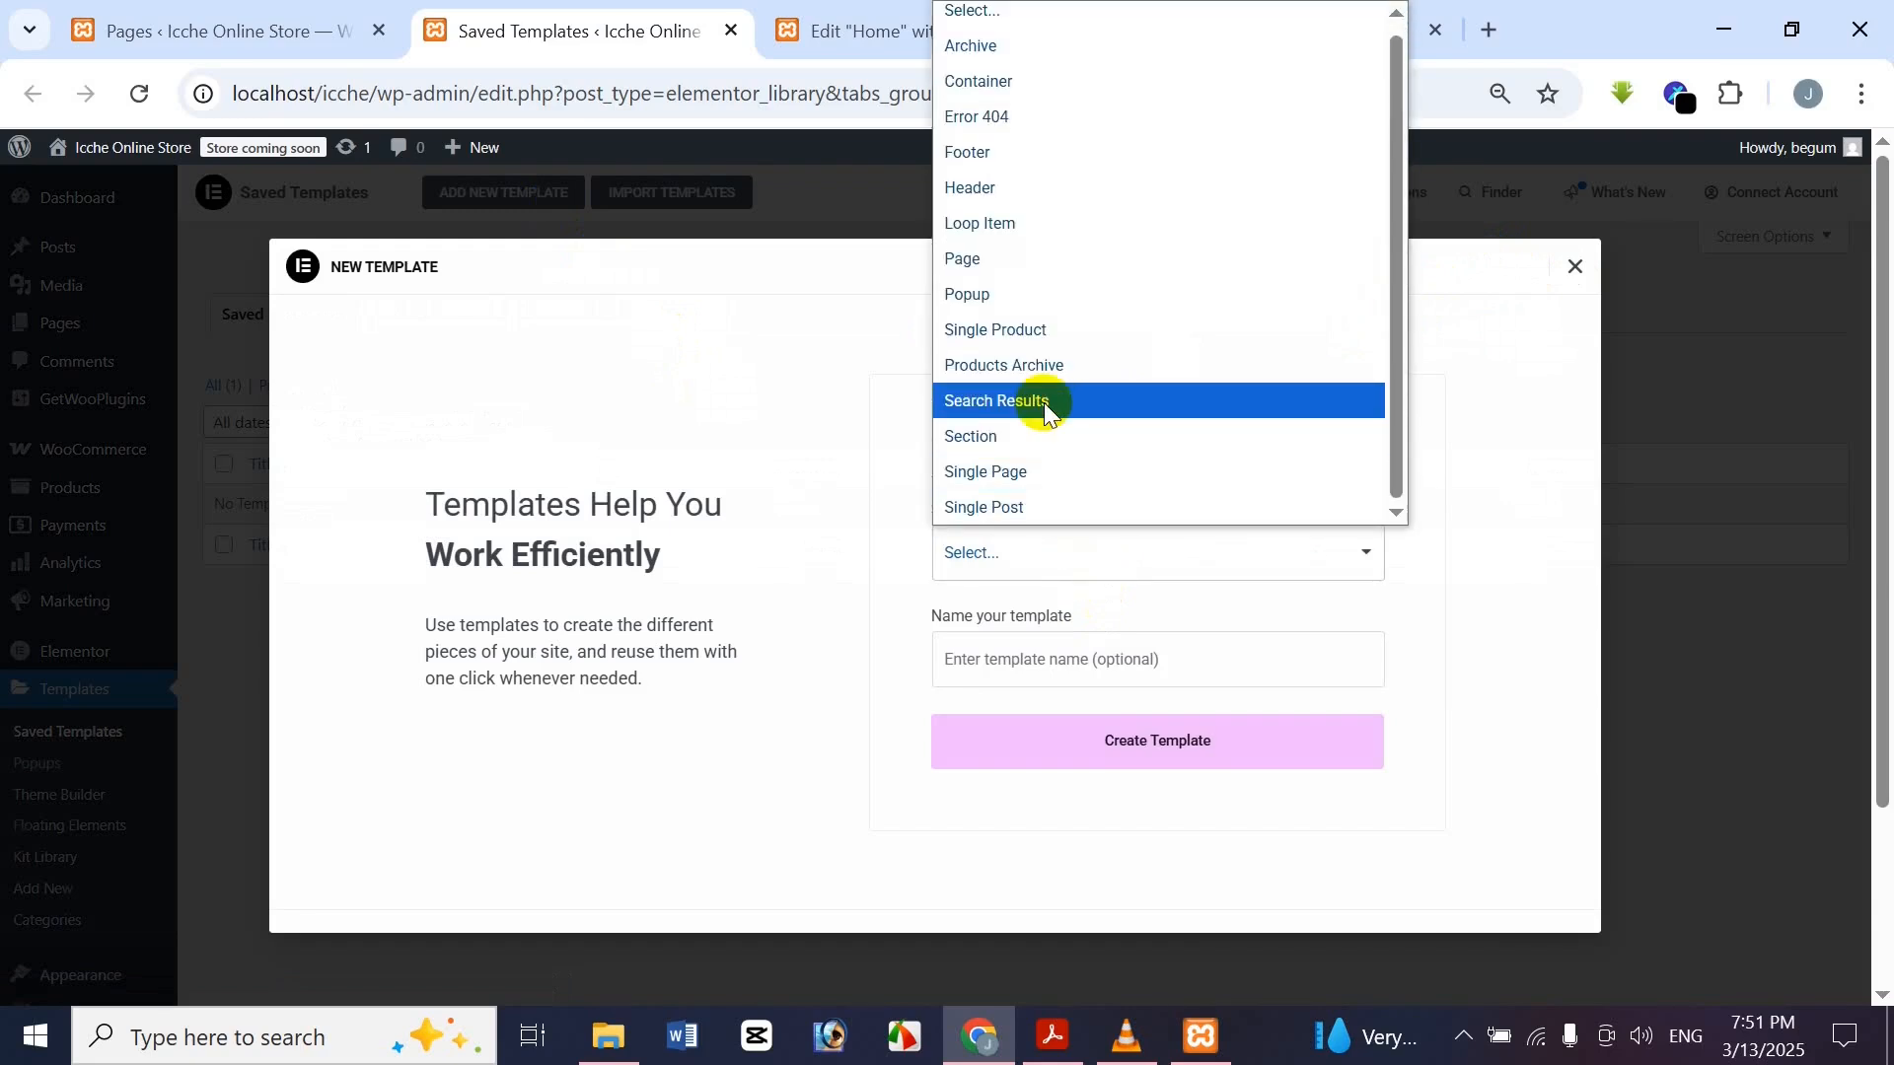
{"action": "left_click", "coordinate": [999, 156]}
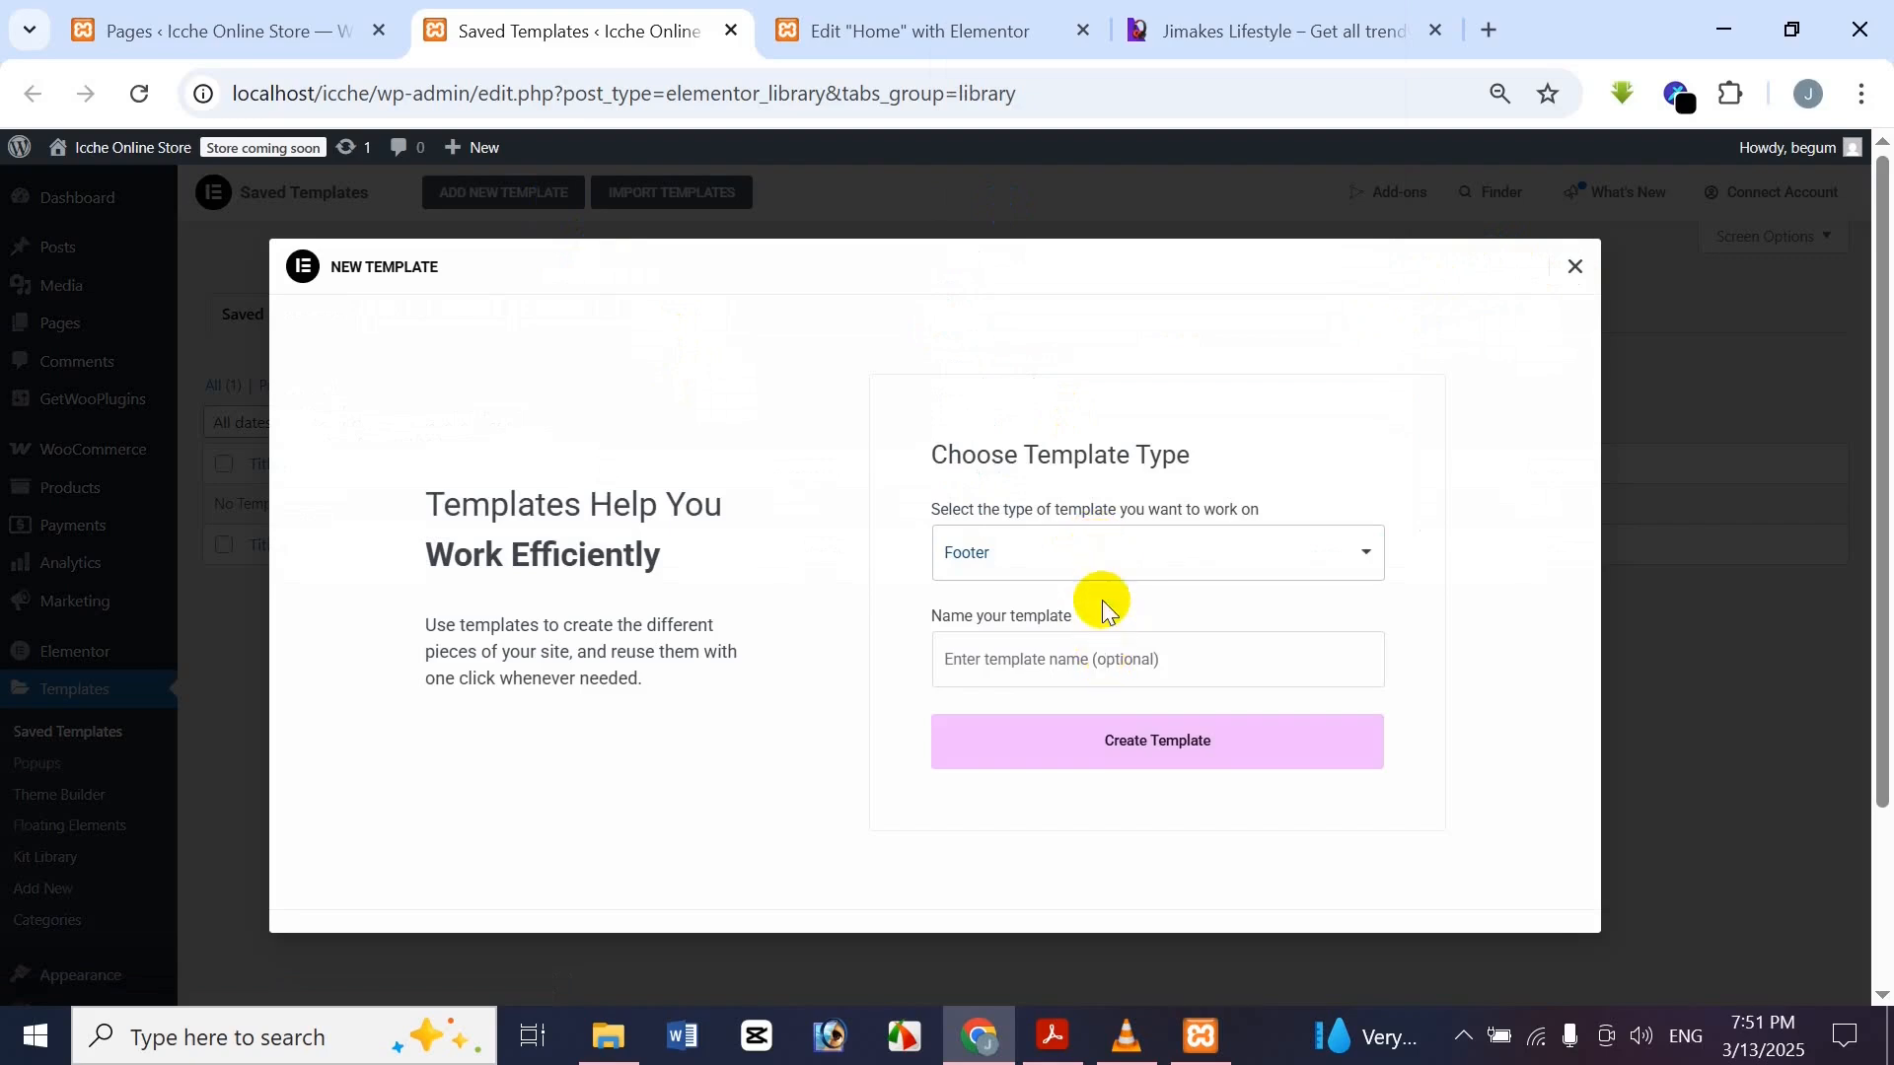
{"action": "left_click", "coordinate": [1087, 636]}
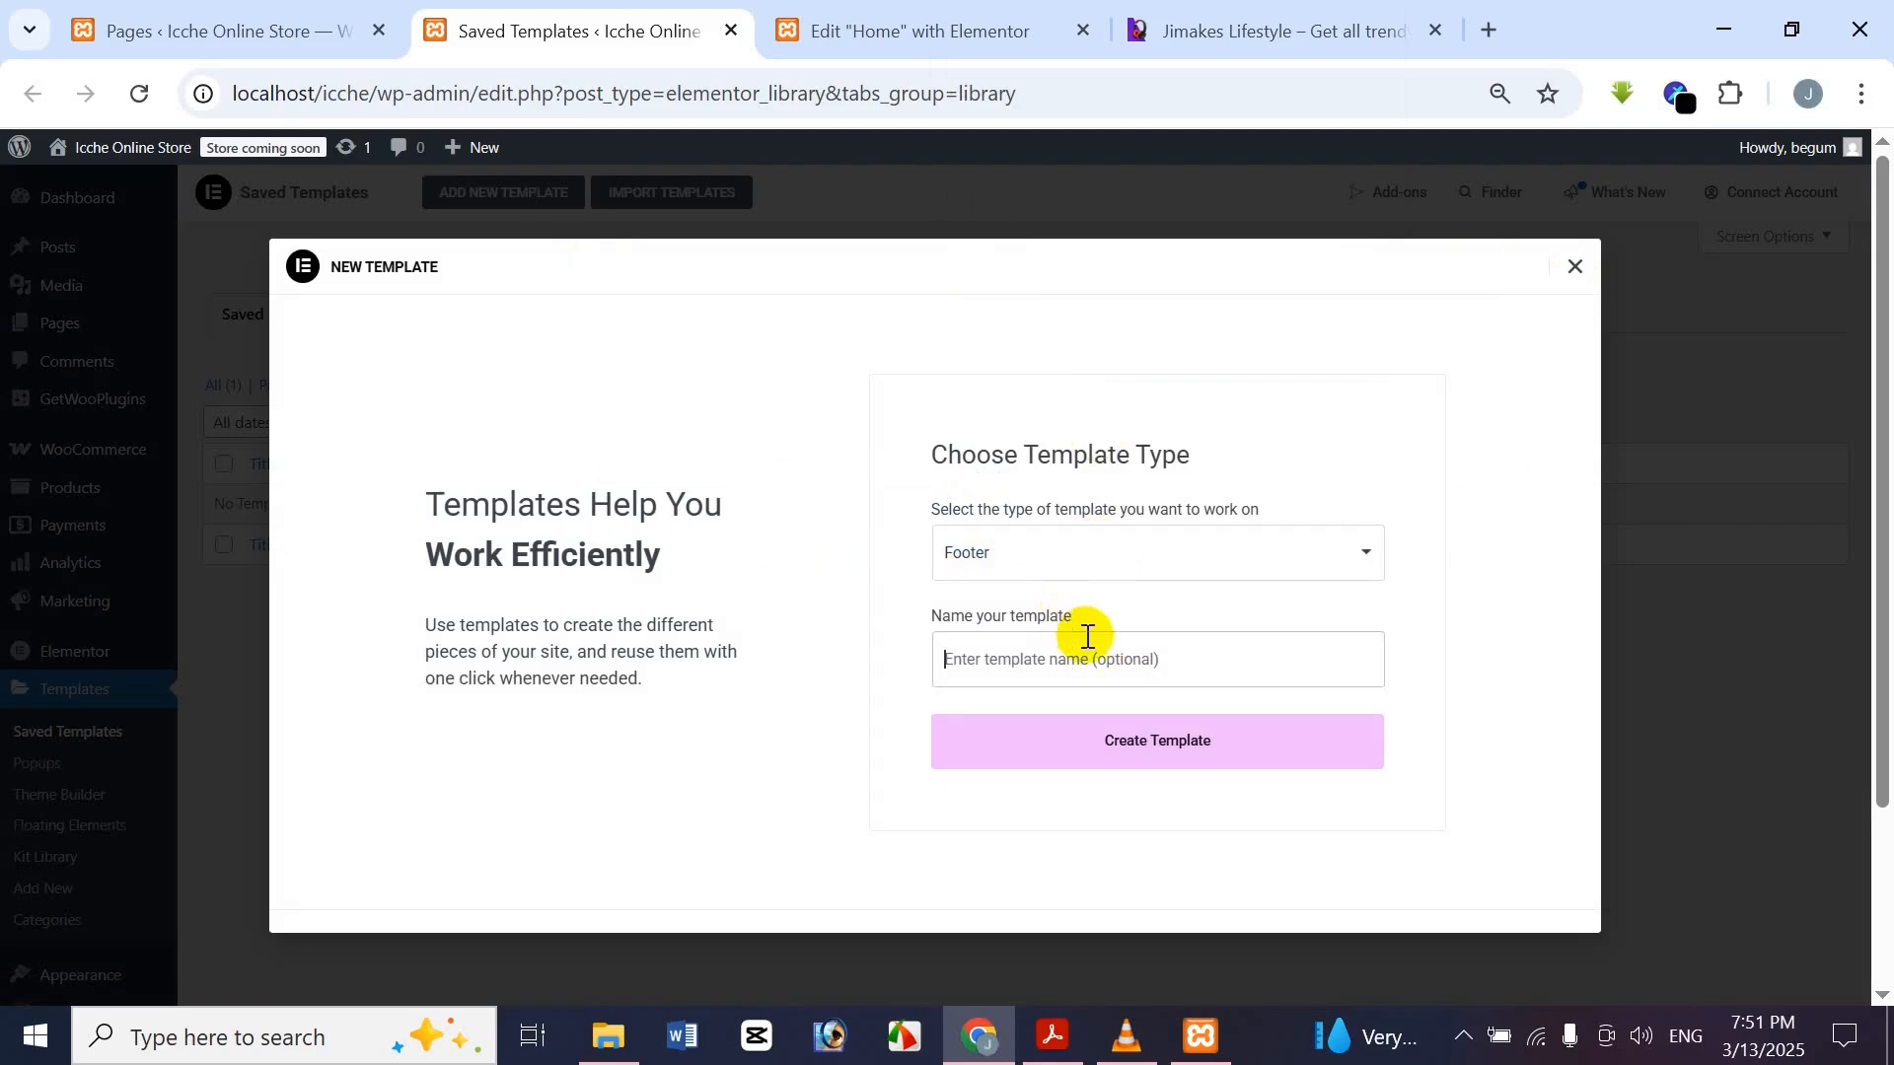
{"action": "left_click", "coordinate": [1118, 654]}
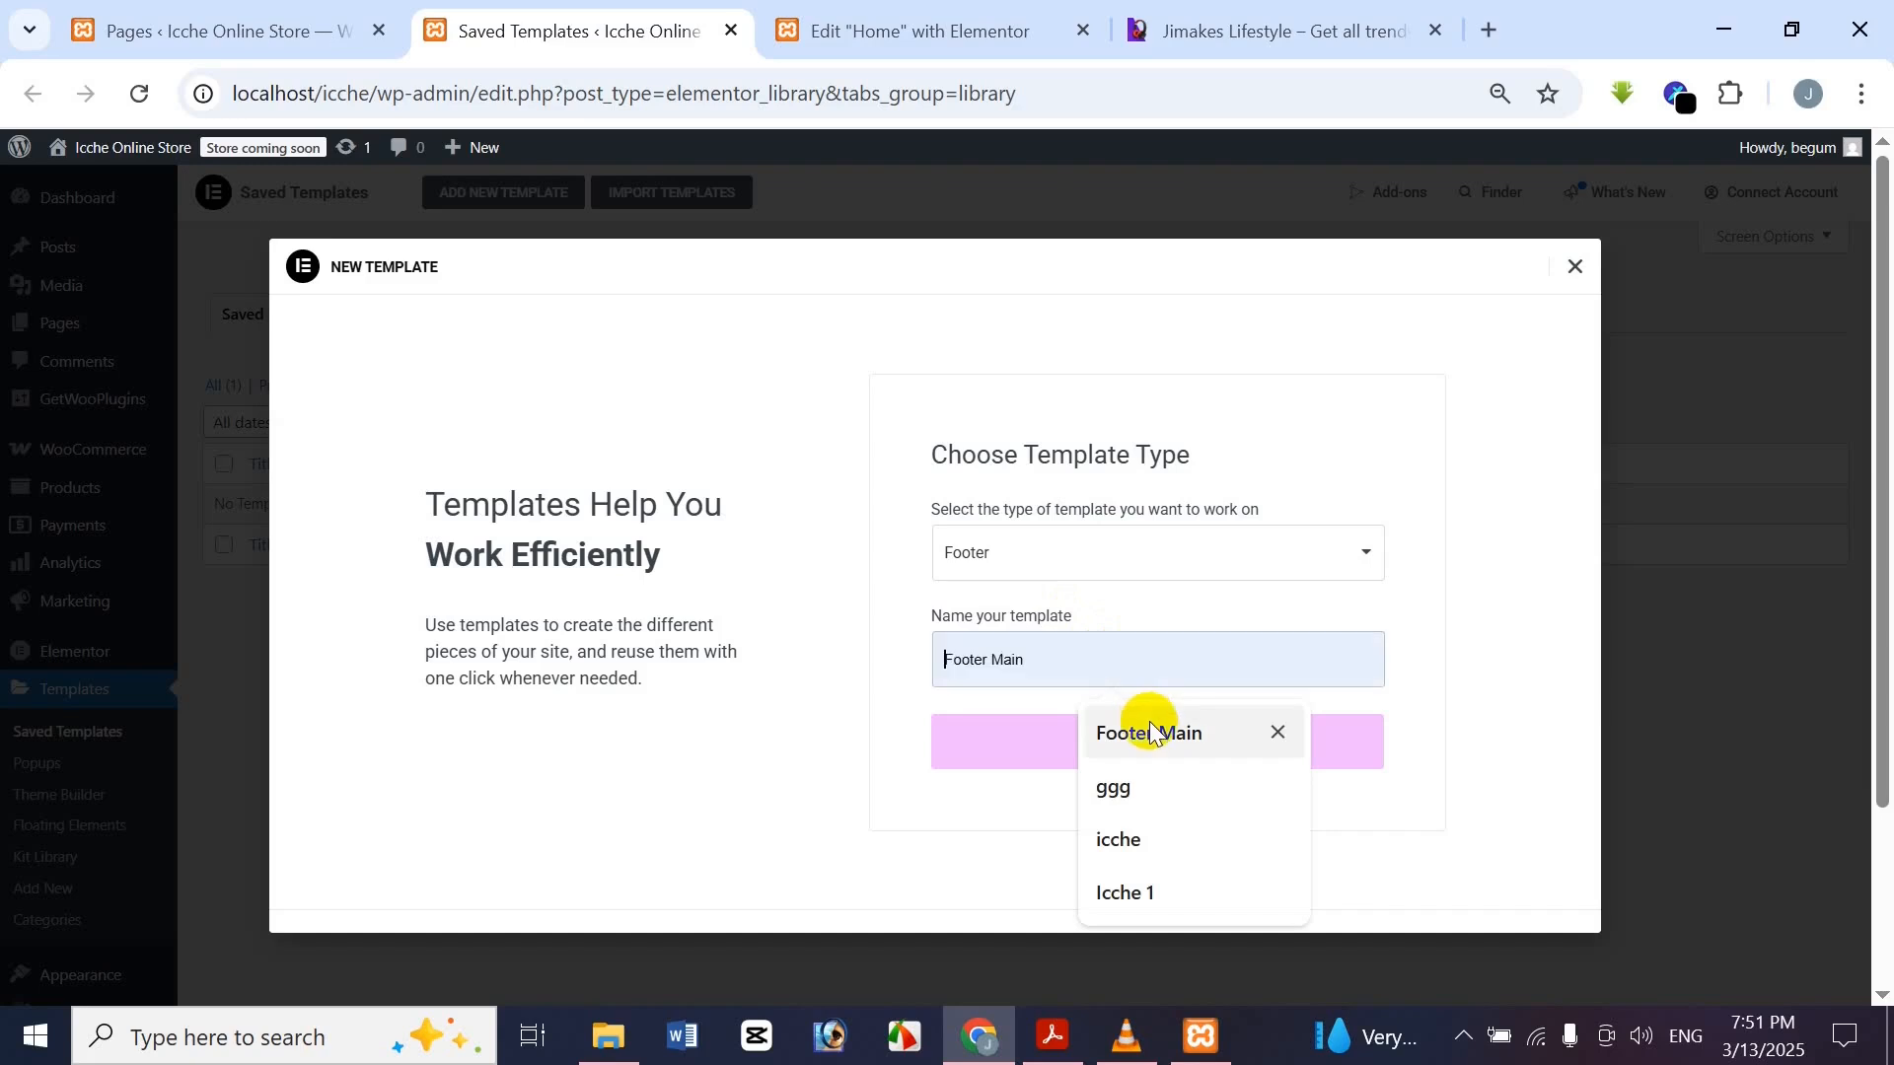
{"action": "left_click", "coordinate": [1179, 735]}
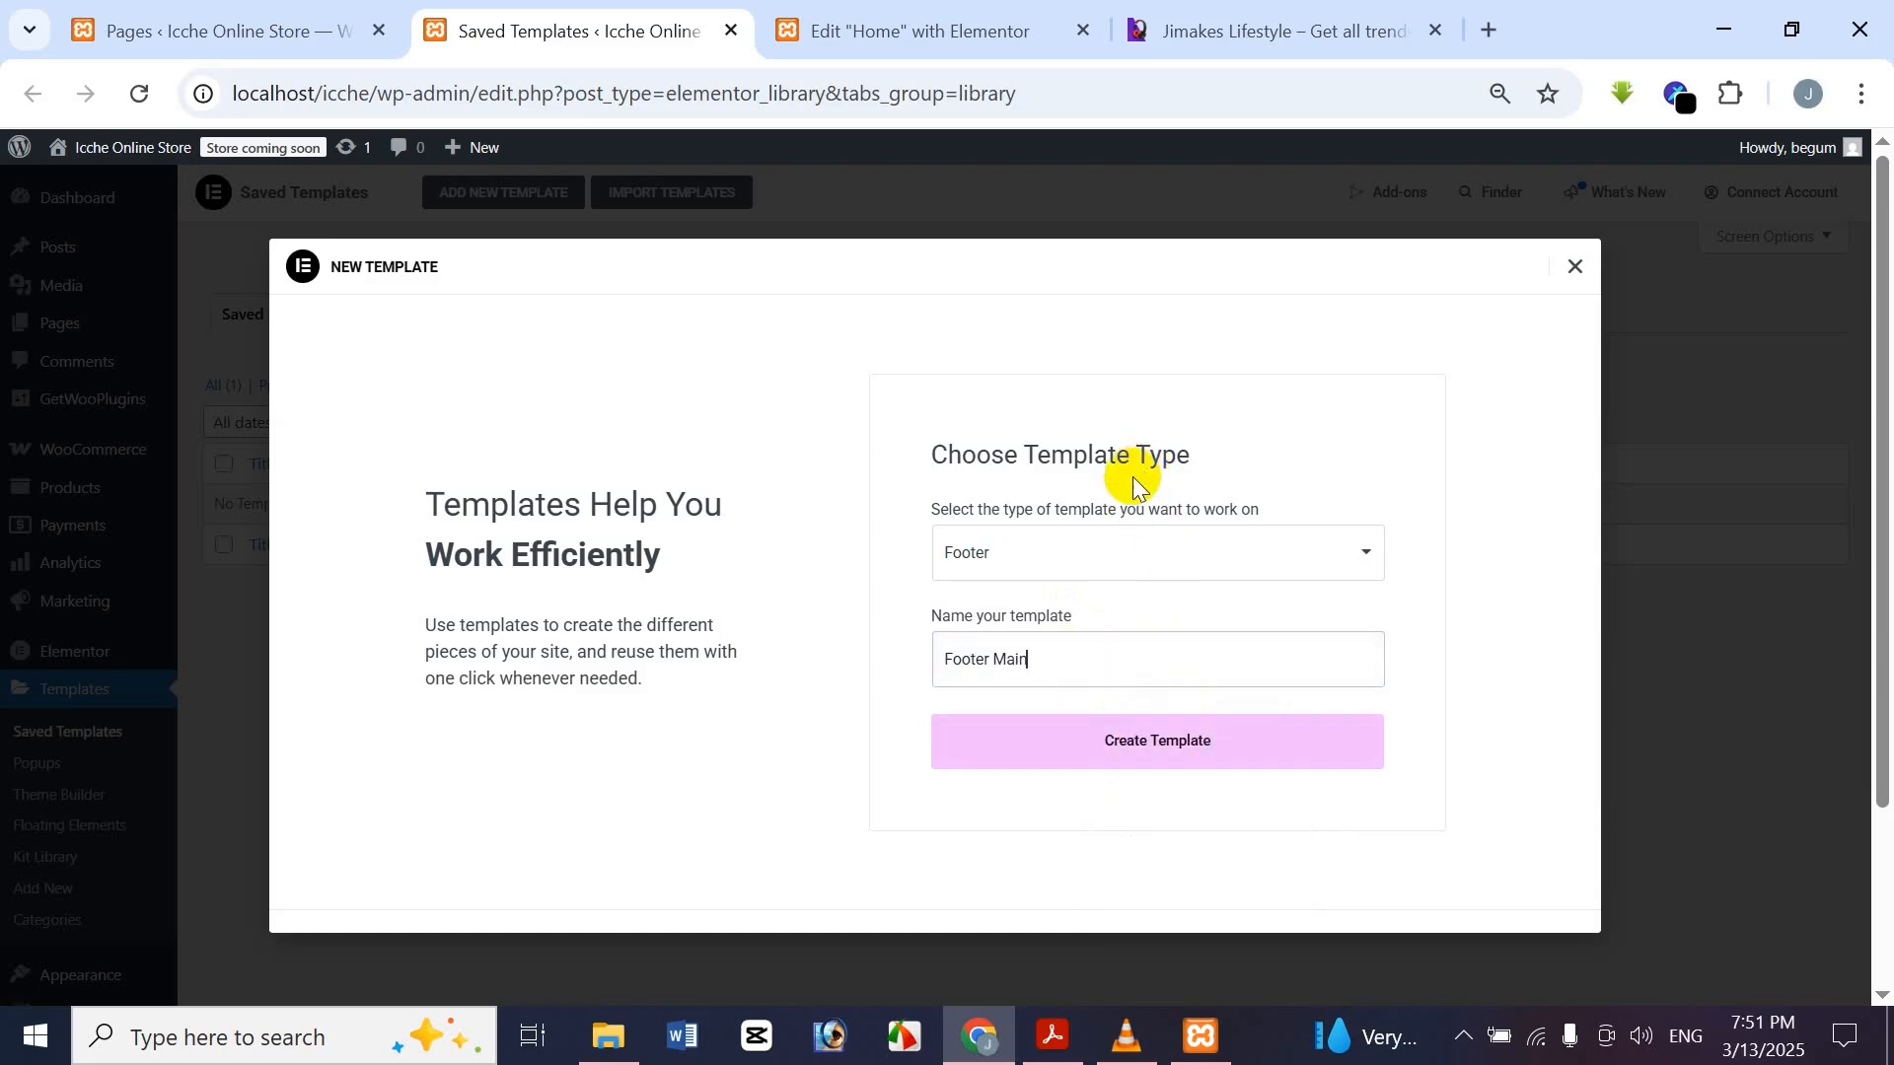
{"action": "left_click", "coordinate": [1126, 738]}
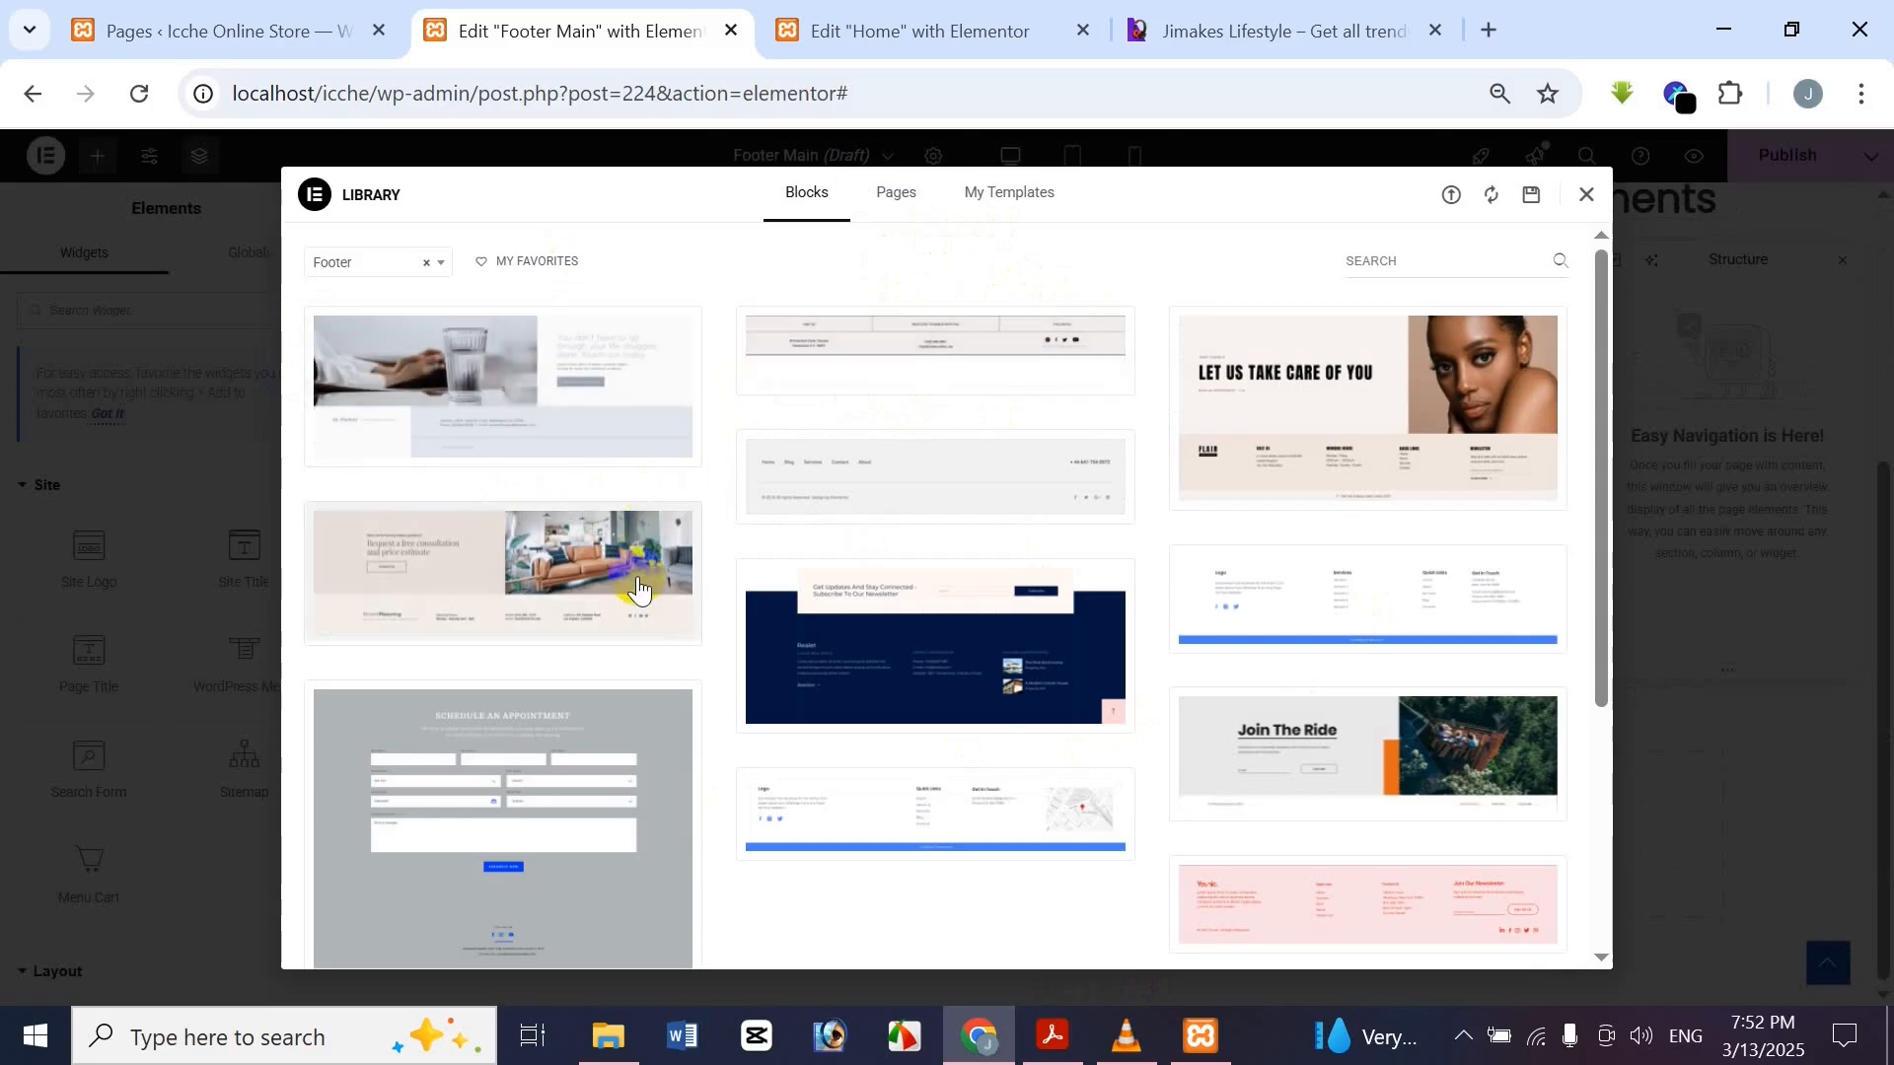
Dismiss the footer block library, check the Jimakes footer and add an empty single-column flexbox container to the Footer Main template
{"action": "scroll", "coordinate": [784, 704], "scroll_direction": "down", "scroll_amount": 4}
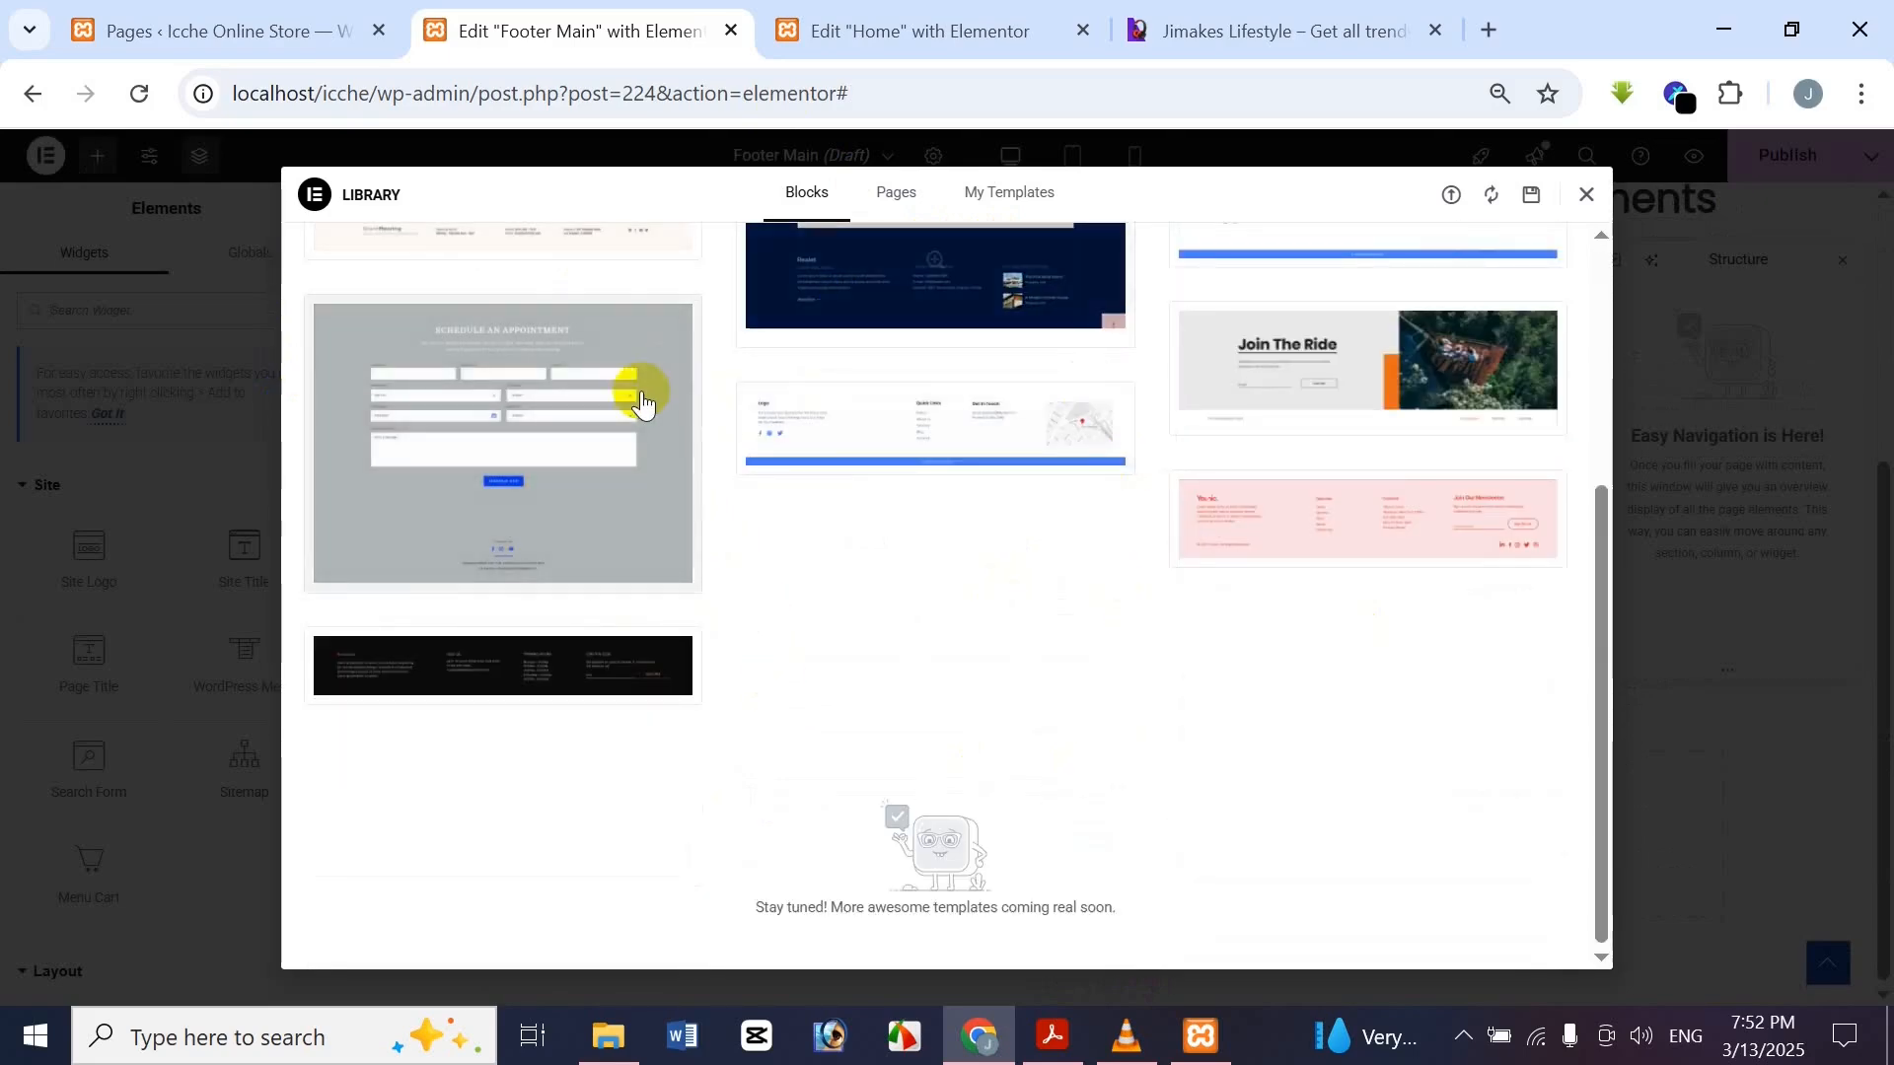
{"action": "scroll", "coordinate": [729, 317], "scroll_direction": "up", "scroll_amount": 4}
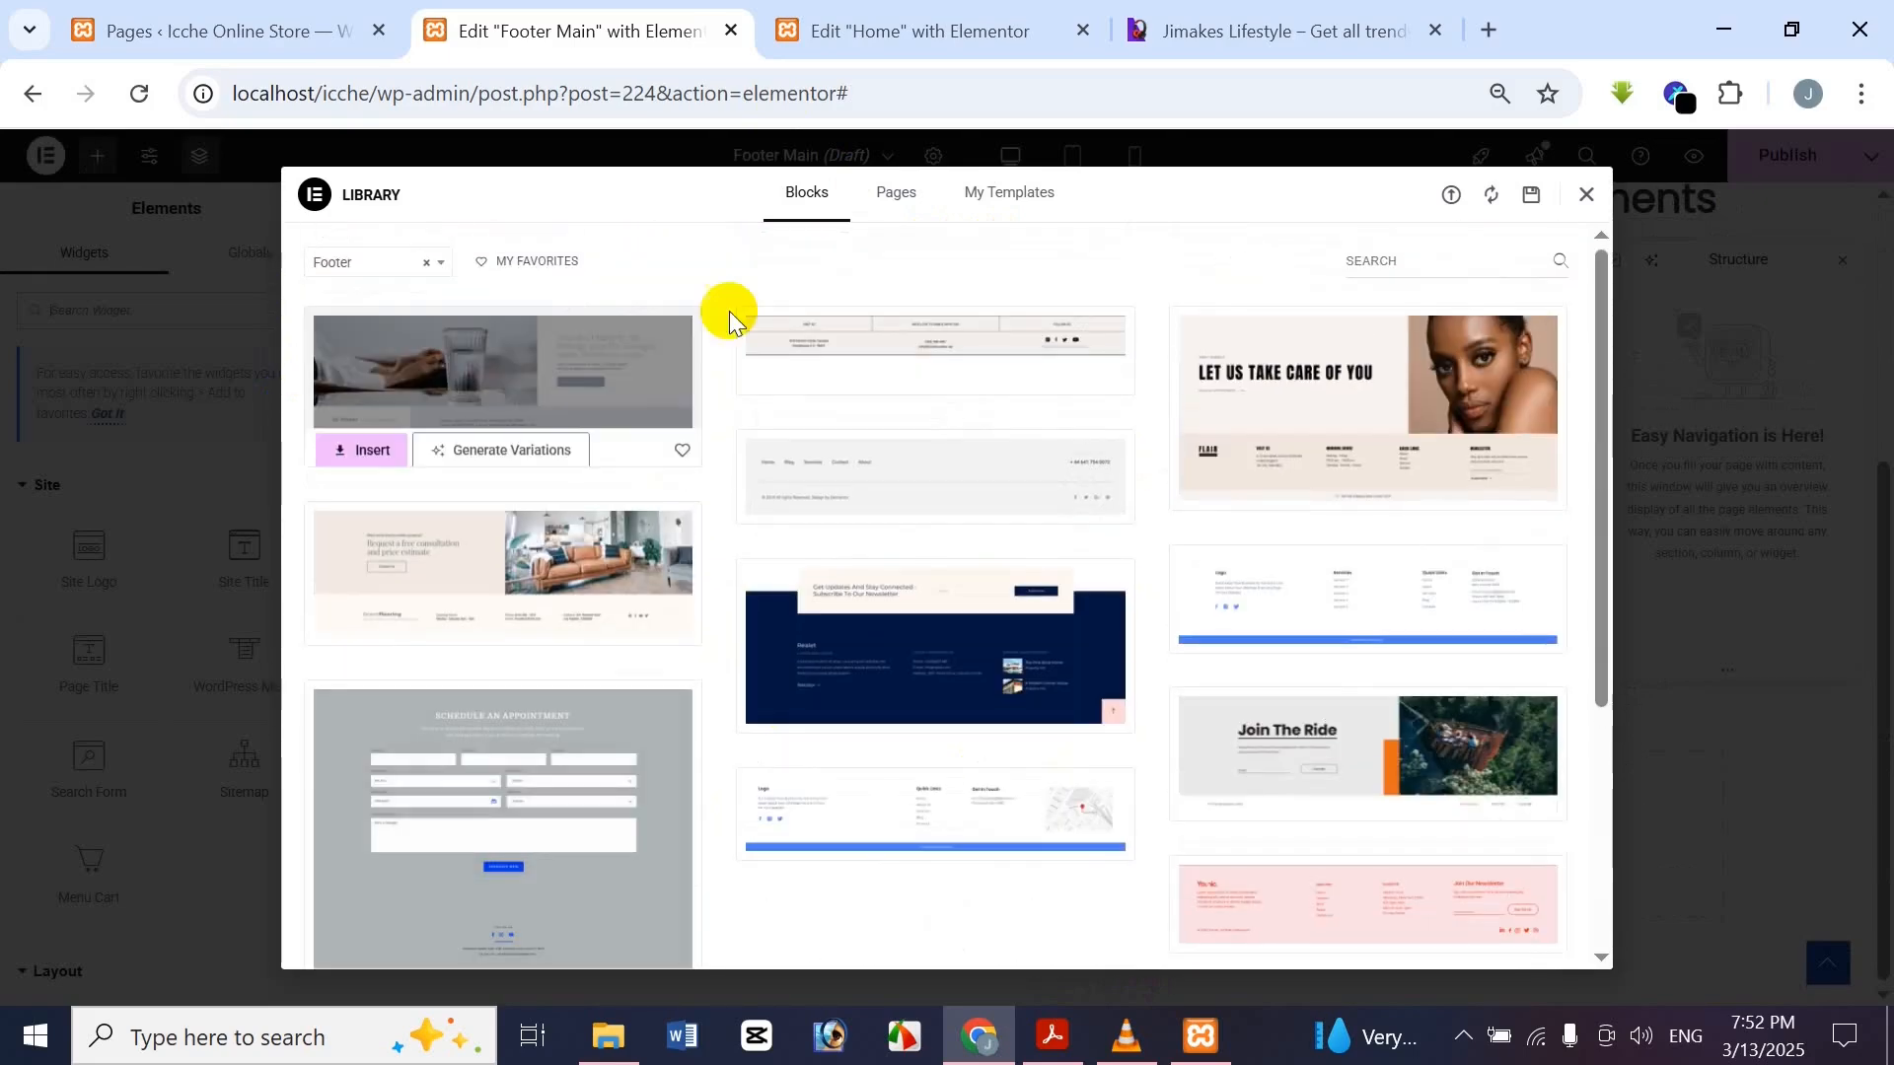
{"action": "left_click", "coordinate": [1587, 210]}
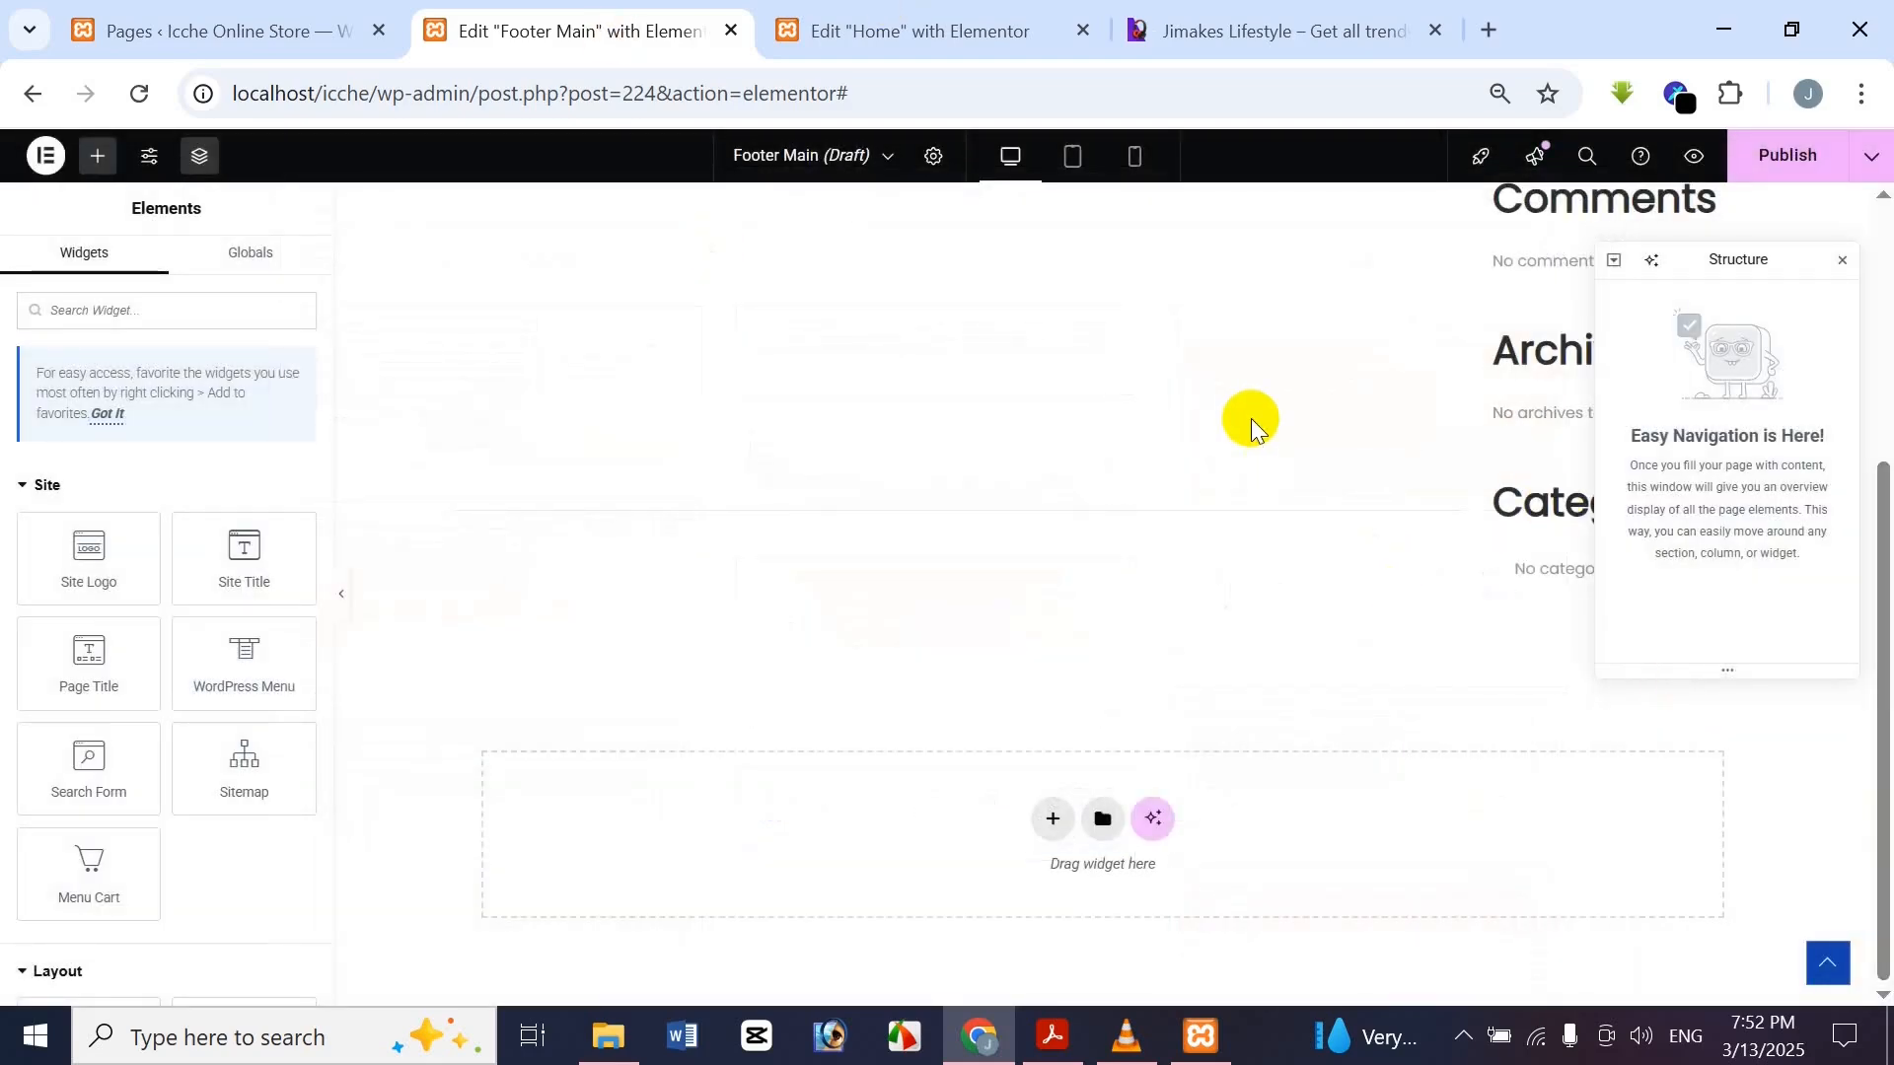
{"action": "left_click", "coordinate": [1053, 821]}
{"action": "left_click", "coordinate": [1245, 23]}
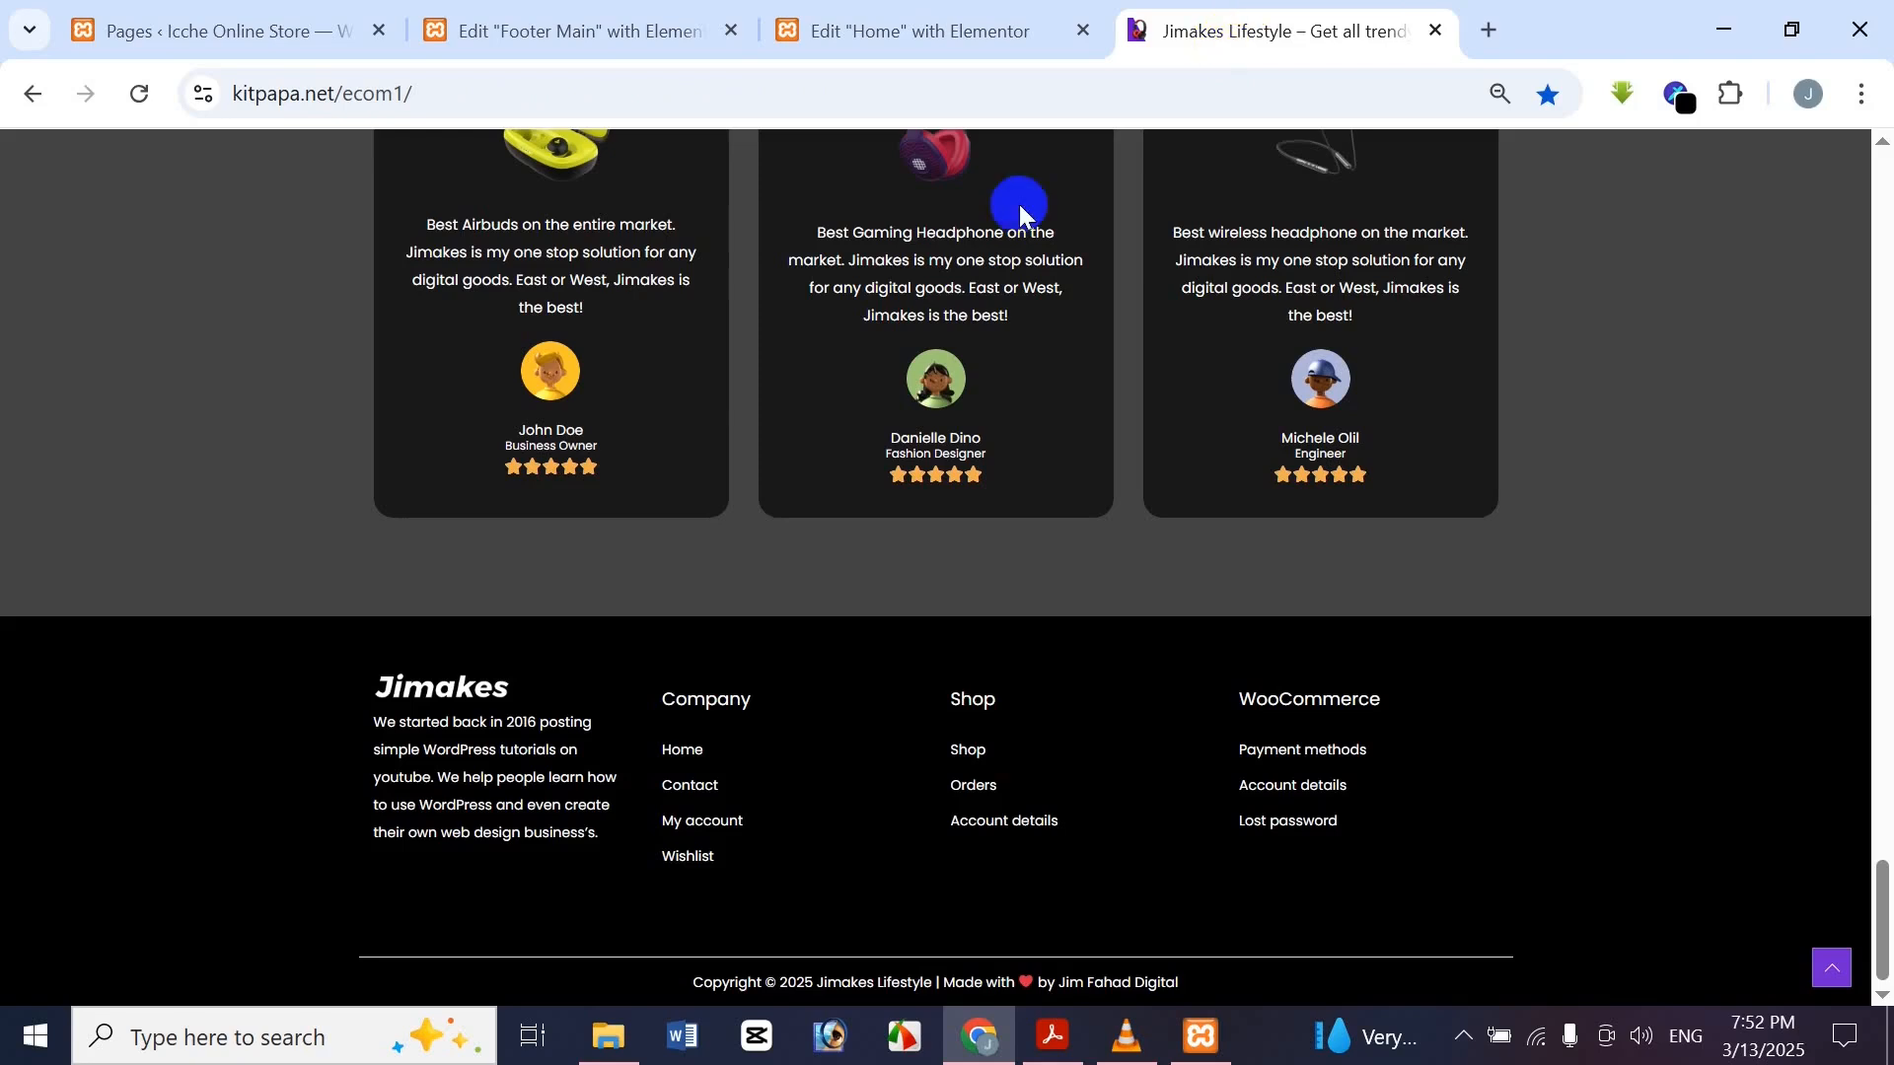
{"action": "left_click", "coordinate": [392, 14]}
{"action": "left_click", "coordinate": [1006, 935]}
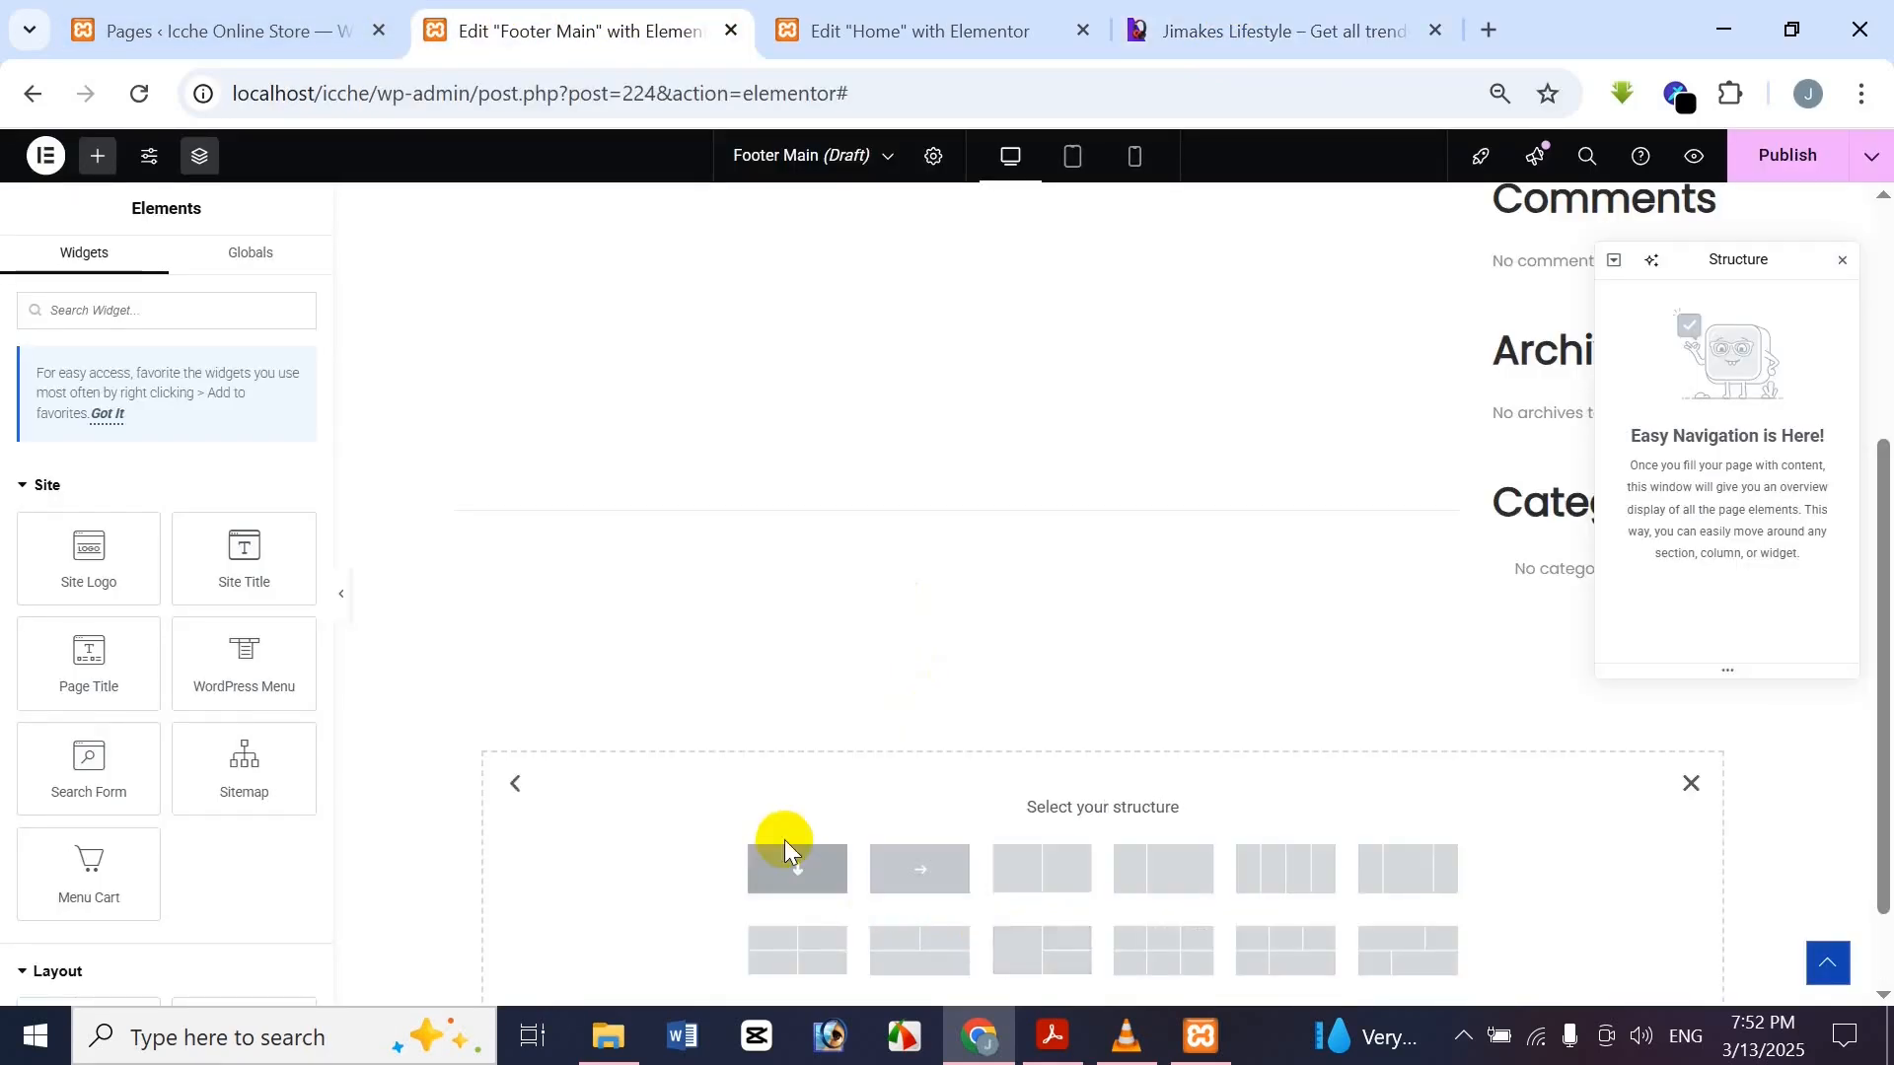
{"action": "left_click", "coordinate": [801, 861]}
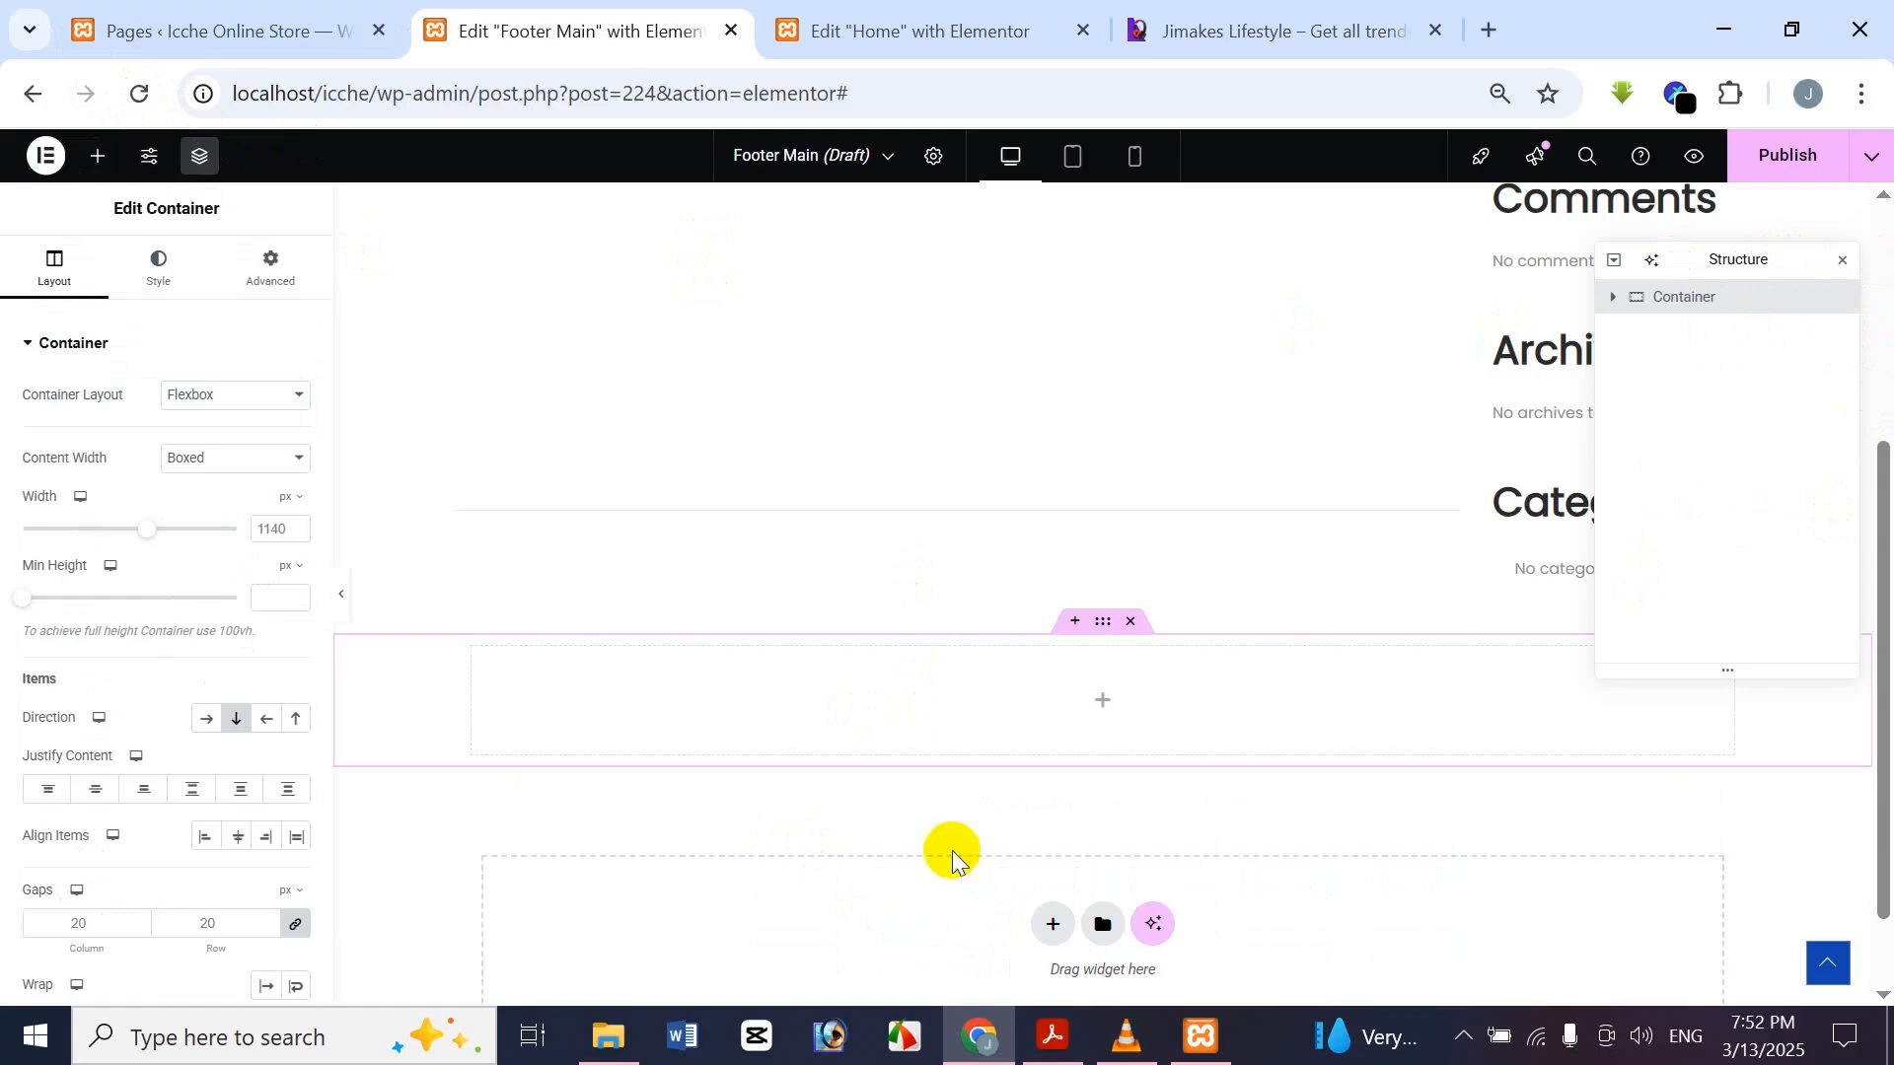
Move the Jimakes reference tab directly beside the Footer Main editor tab and return to the footer template
{"action": "left_click", "coordinate": [922, 47]}
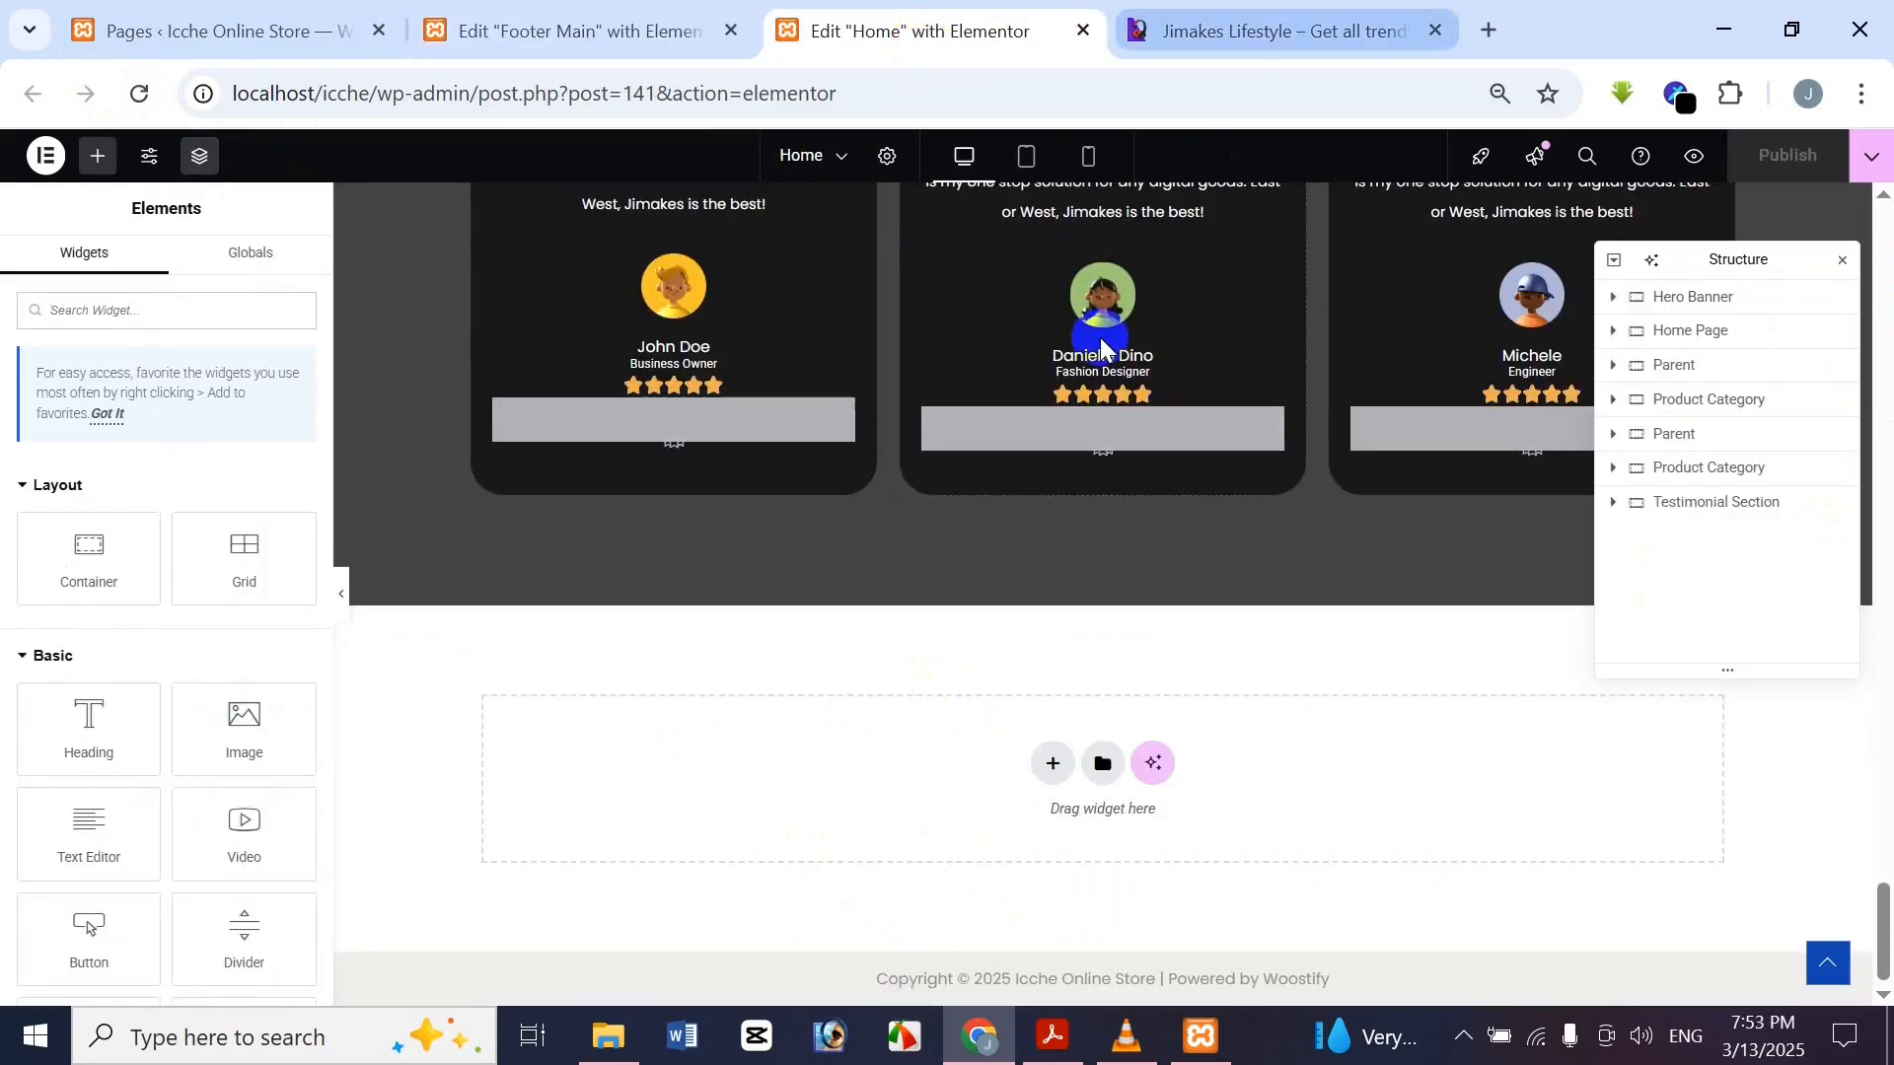
{"action": "left_click", "coordinate": [1282, 31]}
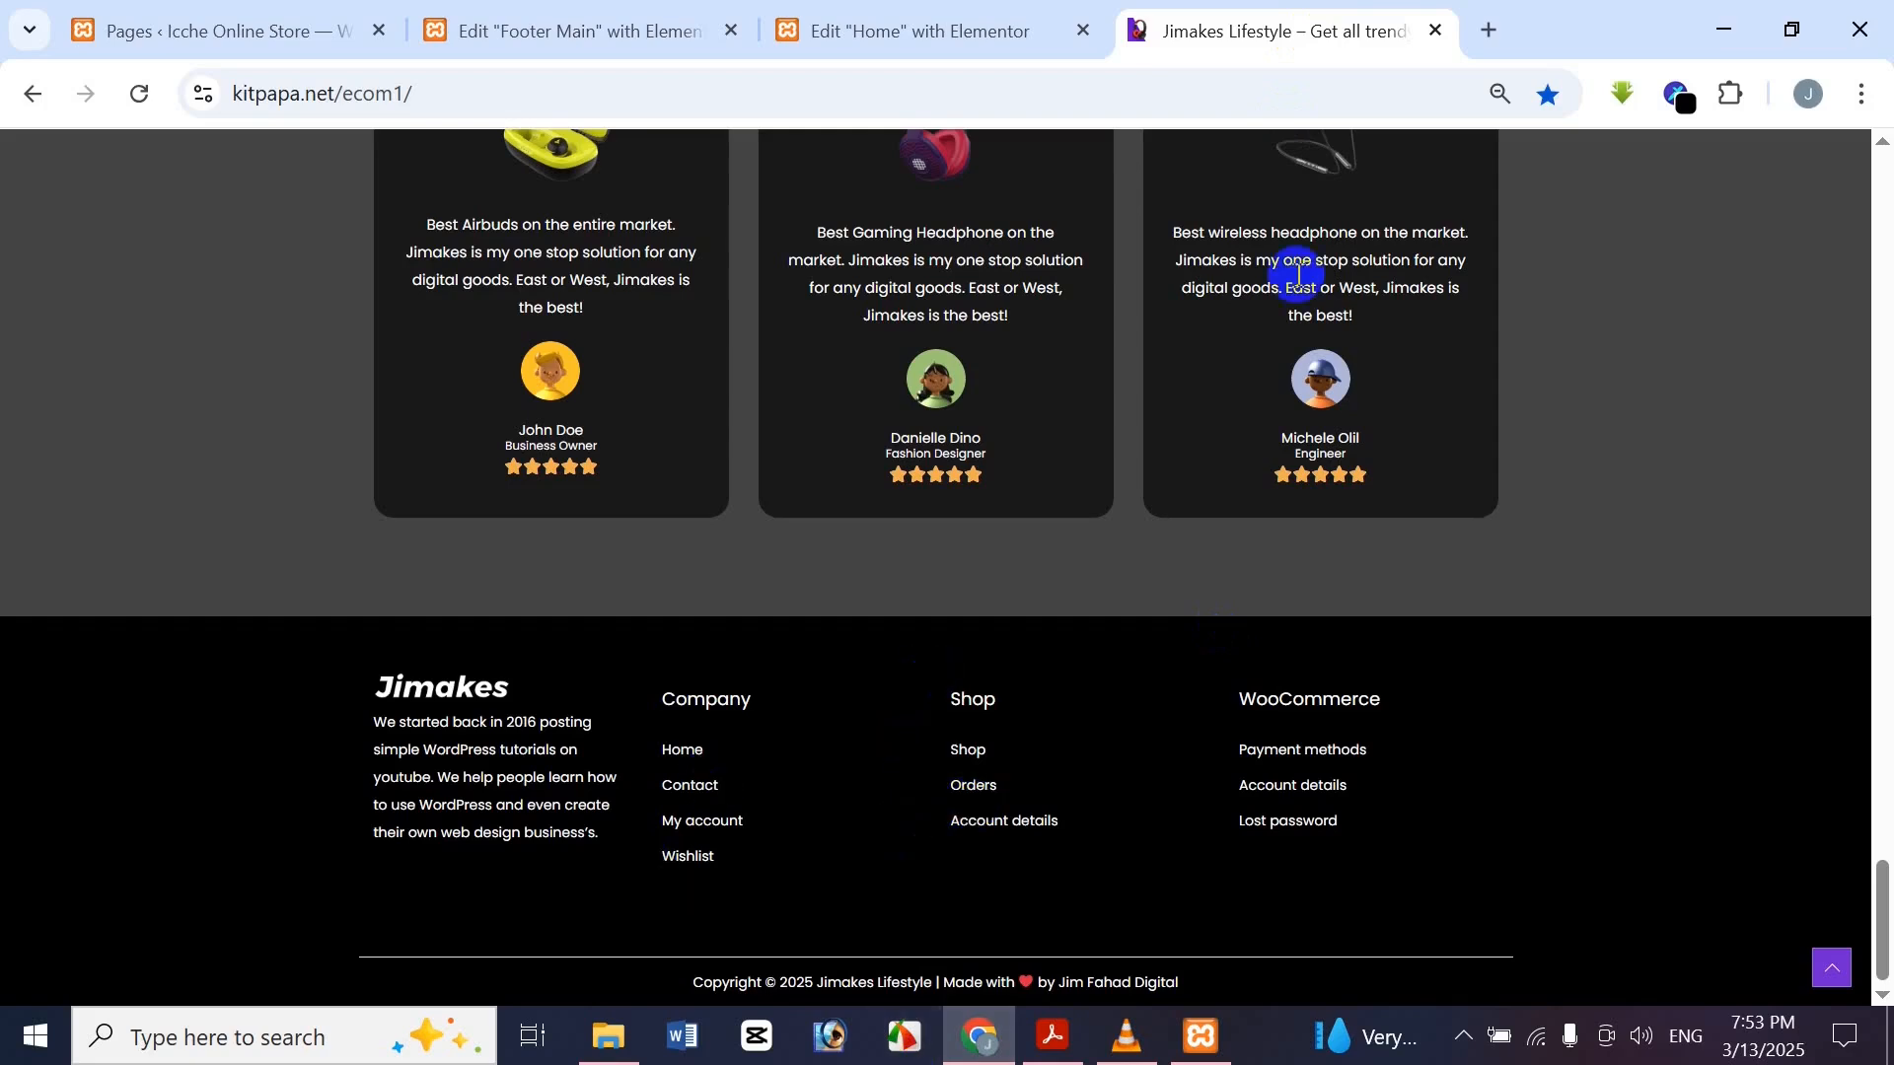
{"action": "left_click_drag", "start_coordinate": [1292, 29], "coordinate": [990, 31]}
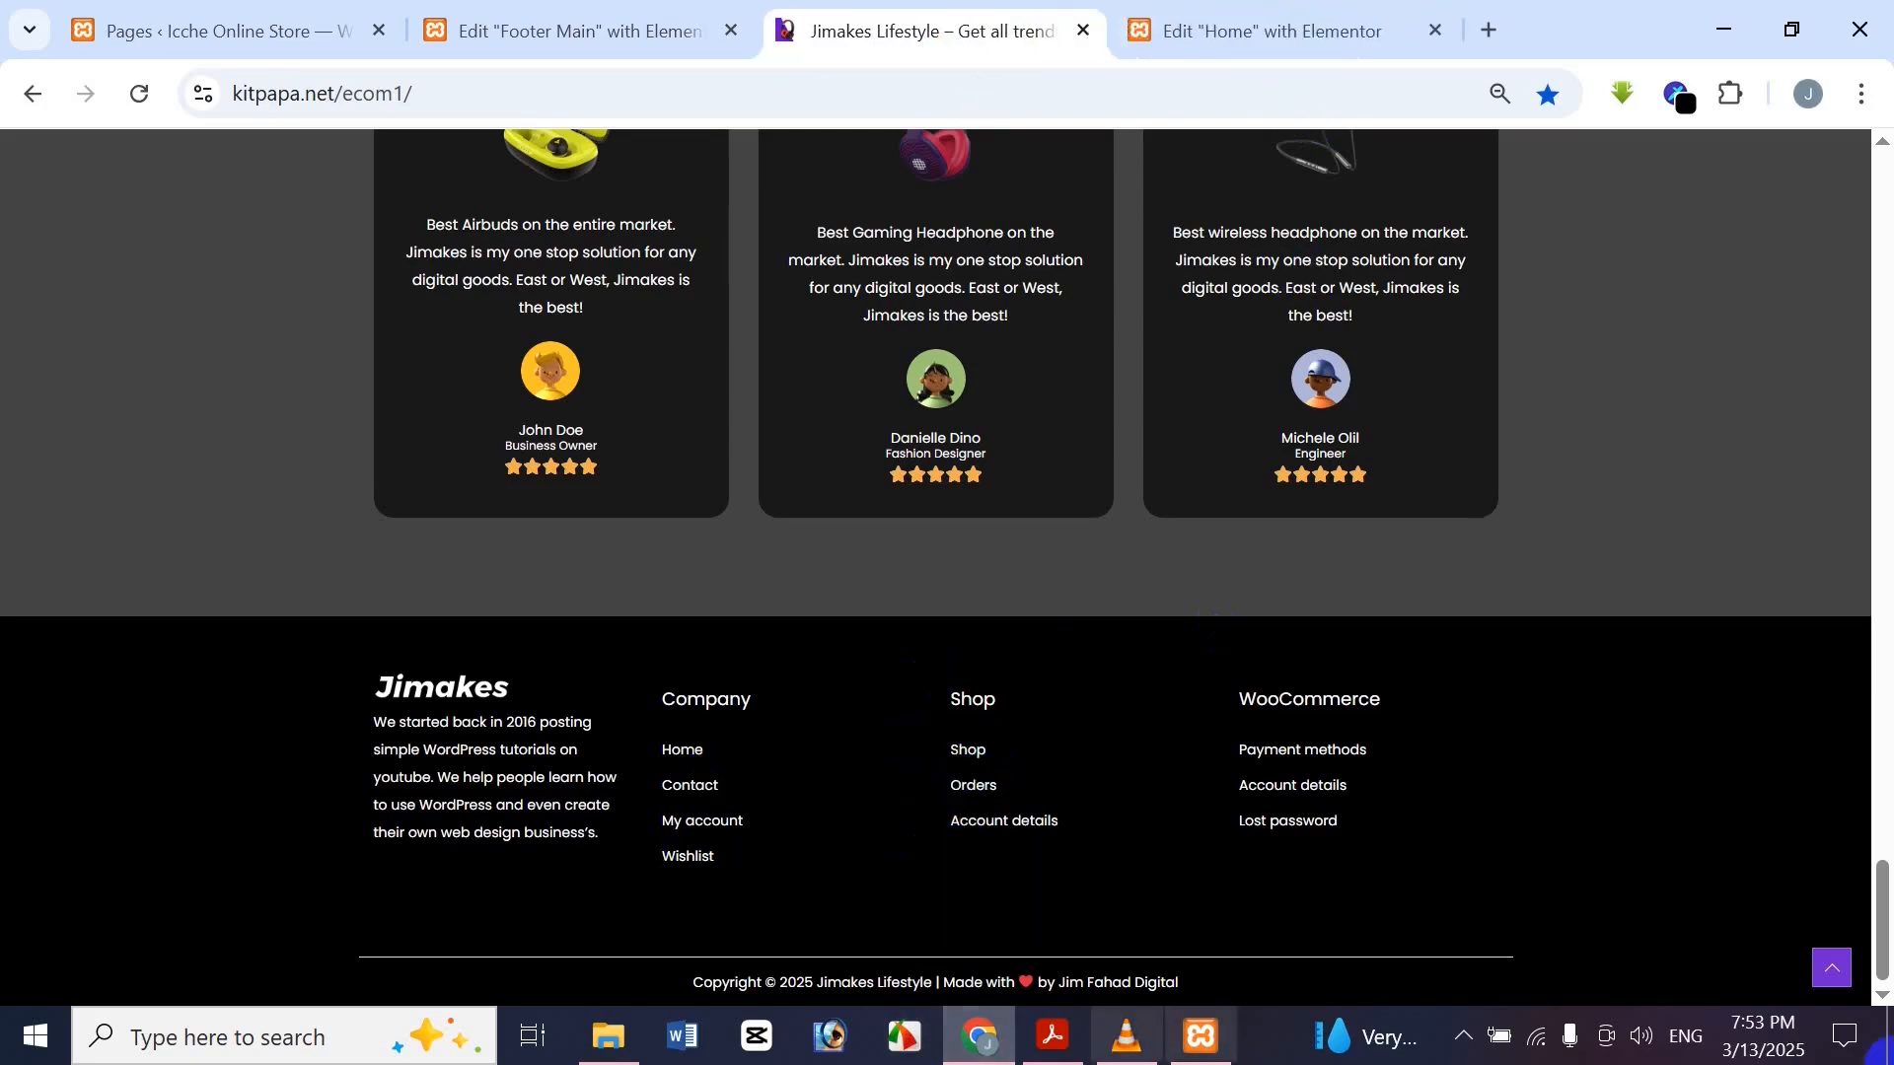
{"action": "left_click", "coordinate": [635, 25]}
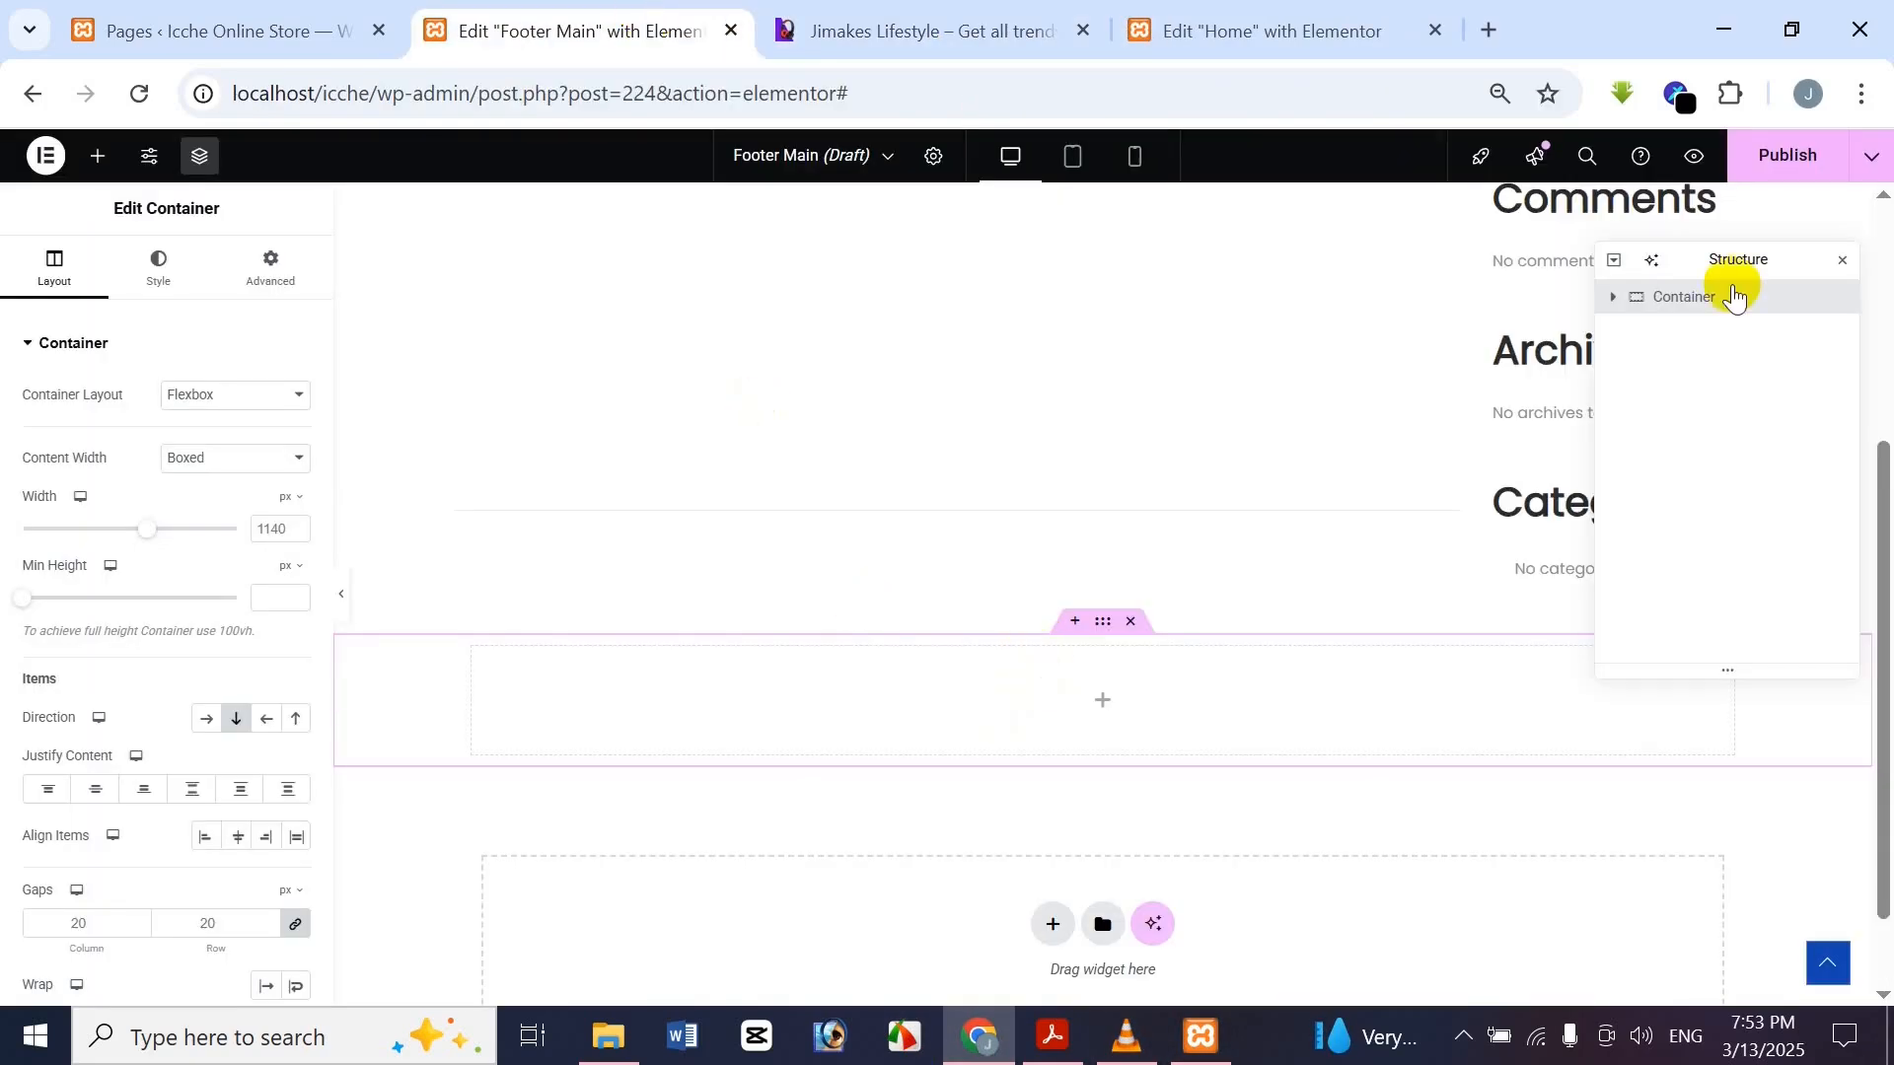
Rename the footer's top-level container to Parent Container in the structure
{"action": "double_click", "coordinate": [1688, 298]}
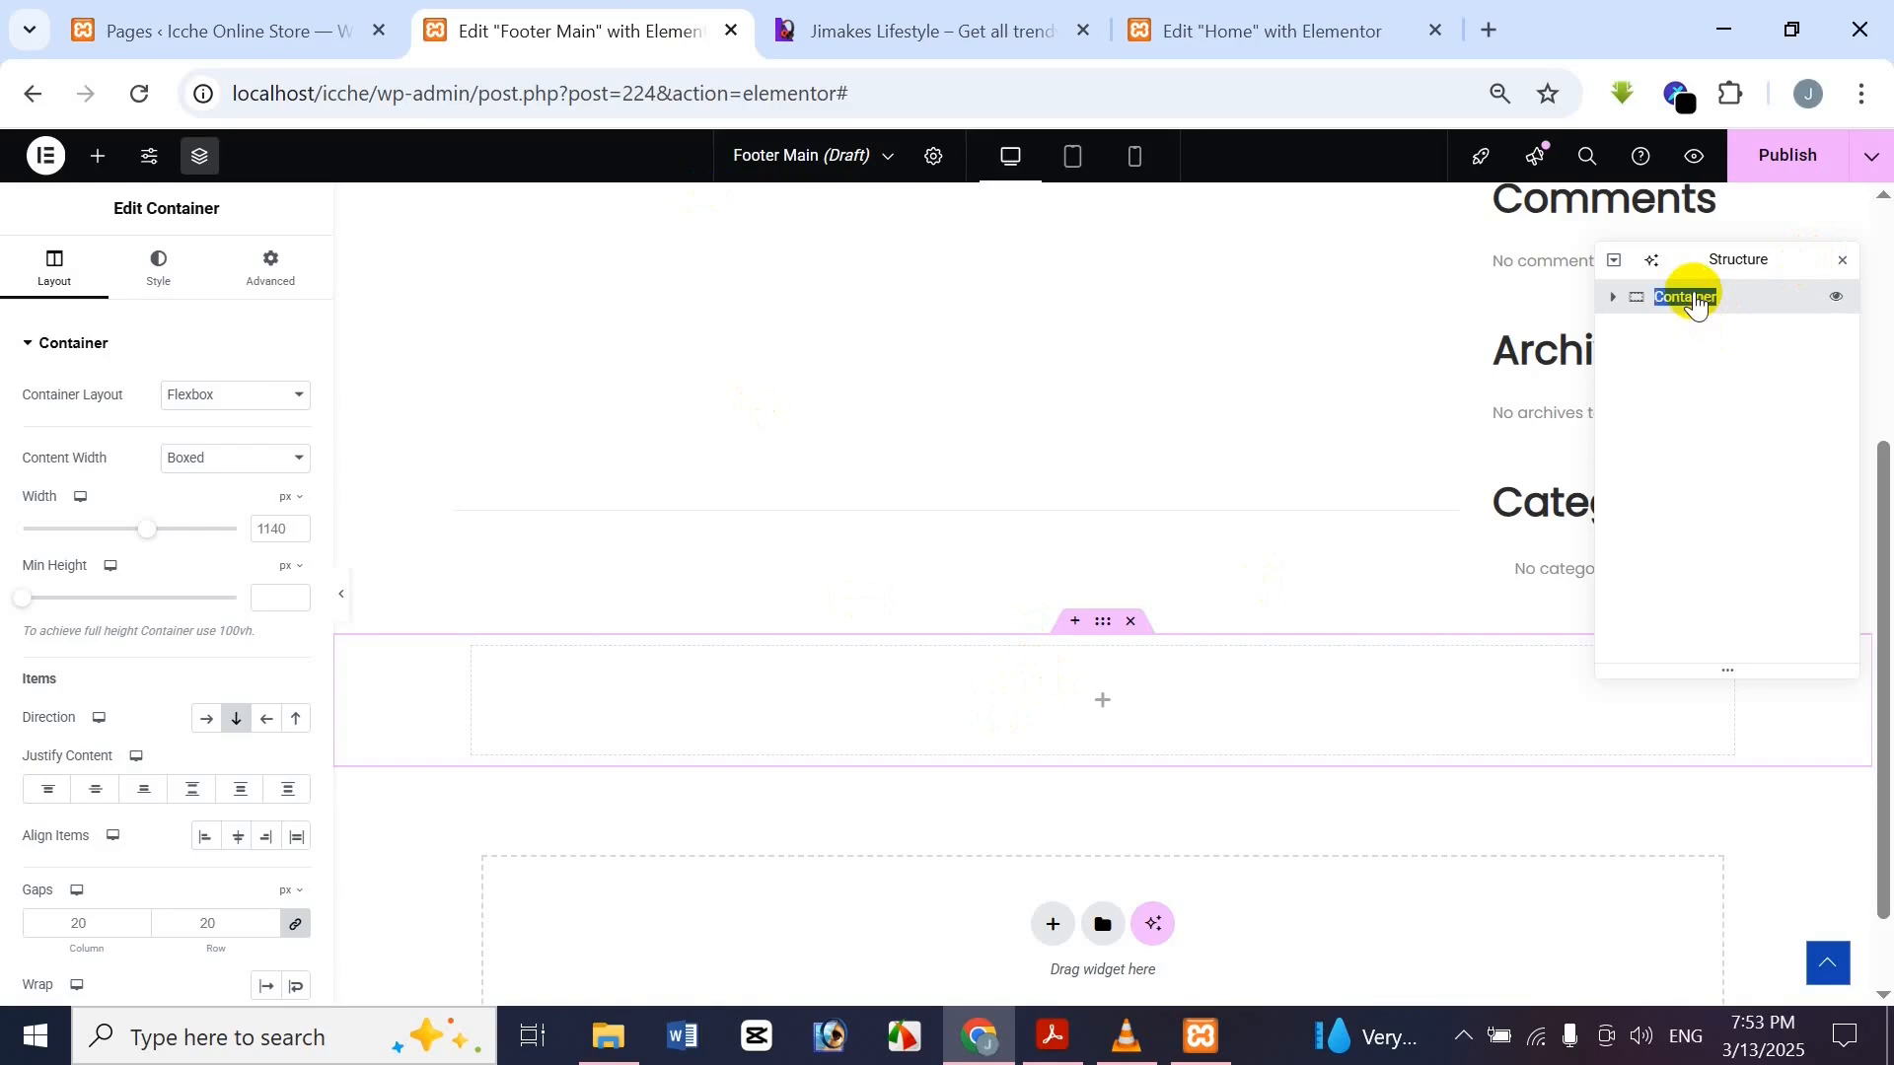
{"action": "type", "text": "F"}
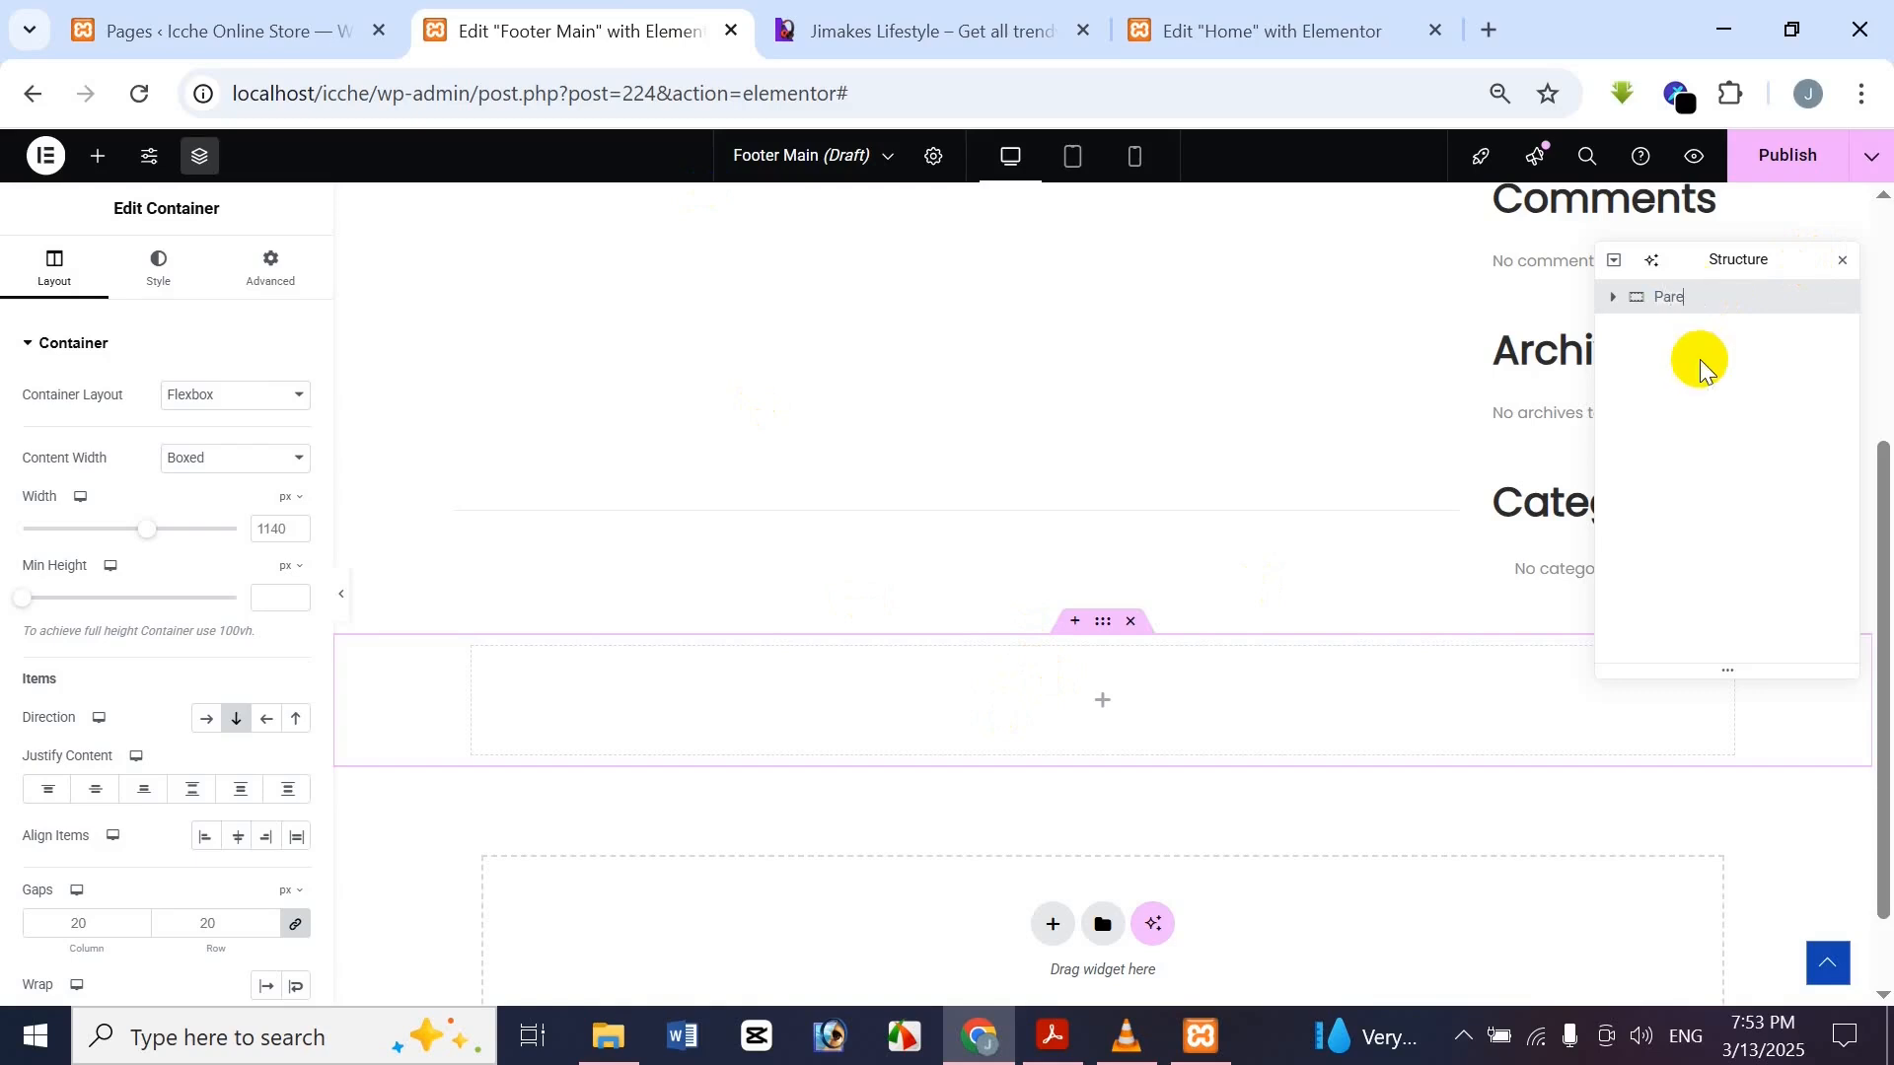
{"action": "key", "text": "ctrl+z"}
{"action": "key", "text": "Left"}
{"action": "key", "text": "Left"}
{"action": "type", "text": "Parent"}
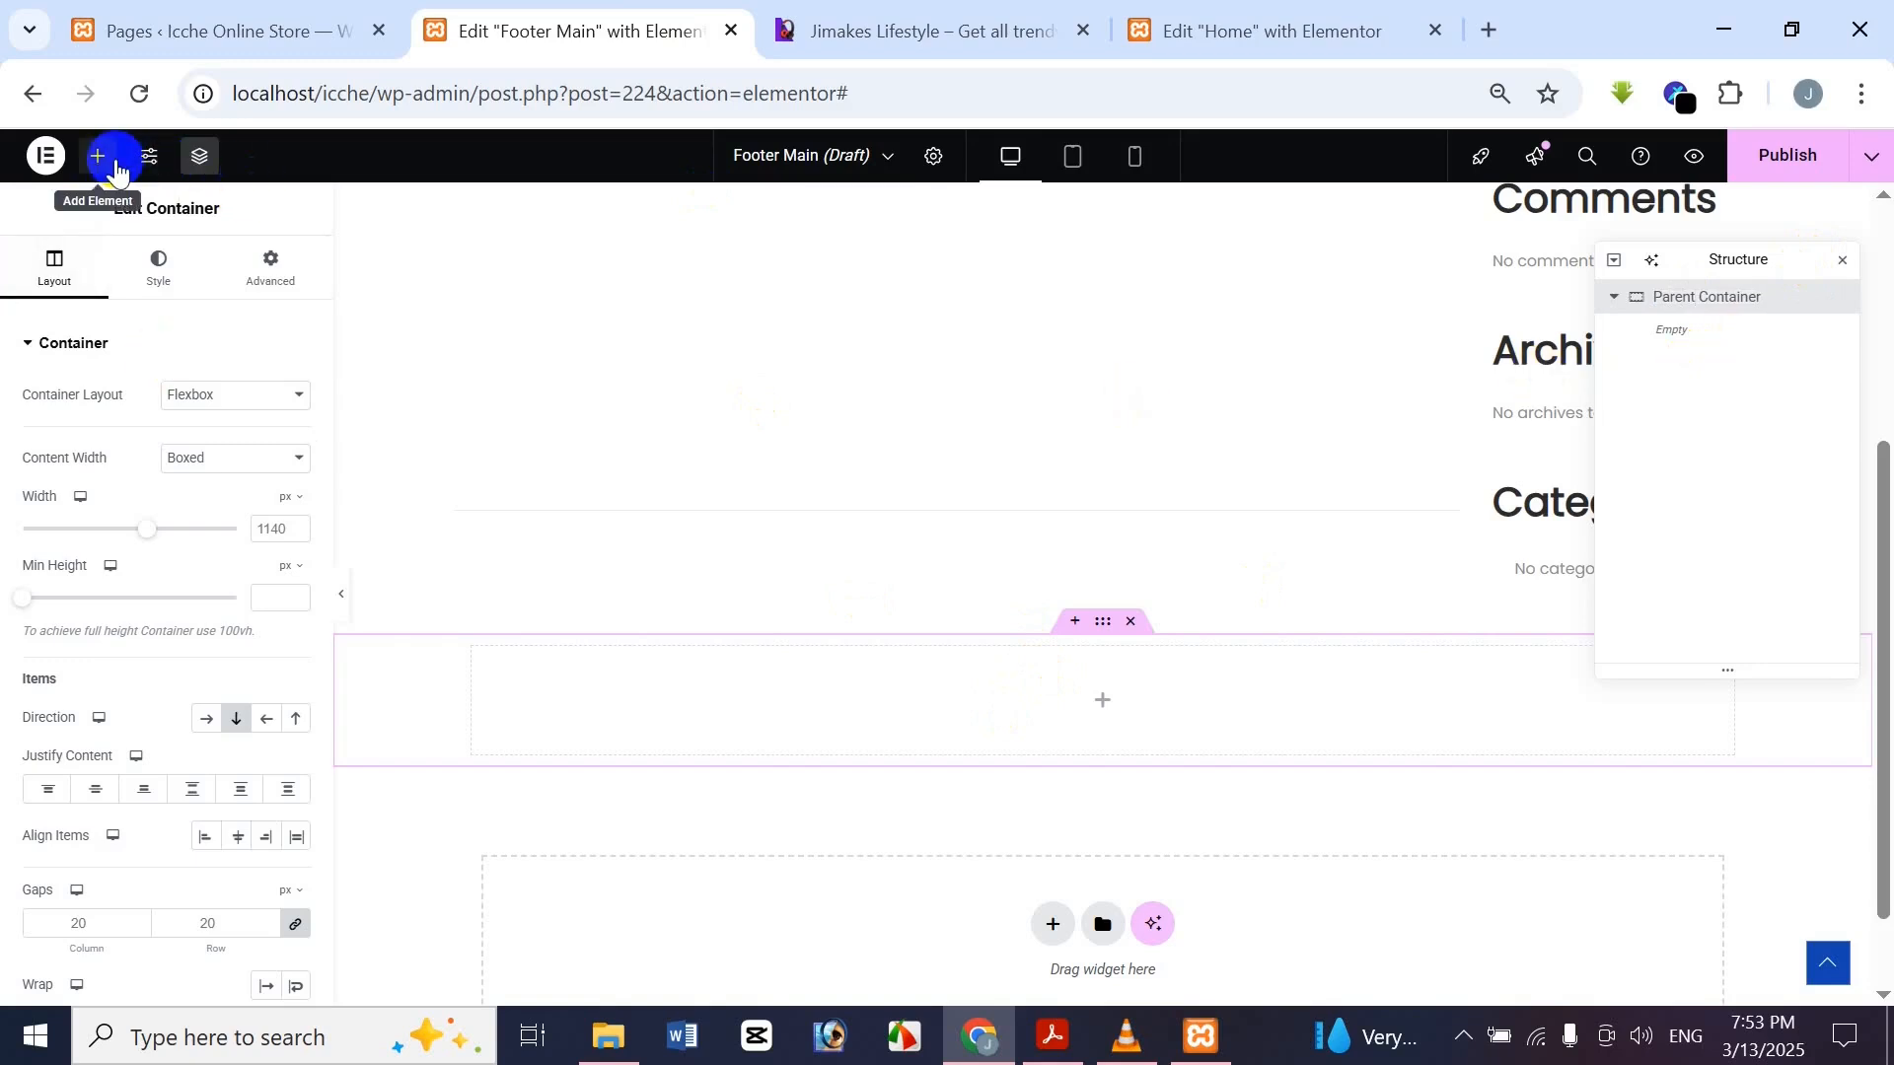
Nest a new container inside Parent Container
{"action": "left_click", "coordinate": [98, 156]}
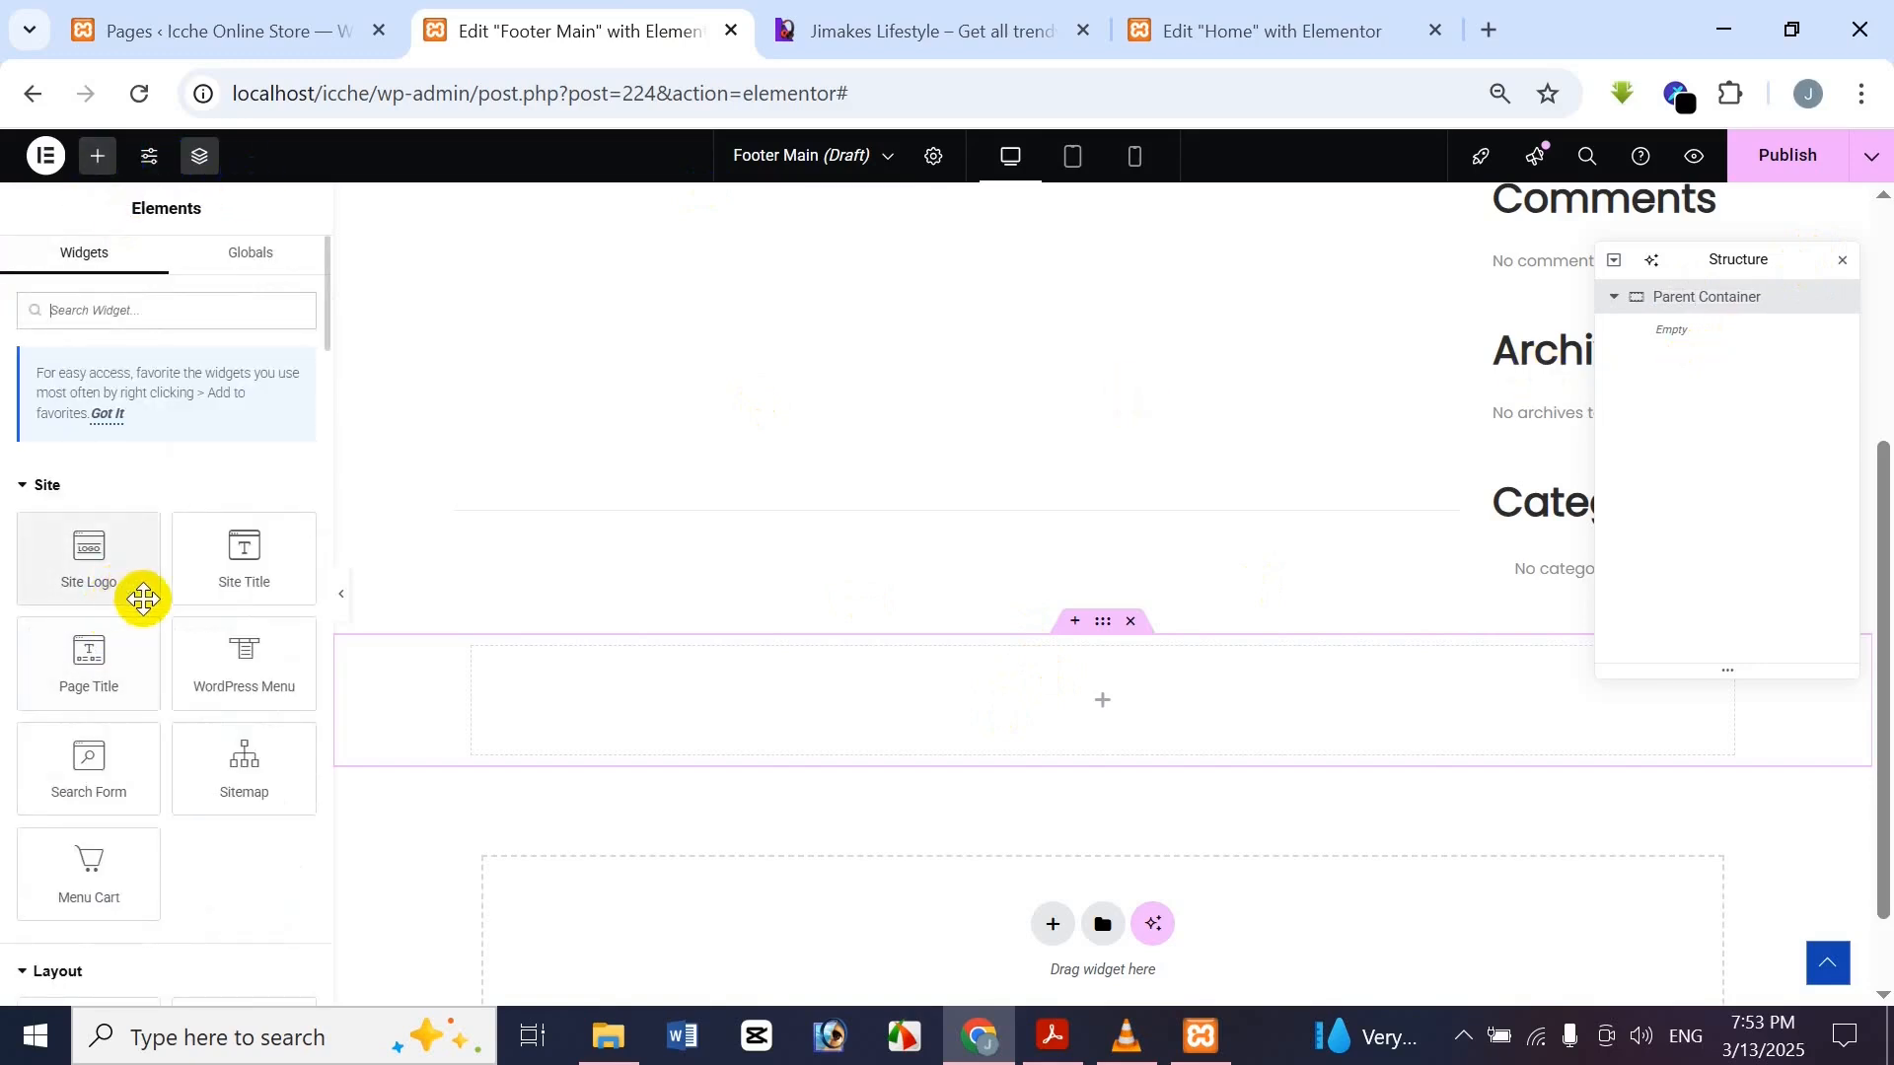
{"action": "scroll", "coordinate": [135, 592], "scroll_direction": "down", "scroll_amount": 6}
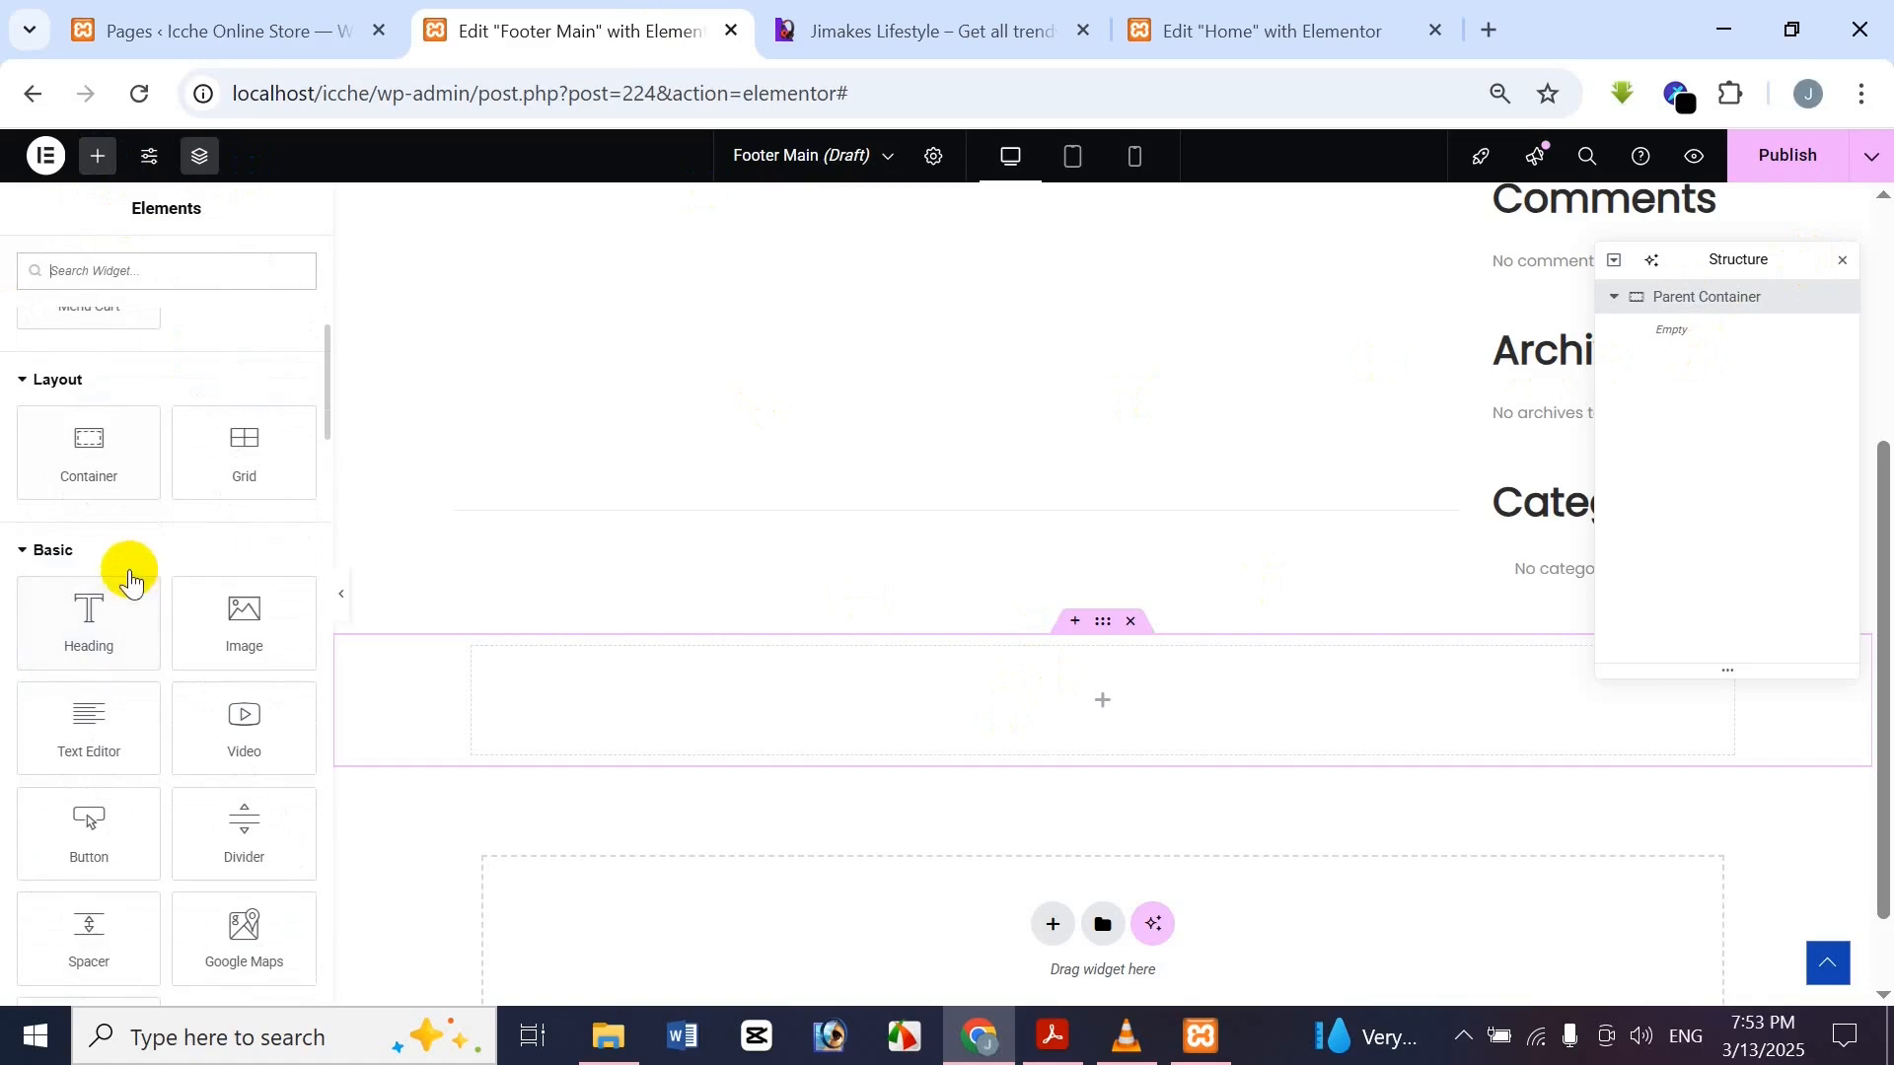
{"action": "left_click_drag", "start_coordinate": [98, 432], "coordinate": [720, 702]}
Rename the container nested in Parent Container to Sub Container
{"action": "mouse_move", "coordinate": [1723, 333]}
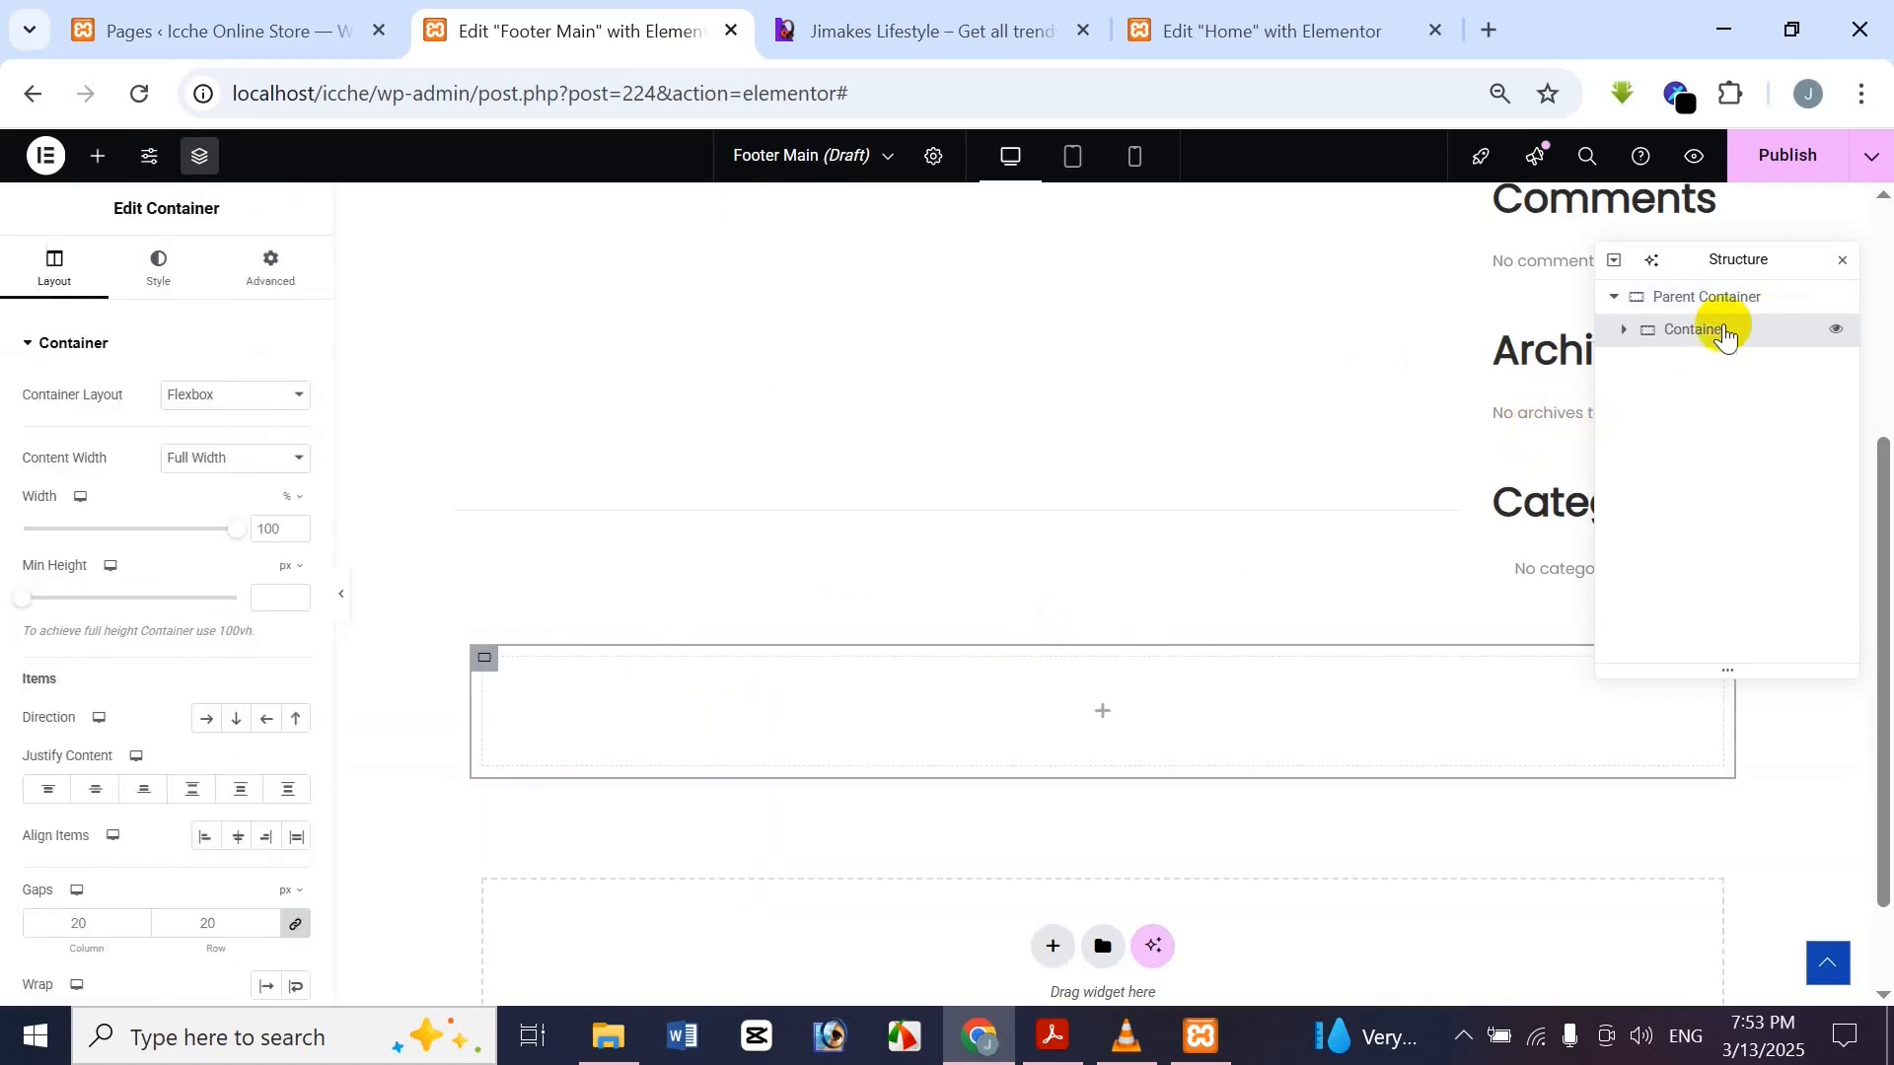
{"action": "double_click", "coordinate": [1722, 334]}
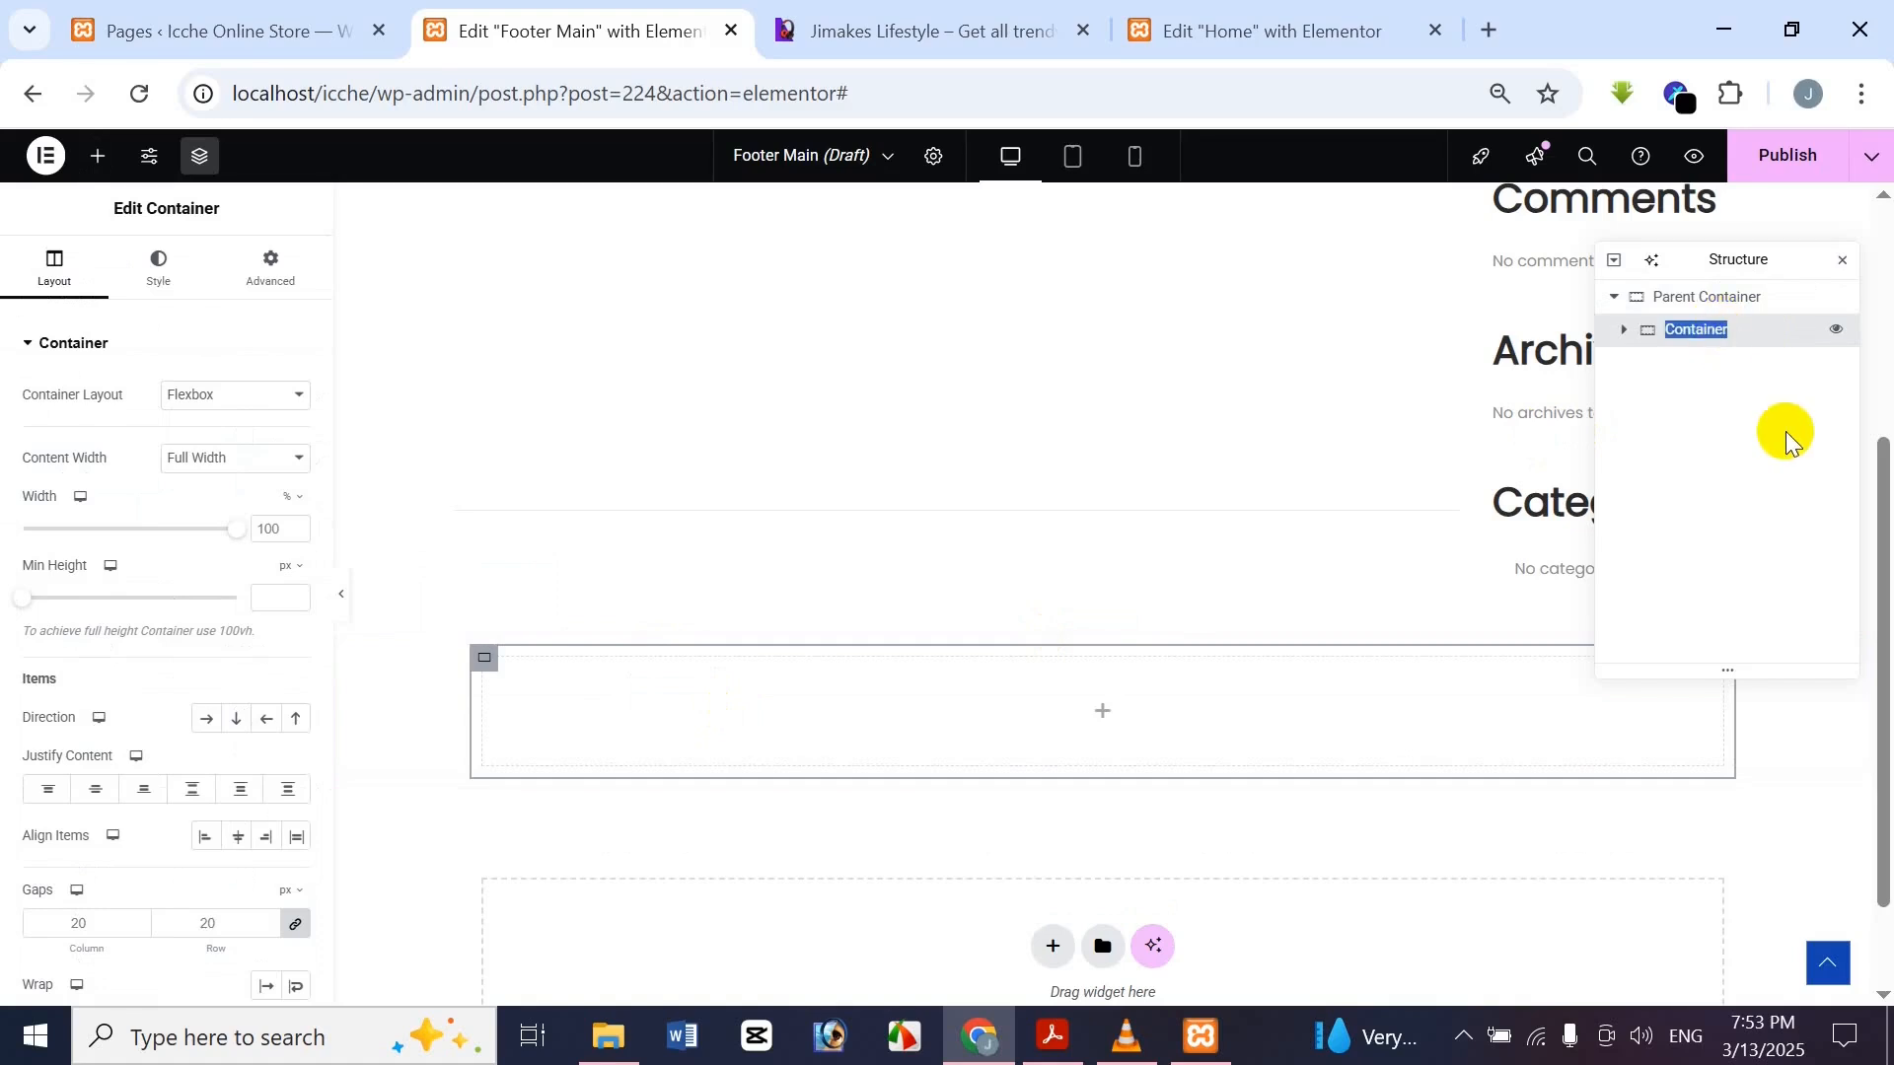
{"action": "type", "text": "Sub"}
{"action": "key", "text": "ctrl+z"}
{"action": "key", "text": "Left"}
{"action": "key", "text": "Left"}
{"action": "type", "text": "Sub"}
{"action": "key", "text": "Return"}
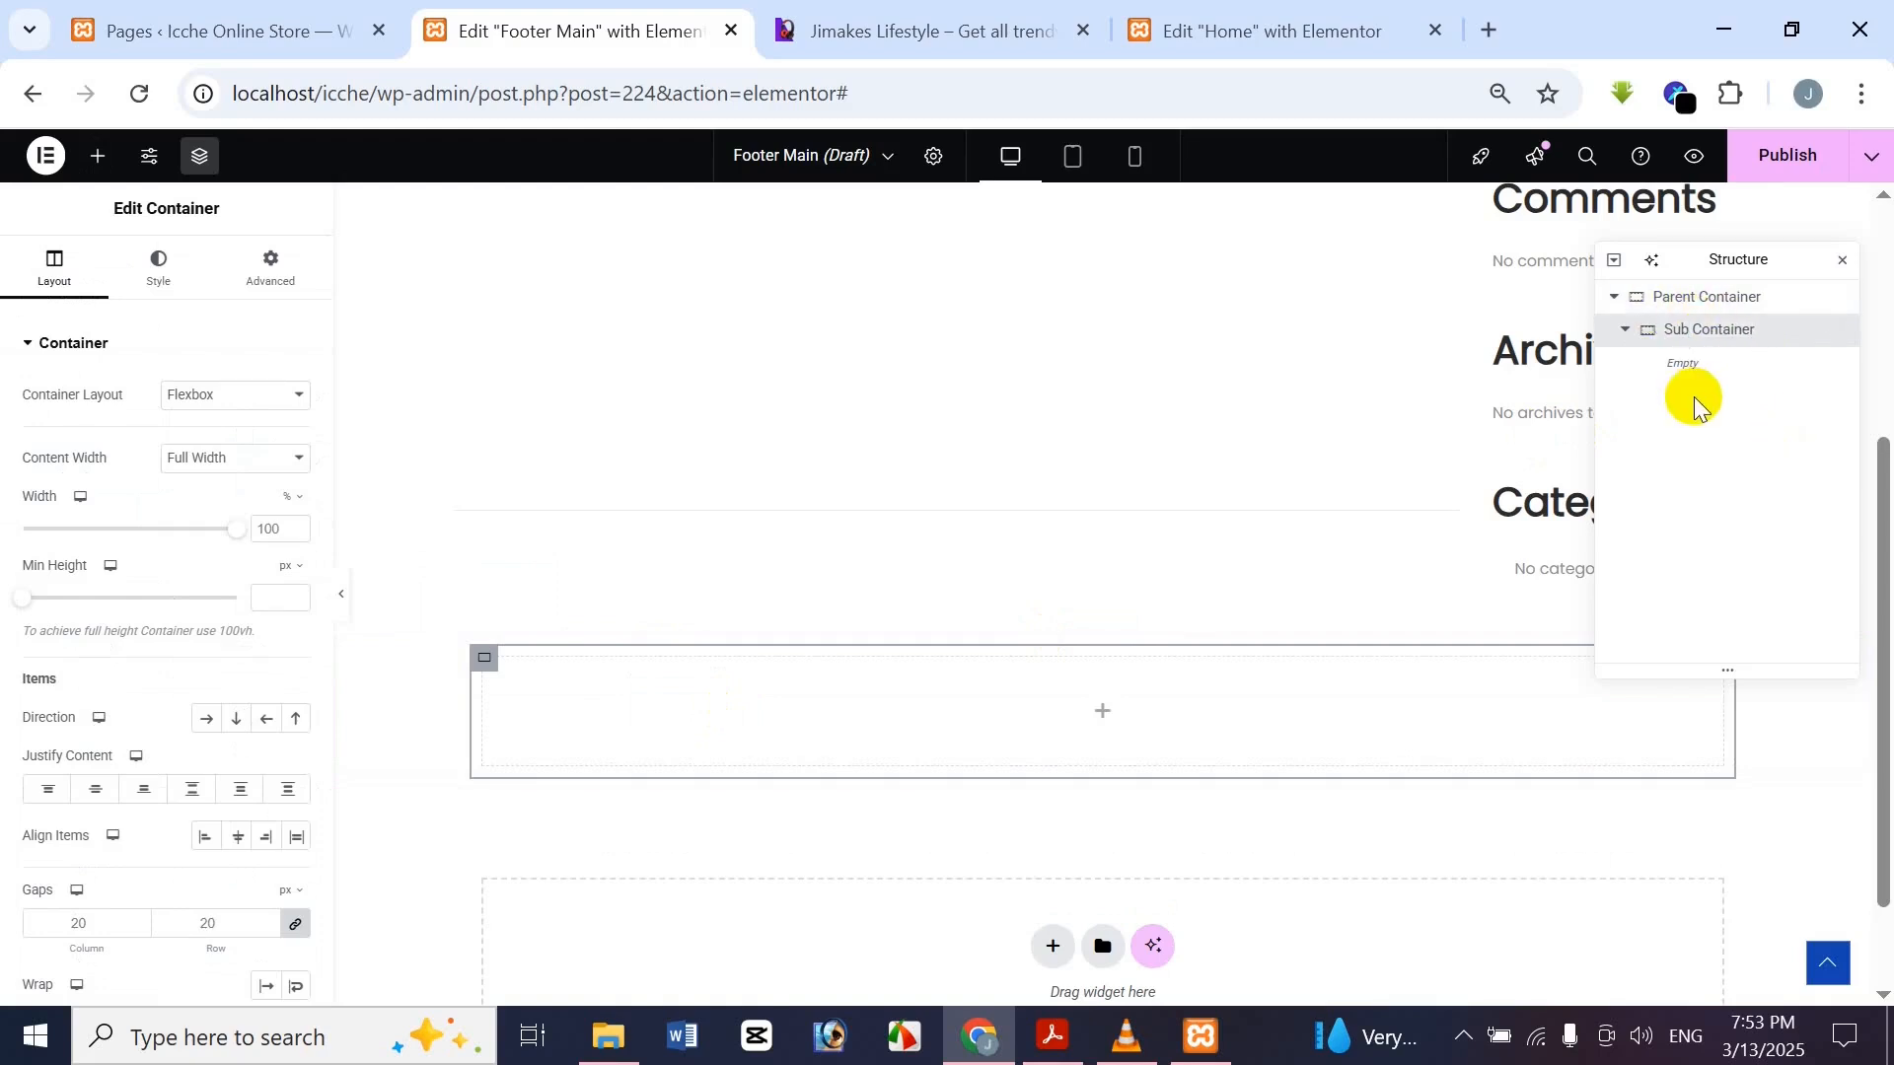
Nest a new container inside Sub Container in the footer template
{"action": "left_click", "coordinate": [117, 158]}
{"action": "scroll", "coordinate": [266, 680], "scroll_direction": "down", "scroll_amount": 5}
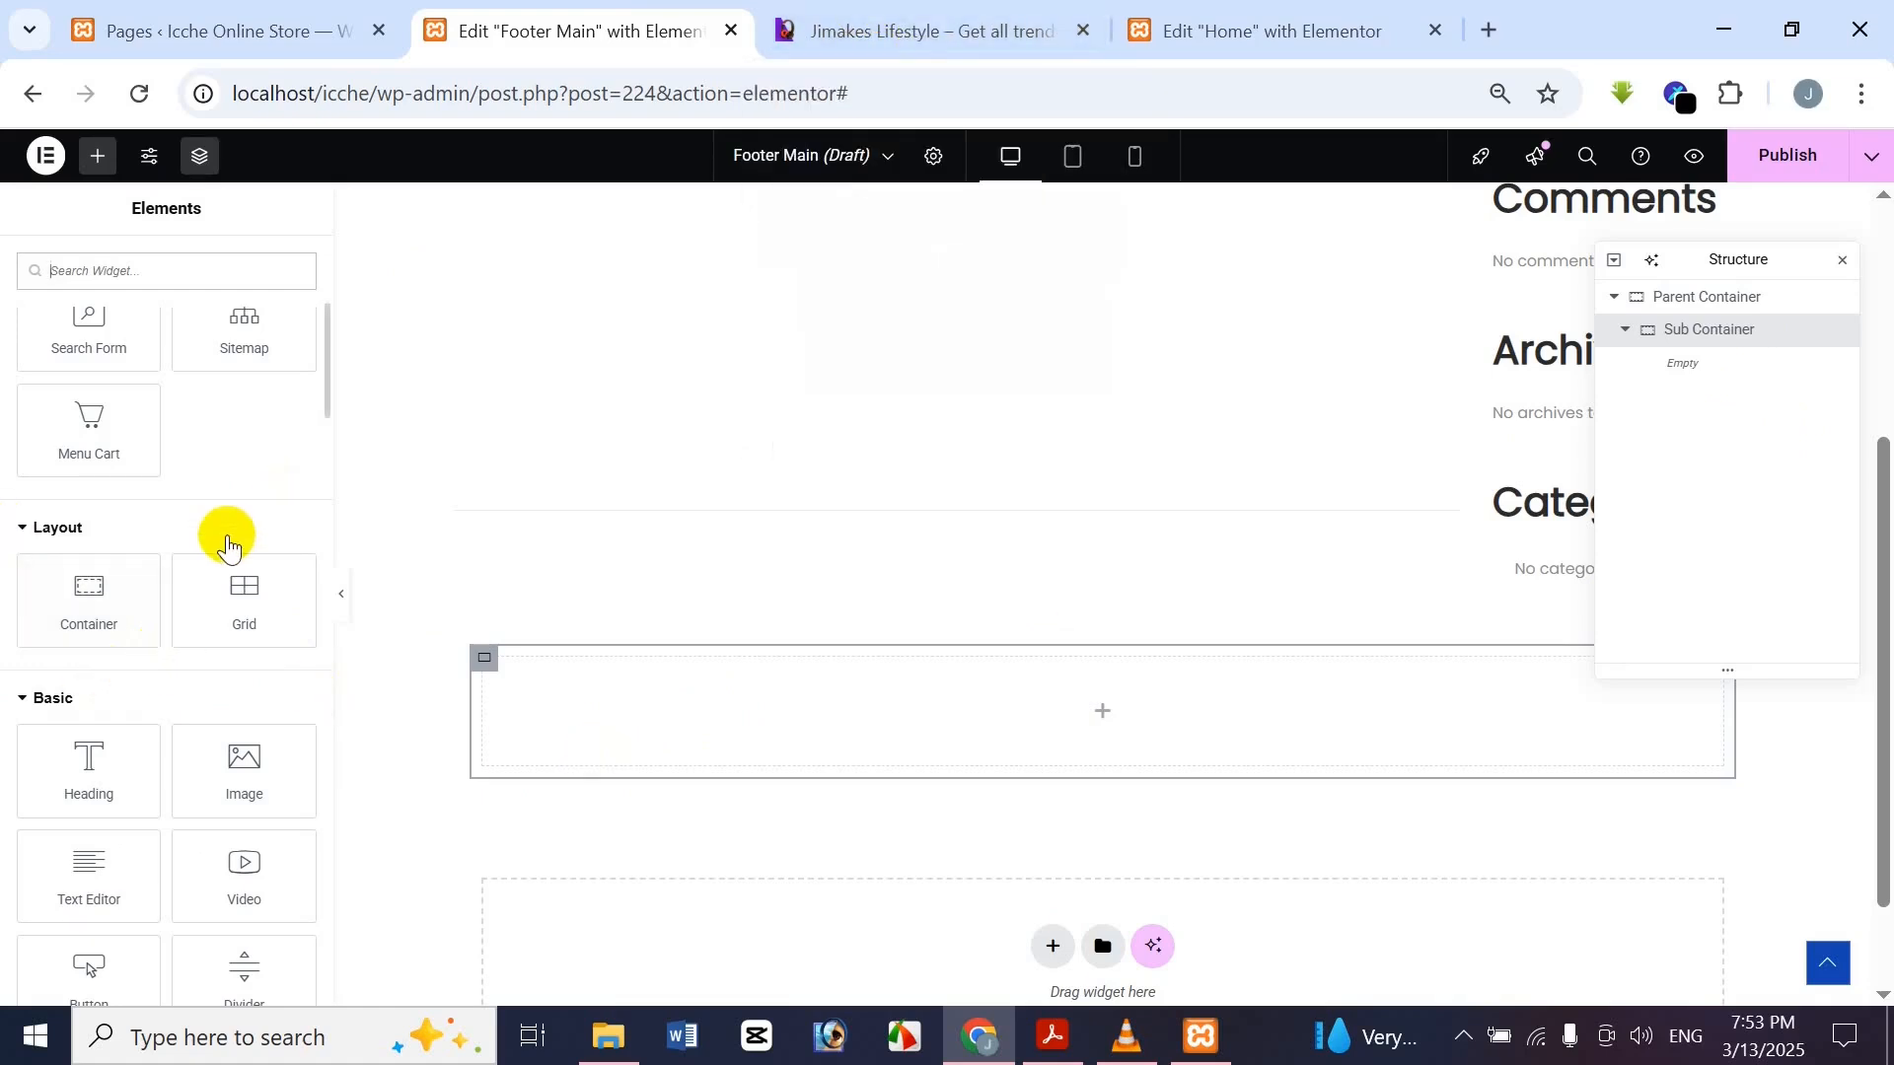
{"action": "scroll", "coordinate": [13, 473], "scroll_direction": "up", "scroll_amount": 5}
{"action": "scroll", "coordinate": [90, 804], "scroll_direction": "down", "scroll_amount": 3}
{"action": "left_click_drag", "start_coordinate": [91, 804], "coordinate": [765, 770]}
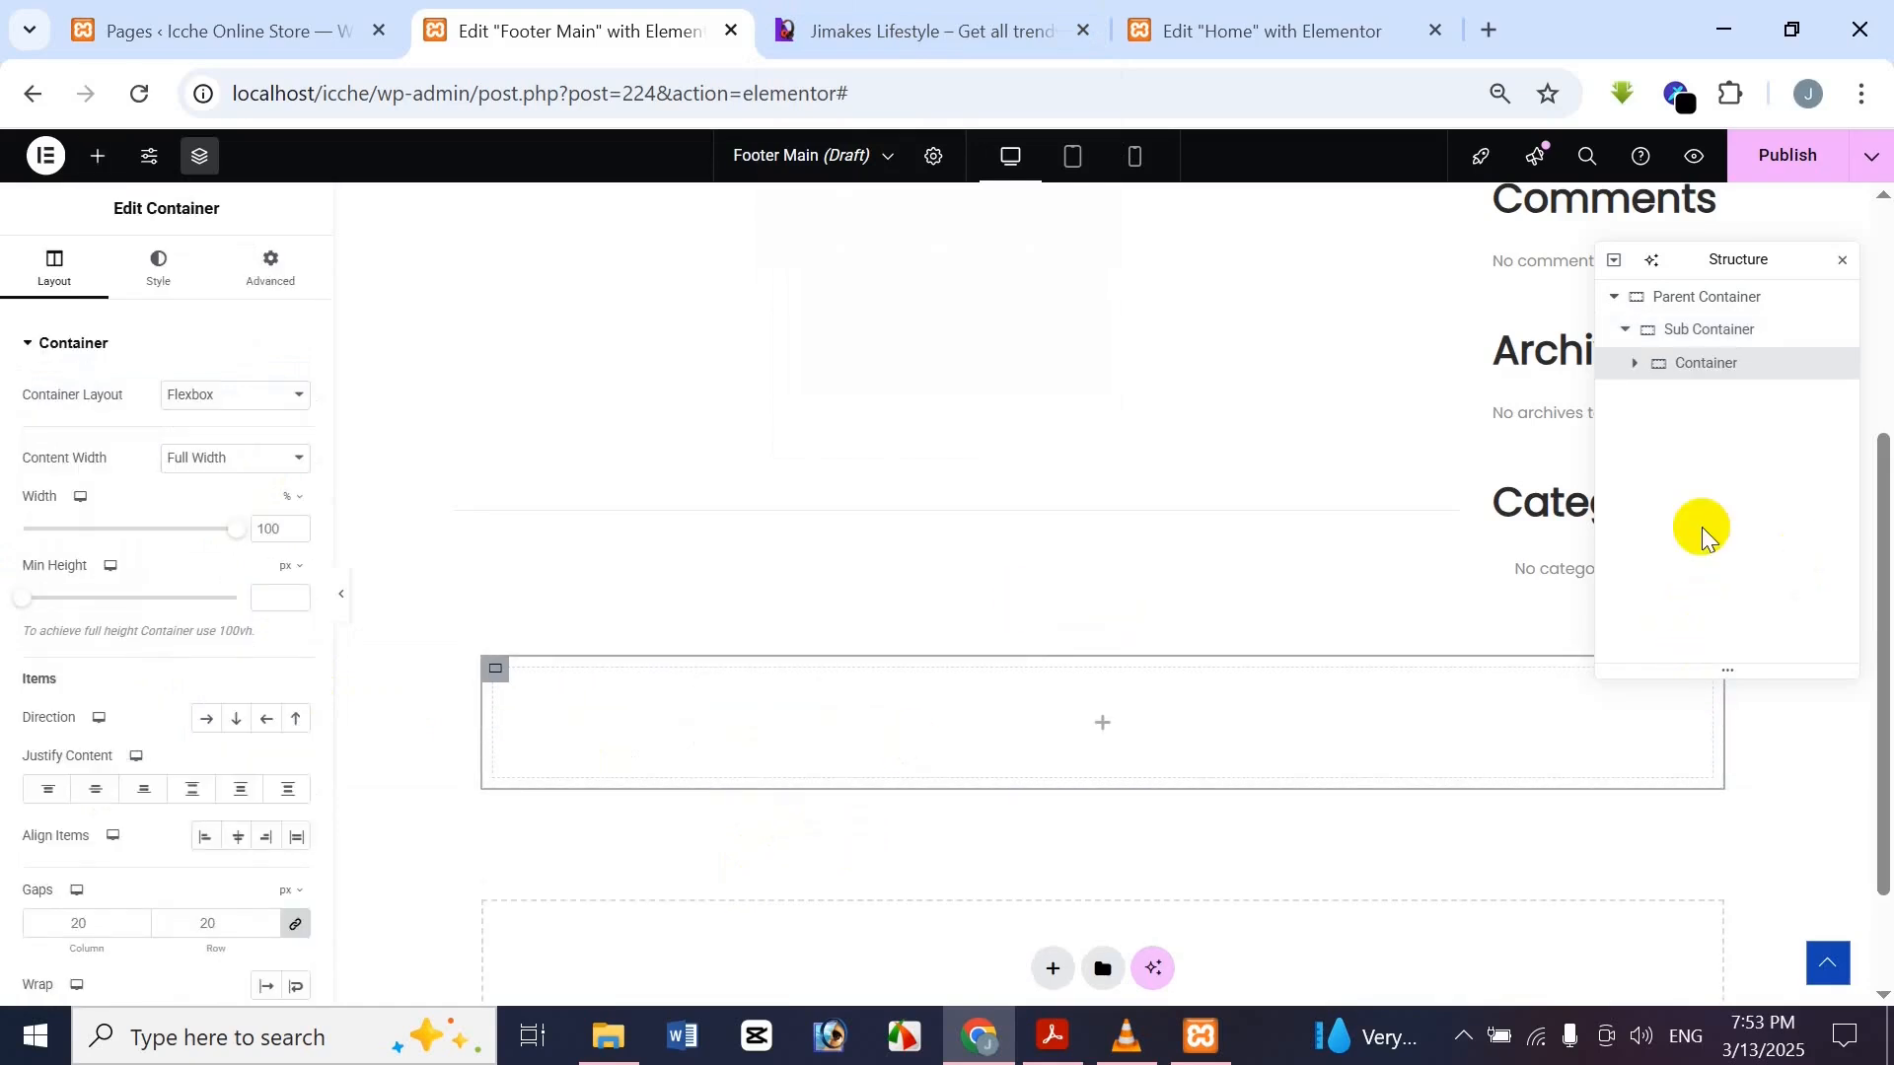
Rename the container nested in Sub Container to Left Container 1
{"action": "double_click", "coordinate": [1698, 363]}
{"action": "type", "text": "Le "}
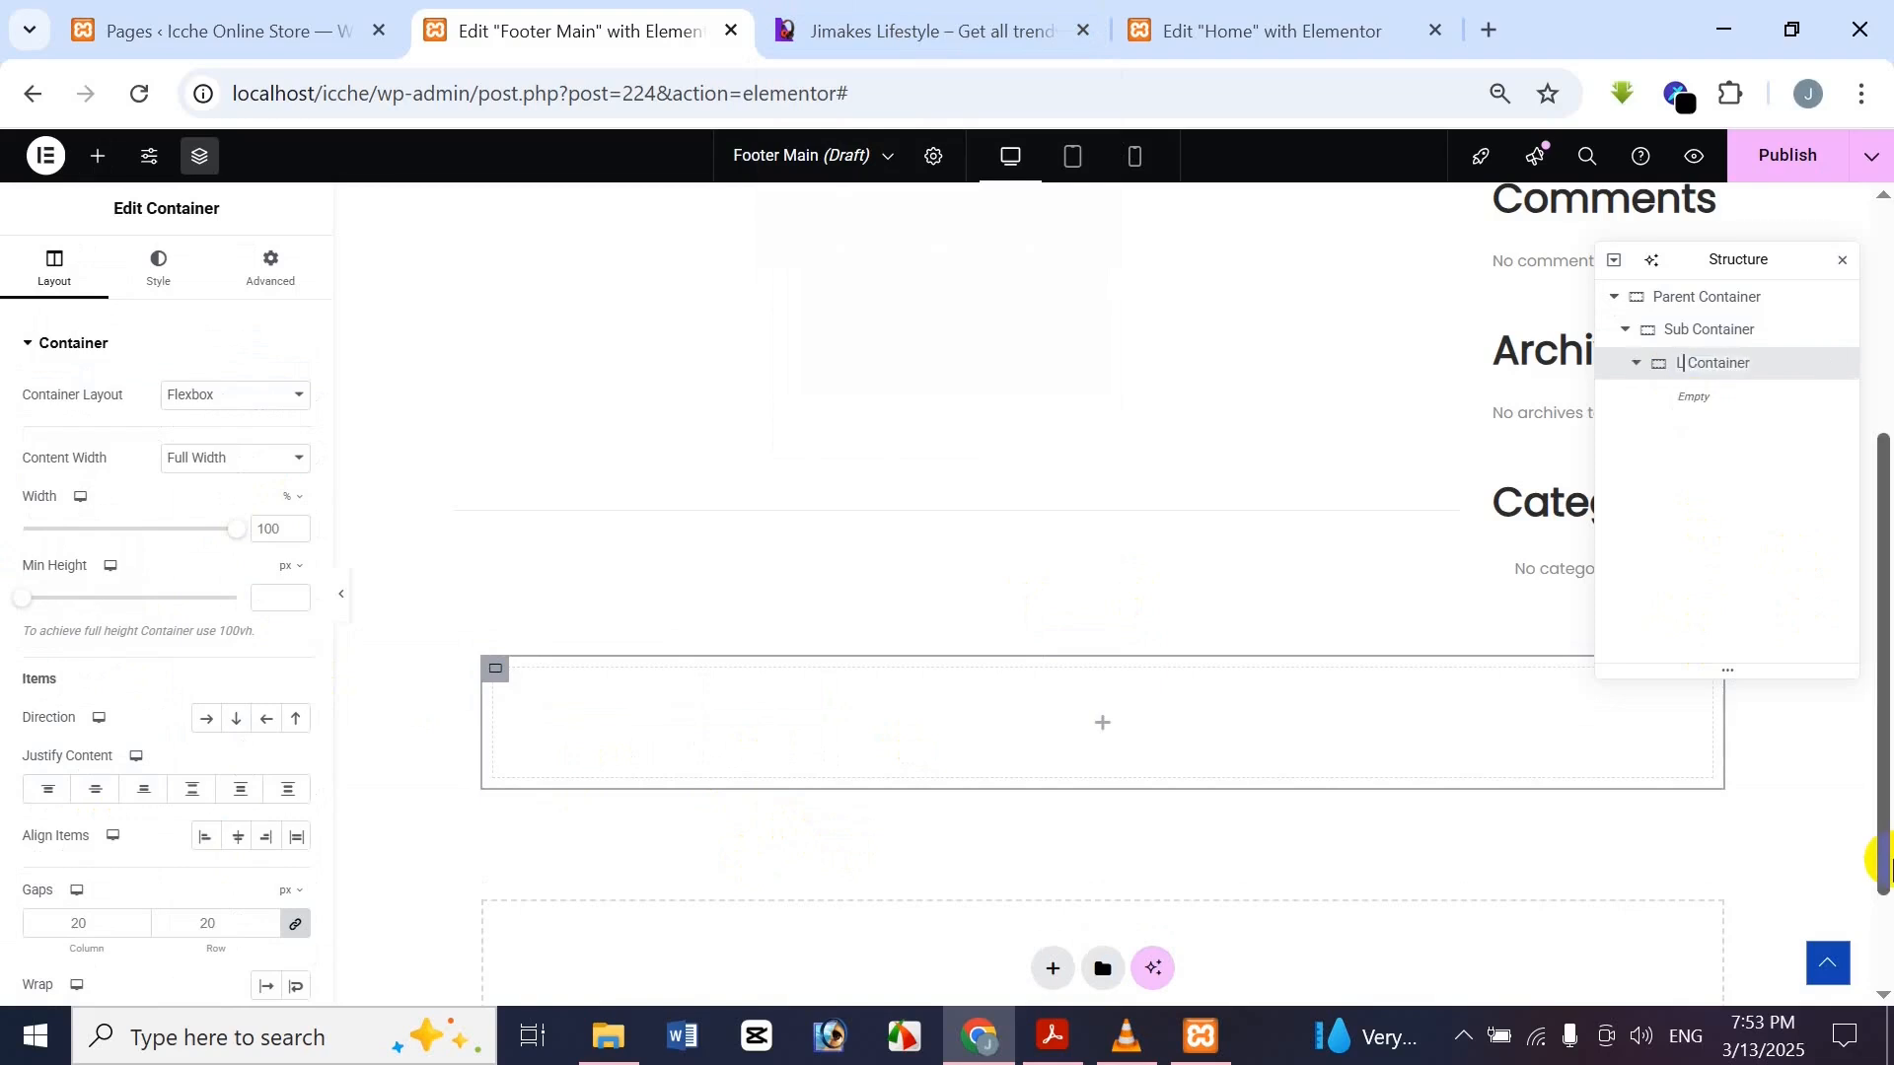
{"action": "type", "text": "ft"}
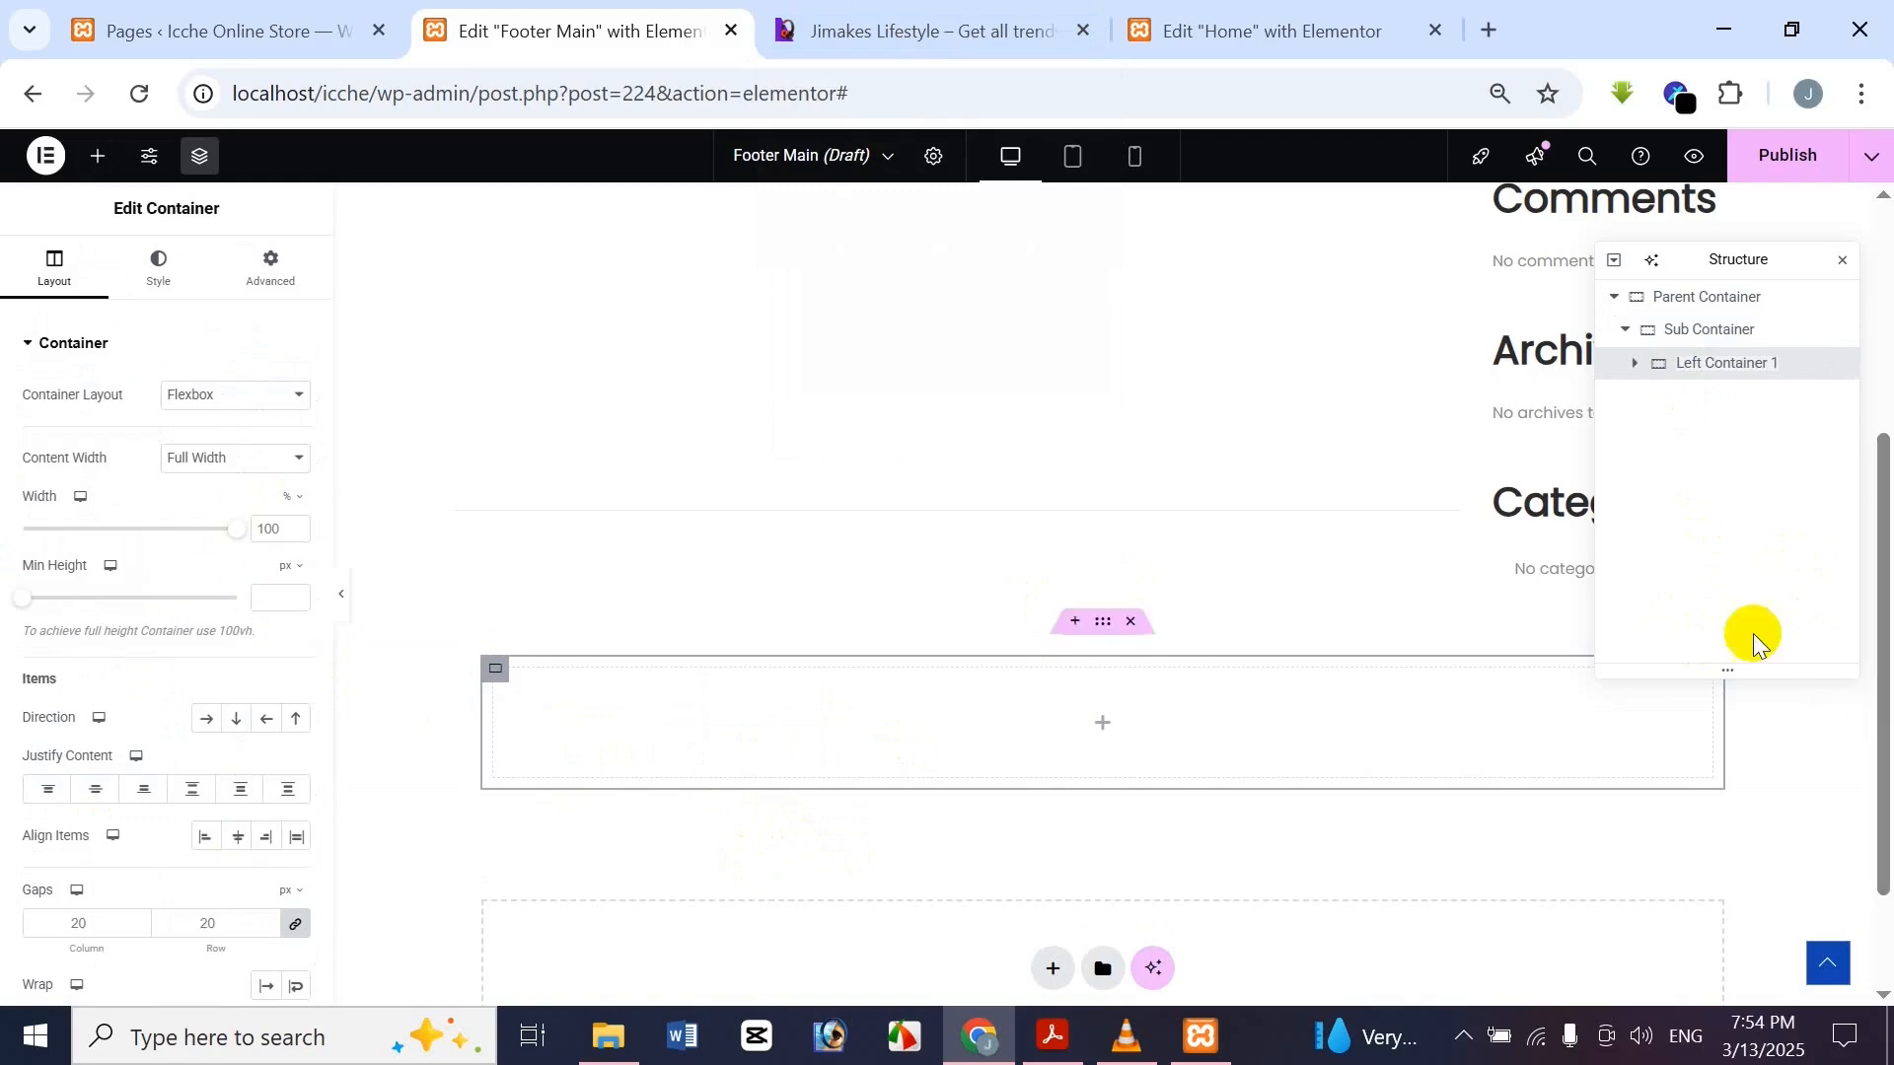
{"action": "left_click", "coordinate": [1765, 519]}
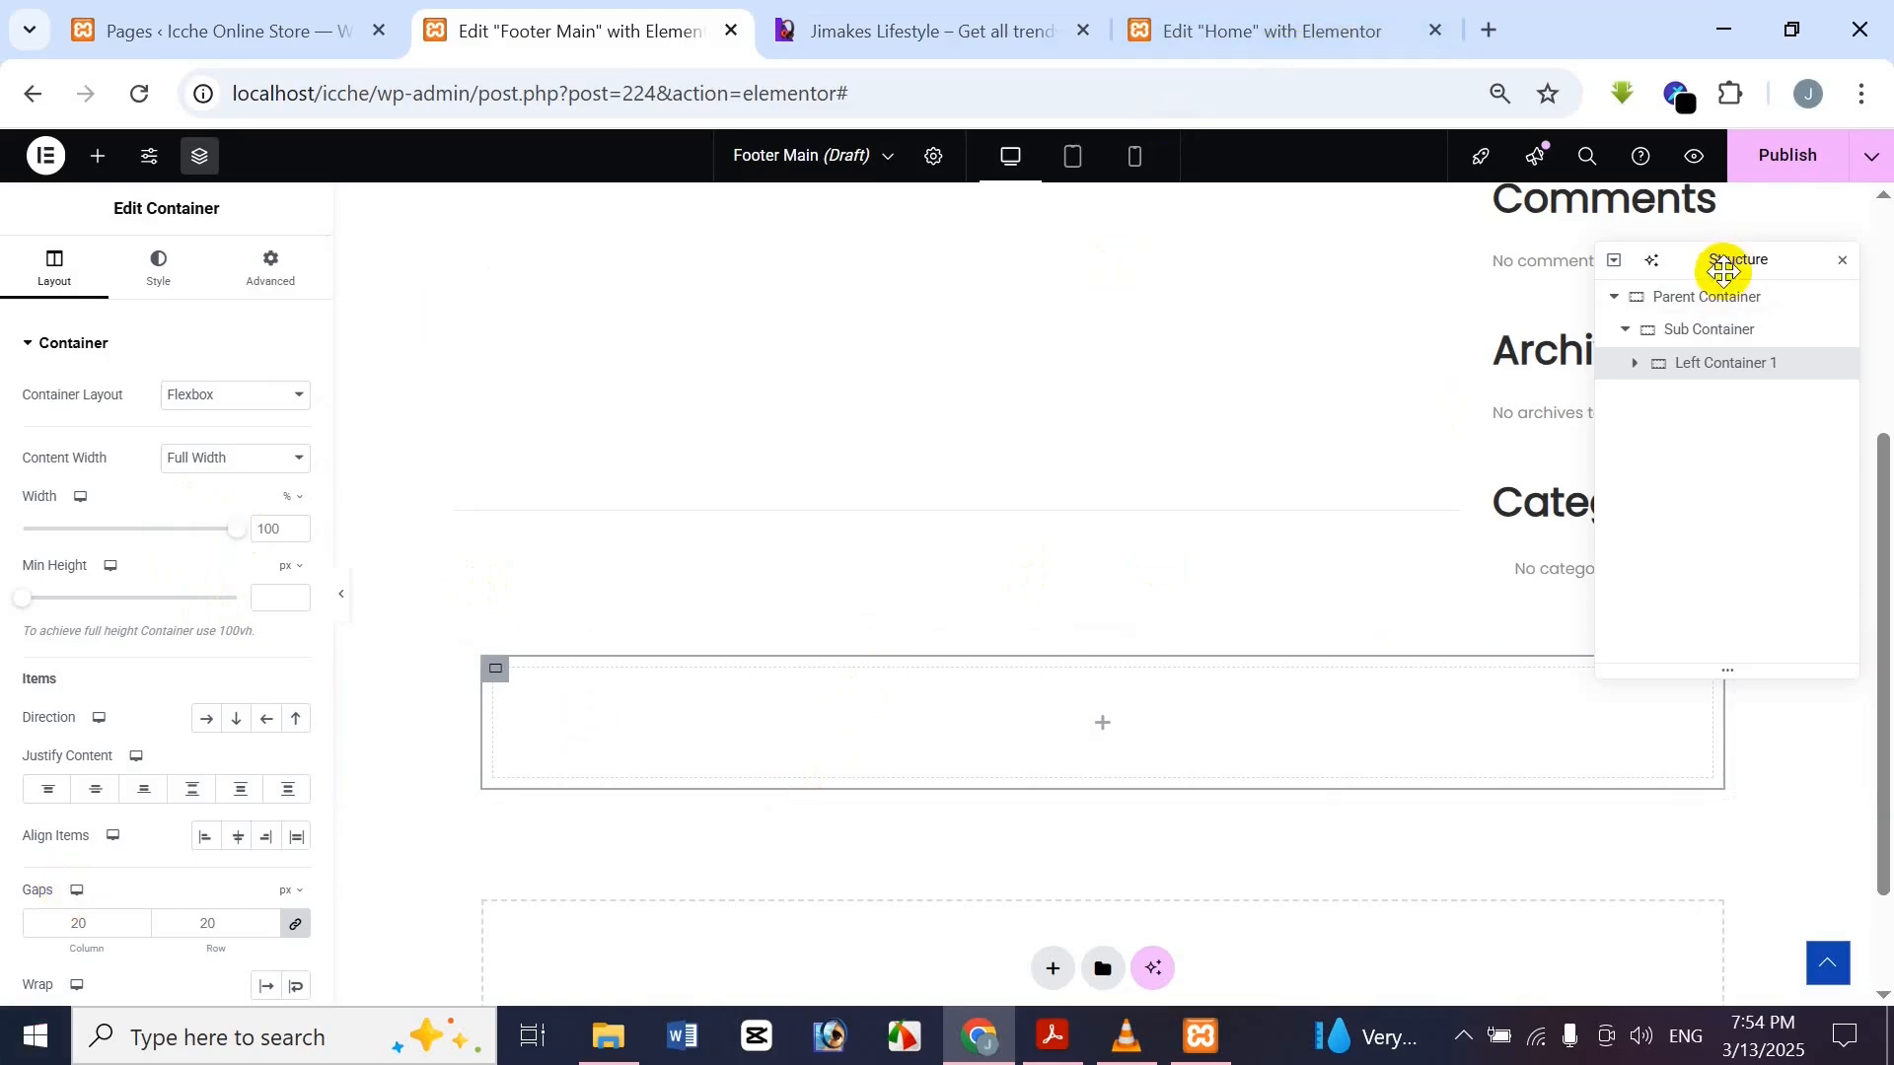
Give Parent Container a classic background and open its background color for editing
{"action": "left_click", "coordinate": [1707, 296]}
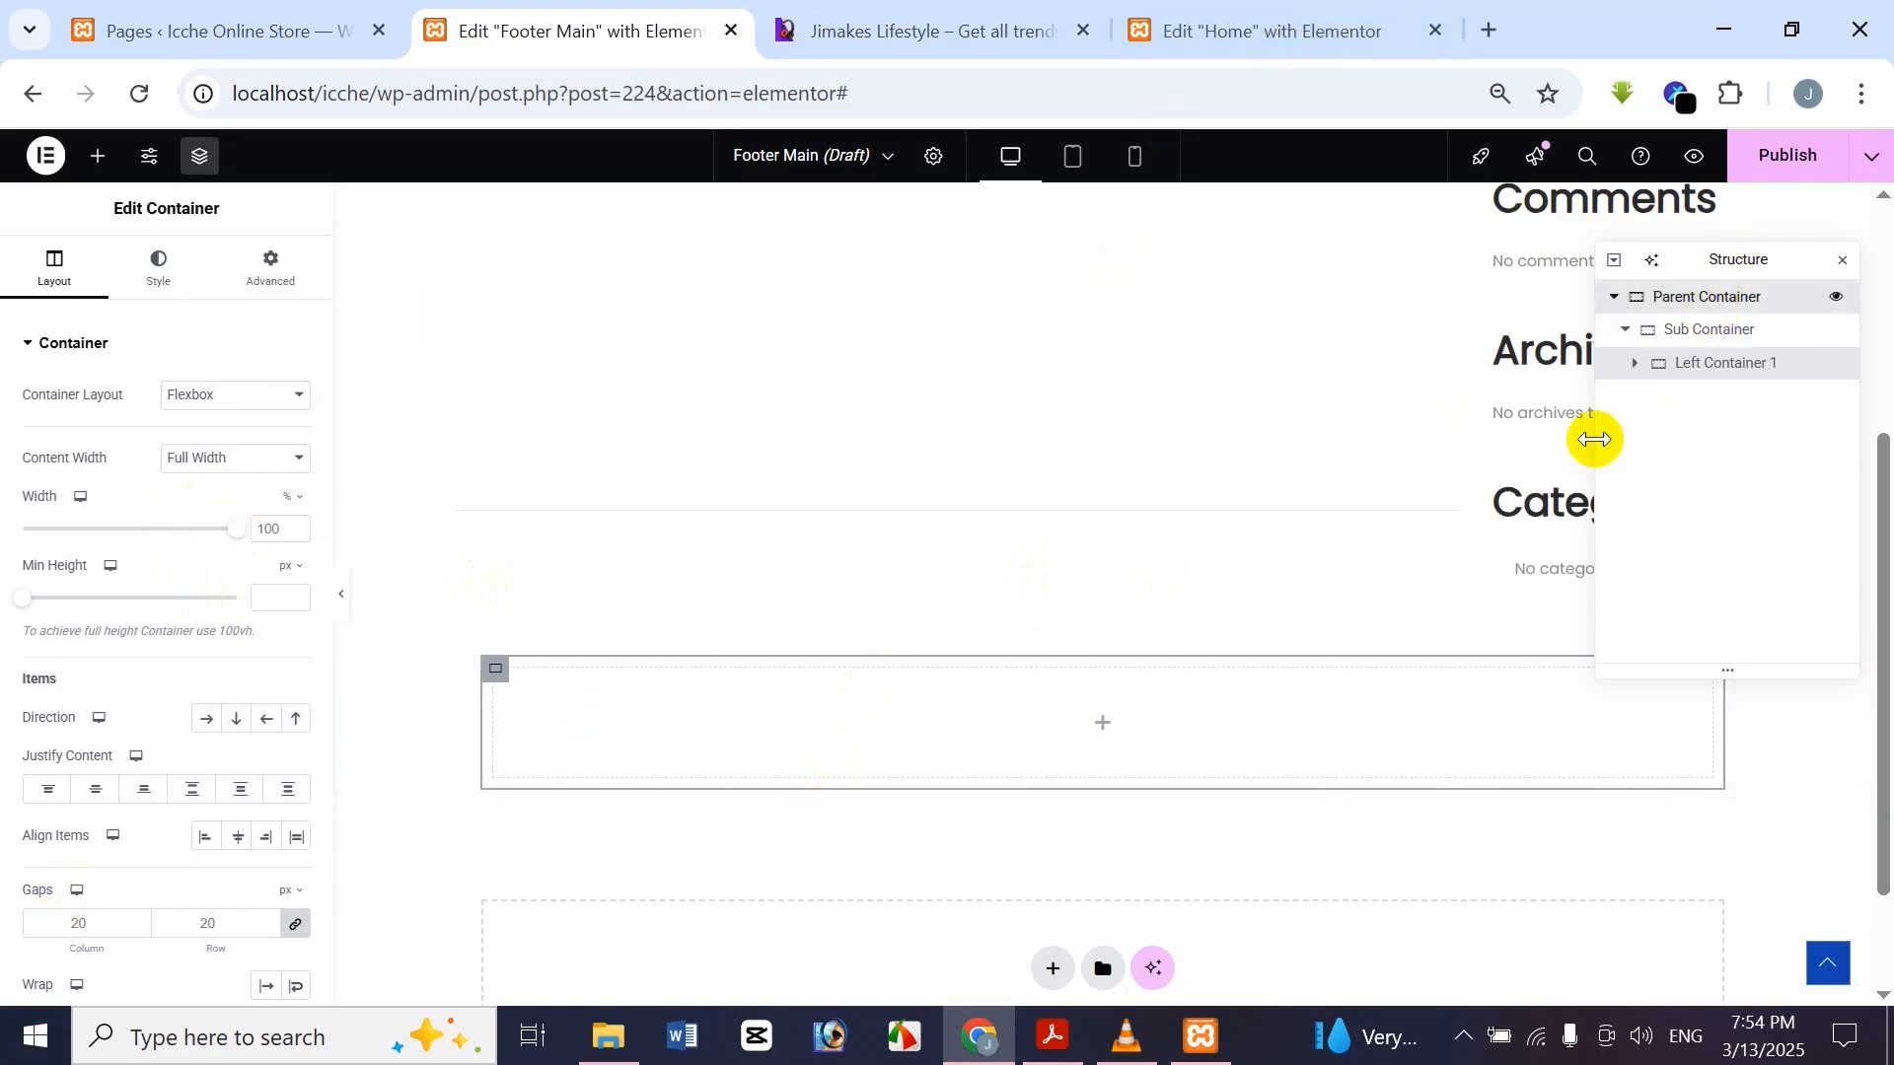
{"action": "left_click", "coordinate": [171, 276]}
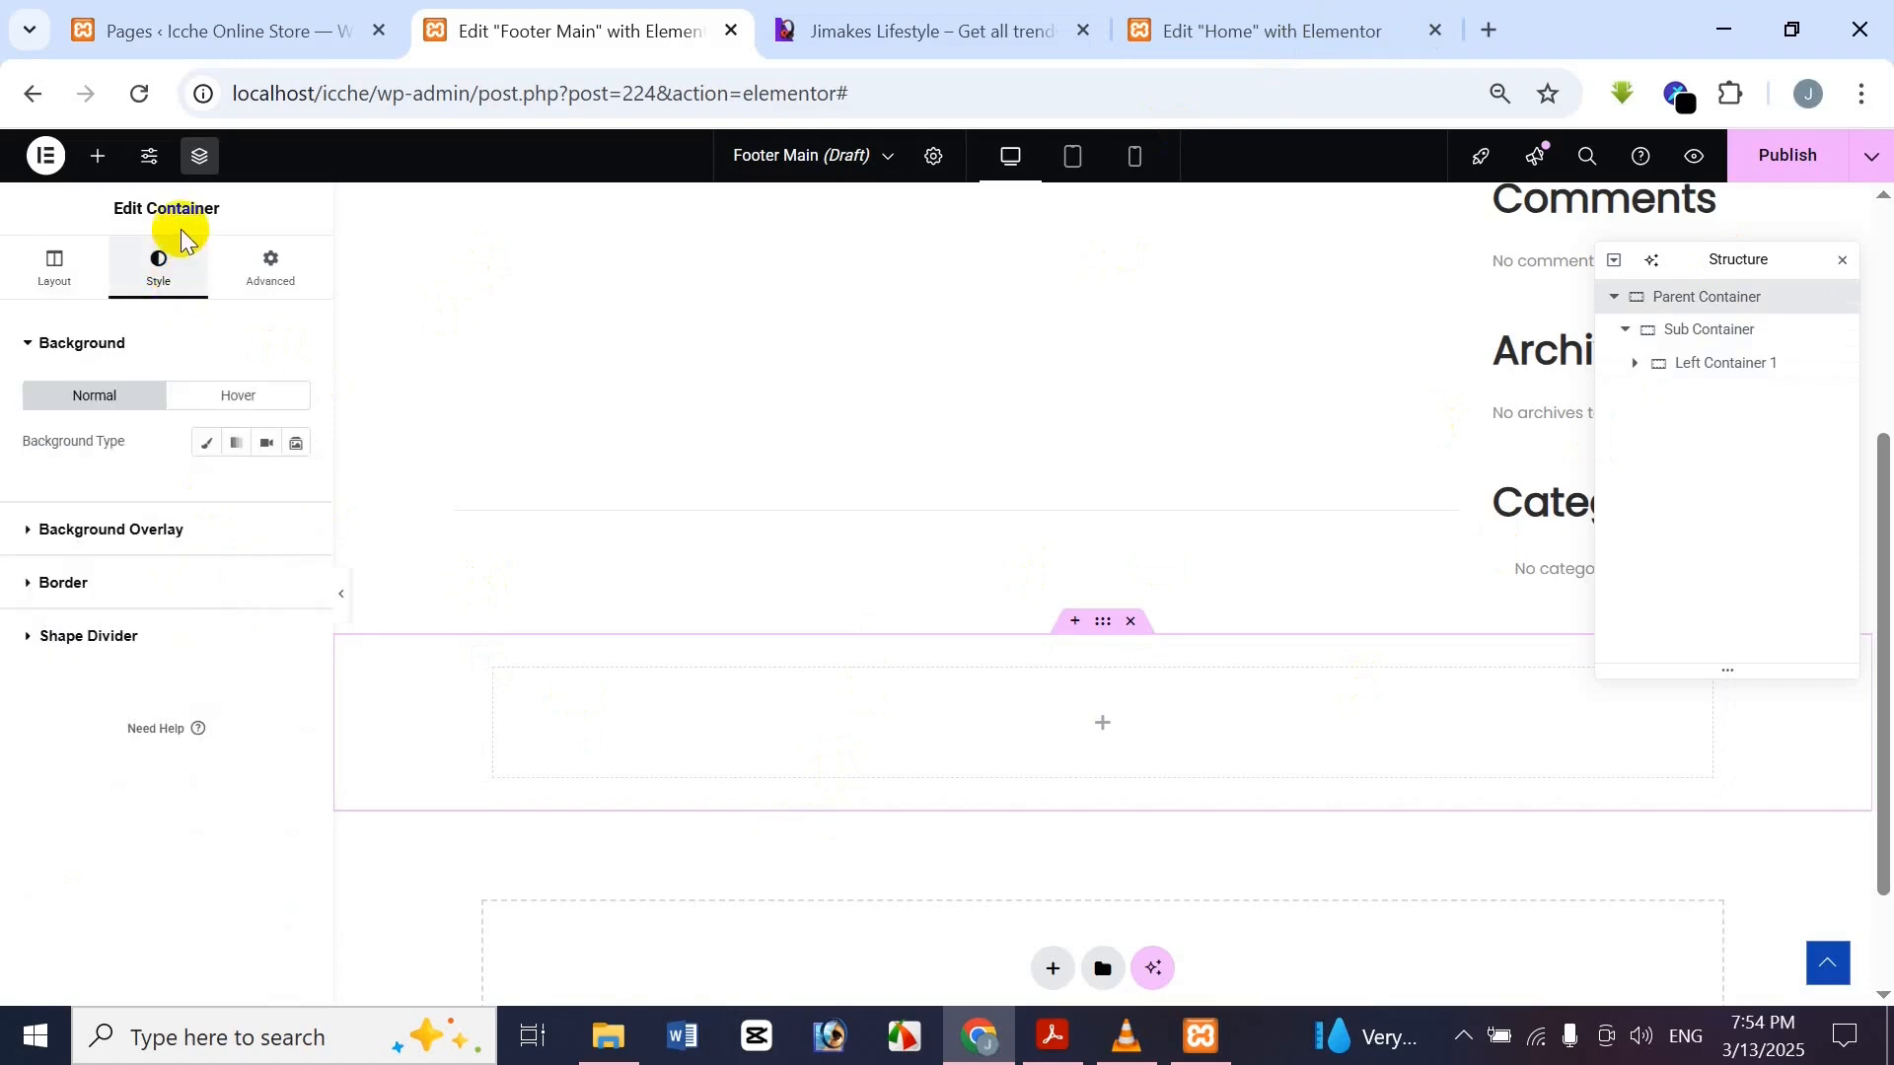
{"action": "left_click", "coordinate": [205, 441]}
{"action": "left_click", "coordinate": [295, 491]}
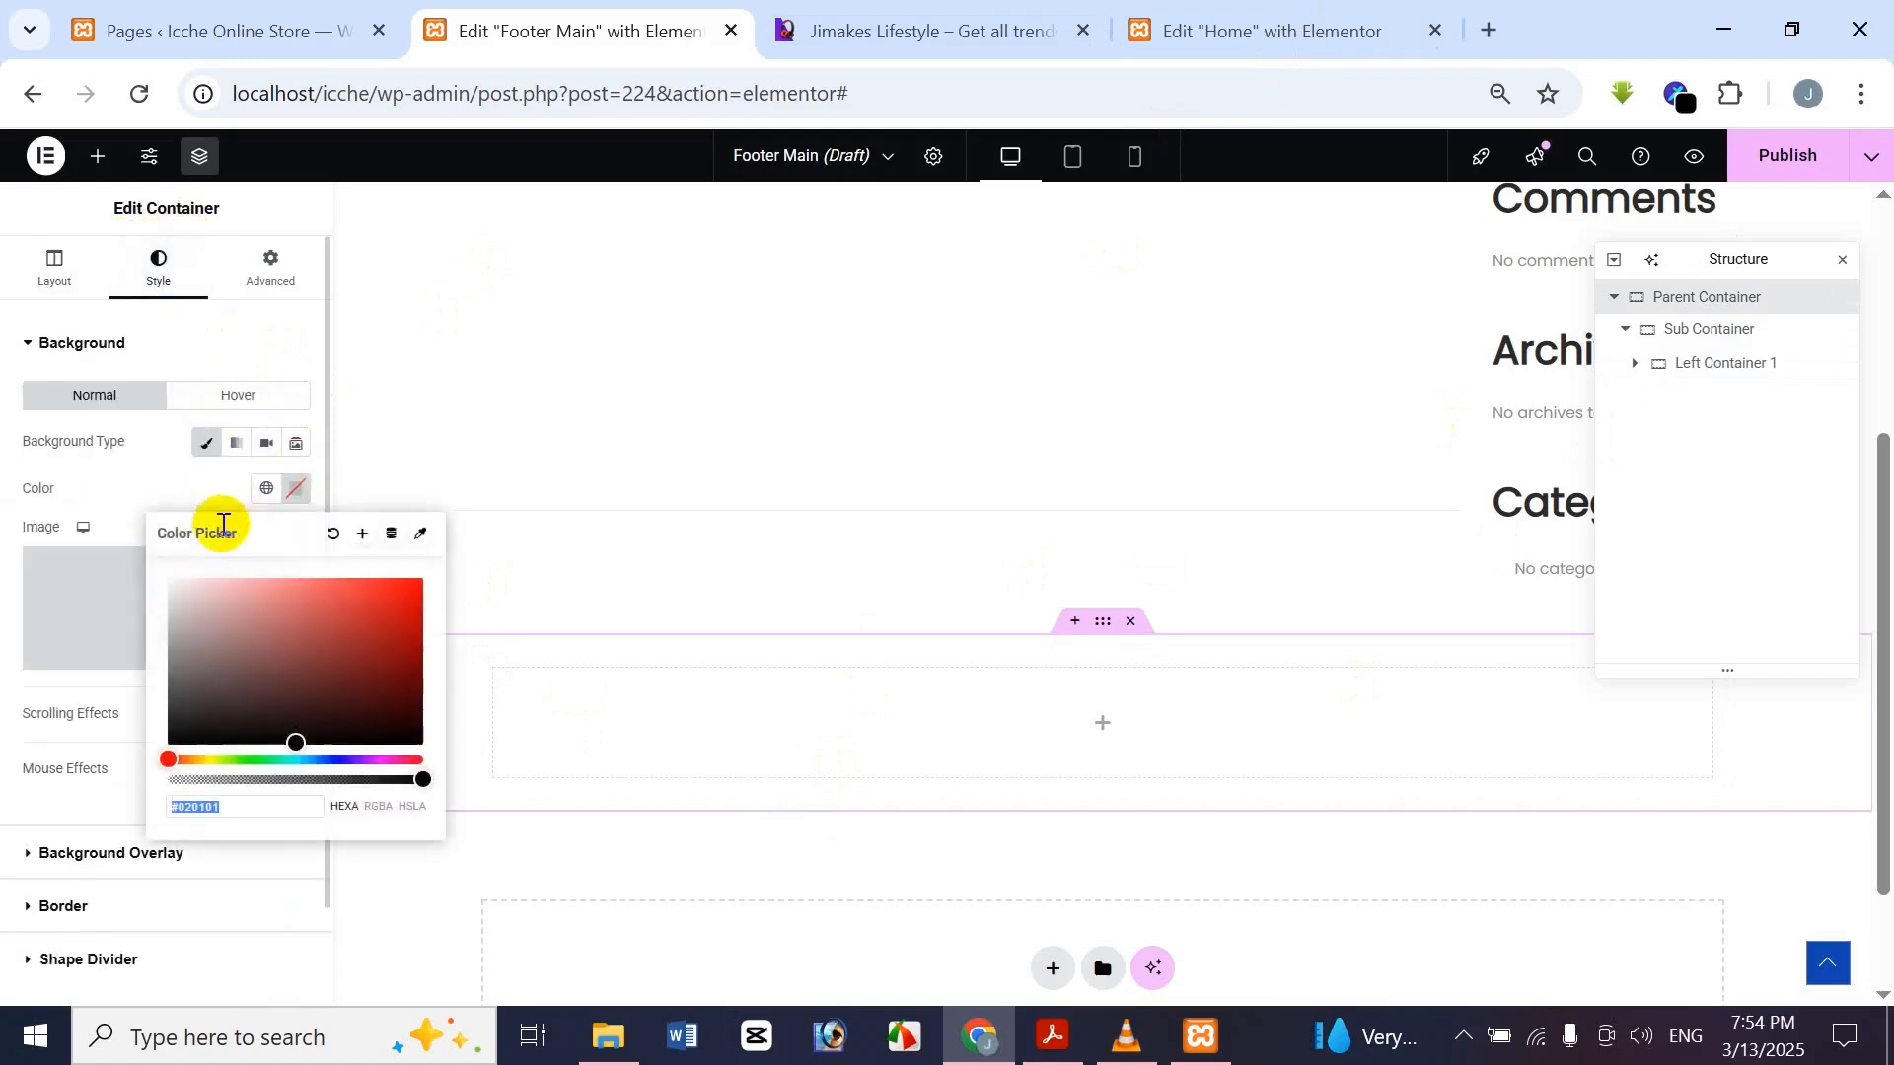
Check the Jimakes reference footer, then open the Chrome Web Store from the extension manager in a new tab and search for the Smart Color Picker extension
{"action": "left_click", "coordinate": [974, 12]}
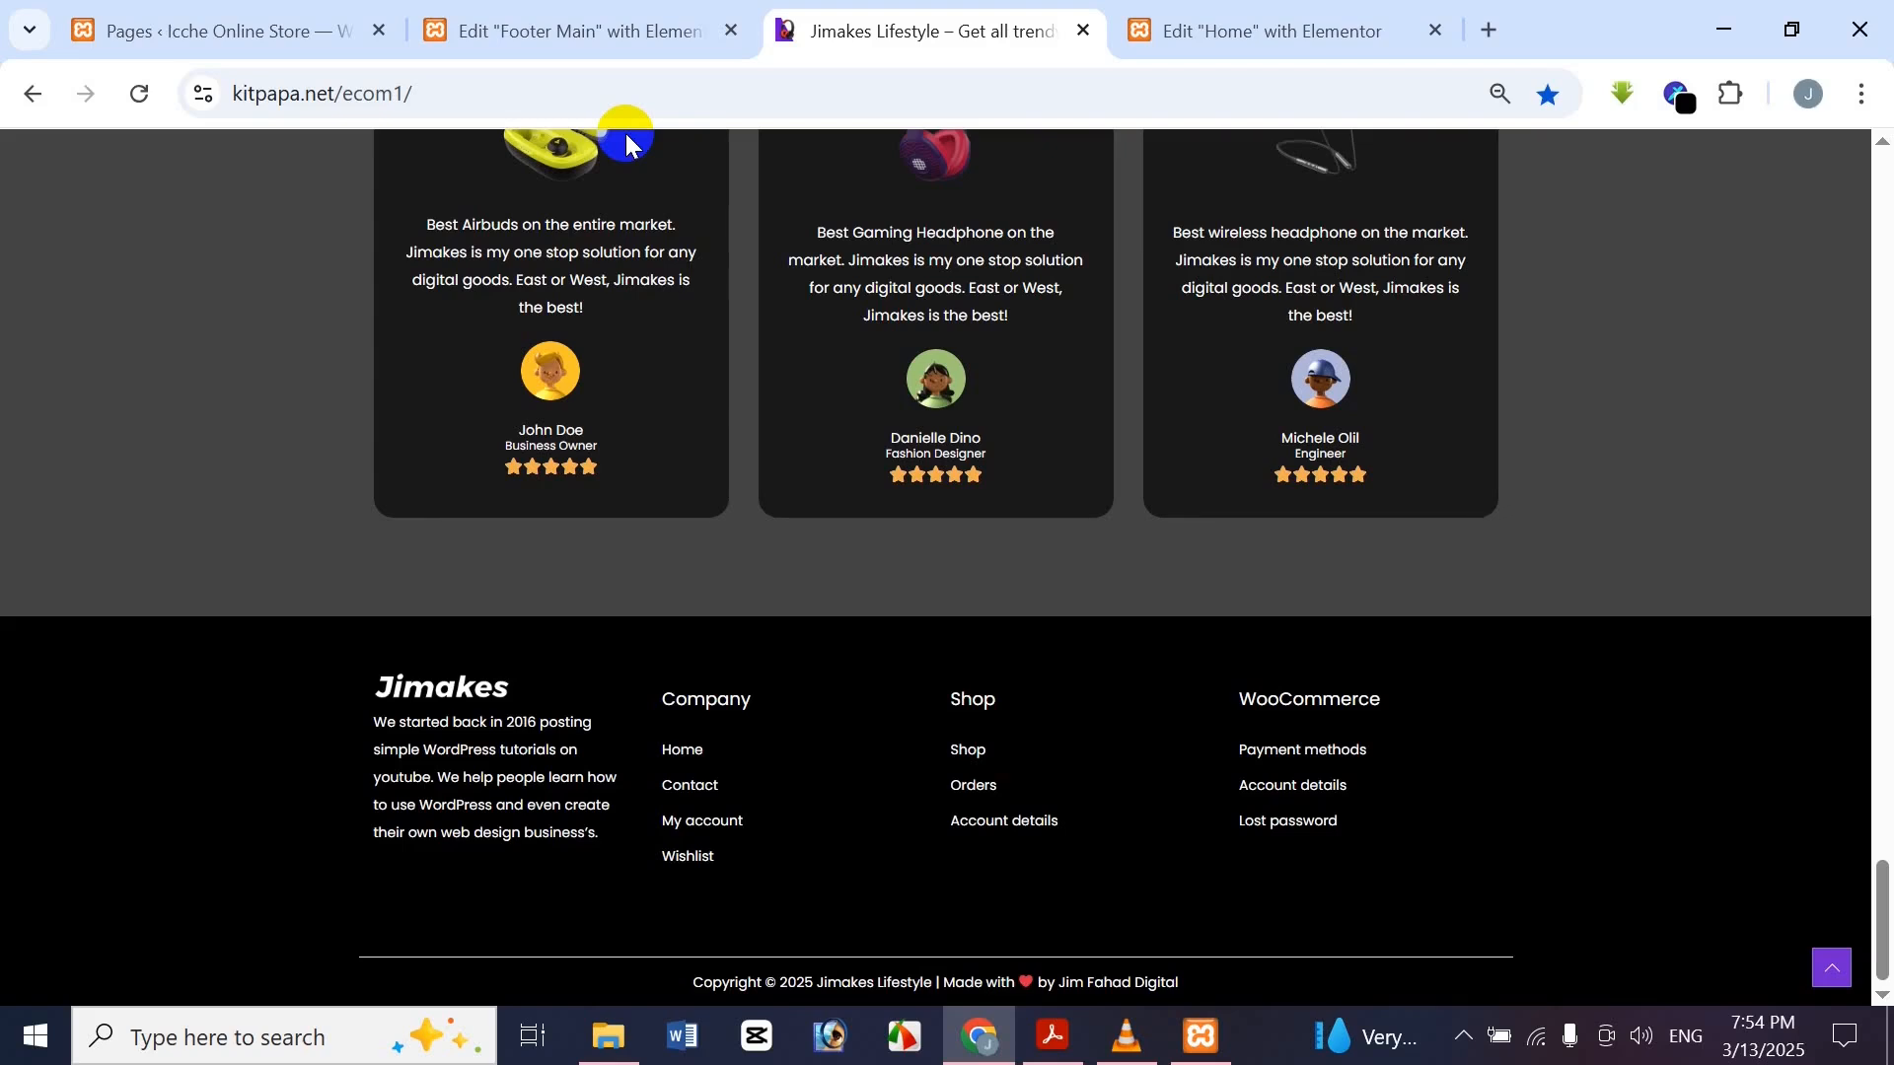
{"action": "left_click", "coordinate": [1488, 32]}
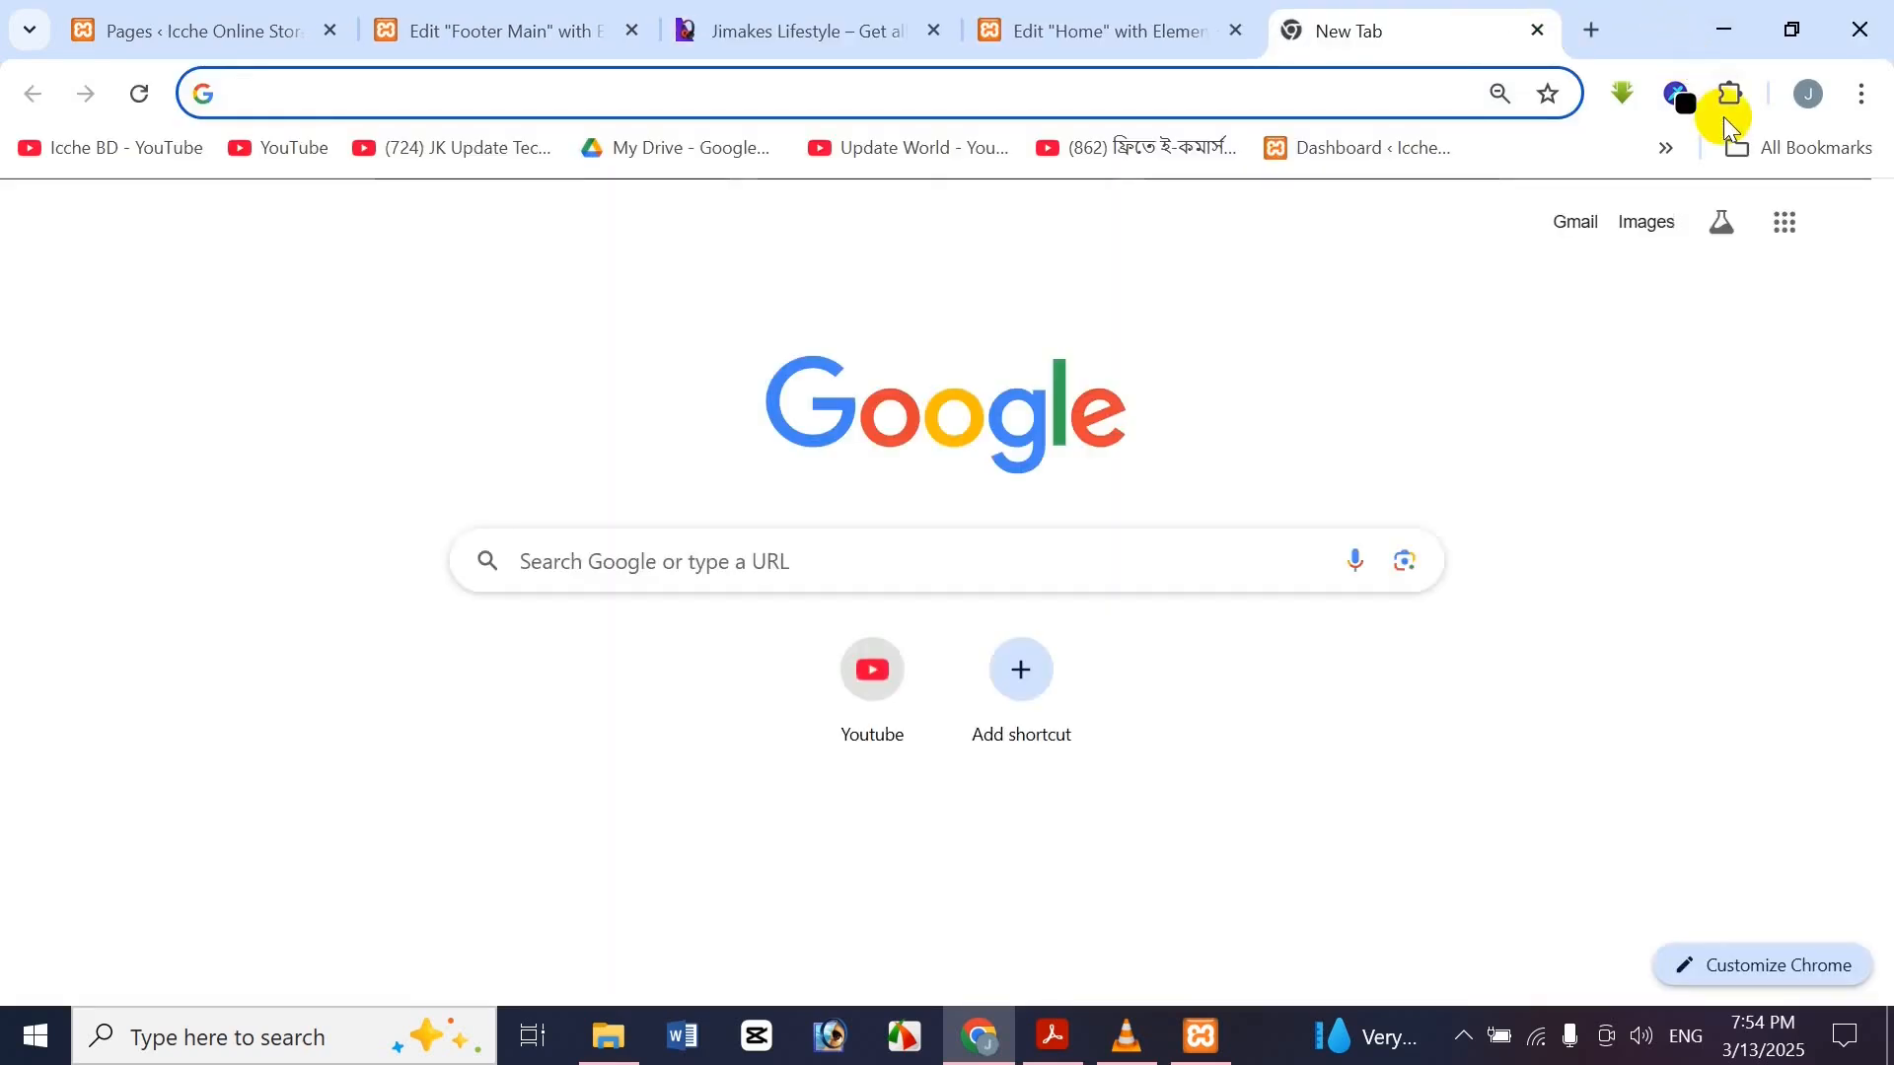
{"action": "left_click", "coordinate": [1731, 97]}
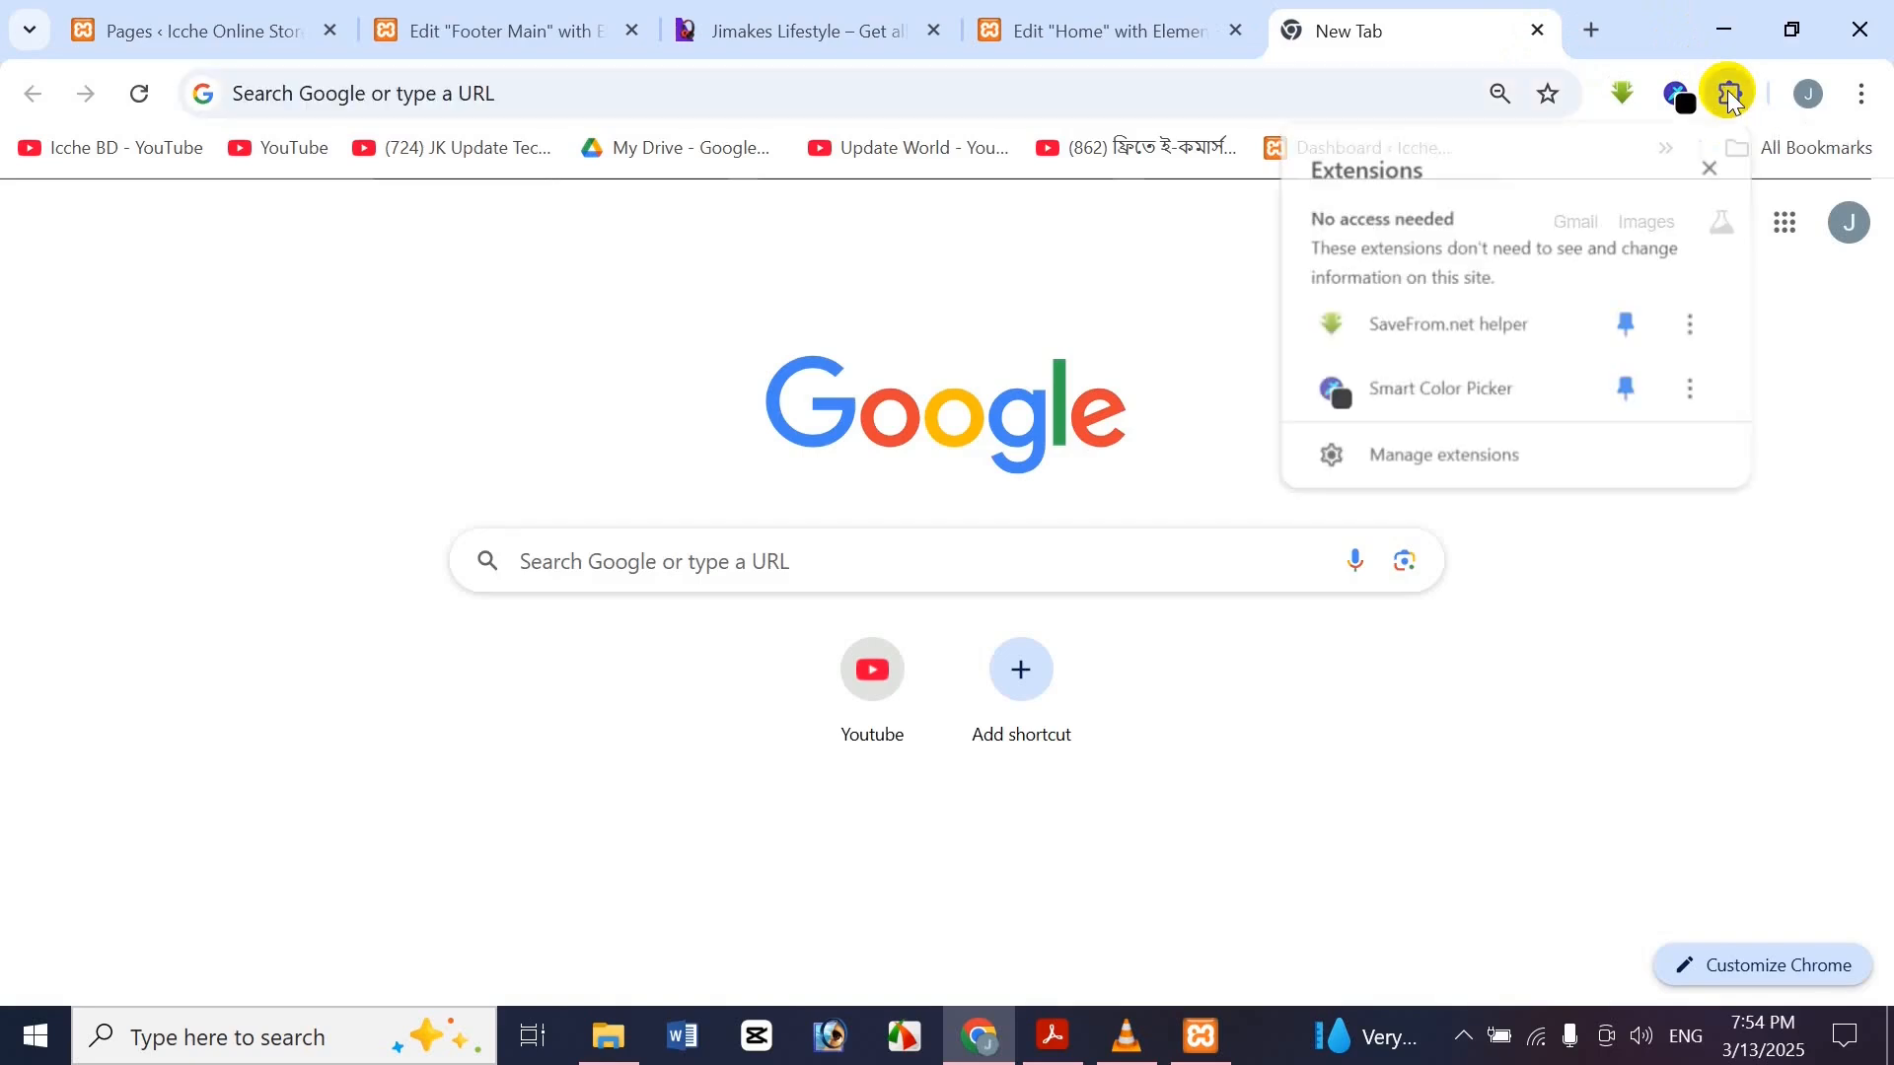
{"action": "left_click", "coordinate": [1519, 446]}
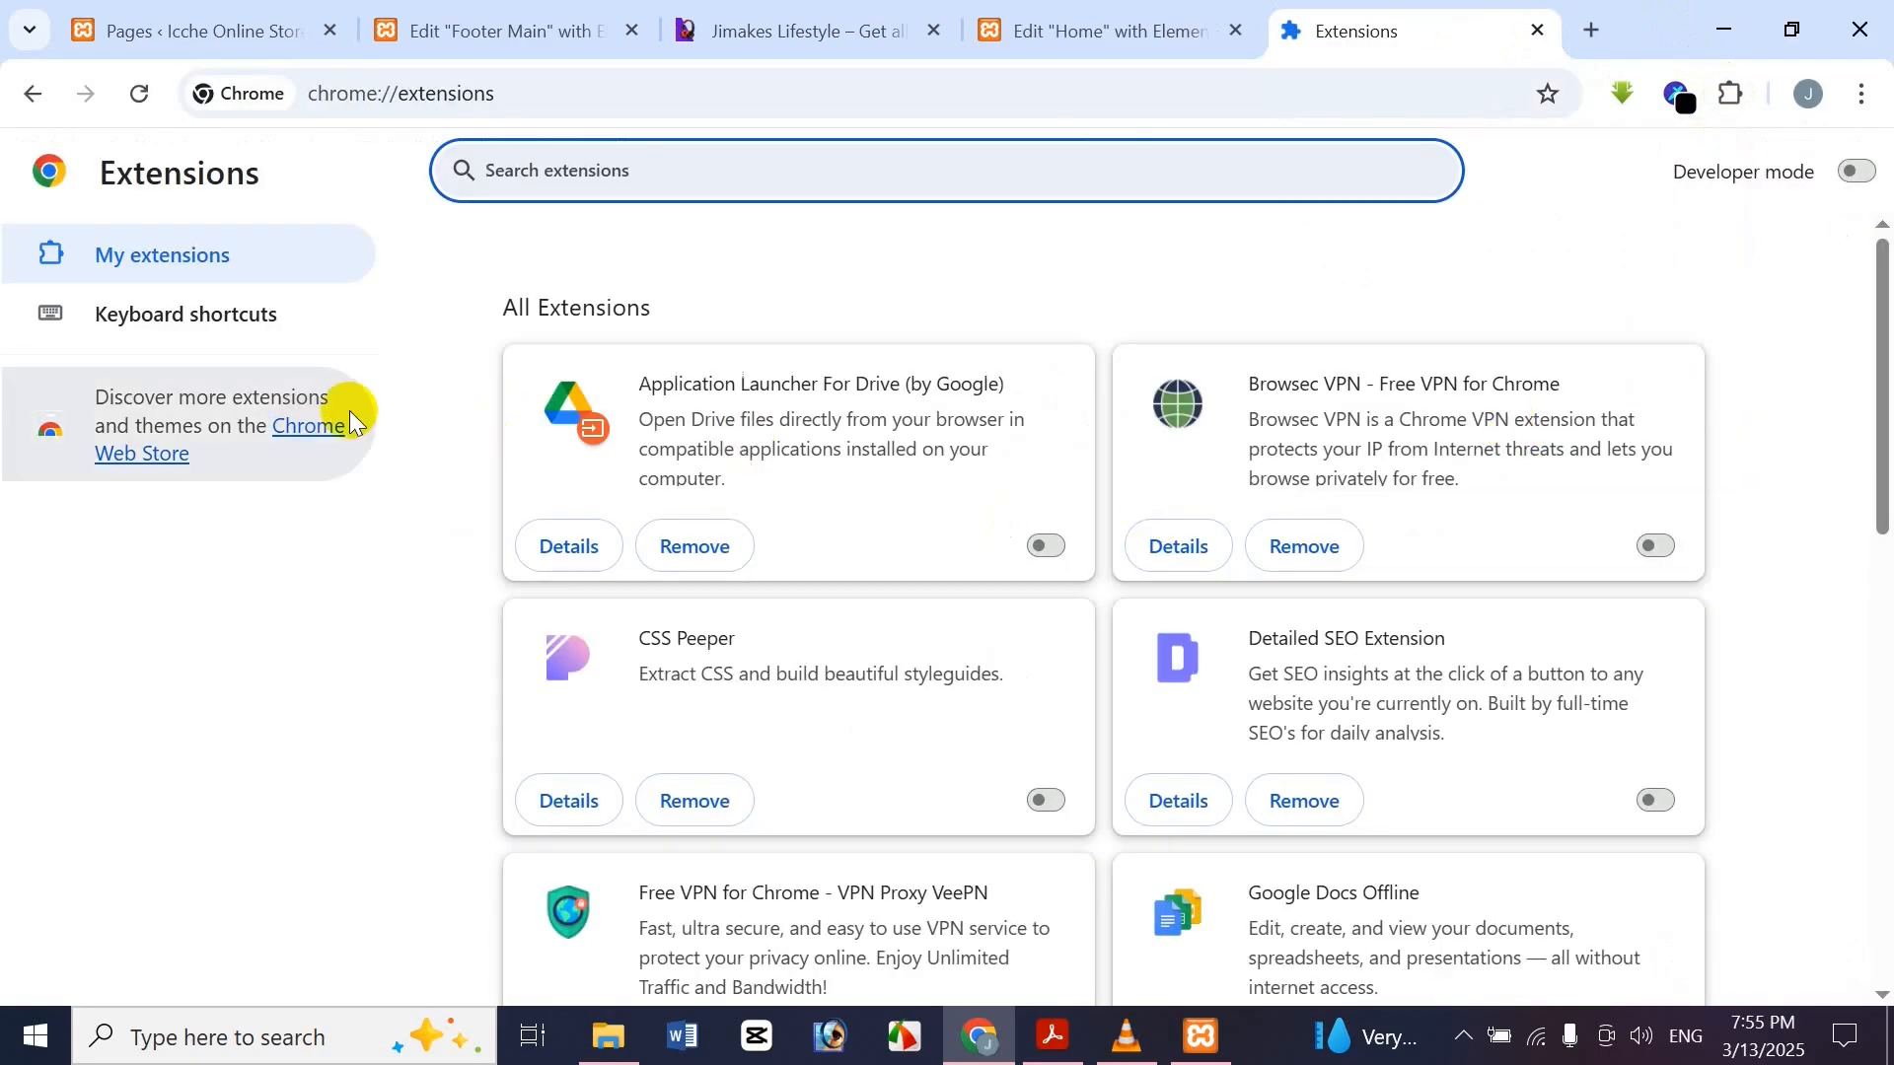
{"action": "left_click", "coordinate": [321, 434]}
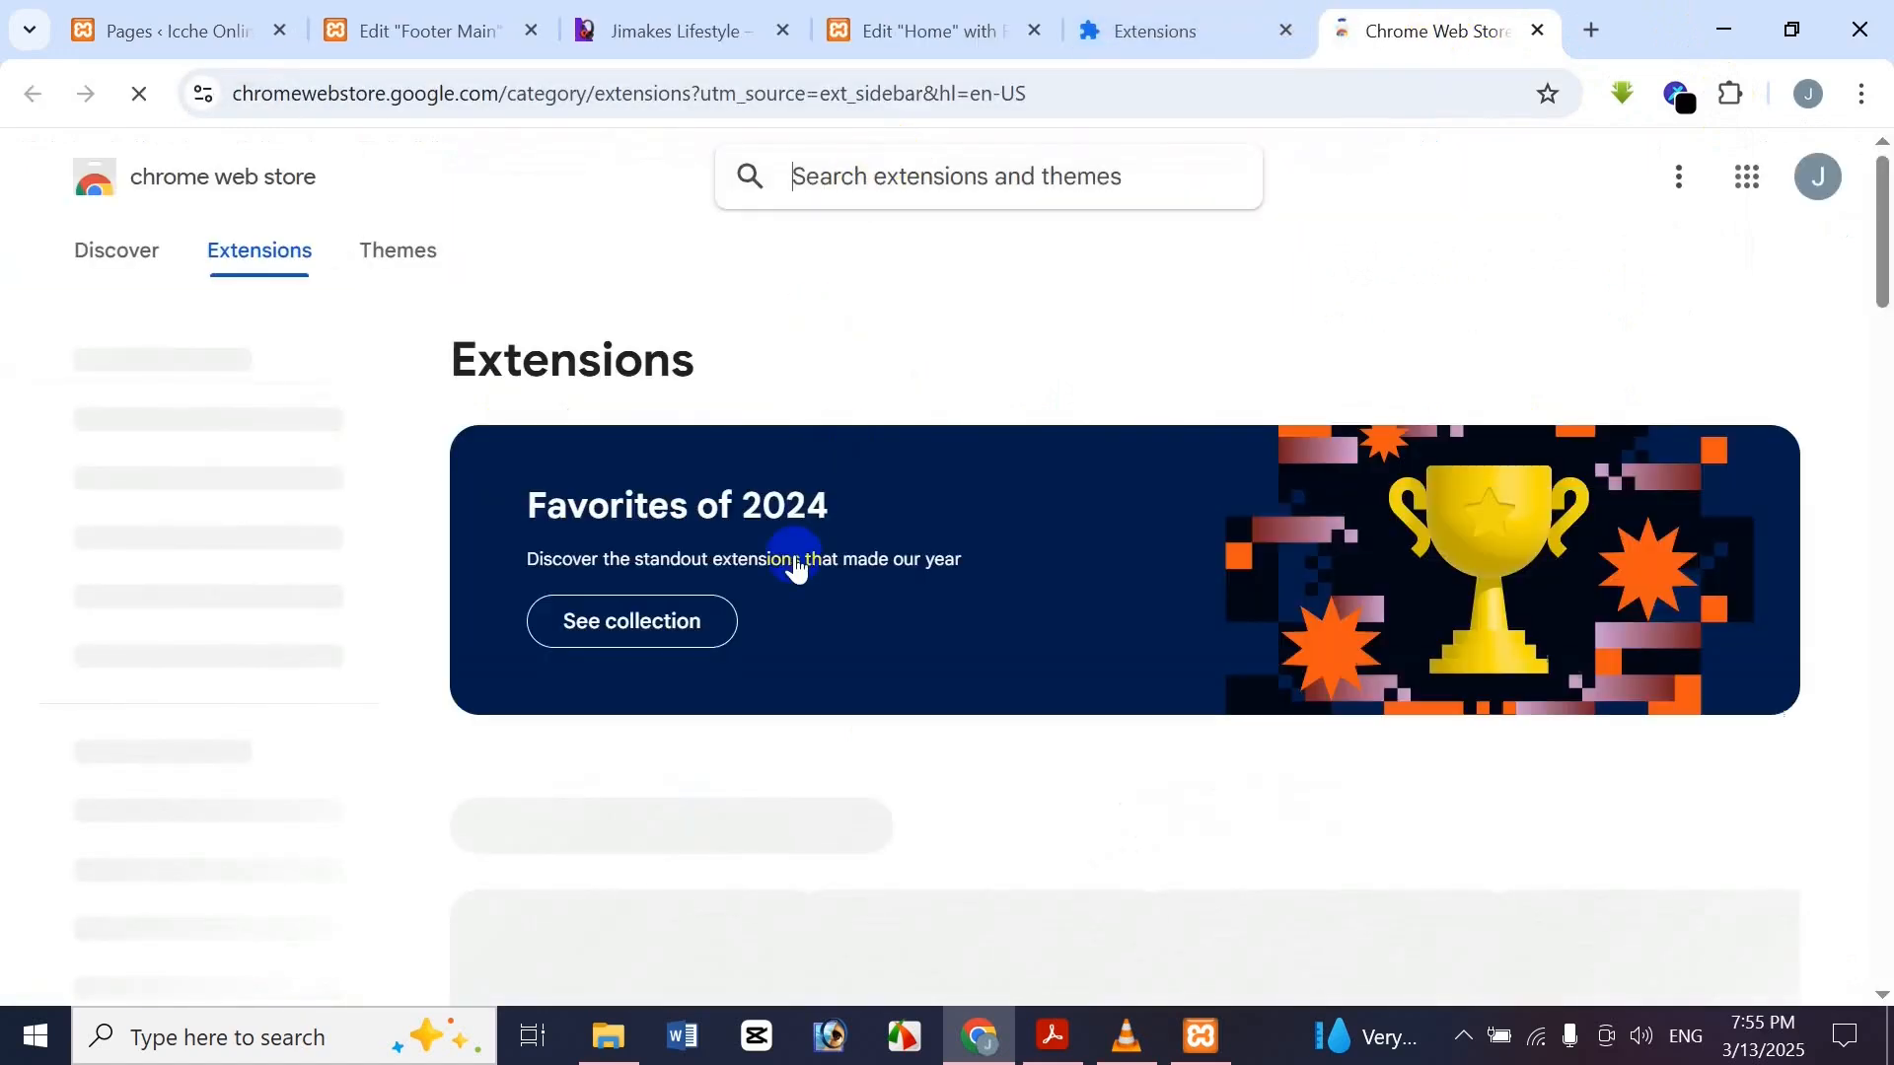
{"action": "type", "text": "sma"}
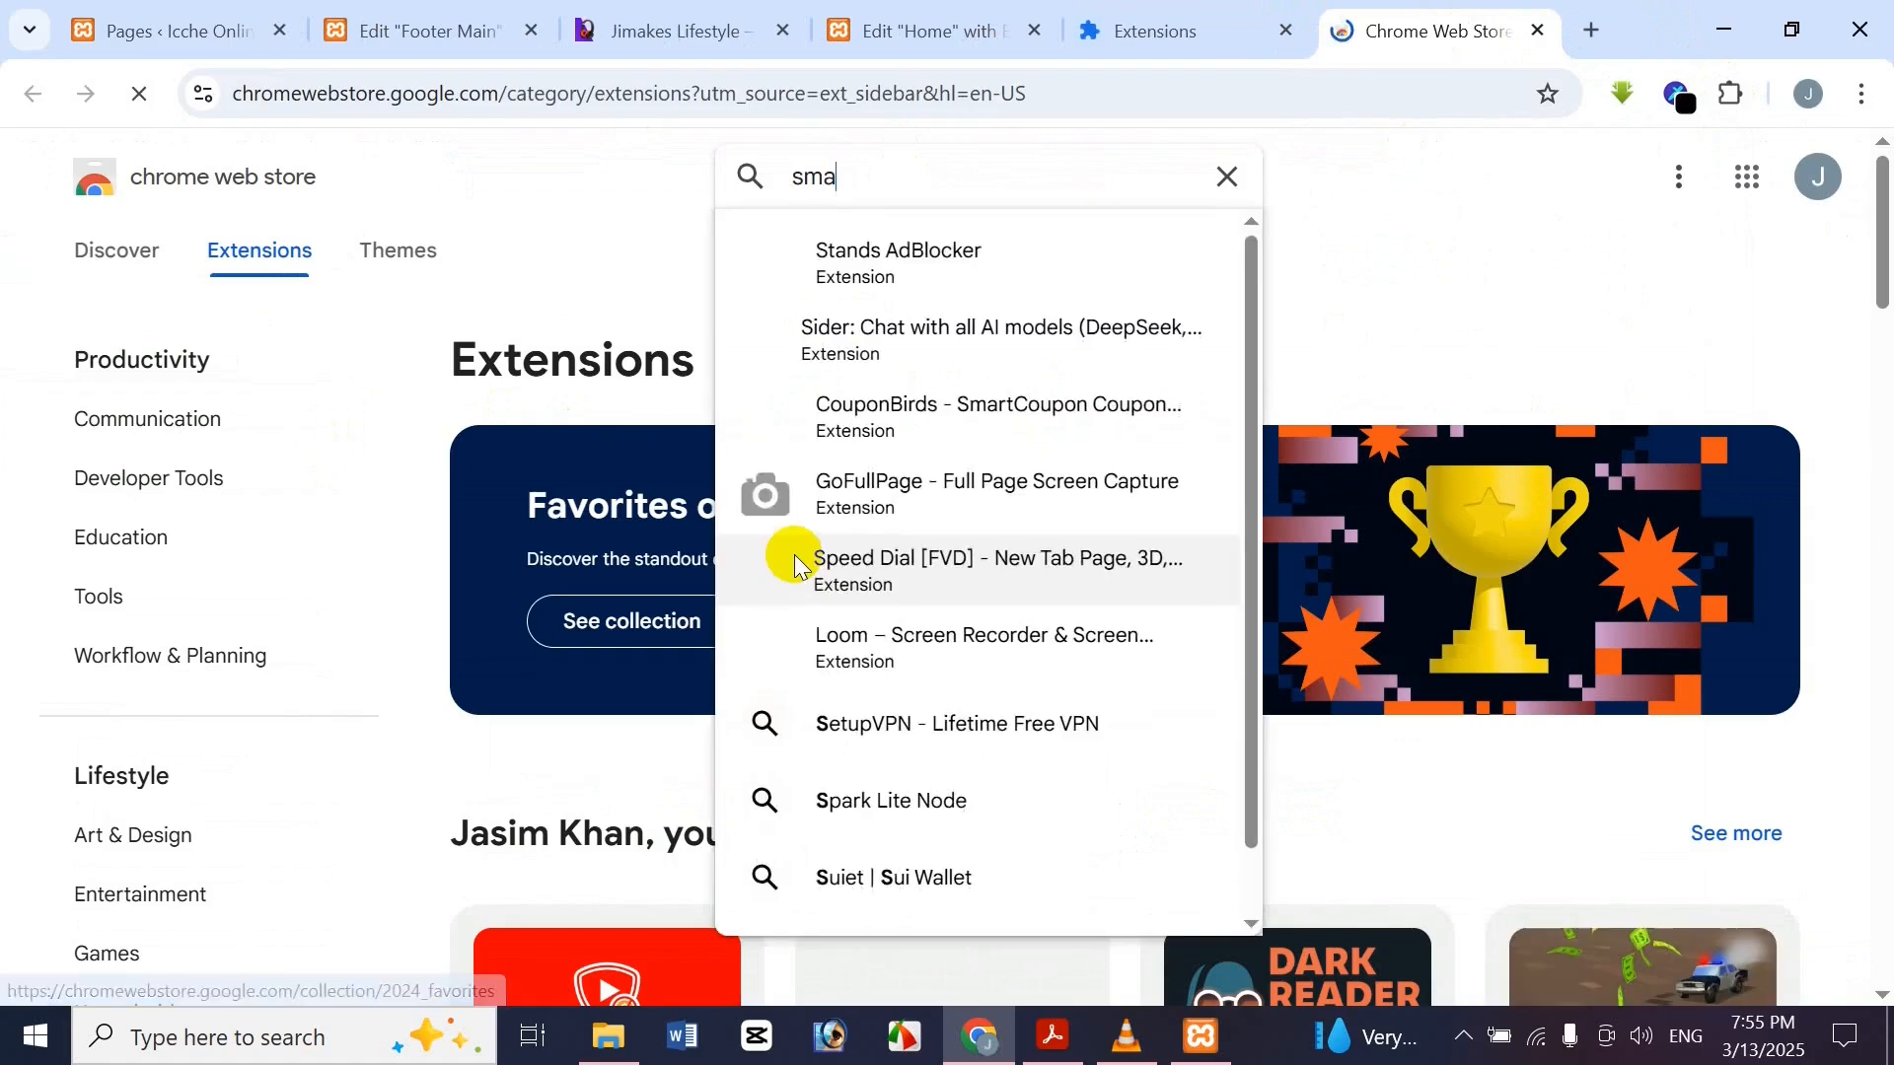
Search the Chrome Web Store for smart color picker, view the Smart Color Picker extension page, and close the store and extensions tabs
{"action": "type", "text": "rt color picke"}
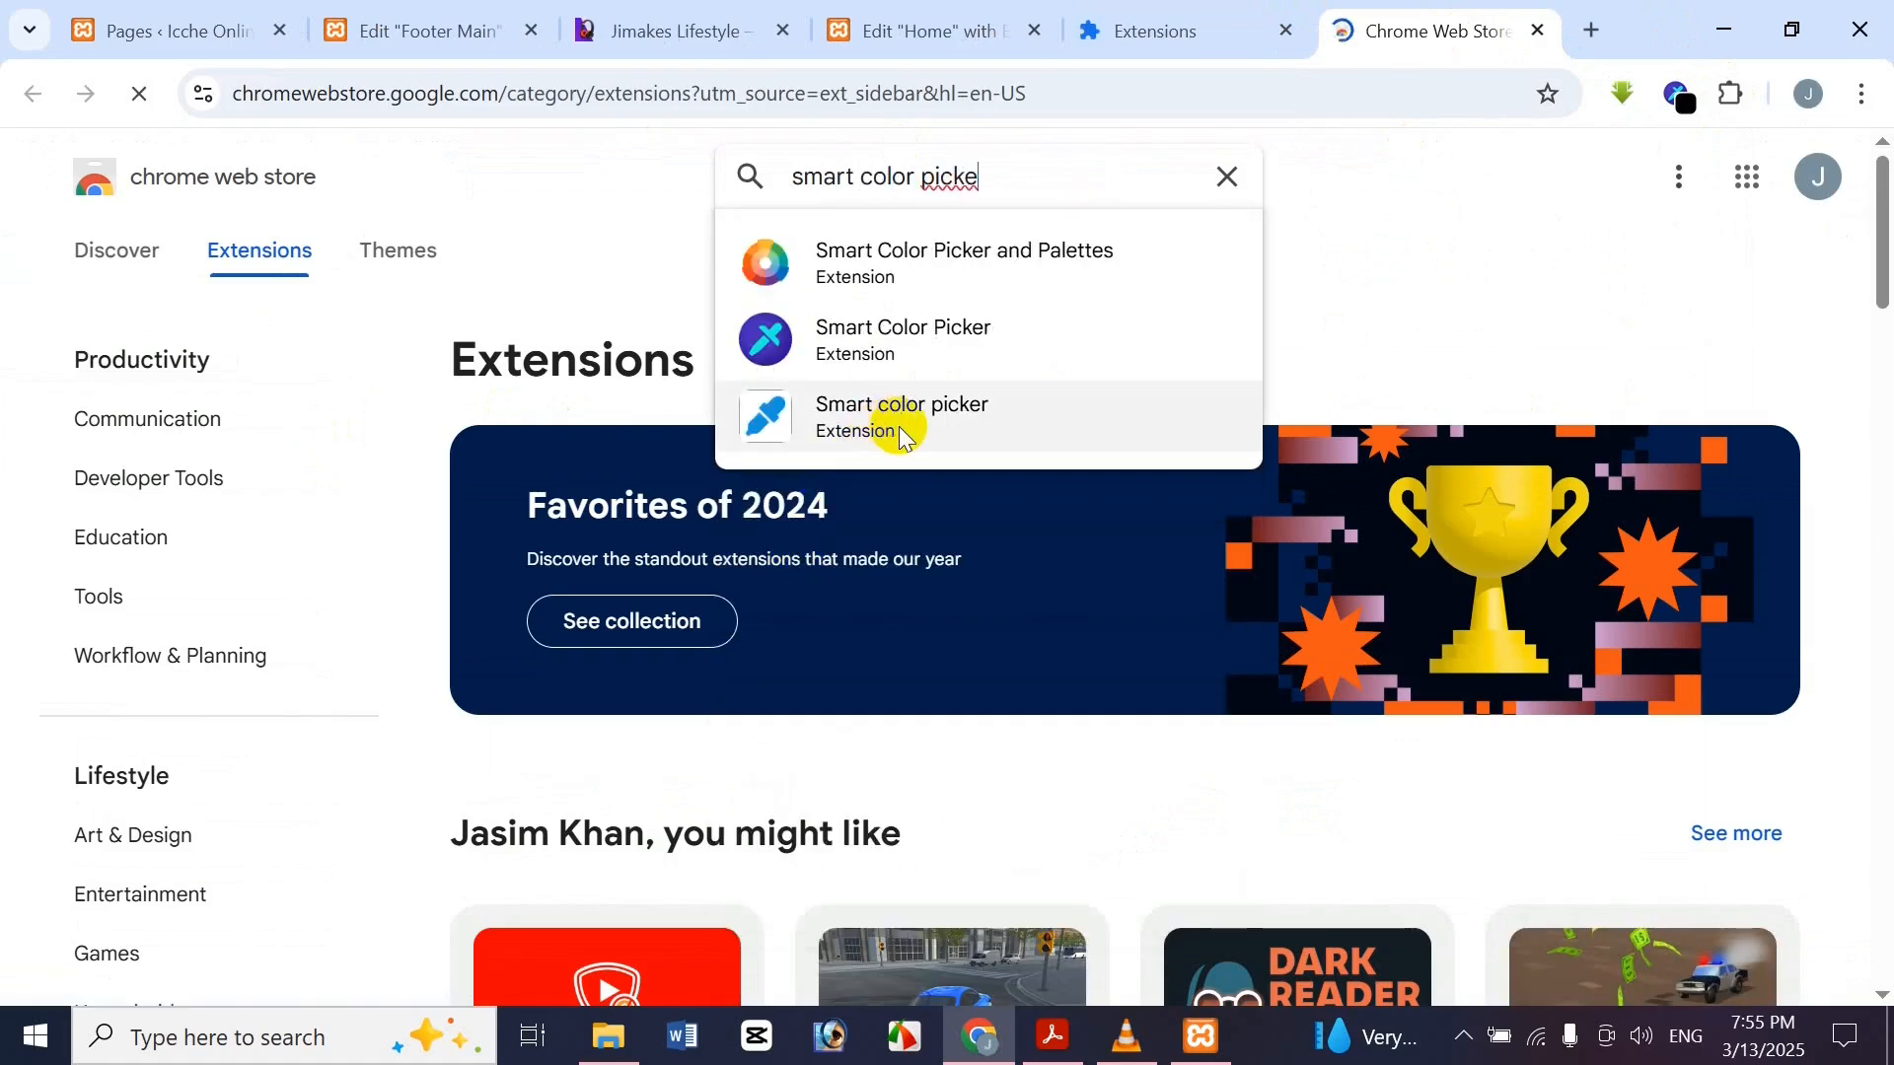
{"action": "type", "text": "r"}
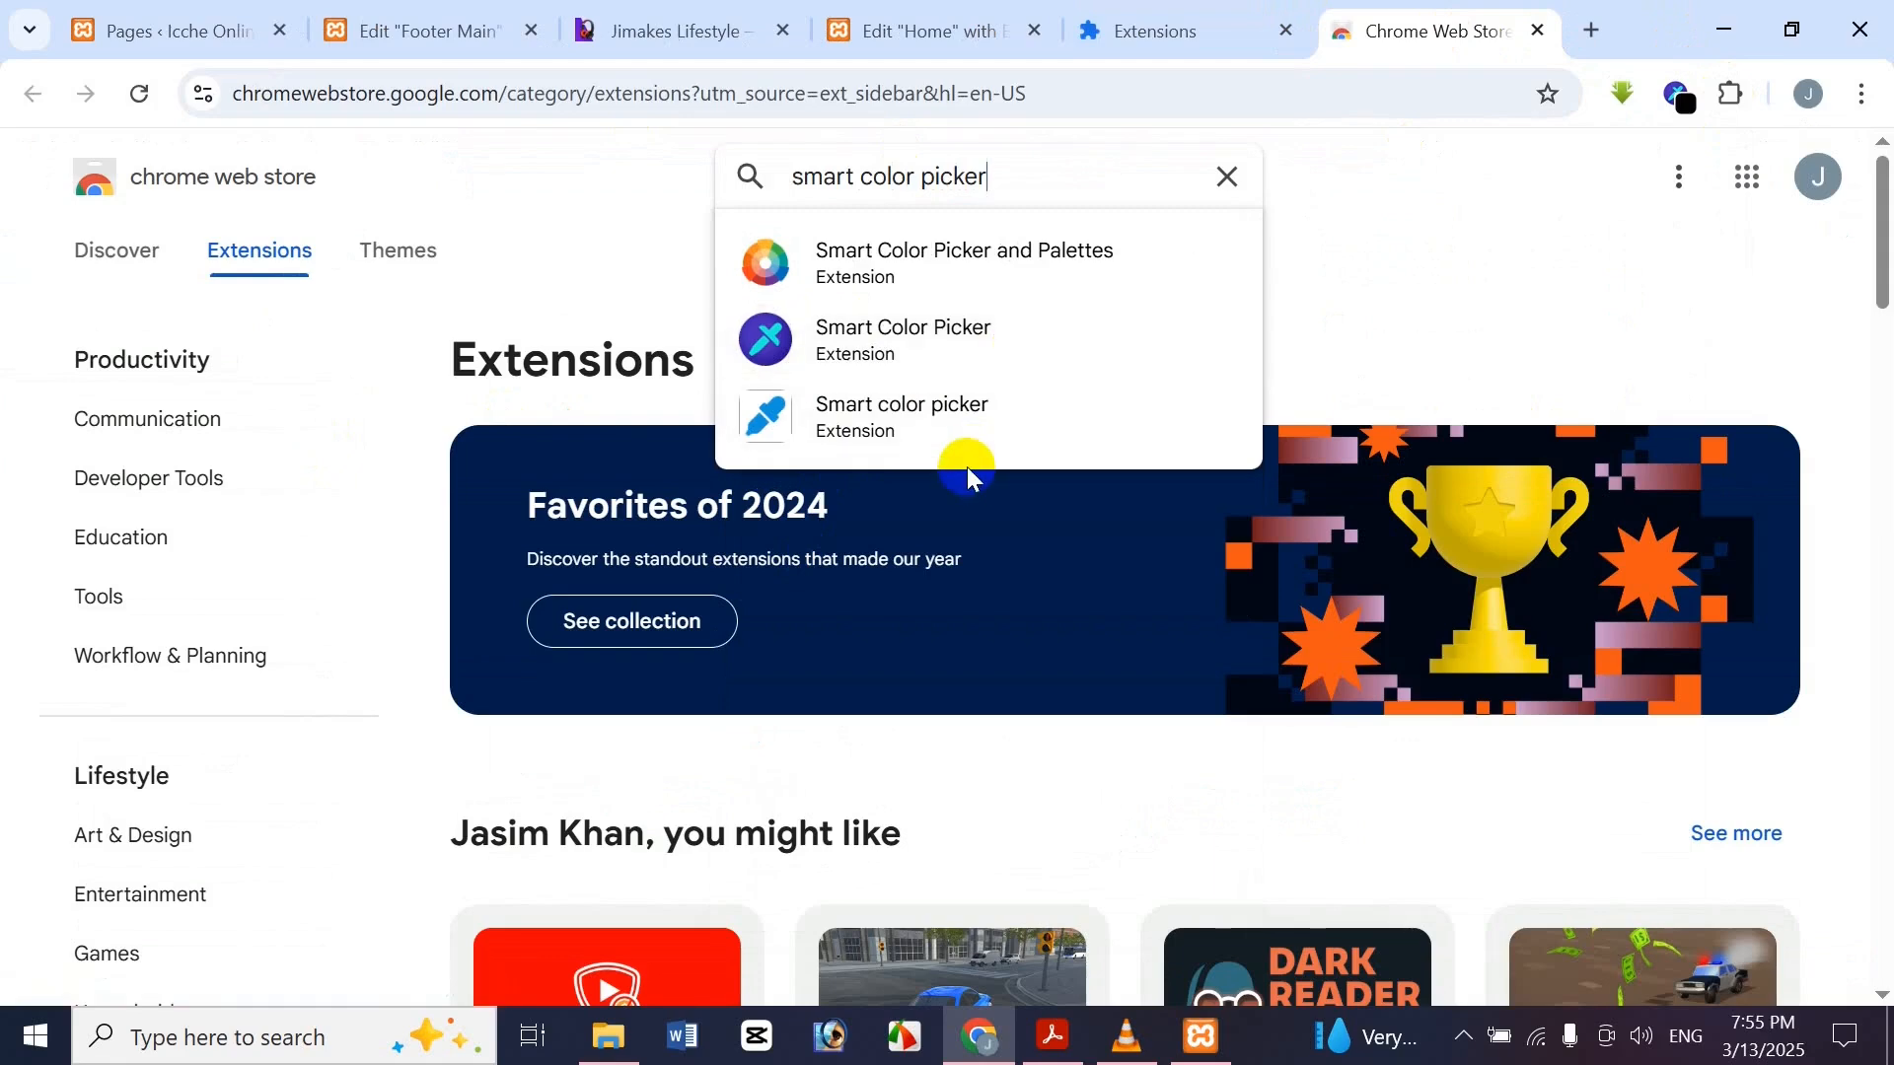
{"action": "left_click", "coordinate": [1114, 343]}
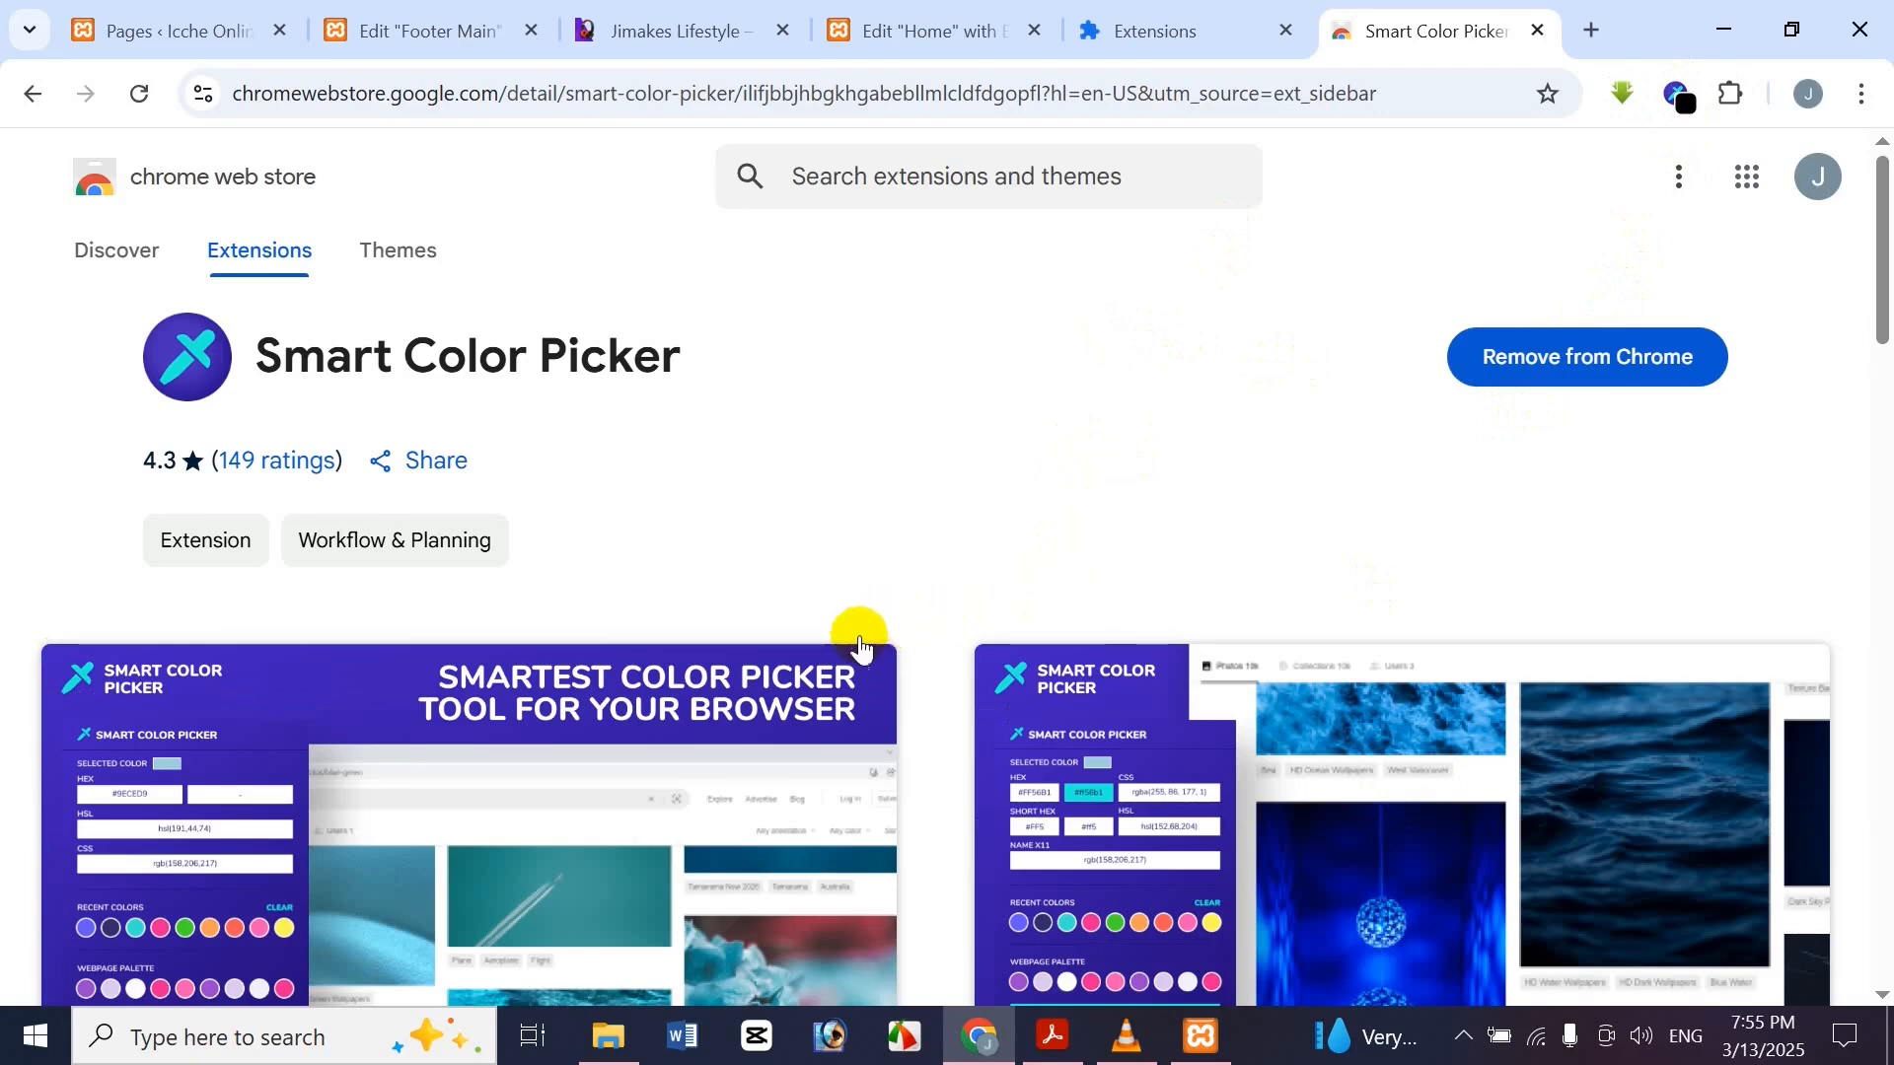
{"action": "left_click", "coordinate": [1538, 37]}
{"action": "left_click", "coordinate": [1536, 31]}
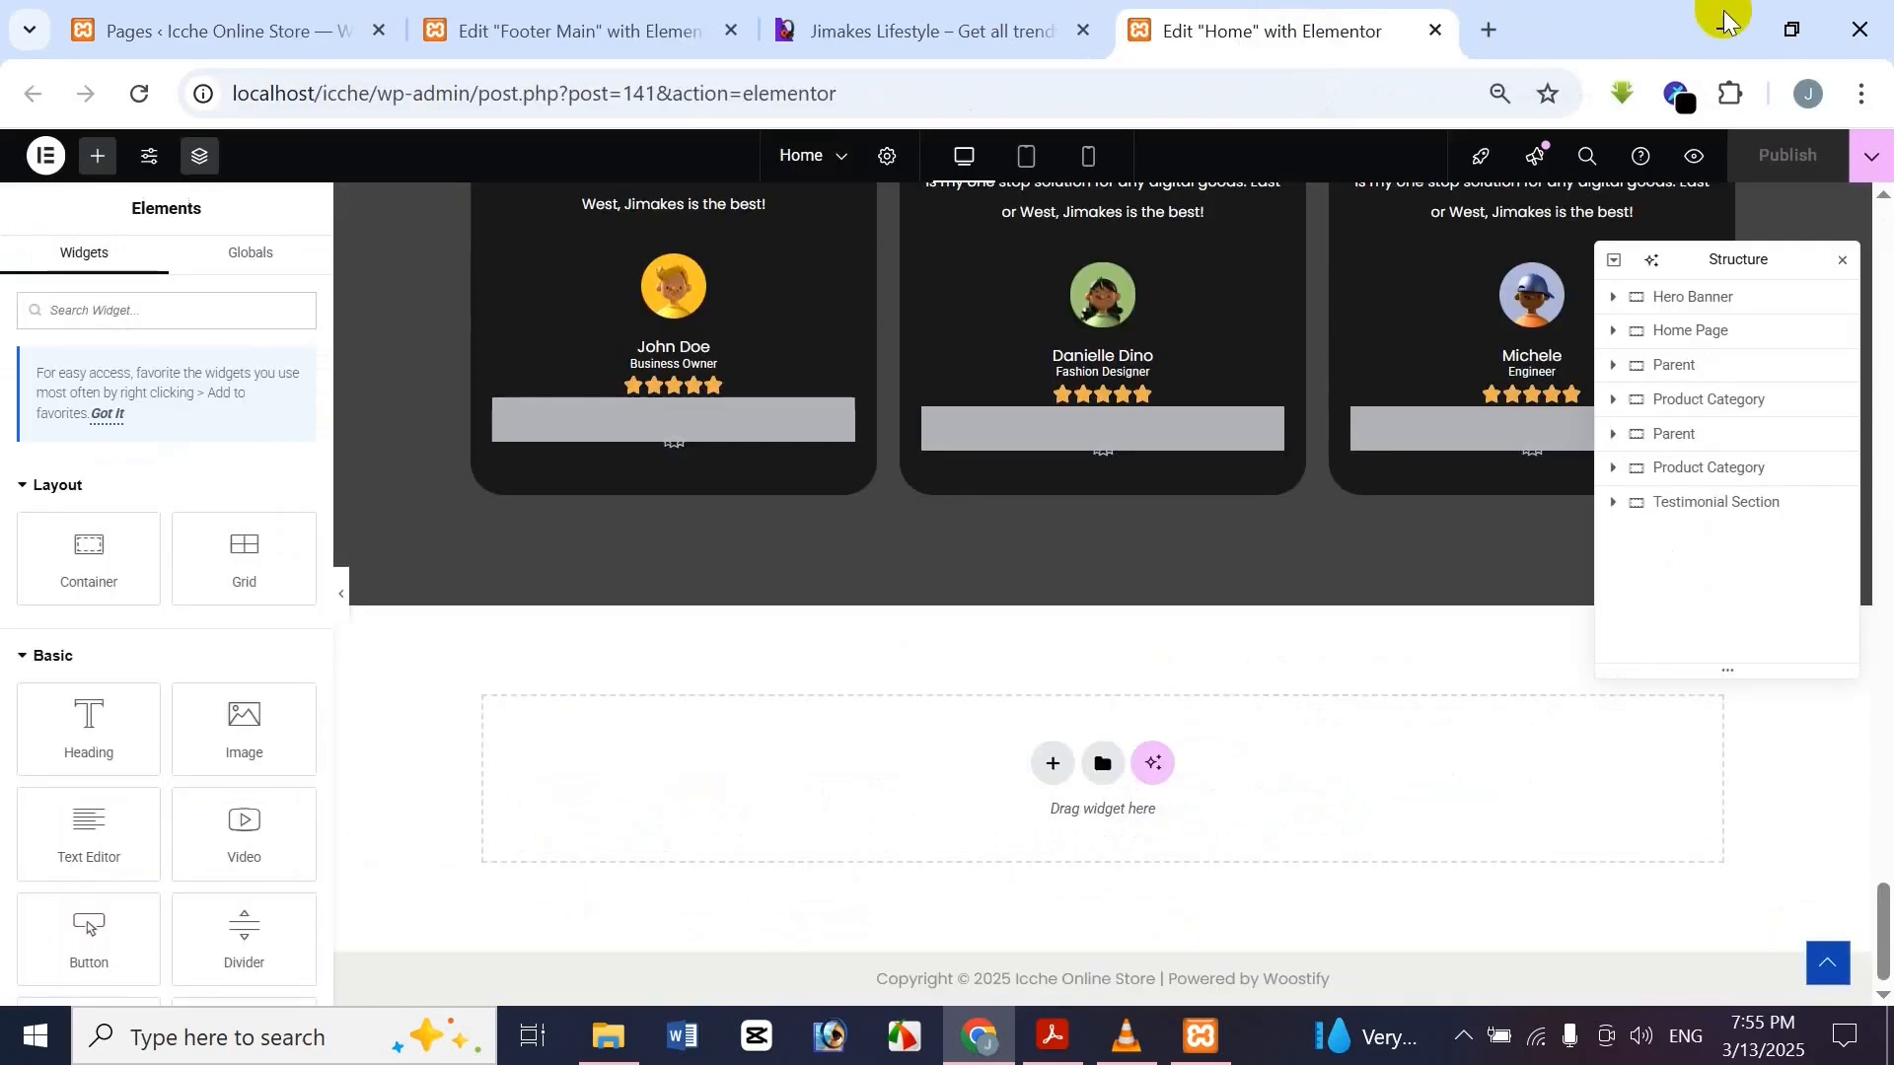
Open Smart Color Picker on the Jimakes reference site and clear its recent colors
{"action": "left_click", "coordinate": [1731, 94]}
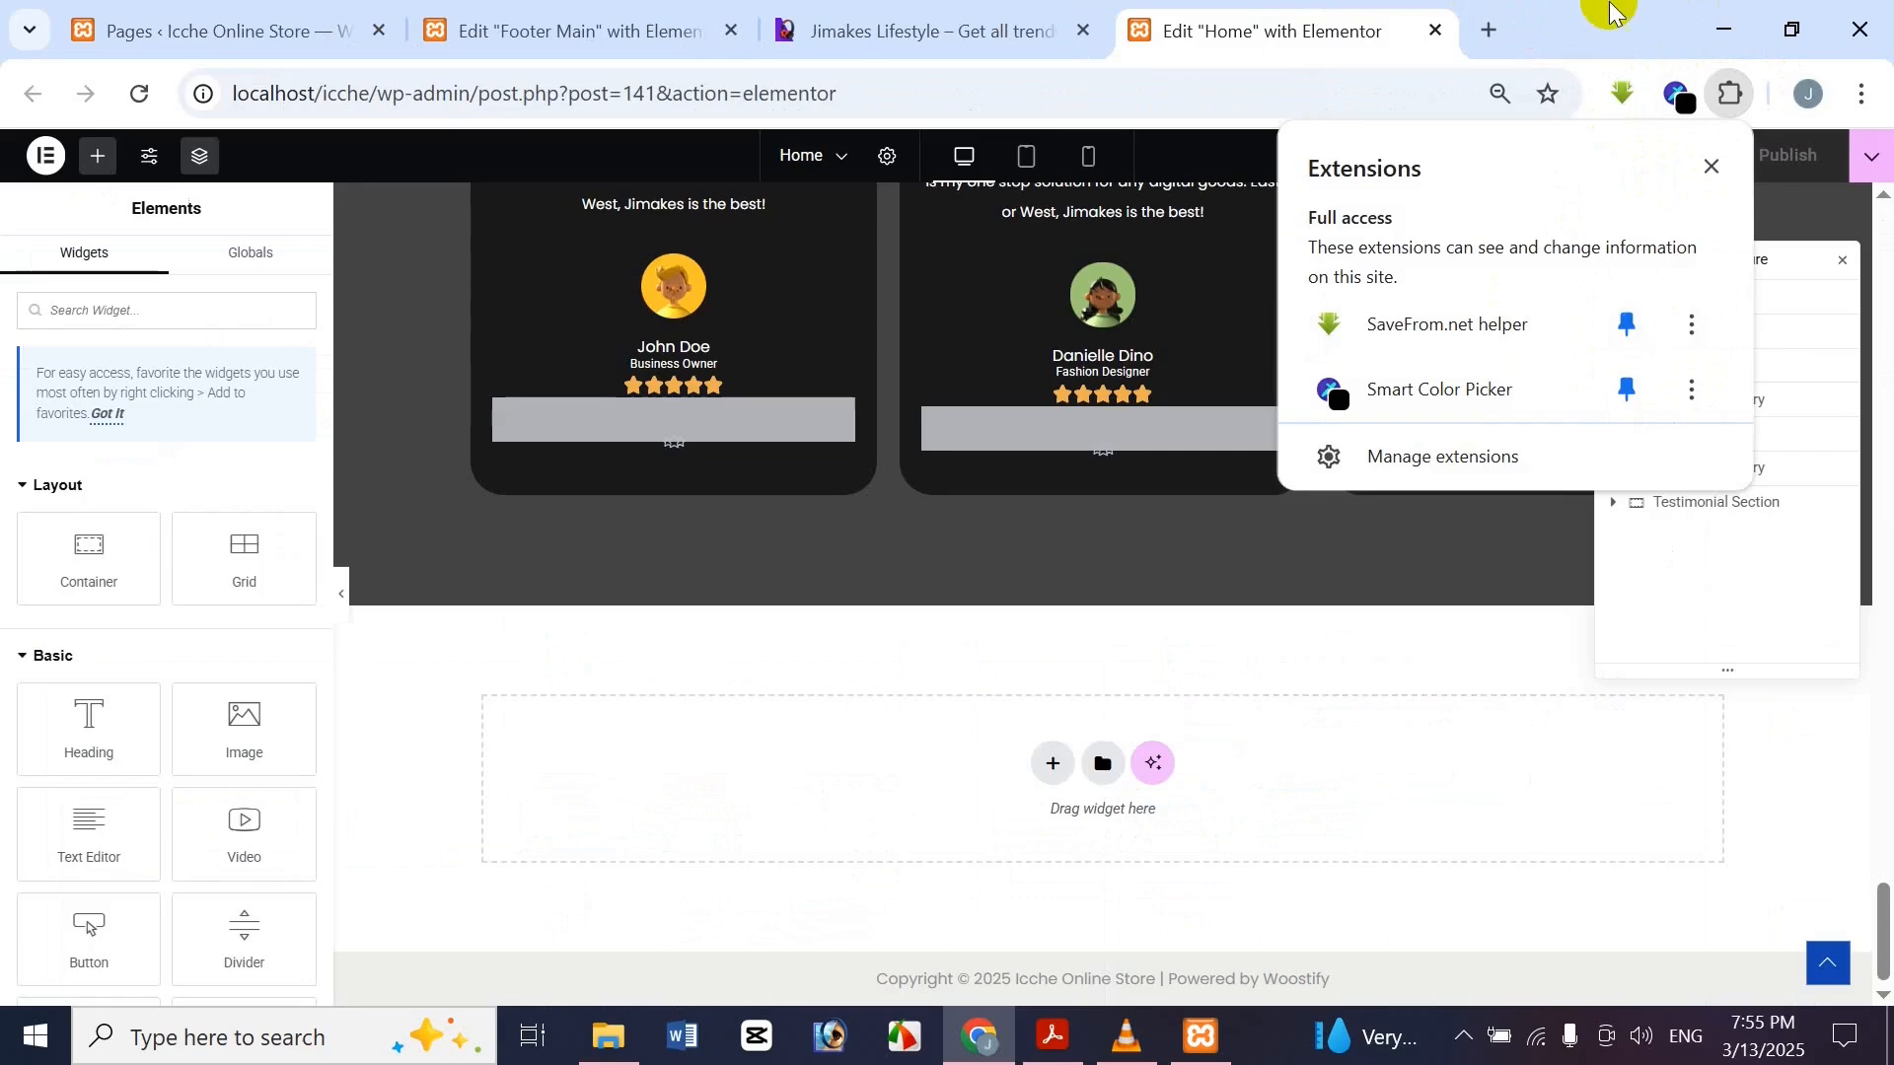
{"action": "left_click", "coordinate": [1676, 93]}
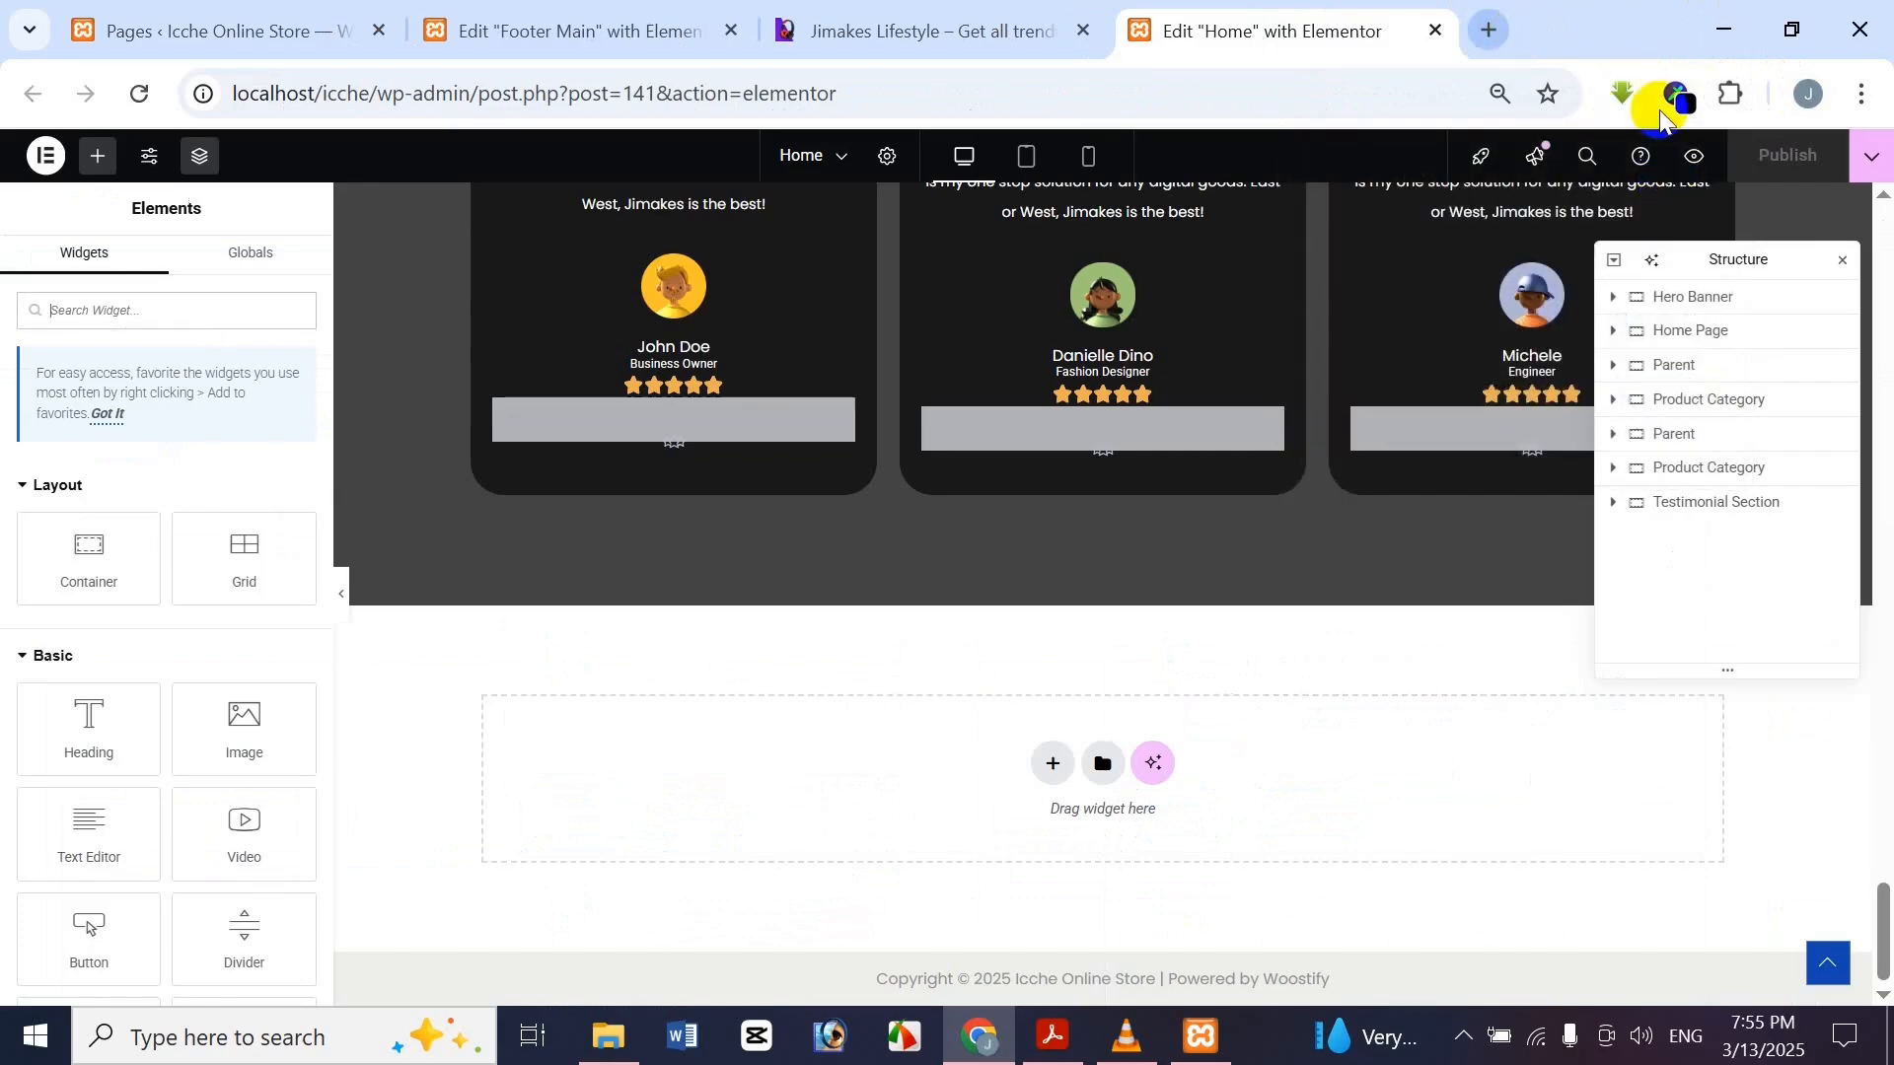
{"action": "left_click", "coordinate": [833, 21]}
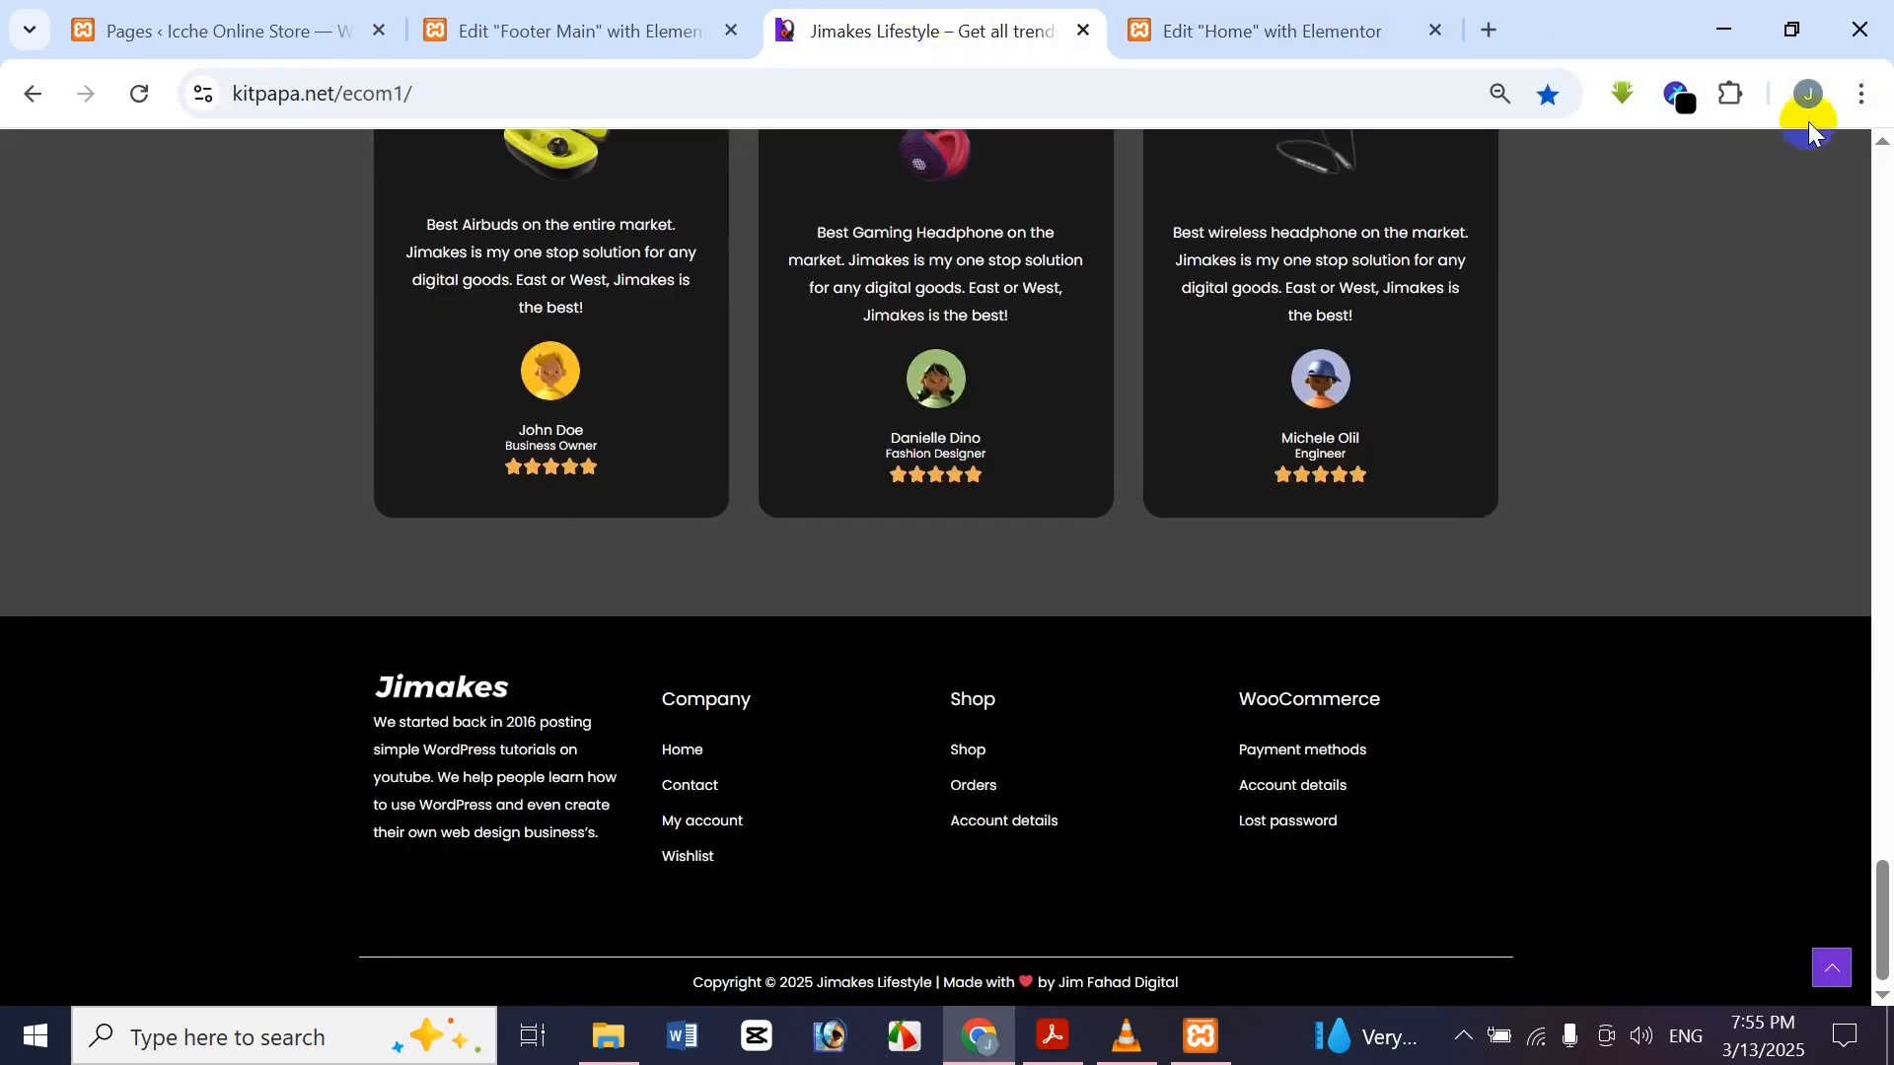
{"action": "left_click", "coordinate": [1697, 93]}
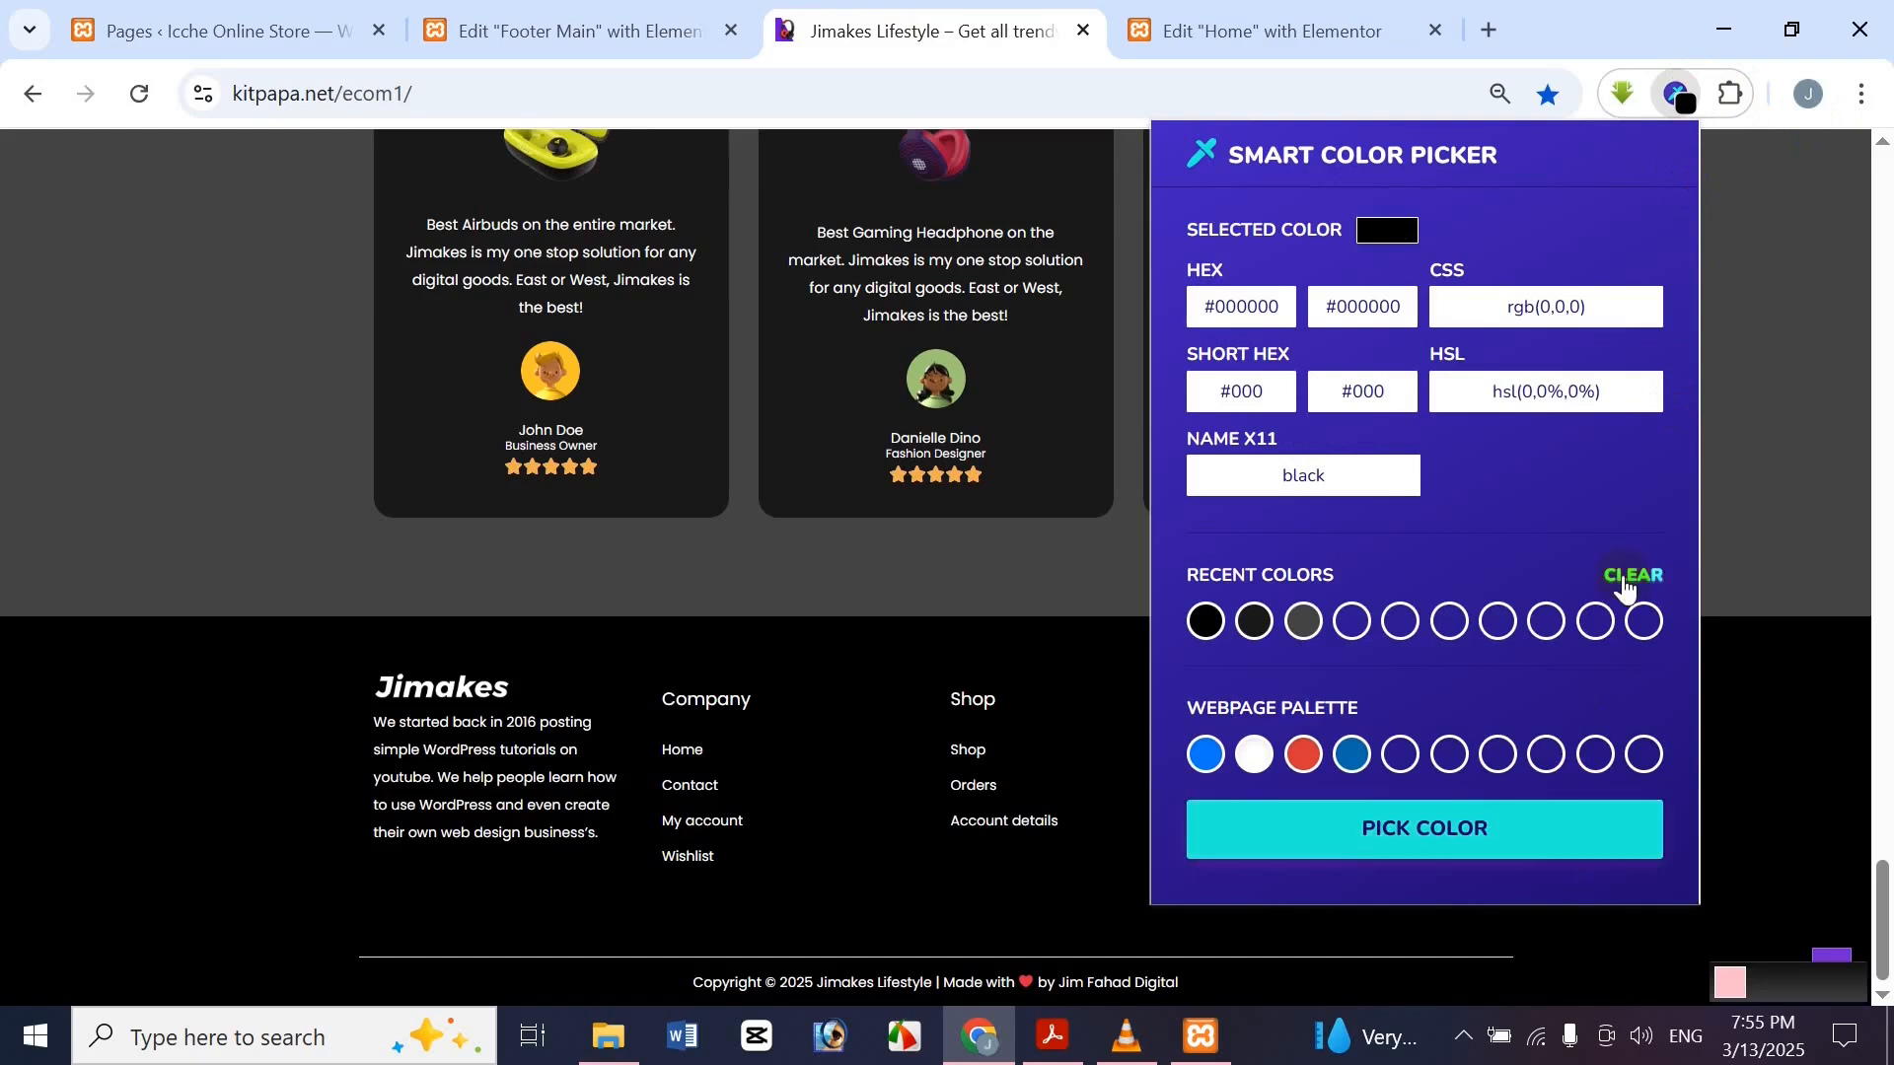
{"action": "left_click", "coordinate": [1625, 582]}
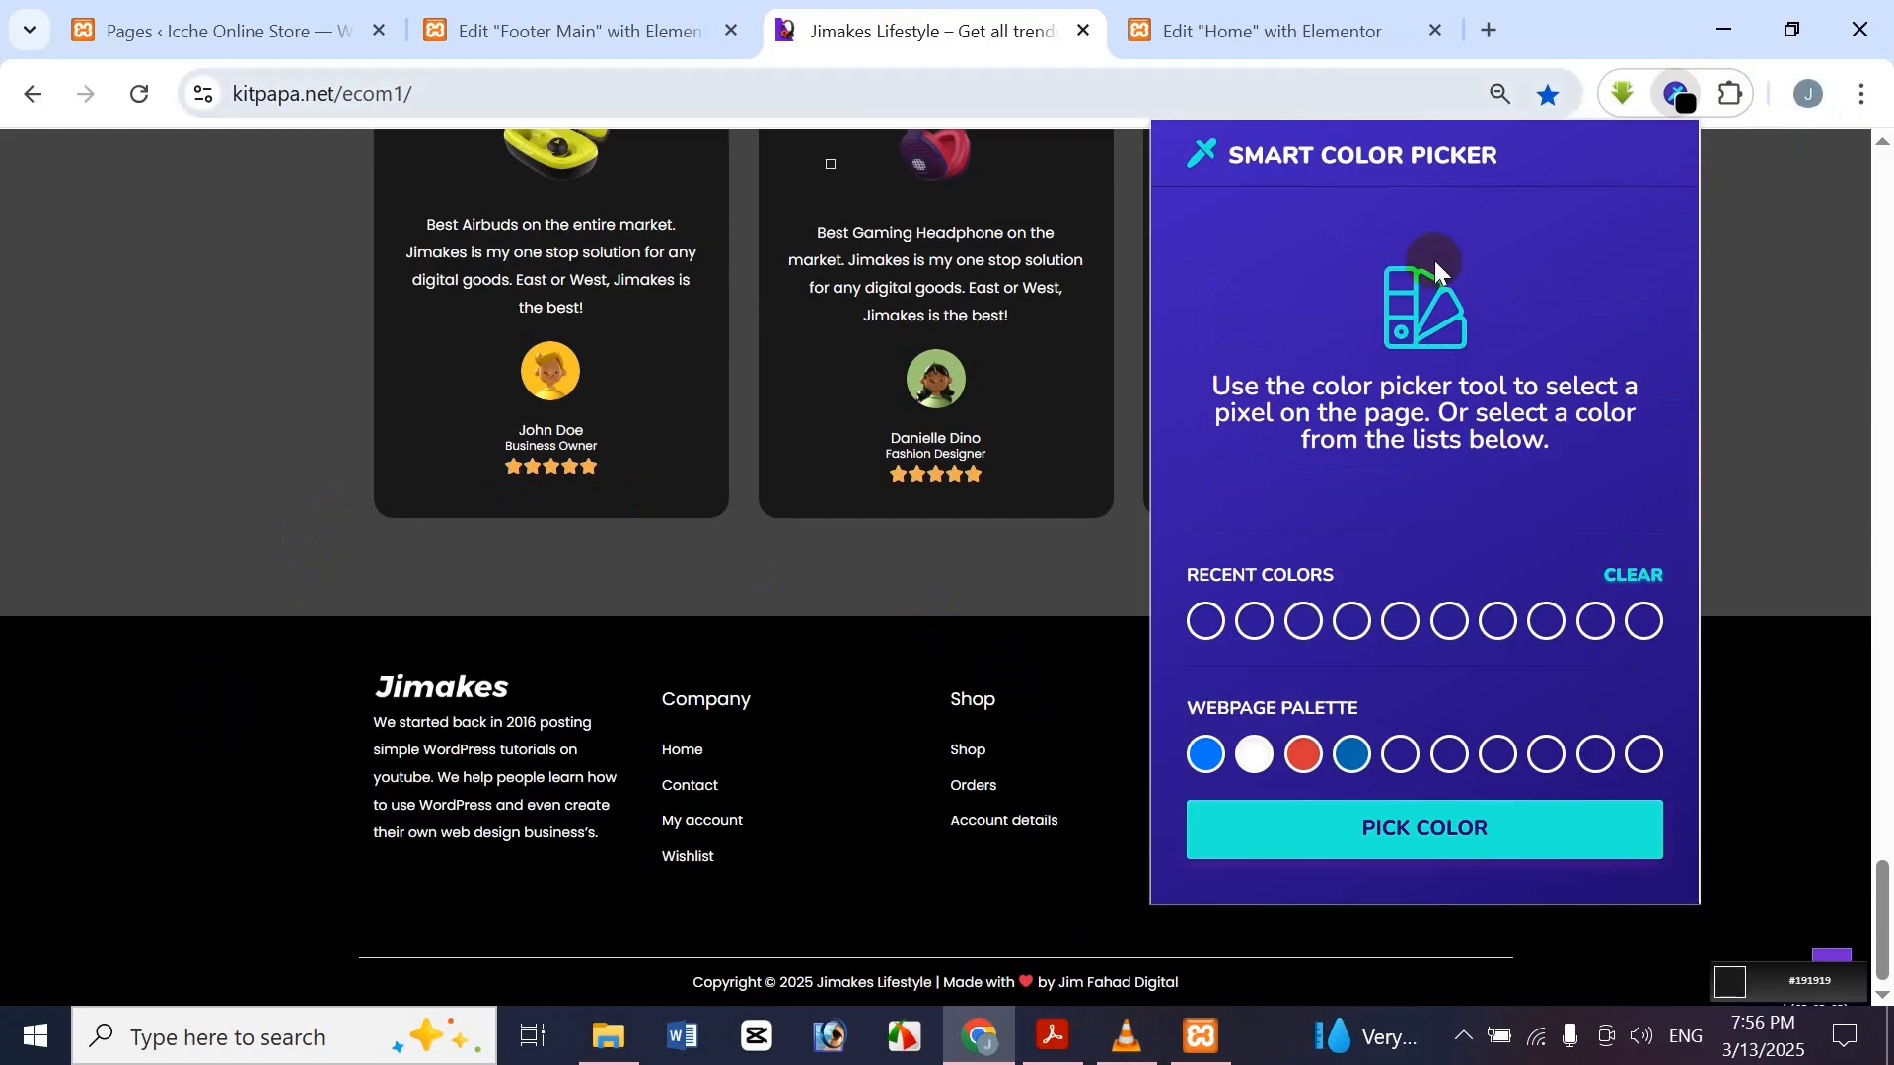
Pick the footer background color on the Jimakes page and copy its hex code #000000
{"action": "key", "text": "Escape"}
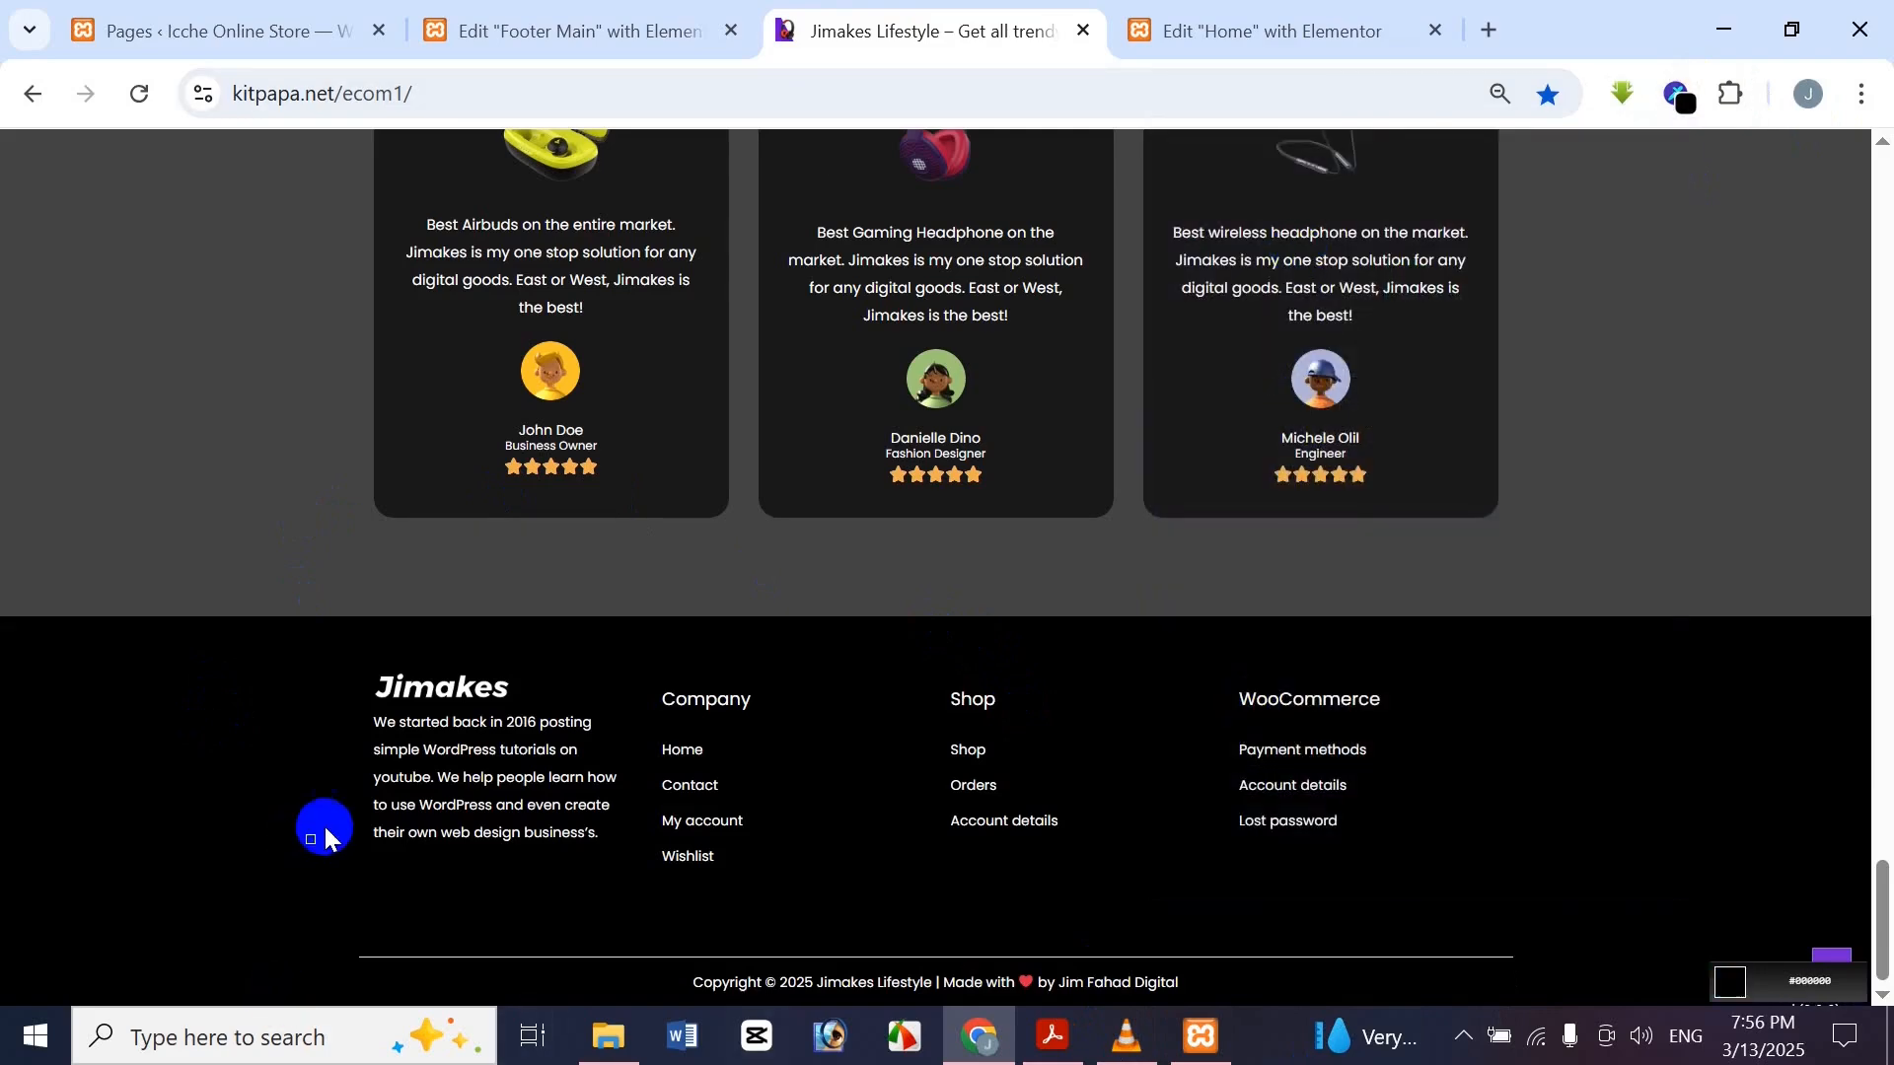
{"action": "left_click", "coordinate": [287, 780]}
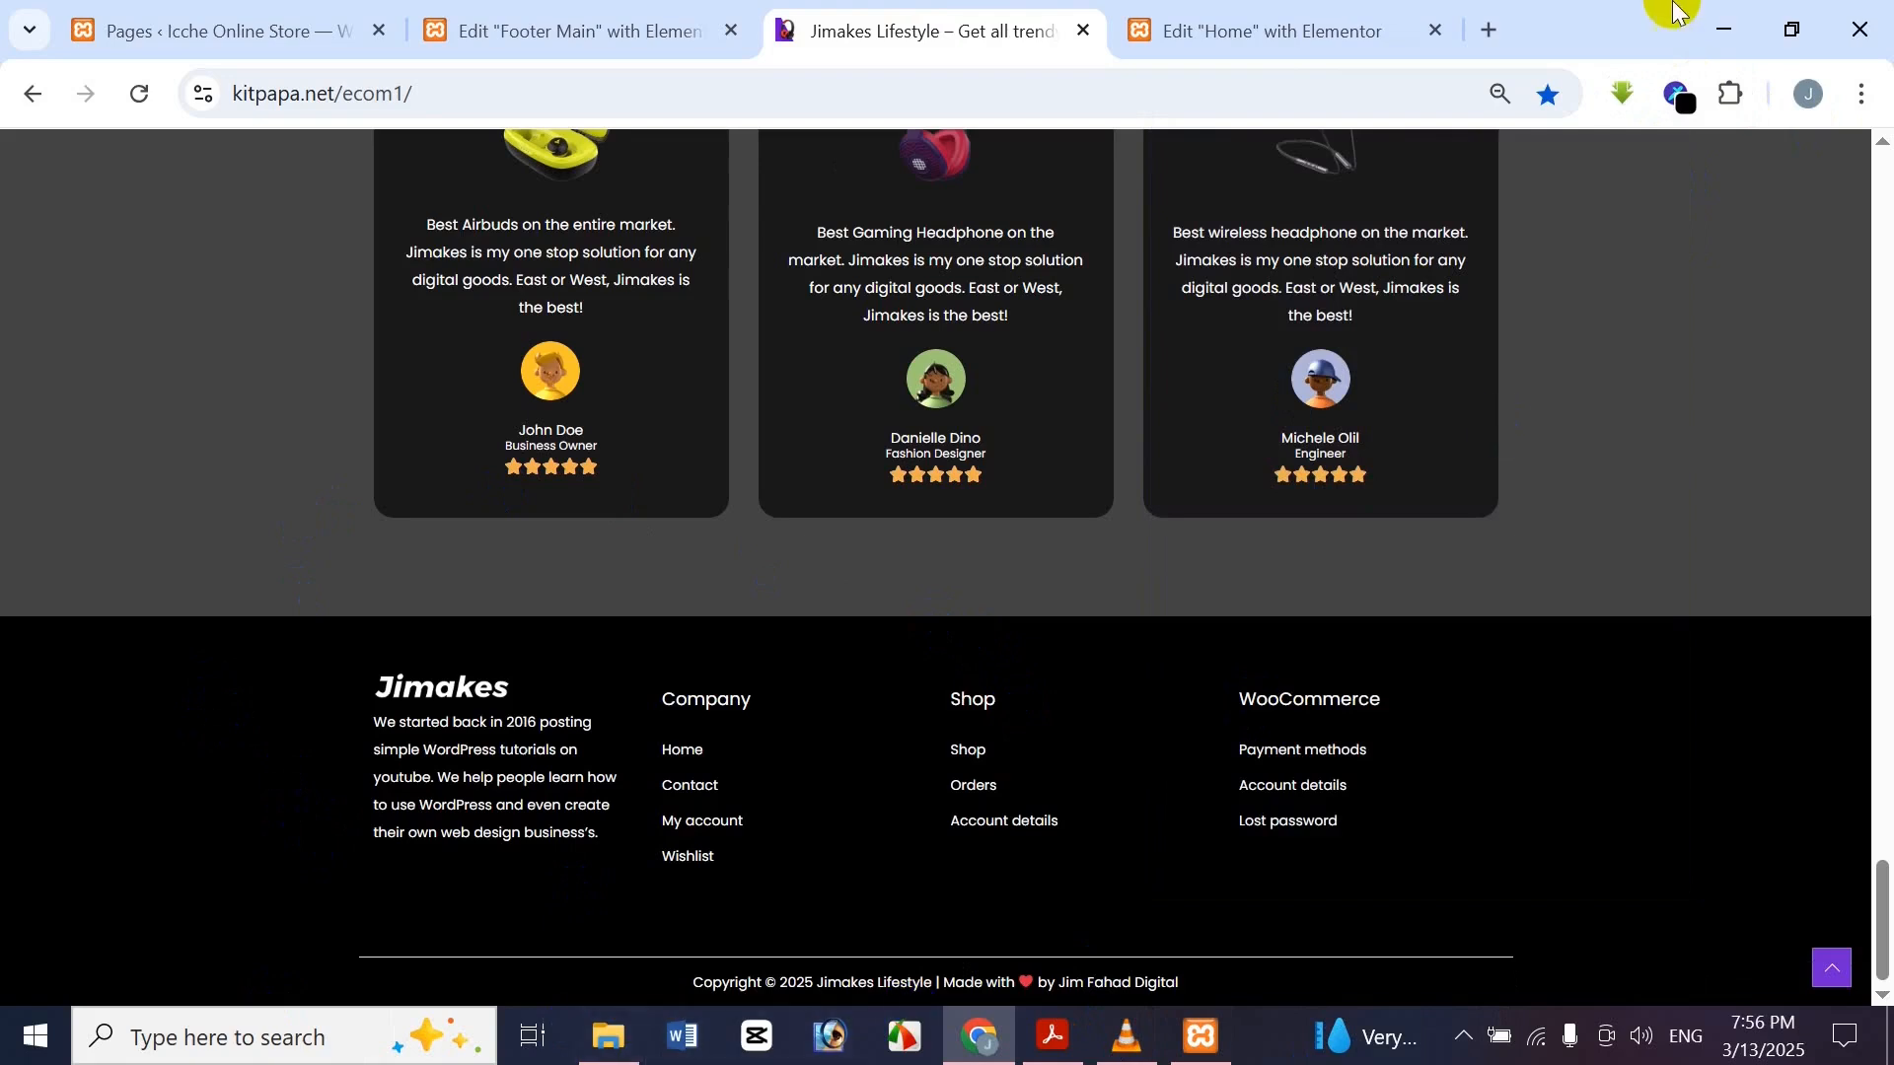
{"action": "left_click", "coordinate": [1677, 96]}
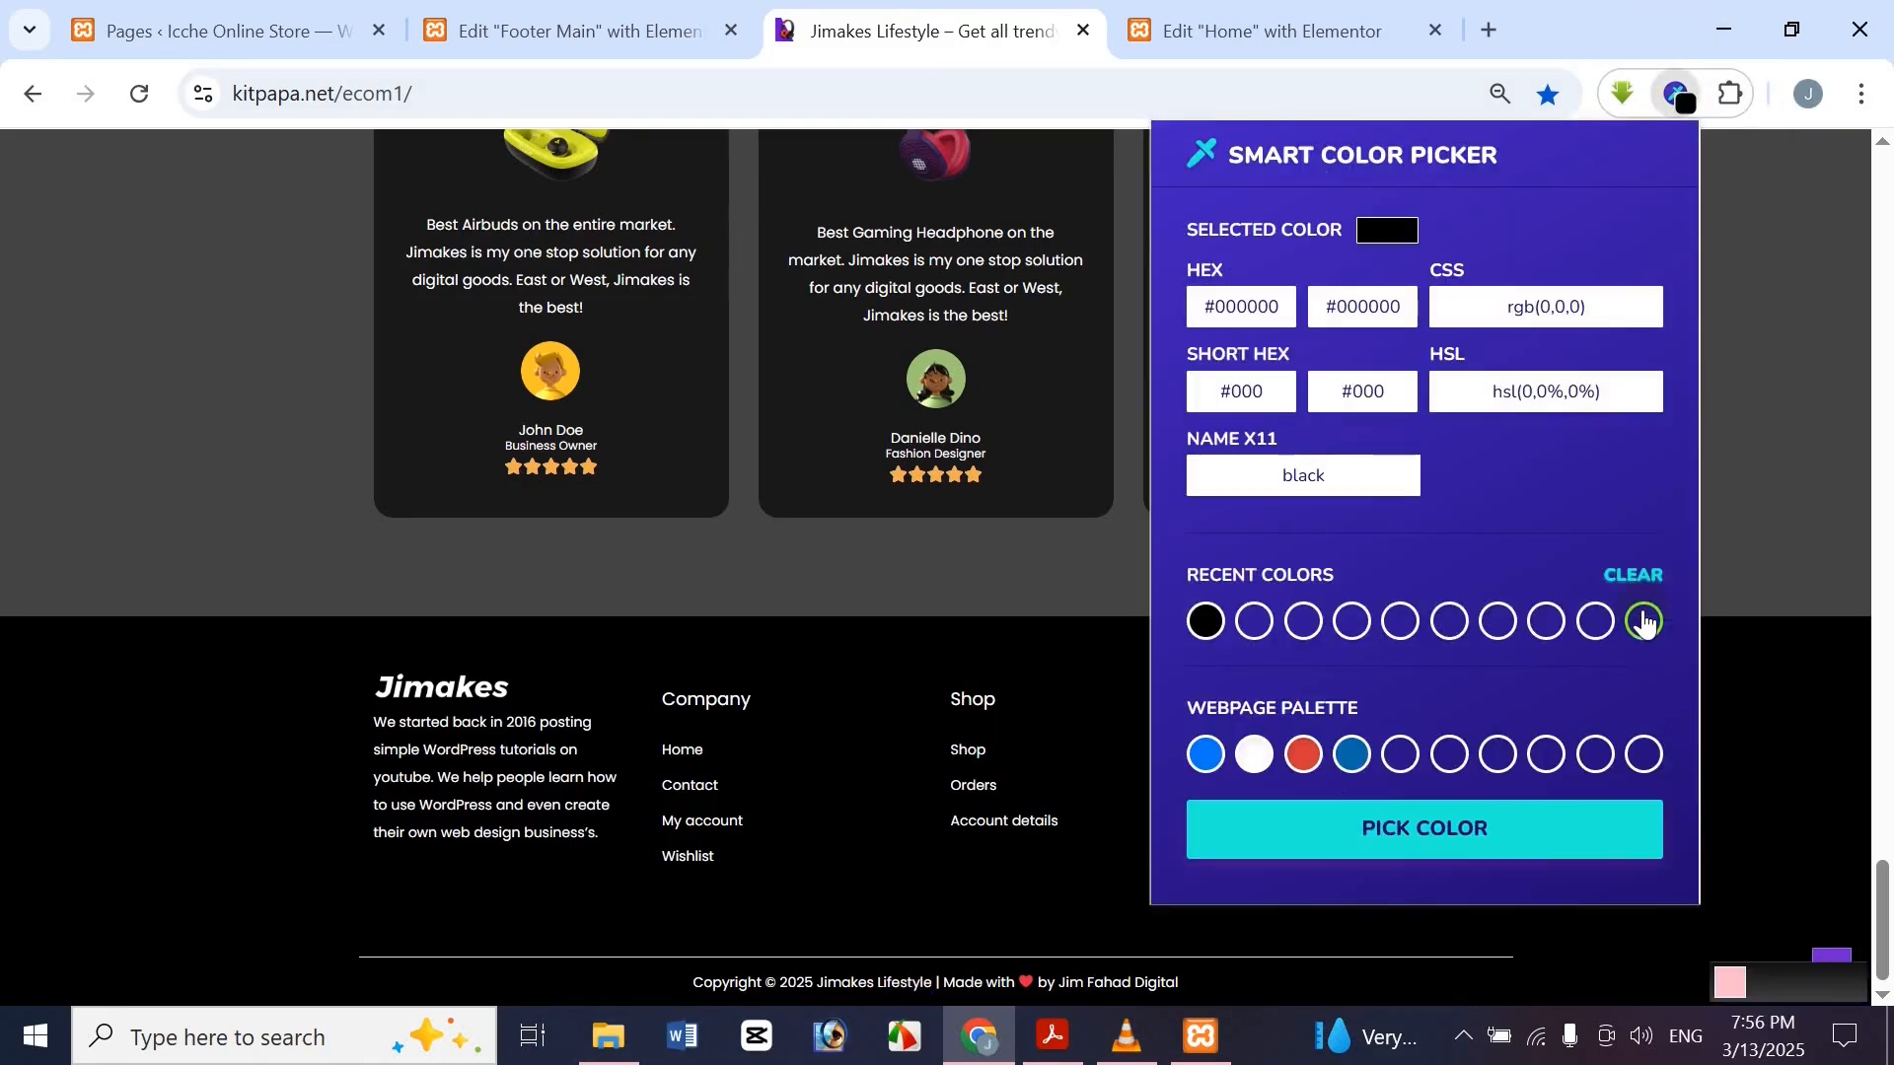
{"action": "left_click", "coordinate": [1283, 313]}
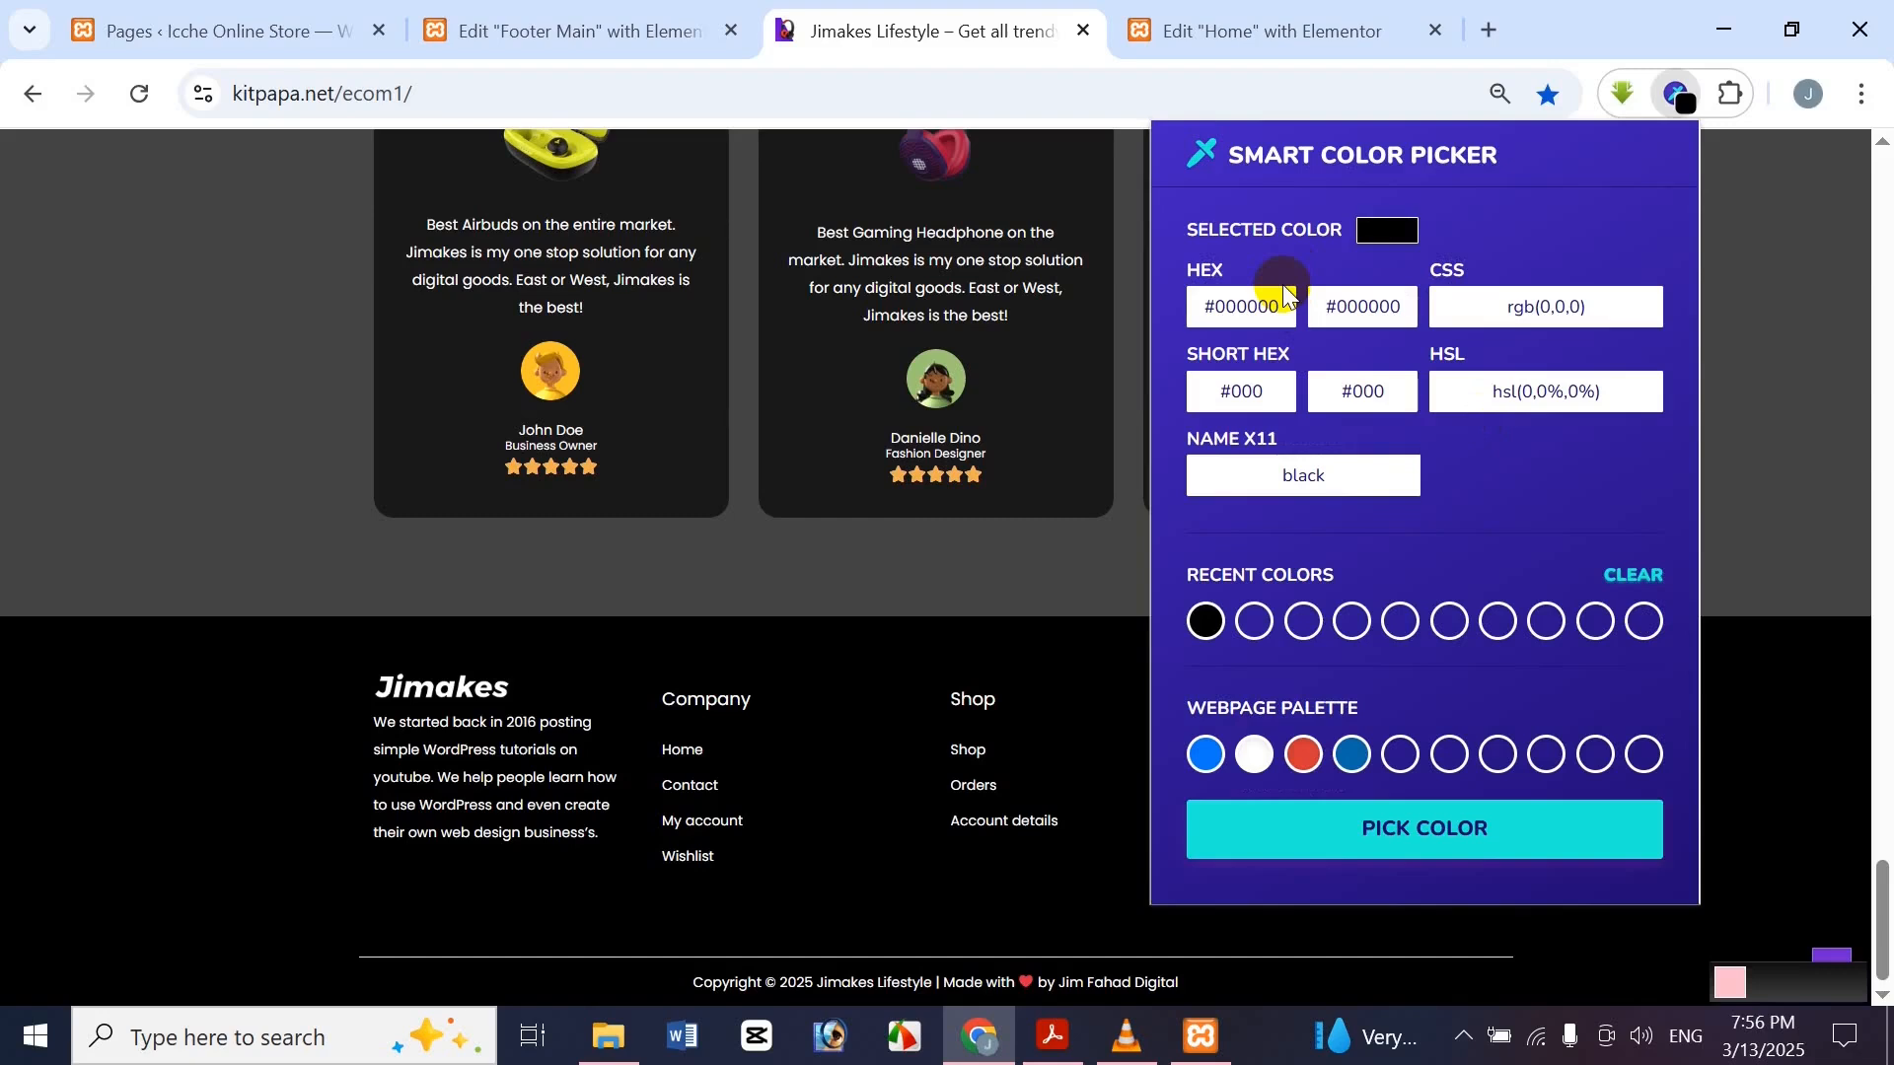
{"action": "left_click", "coordinate": [1261, 312]}
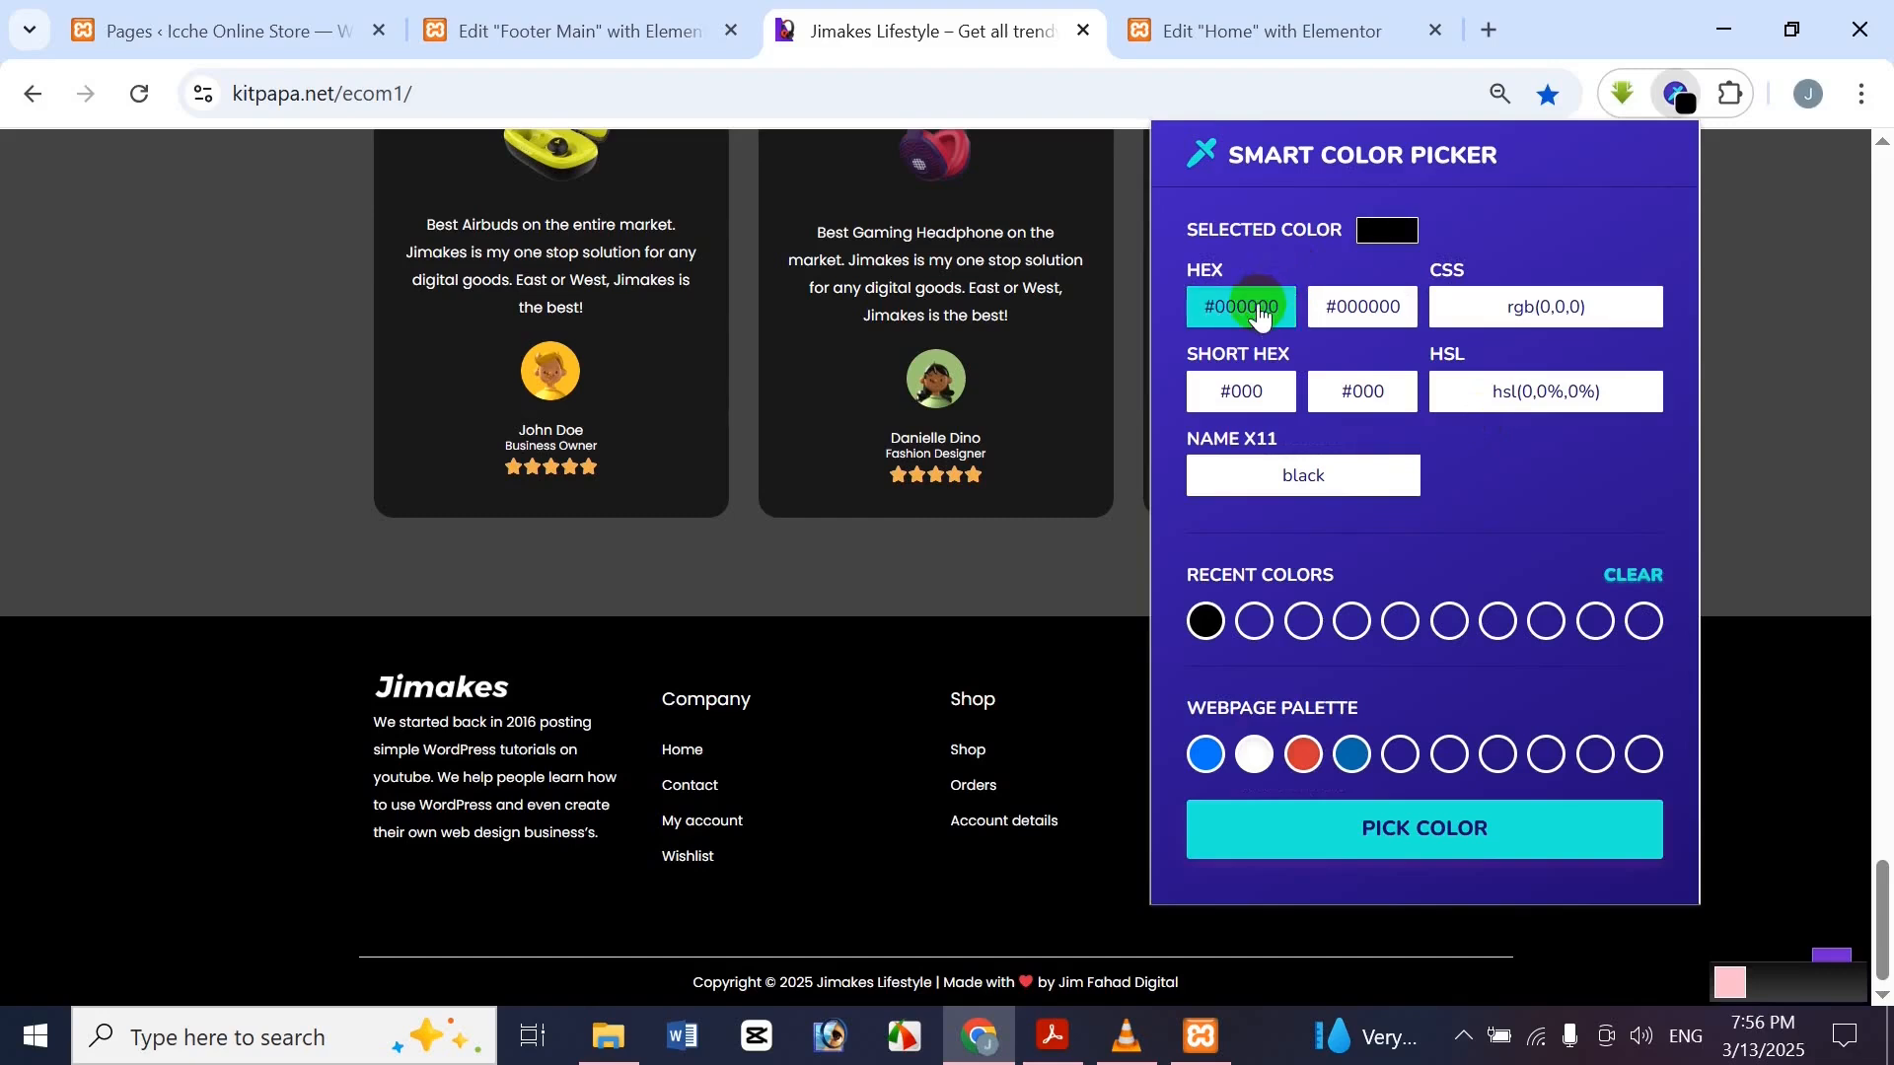
Set the background color of the Footer Main template's Parent Container to #000000
{"action": "left_click", "coordinate": [621, 18]}
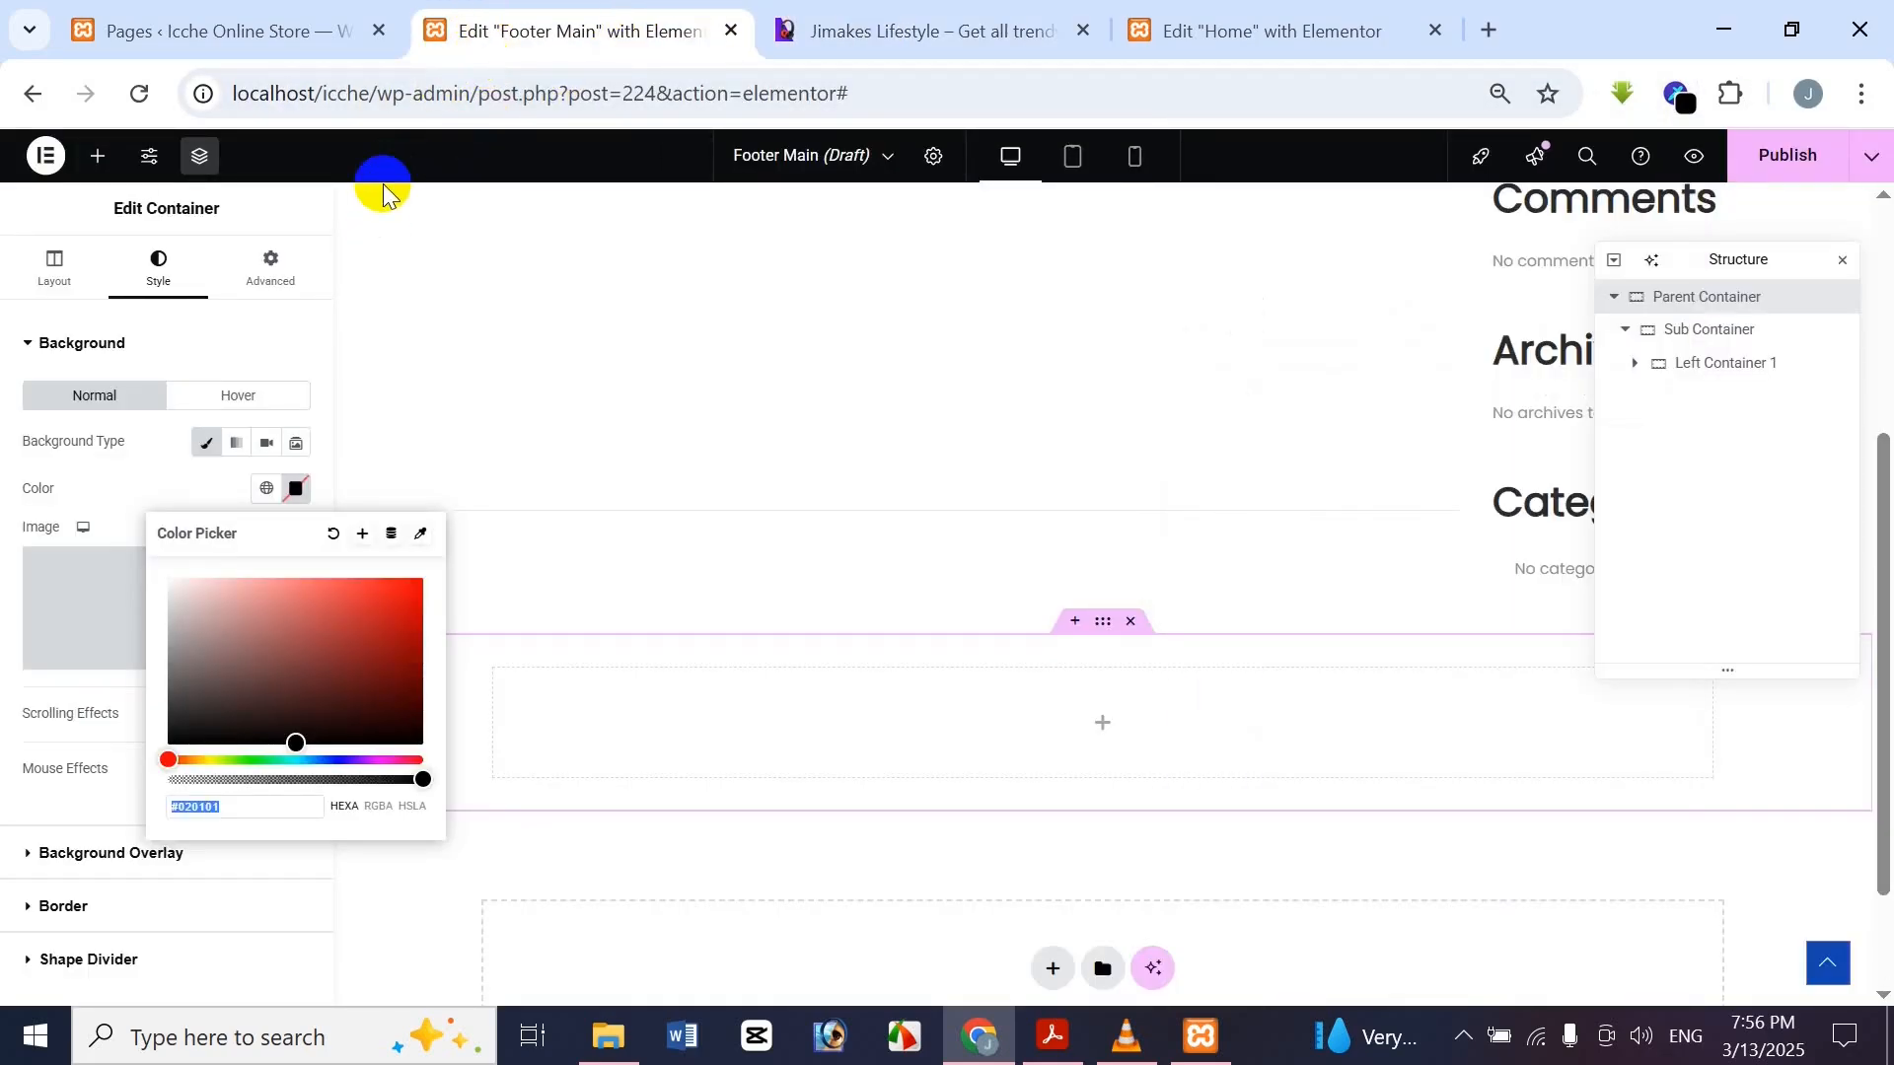
{"action": "type", "text": "#000000"}
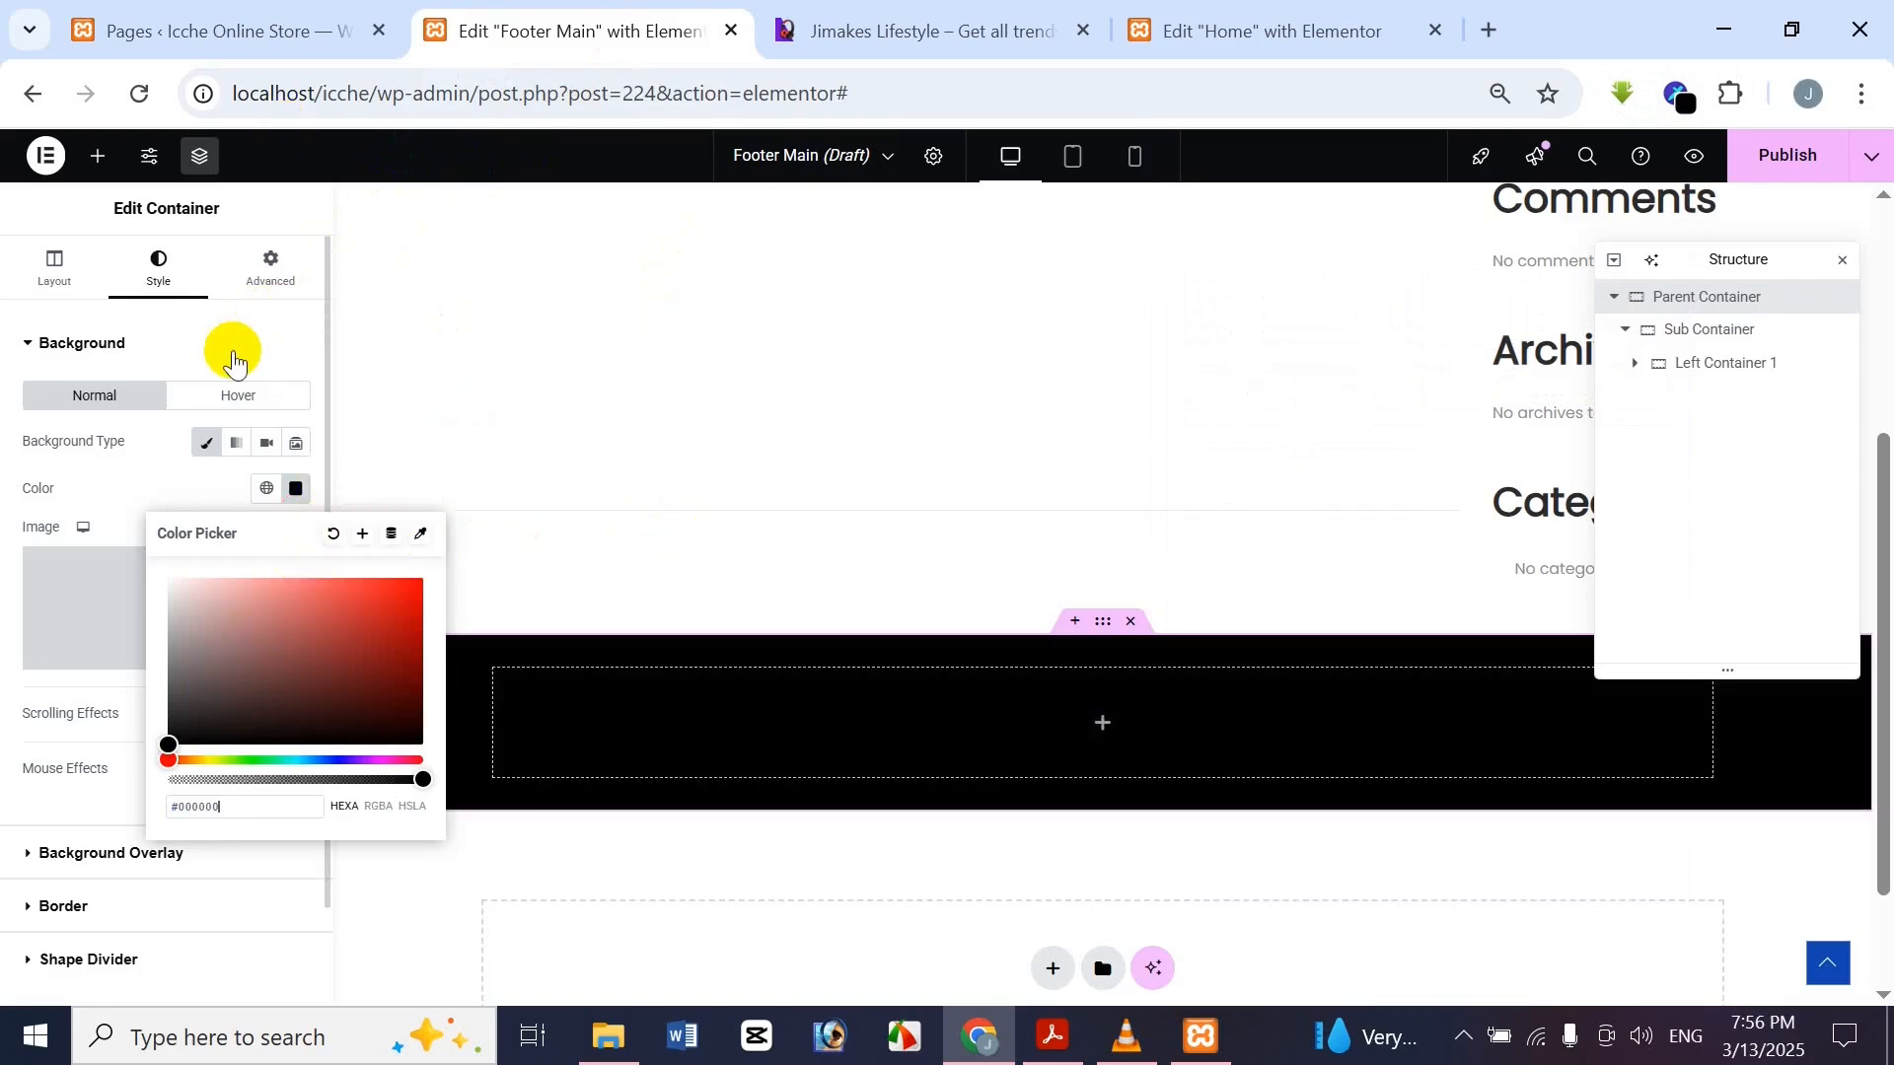
{"action": "left_click", "coordinate": [299, 215]}
Compare with the Jimakes footer, select Left Container 1 in the Footer Main template and show the available widgets
{"action": "left_click", "coordinate": [1054, 11]}
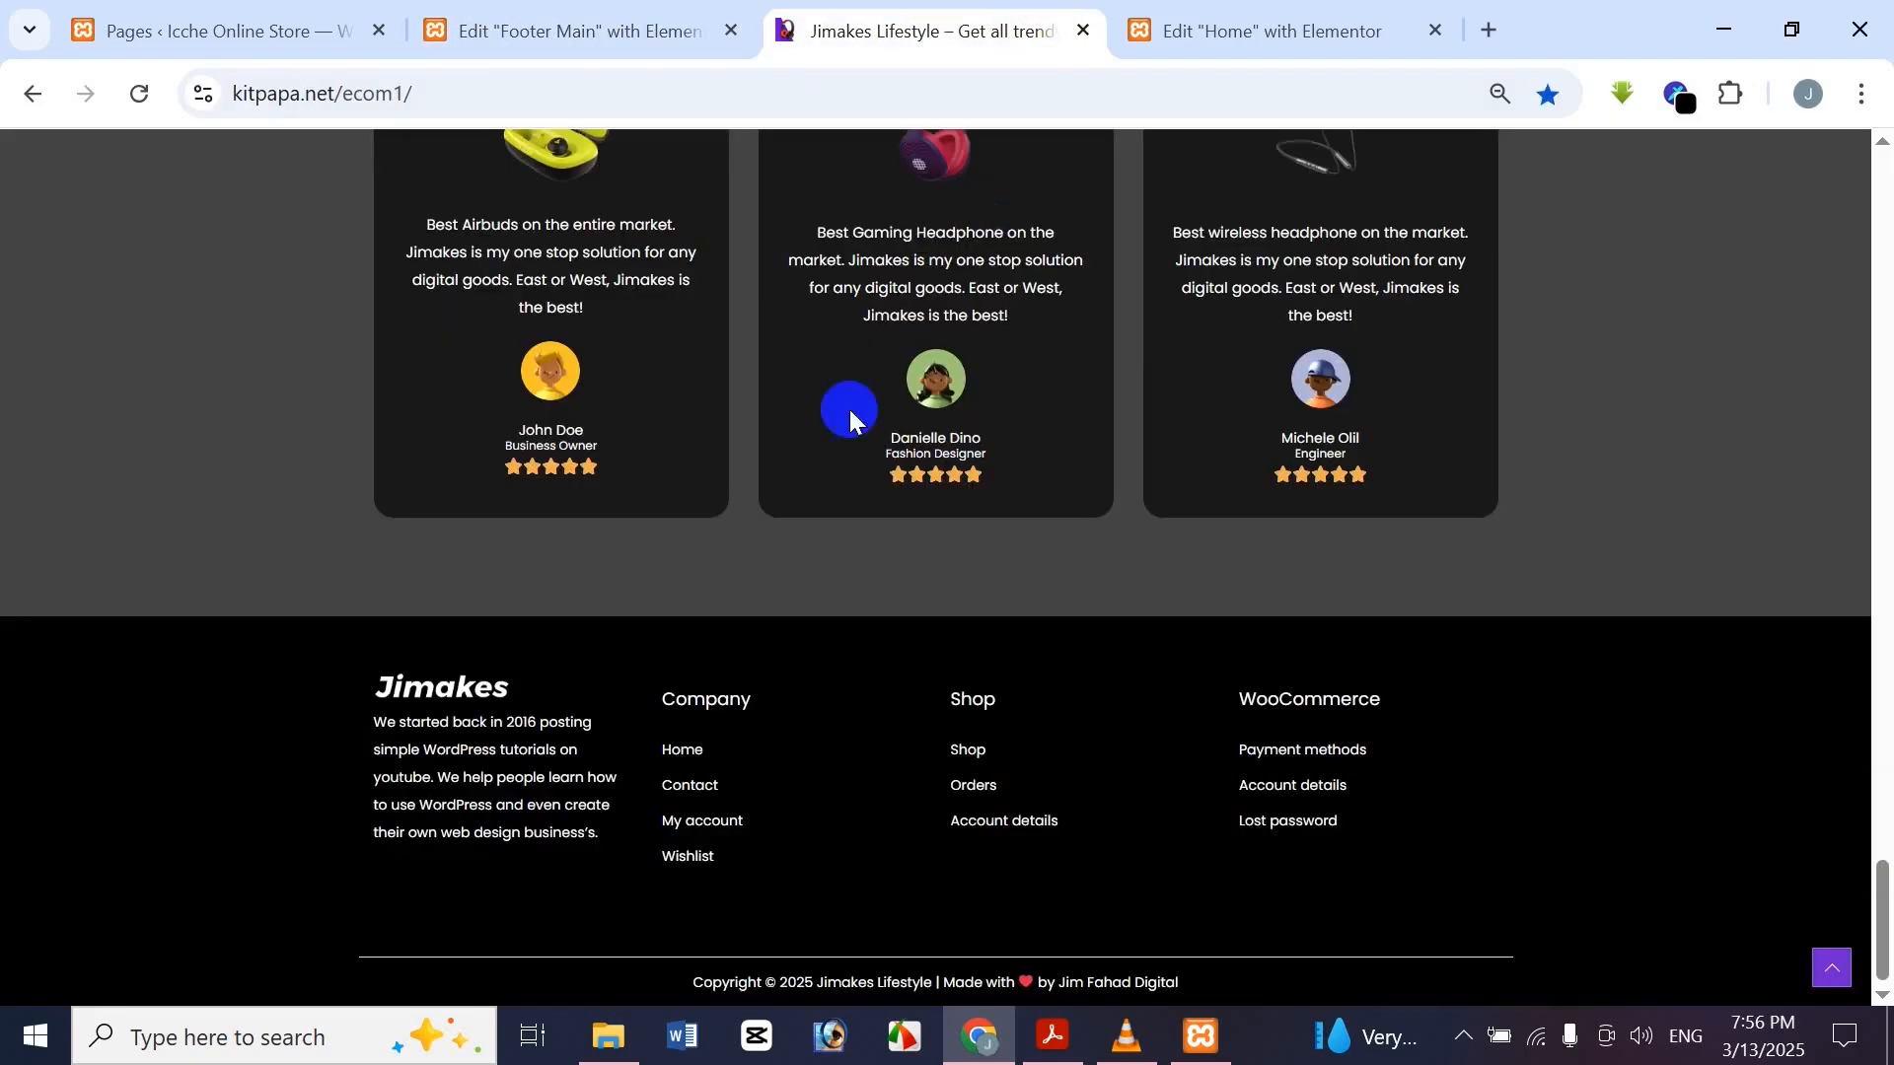
{"action": "left_click", "coordinate": [671, 22]}
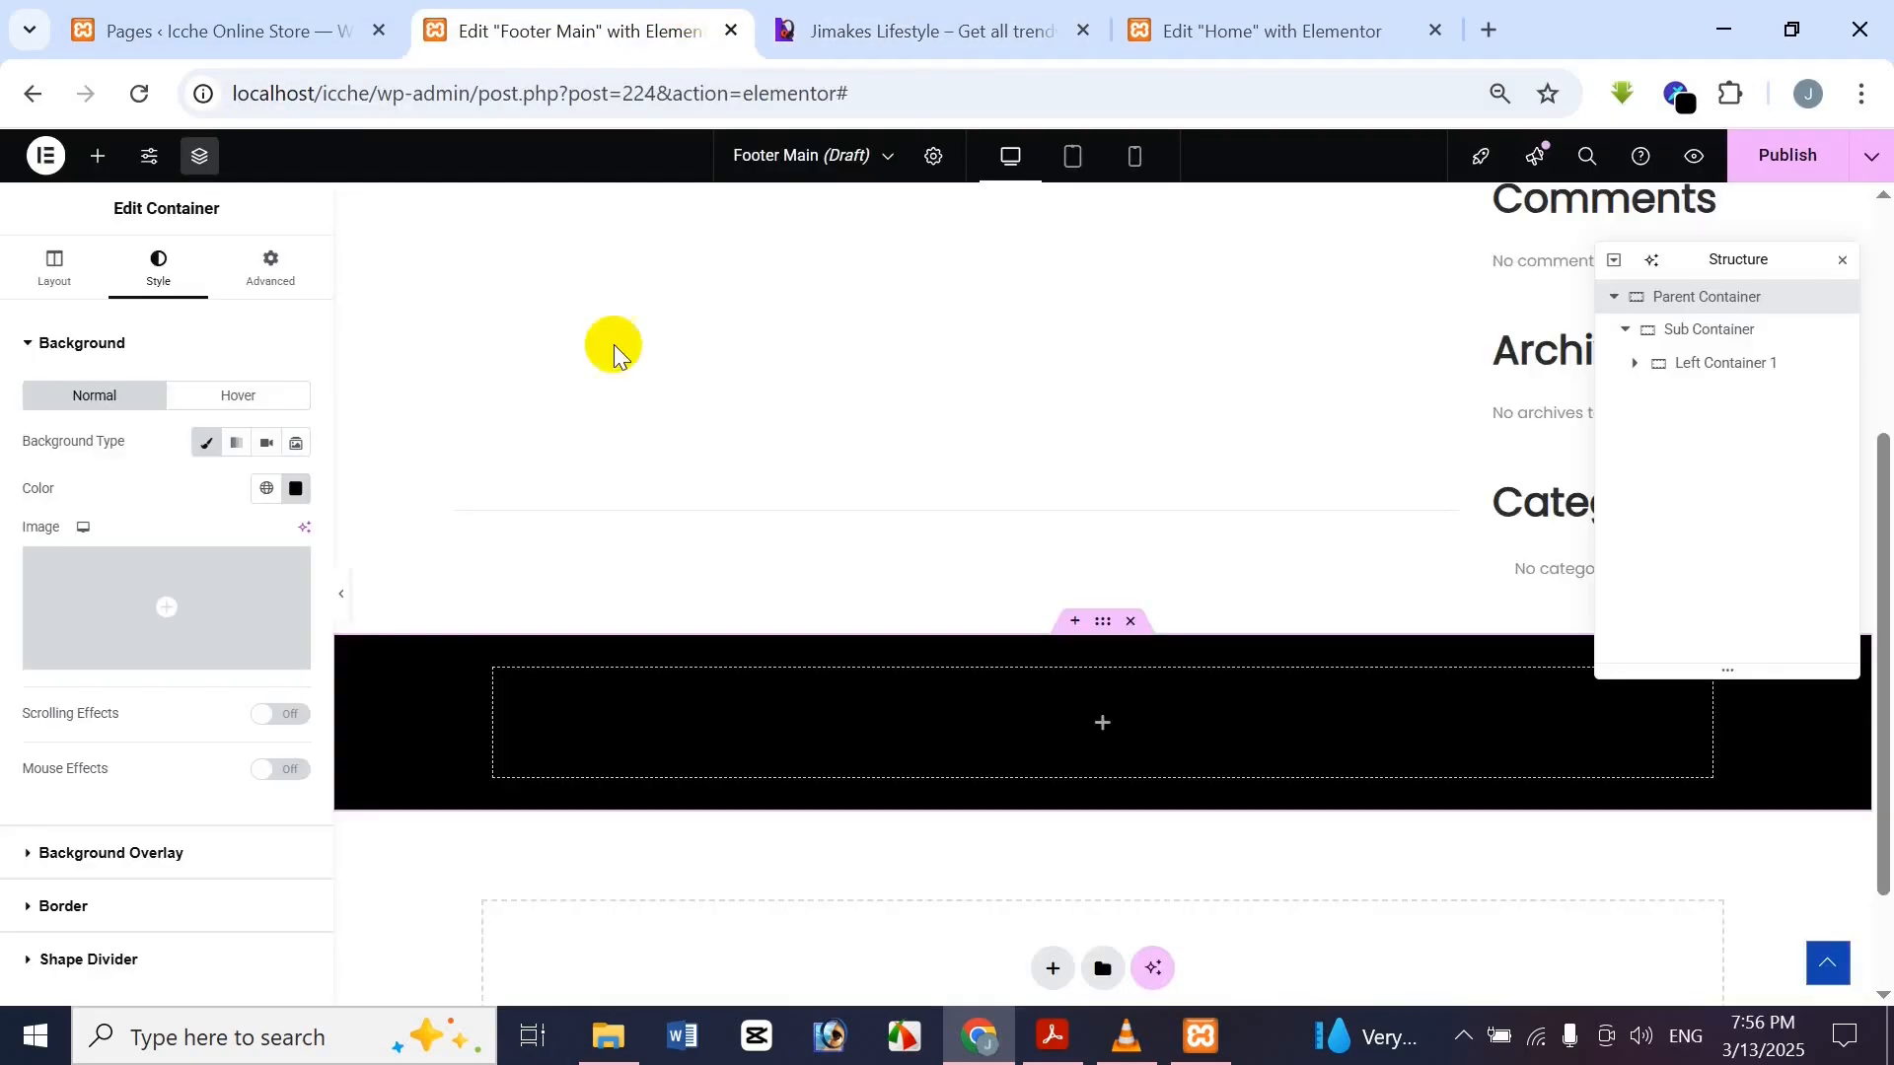
{"action": "left_click", "coordinate": [1775, 370]}
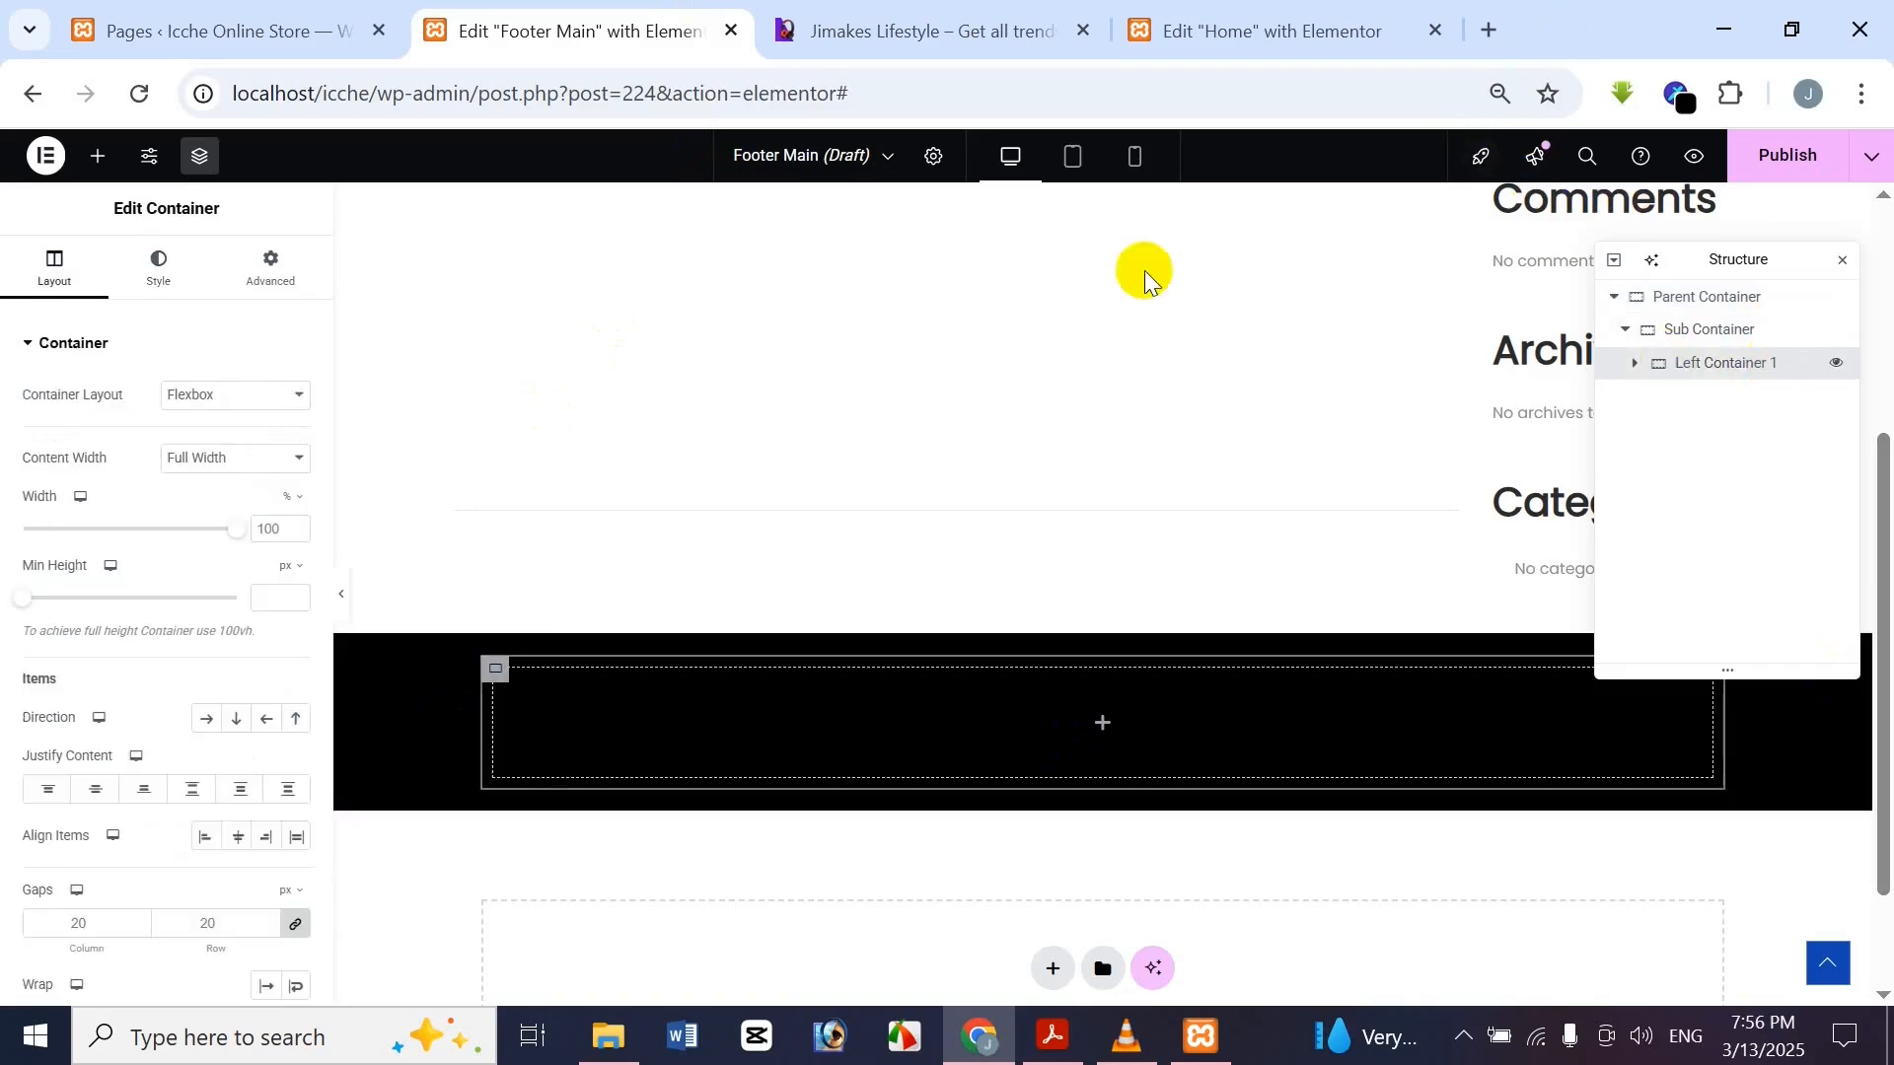
{"action": "left_click", "coordinate": [843, 20]}
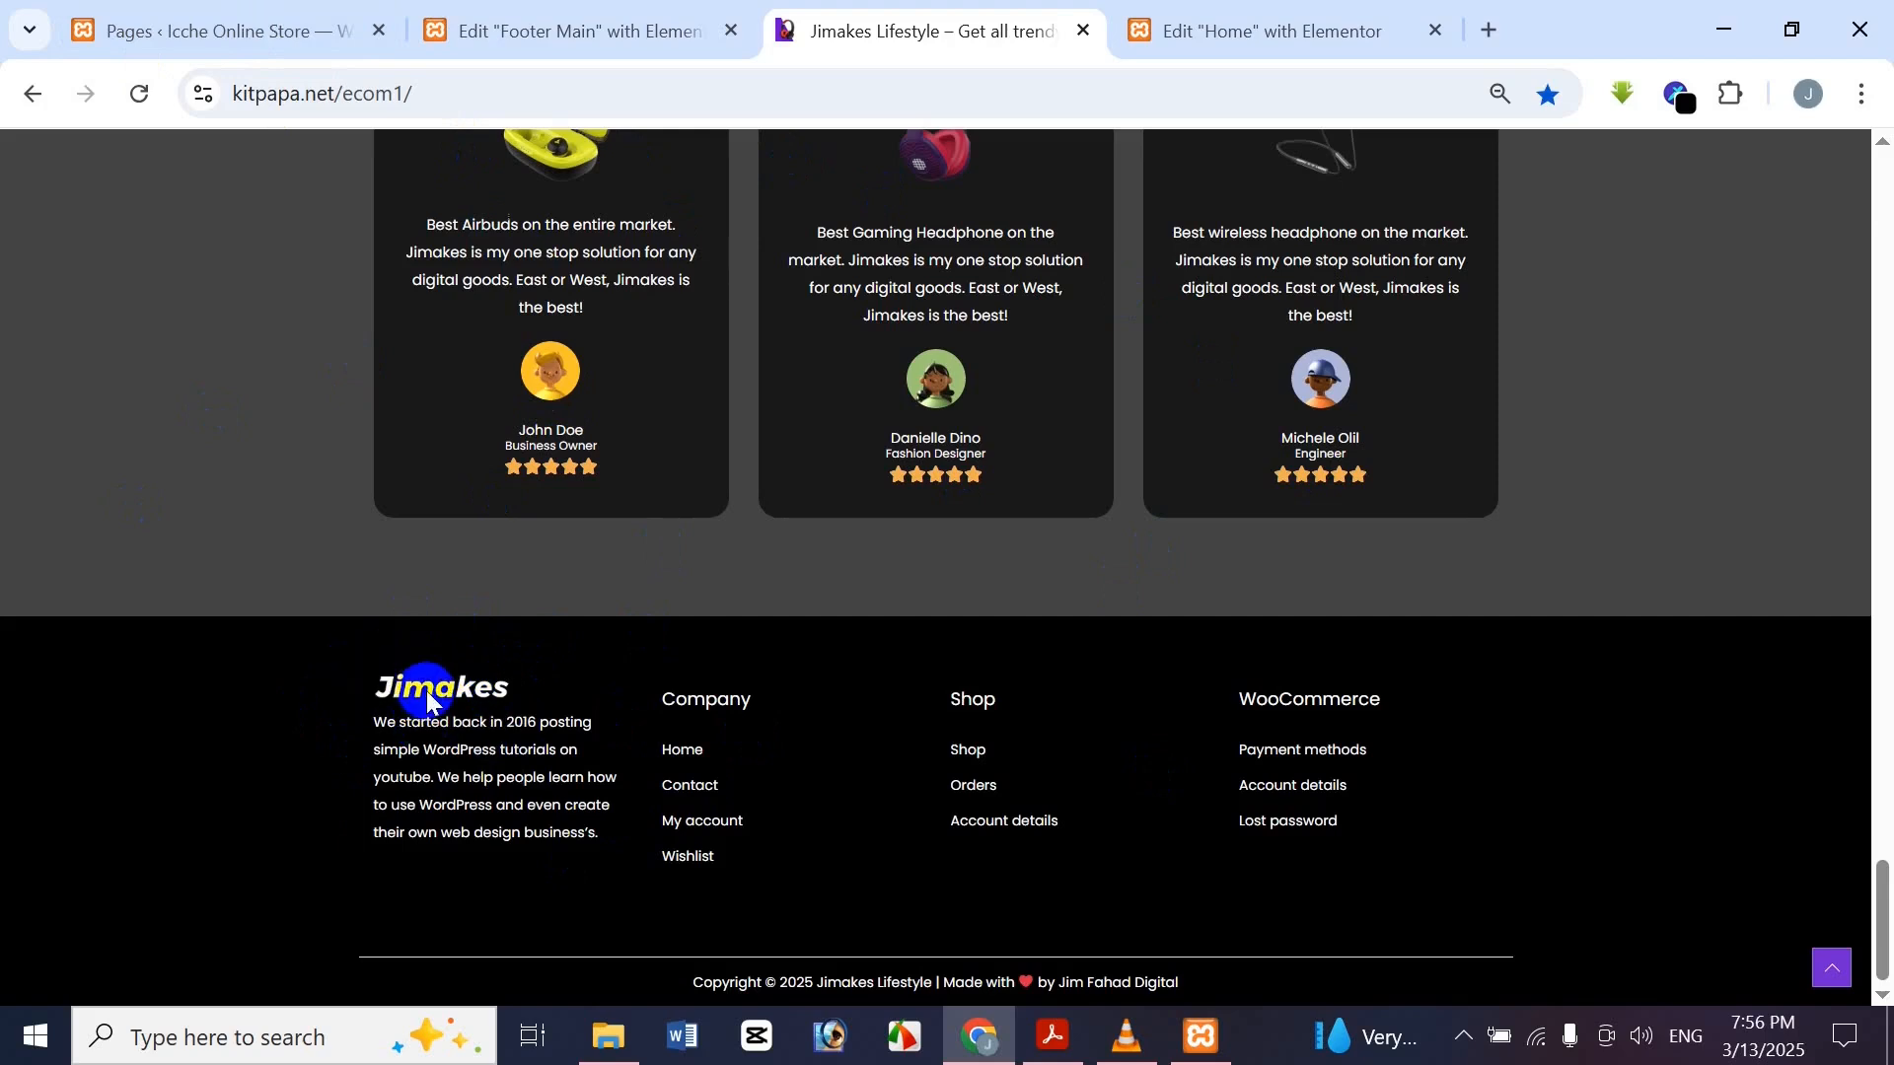
{"action": "left_click", "coordinate": [552, 13]}
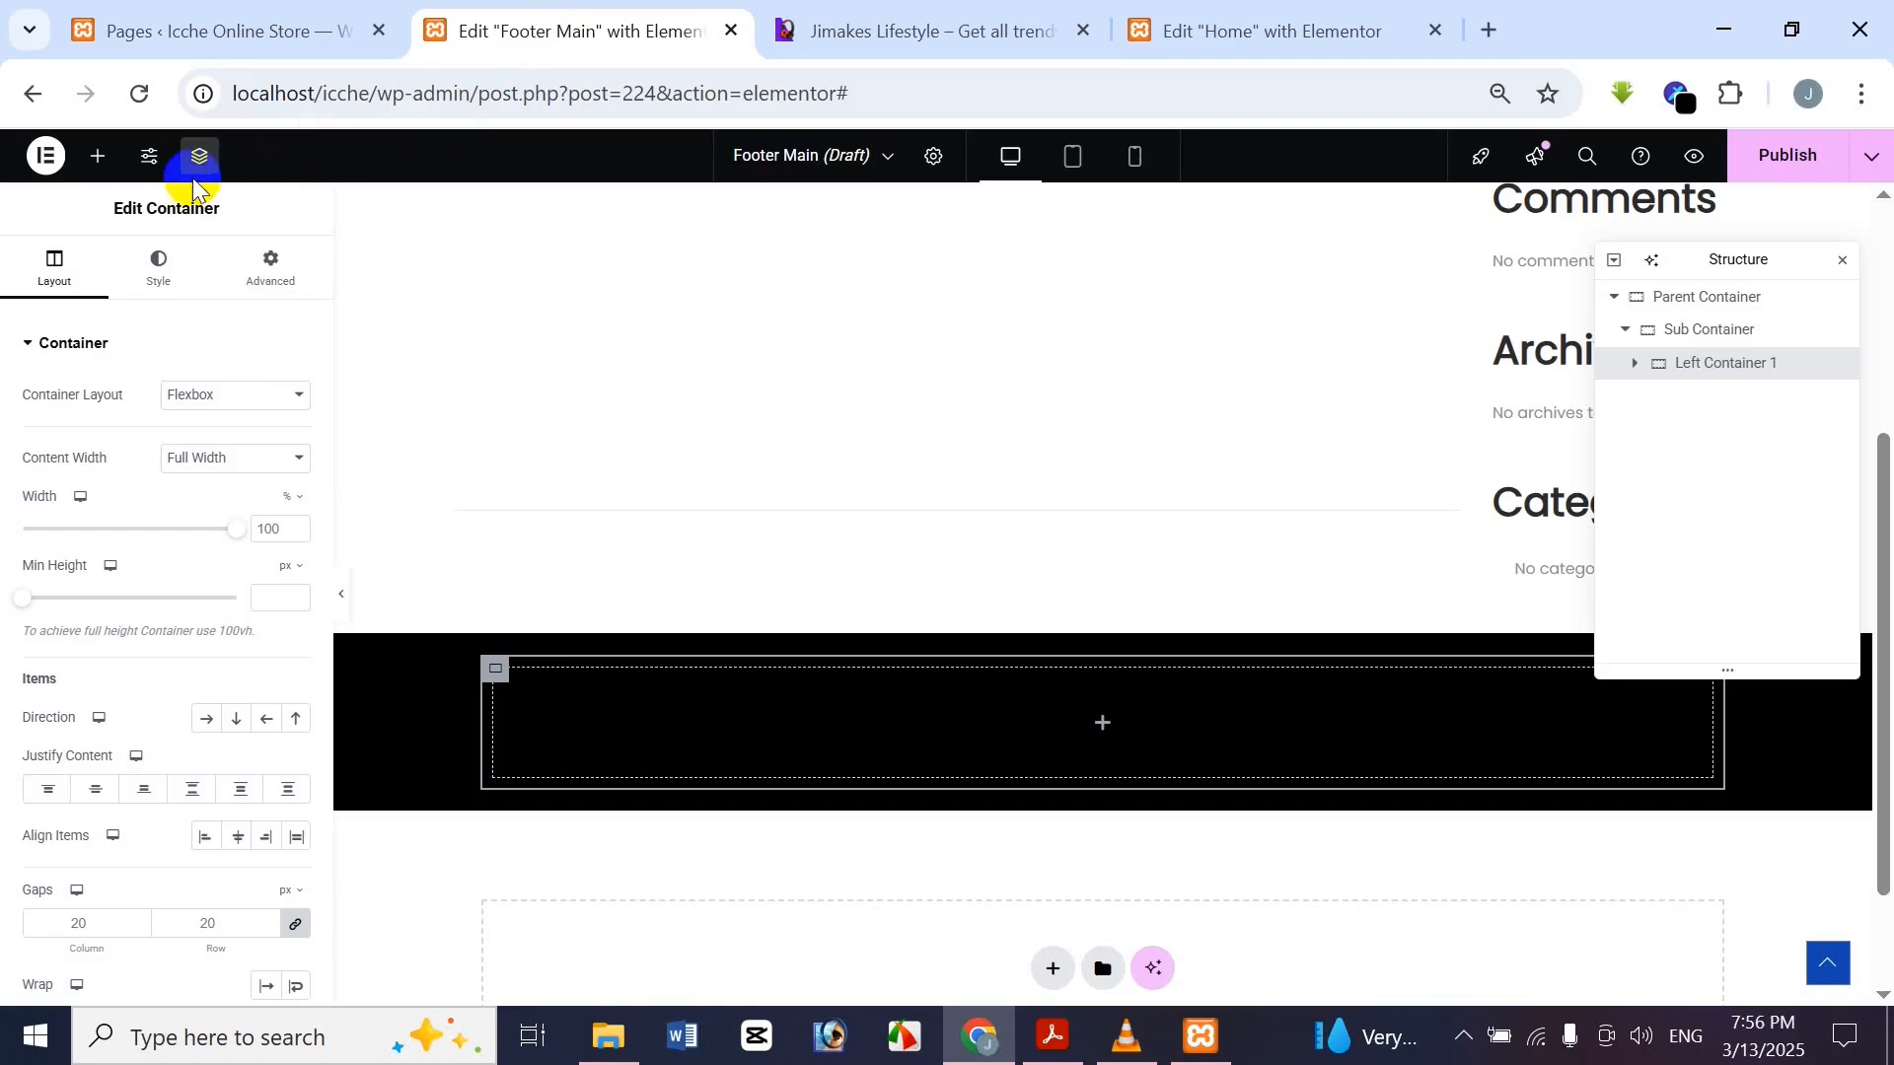
{"action": "left_click", "coordinate": [107, 160]}
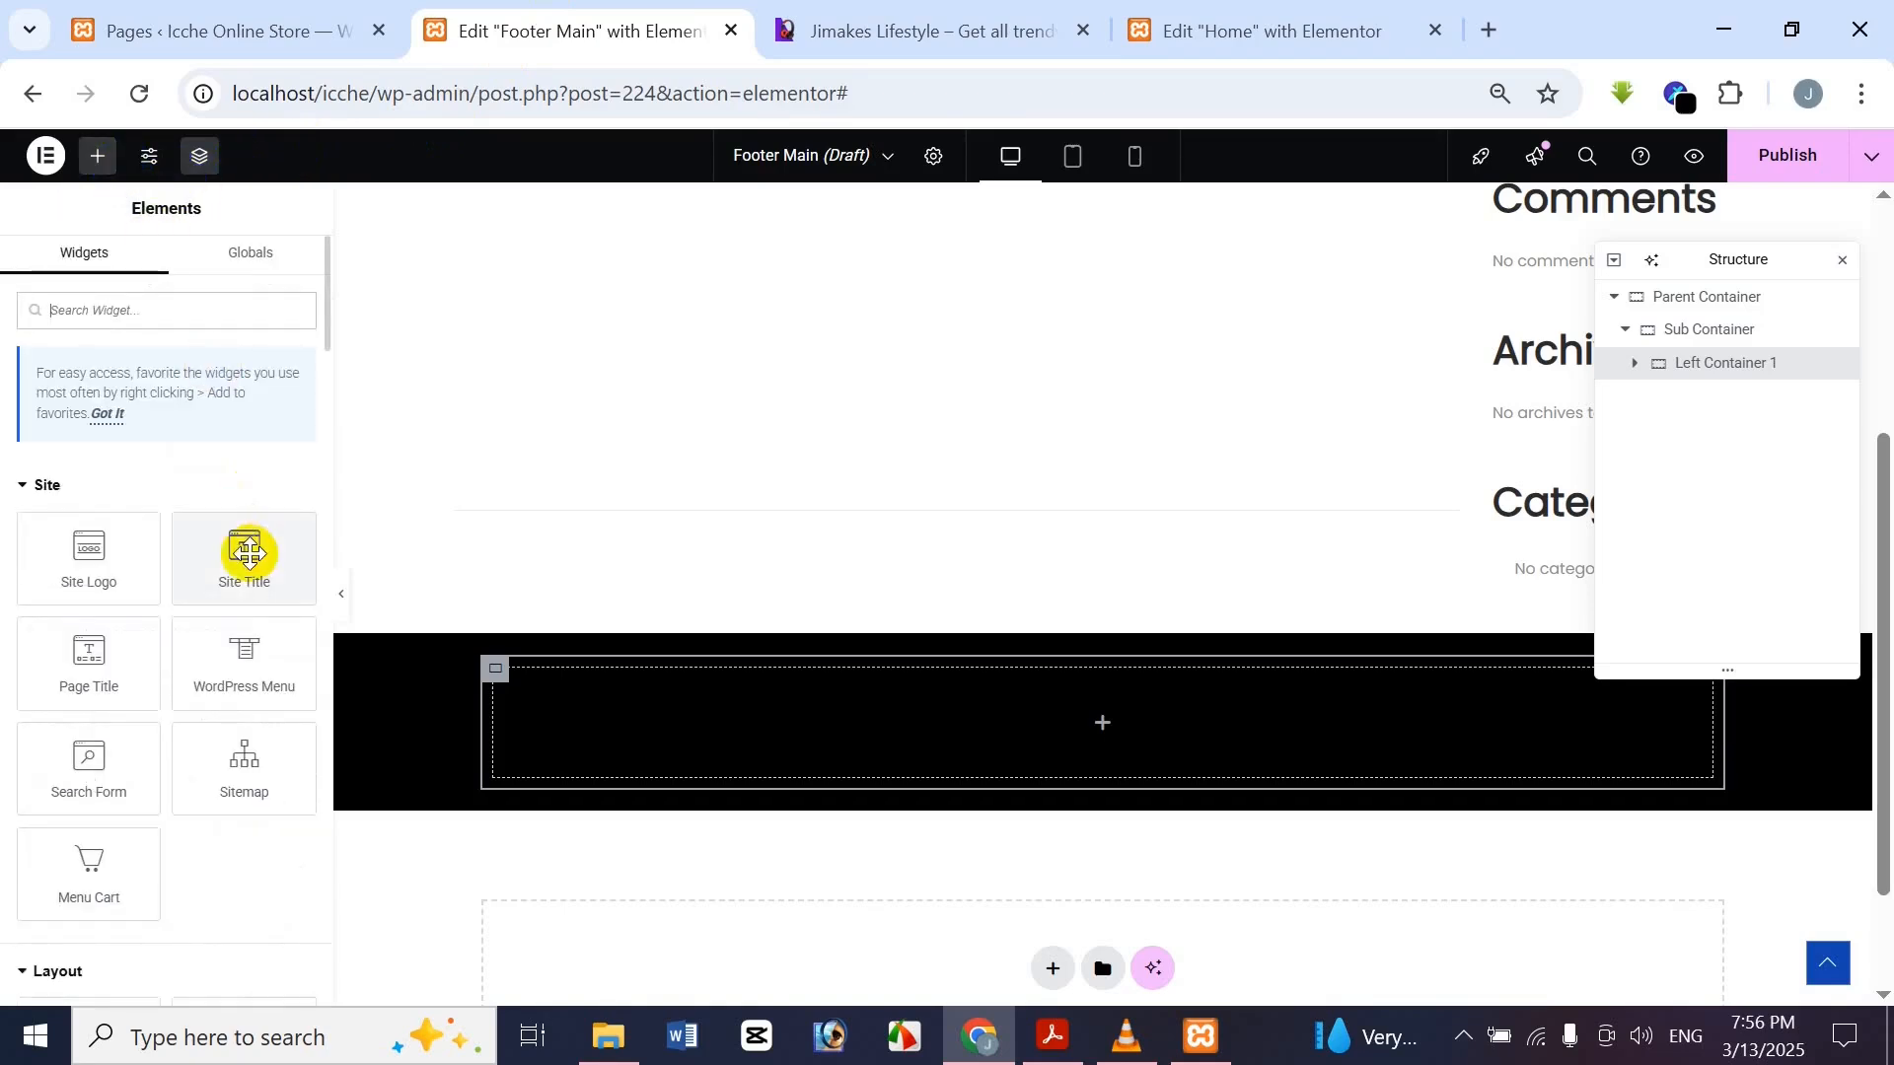
Examine the logo and description text in the Jimakes reference footer and compare them with the logo in the page header
{"action": "left_click", "coordinate": [922, 30]}
{"action": "right_click", "coordinate": [493, 587]}
{"action": "left_click", "coordinate": [290, 755]}
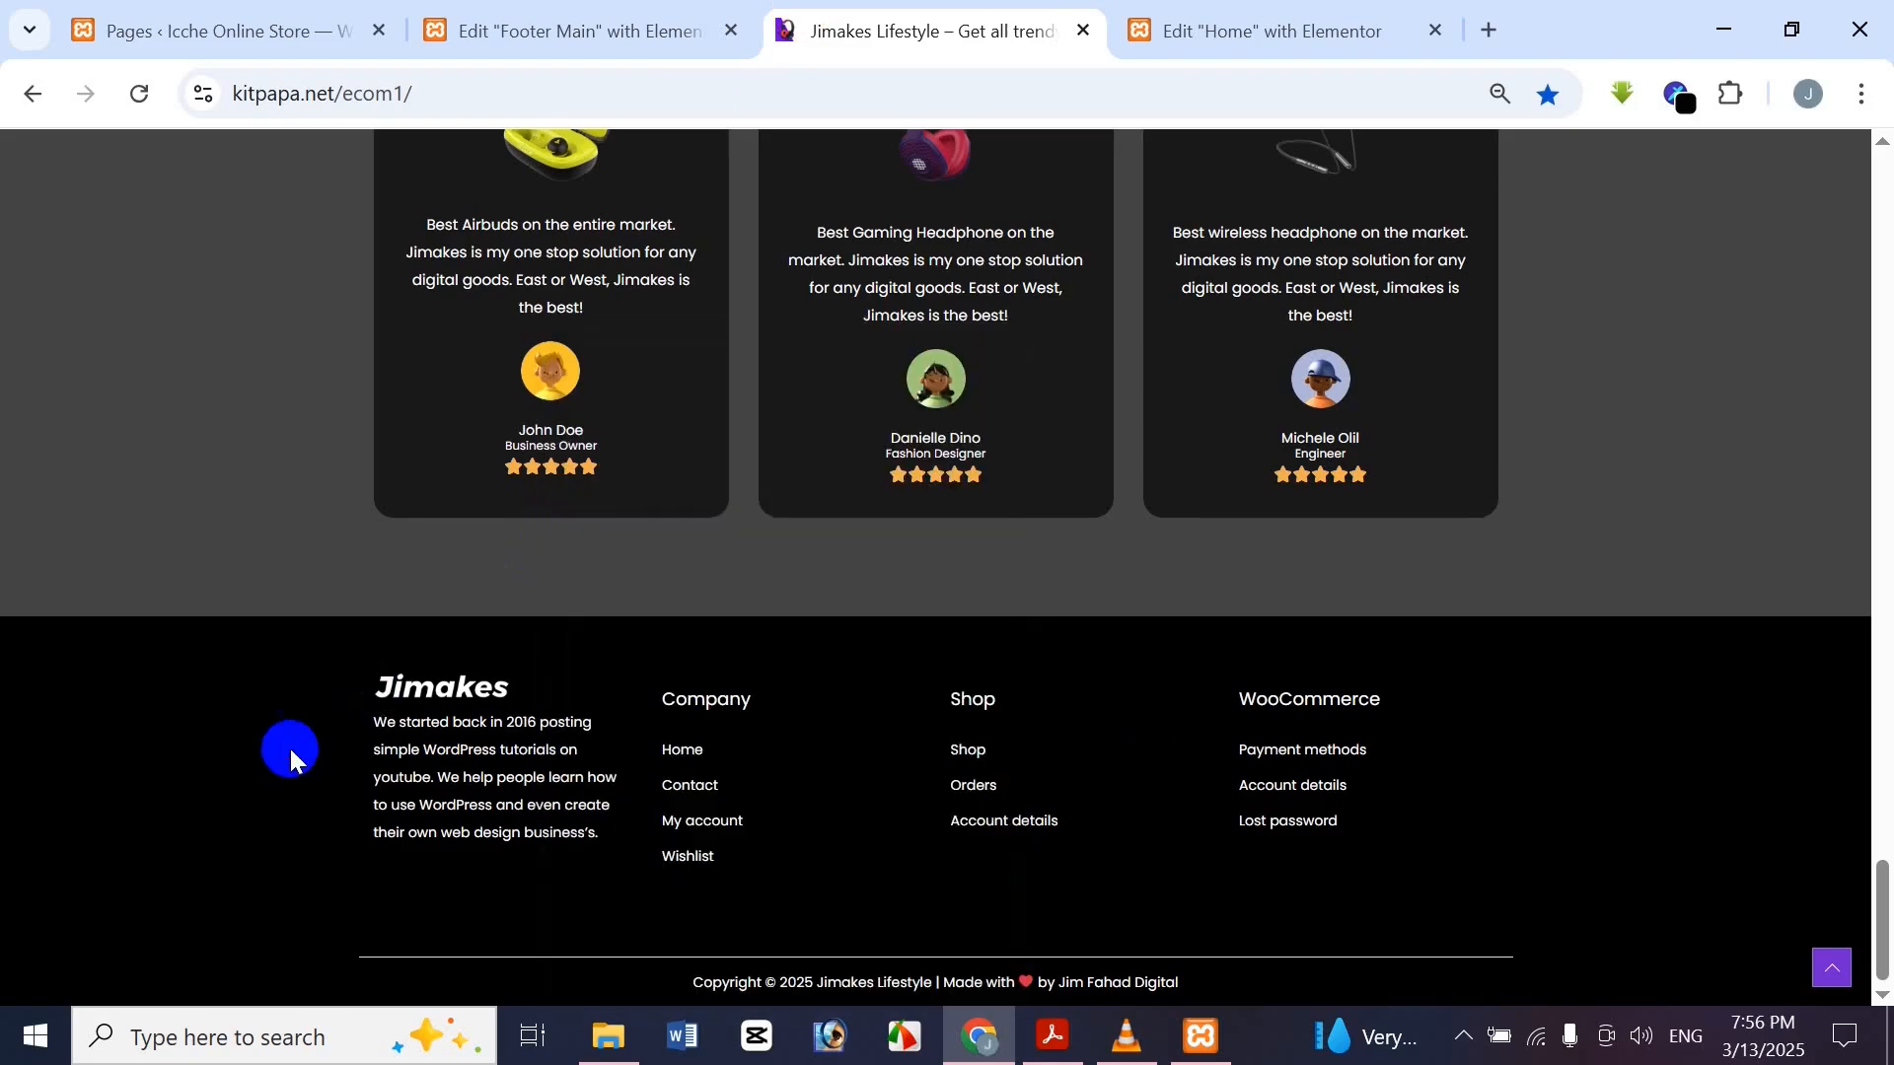
{"action": "left_click_drag", "start_coordinate": [400, 678], "coordinate": [150, 247]}
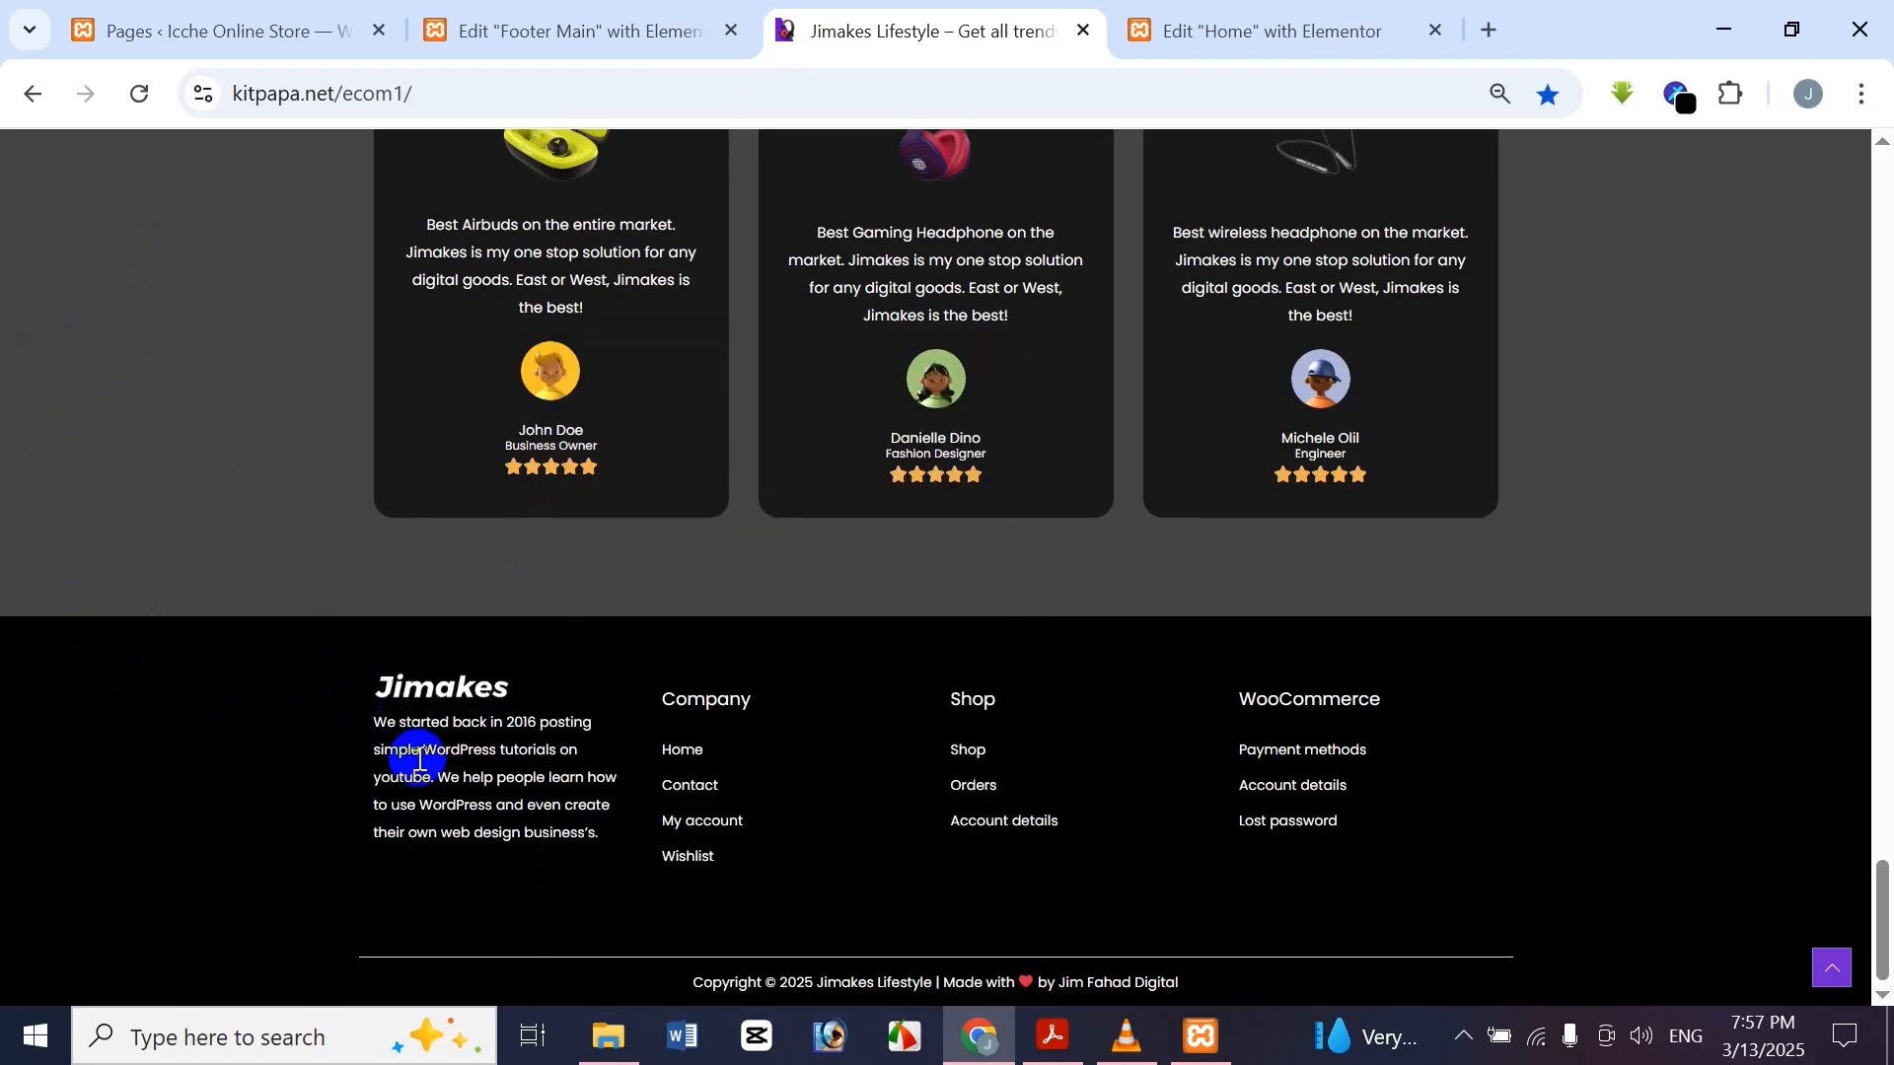
{"action": "left_click_drag", "start_coordinate": [412, 777], "coordinate": [621, 807]}
{"action": "left_click", "coordinate": [560, 861]}
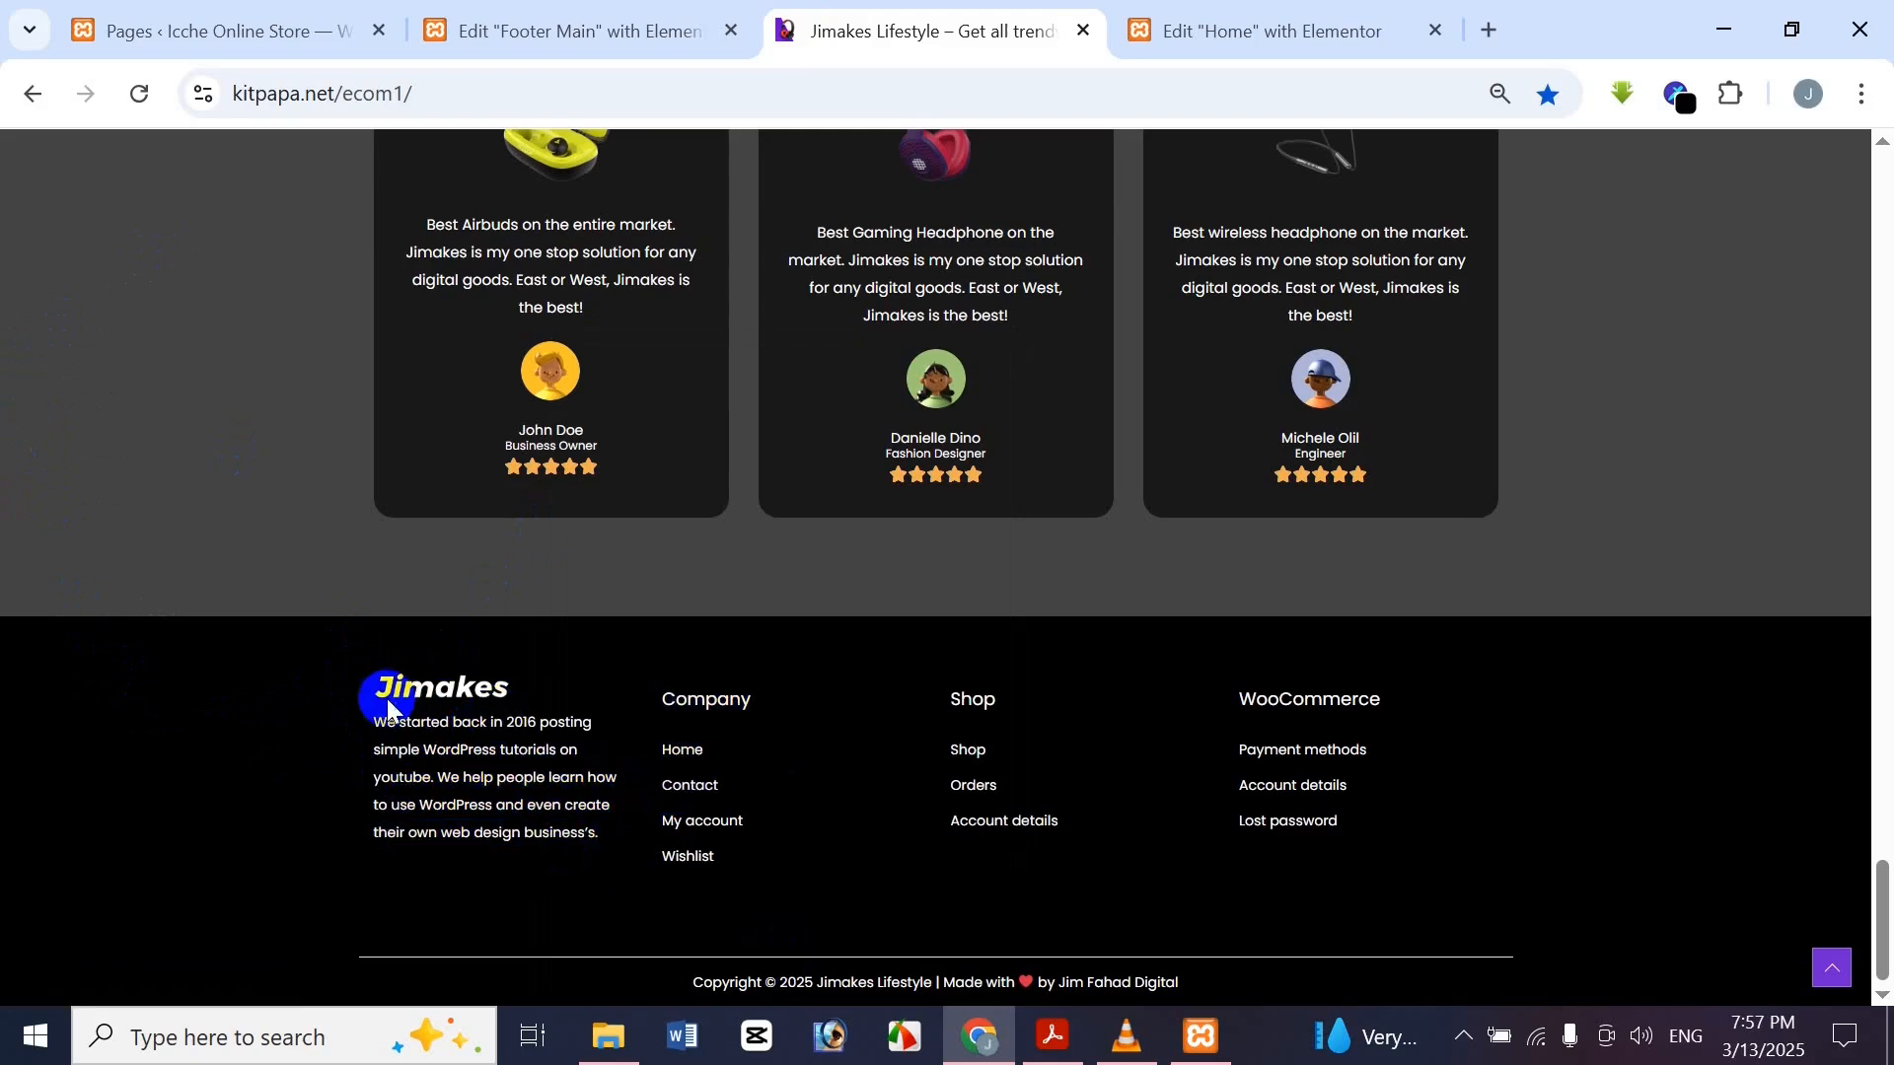
{"action": "left_click_drag", "start_coordinate": [385, 701], "coordinate": [177, 612]}
{"action": "left_click", "coordinate": [302, 730]}
{"action": "left_click", "coordinate": [260, 810]}
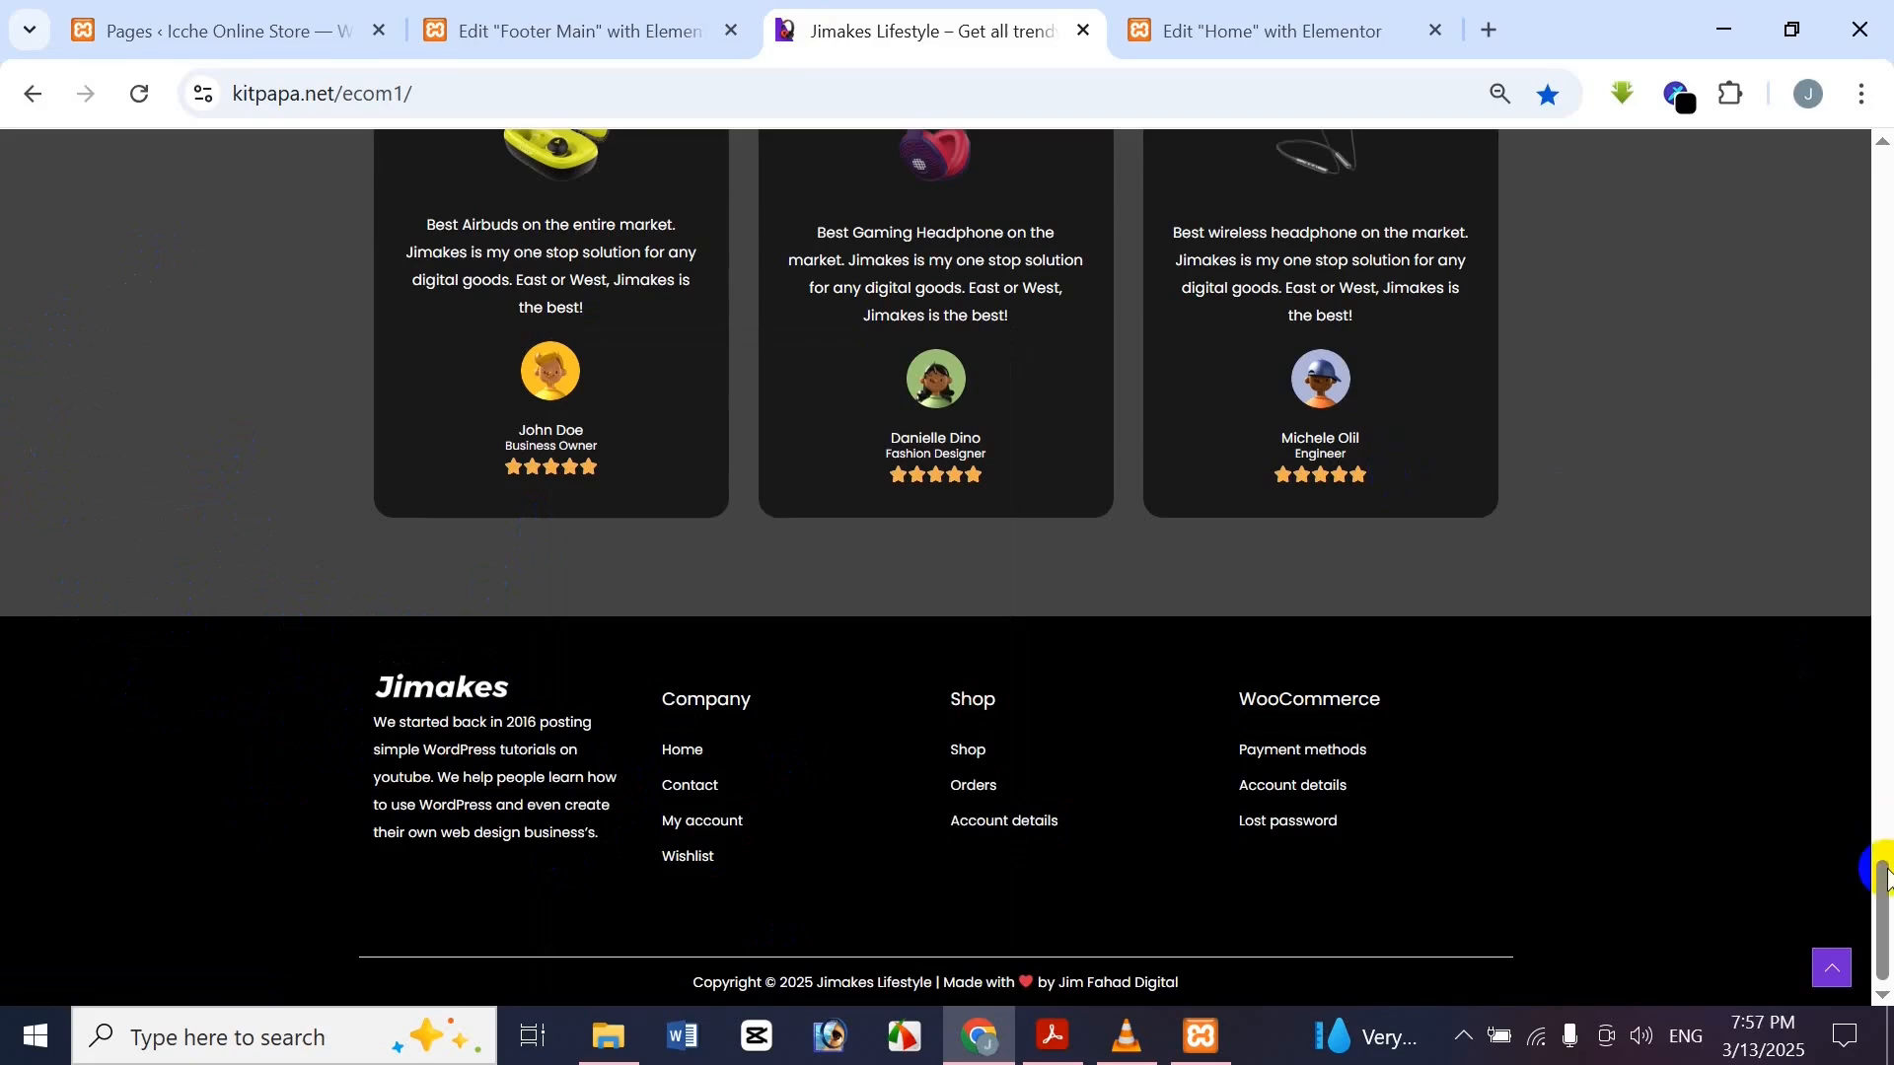
{"action": "left_click_drag", "start_coordinate": [1884, 873], "coordinate": [1861, 98]}
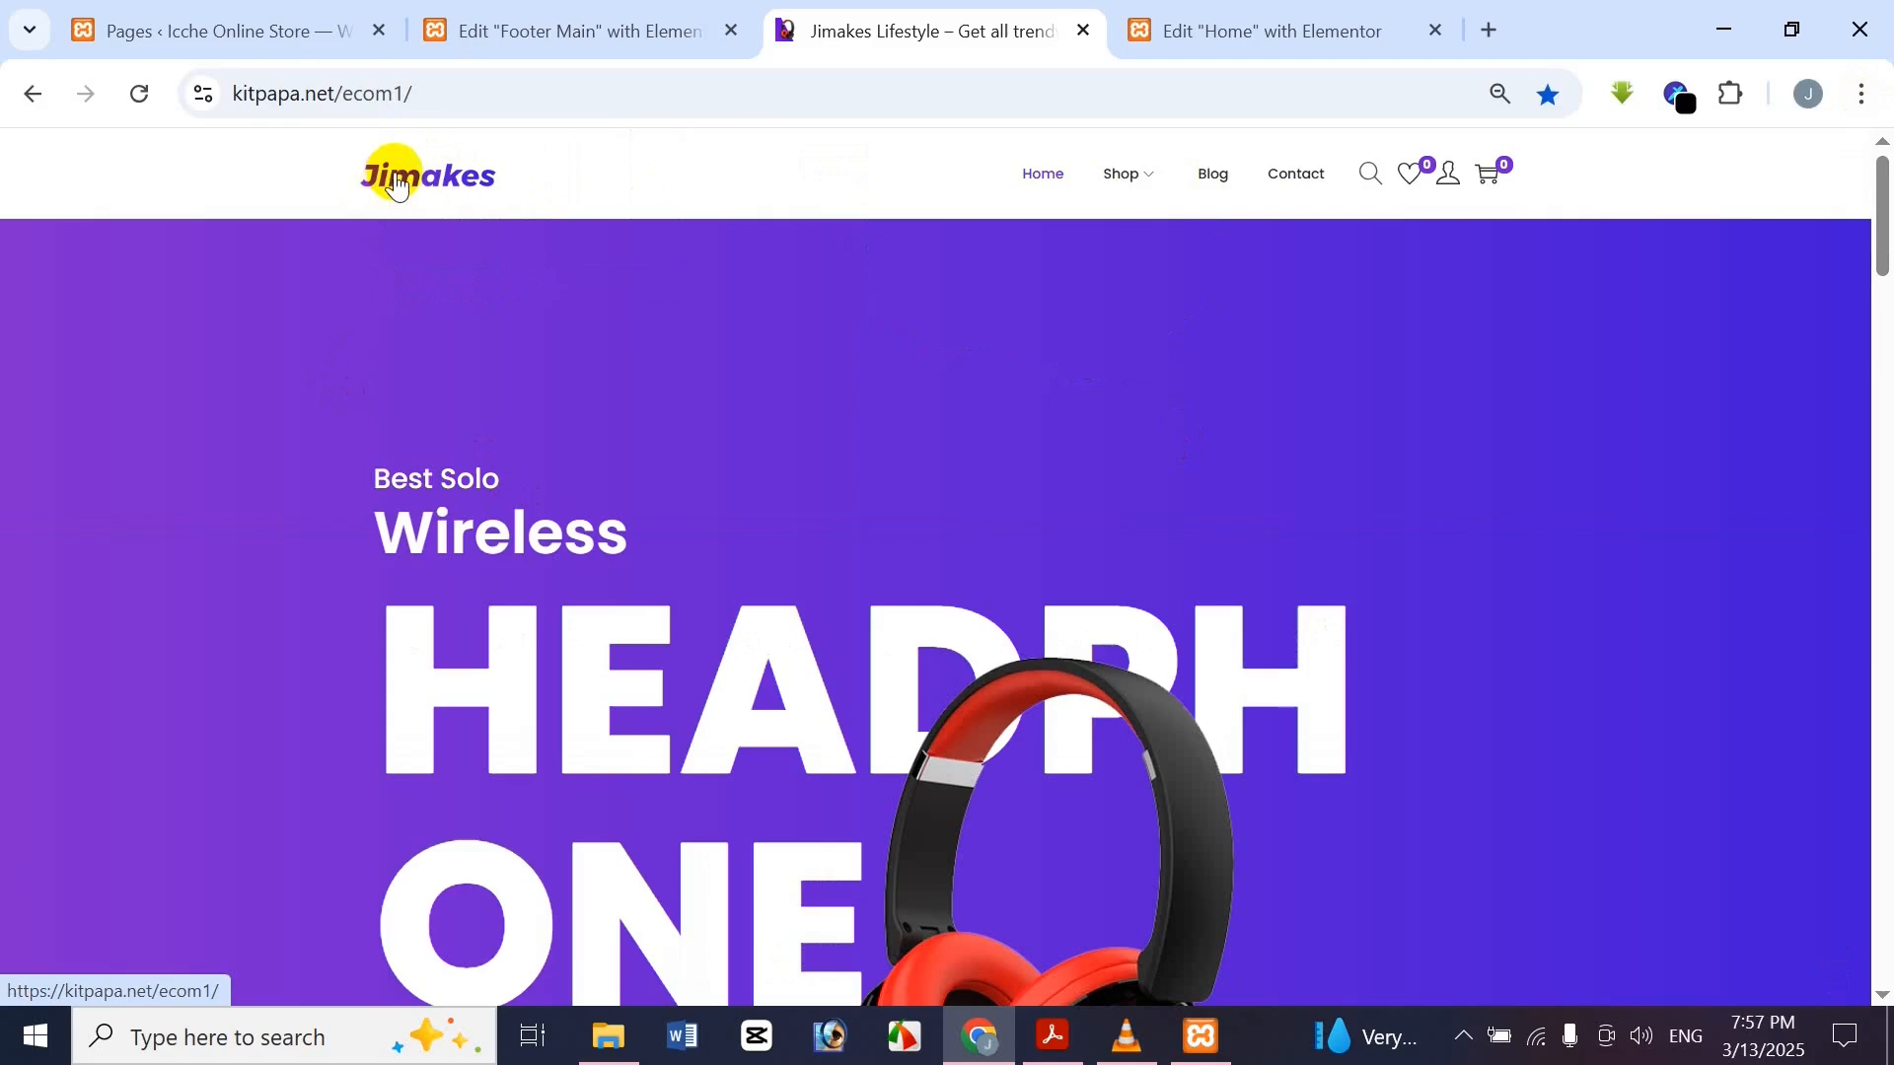
{"action": "scroll", "coordinate": [396, 184], "scroll_direction": "down", "scroll_amount": 20}
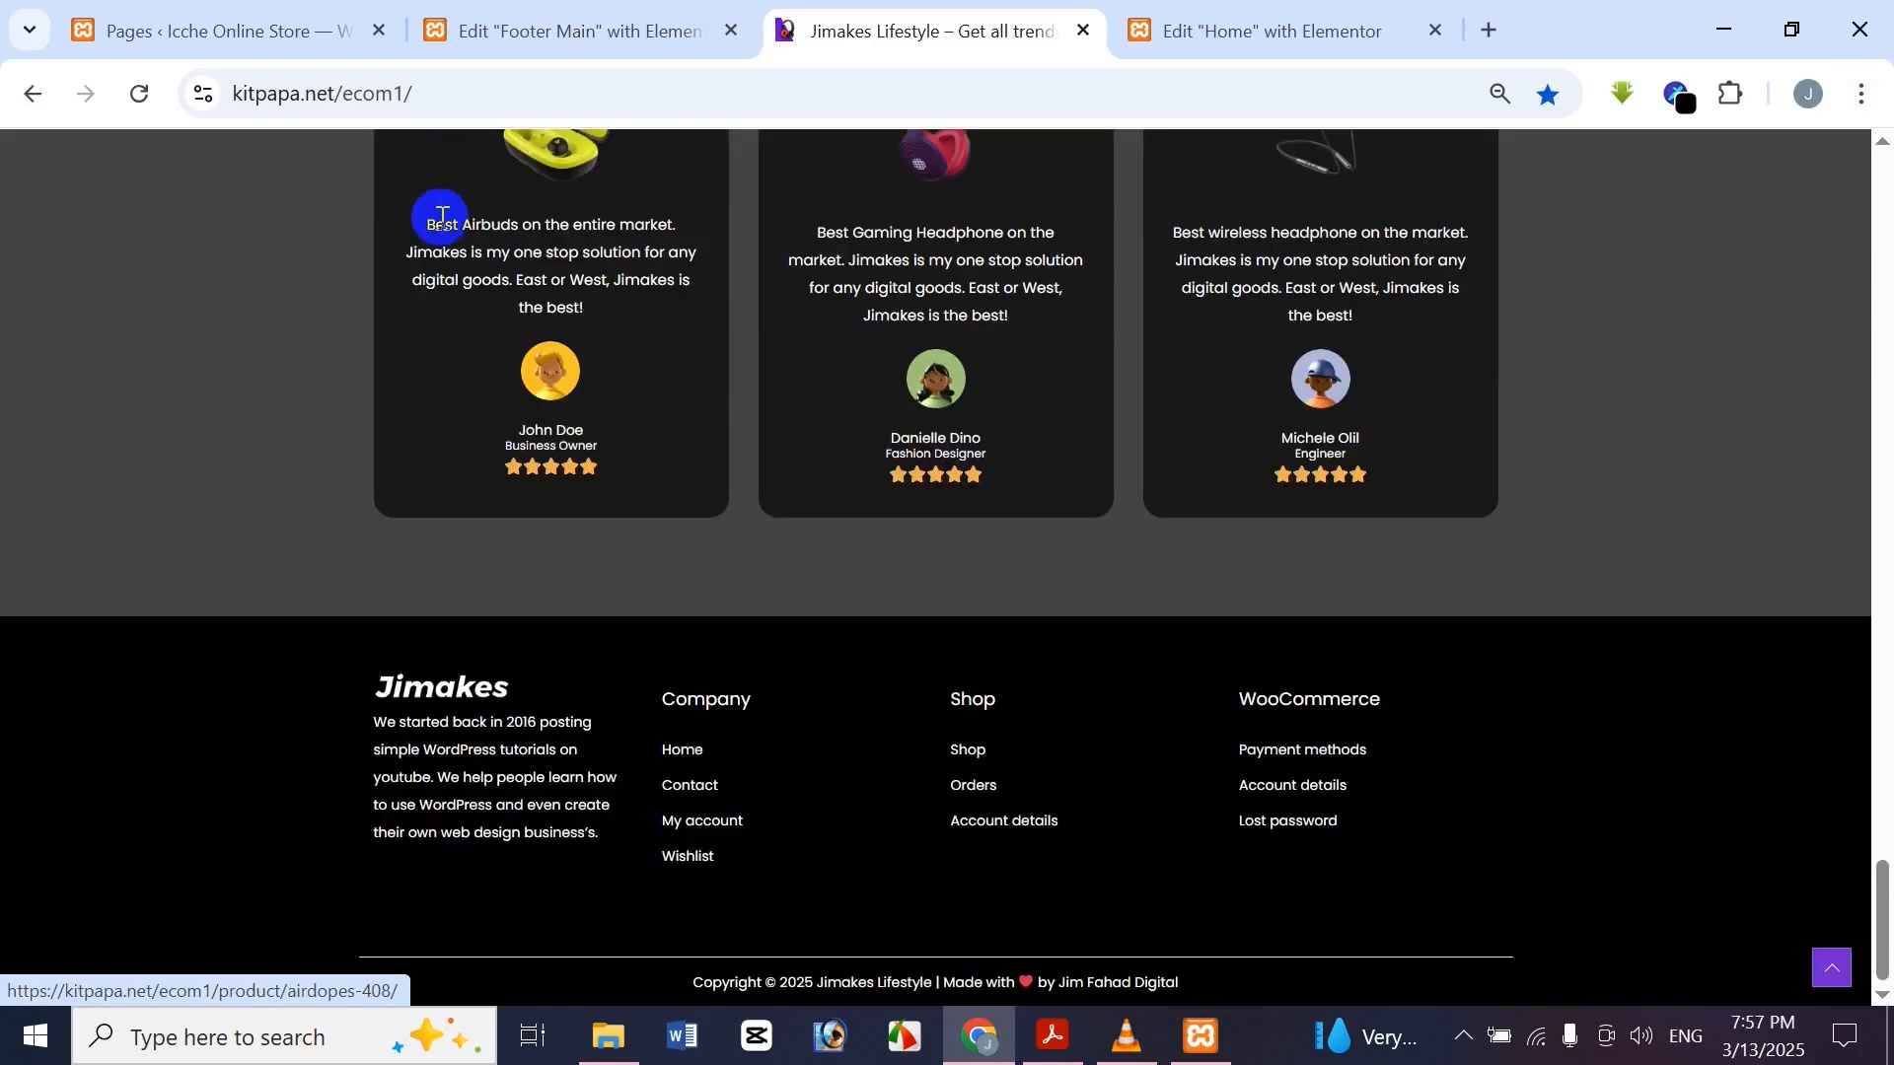
{"action": "left_click_drag", "start_coordinate": [457, 679], "coordinate": [413, 683]}
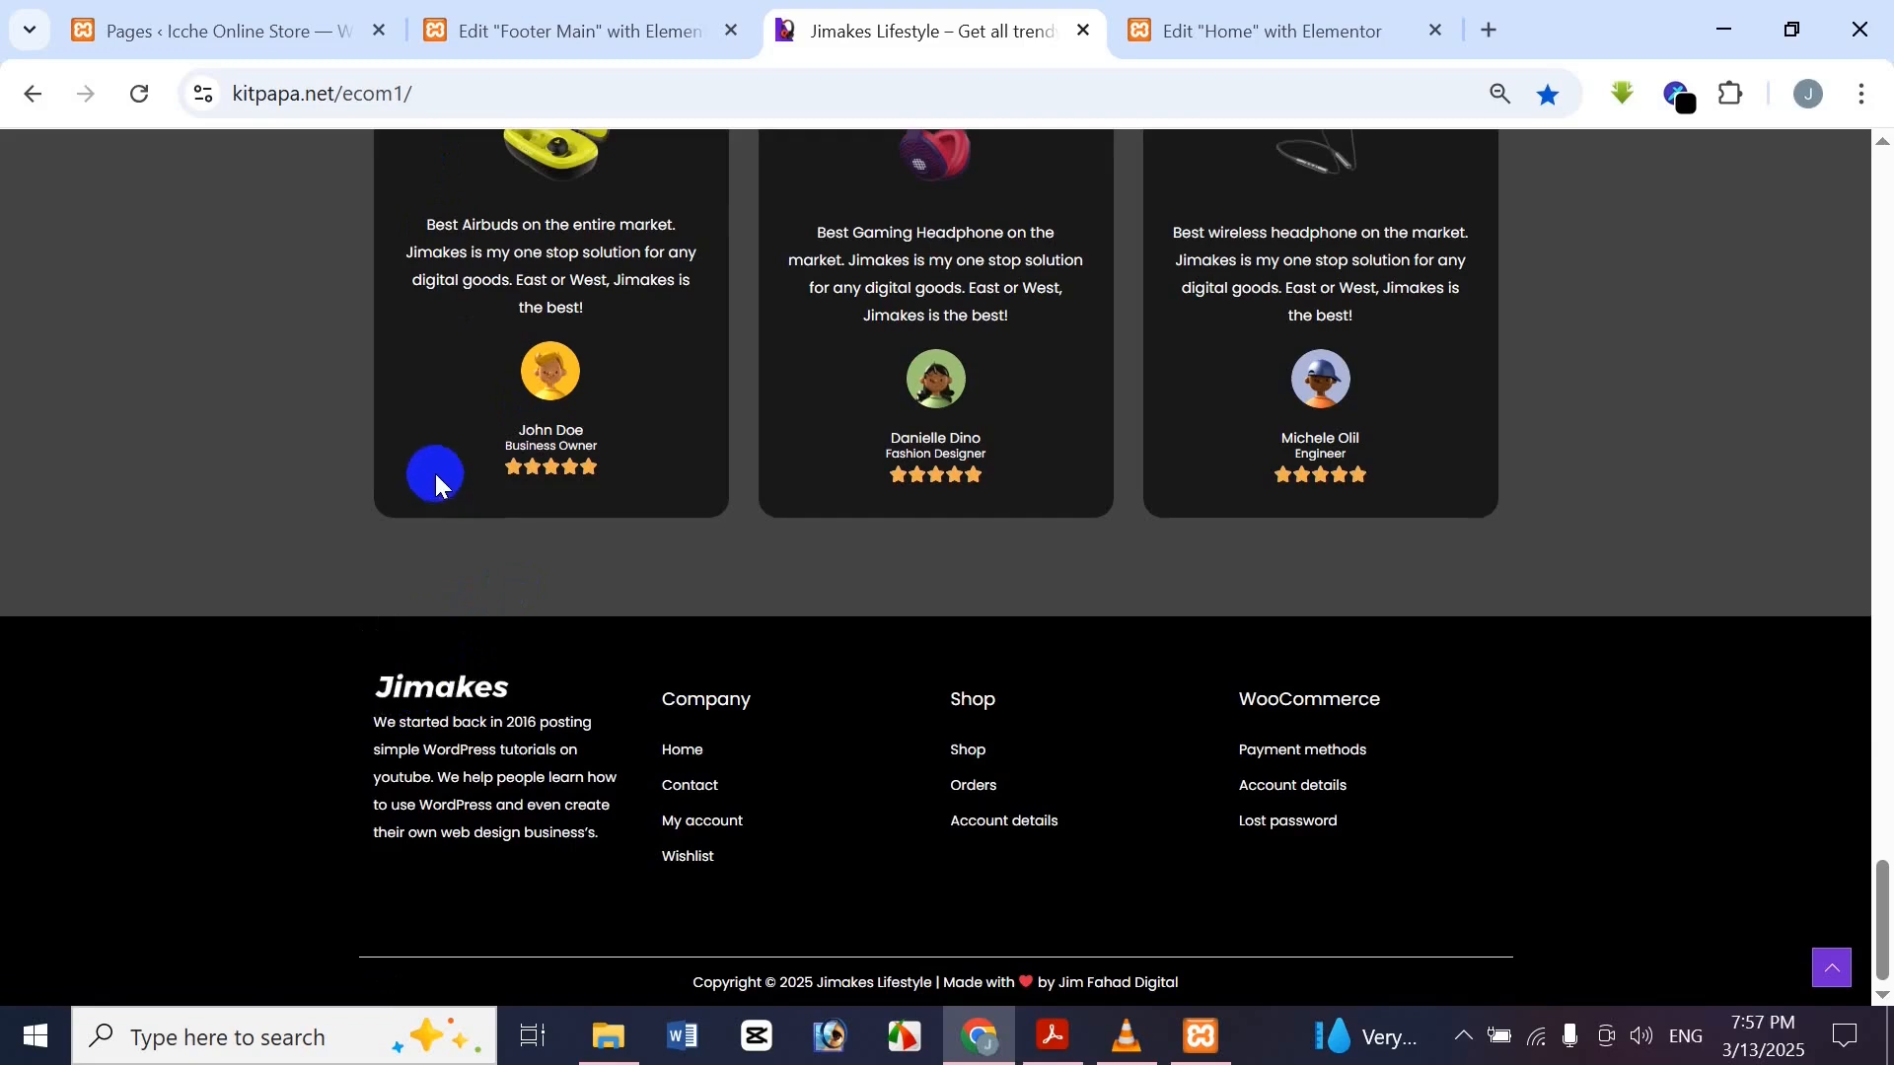
Add a Site Title widget to Left Container 1 in the Footer Main template and set its text color to white
{"action": "left_click", "coordinate": [592, 27]}
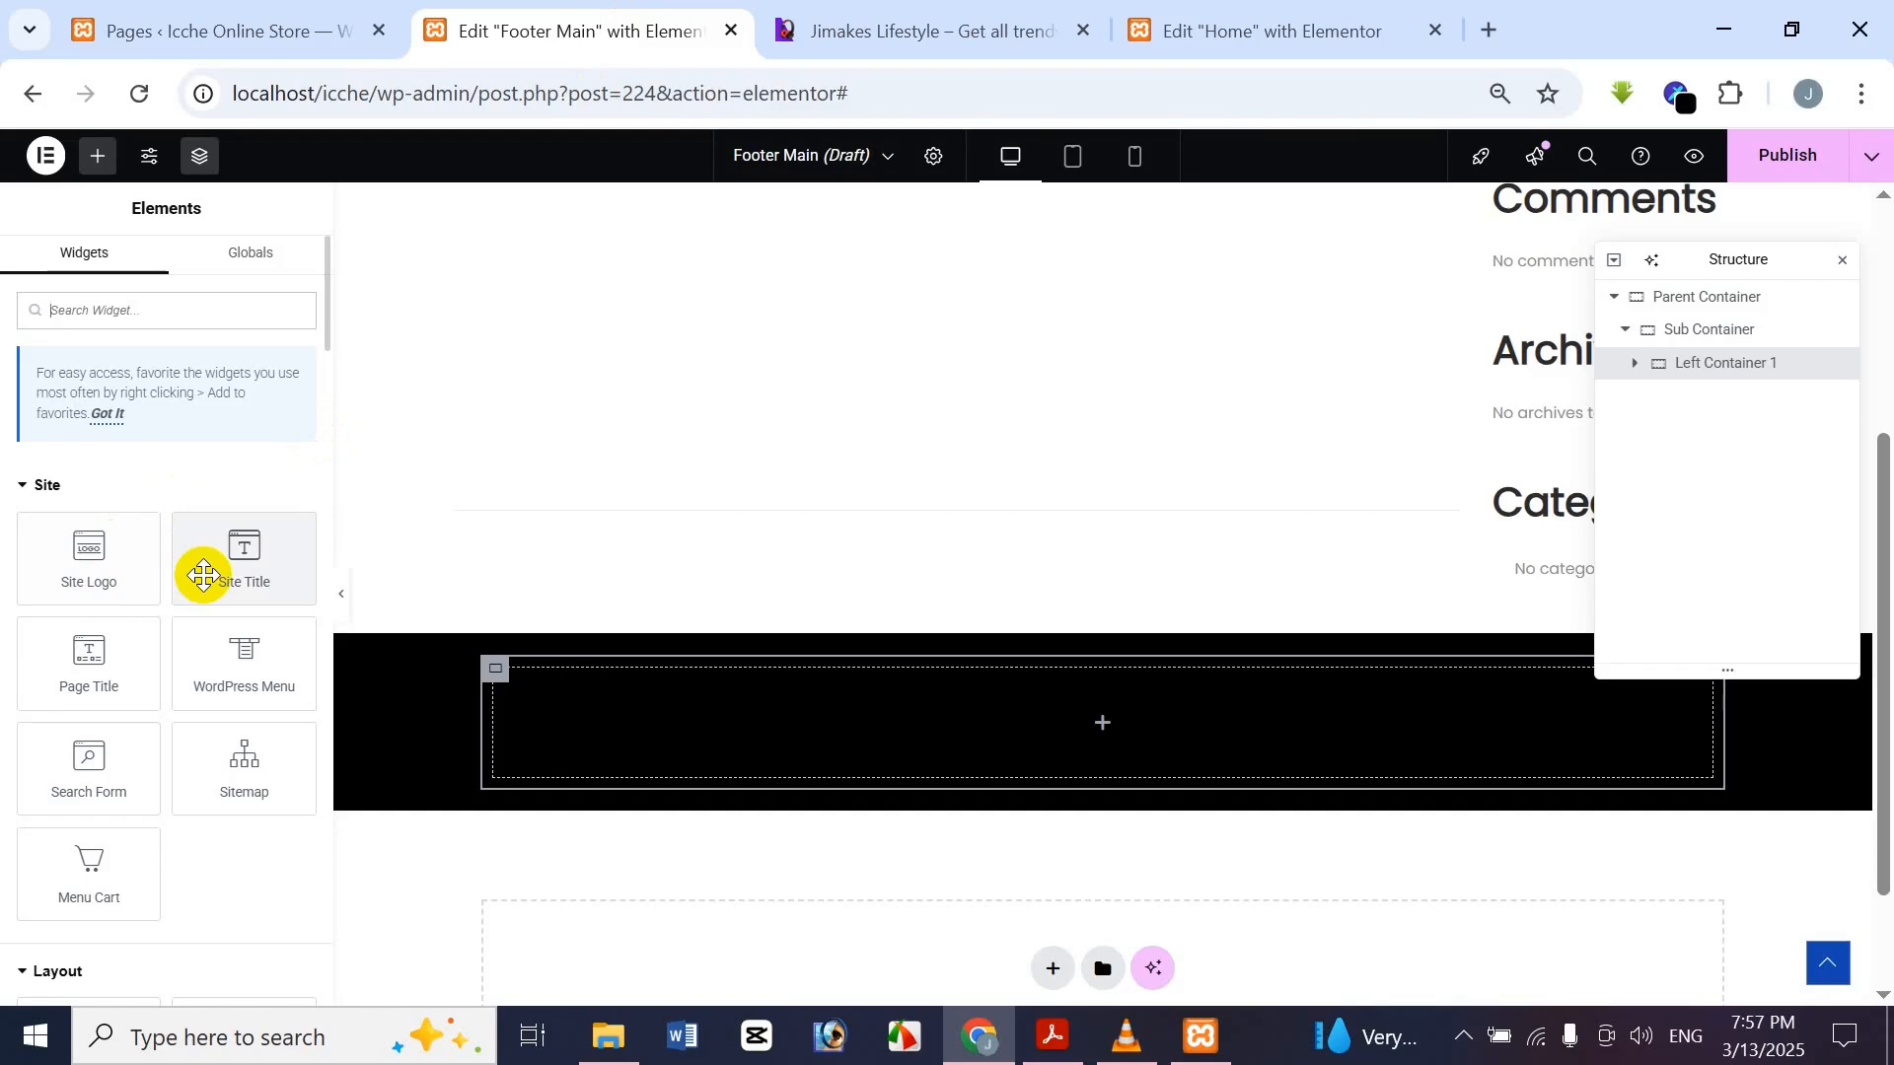
{"action": "left_click_drag", "start_coordinate": [204, 575], "coordinate": [659, 752]}
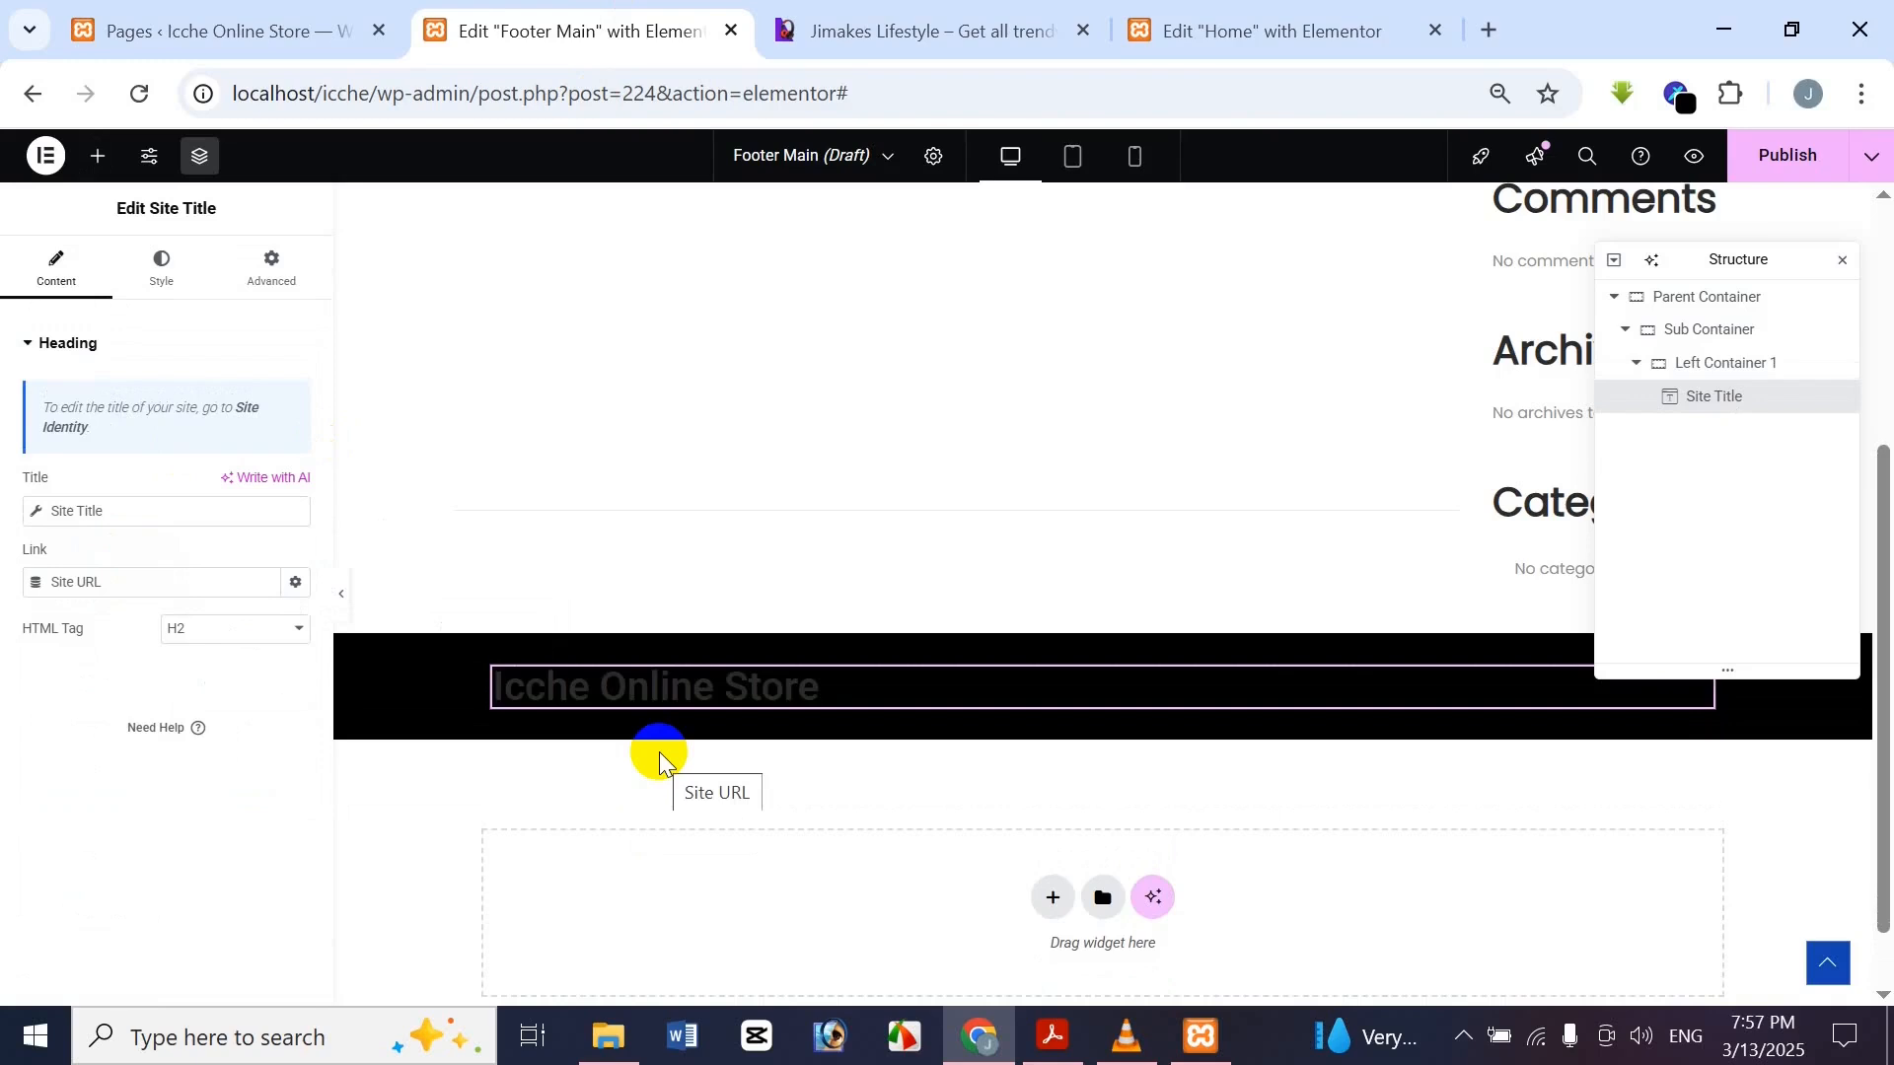
{"action": "left_click", "coordinate": [162, 269]}
{"action": "left_click", "coordinate": [295, 710]}
{"action": "left_click_drag", "start_coordinate": [250, 524], "coordinate": [83, 414]}
{"action": "left_click", "coordinate": [116, 760]}
Check the Jimakes footer's heading and set the site title's typography size to 18 px
{"action": "left_click", "coordinate": [1026, 12]}
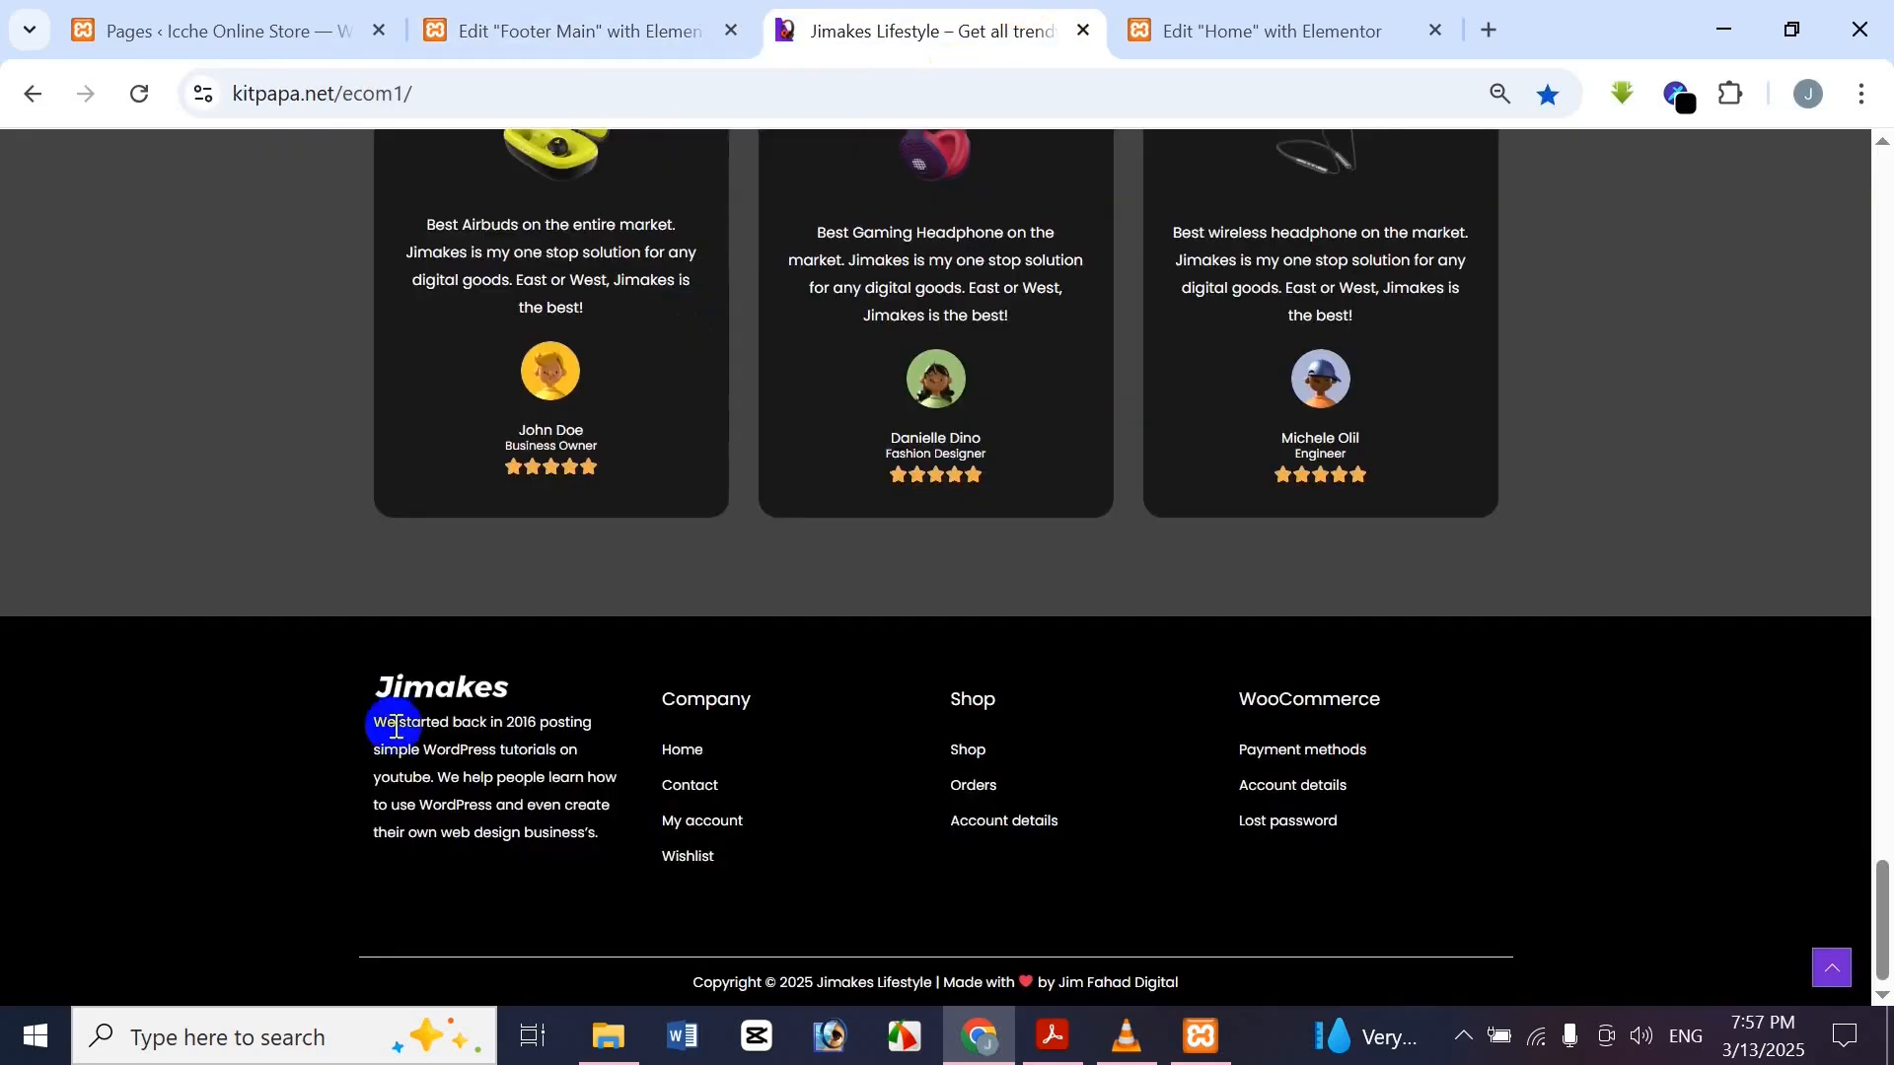
{"action": "left_click", "coordinate": [632, 29]}
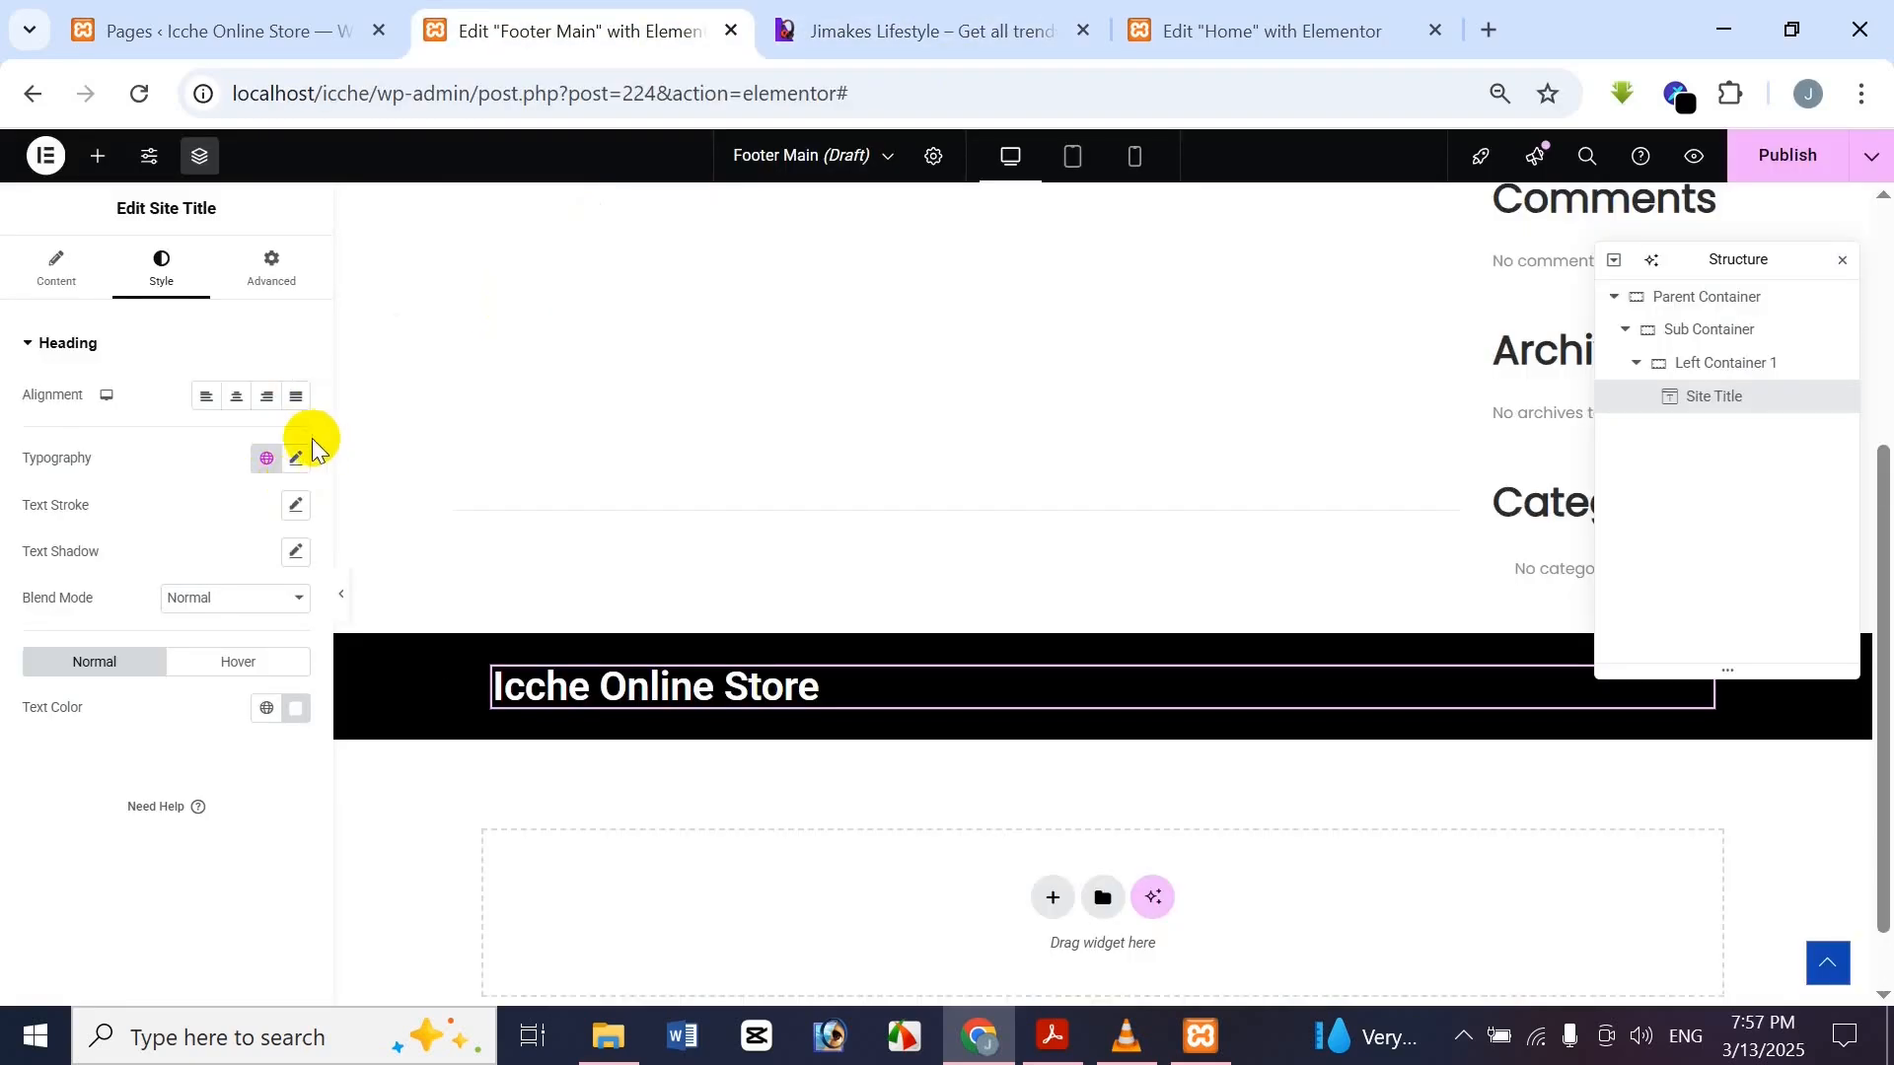
{"action": "left_click", "coordinate": [296, 459]}
{"action": "left_click", "coordinate": [256, 637]}
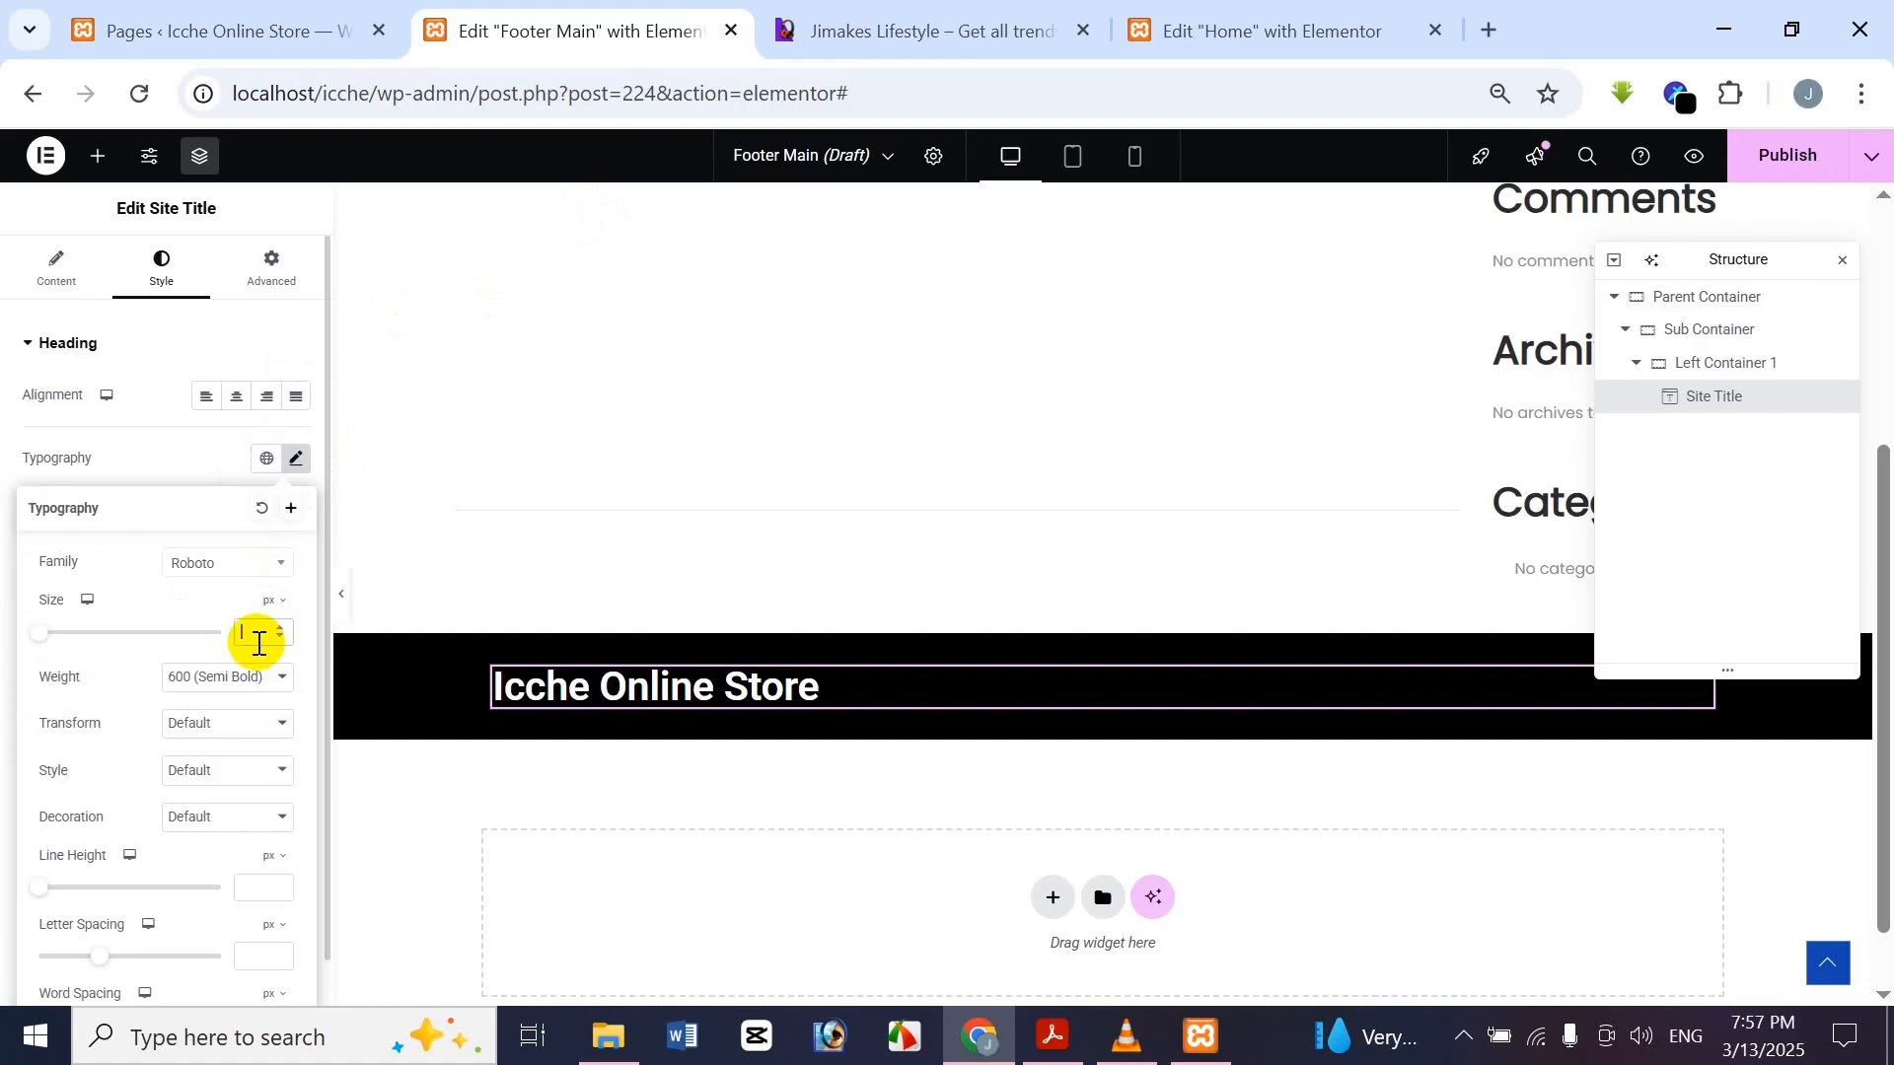
{"action": "type", "text": "18"}
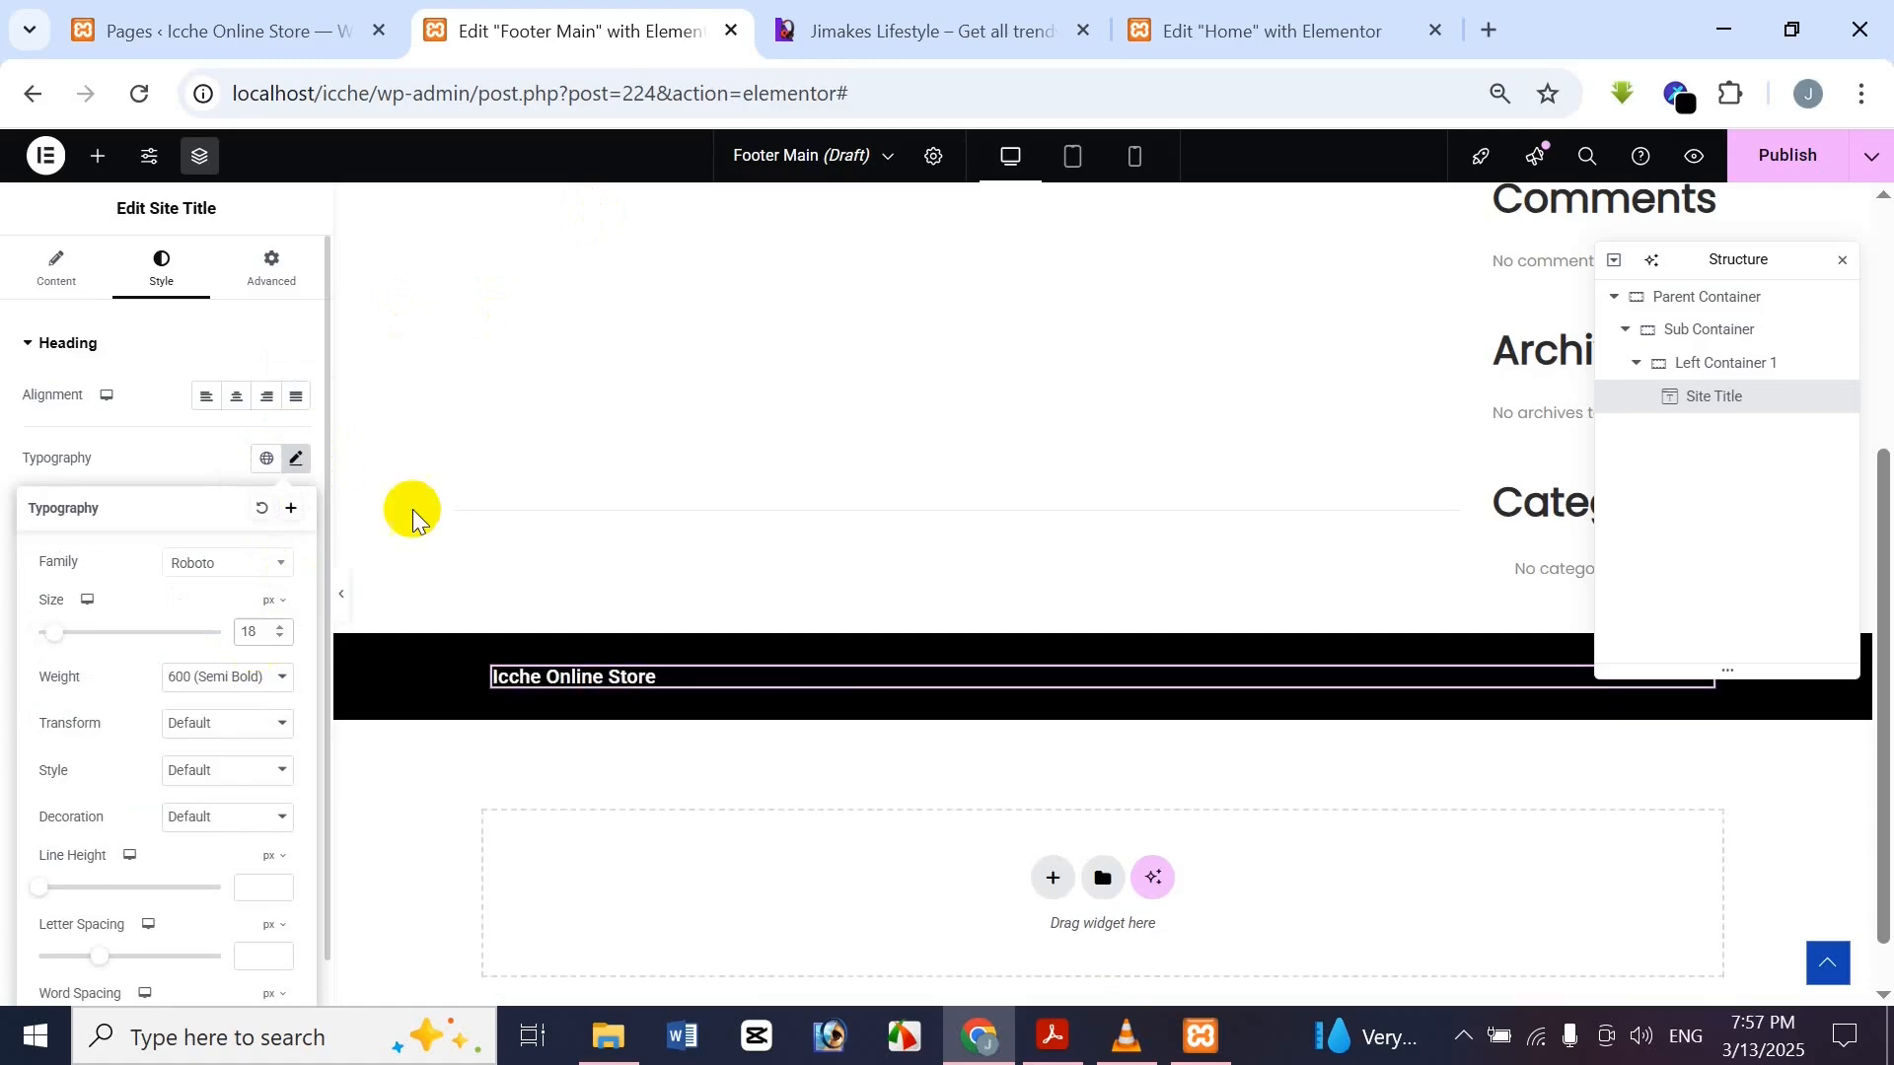
Try a typography size of 20 px for the site title
{"action": "key", "text": "BackSpace"}
{"action": "key", "text": "BackSpace"}
{"action": "type", "text": "20"}
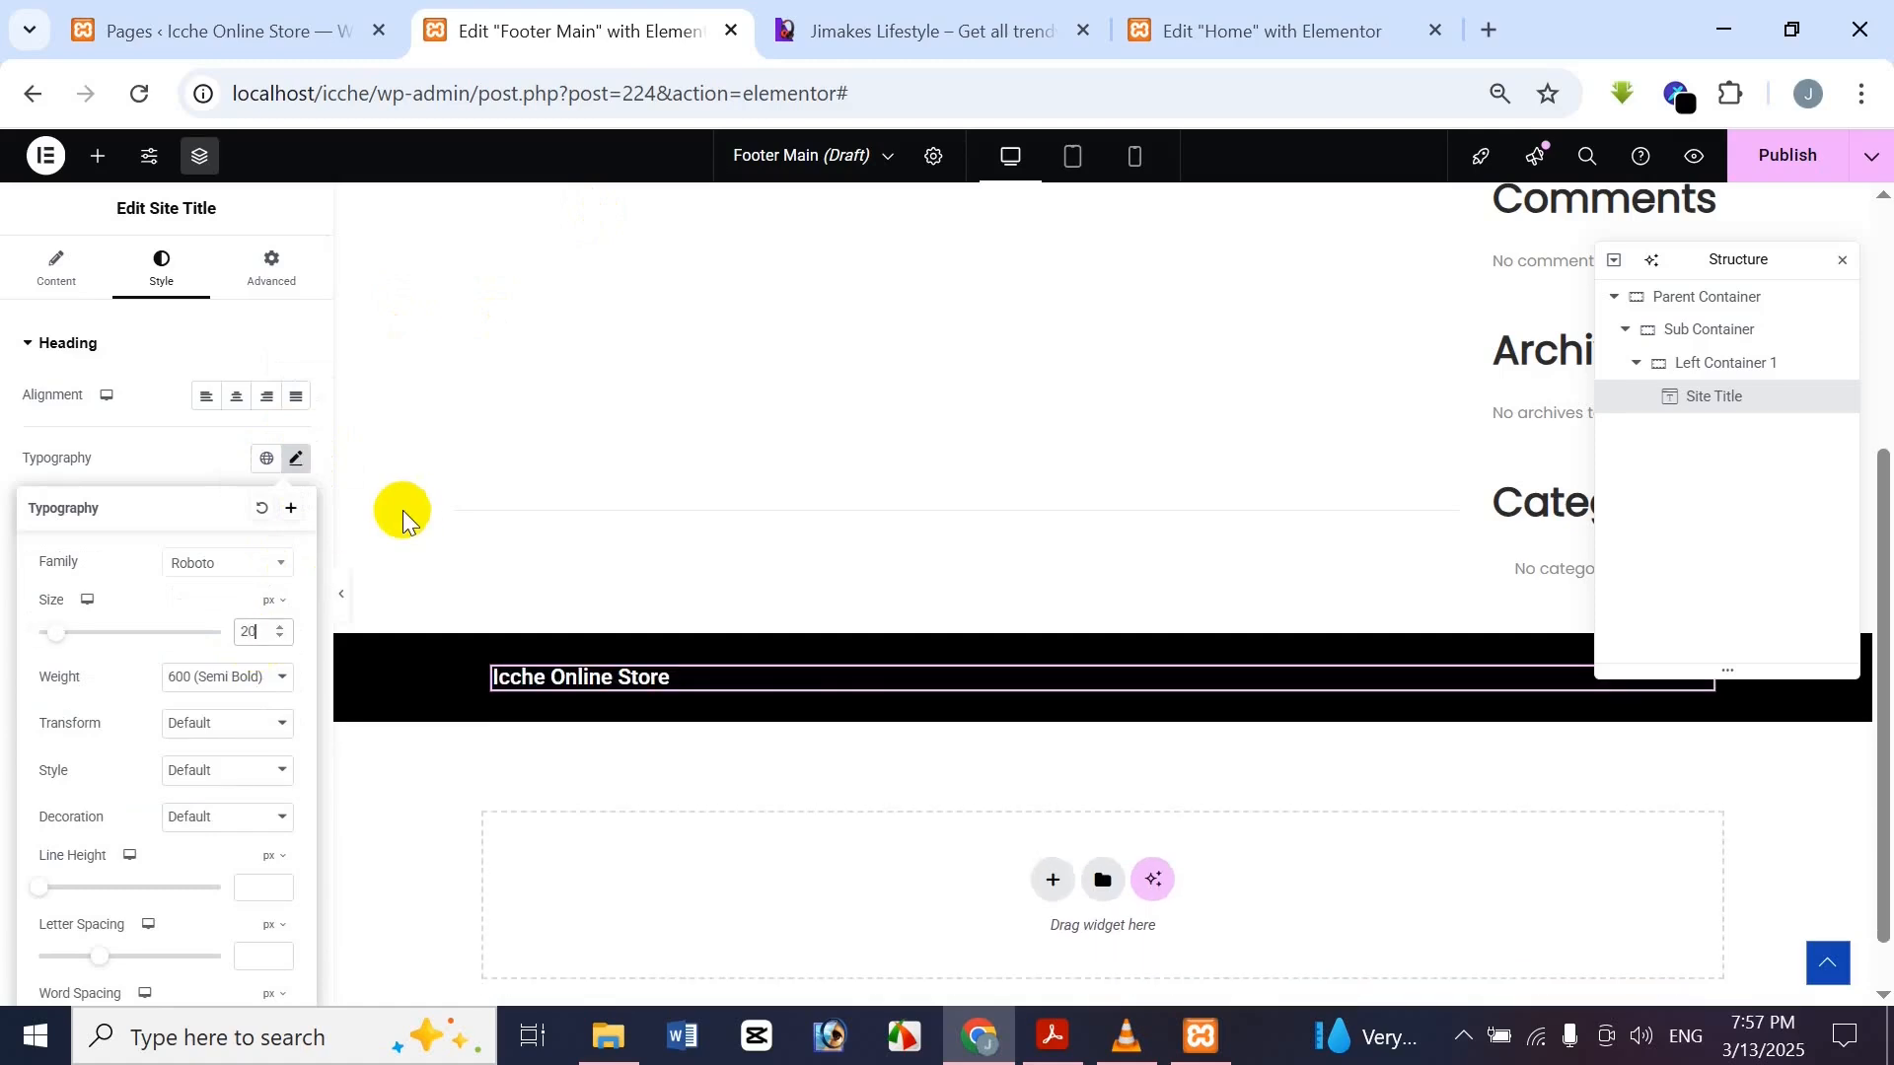
Set the site title's typography size to 30 px and compare it with the Jimakes footer logo
{"action": "key", "text": "BackSpace"}
{"action": "key", "text": "BackSpace"}
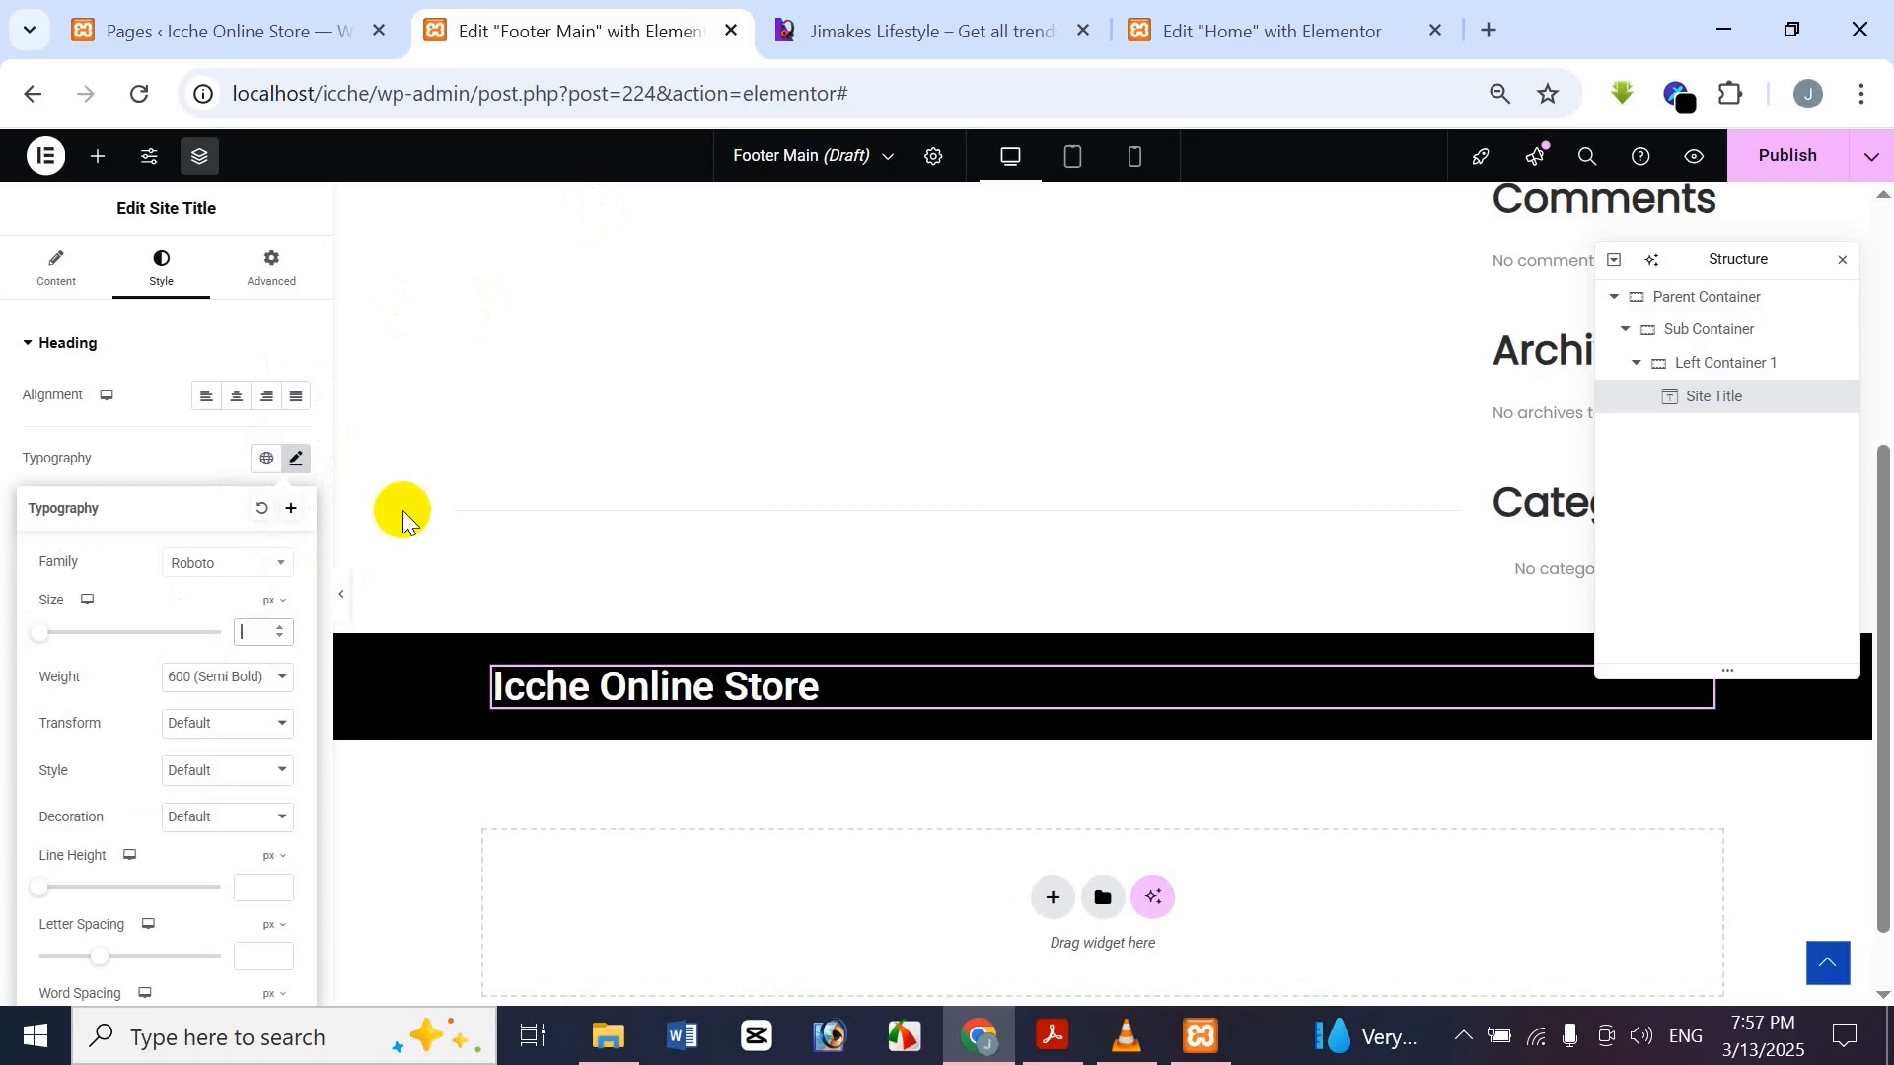
{"action": "type", "text": "30"}
{"action": "left_click", "coordinate": [782, 25]}
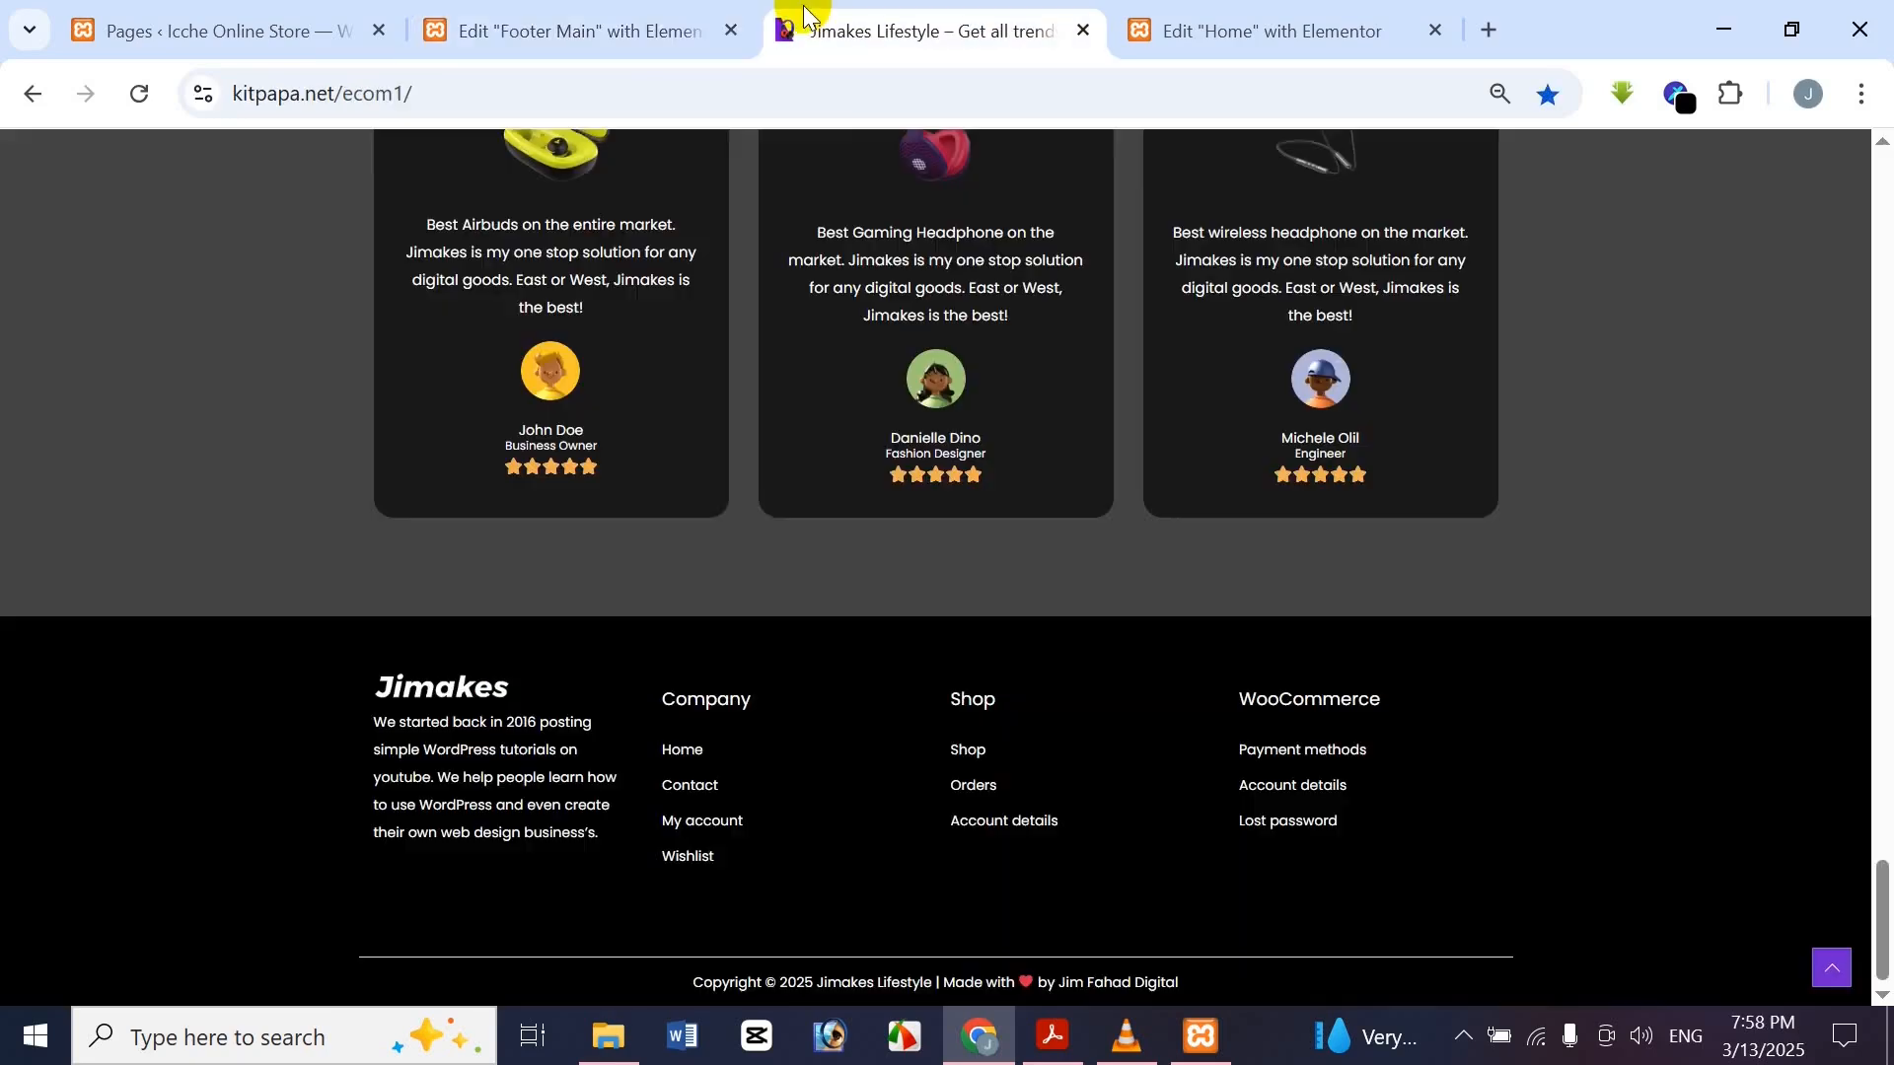
{"action": "left_click", "coordinate": [617, 25]}
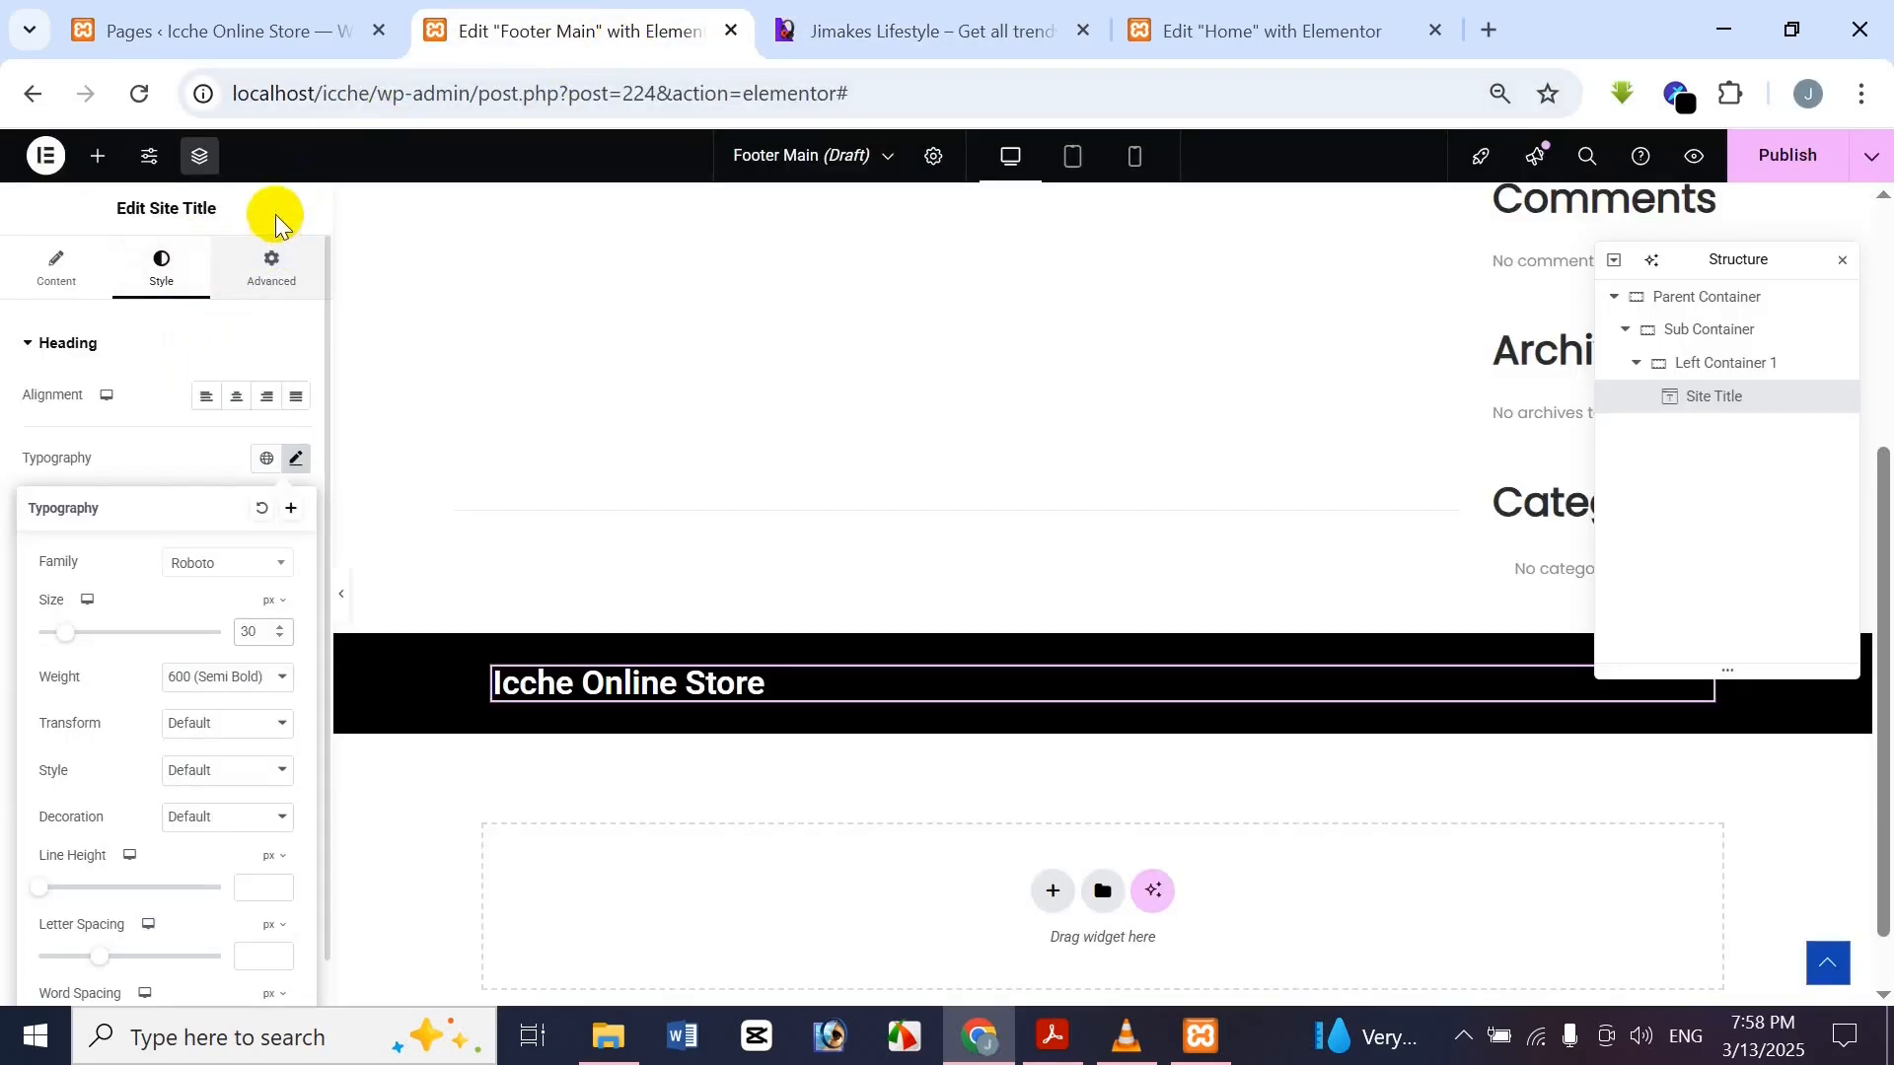
Try a 25 px typography size for the site title, restore 30 px and close the typography settings
{"action": "key", "text": "BackSpace"}
{"action": "key", "text": "BackSpace"}
{"action": "type", "text": "25"}
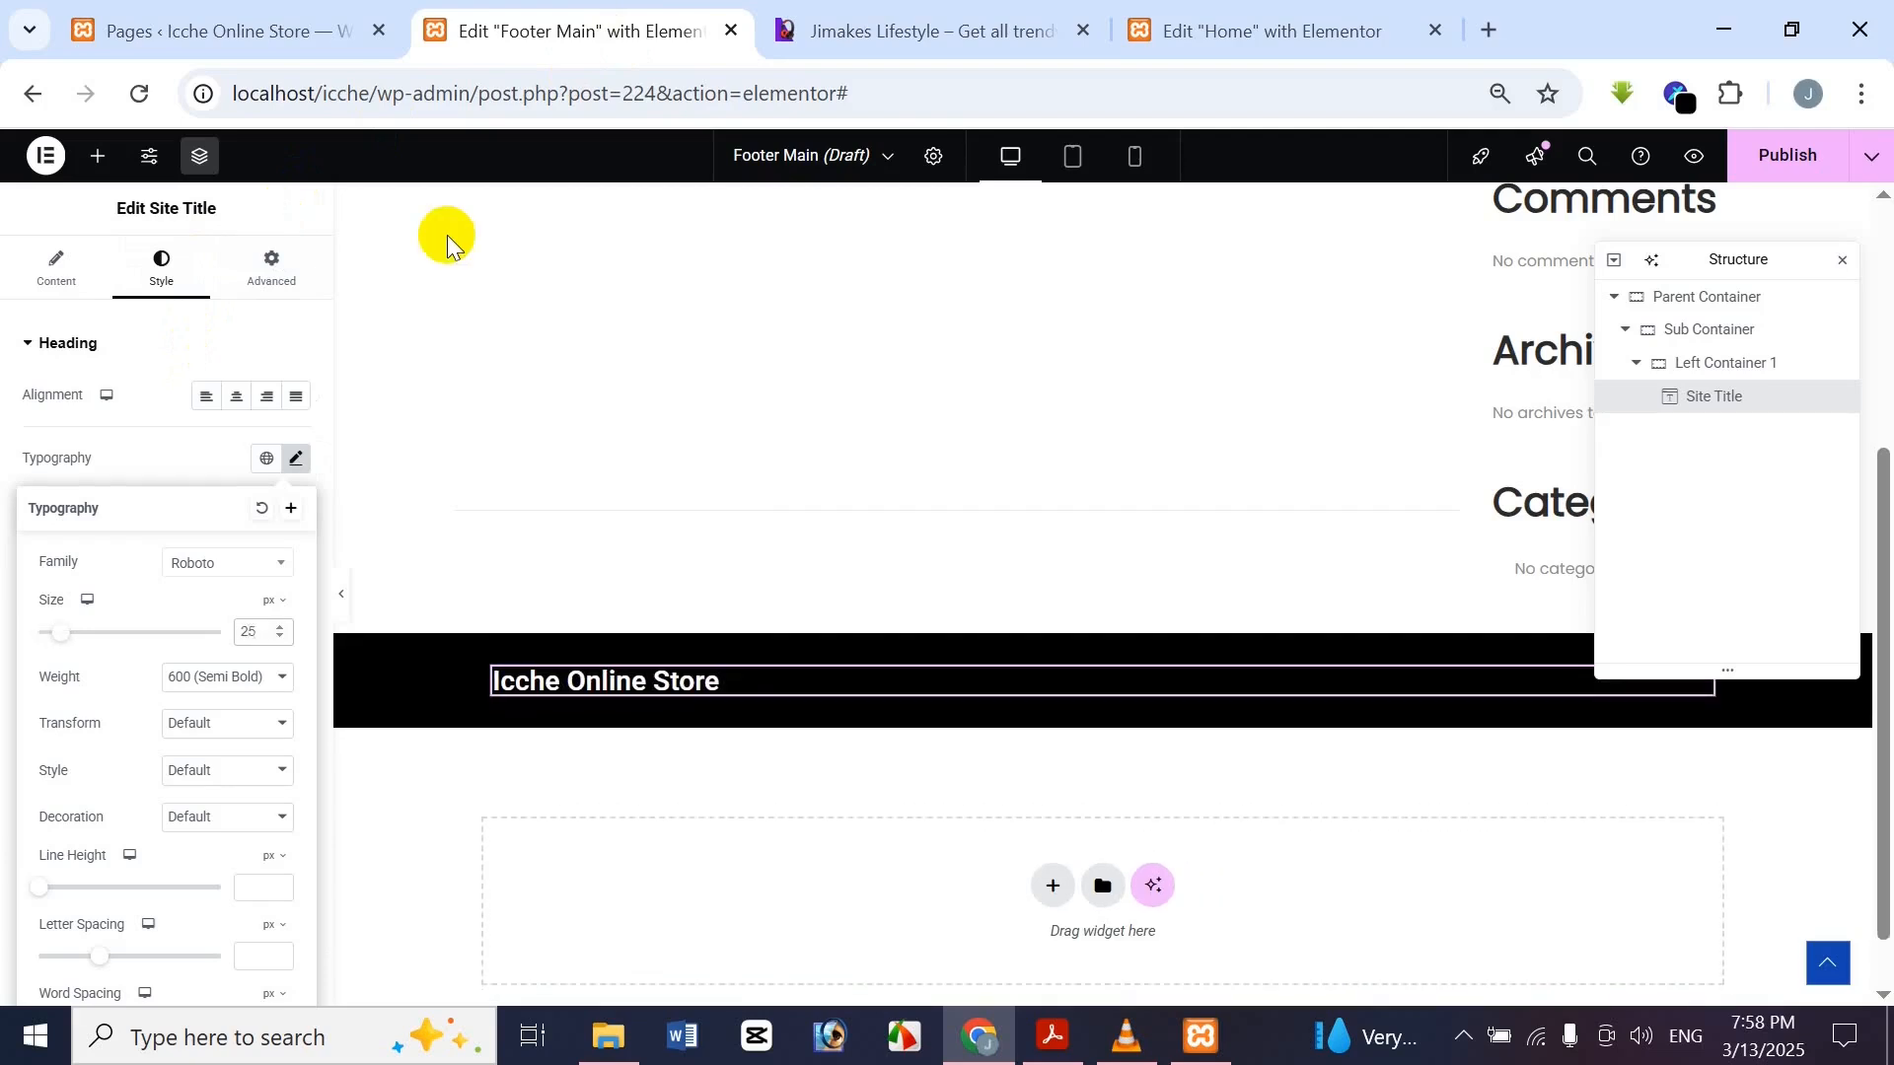
{"action": "key", "text": "BackSpace"}
{"action": "key", "text": "BackSpace"}
{"action": "type", "text": "30"}
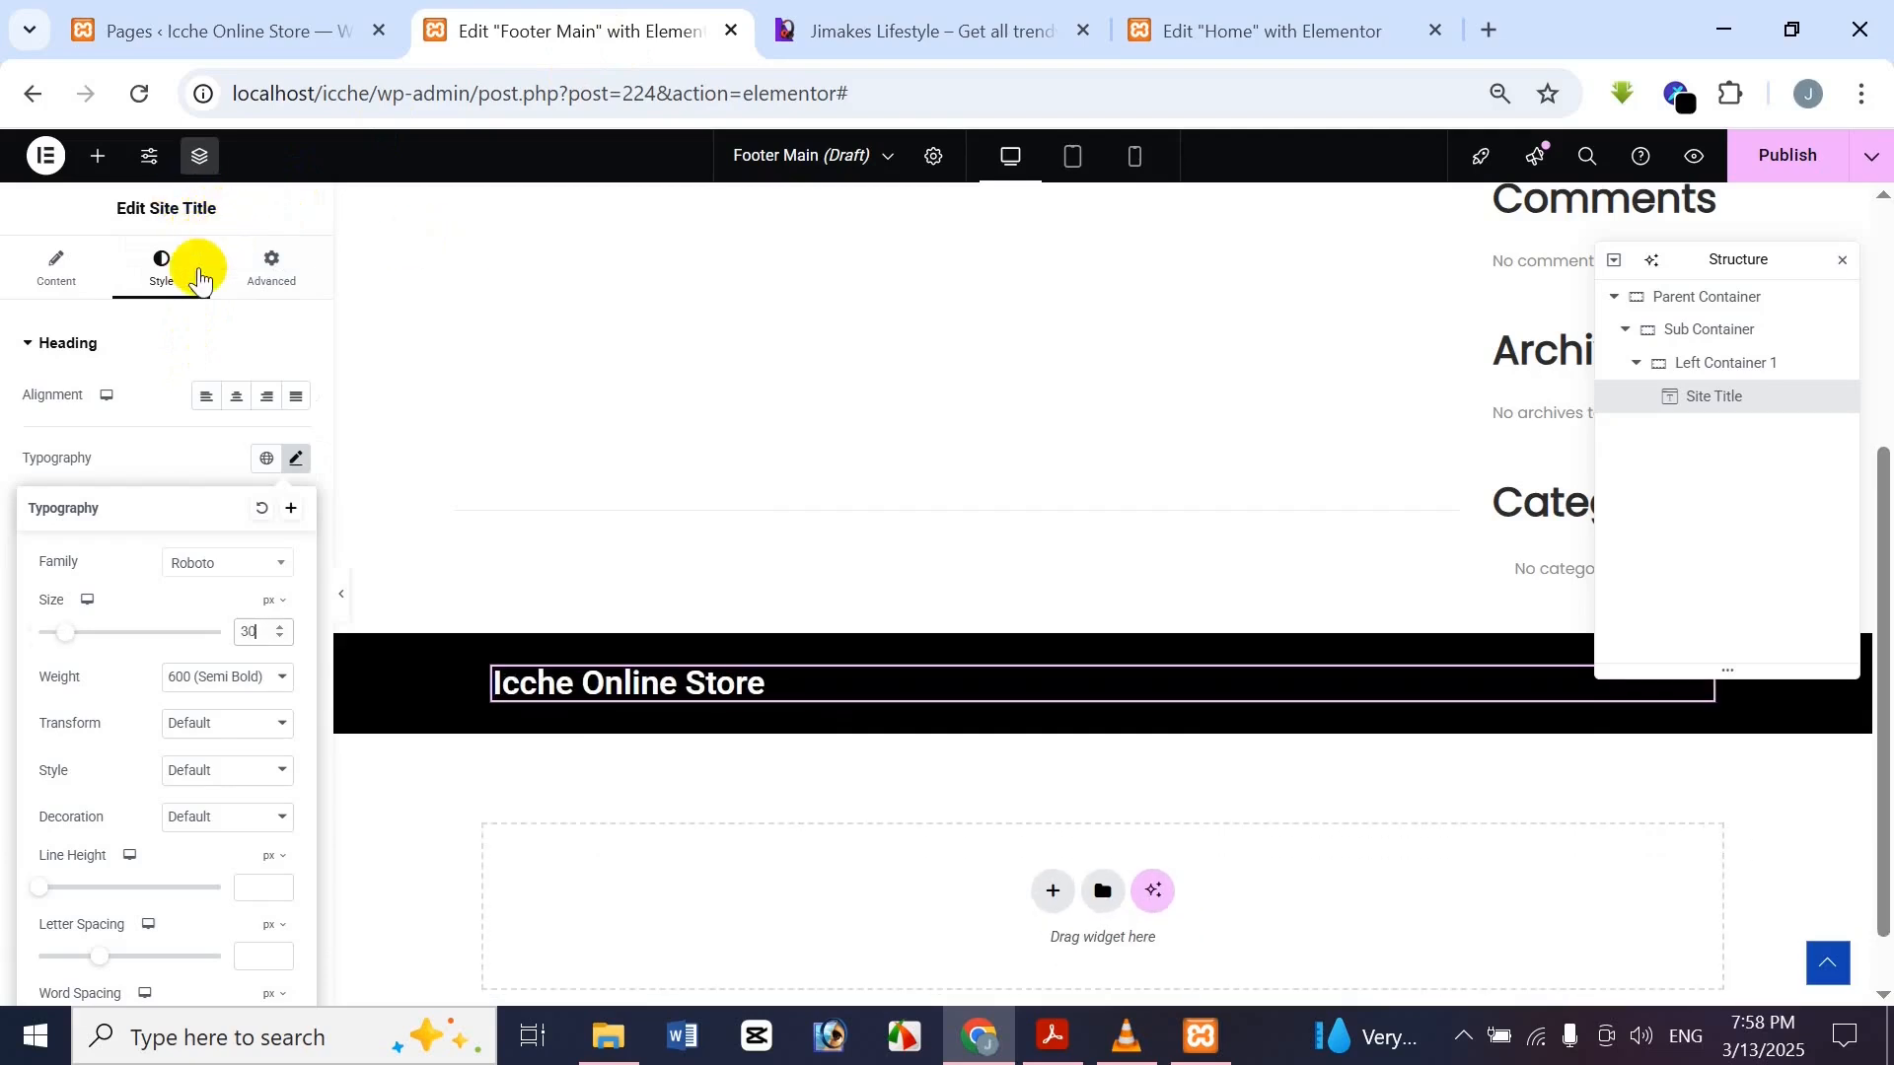
{"action": "left_click", "coordinate": [275, 221]}
Compare with the Jimakes footer's first column and add a Text Editor widget below the site title in Left Container 1
{"action": "left_click", "coordinate": [824, 28]}
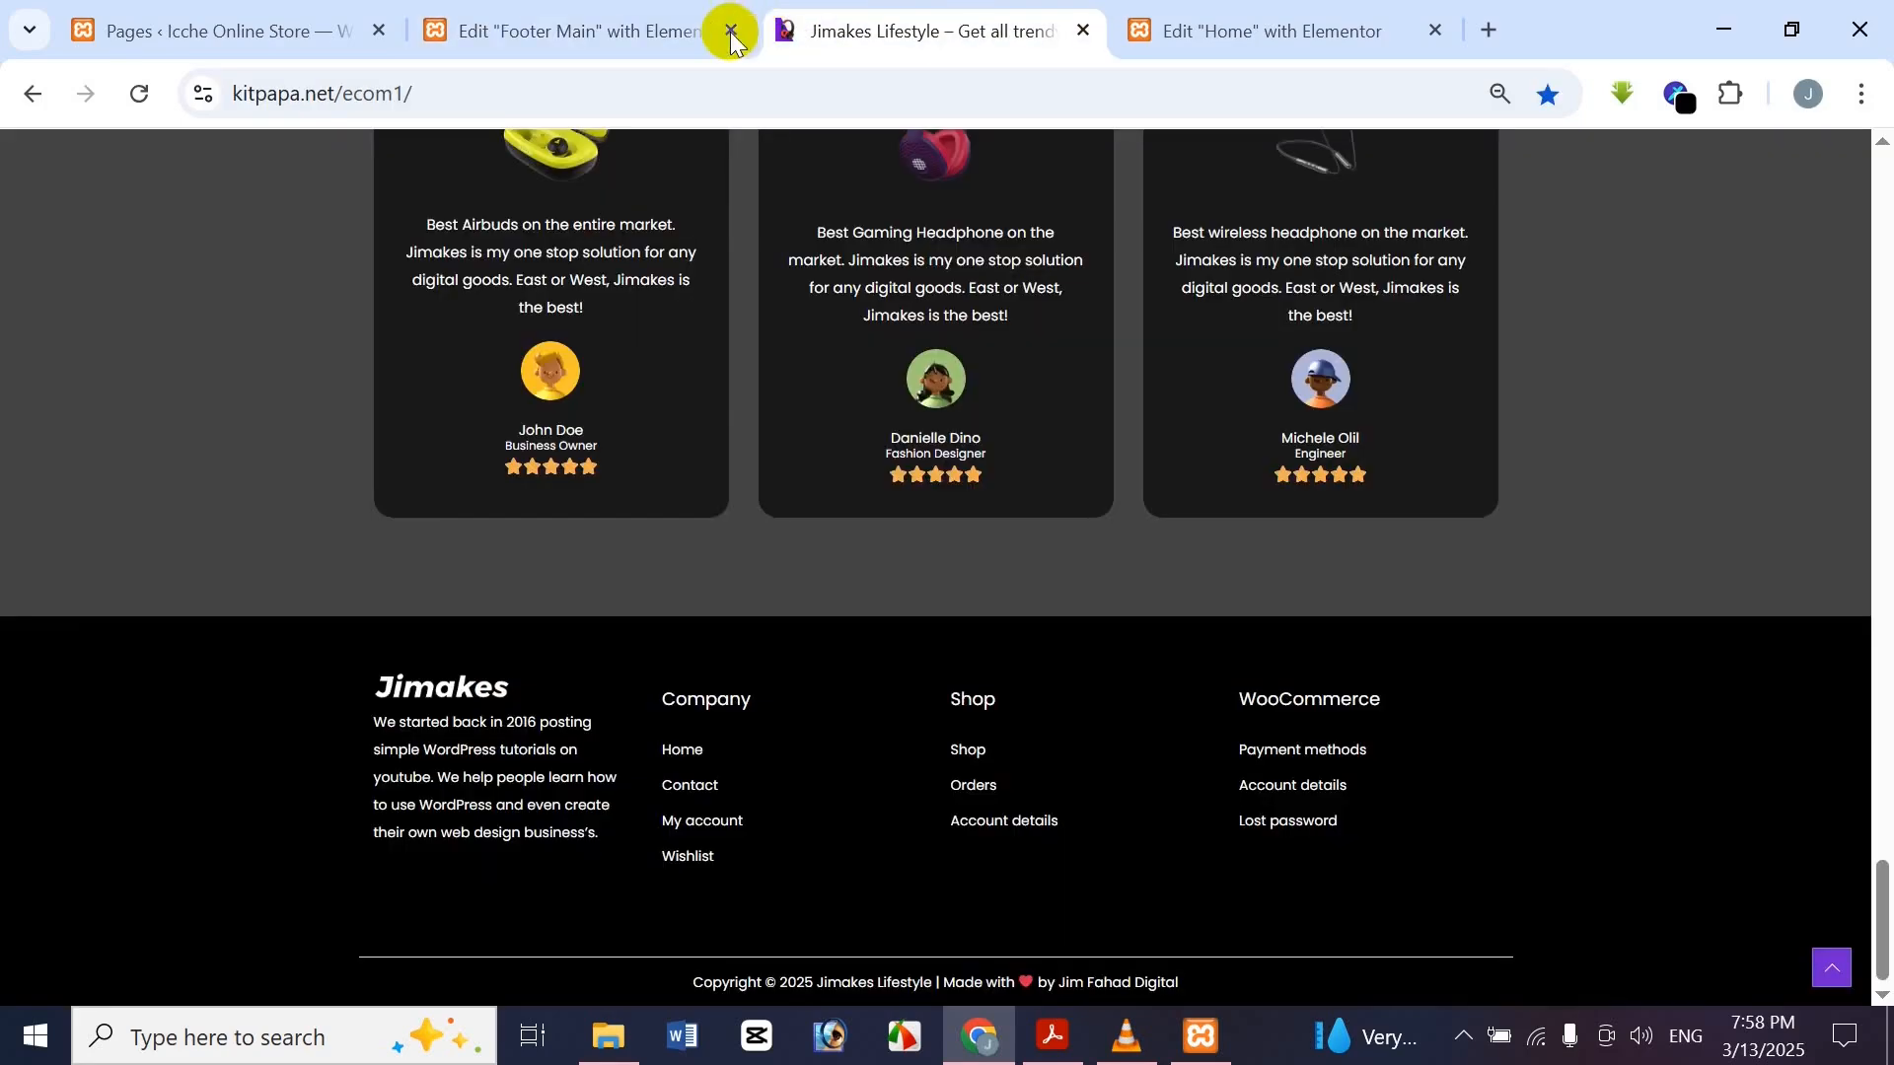
{"action": "left_click", "coordinate": [691, 30]}
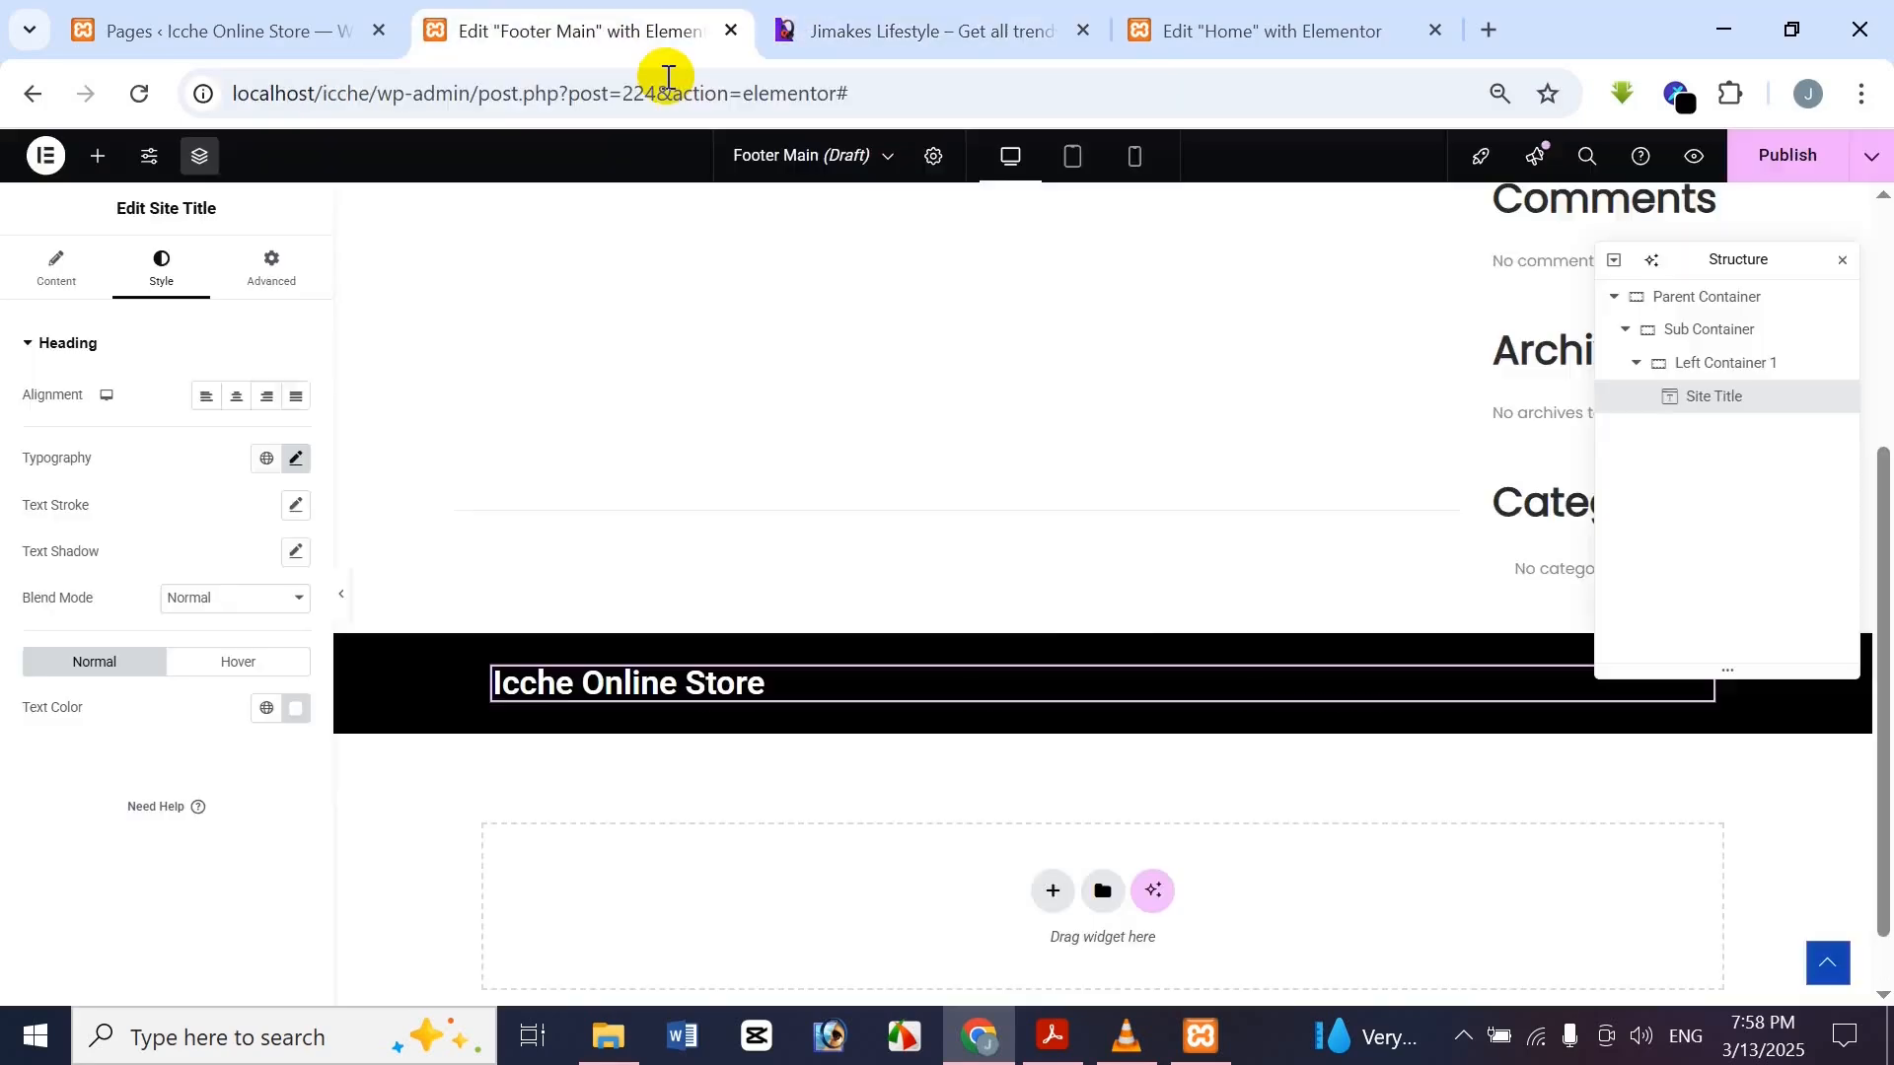
{"action": "left_click", "coordinate": [895, 28]}
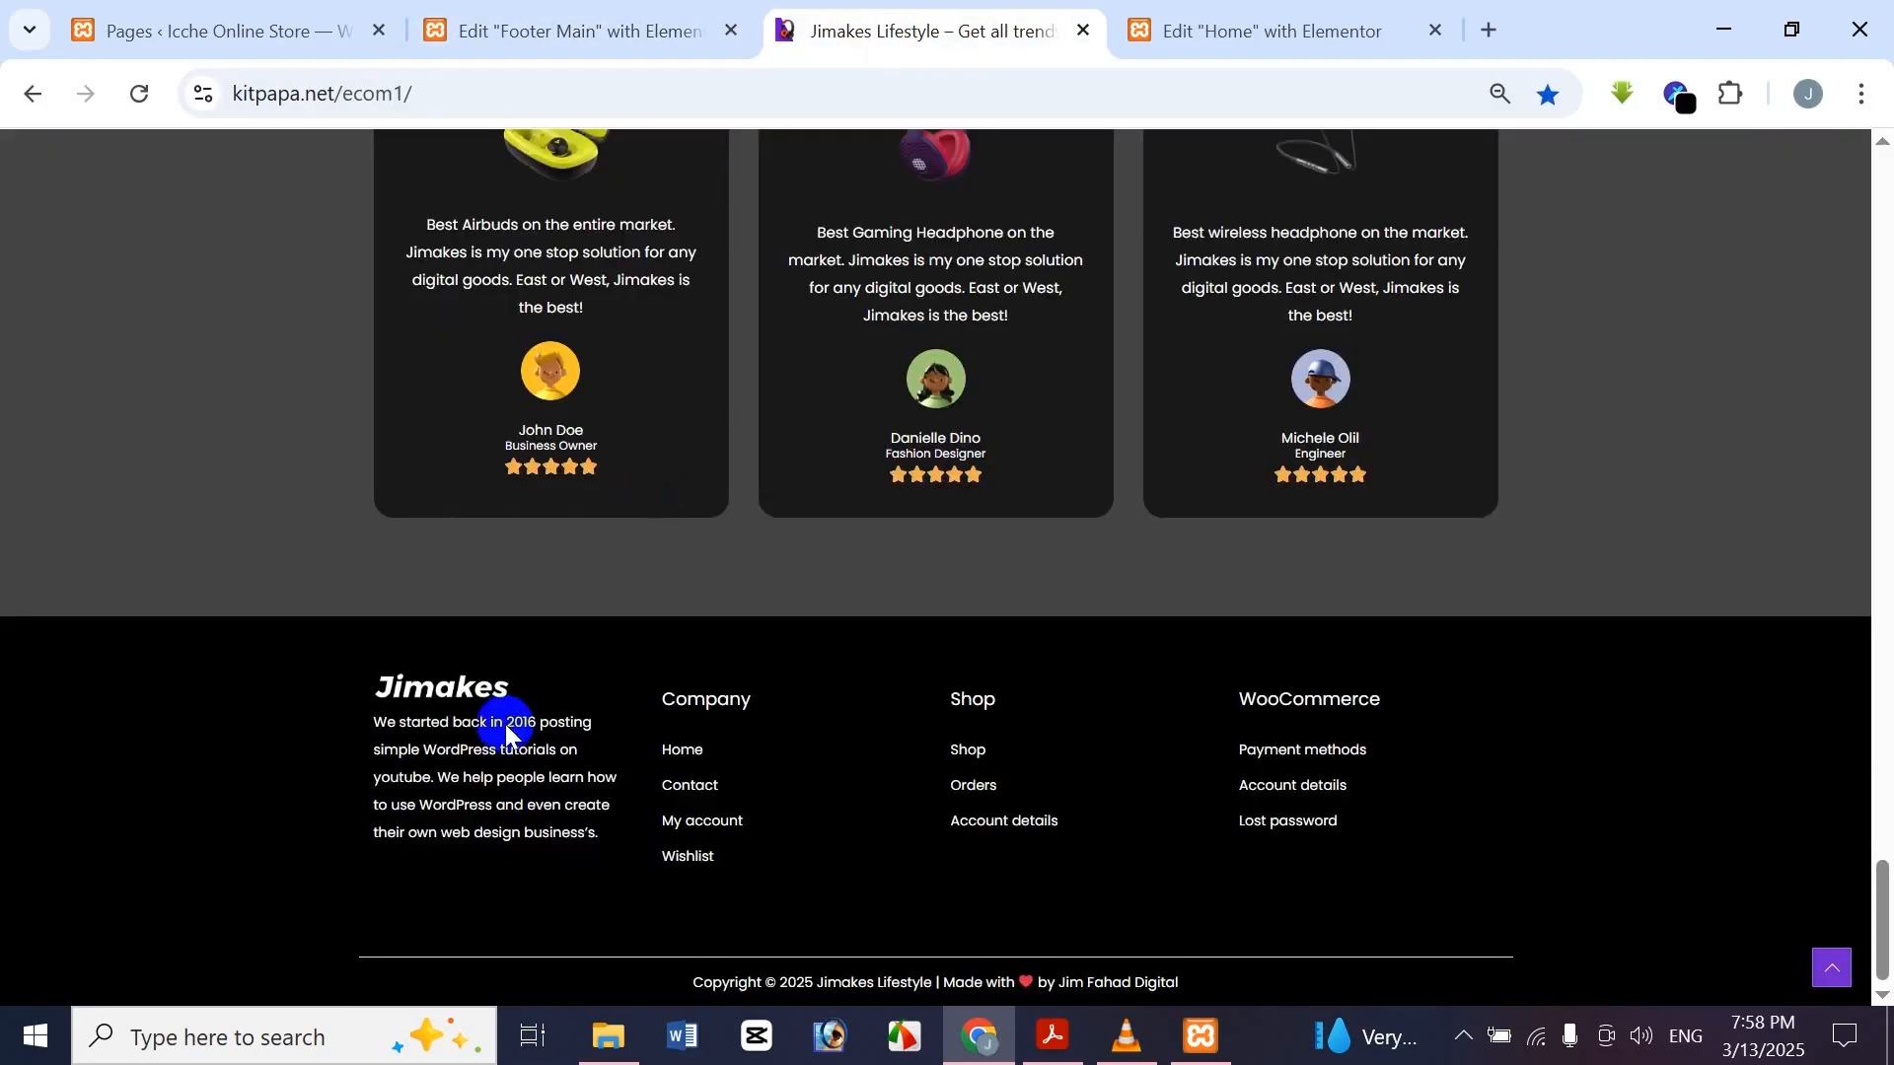
{"action": "left_click", "coordinate": [580, 14]}
{"action": "left_click", "coordinate": [96, 158]}
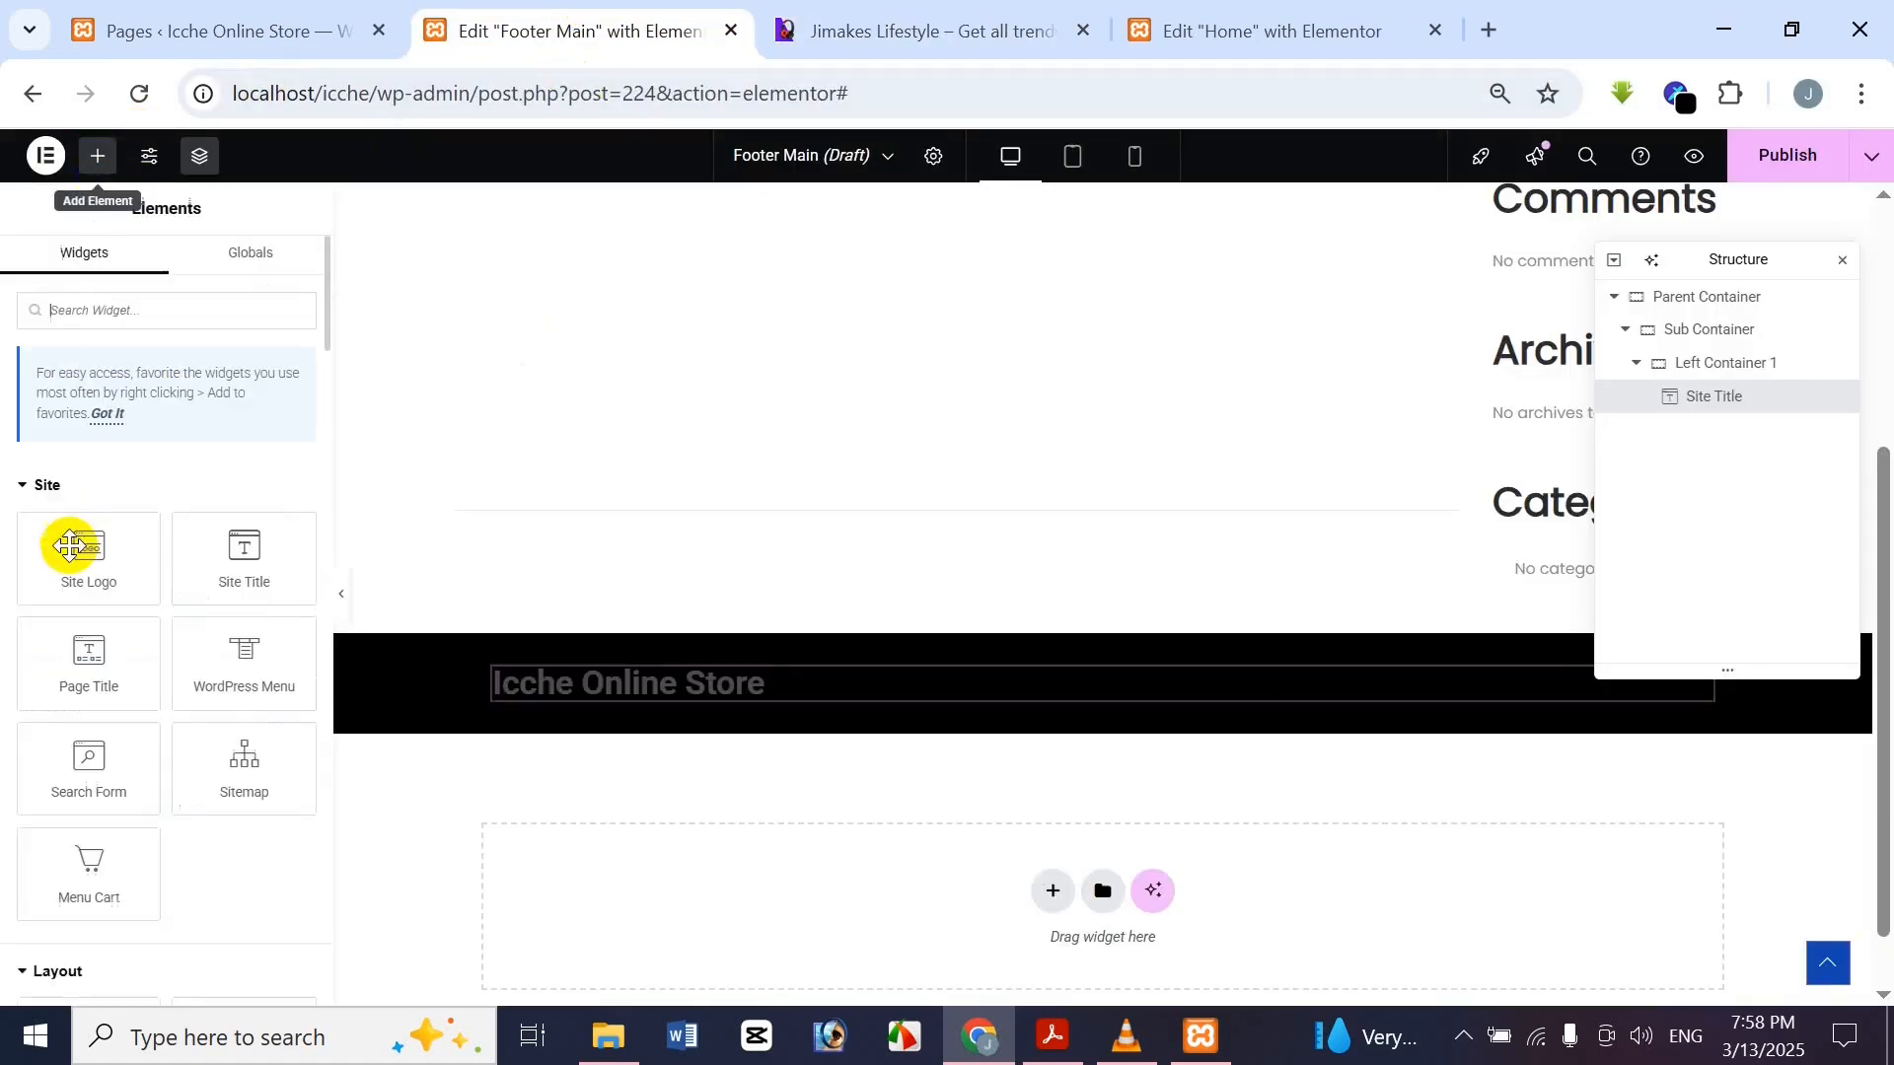
{"action": "scroll", "coordinate": [89, 582], "scroll_direction": "down", "scroll_amount": 5}
{"action": "scroll", "coordinate": [97, 570], "scroll_direction": "down", "scroll_amount": 1}
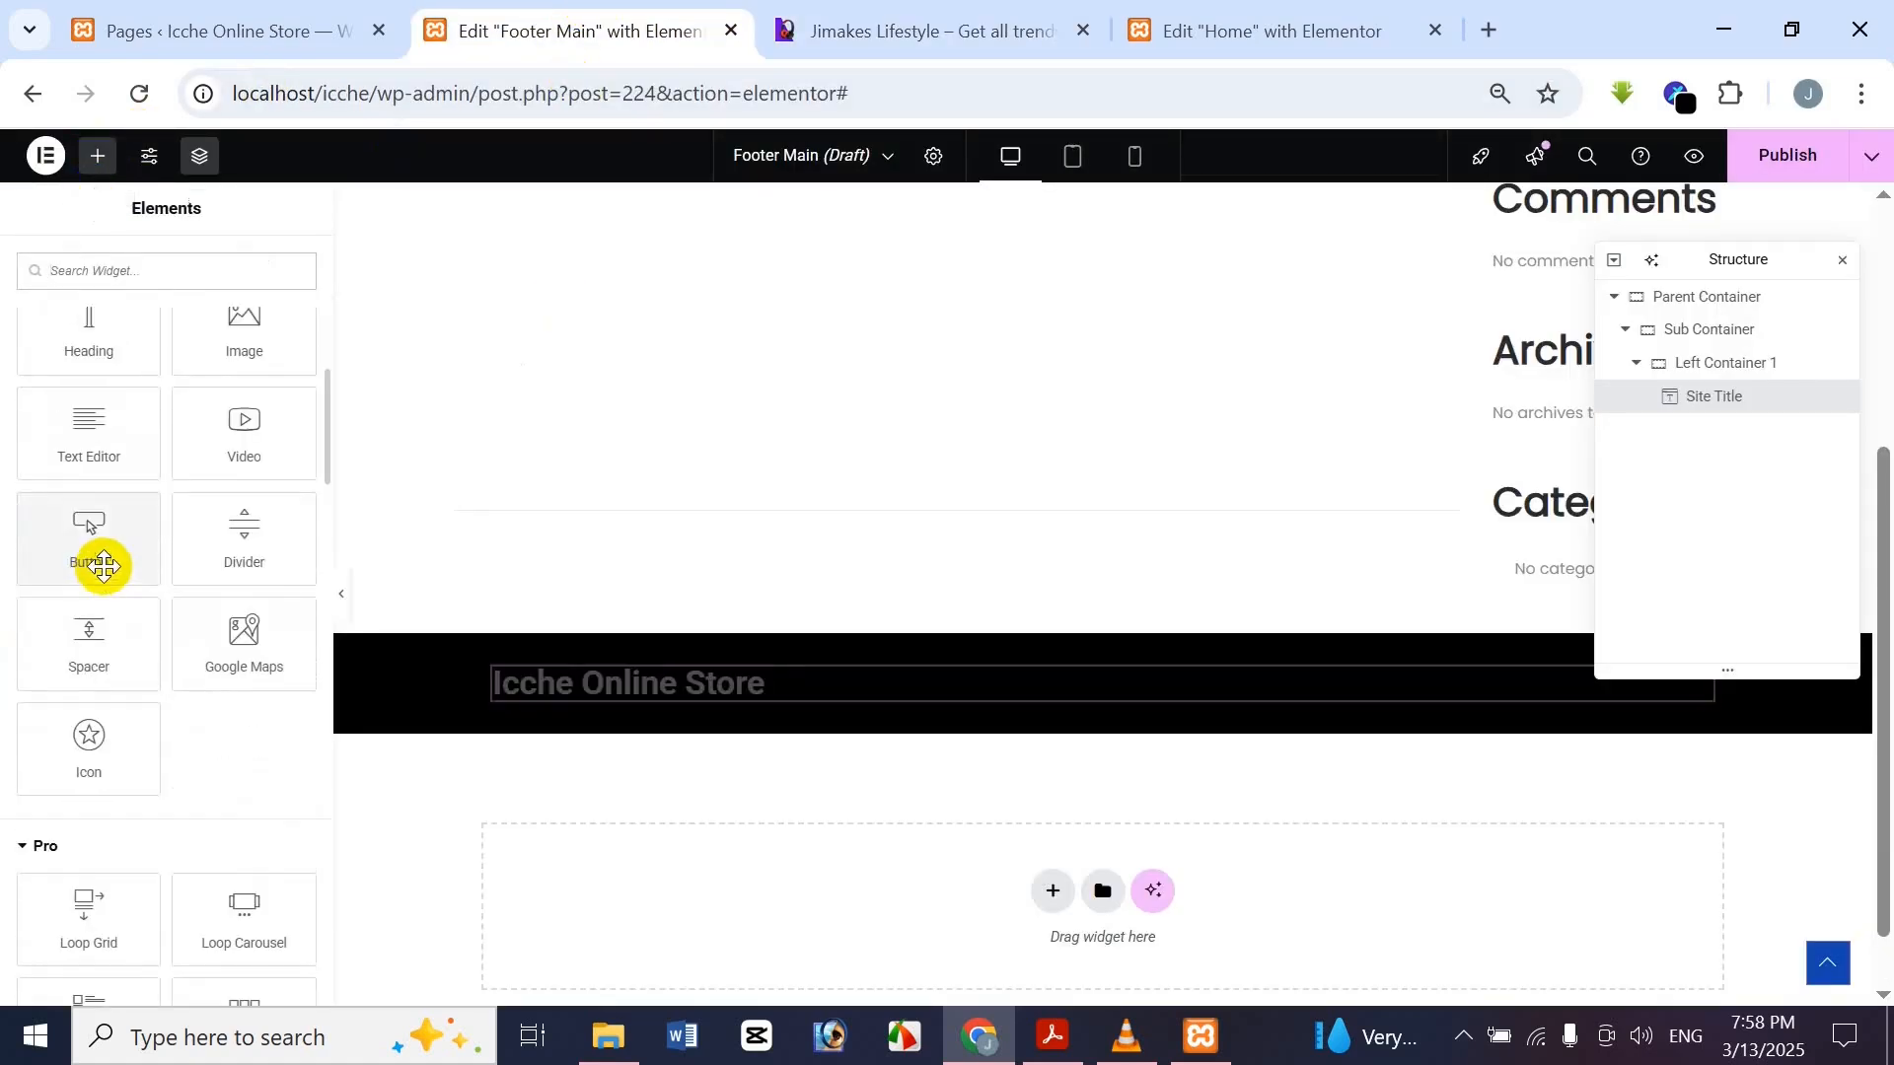
{"action": "left_click_drag", "start_coordinate": [100, 445], "coordinate": [649, 708]}
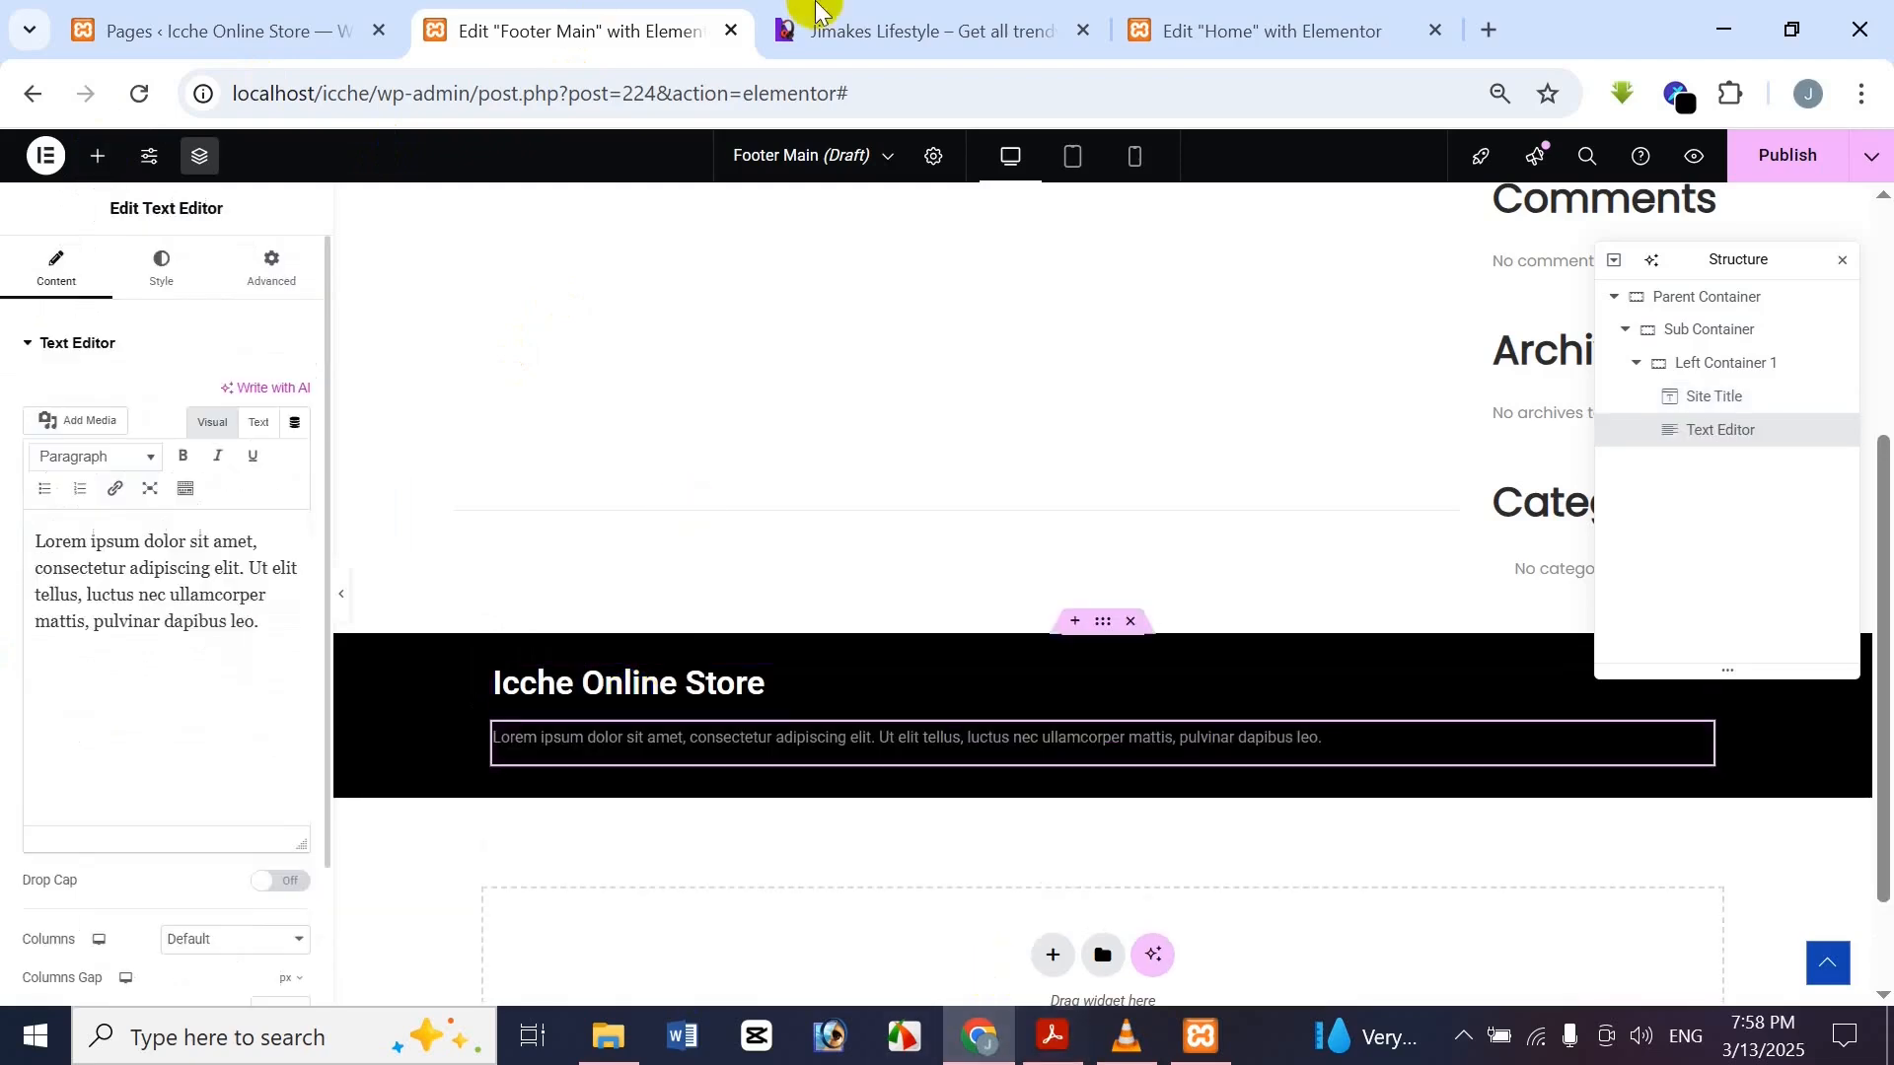
Copy the description paragraph from the Jimakes footer and replace the placeholder text in the Text Editor widget with it
{"action": "left_click", "coordinate": [928, 30]}
{"action": "left_click_drag", "start_coordinate": [373, 728], "coordinate": [644, 838]}
{"action": "key", "text": "ctrl+c"}
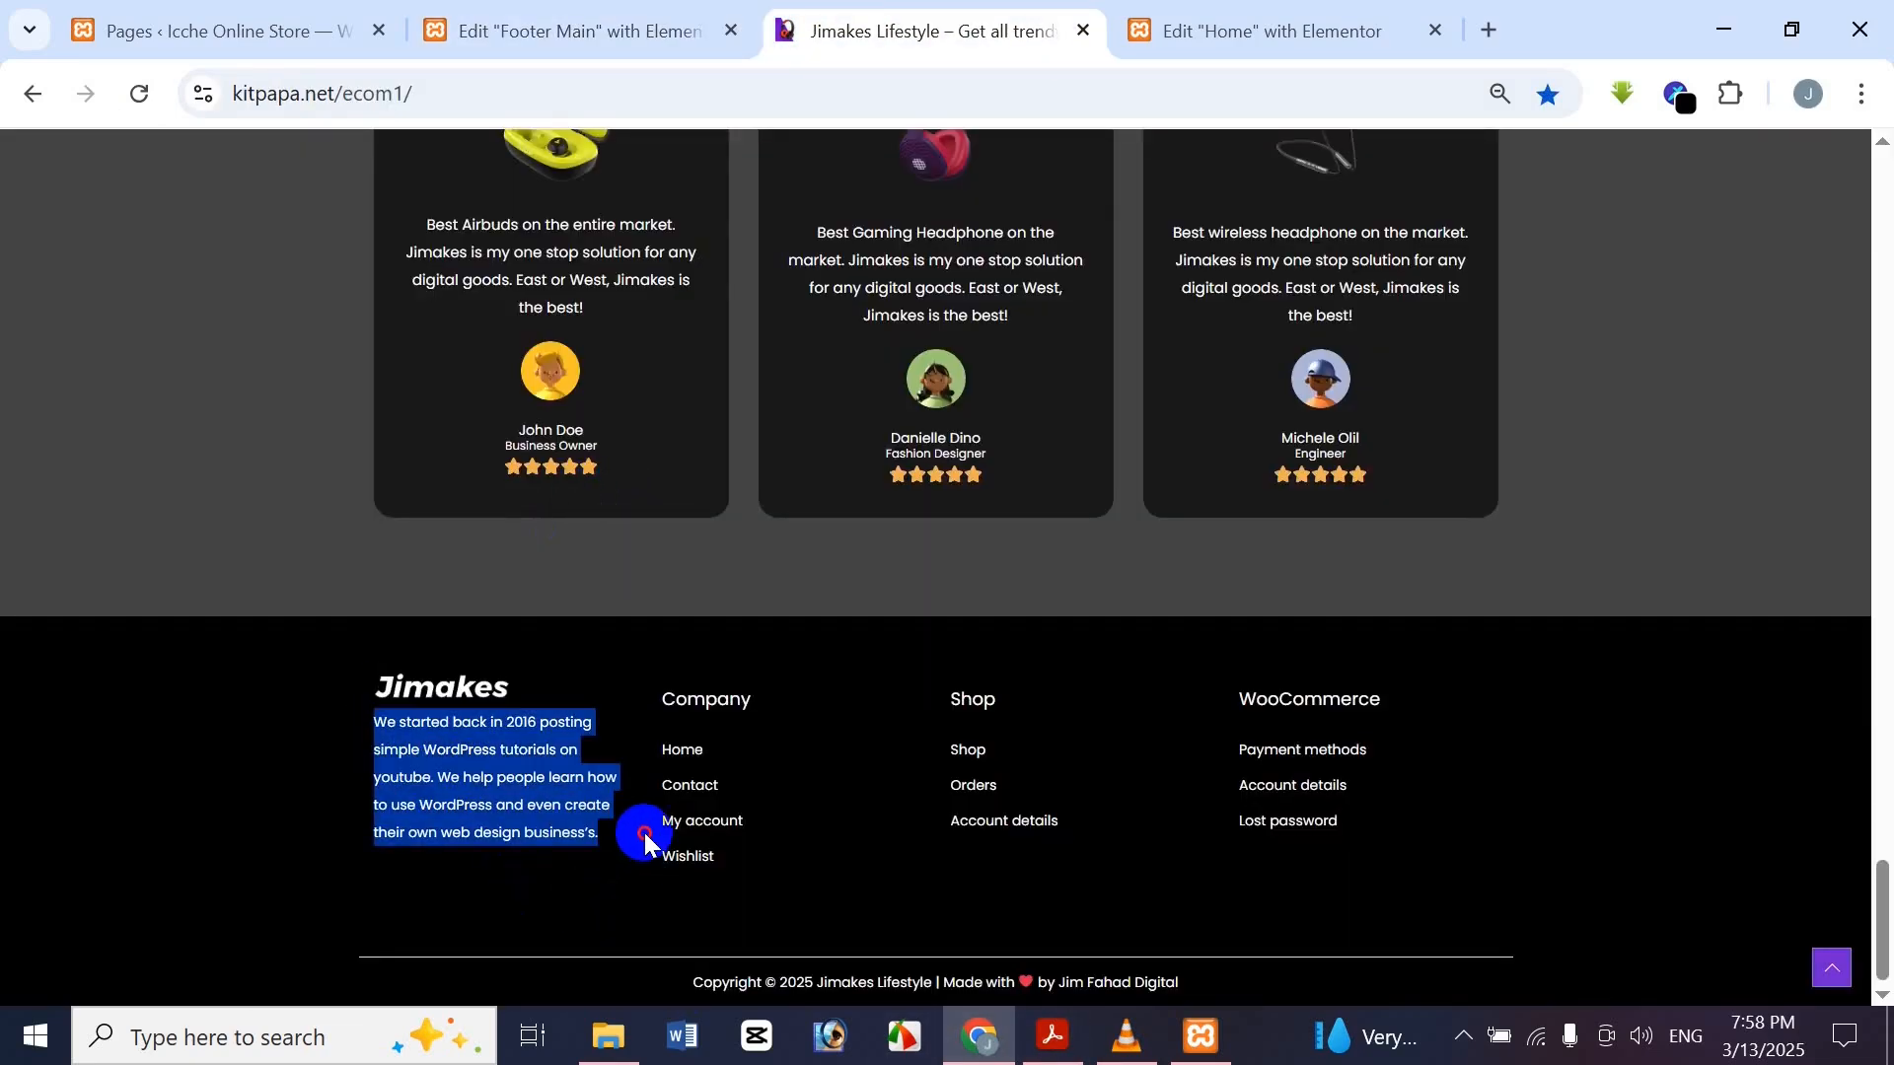
{"action": "left_click", "coordinate": [558, 14]}
{"action": "left_click", "coordinate": [155, 592]}
{"action": "key", "text": "ctrl+a"}
{"action": "key", "text": "ctrl+v"}
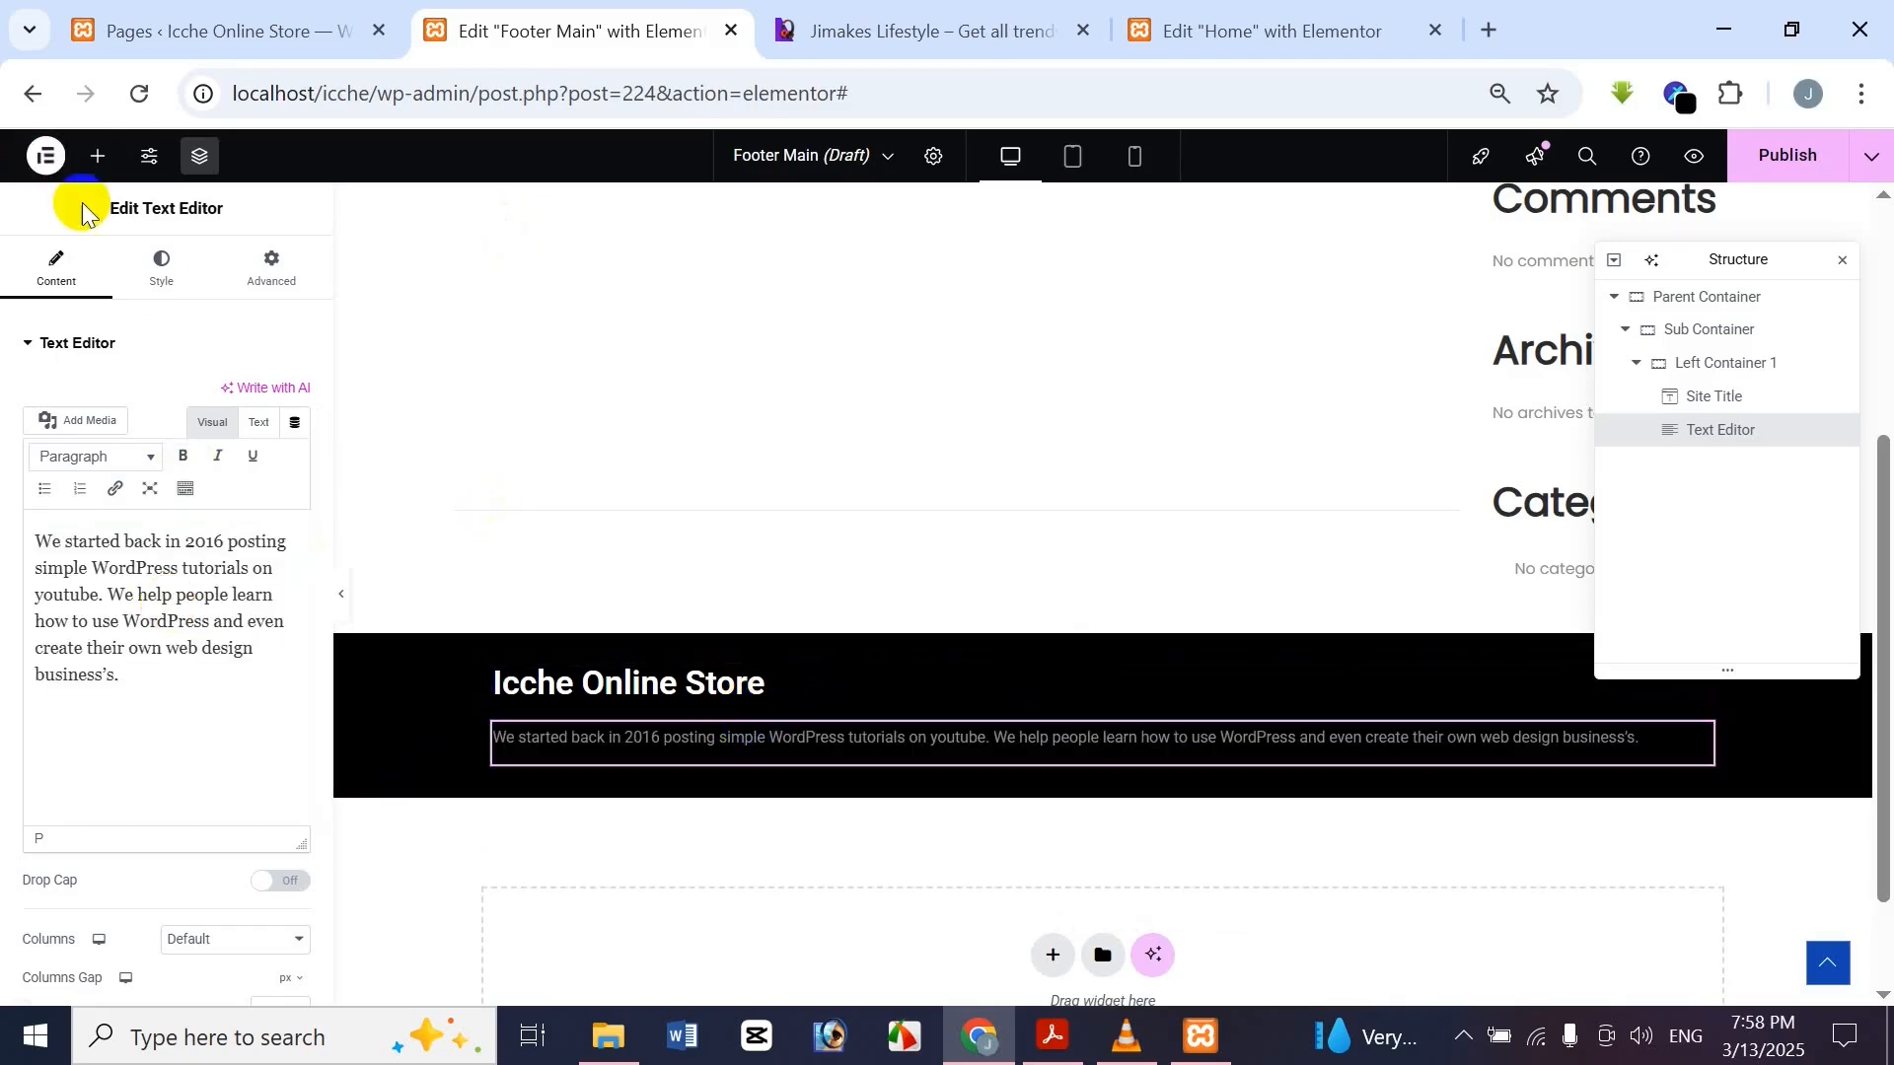
Set the description's text color to white and compare it with the Jimakes footer
{"action": "left_click", "coordinate": [198, 288]}
{"action": "left_click", "coordinate": [296, 441]}
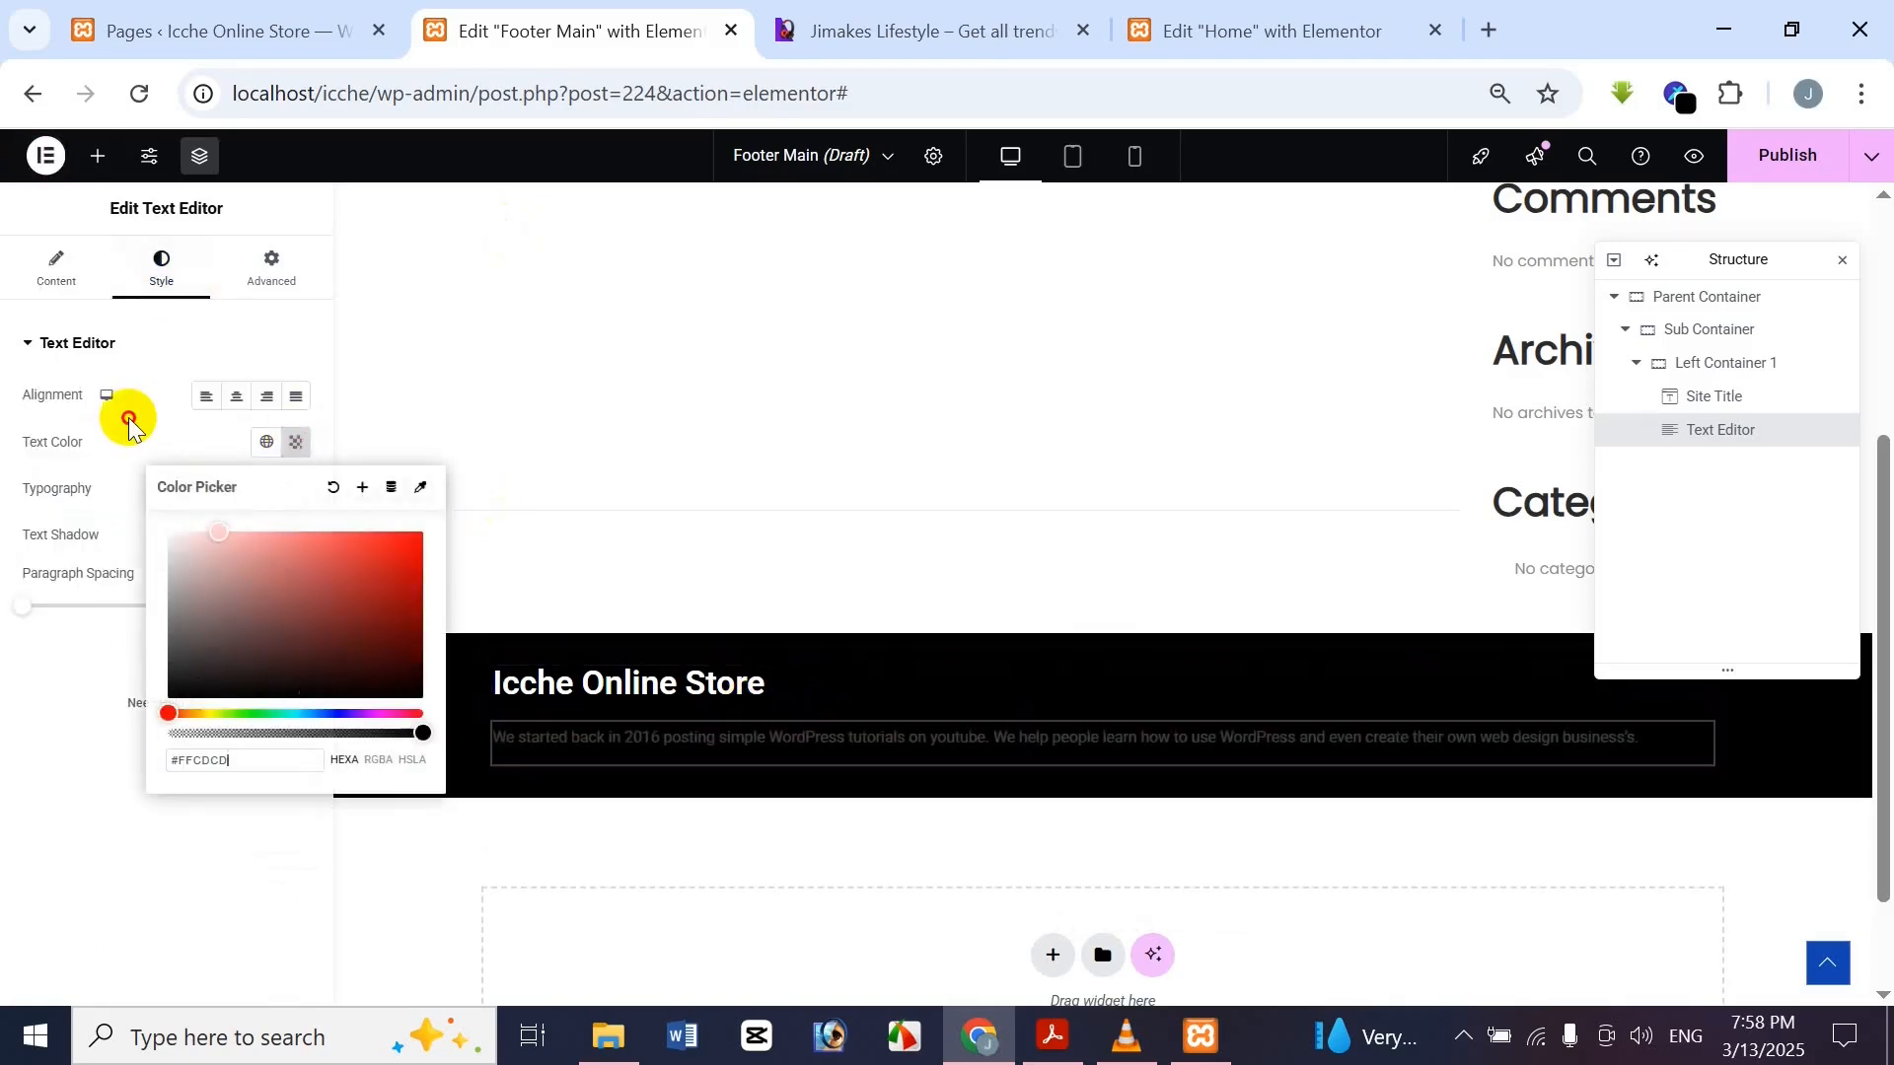
{"action": "left_click", "coordinate": [136, 777]}
{"action": "left_click", "coordinate": [888, 31]}
{"action": "left_click", "coordinate": [592, 31]}
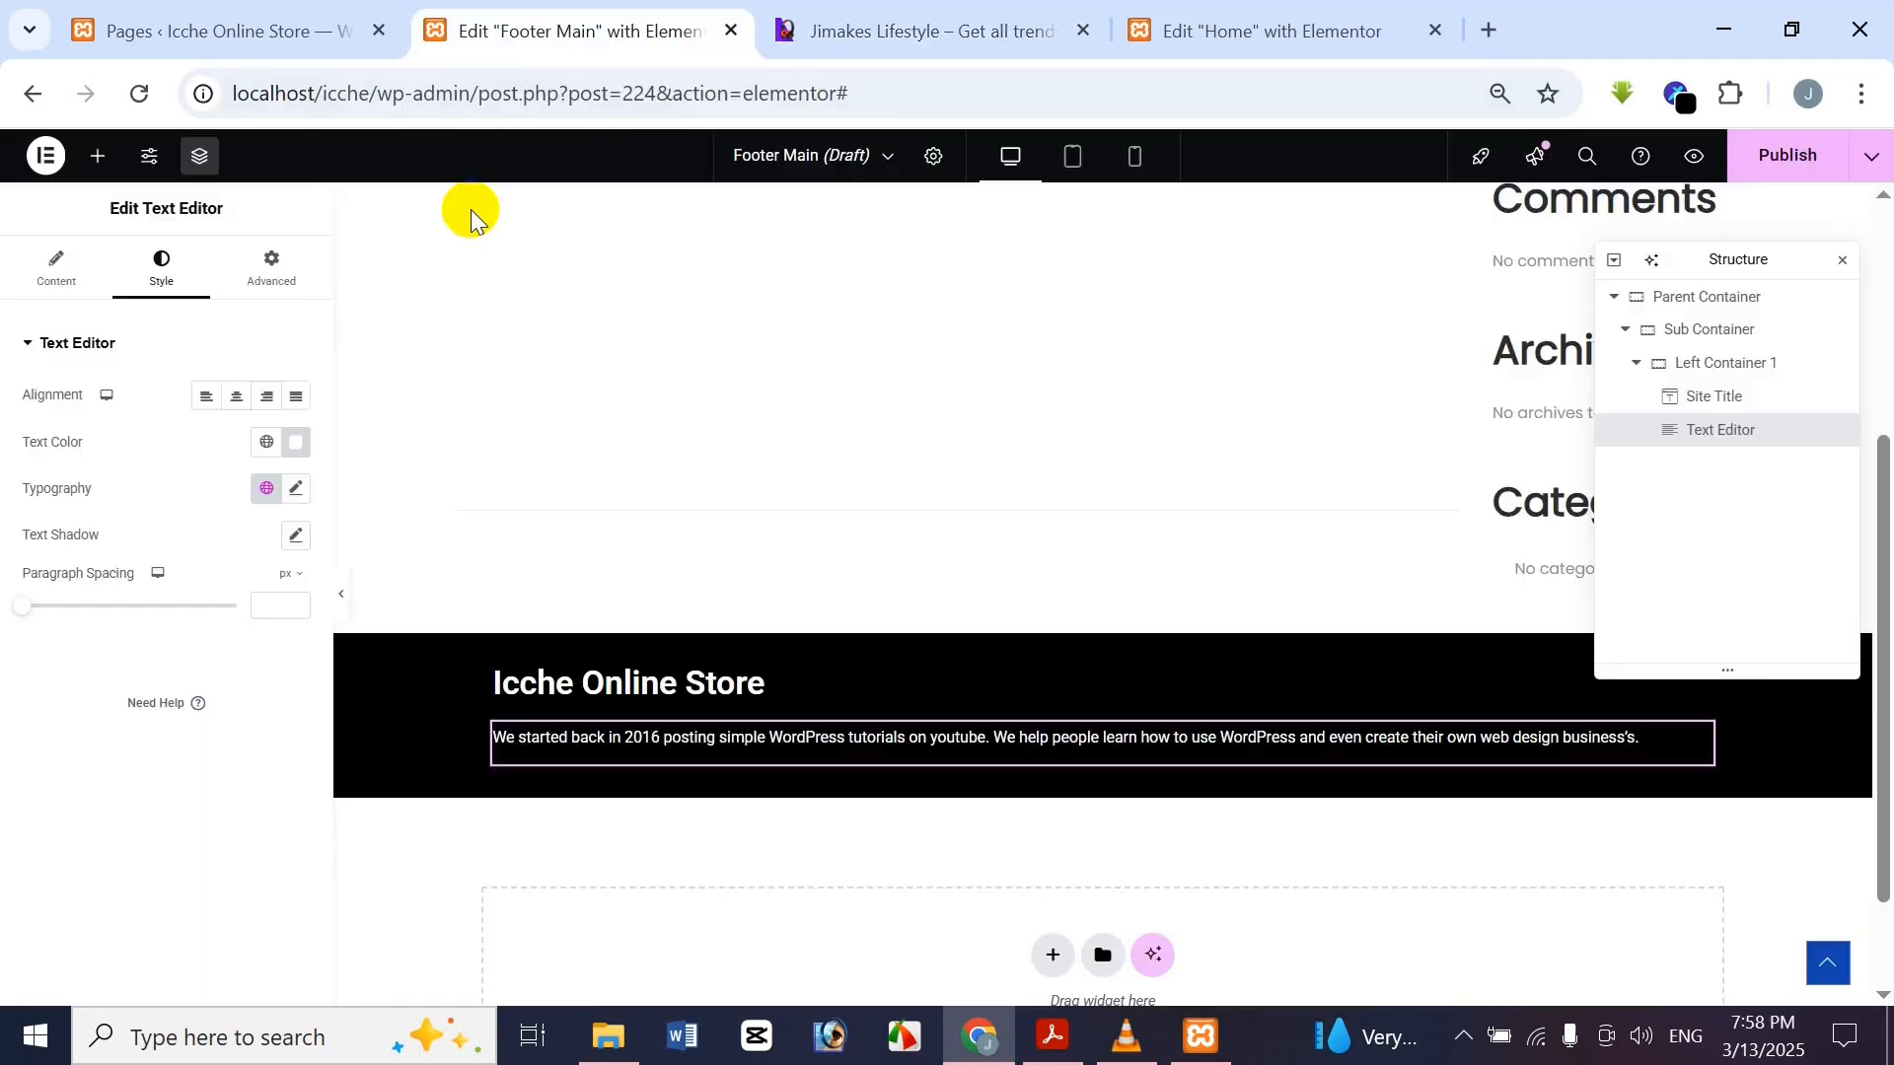
Try a typography size of 18 px for the description text and compare it with the Jimakes footer
{"action": "left_click", "coordinate": [298, 491]}
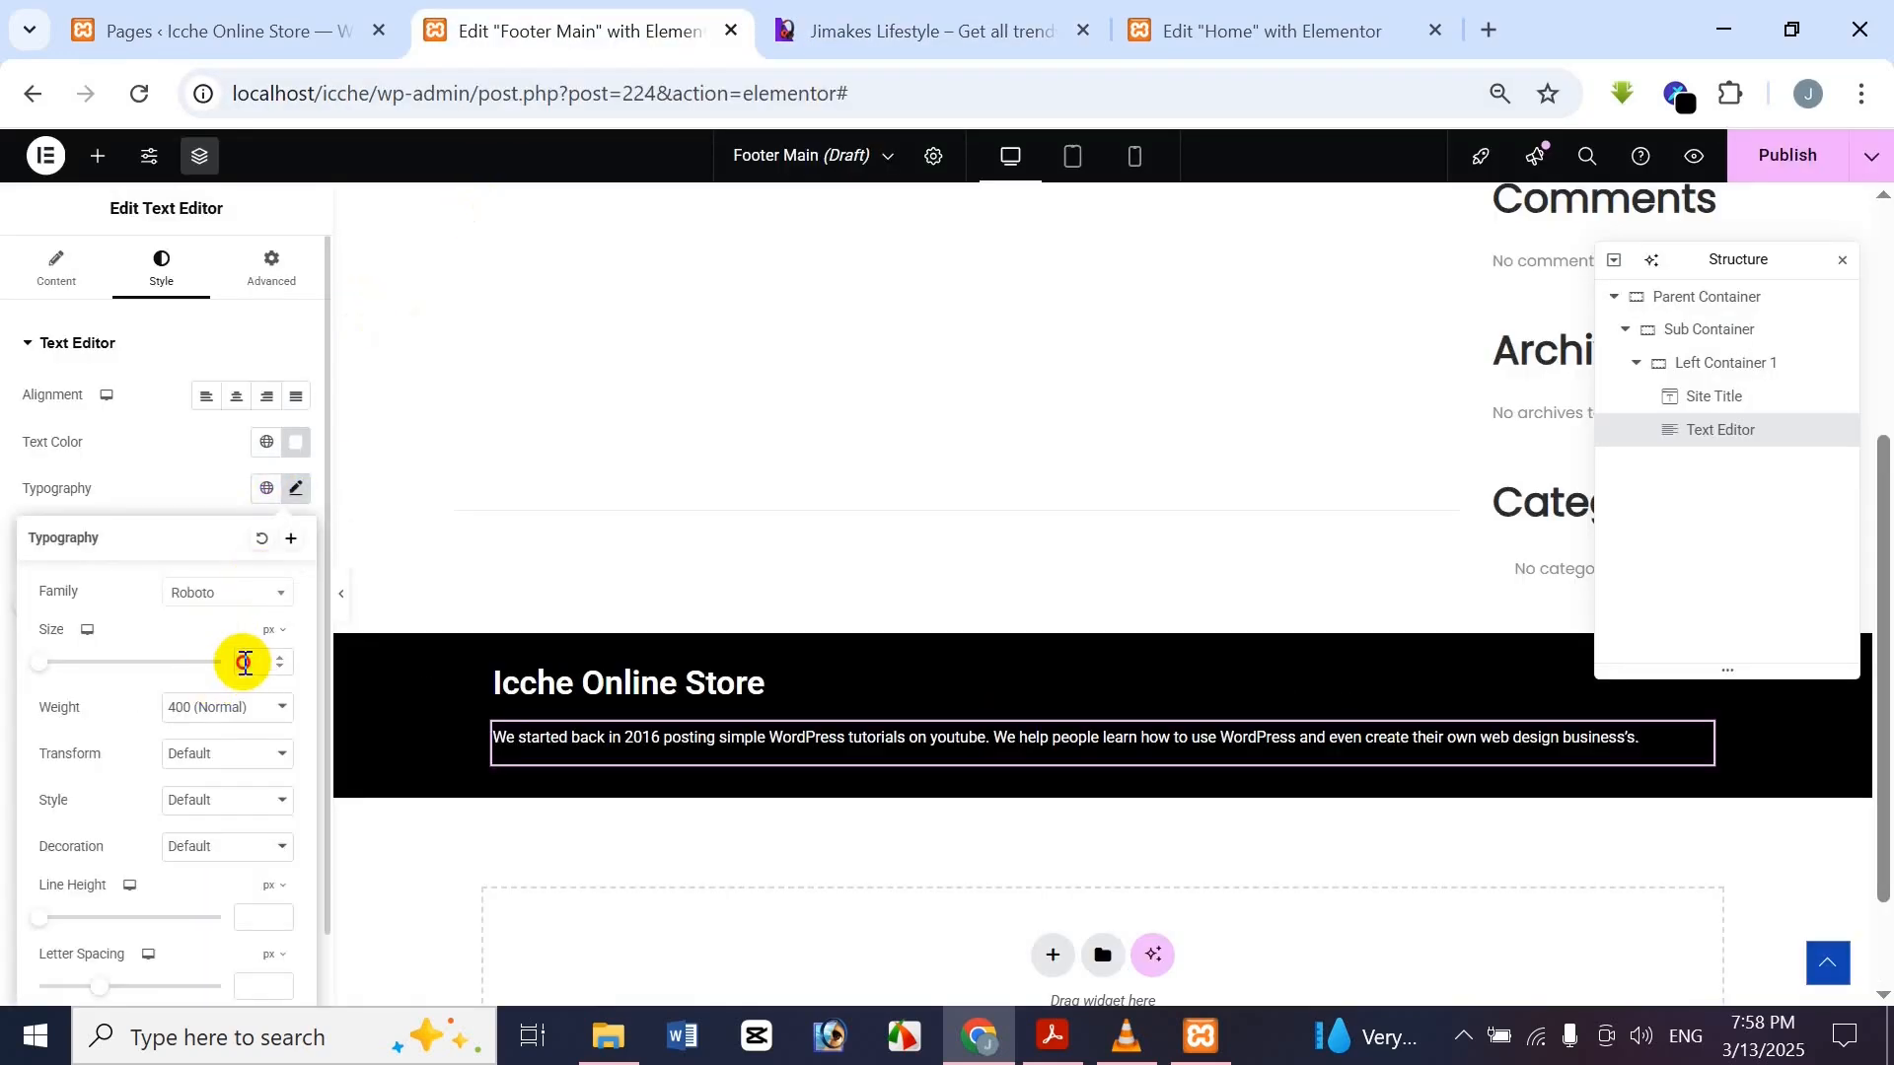
{"action": "left_click", "coordinate": [245, 663]}
{"action": "type", "text": "18"}
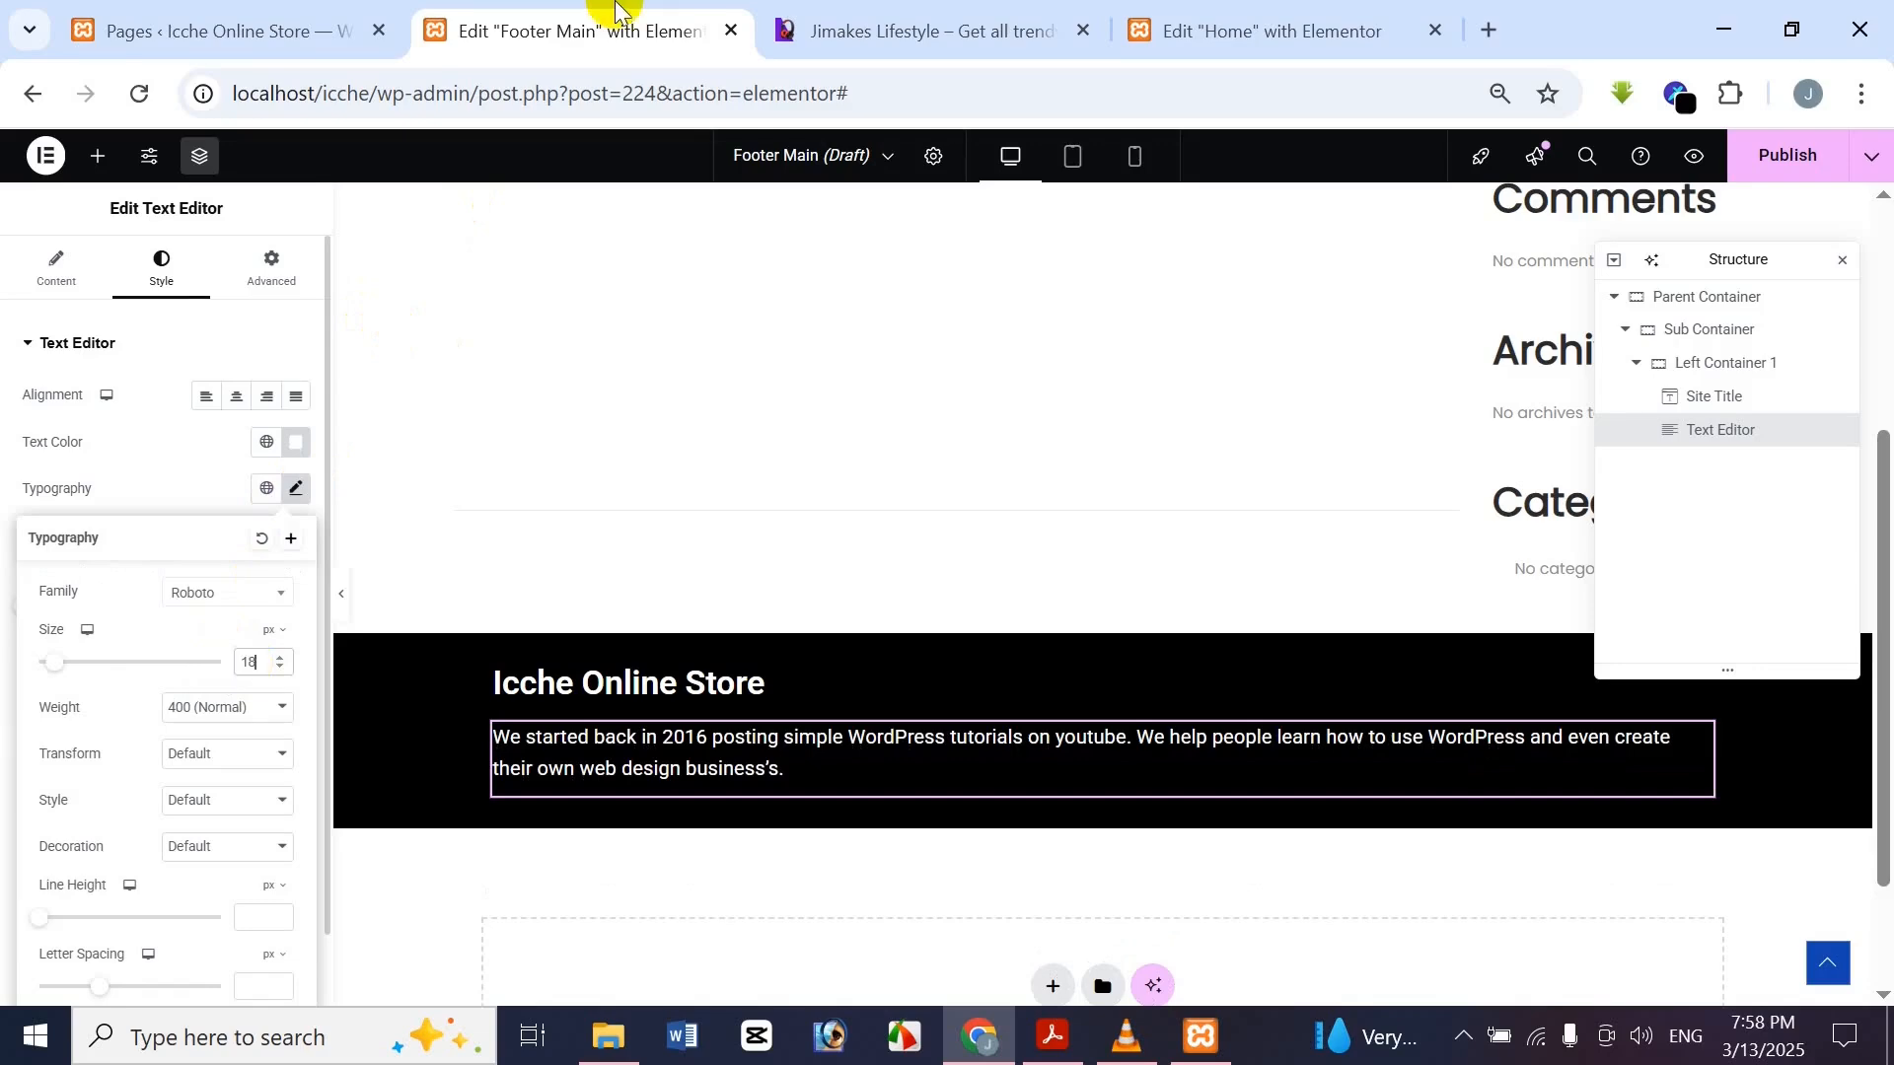
{"action": "left_click", "coordinate": [944, 10]}
{"action": "left_click", "coordinate": [639, 25]}
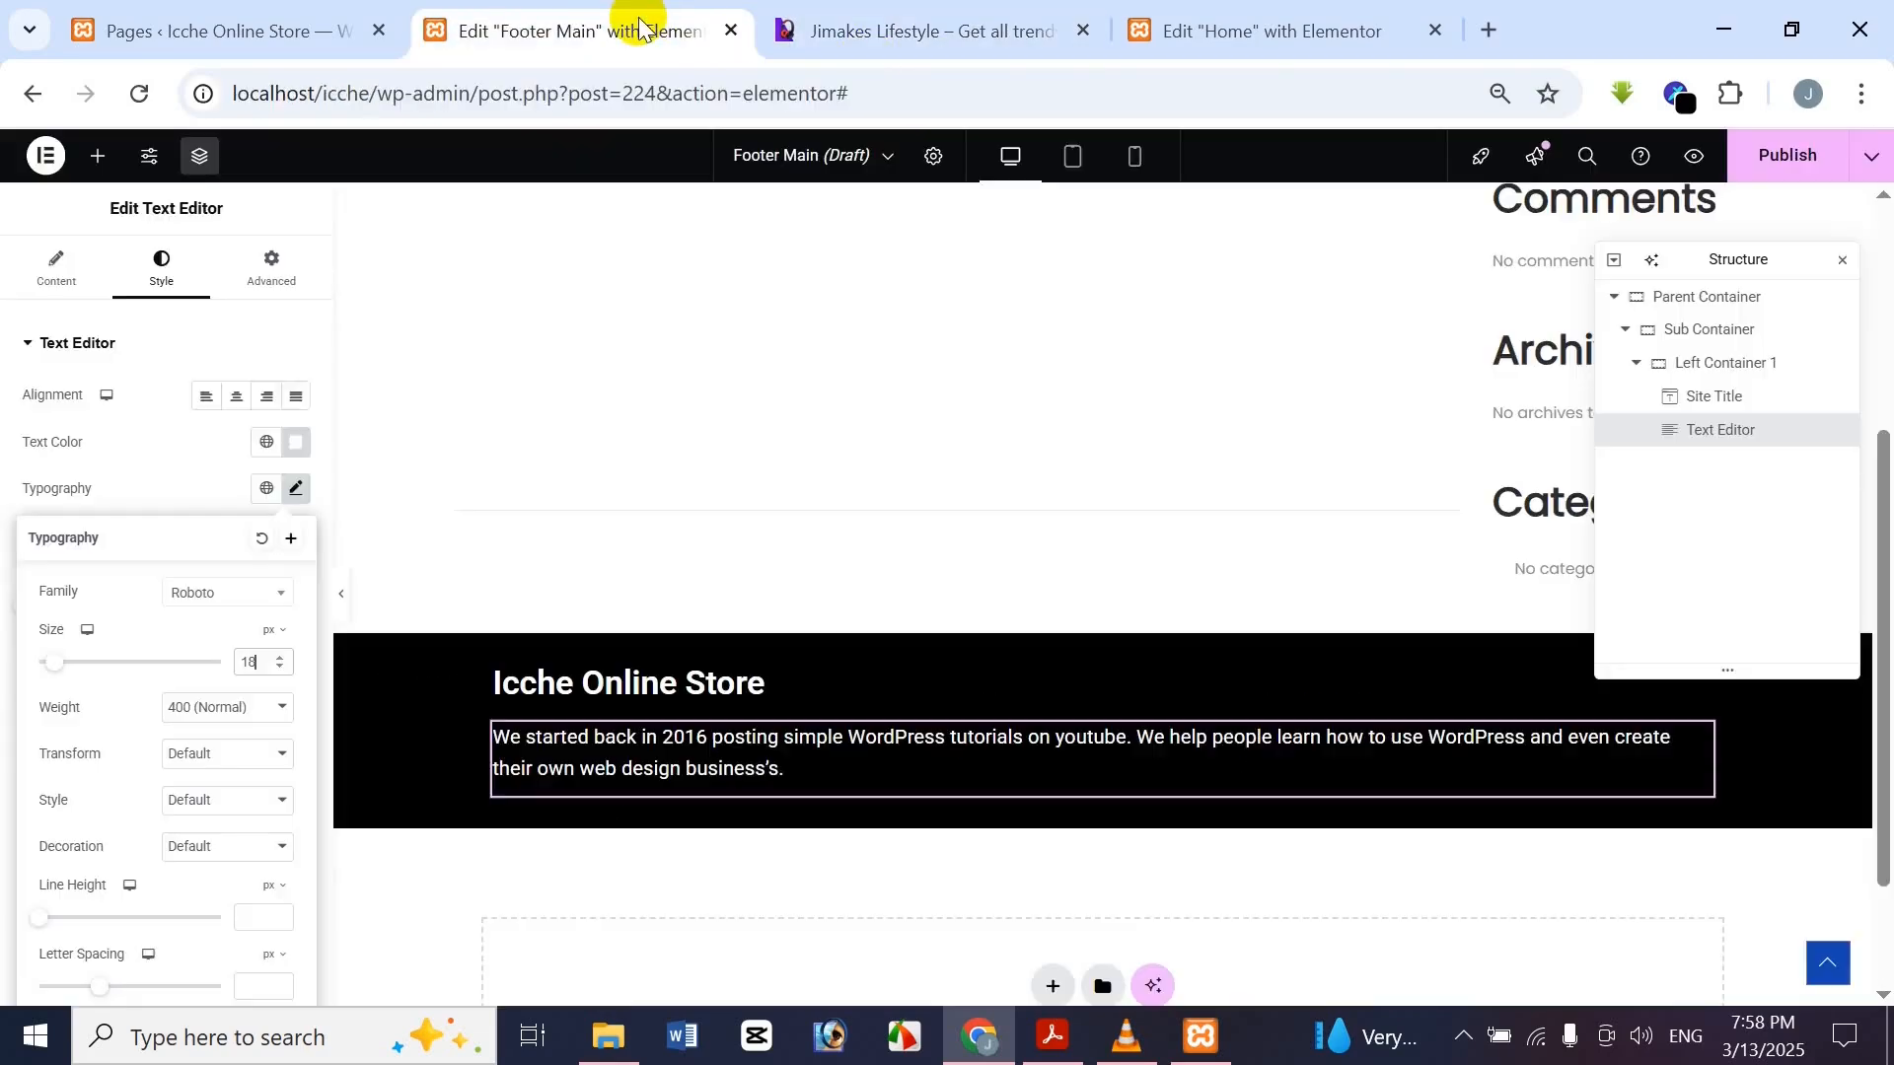
Try a 16 px typography size for the description text and check it against the Jimakes footer
{"action": "key", "text": "BackSpace"}
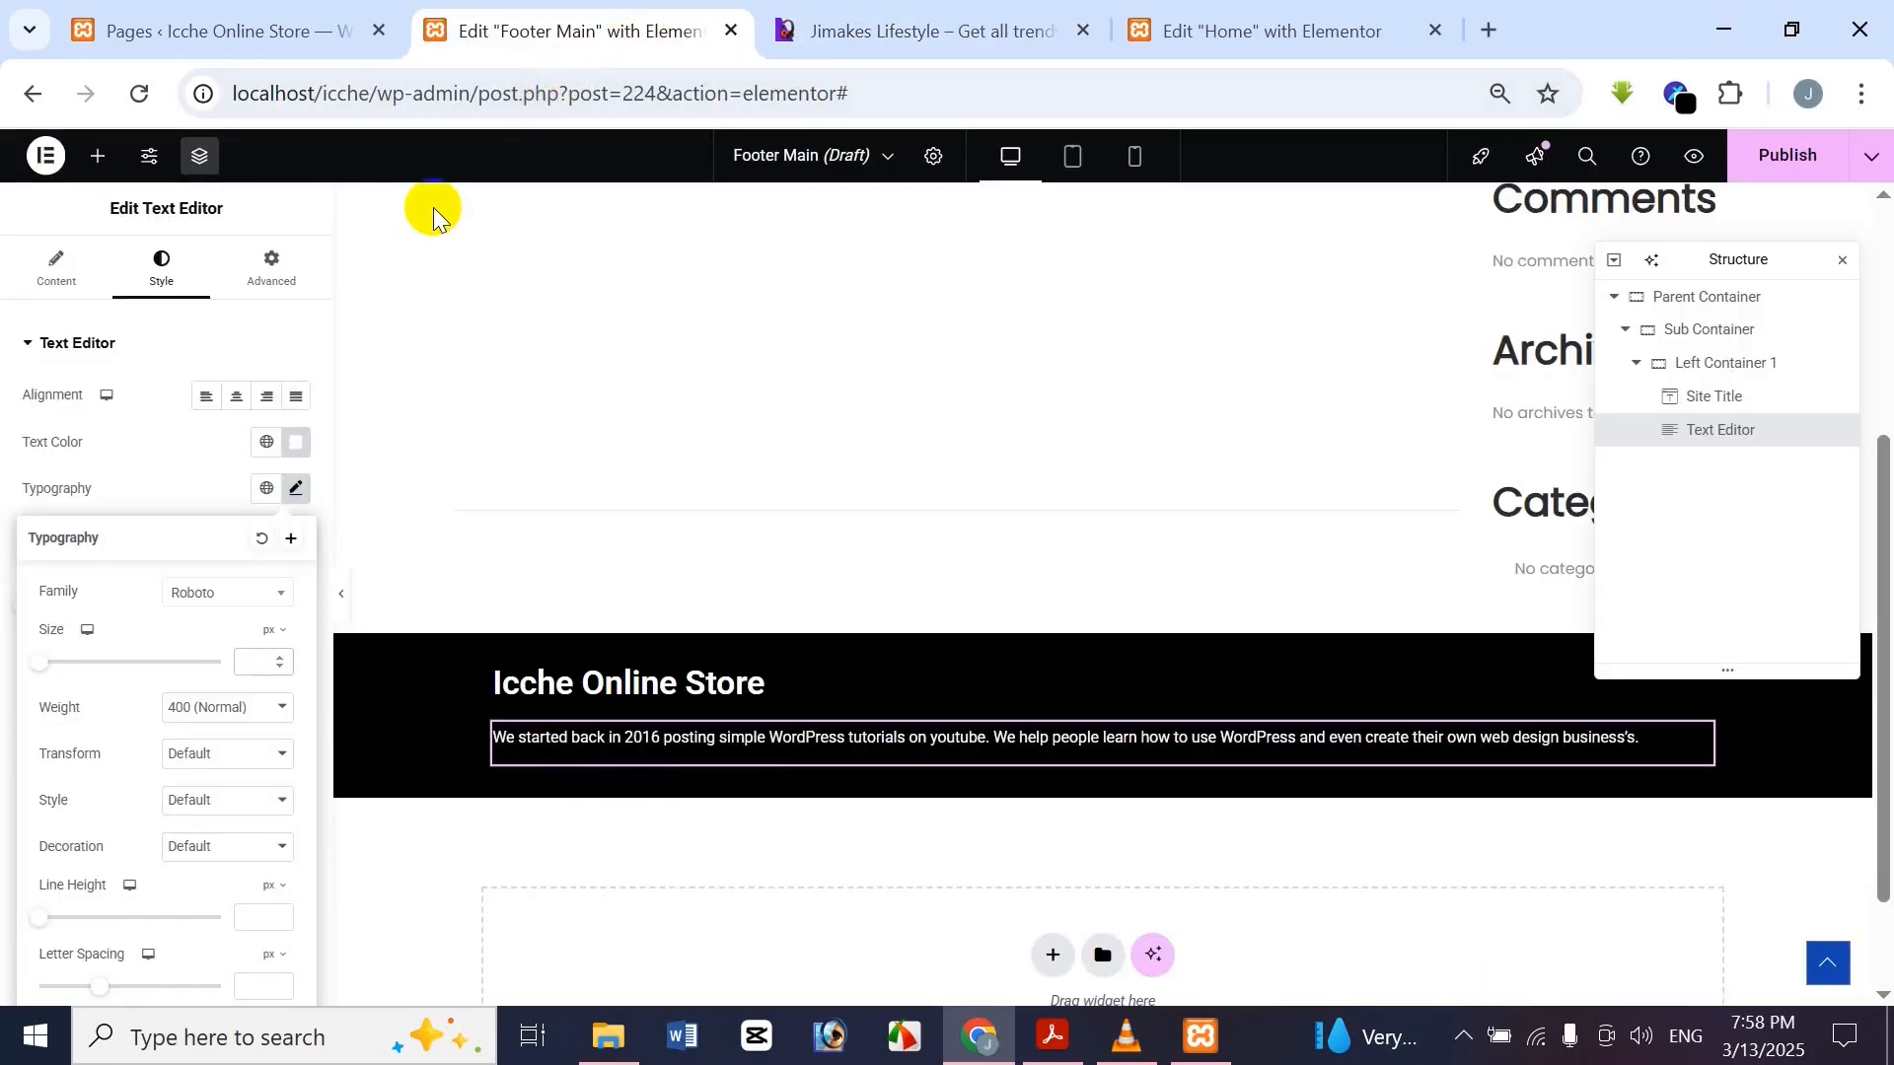
{"action": "type", "text": "6"}
{"action": "left_click", "coordinate": [774, 15]}
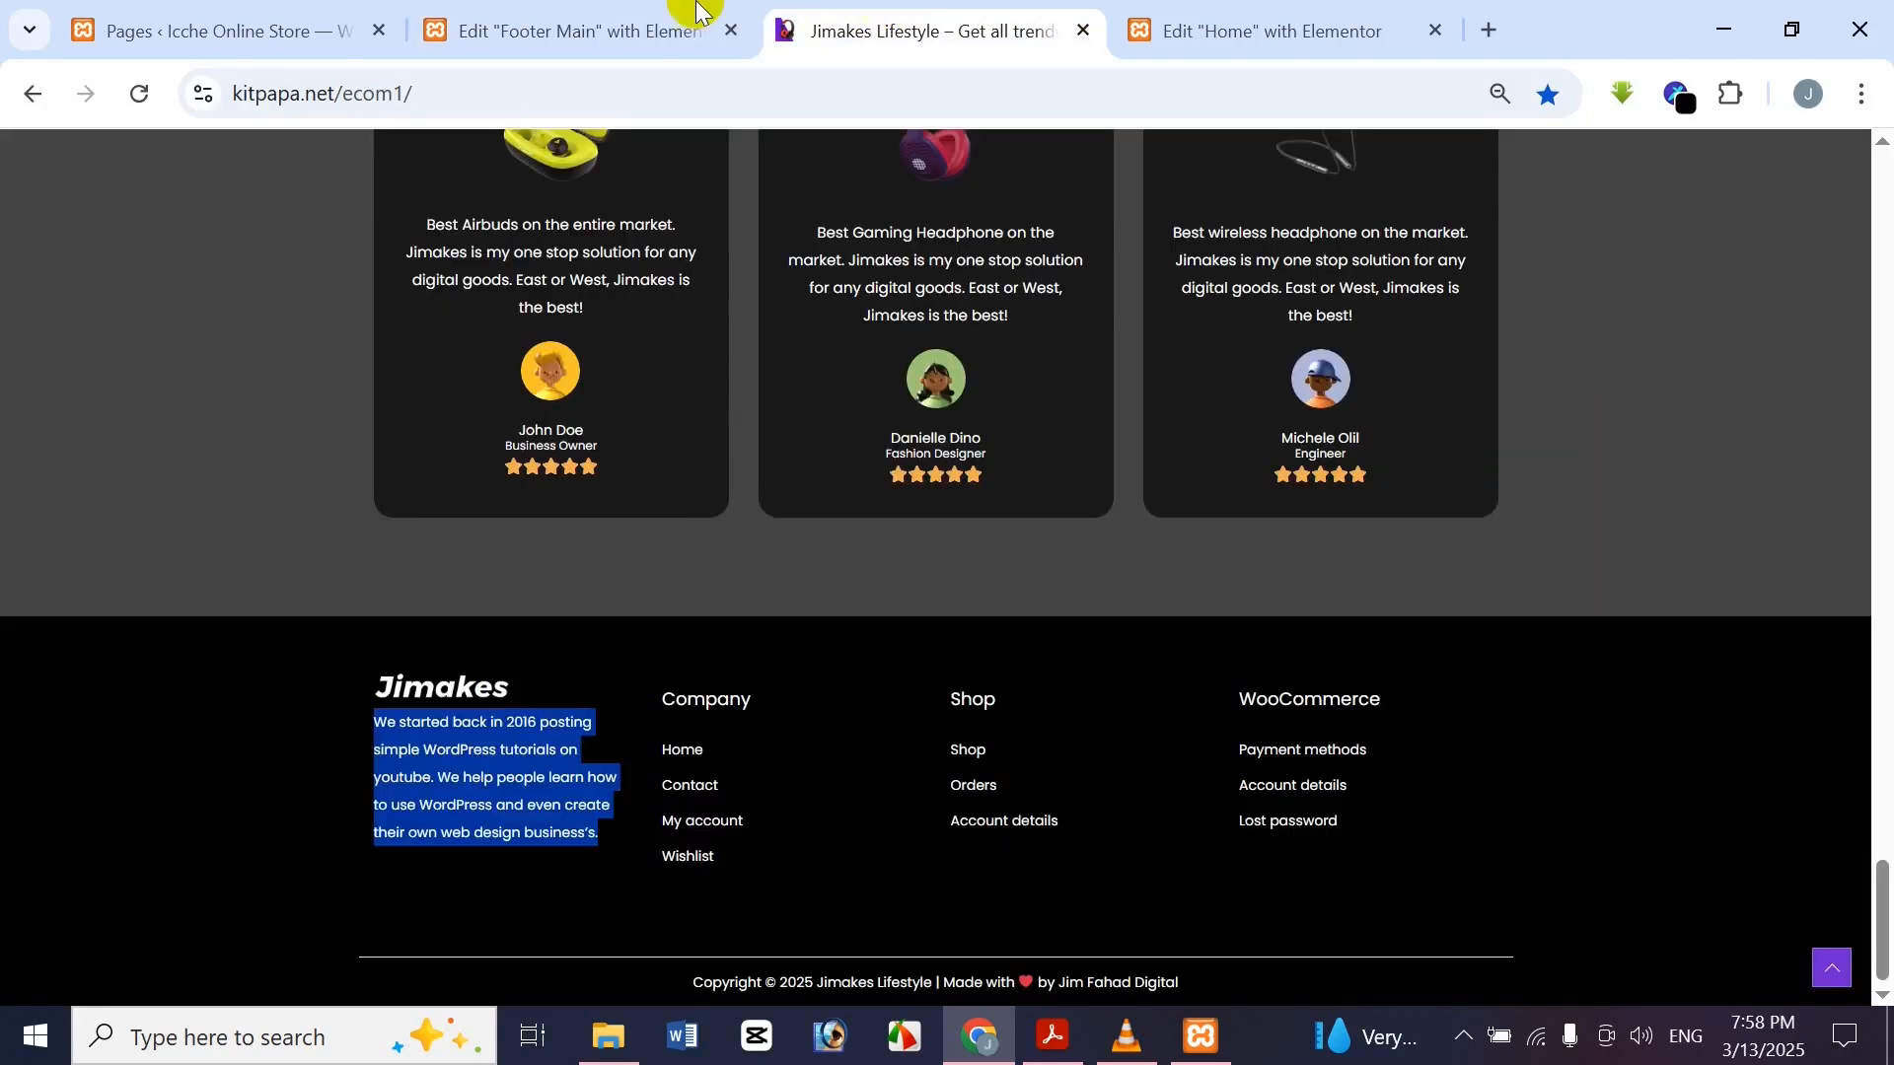
{"action": "left_click", "coordinate": [244, 661]}
{"action": "left_click", "coordinate": [679, 12]}
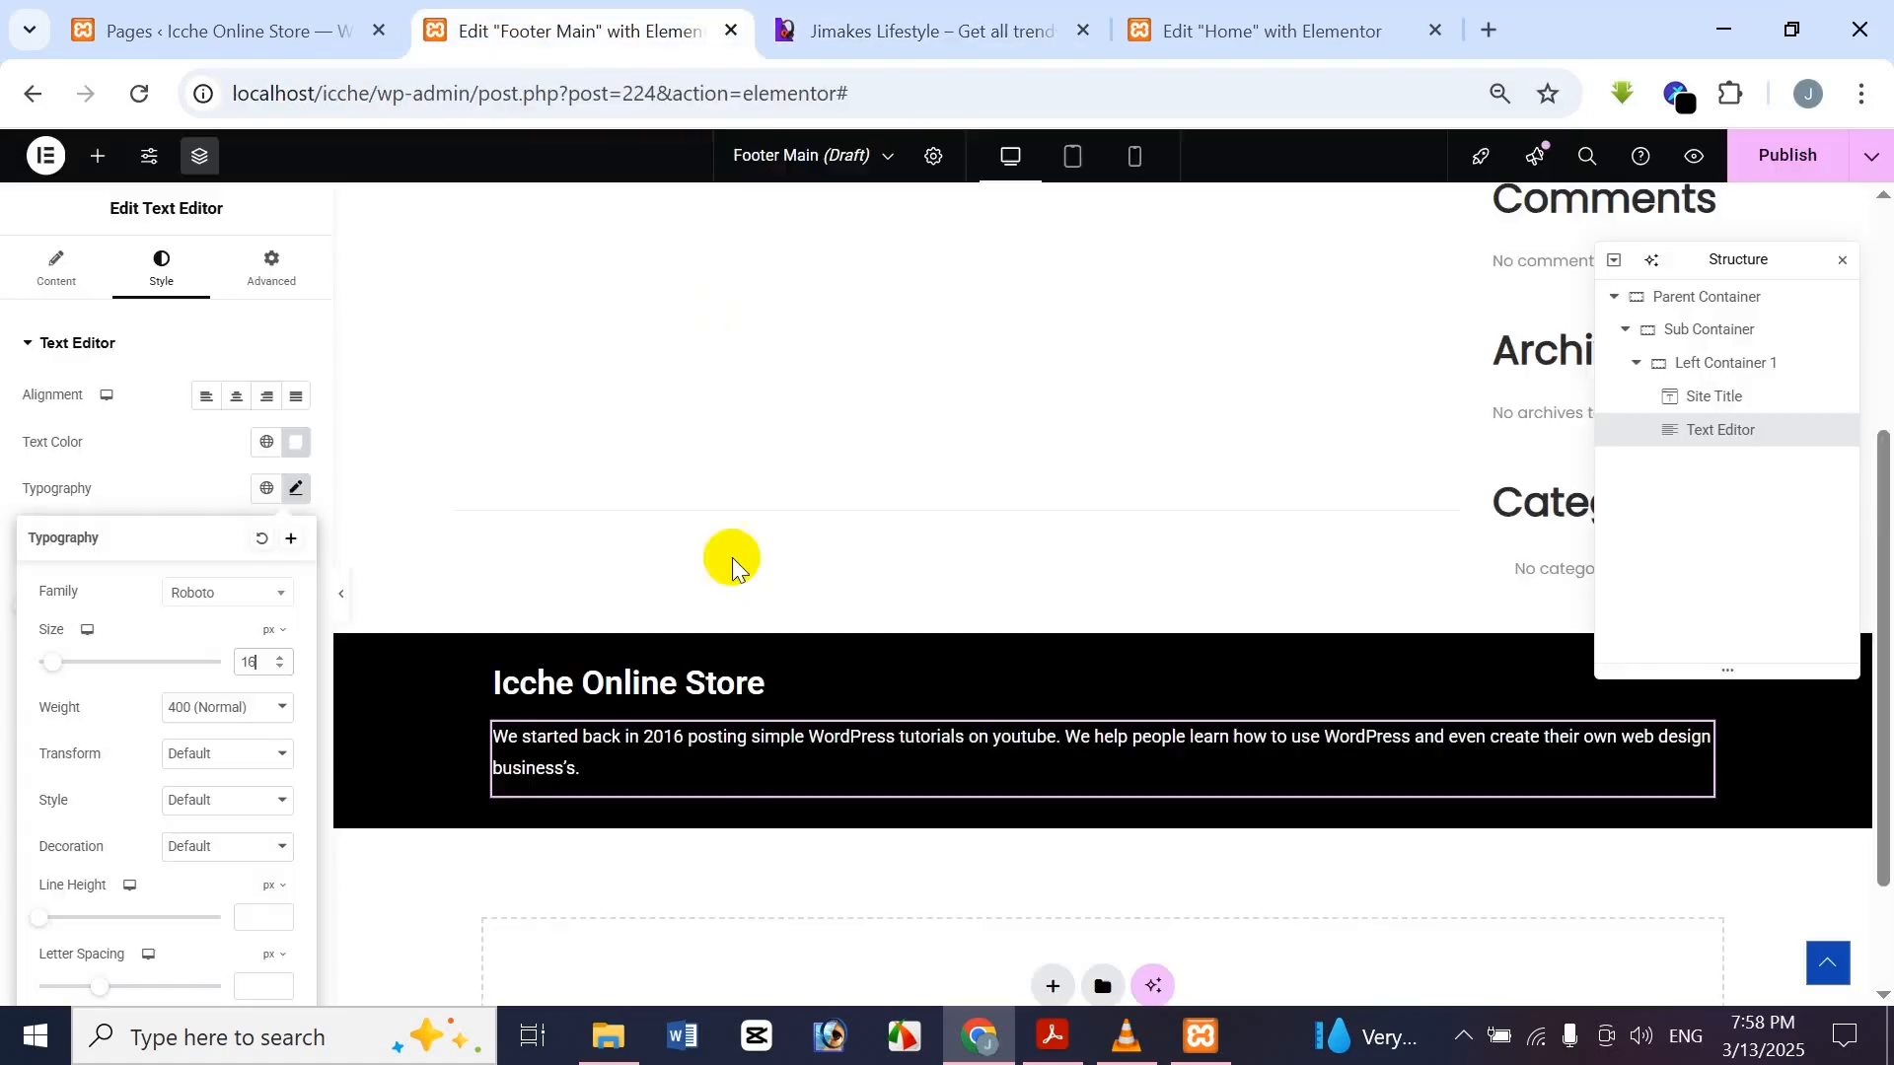
{"action": "left_click", "coordinate": [898, 22]}
{"action": "left_click", "coordinate": [582, 22]}
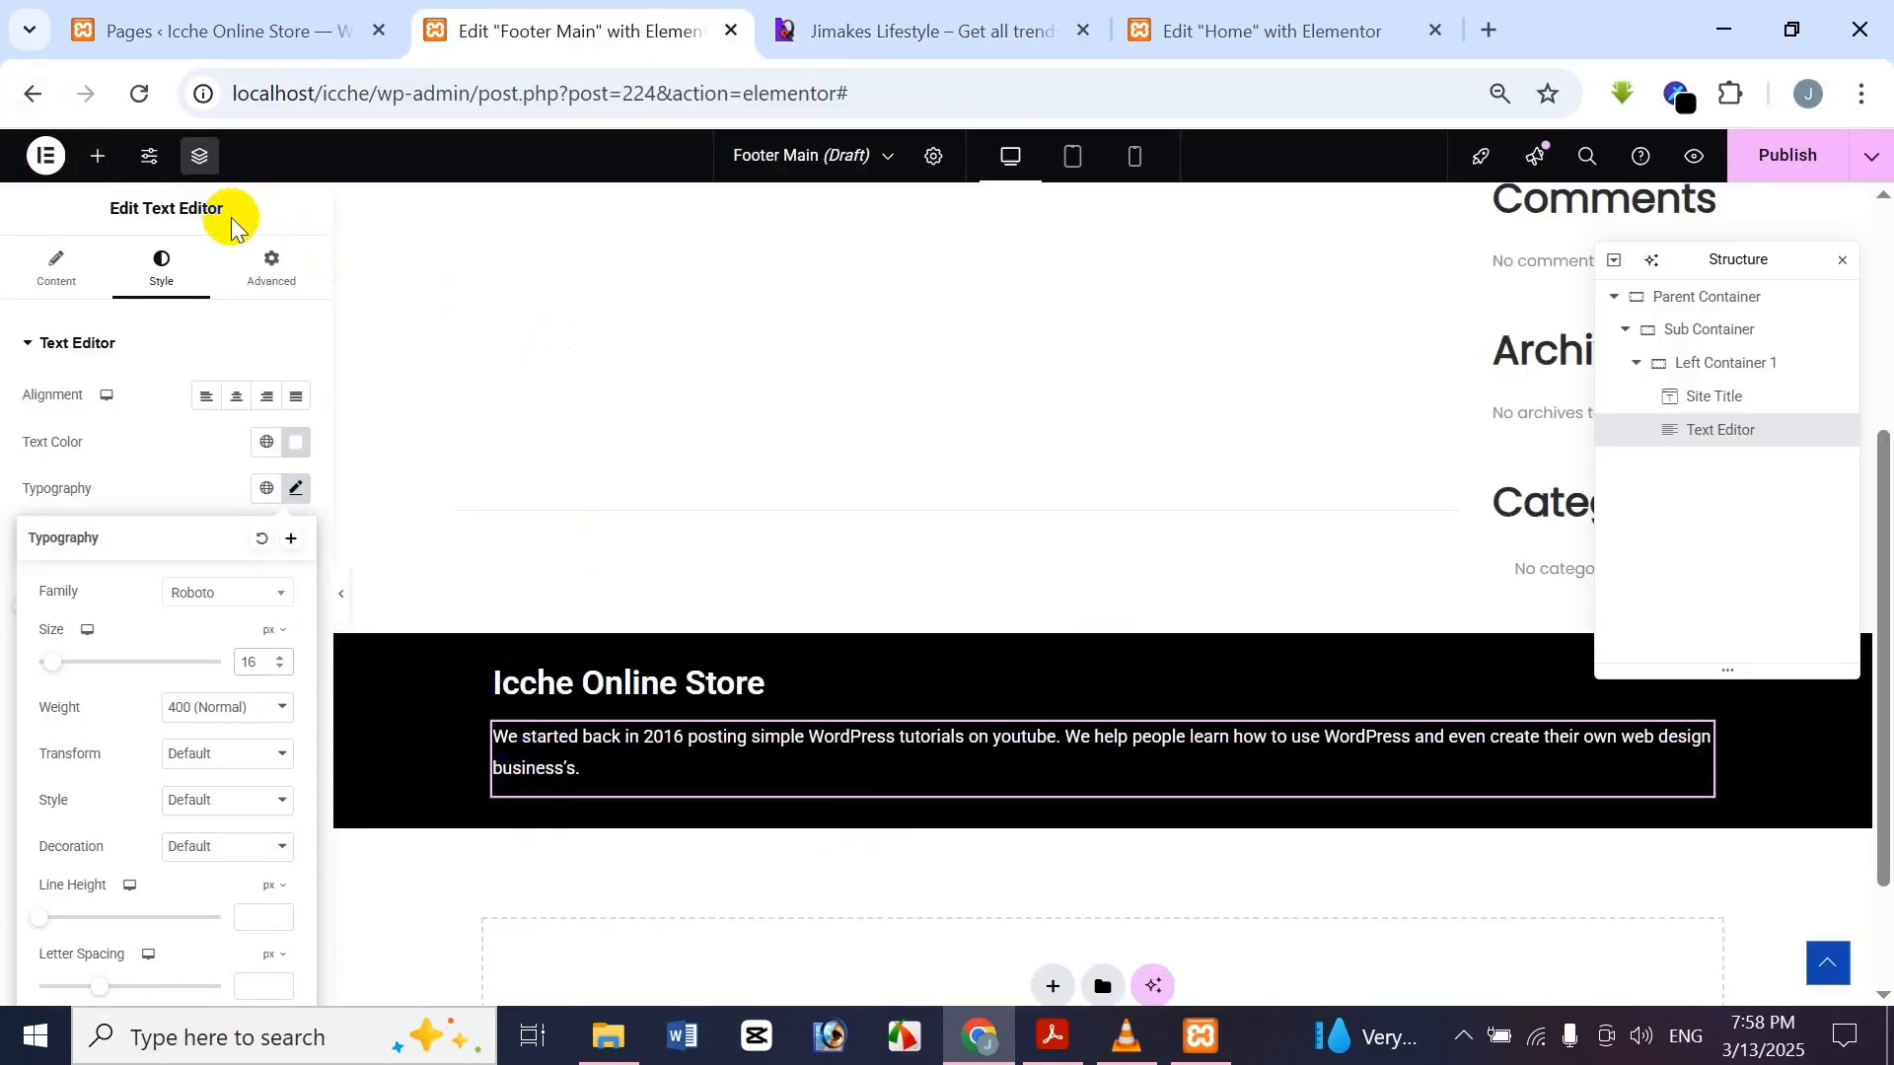
Set the description text's typography size to 14 px, compare it with the Jimakes footer and close the typography settings
{"action": "key", "text": "BackSpace"}
{"action": "key", "text": "BackSpace"}
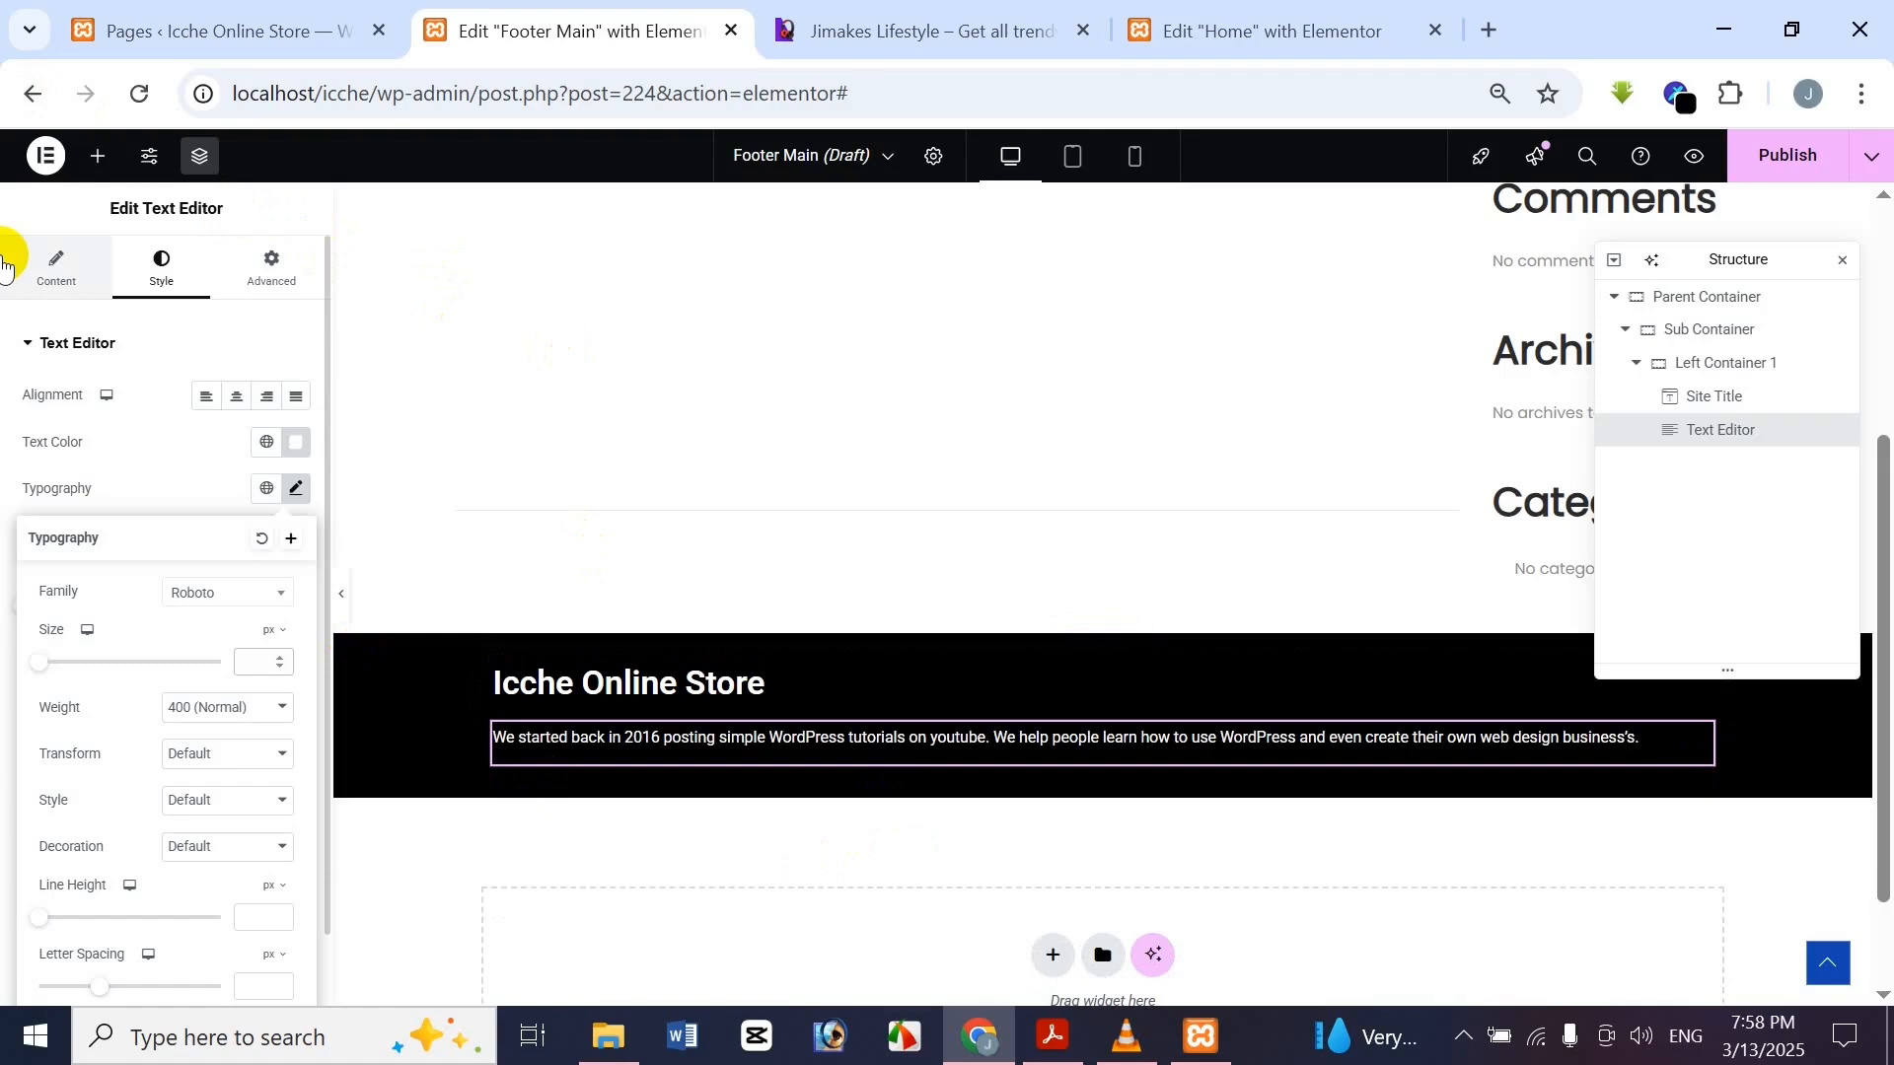
{"action": "type", "text": "14"}
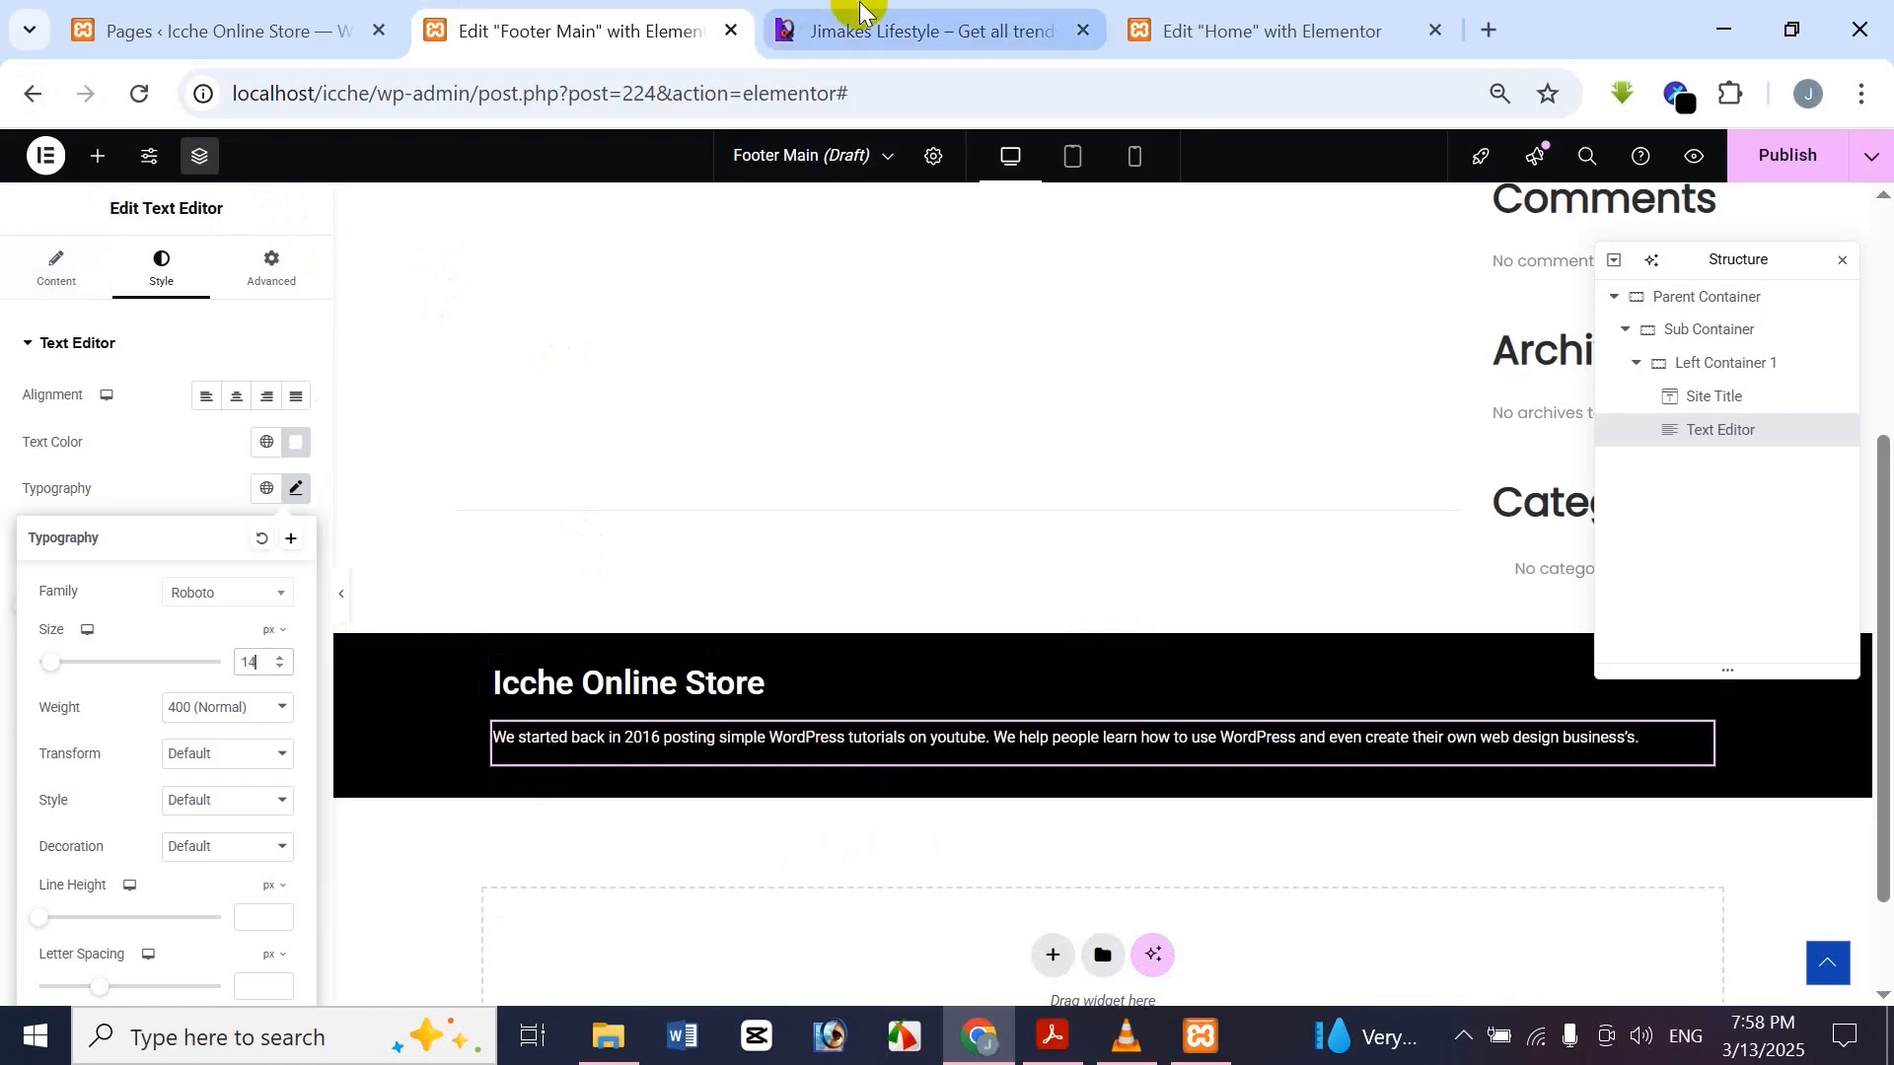
{"action": "left_click", "coordinate": [860, 12]}
{"action": "left_click", "coordinate": [750, 18]}
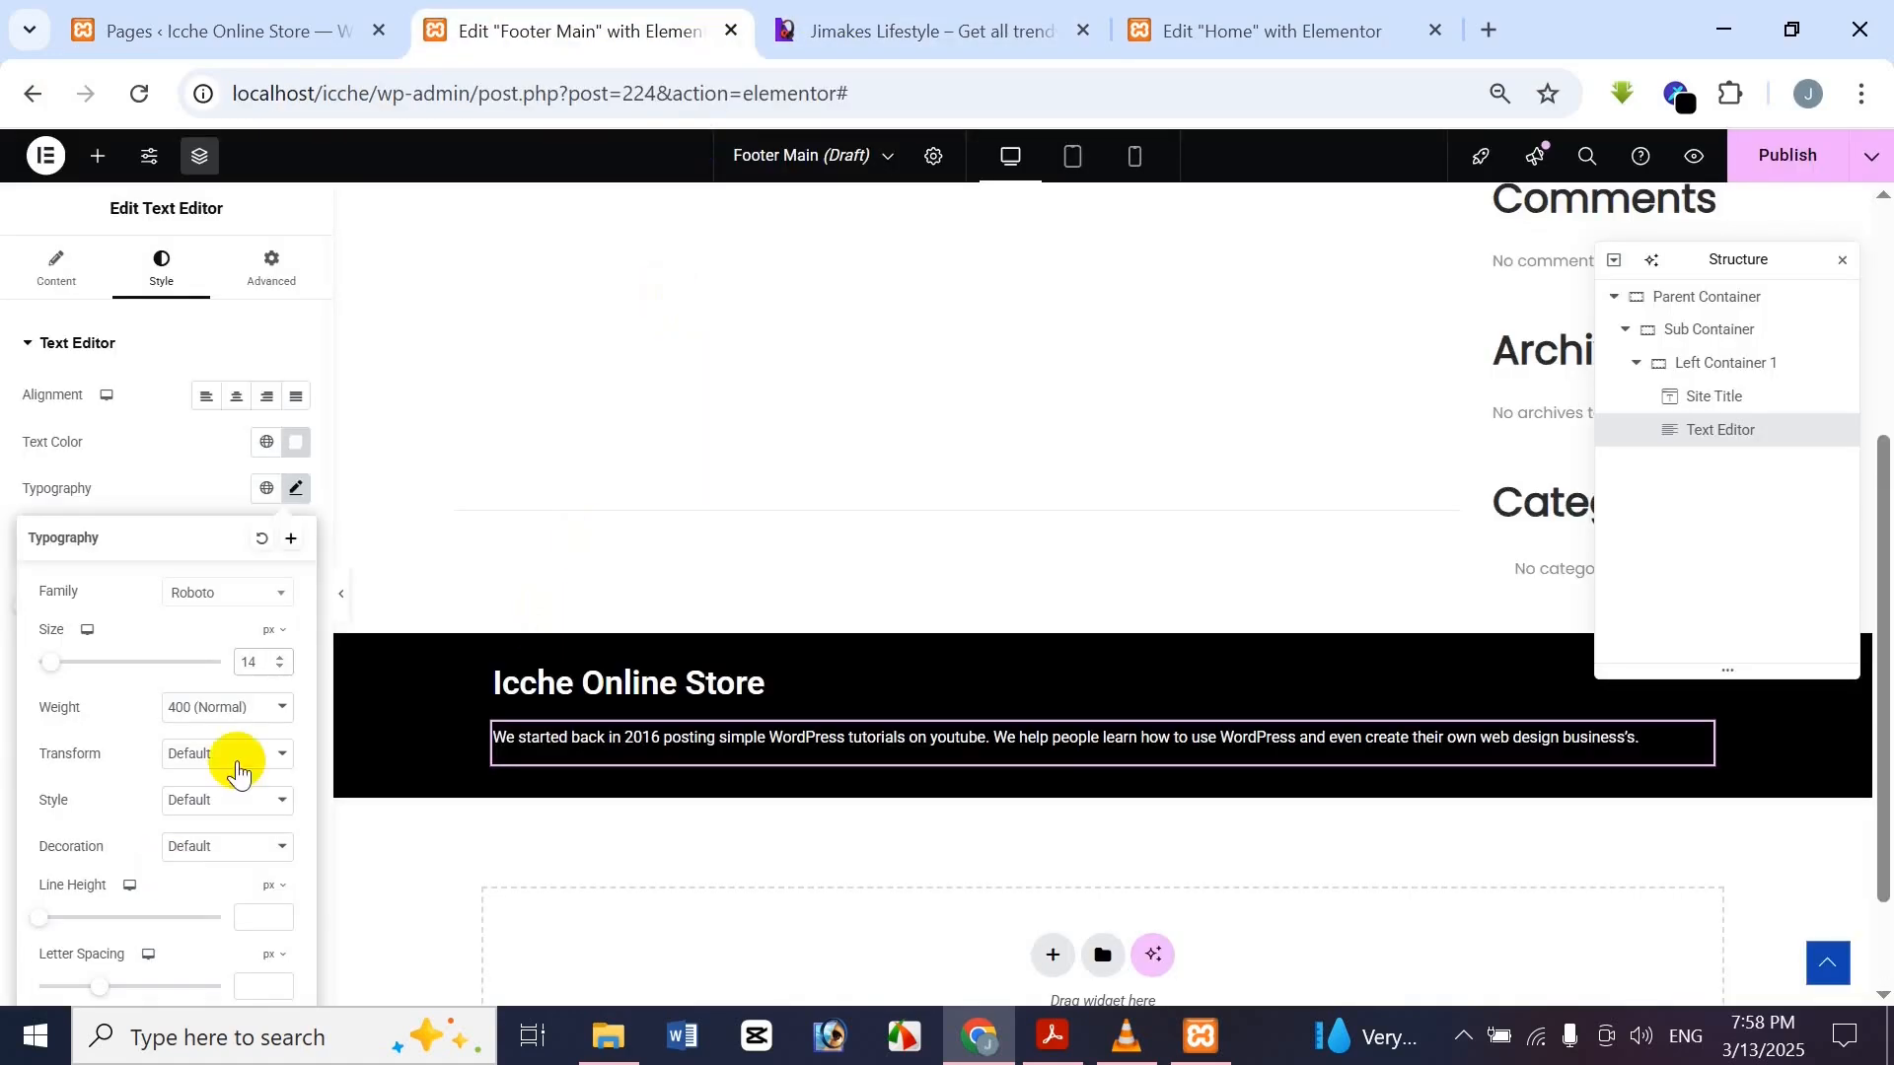
{"action": "left_click", "coordinate": [262, 231]}
{"action": "left_click", "coordinate": [912, 769]}
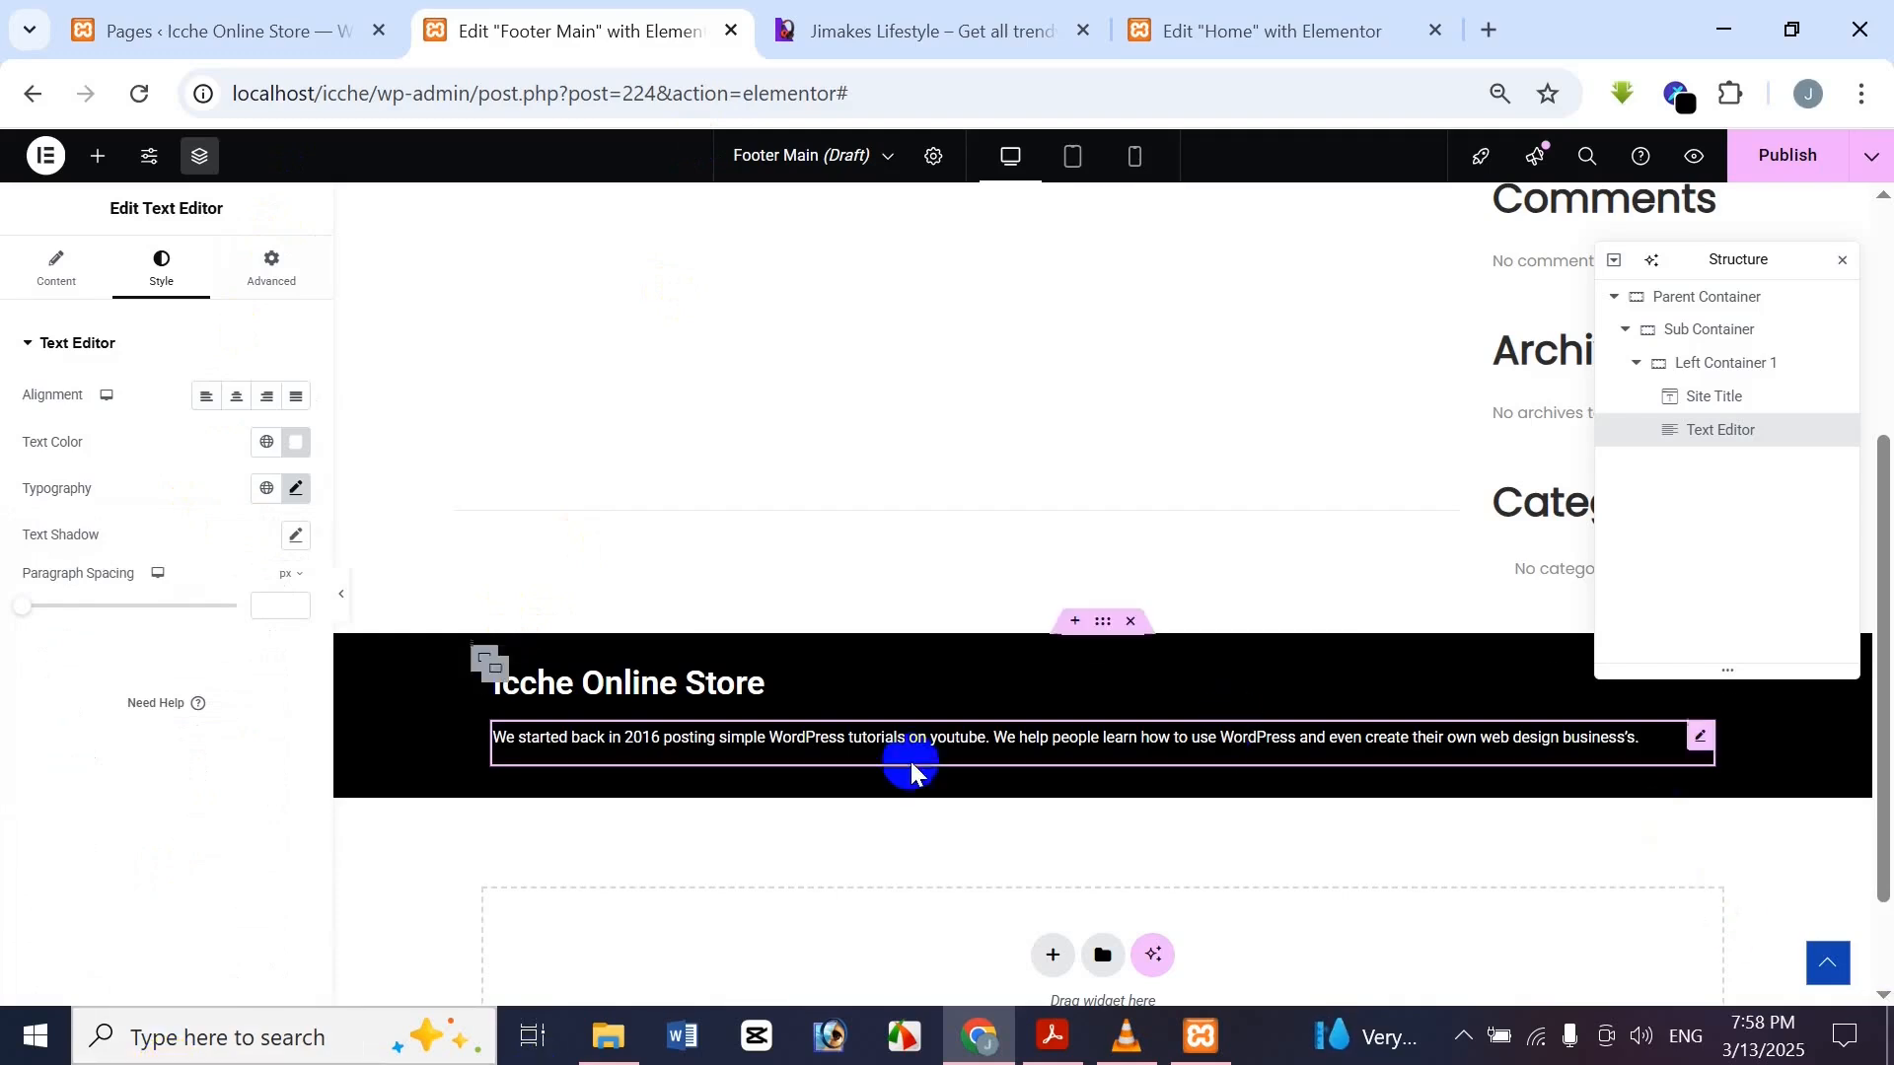
Check the column layout of the Jimakes footer and duplicate Left Container 1 inside the Sub Container
{"action": "left_click", "coordinate": [897, 44]}
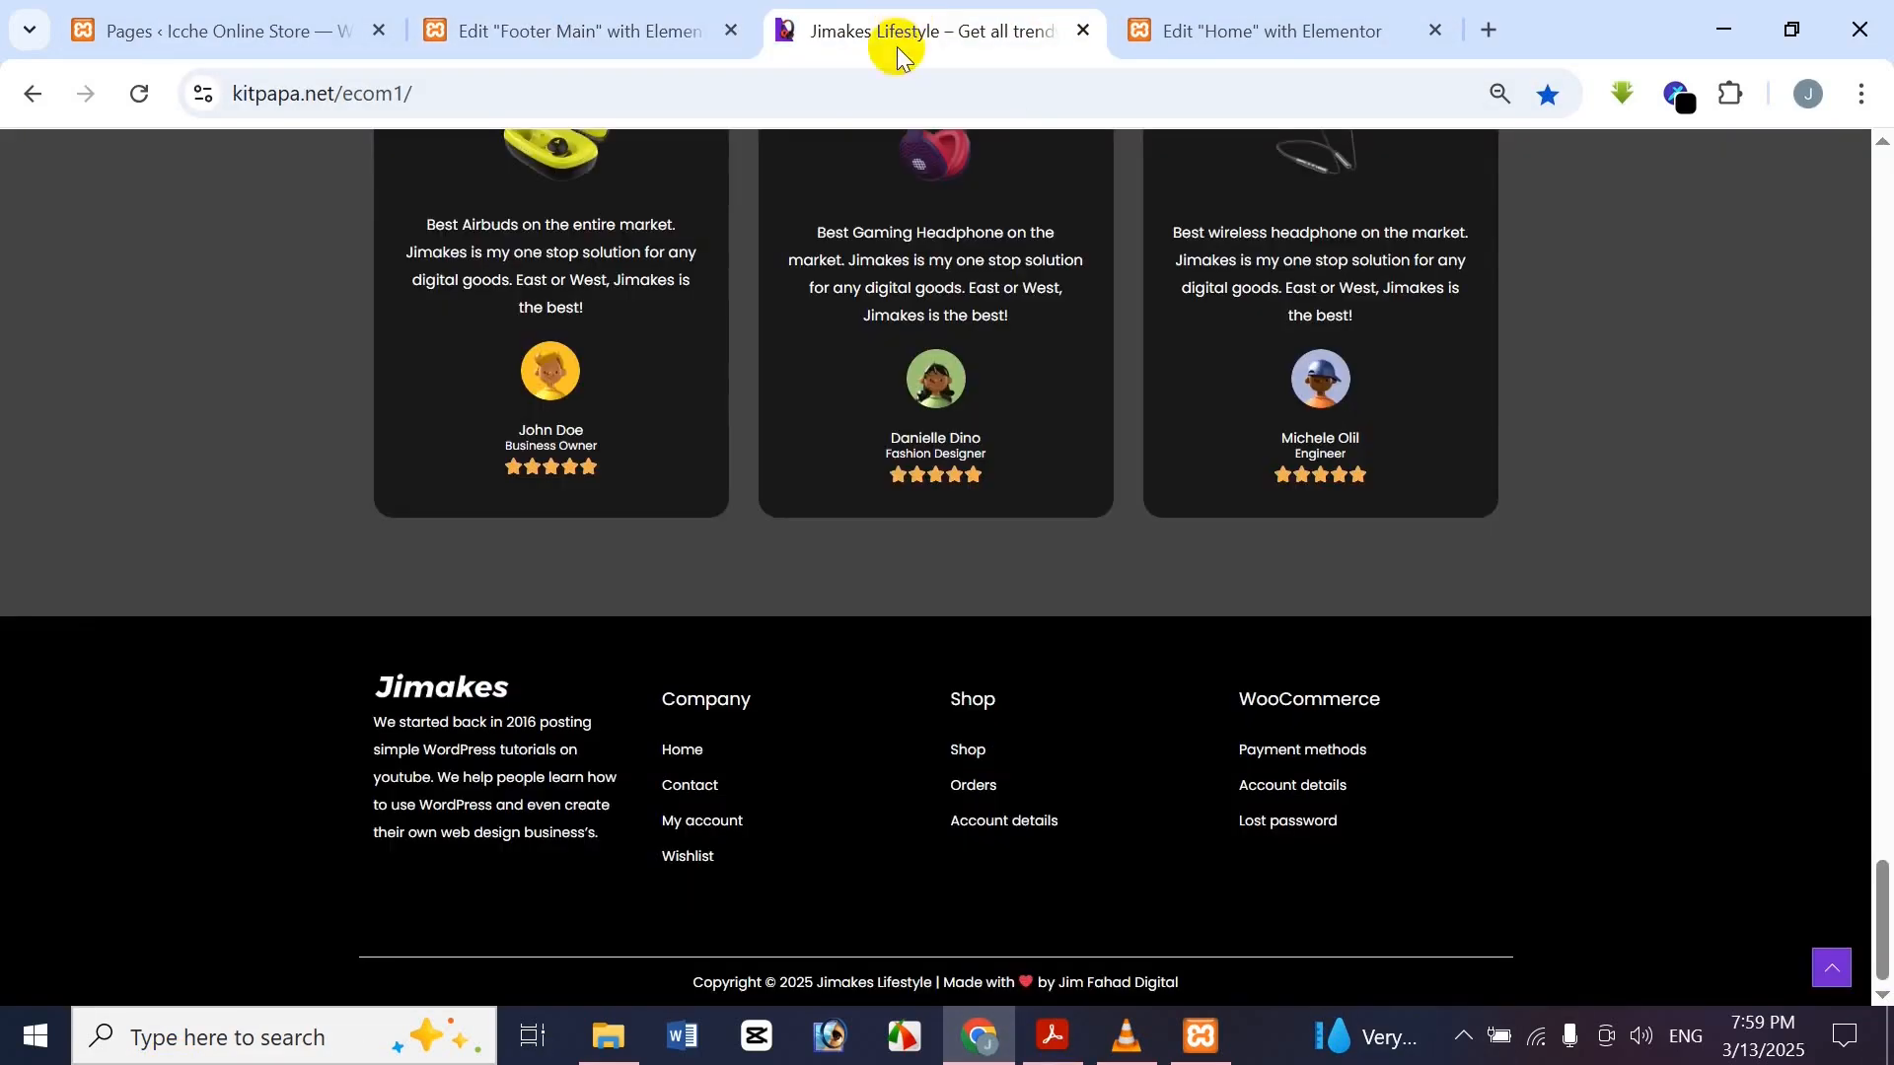
{"action": "left_click", "coordinate": [478, 20]}
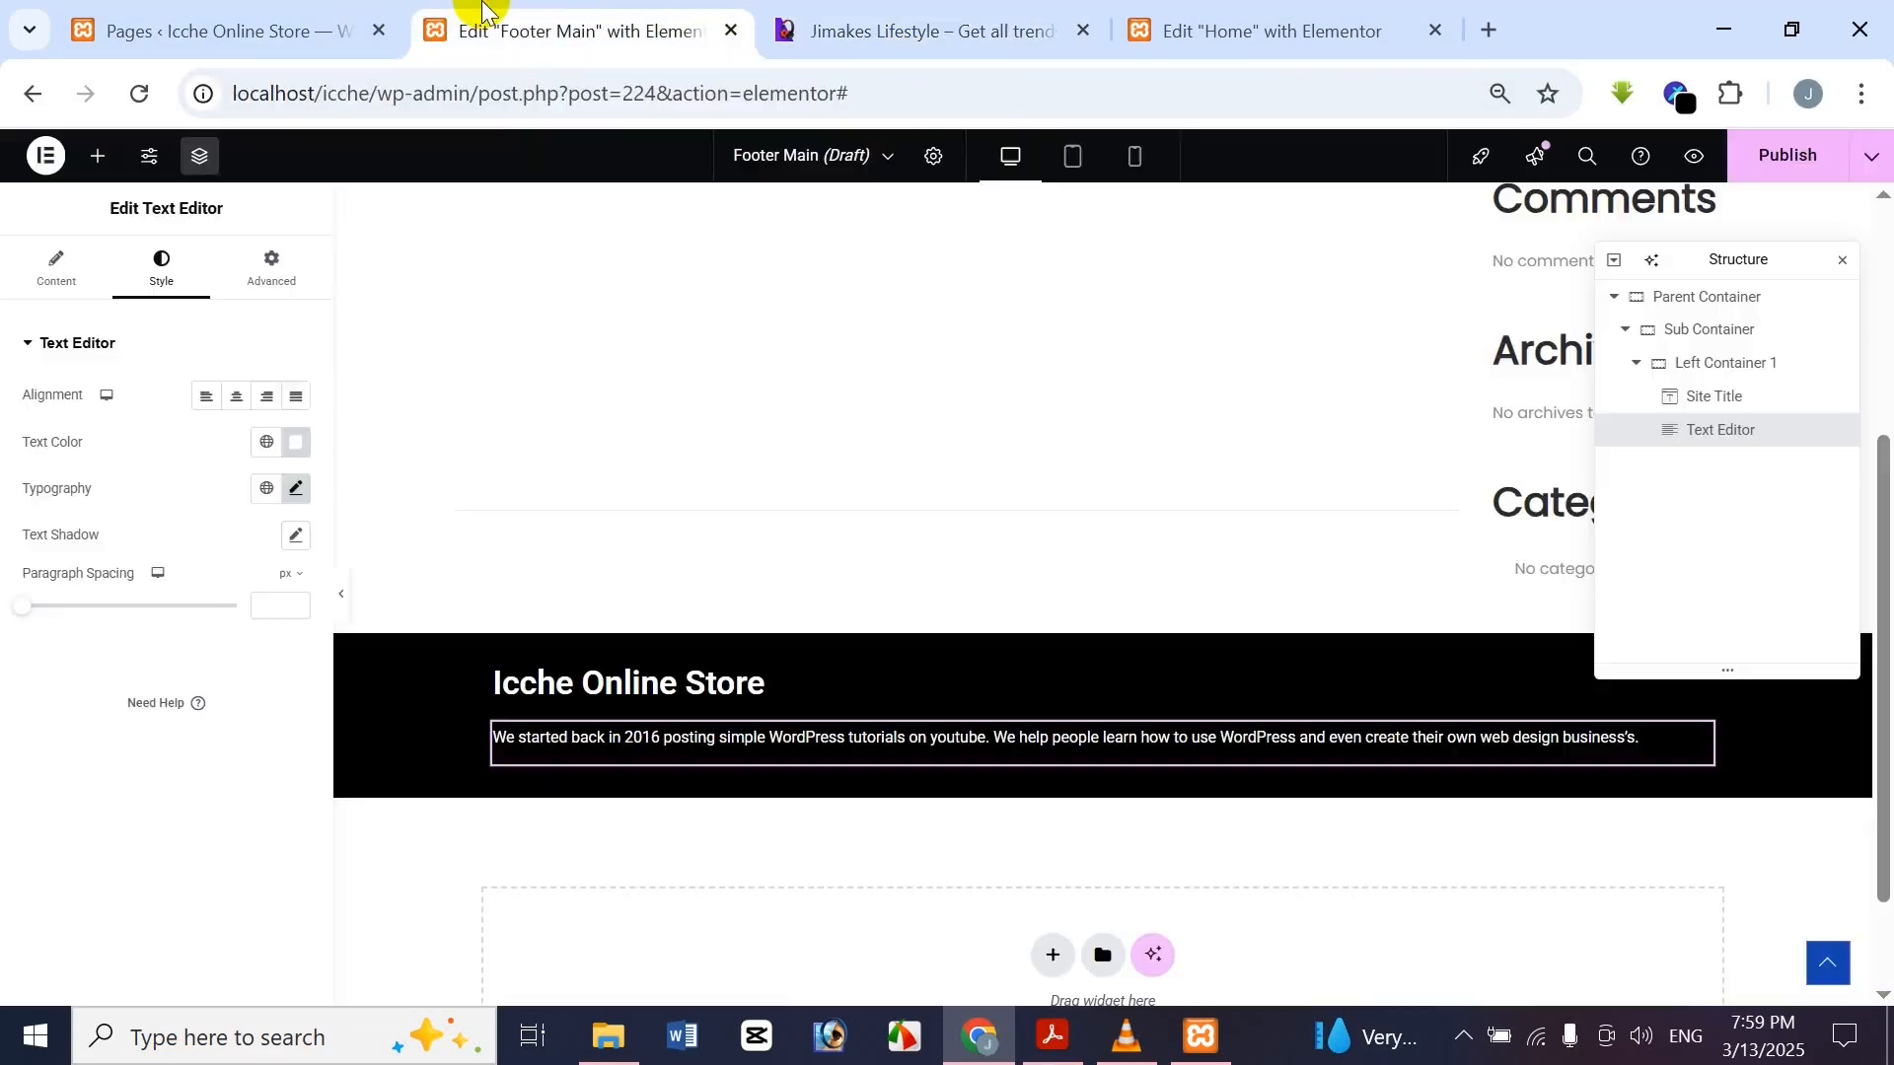
{"action": "left_click", "coordinate": [953, 14]}
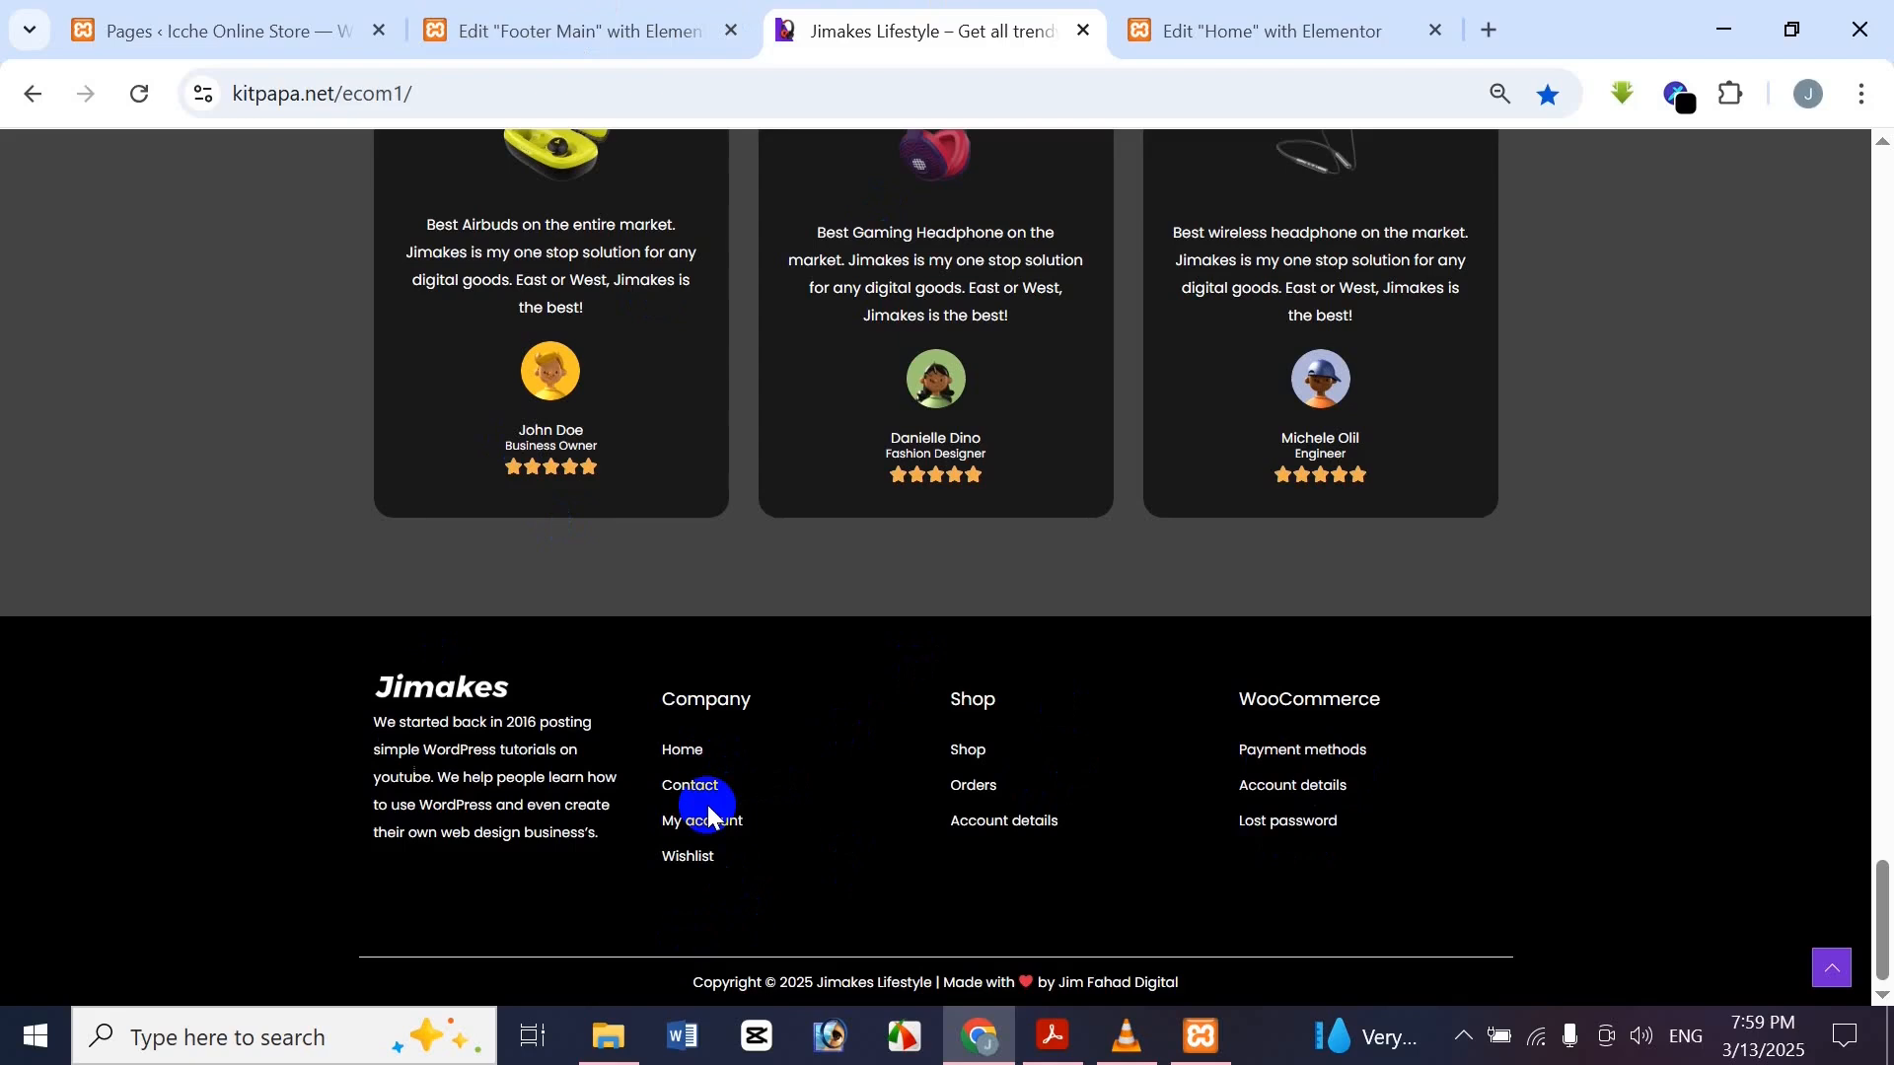
{"action": "left_click", "coordinate": [488, 25]}
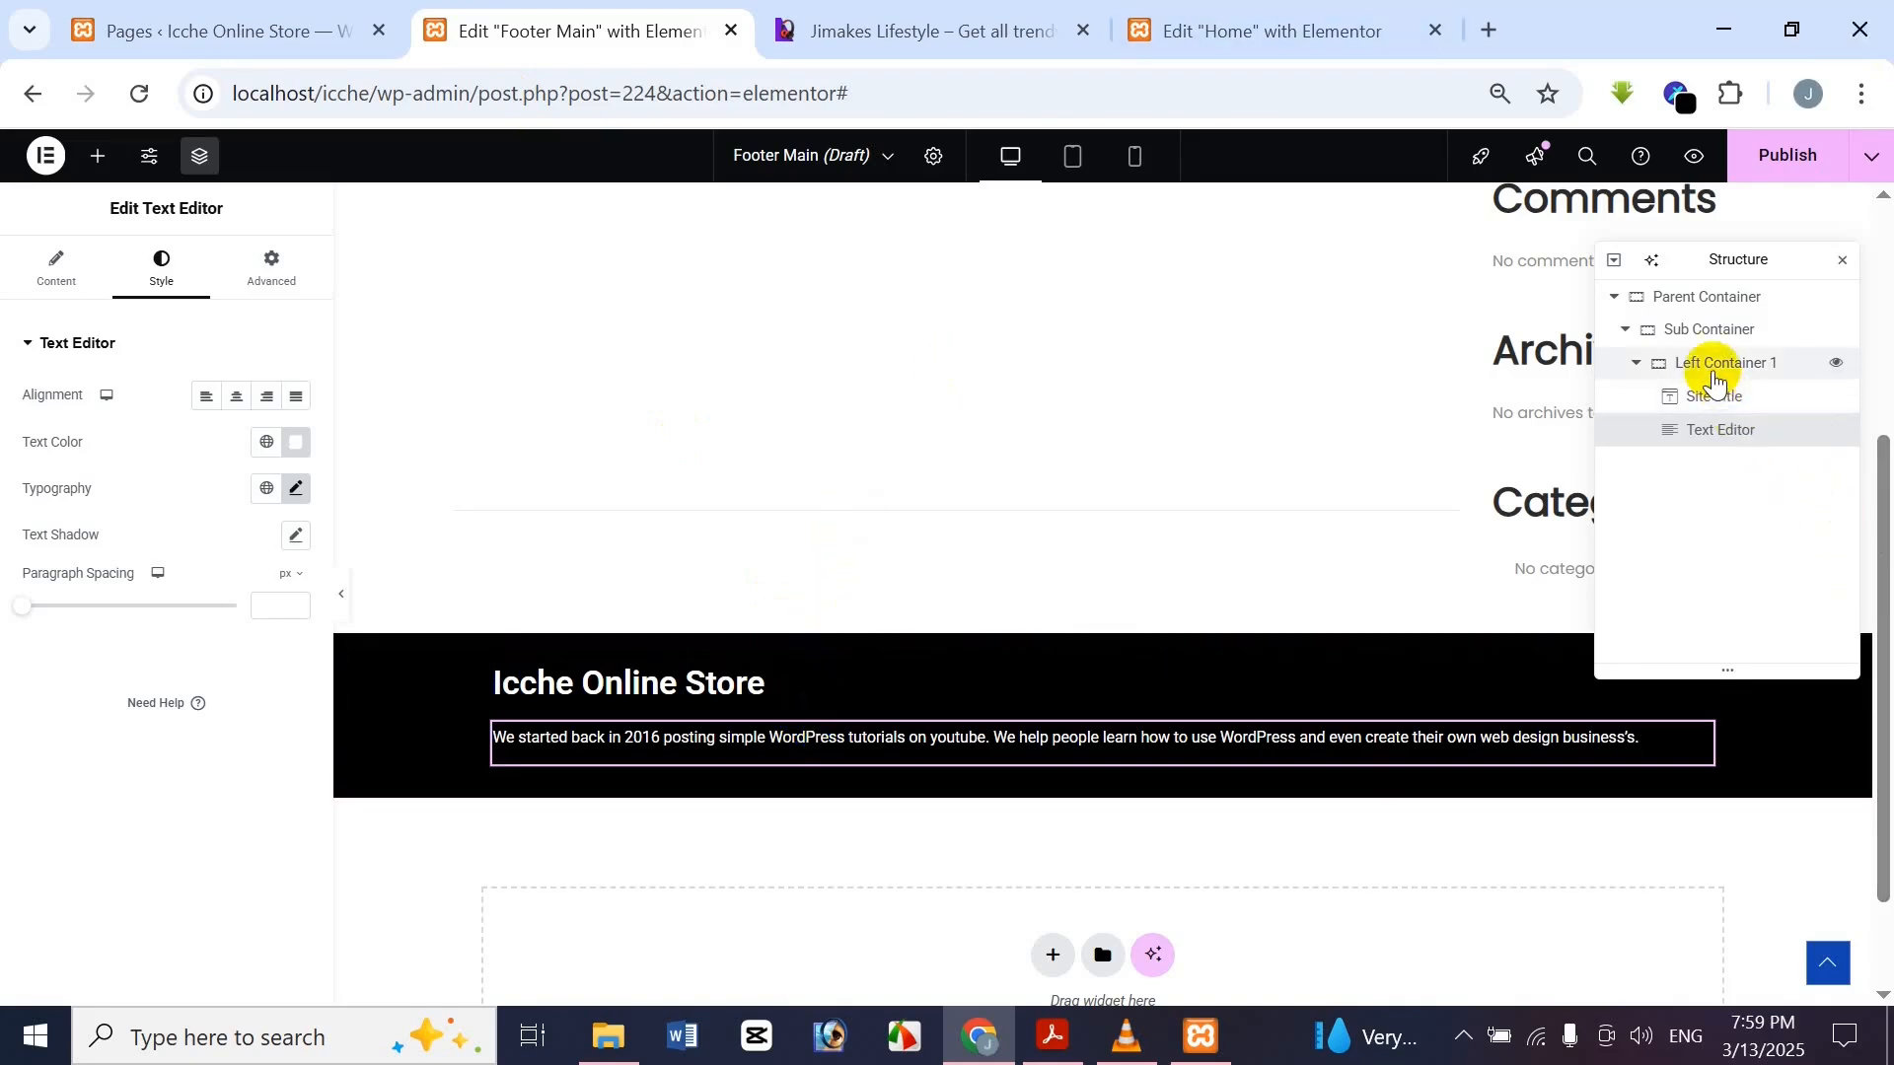
{"action": "left_click", "coordinate": [1636, 363]}
{"action": "right_click", "coordinate": [1641, 367]}
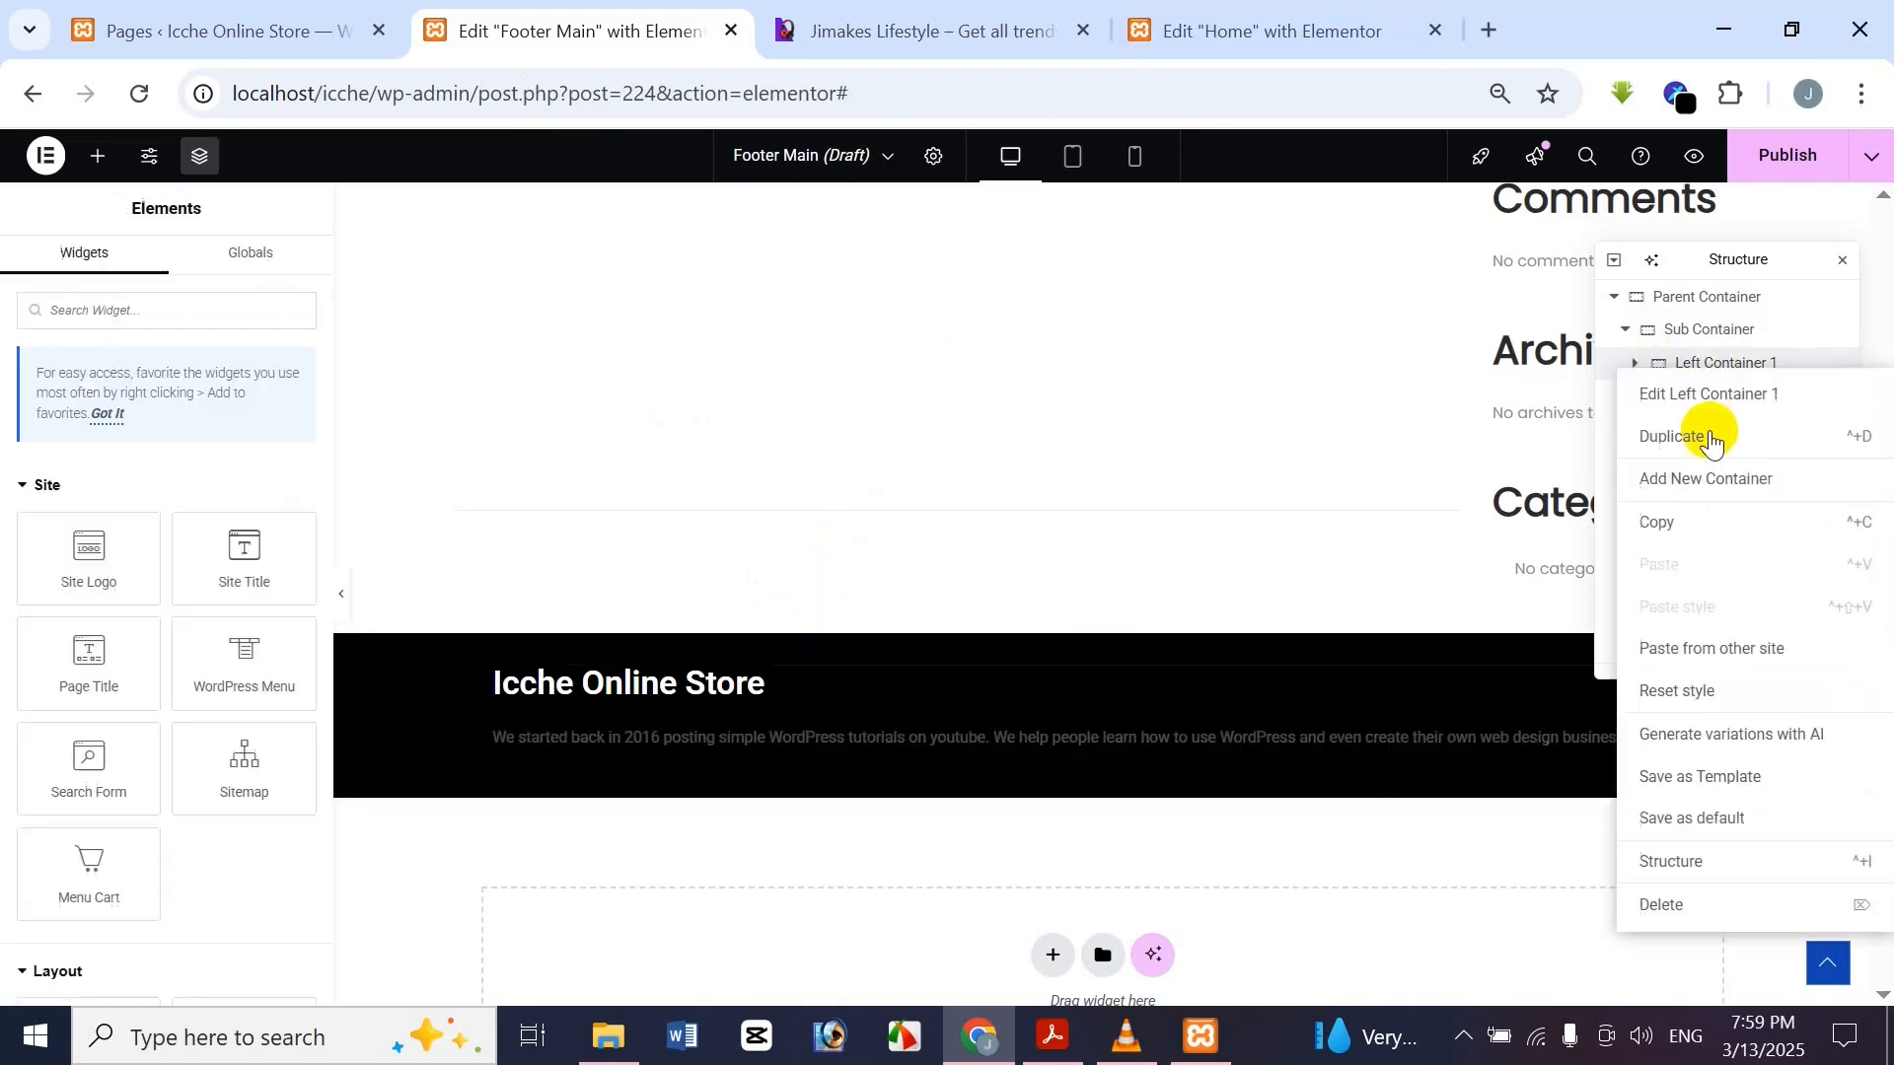
{"action": "left_click", "coordinate": [1724, 435]}
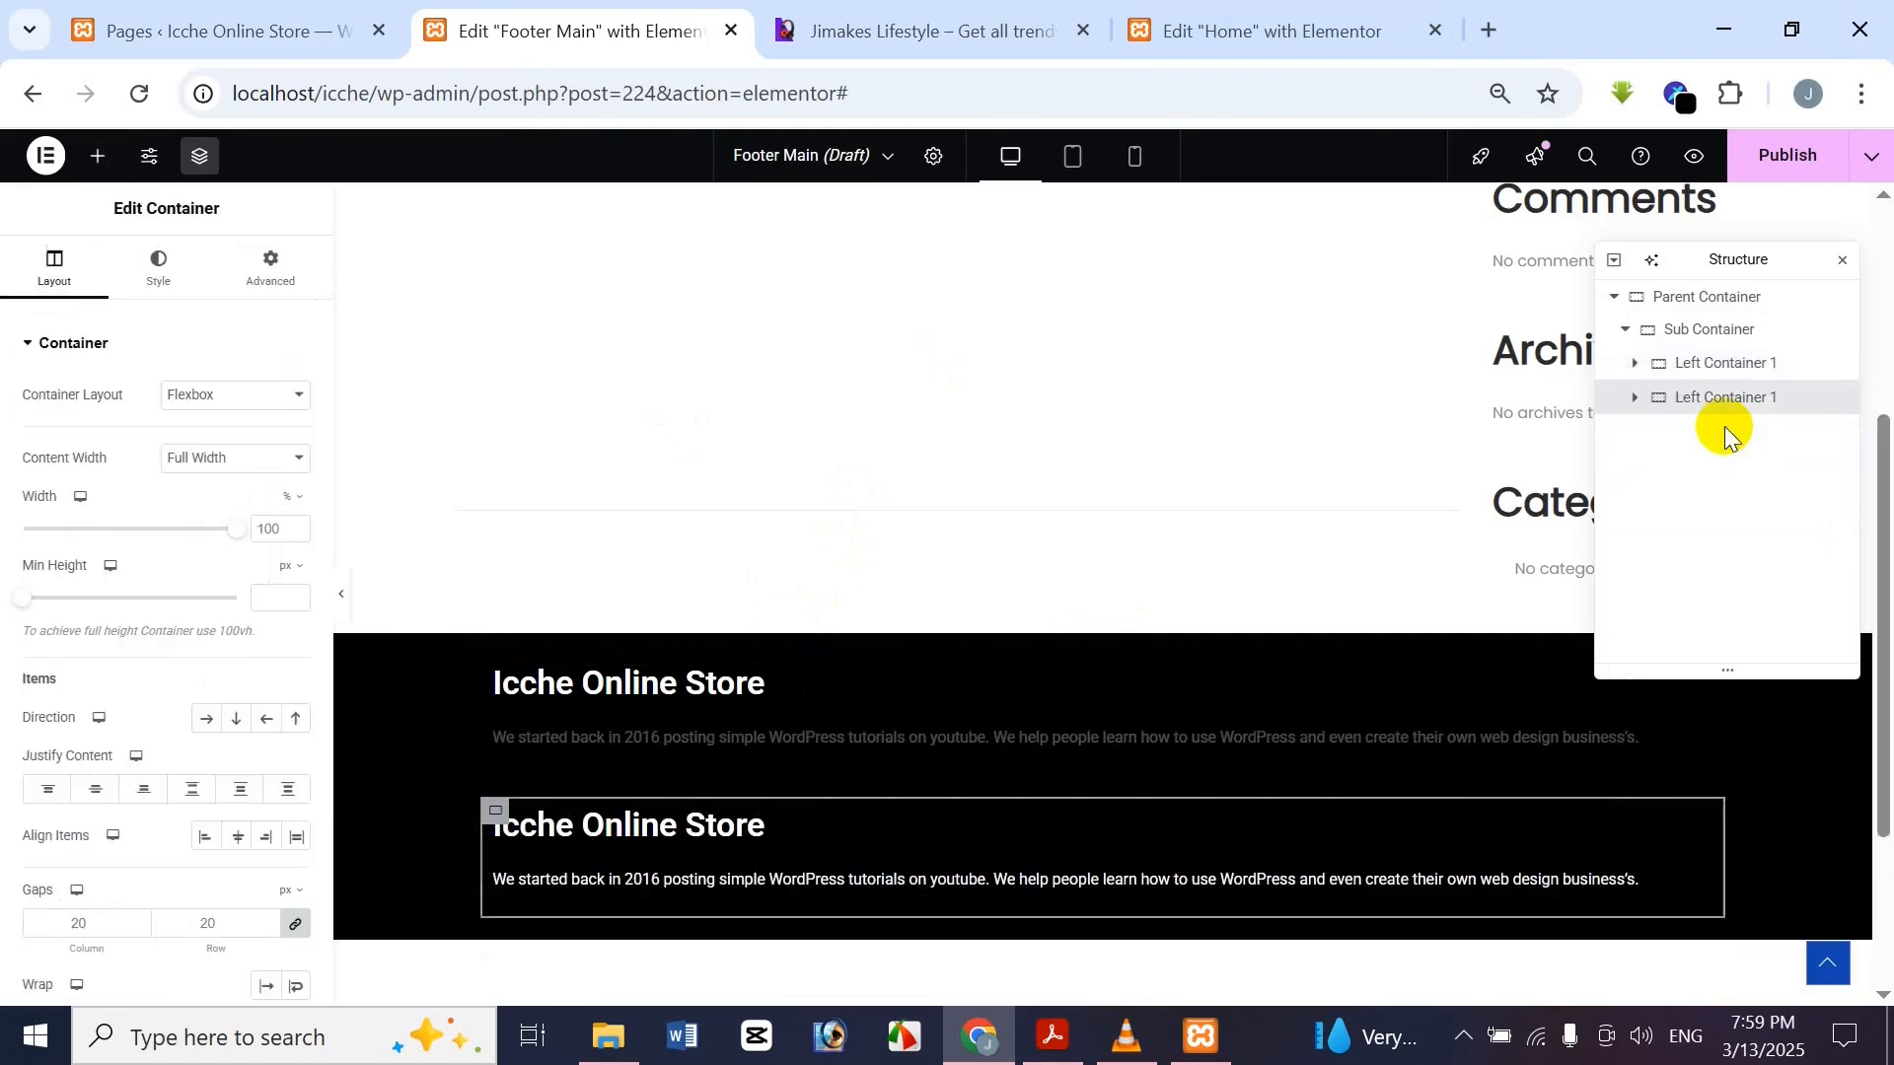
Set the Sub Container's item direction to a horizontal row
{"action": "left_click", "coordinate": [1718, 335]}
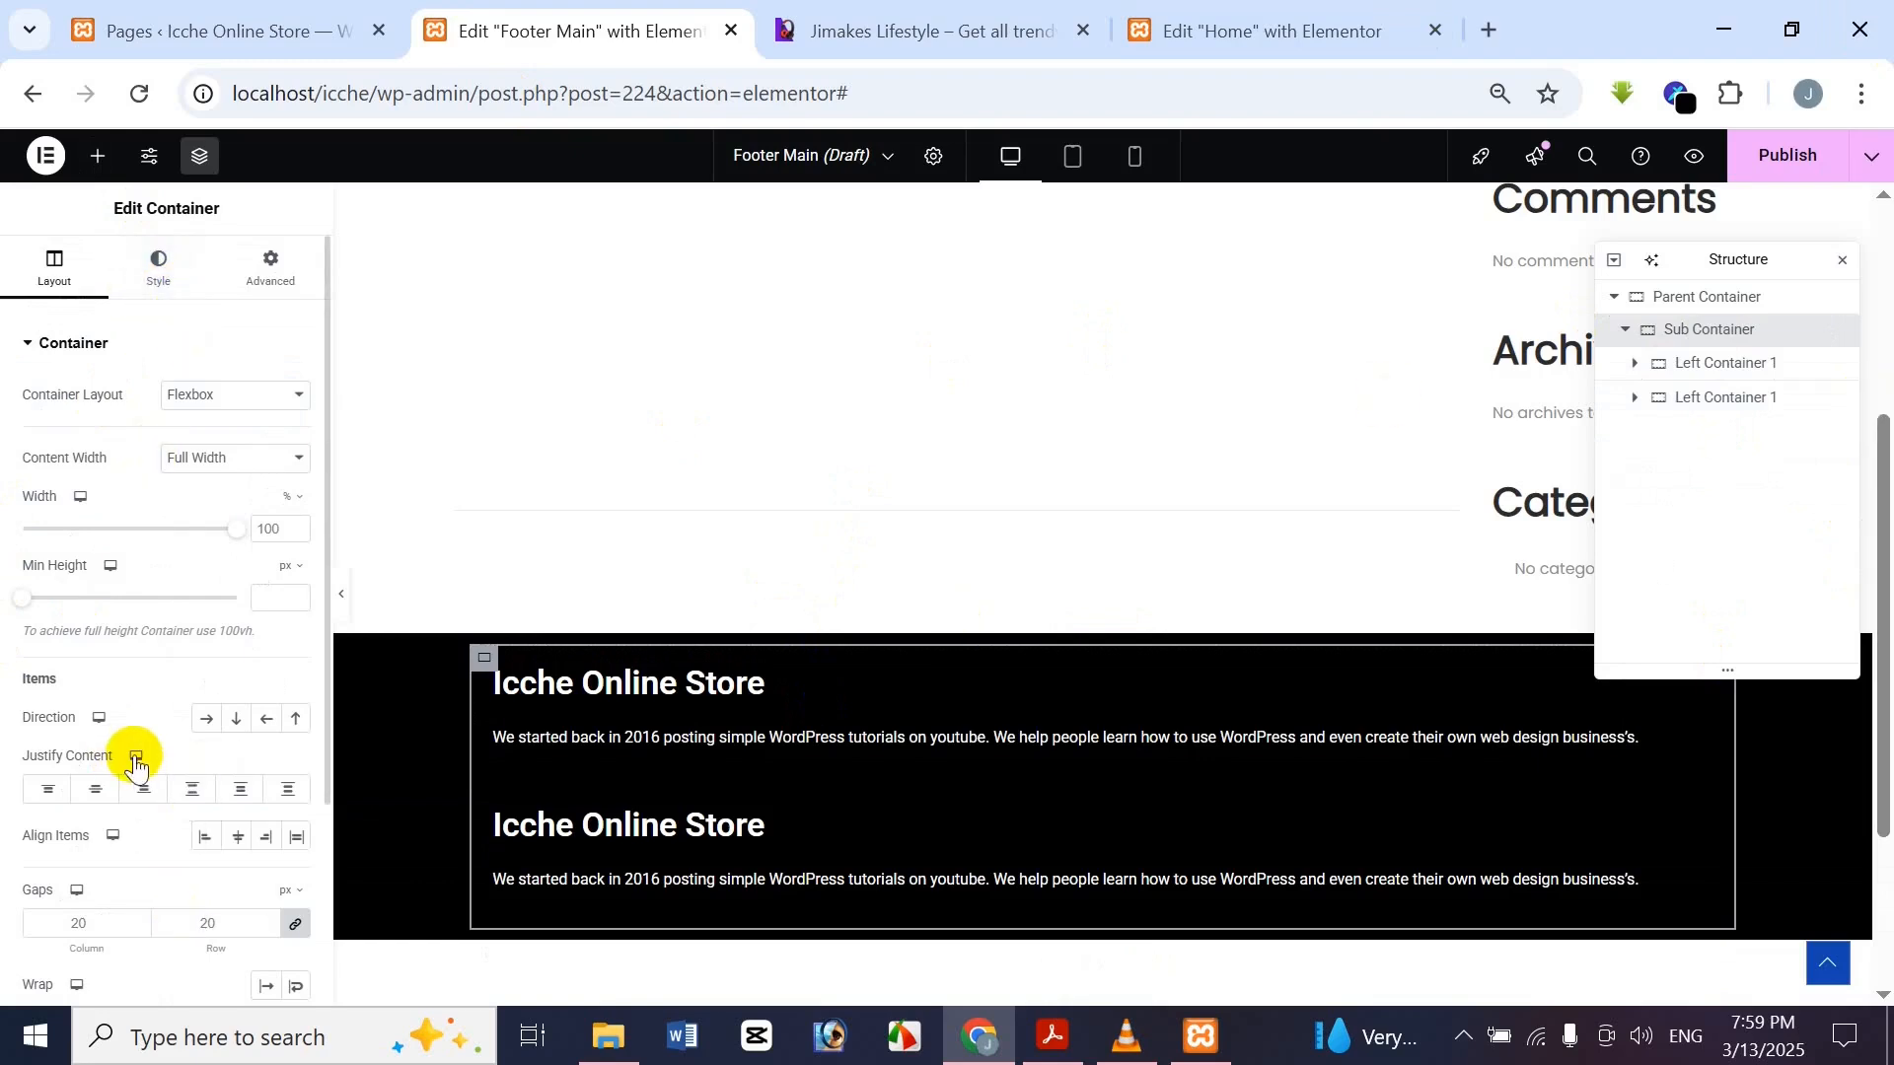
{"action": "left_click", "coordinate": [207, 723]}
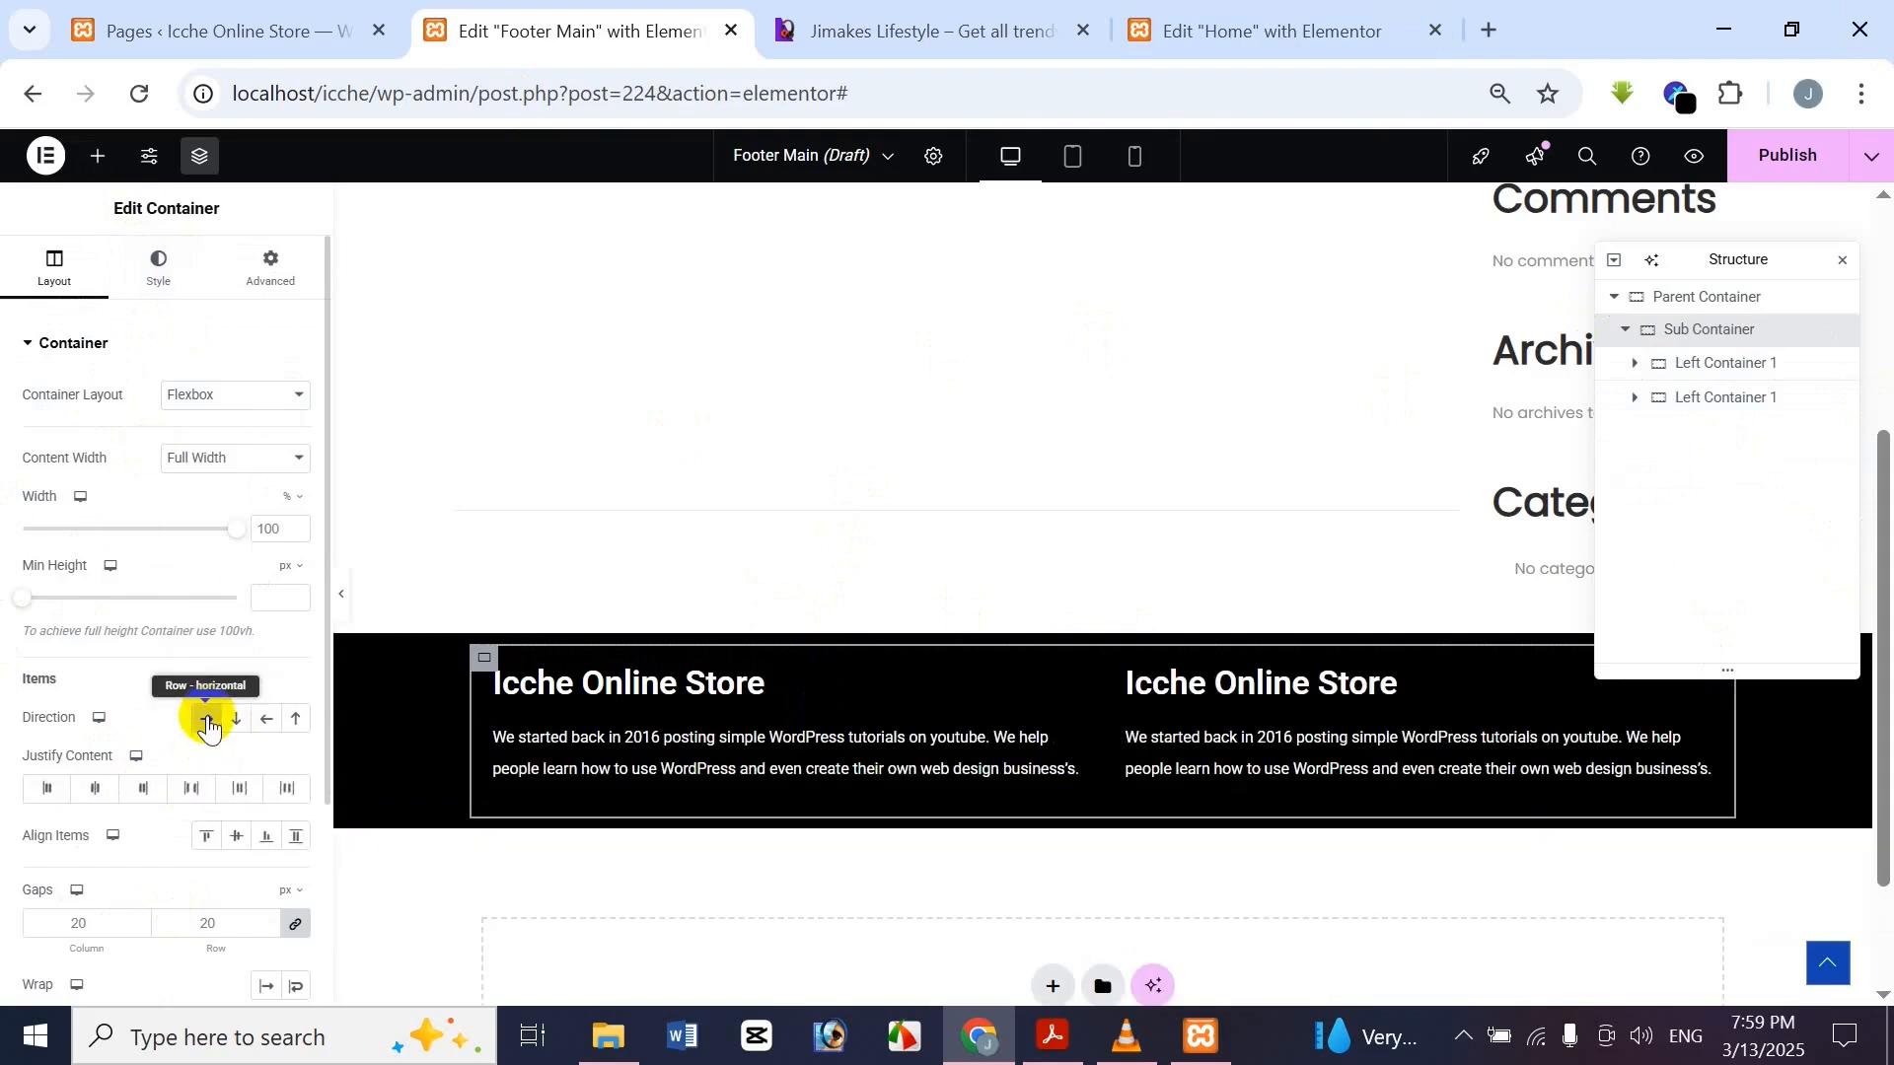
Replace the Site Title in the duplicated Left Container 1 with a new Heading widget above the description text
{"action": "left_click", "coordinate": [977, 22]}
{"action": "left_click", "coordinate": [553, 24]}
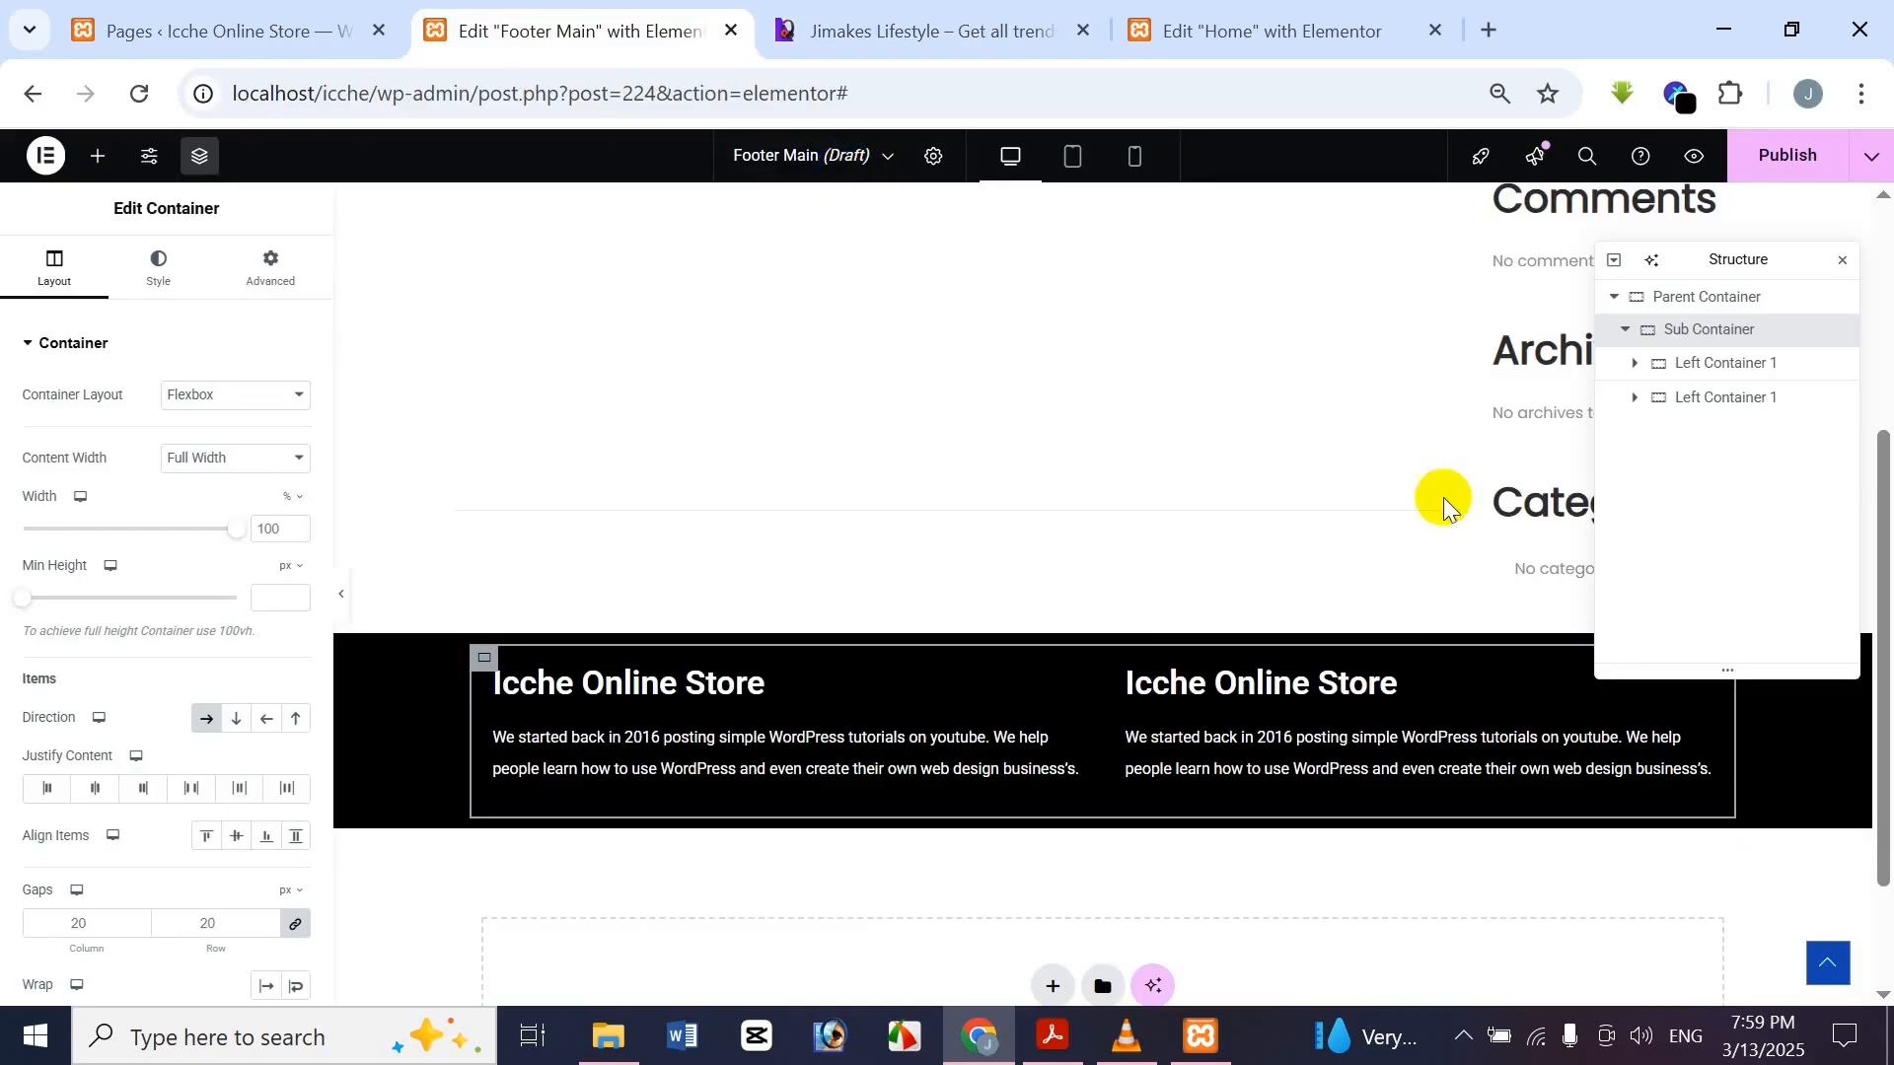
{"action": "left_click", "coordinate": [1359, 702]}
{"action": "left_click", "coordinate": [98, 156]}
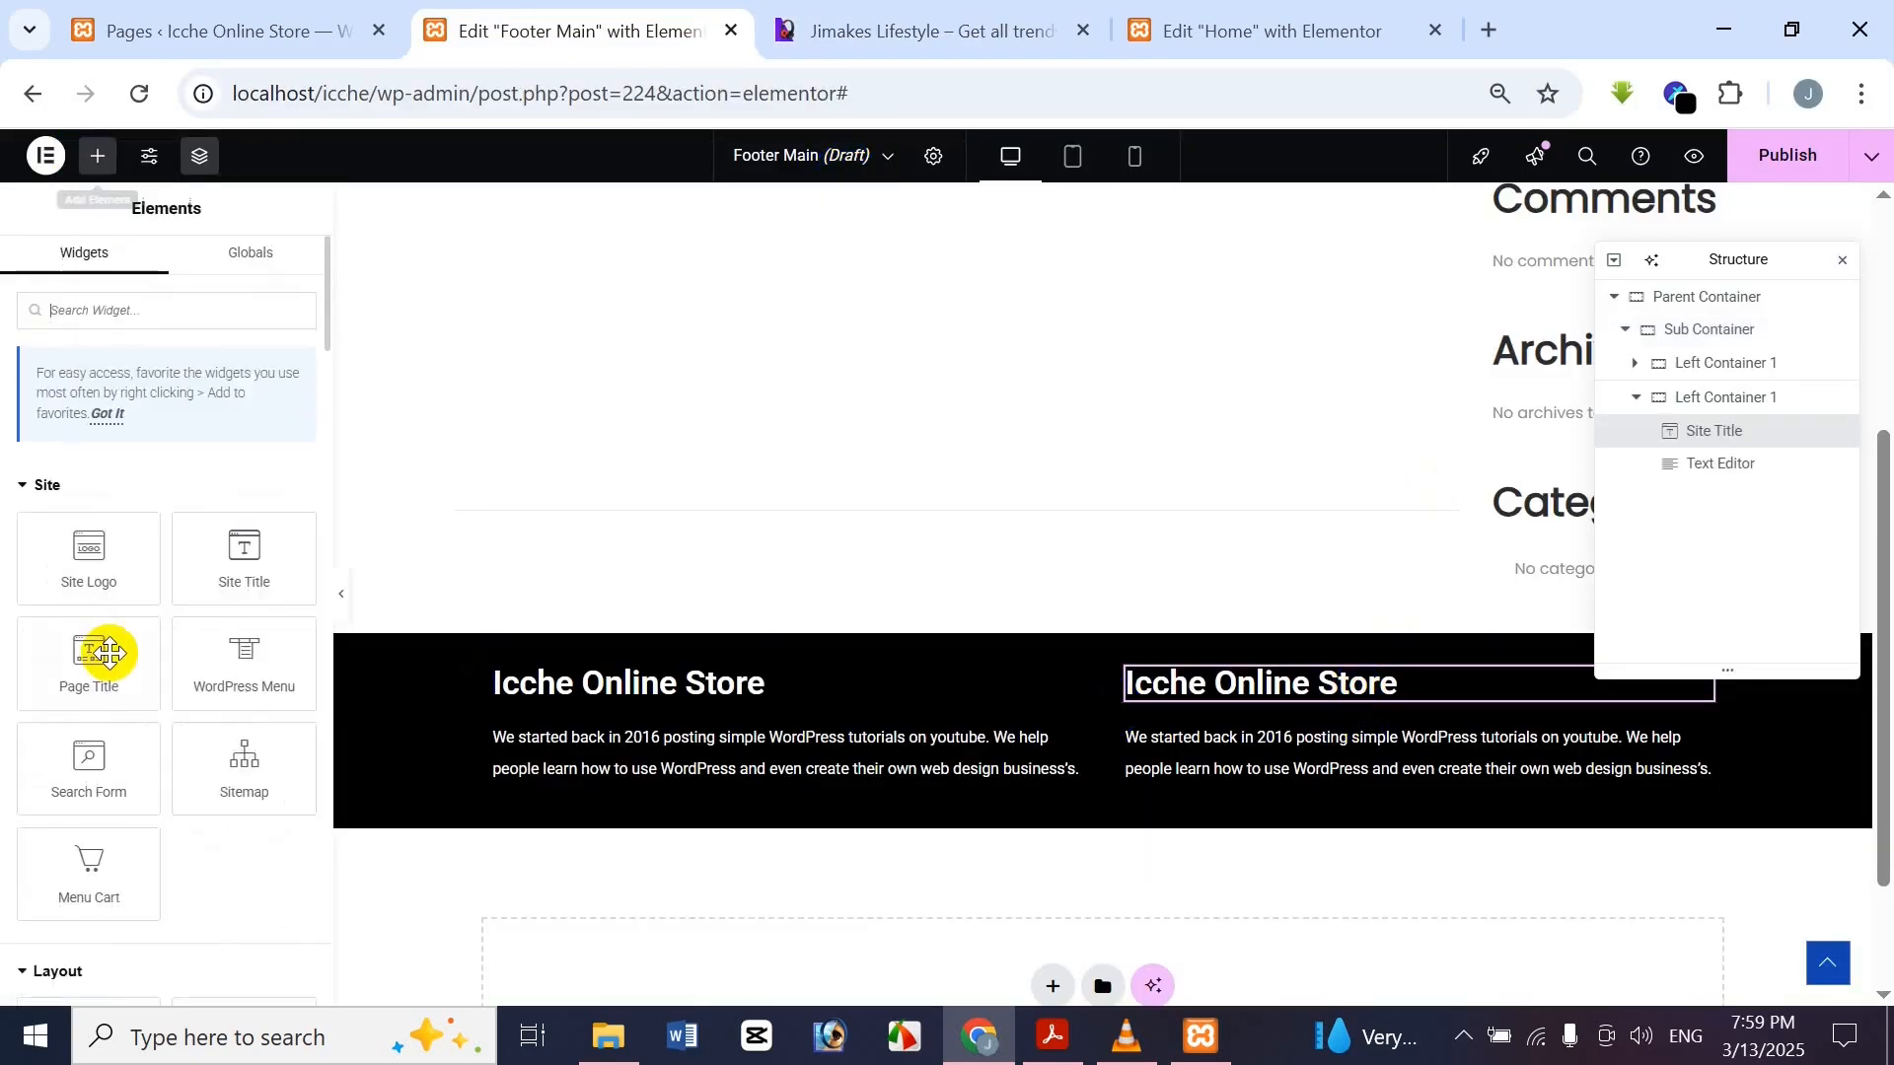
{"action": "scroll", "coordinate": [96, 666], "scroll_direction": "down", "scroll_amount": 4}
{"action": "left_click_drag", "start_coordinate": [93, 774], "coordinate": [1358, 712]}
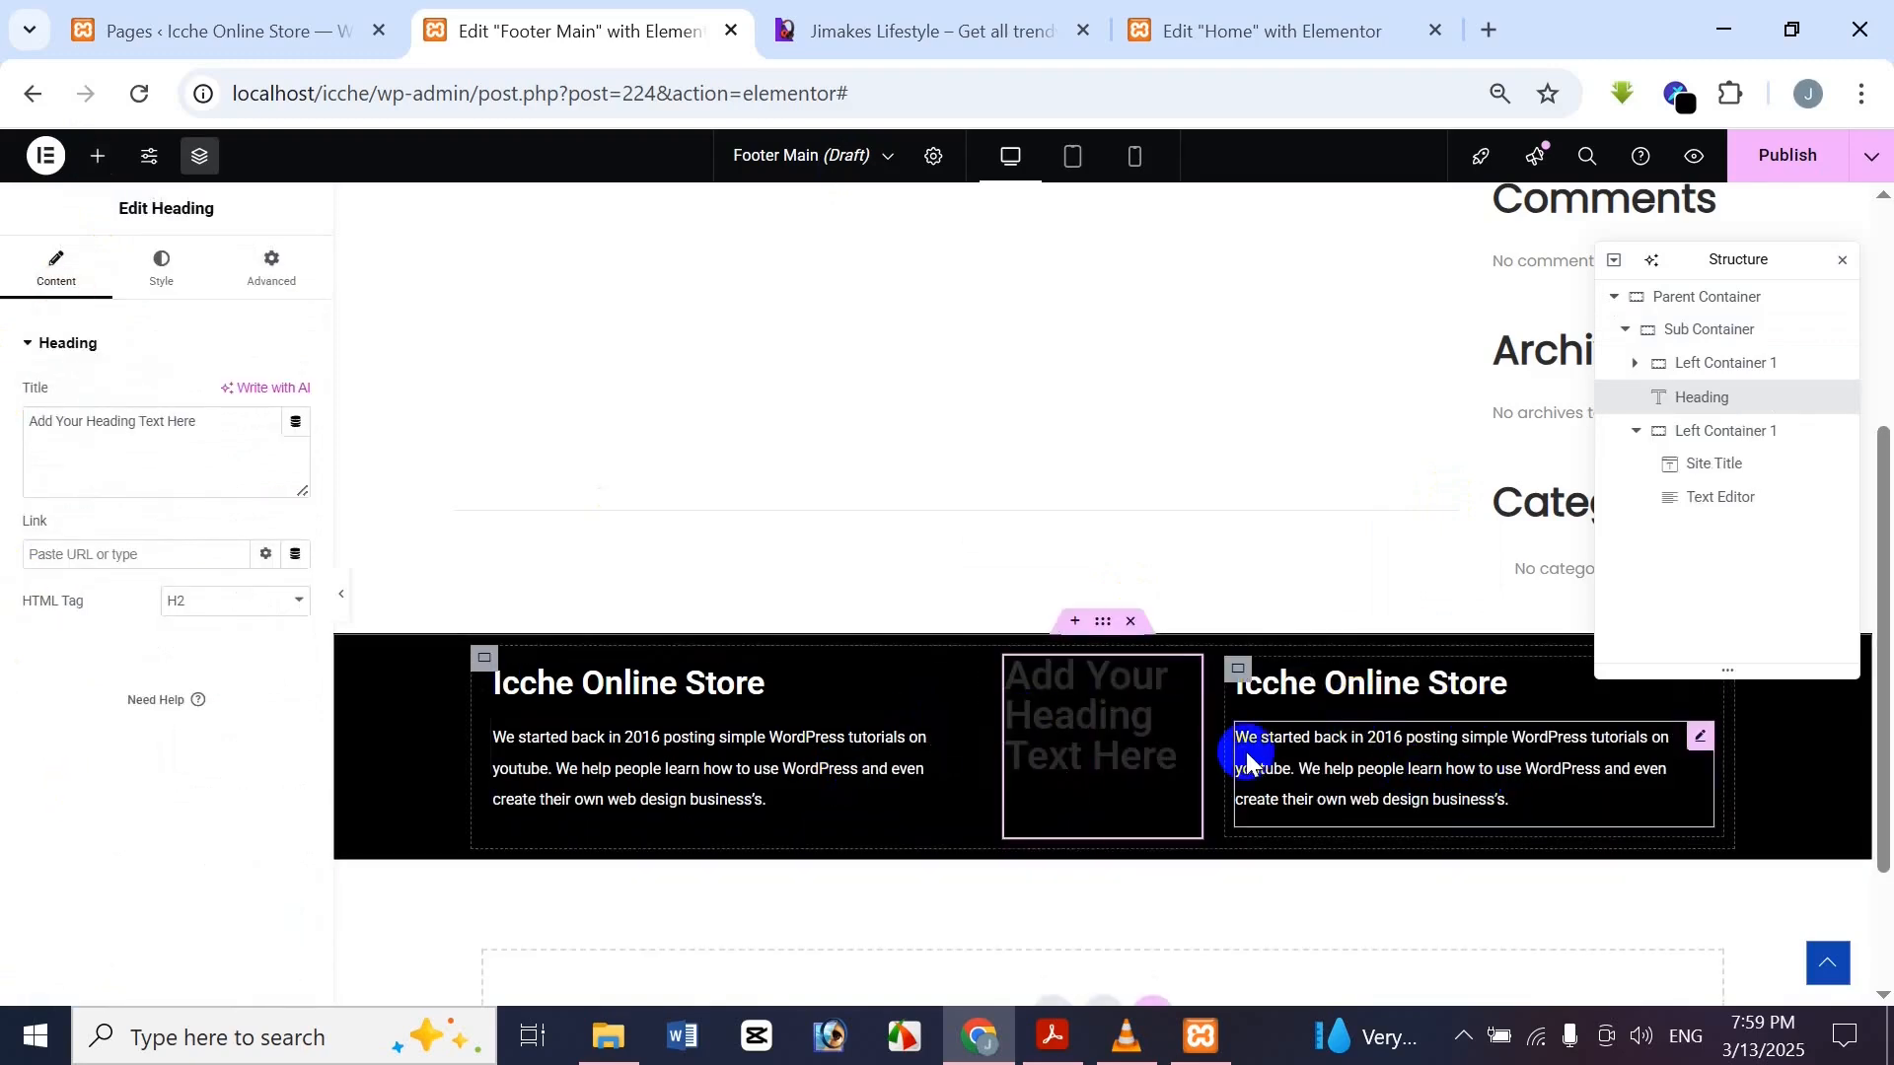
{"action": "left_click_drag", "start_coordinate": [1106, 704], "coordinate": [1381, 694]}
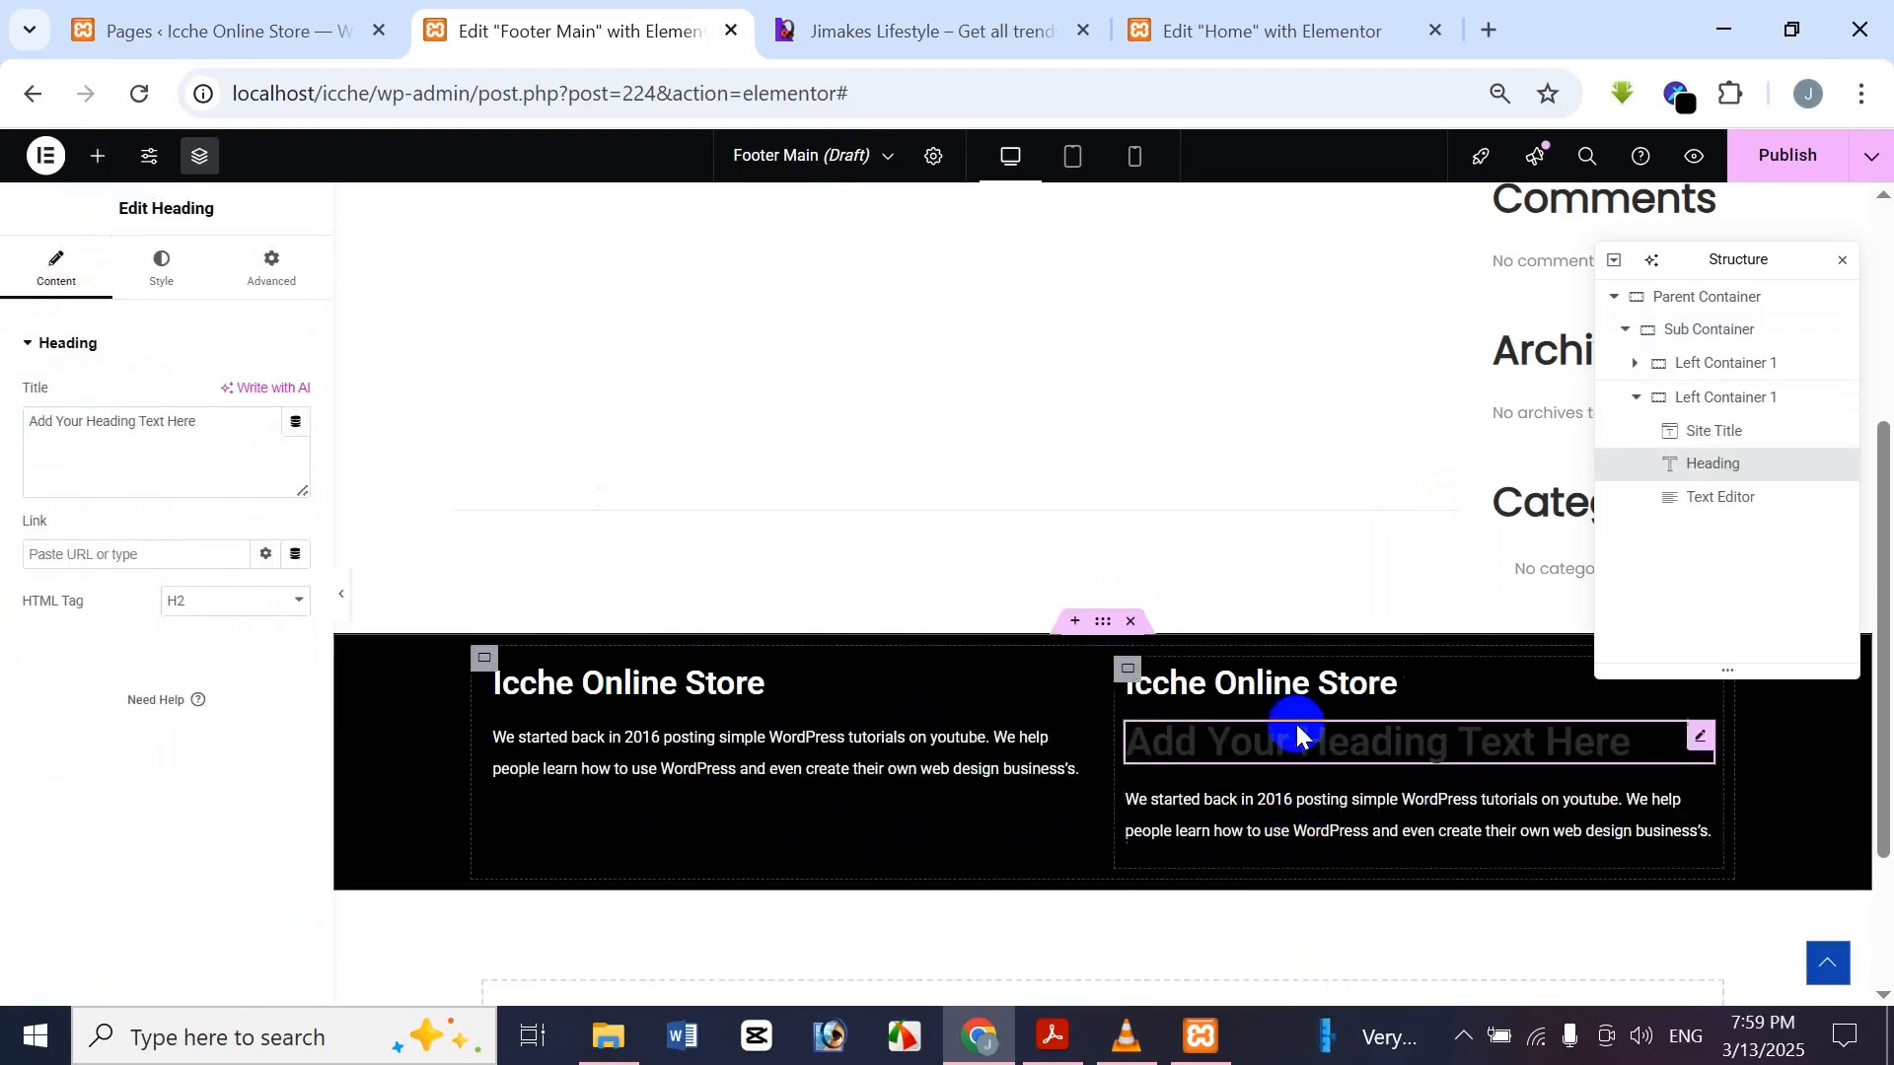
{"action": "left_click", "coordinate": [1497, 684]}
{"action": "key", "text": "Delete"}
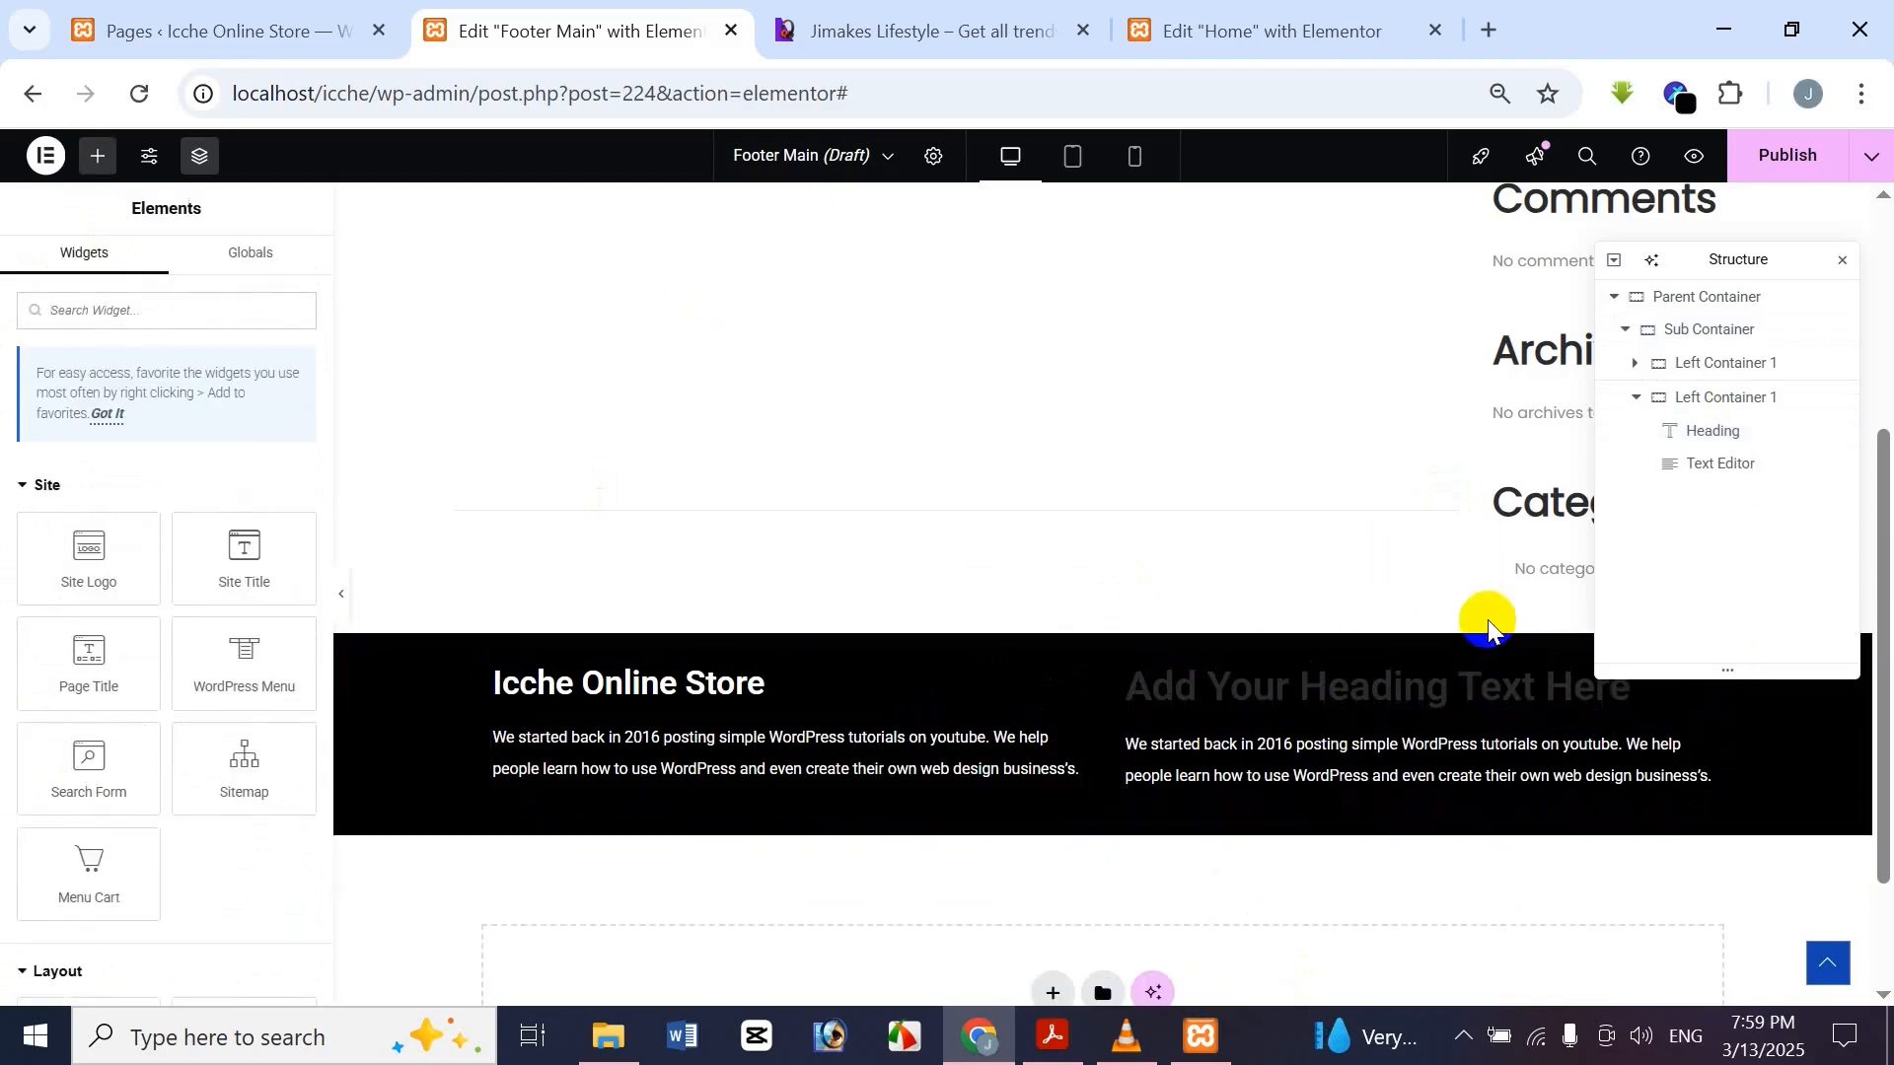
Copy the Company column text from the Jimakes footer and set the new heading's title to Company
{"action": "left_click", "coordinate": [1418, 695]}
{"action": "left_click", "coordinate": [1031, 18]}
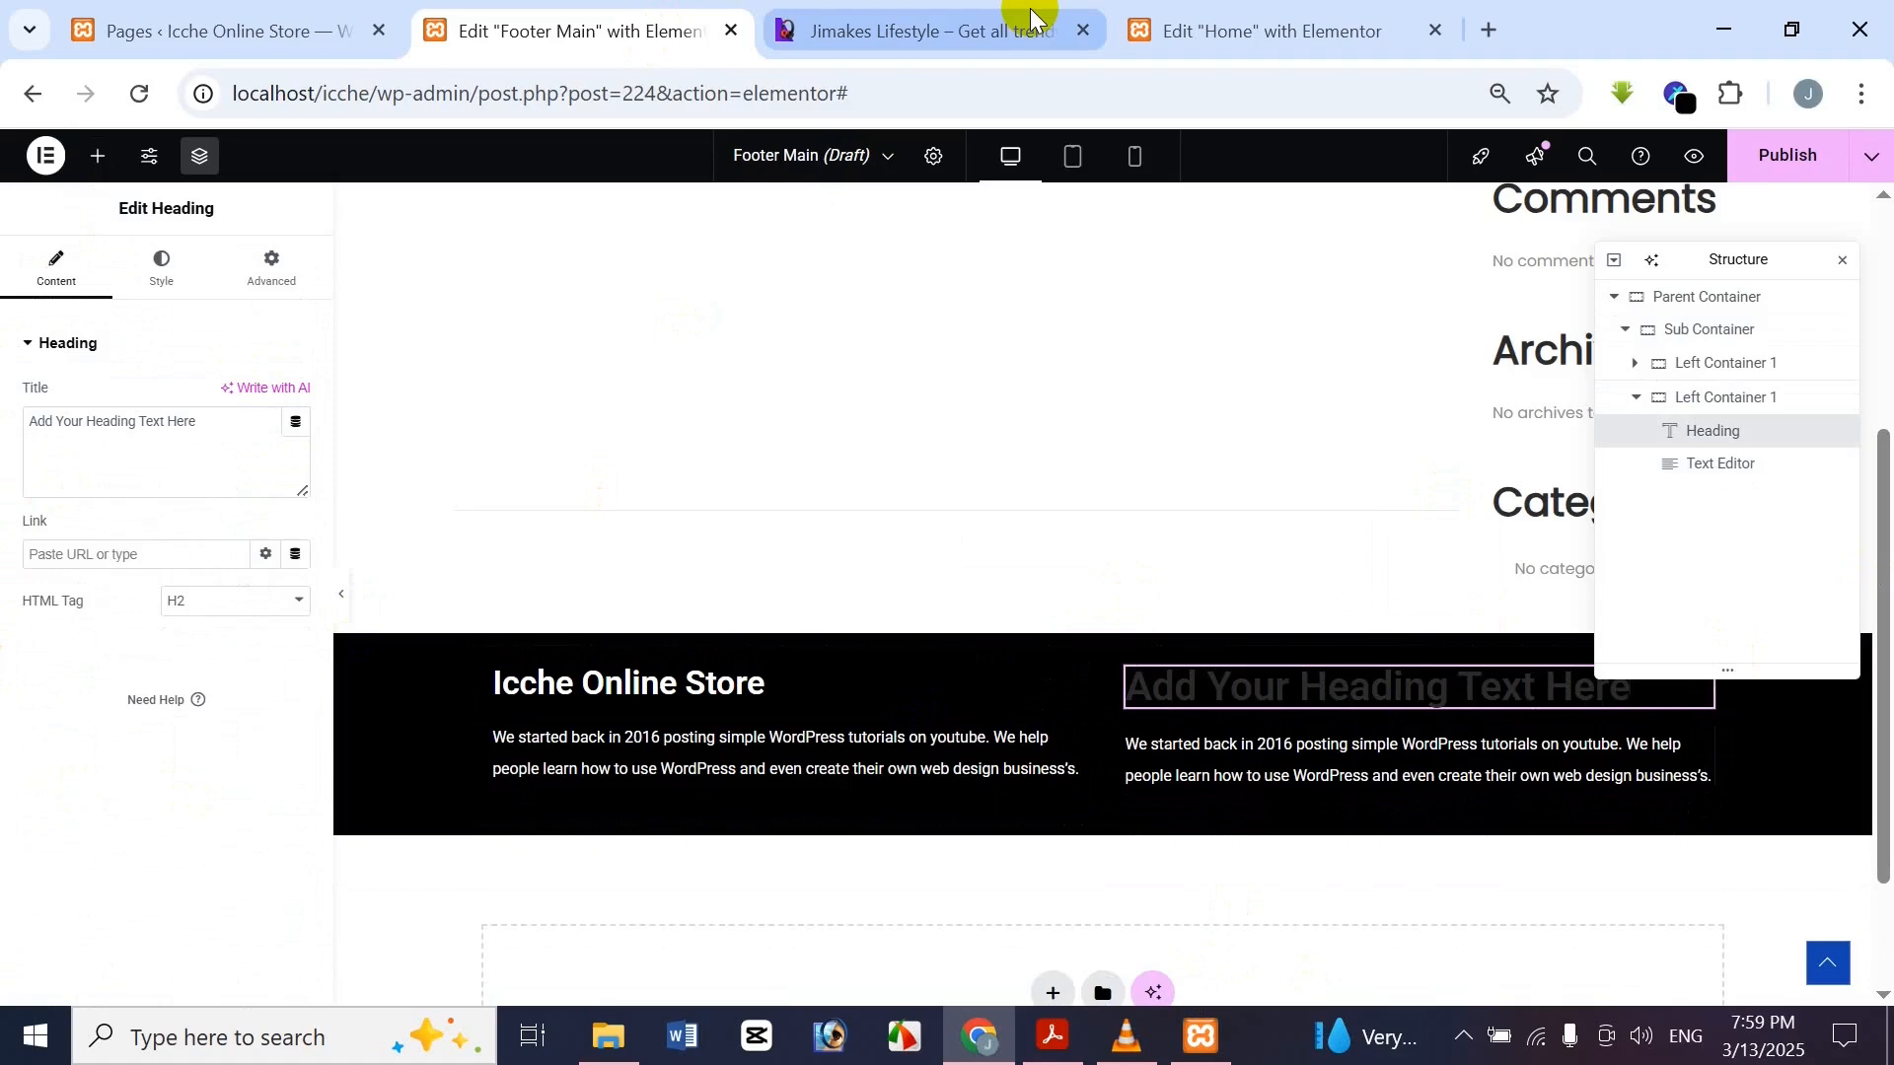
{"action": "left_click_drag", "start_coordinate": [655, 692], "coordinate": [787, 873]}
{"action": "key", "text": "ctrl+c"}
{"action": "left_click", "coordinate": [598, 14]}
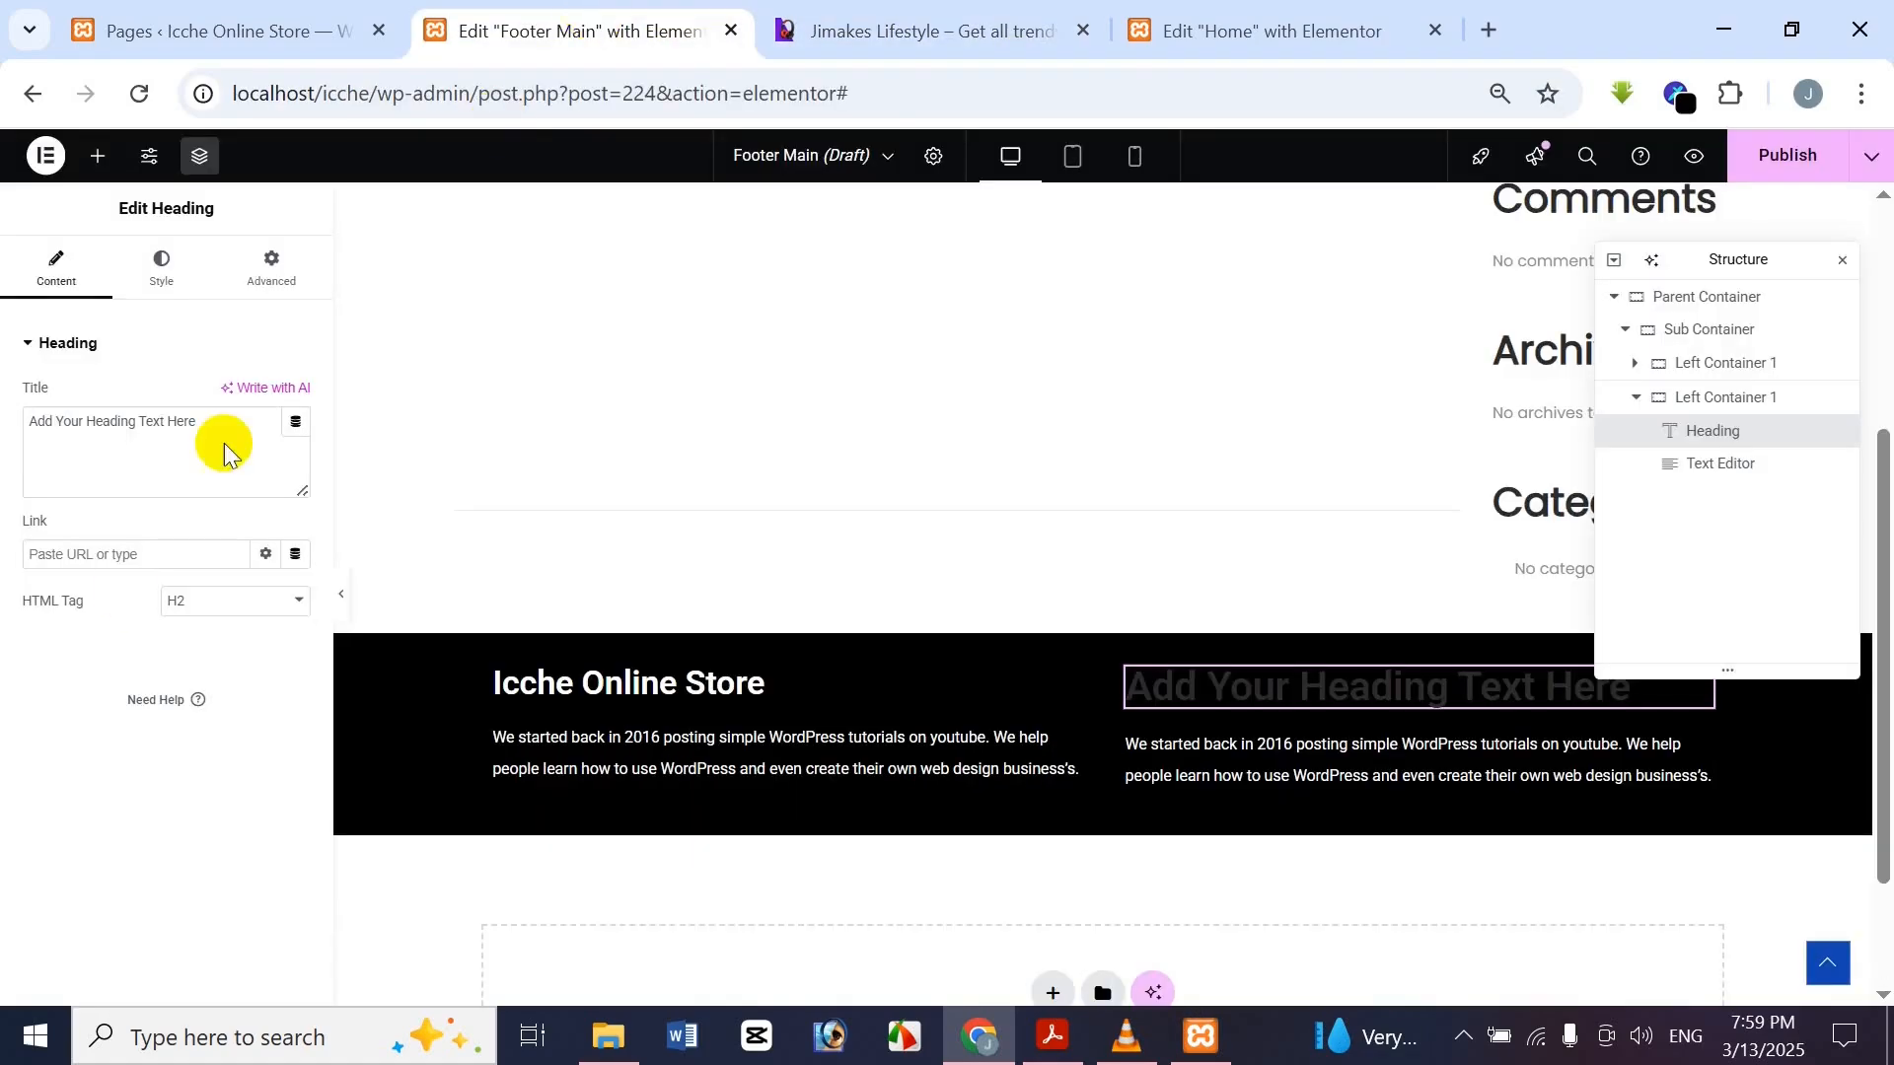
{"action": "left_click_drag", "start_coordinate": [221, 422], "coordinate": [10, 375]}
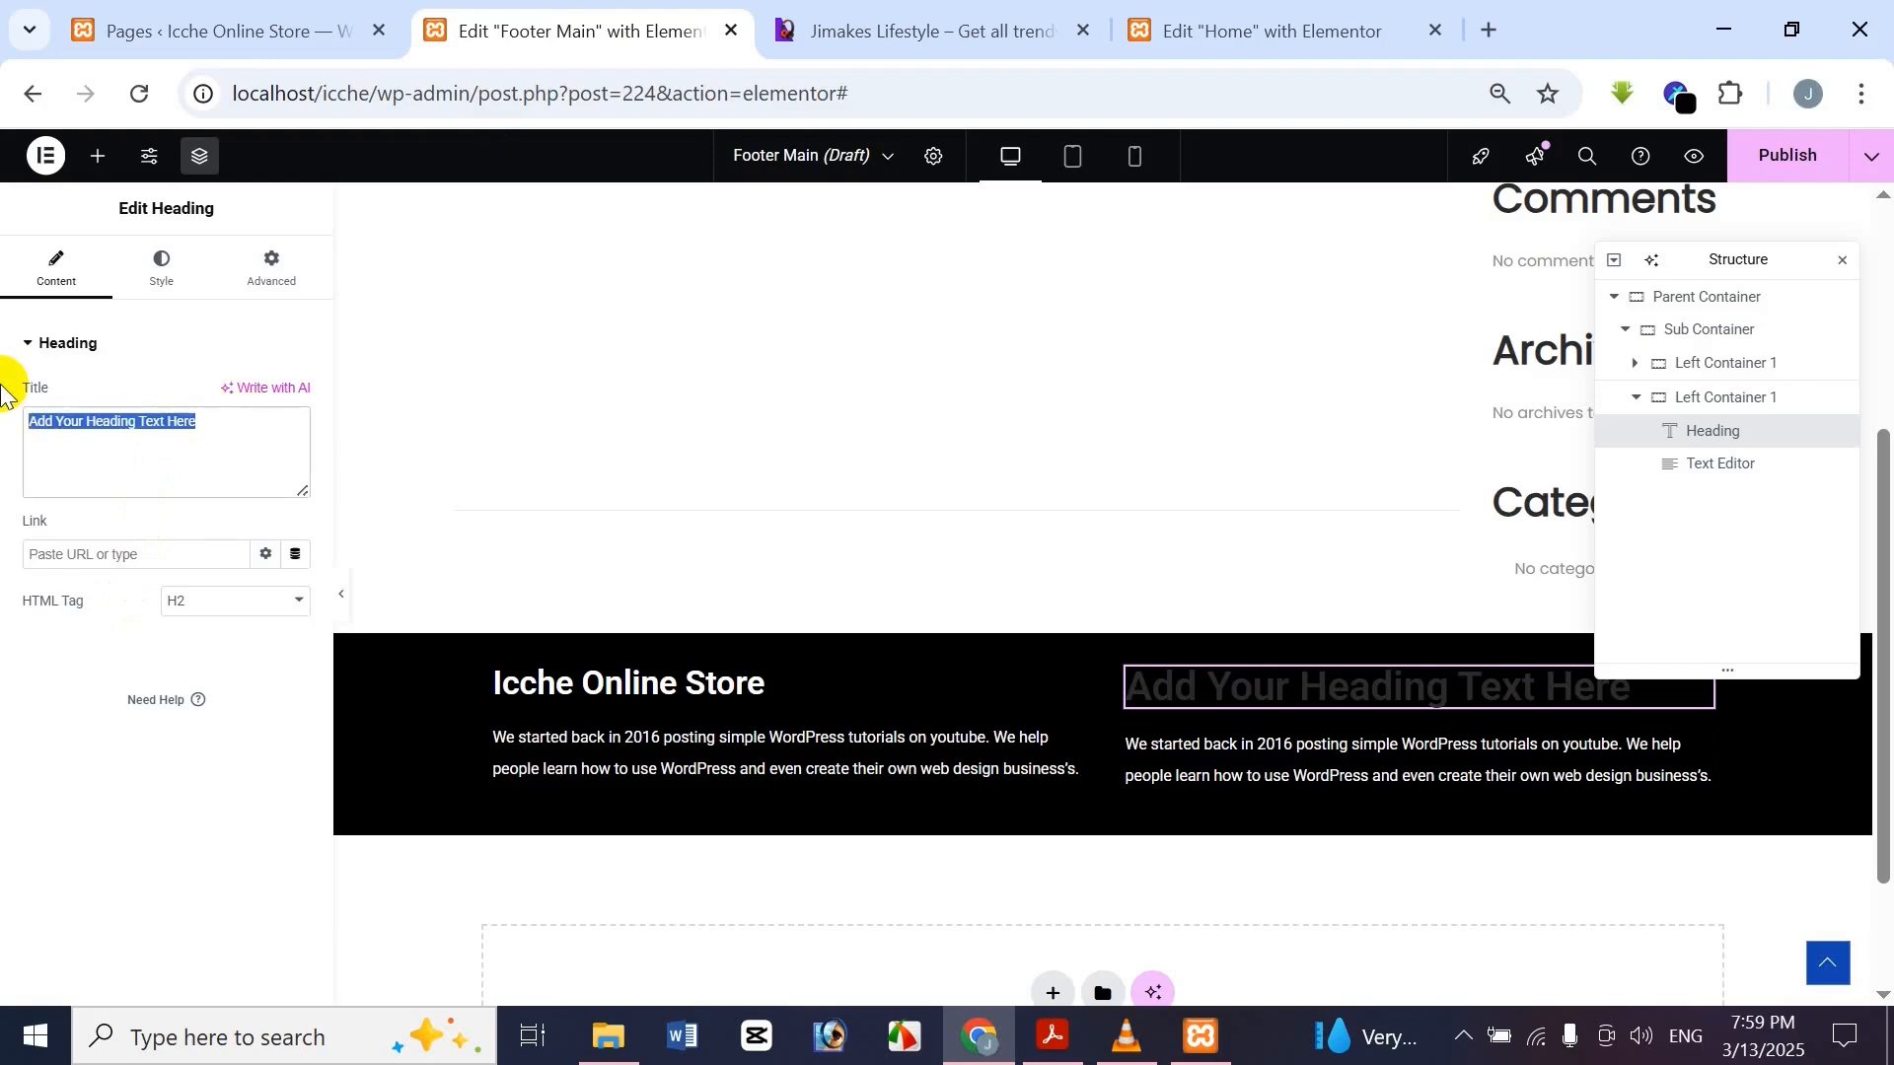
{"action": "key", "text": "ctrl+v"}
{"action": "left_click_drag", "start_coordinate": [61, 451], "coordinate": [199, 520]}
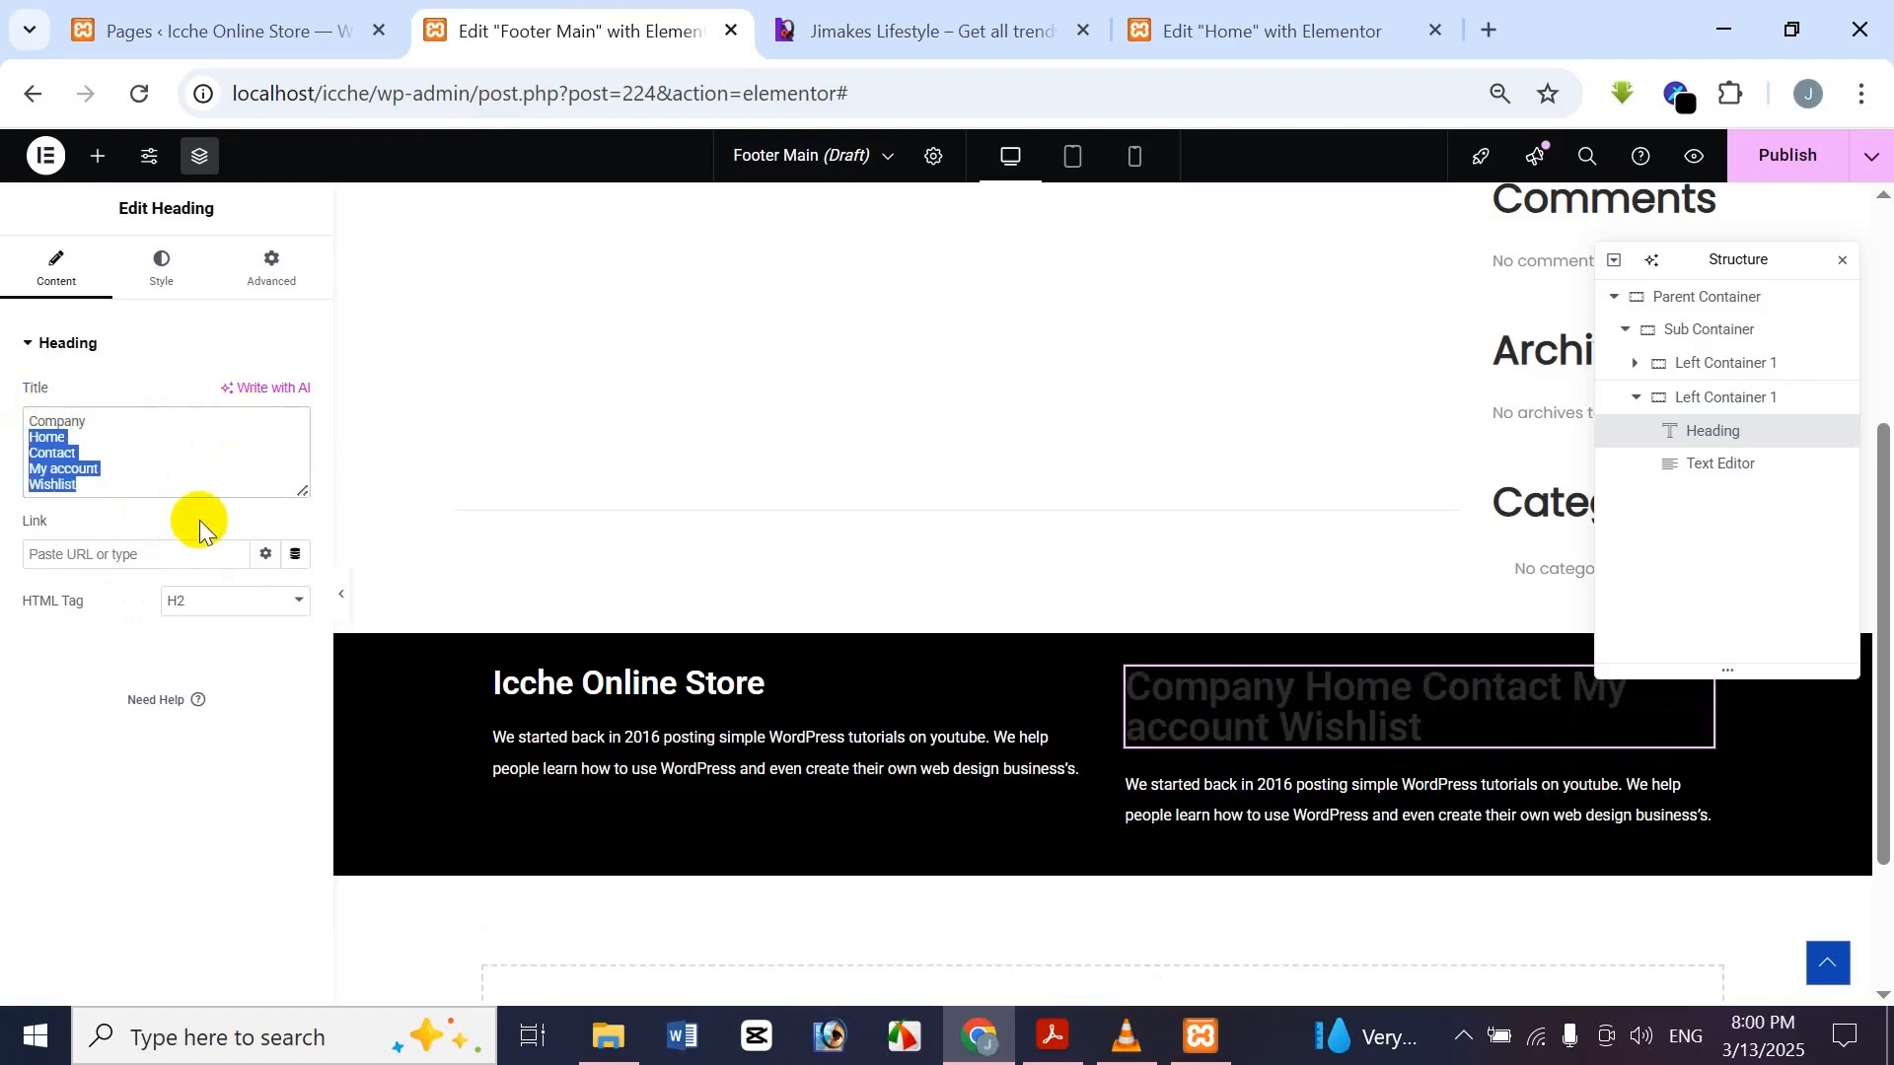
{"action": "key", "text": "BackSpace"}
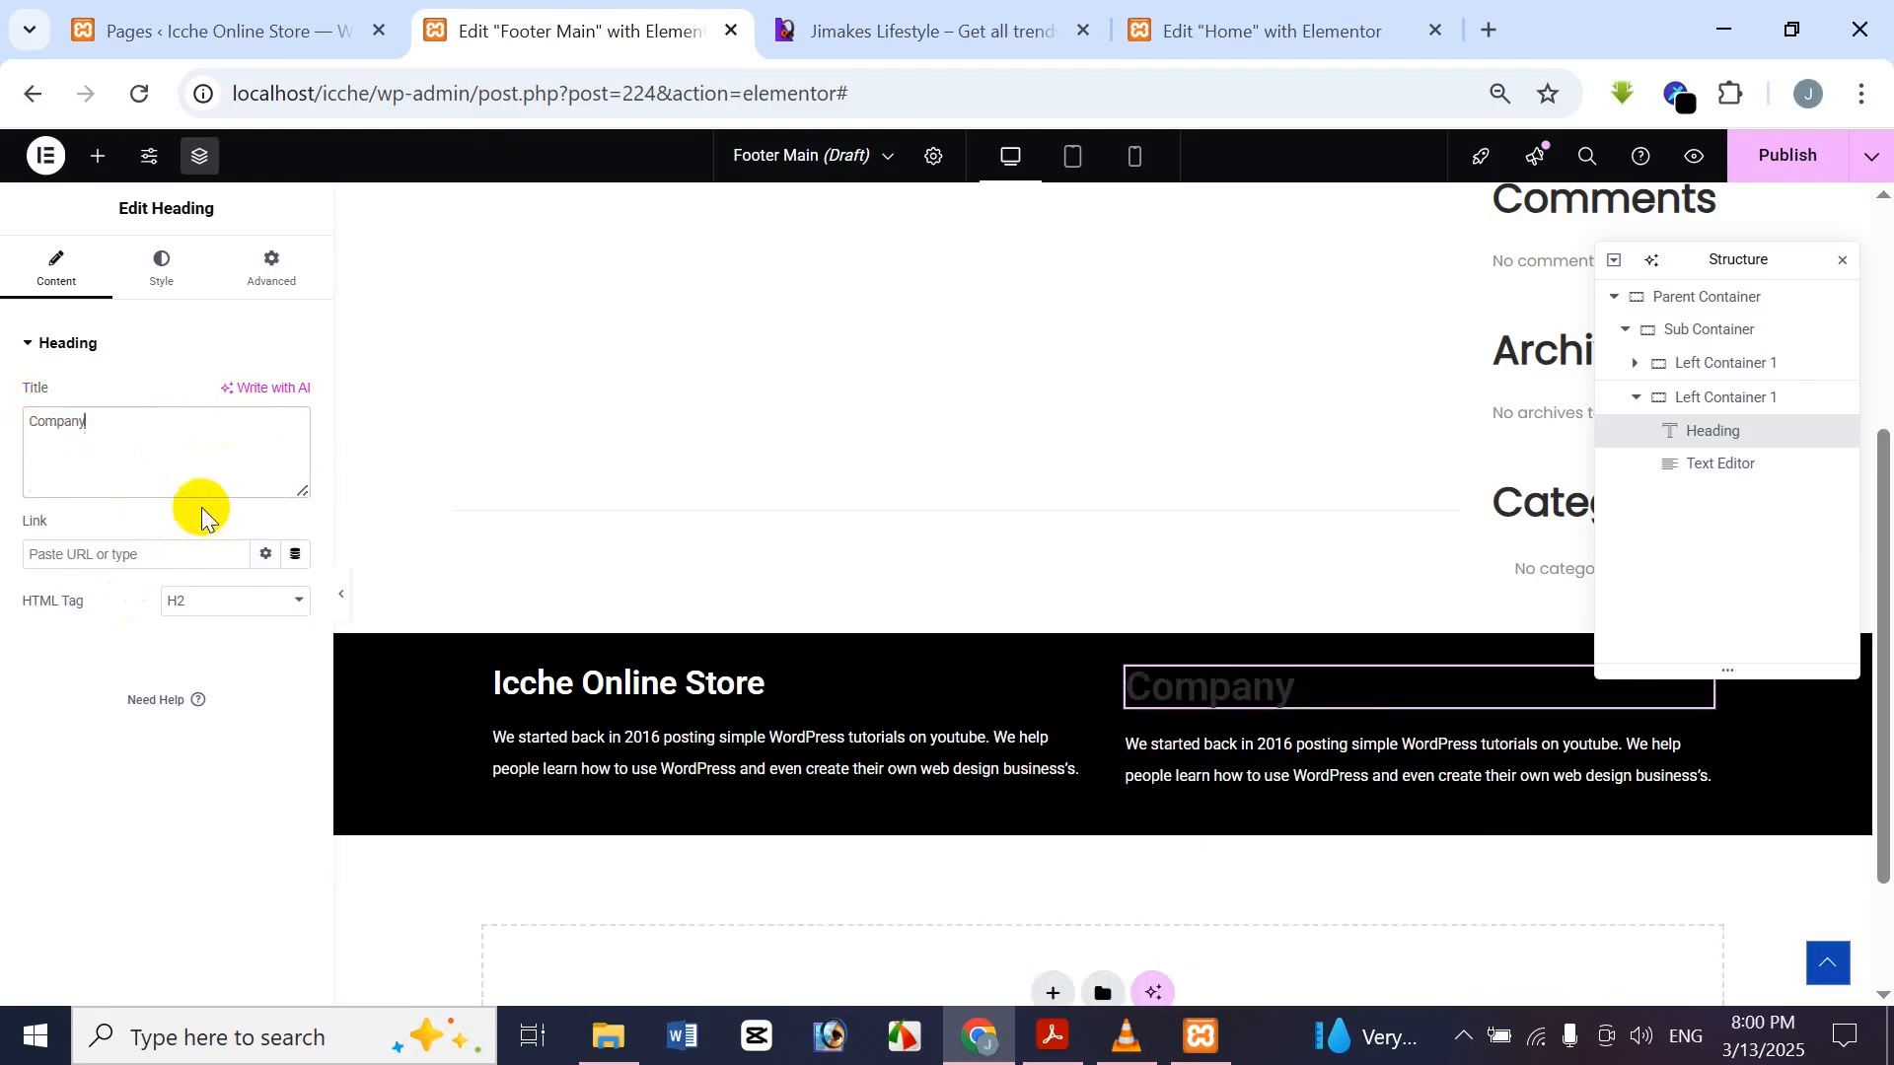
Set the Company heading's text color to white and compare it with the Jimakes footer
{"action": "left_click", "coordinate": [158, 269]}
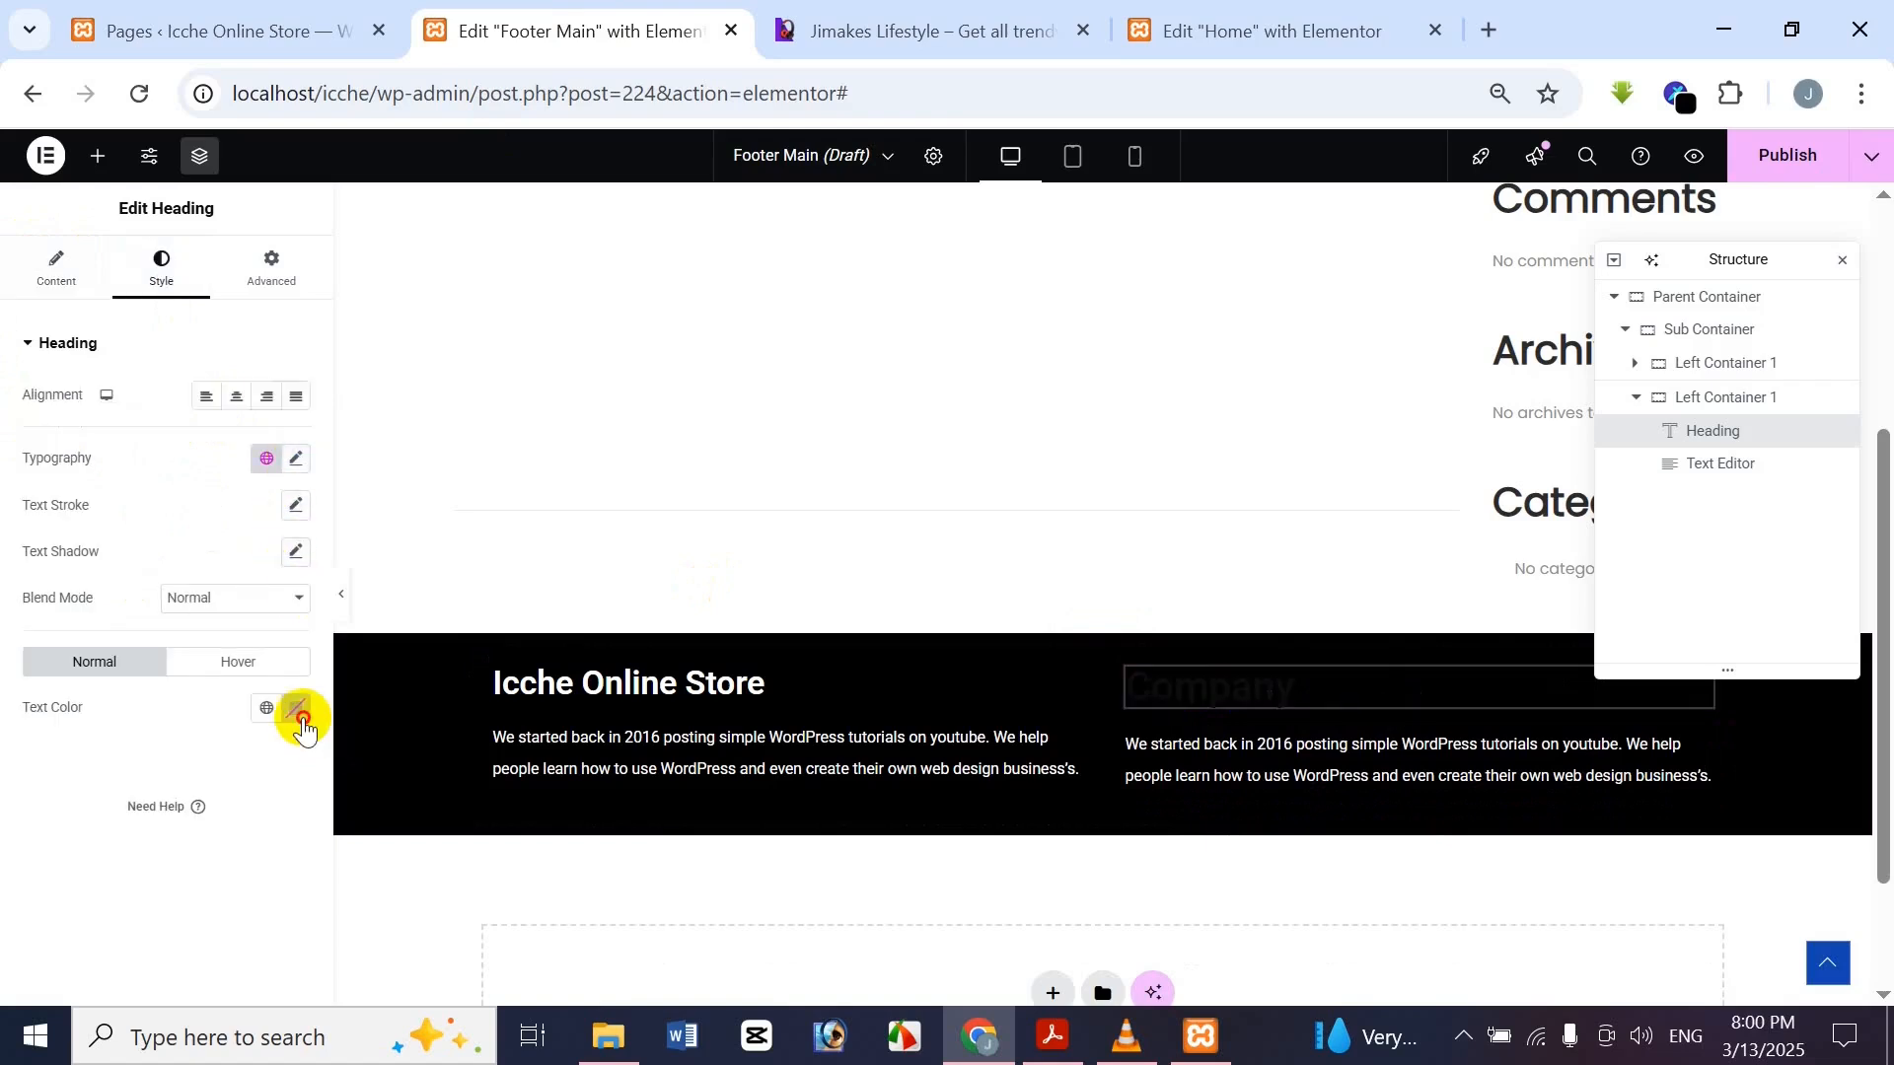
{"action": "left_click", "coordinate": [303, 728]}
{"action": "left_click", "coordinate": [169, 435]}
{"action": "left_click", "coordinate": [296, 727]}
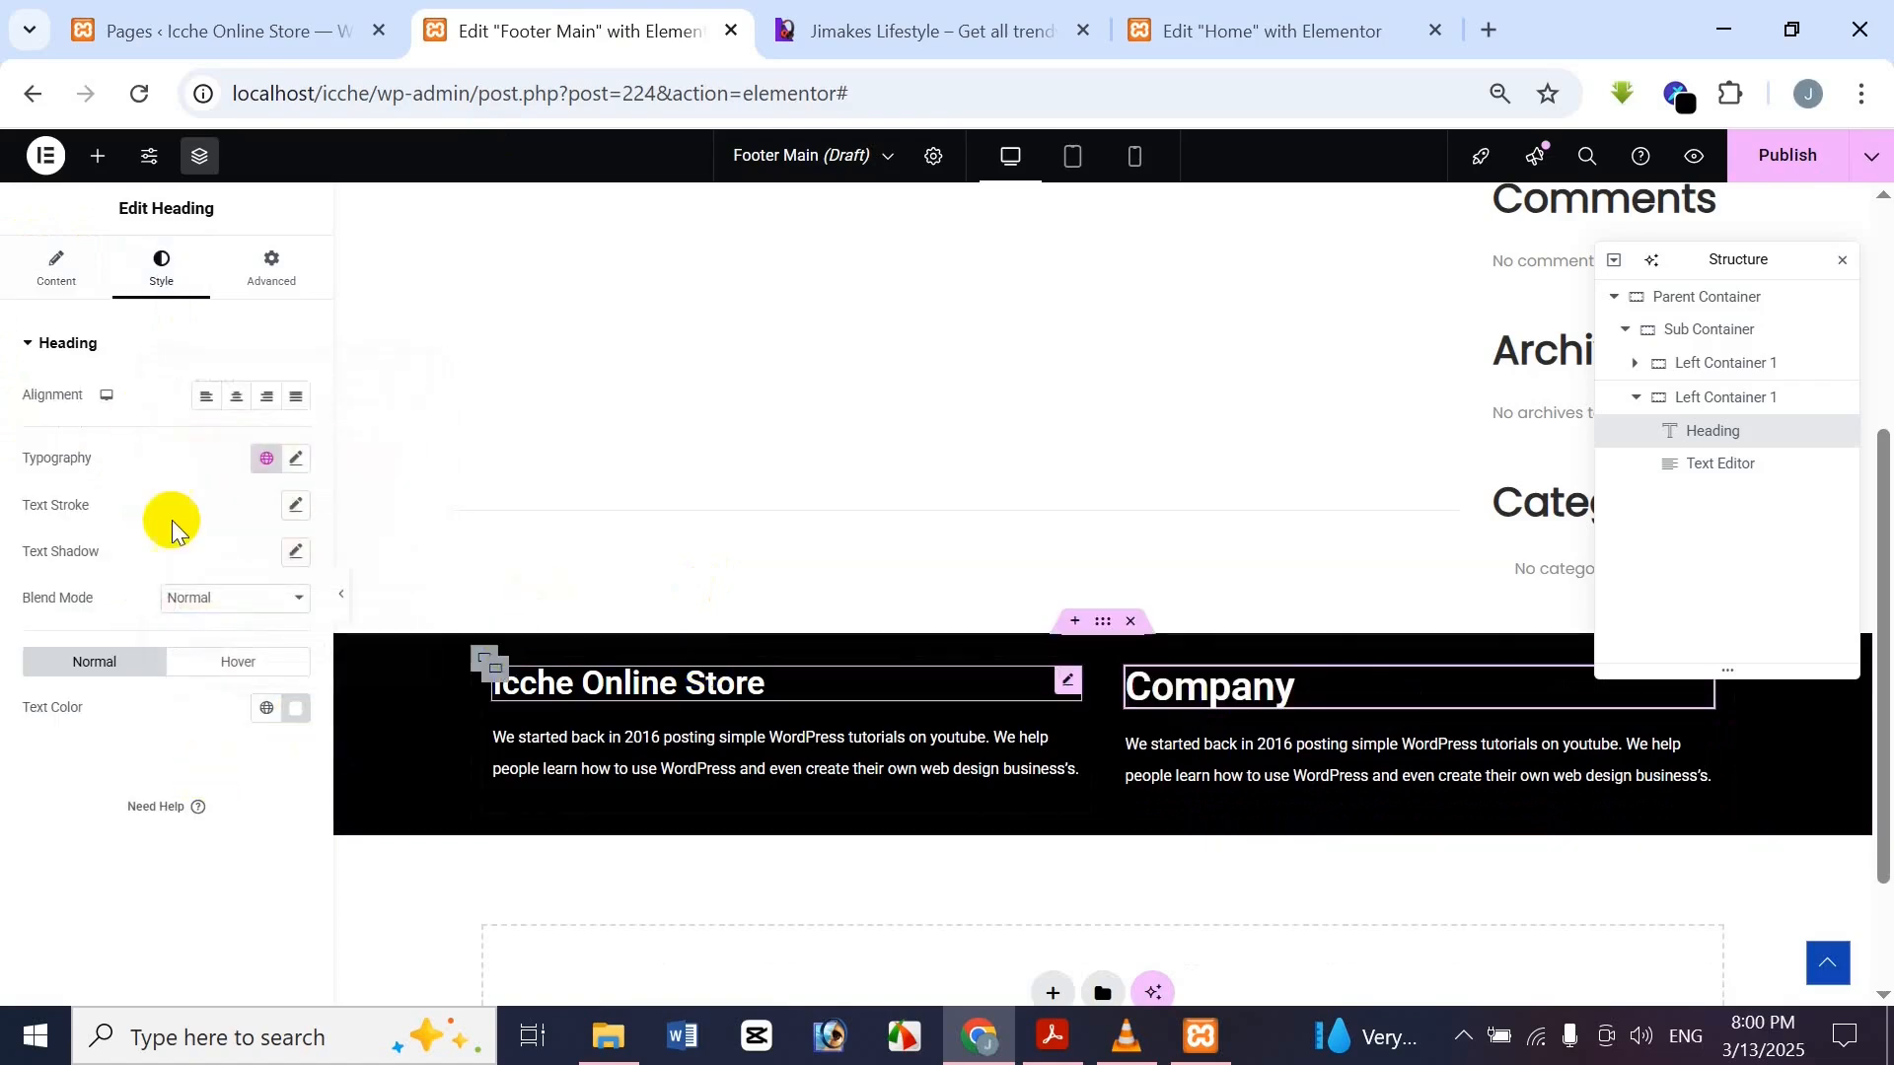
{"action": "left_click", "coordinate": [917, 30]}
{"action": "left_click", "coordinate": [625, 22]}
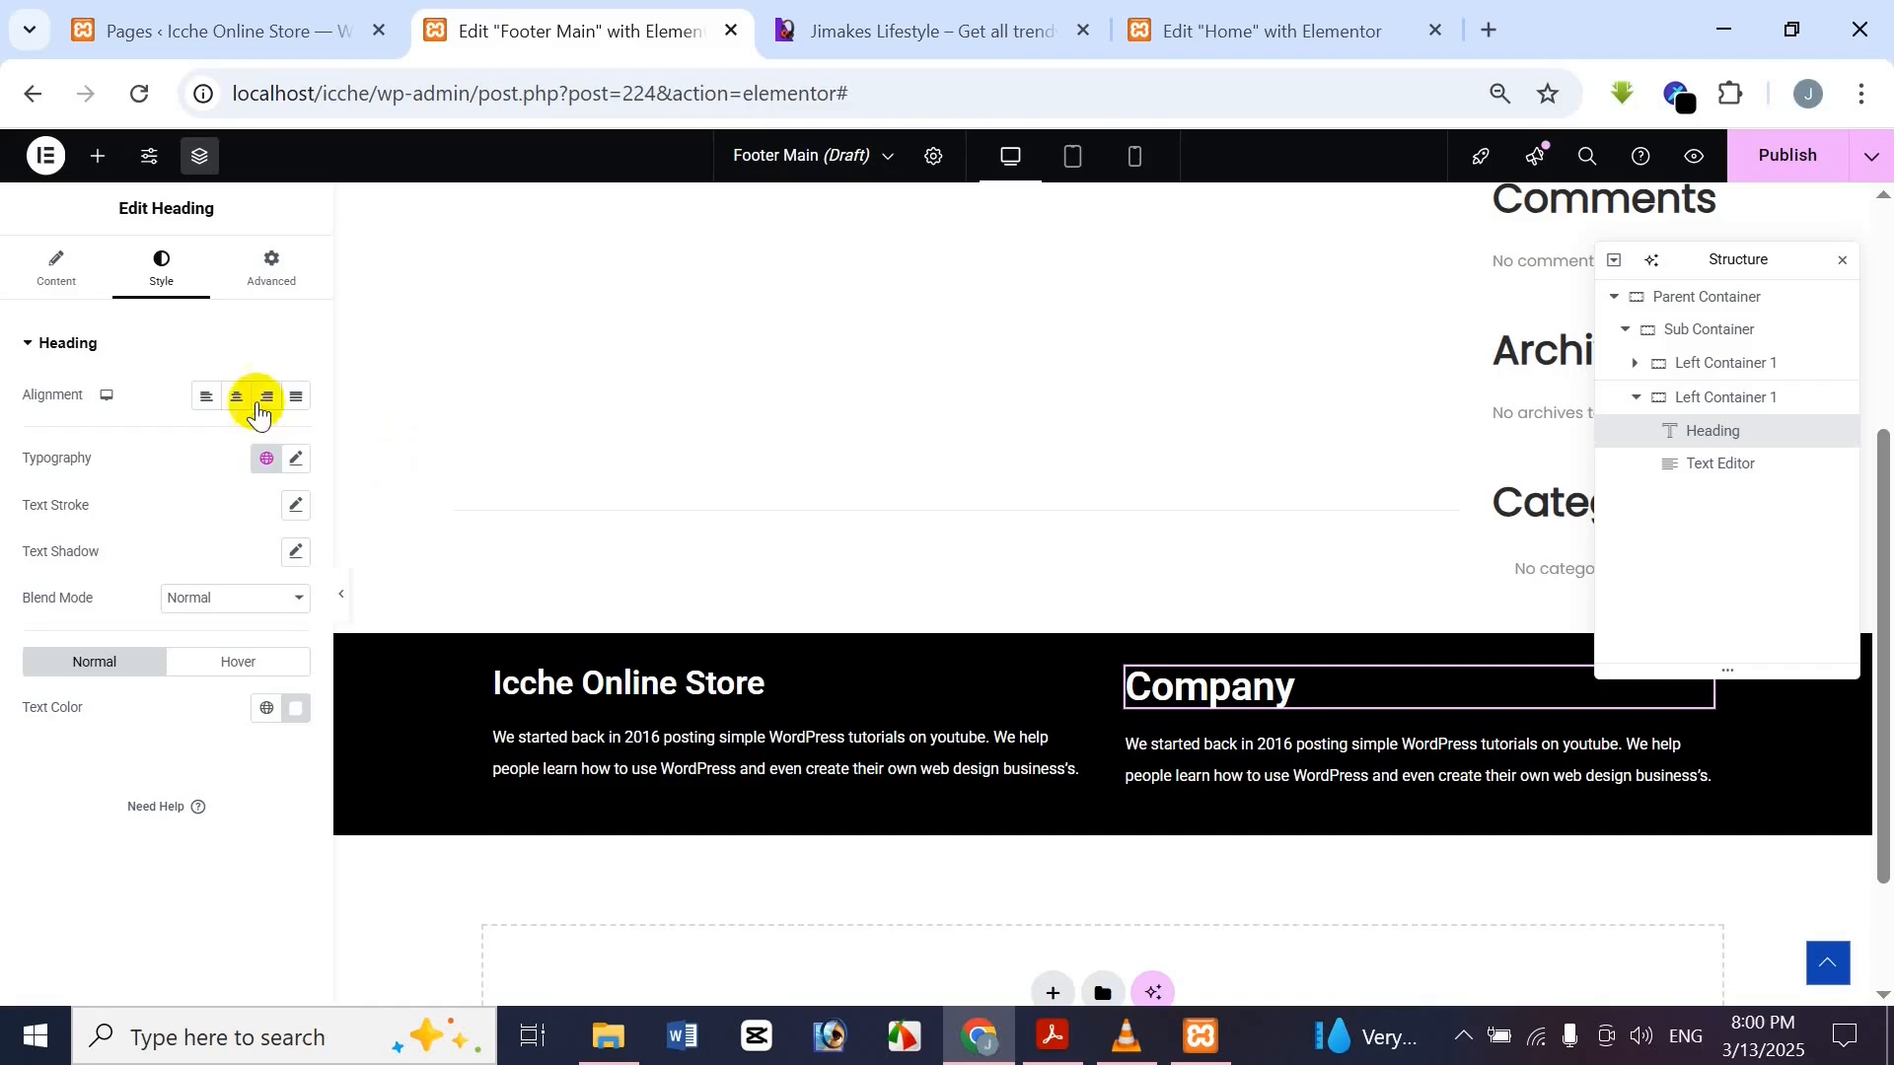
Set the Company heading's typography size to 18 px and compare it with the Jimakes footer
{"action": "left_click", "coordinate": [295, 458]}
{"action": "left_click", "coordinate": [261, 632]}
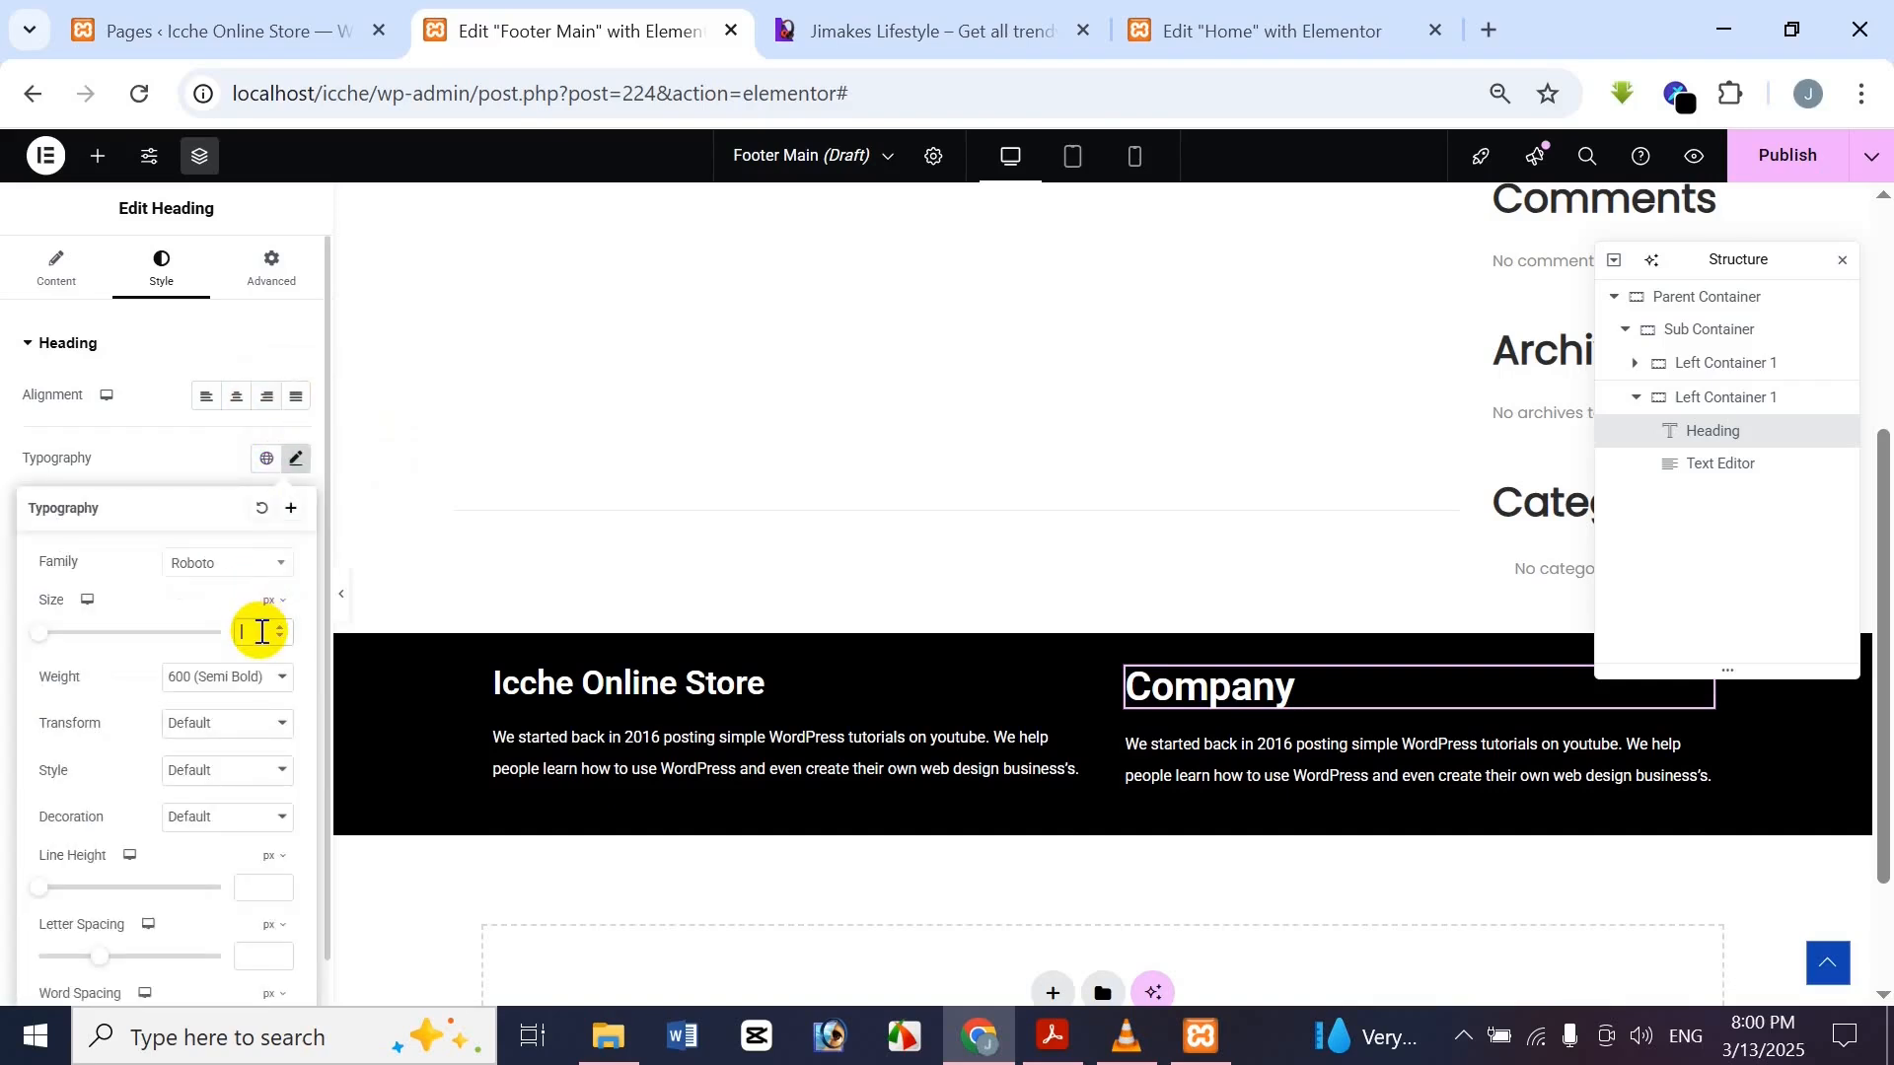
{"action": "left_click", "coordinate": [918, 30]}
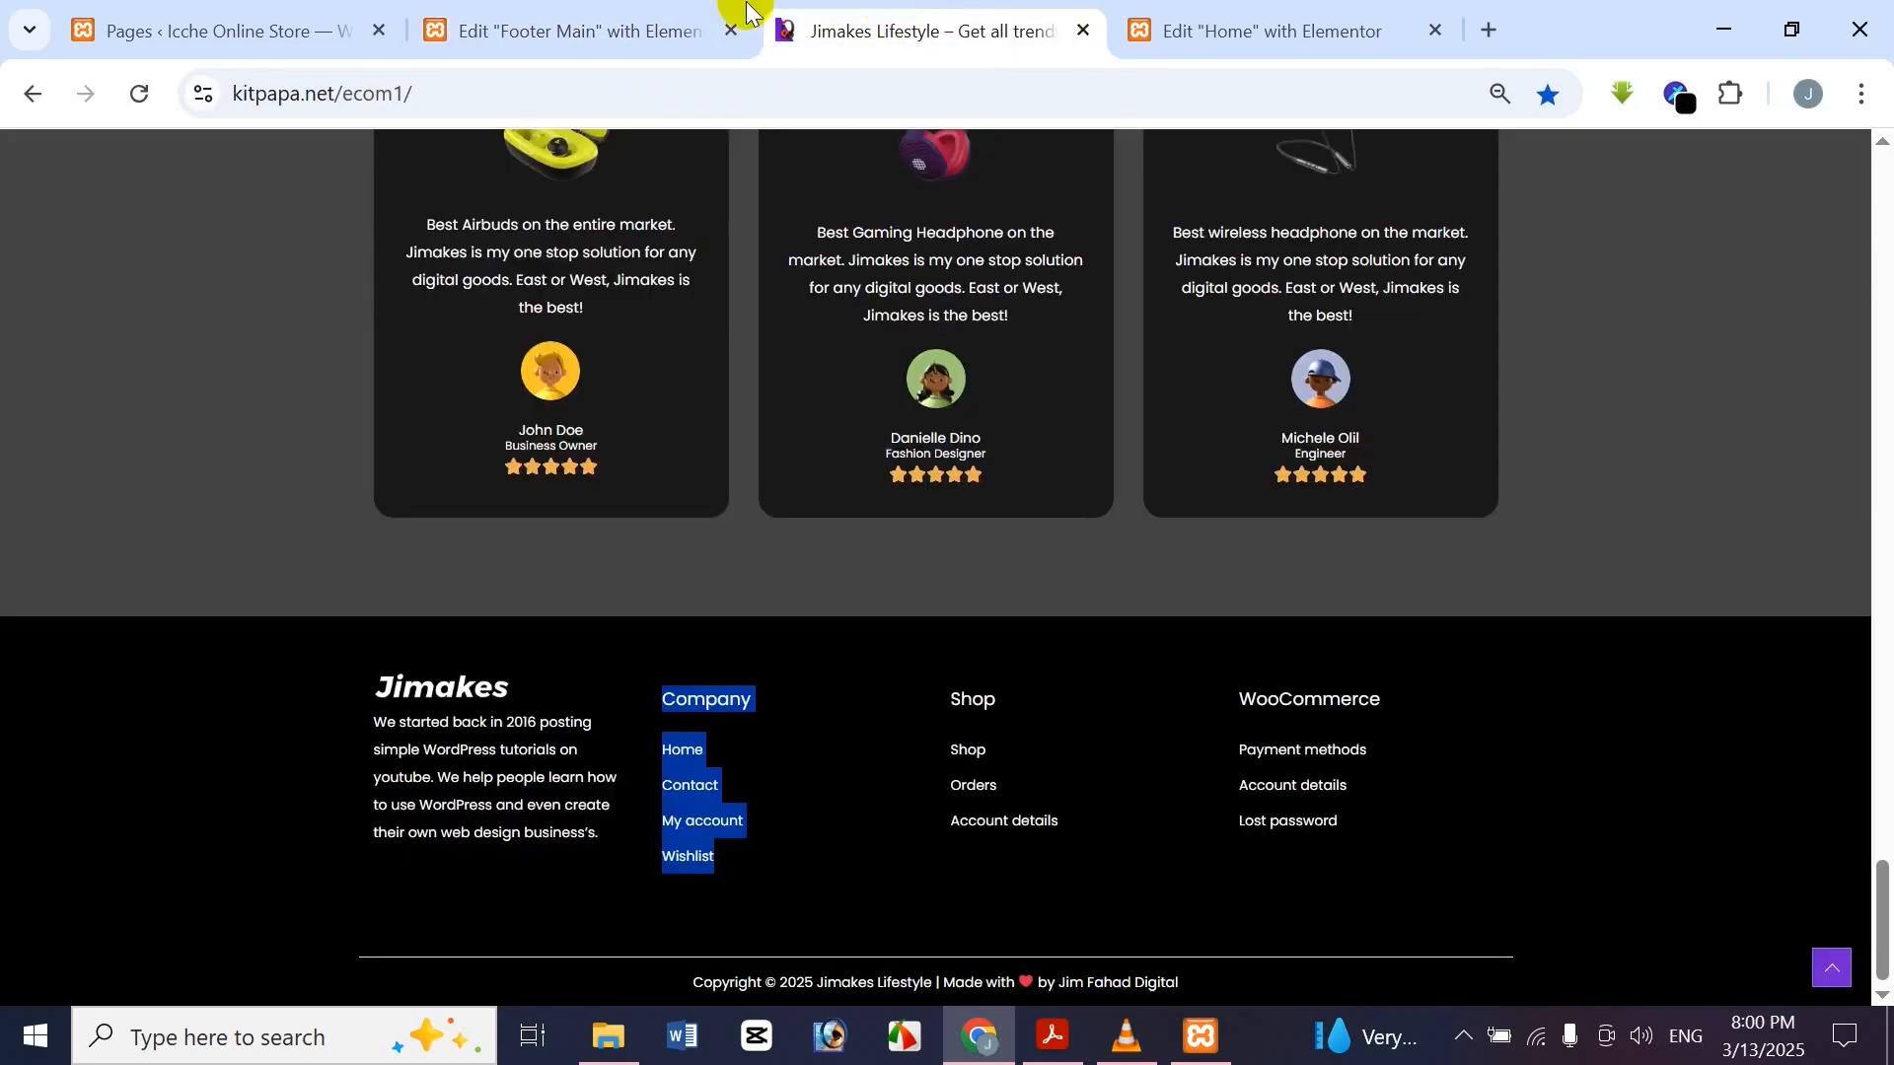
{"action": "left_click", "coordinate": [650, 14]}
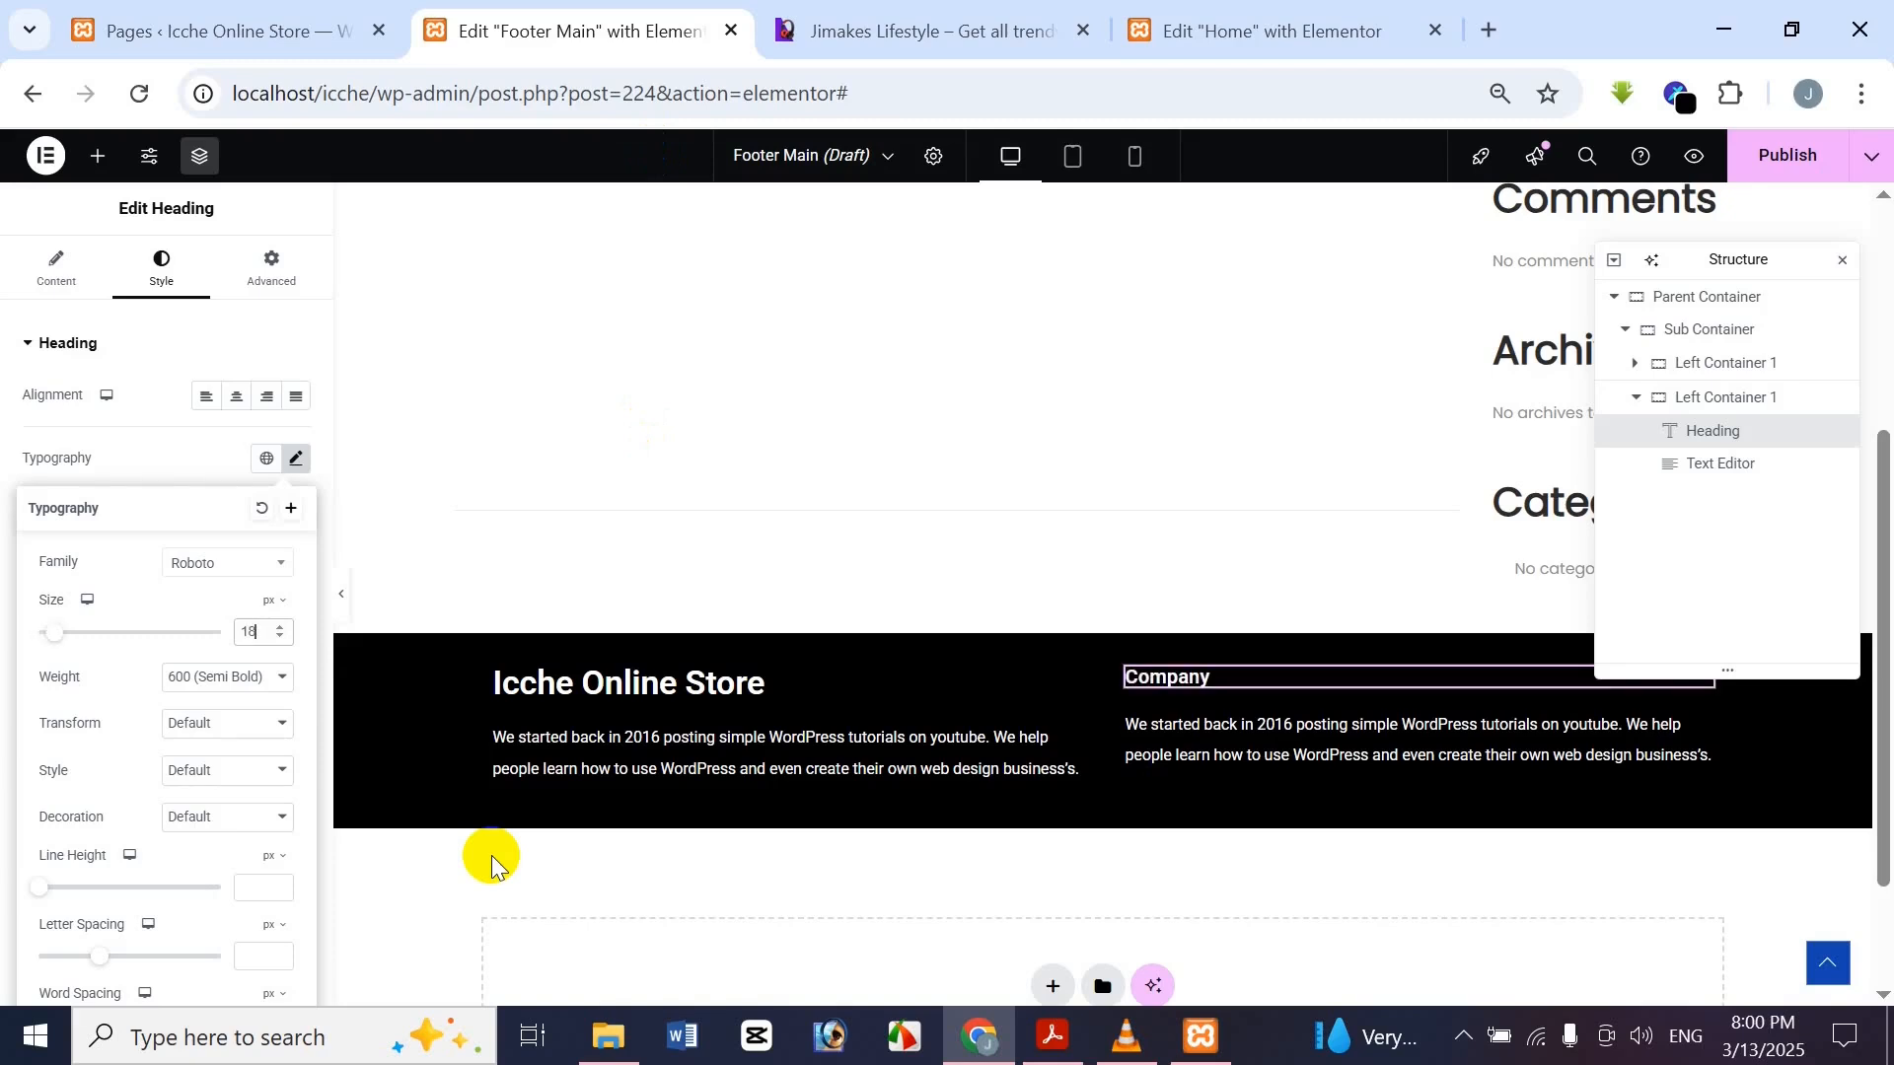
{"action": "left_click", "coordinate": [880, 18]}
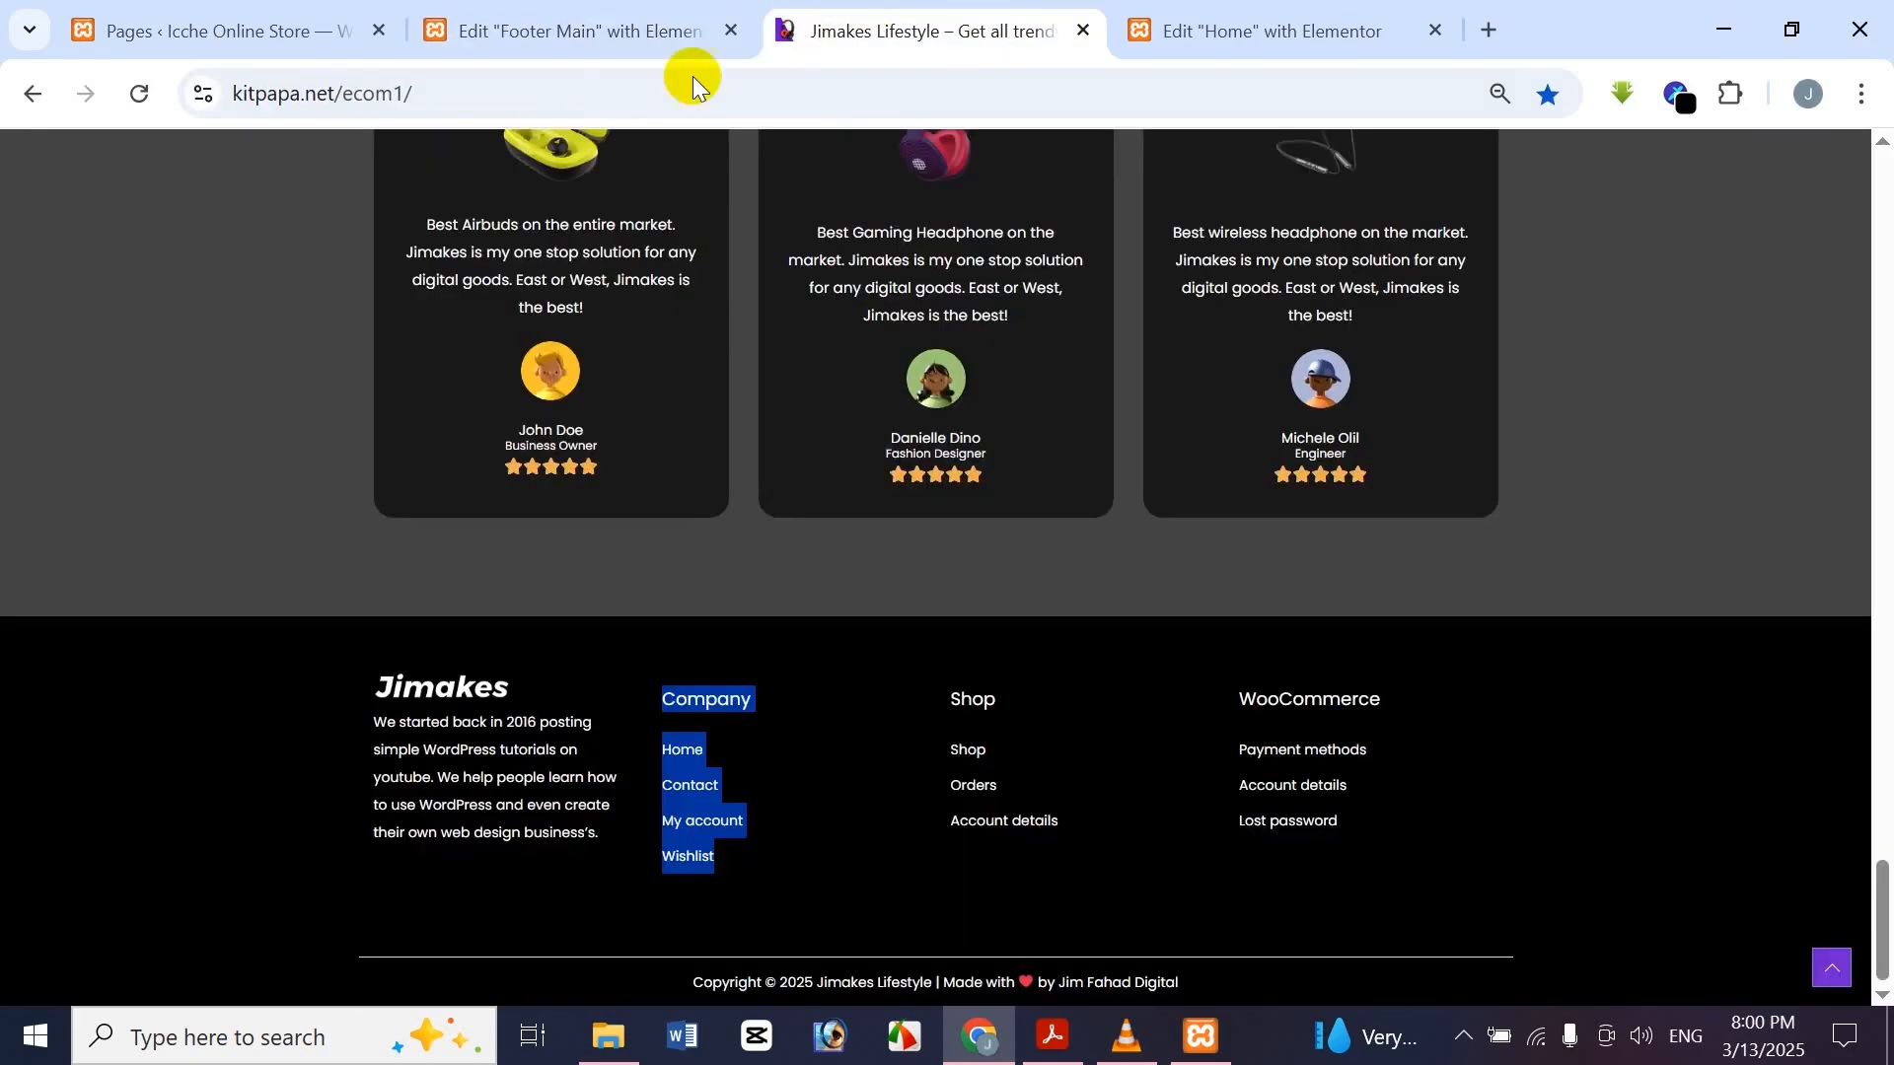
{"action": "left_click", "coordinate": [549, 14]}
Set the Company heading's font weight to 400 (Normal), close the typography settings and check it against the Jimakes footer
{"action": "left_click", "coordinate": [192, 677]}
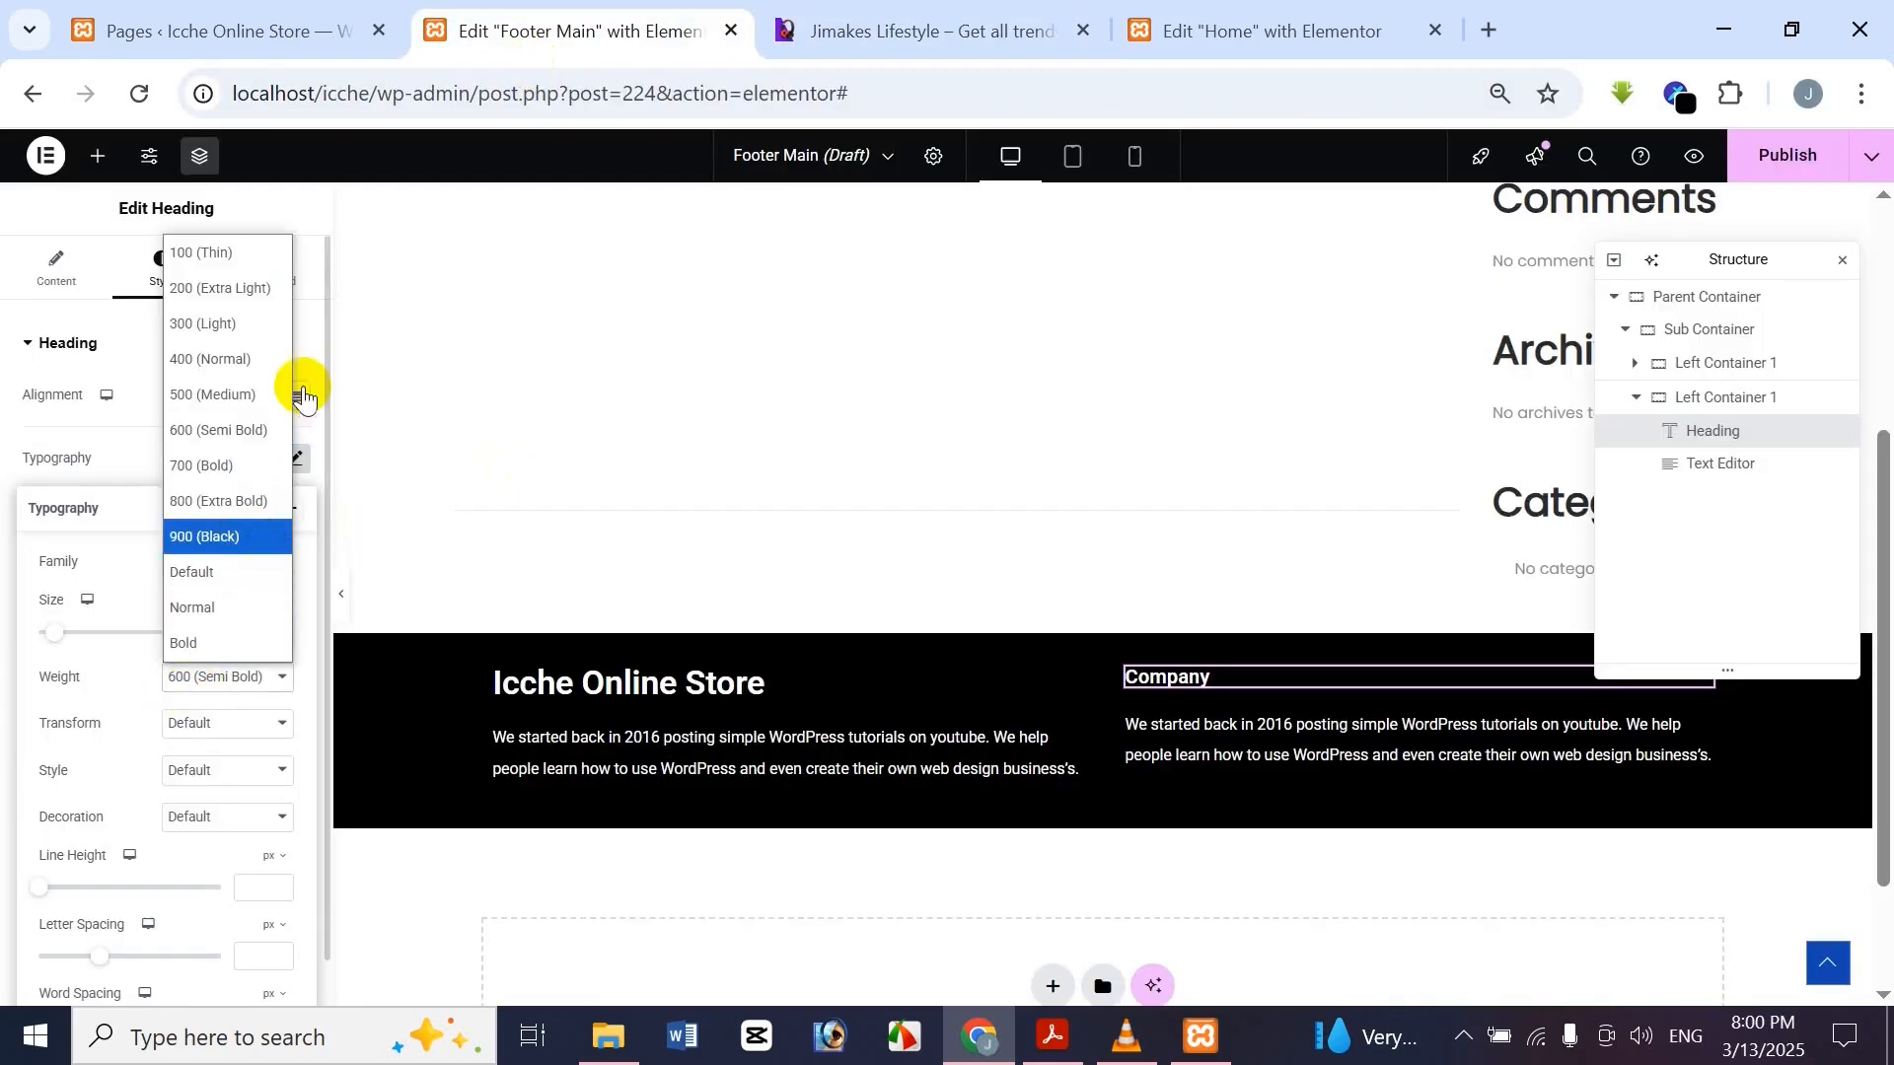
{"action": "left_click", "coordinate": [251, 367]}
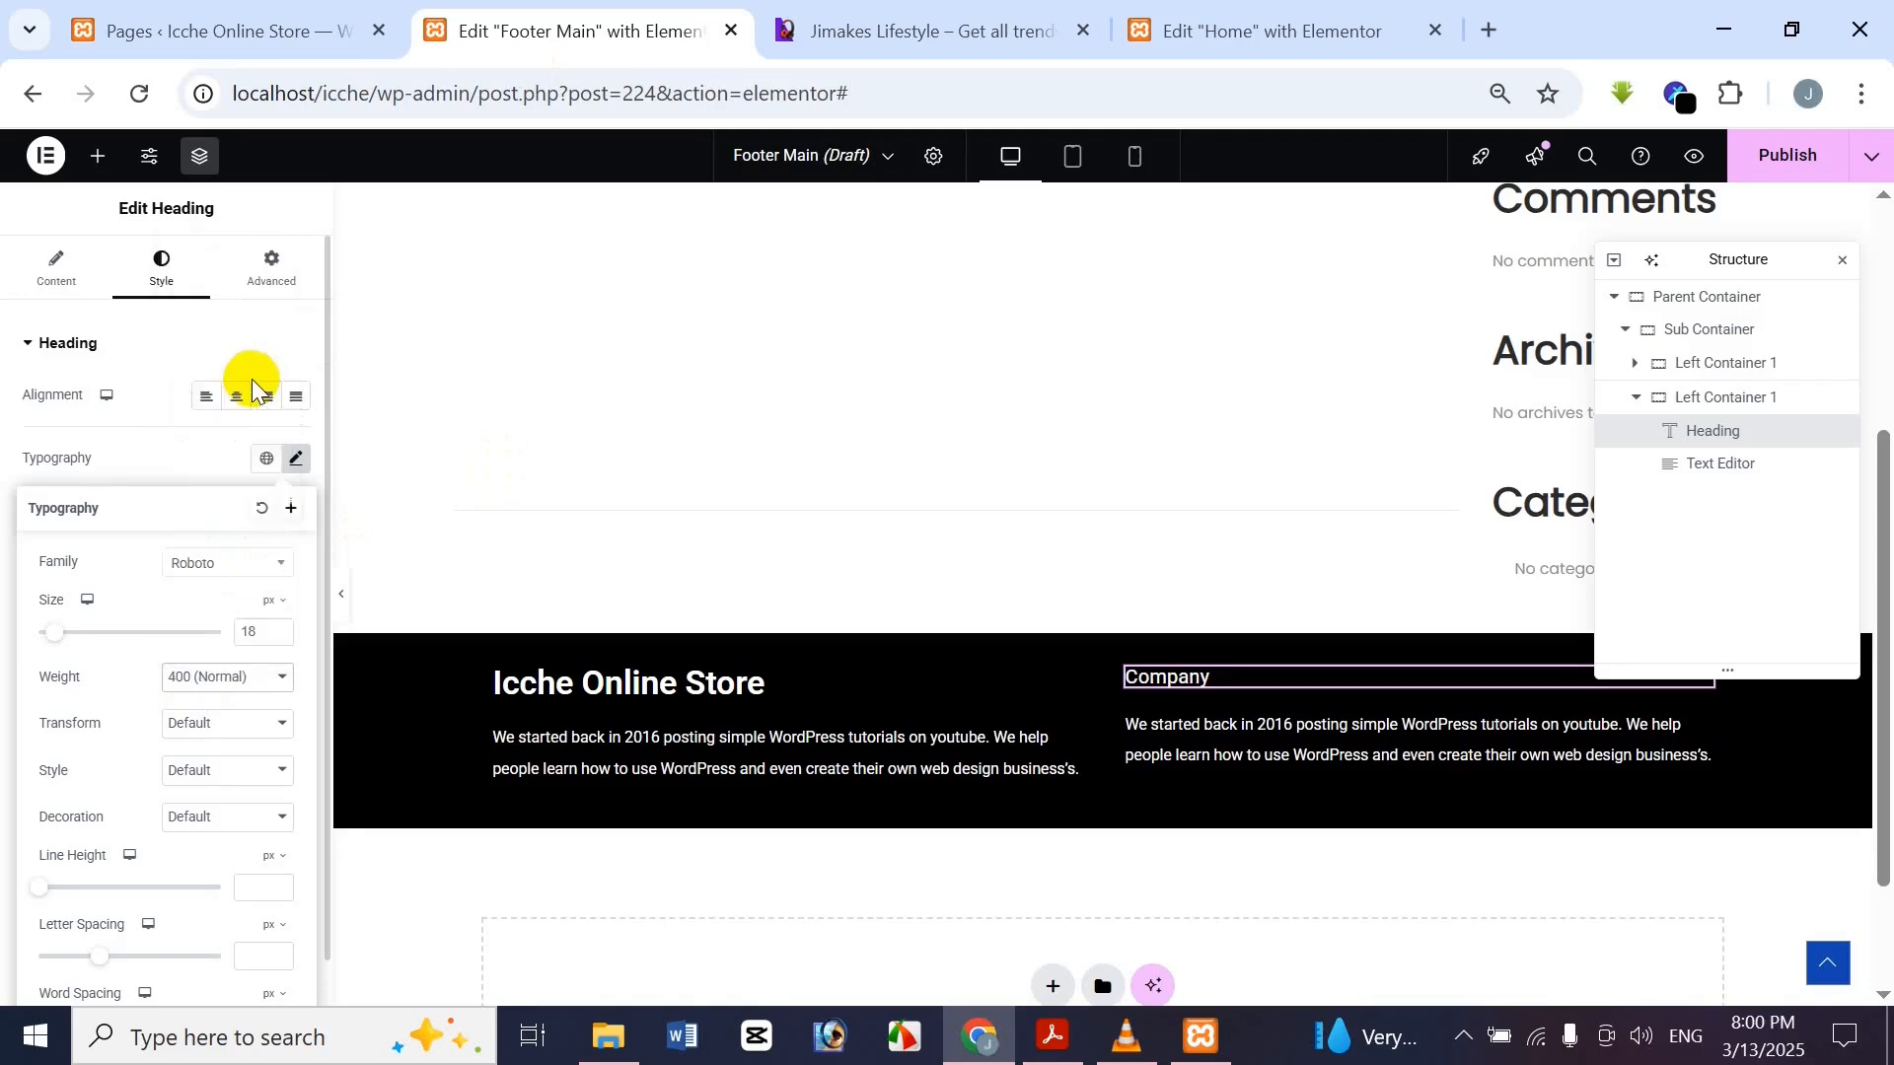
{"action": "left_click", "coordinate": [261, 211]}
{"action": "left_click", "coordinate": [917, 30]}
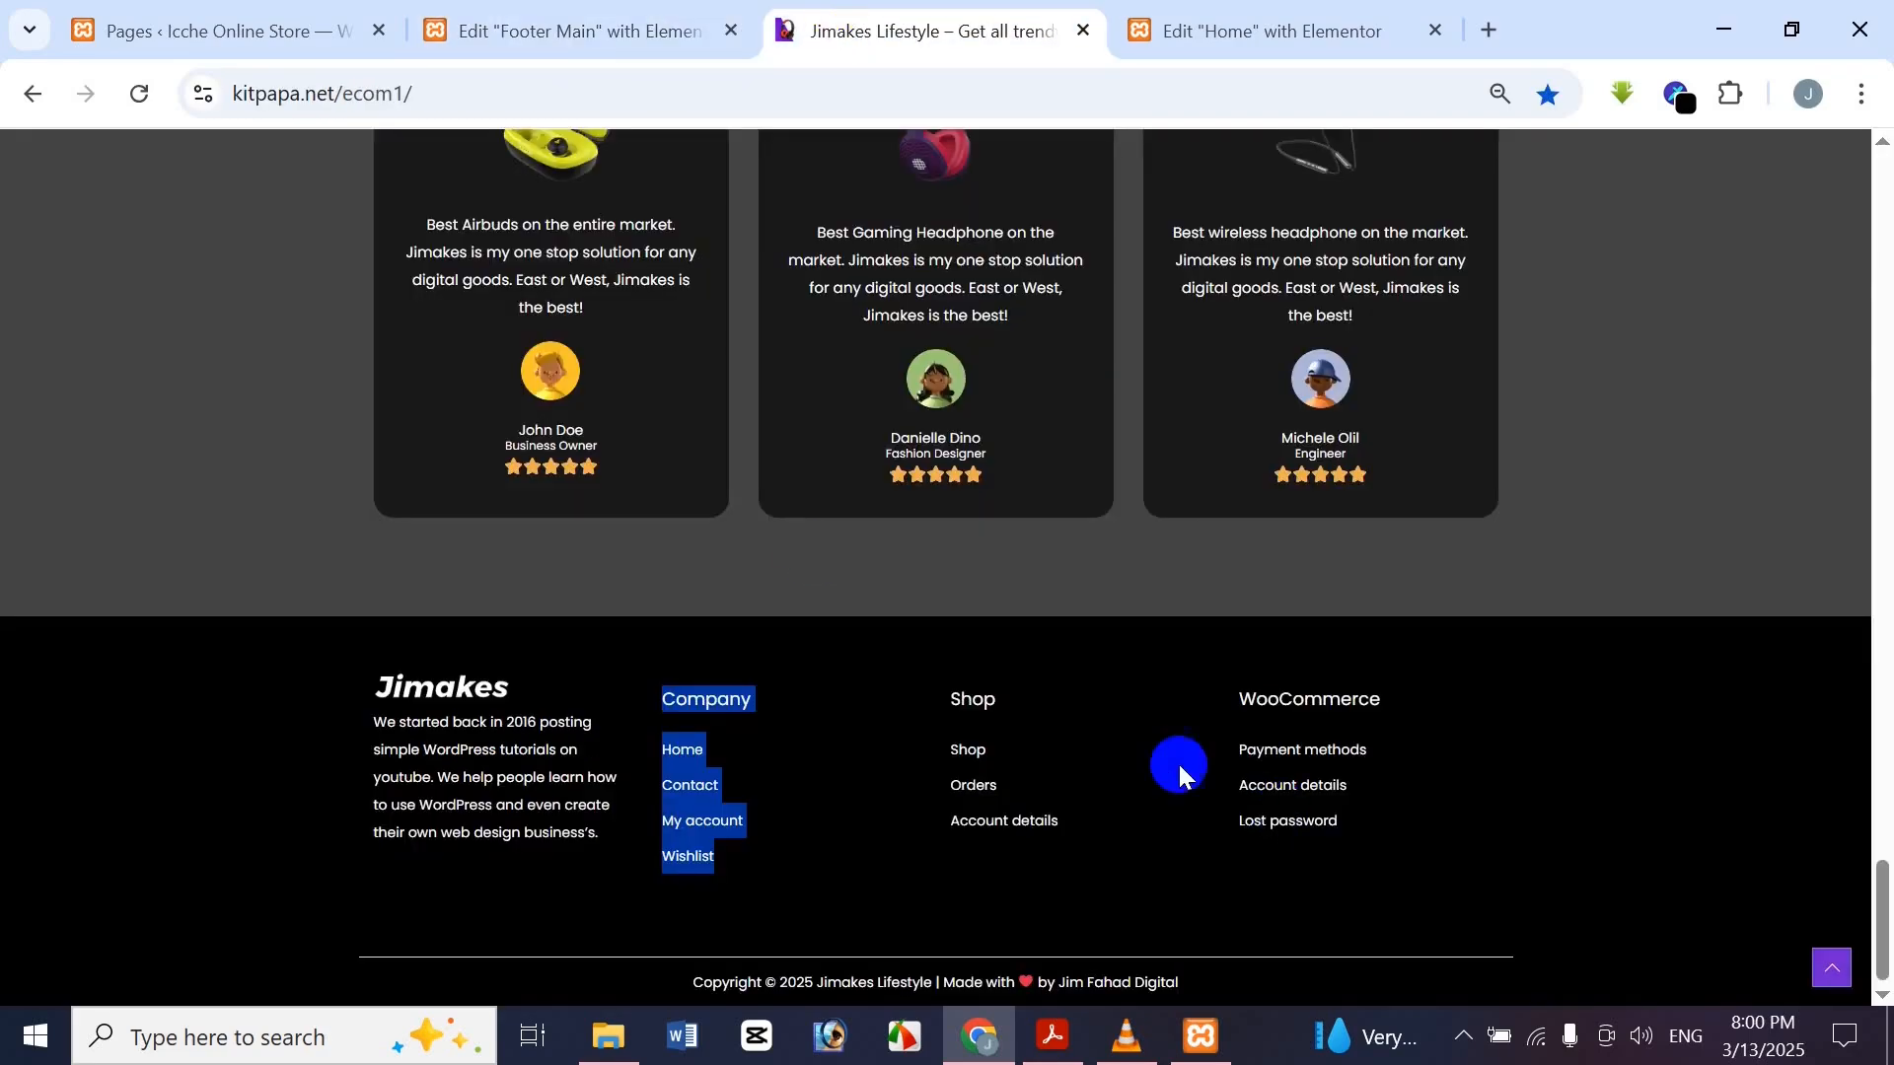
{"action": "left_click", "coordinate": [786, 727]}
{"action": "left_click", "coordinate": [590, 23]}
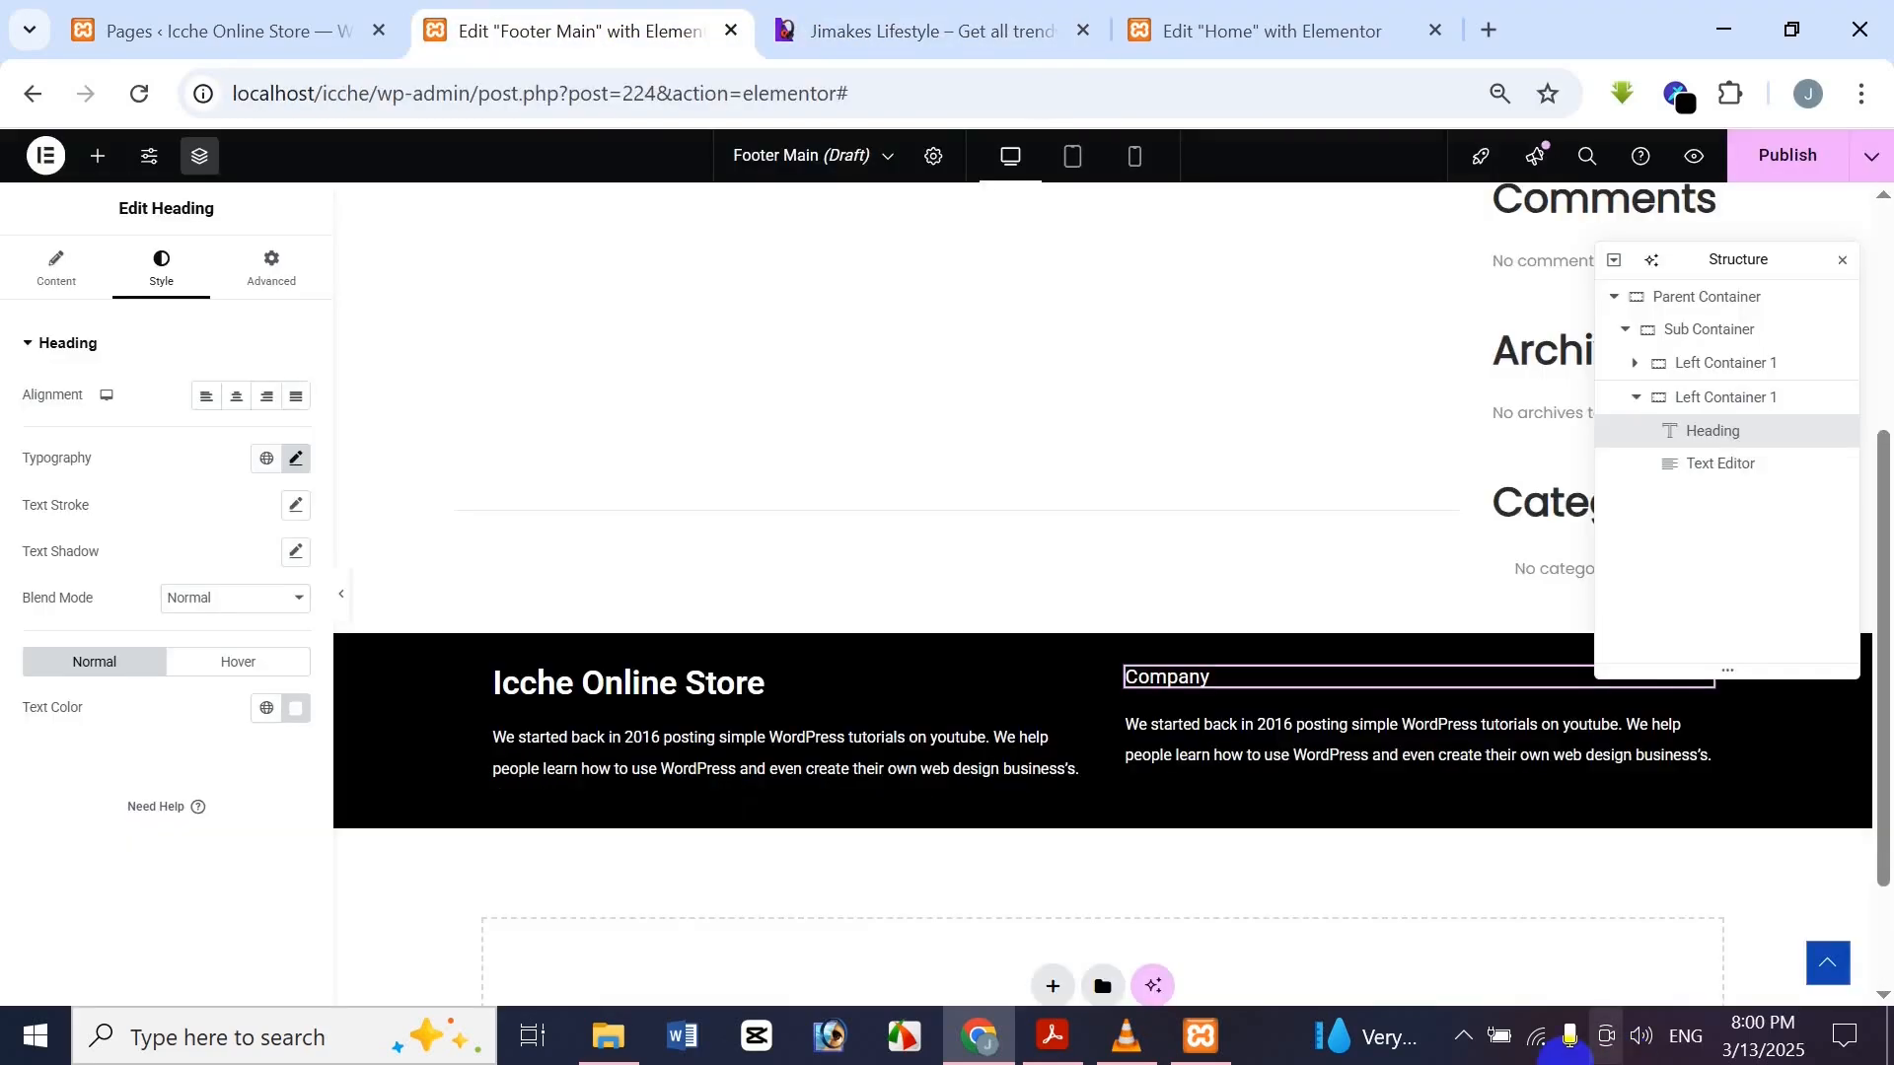
Delete the description Text Editor widget under the Company heading
{"action": "left_click", "coordinate": [1227, 722]}
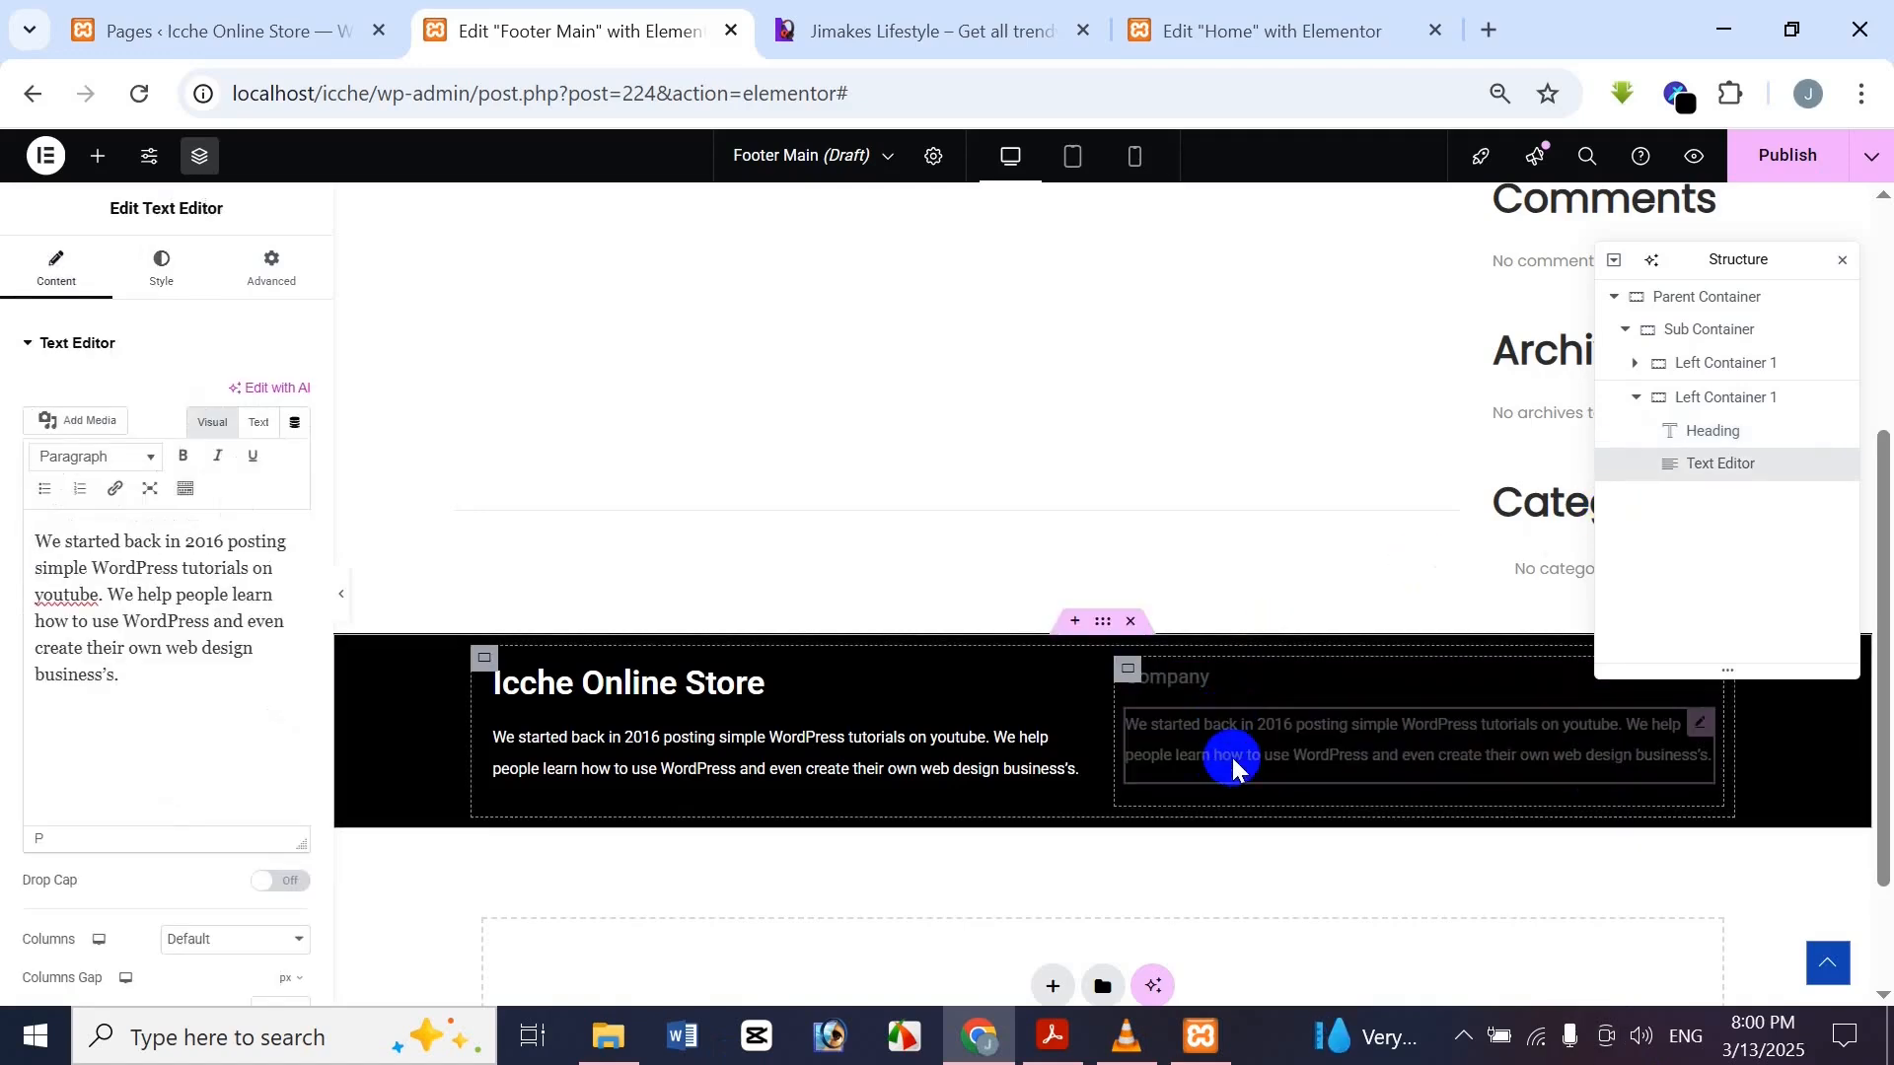
{"action": "key", "text": "Delete"}
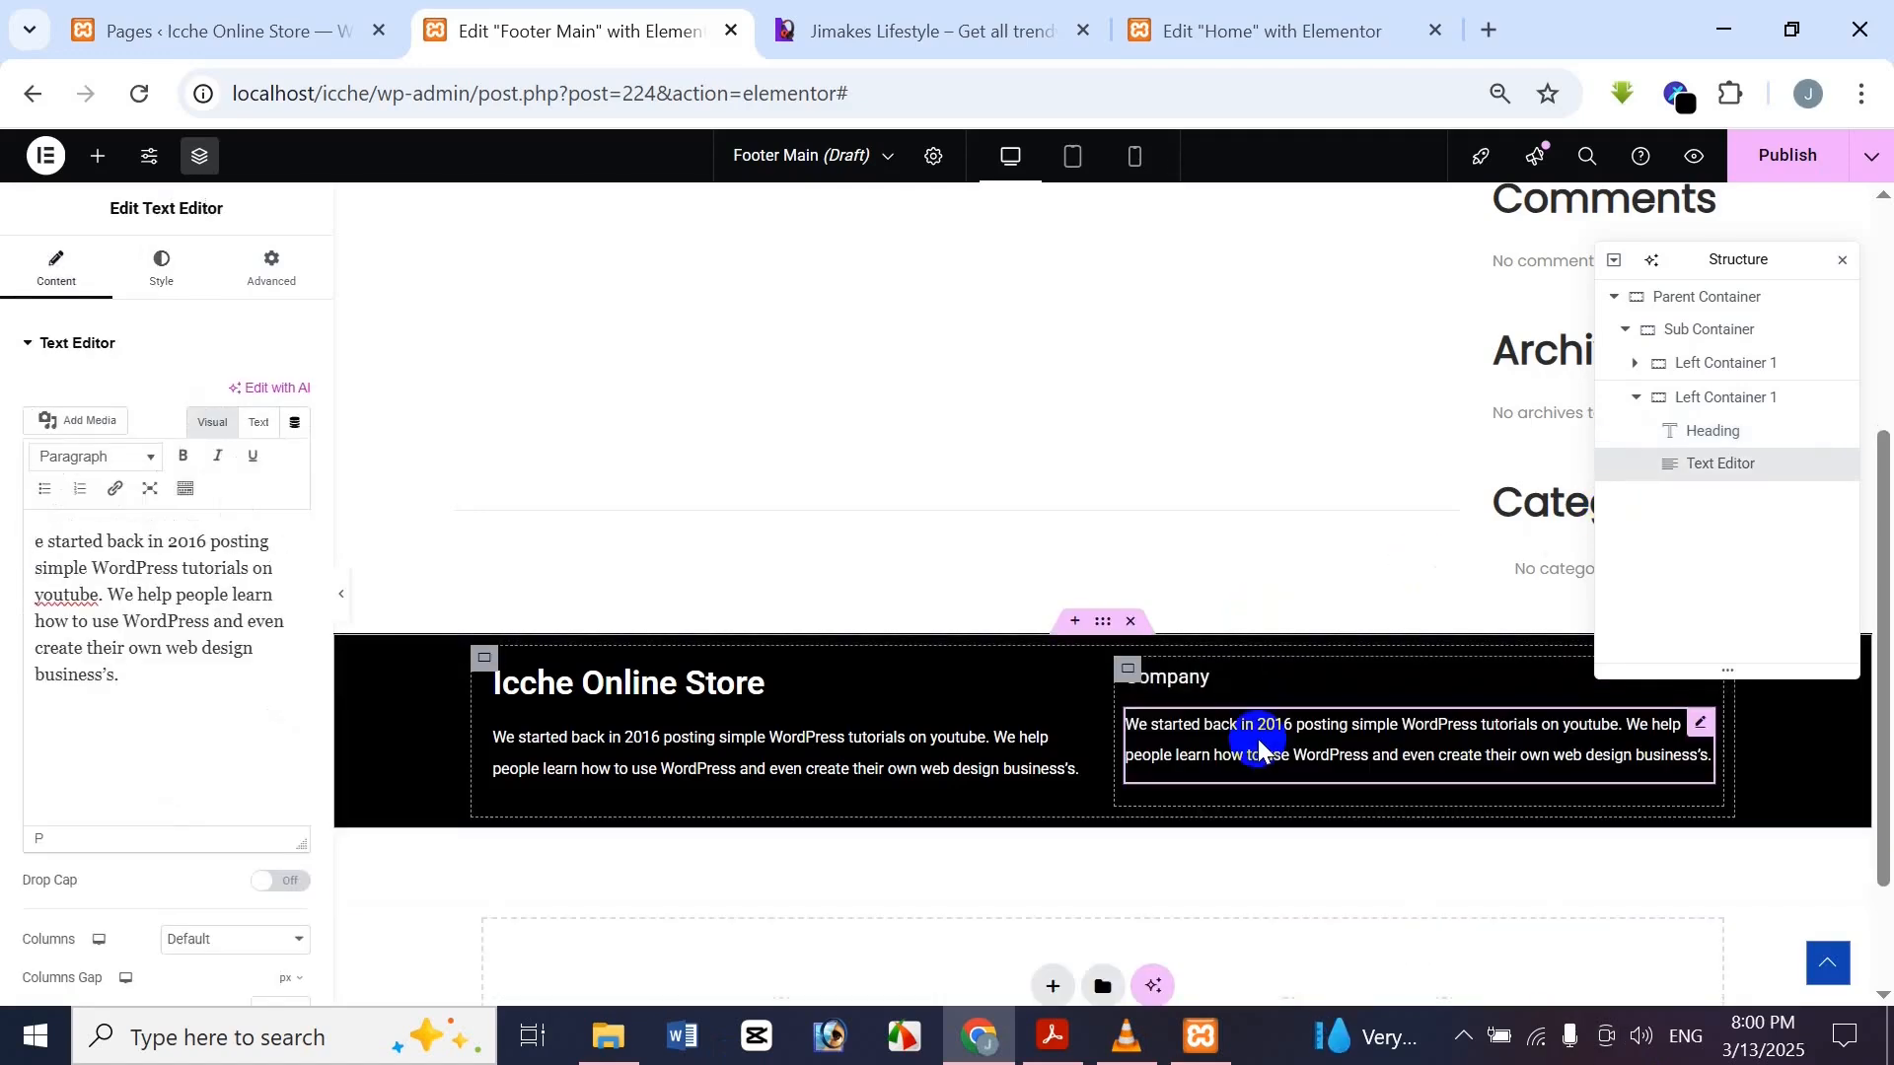
{"action": "key", "text": "Delete"}
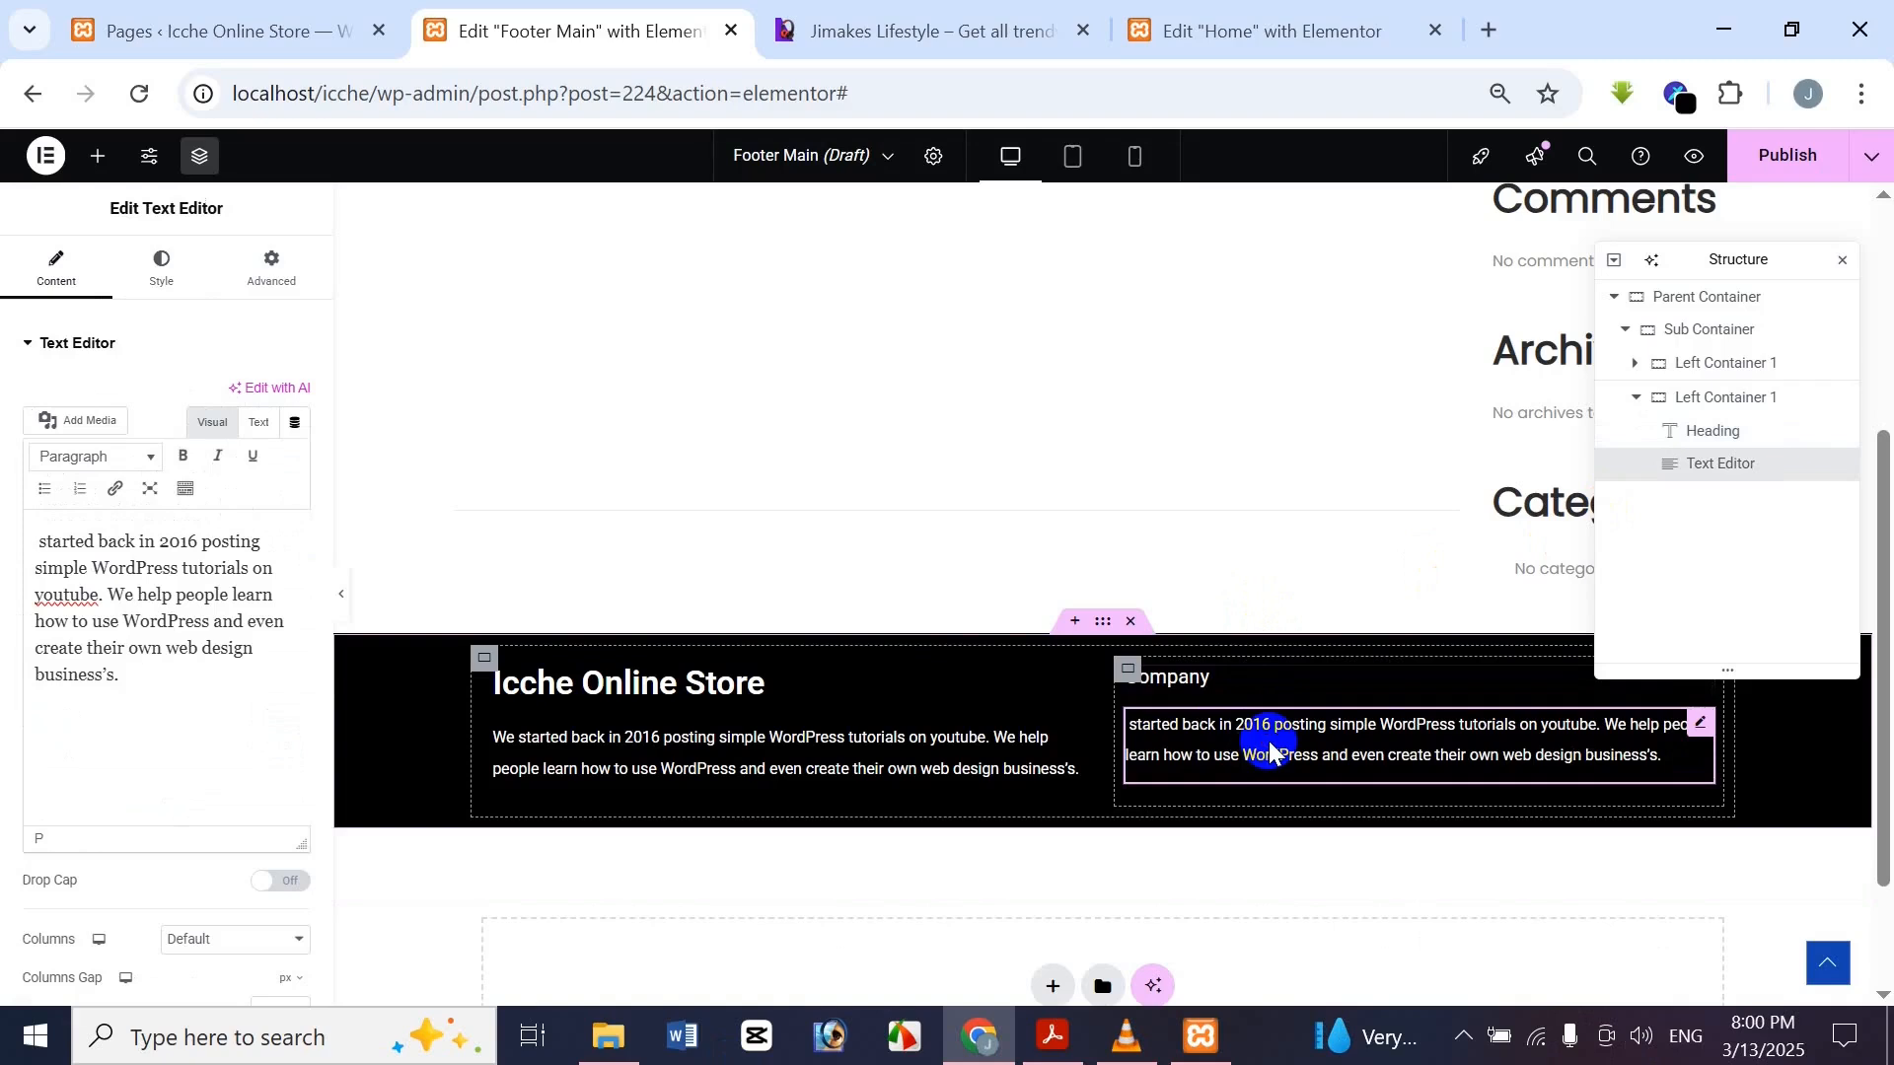
{"action": "key", "text": "Delete"}
Duplicate the Company heading four times in the second footer column
{"action": "left_click", "coordinate": [1262, 677]}
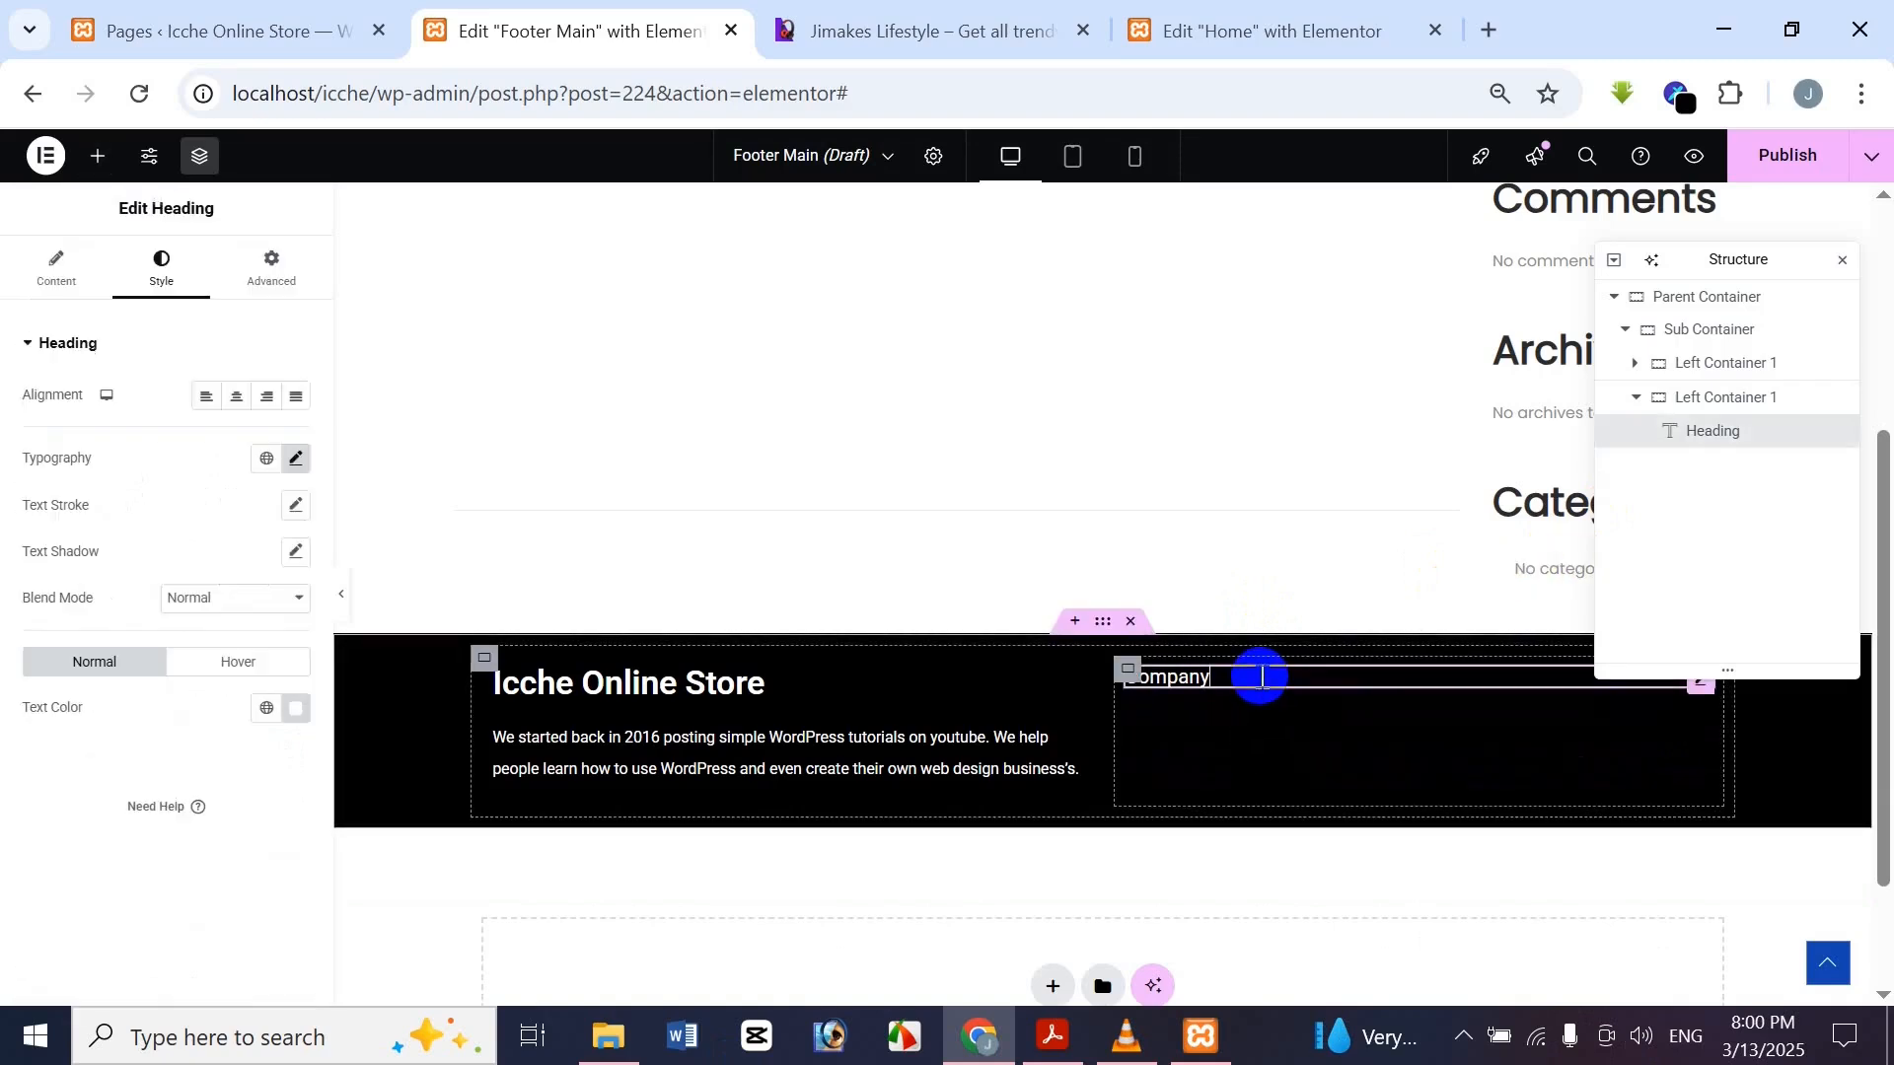
{"action": "right_click", "coordinate": [1262, 677]}
{"action": "left_click", "coordinate": [1327, 590]}
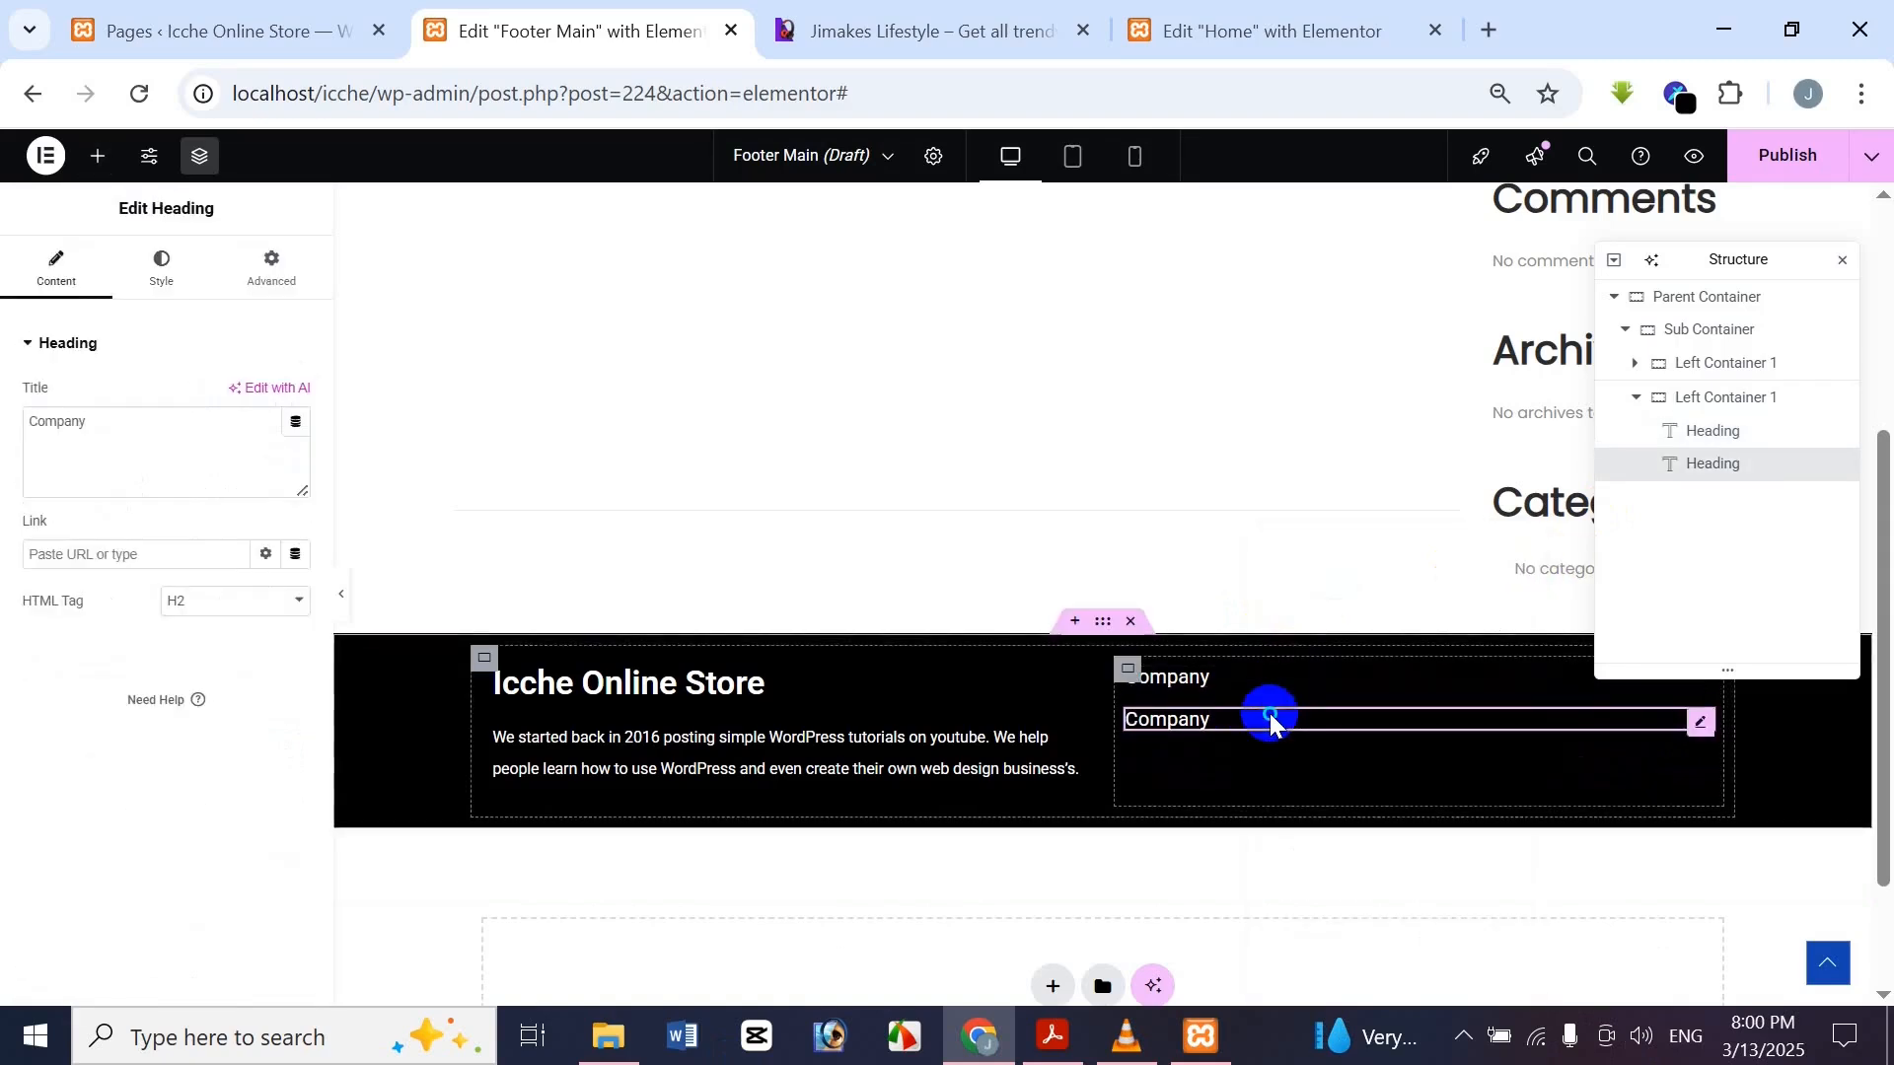
{"action": "right_click", "coordinate": [1270, 720]}
{"action": "left_click", "coordinate": [1361, 594]}
{"action": "right_click", "coordinate": [1264, 756]}
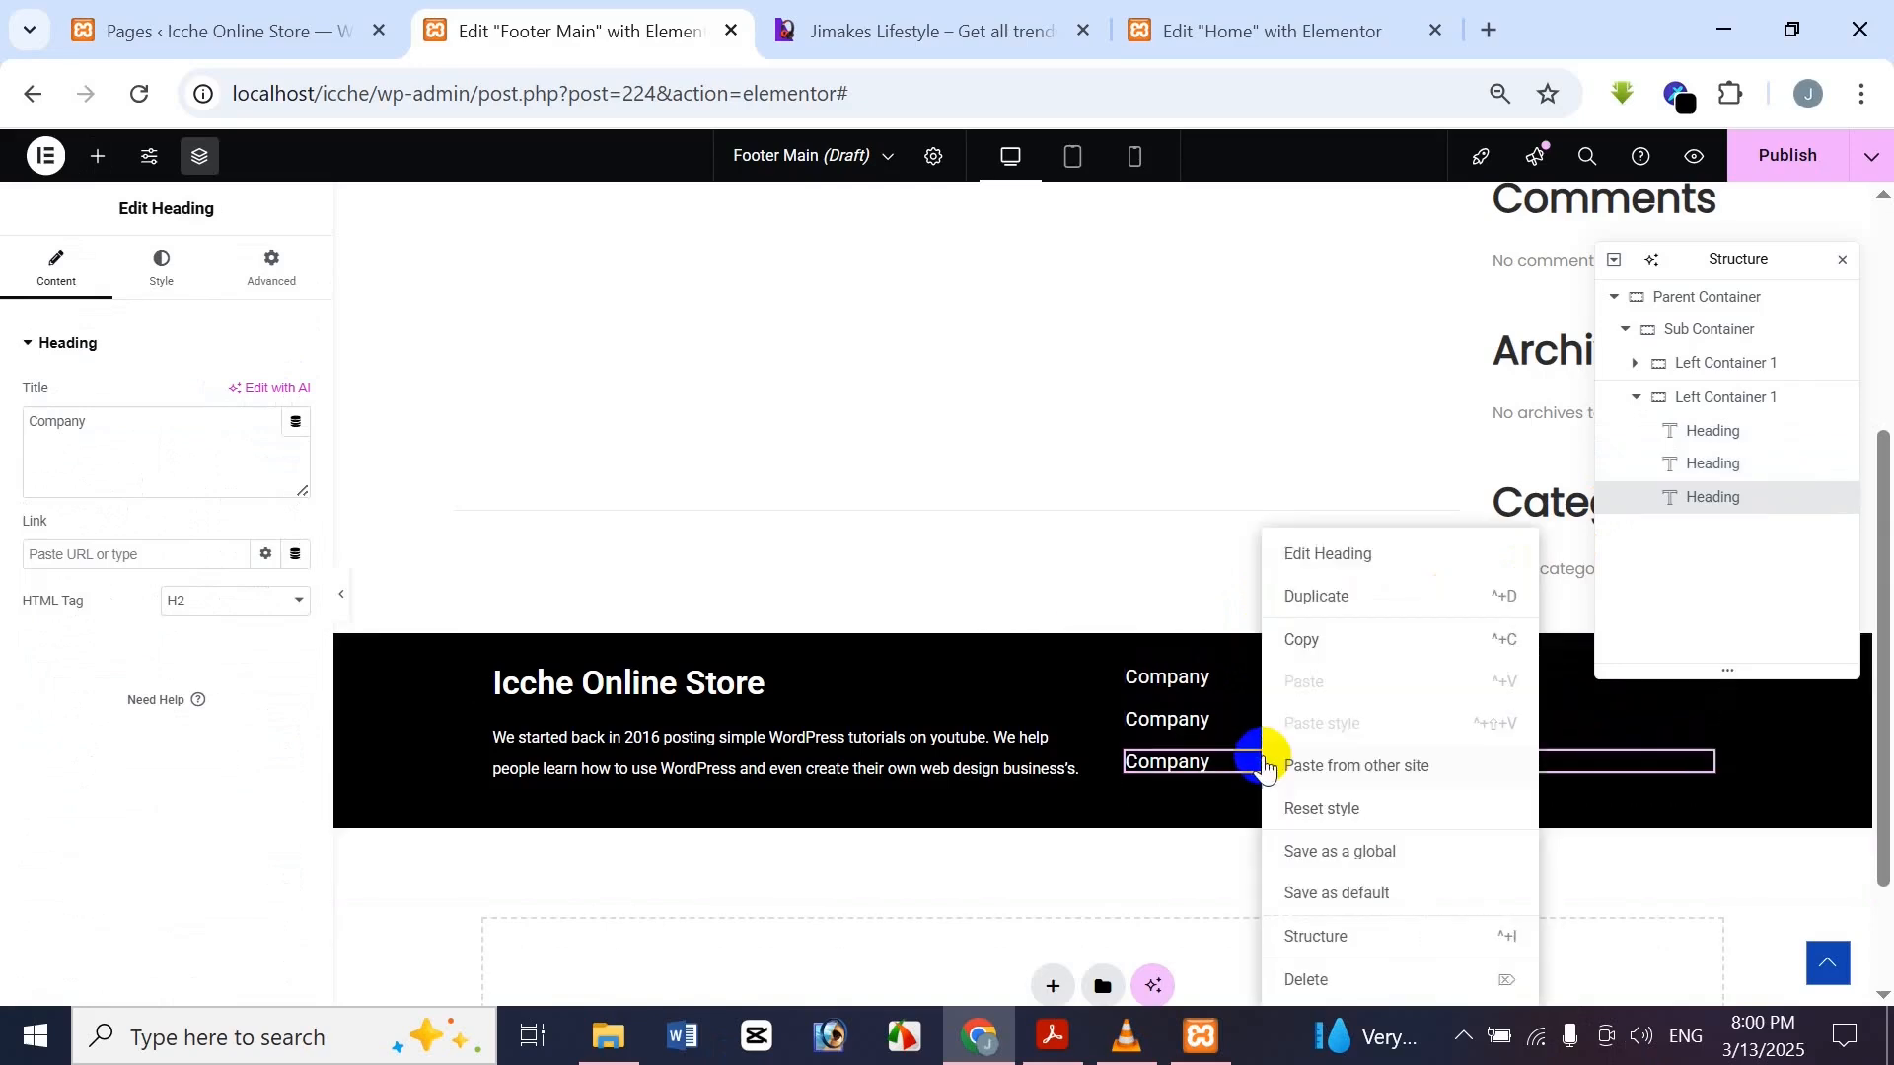
{"action": "left_click", "coordinate": [1323, 596]}
{"action": "right_click", "coordinate": [1249, 801]}
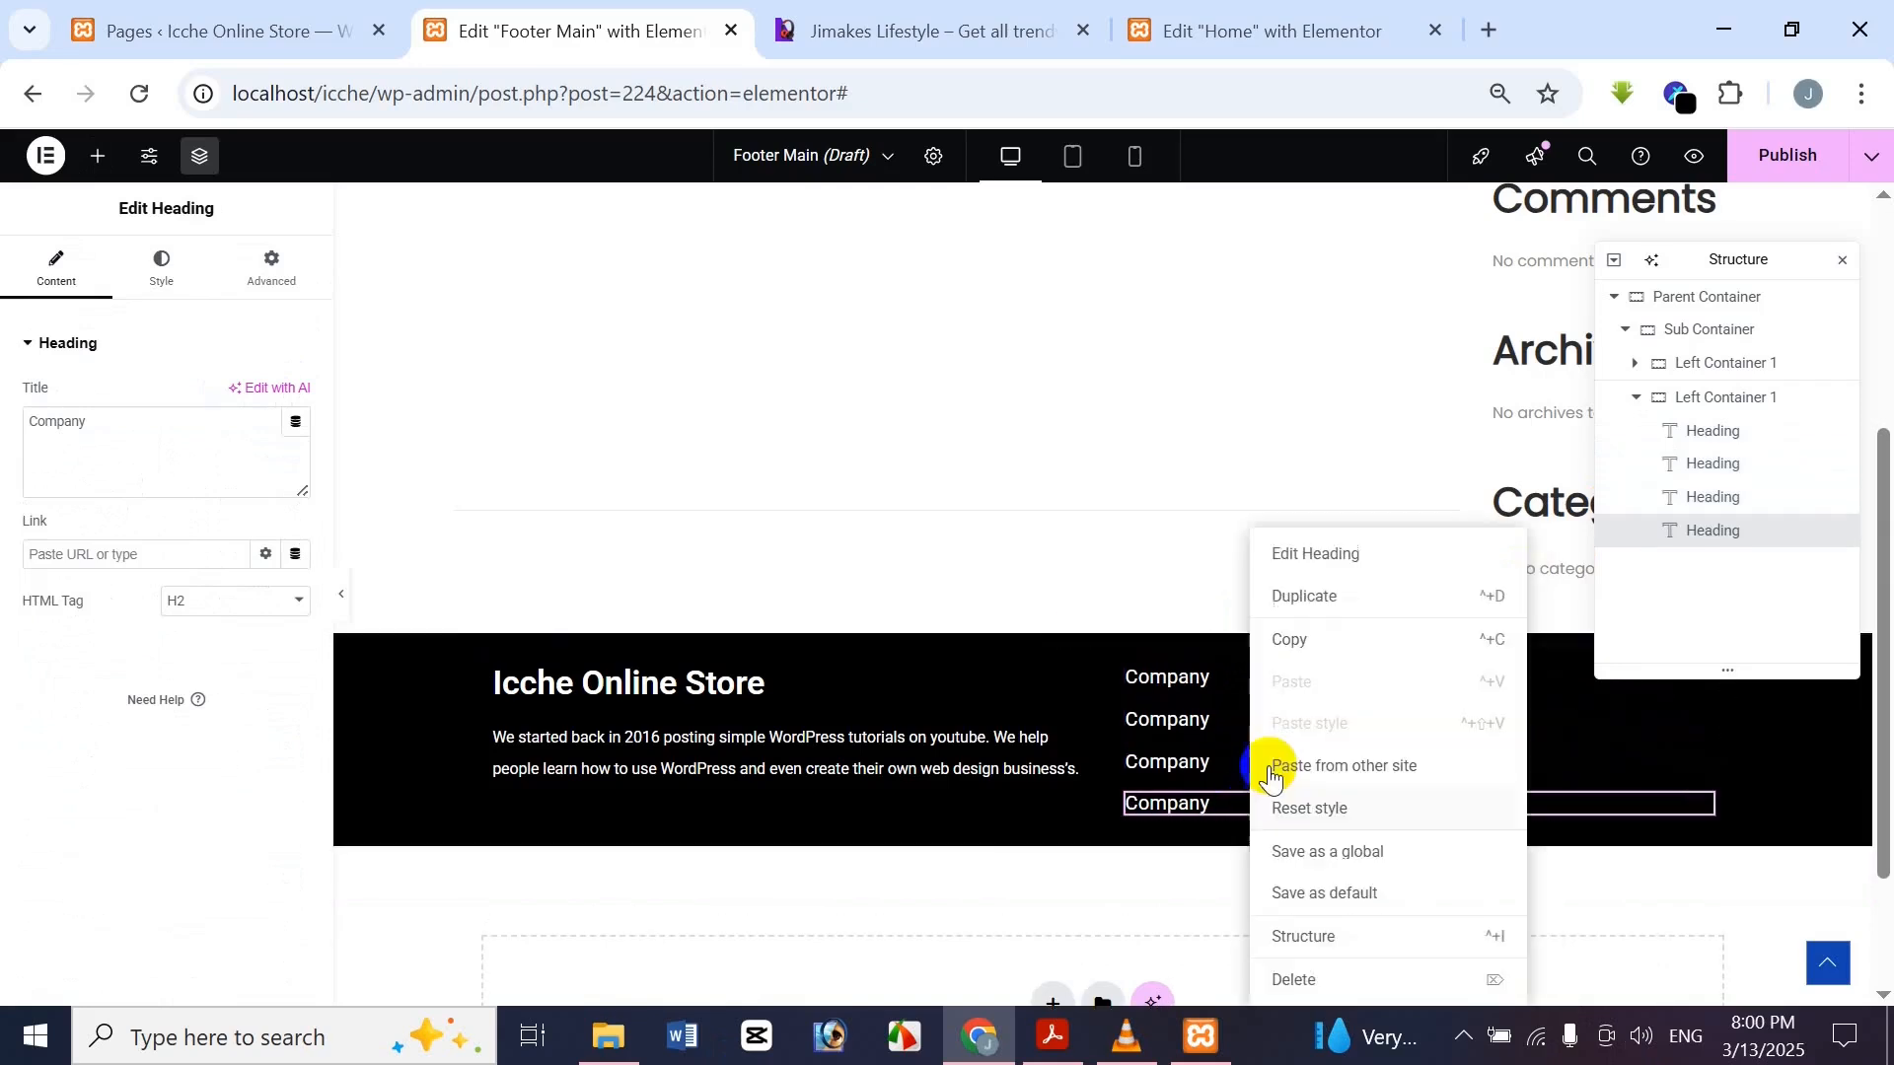
{"action": "left_click", "coordinate": [1346, 597]}
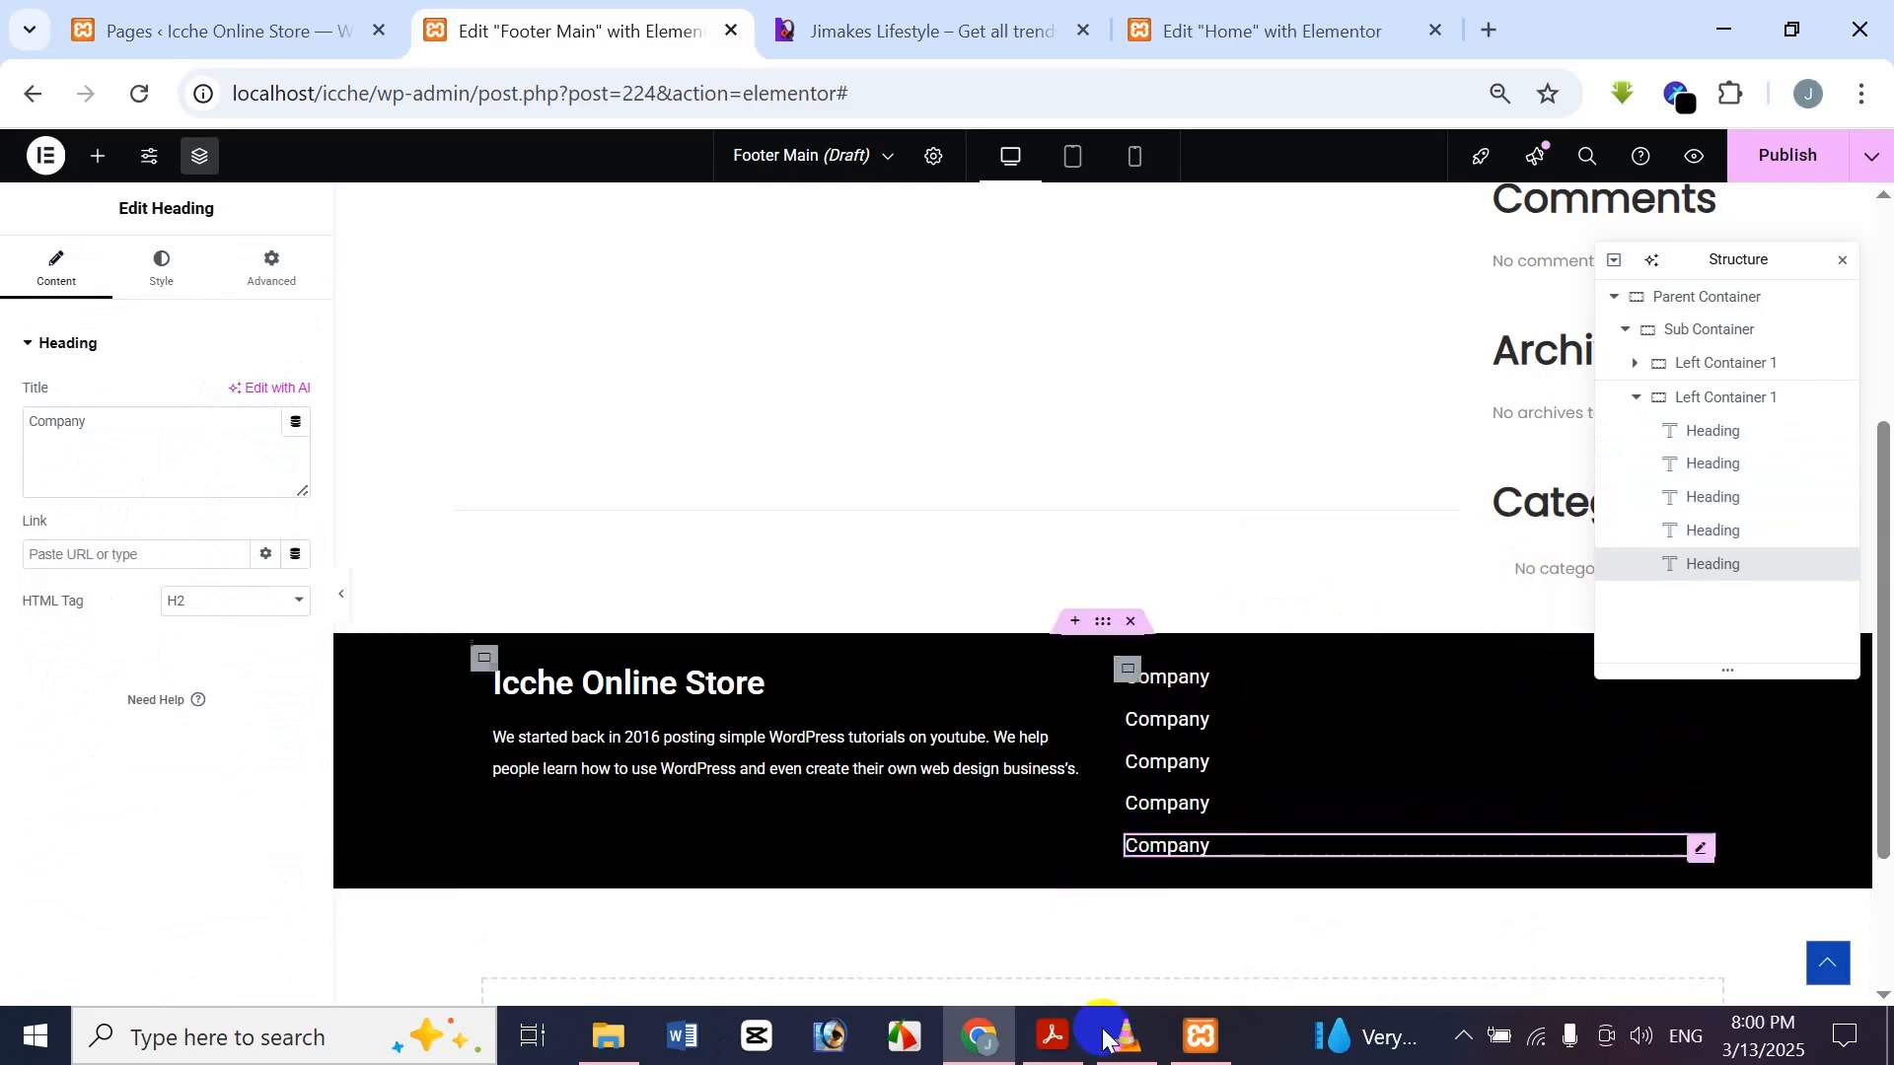
Paste the copied column text into the second heading and trim its title to Home
{"action": "left_click", "coordinate": [1202, 711]}
{"action": "left_click", "coordinate": [88, 461]}
{"action": "key", "text": "Return"}
{"action": "type", "text": "Home Contact My account Wishlist"}
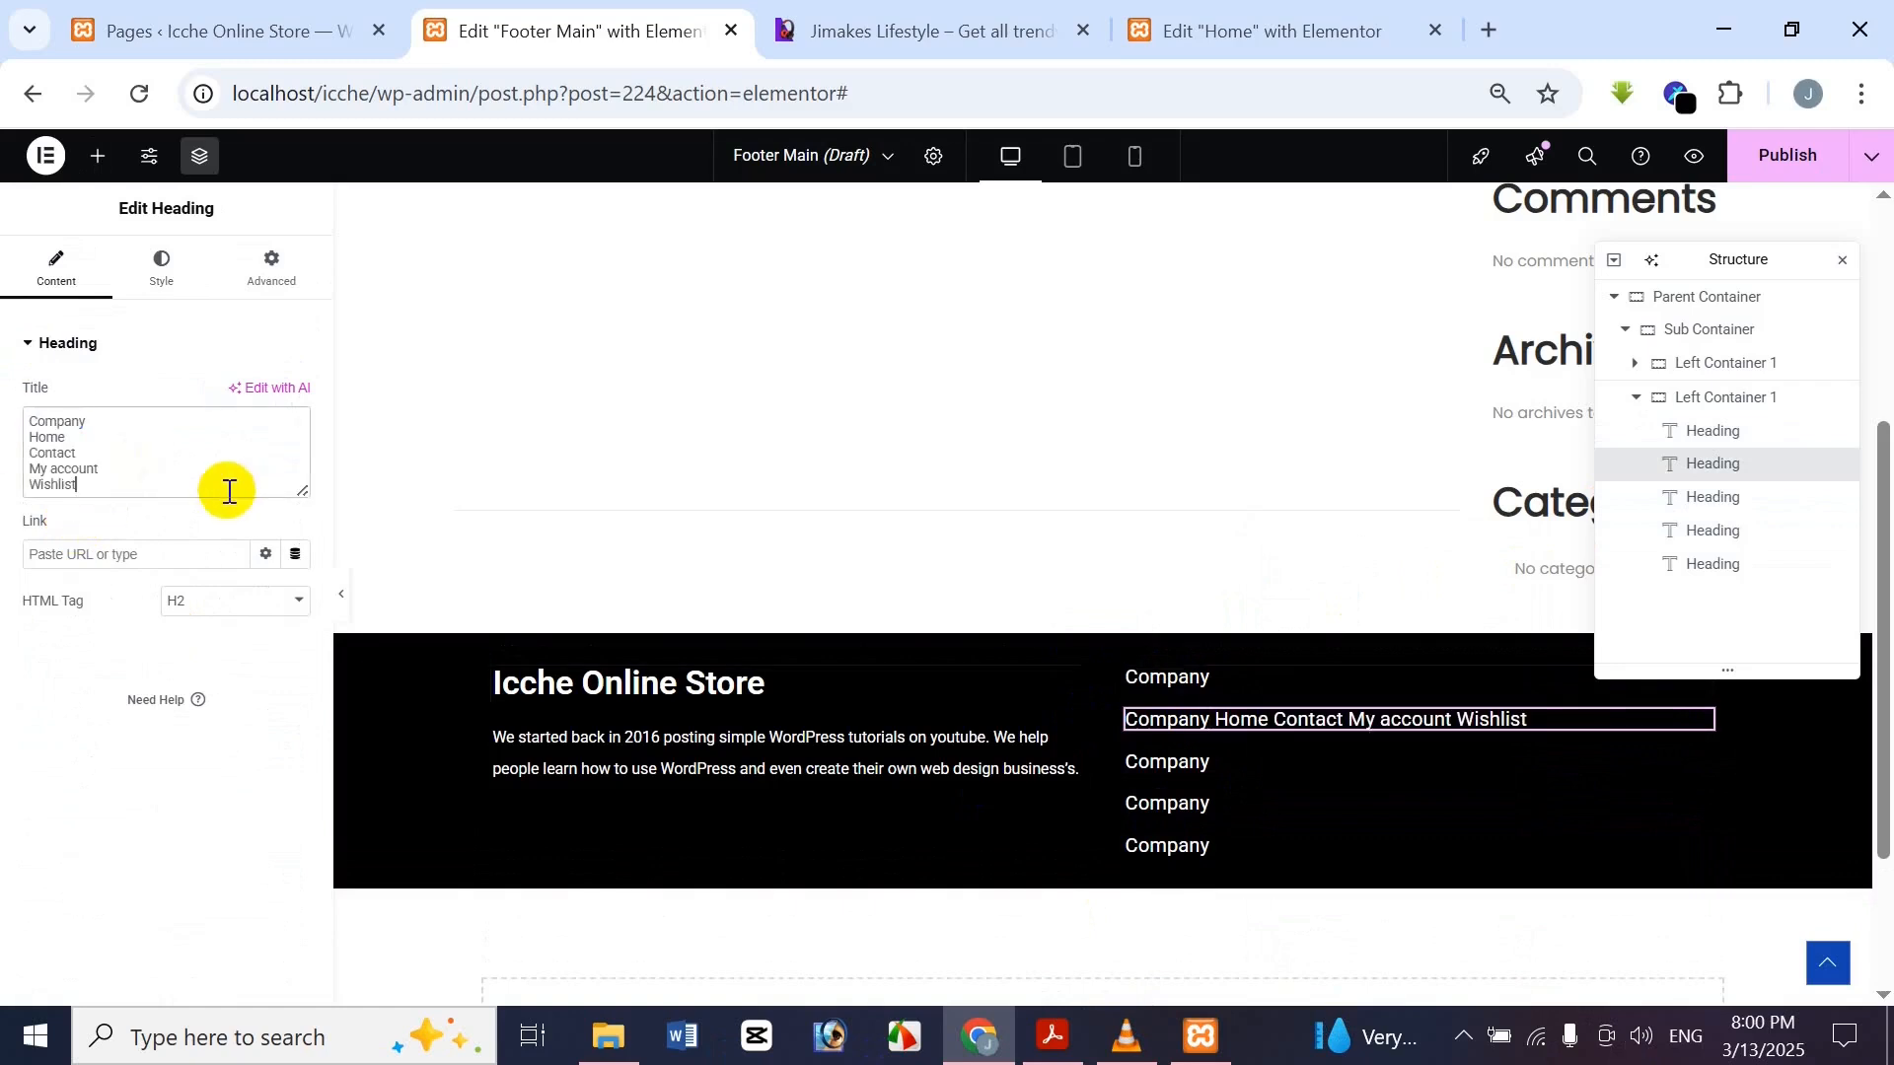
{"action": "key", "text": "BackSpace"}
{"action": "key", "text": "BackSpace"}
{"action": "key", "text": "BackSpace"}
{"action": "key", "text": "BackSpace"}
{"action": "key", "text": "BackSpace"}
{"action": "key", "text": "BackSpace"}
{"action": "key", "text": "BackSpace"}
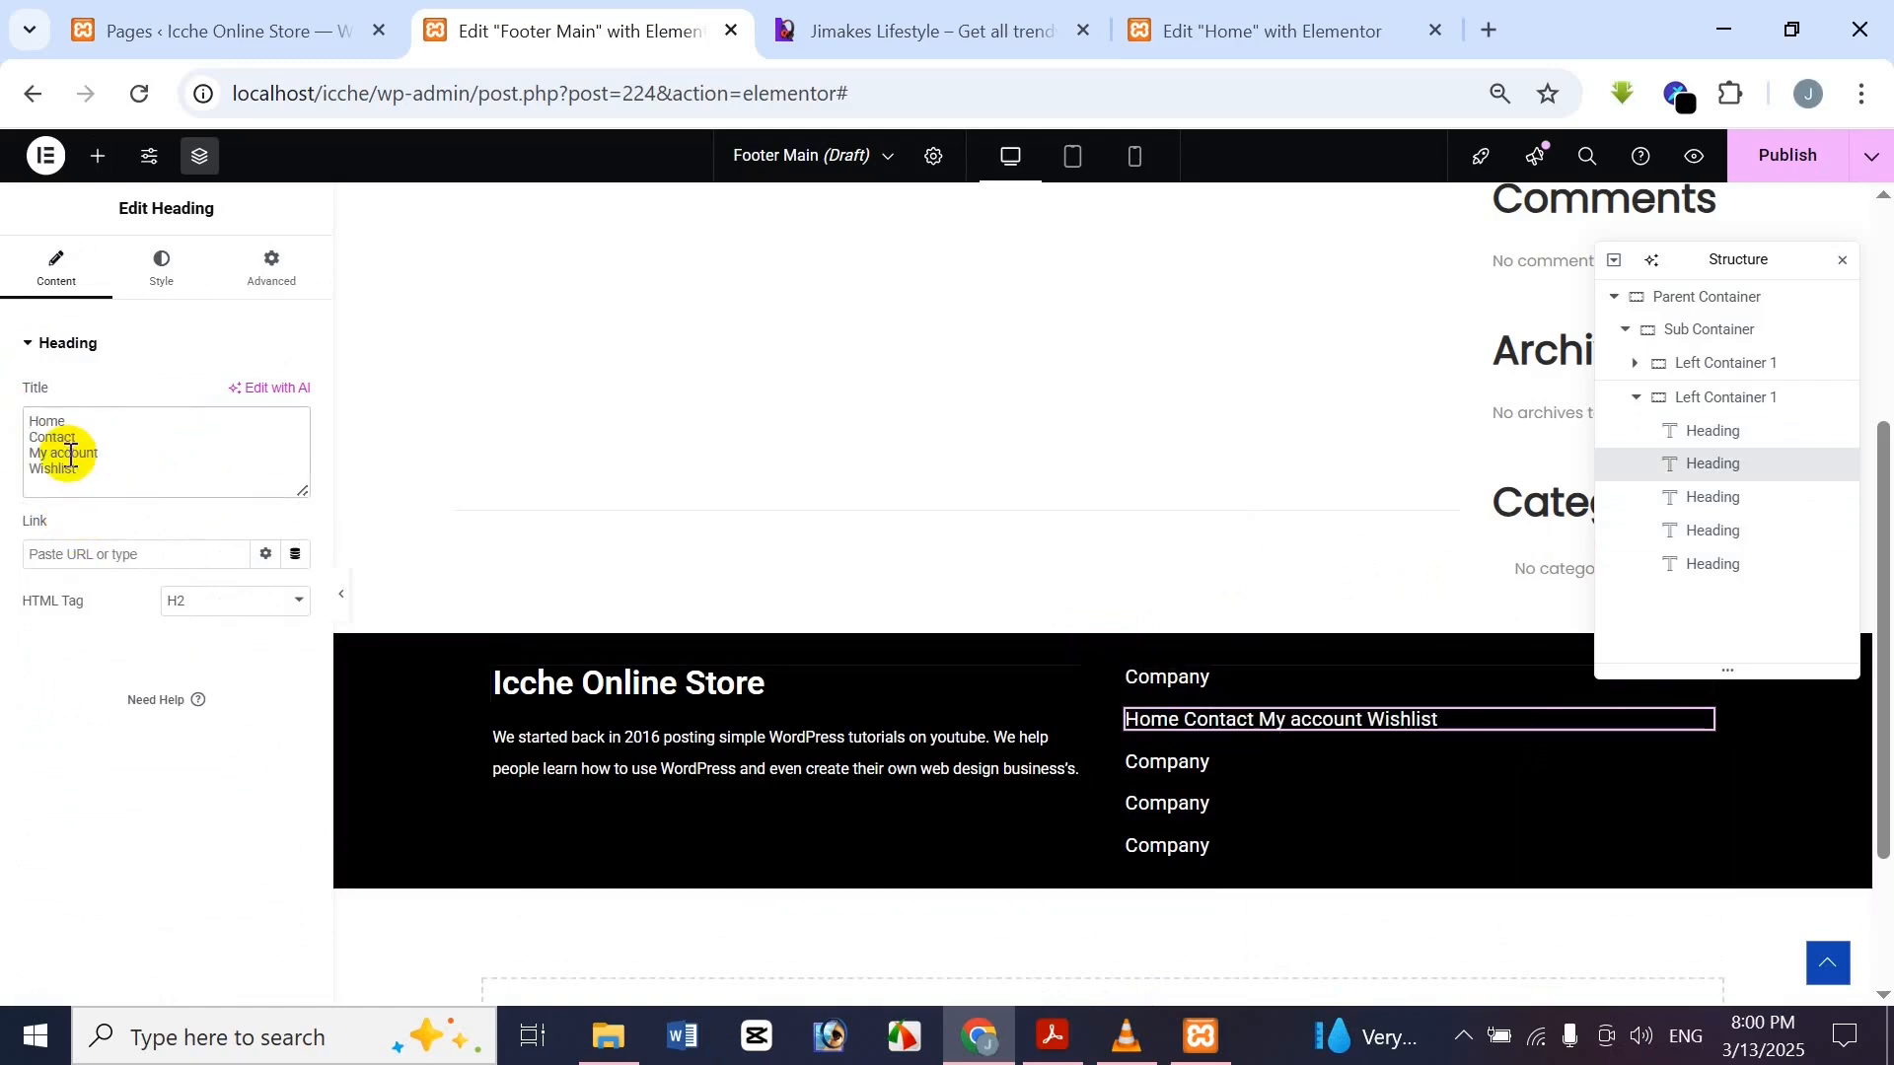
{"action": "left_click_drag", "start_coordinate": [51, 453], "coordinate": [103, 479]}
{"action": "key", "text": "ctrl+x"}
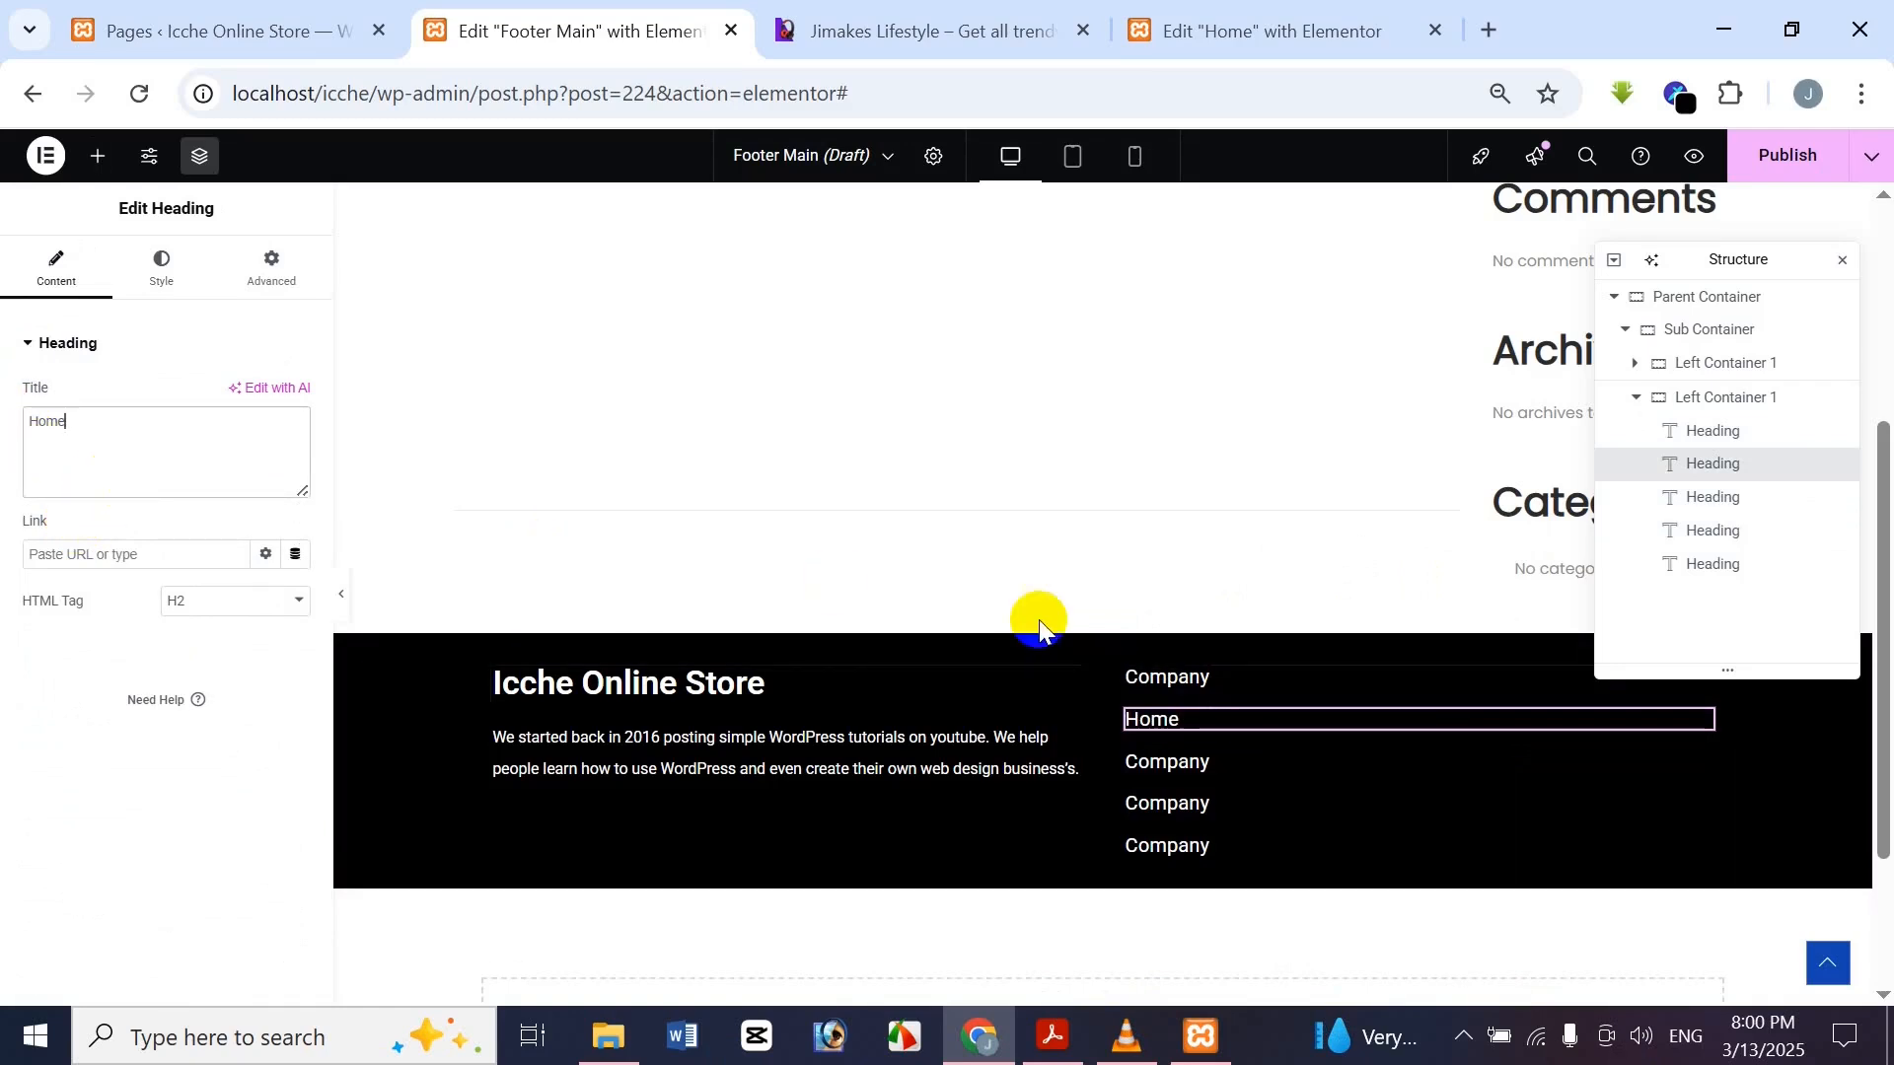
Set the title of the third heading in the second footer column to Contact
{"action": "left_click", "coordinate": [1166, 756]}
{"action": "left_click_drag", "start_coordinate": [256, 449], "coordinate": [3, 434]}
{"action": "key", "text": "ctrl+v"}
{"action": "key", "text": "BackSpace"}
{"action": "key", "text": "ctrl+x"}
Set the fourth heading's title to My account and open the last Company heading for editing
{"action": "left_click", "coordinate": [1174, 801]}
{"action": "key", "text": "ctrl+v"}
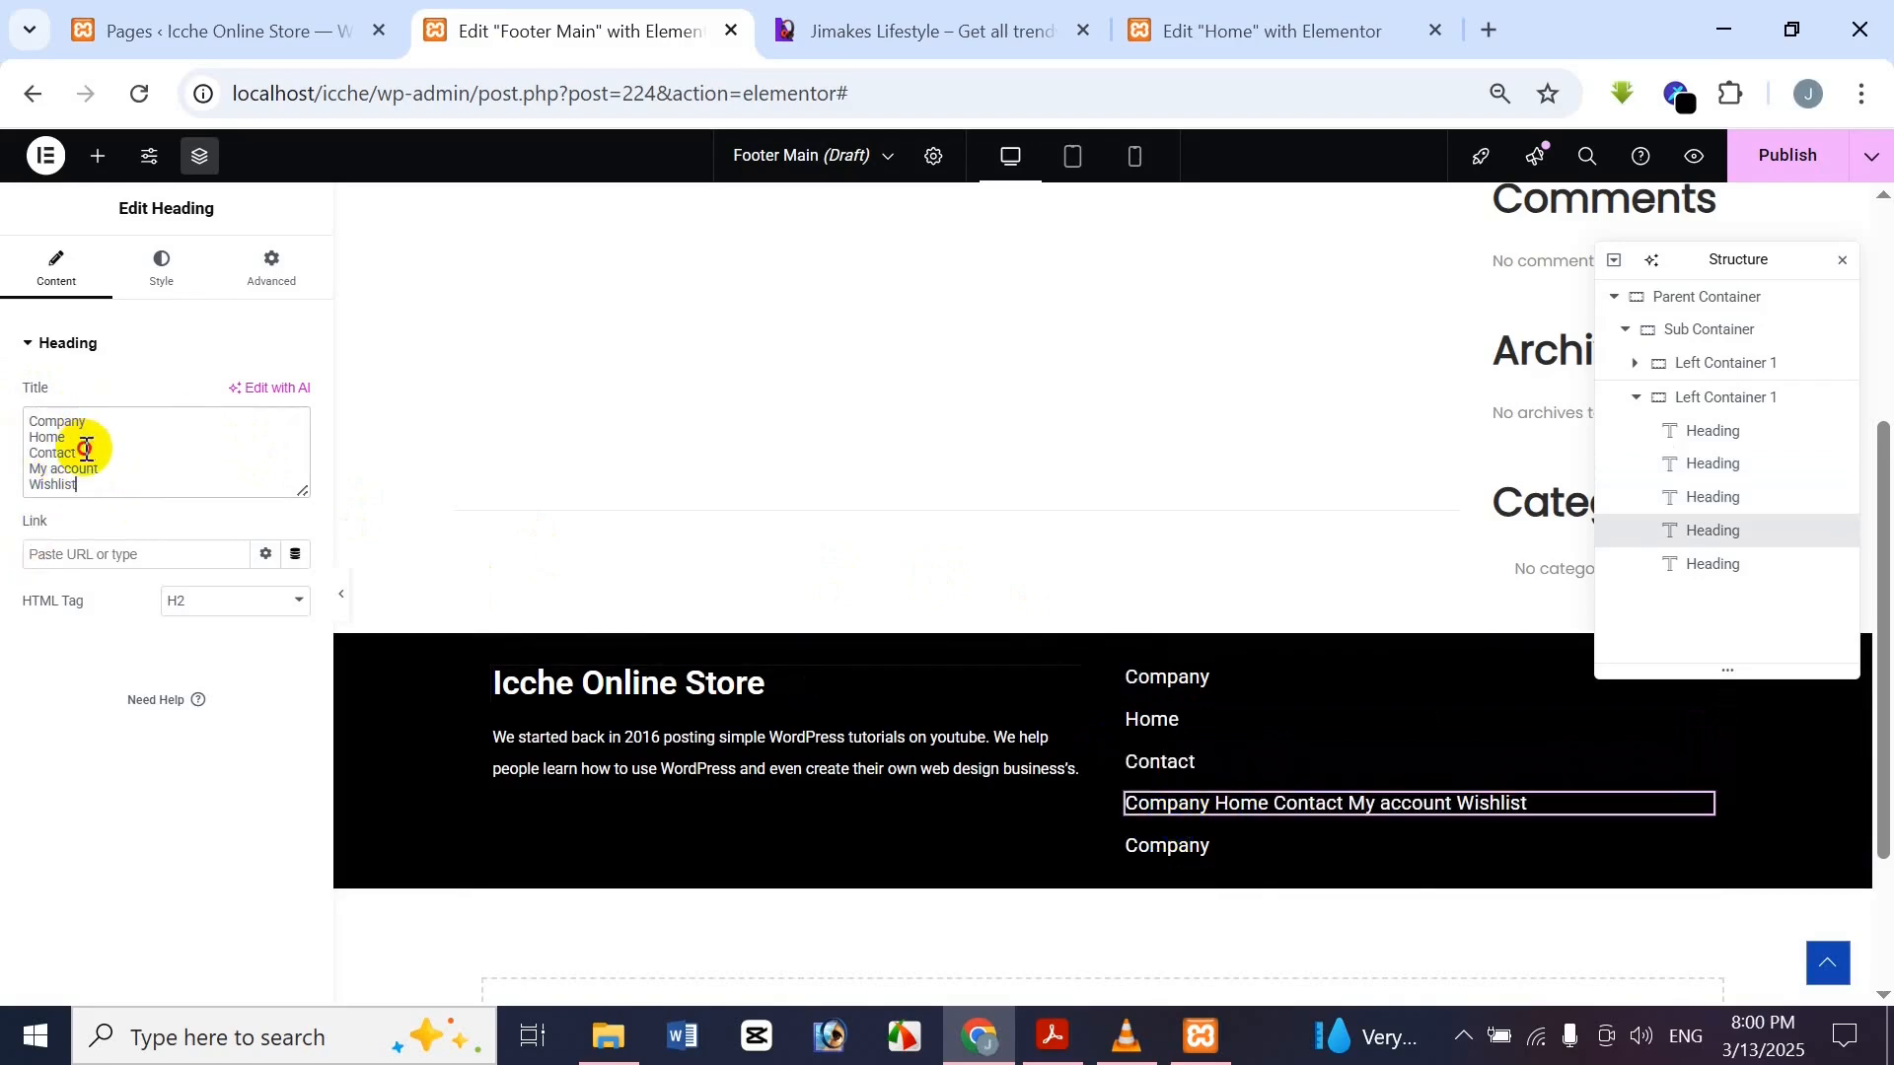
{"action": "left_click_drag", "start_coordinate": [86, 449], "coordinate": [5, 380]}
{"action": "key", "text": "BackSpace"}
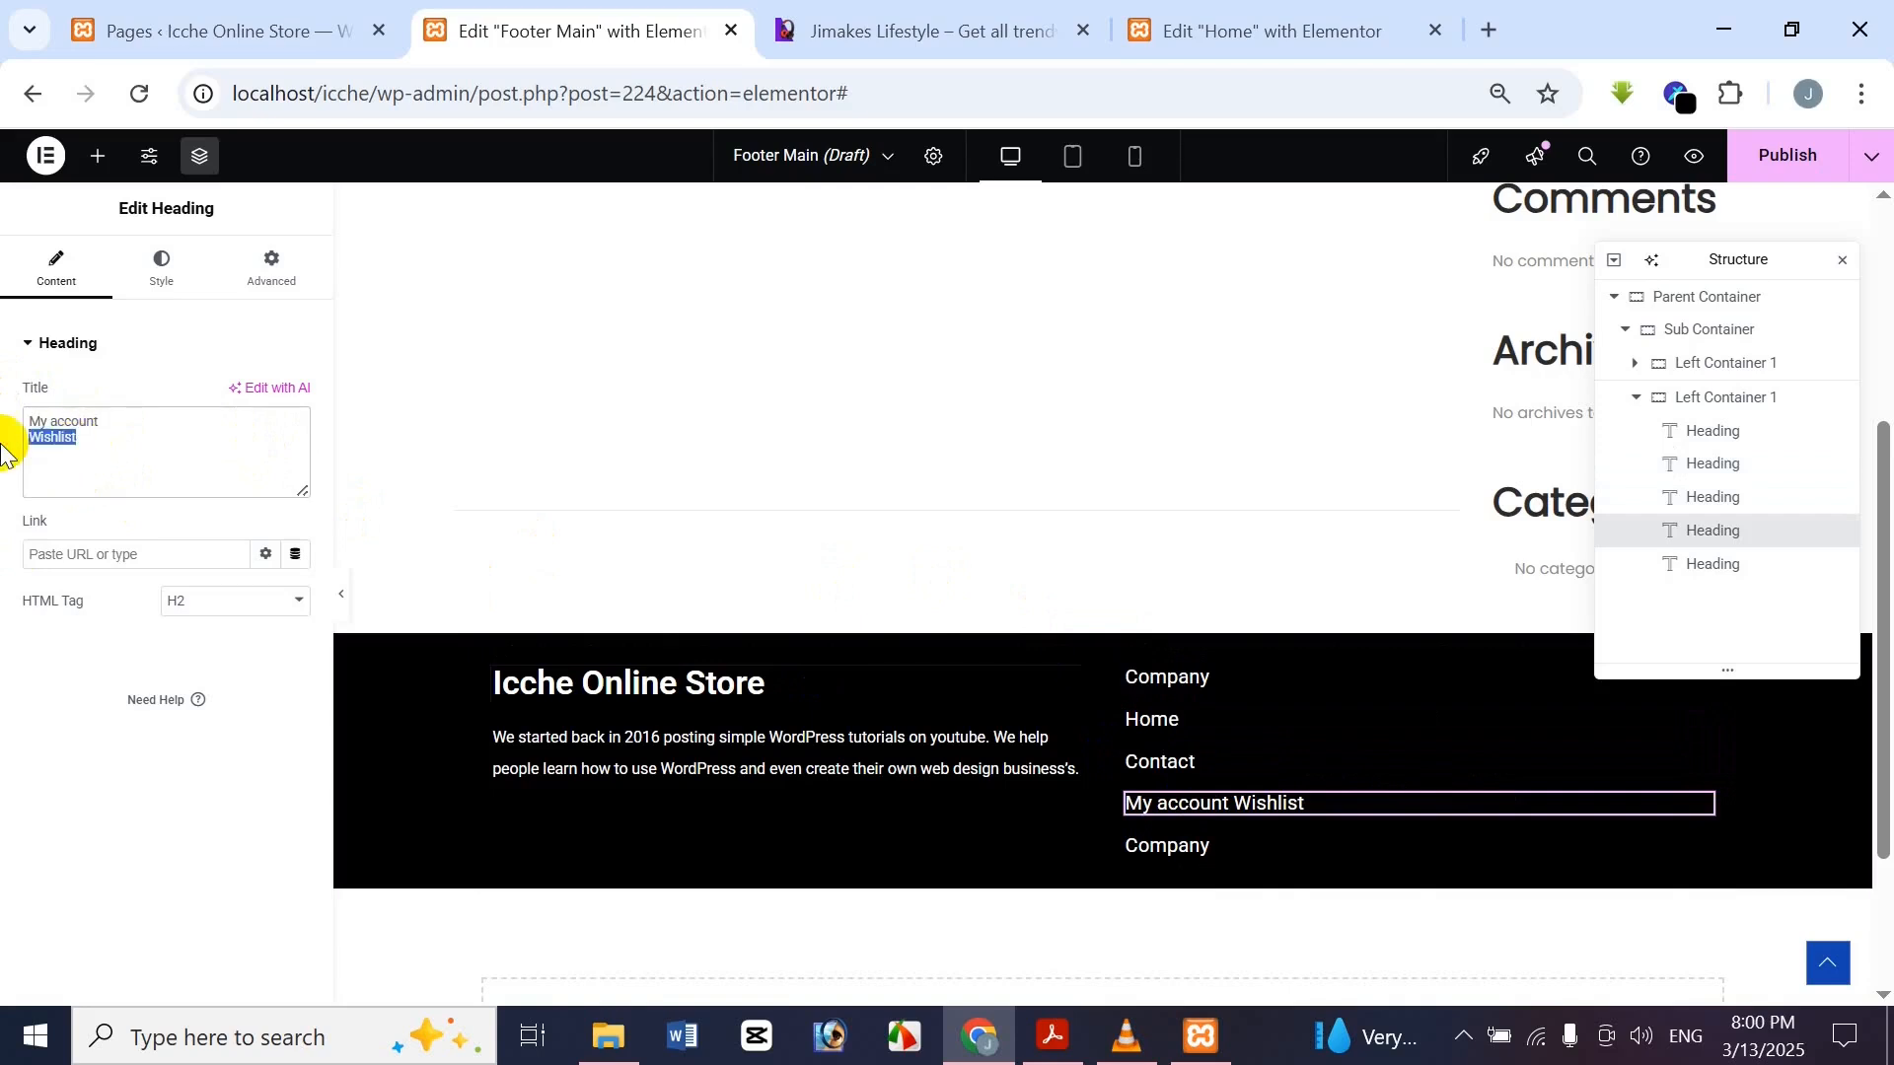
{"action": "left_click", "coordinate": [1190, 845]}
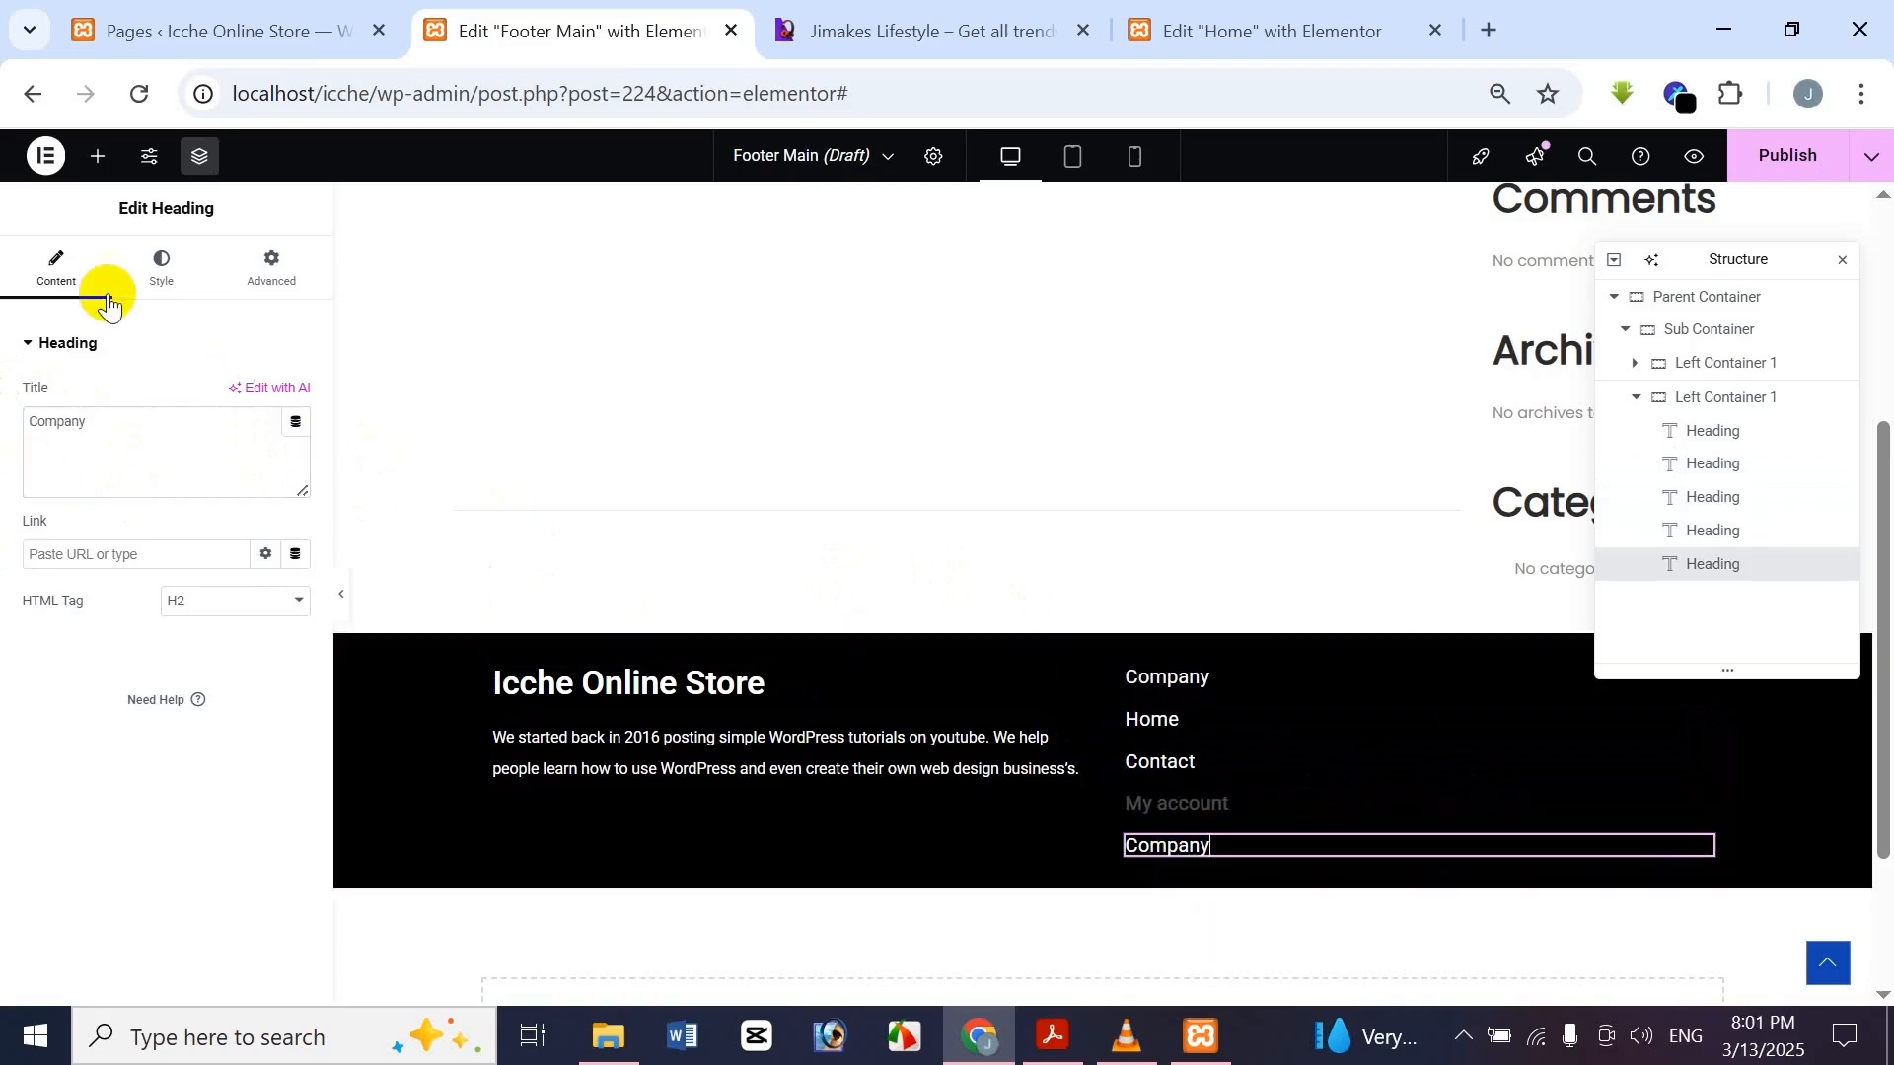
Paste the copied column text into the last heading of the second footer column and trim its title to Wishlist
{"action": "left_click_drag", "start_coordinate": [3, 417], "coordinate": [3, 351]}
{"action": "key", "text": "ctrl+v"}
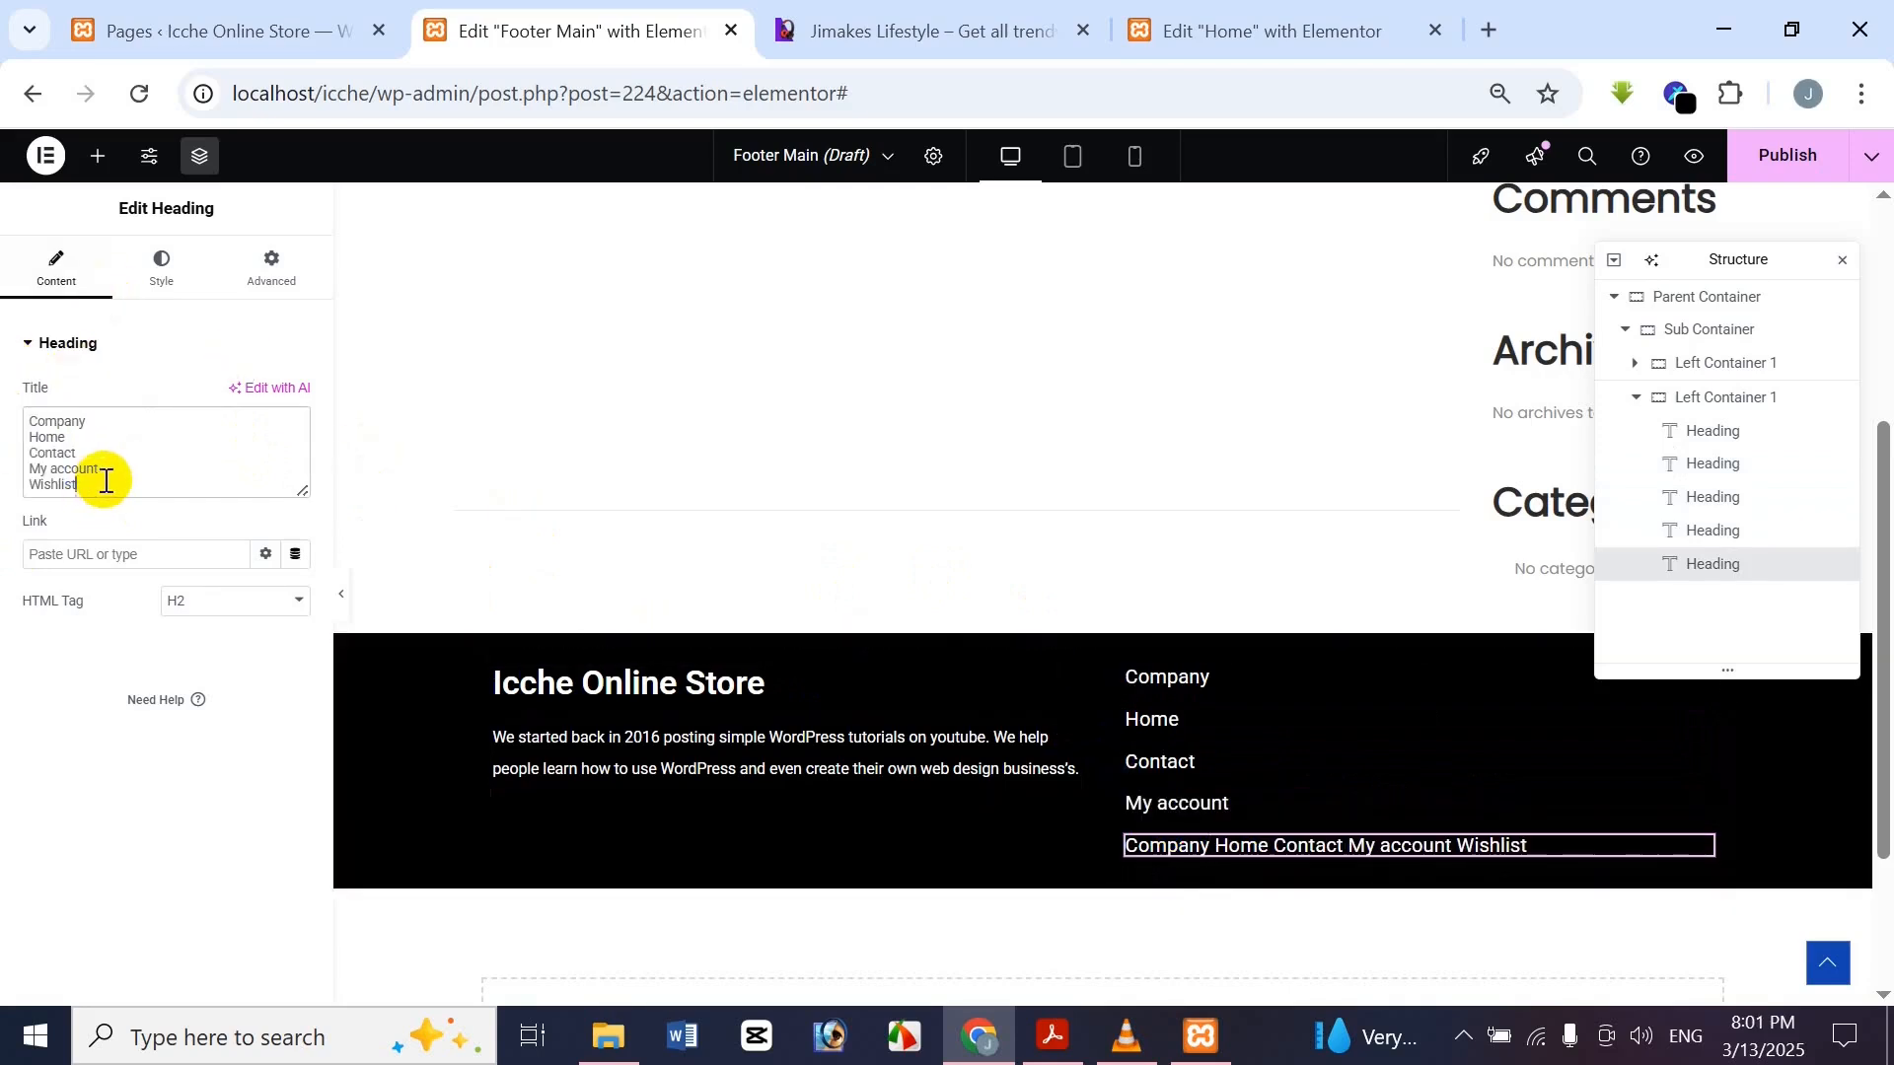
{"action": "left_click_drag", "start_coordinate": [108, 471], "coordinate": [5, 395]}
{"action": "key", "text": "BackSpace"}
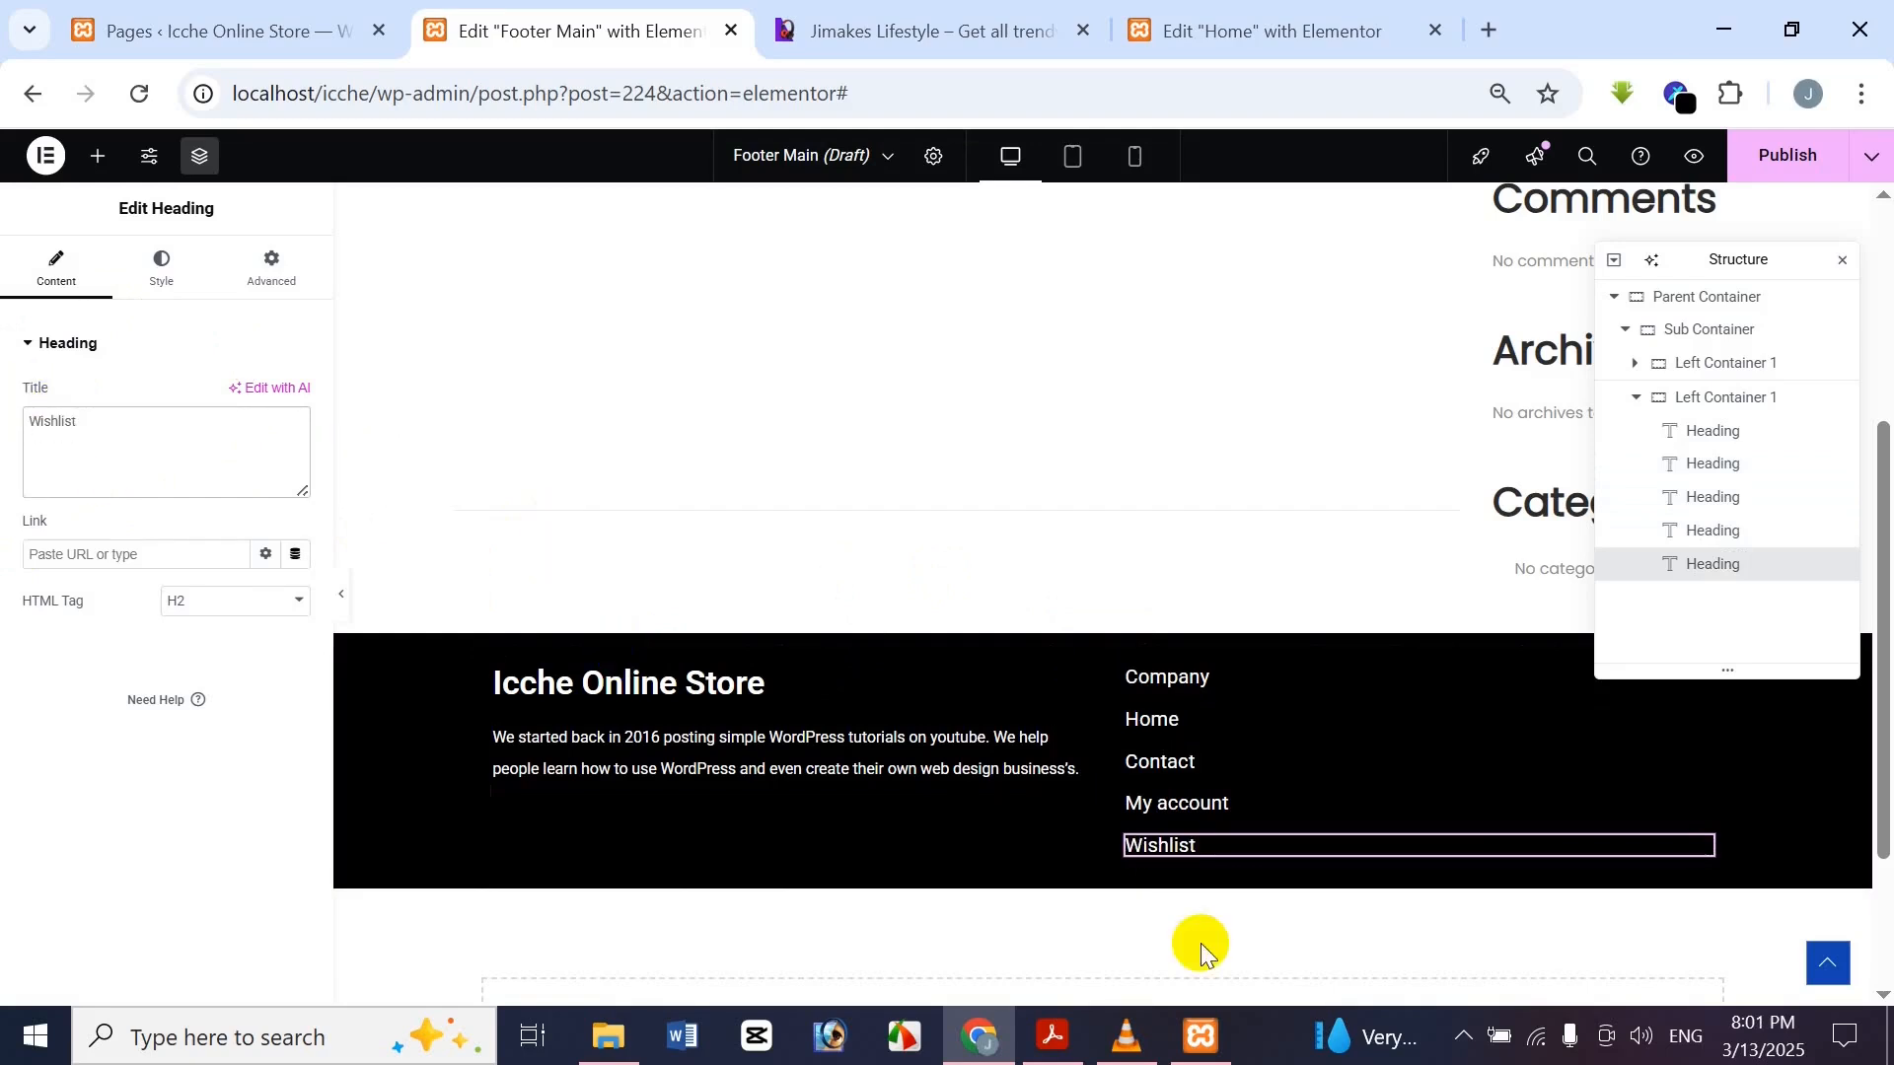
Check the link columns in the Jimakes footer, then set the Home heading's font size to 15 px
{"action": "left_click", "coordinate": [1044, 33]}
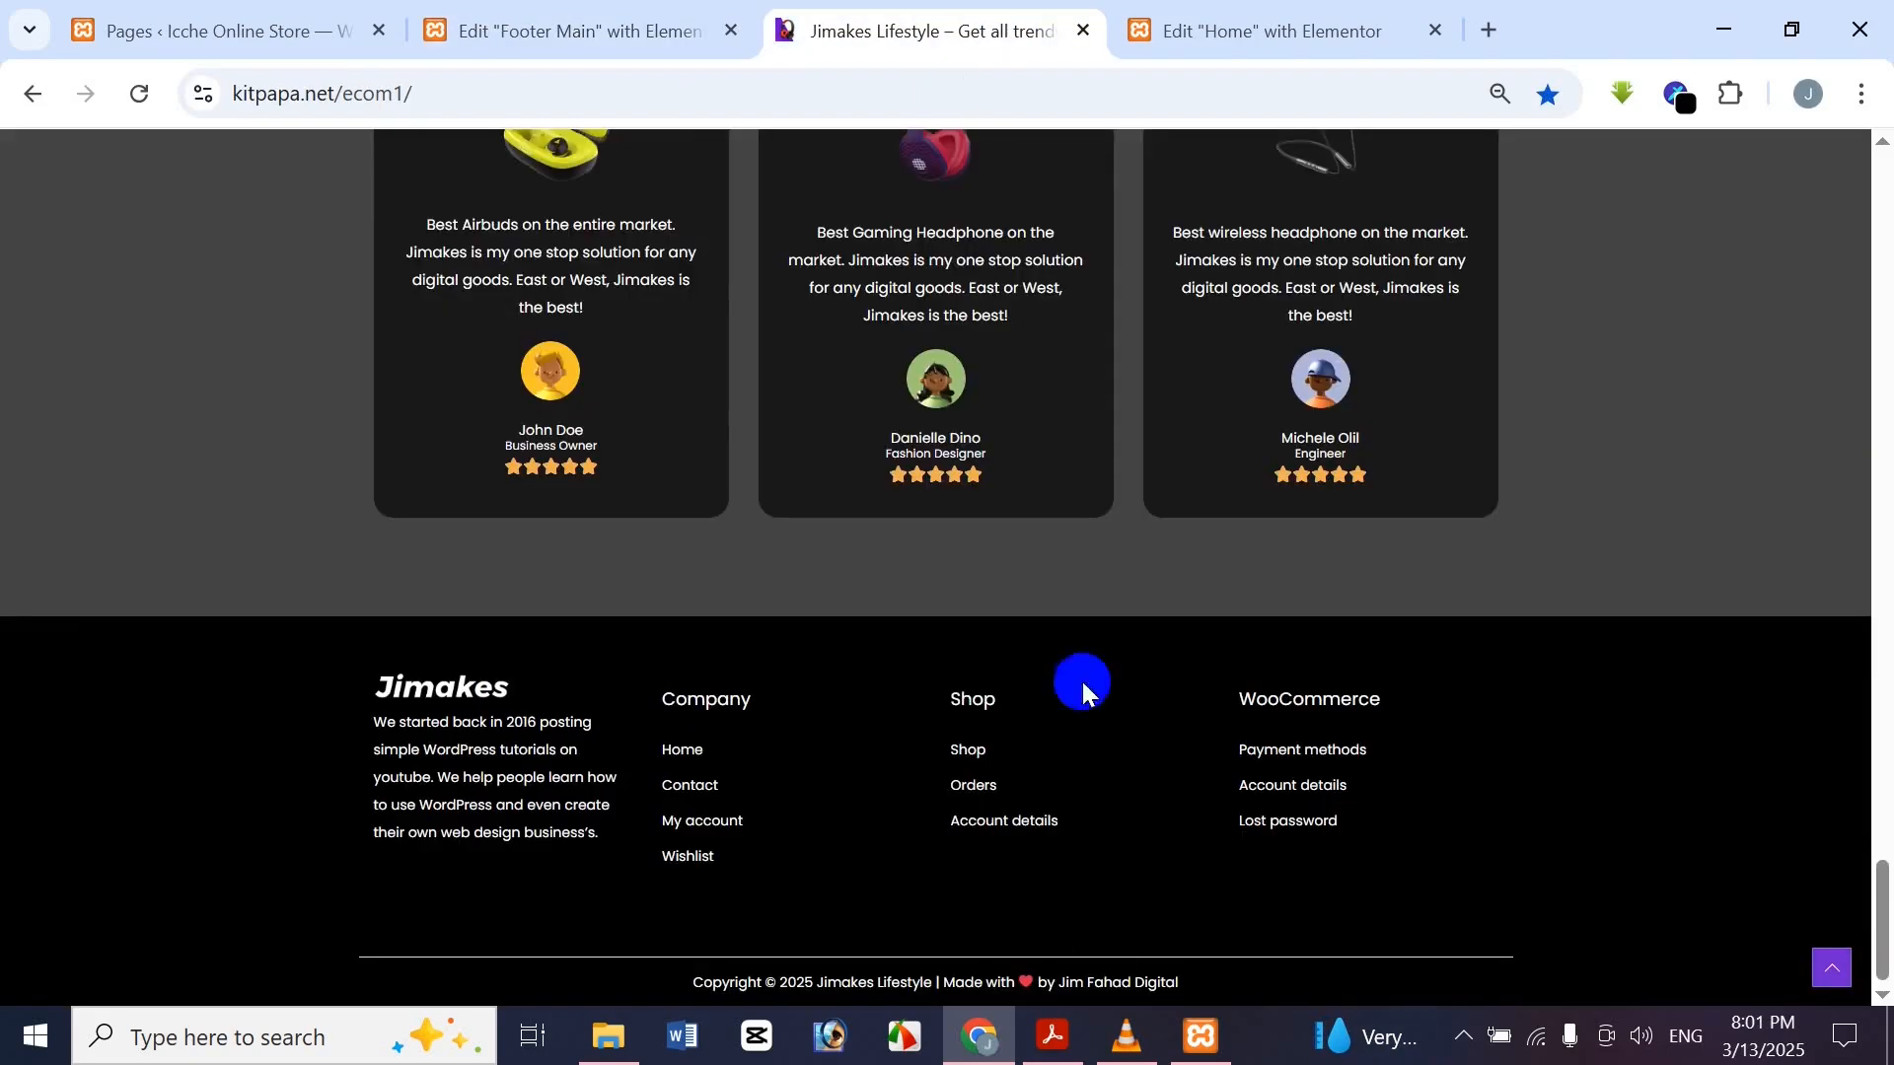
{"action": "left_click", "coordinate": [496, 12]}
{"action": "left_click", "coordinate": [1182, 715]}
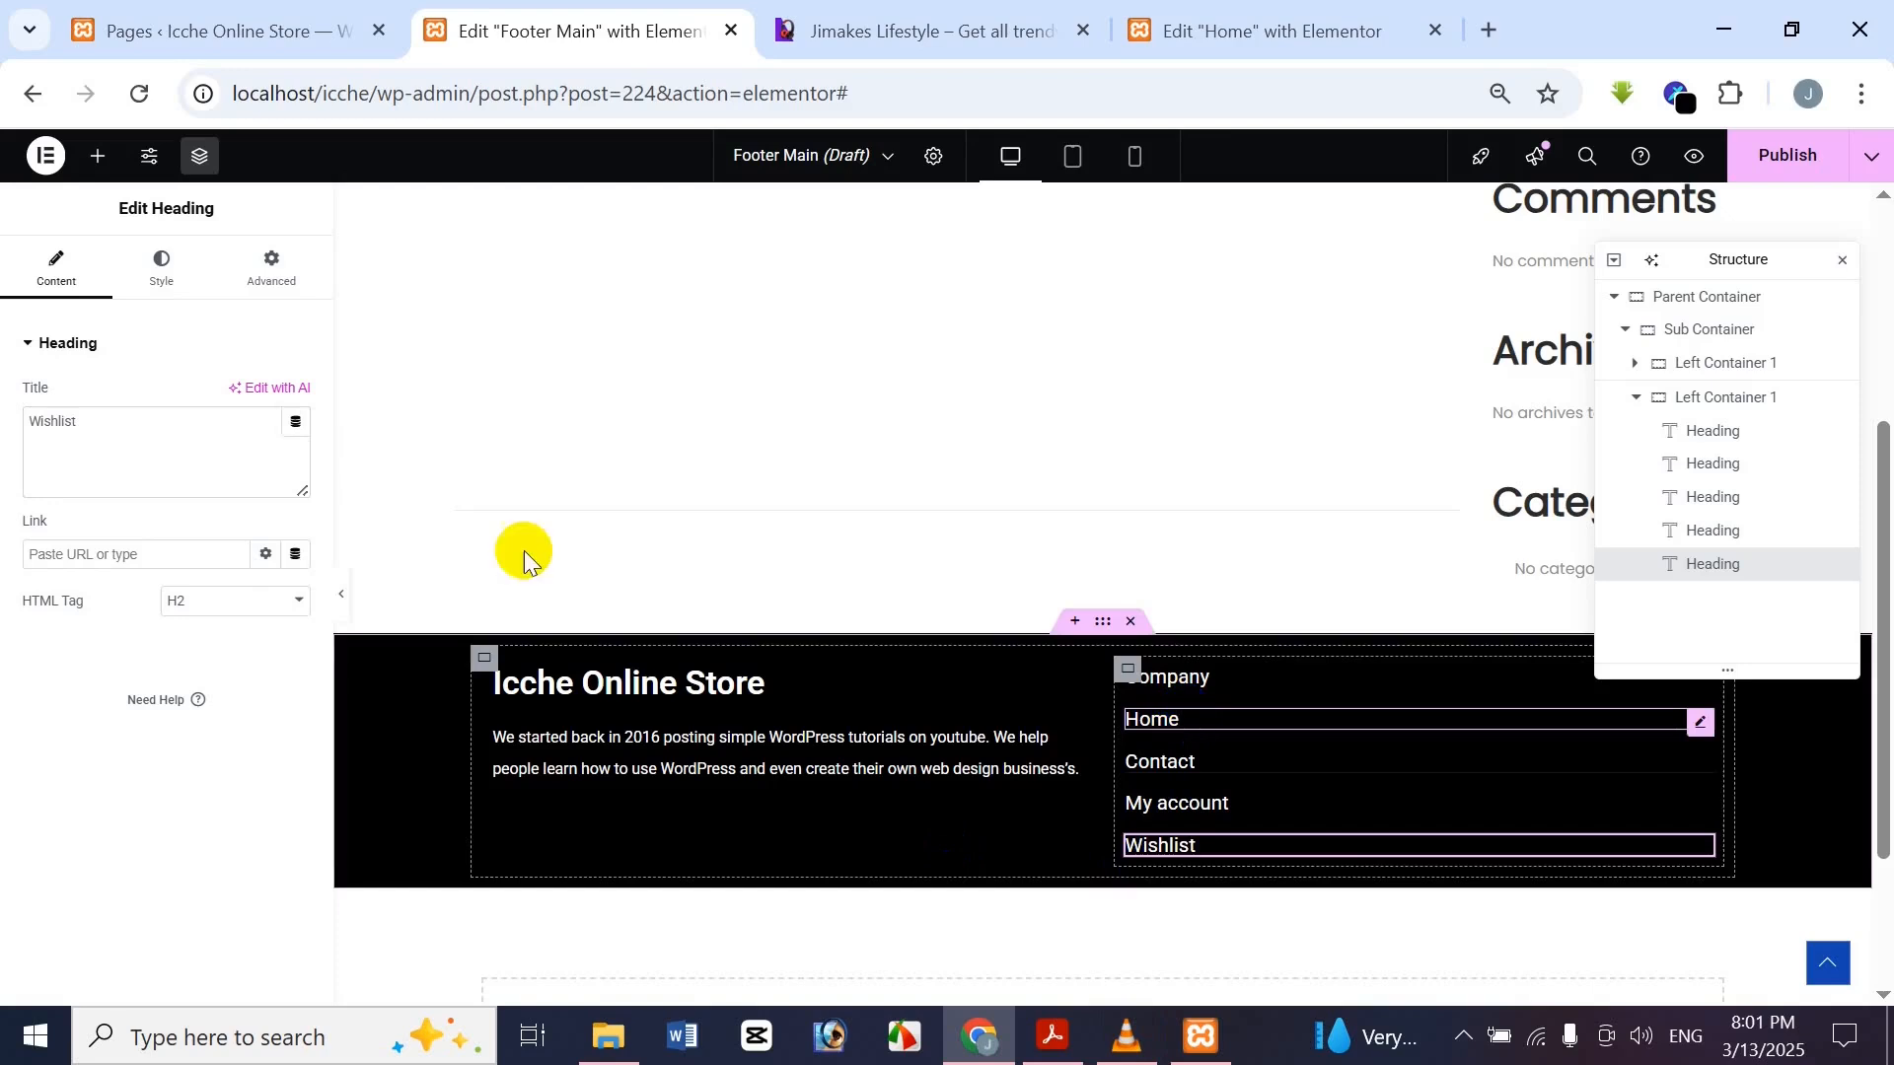
{"action": "left_click", "coordinate": [163, 276]}
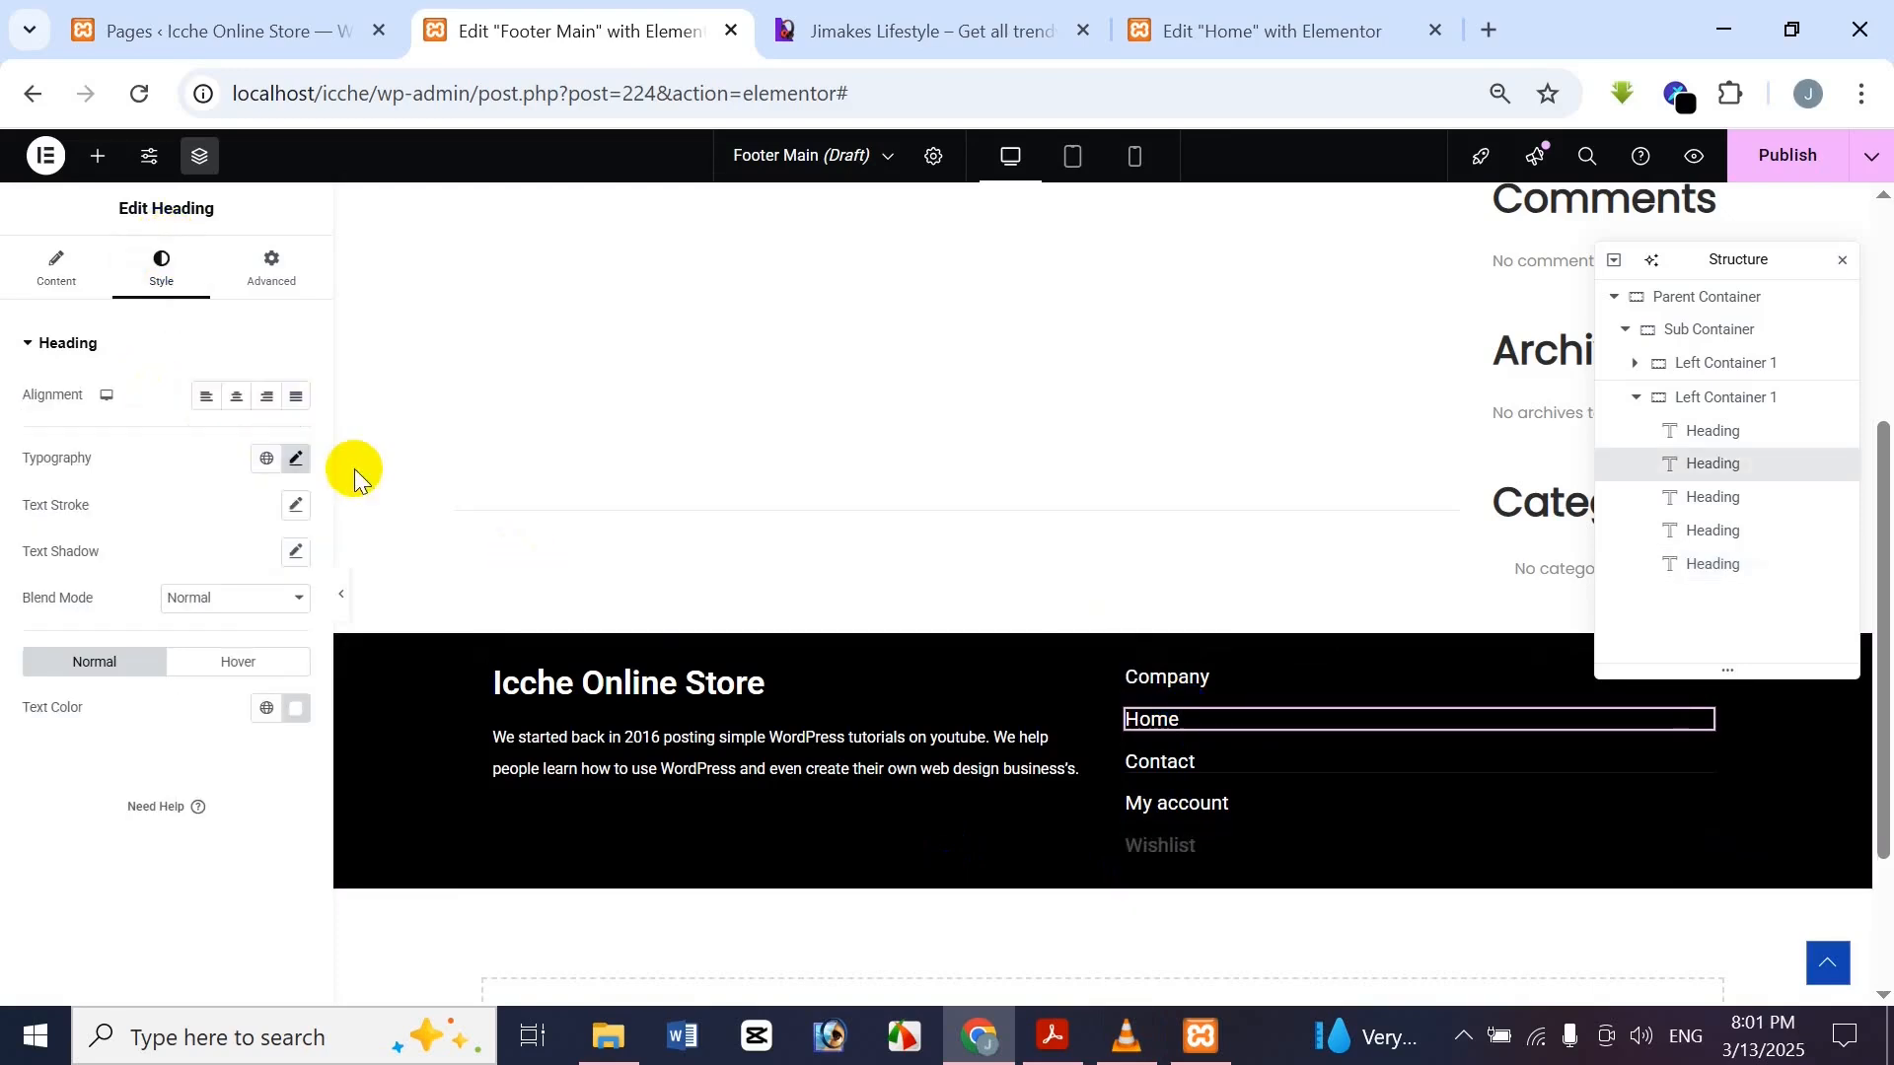
{"action": "left_click", "coordinate": [267, 457]}
{"action": "left_click", "coordinate": [295, 458]}
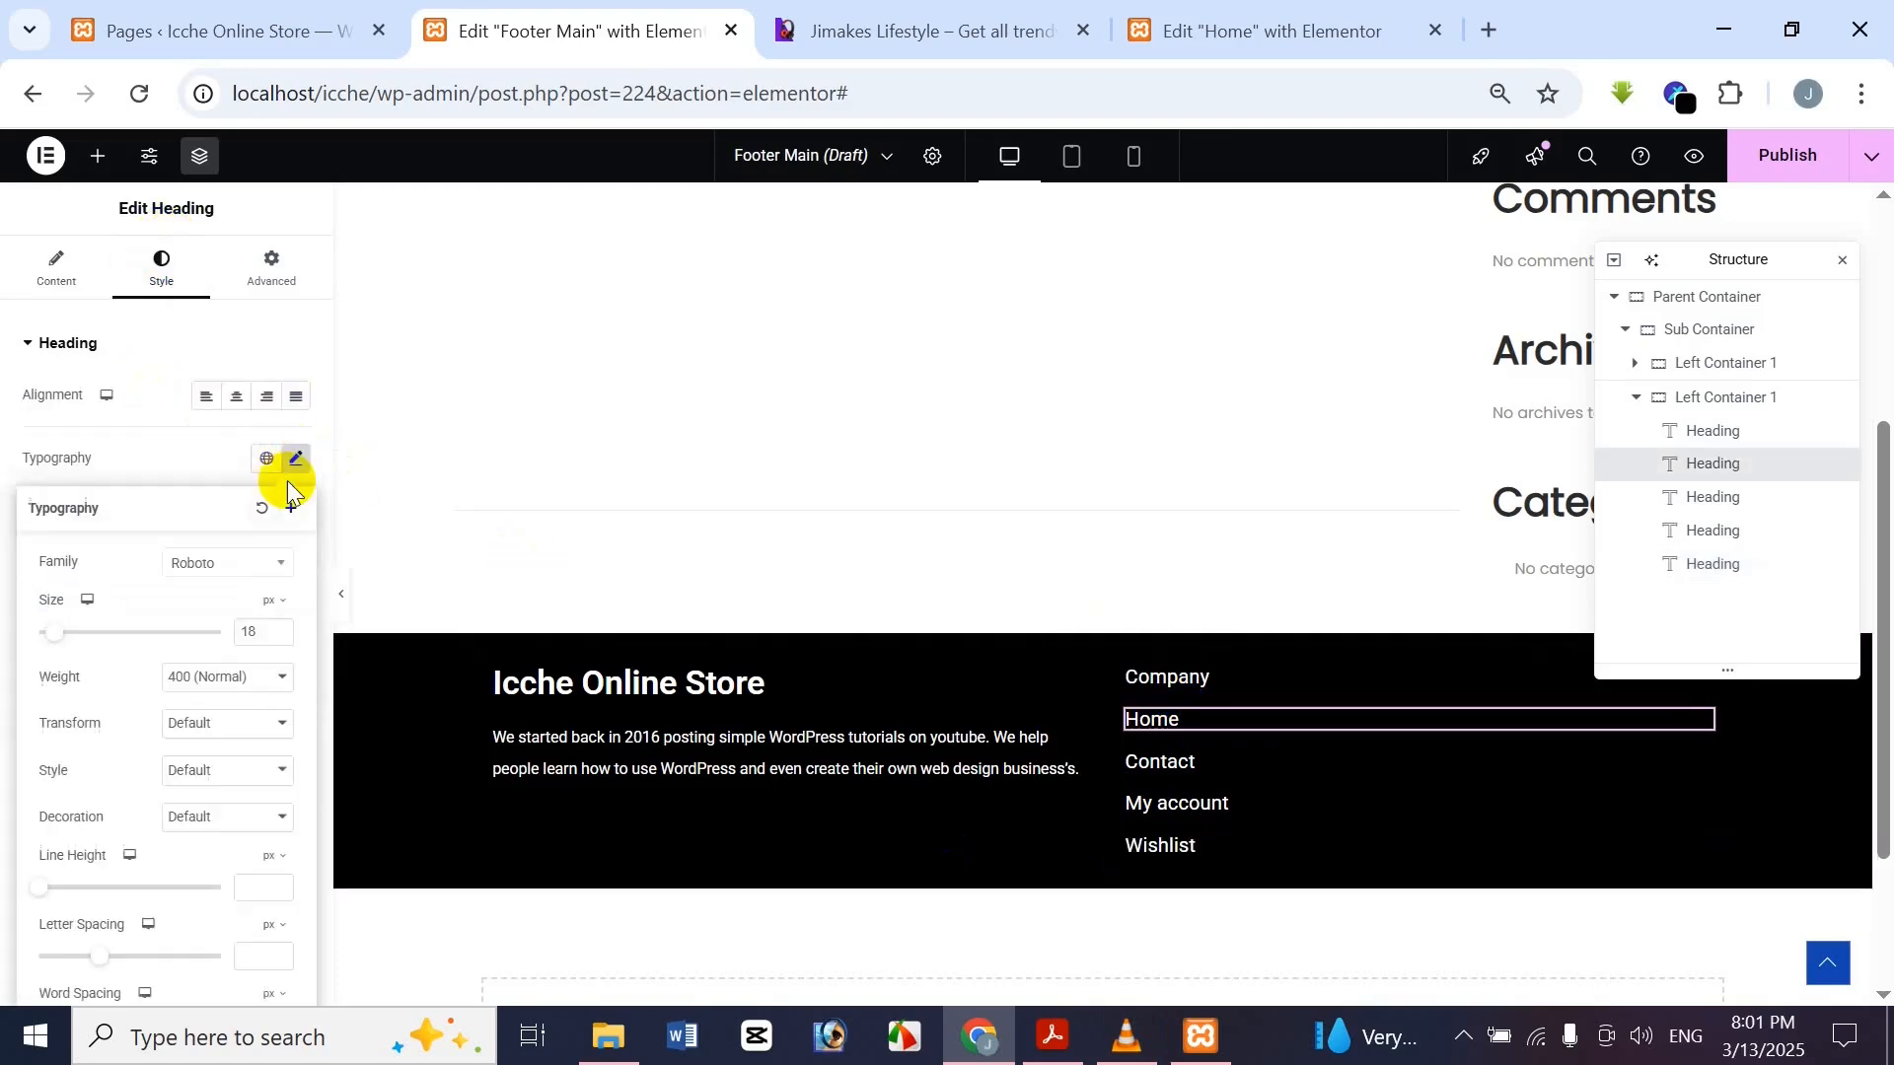
{"action": "double_click", "coordinate": [263, 628]}
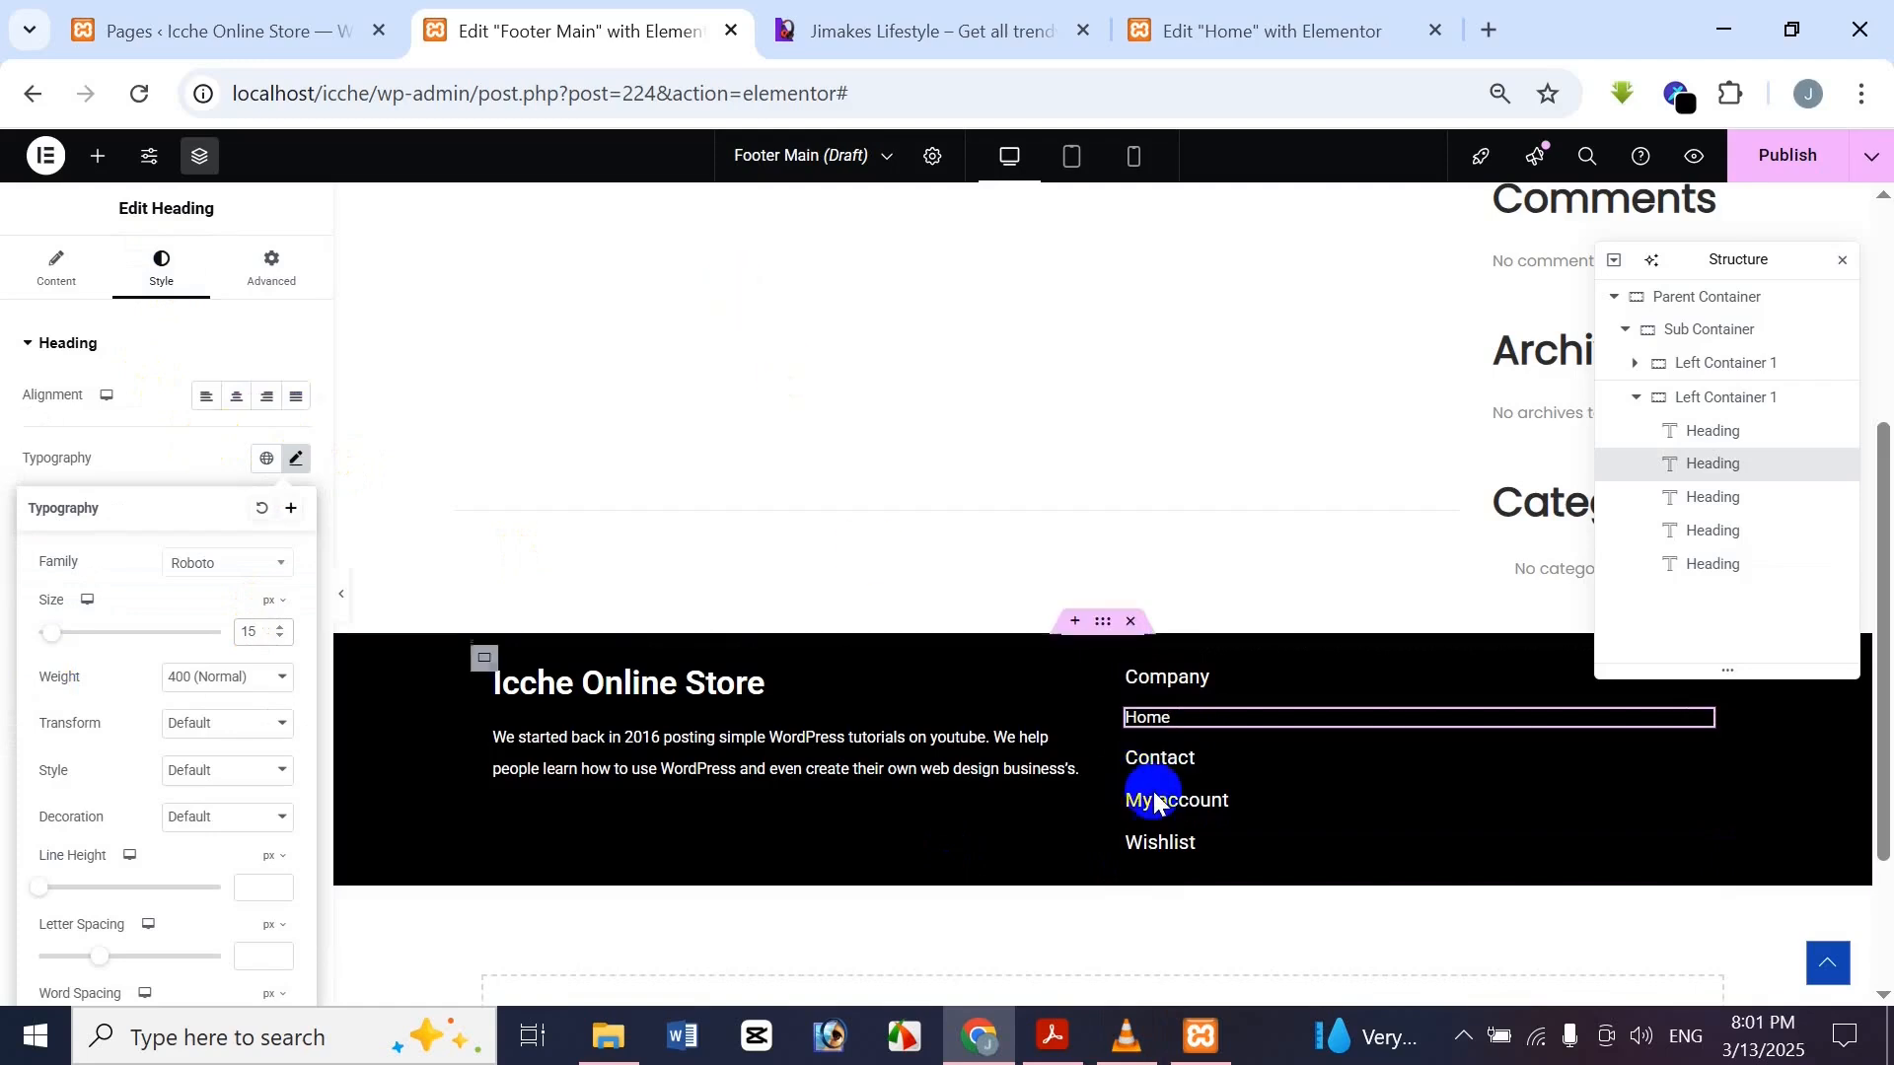
Set the font size of the Contact heading in the second footer column to 15 px
{"action": "left_click", "coordinate": [1166, 761]}
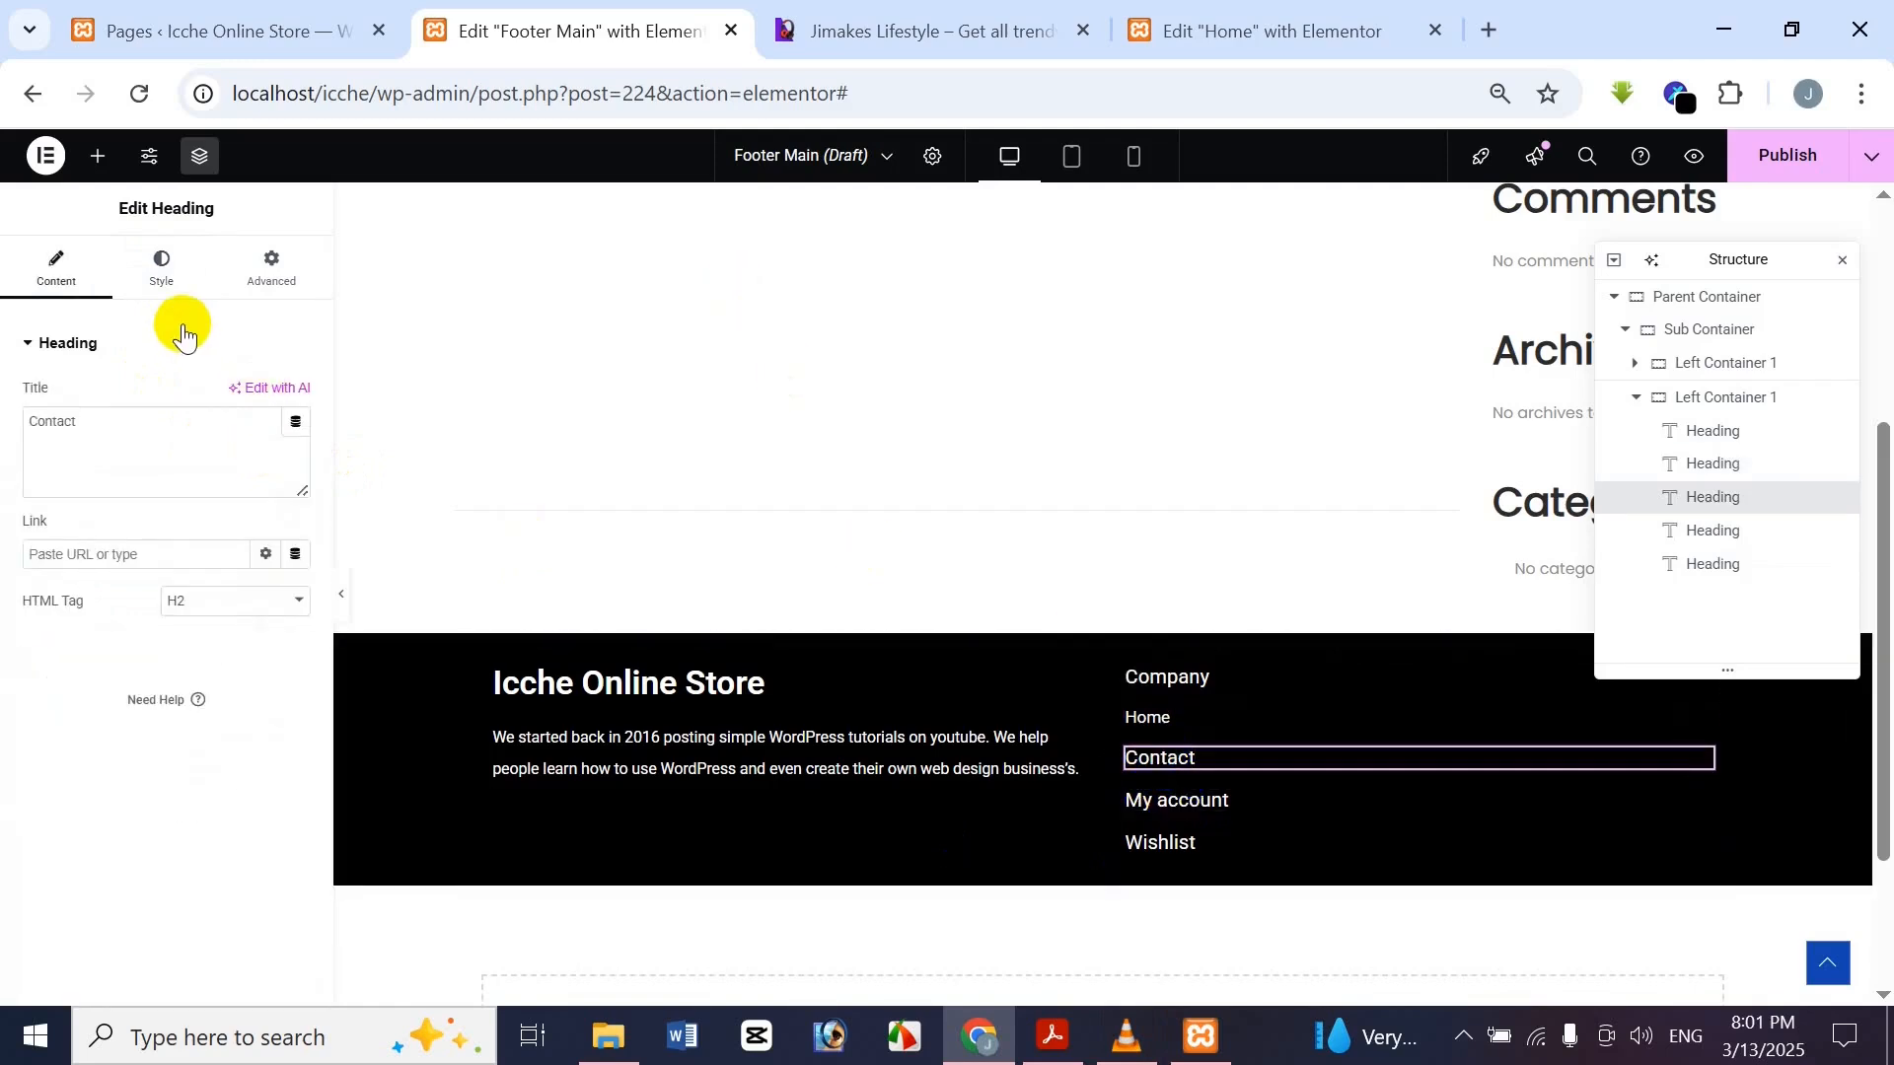
{"action": "left_click", "coordinate": [162, 271]}
{"action": "left_click", "coordinate": [296, 460]}
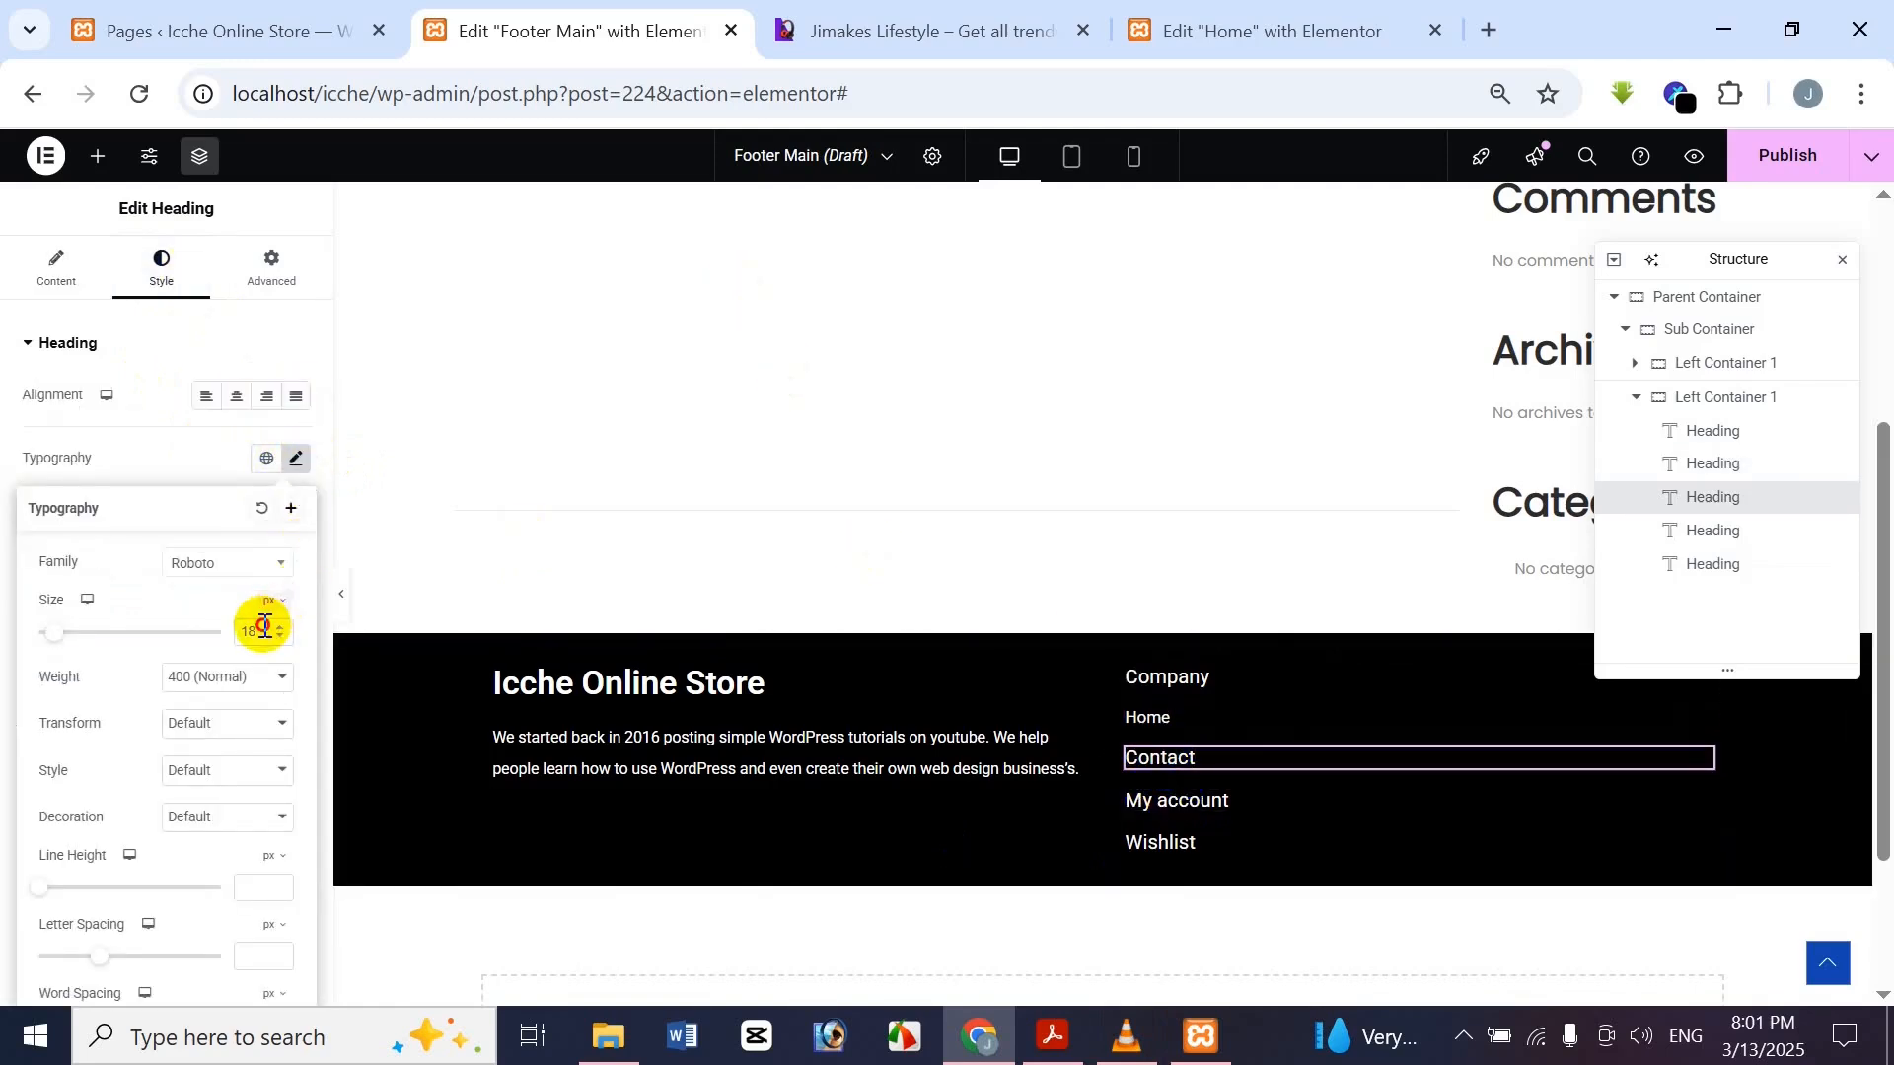
{"action": "left_click", "coordinate": [5, 679]}
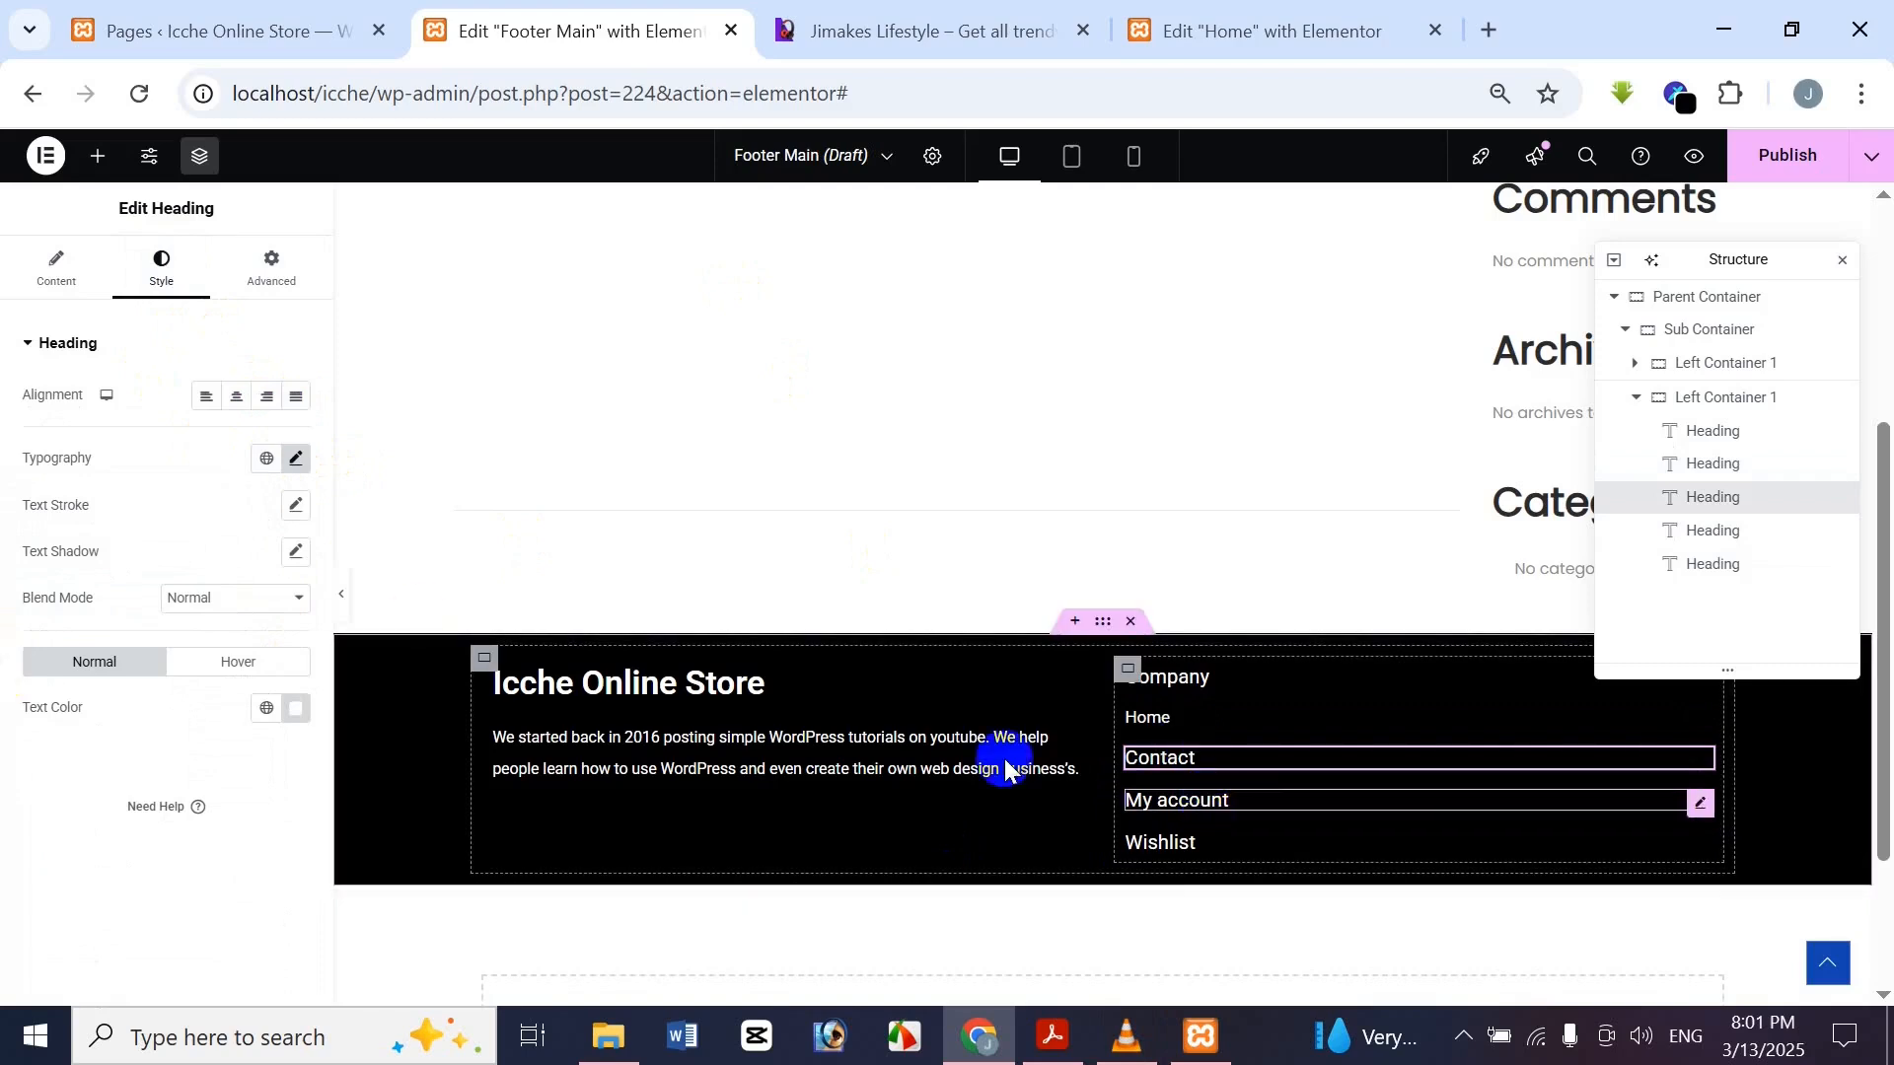
{"action": "left_click", "coordinate": [298, 460]}
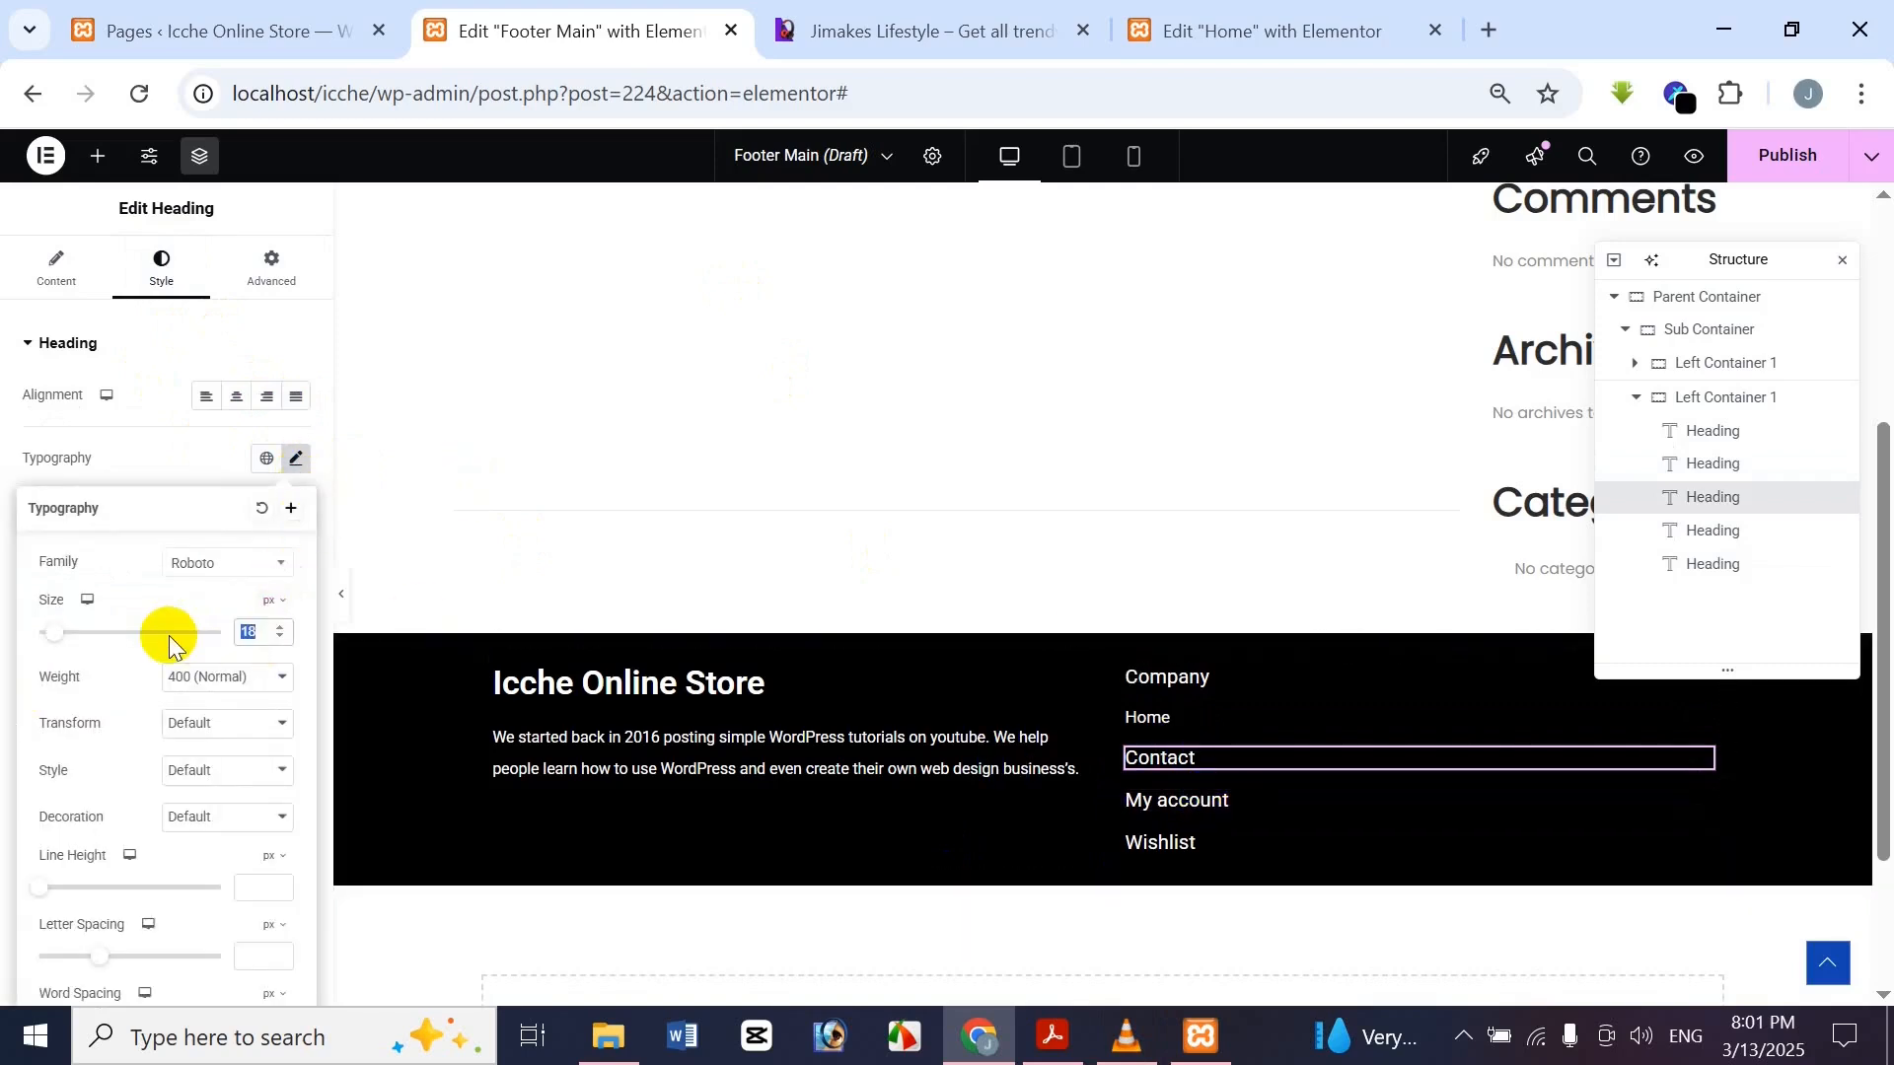
{"action": "type", "text": "15"}
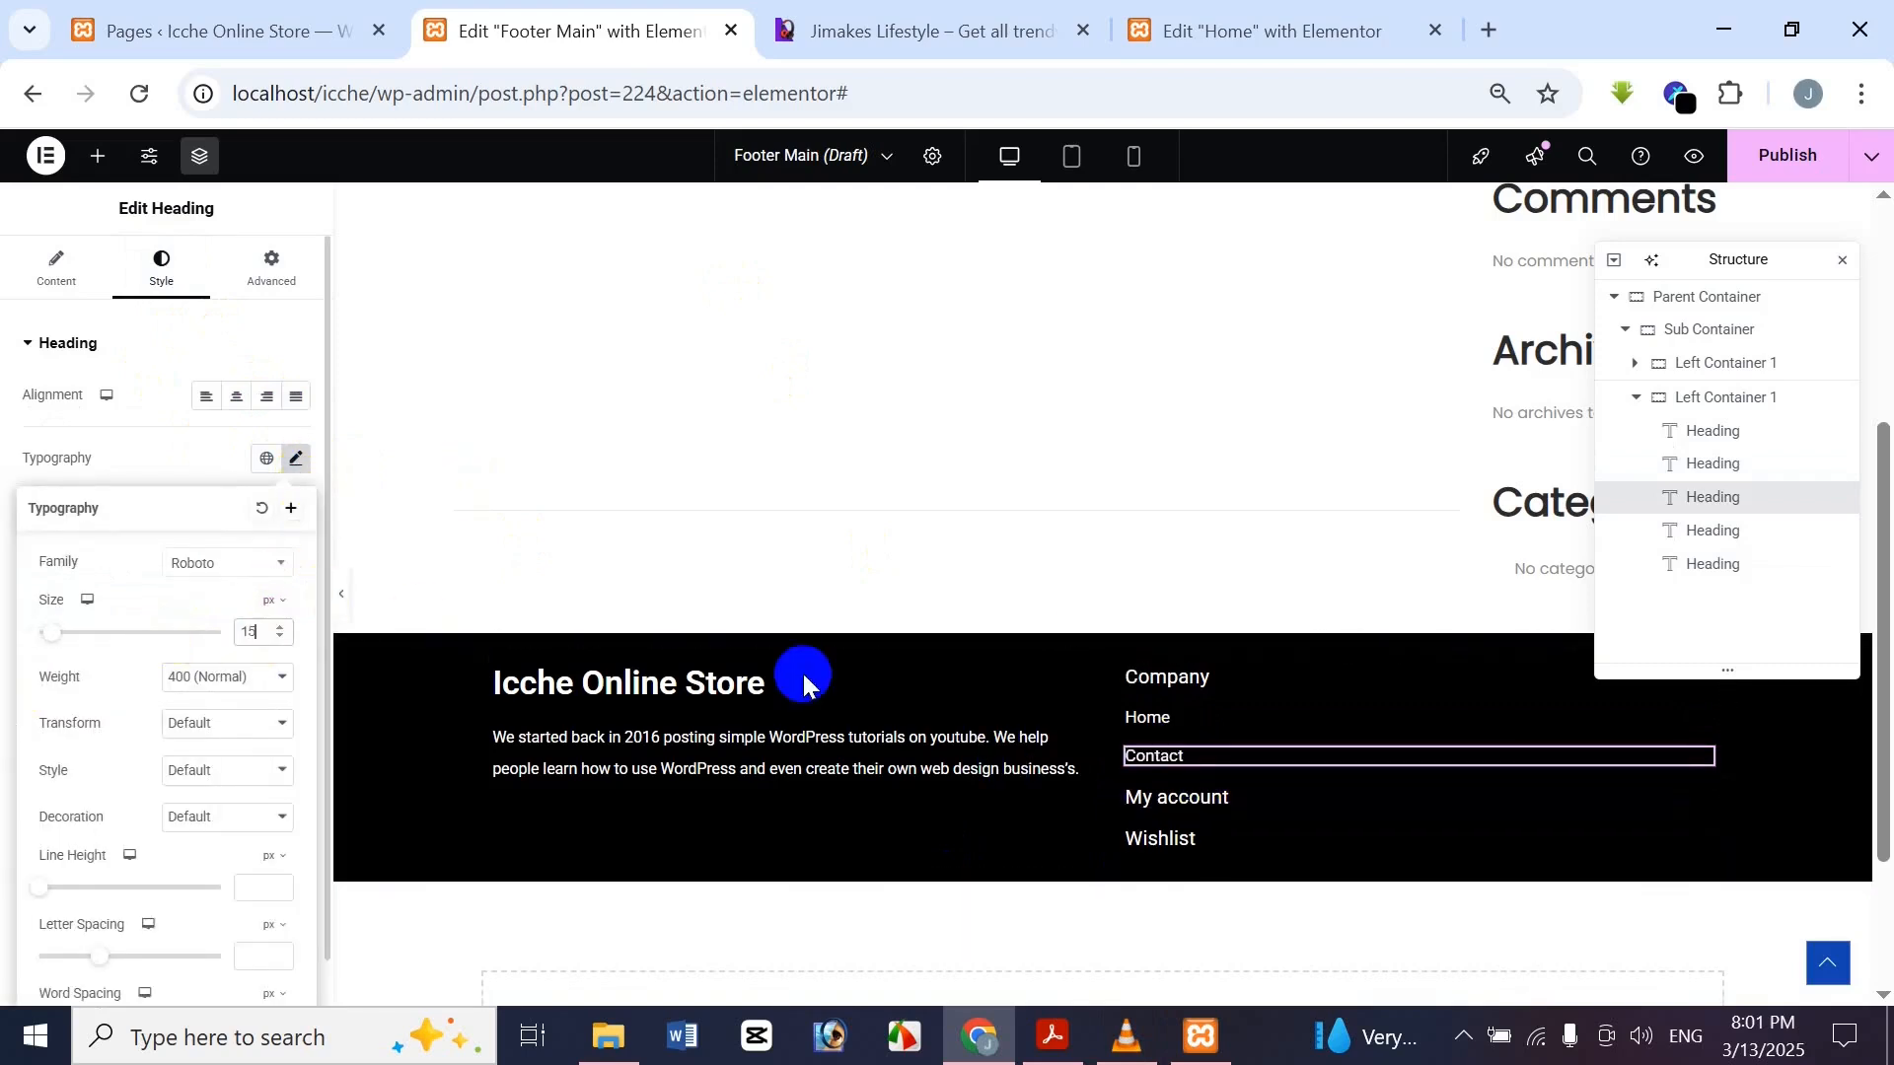
Set the My account heading's typography to 15 px in the Poppins font family
{"action": "left_click", "coordinate": [1247, 795]}
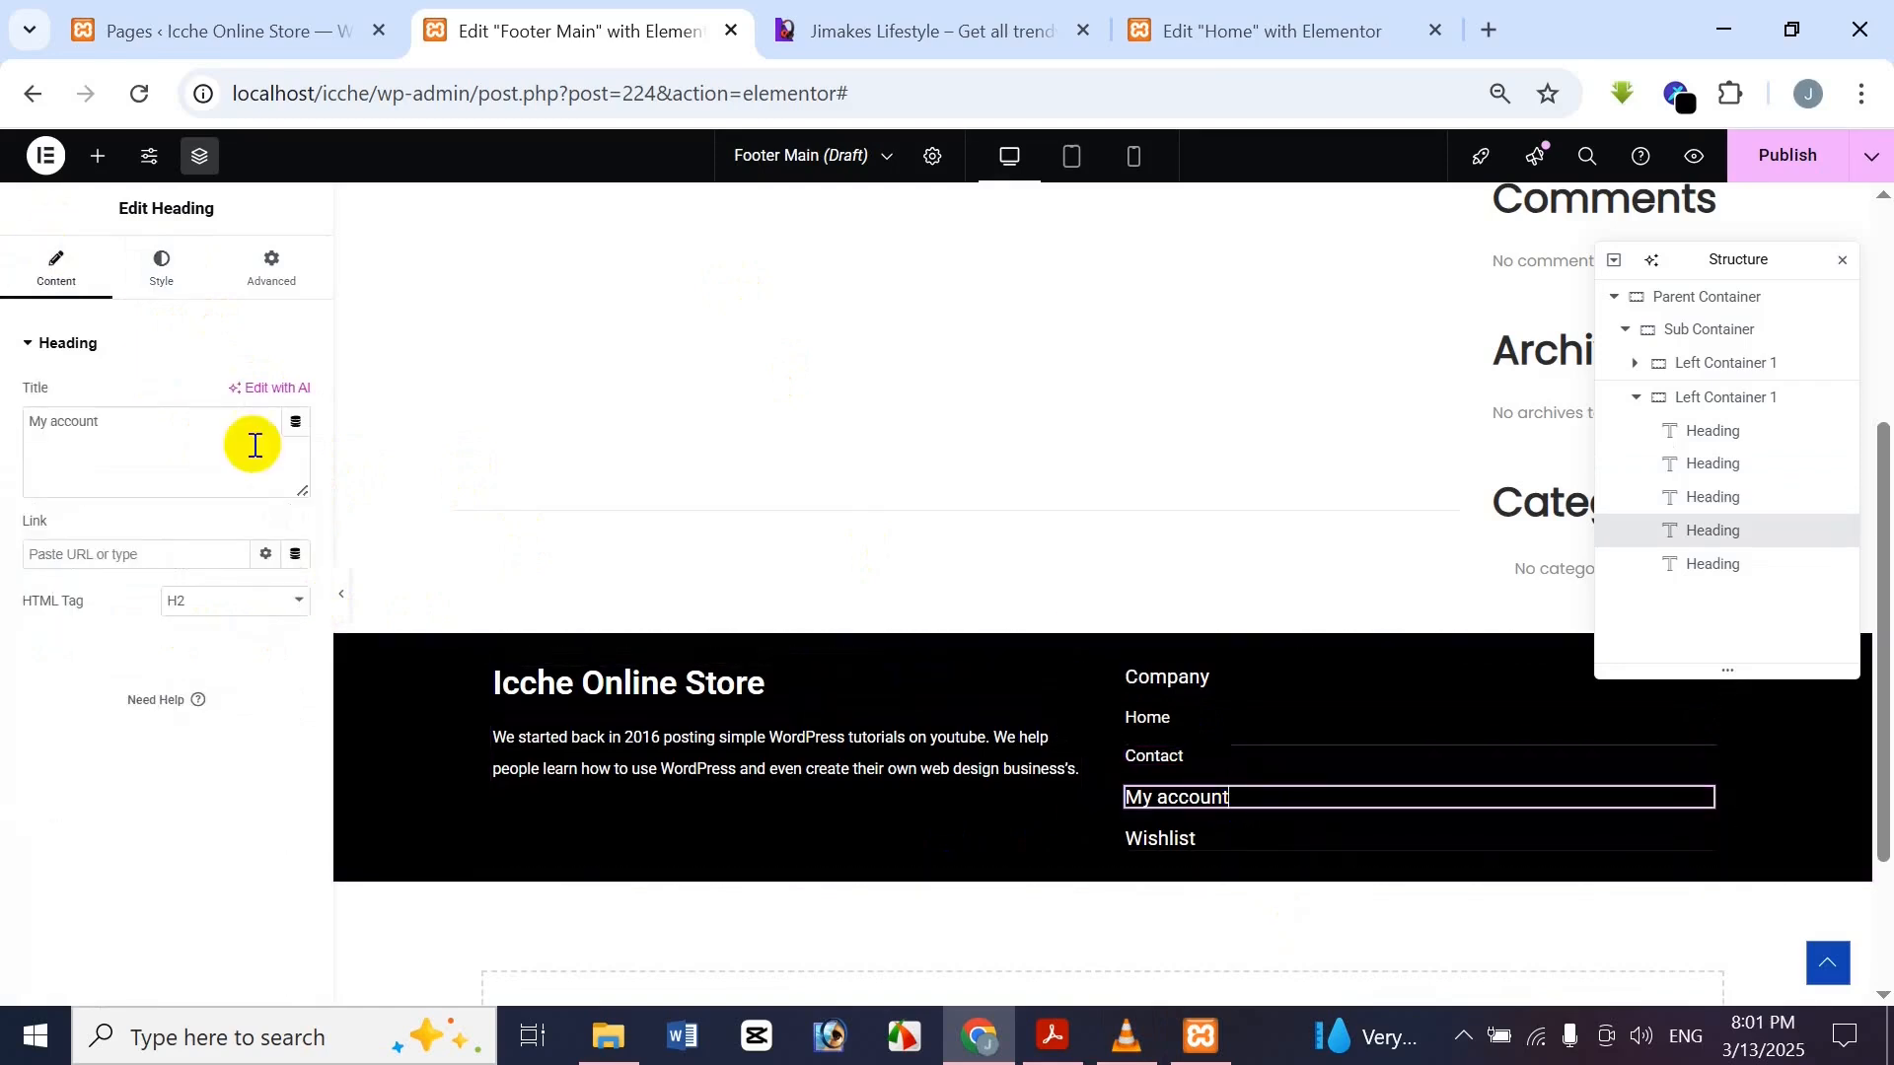
{"action": "left_click", "coordinate": [166, 264]}
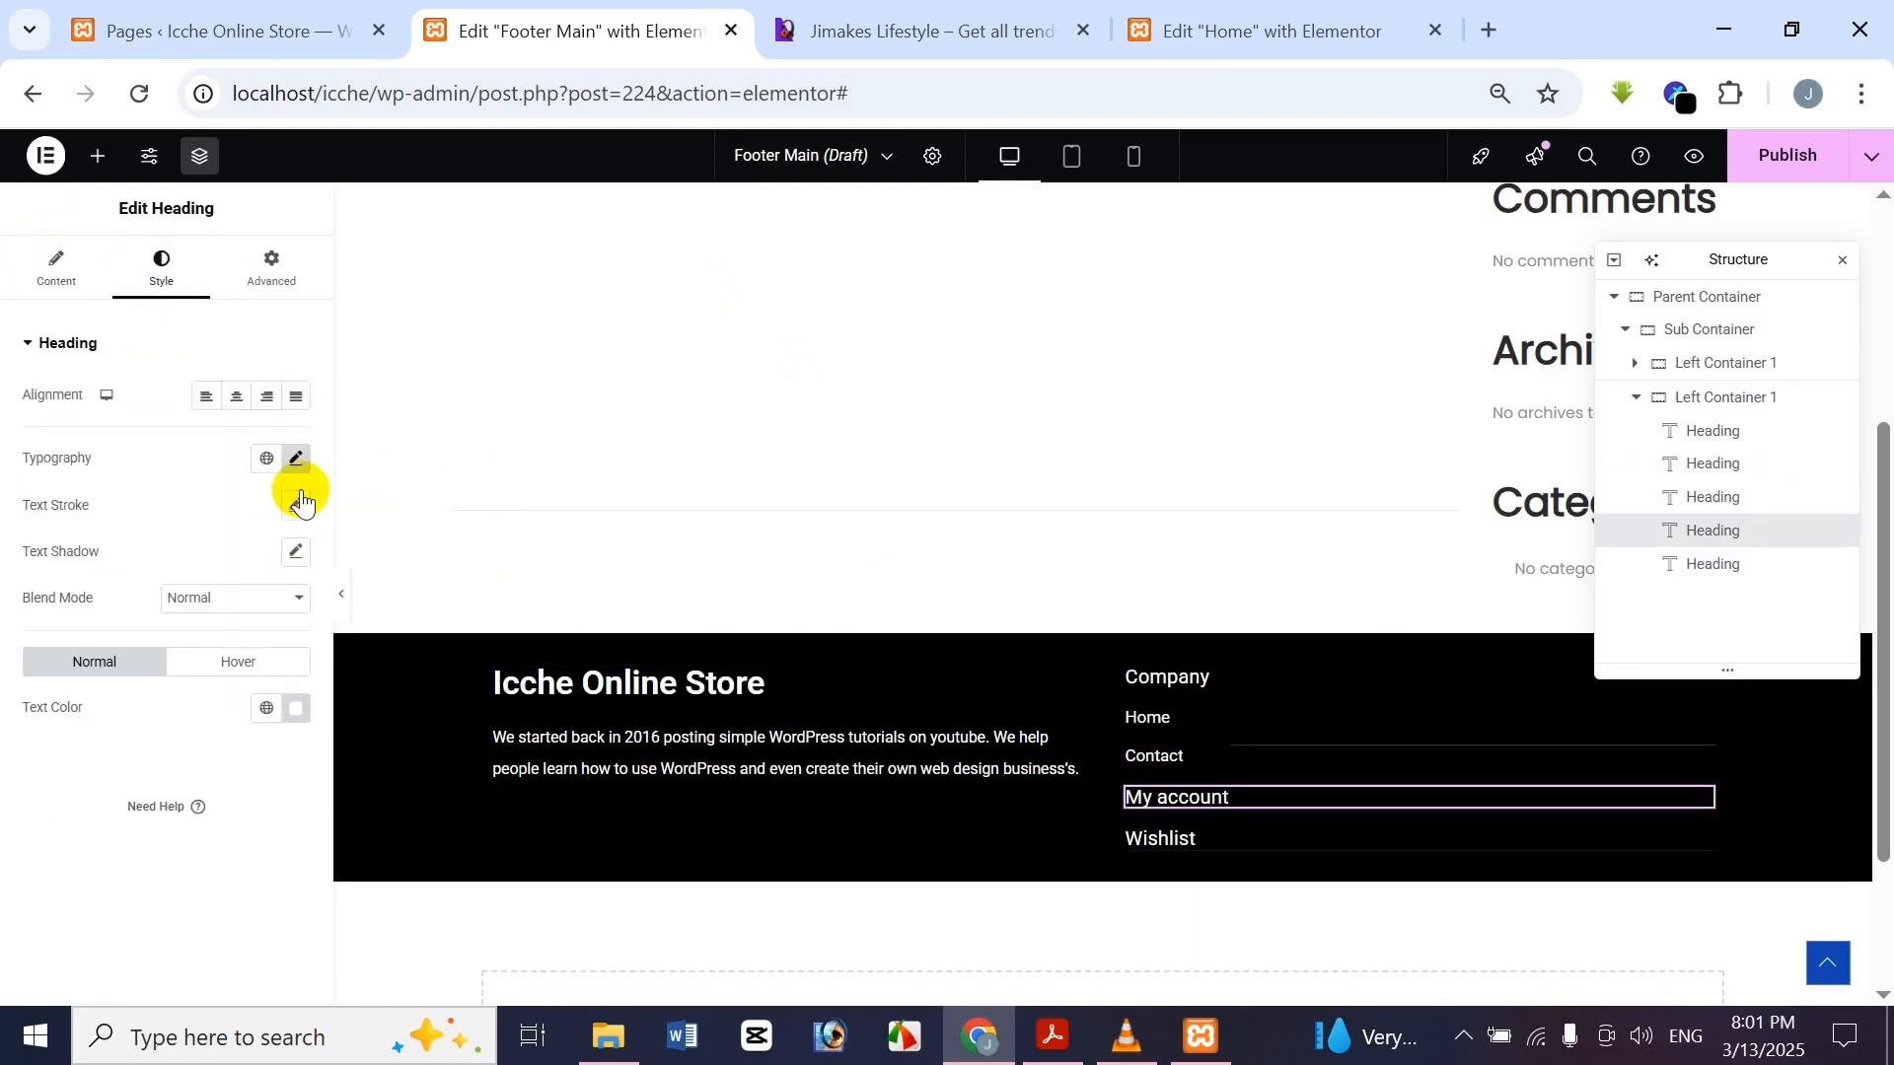
{"action": "left_click", "coordinate": [299, 459]}
{"action": "left_click", "coordinate": [280, 627]}
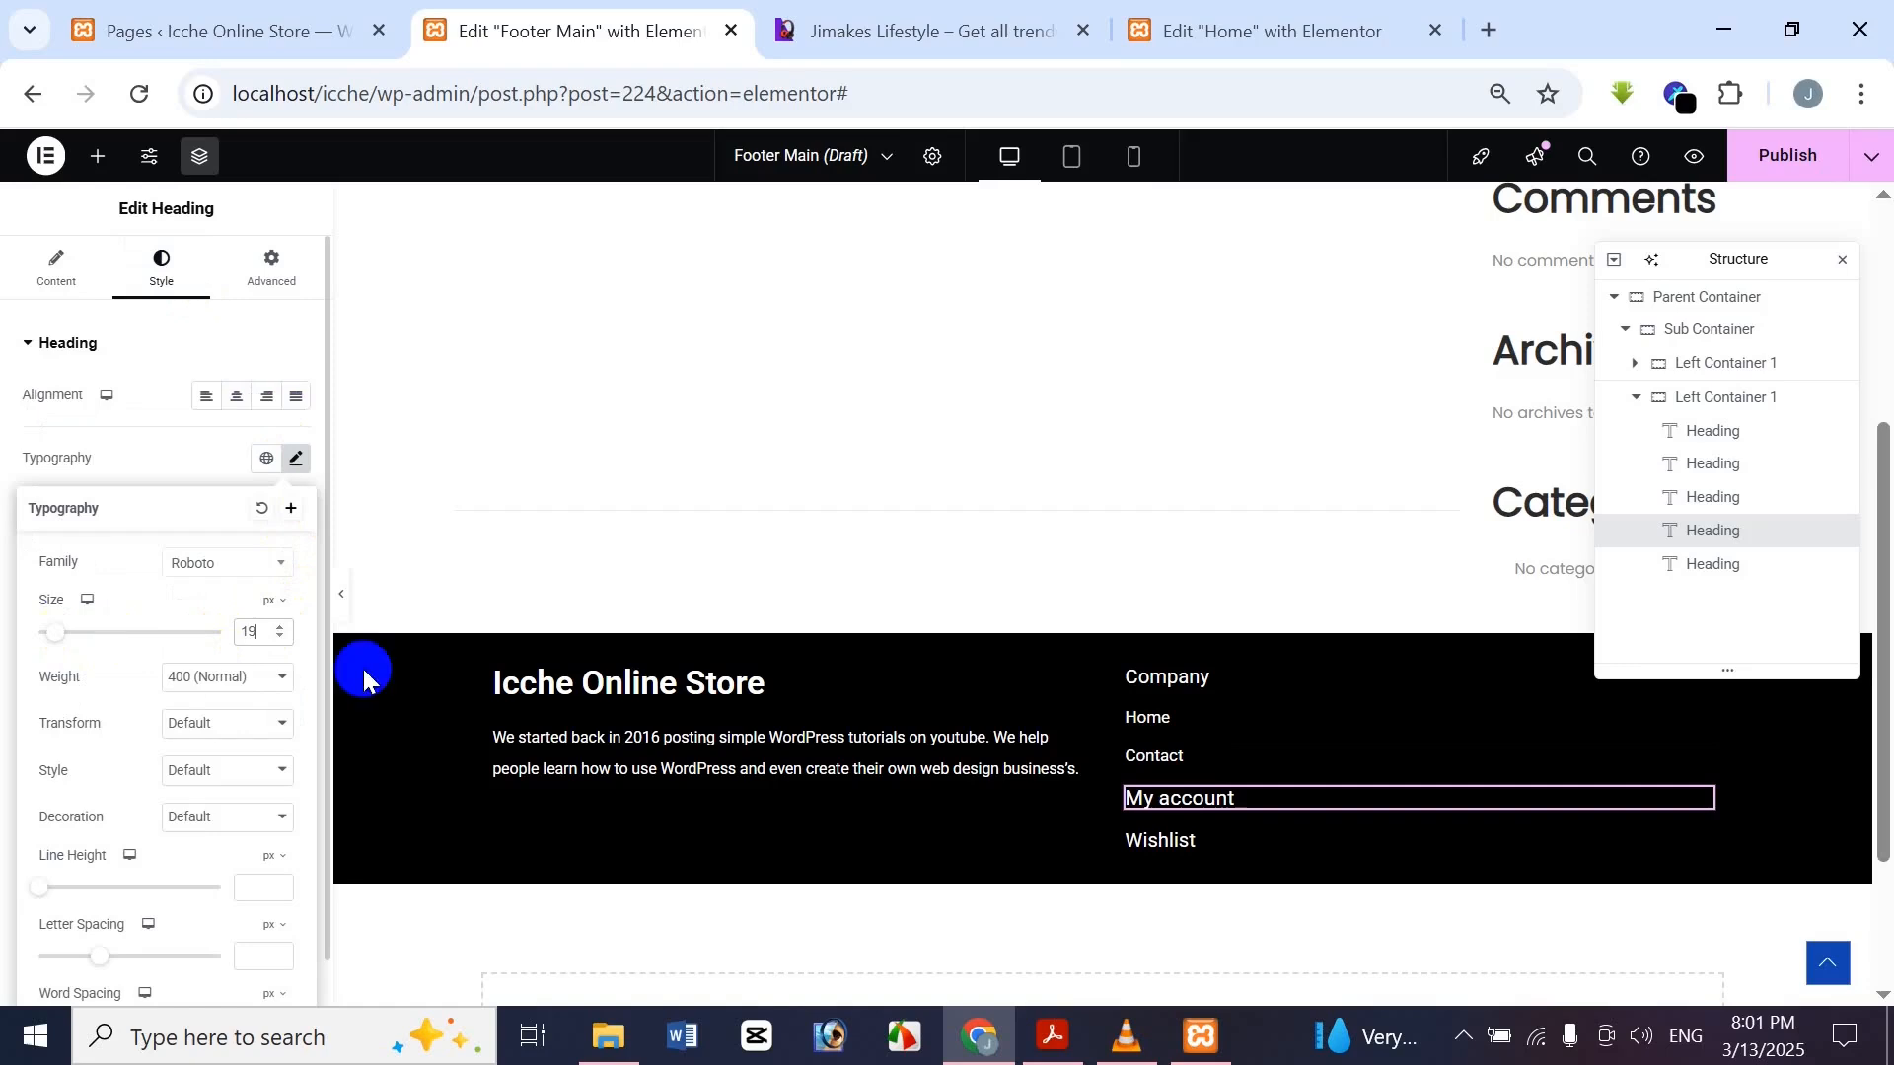
{"action": "key", "text": "BackSpace"}
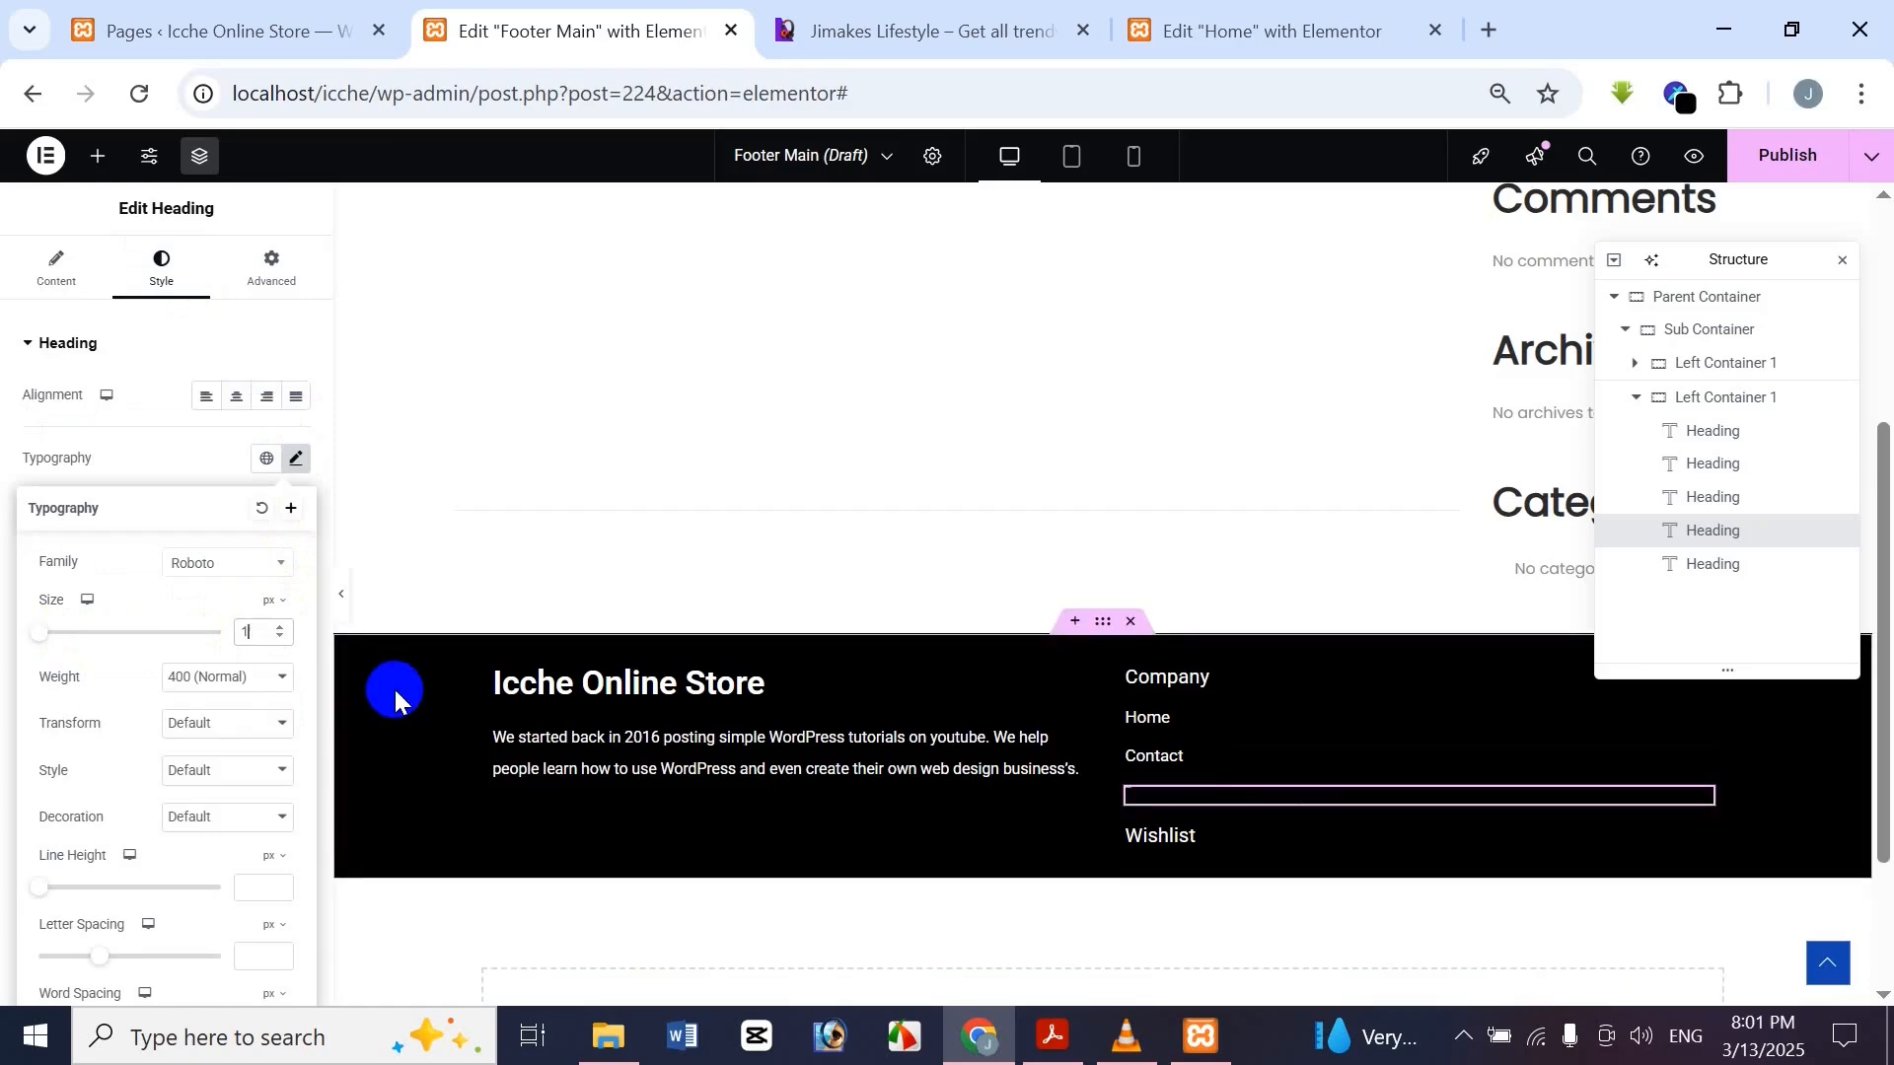
{"action": "type", "text": "5"}
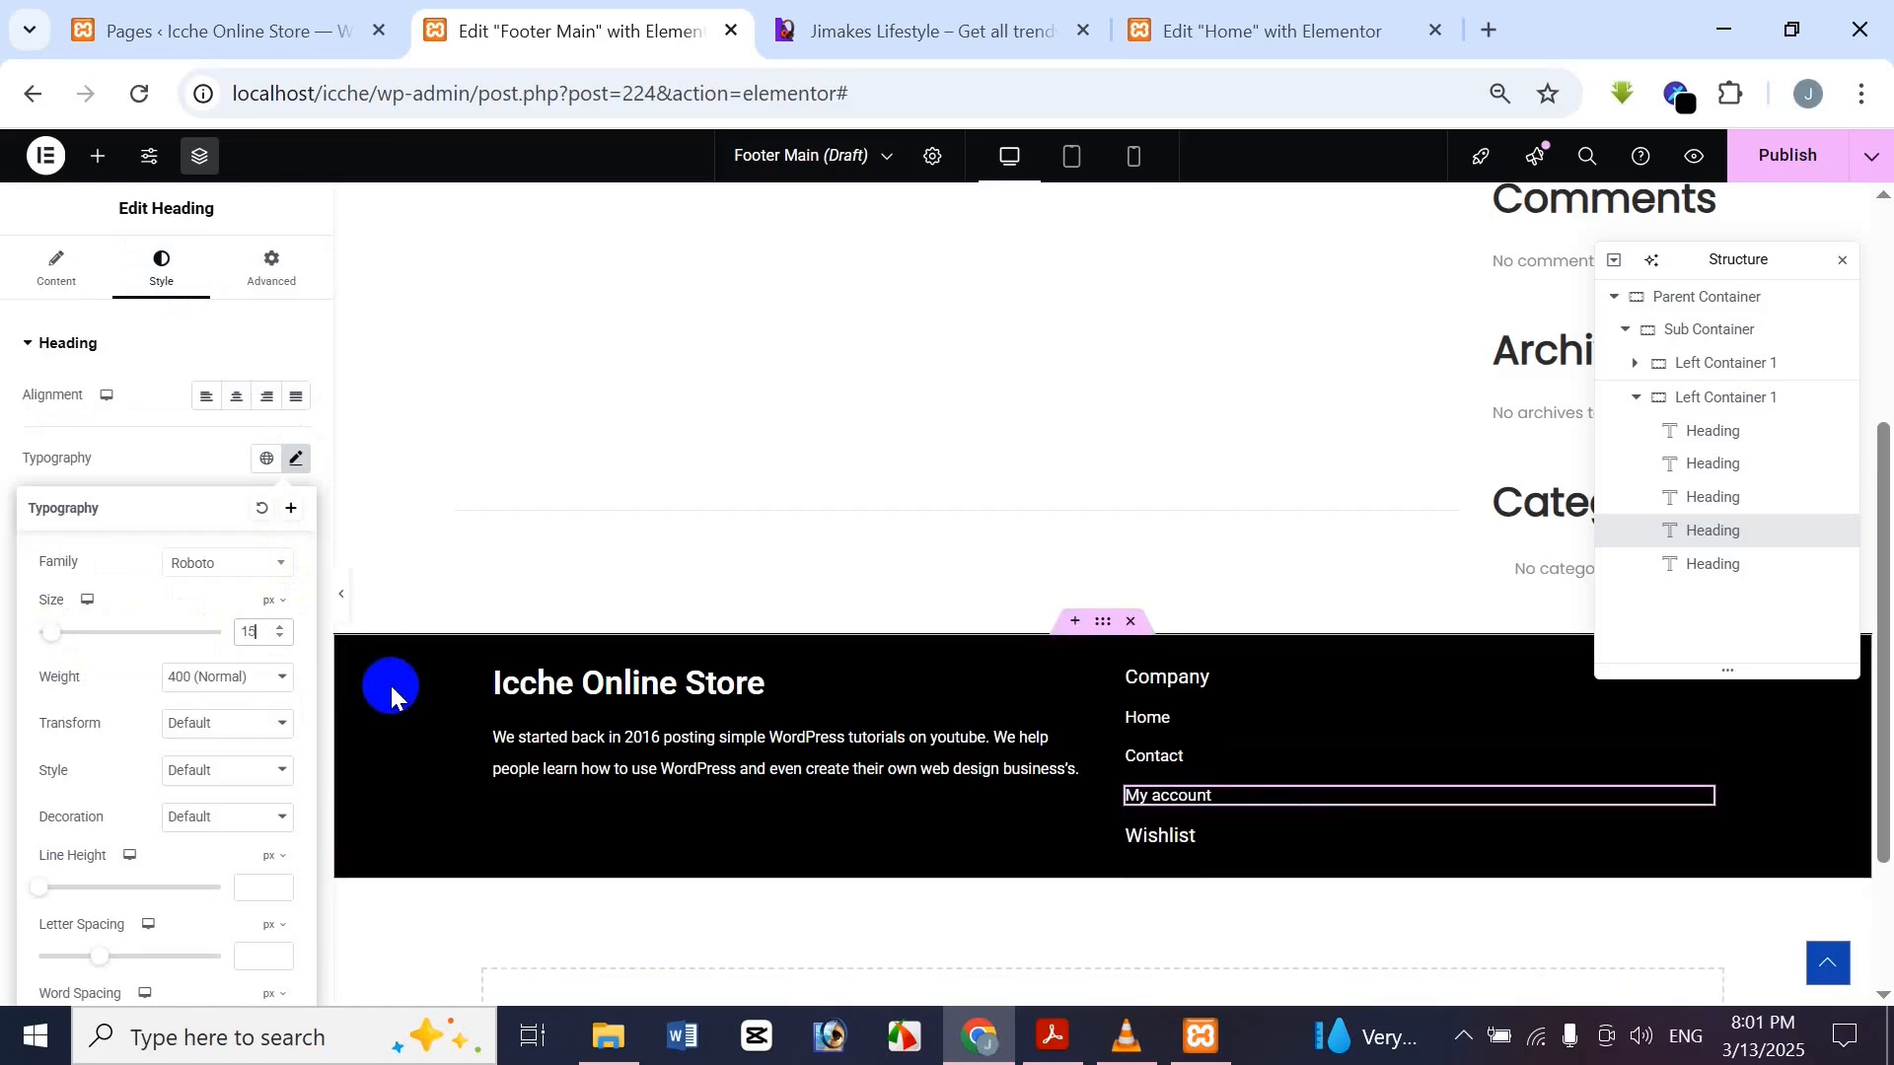
{"action": "left_click", "coordinate": [259, 562]}
{"action": "type", "text": "pop"}
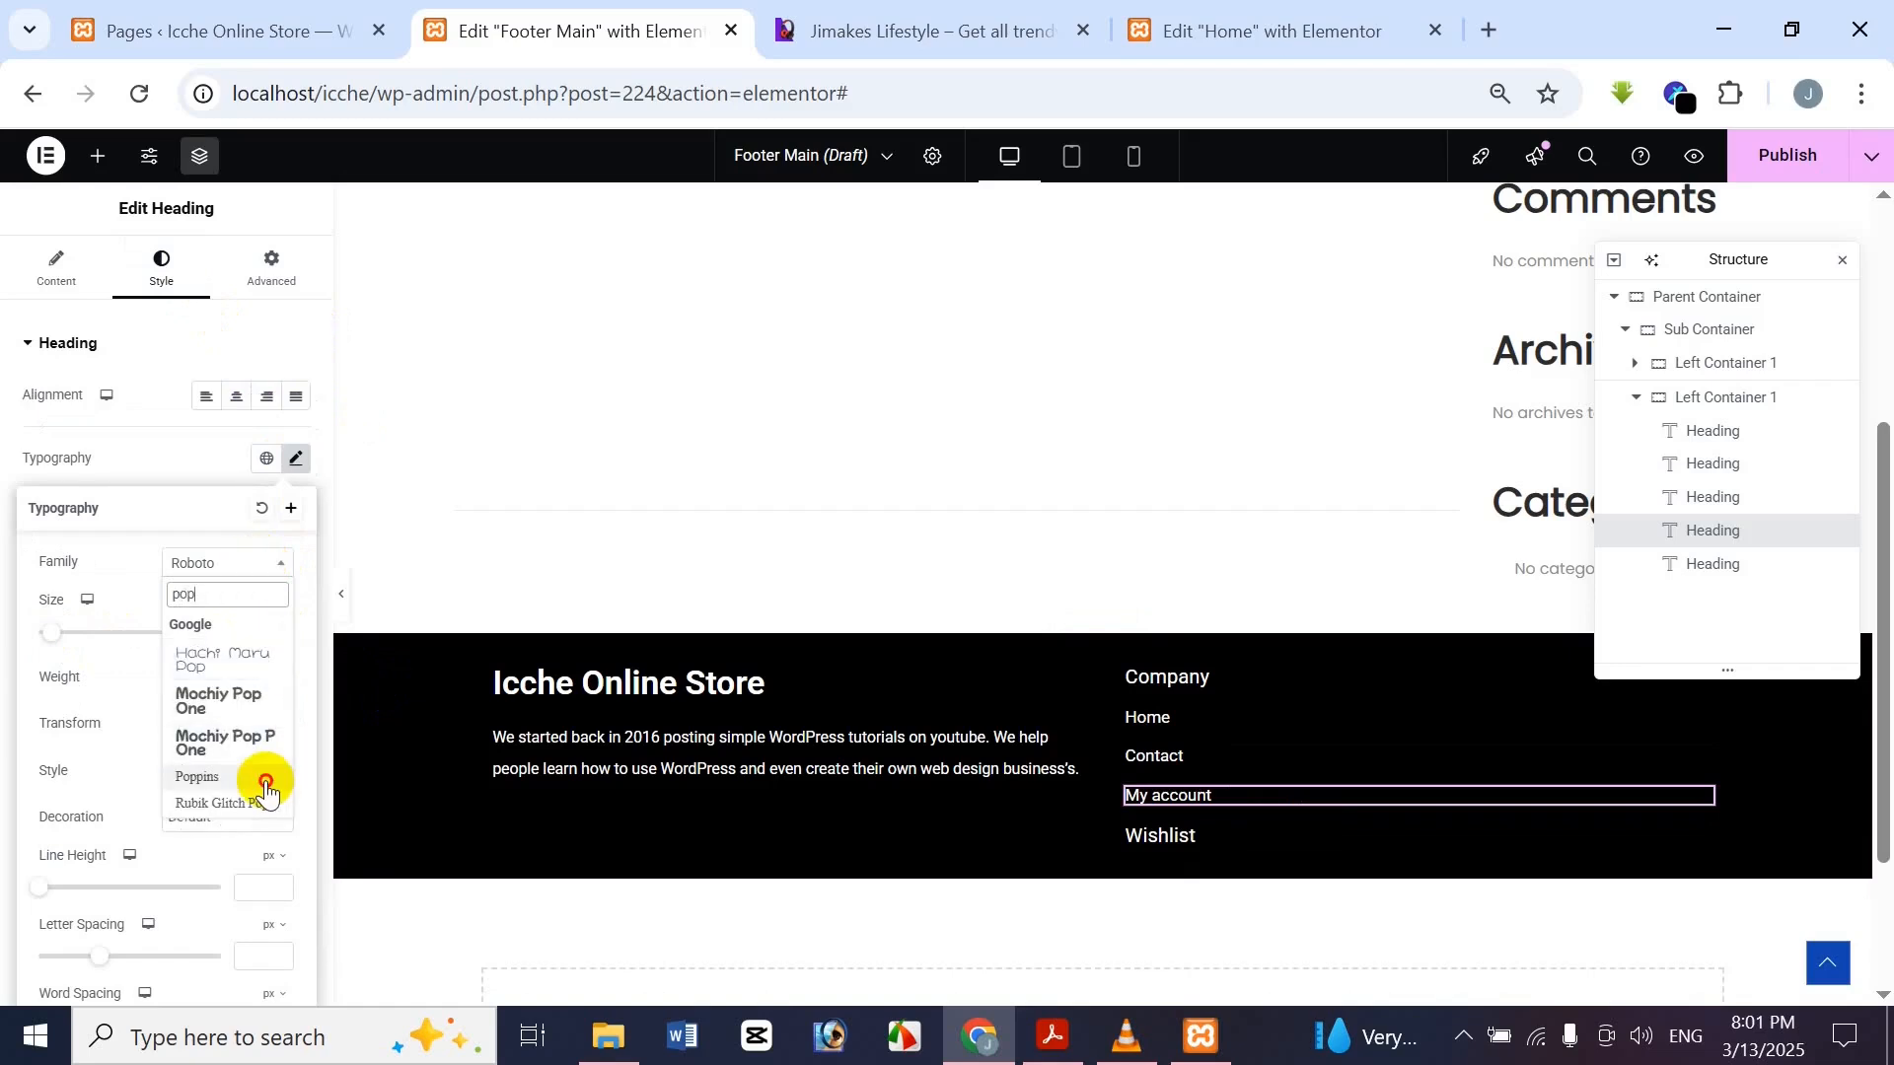
{"action": "left_click", "coordinate": [264, 776]}
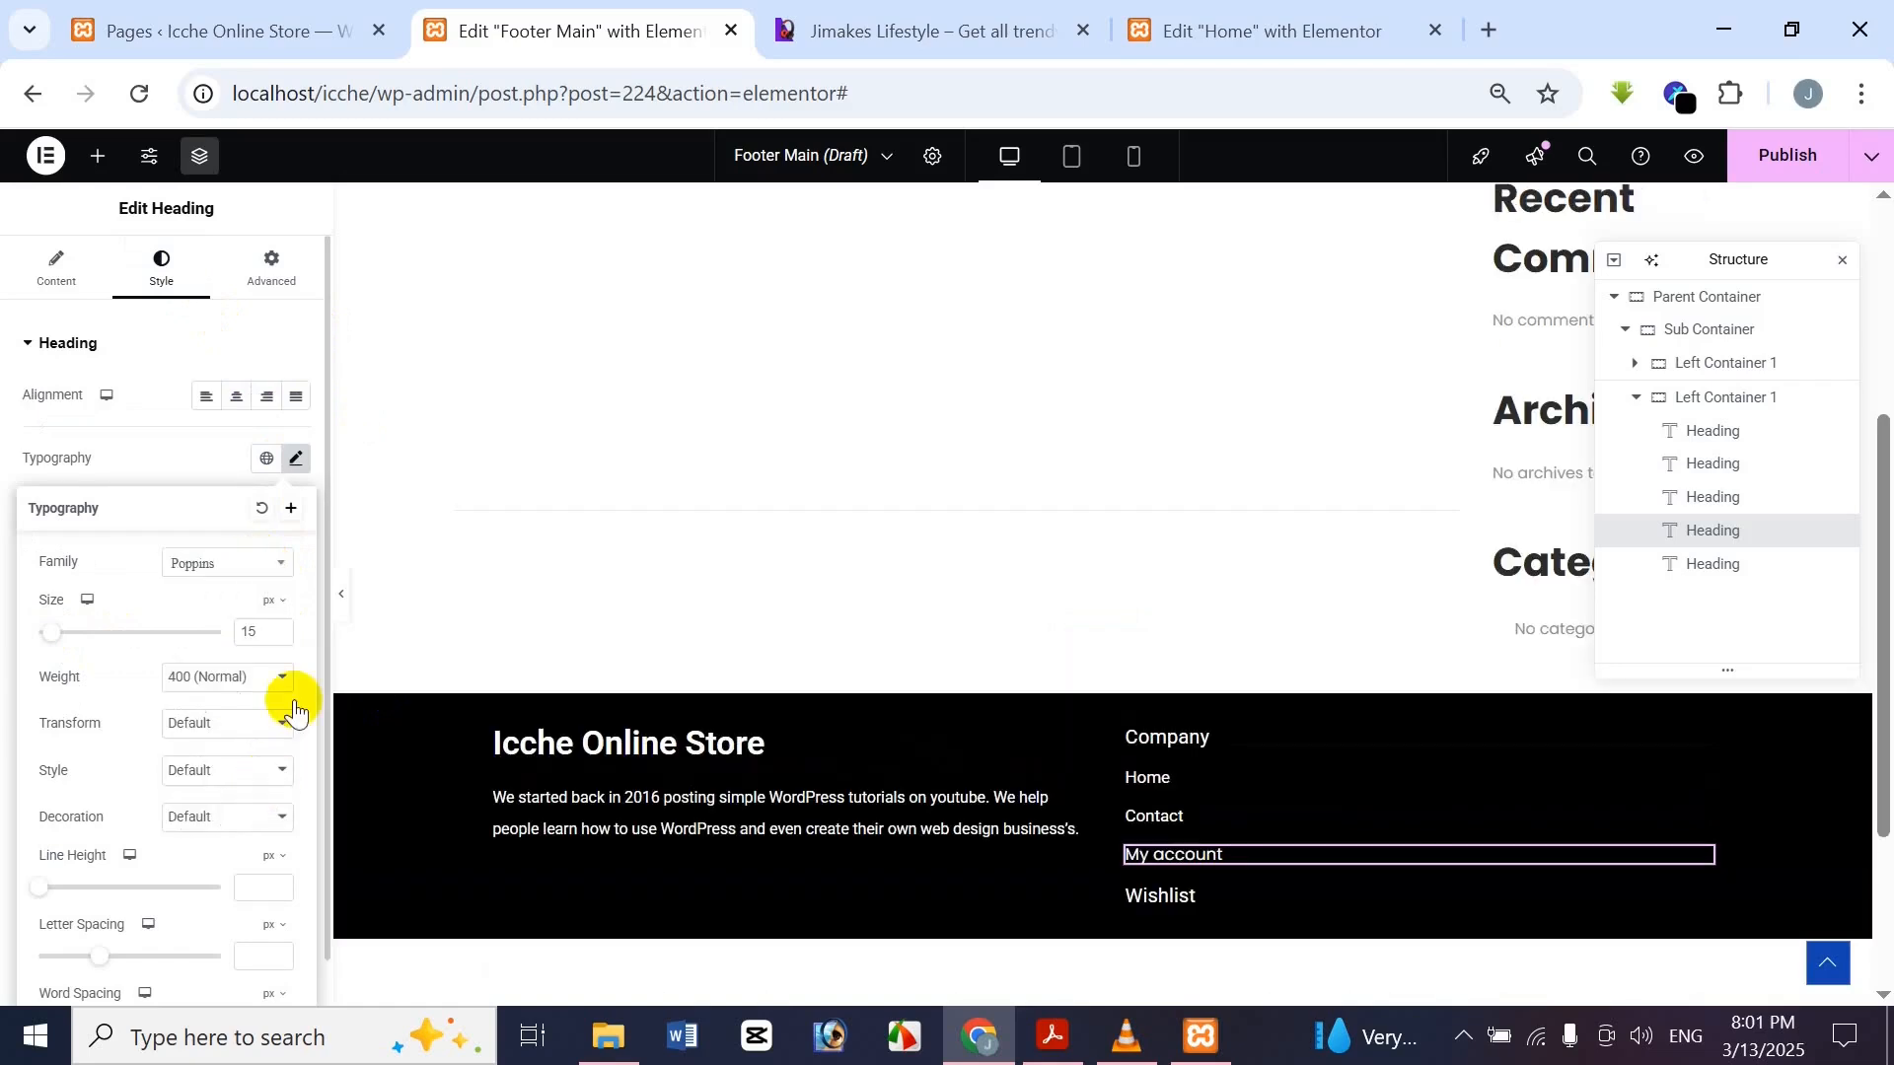
Set the Wishlist heading's typography to 15 px in the Poppins font family
{"action": "left_click", "coordinate": [1268, 902]}
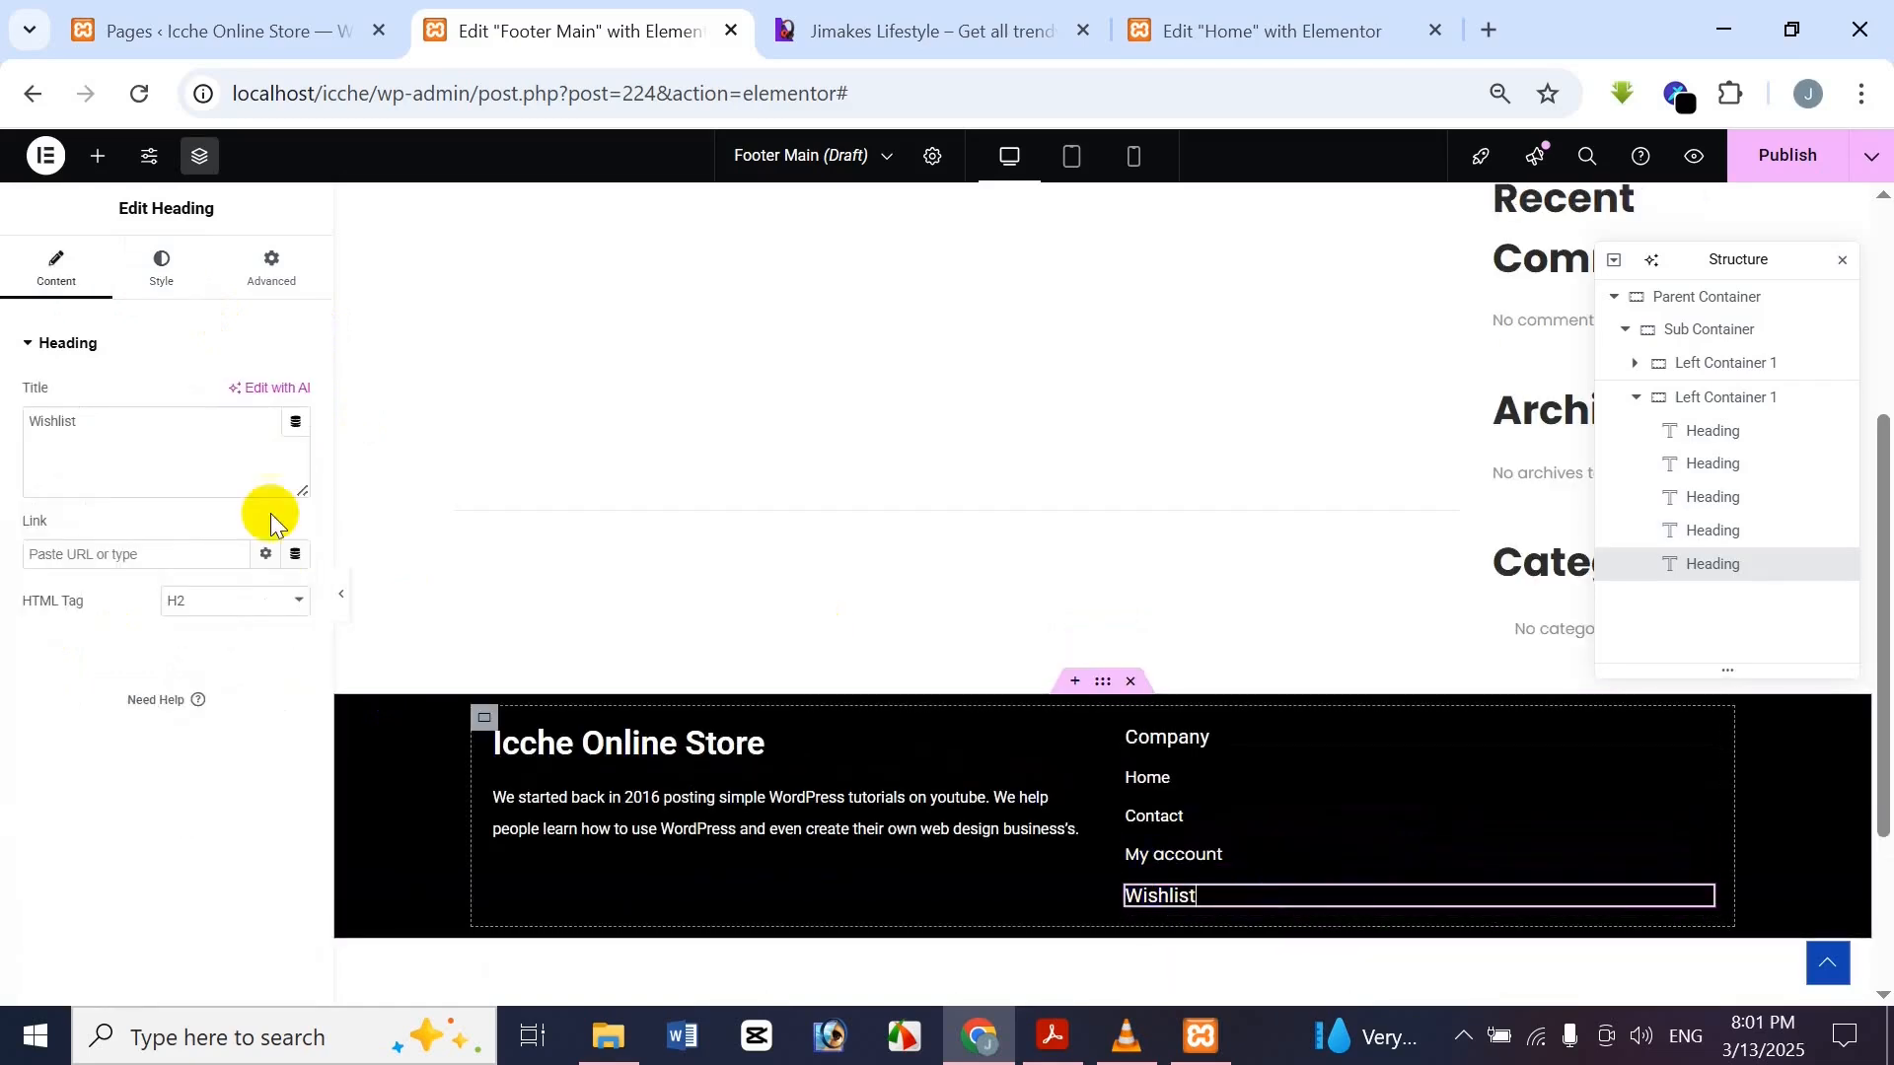
{"action": "left_click", "coordinate": [158, 265]}
{"action": "left_click", "coordinate": [286, 457]}
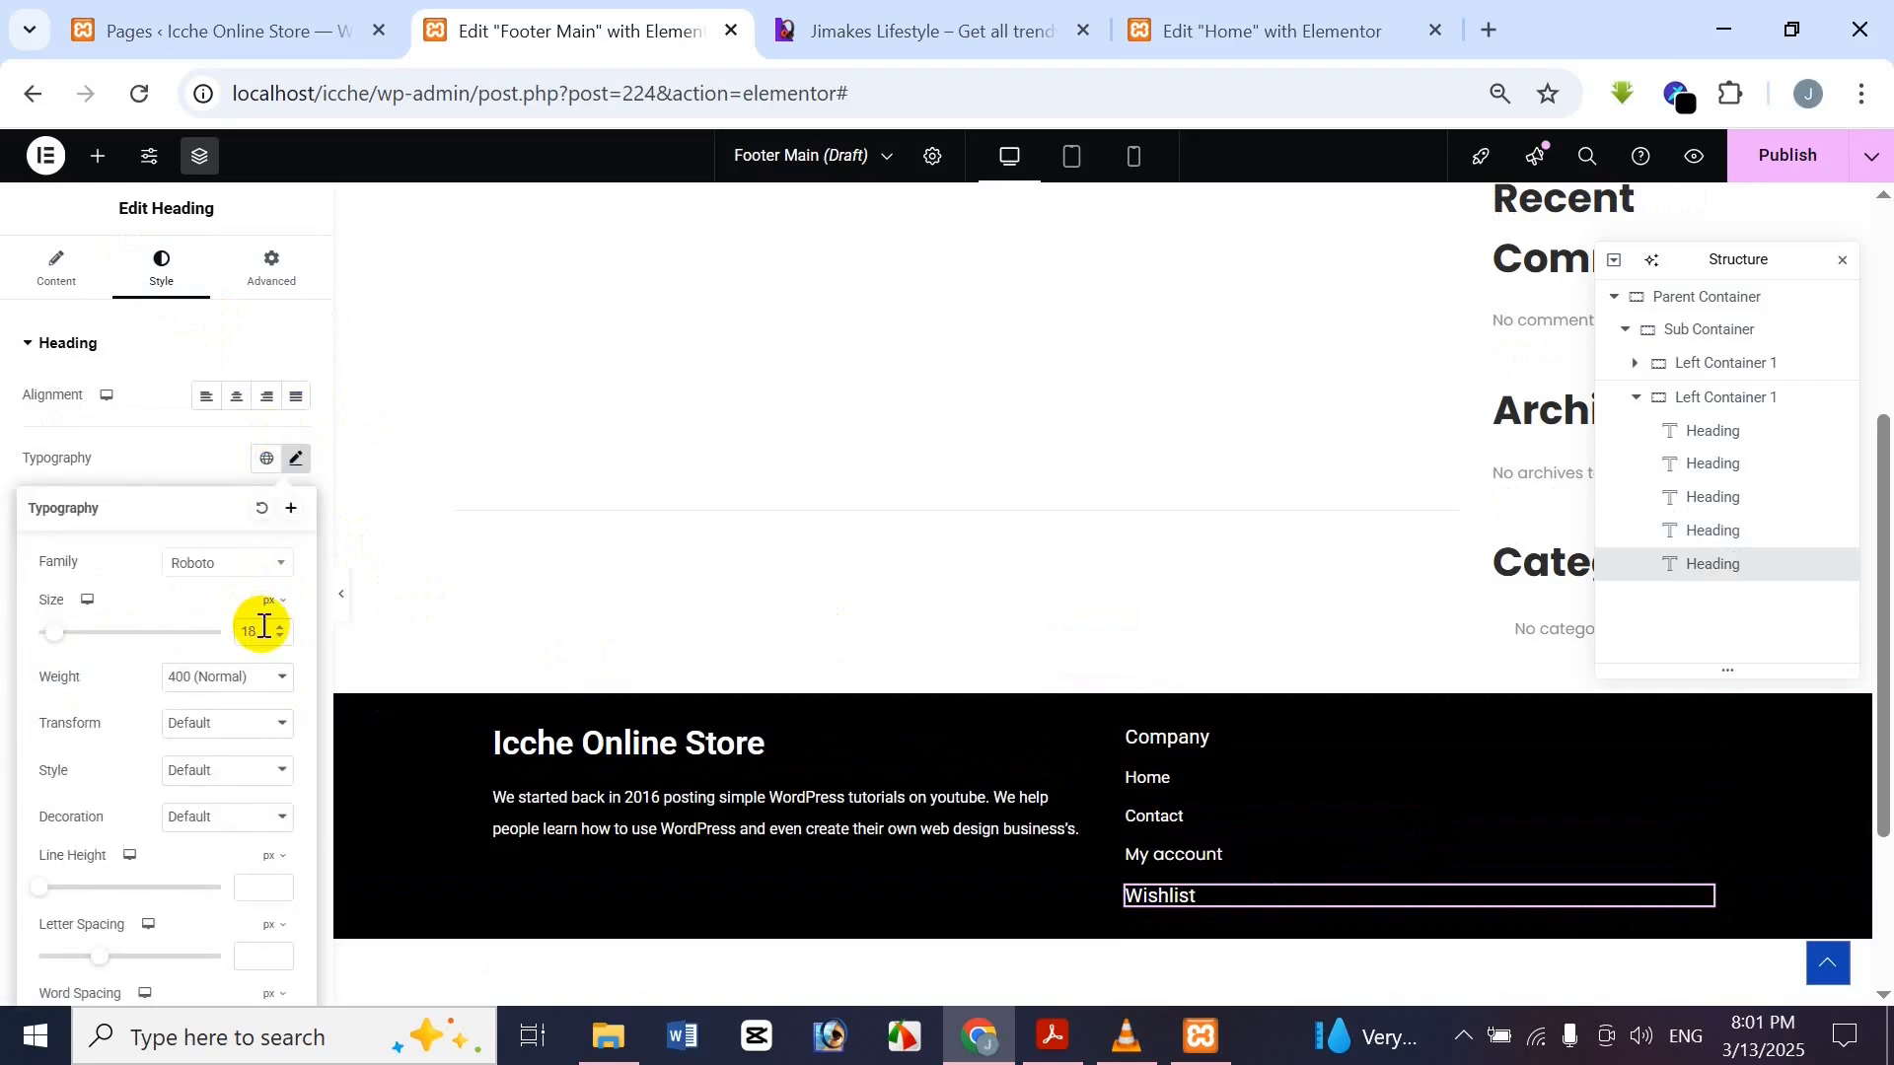
{"action": "left_click", "coordinate": [258, 631]}
{"action": "type", "text": "15"}
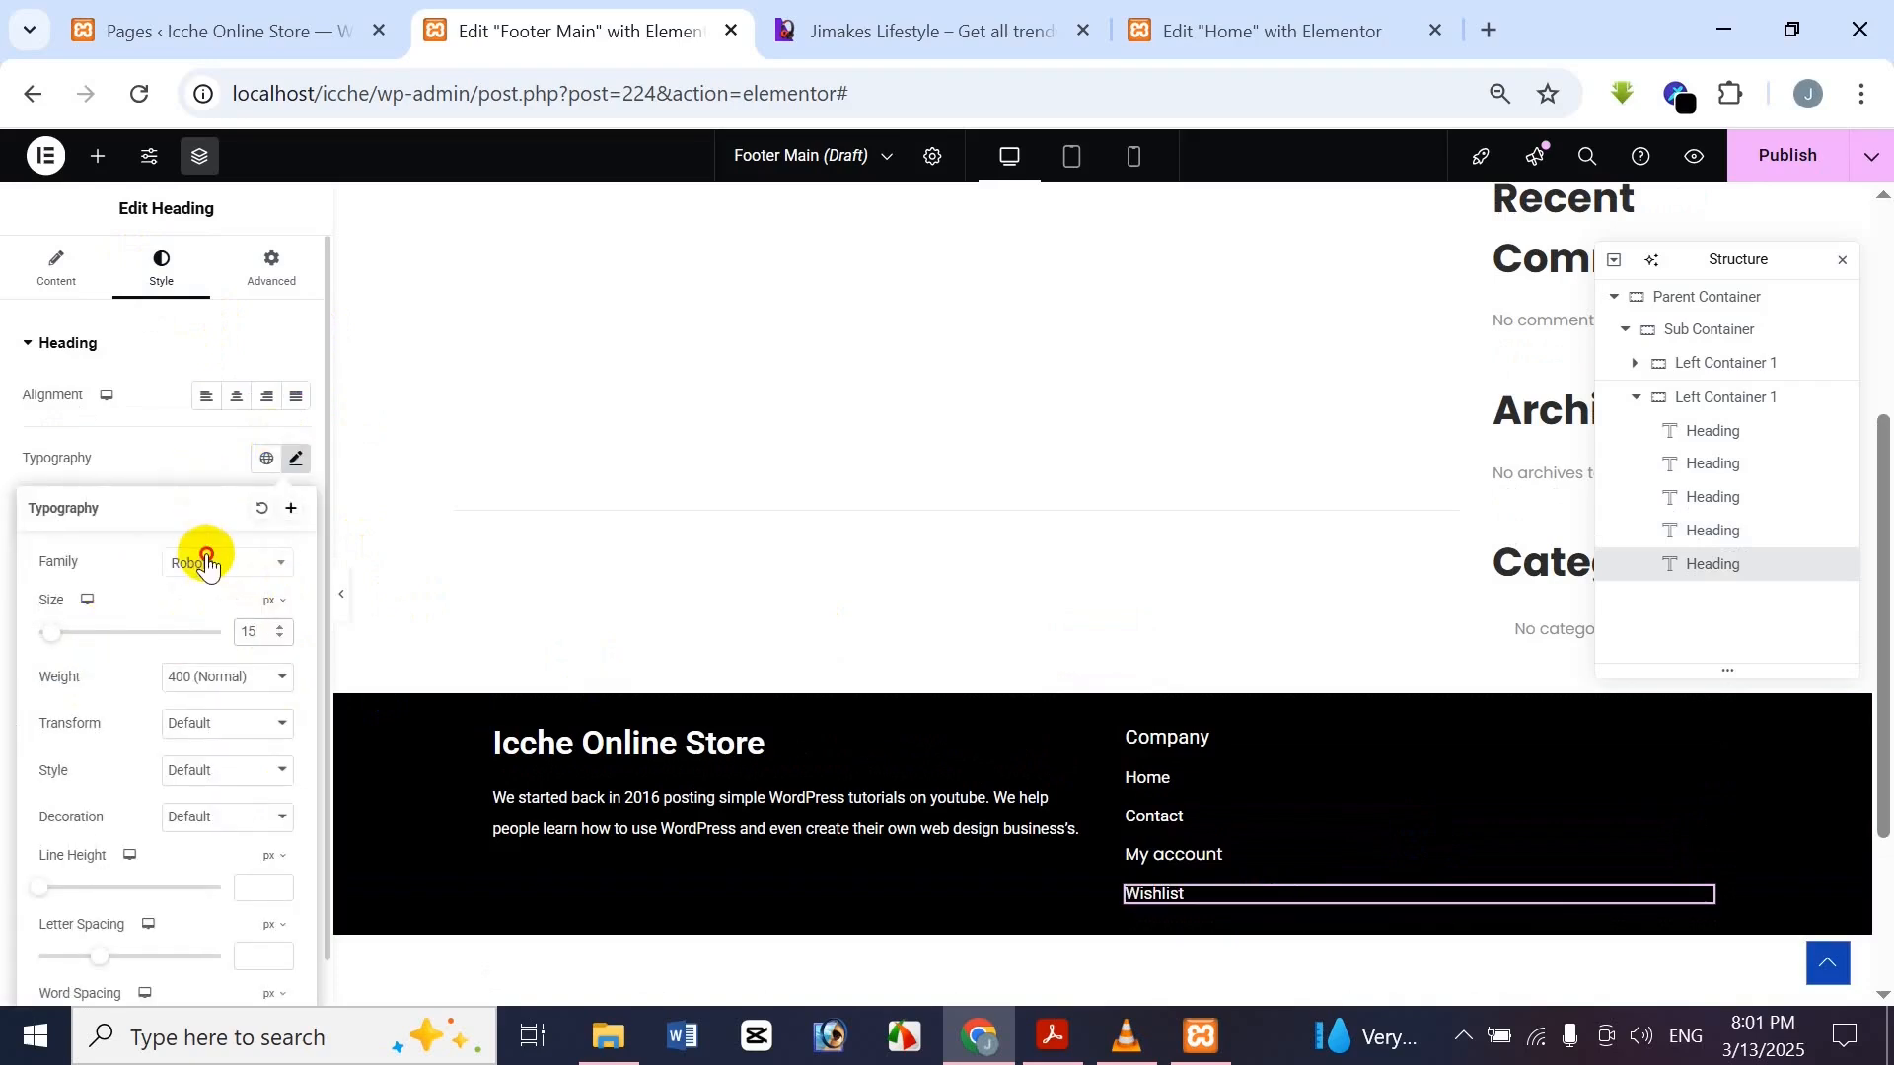
{"action": "left_click", "coordinate": [206, 563]}
{"action": "type", "text": "p"}
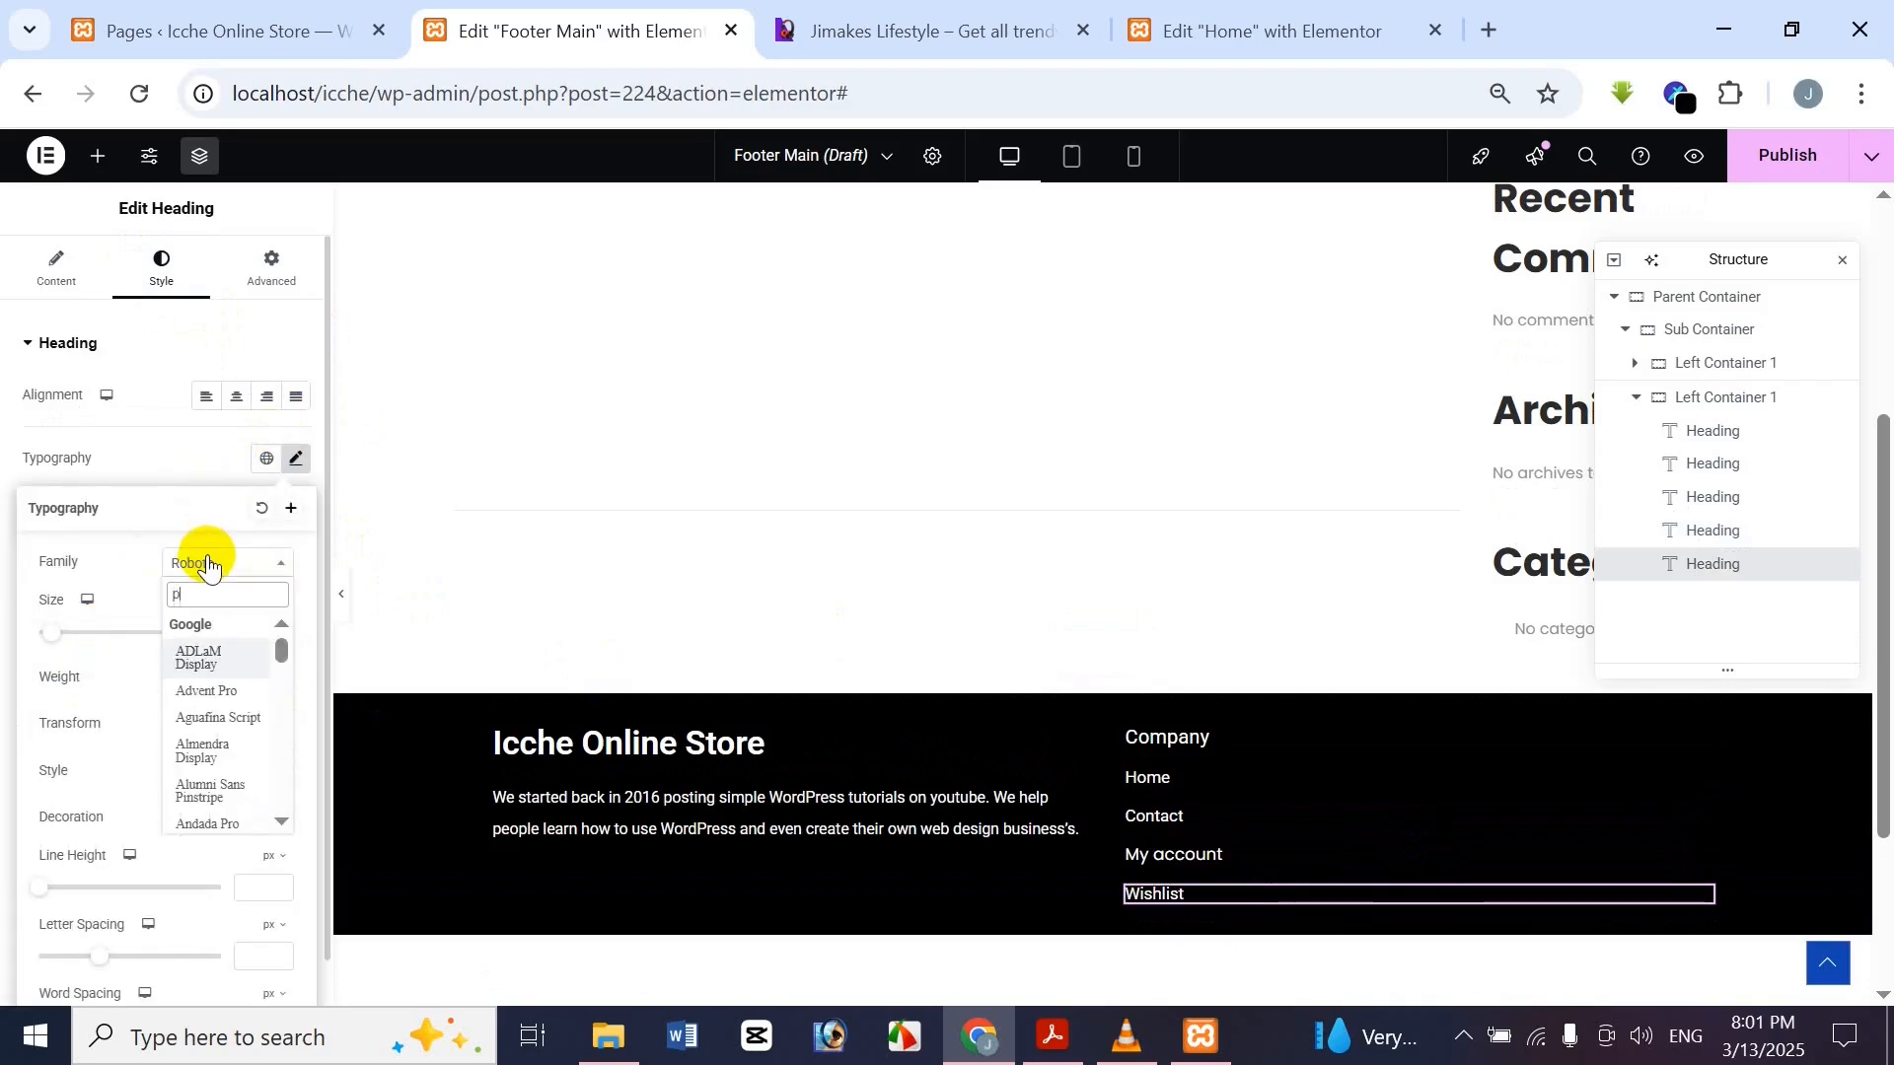
{"action": "type", "text": "op"}
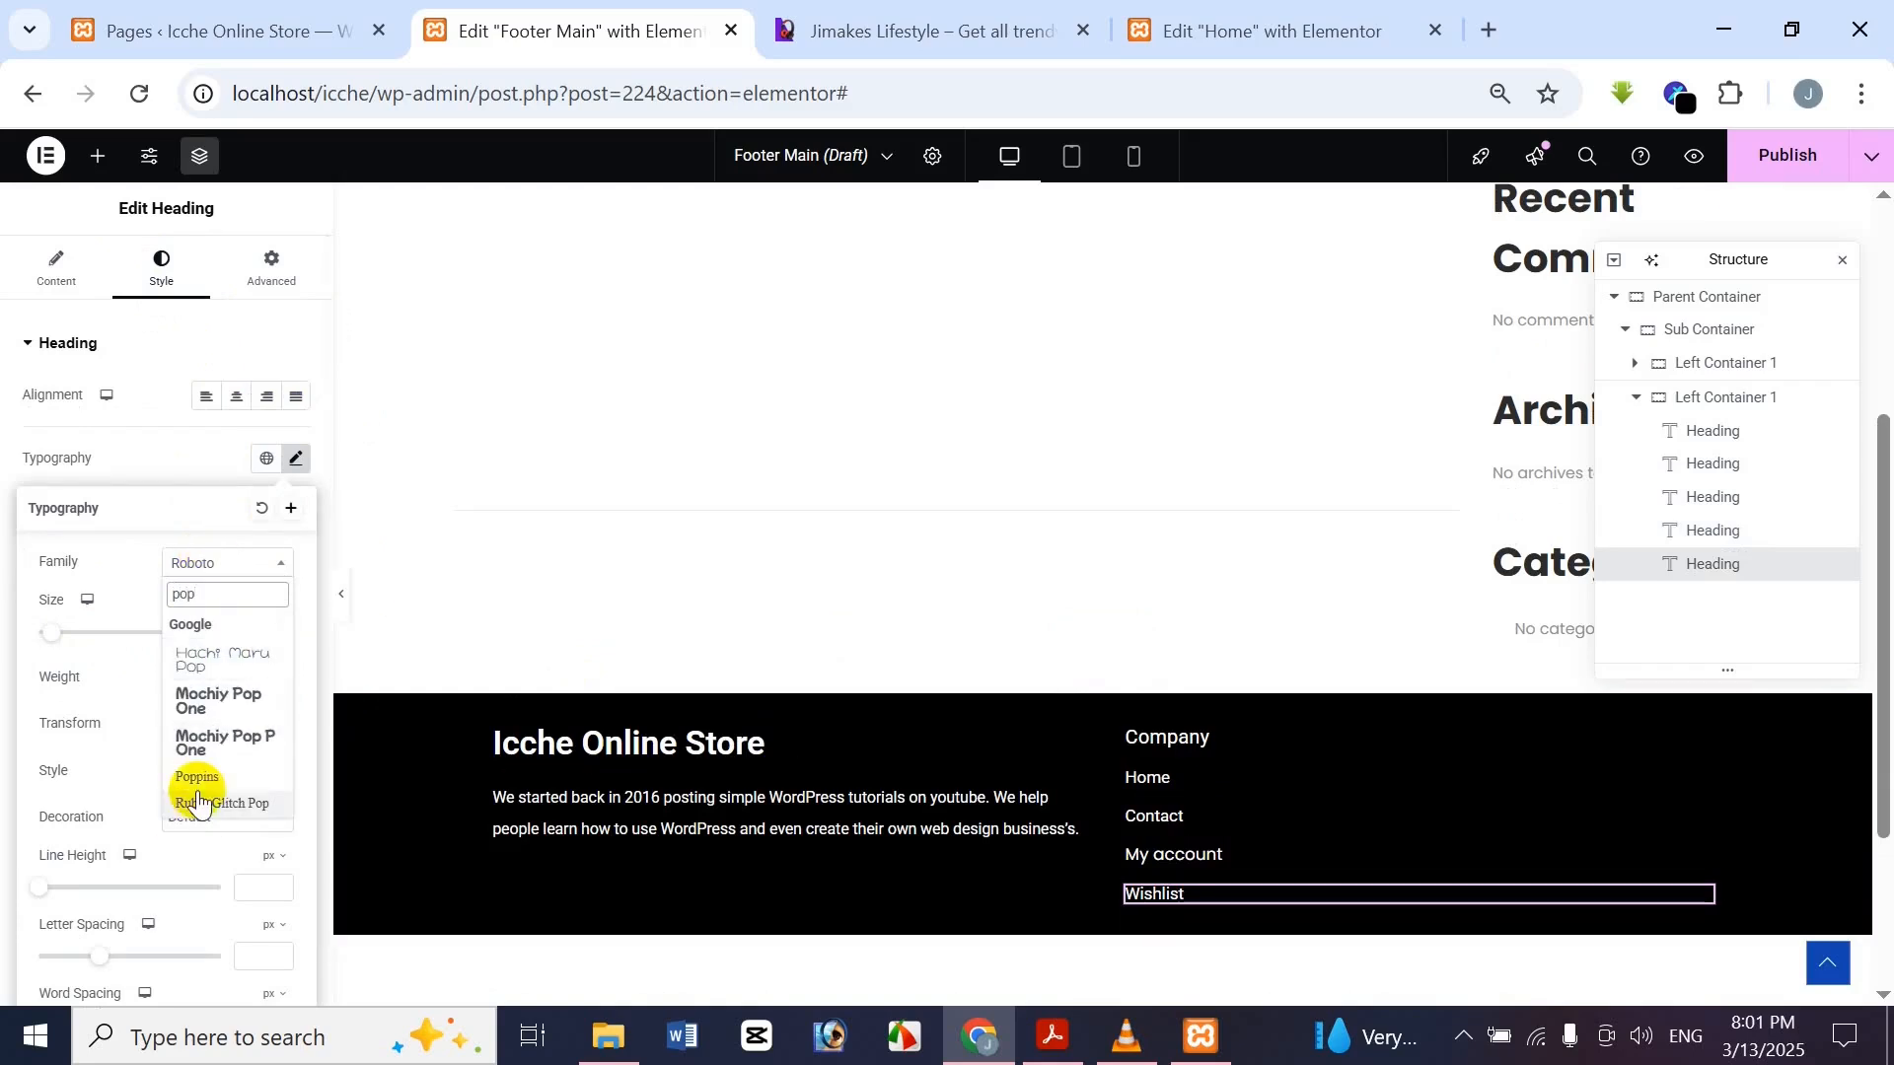
{"action": "left_click", "coordinate": [201, 778]}
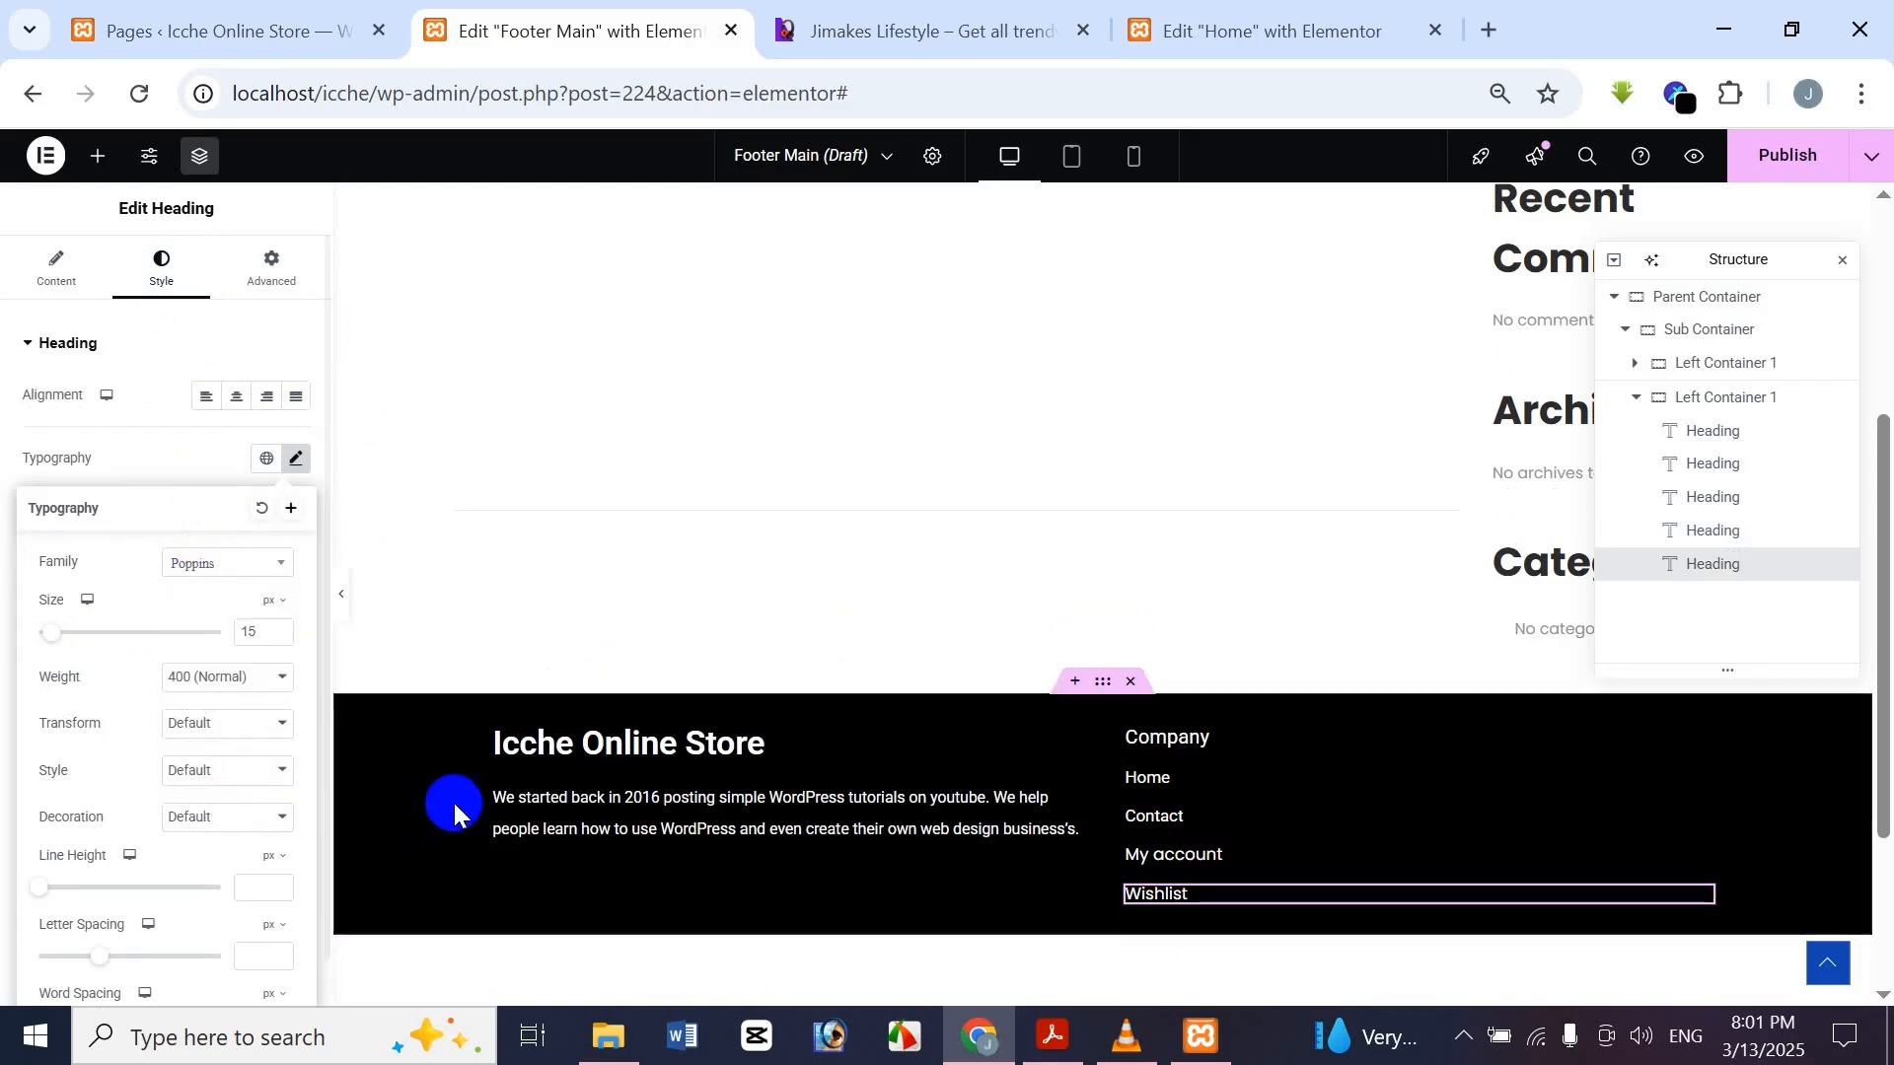
Change the font family of the Contact heading in the second footer column to Poppins
{"action": "left_click", "coordinate": [1266, 811]}
{"action": "left_click", "coordinate": [283, 455]}
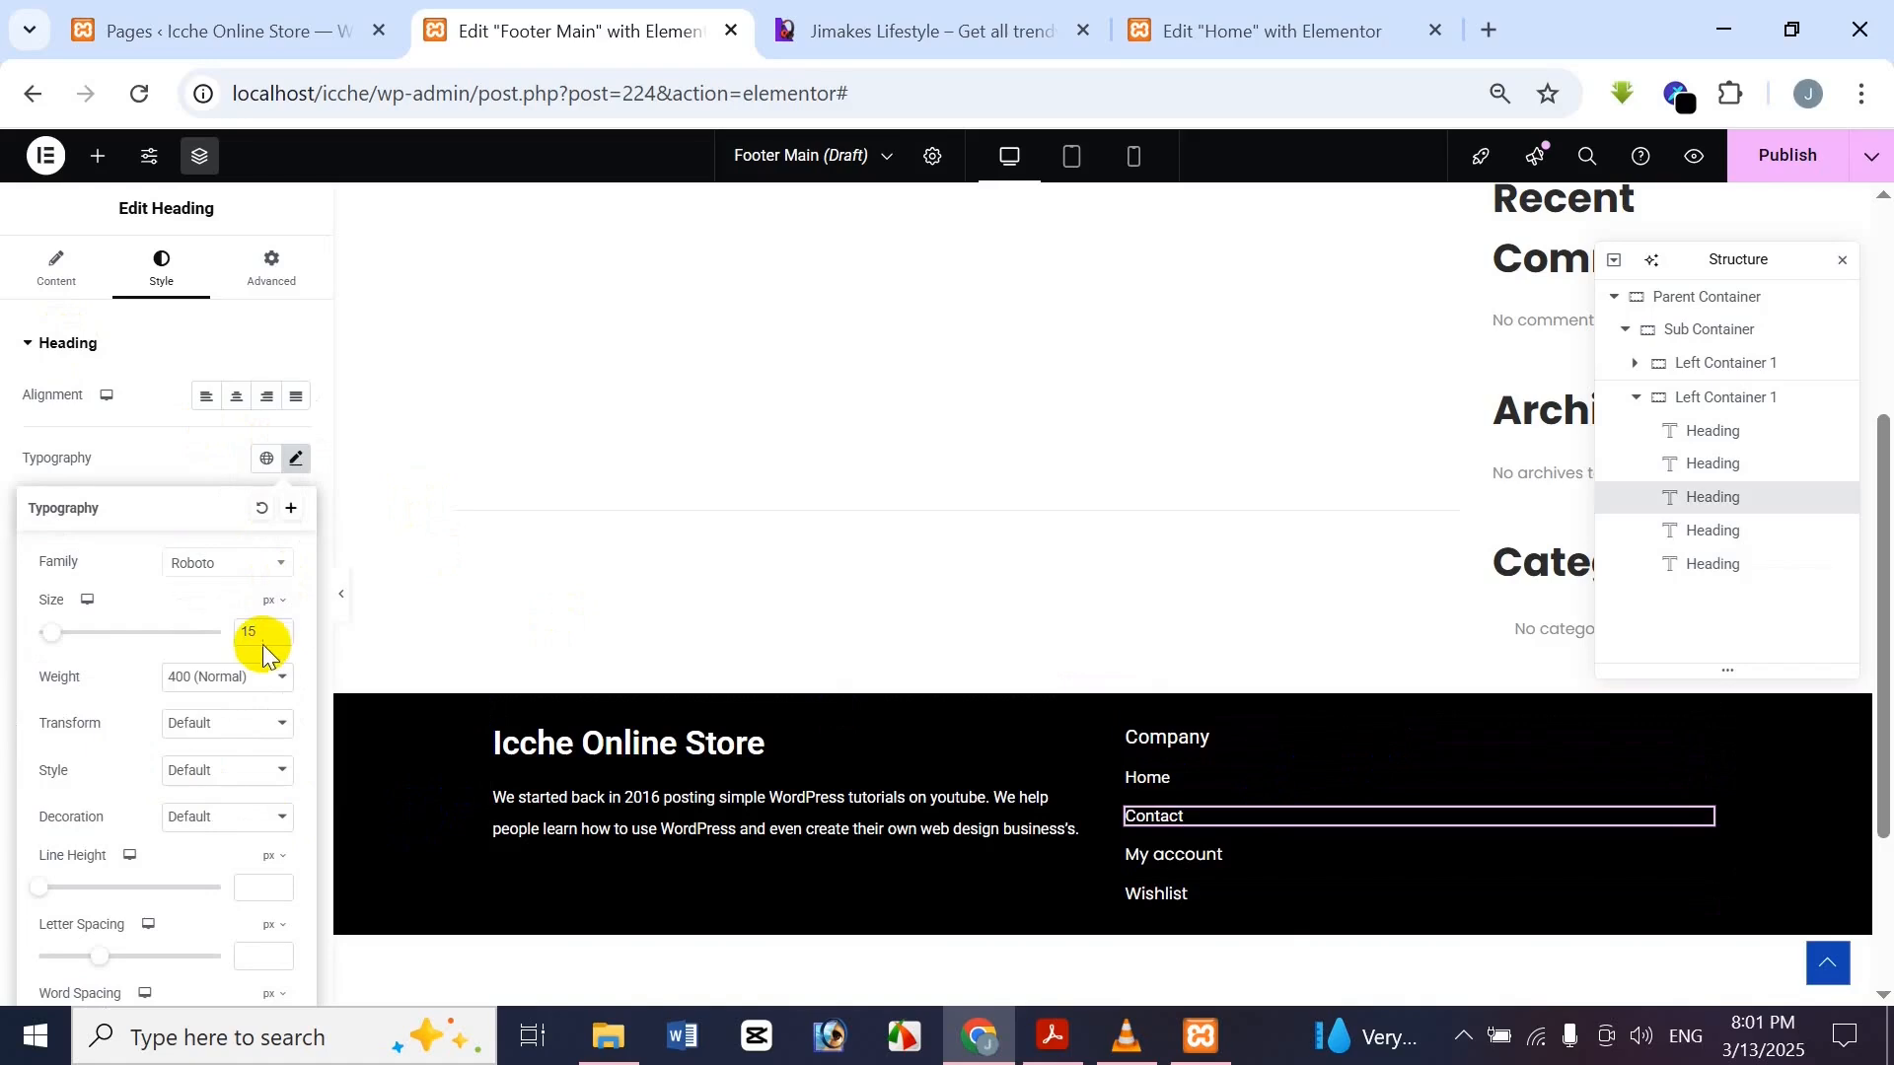
{"action": "left_click", "coordinate": [269, 567]}
{"action": "type", "text": "pop"}
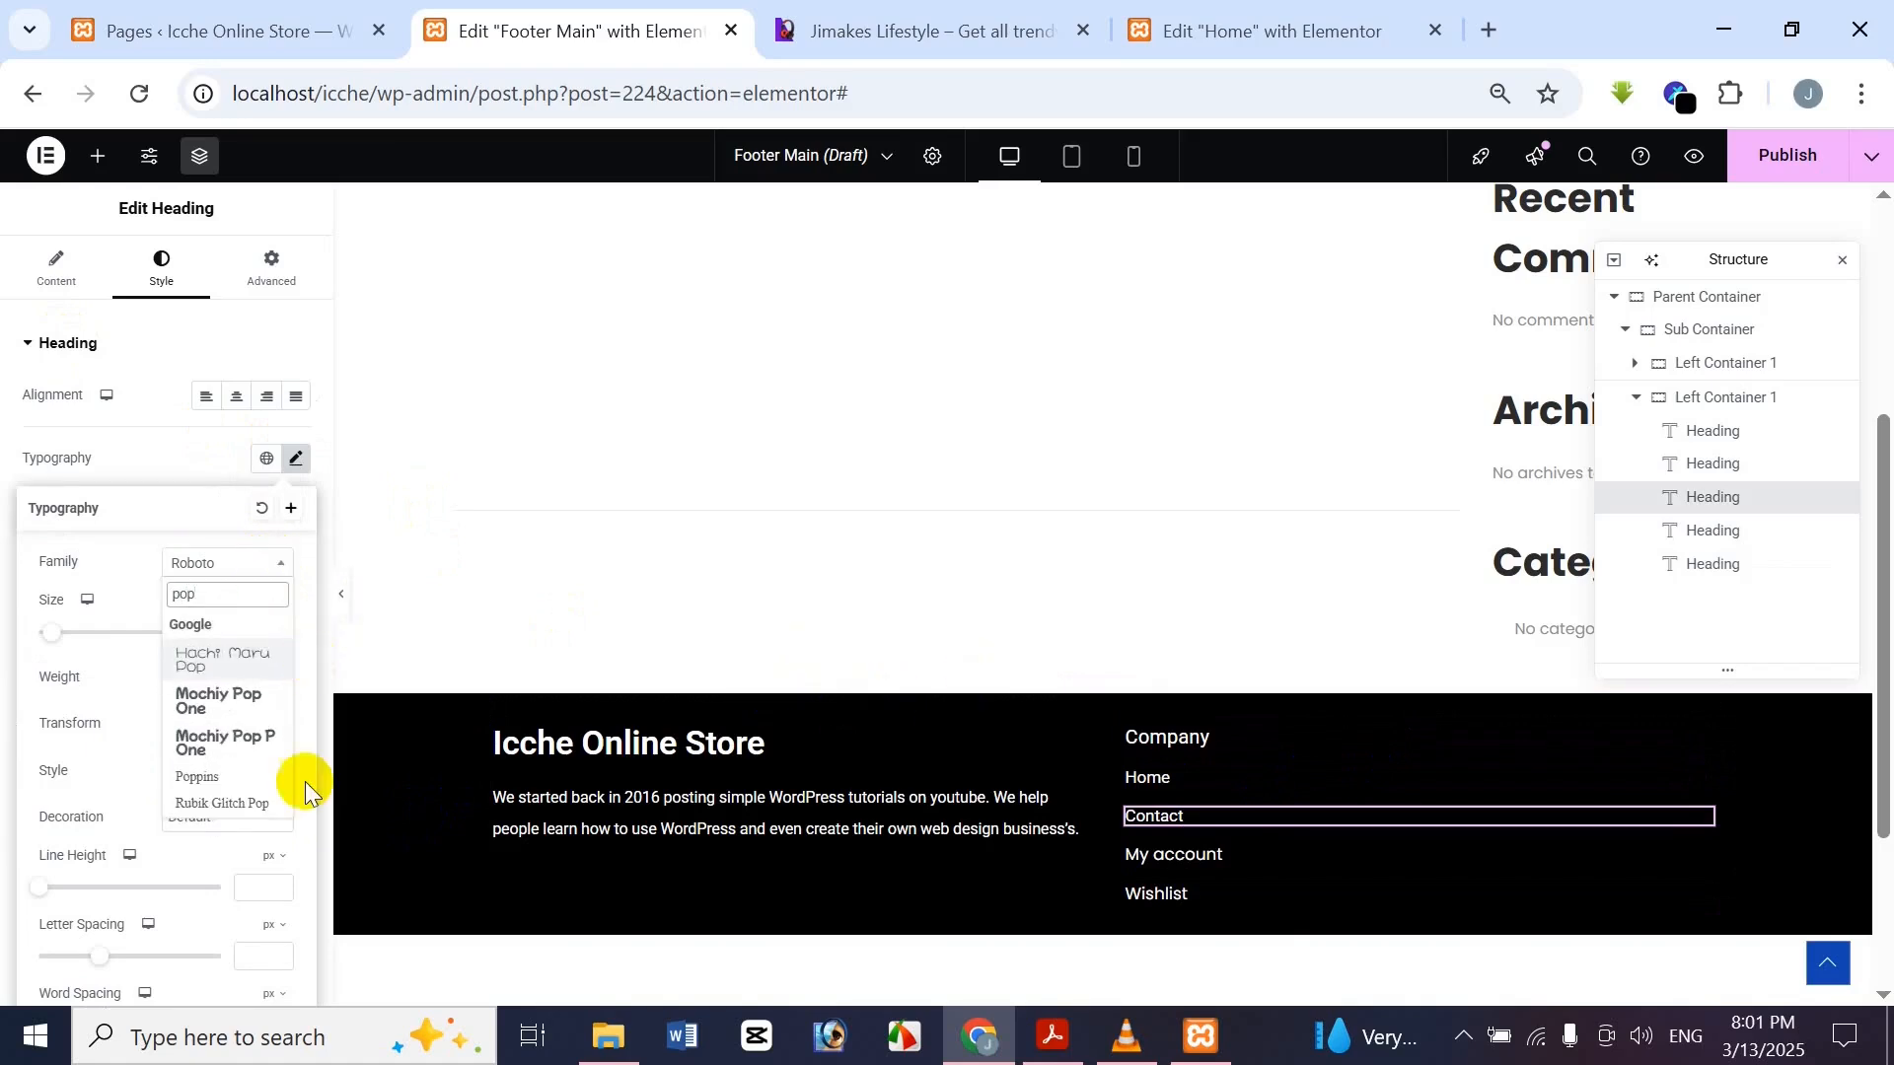
{"action": "left_click", "coordinate": [249, 776]}
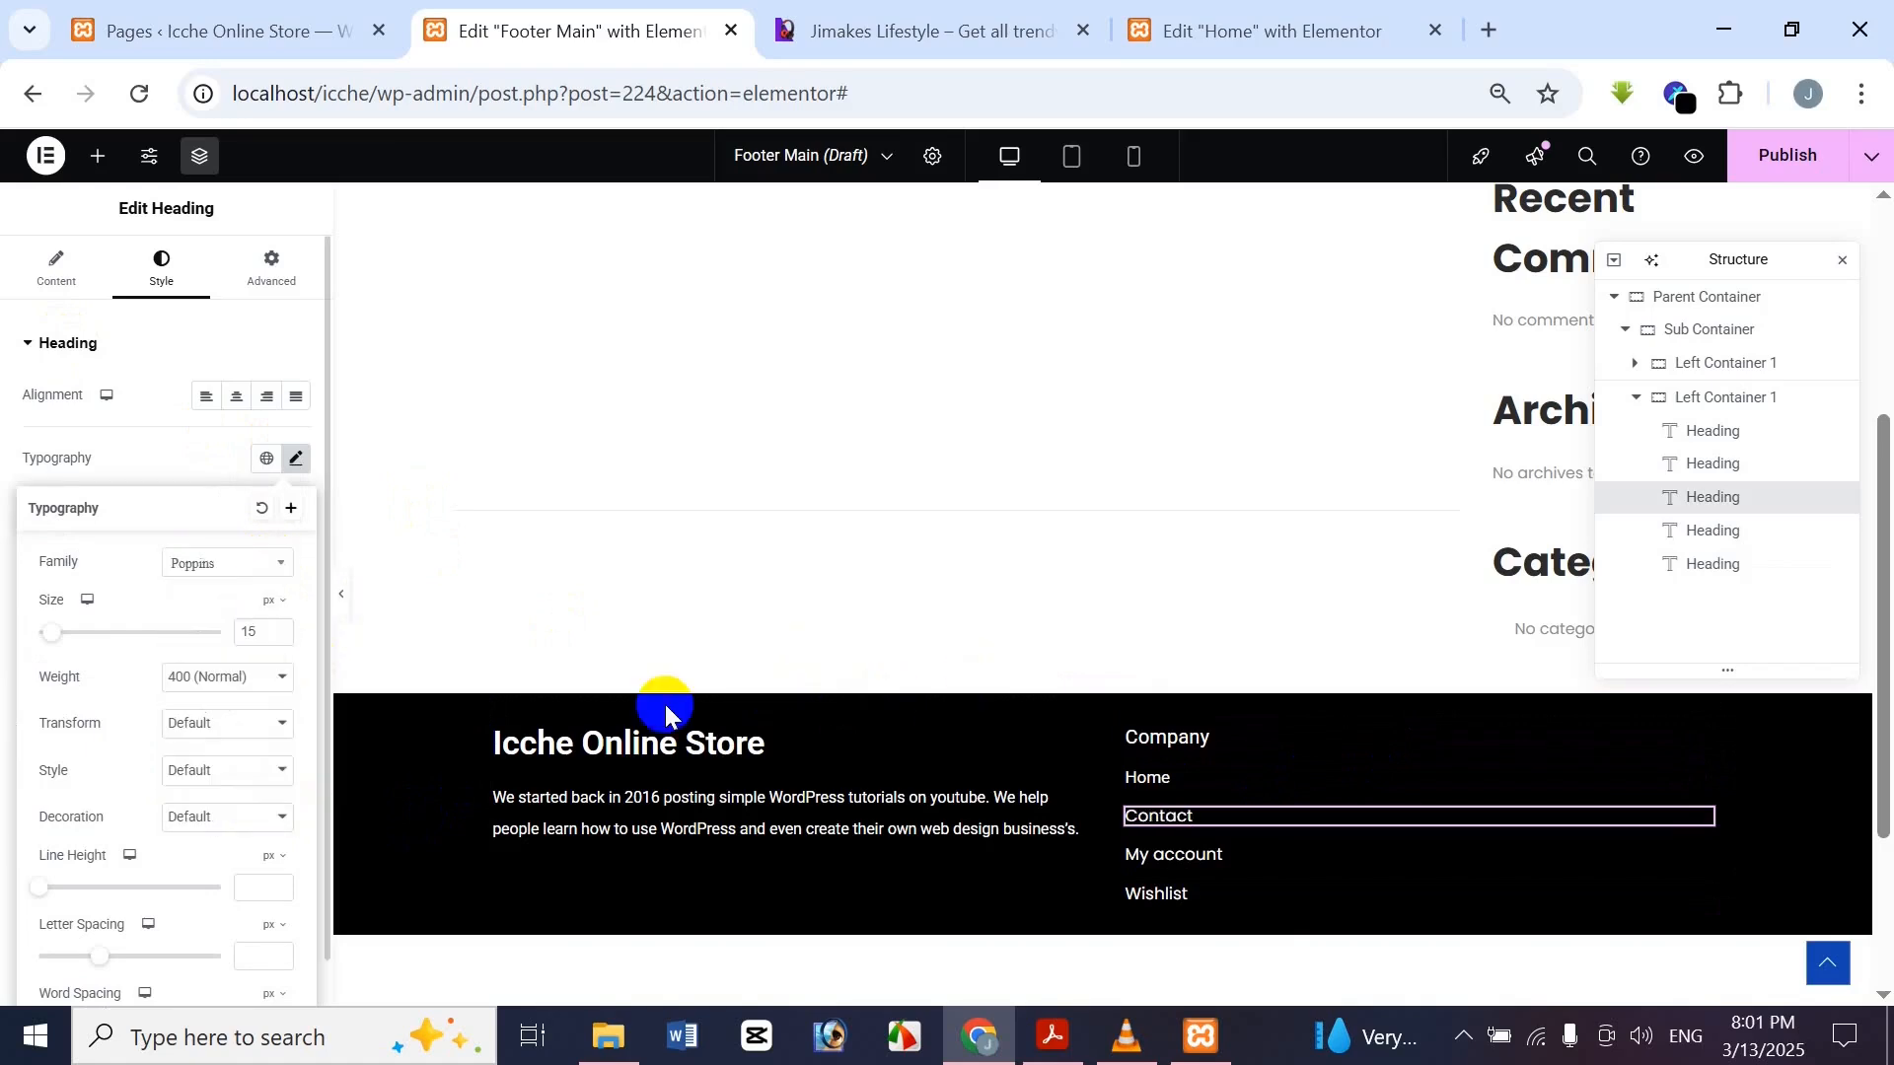
Change the font family of the Home heading in the second footer column to Poppins
{"action": "left_click", "coordinate": [1227, 775]}
{"action": "left_click", "coordinate": [296, 459]}
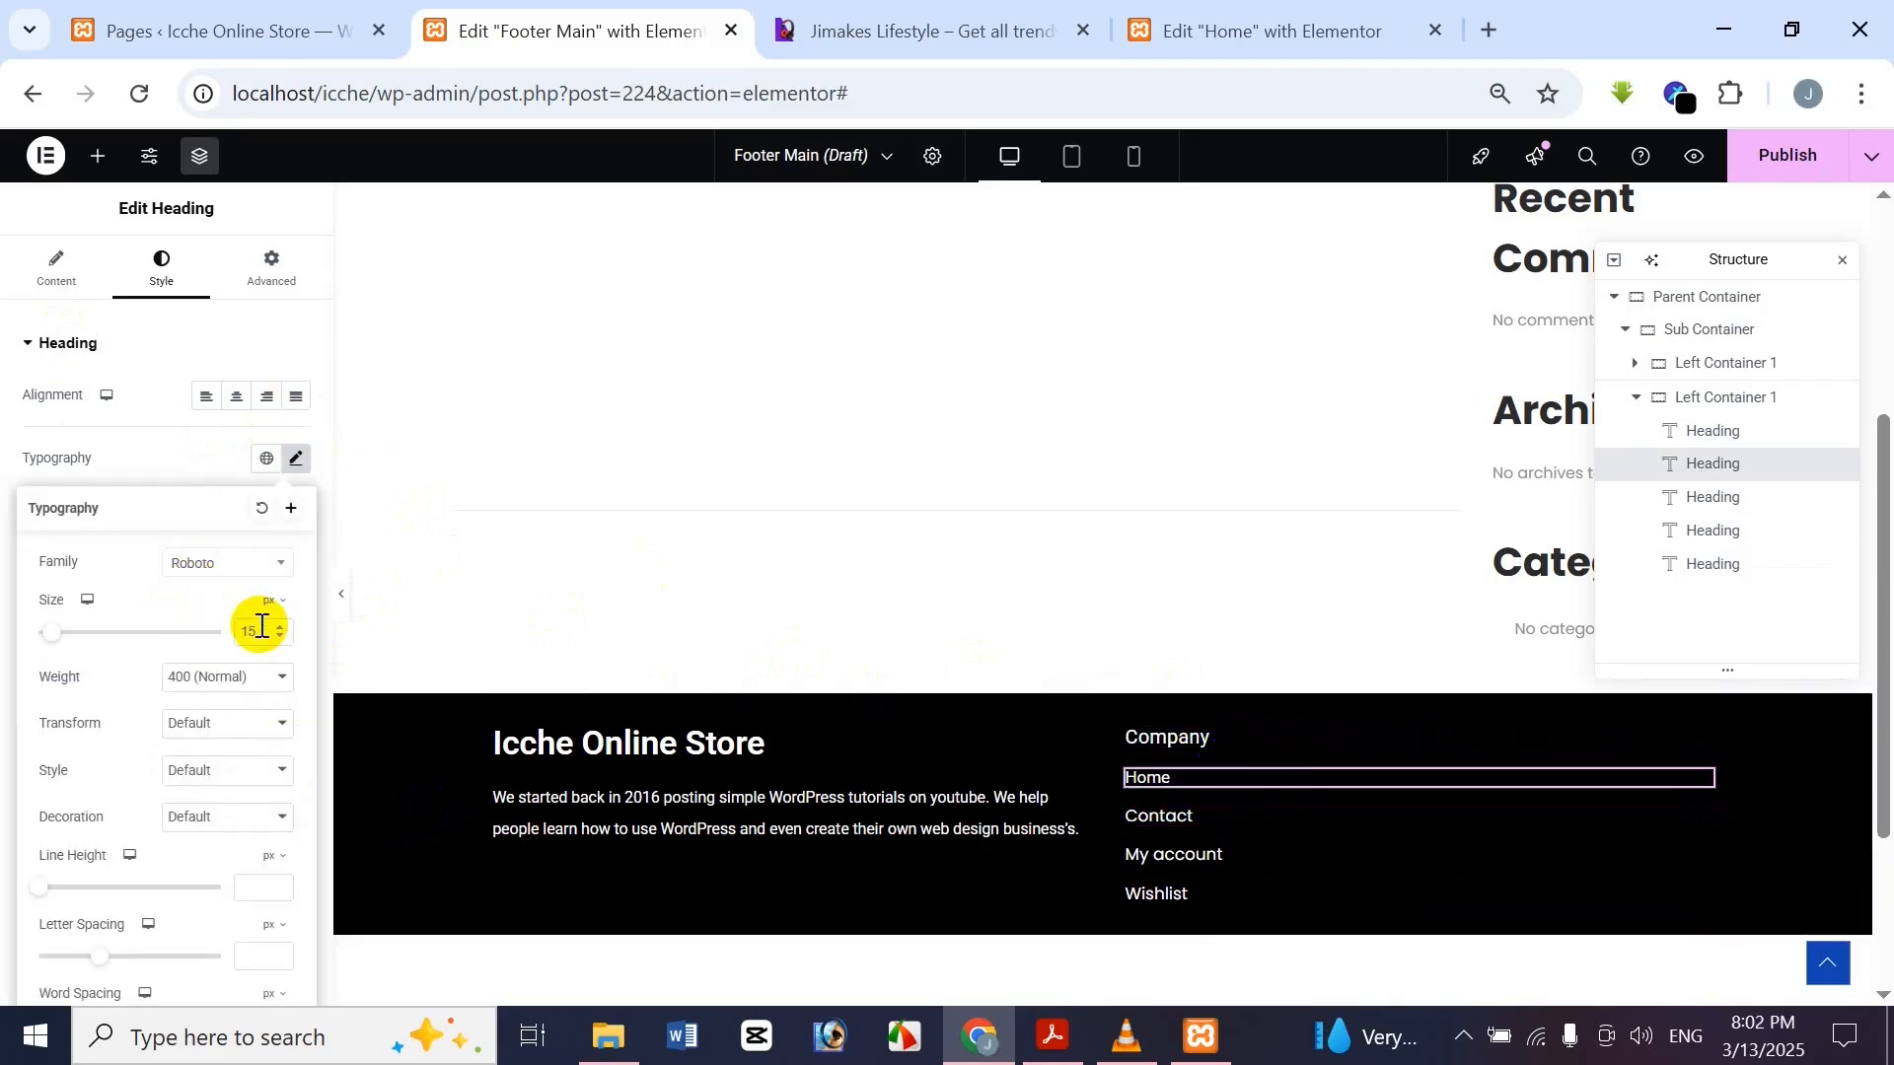
{"action": "left_click", "coordinate": [237, 563]}
{"action": "type", "text": "p"}
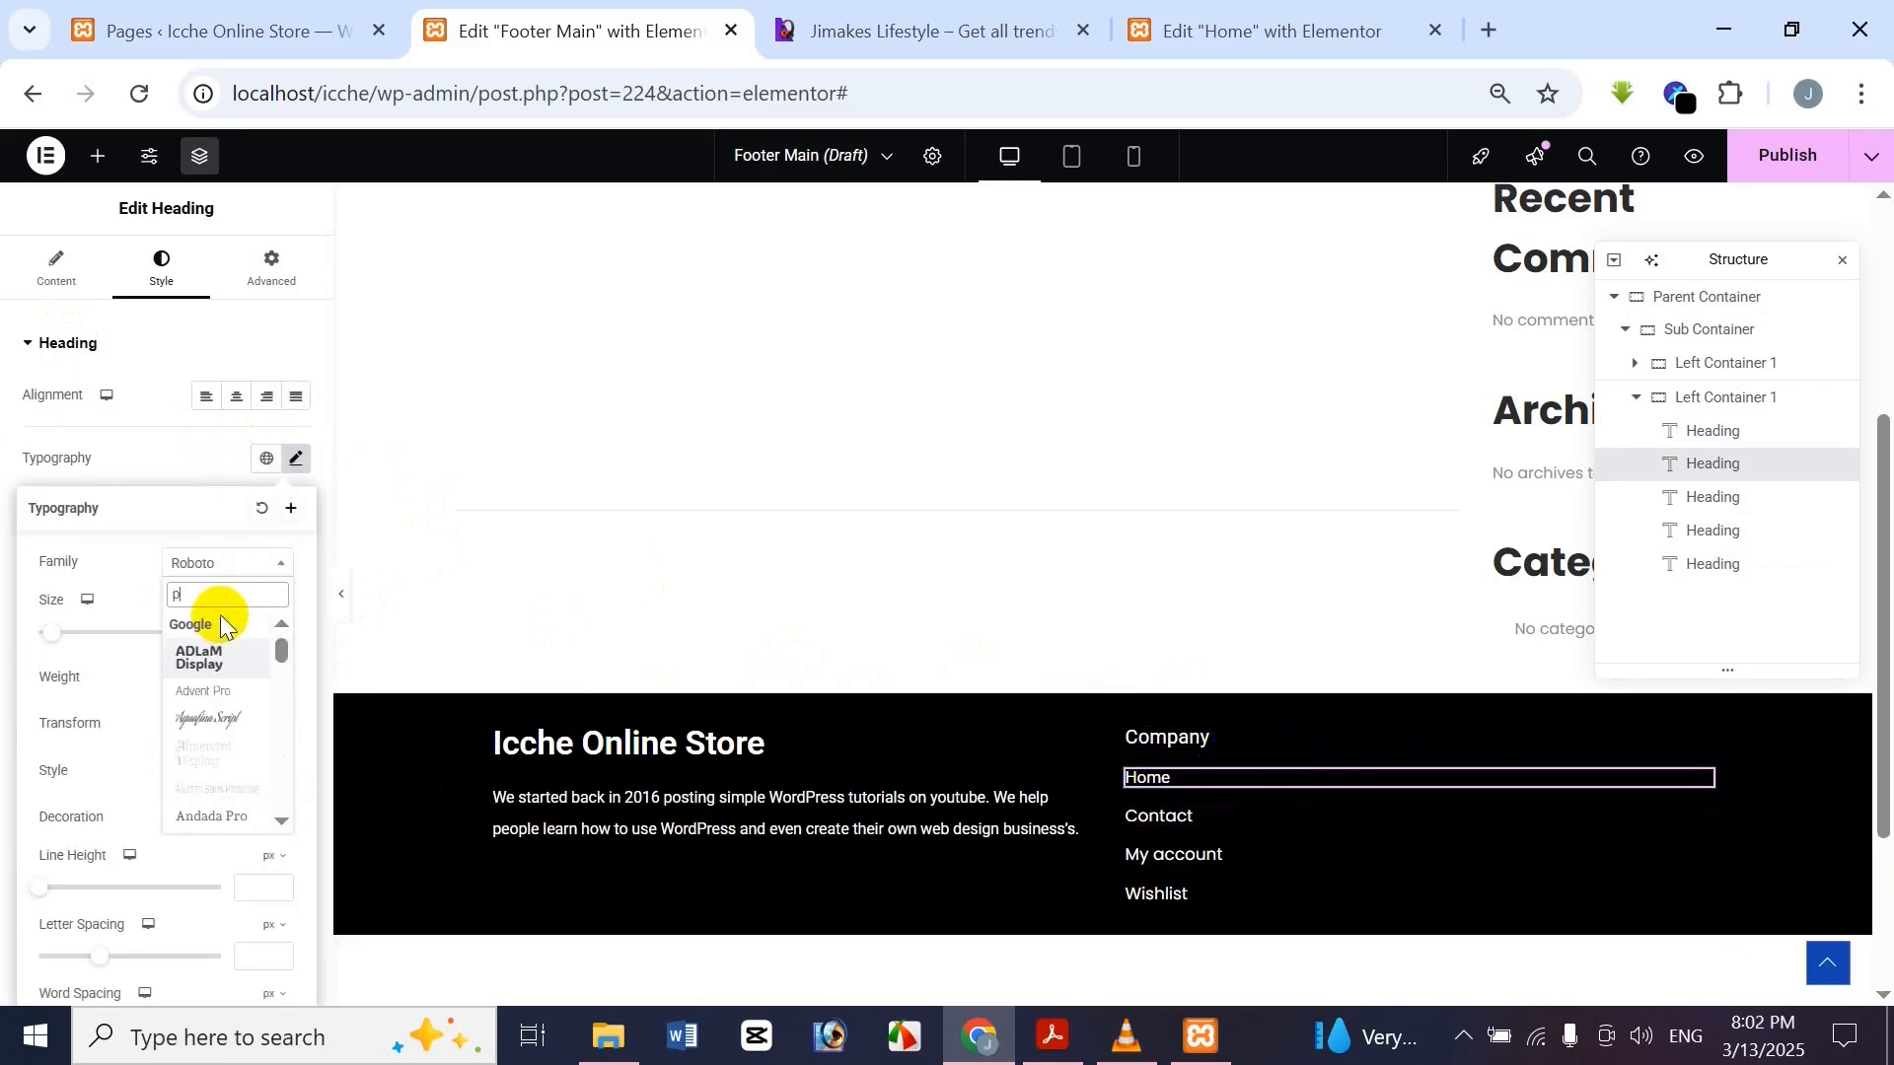
{"action": "type", "text": "o"}
{"action": "scroll", "coordinate": [217, 789], "scroll_direction": "down", "scroll_amount": 1}
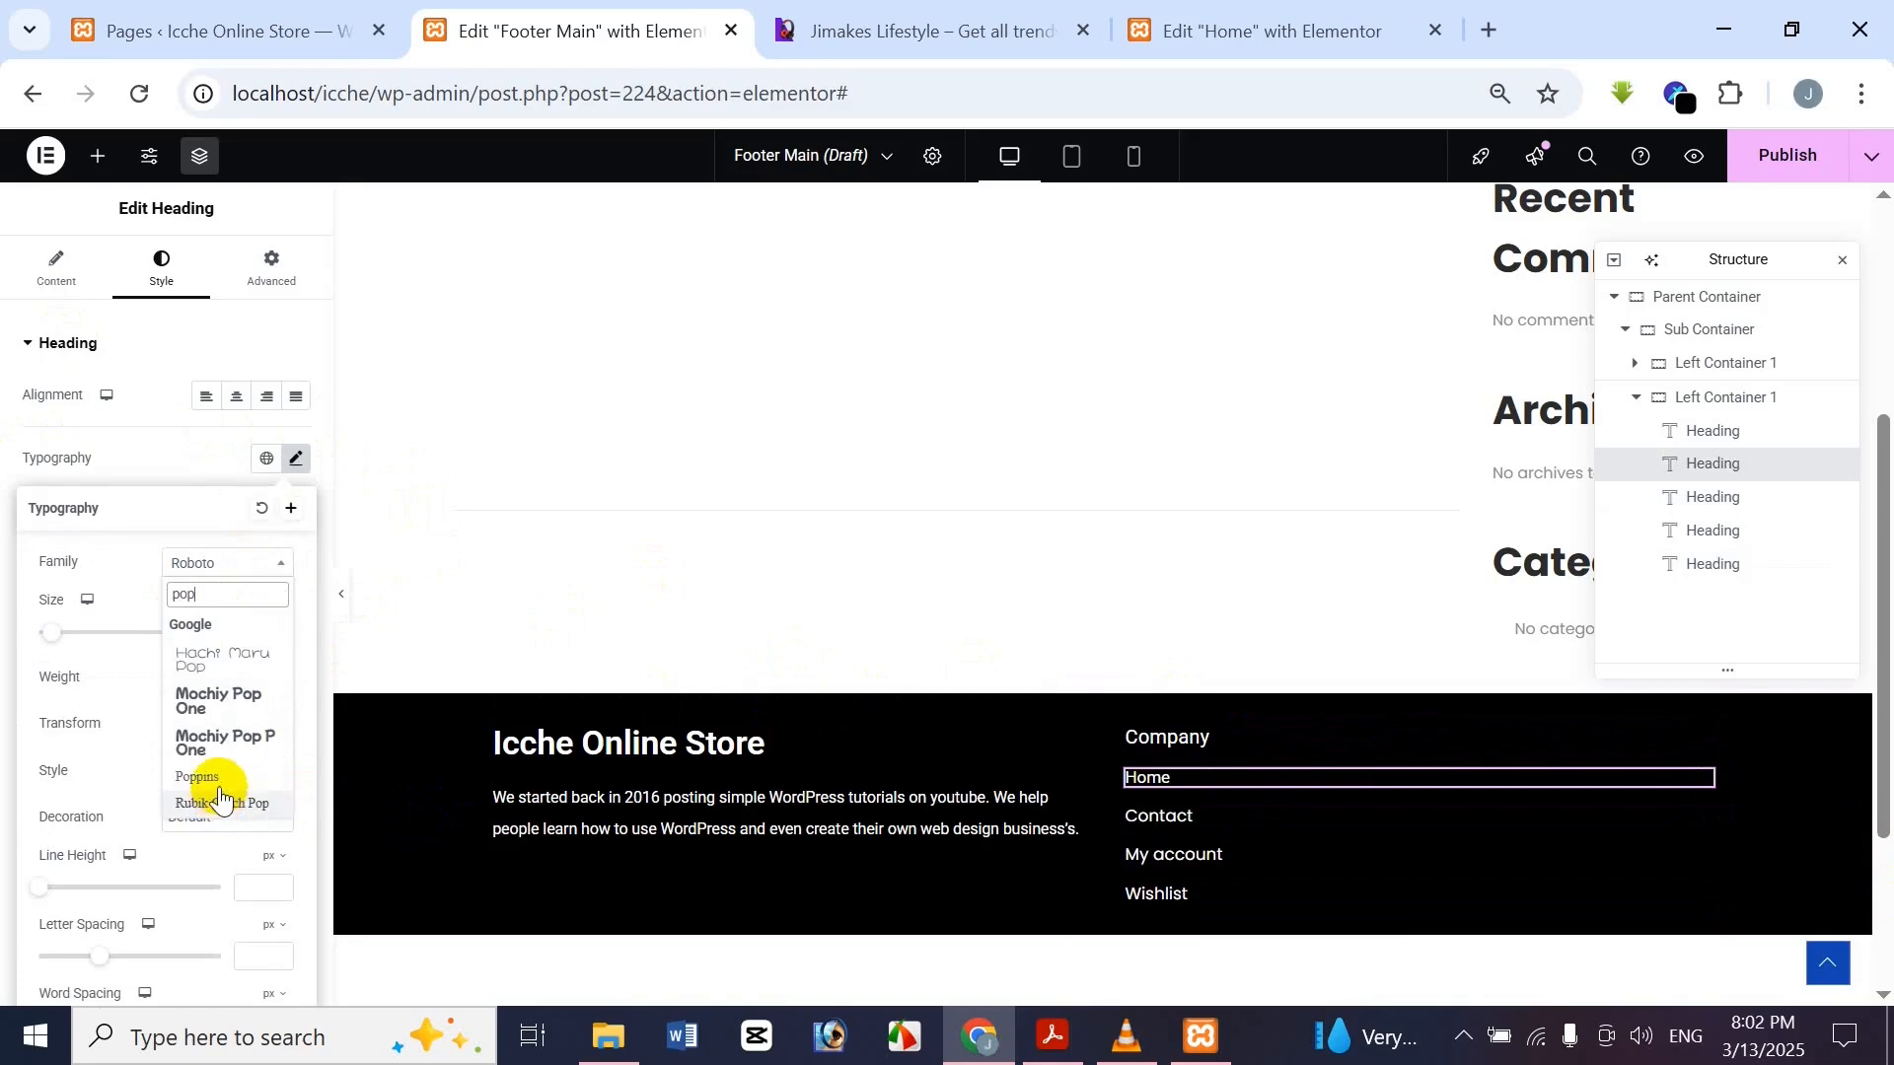
{"action": "left_click", "coordinate": [212, 804]}
Change the font family of the Company heading in the second footer column to Poppins
{"action": "left_click", "coordinate": [246, 469]}
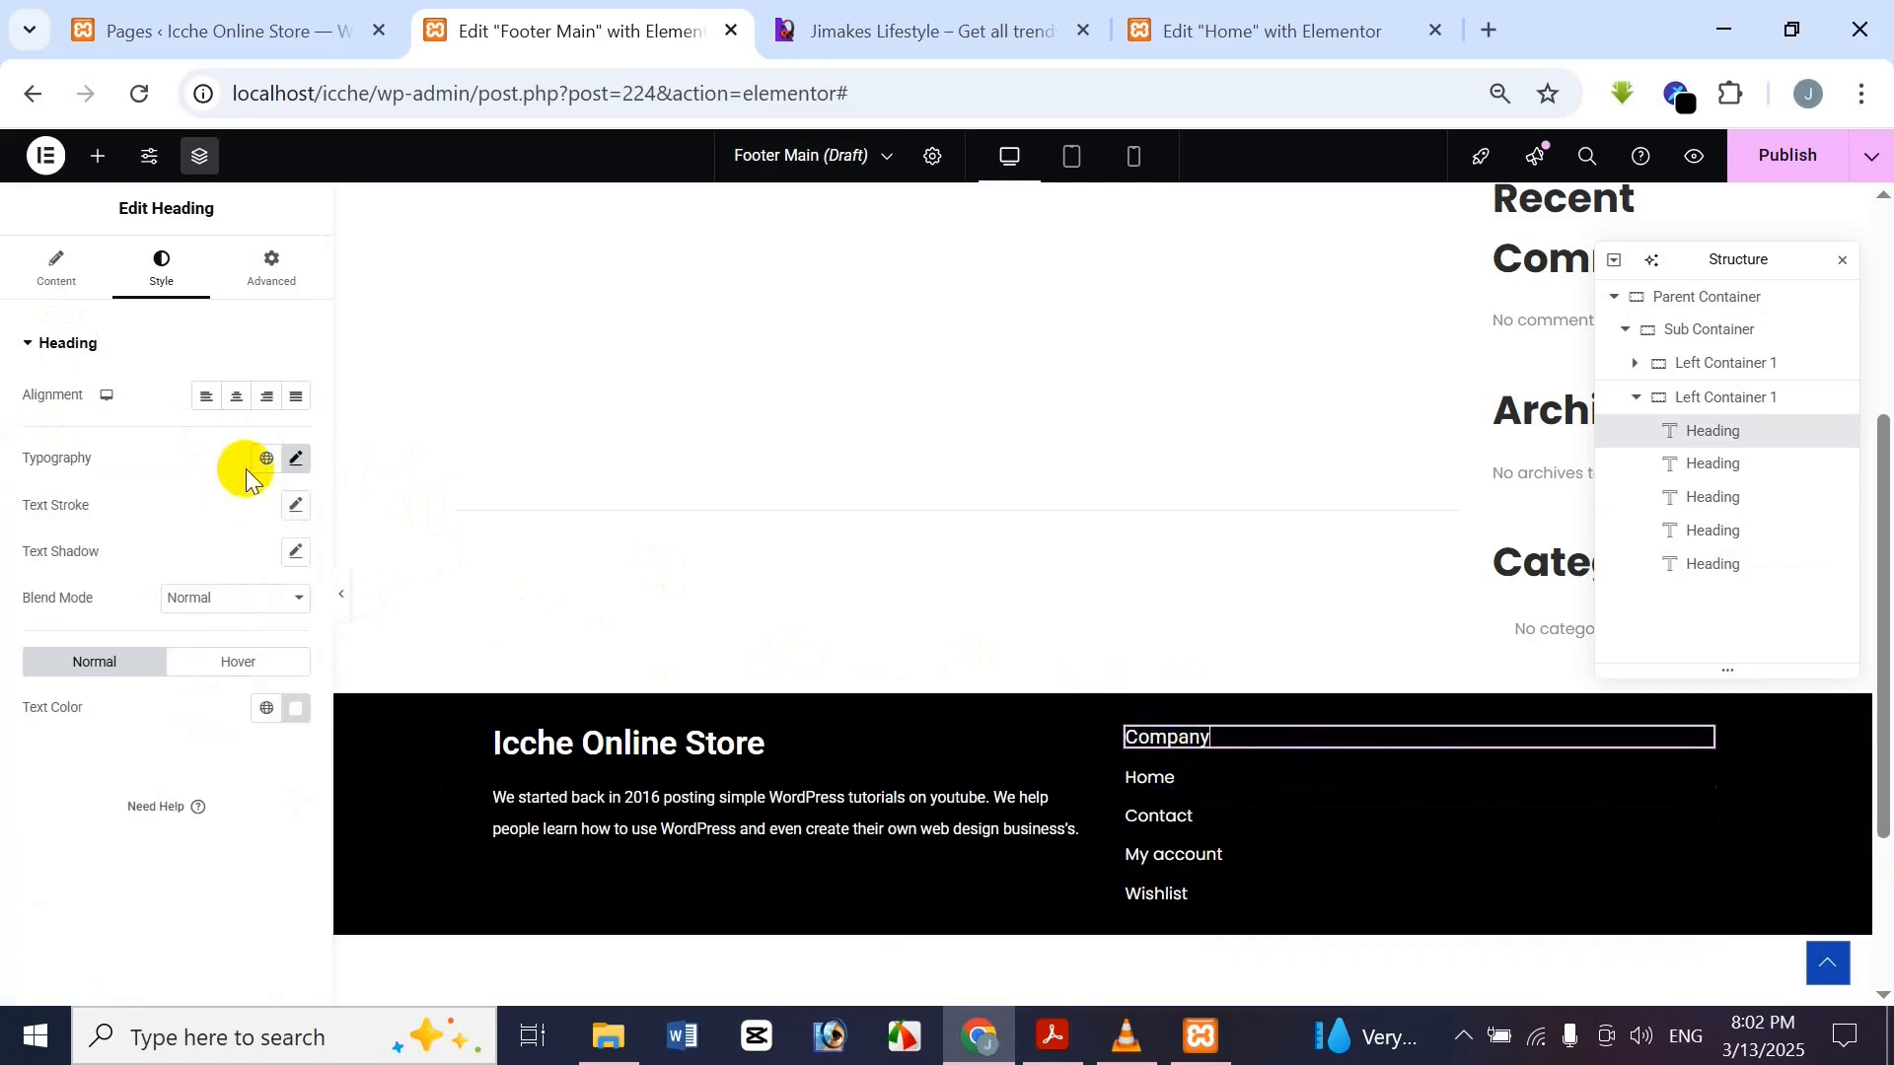
{"action": "left_click", "coordinate": [298, 460]}
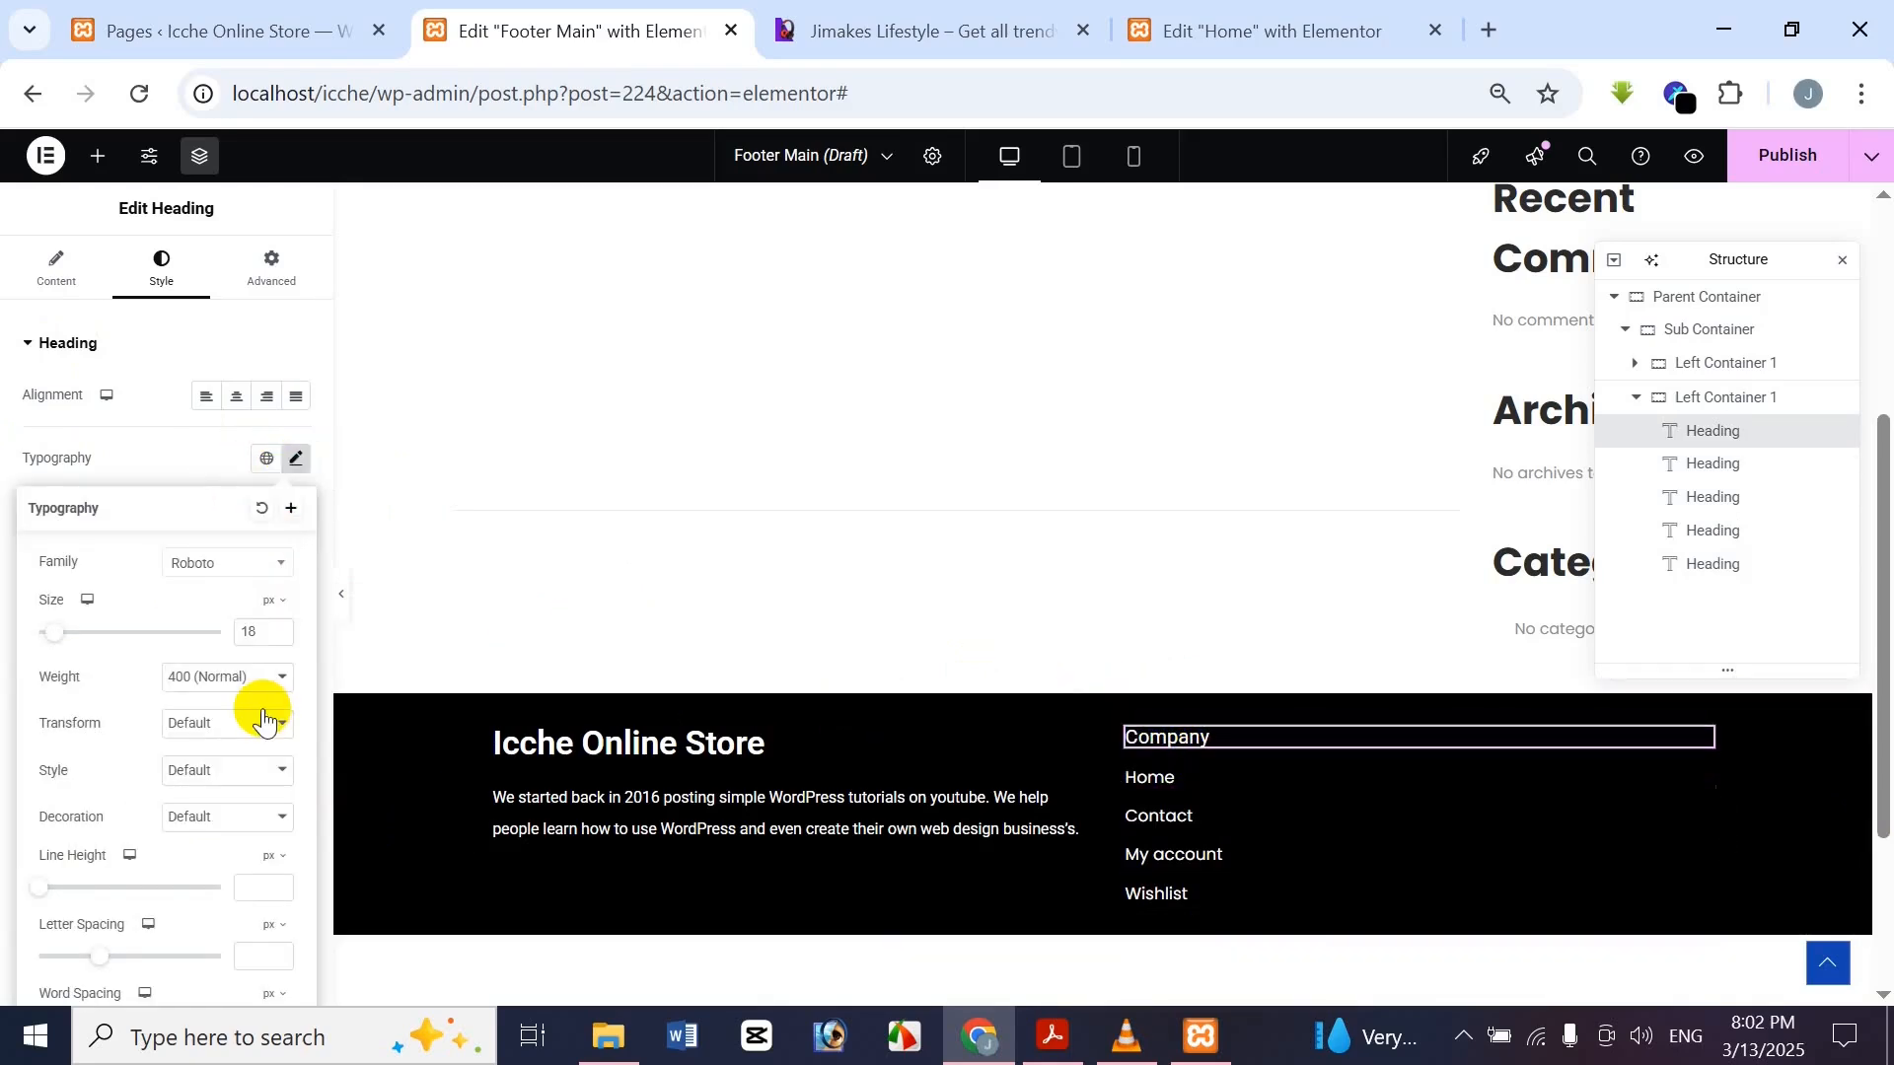
{"action": "left_click", "coordinate": [263, 586]}
{"action": "type", "text": "pop"}
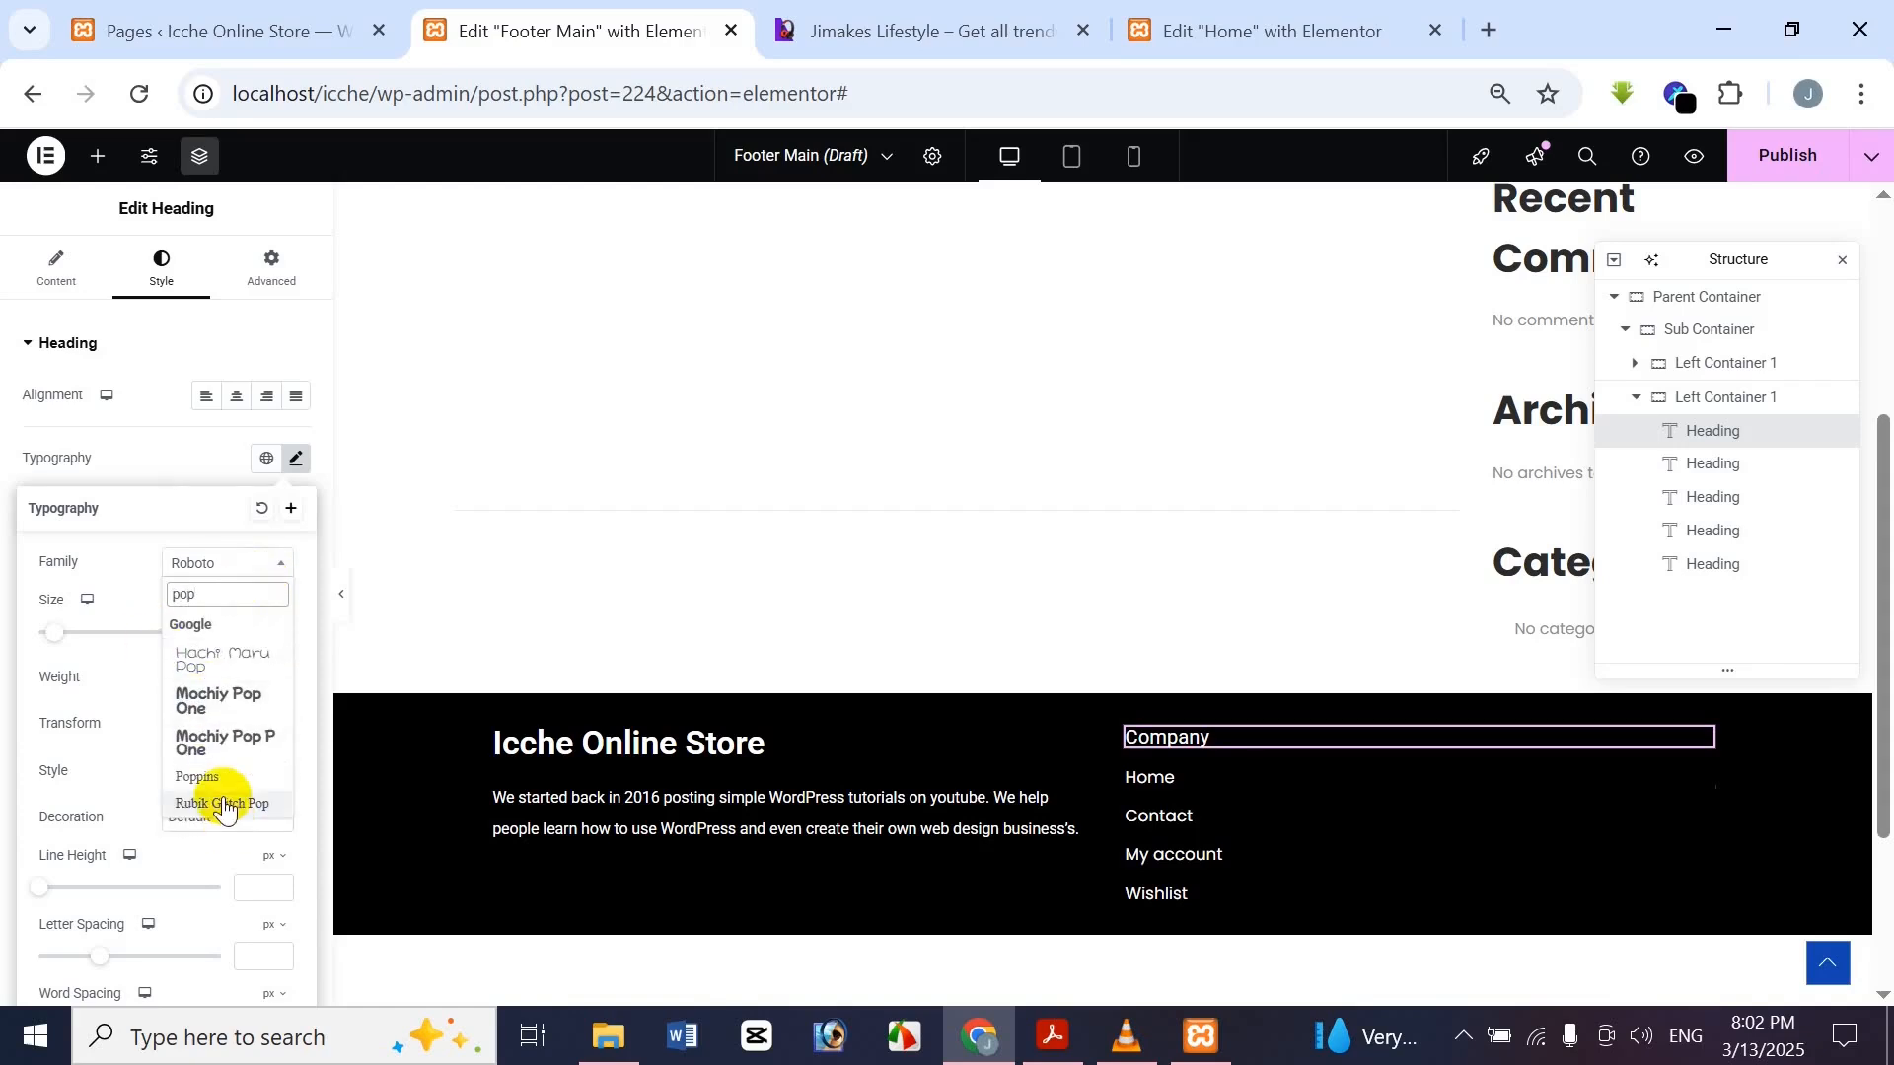
{"action": "left_click", "coordinate": [197, 741]}
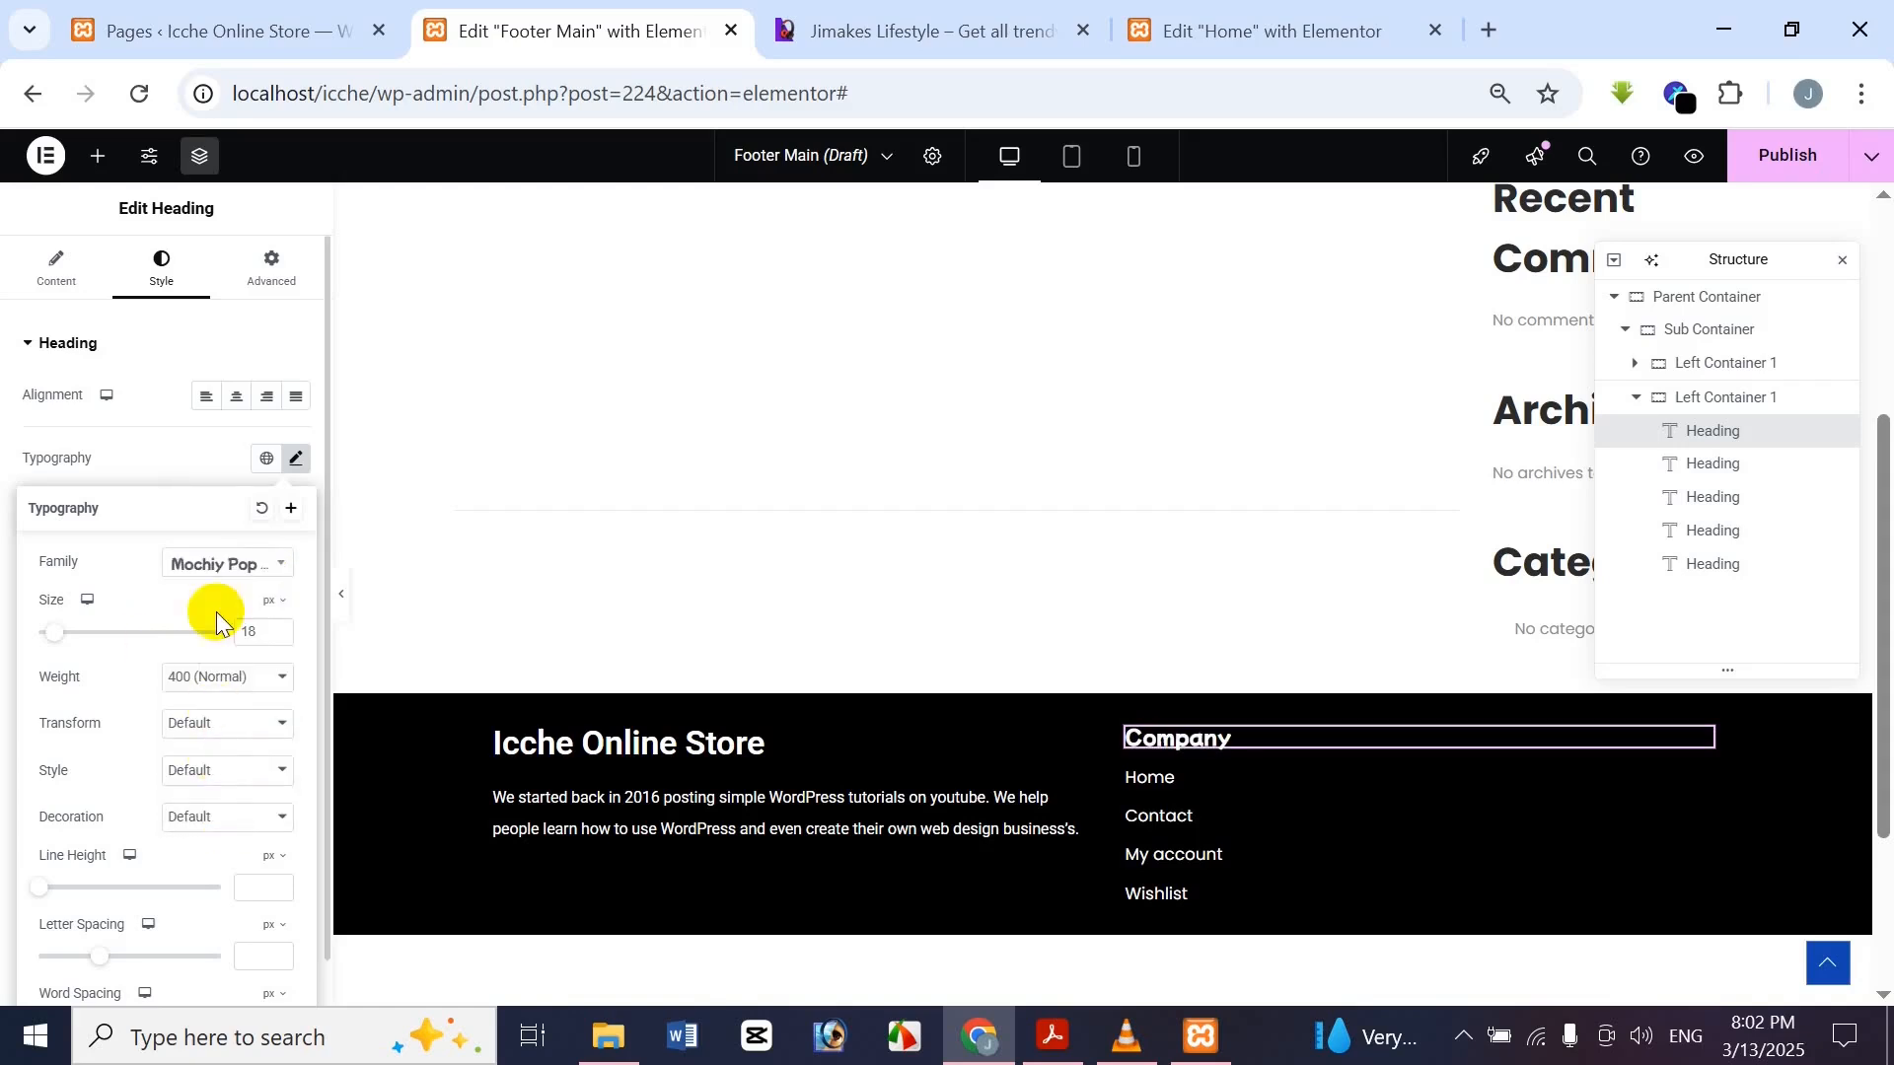
{"action": "left_click", "coordinate": [248, 568]}
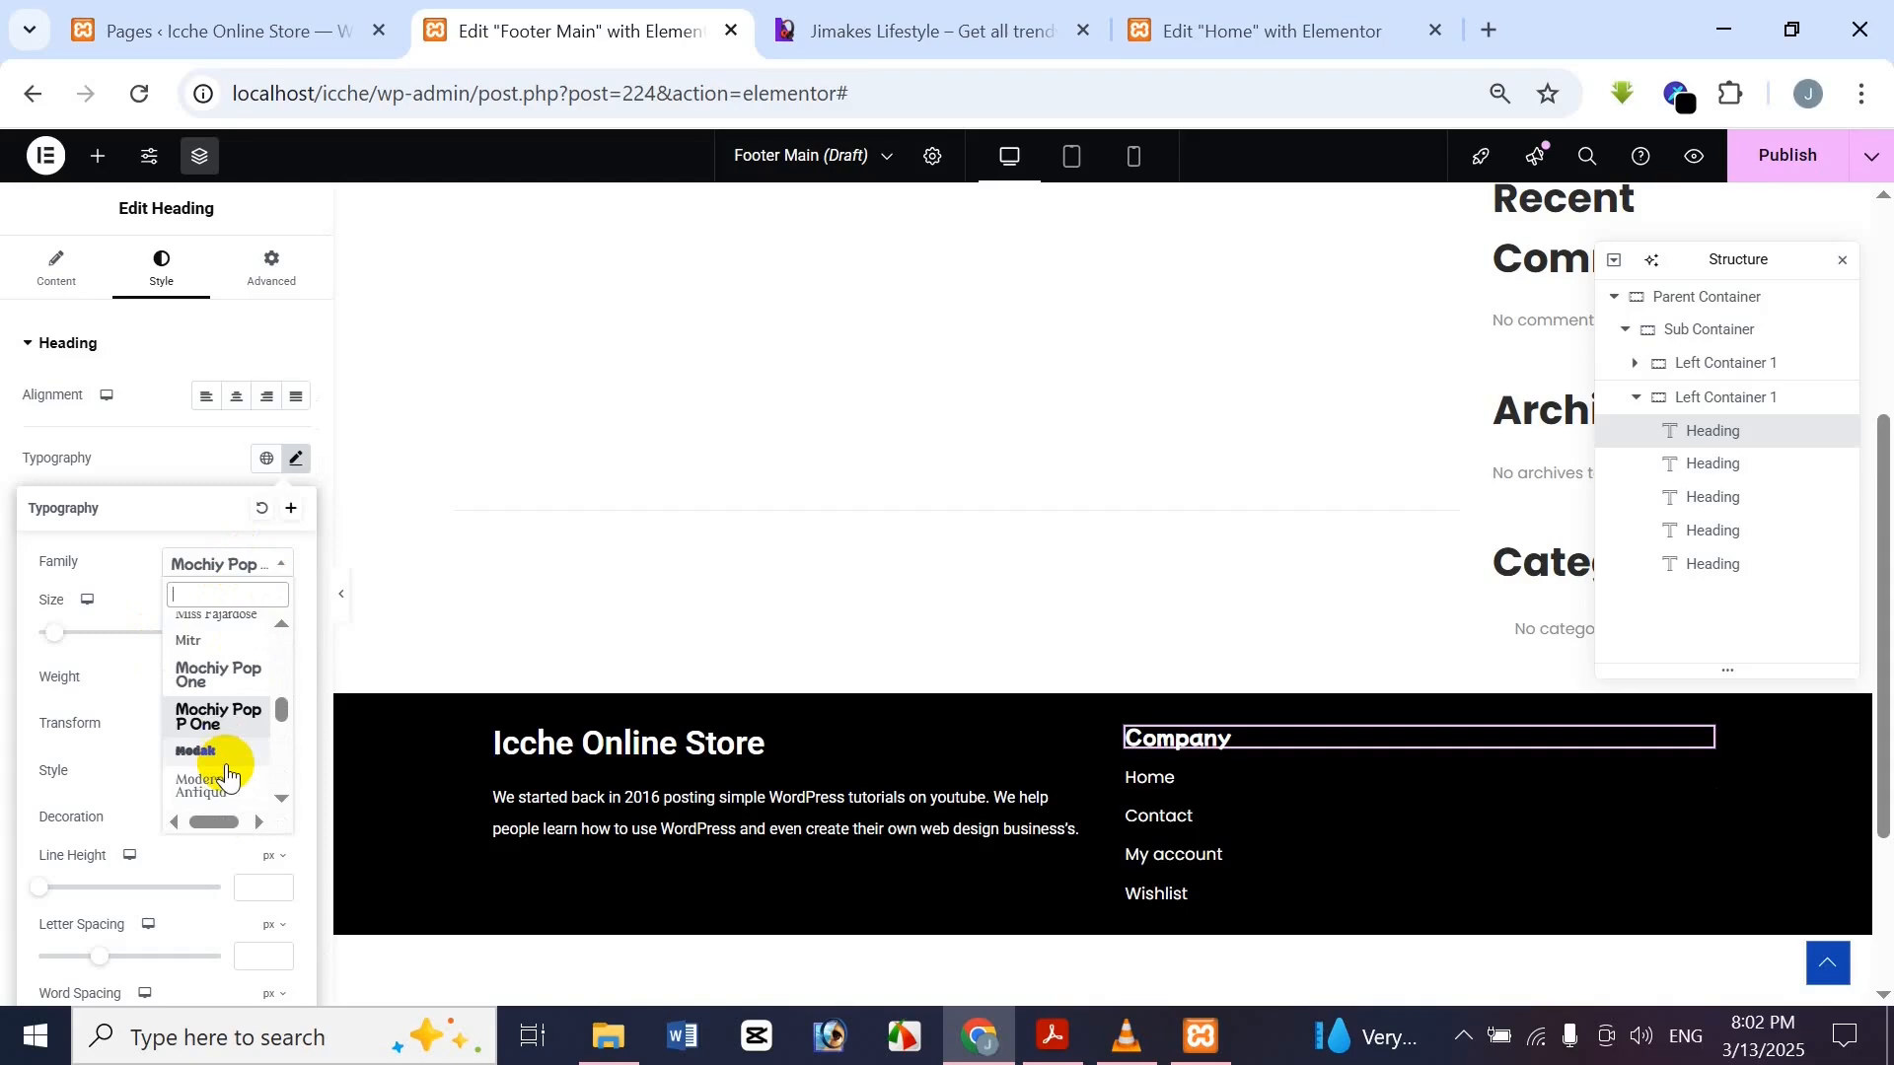
{"action": "type", "text": "pop"}
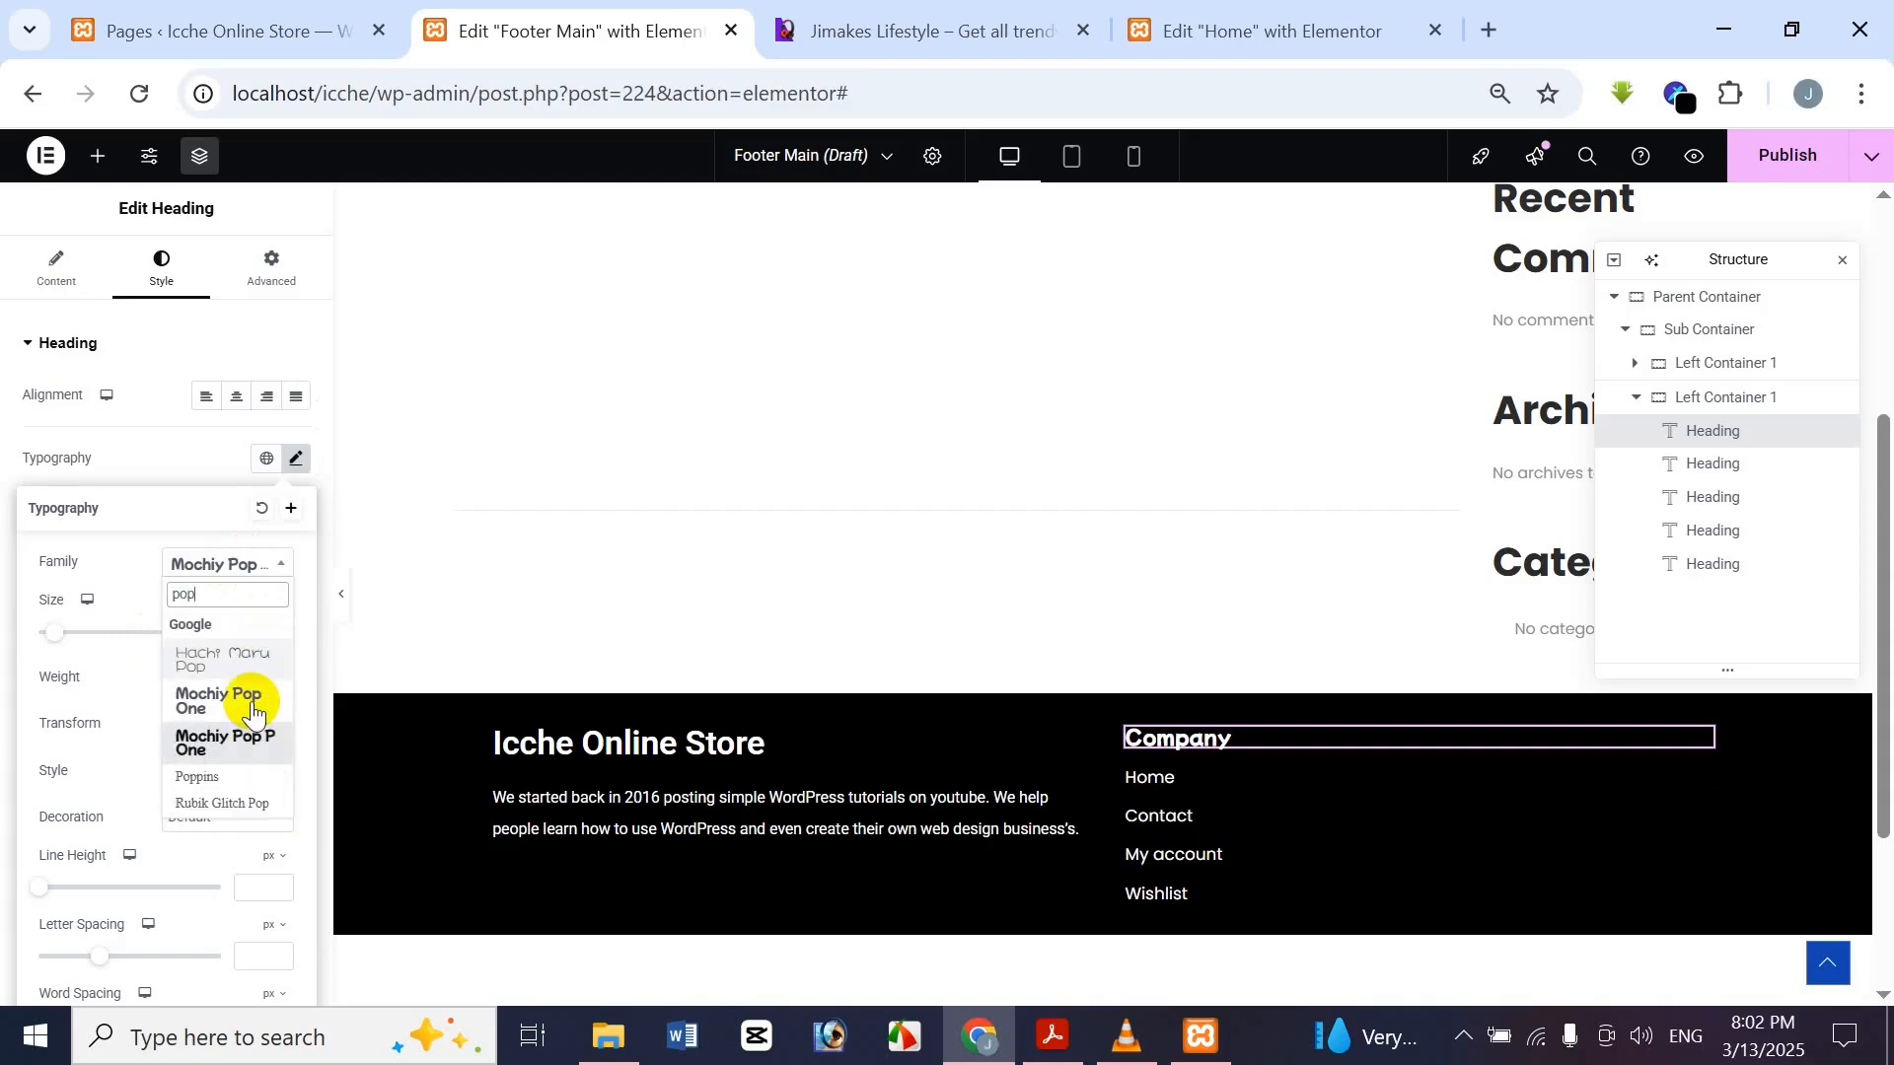
{"action": "left_click", "coordinate": [234, 779]}
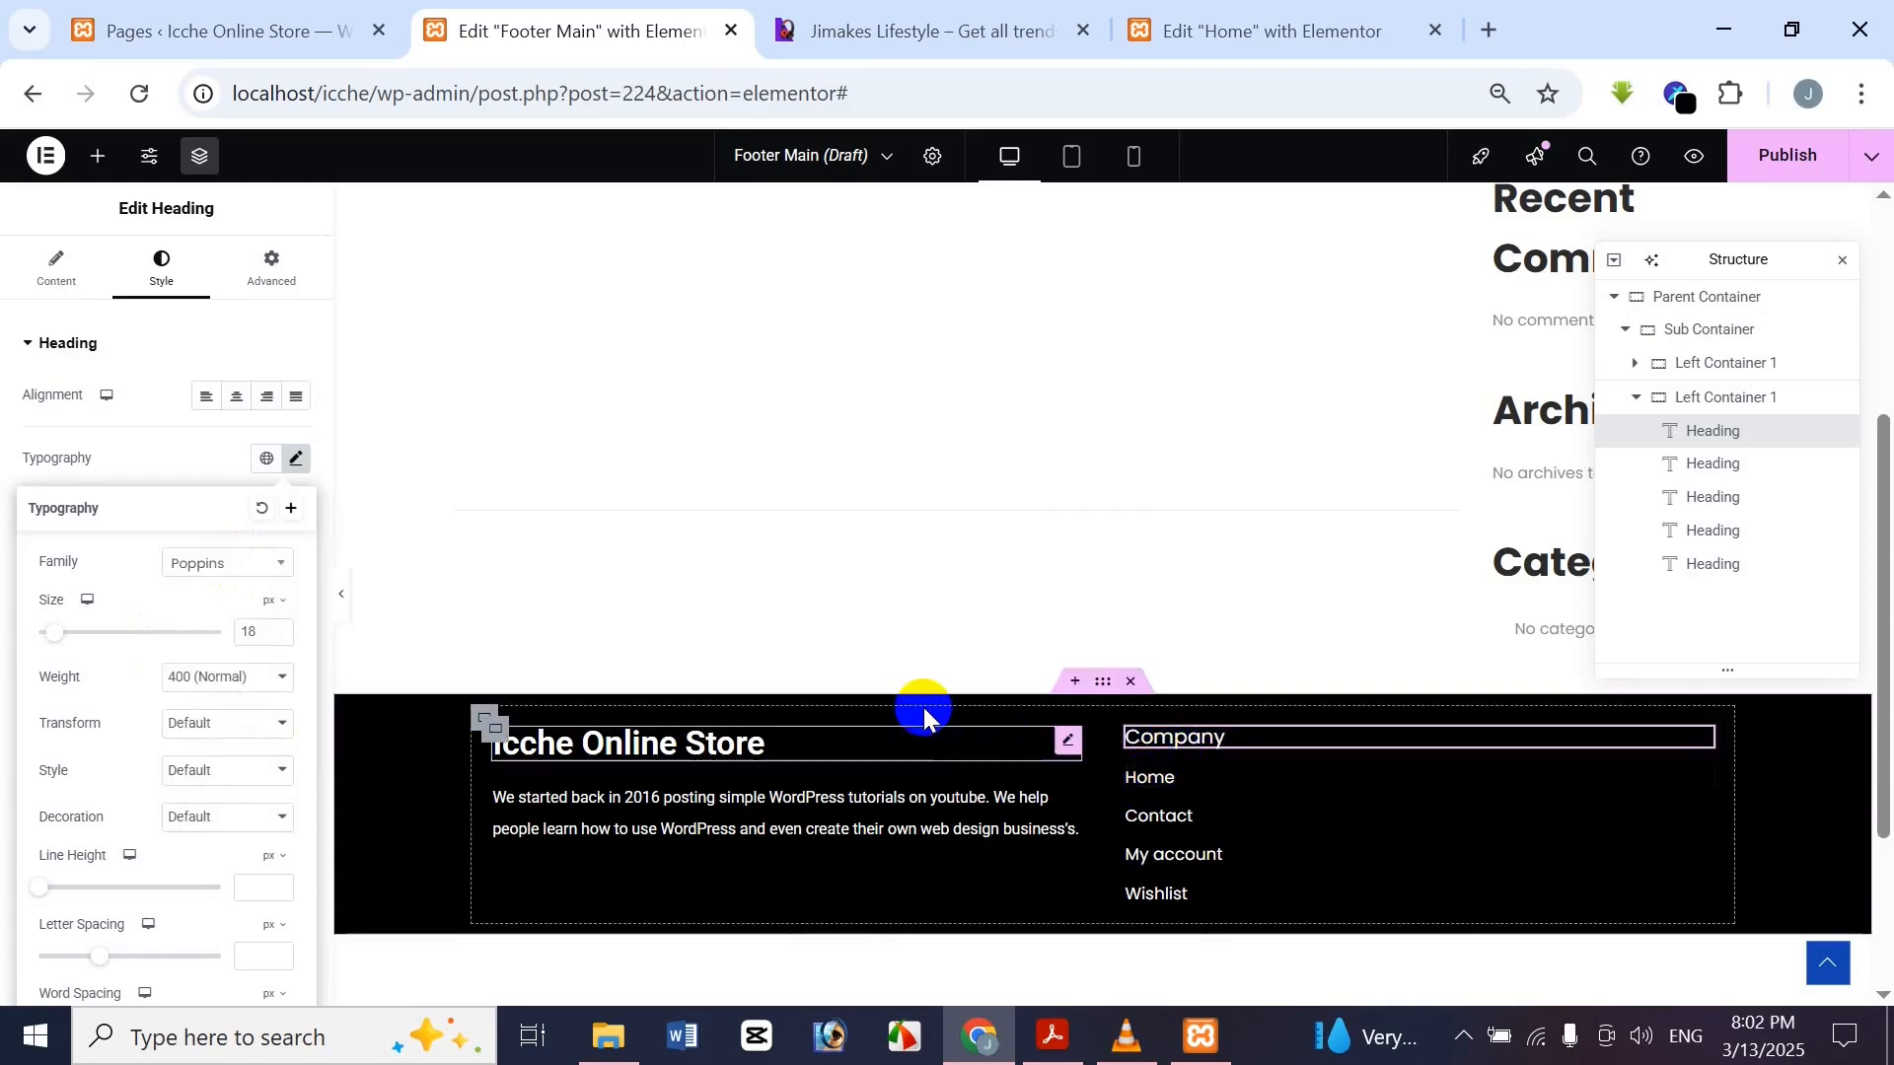
Change the font family of the store description text in the first footer column to Poppins
{"action": "left_click", "coordinate": [690, 797]}
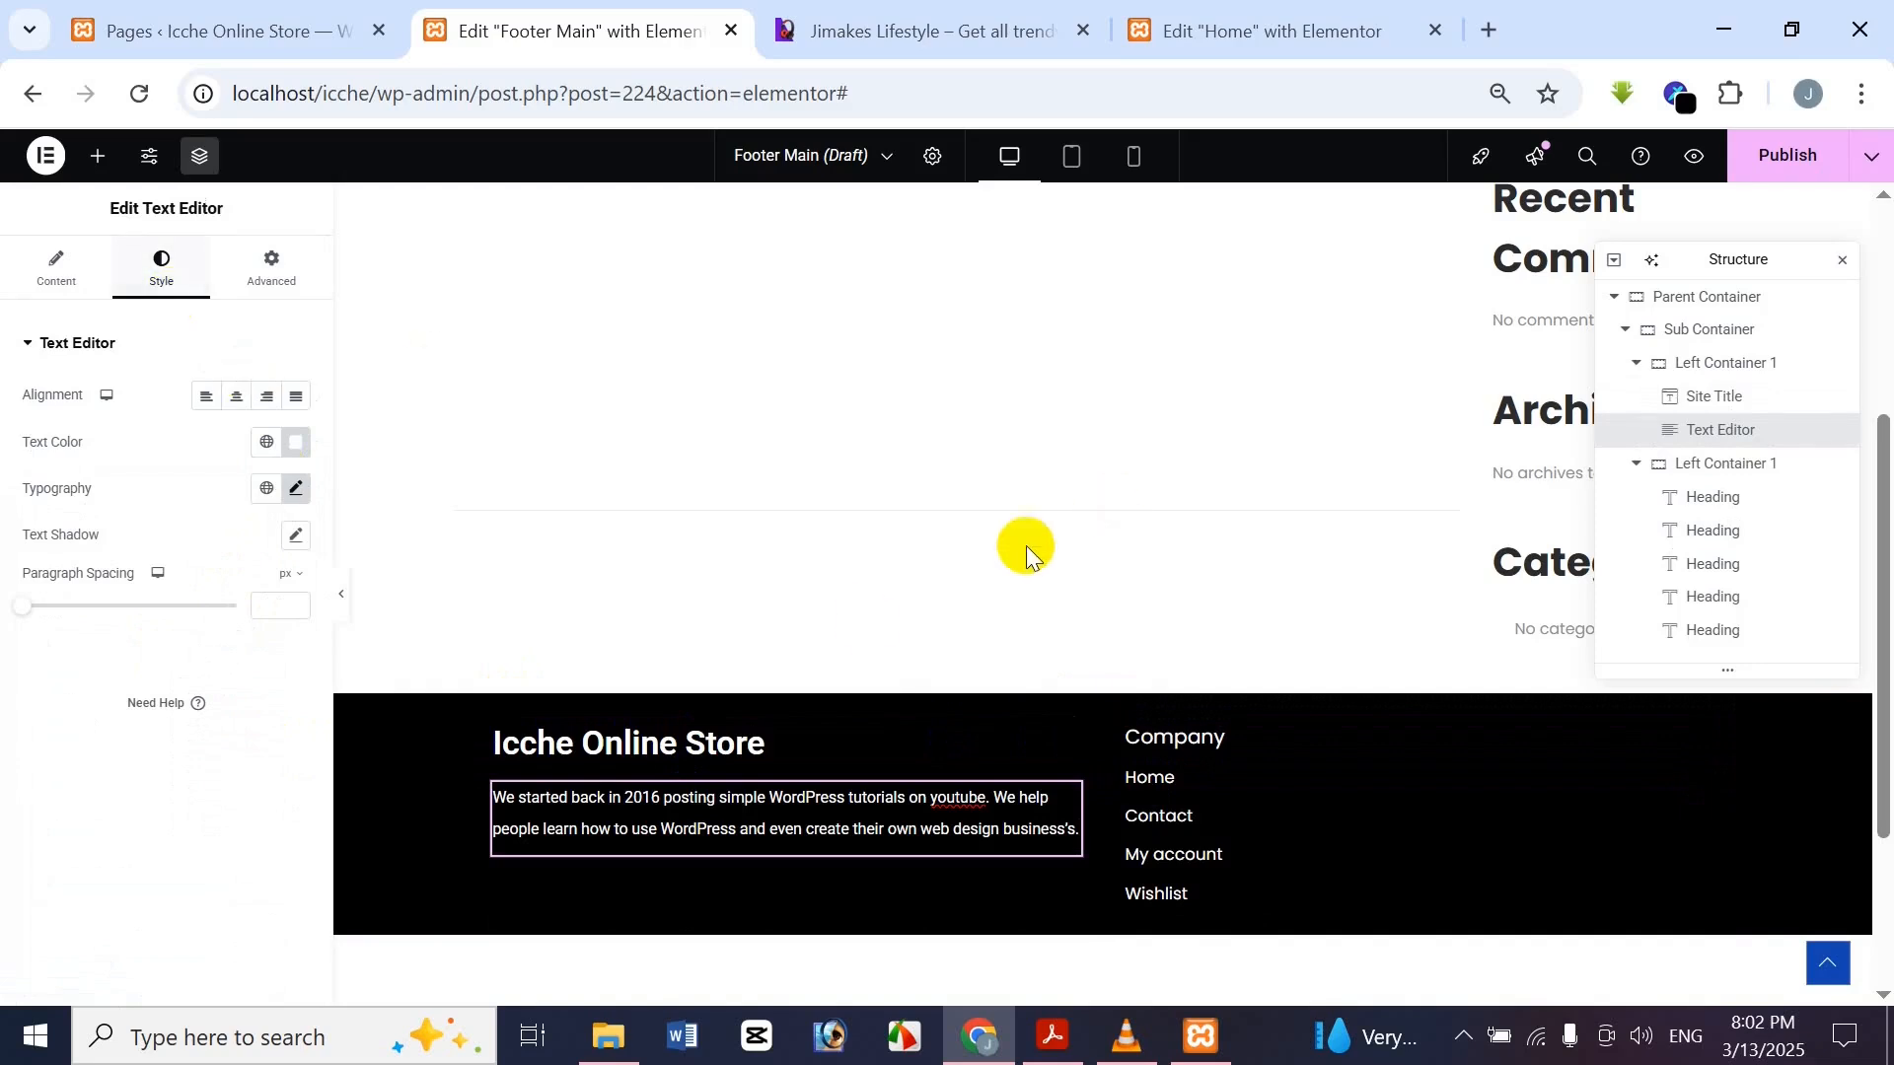
{"action": "left_click", "coordinate": [296, 488]}
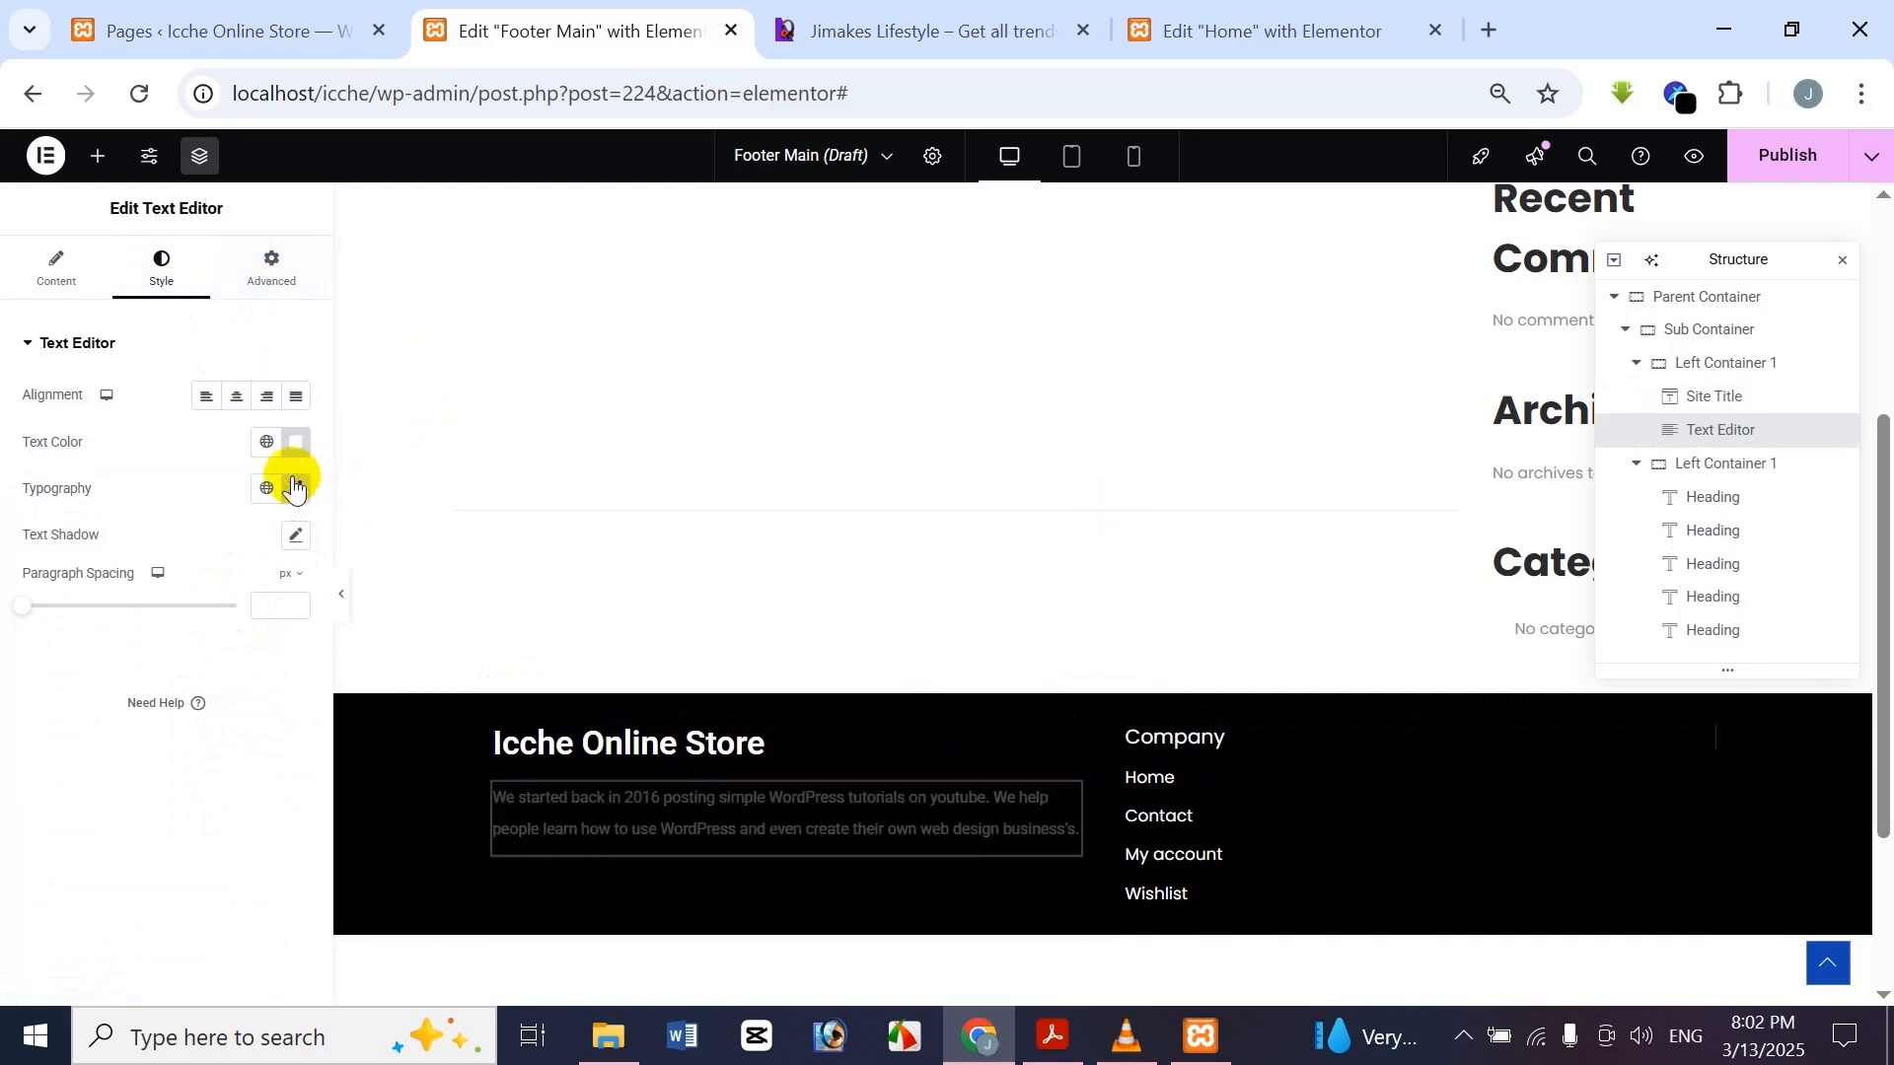
{"action": "left_click", "coordinate": [250, 592]}
{"action": "type", "text": "pop"}
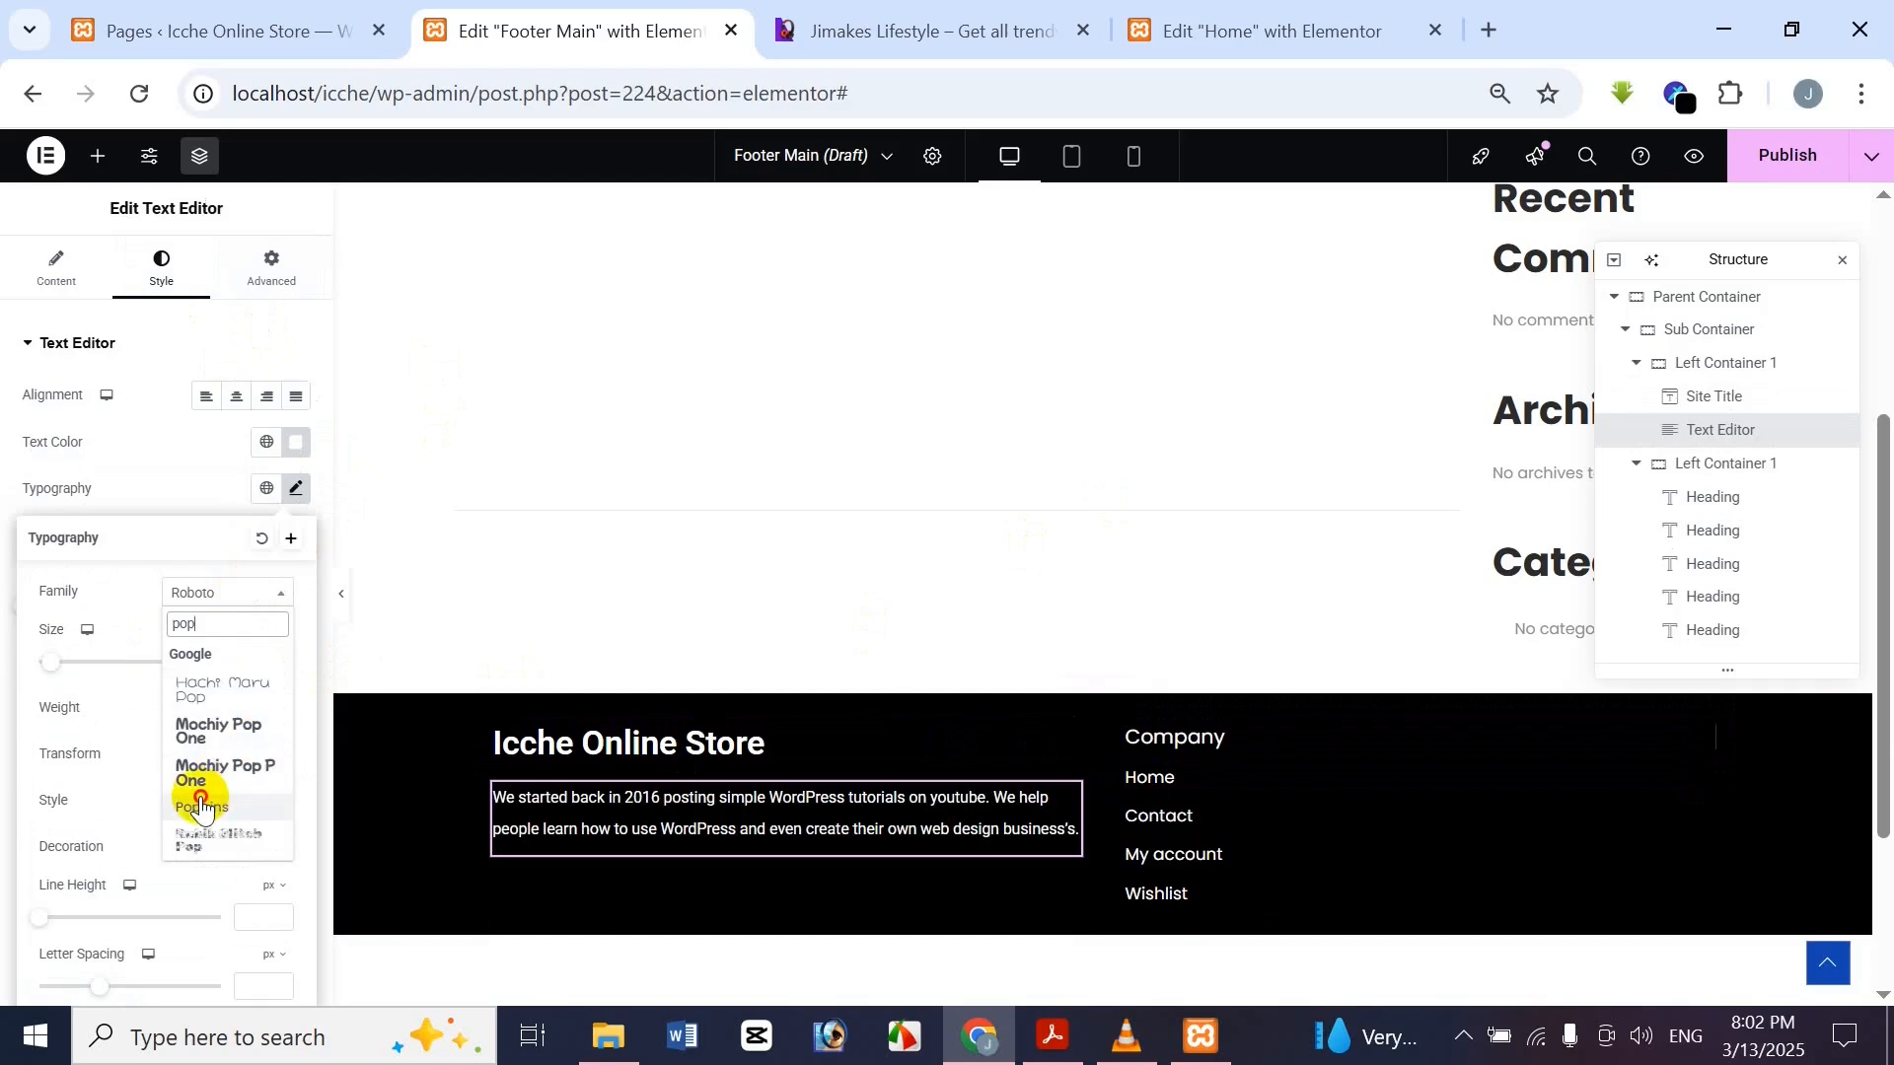
{"action": "left_click", "coordinate": [202, 807]}
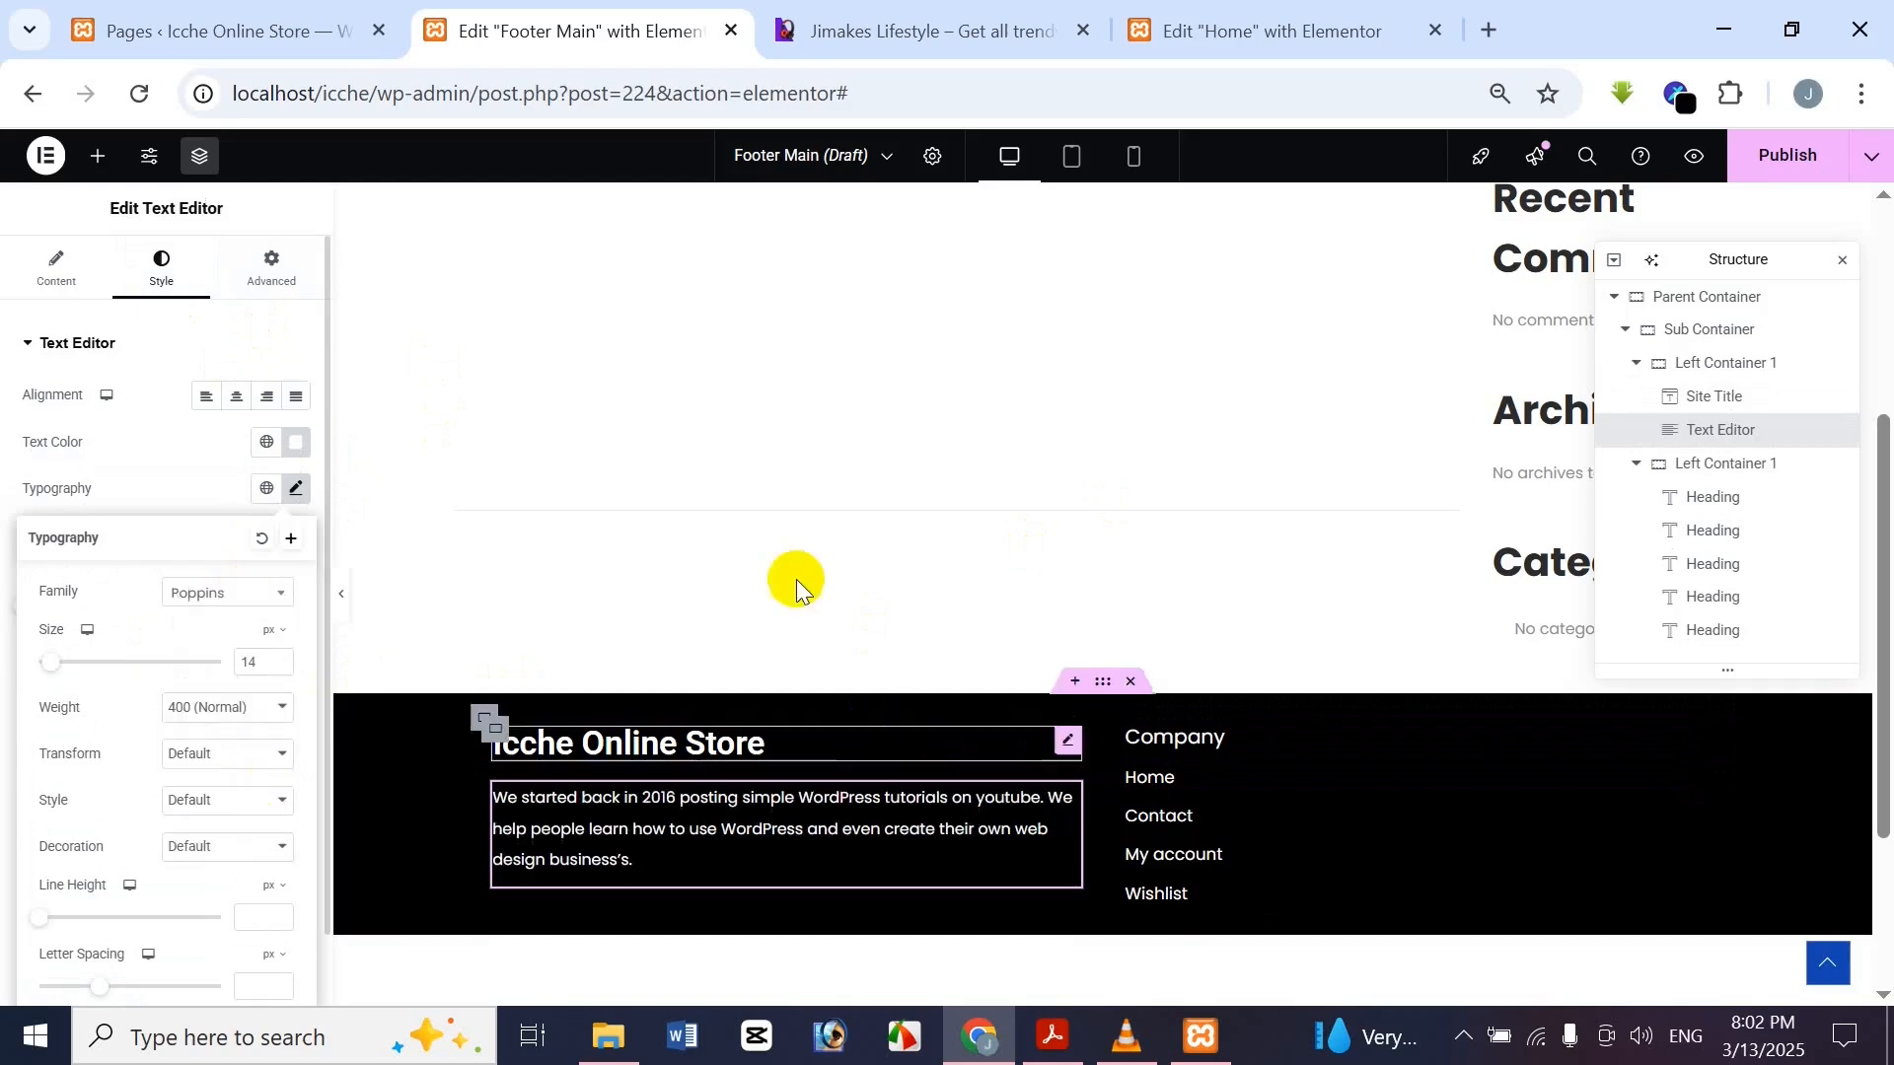
Unlink the Home heading's margins and set them to 20 px on top and 0 on the other sides, using the Jimakes footer as reference
{"action": "left_click", "coordinate": [899, 20]}
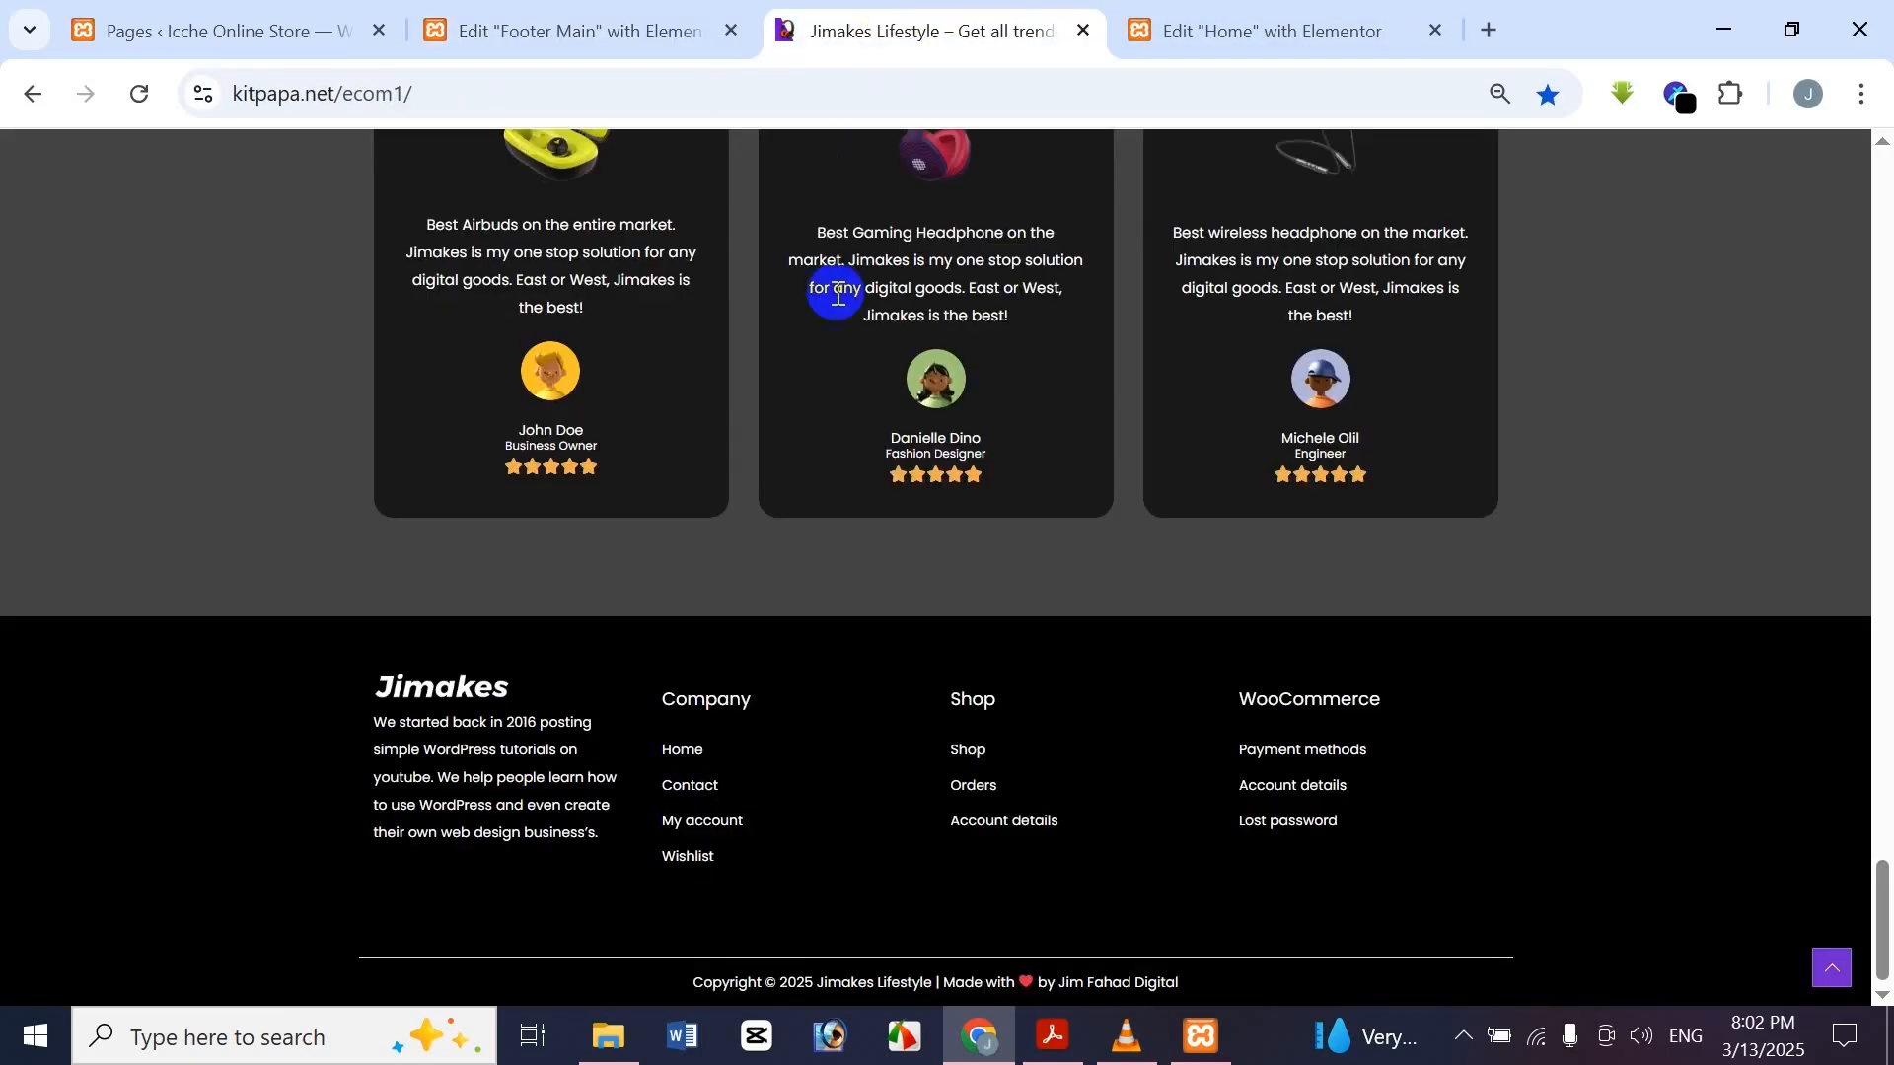
{"action": "left_click", "coordinate": [533, 12]}
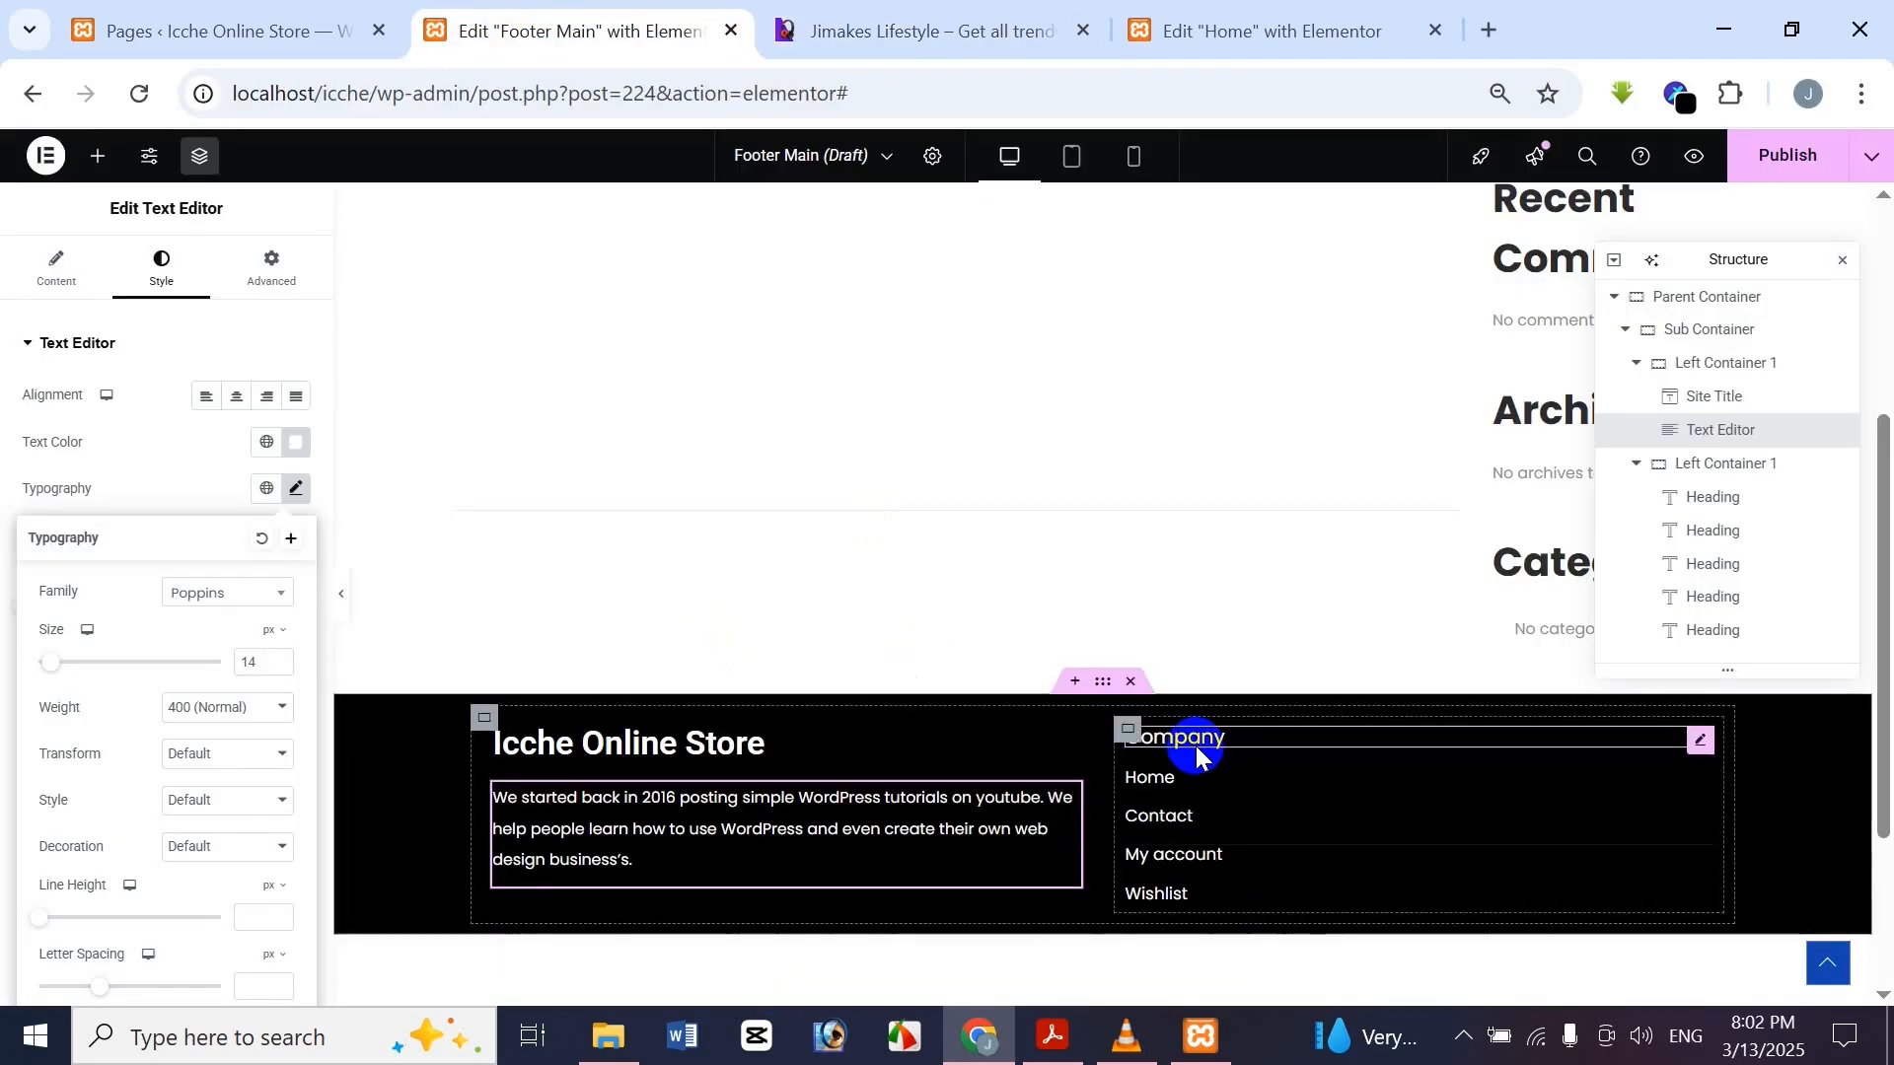
{"action": "left_click", "coordinate": [1229, 778]}
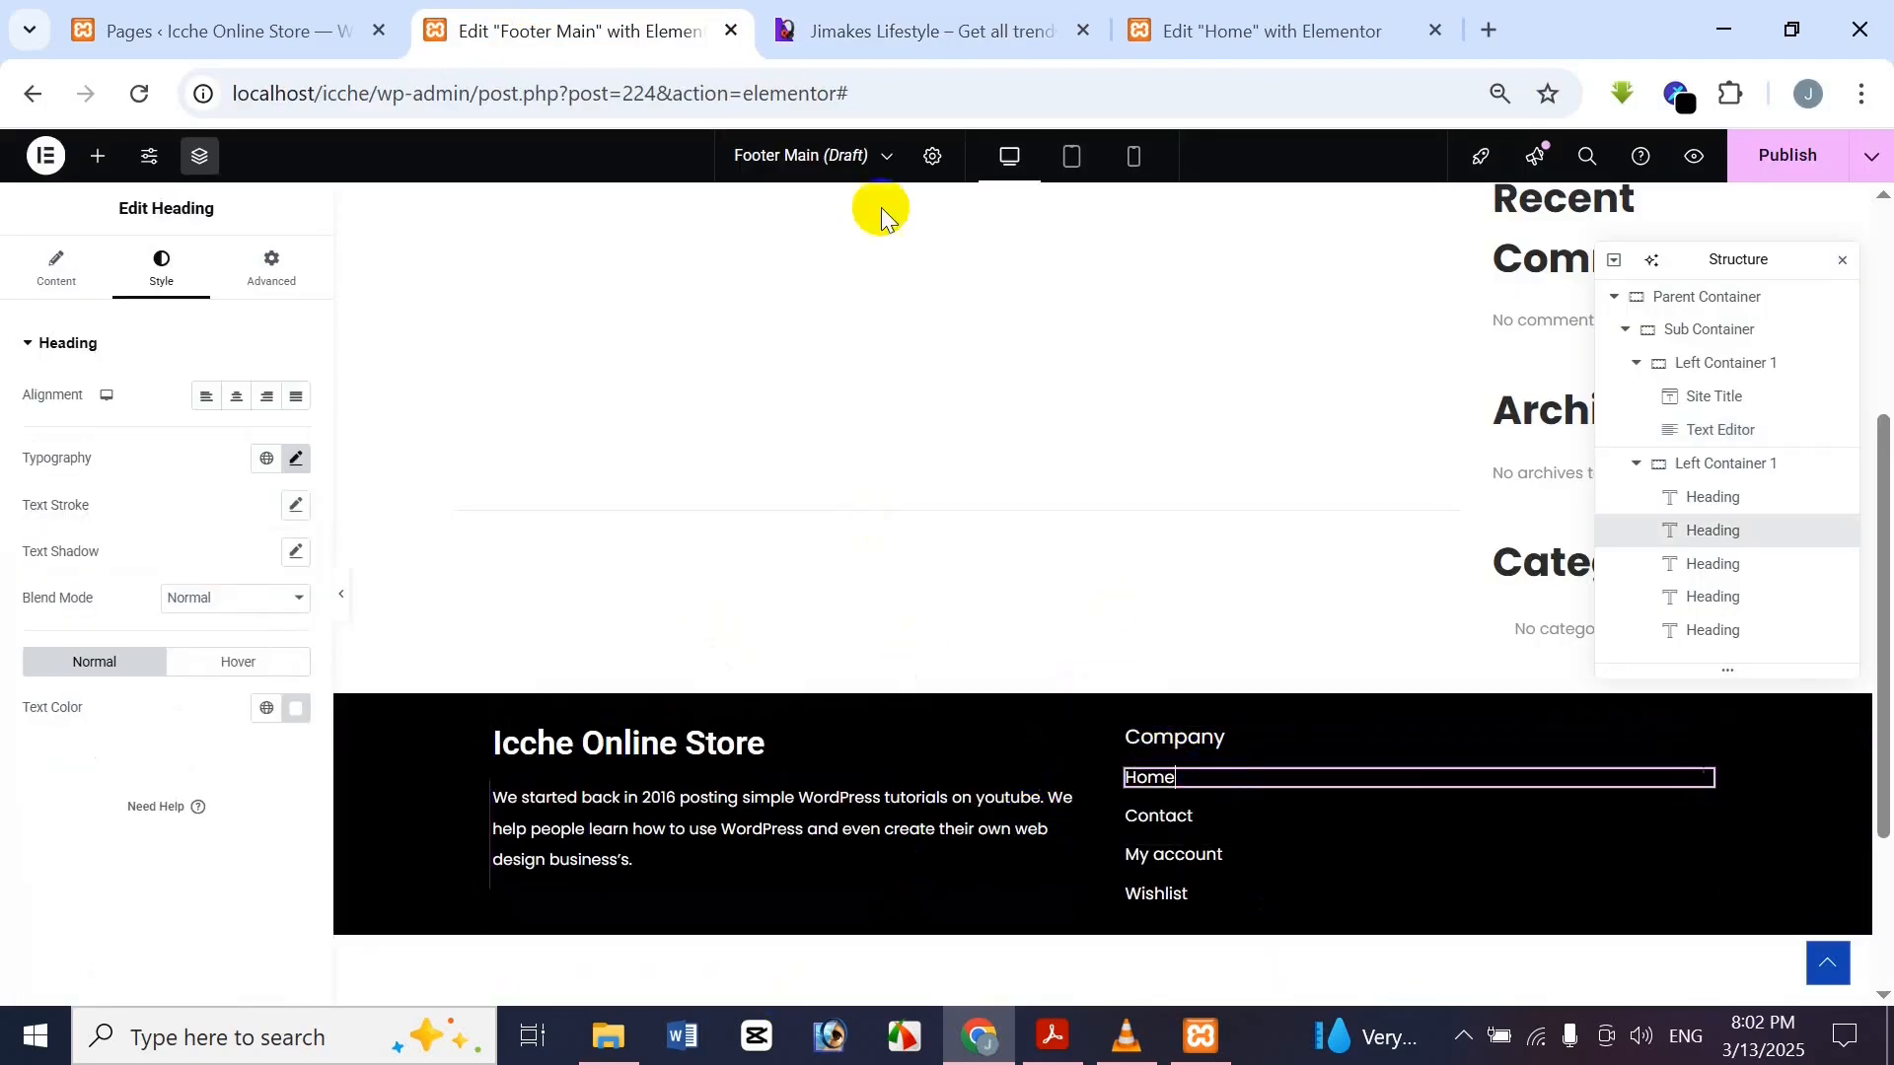
{"action": "left_click", "coordinate": [880, 13]}
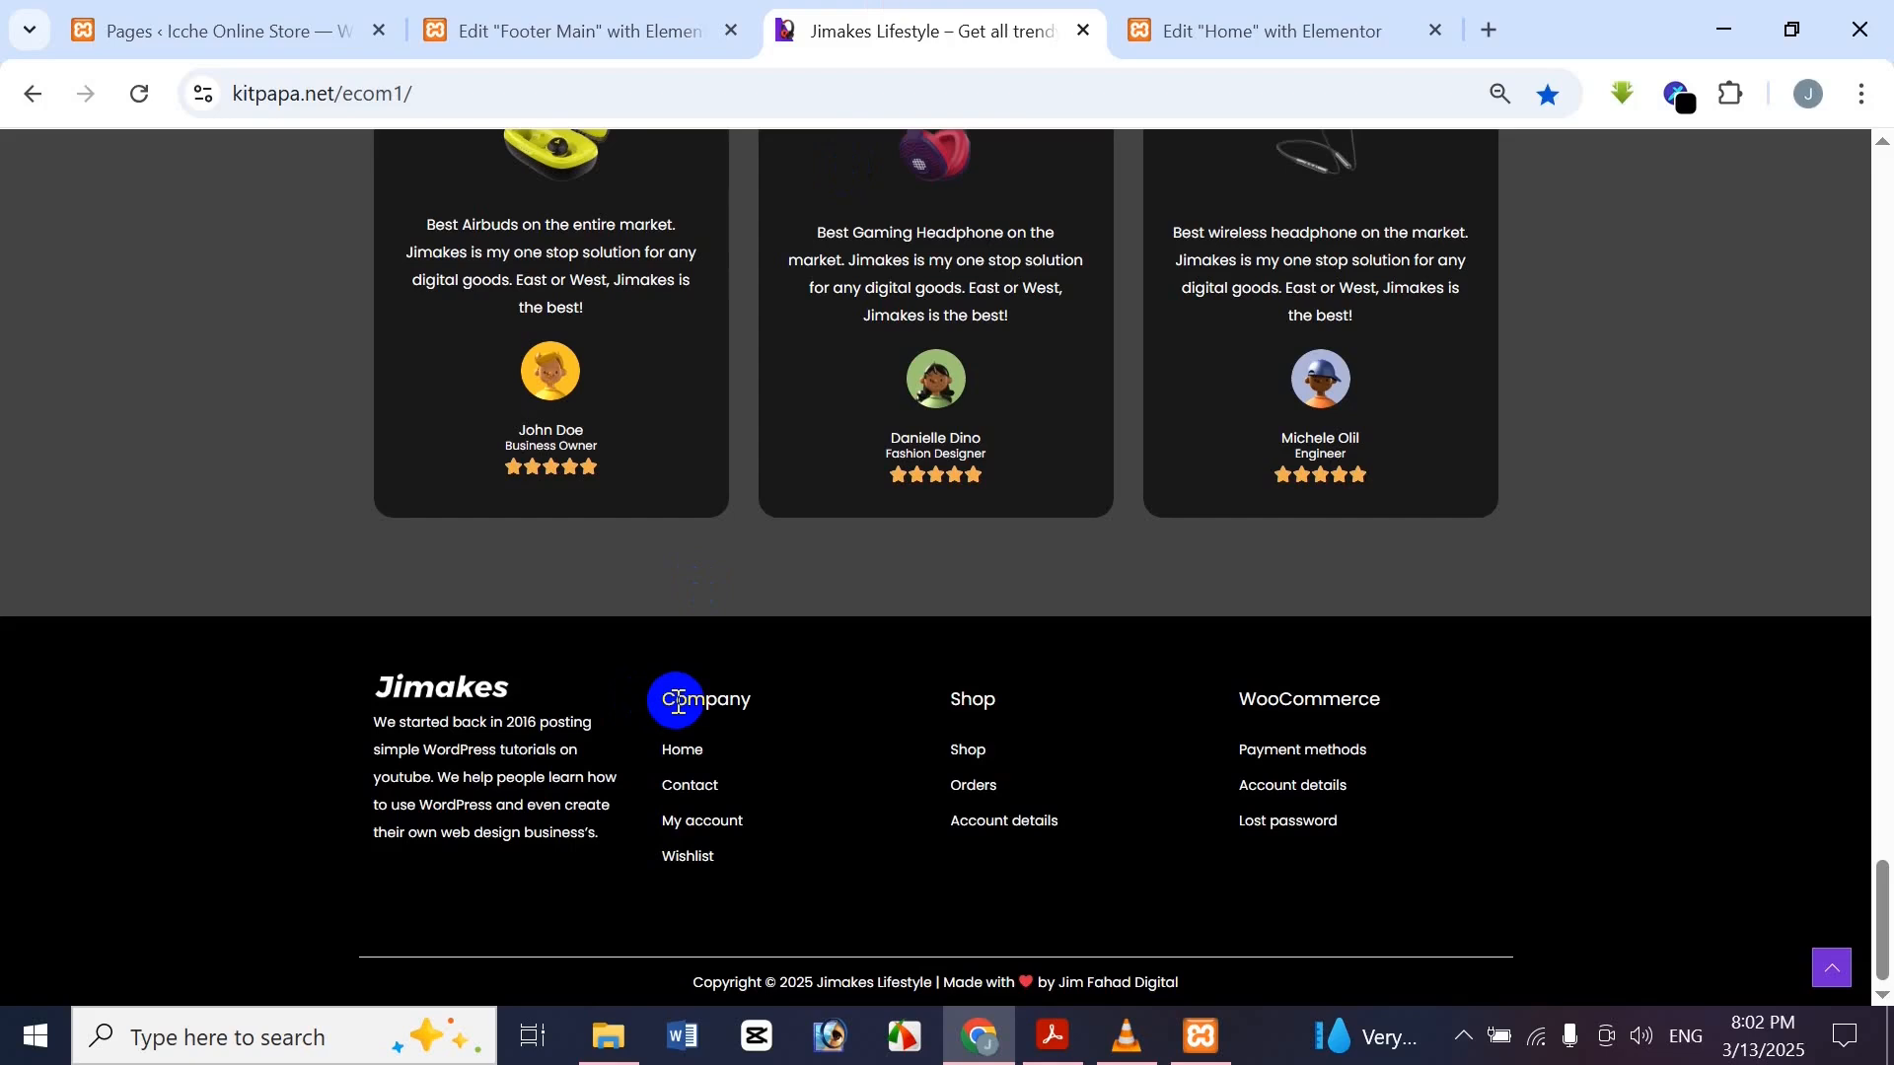
{"action": "left_click", "coordinate": [747, 45]}
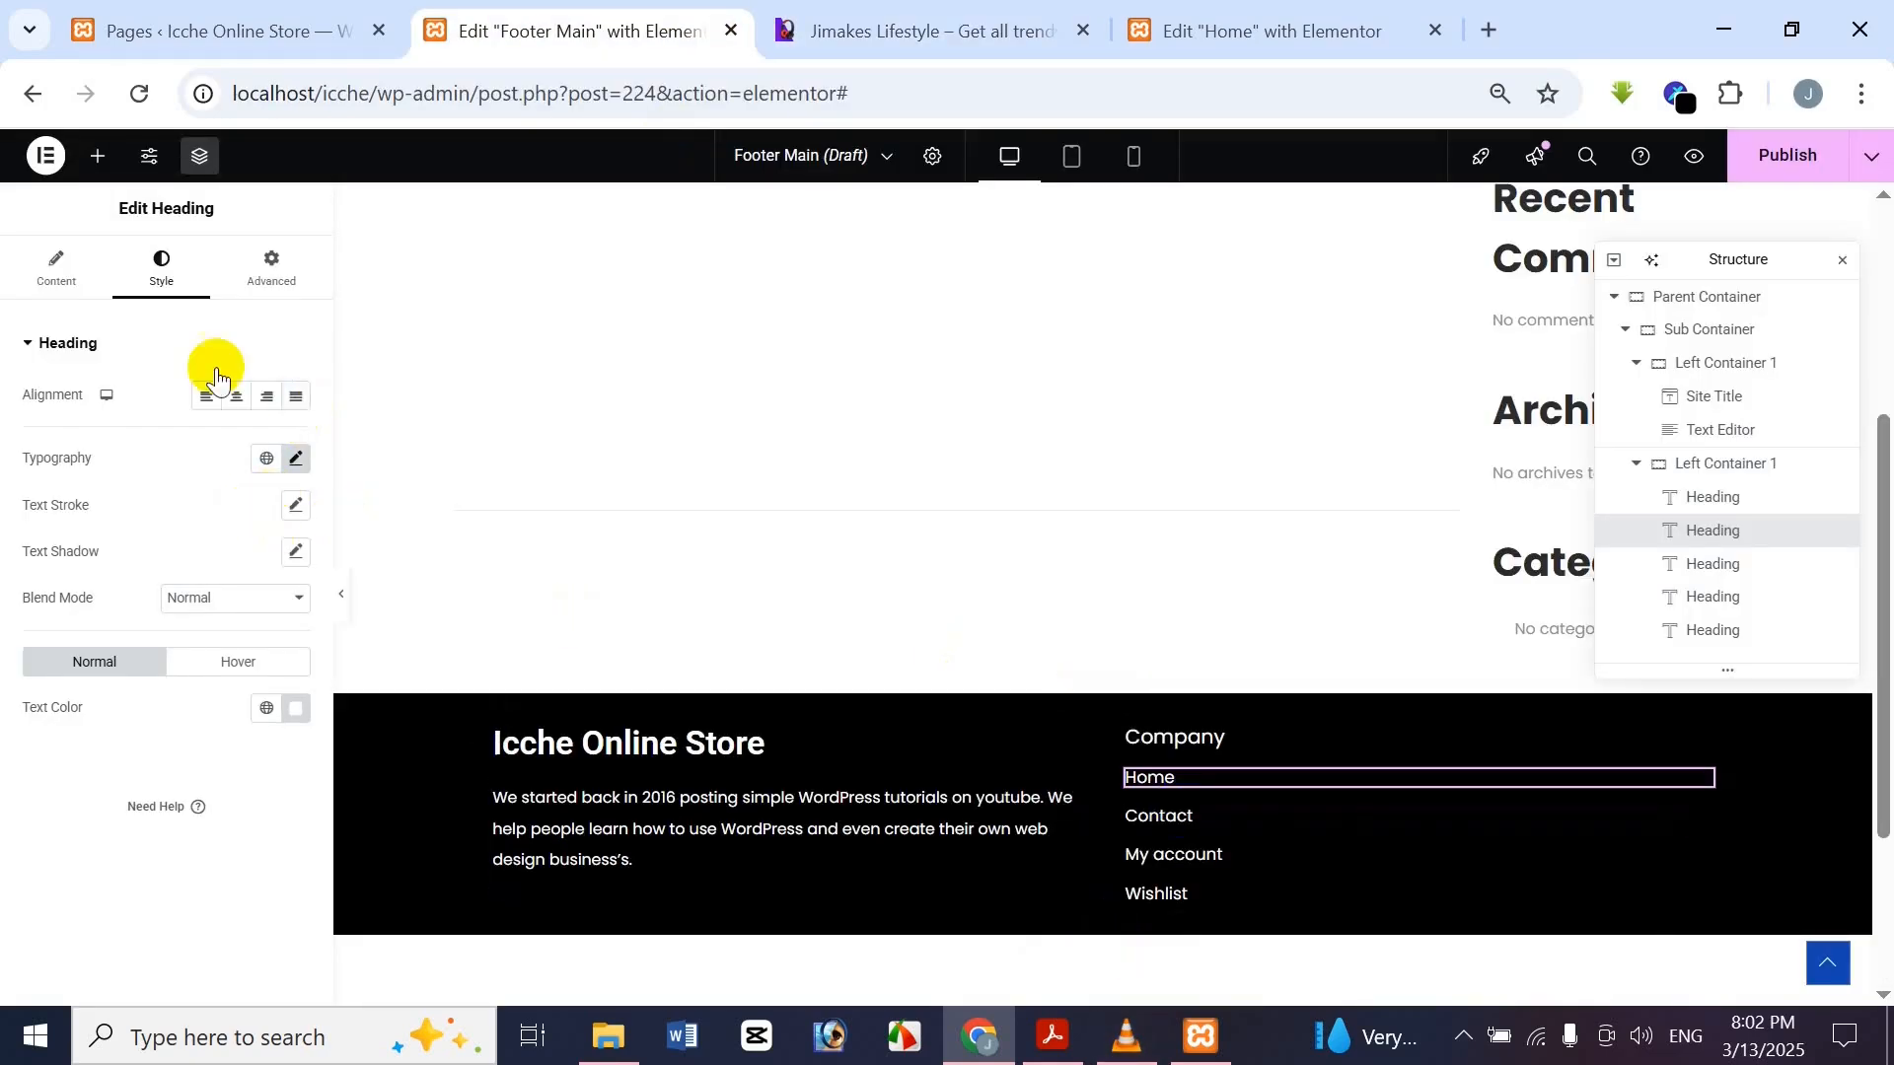
{"action": "left_click", "coordinate": [293, 460]}
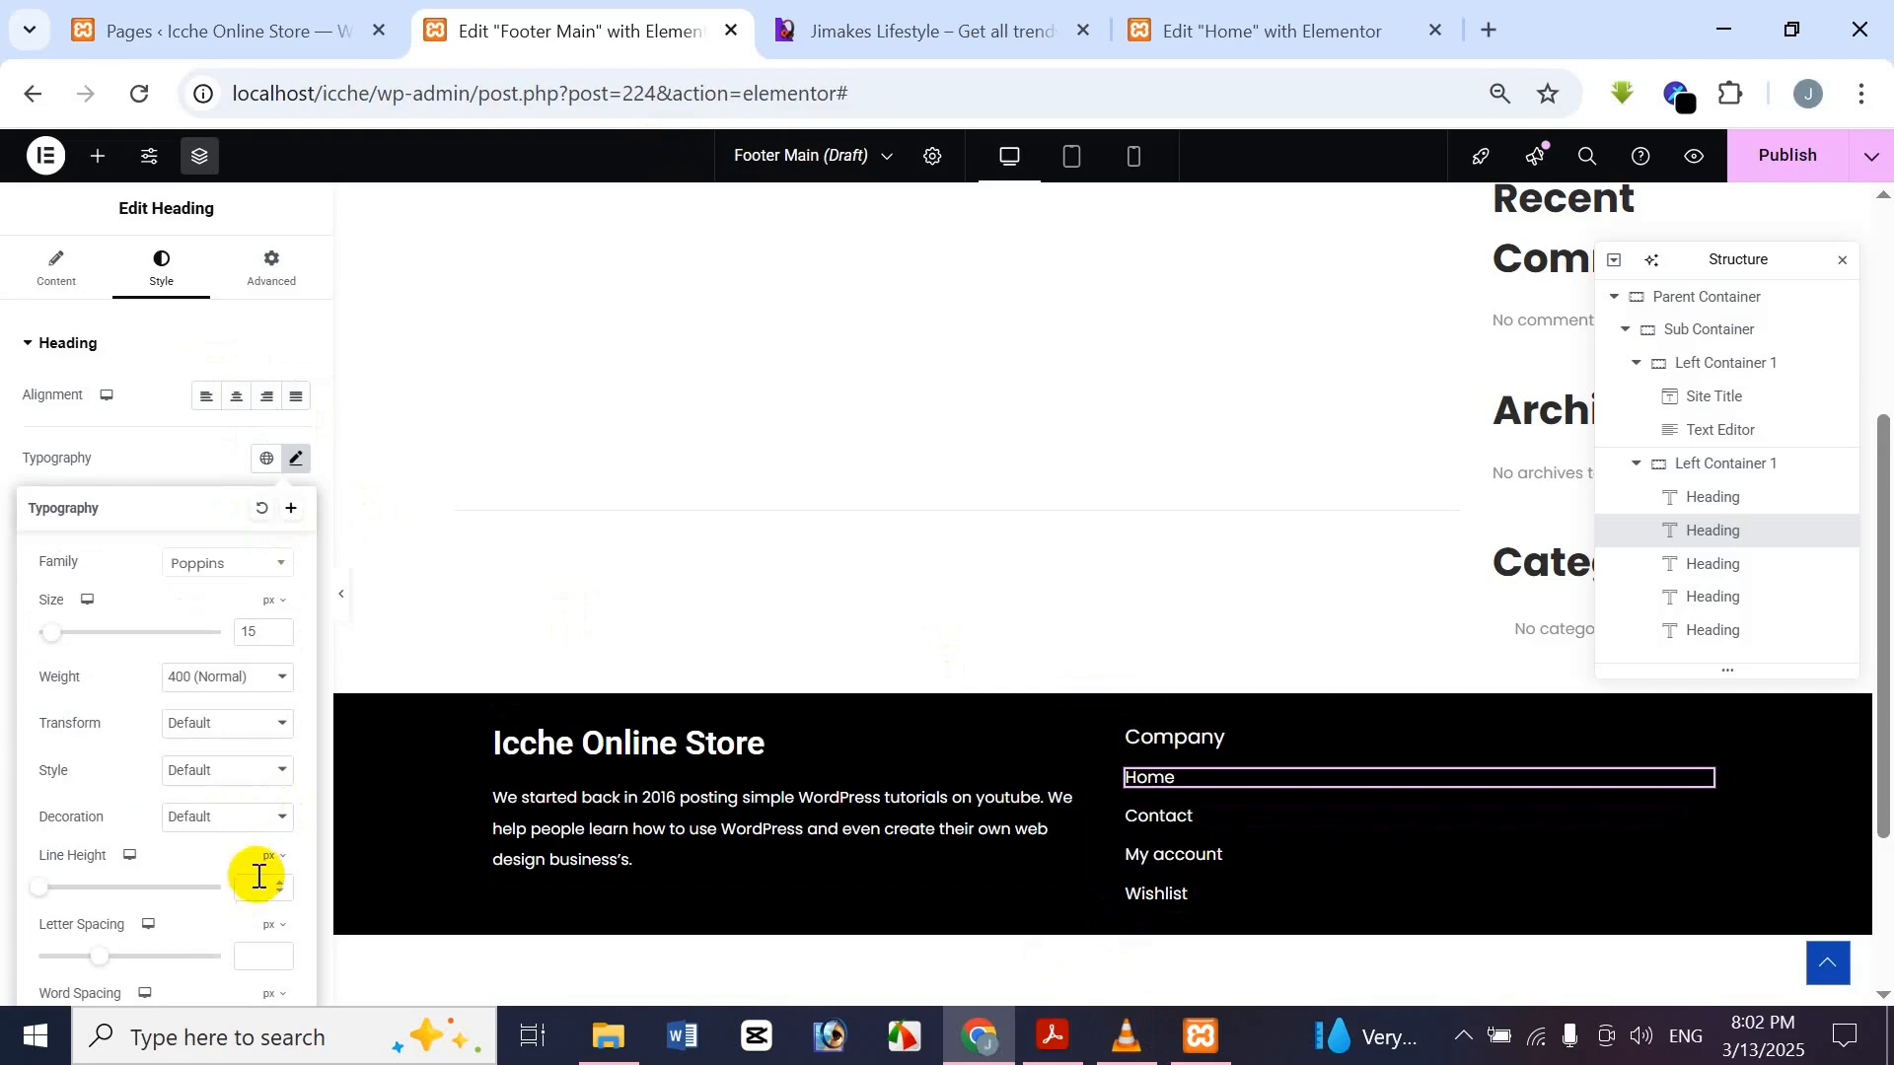
{"action": "left_click", "coordinate": [276, 263]}
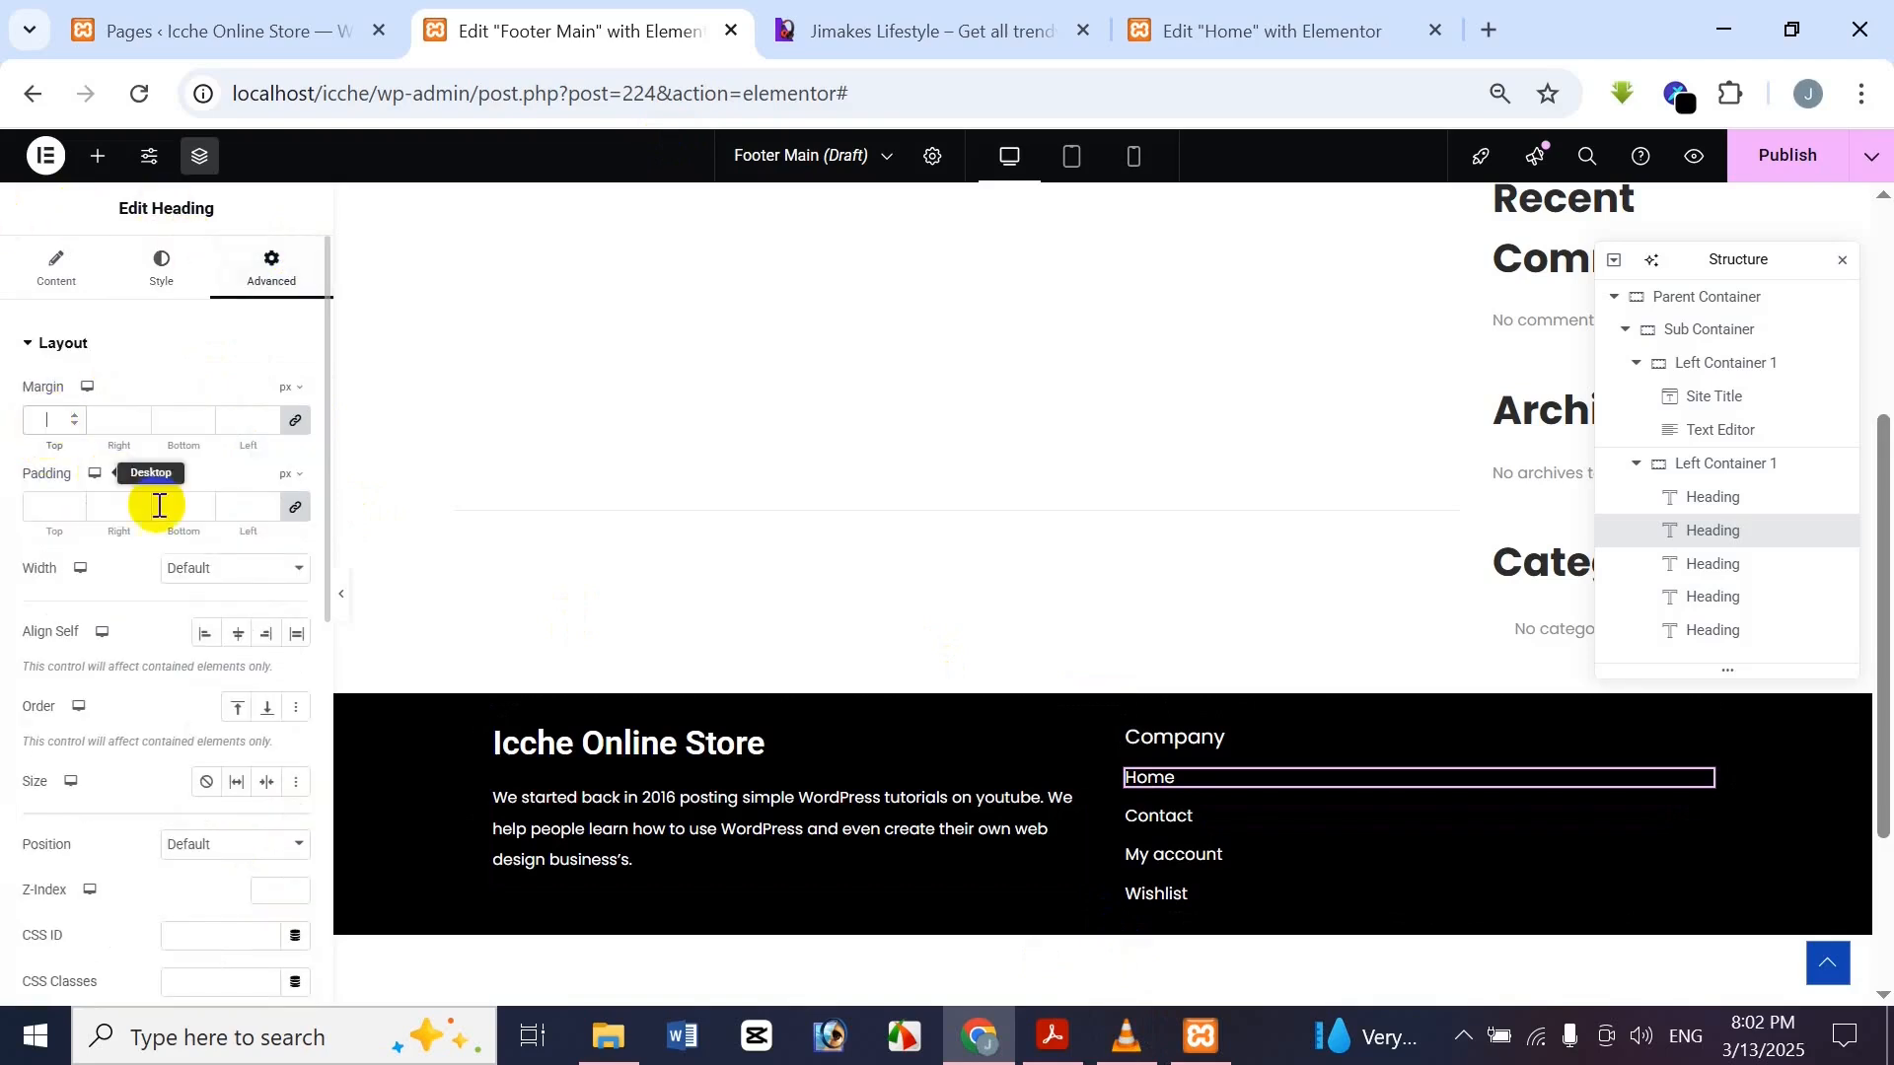
{"action": "type", "text": "20"}
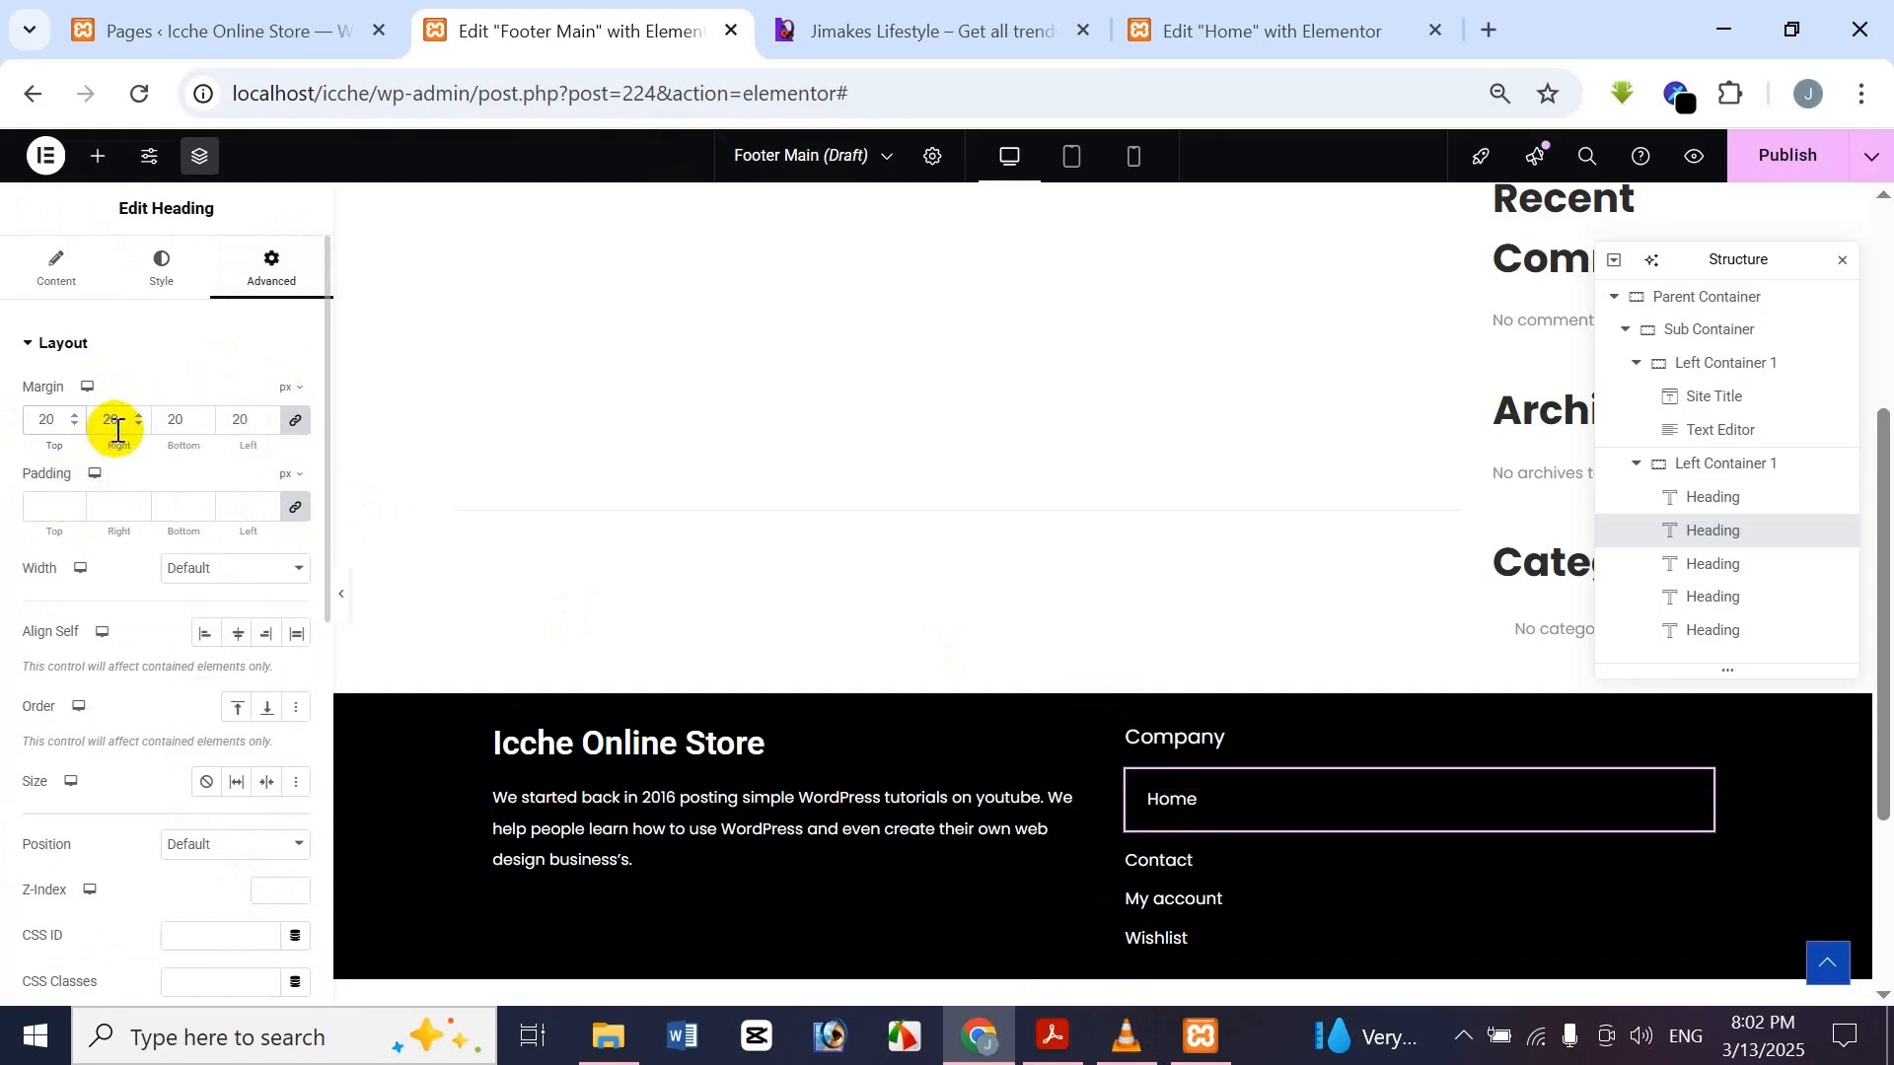
{"action": "double_click", "coordinate": [249, 419]}
{"action": "key", "text": "BackSpace"}
{"action": "double_click", "coordinate": [128, 421]}
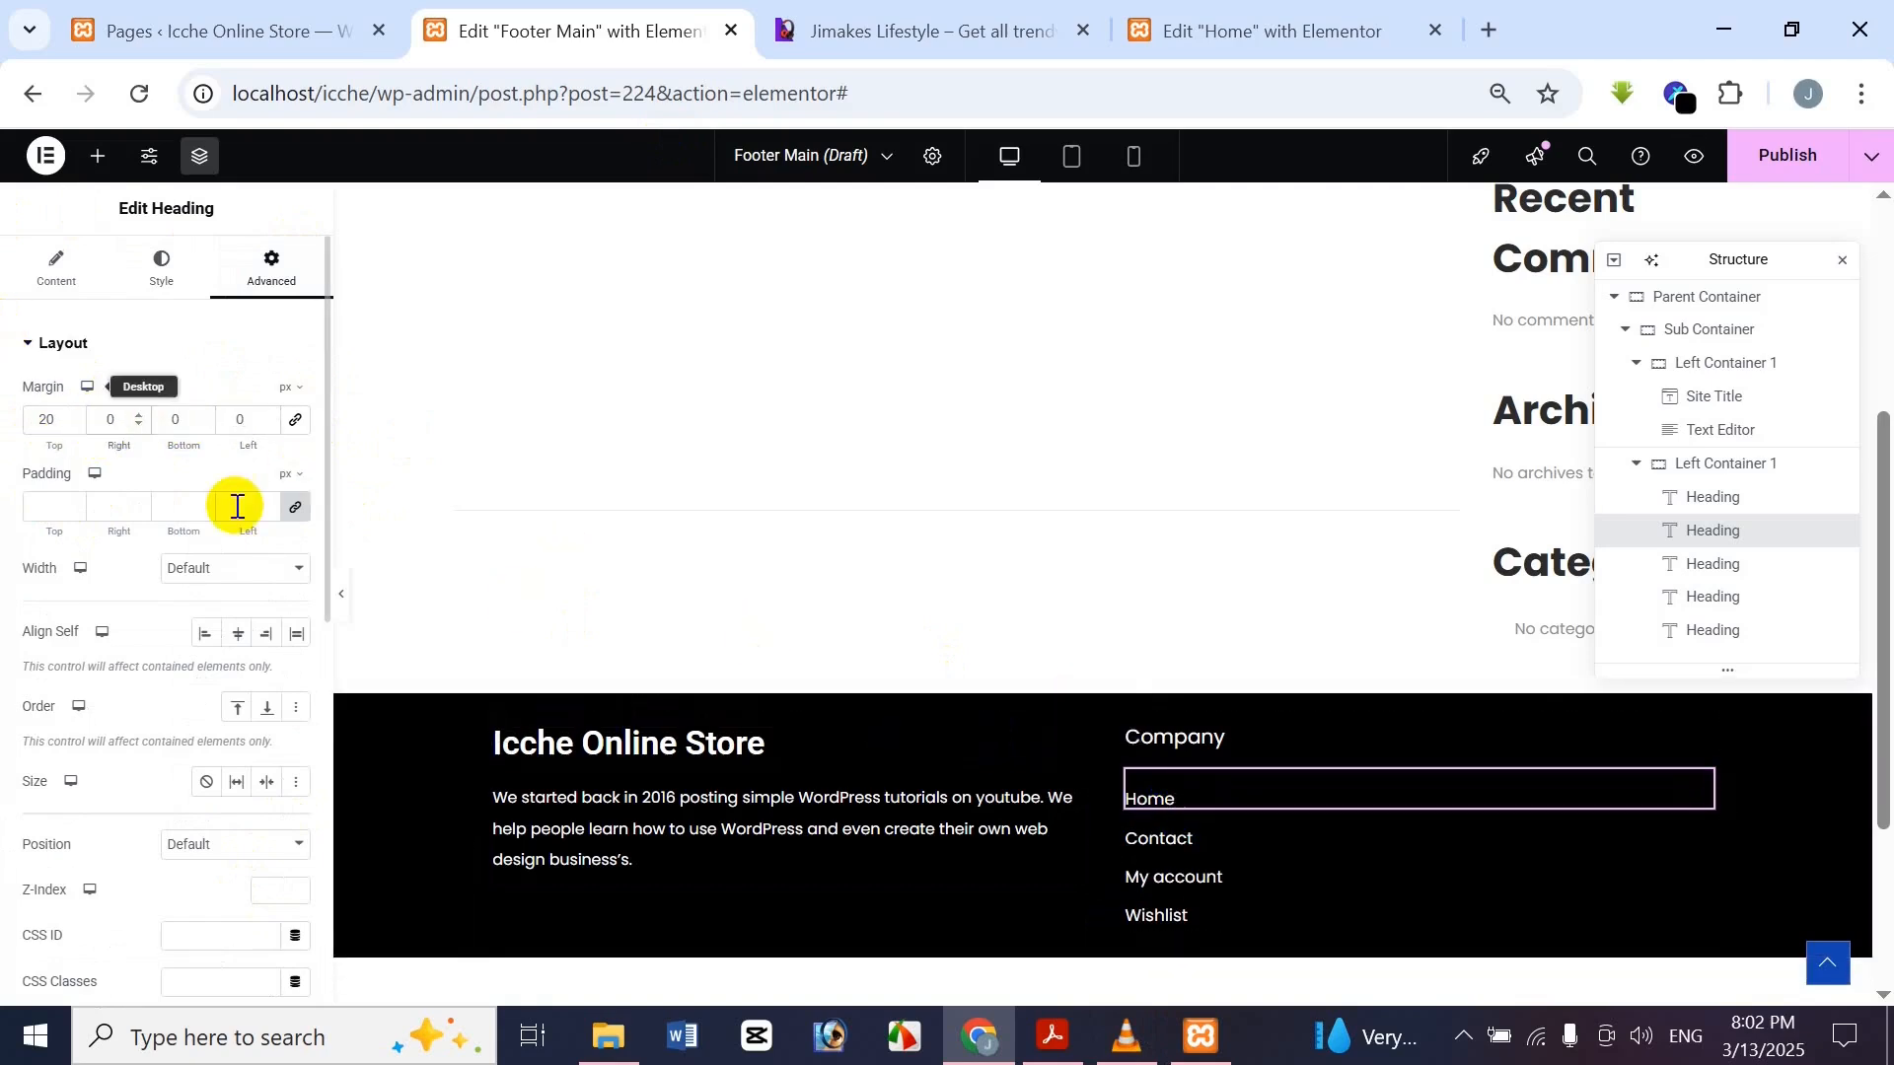
Preview the footer at full width and compare its heading spacing with the Jimakes site's footer
{"action": "left_click", "coordinate": [343, 597]}
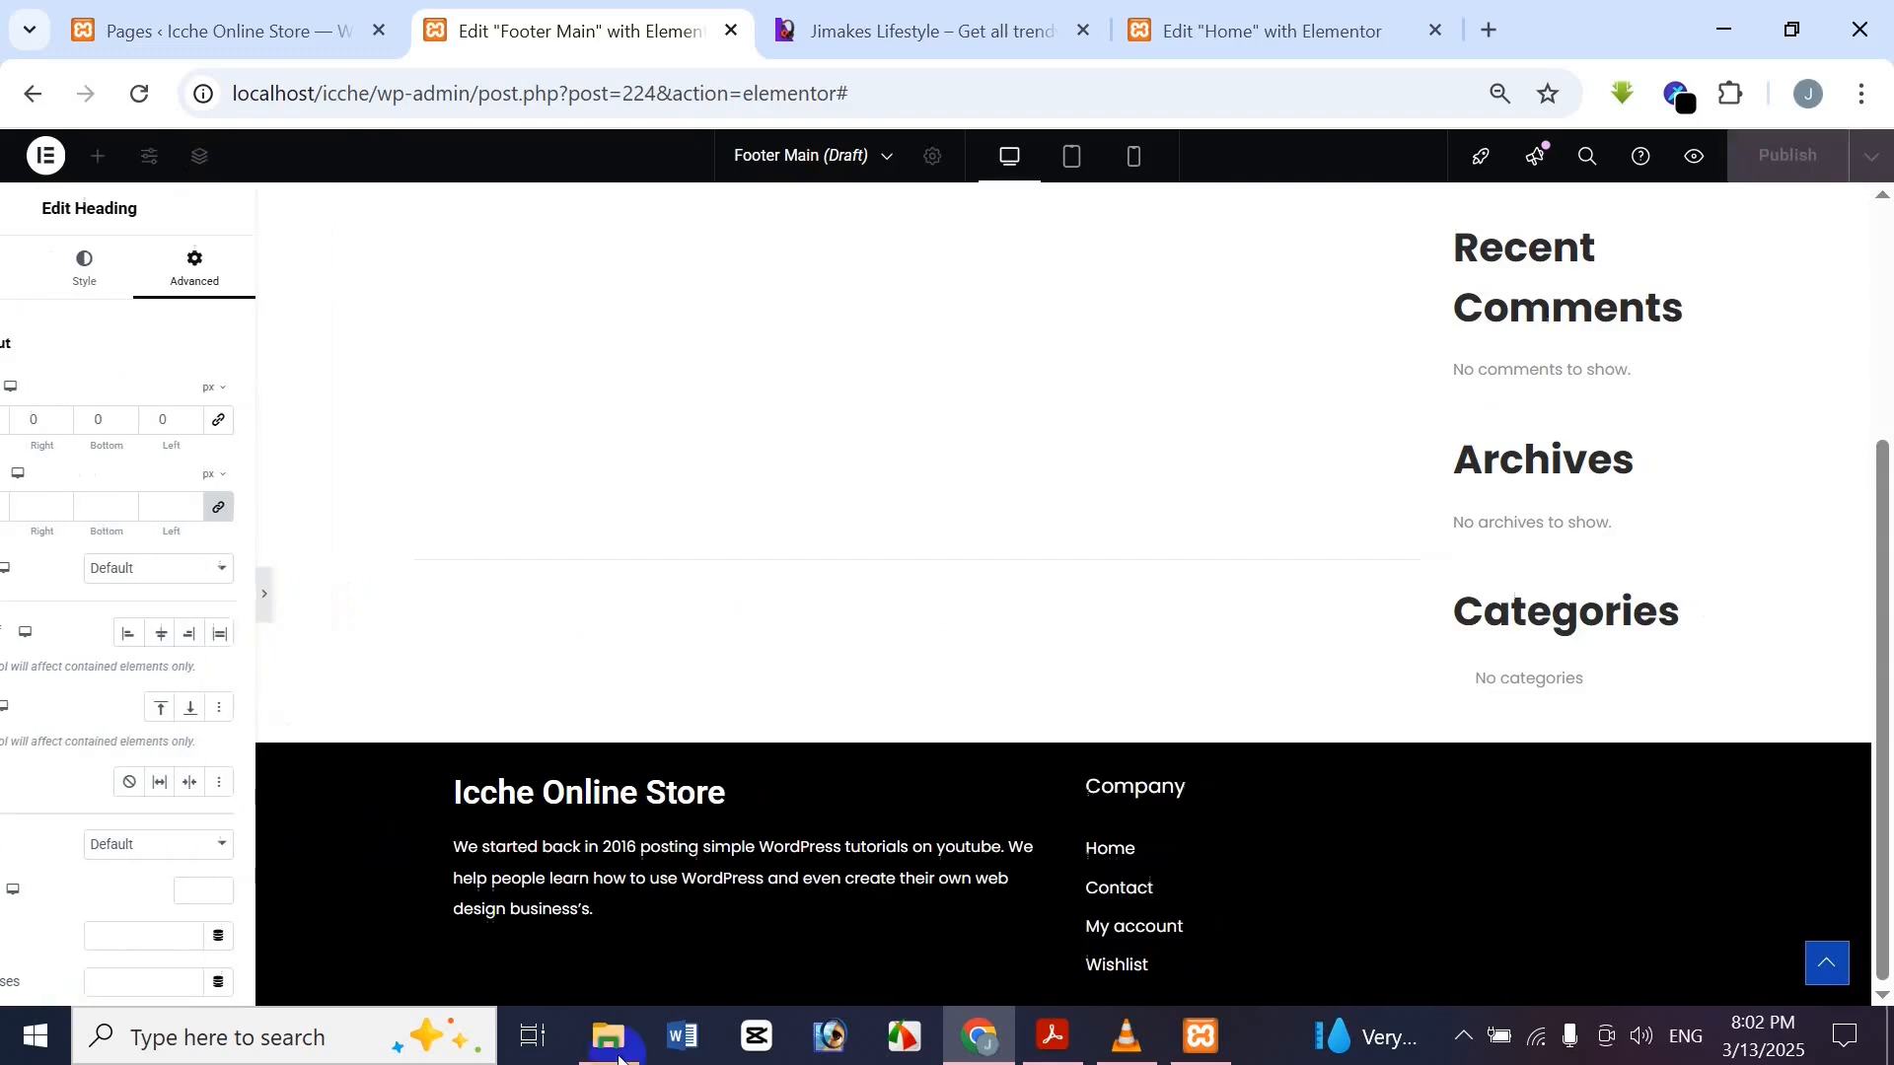
{"action": "left_click", "coordinate": [988, 14]}
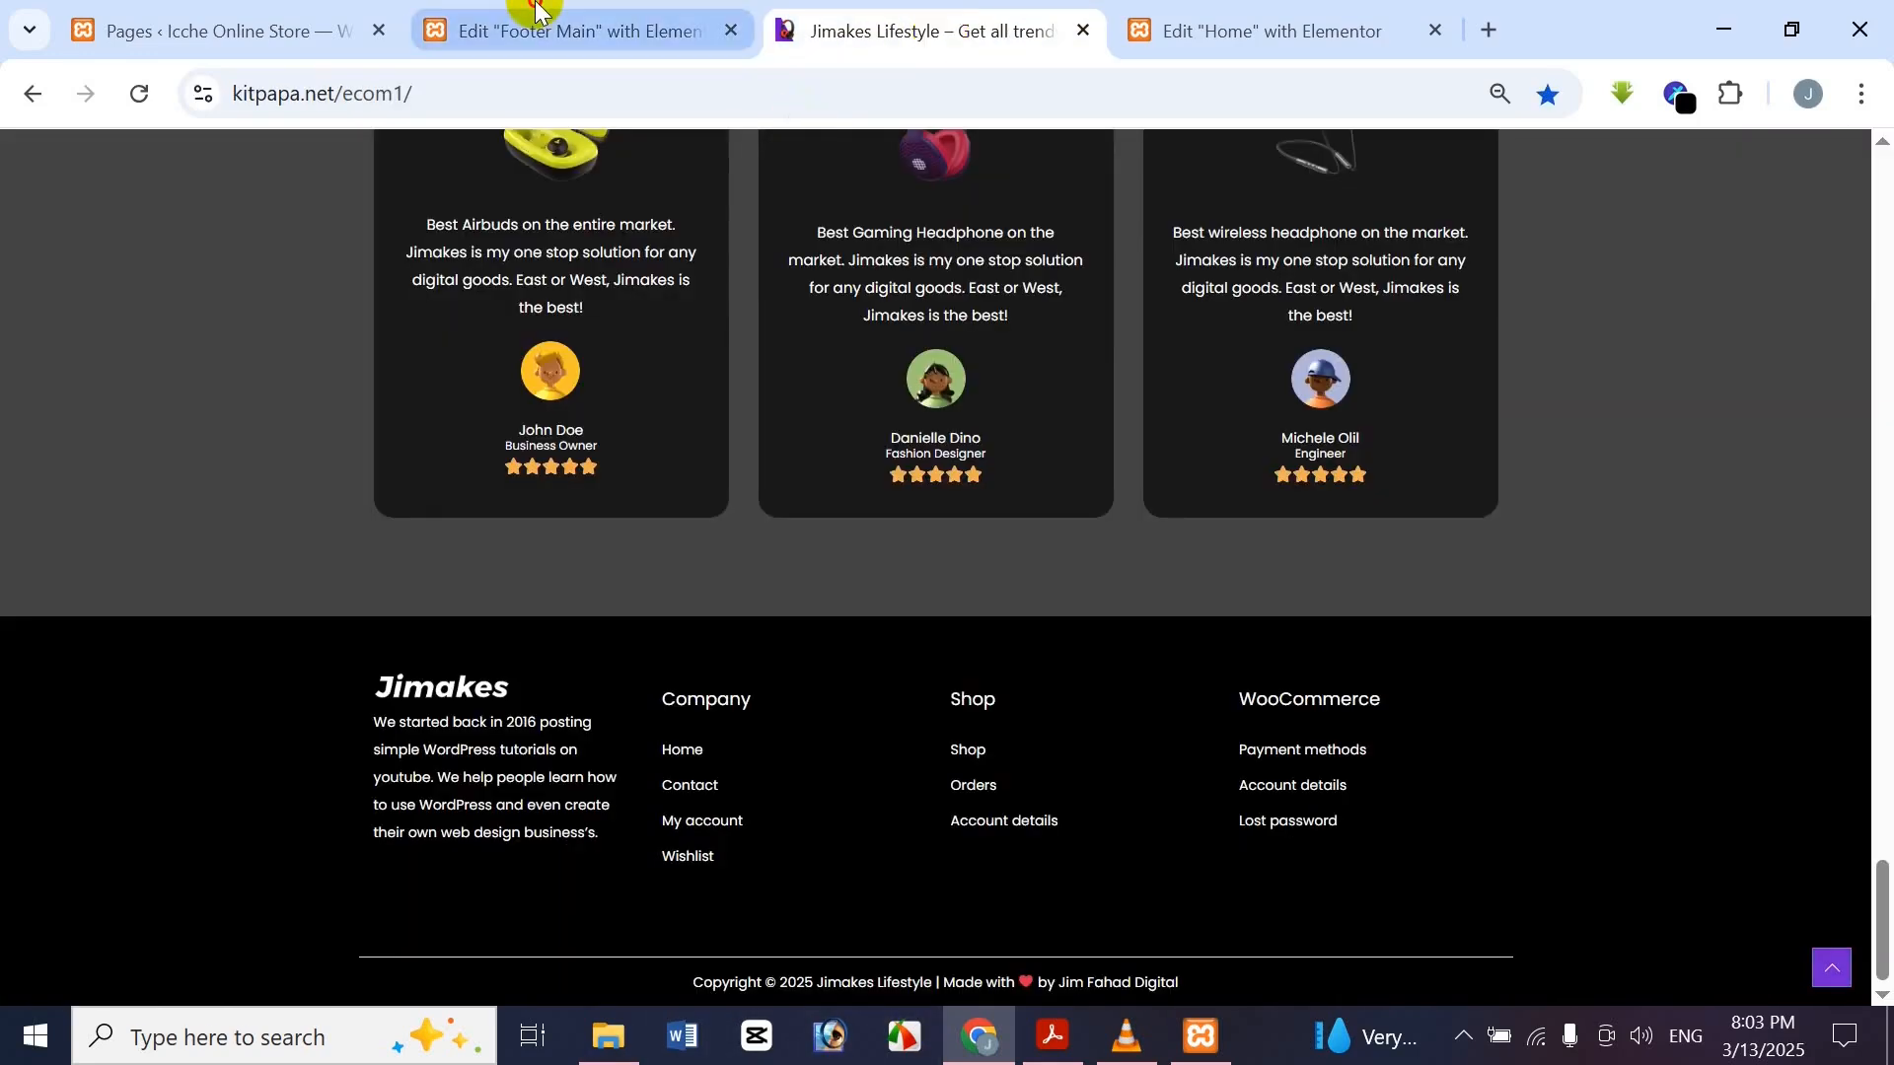
{"action": "left_click", "coordinate": [532, 12]}
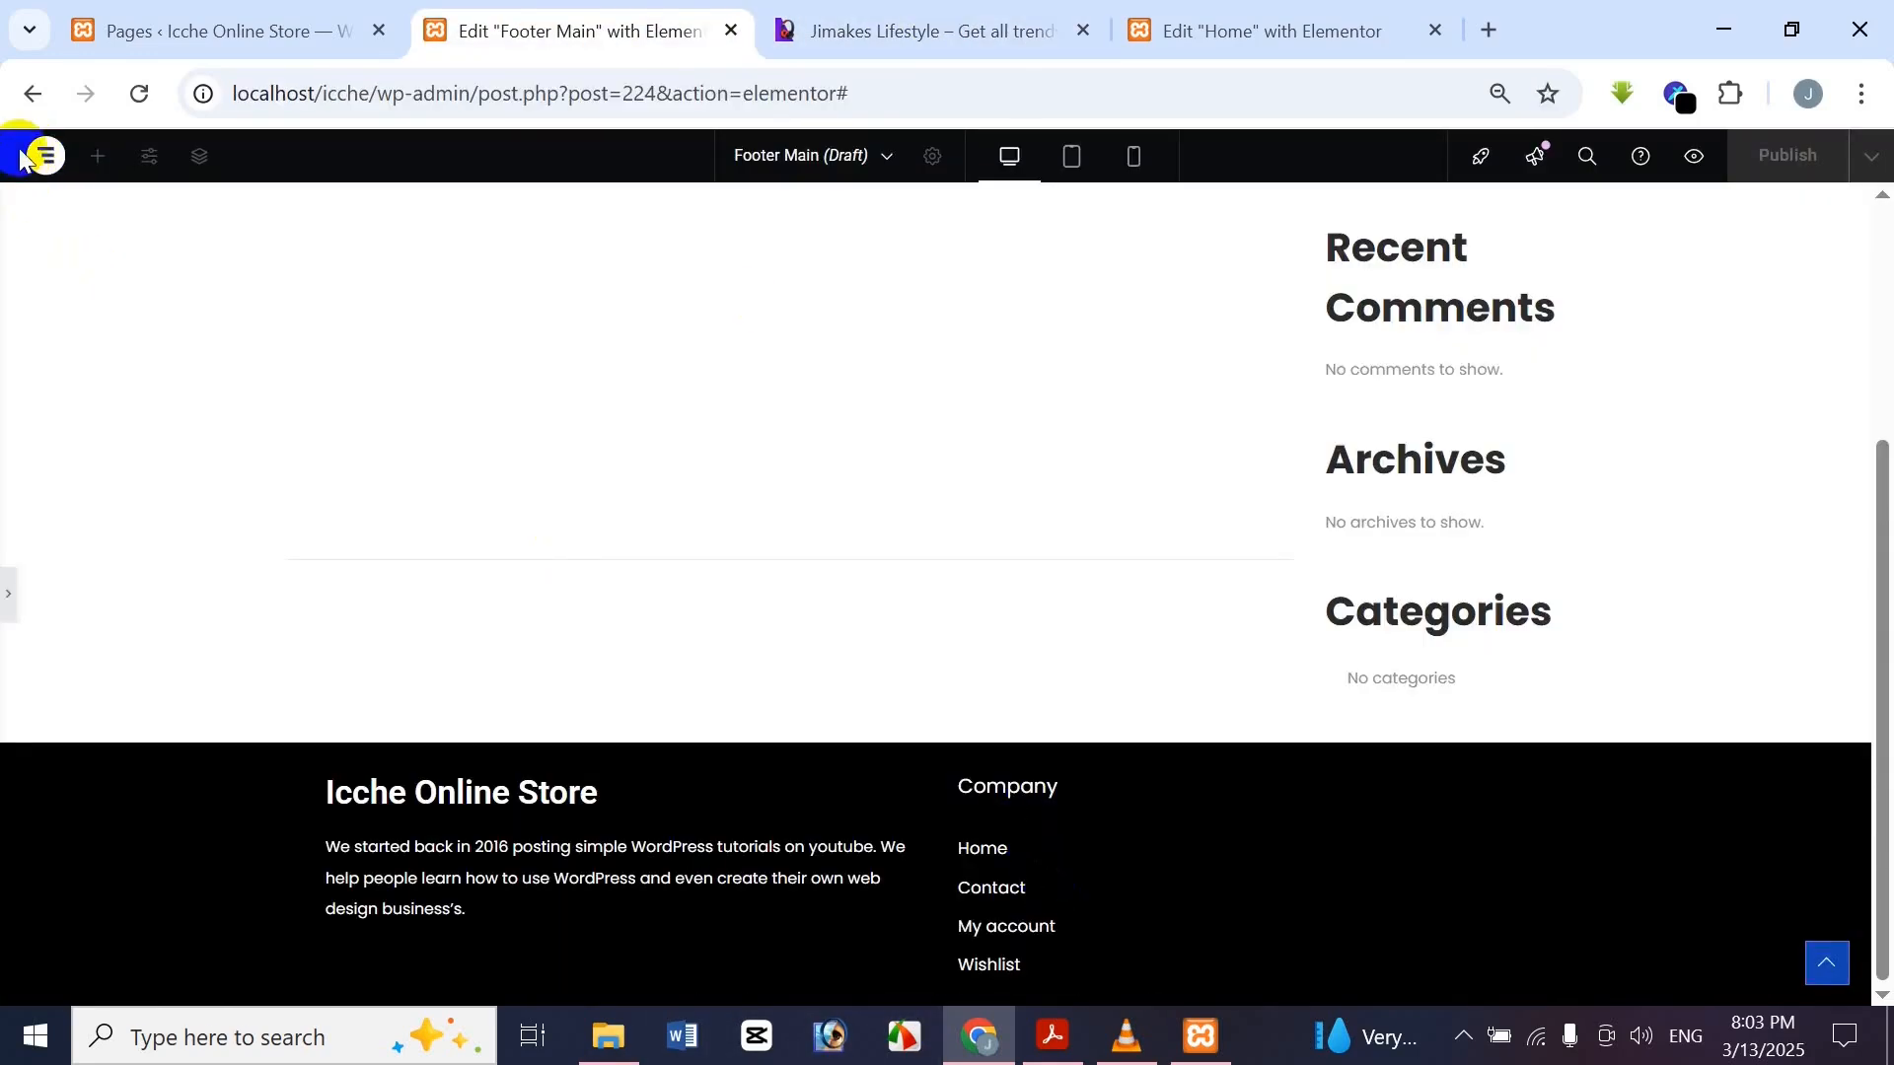
{"action": "left_click", "coordinate": [10, 597]}
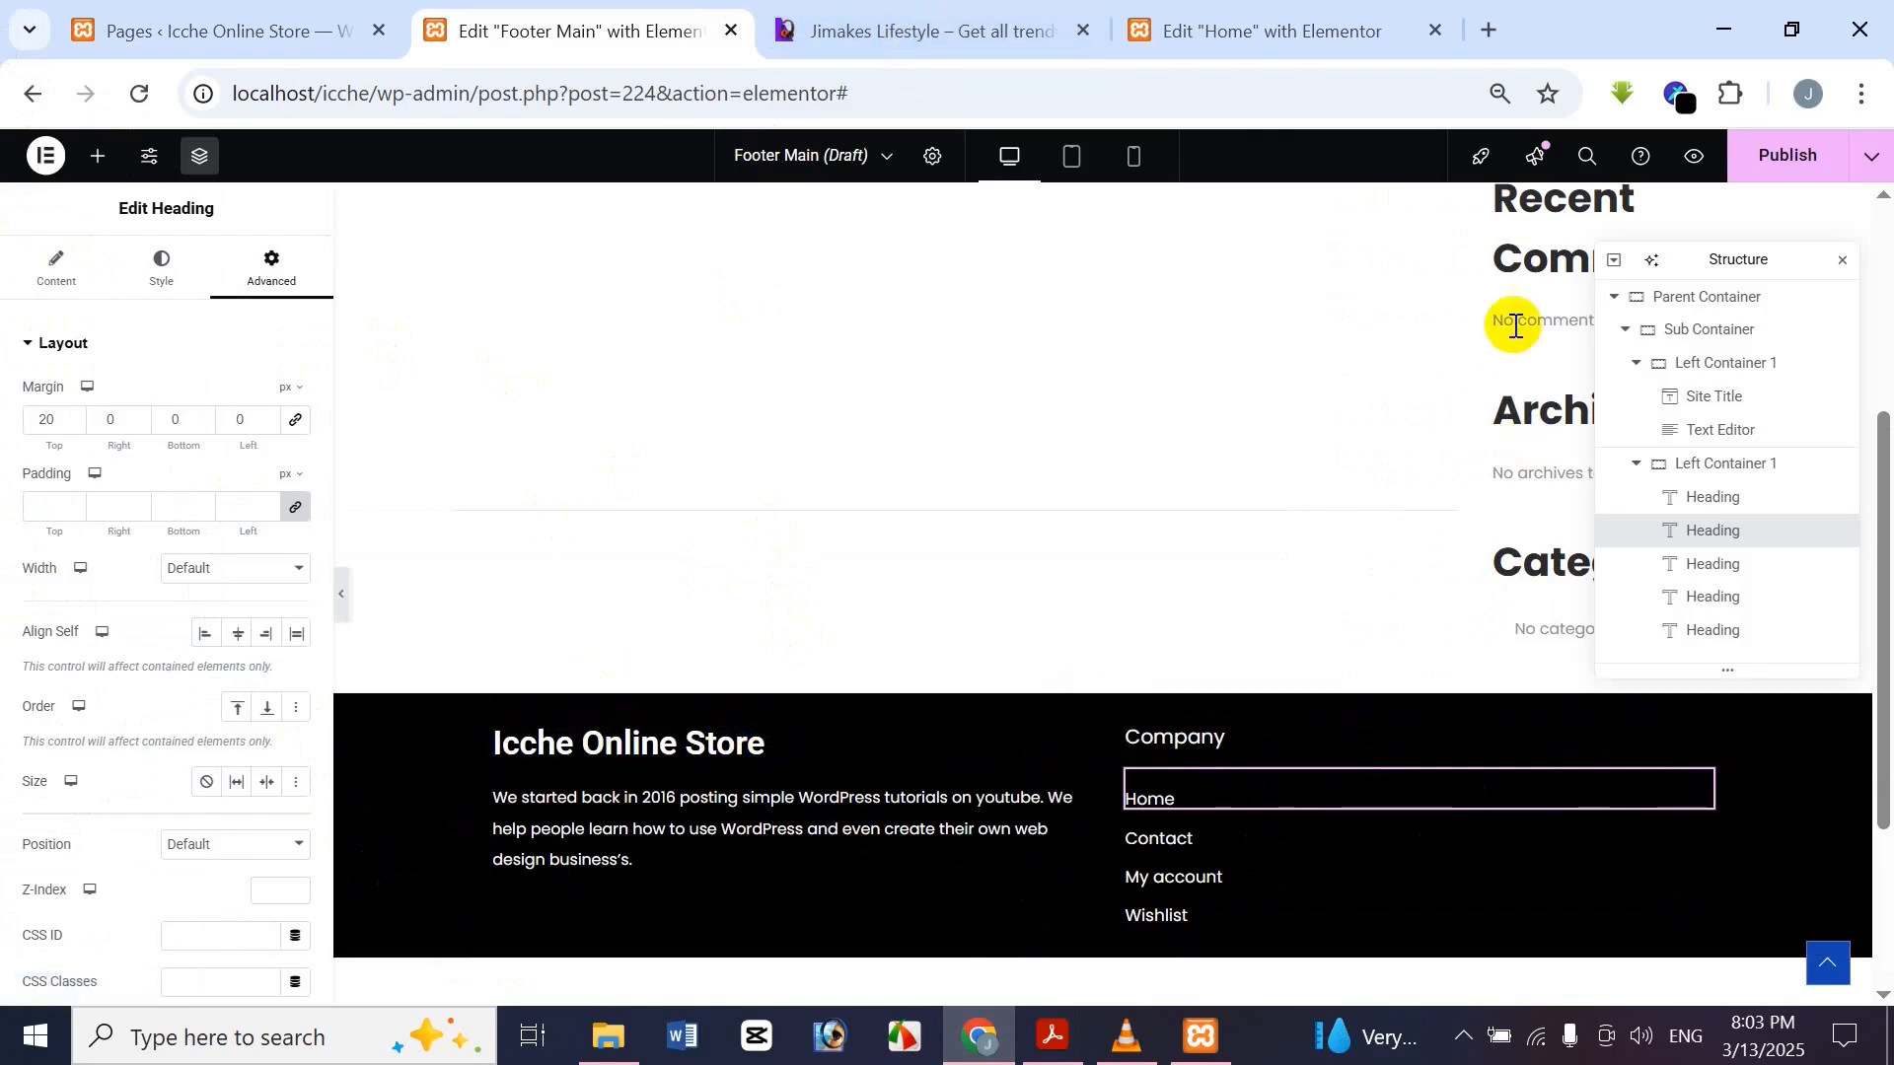
Collapse both Left Container 1 entries in the structure and select the Sub Container
{"action": "left_click", "coordinate": [1663, 361]}
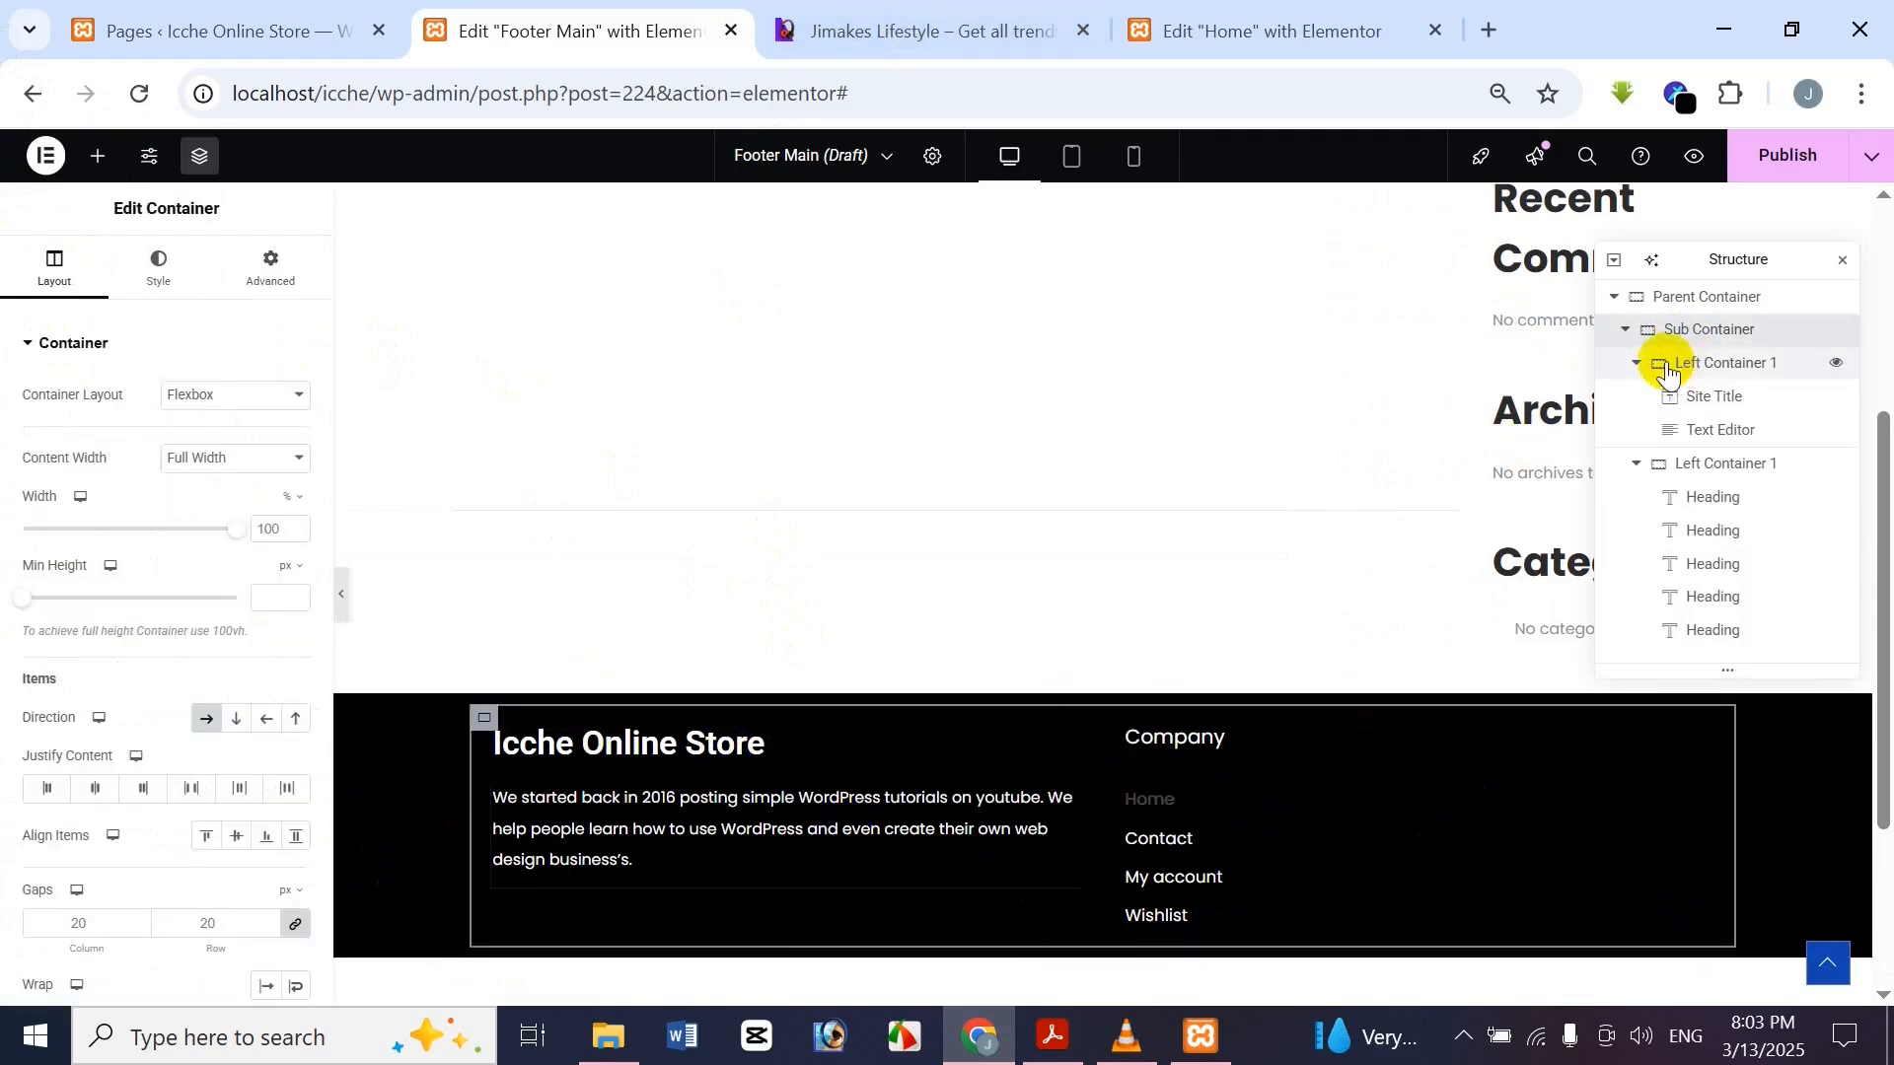
{"action": "left_click", "coordinate": [1635, 364]}
{"action": "left_click", "coordinate": [1637, 395]}
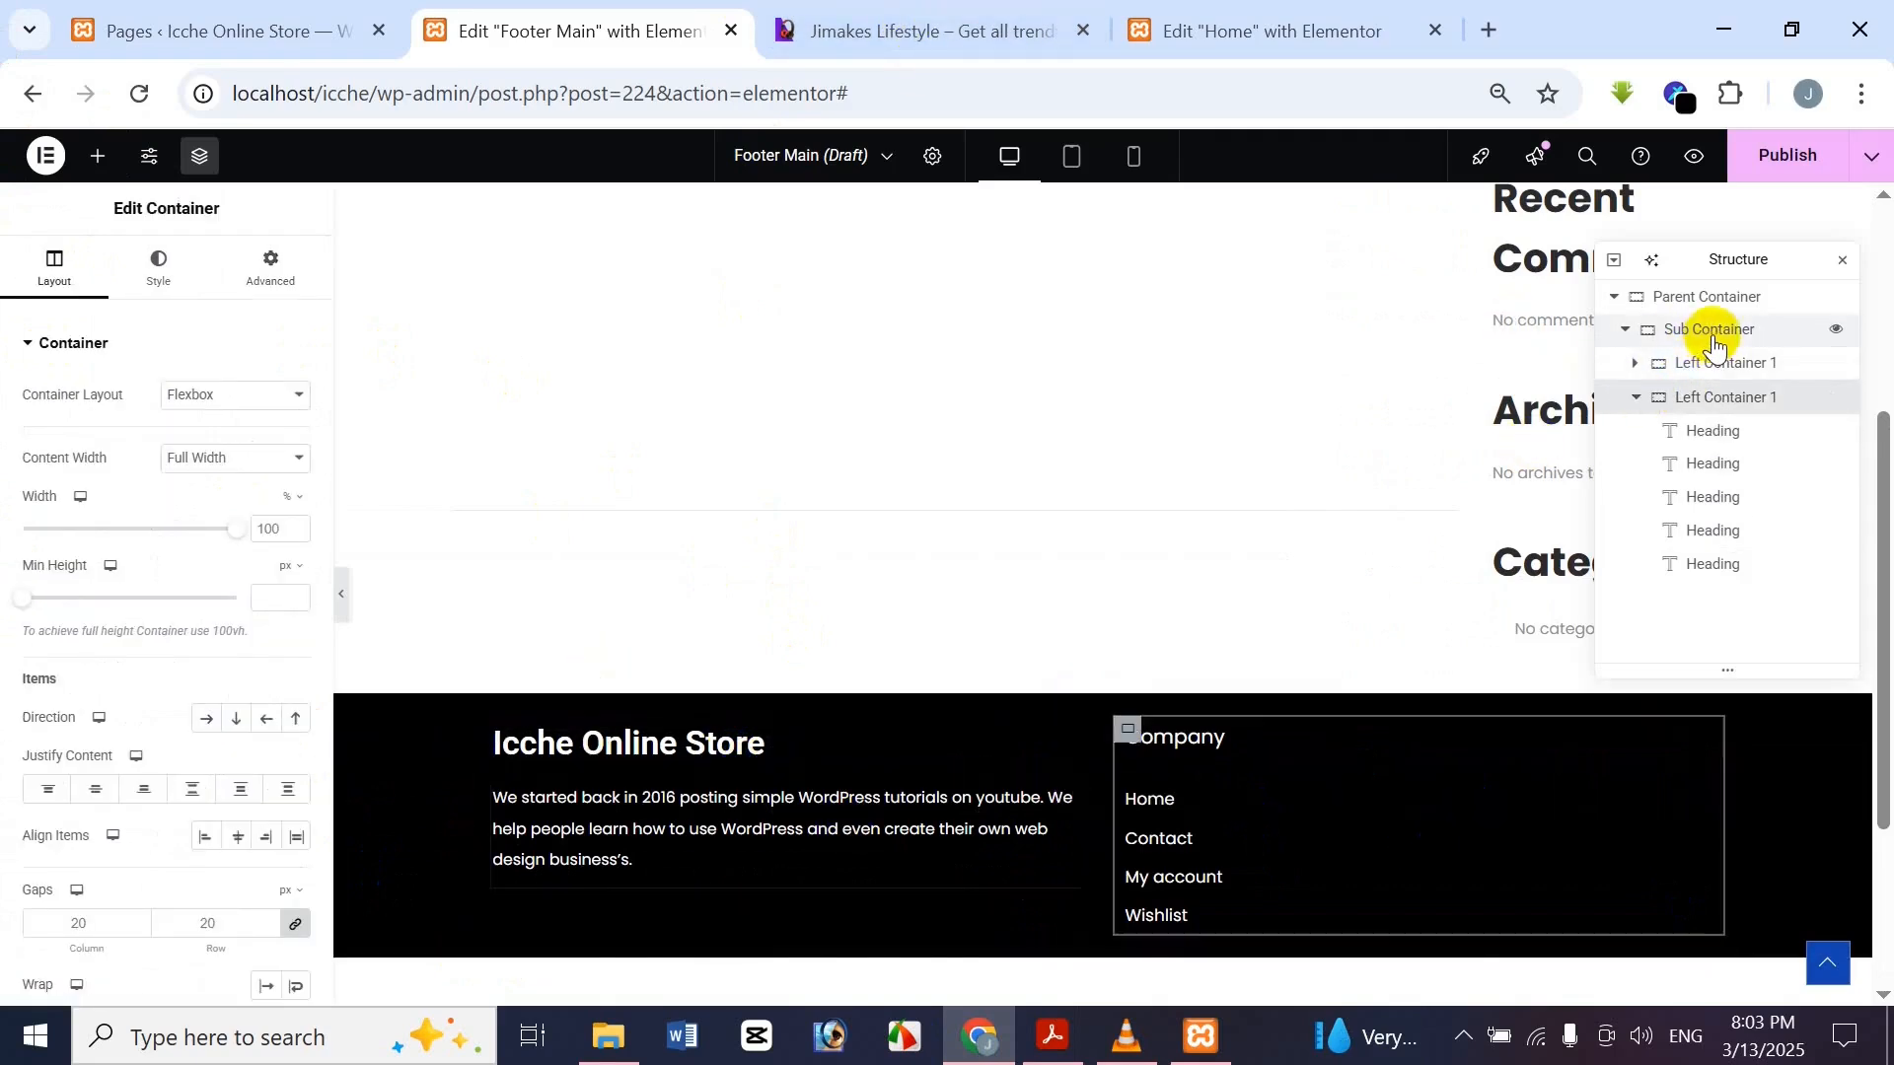
{"action": "left_click", "coordinate": [1635, 397]}
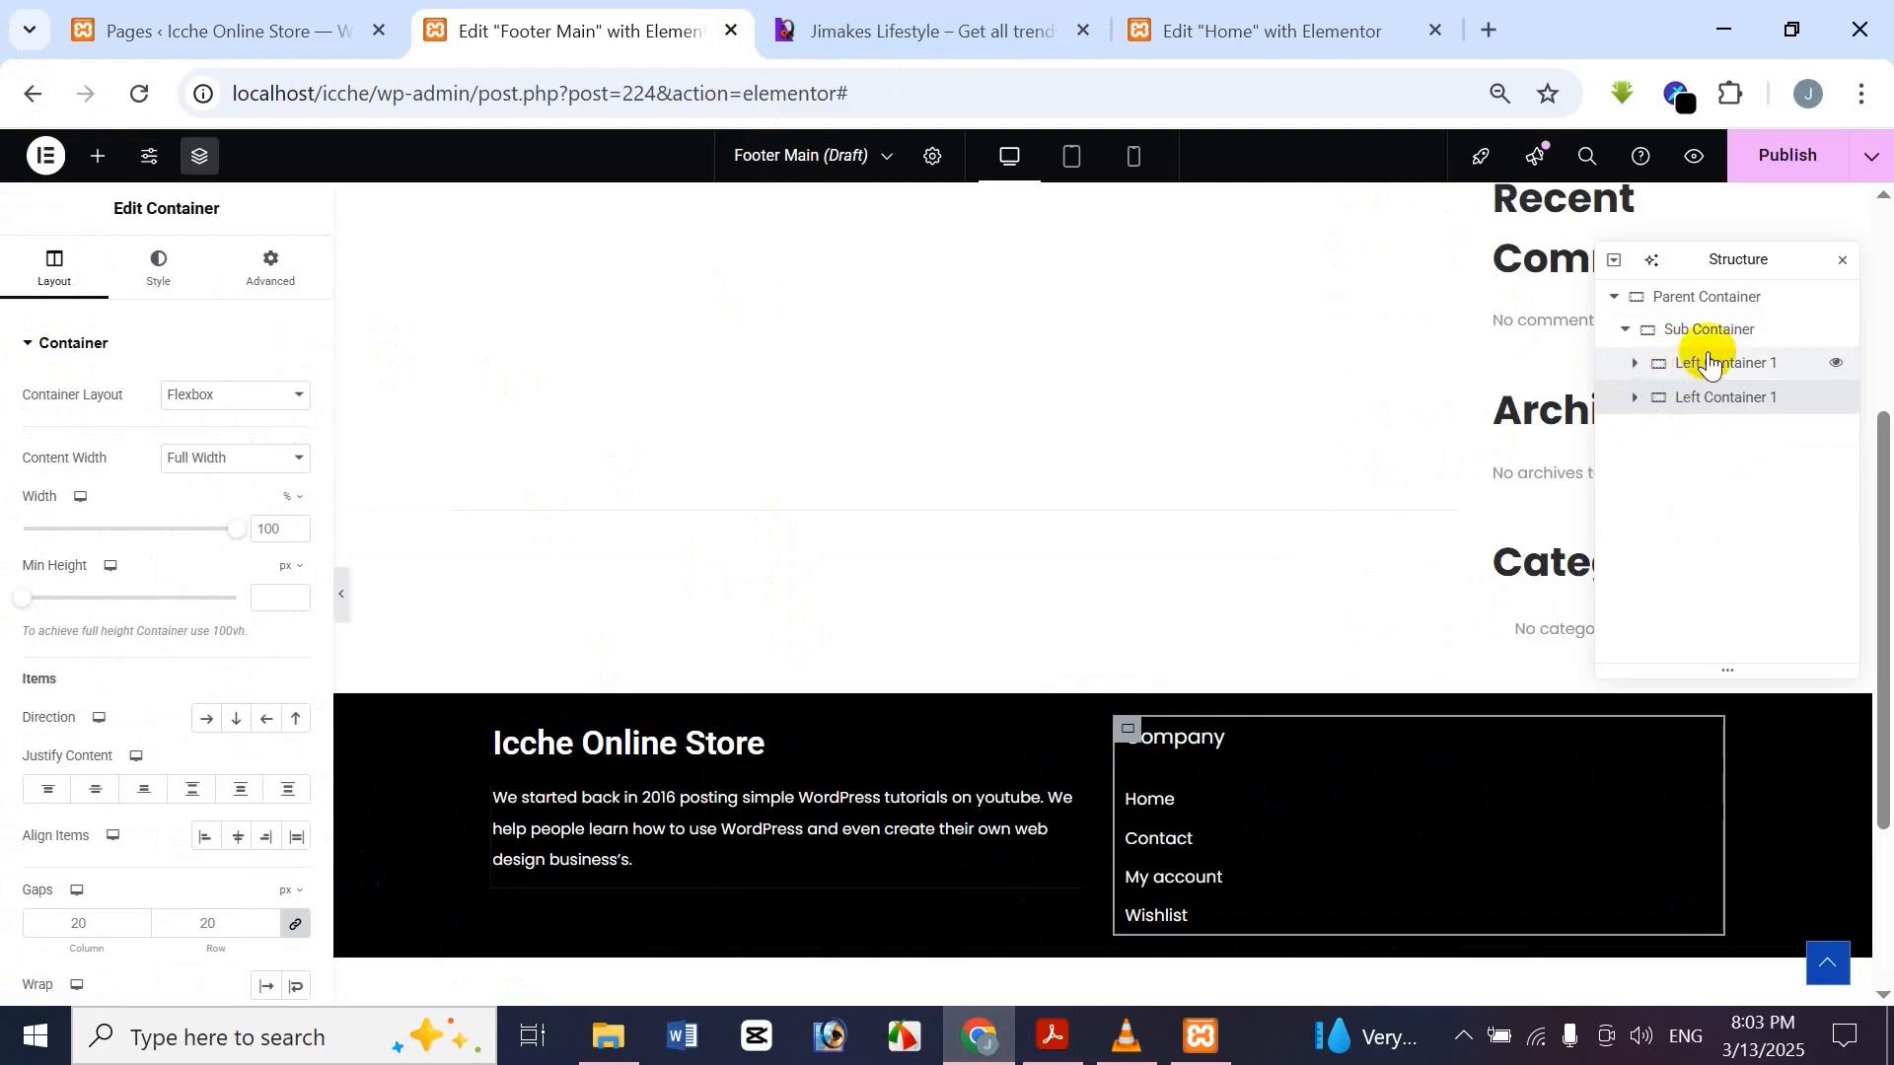
{"action": "left_click", "coordinate": [1712, 340]}
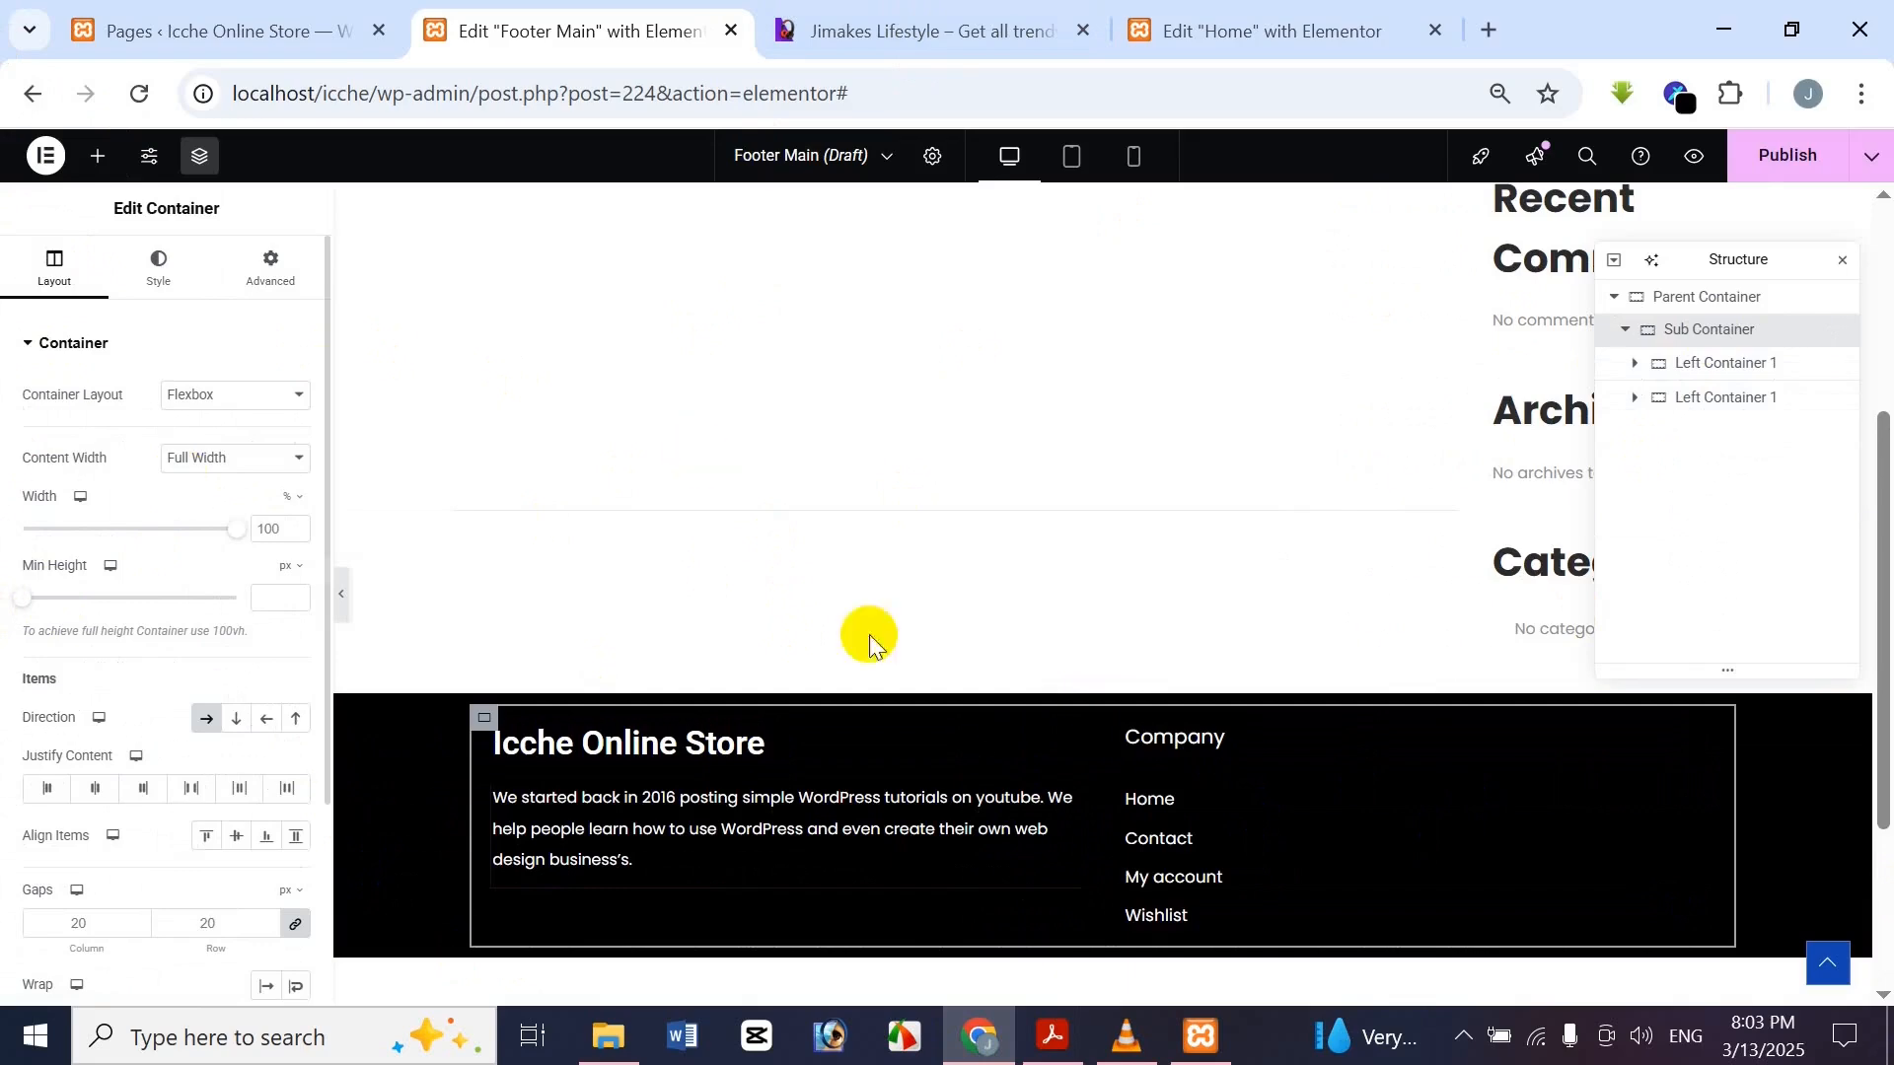
Check the Jimakes footer's spacing, then unlink the Sub Container's margins and set its top margin to 30 px
{"action": "left_click", "coordinate": [904, 28]}
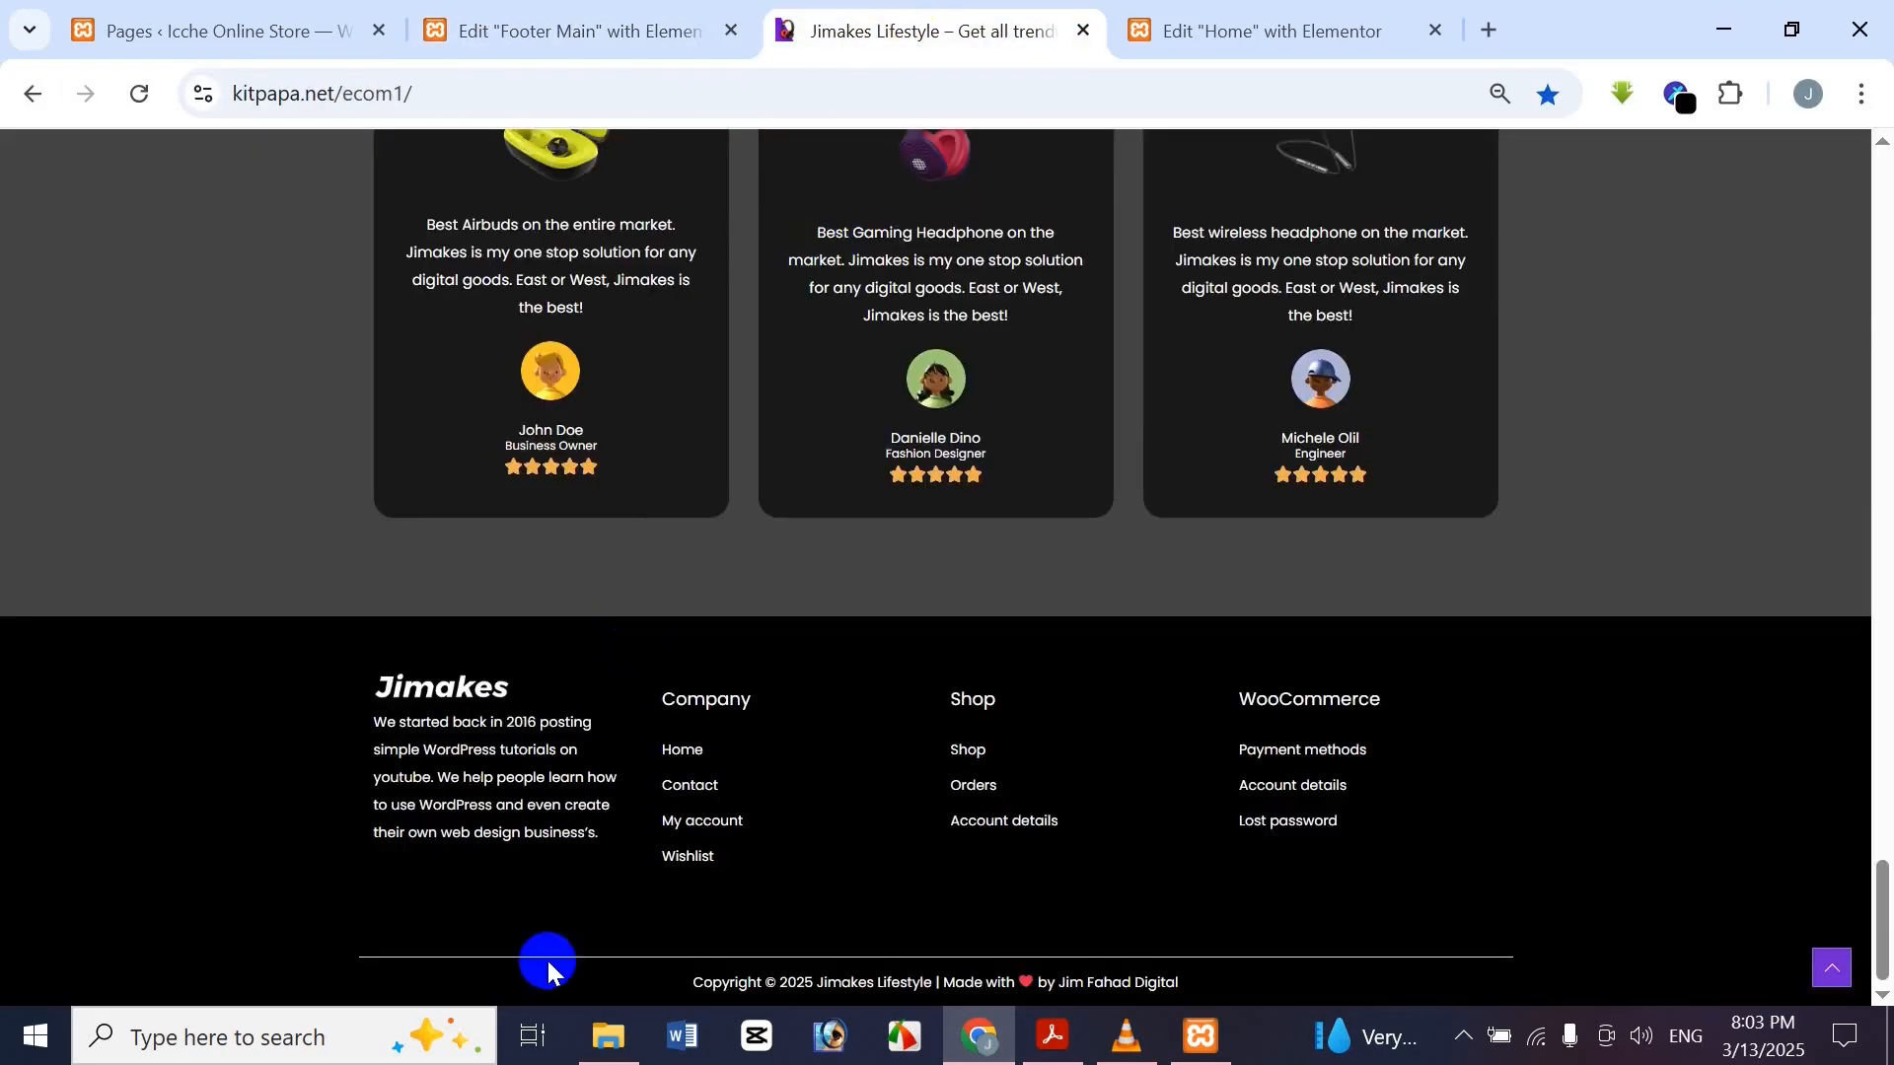
{"action": "left_click", "coordinate": [671, 14]}
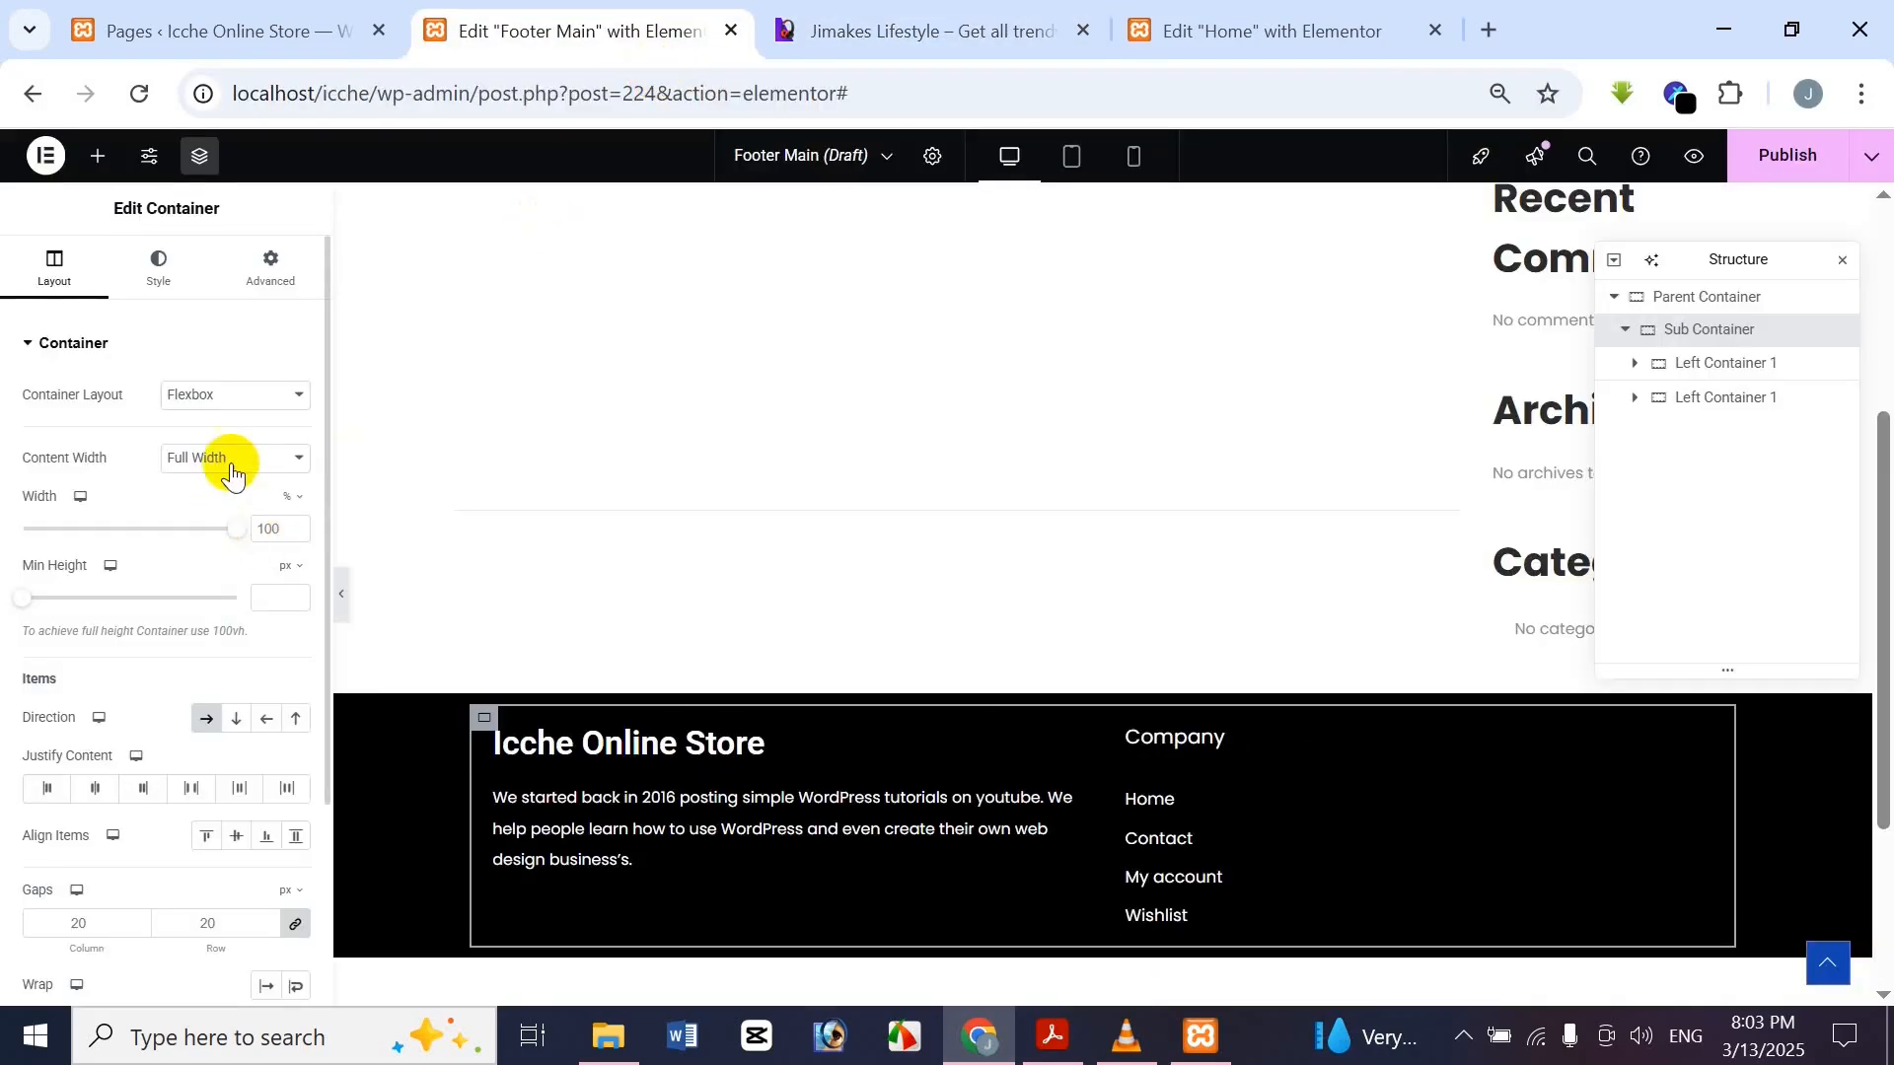
{"action": "left_click", "coordinate": [270, 264]}
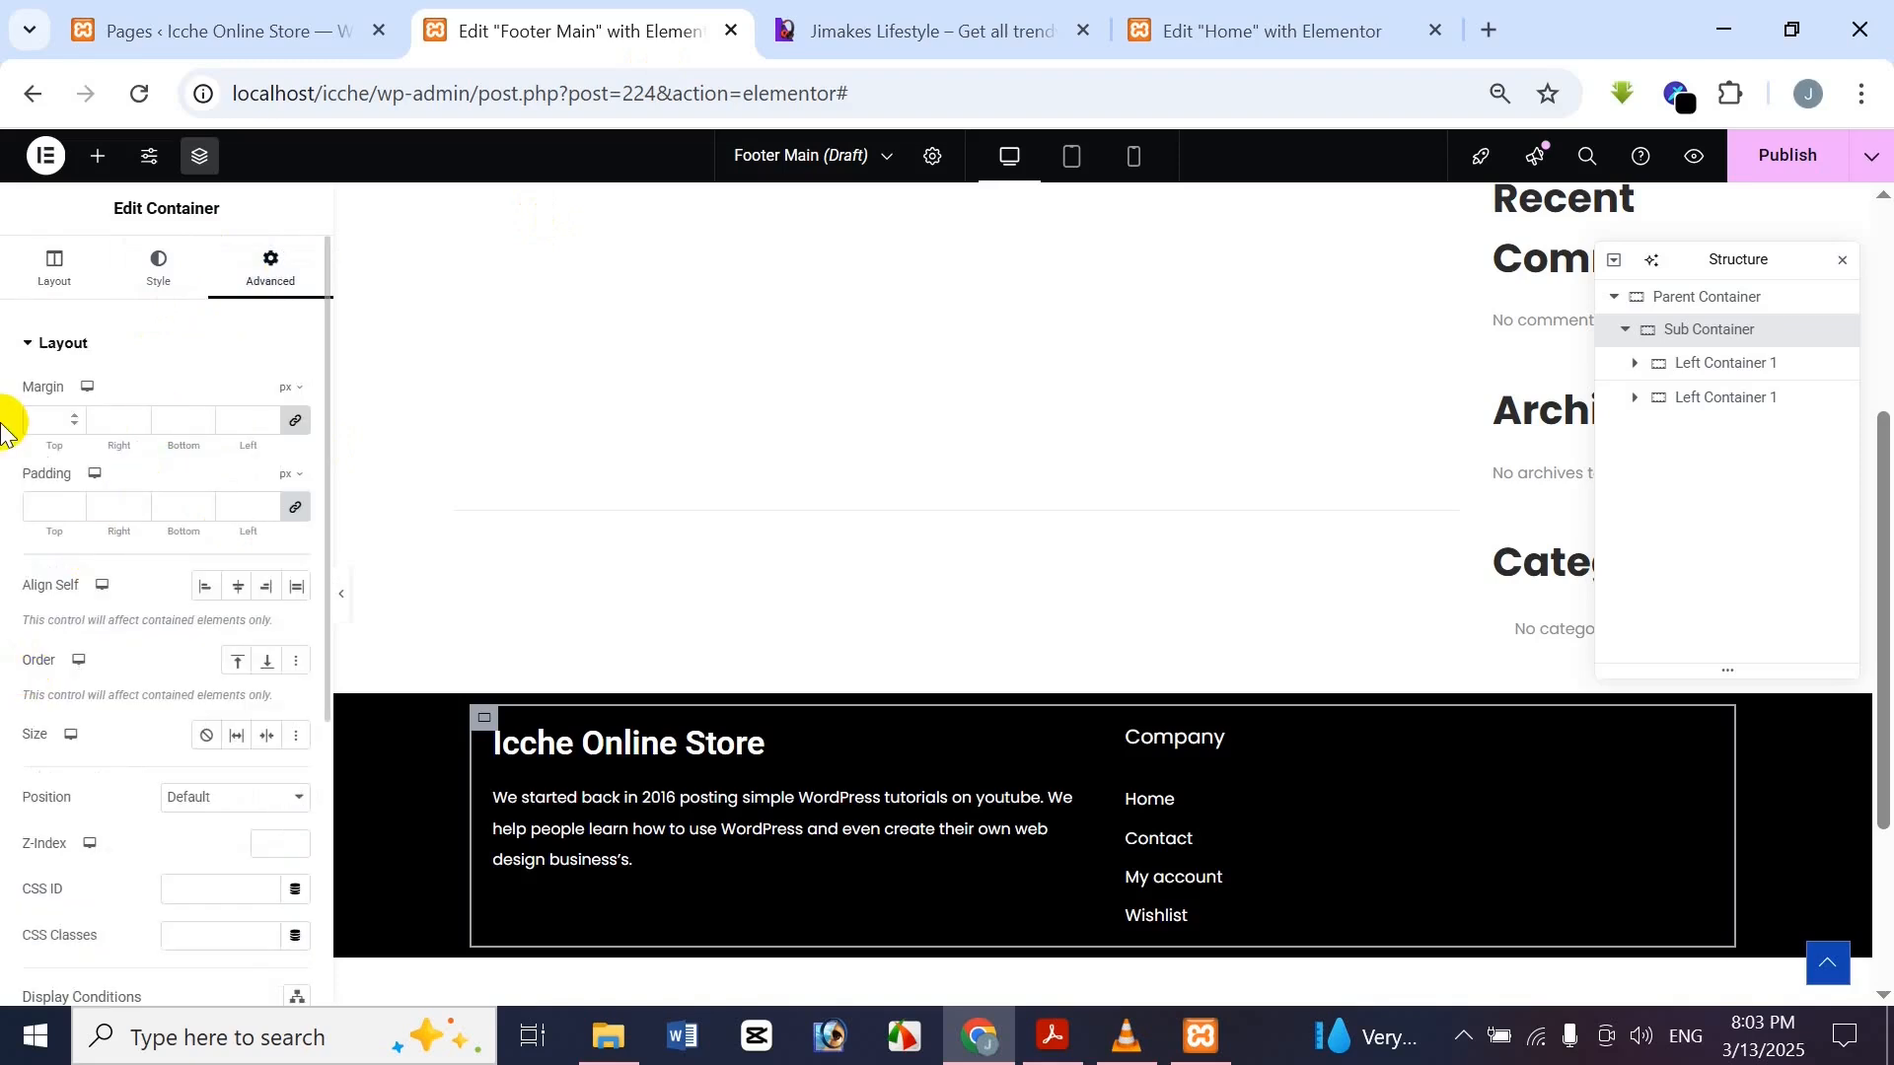
{"action": "left_click", "coordinate": [295, 419]}
{"action": "type", "text": "50"}
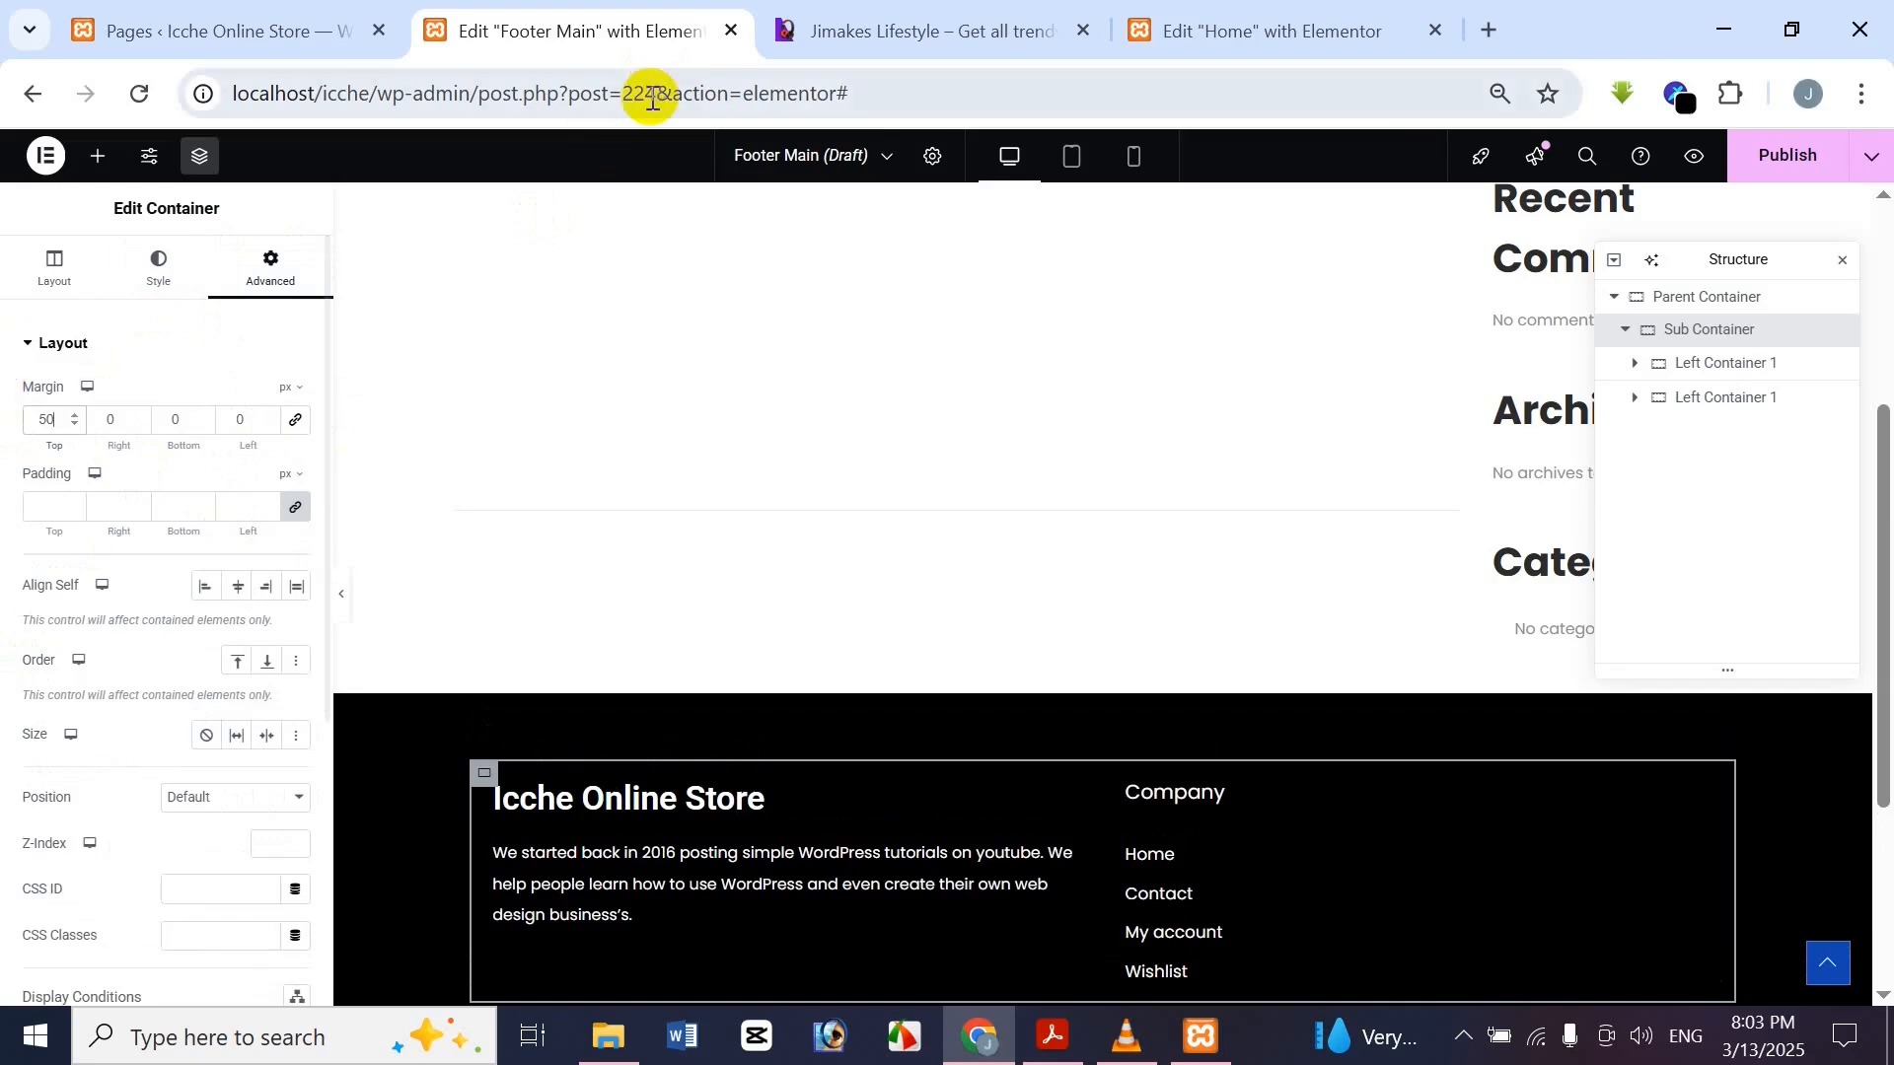
{"action": "left_click", "coordinate": [621, 167]}
{"action": "key", "text": "ctrl+z"}
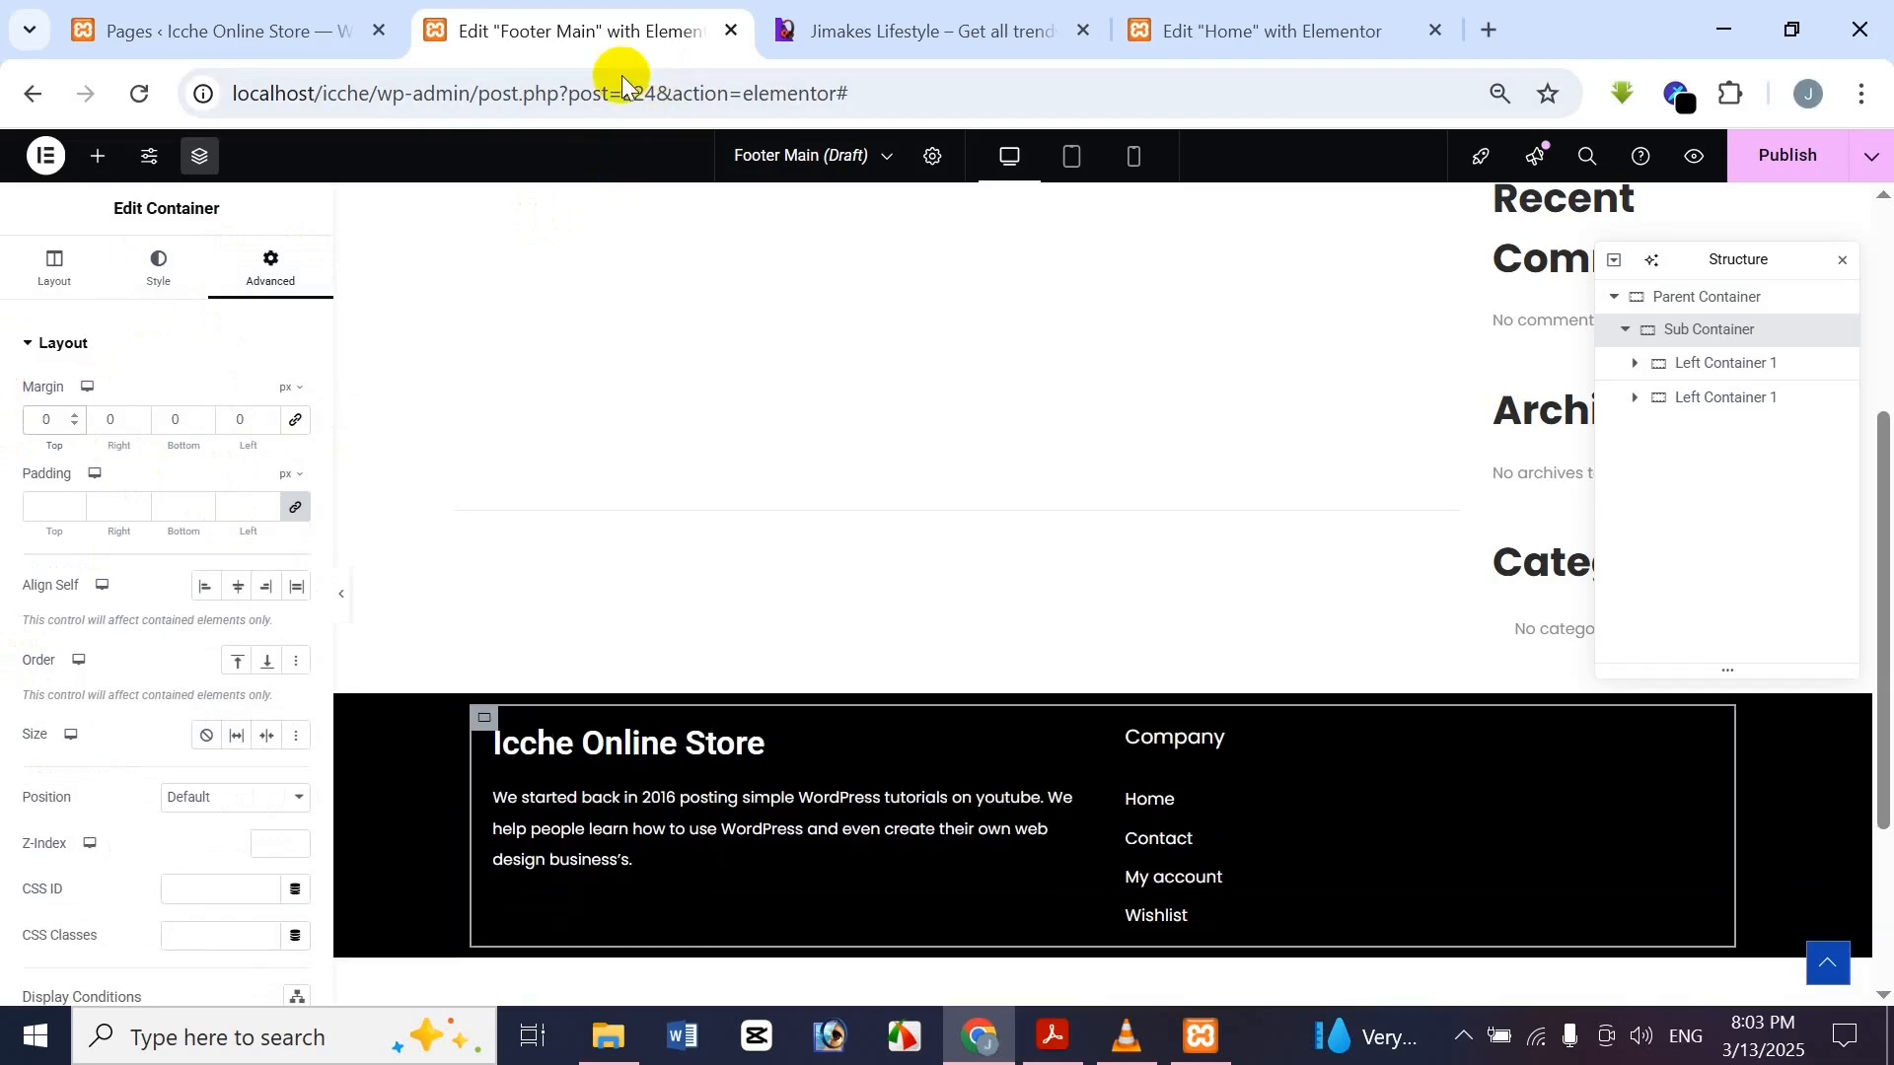
{"action": "type", "text": "30"}
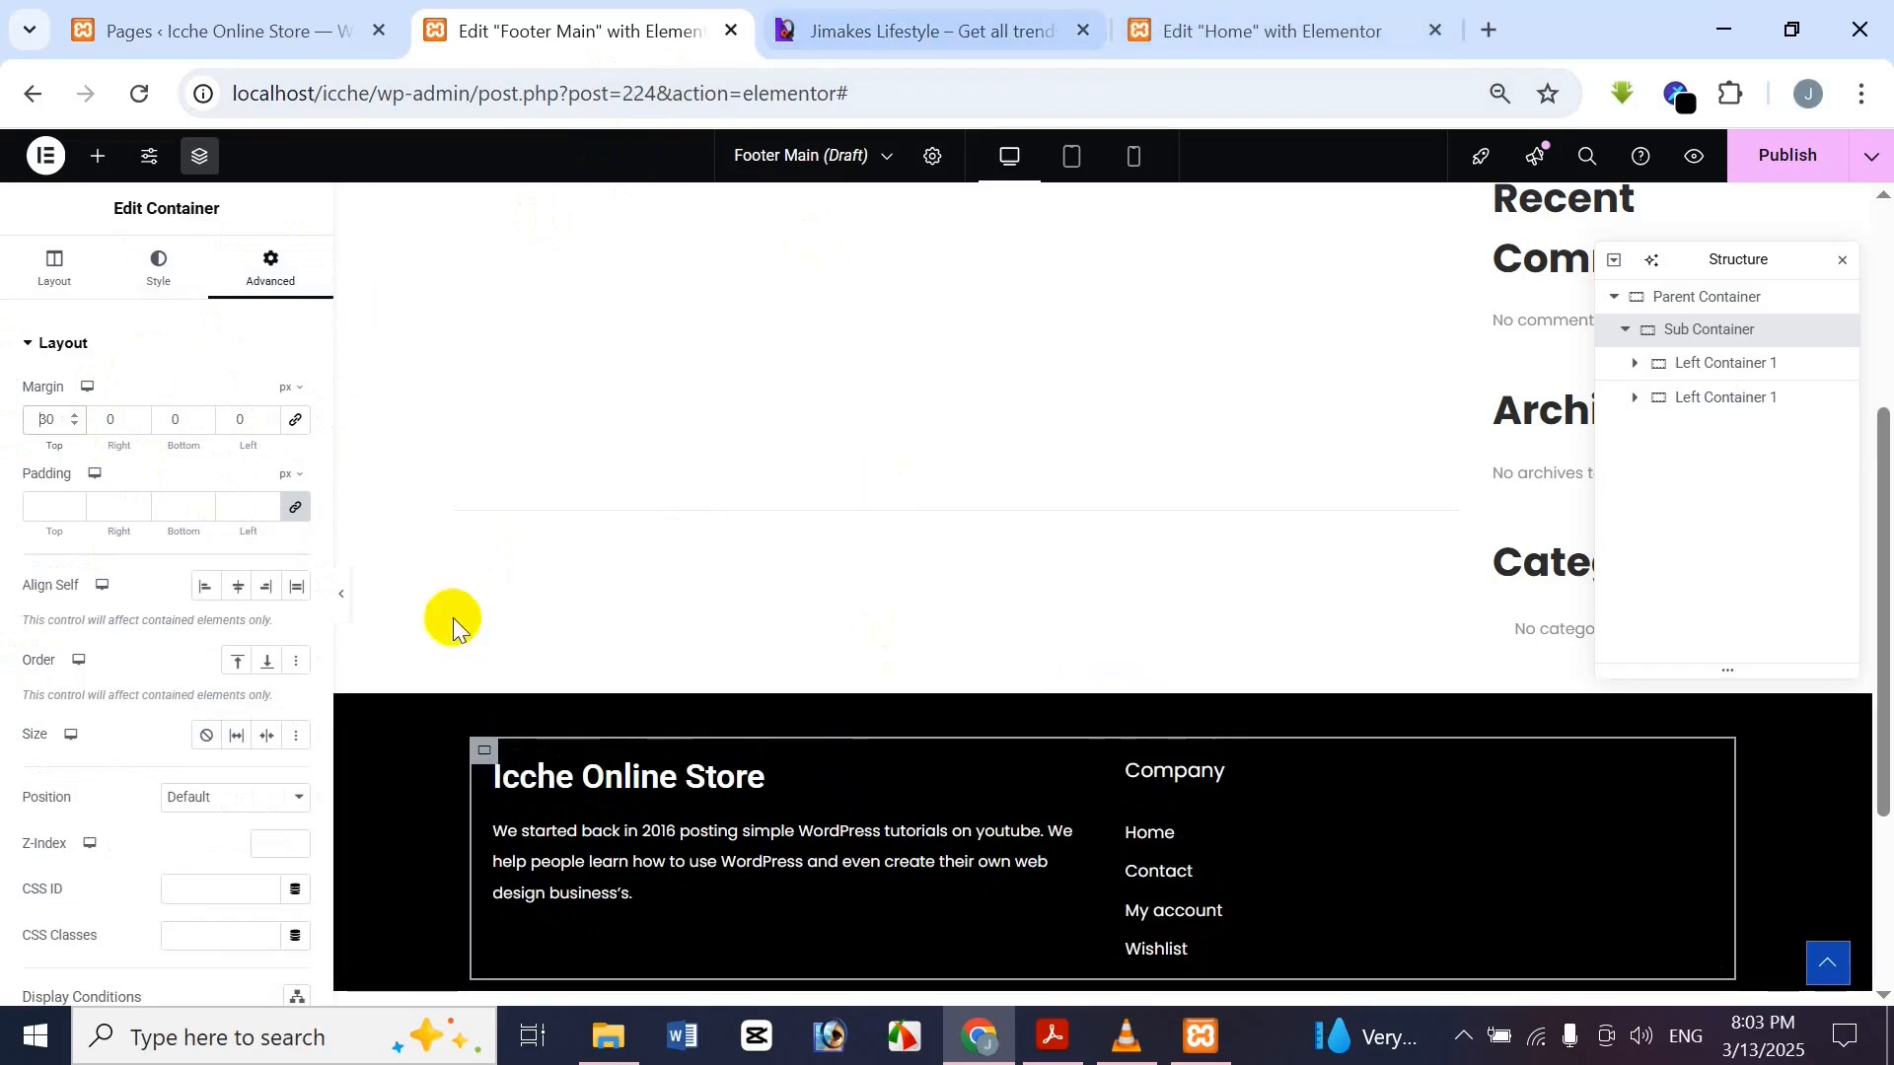
{"action": "left_click", "coordinate": [334, 601]}
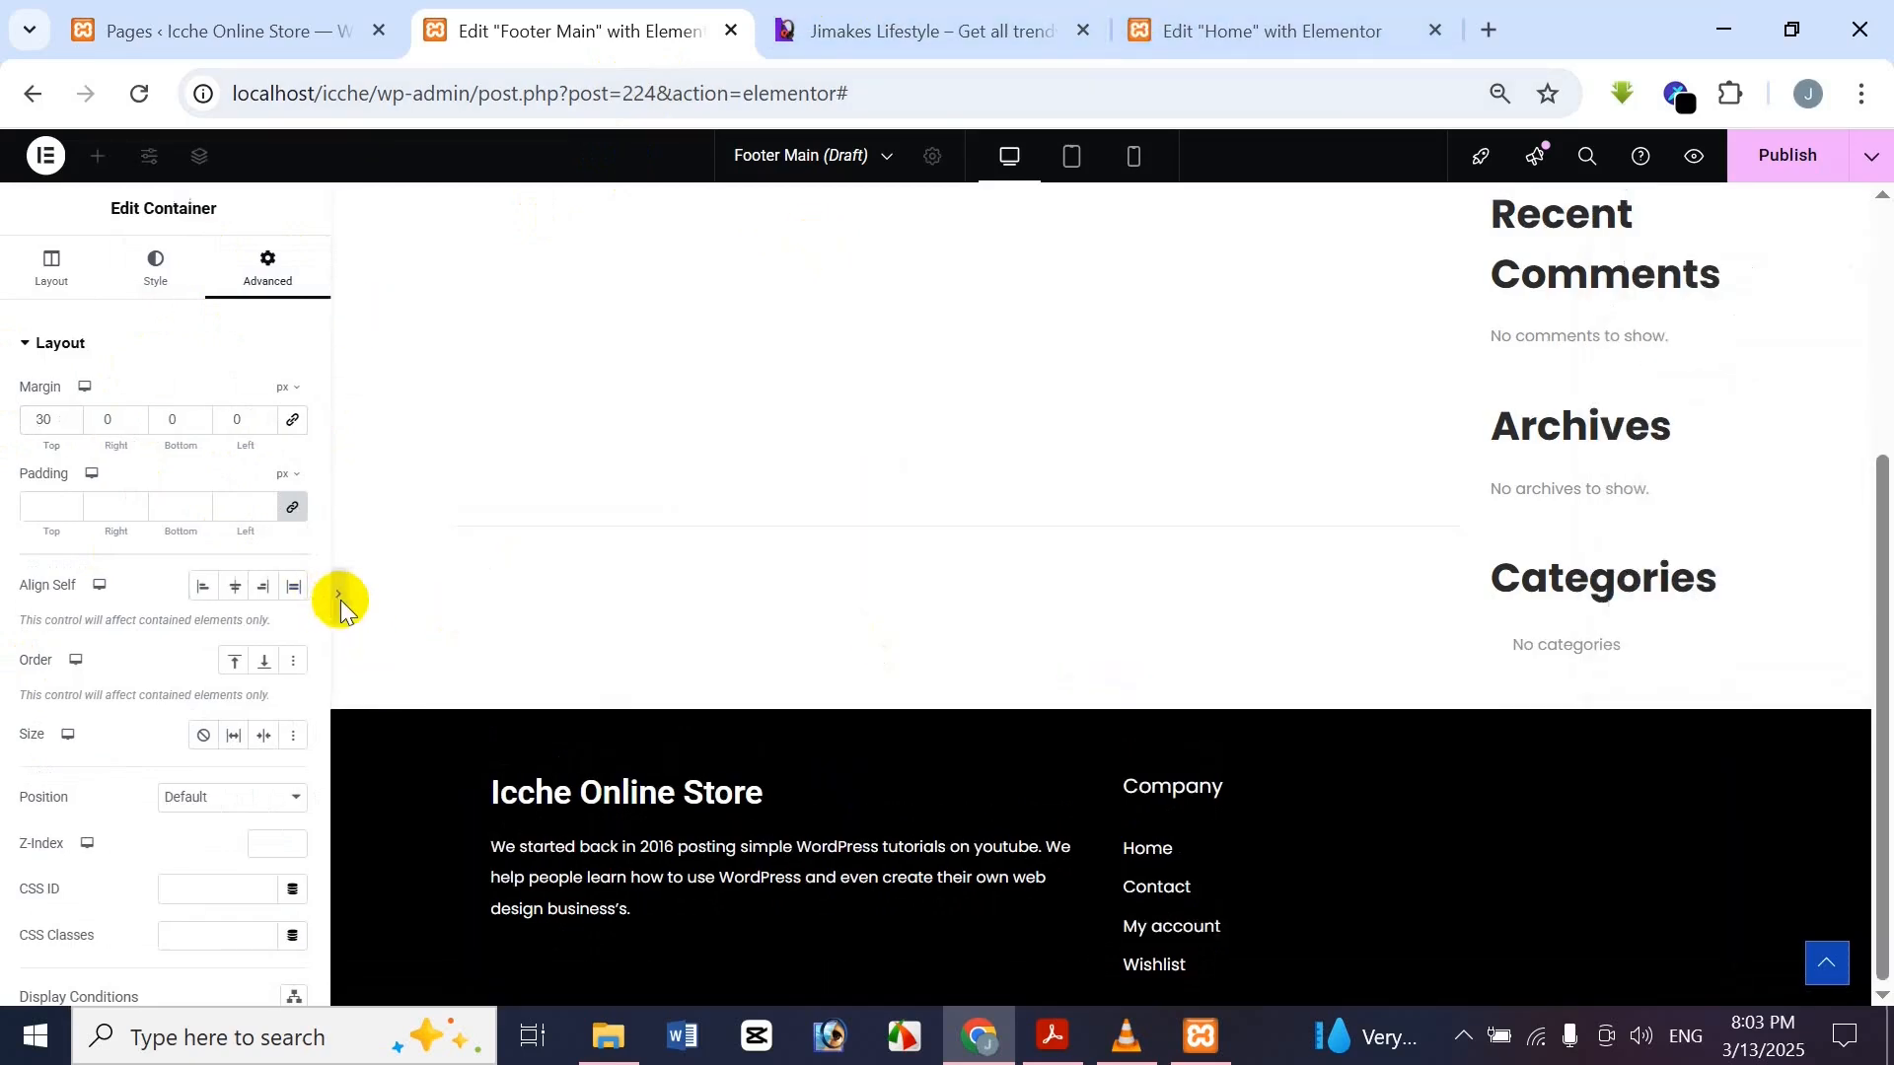
Compare the full-width footer preview with the Jimakes site's footer spacing, and return to the container settings
{"action": "left_click", "coordinate": [861, 8]}
{"action": "left_click", "coordinate": [655, 10]}
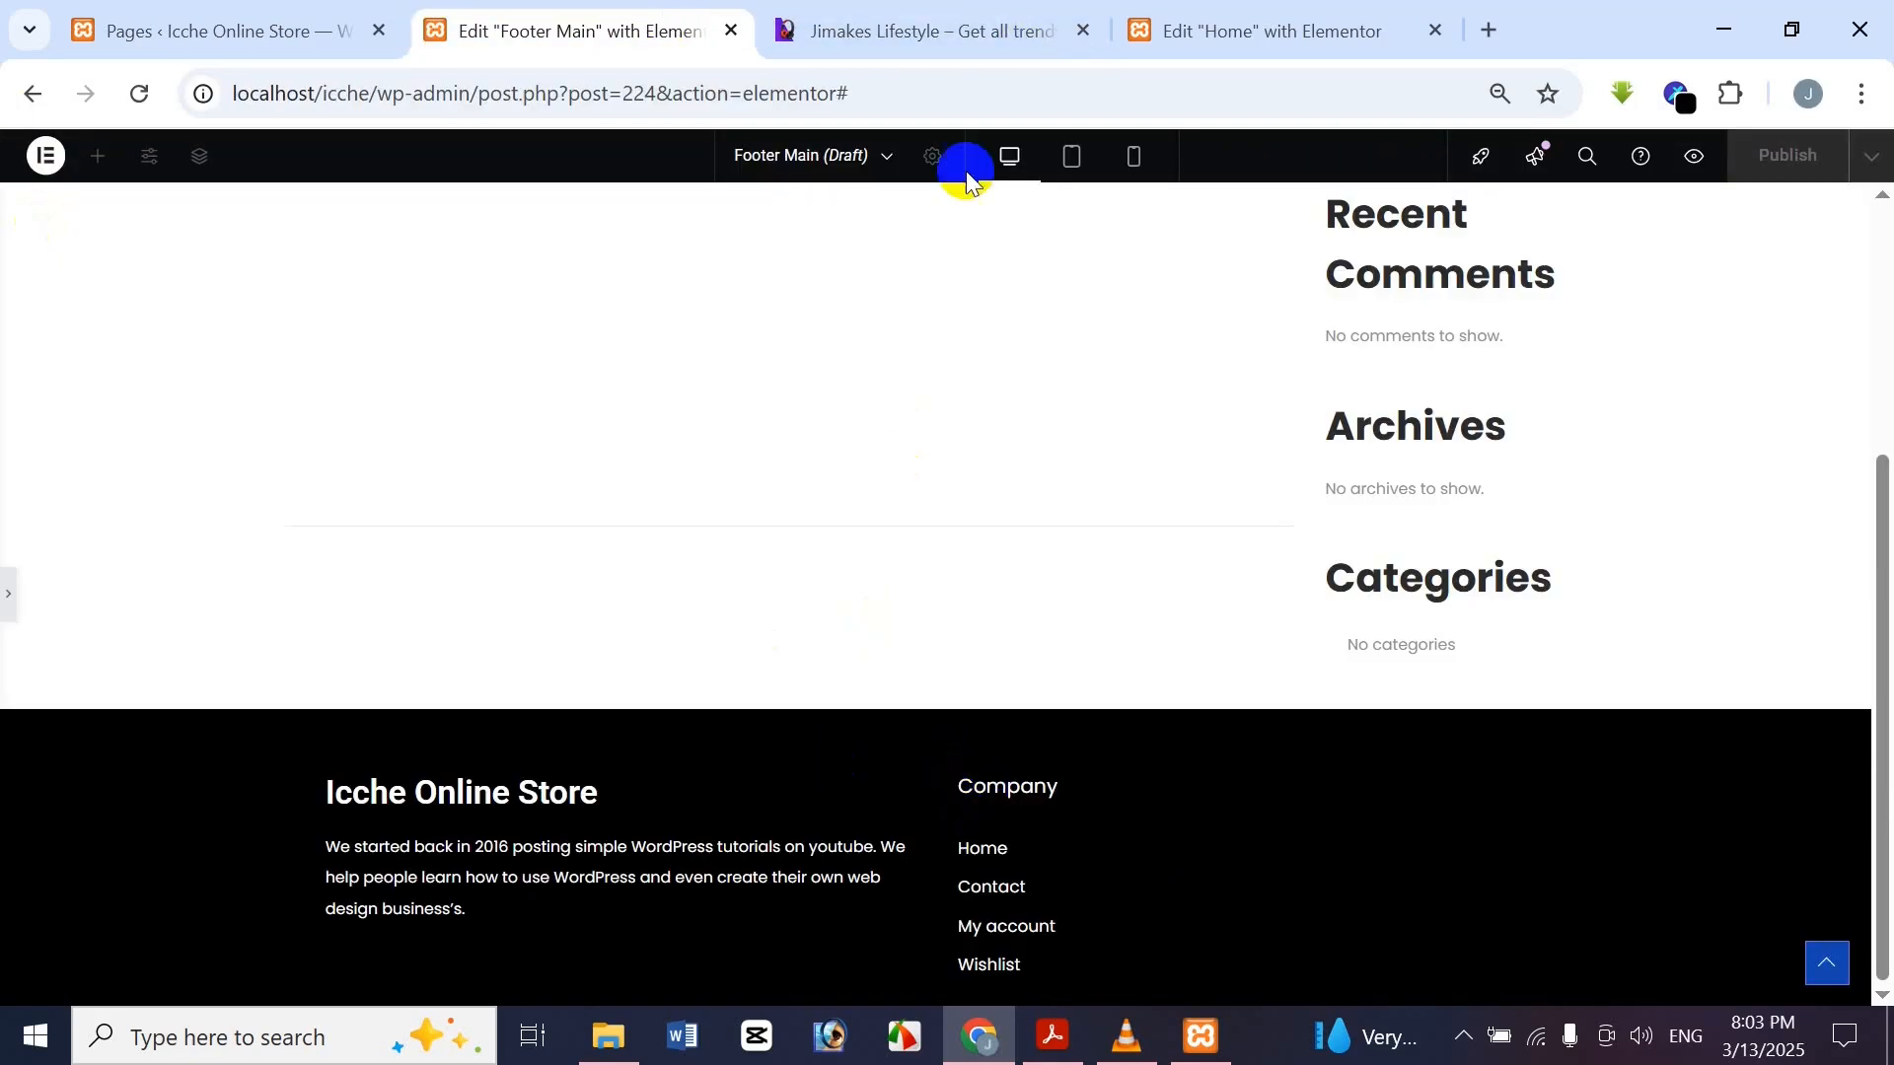
{"action": "left_click", "coordinate": [1010, 31]}
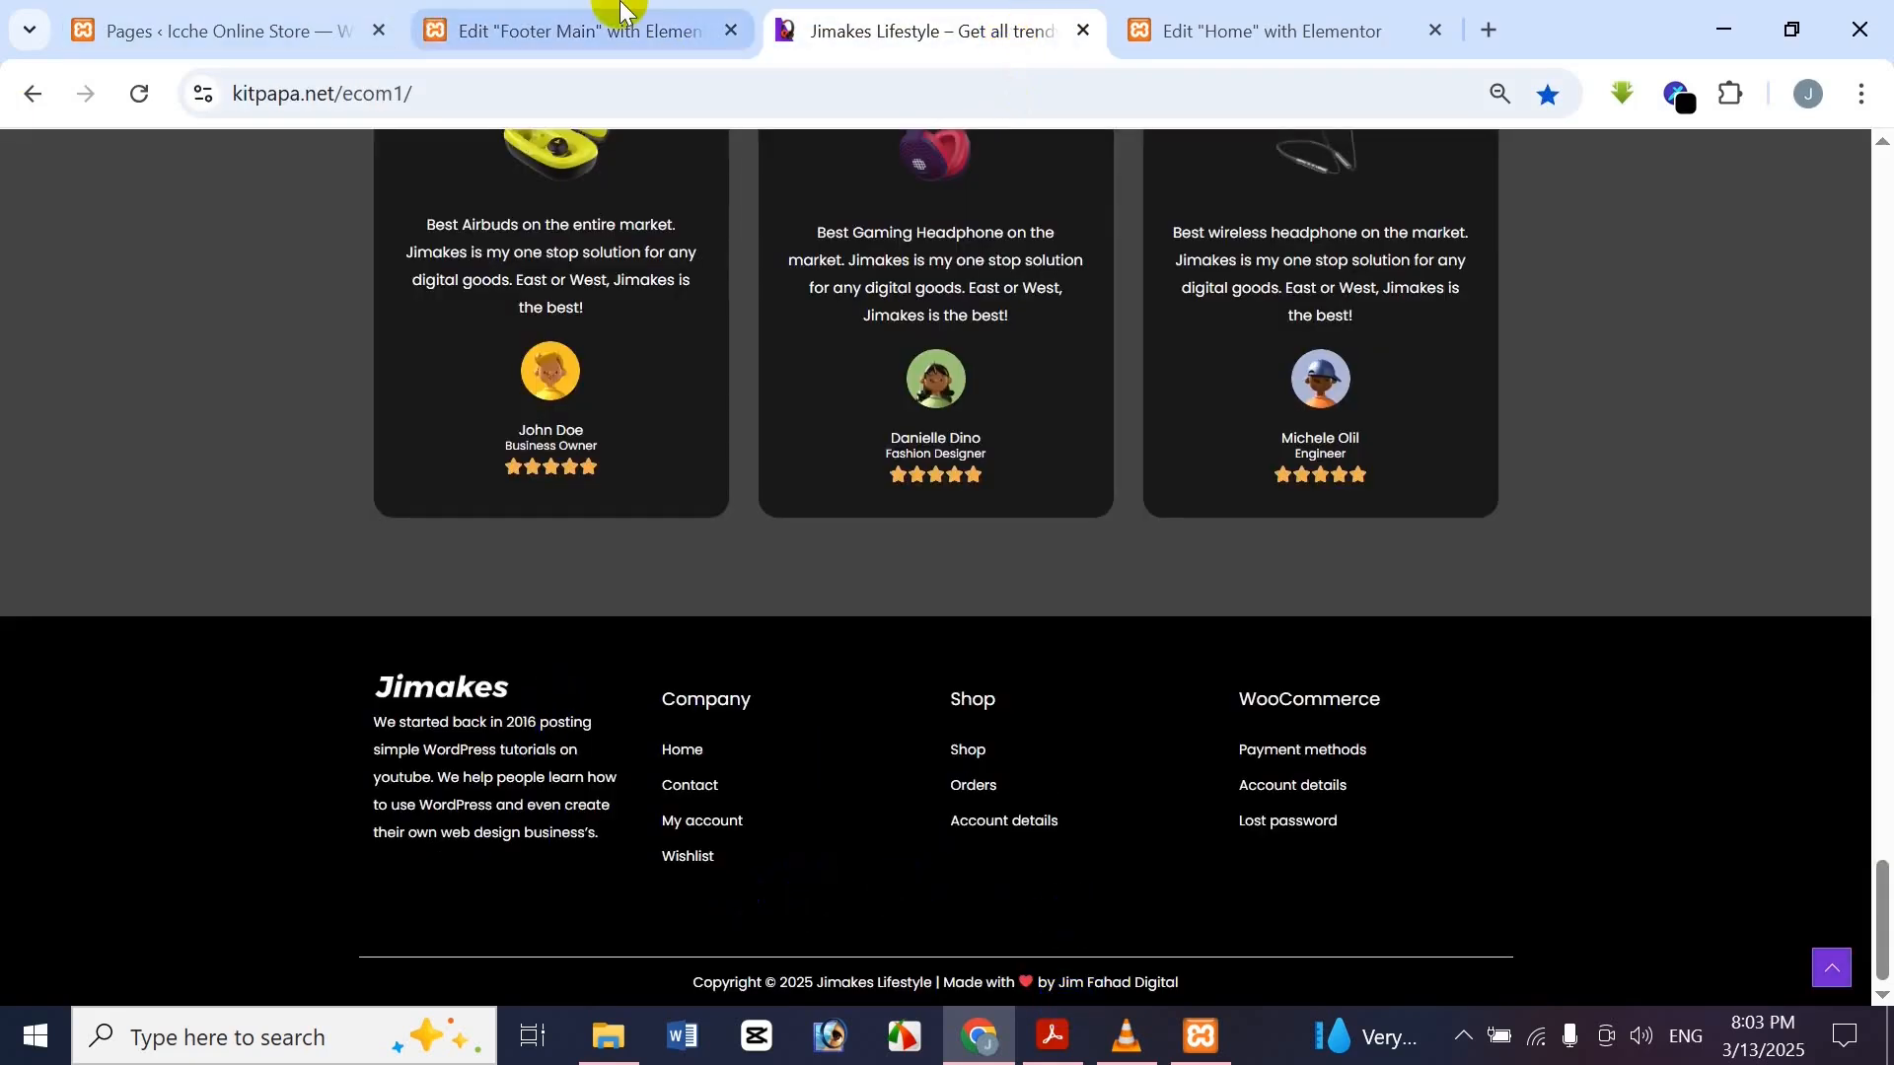
{"action": "left_click", "coordinate": [591, 30]}
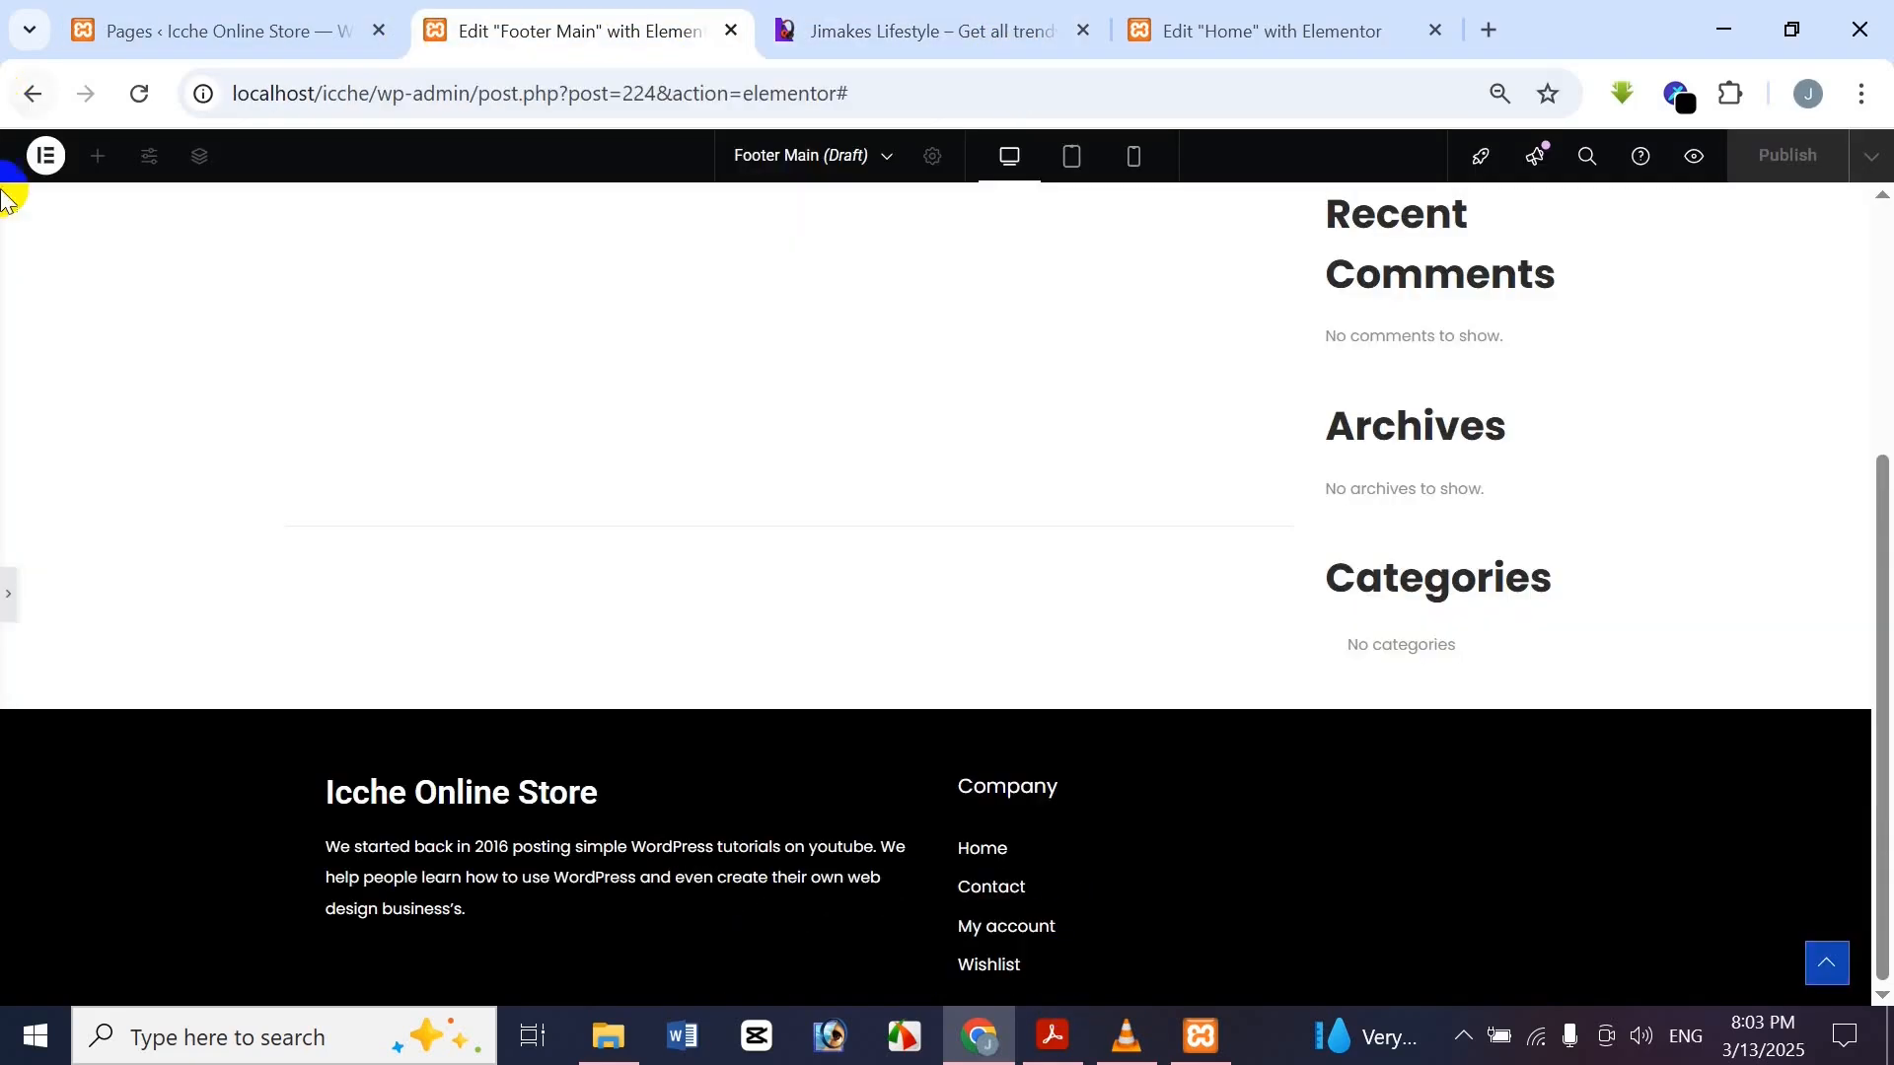
{"action": "left_click", "coordinate": [5, 596]}
Try bottom margins of 20, 25 and 30 px on the Sub Container and preview the footer at full width
{"action": "double_click", "coordinate": [183, 418]}
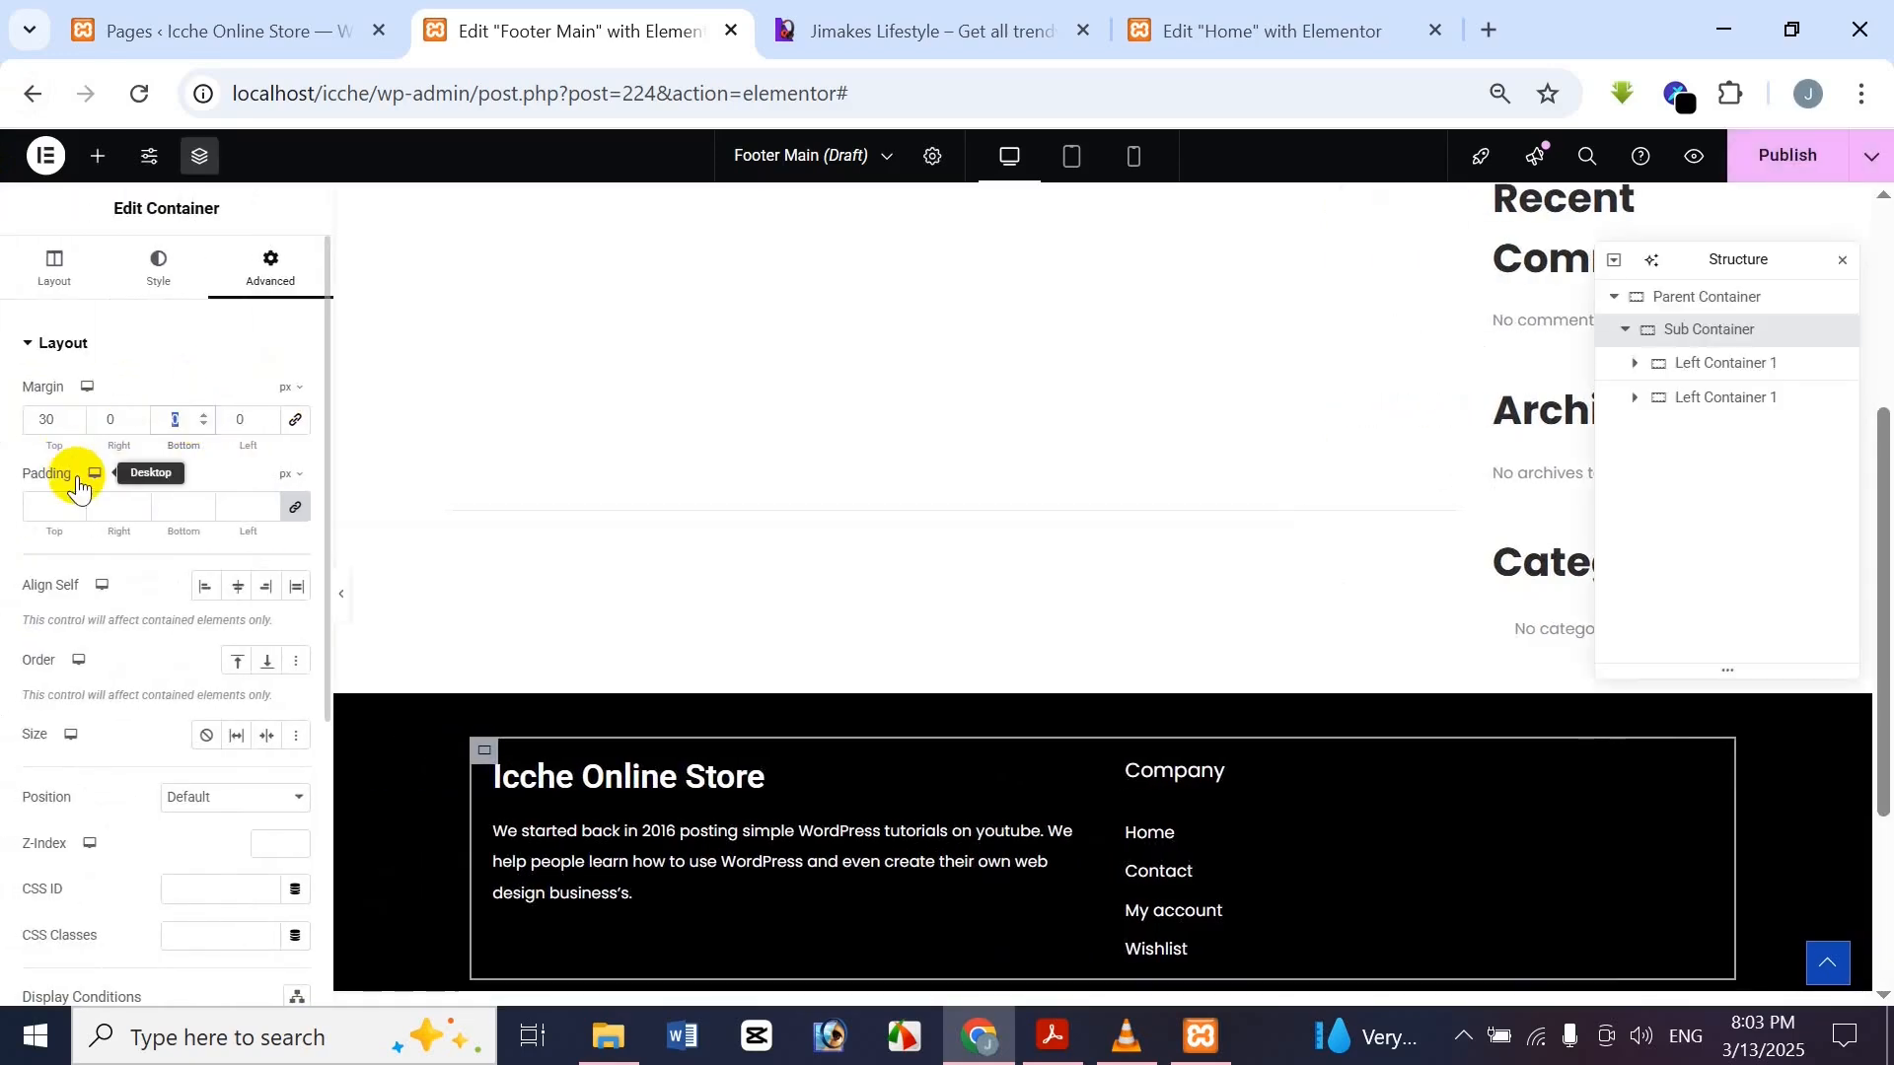
{"action": "type", "text": "20"}
{"action": "scroll", "coordinate": [1250, 726], "scroll_direction": "down", "scroll_amount": 3}
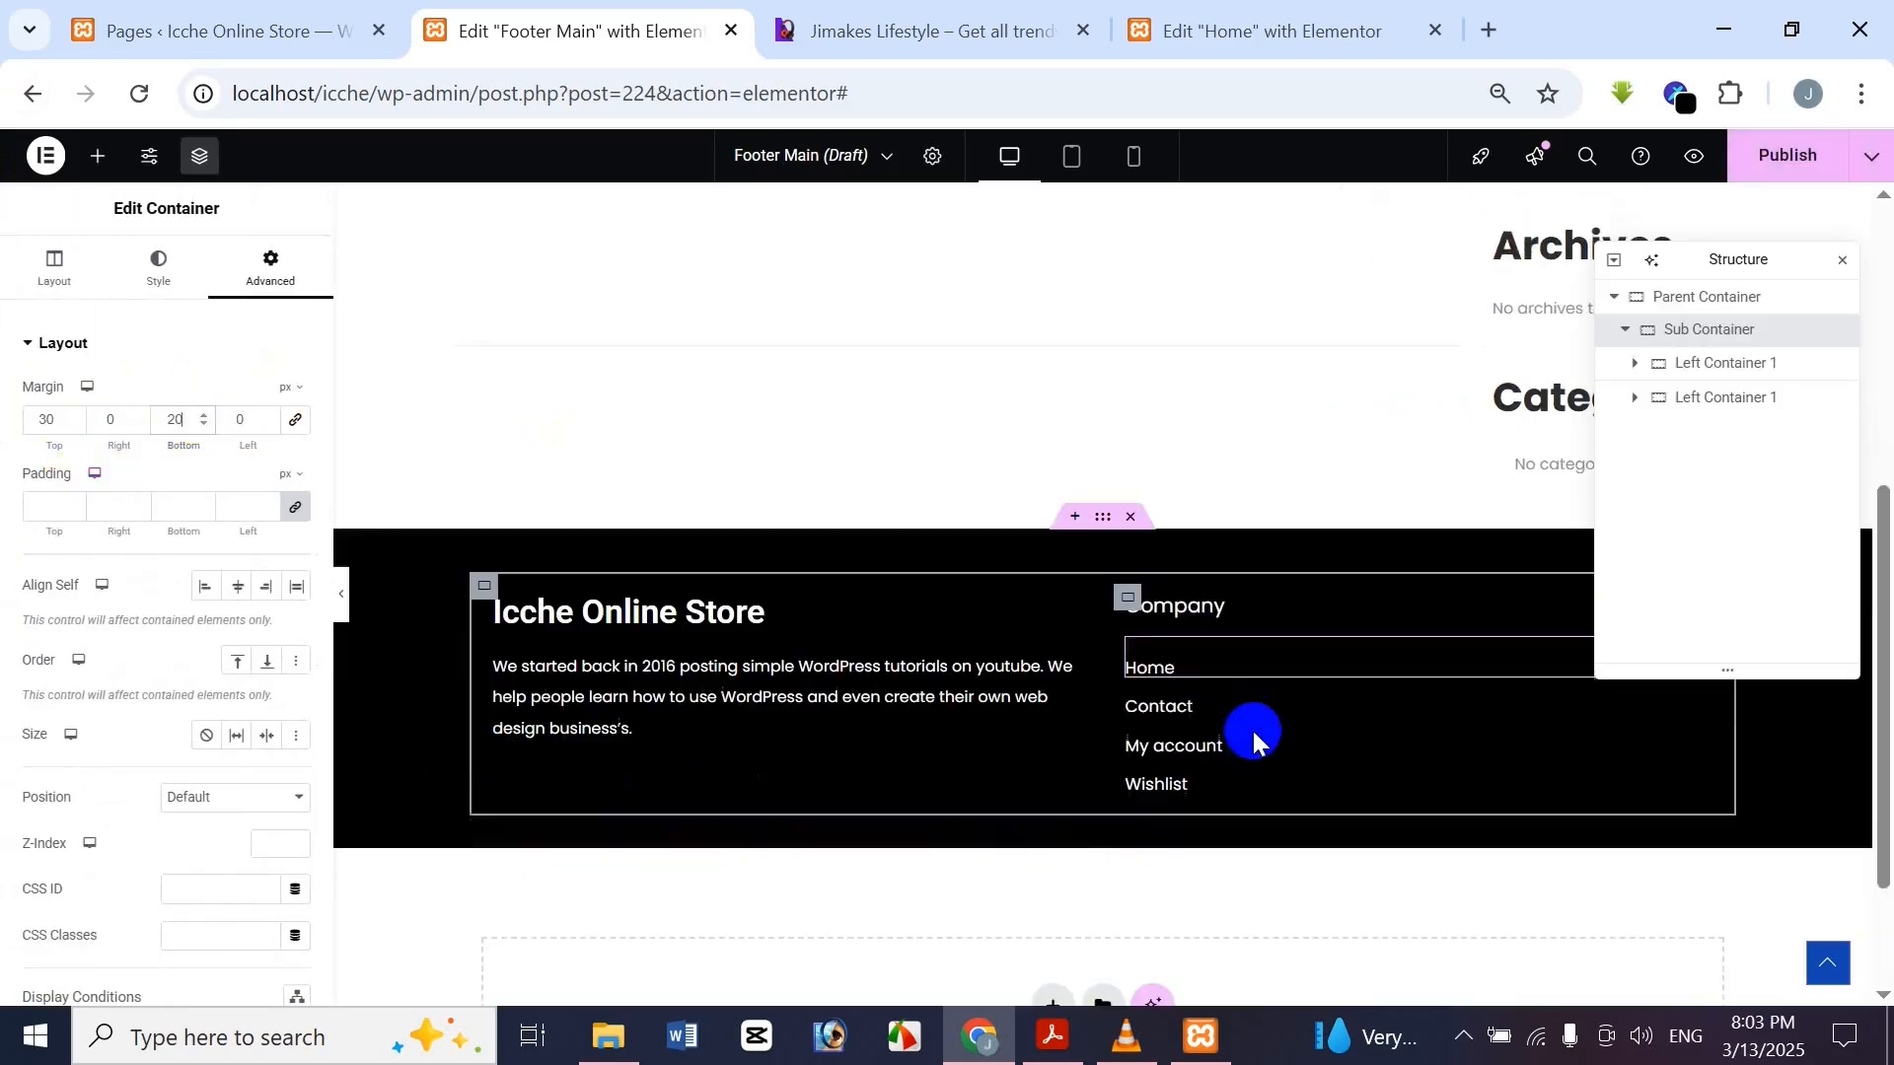
{"action": "scroll", "coordinate": [684, 574], "scroll_direction": "up", "scroll_amount": 2}
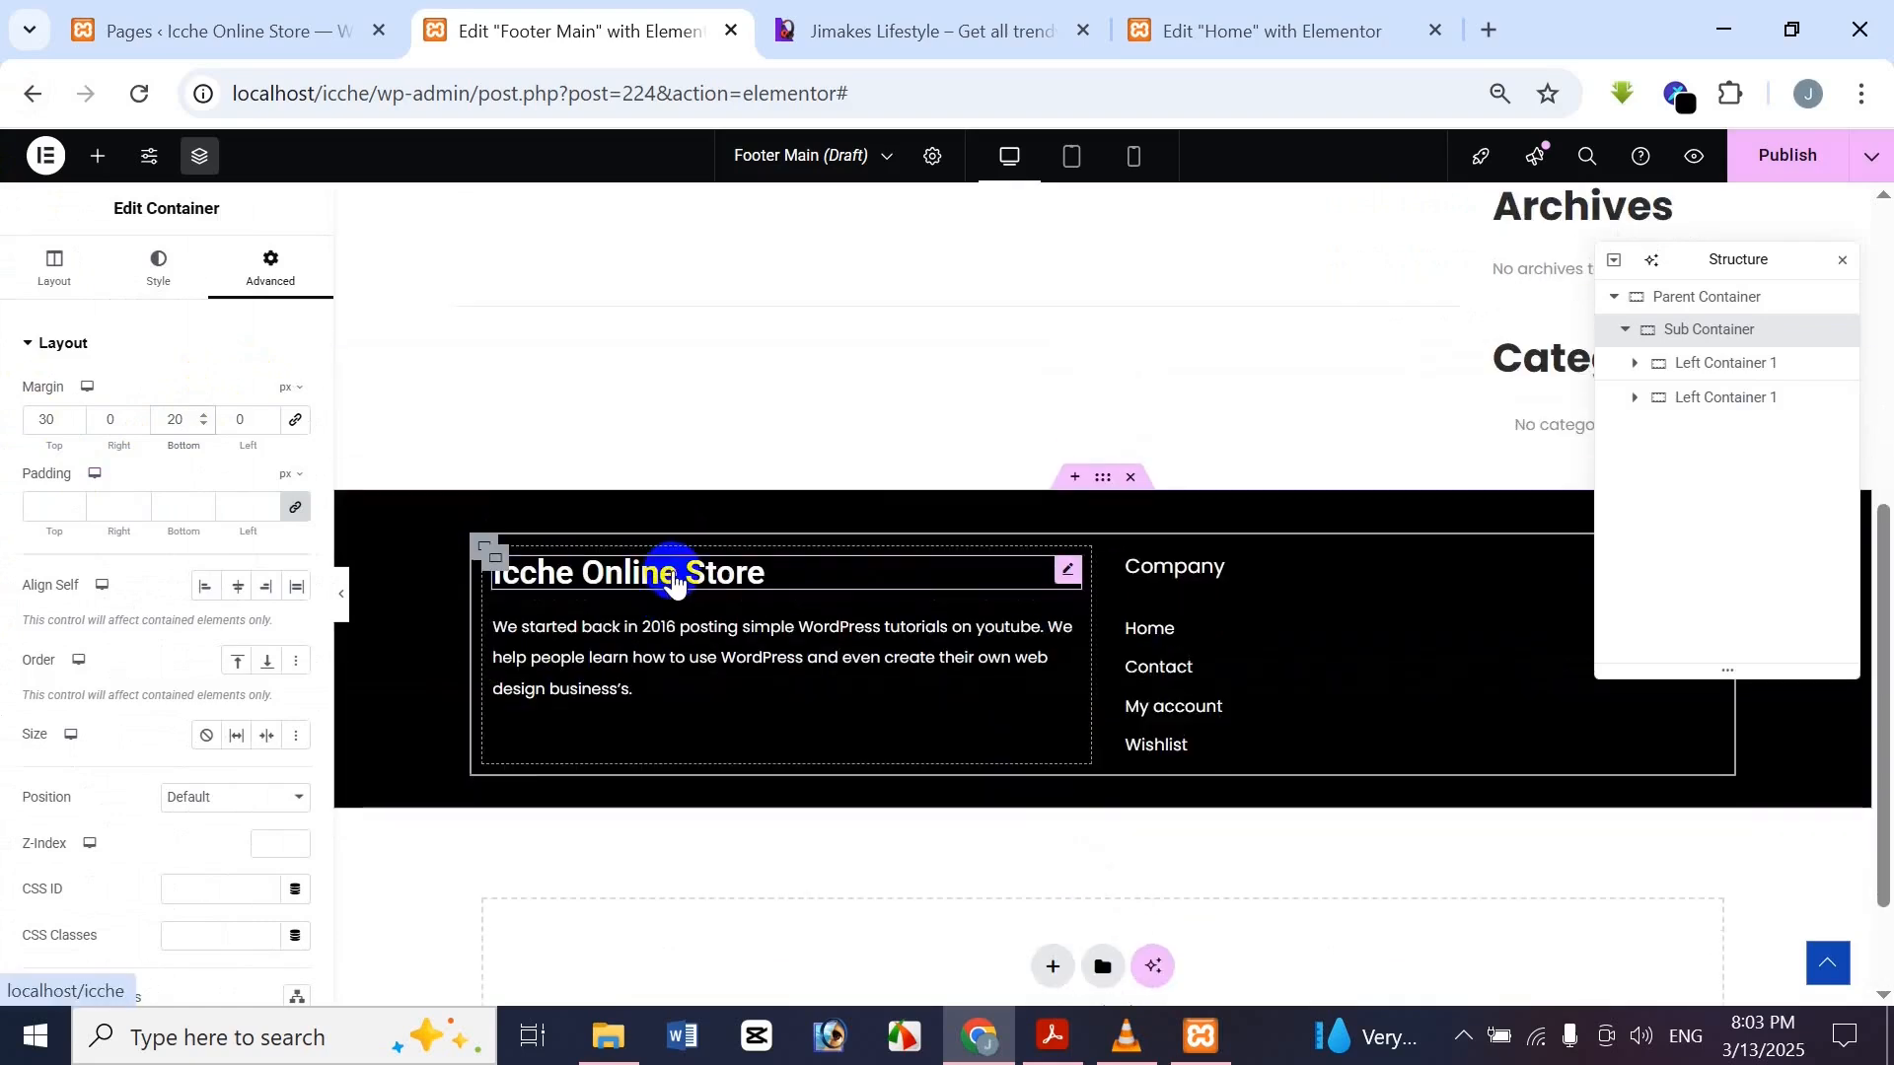
{"action": "key", "text": "BackSpace"}
{"action": "key", "text": "BackSpace"}
{"action": "type", "text": "0"}
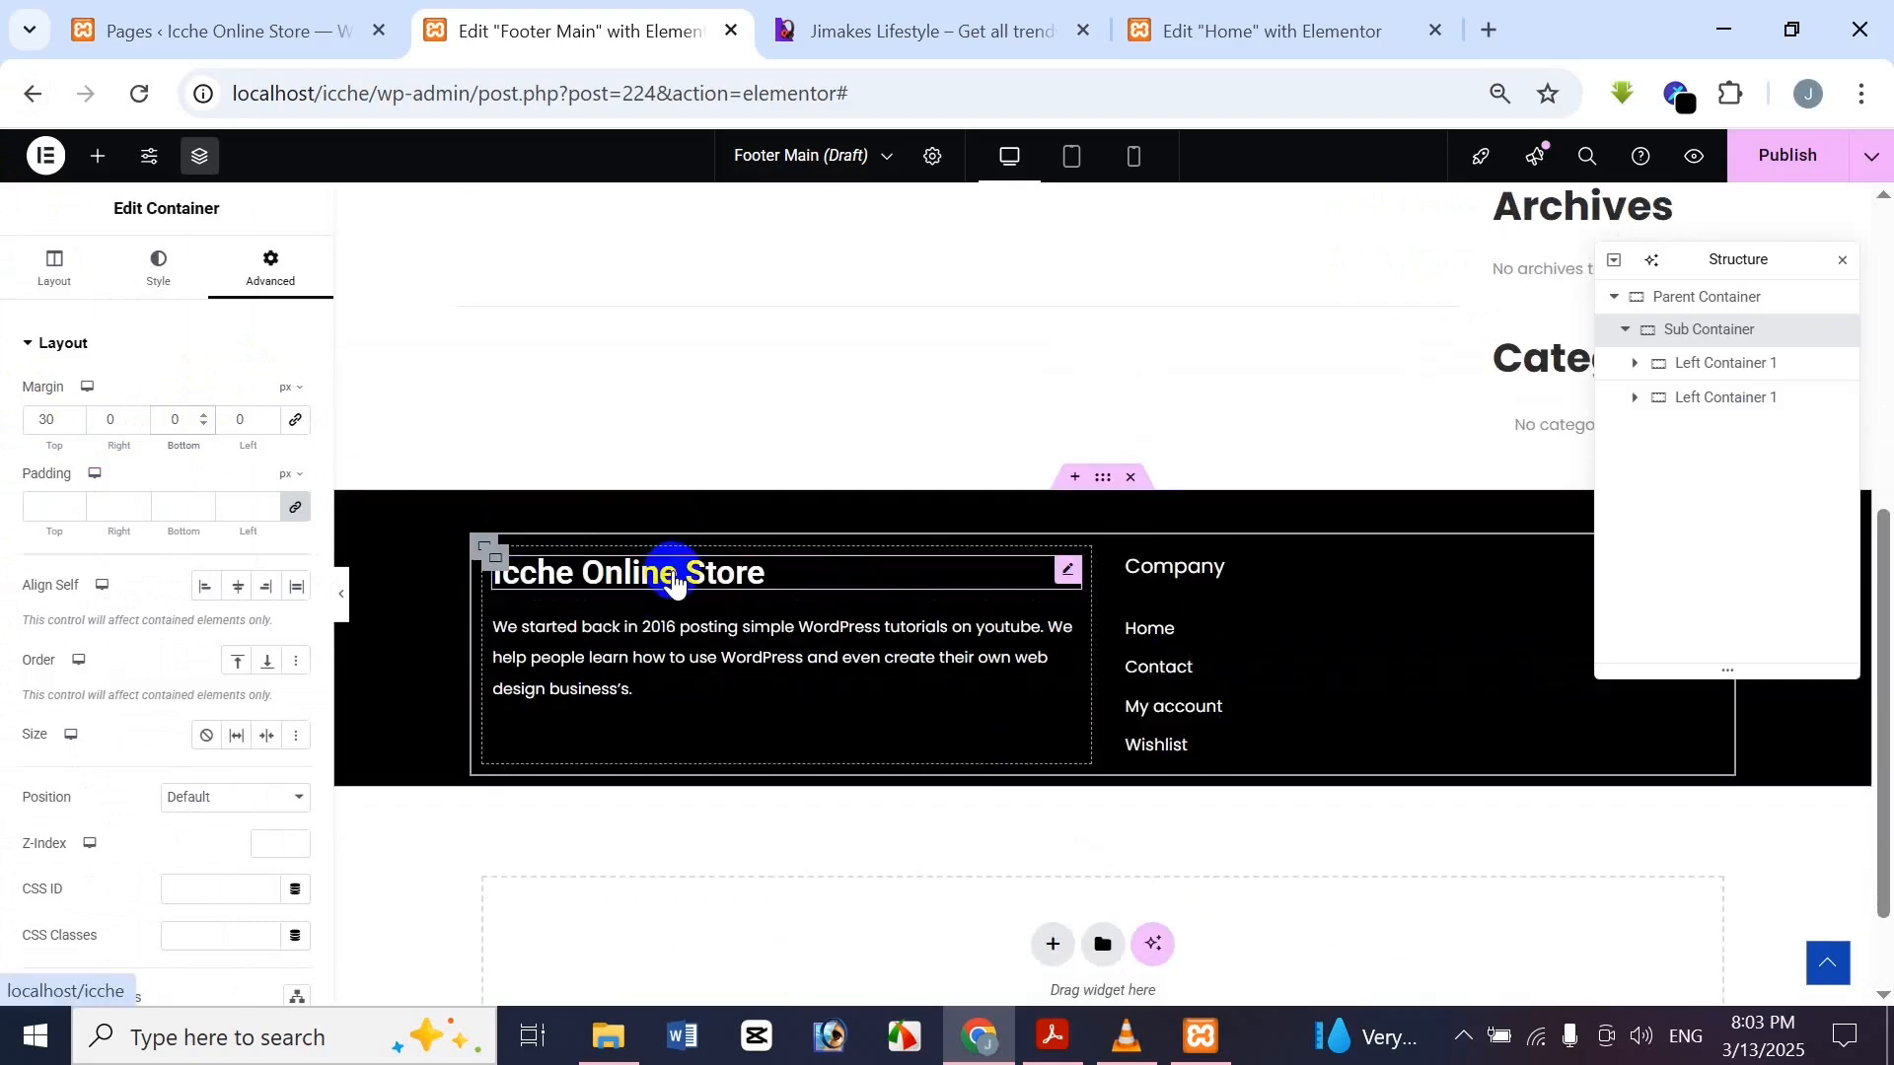
{"action": "type", "text": "25"}
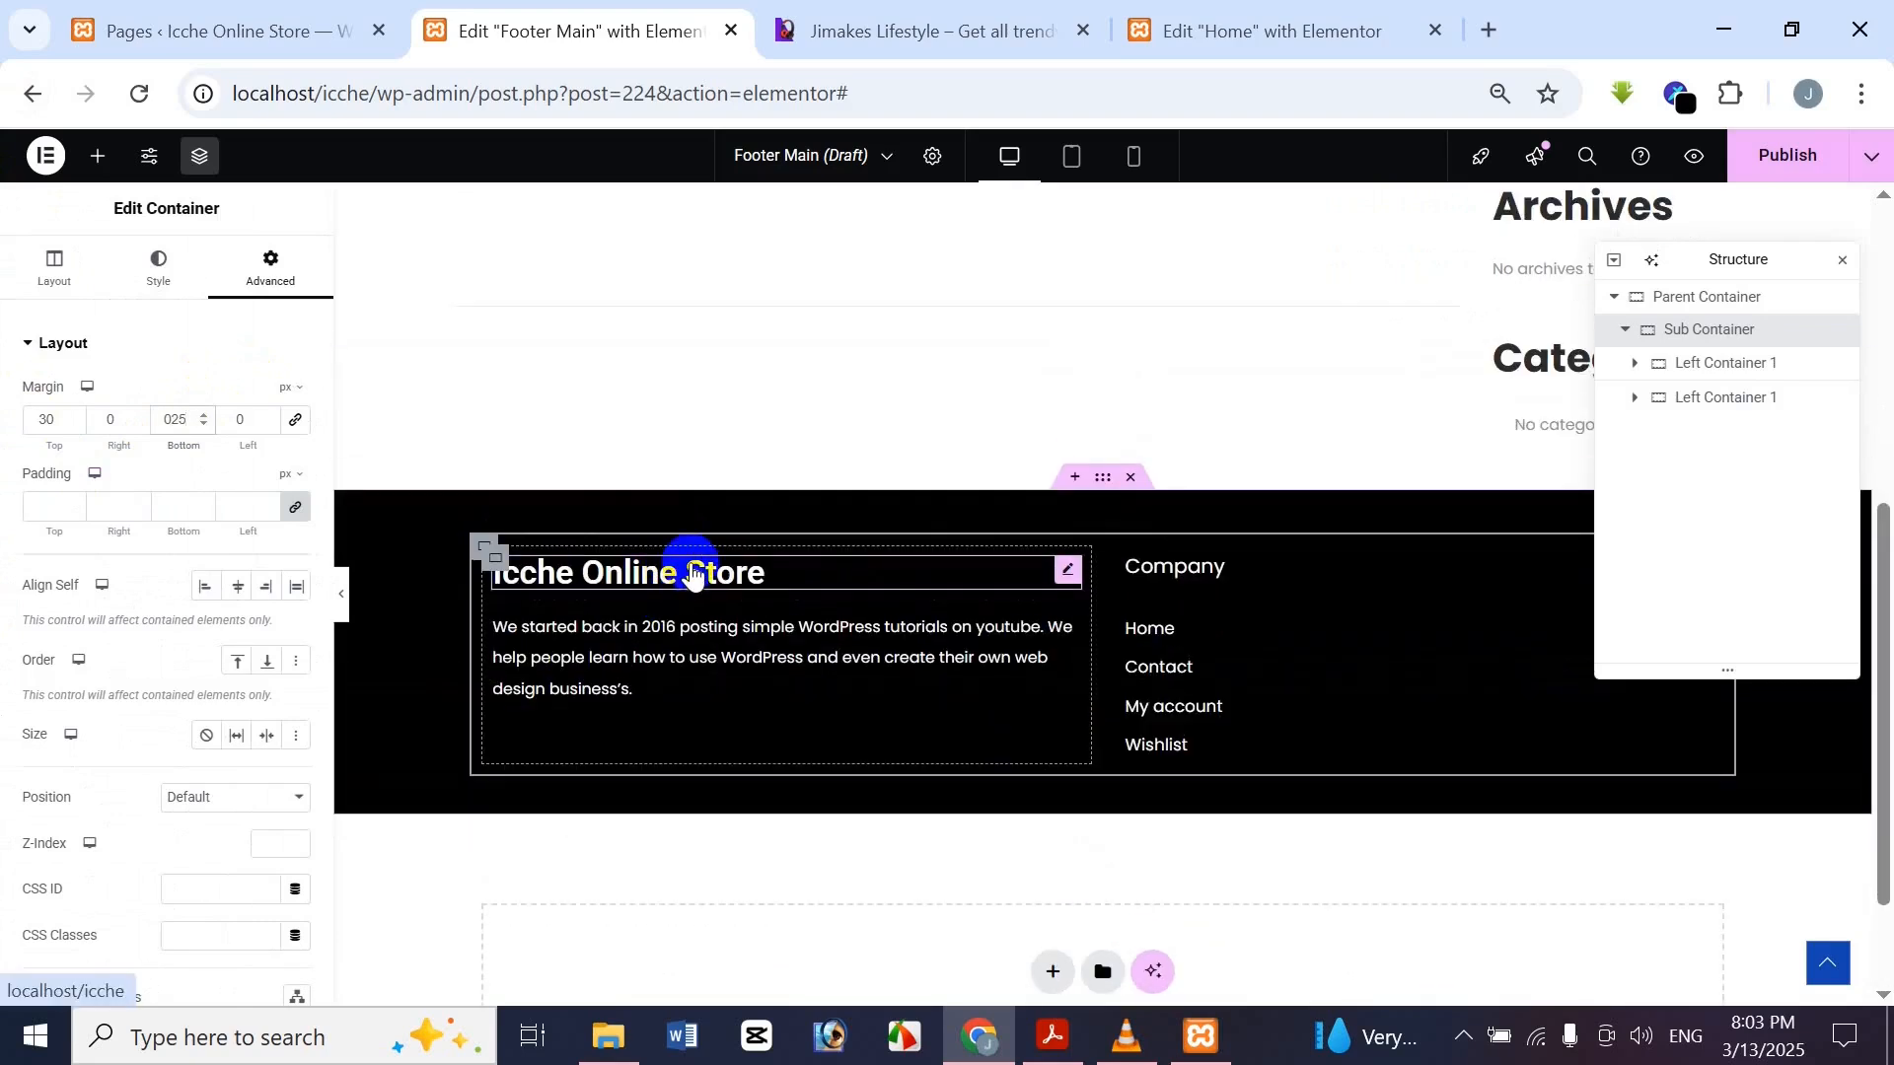
{"action": "key", "text": "BackSpace"}
{"action": "key", "text": "BackSpace"}
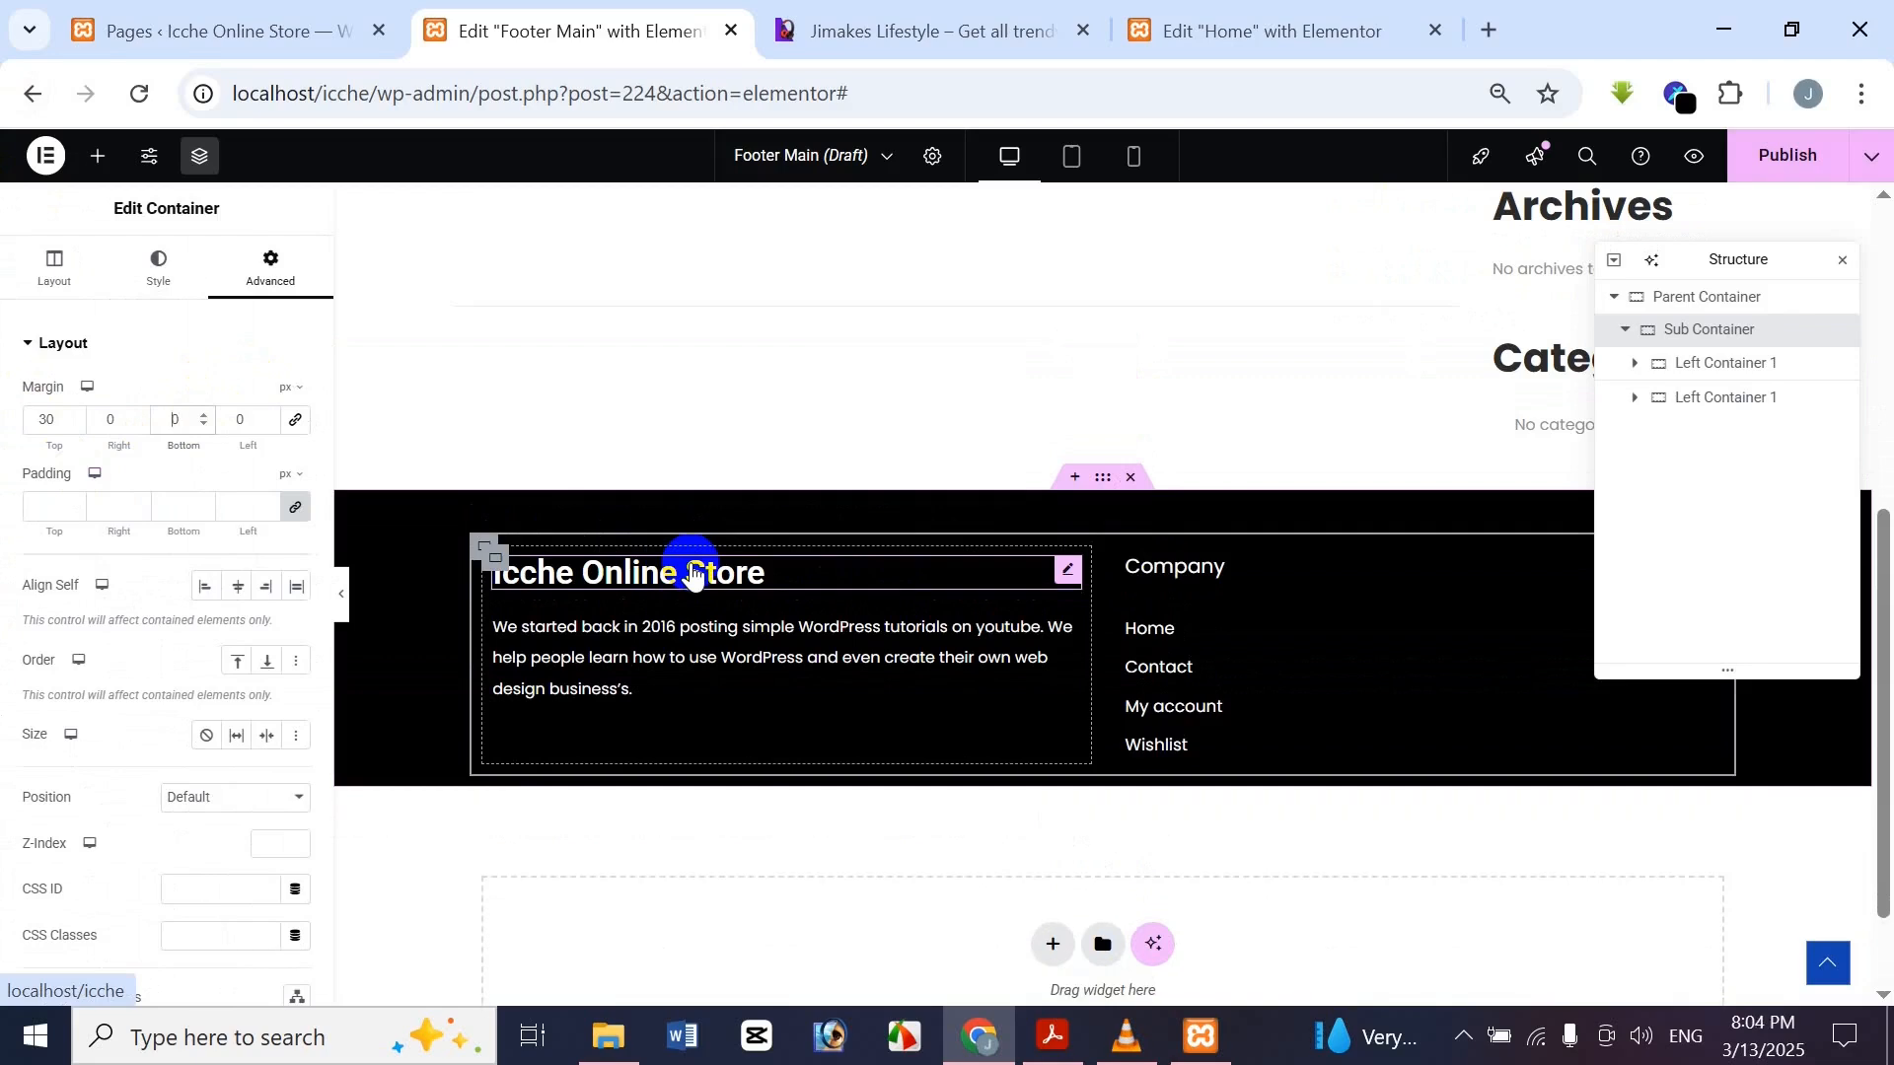
{"action": "type", "text": "3"}
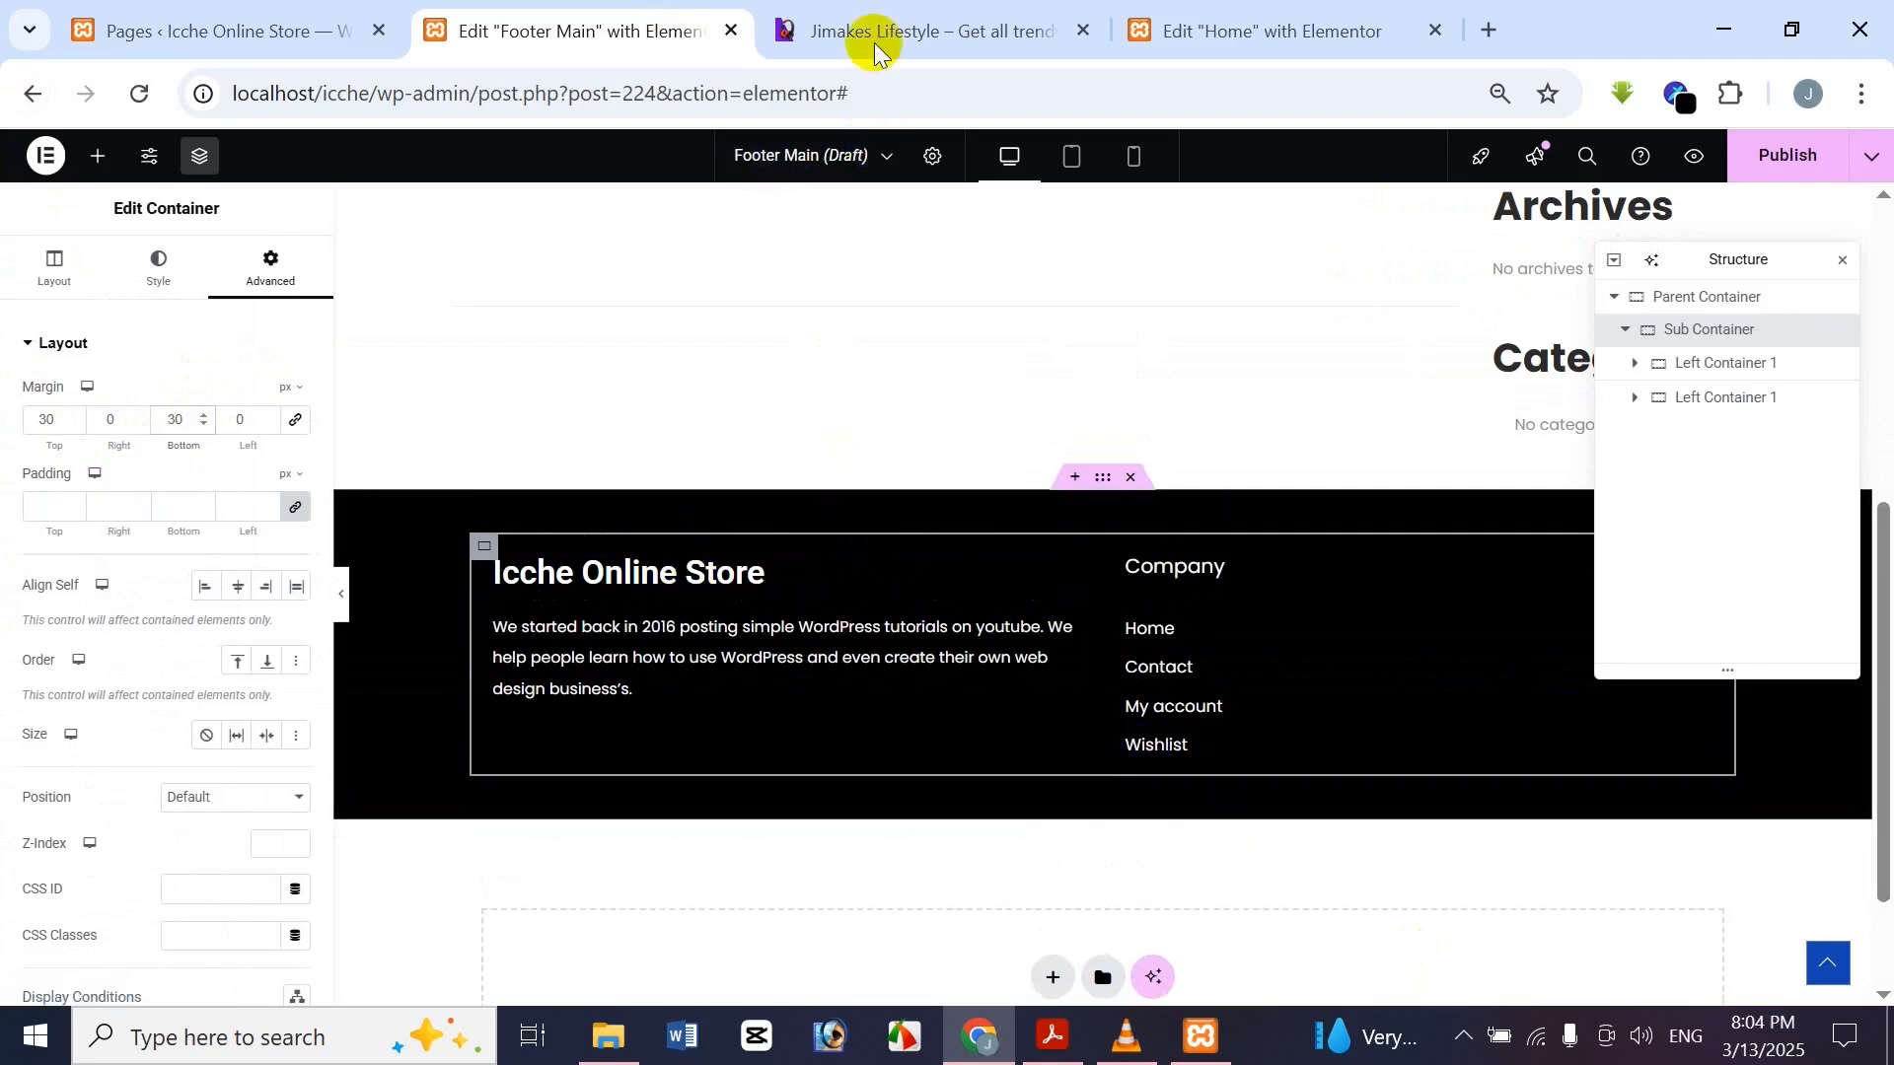
{"action": "left_click", "coordinate": [342, 597]}
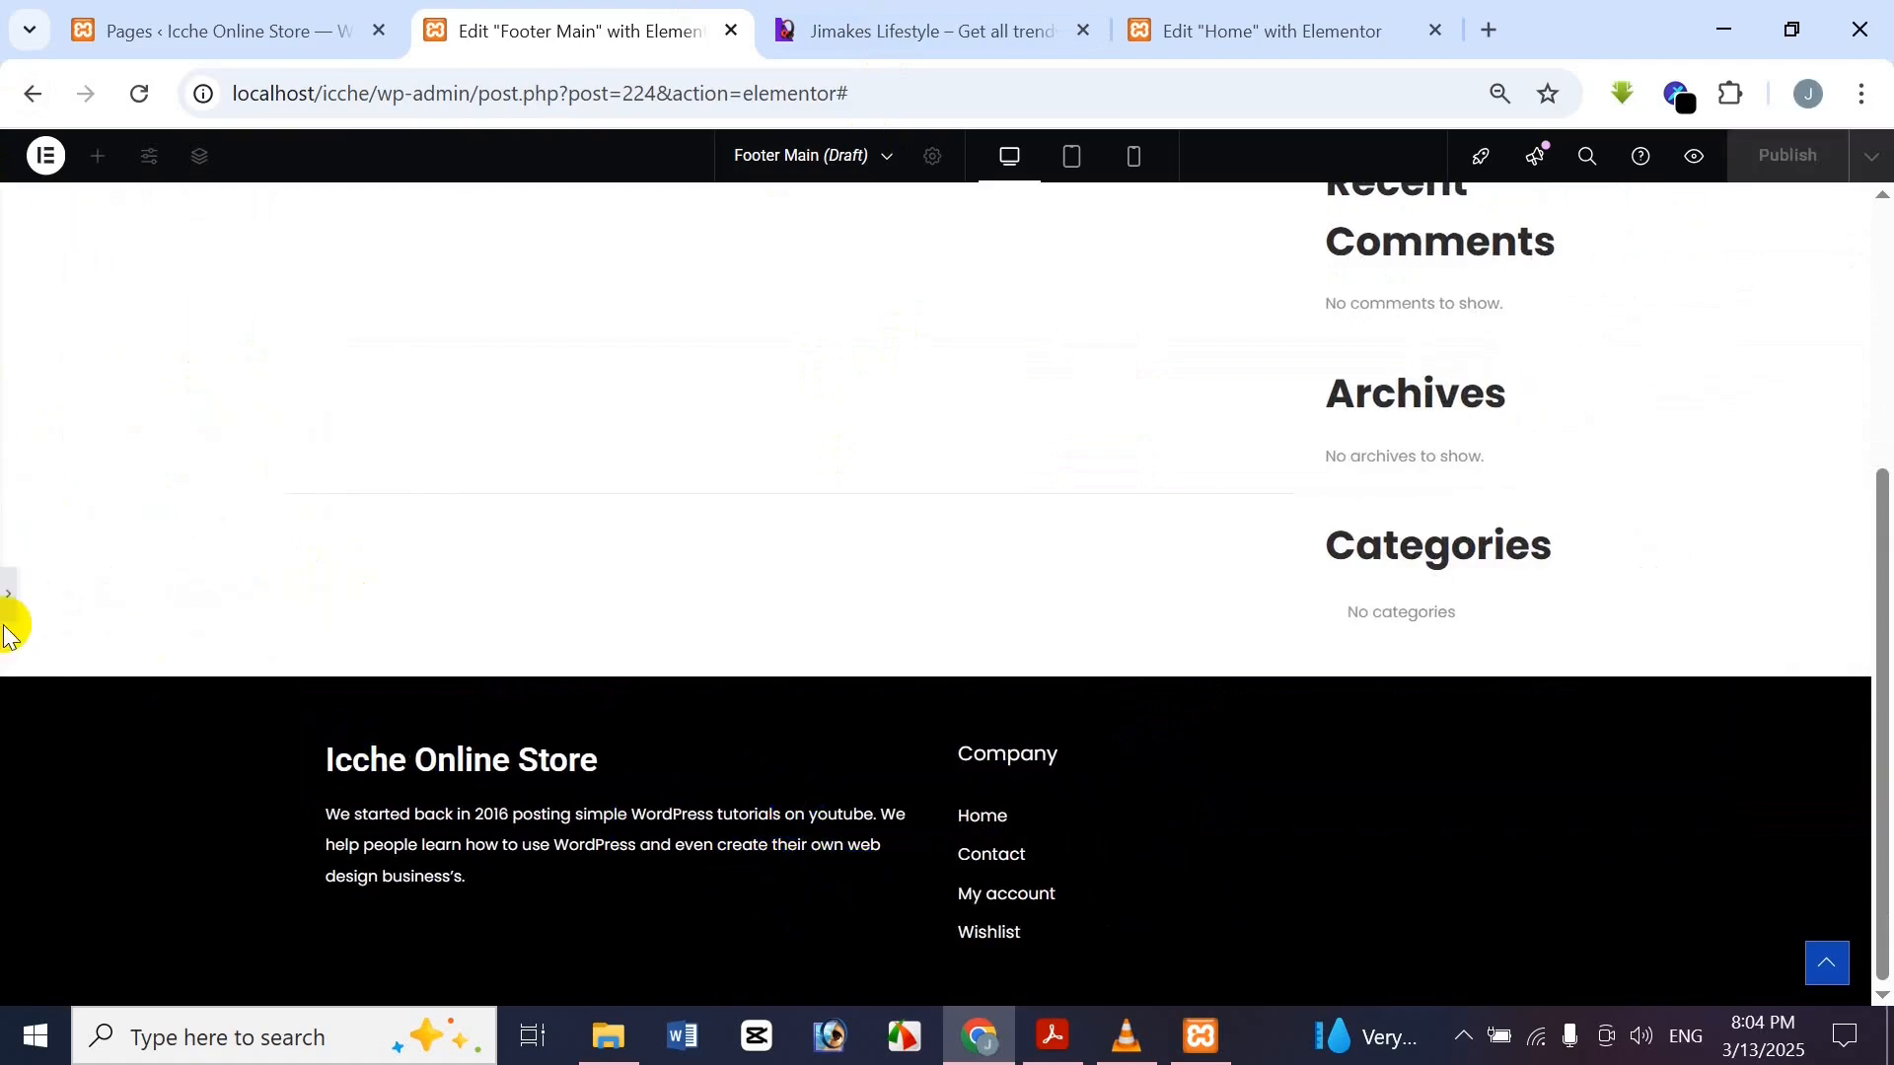
{"action": "left_click", "coordinate": [21, 594]}
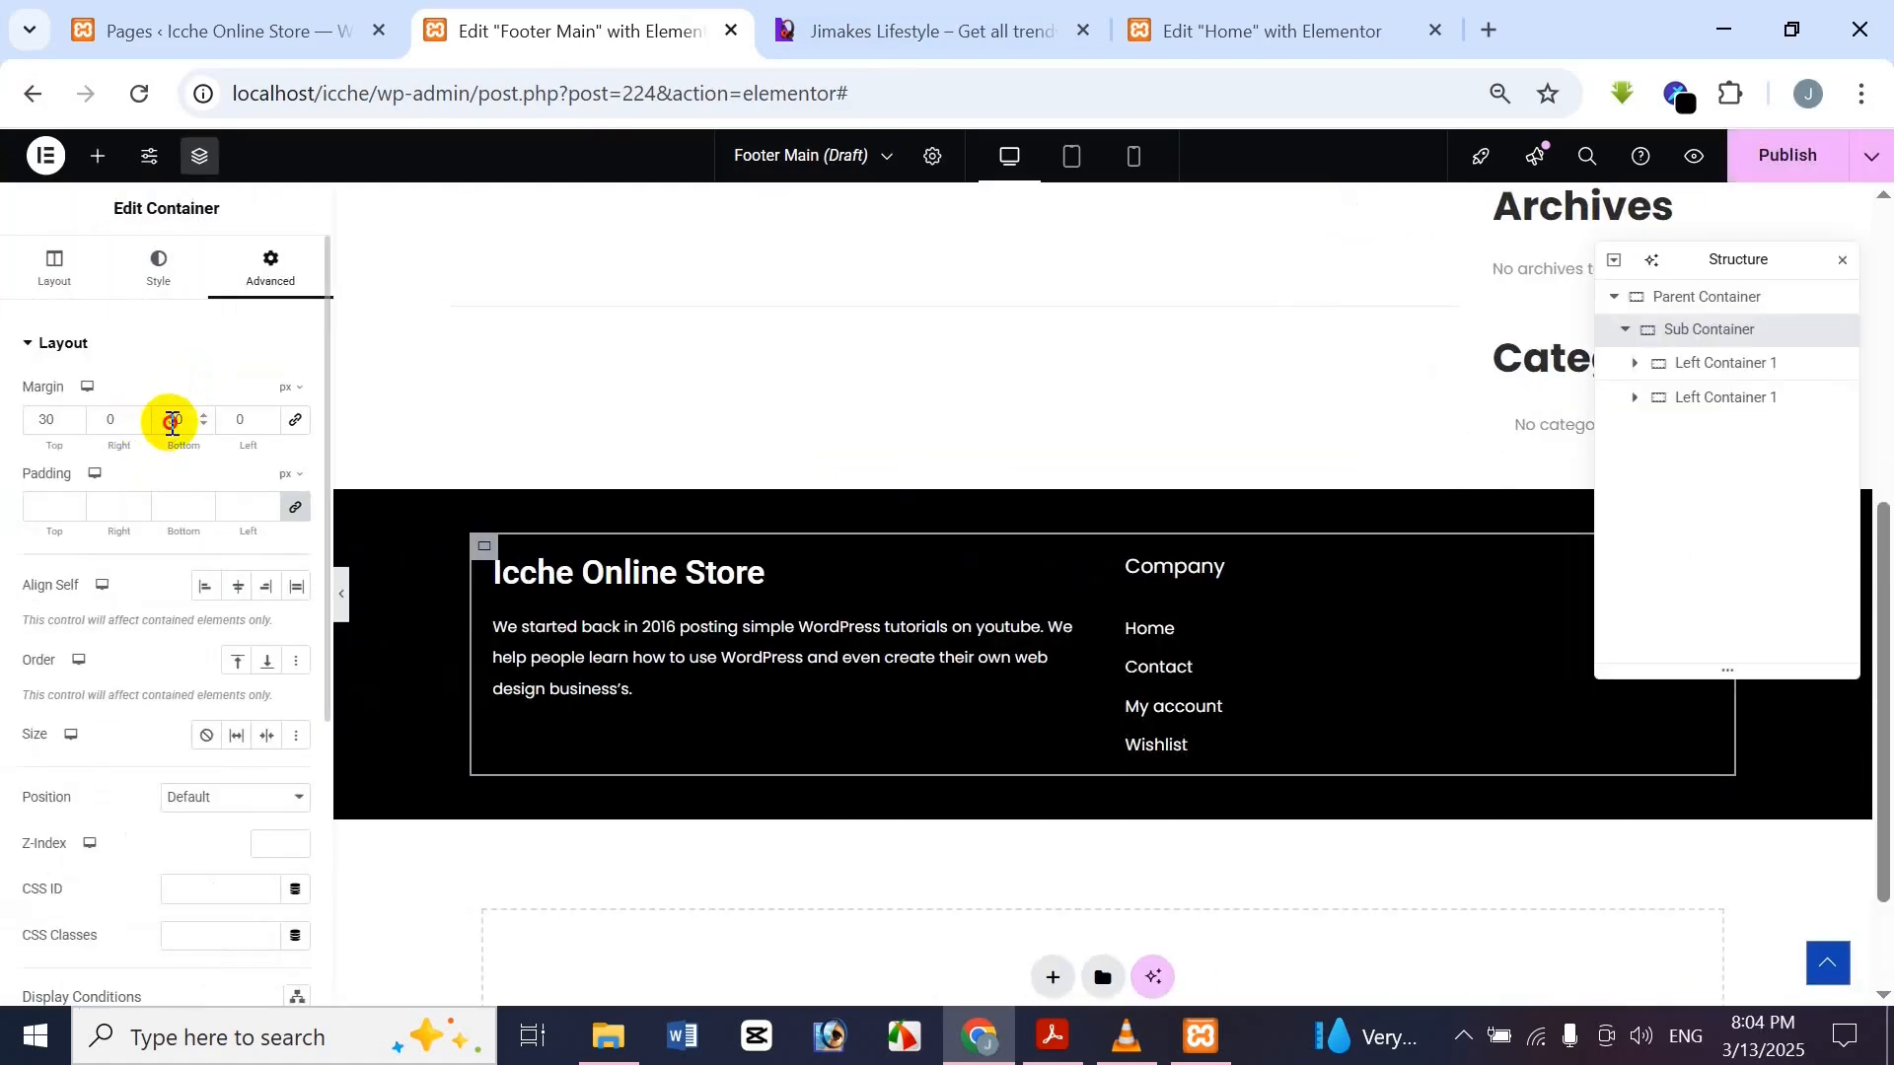
Set the Sub Container's bottom margin to 40 px and compare the spacing with the Jimakes footer
{"action": "left_click", "coordinate": [173, 422]}
{"action": "key", "text": "BackSpace"}
{"action": "type", "text": "4"}
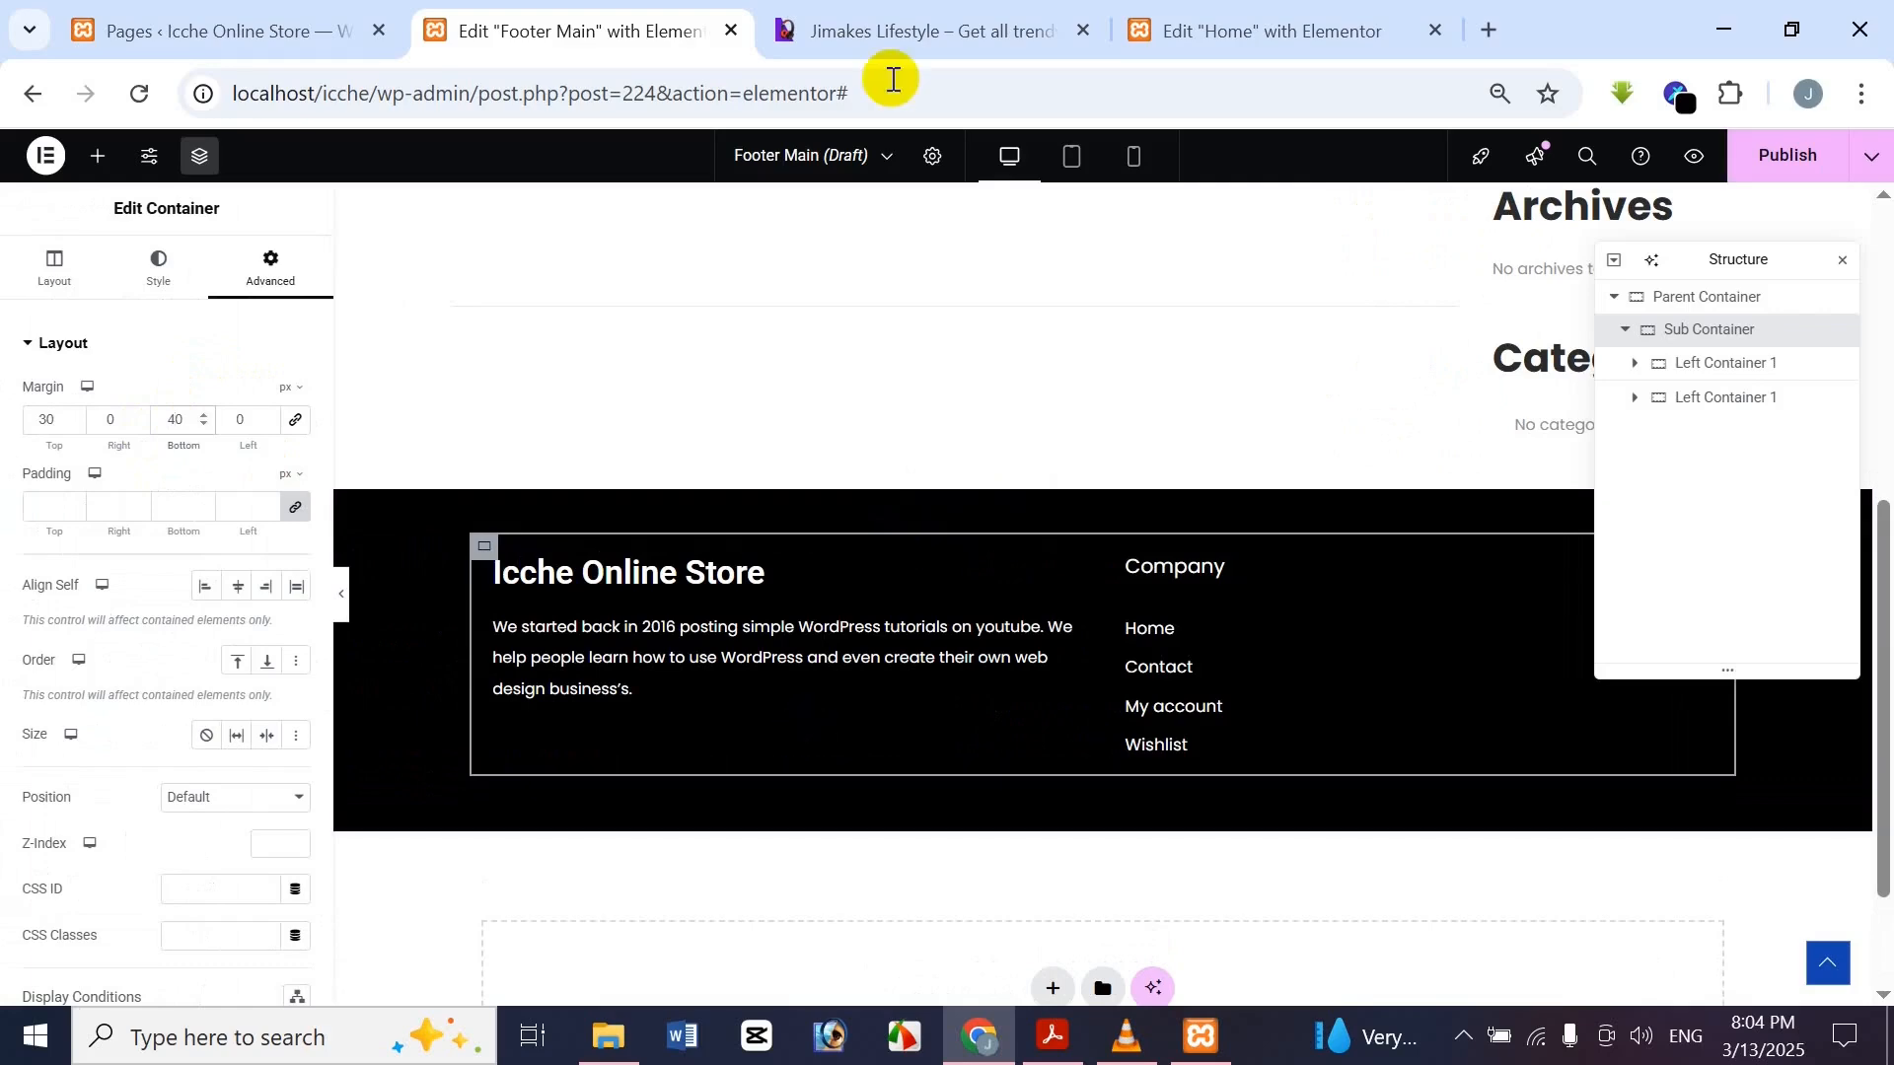
{"action": "left_click", "coordinate": [893, 32]}
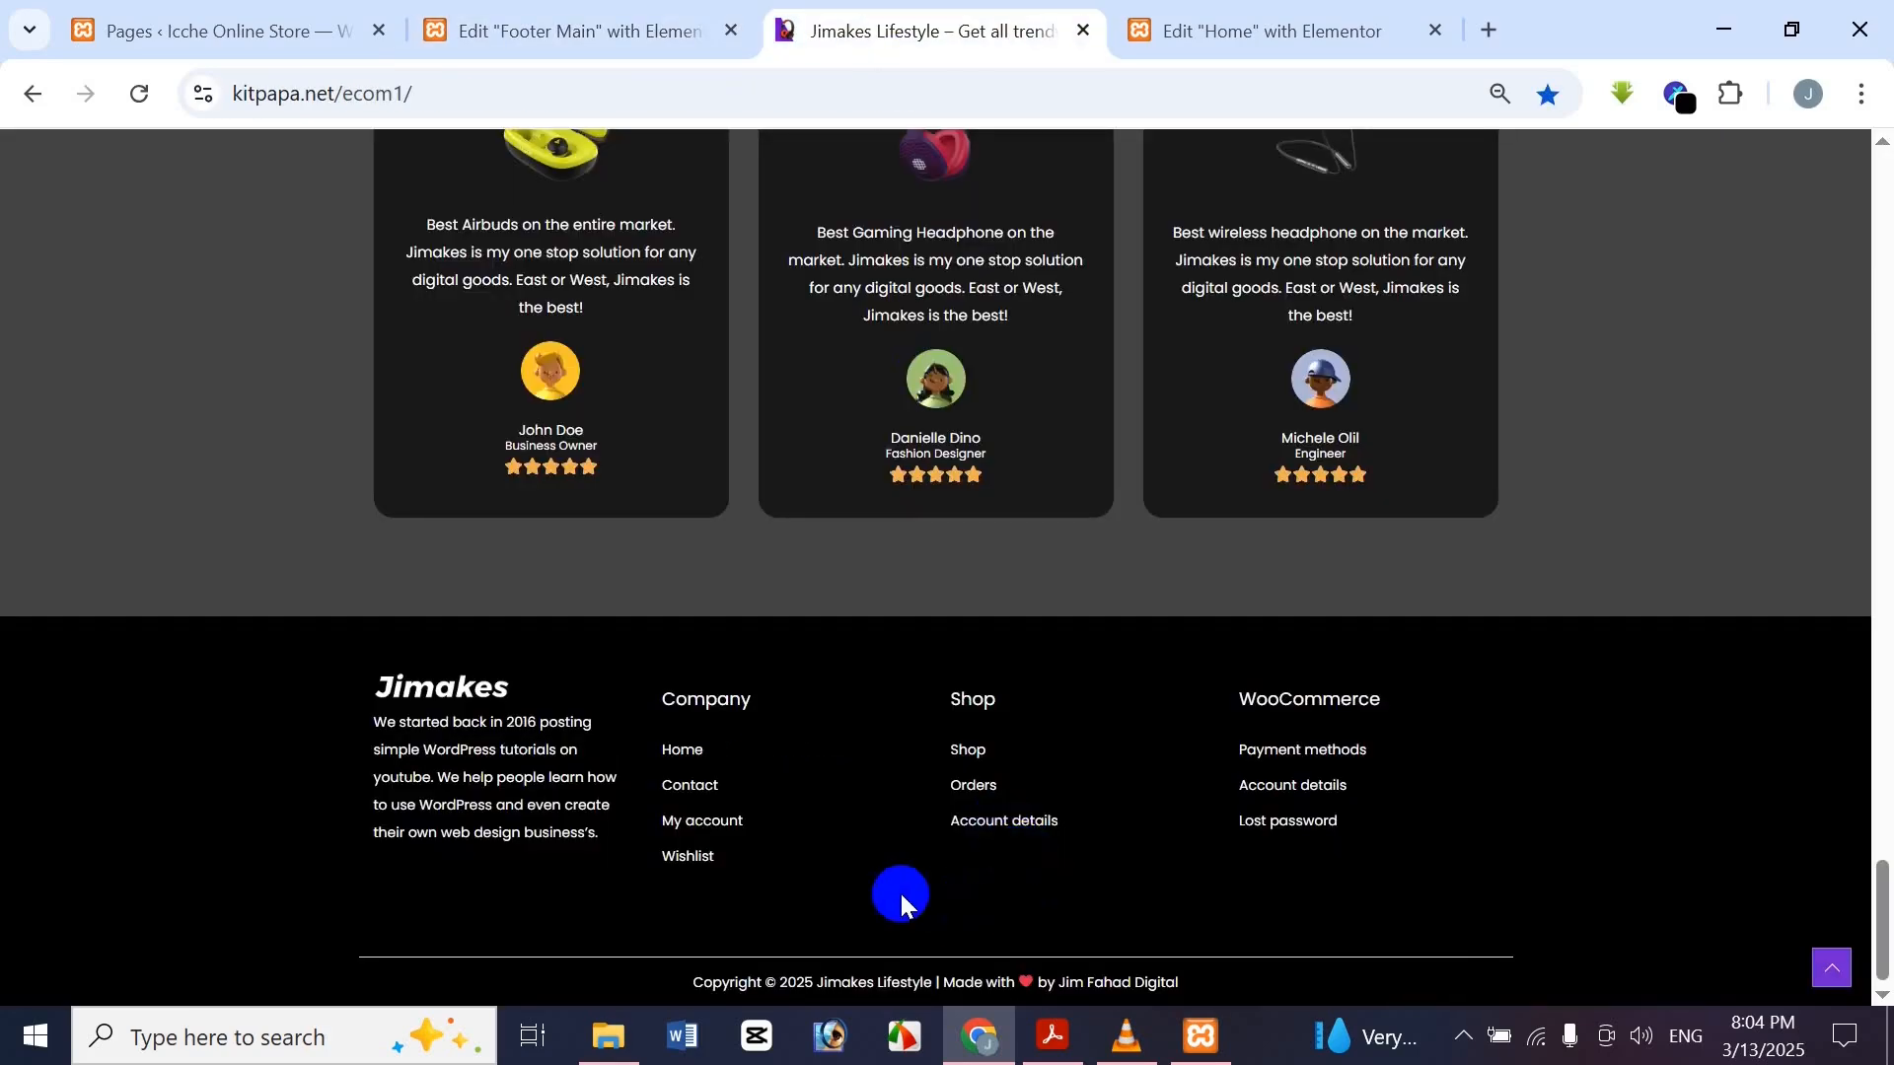
{"action": "left_click", "coordinate": [613, 14]}
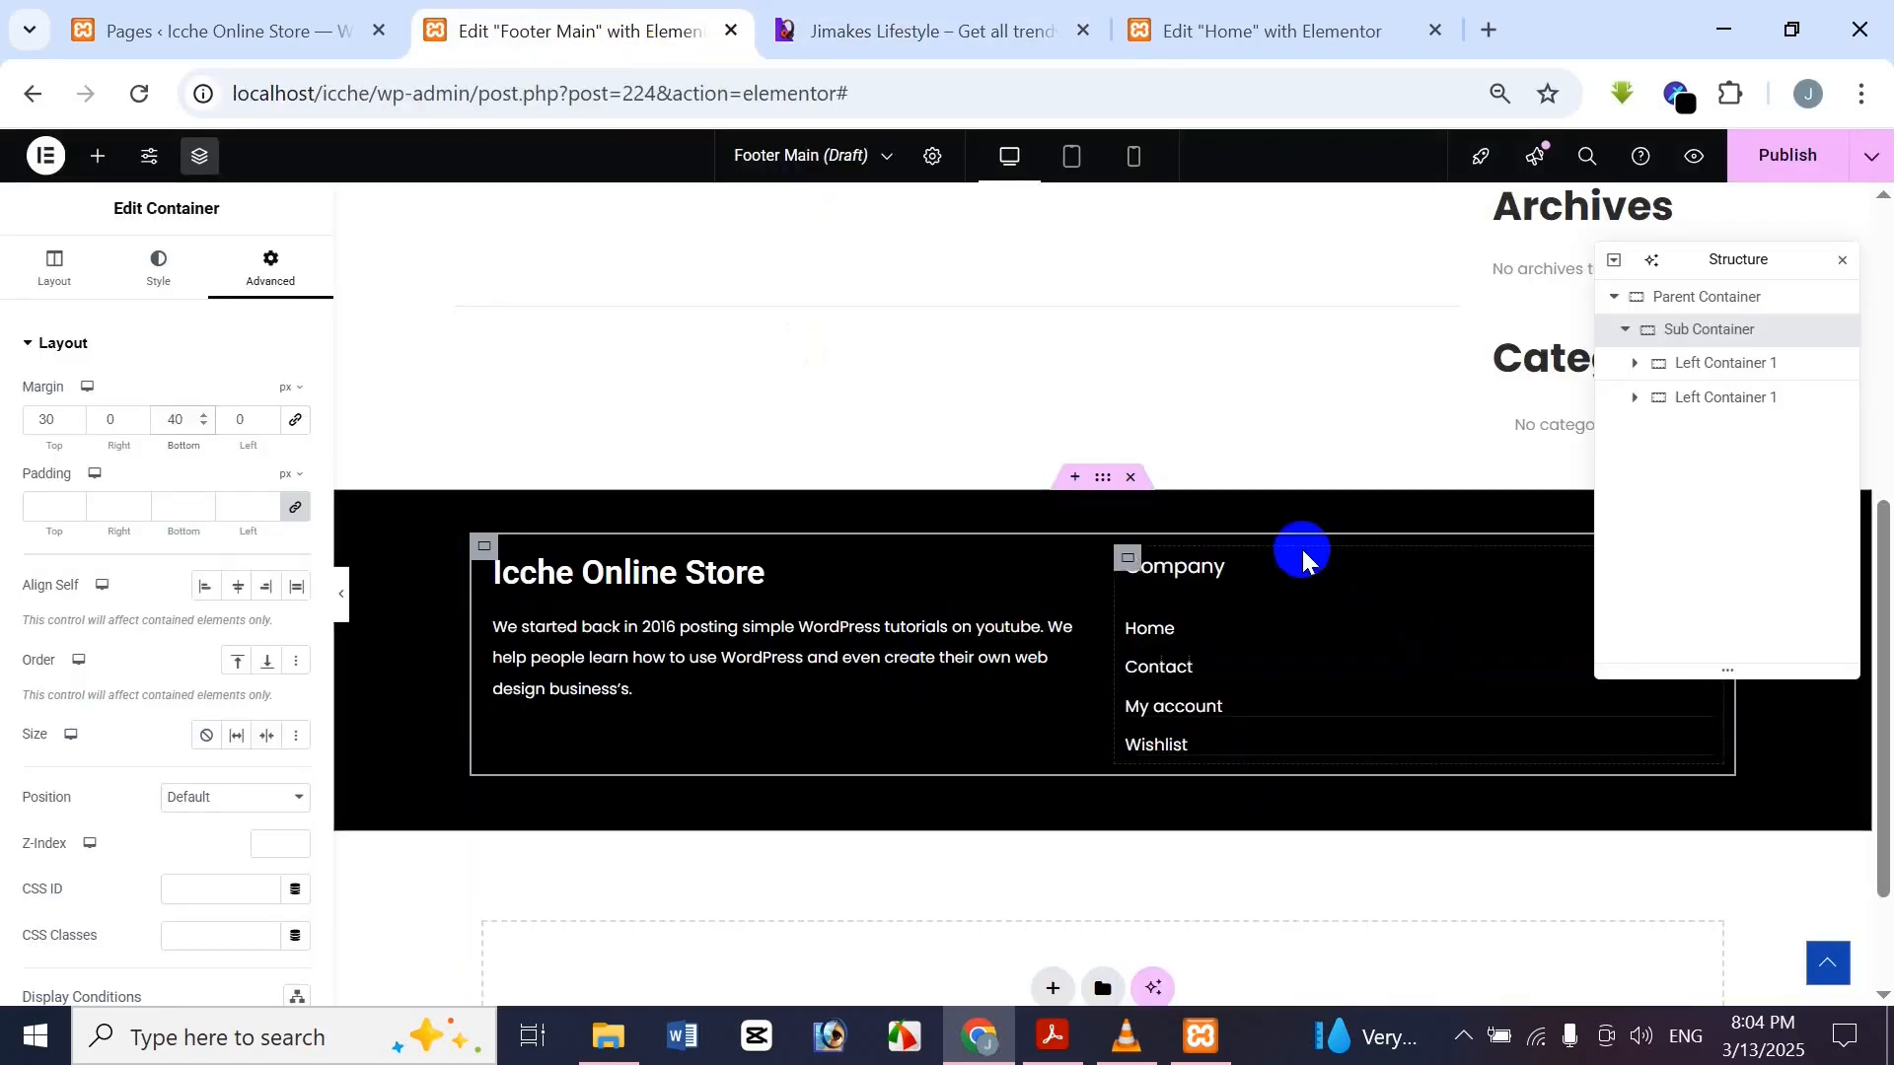
Unlink the Company heading's margins and try a top margin of -20 px, using the Jimakes footer as reference
{"action": "left_click", "coordinate": [1200, 575]}
{"action": "left_click", "coordinate": [784, 15]}
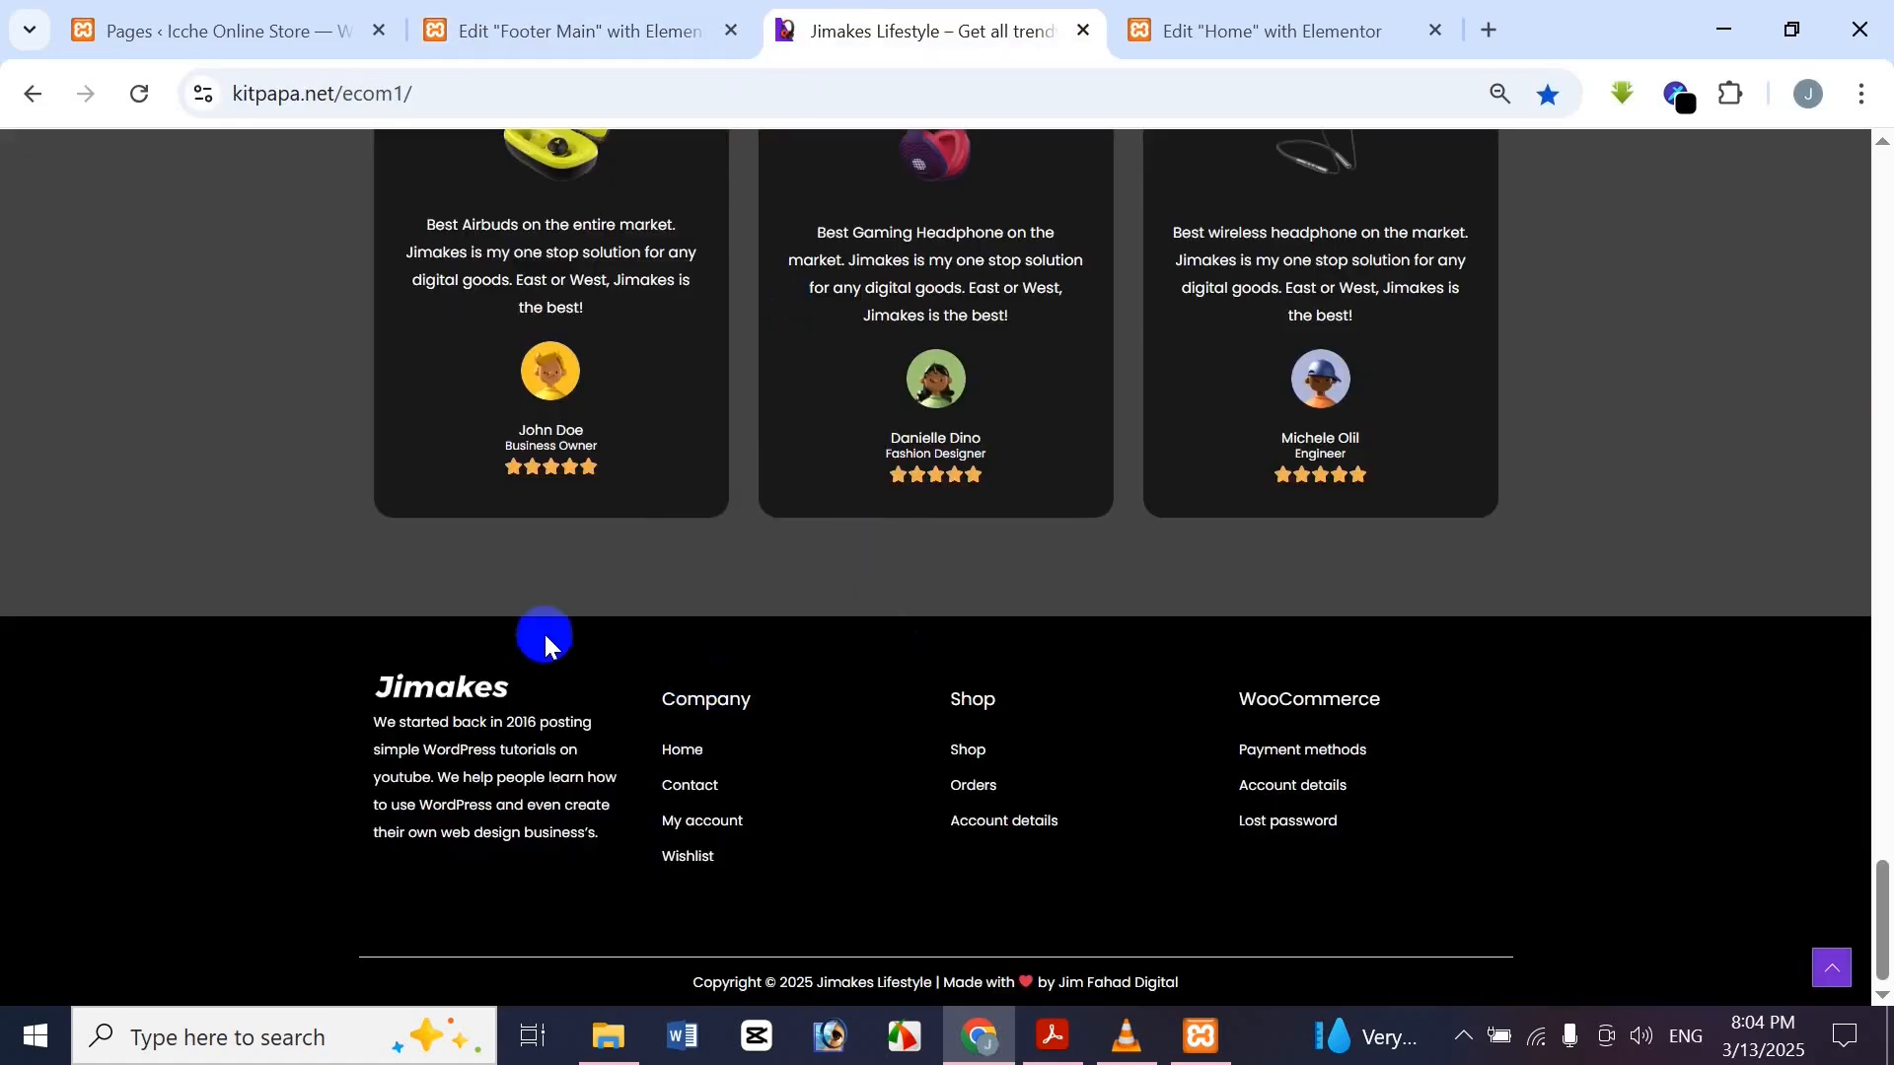
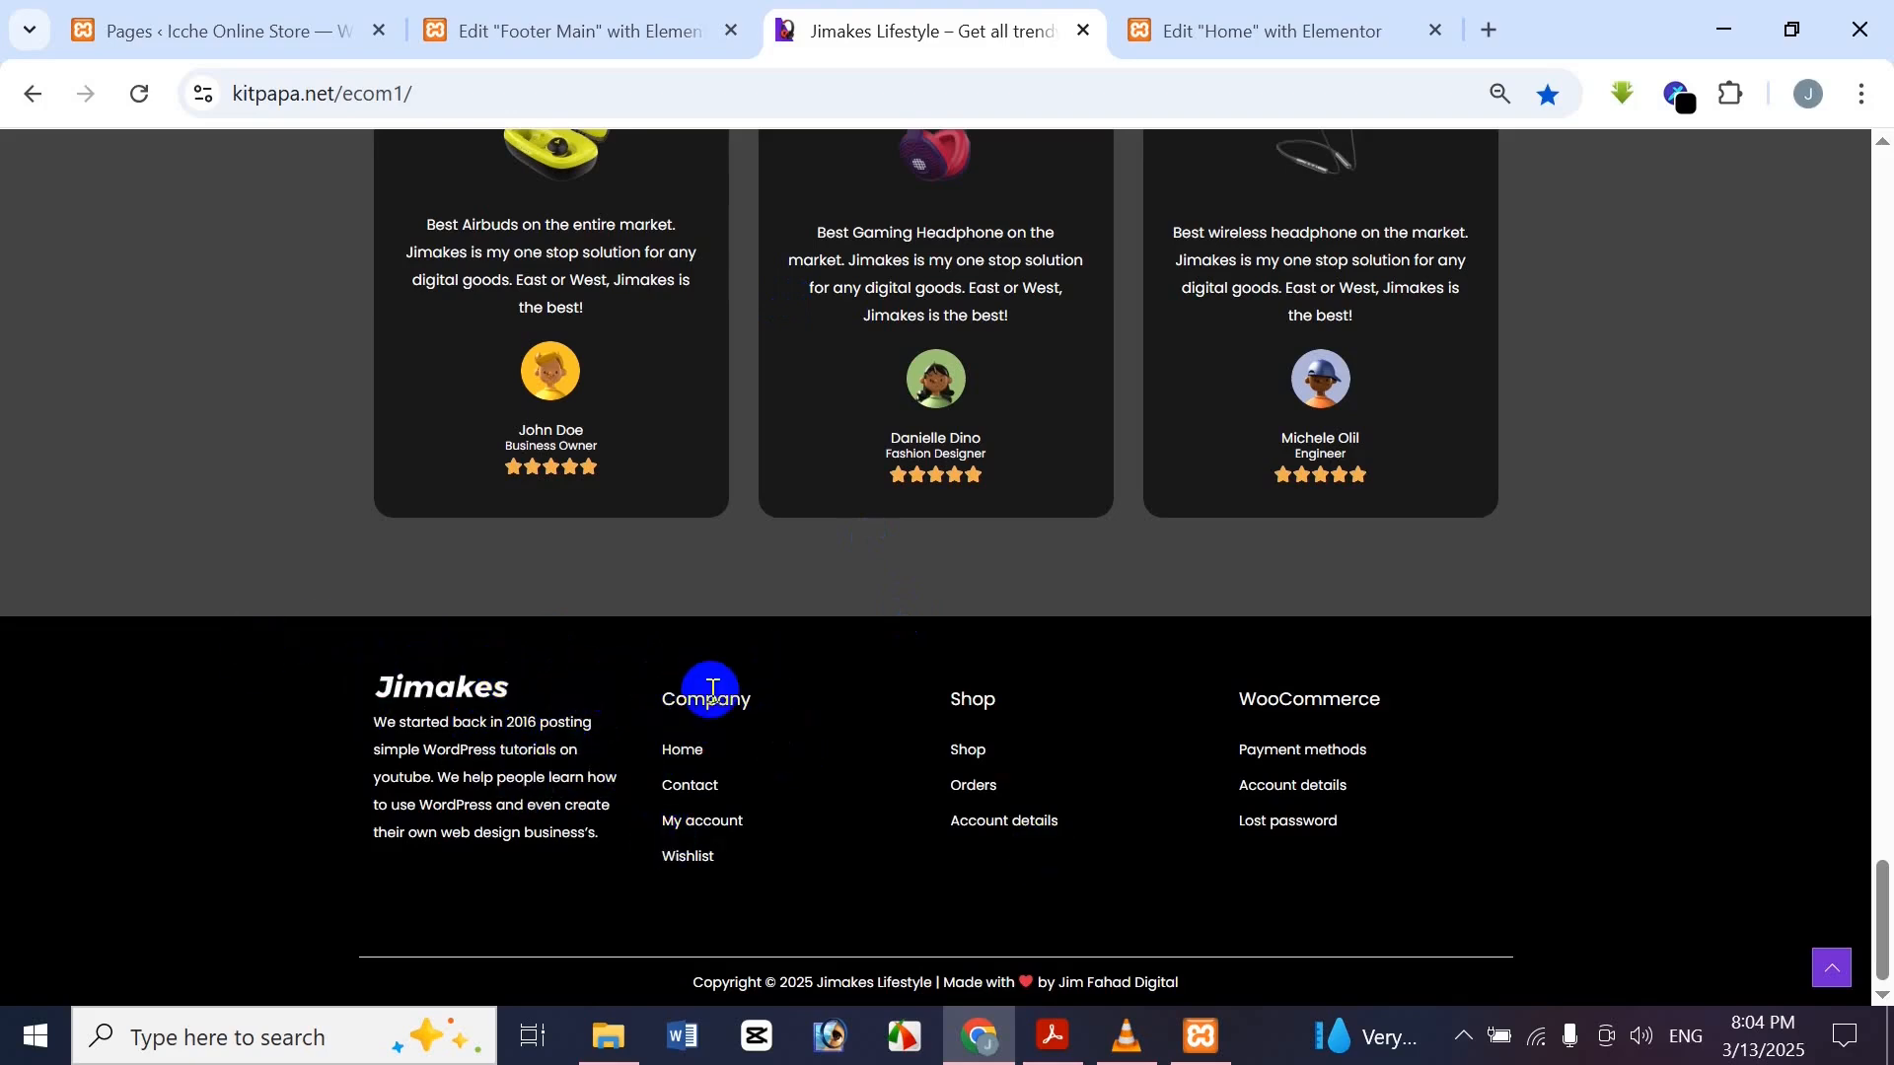
{"action": "left_click", "coordinate": [552, 29]}
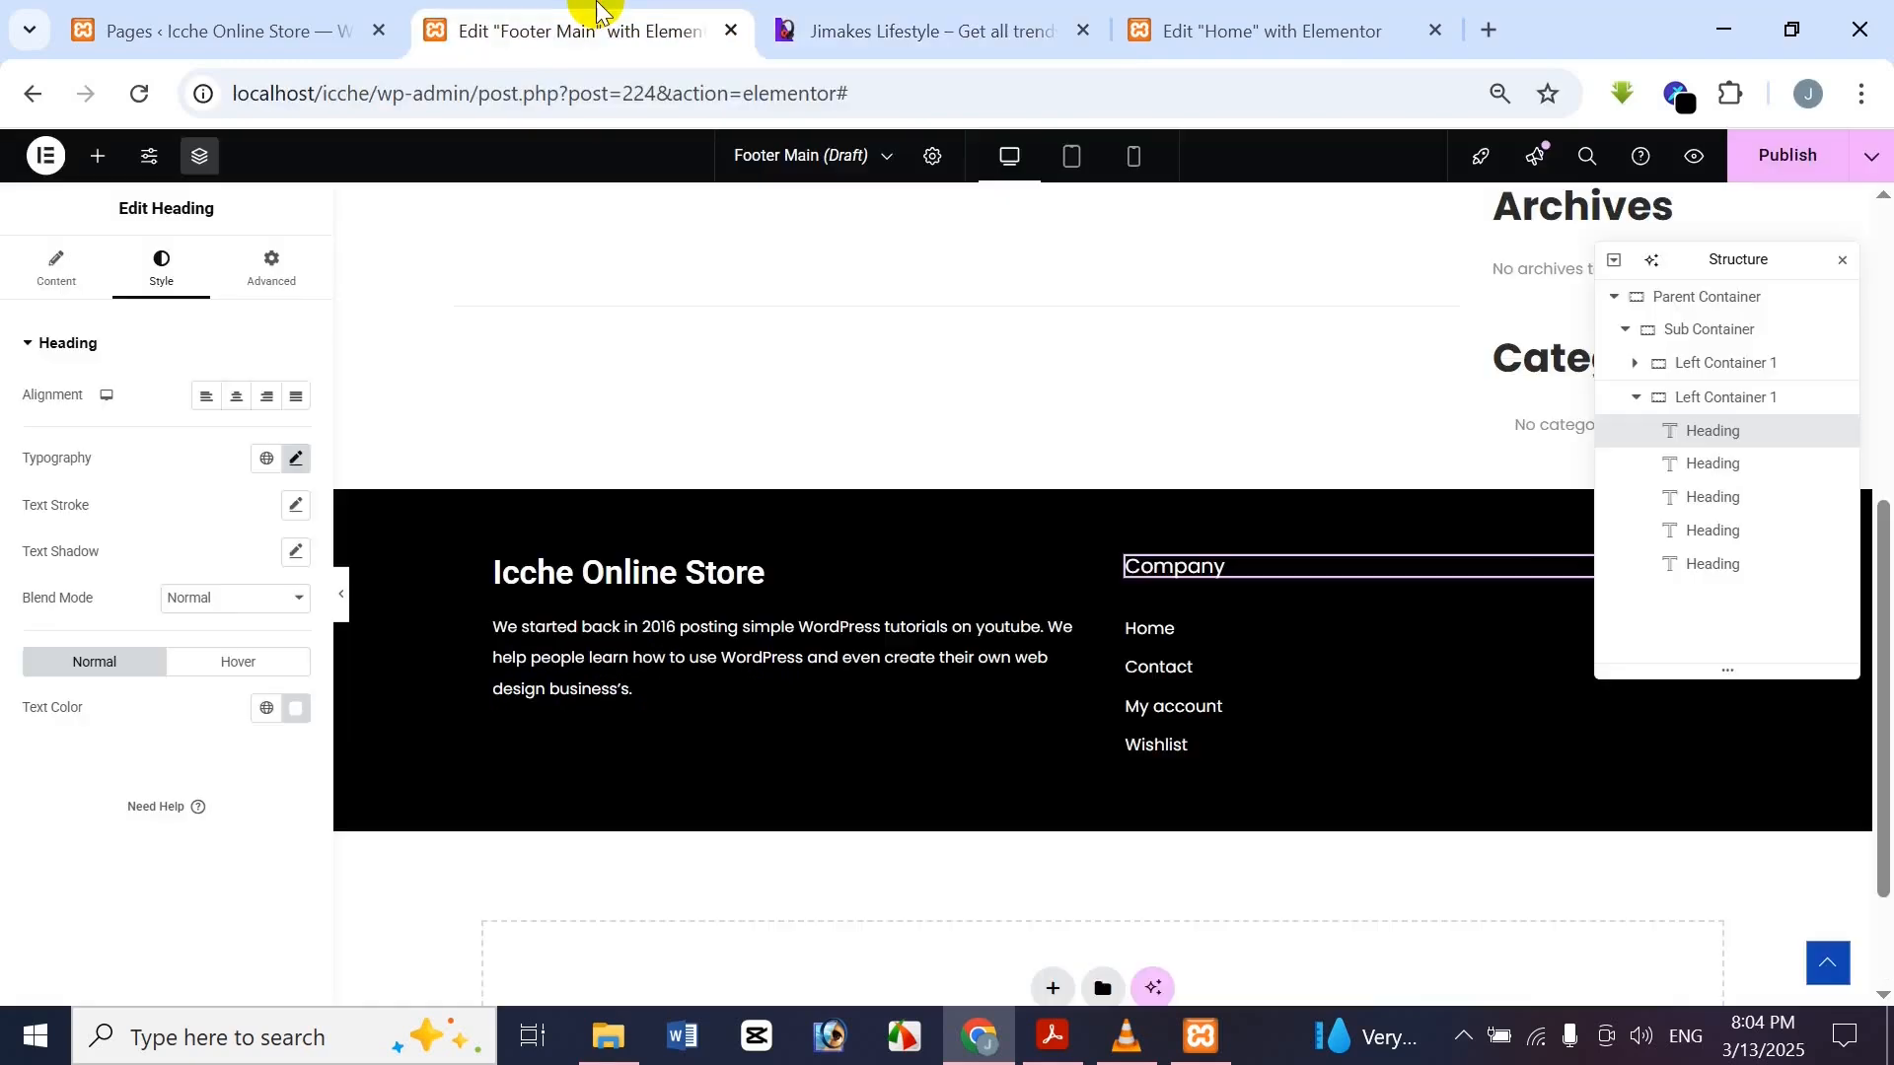
{"action": "left_click", "coordinate": [152, 258]}
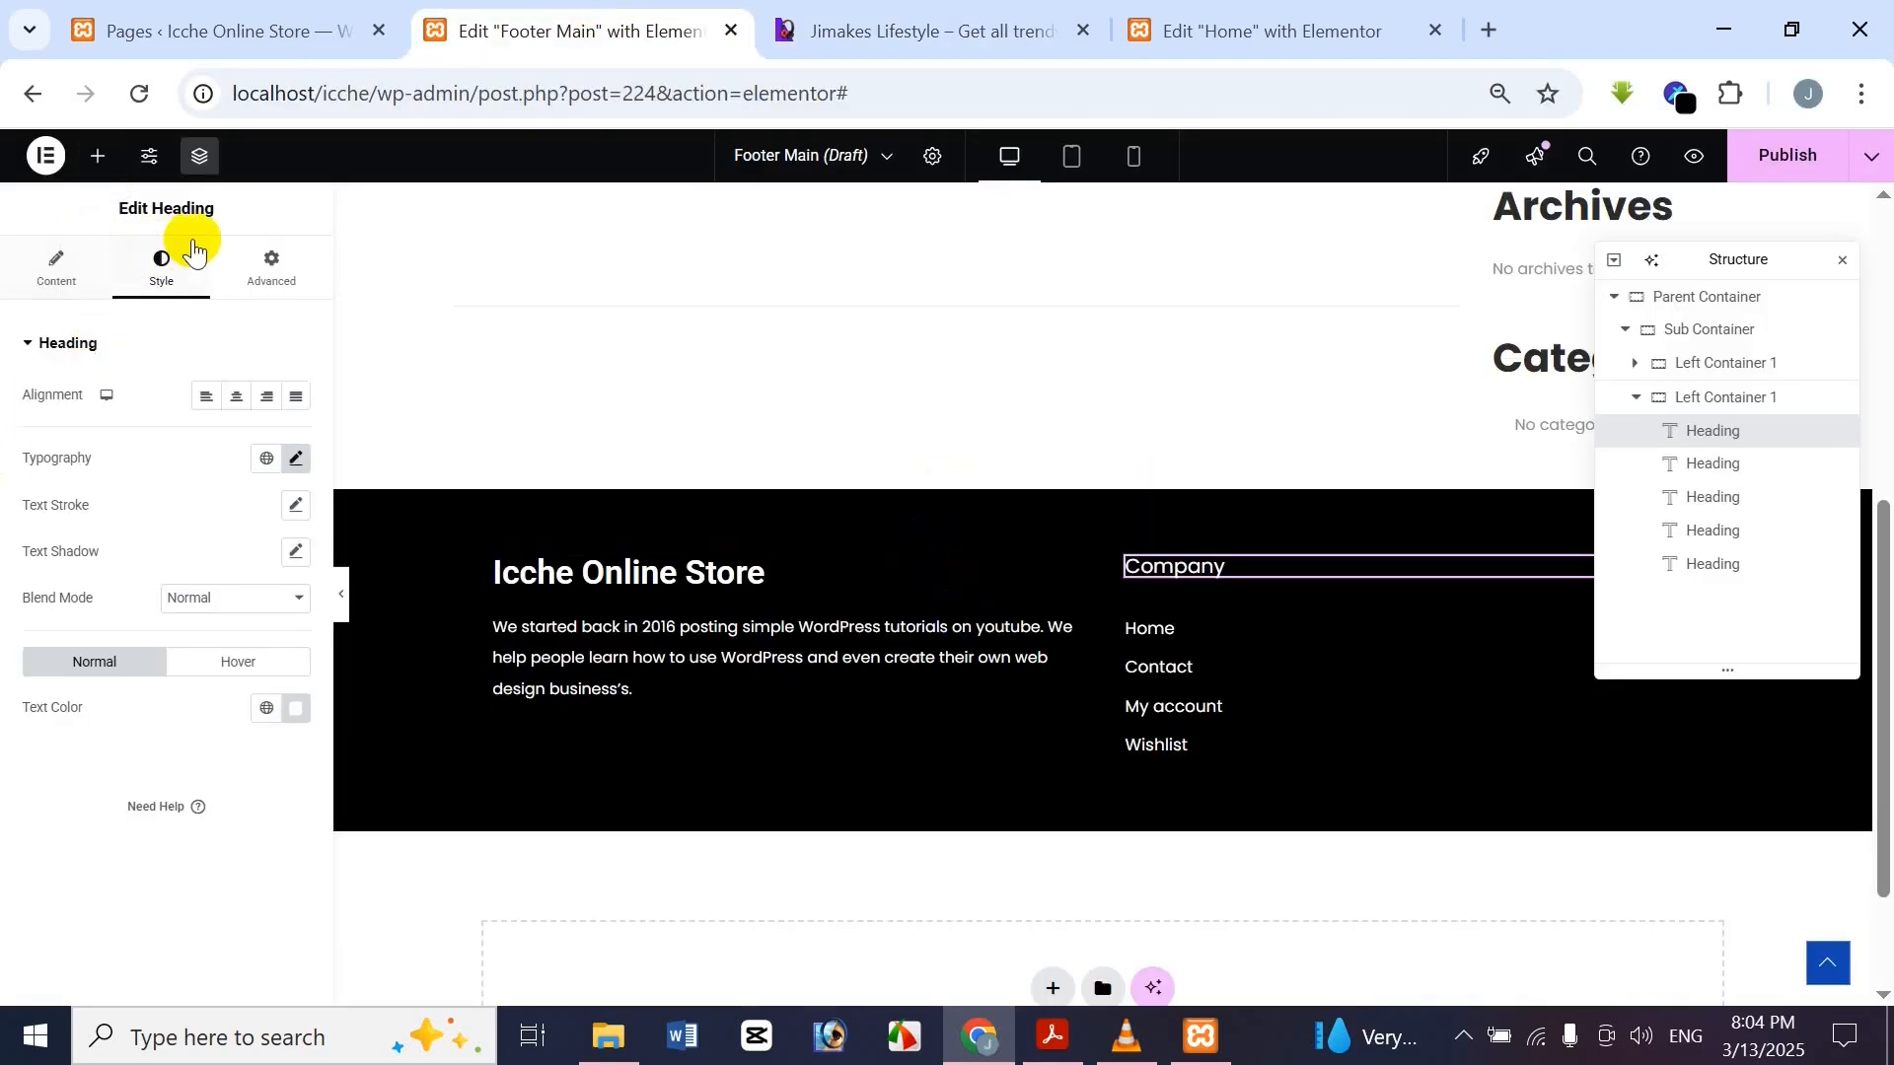
{"action": "left_click", "coordinate": [271, 265]}
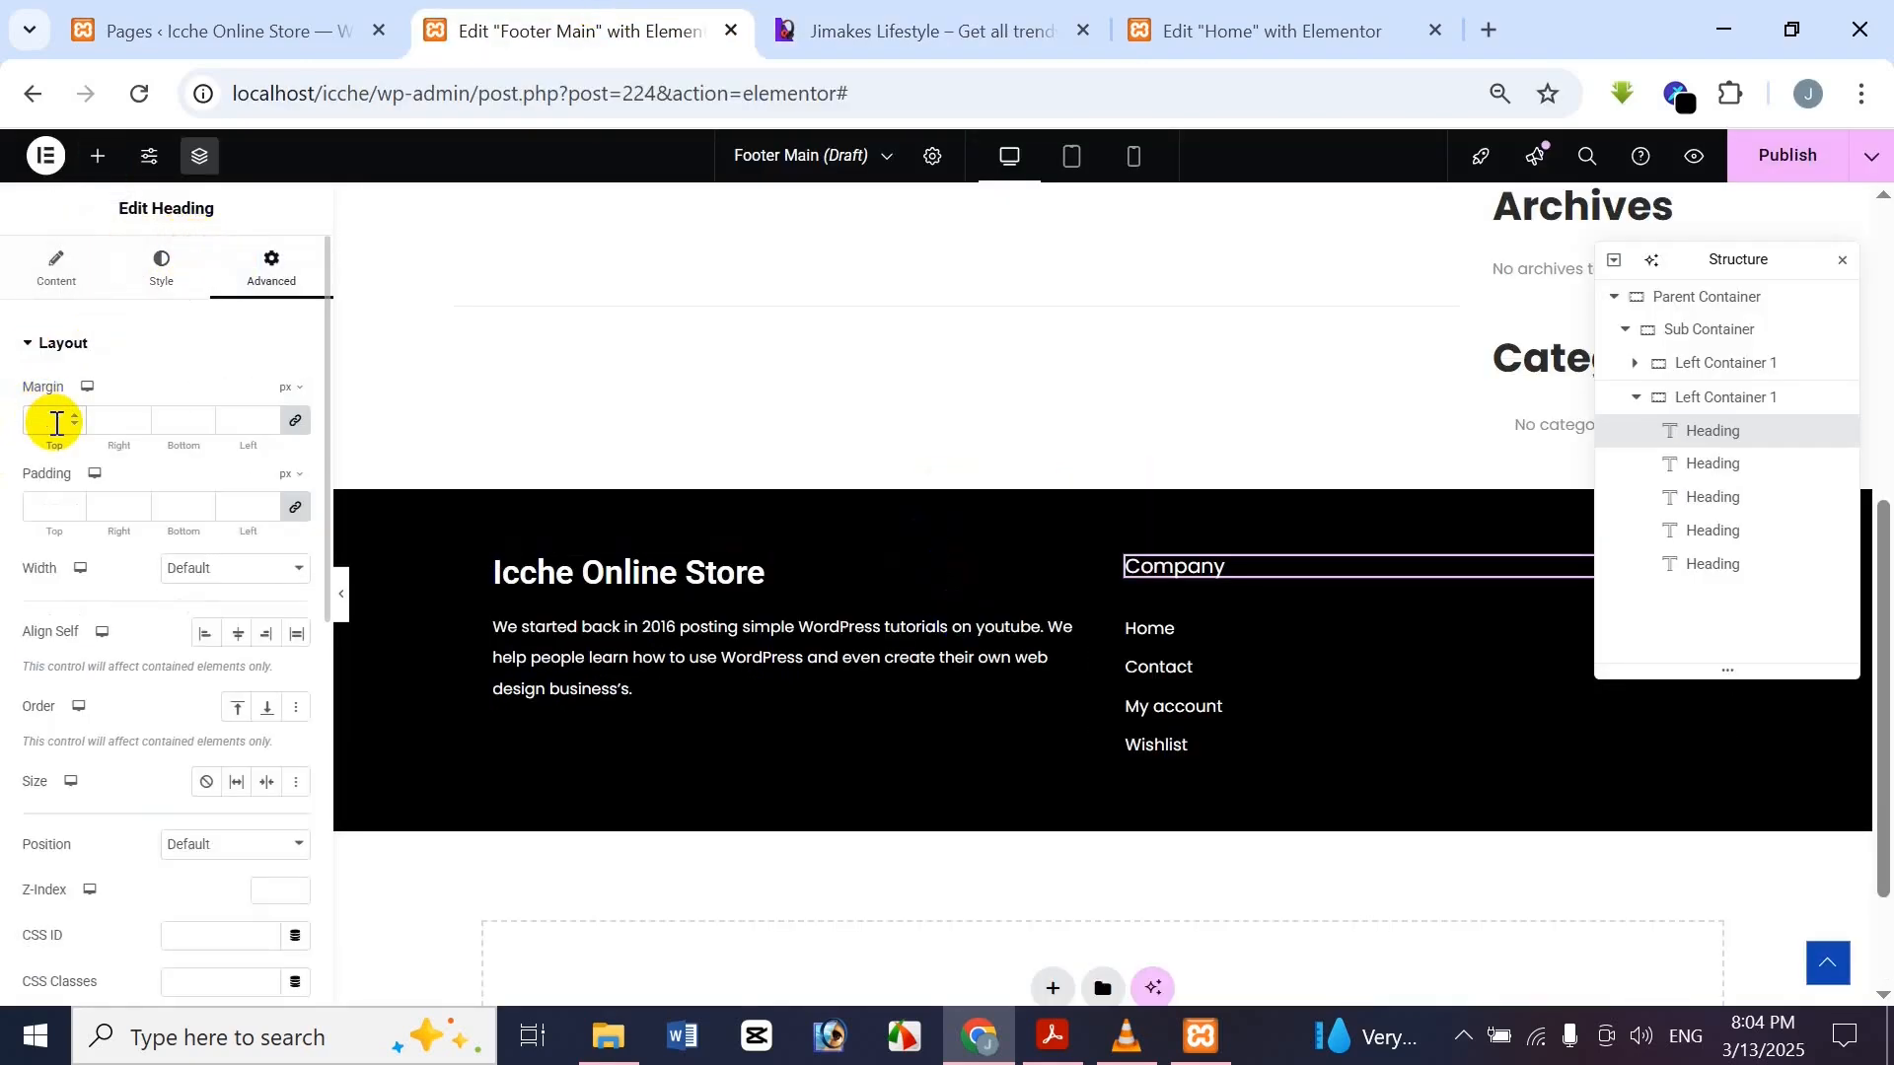
{"action": "left_click", "coordinate": [298, 423]}
{"action": "left_click_drag", "start_coordinate": [65, 415], "coordinate": [3, 441]}
{"action": "type", "text": "-20"}
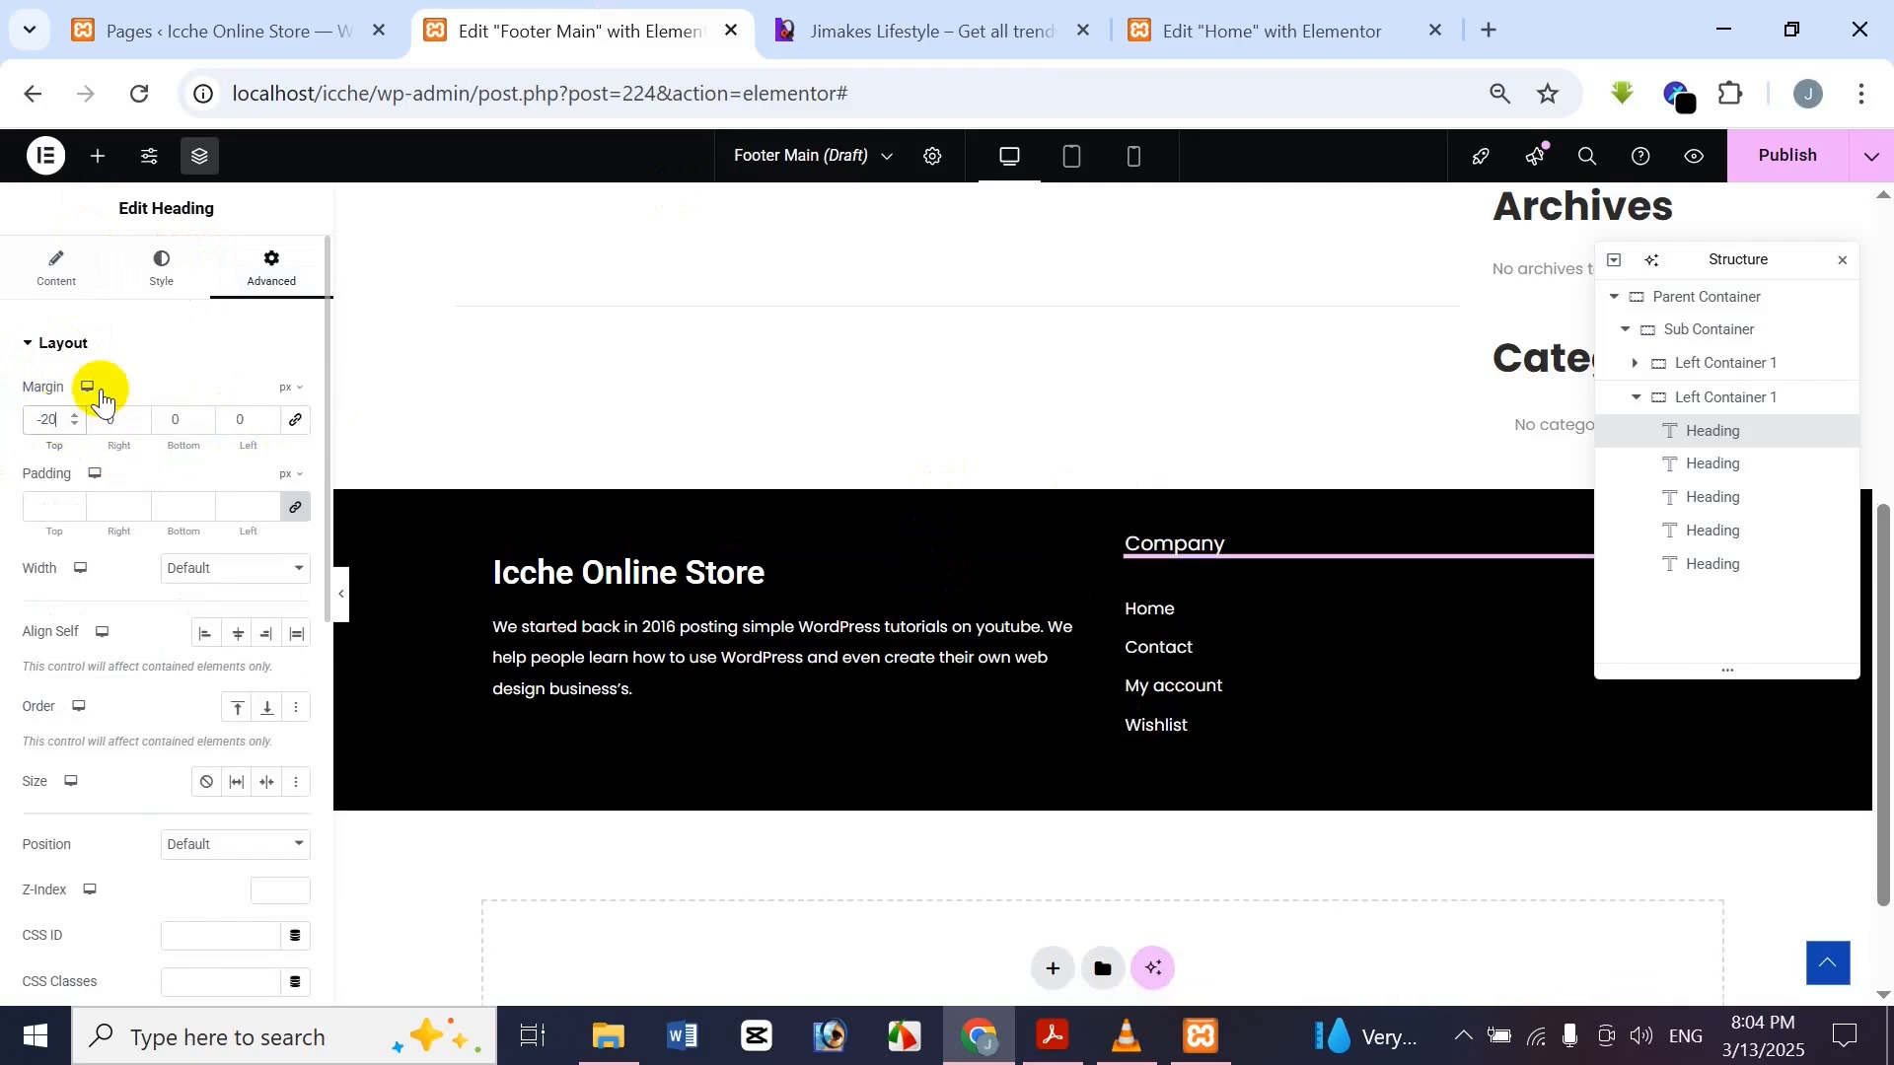
Set the Company heading's top margin to 20 px
{"action": "key", "text": "BackSpace"}
{"action": "key", "text": "BackSpace"}
{"action": "key", "text": "BackSpace"}
{"action": "type", "text": "0"}
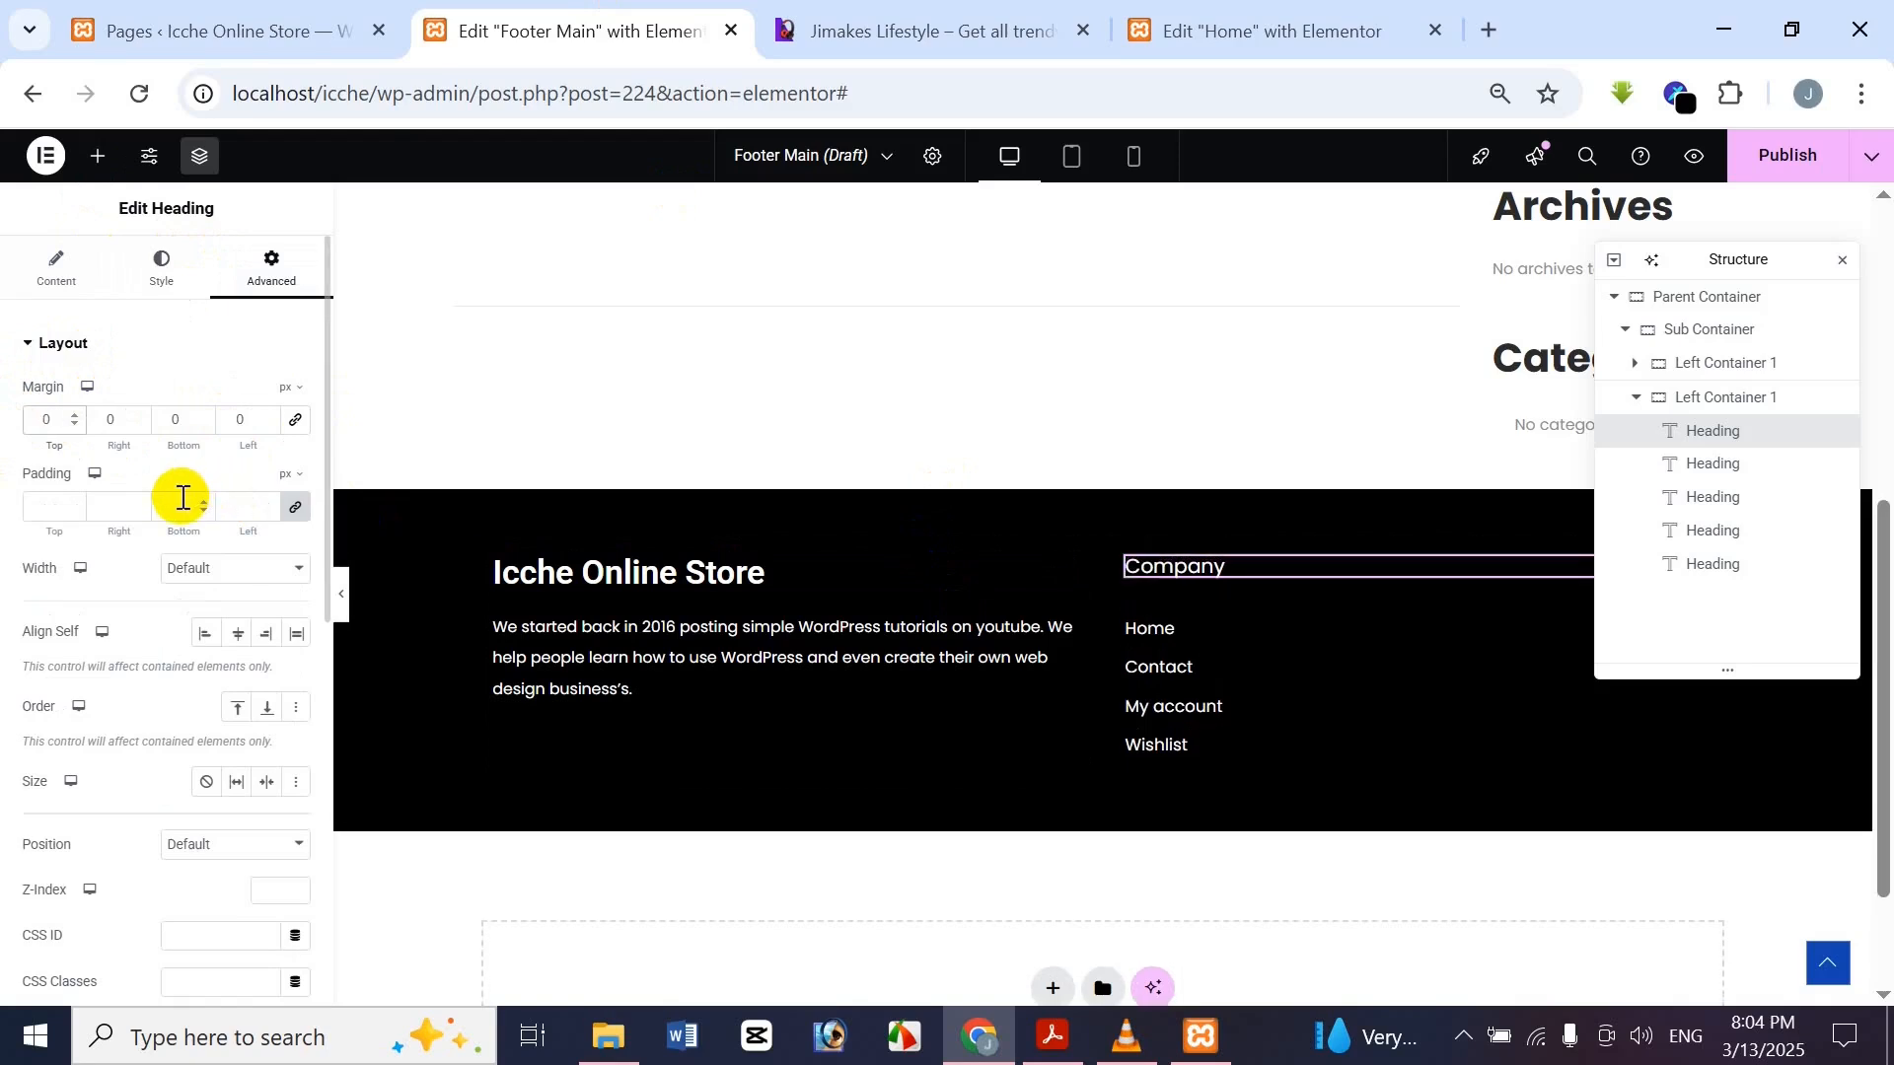
{"action": "type", "text": "2"}
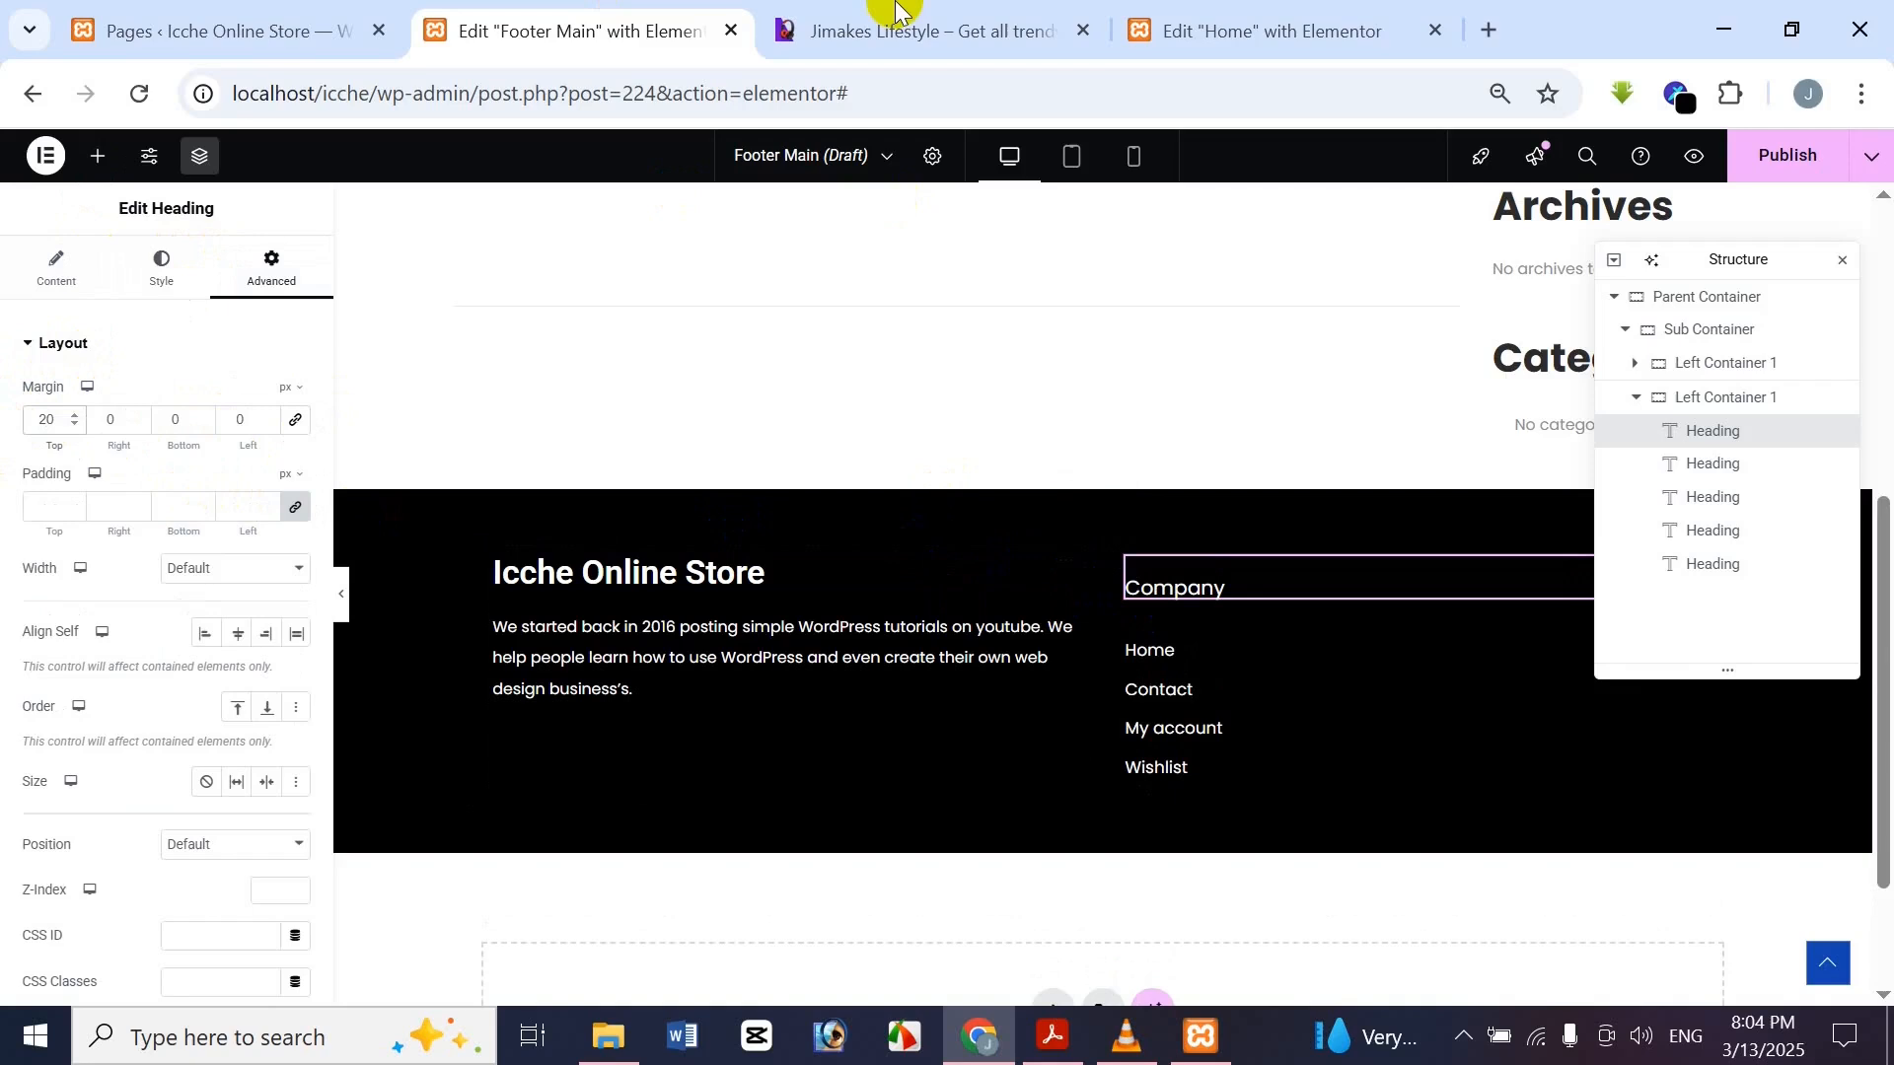
Preview the footer at full width and compare its heading alignment and link columns with the Jimakes footer
{"action": "left_click", "coordinate": [345, 576]}
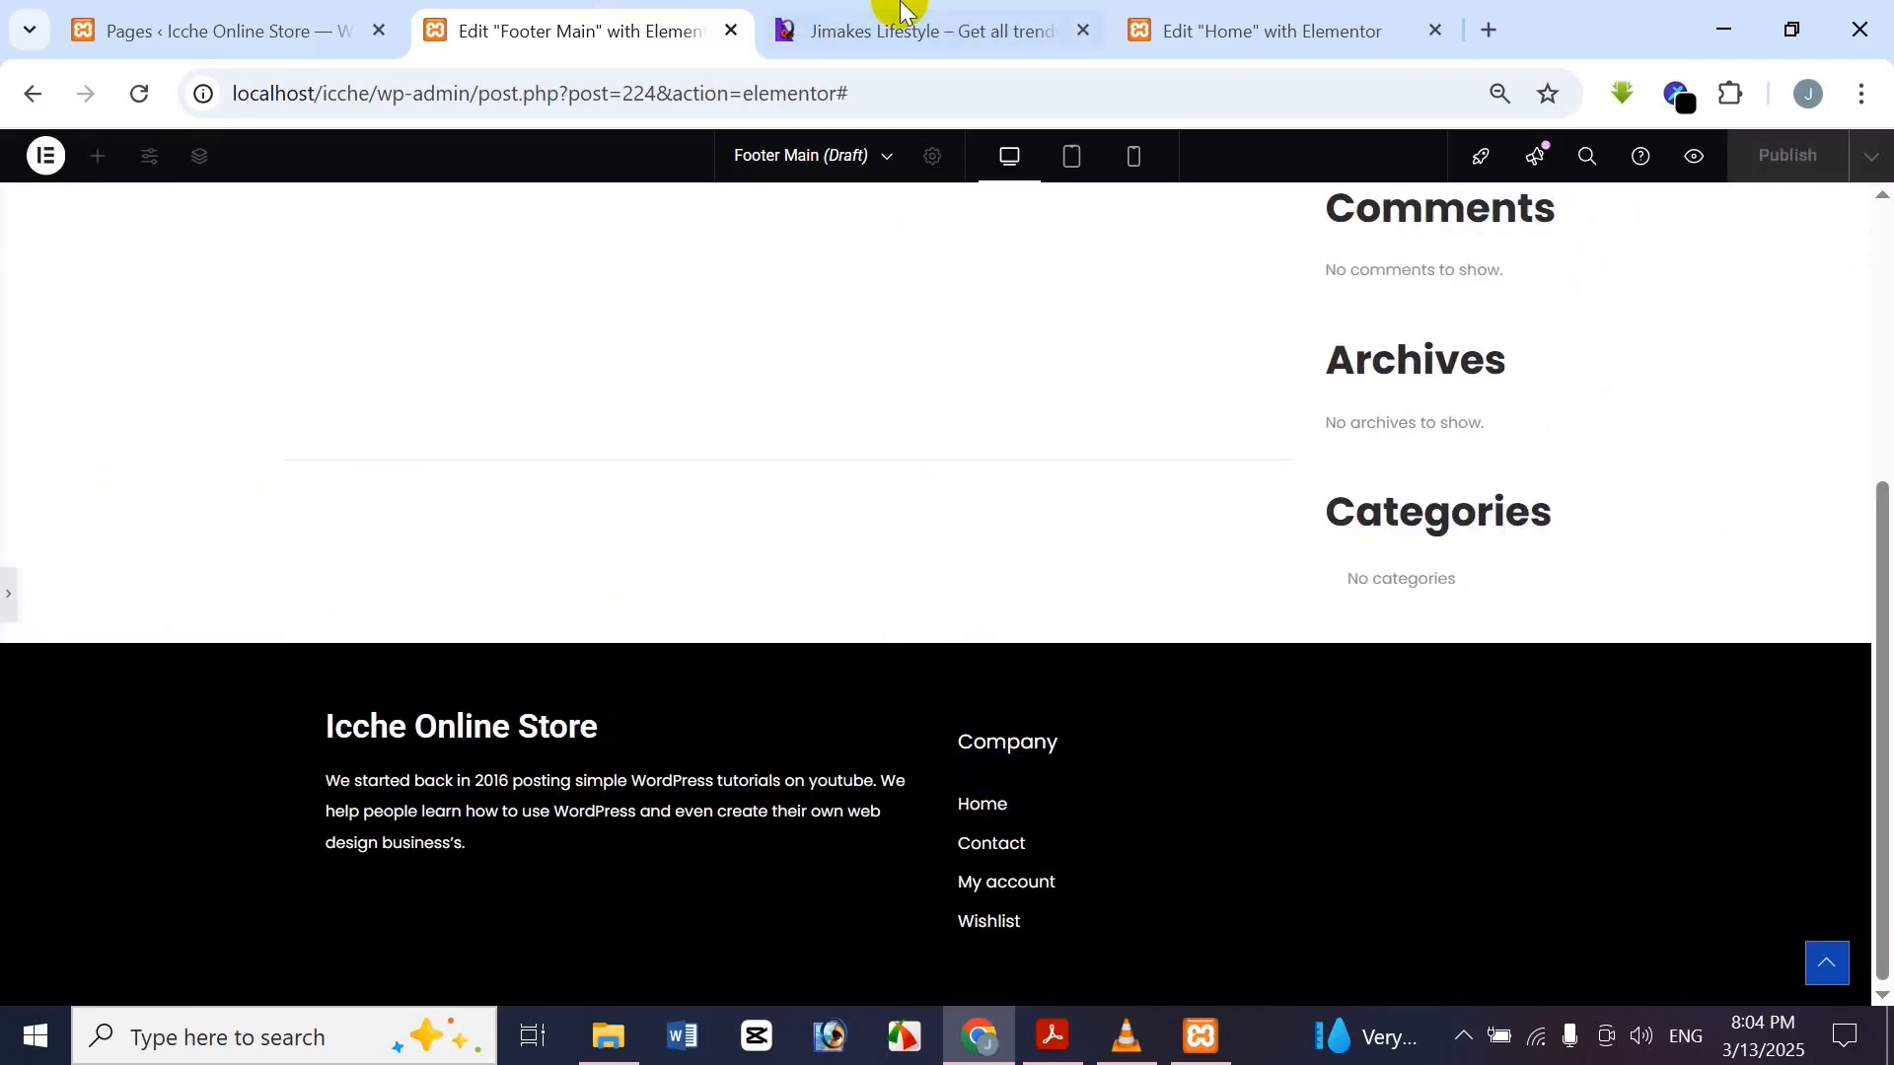
{"action": "left_click", "coordinate": [901, 10]}
{"action": "left_click", "coordinate": [577, 29]}
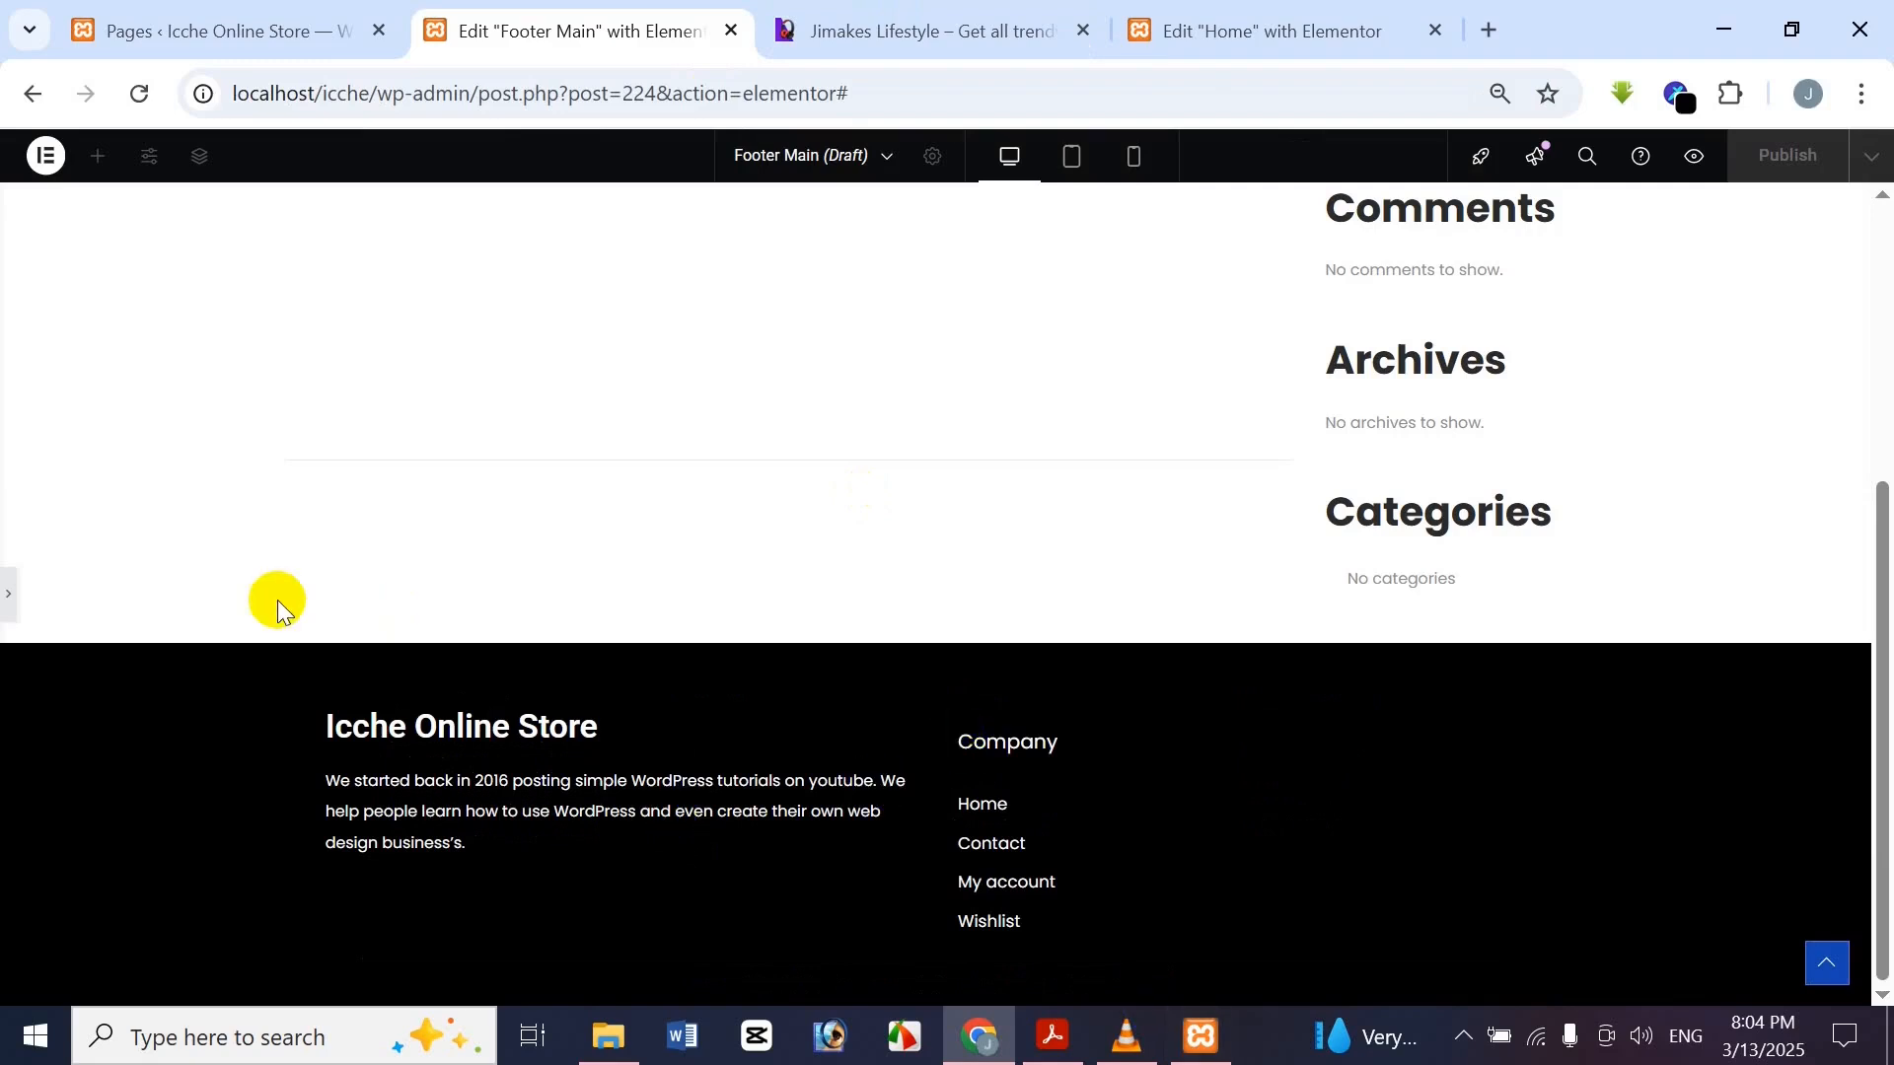
{"action": "left_click", "coordinate": [7, 590]}
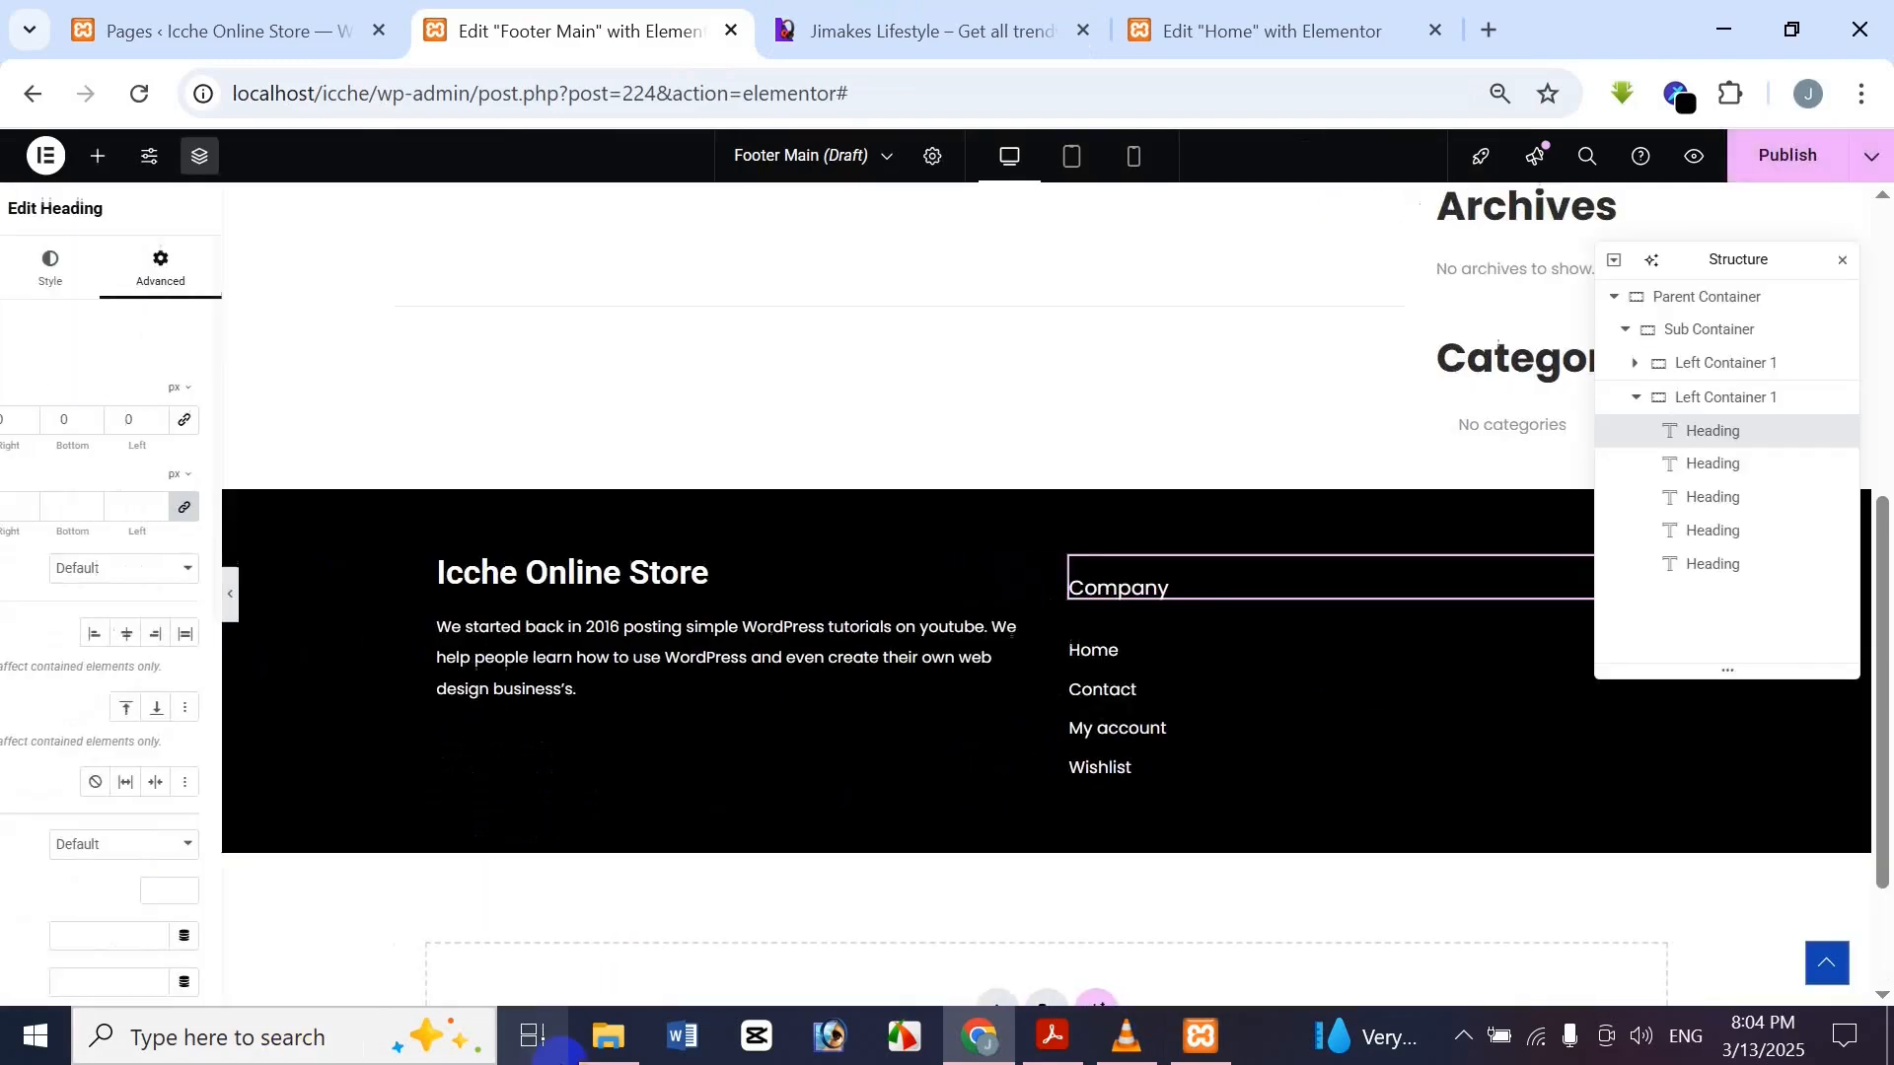
{"action": "left_click", "coordinate": [923, 28]}
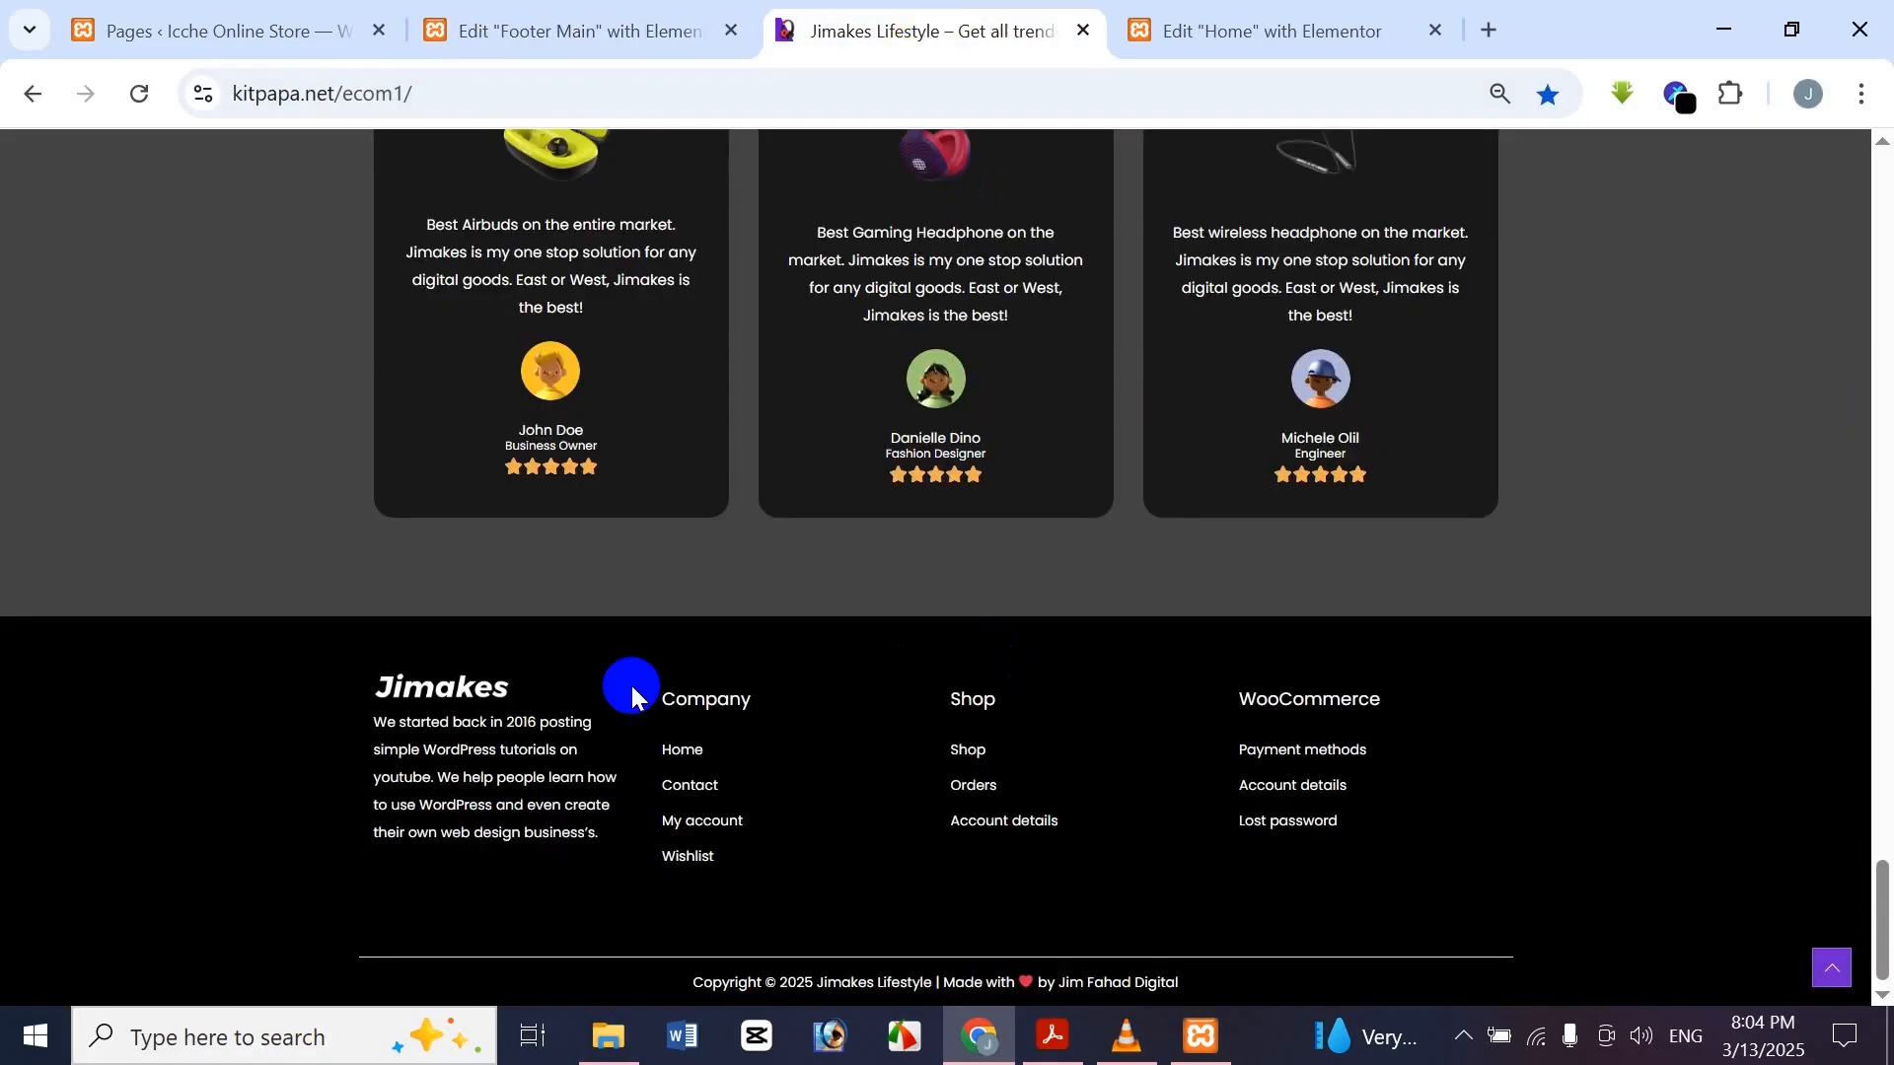
{"action": "left_click", "coordinate": [491, 10]}
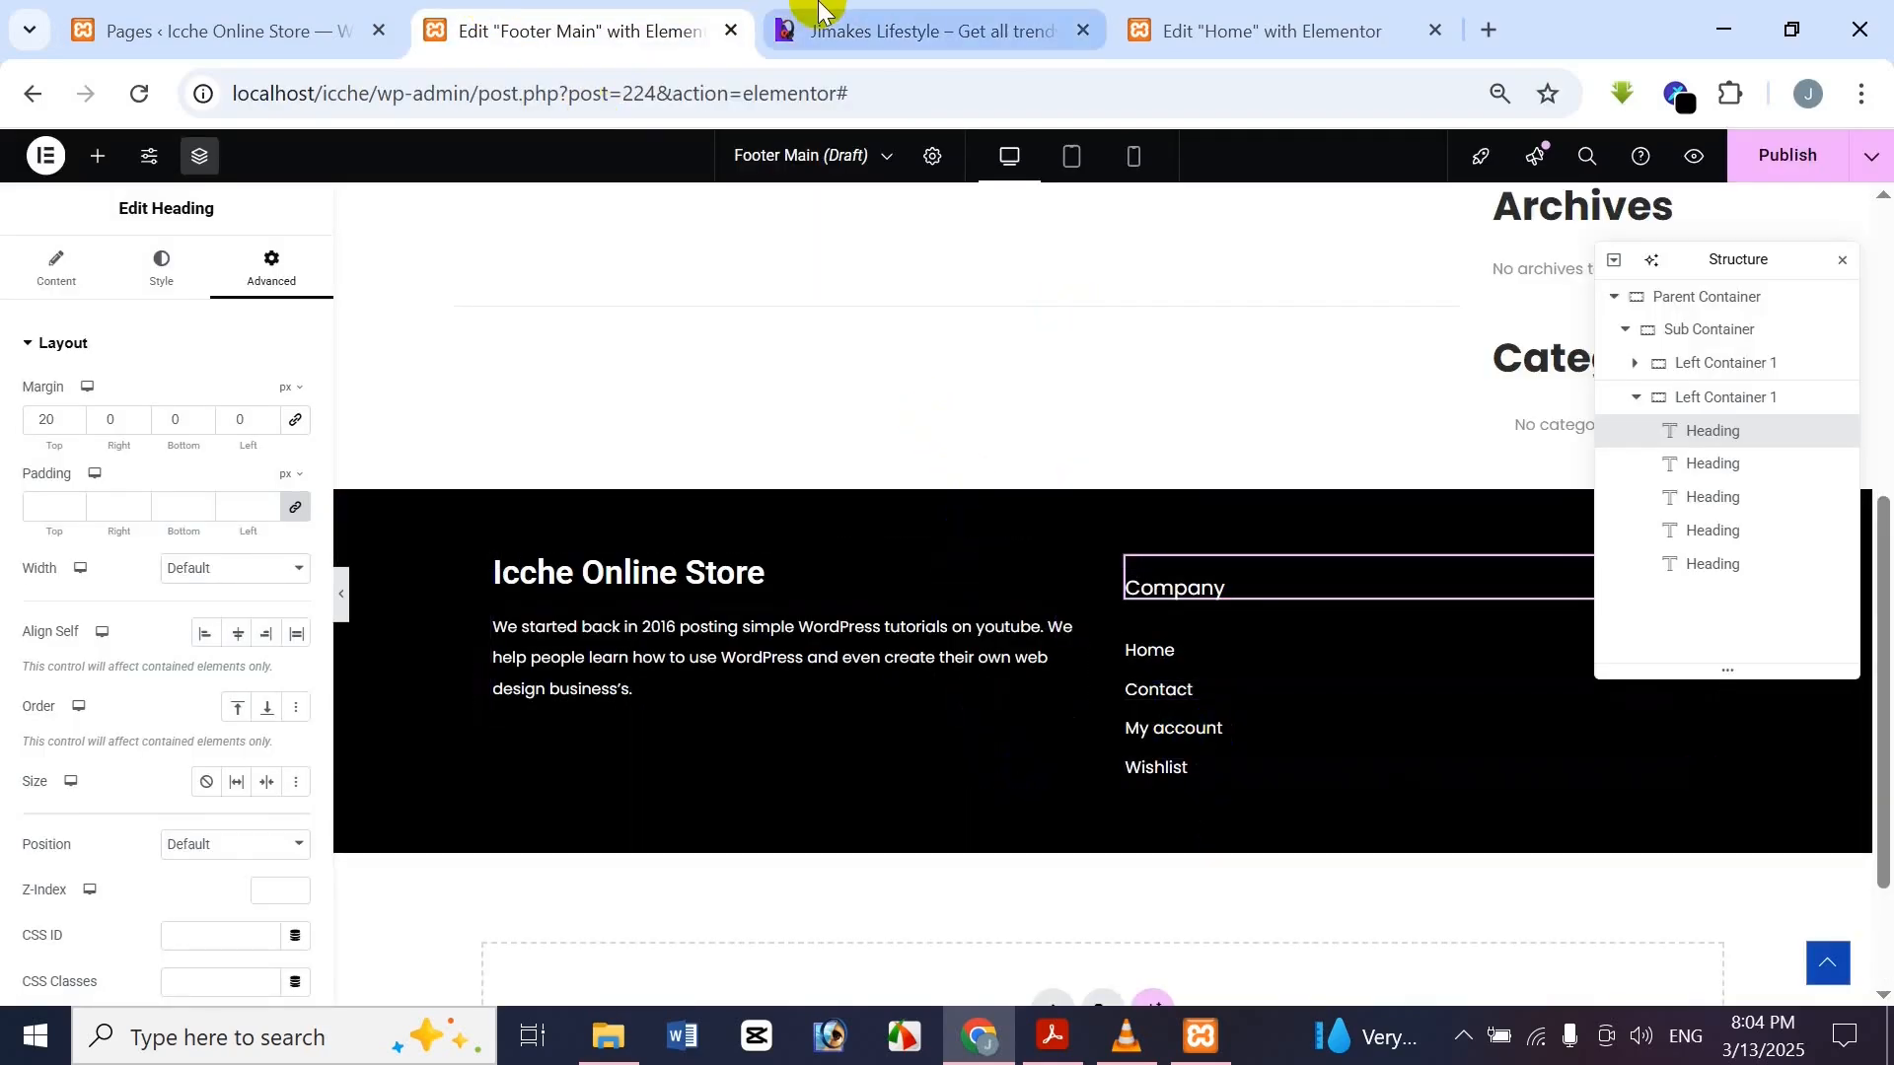
{"action": "left_click", "coordinate": [971, 12]}
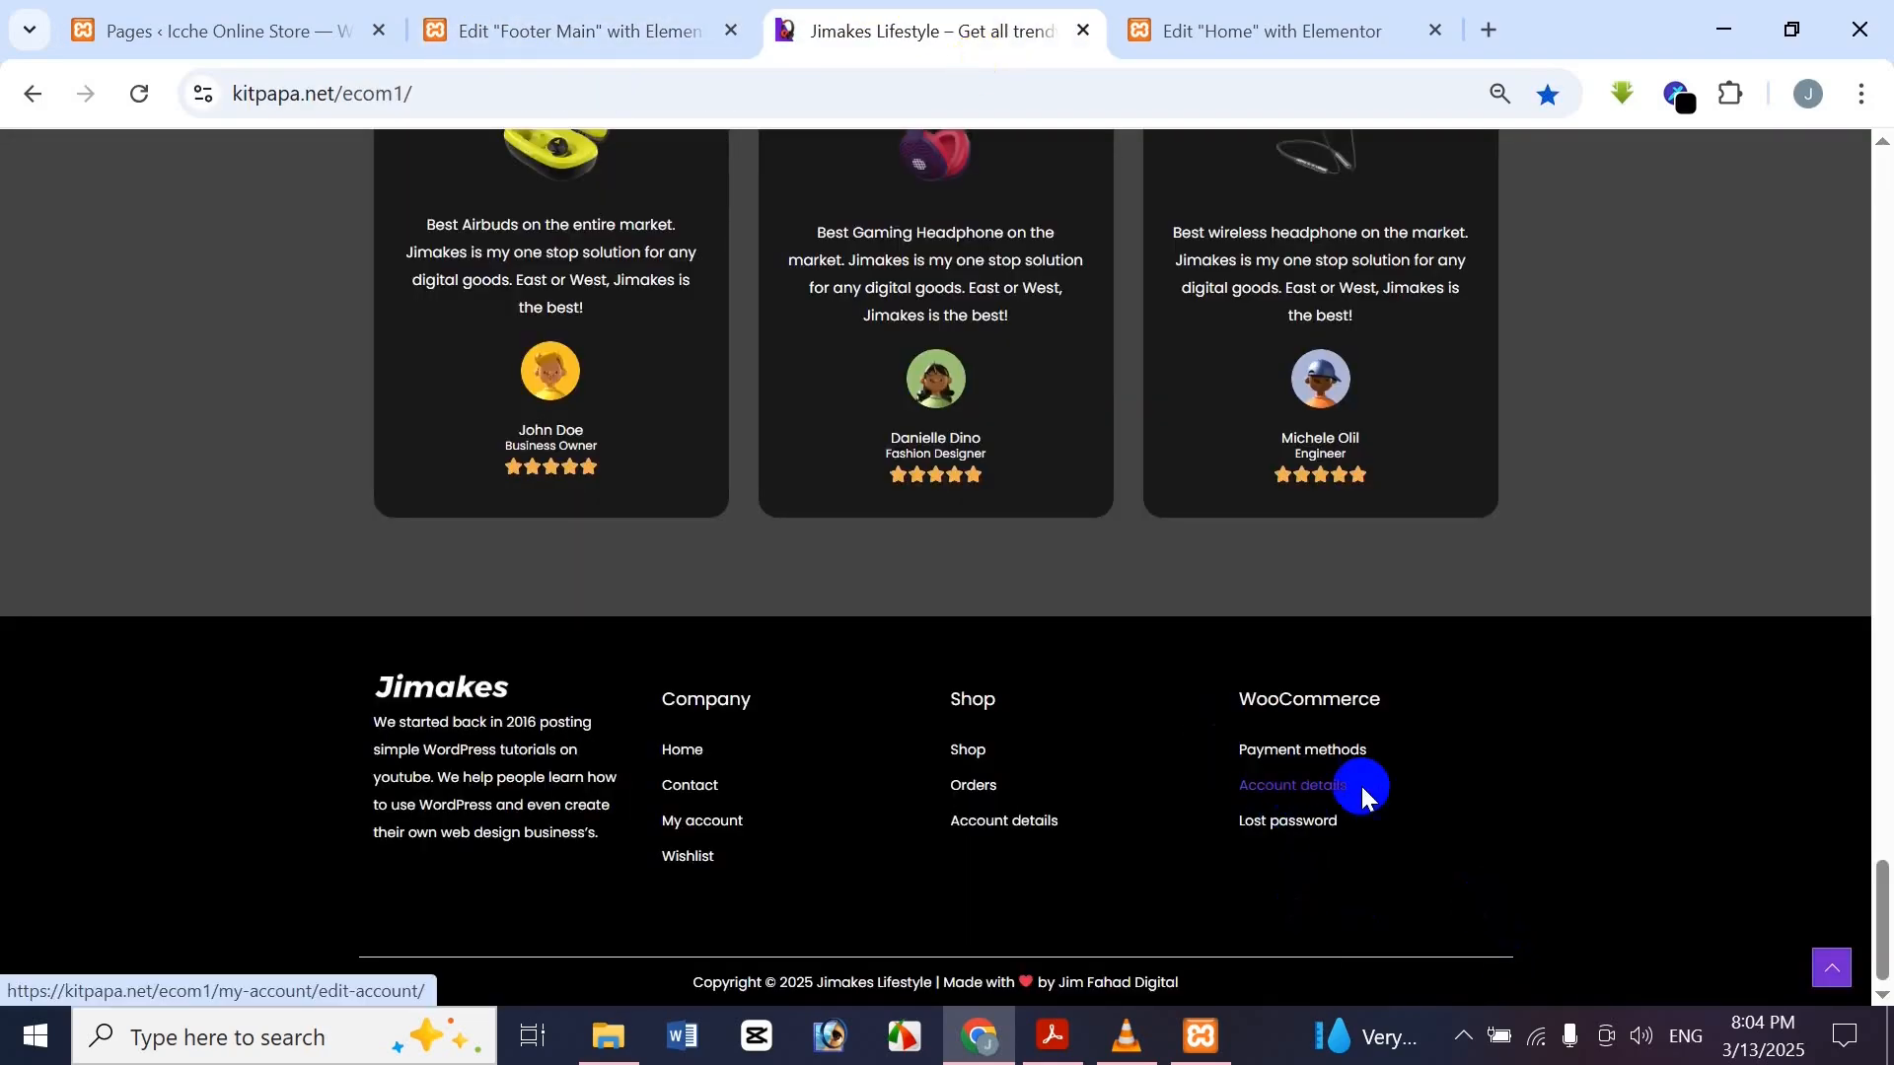
{"action": "left_click", "coordinate": [648, 10]}
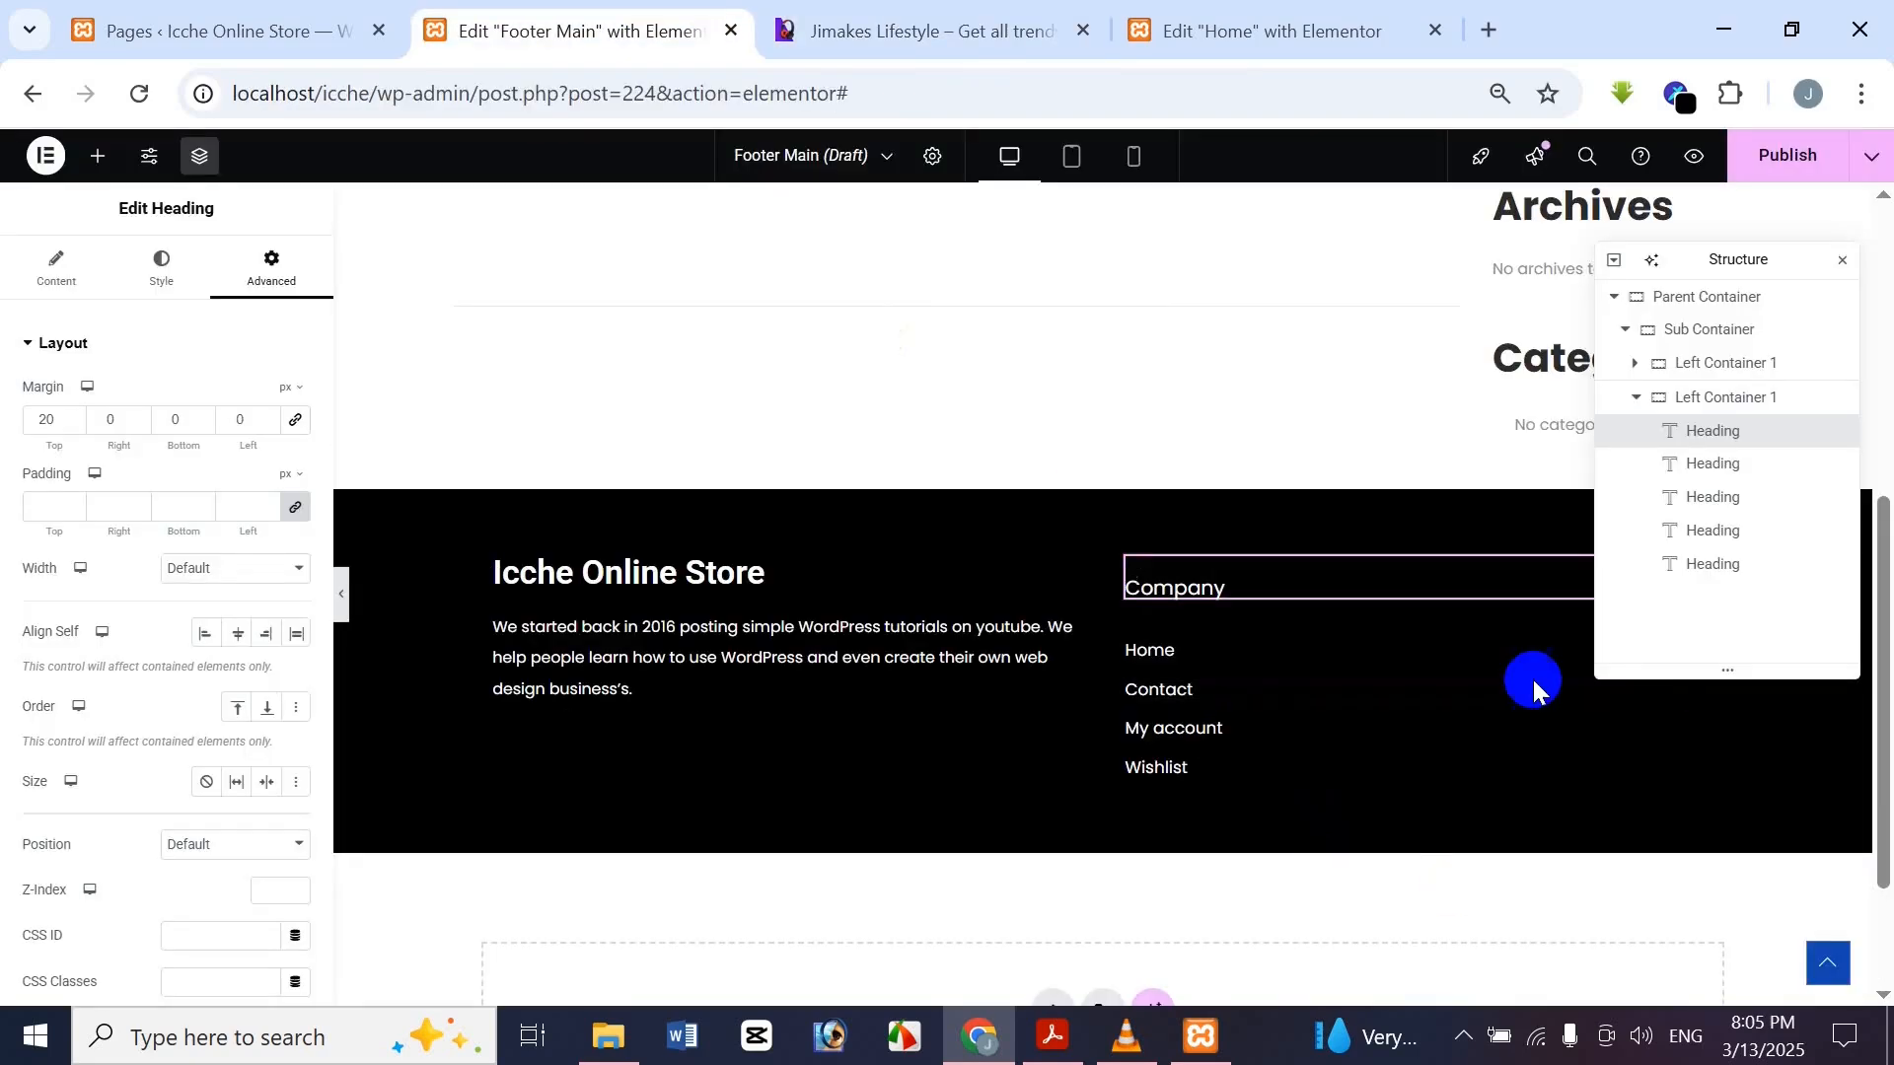
Collapse the second Left Container 1 in the structure, rename it Left Container 2 and duplicate it
{"action": "left_click", "coordinate": [1635, 396]}
{"action": "double_click", "coordinate": [1744, 399]}
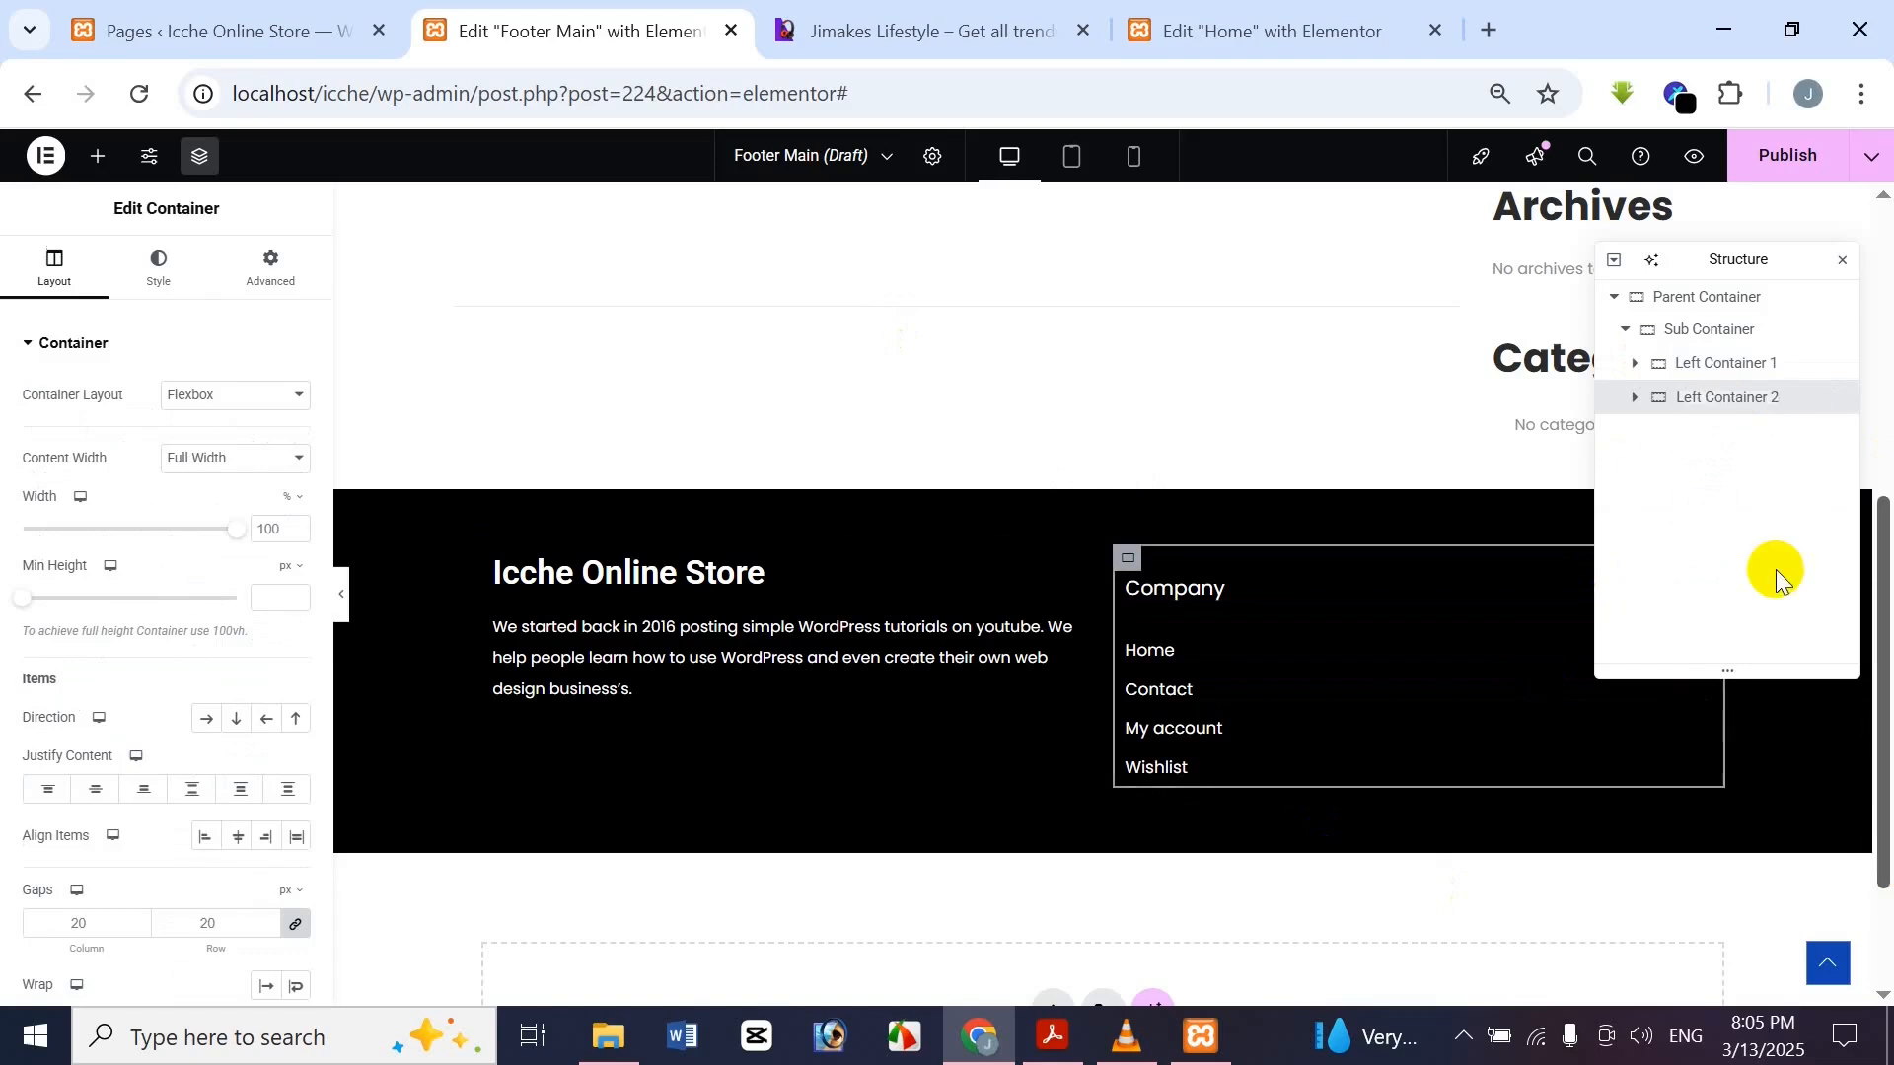
{"action": "right_click", "coordinate": [1779, 396]}
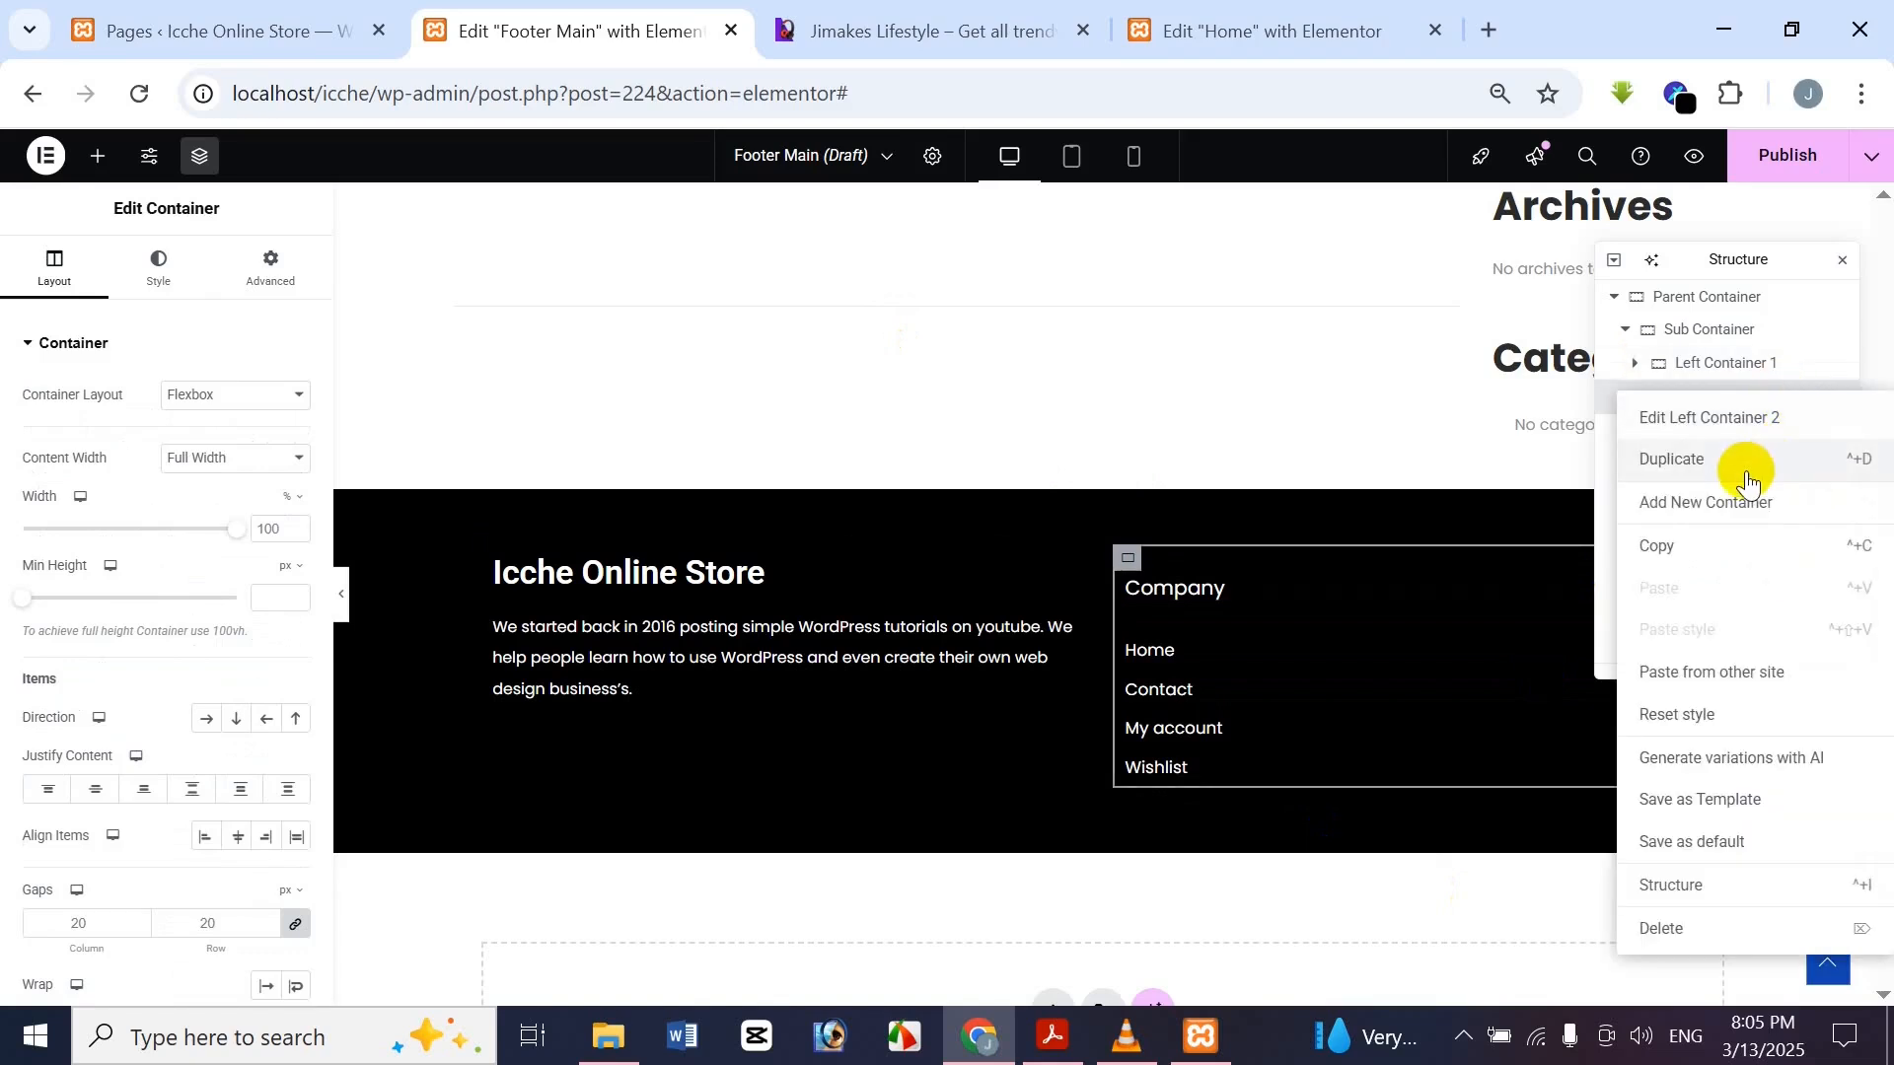
{"action": "left_click", "coordinate": [1742, 452]}
Duplicate the copied Company column once more and rename the first copy Left Container 3
{"action": "right_click", "coordinate": [1734, 430]}
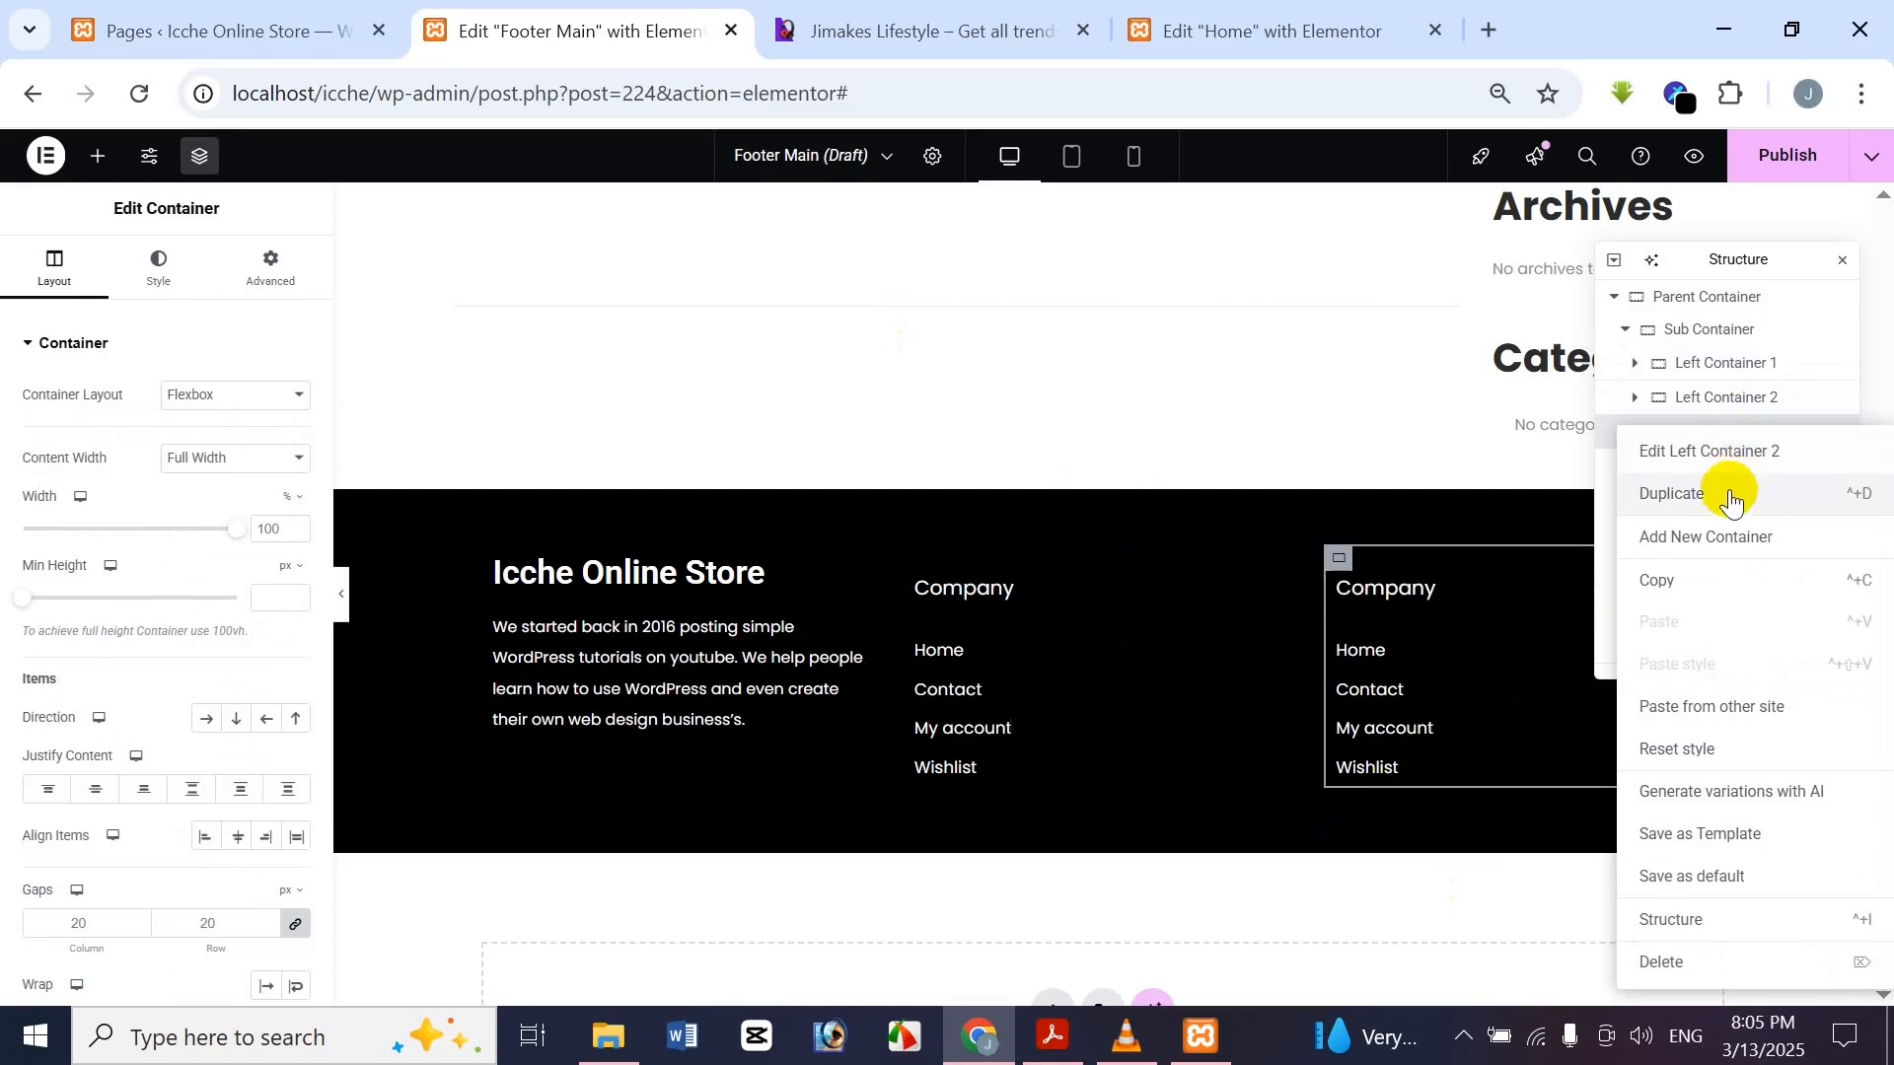
{"action": "left_click", "coordinate": [1732, 497]}
{"action": "double_click", "coordinate": [1768, 431]}
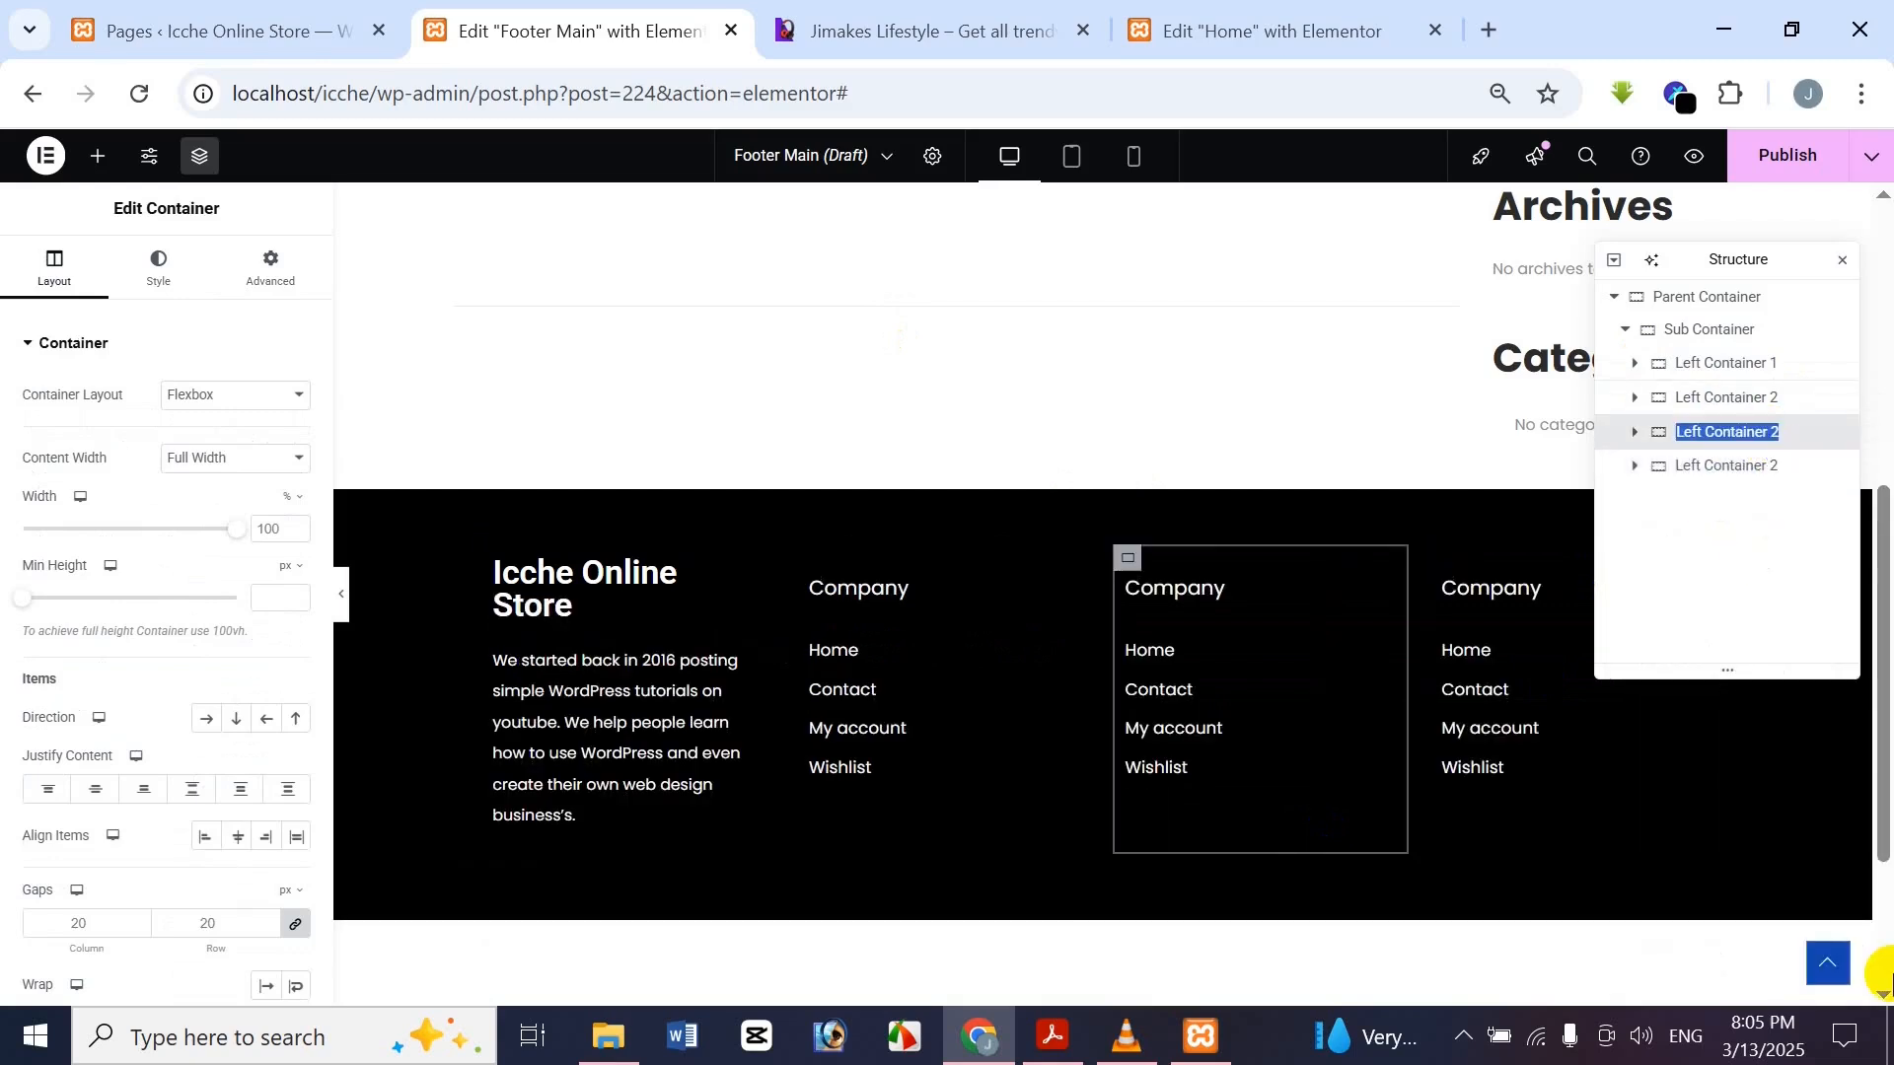
{"action": "key", "text": "Right"}
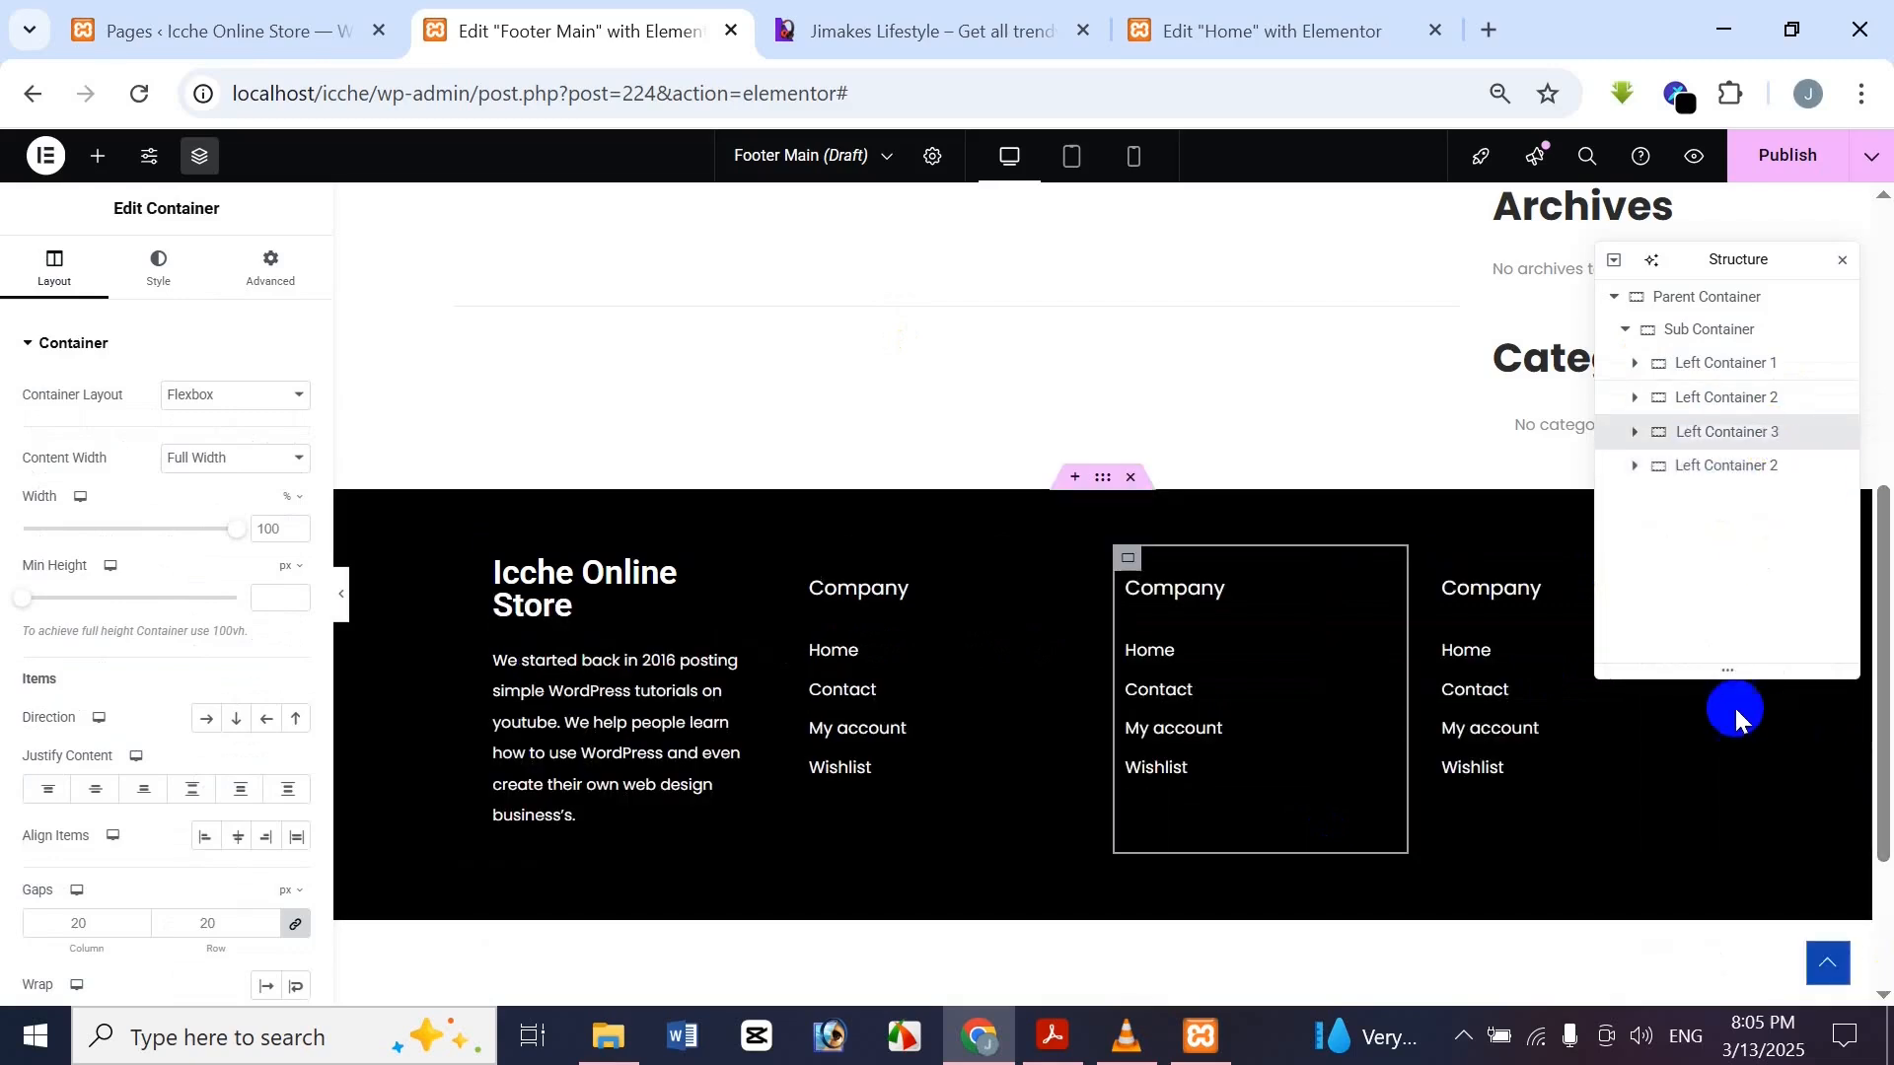
Rename the last duplicated column container in the structure as Left Container 4
{"action": "left_click", "coordinate": [1762, 473]}
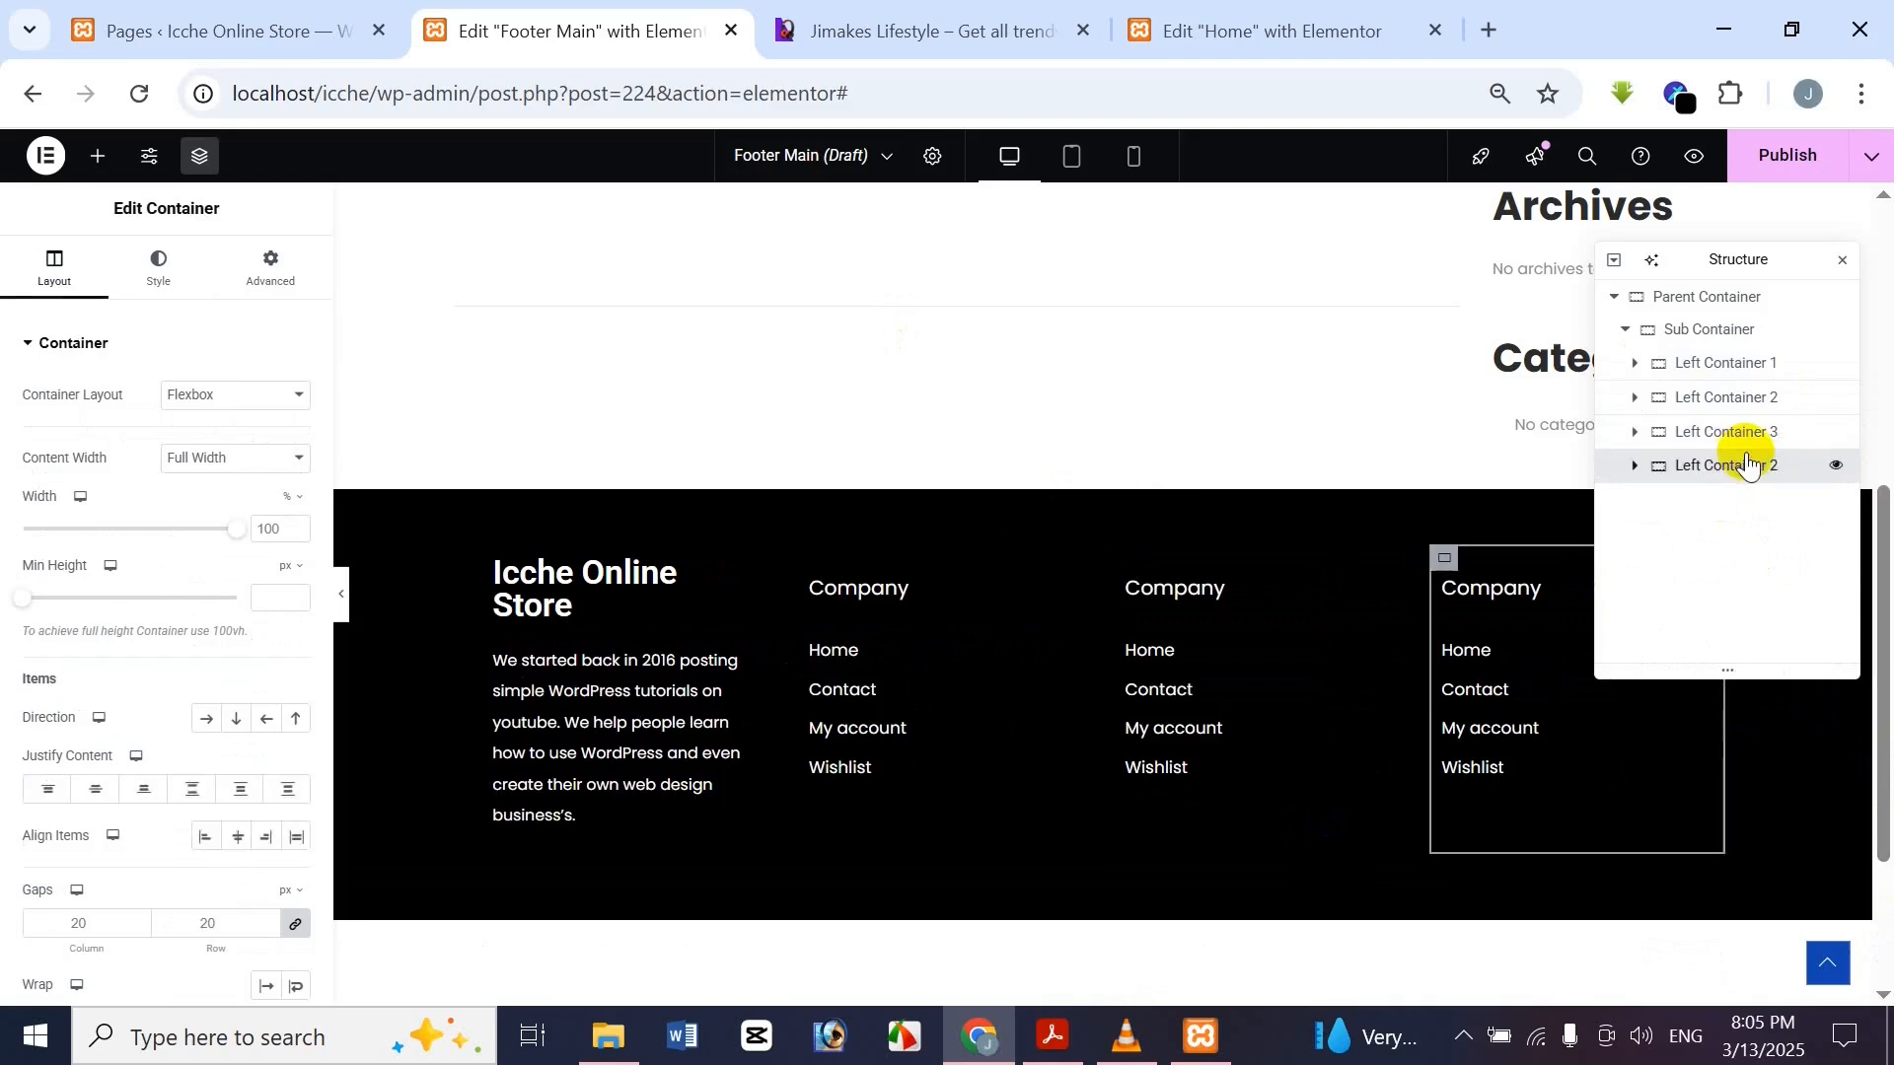
{"action": "double_click", "coordinate": [1734, 471]}
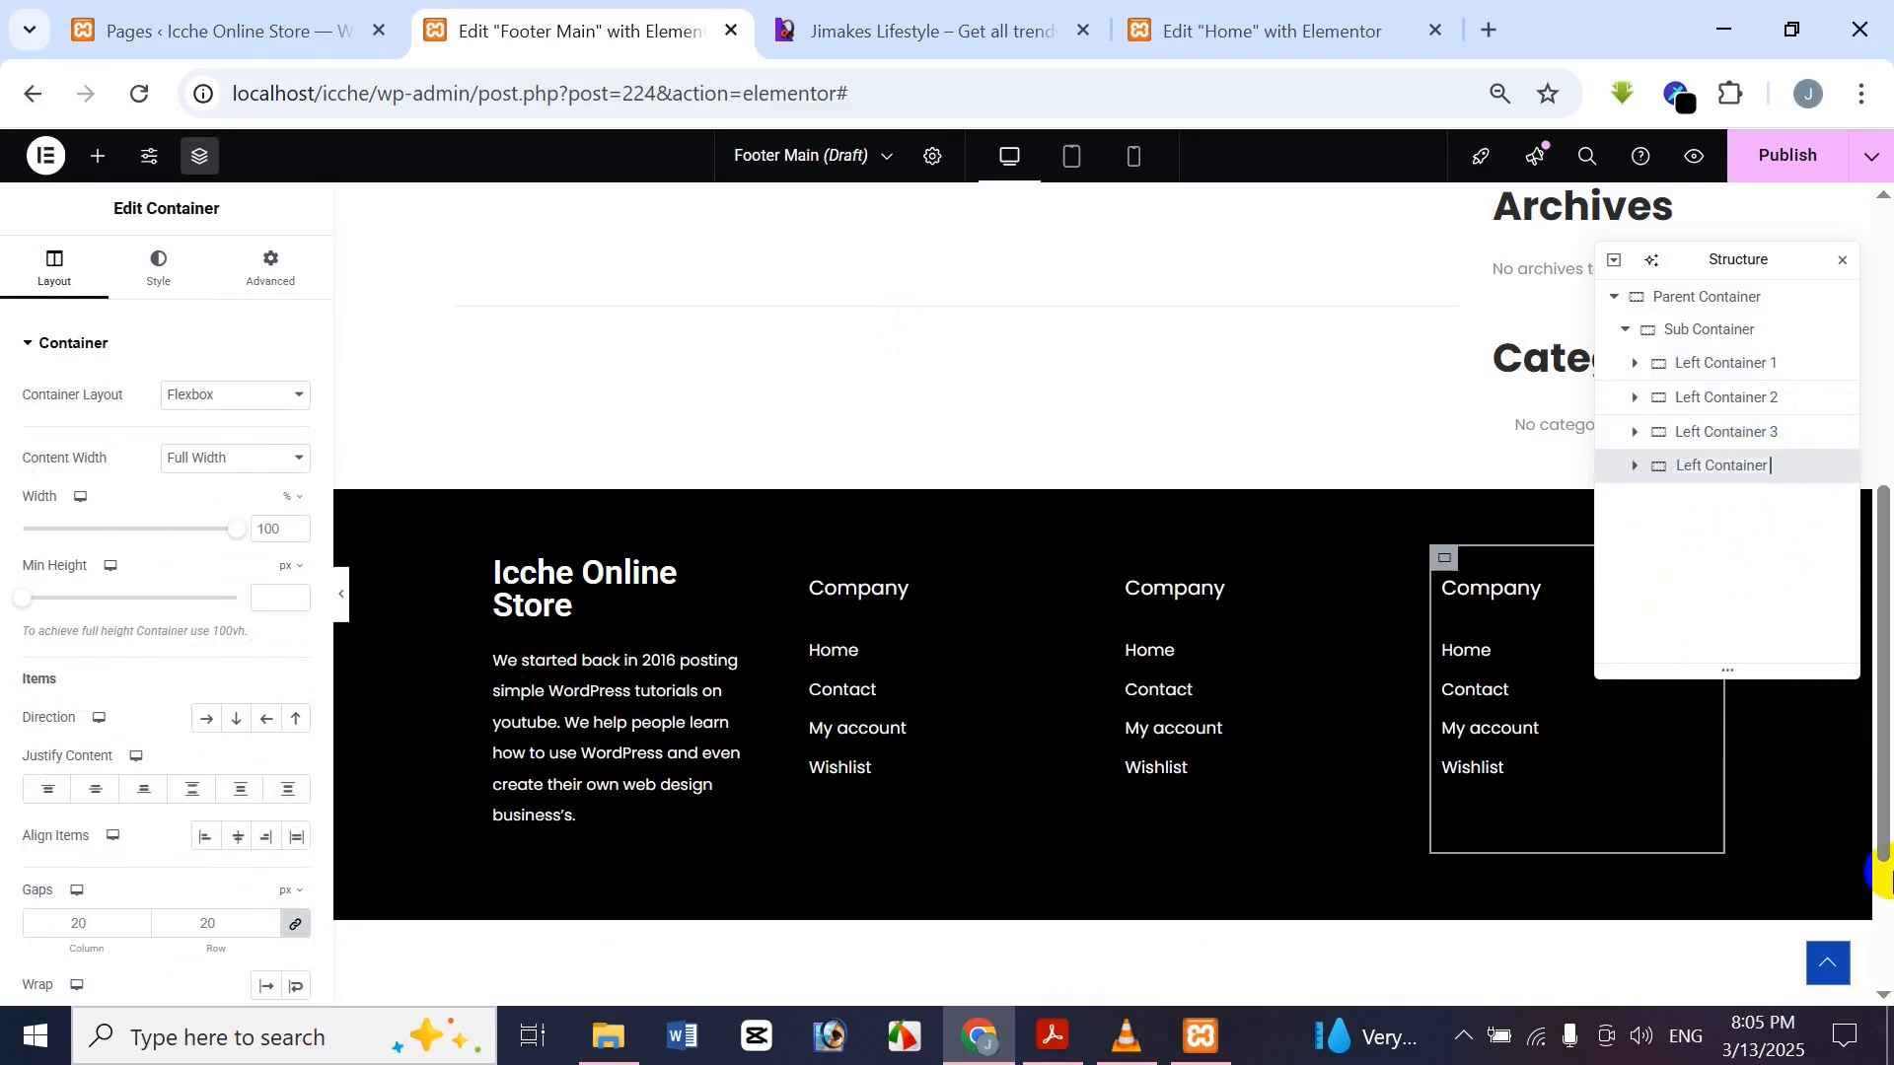
{"action": "left_click", "coordinate": [1740, 587]}
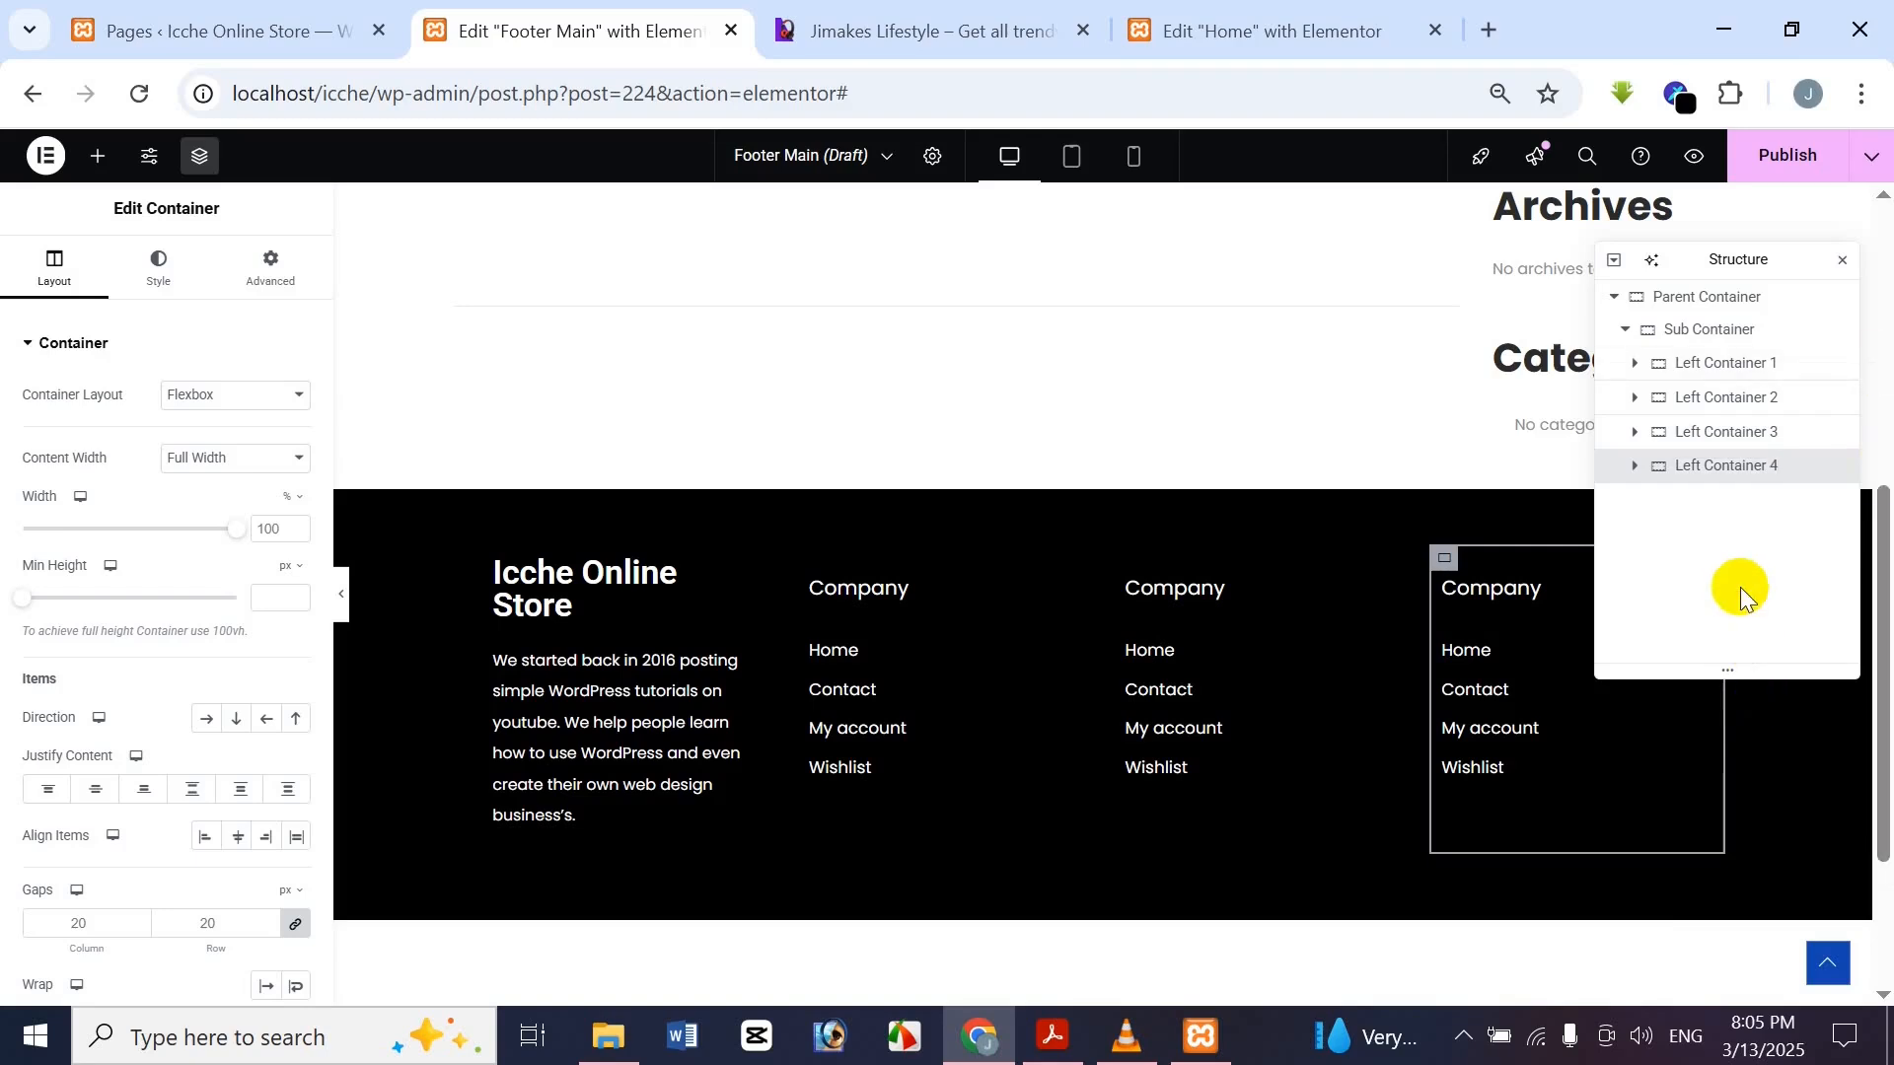
Check the Jimakes footer's site title and set the Icche Online Store site title's font size to 25 px
{"action": "left_click", "coordinate": [893, 19]}
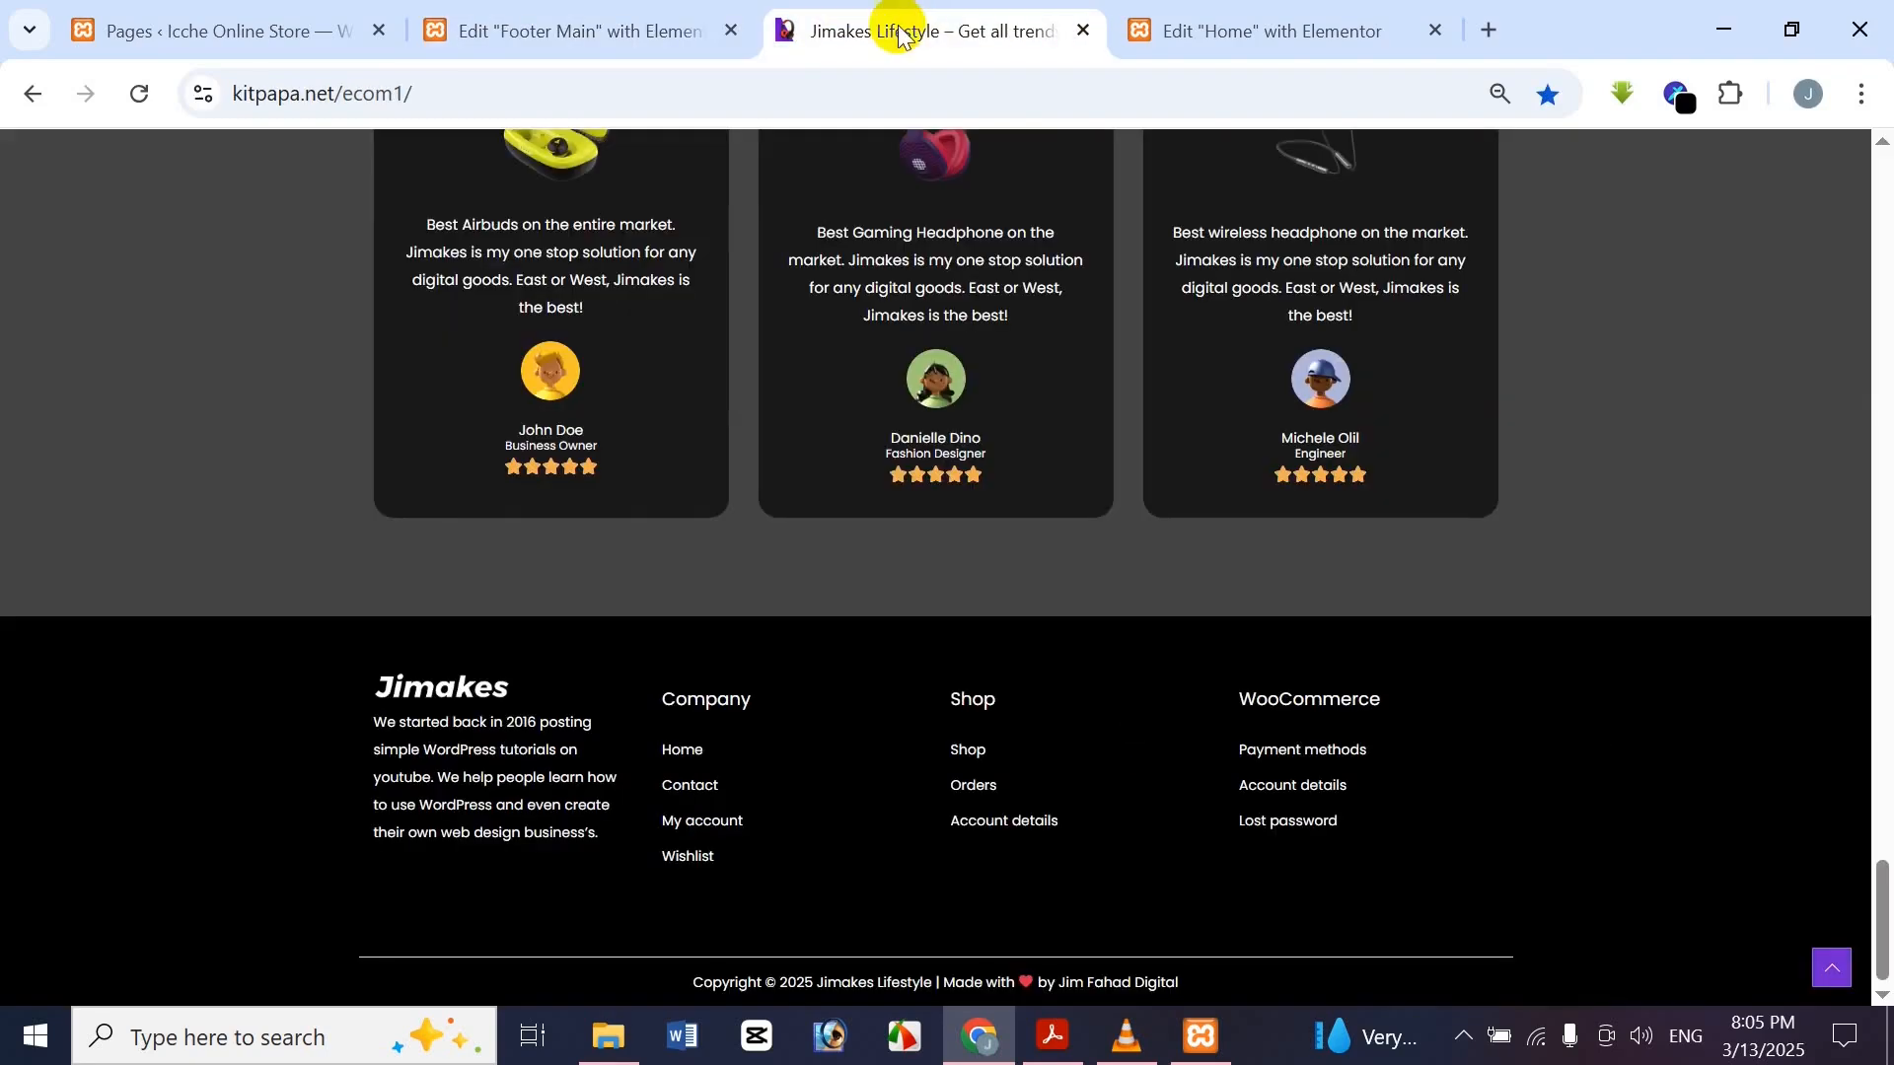
{"action": "left_click", "coordinate": [626, 15]}
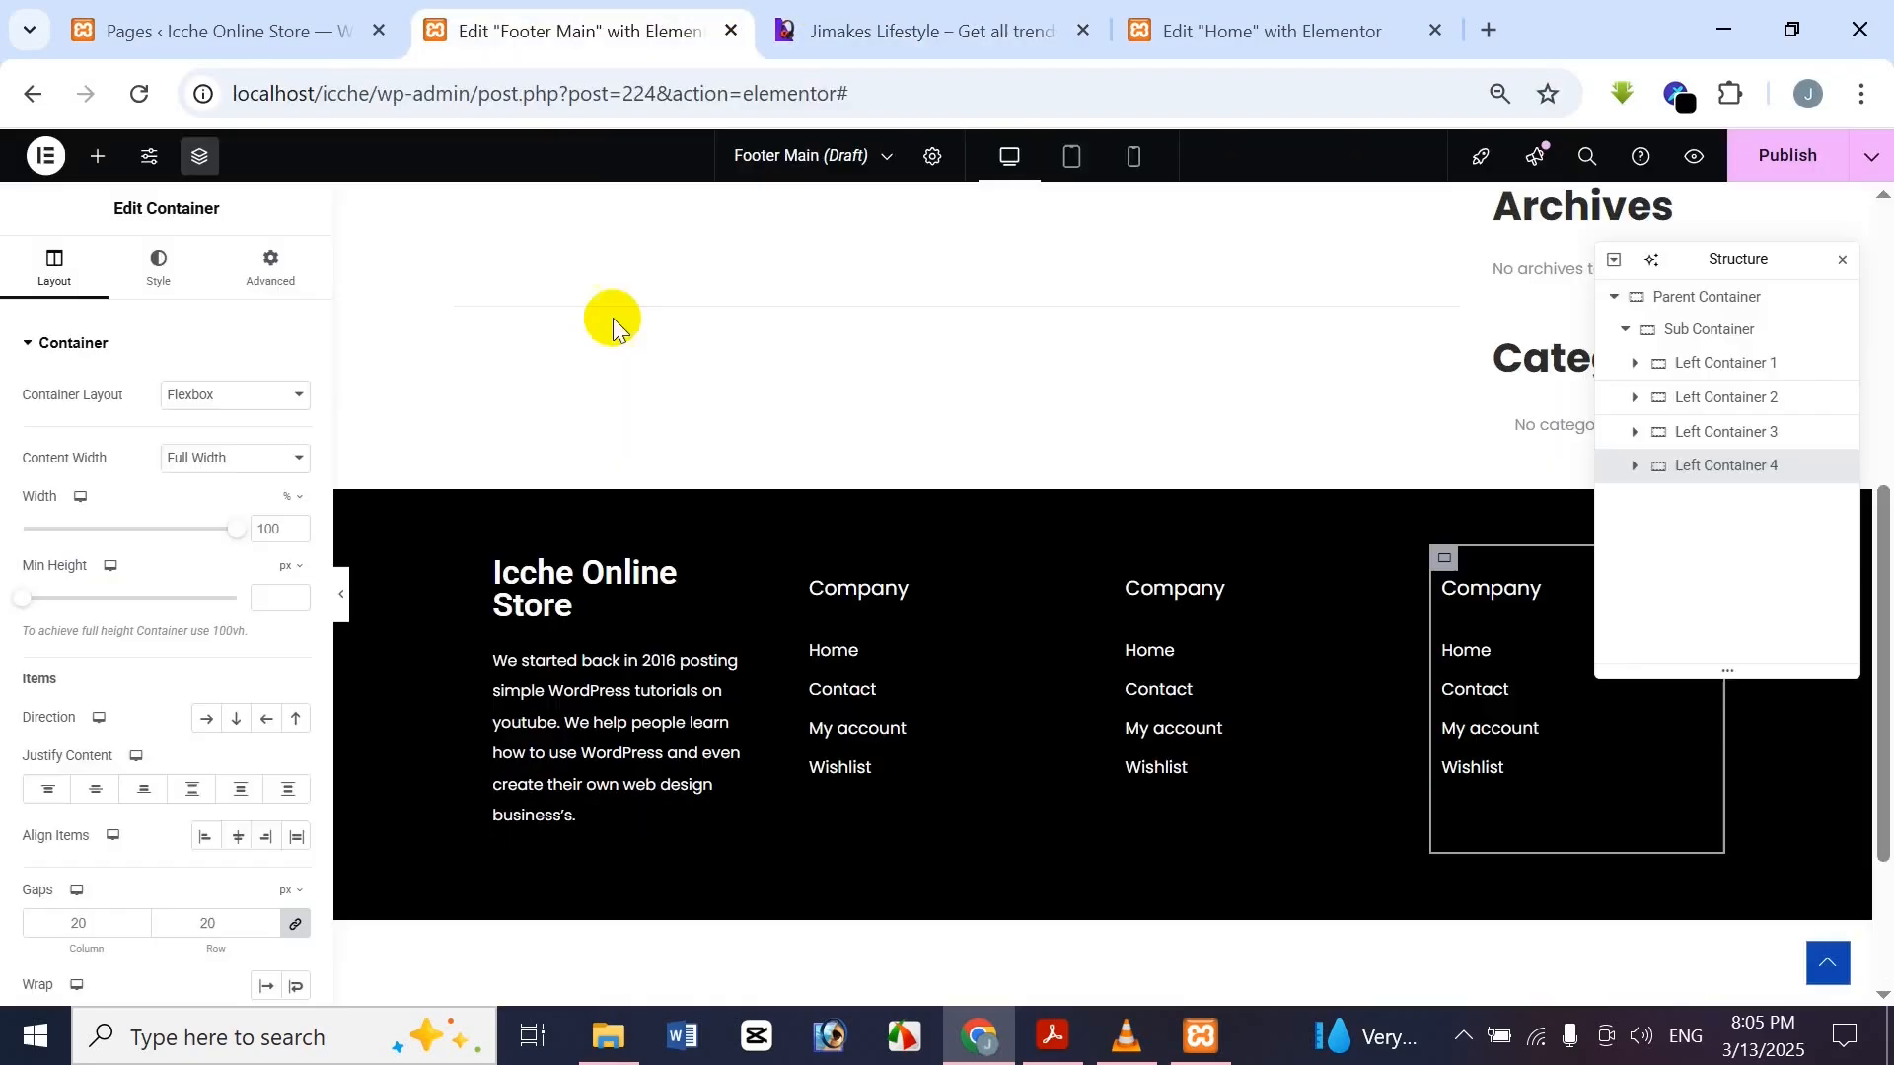
{"action": "left_click", "coordinate": [552, 605]}
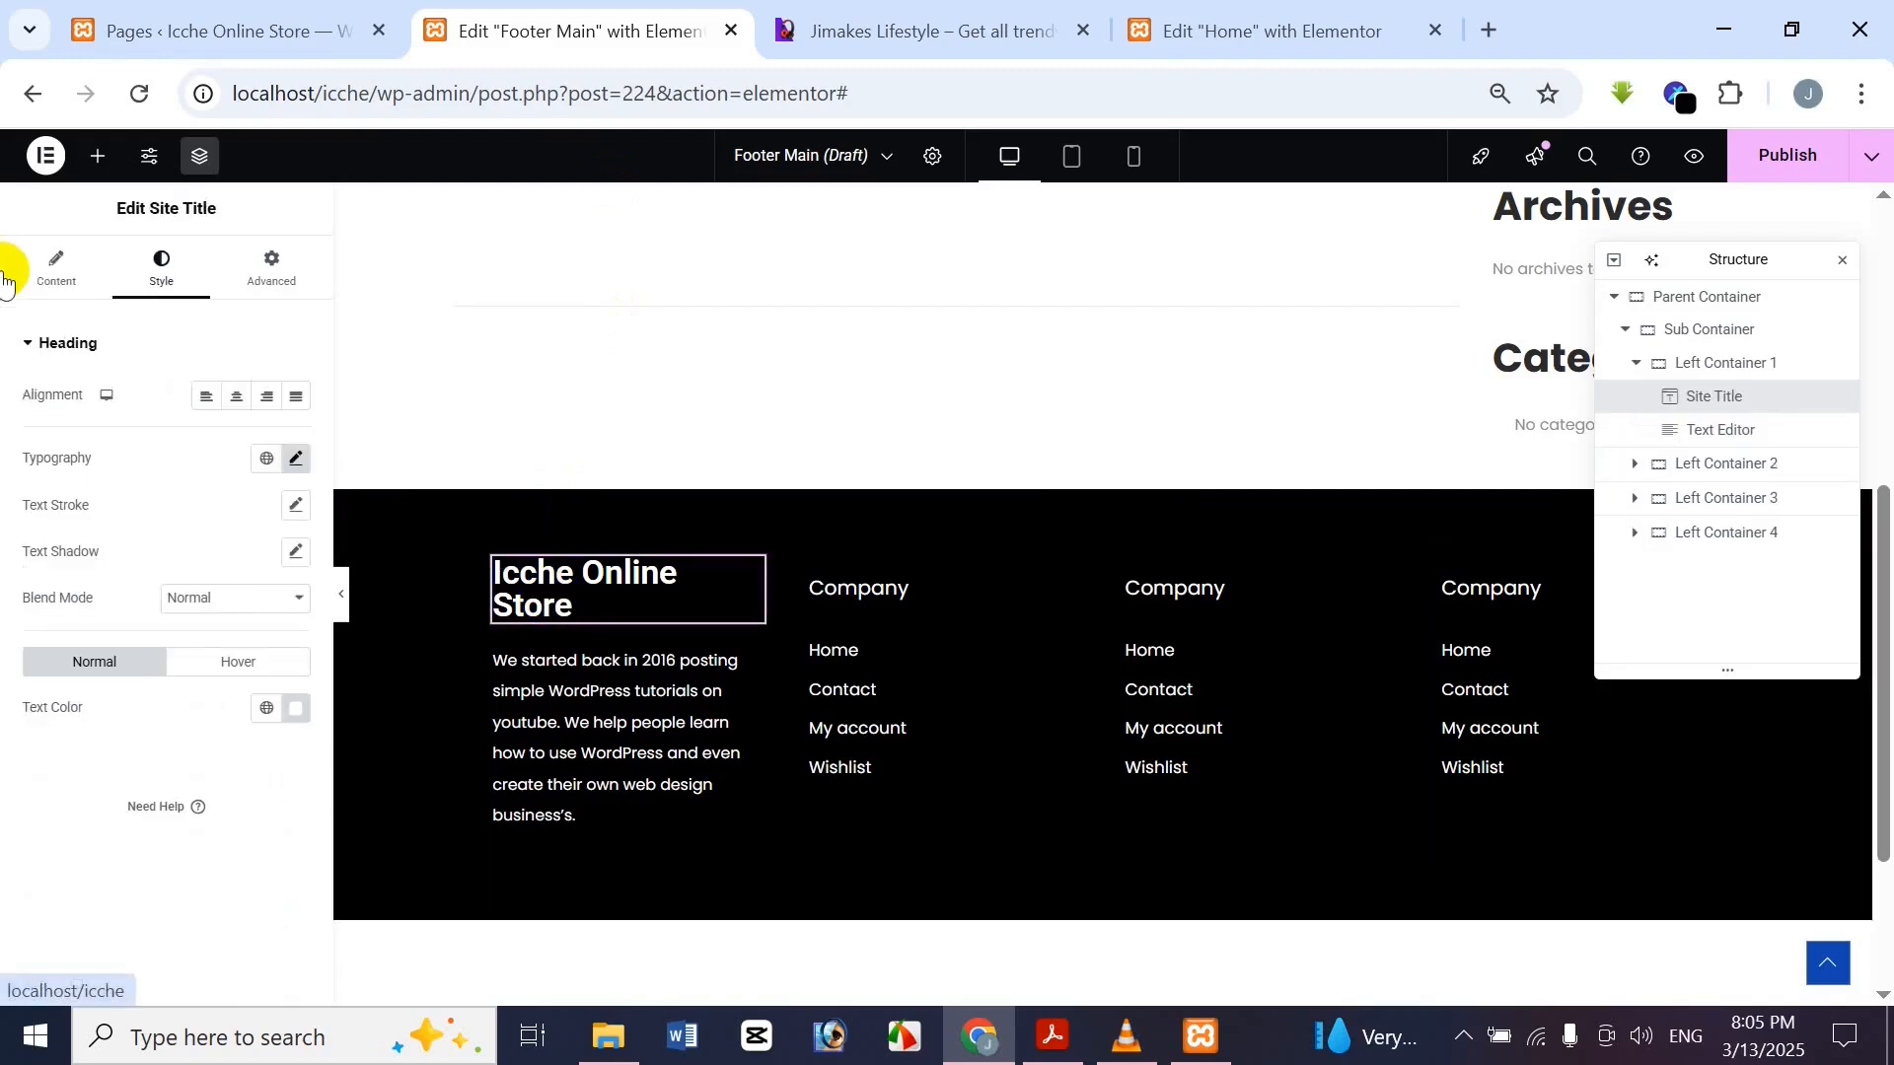
{"action": "left_click", "coordinate": [296, 460]}
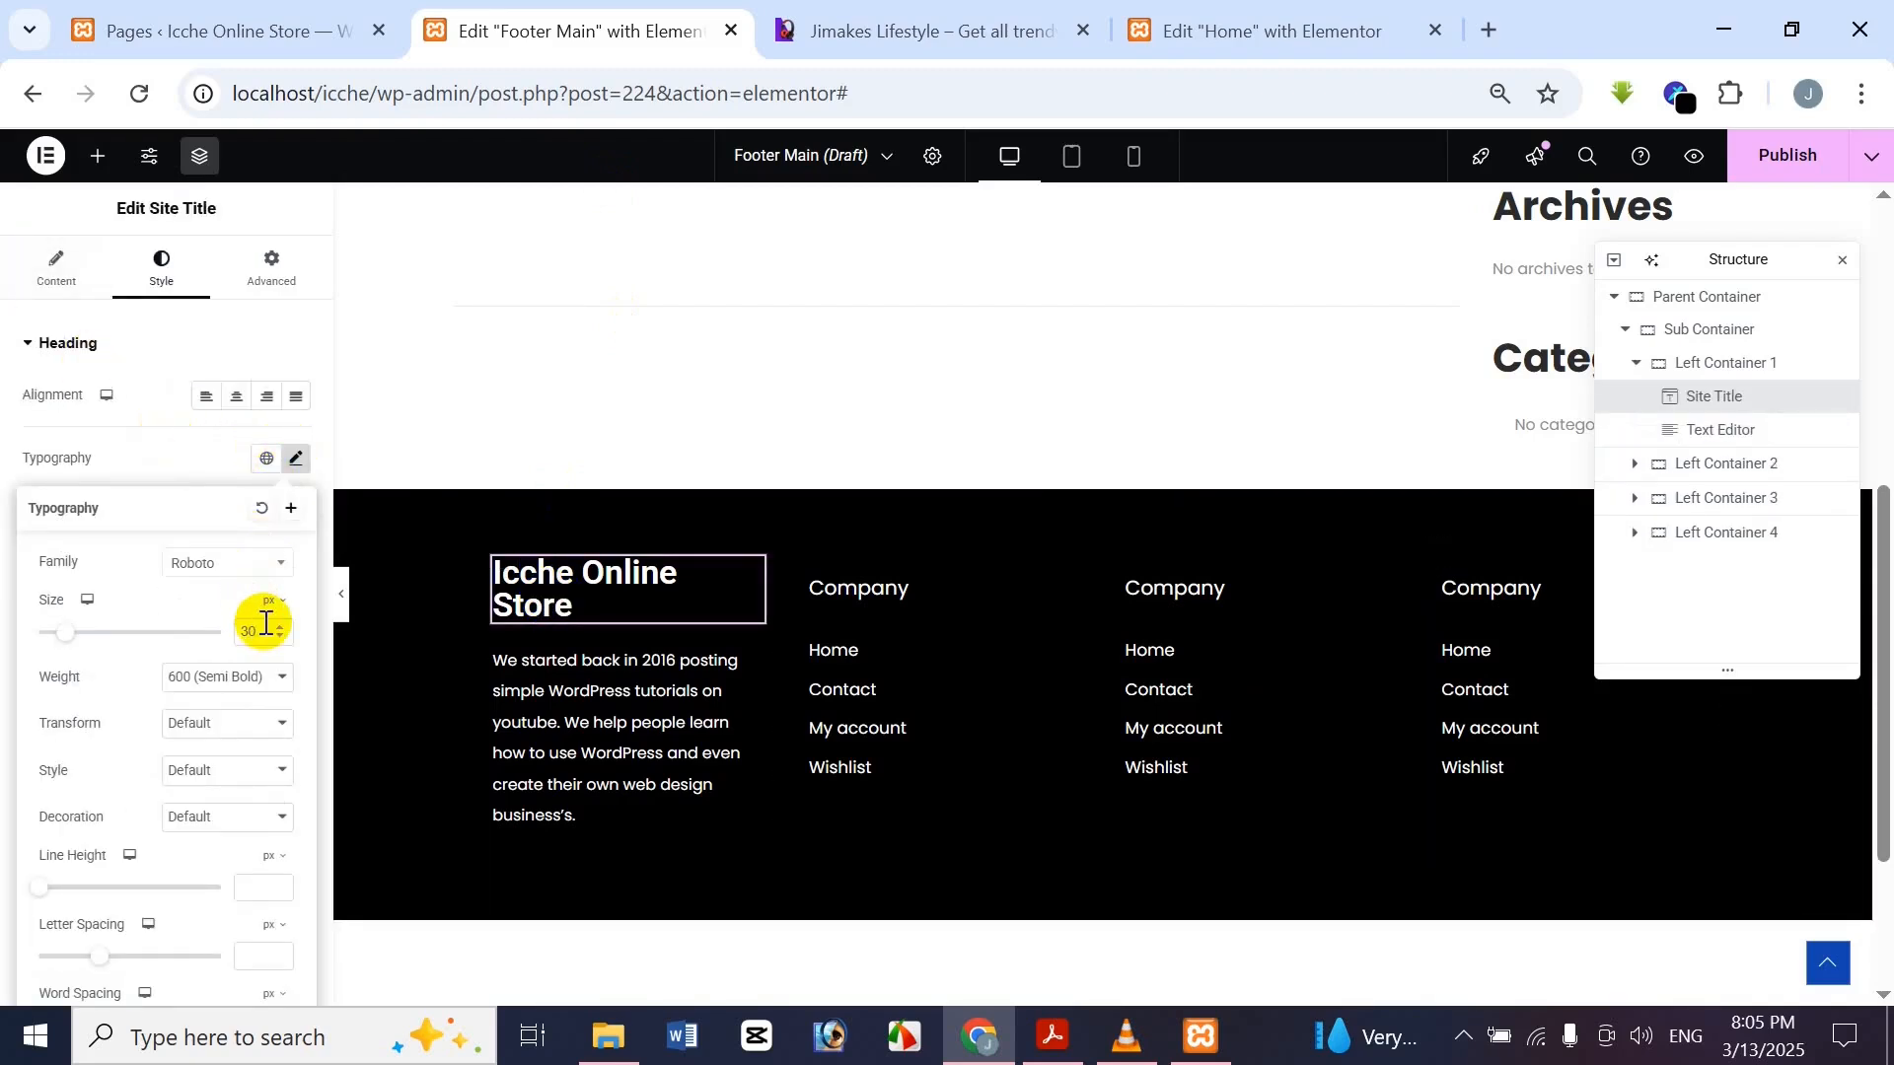
{"action": "left_click_drag", "start_coordinate": [266, 624], "coordinate": [139, 635]}
{"action": "type", "text": "25"}
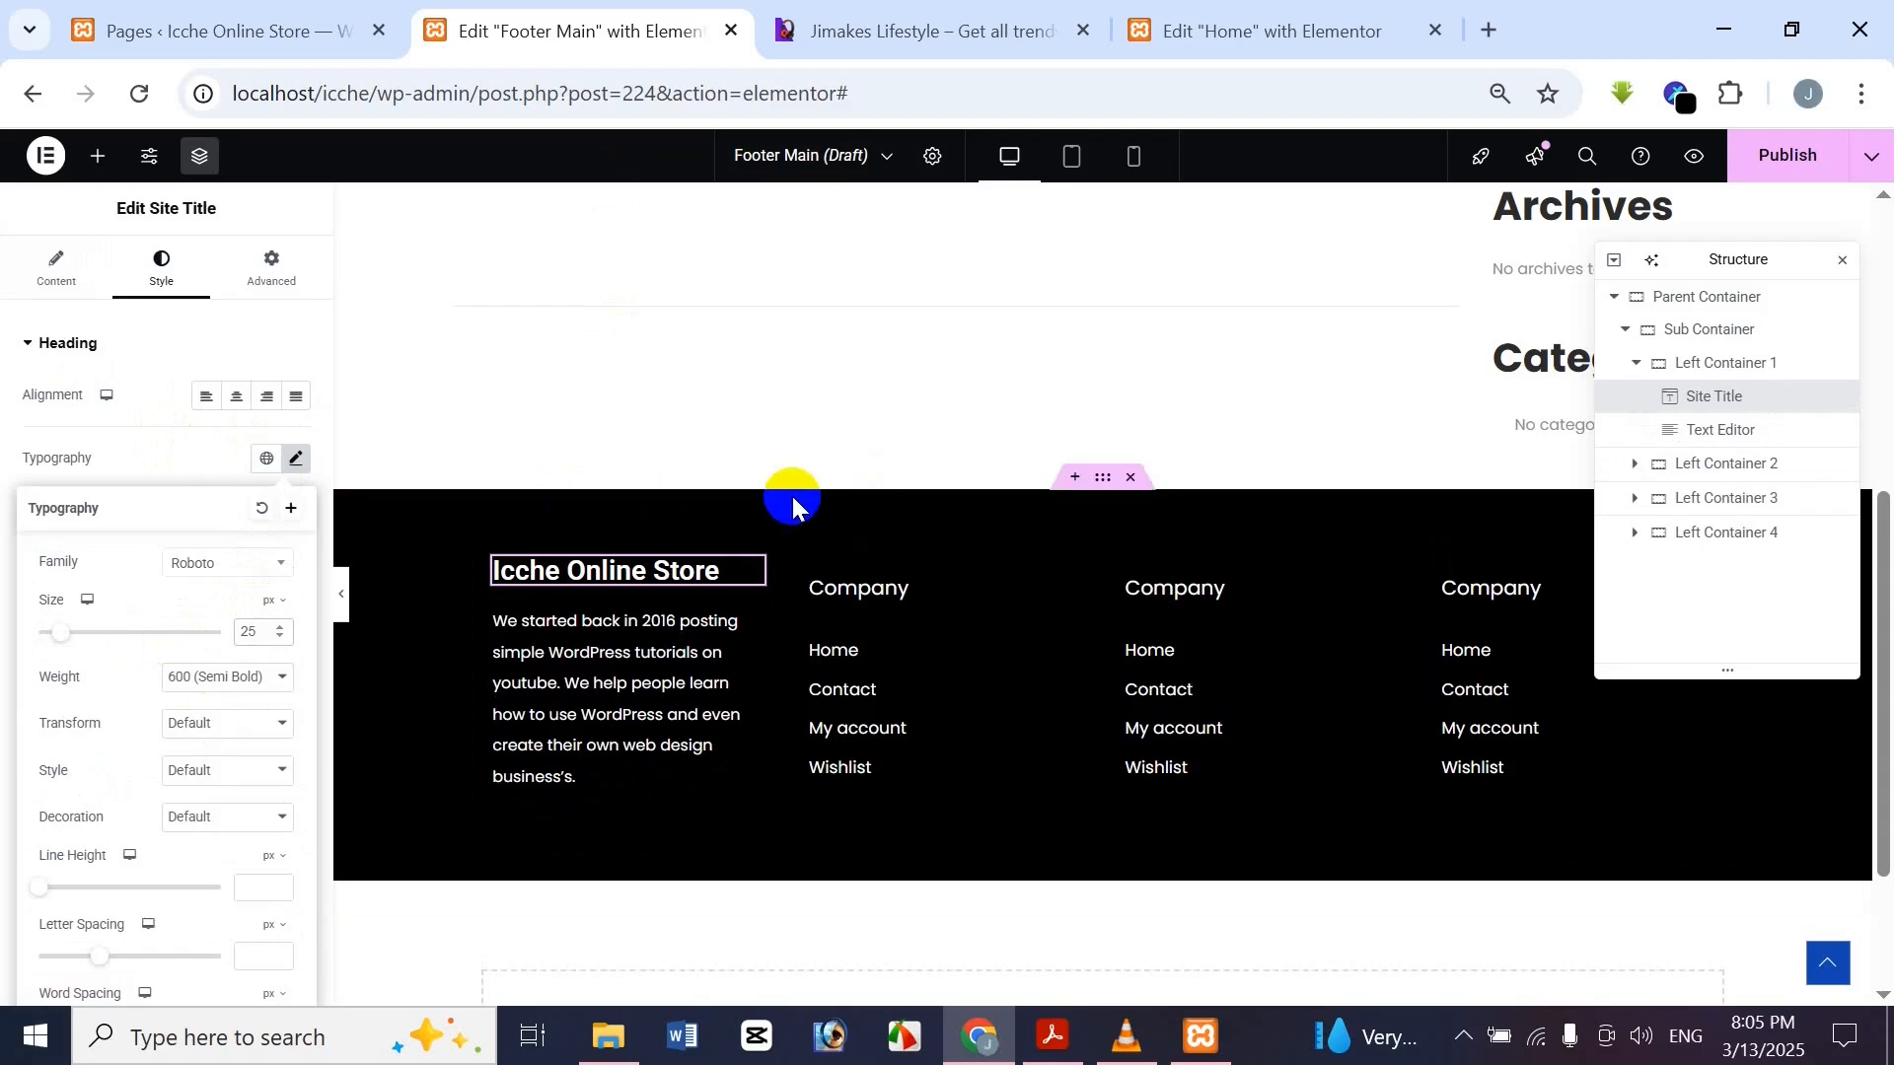
Try a 30 px font size on the site title, return it to 25 px and compare with the Jimakes footer
{"action": "key", "text": "BackSpace"}
{"action": "key", "text": "BackSpace"}
{"action": "type", "text": "30"}
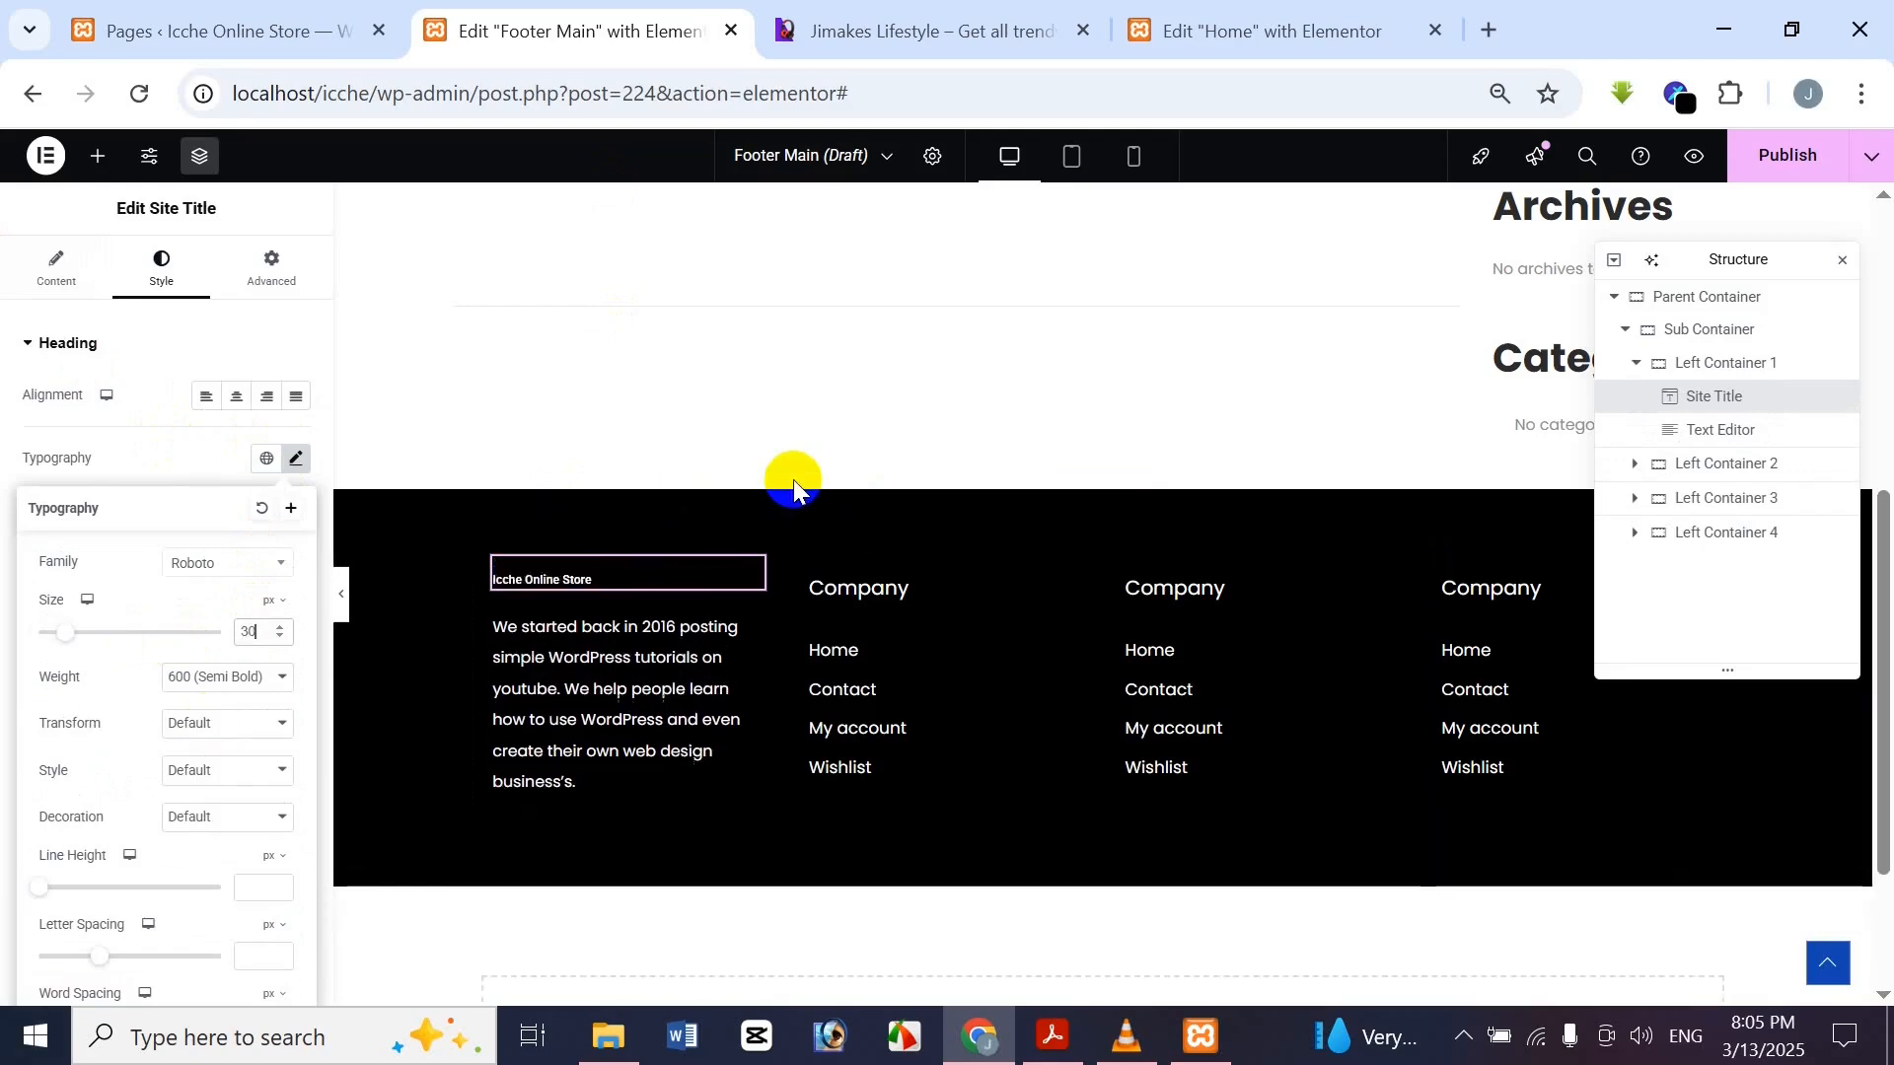
{"action": "key", "text": "BackSpace"}
{"action": "key", "text": "BackSpace"}
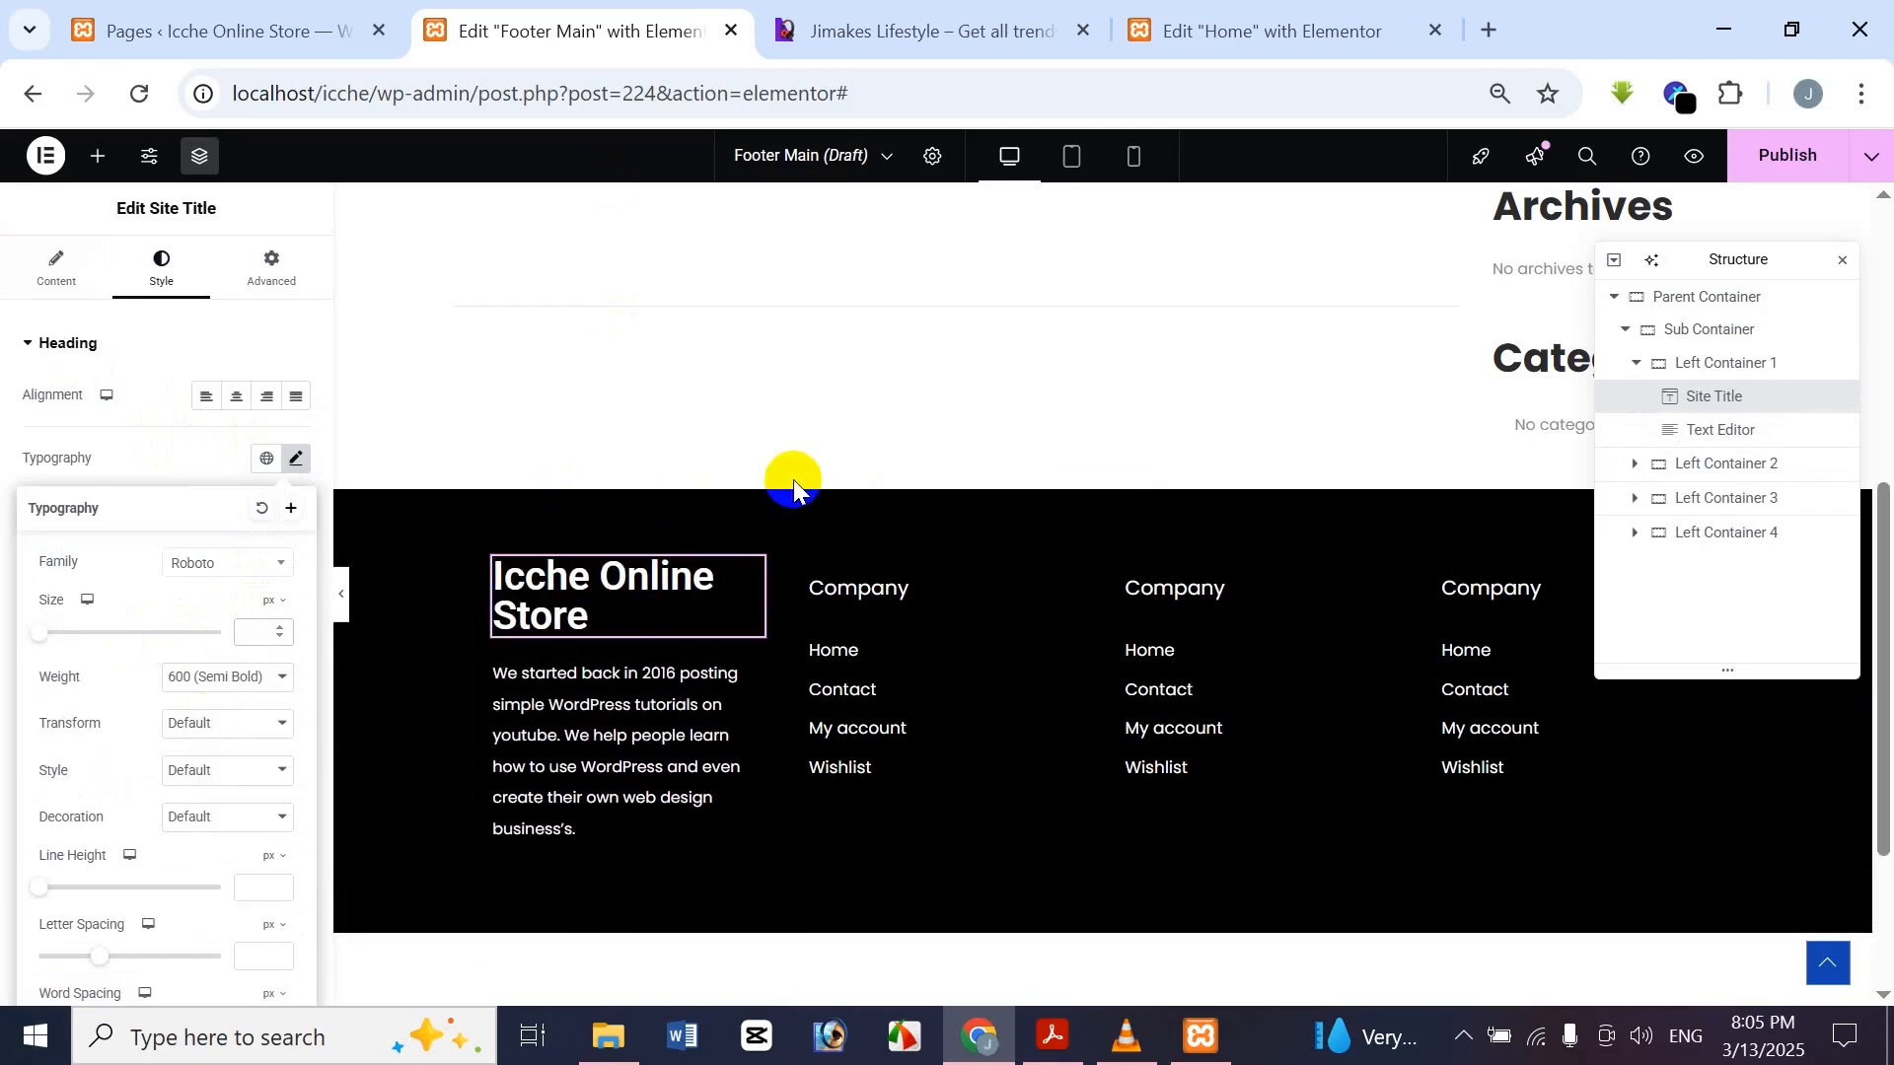
{"action": "type", "text": "25"}
{"action": "left_click", "coordinate": [912, 12]}
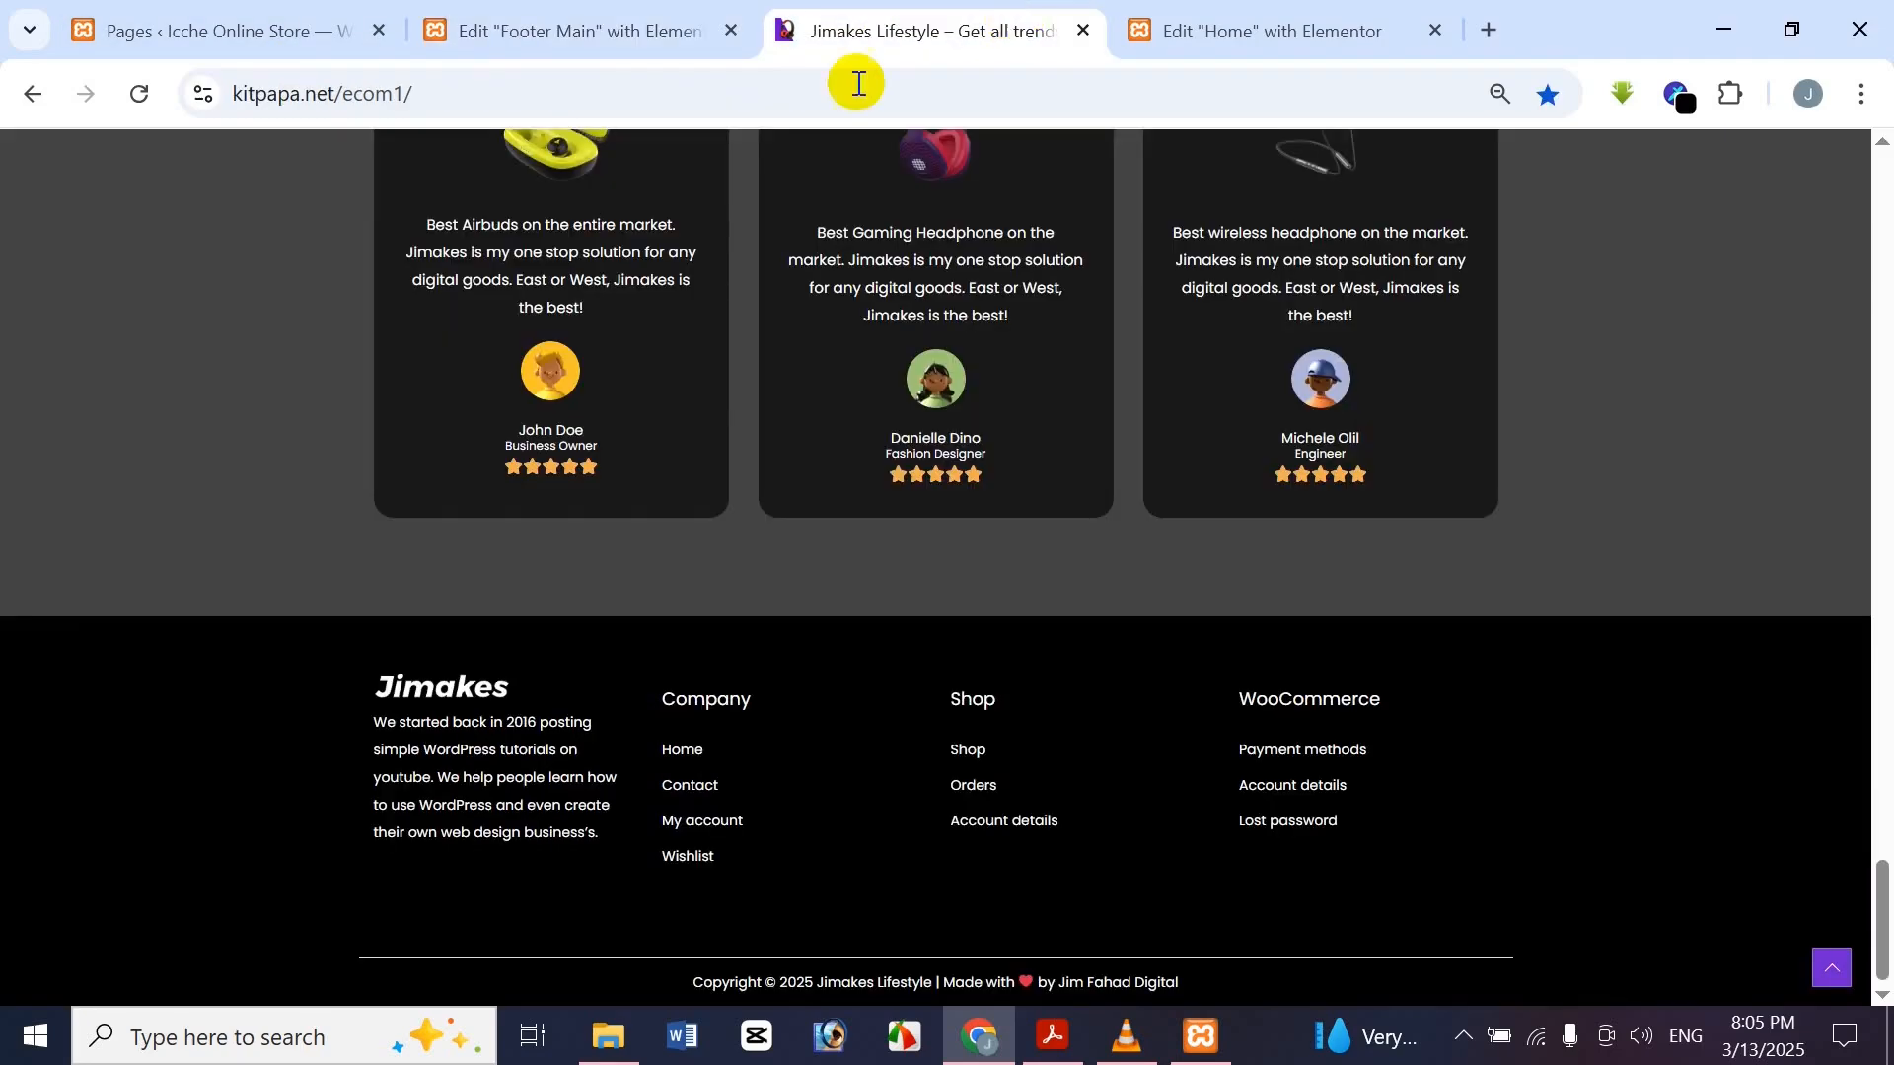
{"action": "left_click", "coordinate": [626, 45]}
{"action": "left_click", "coordinate": [265, 205]}
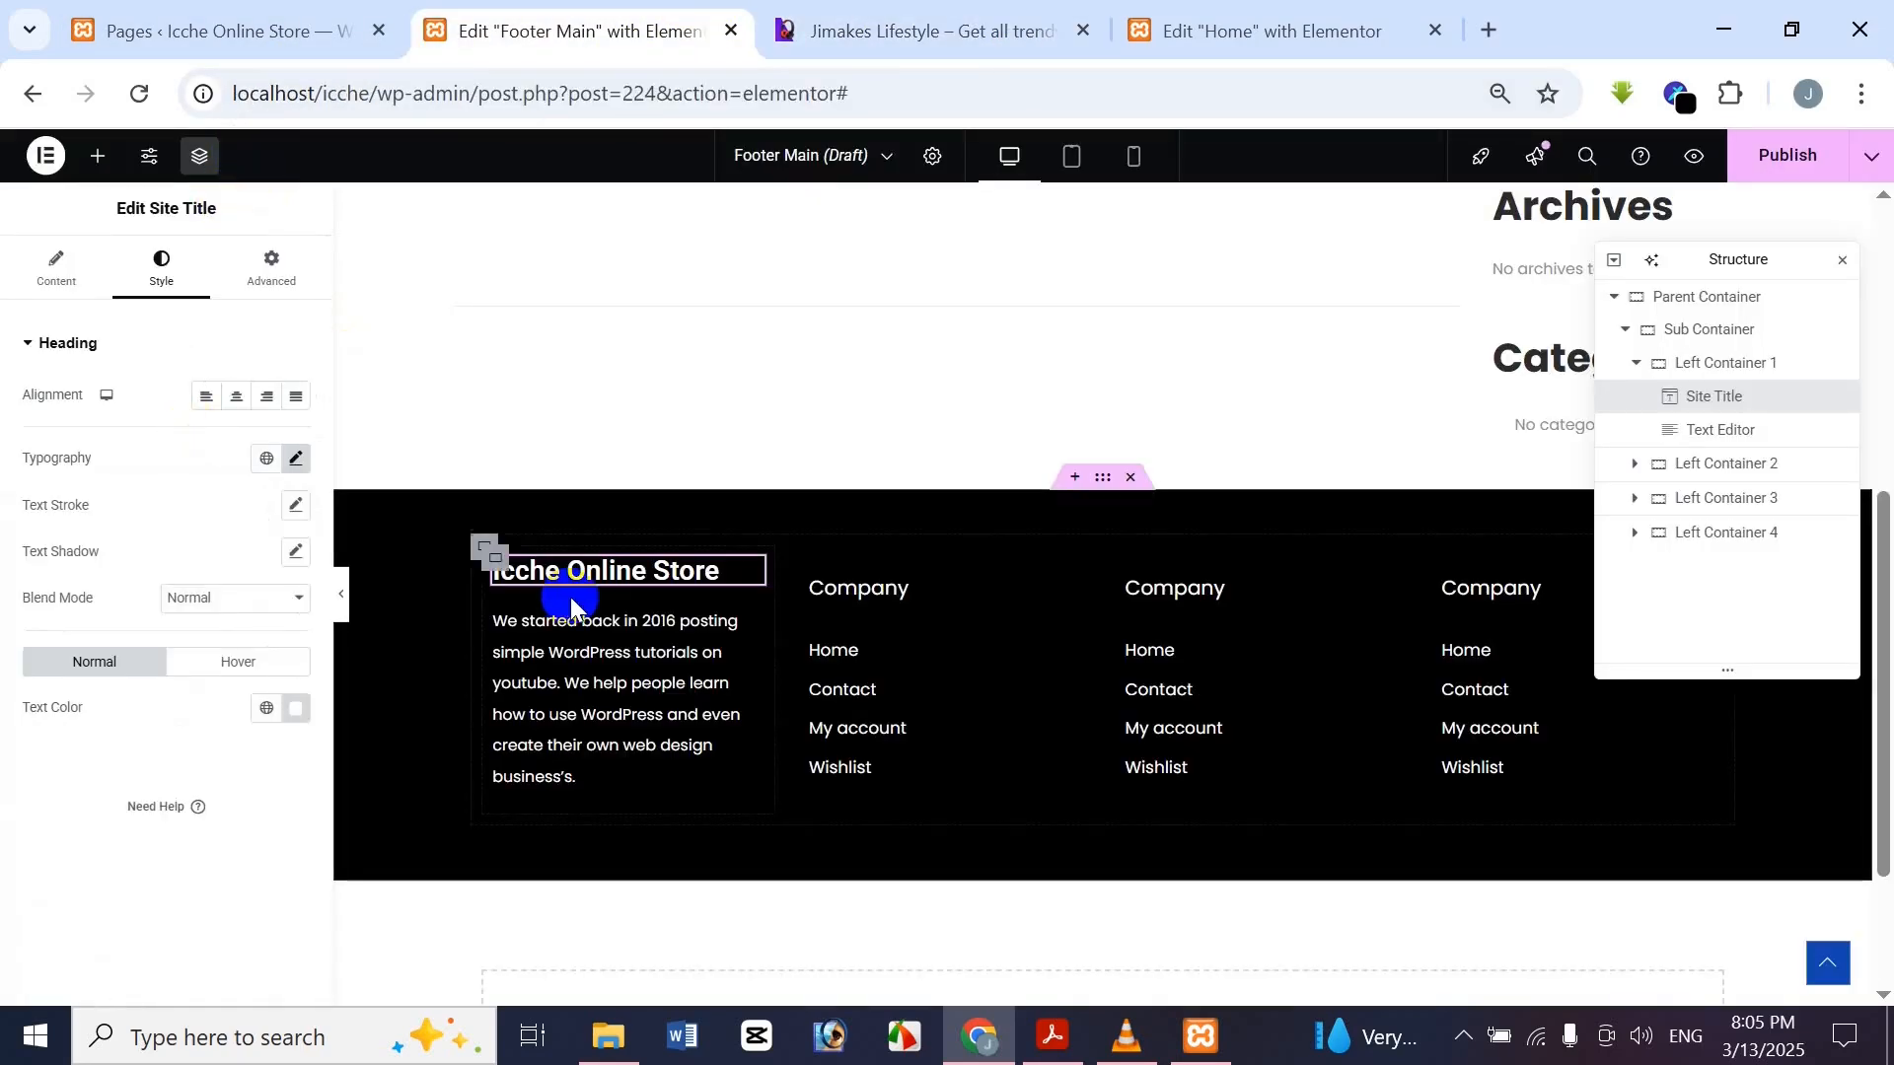
Following the Jimakes footer, change both the heading and the first link of the Left Container 3 column to Shop
{"action": "left_click", "coordinate": [1164, 583]}
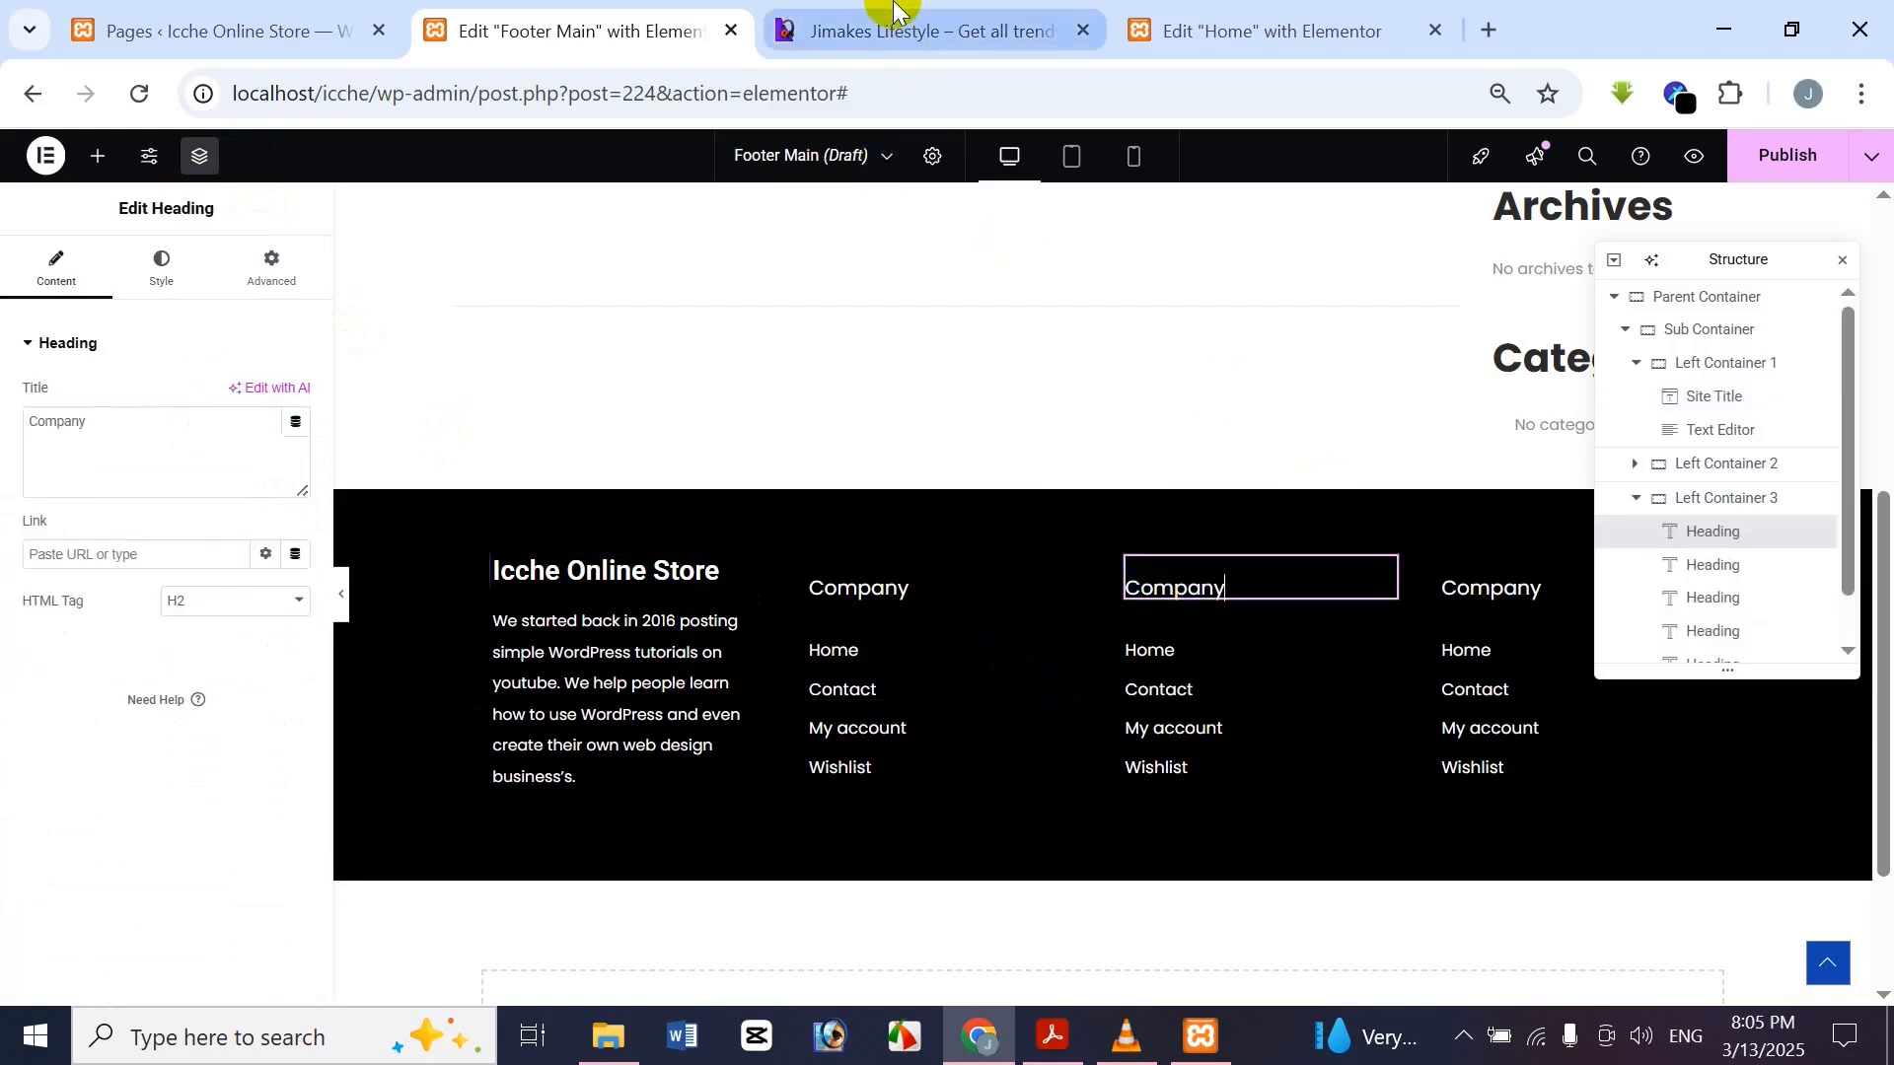
{"action": "left_click", "coordinate": [982, 20]}
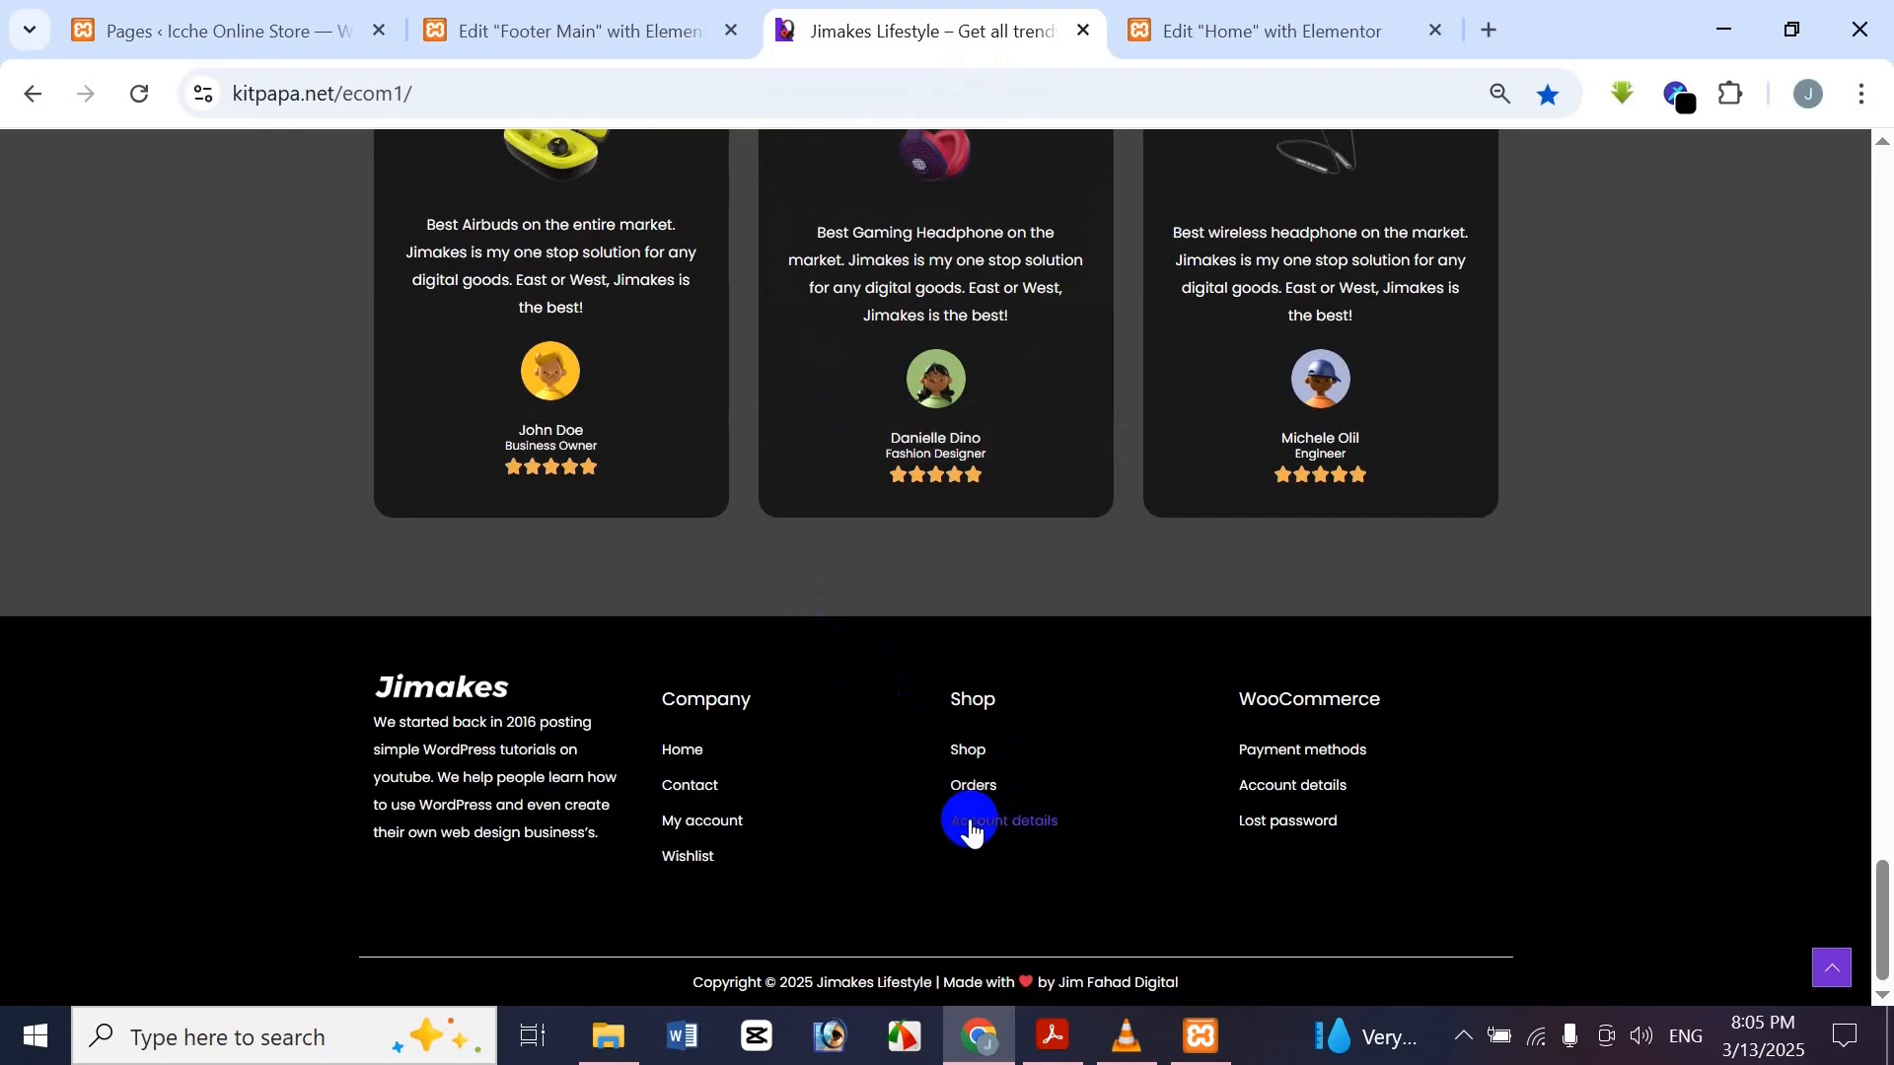
{"action": "left_click_drag", "start_coordinate": [935, 827], "coordinate": [1078, 829]}
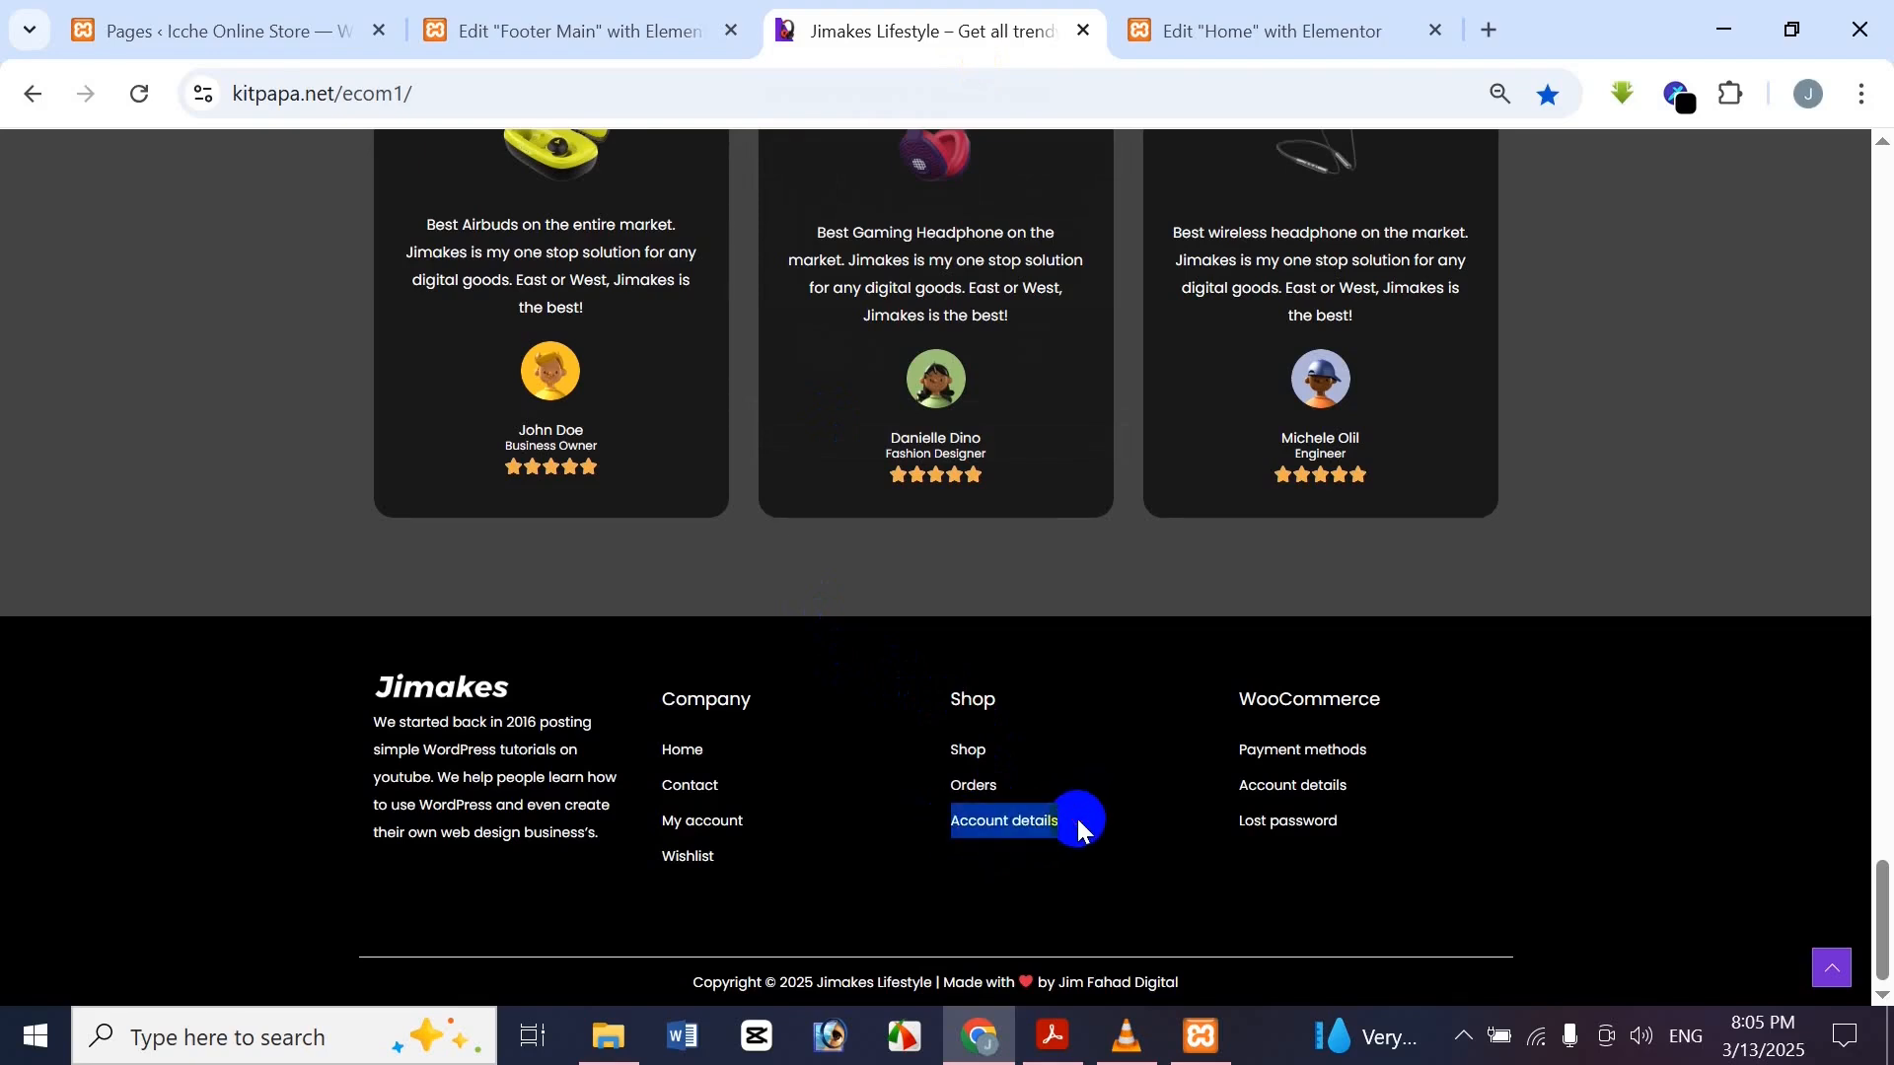
{"action": "left_click", "coordinate": [641, 14]}
{"action": "left_click_drag", "start_coordinate": [114, 452], "coordinate": [5, 355]}
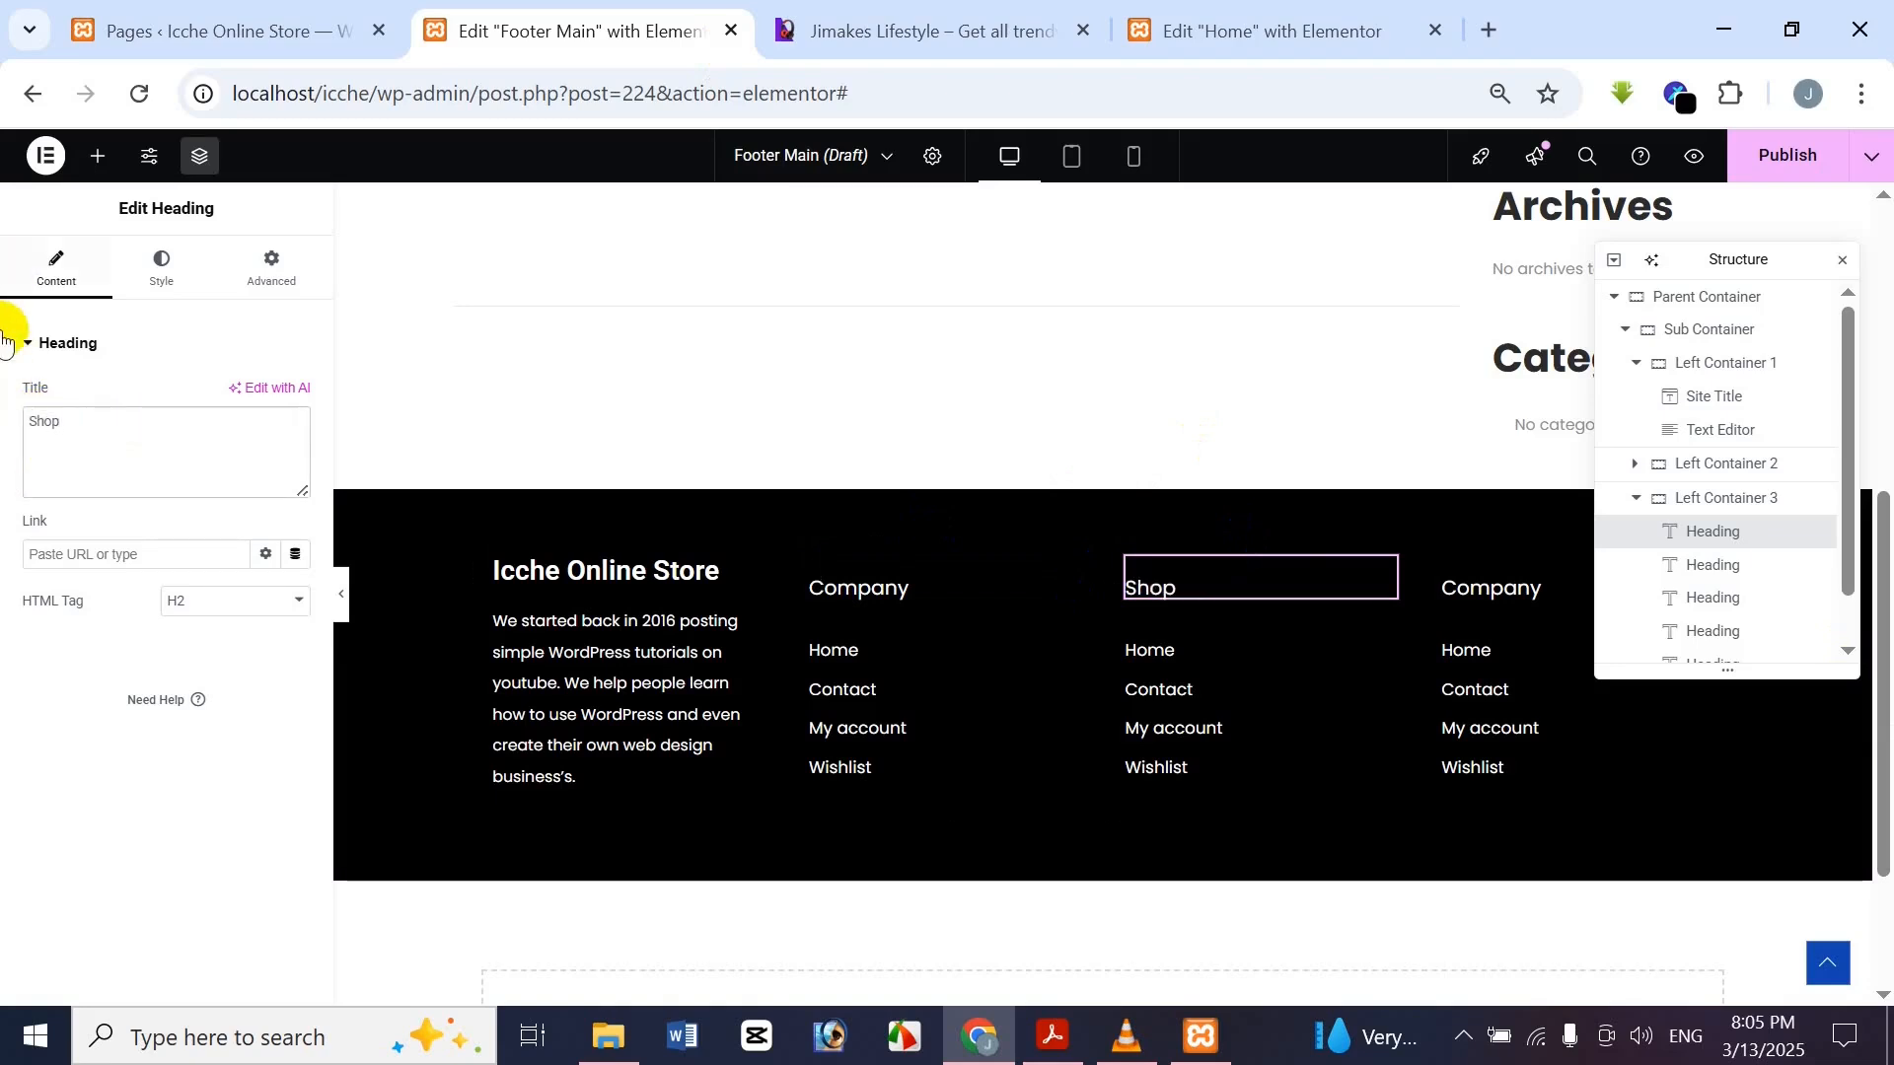
{"action": "left_click", "coordinate": [1156, 649]}
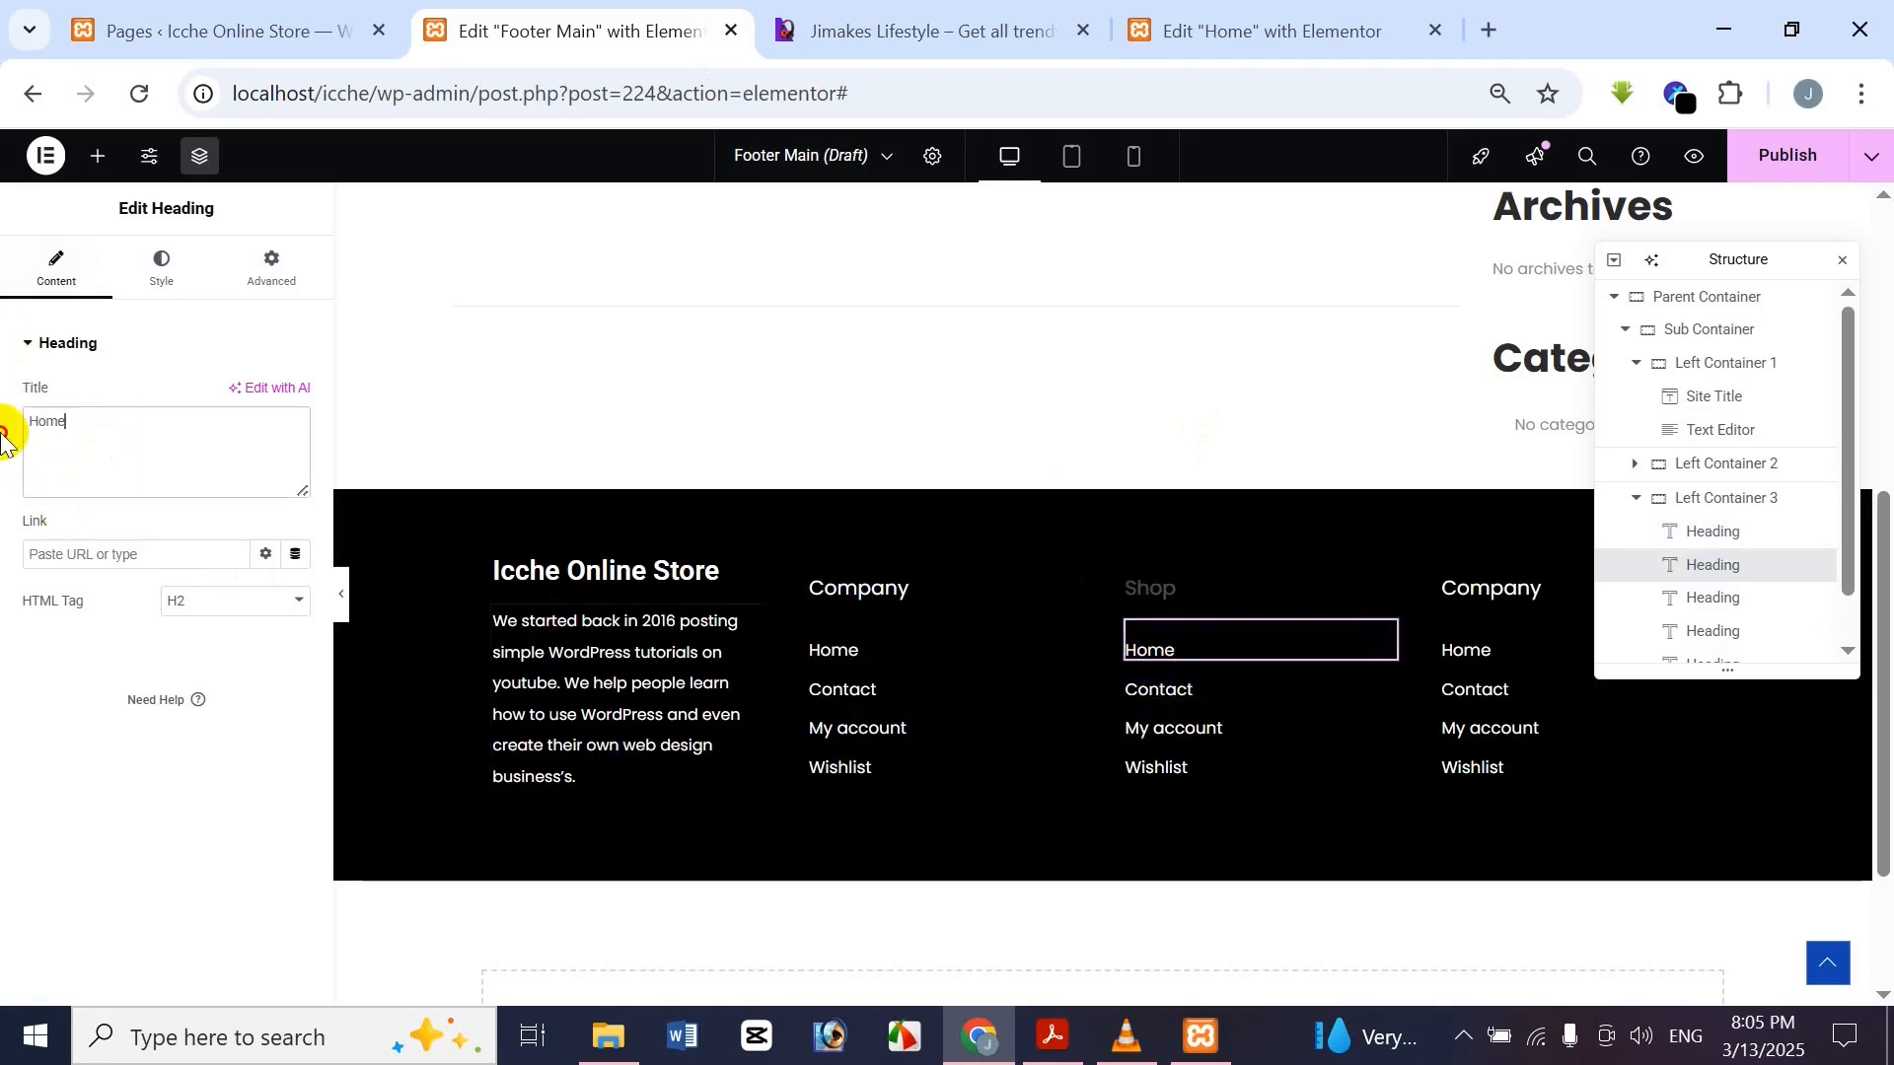
{"action": "left_click_drag", "start_coordinate": [3, 439], "coordinate": [4, 363]}
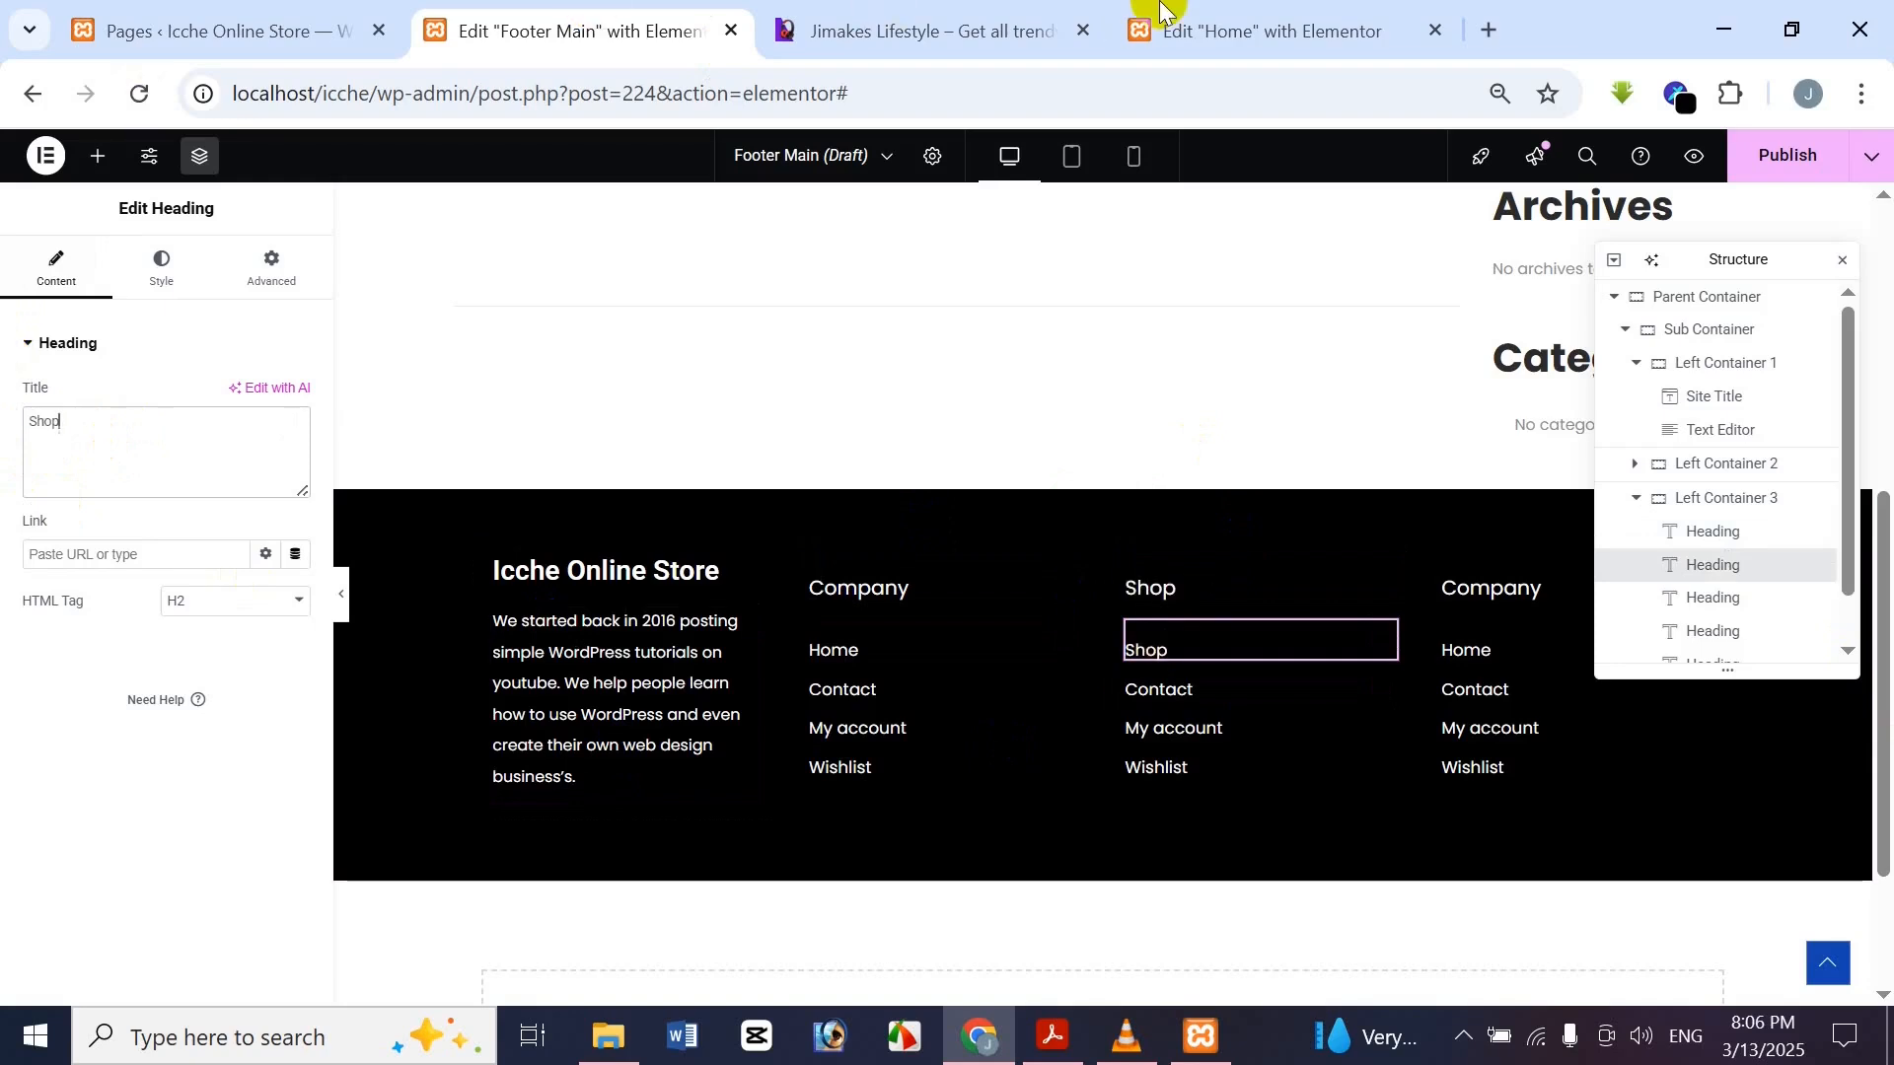
Change the Contact link in the Shop column to Orders, as in the Jimakes footer
{"action": "left_click", "coordinate": [903, 20]}
{"action": "left_click", "coordinate": [557, 22]}
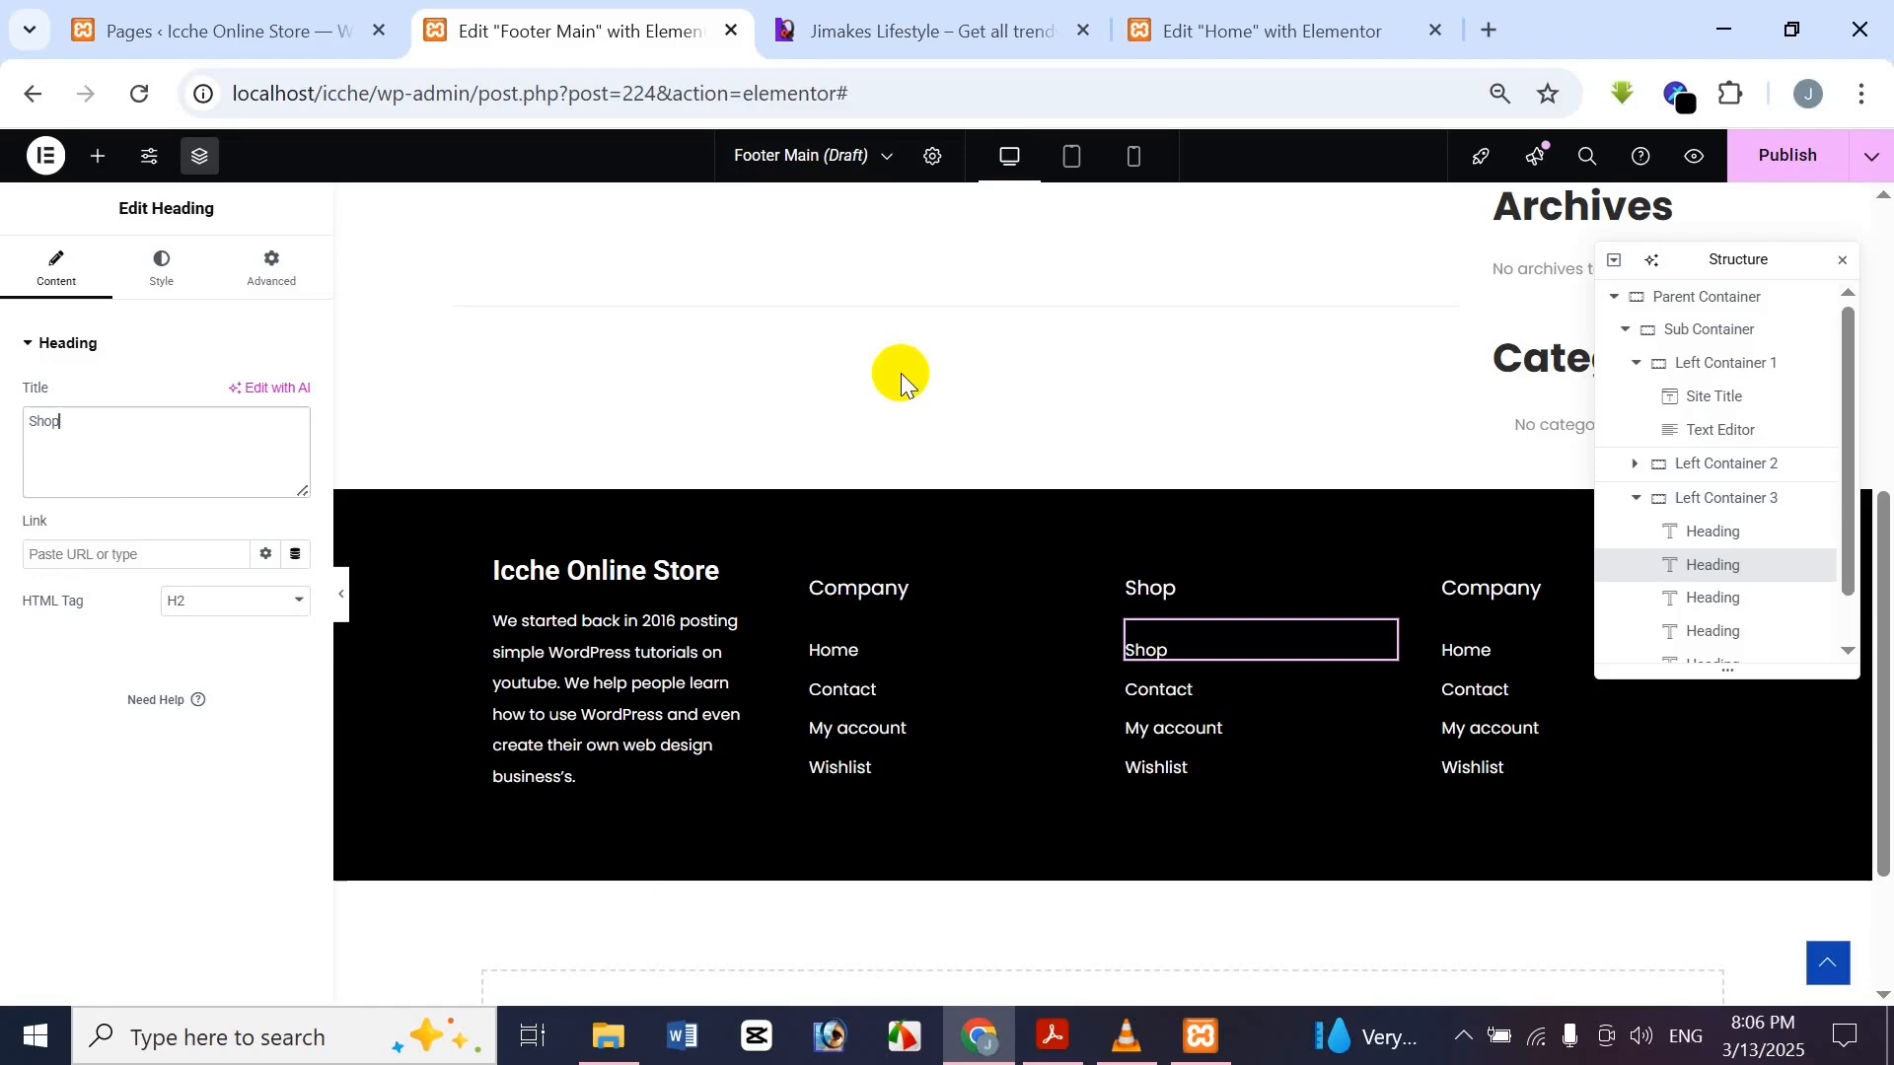
{"action": "left_click", "coordinate": [1159, 689]}
{"action": "left_click_drag", "start_coordinate": [199, 411], "coordinate": [17, 338]}
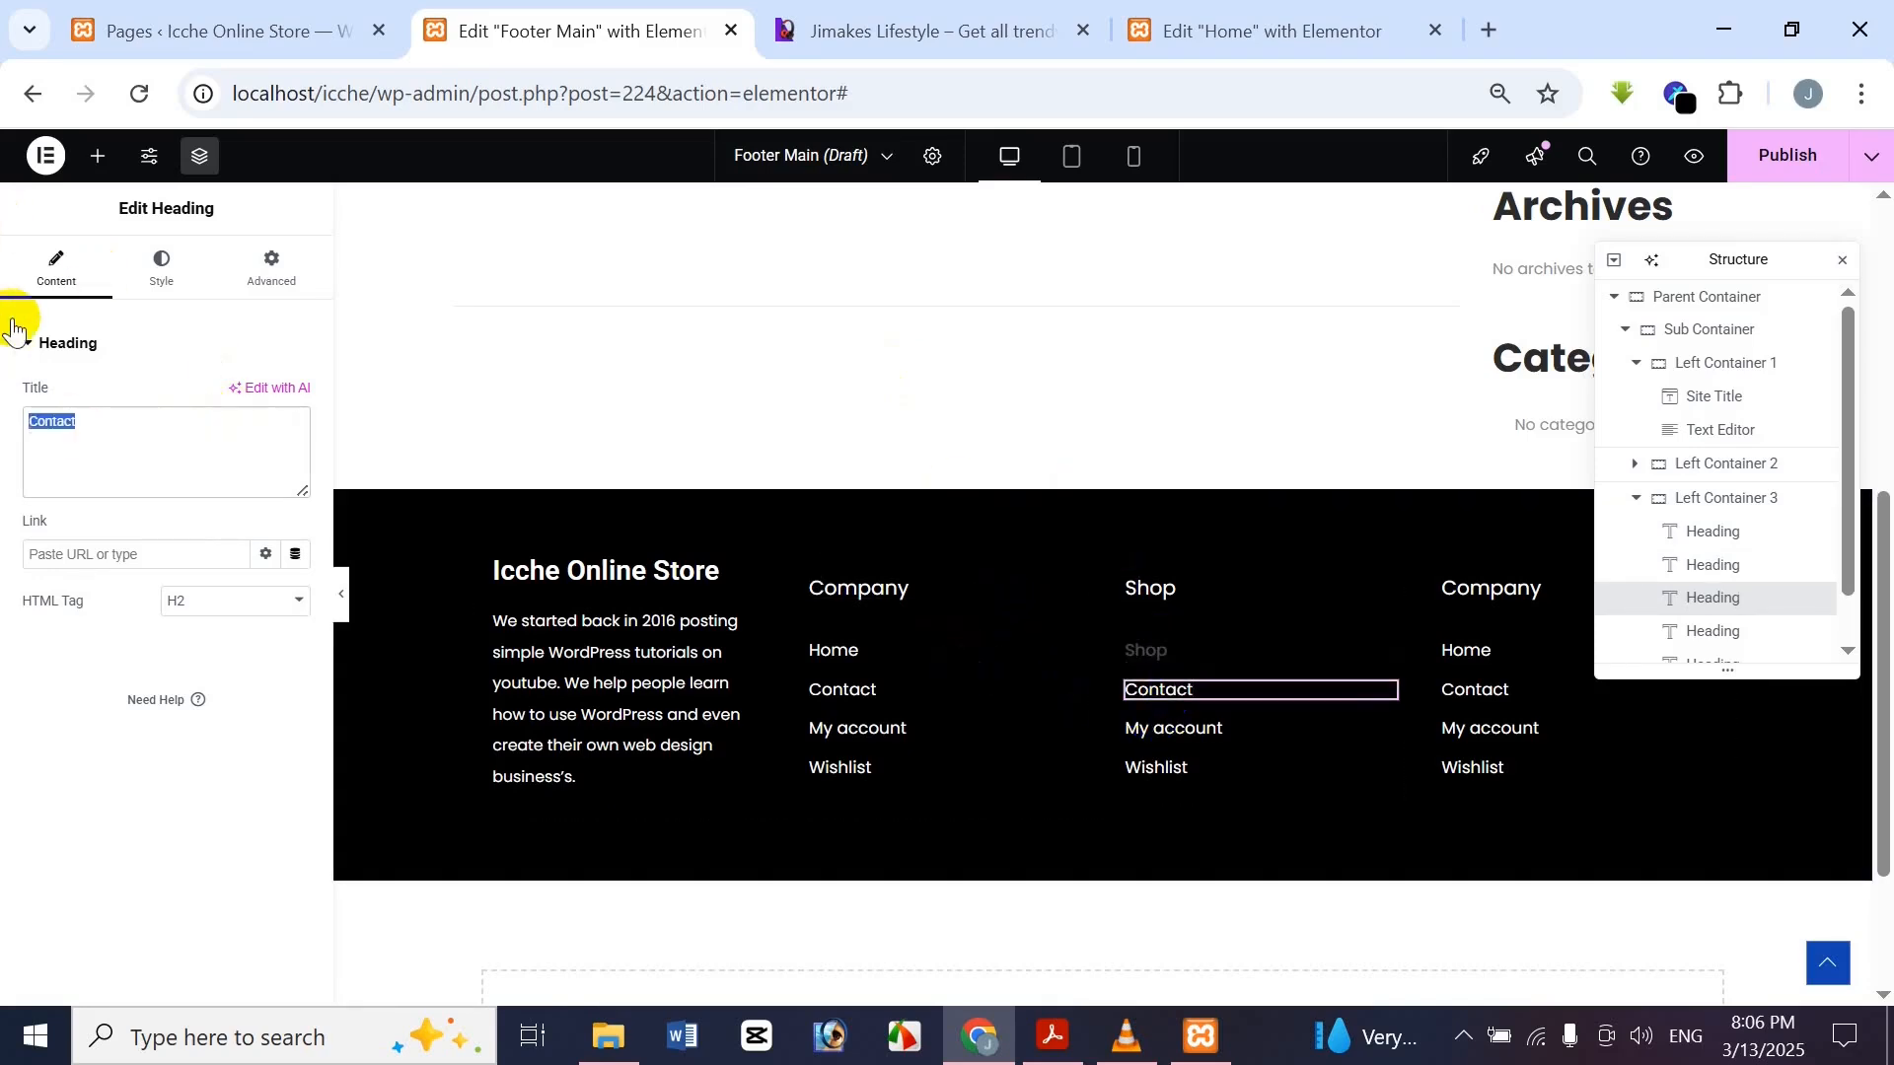
{"action": "type", "text": "Orde"}
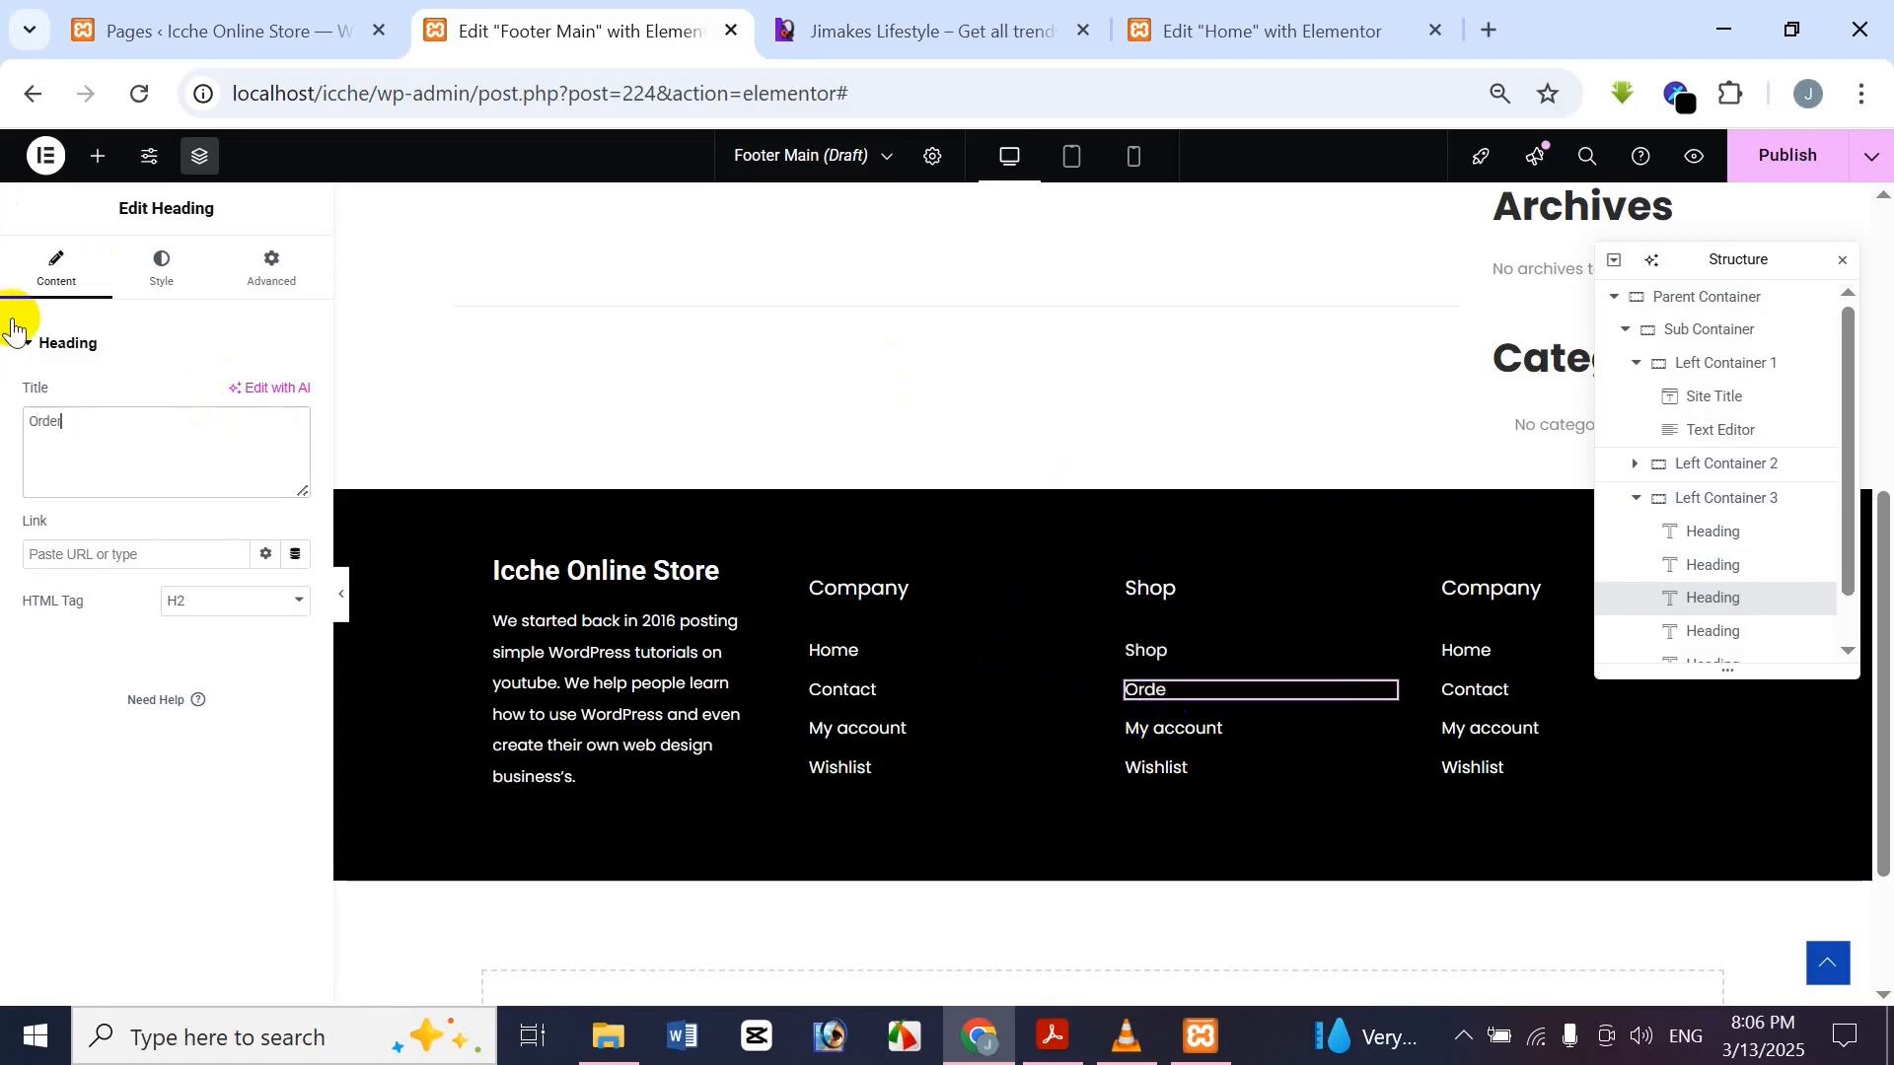
{"action": "type", "text": "rs"}
Change the Shop column's My account link to Account details and delete its Wishlist link
{"action": "left_click", "coordinate": [1223, 732]}
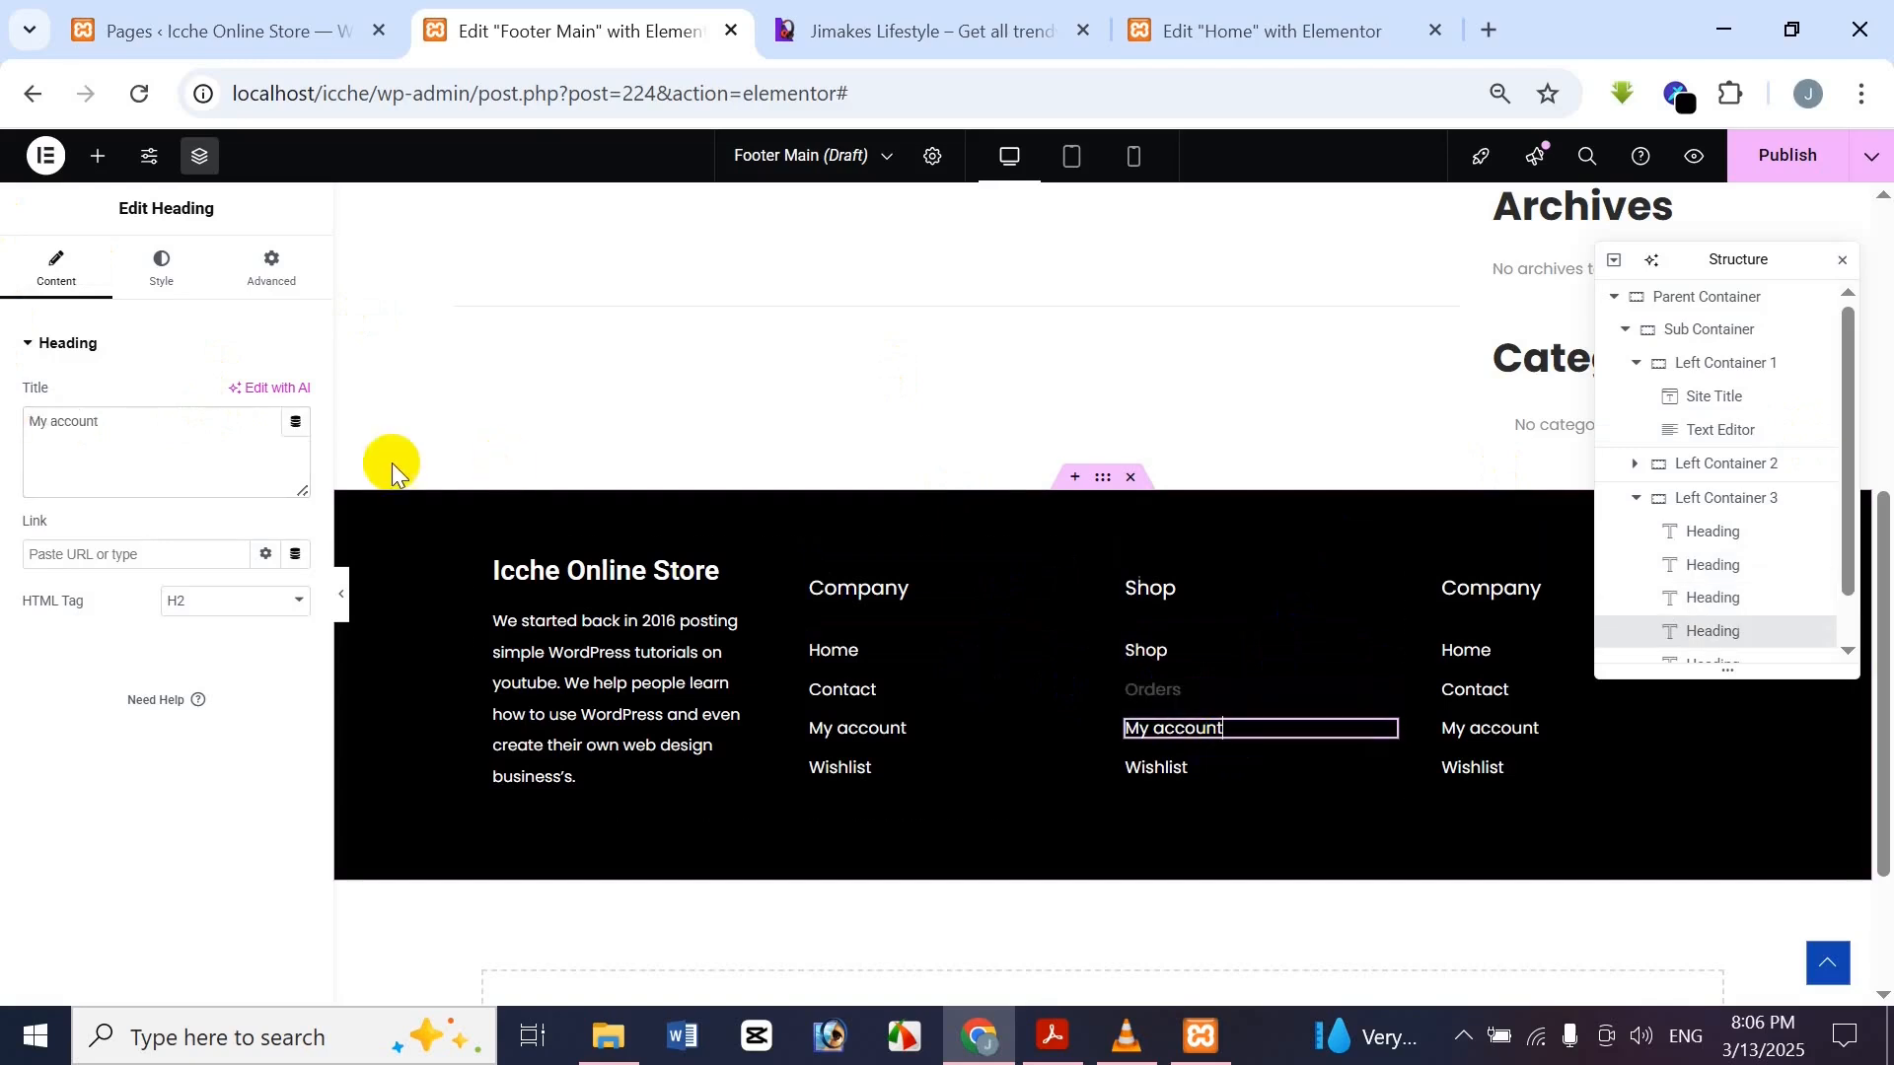
{"action": "left_click_drag", "start_coordinate": [85, 404], "coordinate": [13, 422]}
{"action": "type", "text": "Account details"}
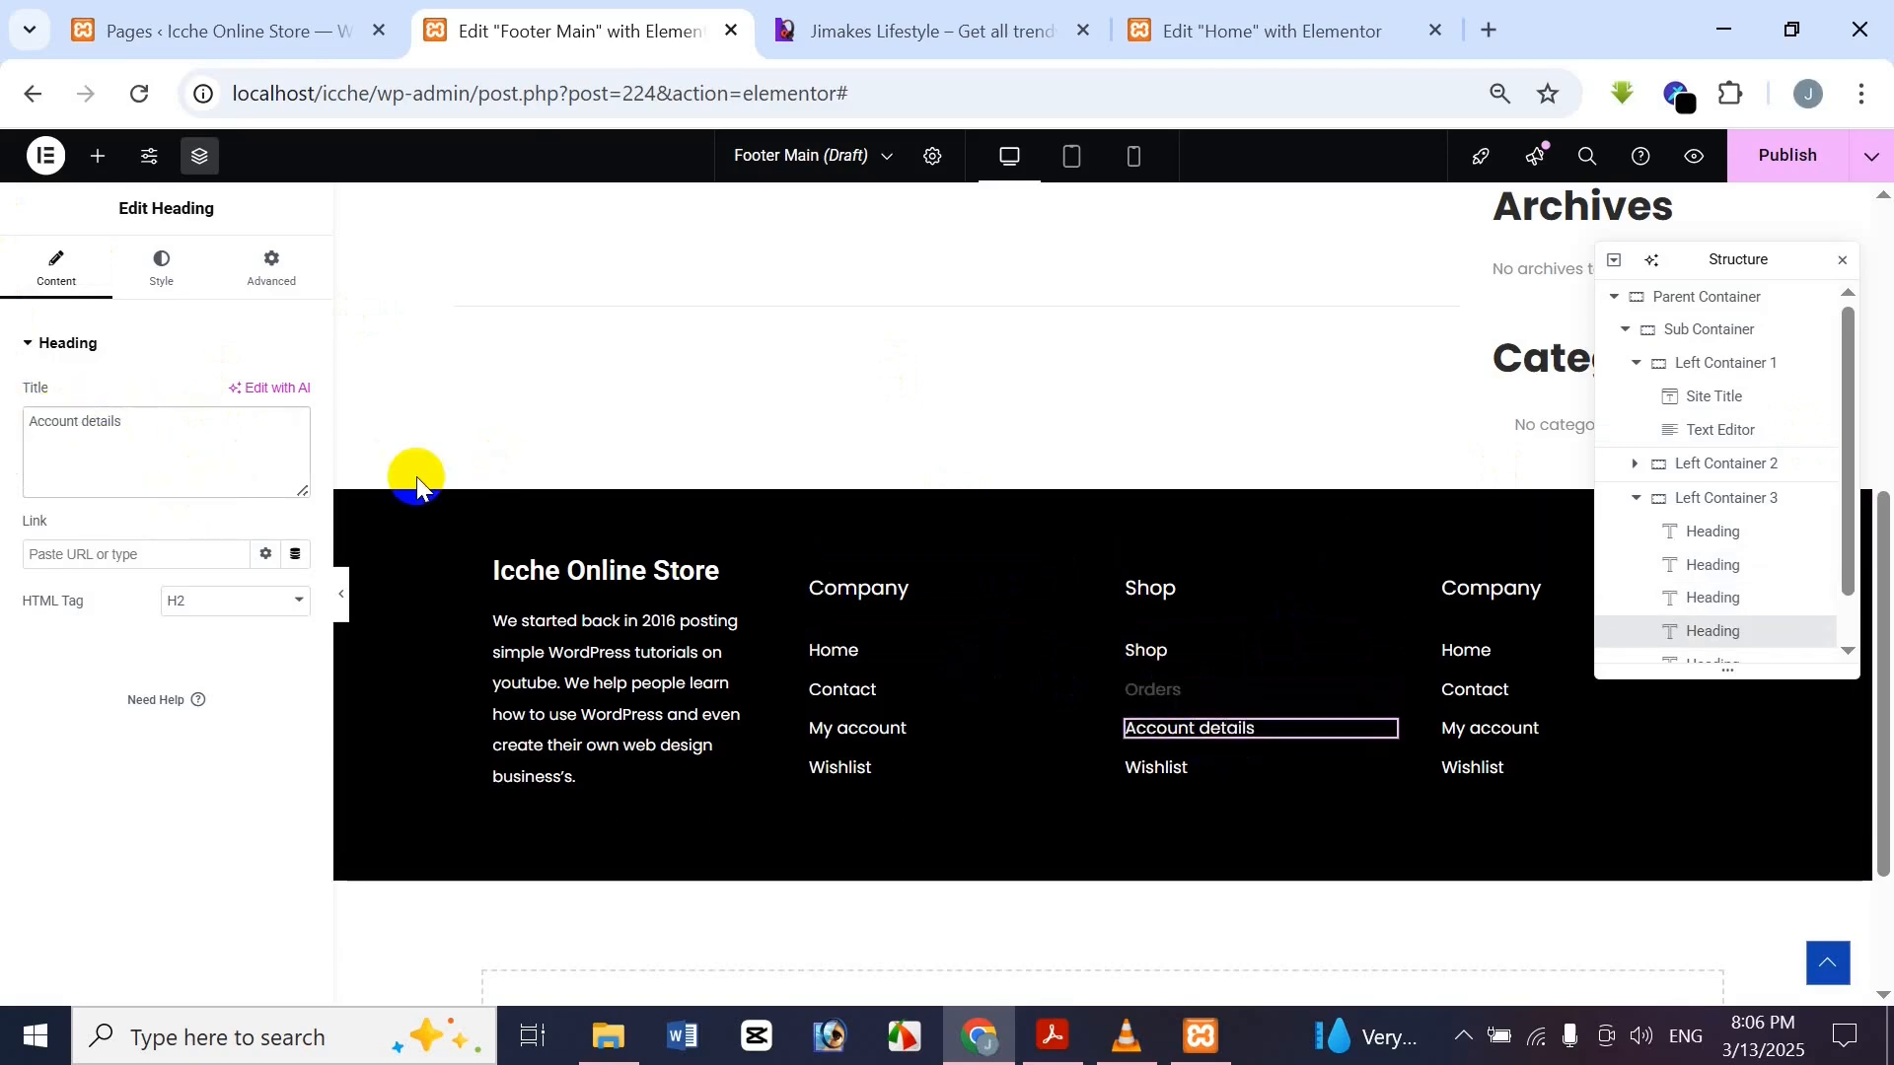
{"action": "scroll", "coordinate": [1733, 602], "scroll_direction": "down", "scroll_amount": 1}
{"action": "left_click", "coordinate": [1734, 614]}
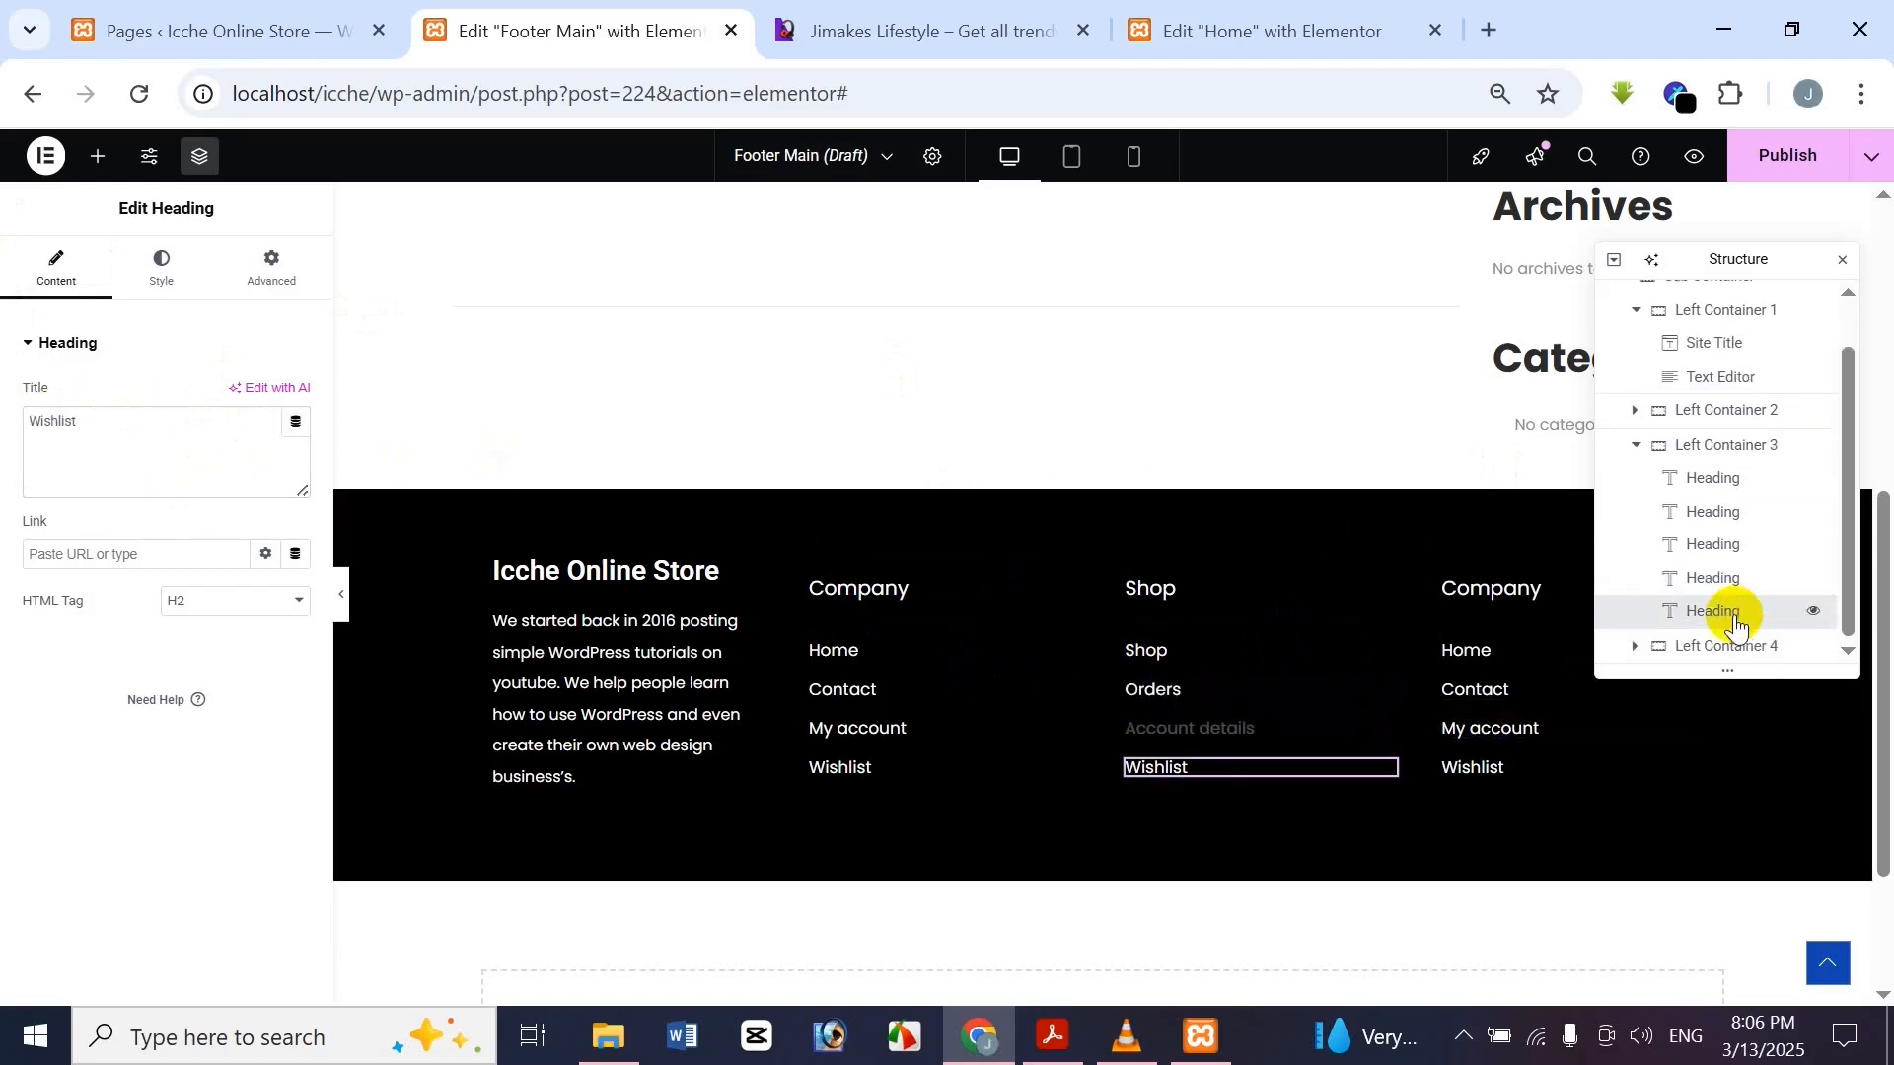
{"action": "key", "text": "Delete"}
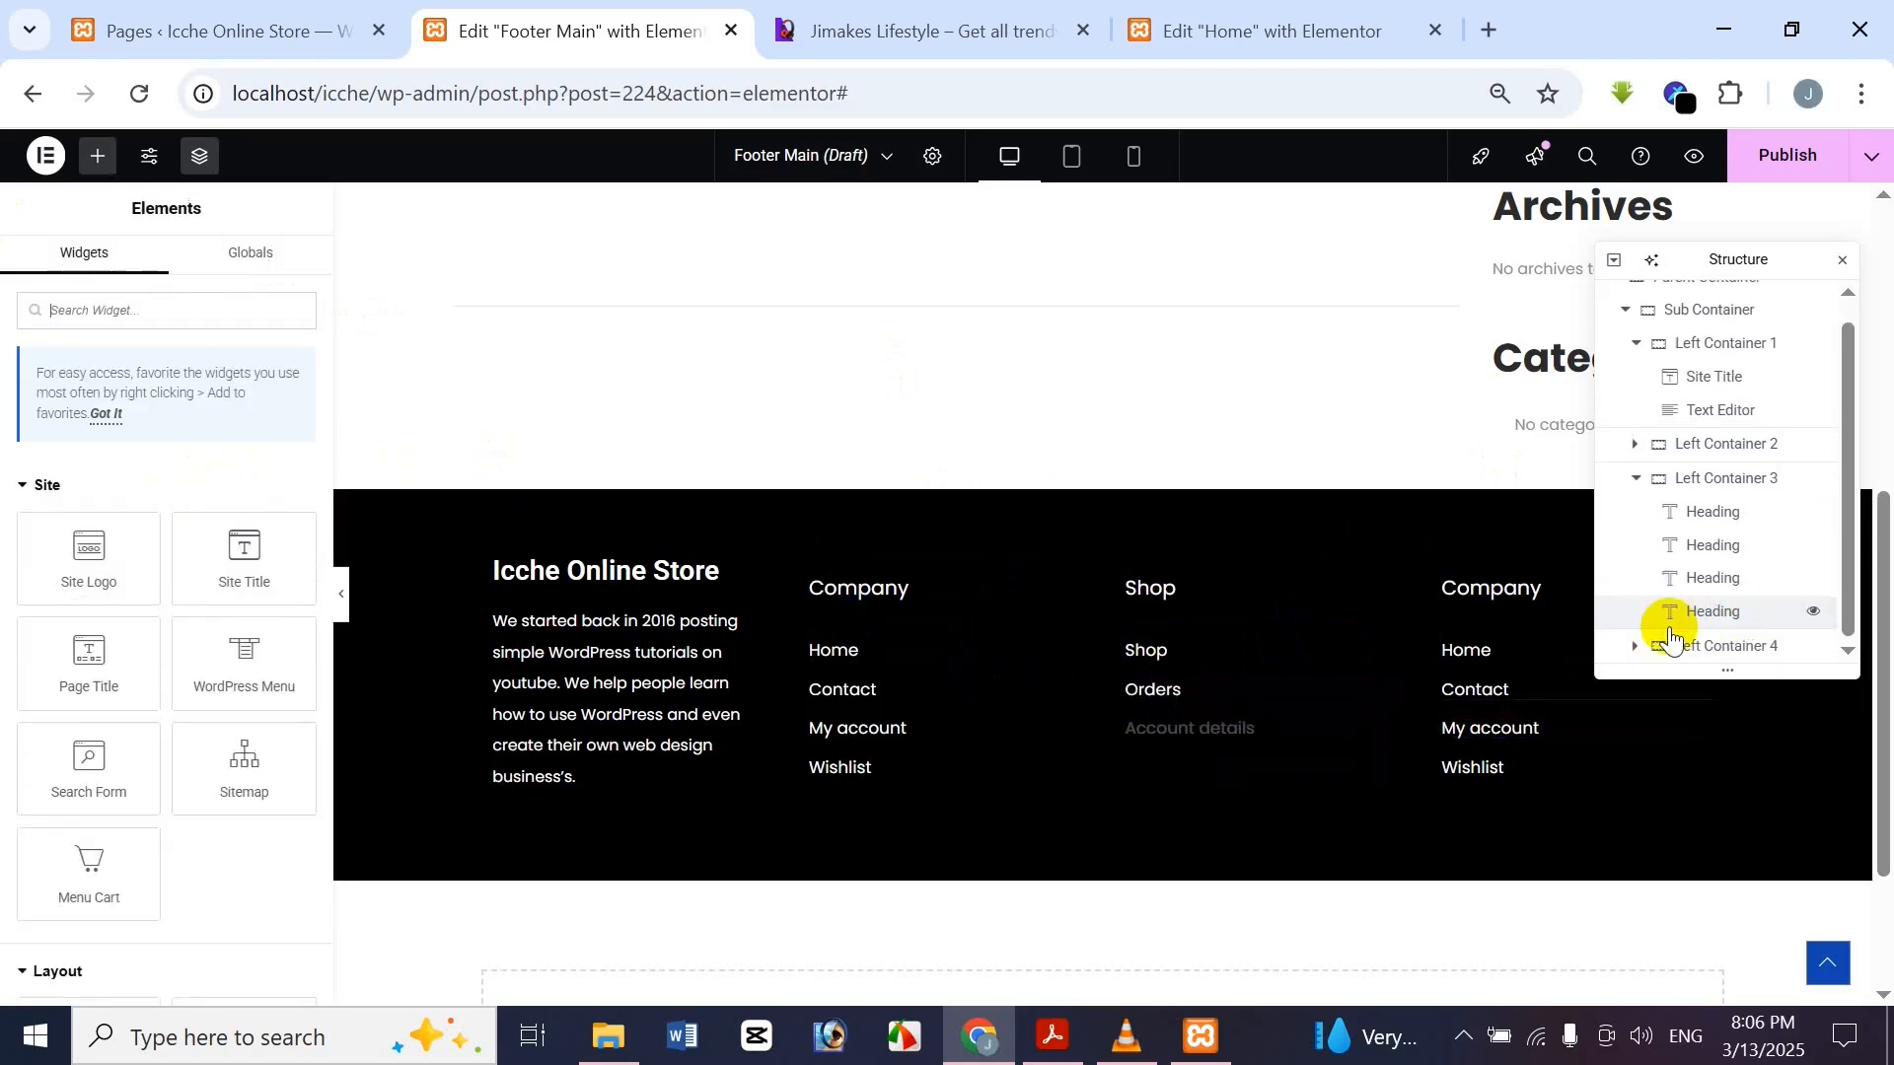
Copy the WooCommerce column text from the Jimakes footer and use only WooCommerce as the Left Container 4 heading
{"action": "left_click", "coordinate": [1481, 594]}
{"action": "left_click", "coordinate": [998, 24]}
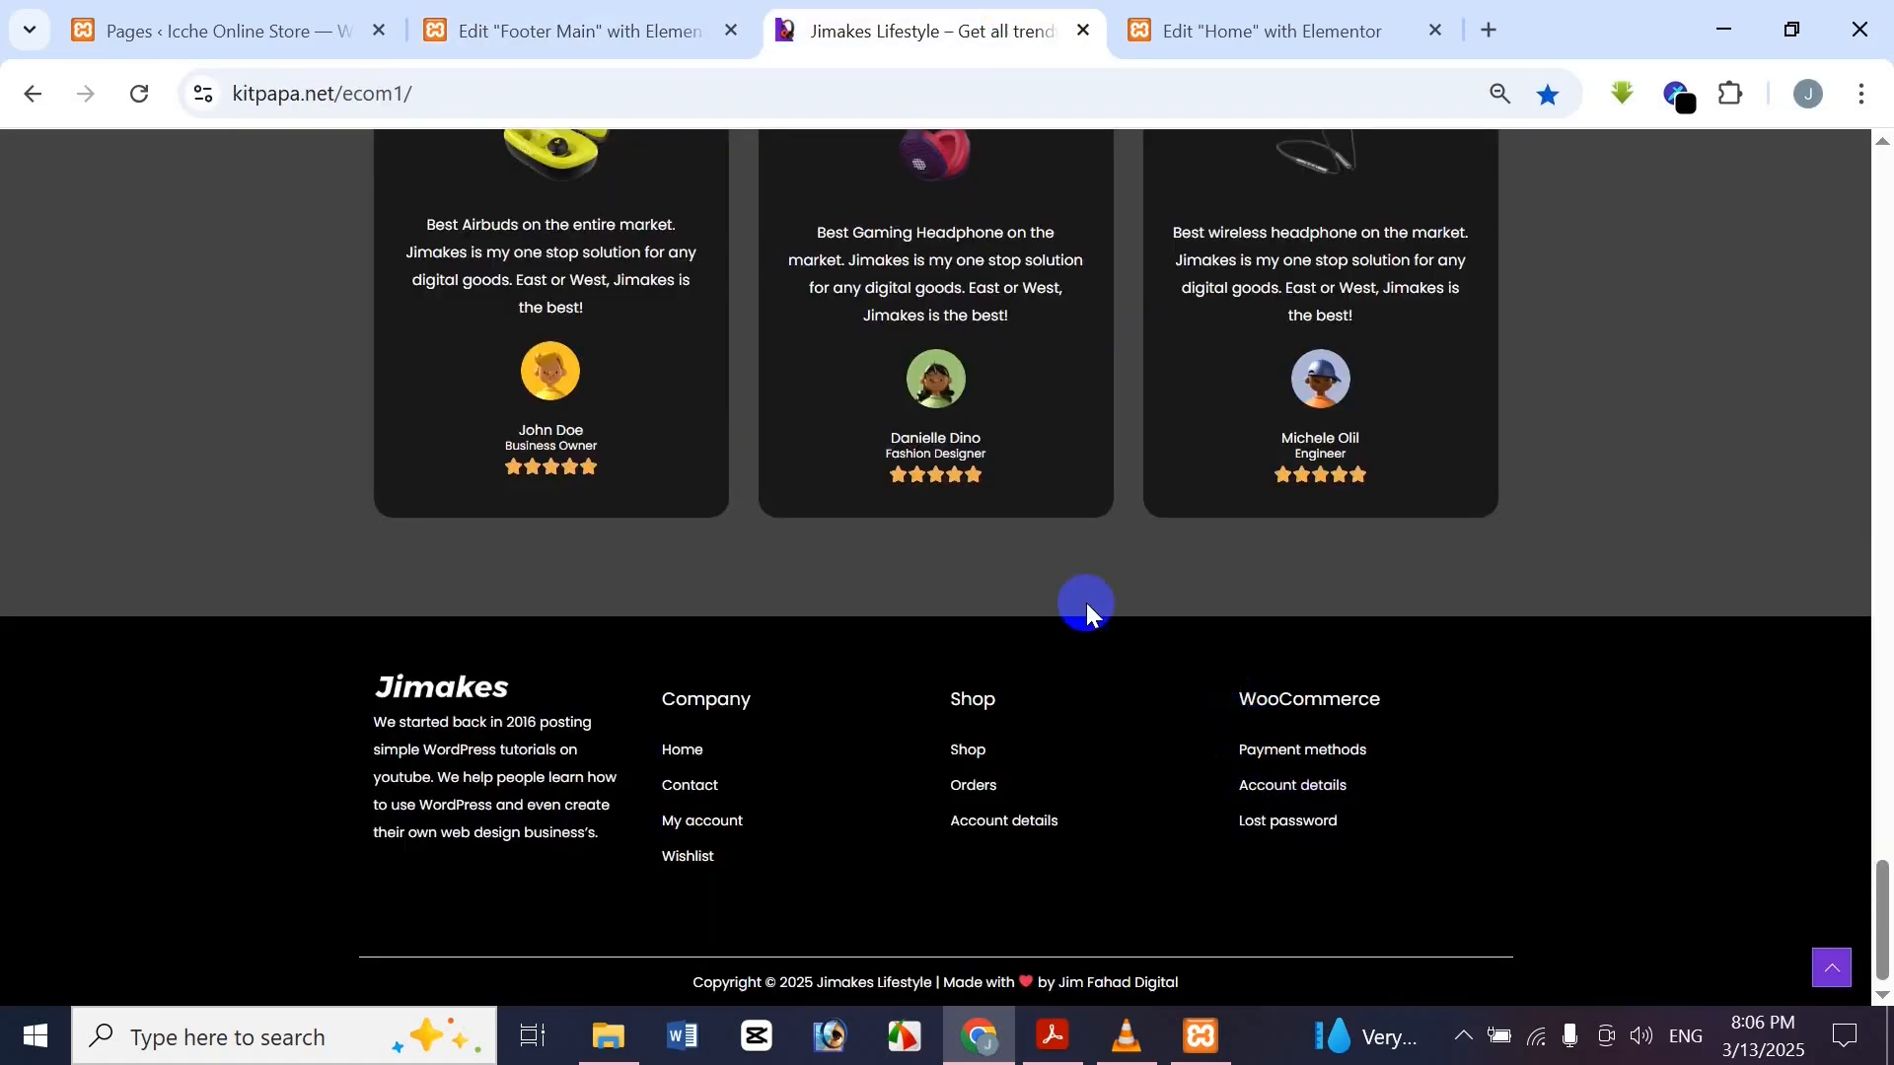
{"action": "left_click_drag", "start_coordinate": [1230, 701], "coordinate": [1448, 868]}
{"action": "left_click", "coordinate": [1420, 807]}
{"action": "left_click_drag", "start_coordinate": [1232, 700], "coordinate": [1334, 799]}
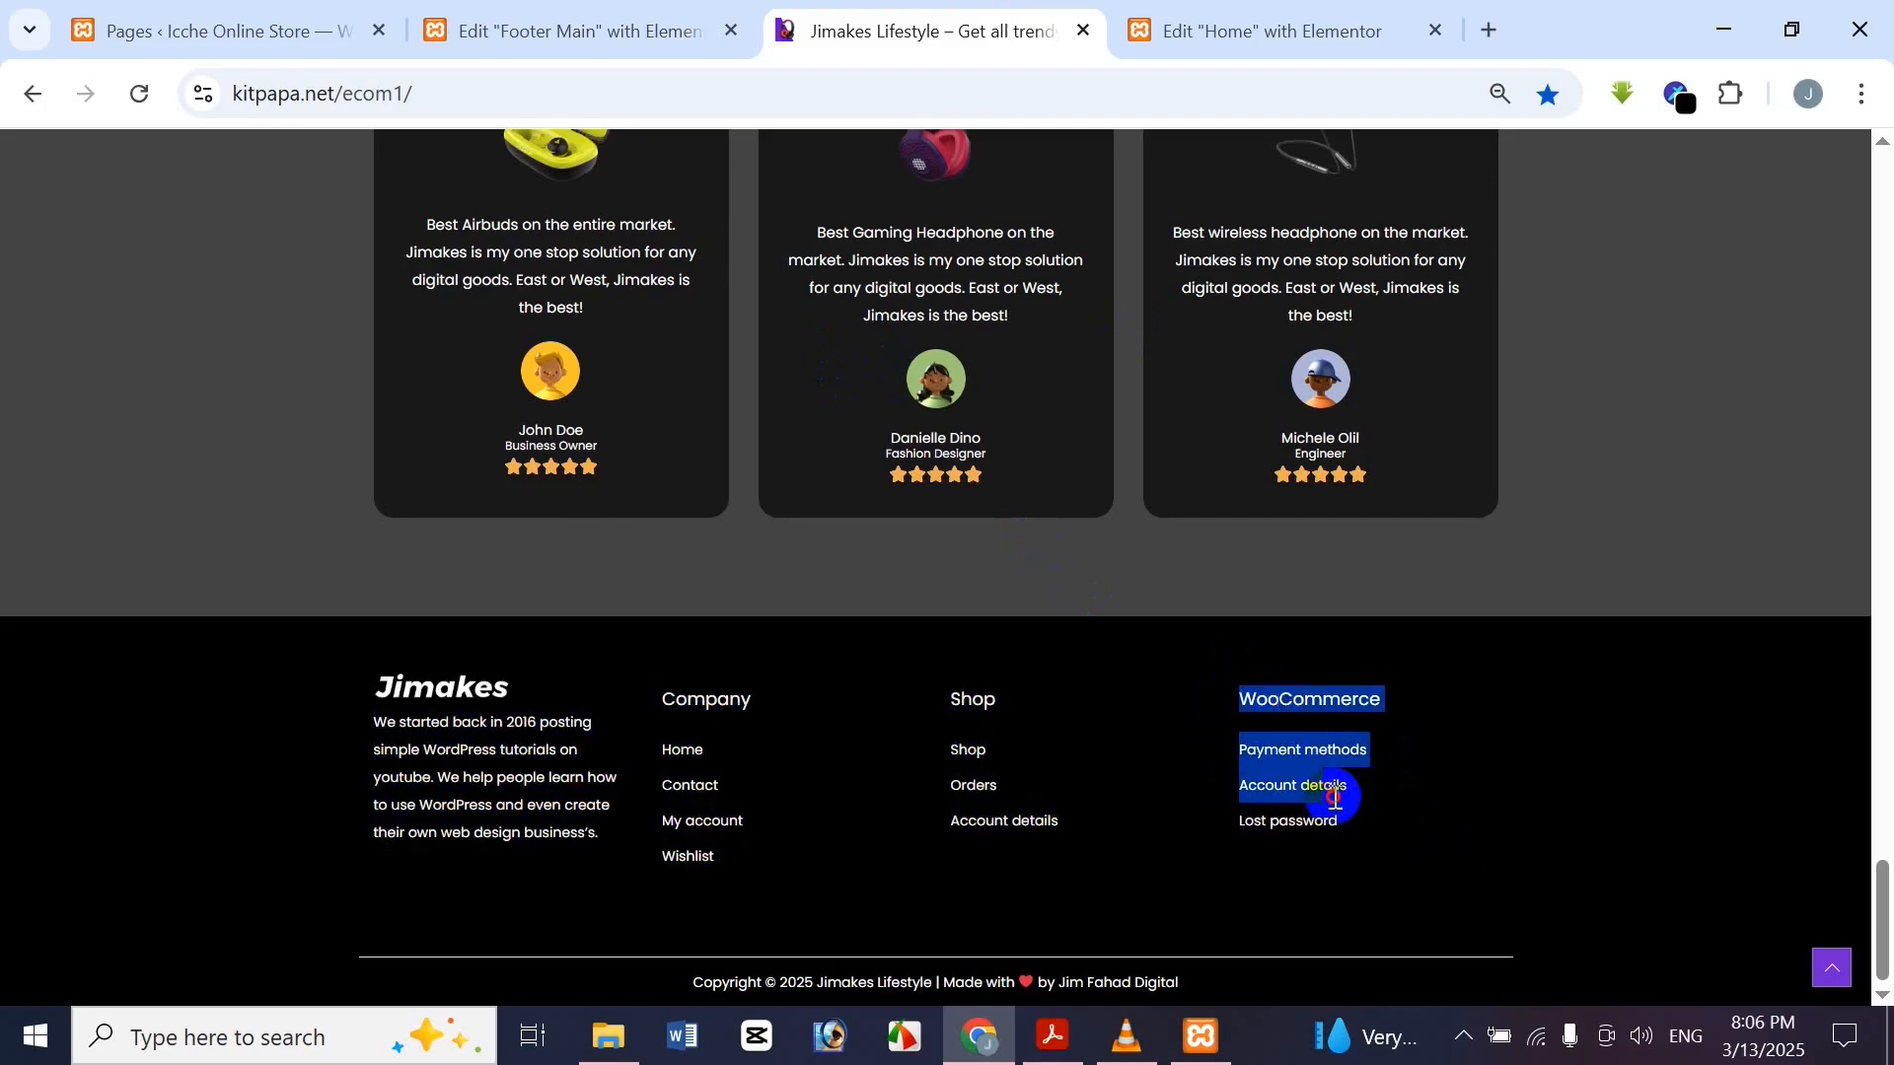
{"action": "left_click", "coordinate": [572, 31]}
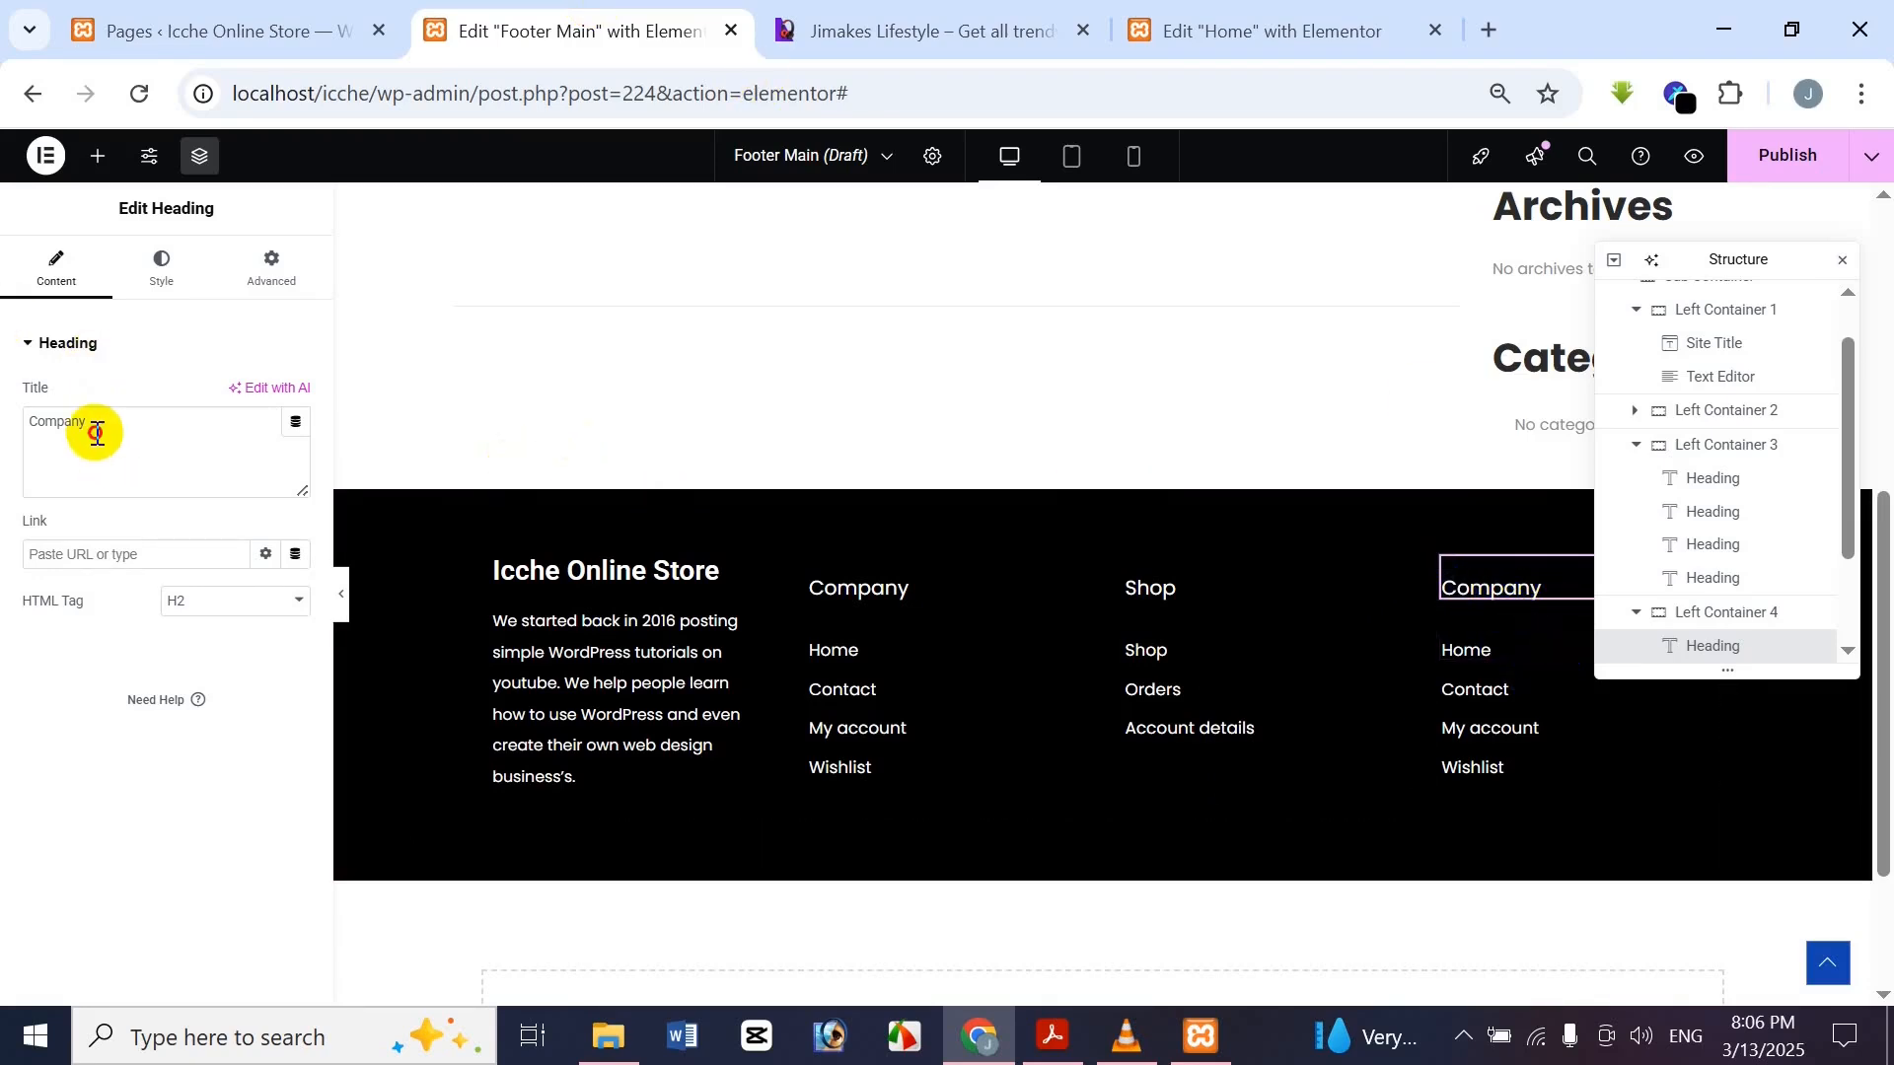
{"action": "double_click", "coordinate": [85, 424]}
{"action": "key", "text": "ctrl+v"}
{"action": "left_click_drag", "start_coordinate": [228, 477], "coordinate": [16, 440]}
{"action": "key", "text": "BackSpace"}
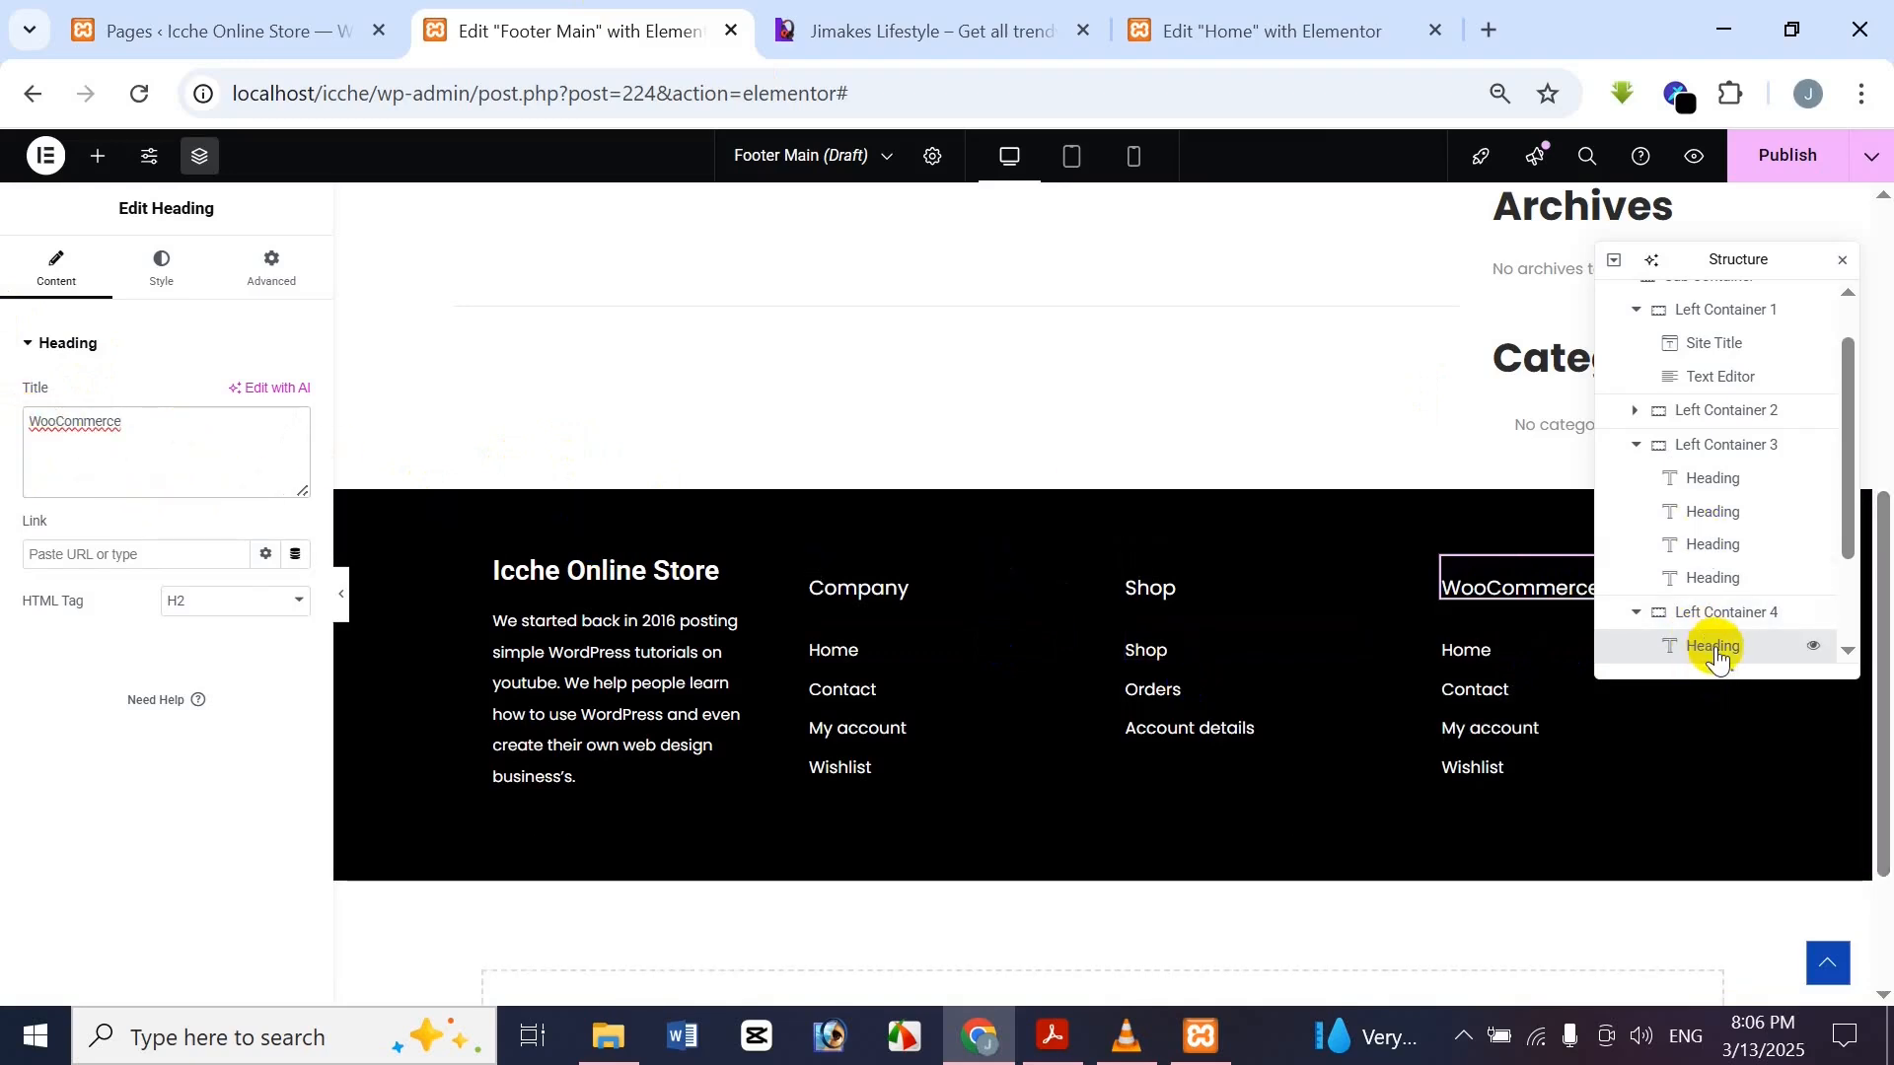
Replace the Home link in the WooCommerce column with Payment methods from the copied text
{"action": "left_click", "coordinate": [1498, 652]}
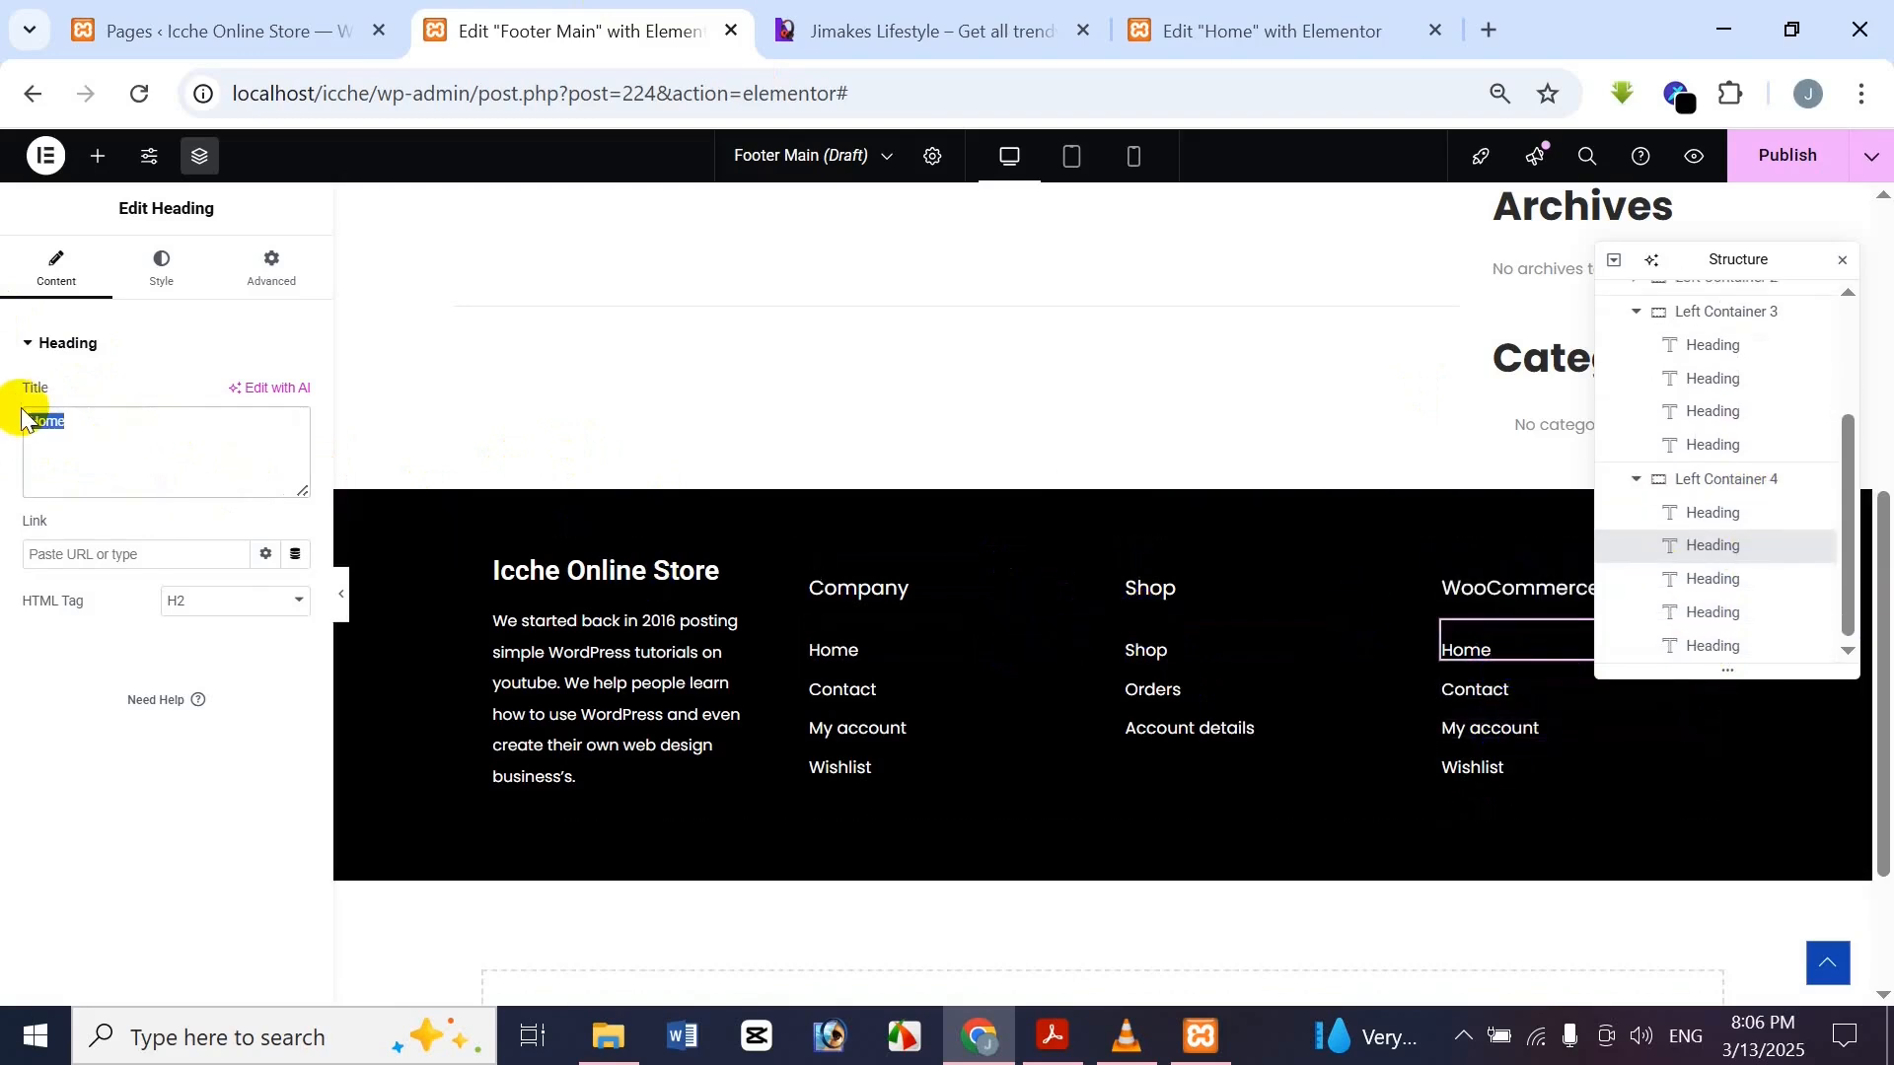
{"action": "key", "text": "ctrl+v"}
{"action": "left_click_drag", "start_coordinate": [138, 425], "coordinate": [27, 420]}
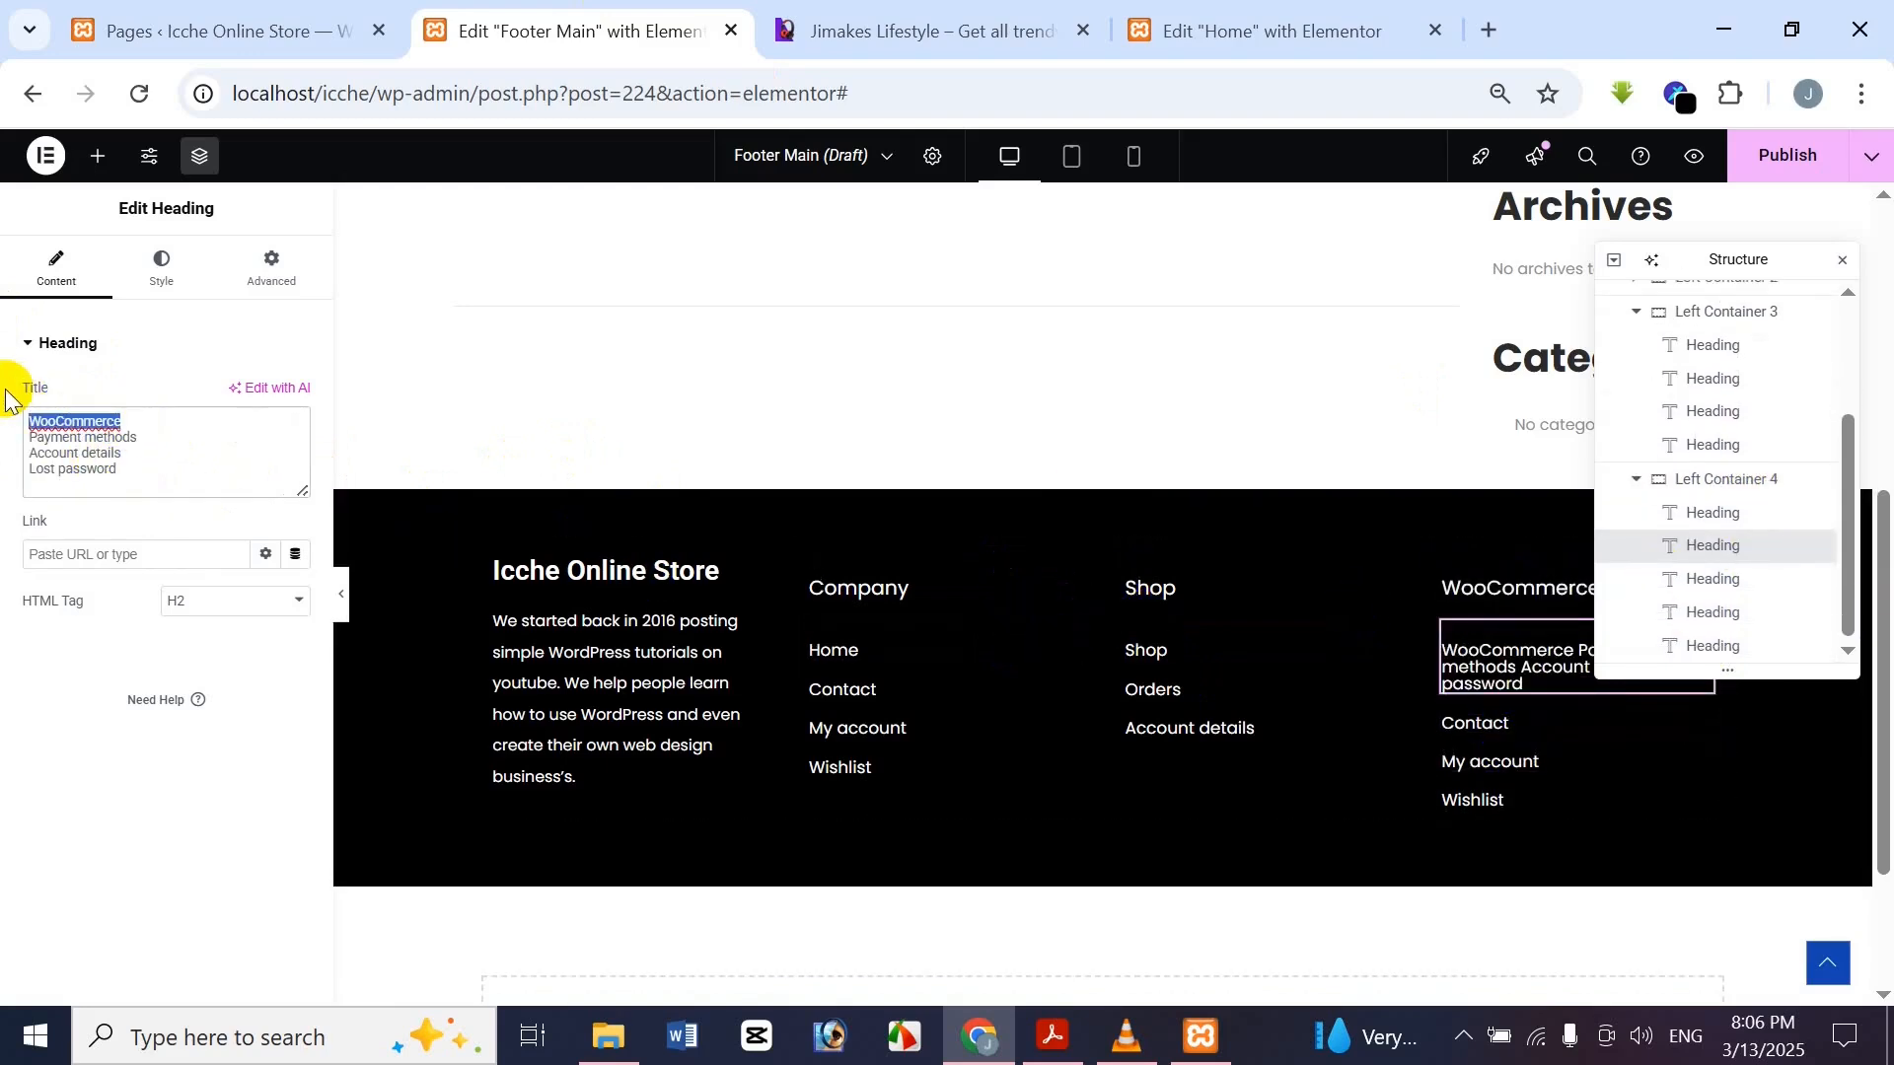
{"action": "key", "text": "BackSpace"}
{"action": "key", "text": "ctrl+a"}
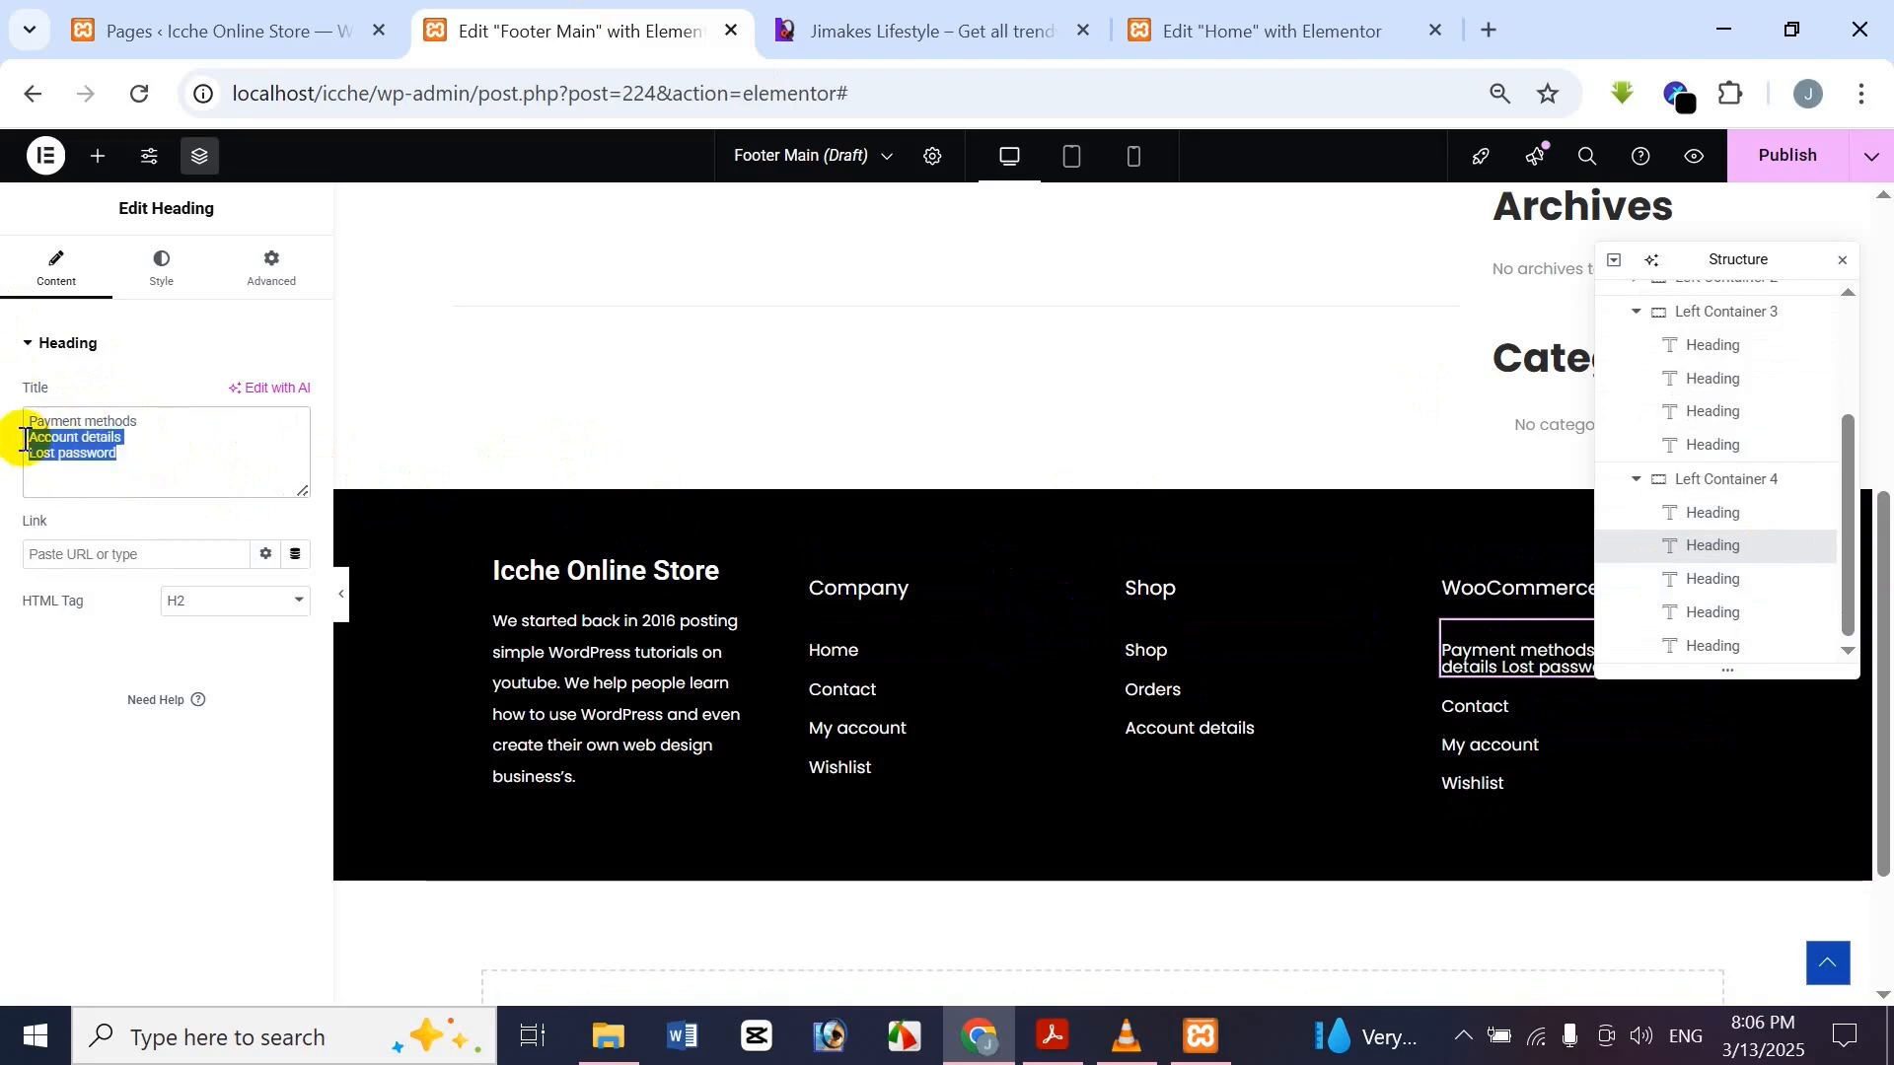
{"action": "key", "text": "ctrl+x"}
Replace the Contact link in the WooCommerce column with Account details from the copied text
{"action": "left_click", "coordinate": [1548, 685]}
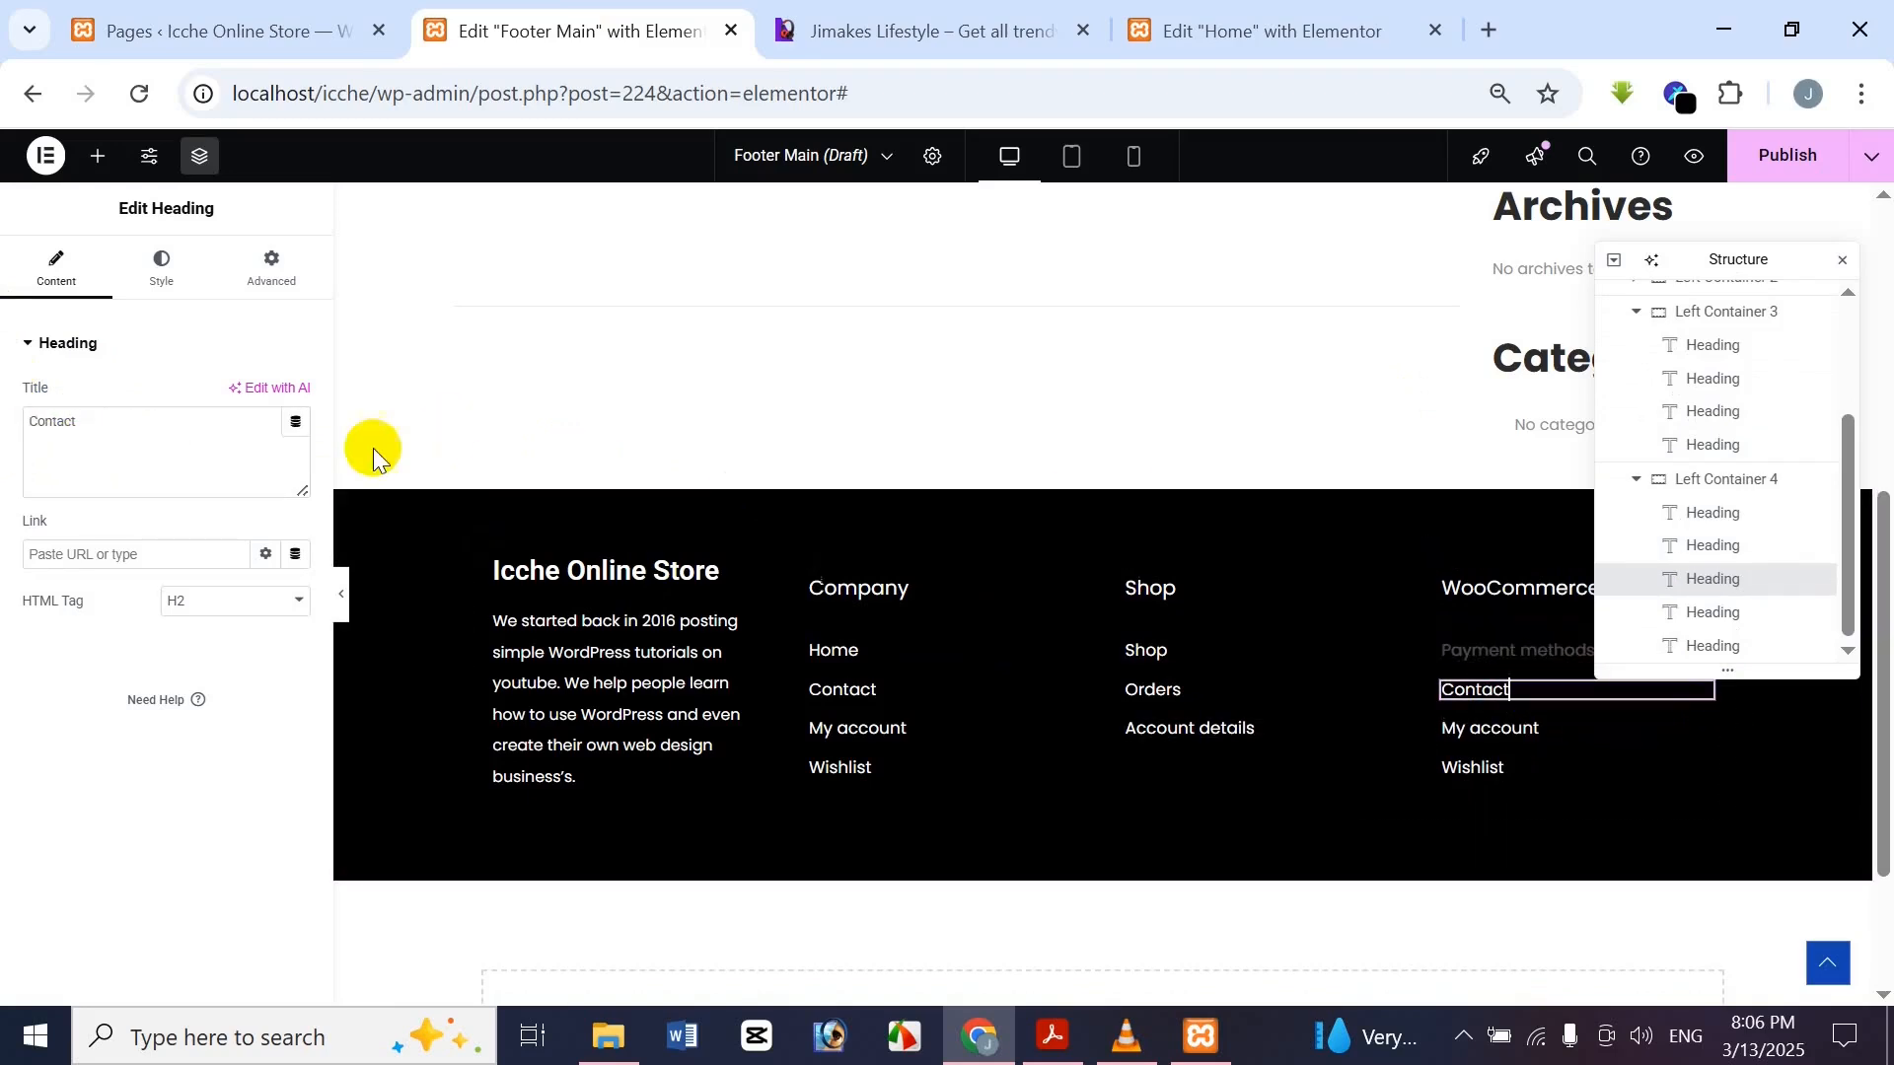
{"action": "left_click_drag", "start_coordinate": [118, 422], "coordinate": [9, 444]}
{"action": "key", "text": "ctrl+v"}
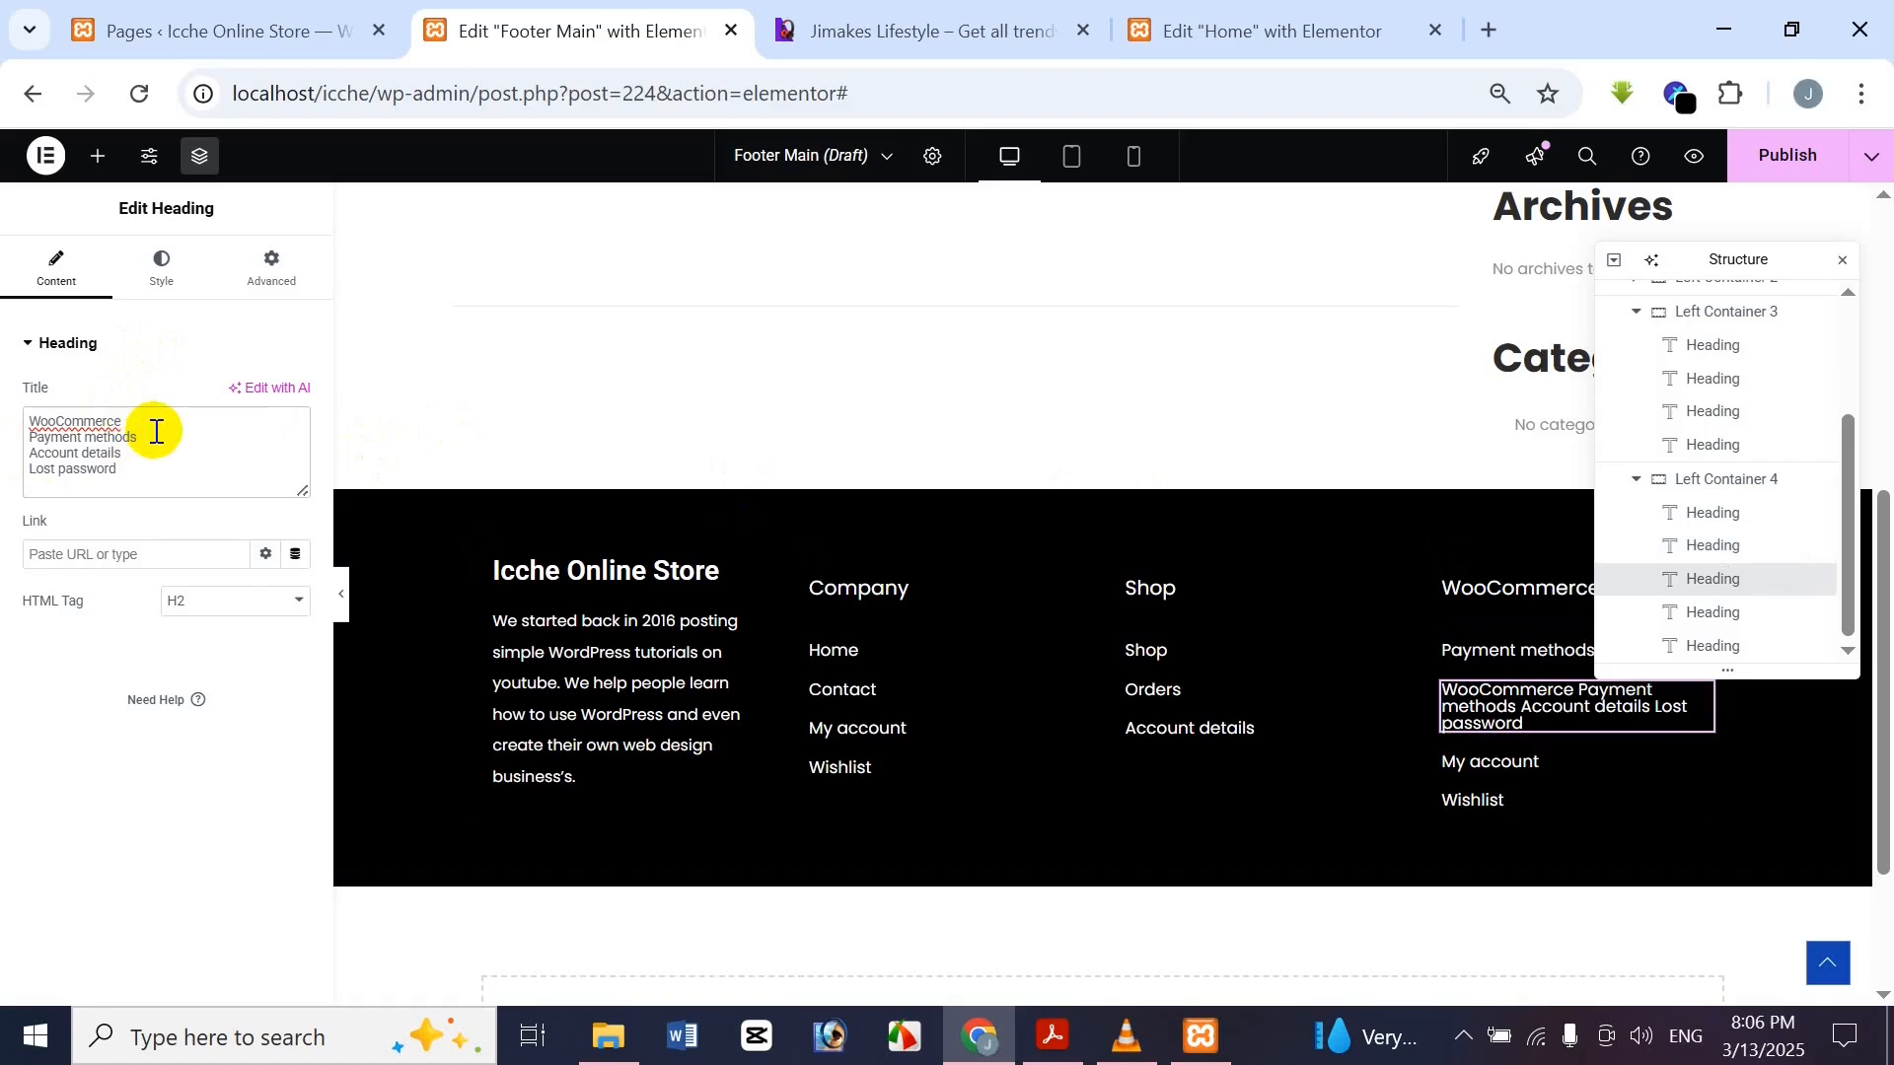
{"action": "left_click_drag", "start_coordinate": [27, 454], "coordinate": [141, 422]}
{"action": "key", "text": "BackSpace"}
{"action": "left_click", "coordinate": [140, 437]}
{"action": "key", "text": "BackSpace"}
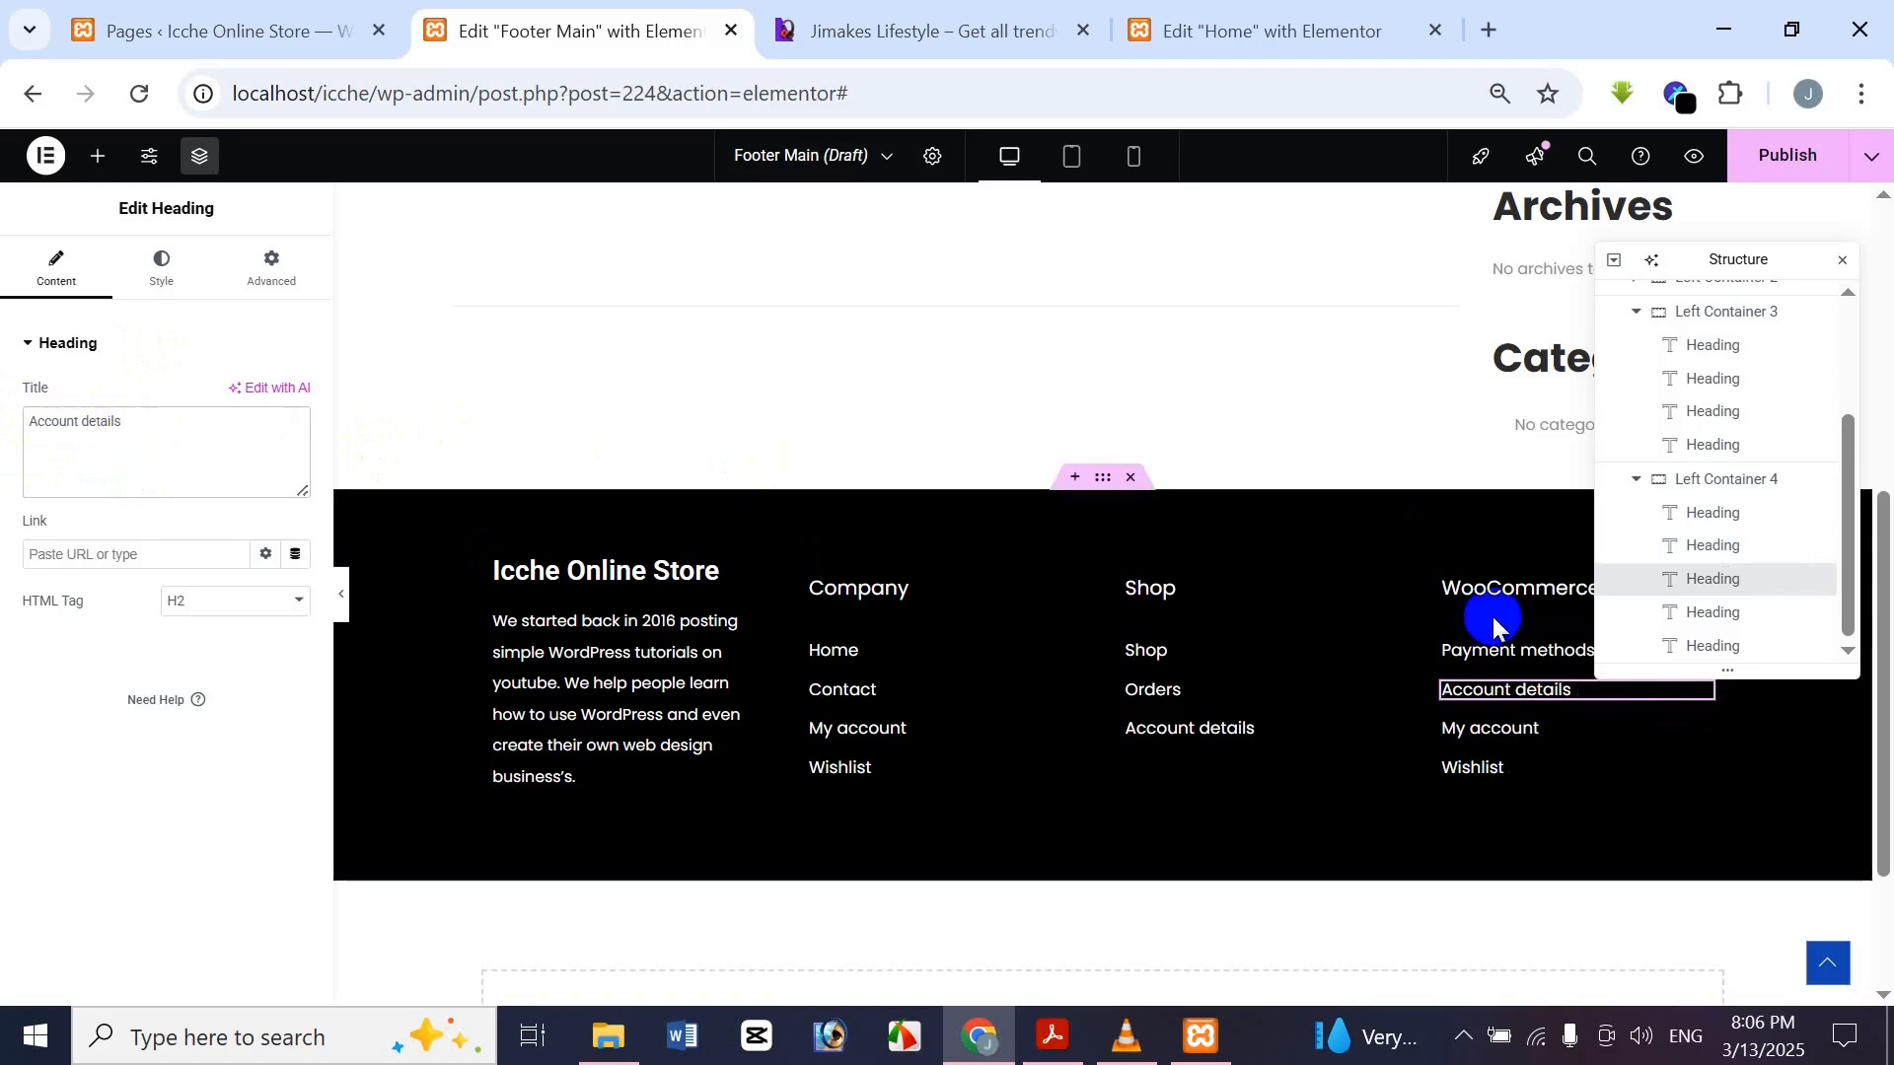
Change the WooCommerce column's My account link to Lost password from the copied text and delete its Wishlist link
{"action": "left_click", "coordinate": [1490, 726]}
{"action": "left_click_drag", "start_coordinate": [136, 415], "coordinate": [13, 473]}
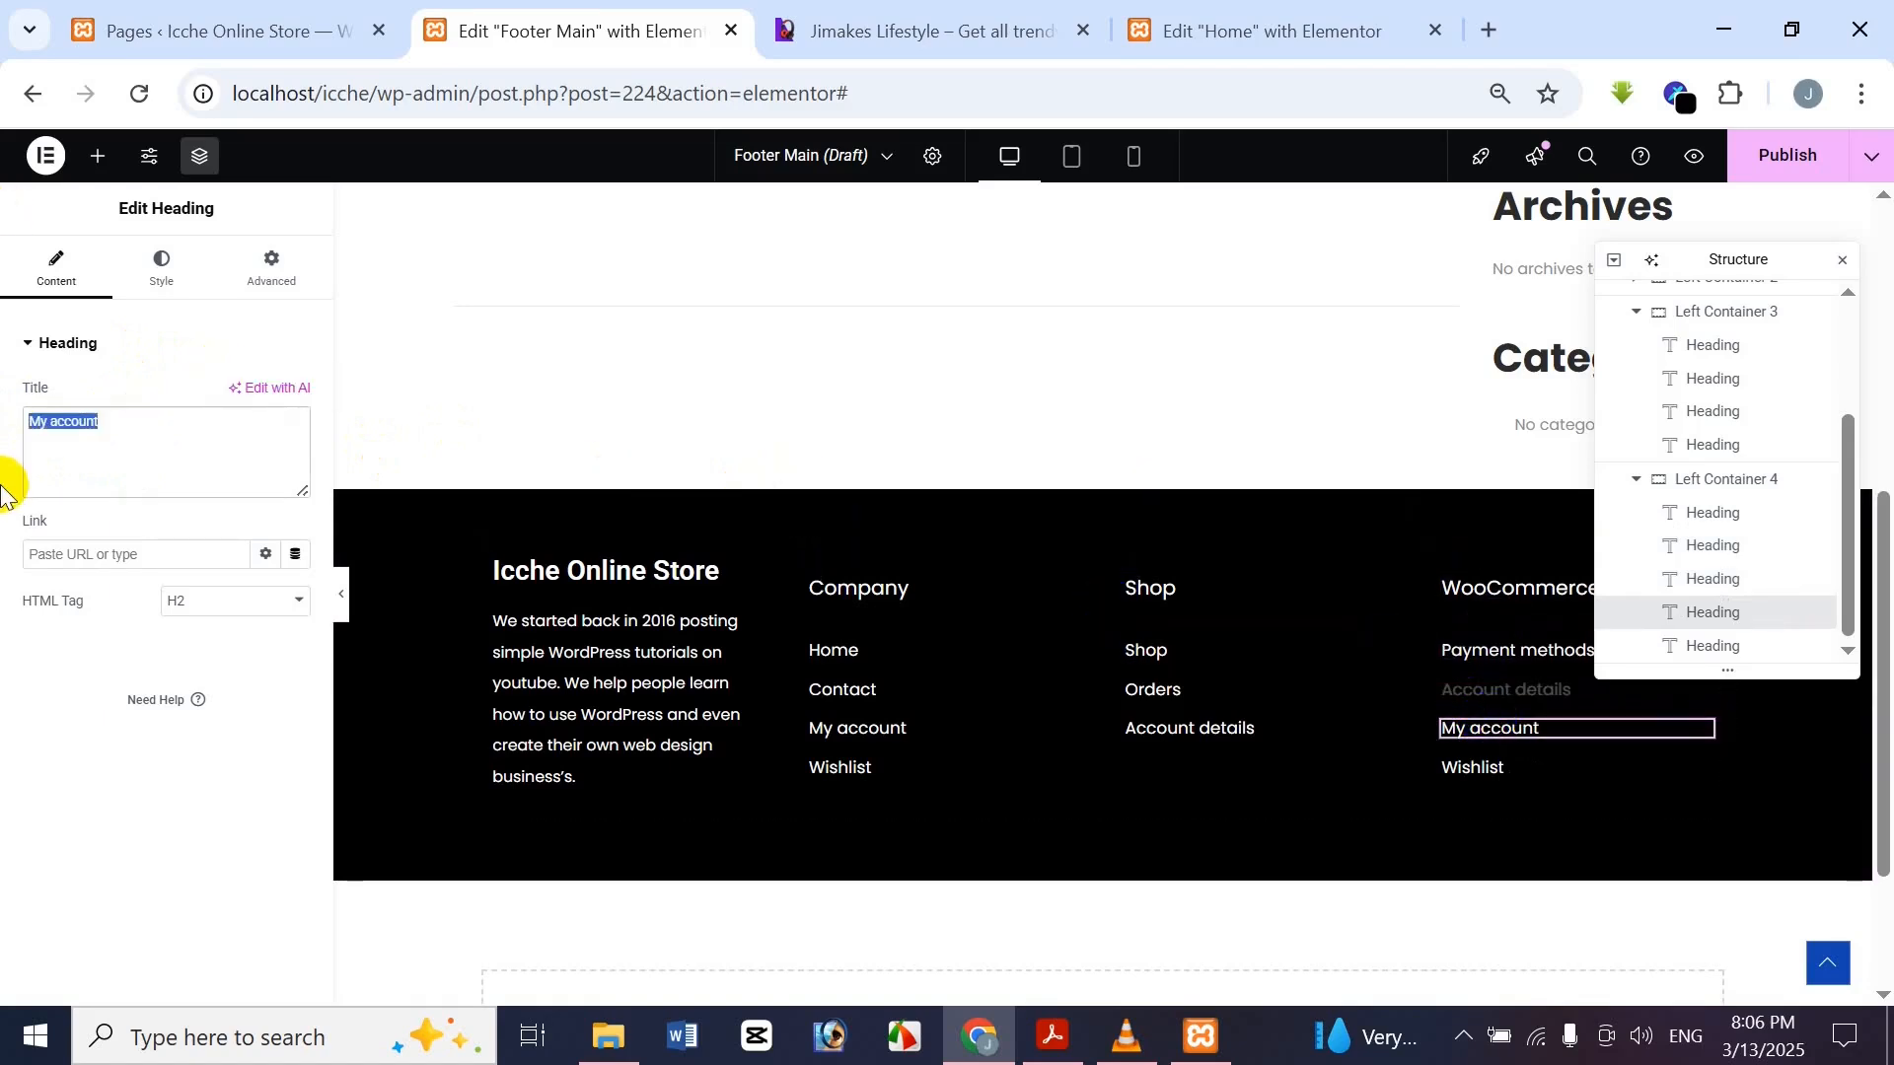
{"action": "key", "text": "ctrl+v"}
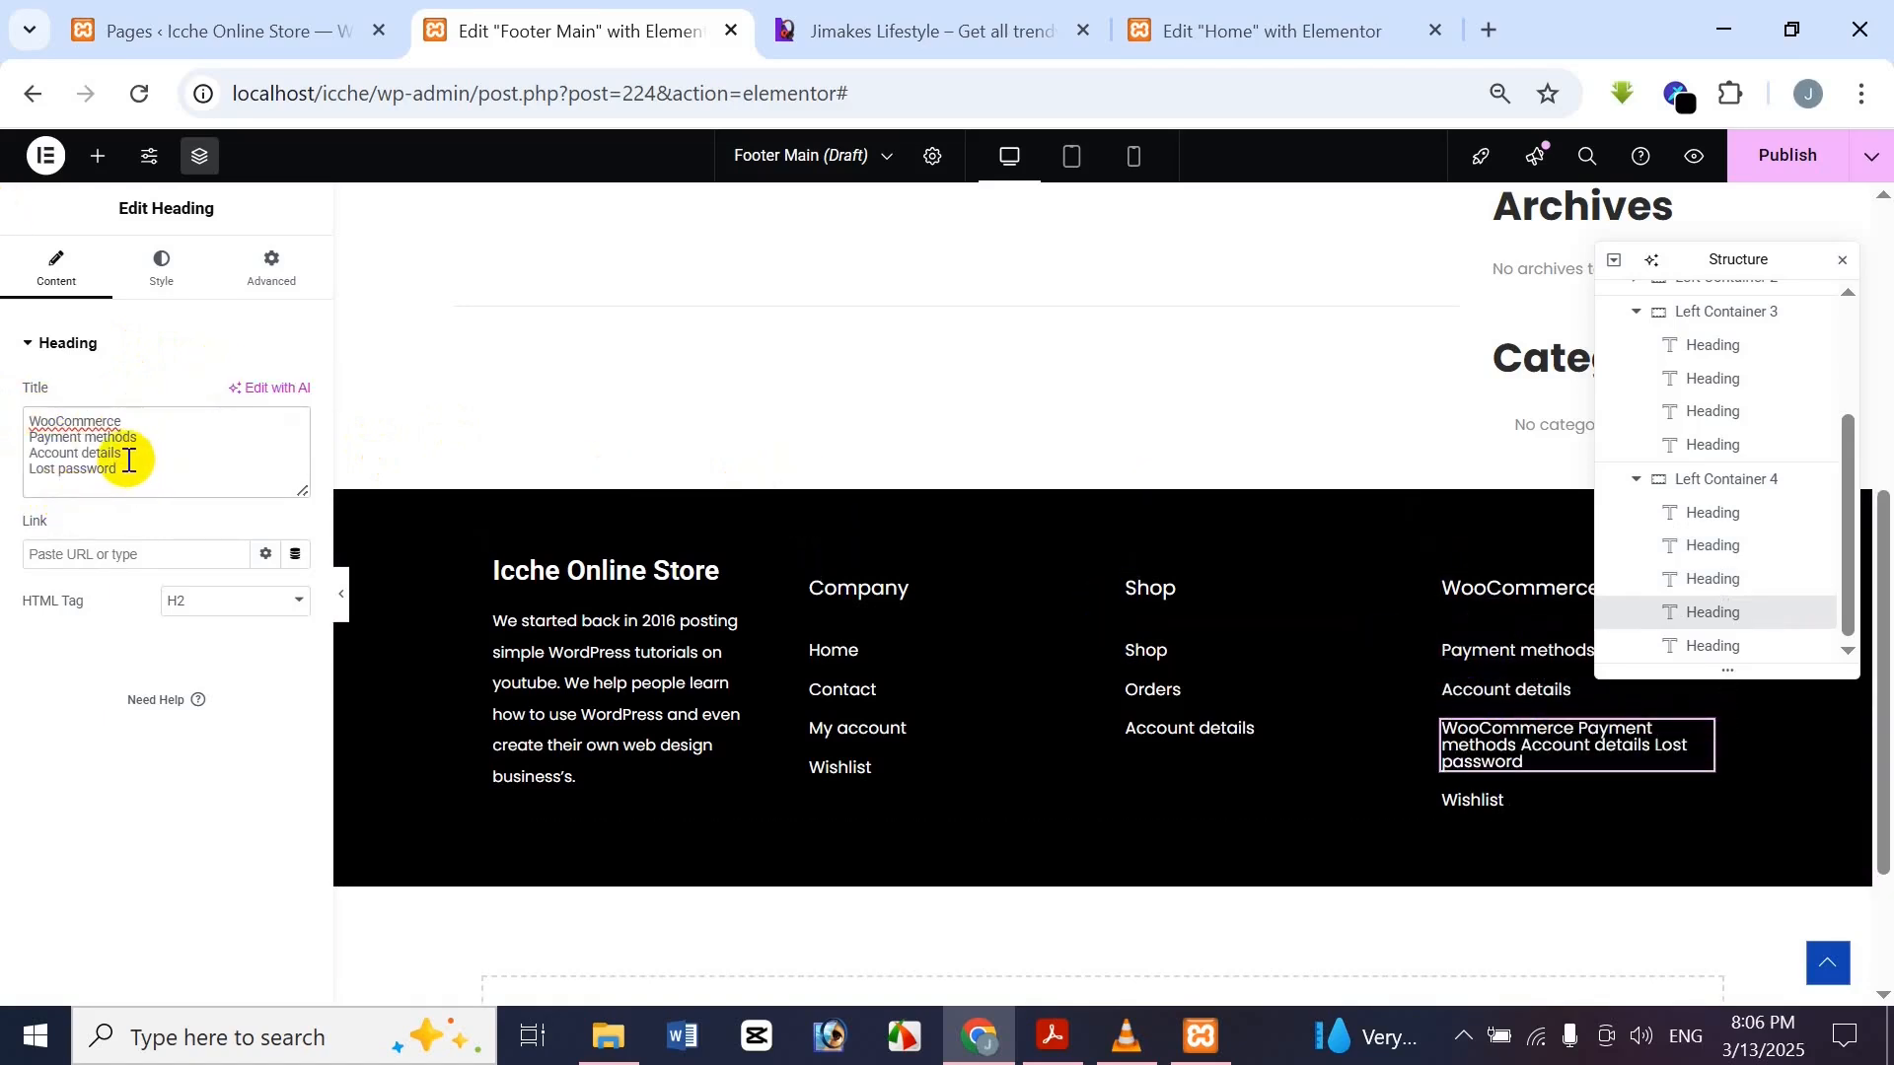
{"action": "left_click_drag", "start_coordinate": [30, 471], "coordinate": [21, 404]}
{"action": "key", "text": "BackSpace"}
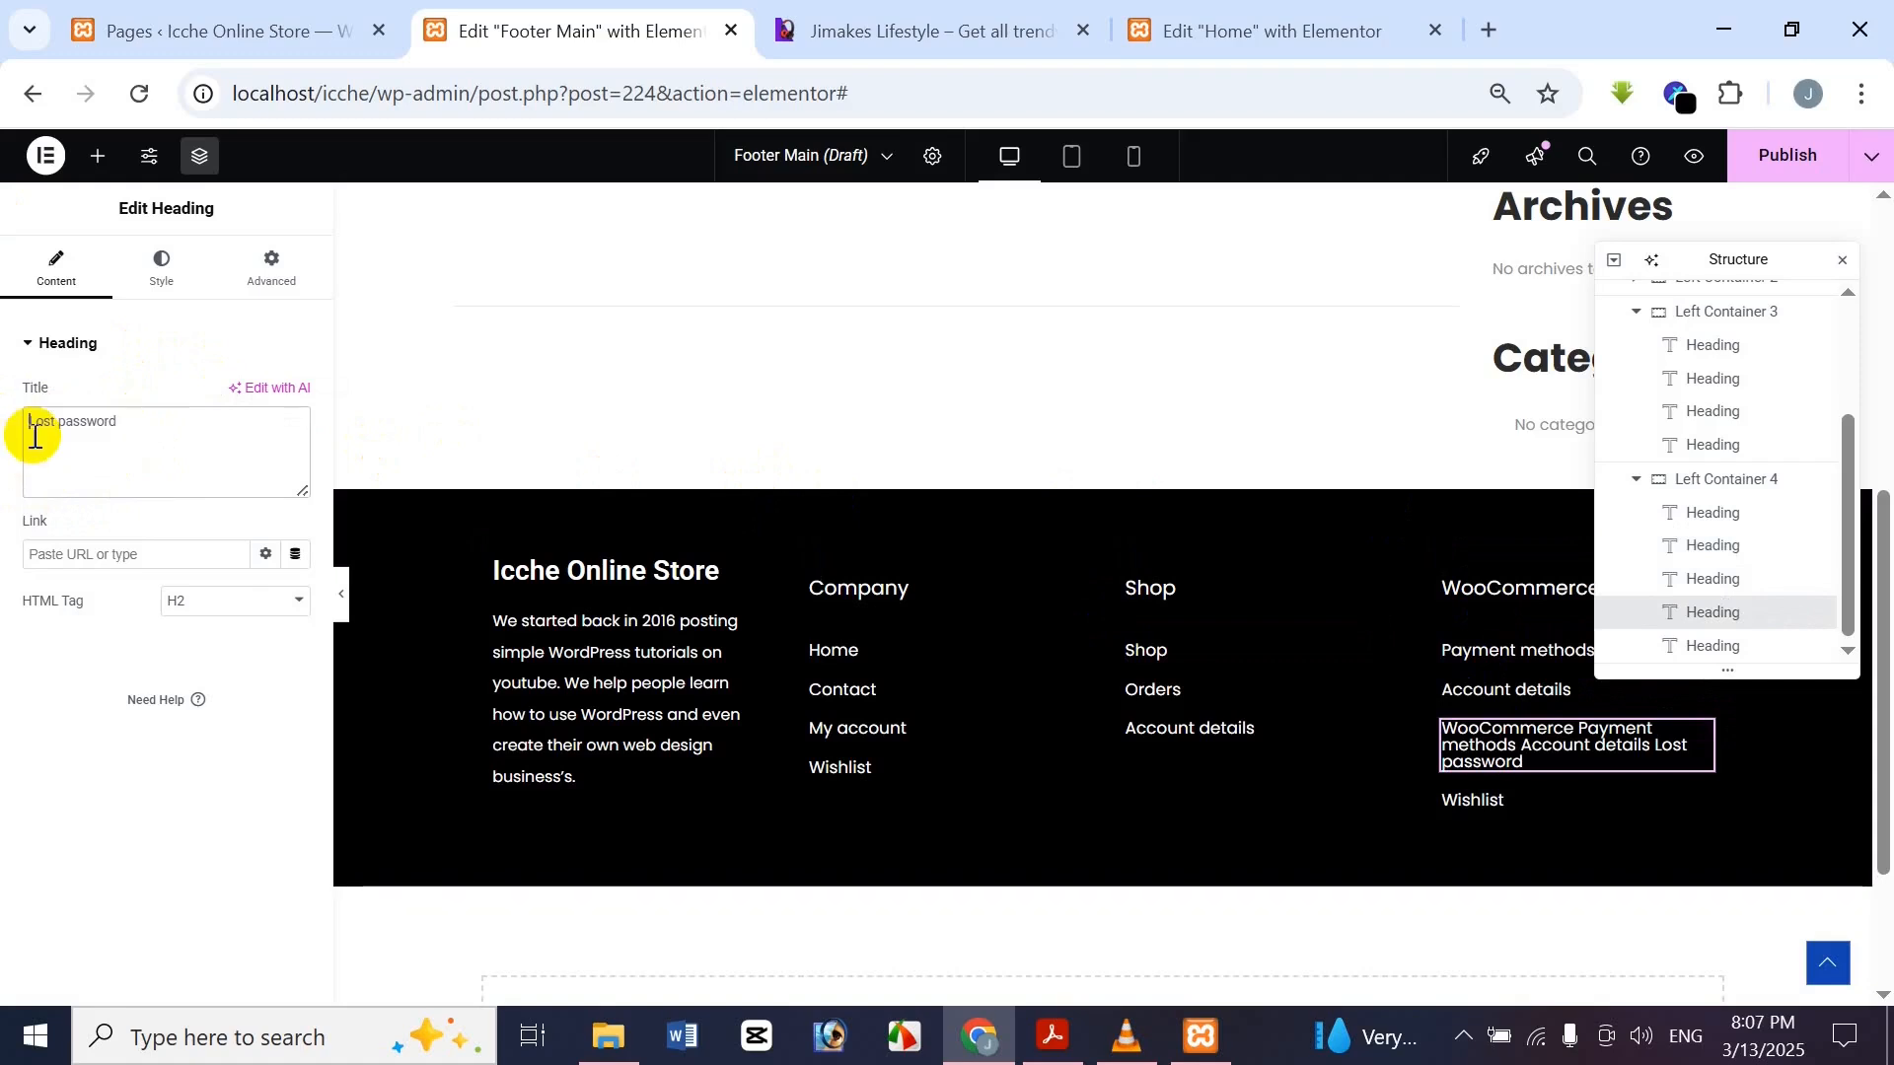
{"action": "left_click", "coordinate": [1756, 645]}
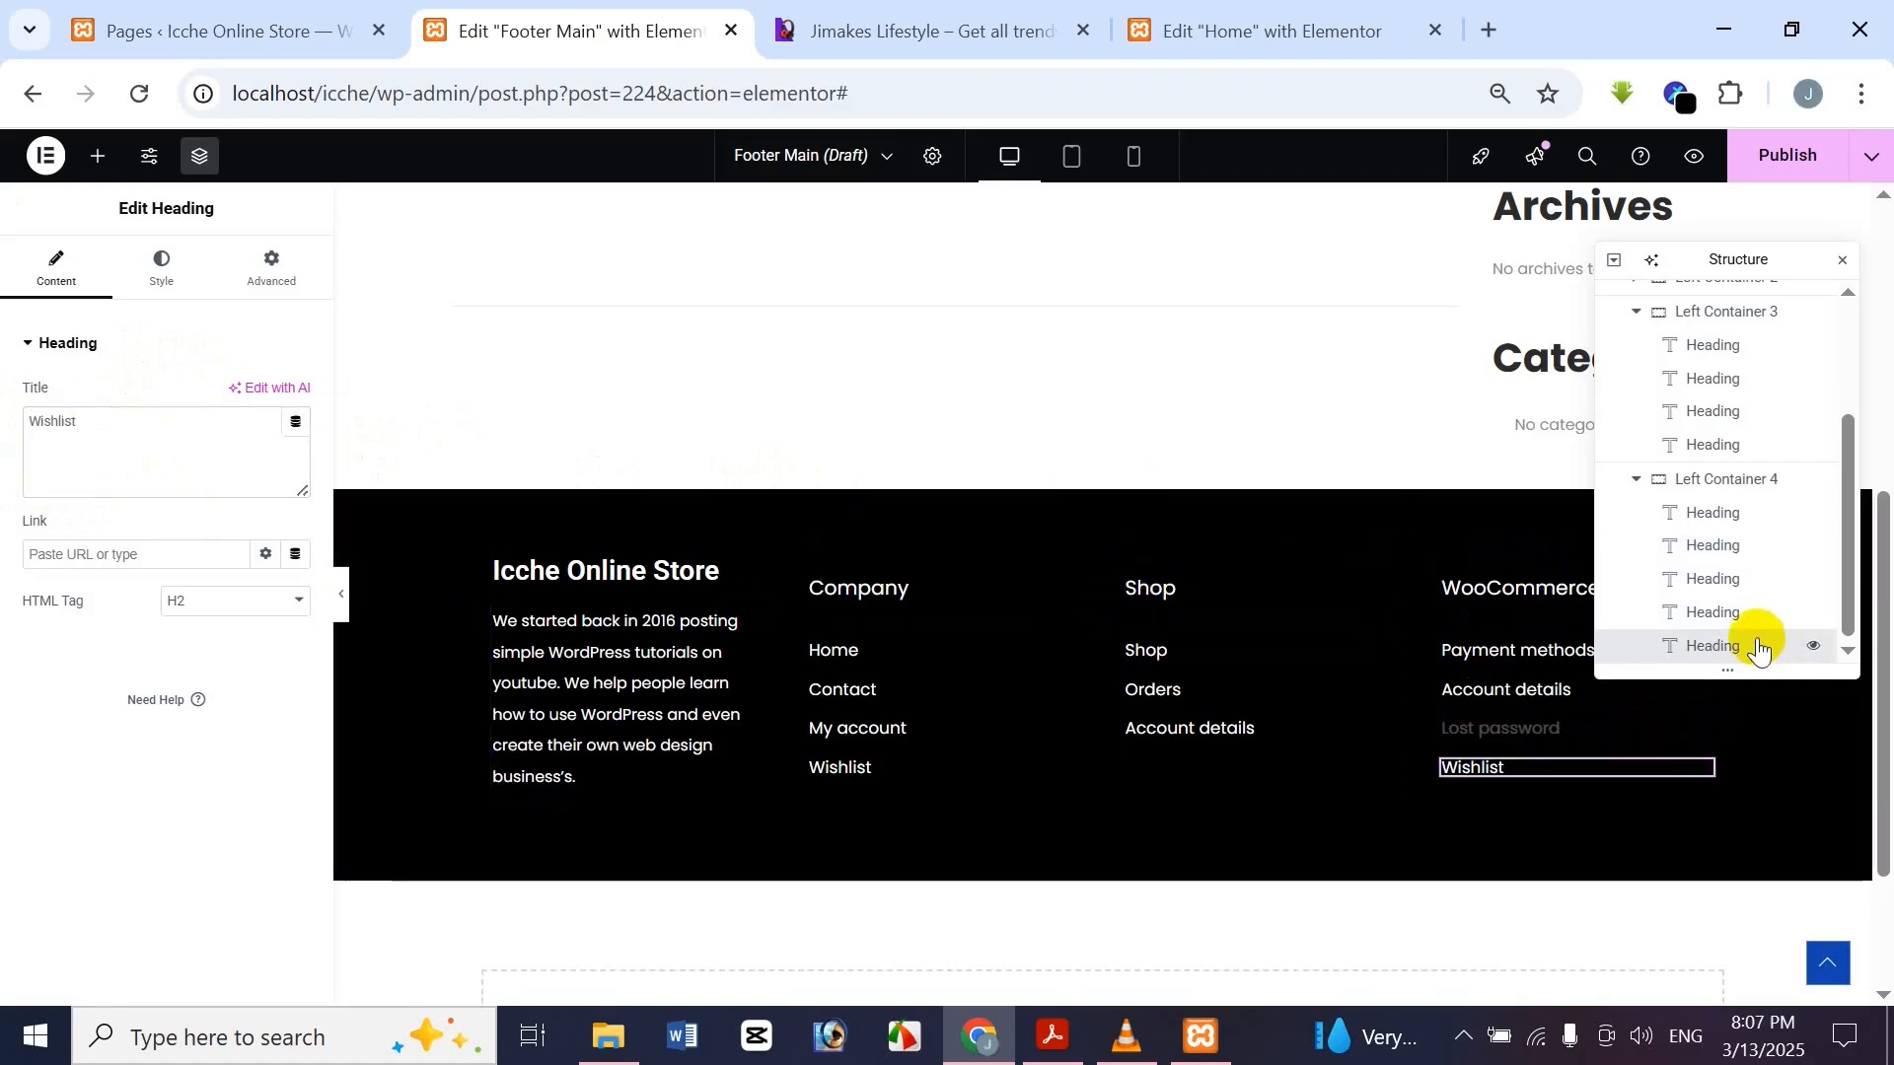
{"action": "key", "text": "Delete"}
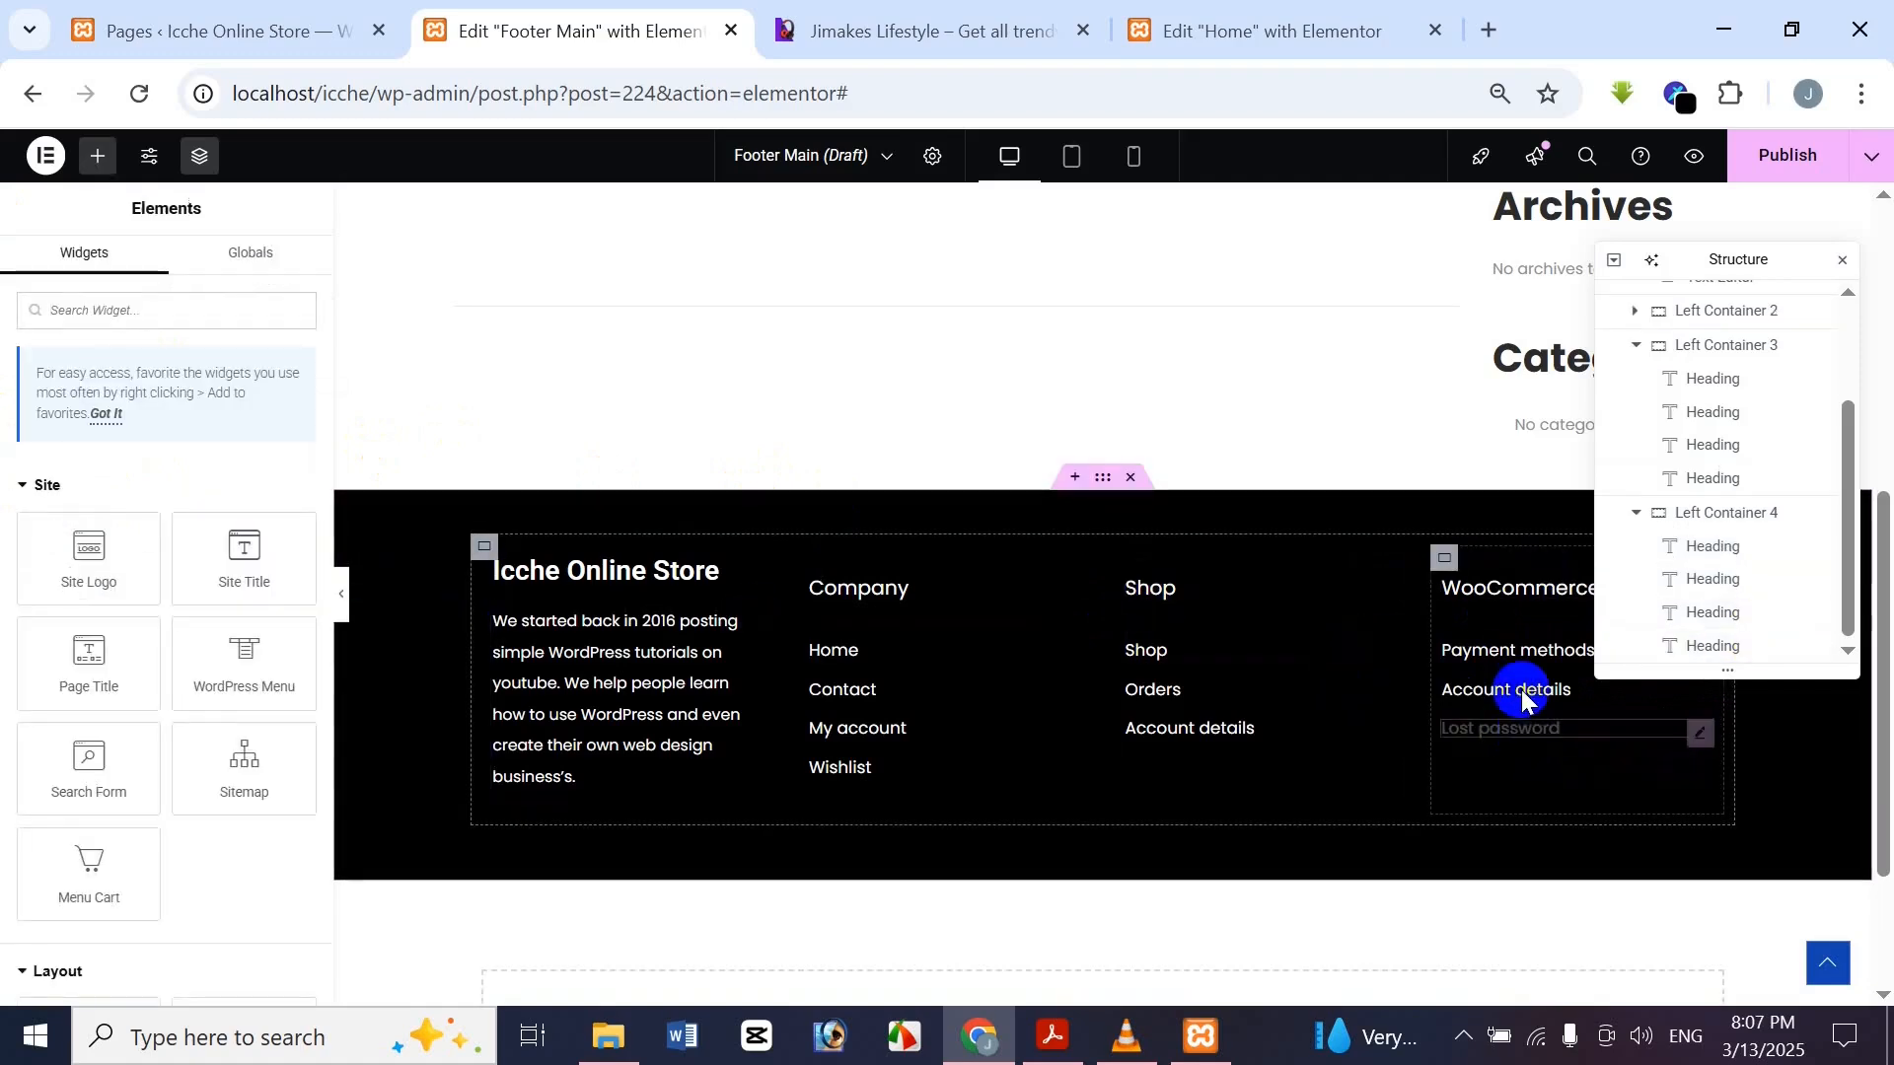
Compare the footer with the Jimakes reference and add a Divider widget beneath the four footer columns
{"action": "left_click", "coordinate": [919, 20]}
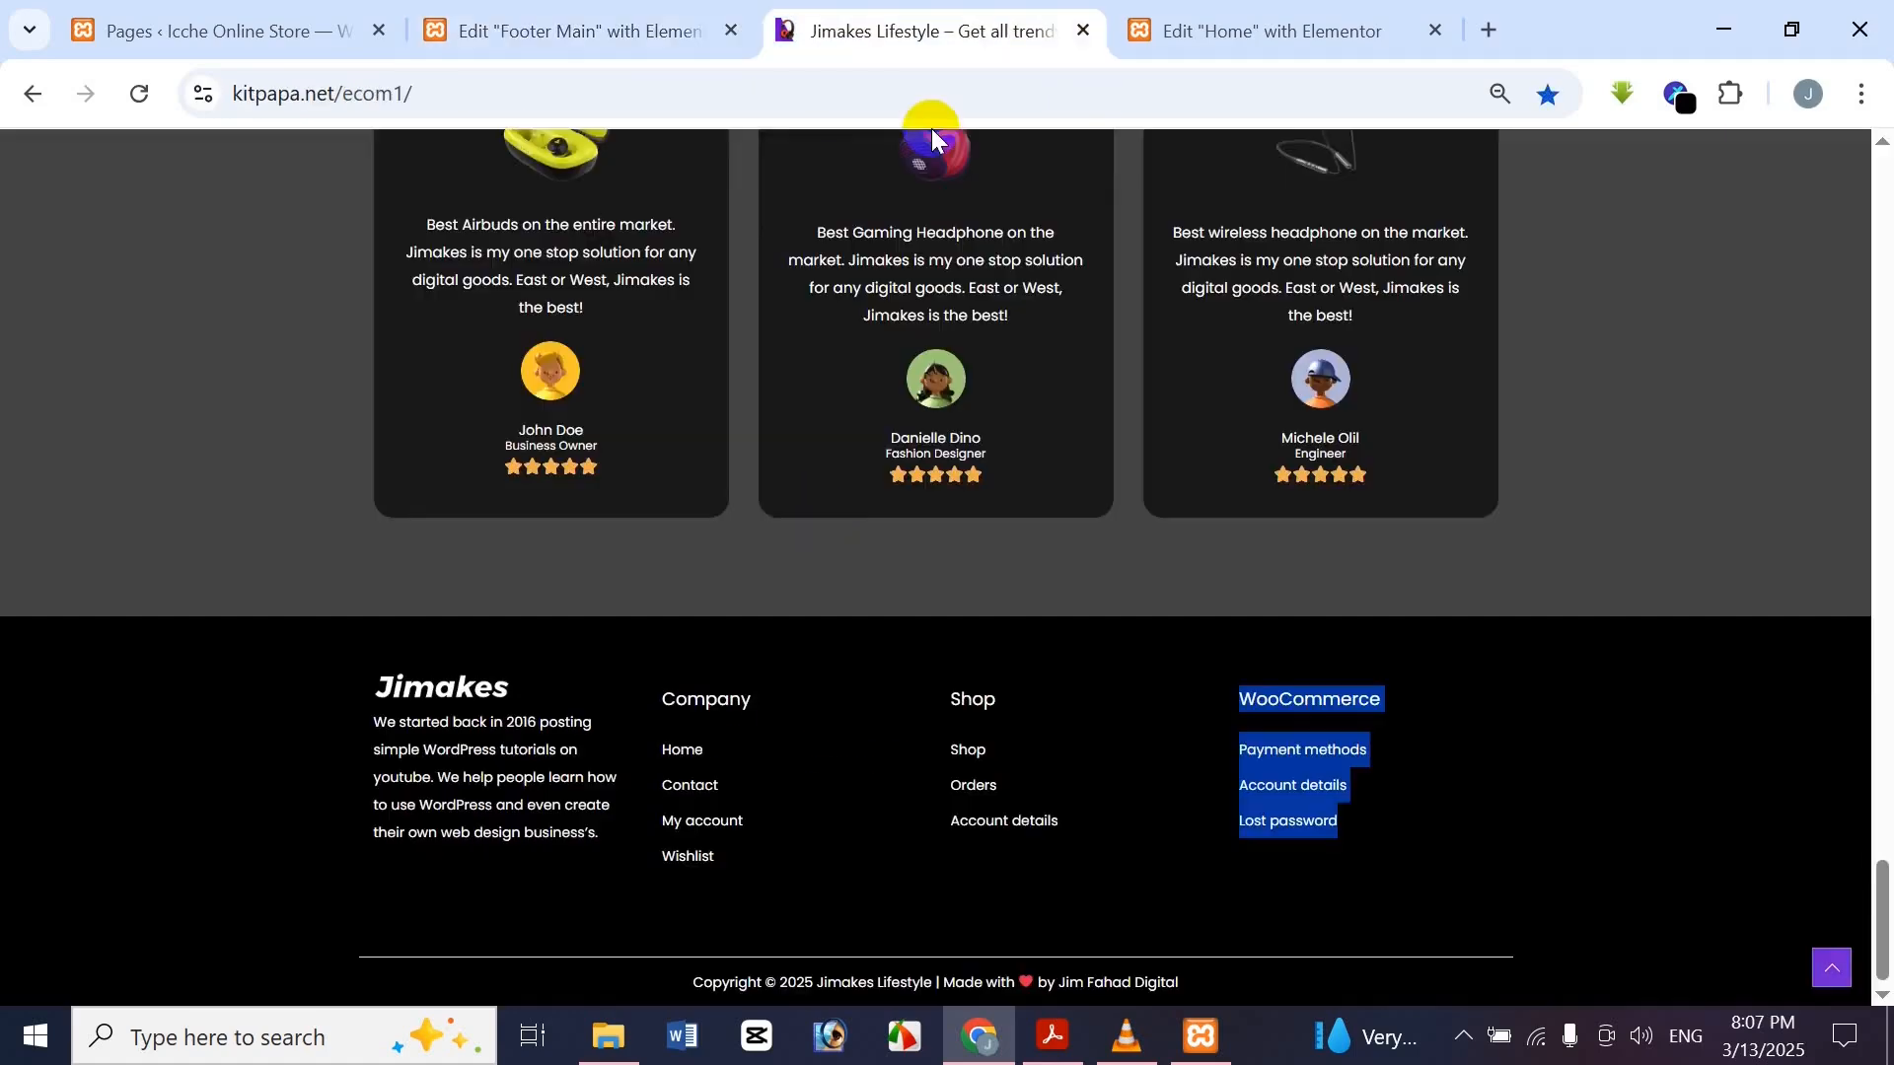
{"action": "left_click", "coordinate": [1033, 730]}
{"action": "left_click", "coordinate": [696, 7]}
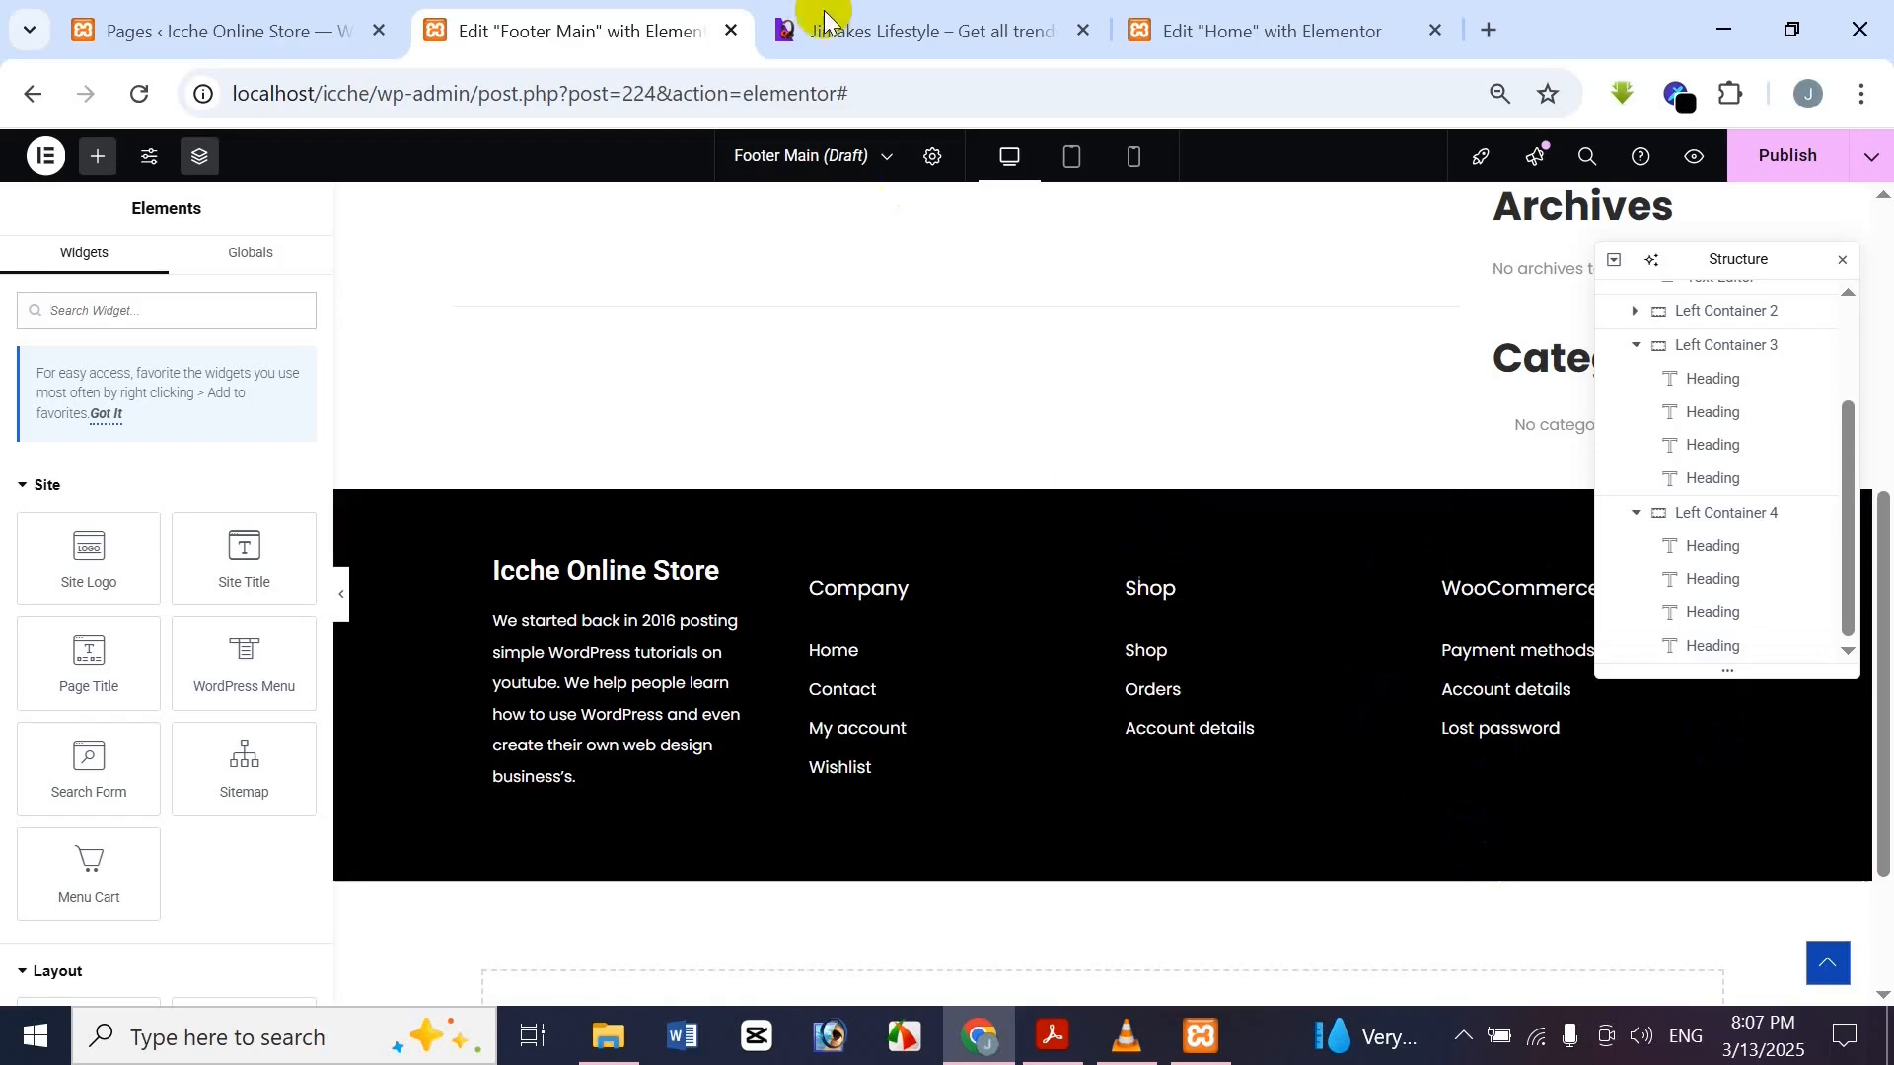
{"action": "left_click", "coordinate": [961, 15]}
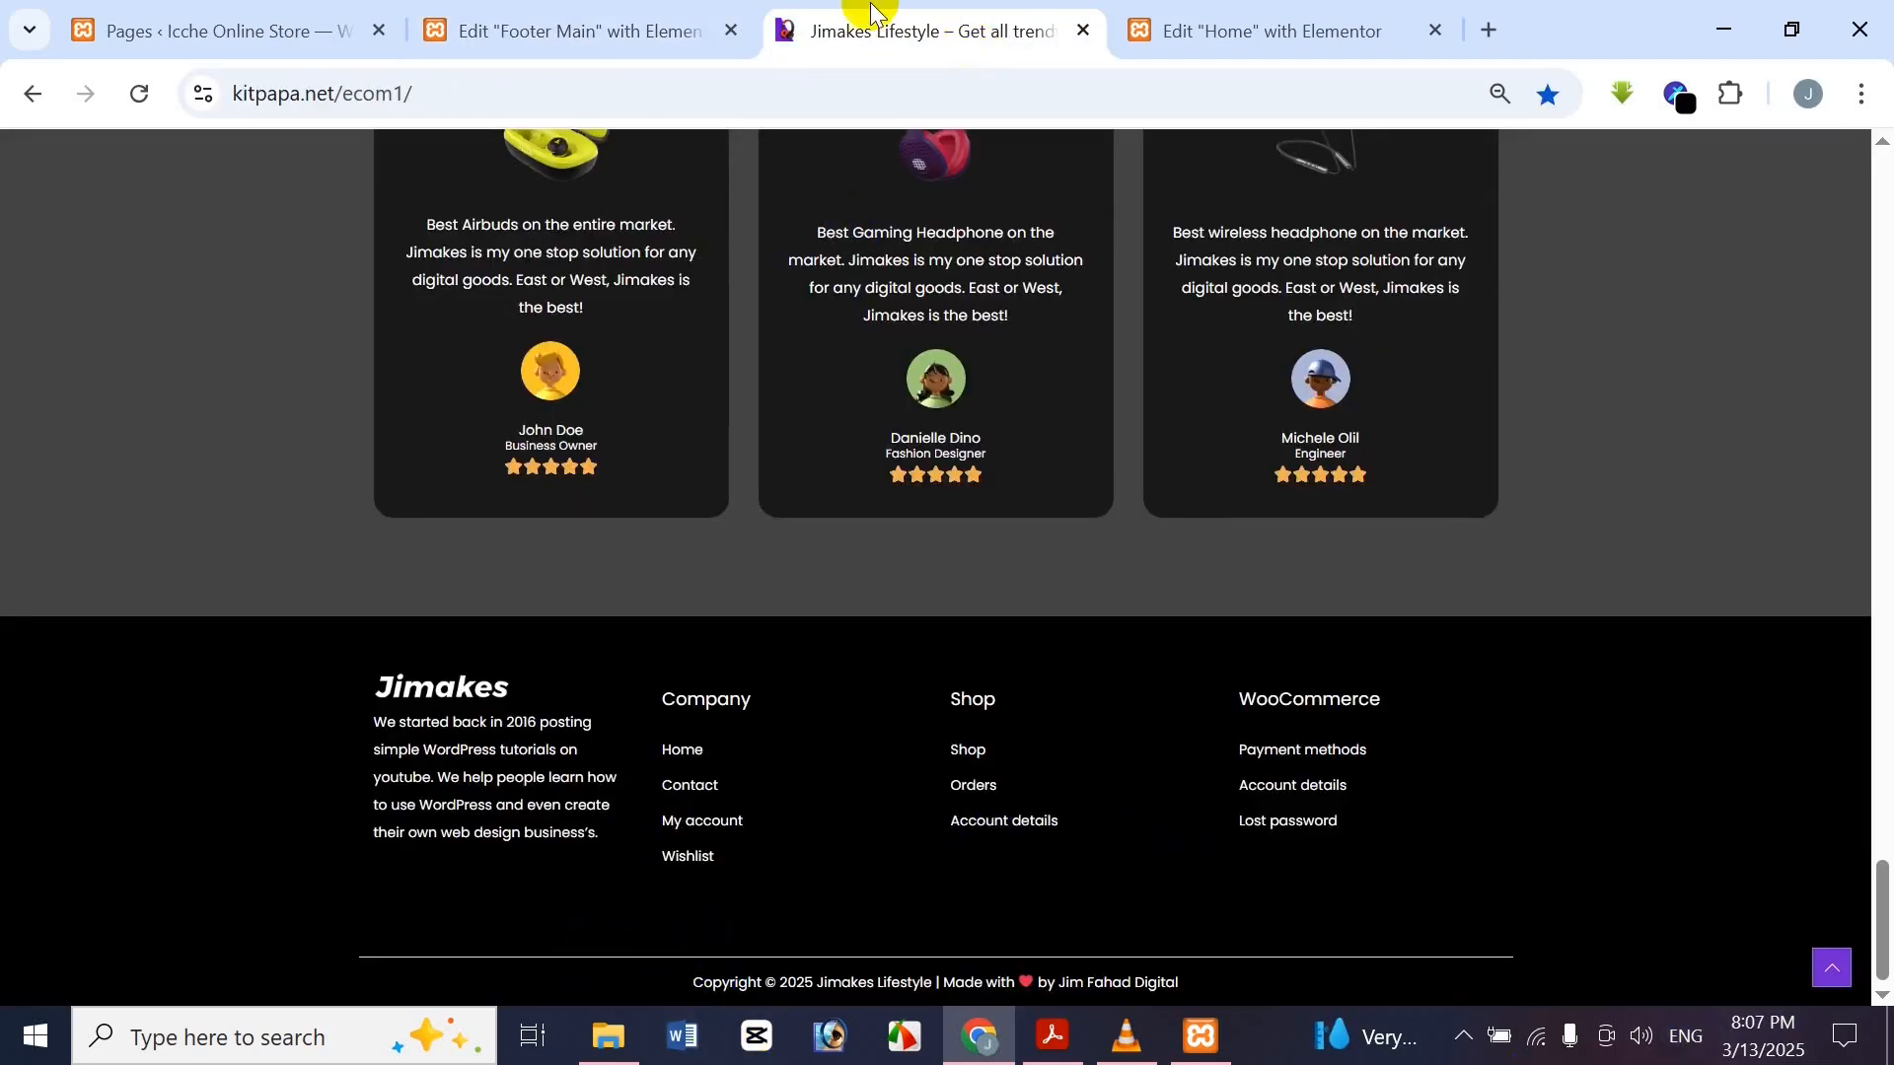
{"action": "left_click", "coordinate": [641, 22]}
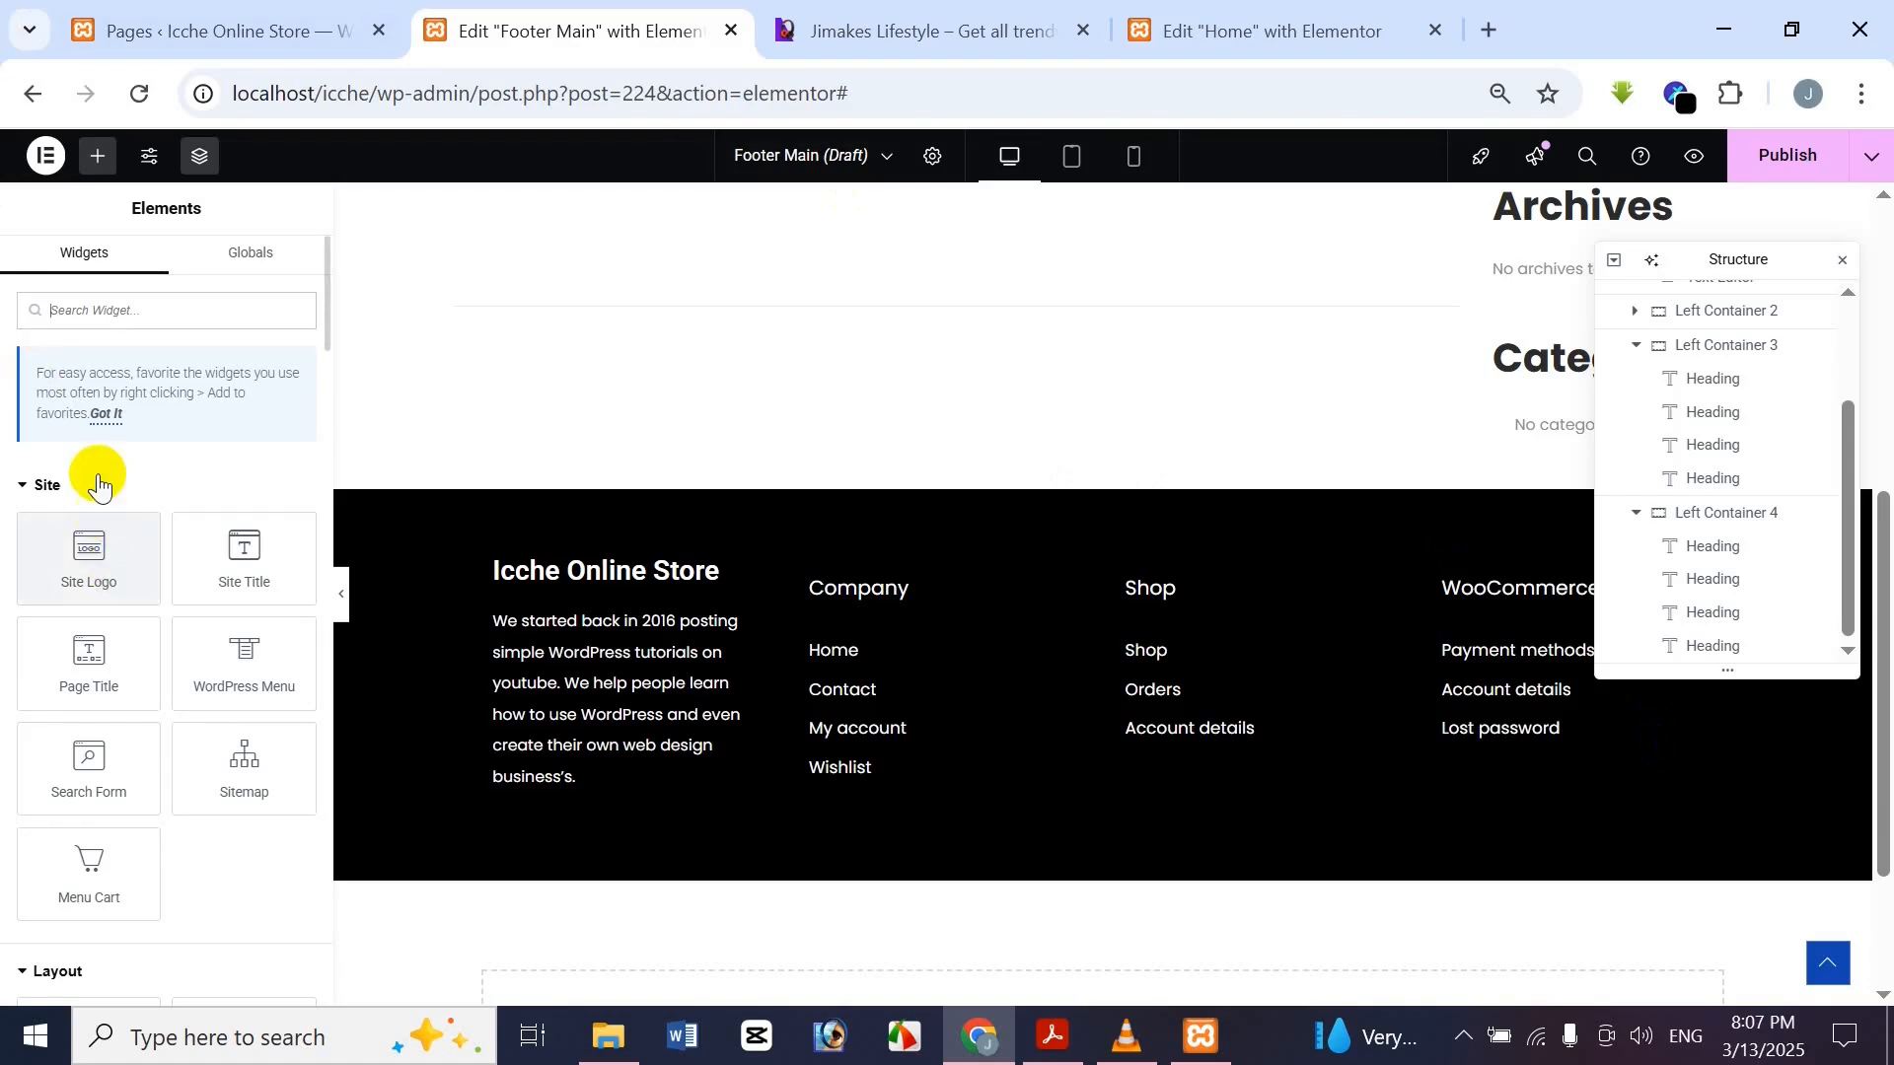
{"action": "type", "text": "divi"}
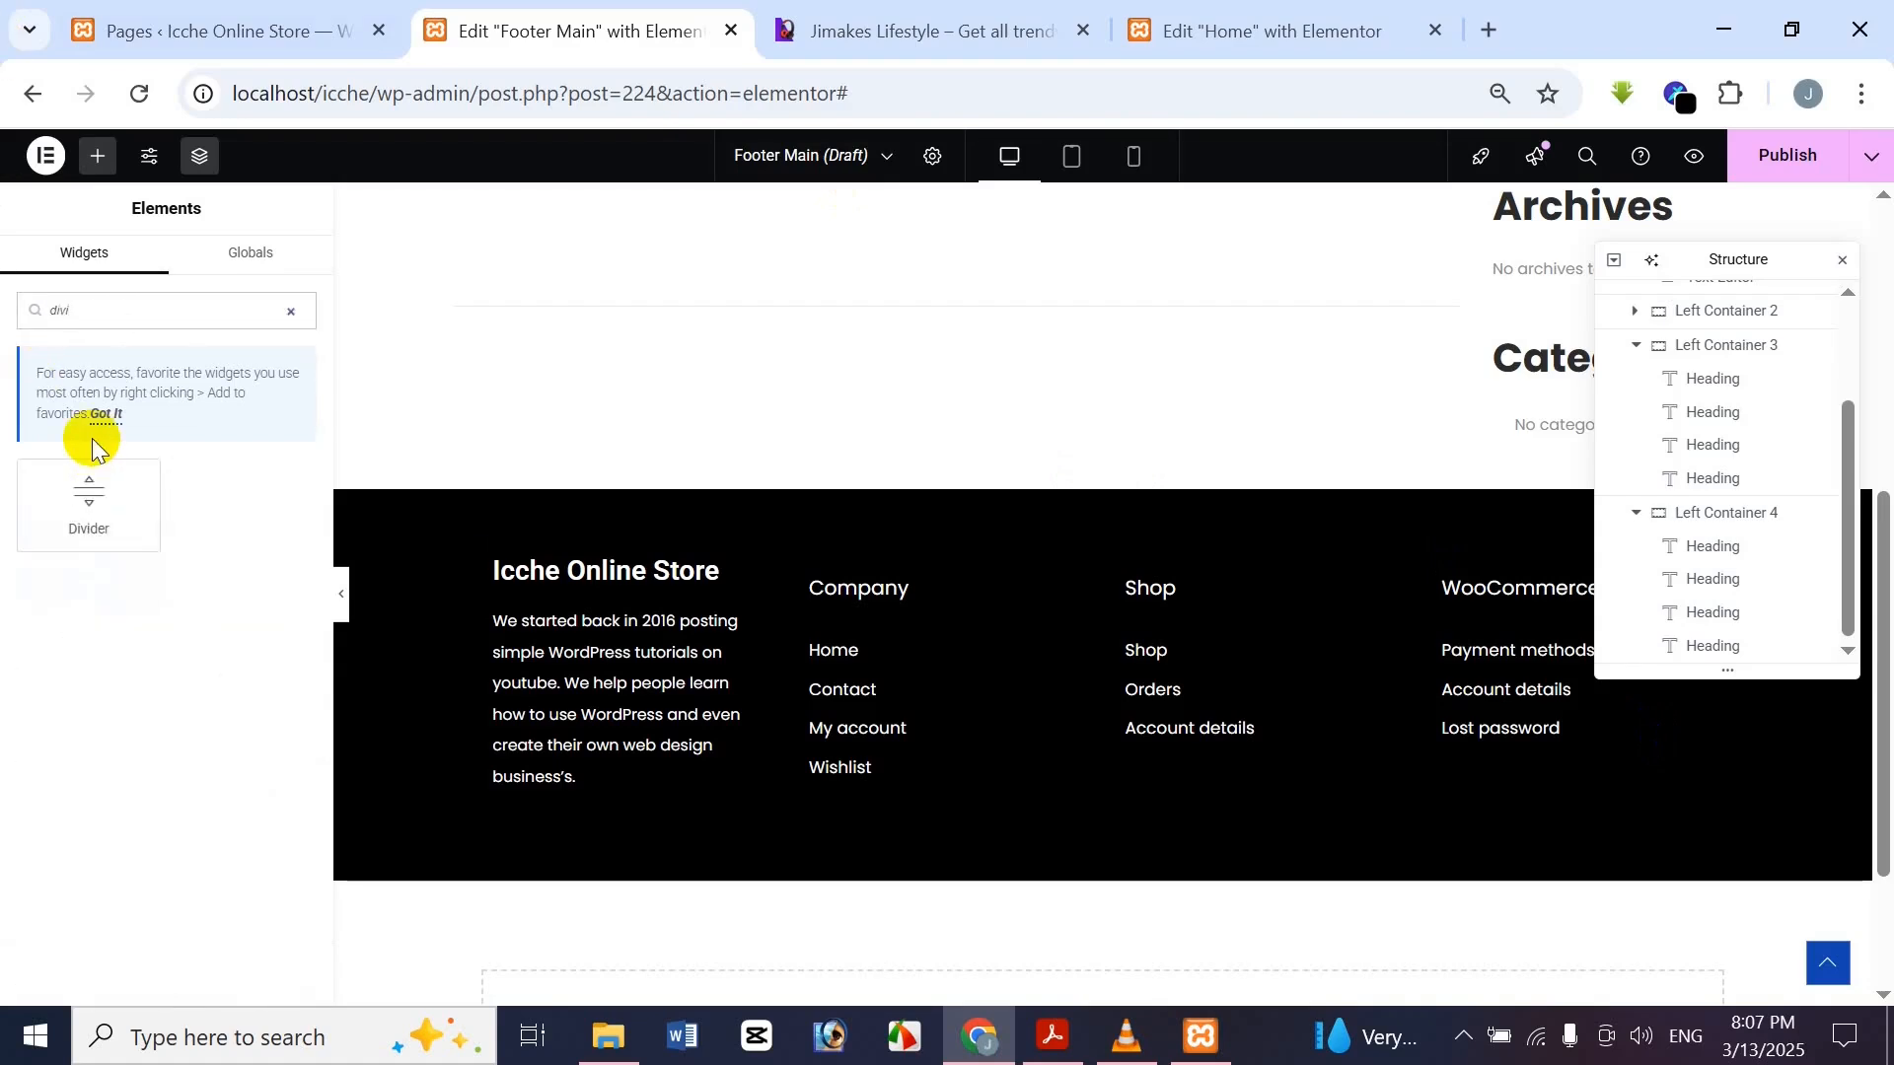
{"action": "left_click_drag", "start_coordinate": [105, 512], "coordinate": [1713, 765]}
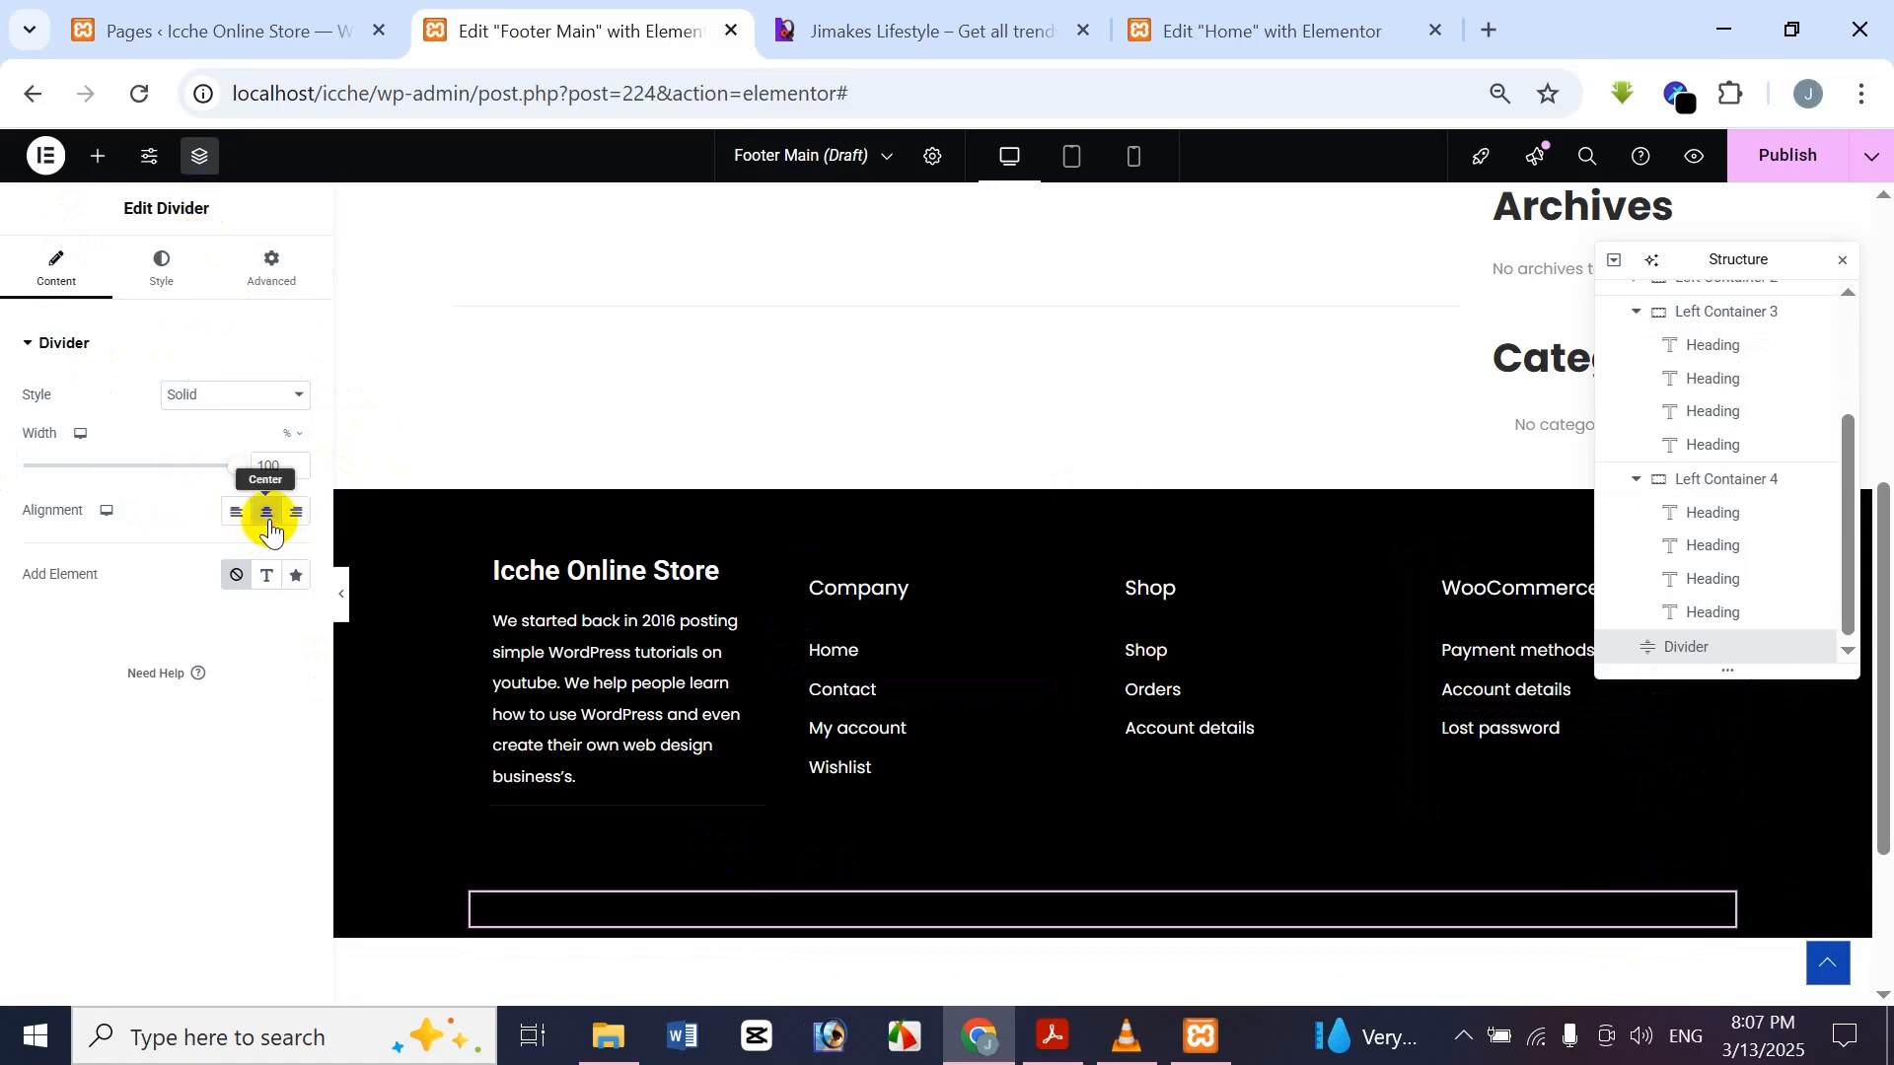
Colour the divider white and clear its gap value, checking the line against the Jimakes footer
{"action": "left_click", "coordinate": [162, 296]}
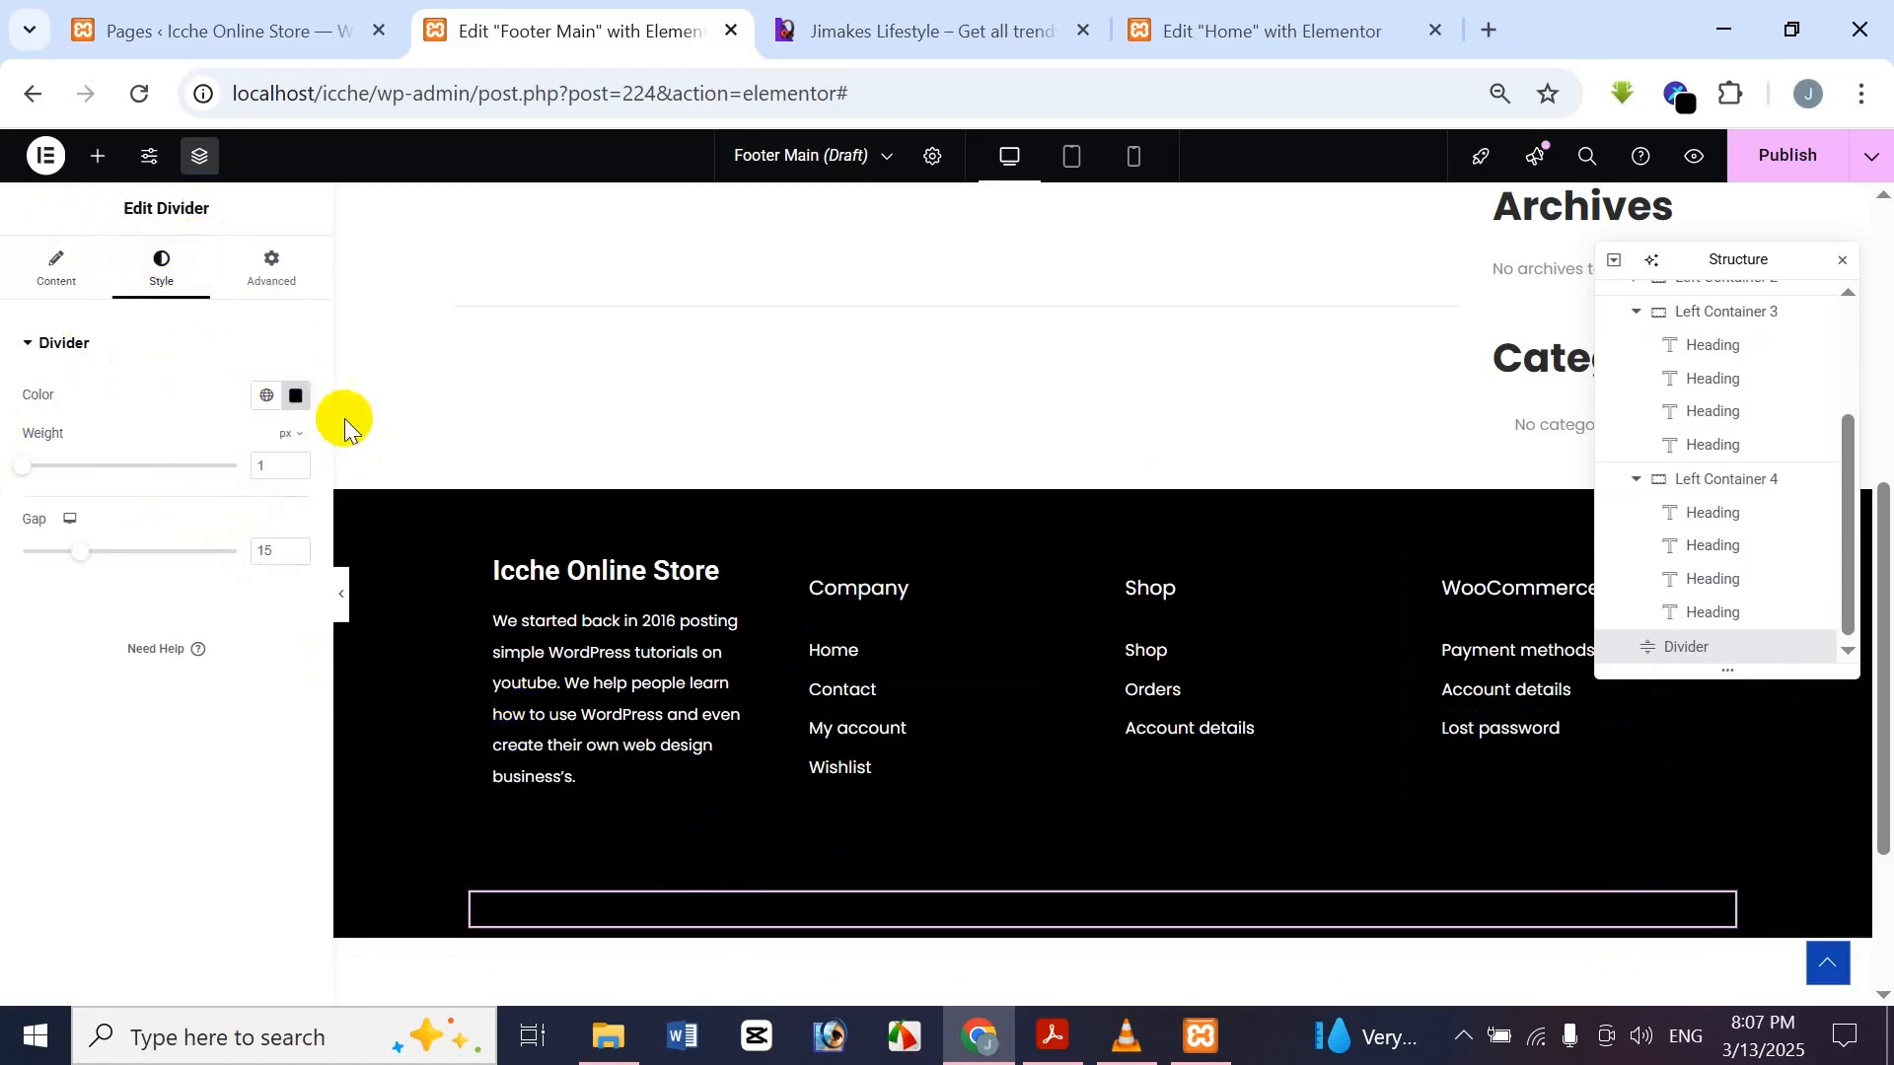
{"action": "left_click", "coordinate": [298, 398]}
{"action": "left_click", "coordinate": [172, 484]}
{"action": "left_click", "coordinate": [71, 688]}
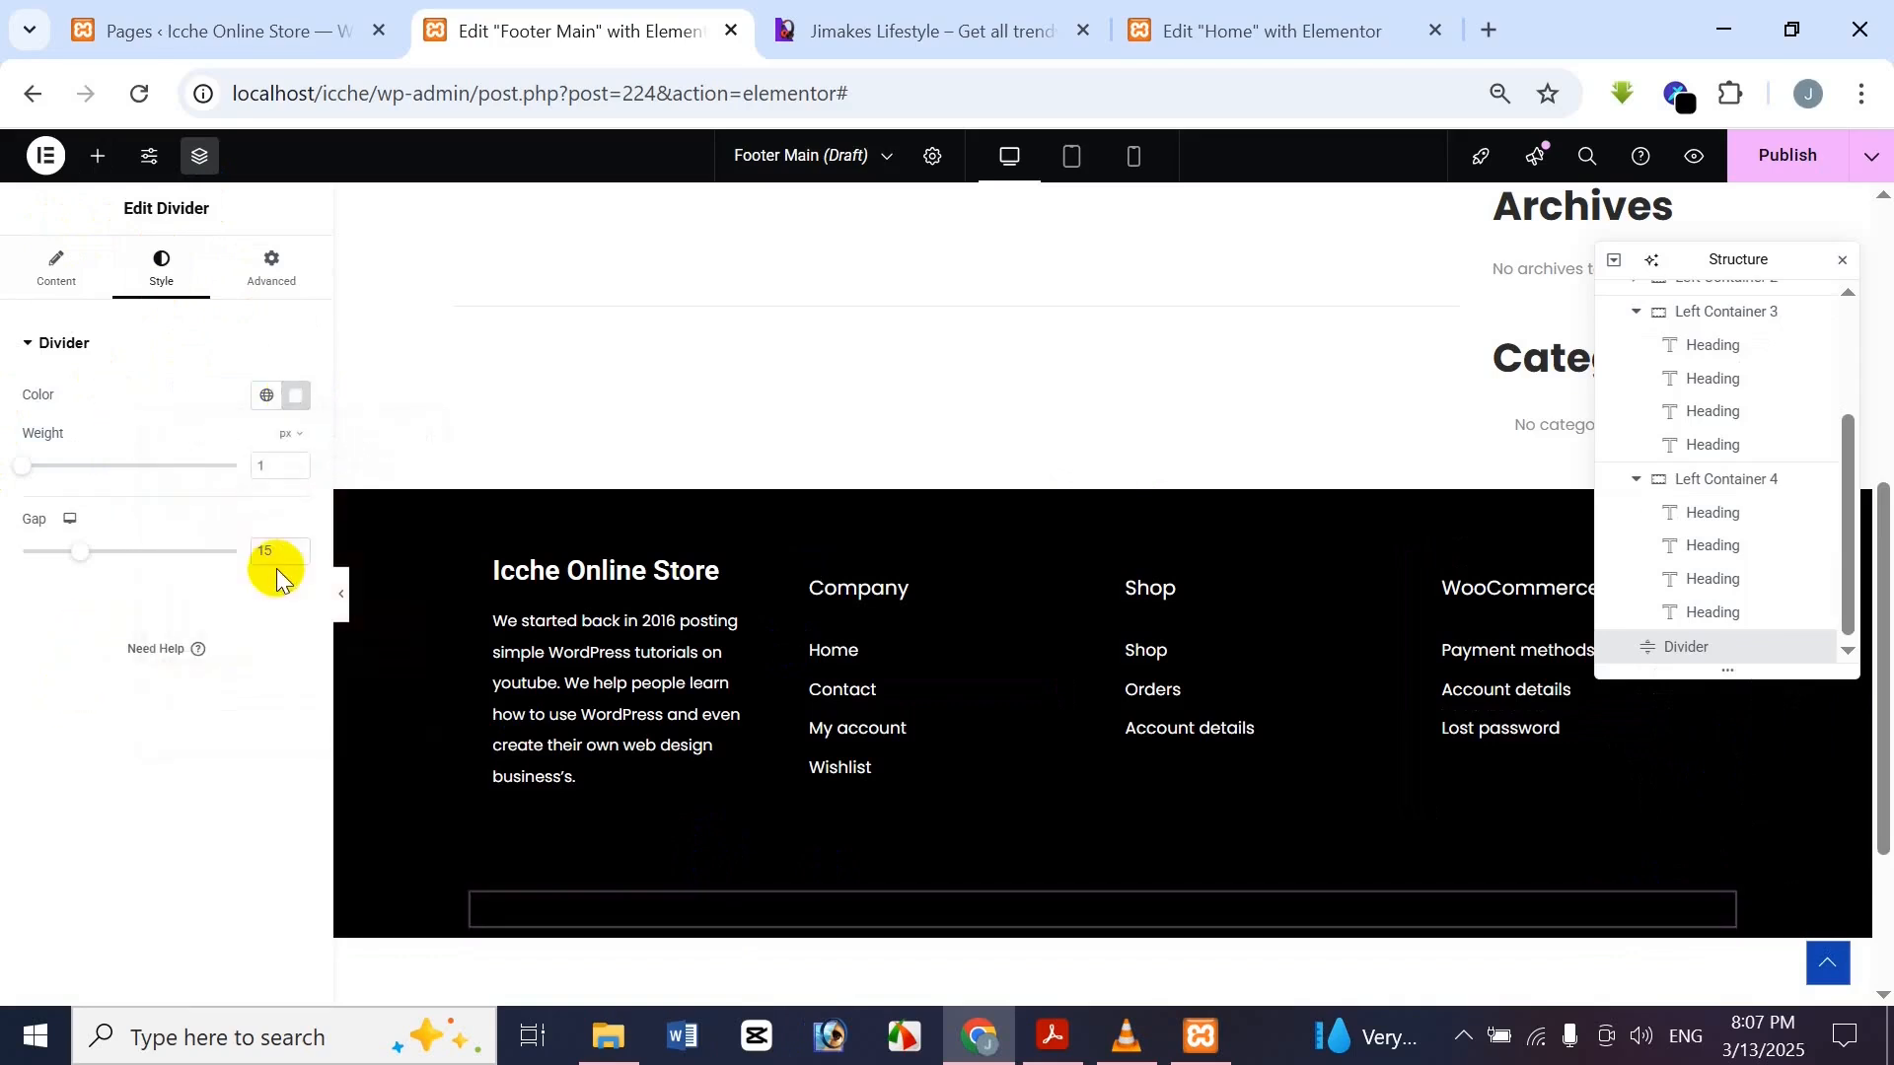
{"action": "left_click_drag", "start_coordinate": [284, 552], "coordinate": [169, 554]}
{"action": "key", "text": "BackSpace"}
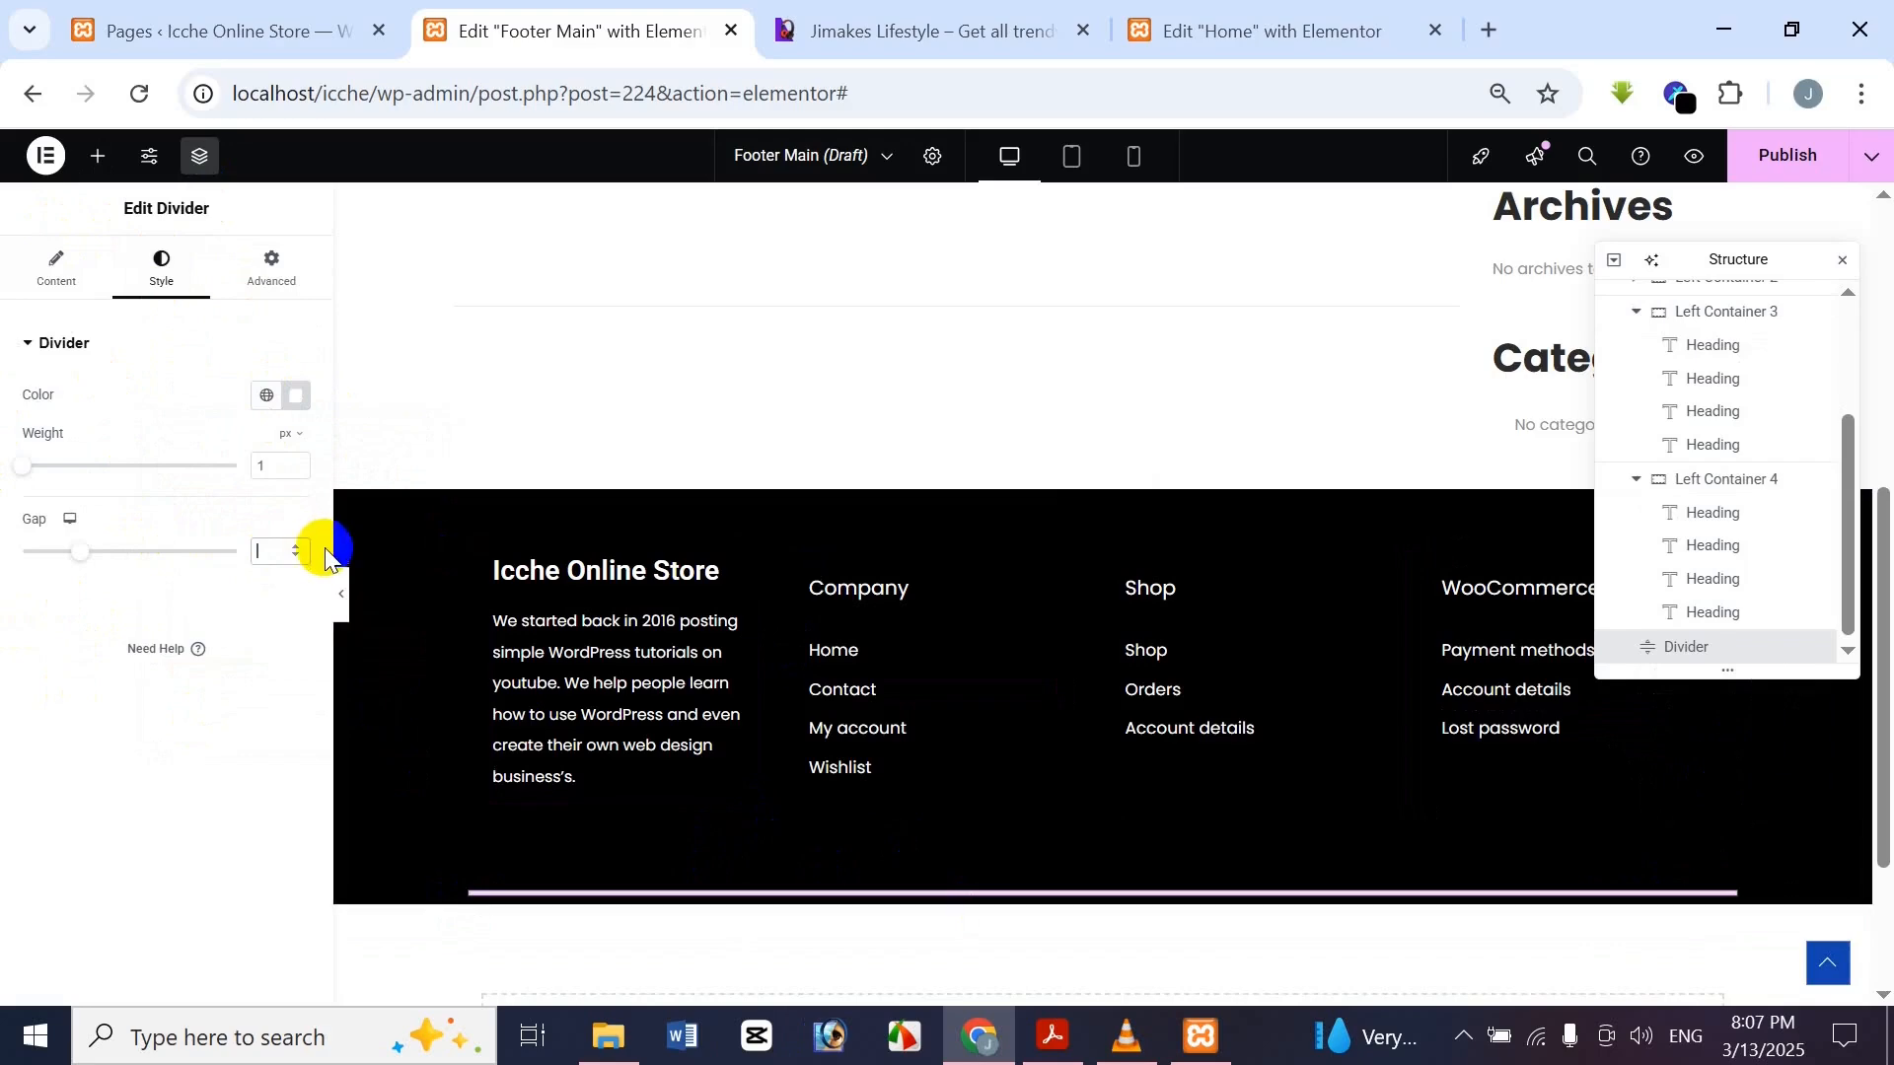
{"action": "left_click", "coordinate": [339, 592]}
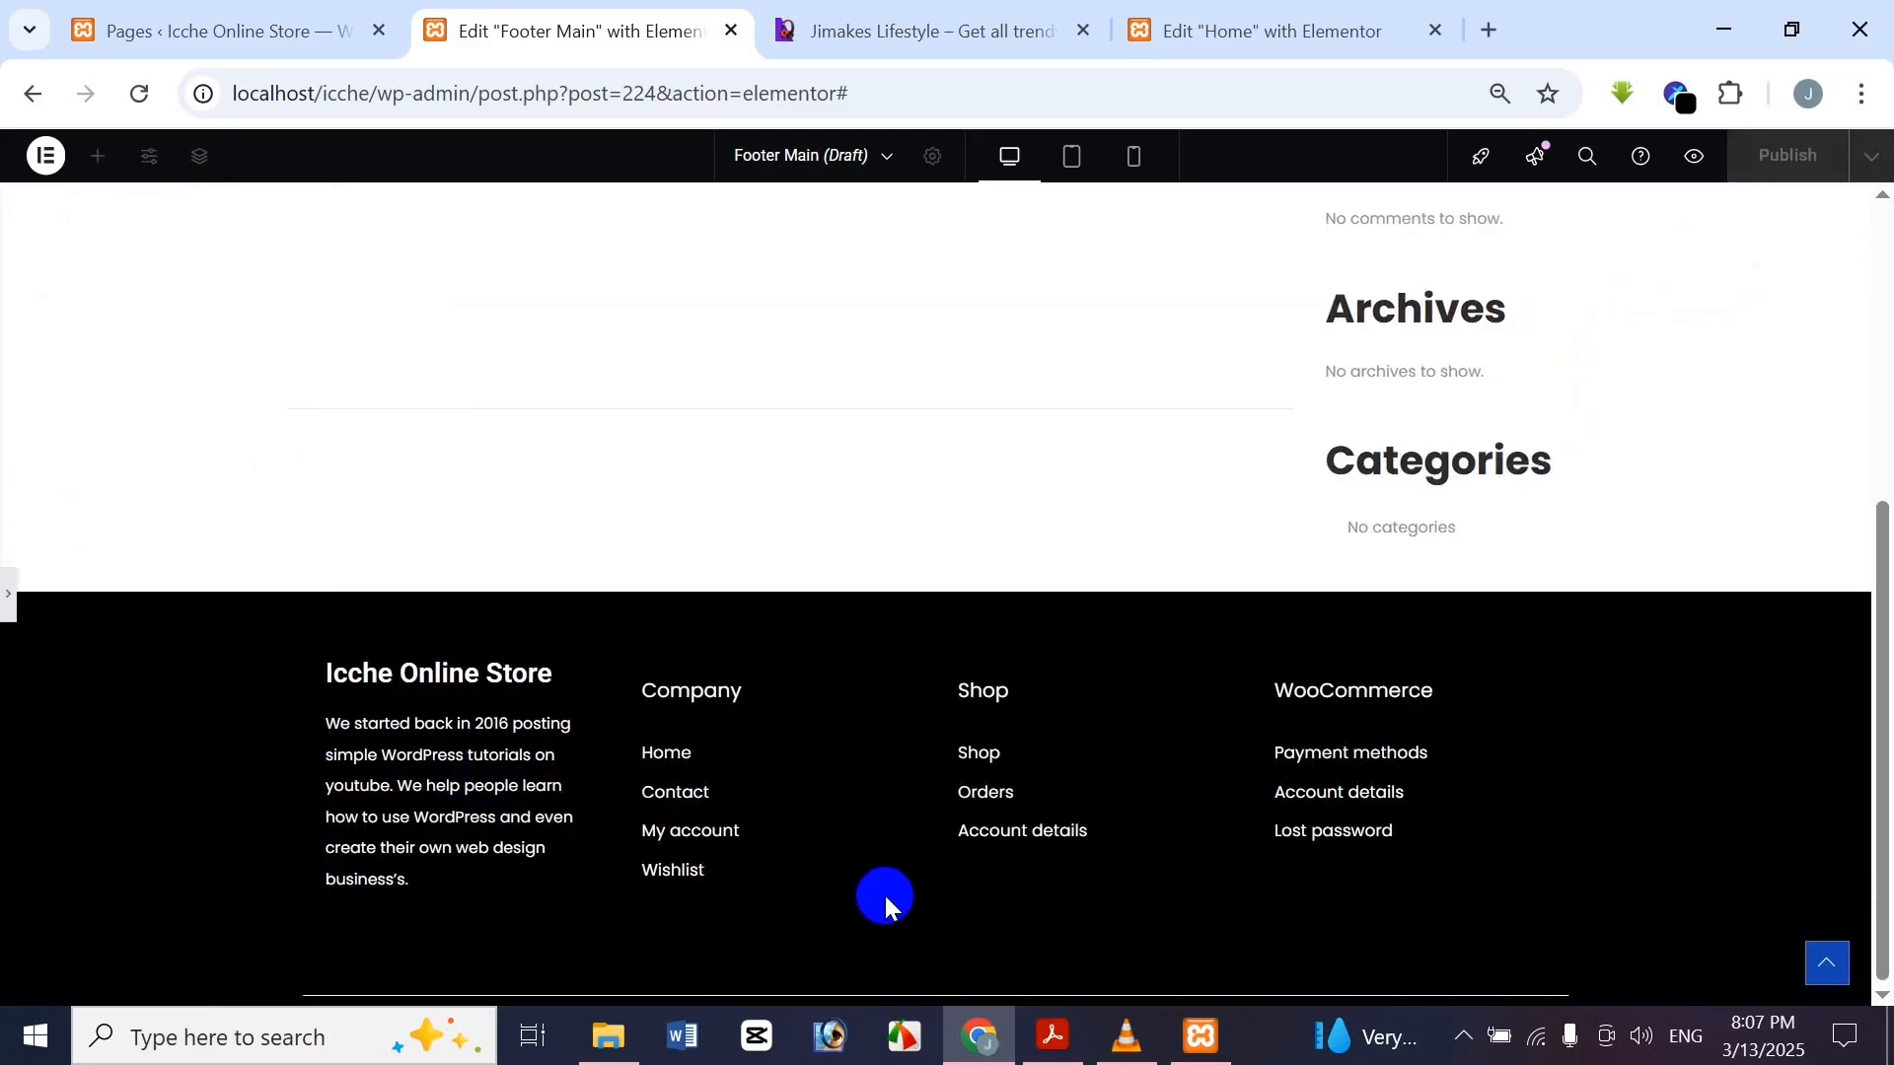
{"action": "left_click", "coordinate": [866, 22]}
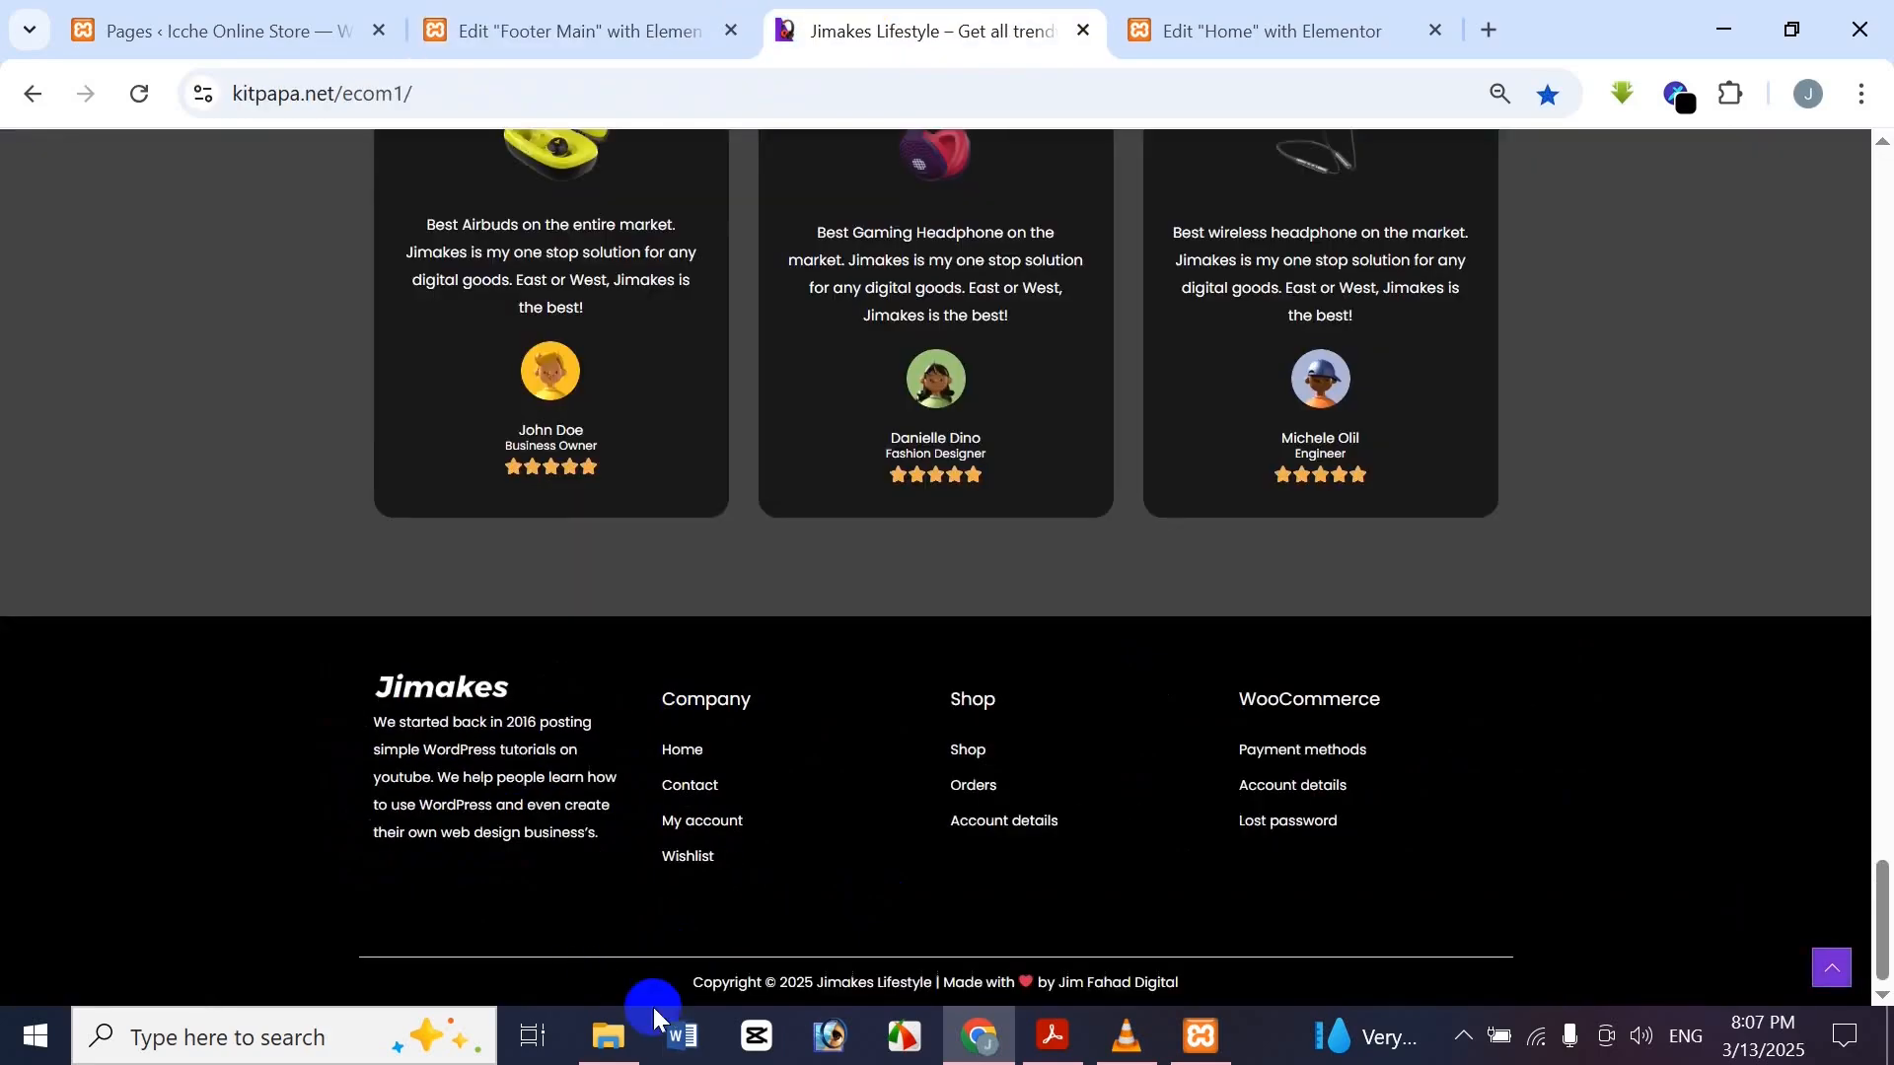
{"action": "left_click", "coordinate": [618, 12]}
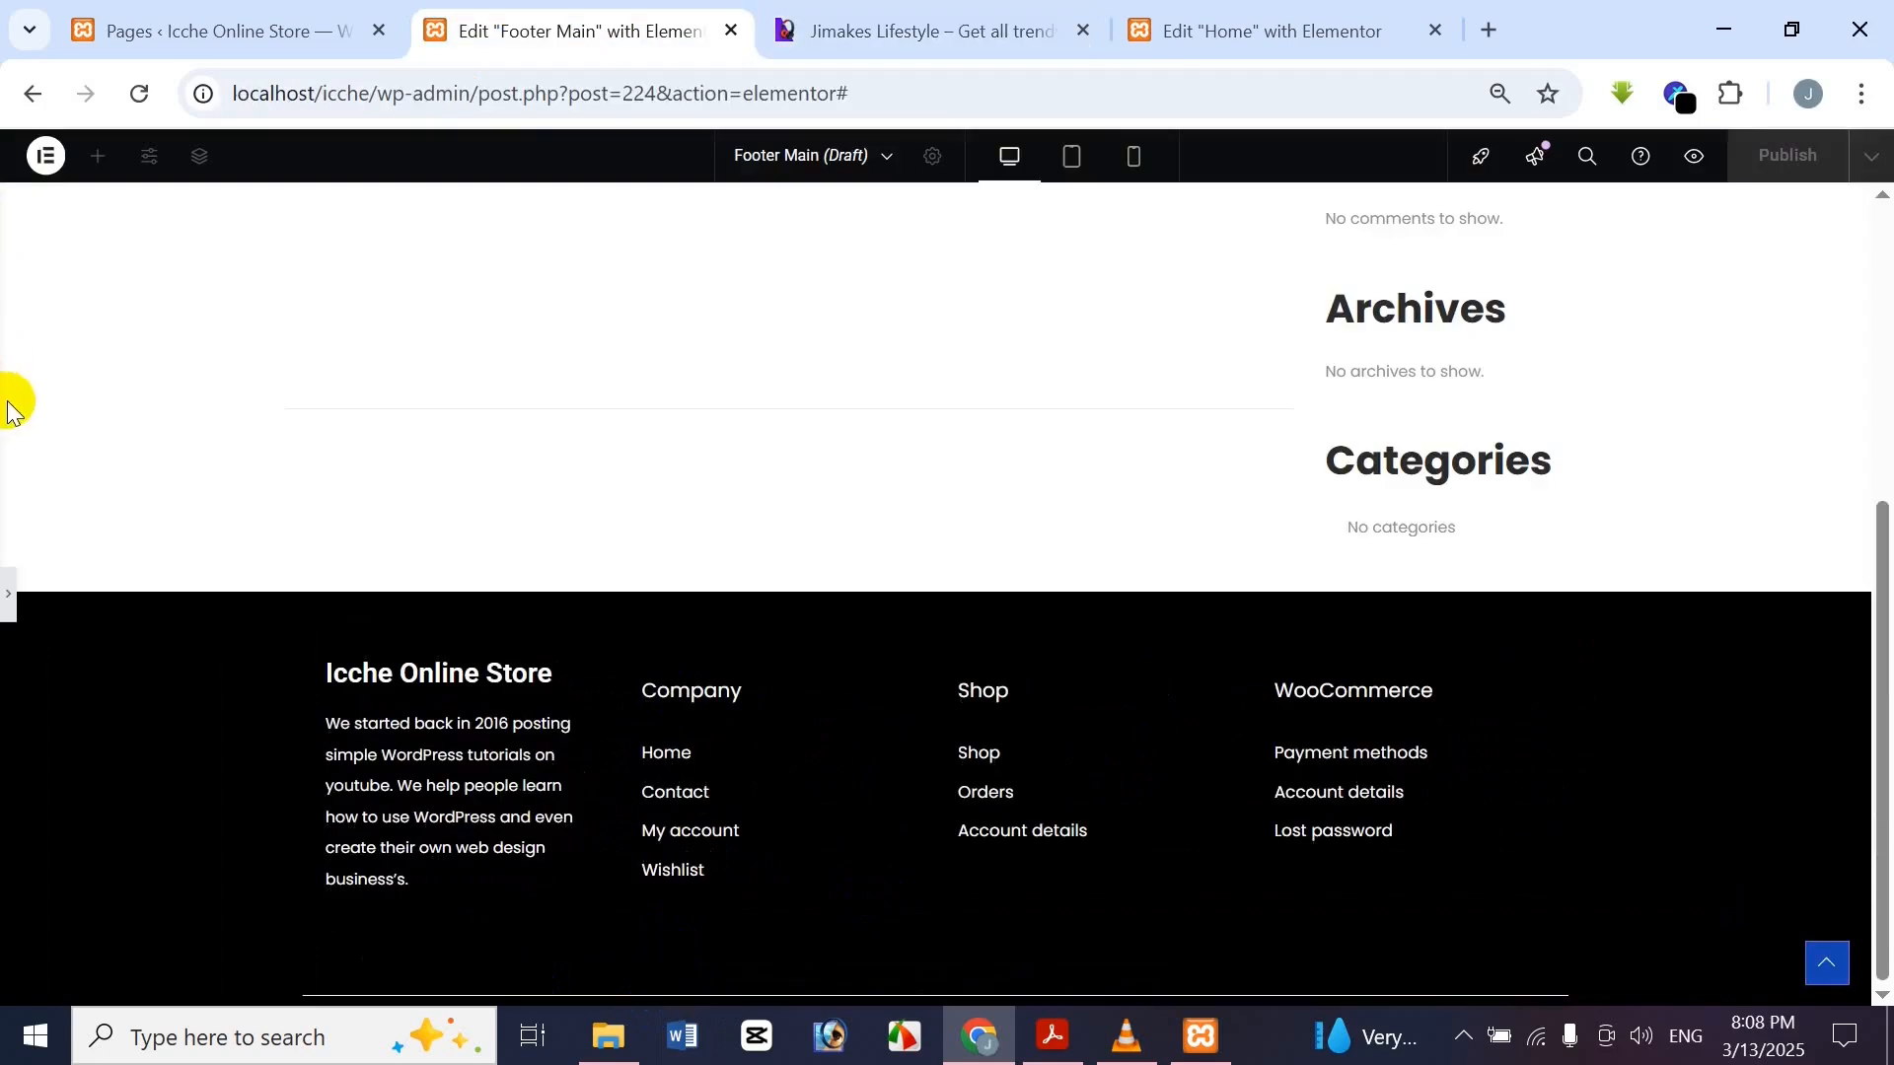
{"action": "left_click", "coordinate": [9, 602]}
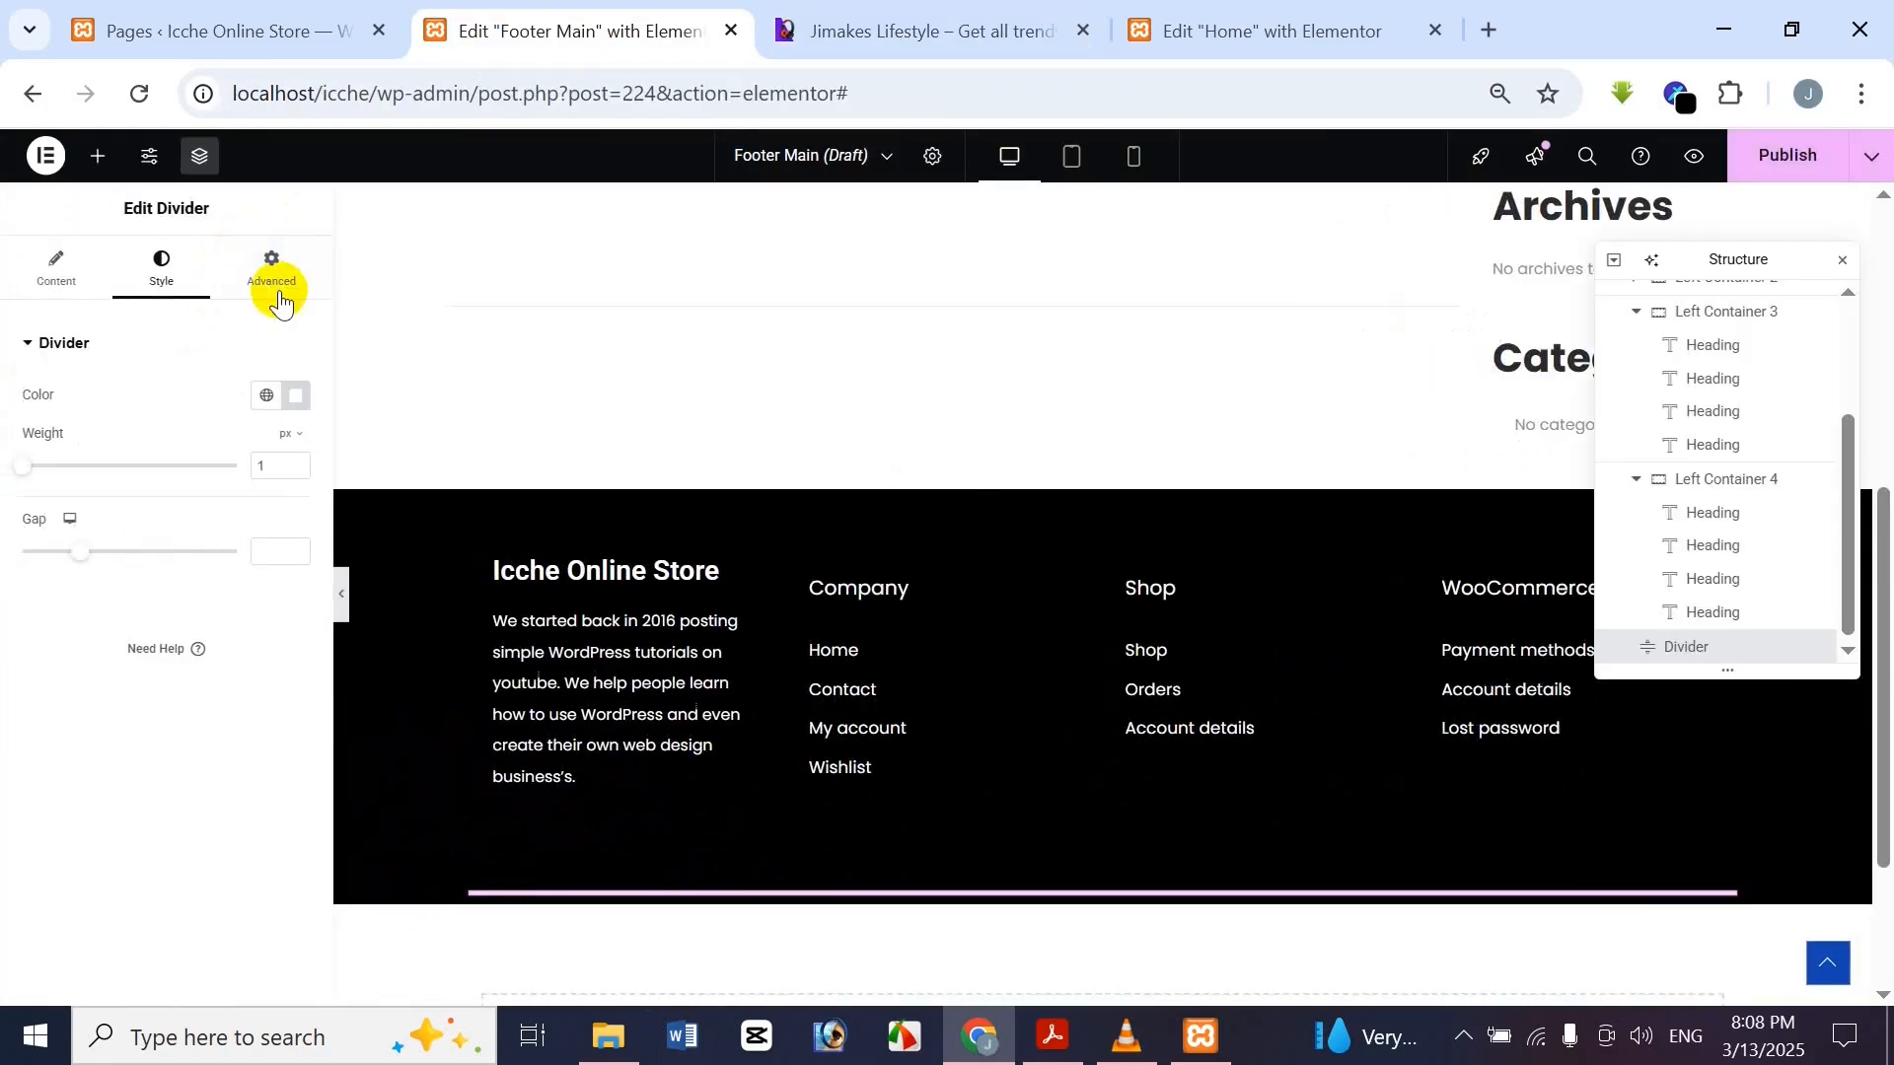
Unlink the divider's margin sides and set its bottom margin to 20 px
{"action": "left_click", "coordinate": [281, 267]}
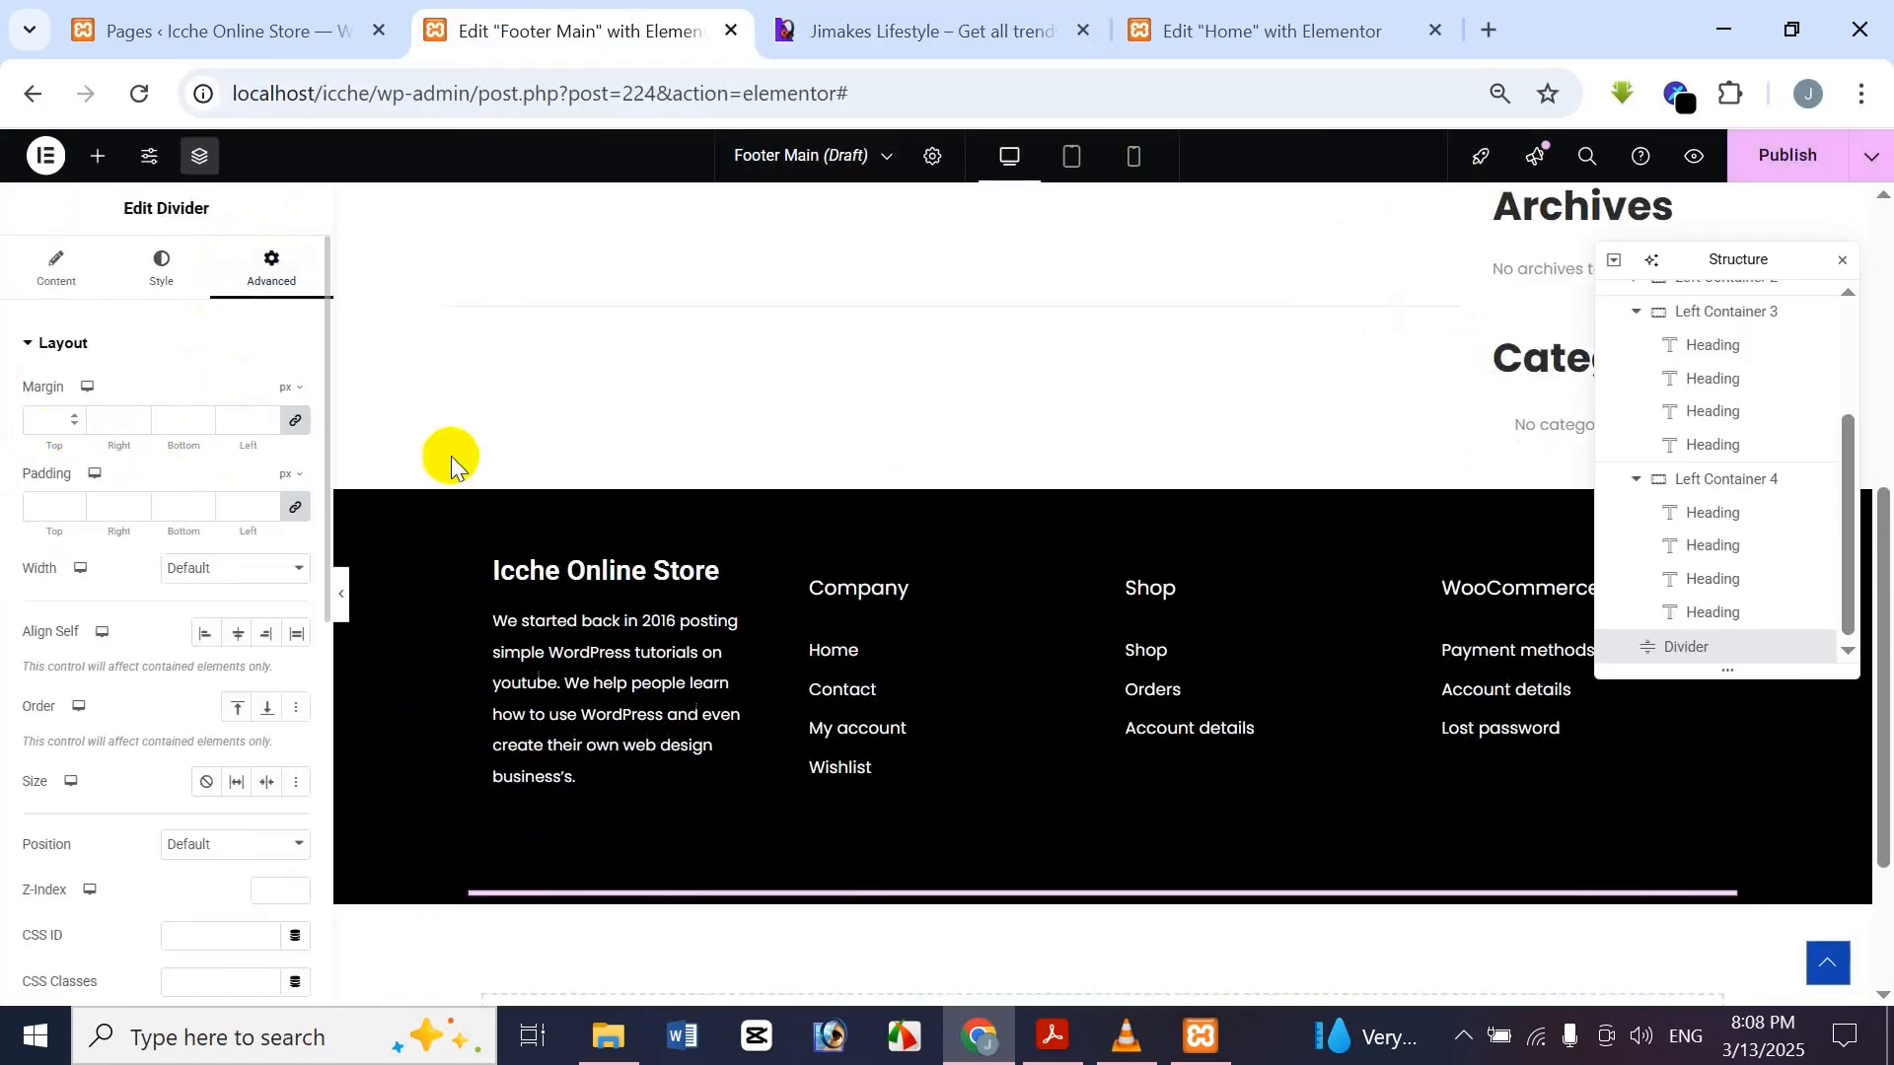
{"action": "left_click", "coordinate": [297, 420]}
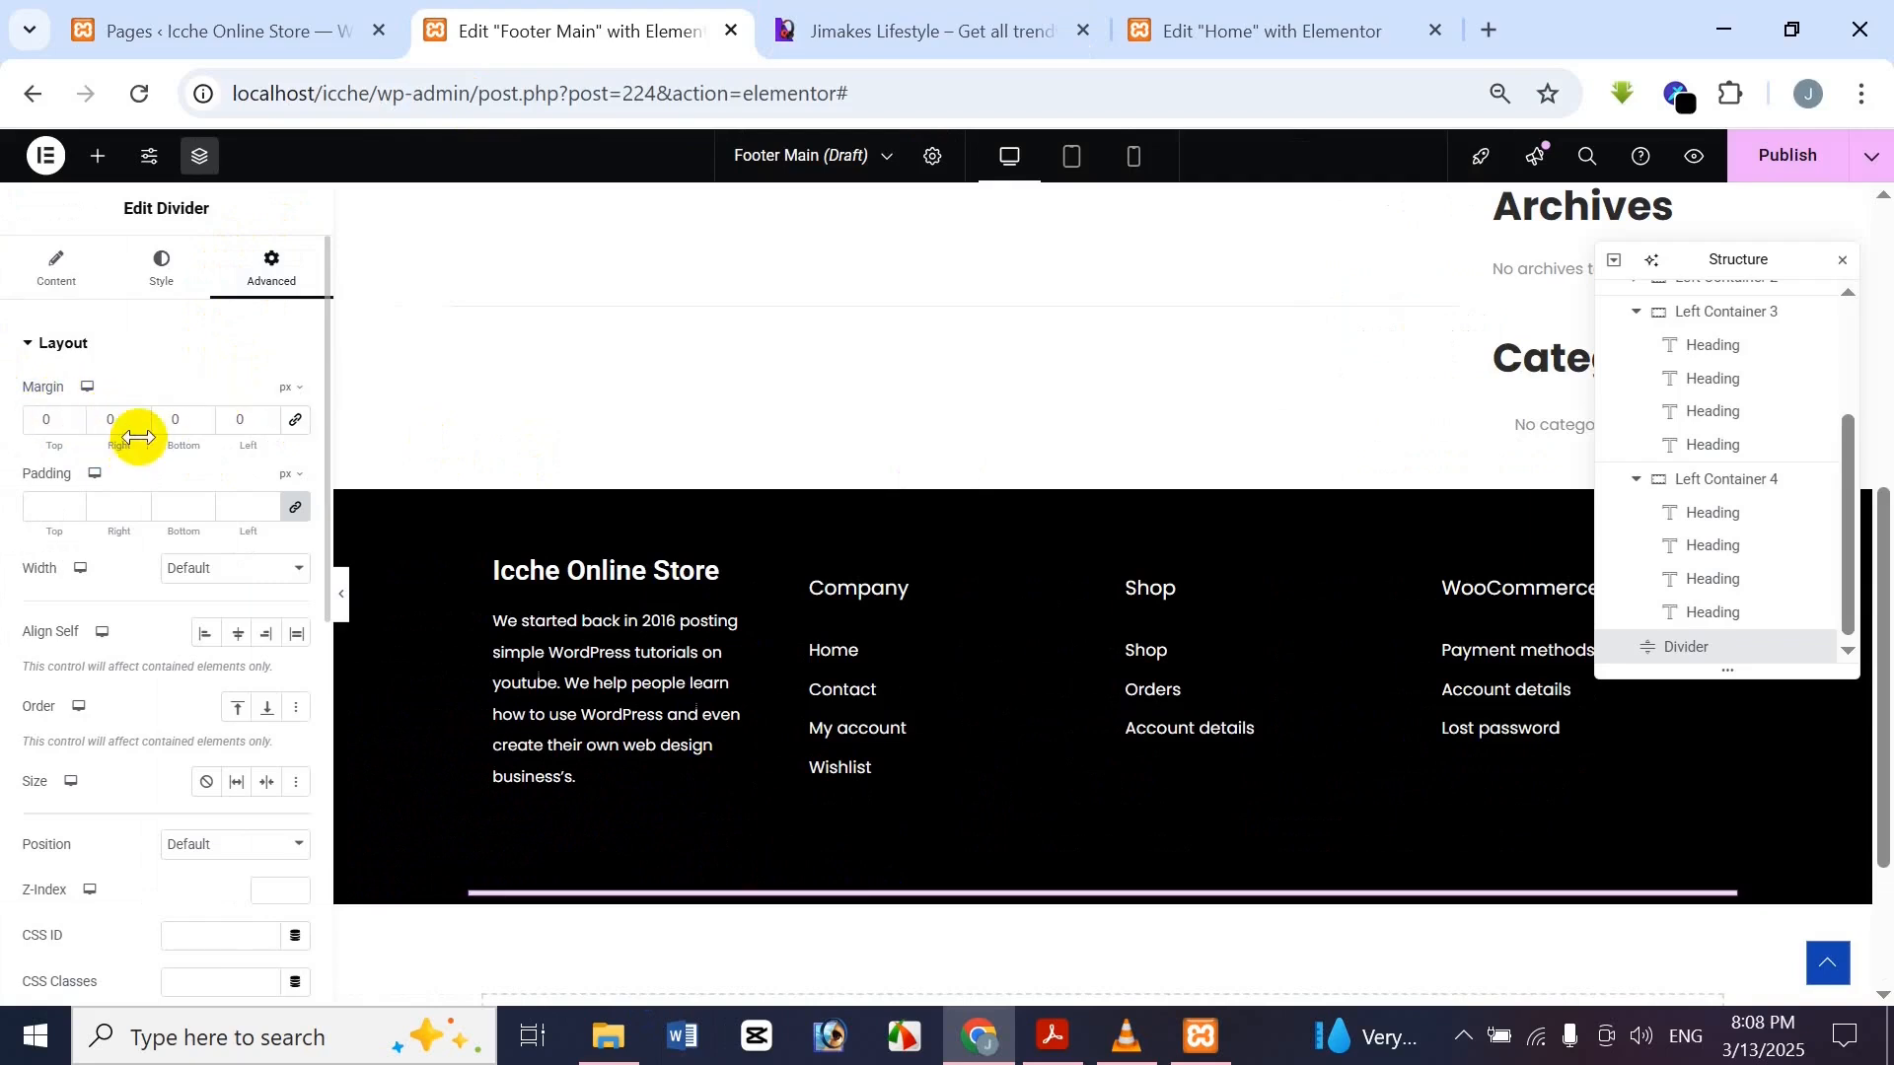
{"action": "double_click", "coordinate": [189, 423]}
{"action": "type", "text": "20"}
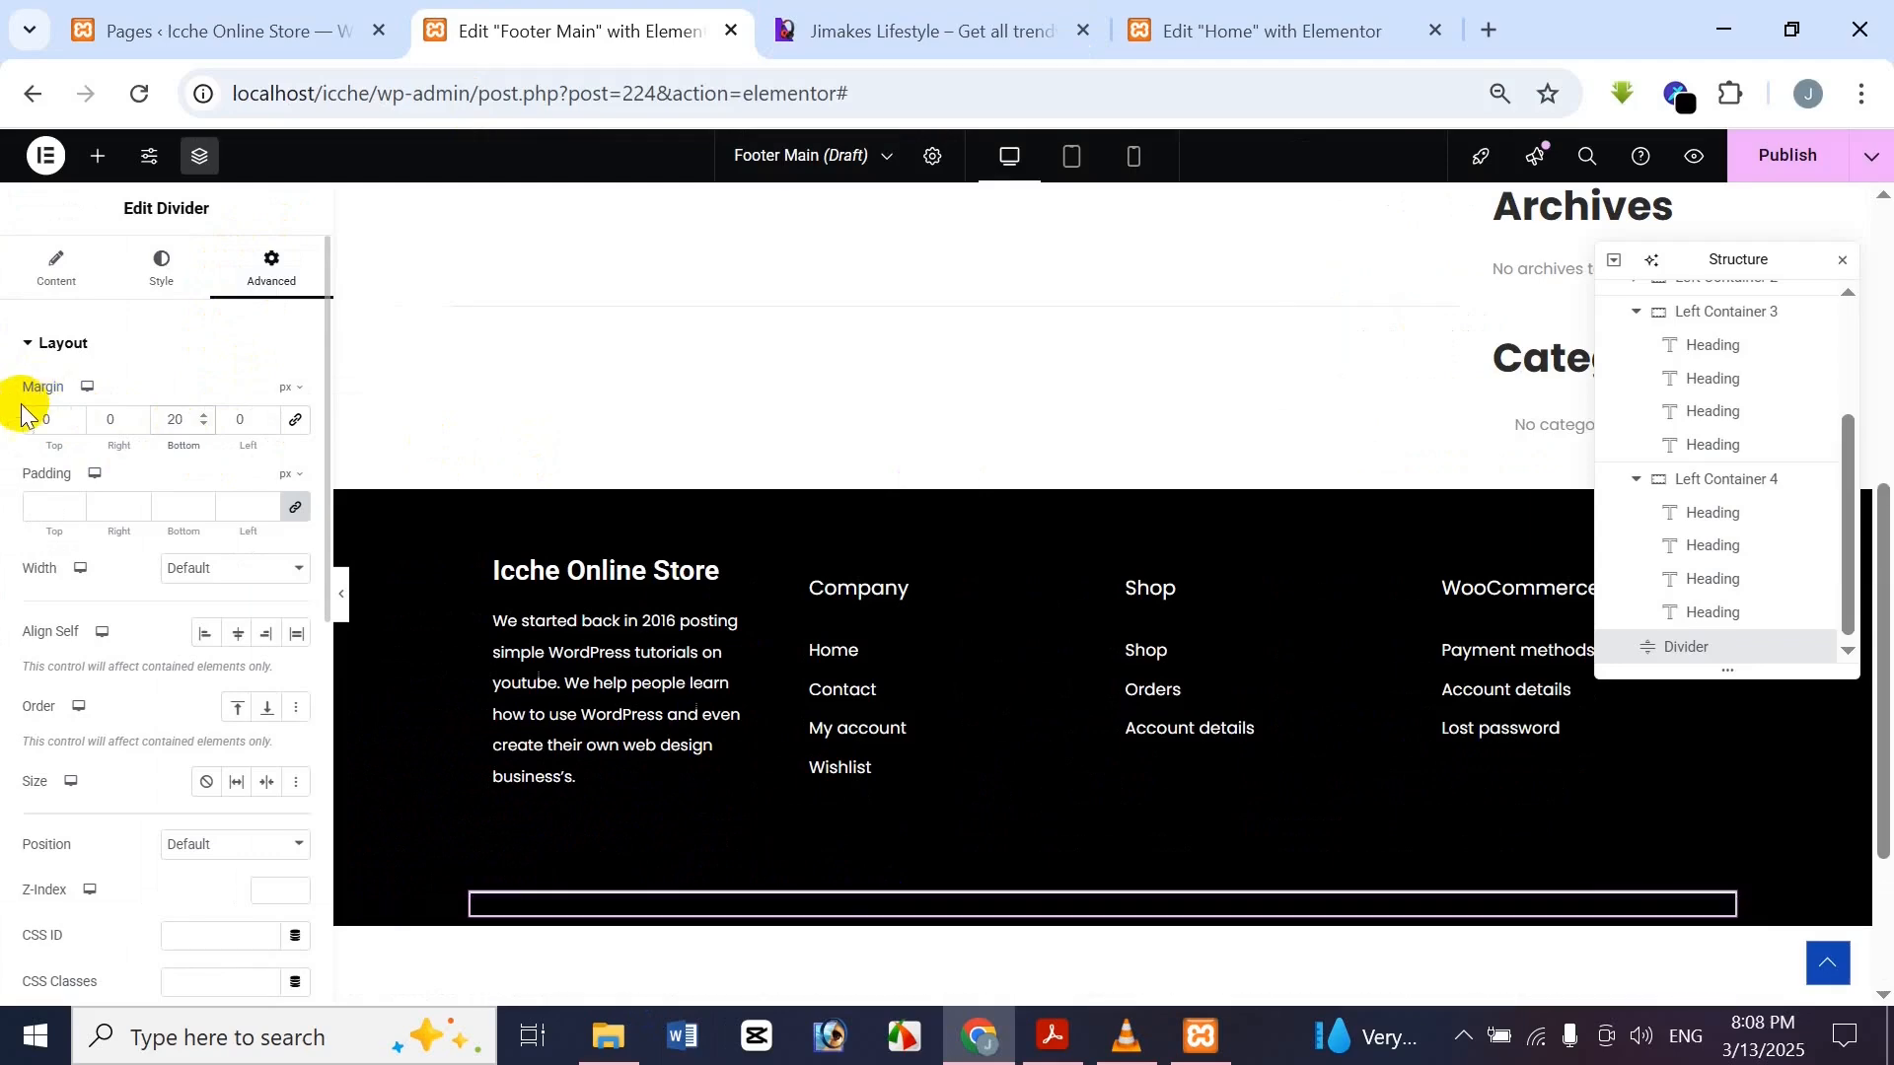
Undo the divider's bottom margin change and try 30 px instead, comparing the spacing with the Jimakes footer
{"action": "left_click", "coordinate": [996, 15]}
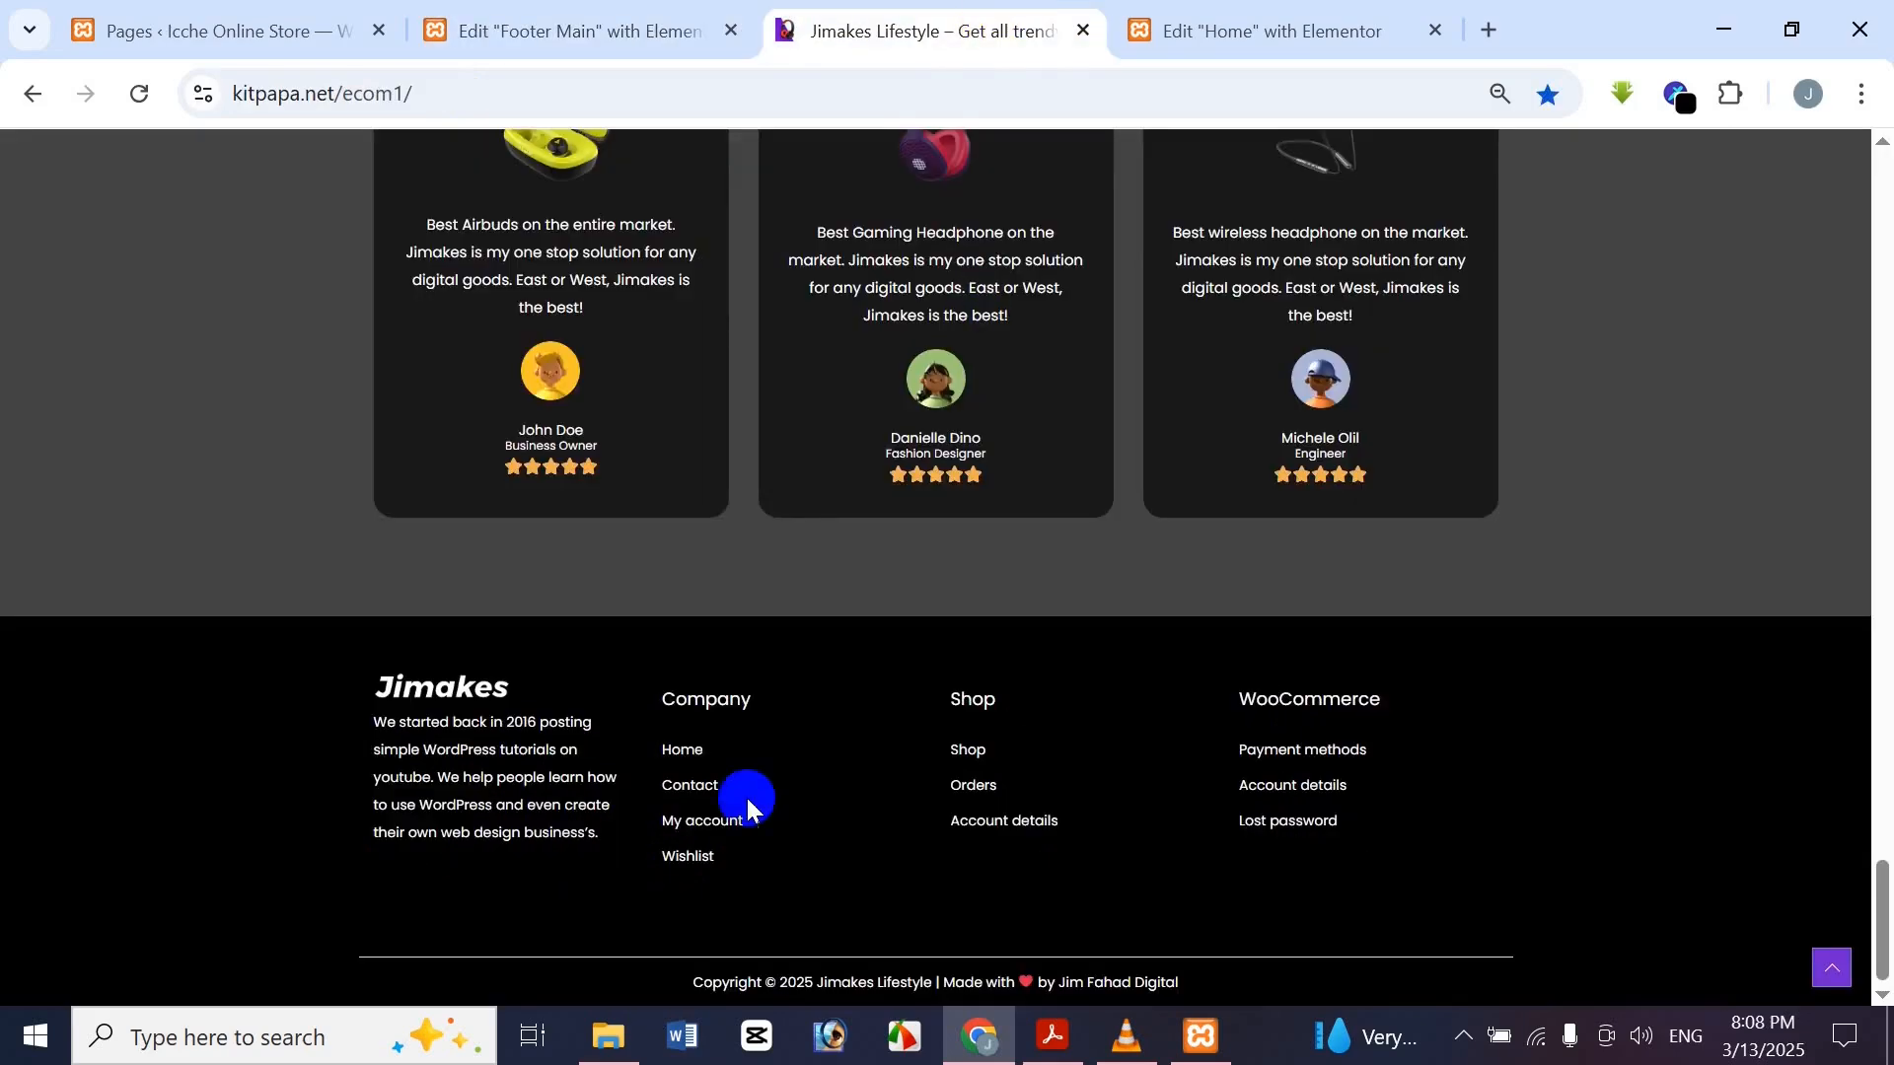
{"action": "left_click", "coordinate": [523, 19]}
{"action": "key", "text": "ctrl+z"}
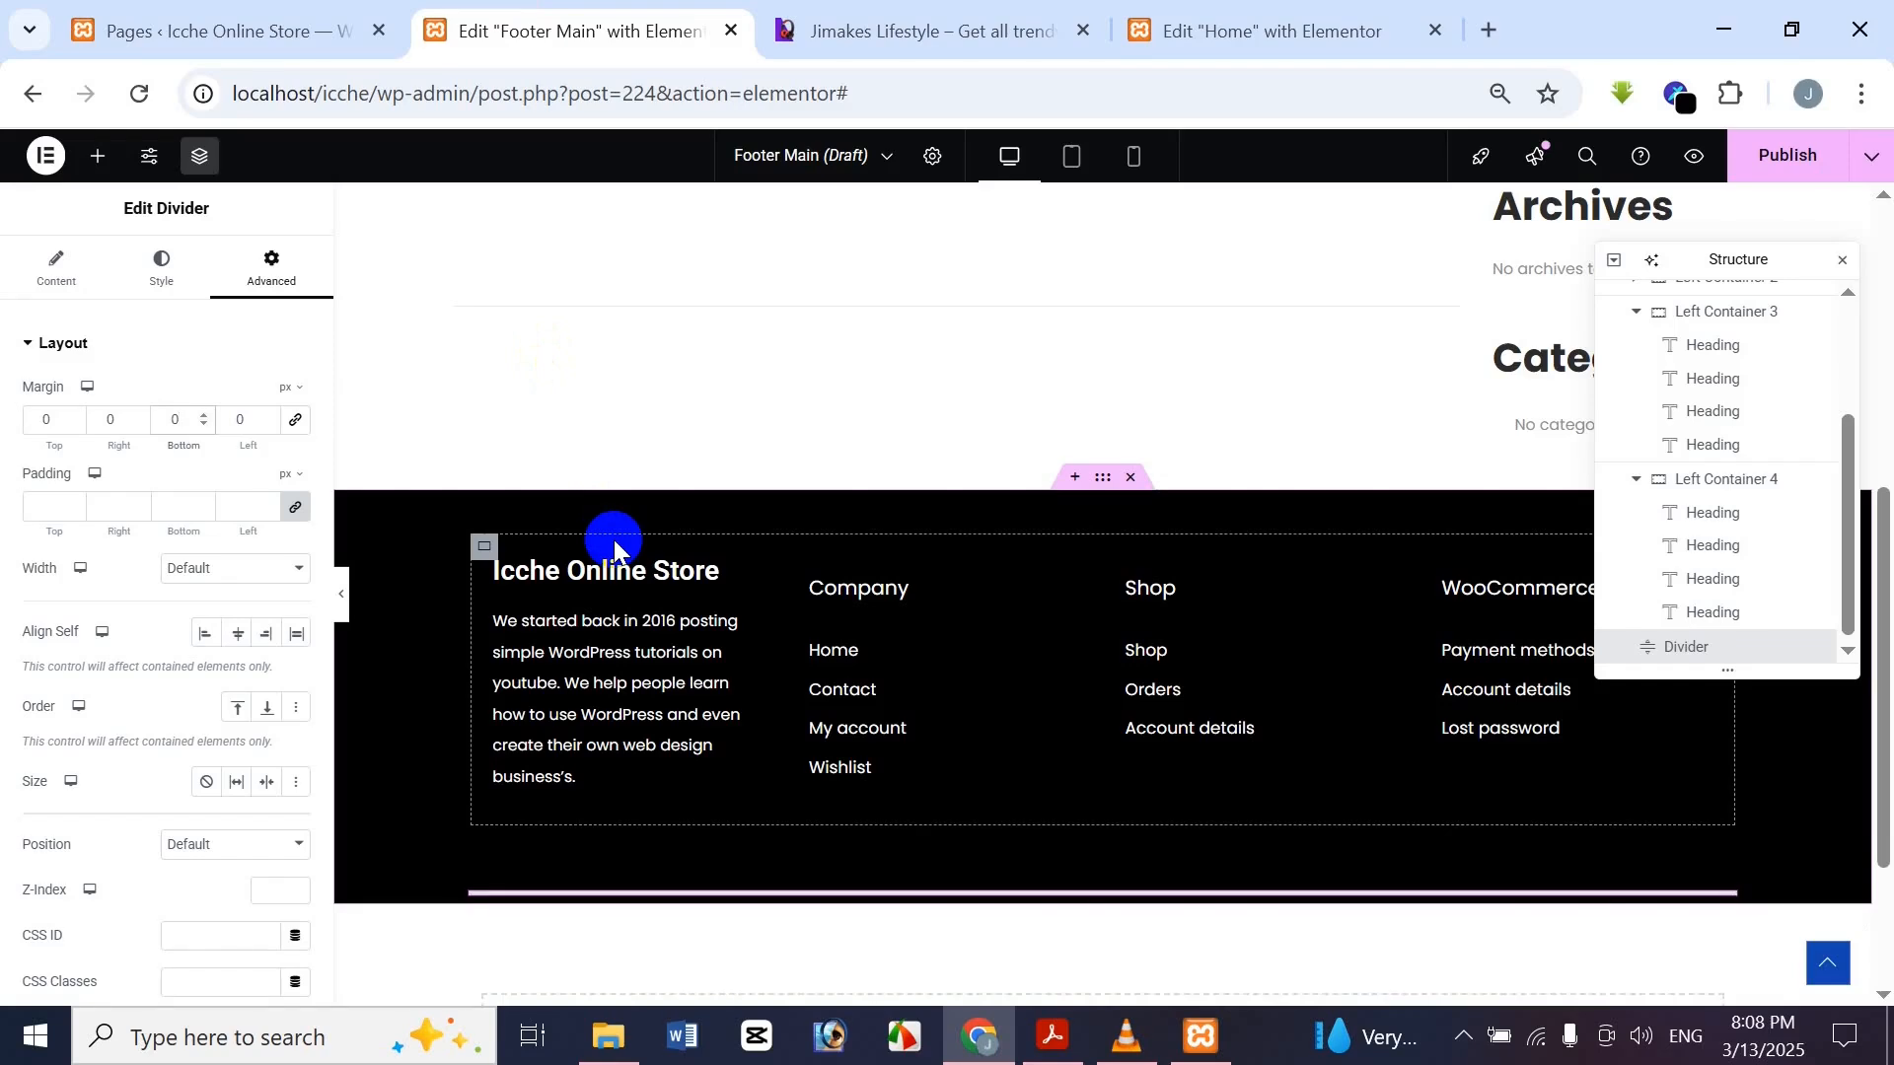
{"action": "type", "text": "30"}
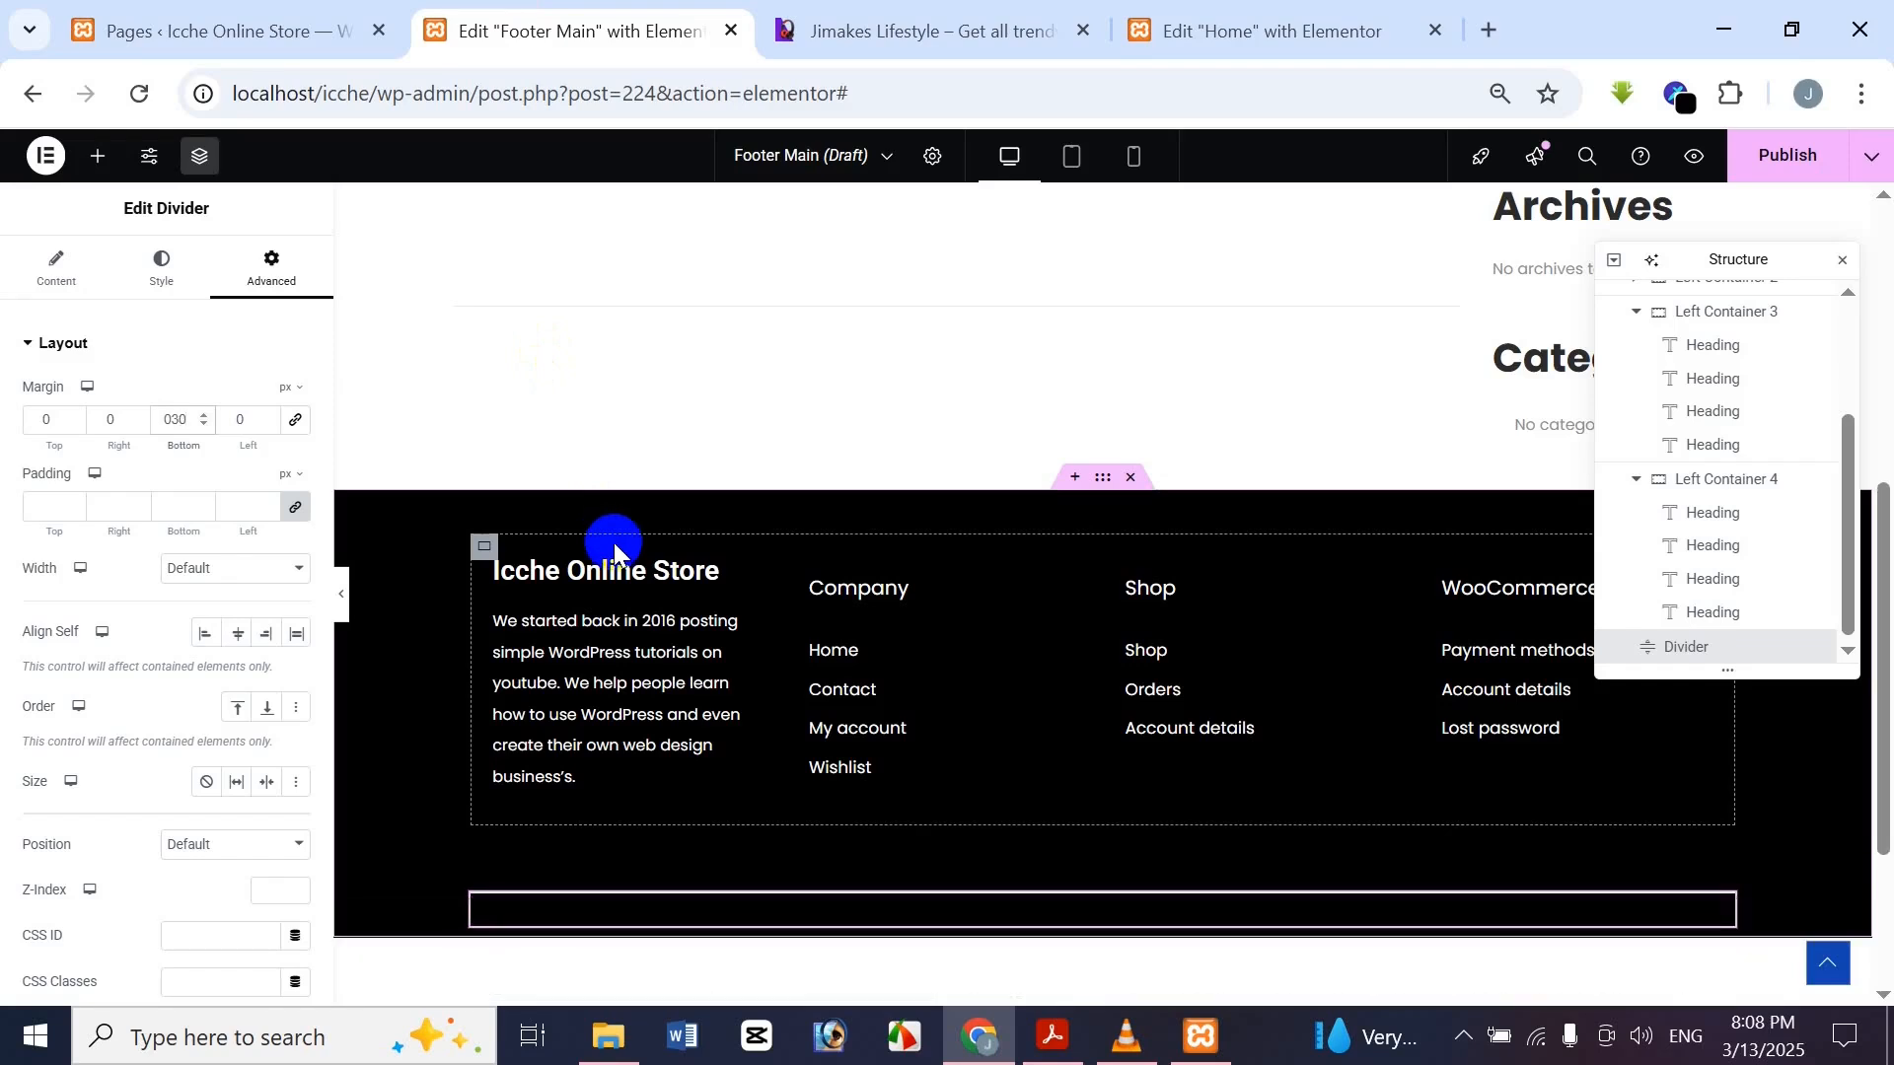
{"action": "left_click", "coordinate": [930, 14]}
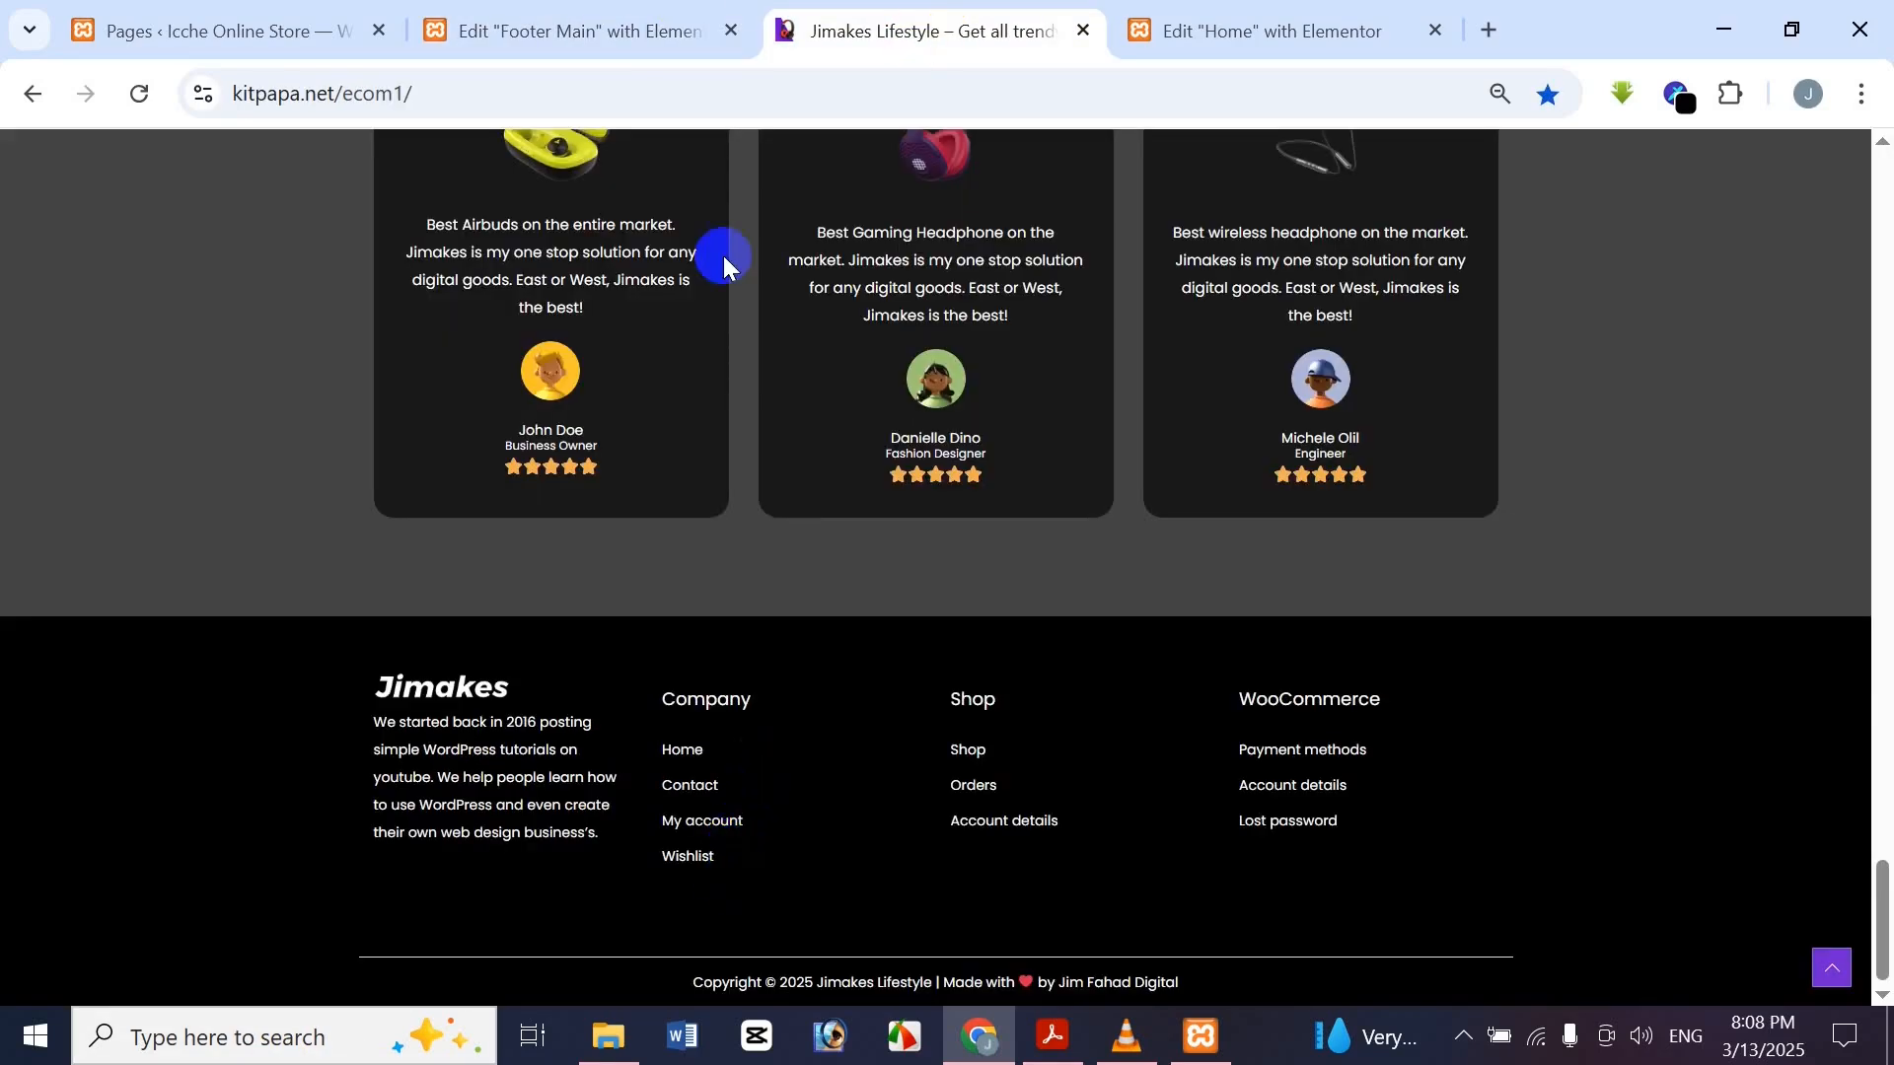
{"action": "left_click", "coordinate": [577, 30]}
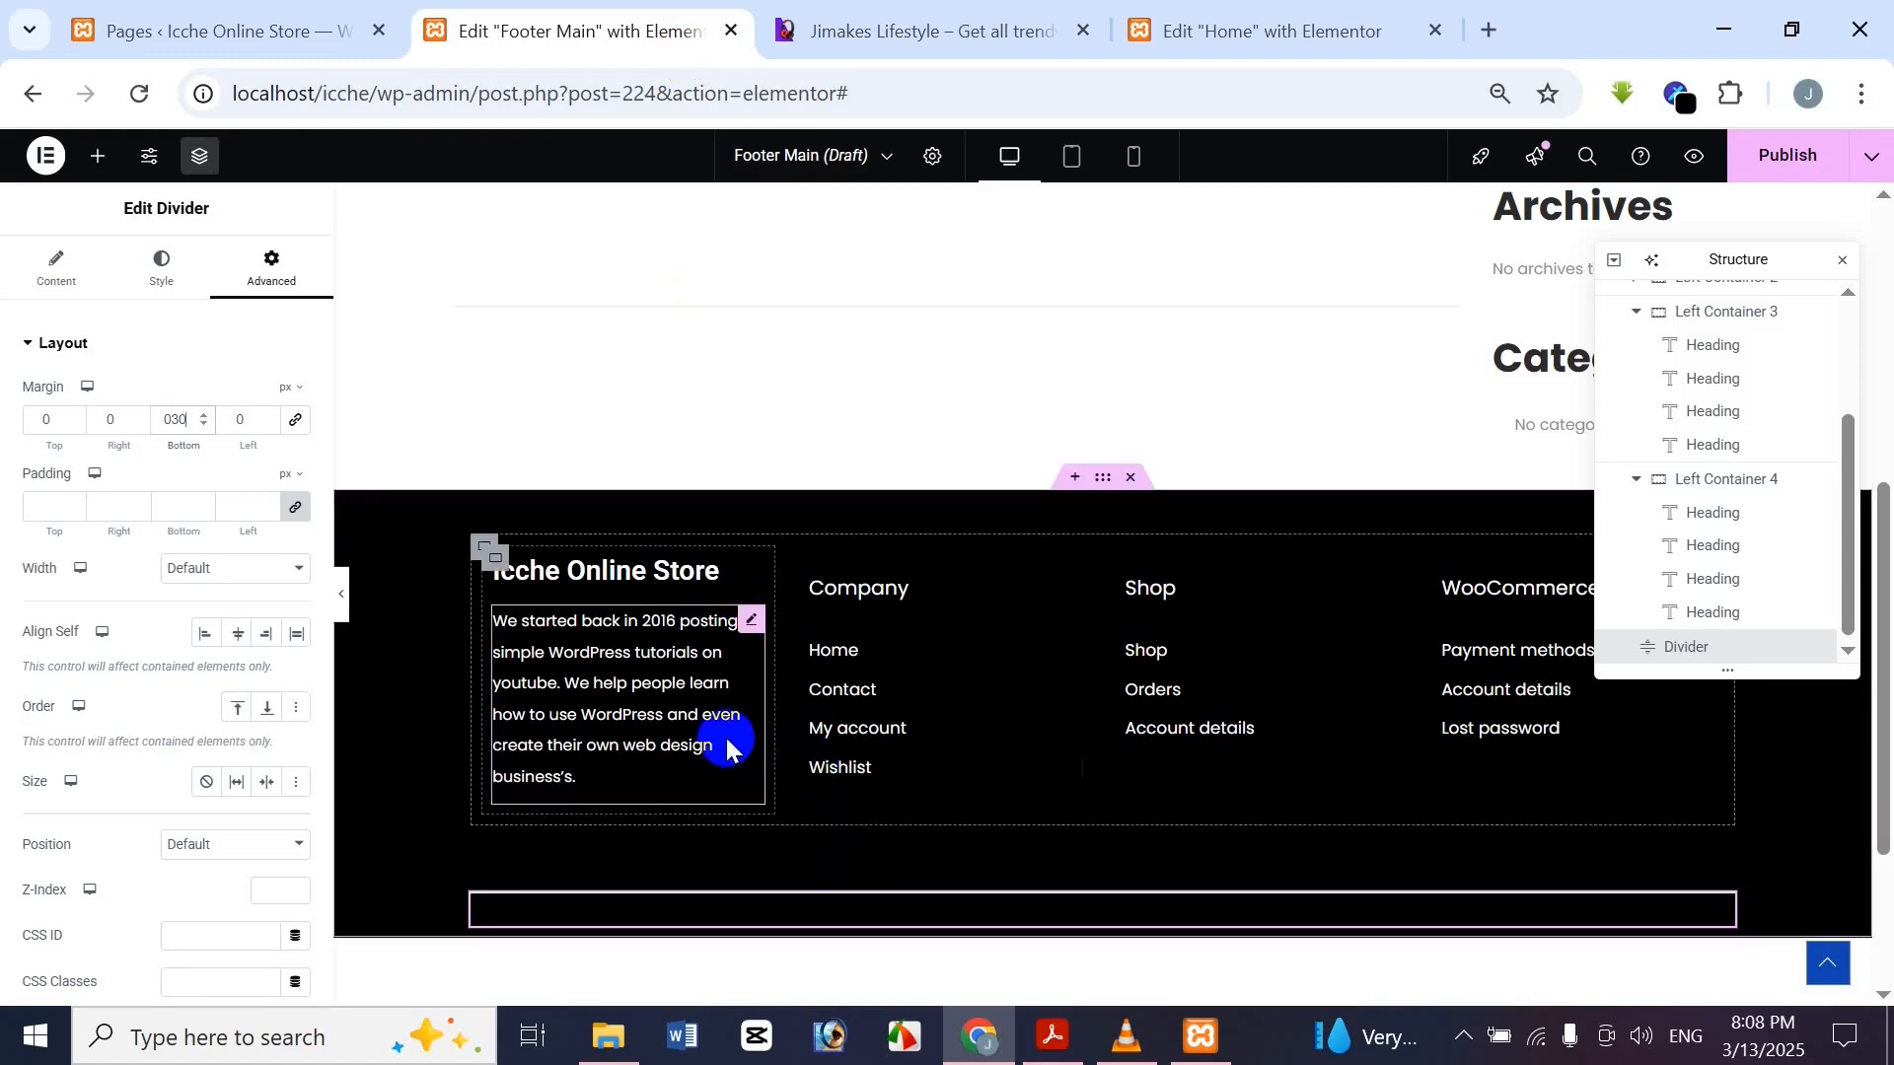
Set the divider's bottom margin to 40 px and compare the spacing with the Jimakes footer
{"action": "key", "text": "BackSpace"}
{"action": "key", "text": "BackSpace"}
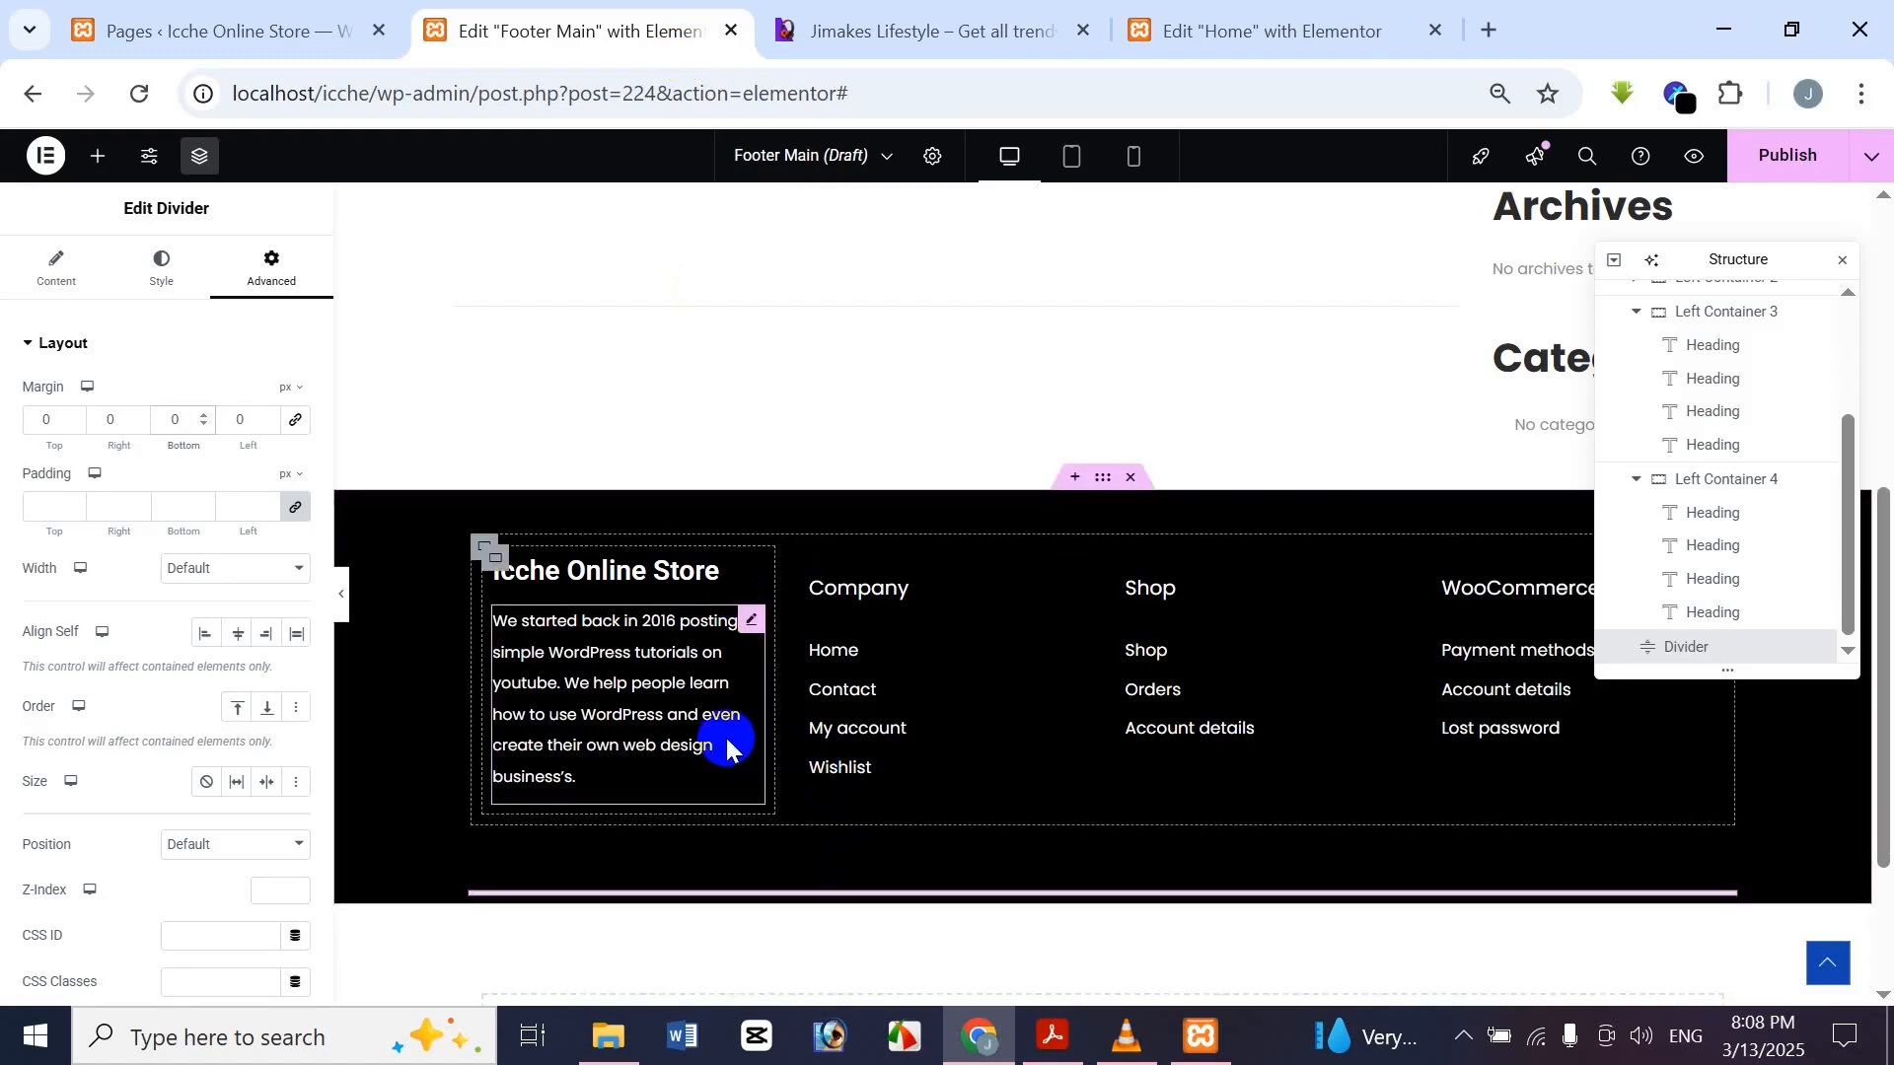
{"action": "type", "text": "4"}
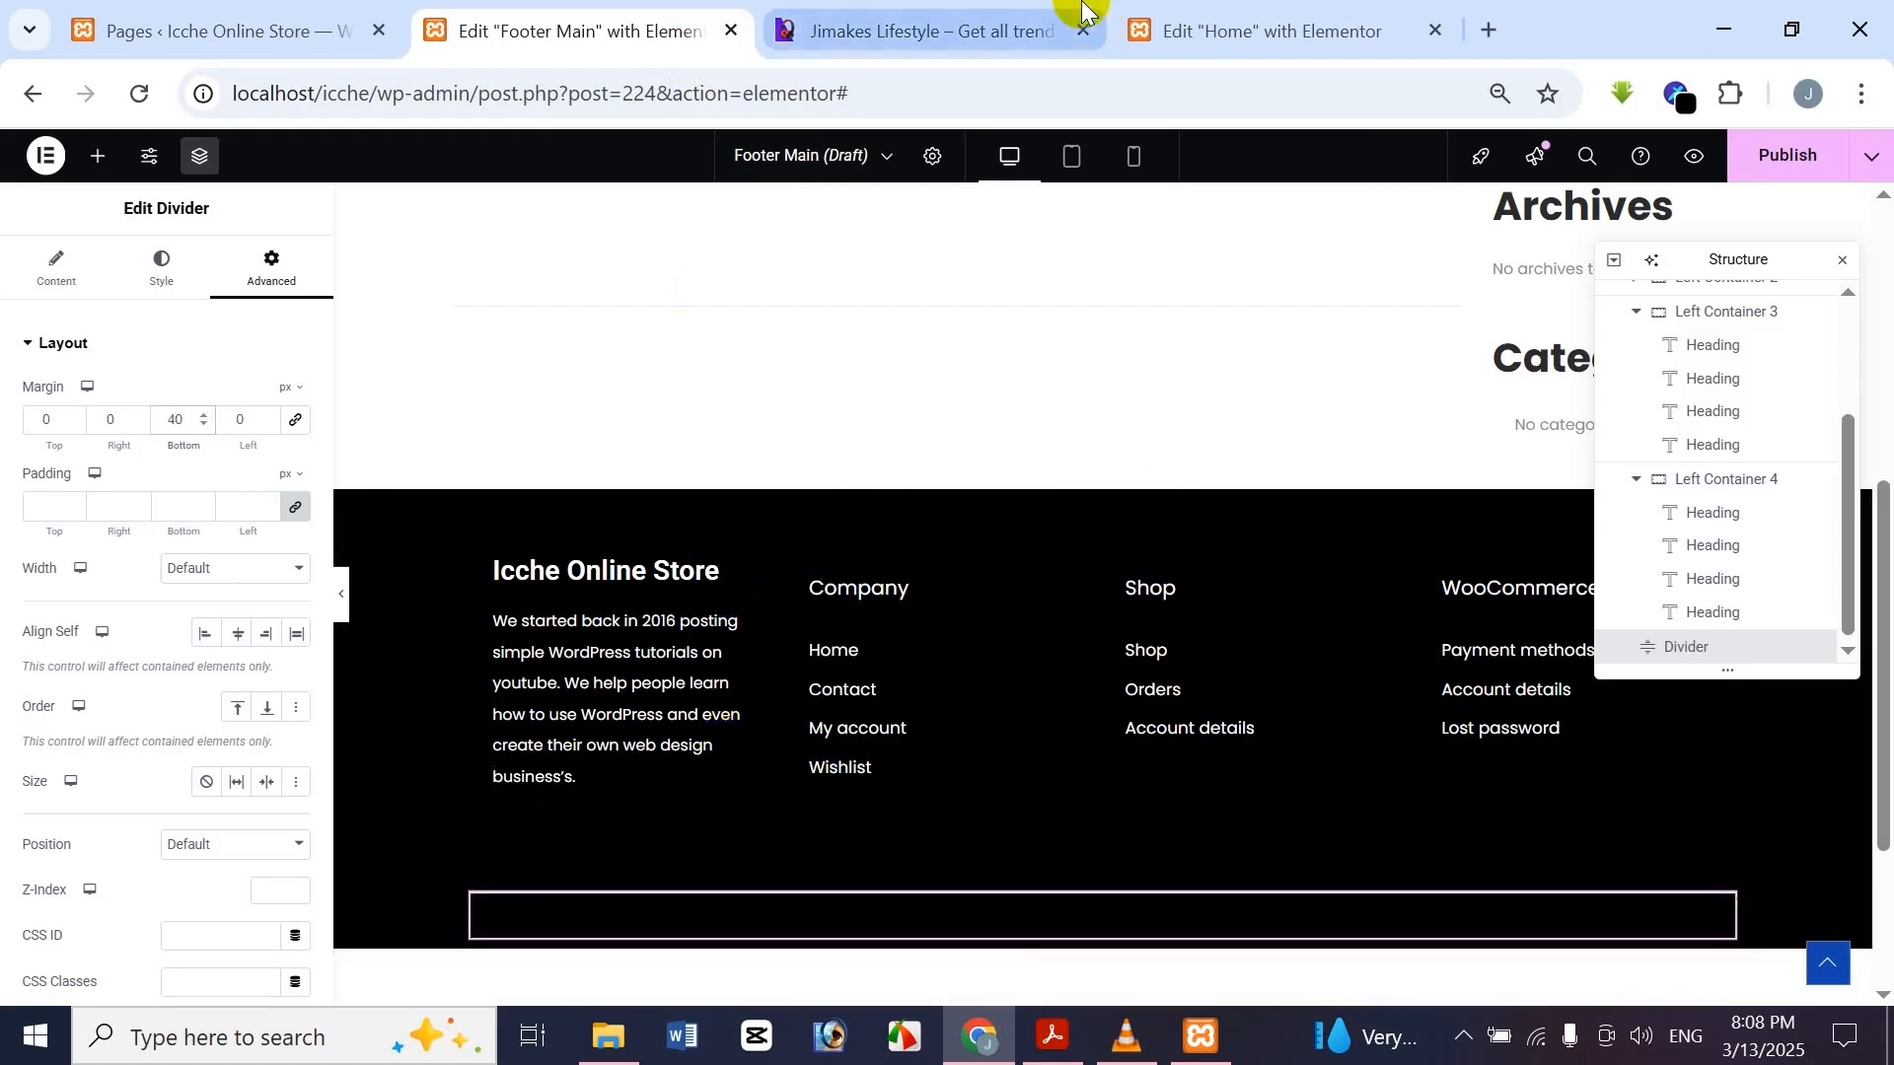
{"action": "left_click", "coordinate": [971, 12]}
{"action": "left_click", "coordinate": [552, 30]}
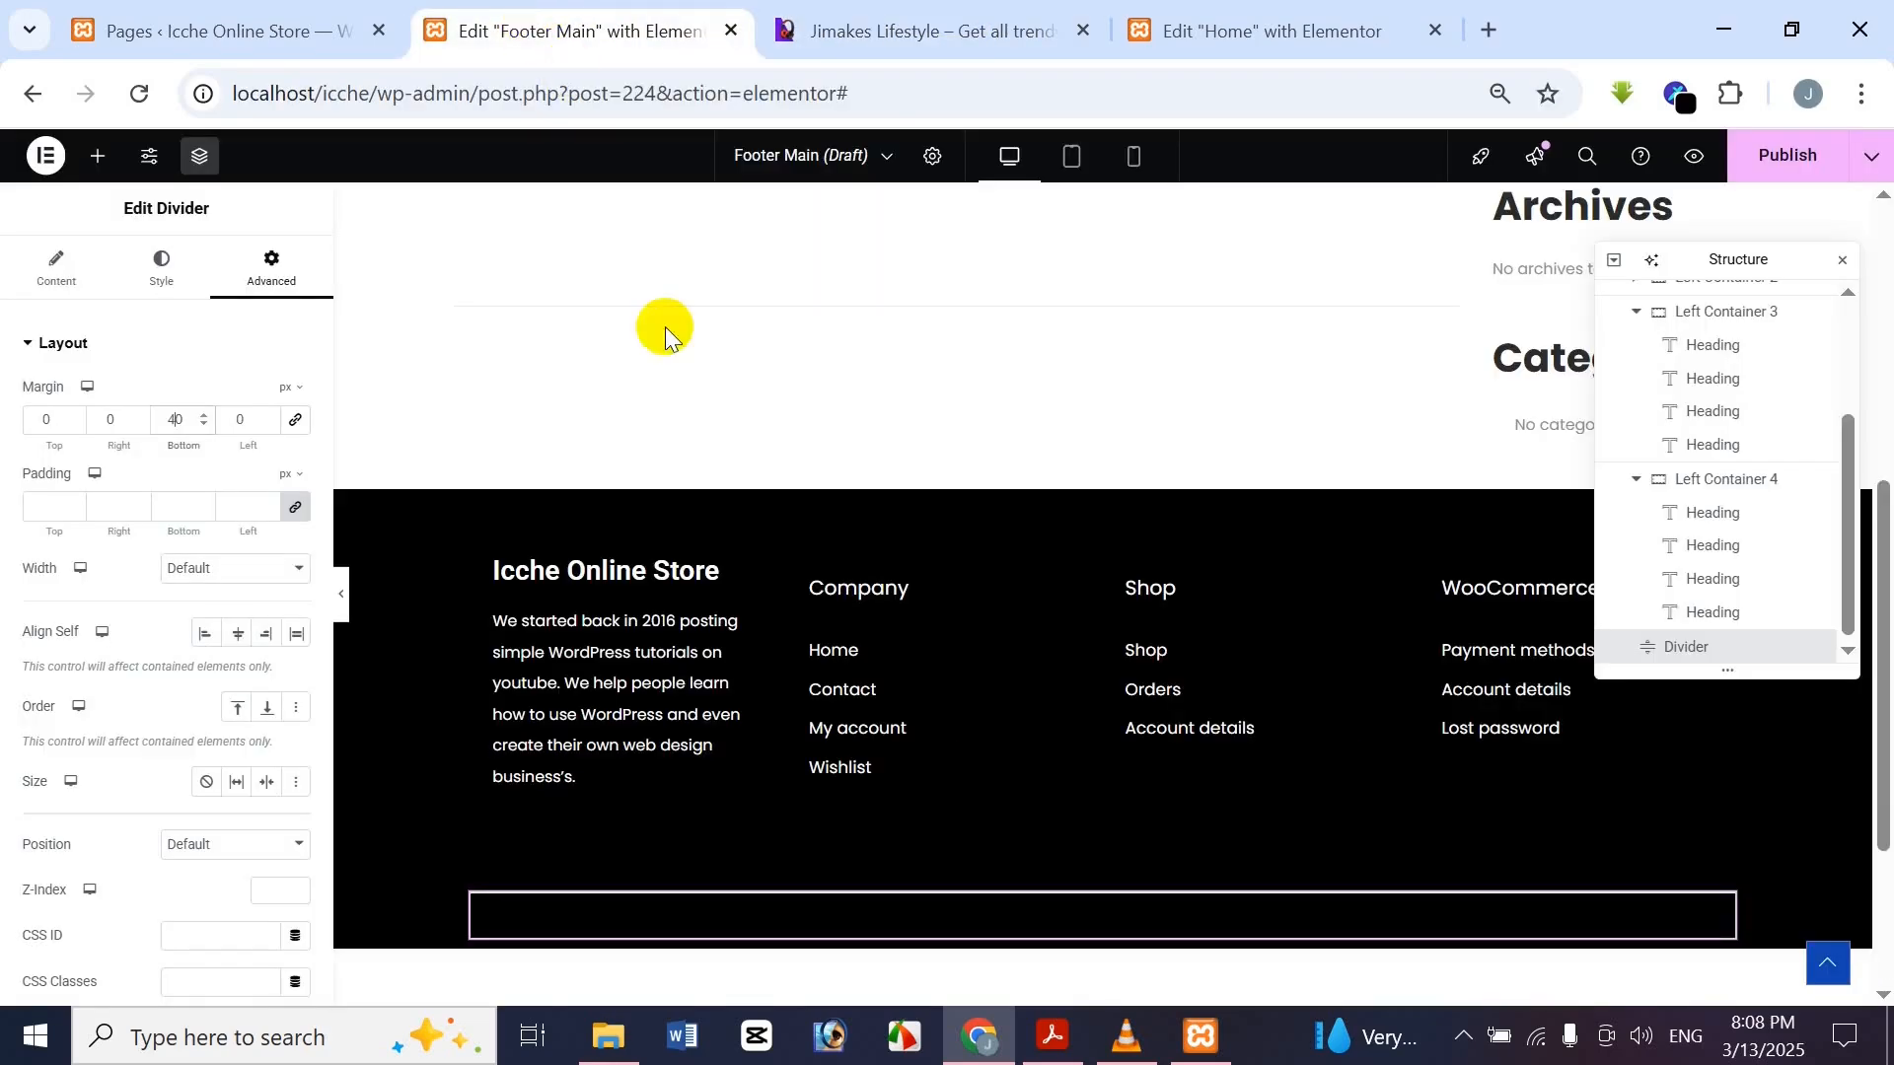
{"action": "left_click", "coordinate": [890, 17]}
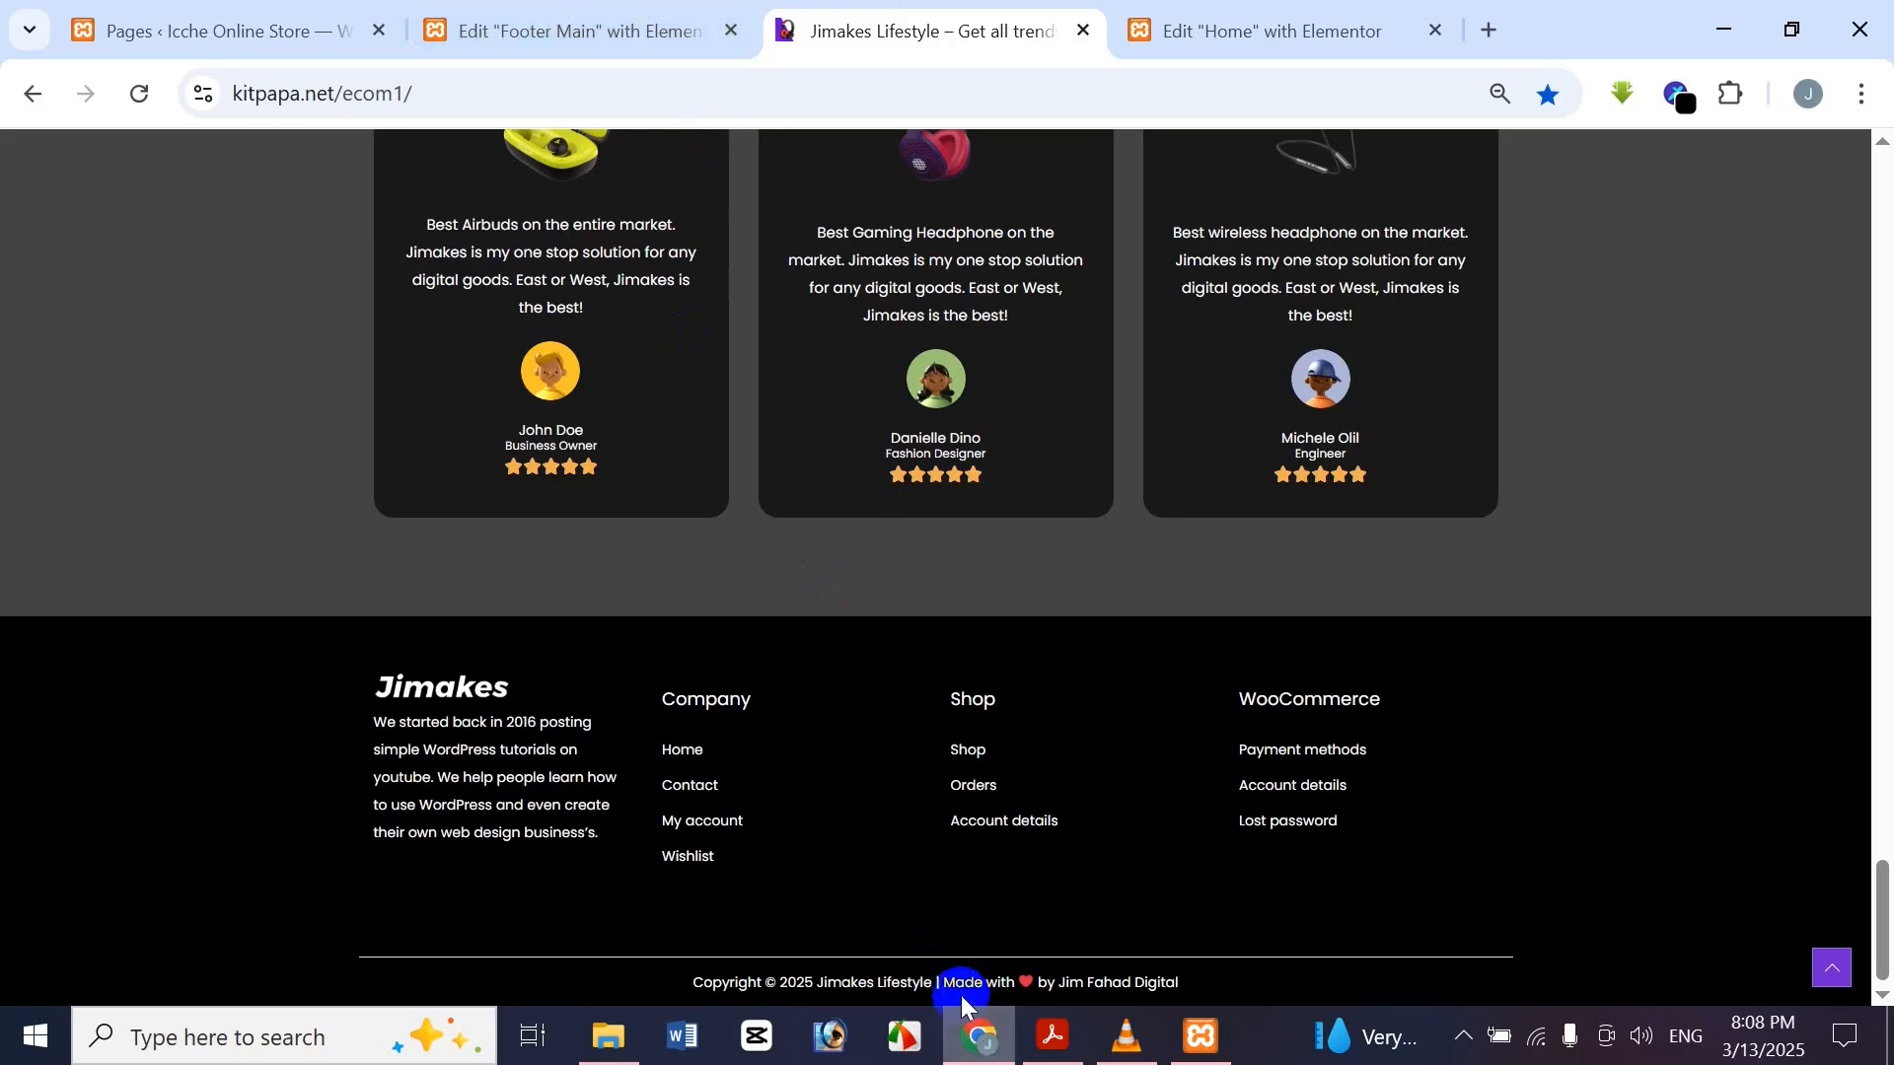
{"action": "left_click", "coordinate": [554, 17]}
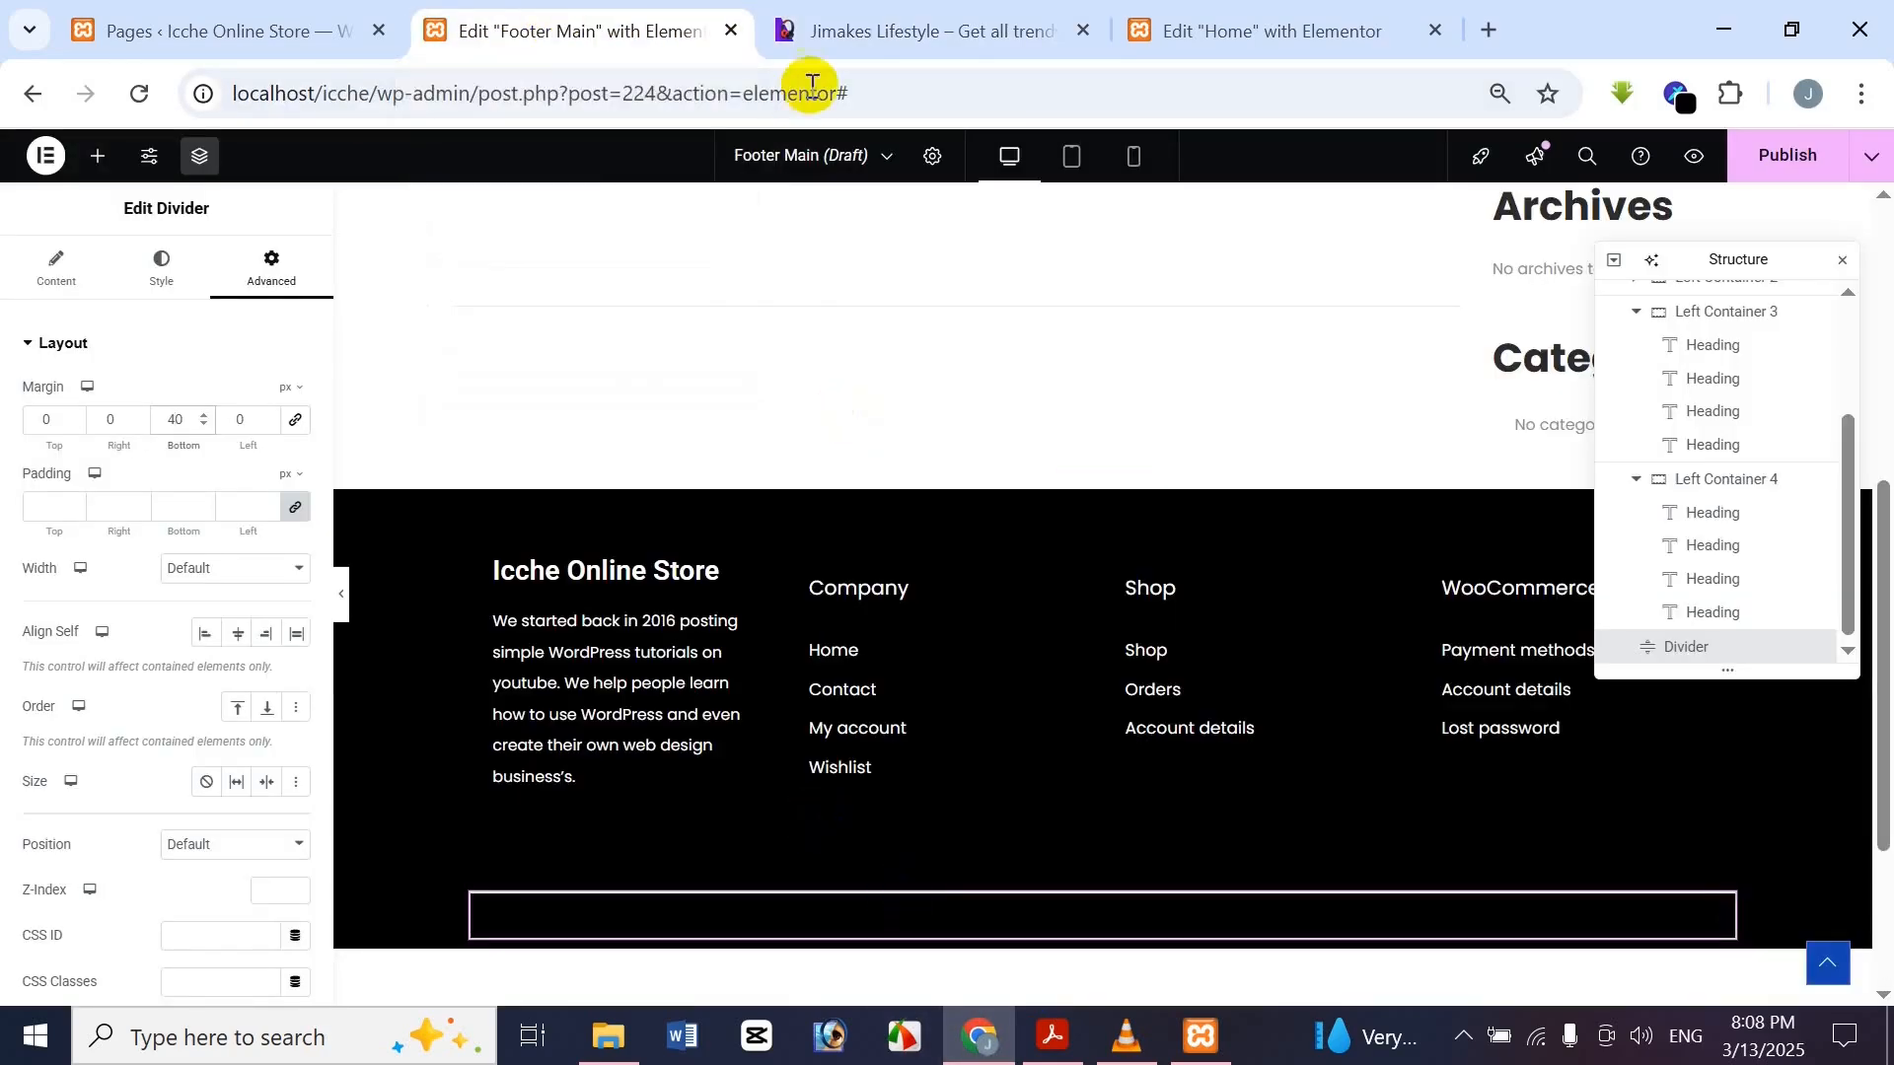
Copy the copyright line under the divider in the Jimakes footer and return to the Footer Main template
{"action": "left_click", "coordinate": [848, 30]}
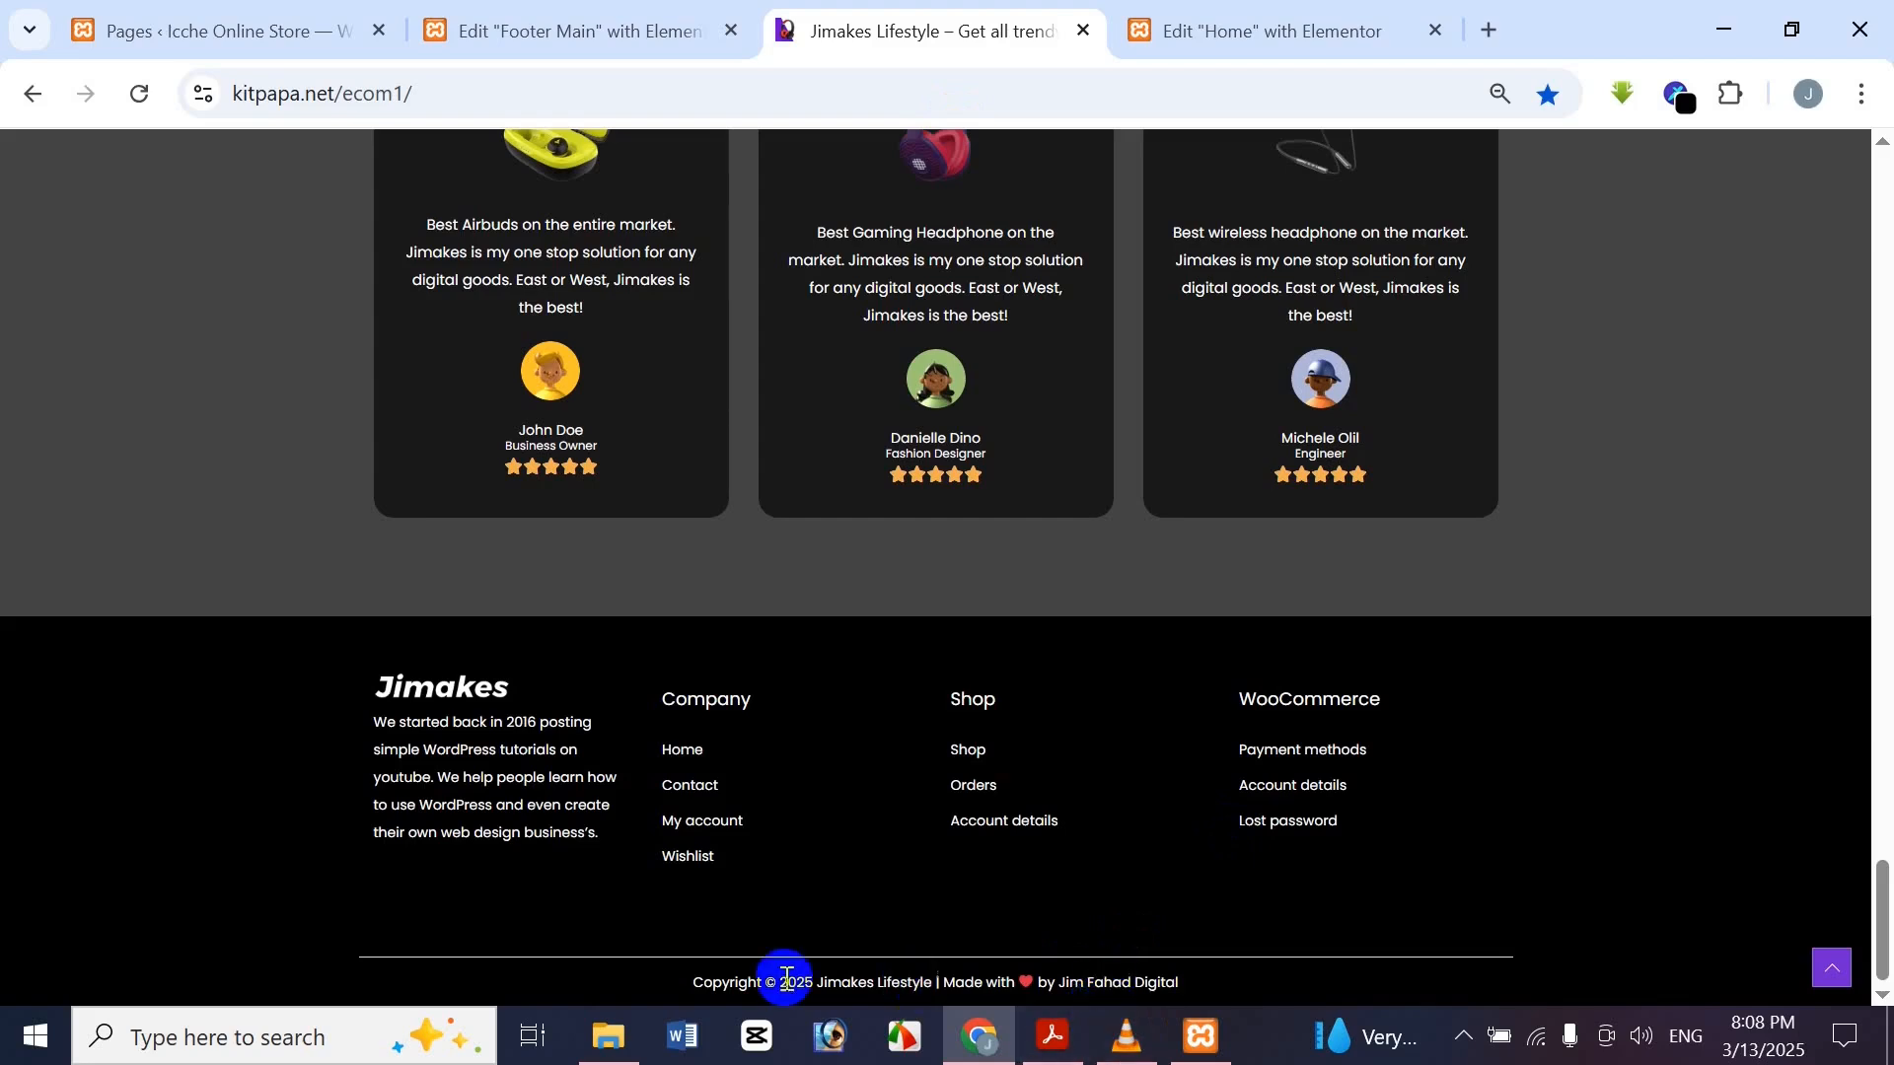
{"action": "left_click_drag", "start_coordinate": [699, 974], "coordinate": [1351, 1009]}
{"action": "key", "text": "ctrl+c"}
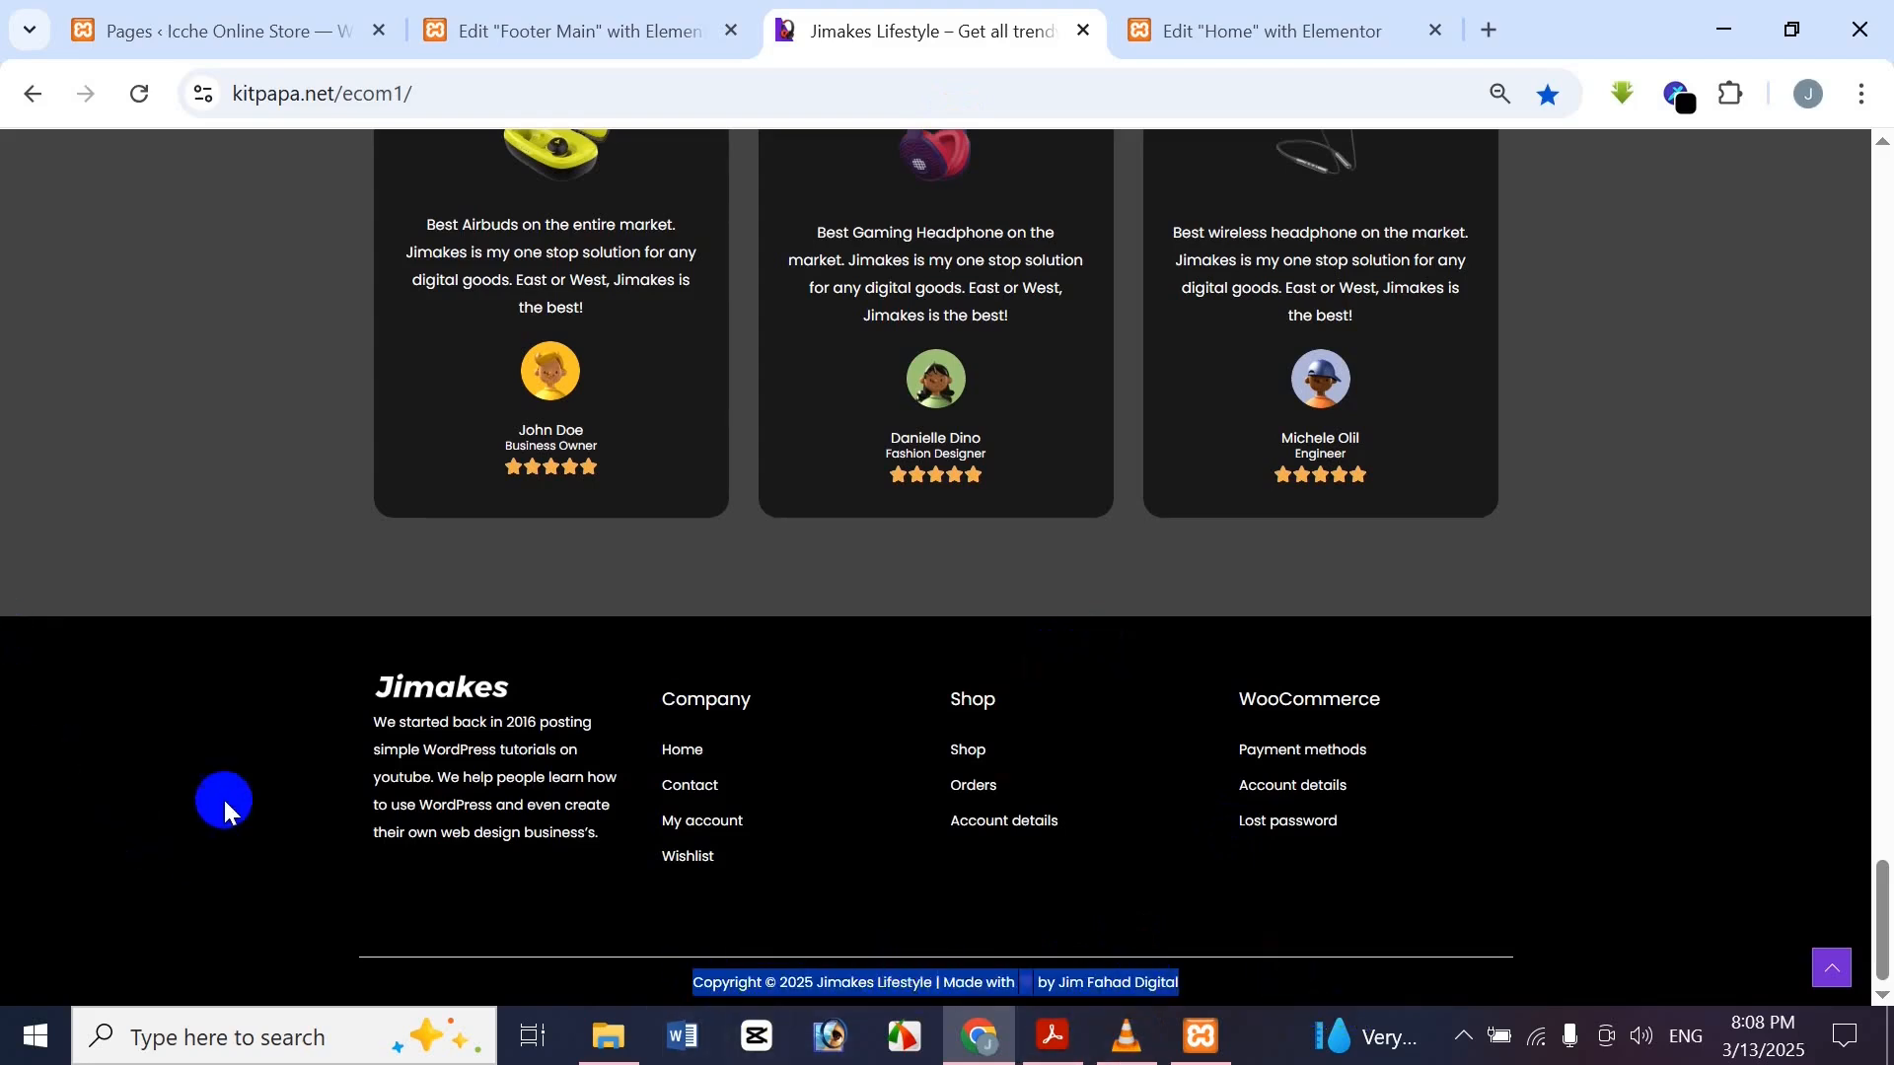
{"action": "left_click", "coordinate": [562, 25]}
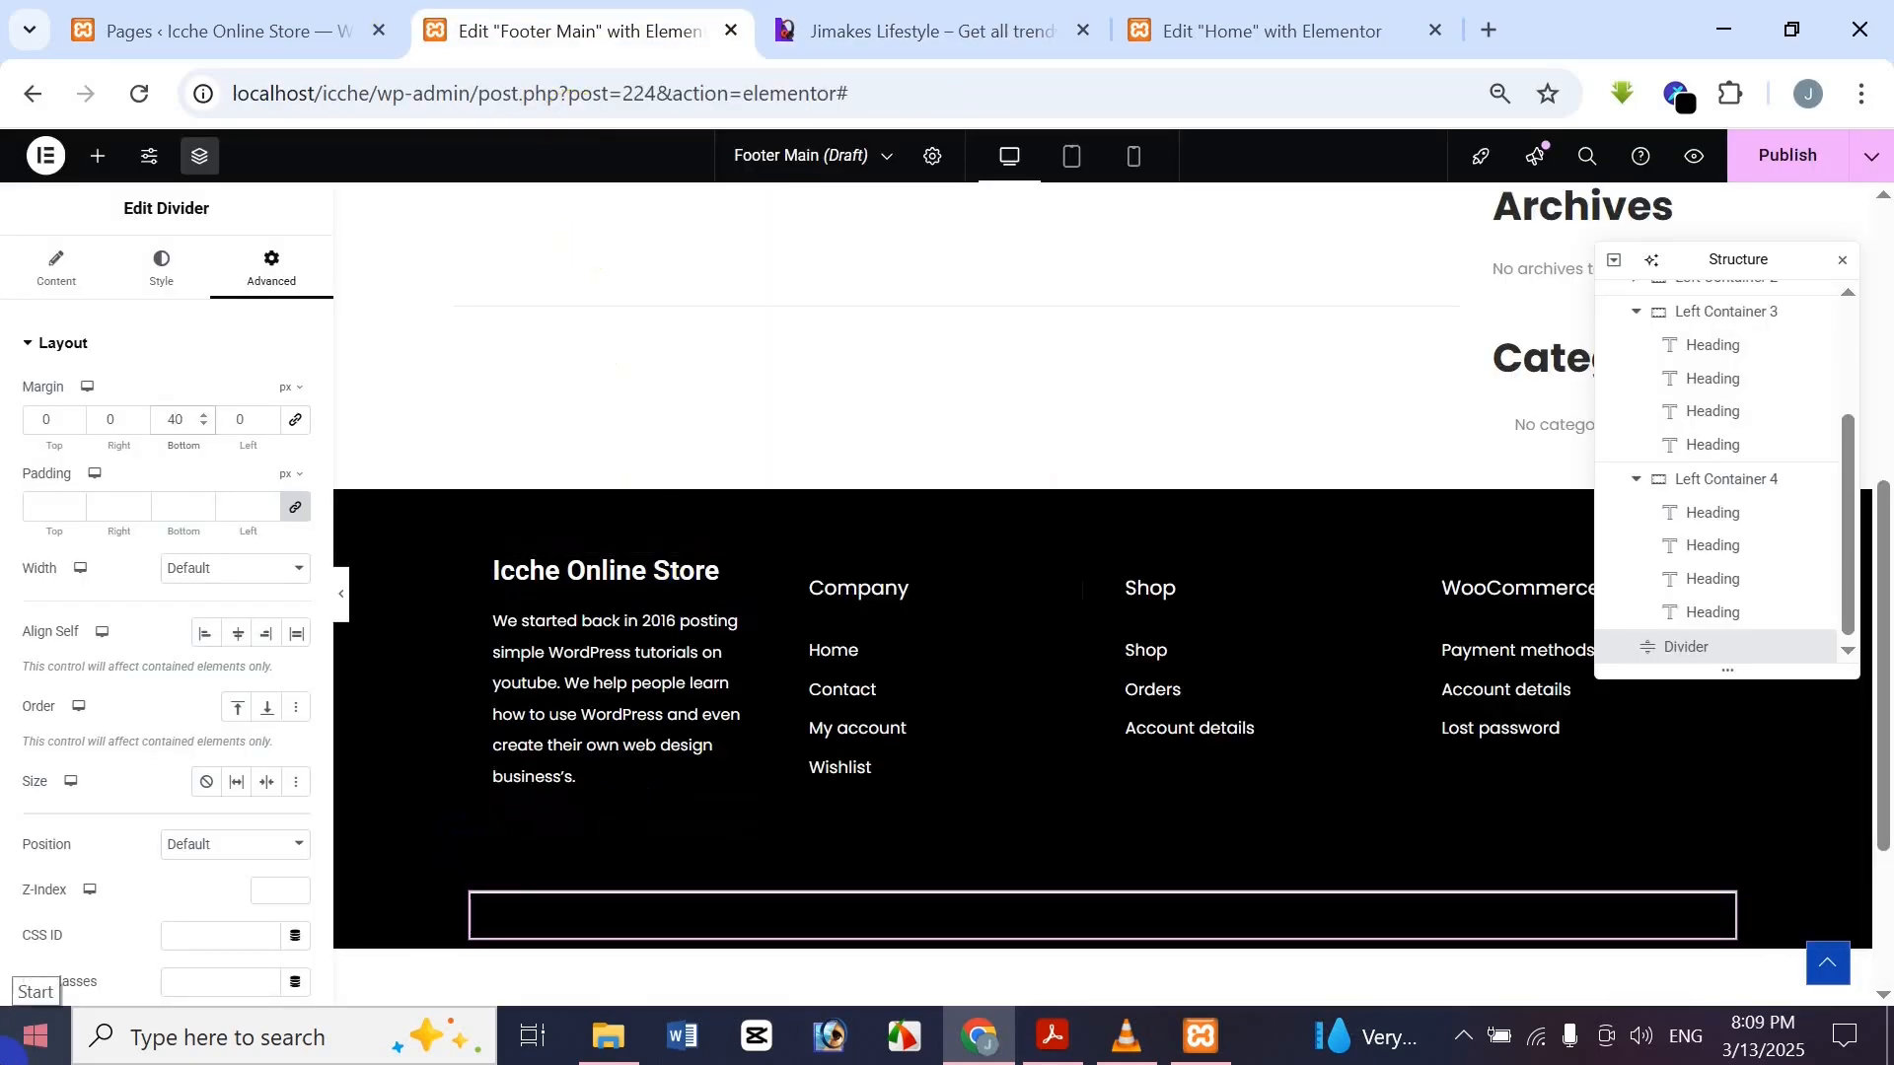
Add a Heading below the divider and replace its title with the copied Jimakes copyright line
{"action": "left_click", "coordinate": [100, 156]}
{"action": "scroll", "coordinate": [126, 486], "scroll_direction": "down", "scroll_amount": 5}
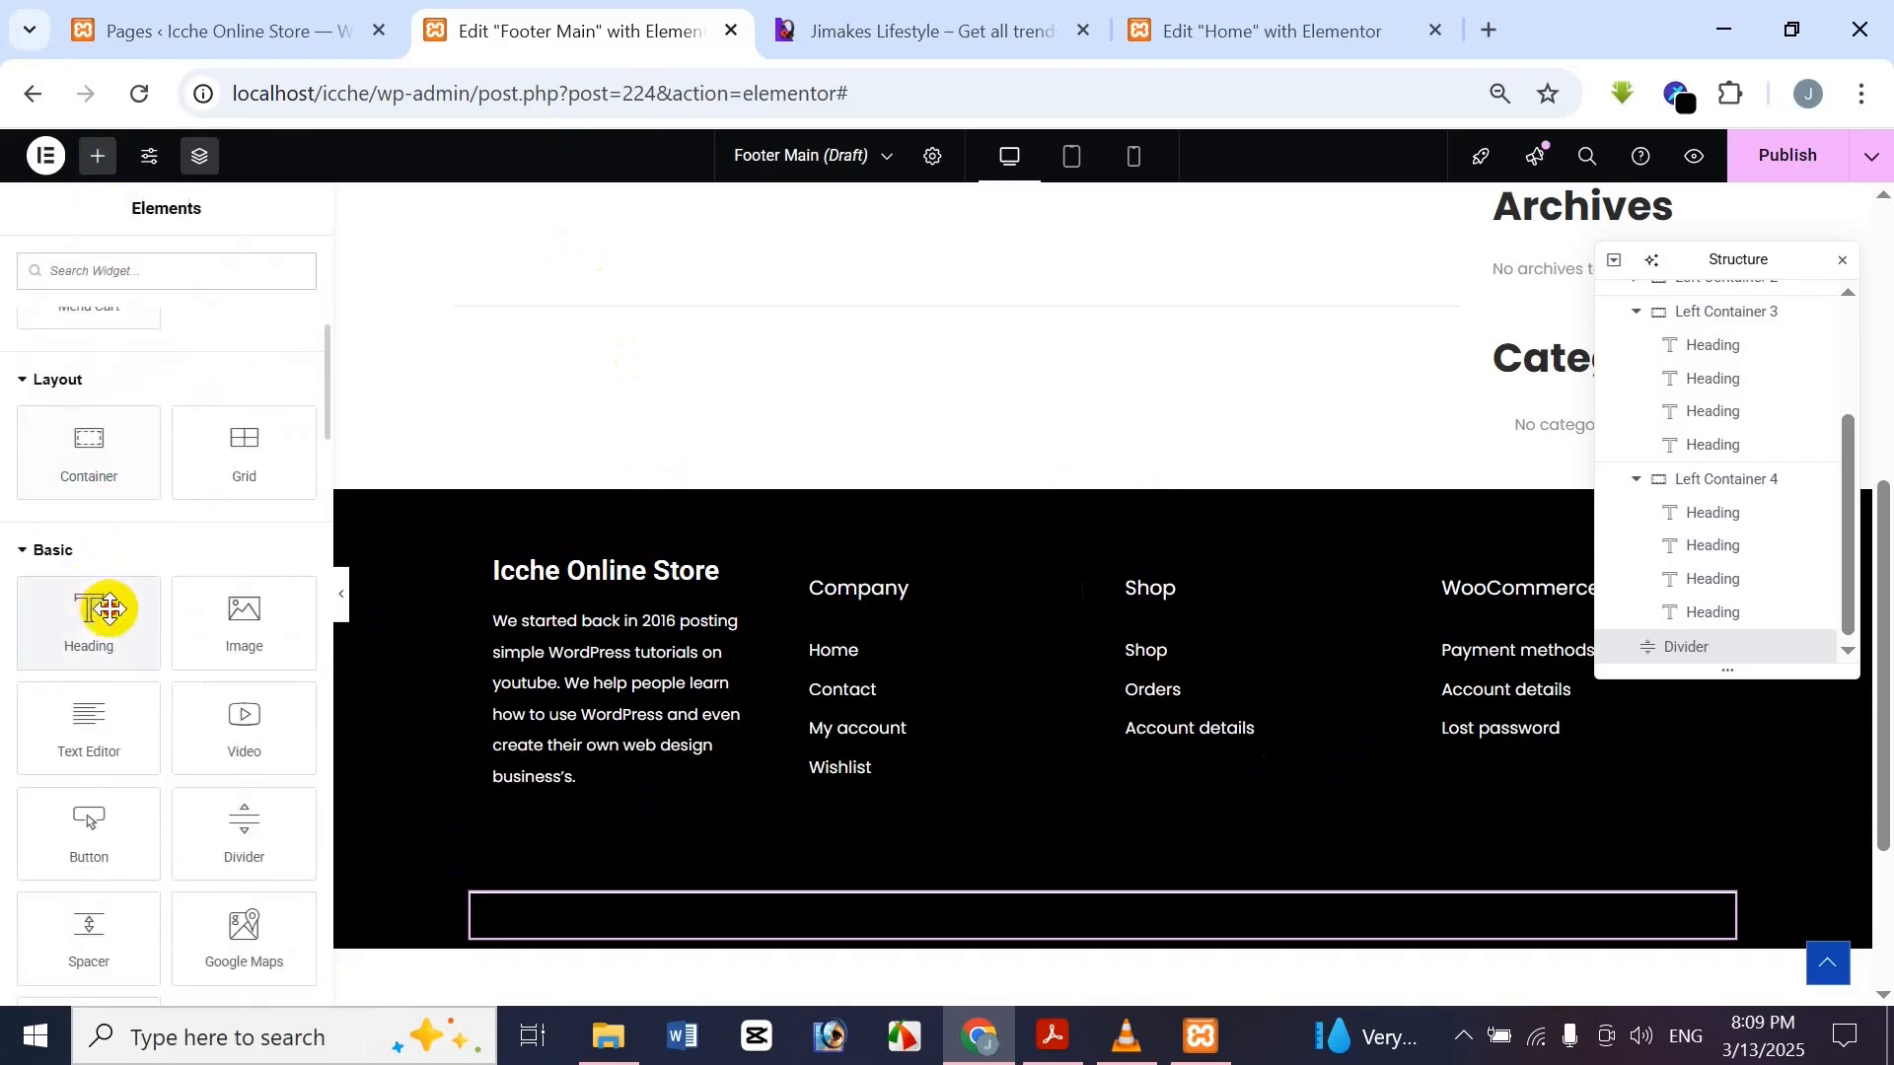
{"action": "left_click_drag", "start_coordinate": [109, 609], "coordinate": [737, 921]}
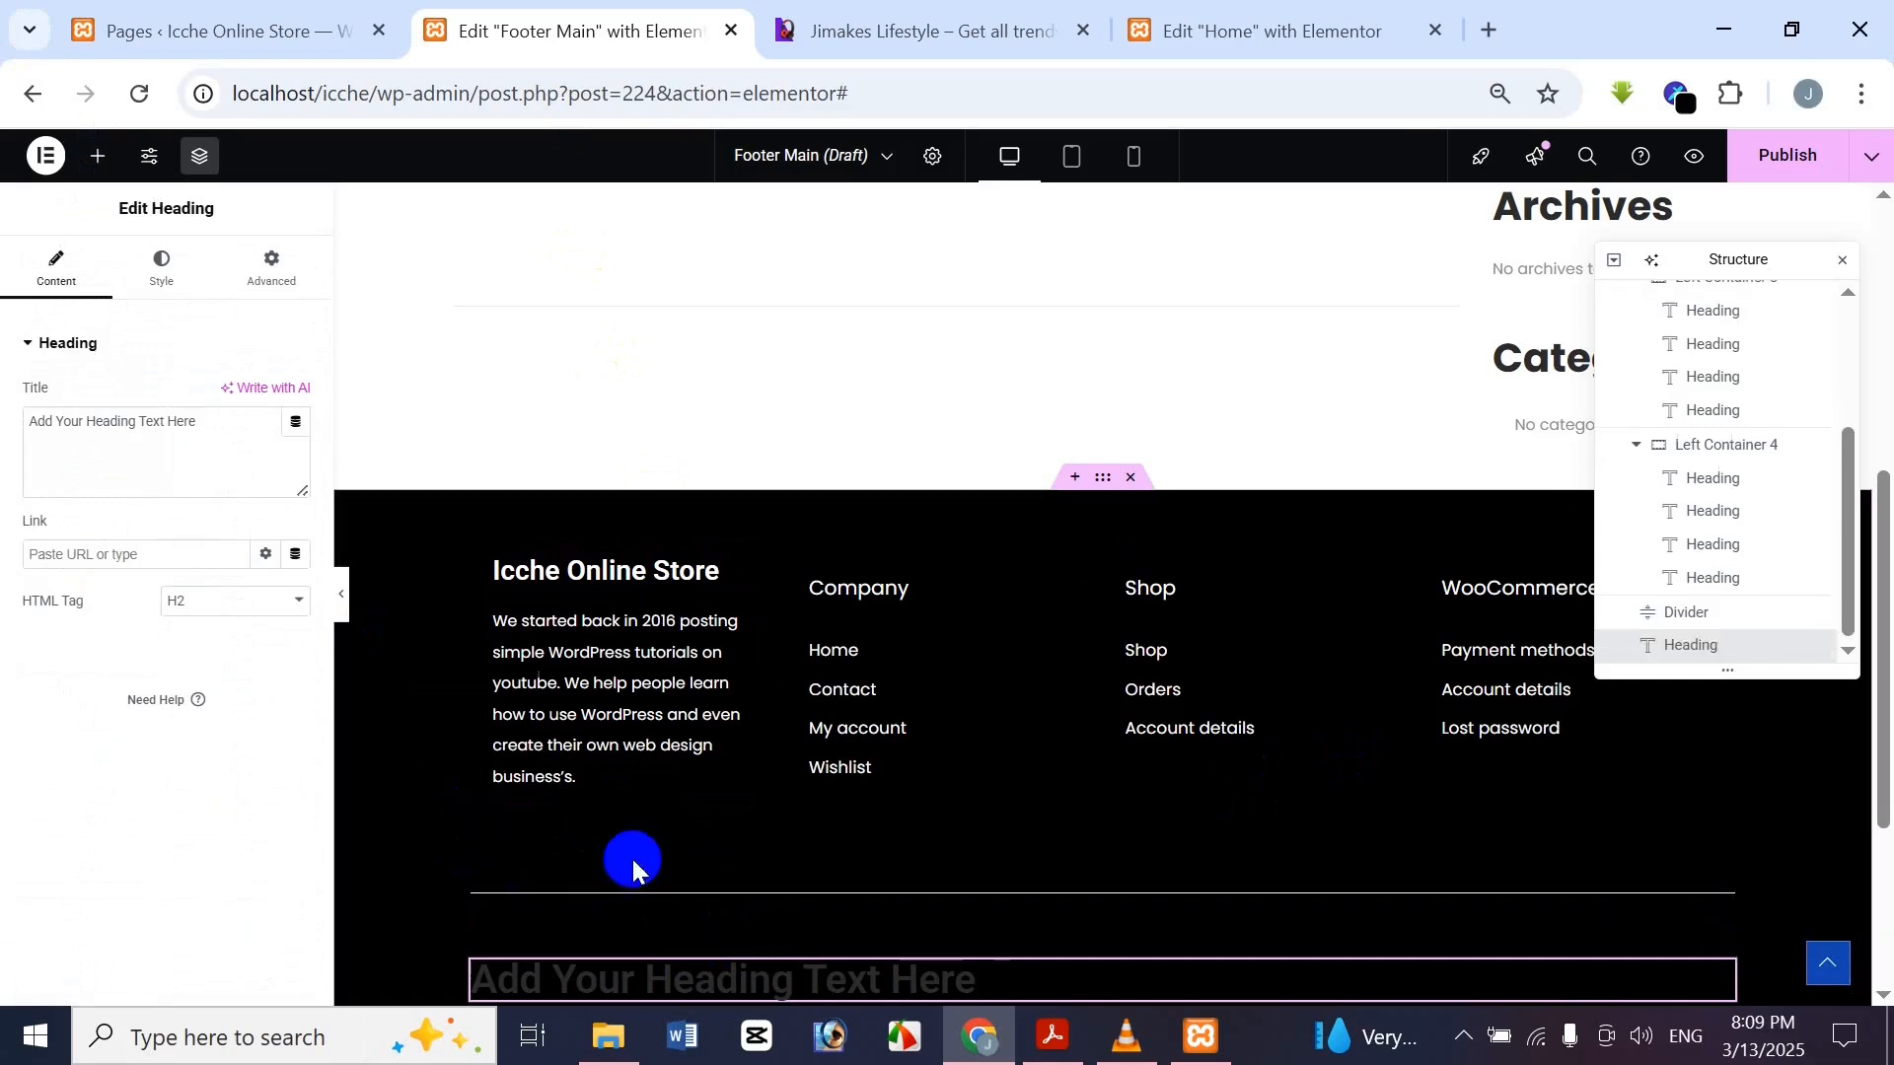
{"action": "left_click_drag", "start_coordinate": [241, 449], "coordinate": [5, 429]}
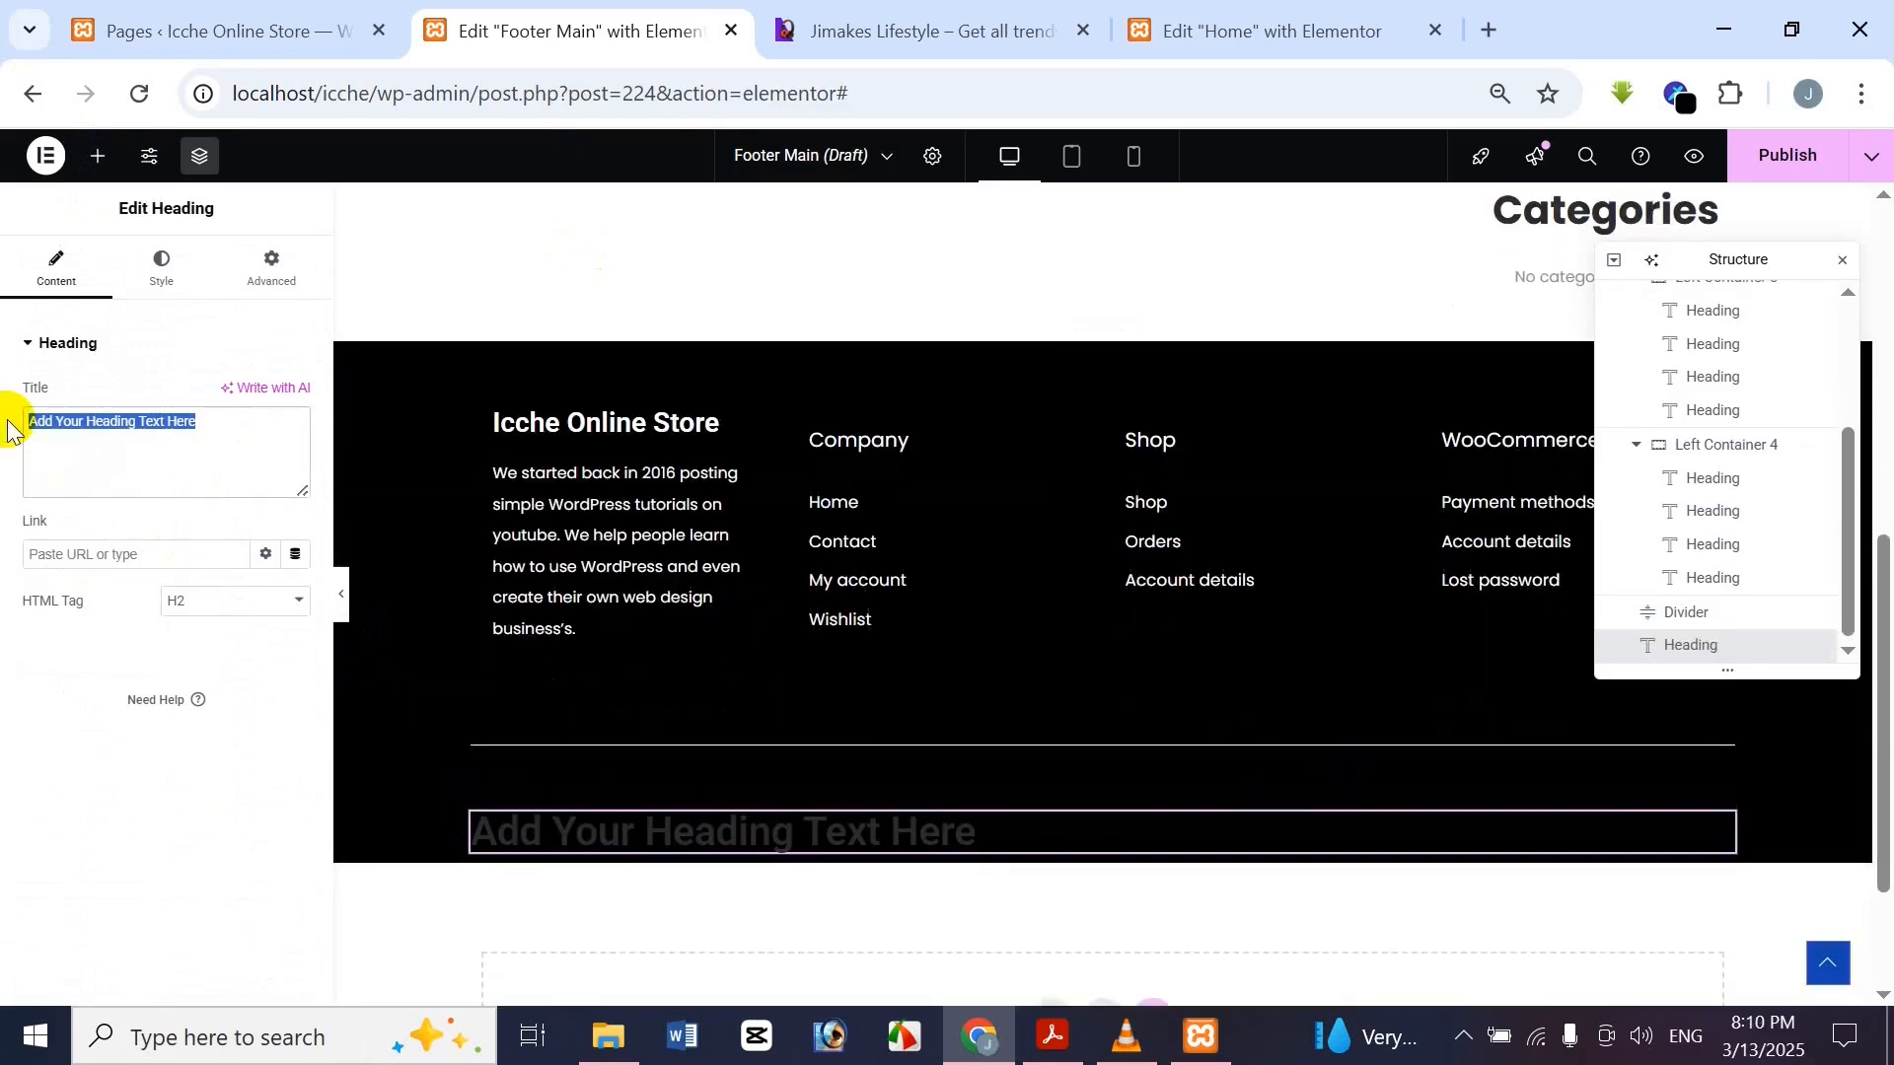
{"action": "key", "text": "ctrl+v"}
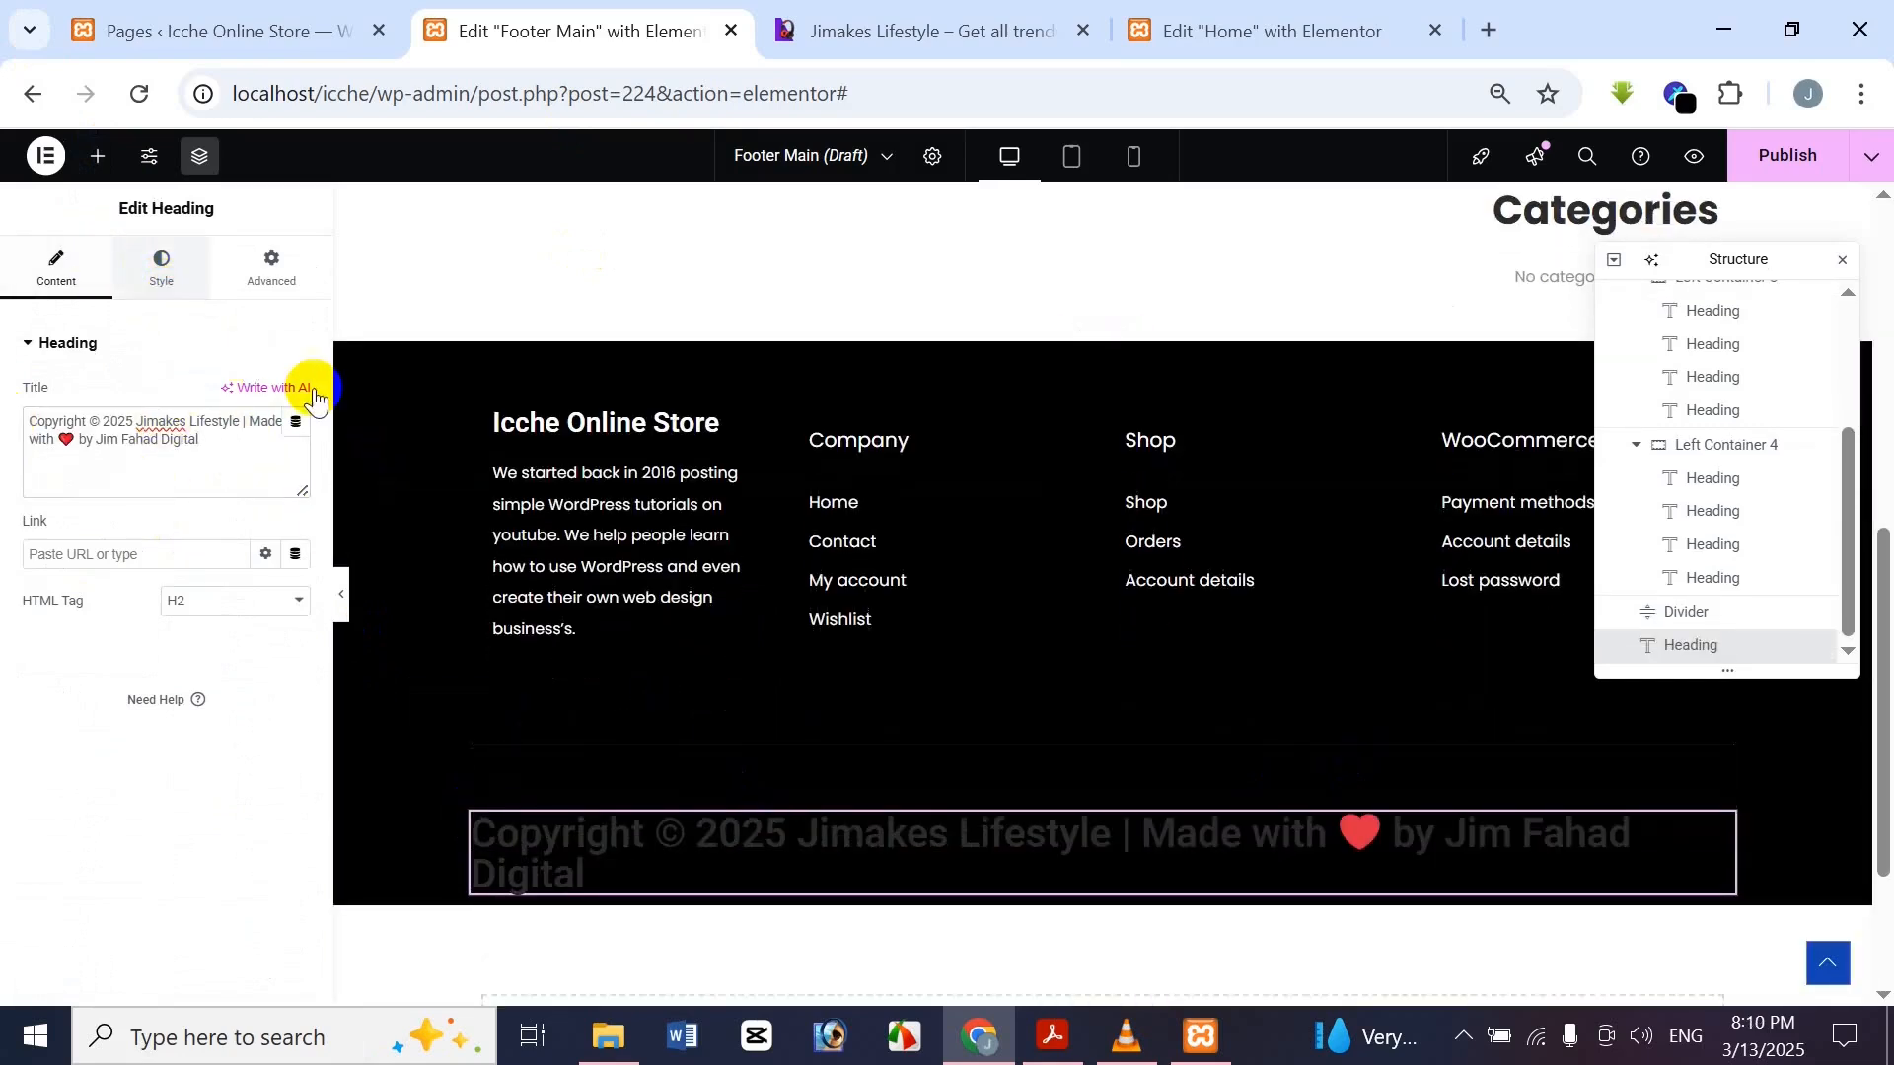
Set the copyright heading's text color to white
{"action": "left_click", "coordinate": [161, 266]}
{"action": "left_click", "coordinate": [301, 728]}
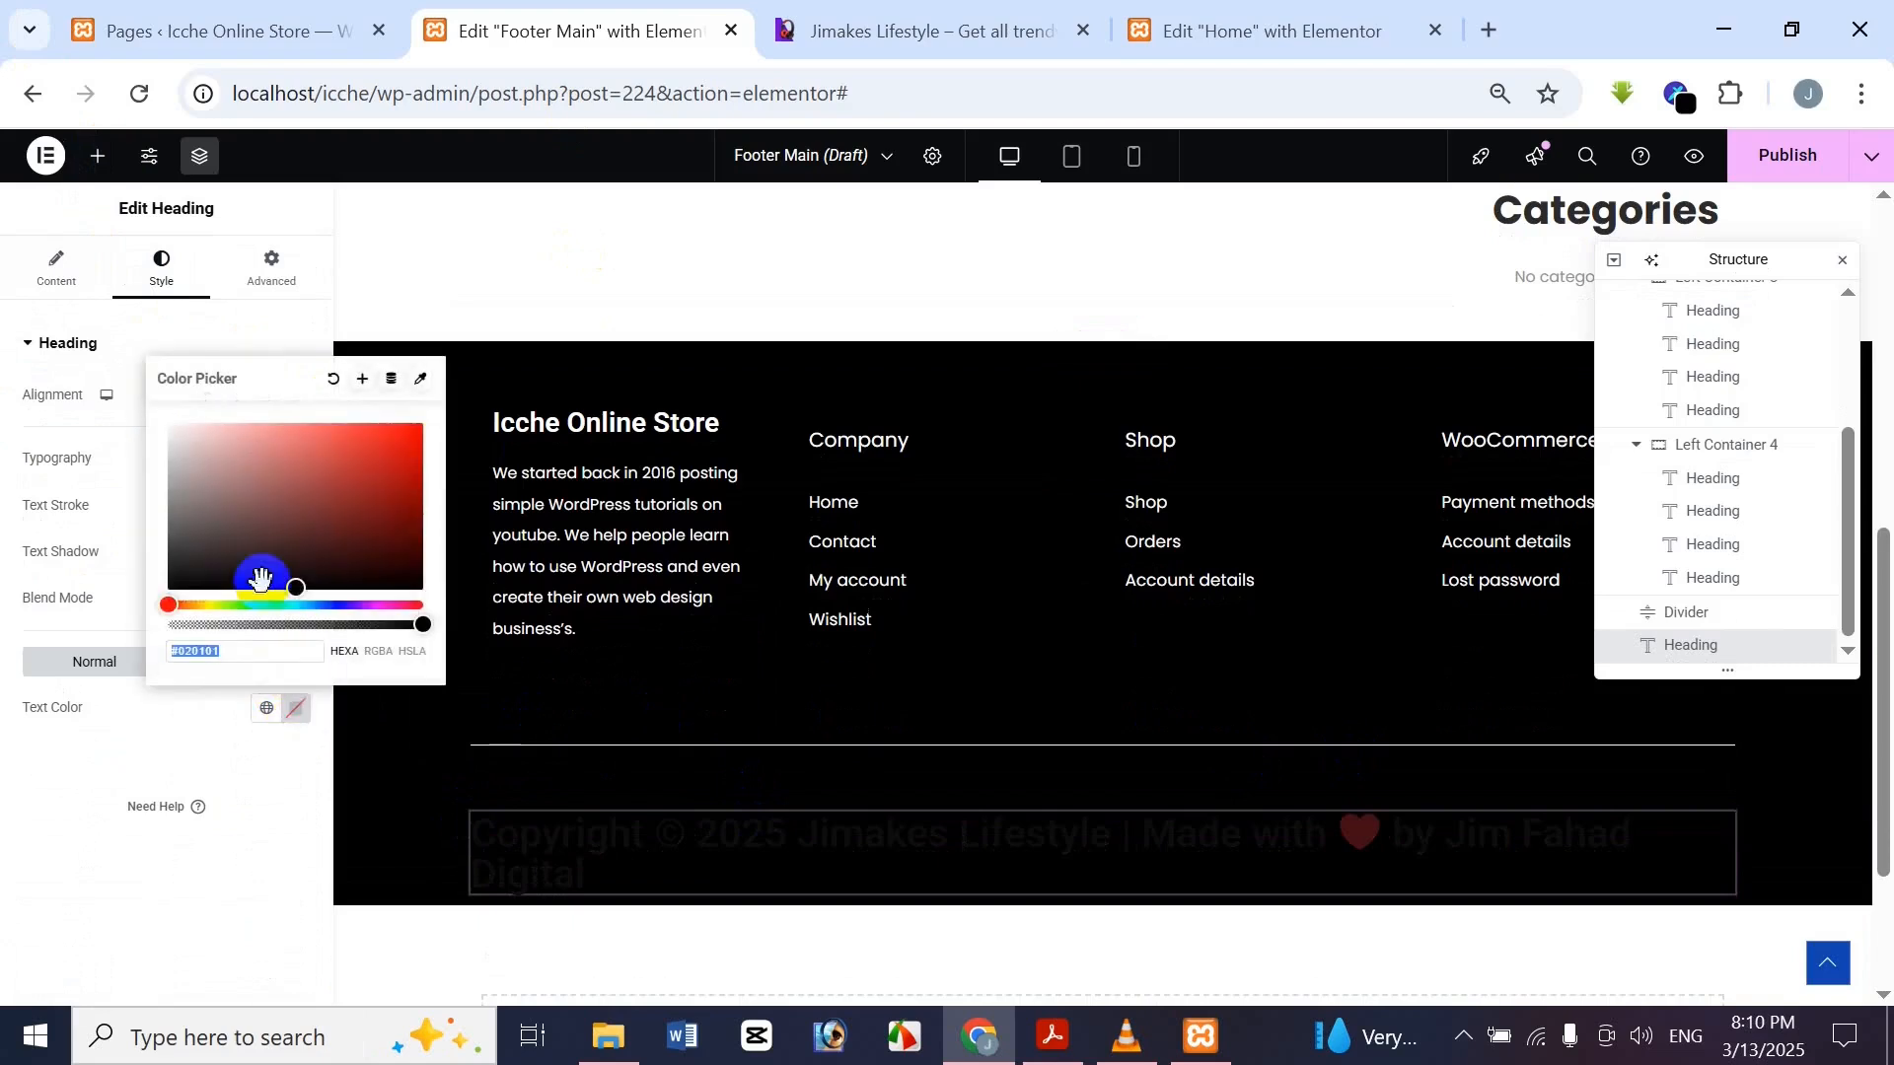
{"action": "left_click", "coordinate": [203, 457]}
{"action": "left_click", "coordinate": [127, 719]}
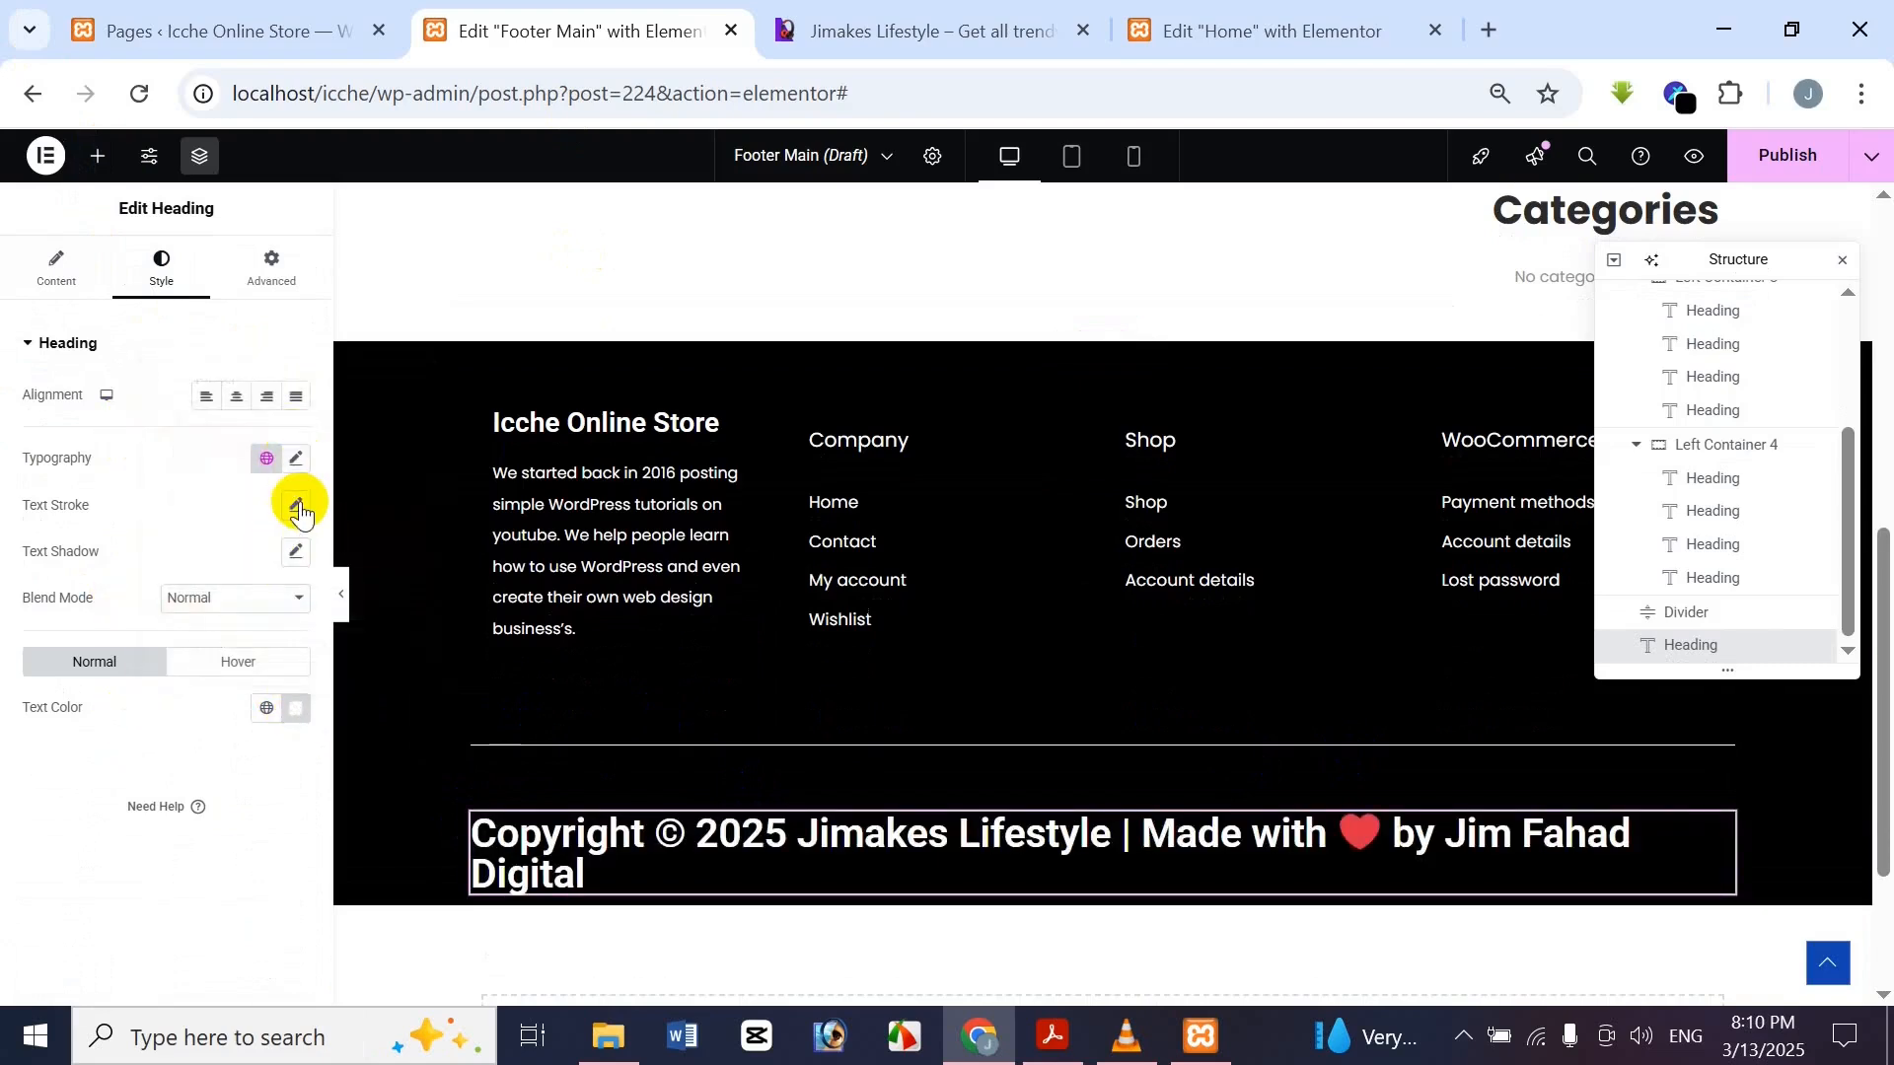
Try font sizes of 20 and 18 px on the copyright heading, compare with the Jimakes footer, and set 16 px
{"action": "left_click", "coordinate": [296, 458]}
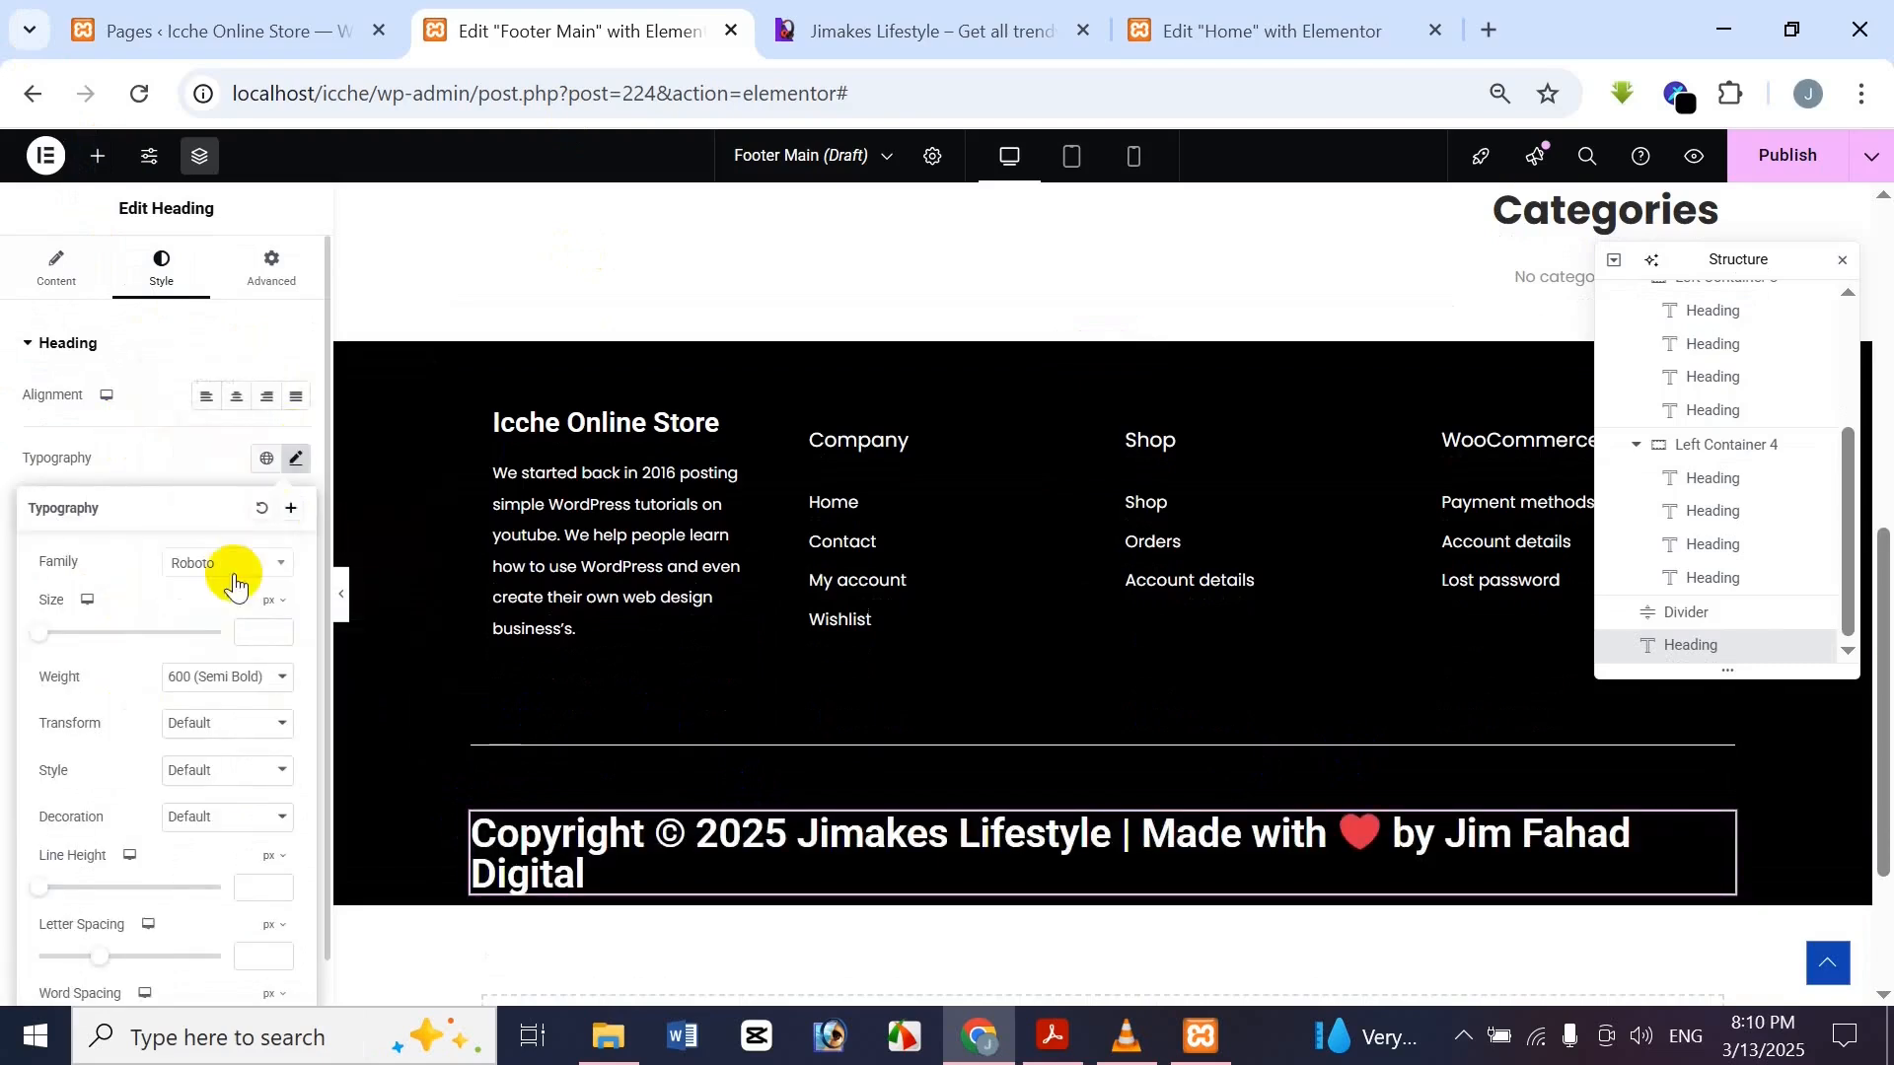
{"action": "left_click", "coordinate": [255, 637]}
{"action": "type", "text": "20"}
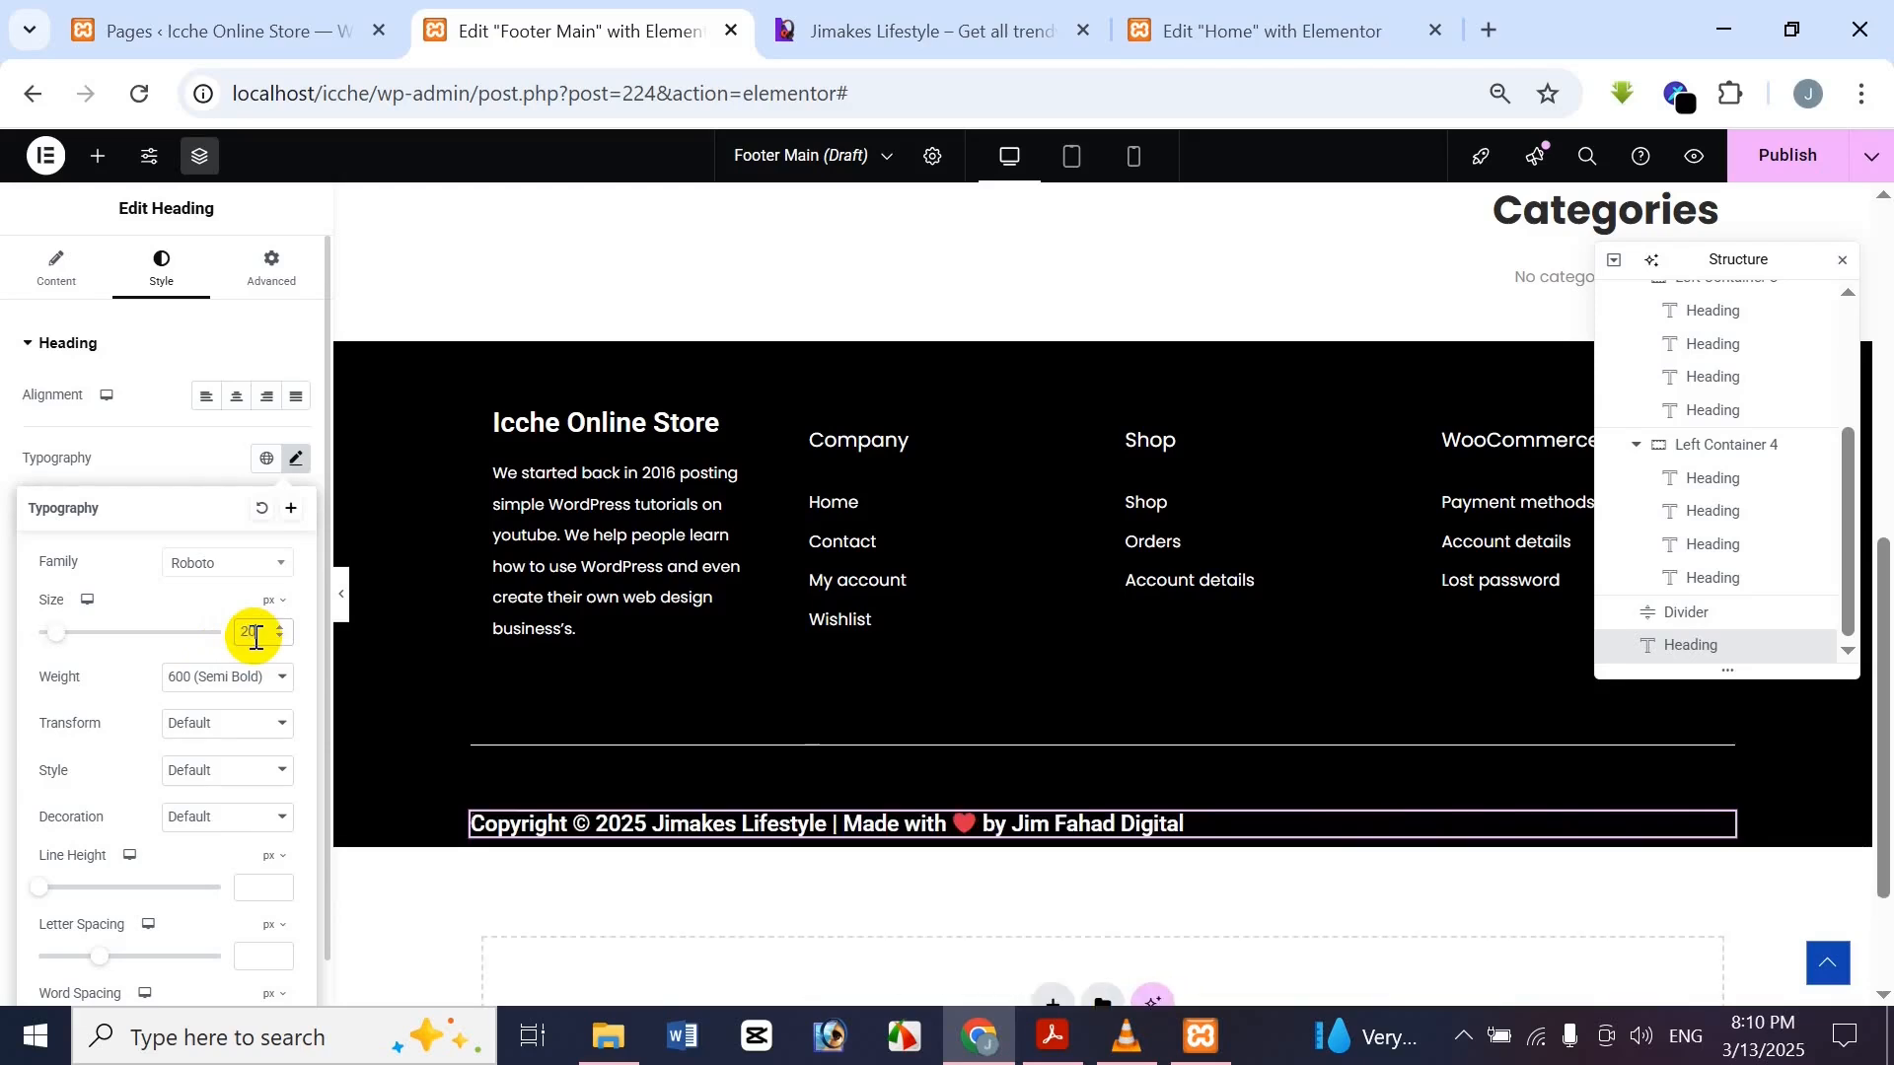
{"action": "key", "text": "BackSpace"}
{"action": "key", "text": "BackSpace"}
{"action": "type", "text": "18"}
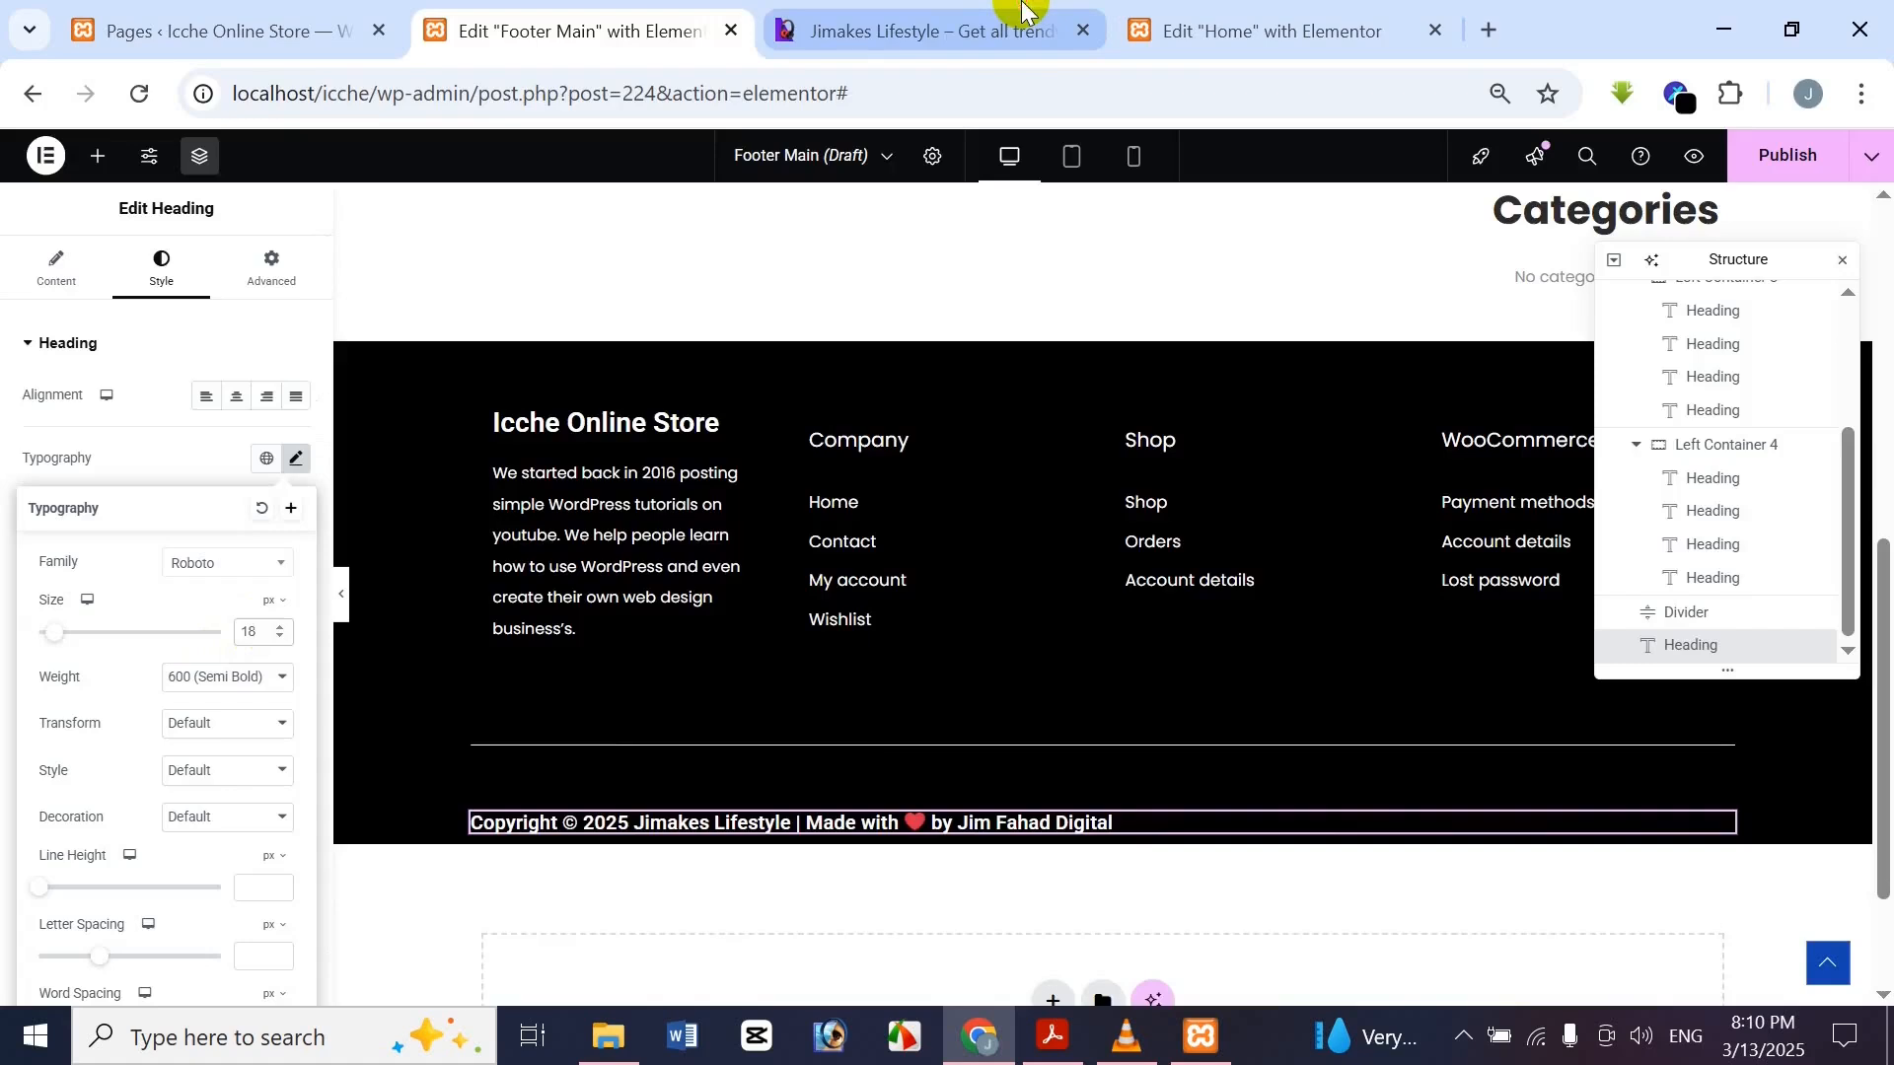
{"action": "left_click", "coordinate": [964, 24]}
{"action": "left_click", "coordinate": [571, 24]}
{"action": "key", "text": "BackSpace"}
{"action": "type", "text": "6"}
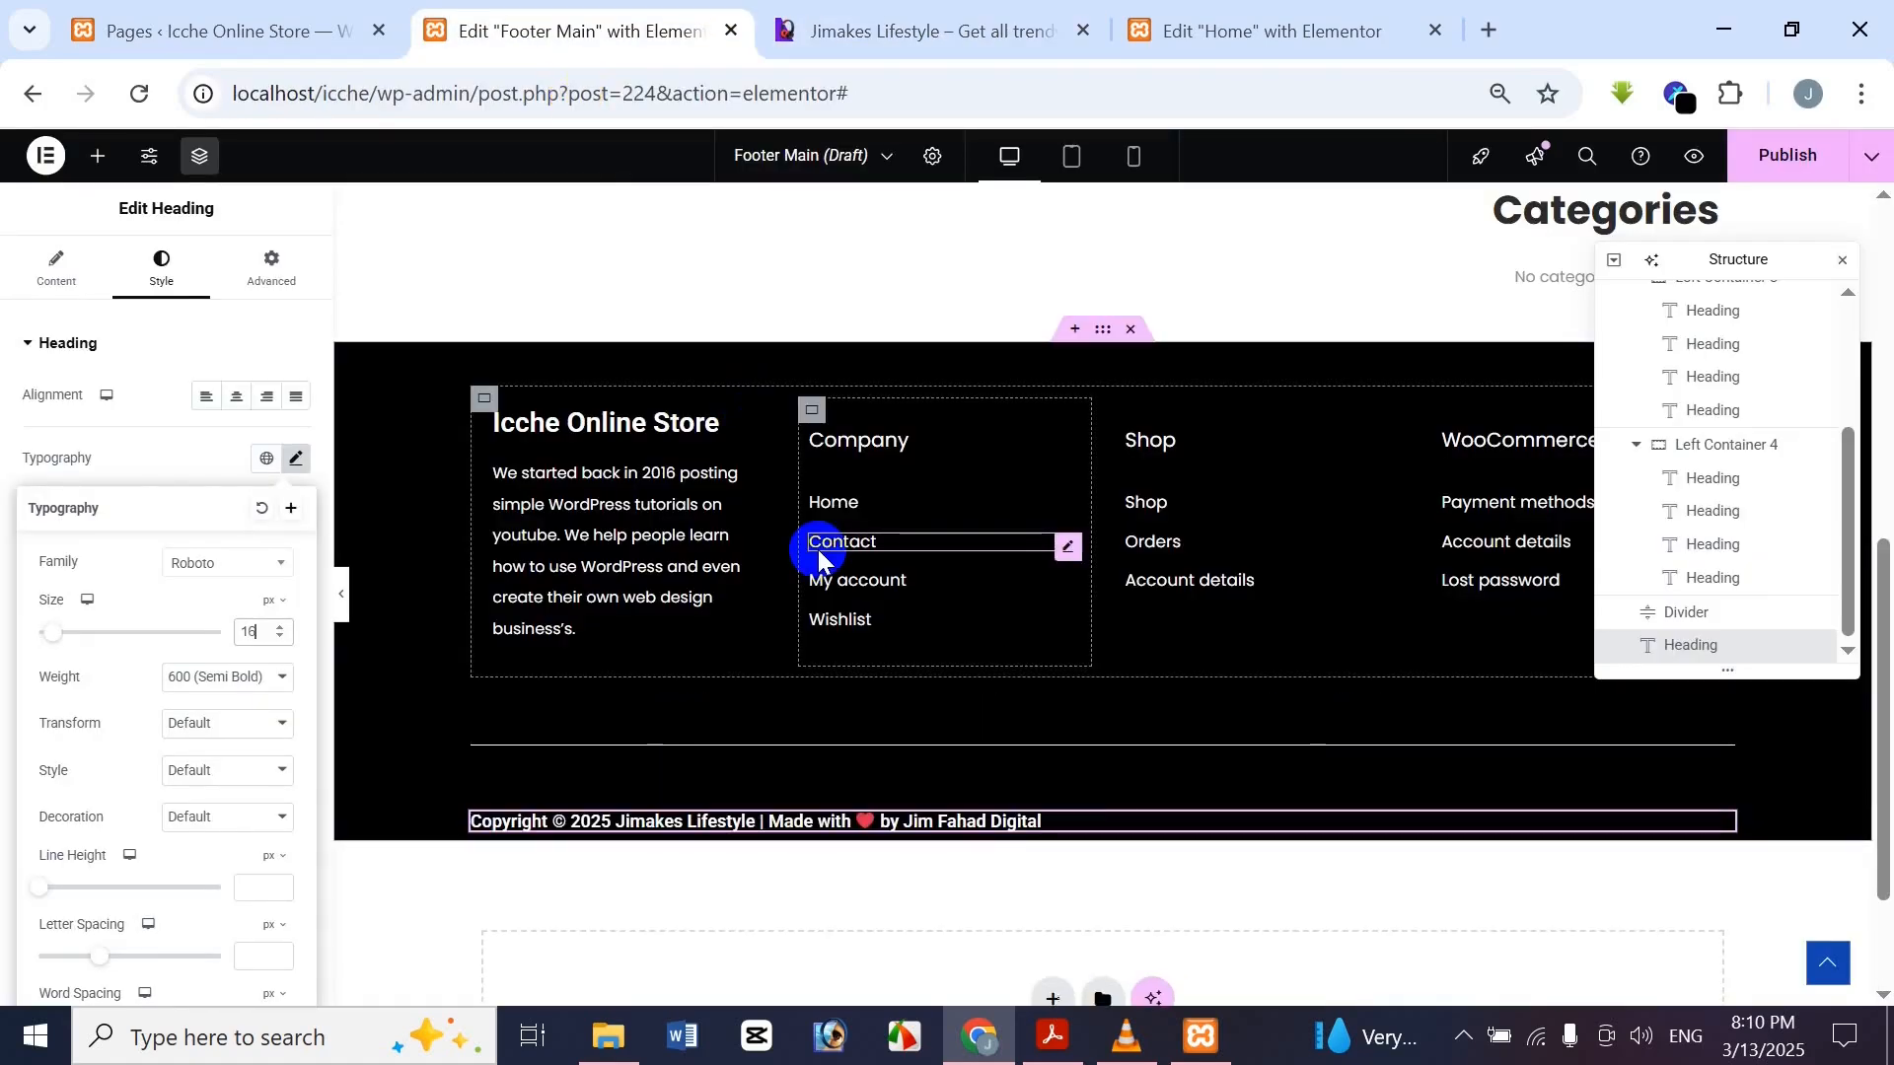
Change the copyright heading's weight to 400 (Normal), compare it with the Jimakes footer, and reduce the font size to 14 px
{"action": "left_click", "coordinate": [252, 674]}
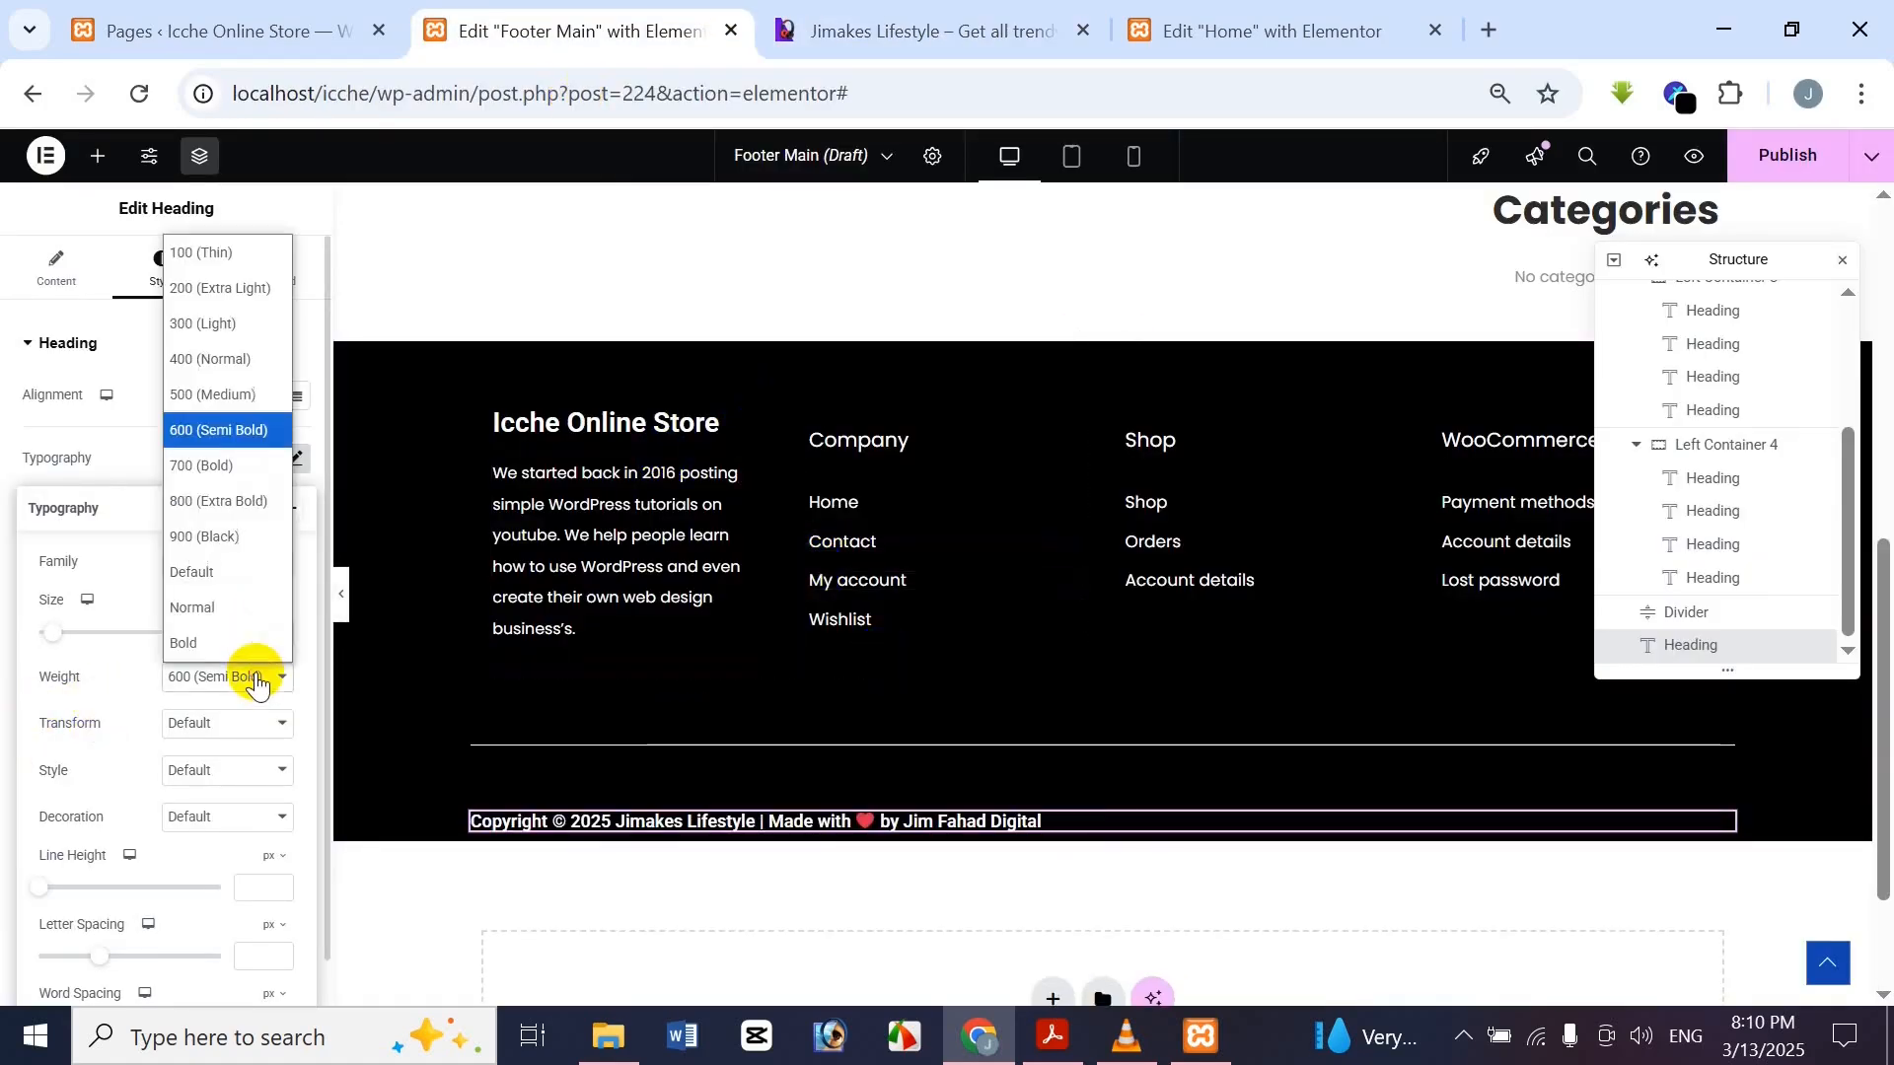
{"action": "left_click", "coordinate": [237, 361]}
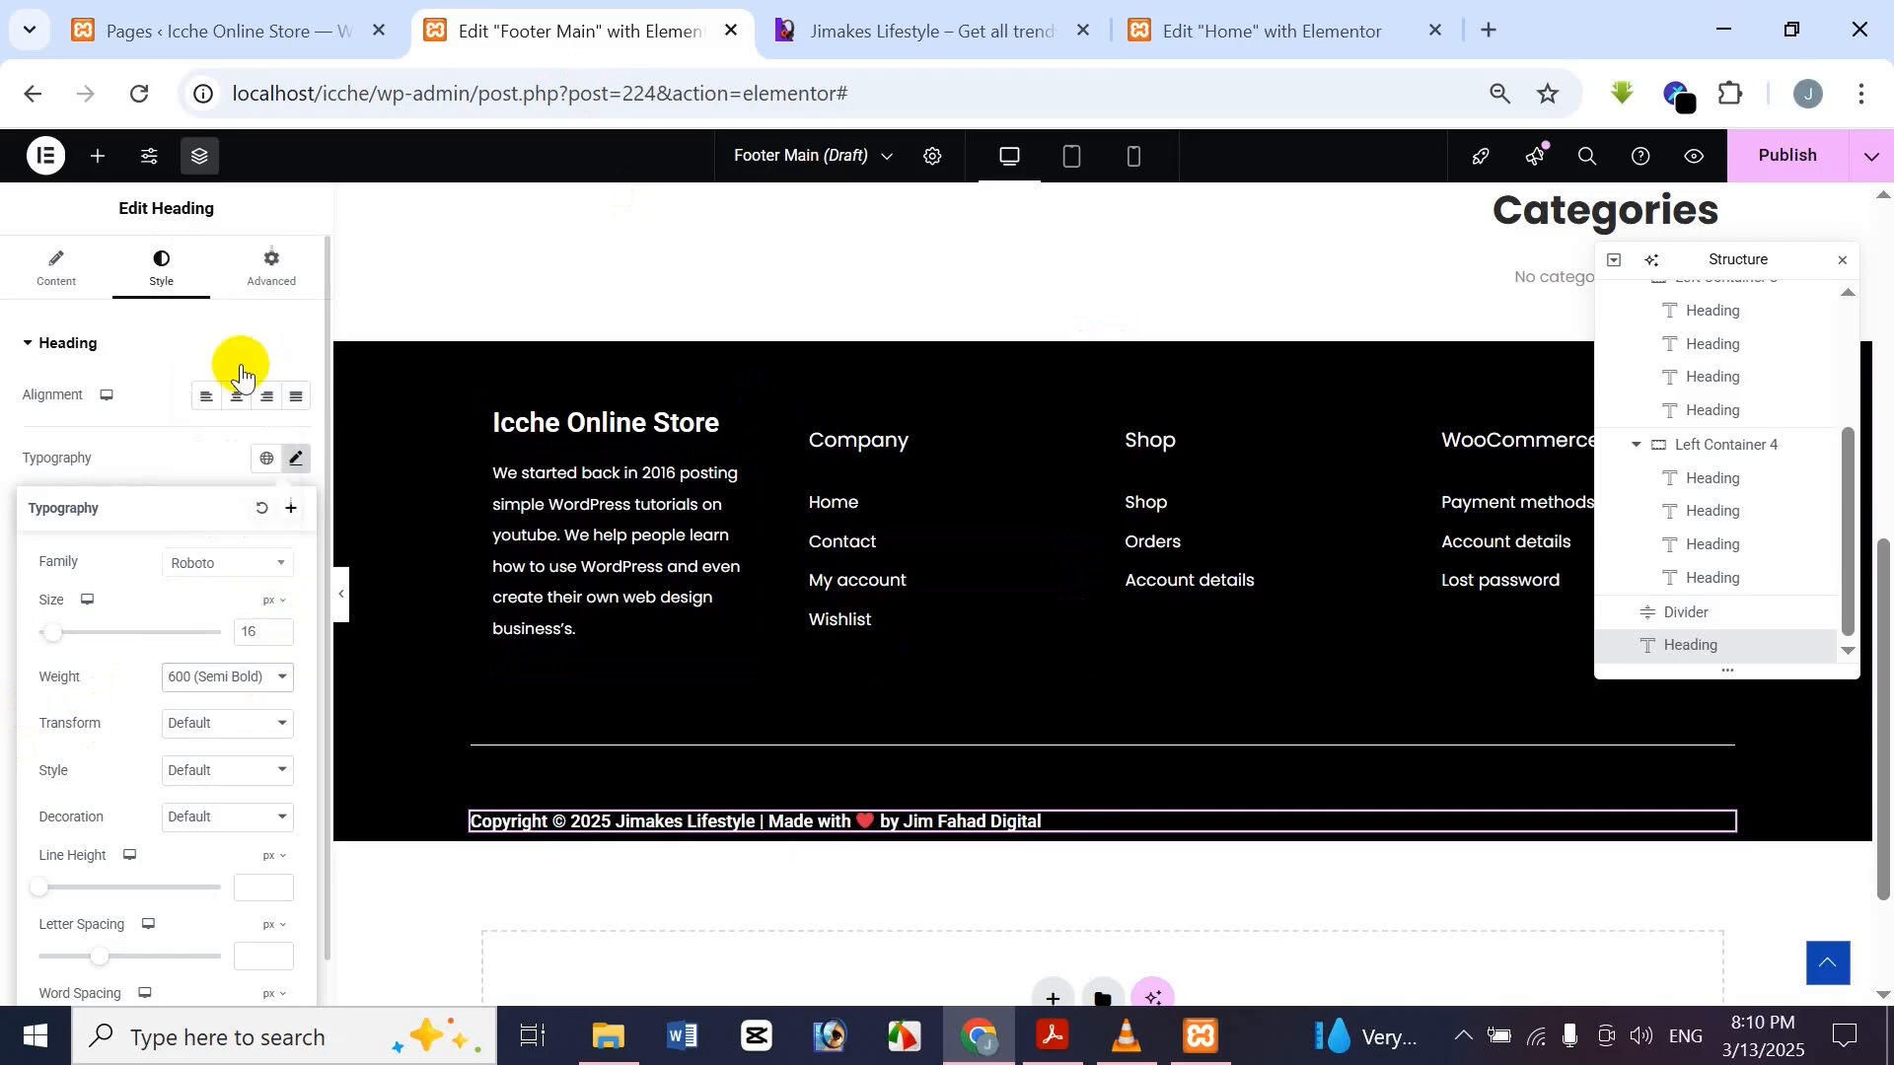
{"action": "left_click", "coordinate": [767, 33]}
{"action": "left_click", "coordinate": [604, 25]}
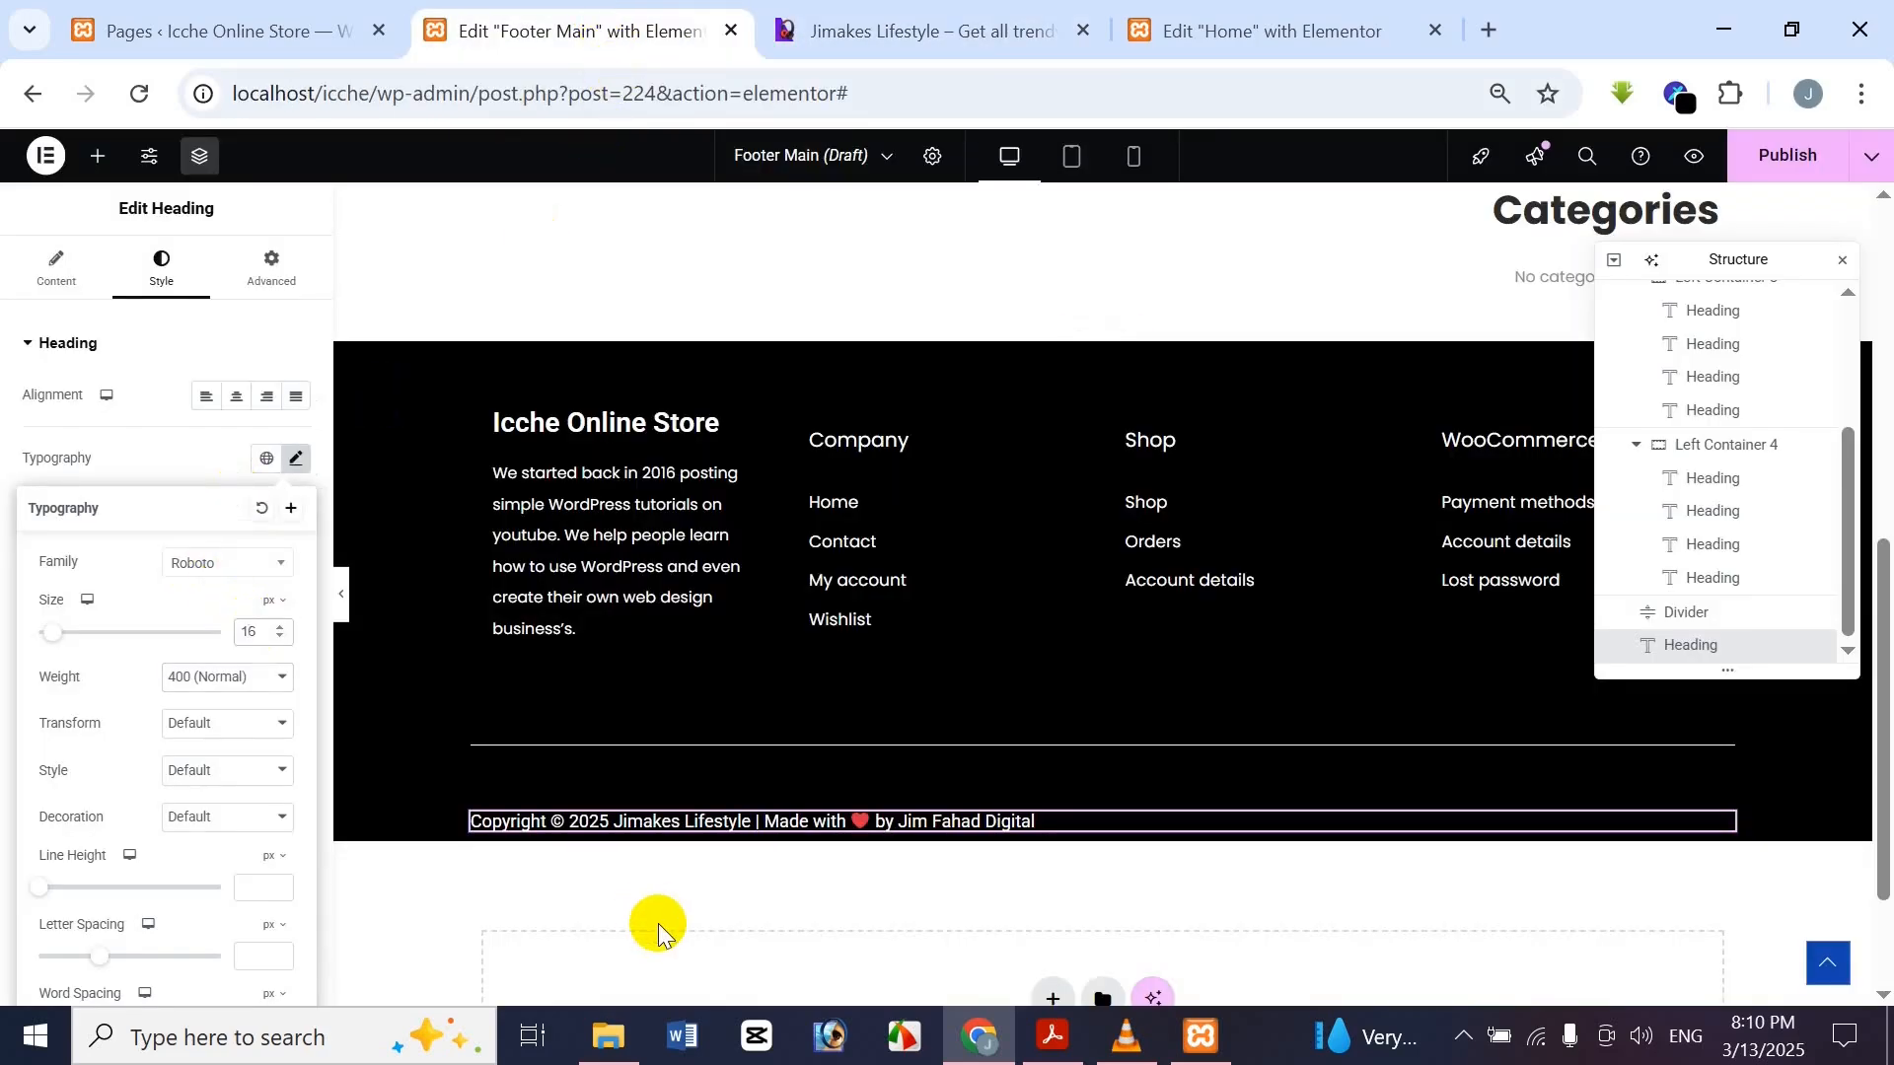
{"action": "key", "text": "Down"}
{"action": "key", "text": "Down"}
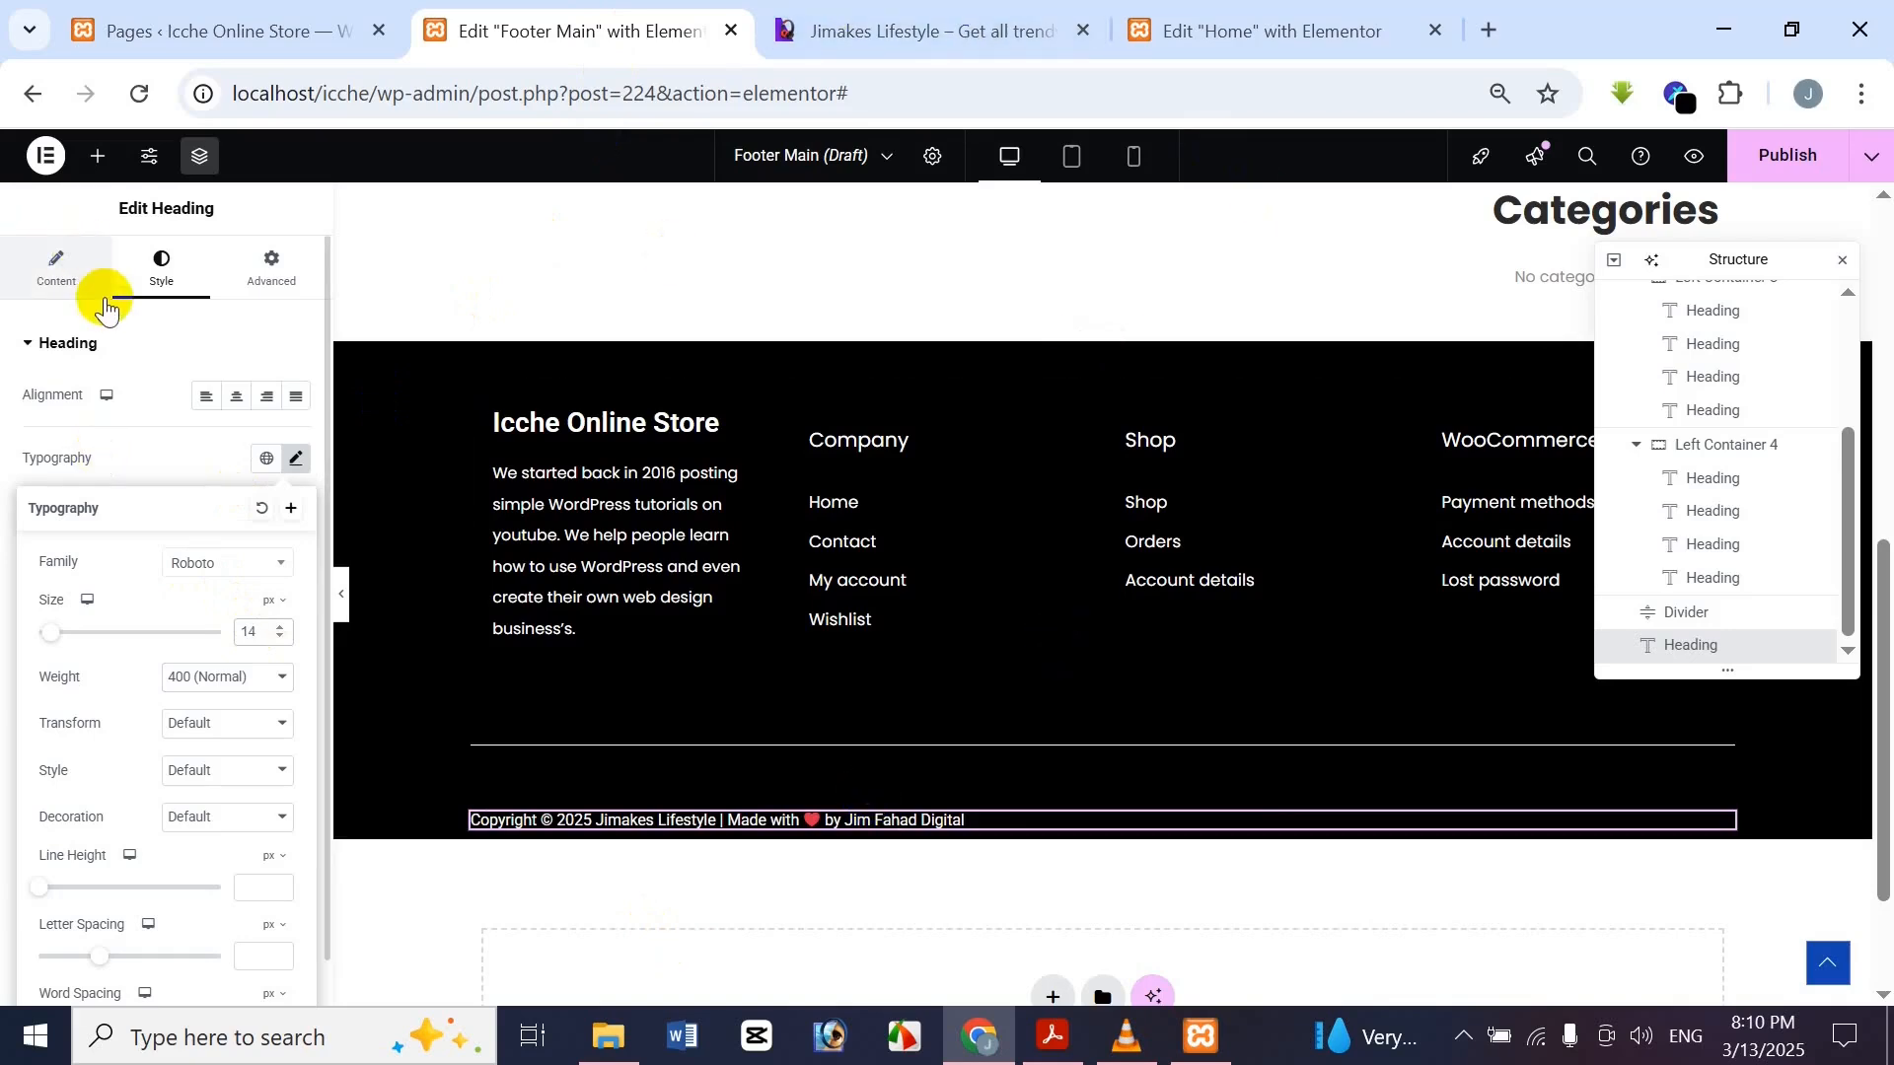
Center the copyright heading and compare its placement with the Jimakes footer
{"action": "left_click", "coordinate": [231, 414]}
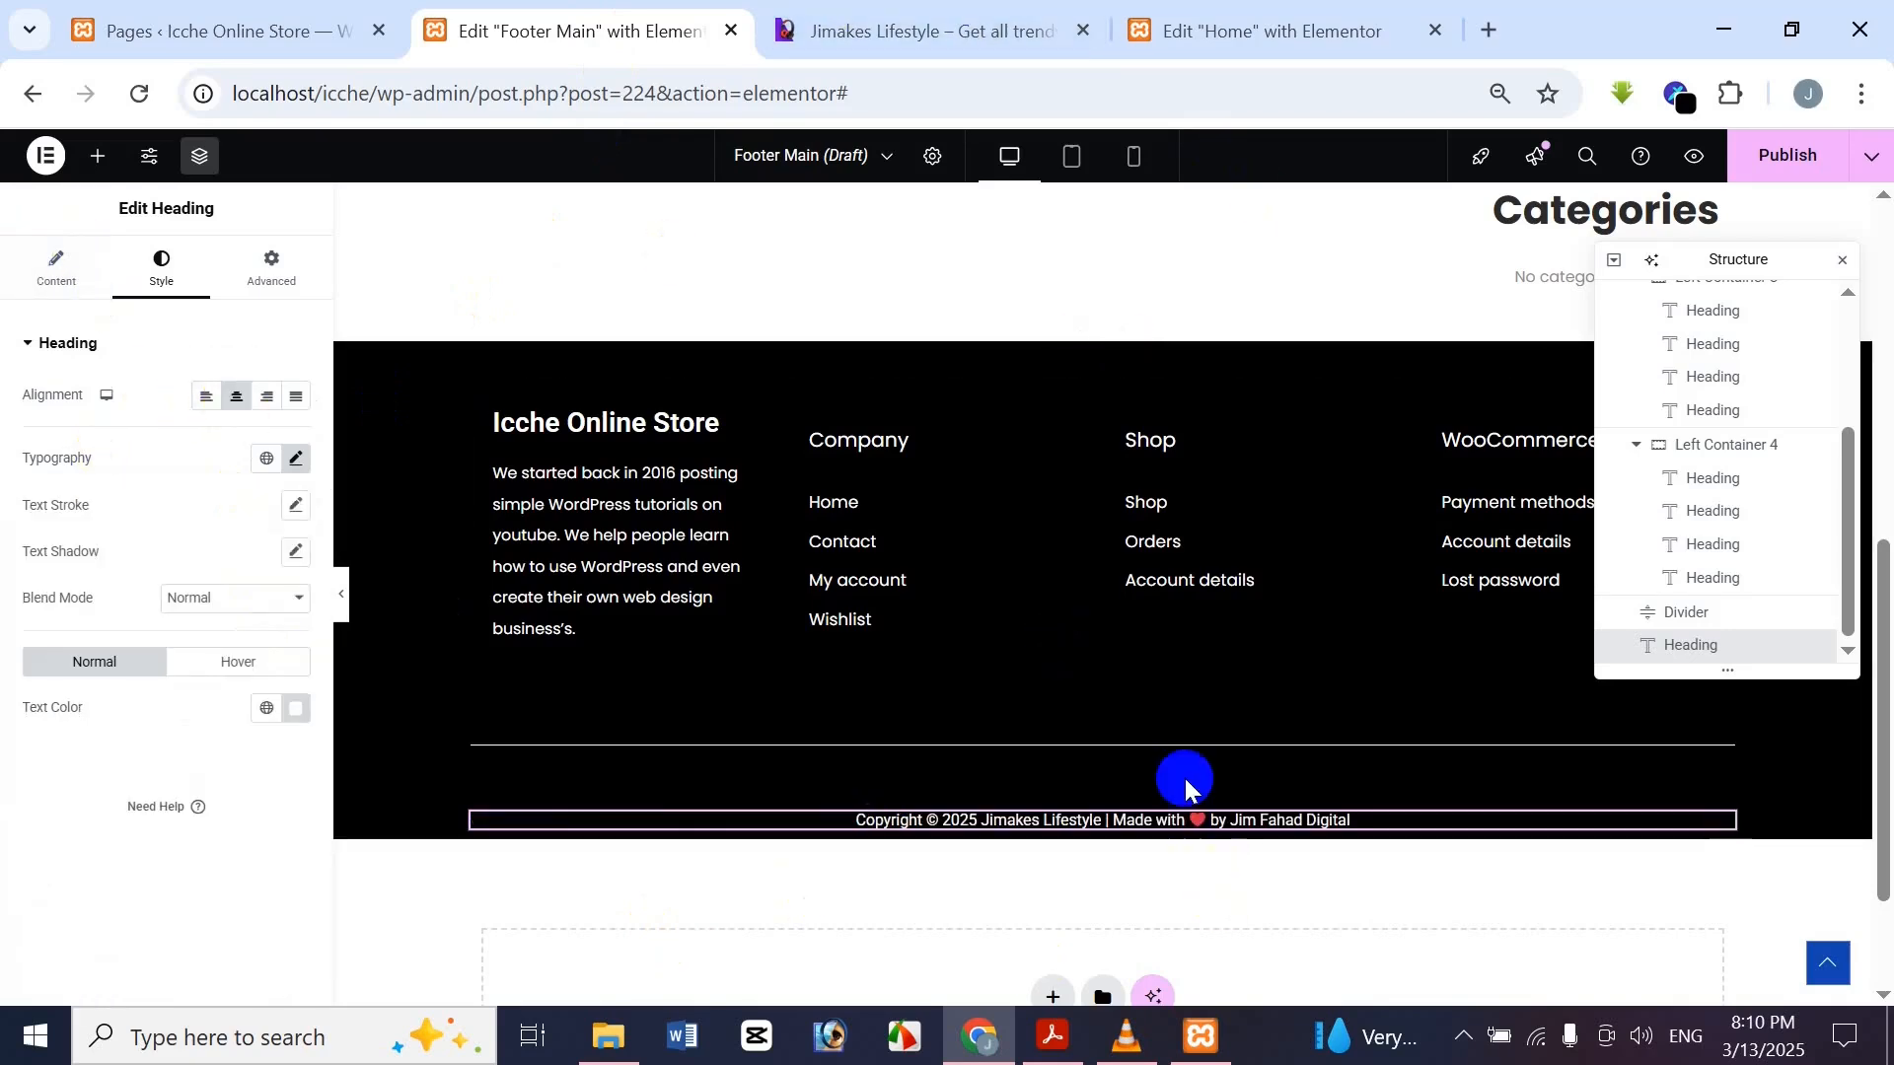
{"action": "left_click", "coordinate": [1040, 13]}
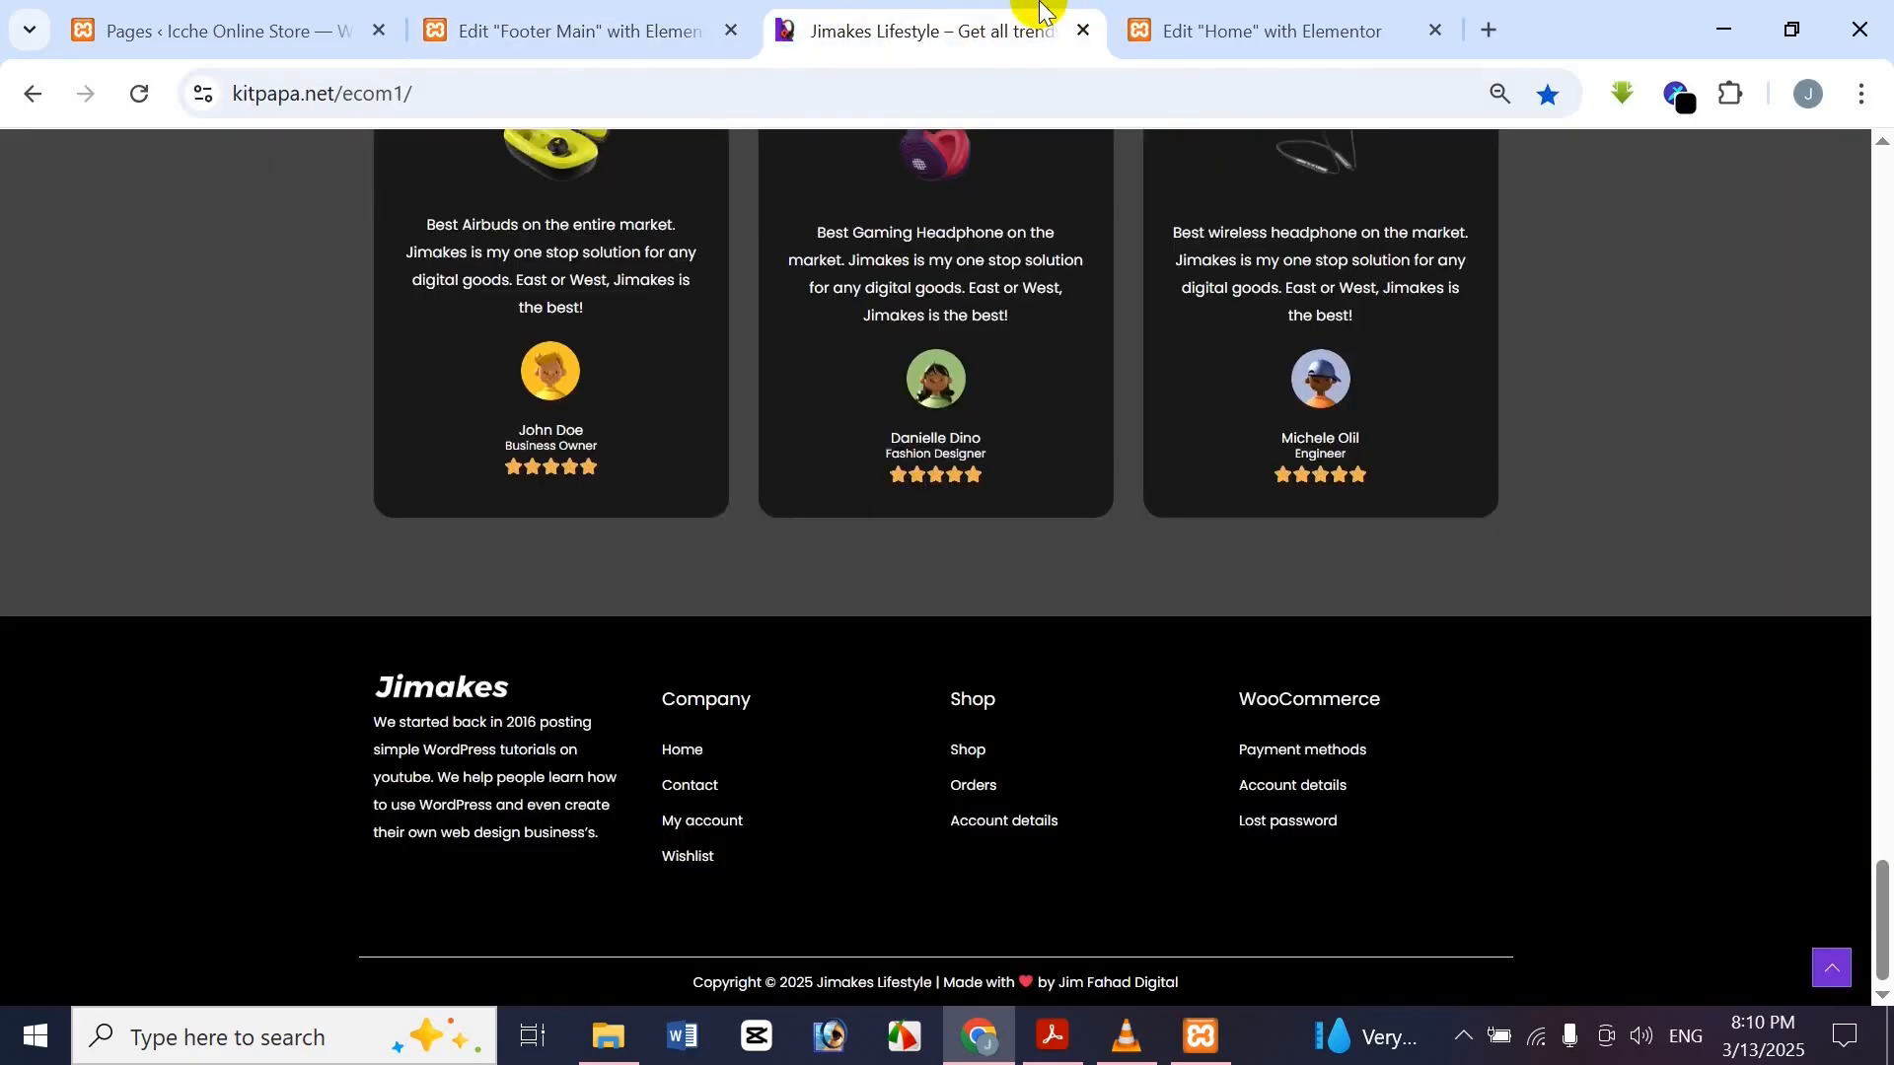
{"action": "left_click", "coordinate": [585, 14]}
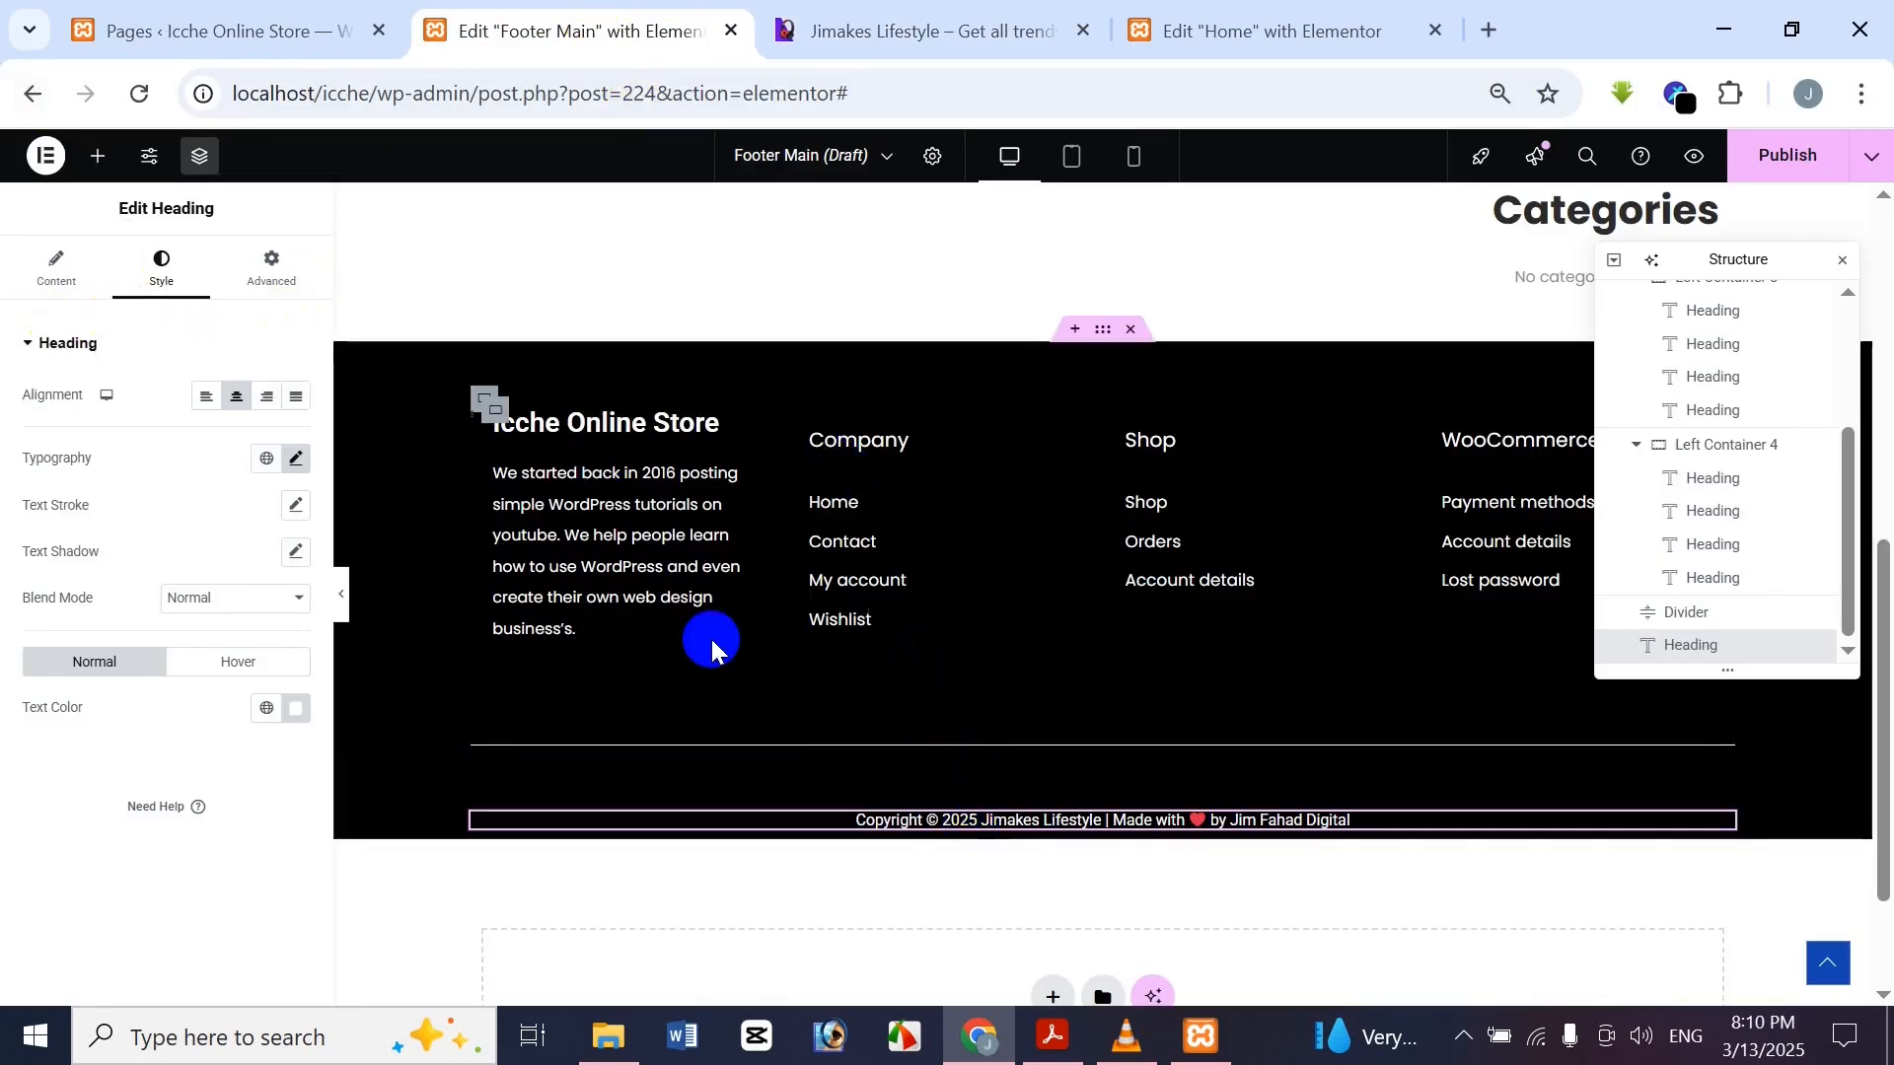
Reduce the divider's bottom margin to 20 px and compare the spacing with the Jimakes footer
{"action": "left_click", "coordinate": [778, 745]}
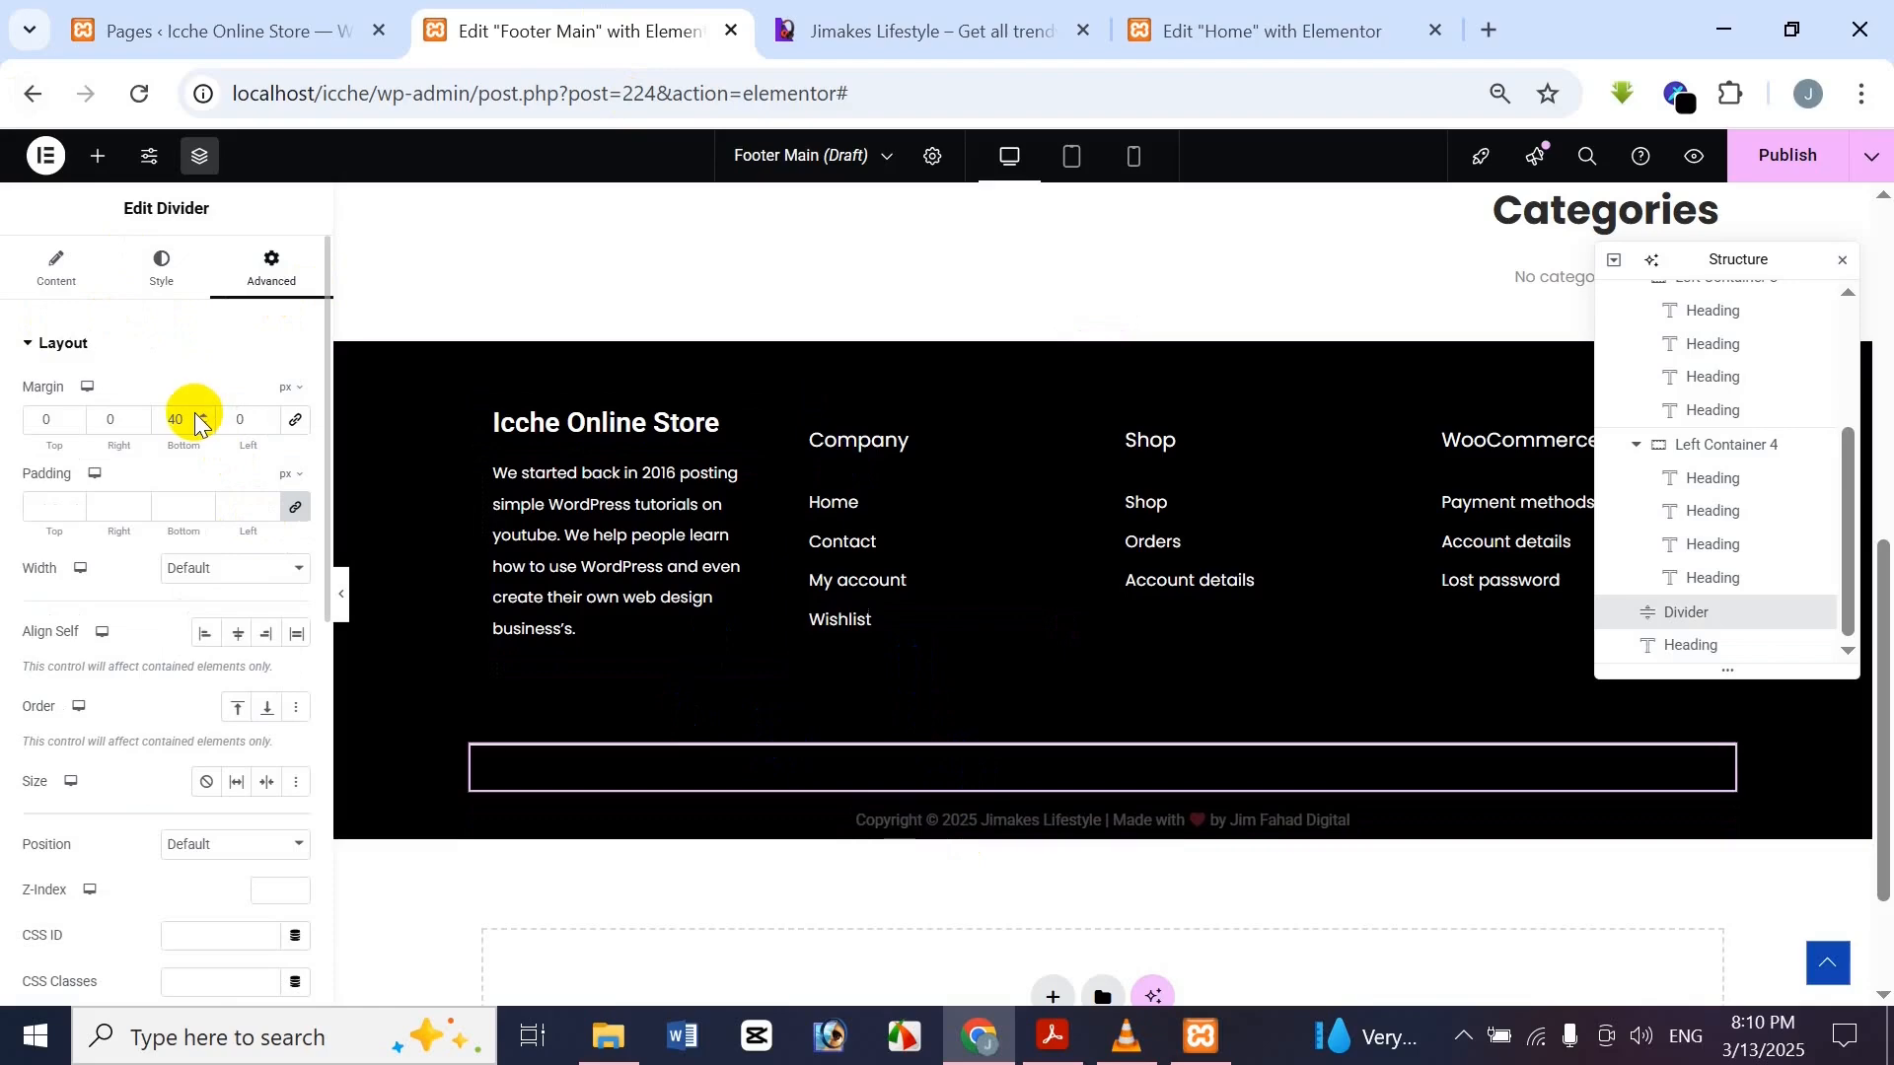
{"action": "left_click_drag", "start_coordinate": [186, 421], "coordinate": [153, 430]}
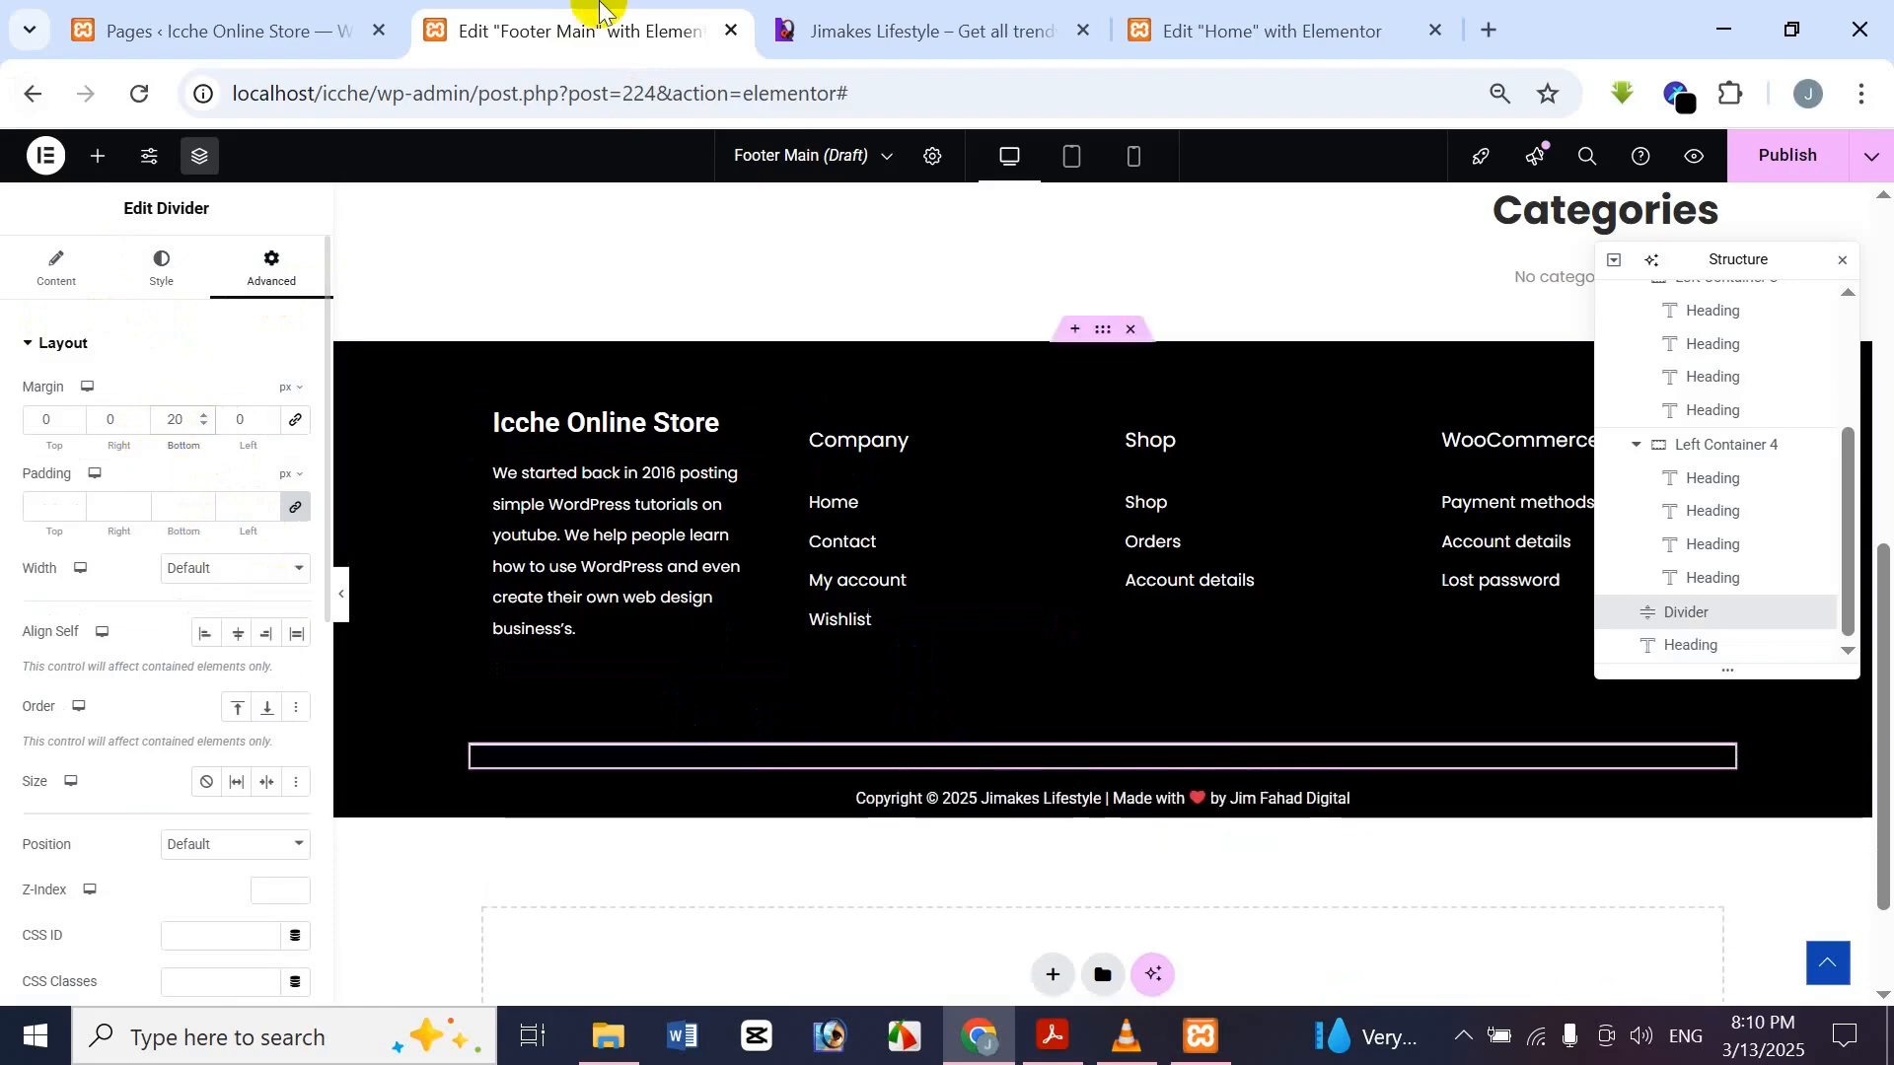
{"action": "left_click", "coordinate": [789, 47]}
{"action": "left_click", "coordinate": [582, 31]}
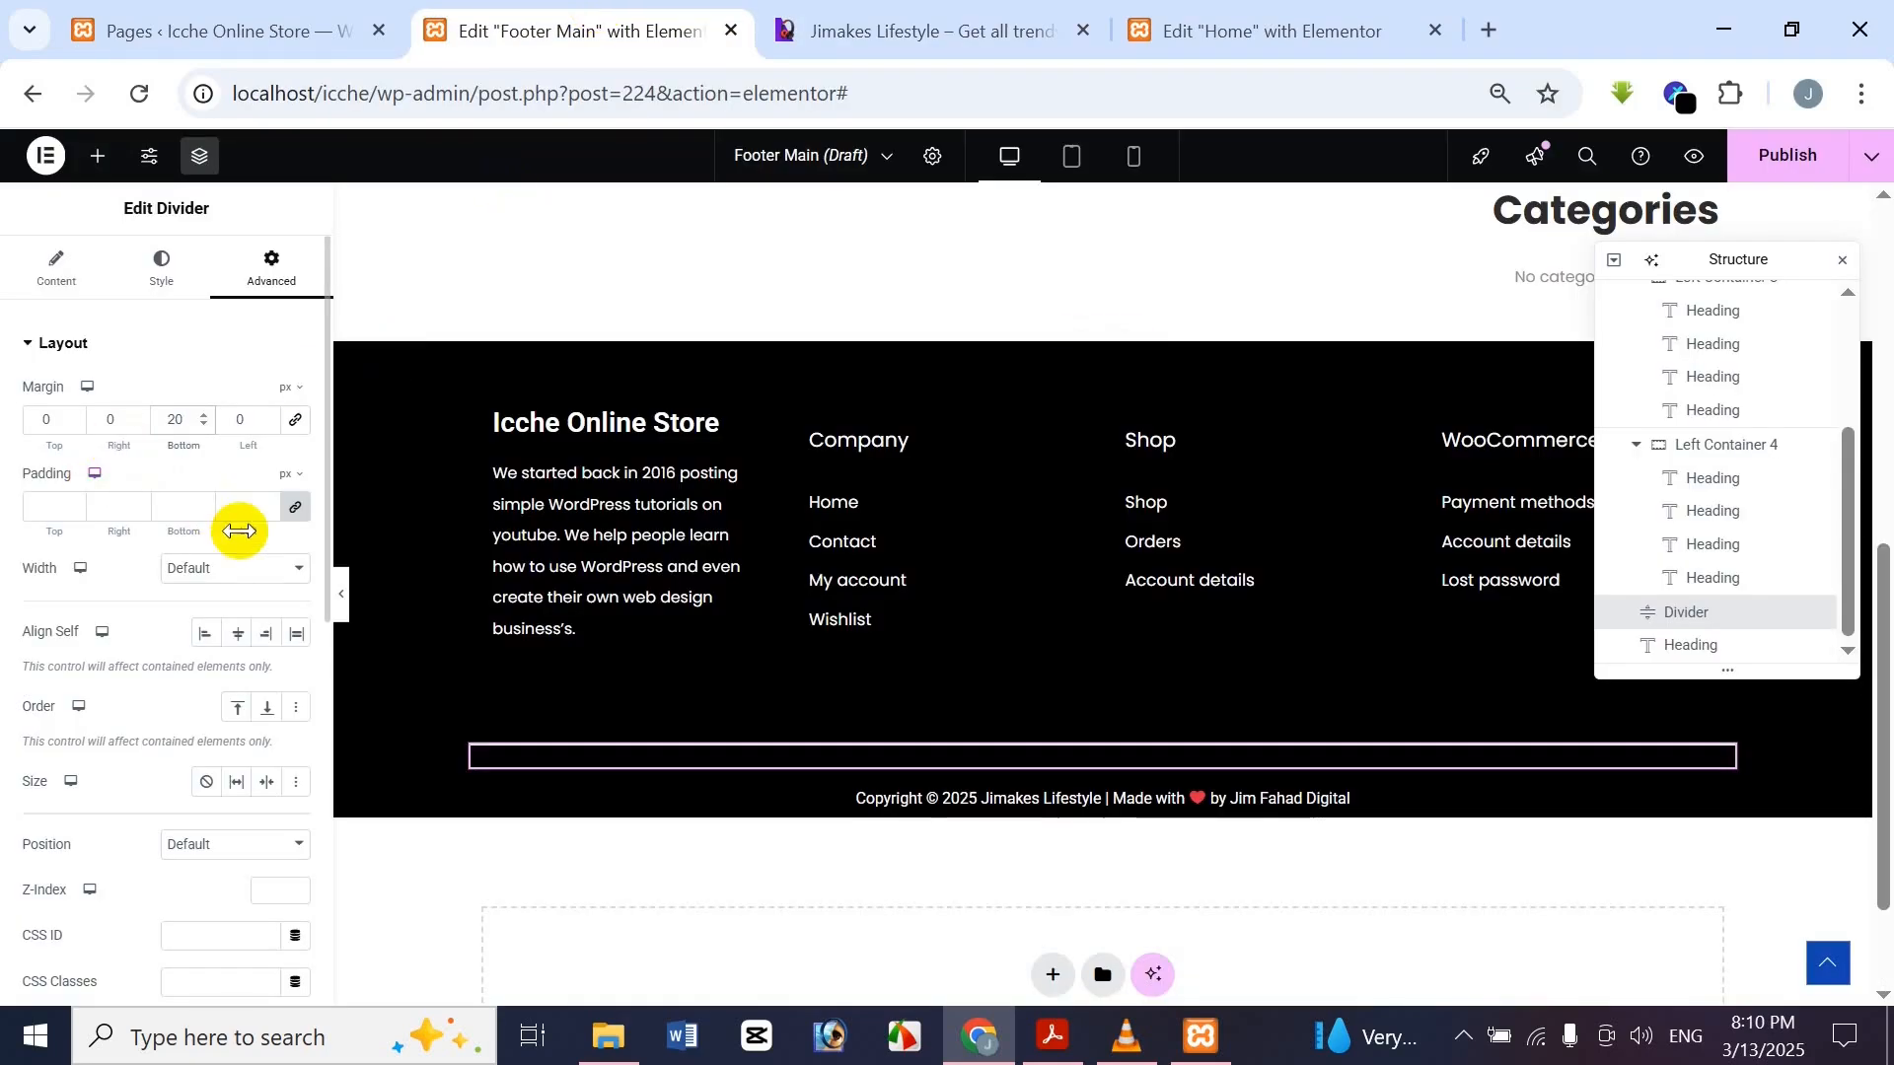
Try a divider bottom margin of 10 px and check the full-width footer preview against the Jimakes footer
{"action": "type", "text": "2"}
{"action": "key", "text": "BackSpace"}
{"action": "type", "text": "010"}
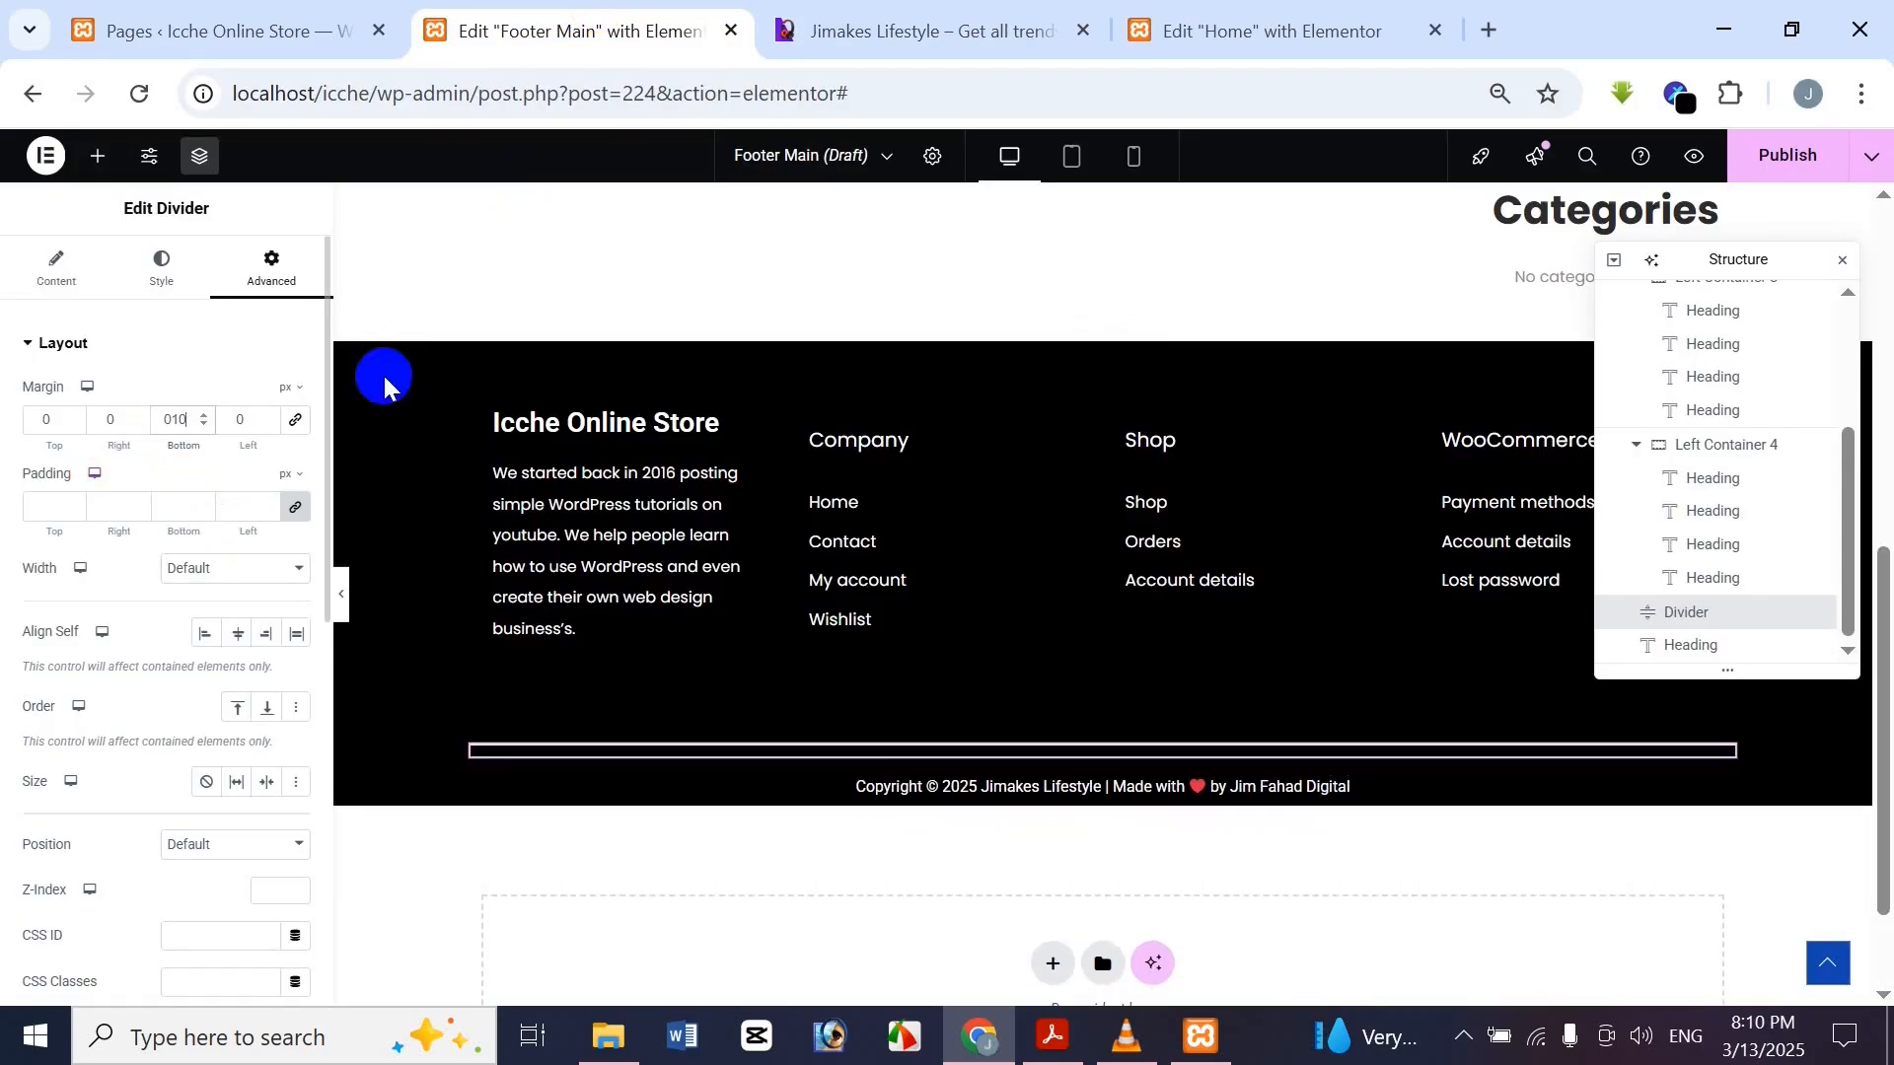
{"action": "left_click", "coordinate": [848, 22]}
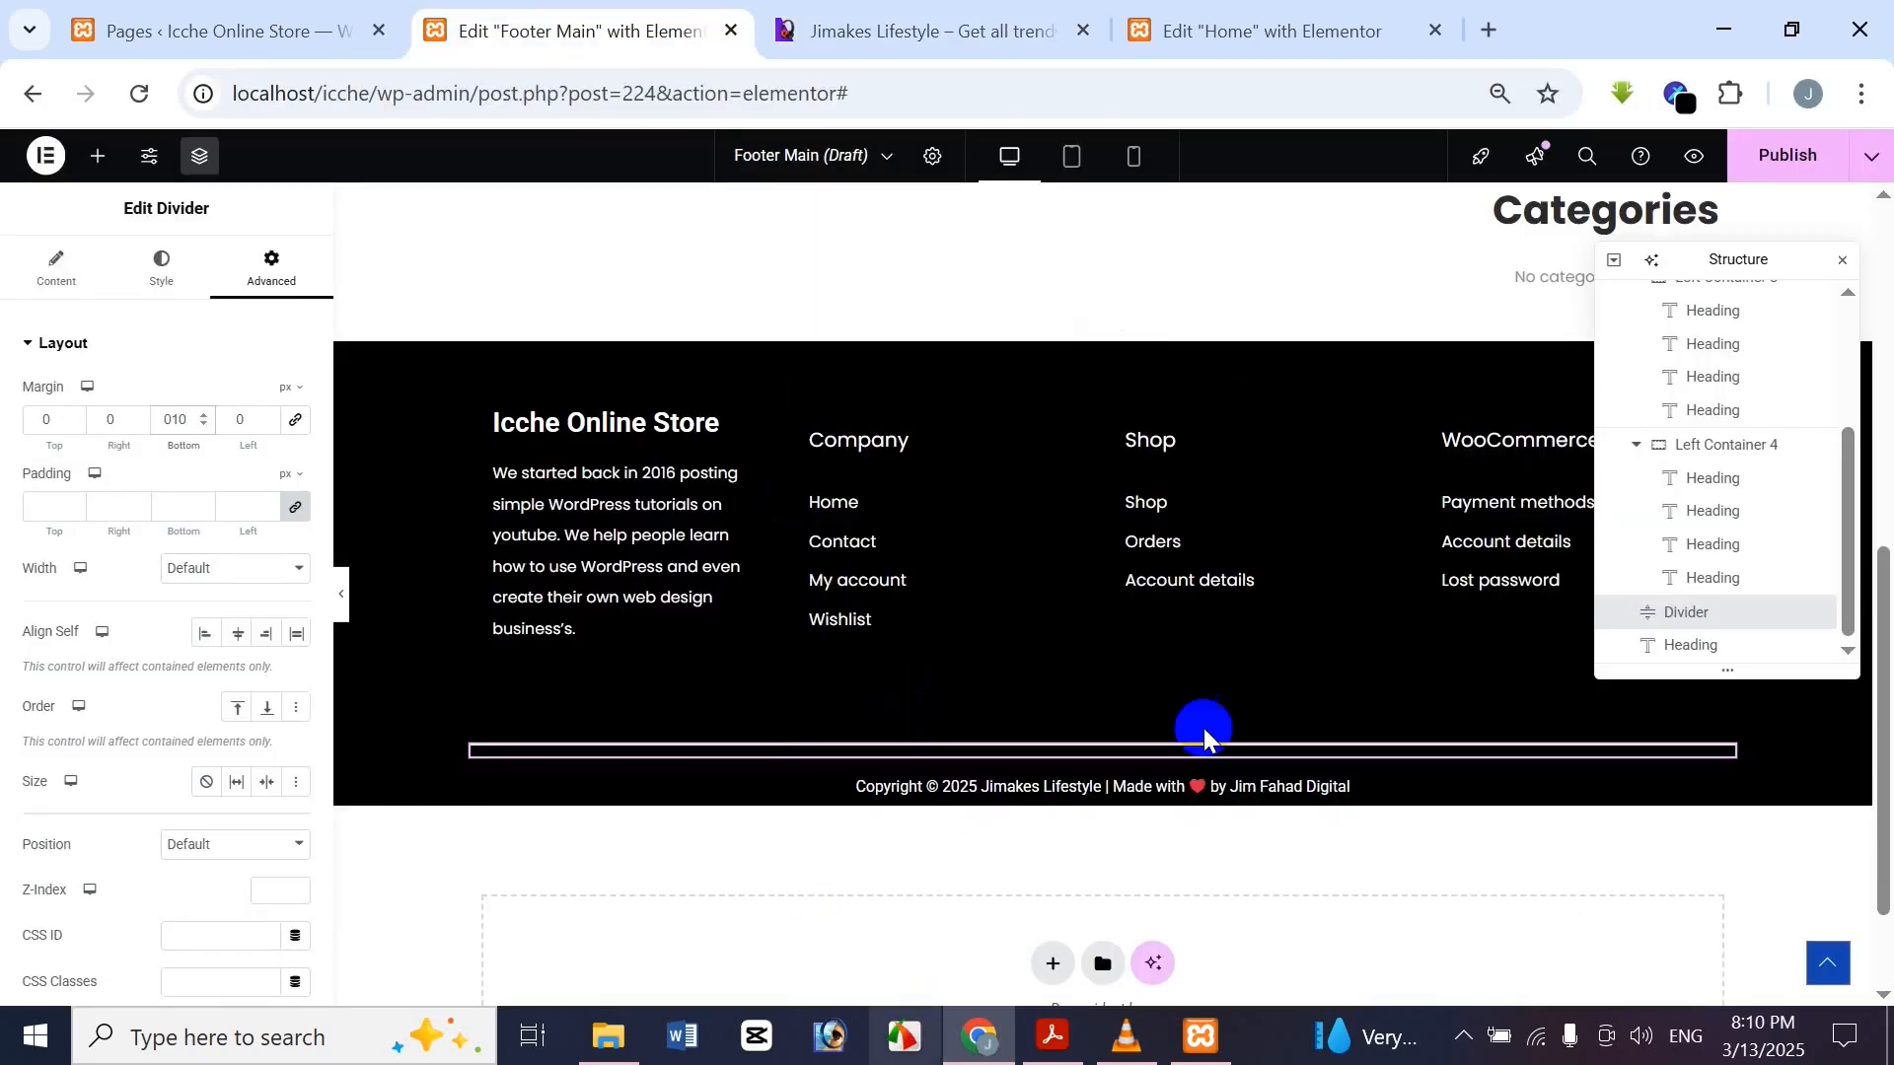
{"action": "left_click", "coordinate": [341, 592]}
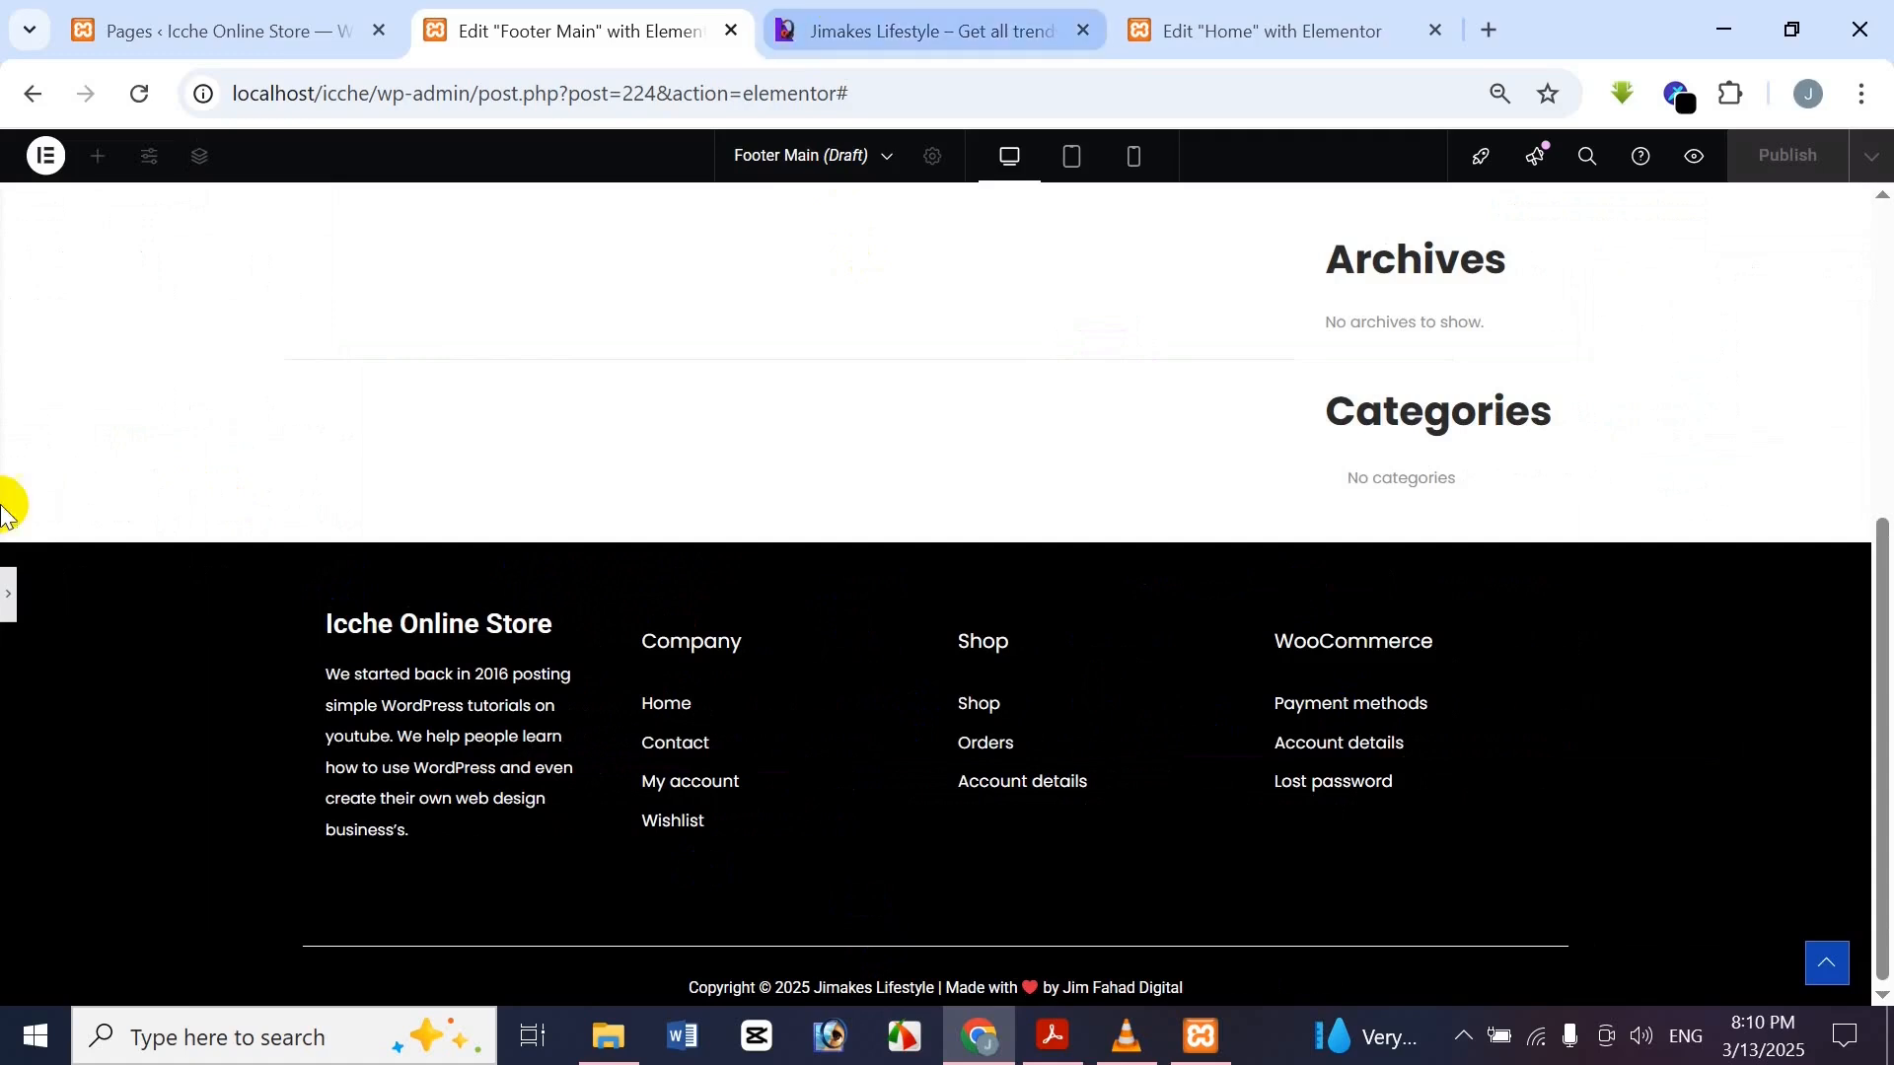
{"action": "left_click", "coordinate": [7, 587]}
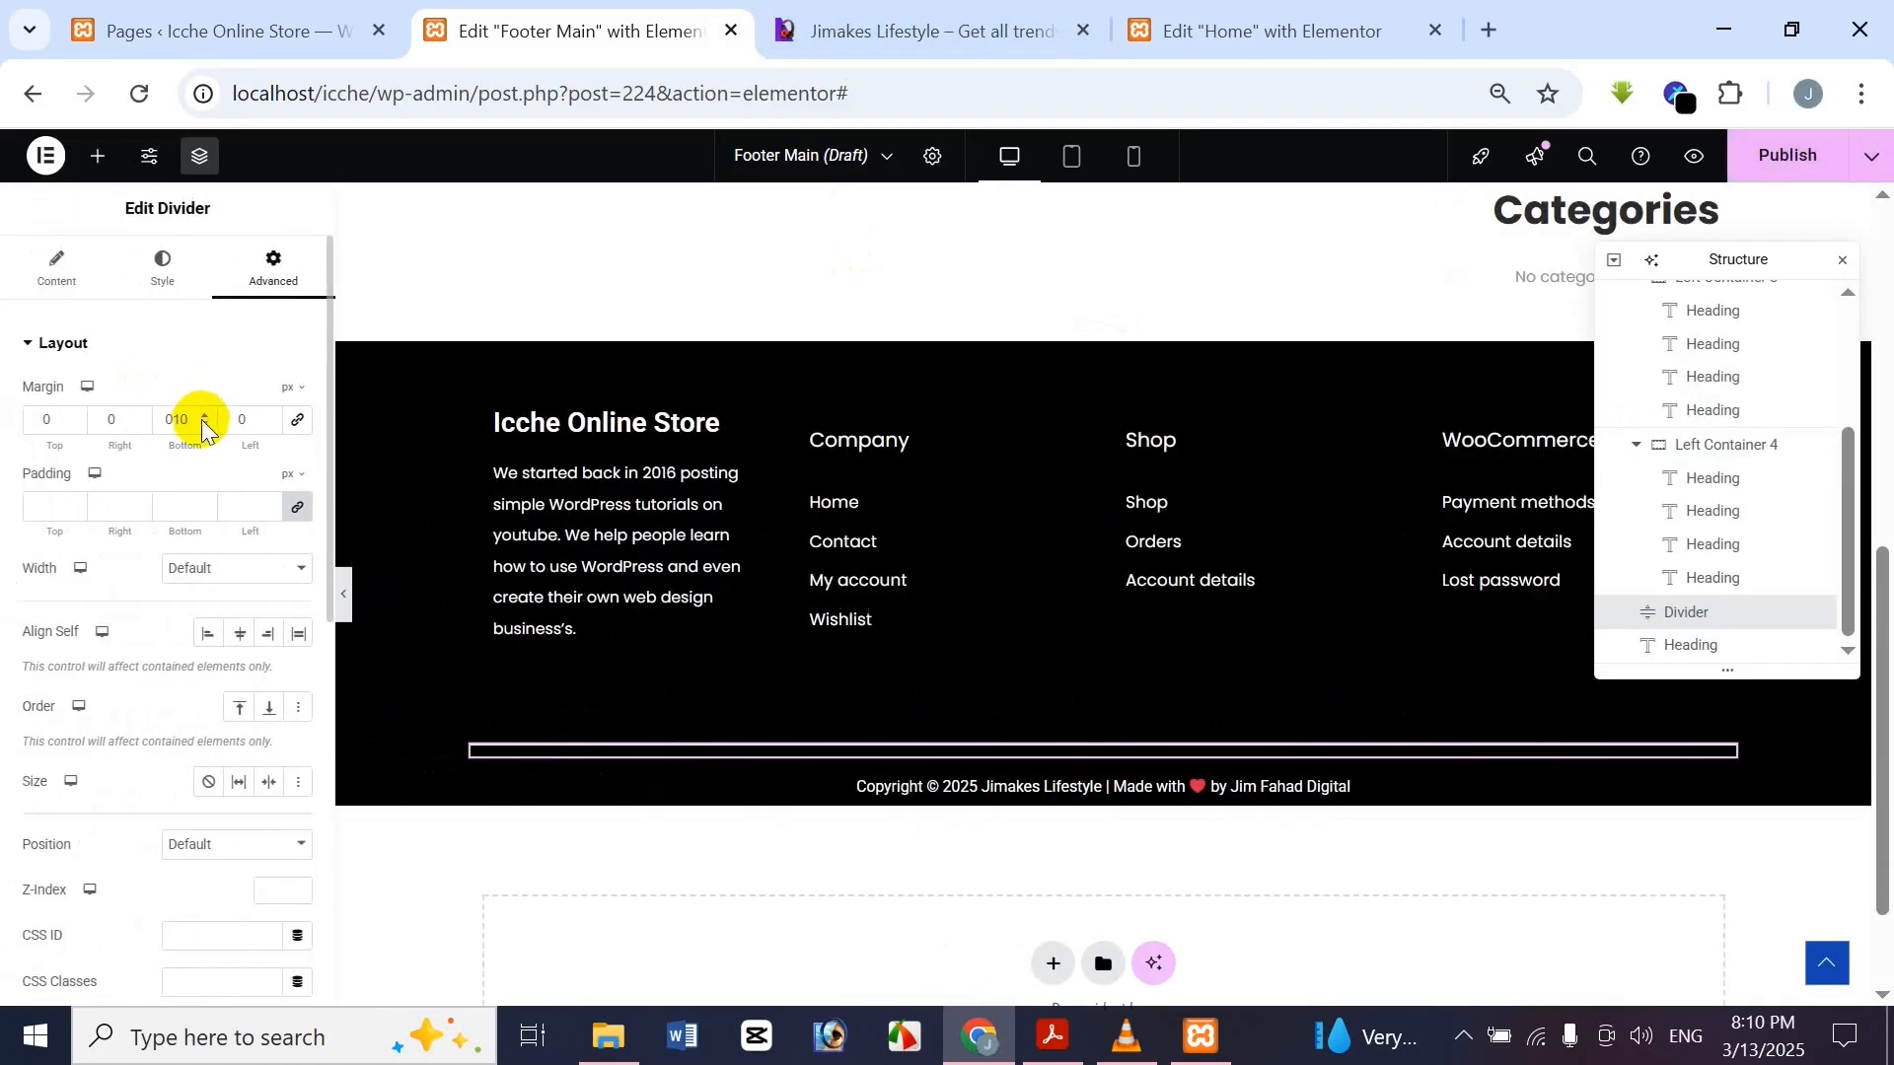
Try a bottom margin of 5 px on the divider, and finally set it to 0
{"action": "type", "text": "5"}
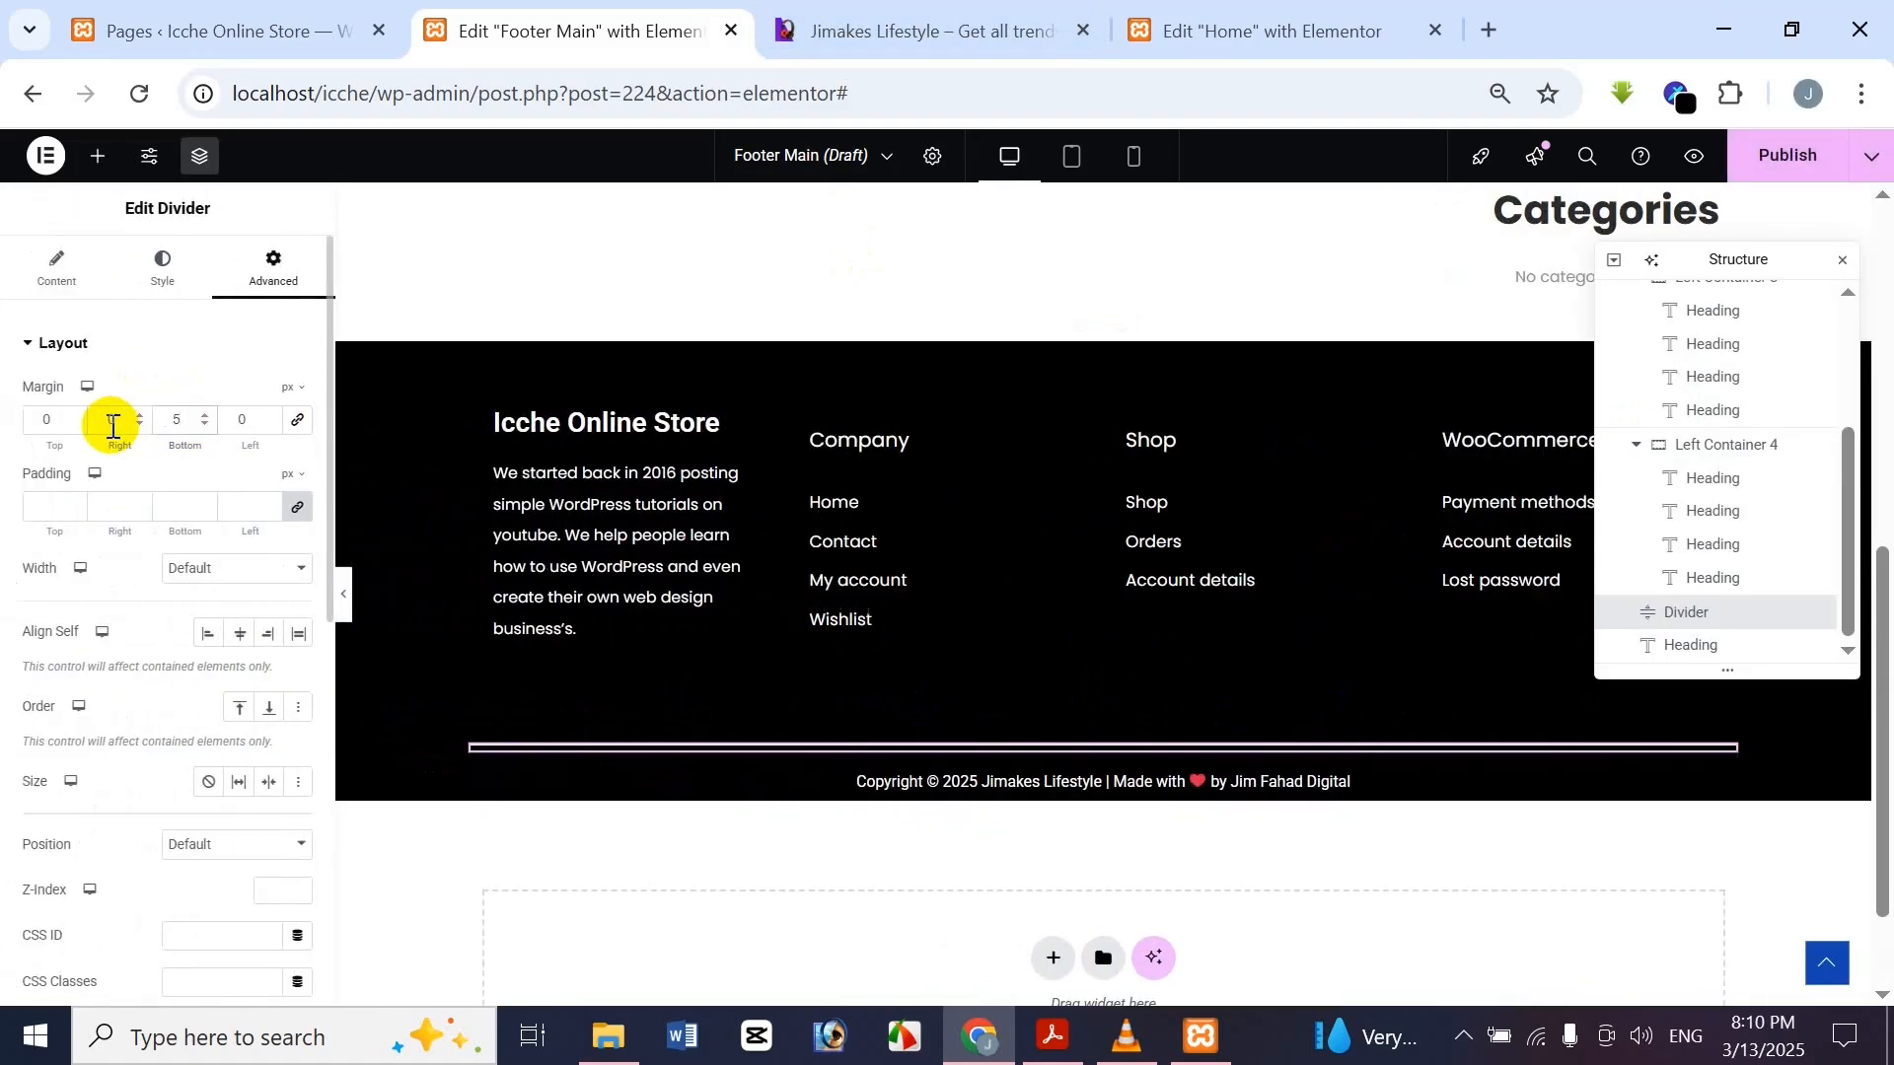
{"action": "key", "text": "BackSpace"}
{"action": "type", "text": "0"}
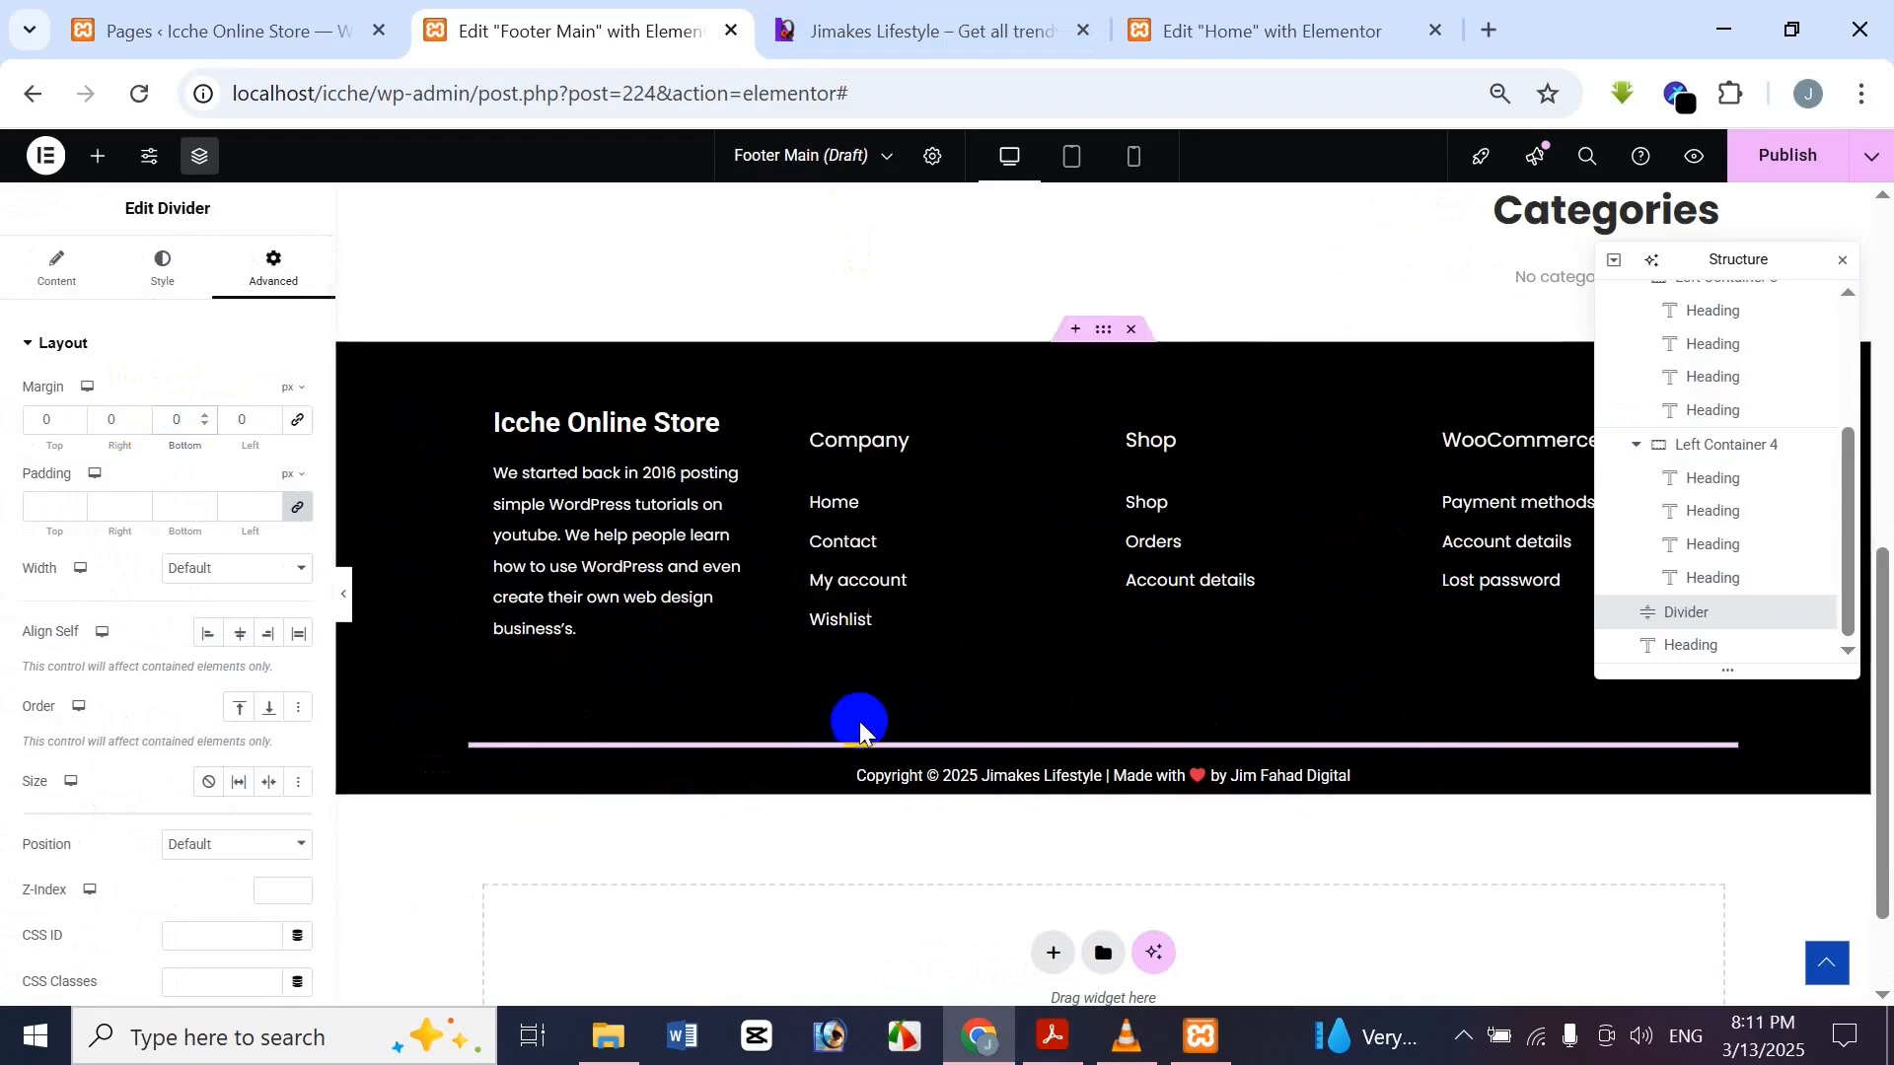
Unlink the copyright heading's margin sides and set its top margin to -20 px
{"action": "left_click", "coordinate": [981, 785]}
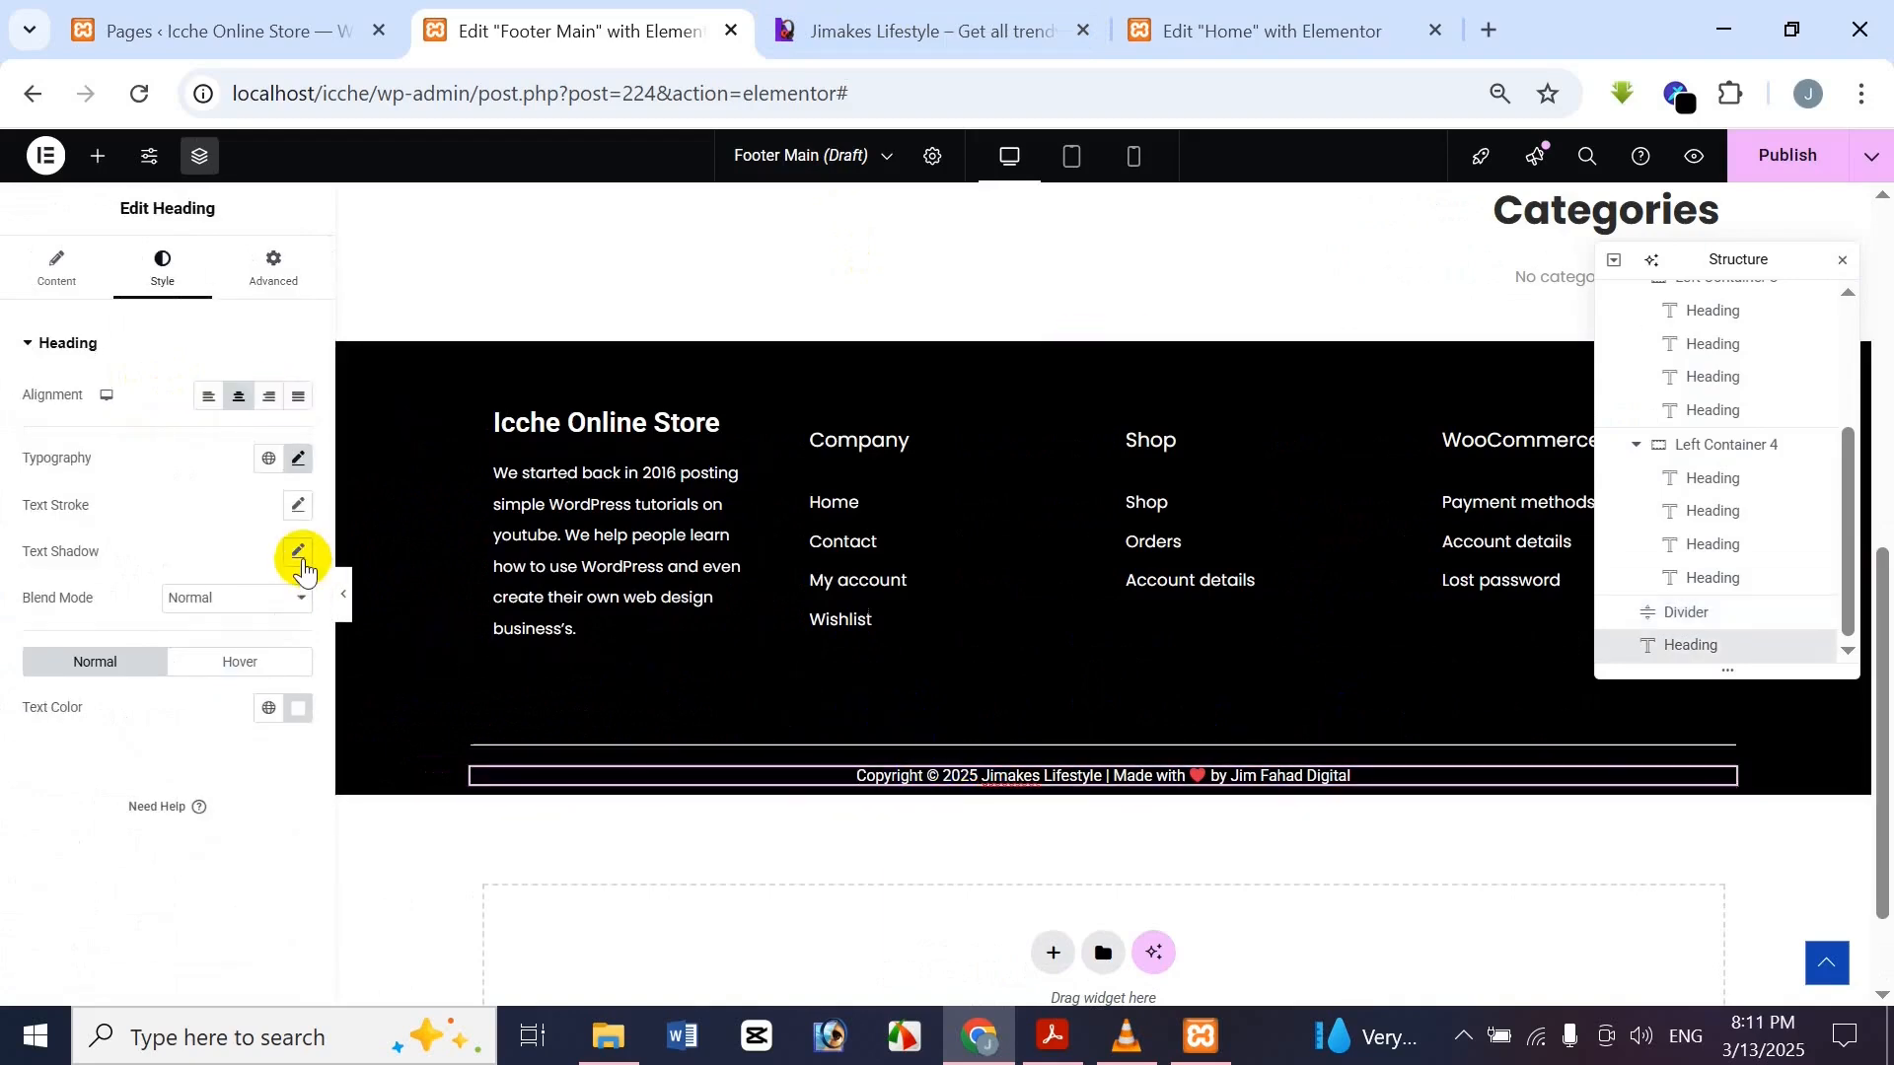
{"action": "left_click", "coordinate": [271, 277]}
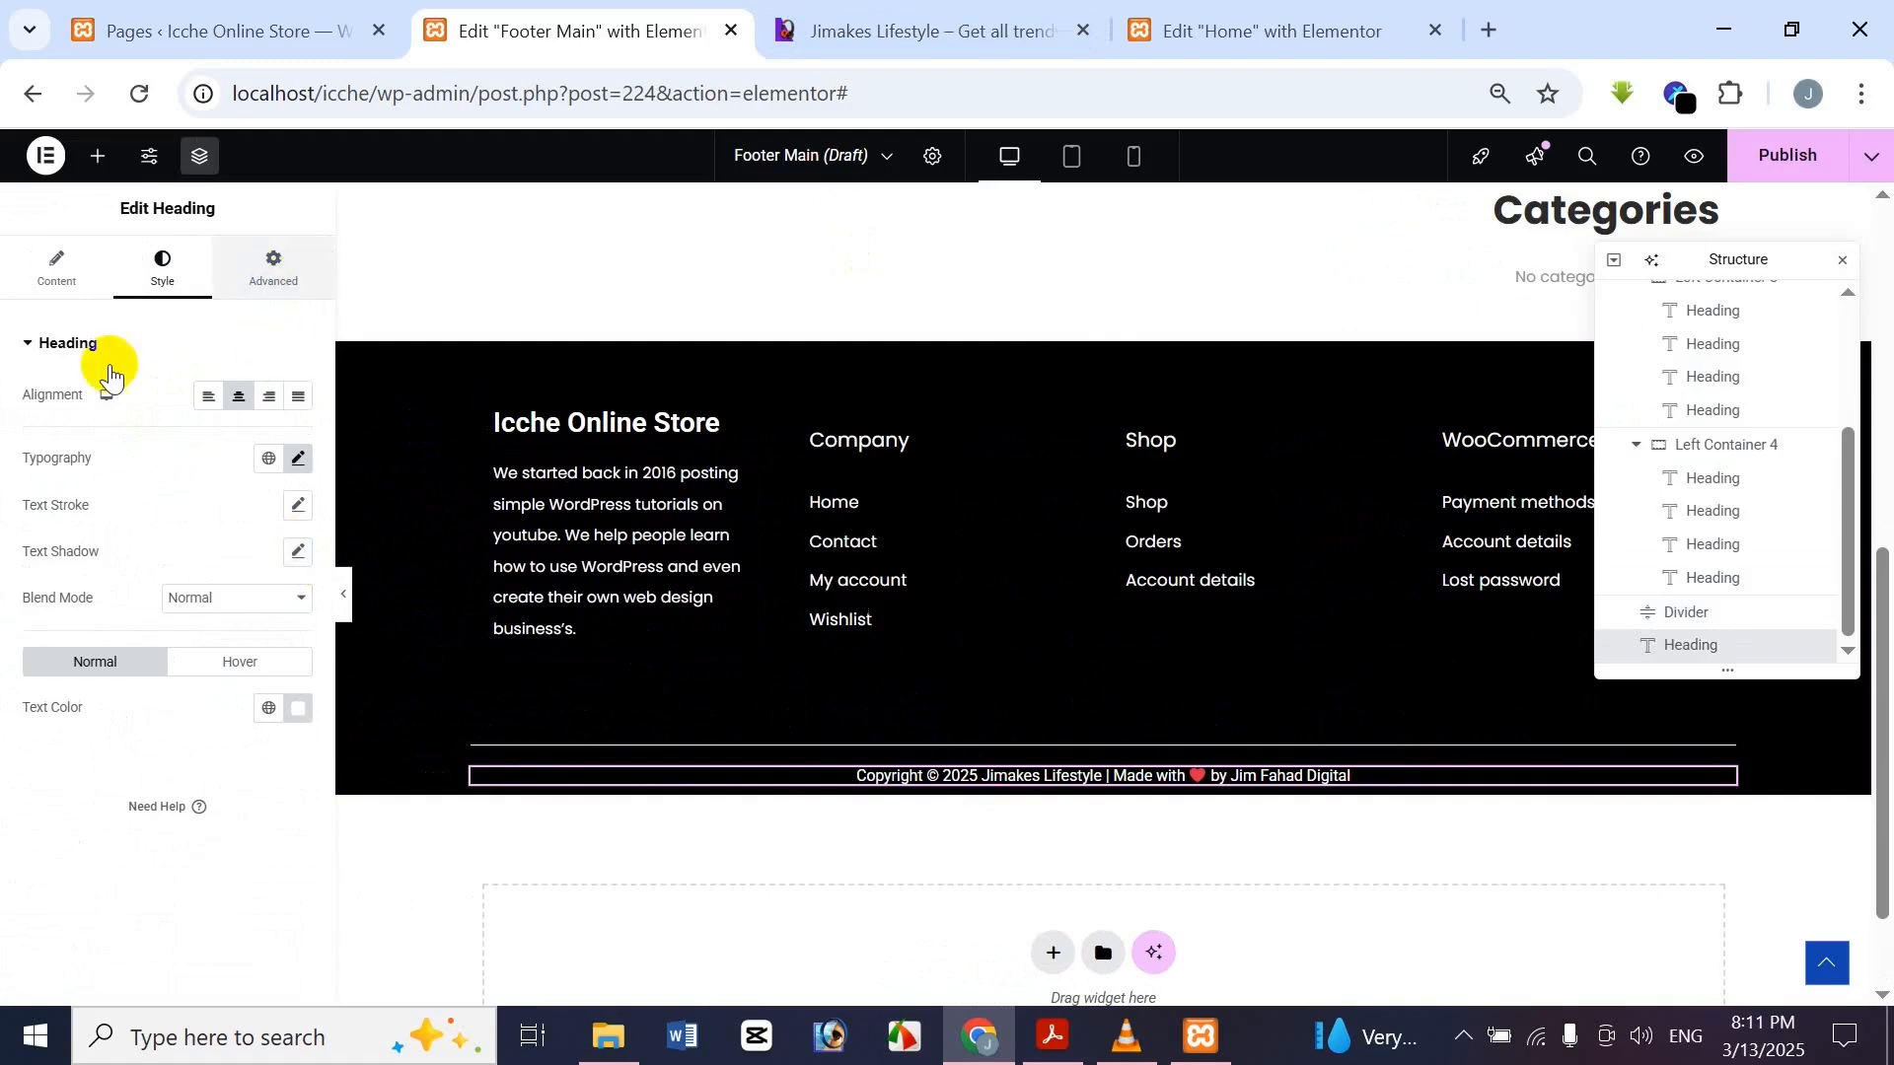
{"action": "left_click", "coordinate": [299, 421]}
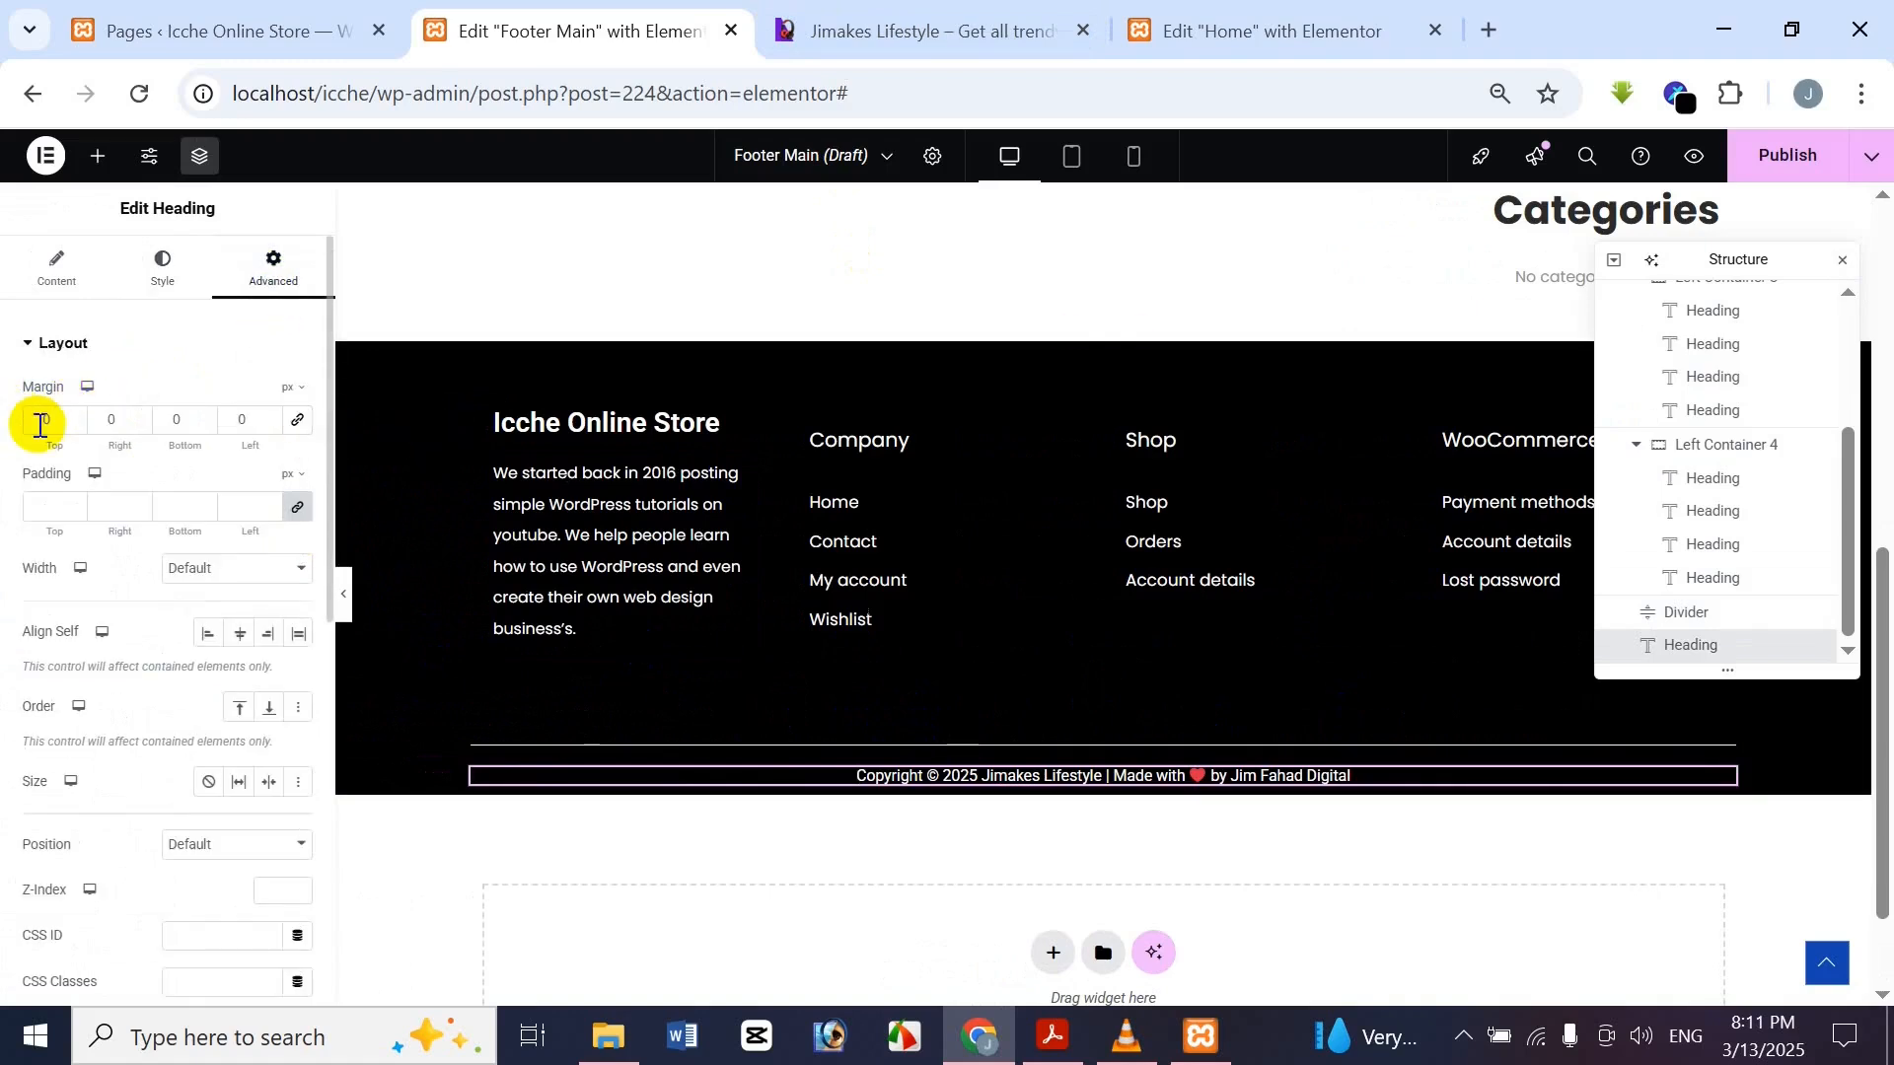
{"action": "left_click_drag", "start_coordinate": [58, 422], "coordinate": [2, 433]}
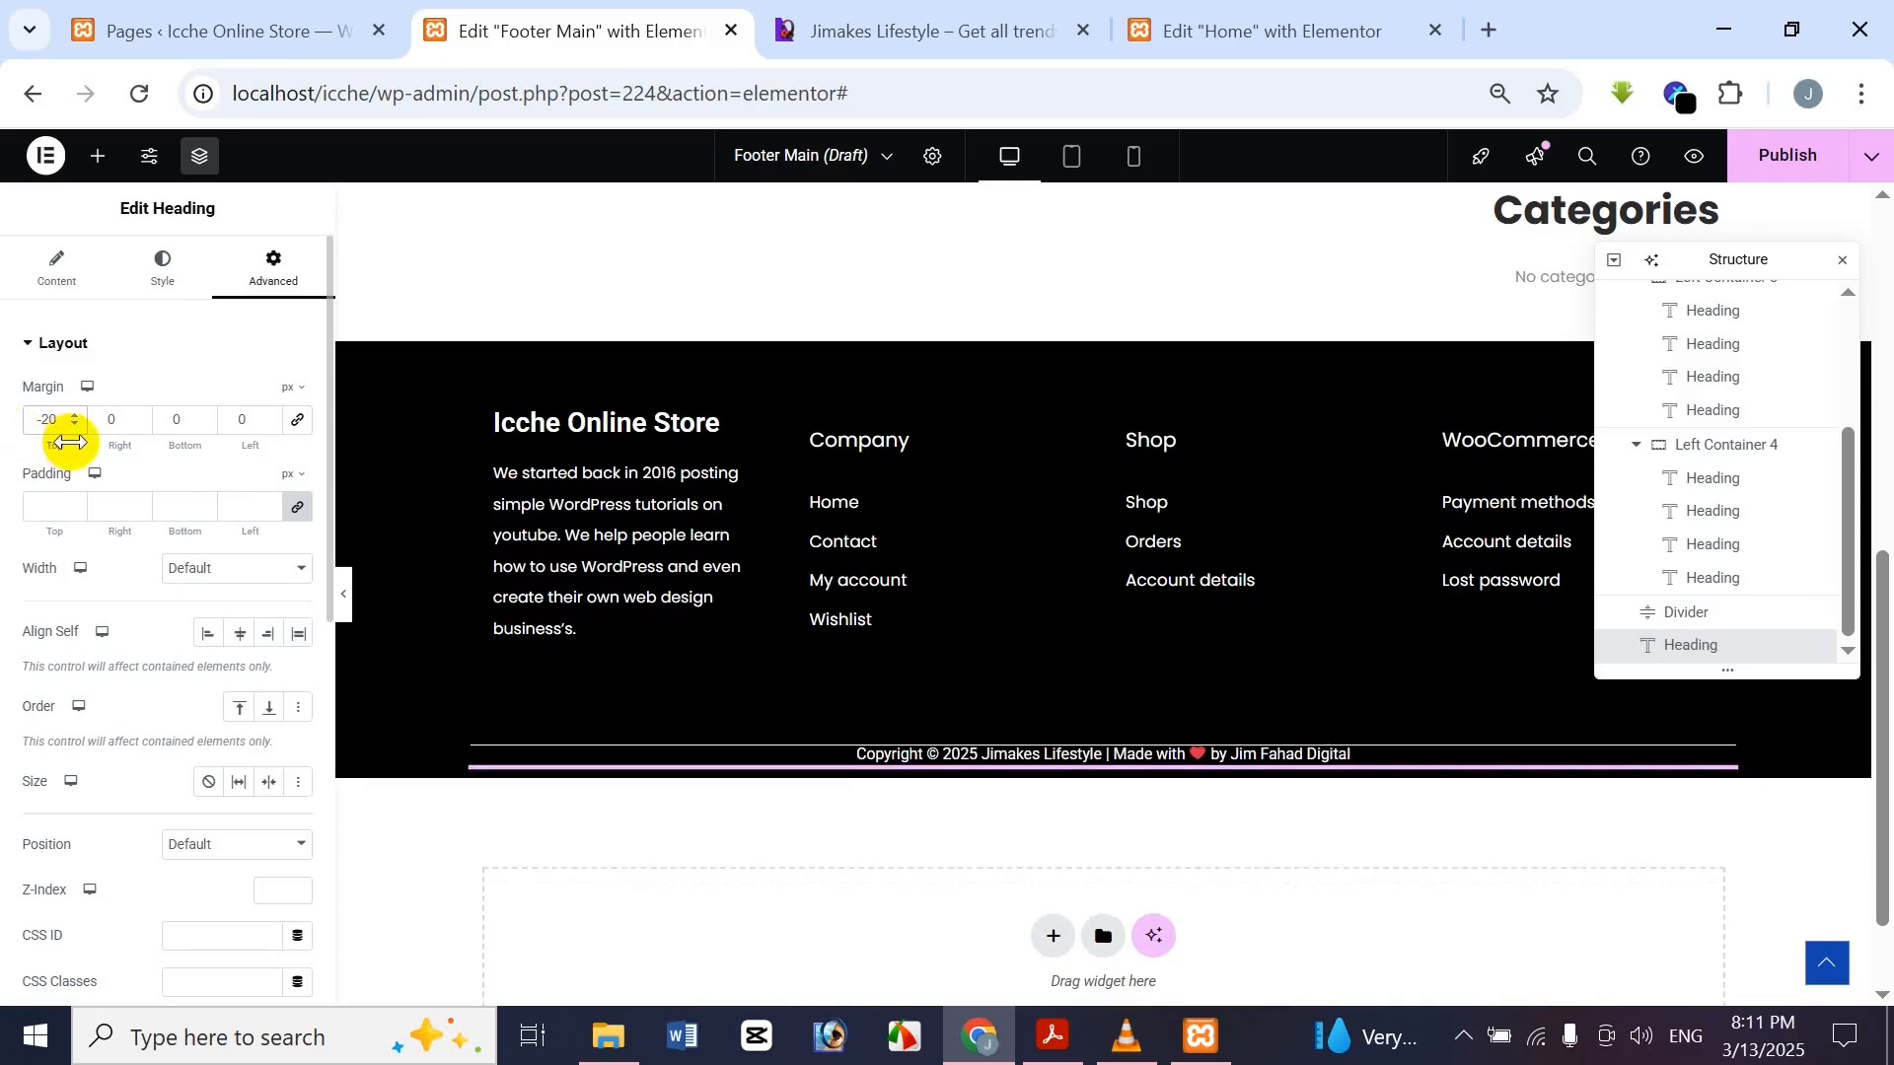
Try a top margin of -10 px on the copyright heading, and settle on -5 px
{"action": "key", "text": "BackSpace"}
{"action": "key", "text": "BackSpace"}
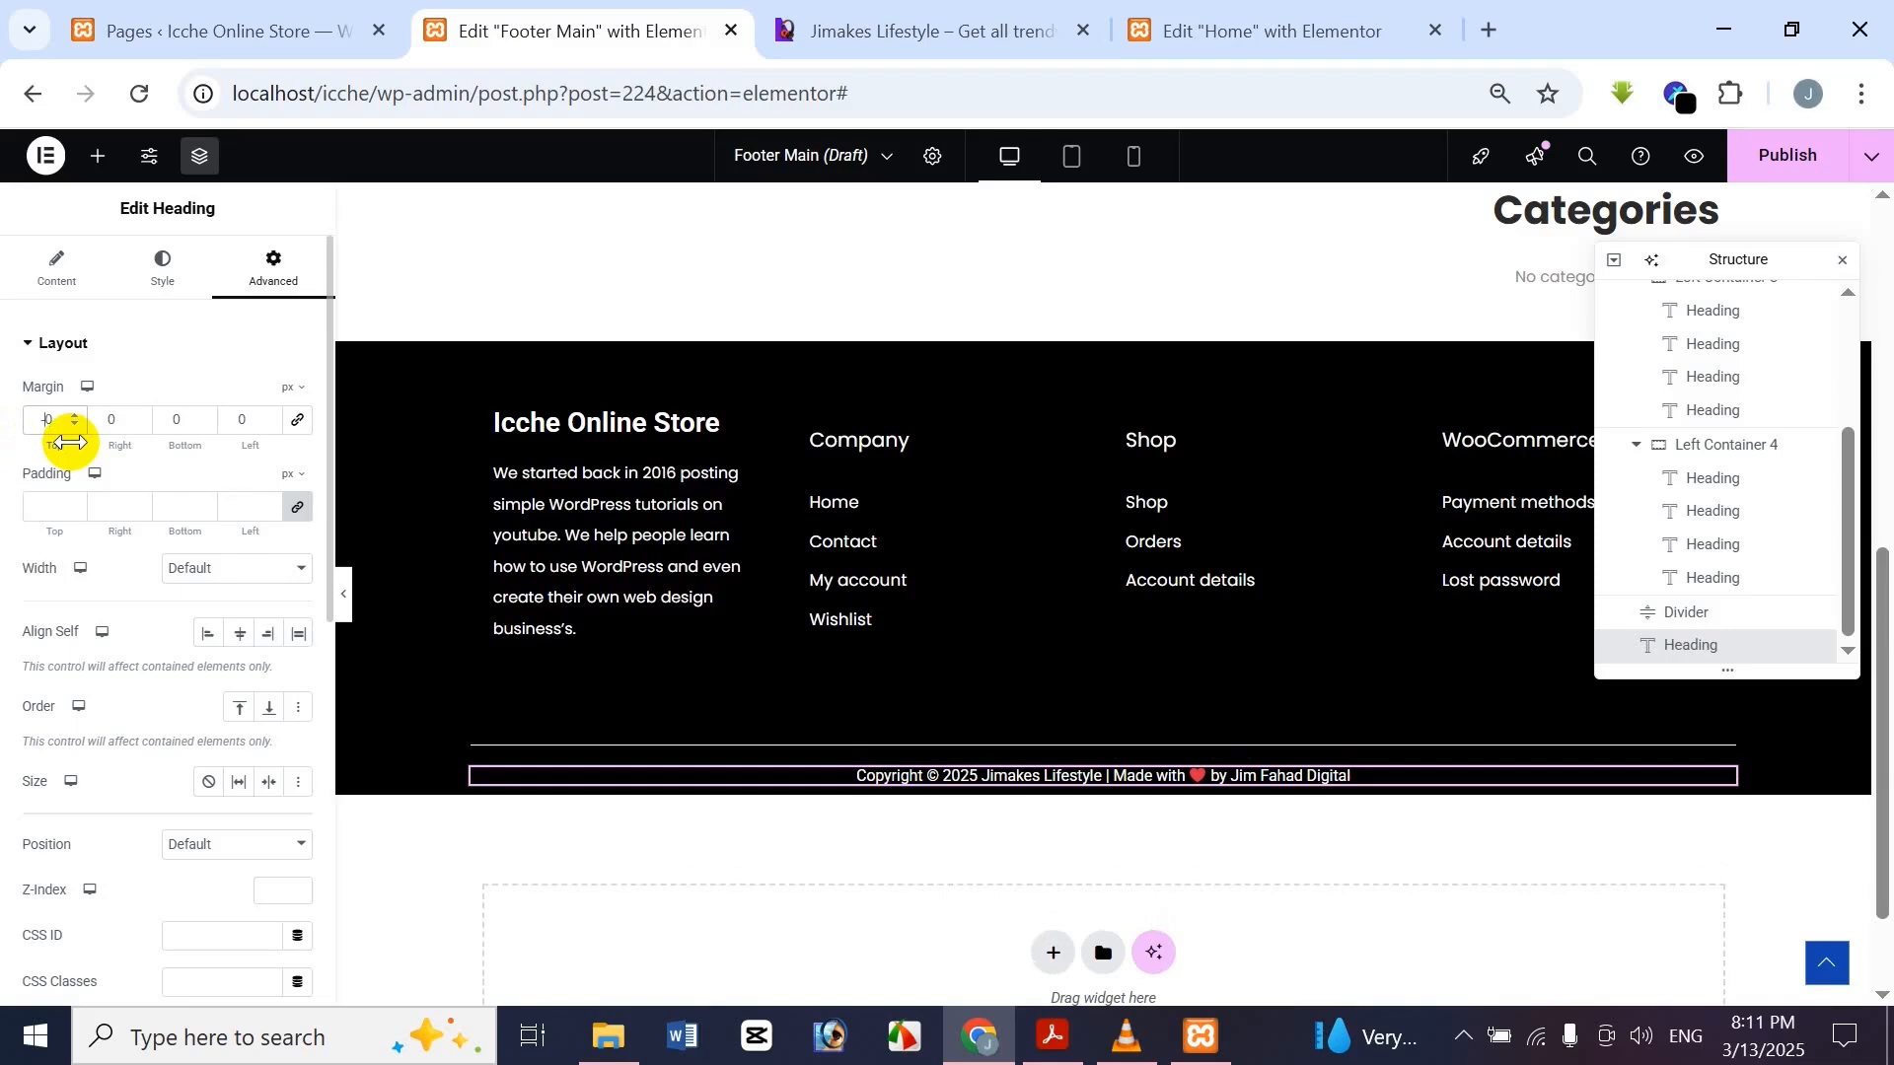
{"action": "type", "text": "1"}
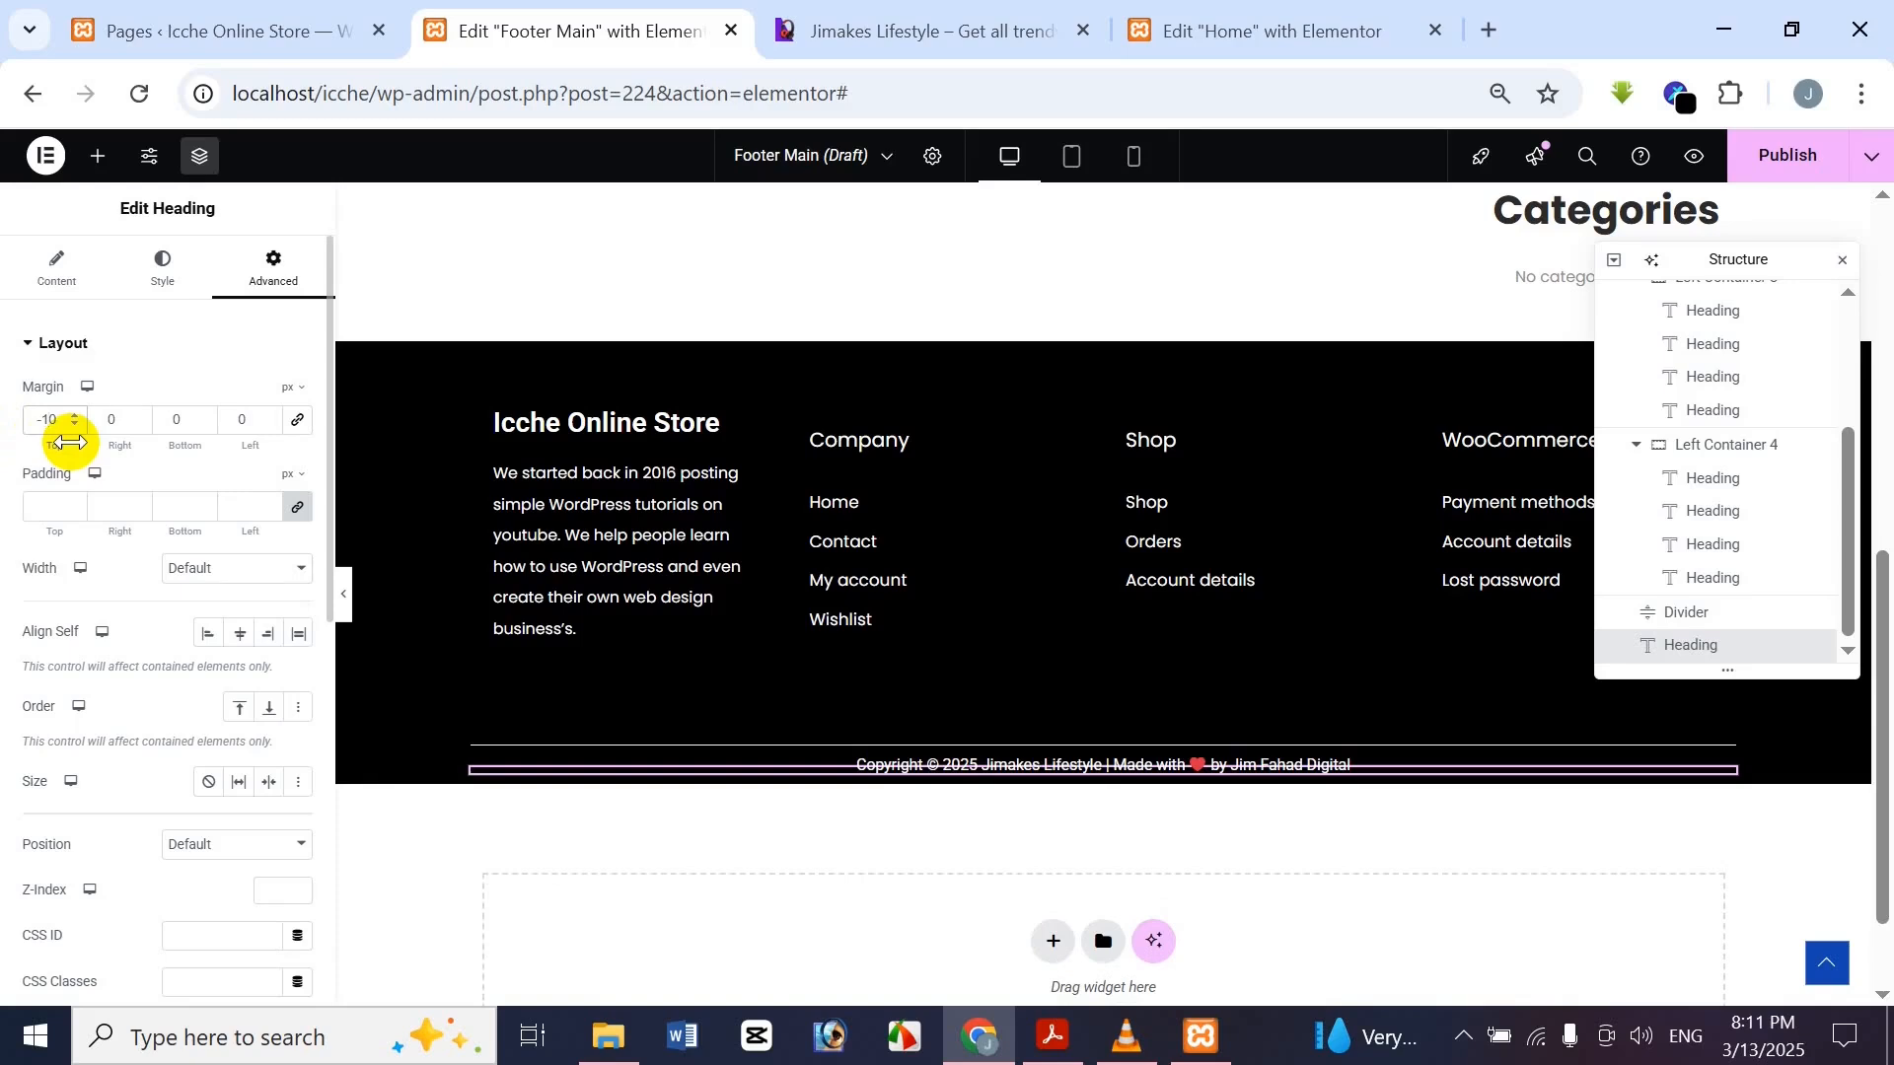
{"action": "key", "text": "BackSpace"}
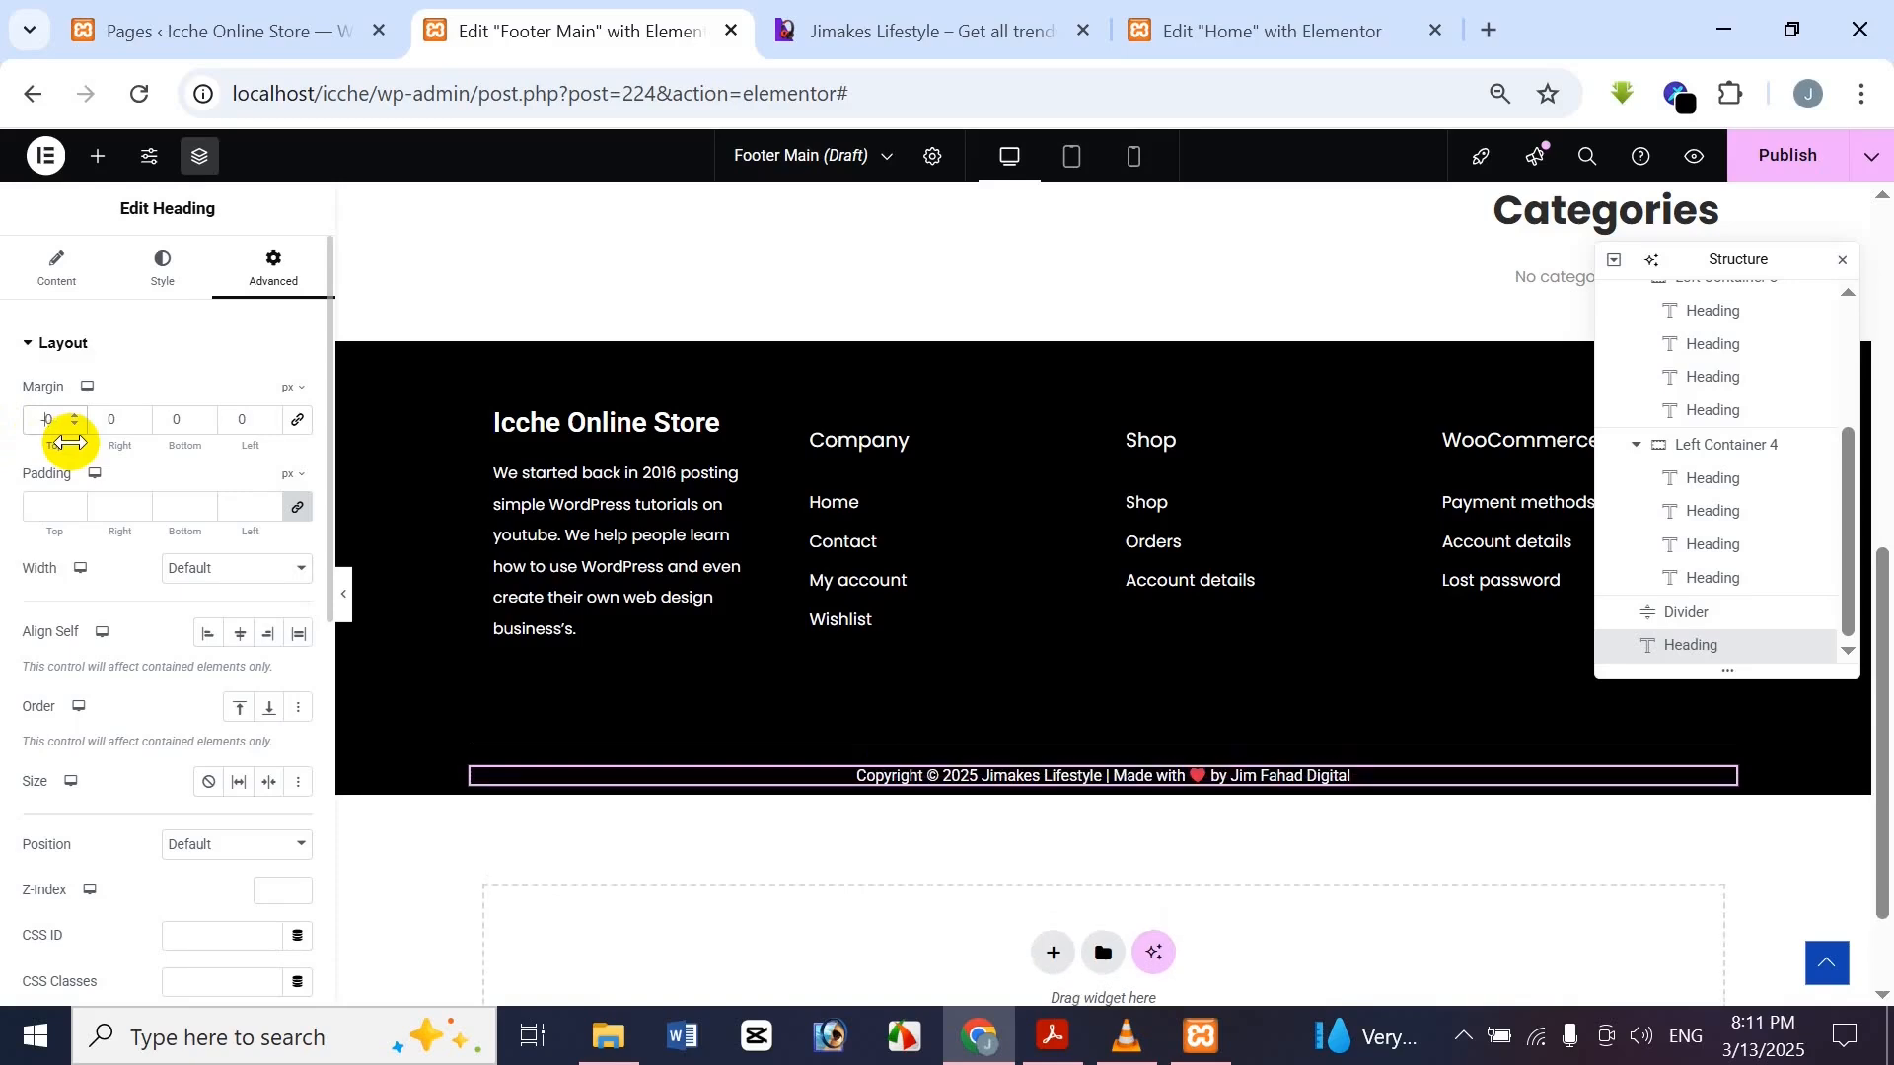
{"action": "type", "text": "5"}
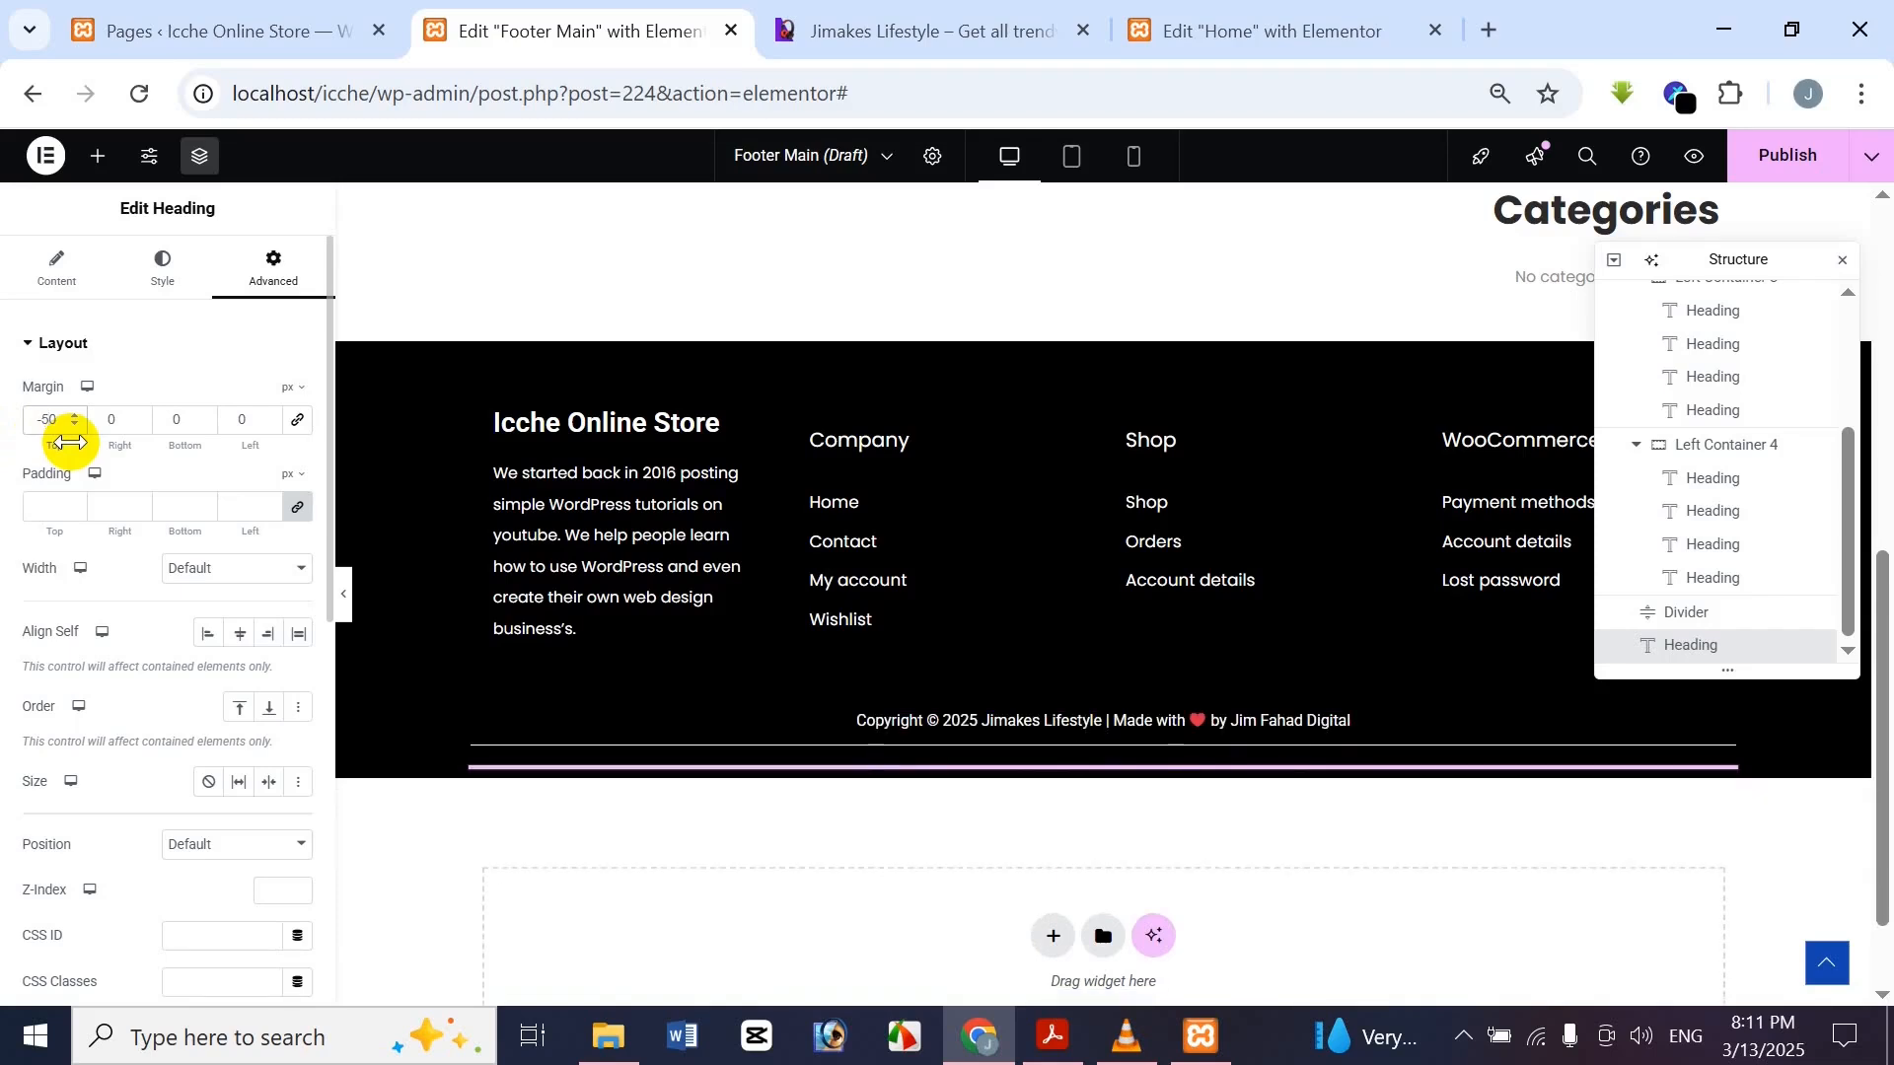
{"action": "key", "text": "Delete"}
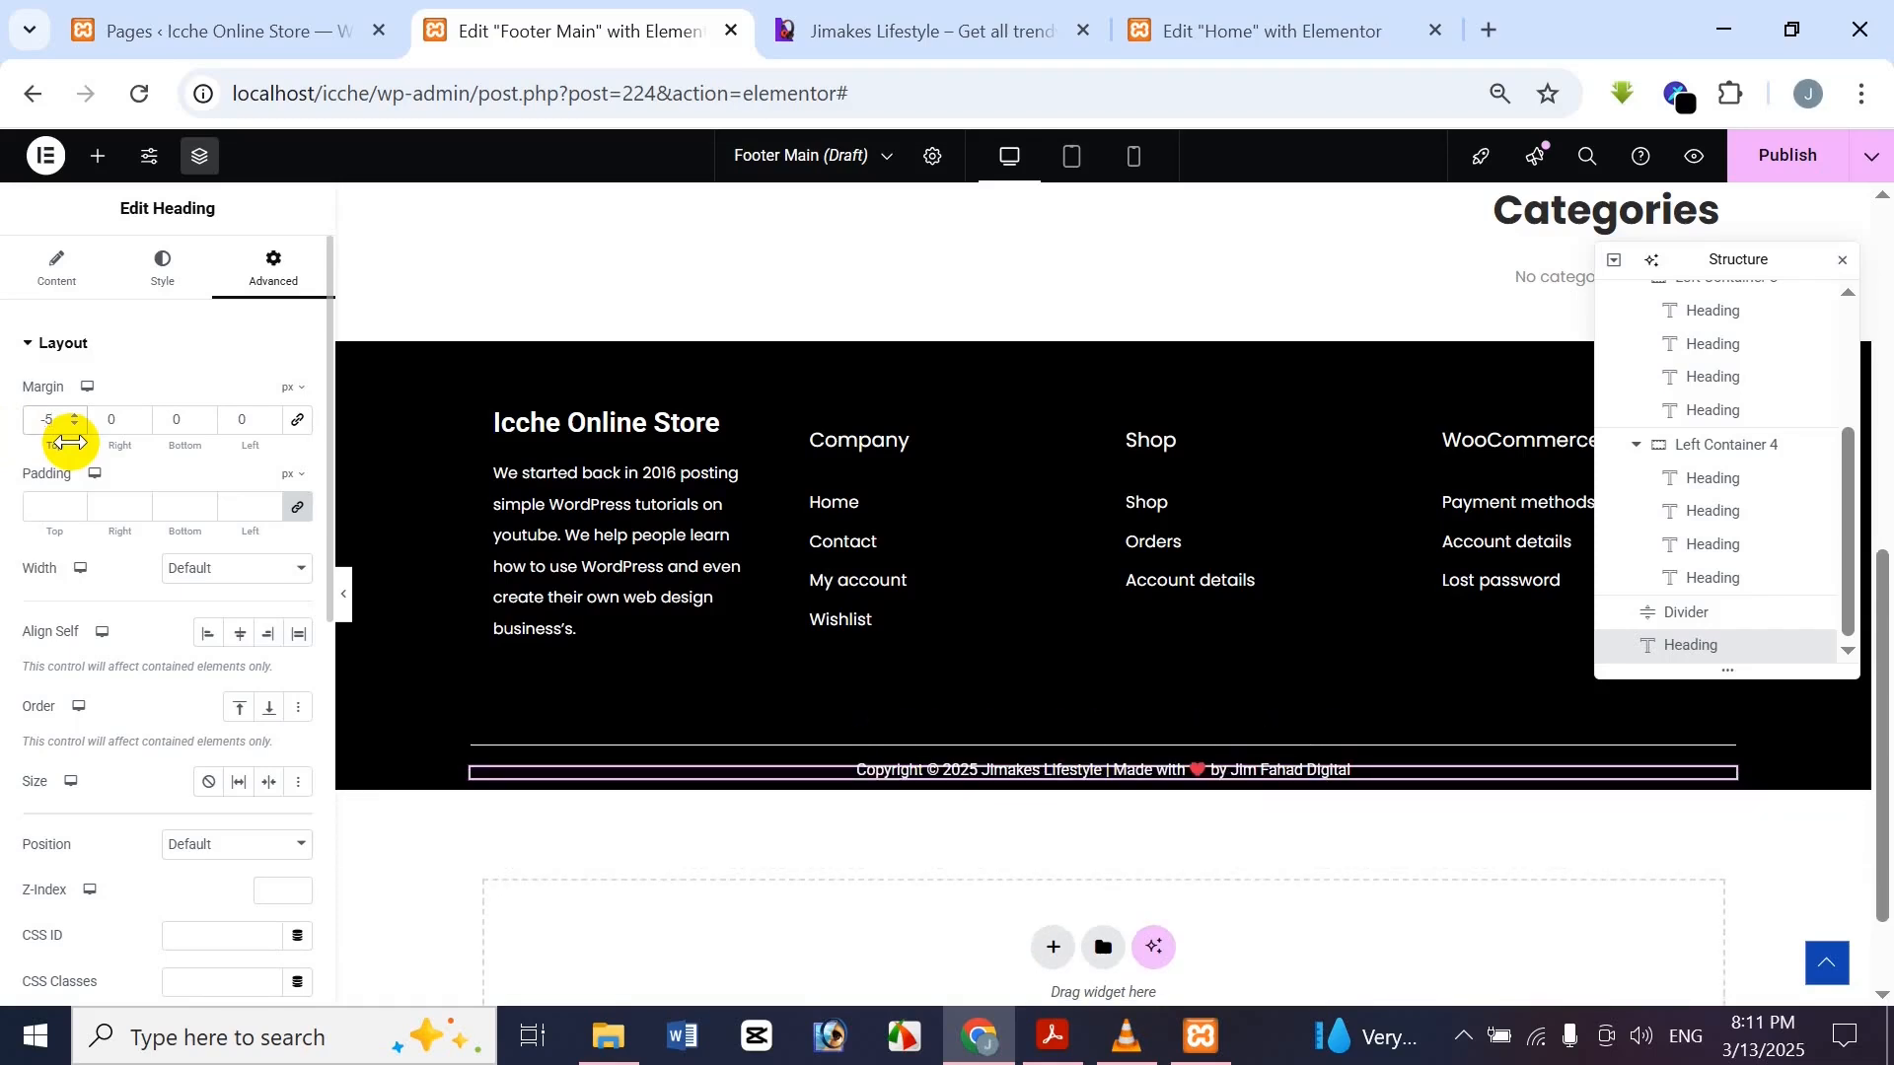
Set the copyright heading's top margin to 0 and check the spacing against the Jimakes footer
{"action": "key", "text": "BackSpace"}
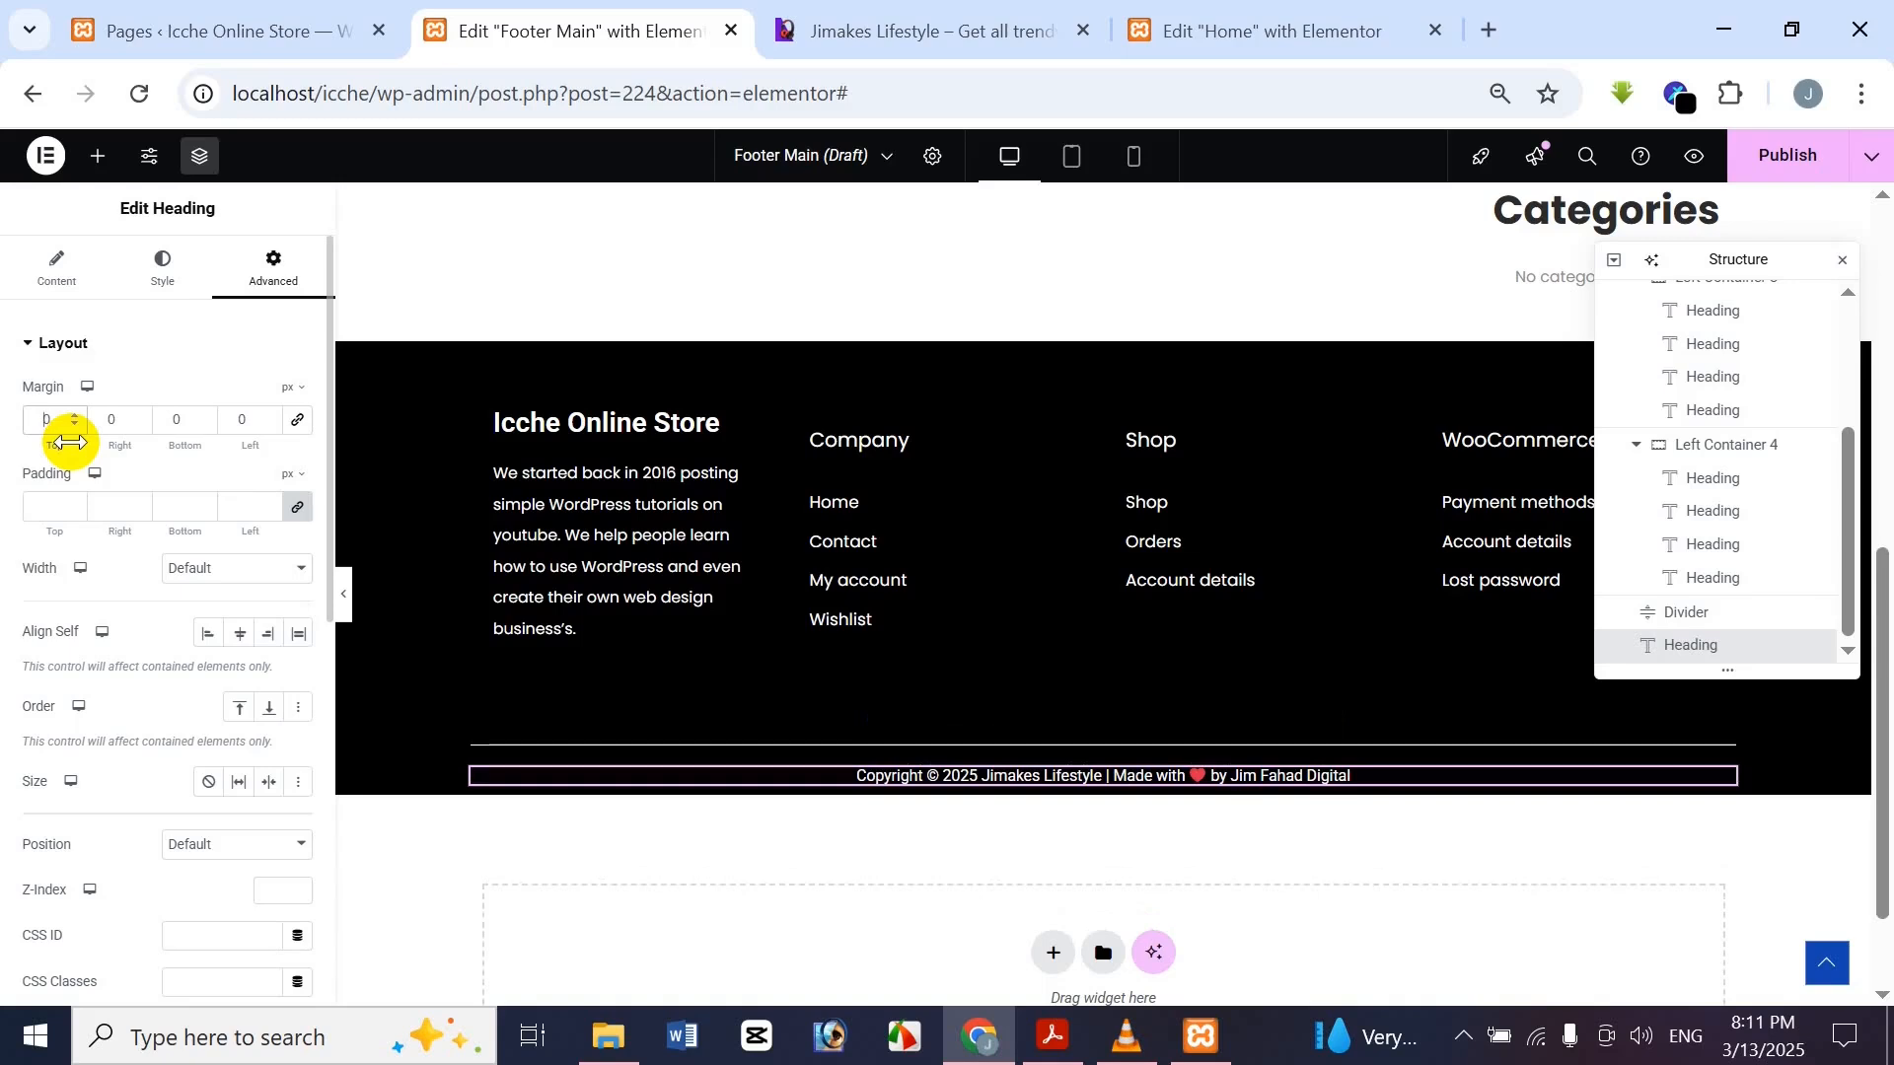
{"action": "left_click", "coordinate": [776, 24]}
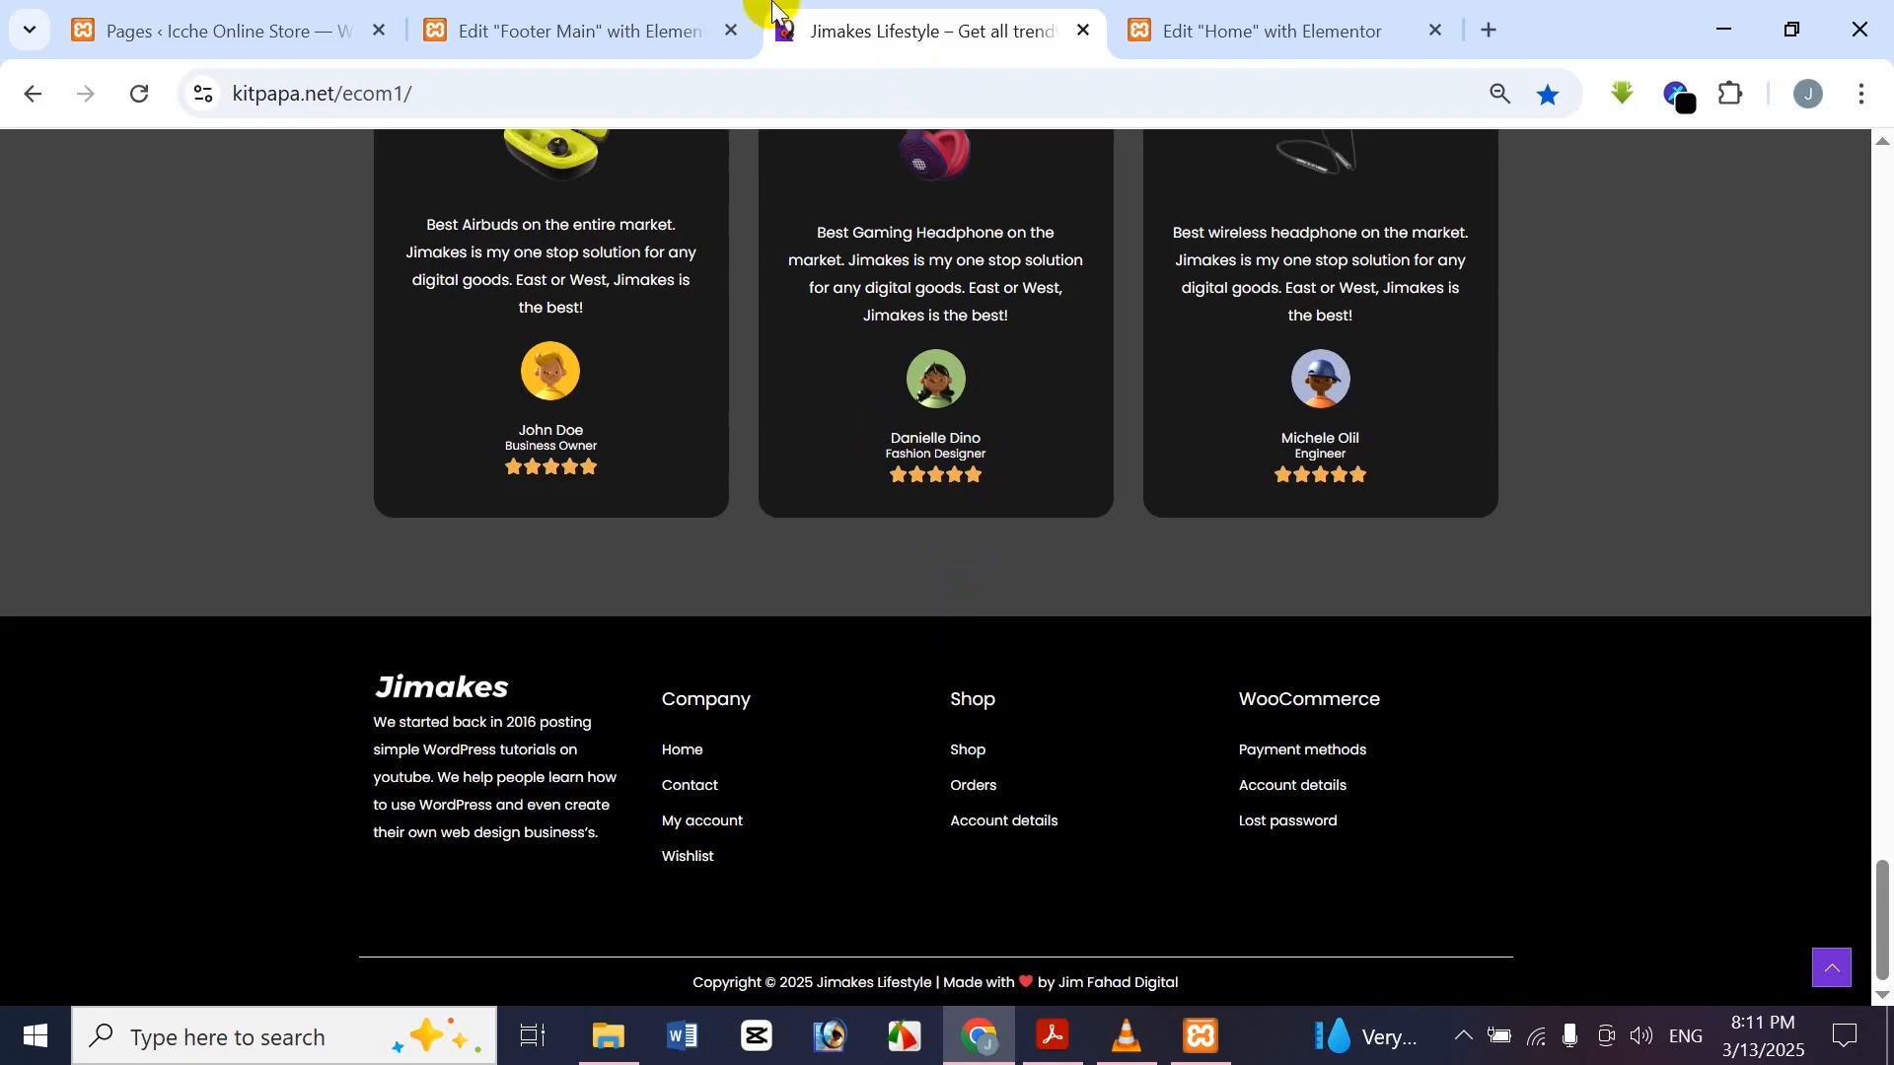
{"action": "left_click", "coordinate": [677, 13]}
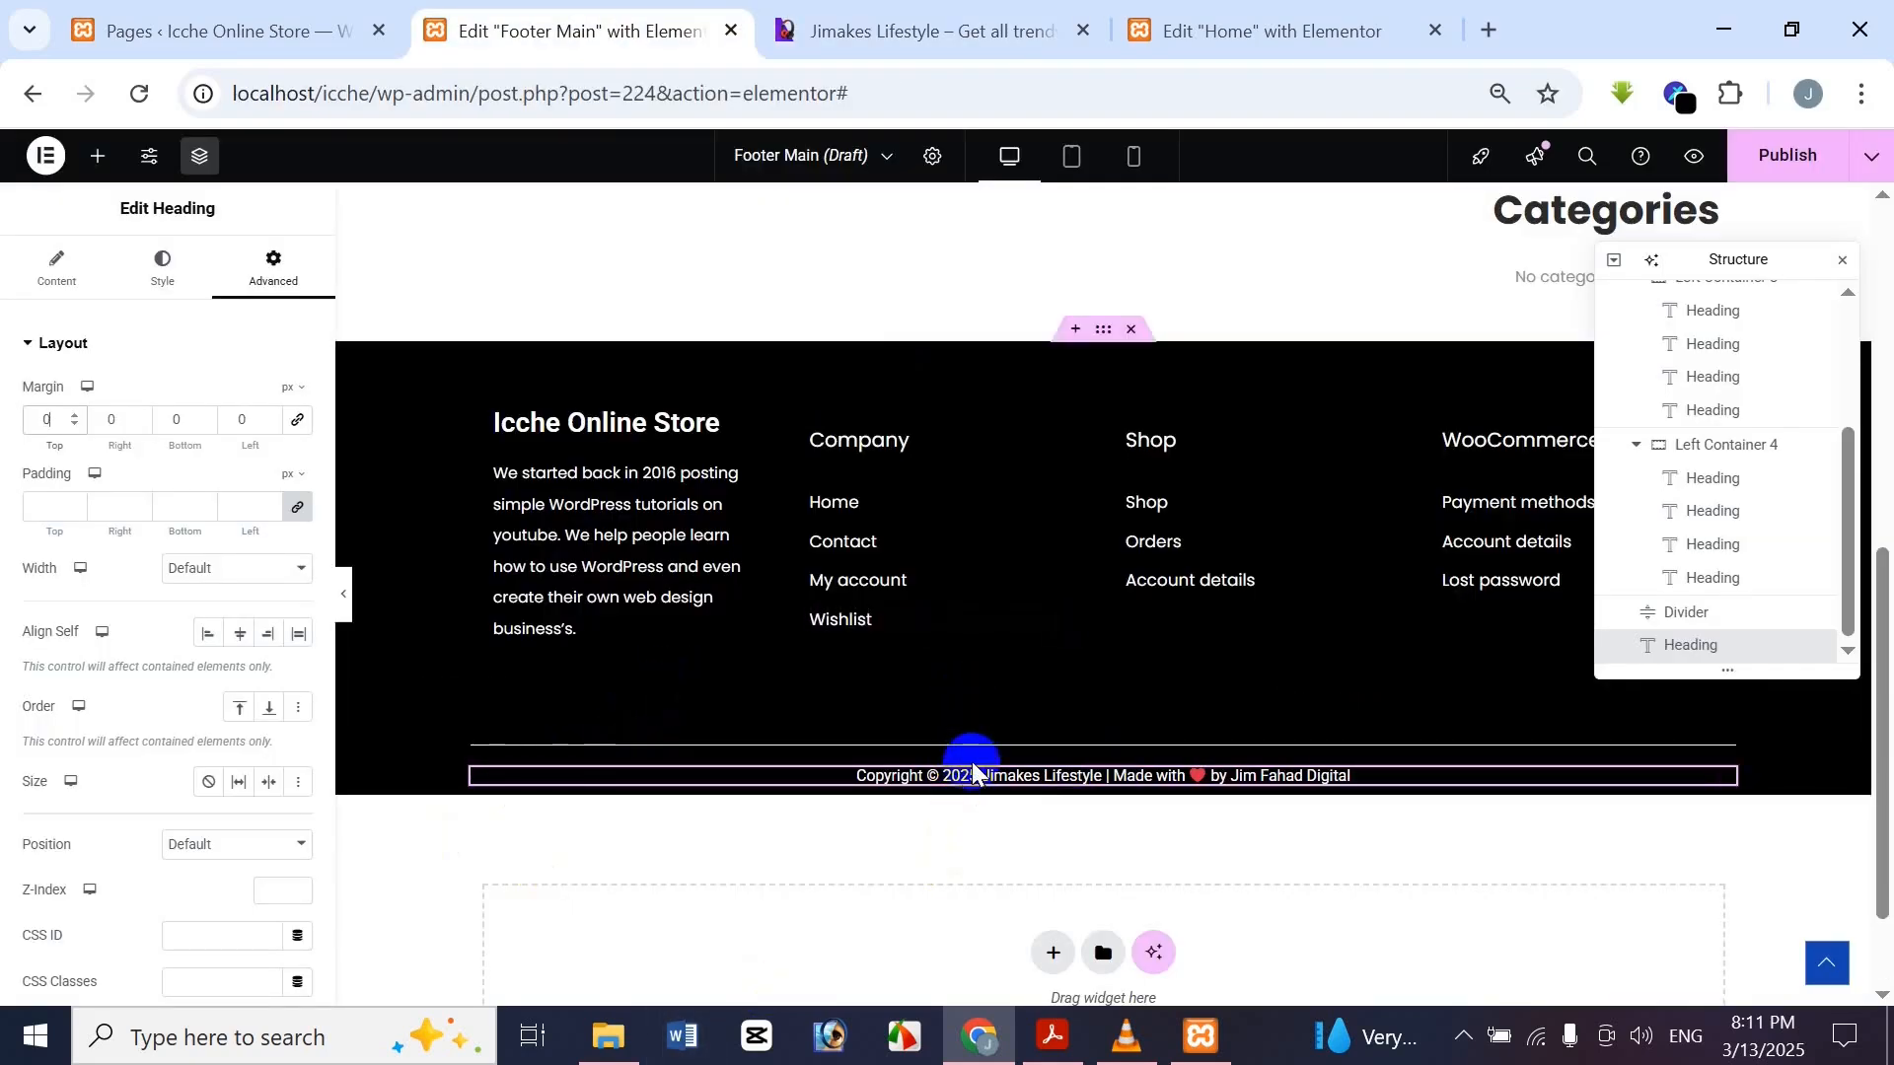
Compare the full-width footer preview with the Jimakes footer, especially the spacing around the divider and copyright line
{"action": "left_click", "coordinate": [341, 591]}
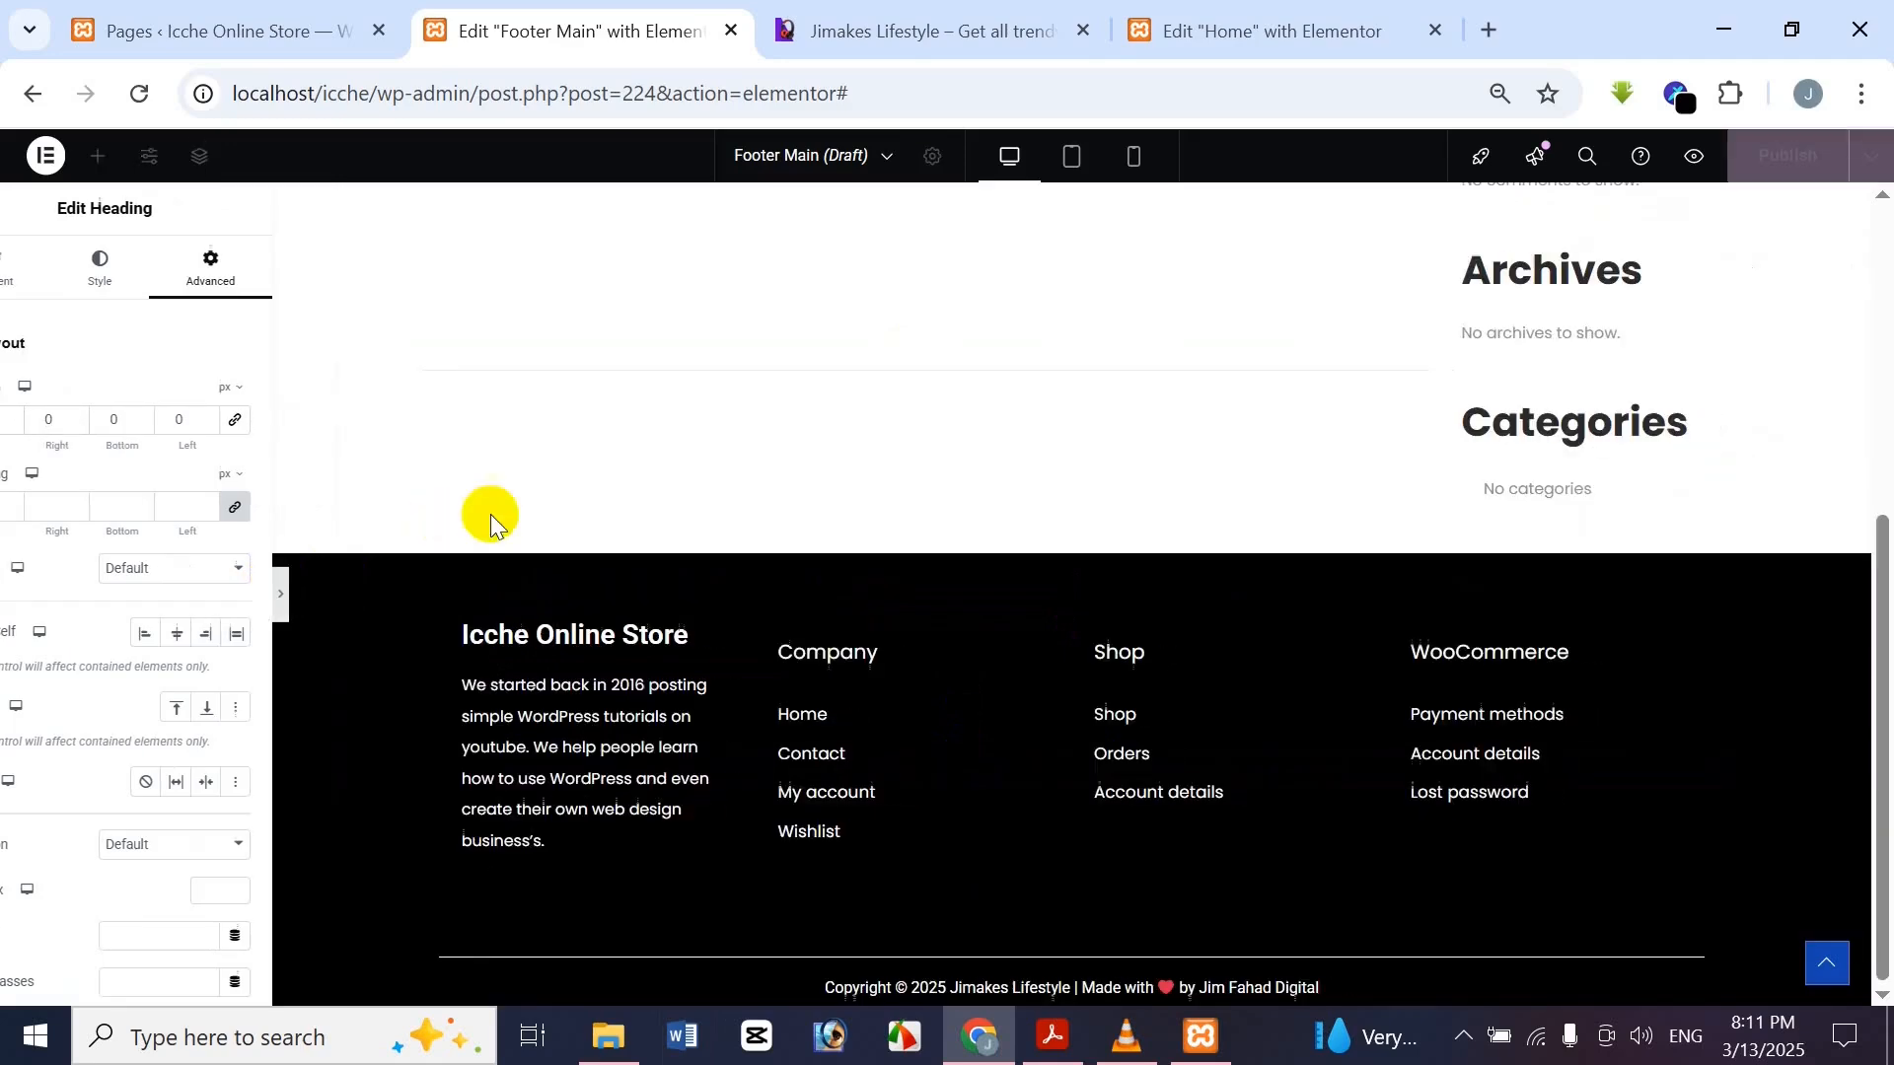
{"action": "left_click", "coordinate": [888, 29]}
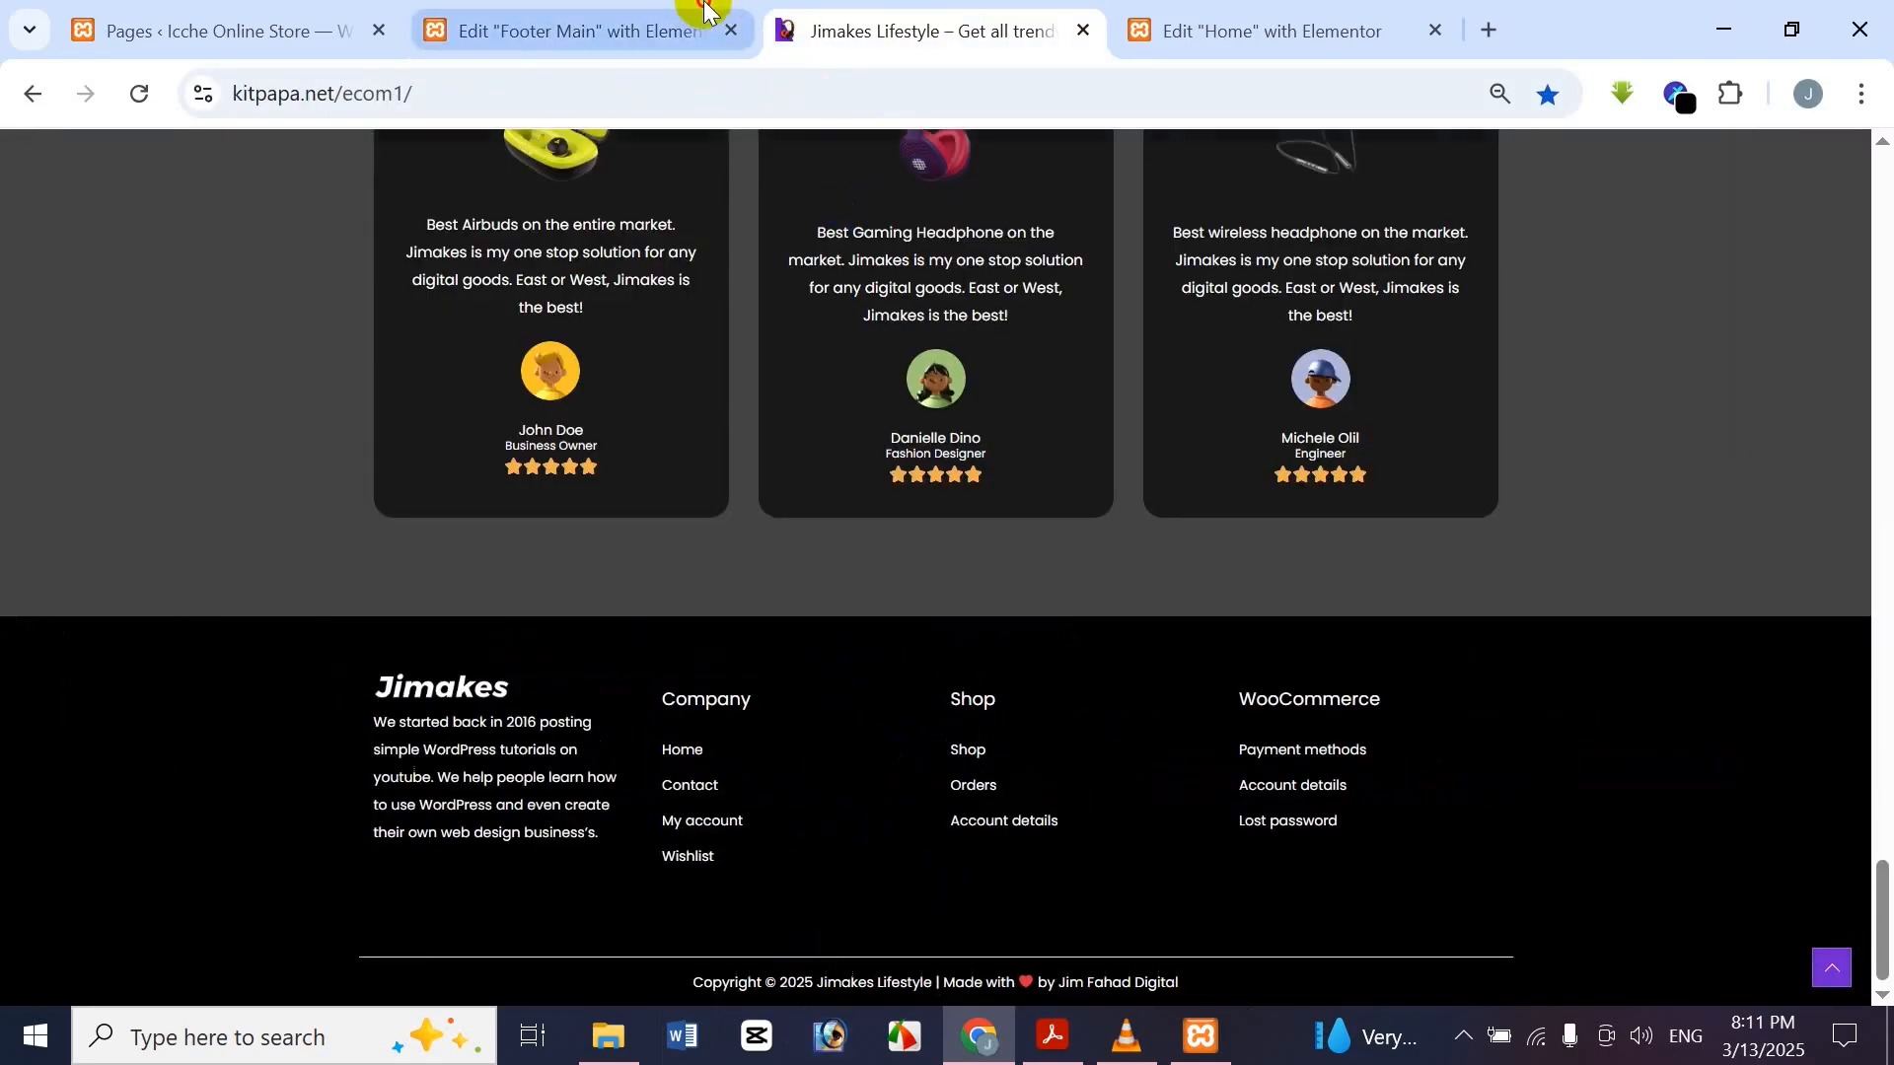
{"action": "left_click", "coordinate": [700, 29]}
{"action": "left_click", "coordinate": [8, 597]}
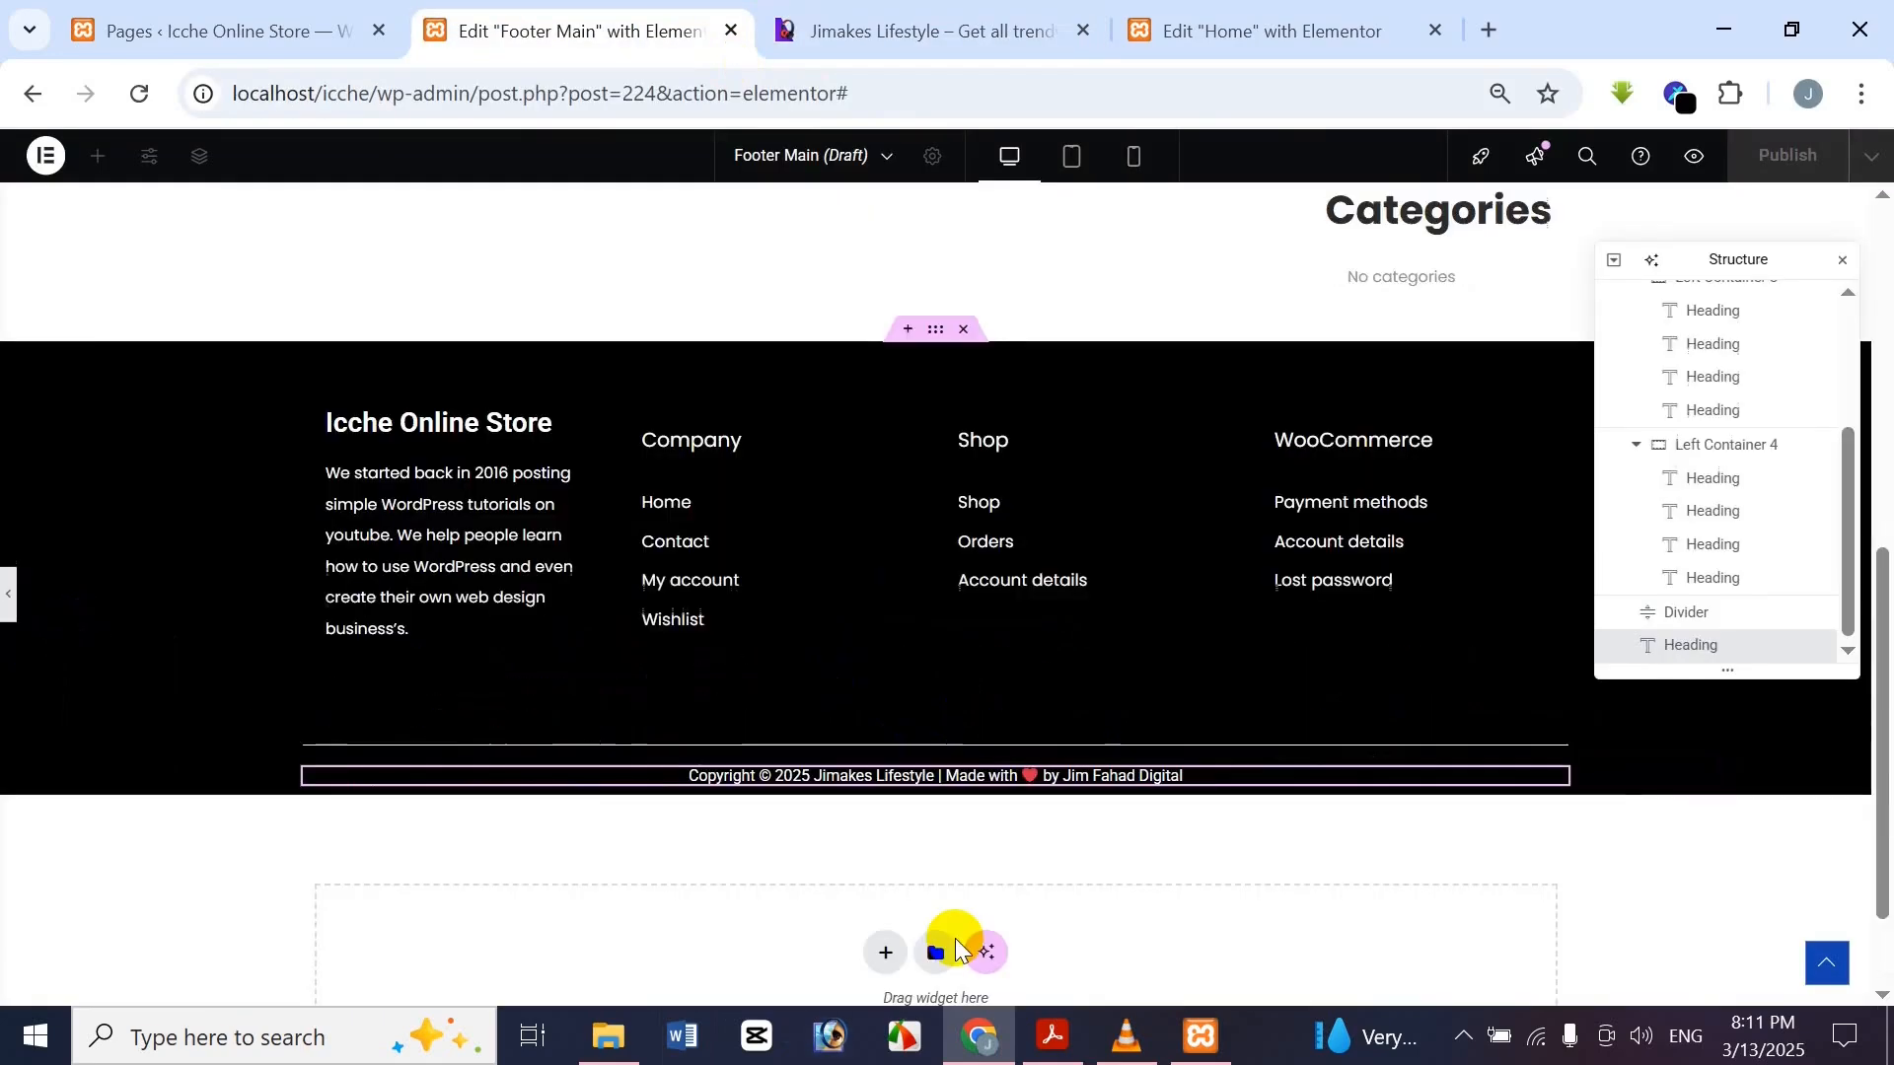
{"action": "left_click", "coordinate": [893, 23]}
{"action": "left_click", "coordinate": [626, 12]}
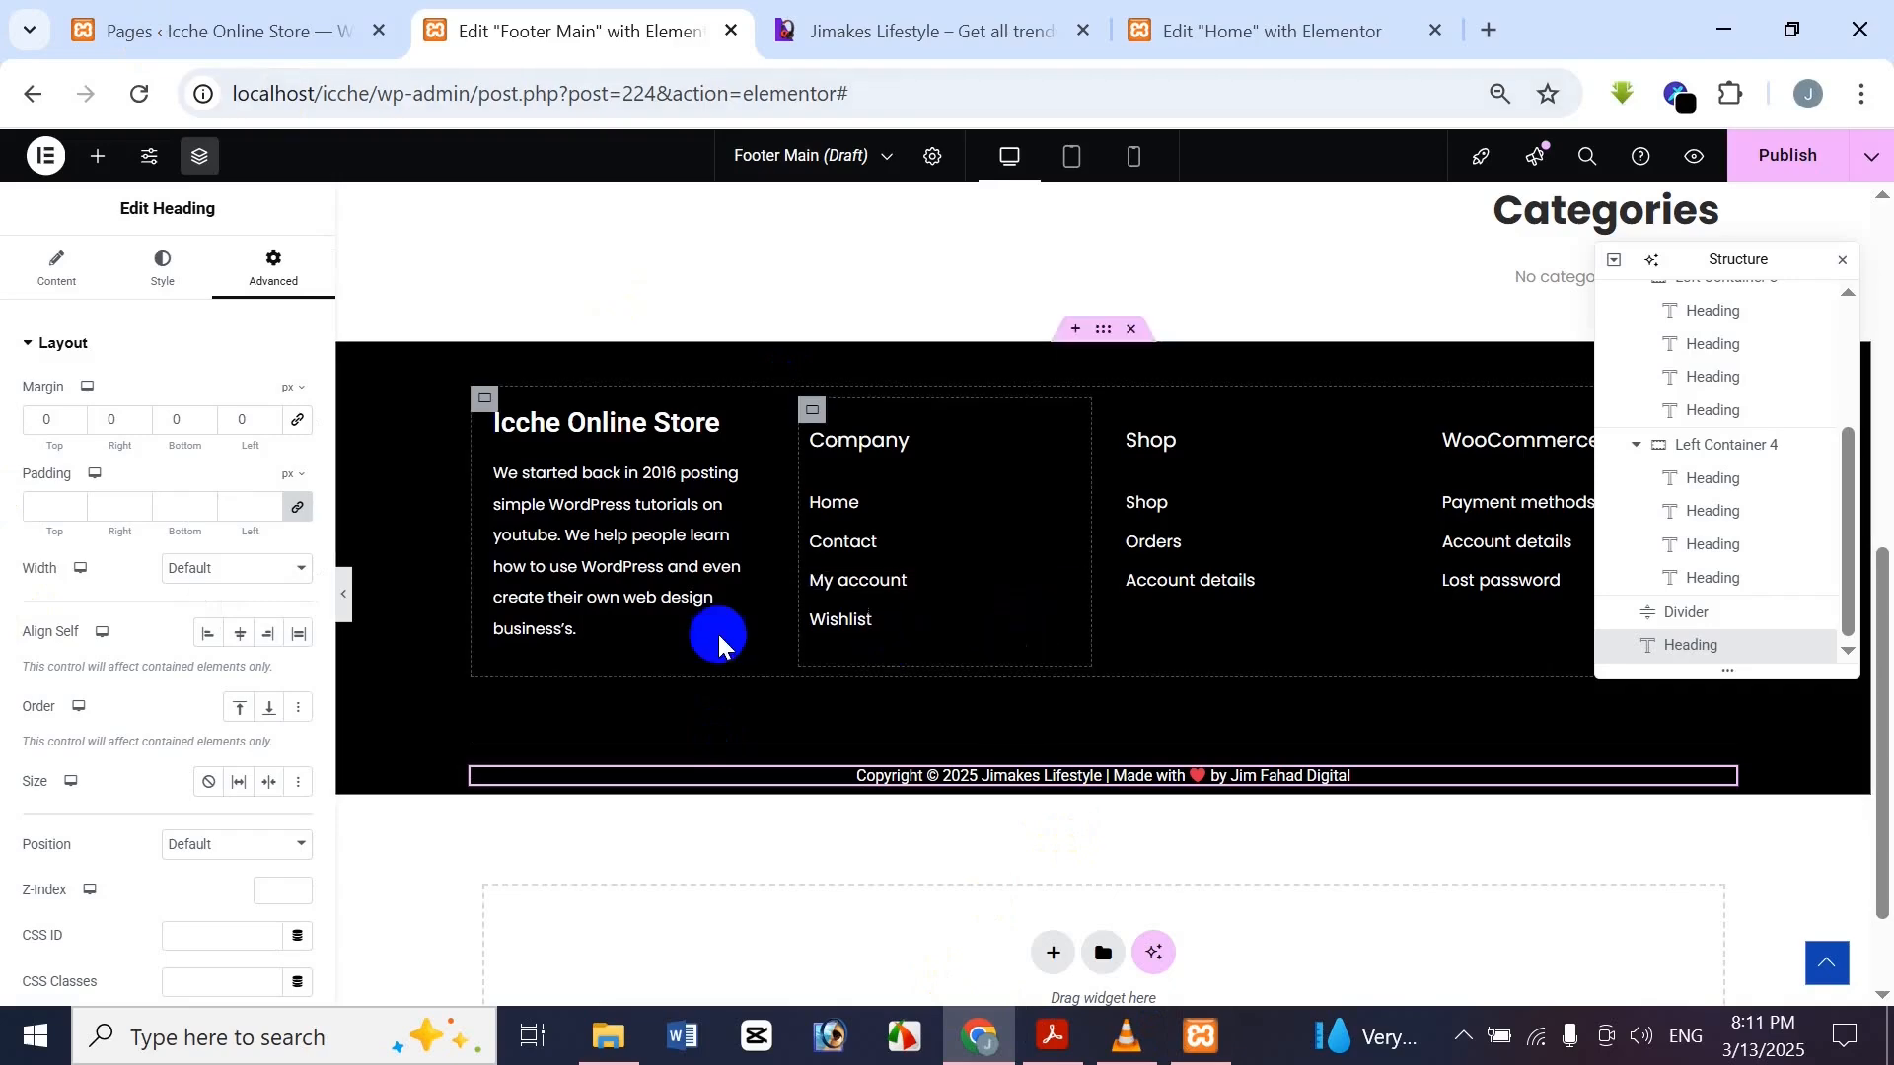
{"action": "left_click", "coordinate": [918, 30]}
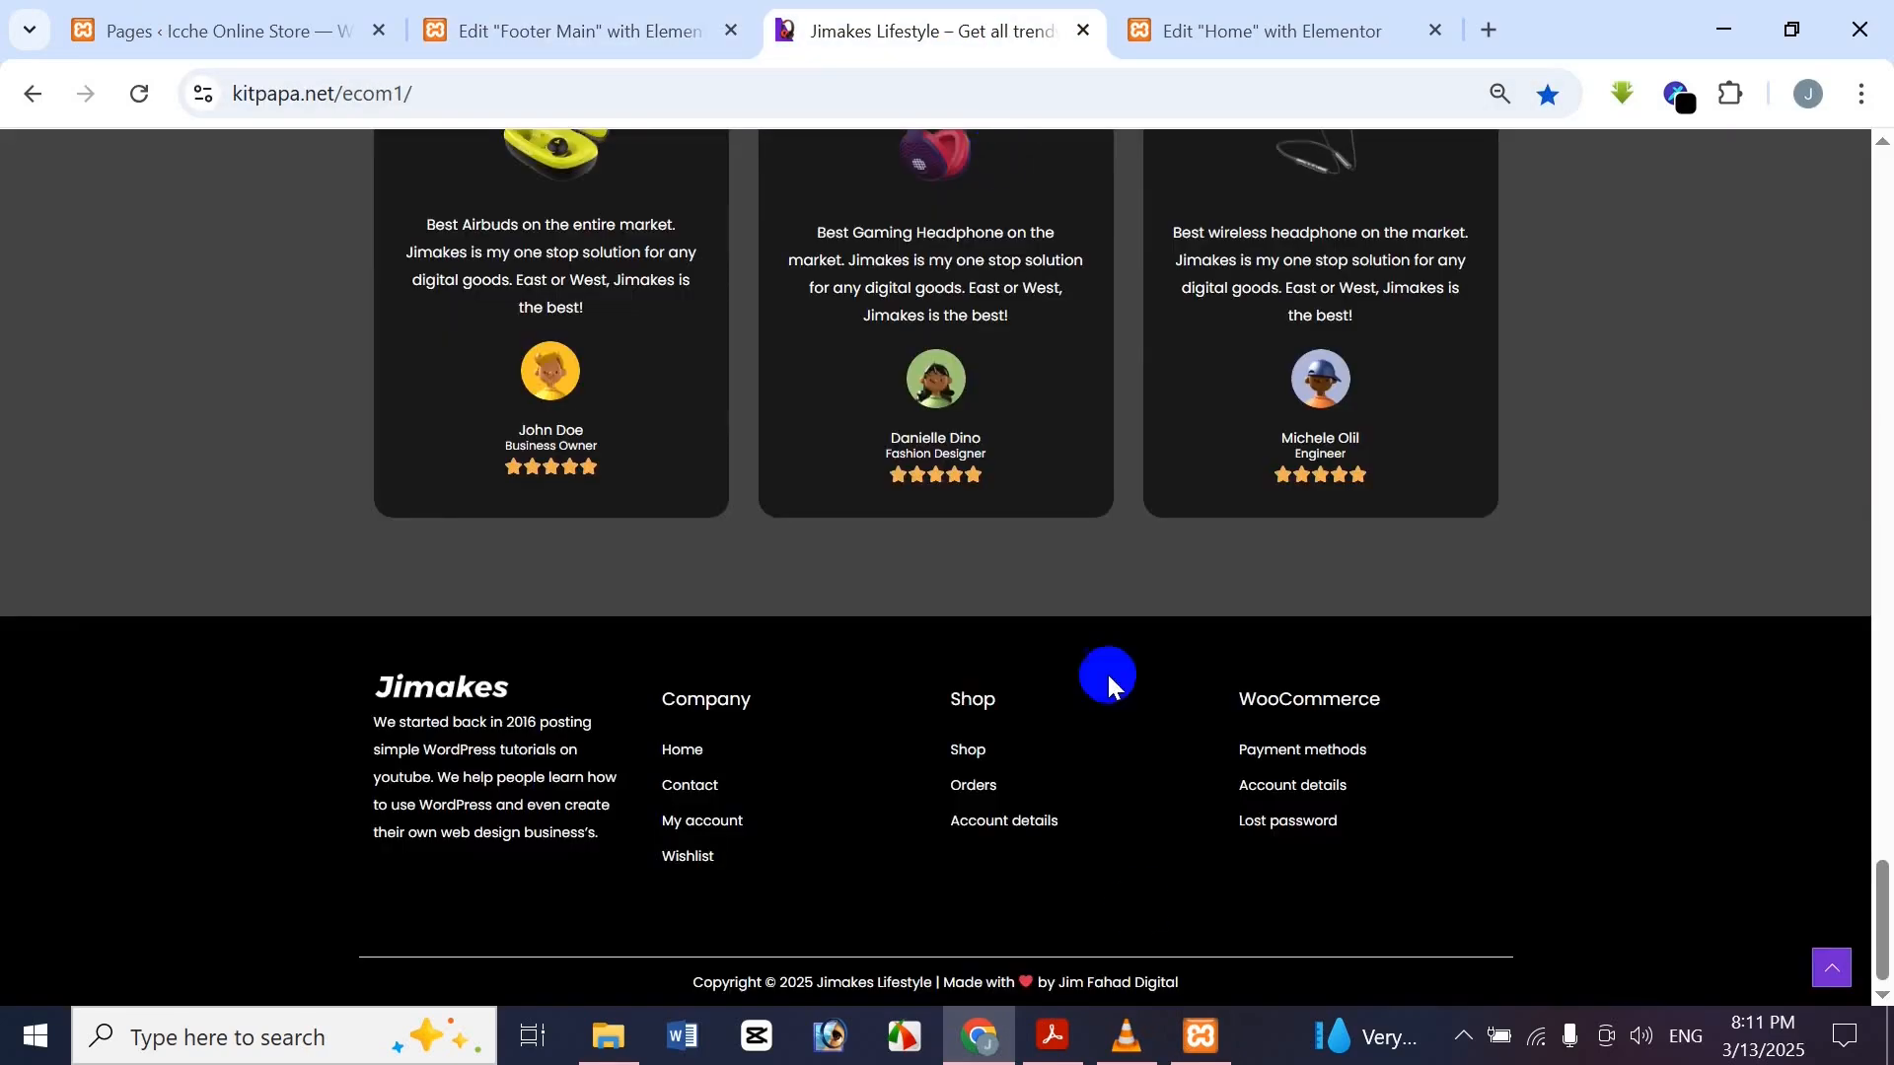
{"action": "left_click", "coordinate": [552, 20]}
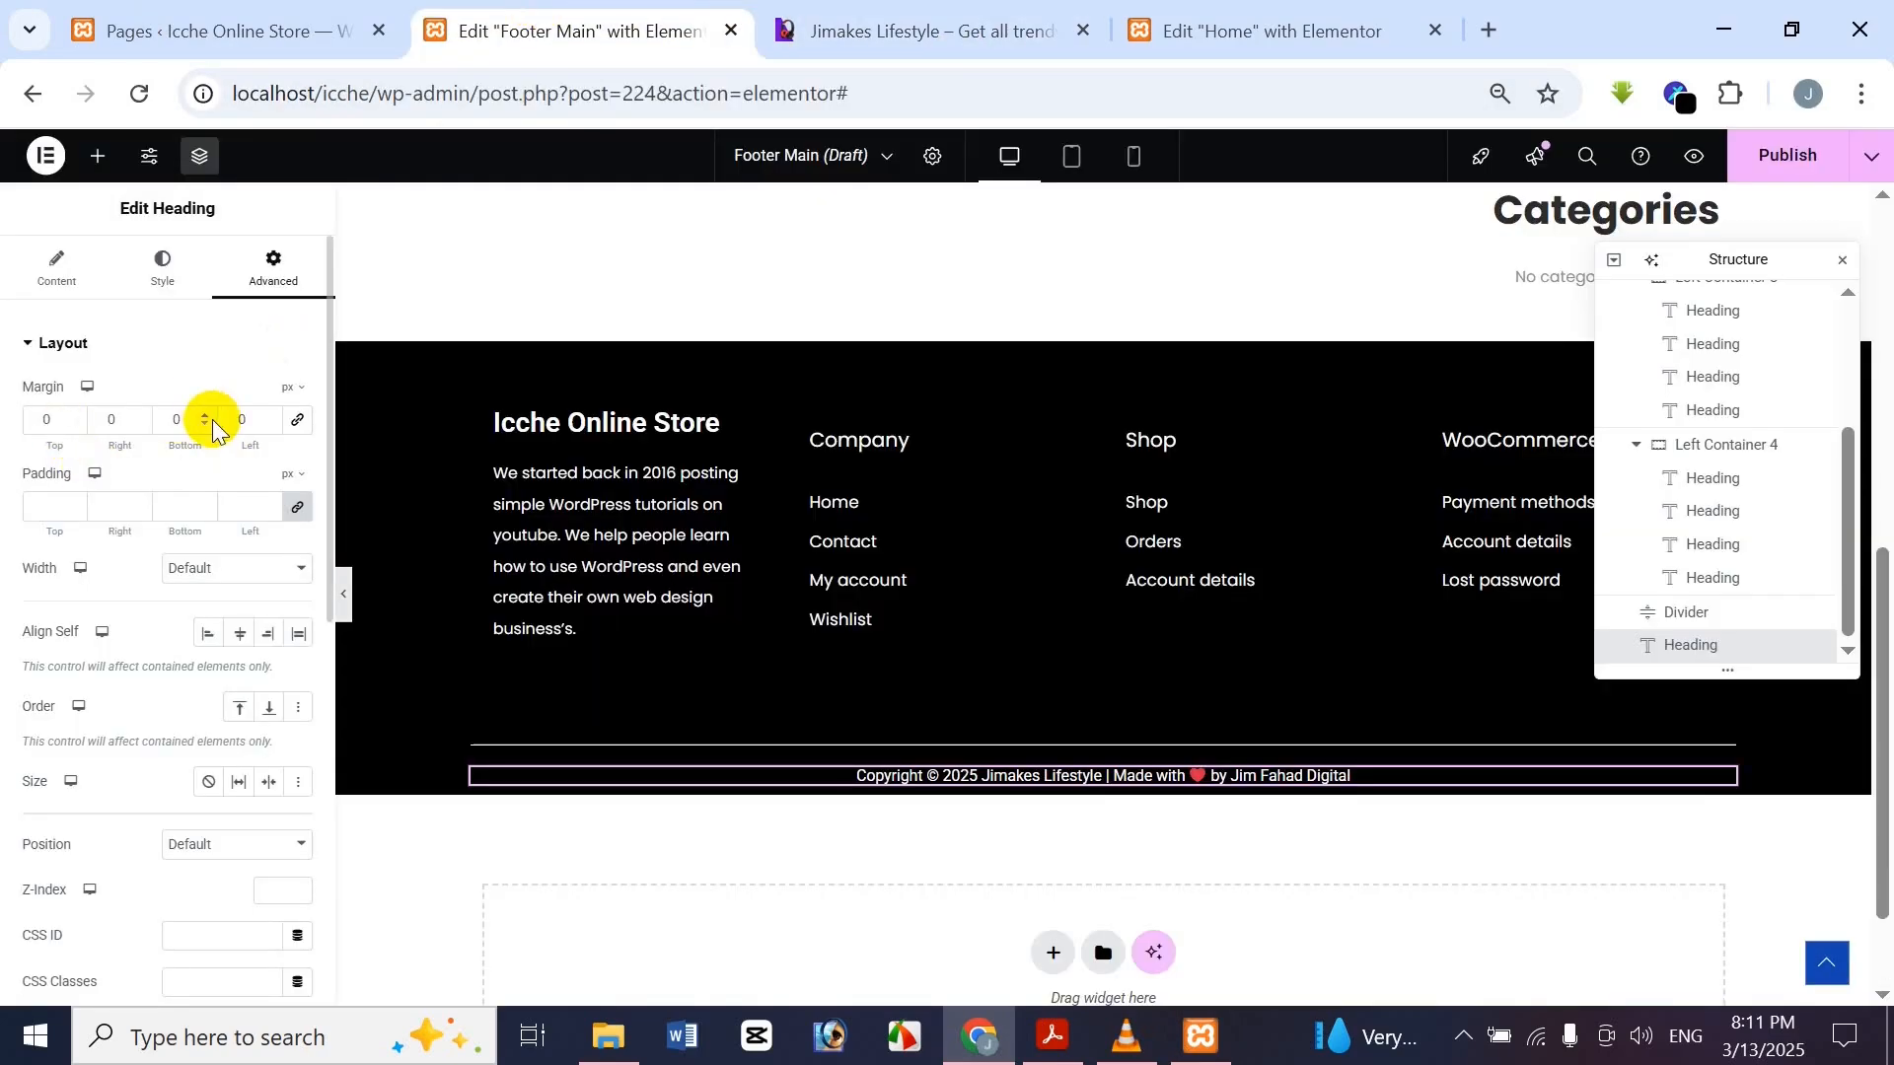
Set the copyright heading's bottom margin to 10 px
{"action": "left_click", "coordinate": [158, 418]}
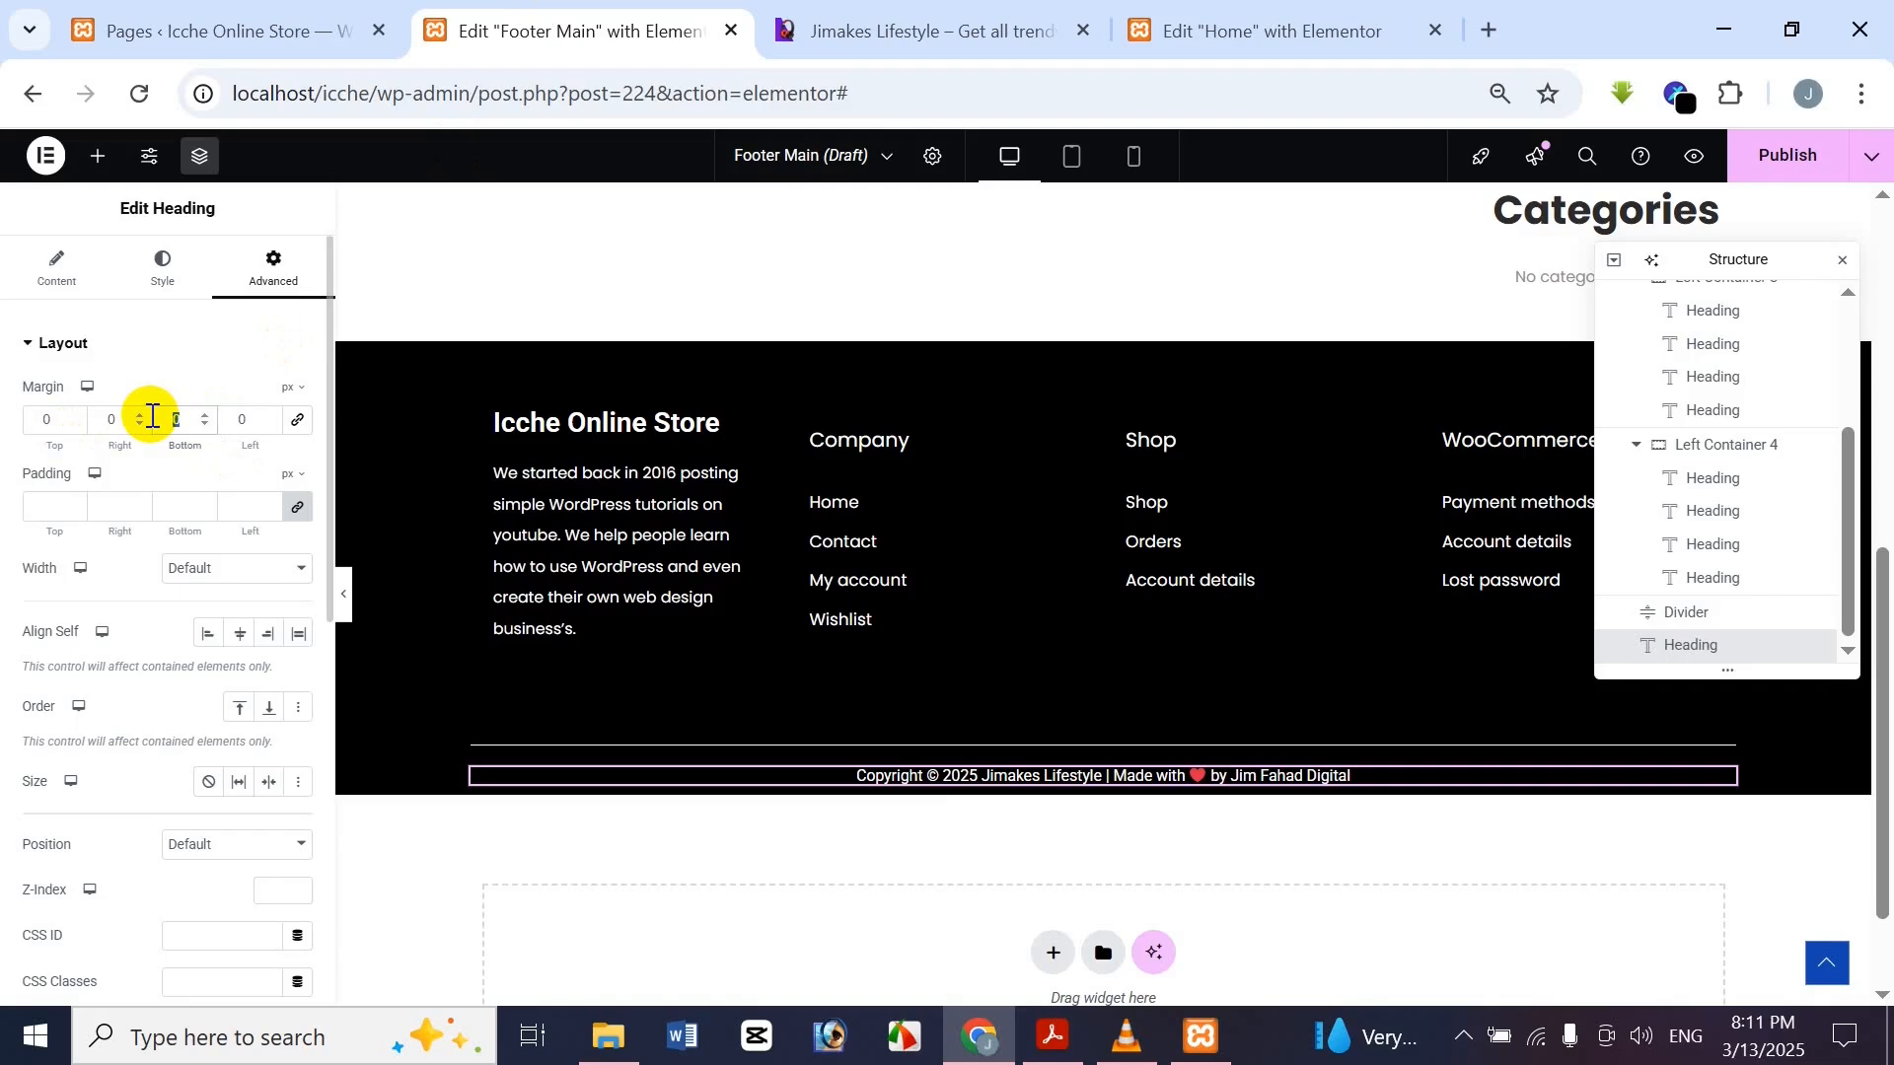
{"action": "type", "text": "620"}
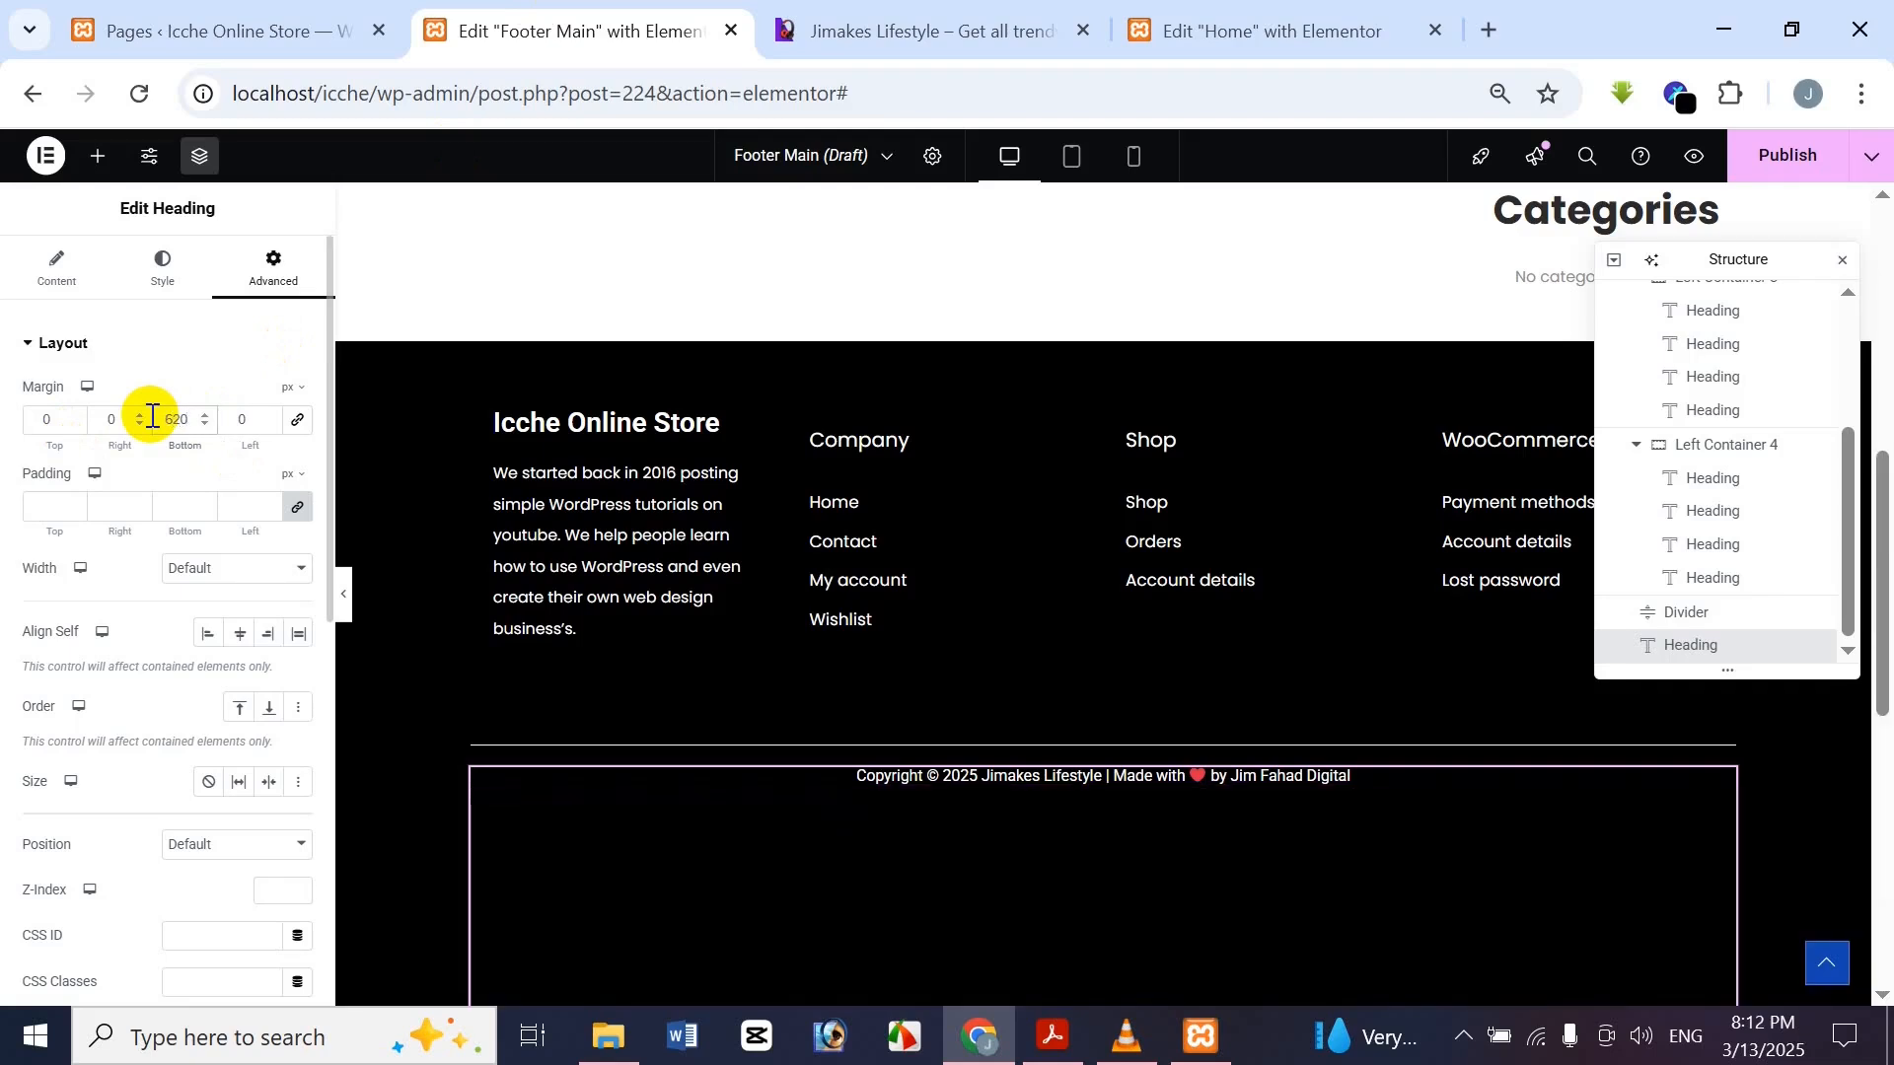
{"action": "key", "text": "BackSpace"}
{"action": "key", "text": "BackSpace"}
{"action": "key", "text": "BackSpace"}
{"action": "type", "text": "0"}
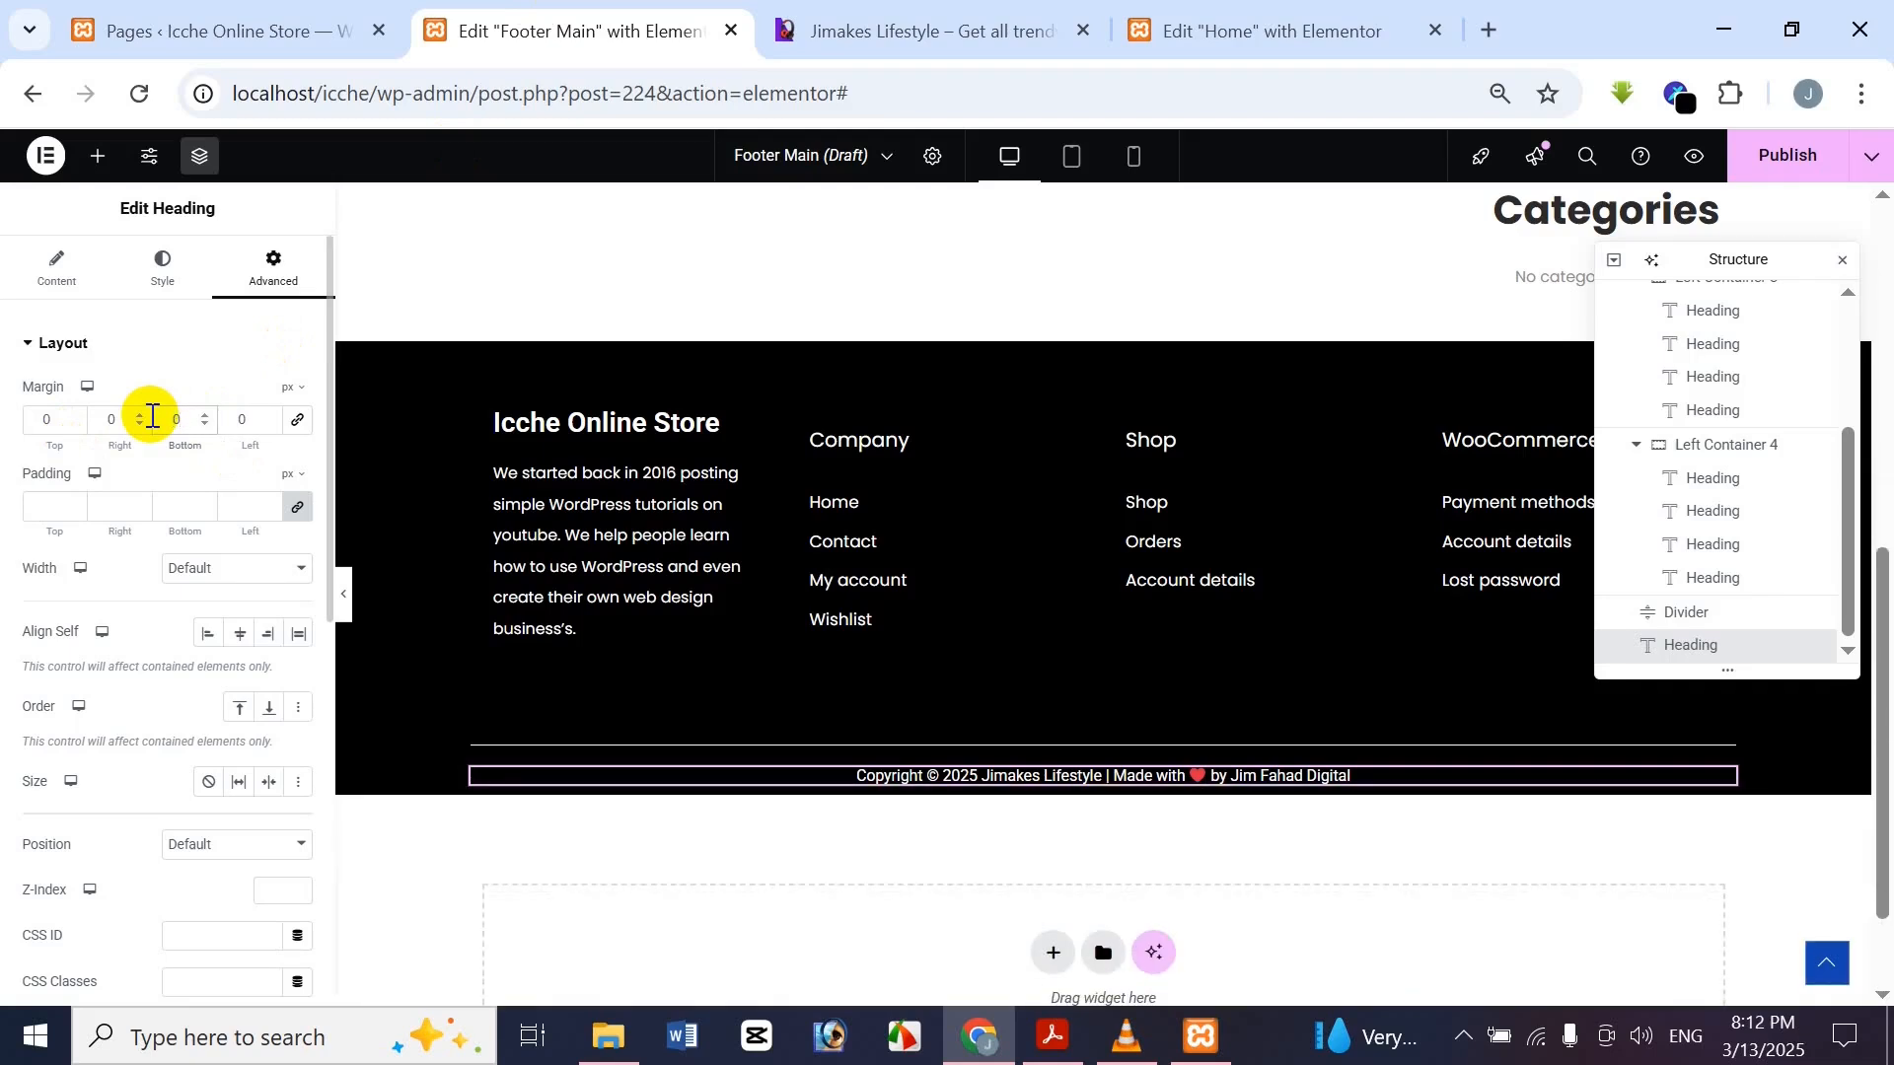
{"action": "type", "text": "10"}
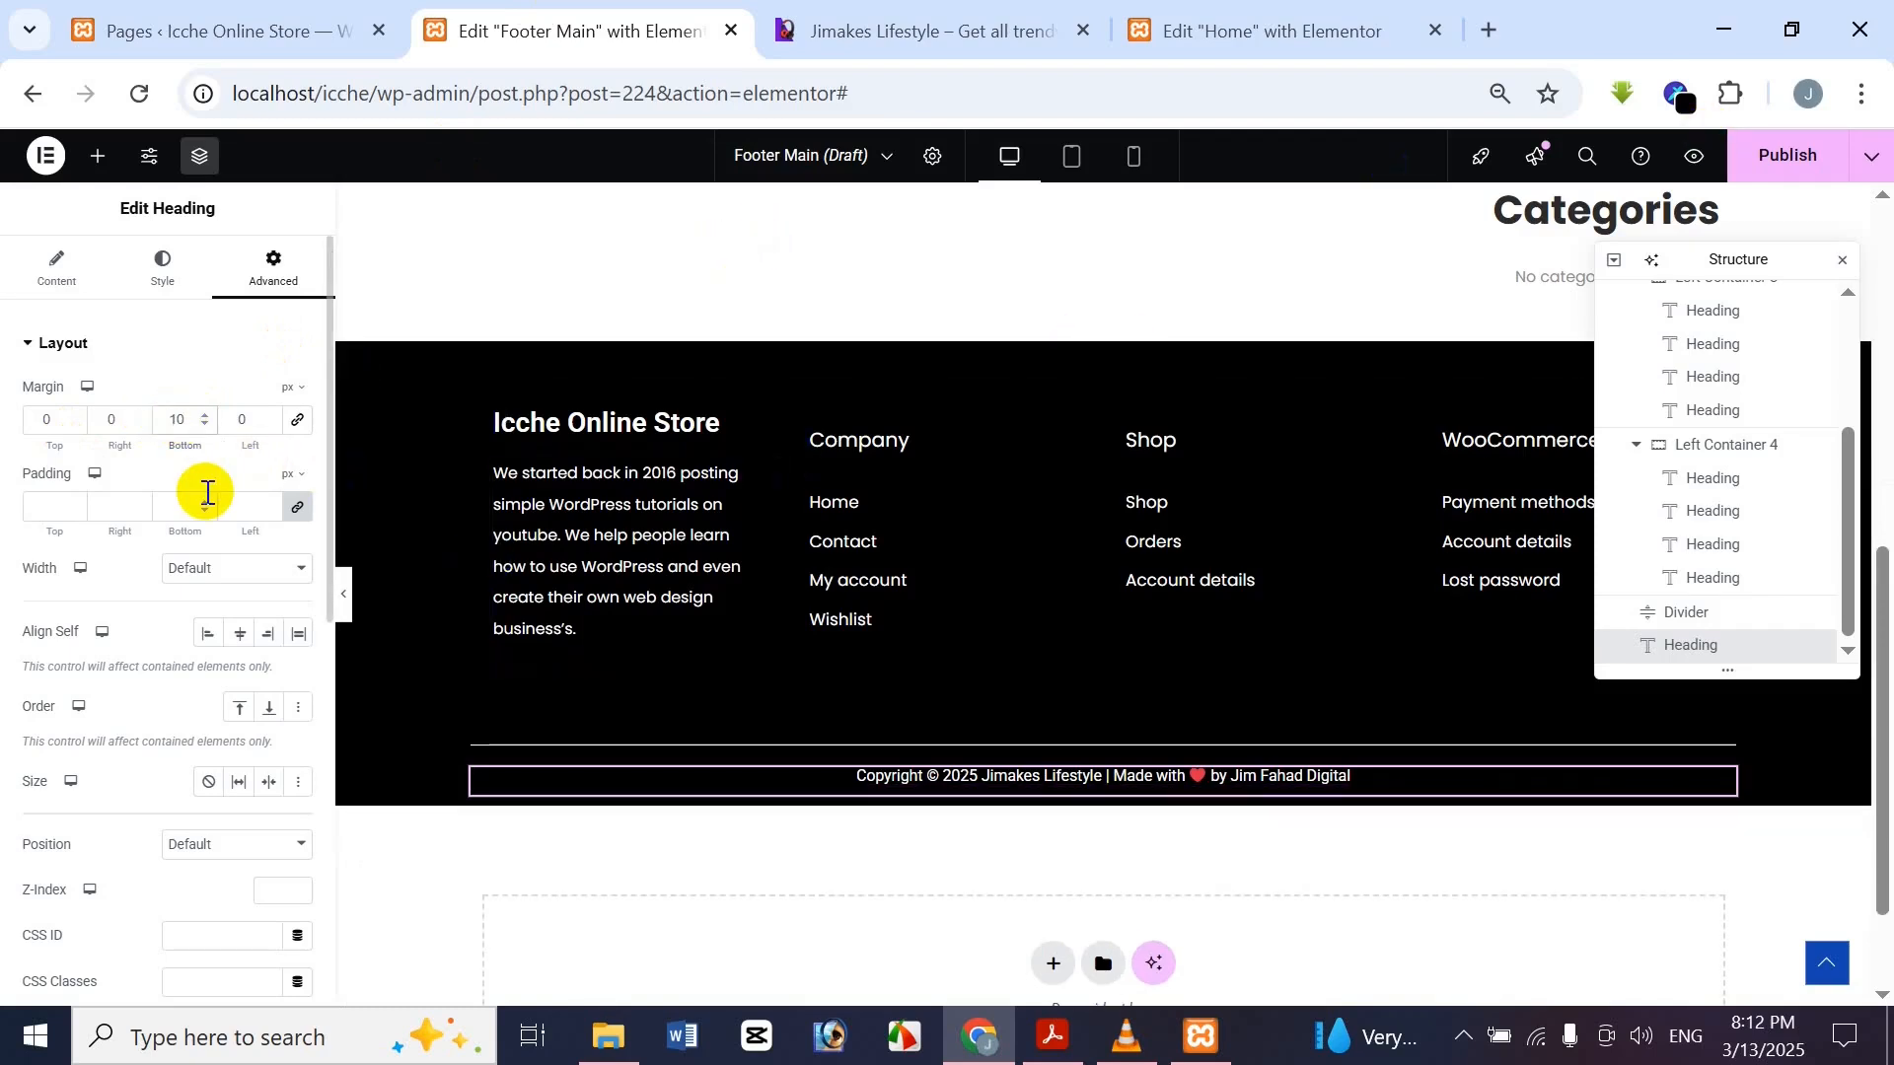
Preview the Footer Main template as a page, compare it with the Jimakes footer, and return to the Footer Main editor
{"action": "left_click", "coordinate": [1693, 160]}
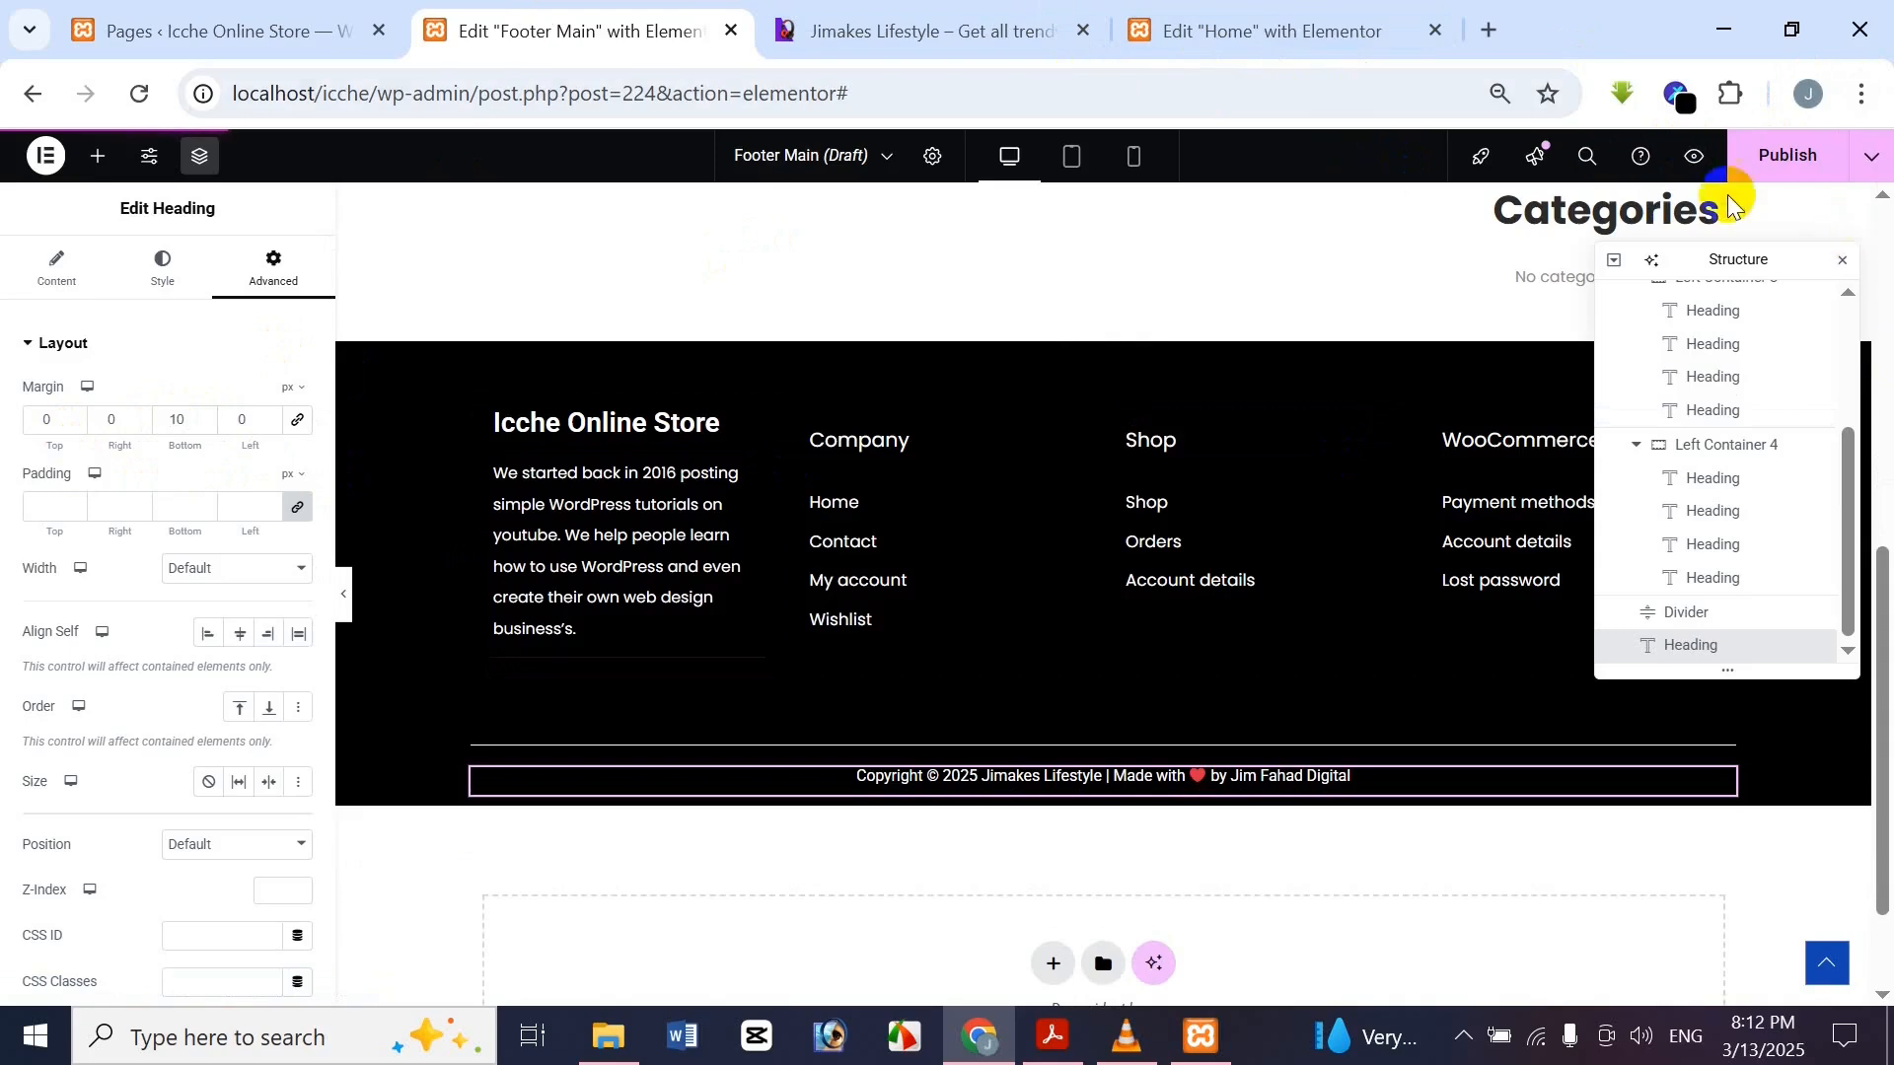
{"action": "left_click", "coordinate": [1690, 158]}
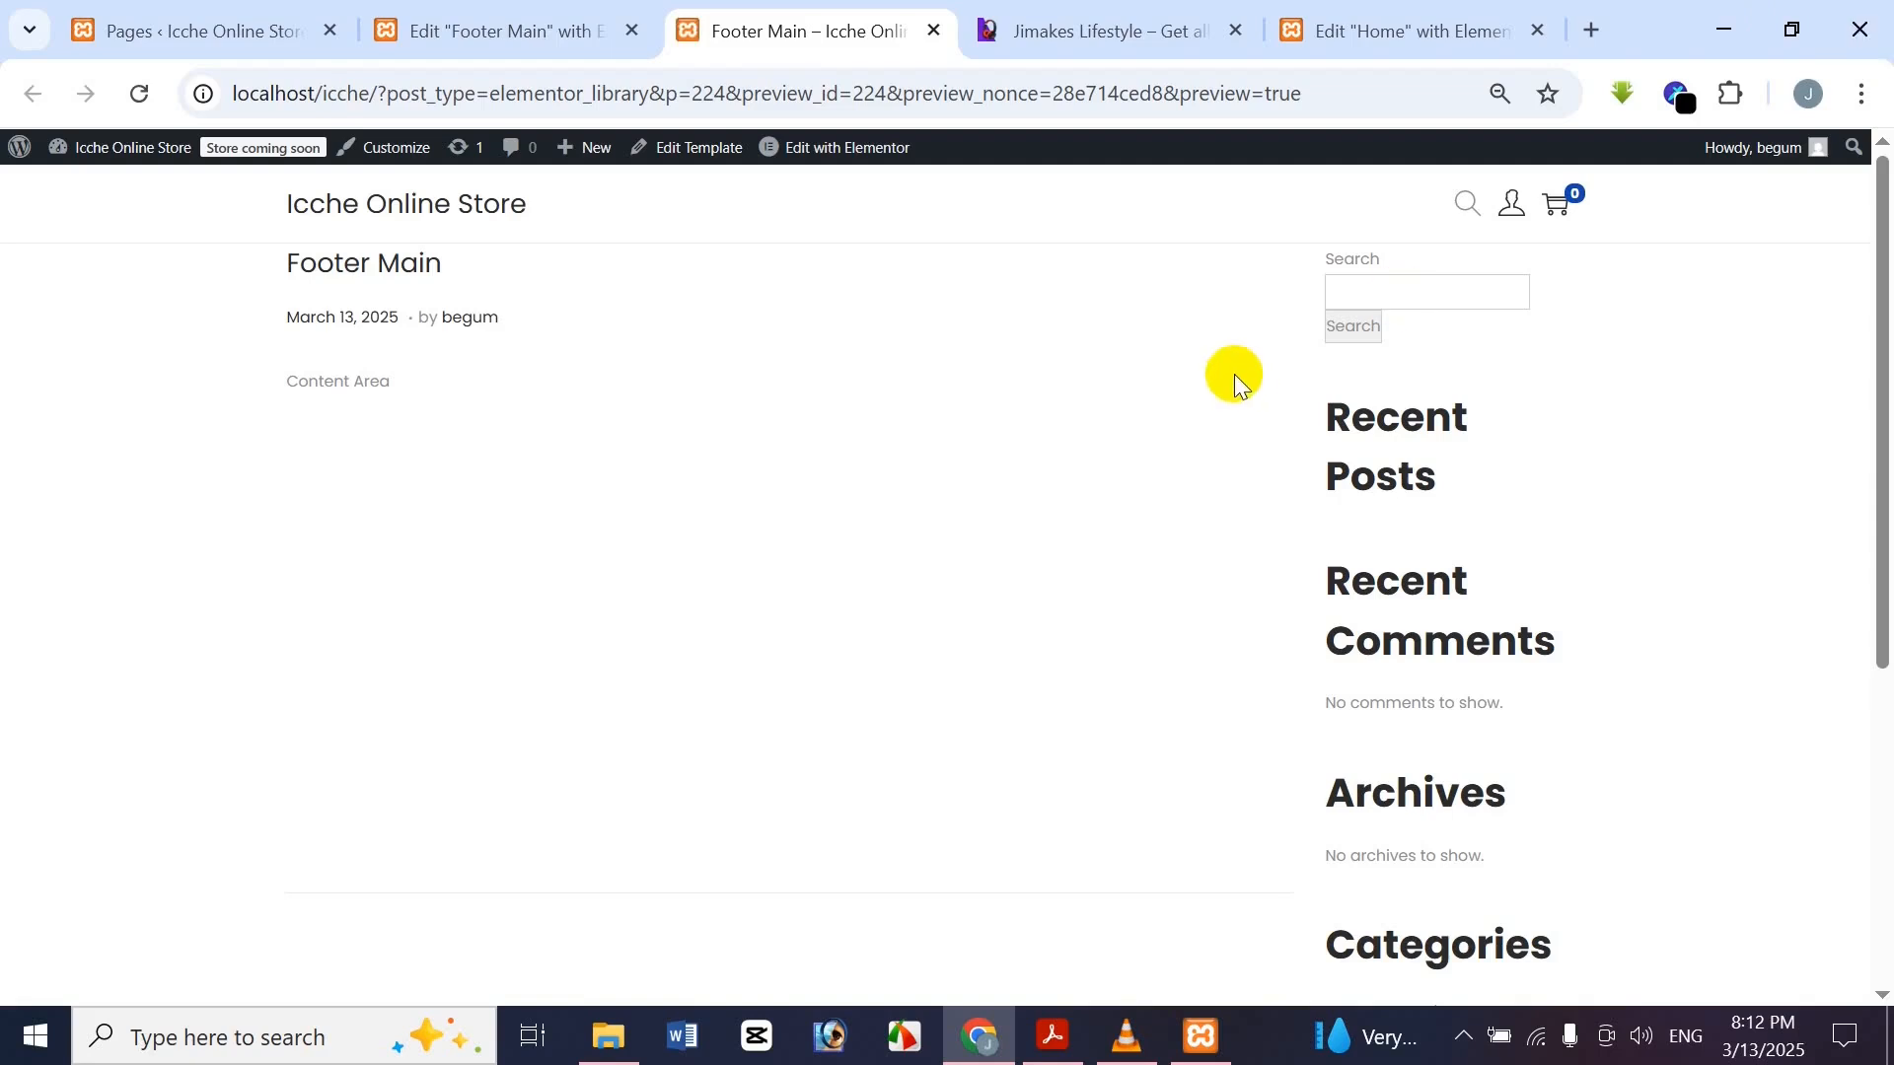
{"action": "scroll", "coordinate": [1234, 375], "scroll_direction": "down", "scroll_amount": 5}
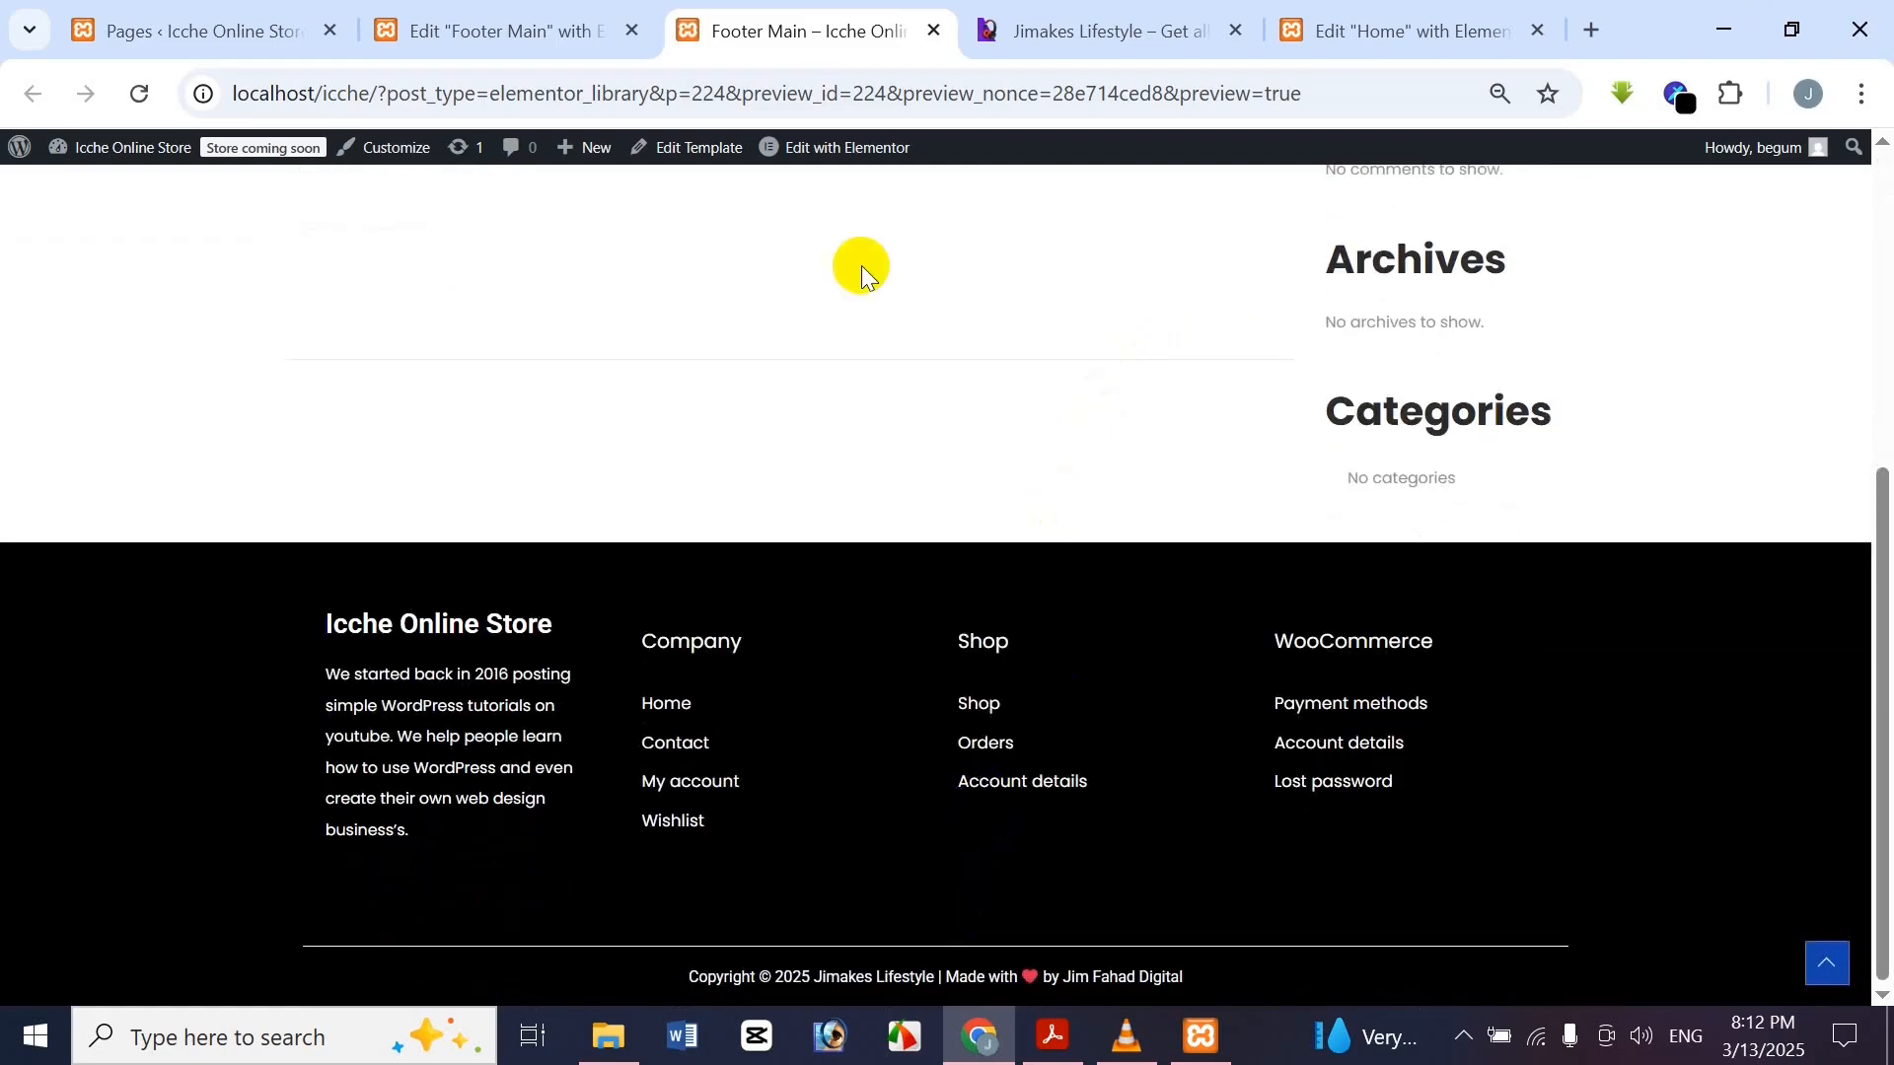
{"action": "left_click", "coordinate": [1091, 40]}
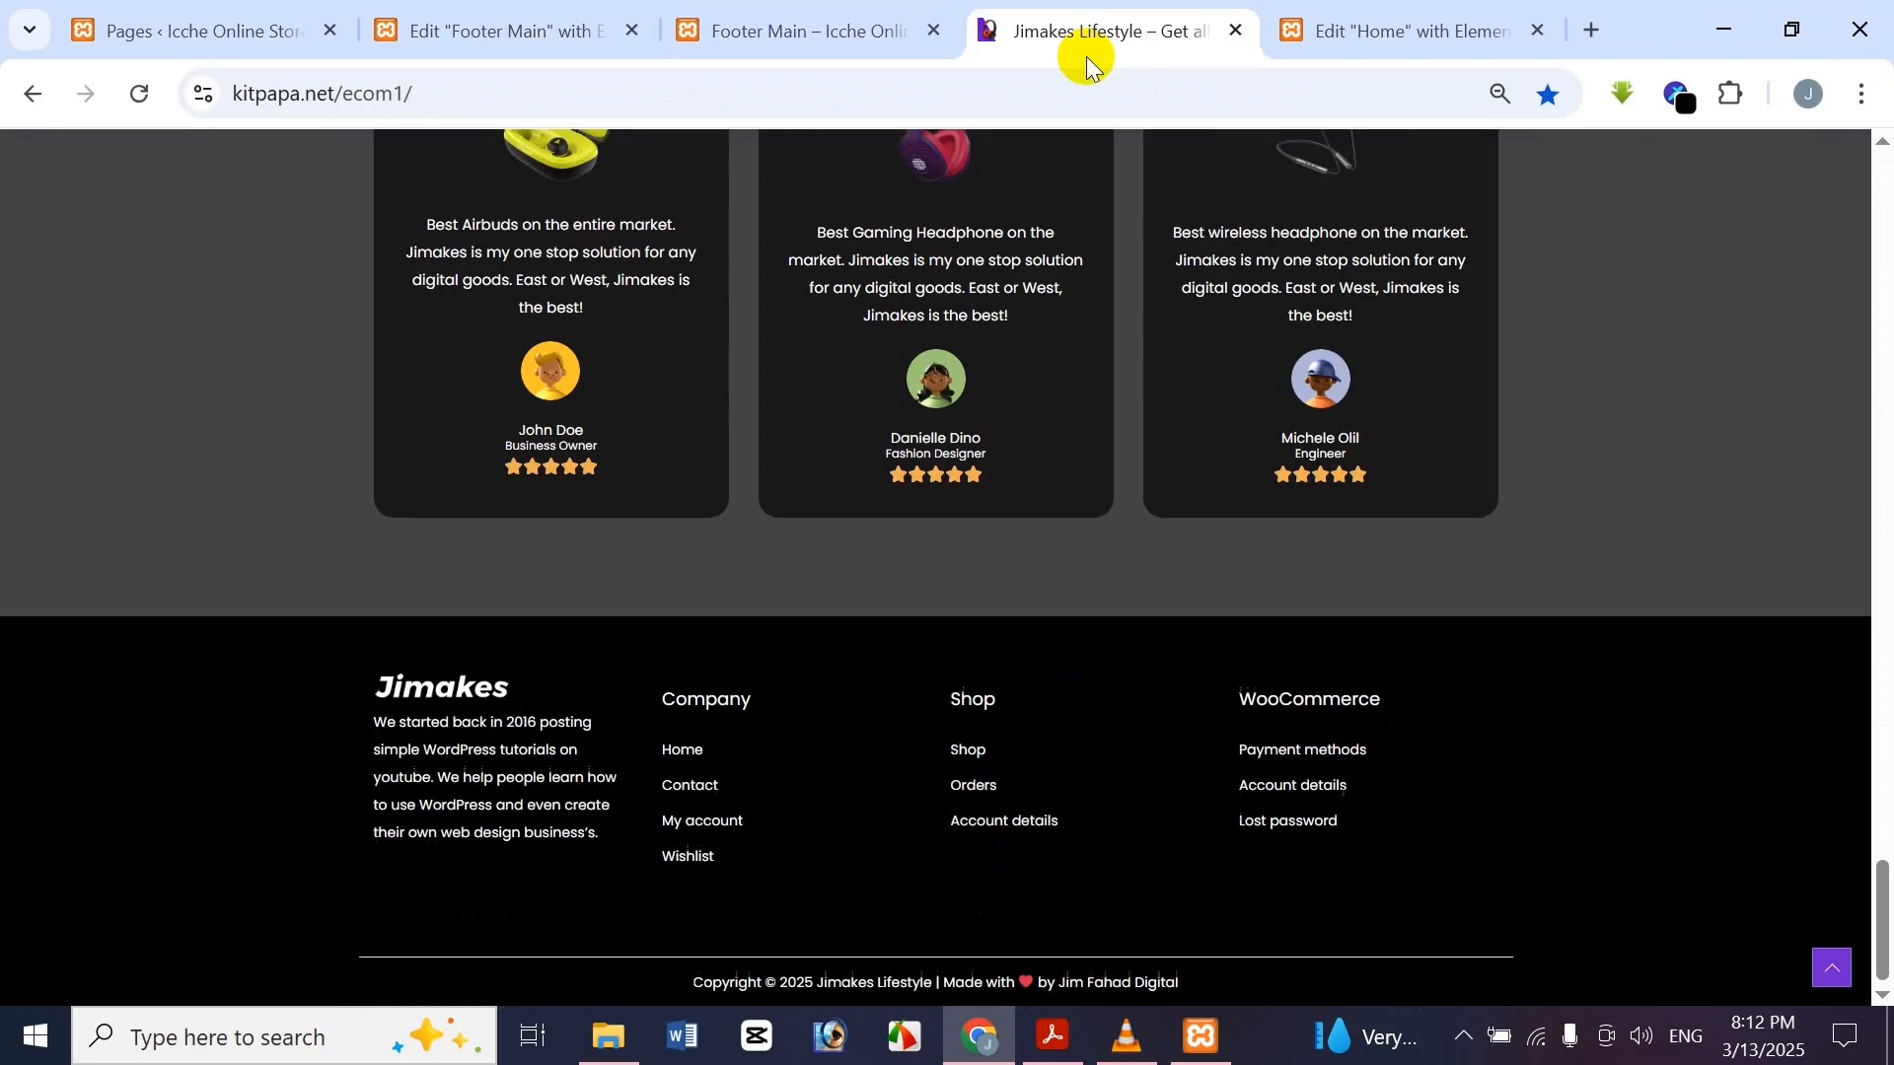
{"action": "left_click", "coordinate": [733, 12]}
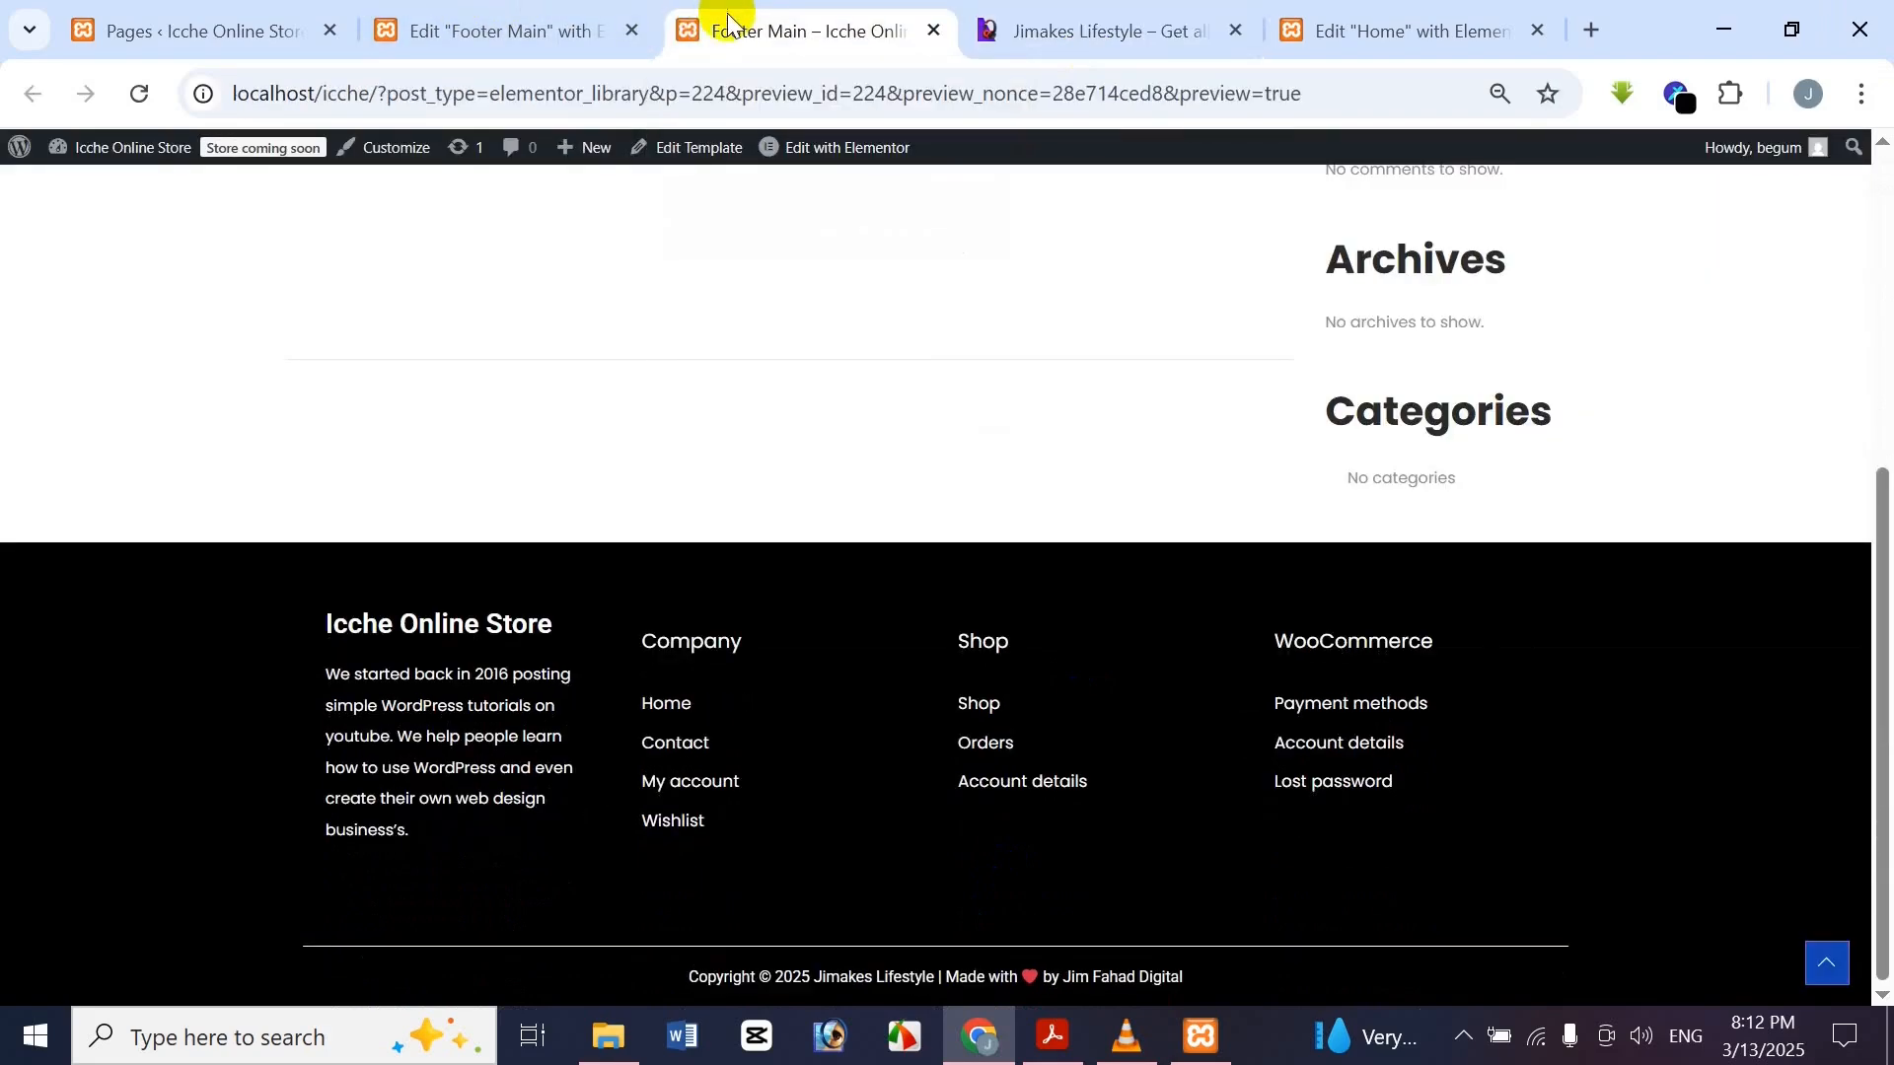
{"action": "left_click", "coordinate": [1413, 25]}
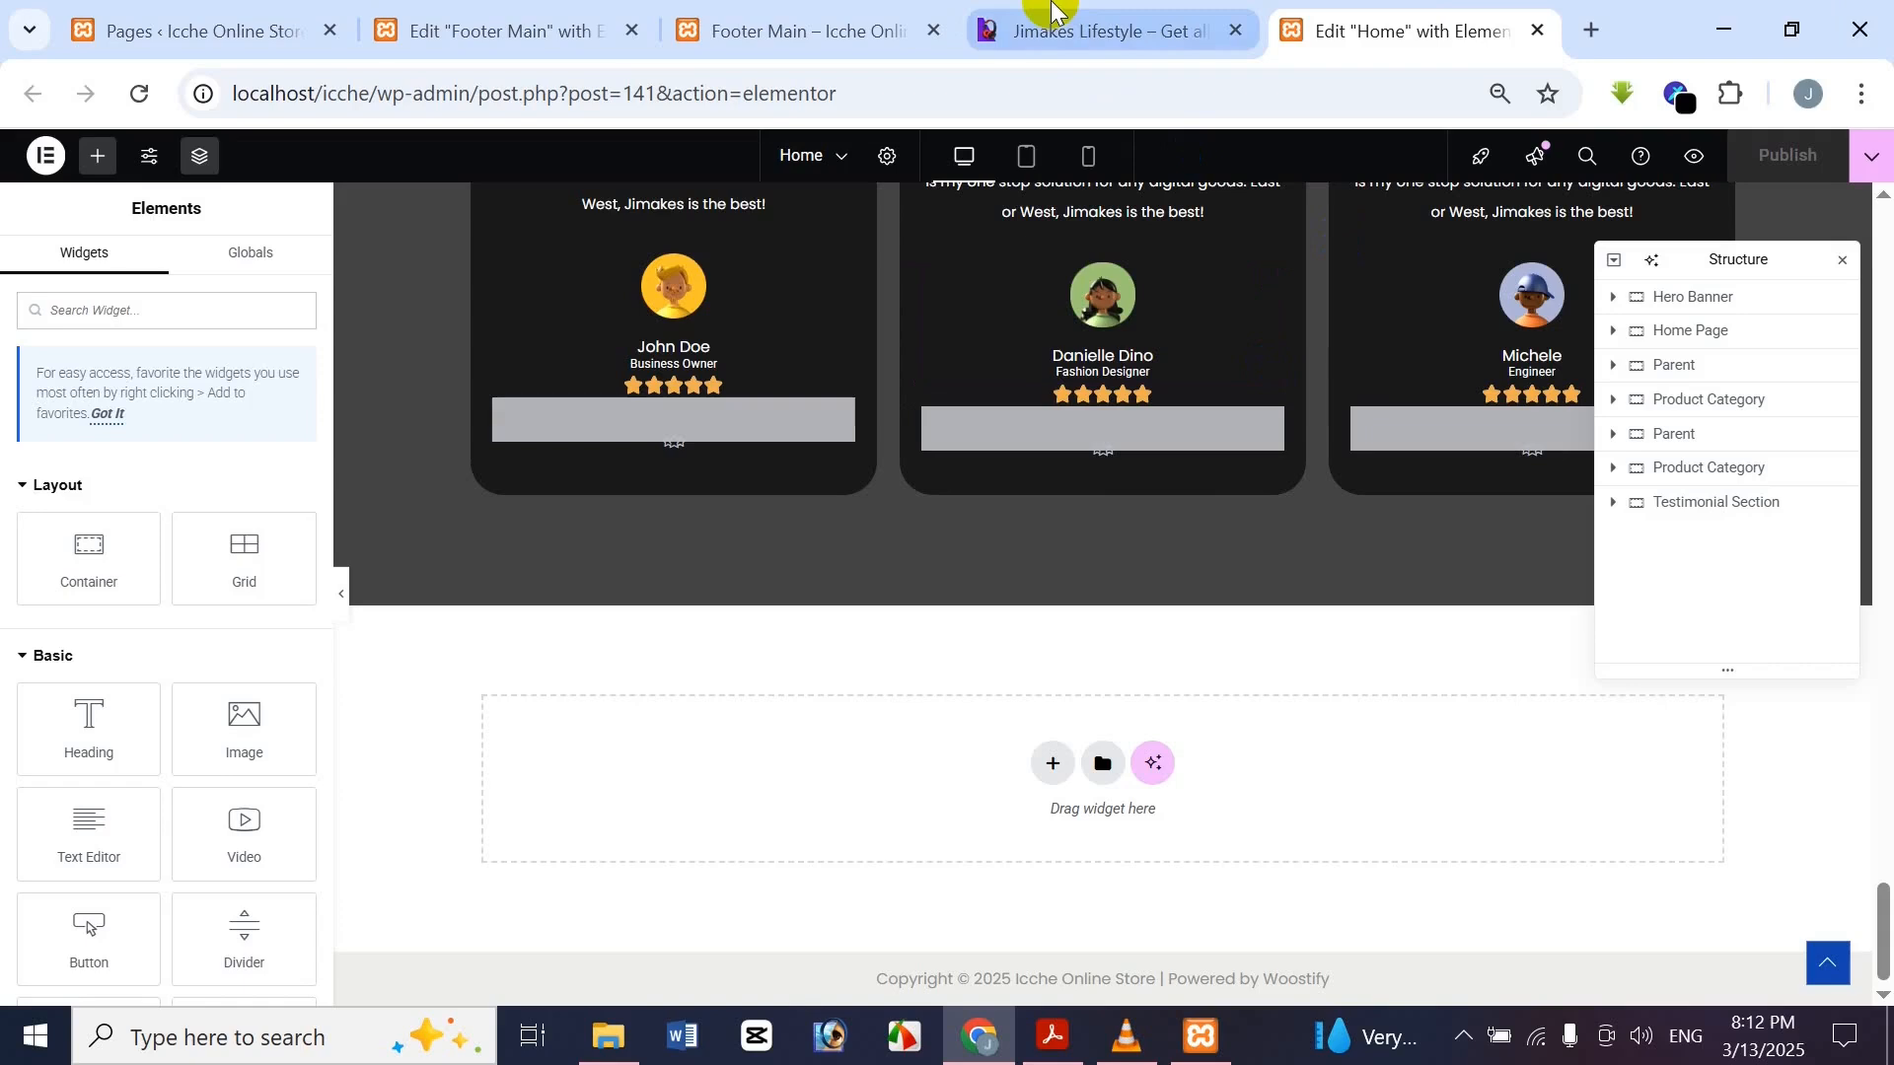
{"action": "left_click", "coordinate": [928, 29]}
{"action": "left_click", "coordinate": [414, 27]}
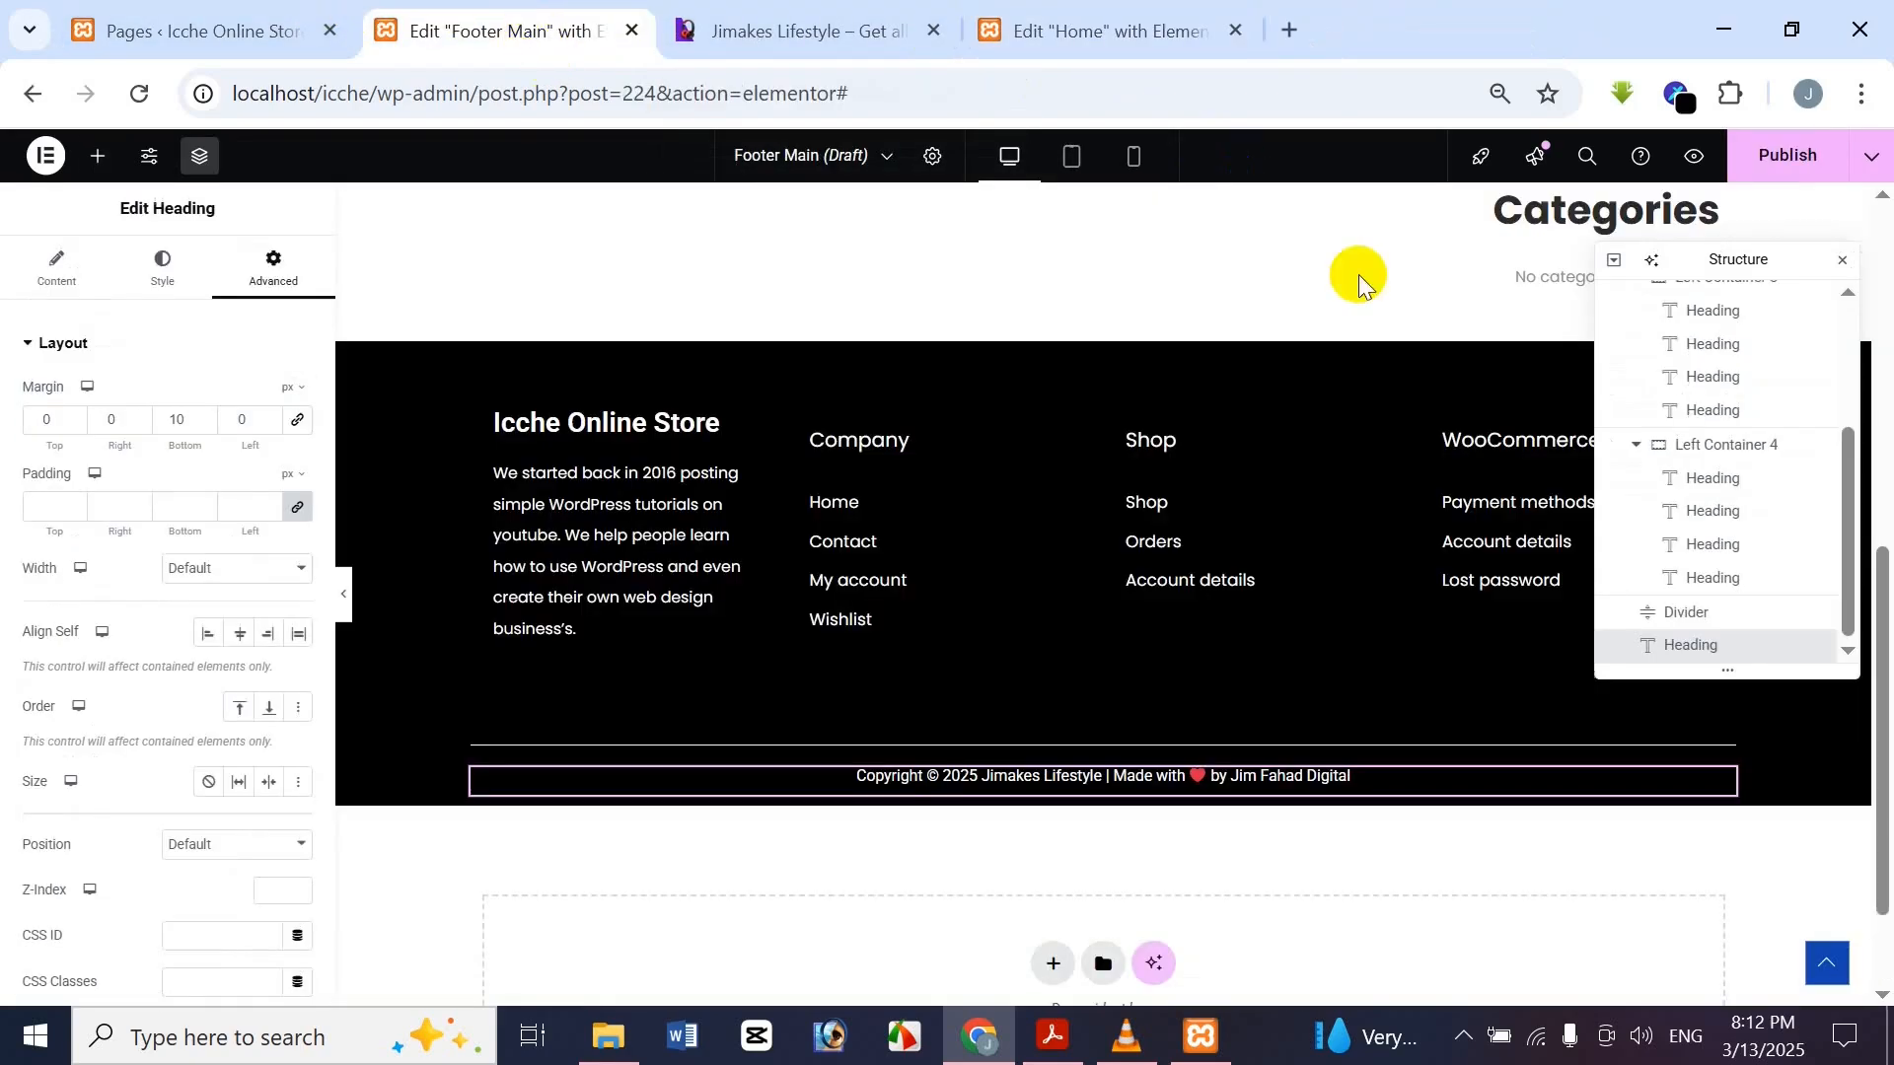
Add a display condition including the entire site, look over its alternative options, and save it to publish the footer template
{"action": "left_click", "coordinate": [1871, 155]}
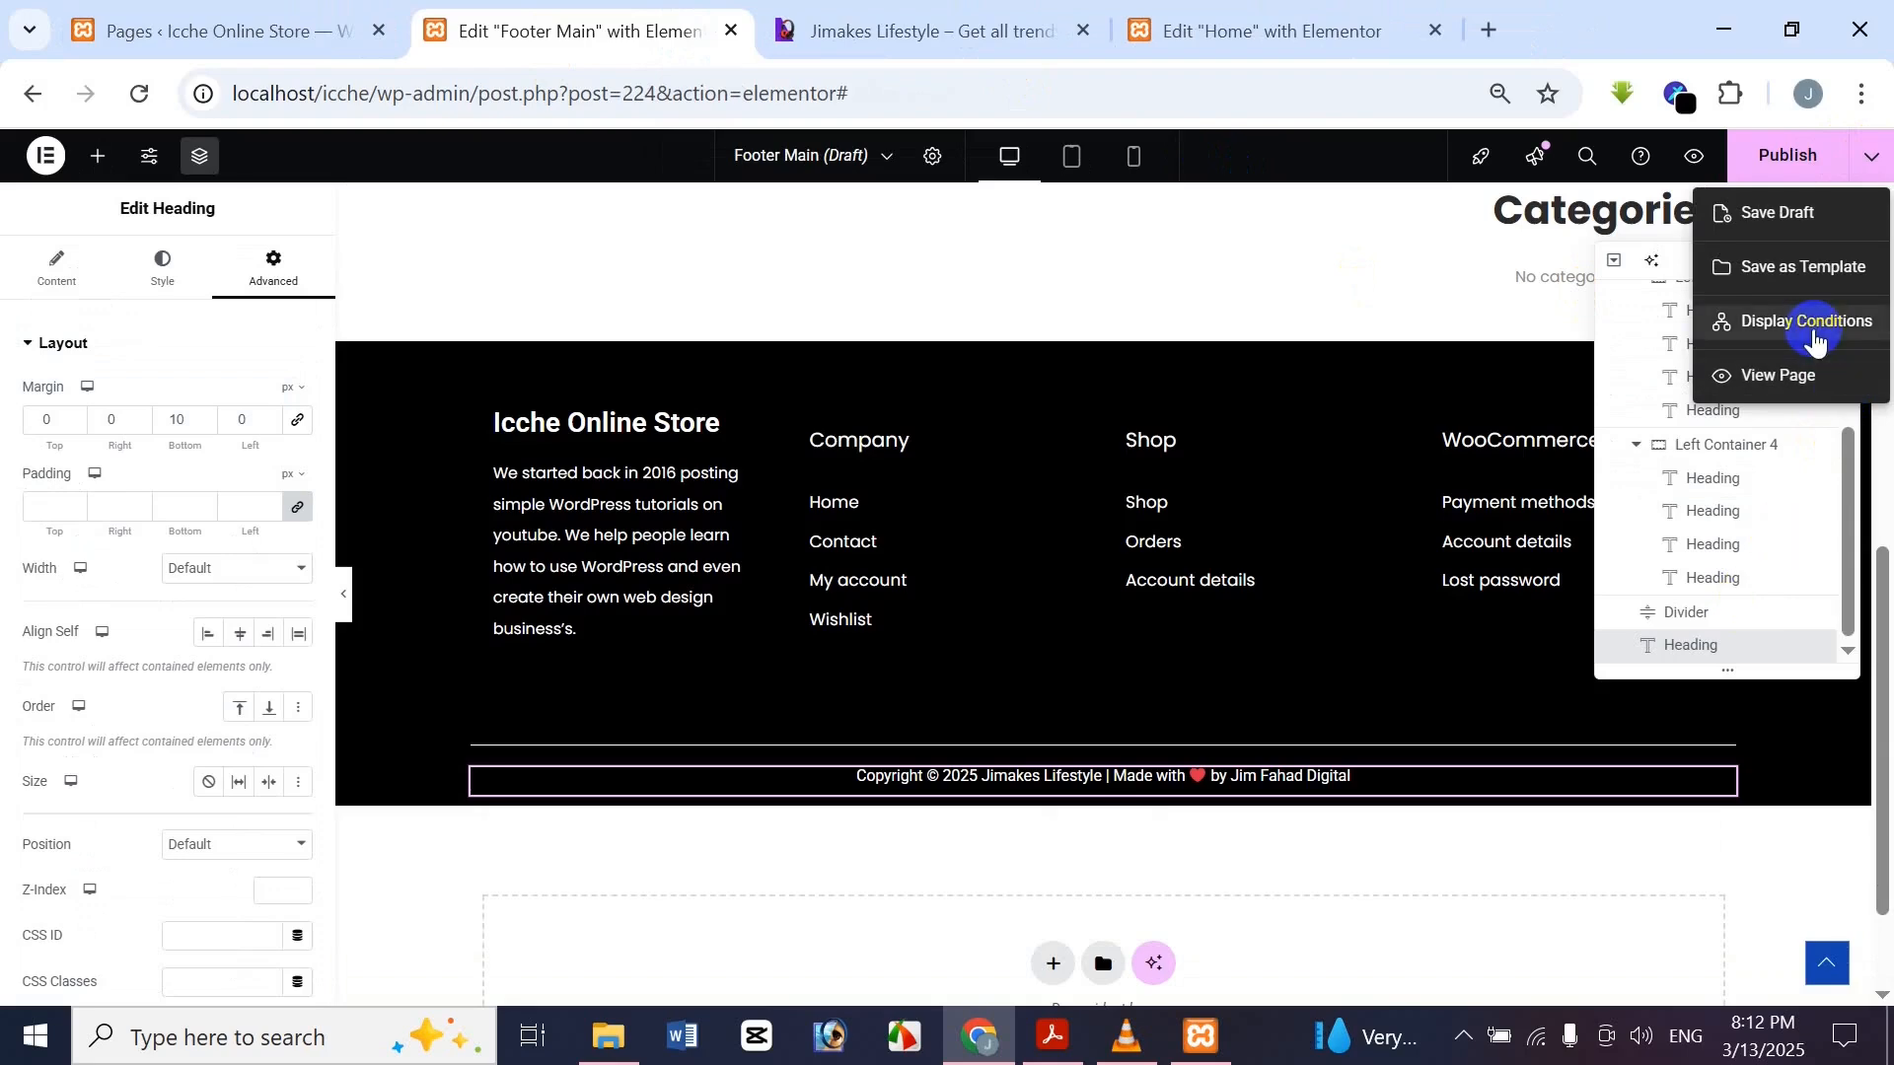
{"action": "left_click", "coordinate": [1815, 331]}
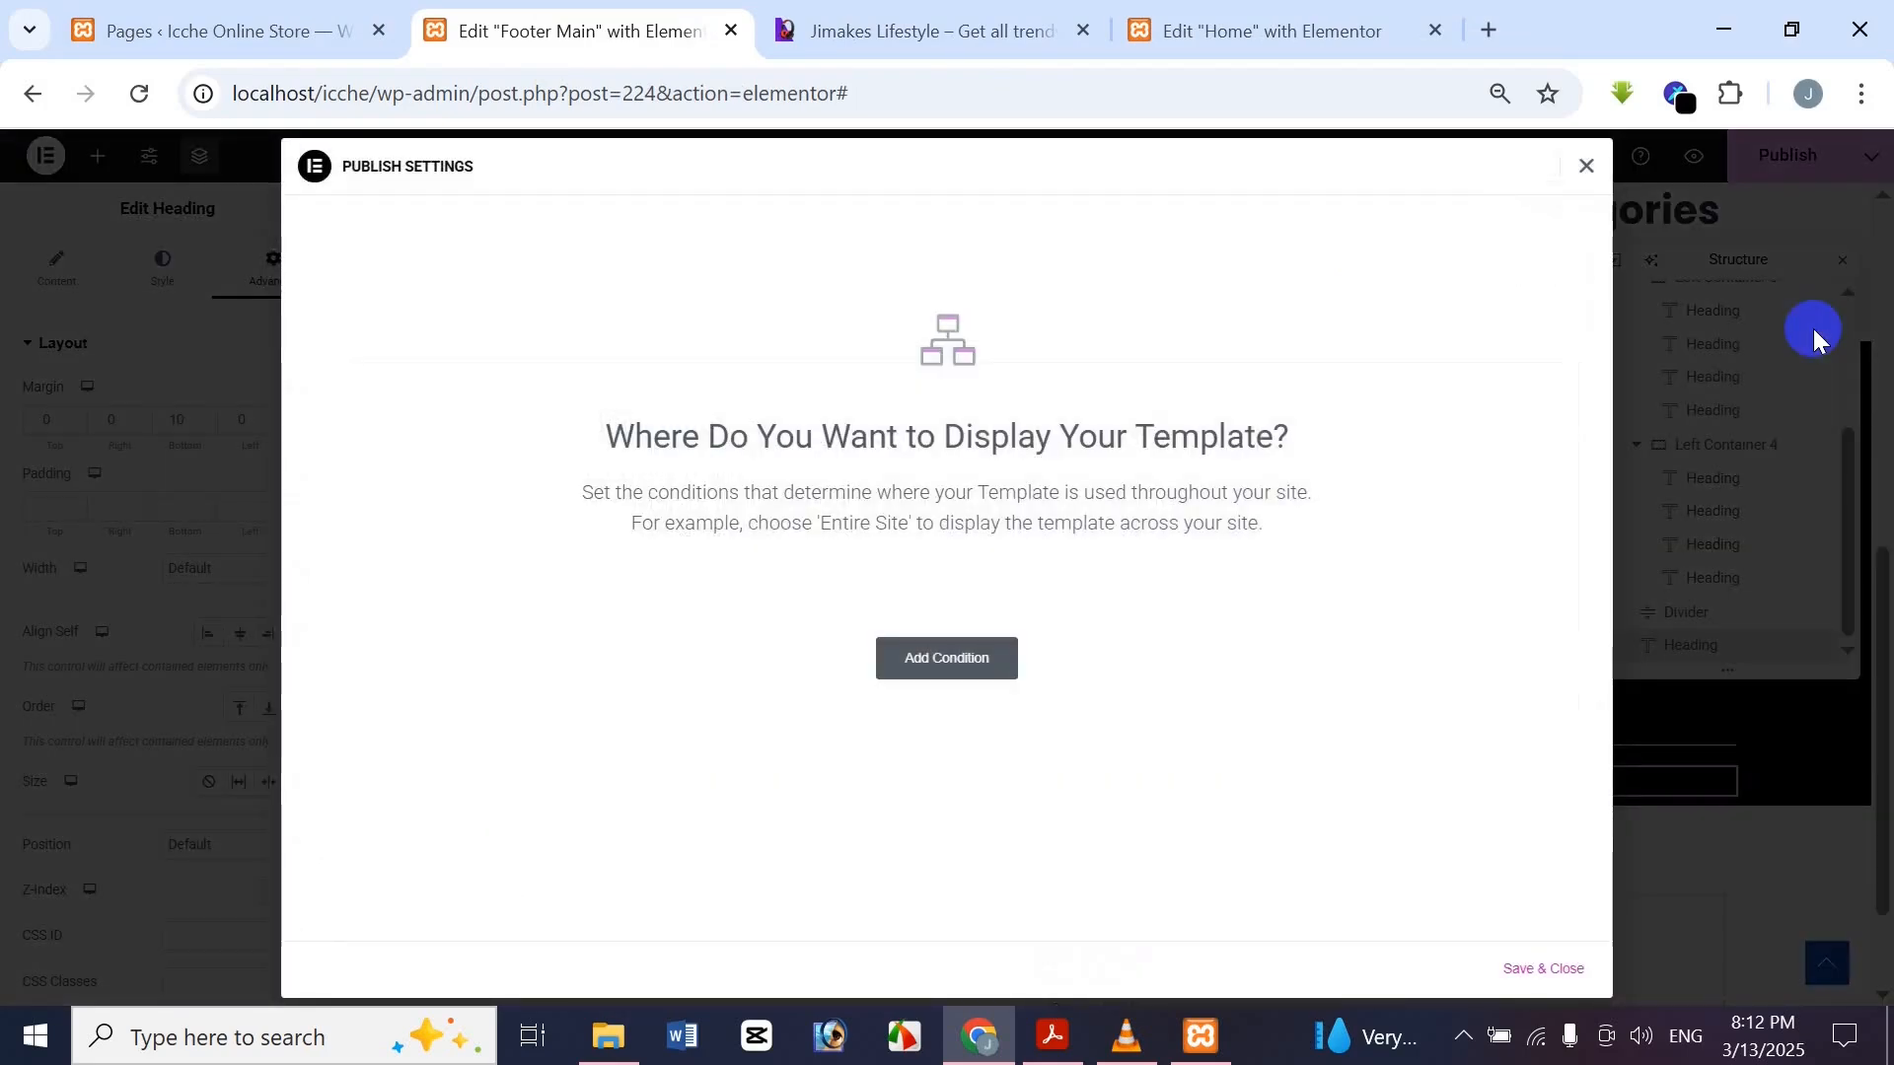
{"action": "left_click", "coordinate": [1002, 660]}
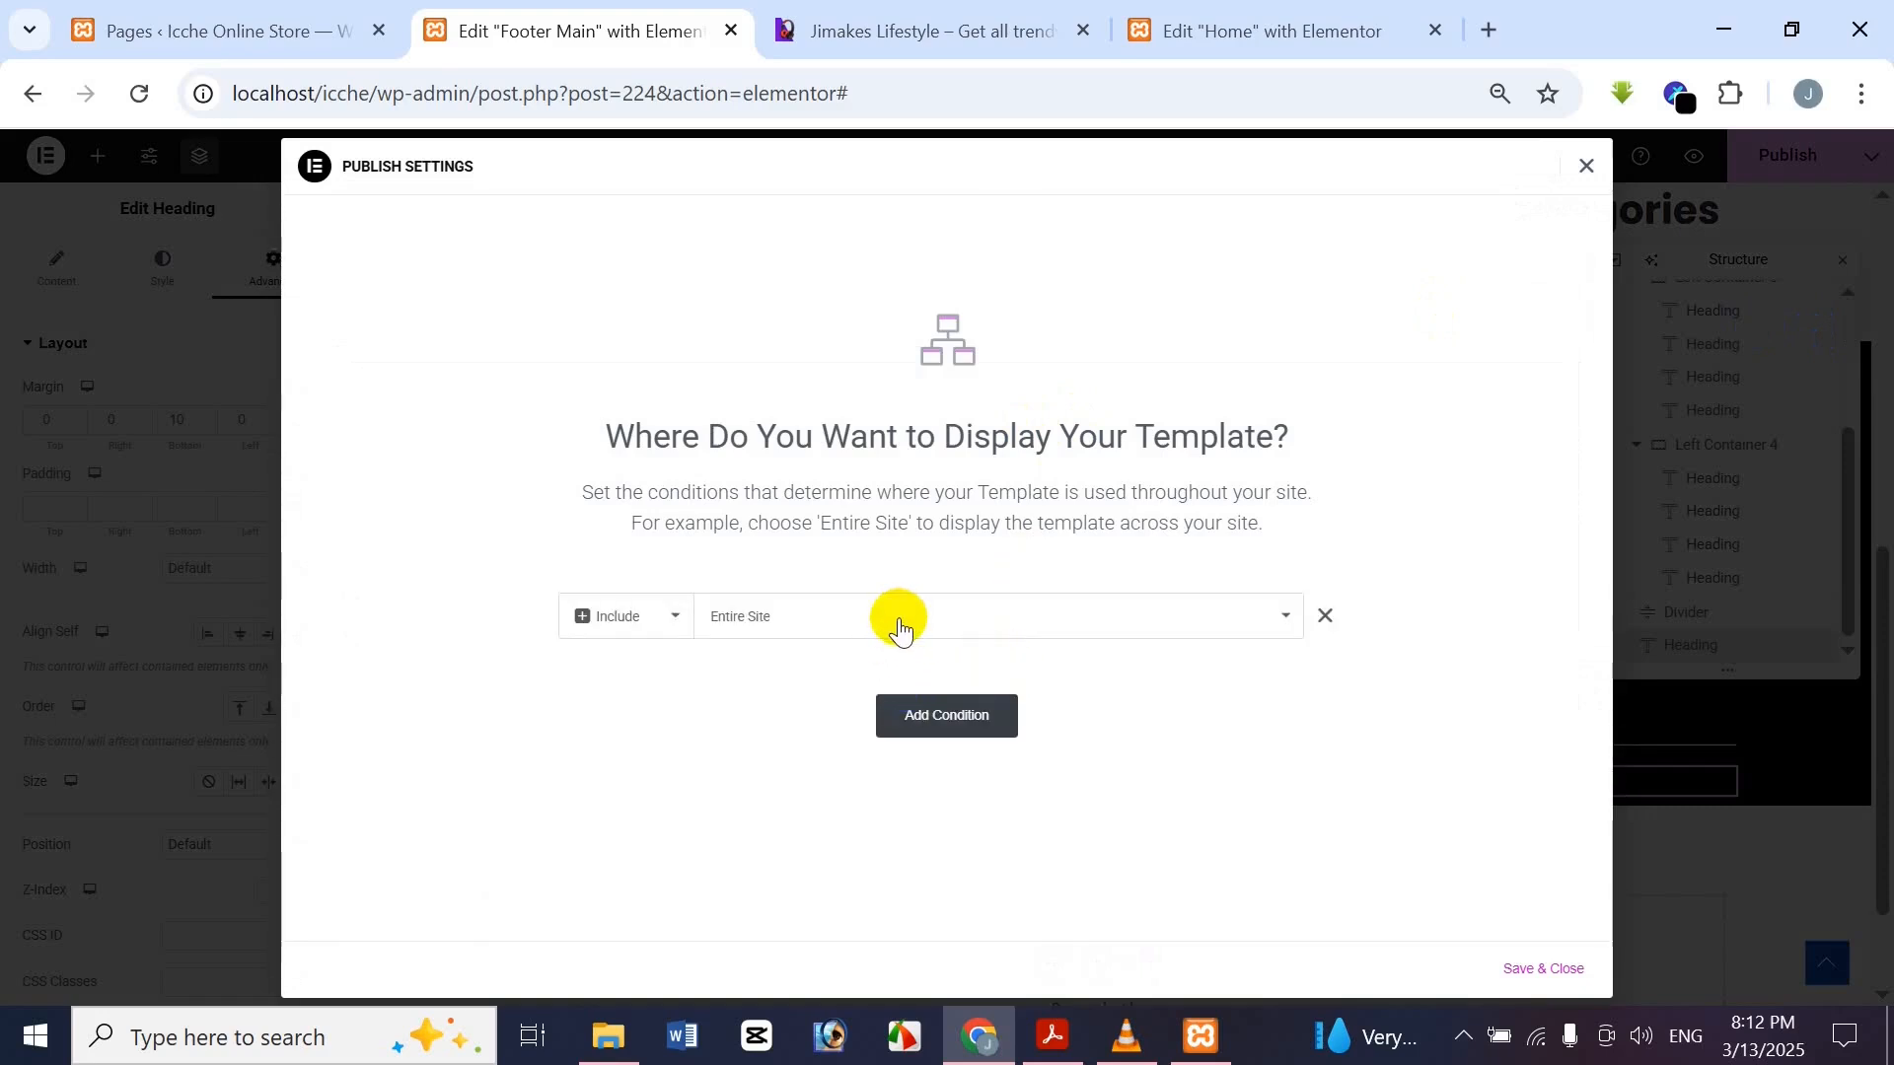
{"action": "left_click", "coordinate": [674, 620]}
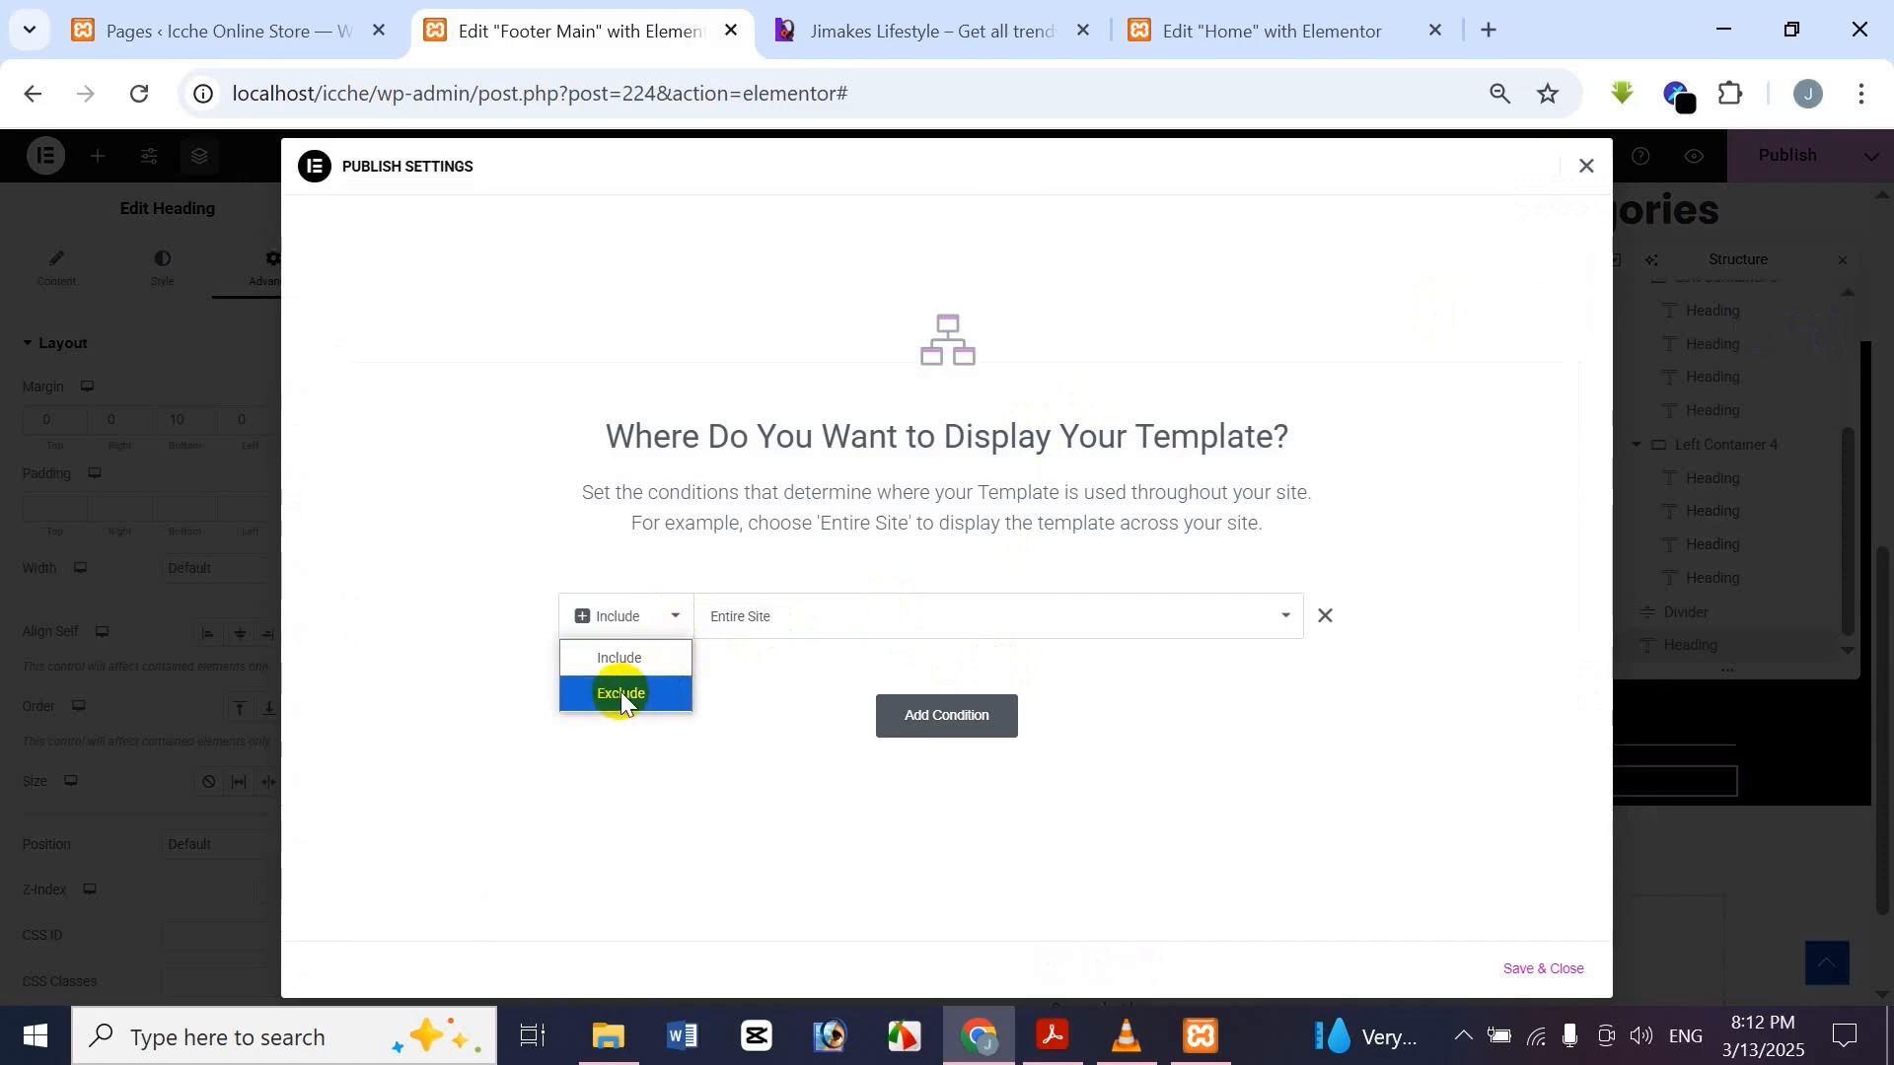
{"action": "left_click", "coordinate": [764, 621]}
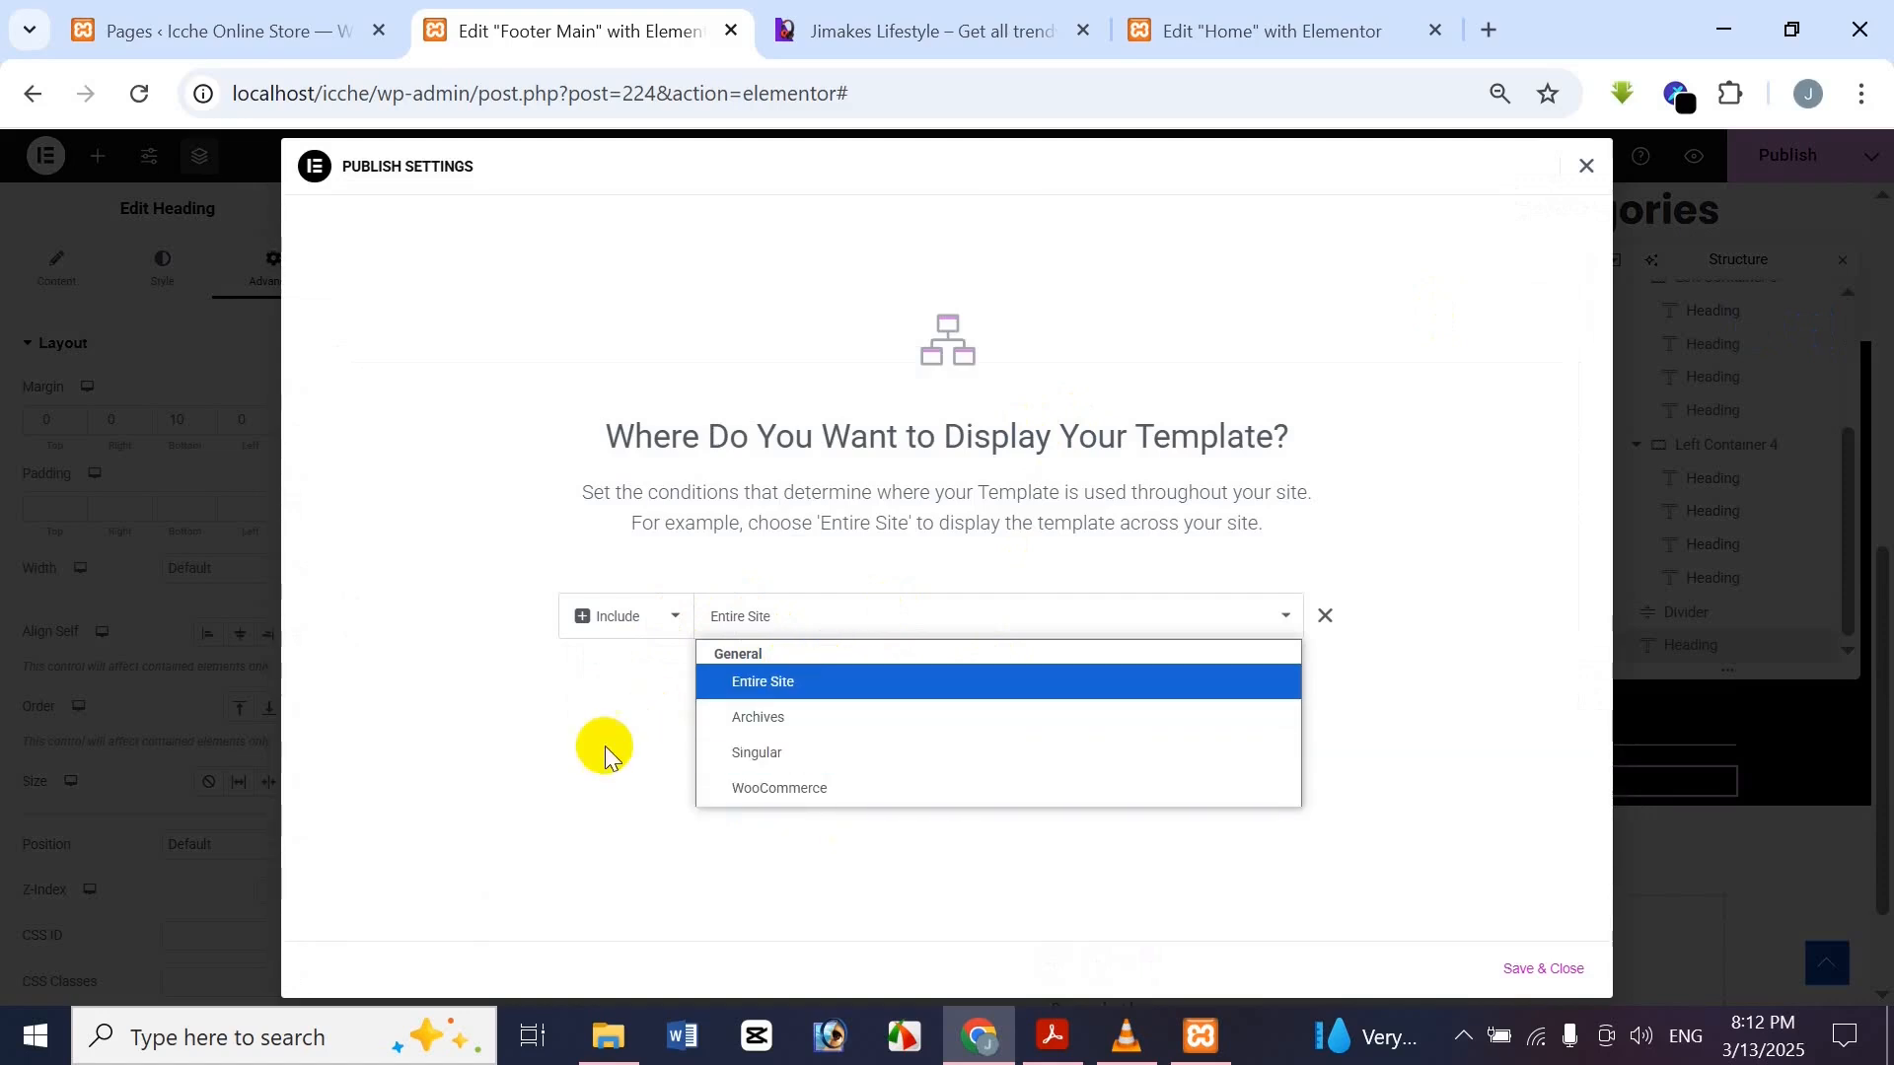
{"action": "left_click", "coordinate": [582, 671]}
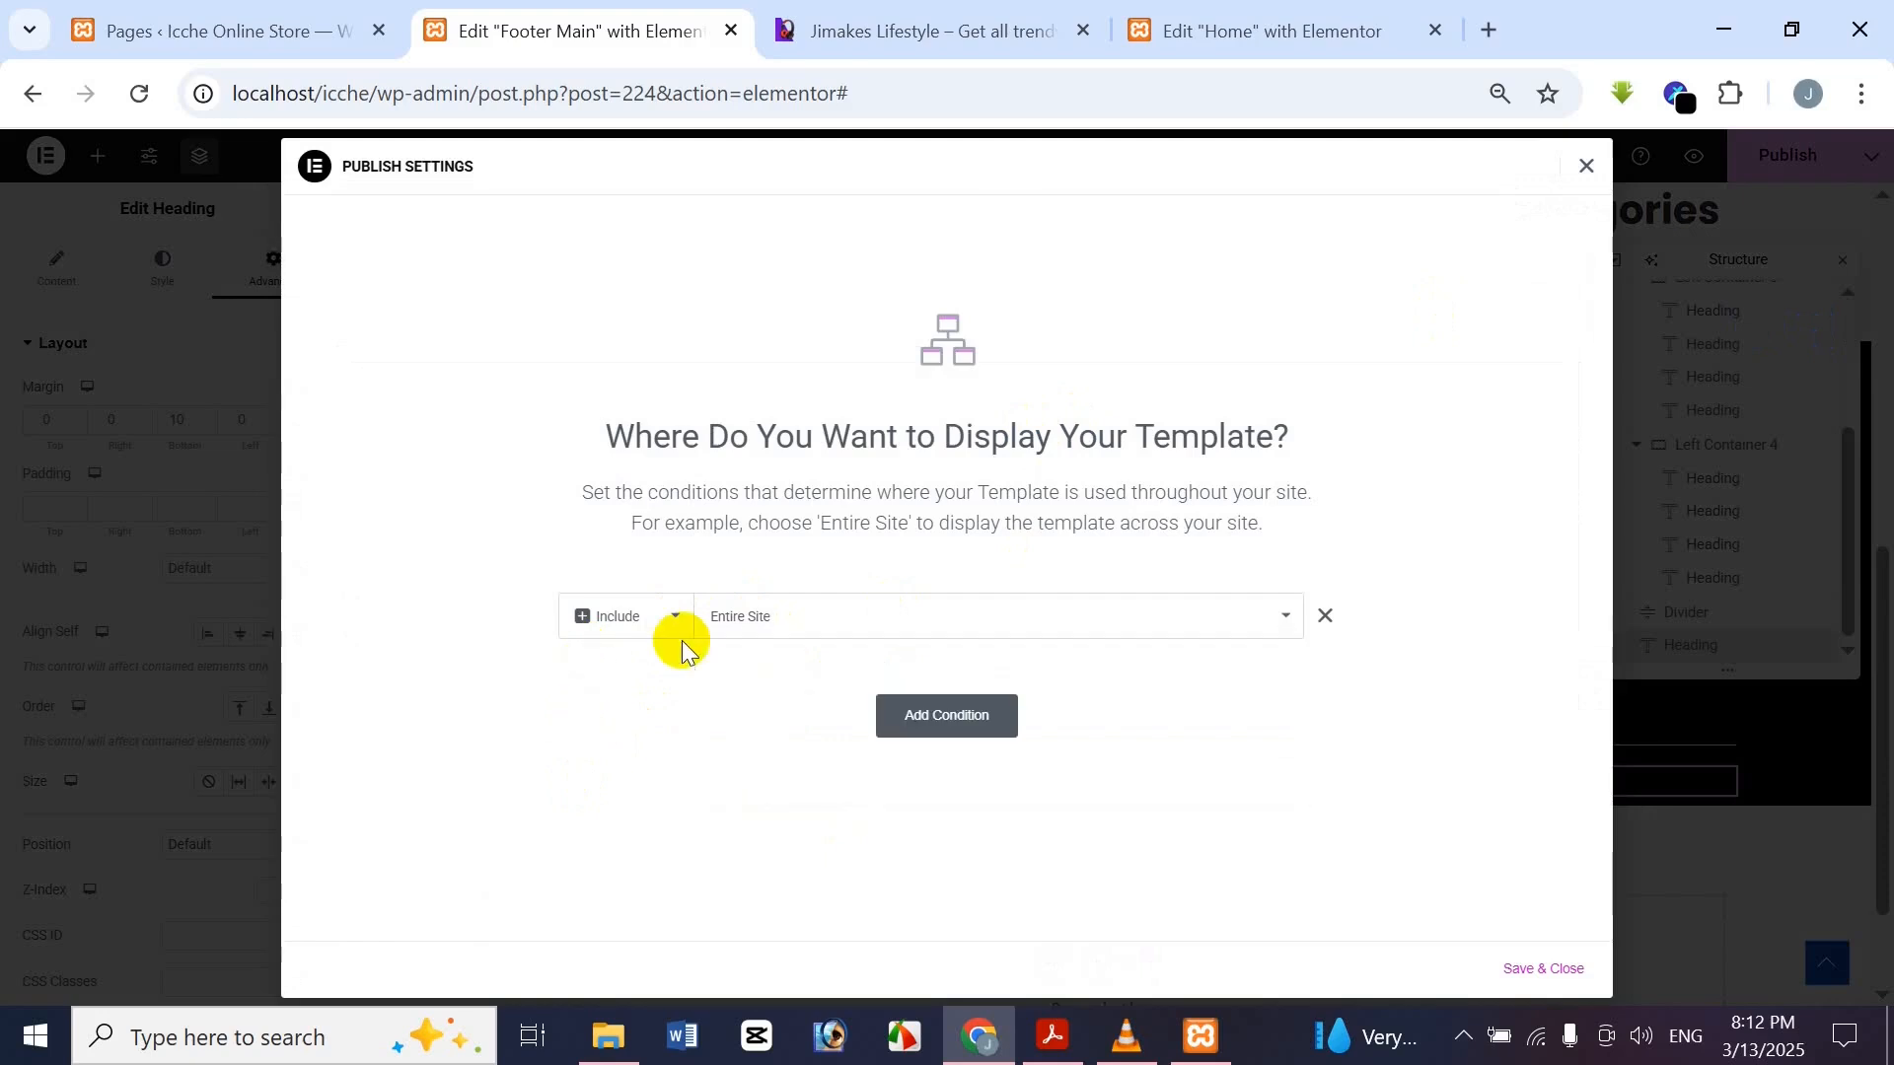
{"action": "left_click", "coordinate": [948, 714]}
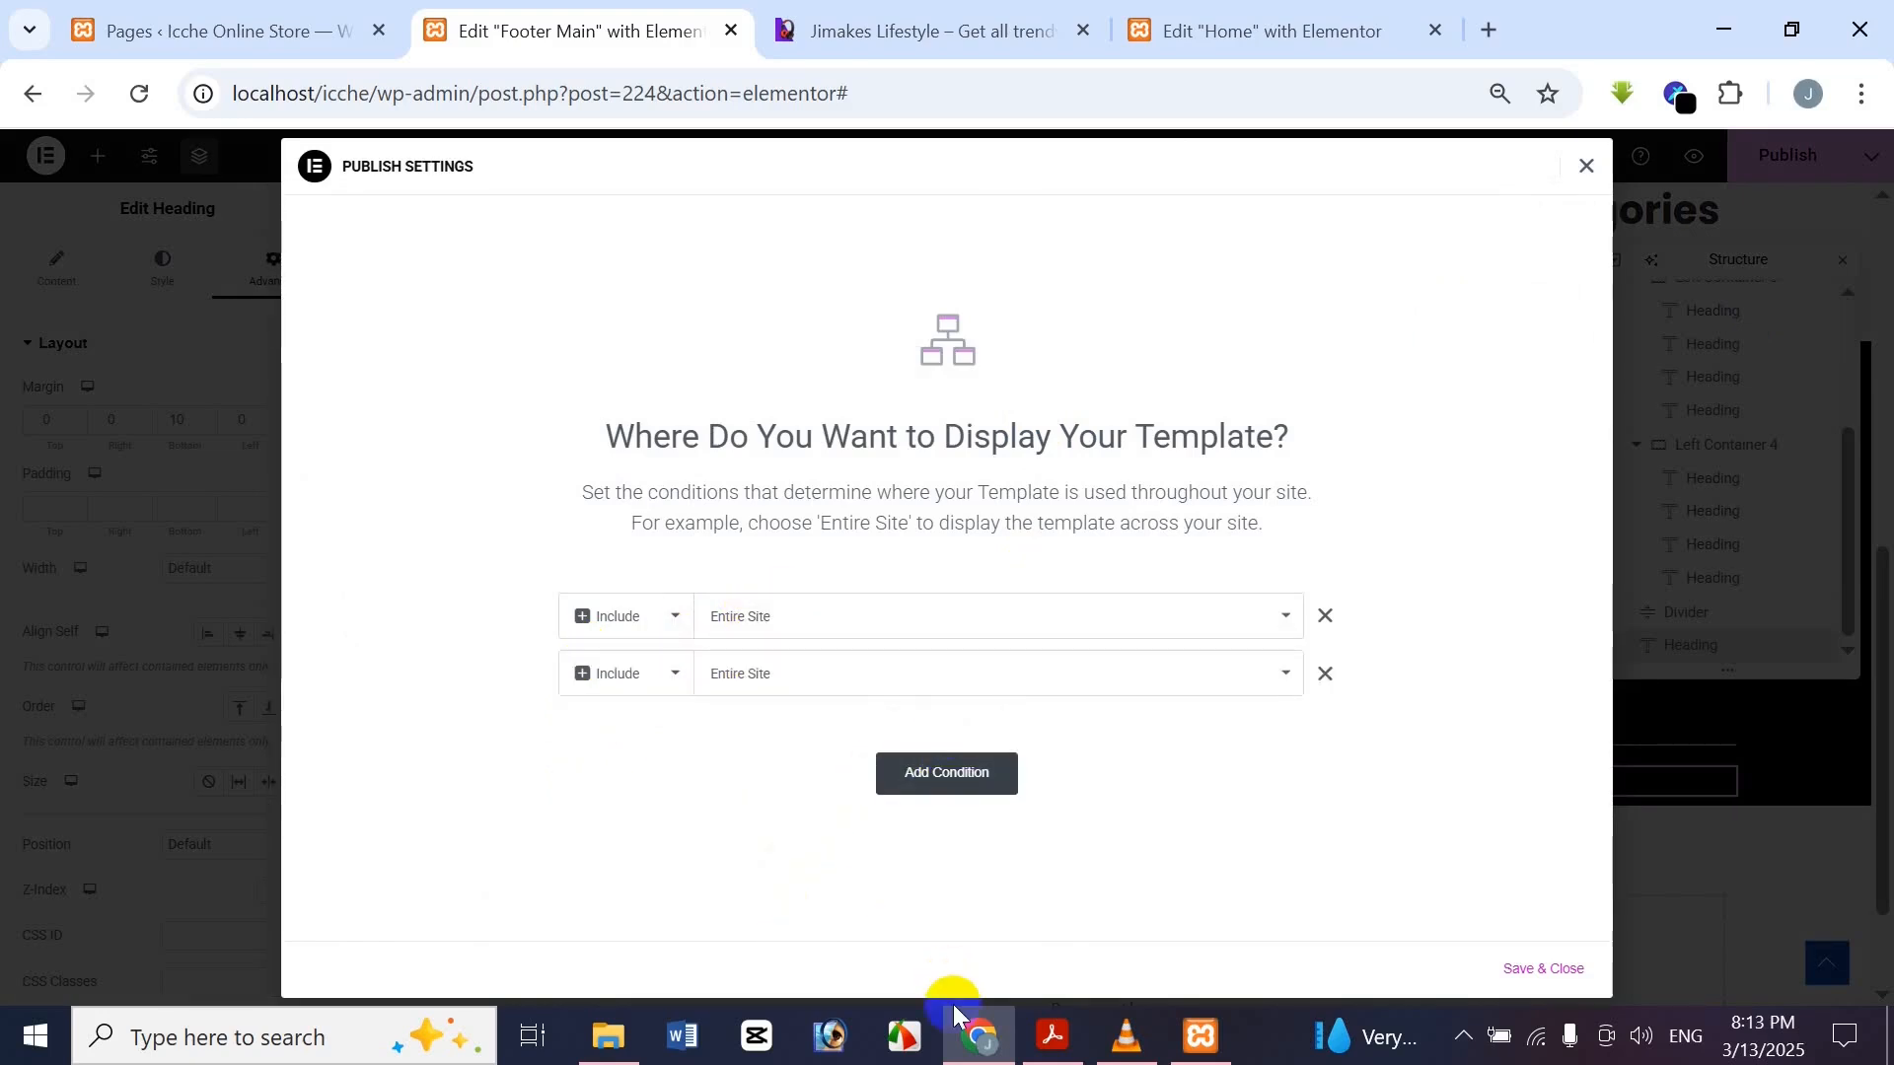
{"action": "left_click", "coordinate": [1325, 675]}
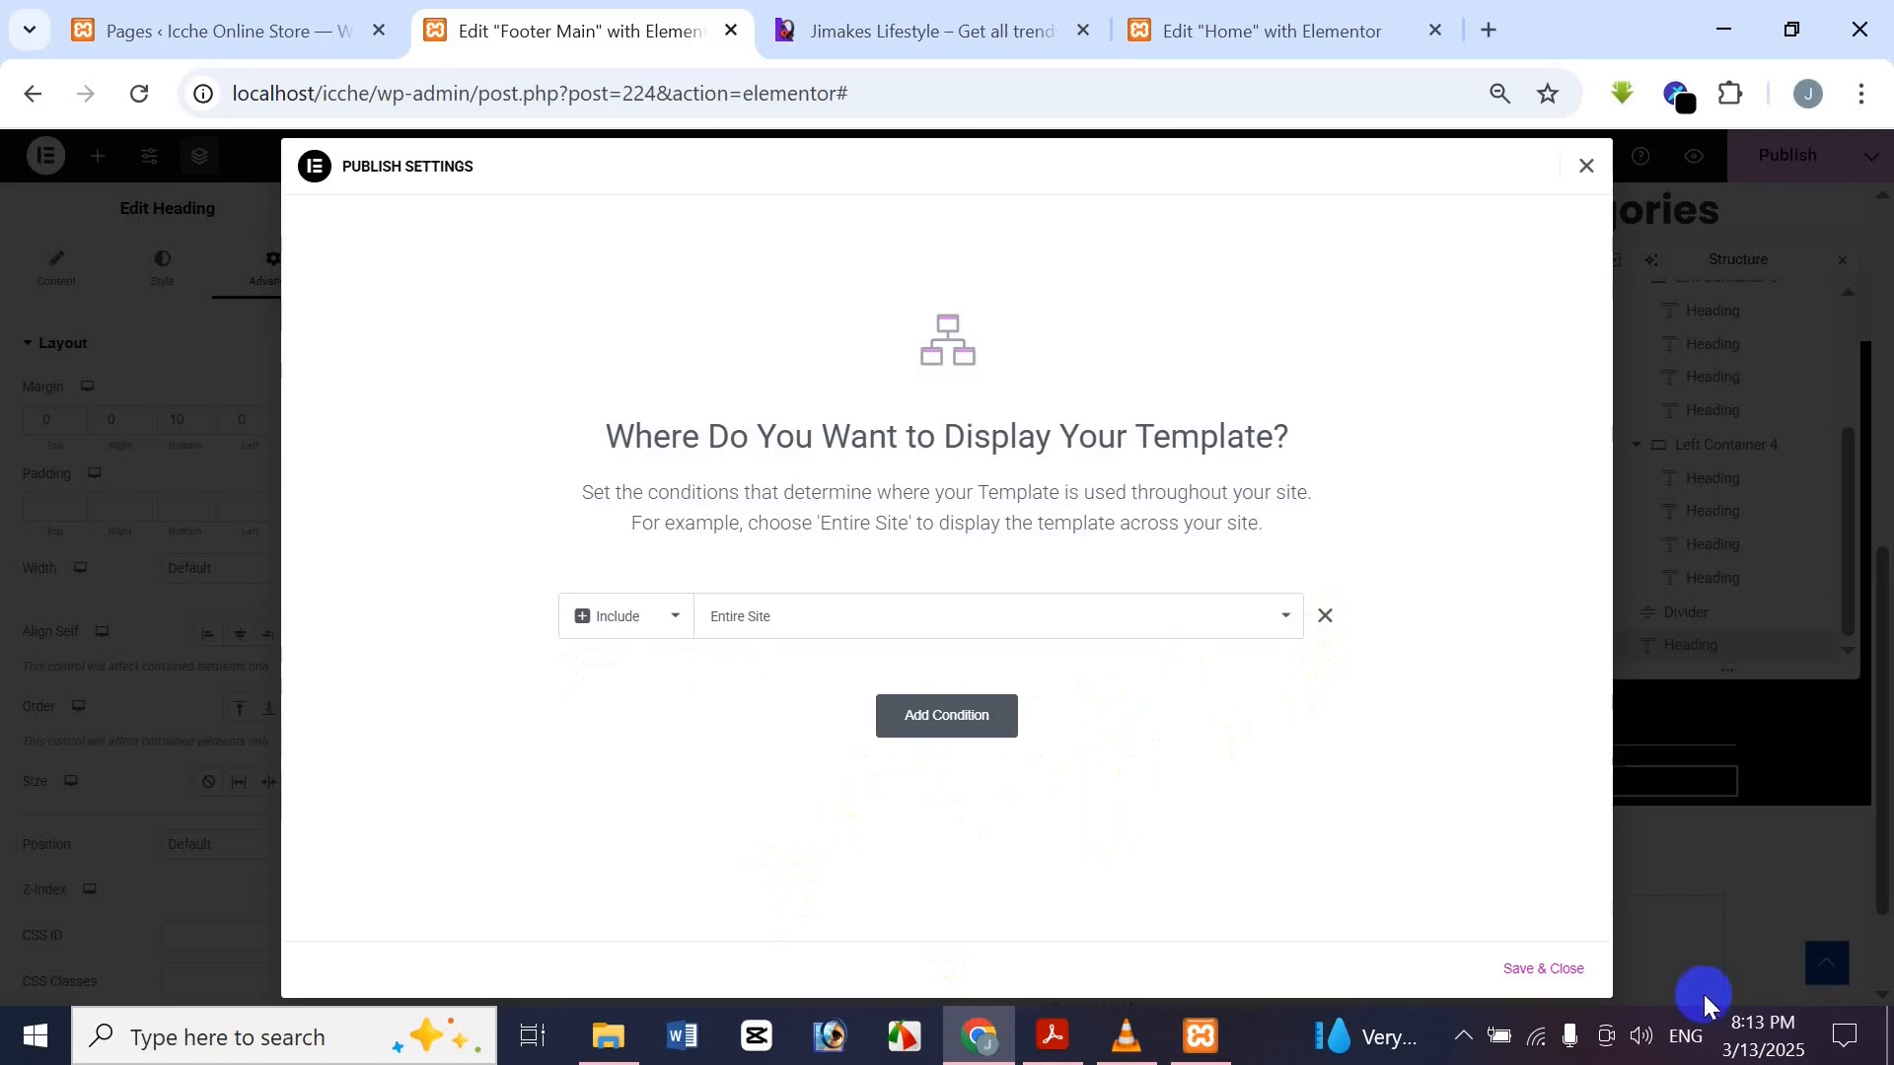
{"action": "left_click", "coordinate": [1564, 967]}
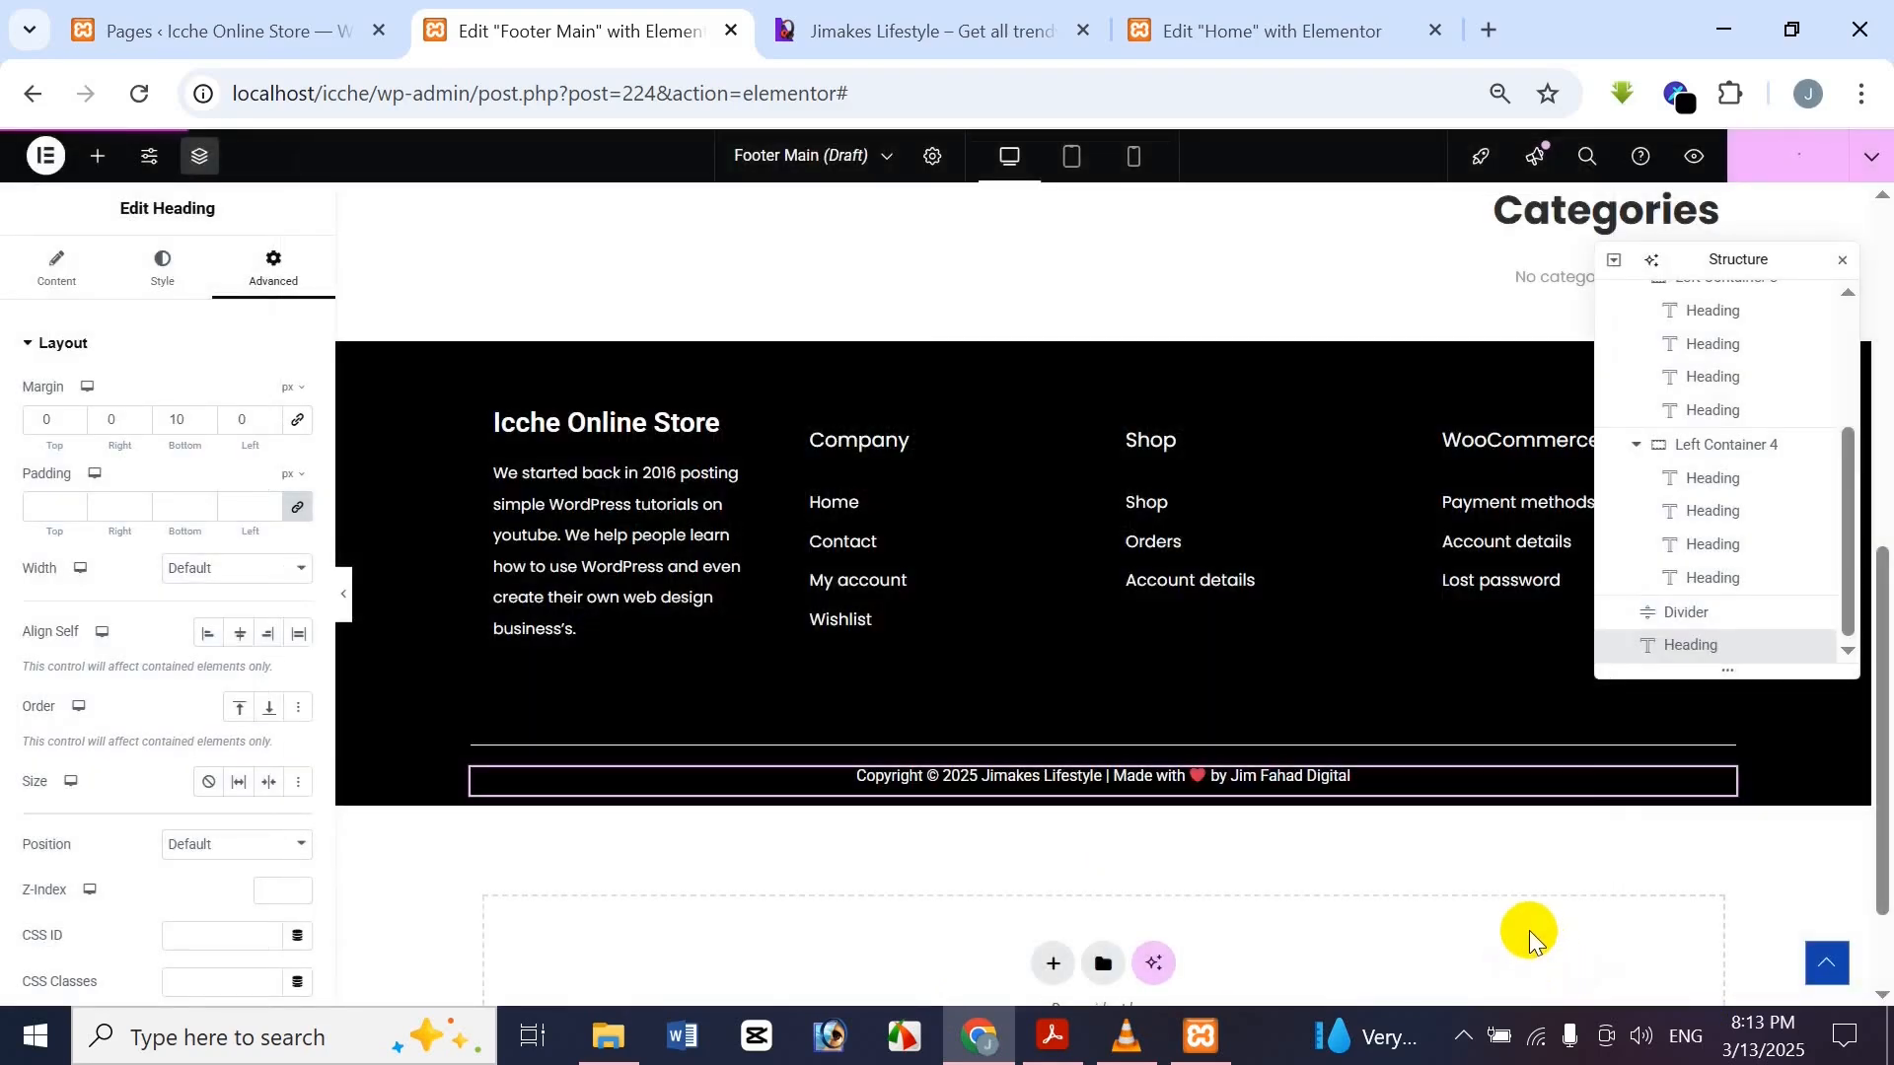
Reload the Home page in its editor and examine the page down to the footer
{"action": "left_click", "coordinate": [1227, 22]}
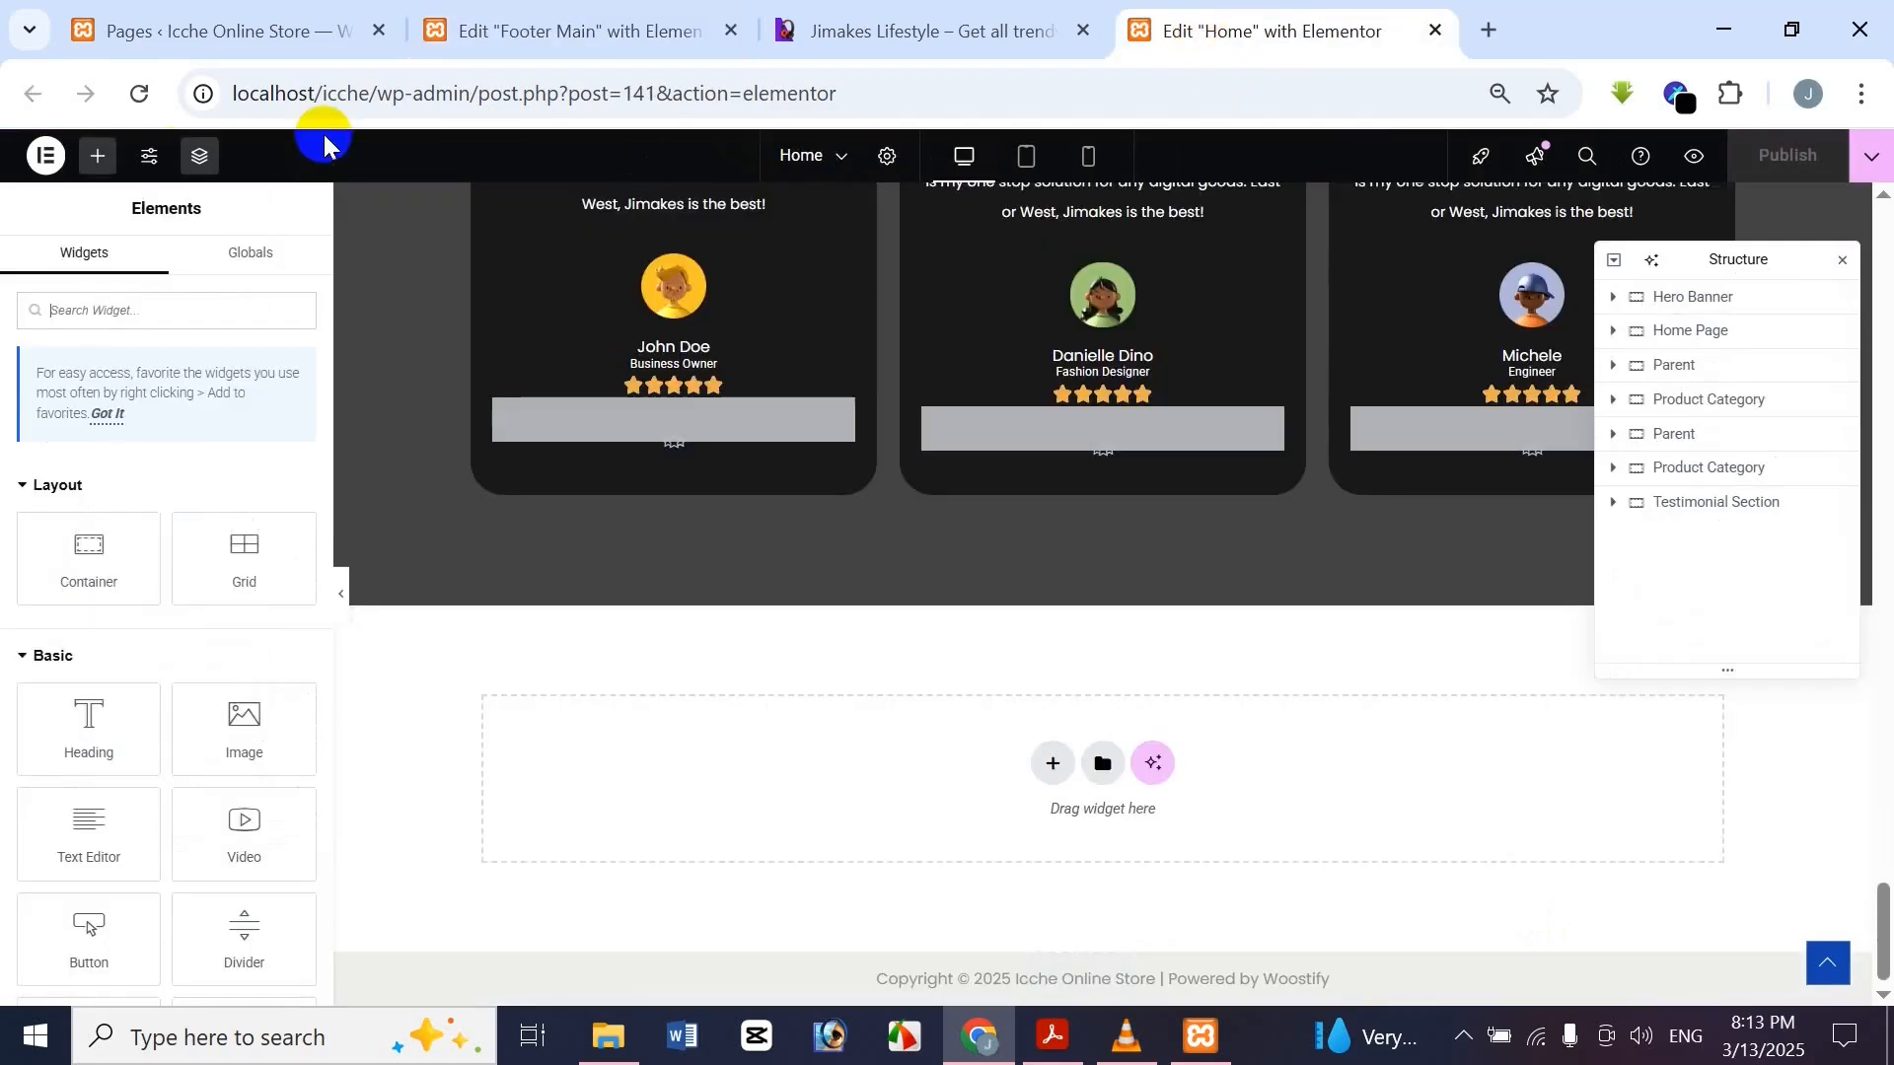
{"action": "left_click", "coordinate": [139, 93]}
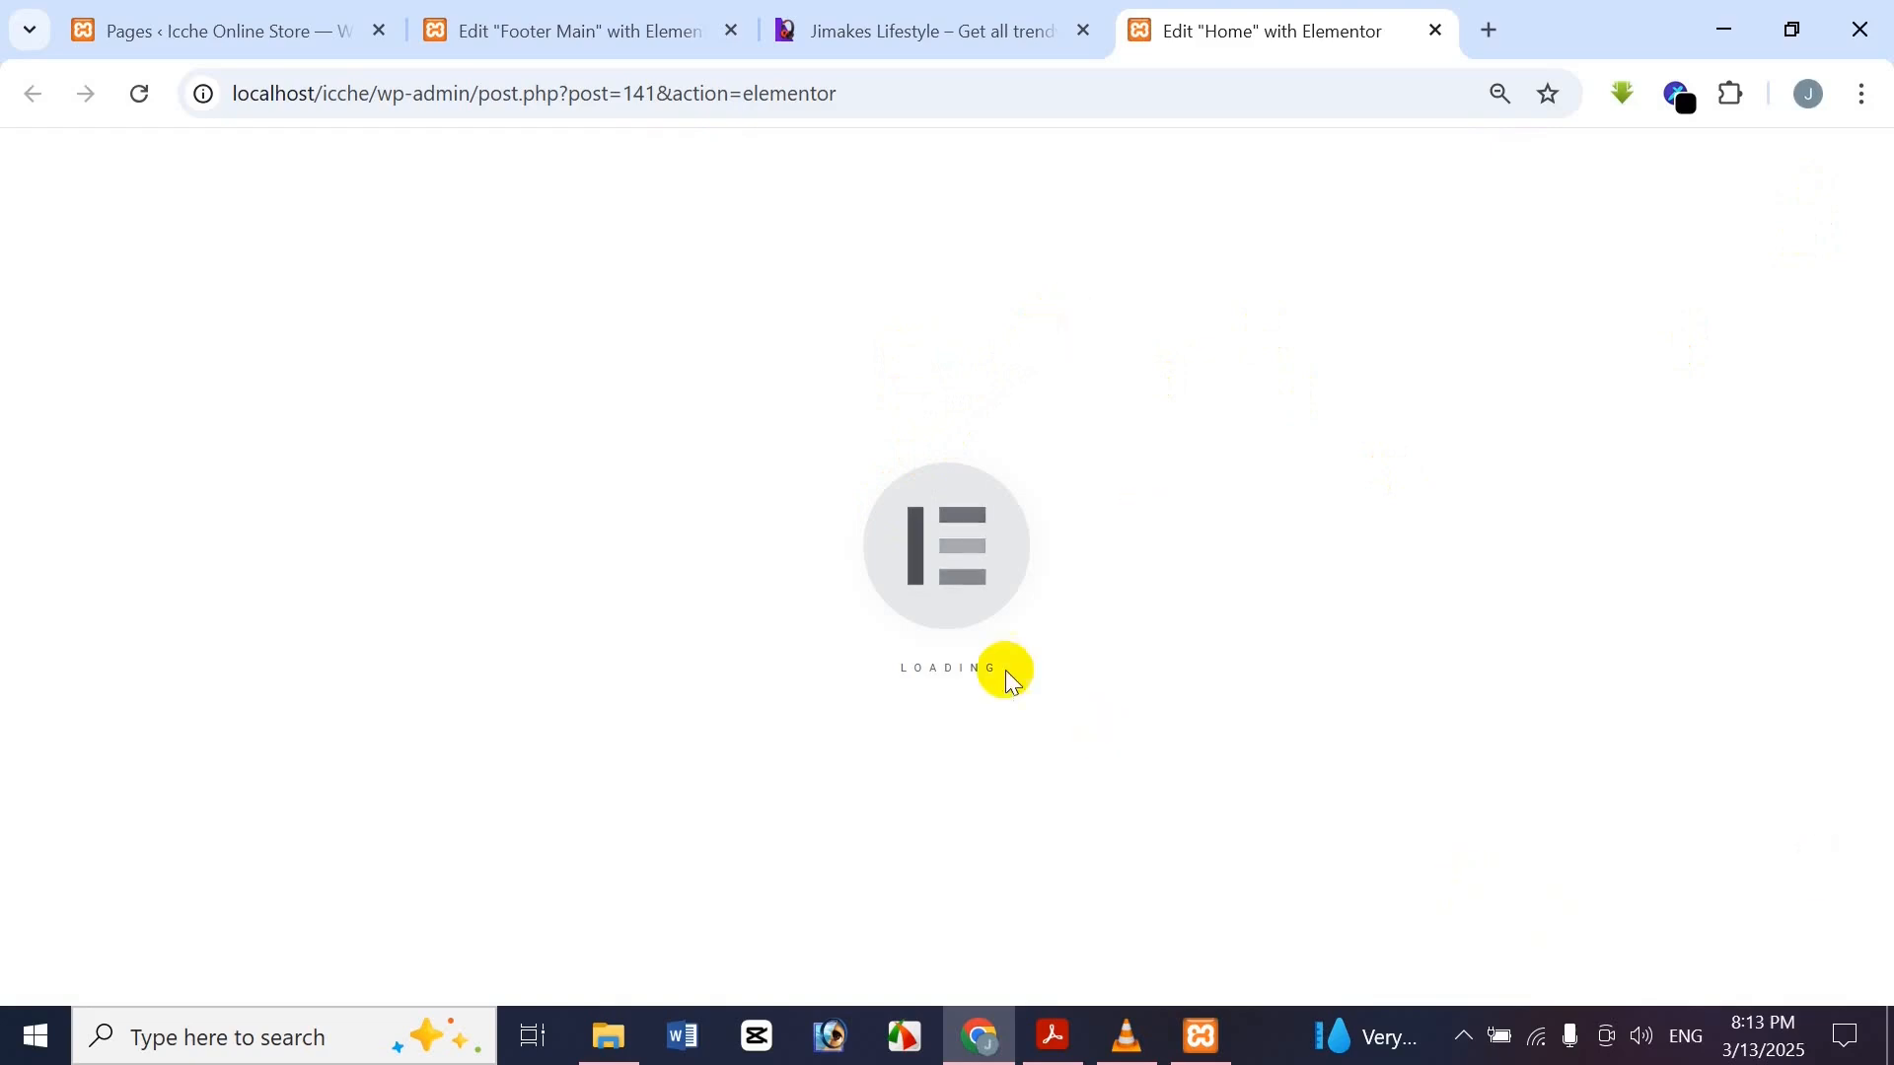
{"action": "scroll", "coordinate": [1193, 630], "scroll_direction": "down", "scroll_amount": 10}
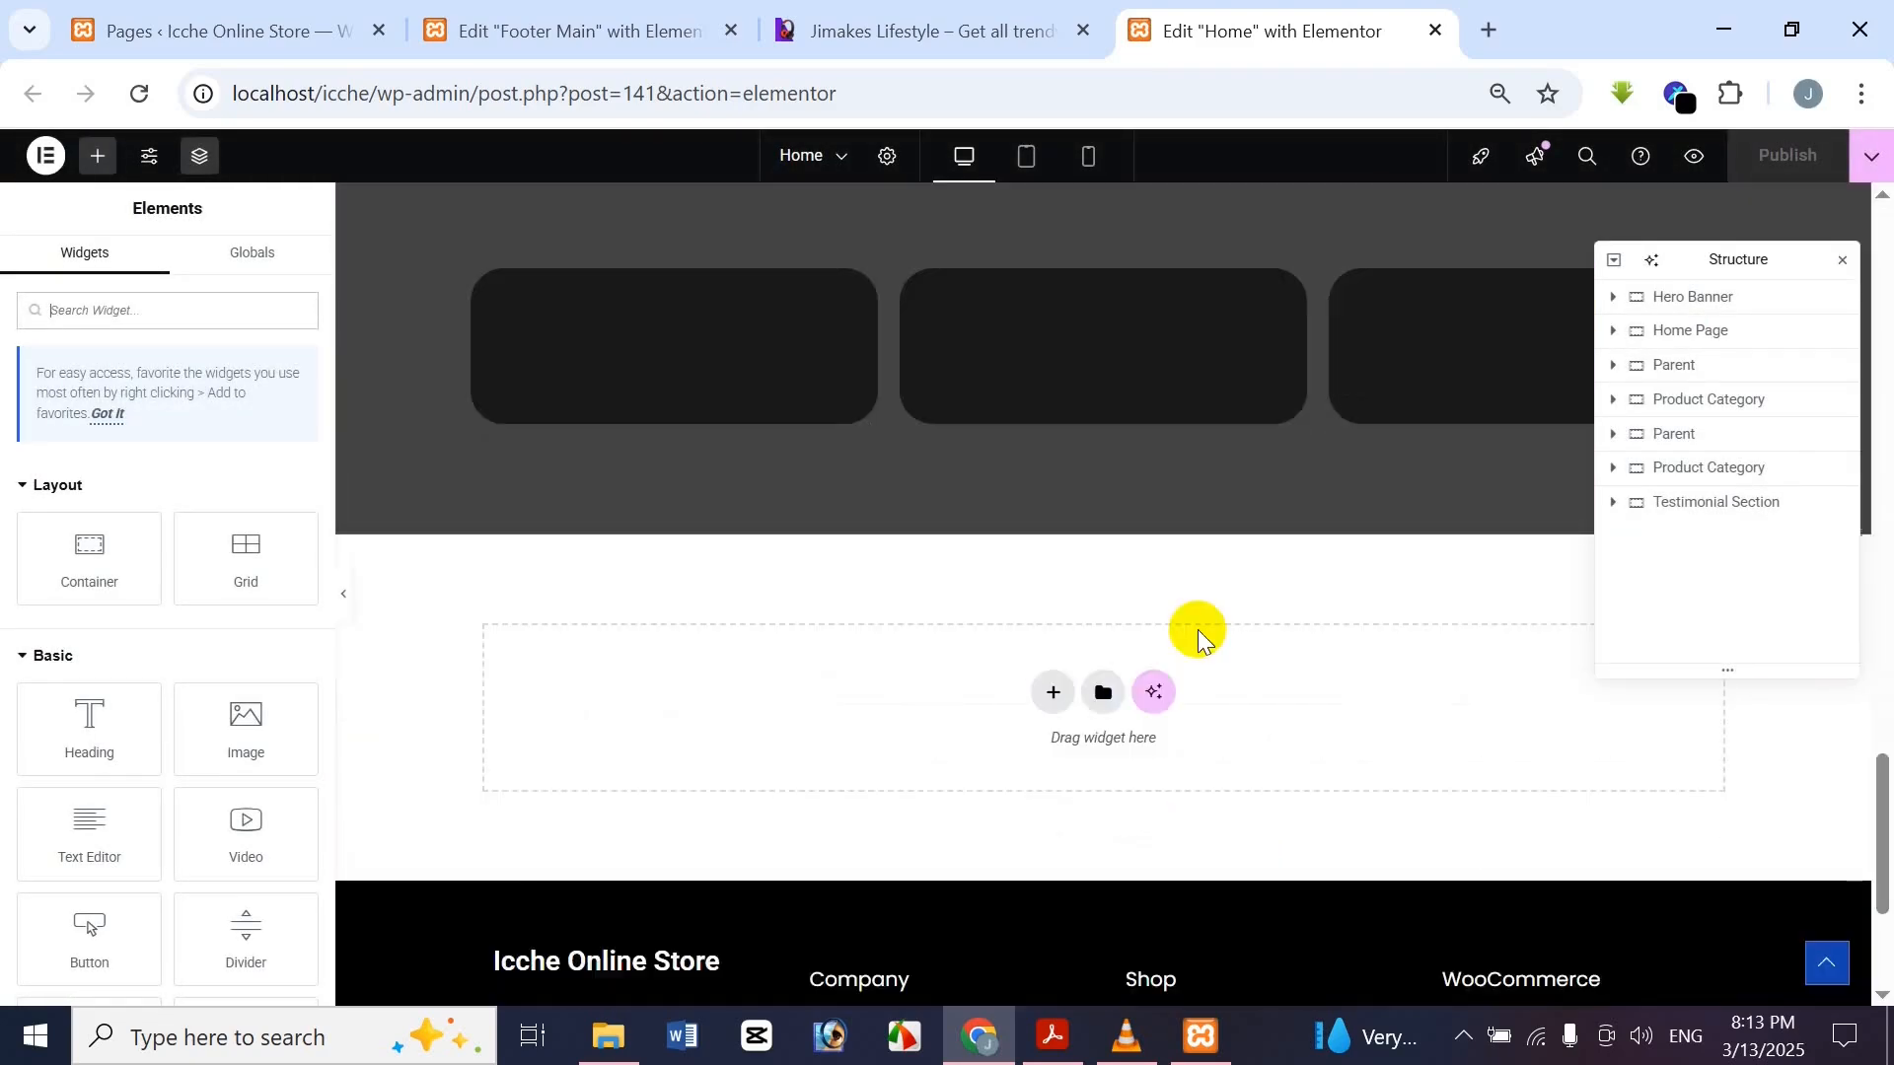
{"action": "scroll", "coordinate": [1197, 630], "scroll_direction": "down", "scroll_amount": 3}
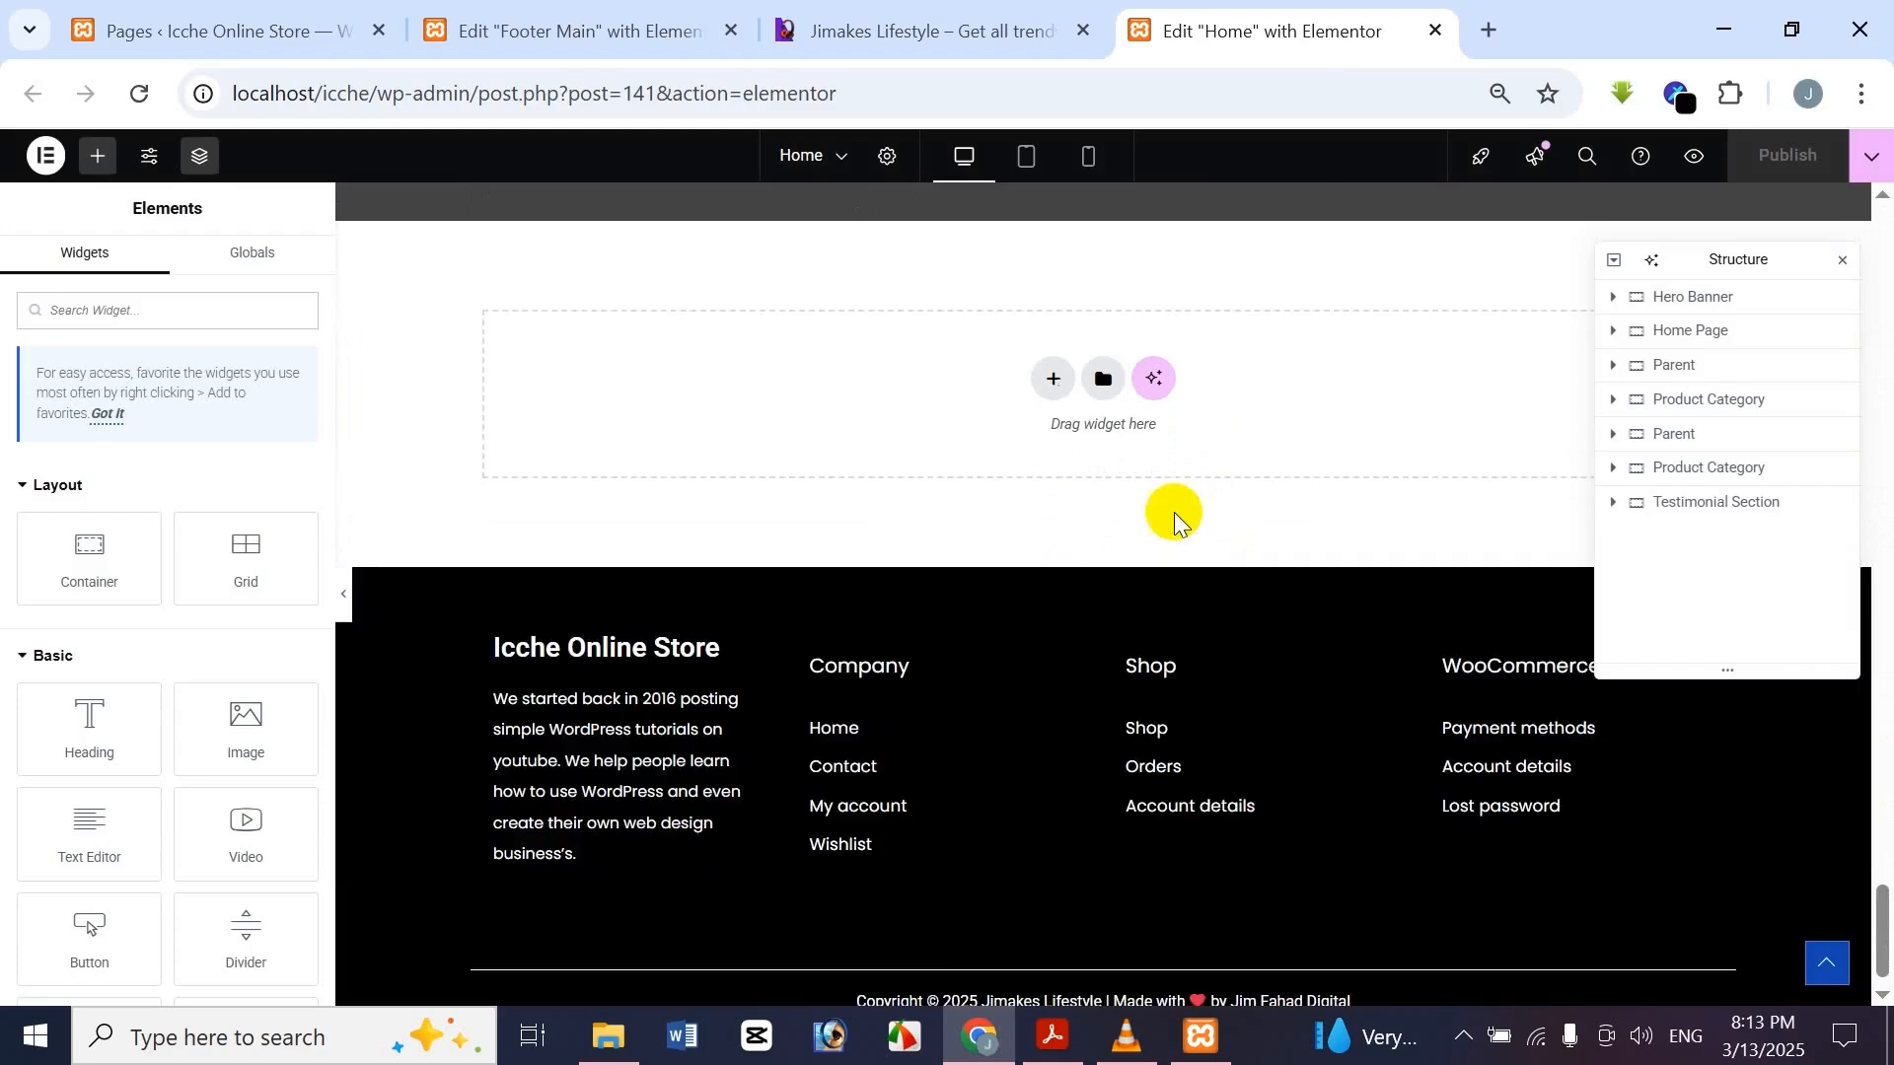
{"action": "scroll", "coordinate": [1173, 518], "scroll_direction": "up", "scroll_amount": 15}
{"action": "scroll", "coordinate": [1255, 622], "scroll_direction": "down", "scroll_amount": 10}
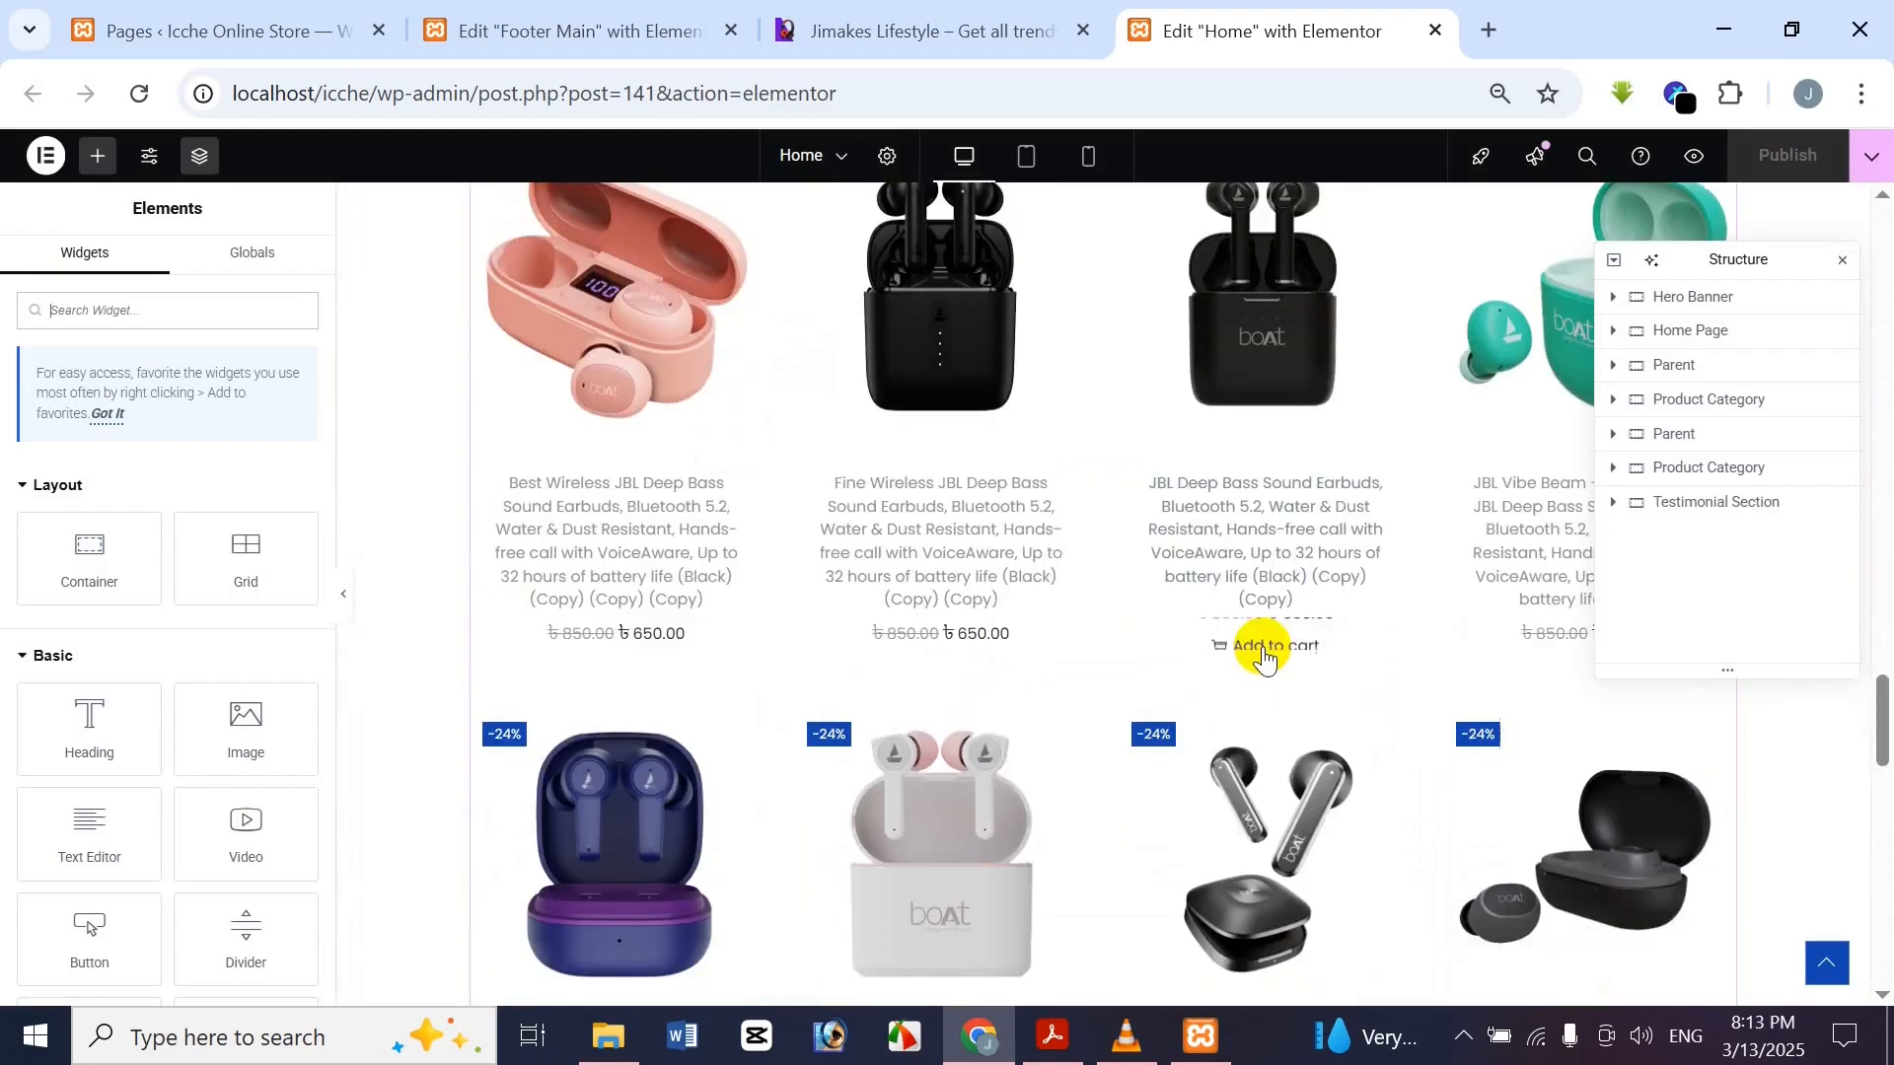
{"action": "scroll", "coordinate": [1266, 657], "scroll_direction": "down", "scroll_amount": 10}
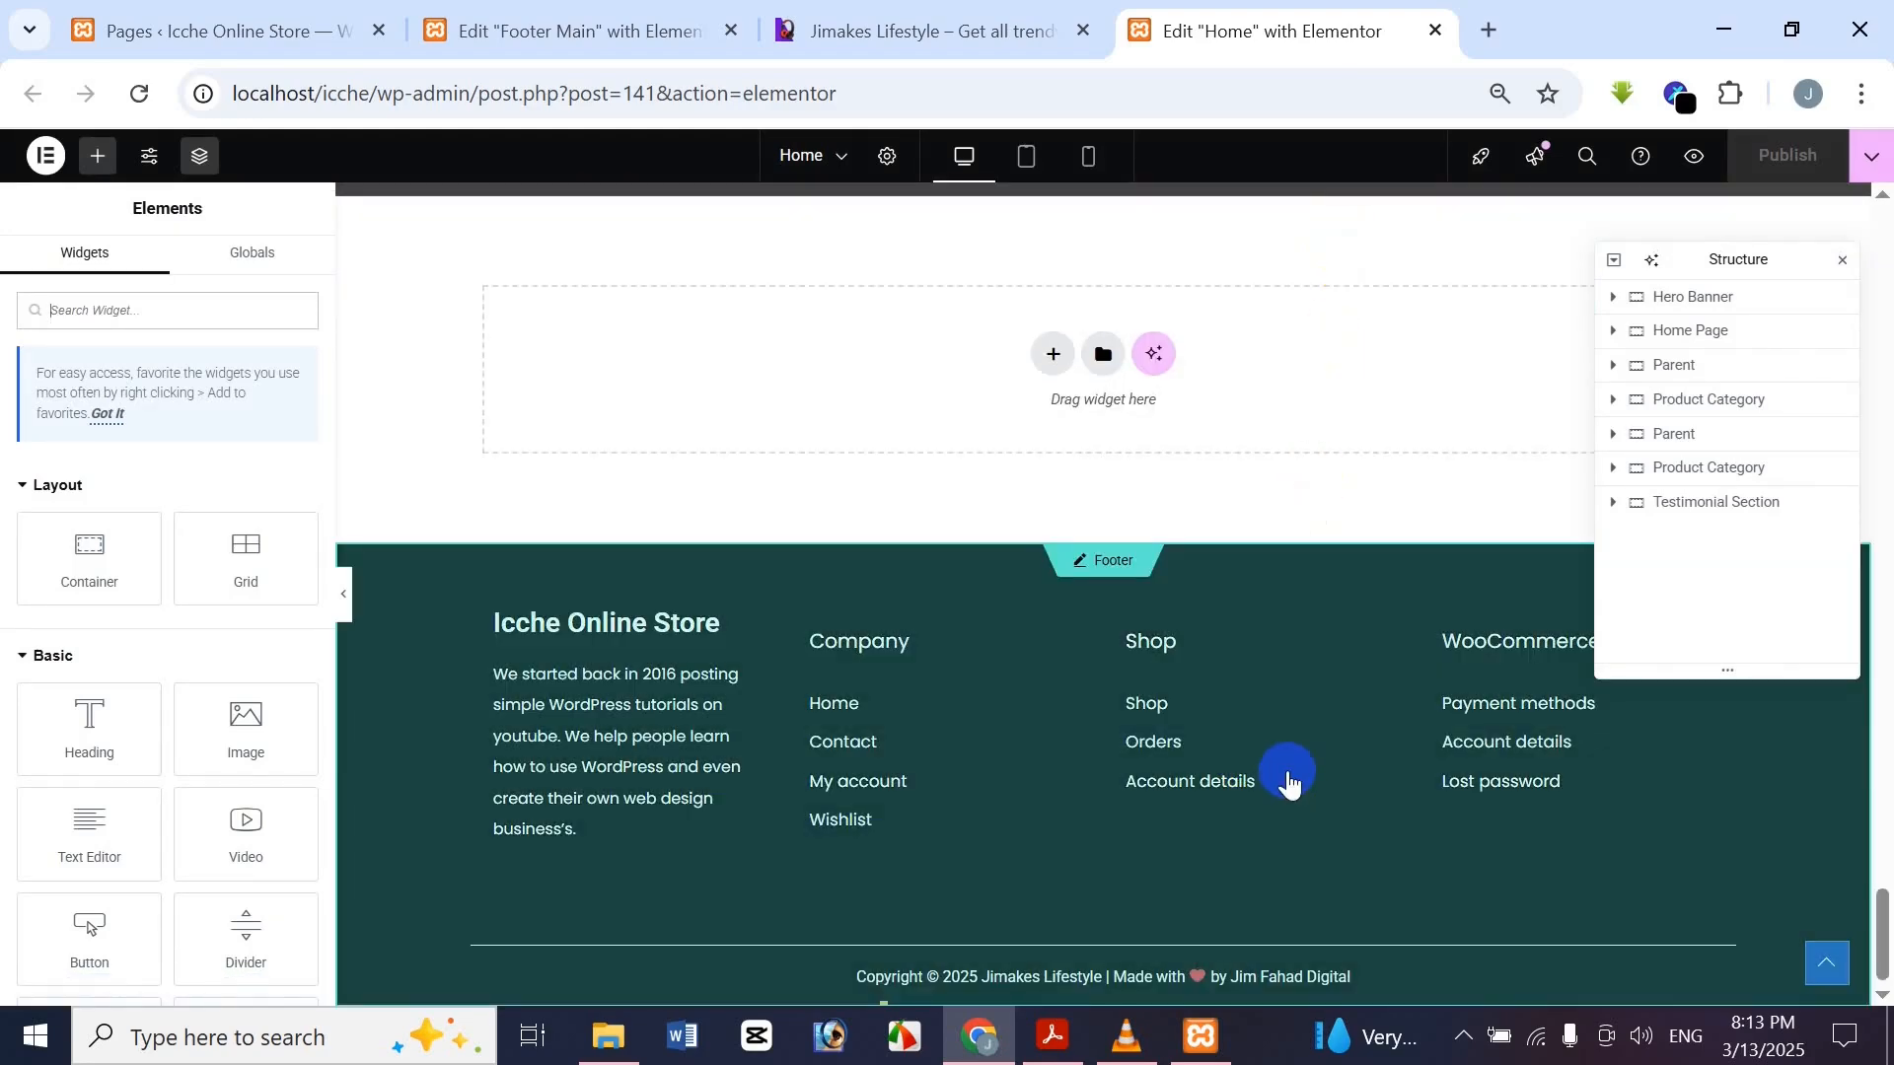
Preview the Home page in the browser and examine its product sections, testimonials and footer
{"action": "scroll", "coordinate": [1292, 770], "scroll_direction": "up", "scroll_amount": 5}
{"action": "scroll", "coordinate": [1295, 765], "scroll_direction": "down", "scroll_amount": 5}
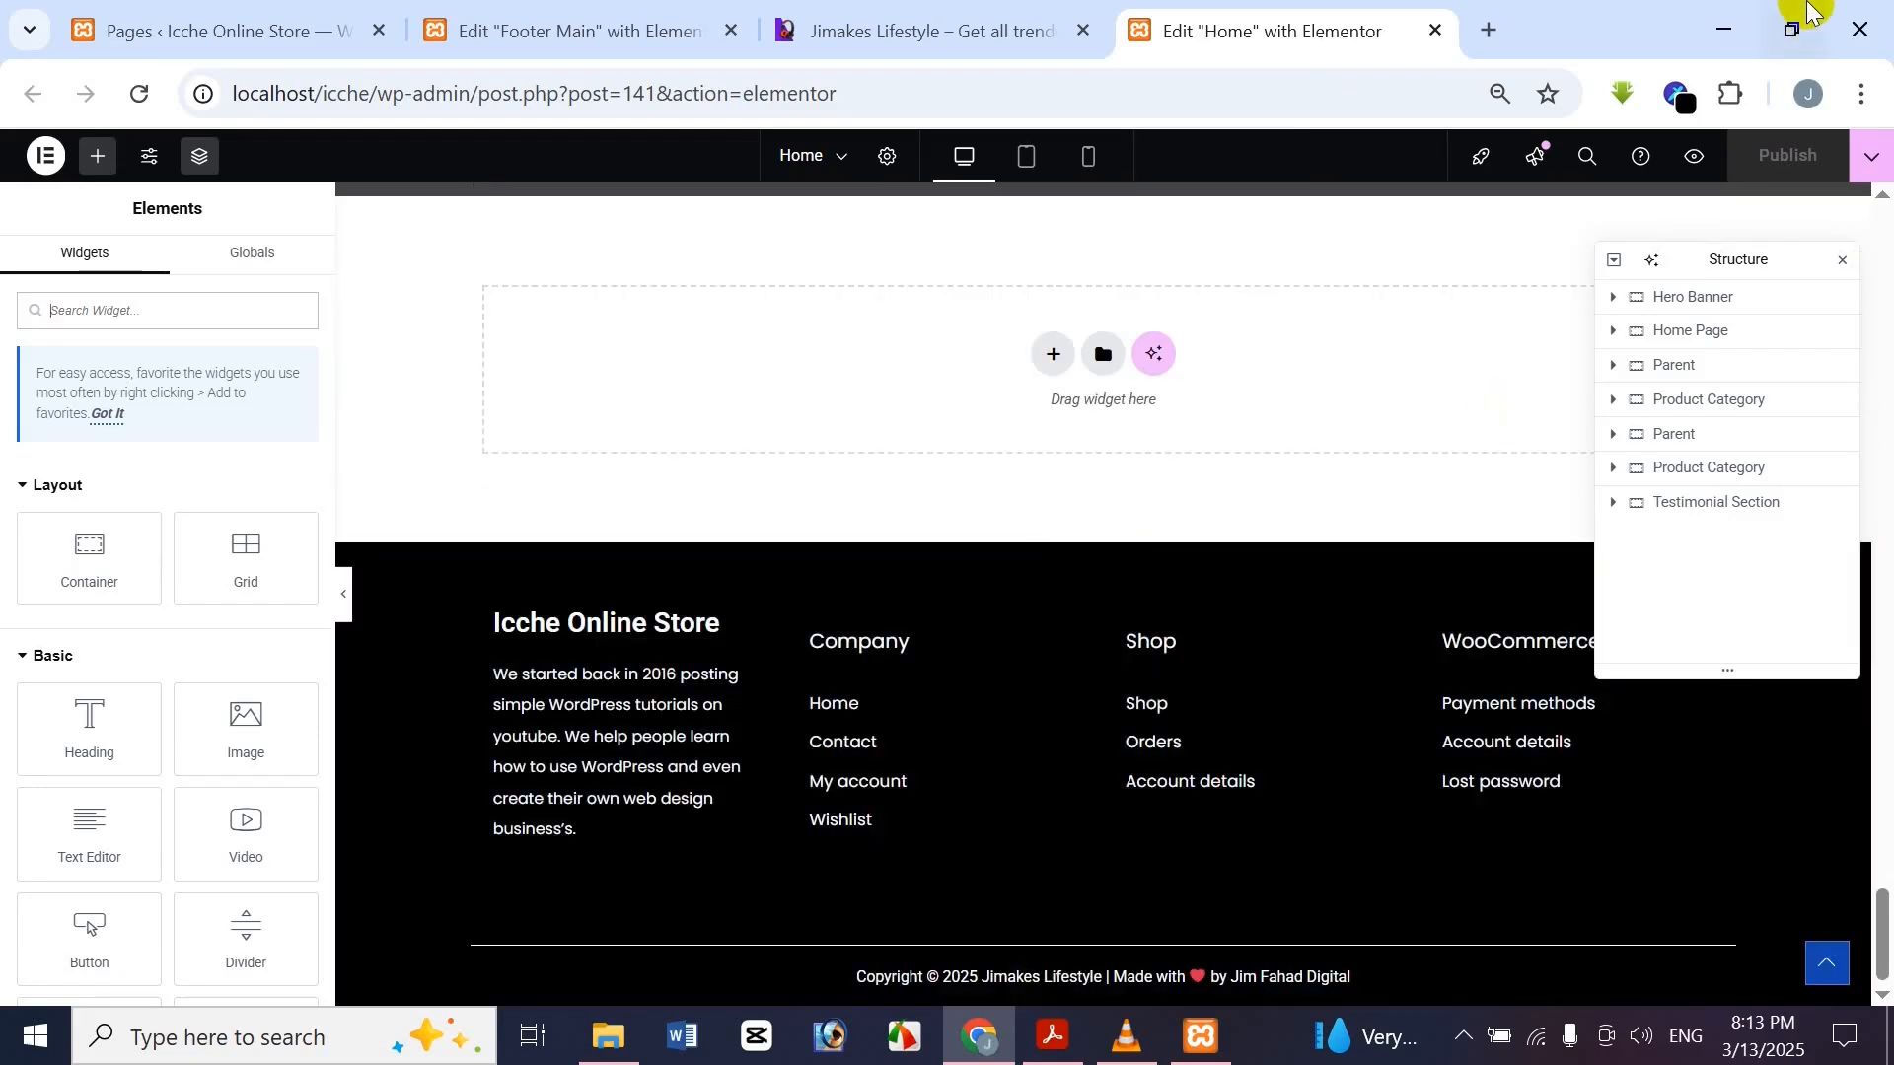
{"action": "left_click", "coordinate": [1693, 155]}
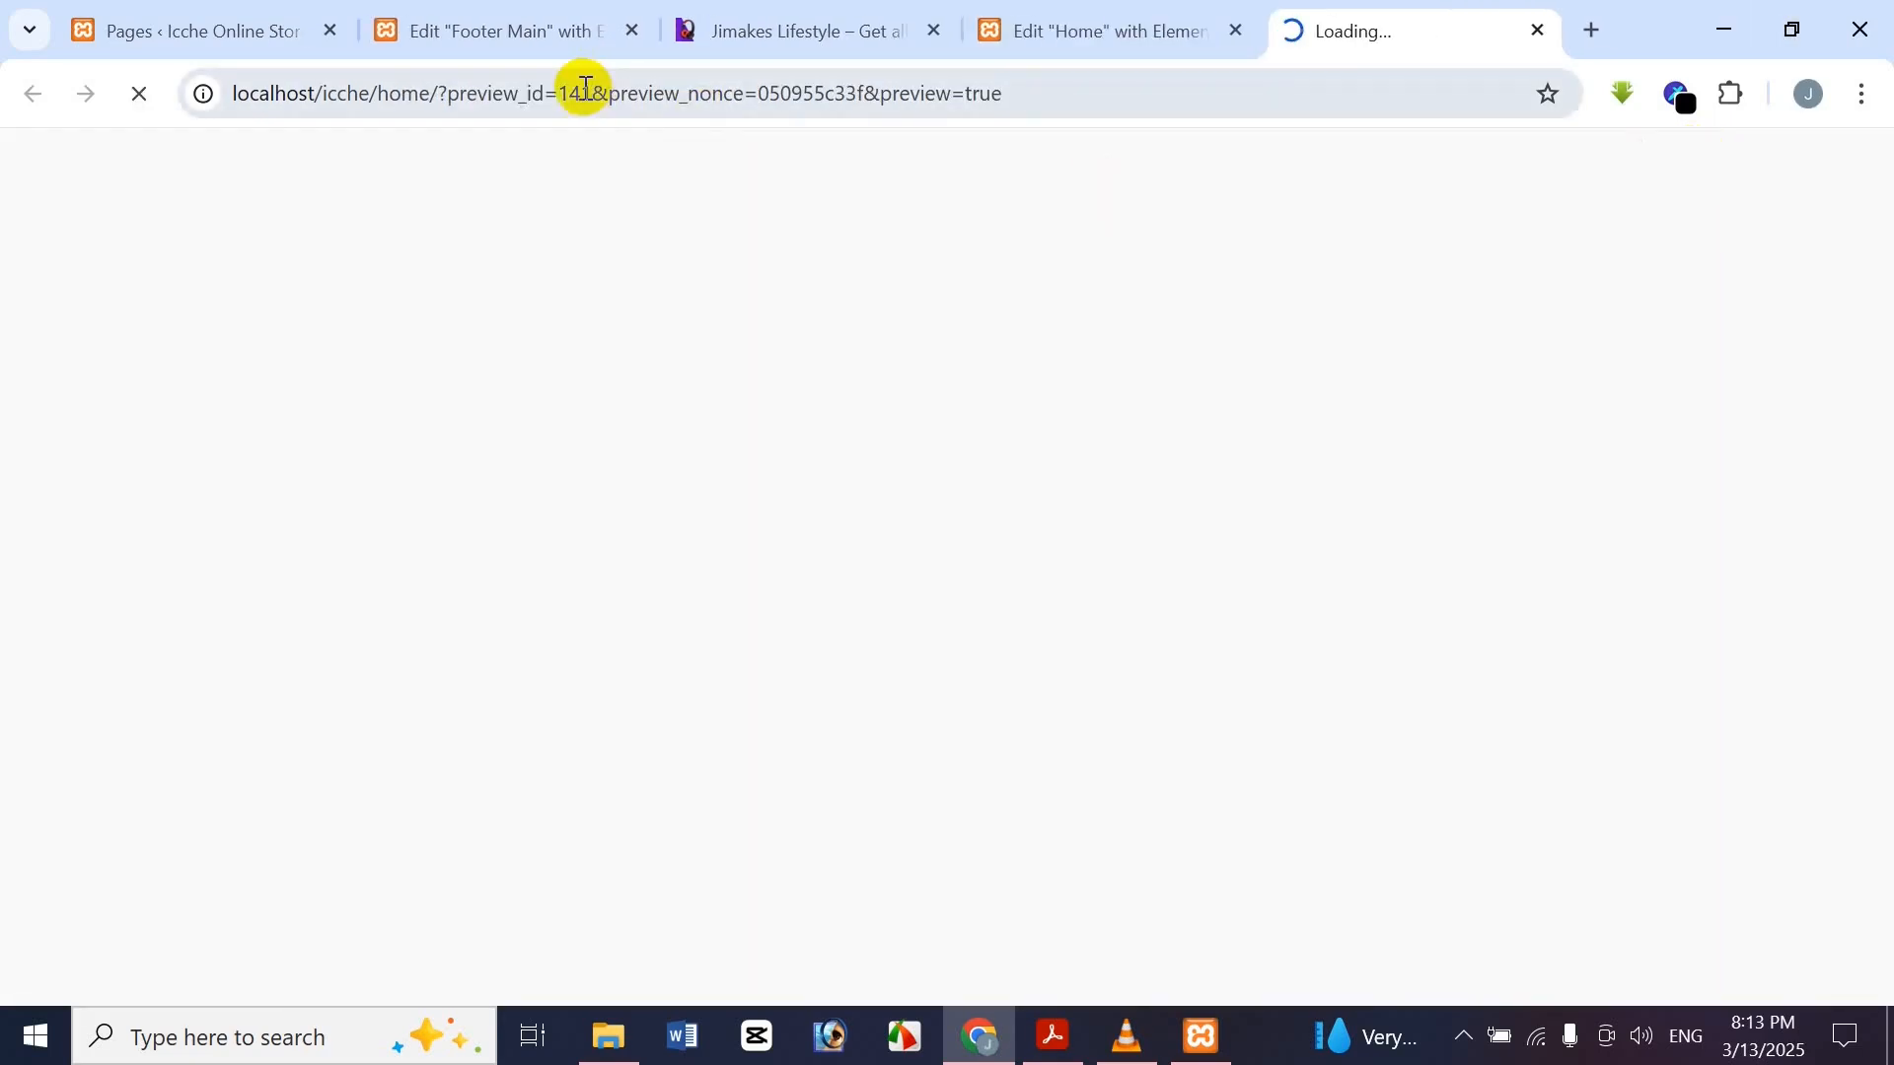
{"action": "scroll", "coordinate": [996, 464], "scroll_direction": "down", "scroll_amount": 8}
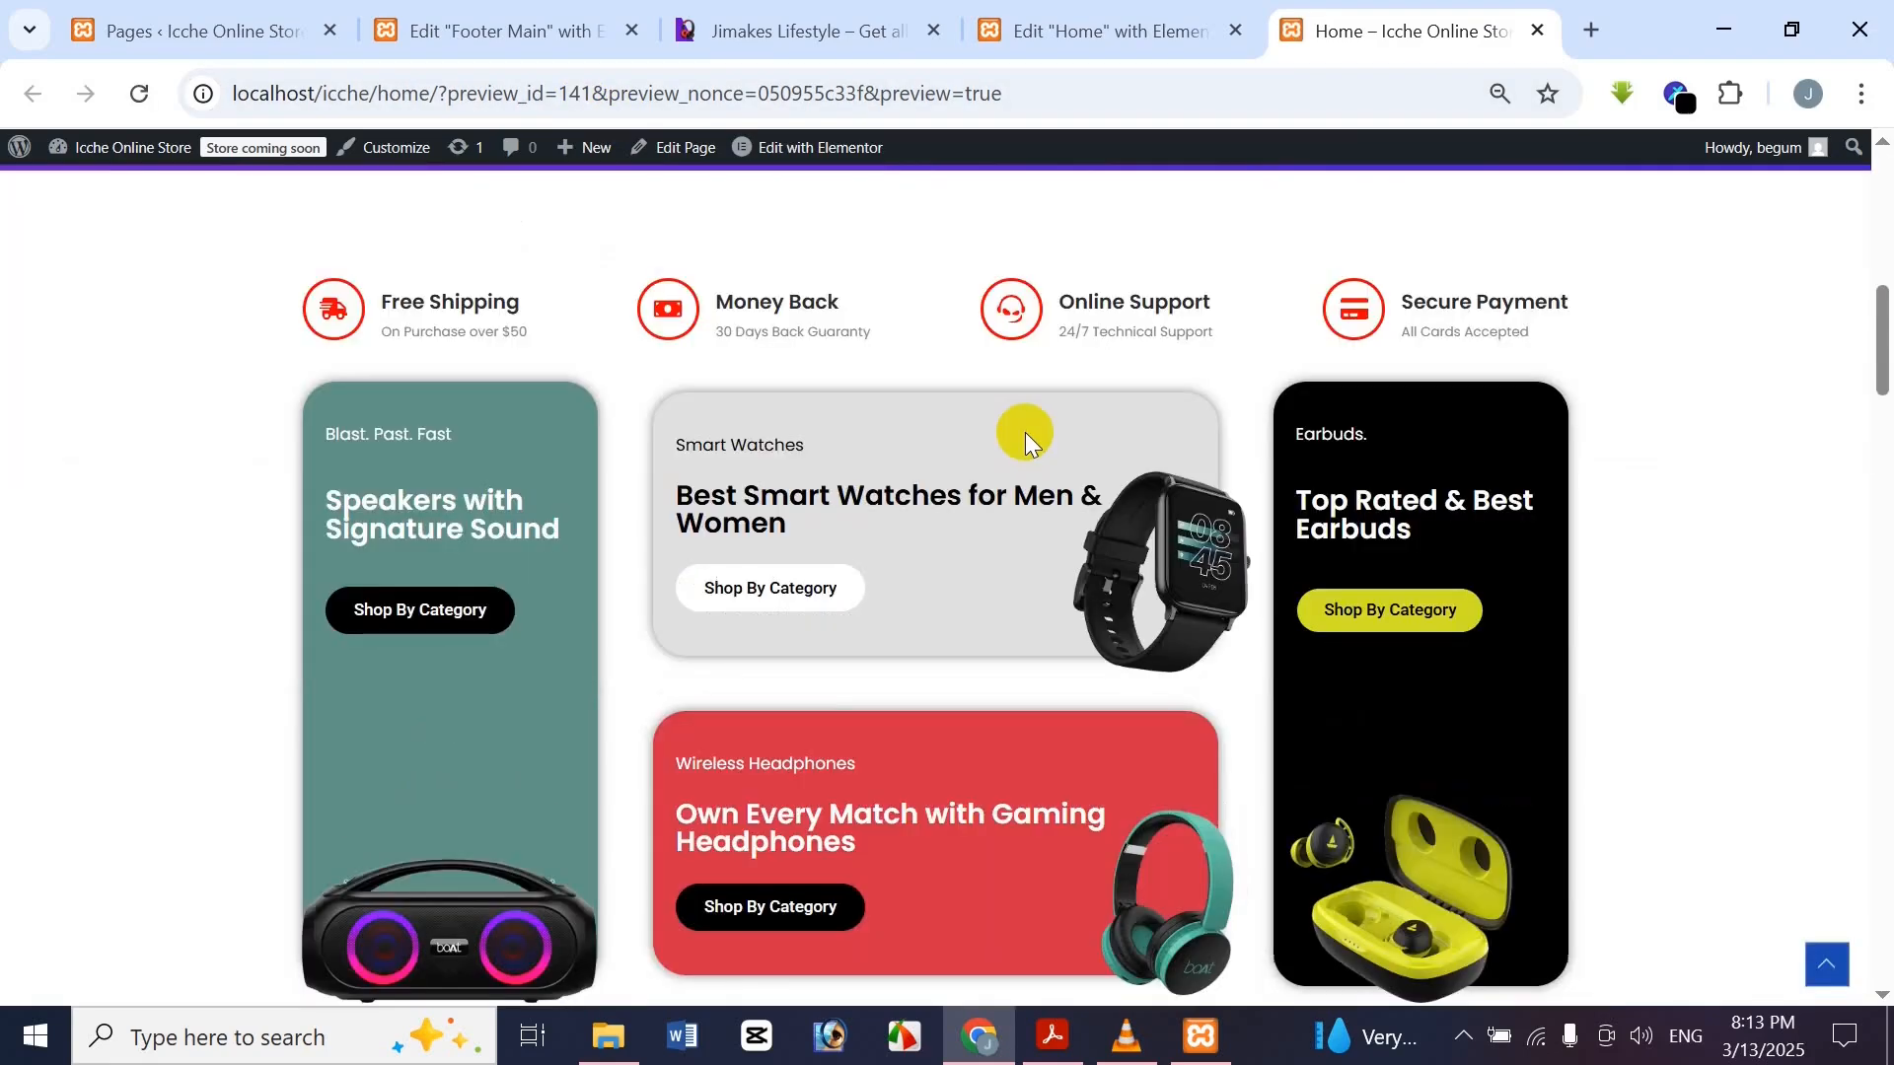
{"action": "scroll", "coordinate": [1026, 436], "scroll_direction": "down", "scroll_amount": 20}
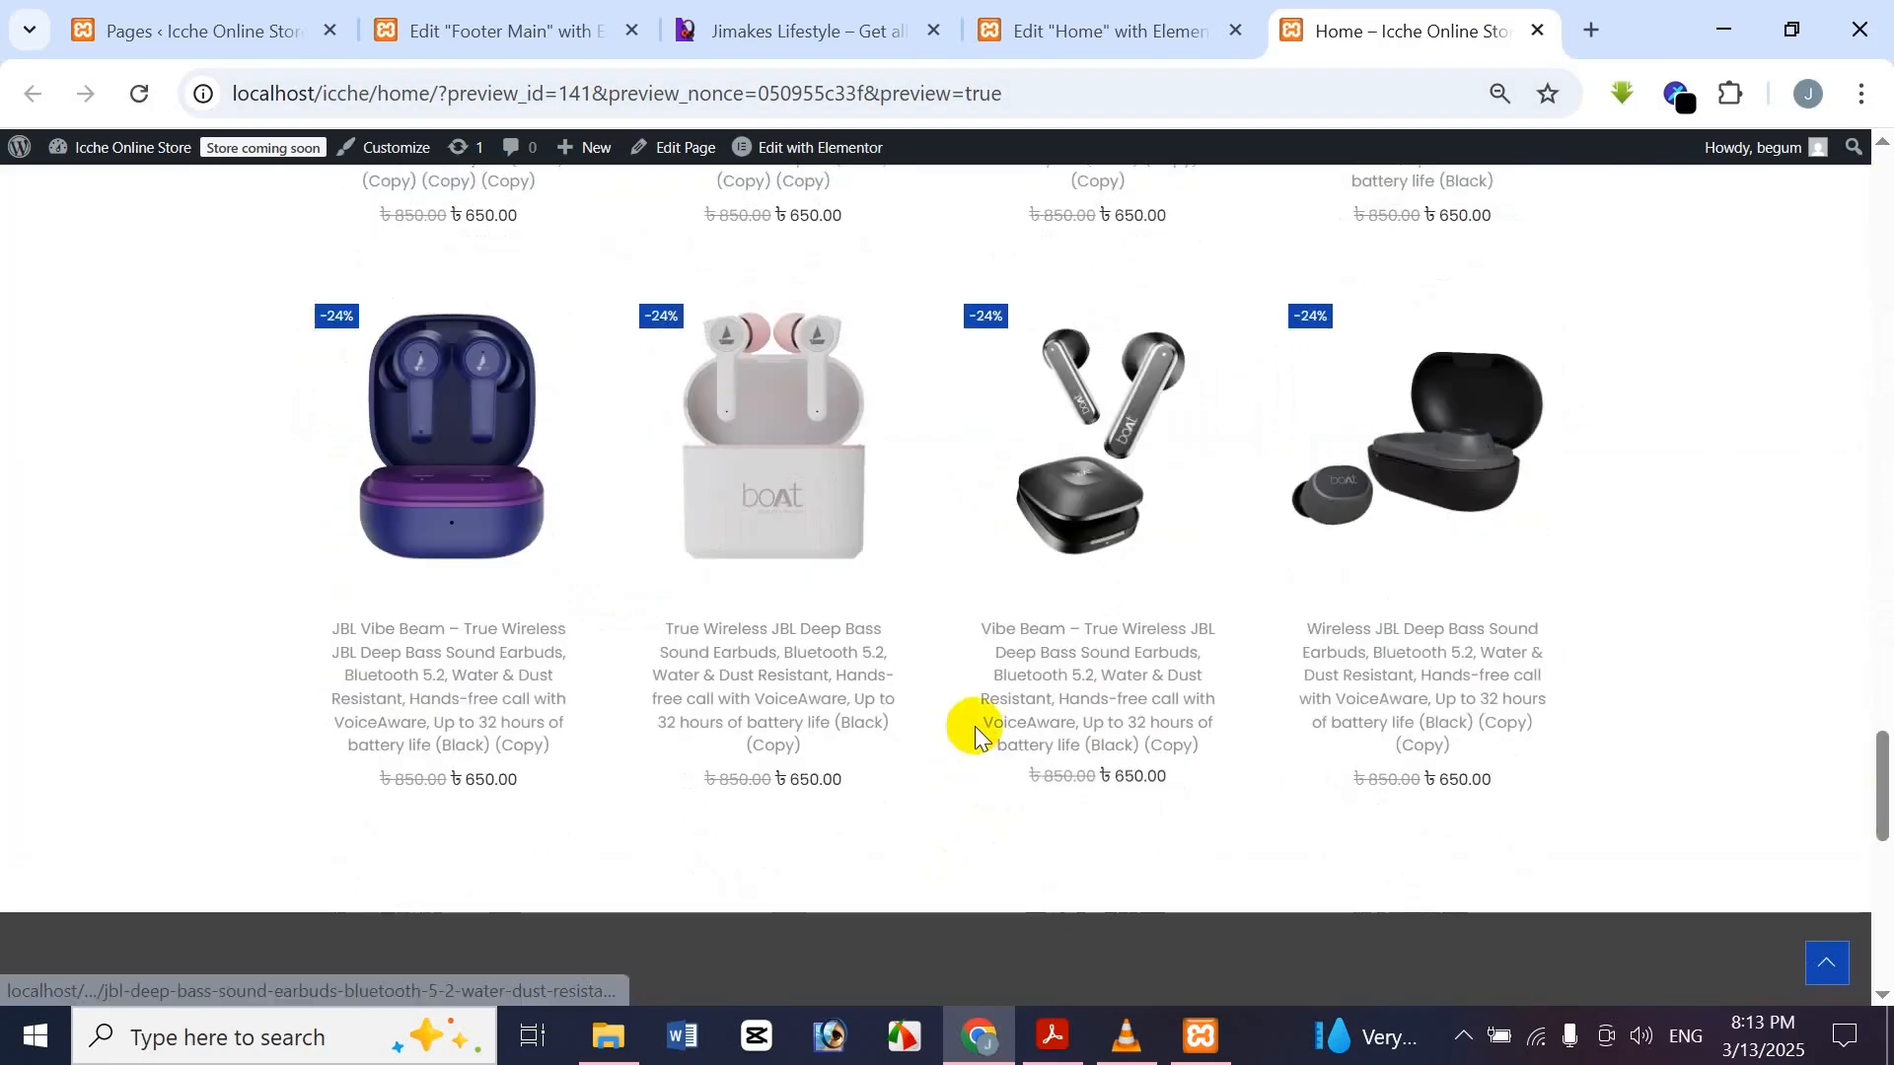
{"action": "scroll", "coordinate": [975, 726], "scroll_direction": "down", "scroll_amount": 10}
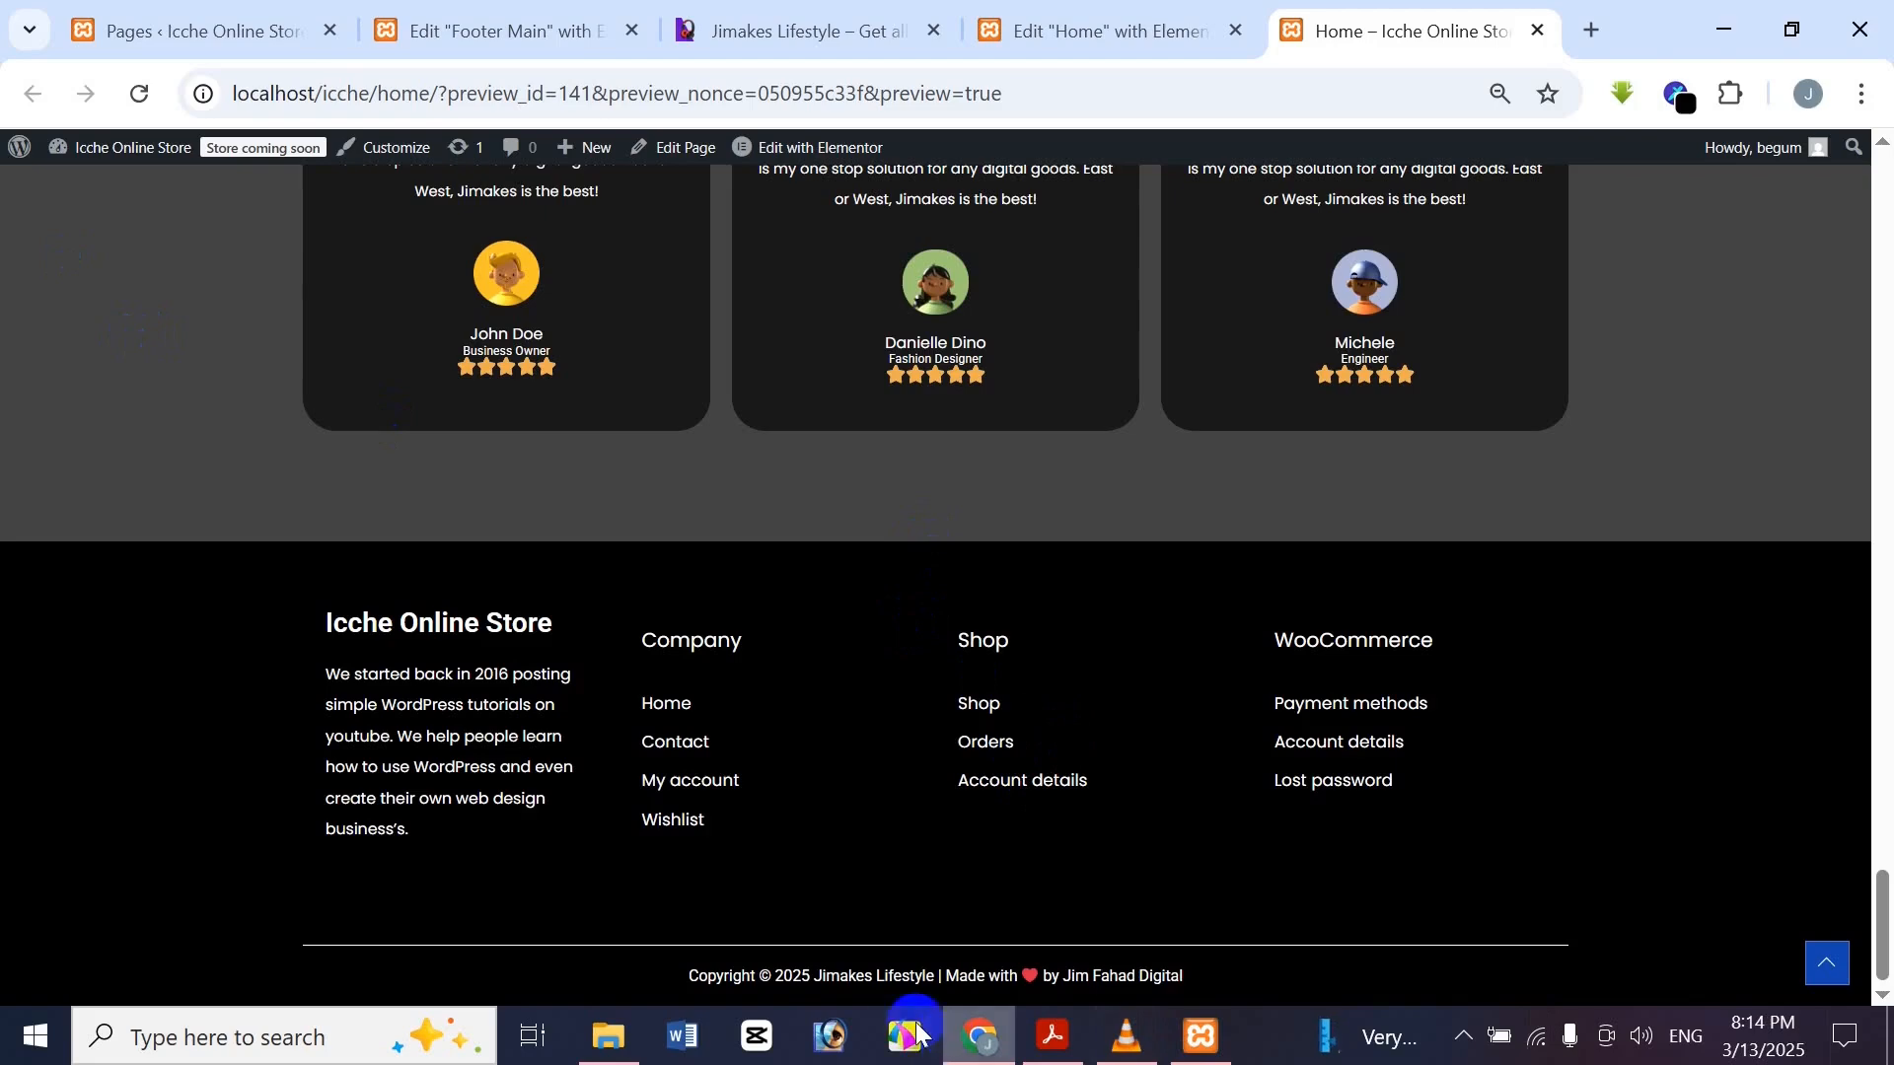
{"action": "mouse_move", "coordinate": [1027, 10]}
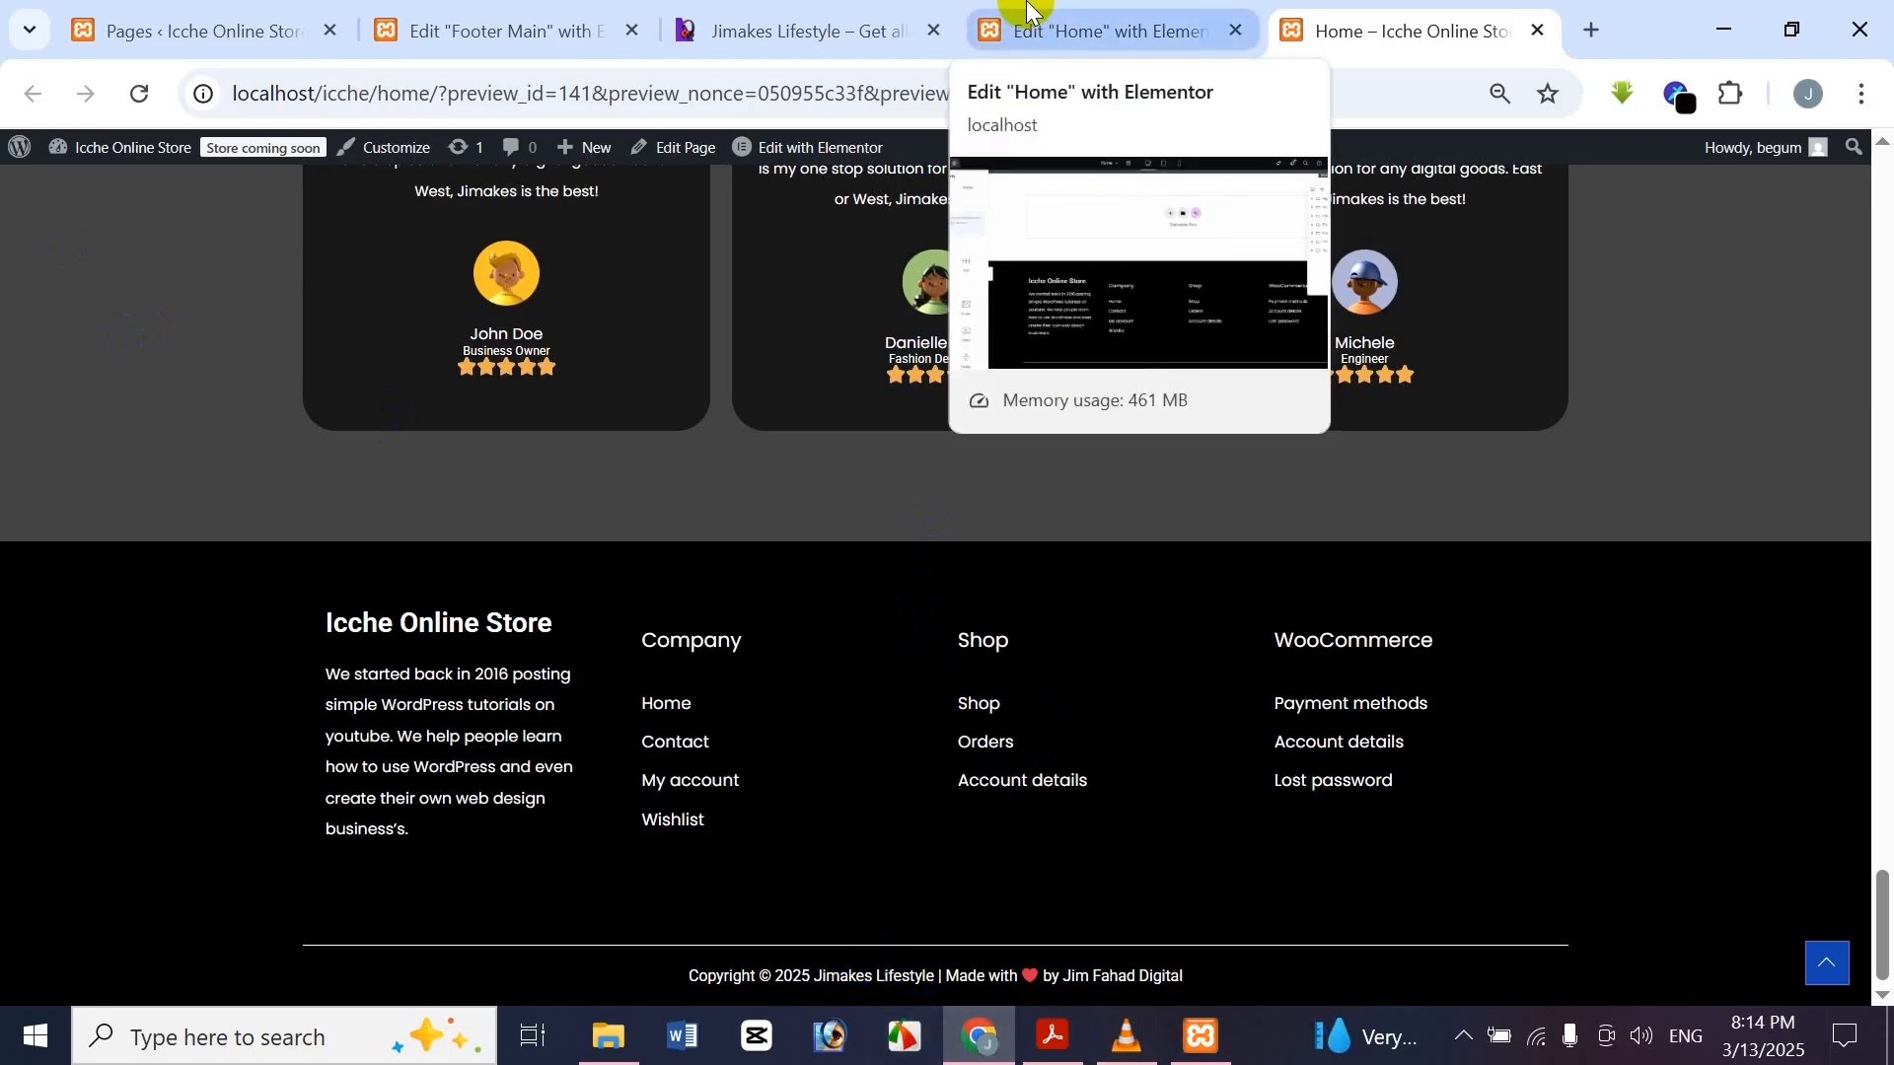
{"action": "scroll", "coordinate": [996, 360], "scroll_direction": "up", "scroll_amount": 20}
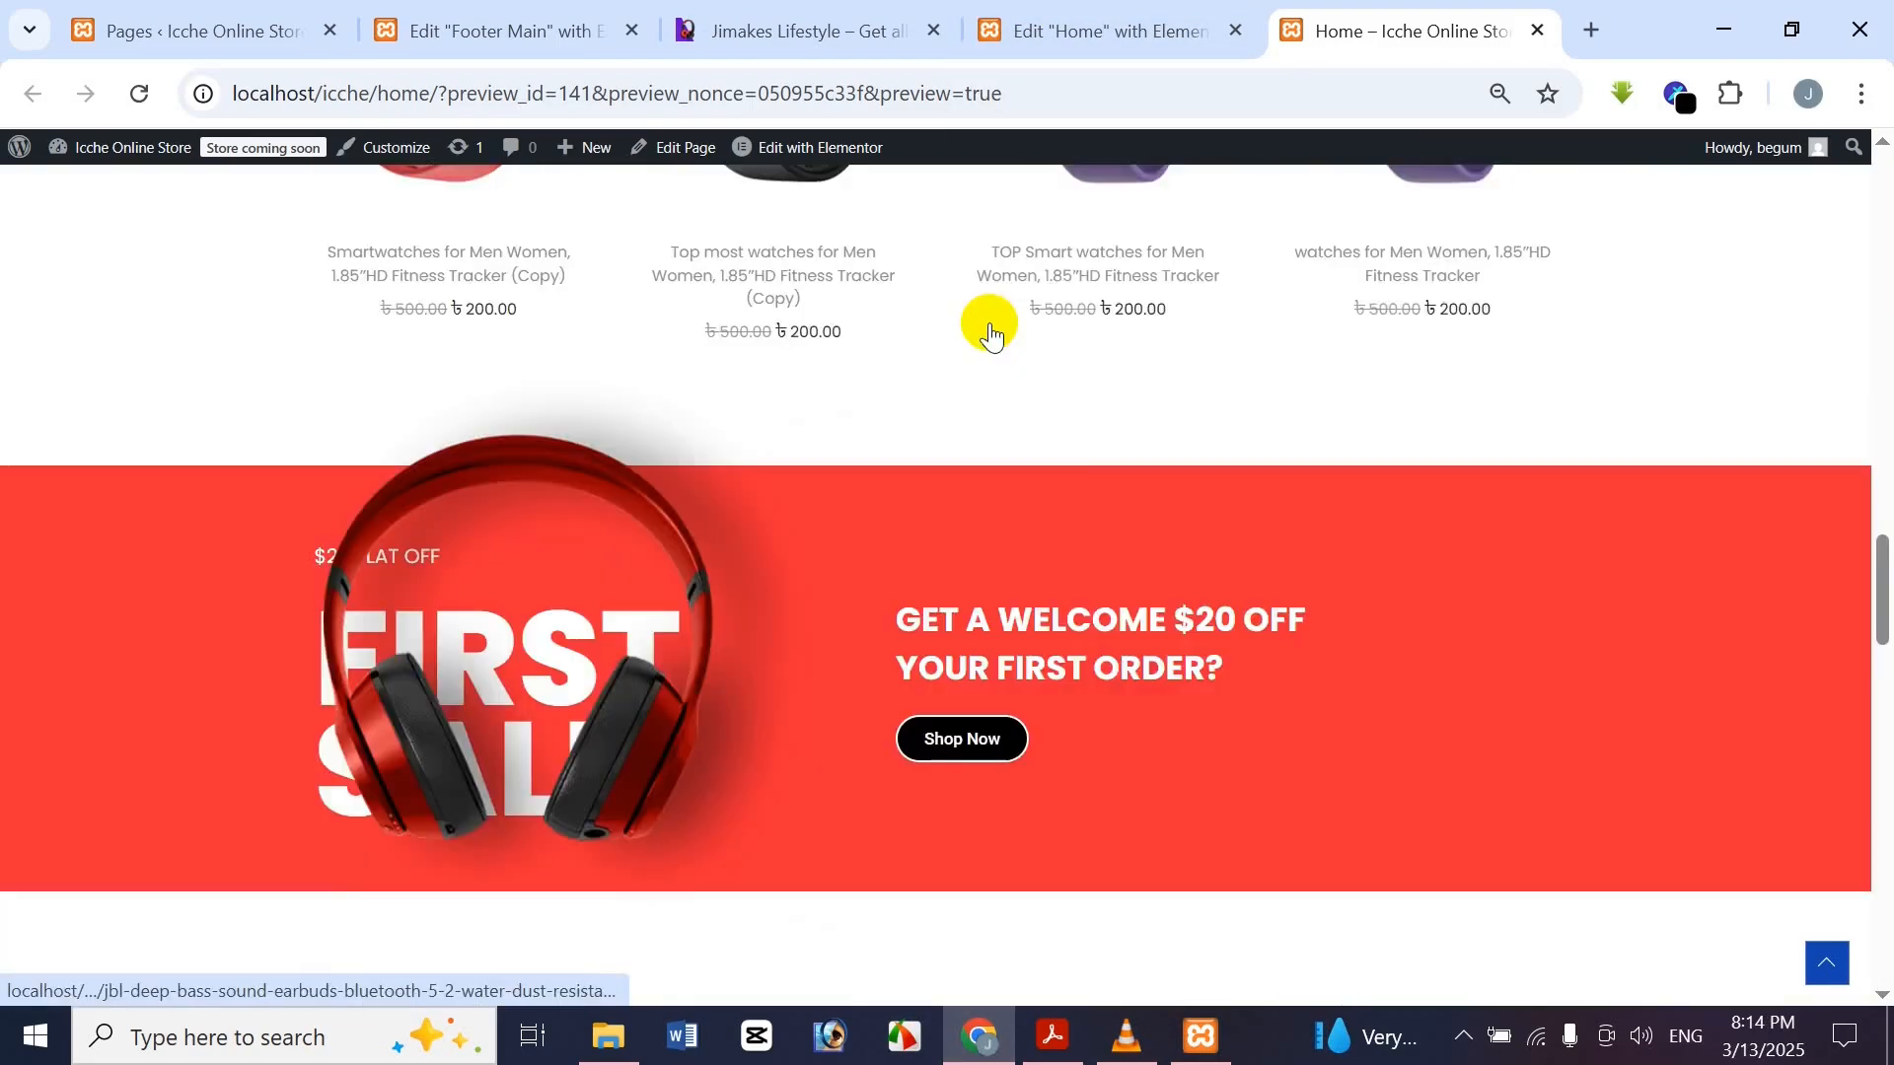
{"action": "scroll", "coordinate": [986, 330], "scroll_direction": "down", "scroll_amount": 4}
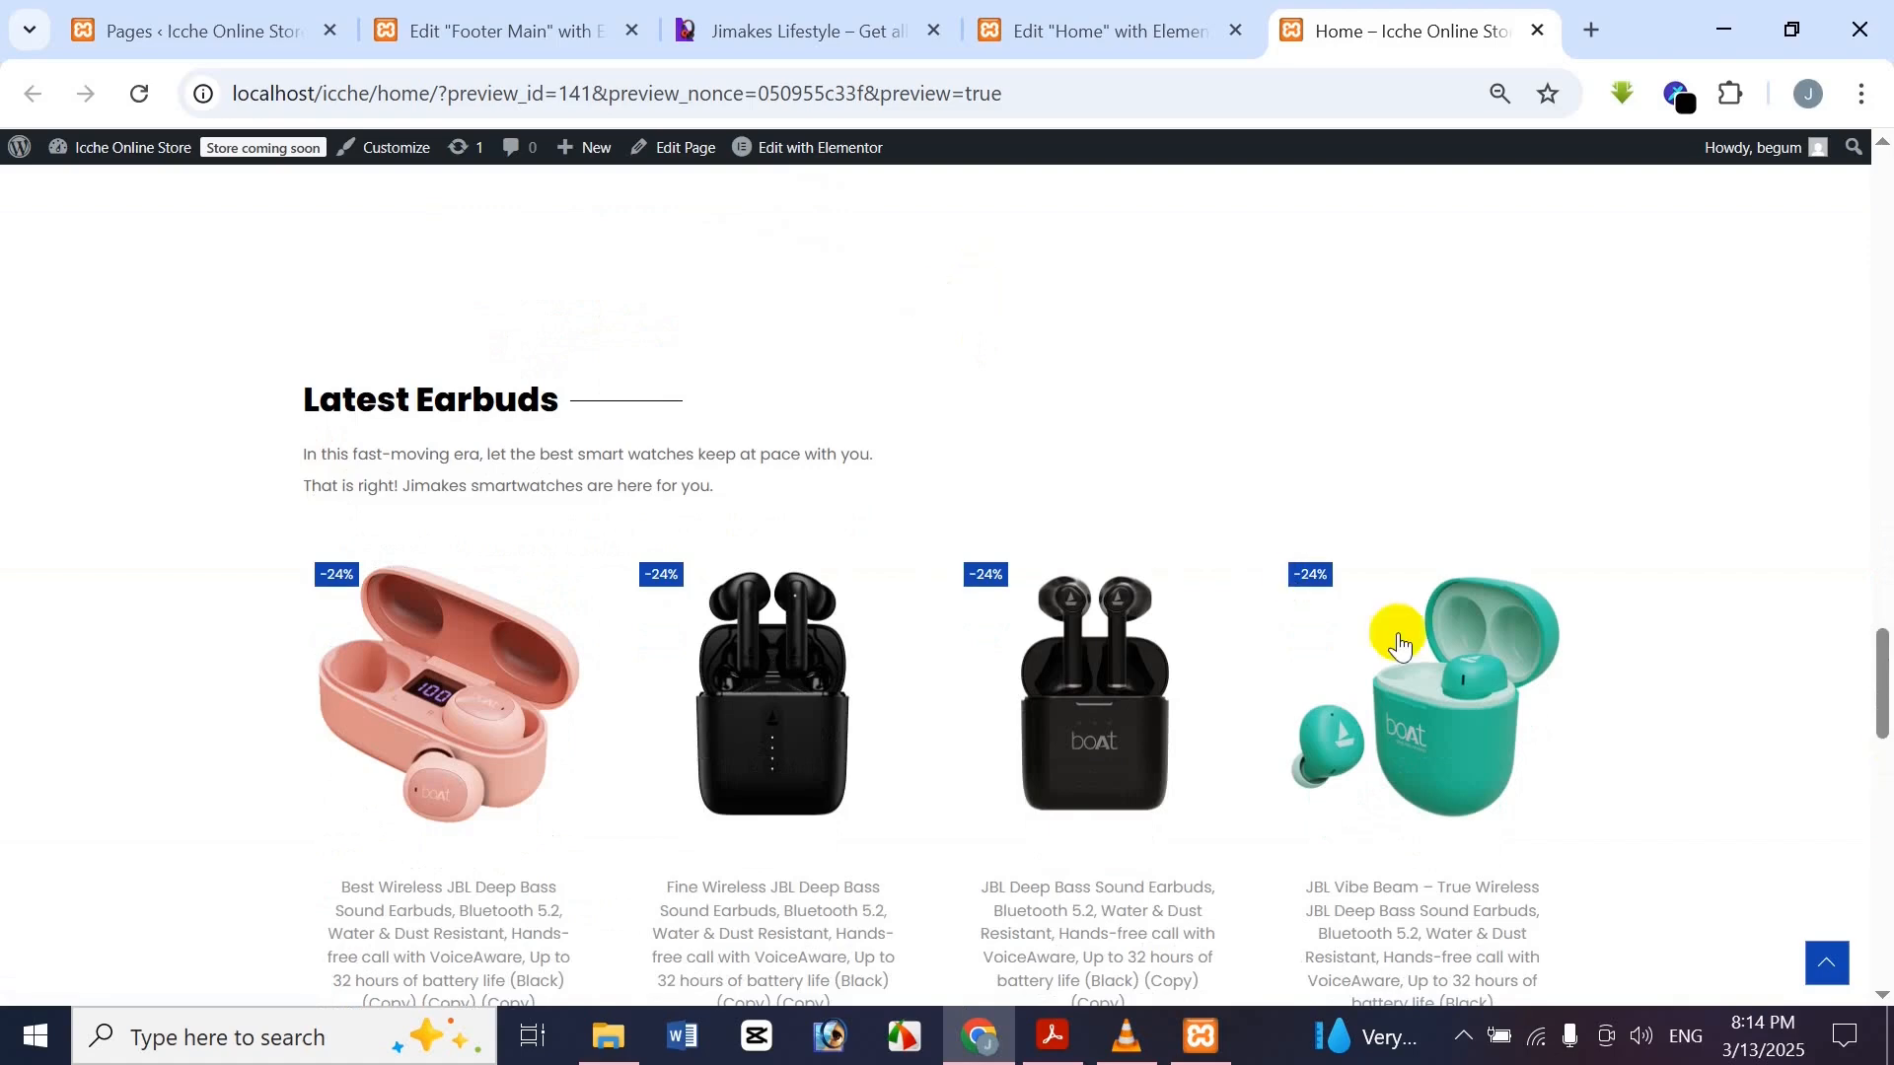
{"action": "scroll", "coordinate": [933, 521], "scroll_direction": "down", "scroll_amount": 12}
{"action": "scroll", "coordinate": [535, 495], "scroll_direction": "up", "scroll_amount": 10}
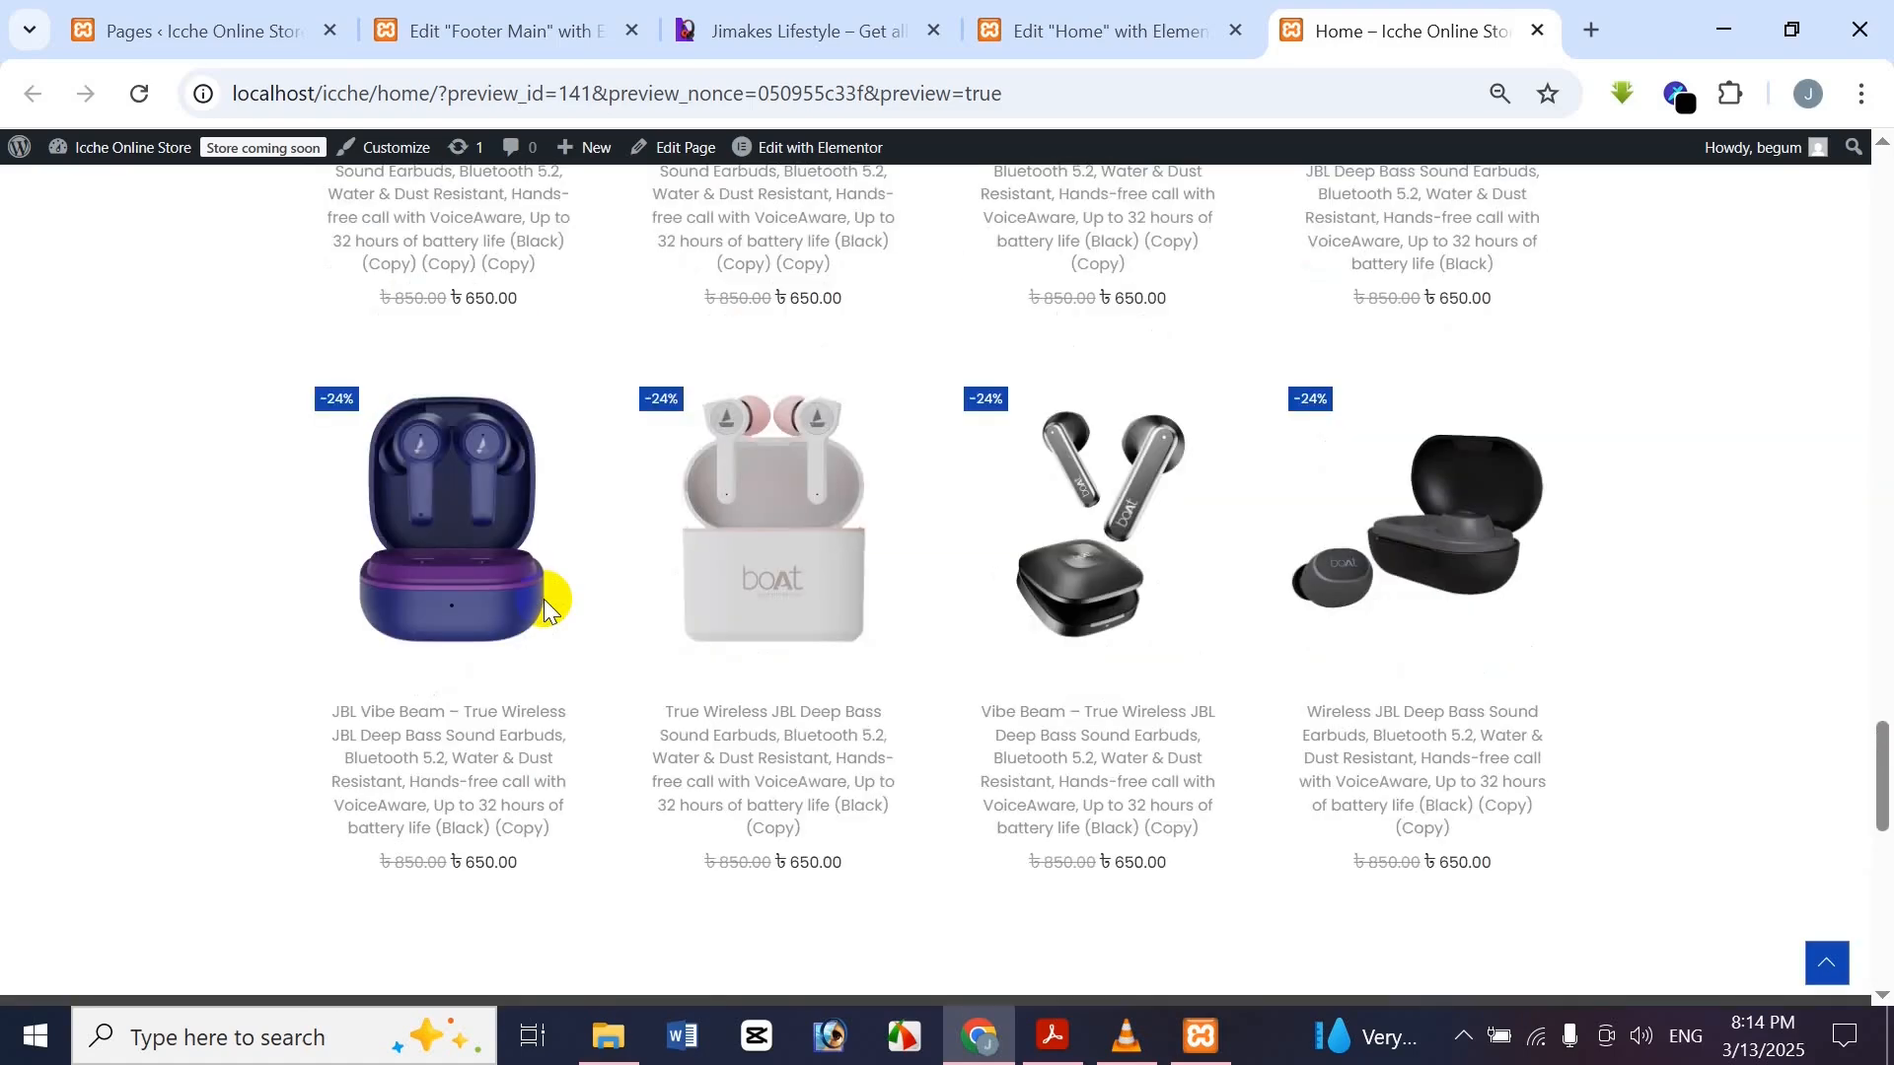
Open the first product under Latest Earbuds and examine the footer on its product page
{"action": "left_click", "coordinate": [506, 592]}
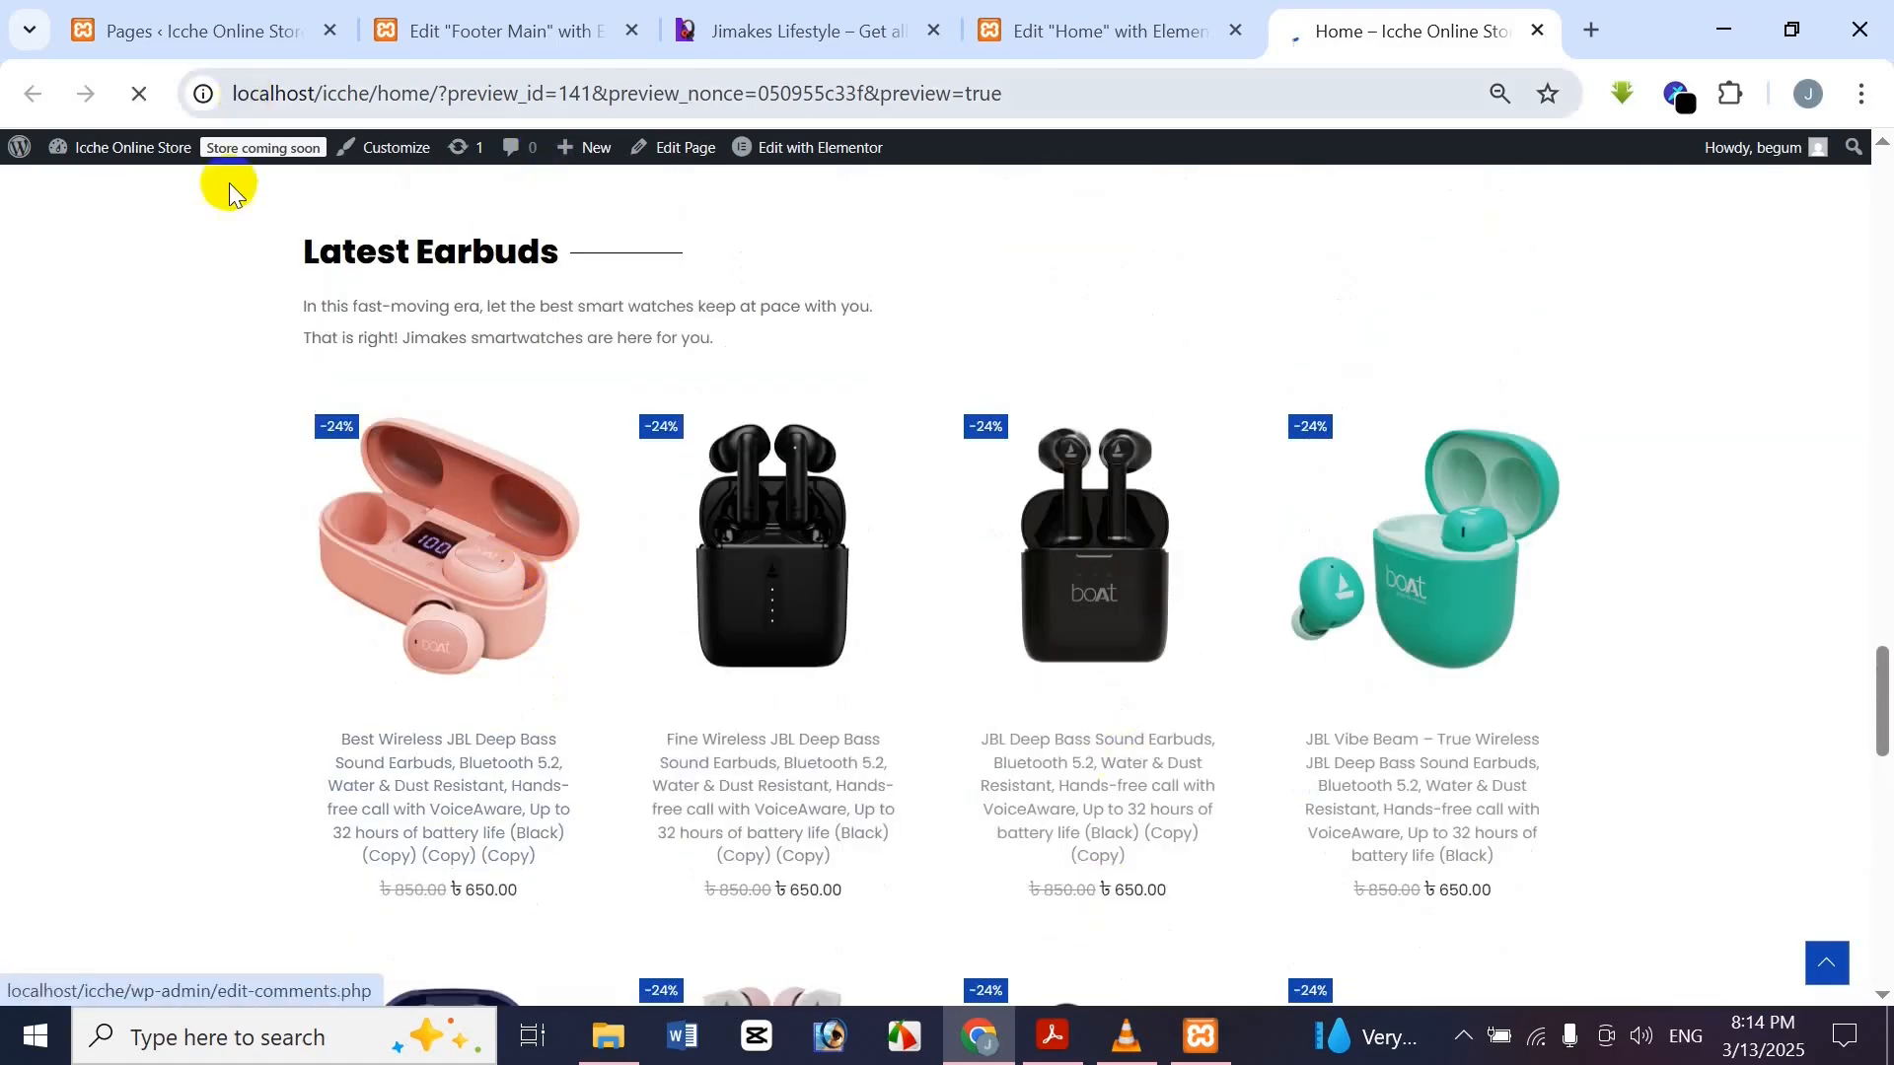
{"action": "left_click", "coordinate": [404, 440]}
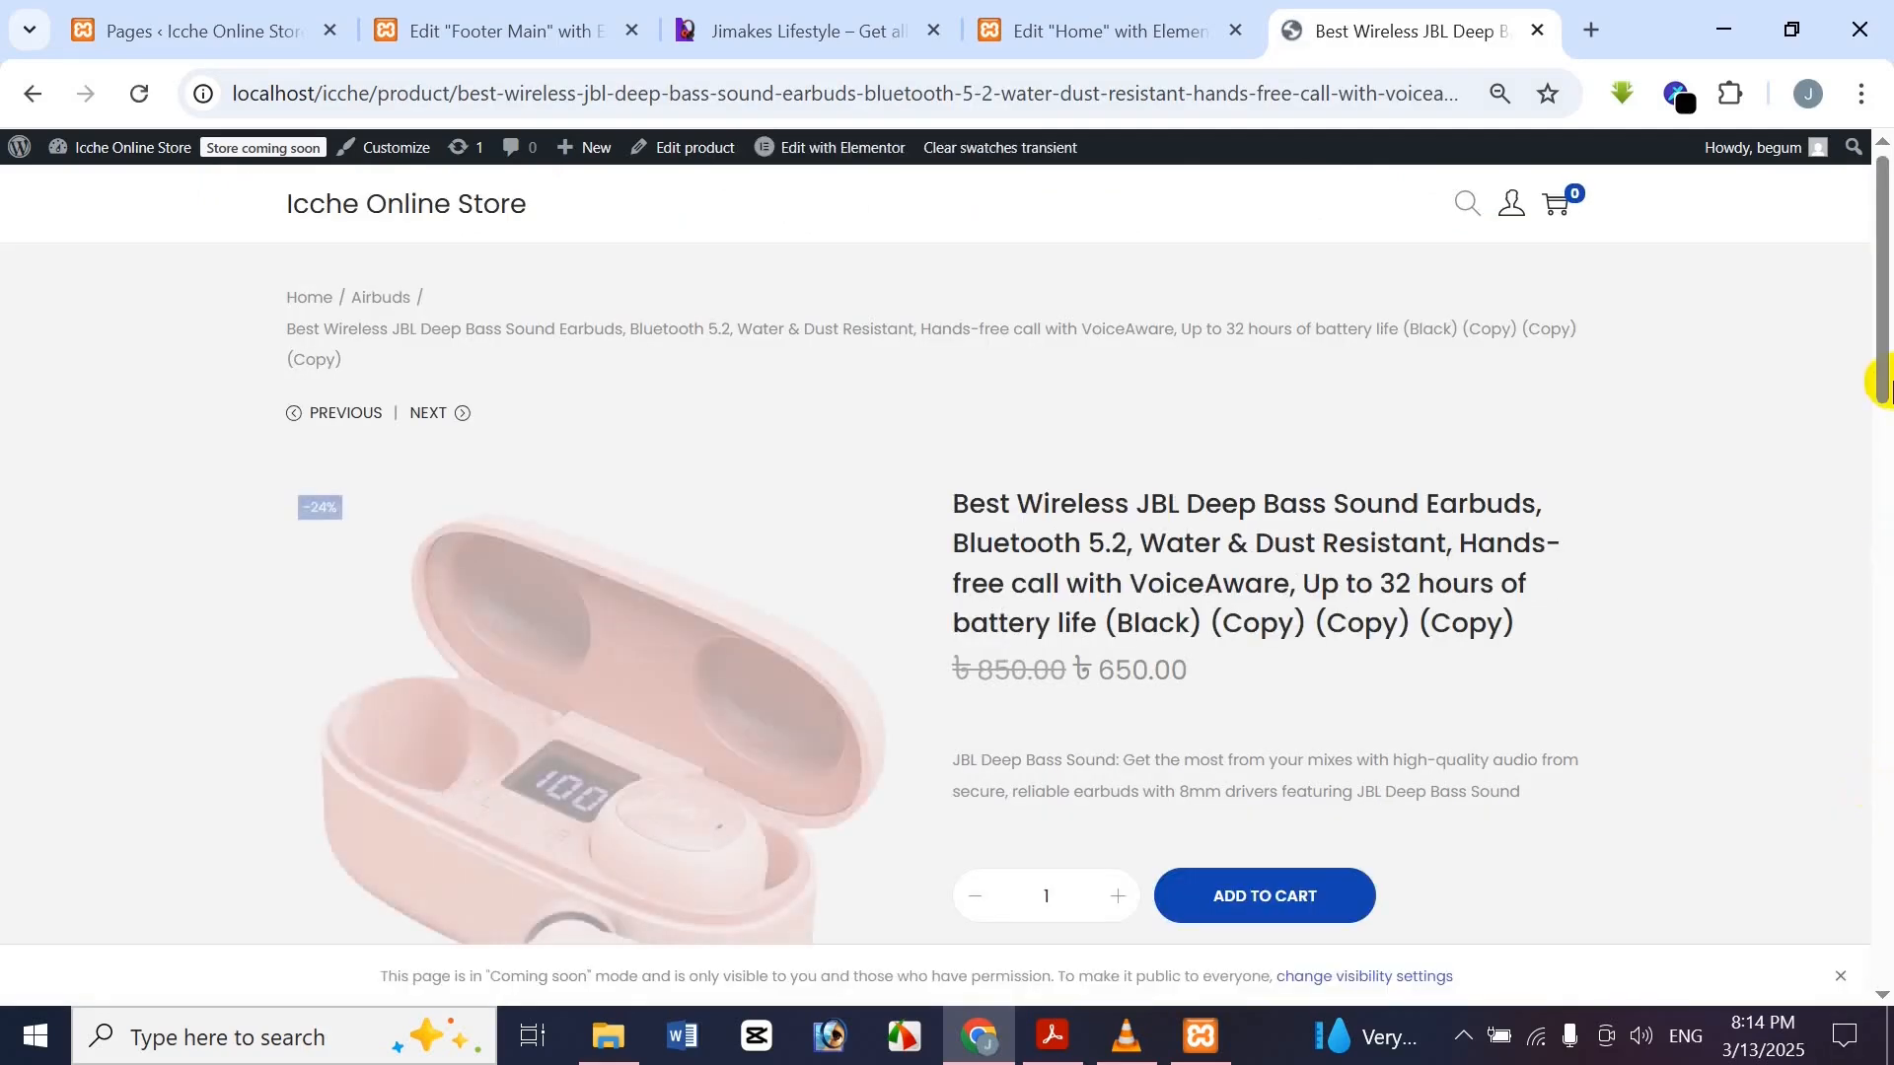
{"action": "left_click_drag", "start_coordinate": [1882, 384], "coordinate": [1880, 966]}
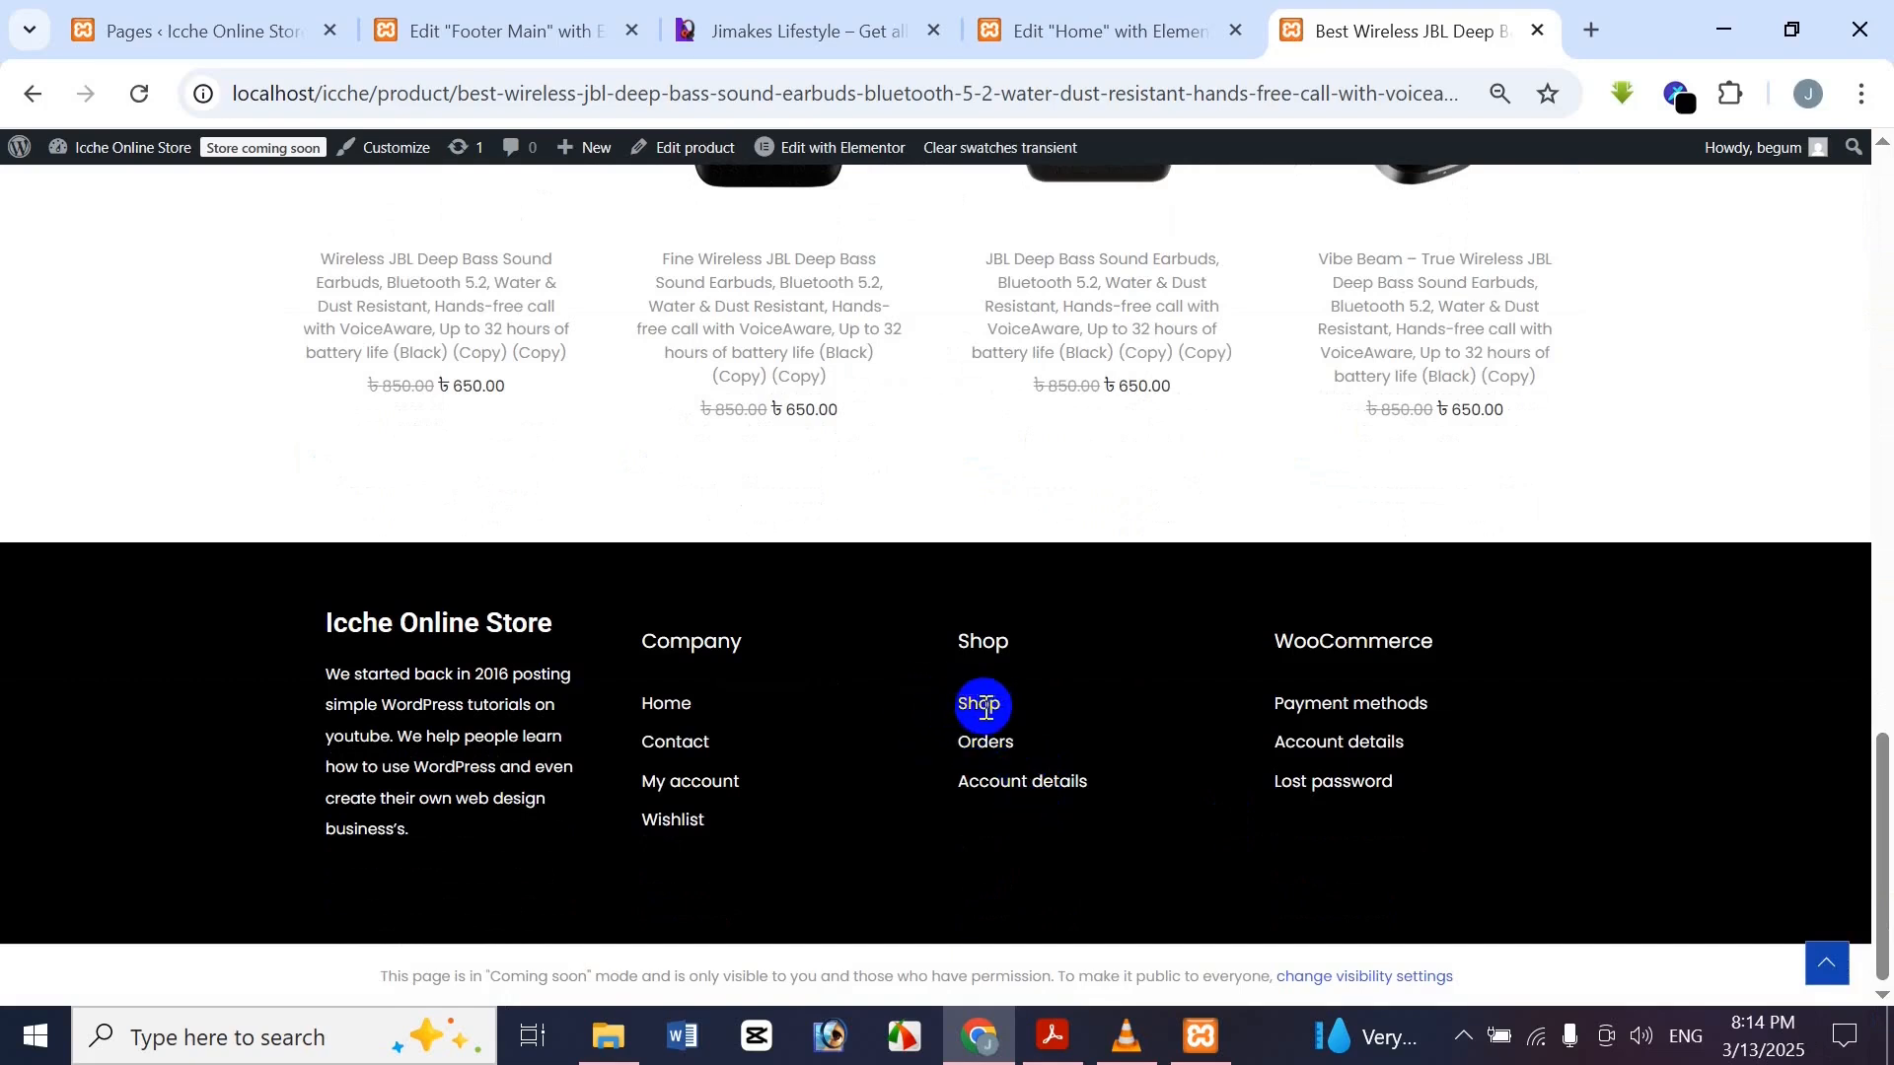
Compare the Footer Main template with the Jimakes footer, and view the page behind its Contact link before closing it
{"action": "left_click", "coordinate": [490, 11]}
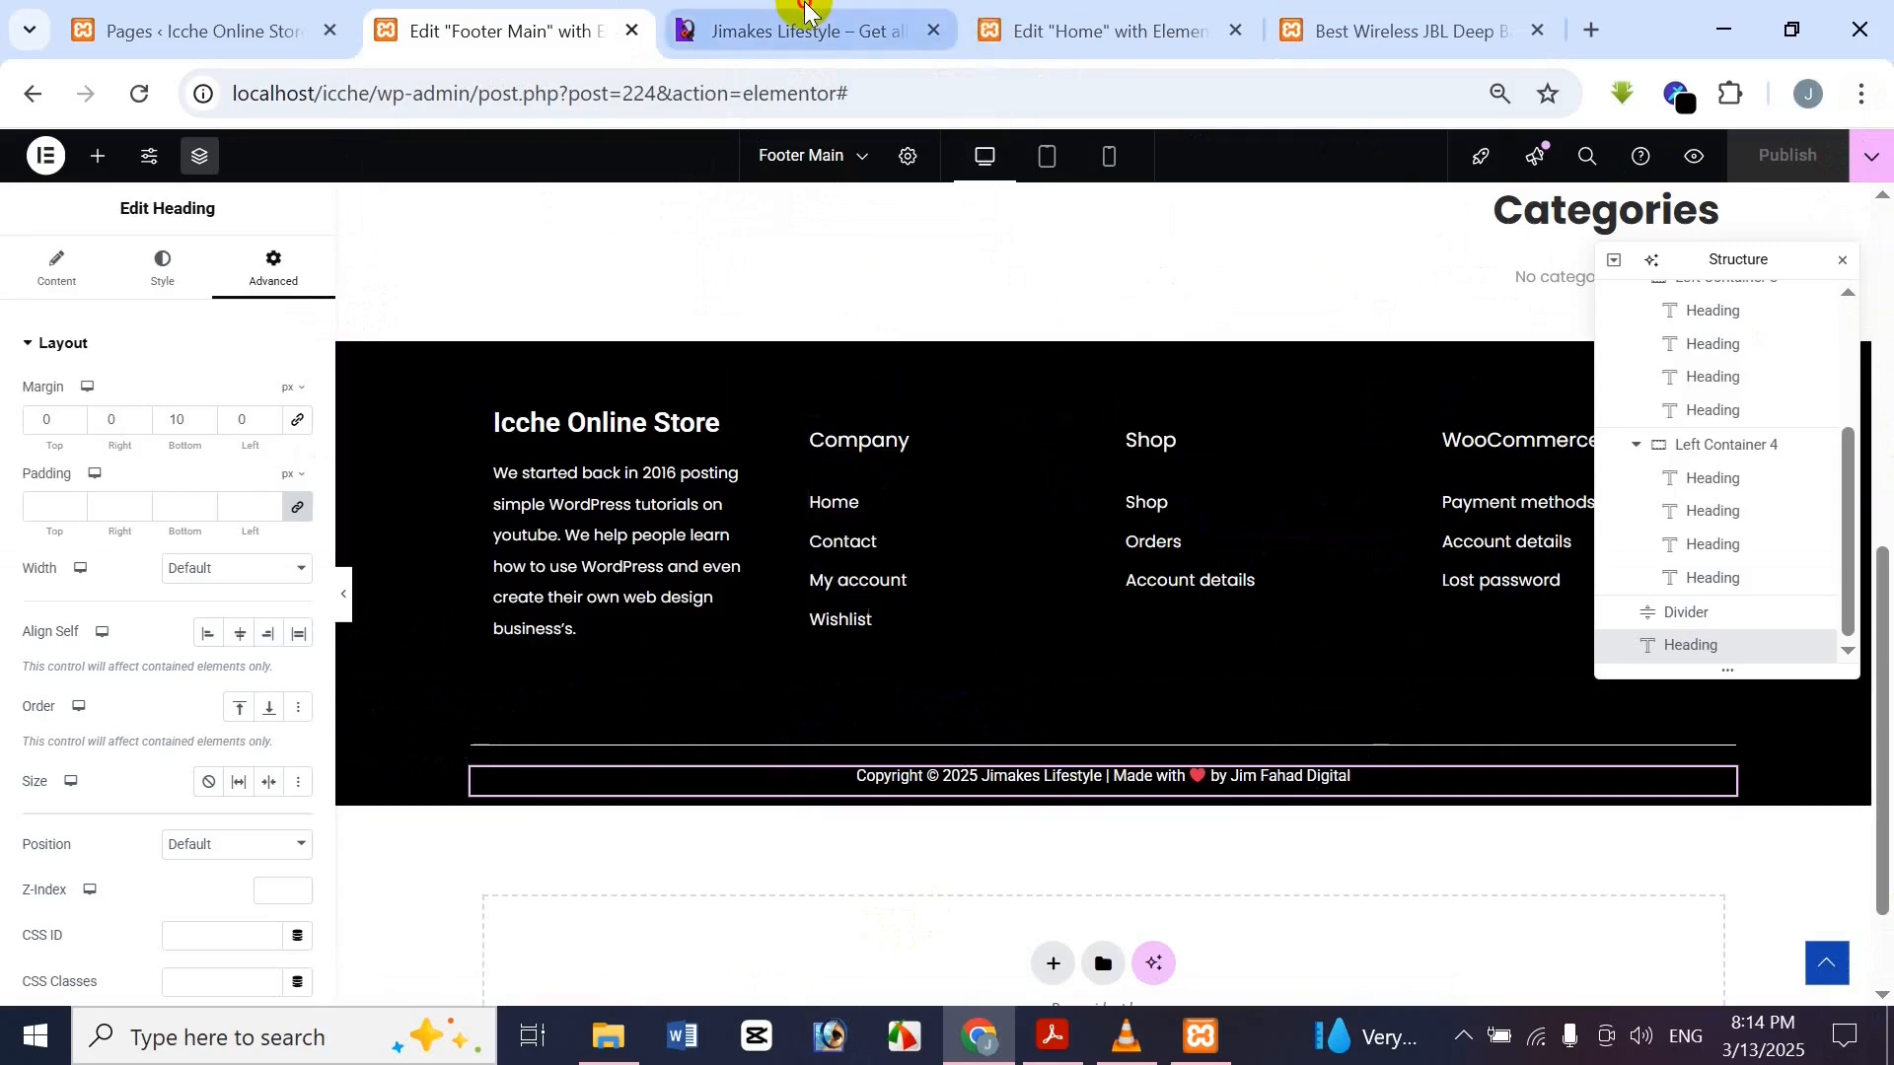
{"action": "left_click", "coordinate": [804, 27]}
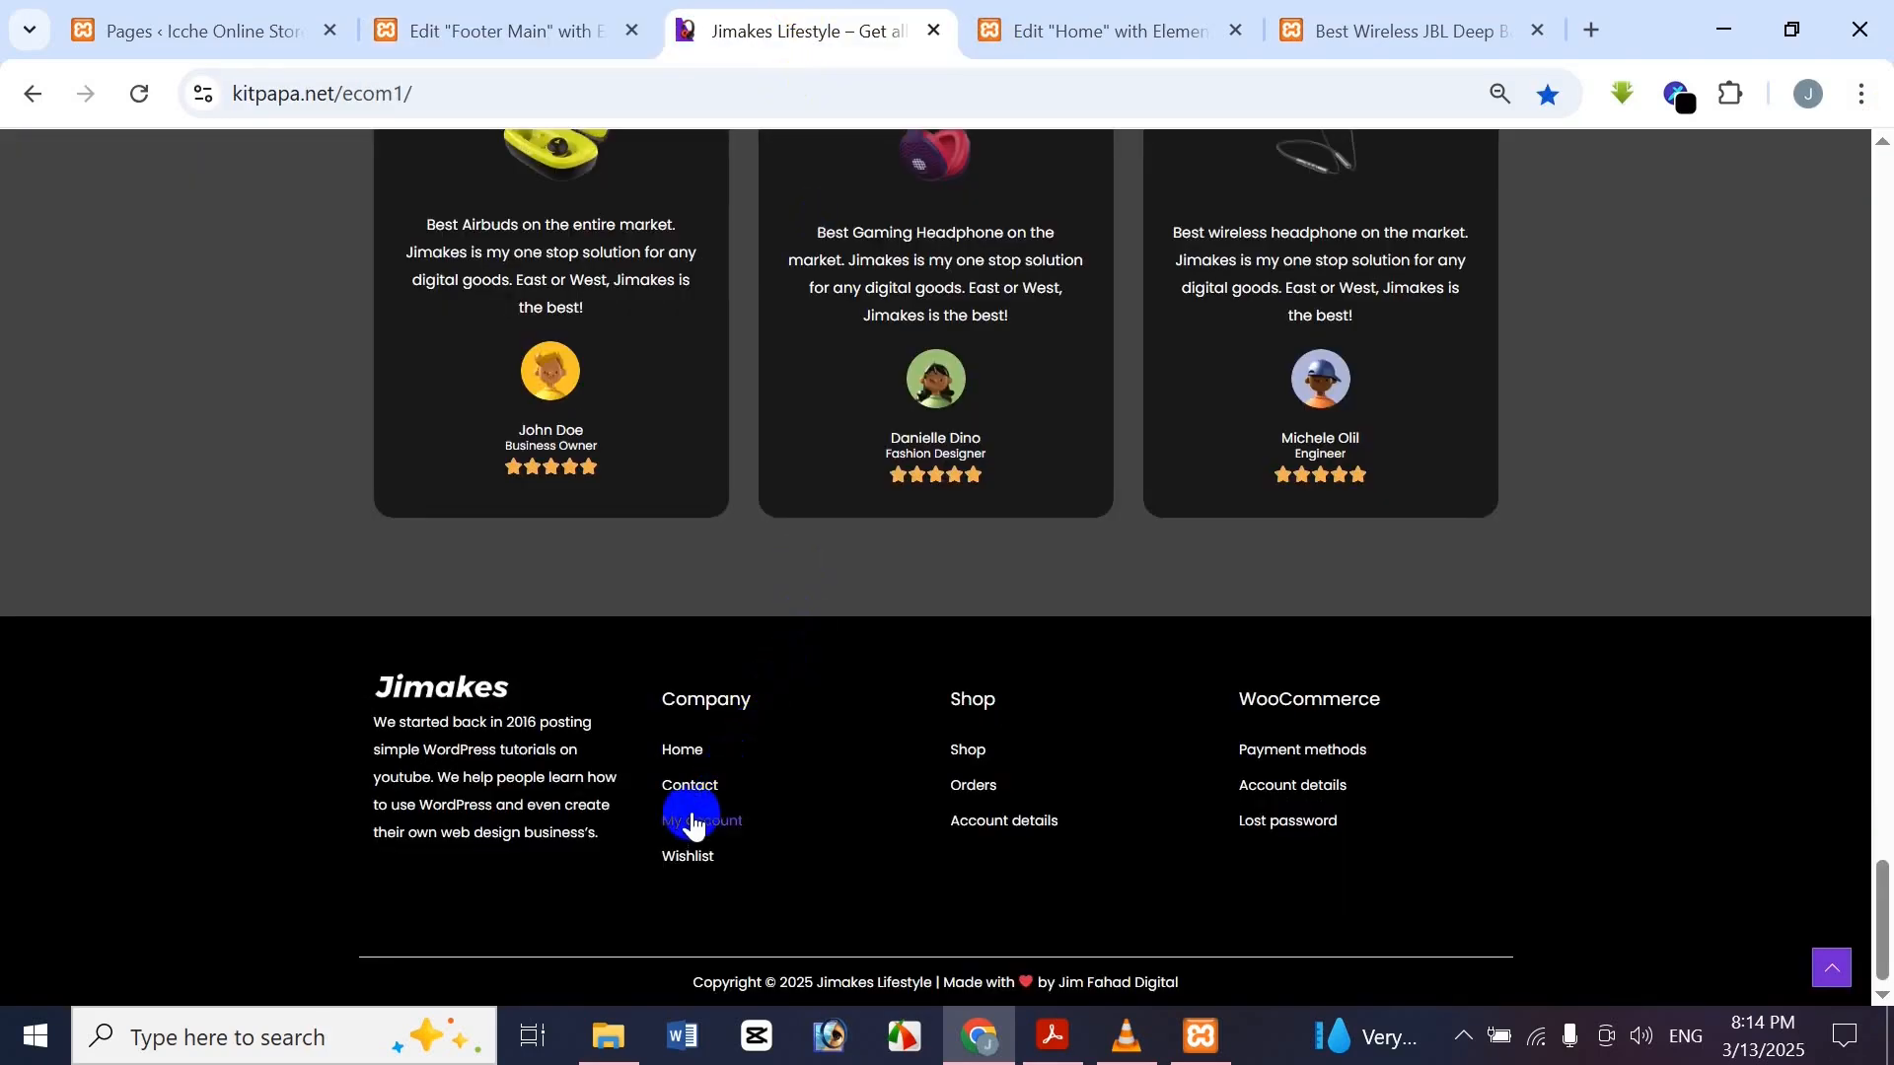
{"action": "left_click", "coordinate": [550, 24]}
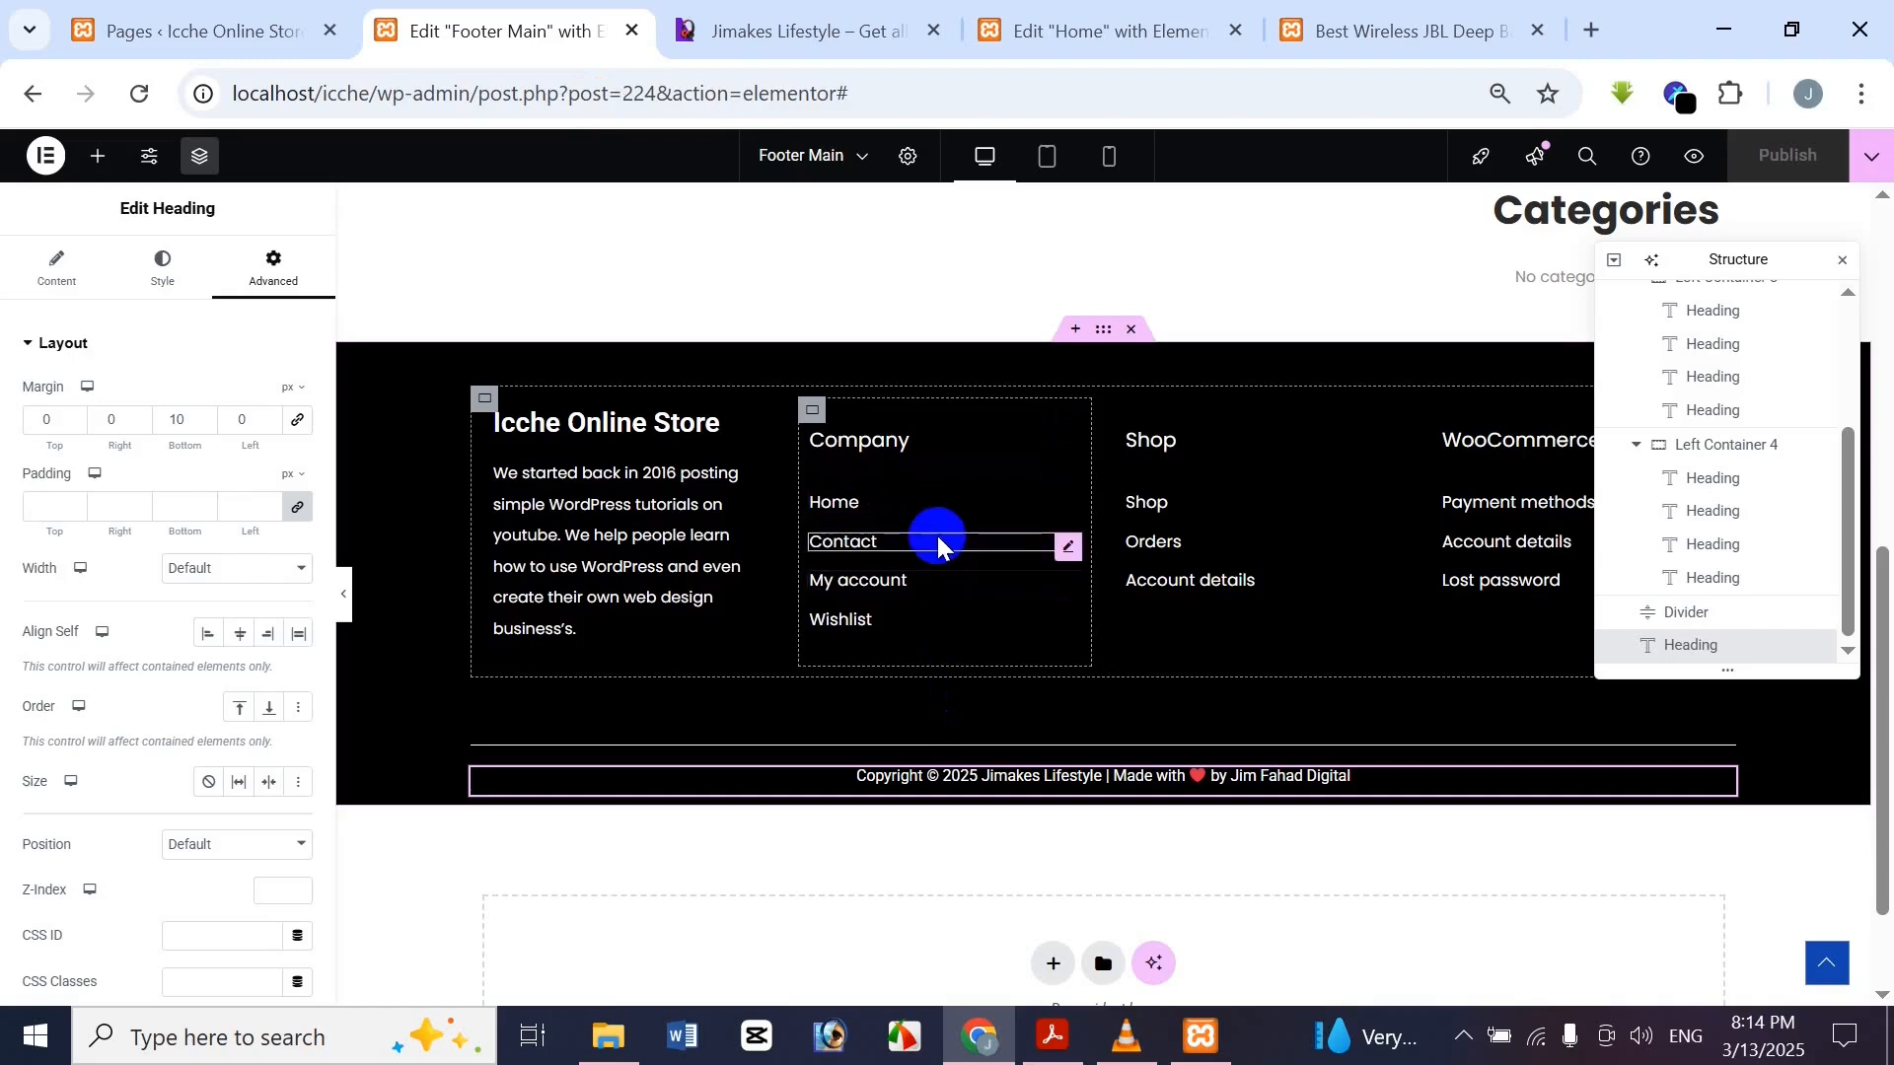
{"action": "left_click", "coordinate": [803, 28]}
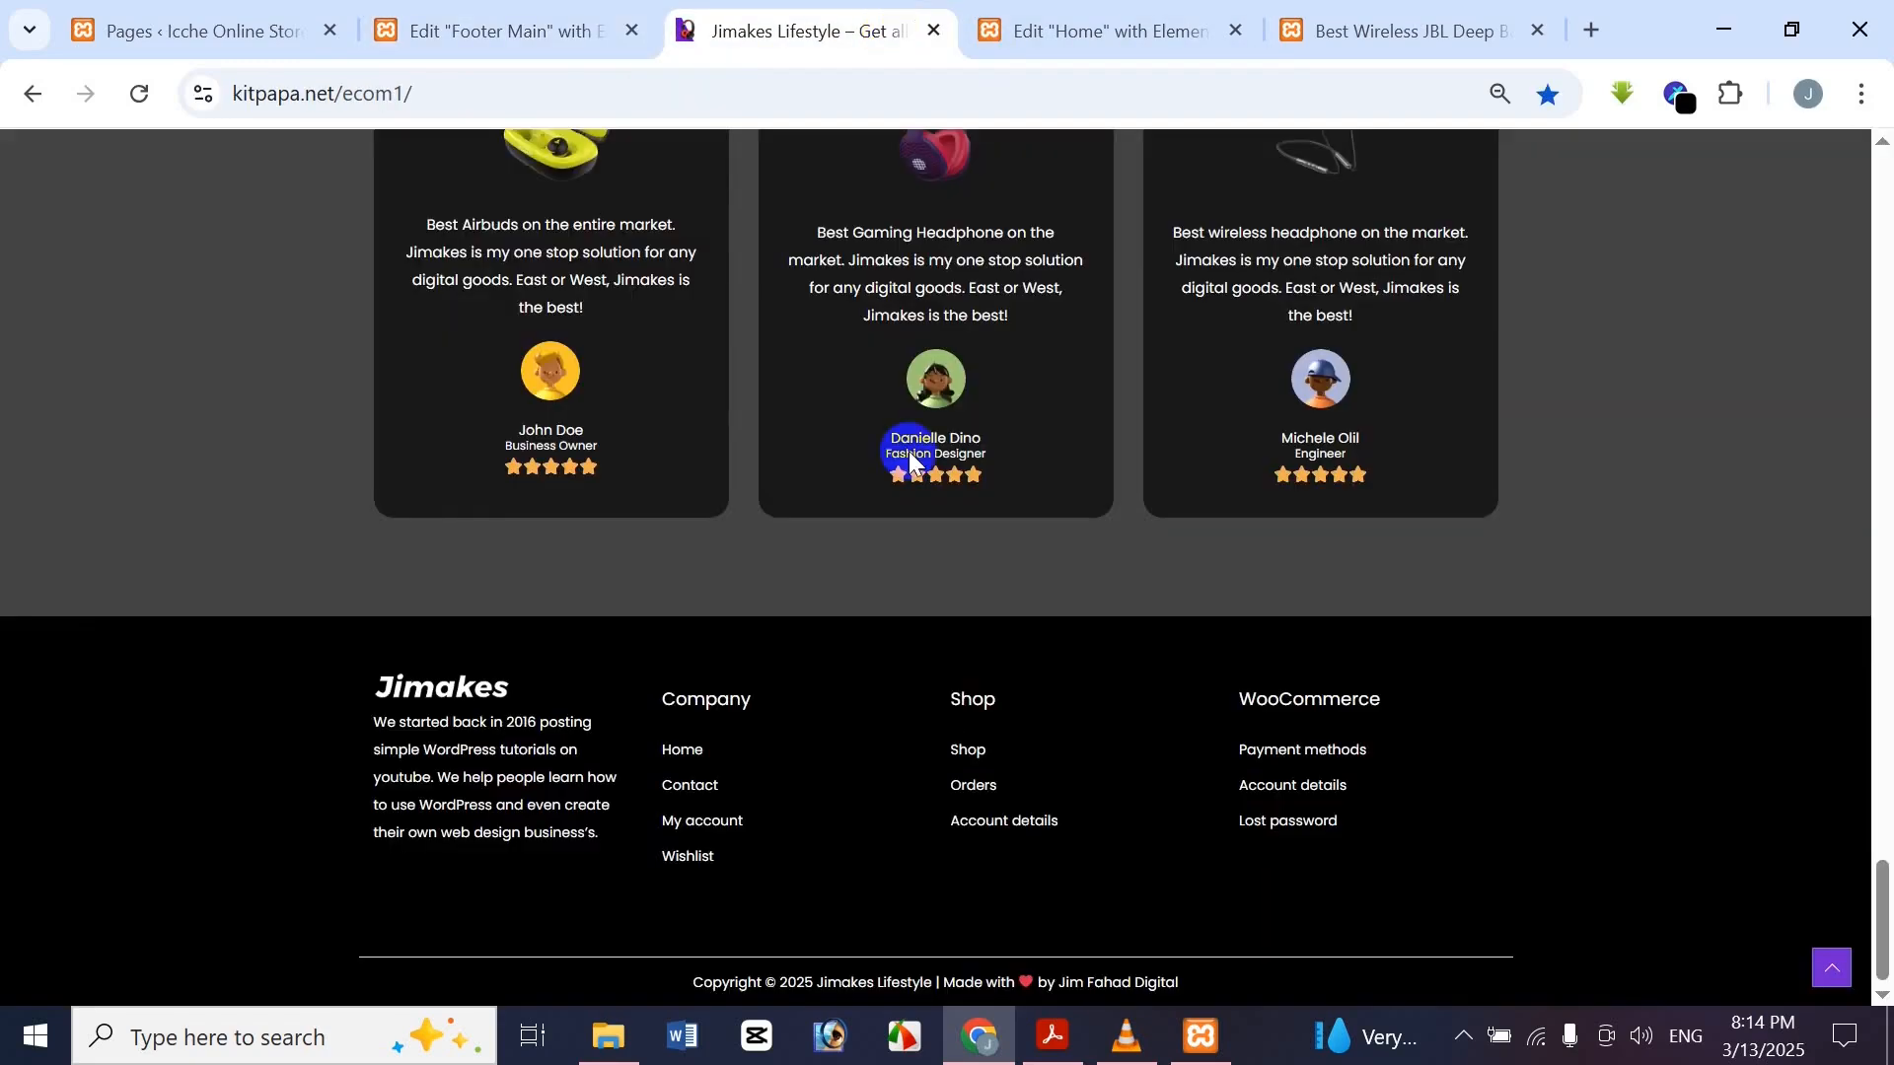
{"action": "right_click", "coordinate": [695, 797]}
{"action": "left_click", "coordinate": [803, 457]}
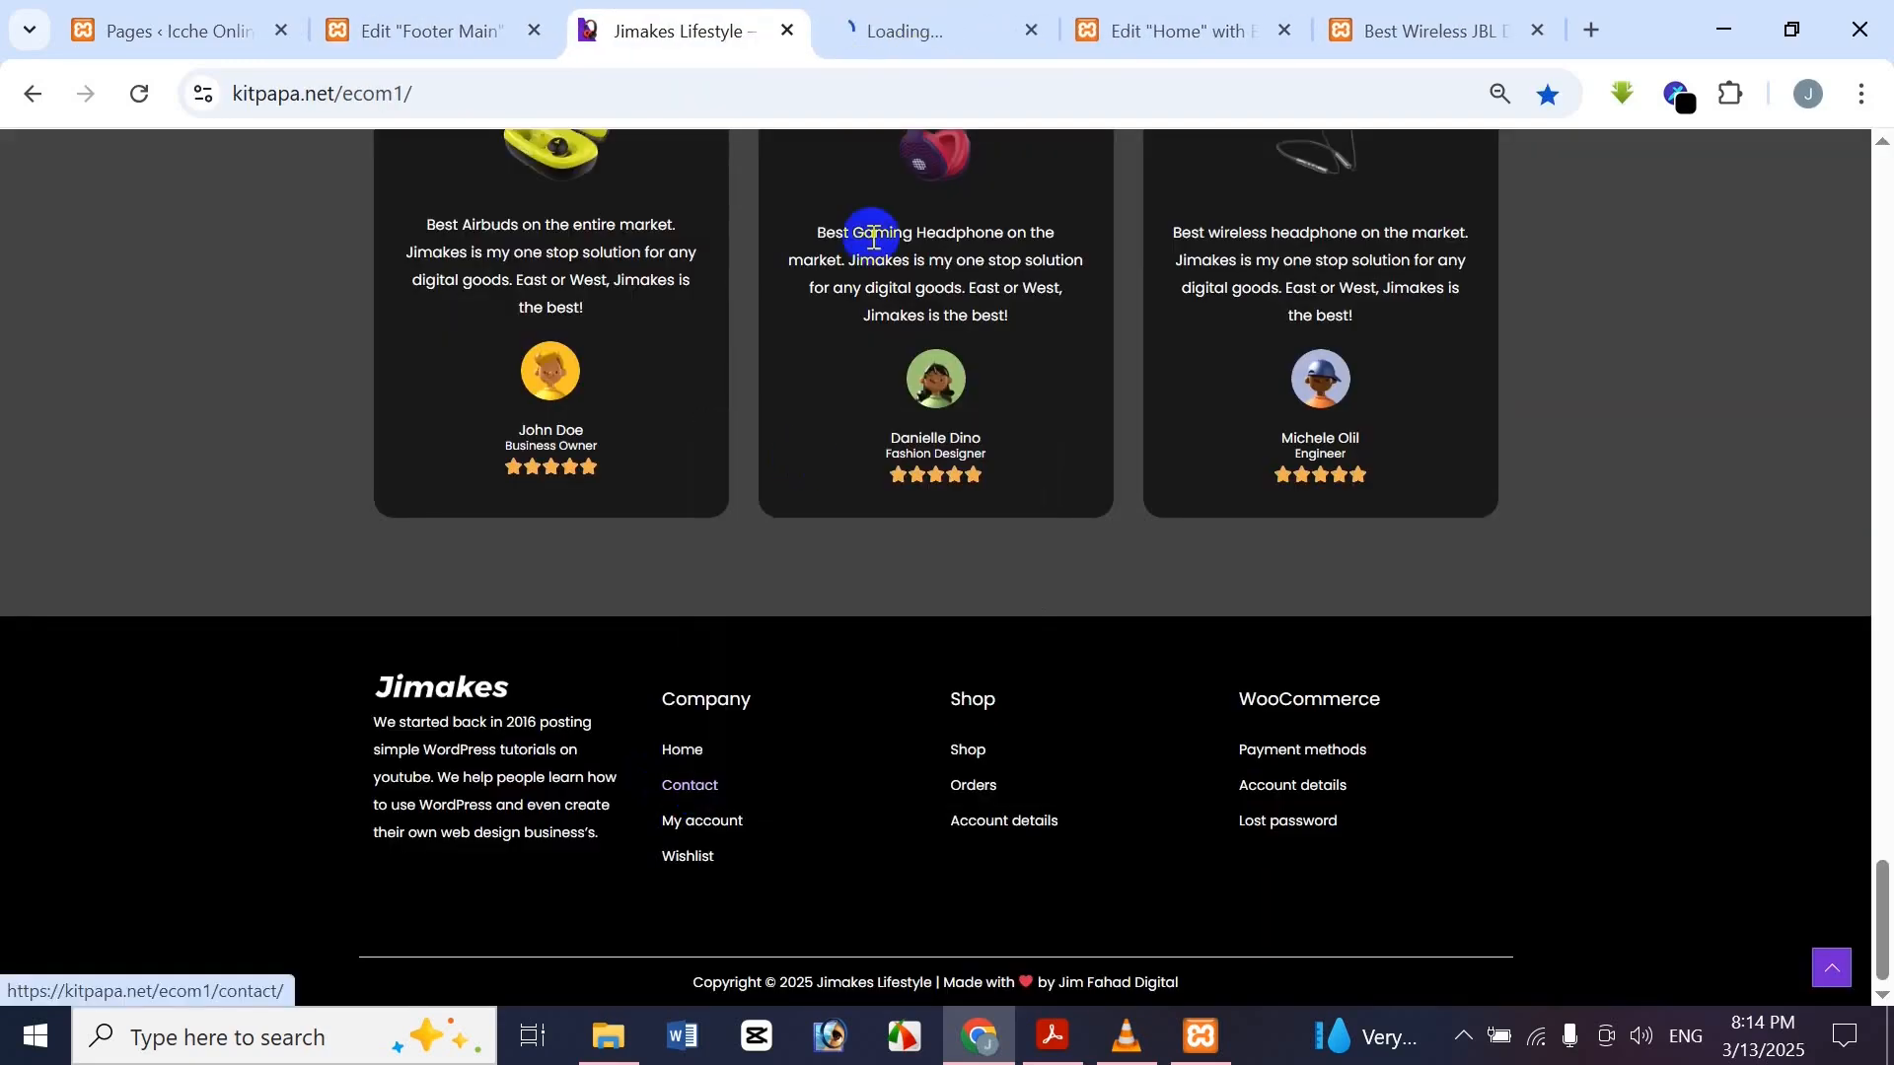
{"action": "left_click", "coordinate": [925, 11]}
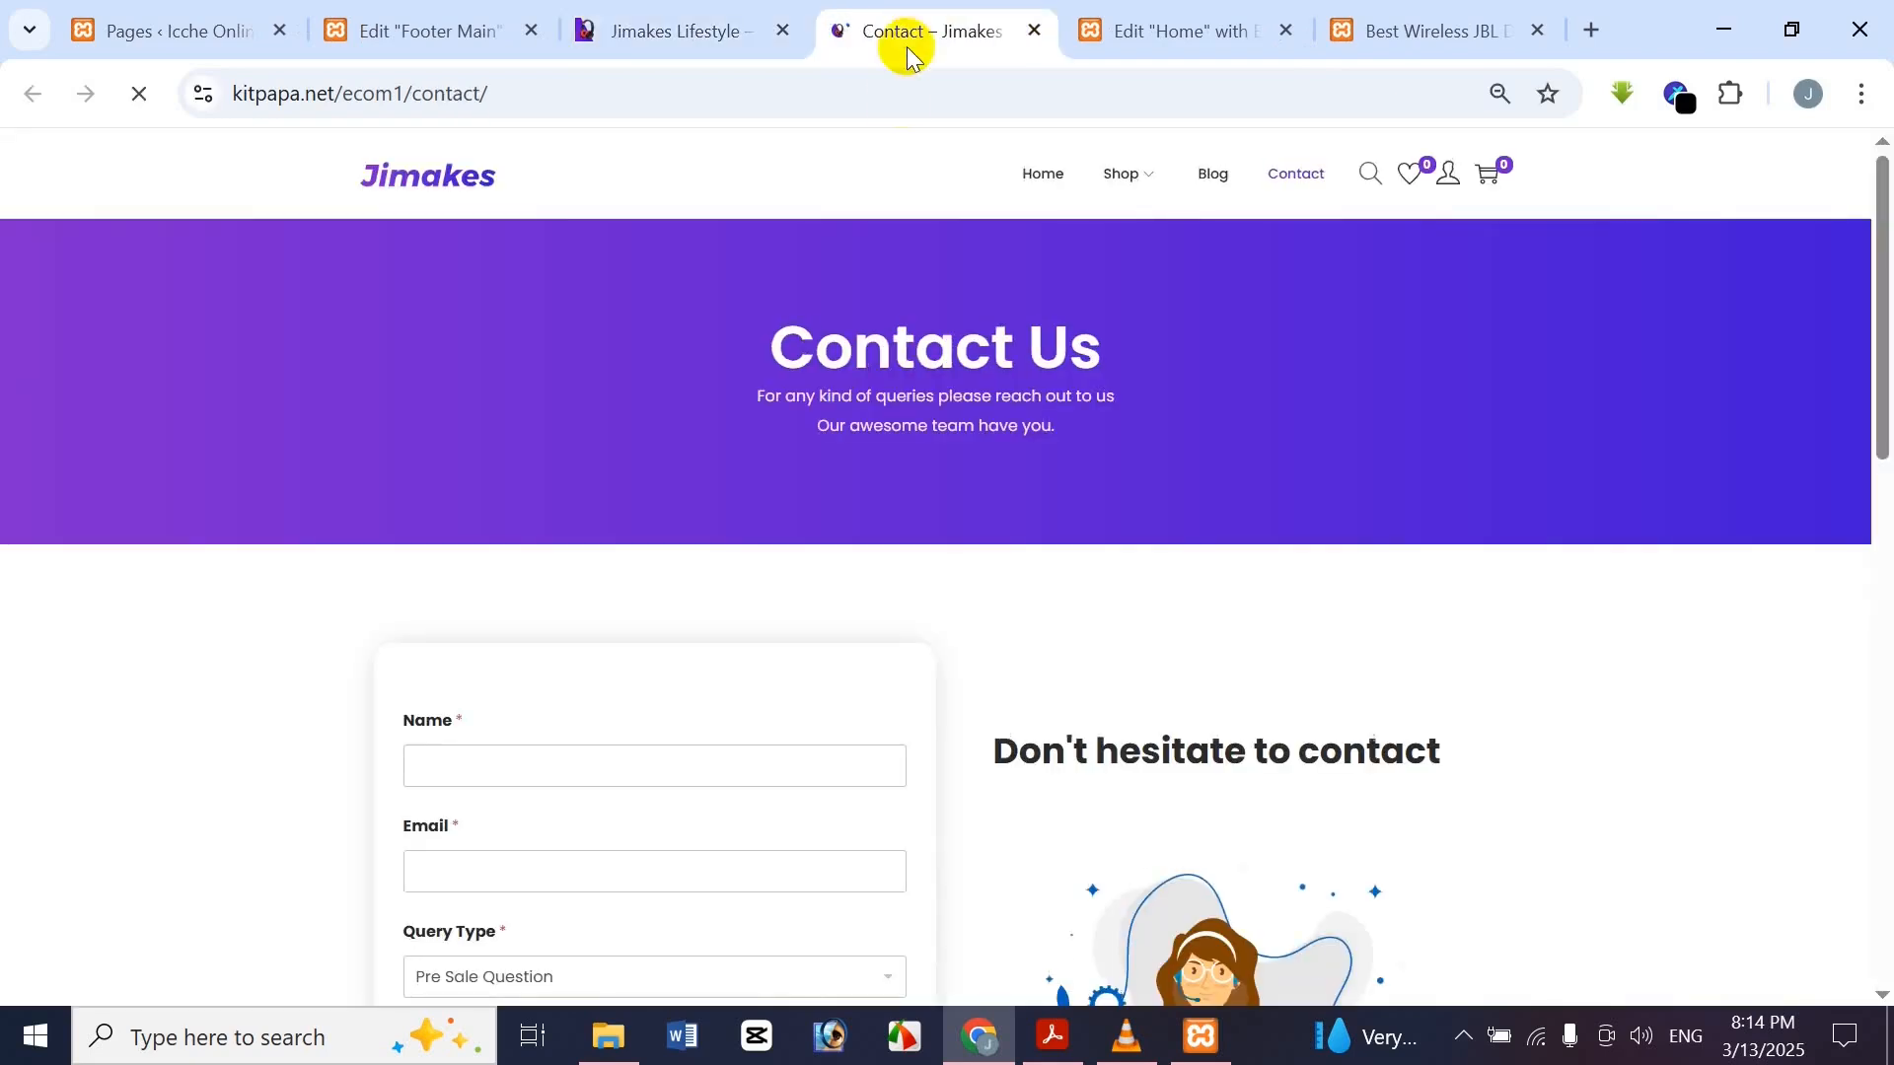
{"action": "scroll", "coordinate": [1036, 491], "scroll_direction": "down", "scroll_amount": 5}
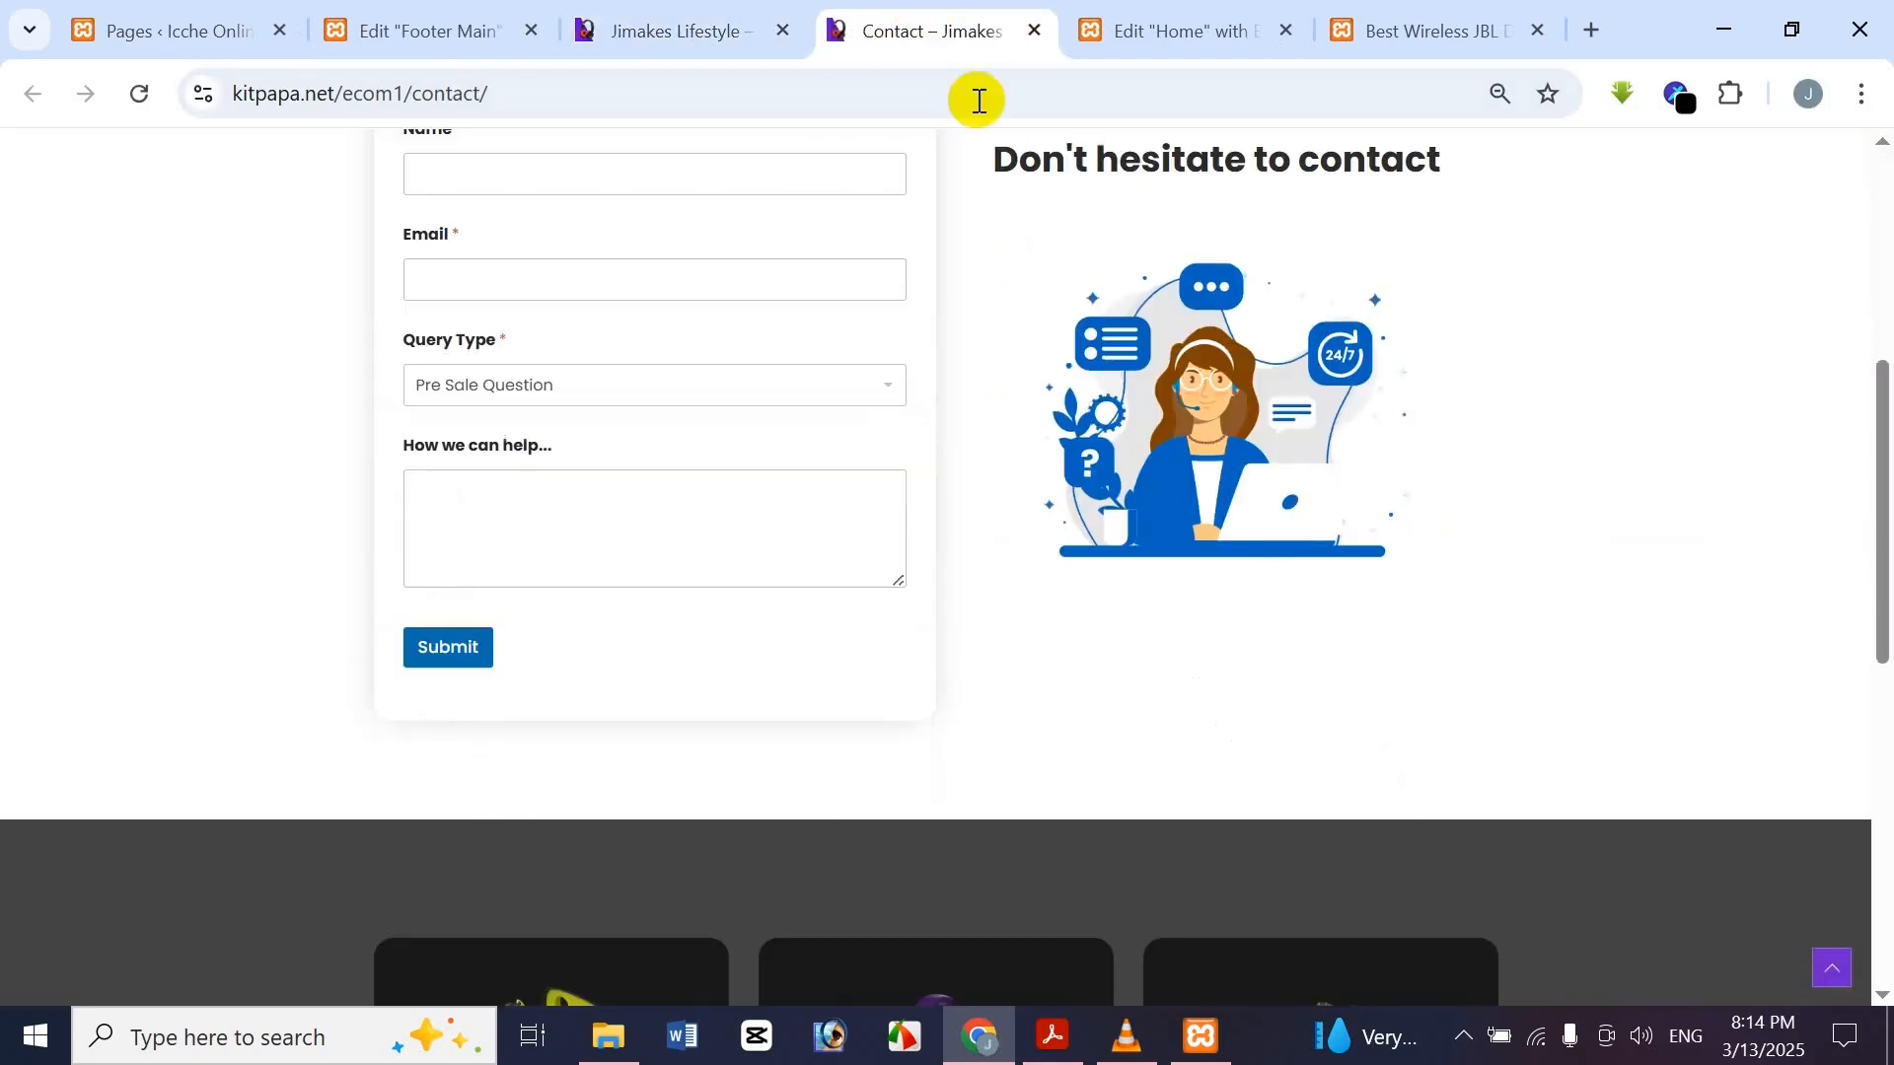
{"action": "left_click", "coordinate": [1035, 30]}
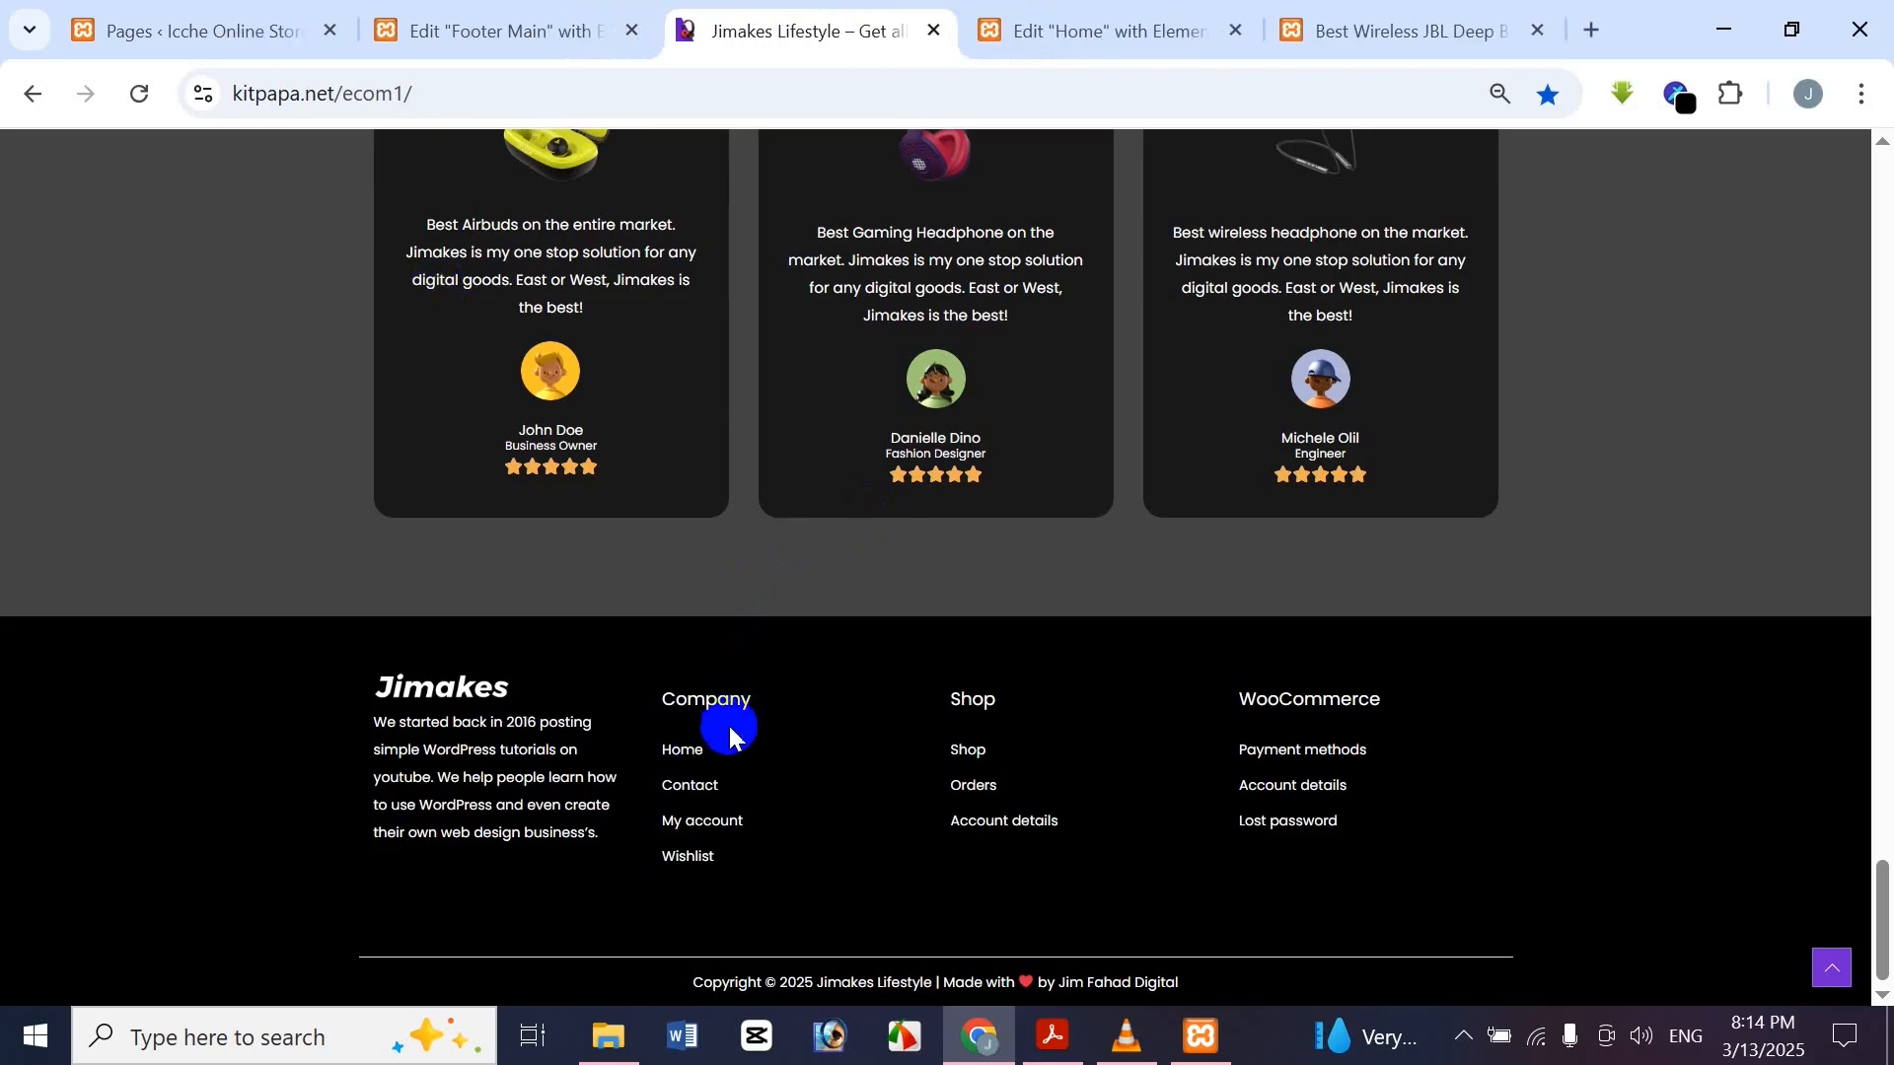
{"action": "right_click", "coordinate": [690, 792]}
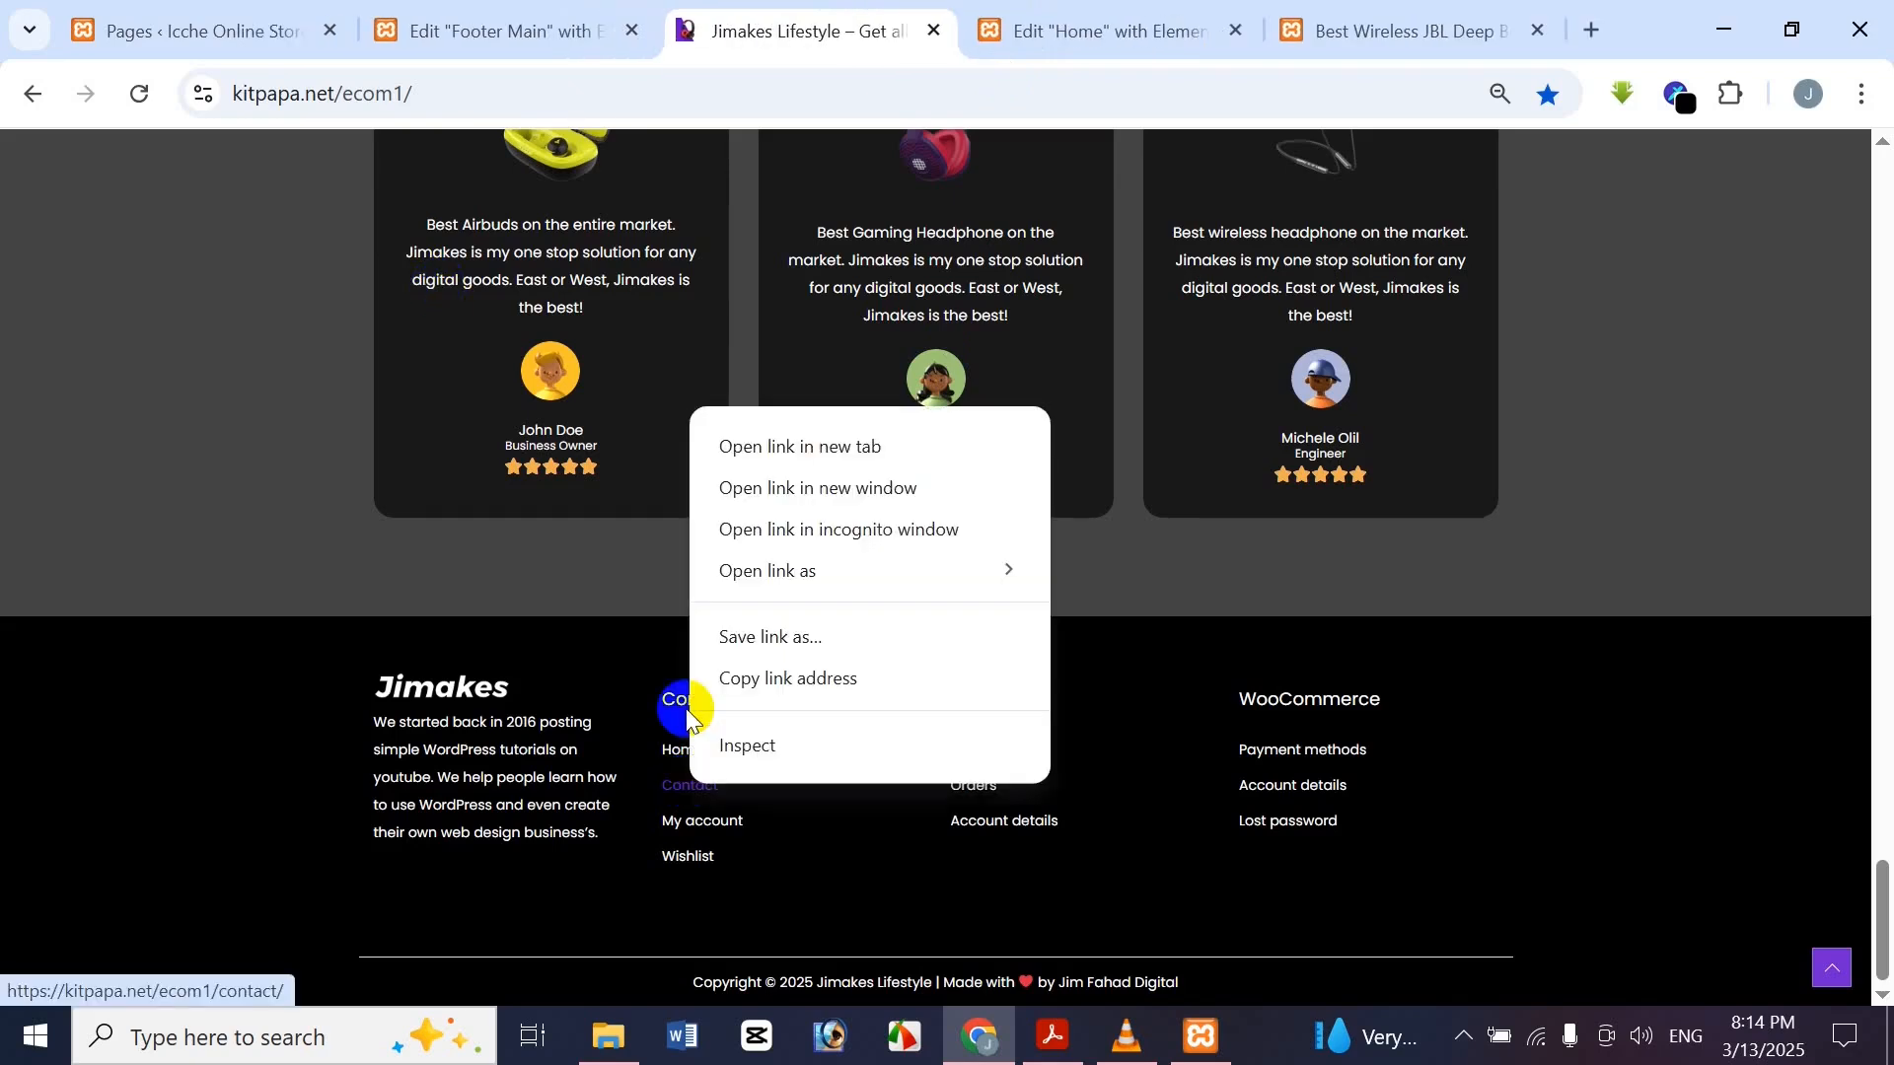
{"action": "left_click", "coordinate": [804, 679]}
{"action": "left_click", "coordinate": [505, 33]}
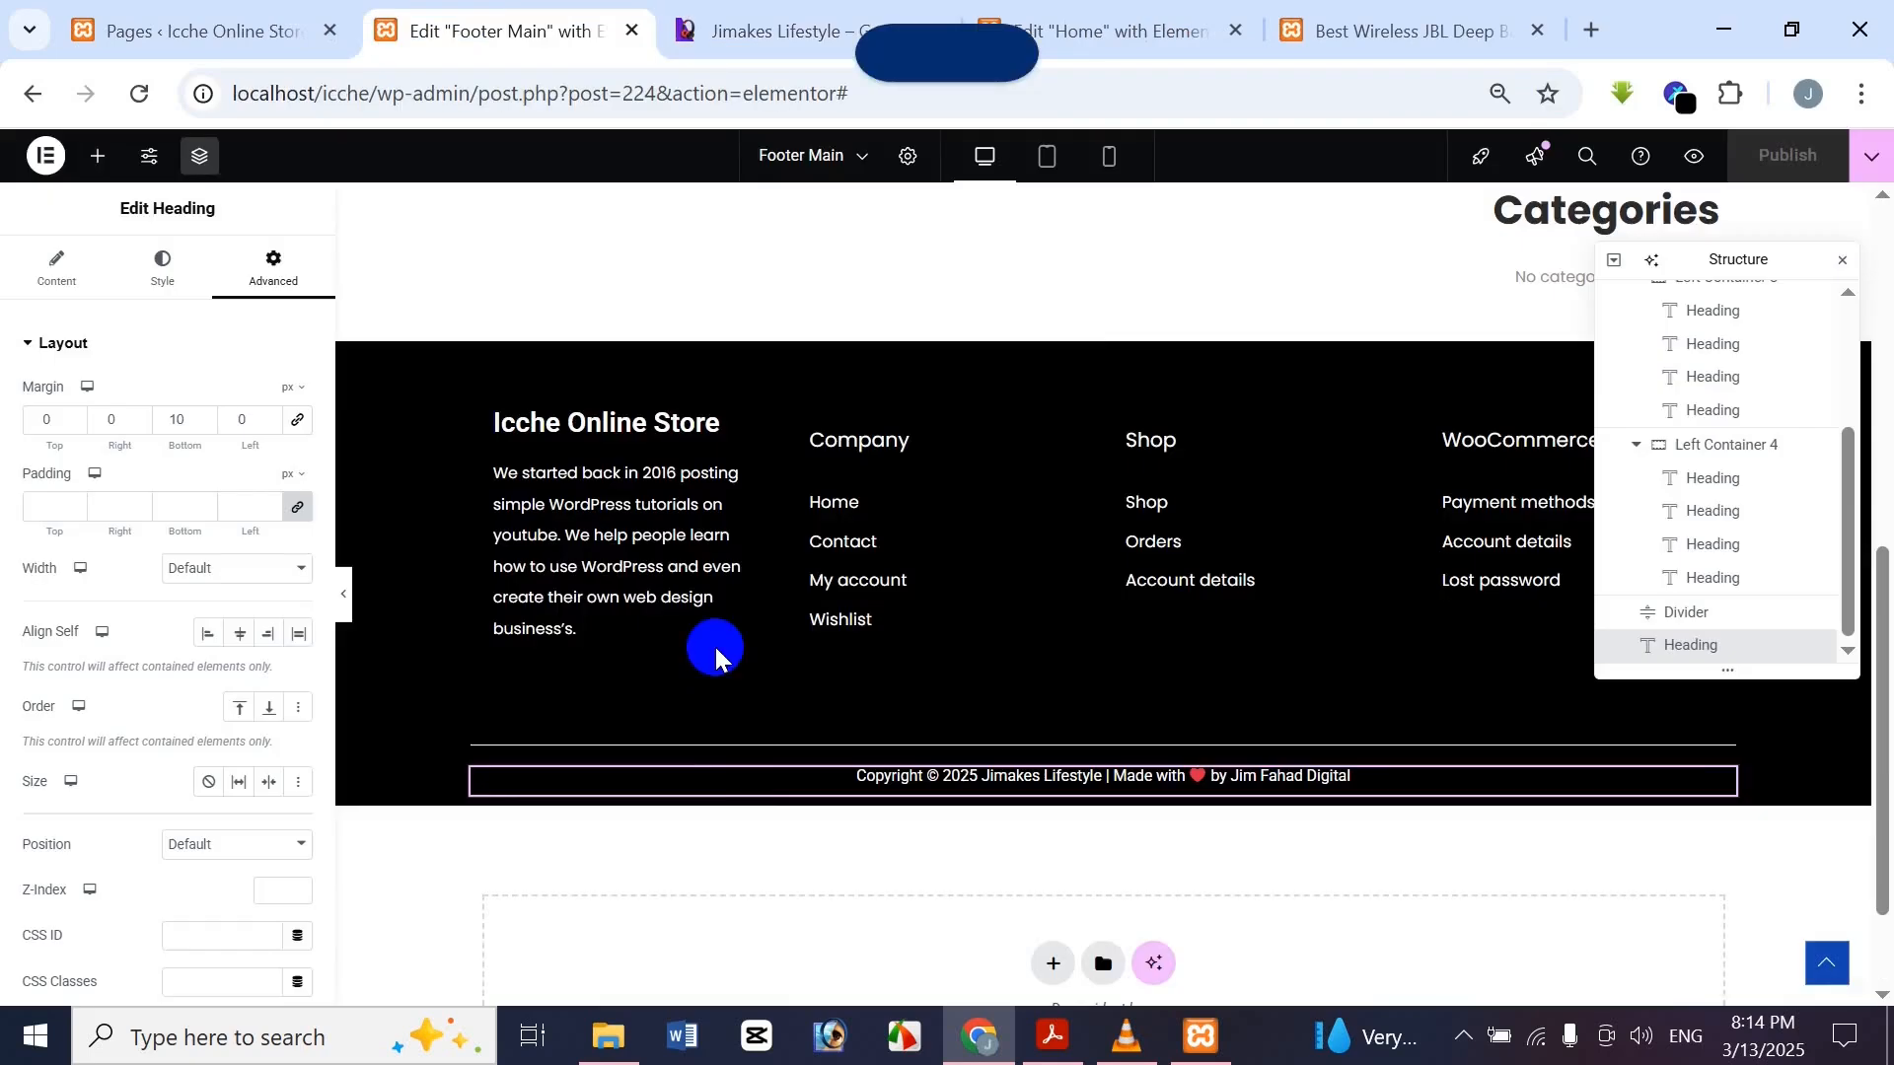
{"action": "left_click", "coordinate": [877, 546]}
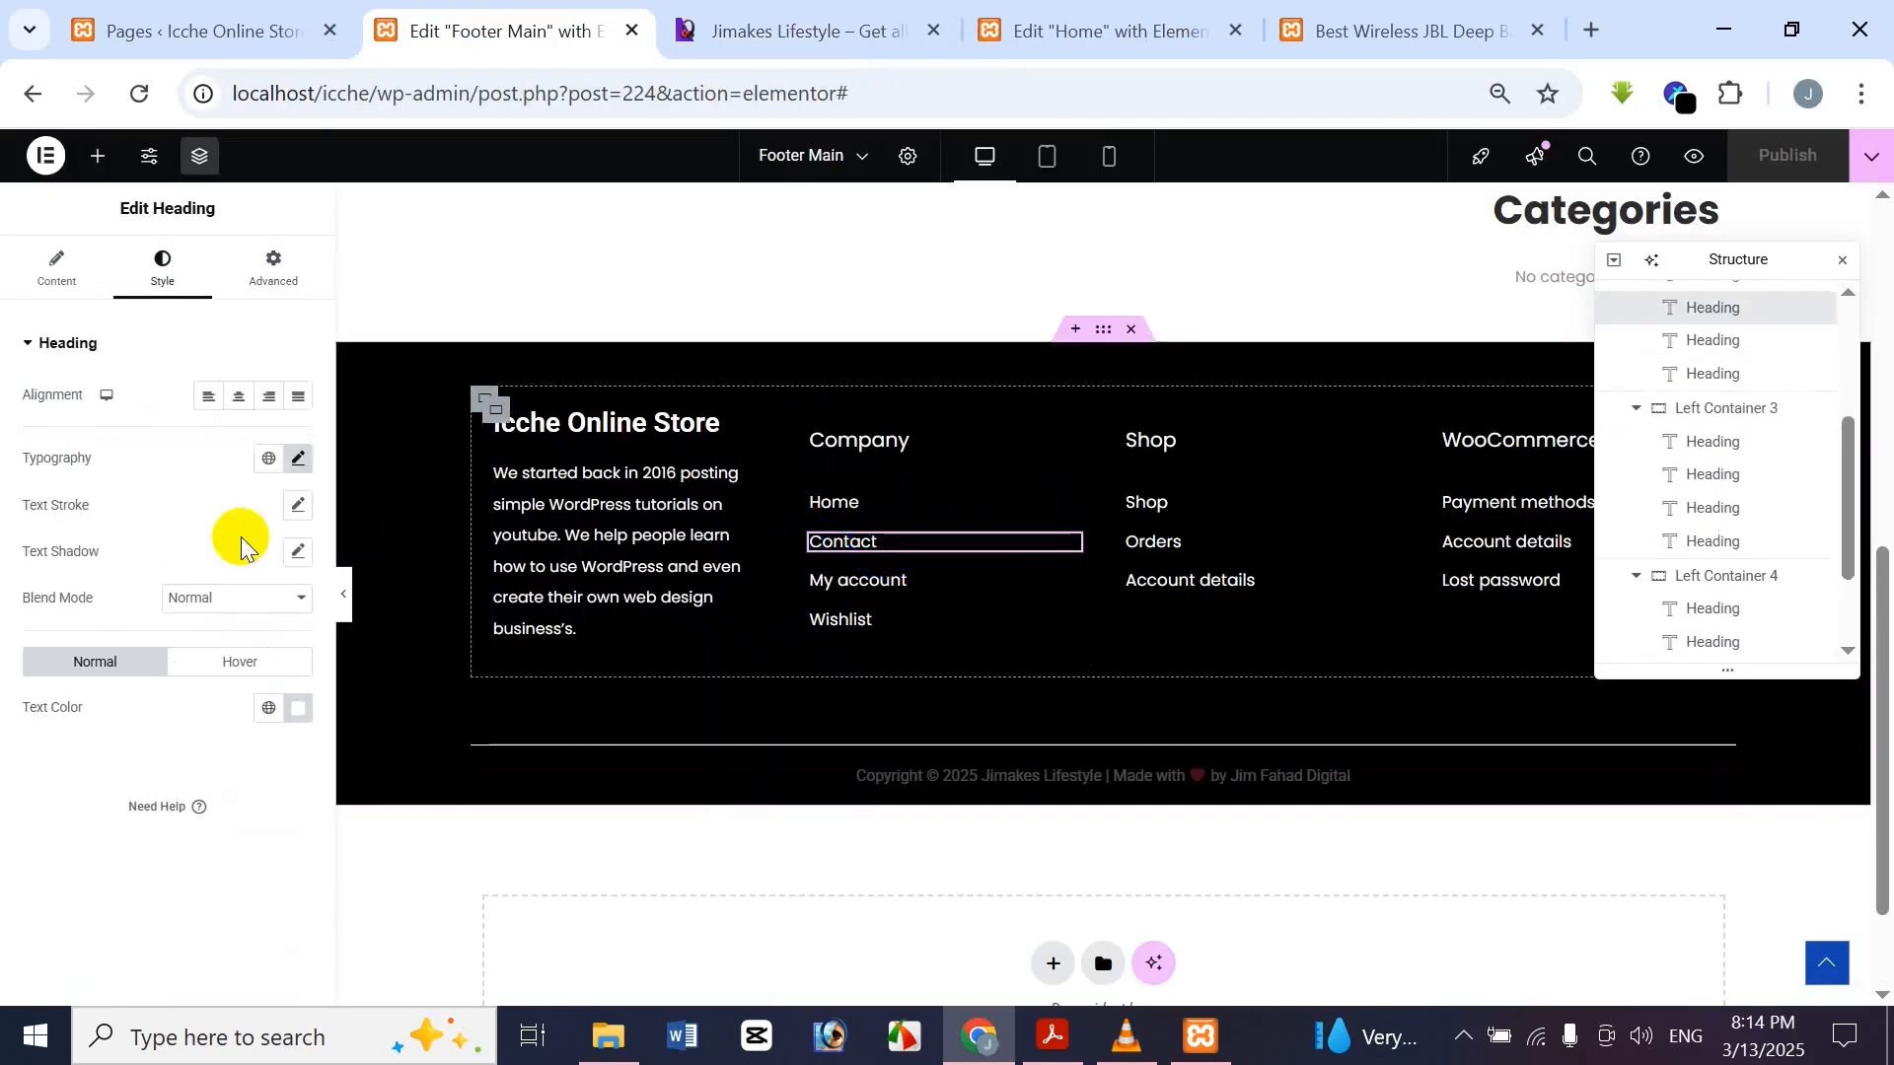
{"action": "left_click", "coordinate": [74, 274]}
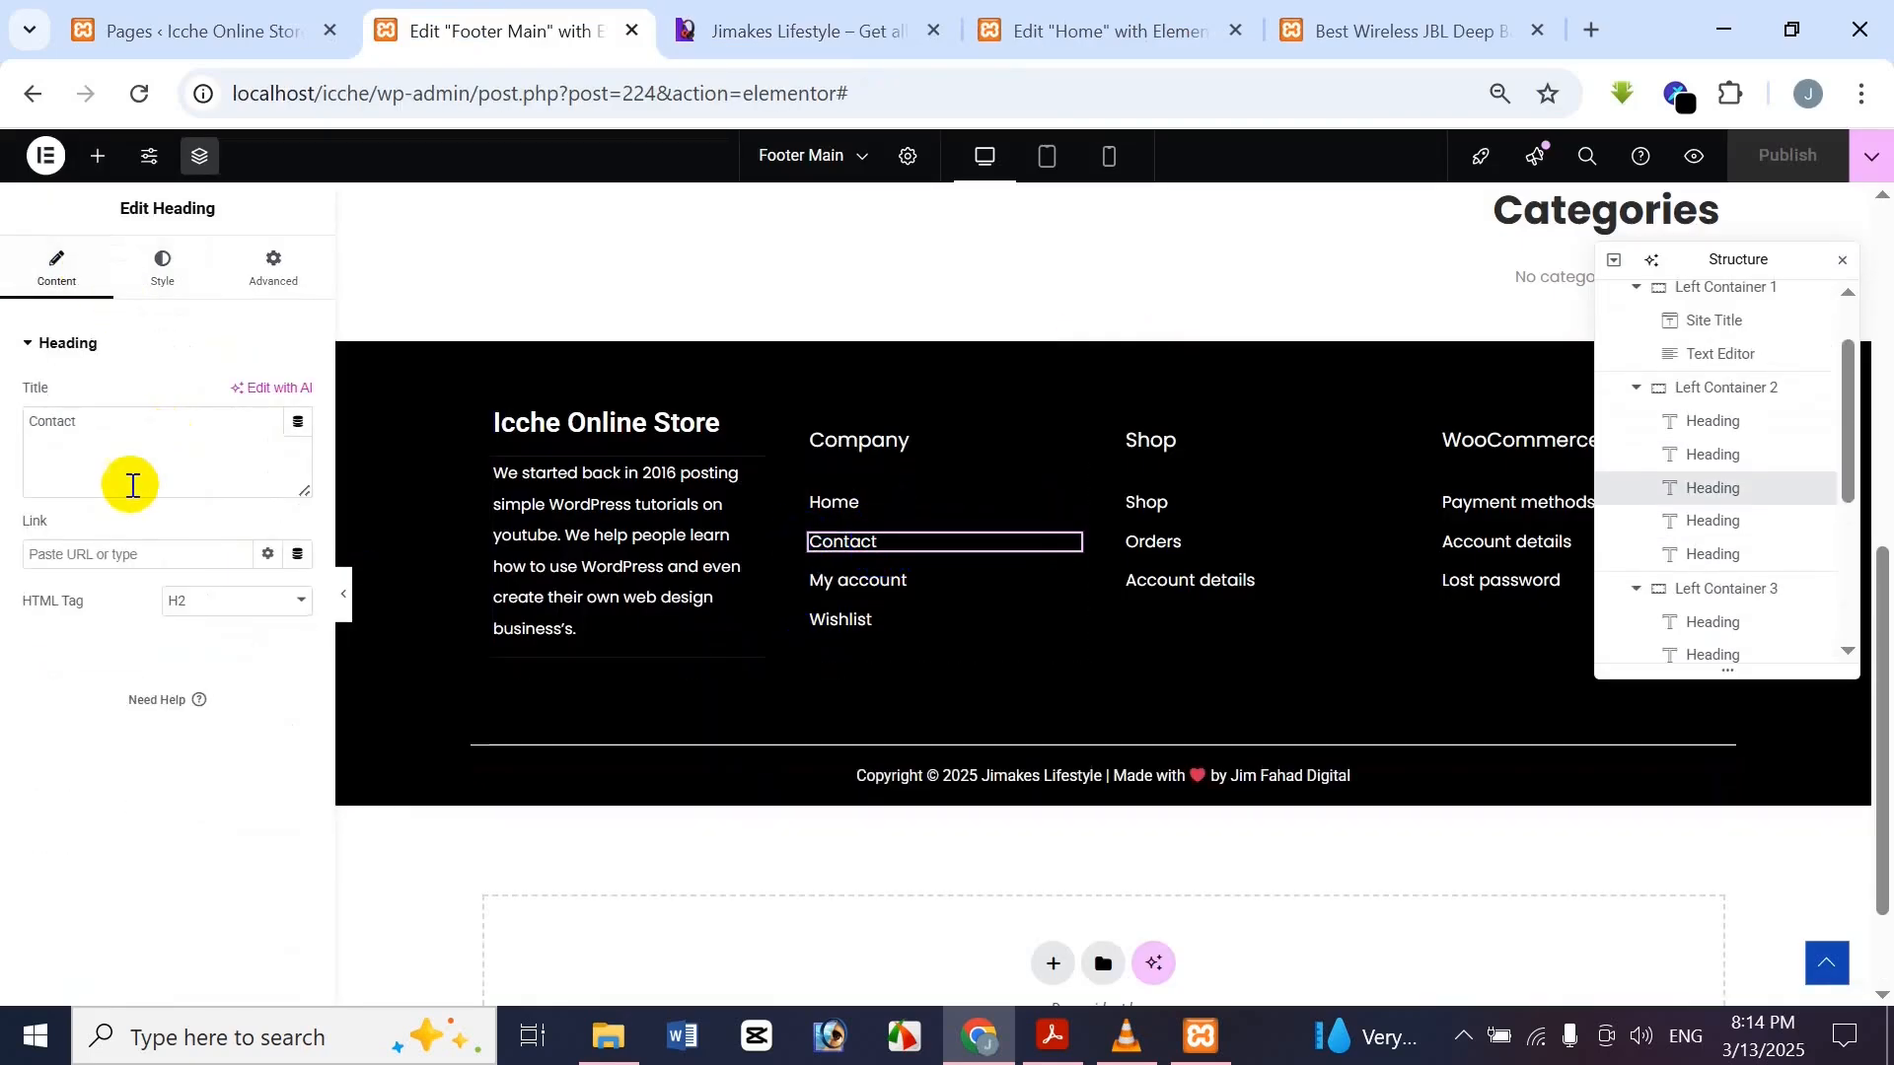
{"action": "left_click", "coordinate": [132, 555]}
{"action": "key", "text": "ctrl+v"}
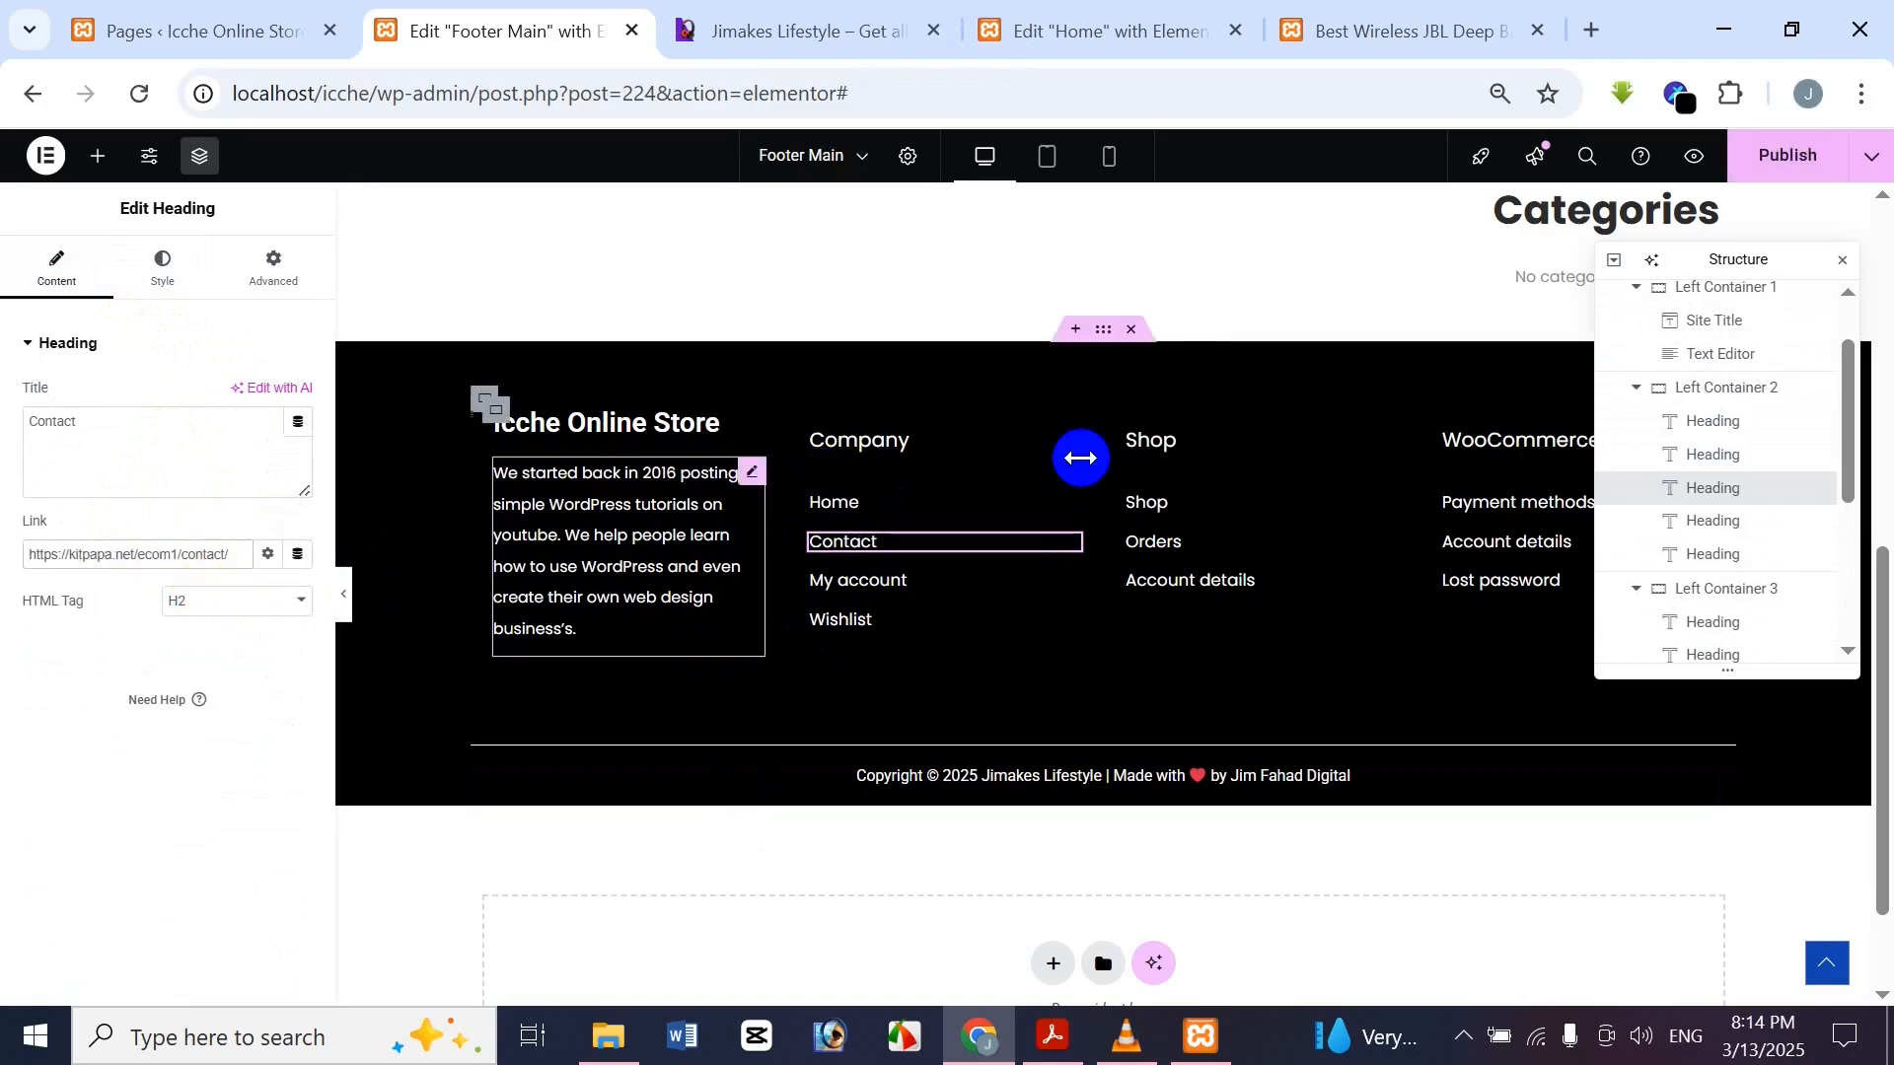
{"action": "left_click", "coordinate": [1137, 500]}
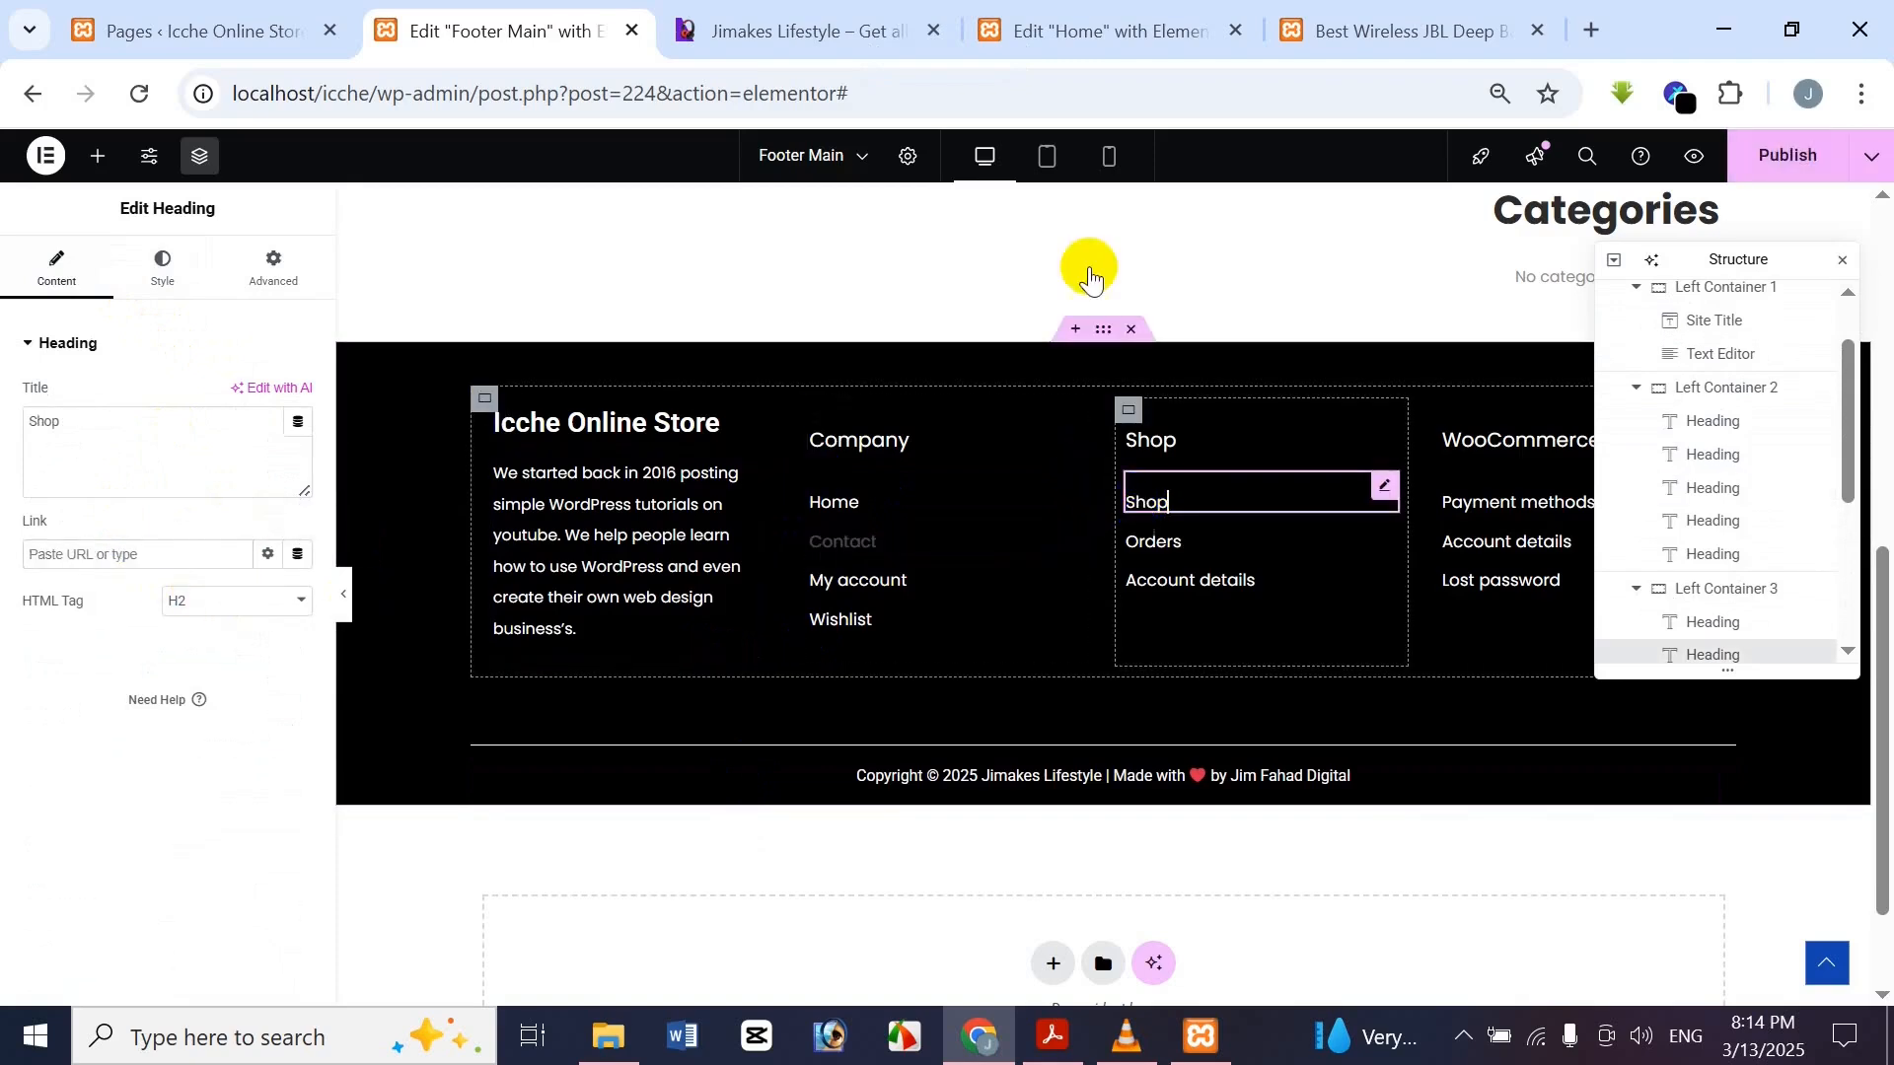
{"action": "left_click", "coordinate": [893, 11]}
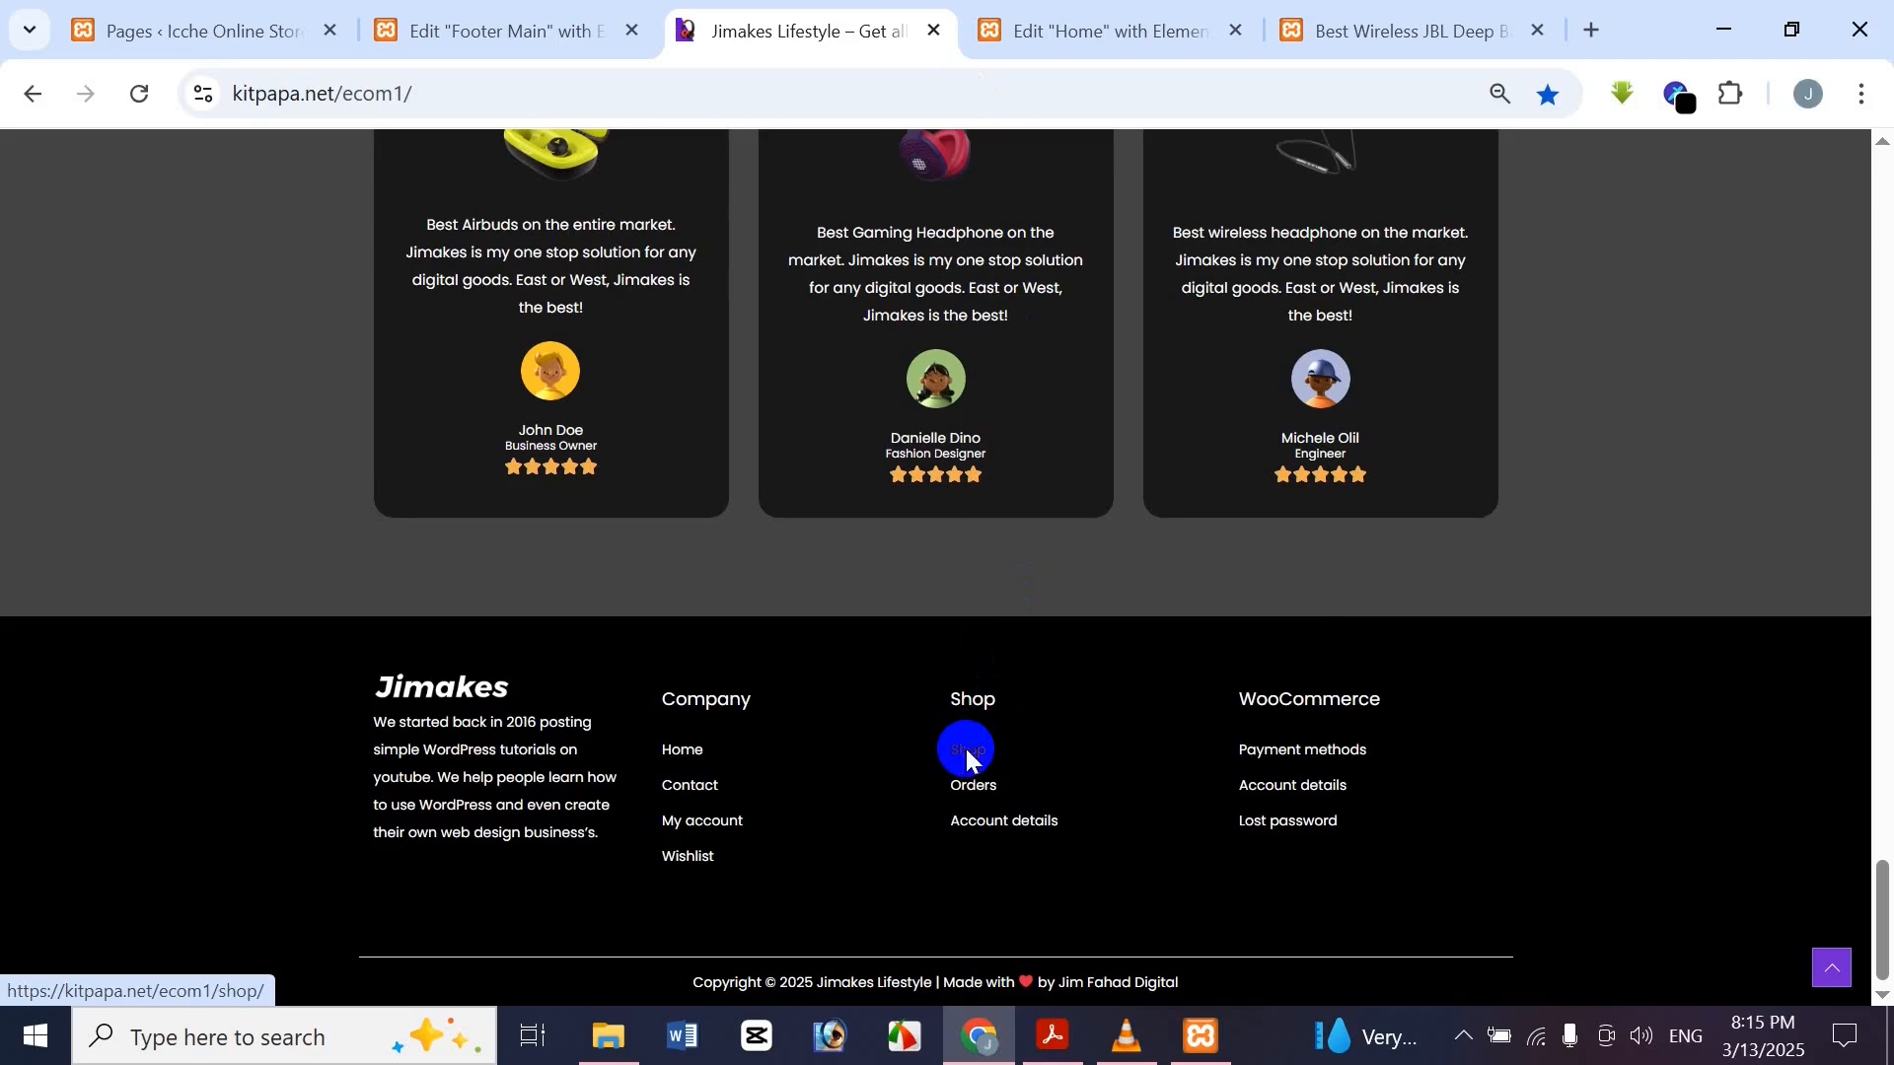
{"action": "right_click", "coordinate": [967, 754]}
{"action": "left_click", "coordinate": [1052, 612]}
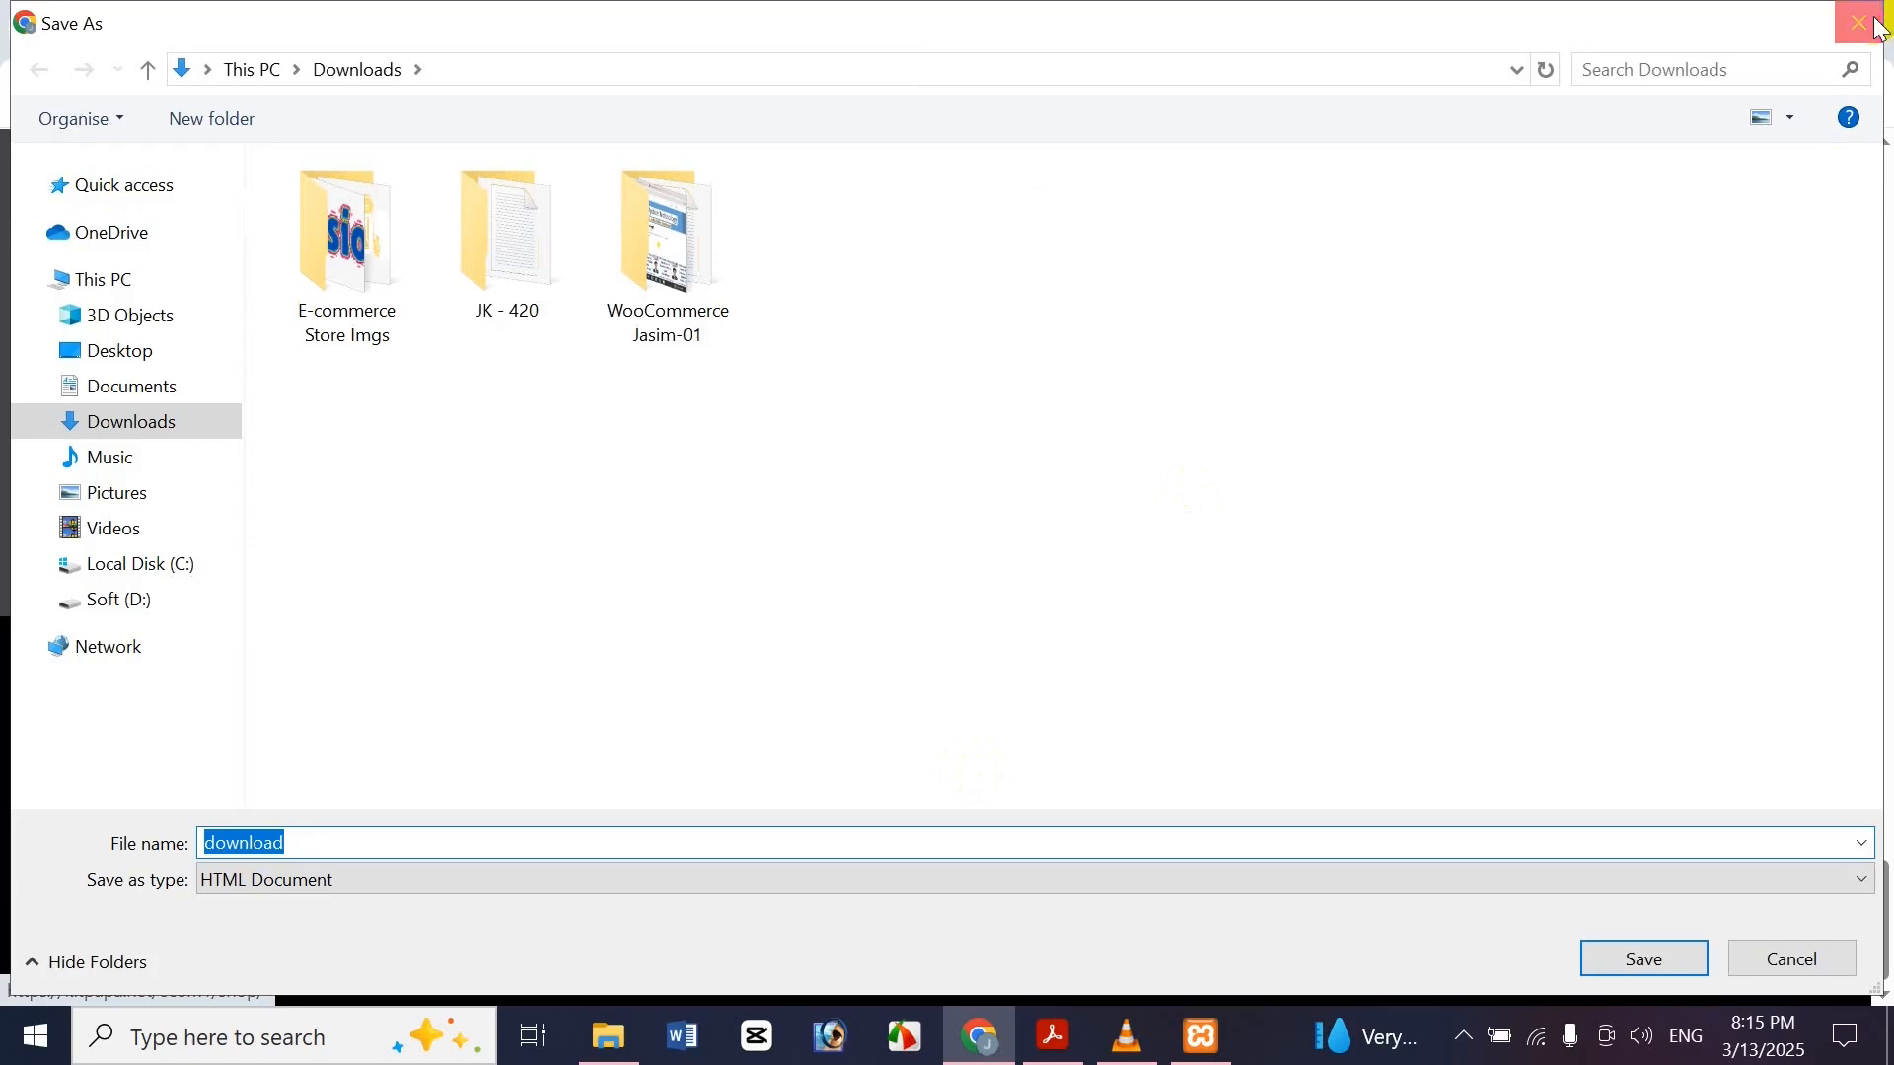
{"action": "left_click", "coordinate": [1880, 28]}
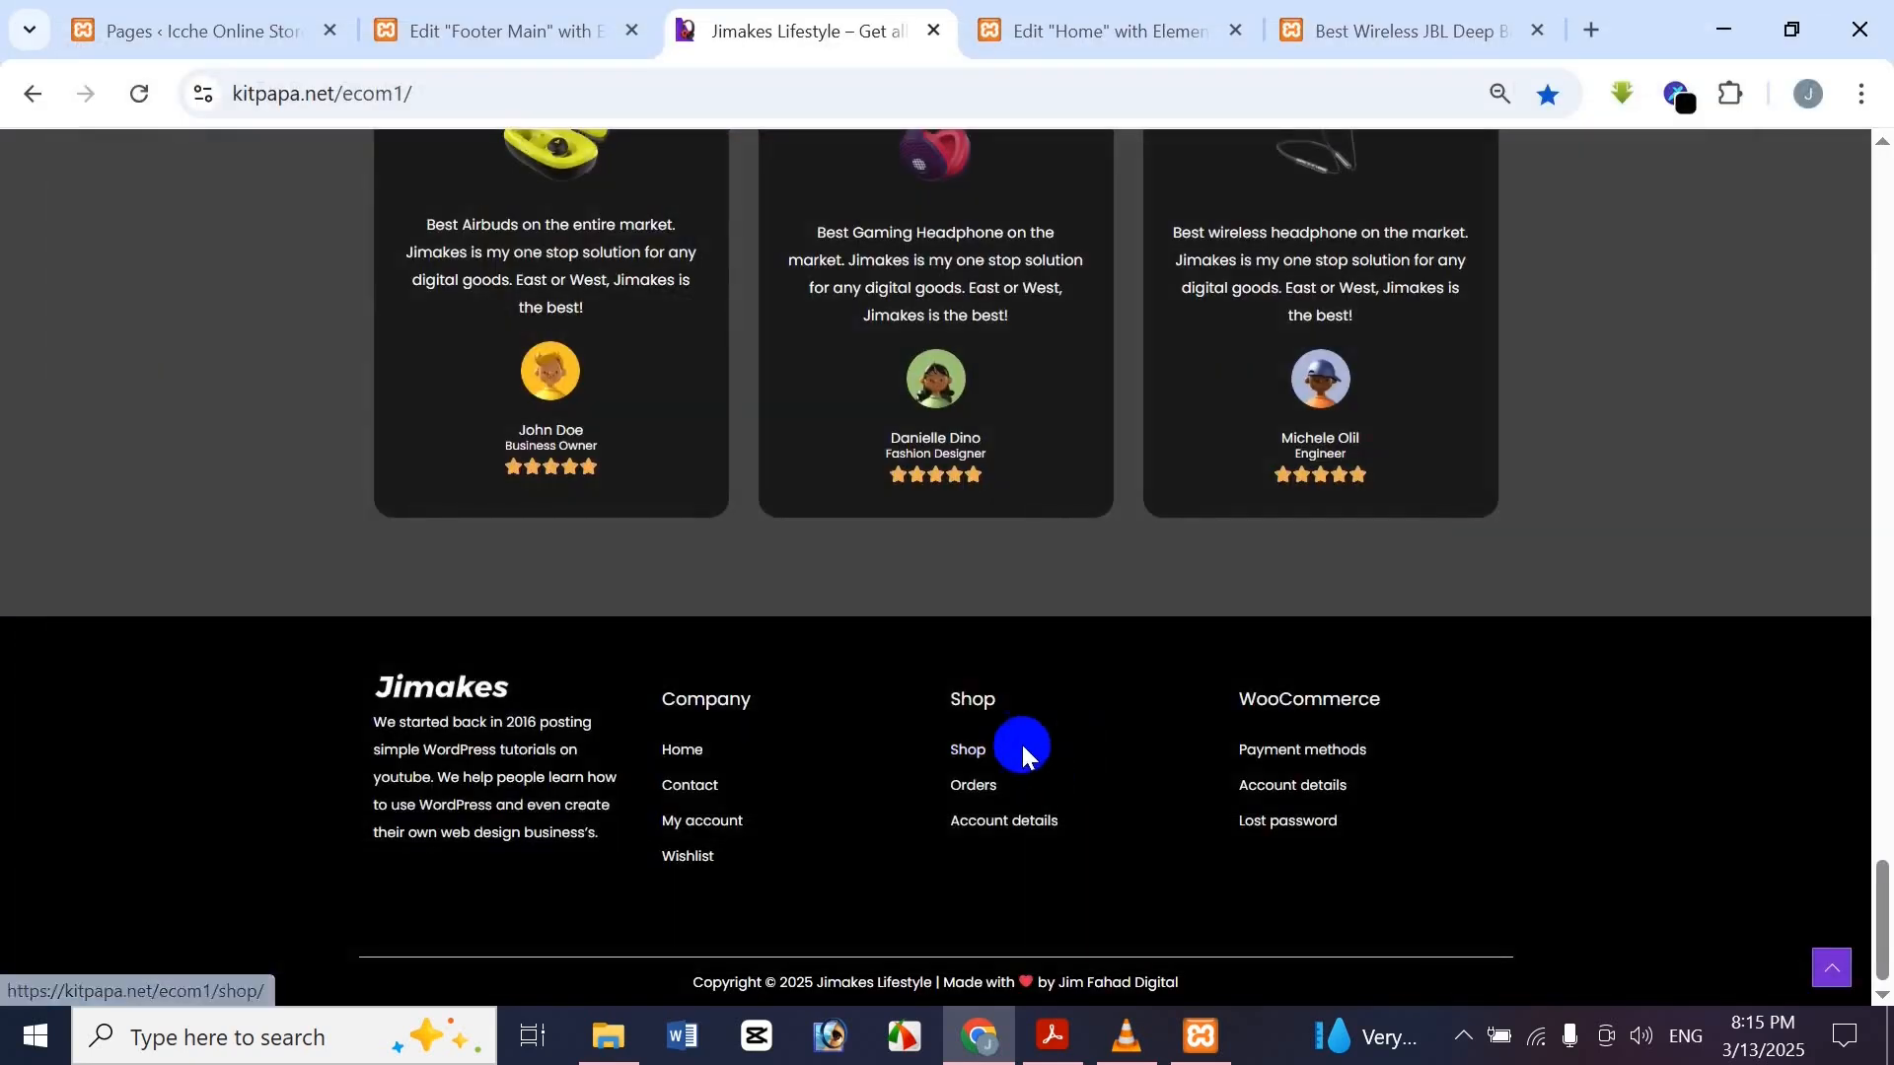
{"action": "right_click", "coordinate": [977, 752]}
{"action": "left_click", "coordinate": [1065, 651]}
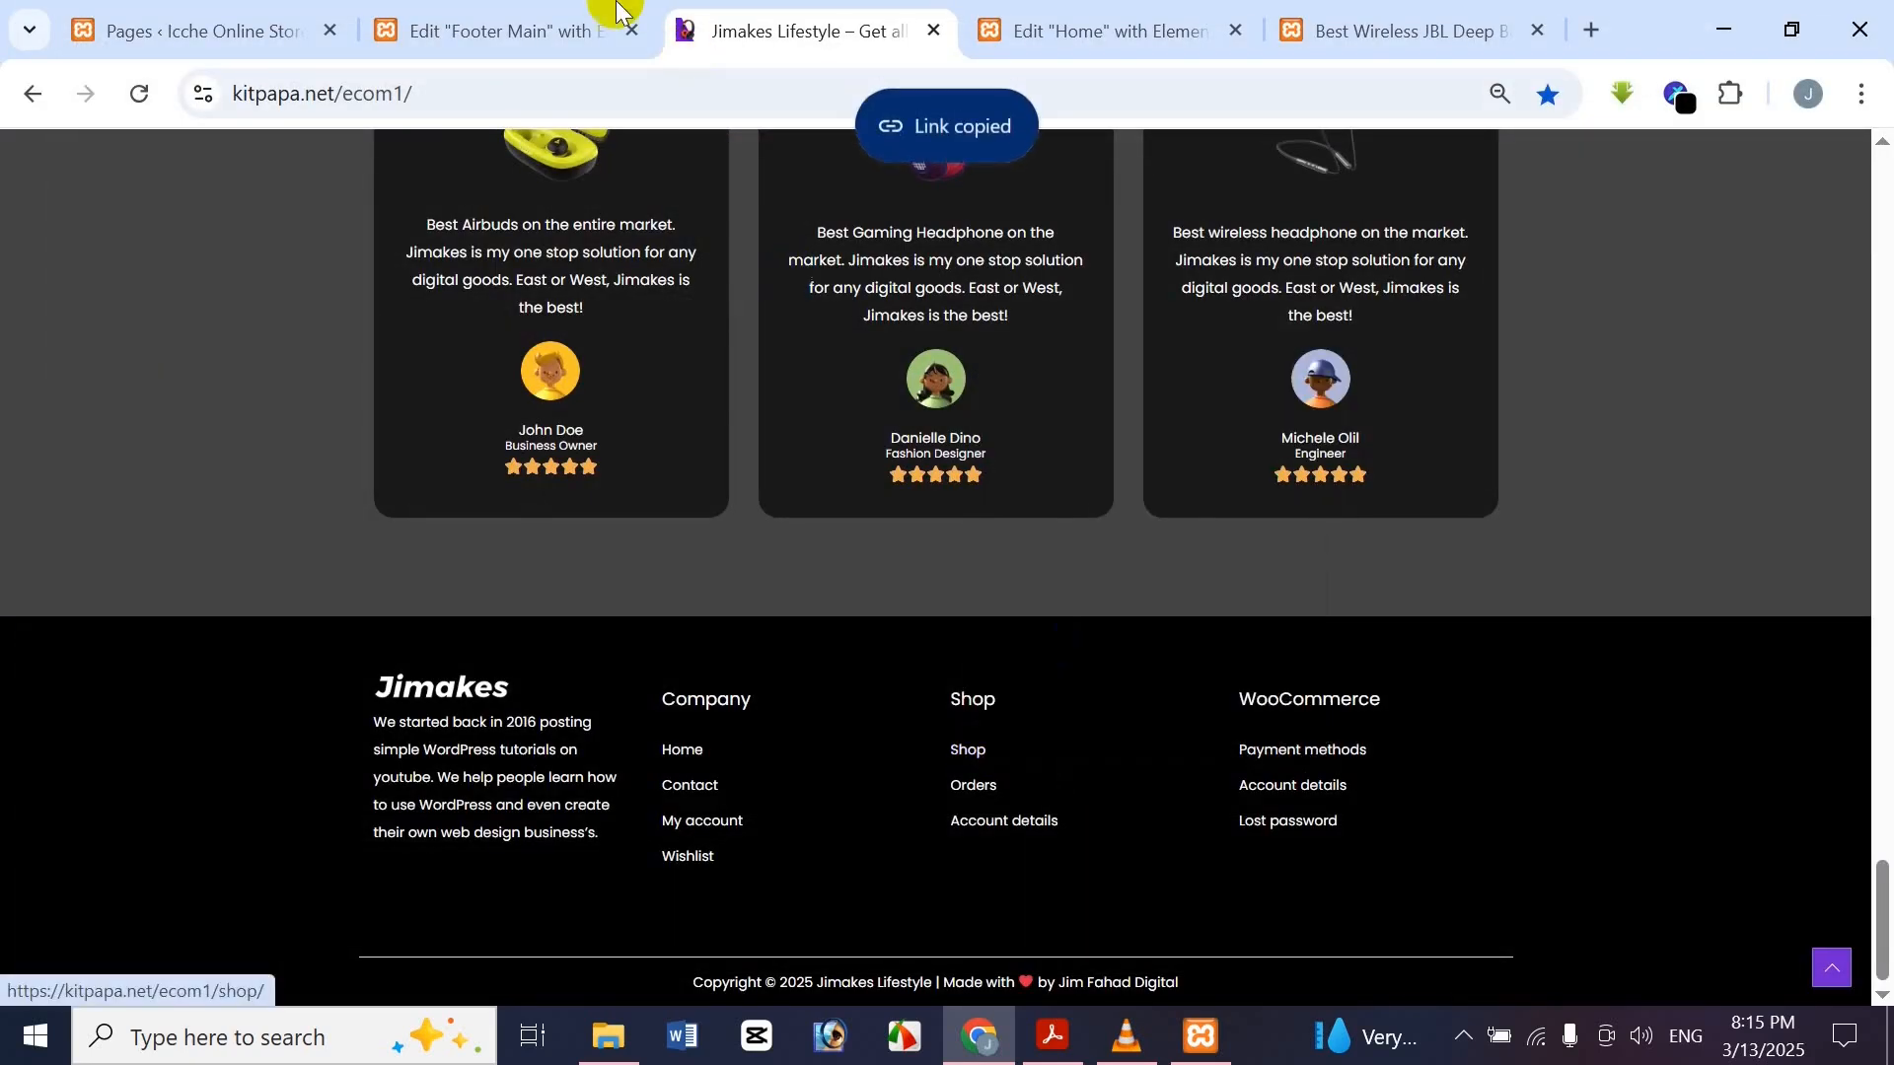
{"action": "left_click", "coordinate": [499, 31]}
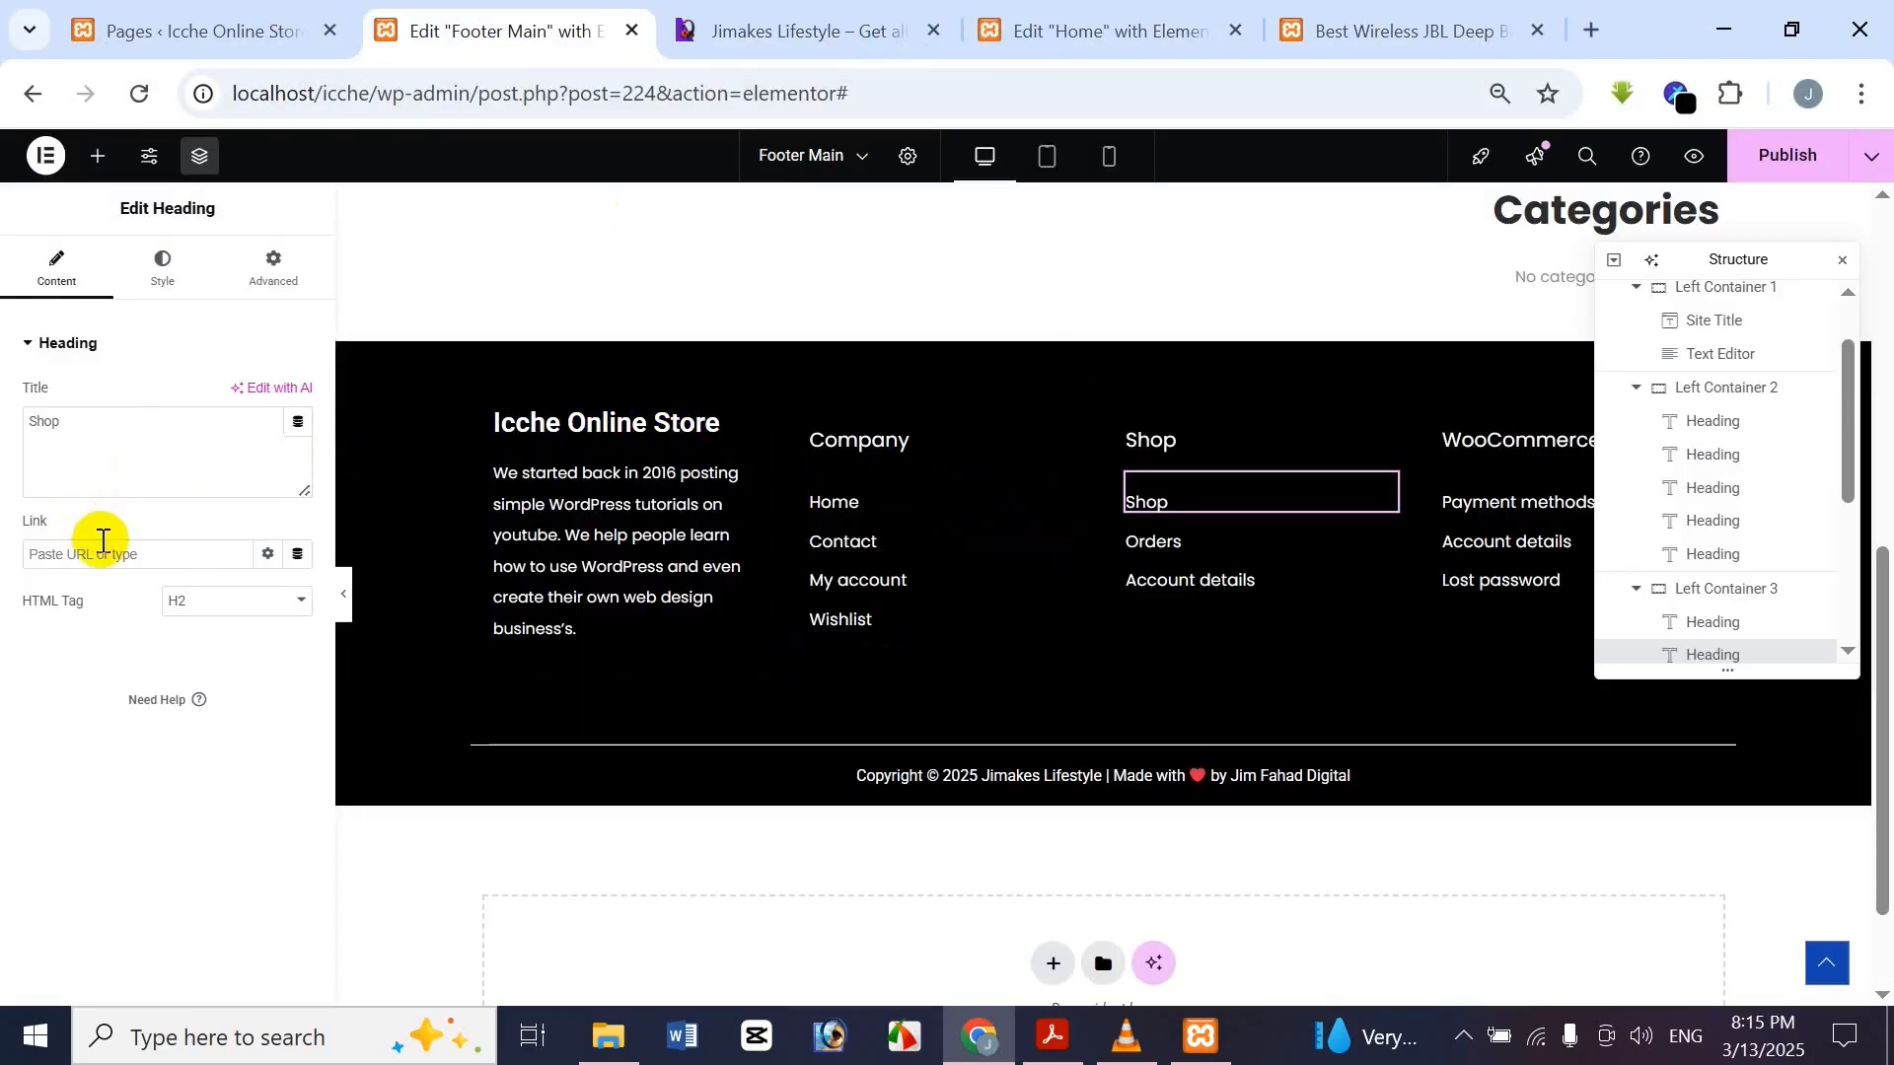
{"action": "left_click", "coordinate": [109, 549]}
{"action": "key", "text": "ctrl+v"}
{"action": "left_click", "coordinate": [1874, 158]}
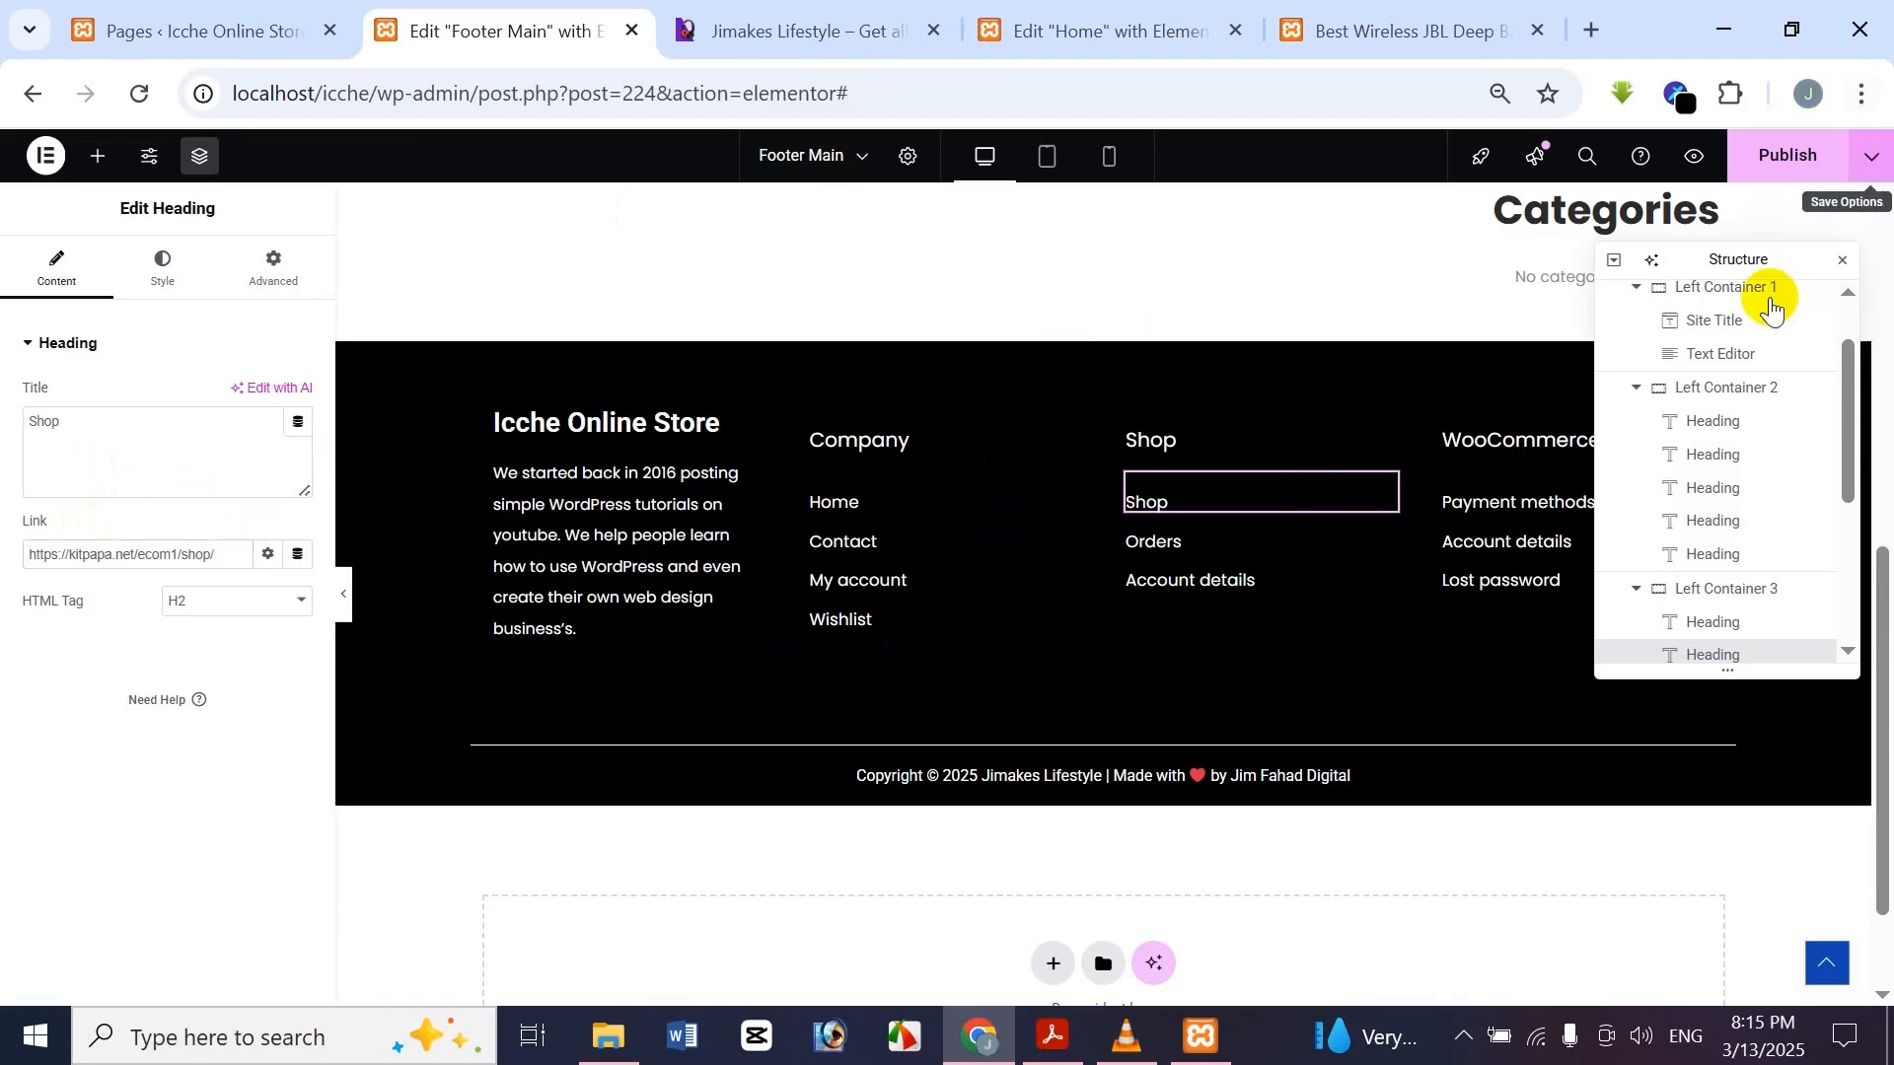
Publish the Footer Main template with the Entire Site display condition, and reload the Home page editor
{"action": "left_click", "coordinate": [1765, 316]}
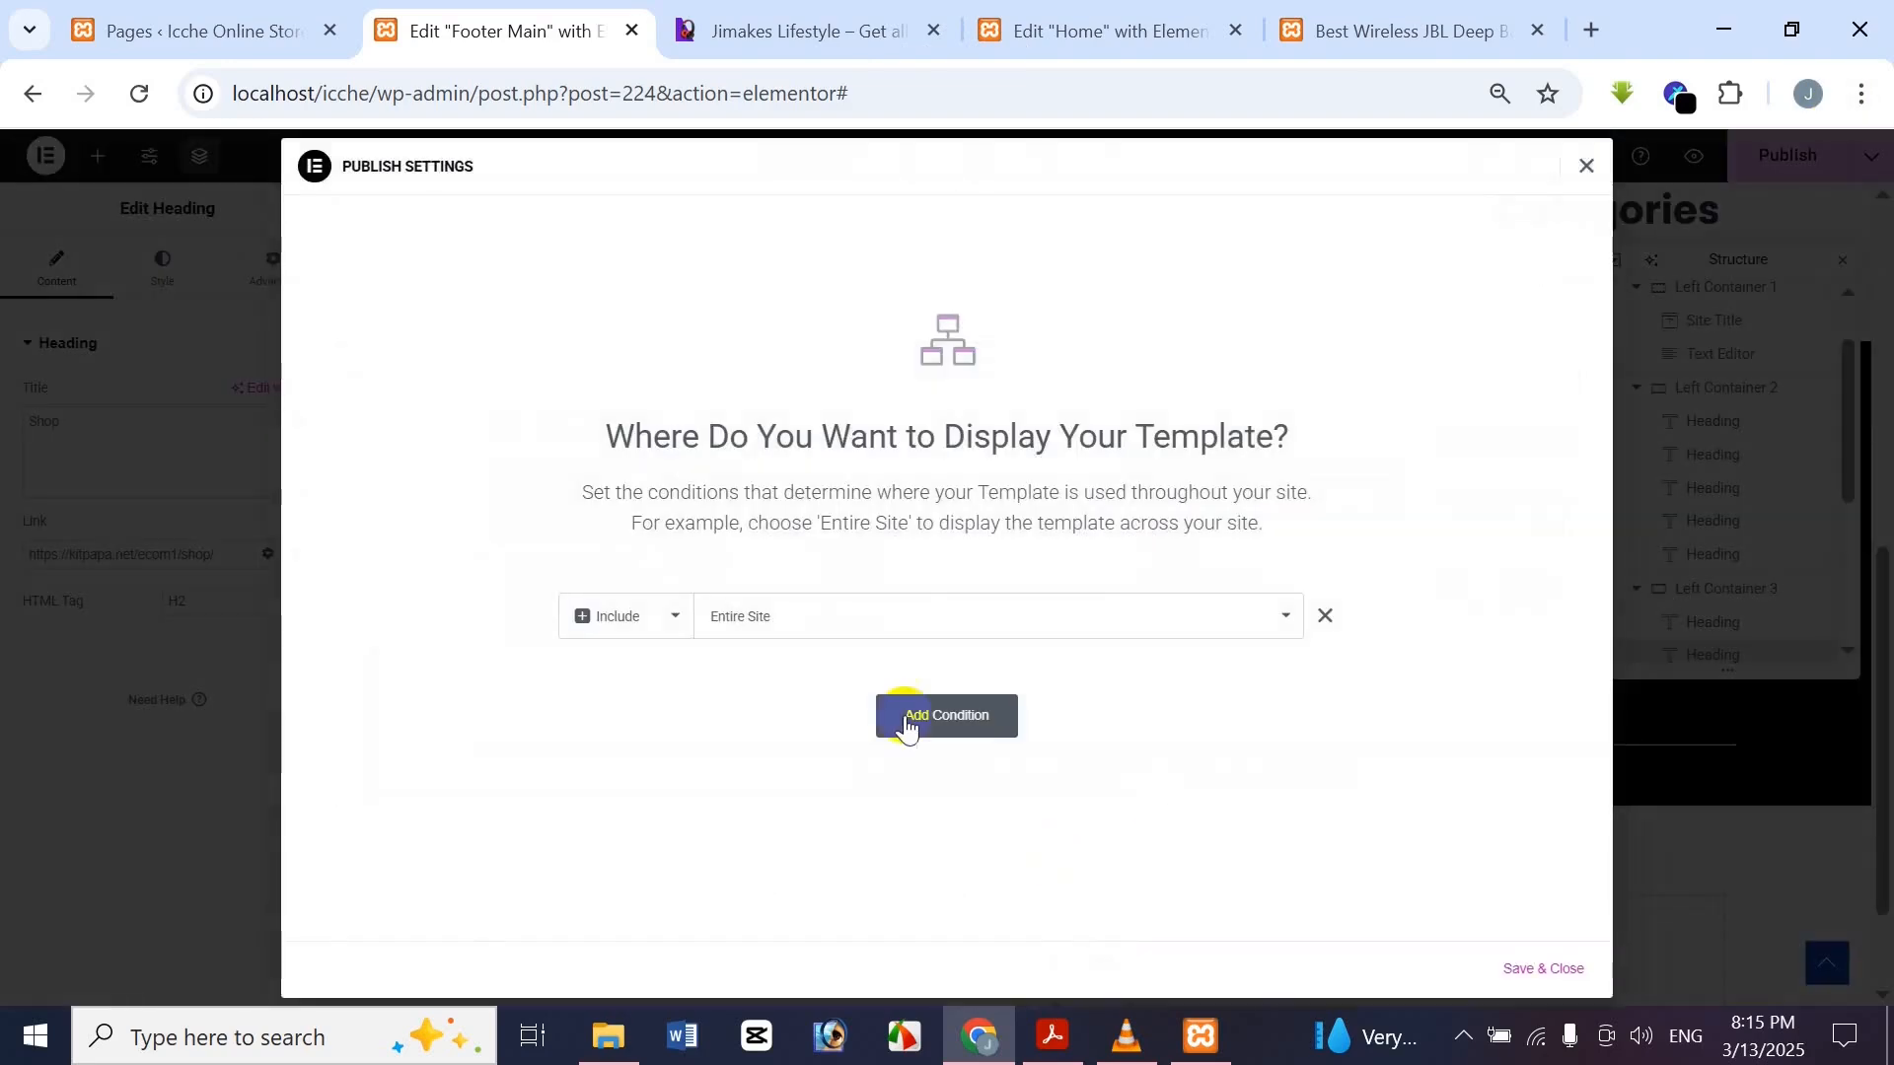
{"action": "left_click", "coordinate": [1540, 971]}
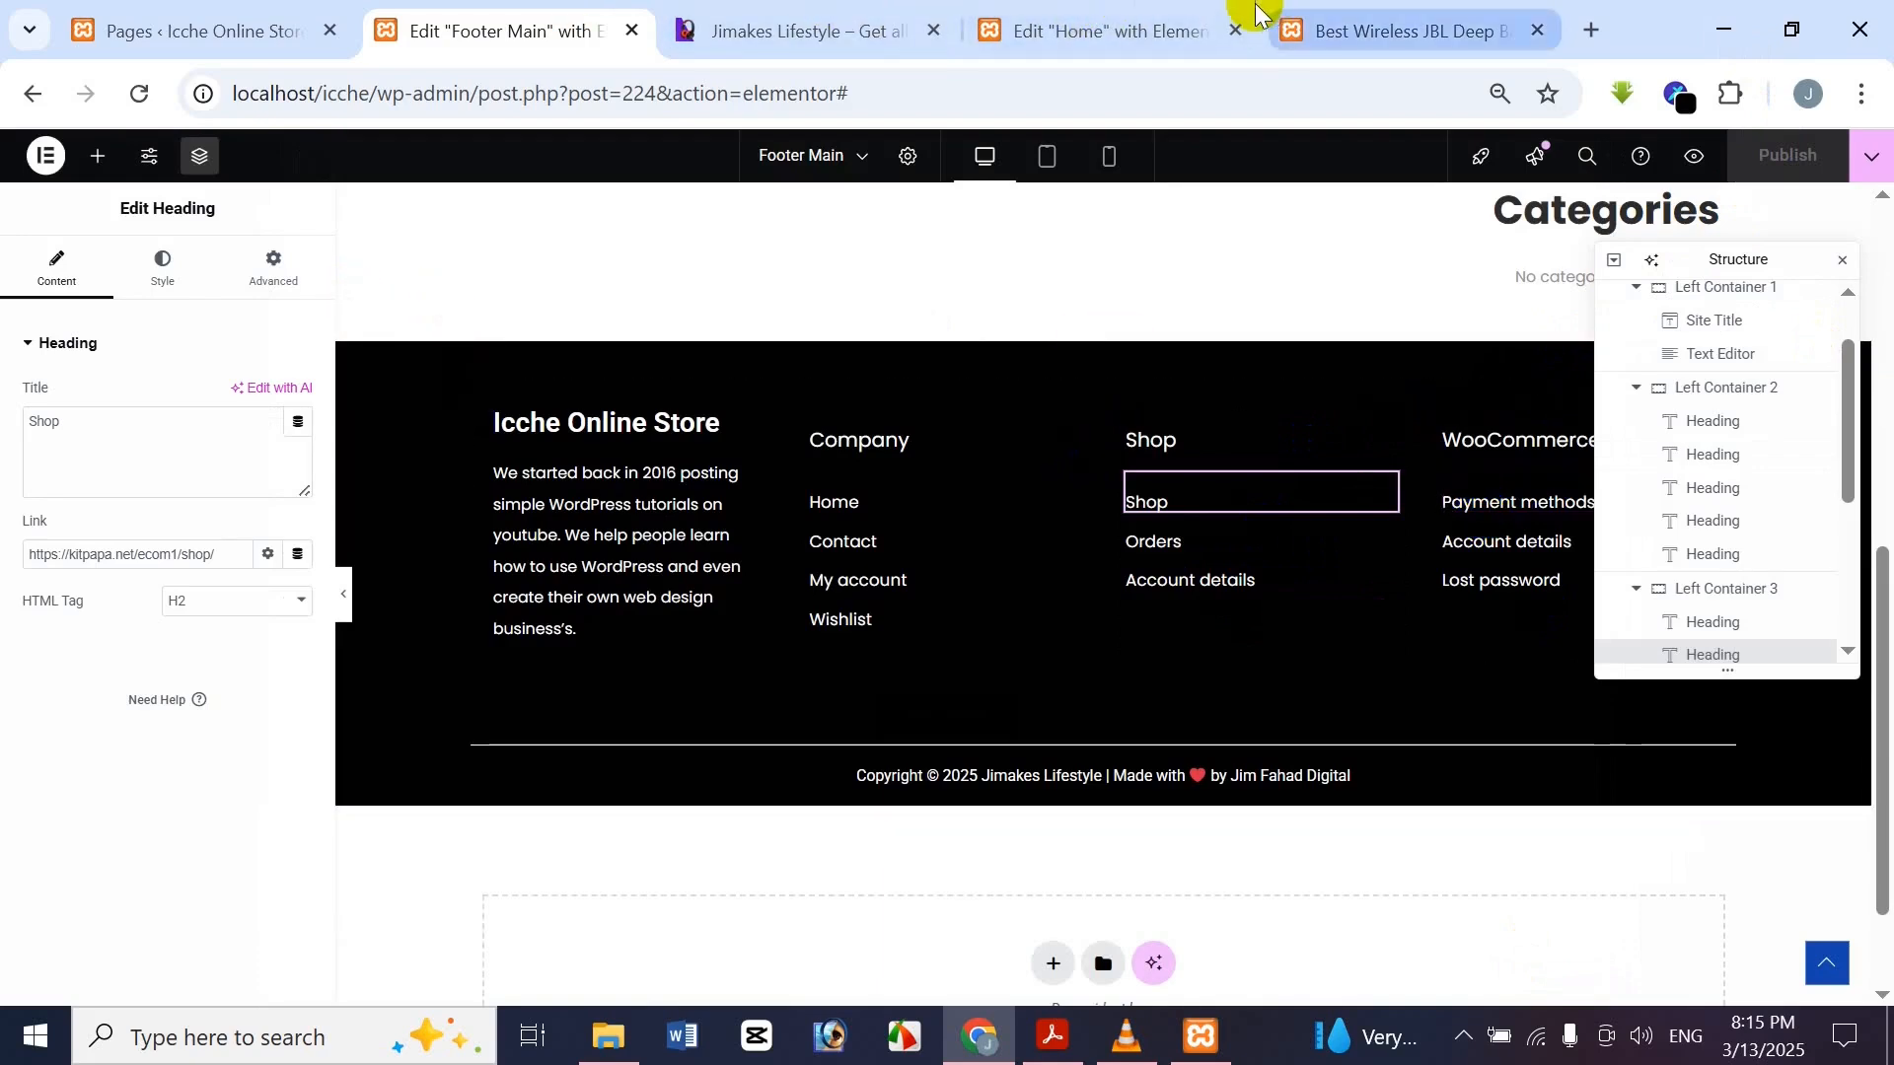
{"action": "left_click", "coordinate": [1346, 24]}
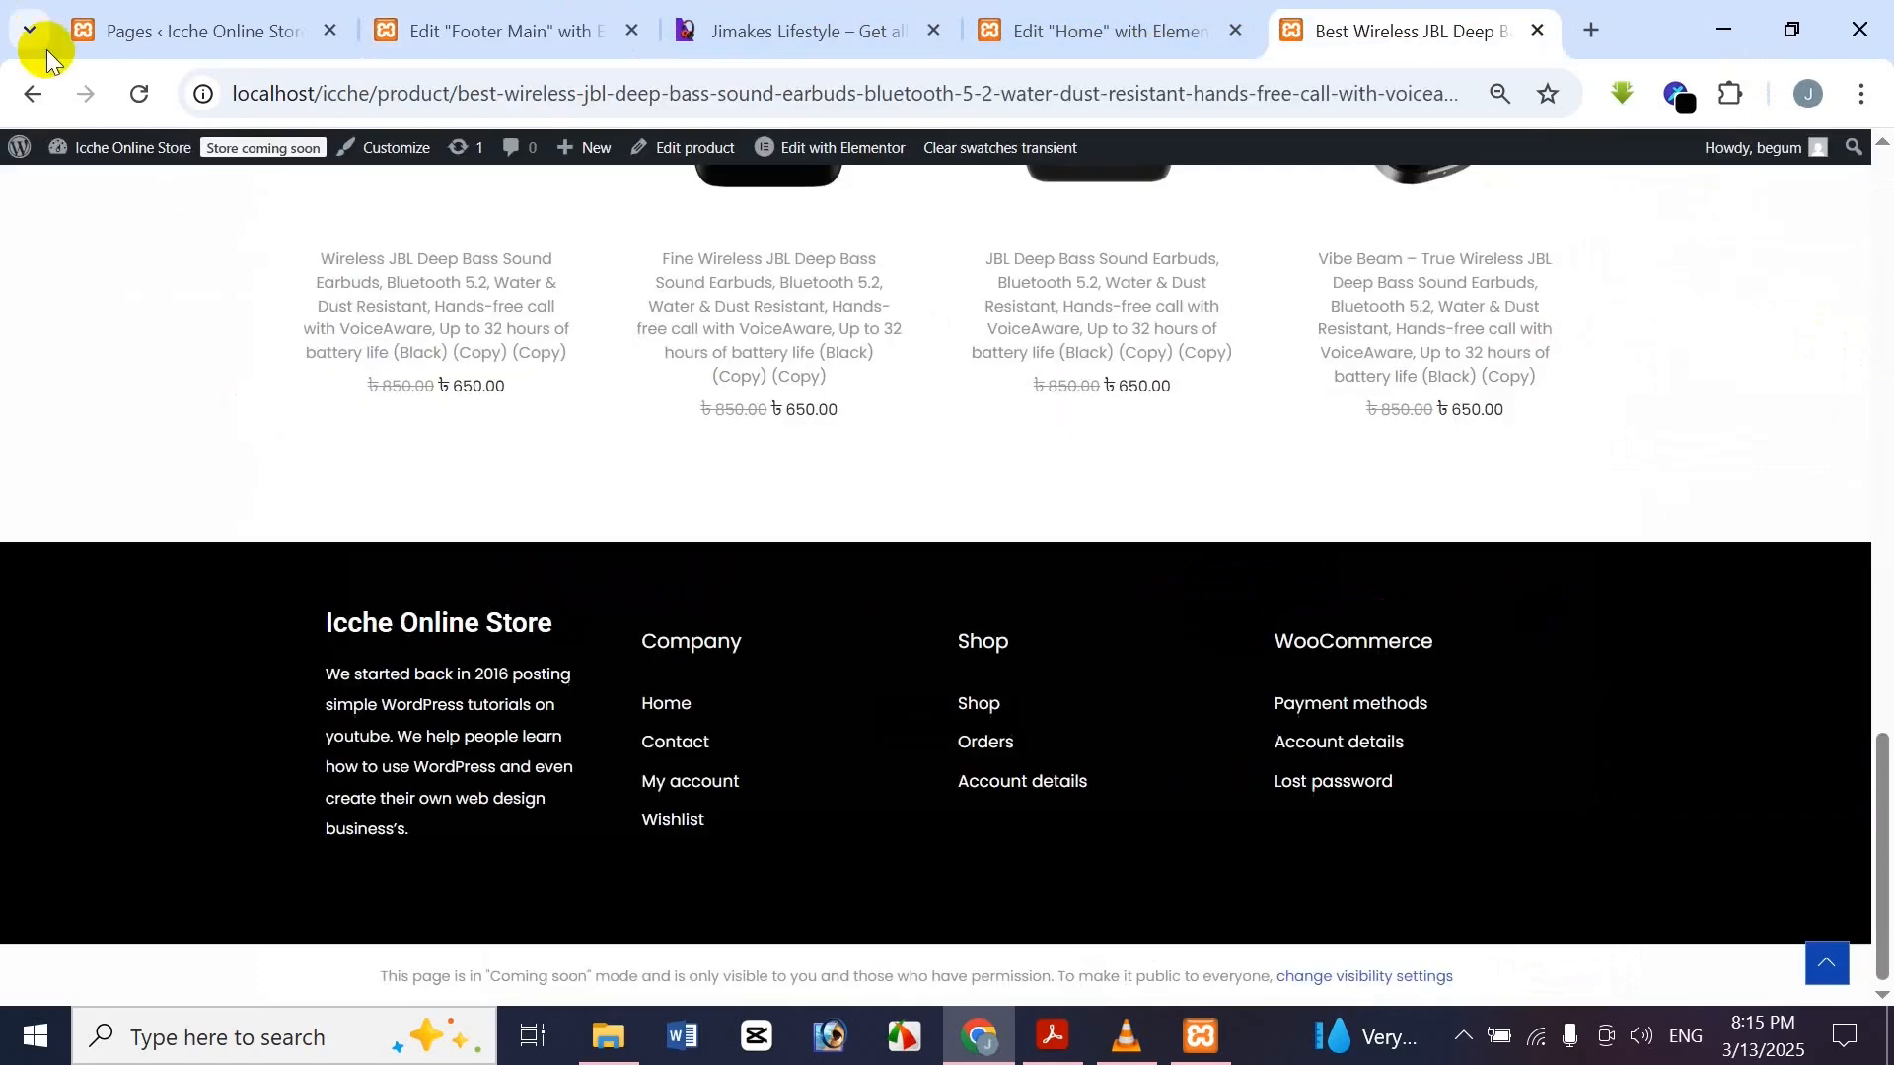
{"action": "key", "text": "ctrl+shift+Tab"}
{"action": "left_click", "coordinate": [141, 93]}
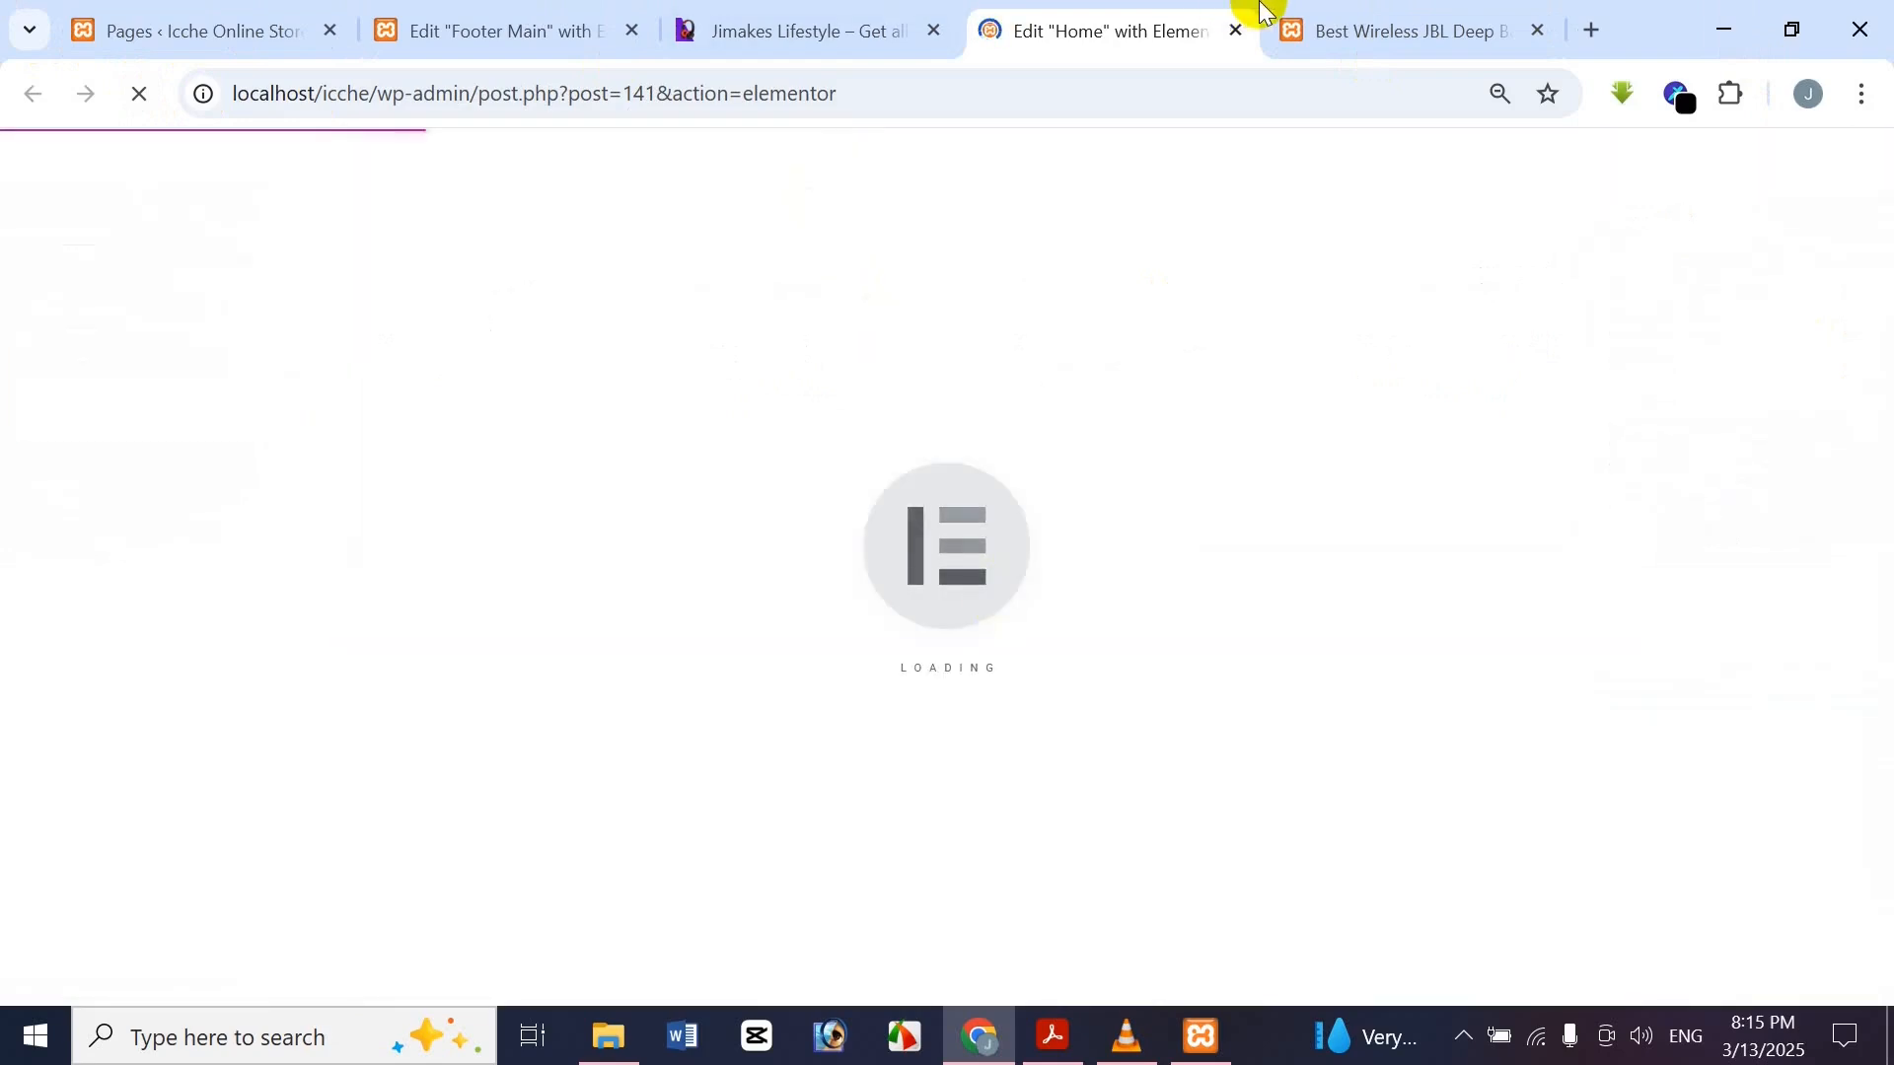
Test the Contact link in the product page's footer in a new tab, look through the page it opens, and close it
{"action": "left_click", "coordinate": [1315, 20]}
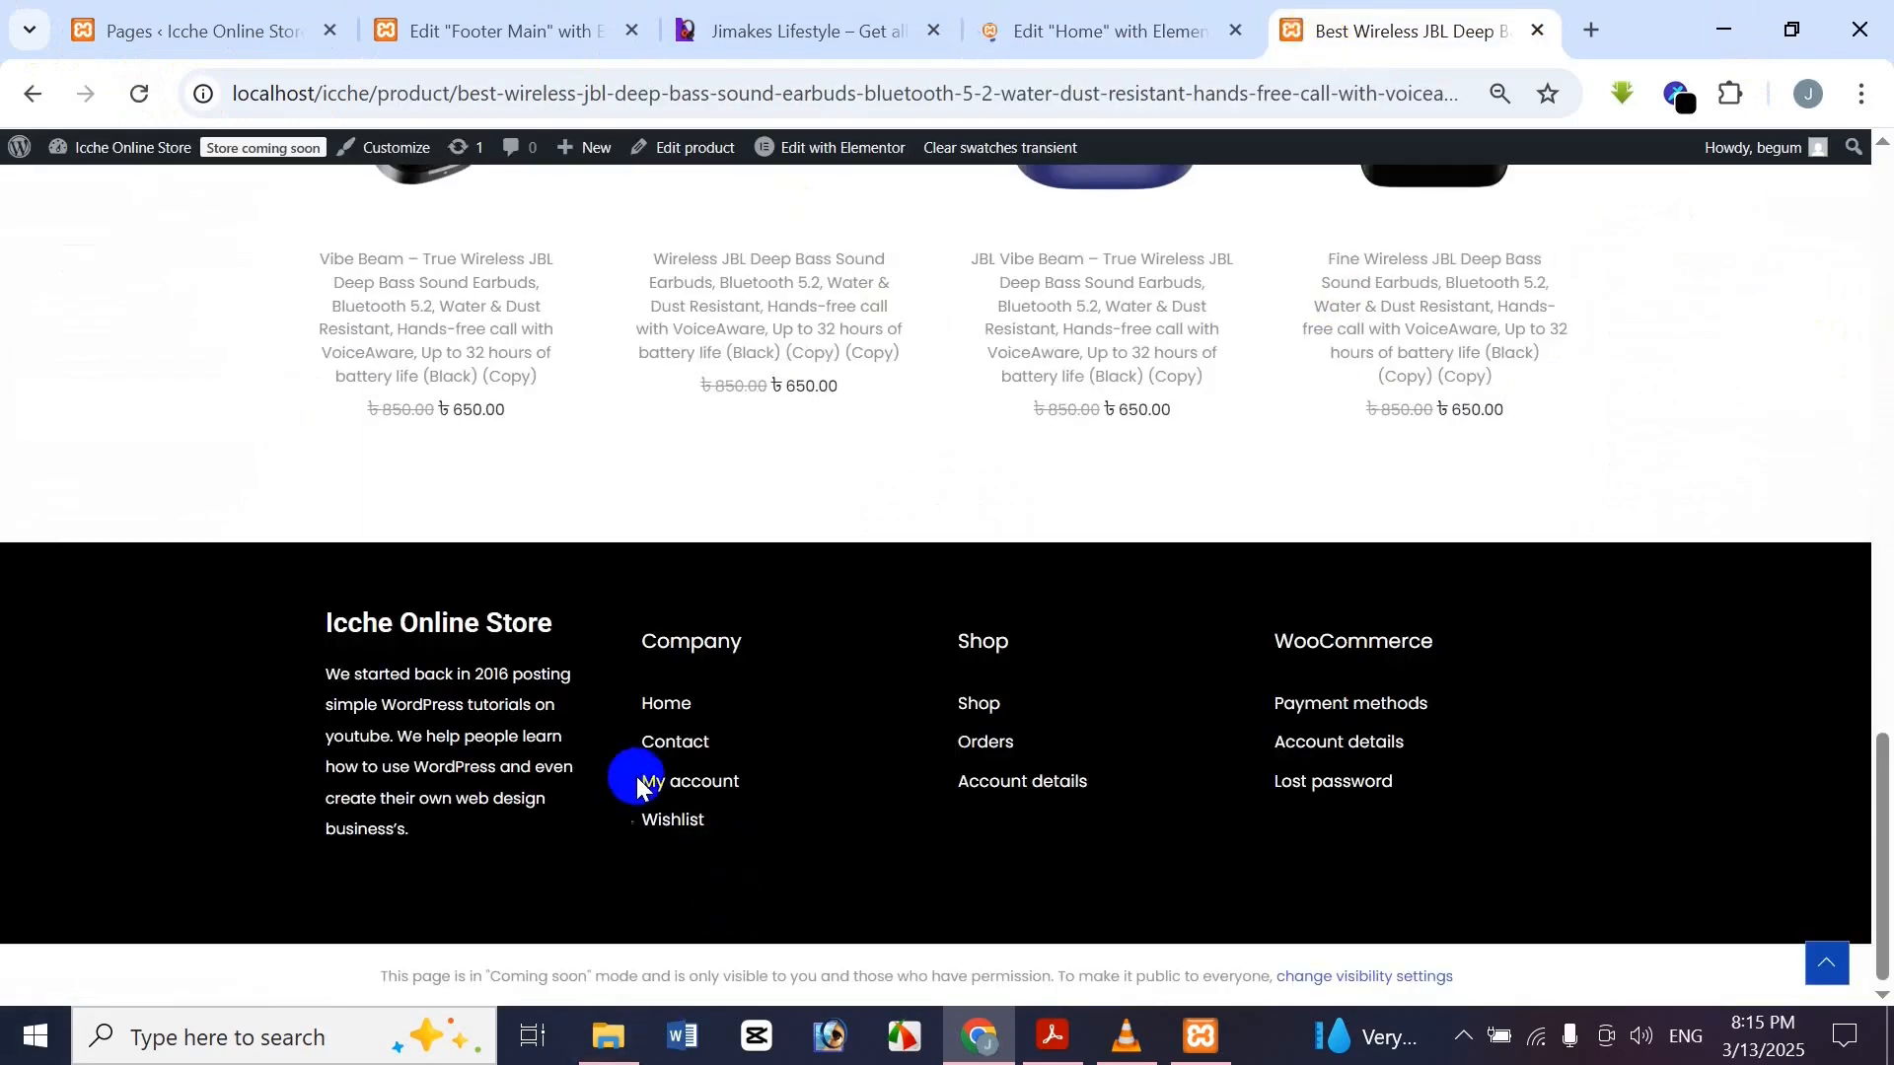
{"action": "right_click", "coordinate": [689, 747]}
{"action": "left_click", "coordinate": [858, 405]}
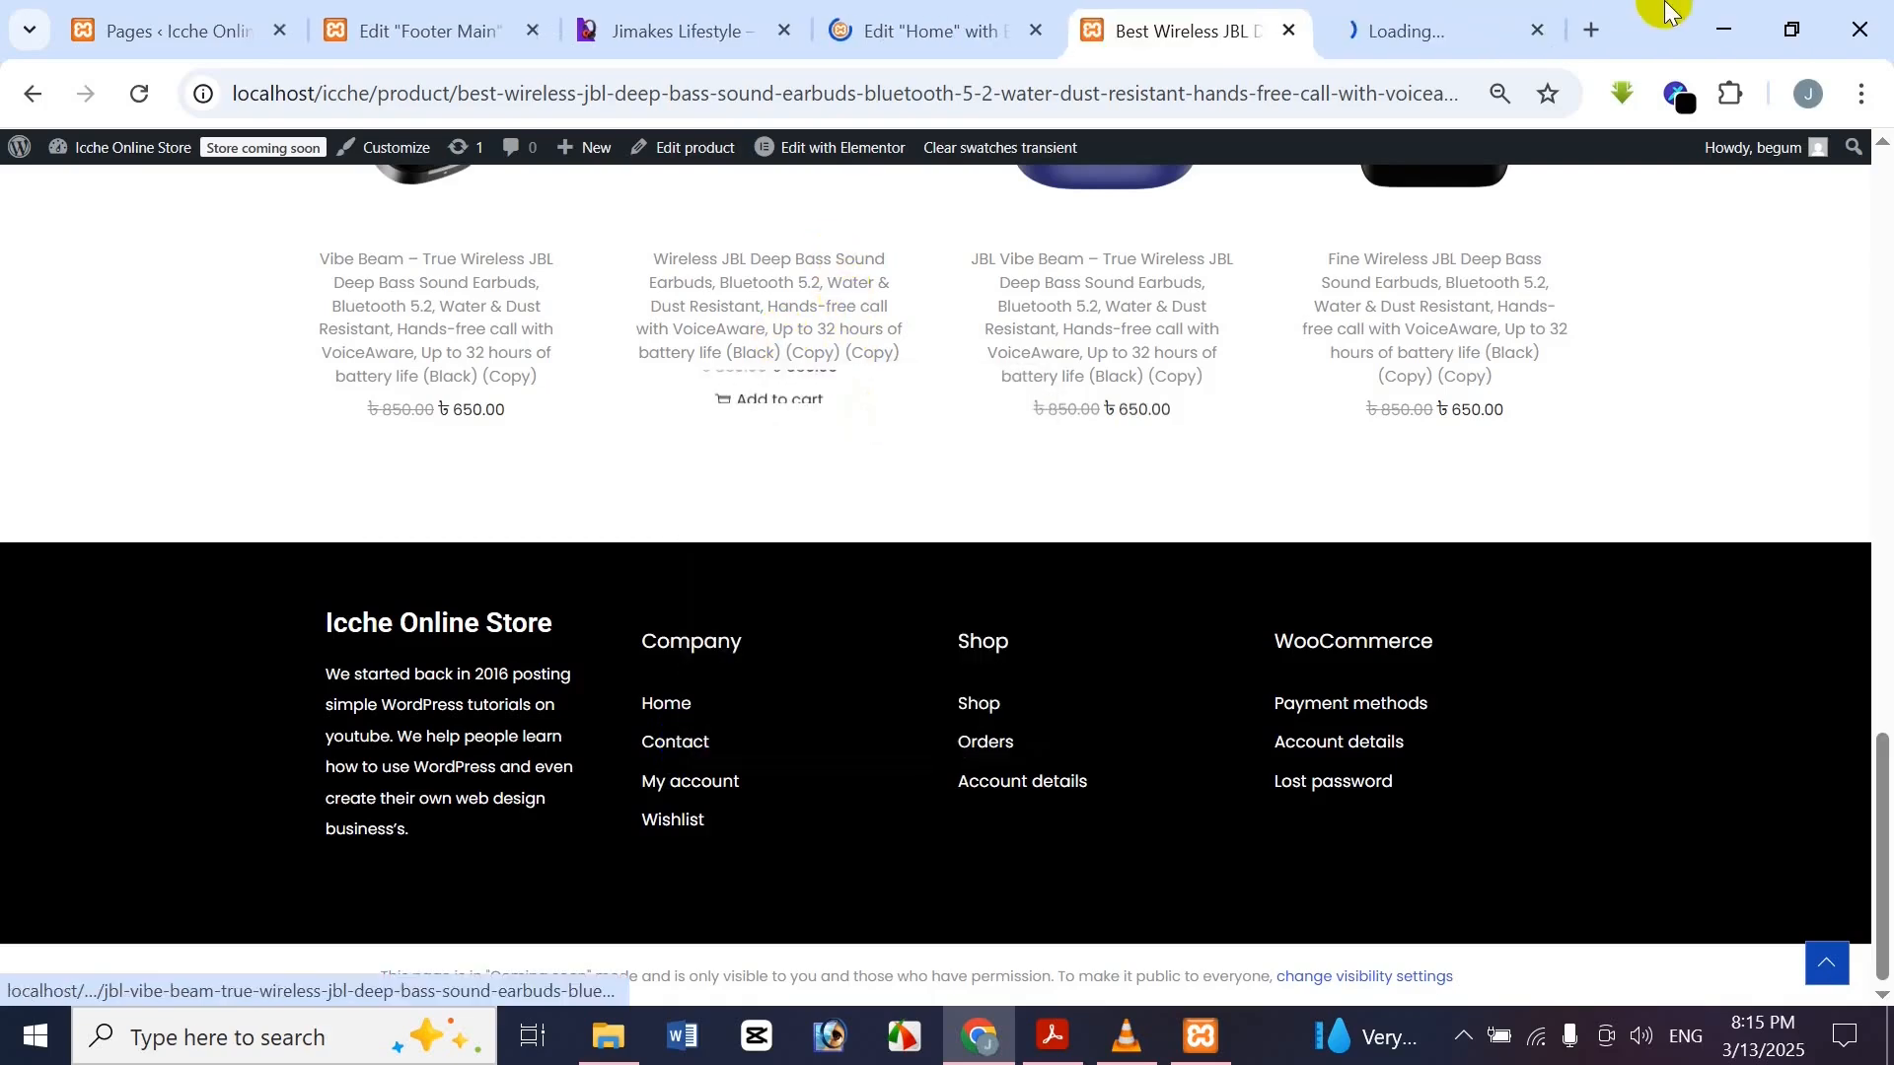
{"action": "left_click", "coordinate": [1459, 12]}
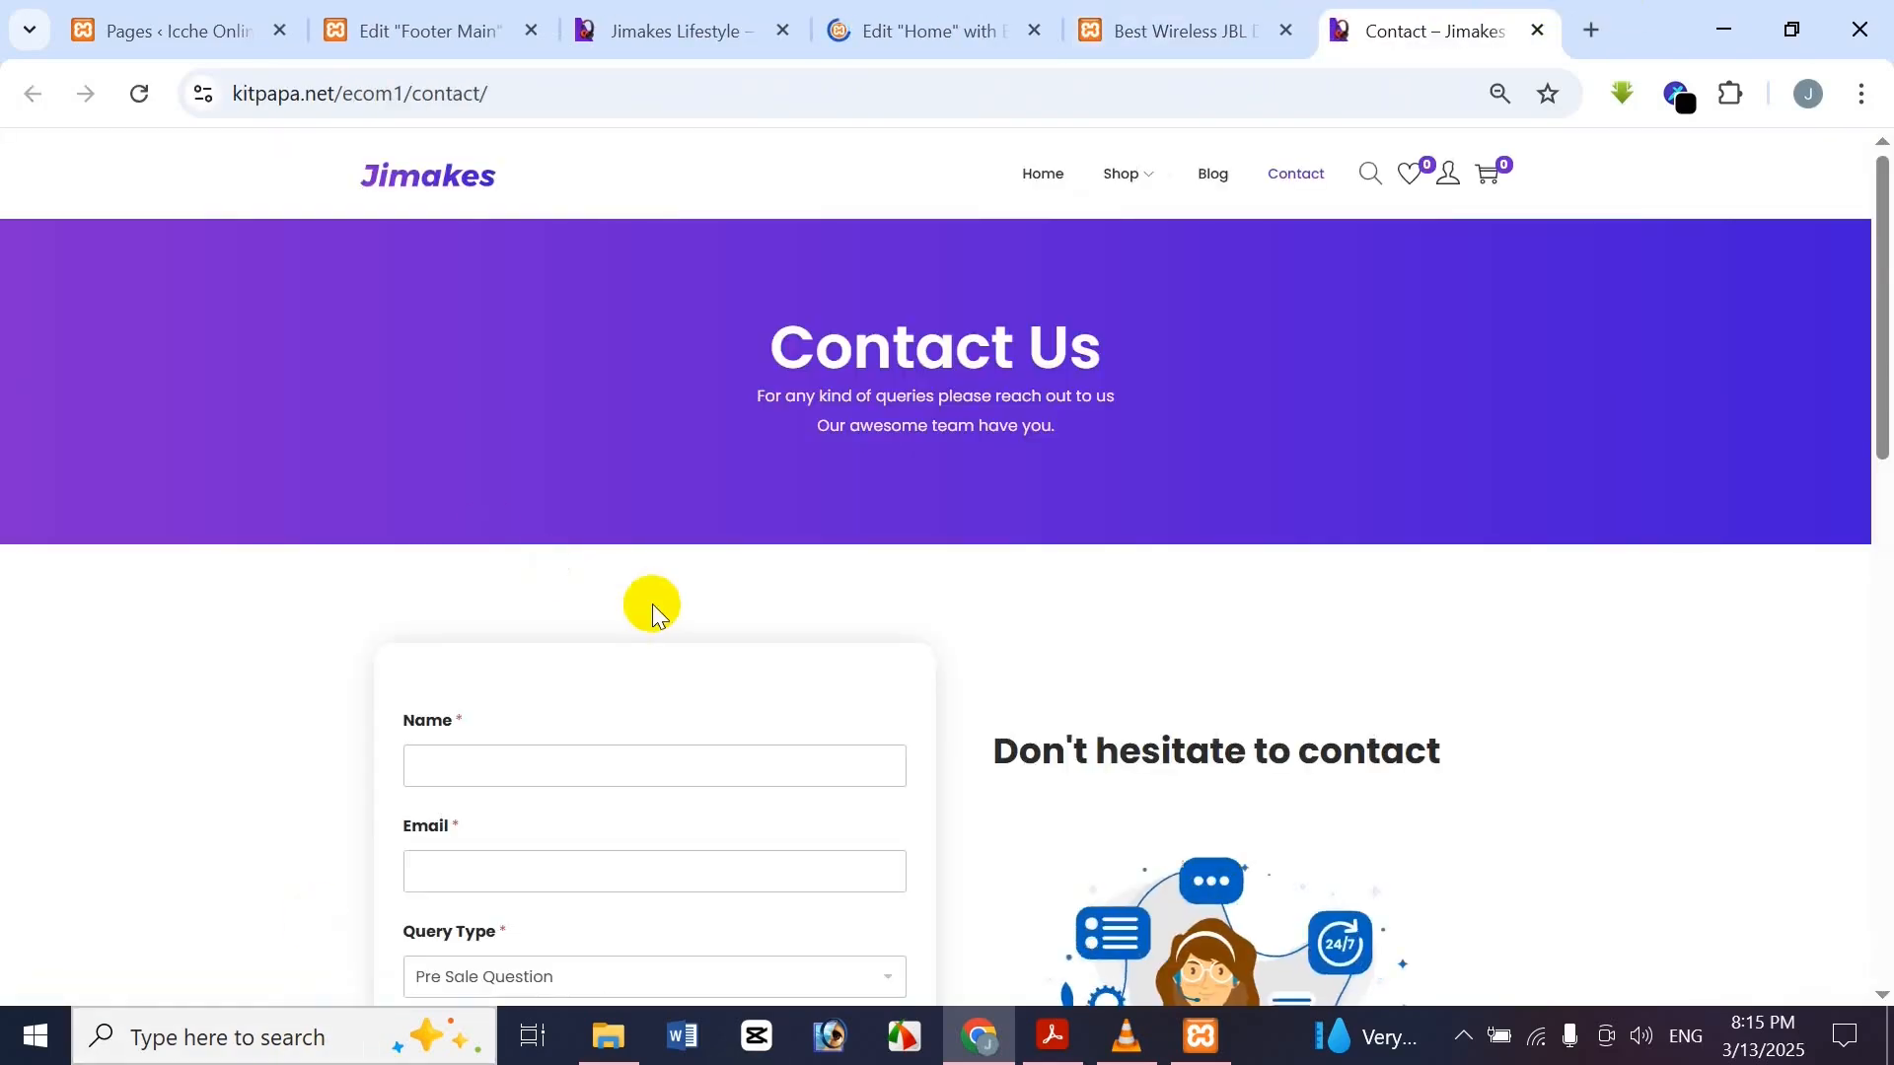
{"action": "scroll", "coordinate": [652, 611], "scroll_direction": "down", "scroll_amount": 5}
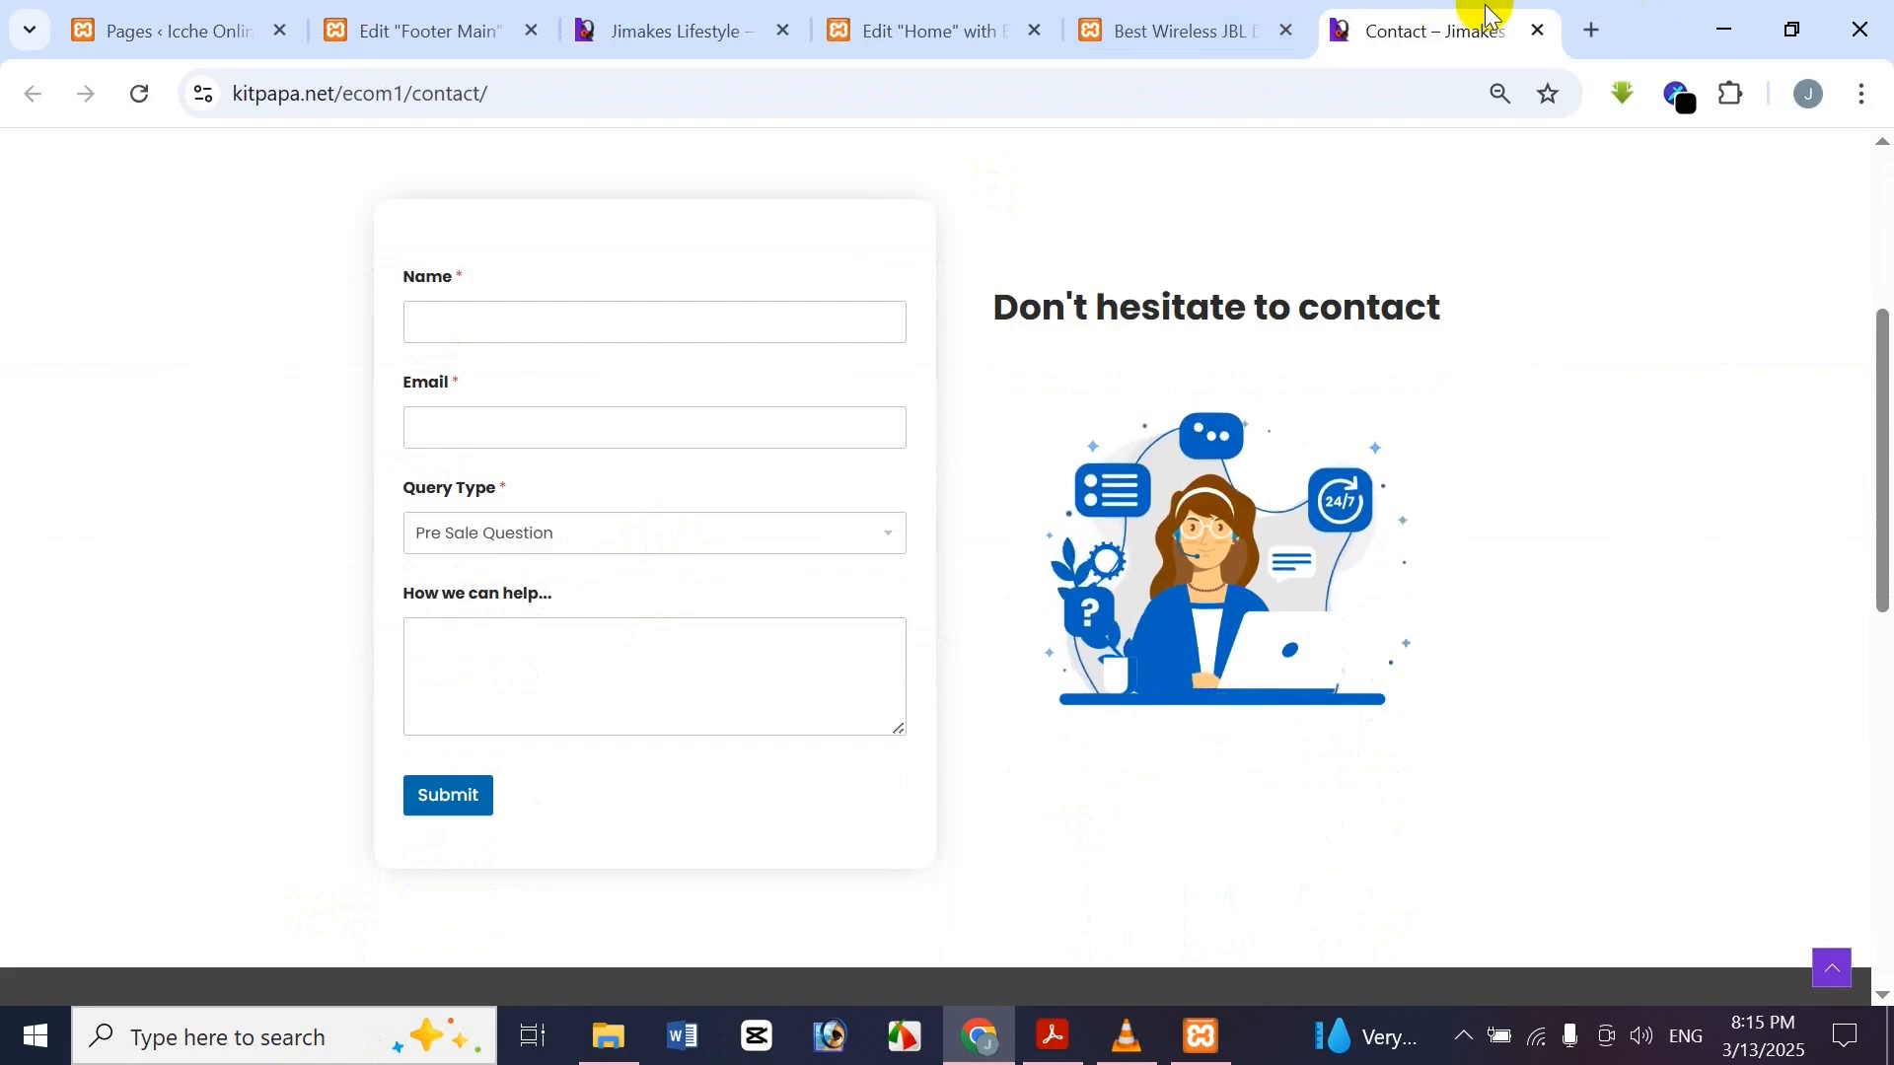
{"action": "left_click", "coordinate": [1535, 30]}
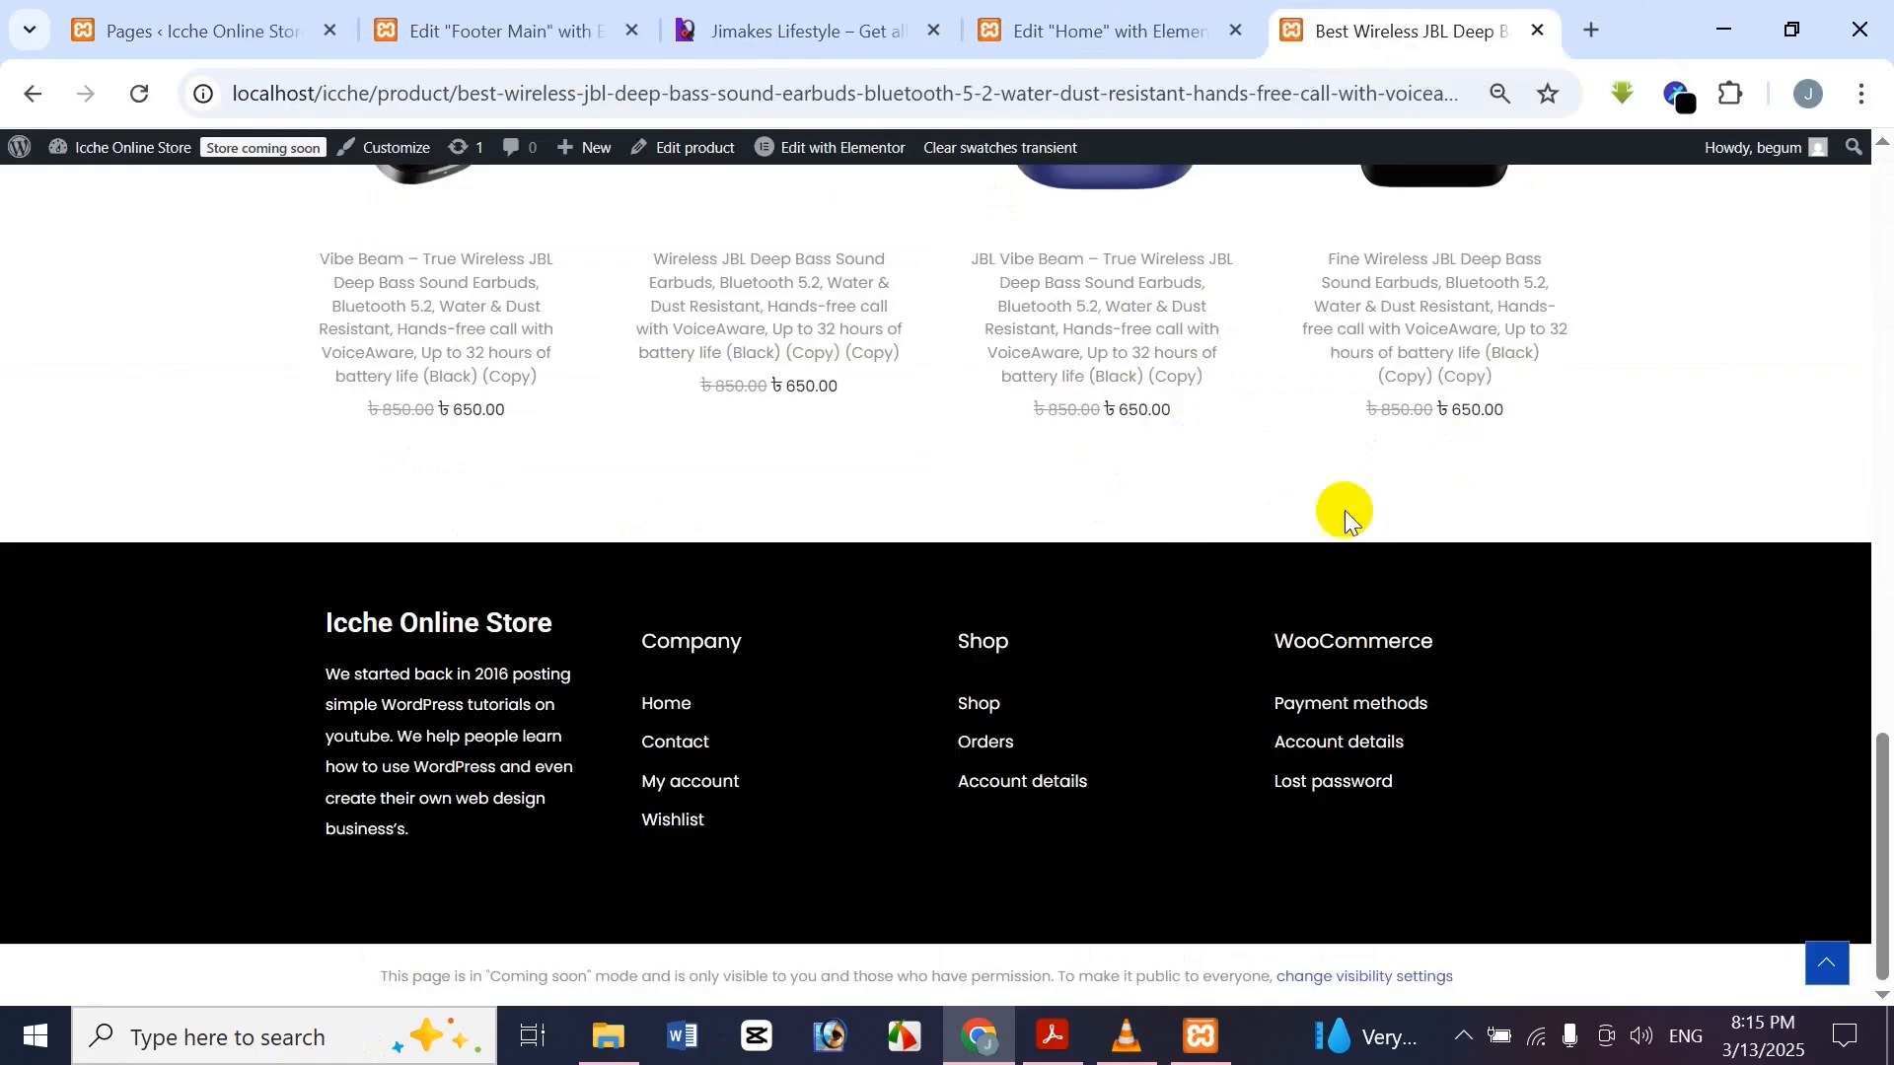
Test the Shop link in the product page's footer in a new tab, look through the product listing, and close it
{"action": "right_click", "coordinate": [986, 708]}
{"action": "left_click", "coordinate": [1187, 359]}
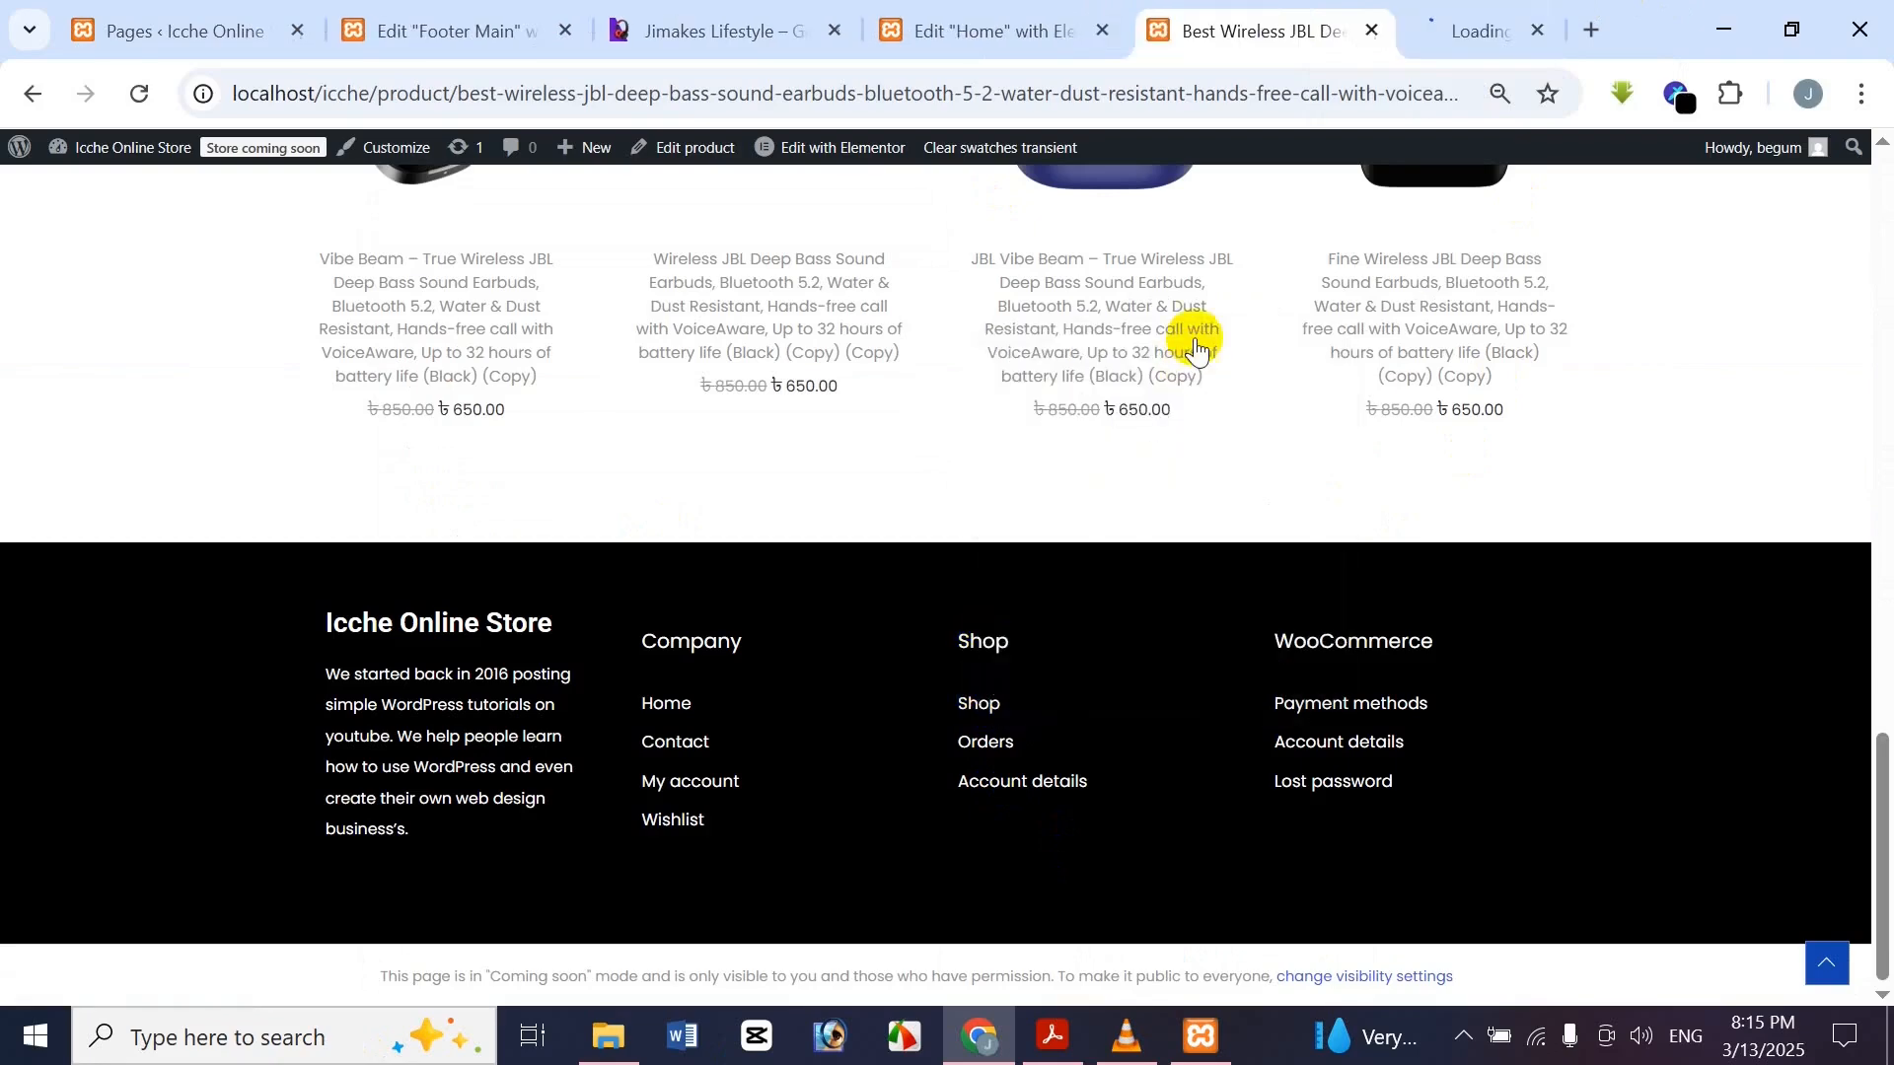
{"action": "left_click", "coordinate": [1469, 12]}
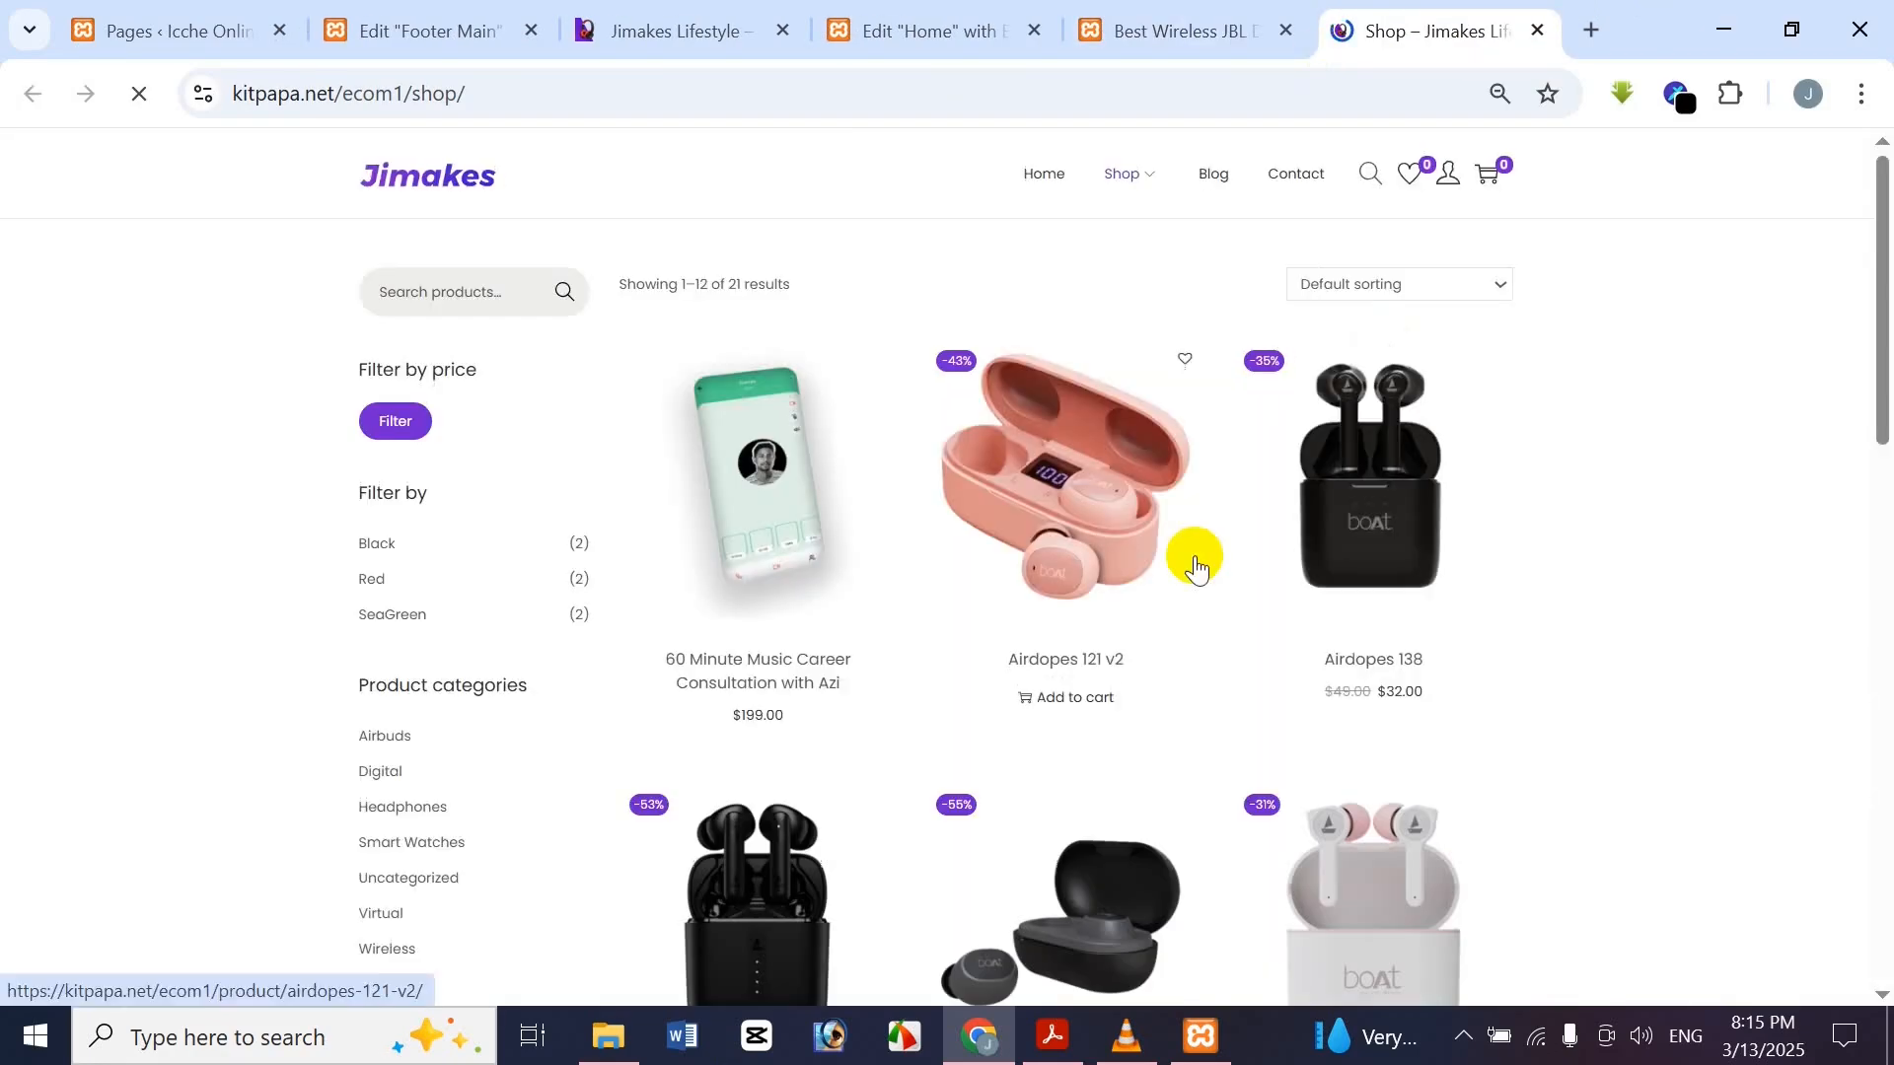
{"action": "scroll", "coordinate": [803, 491], "scroll_direction": "down", "scroll_amount": 12}
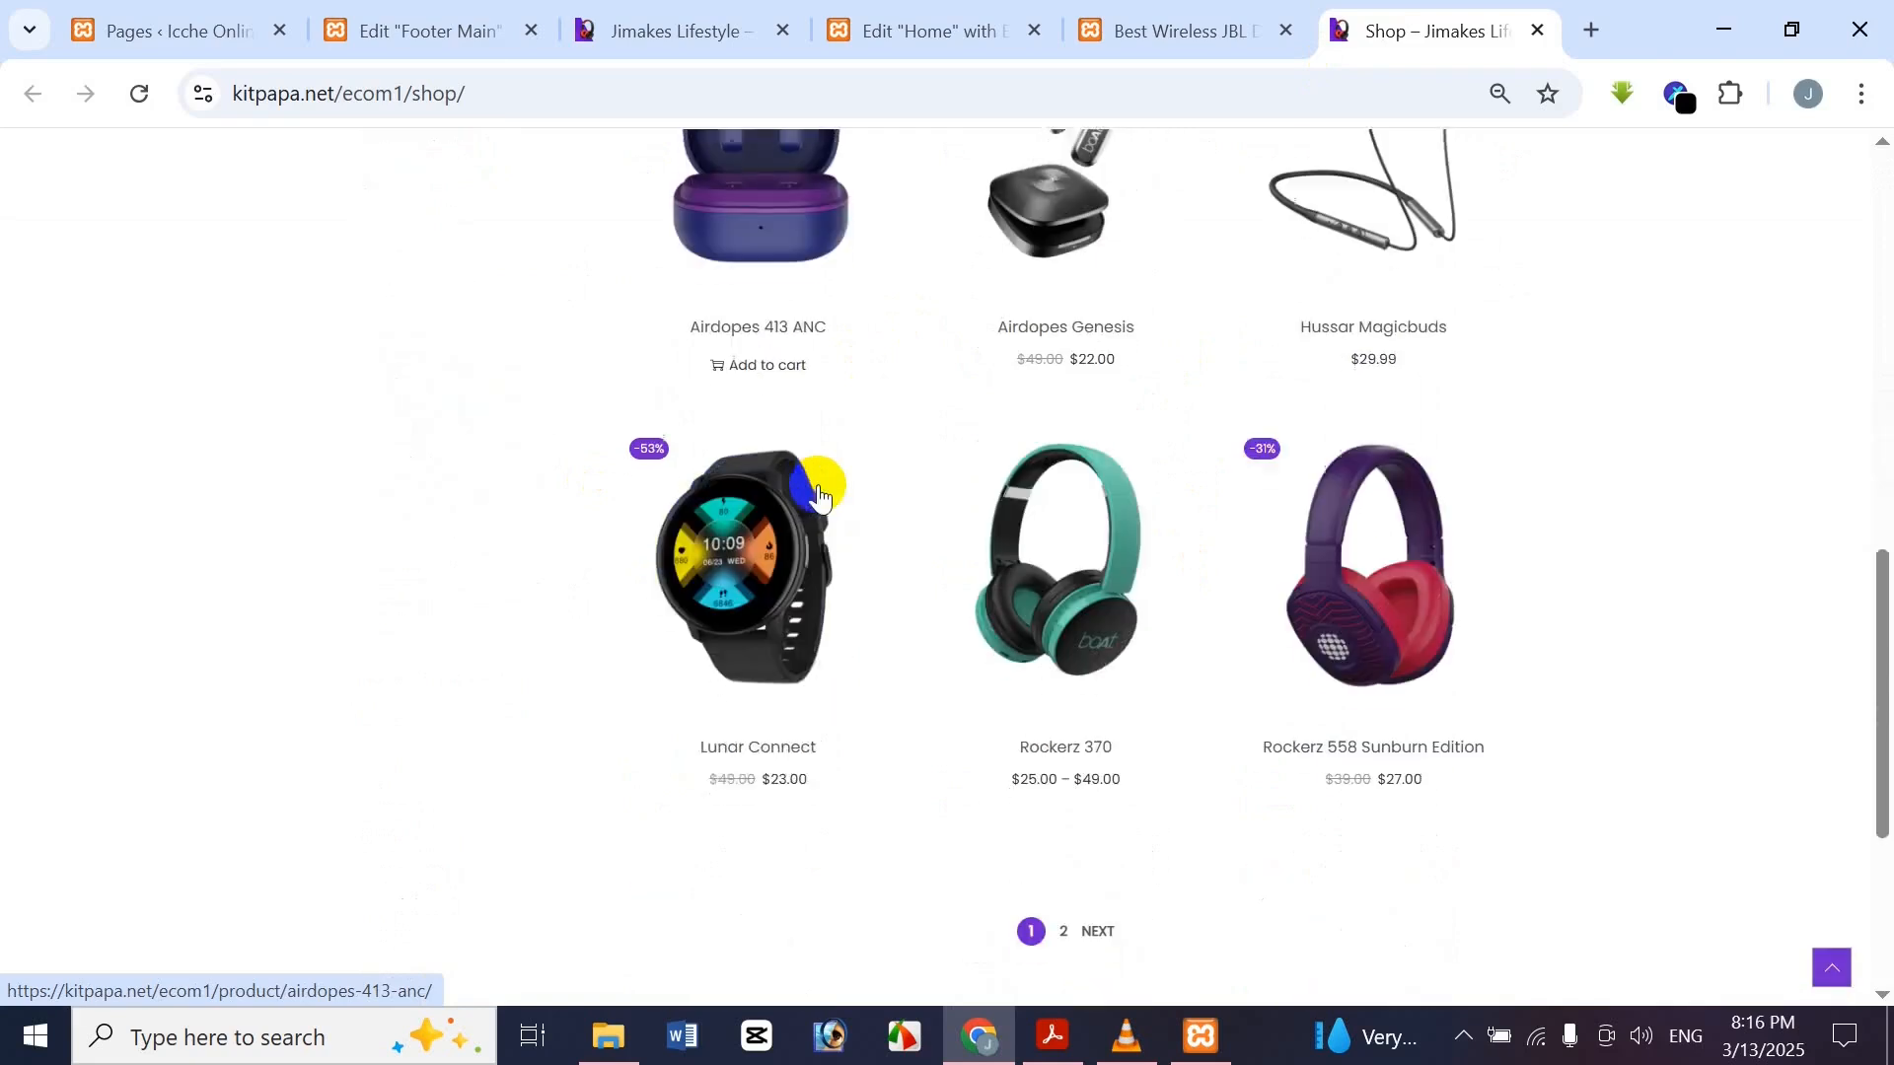
{"action": "scroll", "coordinate": [821, 496], "scroll_direction": "up", "scroll_amount": 12}
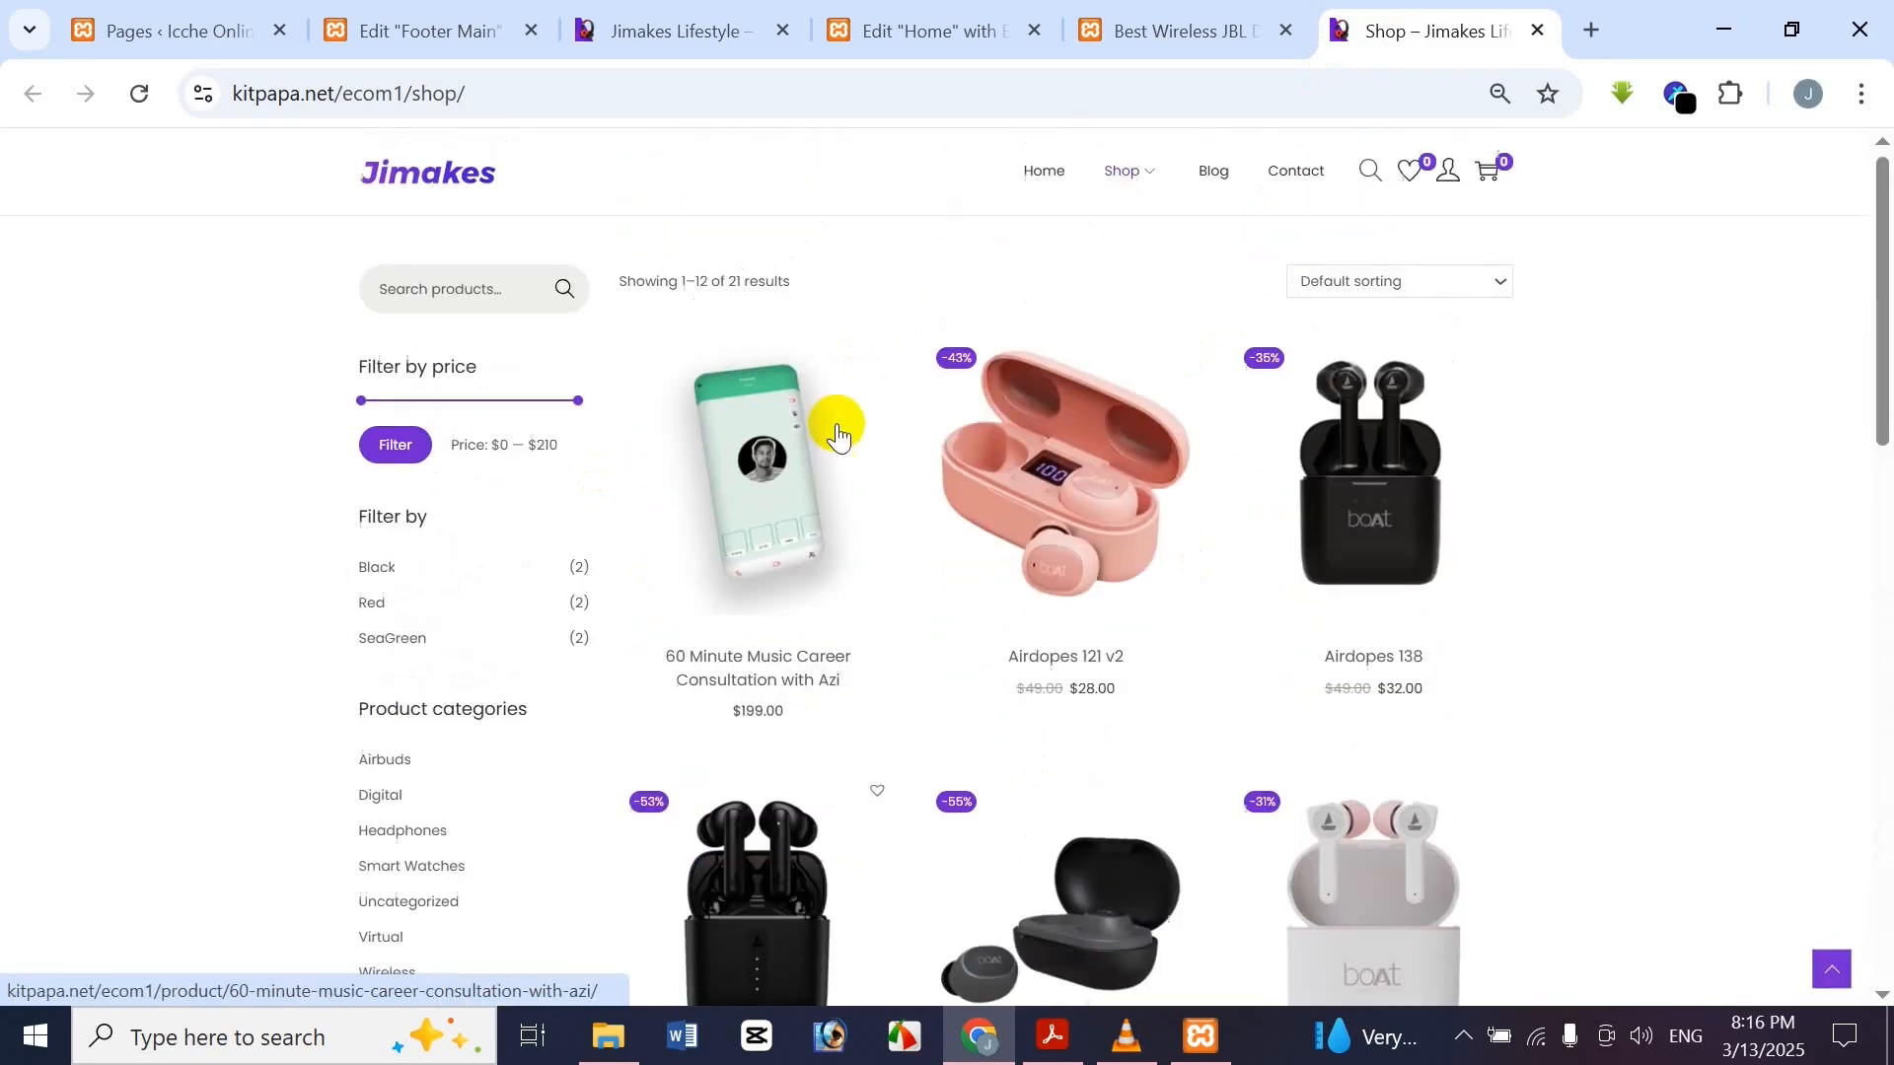
{"action": "left_click", "coordinate": [1536, 33]}
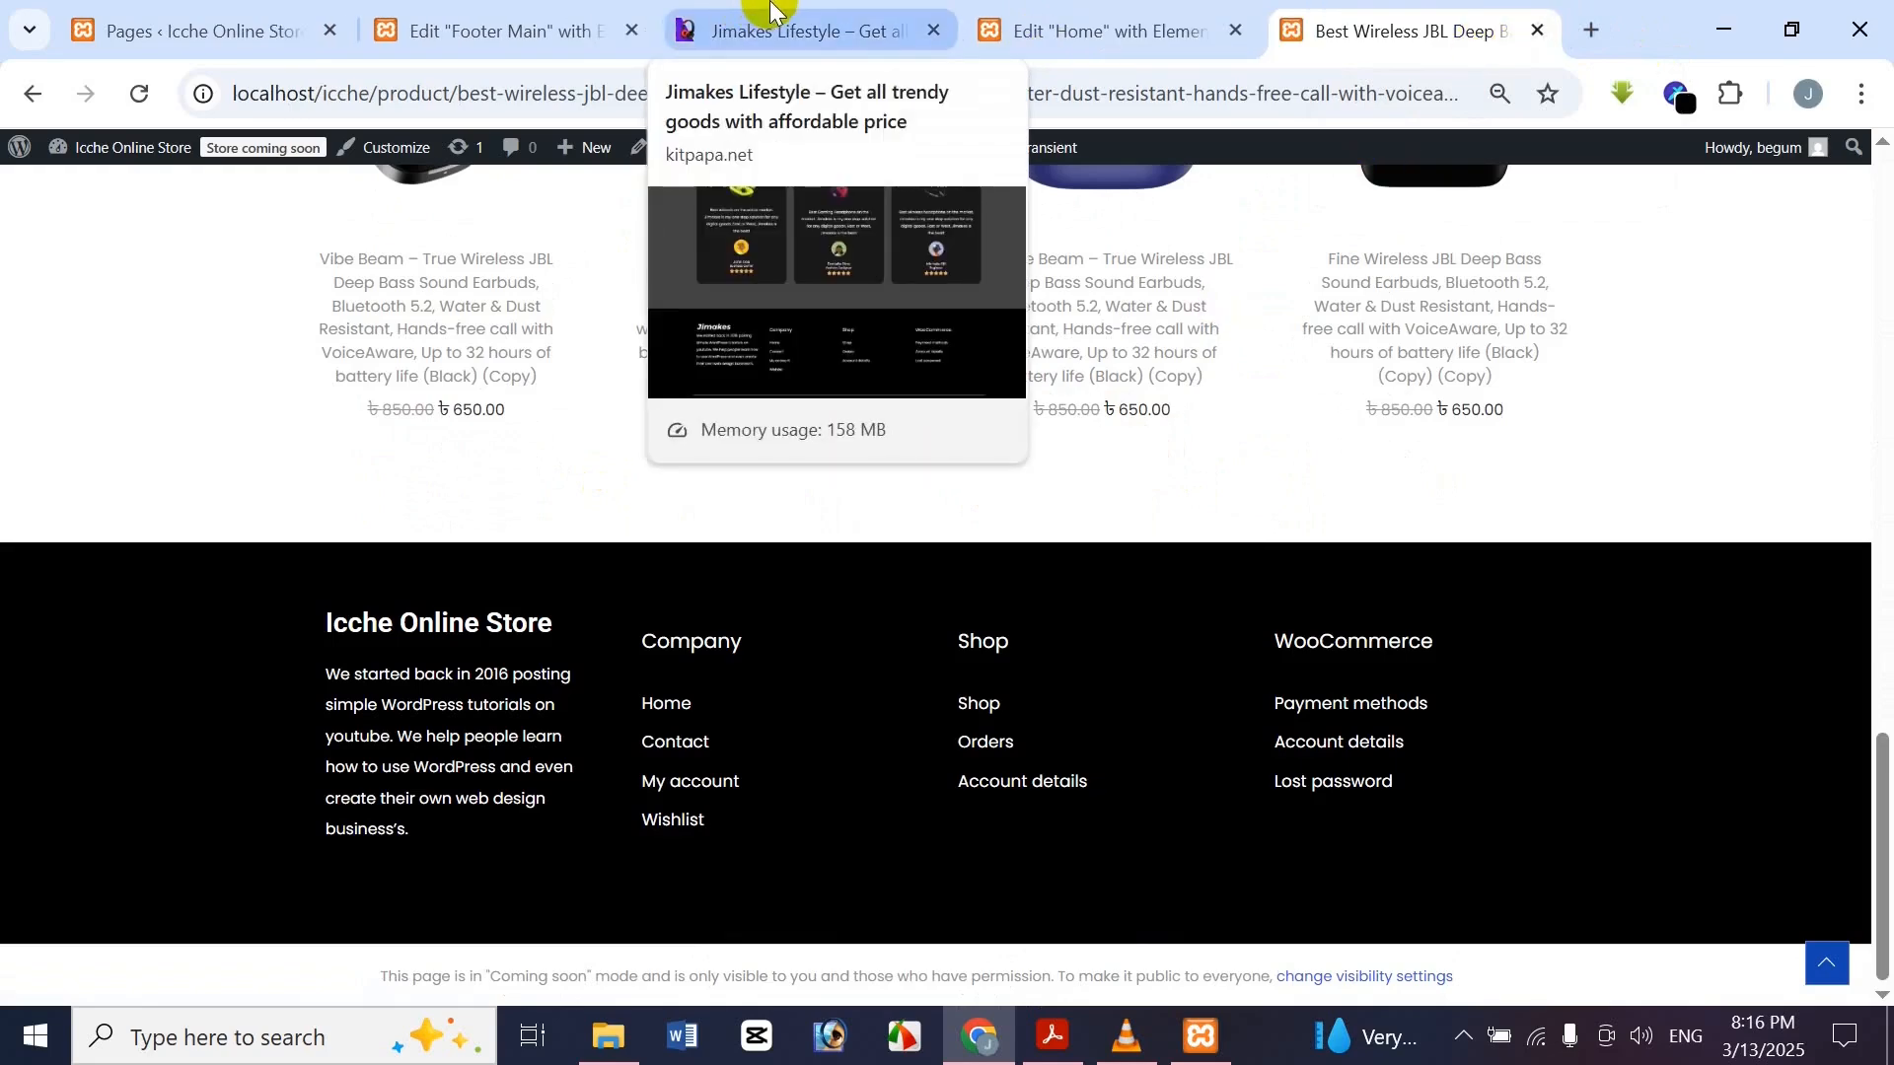
Look at the reloaded Home page editor and the product page's footer, and switch to the tutorial title PDF in Acrobat
{"action": "left_click", "coordinate": [1122, 17]}
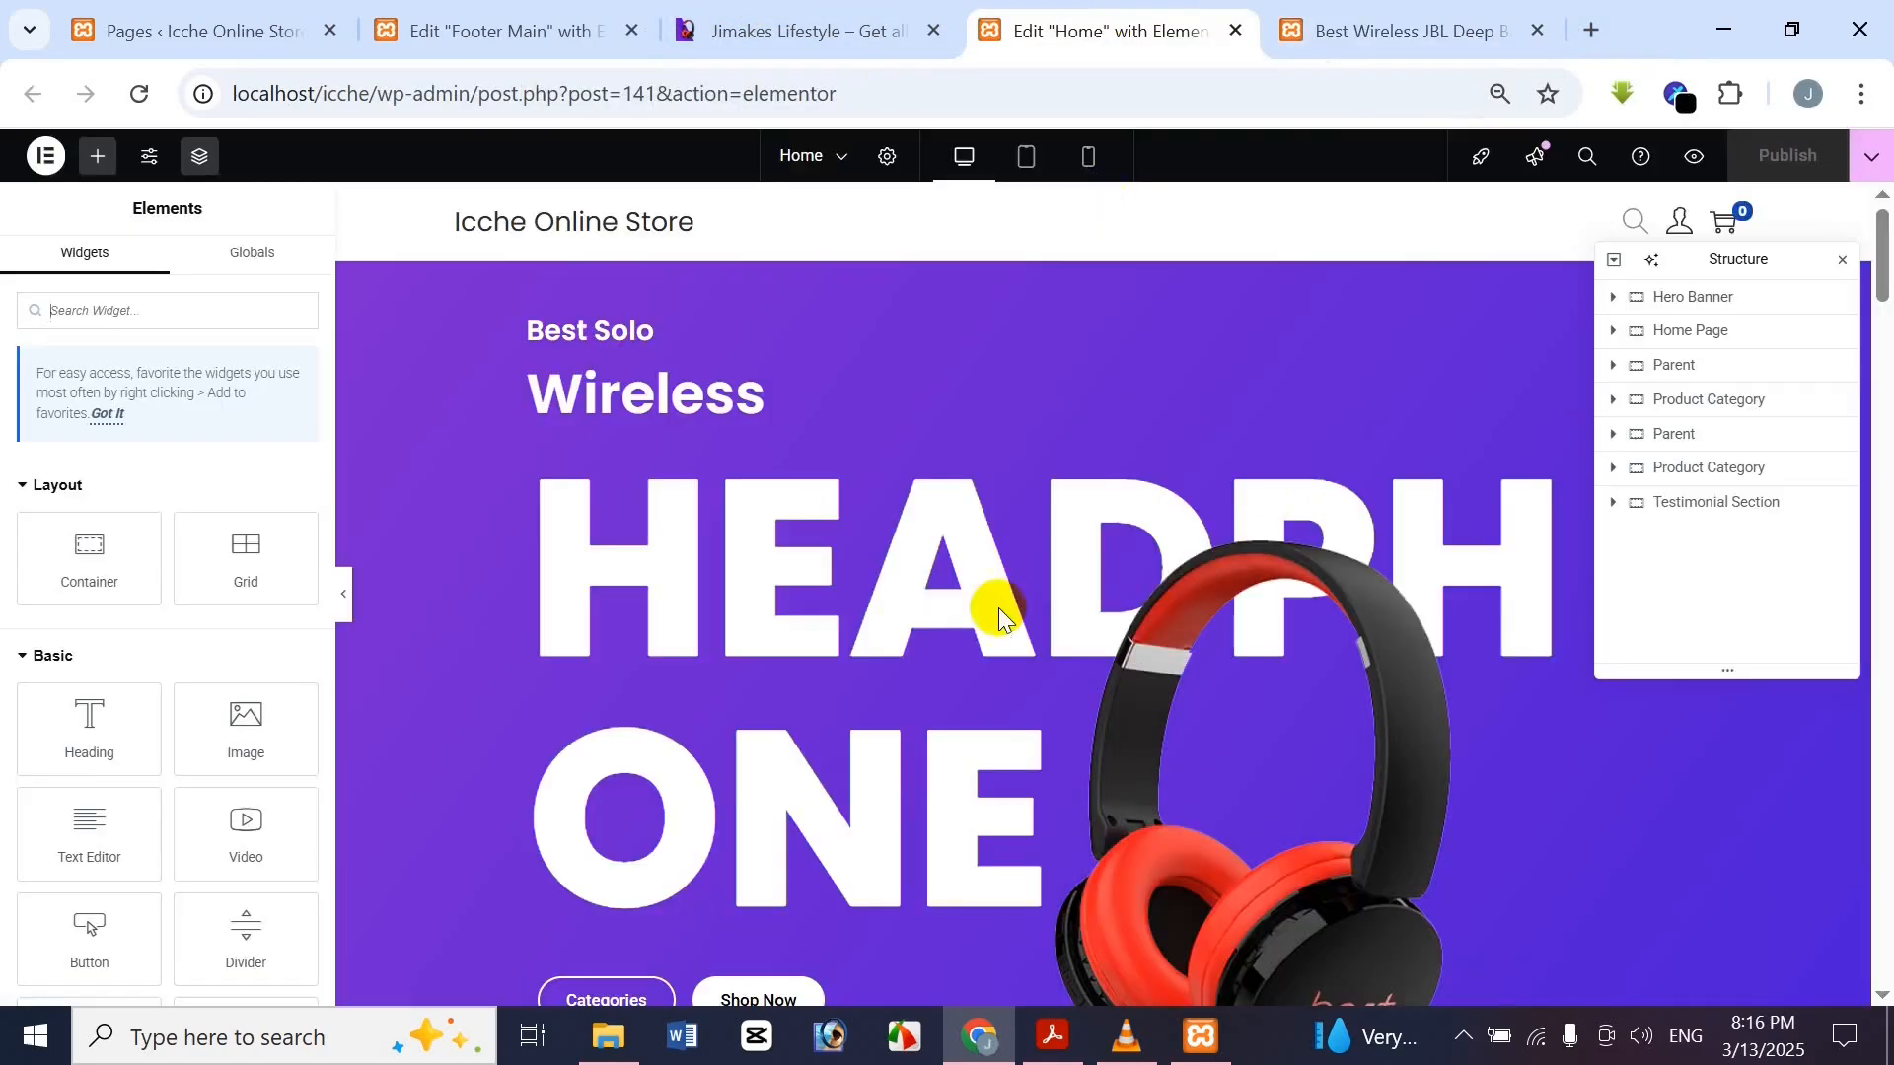
{"action": "left_click", "coordinate": [617, 18]}
{"action": "left_click", "coordinate": [1386, 21]}
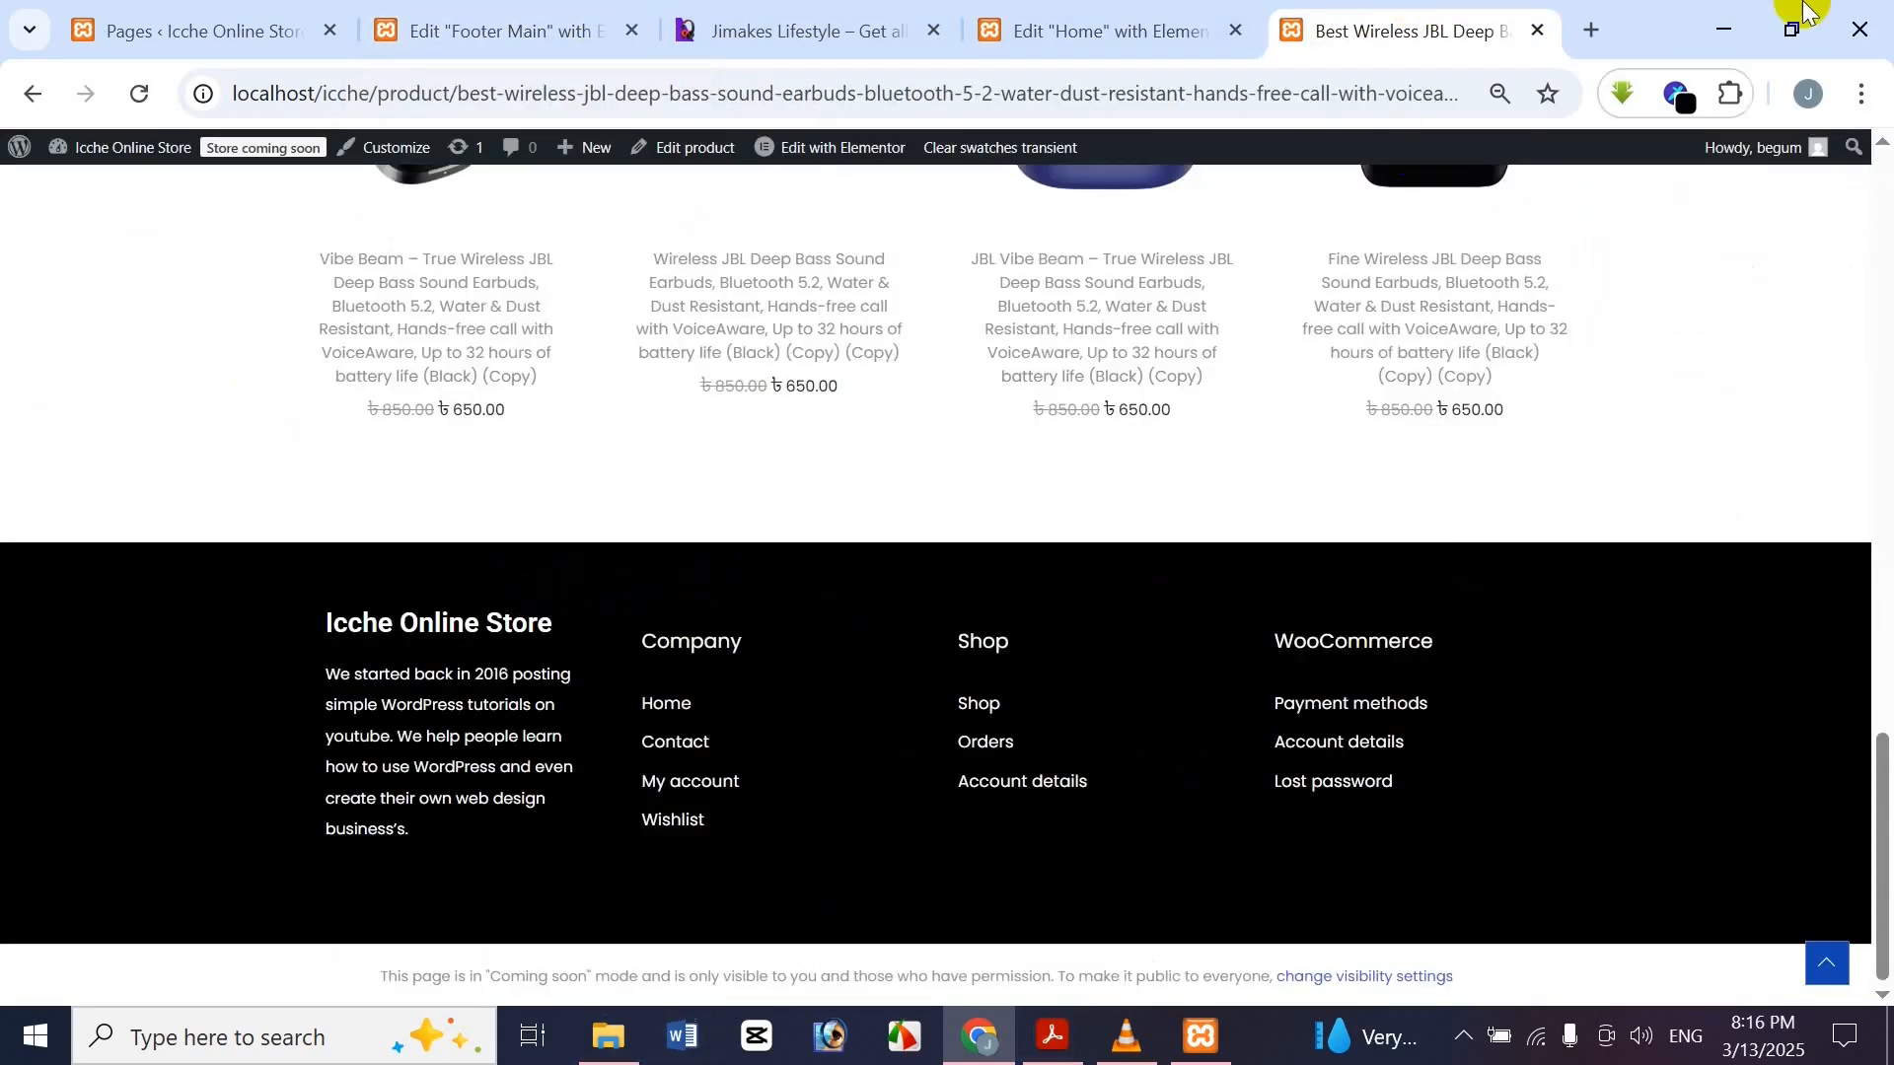
{"action": "mouse_move", "coordinate": [1374, 393]}
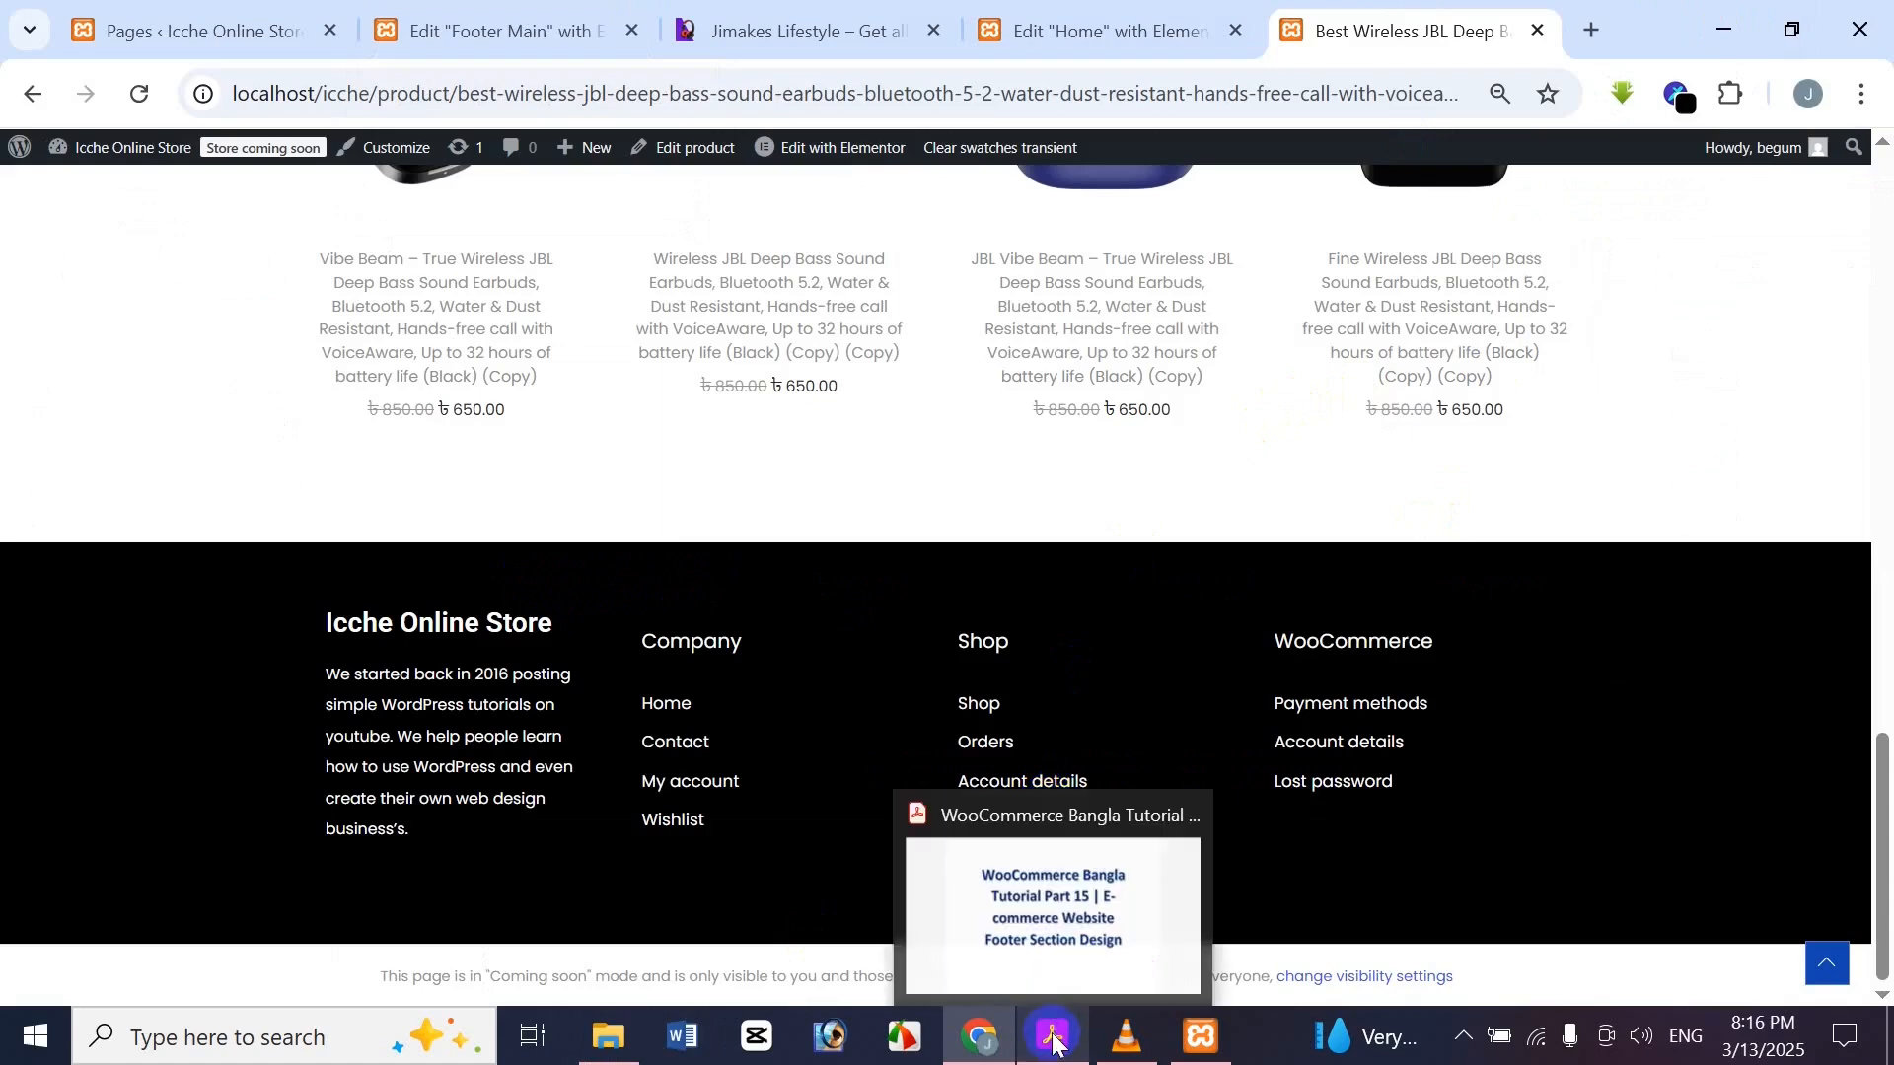
{"action": "left_click", "coordinate": [1052, 898]}
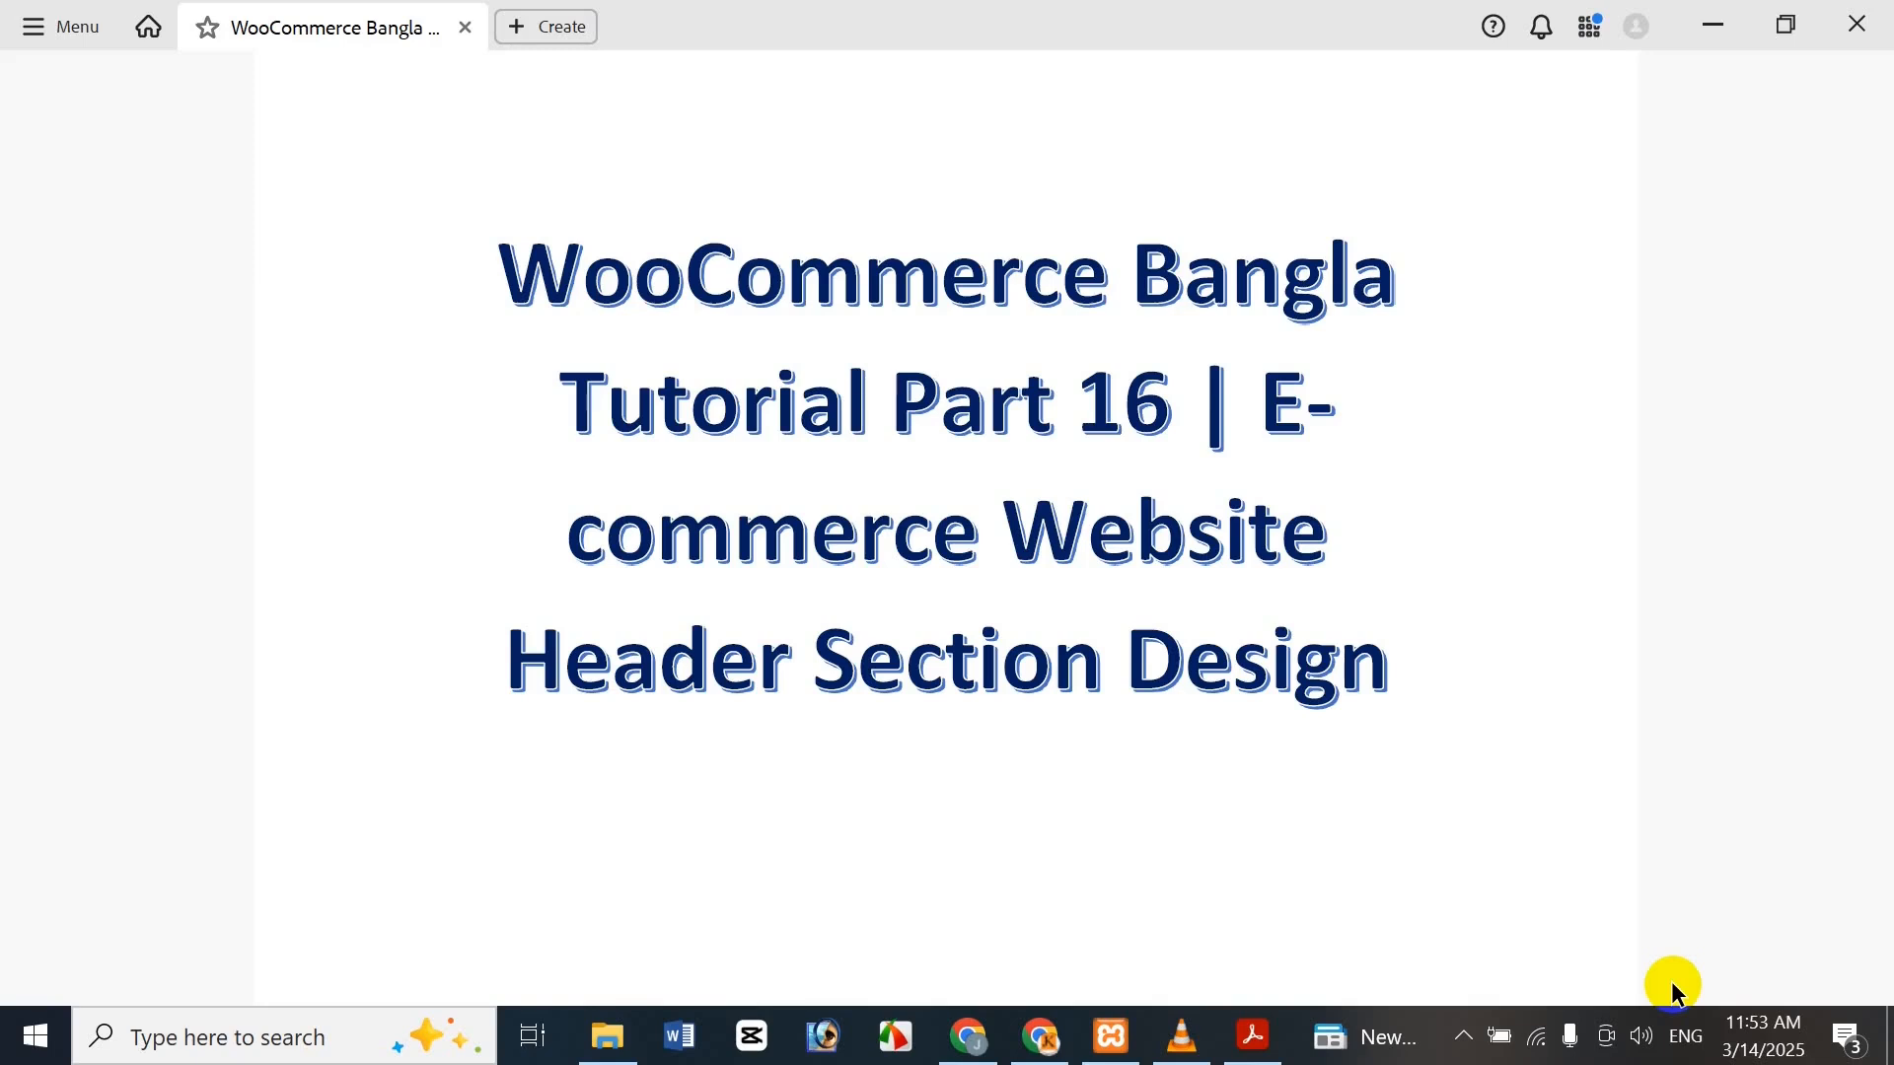
Switch from the PDF to the WordPress Pages list in Chrome, and review the Home page in Elementor from header to footer
{"action": "left_click", "coordinate": [1717, 16]}
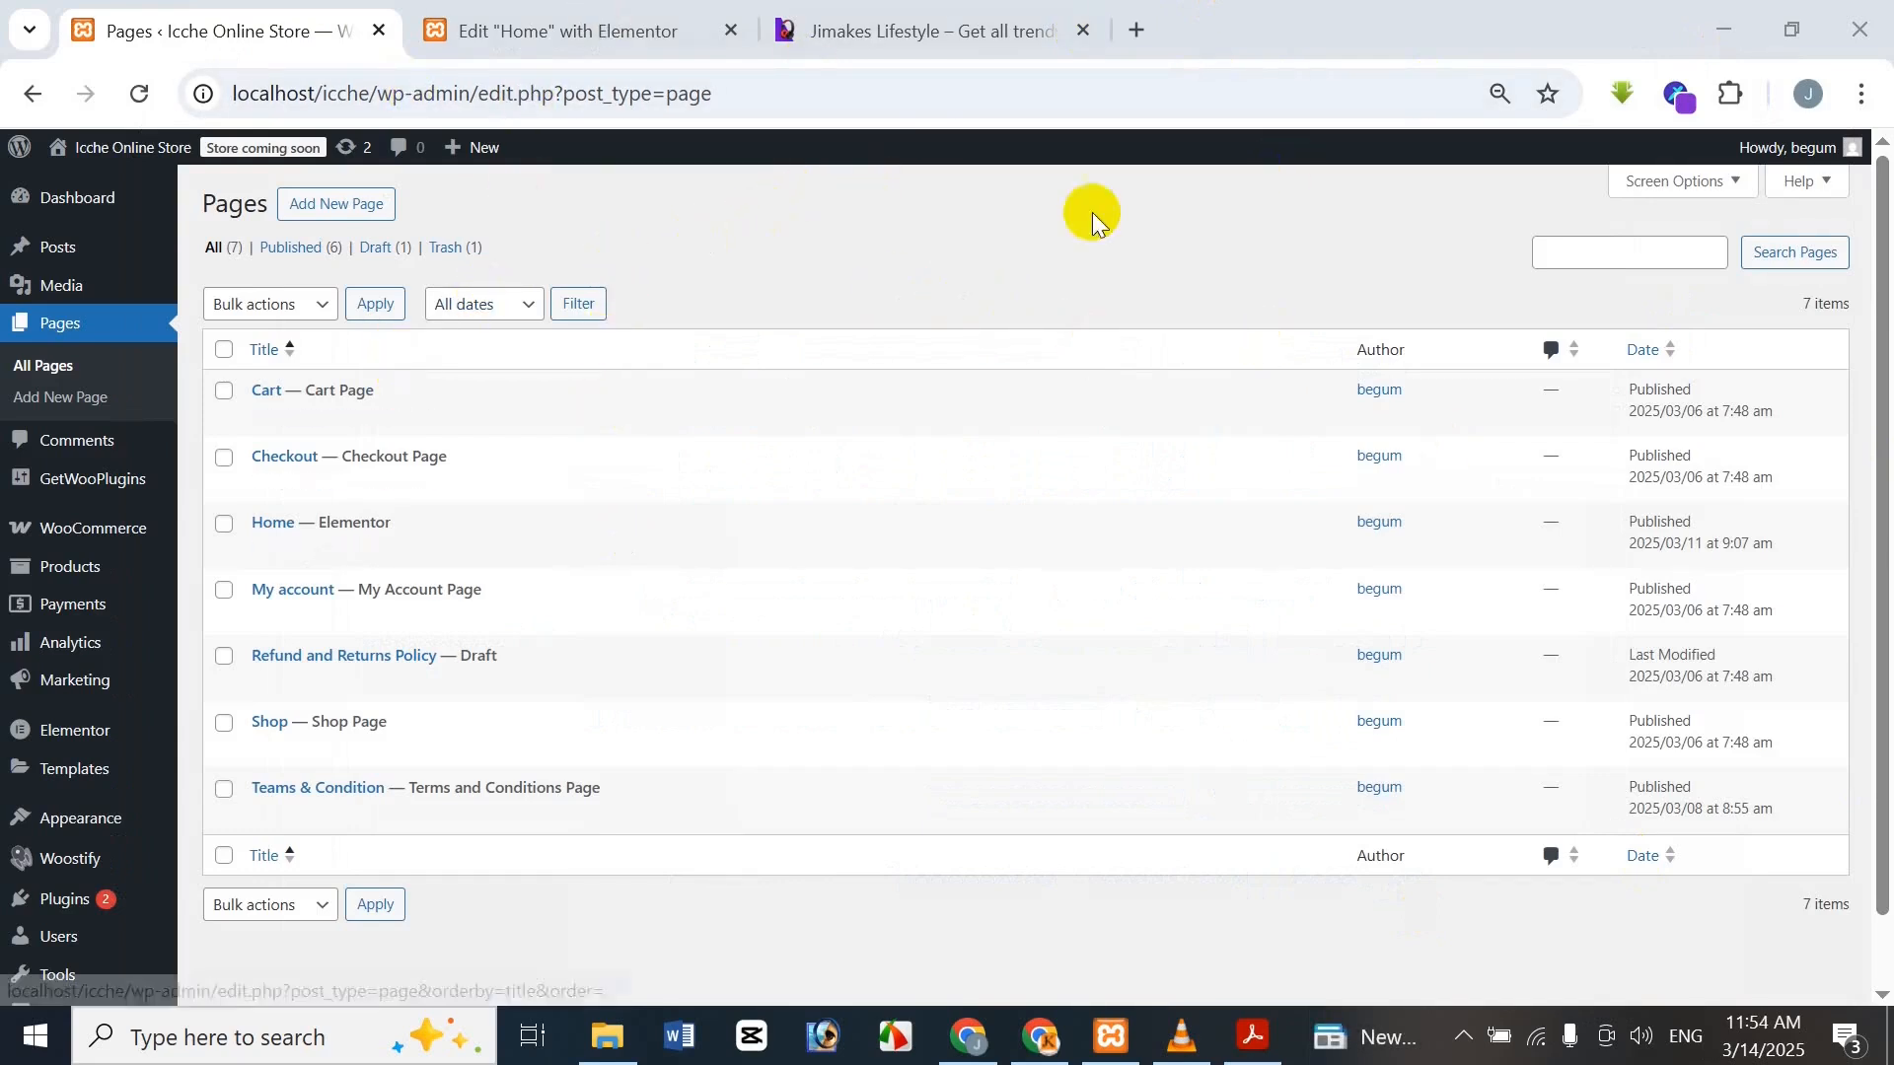
{"action": "left_click", "coordinate": [94, 335]}
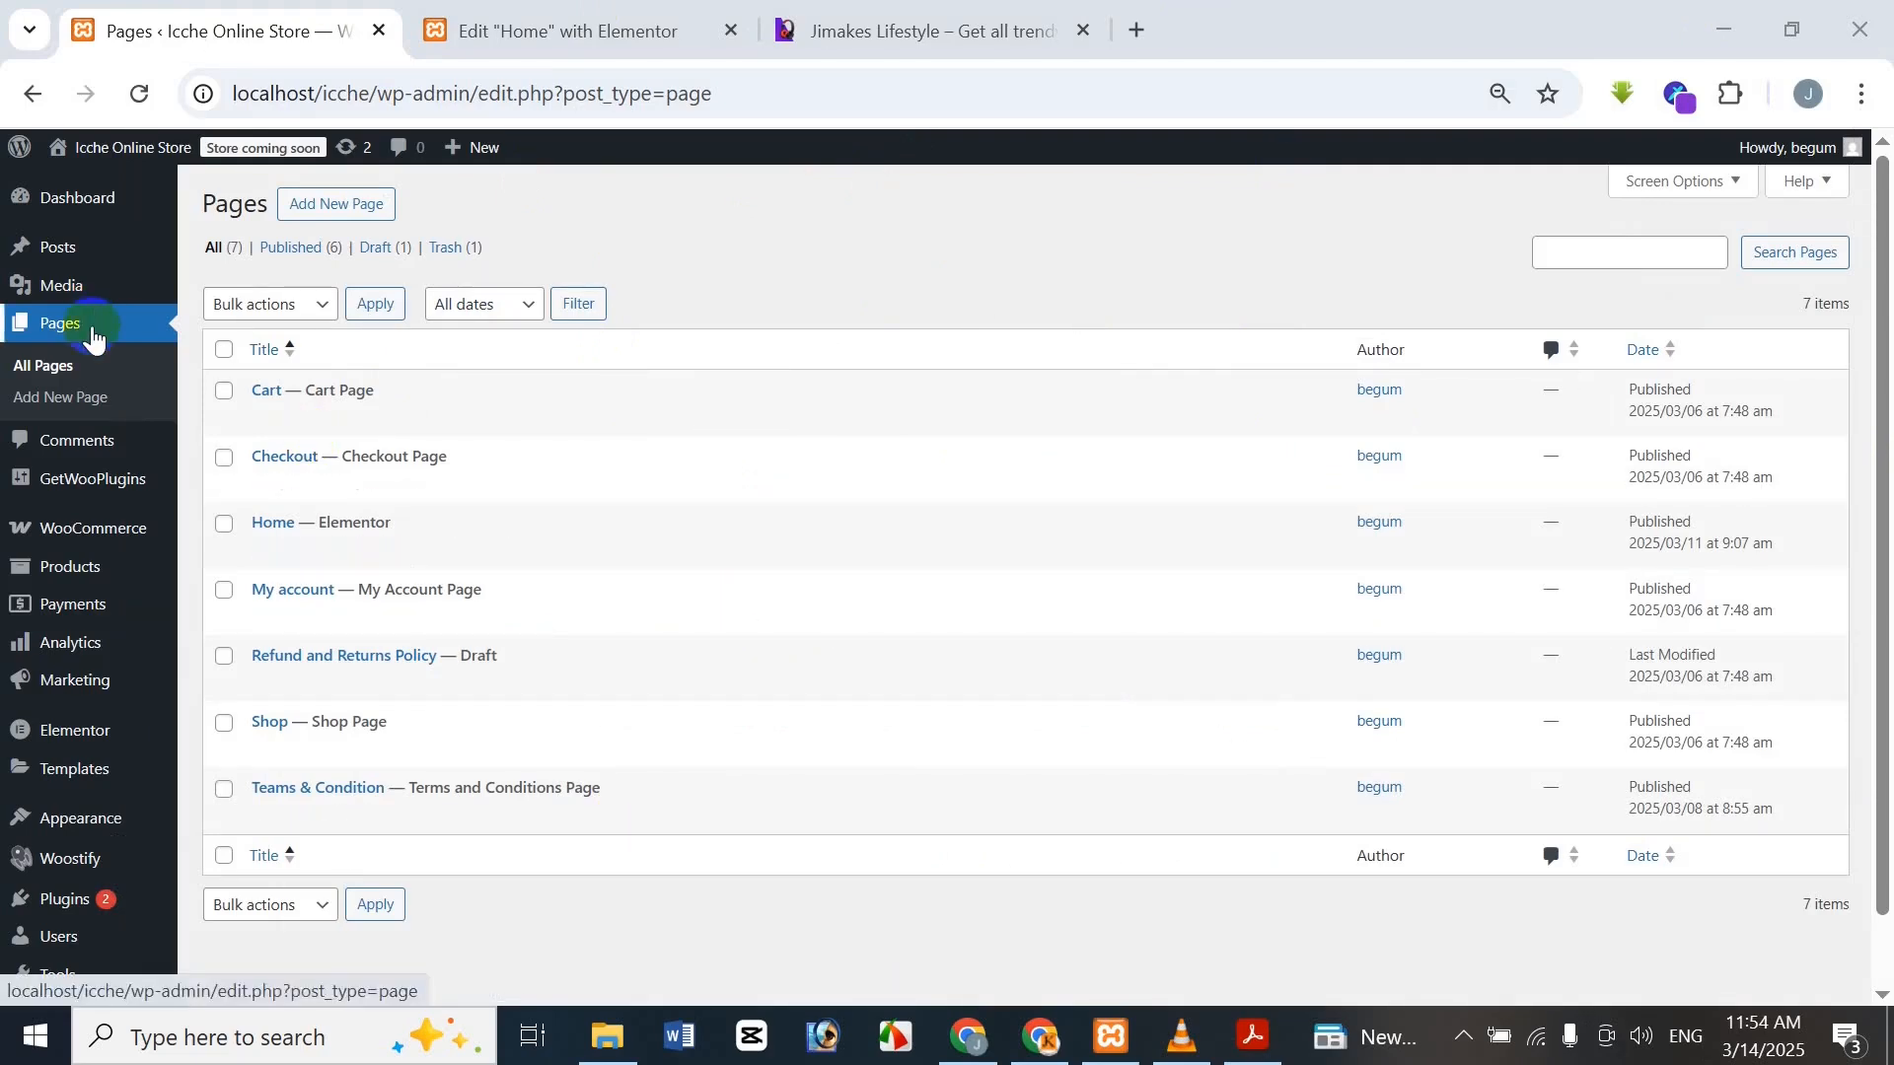
{"action": "mouse_move", "coordinate": [537, 550]}
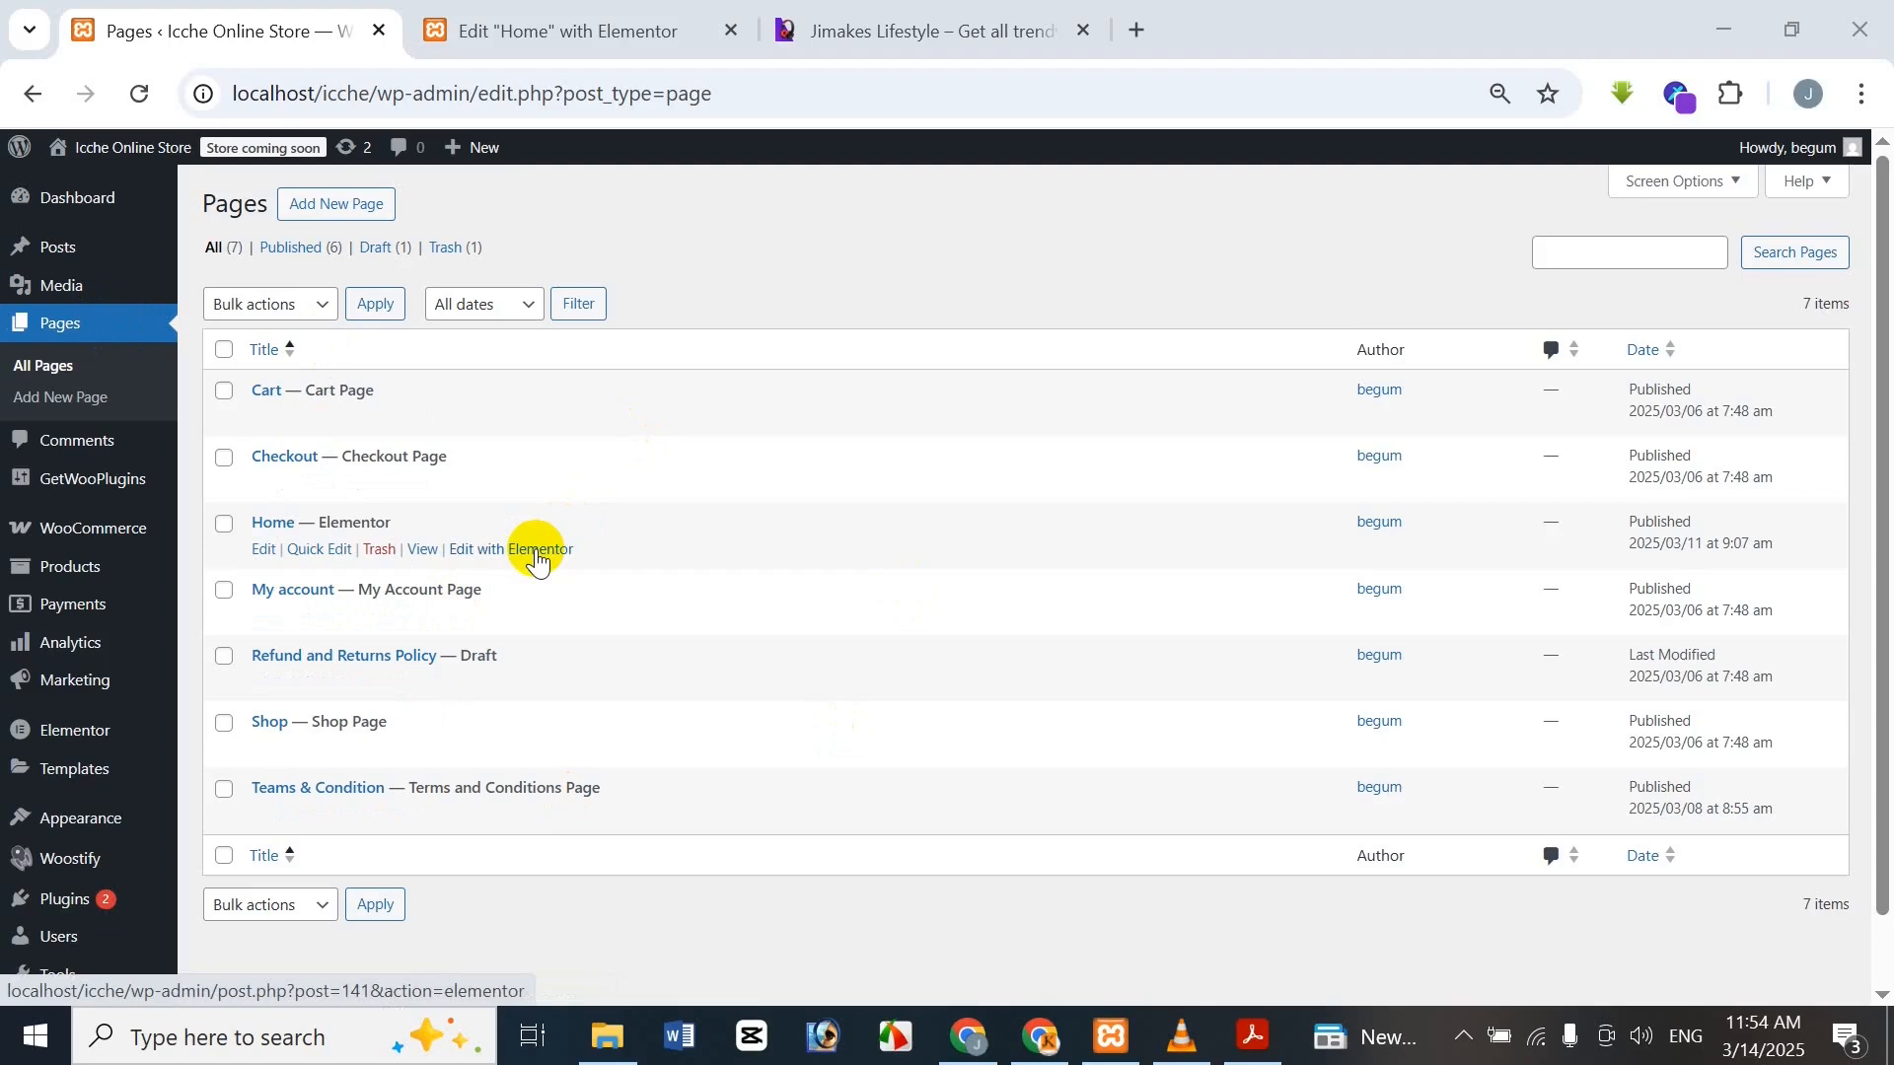
{"action": "left_click", "coordinate": [518, 14]}
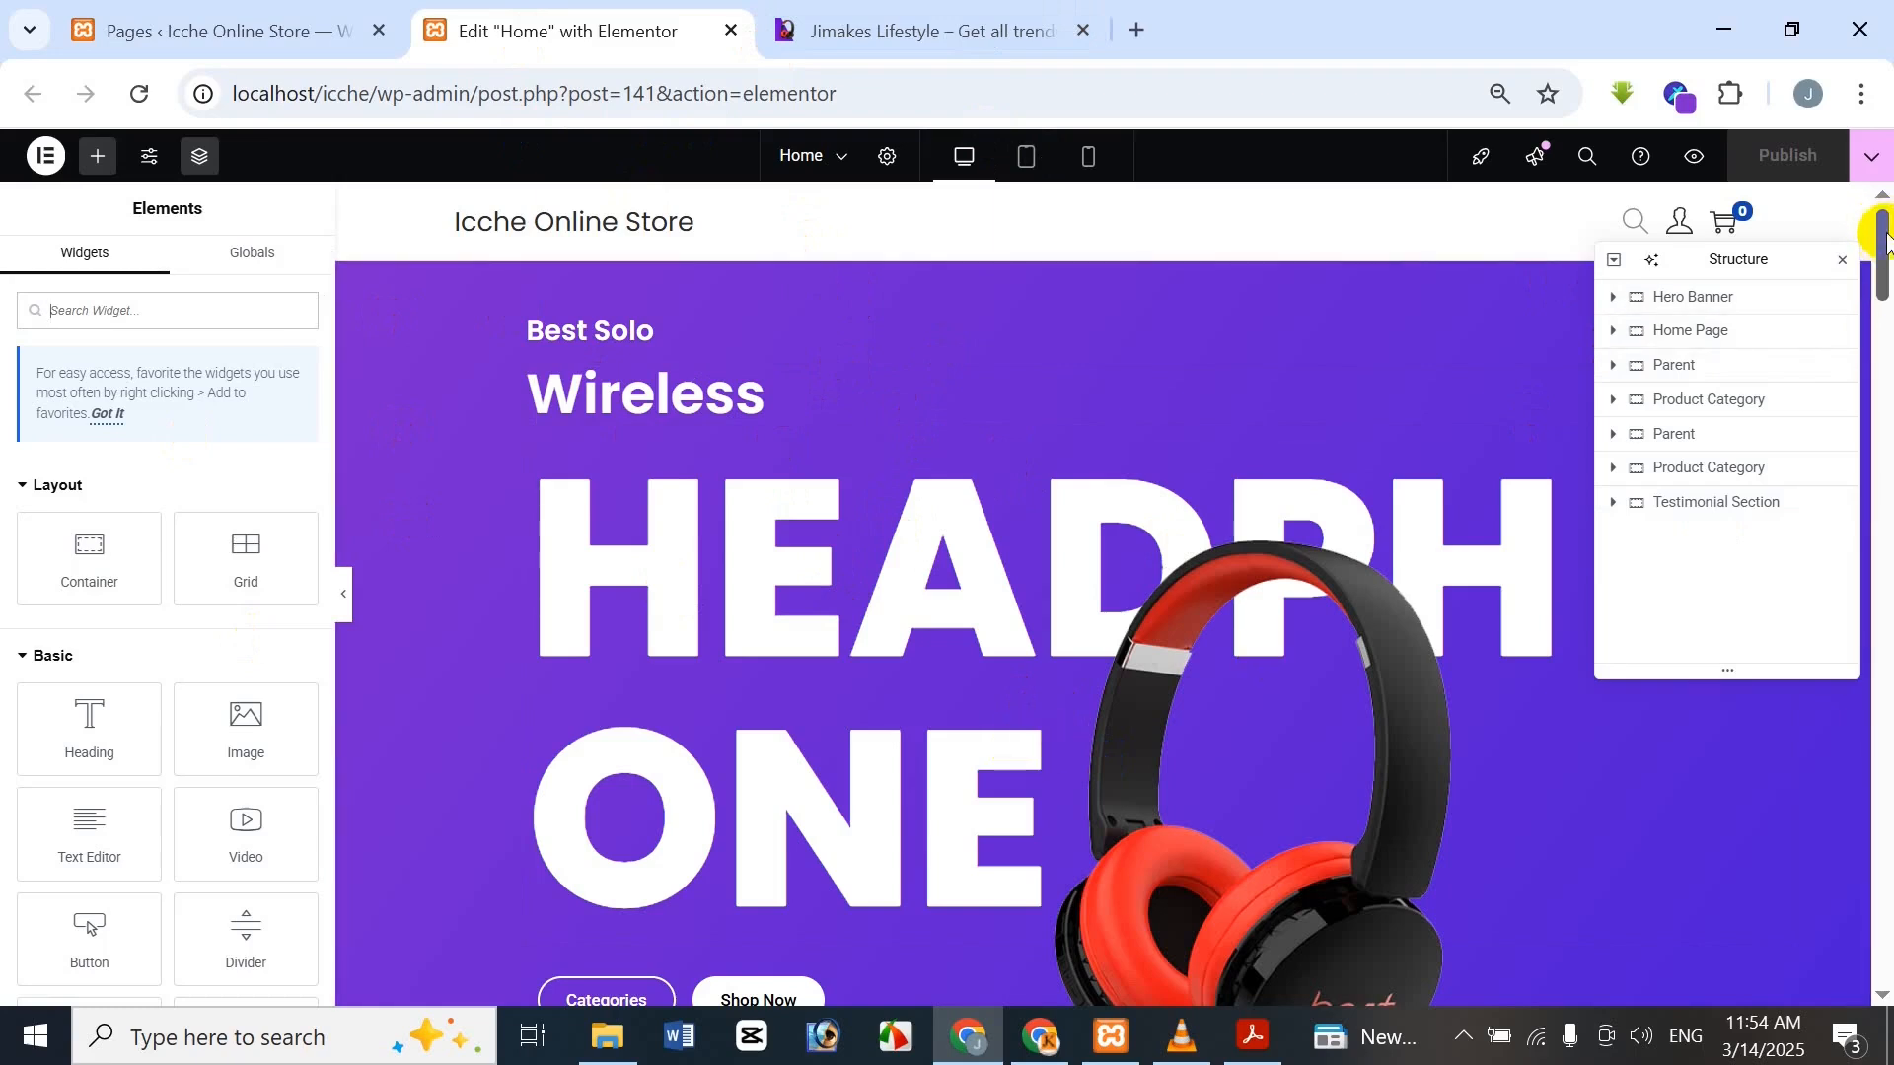
{"action": "left_click_drag", "start_coordinate": [1884, 237], "coordinate": [1880, 932]}
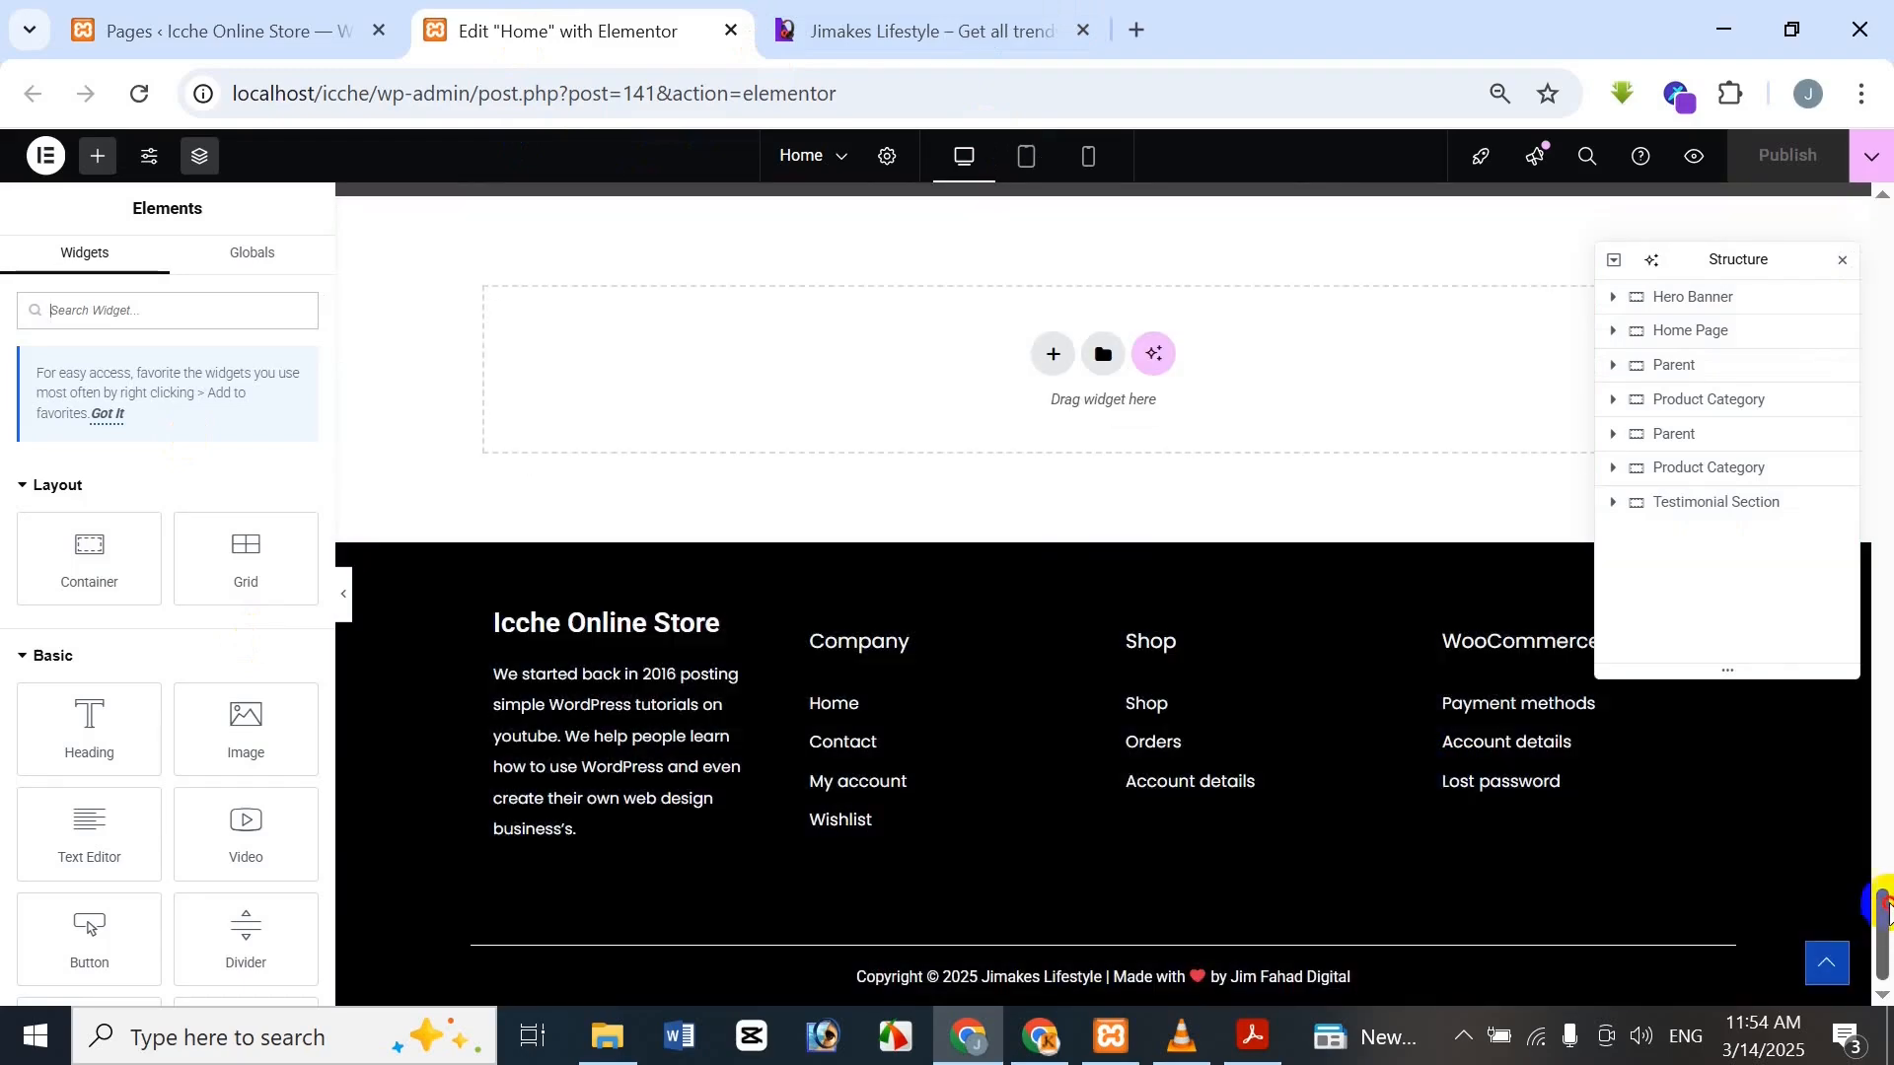
{"action": "left_click_drag", "start_coordinate": [1882, 917], "coordinate": [1884, 197]}
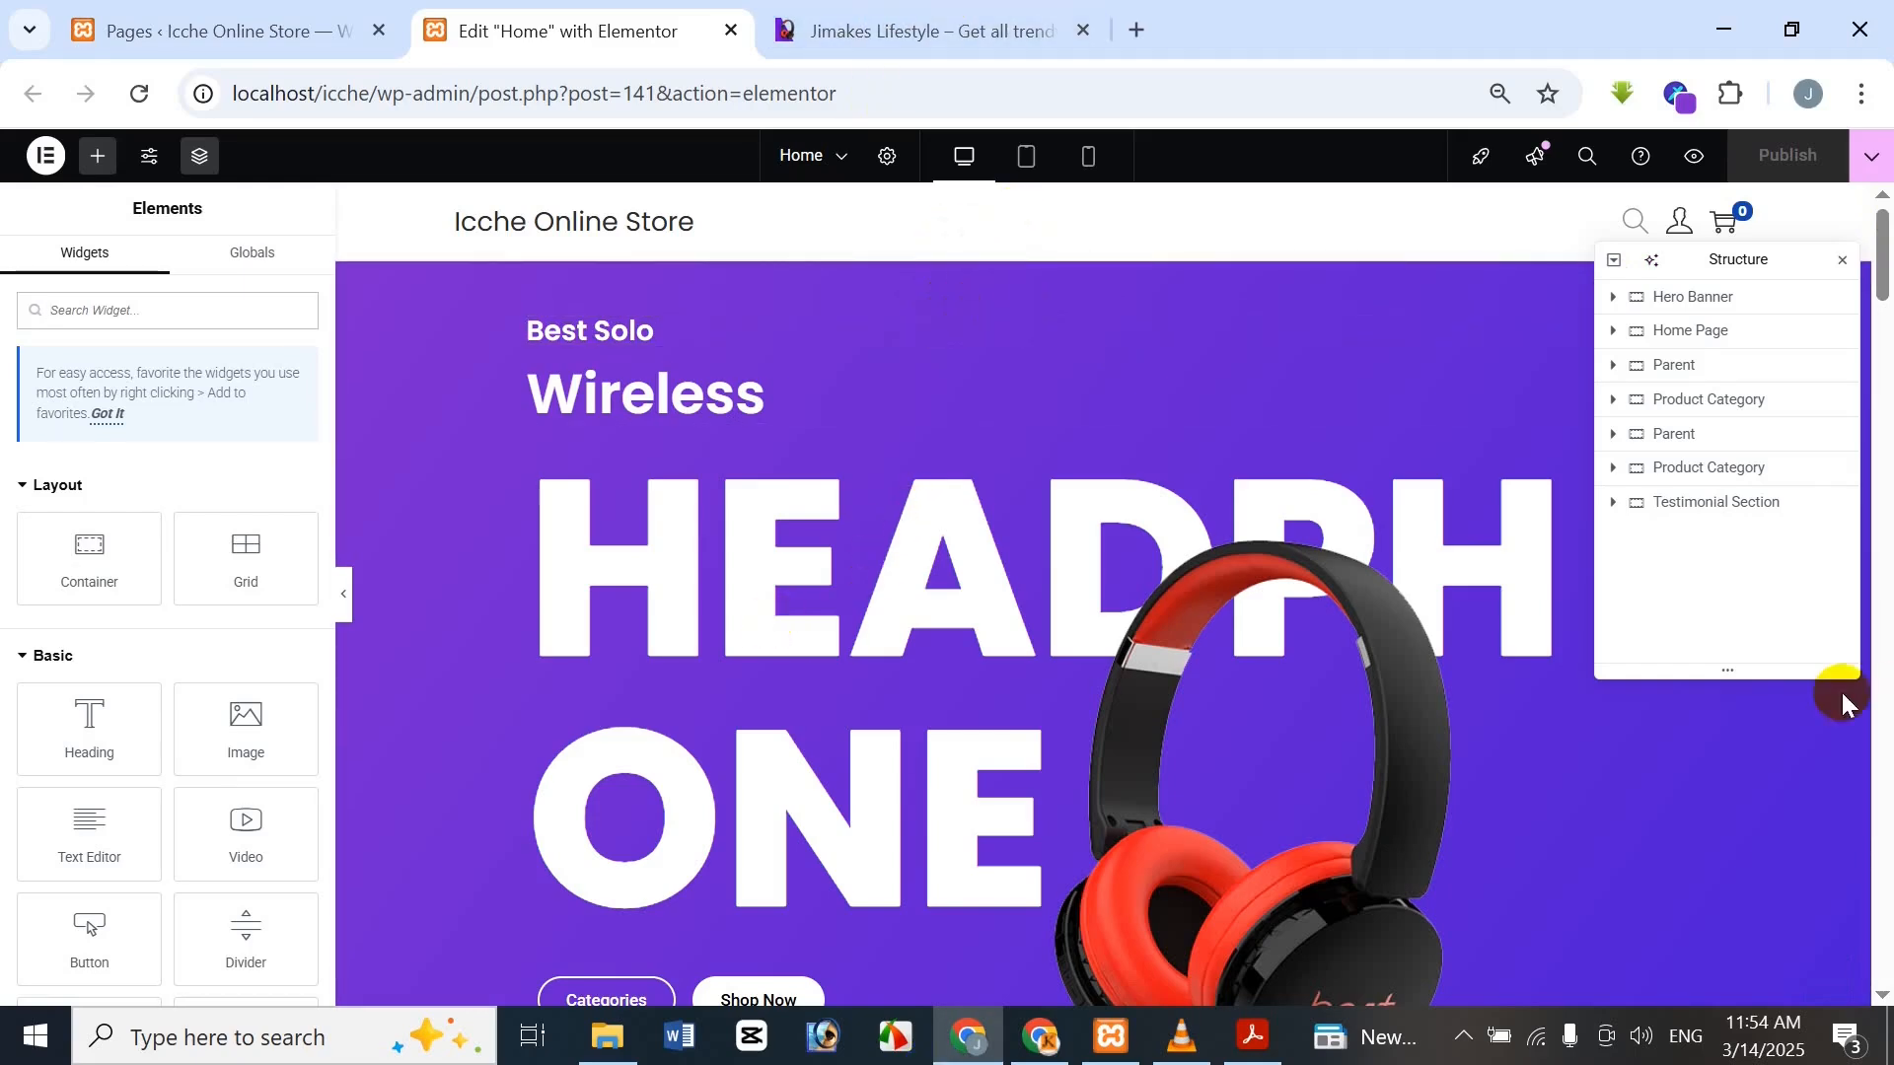
Compare the Jimakes reference site's header logo, navigation menu and icons with the header of the Home page in Elementor
{"action": "left_click", "coordinate": [907, 30]}
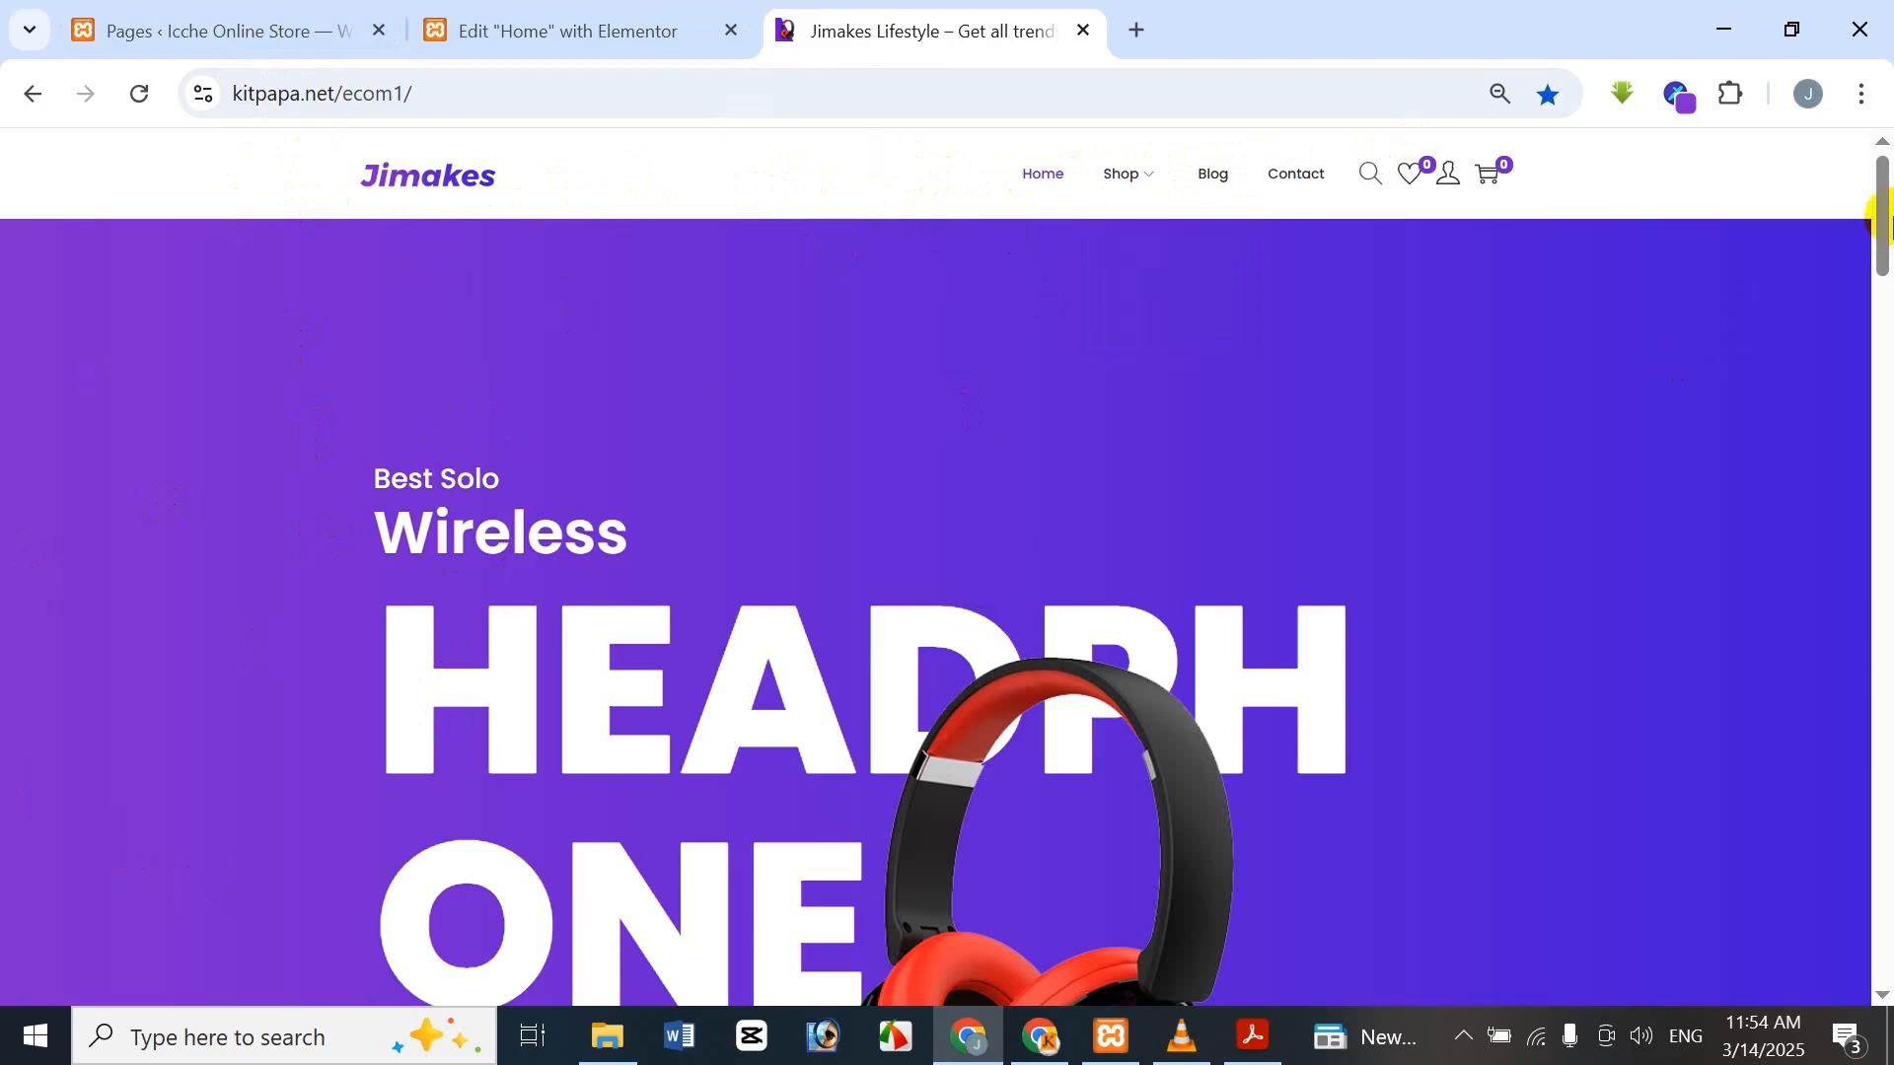
{"action": "left_click_drag", "start_coordinate": [1882, 217], "coordinate": [1886, 153]}
{"action": "left_click", "coordinate": [567, 14]}
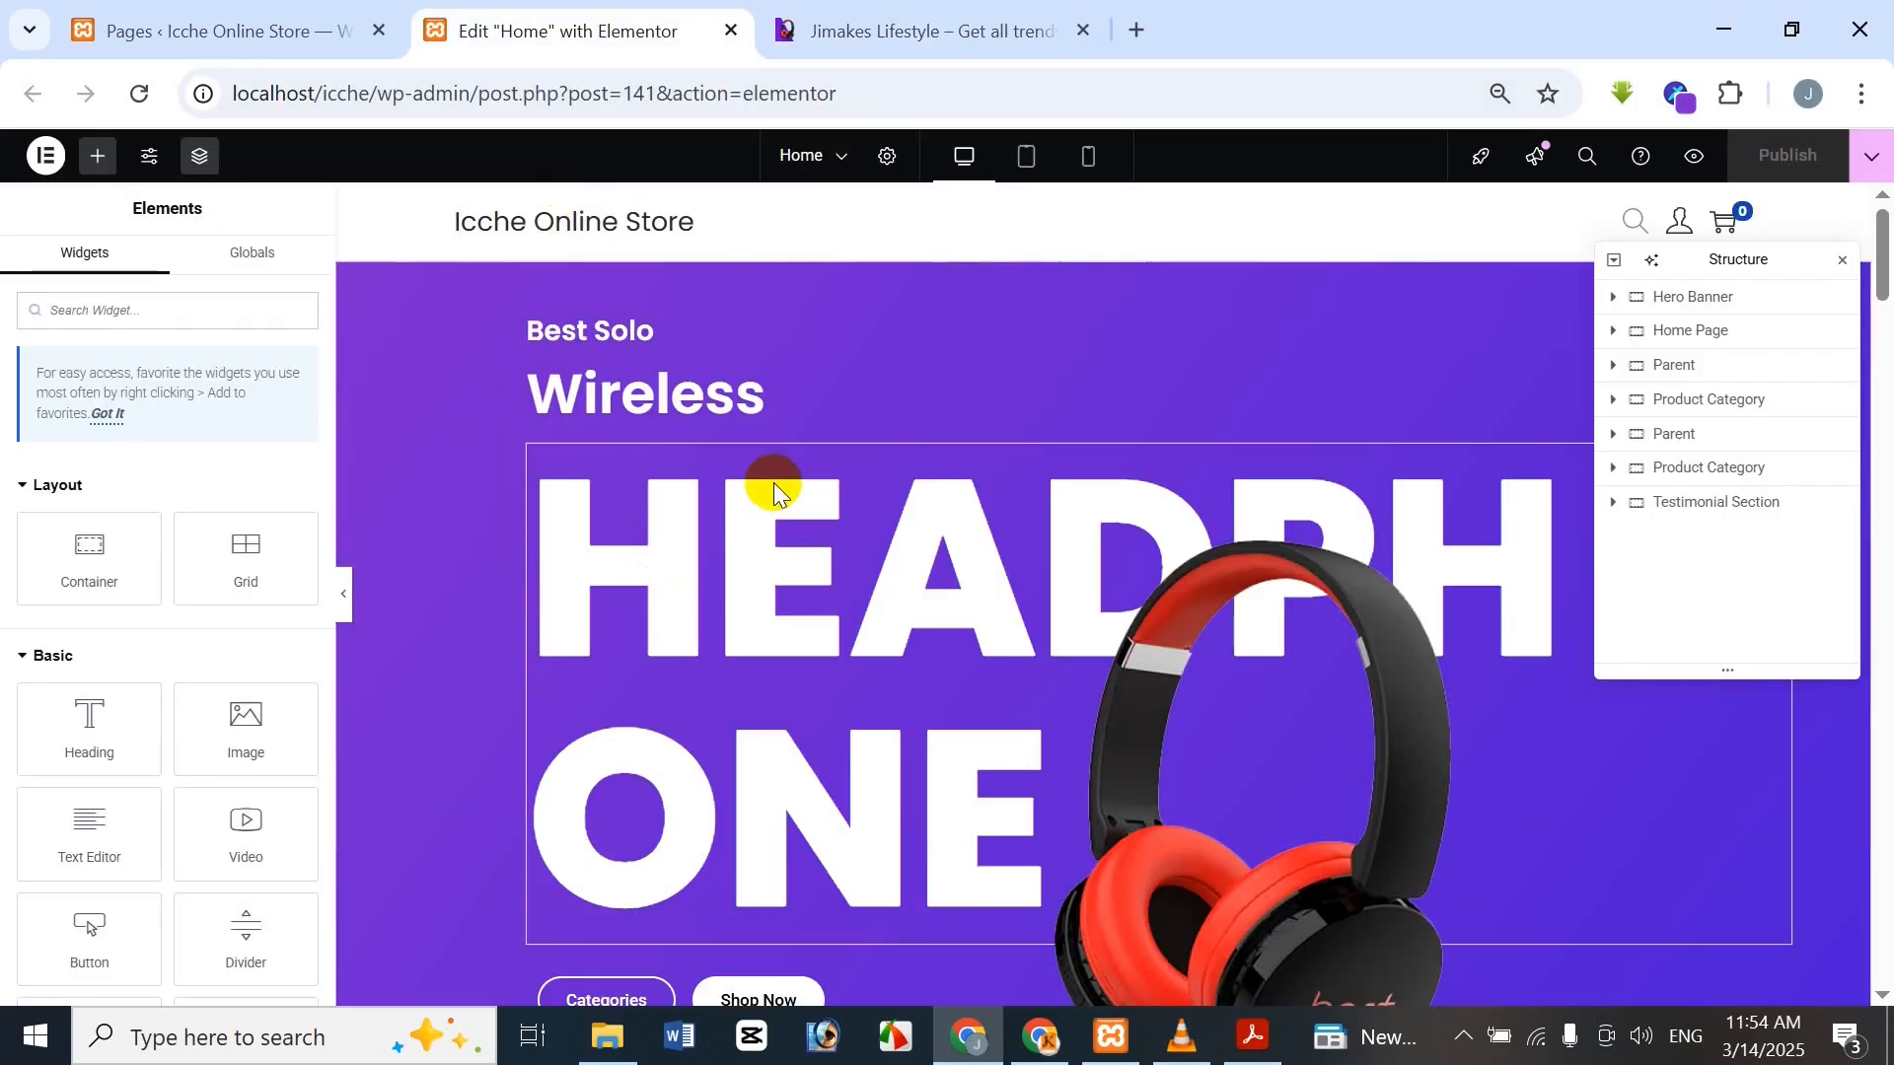
{"action": "left_click", "coordinate": [1032, 12]}
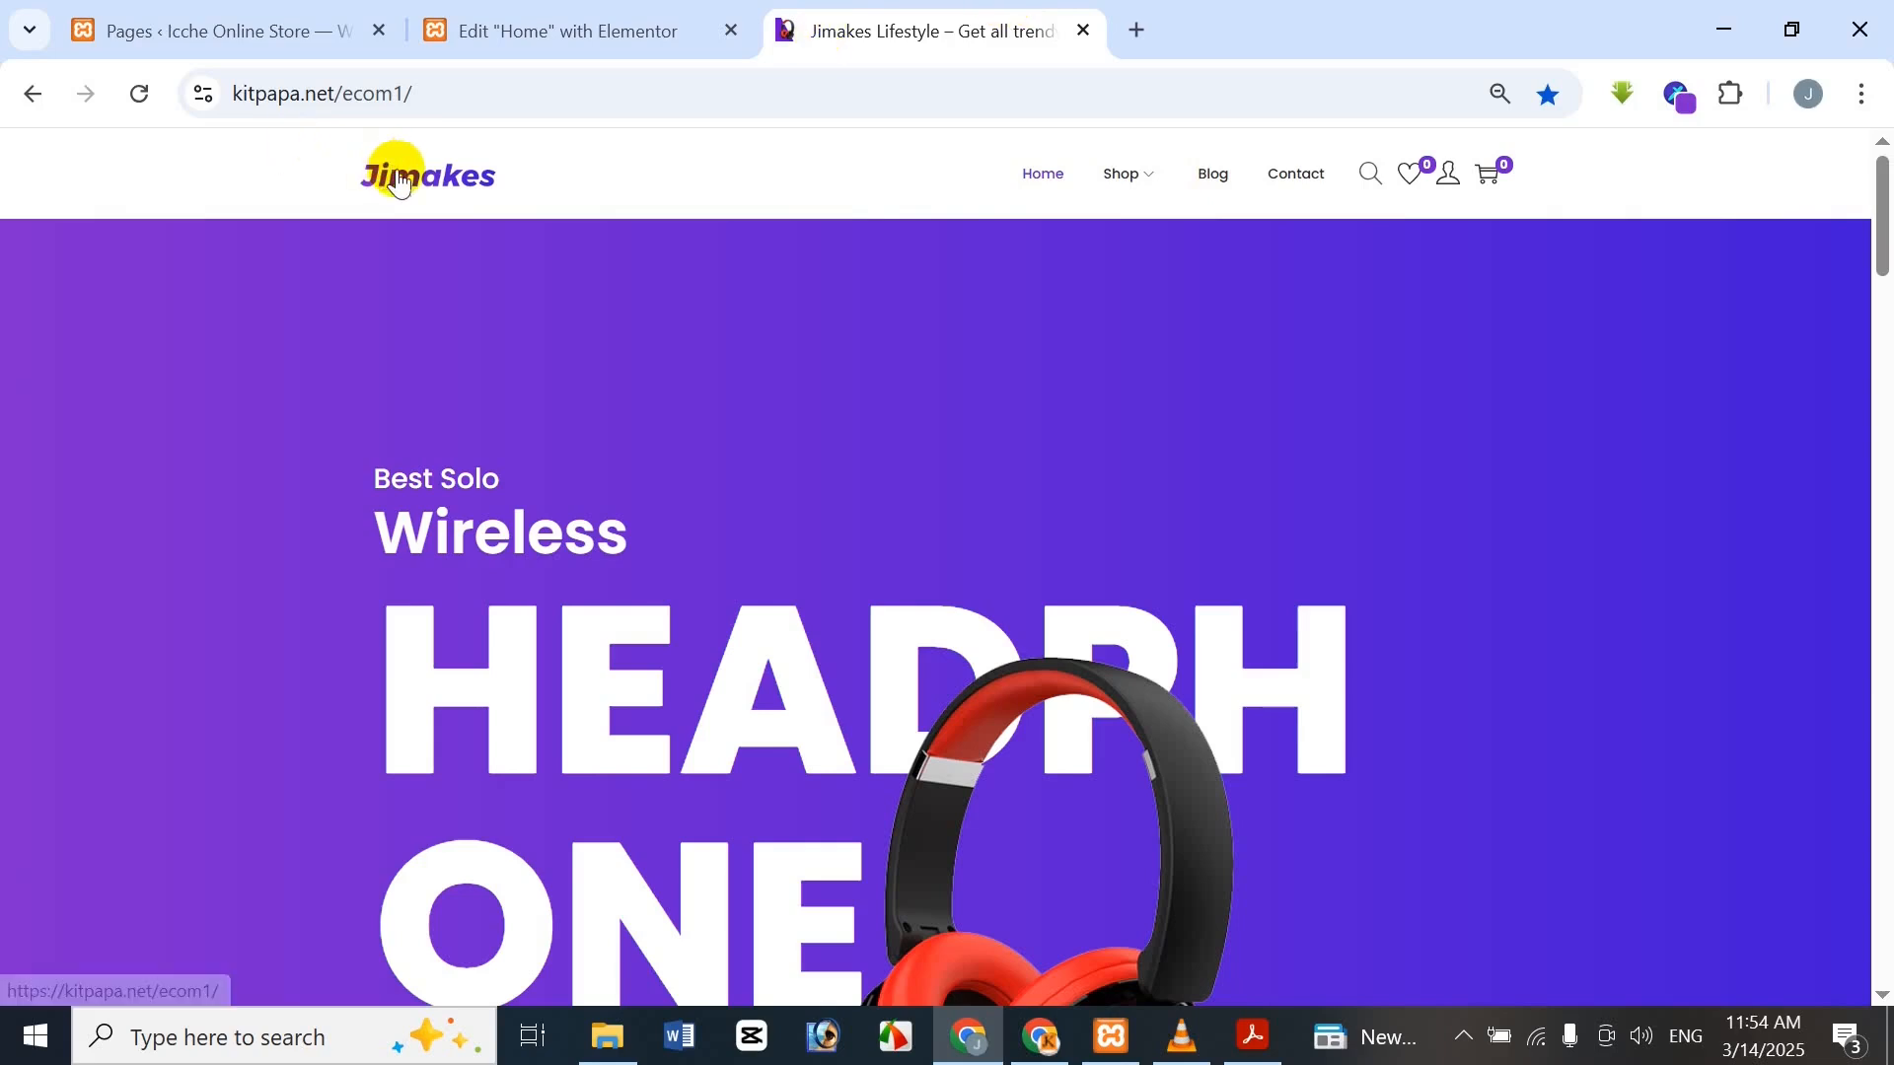
{"action": "left_click_drag", "start_coordinate": [490, 173], "coordinate": [732, 176]}
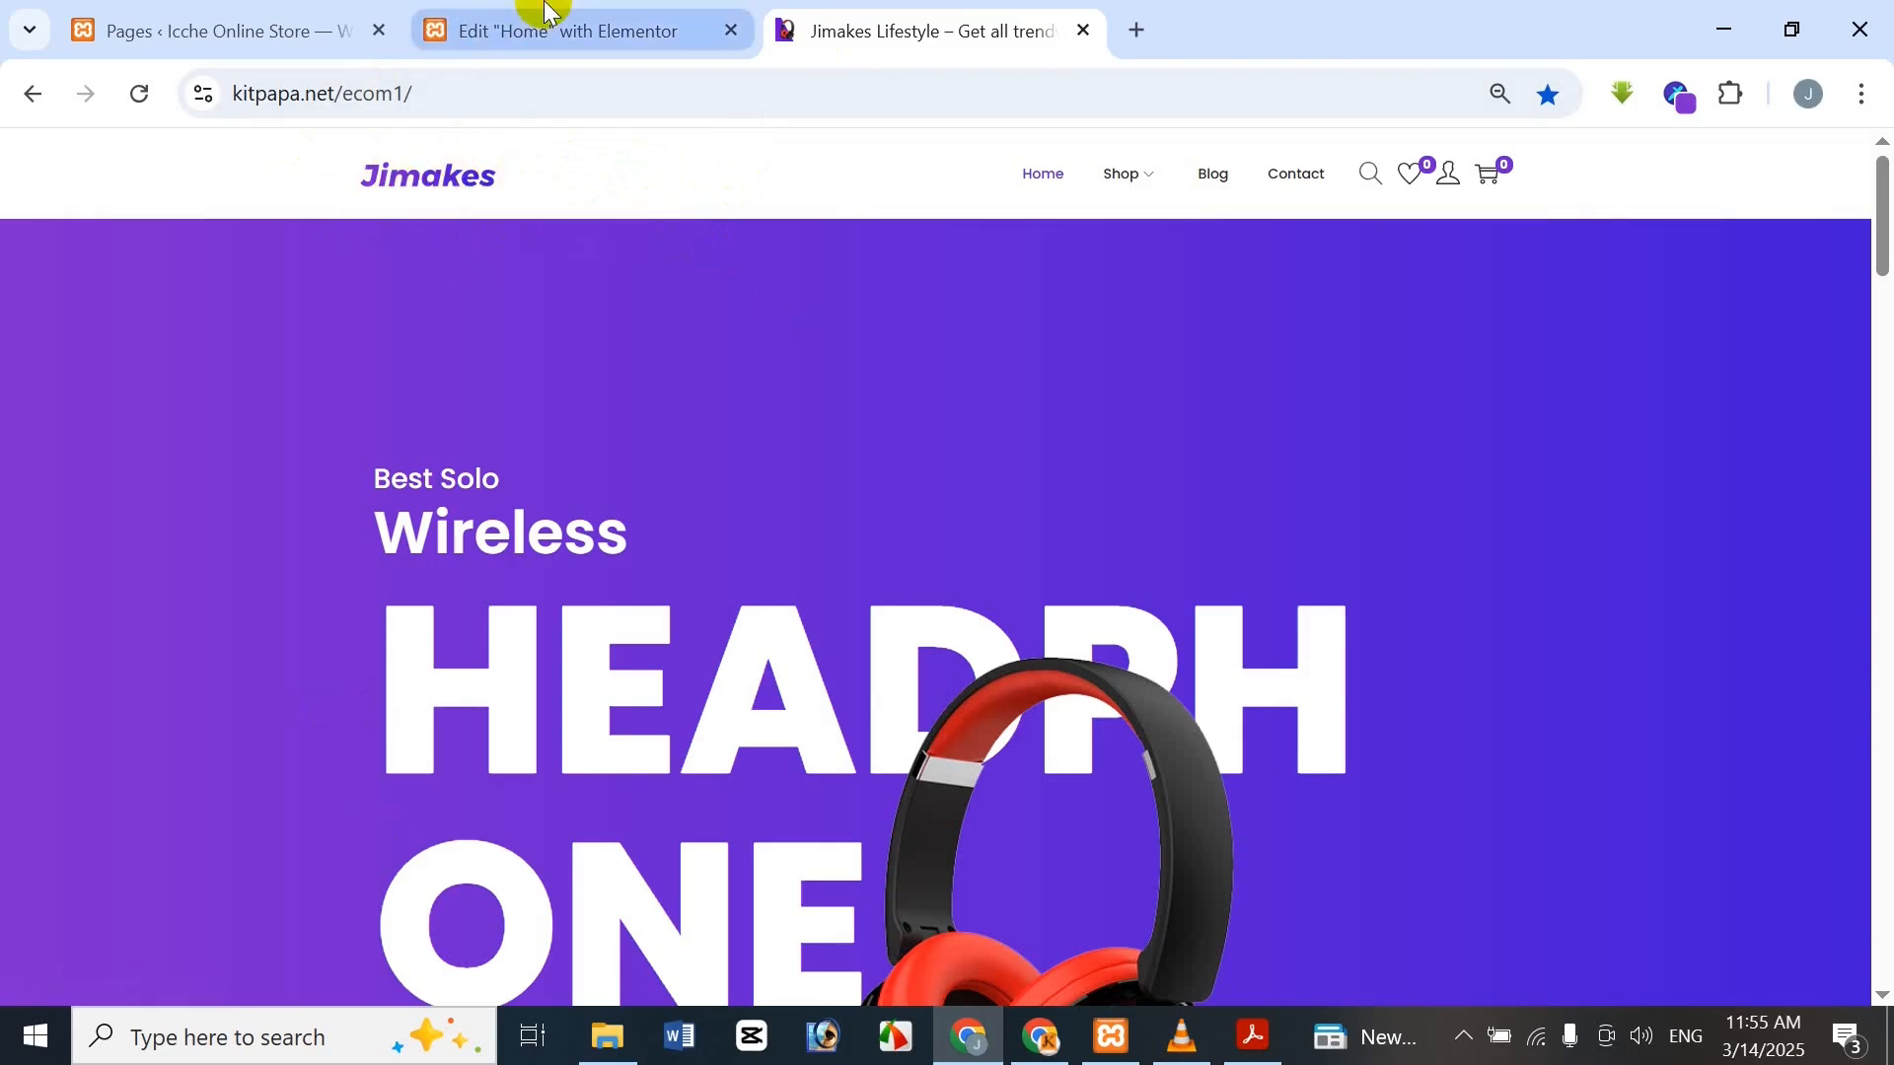
{"action": "left_click", "coordinate": [533, 40]}
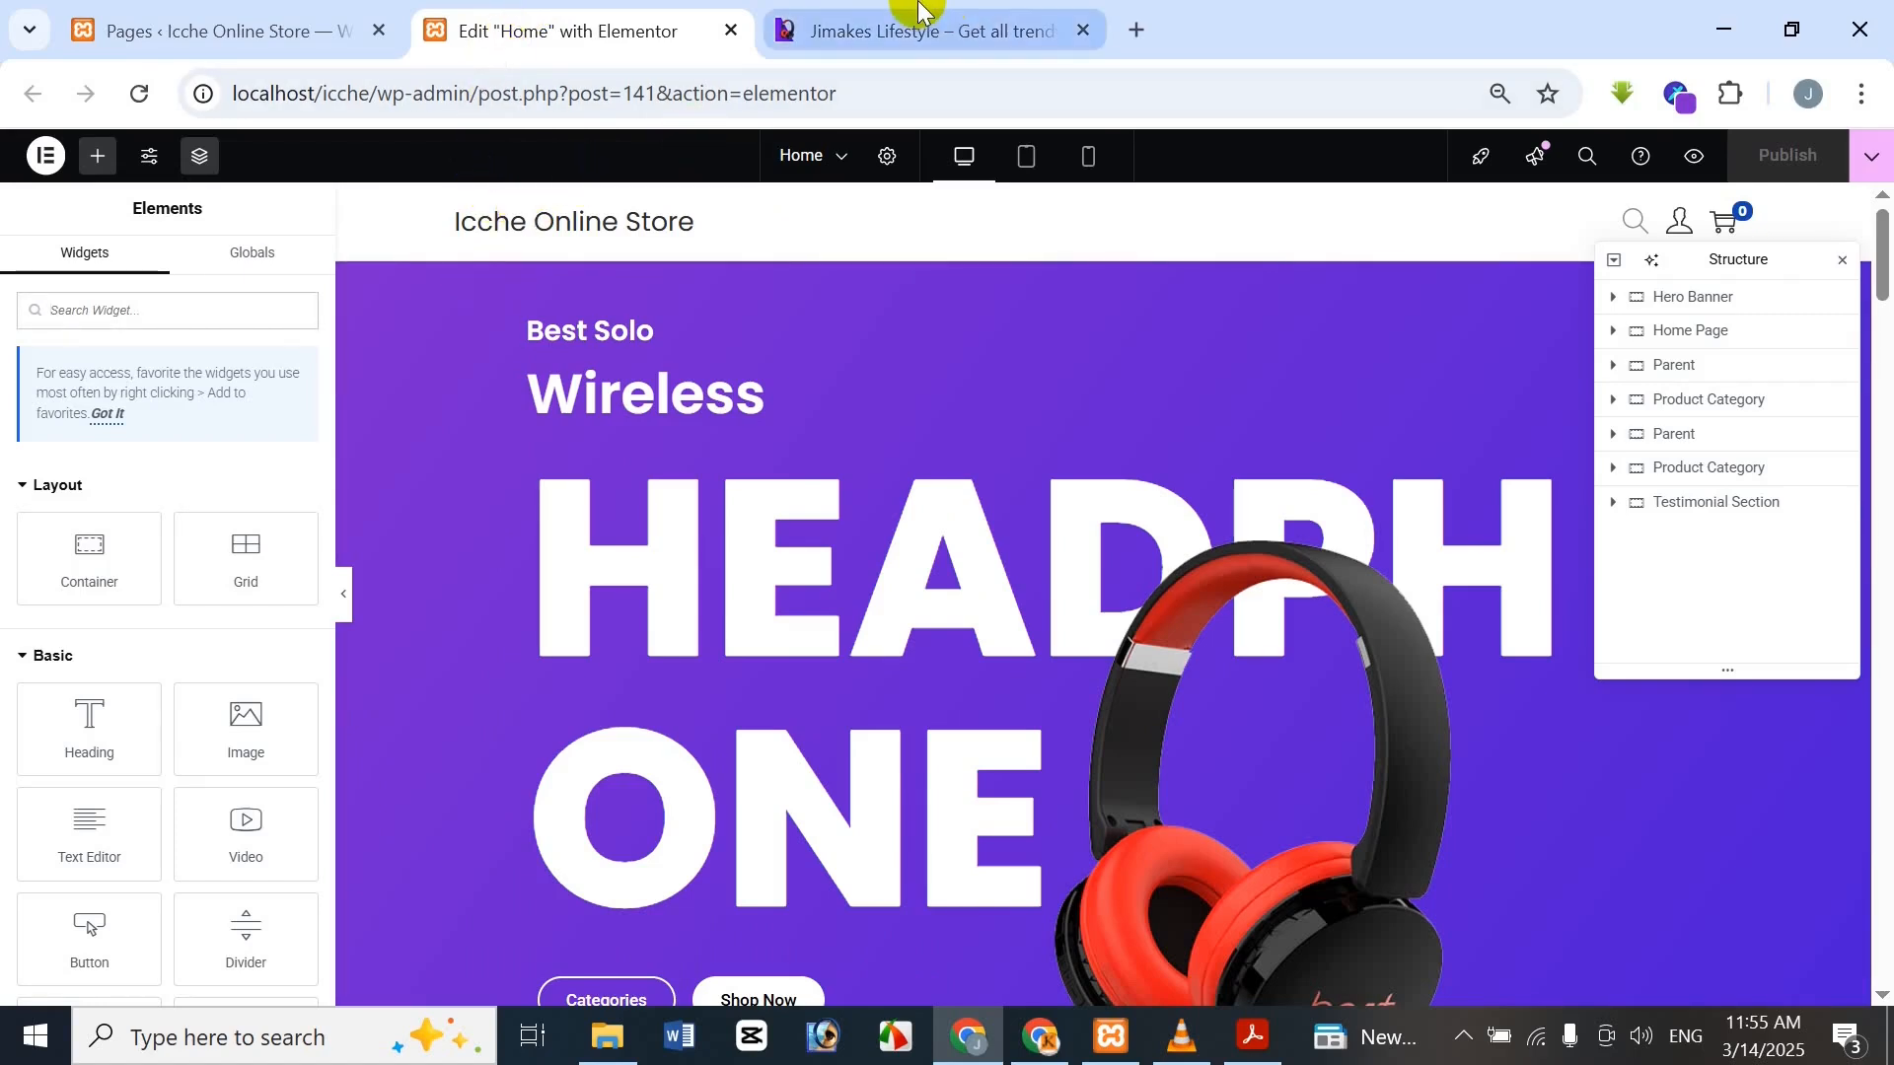
{"action": "left_click", "coordinate": [898, 25]}
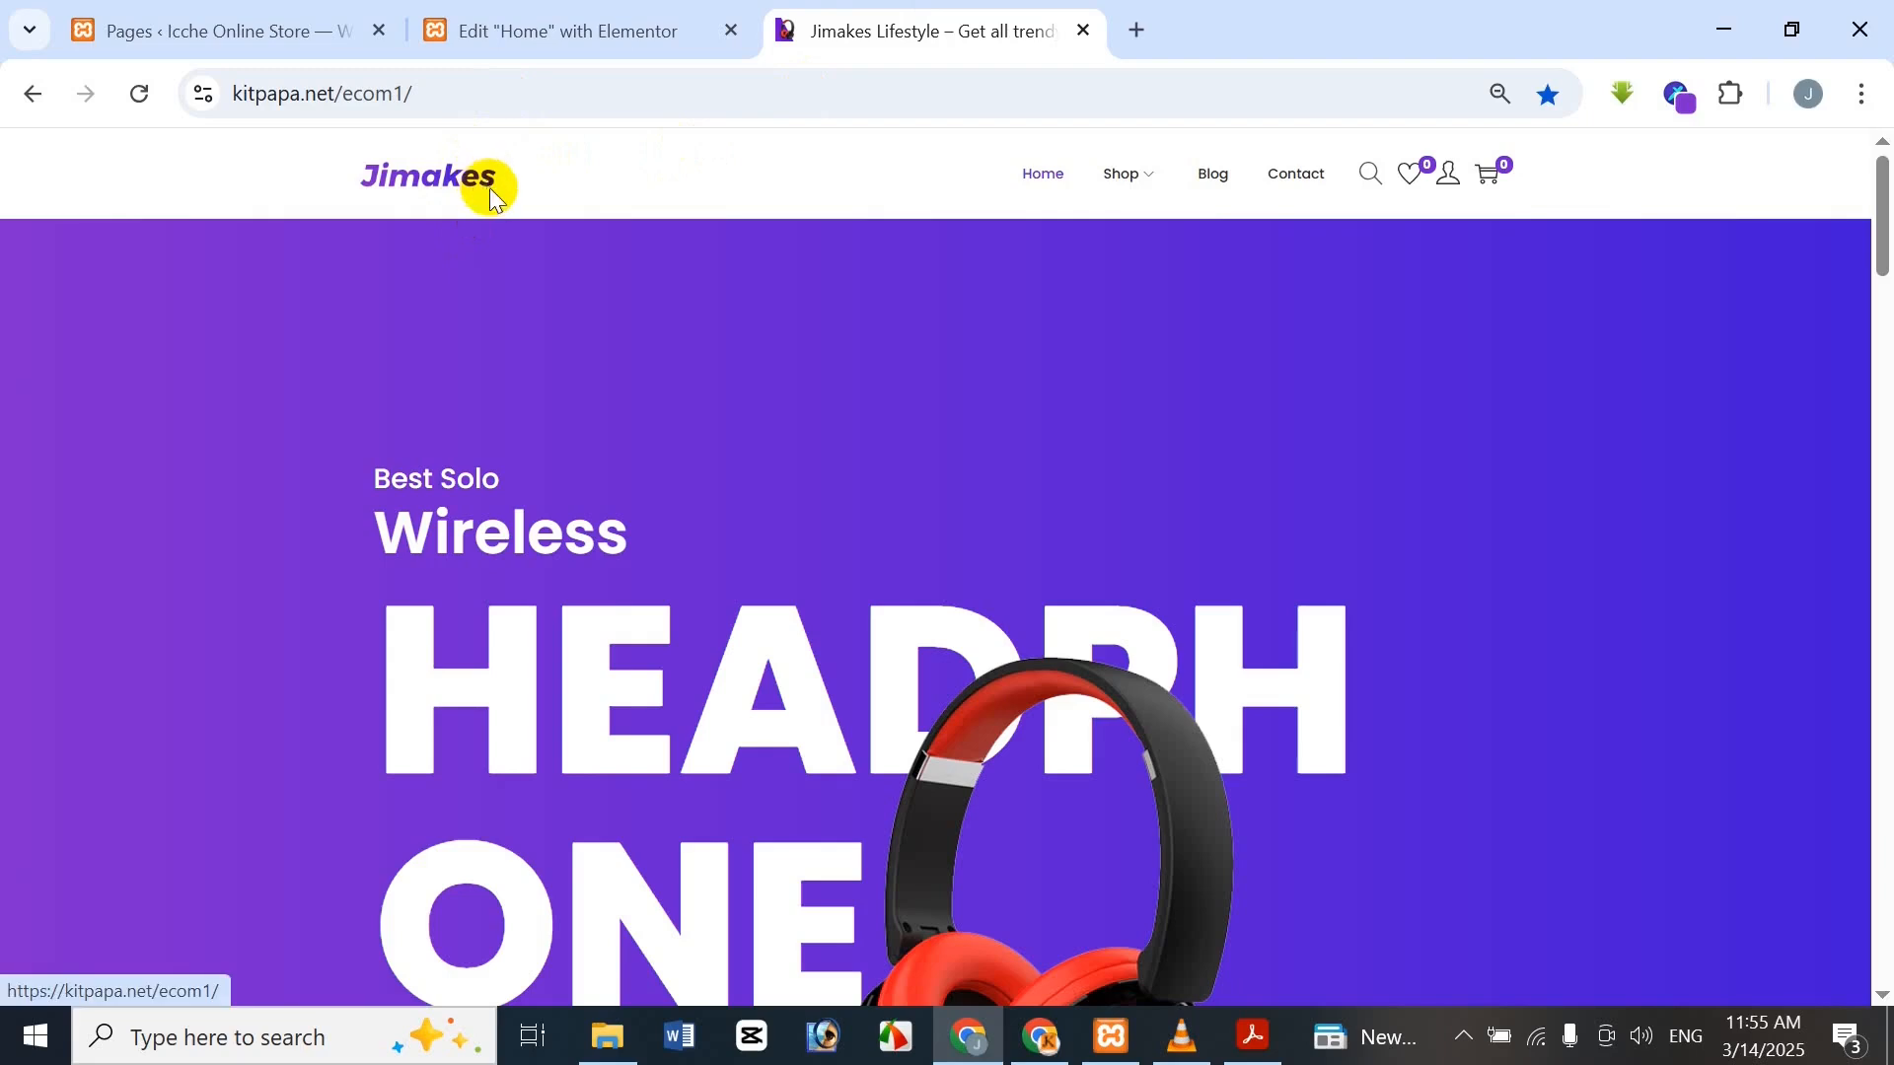
{"action": "mouse_move", "coordinate": [1093, 180]}
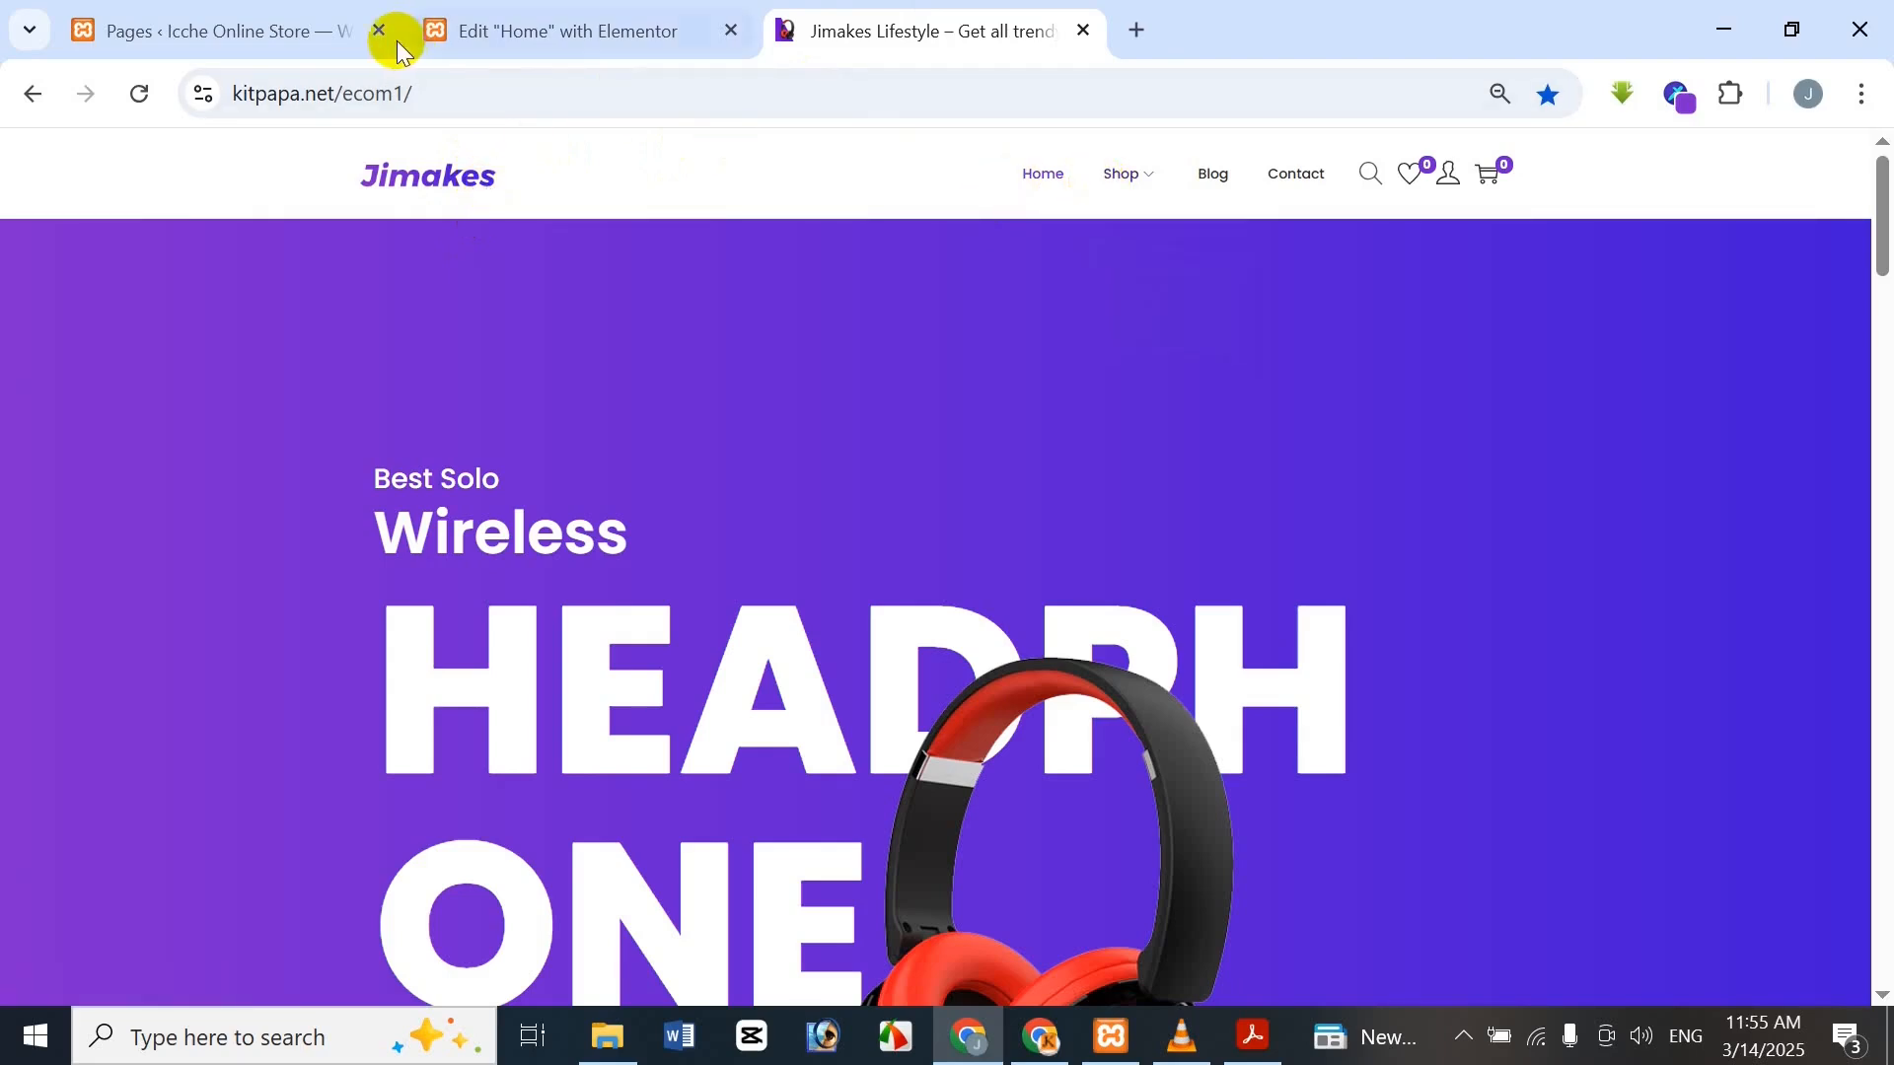
{"action": "left_click", "coordinate": [493, 34]}
{"action": "left_click", "coordinate": [804, 25]}
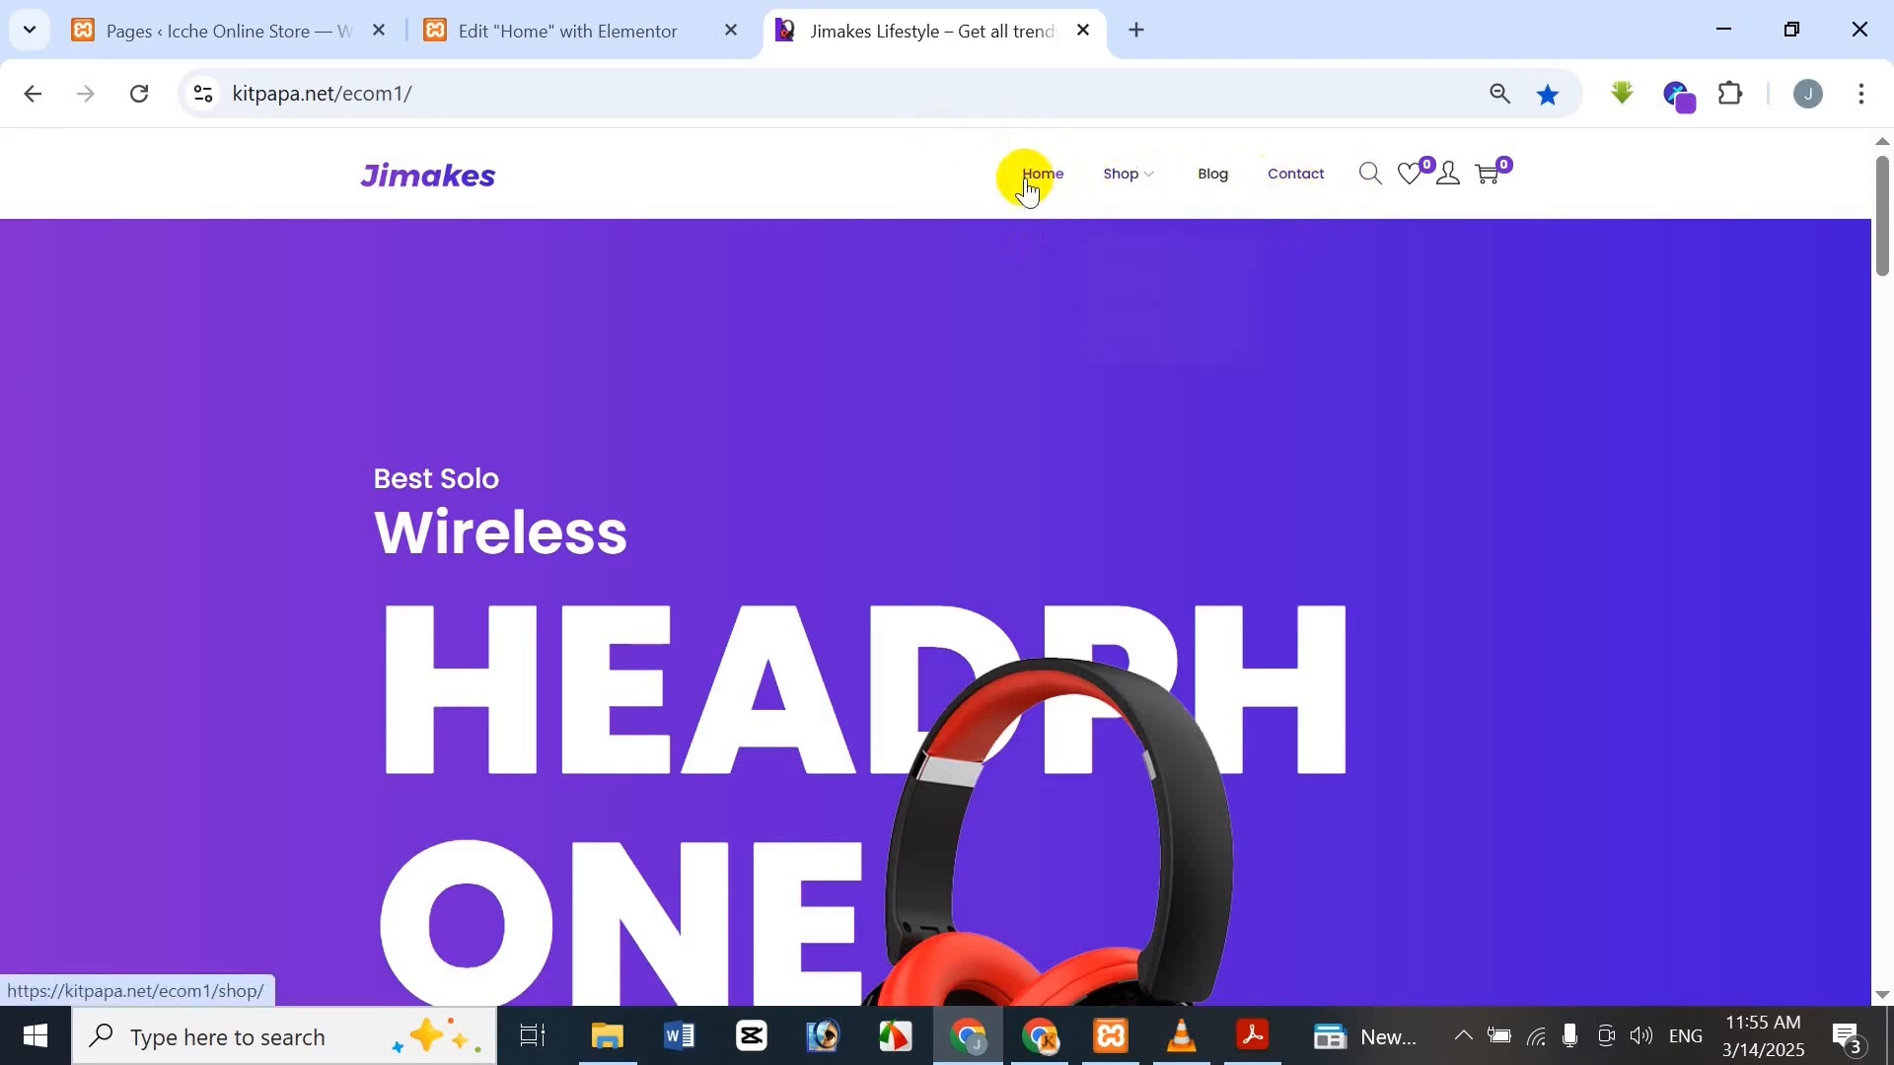
{"action": "mouse_move", "coordinate": [1137, 187]}
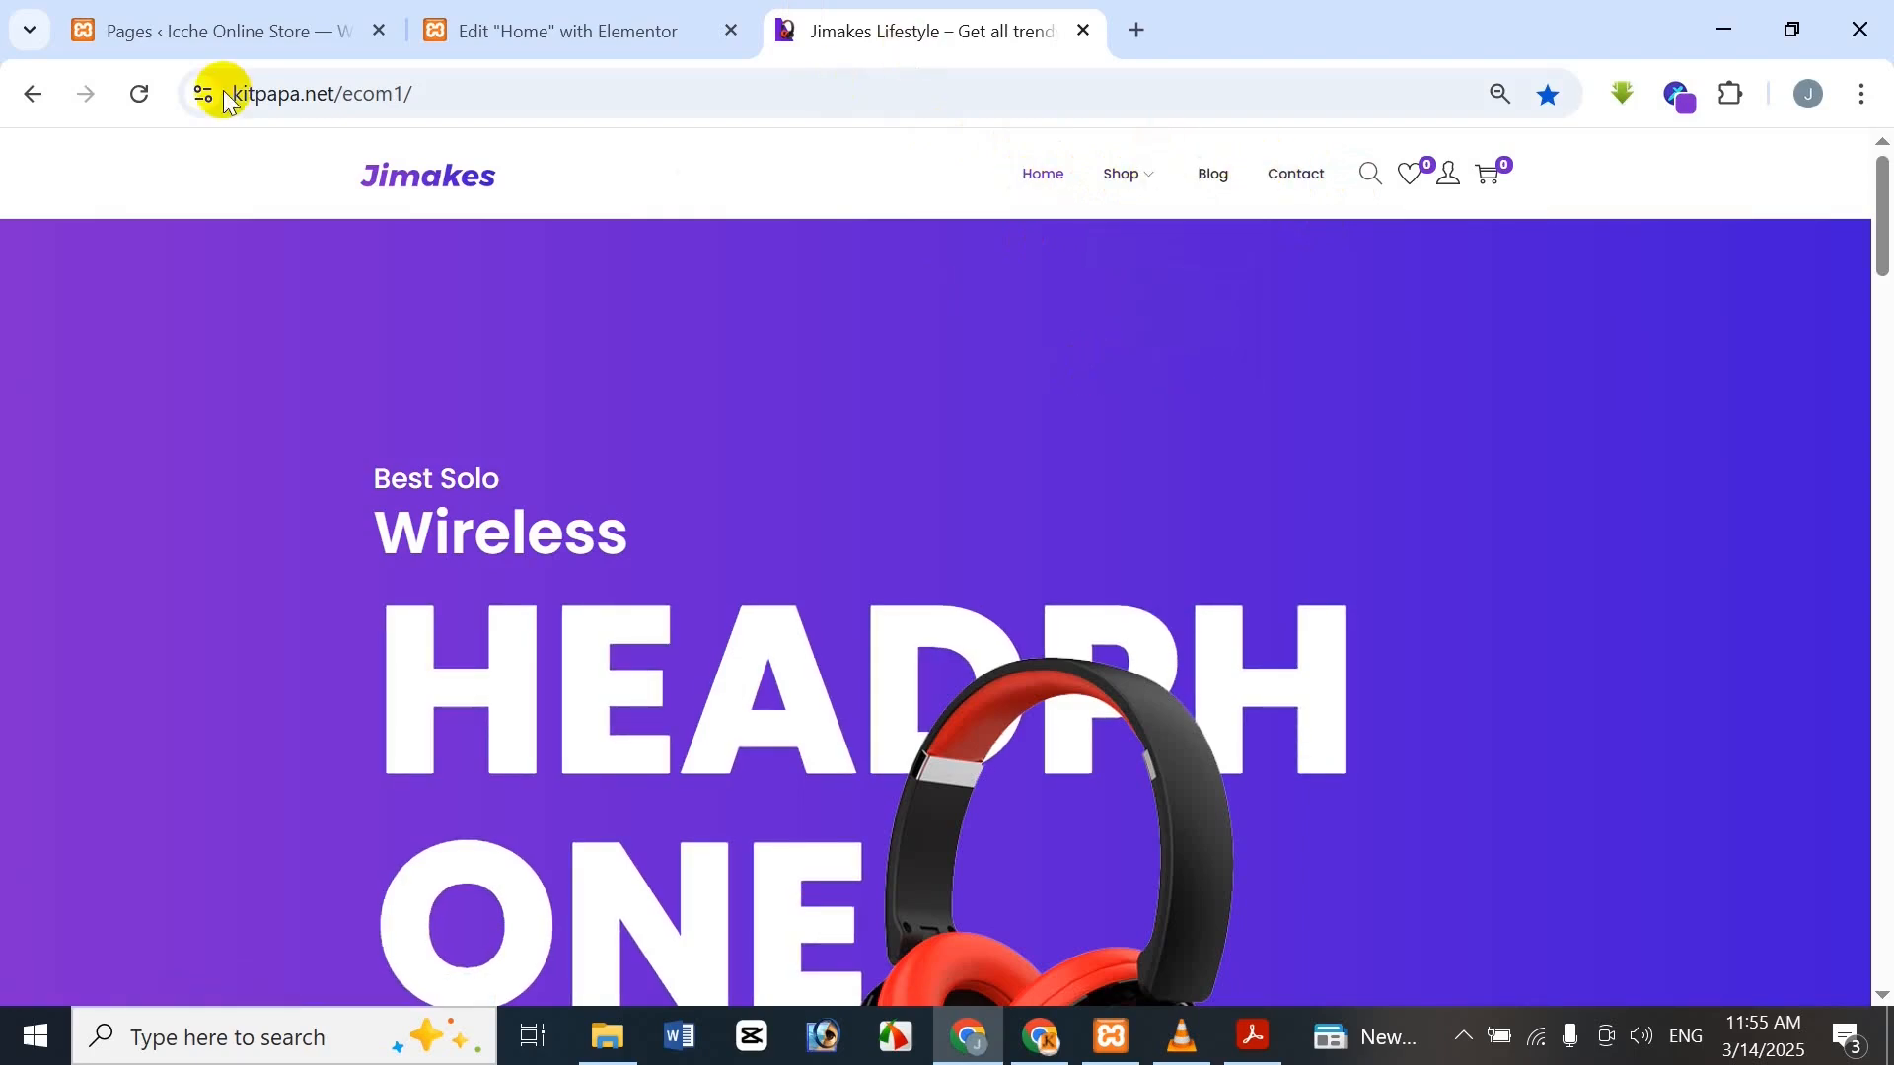
Open the WordPress menu management screen, checking the Shop submenu in the Jimakes site's navigation along the way
{"action": "left_click", "coordinate": [202, 20]}
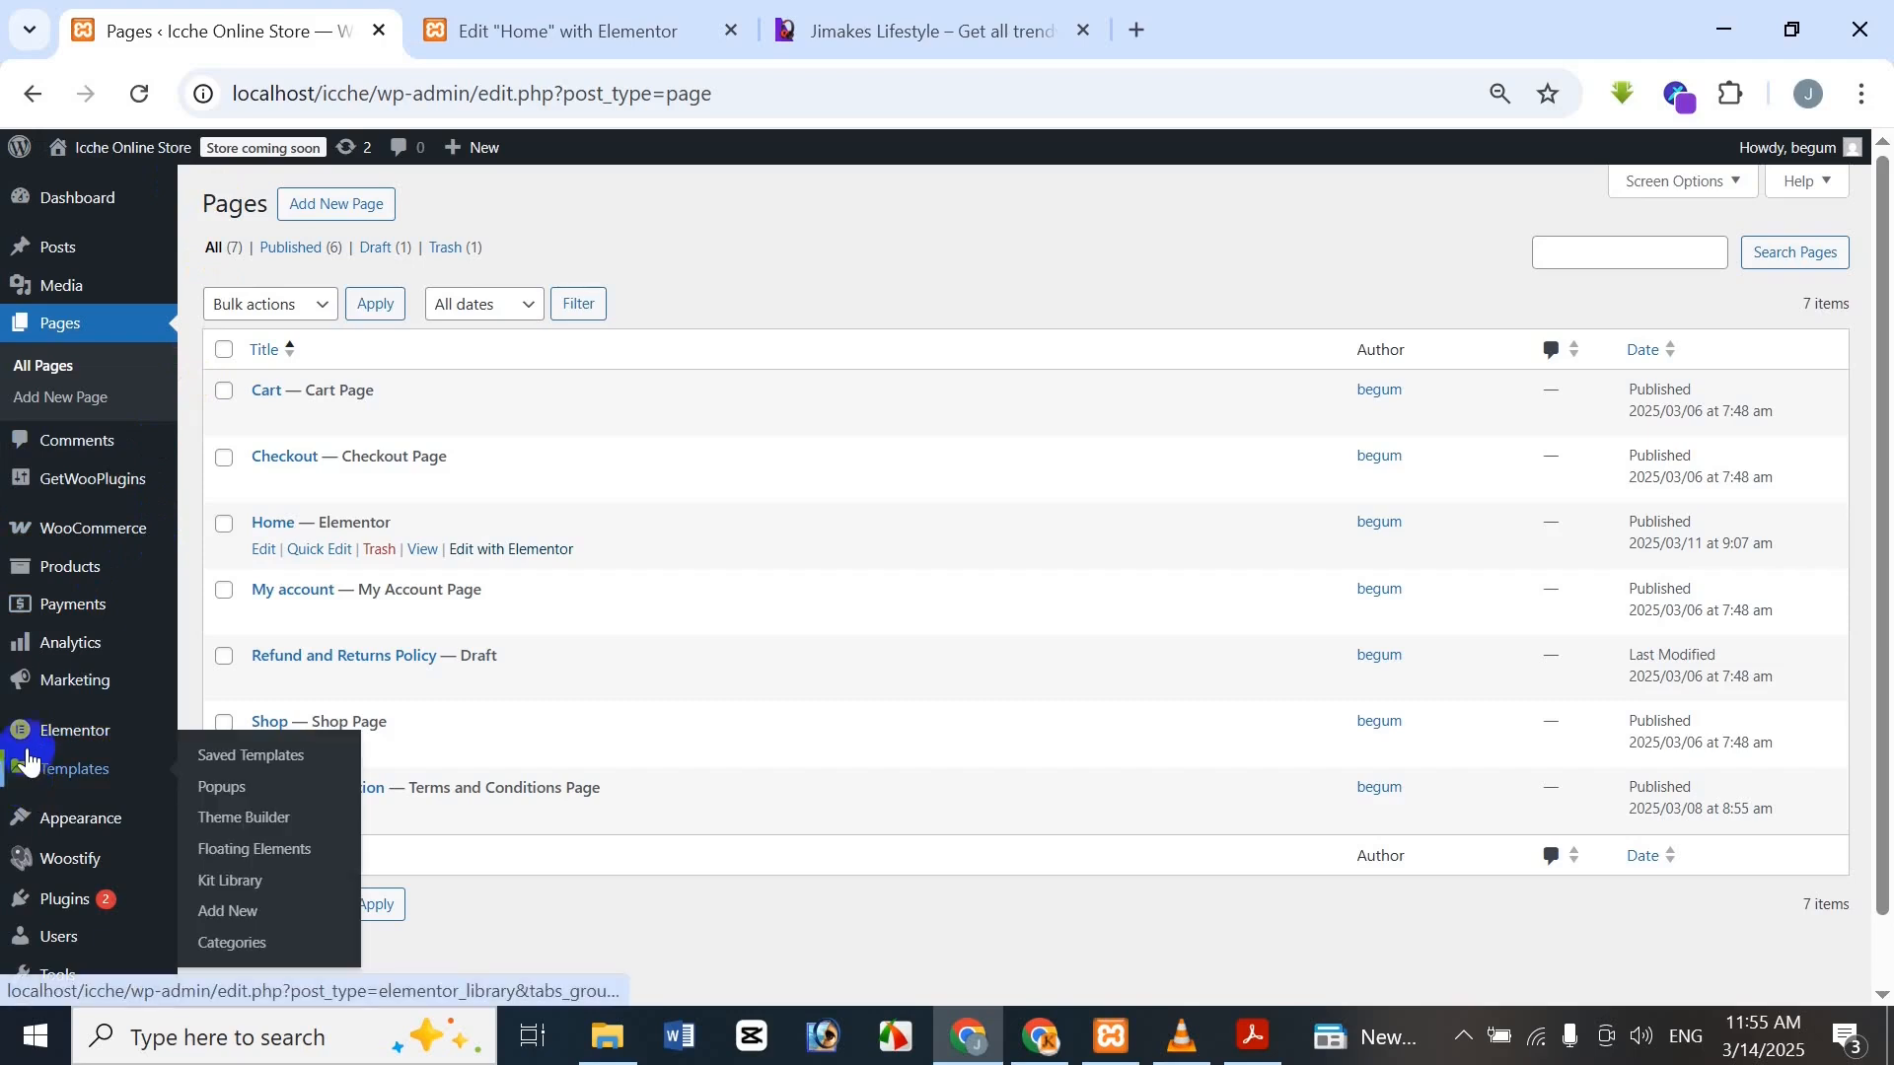
{"action": "mouse_move", "coordinate": [148, 833]}
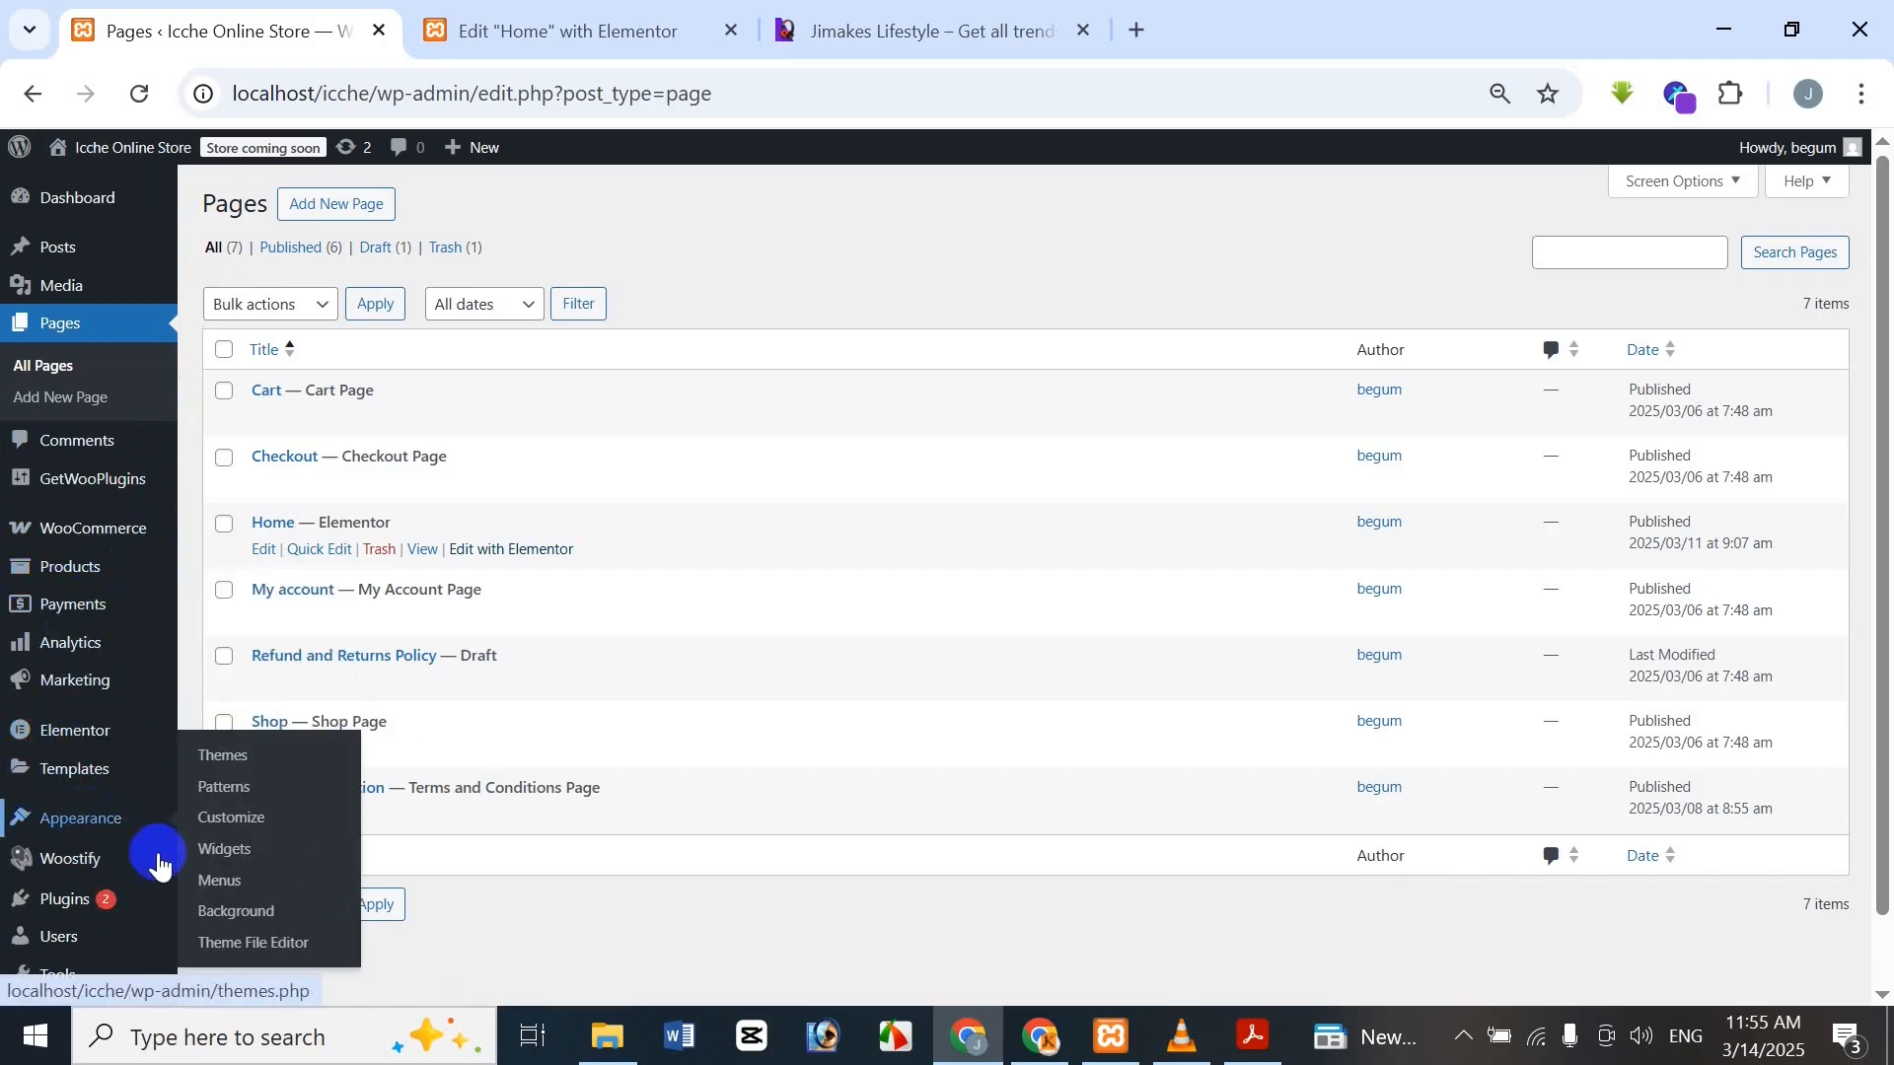
{"action": "left_click", "coordinate": [291, 888]}
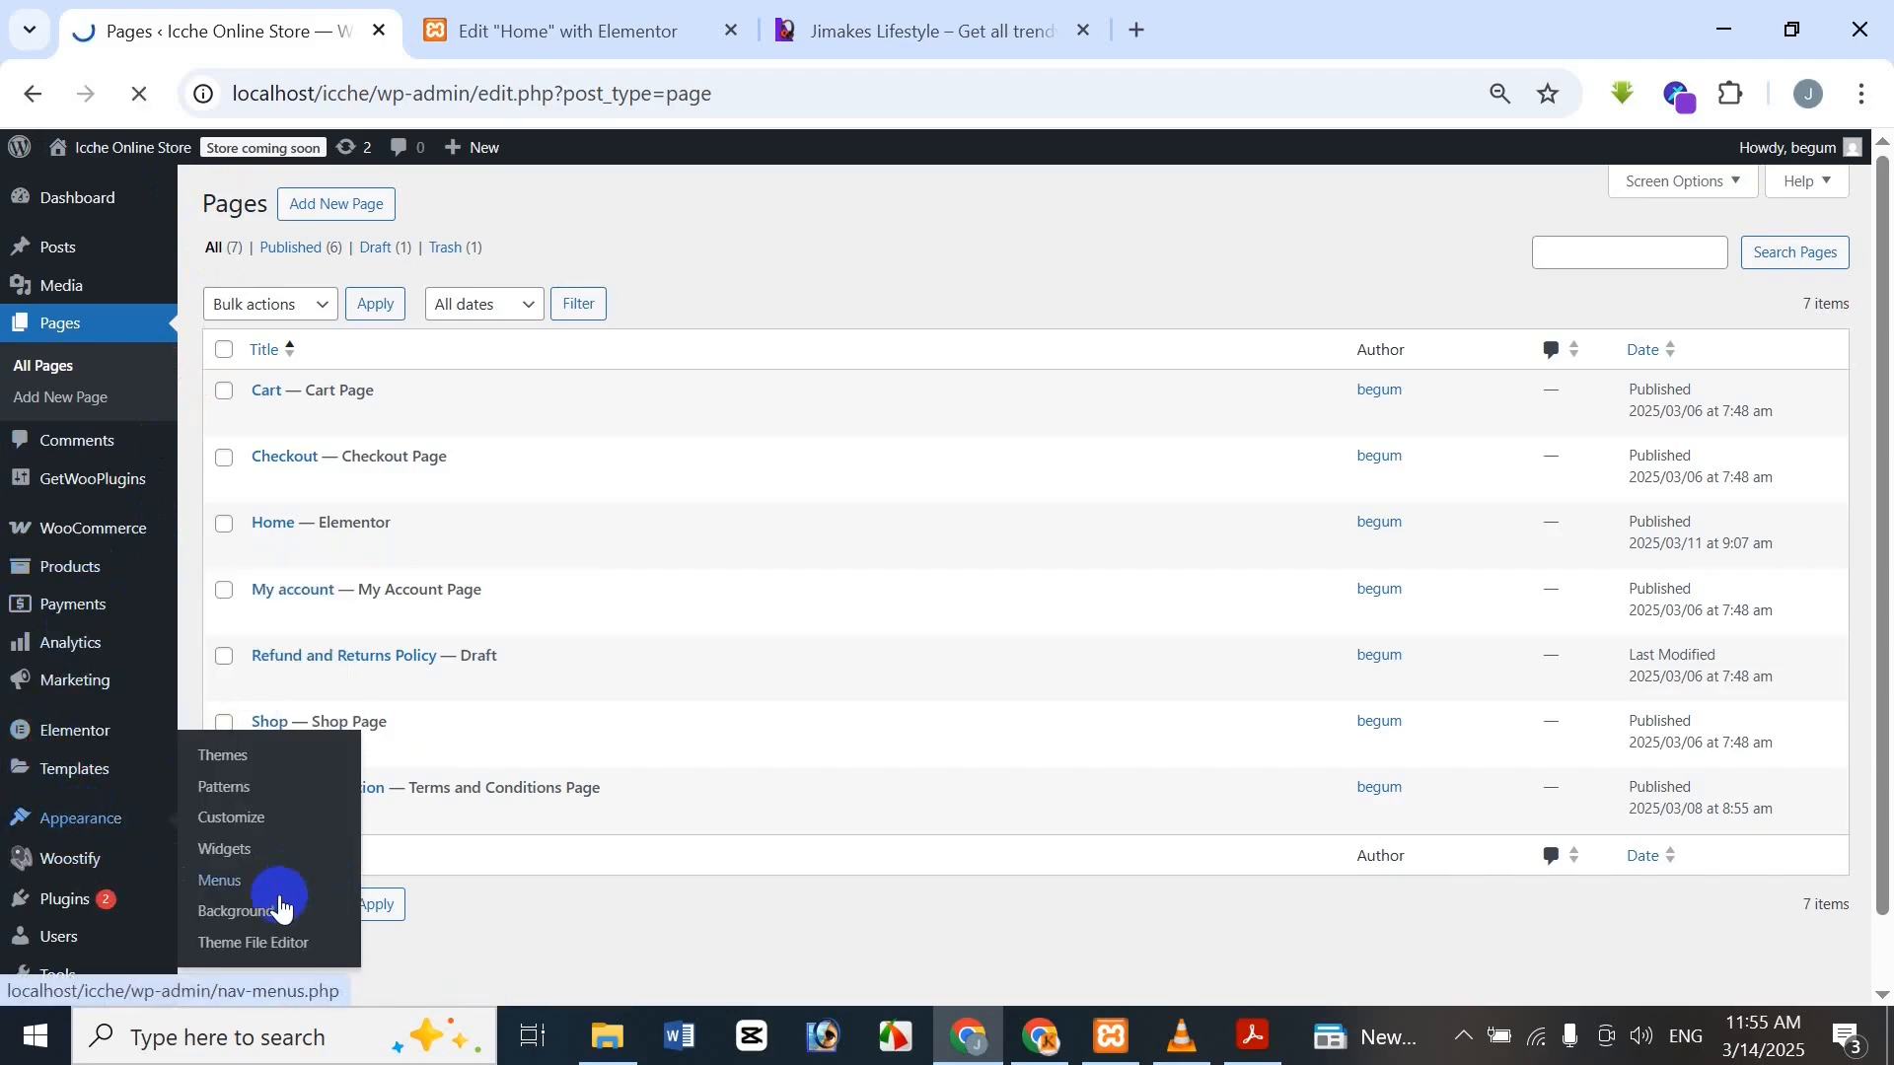
{"action": "left_click", "coordinate": [508, 24]}
{"action": "left_click", "coordinate": [974, 10]}
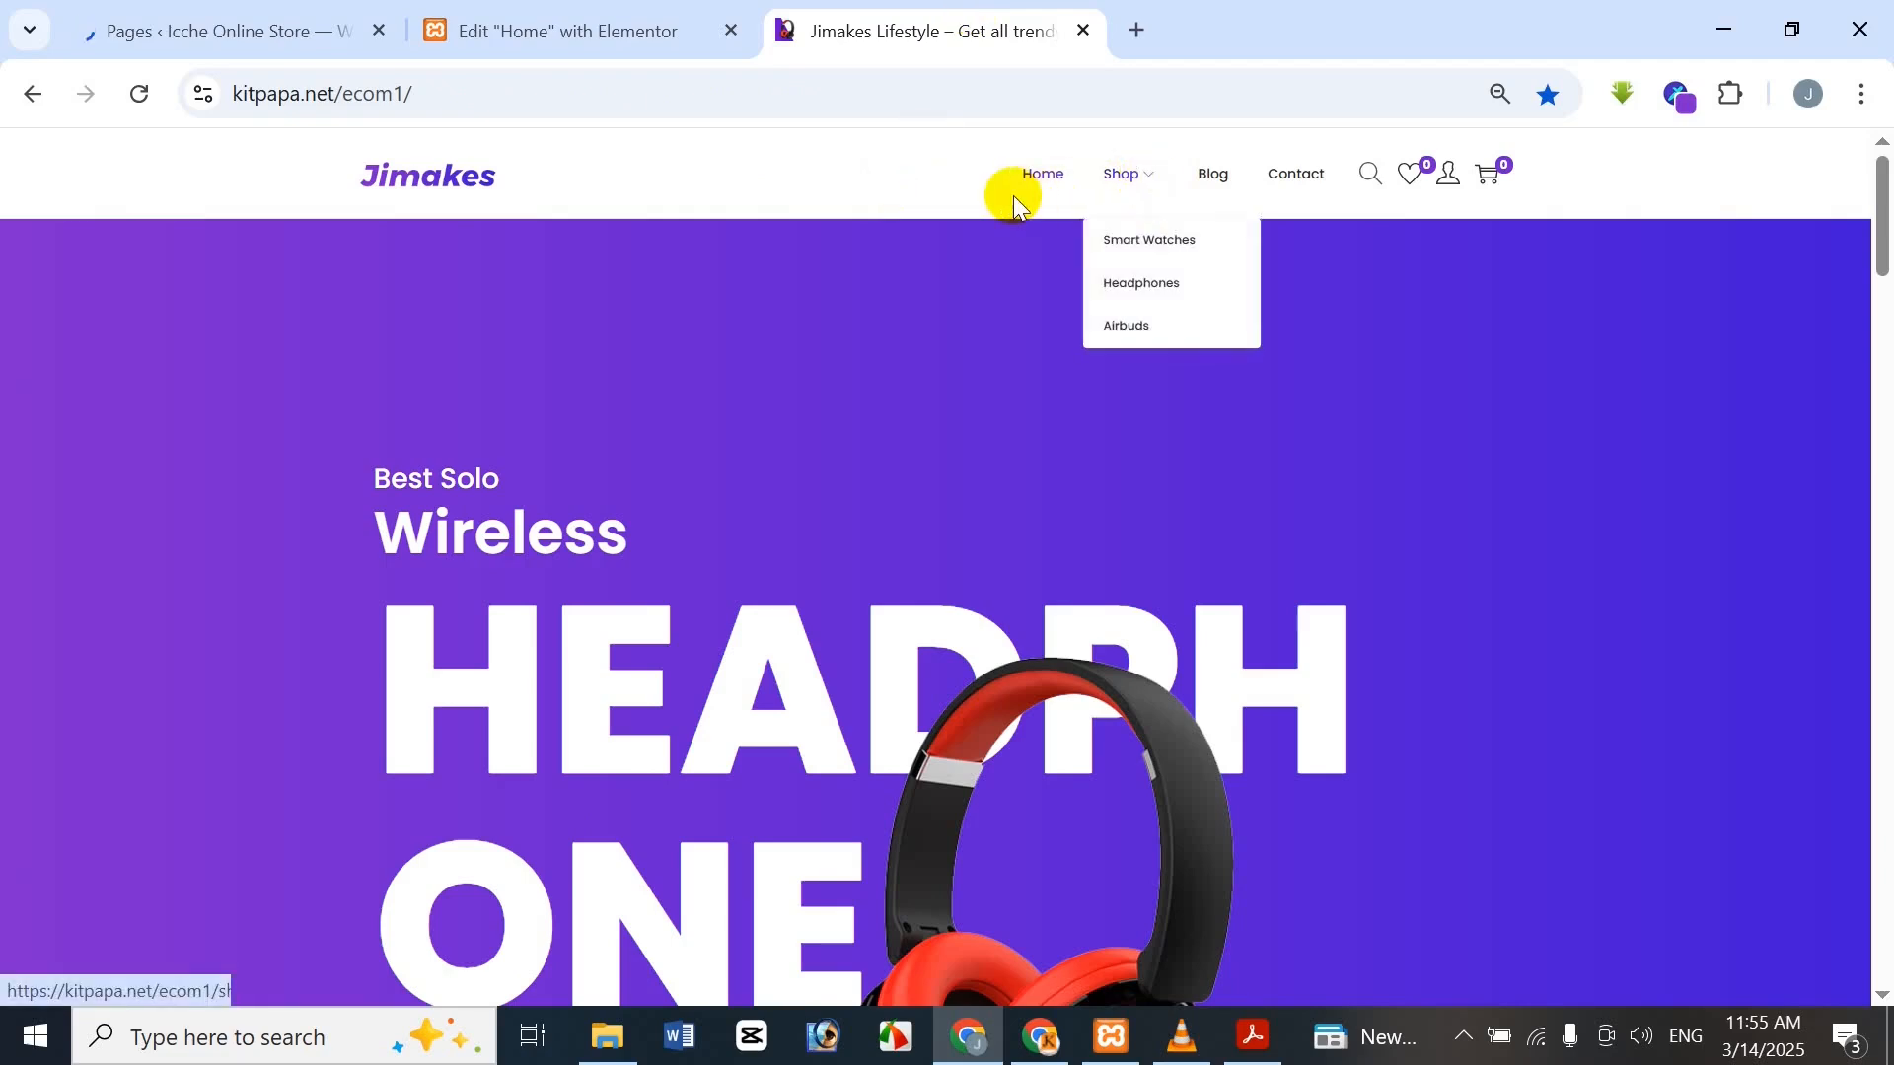
{"action": "left_click", "coordinate": [207, 10]}
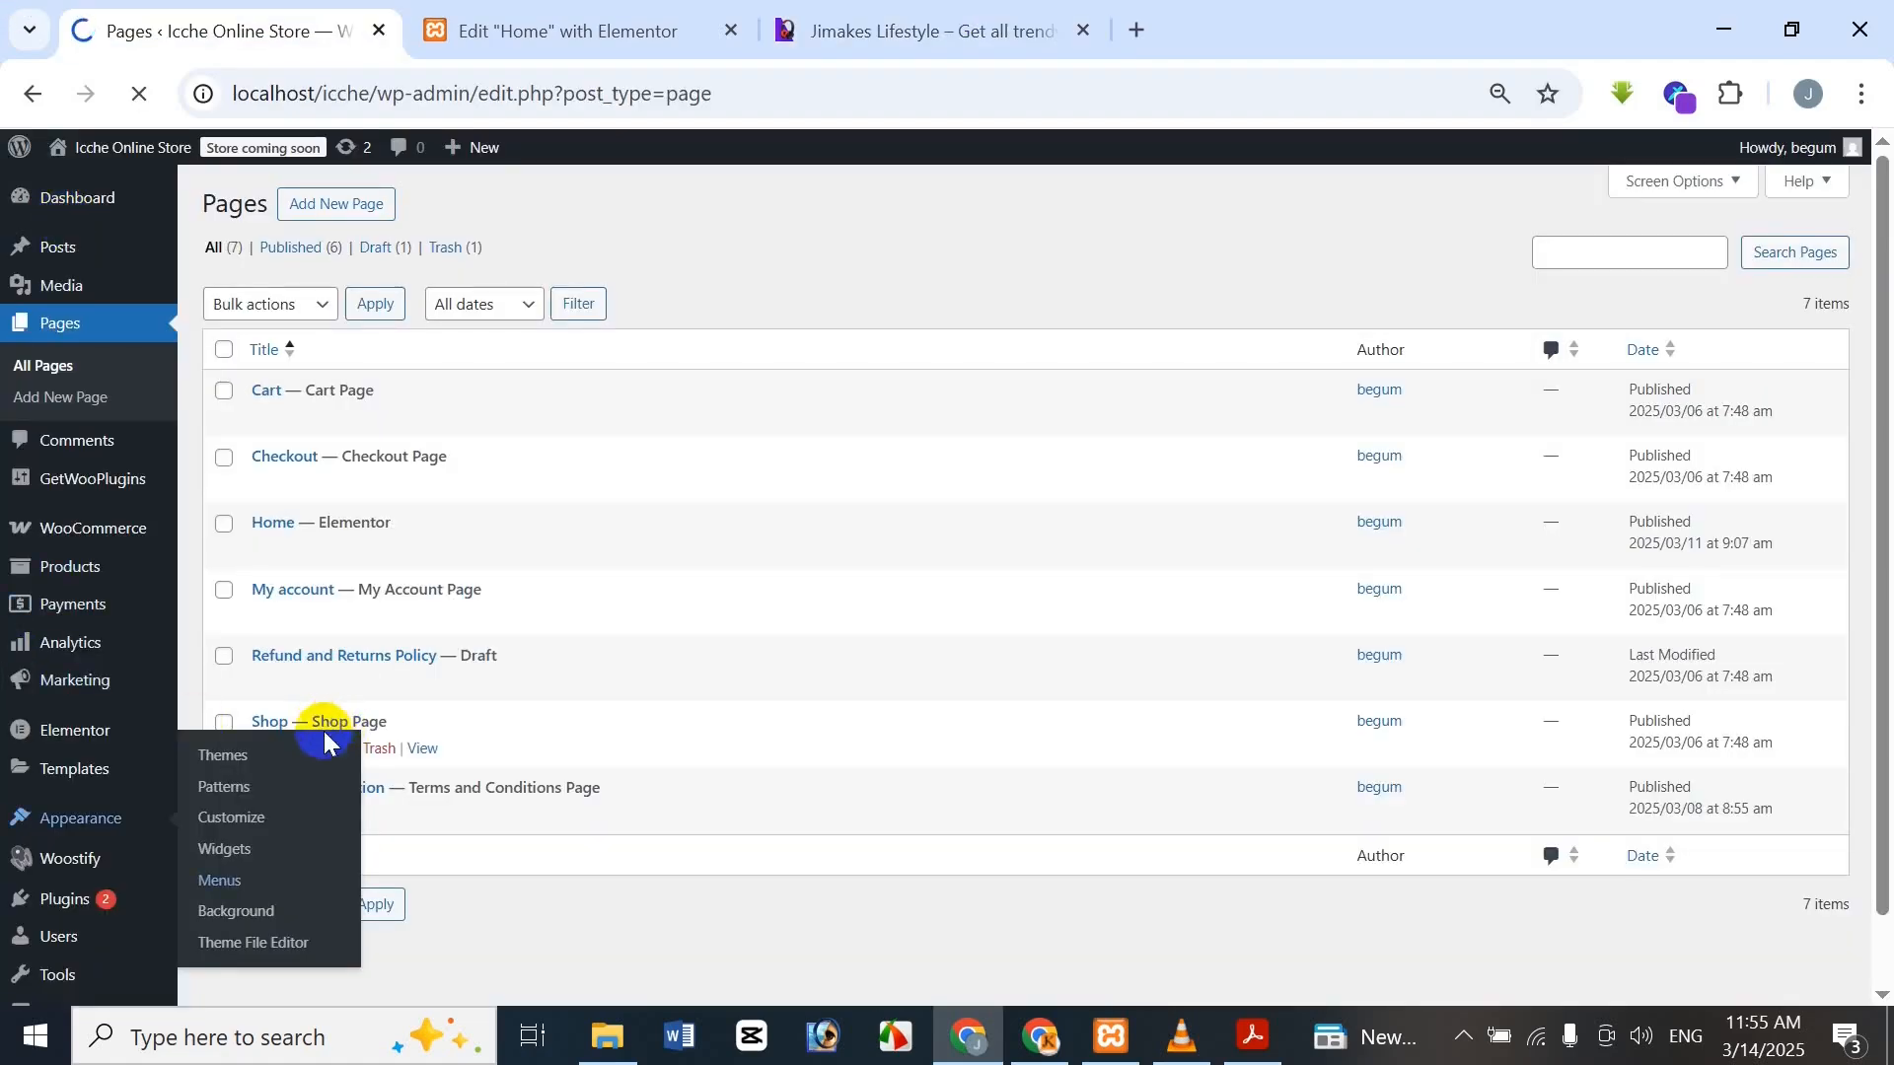
{"action": "left_click", "coordinate": [241, 895]}
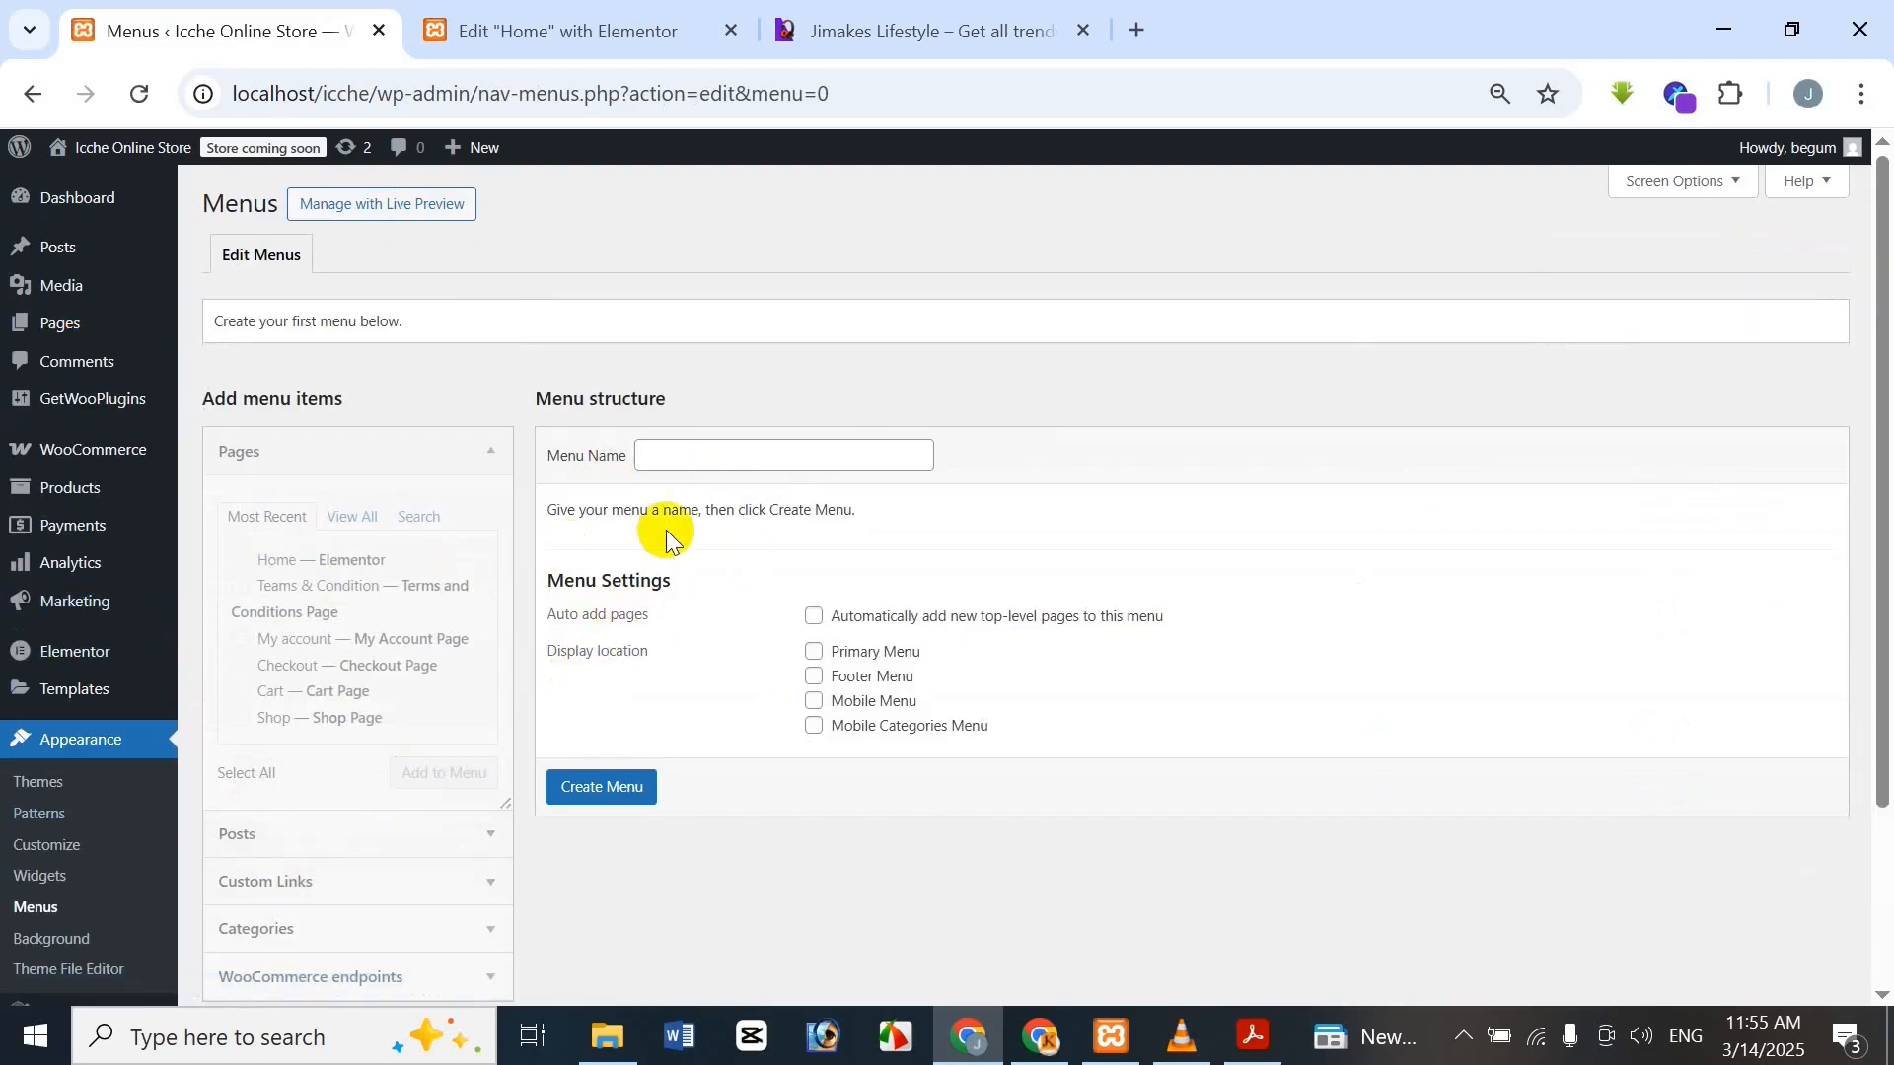
Create a menu named "Main Menu" and assign it to the Primary Menu display location
{"action": "left_click", "coordinate": [747, 455]}
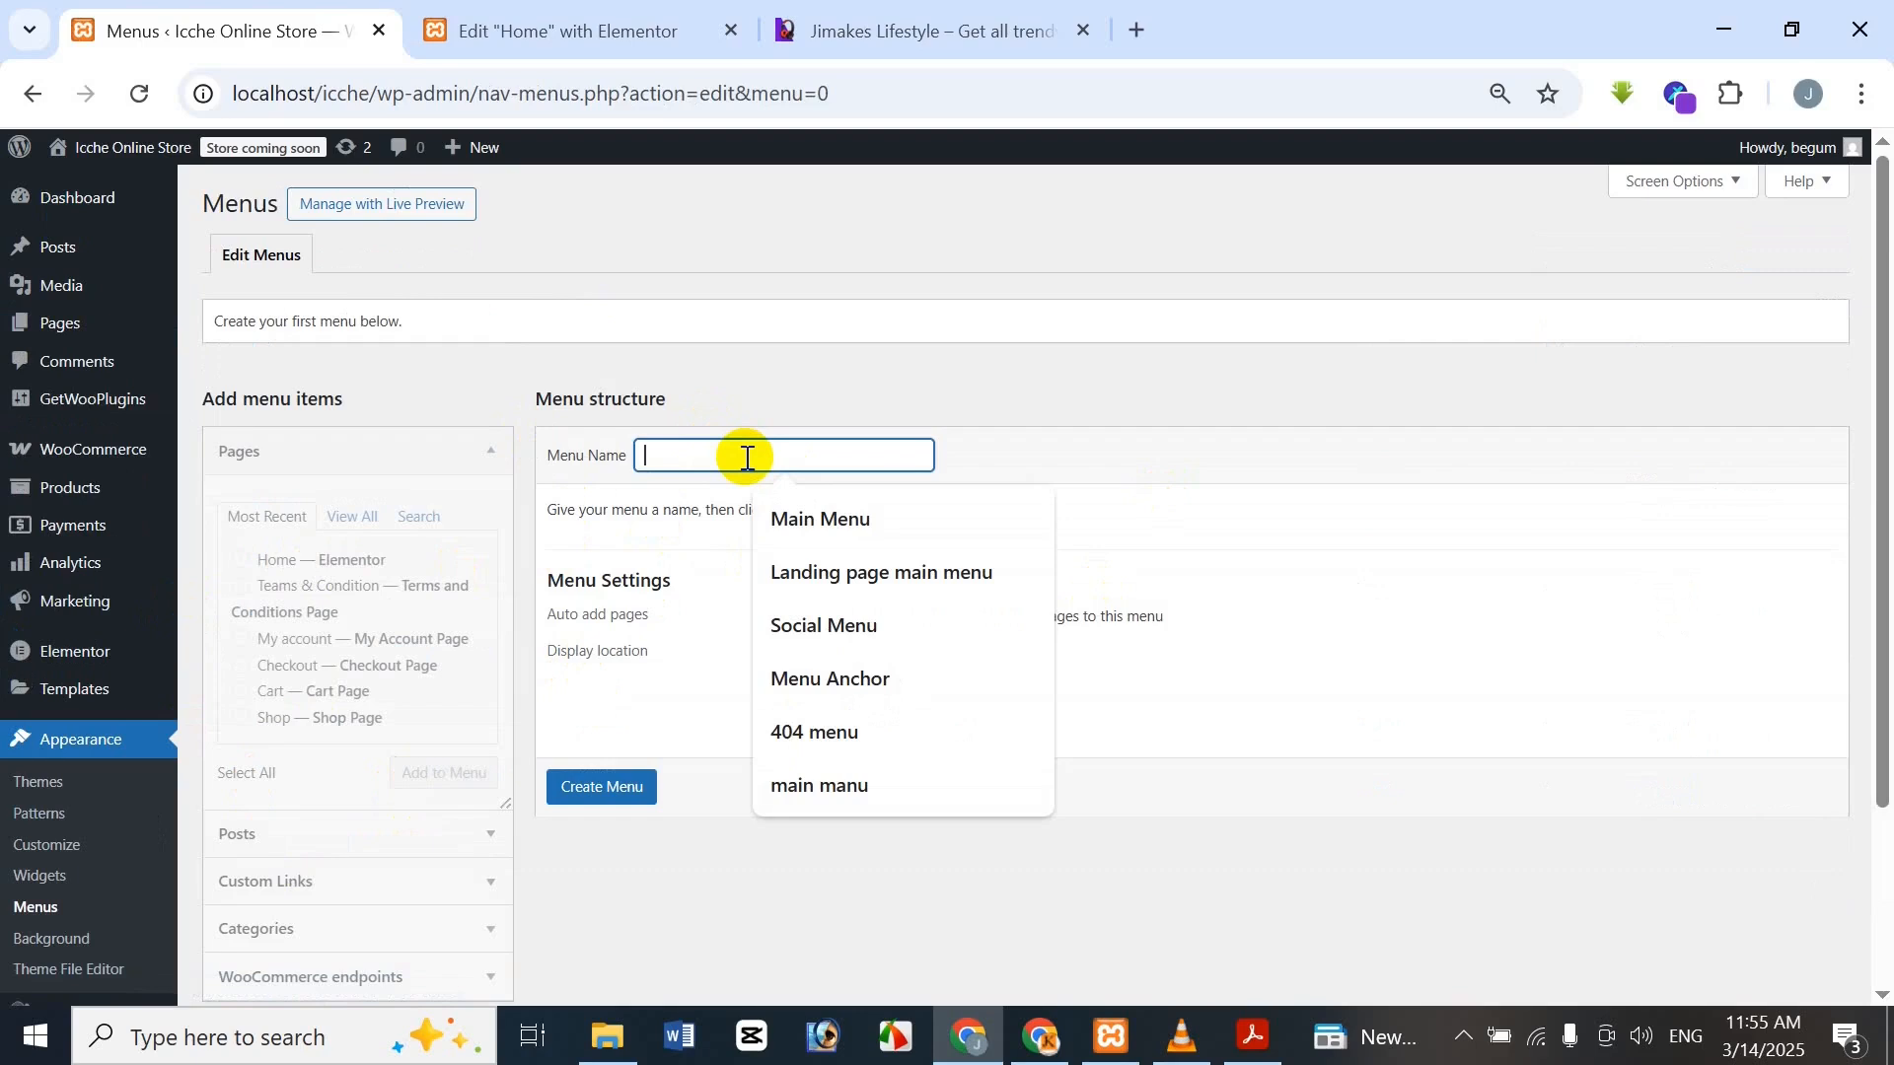
{"action": "type", "text": "Main M"}
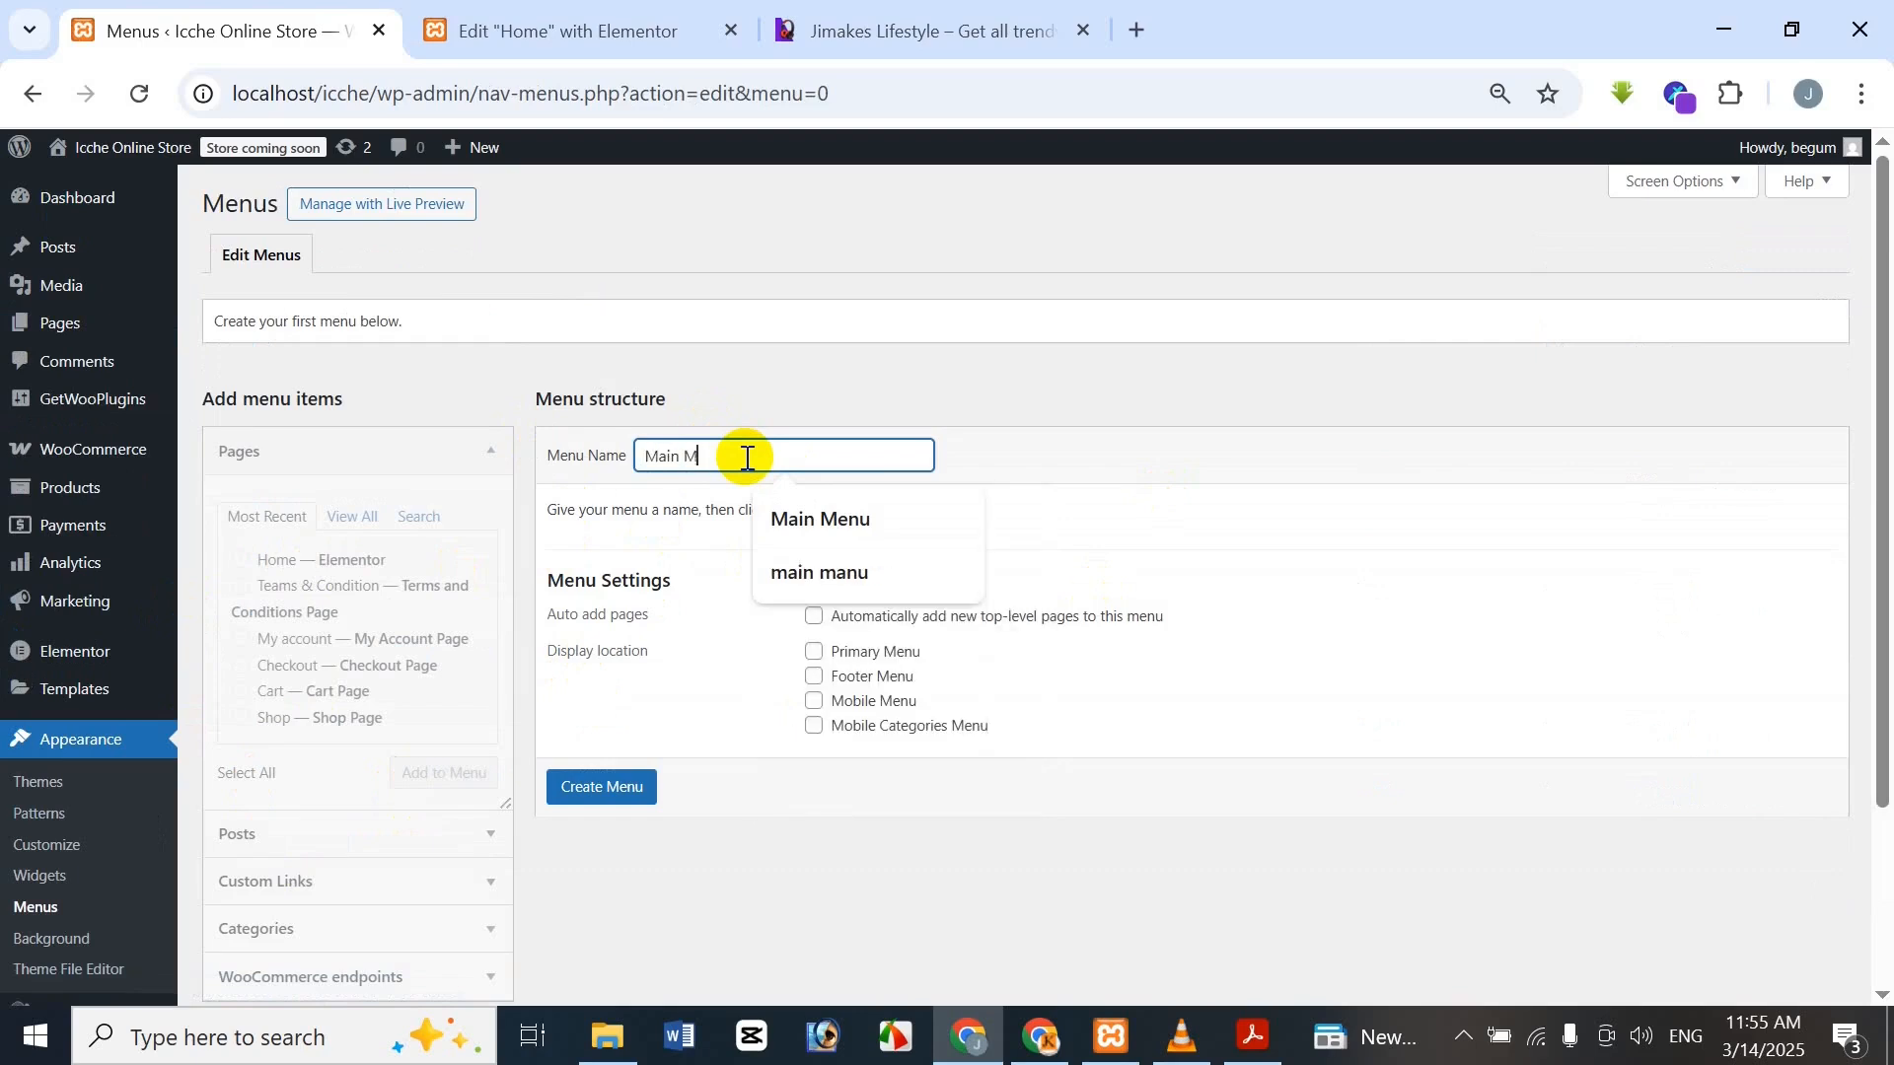
{"action": "type", "text": "en"}
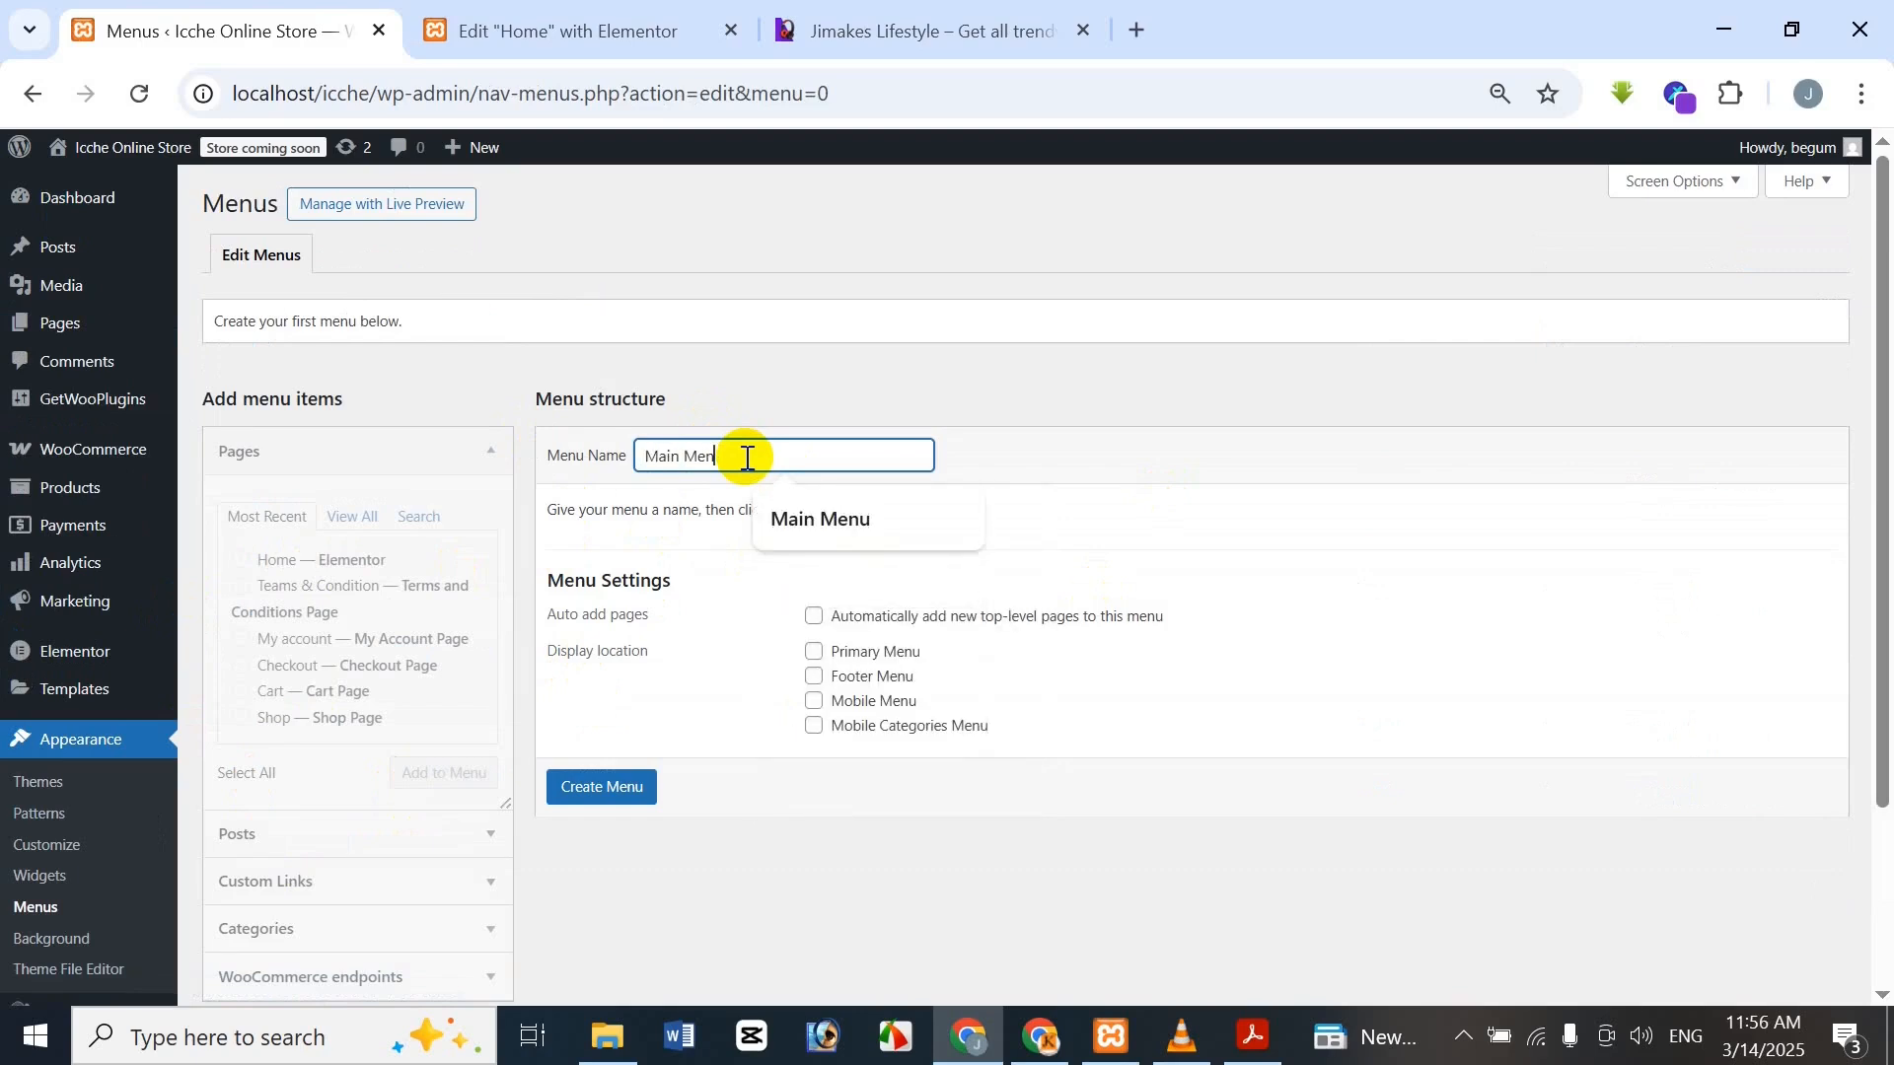
{"action": "type", "text": "u"}
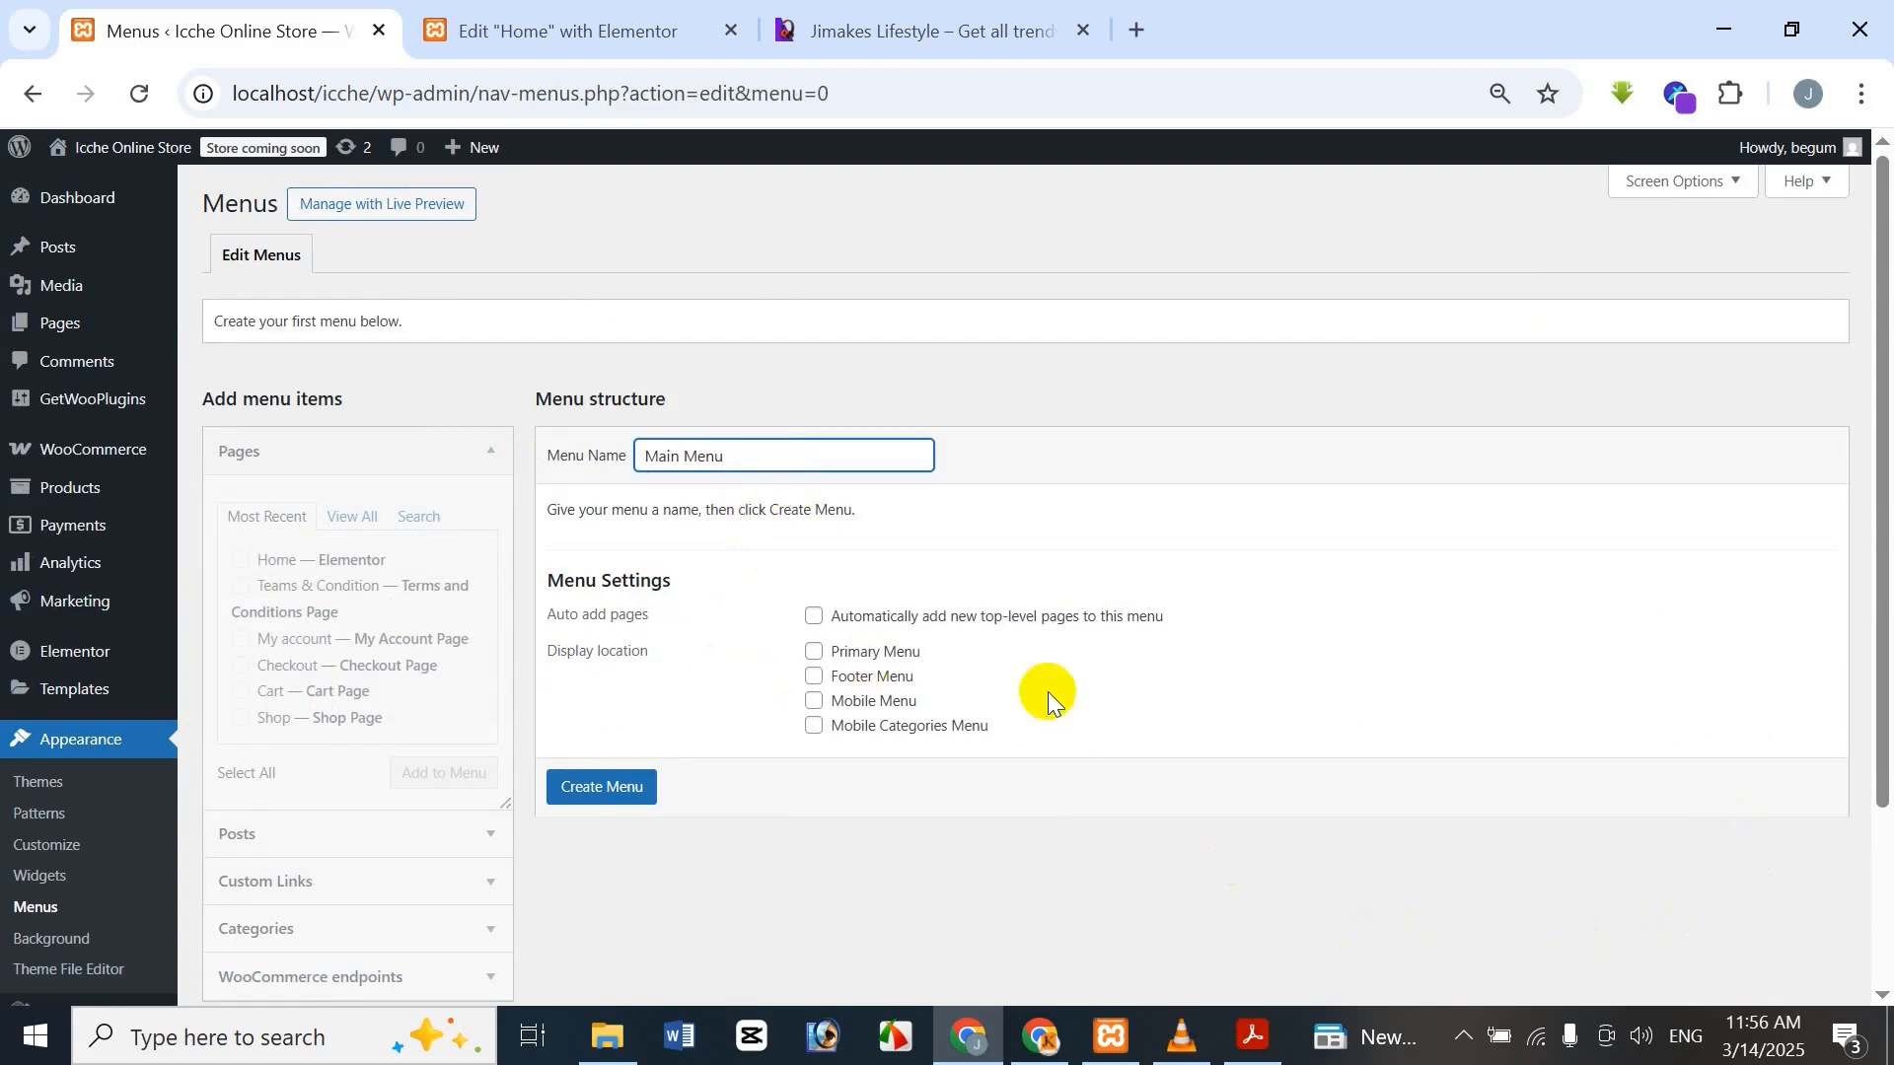
{"action": "left_click", "coordinate": [814, 653]}
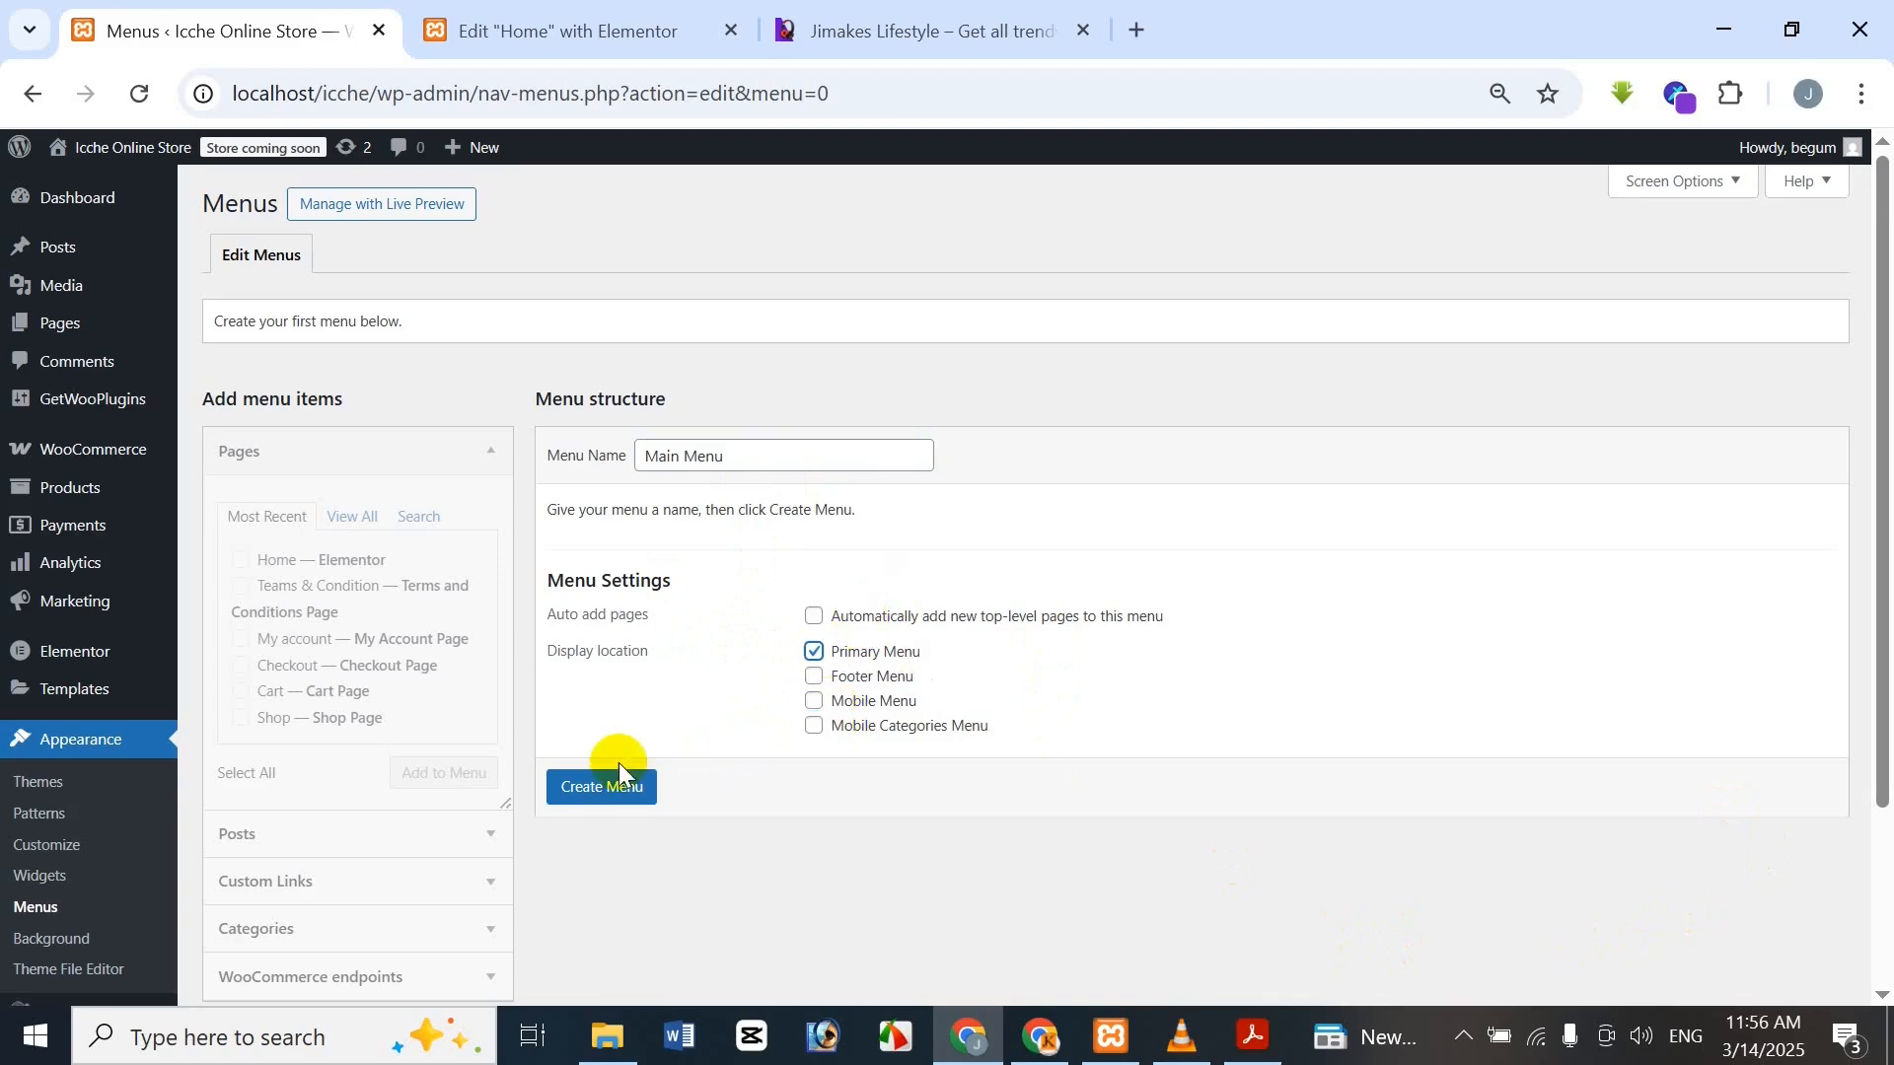
{"action": "left_click", "coordinate": [624, 787]}
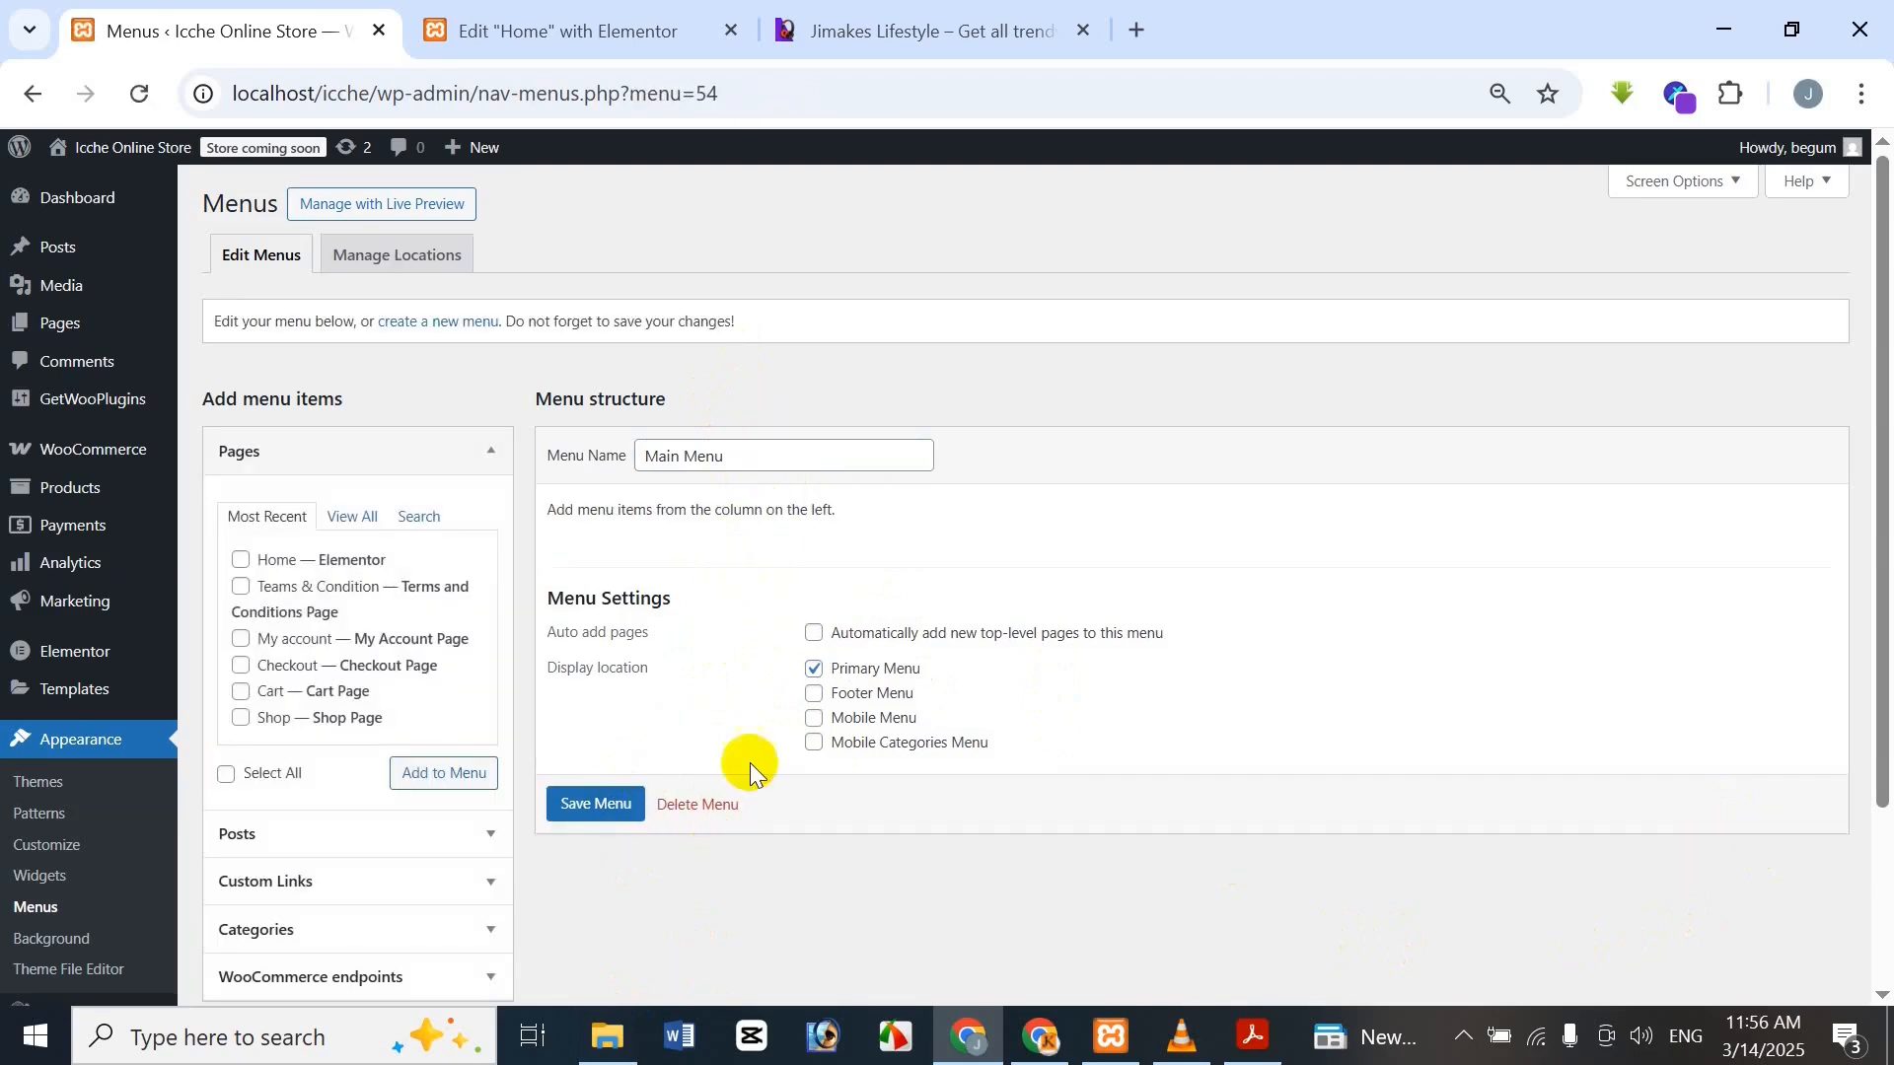
Add the Home and Shop pages to Main Menu, using the Jimakes site's navigation as reference
{"action": "left_click", "coordinate": [507, 30]}
{"action": "left_click", "coordinate": [962, 25]}
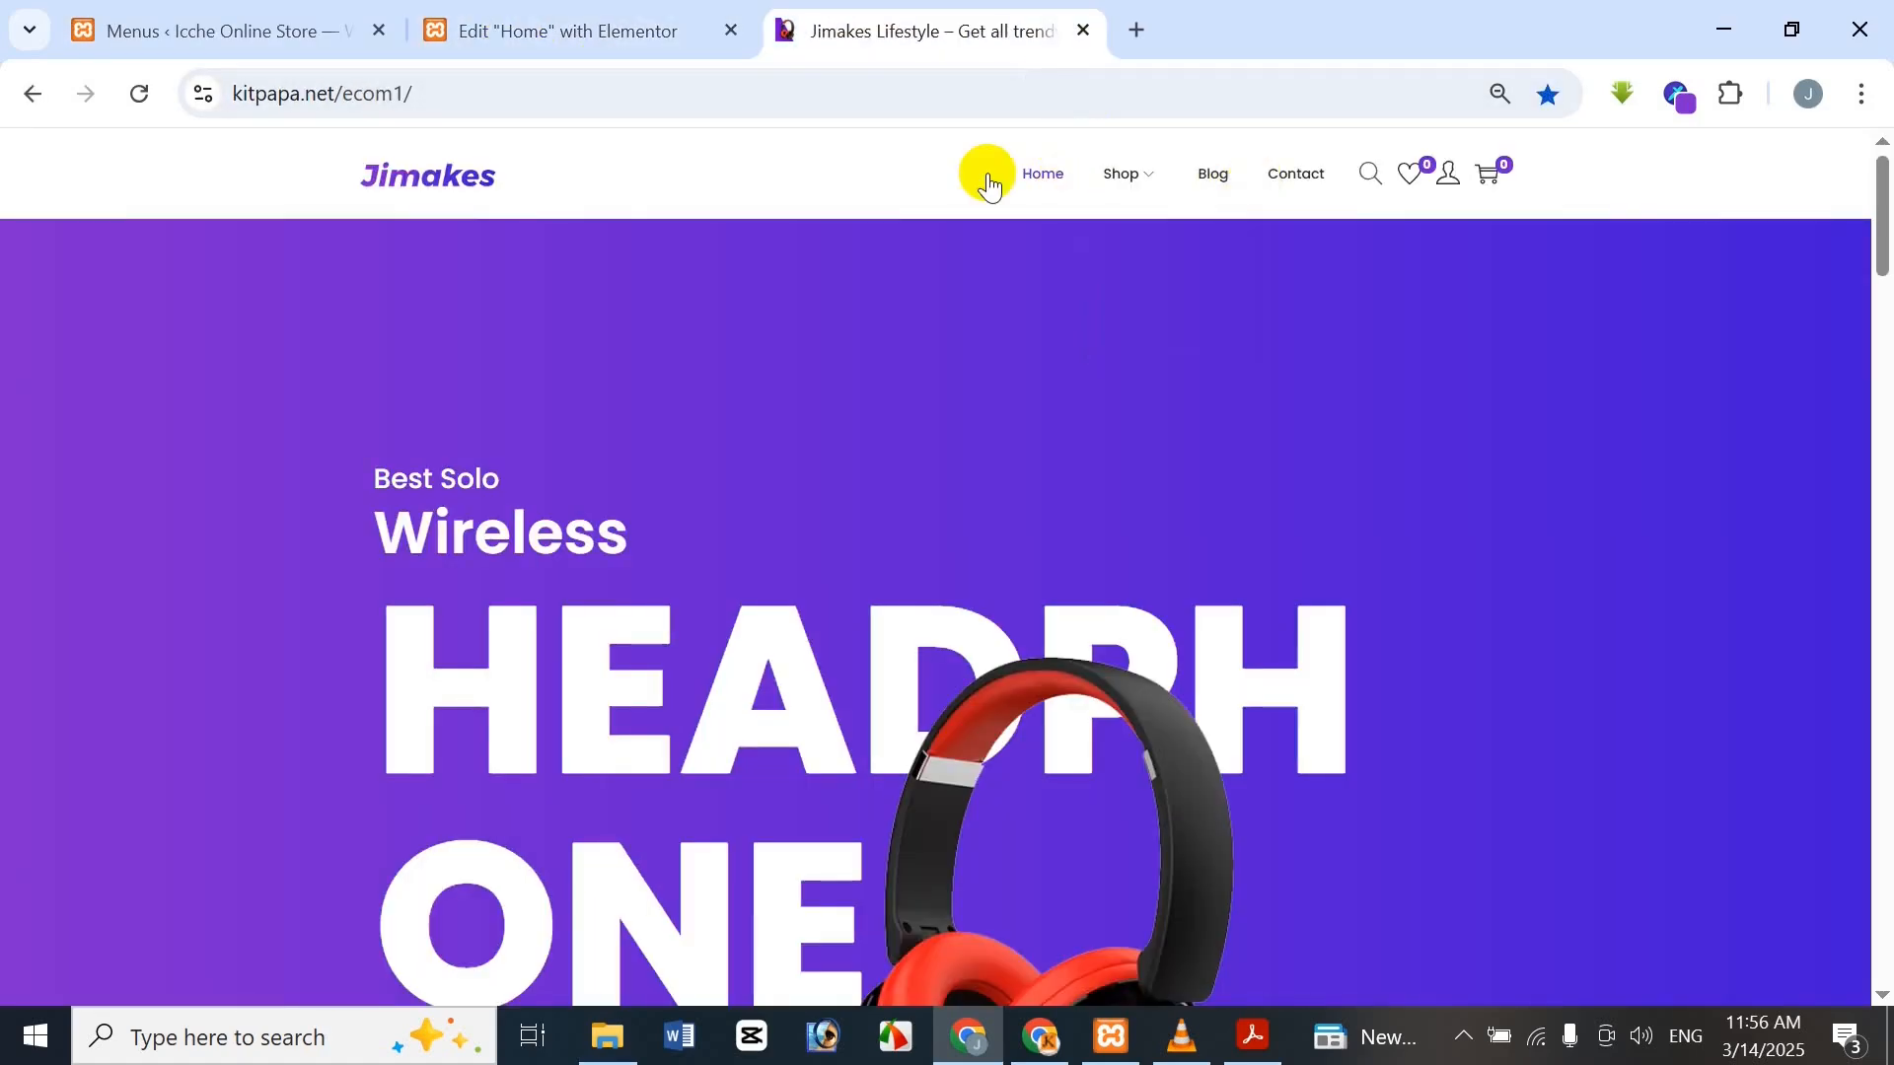
{"action": "left_click", "coordinate": [251, 22]}
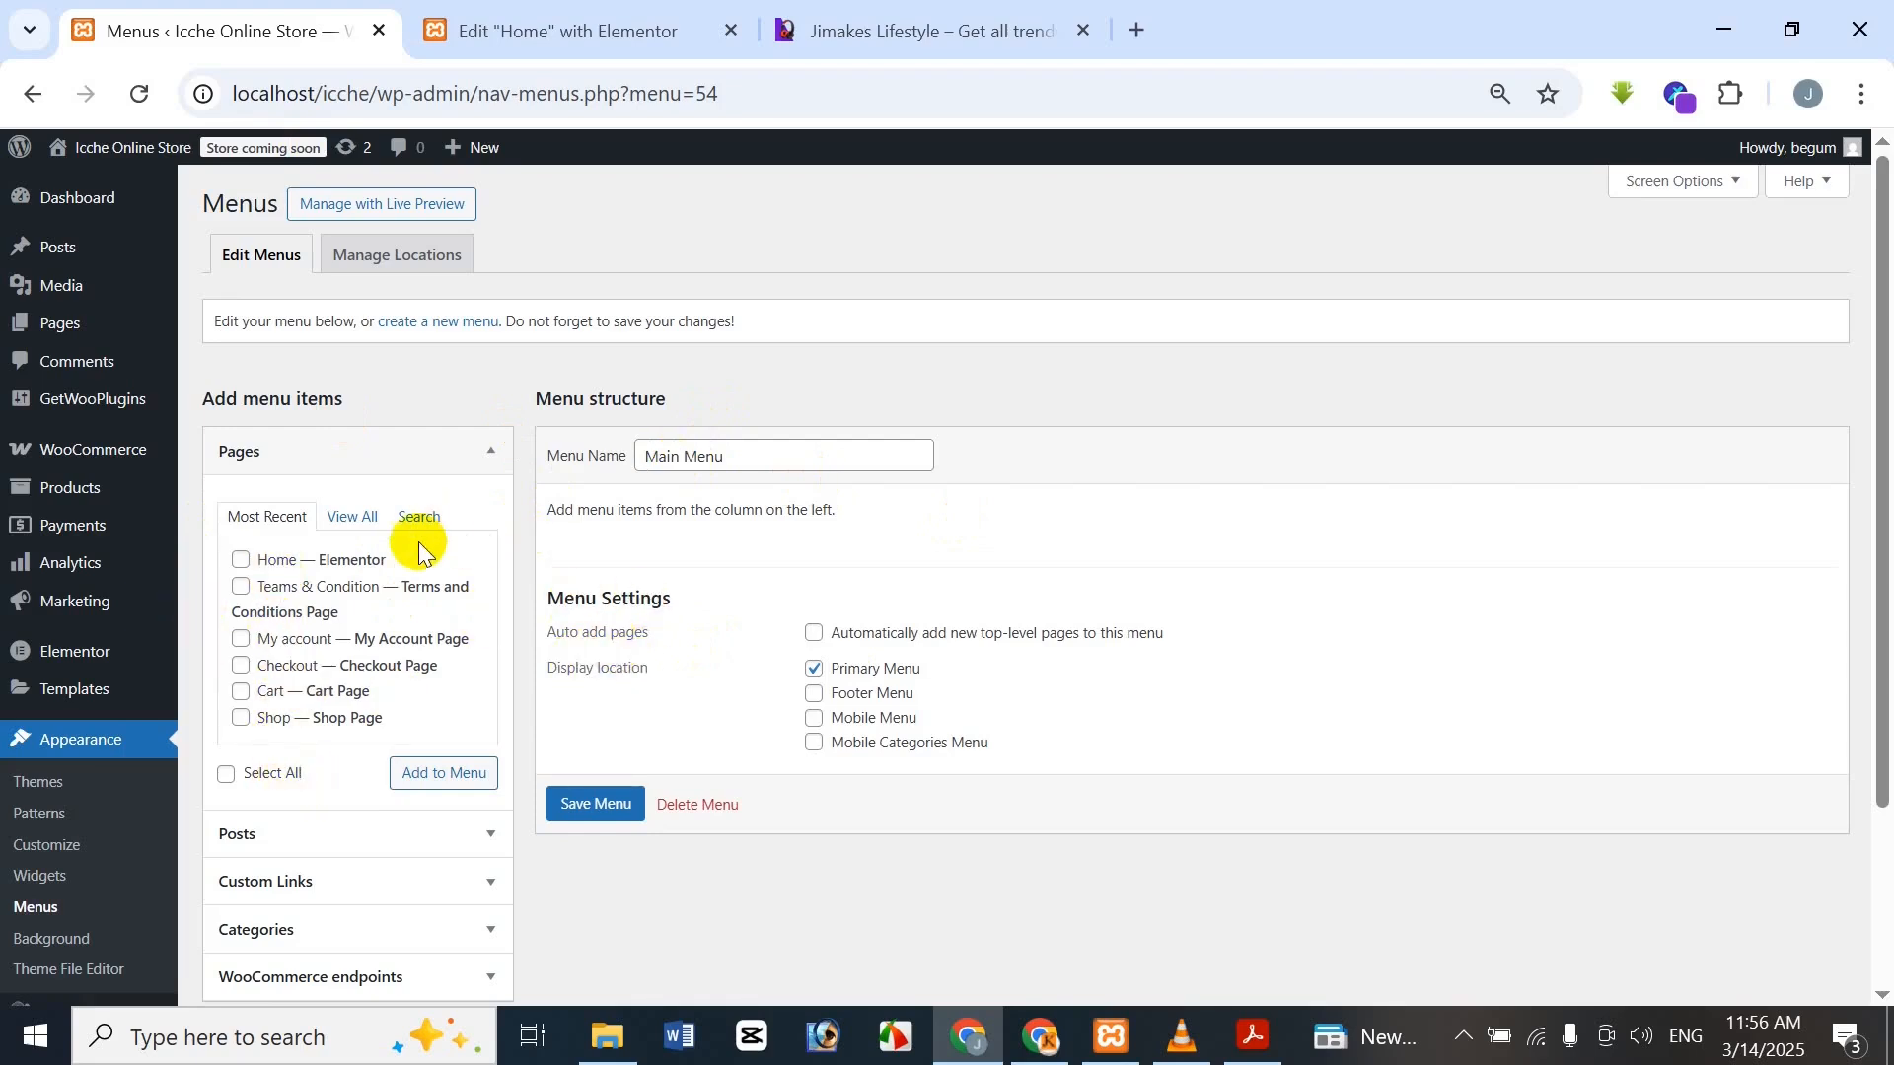
{"action": "left_click", "coordinate": [903, 19]}
{"action": "mouse_move", "coordinate": [1095, 173]}
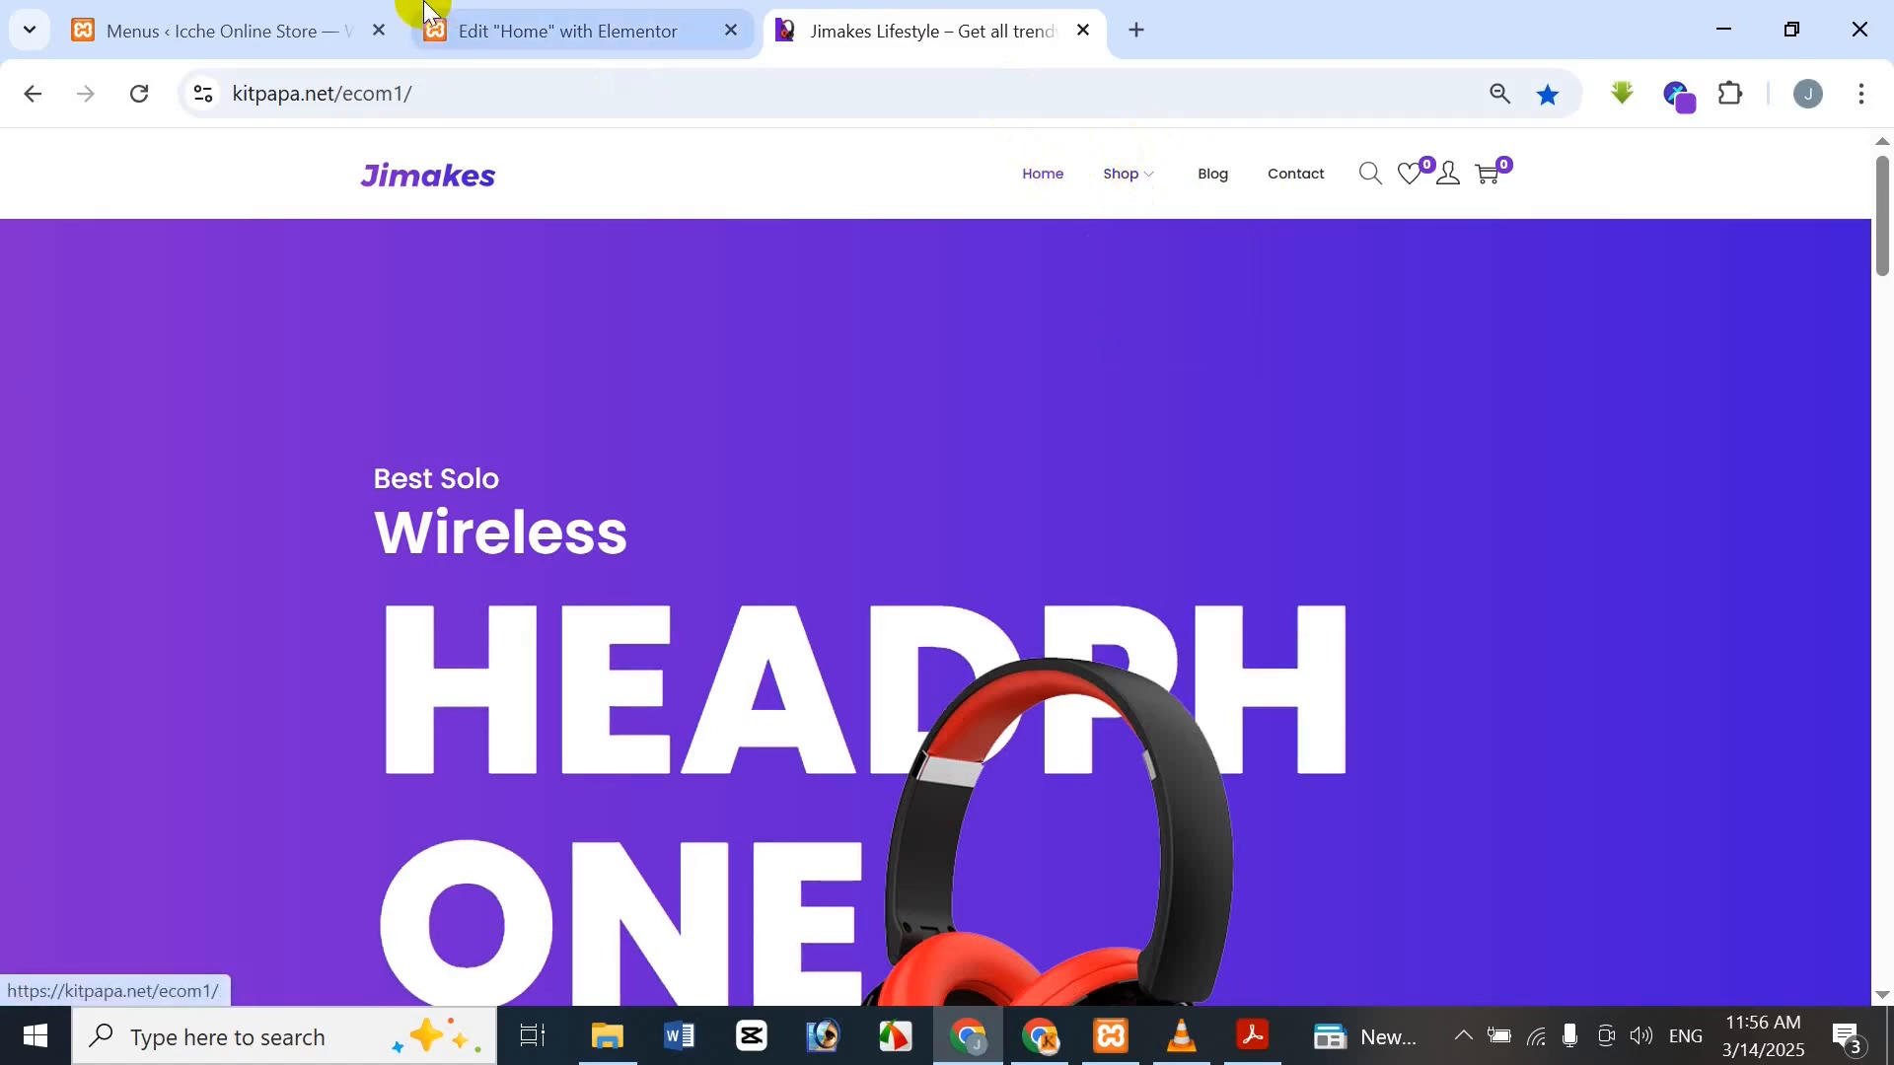
{"action": "left_click", "coordinate": [227, 31]}
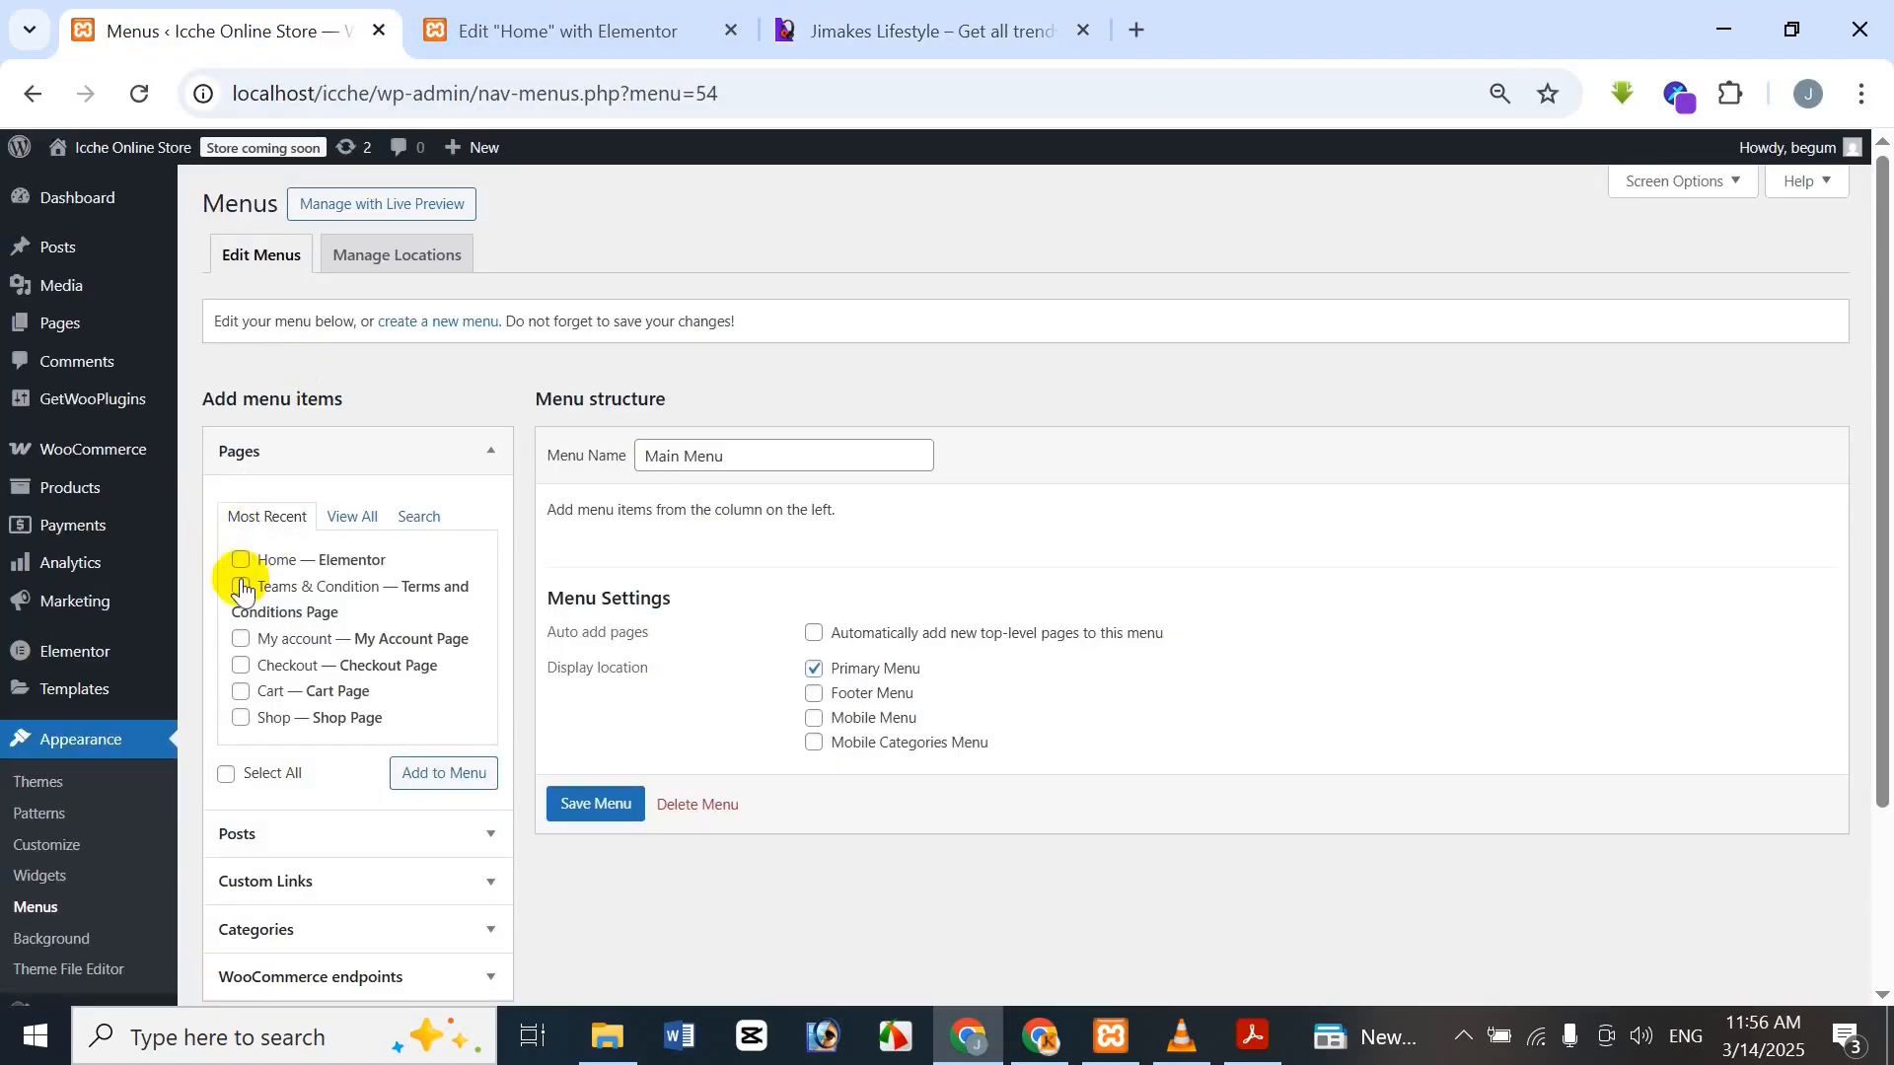
{"action": "left_click", "coordinate": [240, 719]}
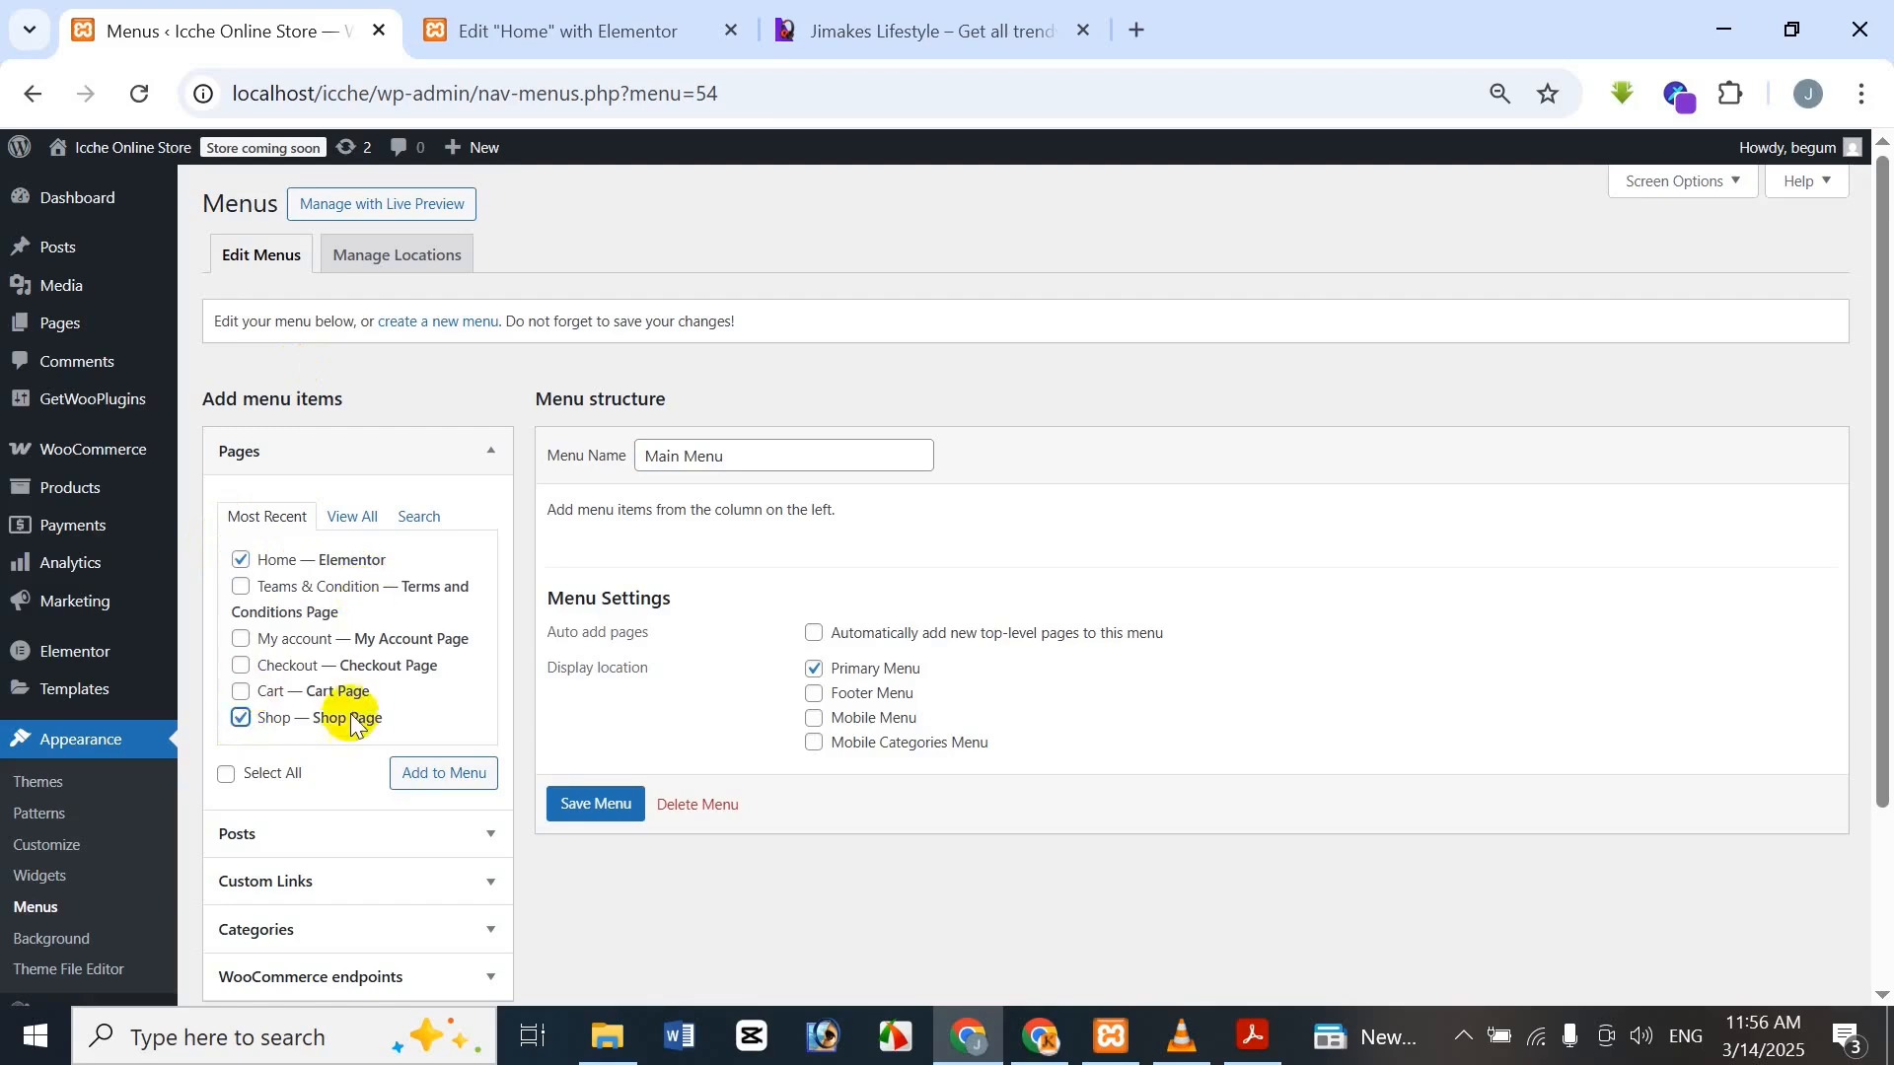
{"action": "left_click", "coordinate": [471, 786]}
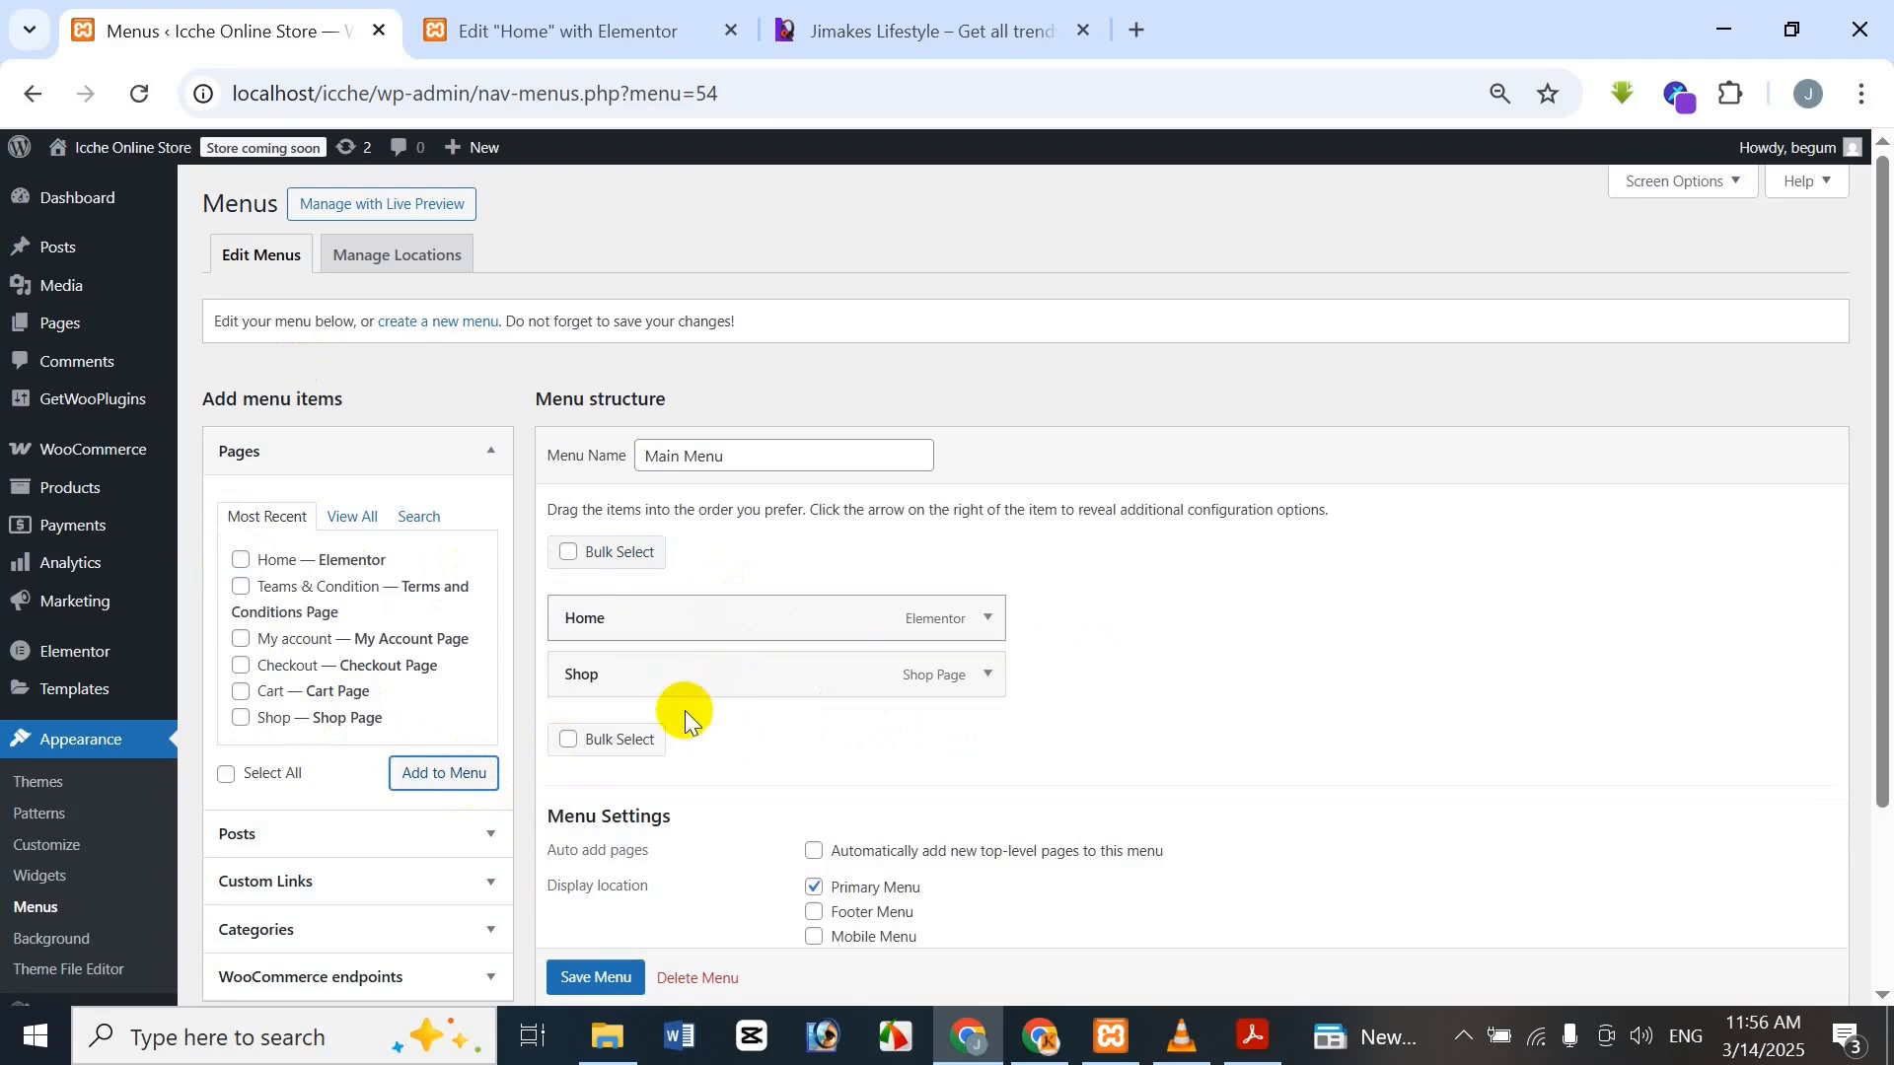
Check the Jimakes site's Shop submenu and open the custom link fields for adding items to Main Menu
{"action": "left_click", "coordinate": [567, 30]}
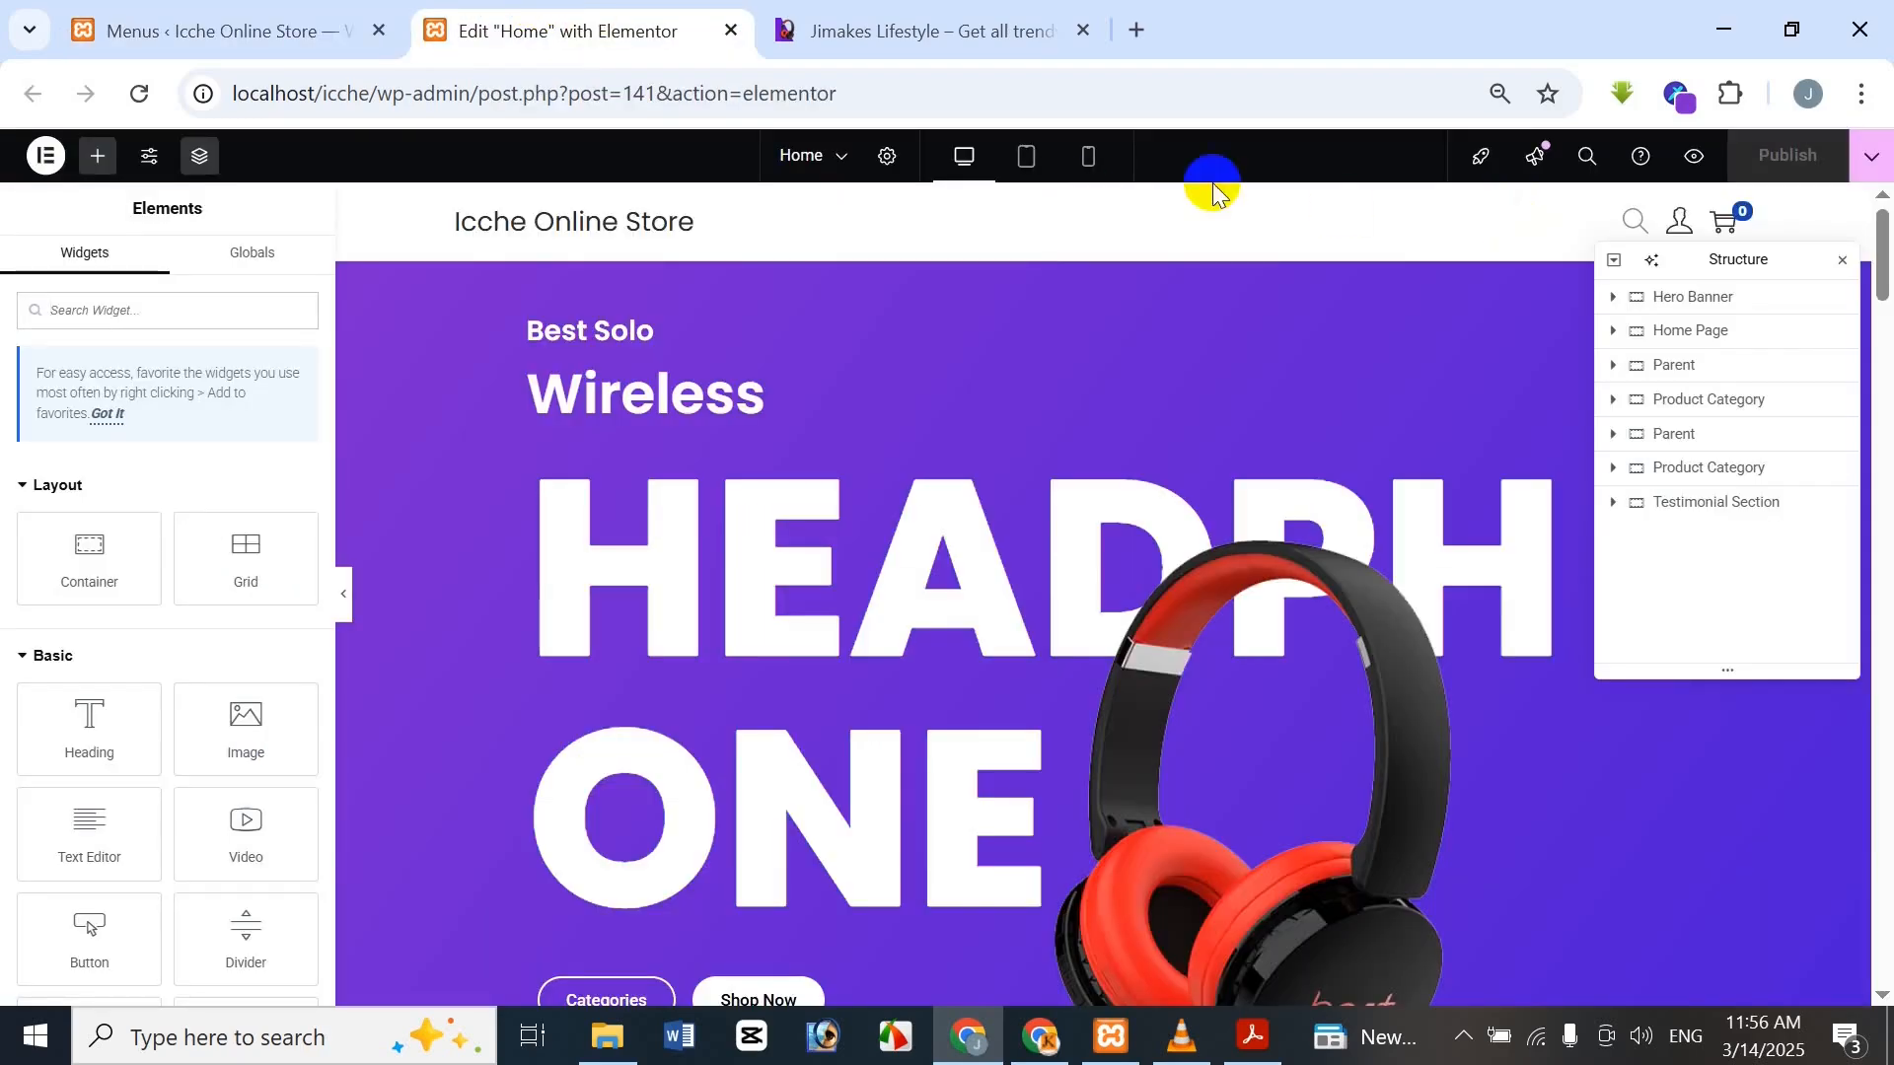
{"action": "left_click", "coordinate": [997, 29]}
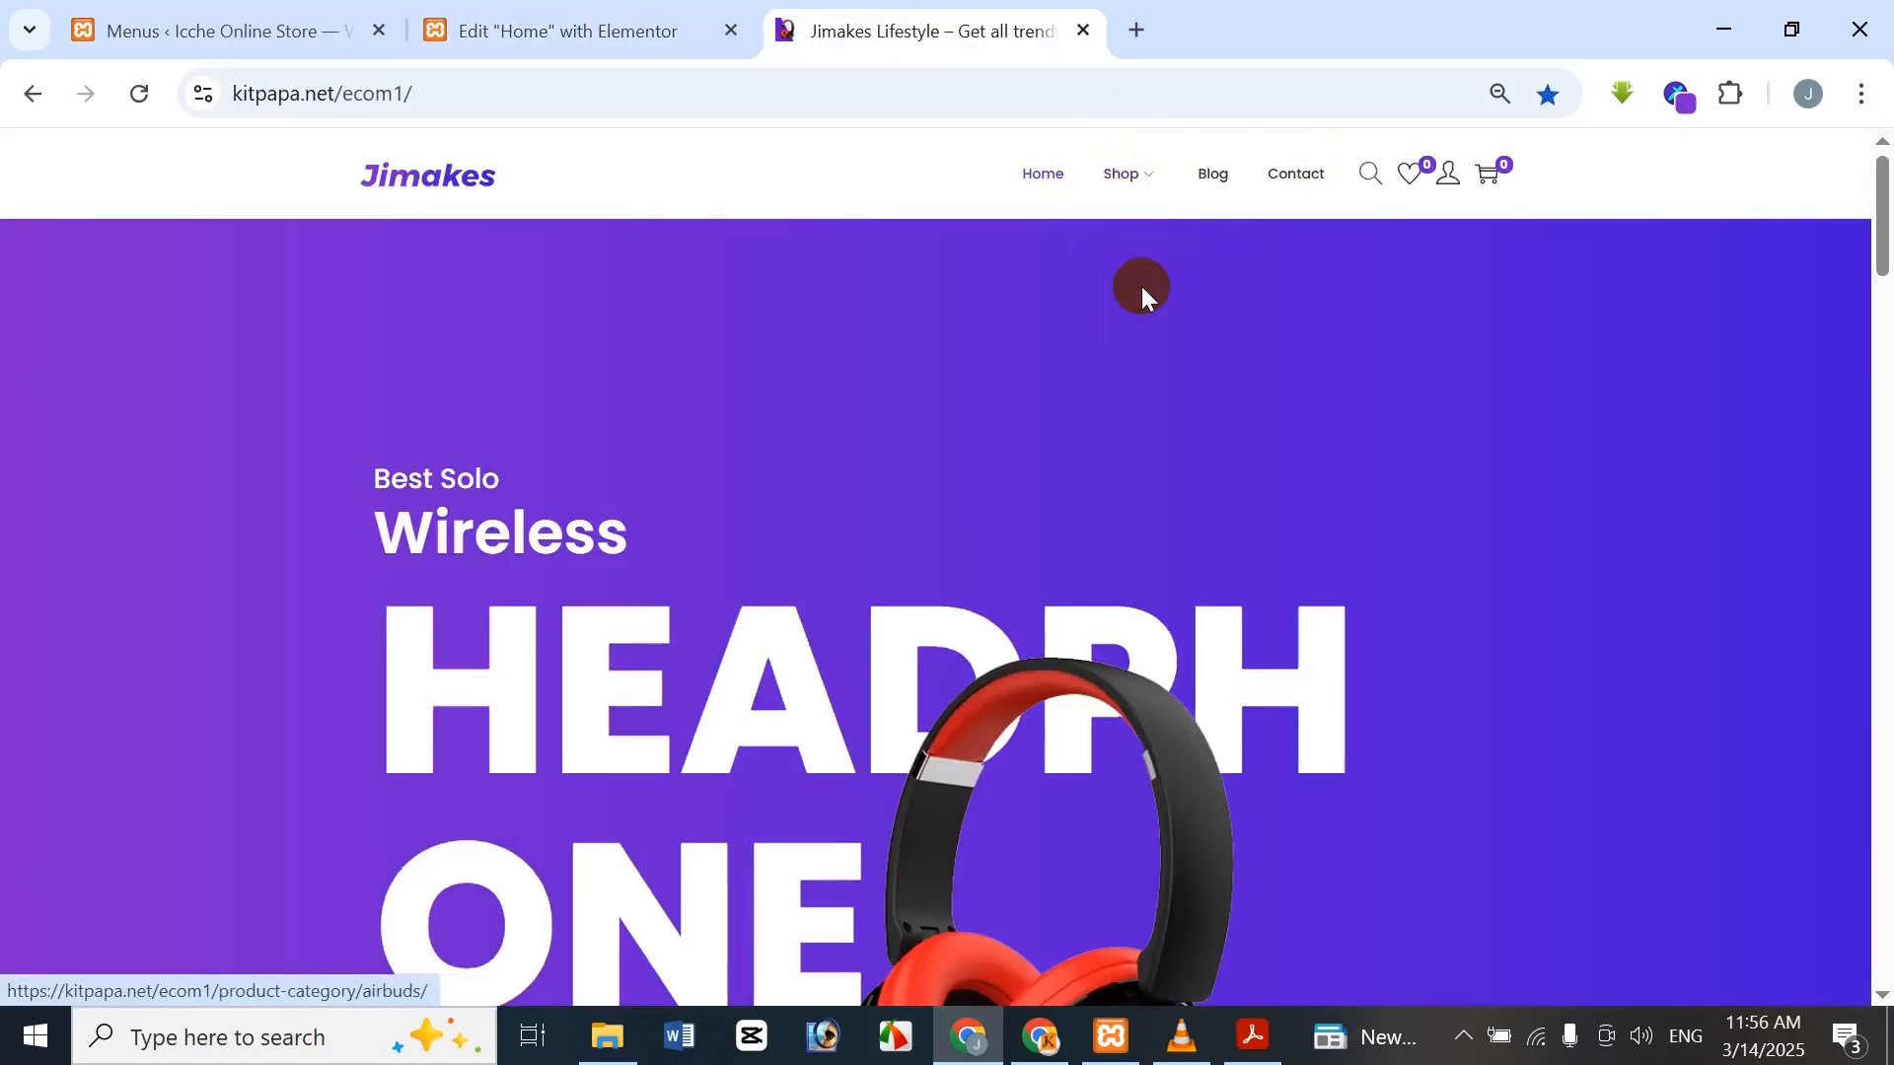
{"action": "mouse_move", "coordinate": [1140, 213]}
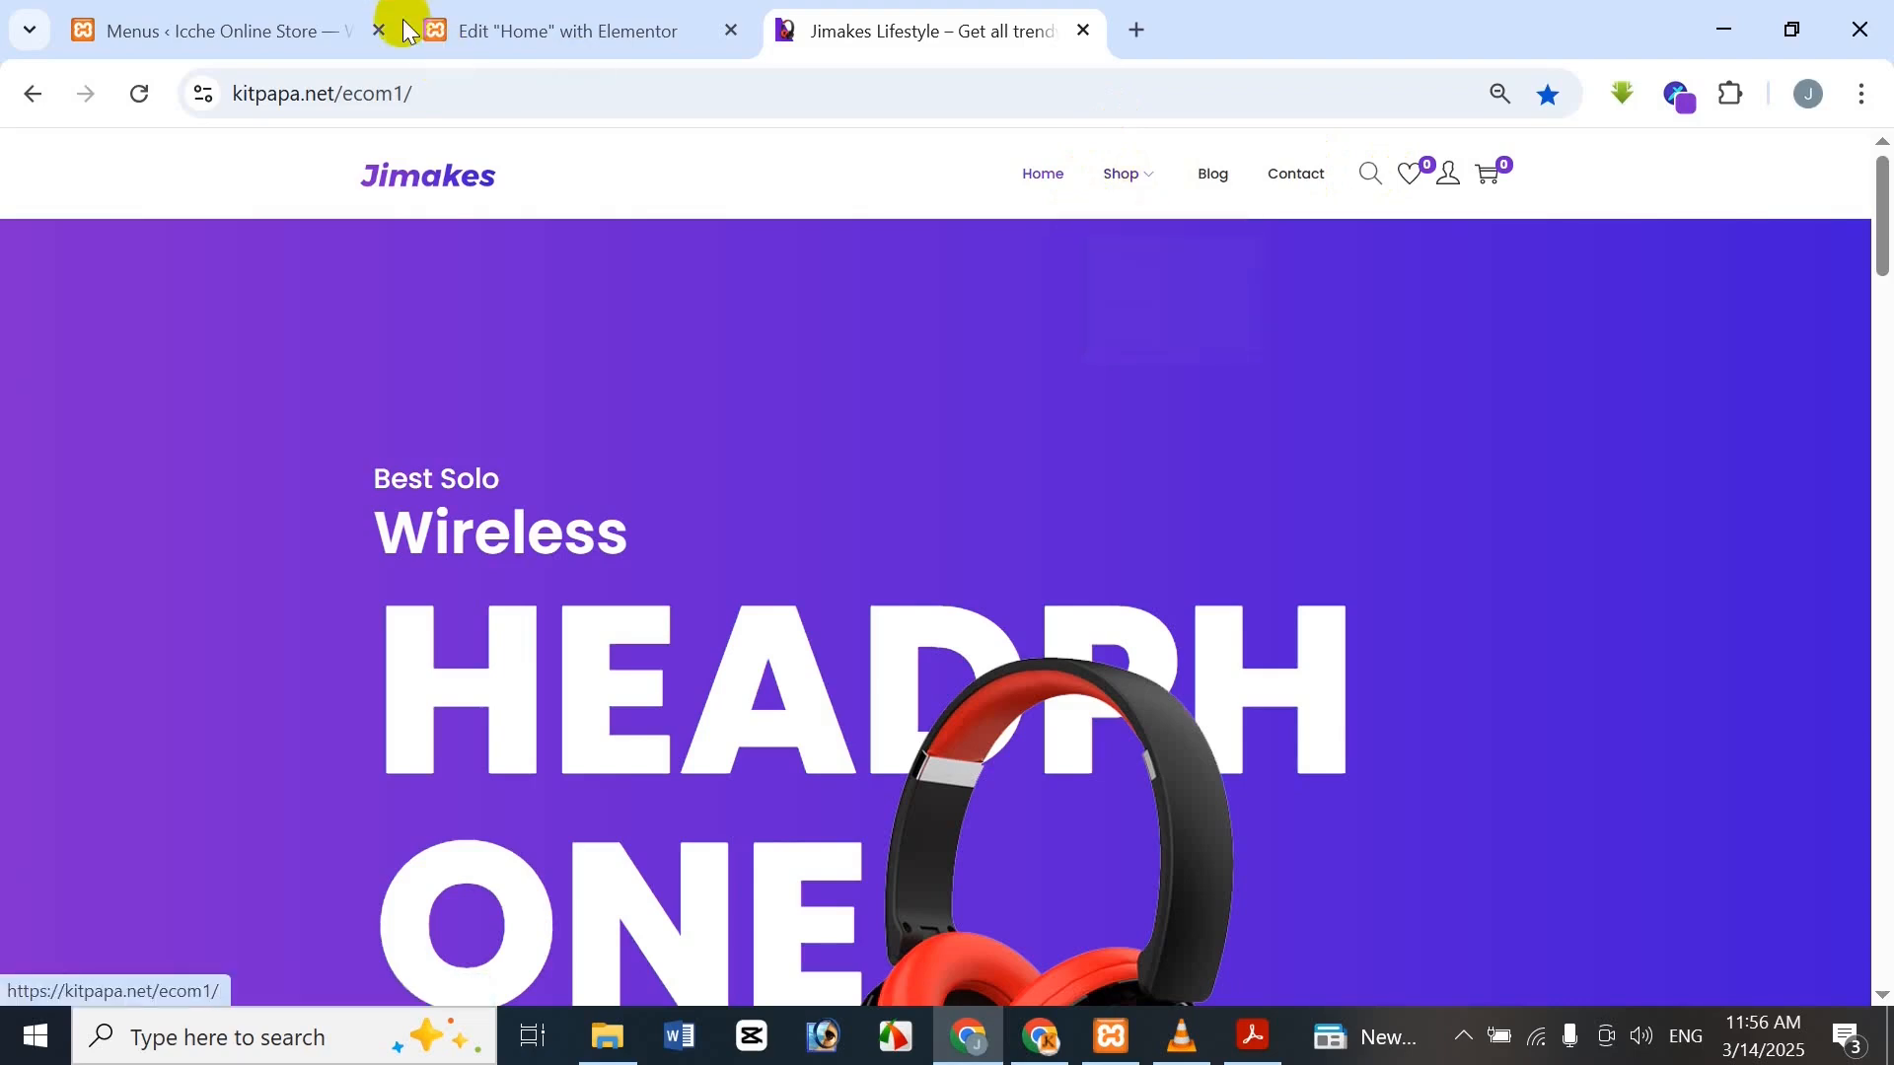
{"action": "left_click", "coordinate": [320, 13]}
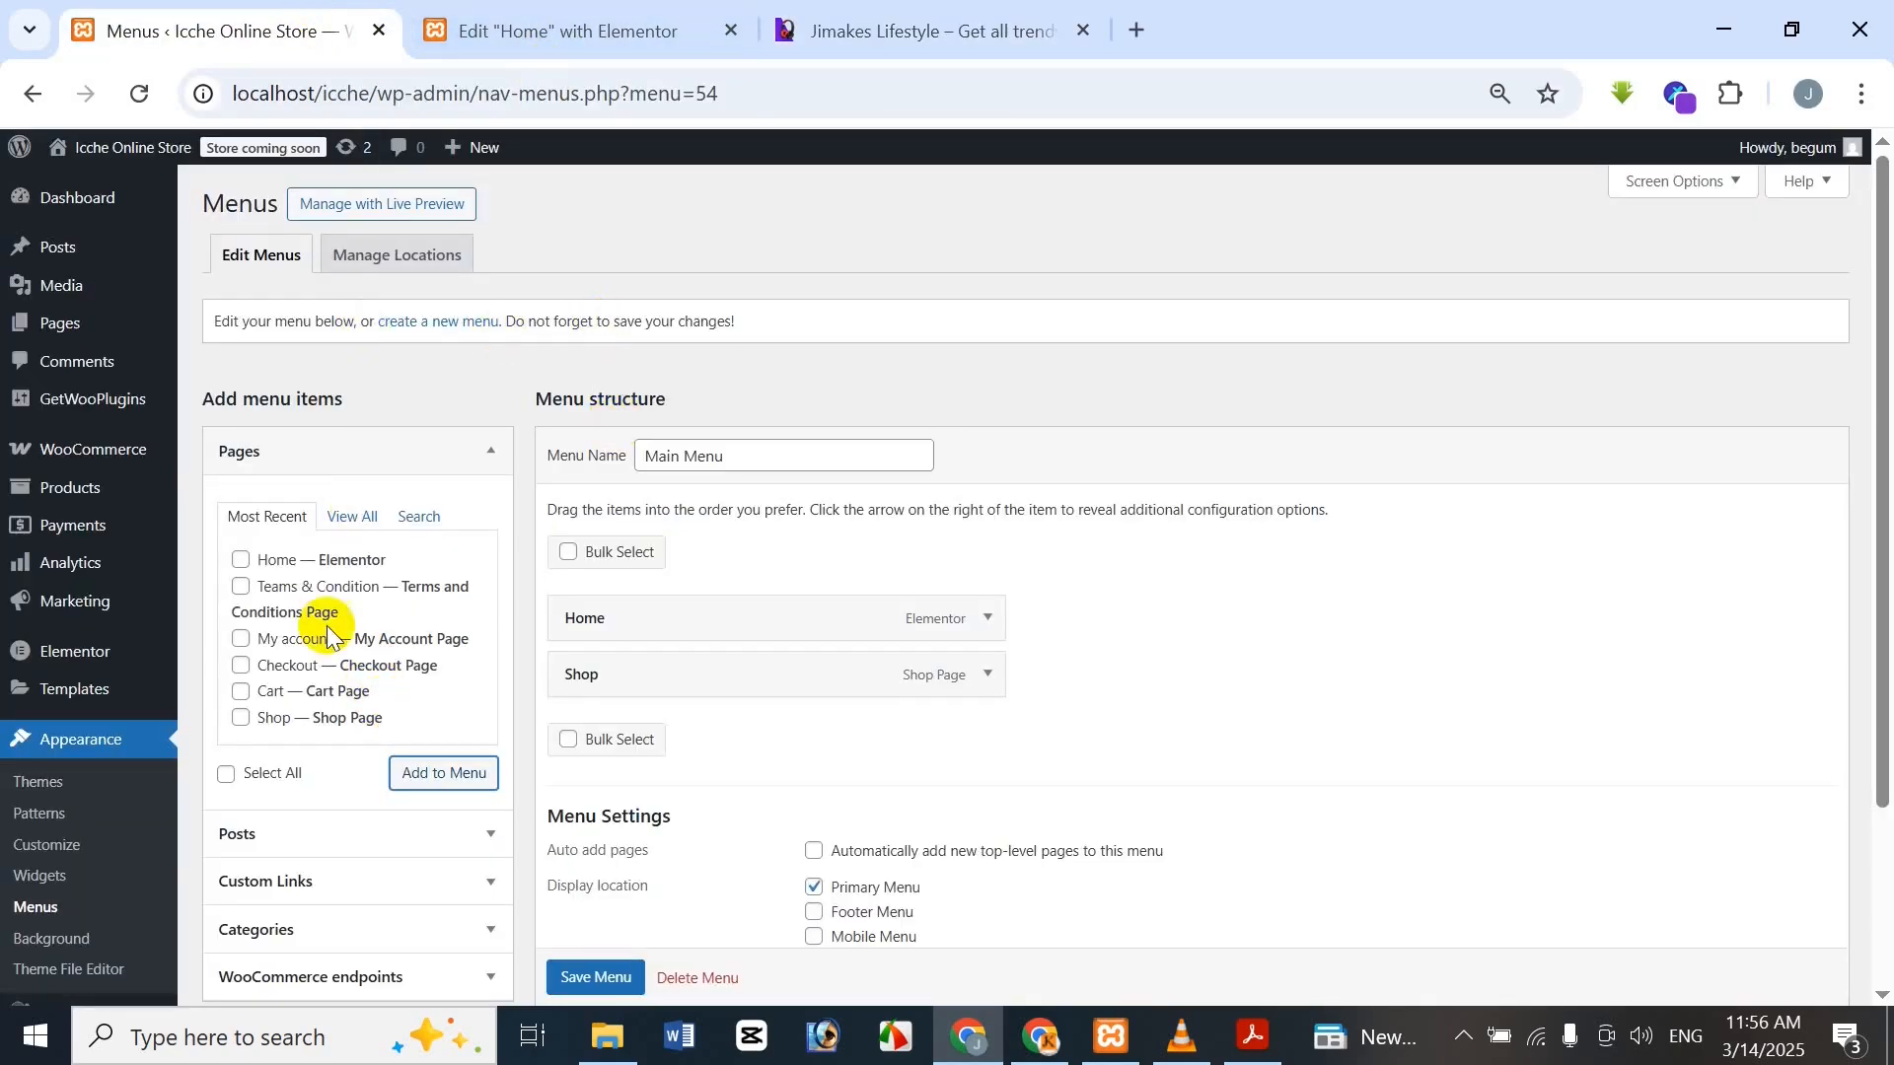
{"action": "left_click", "coordinate": [312, 905]}
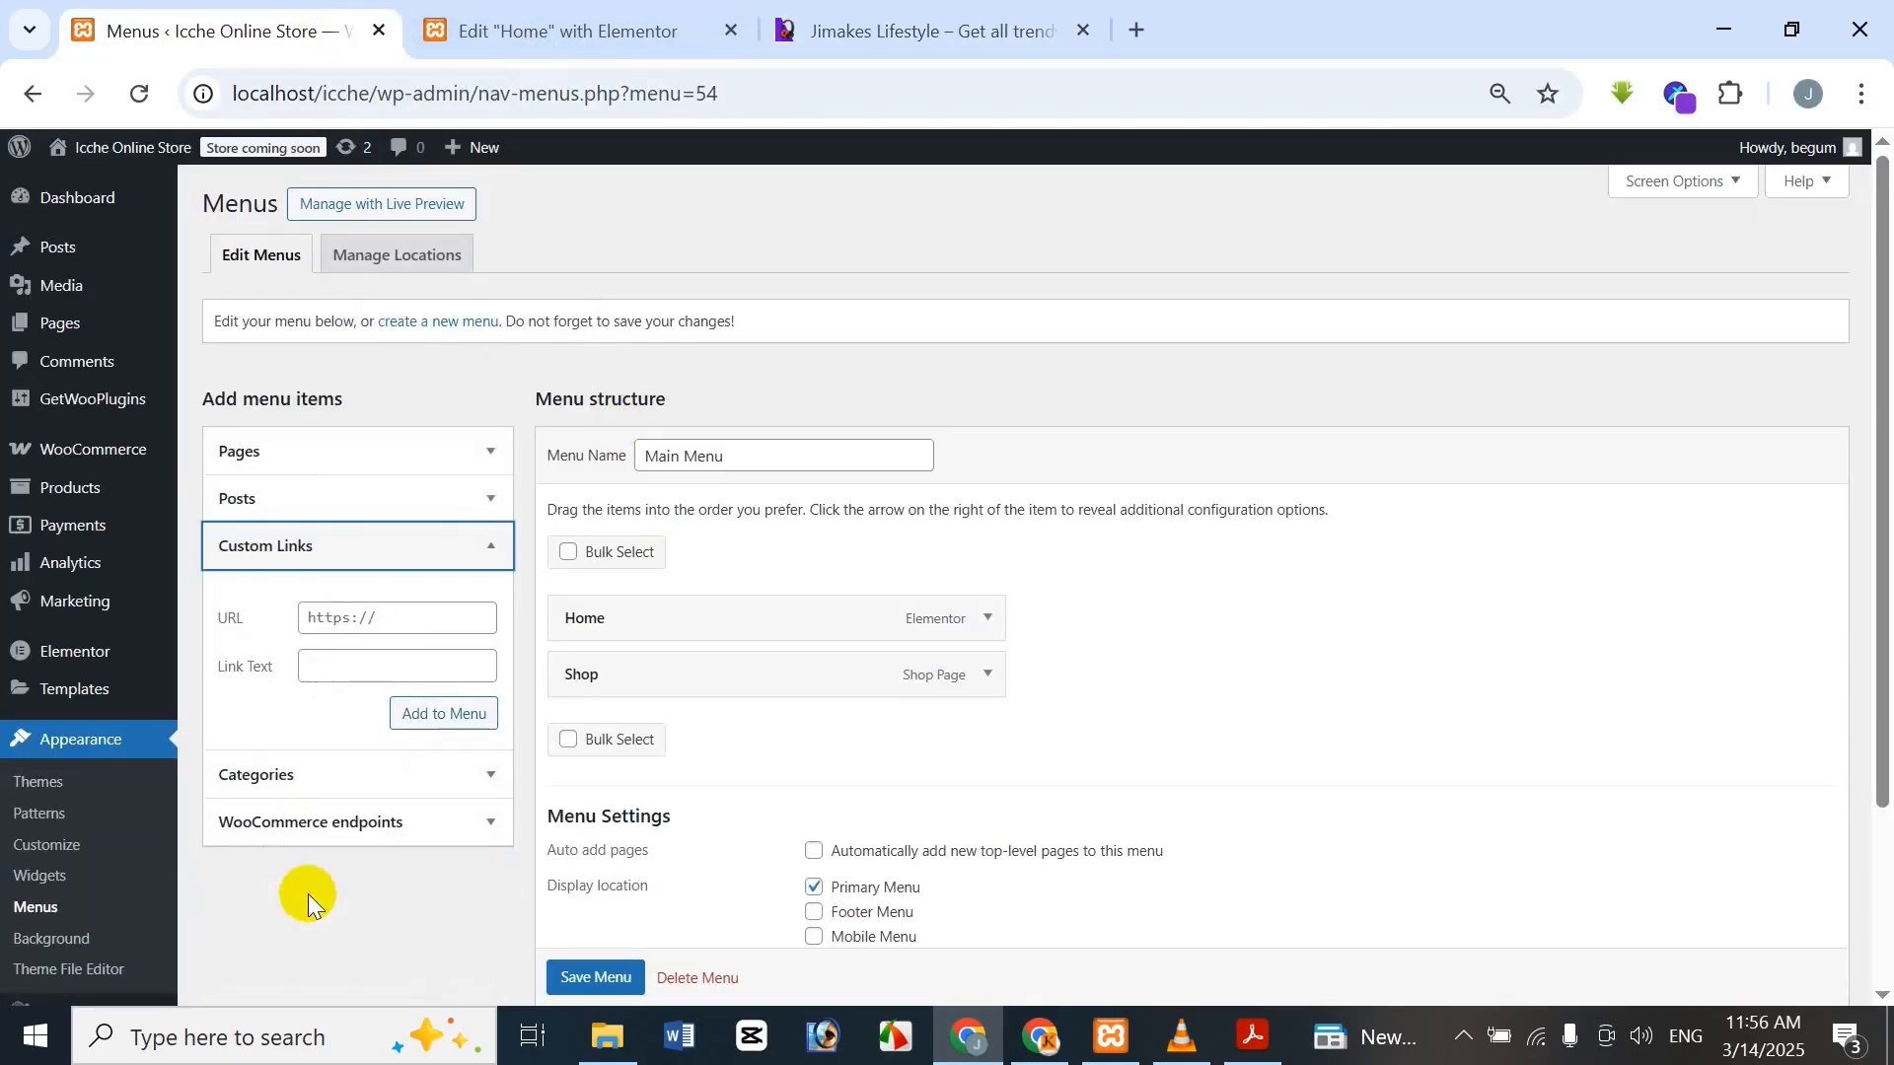
{"action": "left_click", "coordinate": [641, 12]}
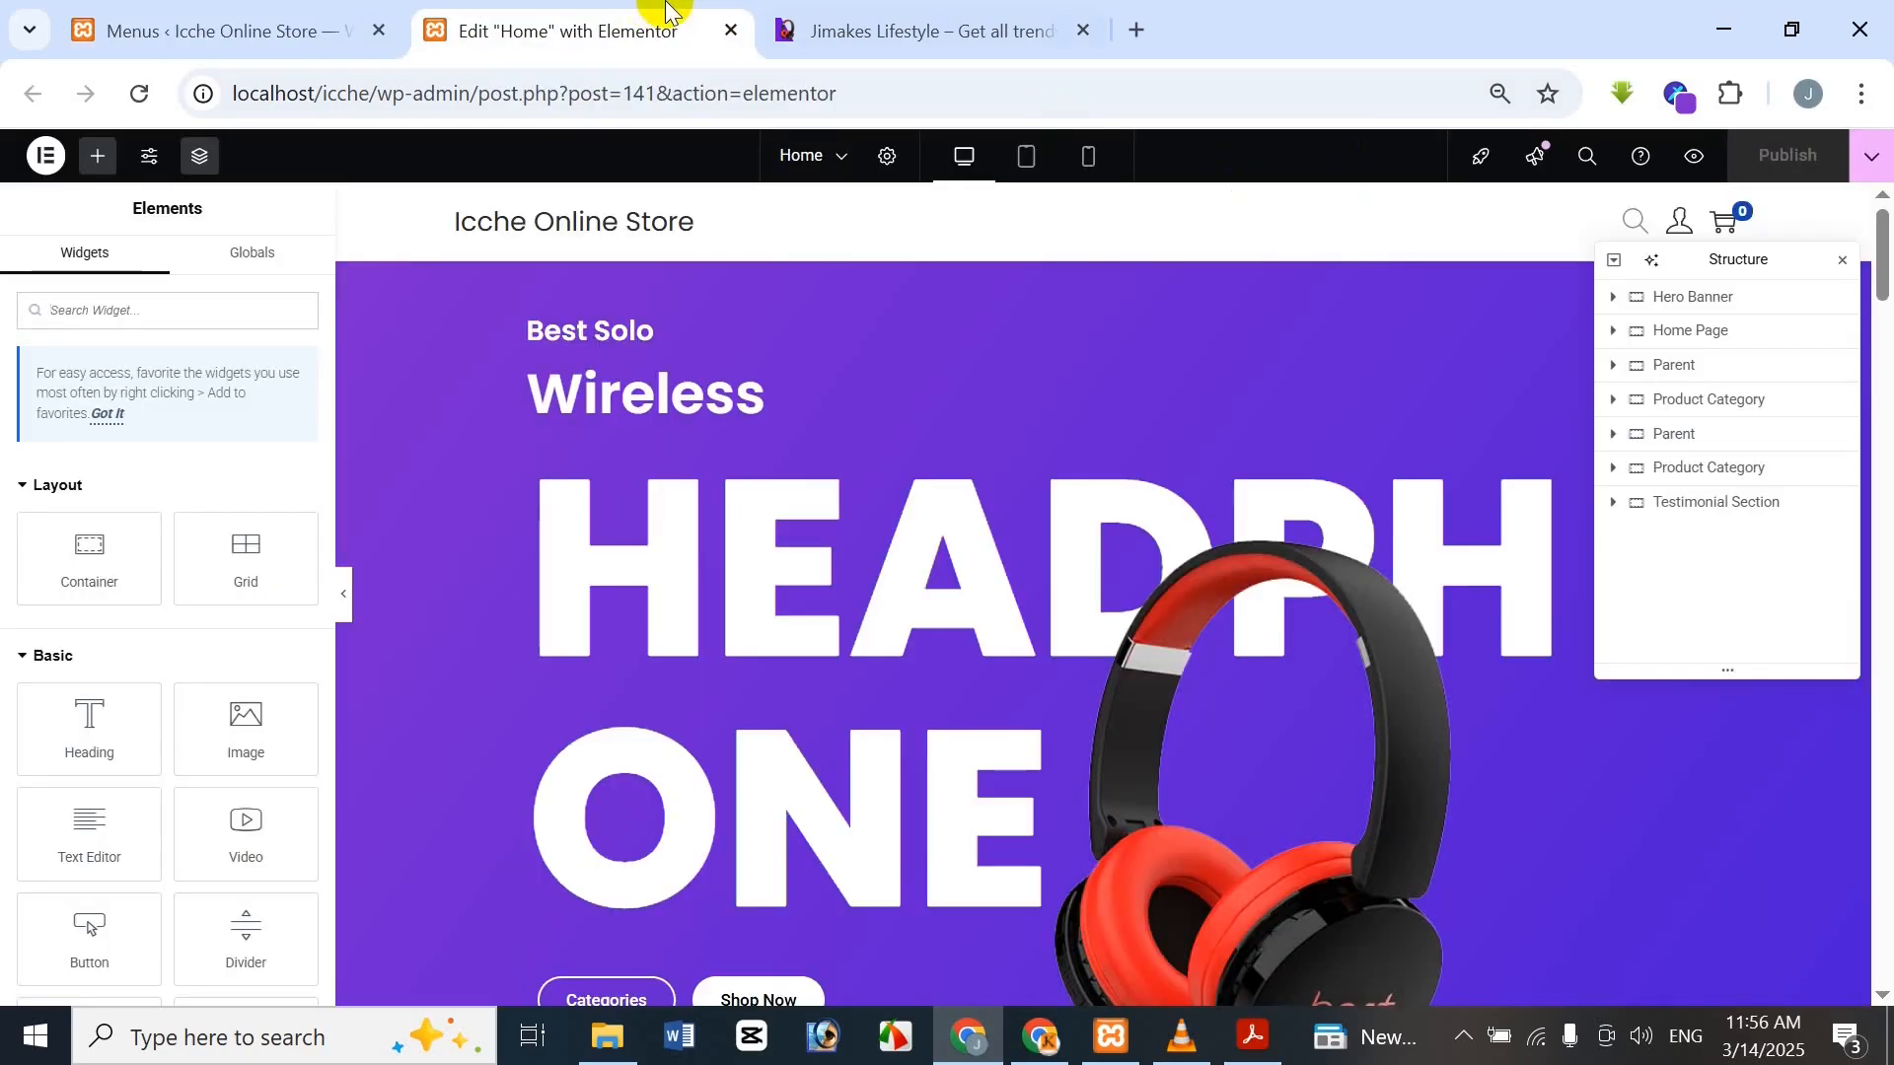
{"action": "left_click", "coordinate": [878, 12]}
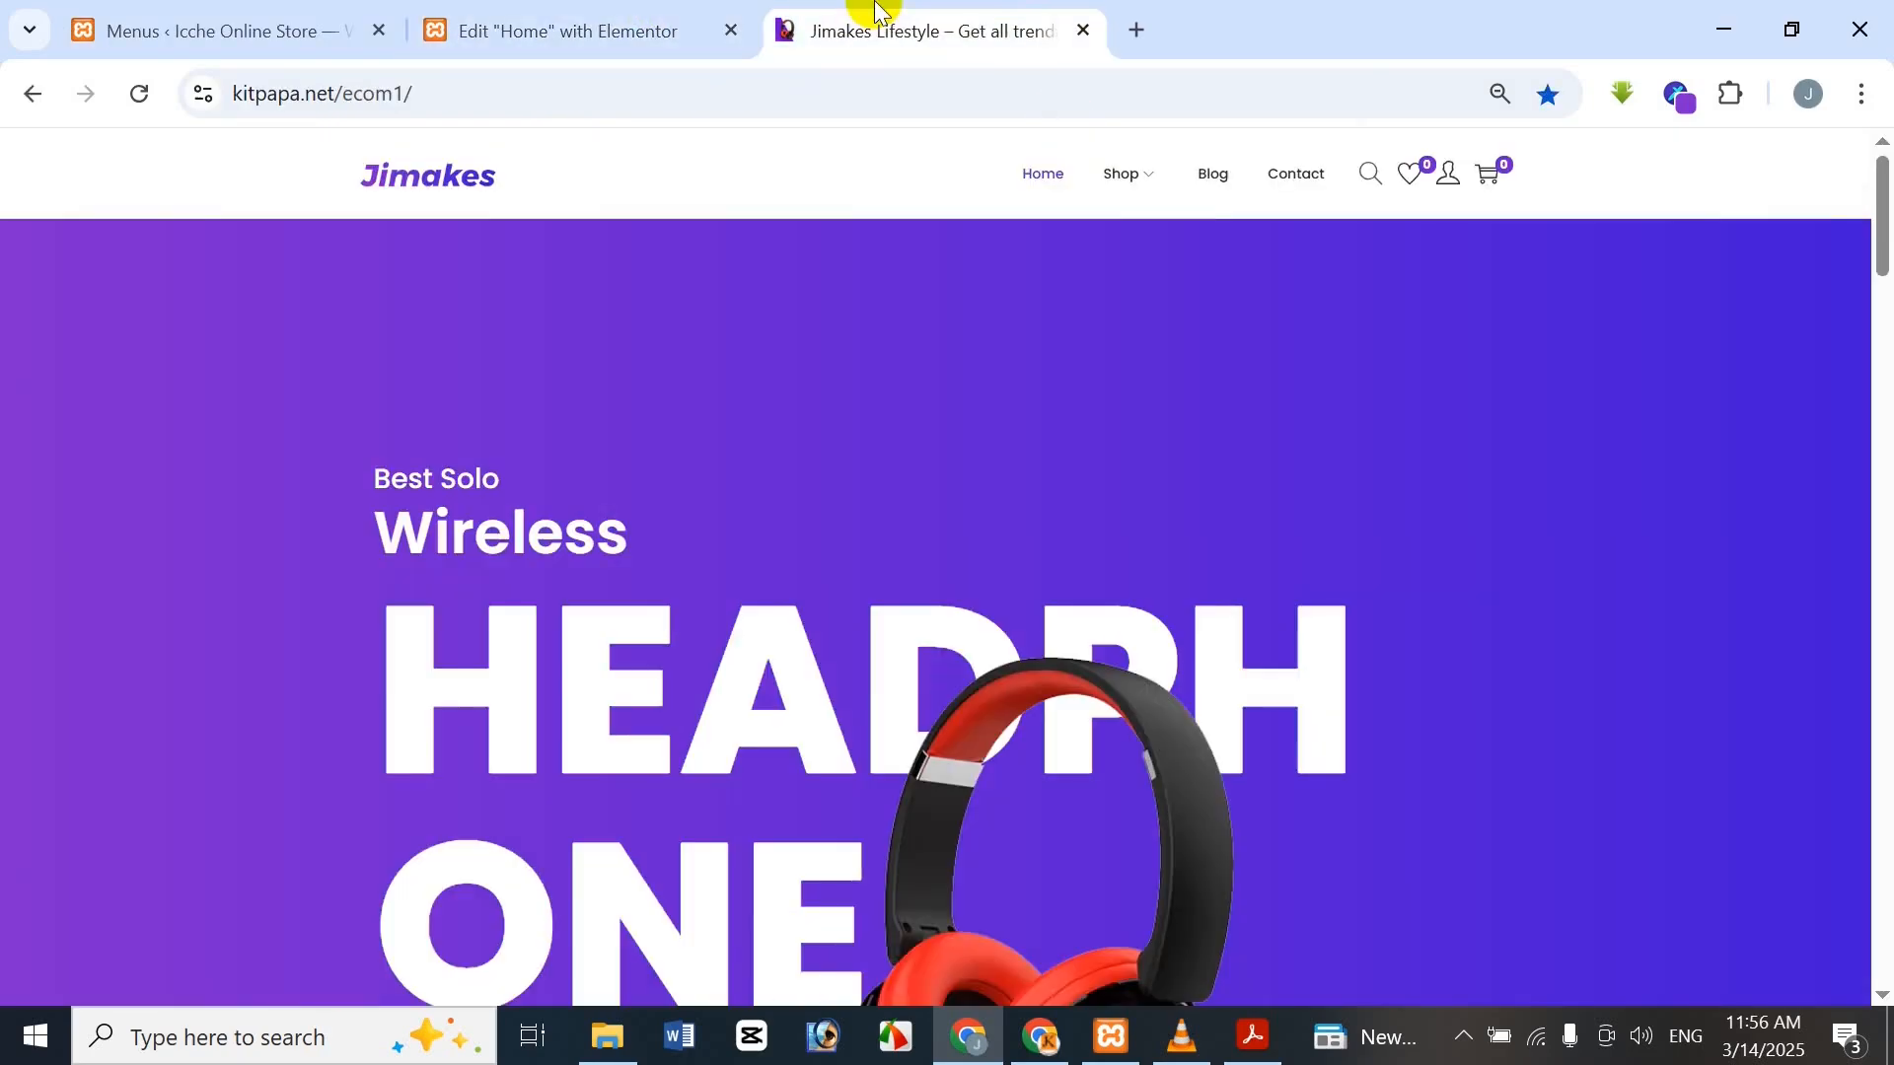
{"action": "left_click", "coordinate": [276, 22]}
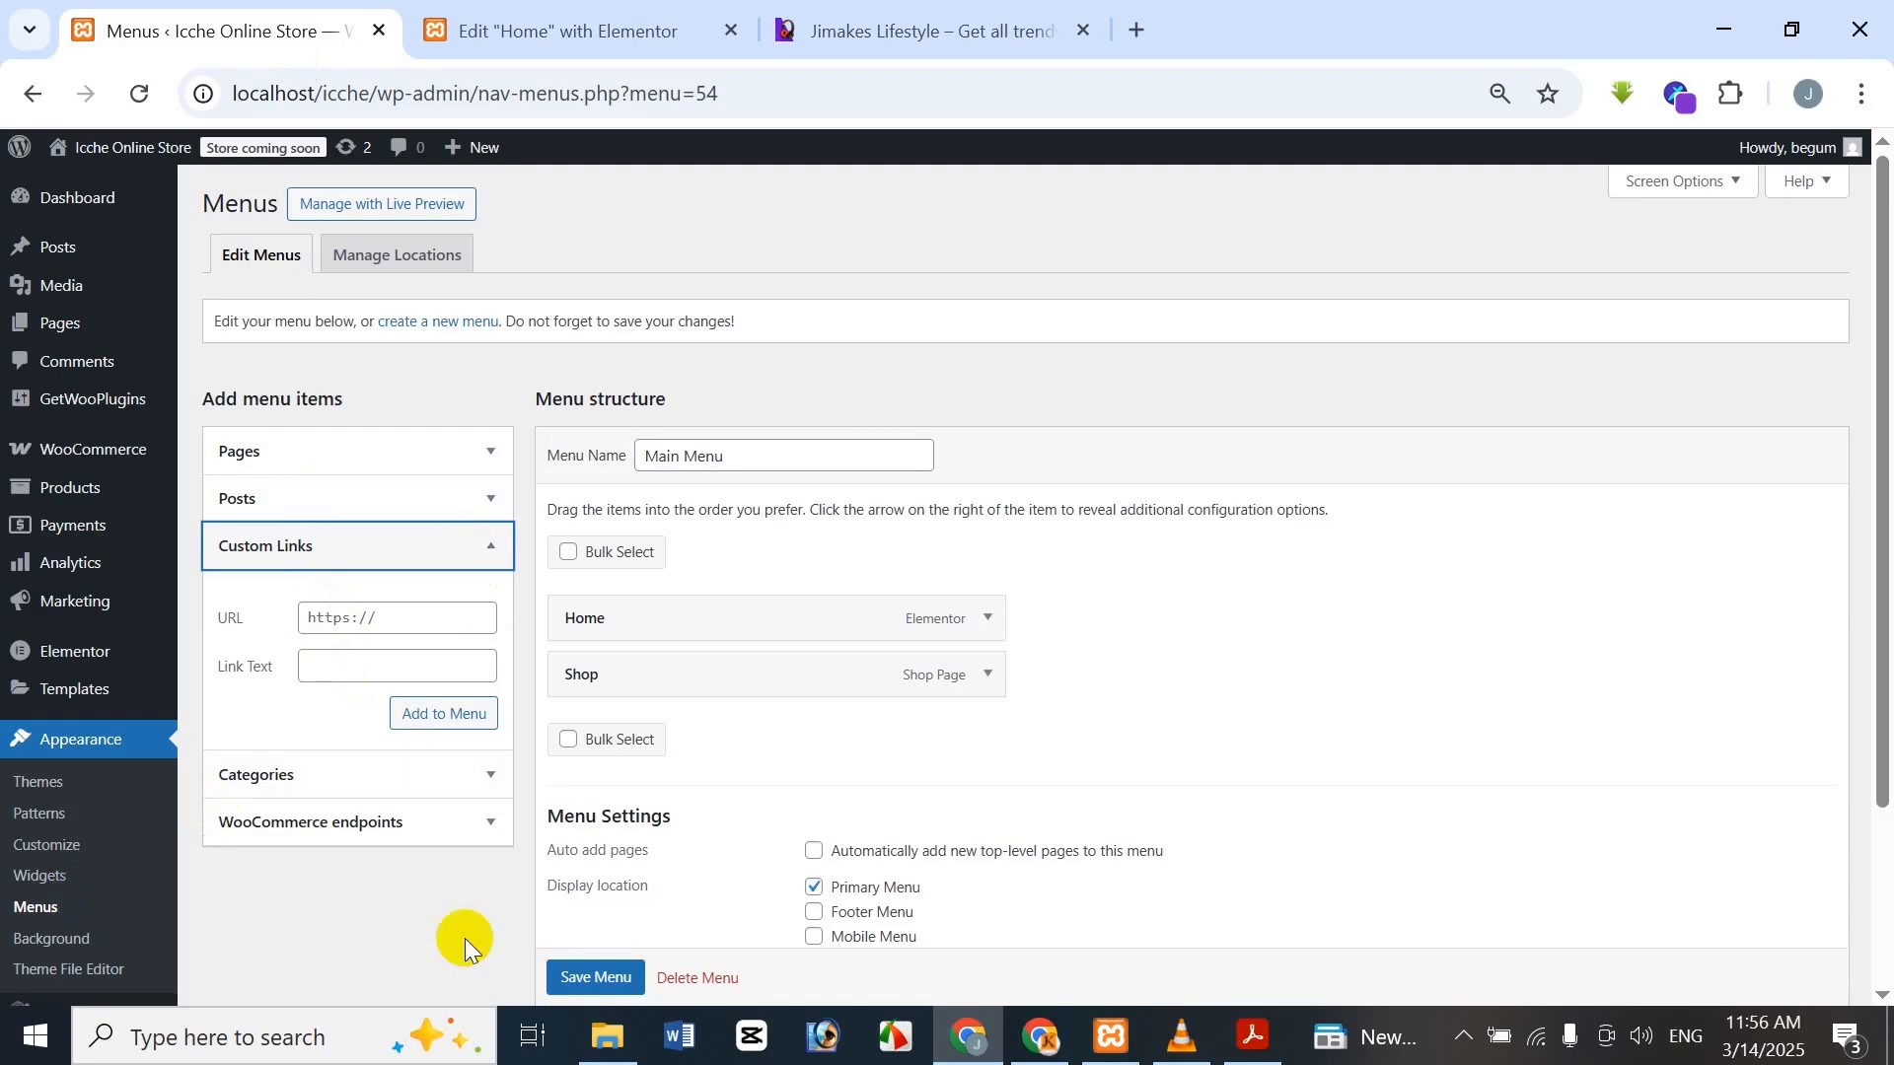
Copy the Smart Watches link address from the Jimakes site's Shop submenu and paste it as the custom link's URL
{"action": "left_click", "coordinate": [998, 24]}
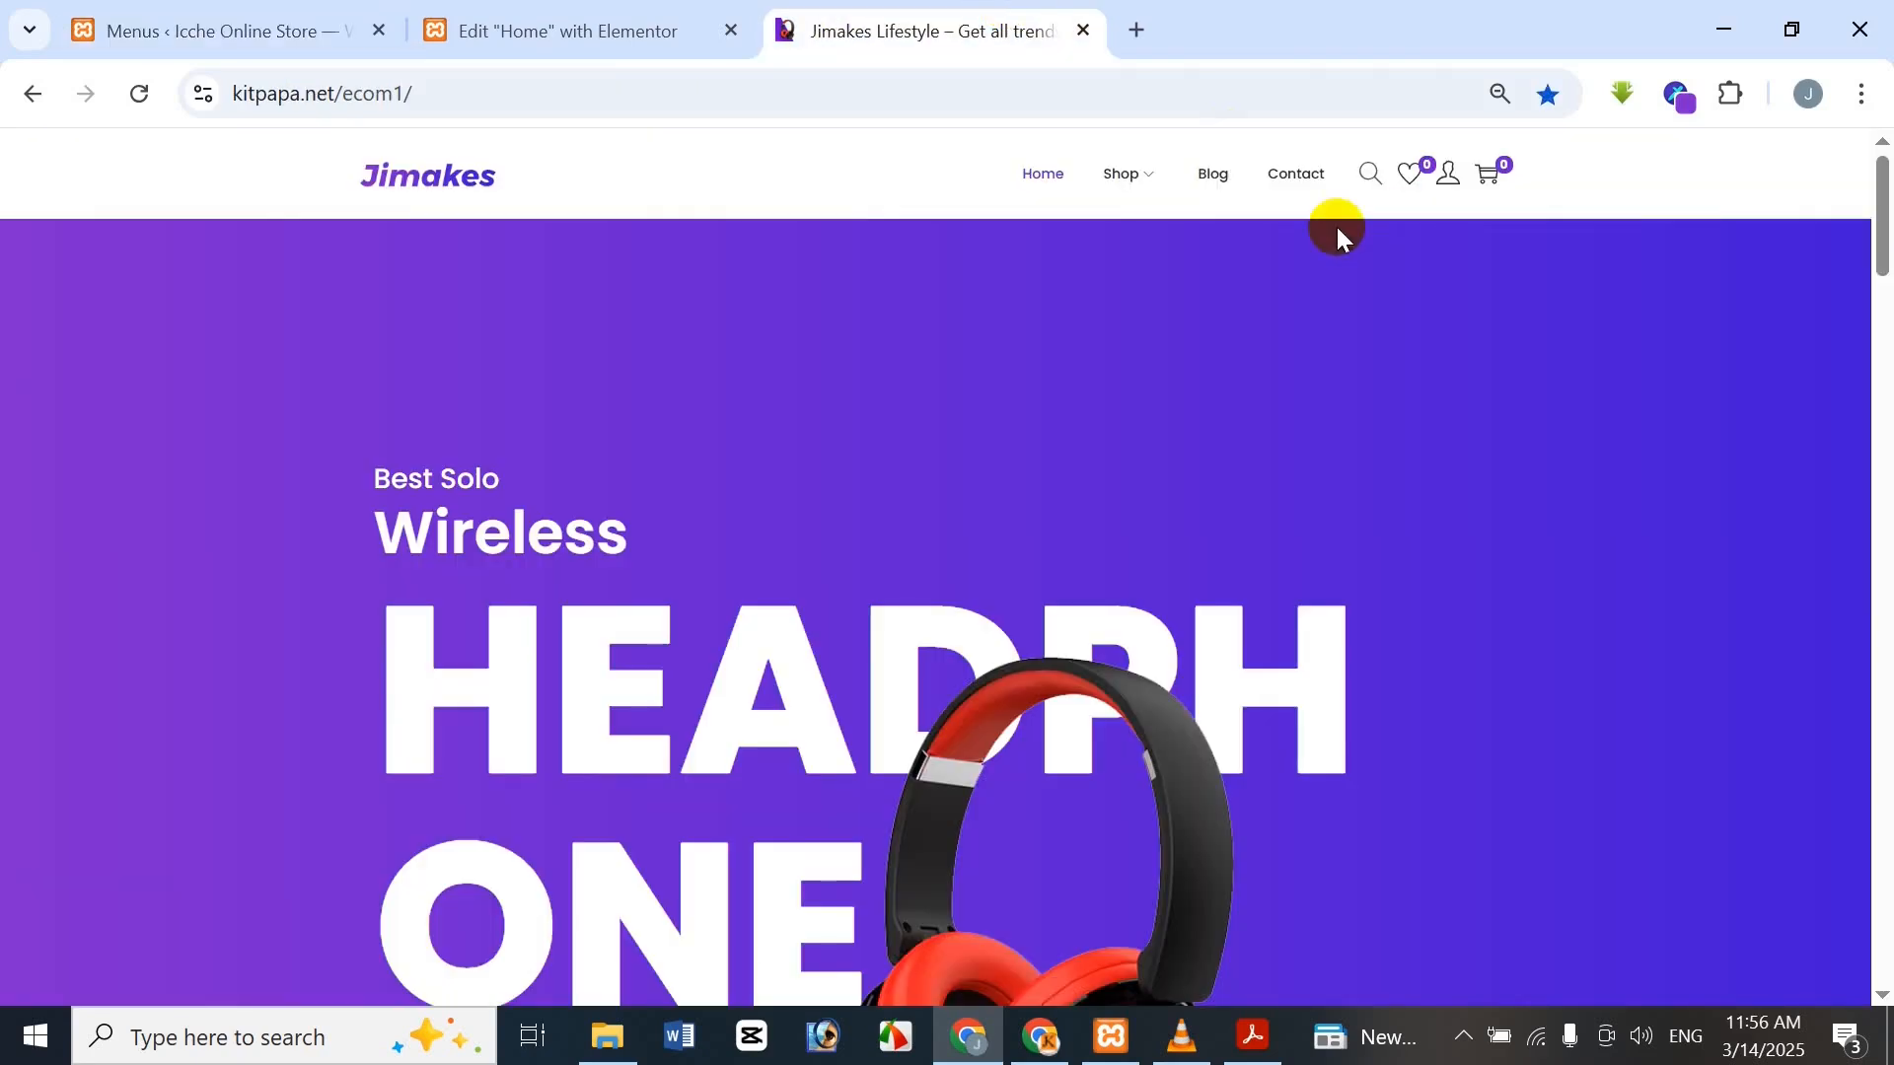
{"action": "mouse_move", "coordinate": [1131, 178]}
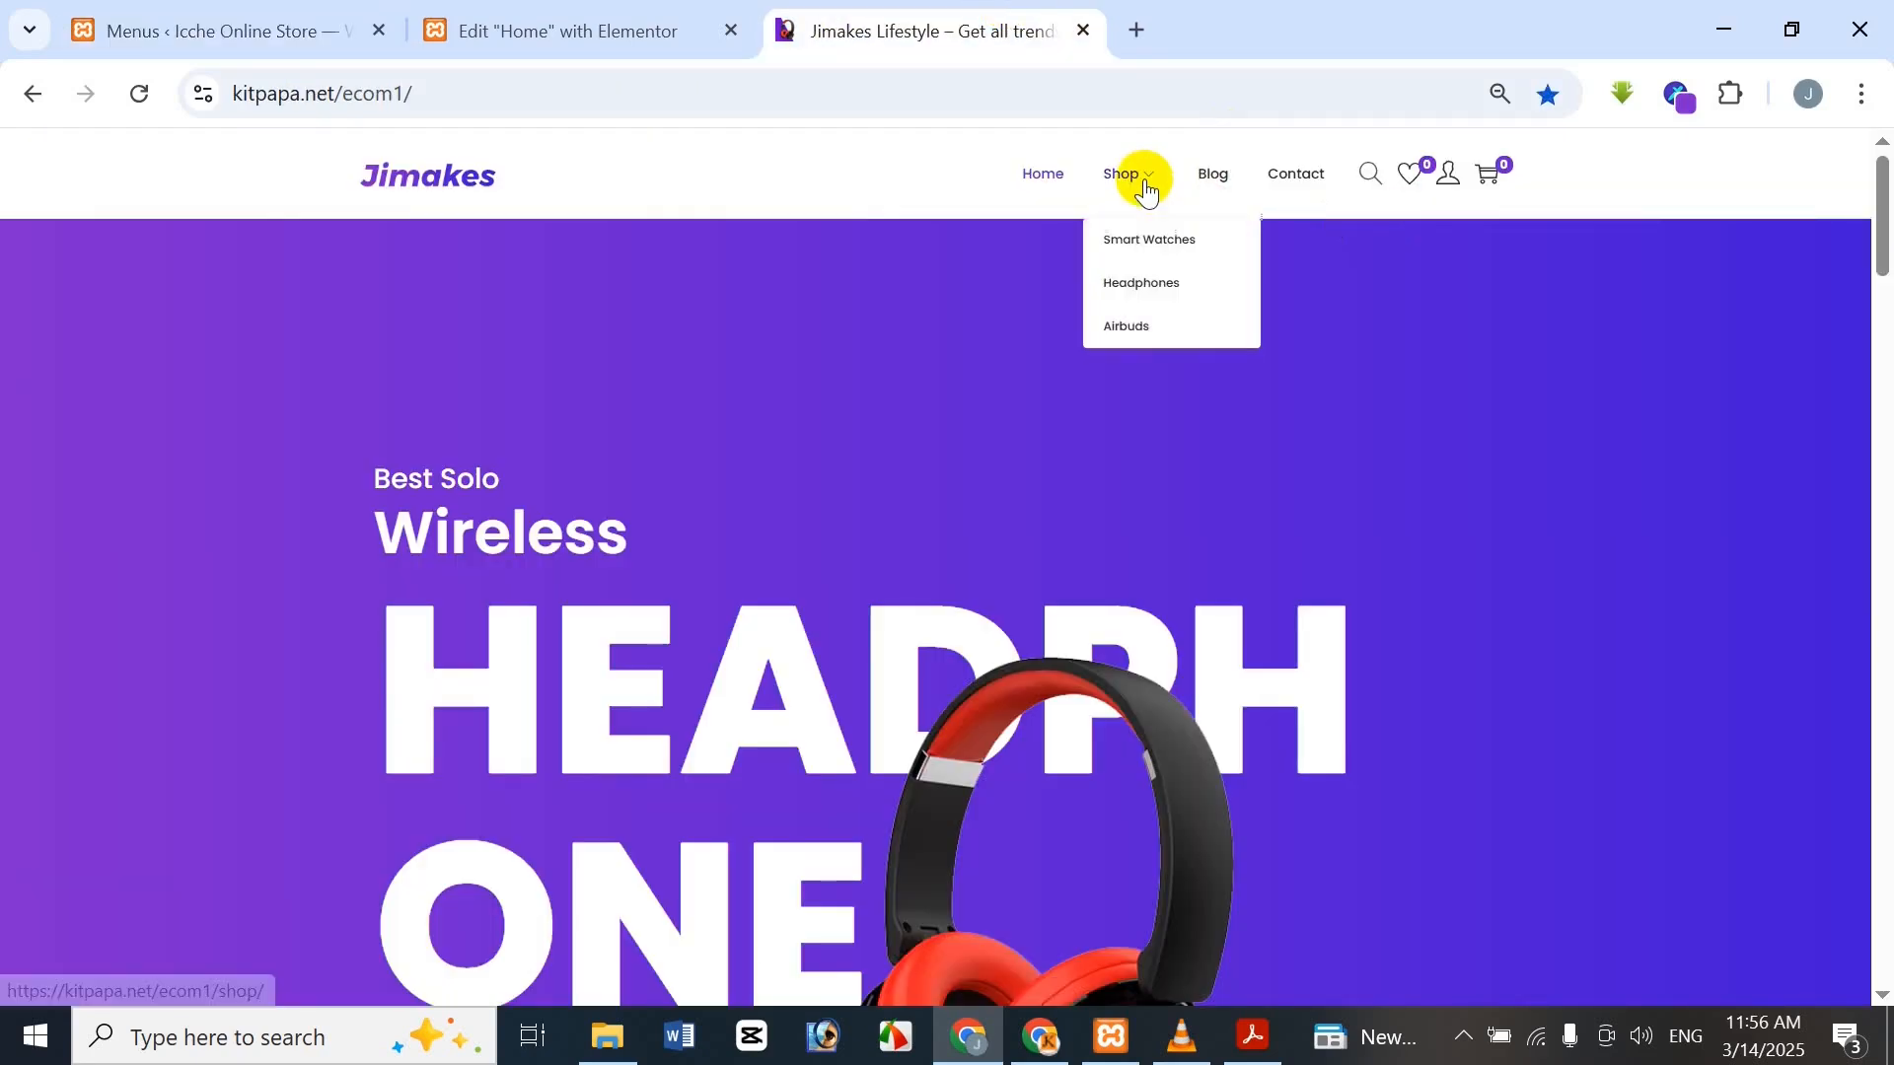
{"action": "right_click", "coordinate": [1156, 252]}
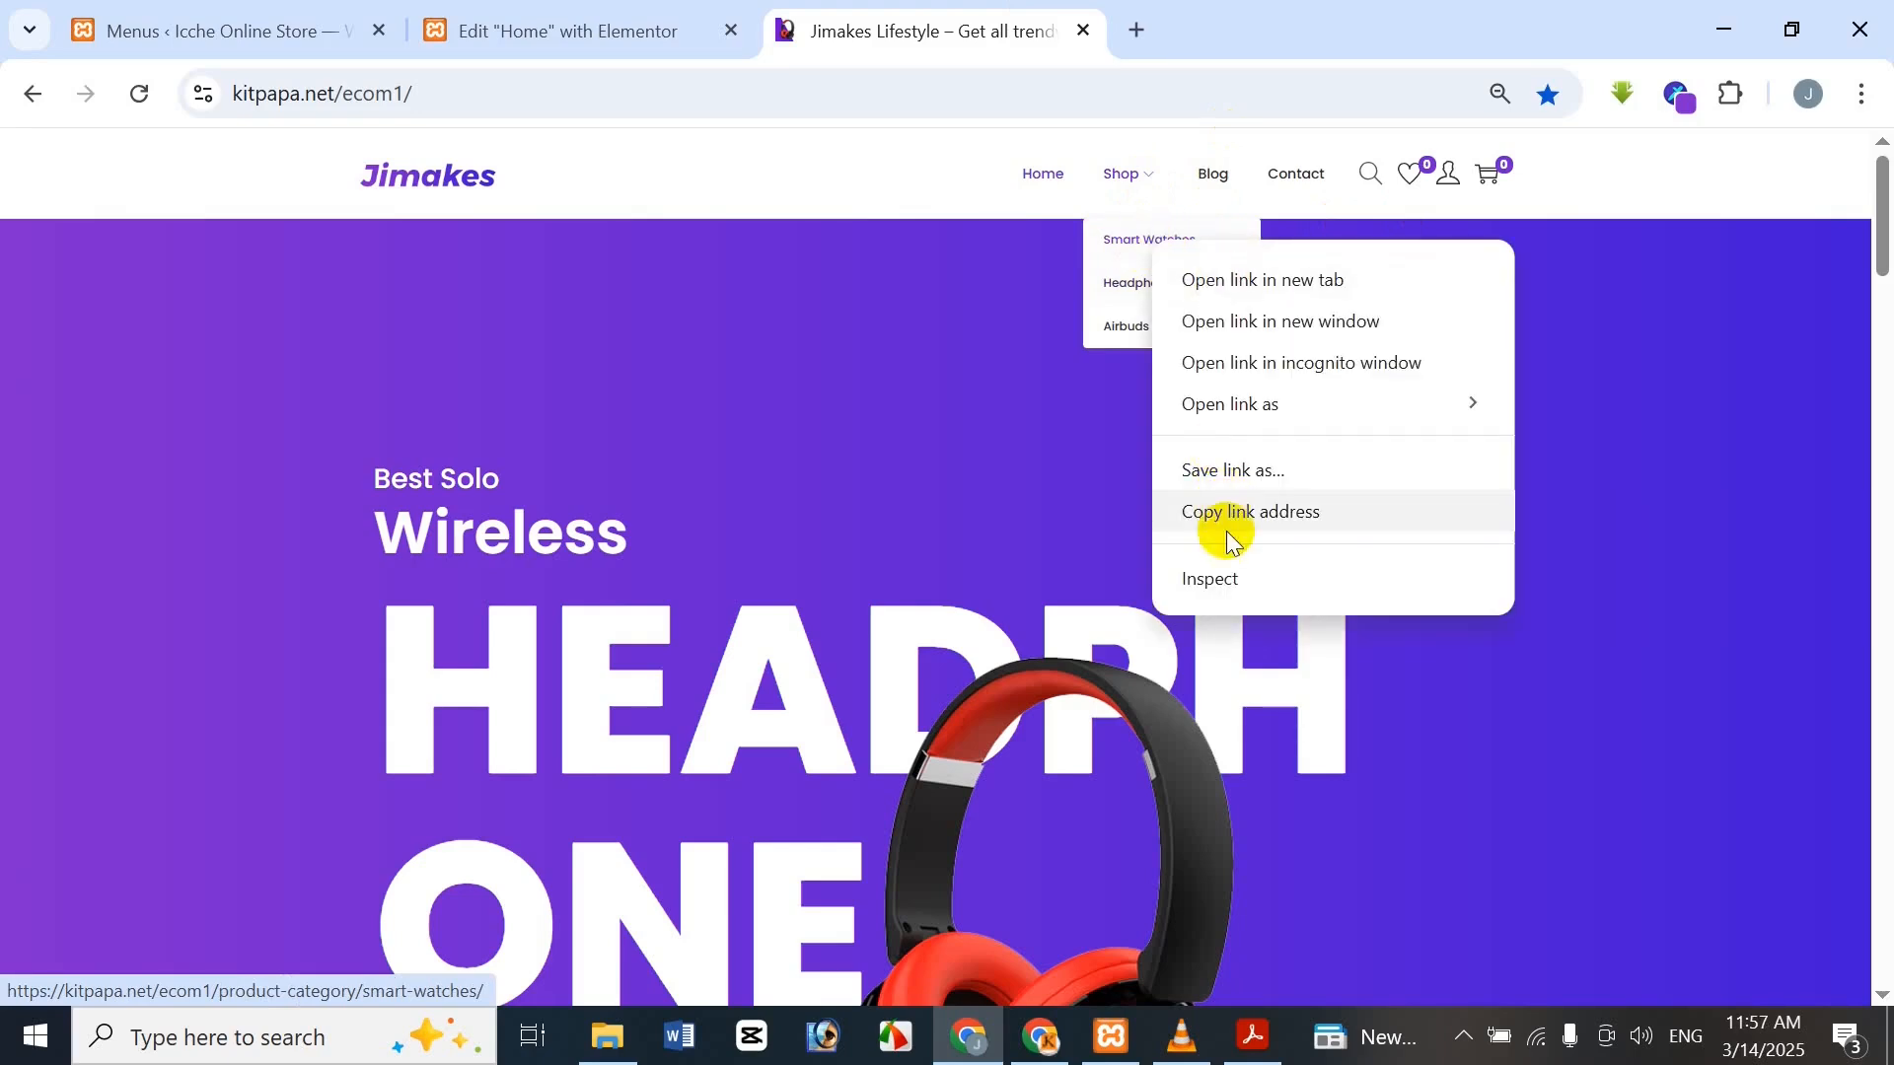
{"action": "left_click", "coordinate": [1285, 512]}
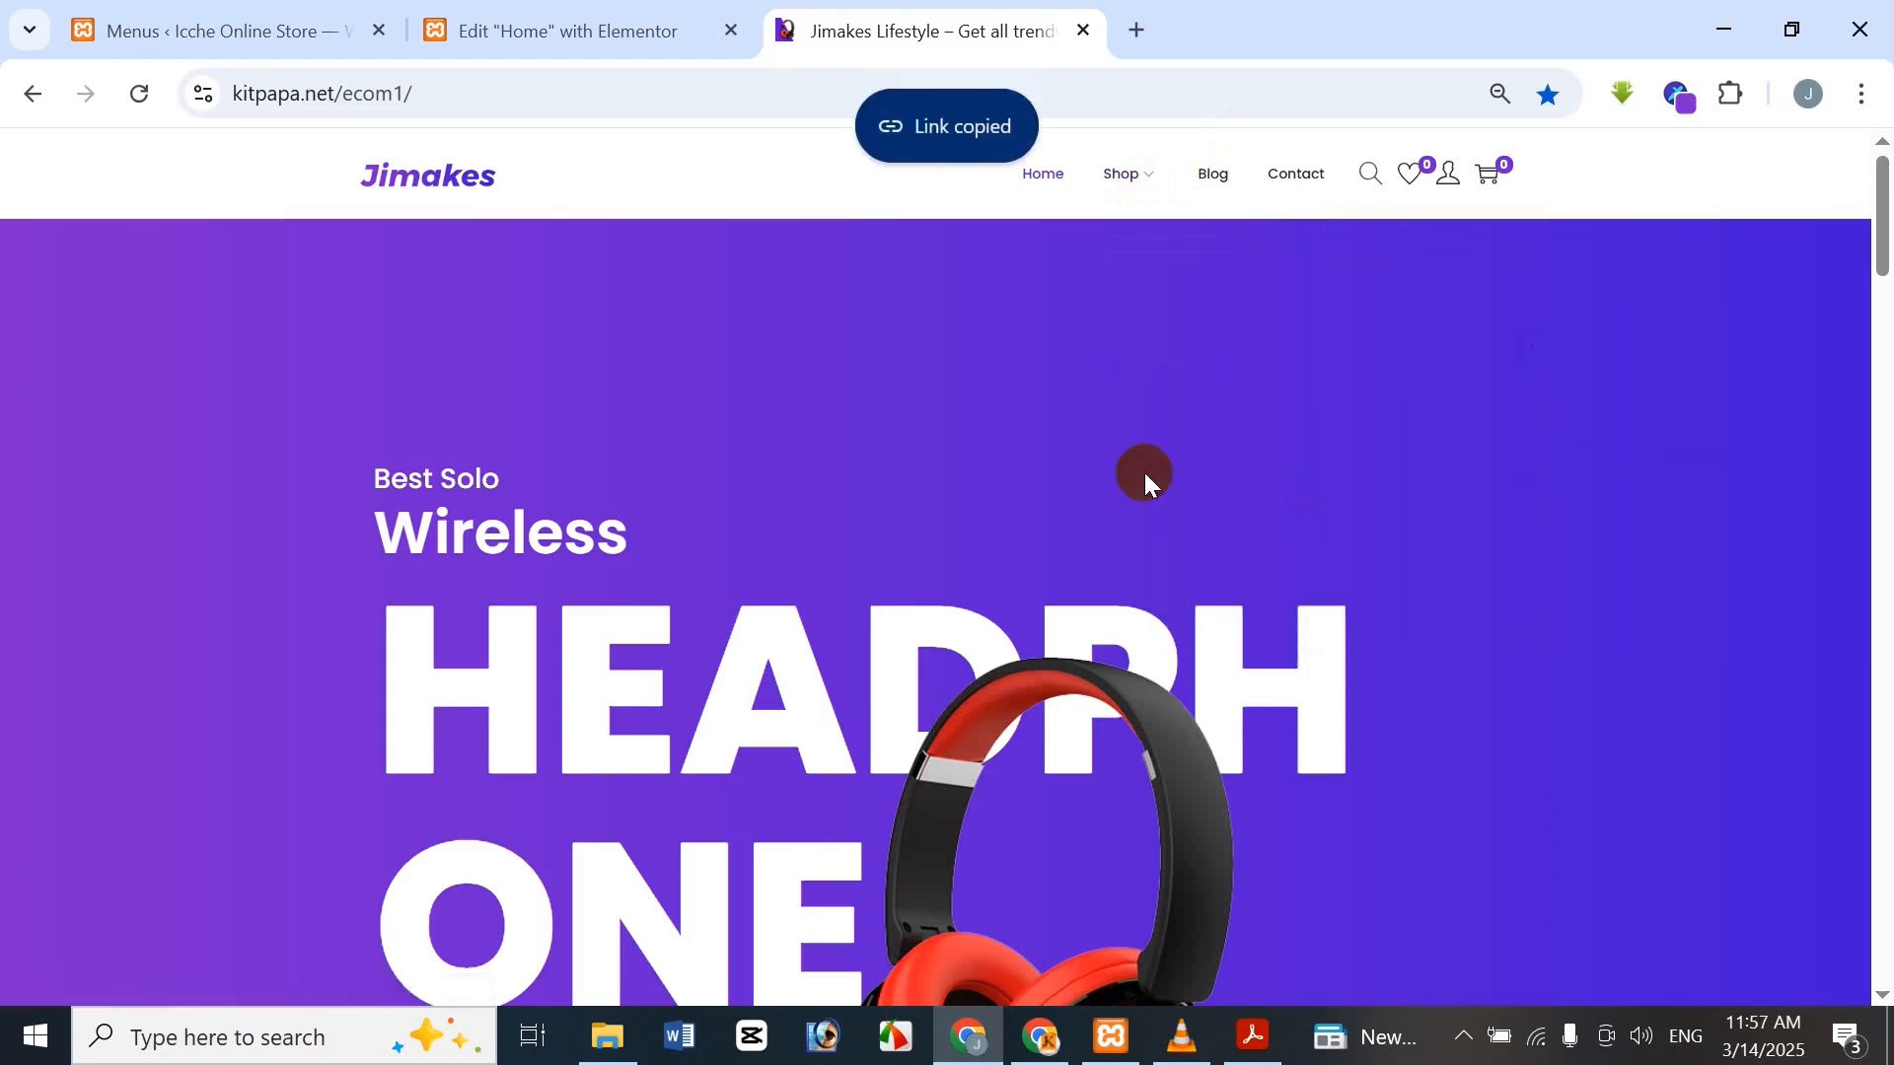
{"action": "left_click", "coordinate": [308, 20]}
{"action": "left_click", "coordinate": [378, 620]}
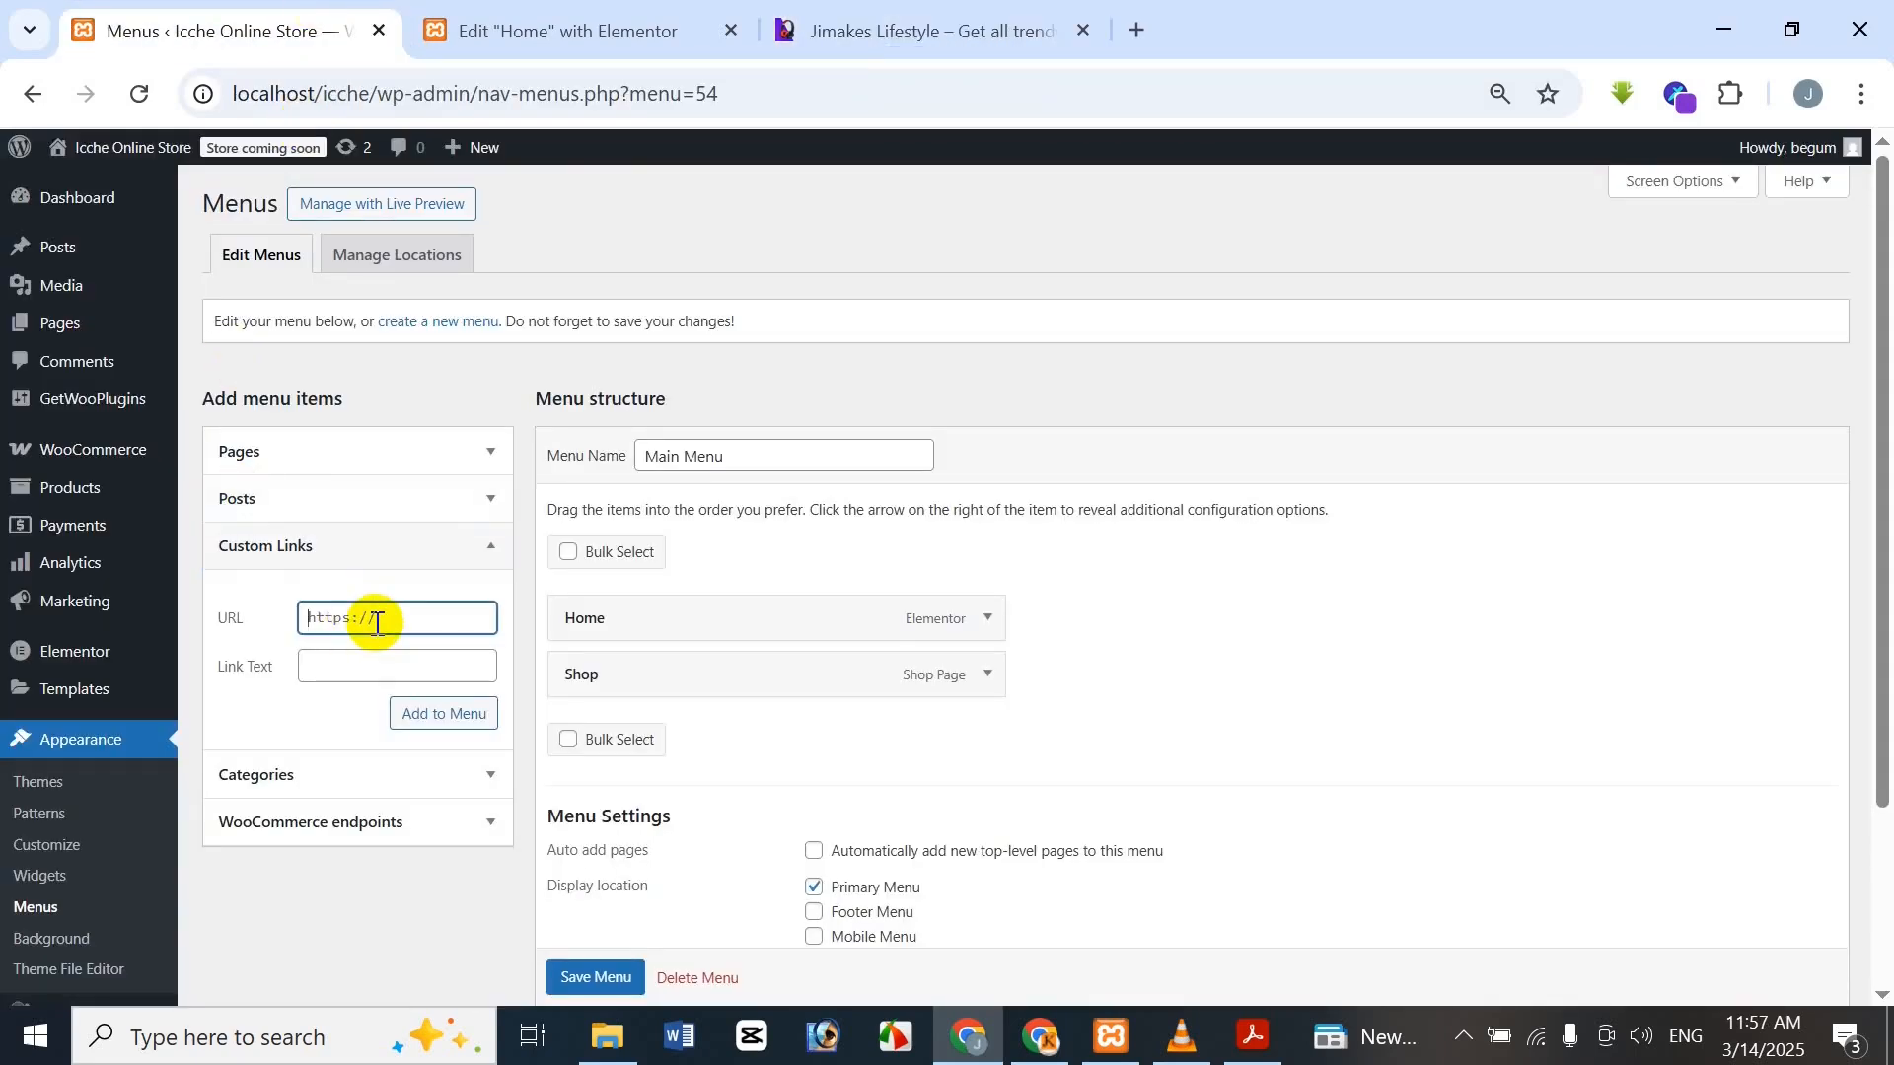
{"action": "key", "text": "ctrl+v"}
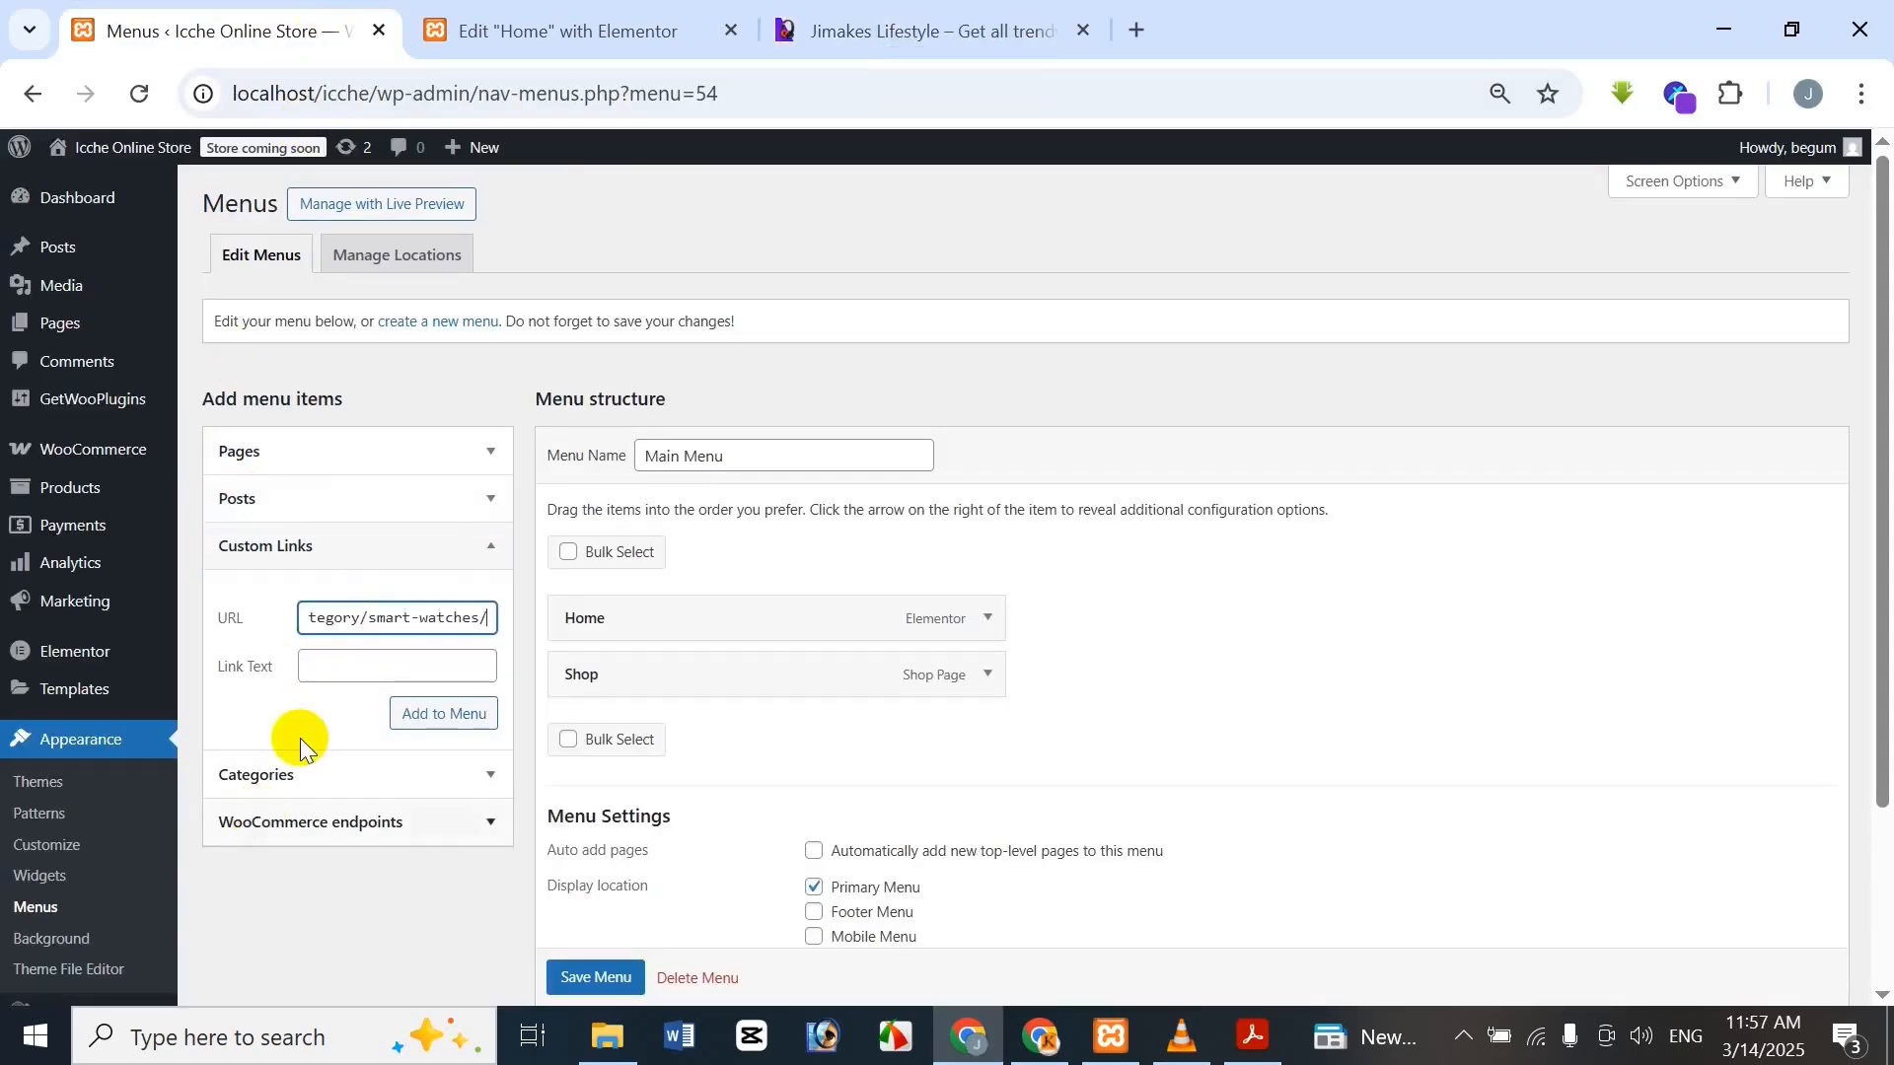
Enter "Smaryt Watch" as the custom link's text after checking the item's name in the Jimakes site's Shop submenu
{"action": "left_click", "coordinate": [330, 668]}
{"action": "left_click", "coordinate": [499, 20]}
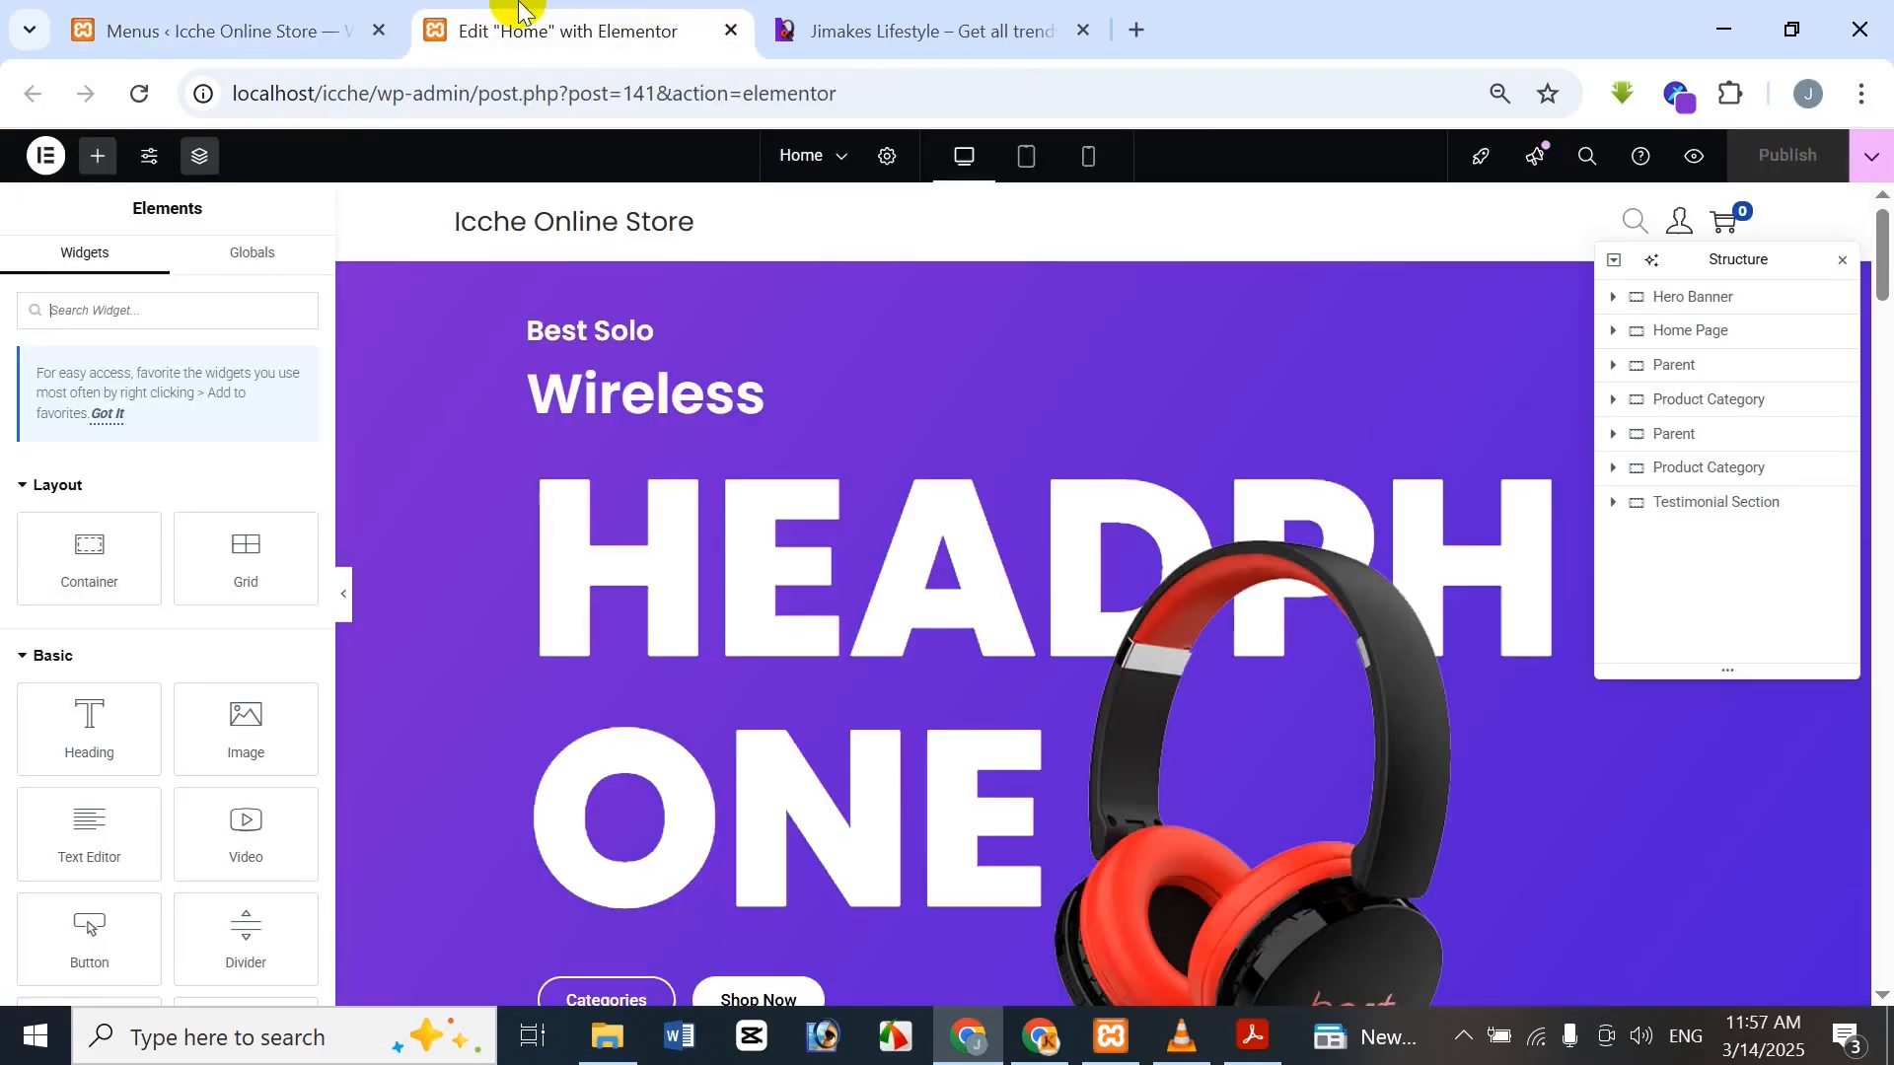
{"action": "left_click", "coordinate": [917, 30]}
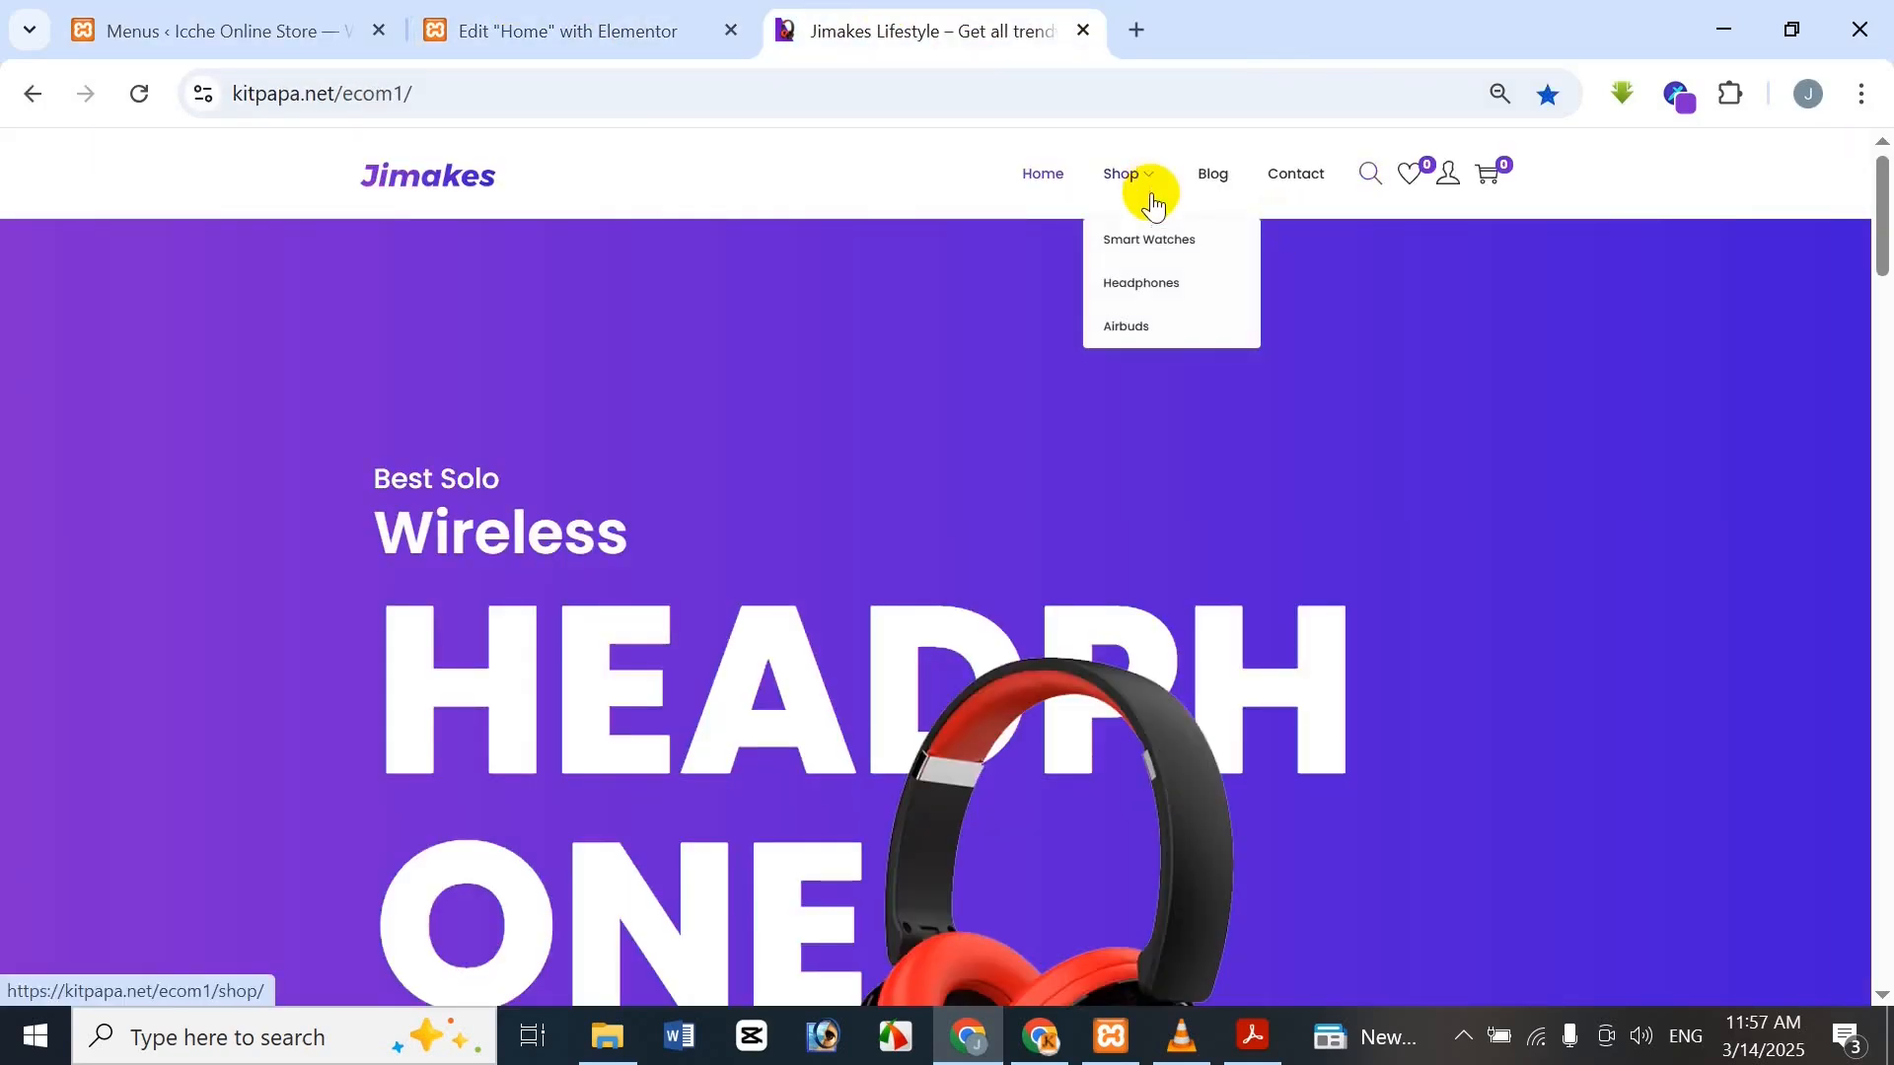
{"action": "left_click", "coordinate": [197, 30]}
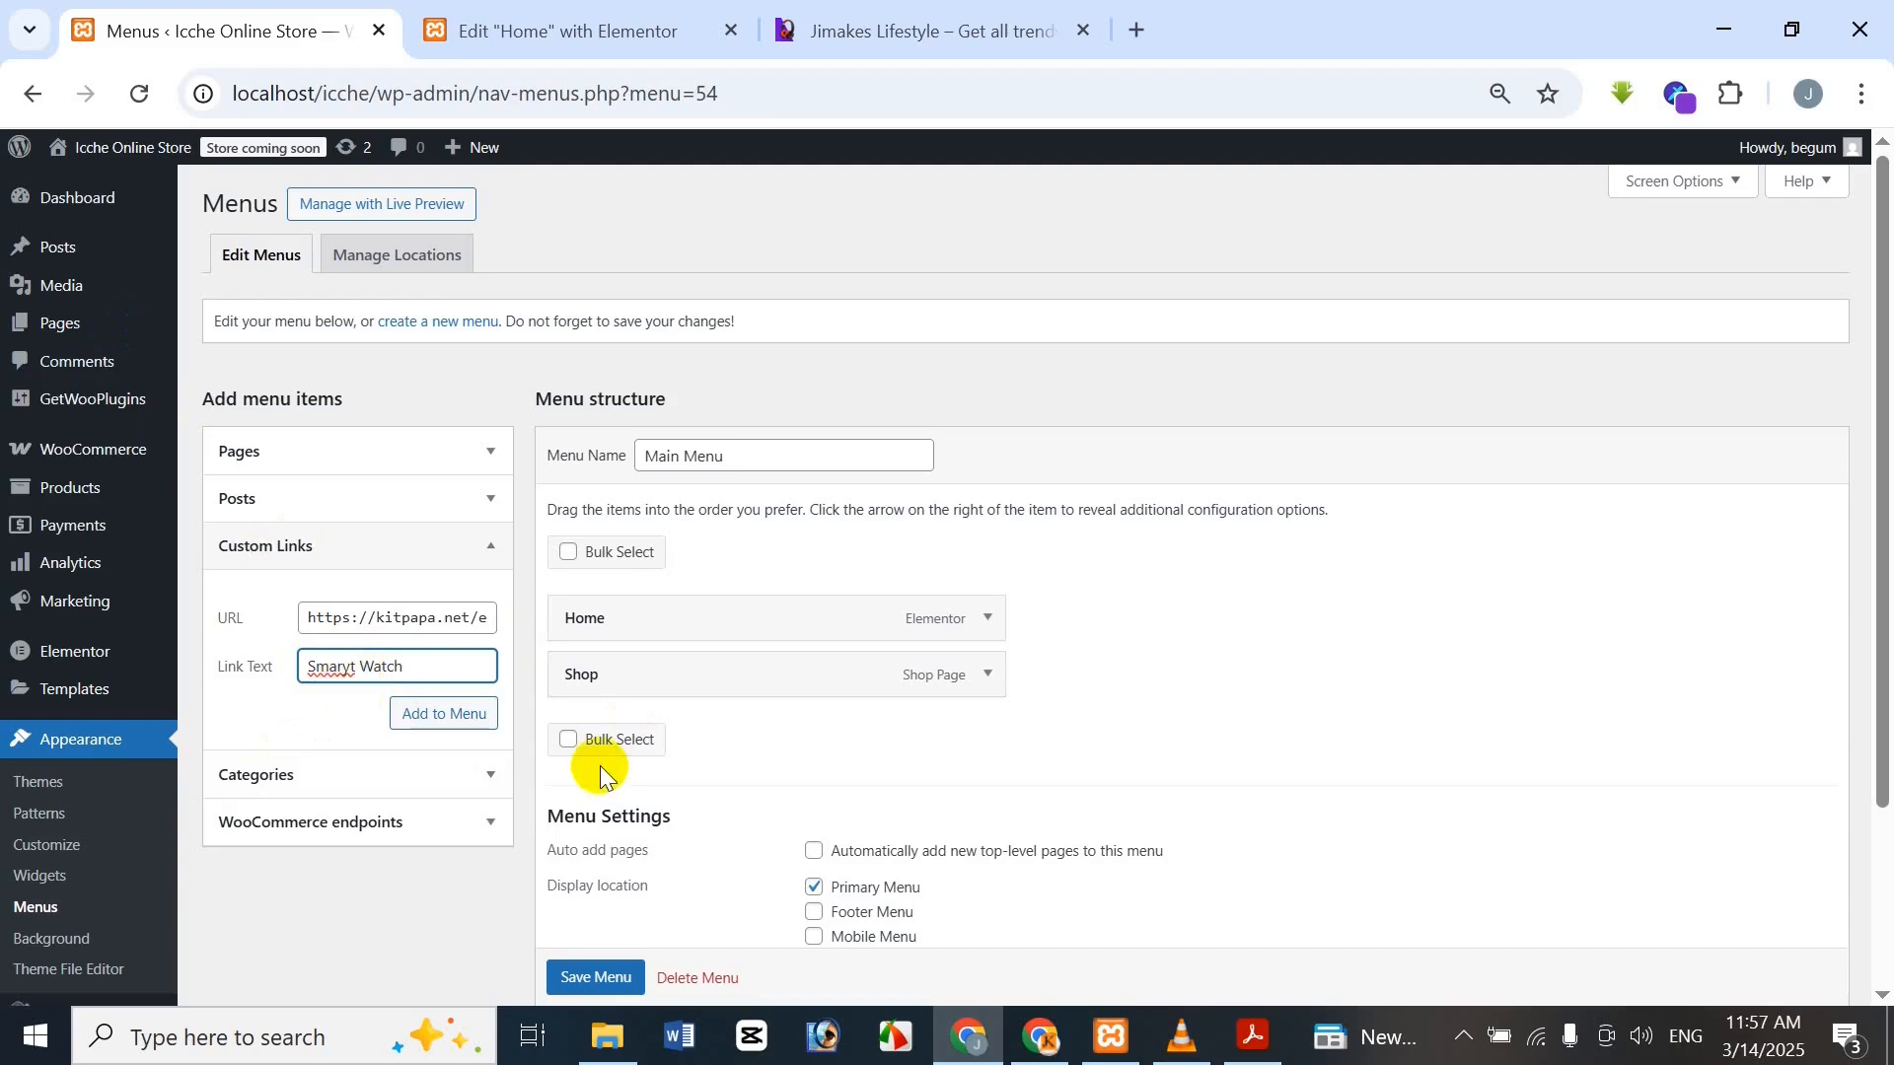
Correct the custom link's text to "Smart Watch" and add the link to Main Menu
{"action": "key", "text": "Delete"}
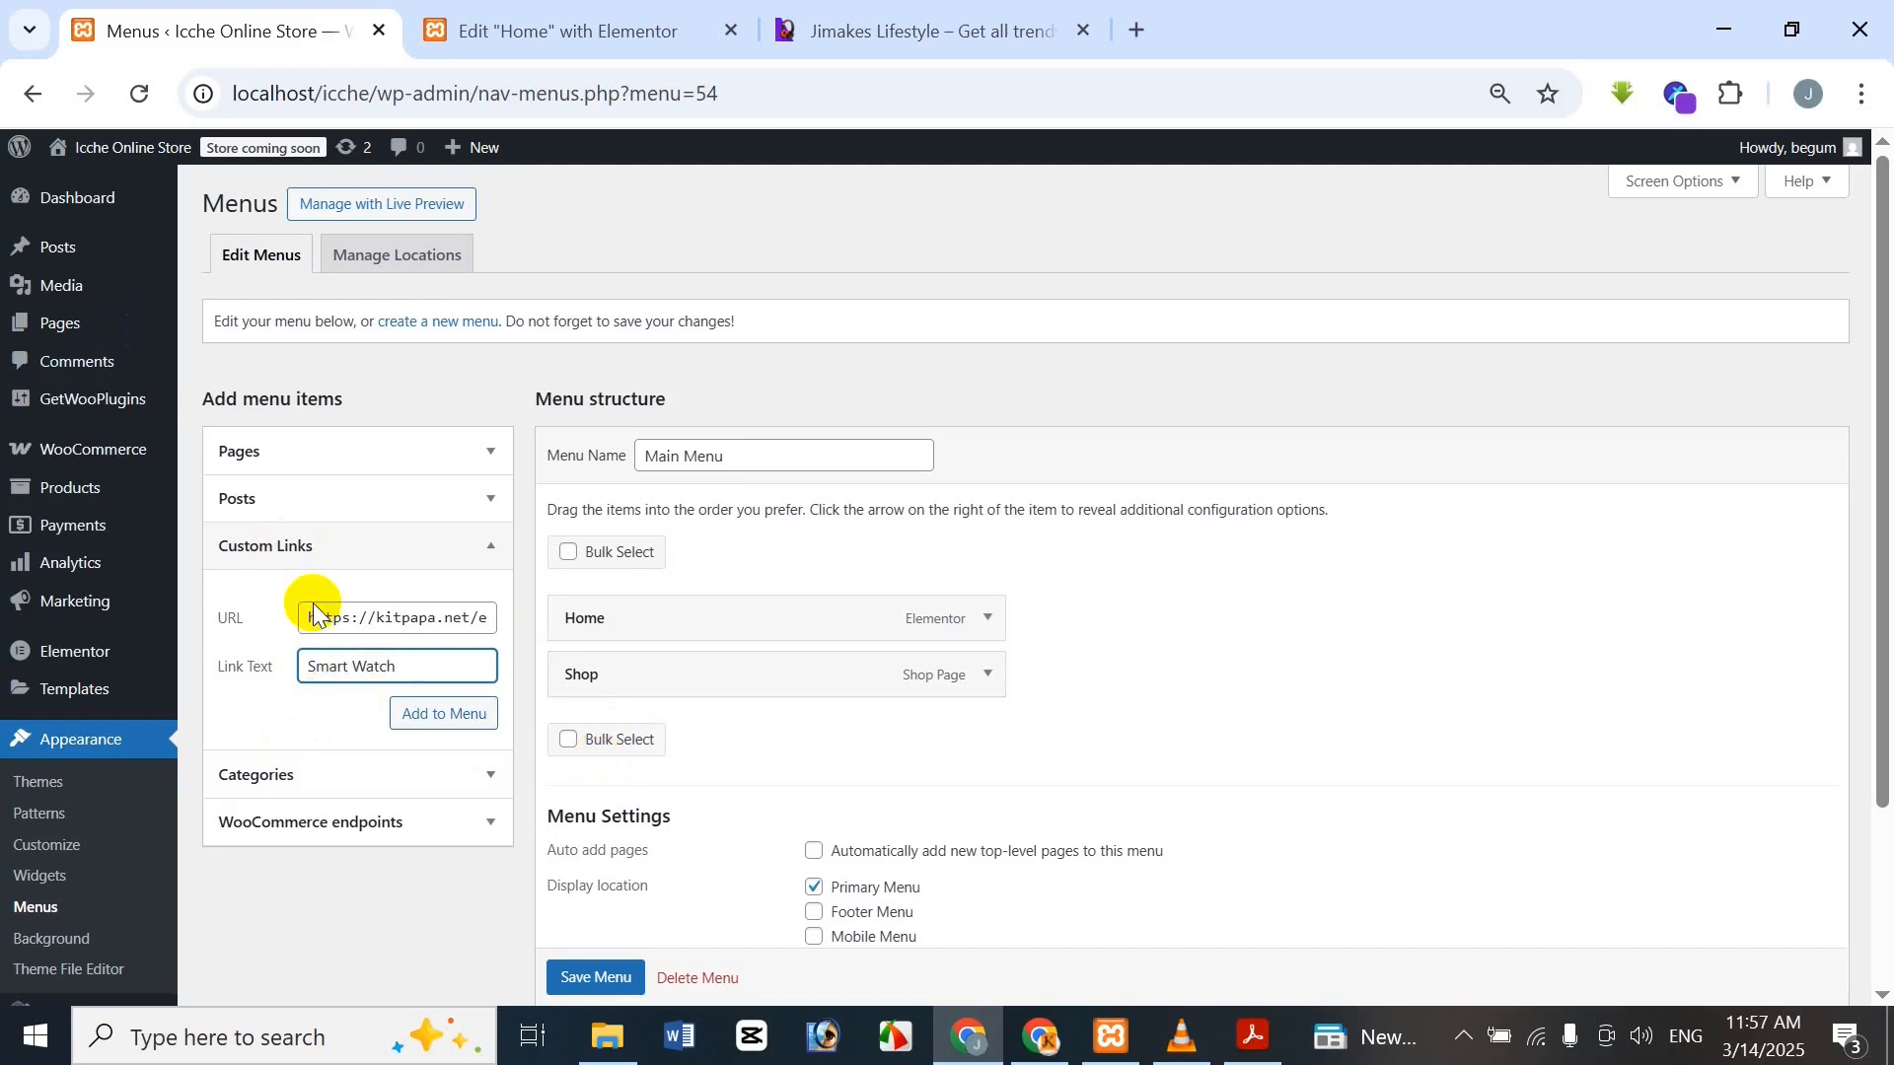
{"action": "left_click", "coordinate": [439, 714]}
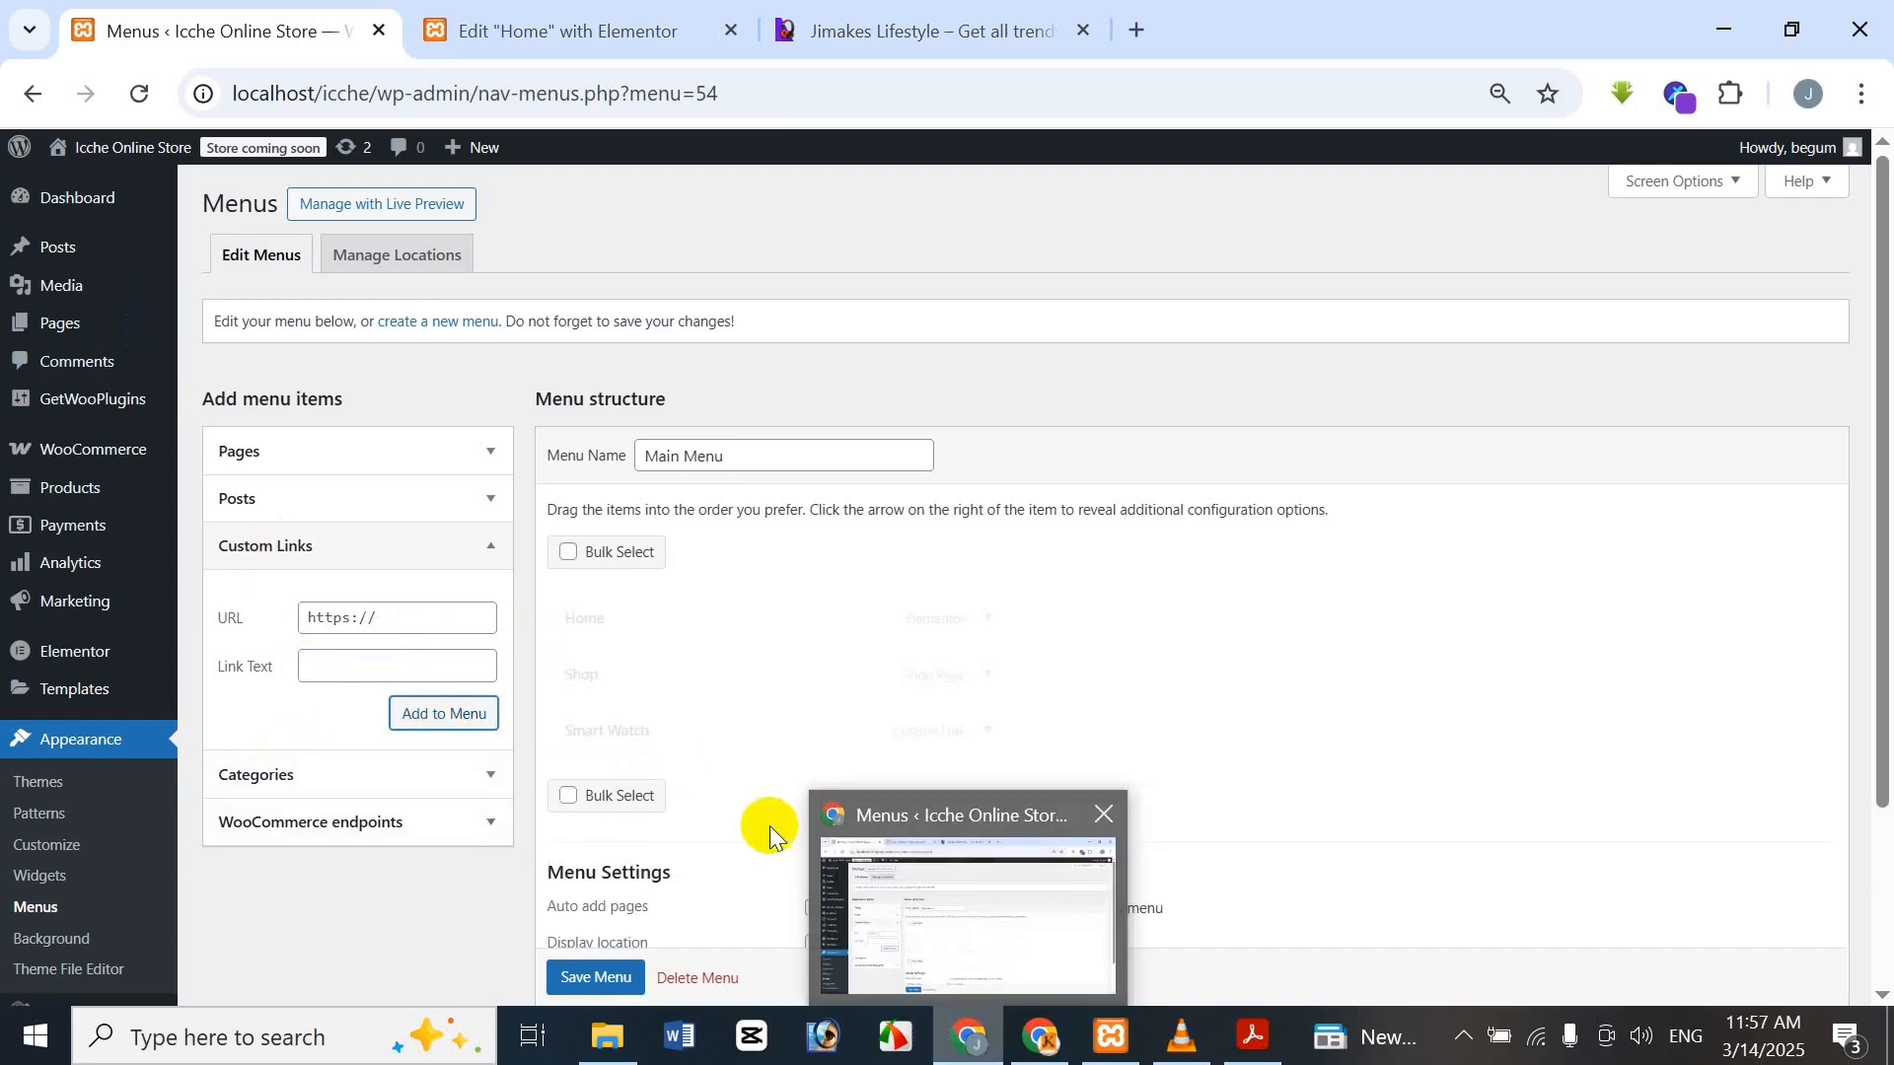
Add a "Headphones" custom link to Main Menu, using the Headphones link address copied from the Jimakes site's Shop submenu
{"action": "left_click", "coordinate": [530, 9]}
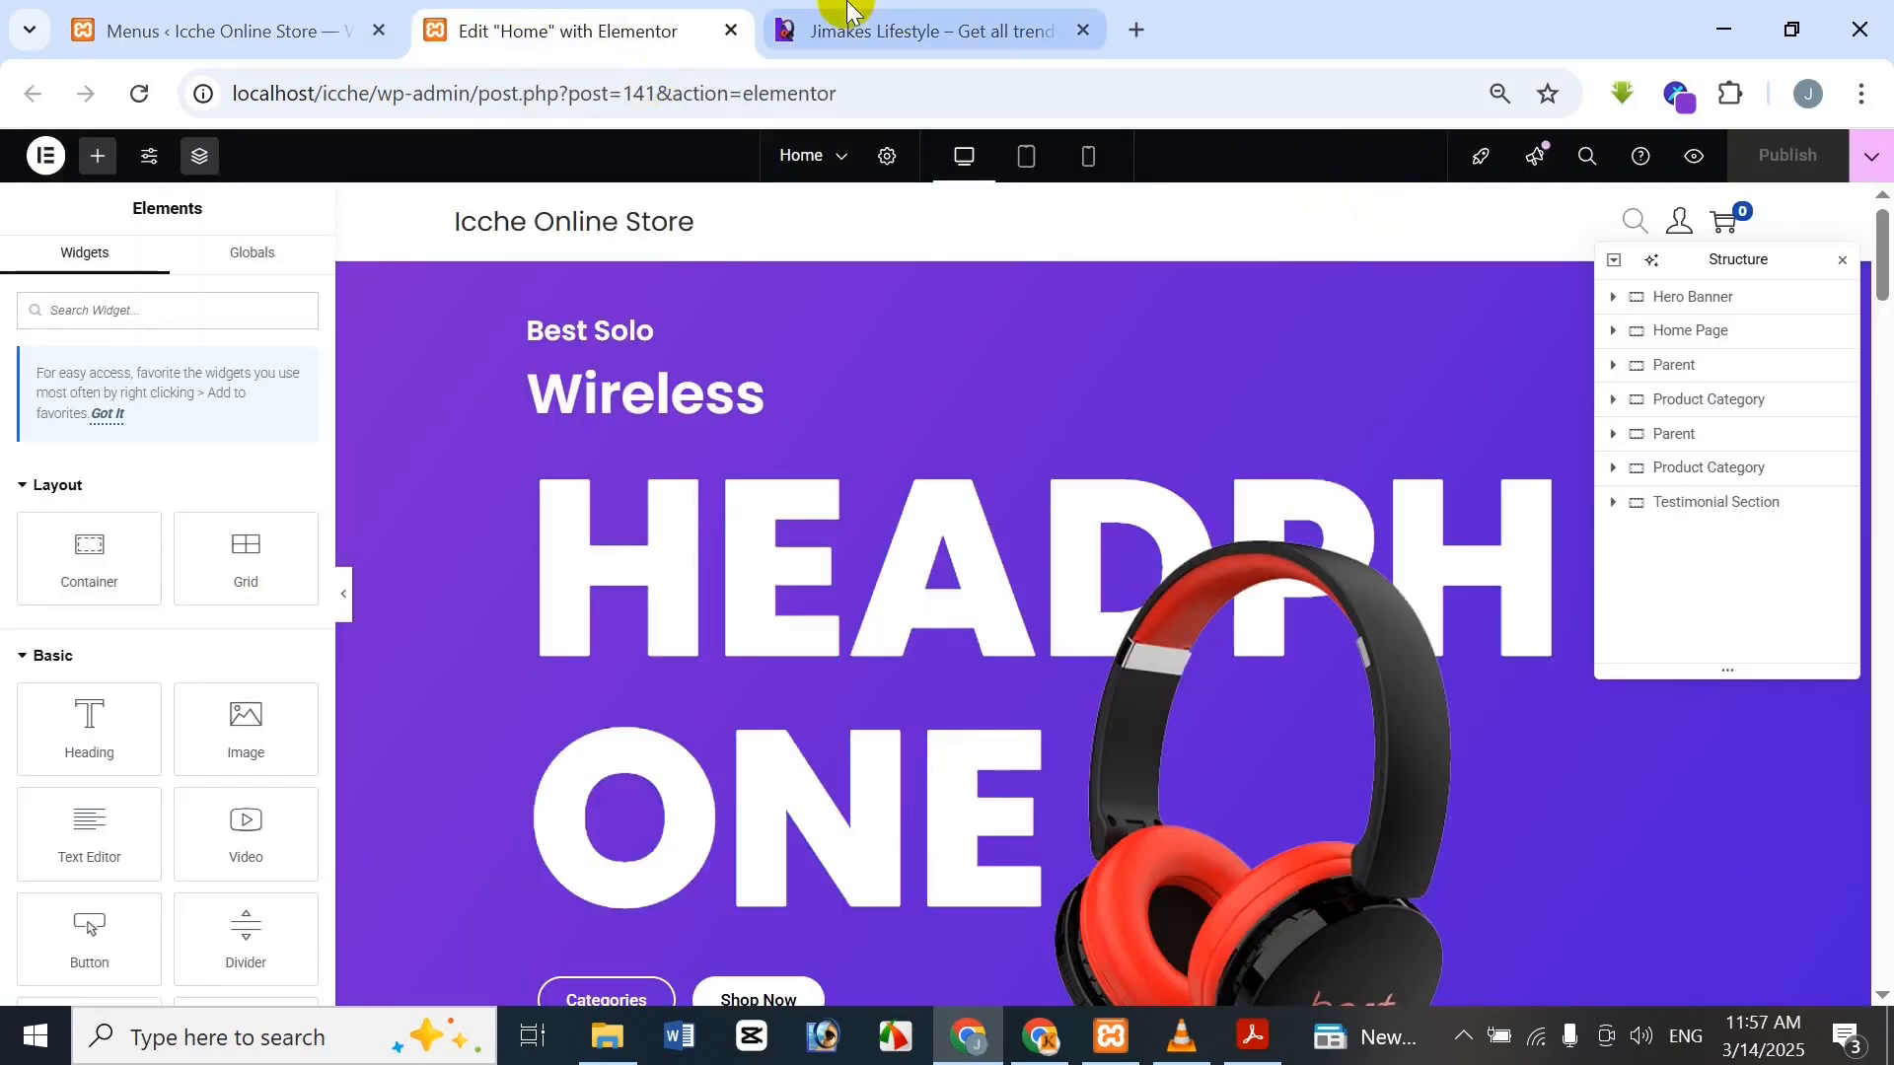
{"action": "left_click", "coordinate": [917, 30]}
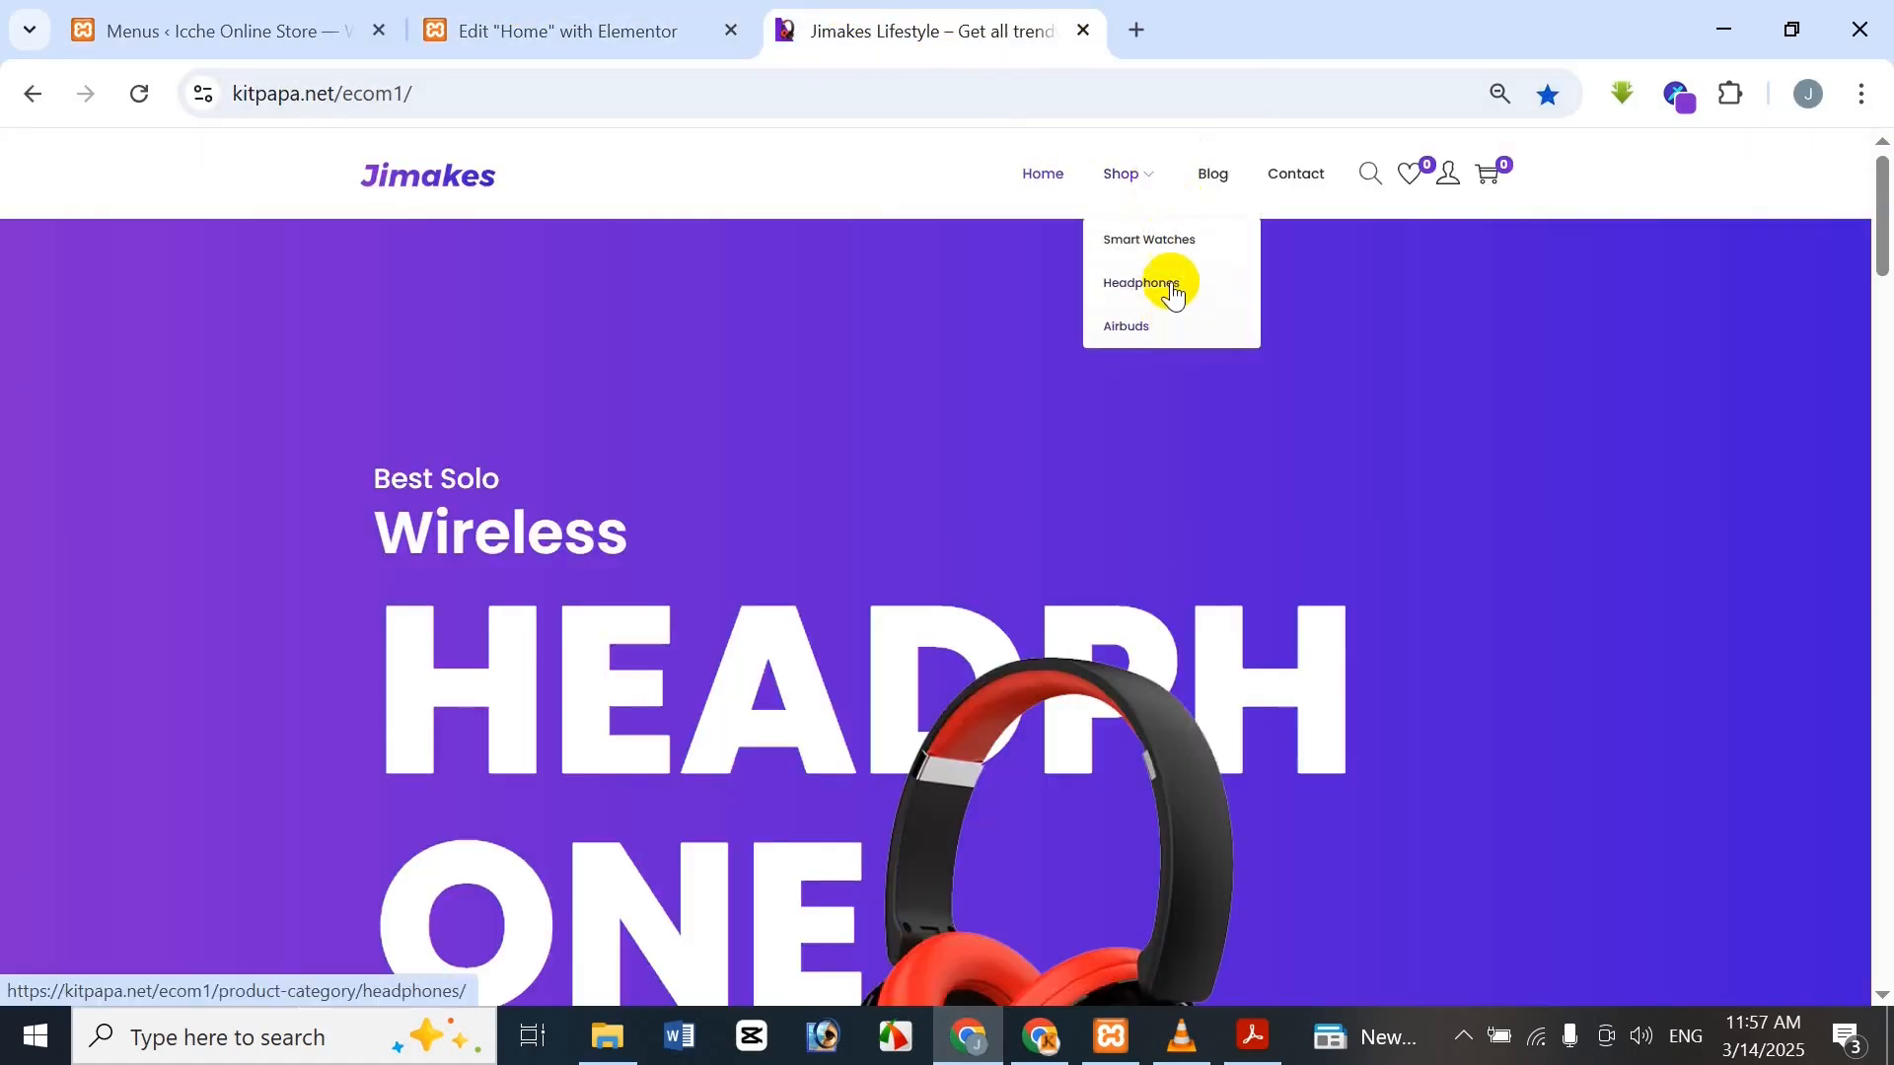
{"action": "right_click", "coordinate": [1169, 277]}
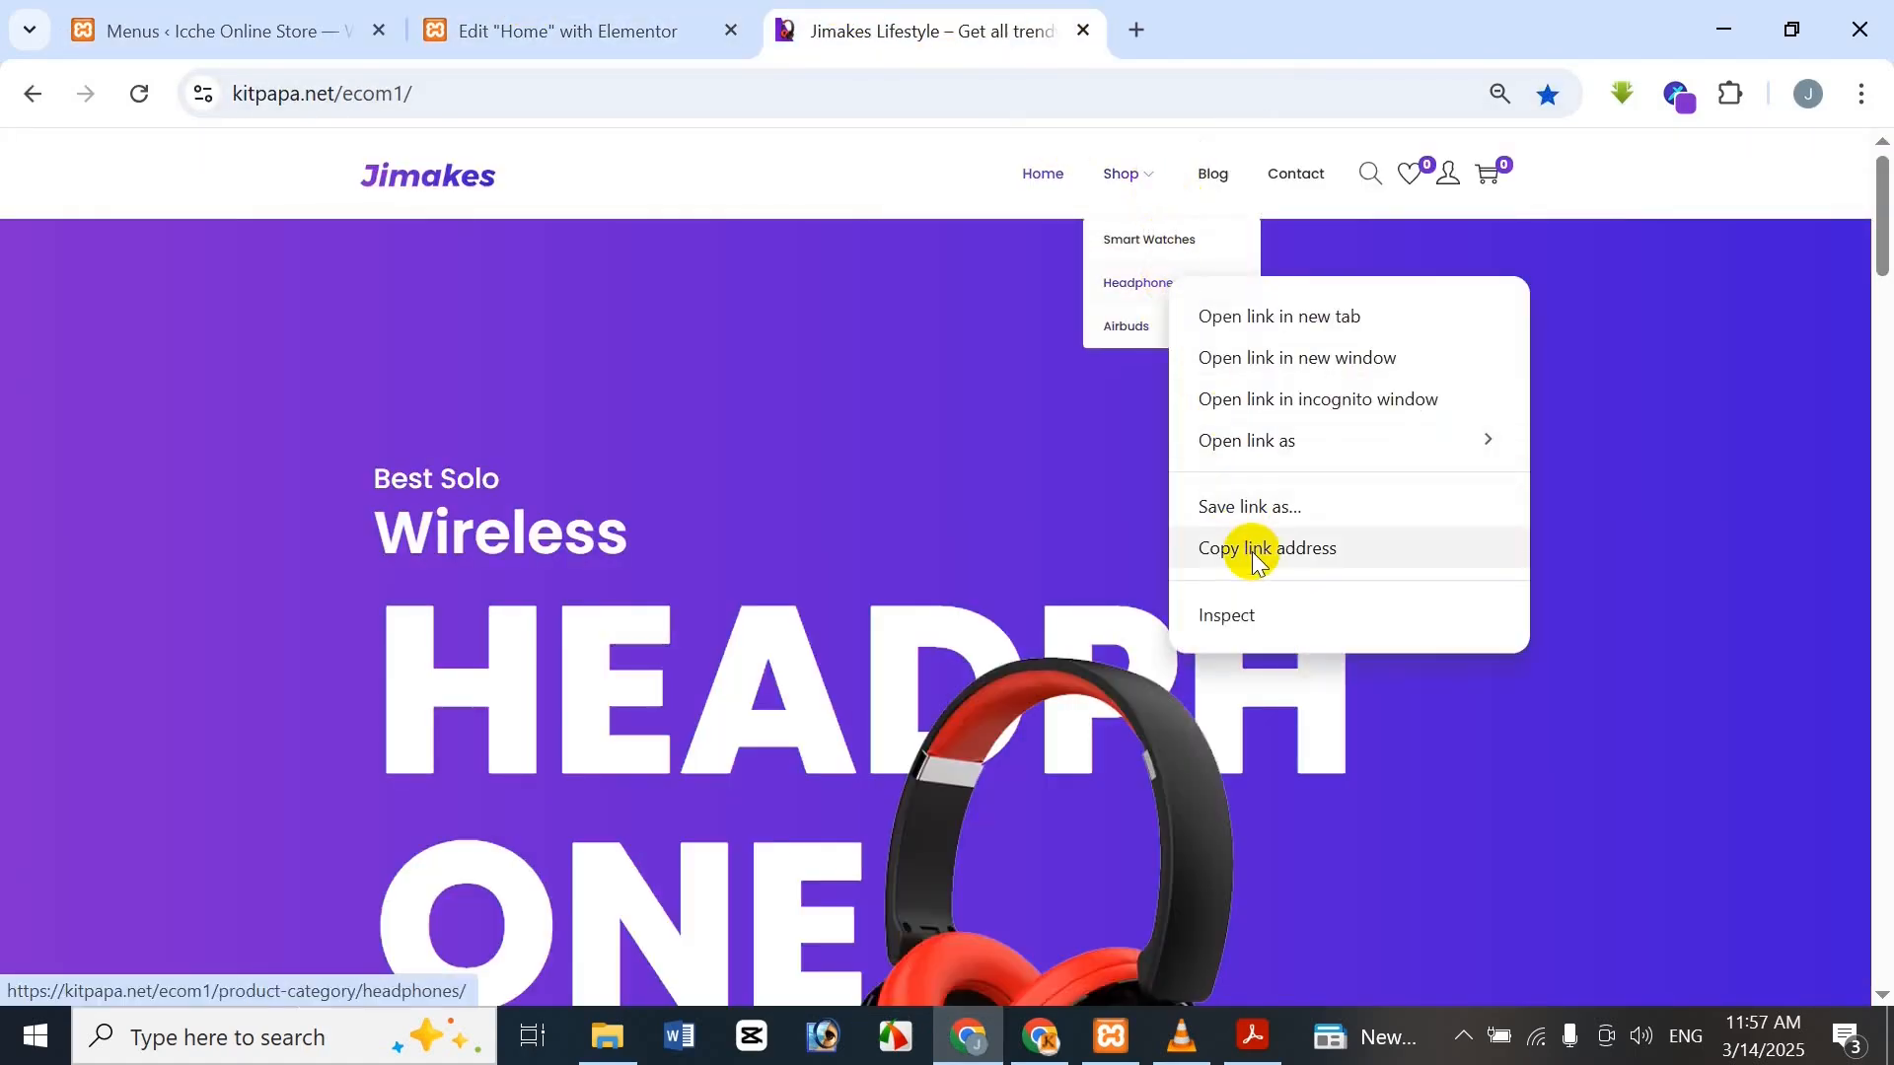
{"action": "left_click", "coordinate": [1198, 545]}
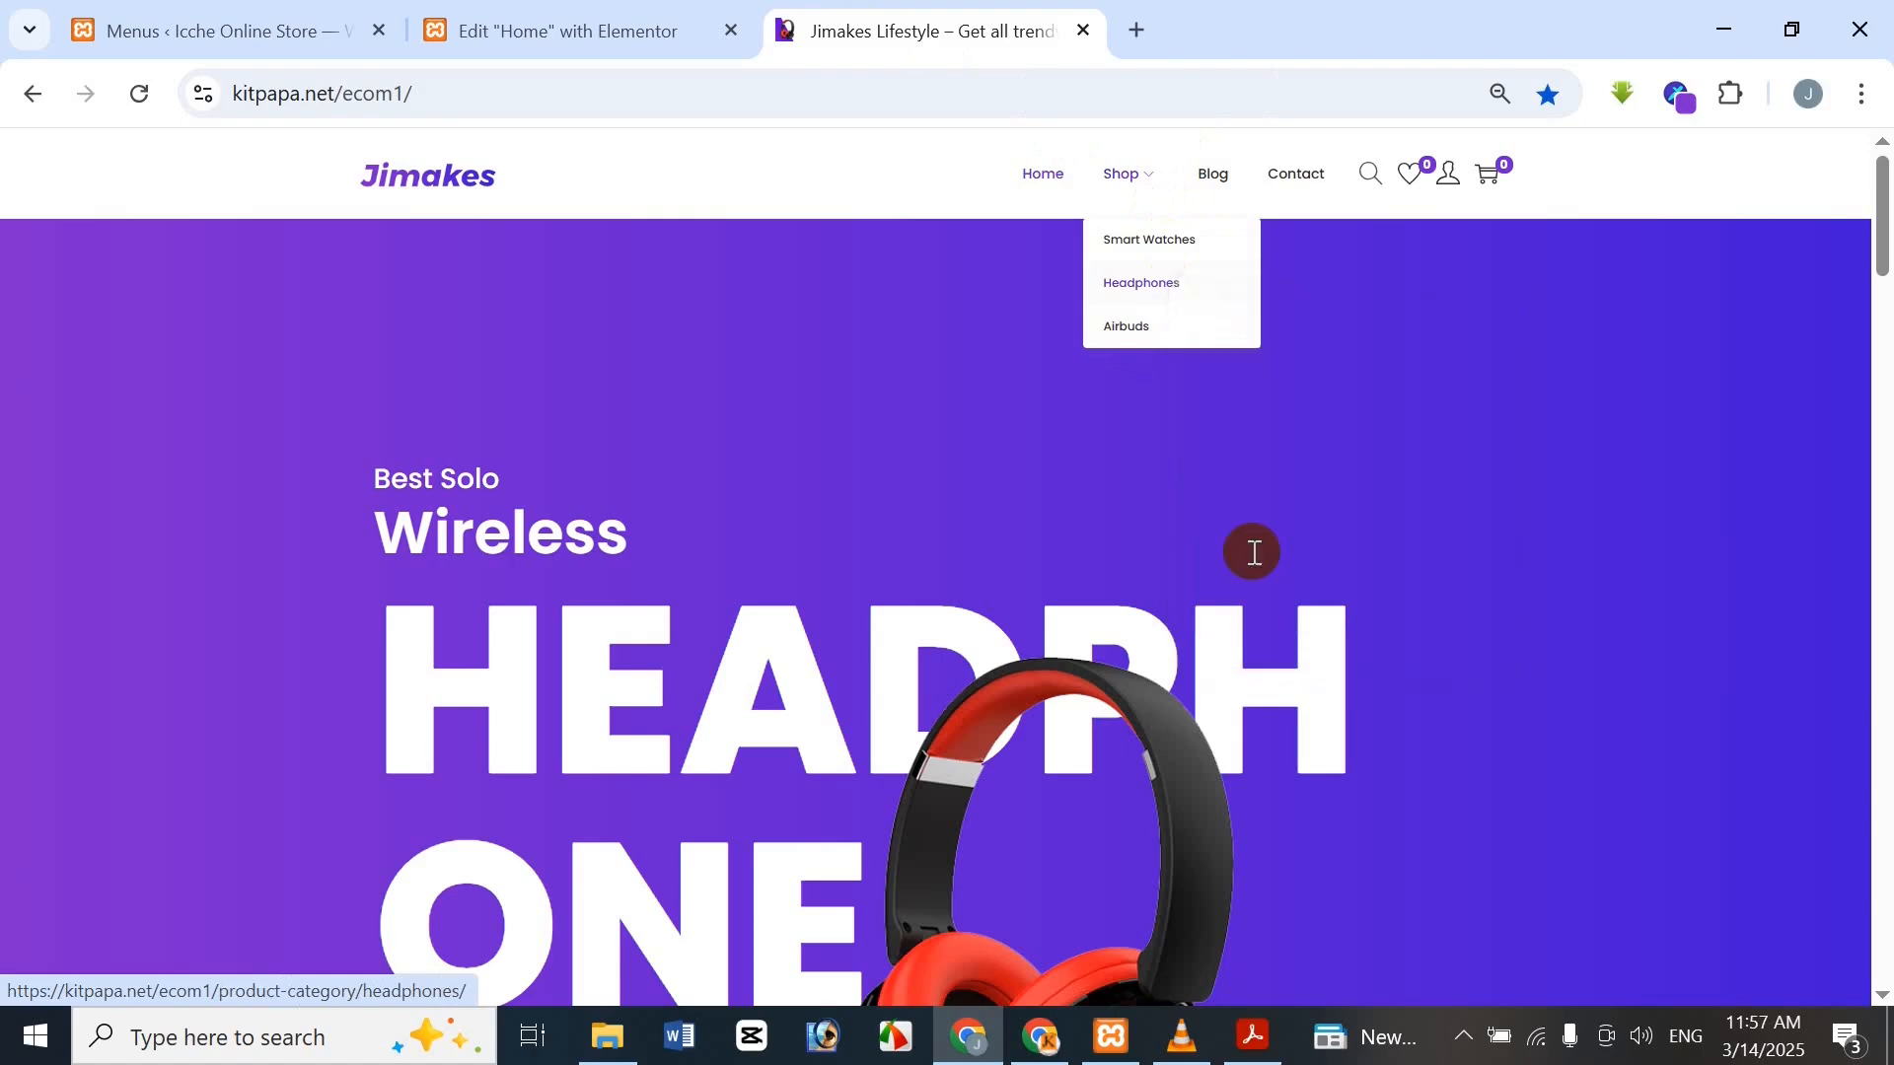
{"action": "left_click", "coordinate": [135, 14]}
{"action": "triple_click", "coordinate": [384, 616]}
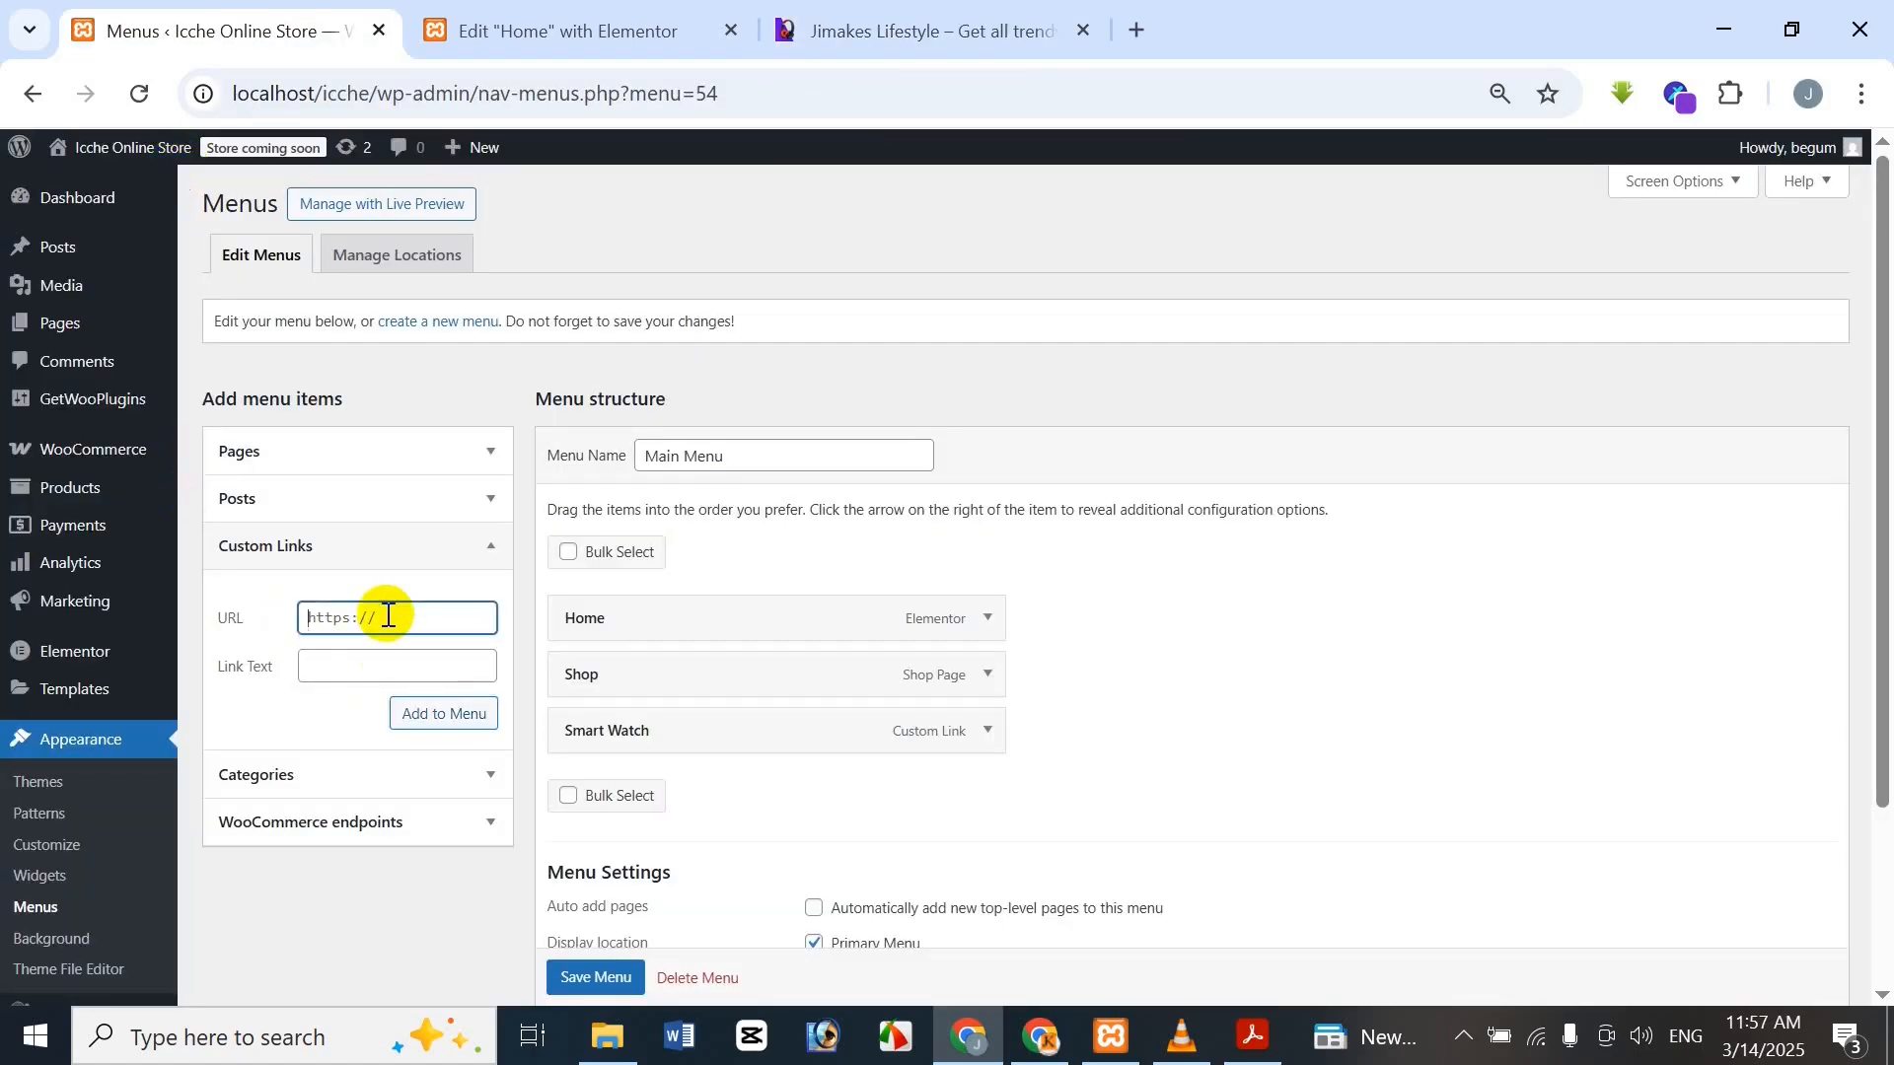
{"action": "key", "text": "ctrl+v"}
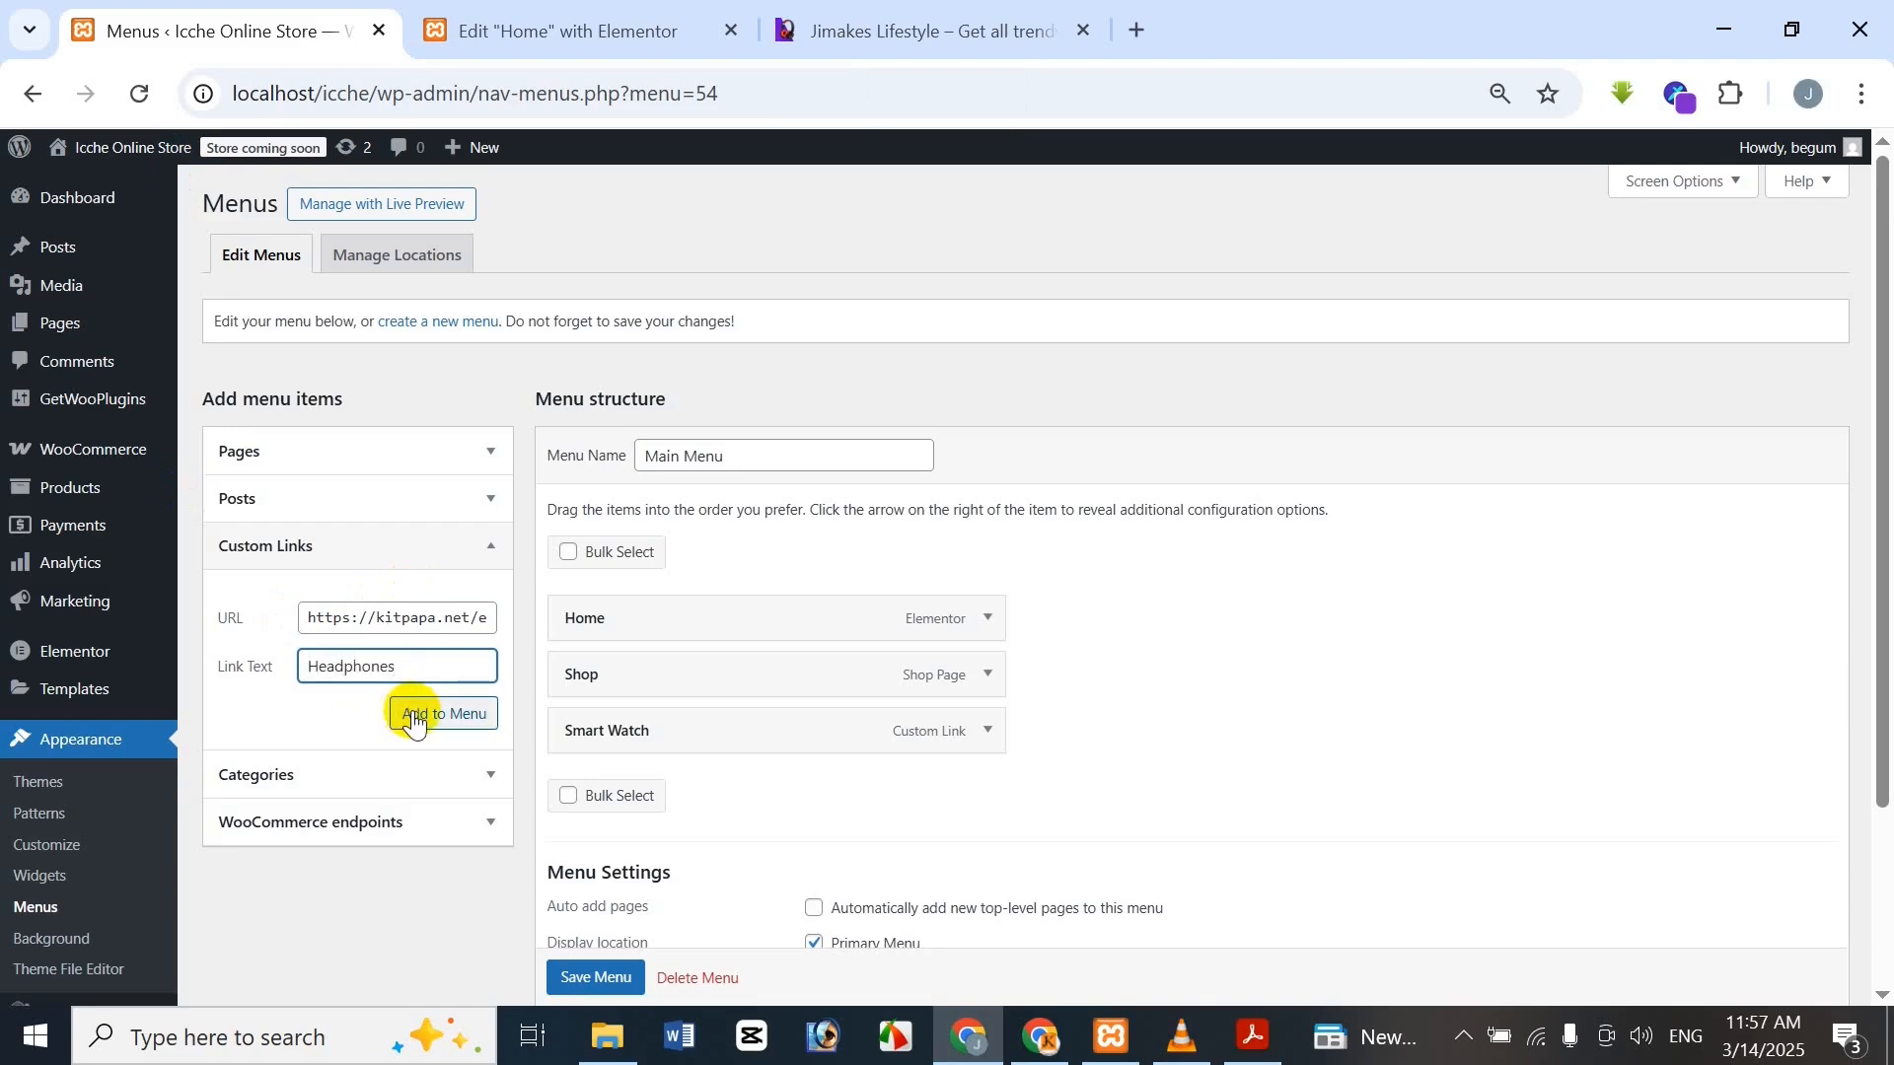
{"action": "left_click", "coordinate": [415, 721]}
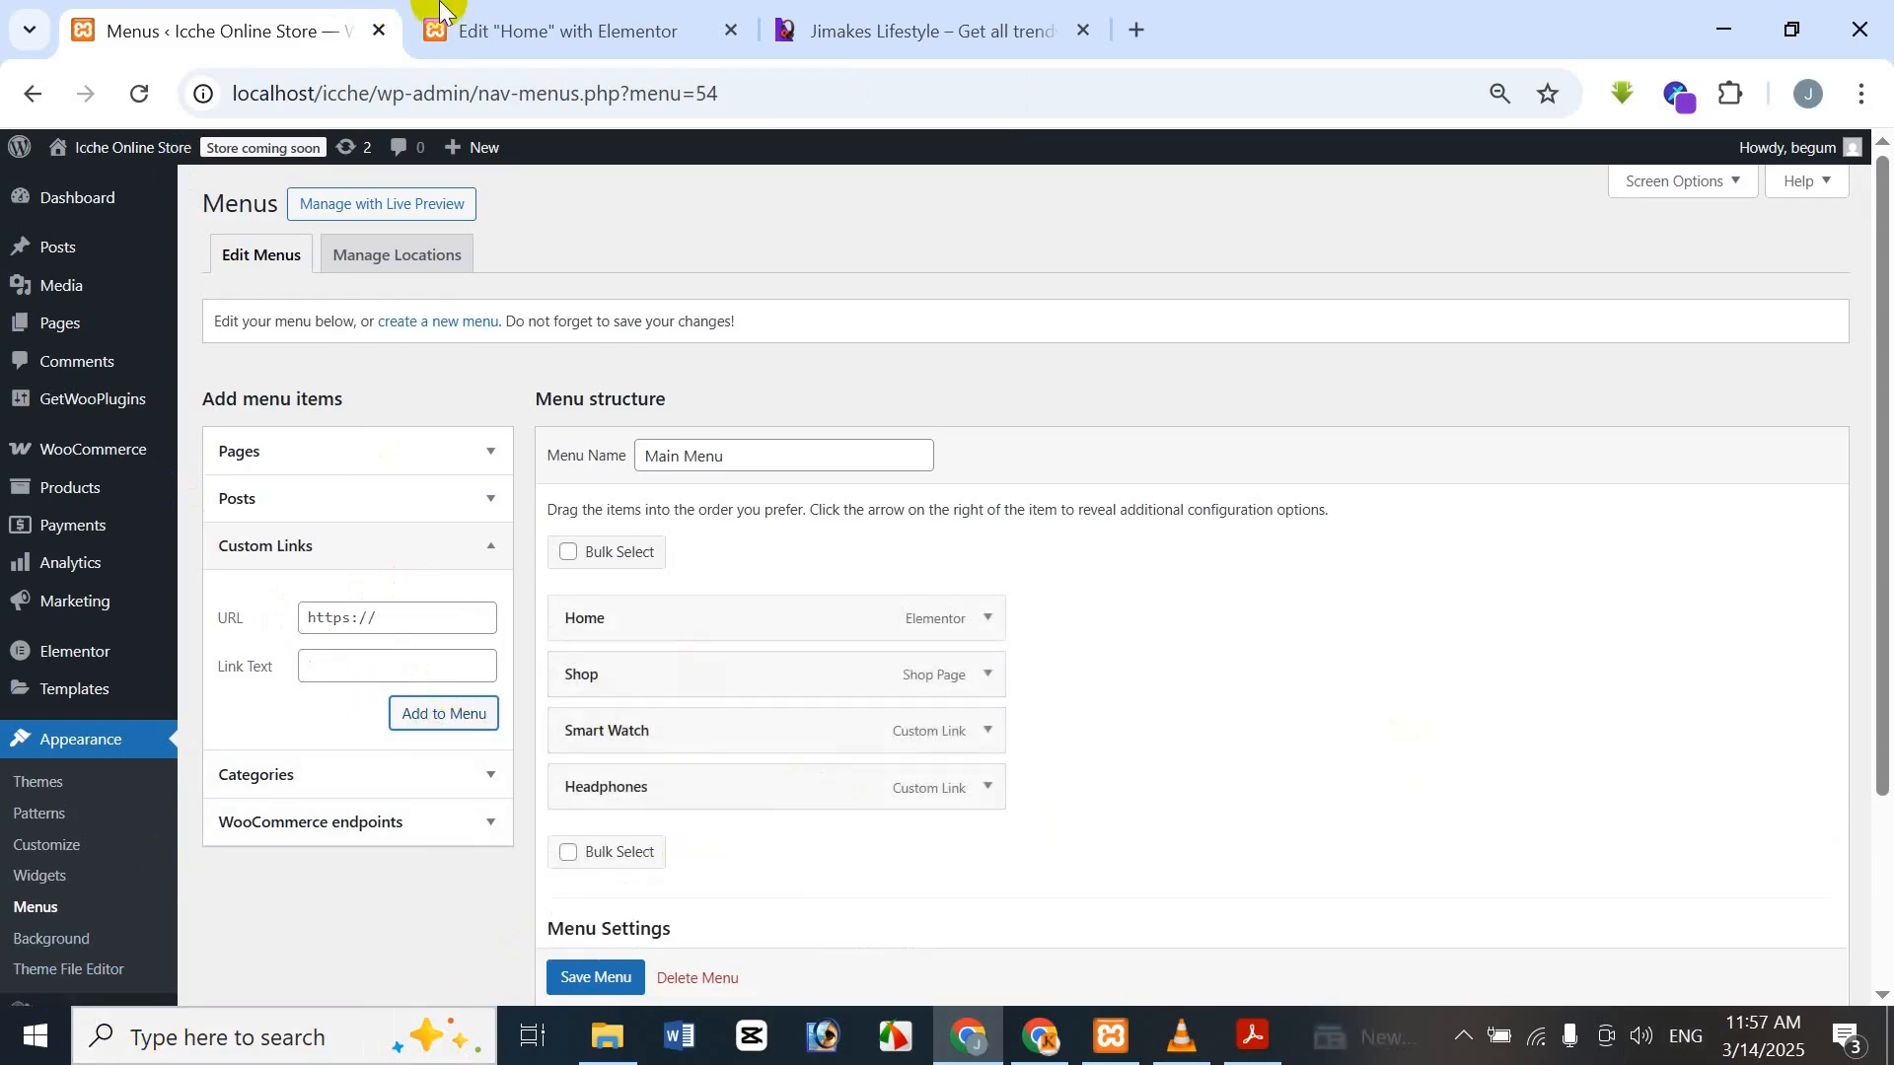
Add an "Airbuds" custom link to Main Menu, using the Airbuds link address copied from the Jimakes site's Shop submenu
{"action": "left_click", "coordinate": [567, 30]}
{"action": "left_click", "coordinate": [1027, 24]}
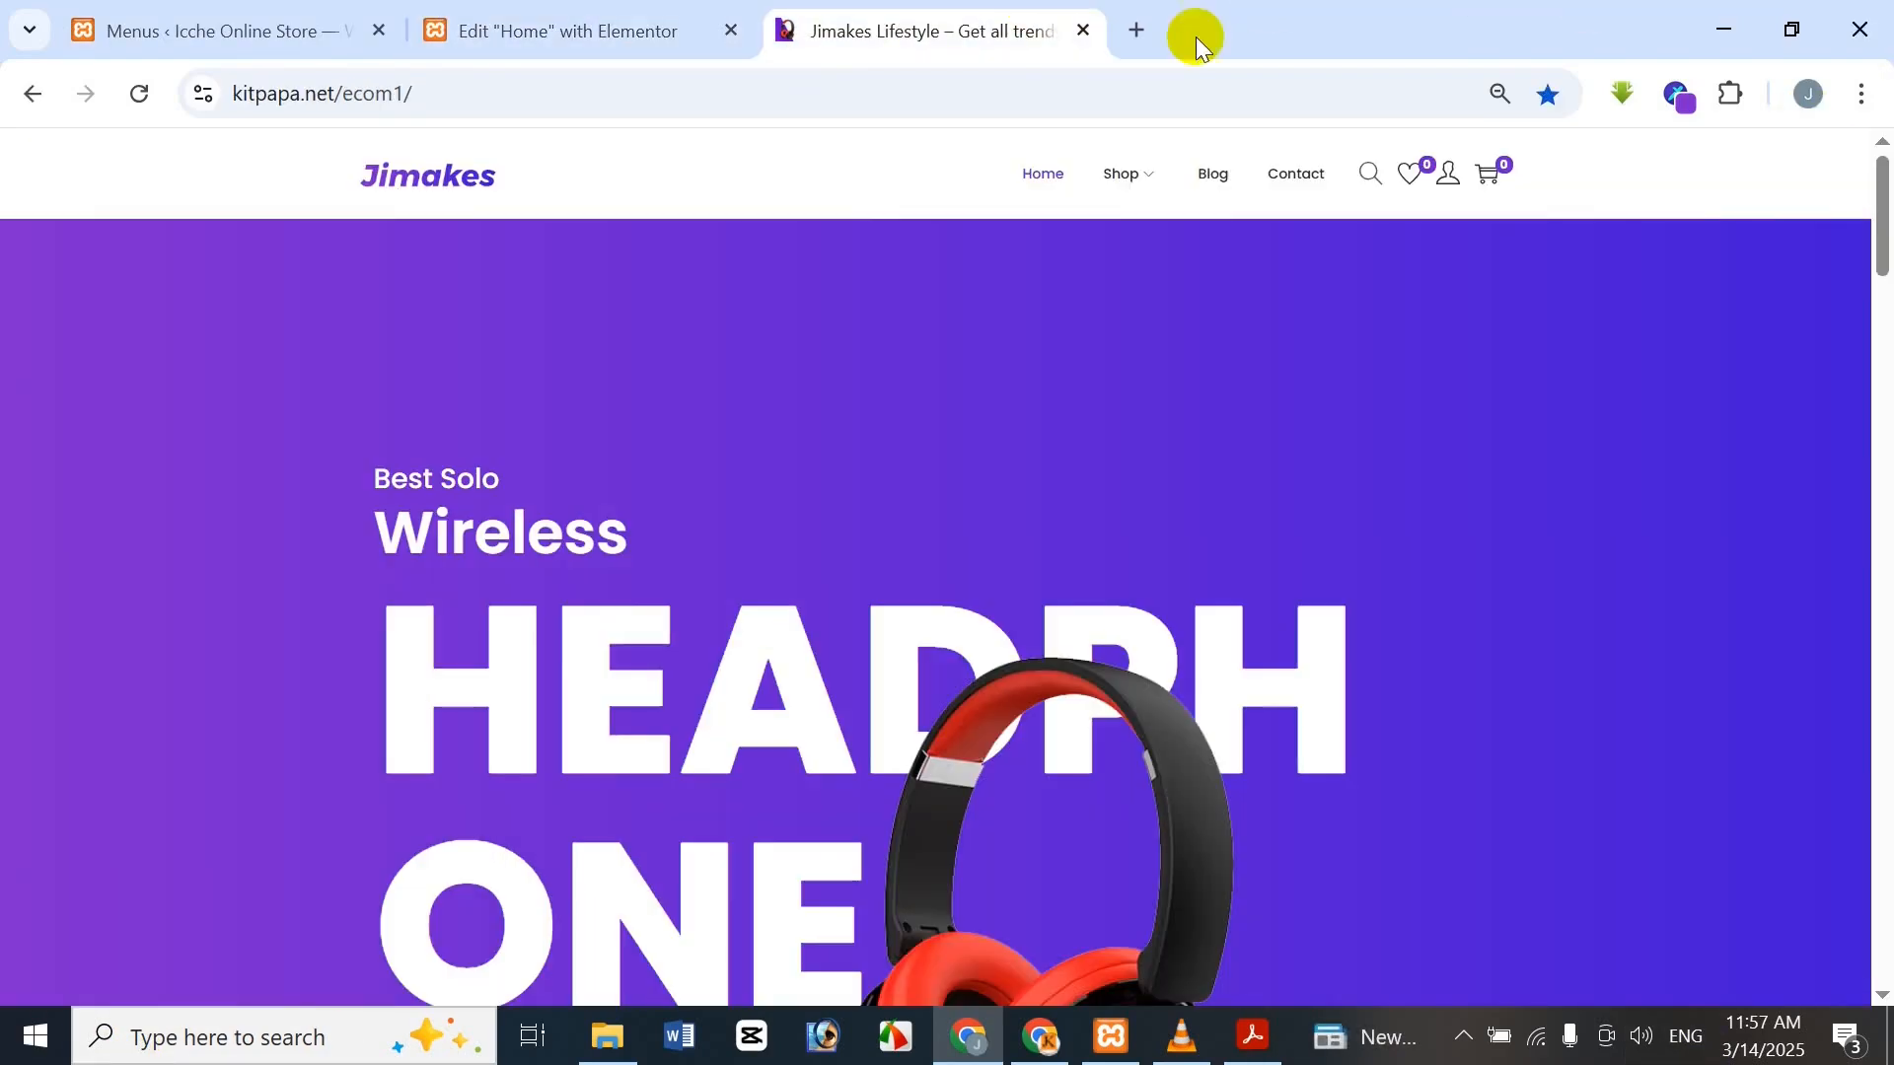
{"action": "mouse_move", "coordinate": [1160, 188]}
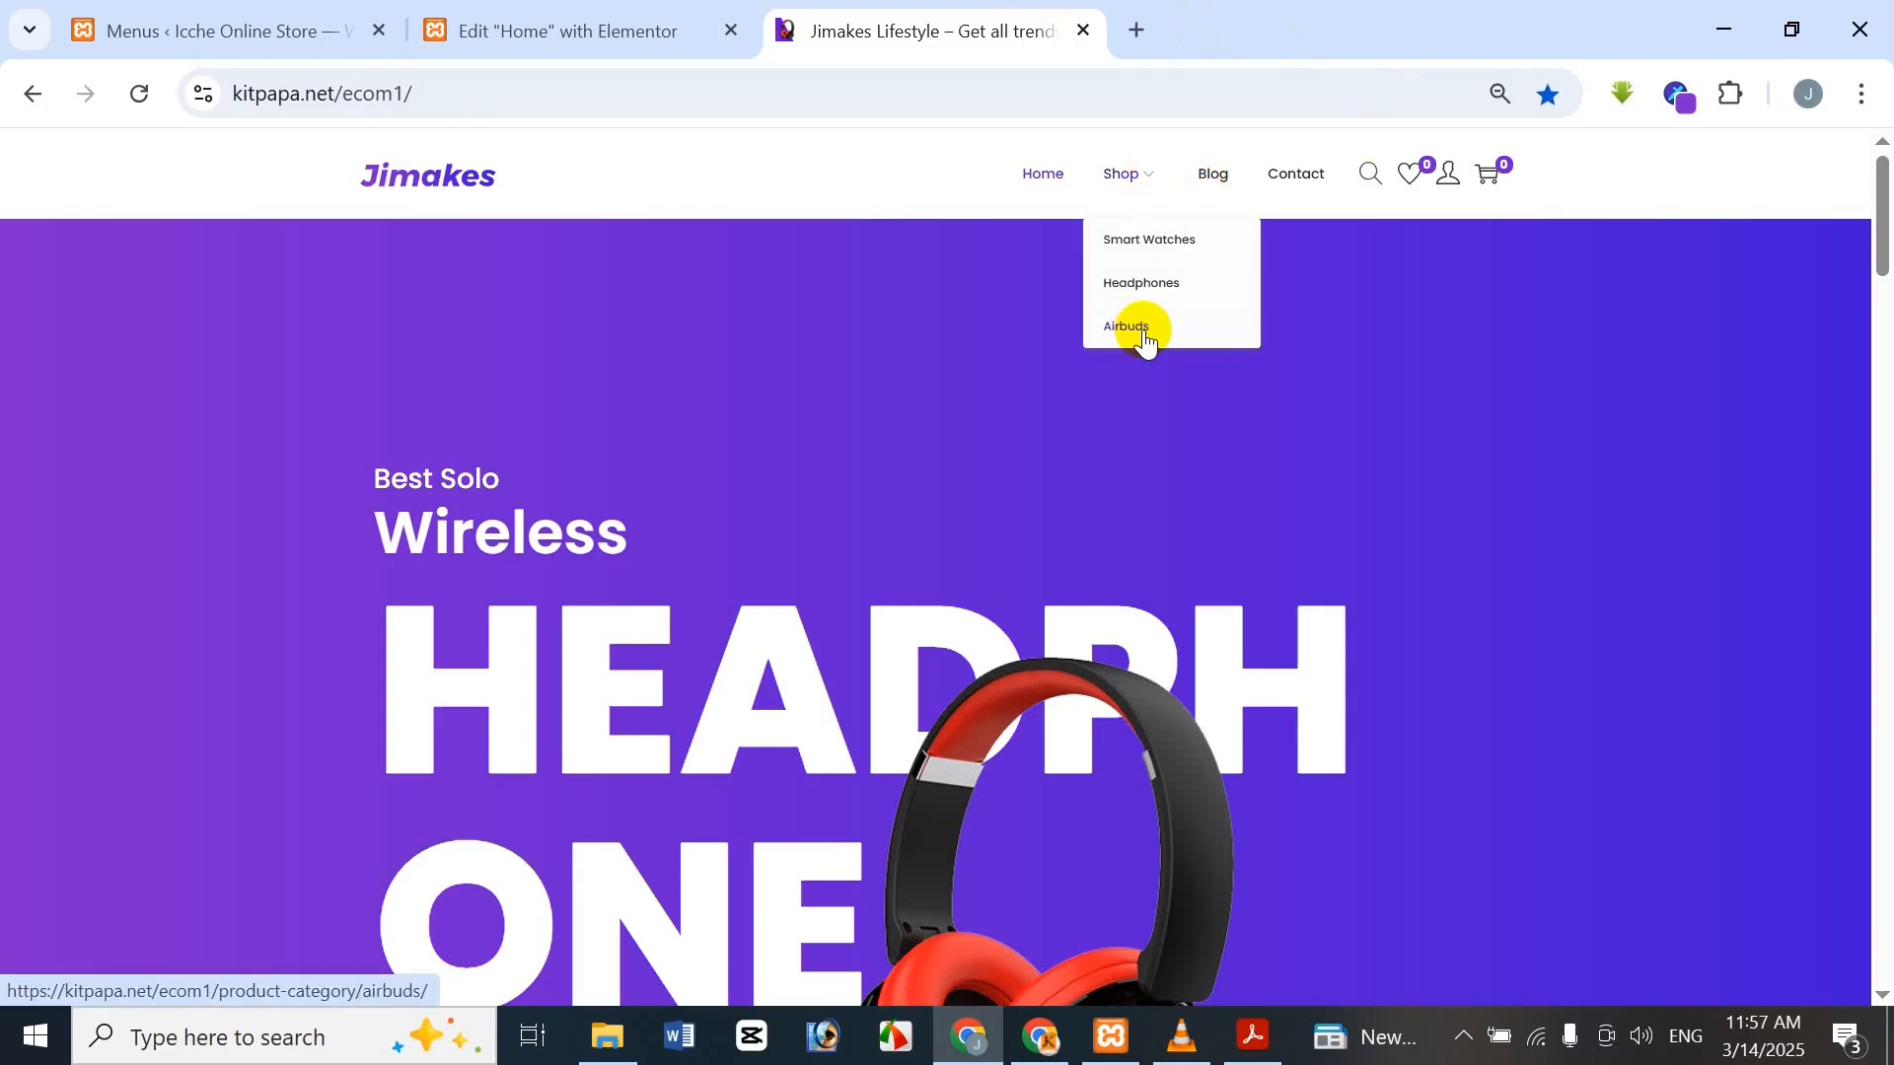
{"action": "right_click", "coordinate": [1145, 336]}
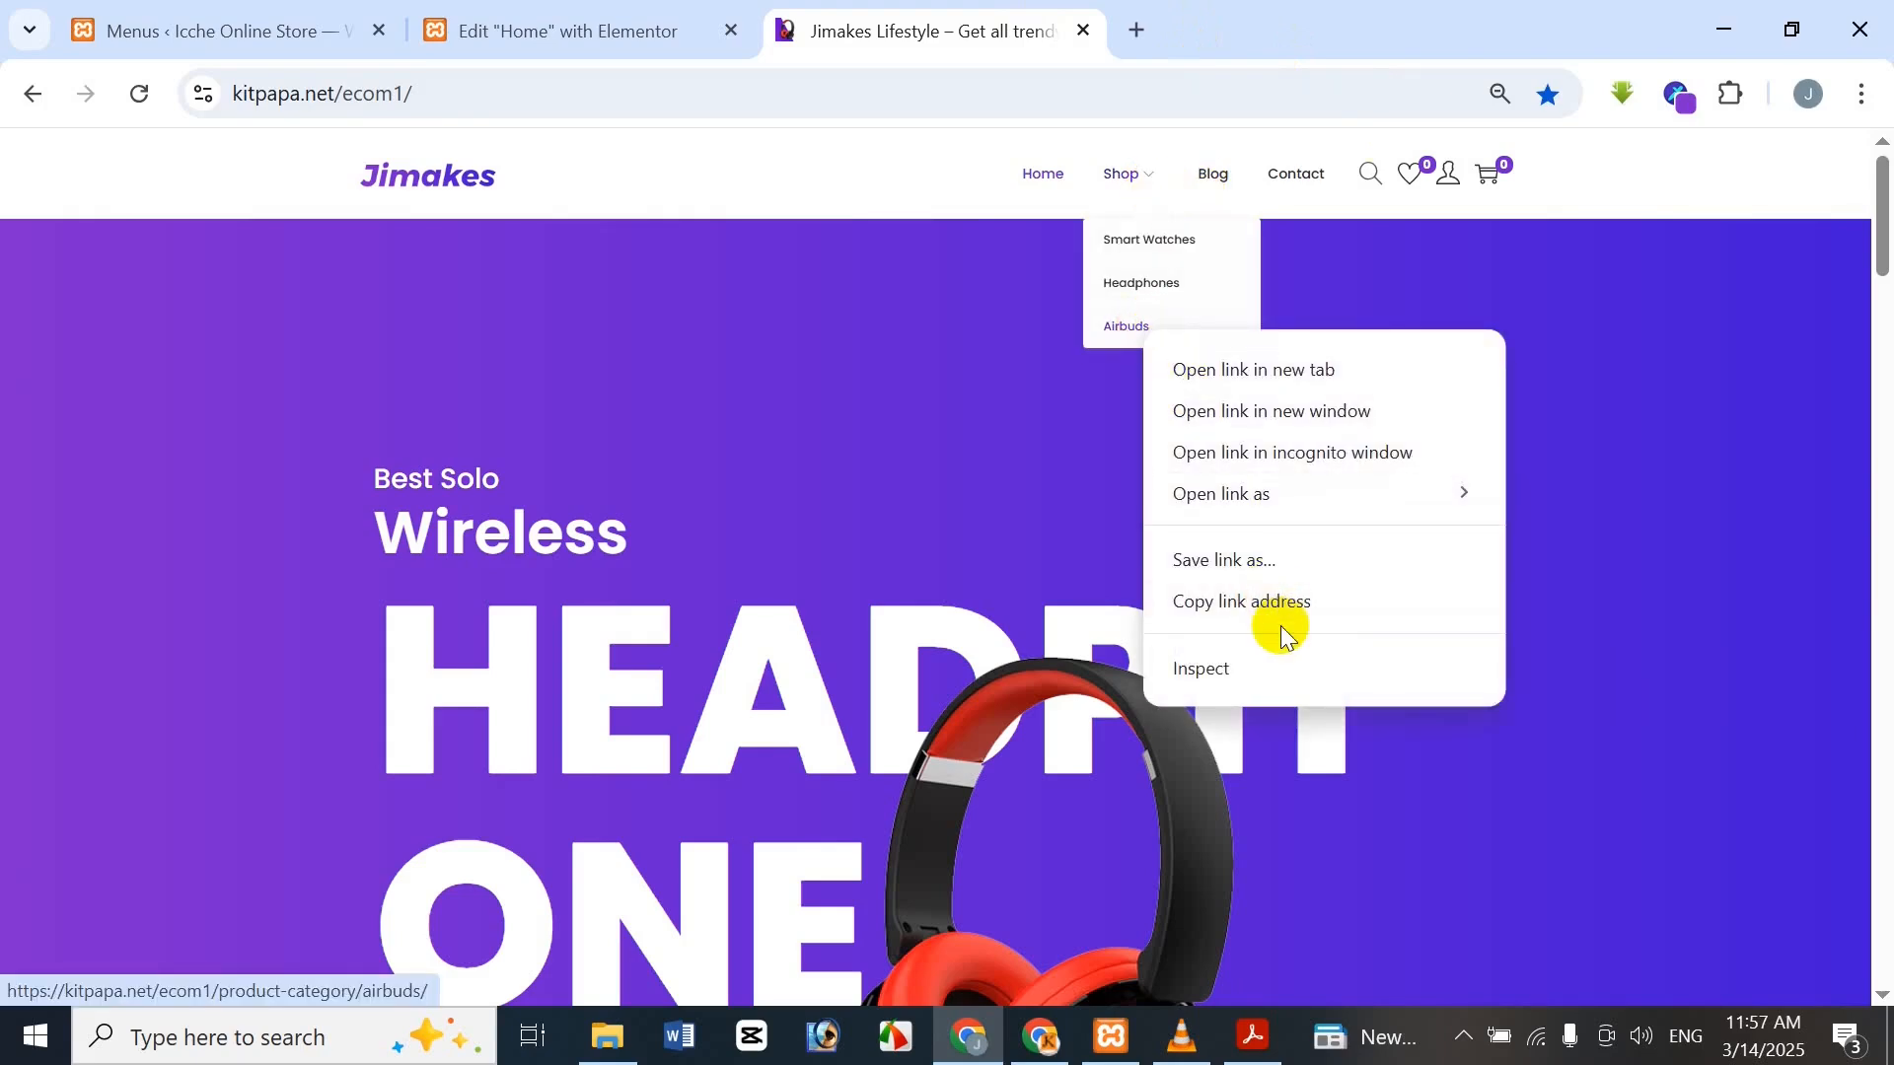
{"action": "left_click", "coordinate": [1285, 614]}
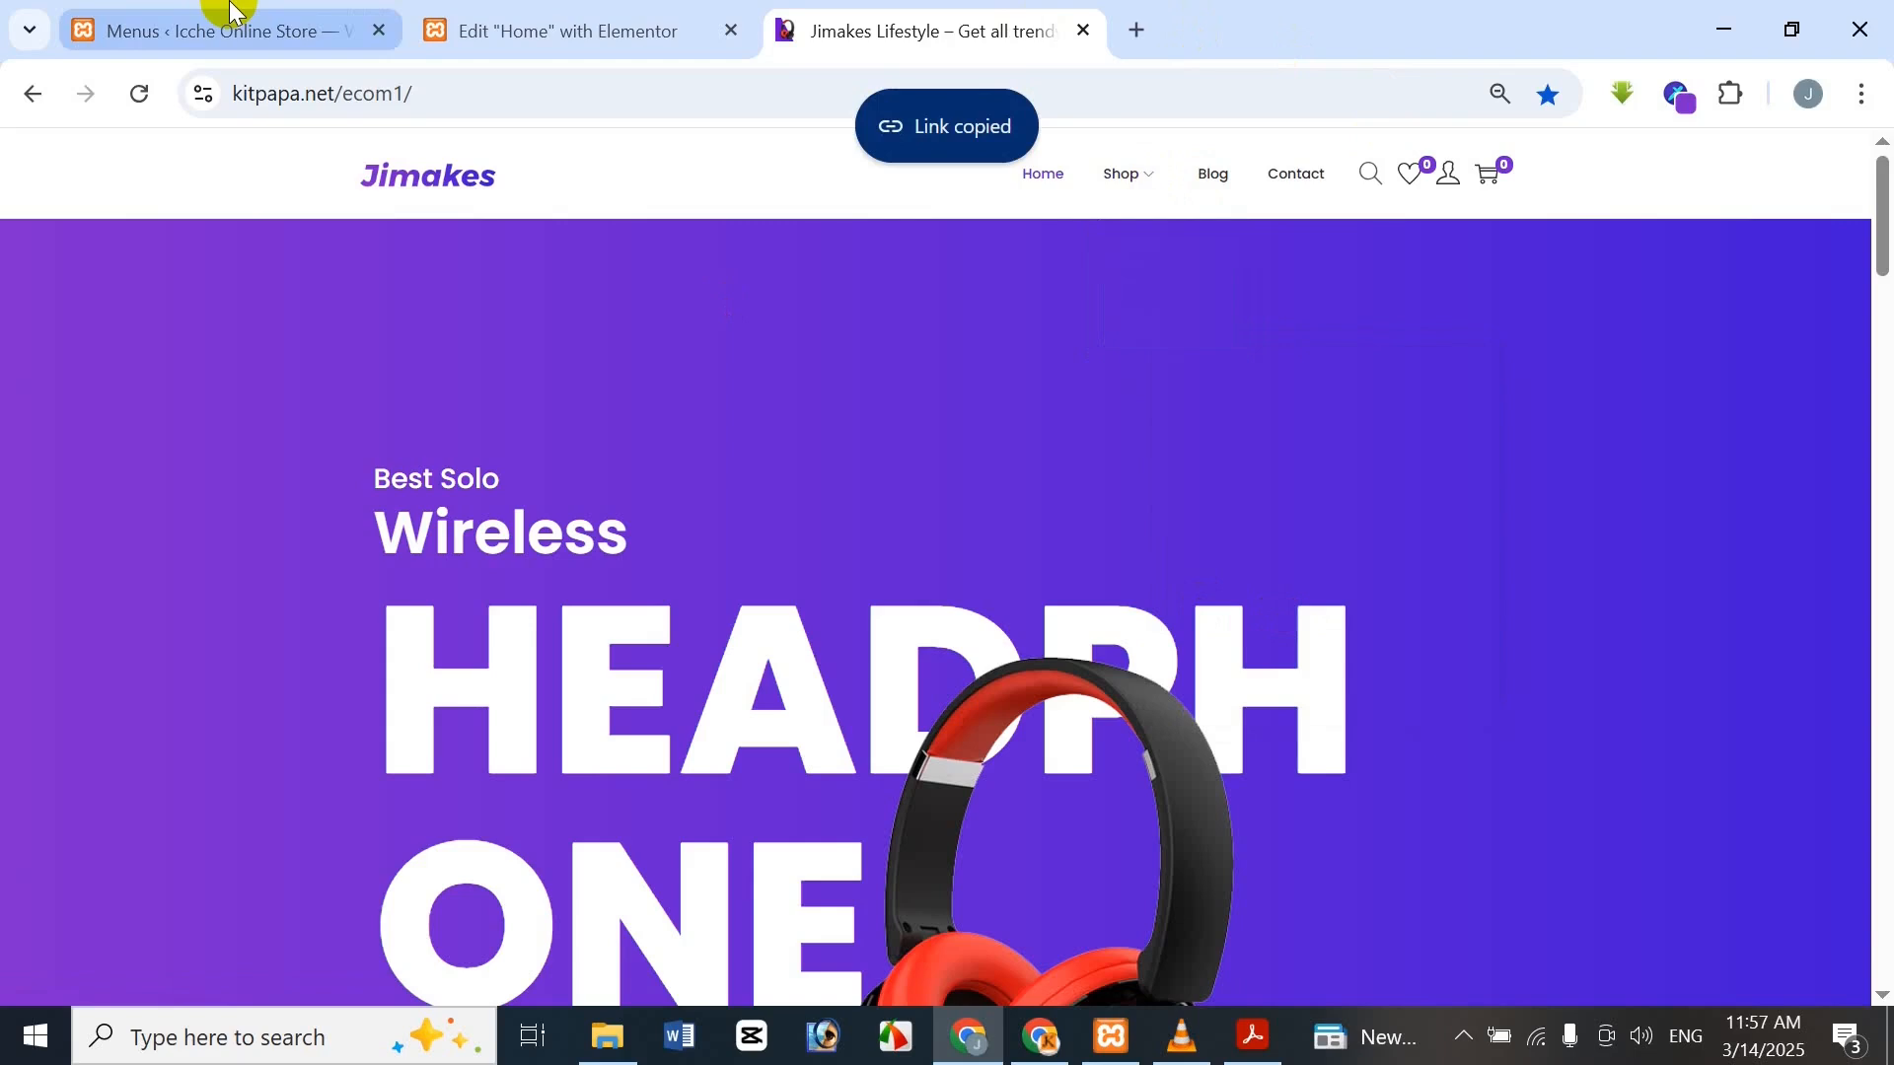
{"action": "left_click", "coordinate": [225, 21]}
{"action": "left_click", "coordinate": [403, 631]}
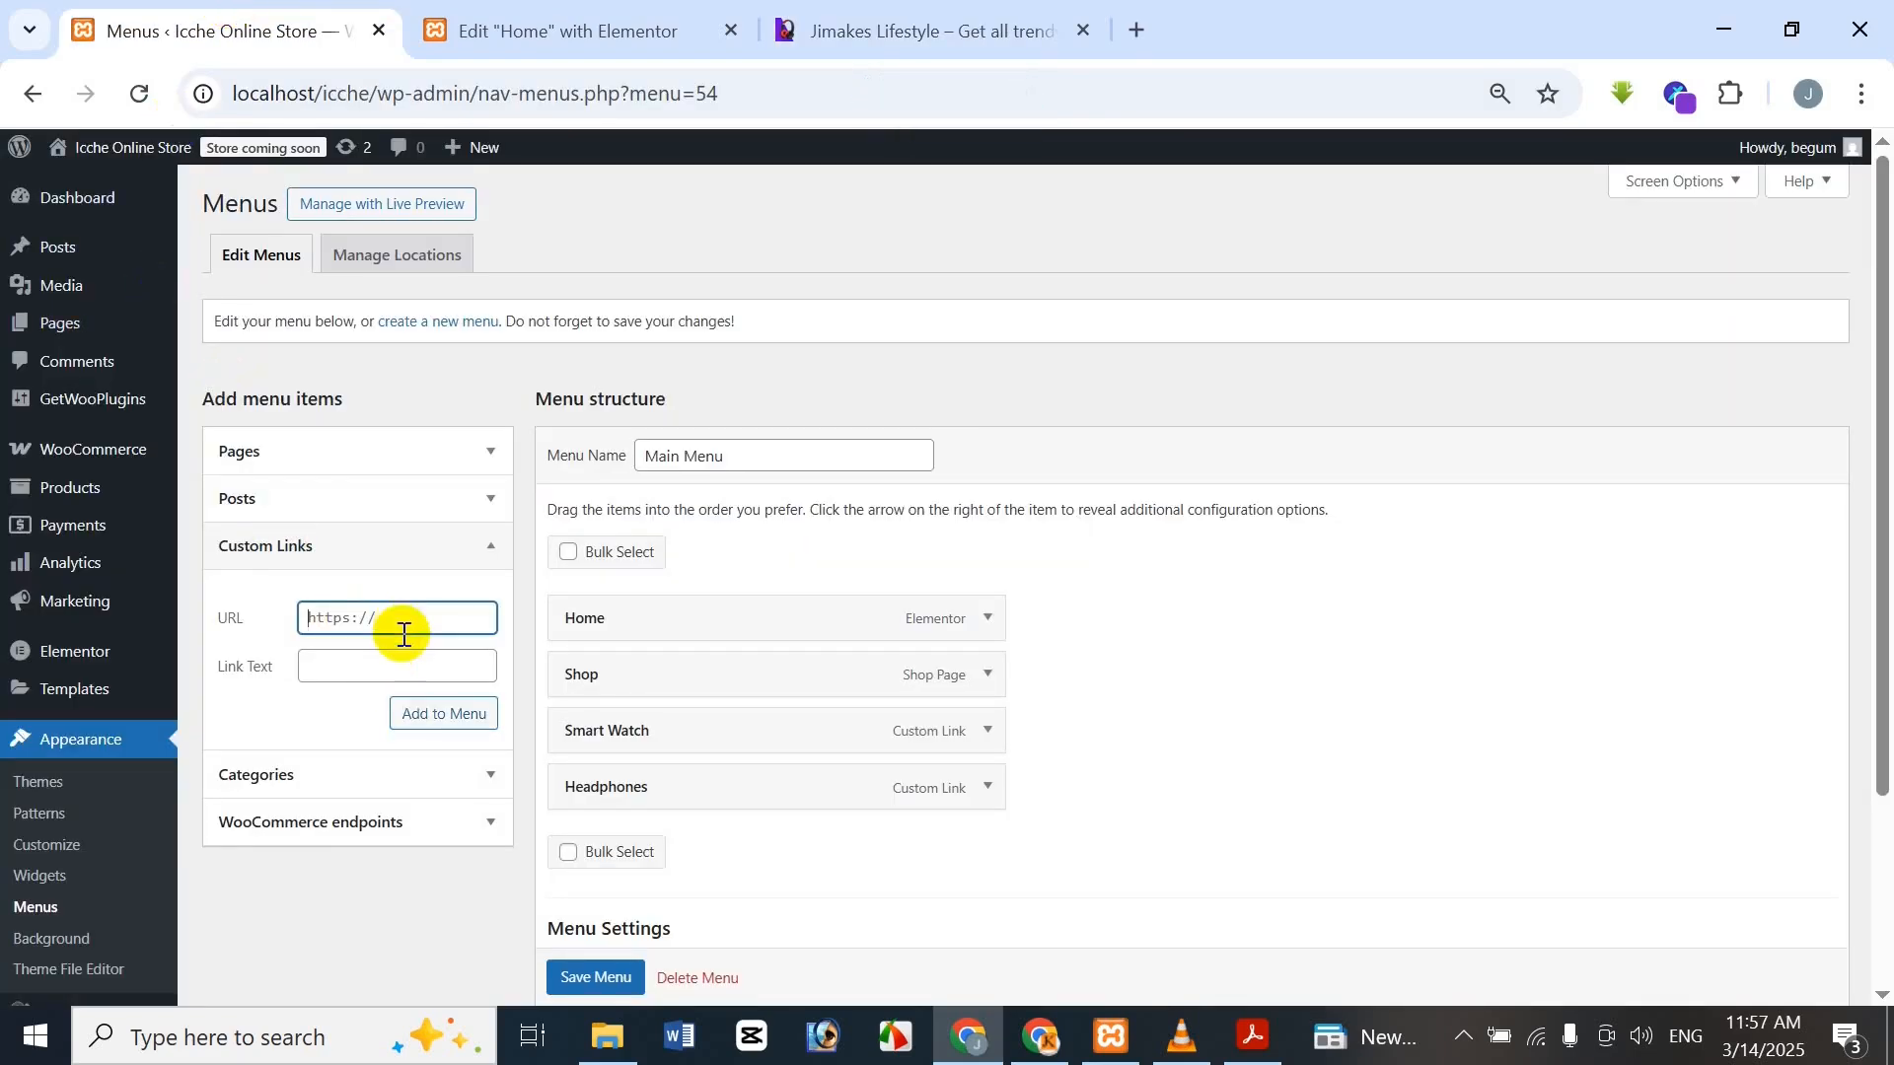
{"action": "left_click", "coordinate": [424, 669]}
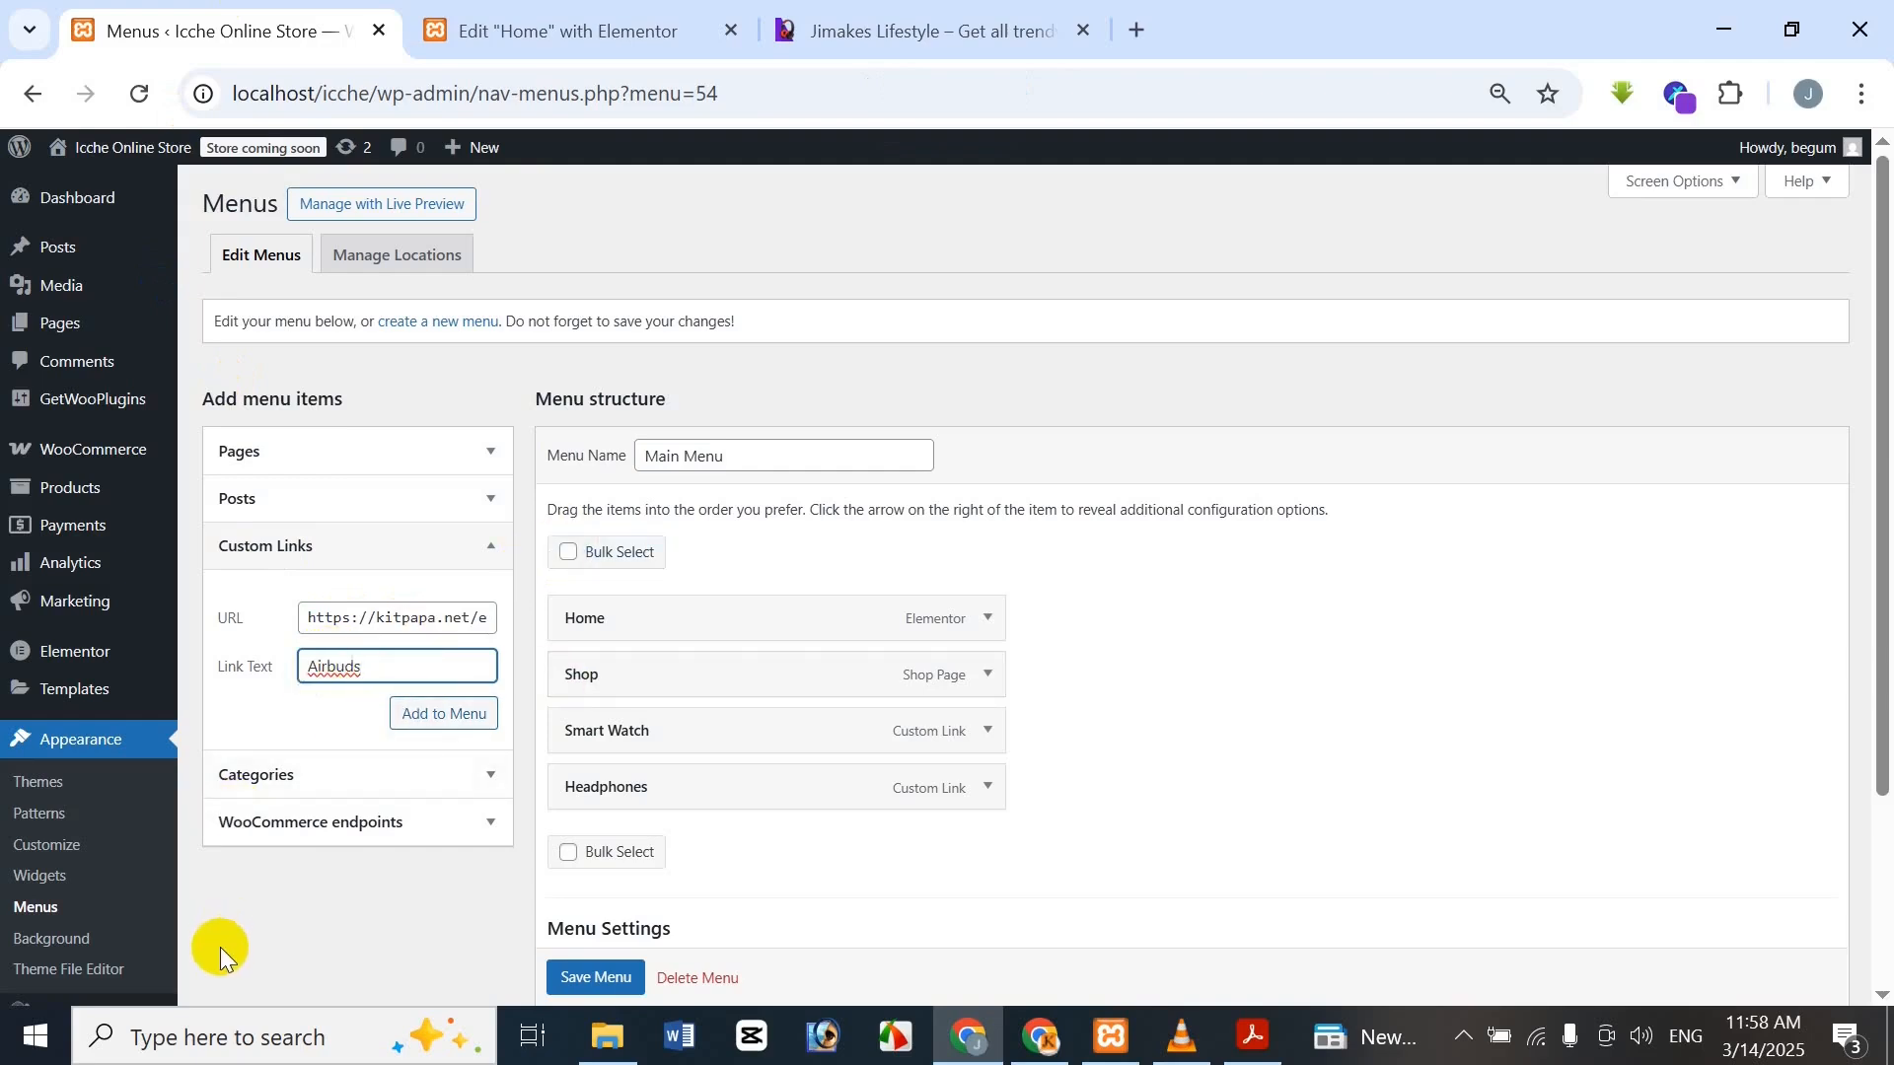
{"action": "left_click", "coordinate": [446, 716]}
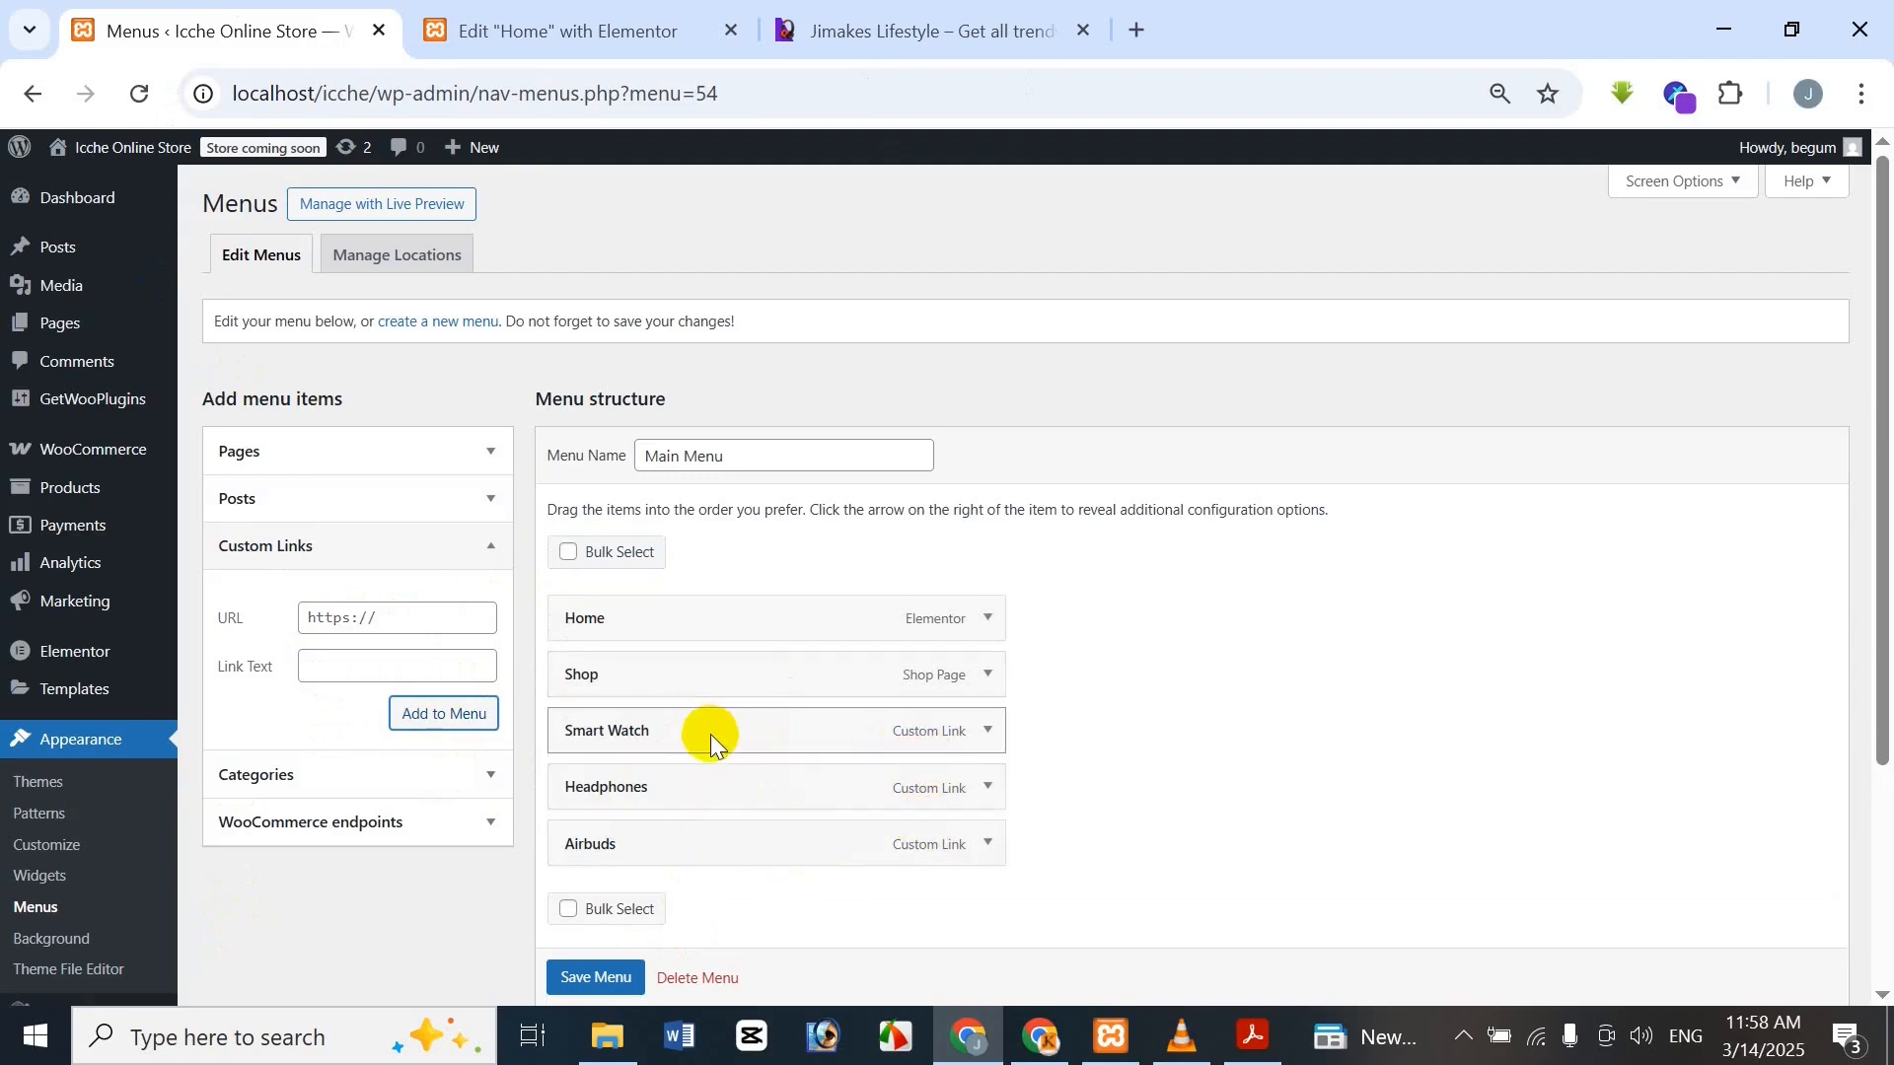
Nest Smart Watch, Headphones and Airbuds as same-level sub items under Shop, matching the Jimakes site's Shop submenu
{"action": "left_click", "coordinate": [544, 24]}
{"action": "left_click", "coordinate": [986, 21]}
{"action": "mouse_move", "coordinate": [1157, 182]}
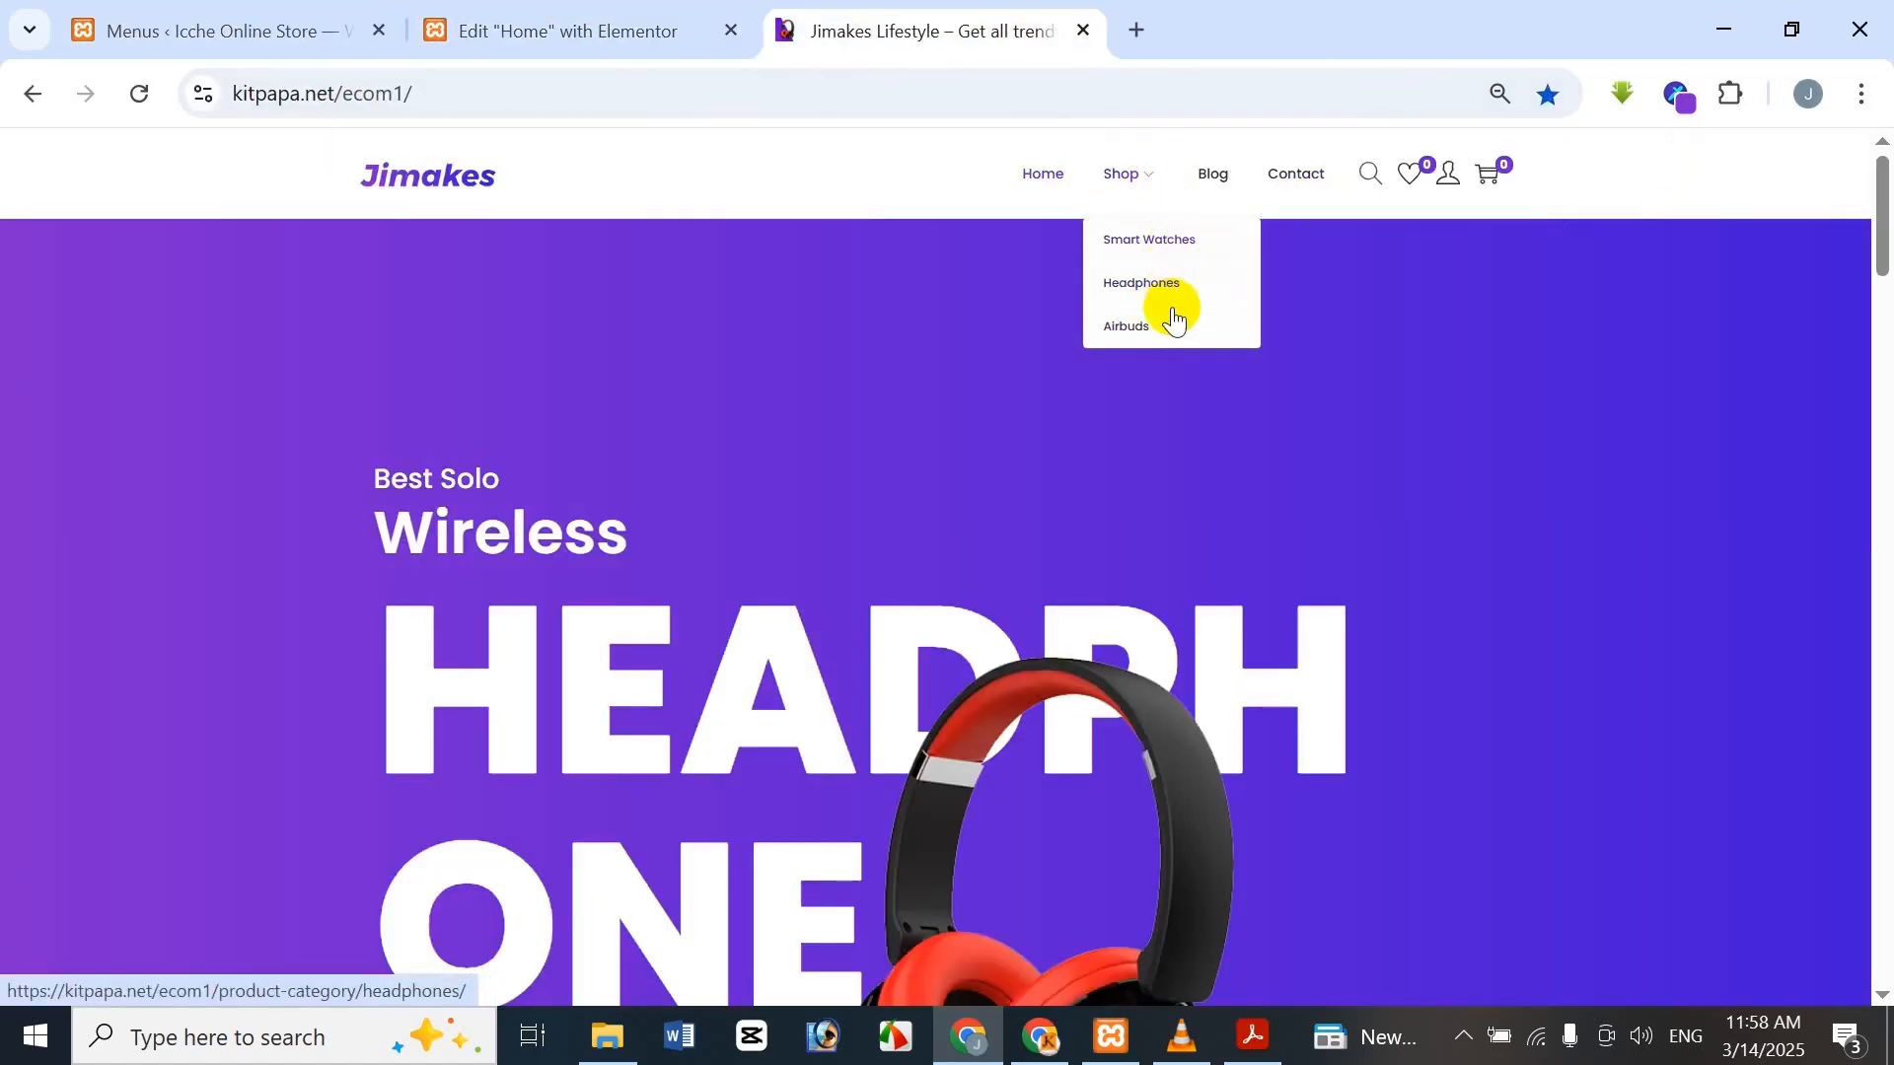
{"action": "left_click", "coordinate": [59, 19]}
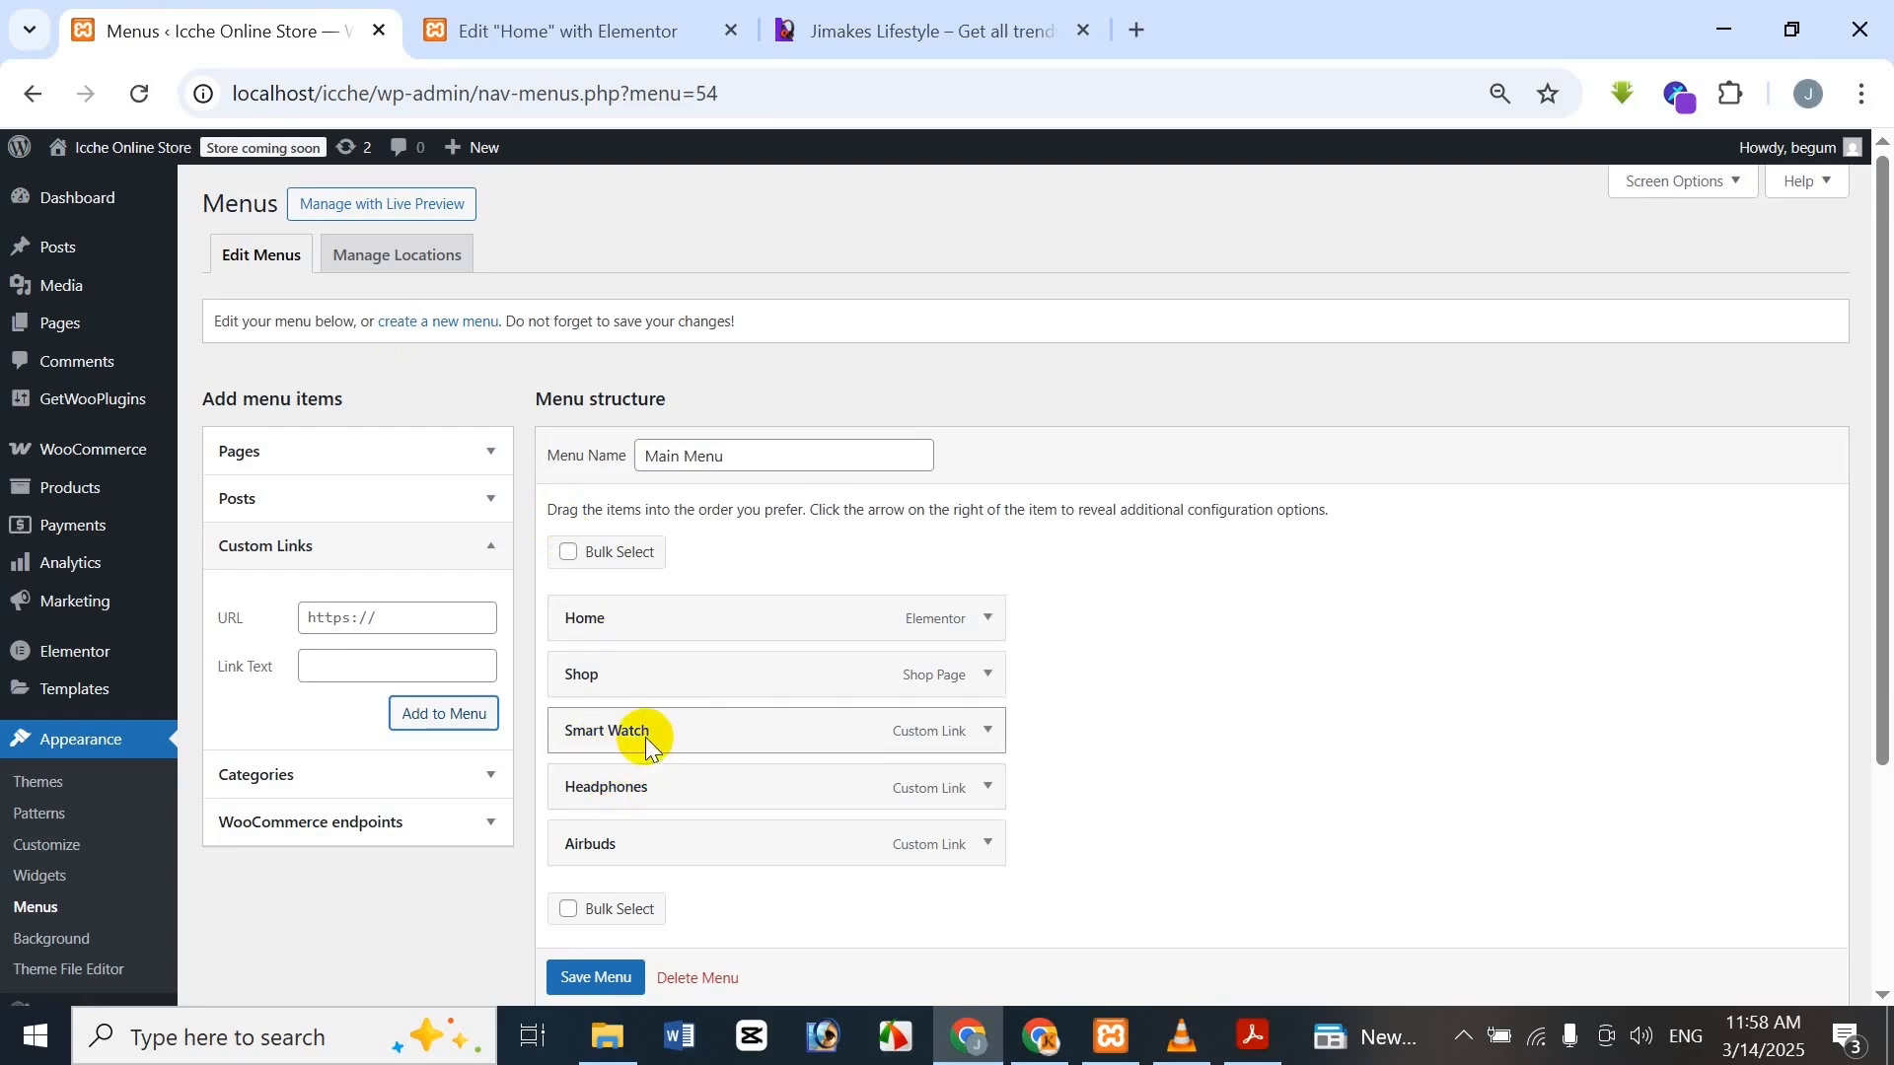
{"action": "left_click_drag", "start_coordinate": [655, 737], "coordinate": [730, 790]}
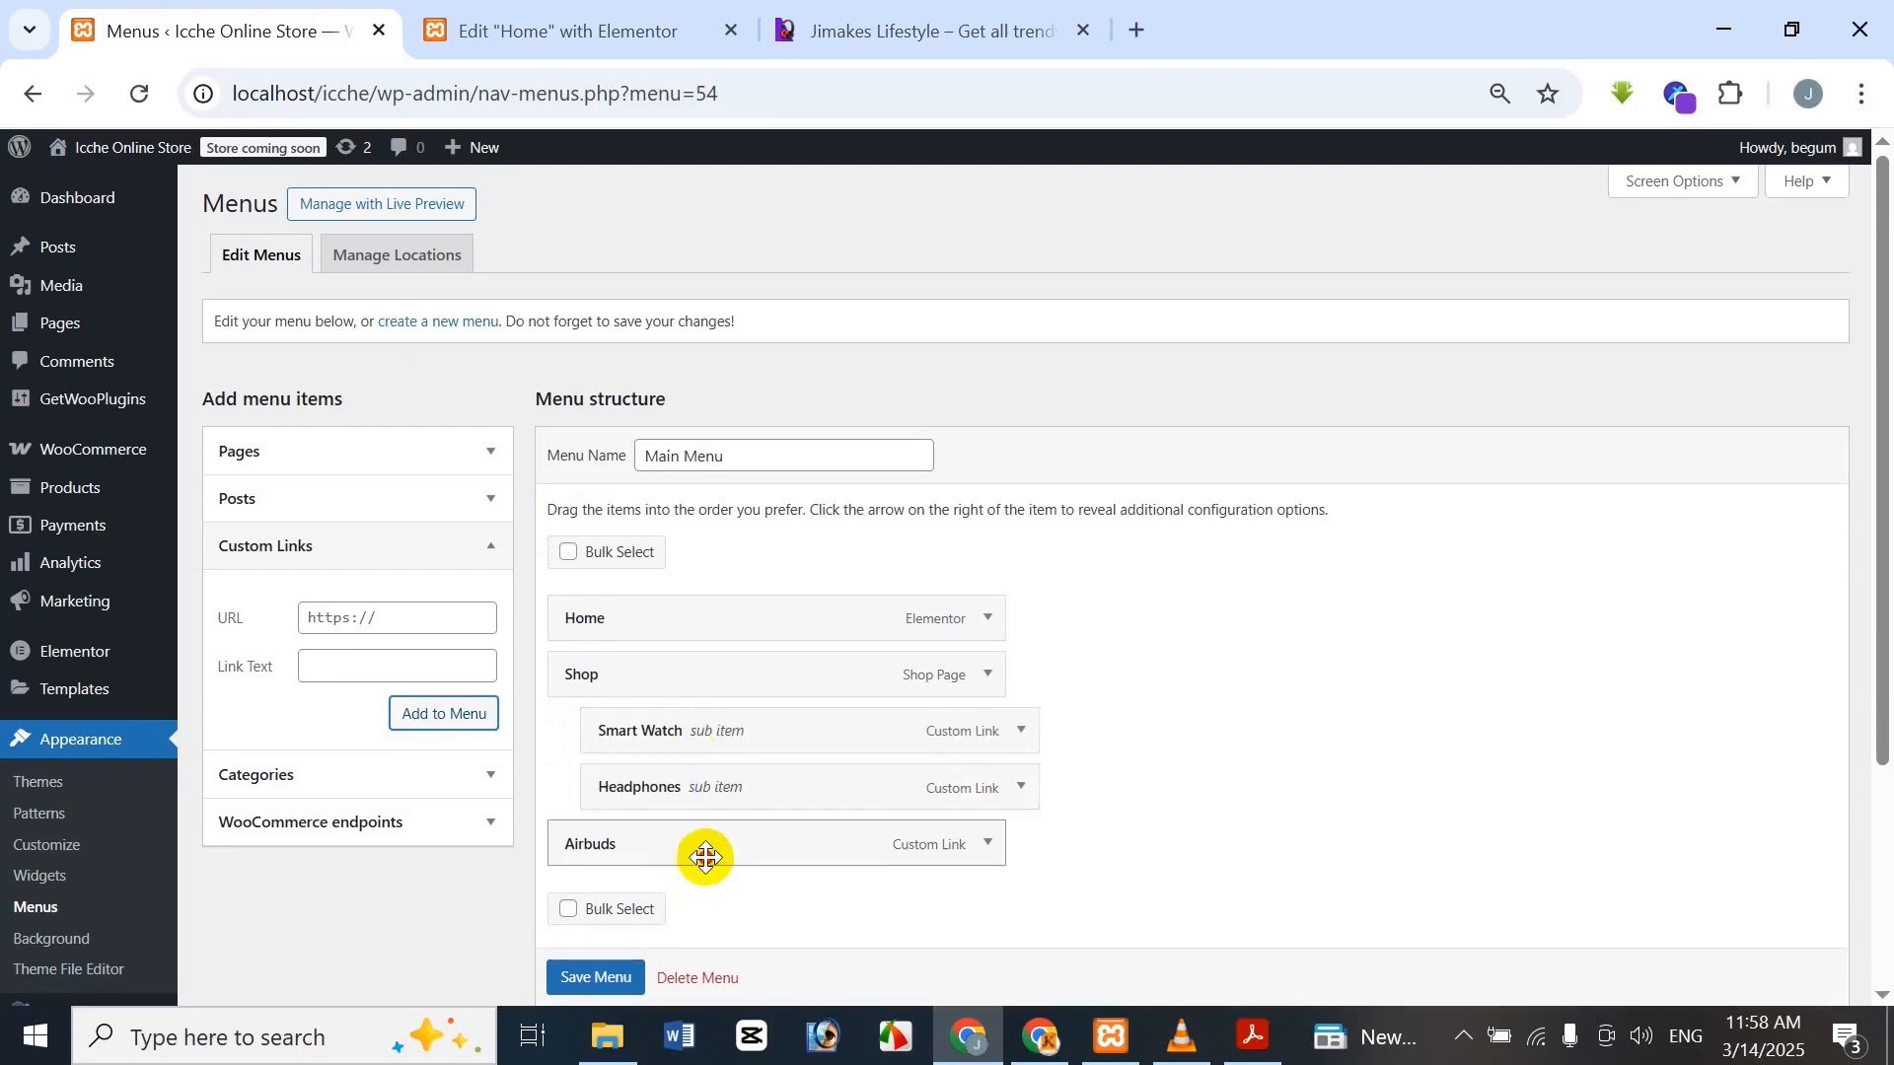
{"action": "left_click_drag", "start_coordinate": [701, 854], "coordinate": [750, 855]}
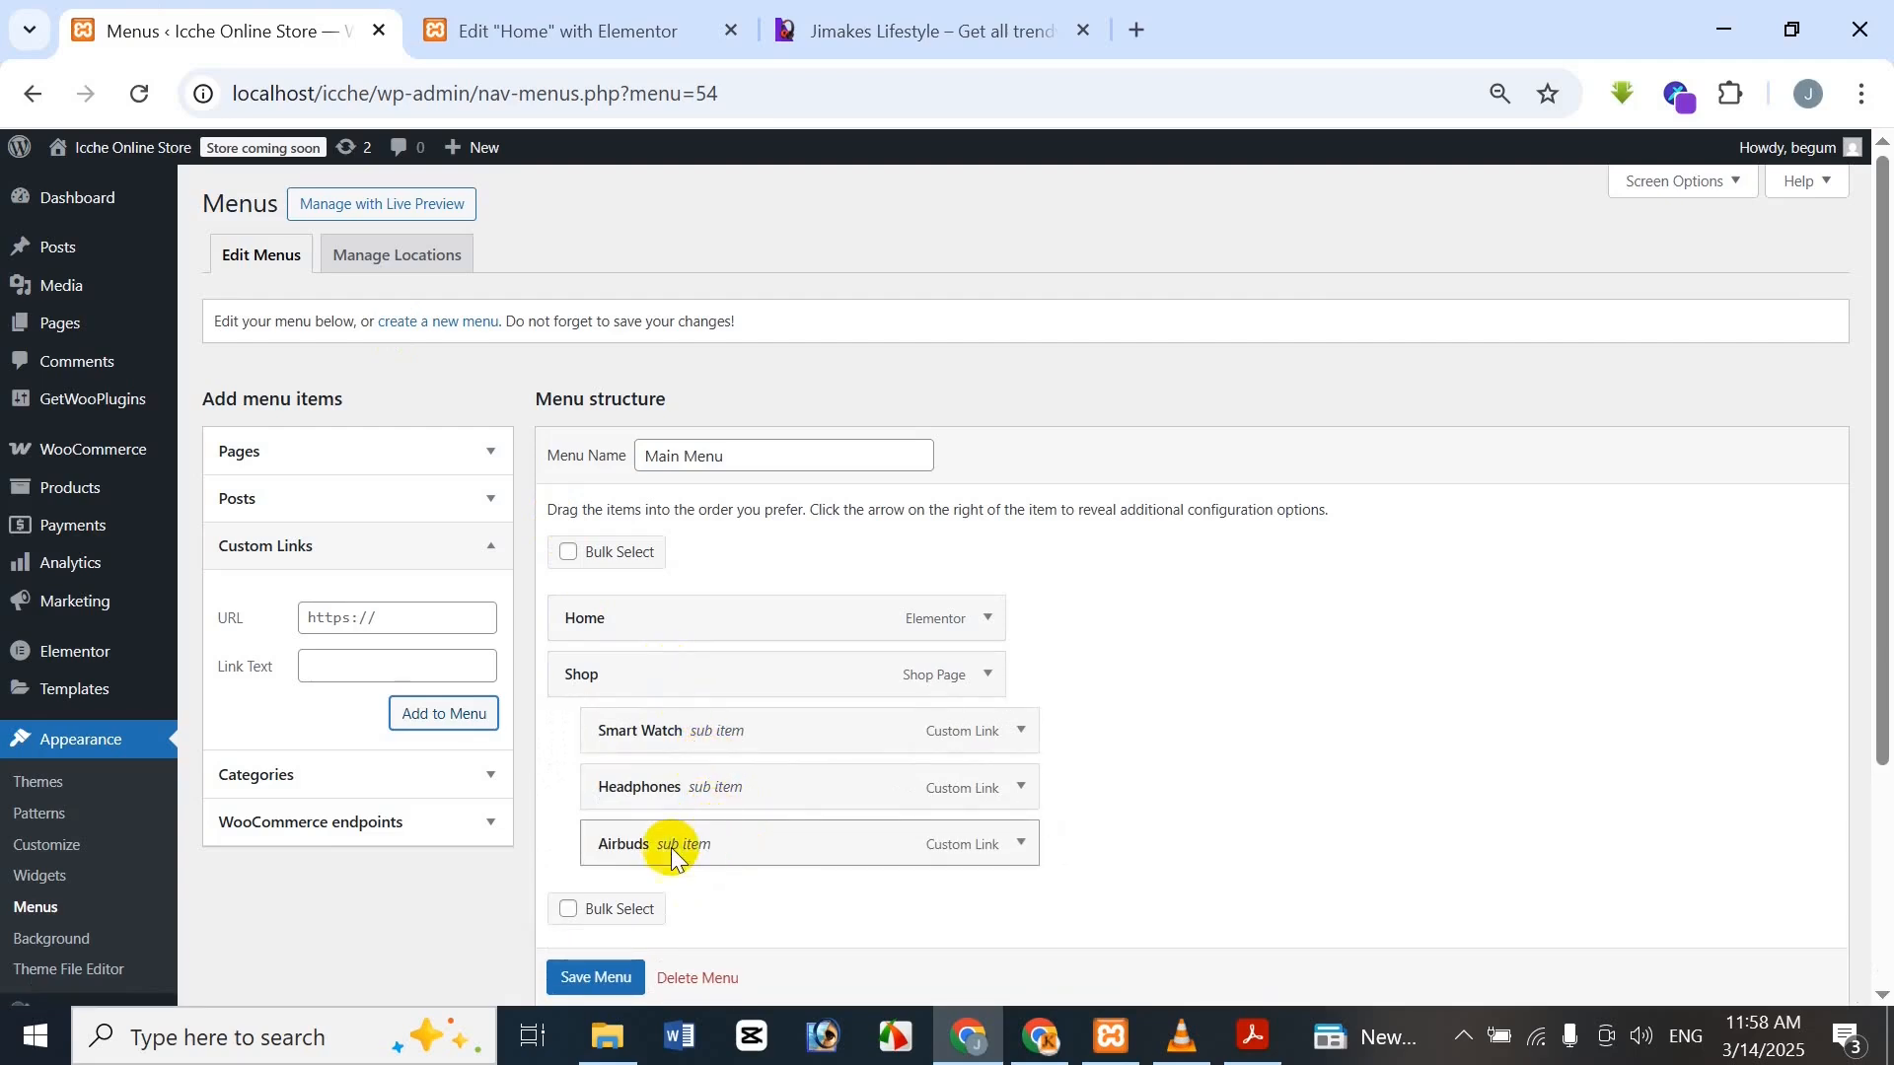
{"action": "left_click_drag", "start_coordinate": [654, 847], "coordinate": [692, 848]}
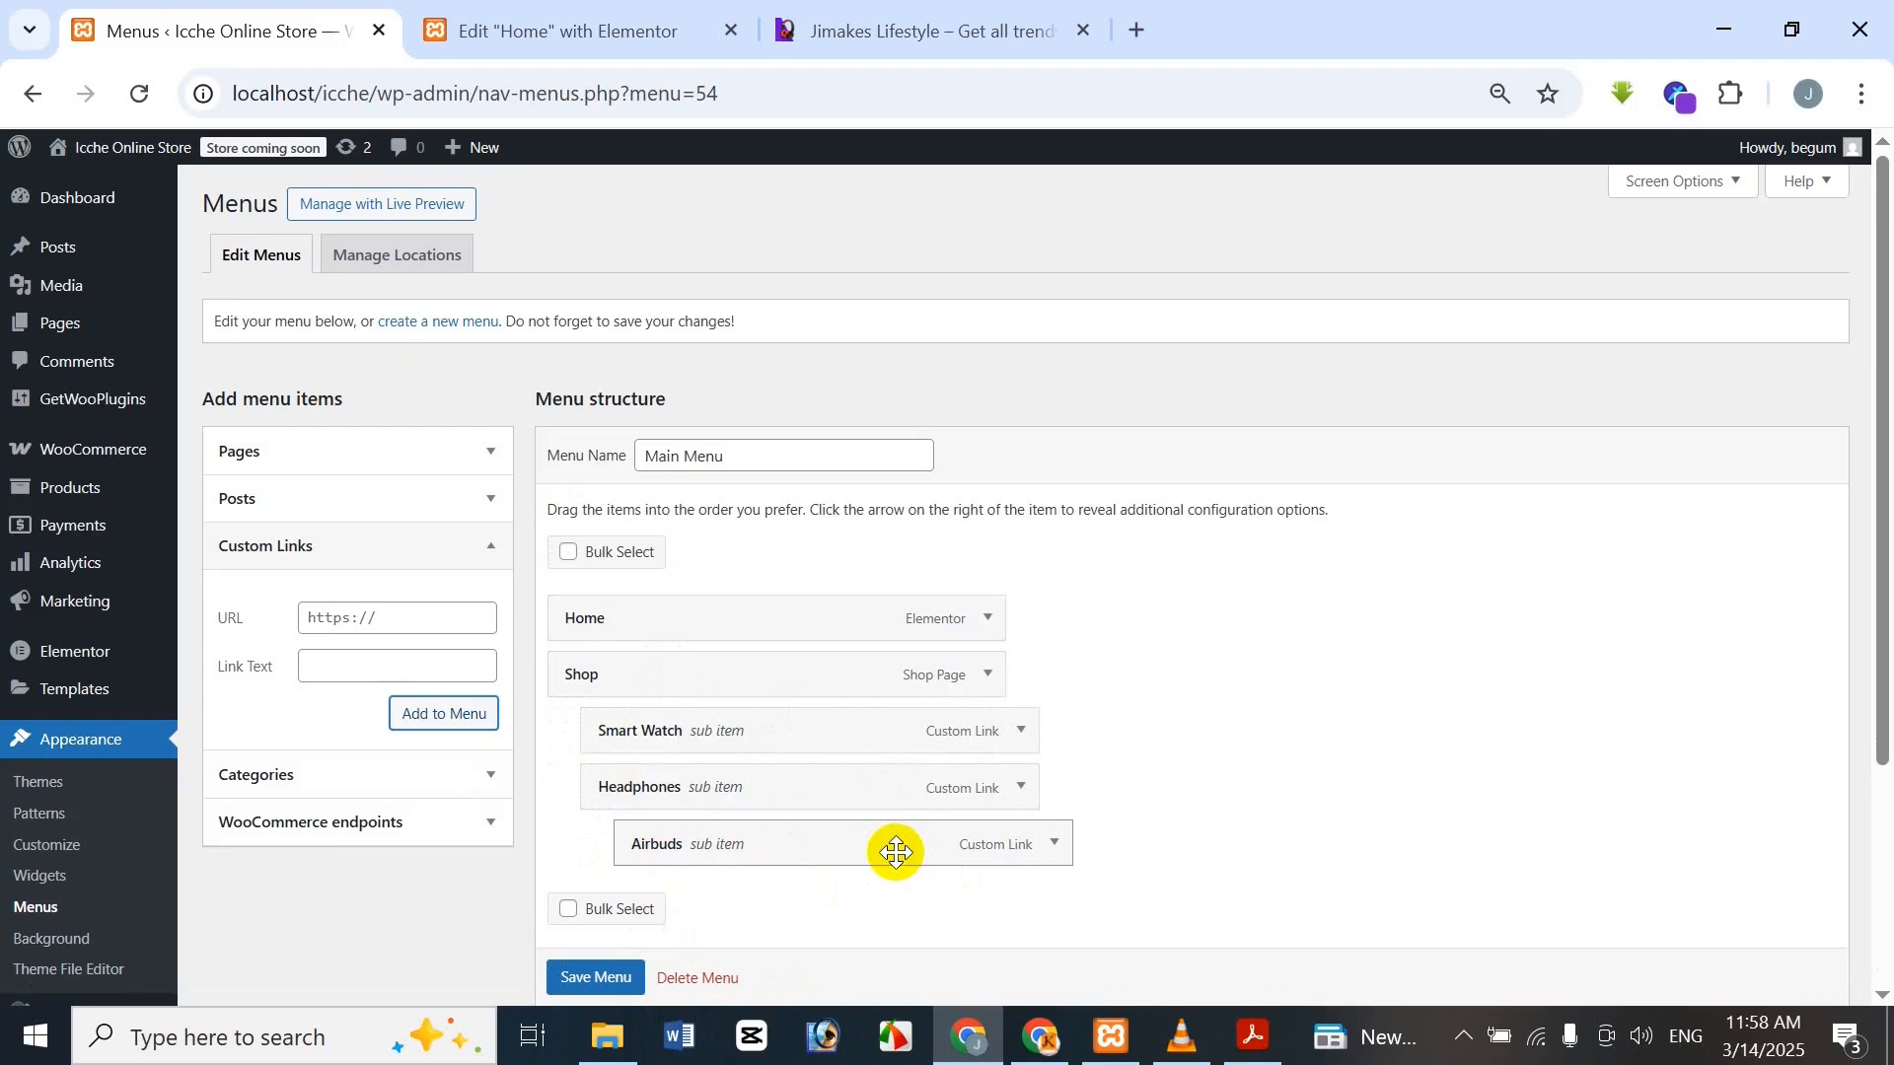
{"action": "left_click_drag", "start_coordinate": [811, 836], "coordinate": [655, 854]}
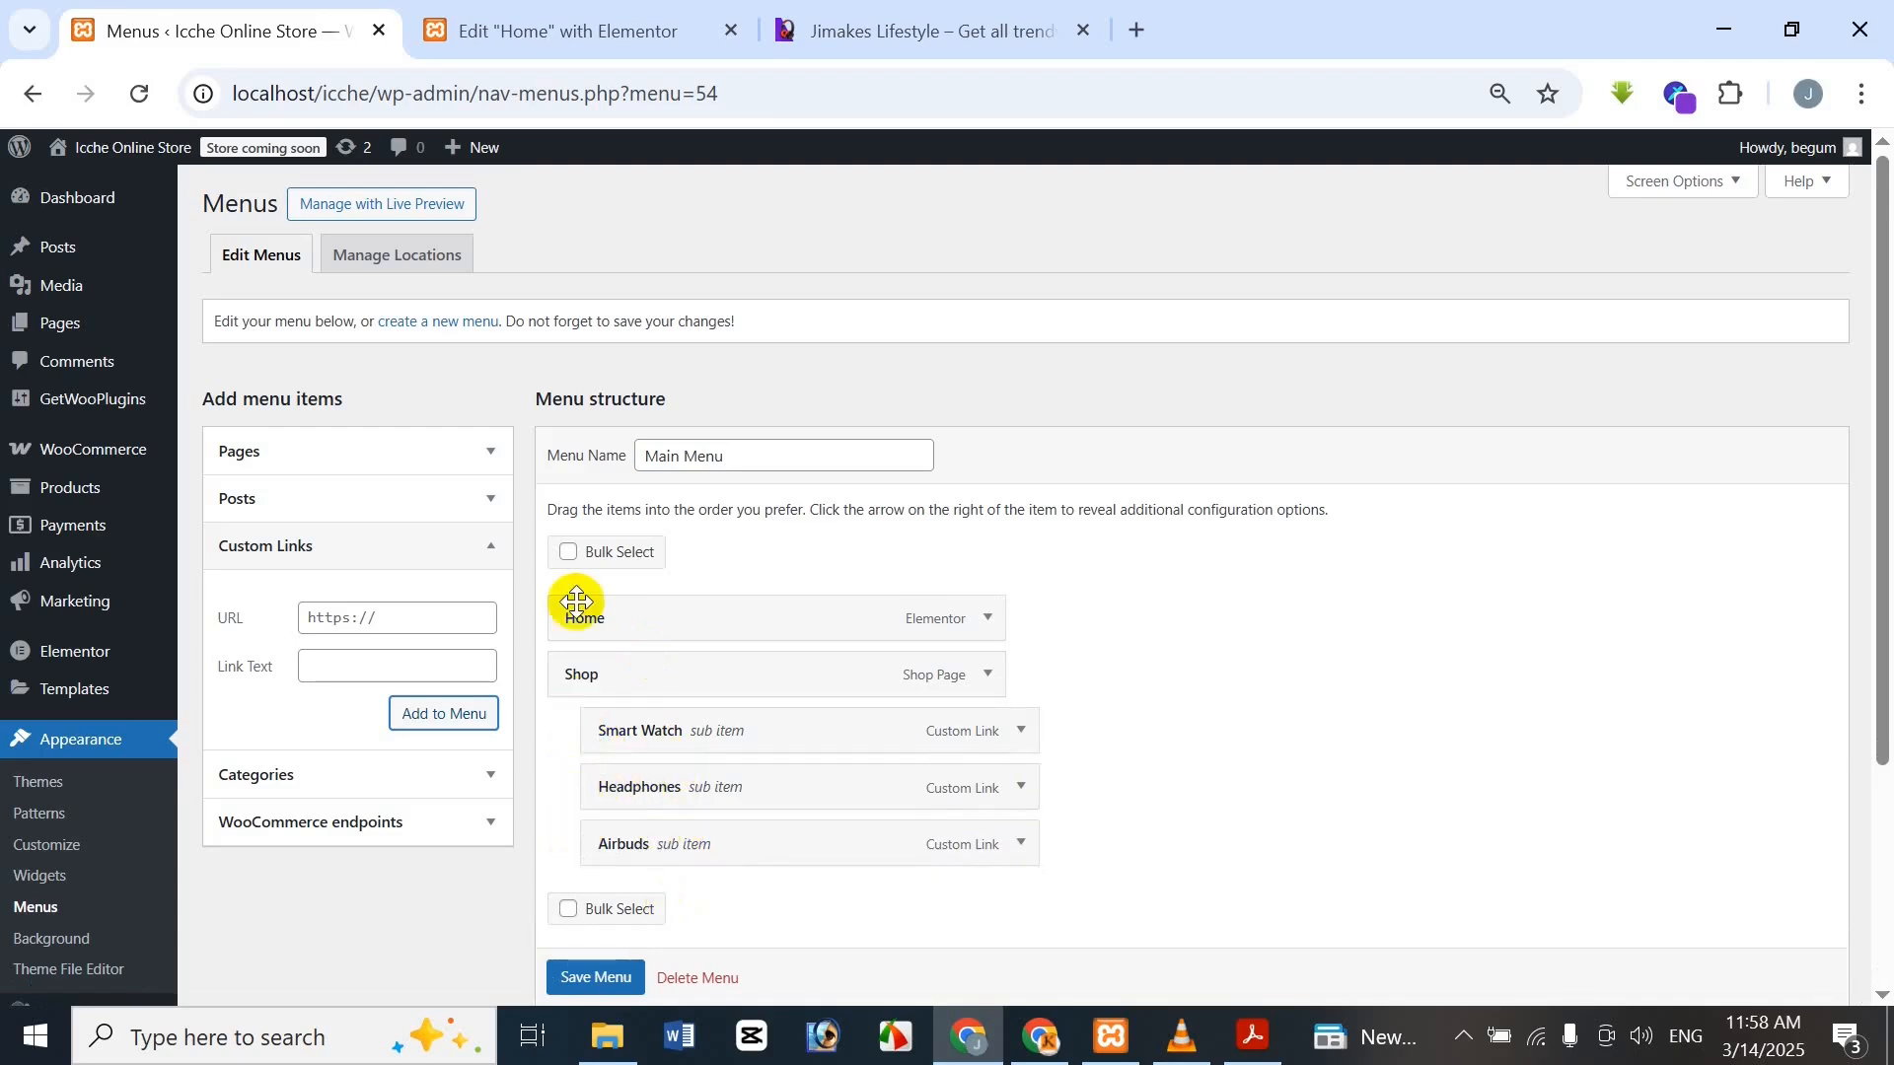
Add a top-level "Blog" custom link to Main Menu, using the Blog link address copied from the Jimakes site
{"action": "left_click", "coordinate": [705, 11]}
{"action": "key", "text": "ctrl+Tab"}
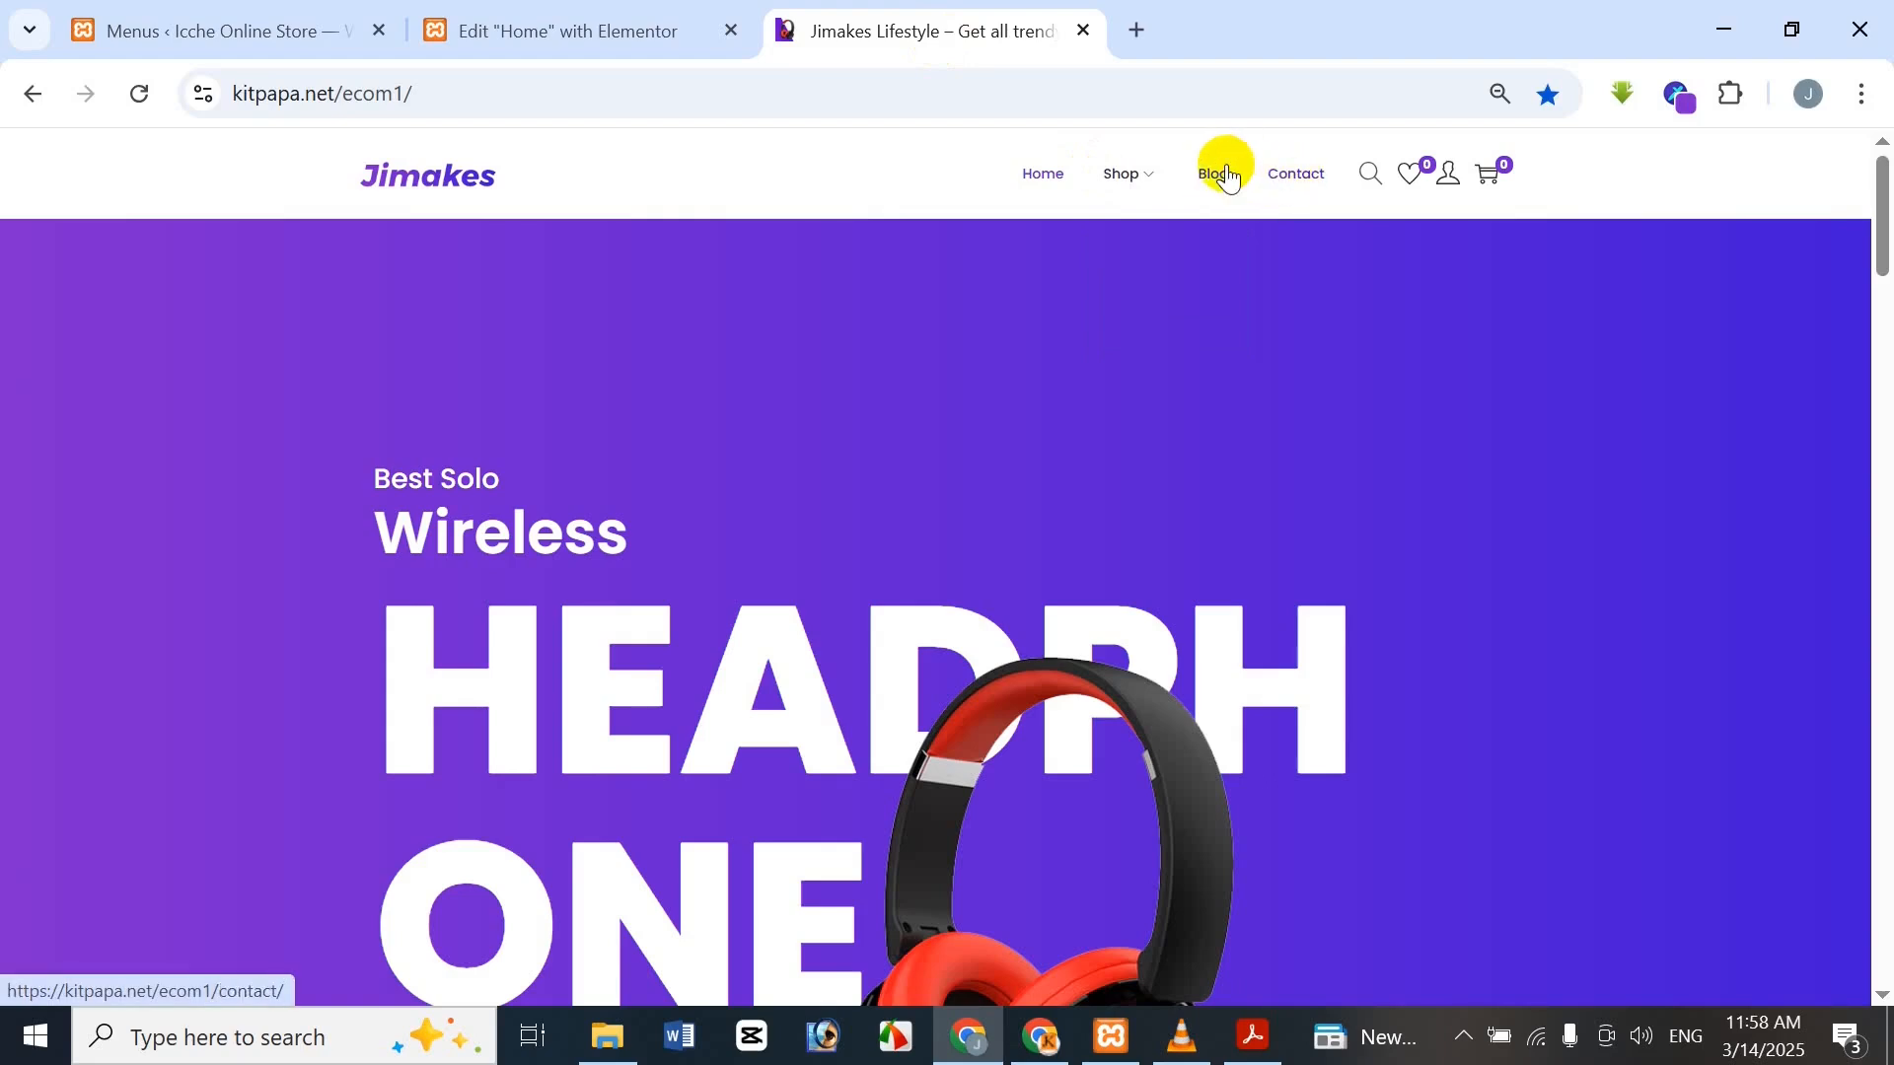
{"action": "right_click", "coordinate": [1222, 179]}
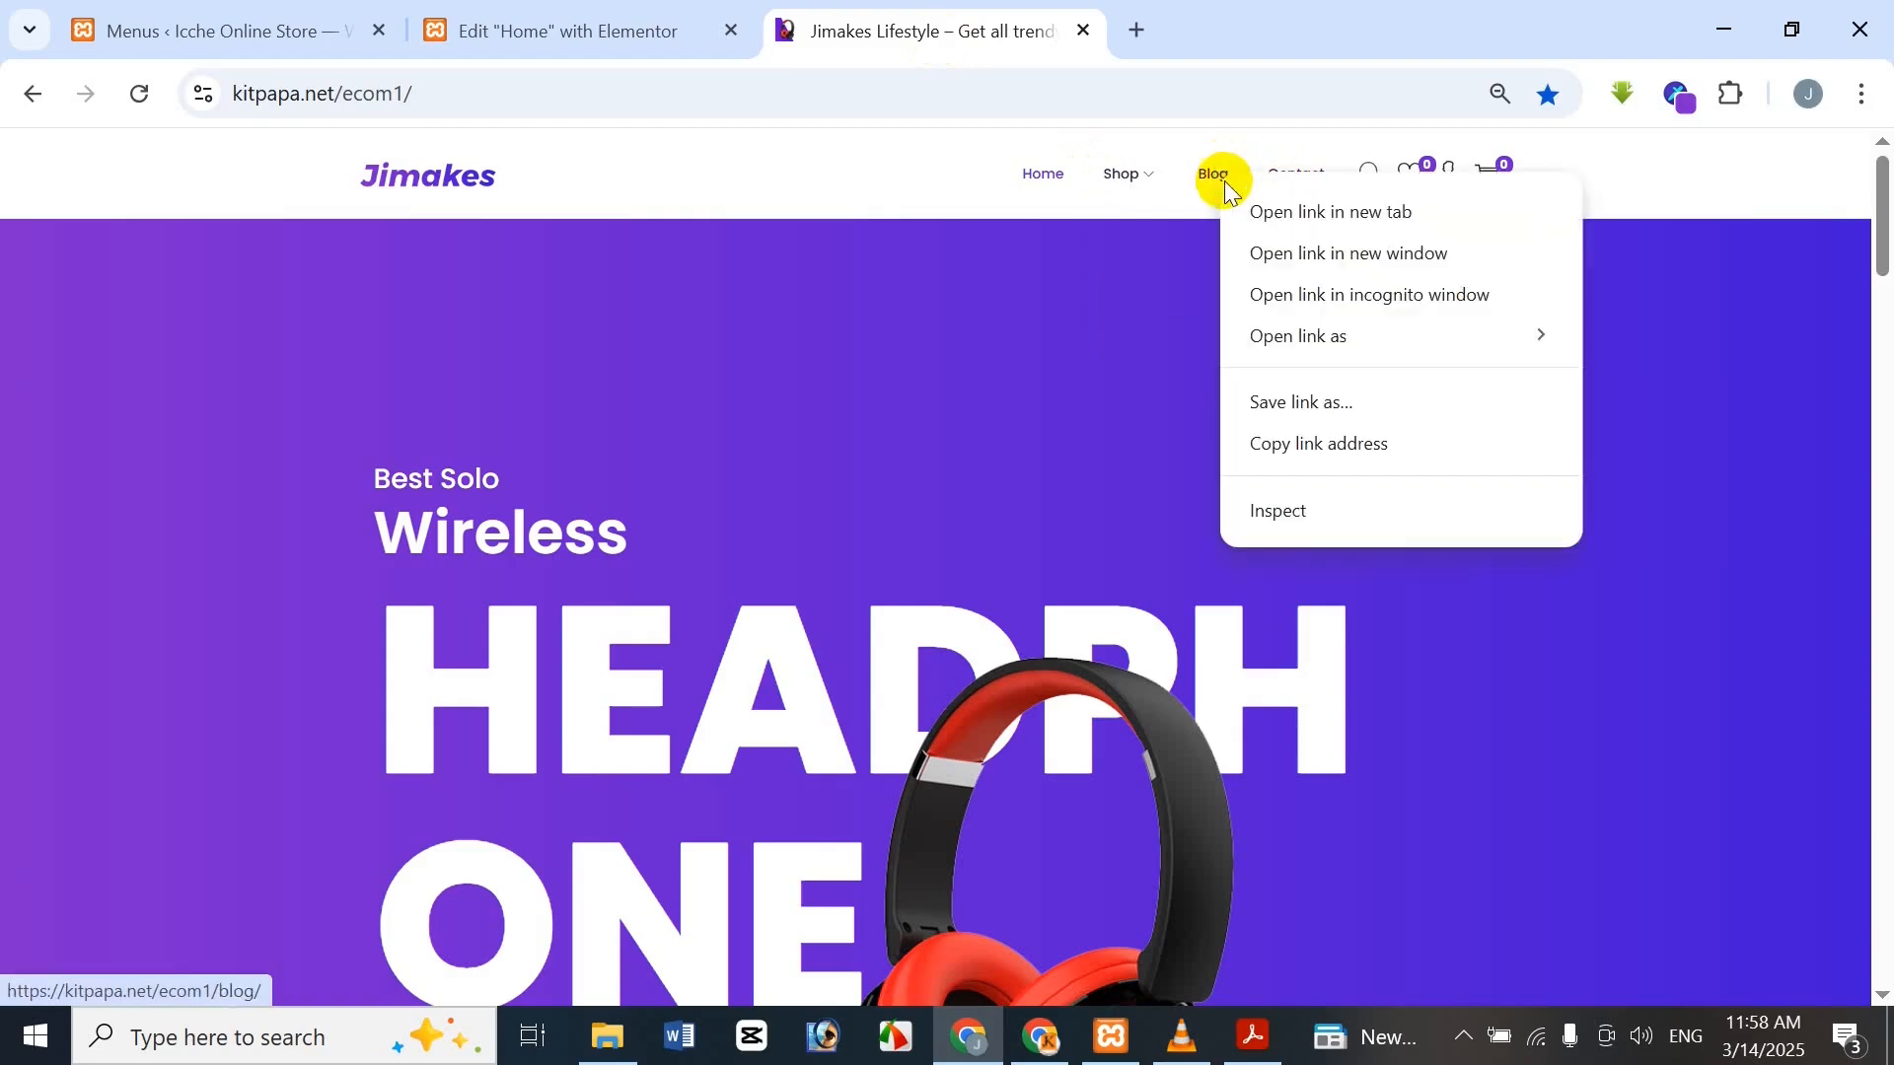
{"action": "left_click", "coordinate": [1361, 446]}
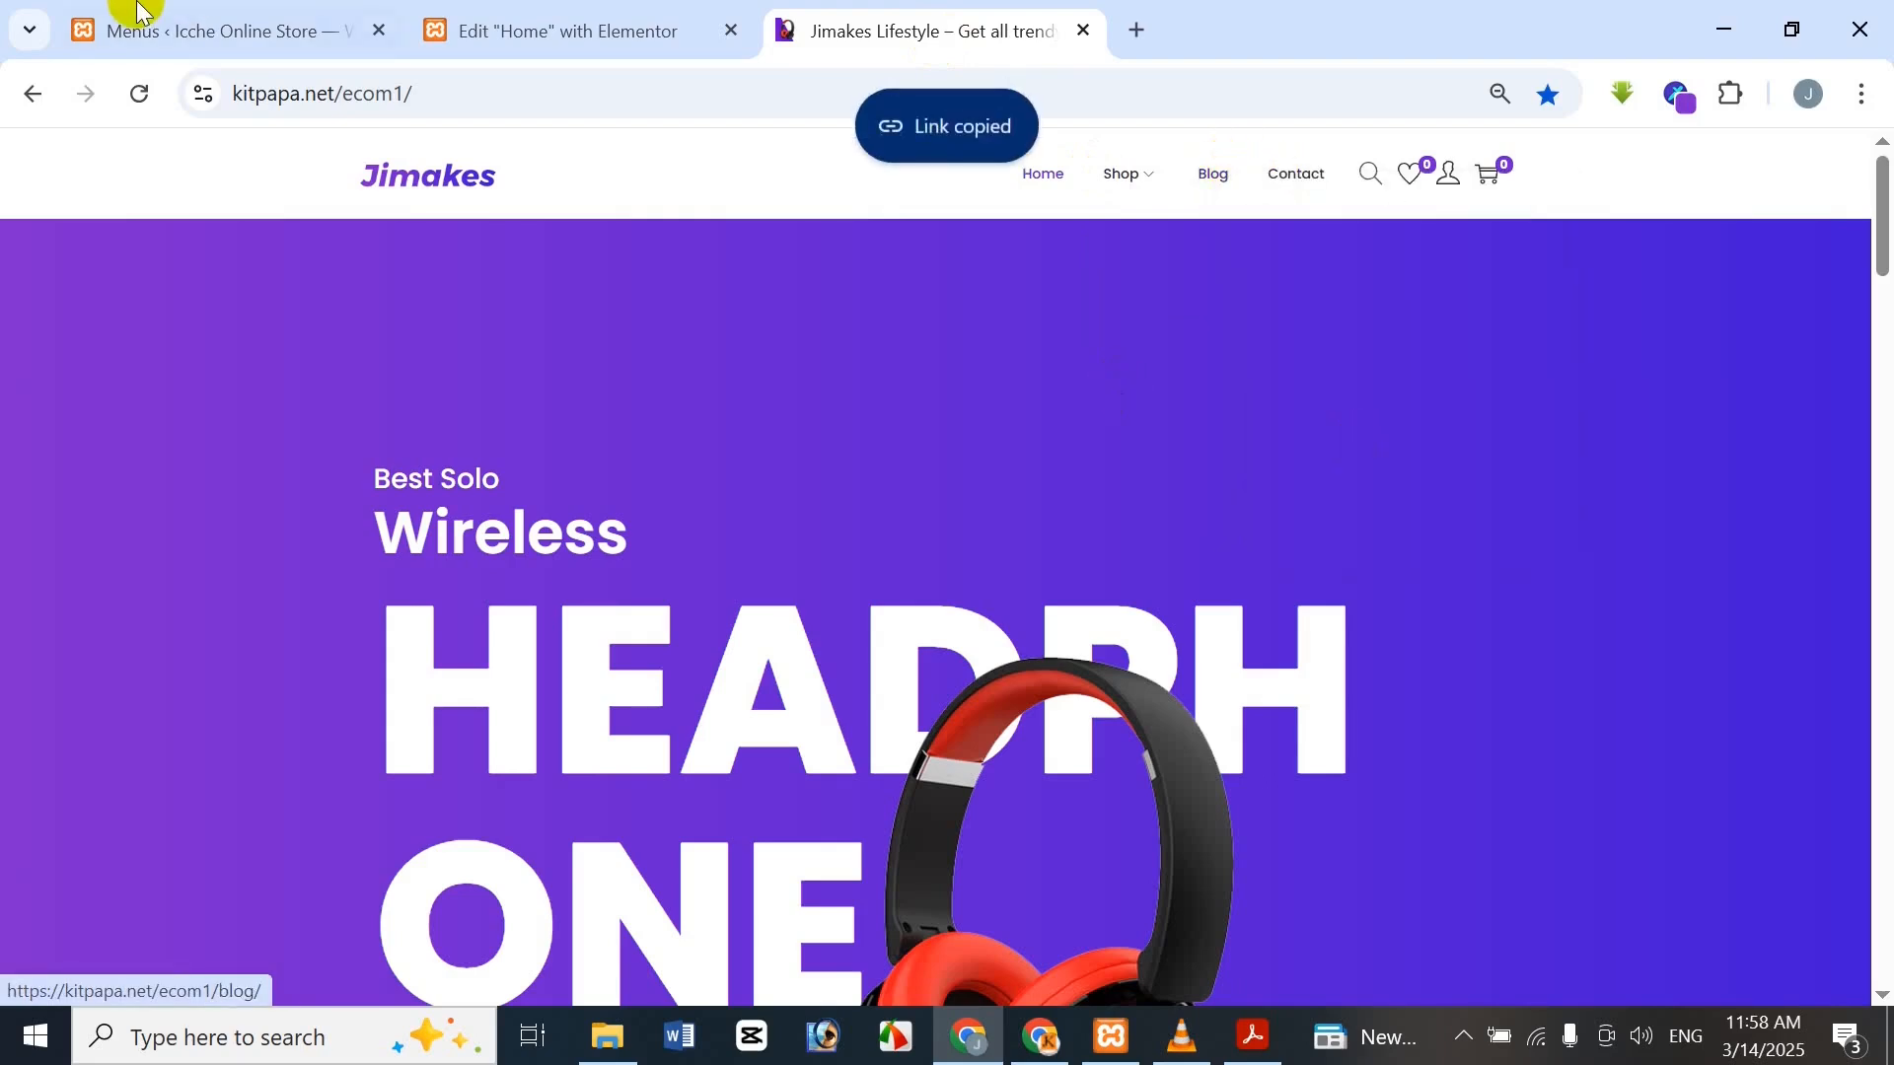
{"action": "left_click", "coordinate": [98, 15]}
{"action": "left_click", "coordinate": [375, 619]}
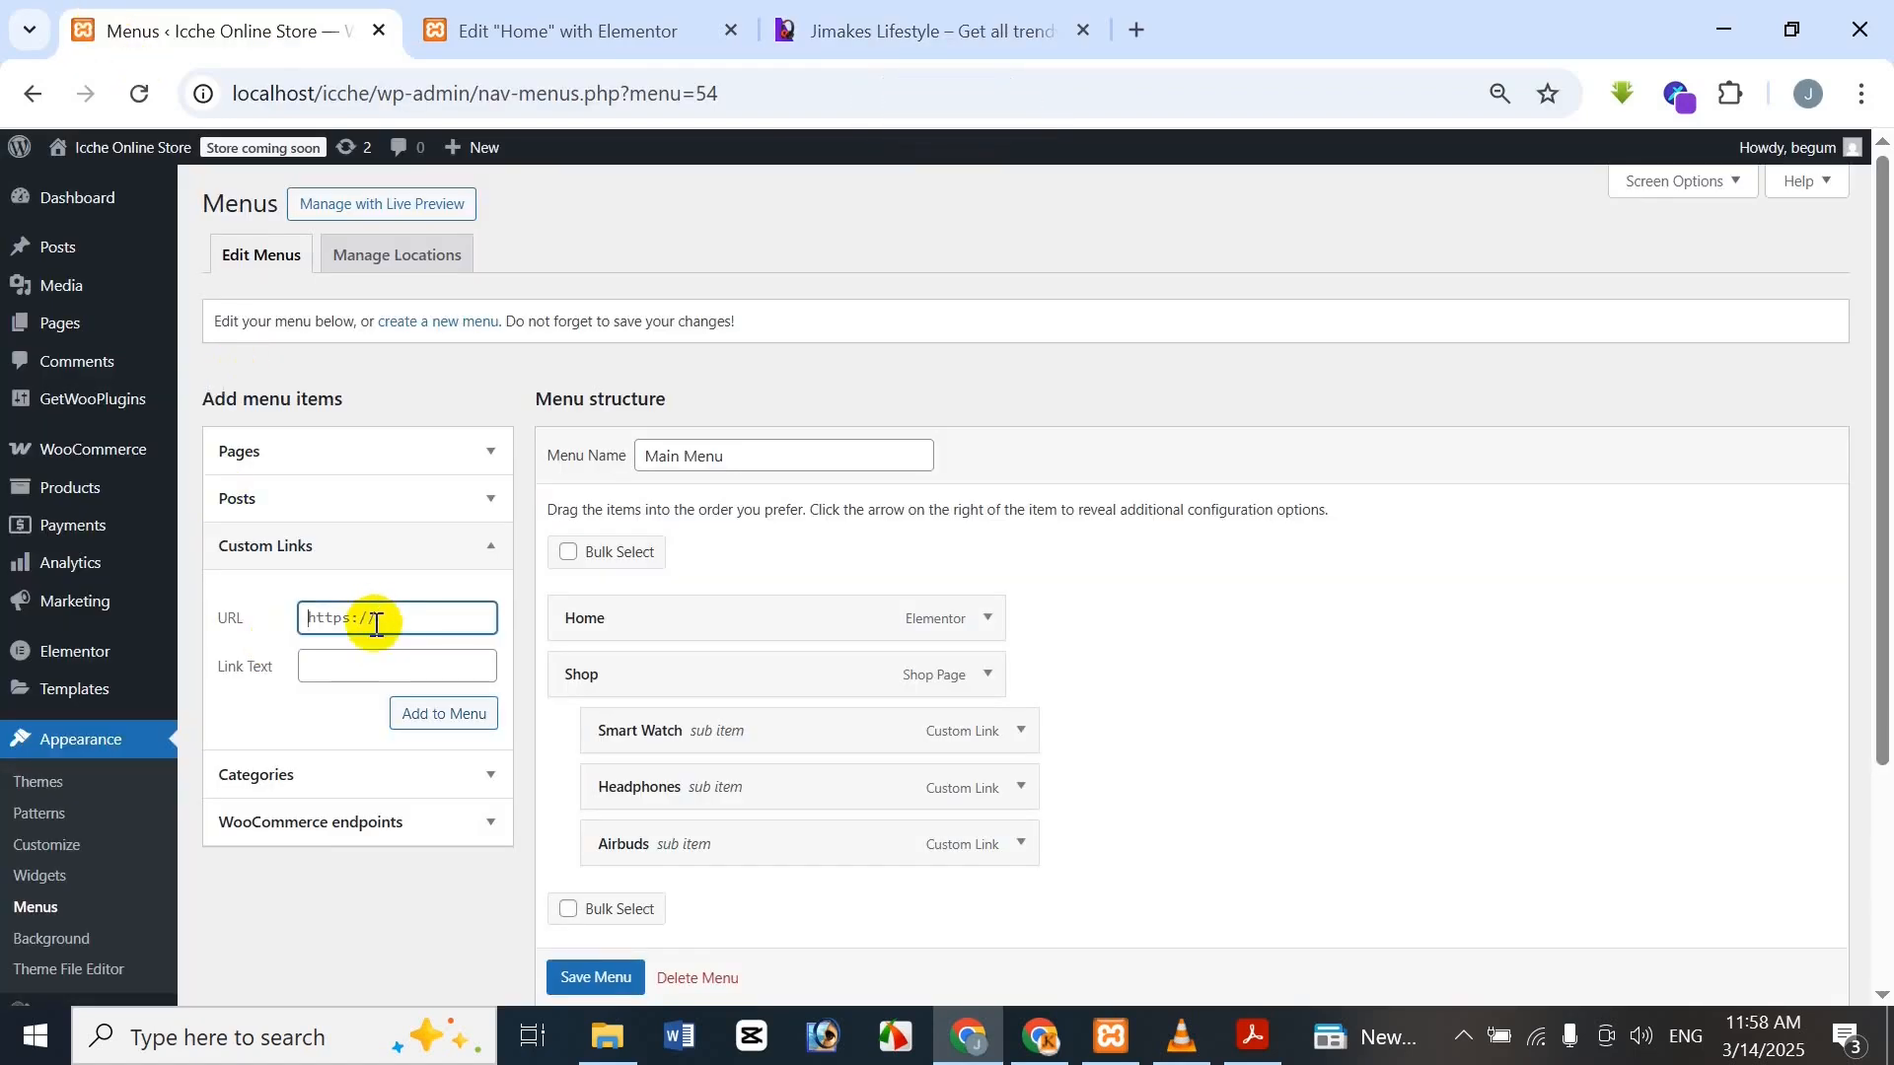
{"action": "key", "text": "ctrl+v"}
{"action": "left_click", "coordinate": [340, 668]}
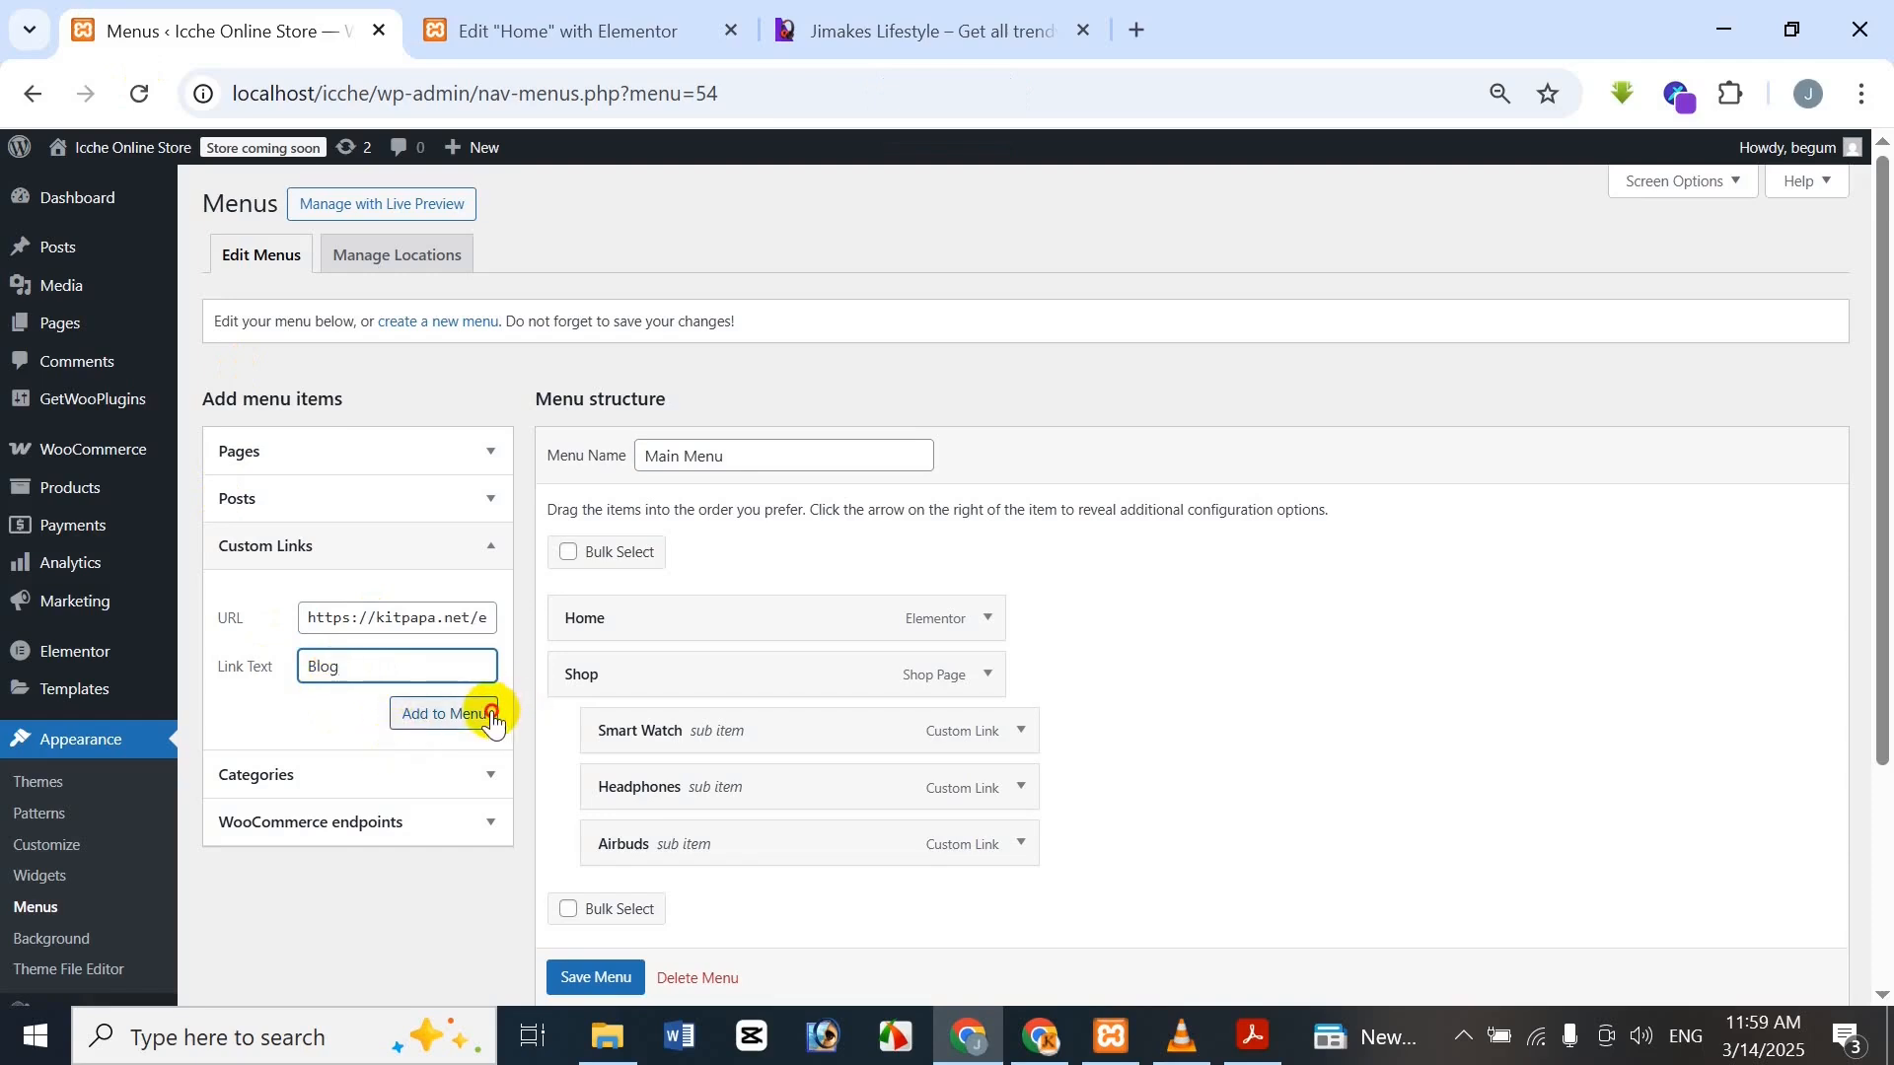
{"action": "left_click", "coordinate": [444, 715]}
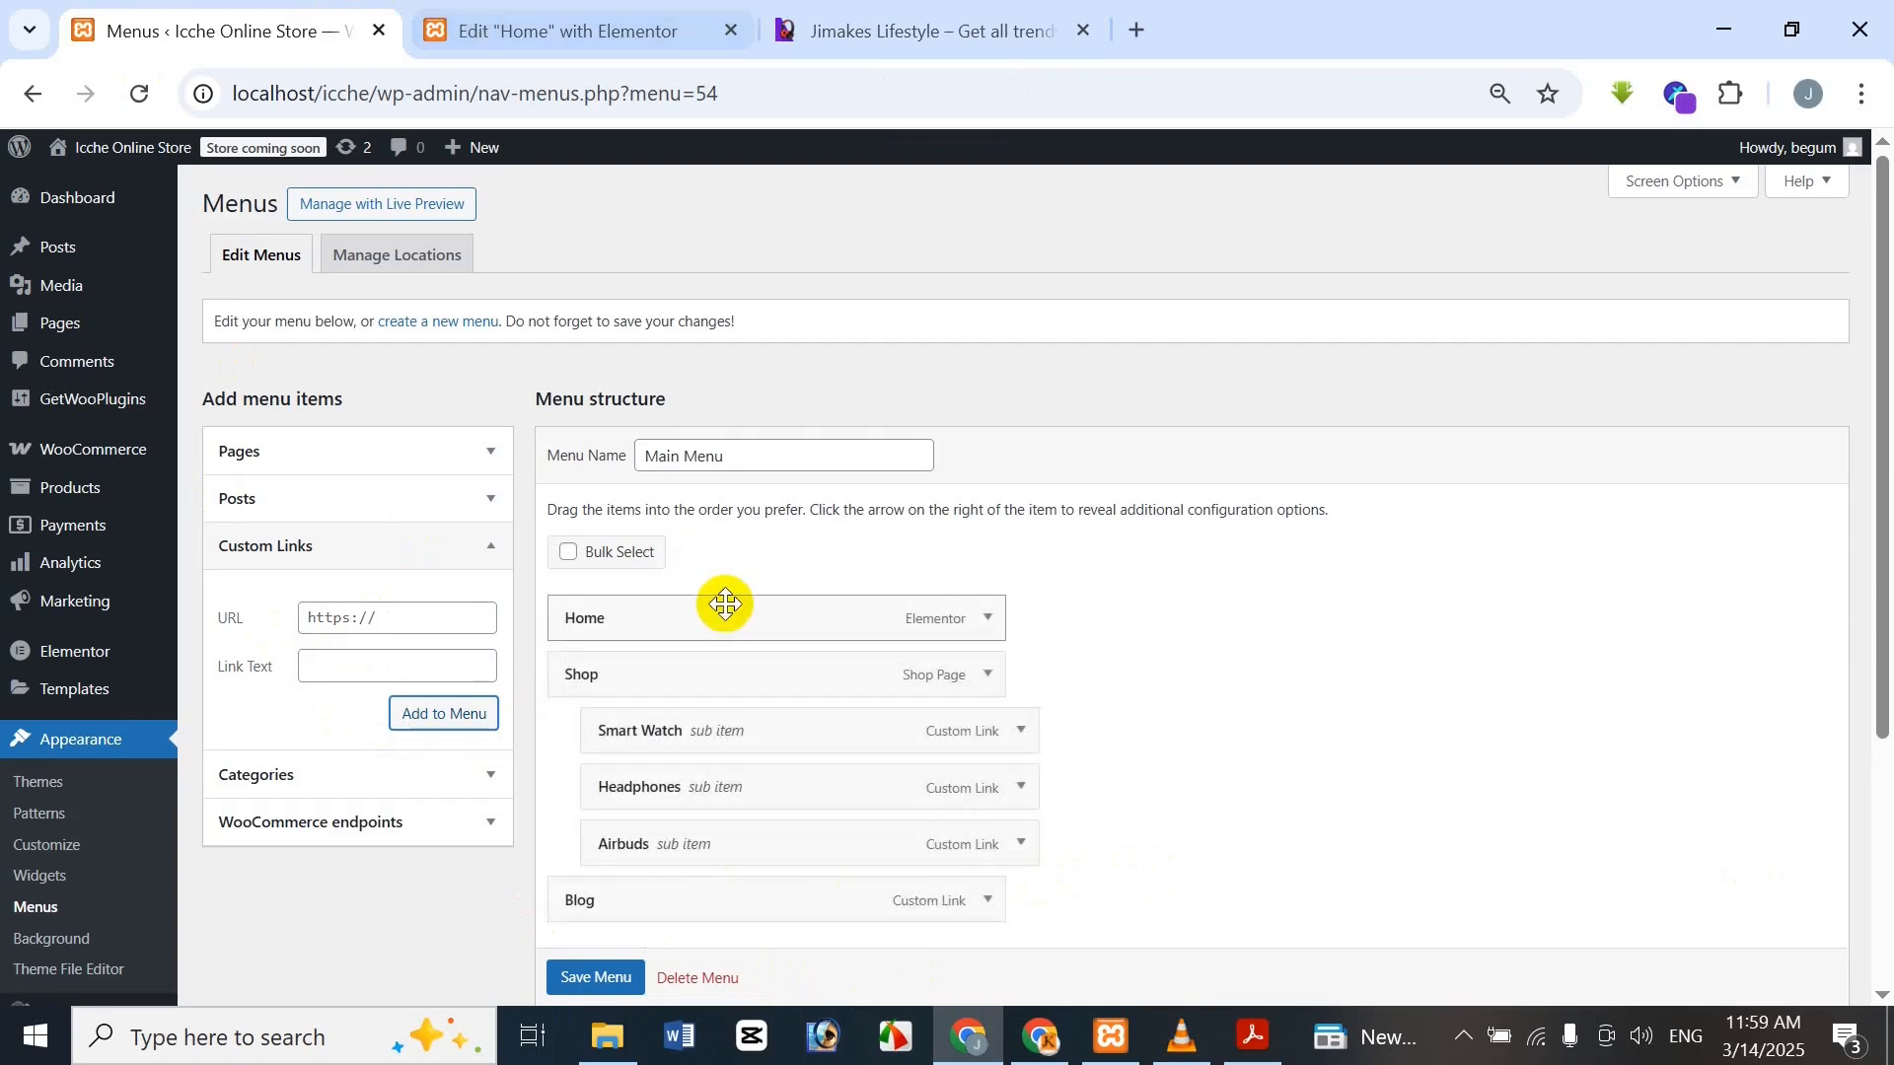
Add a top-level "Contact" custom link to Main Menu, using the Contact link address copied from the Jimakes site
{"action": "scroll", "coordinate": [592, 691], "scroll_direction": "down", "scroll_amount": 1}
{"action": "left_click", "coordinate": [592, 30]}
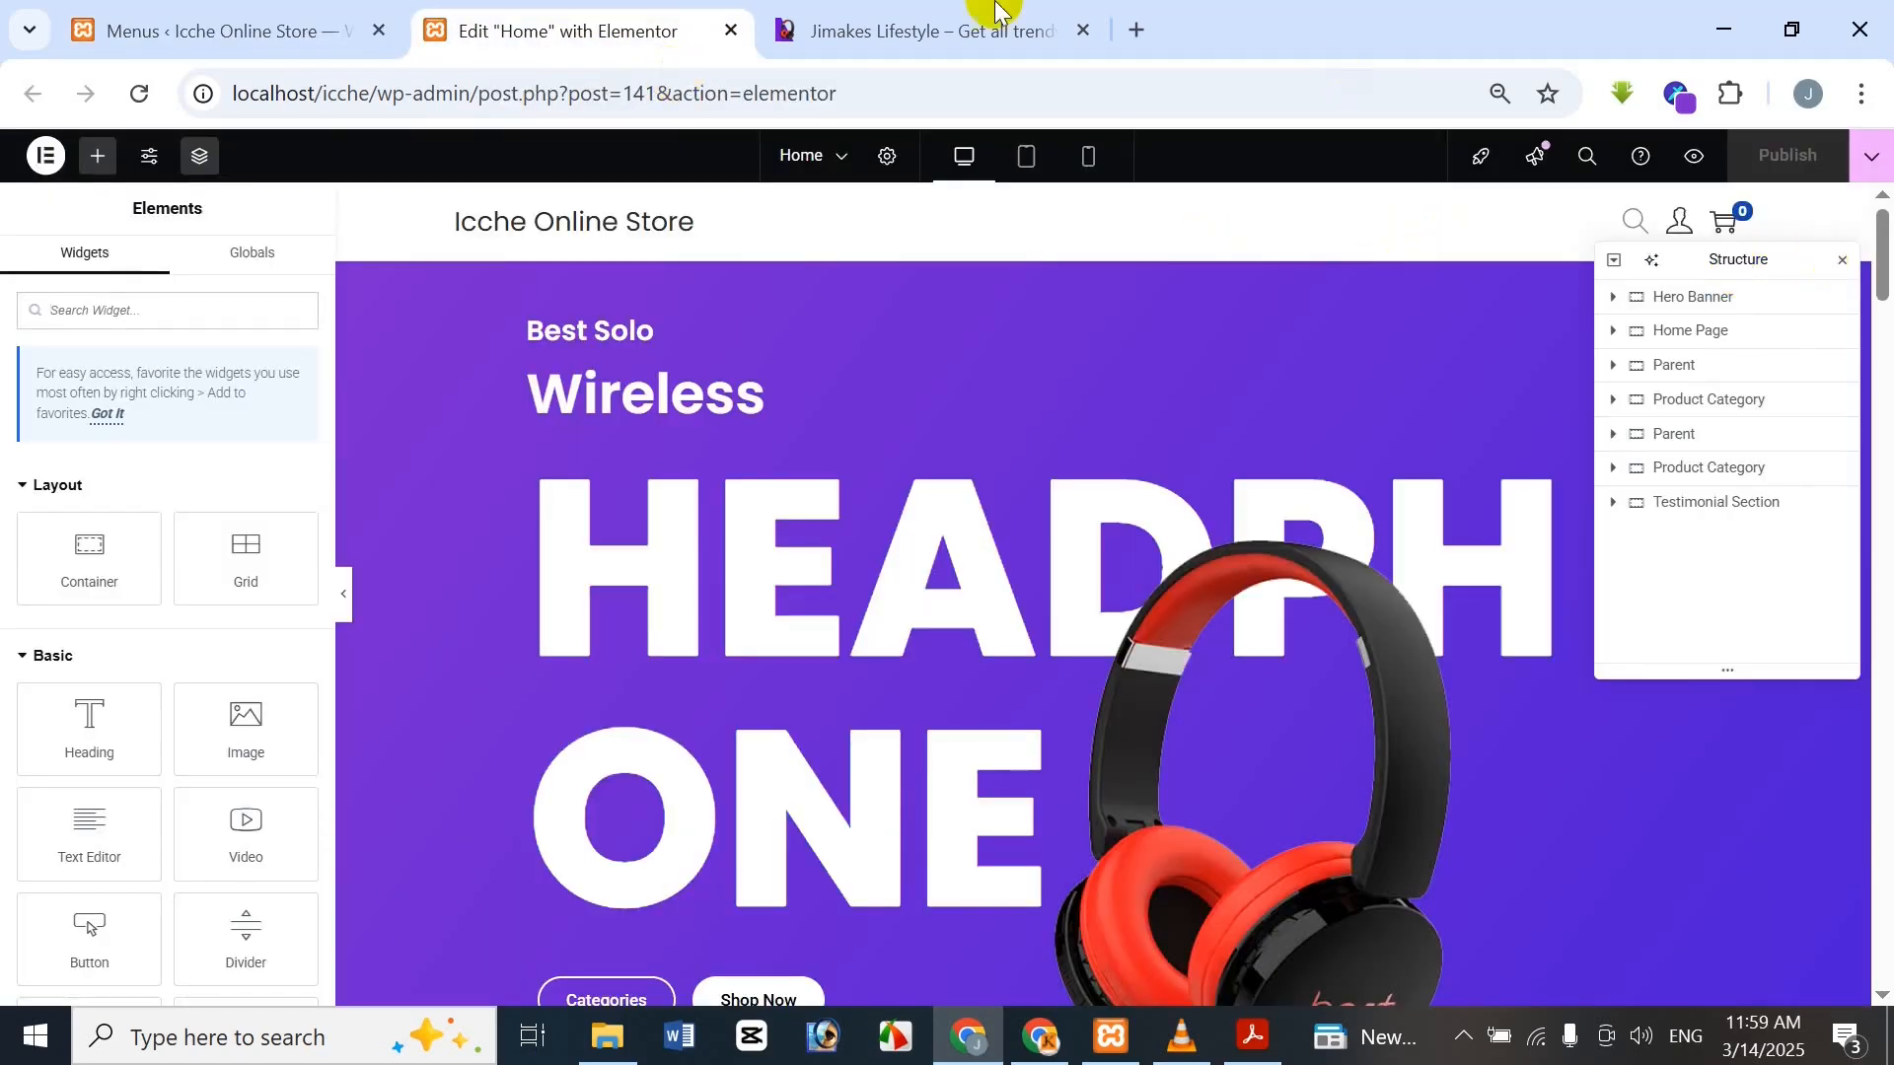
{"action": "left_click", "coordinate": [927, 29]}
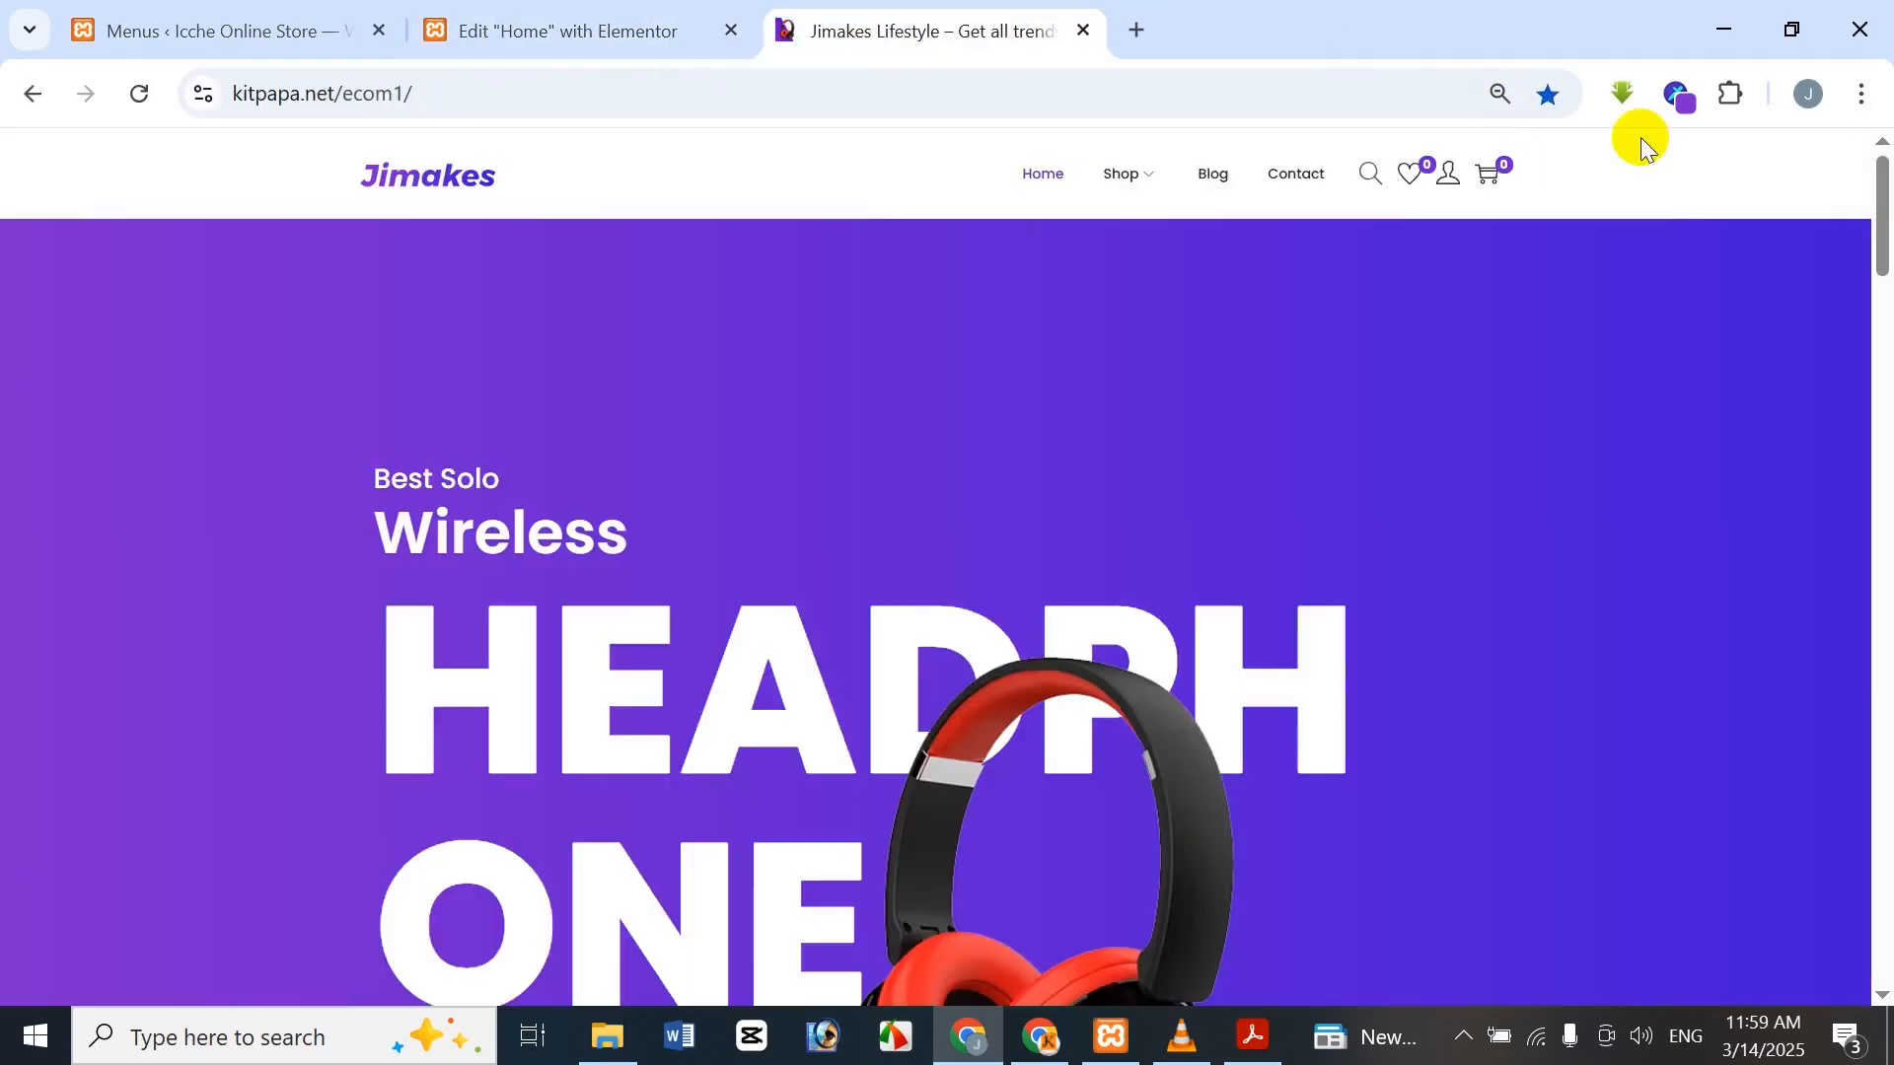
{"action": "right_click", "coordinate": [1310, 174]}
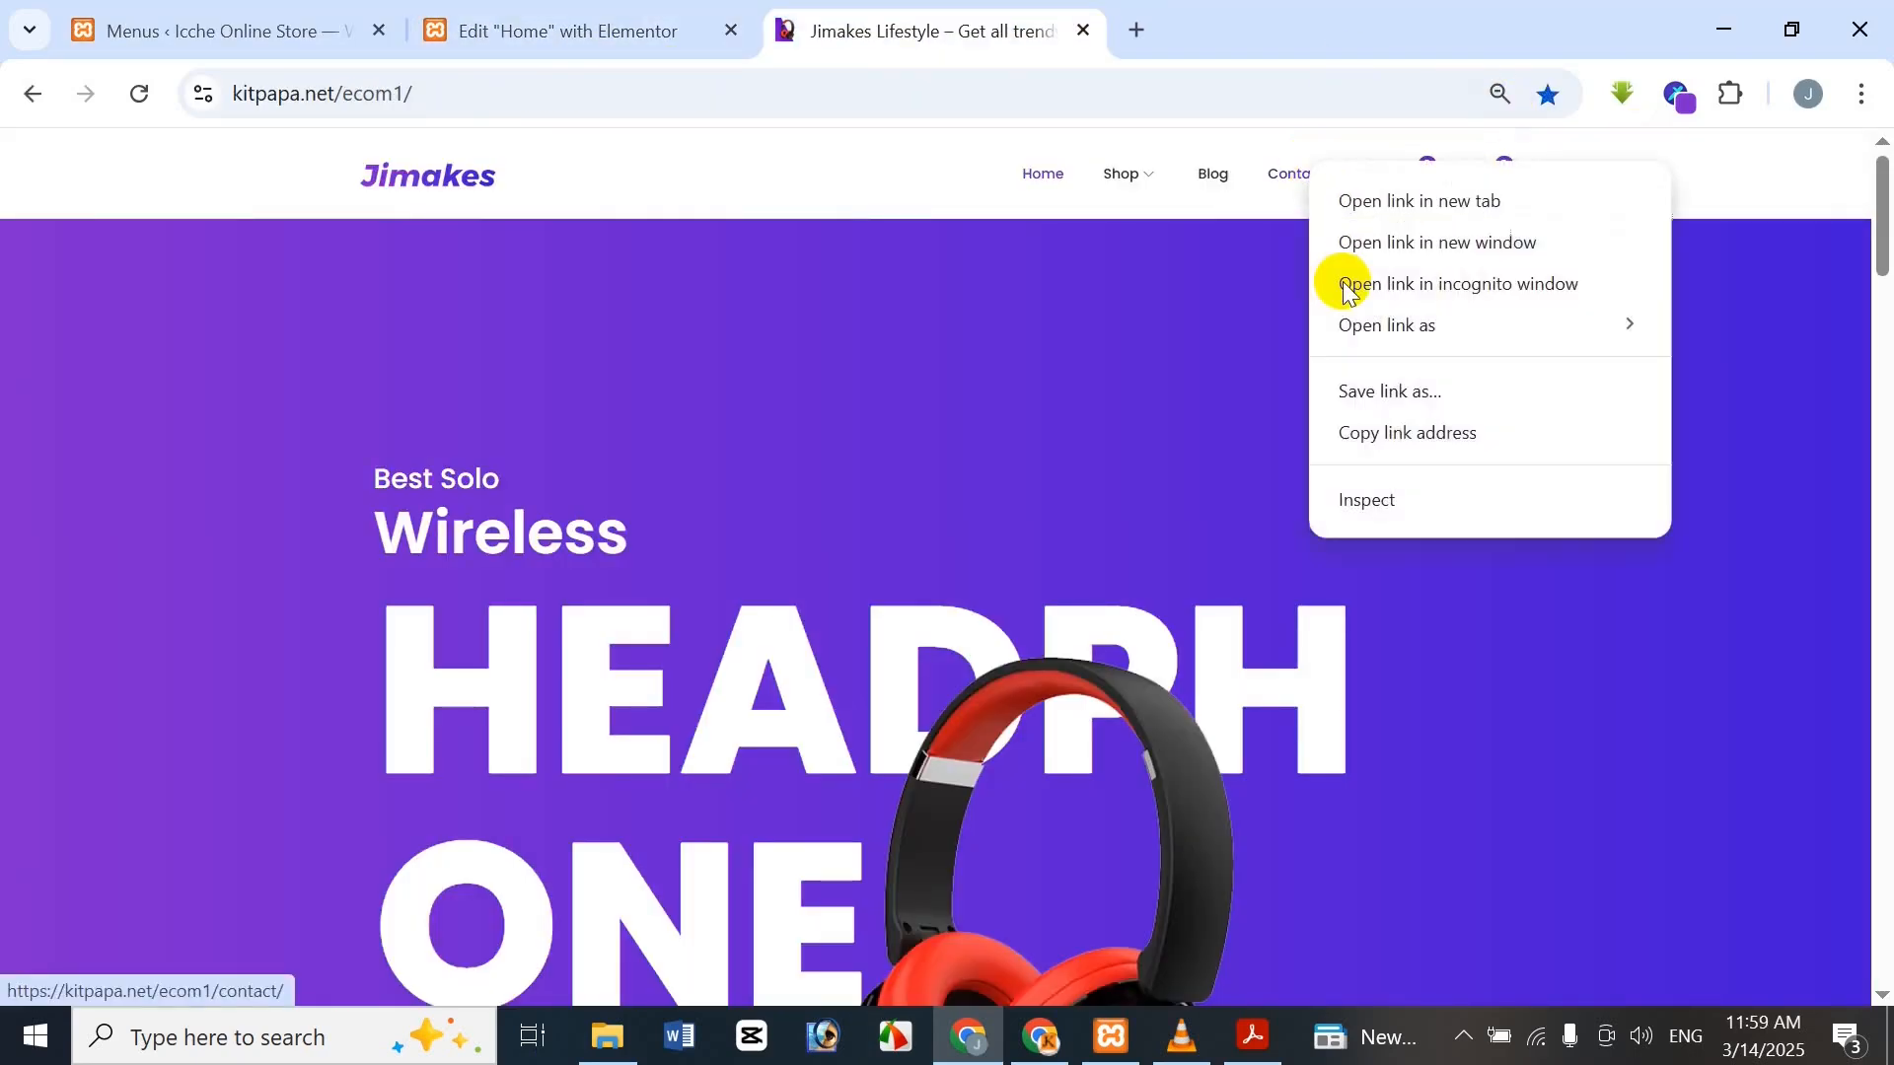
{"action": "left_click", "coordinate": [1430, 441]}
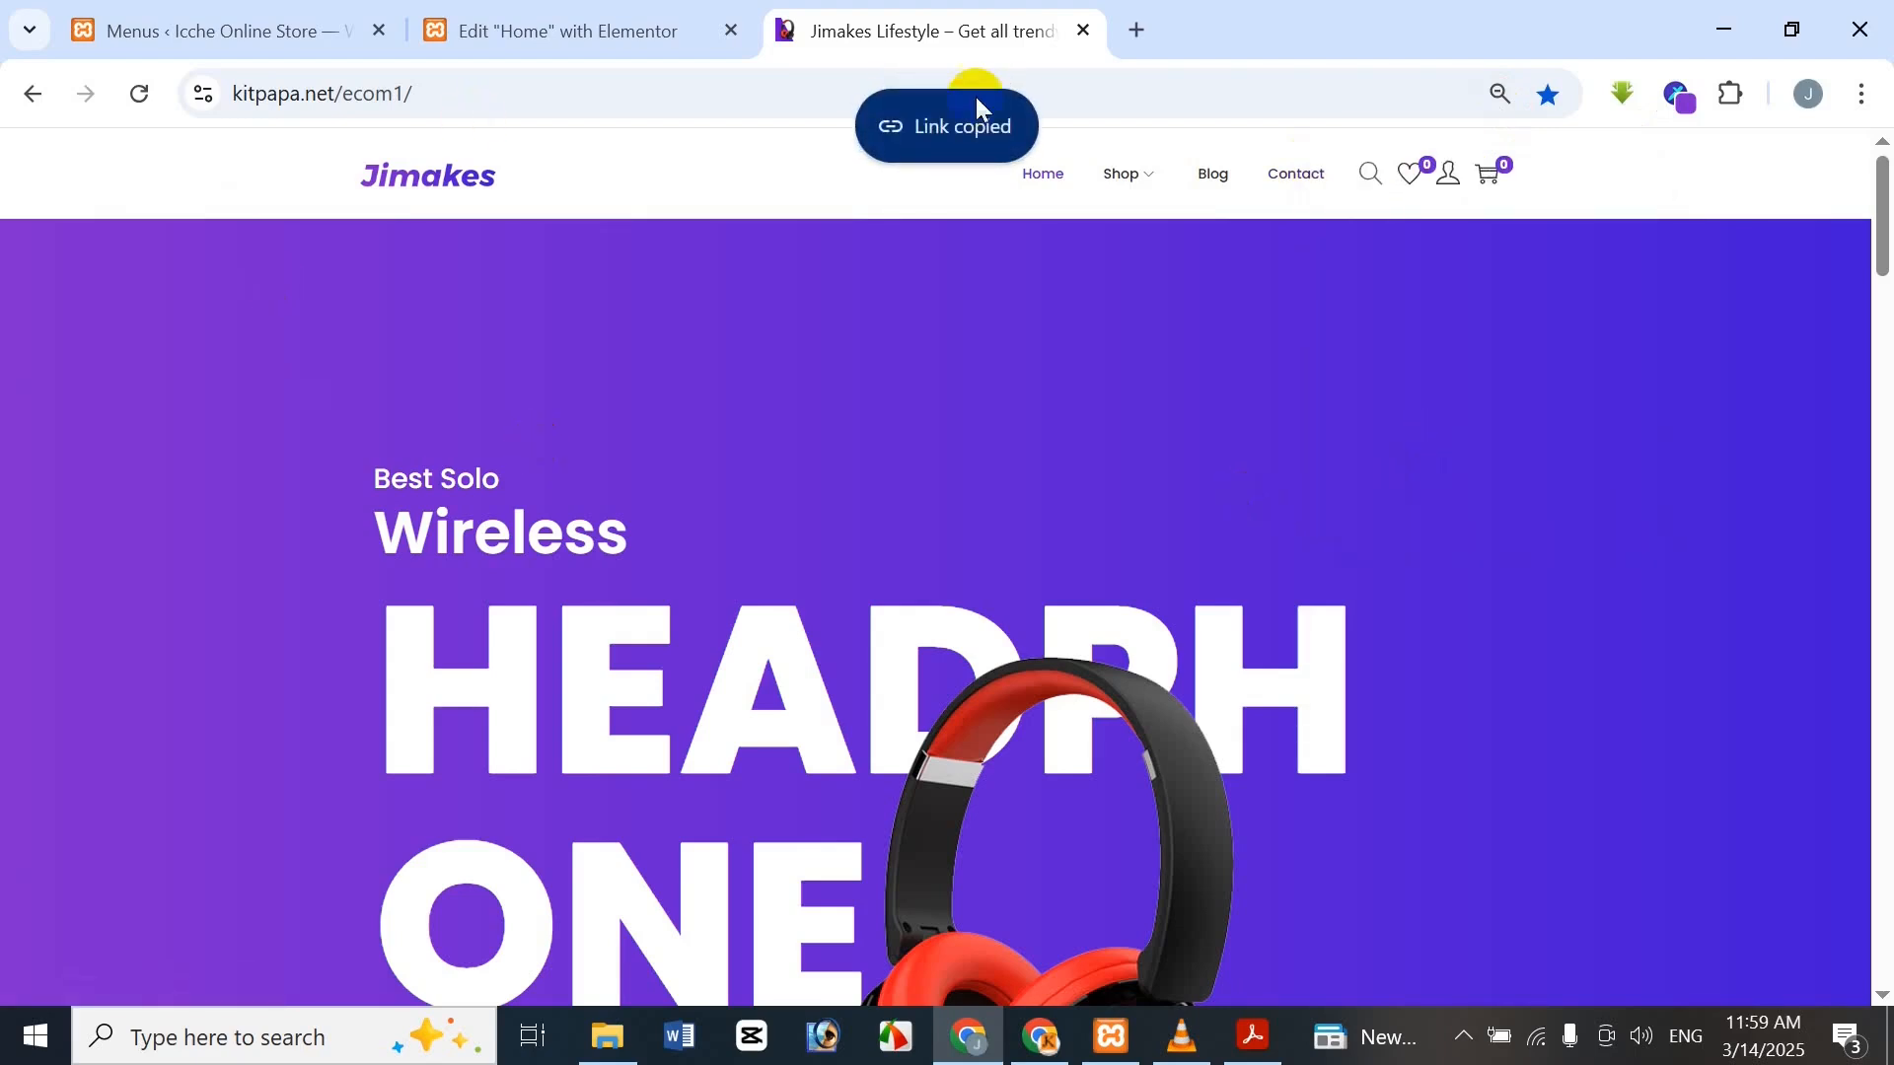
{"action": "left_click", "coordinate": [246, 24]}
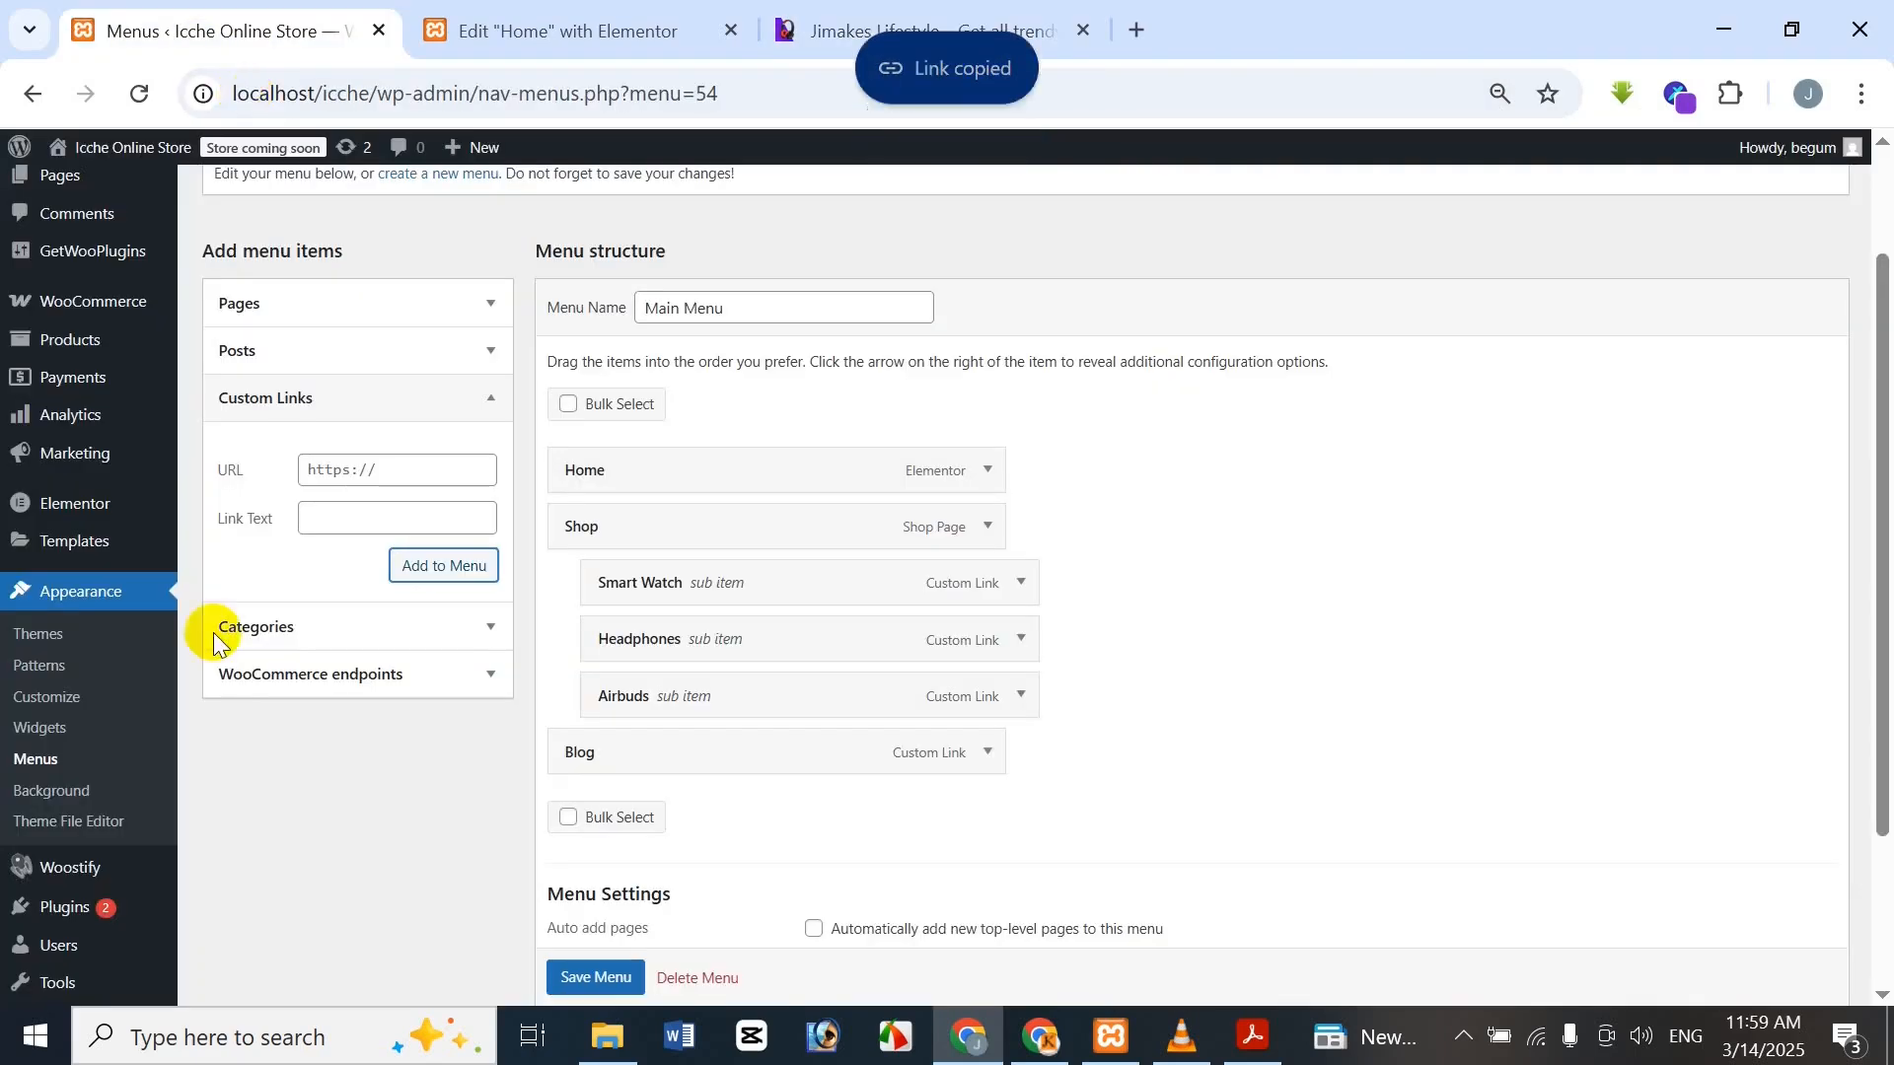
{"action": "left_click", "coordinate": [409, 461]}
{"action": "key", "text": "ctrl+v"}
{"action": "left_click", "coordinate": [386, 523]}
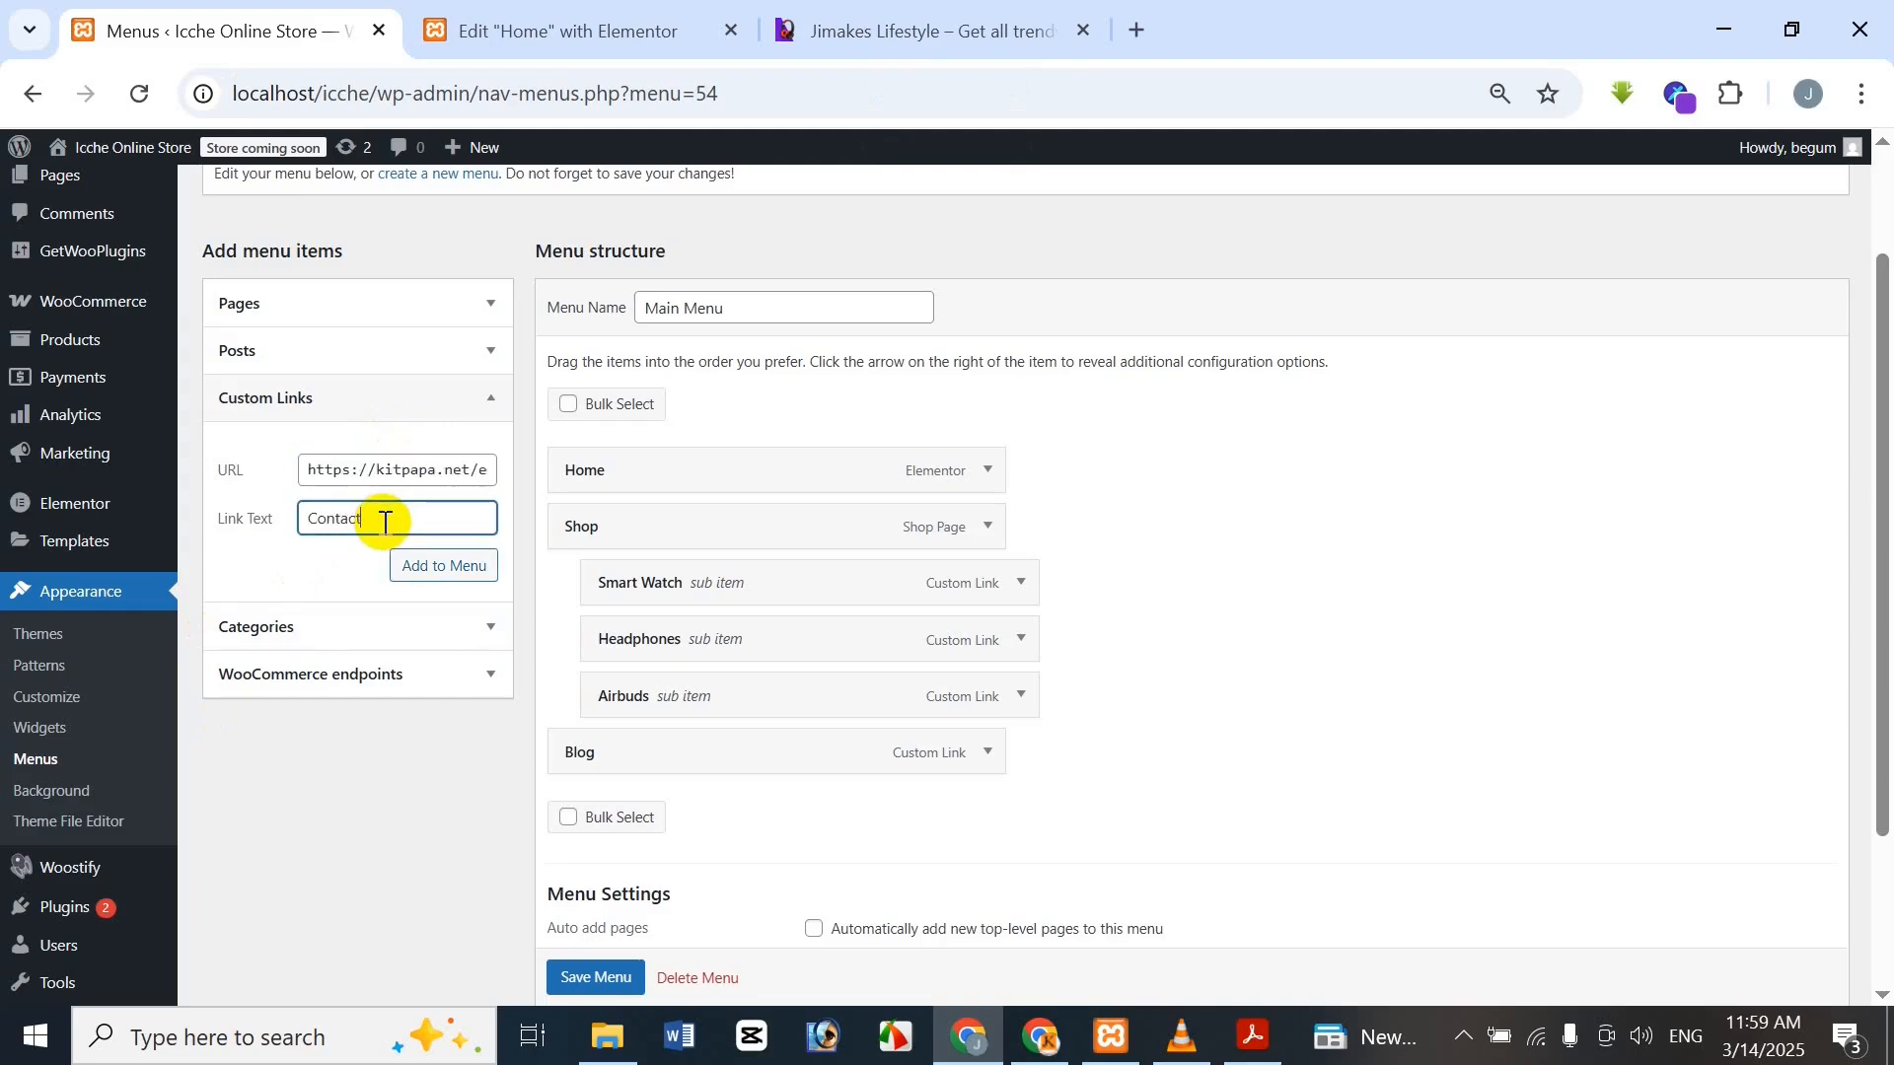
{"action": "left_click", "coordinate": [501, 30]}
{"action": "left_click", "coordinate": [1026, 29]}
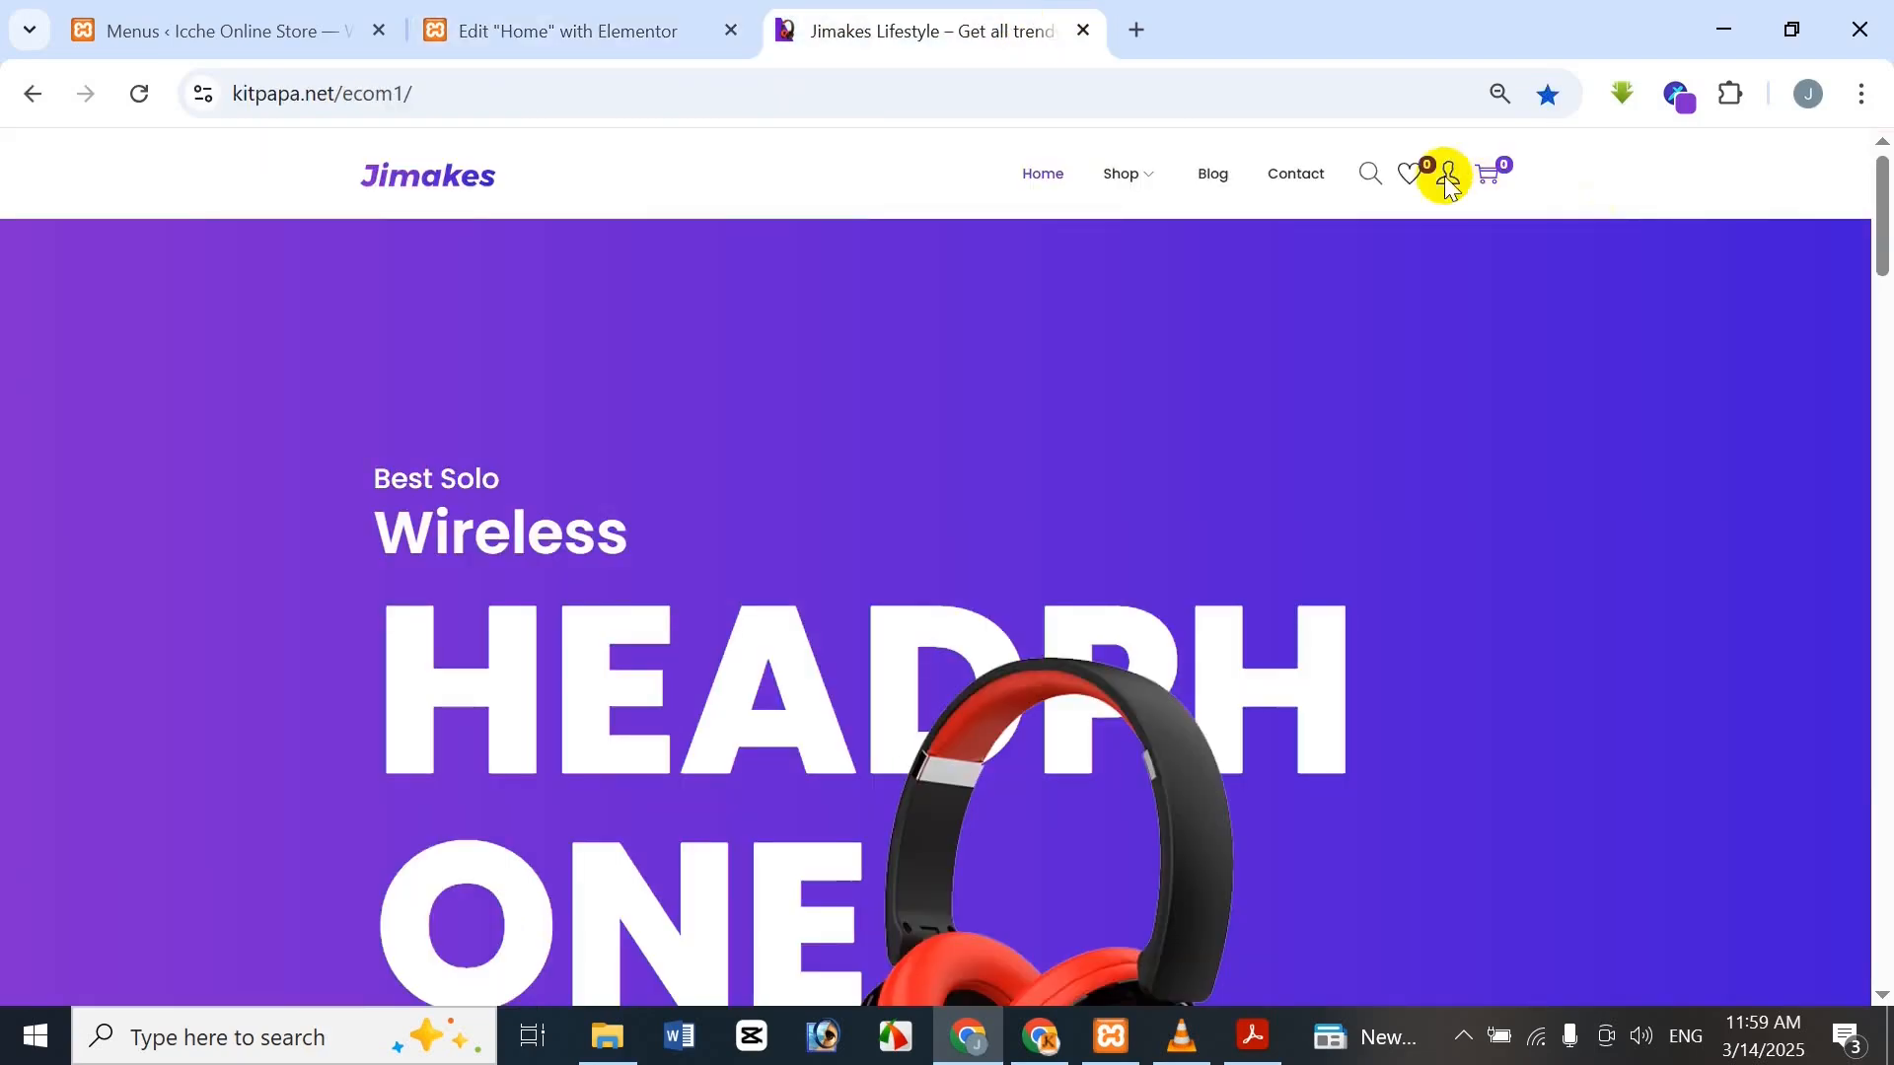
{"action": "left_click", "coordinate": [113, 30]}
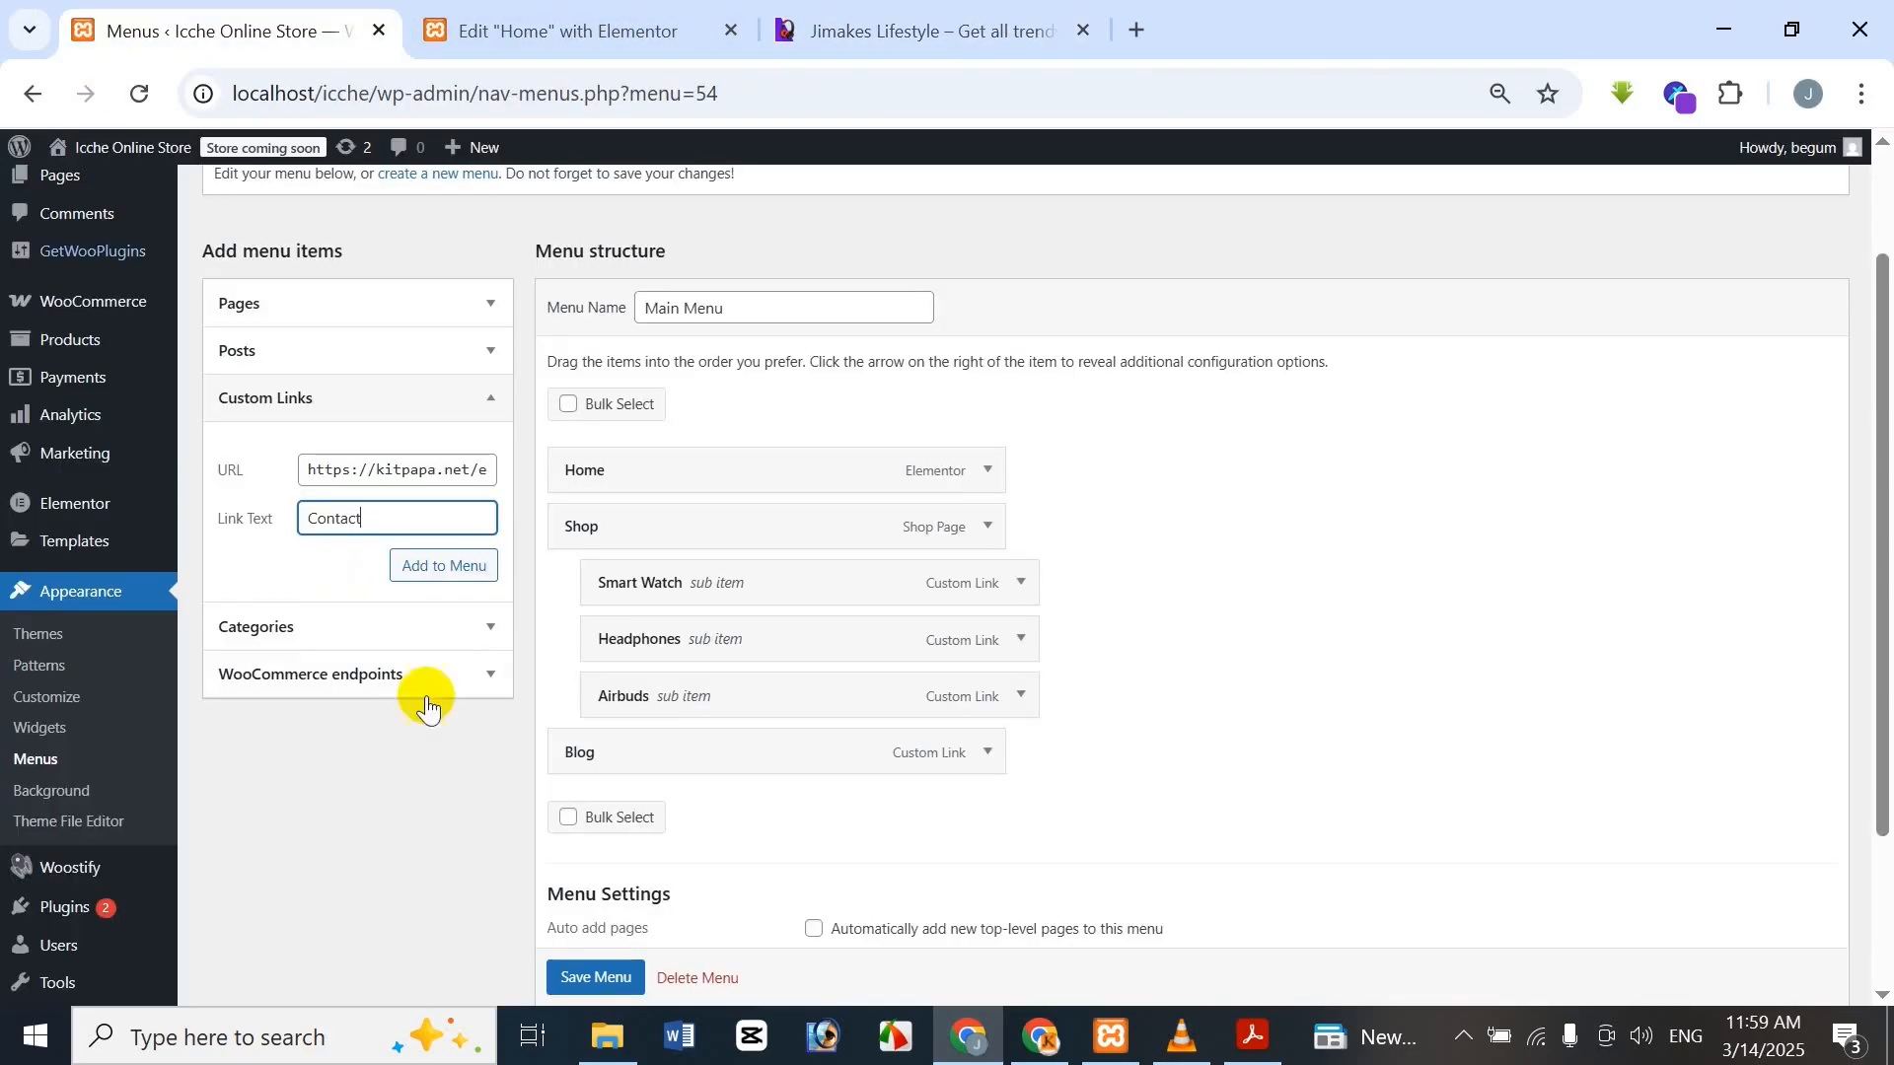
{"action": "left_click", "coordinate": [478, 582]}
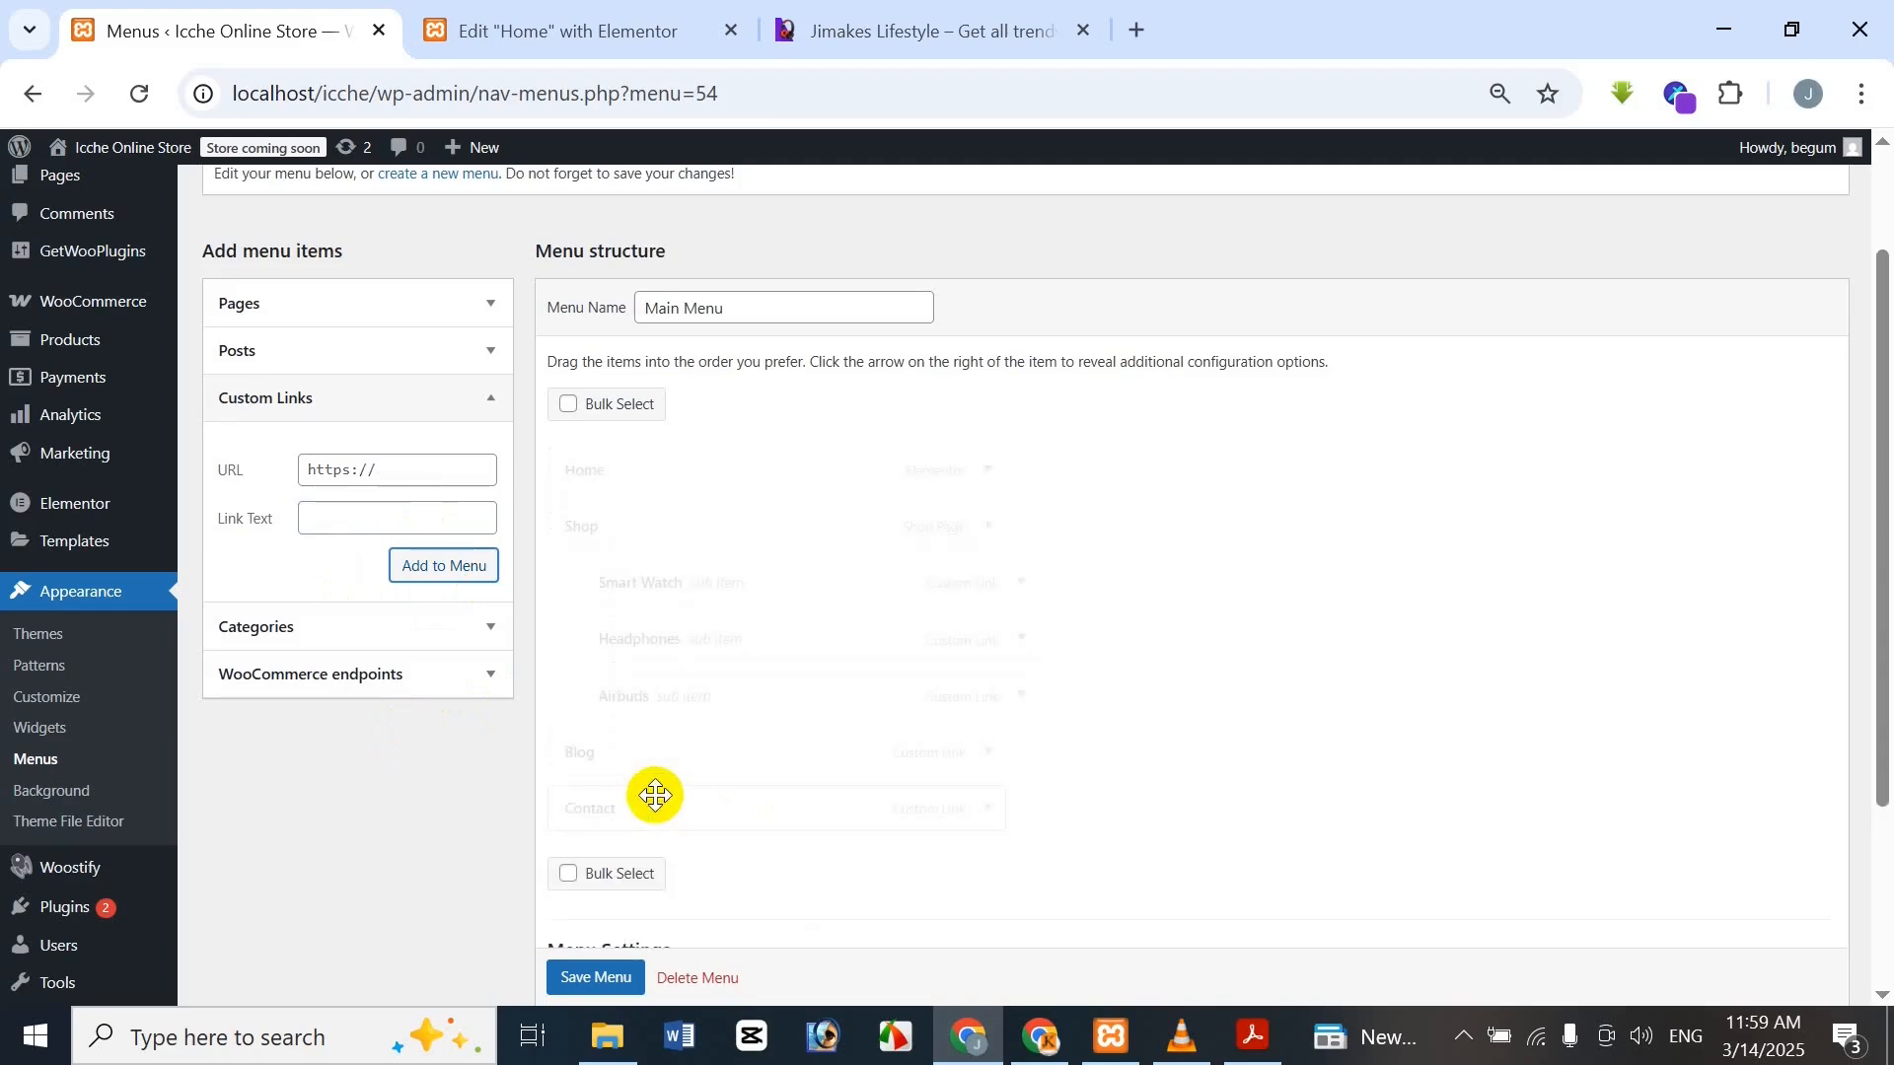
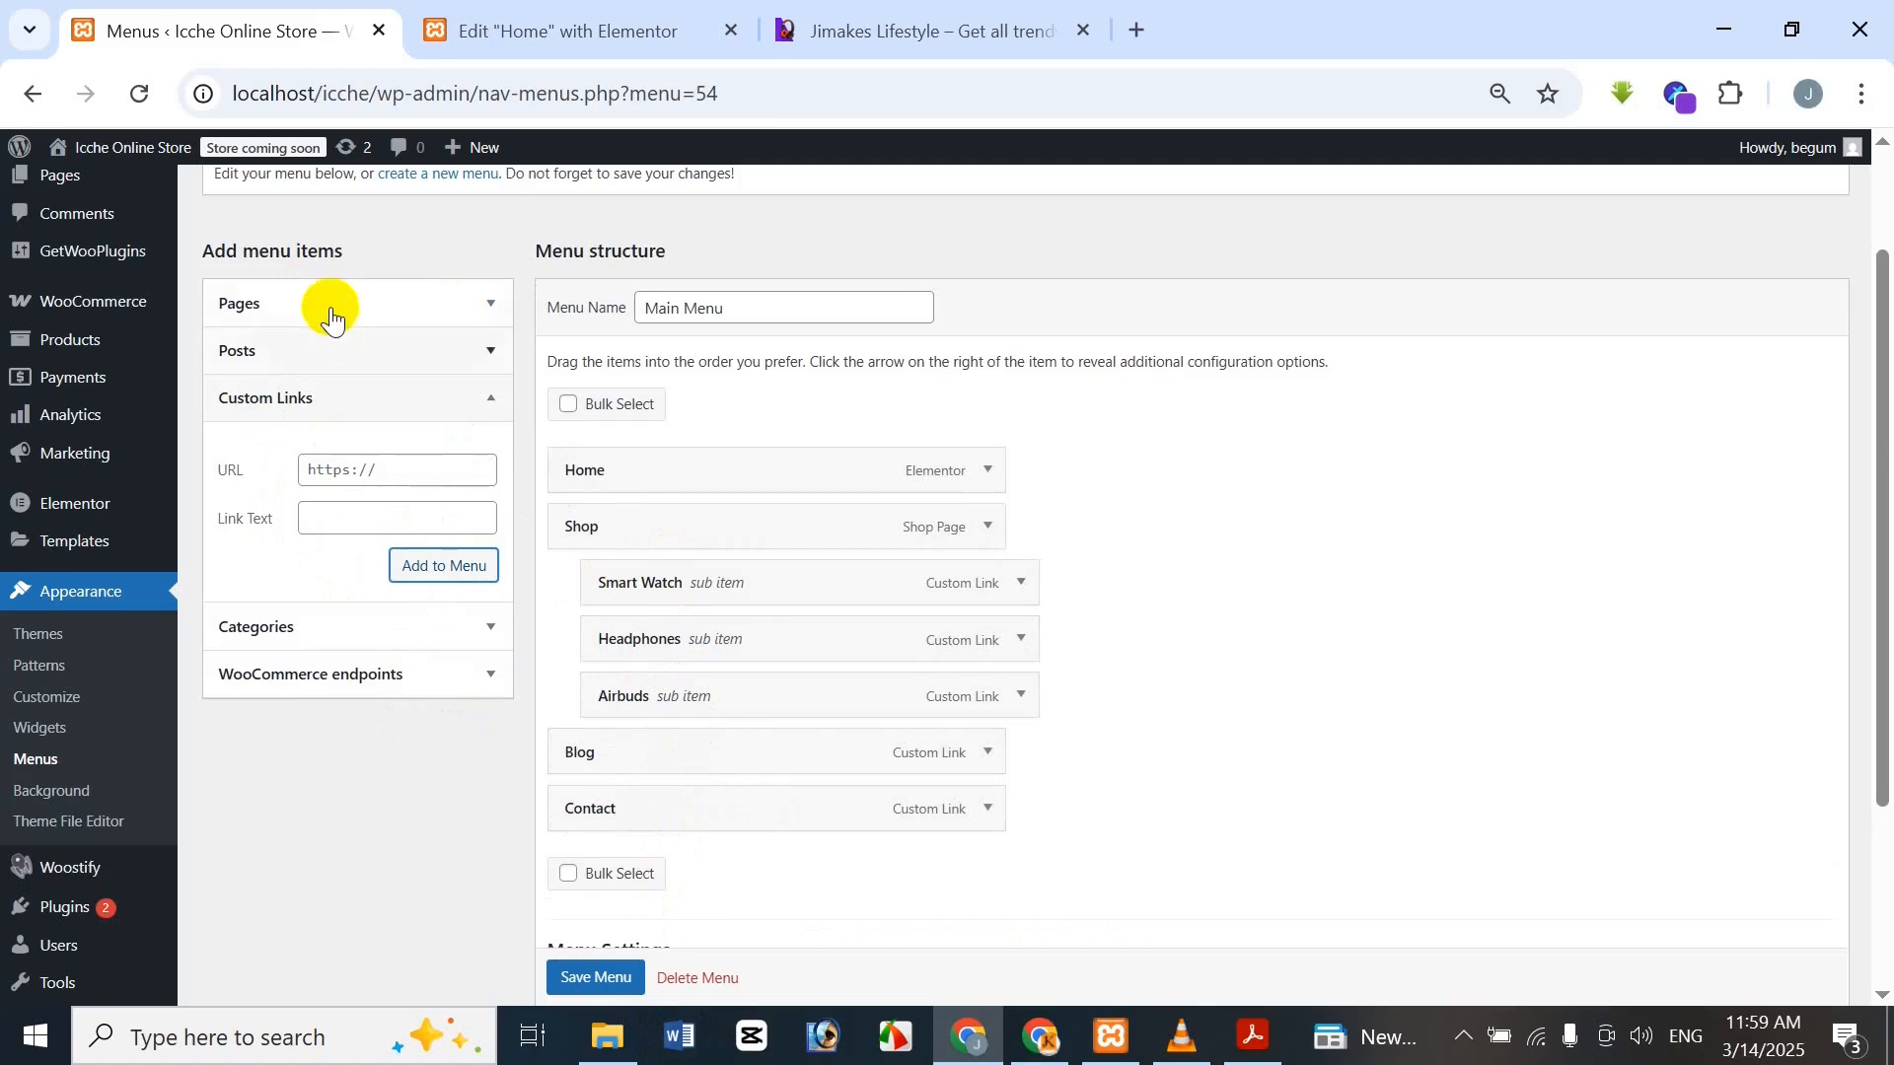
Add the Orders, Downloads and Addresses WooCommerce endpoints to Main Menu
{"action": "left_click", "coordinate": [833, 19]}
{"action": "left_click", "coordinate": [269, 10]}
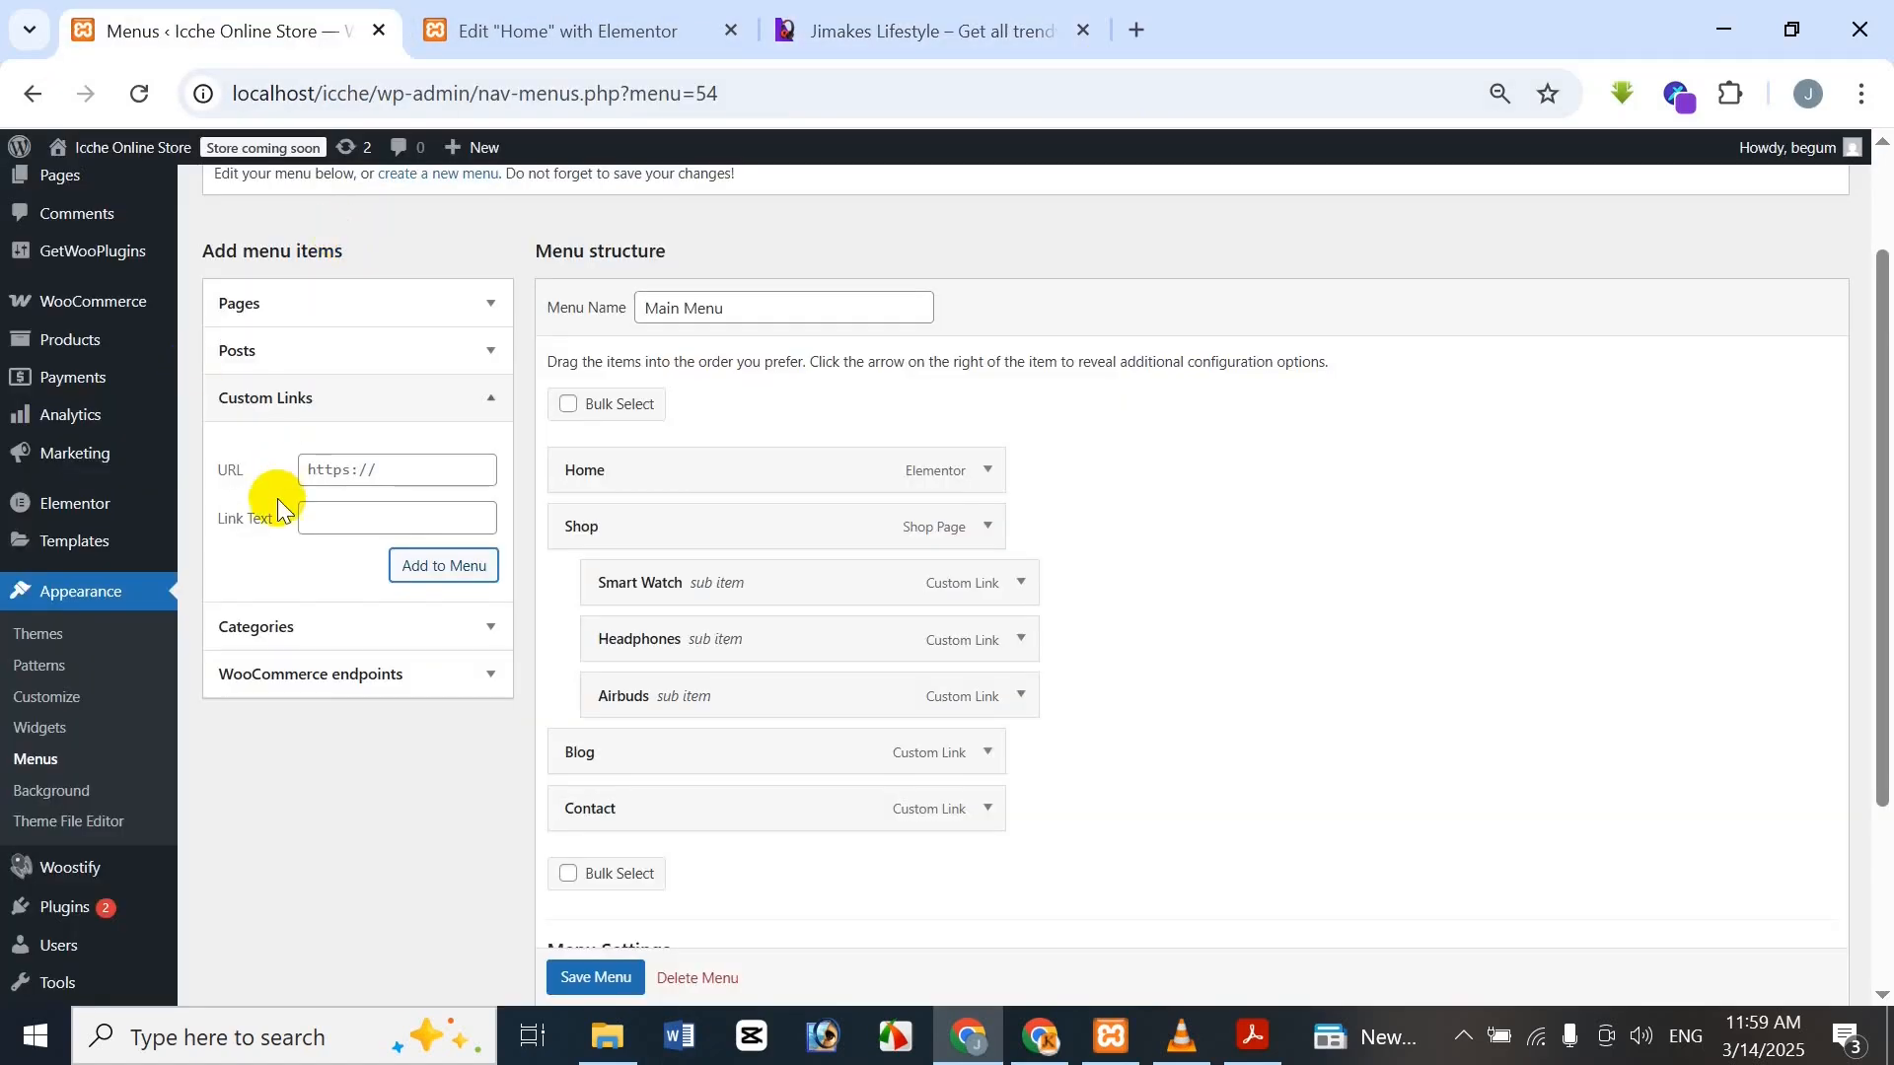
{"action": "left_click", "coordinate": [321, 678]}
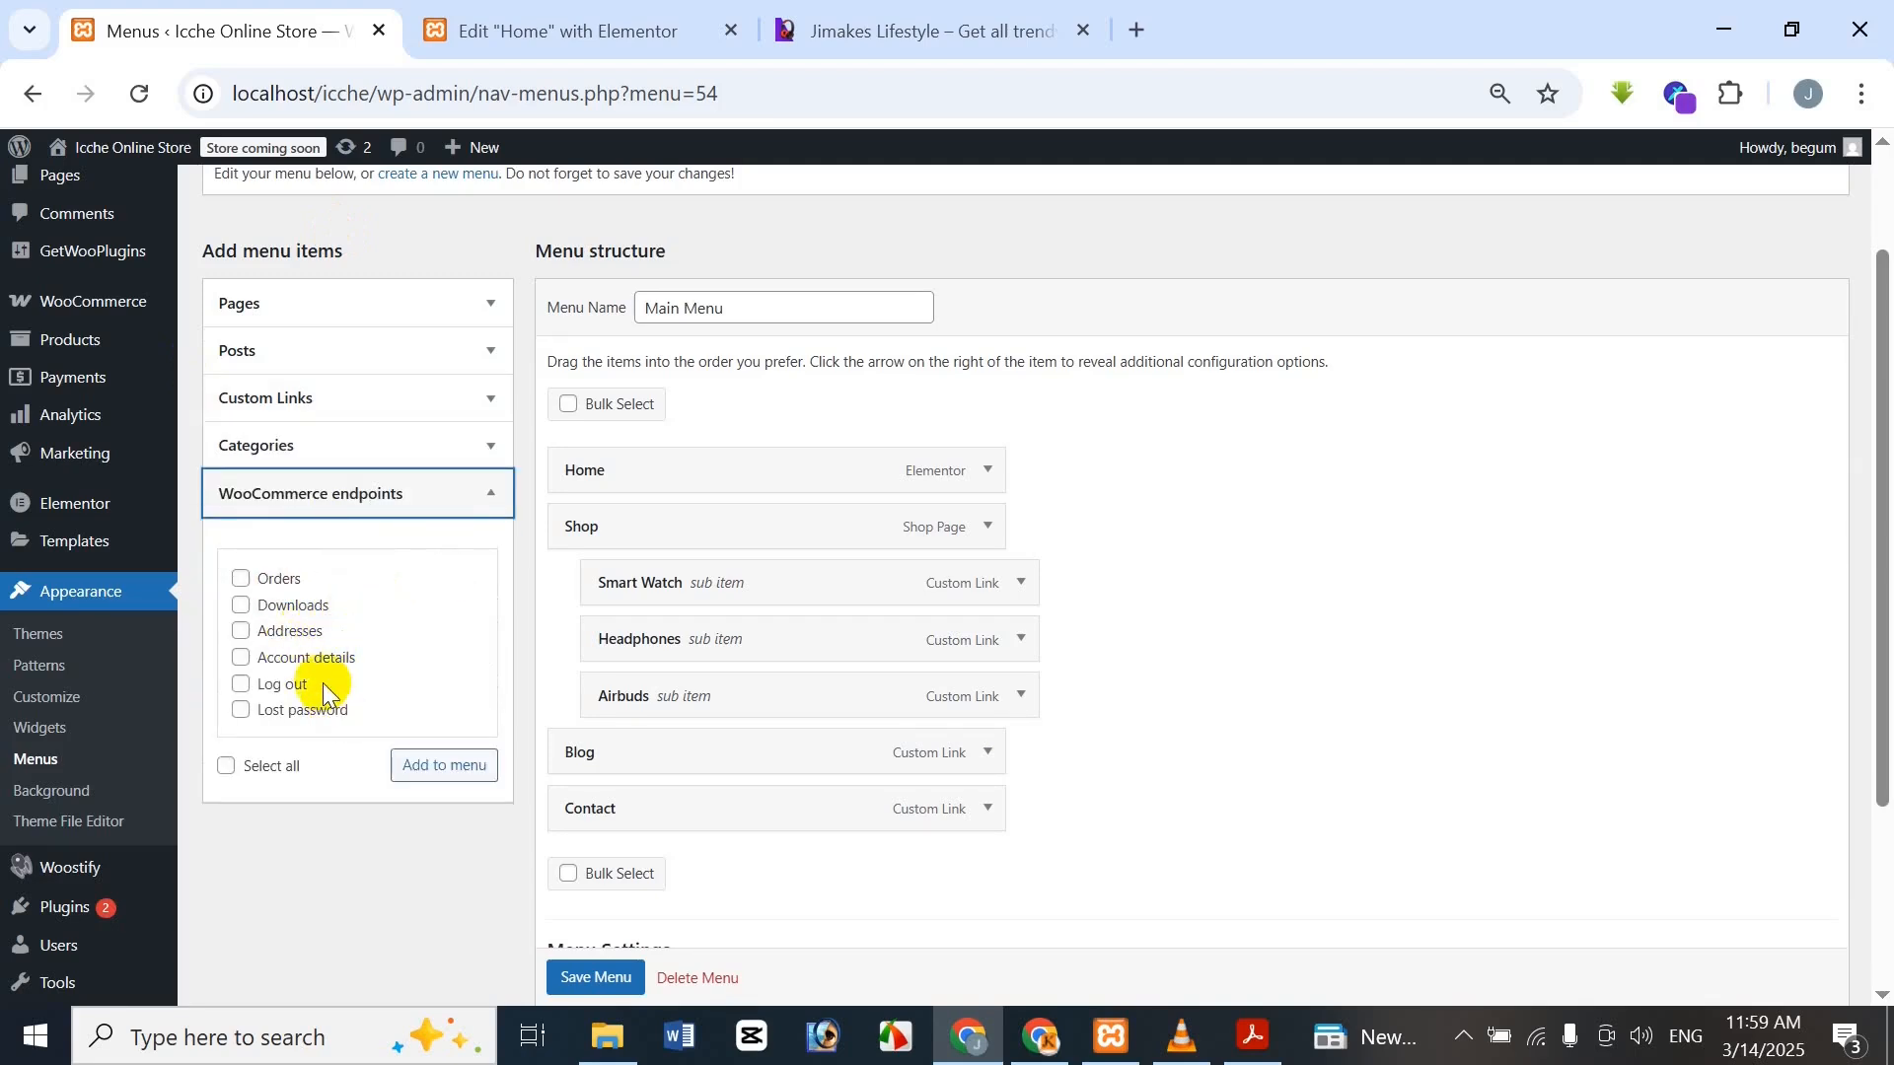
{"action": "left_click", "coordinate": [241, 587]}
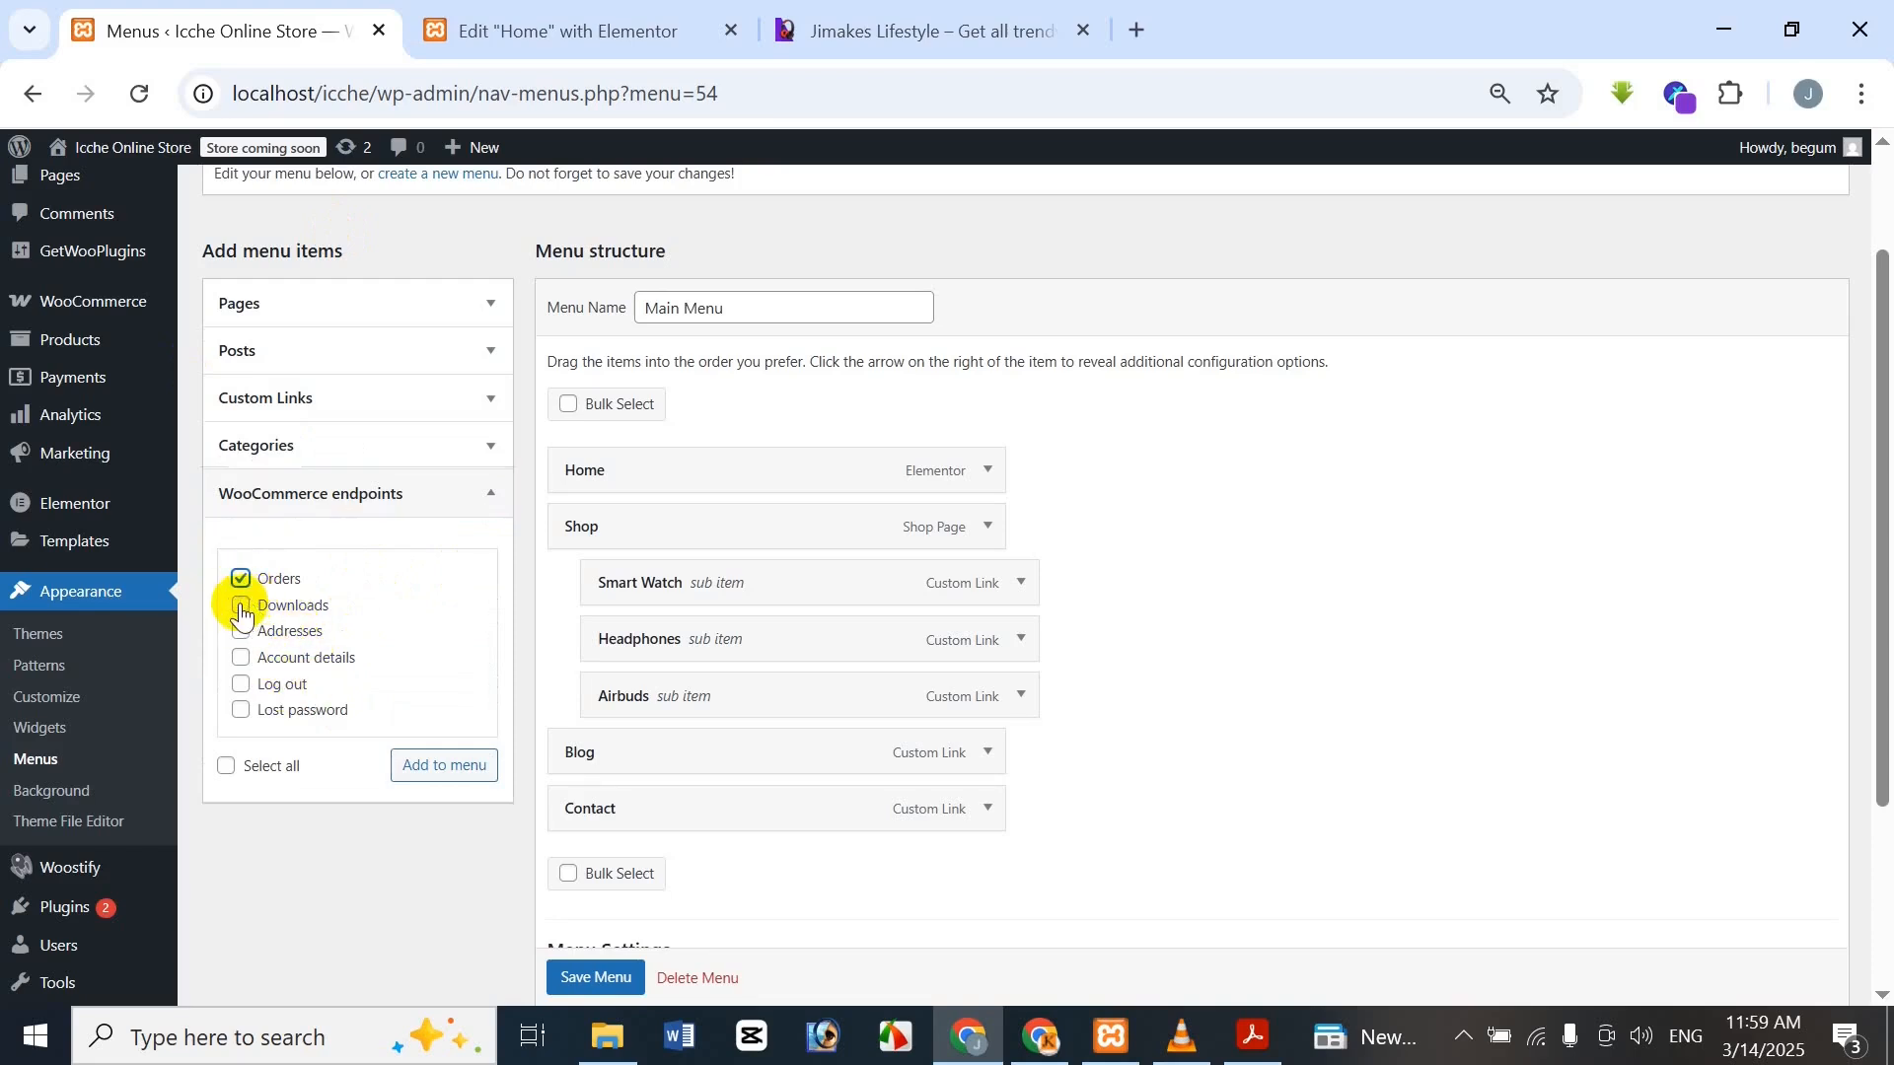
{"action": "left_click", "coordinate": [242, 607]}
{"action": "left_click", "coordinate": [246, 634]}
{"action": "left_click", "coordinate": [243, 660]}
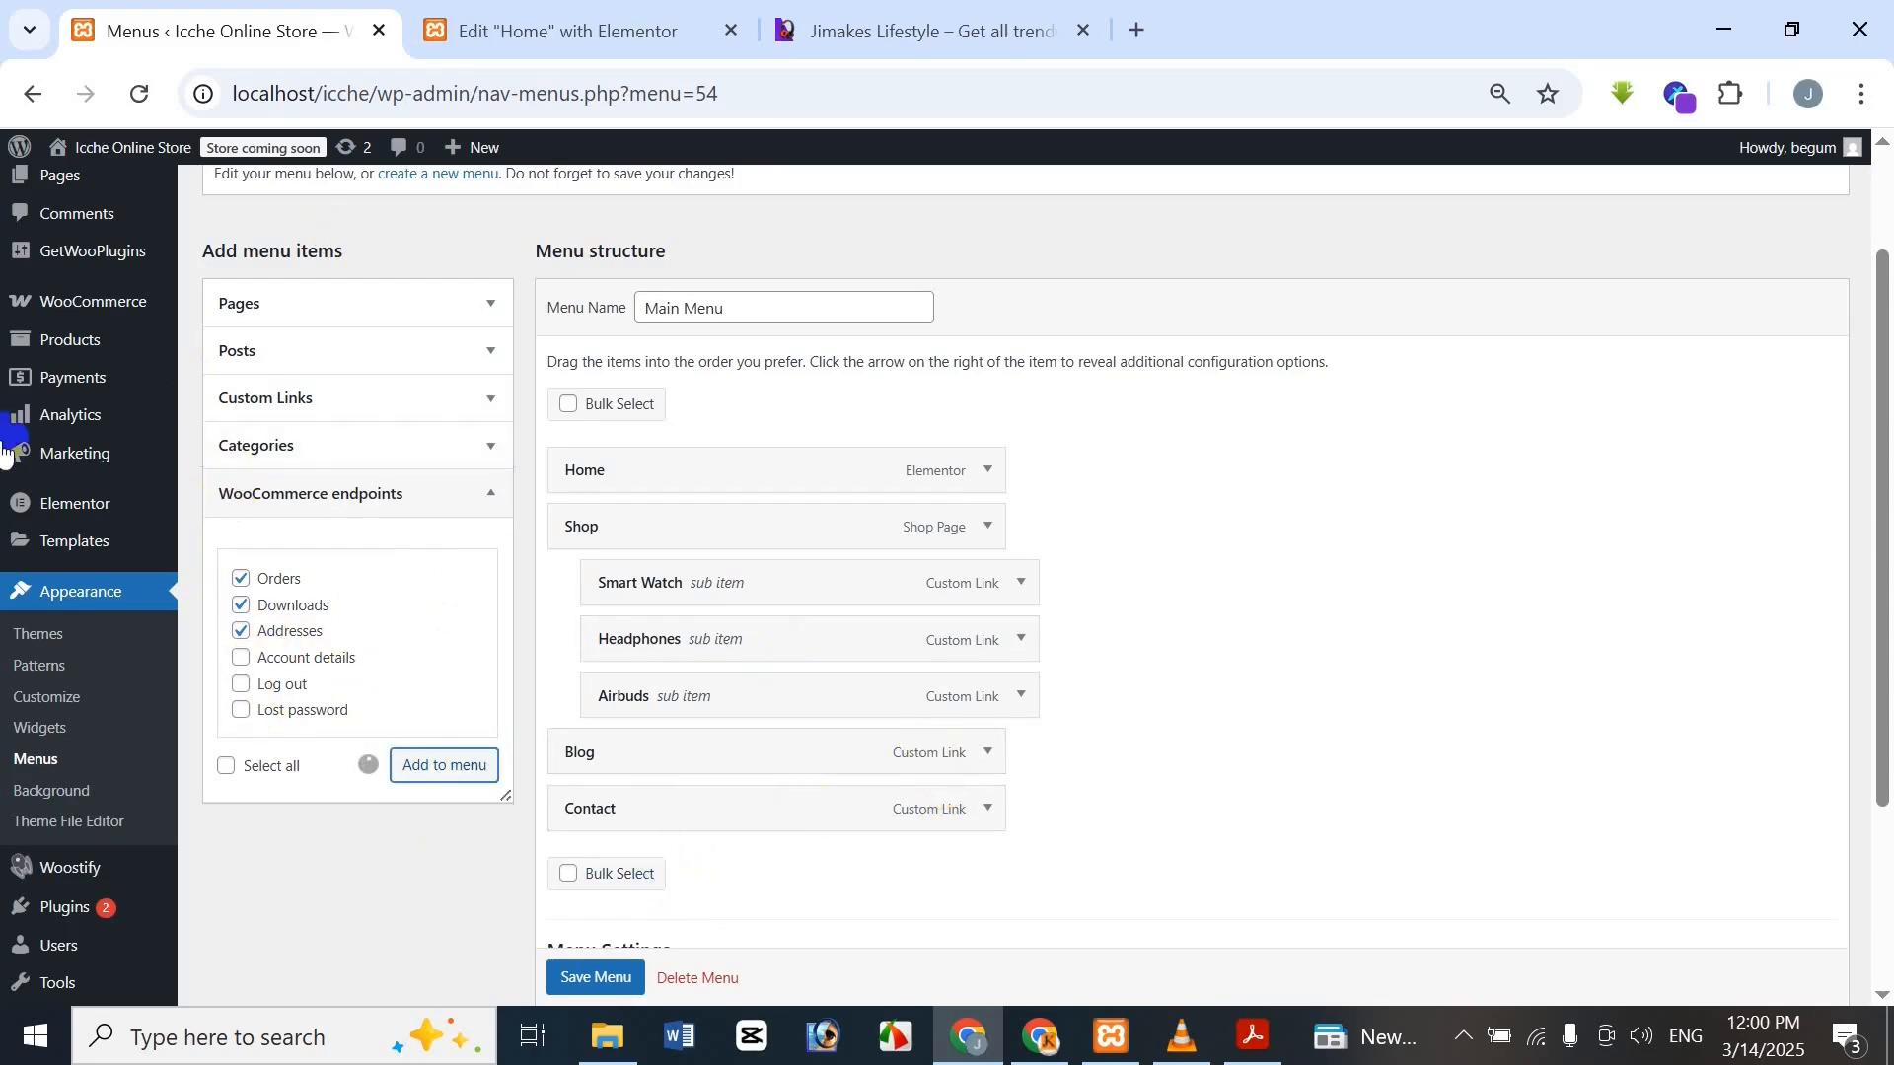
{"action": "scroll", "coordinate": [858, 740], "scroll_direction": "down", "scroll_amount": 3}
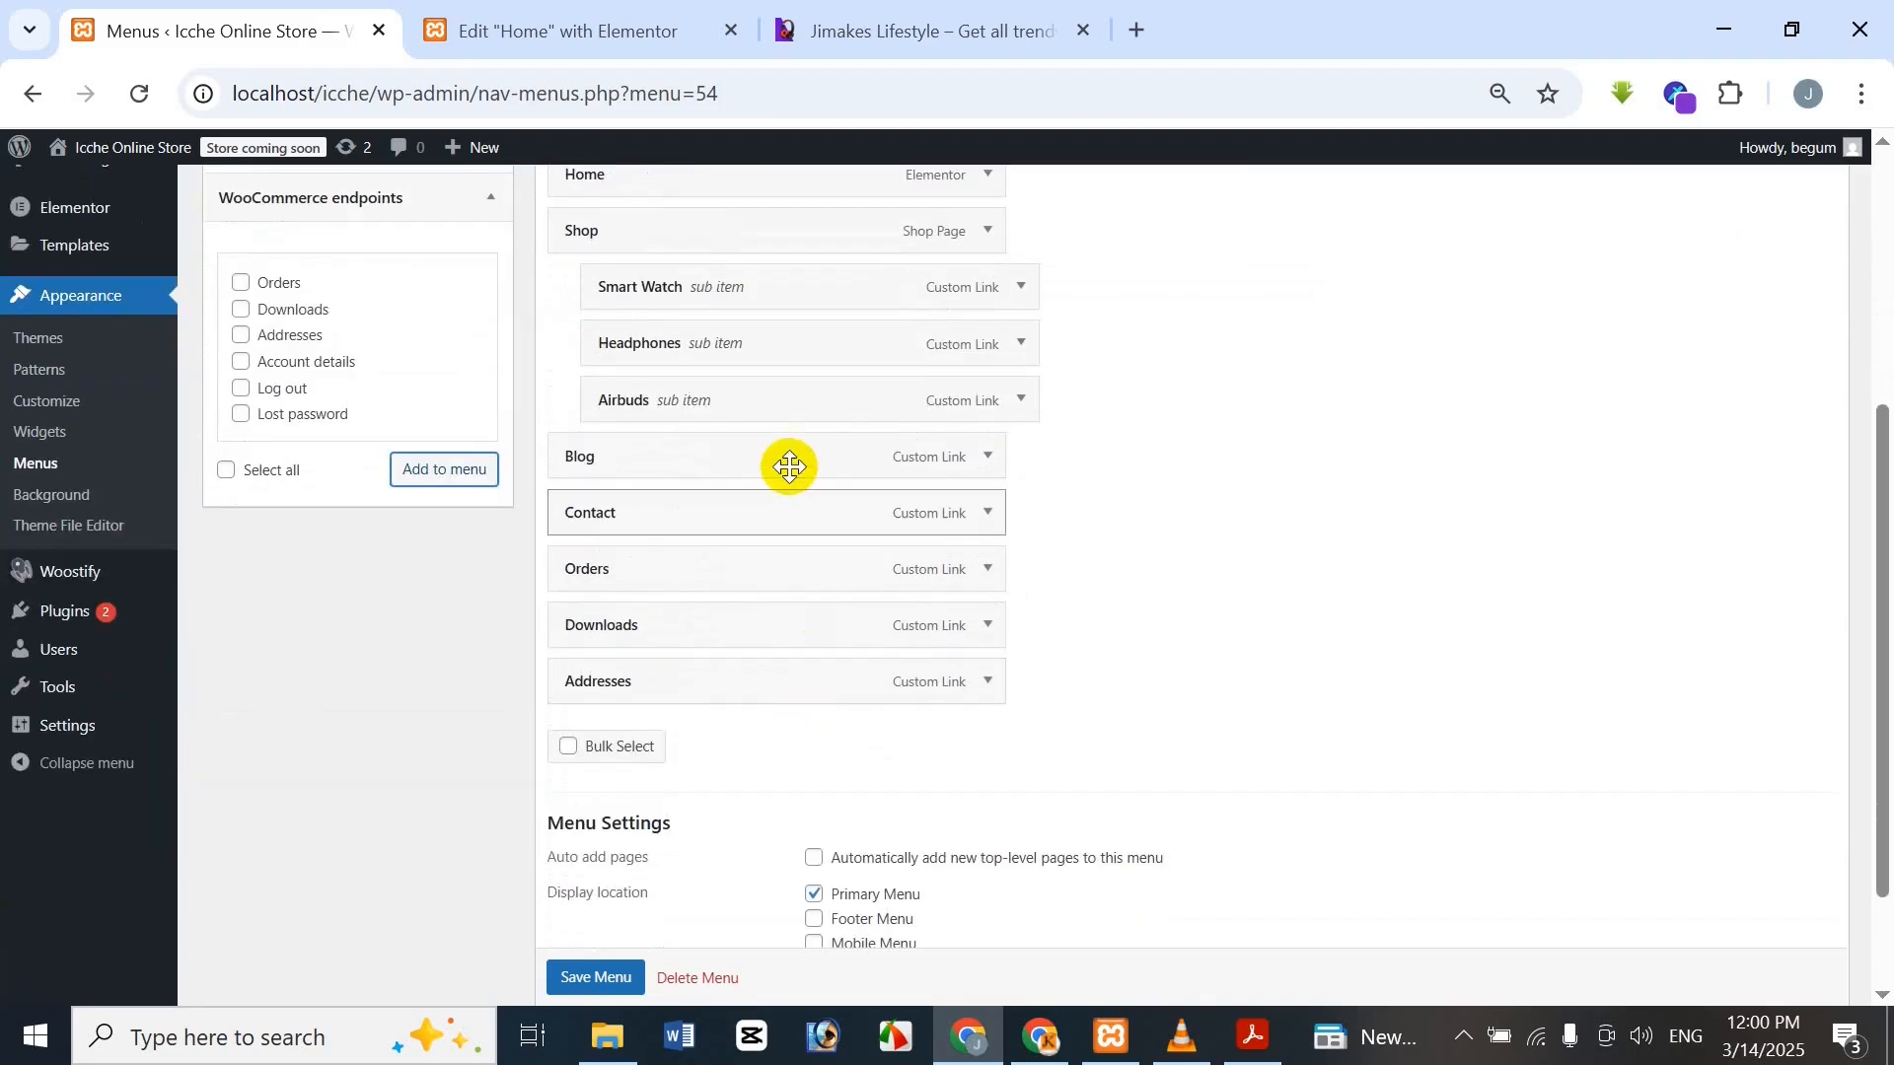
Nest Downloads and Addresses as same-level sub items under Orders, and save Main Menu
{"action": "scroll", "coordinate": [779, 605], "scroll_direction": "up", "scroll_amount": 1}
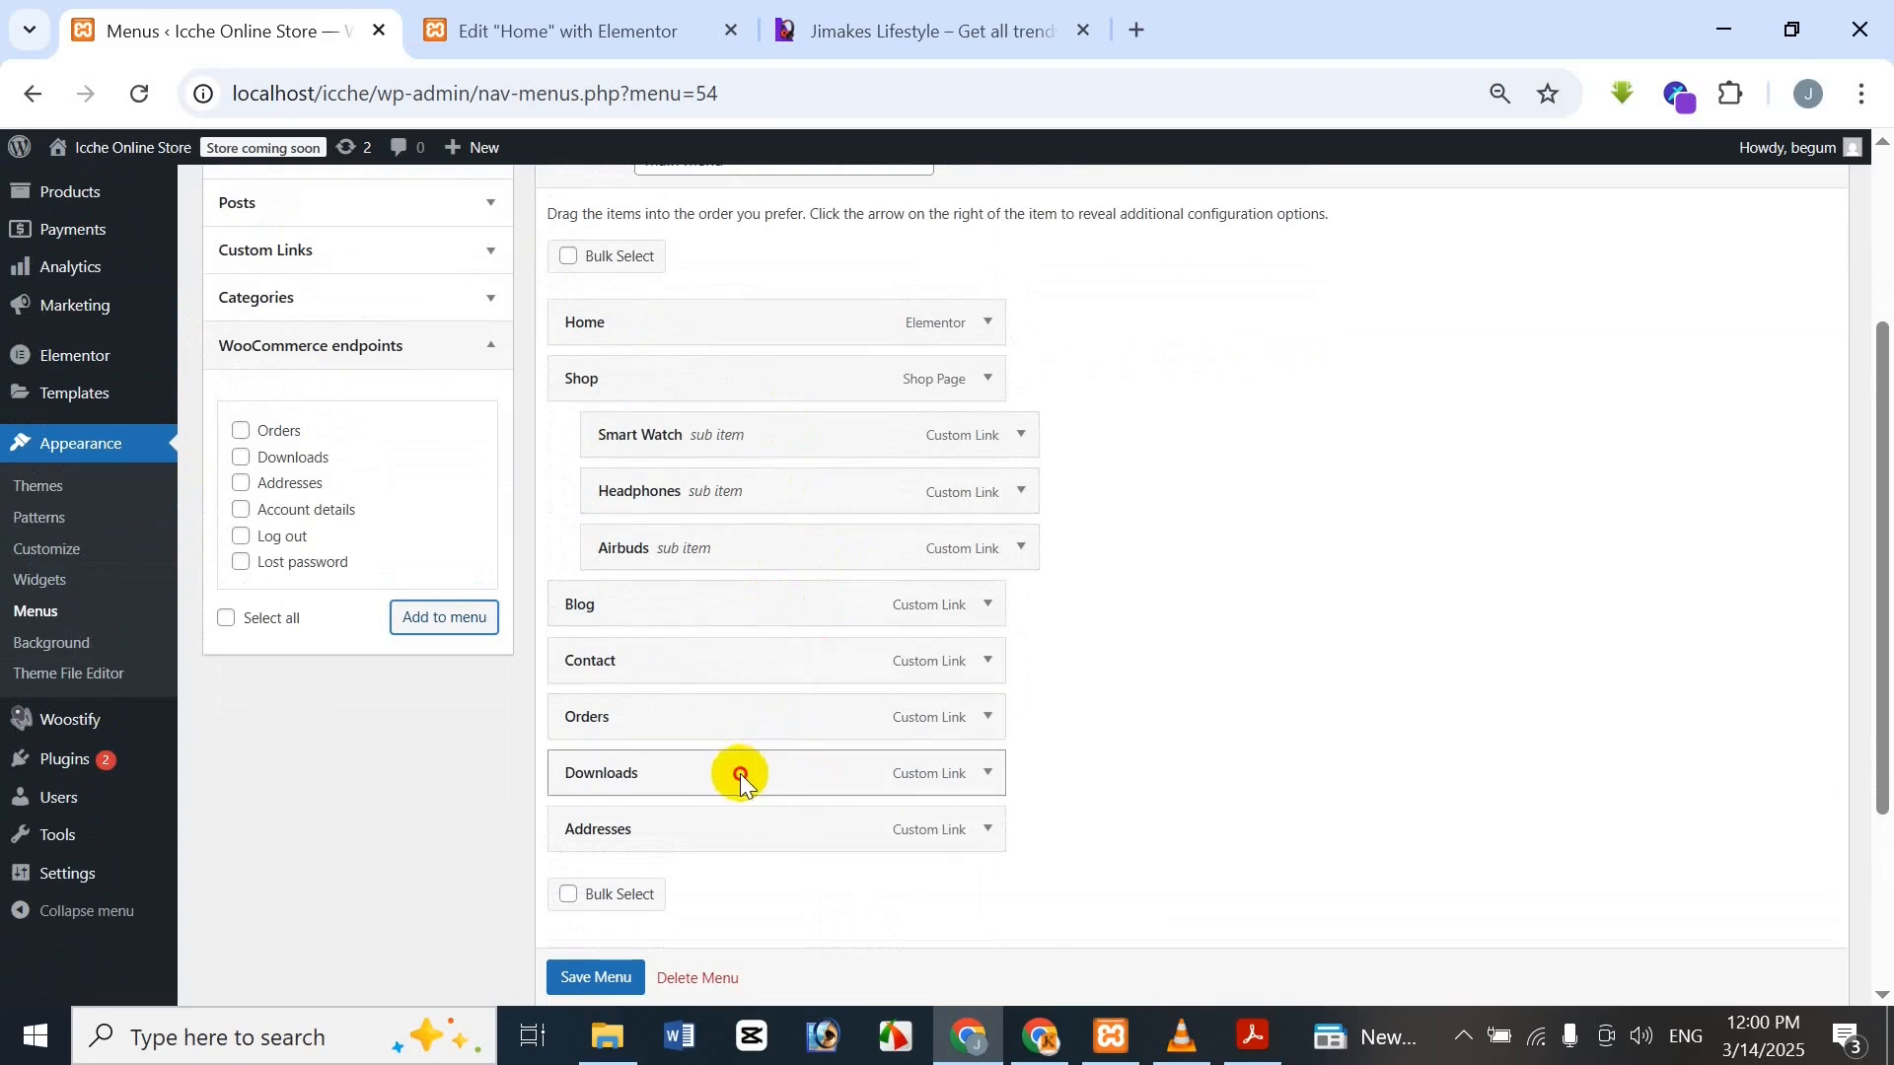
{"action": "left_click_drag", "start_coordinate": [740, 774], "coordinate": [786, 831]}
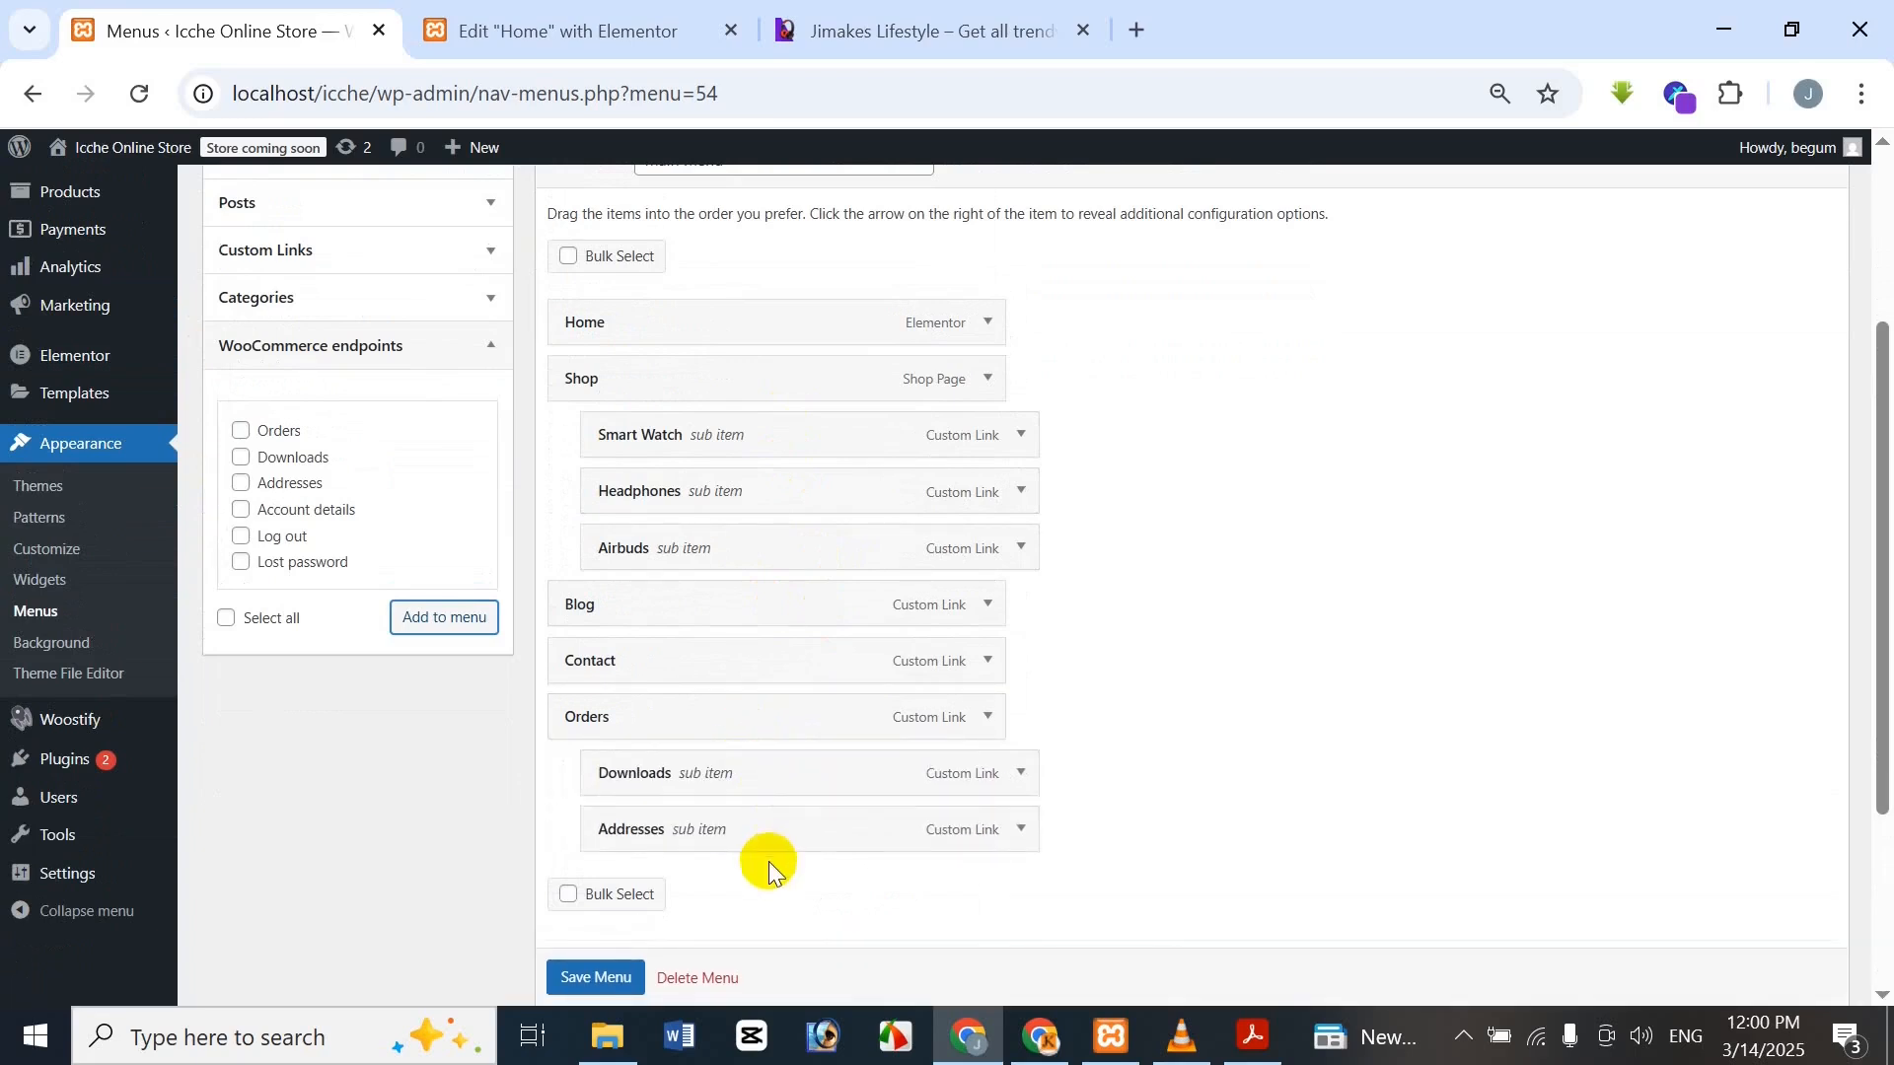
{"action": "scroll", "coordinate": [784, 761], "scroll_direction": "down", "scroll_amount": 3}
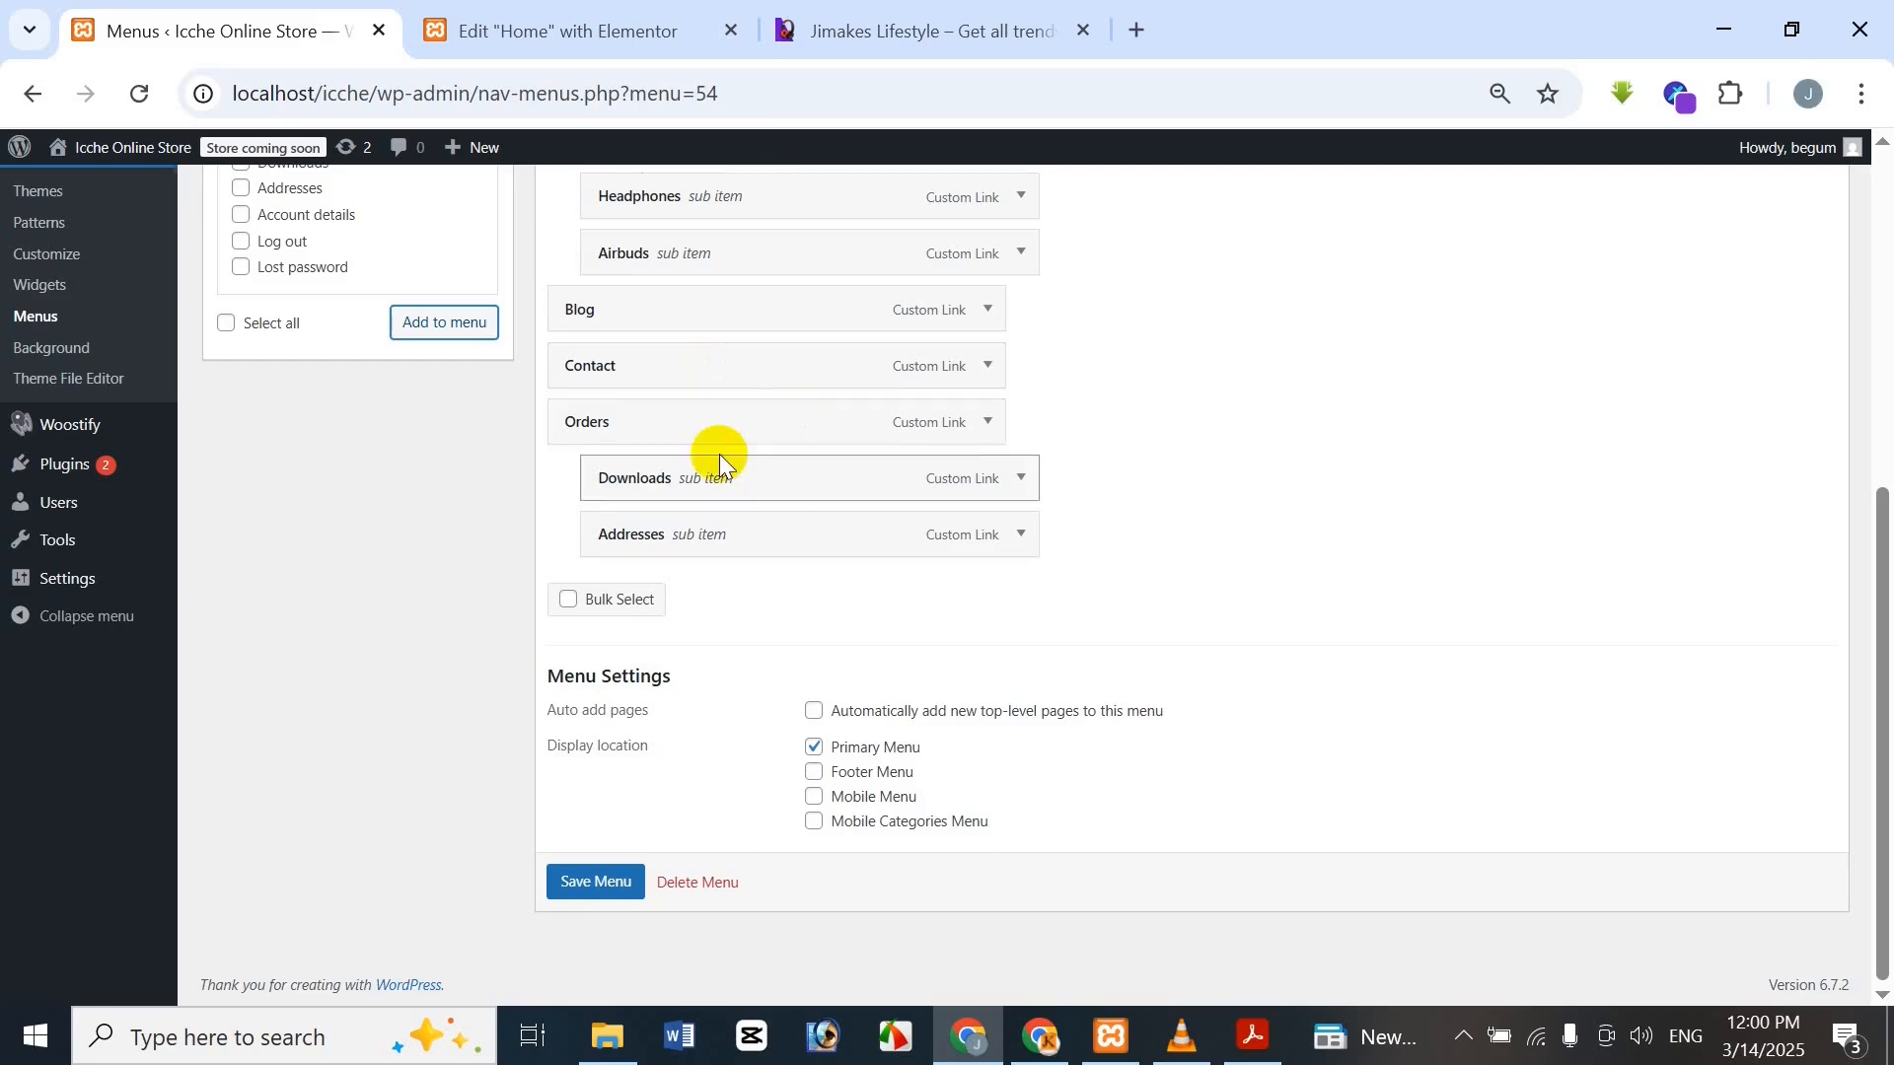
{"action": "scroll", "coordinate": [742, 549], "scroll_direction": "up", "scroll_amount": 2}
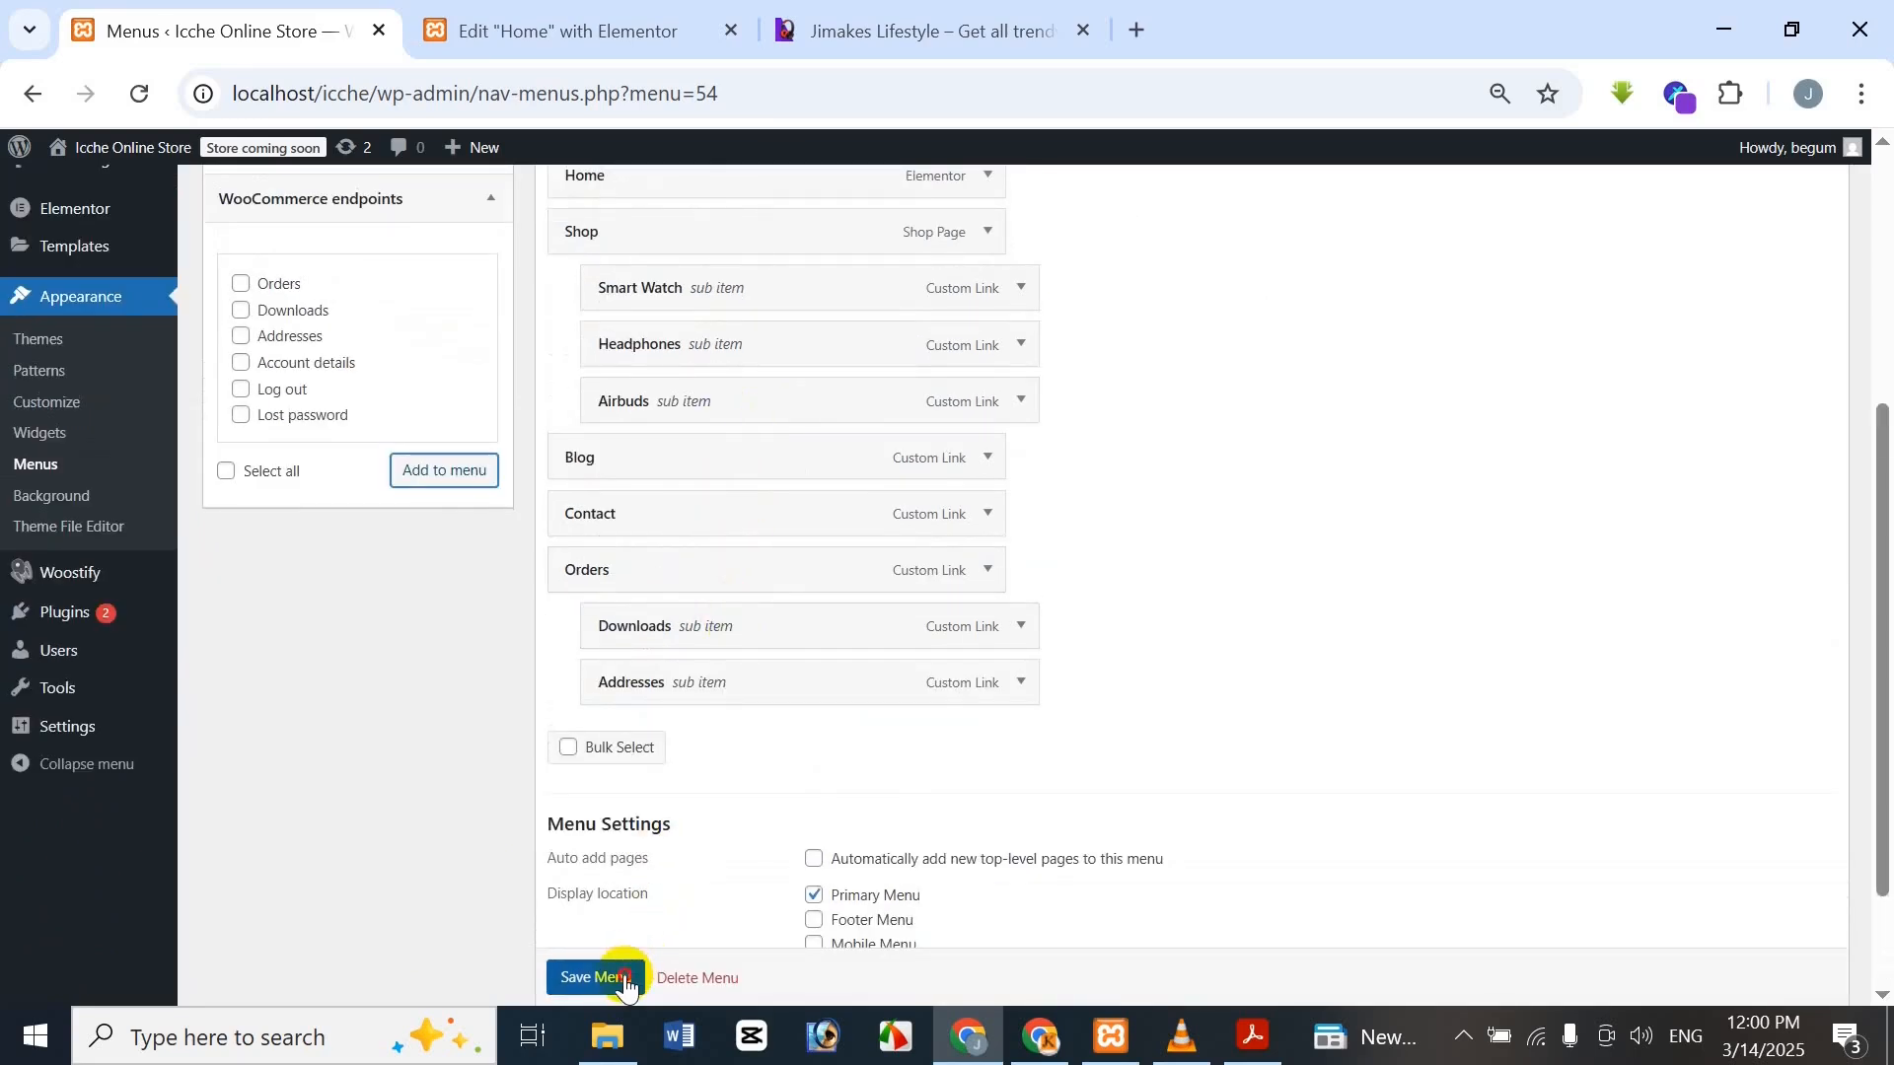
{"action": "scroll", "coordinate": [626, 984], "scroll_direction": "down", "scroll_amount": 1}
{"action": "left_click", "coordinate": [623, 977]}
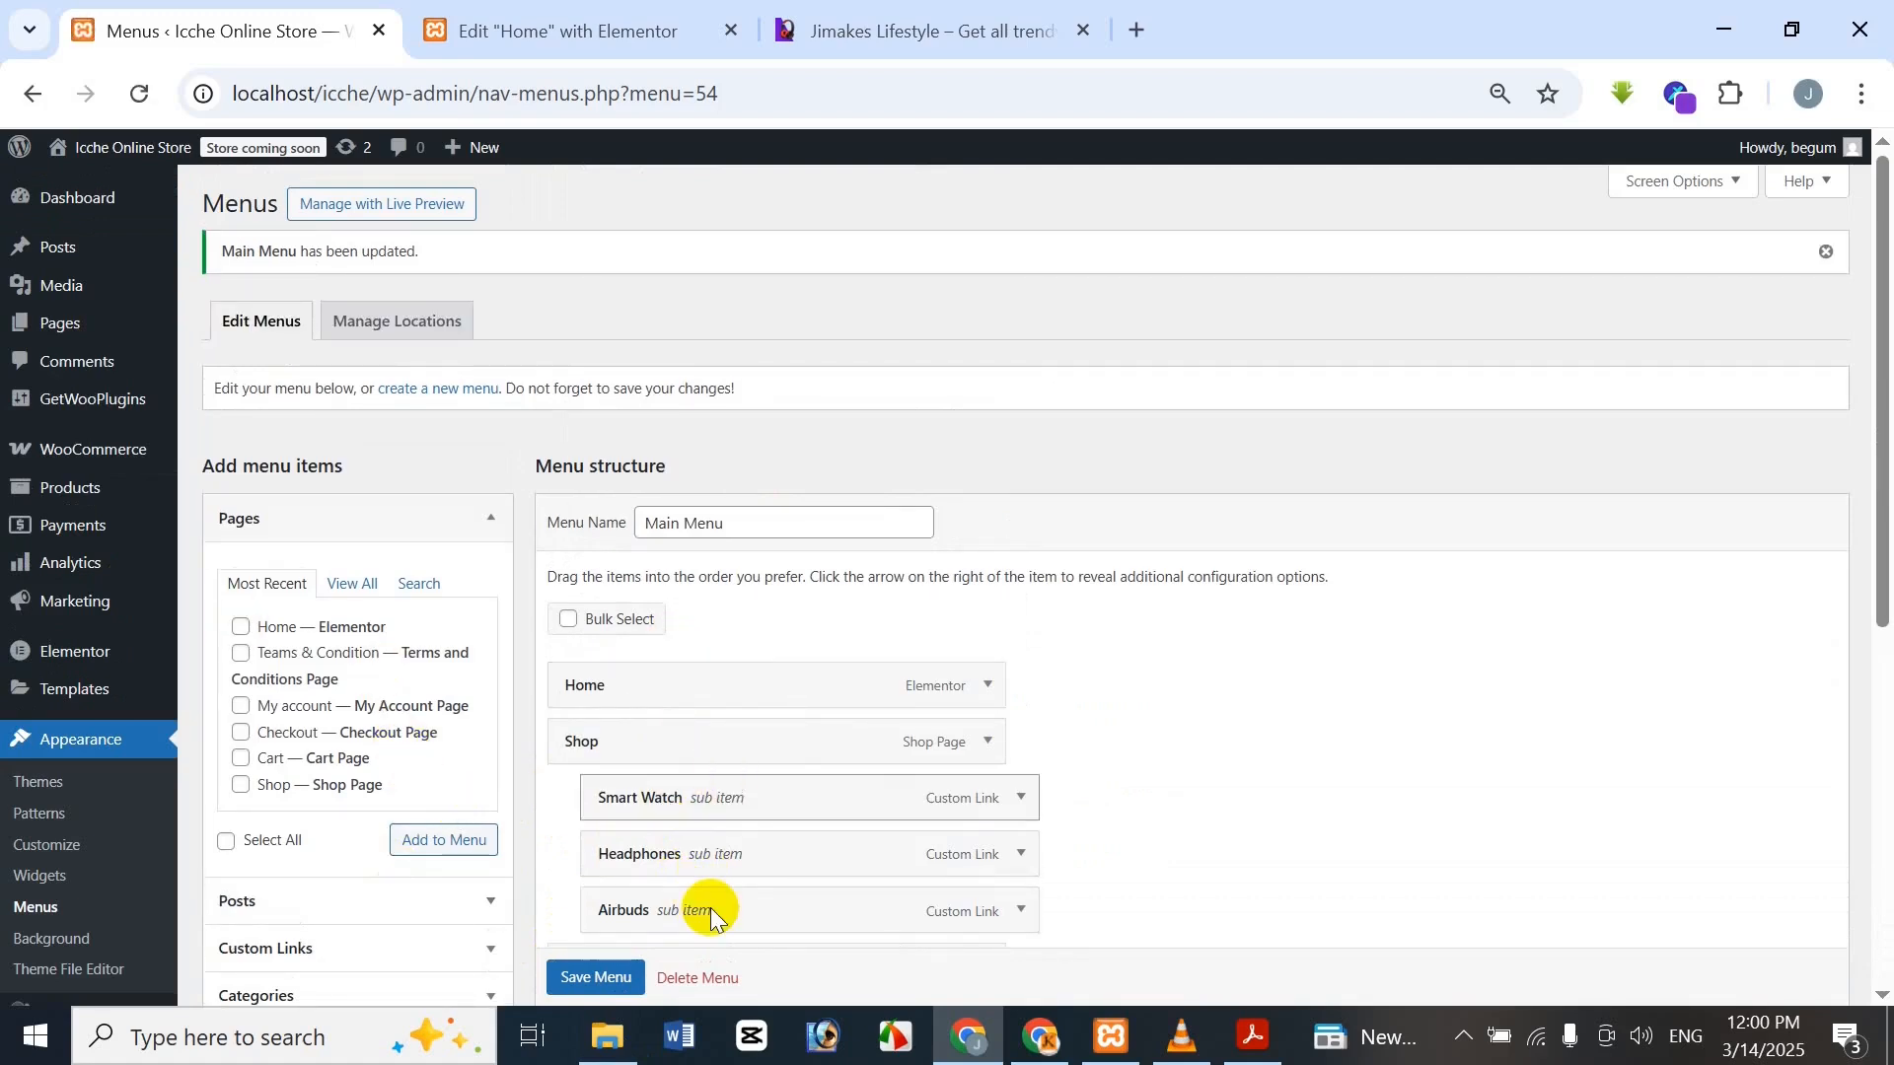
Reload the Home page in the Elementor editor and check the header's Shop and Orders submenus
{"action": "left_click", "coordinate": [521, 20]}
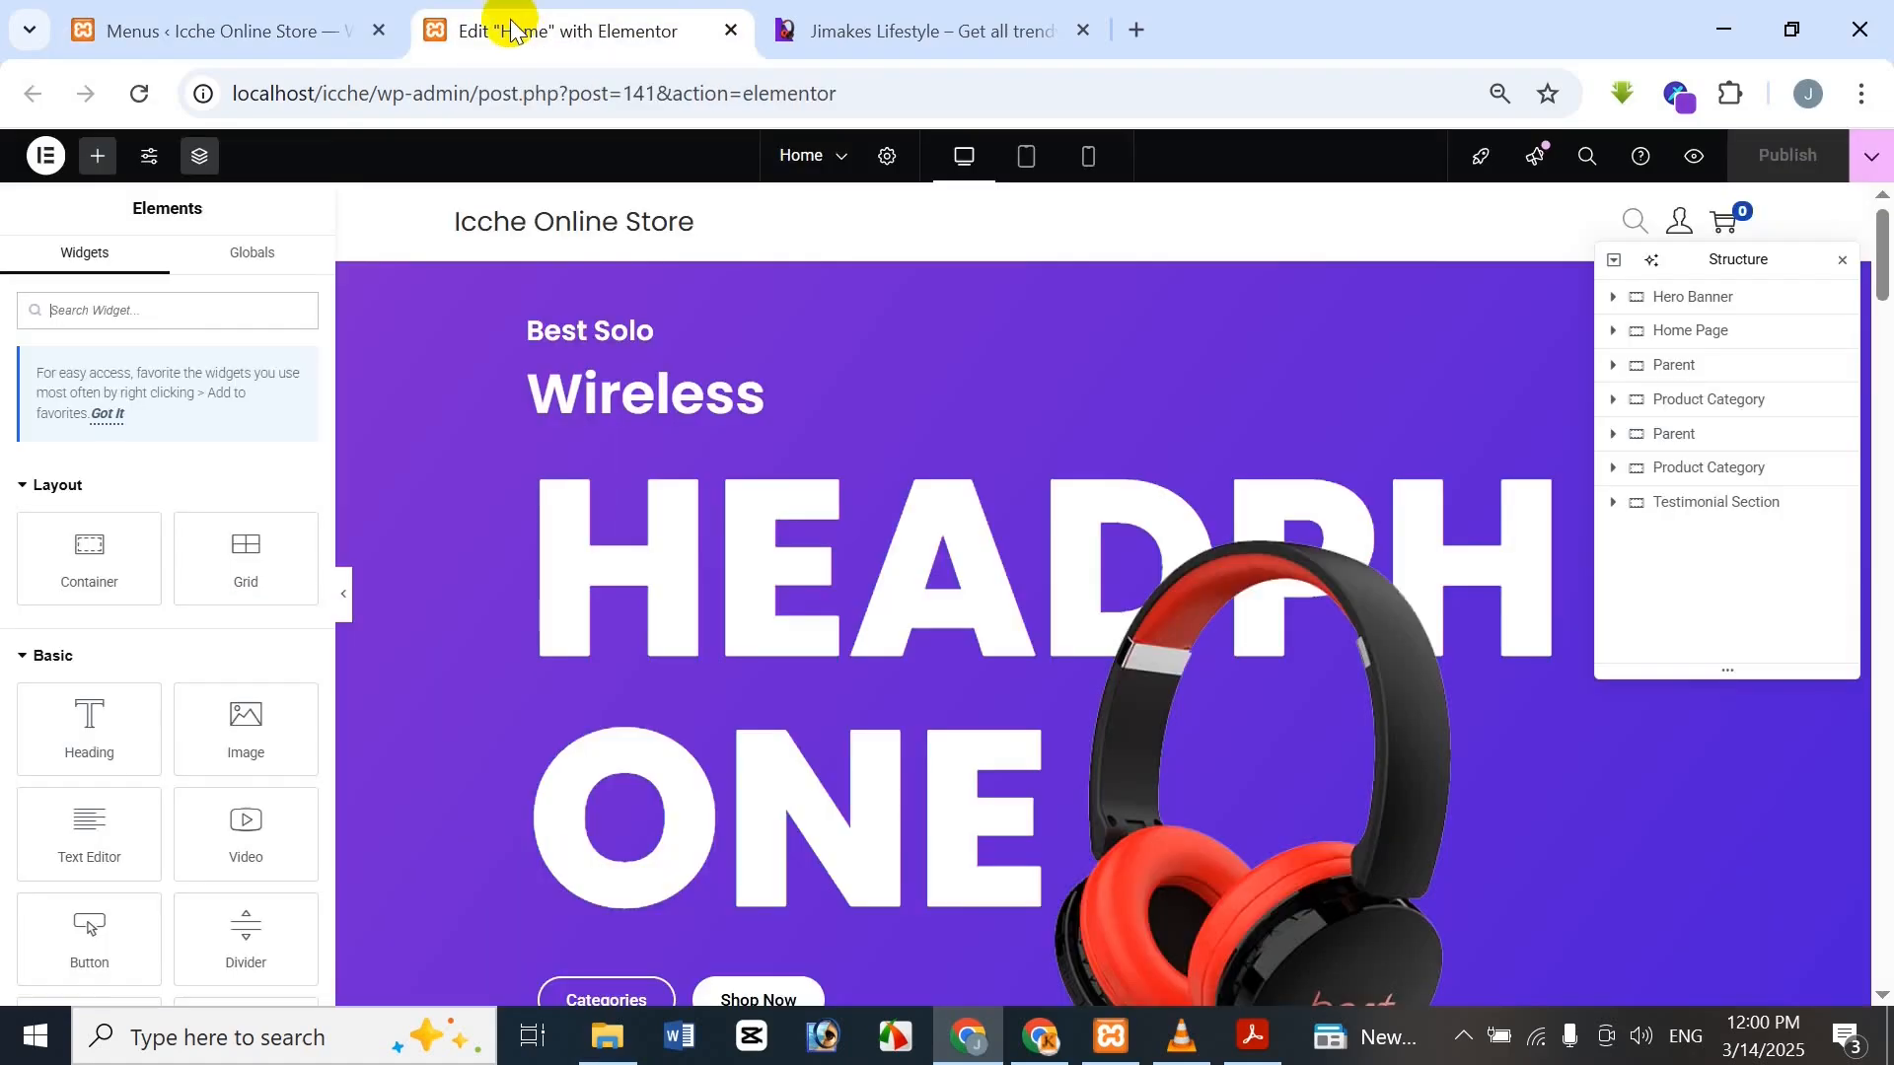
{"action": "left_click", "coordinate": [139, 92]}
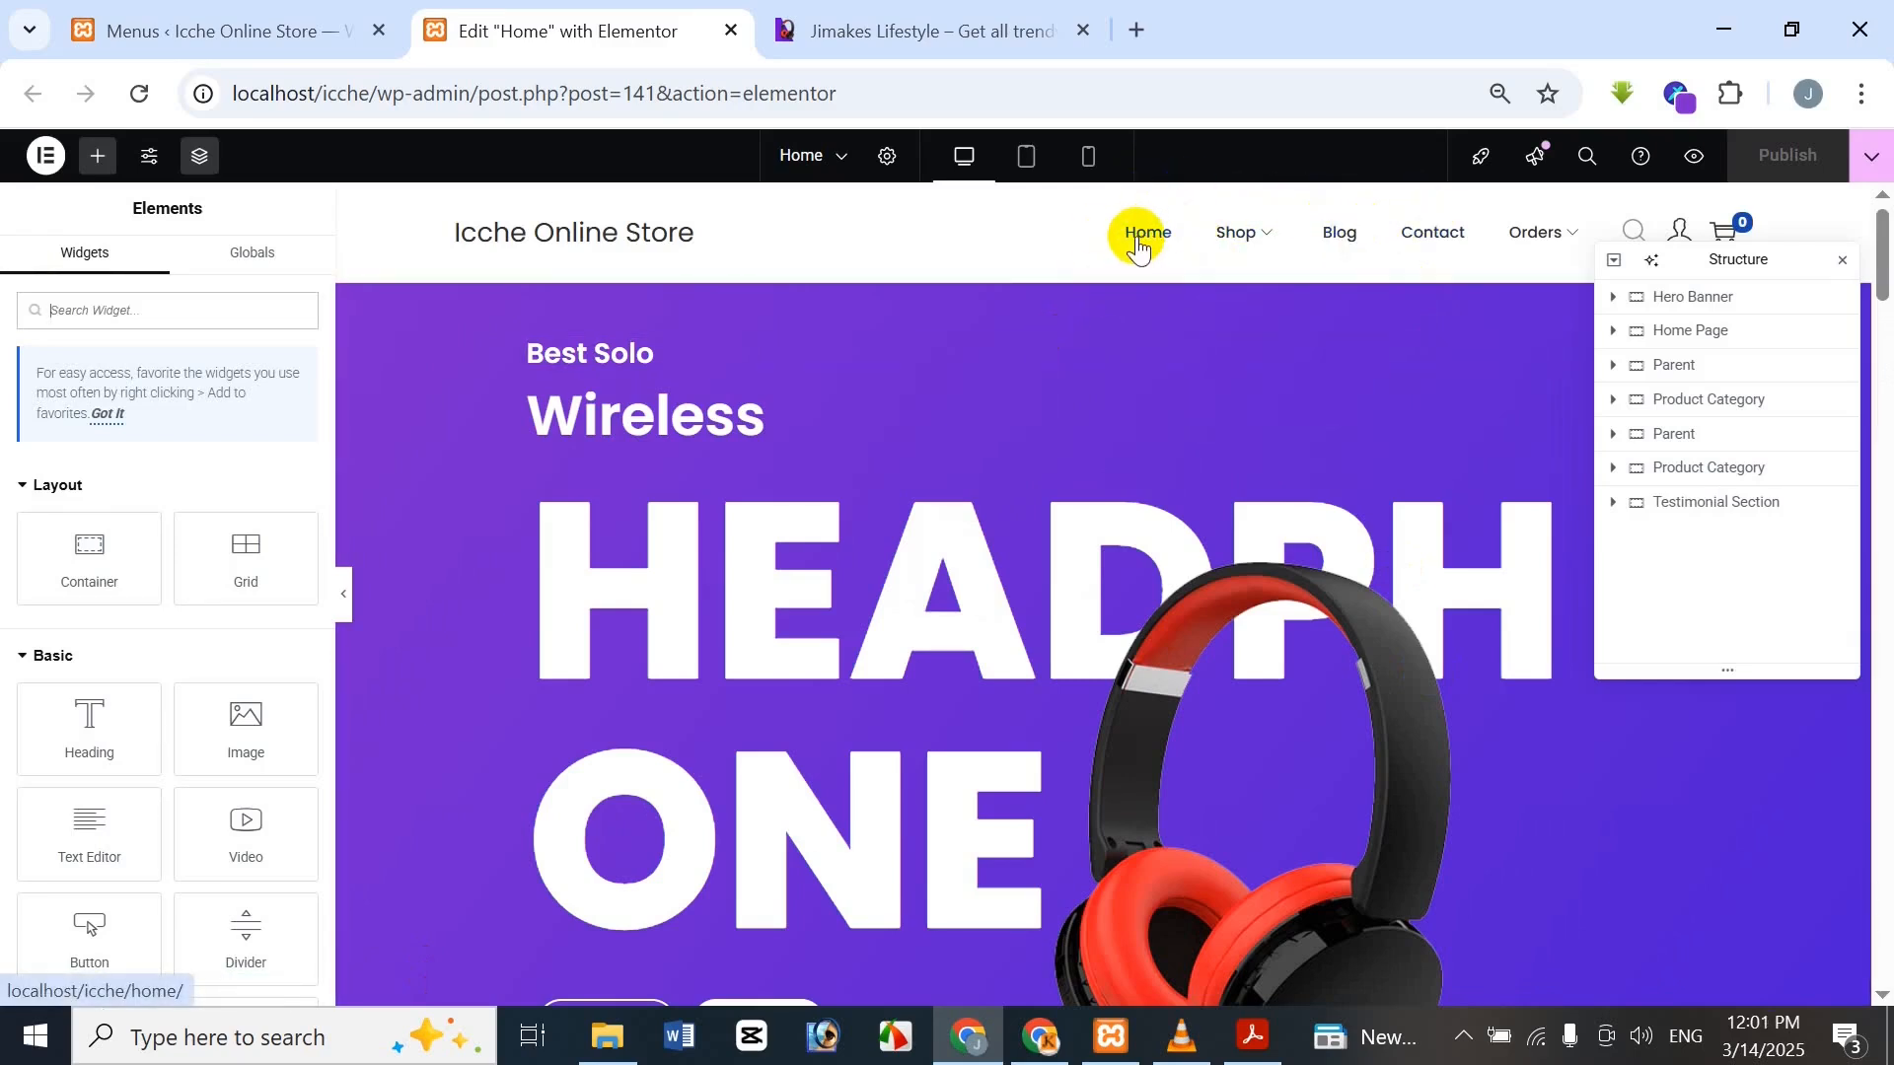
{"action": "mouse_move", "coordinate": [1261, 239]}
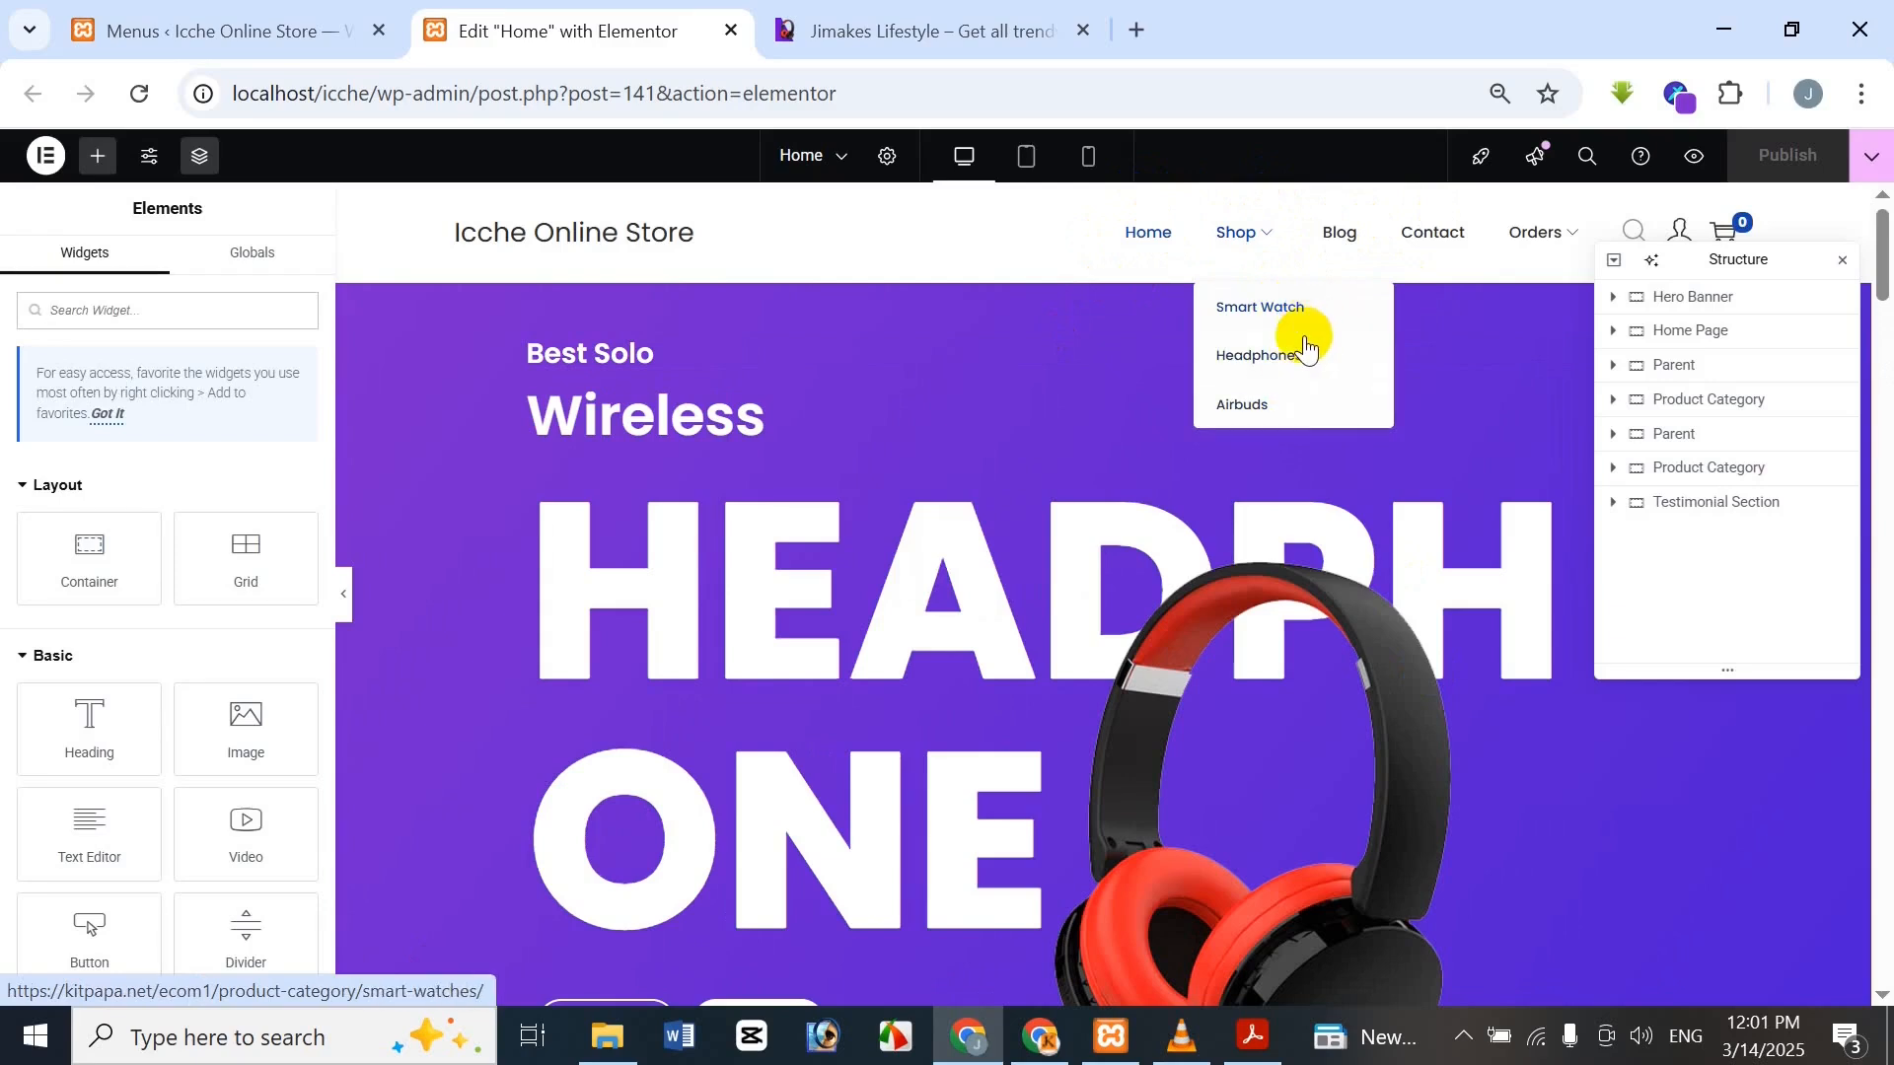
{"action": "mouse_move", "coordinate": [1537, 247]}
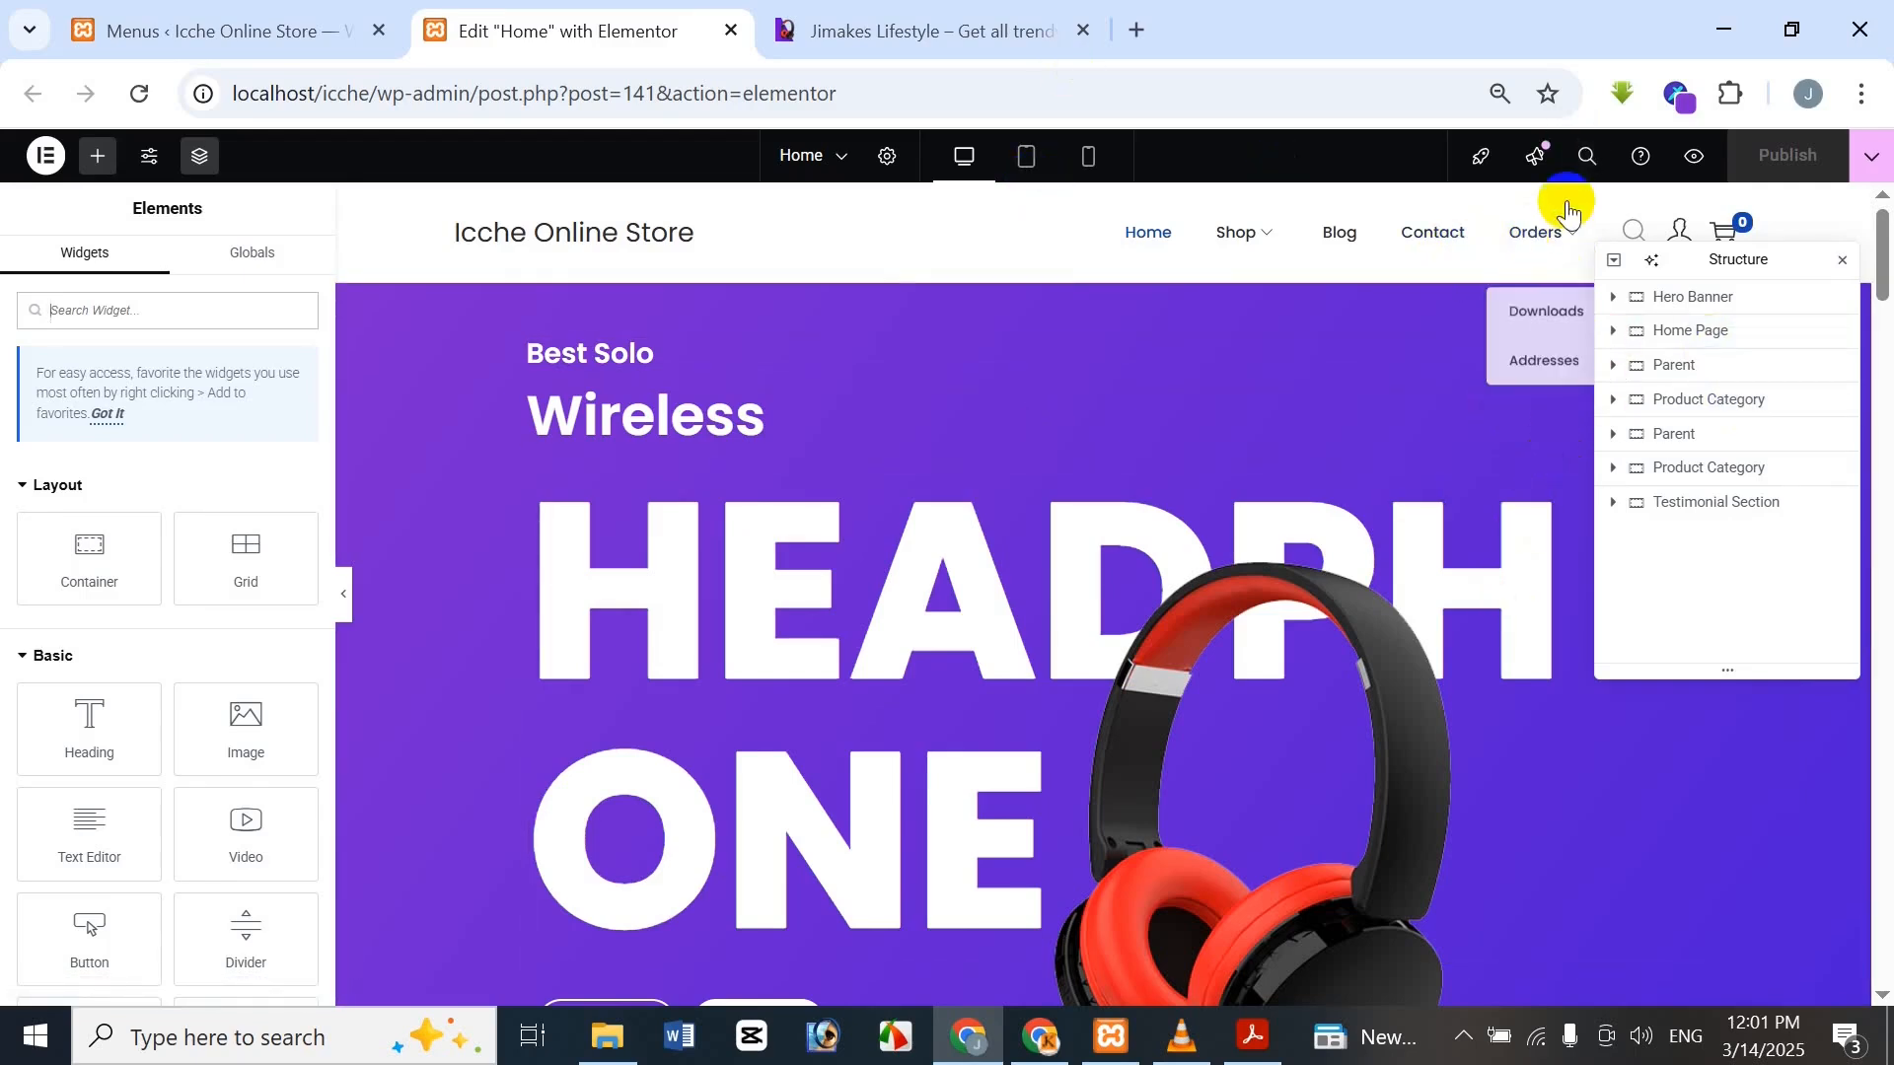
Preview the Home page and compare its header links and submenus with the Jimakes site's header
{"action": "left_click", "coordinate": [1694, 158]}
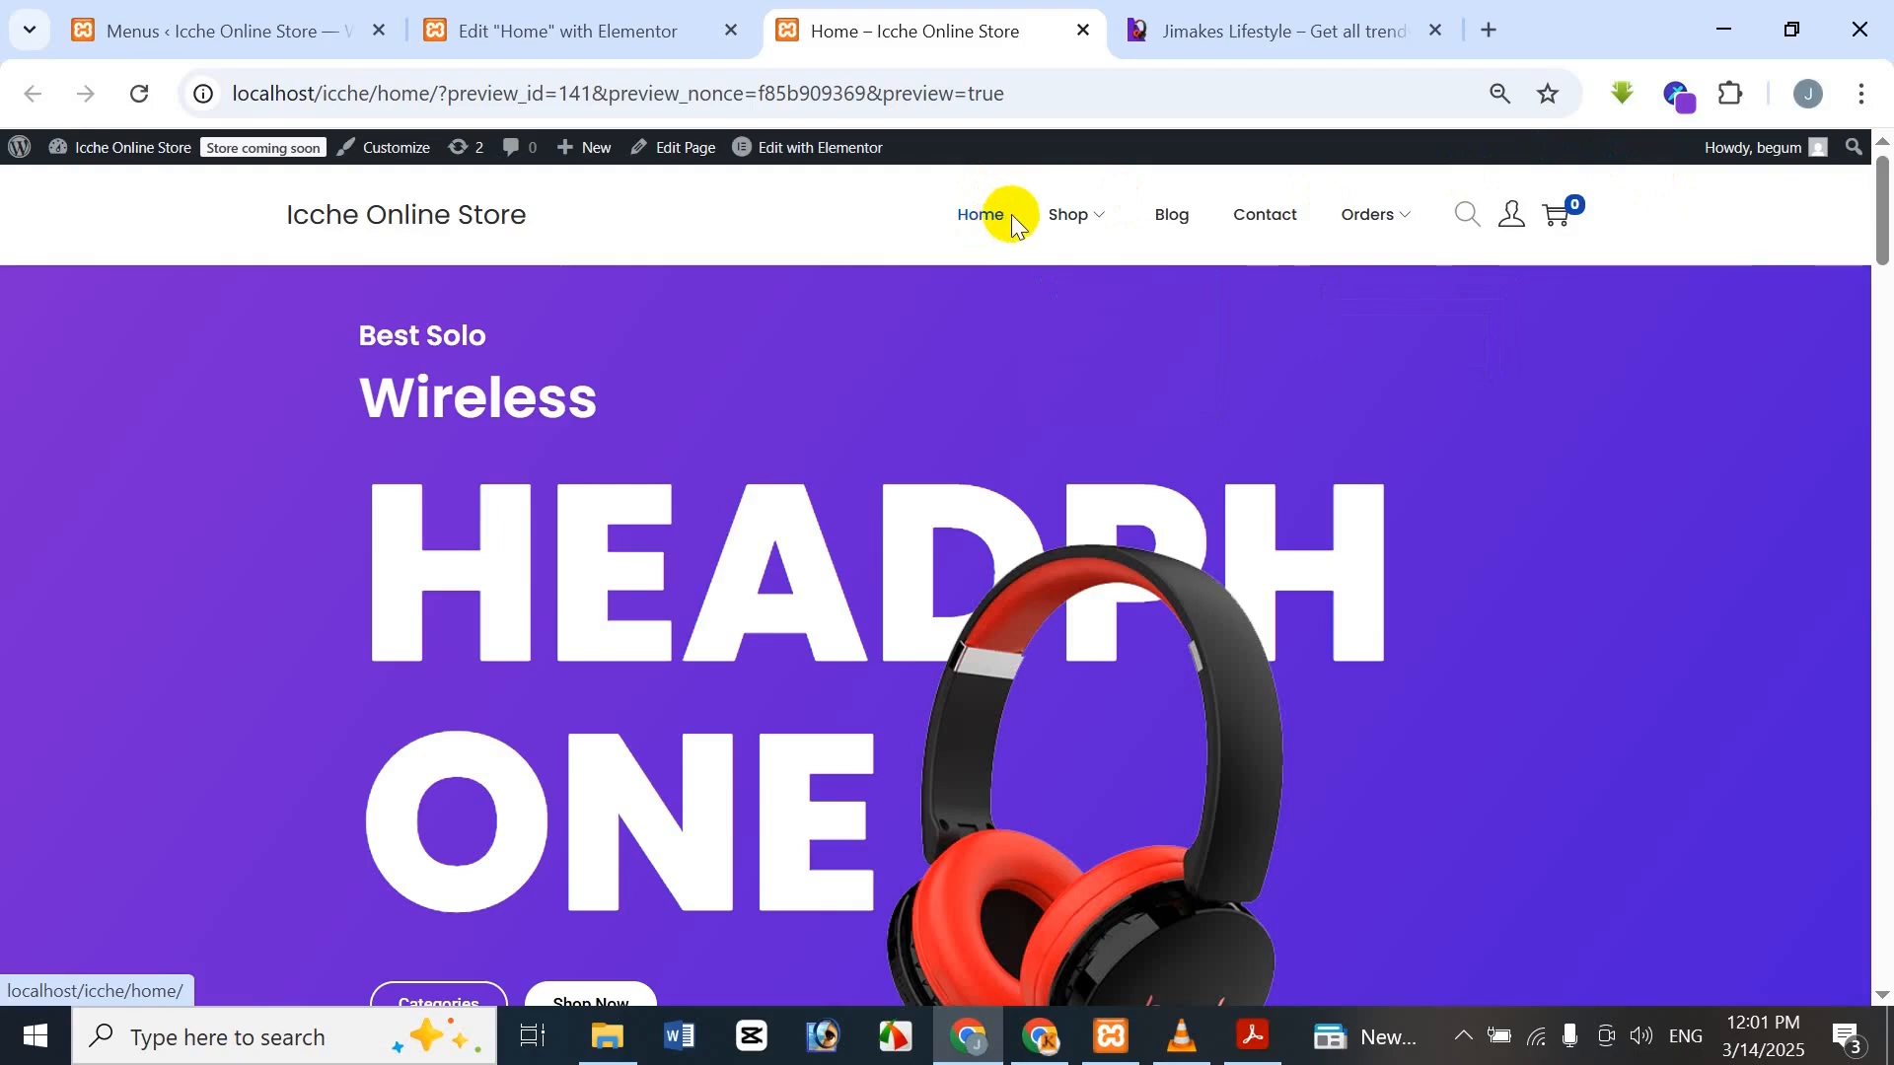
{"action": "mouse_move", "coordinate": [1061, 215]}
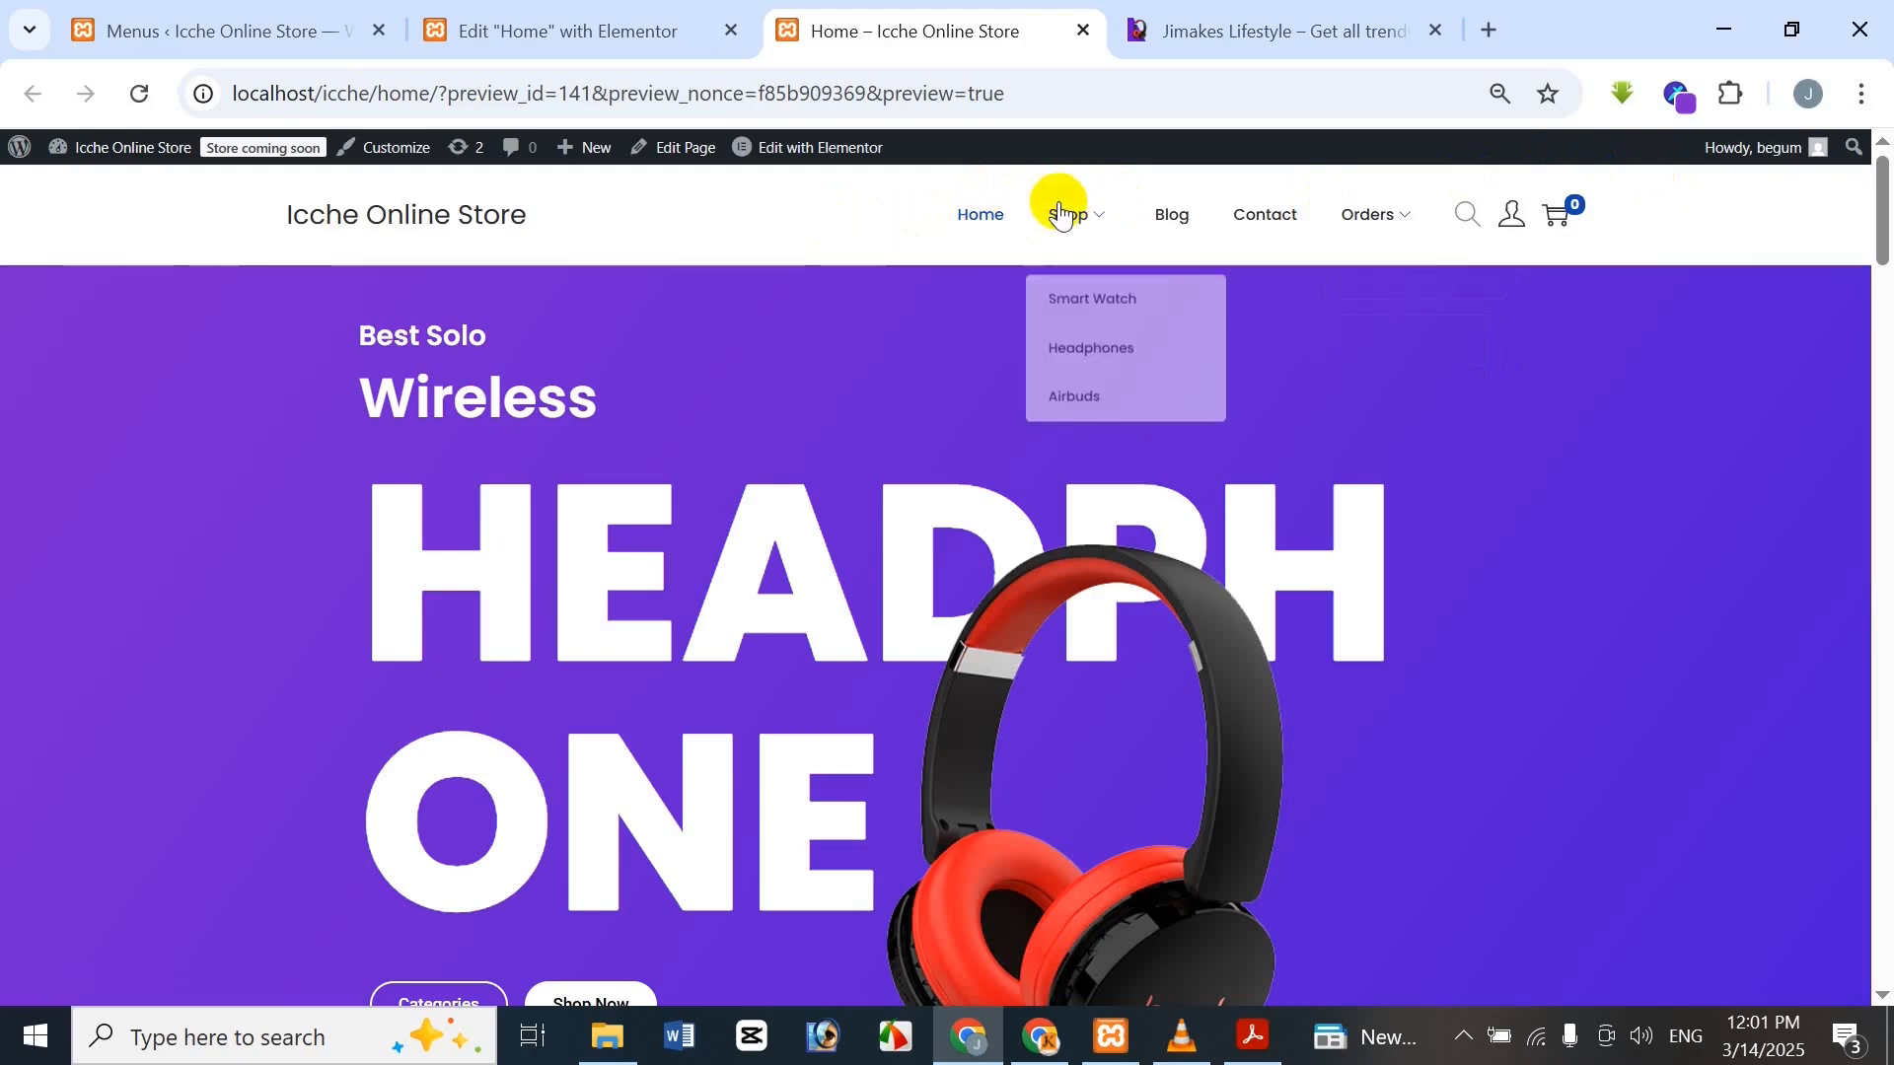
{"action": "mouse_move", "coordinate": [1378, 237]}
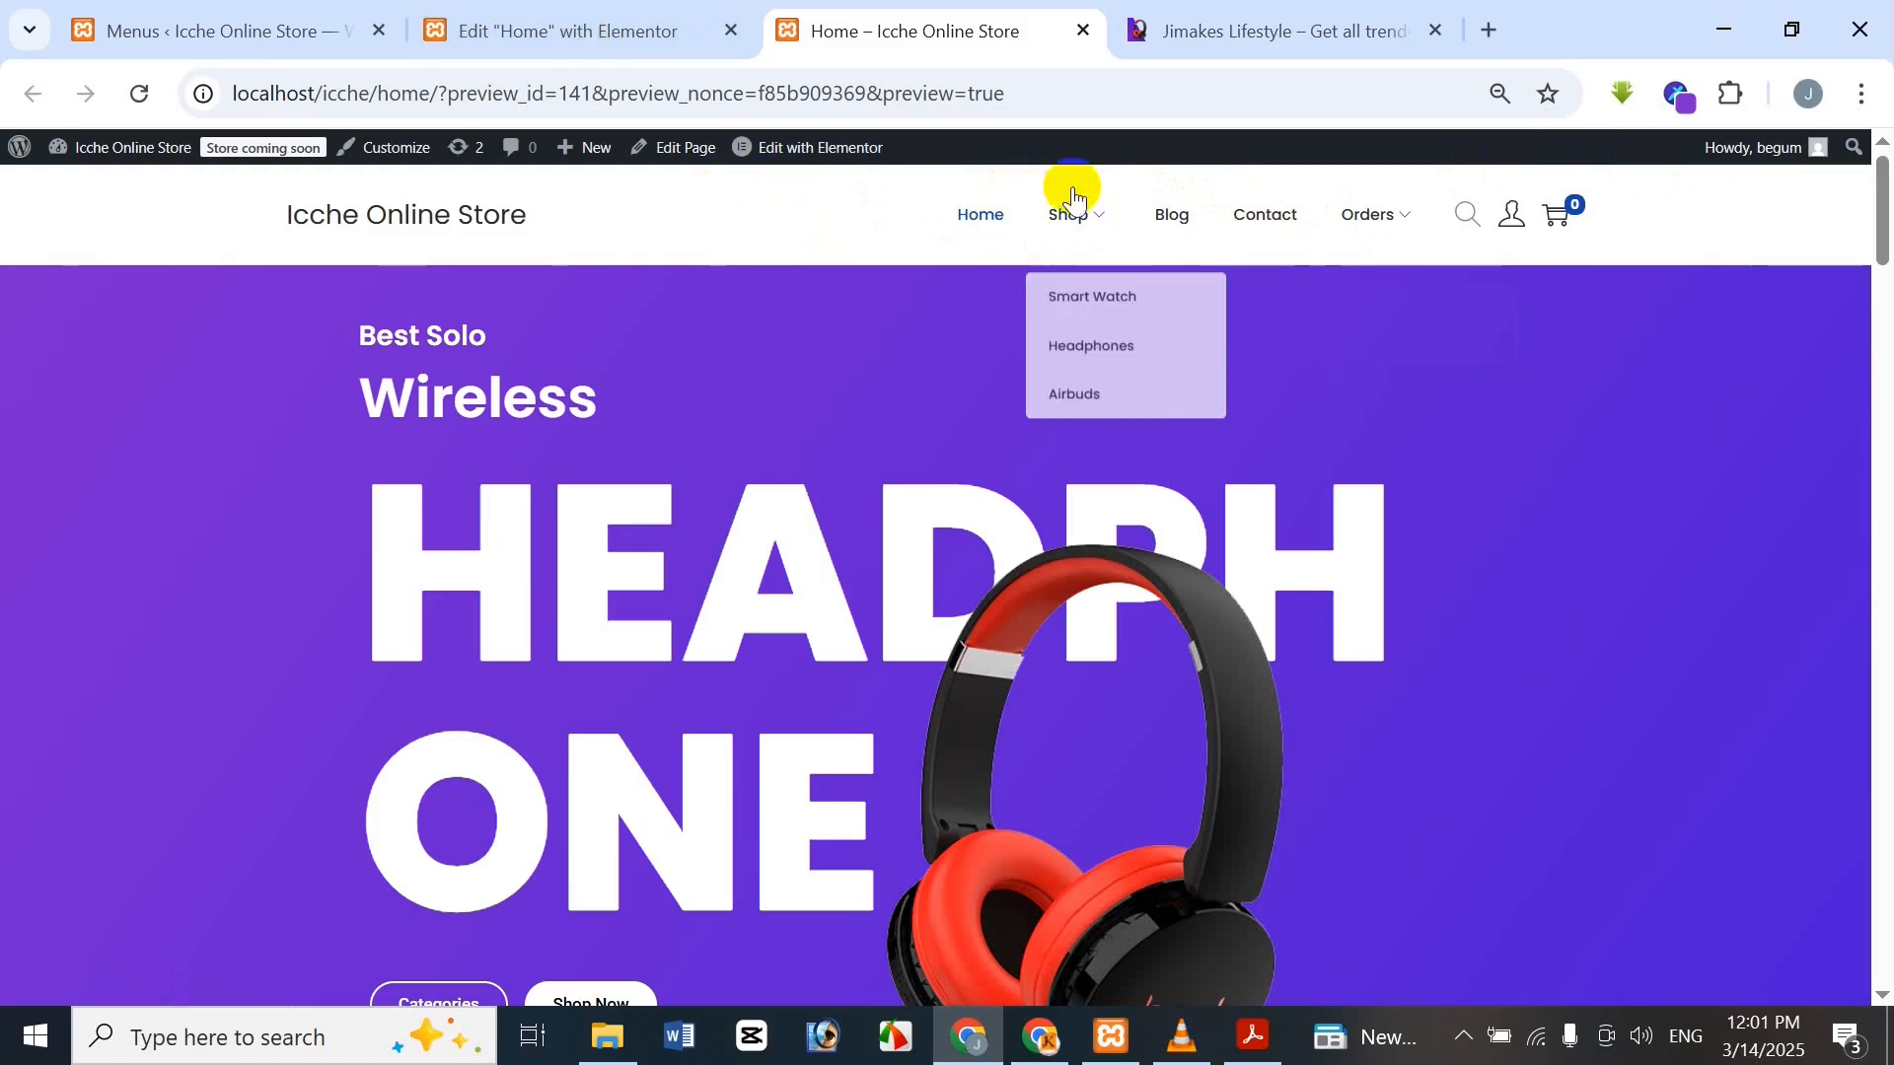
{"action": "left_click", "coordinate": [1238, 18]}
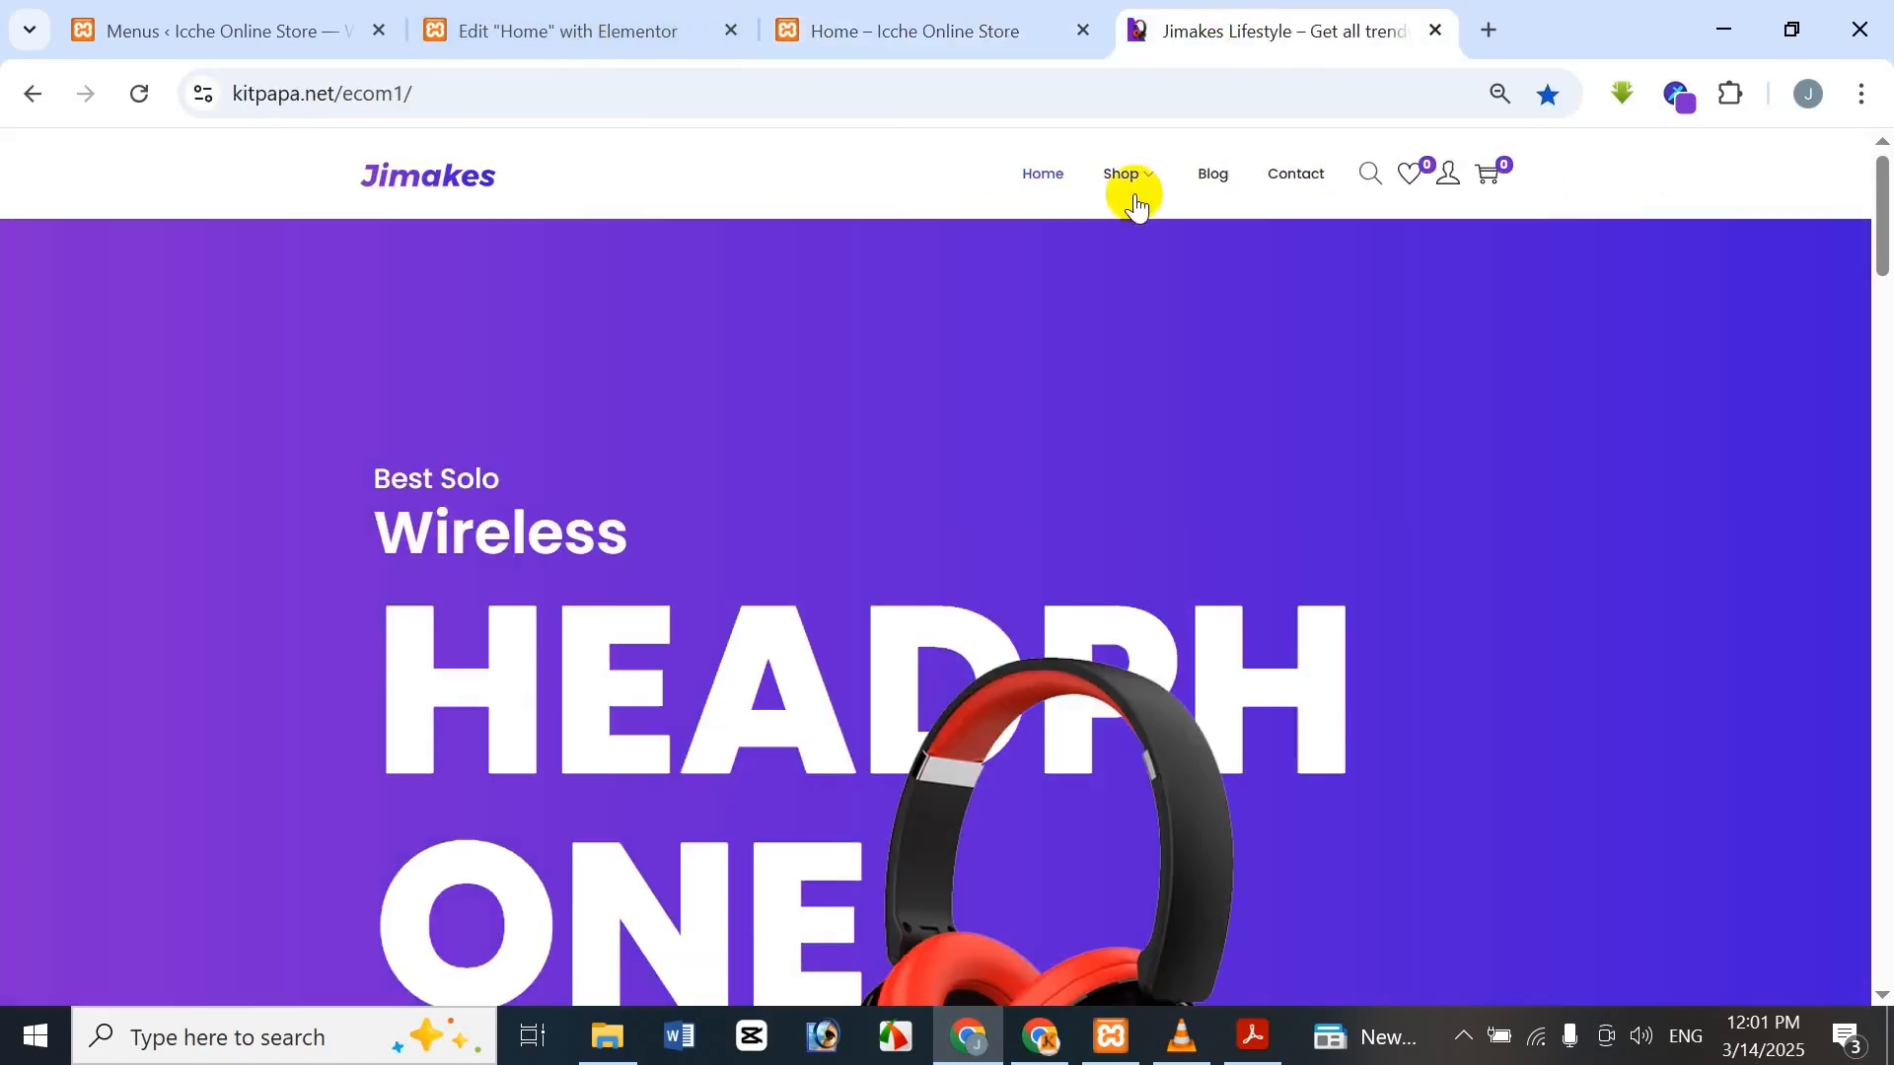
{"action": "left_click", "coordinate": [1036, 11]}
{"action": "mouse_move", "coordinate": [1408, 237]}
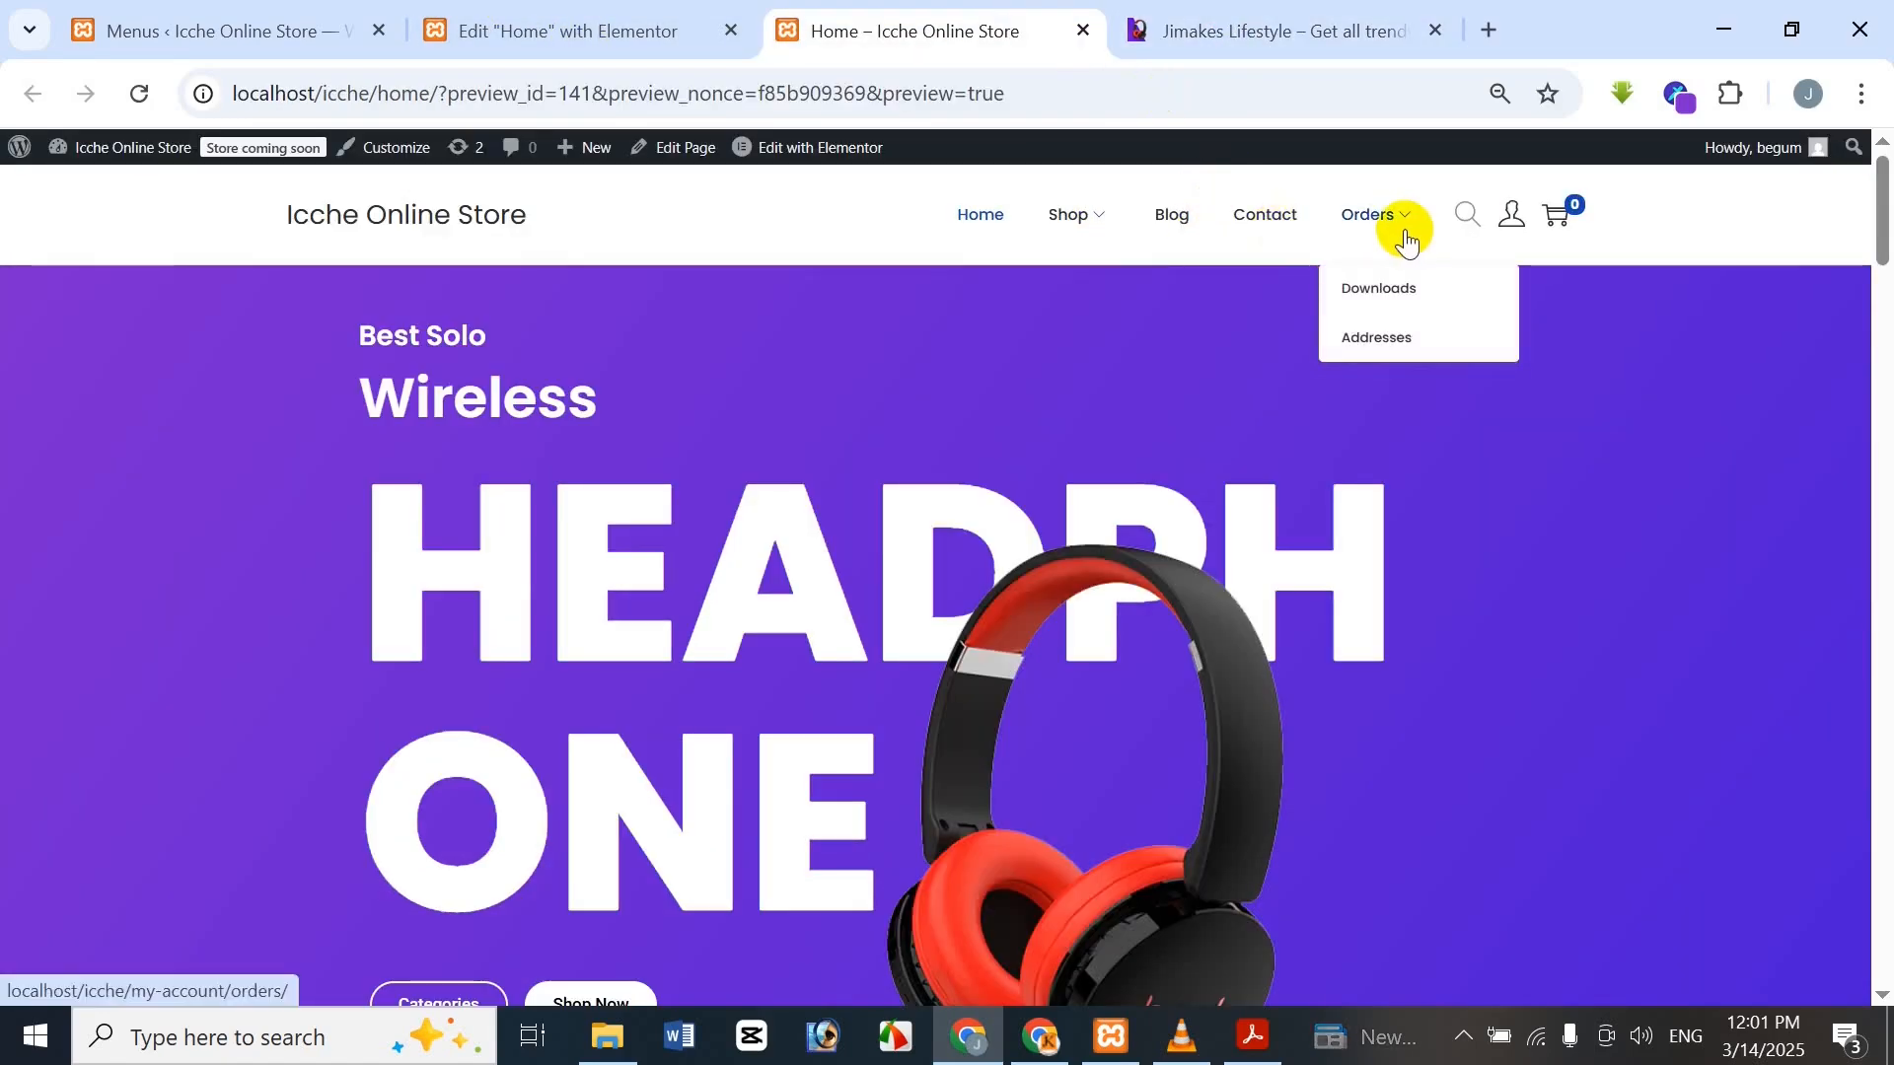
{"action": "left_click", "coordinate": [1349, 22]}
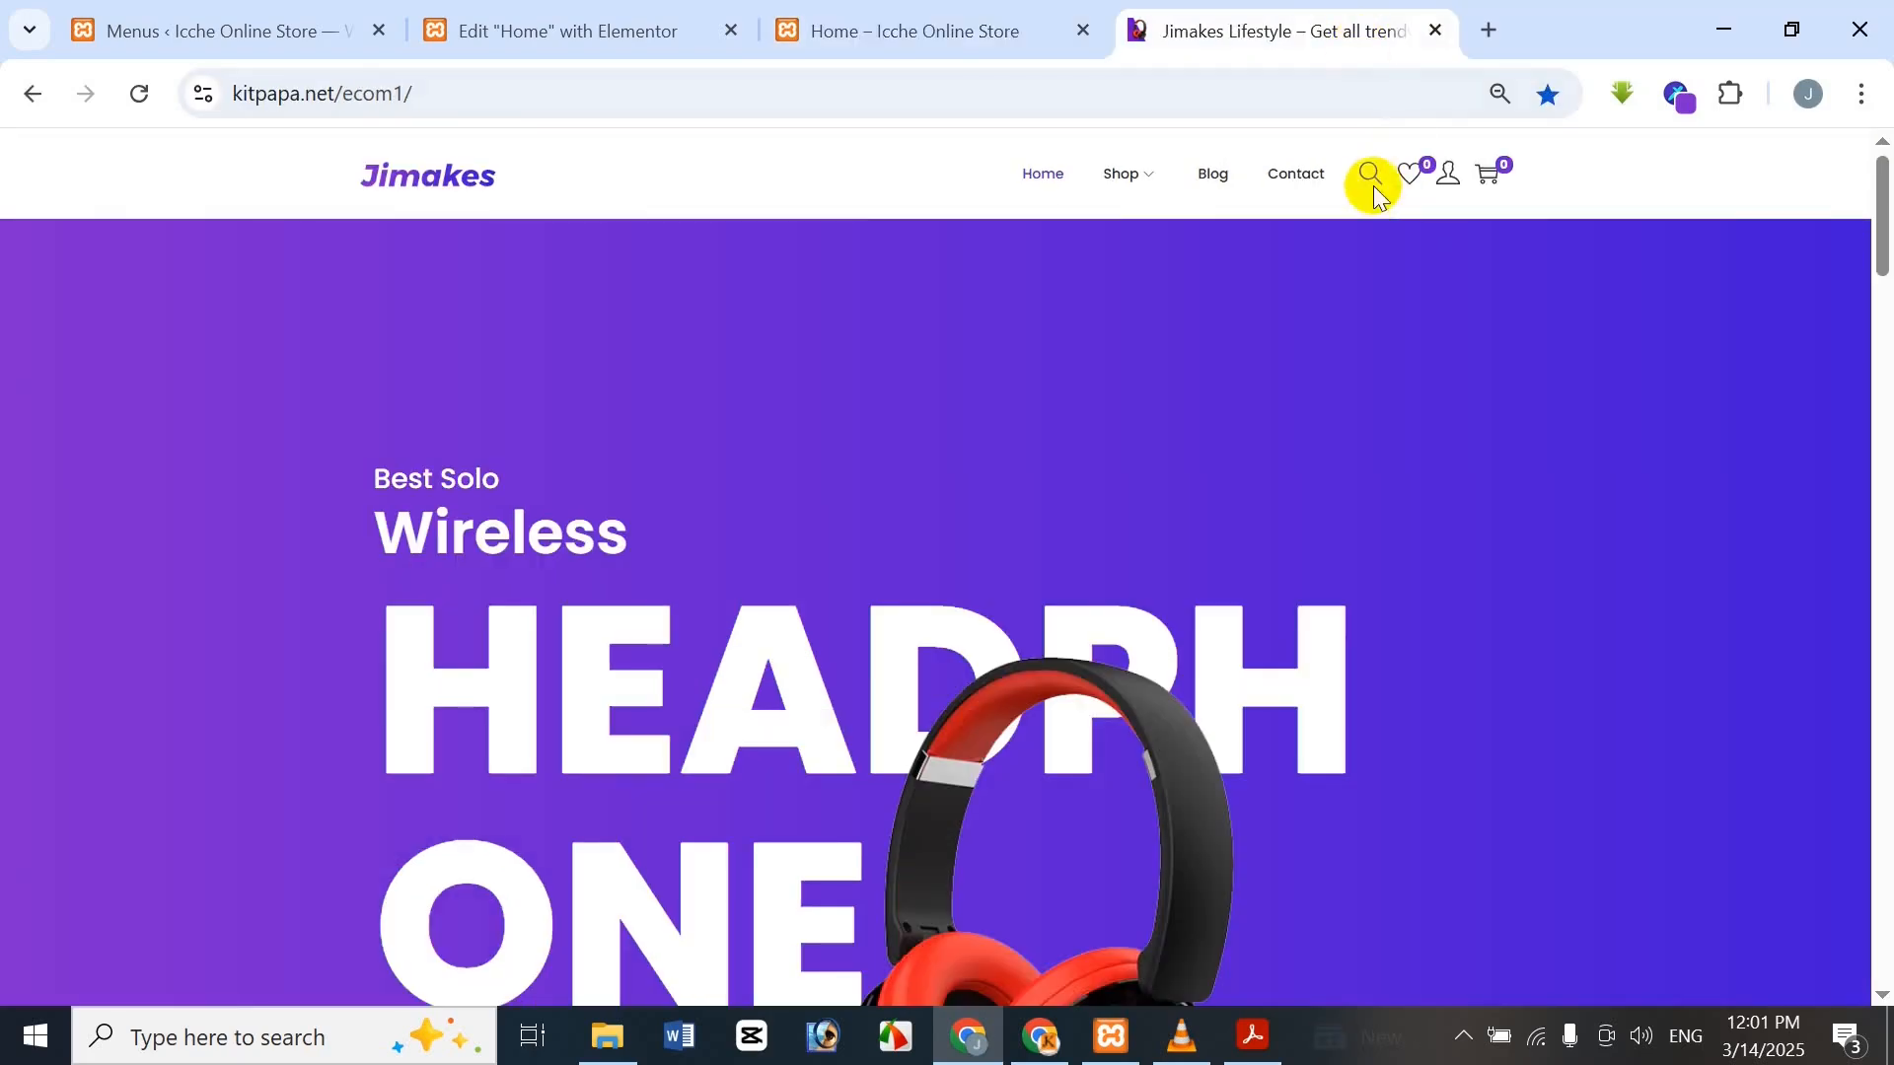
{"action": "left_click", "coordinate": [901, 13]}
{"action": "mouse_move", "coordinate": [1382, 233]}
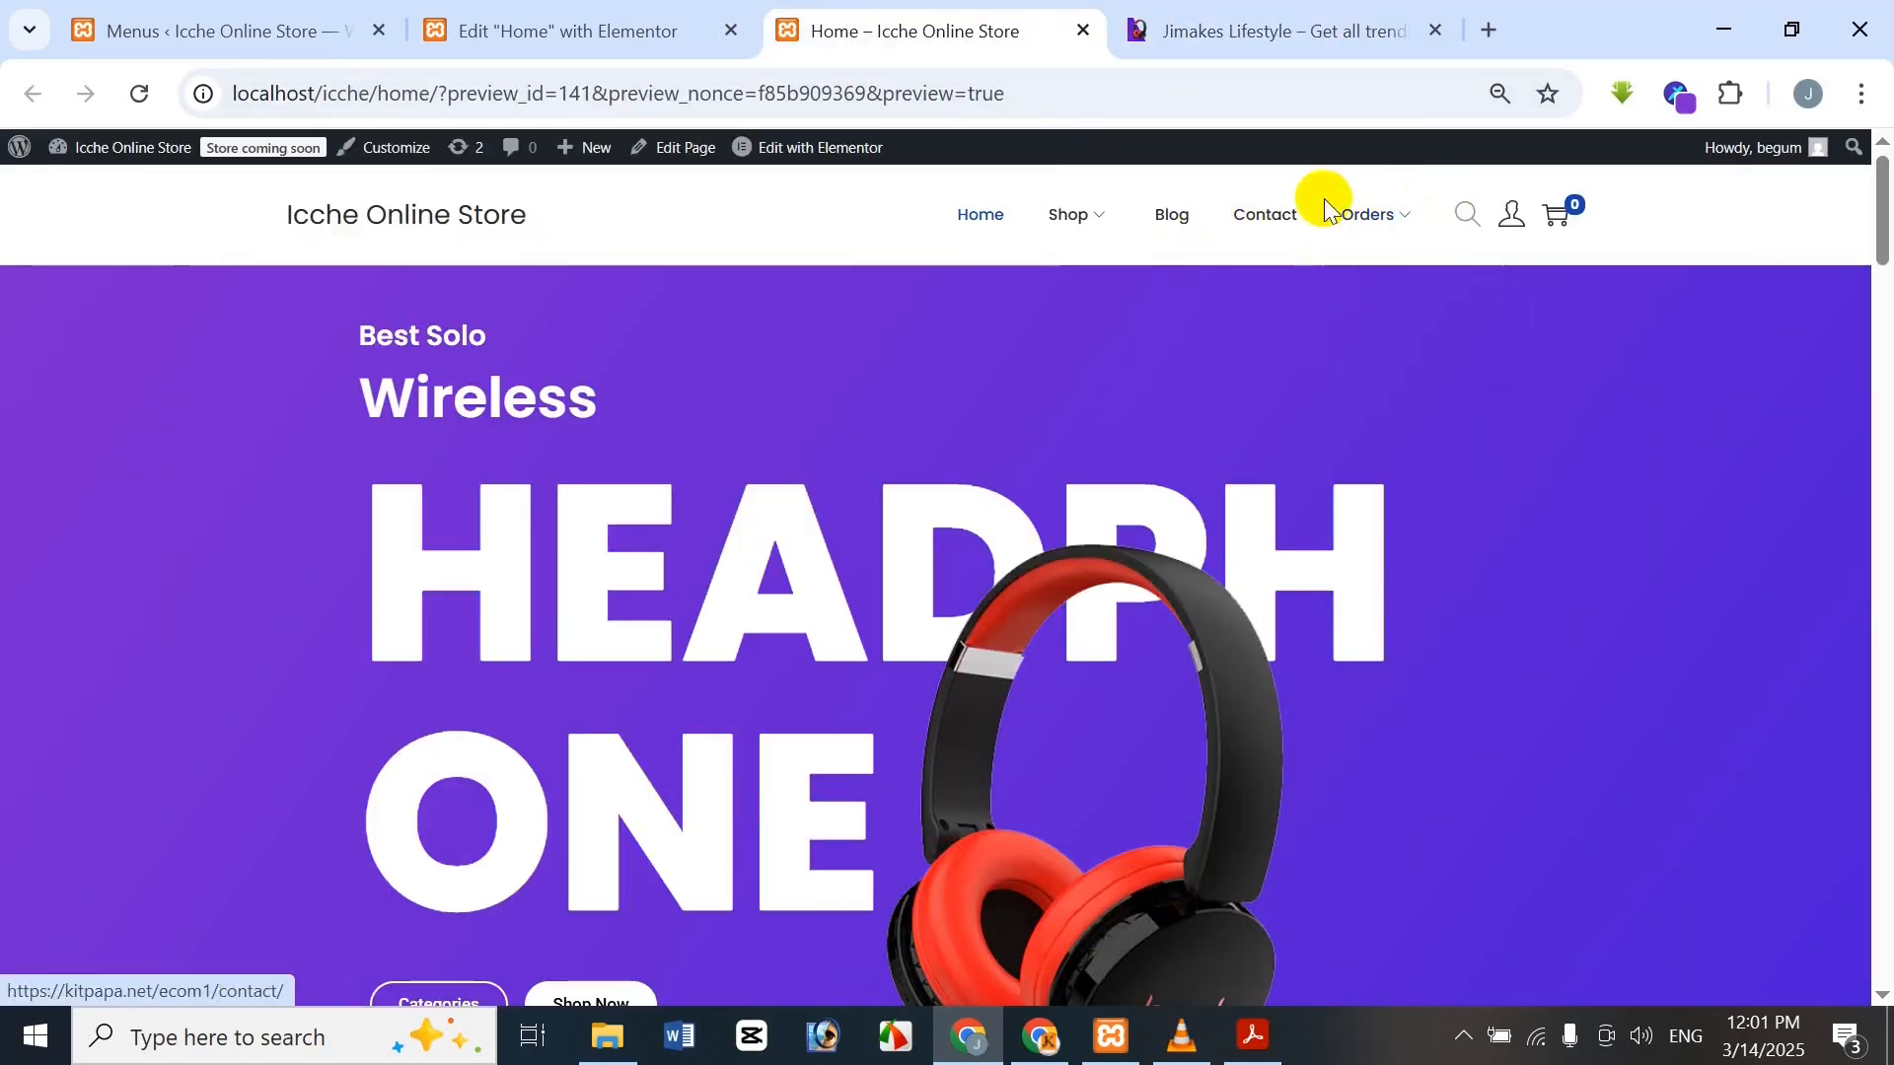
Remove the Orders, Downloads and Addresses items from Main Menu and save the menu
{"action": "left_click", "coordinate": [316, 27]}
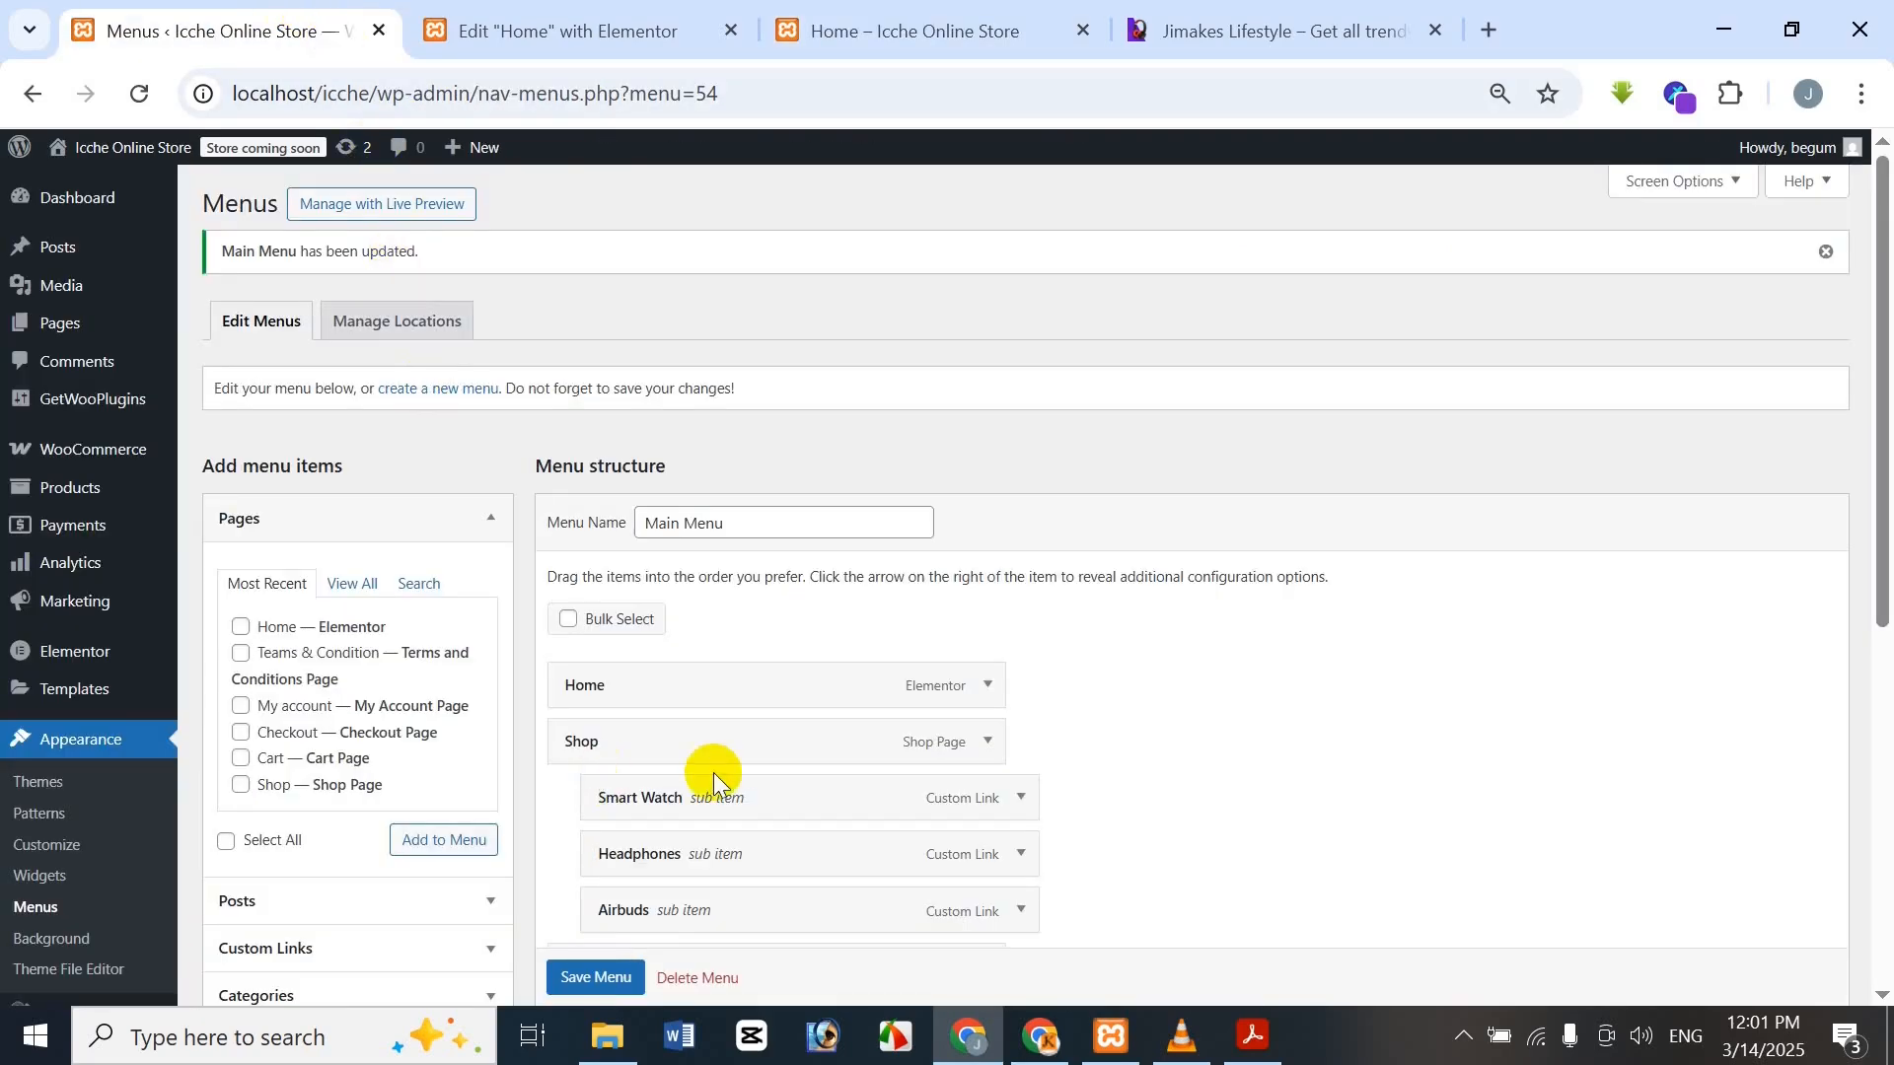
{"action": "scroll", "coordinate": [725, 742], "scroll_direction": "down", "scroll_amount": 5}
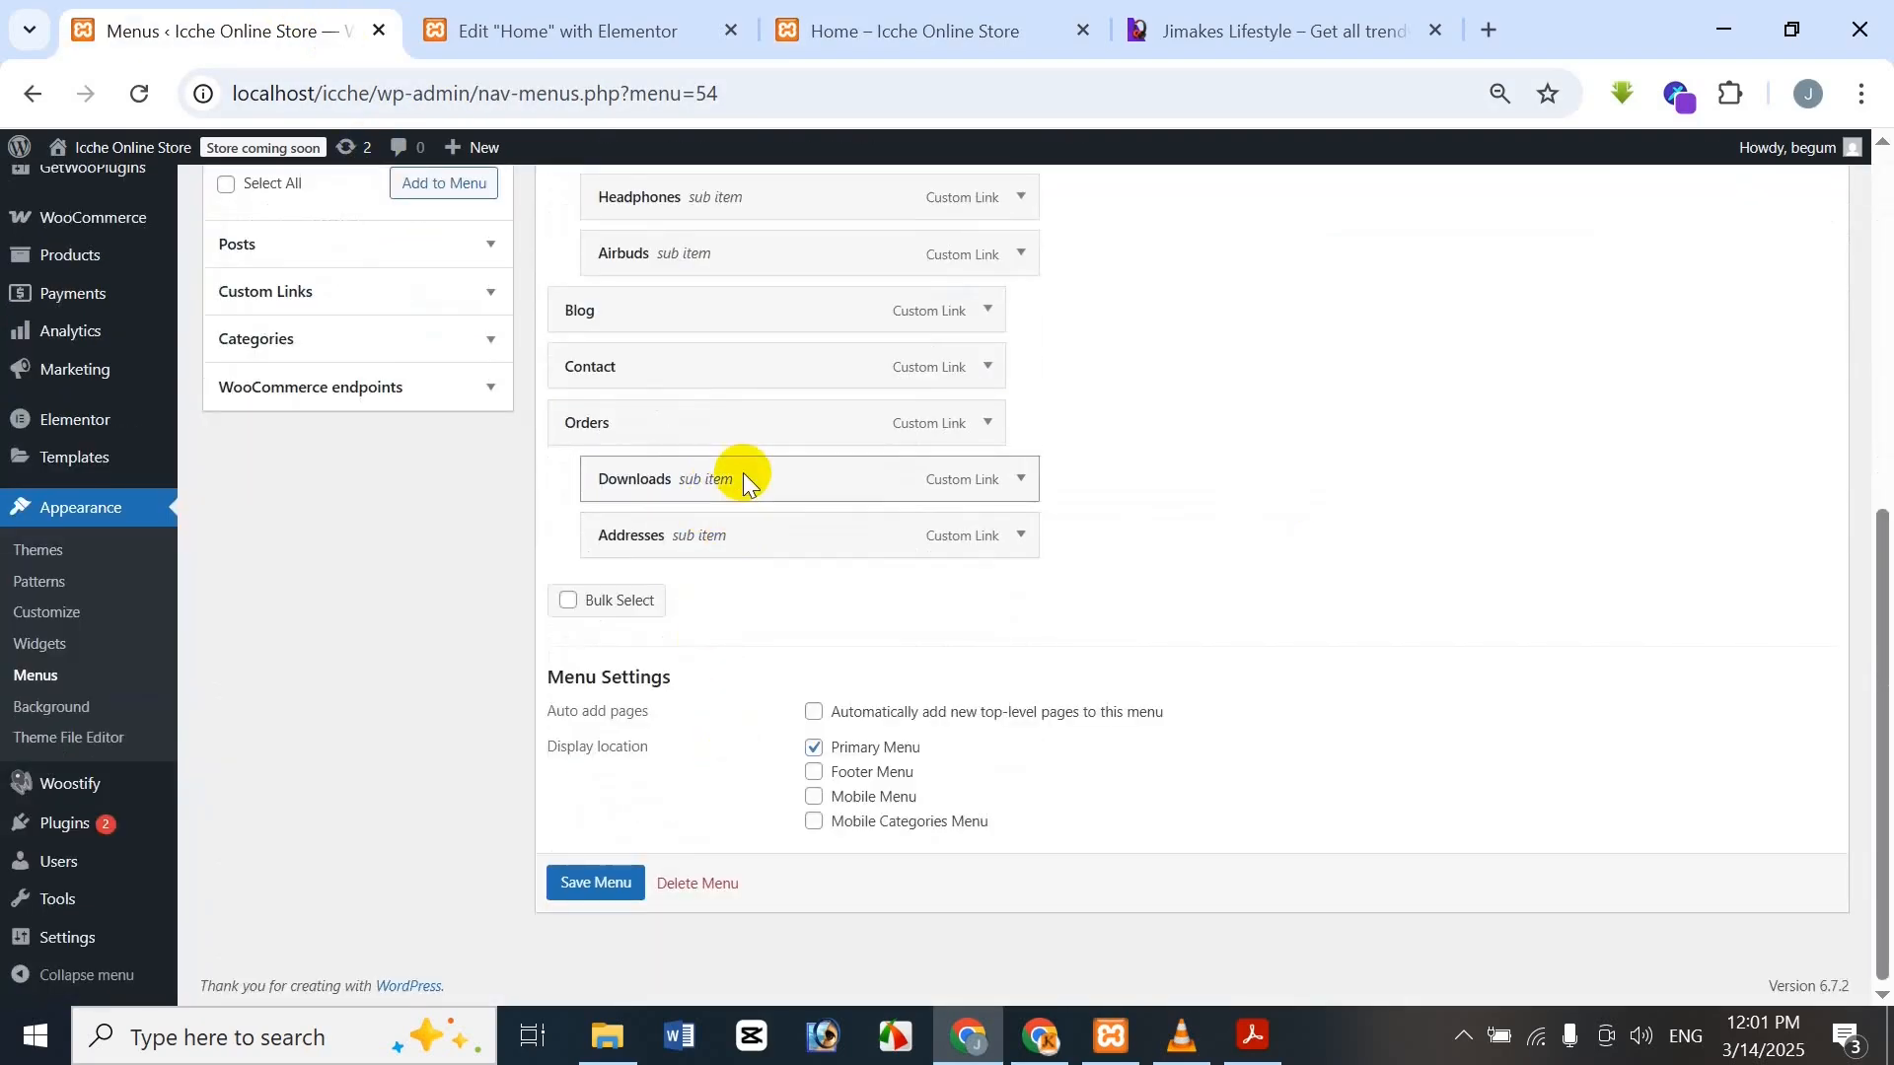
{"action": "left_click", "coordinate": [991, 424]}
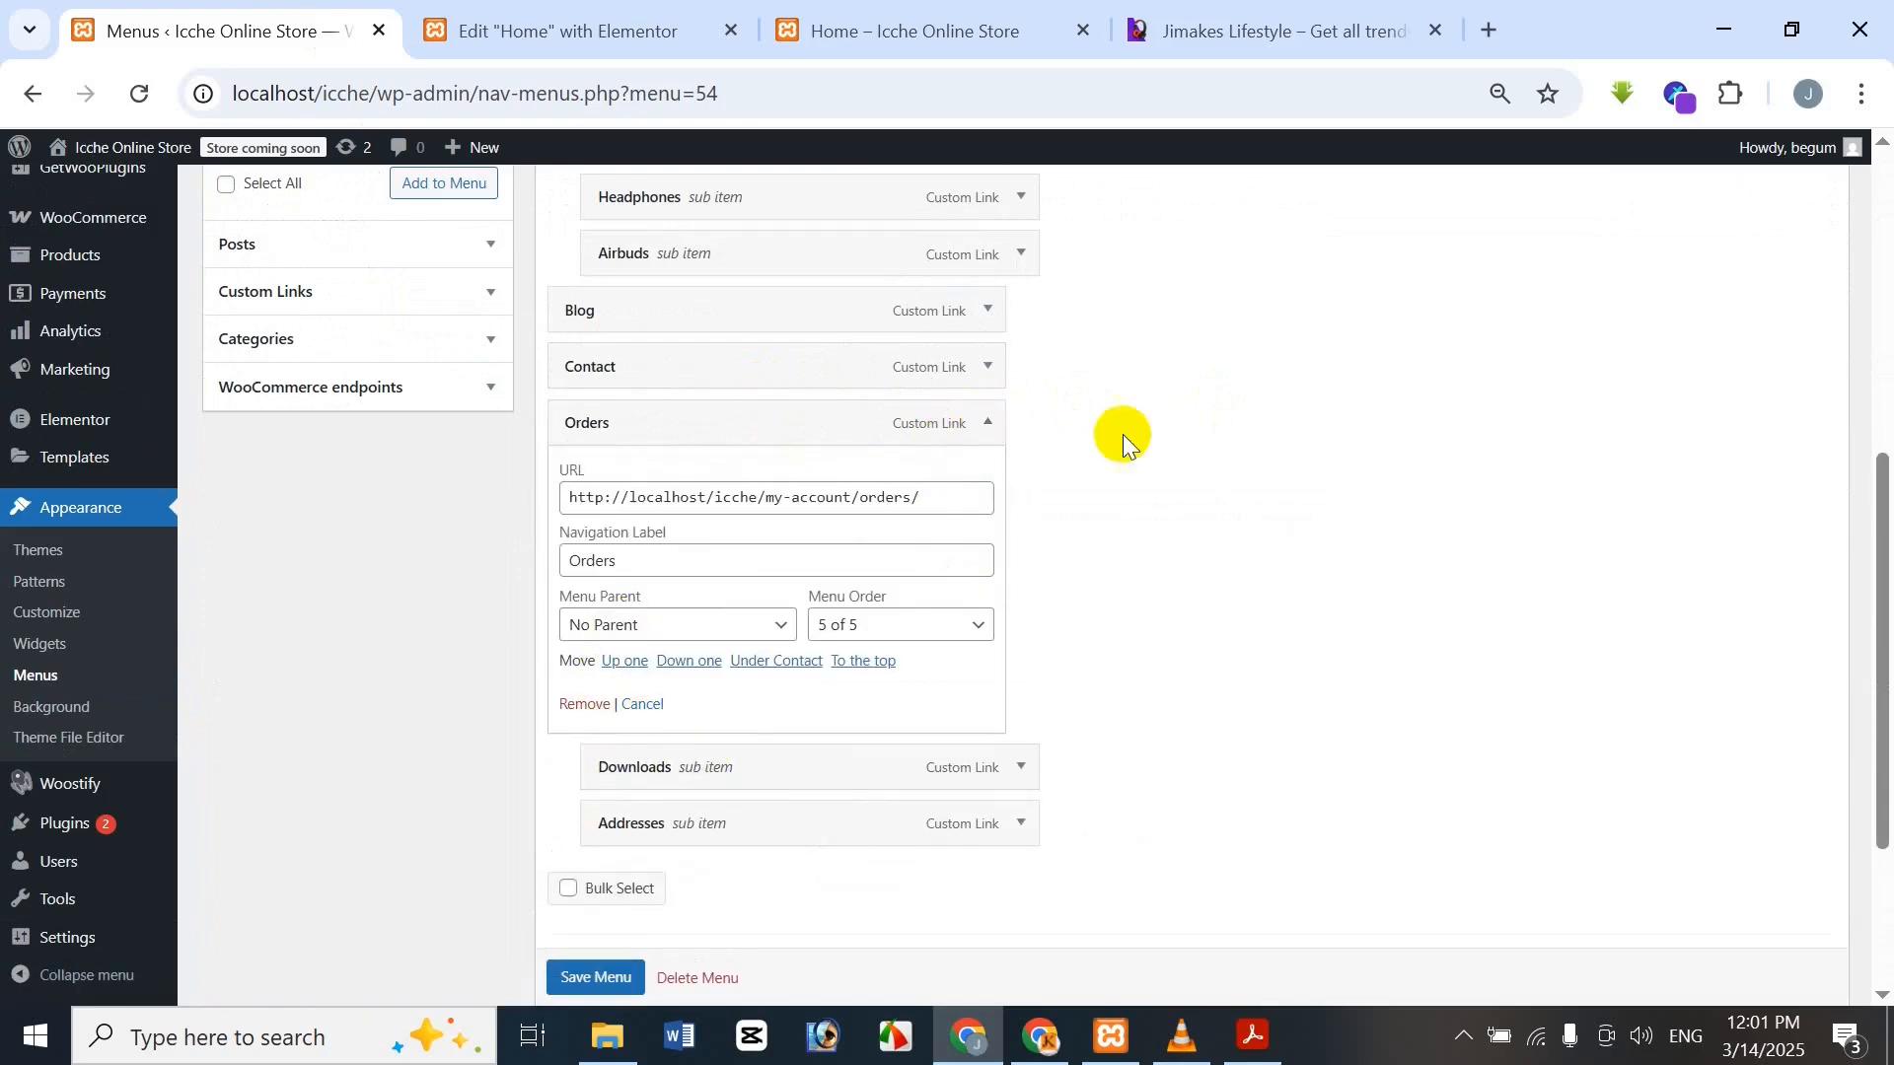
{"action": "left_click", "coordinate": [585, 704]}
{"action": "left_click", "coordinate": [988, 479]}
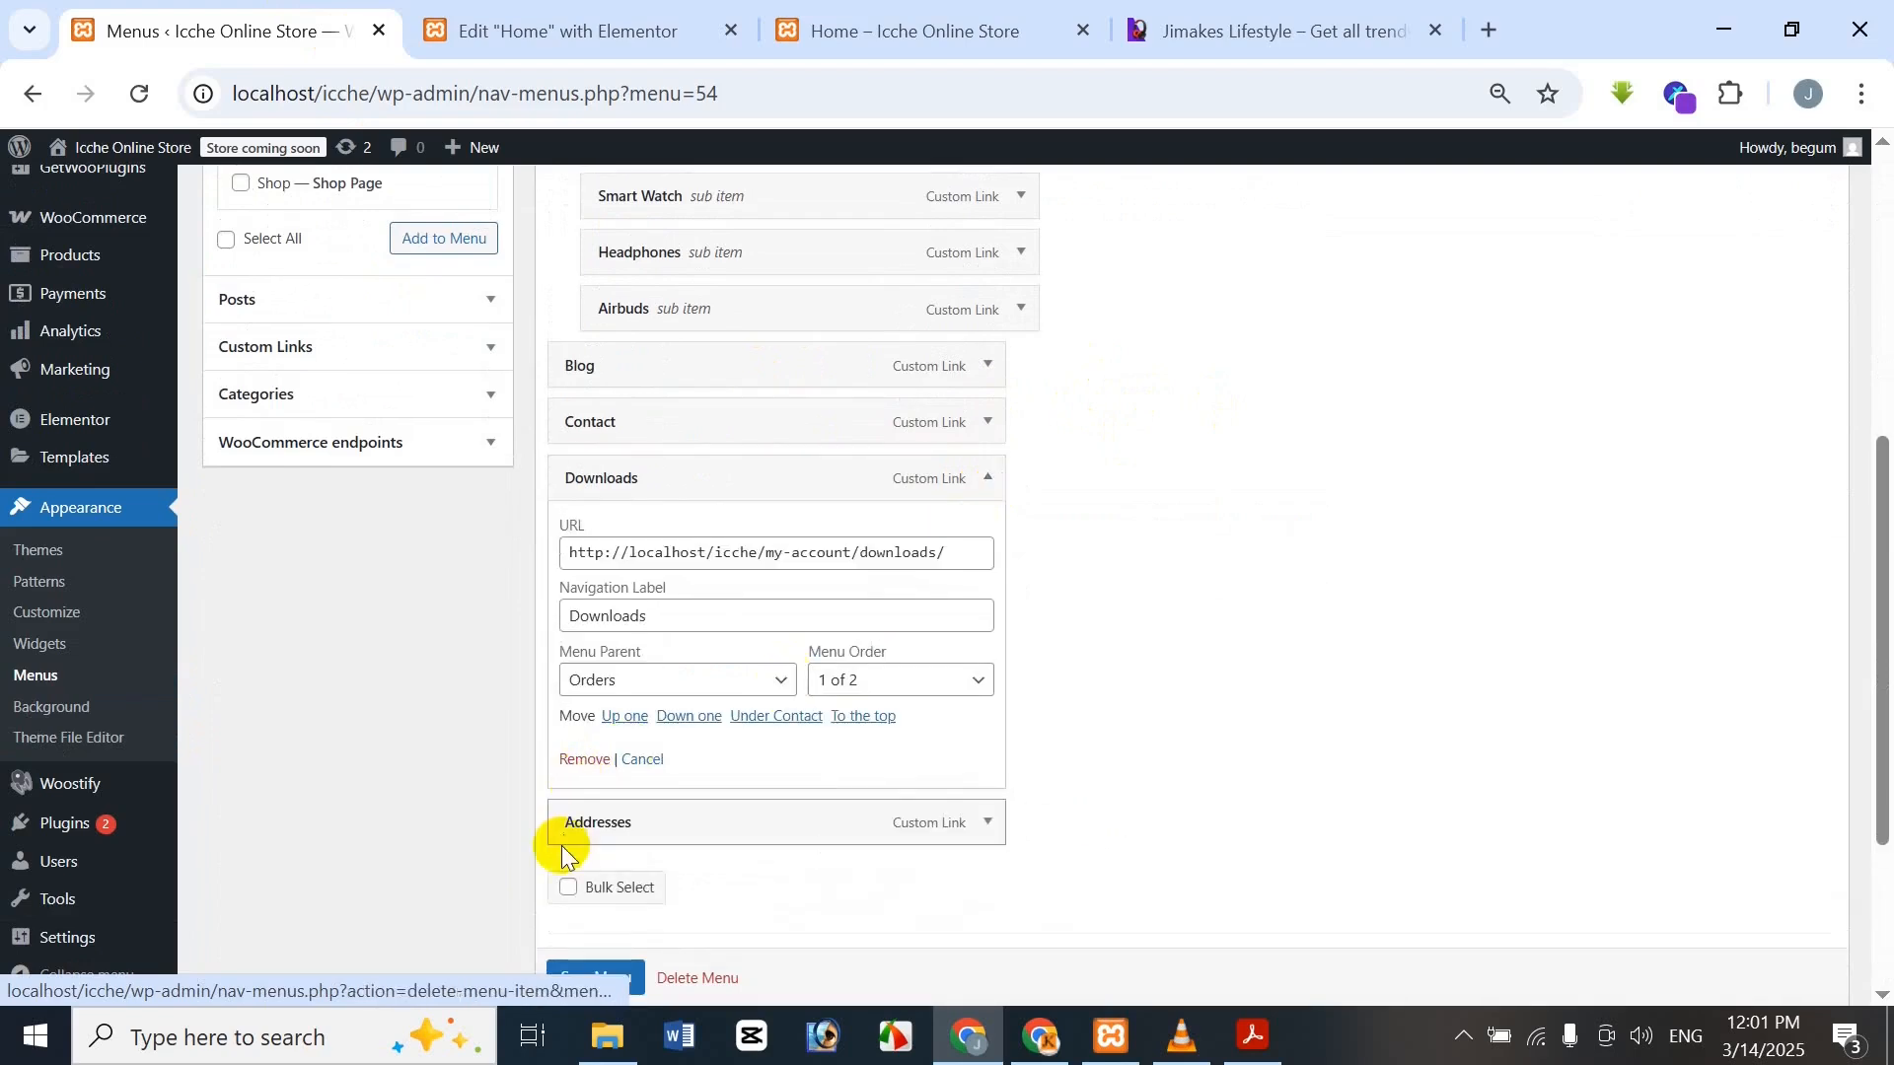
{"action": "left_click", "coordinate": [584, 759]}
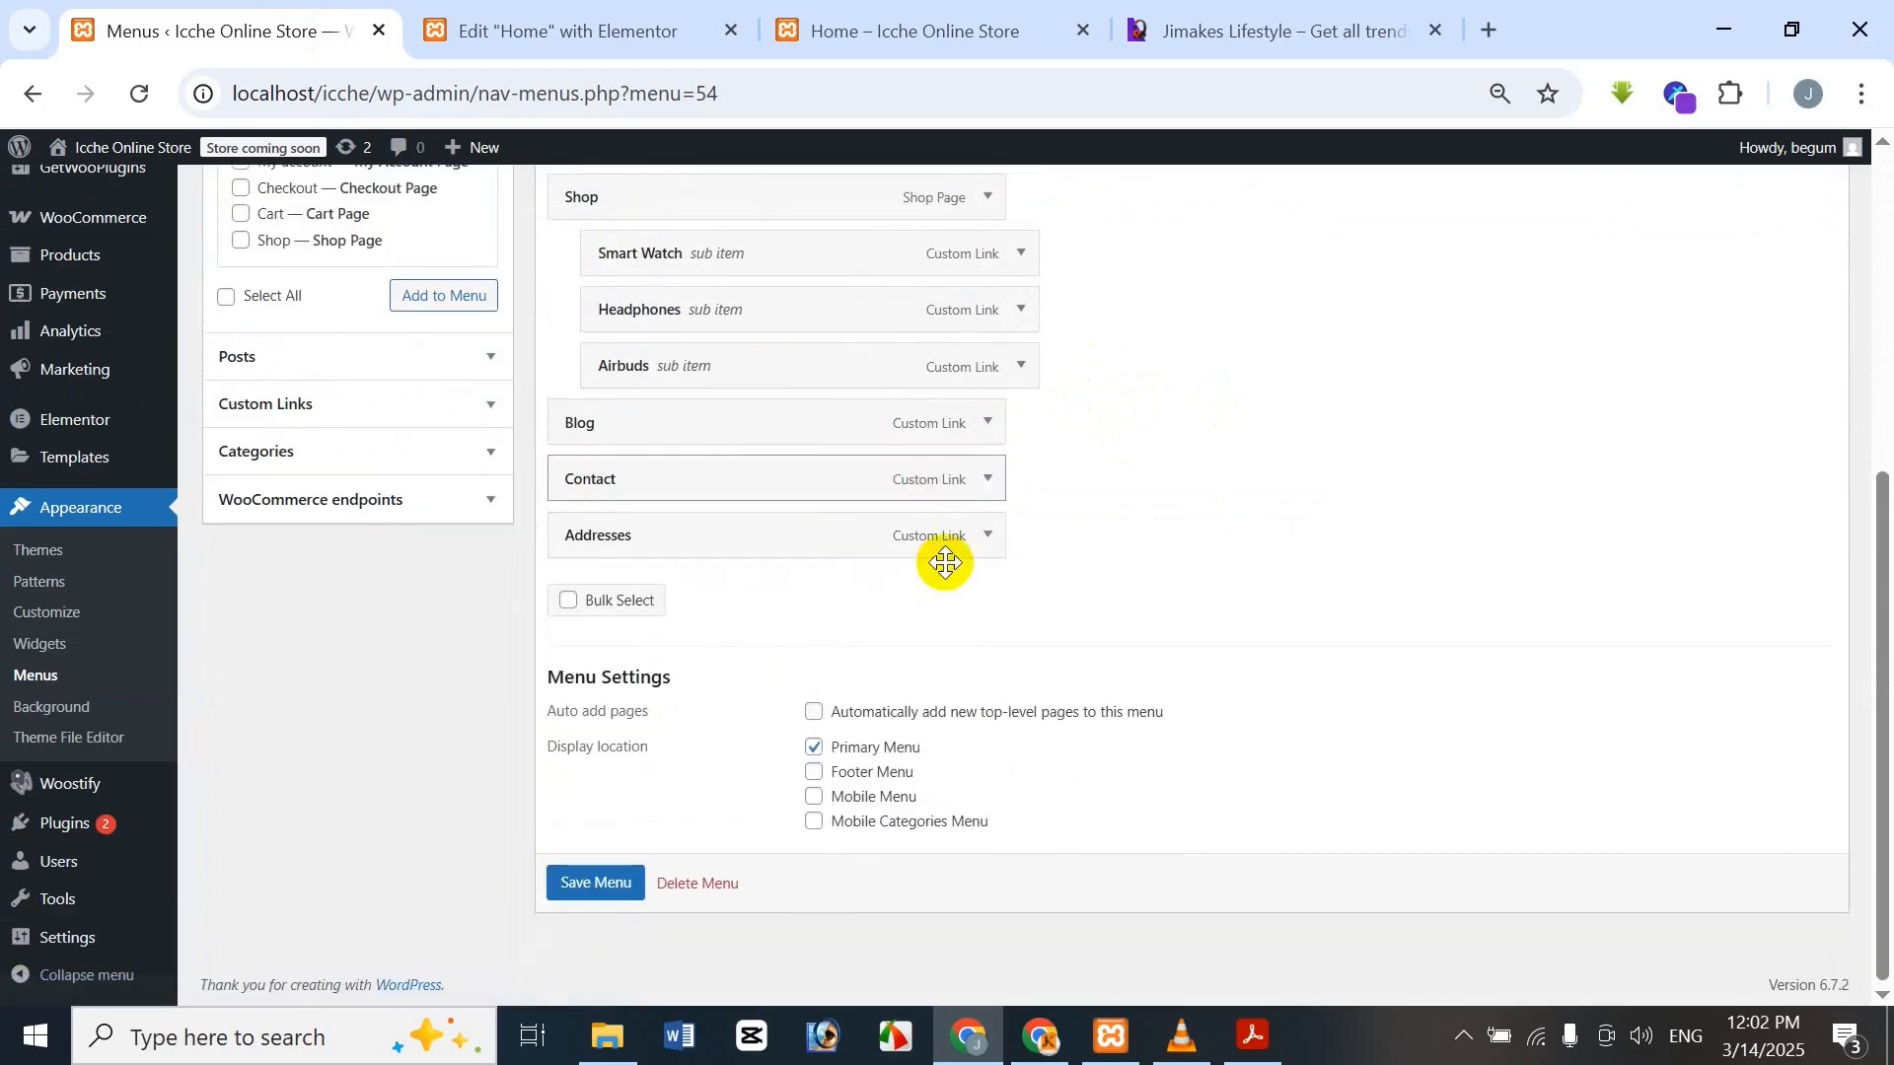
{"action": "left_click", "coordinate": [988, 537]}
{"action": "left_click", "coordinate": [581, 814]}
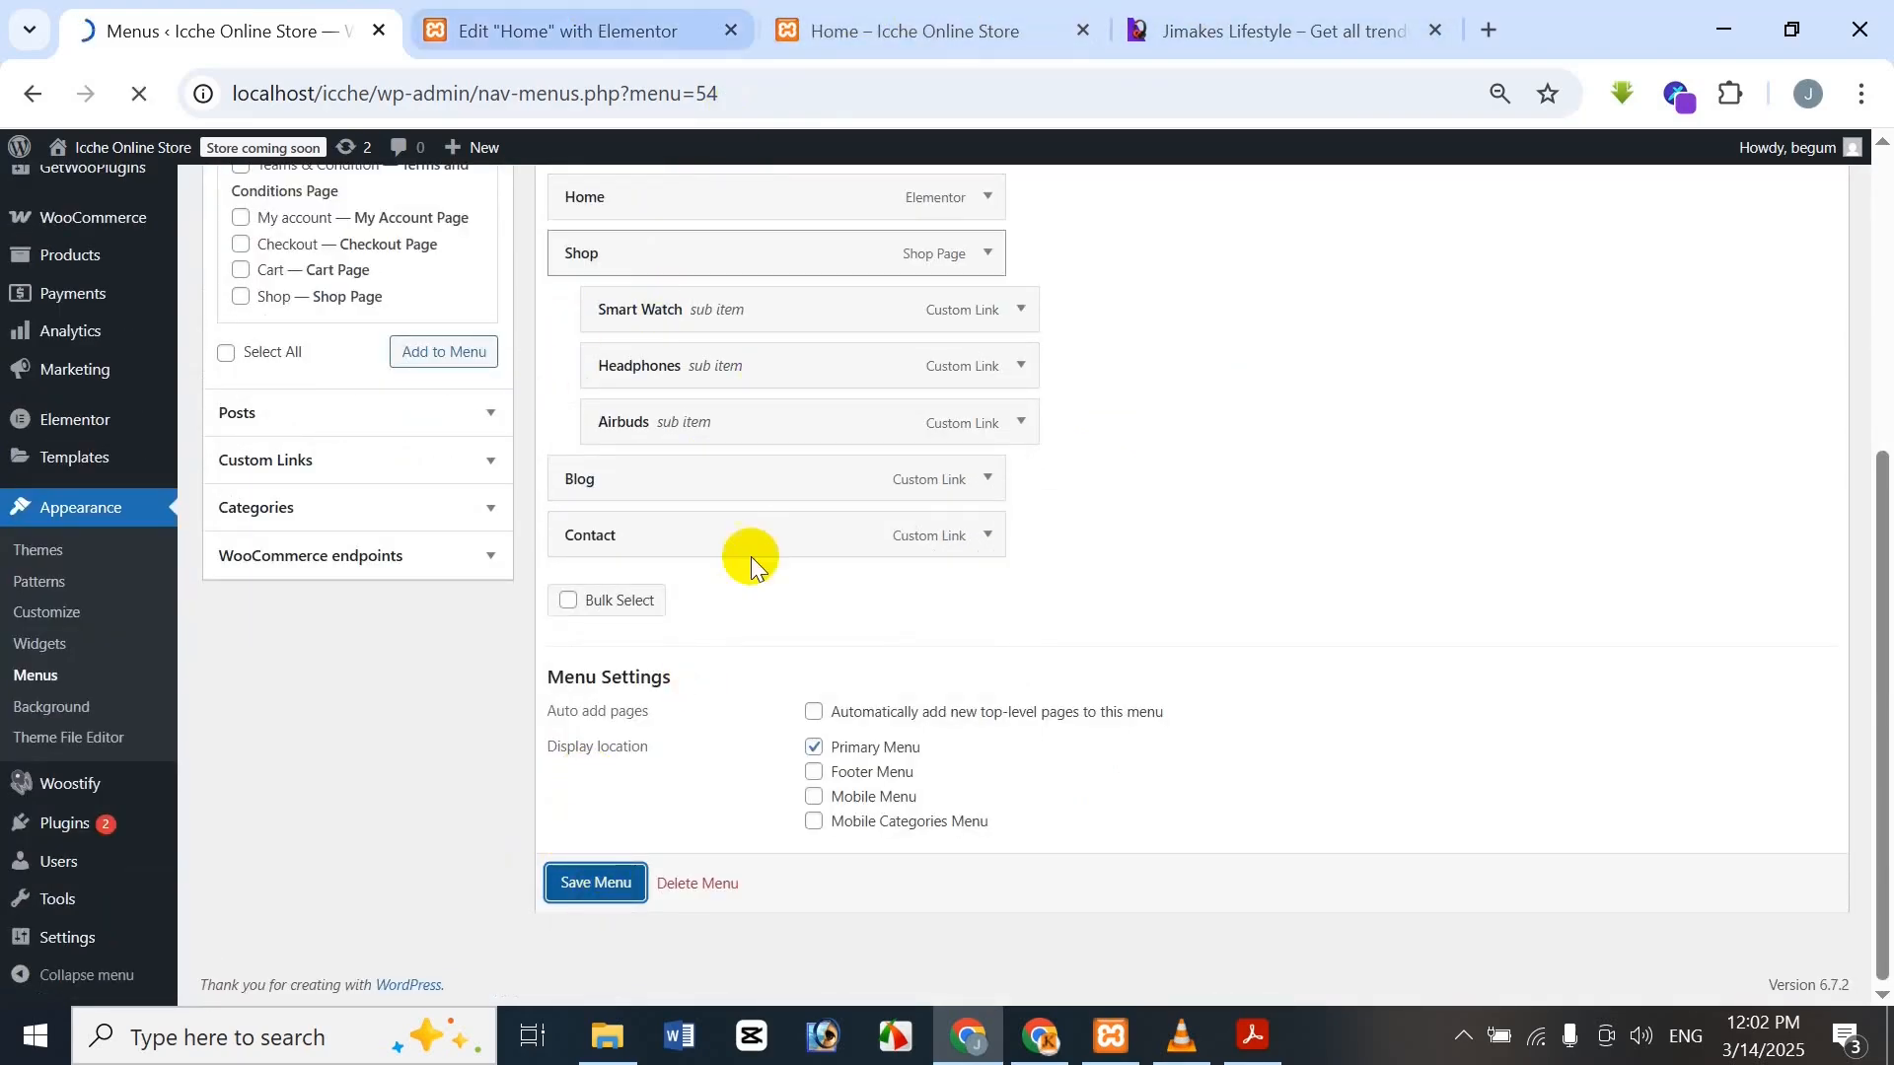
{"action": "scroll", "coordinate": [655, 393], "scroll_direction": "down", "scroll_amount": 5}
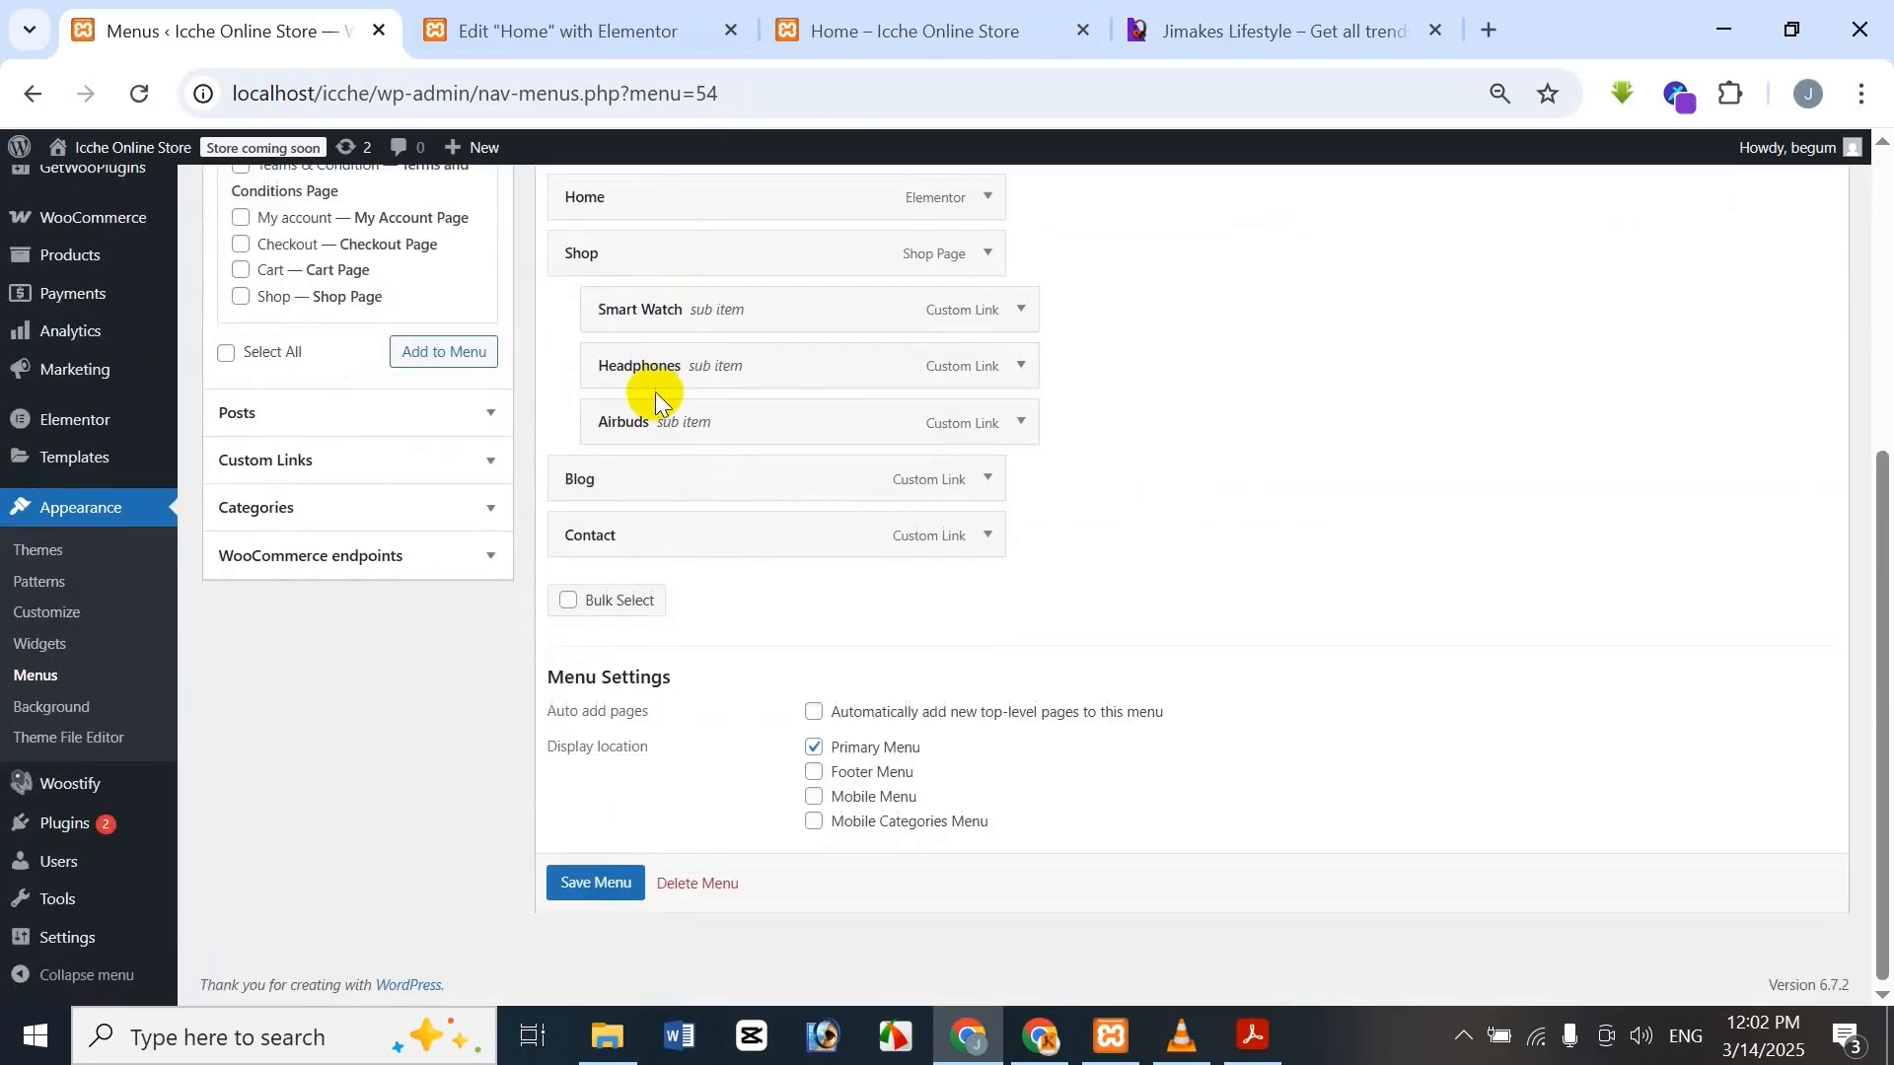
{"action": "scroll", "coordinate": [655, 393], "scroll_direction": "up", "scroll_amount": 5}
Close the Home preview, reload the Home page in the Elementor editor and check the header's menu links
{"action": "left_click", "coordinate": [1082, 31]}
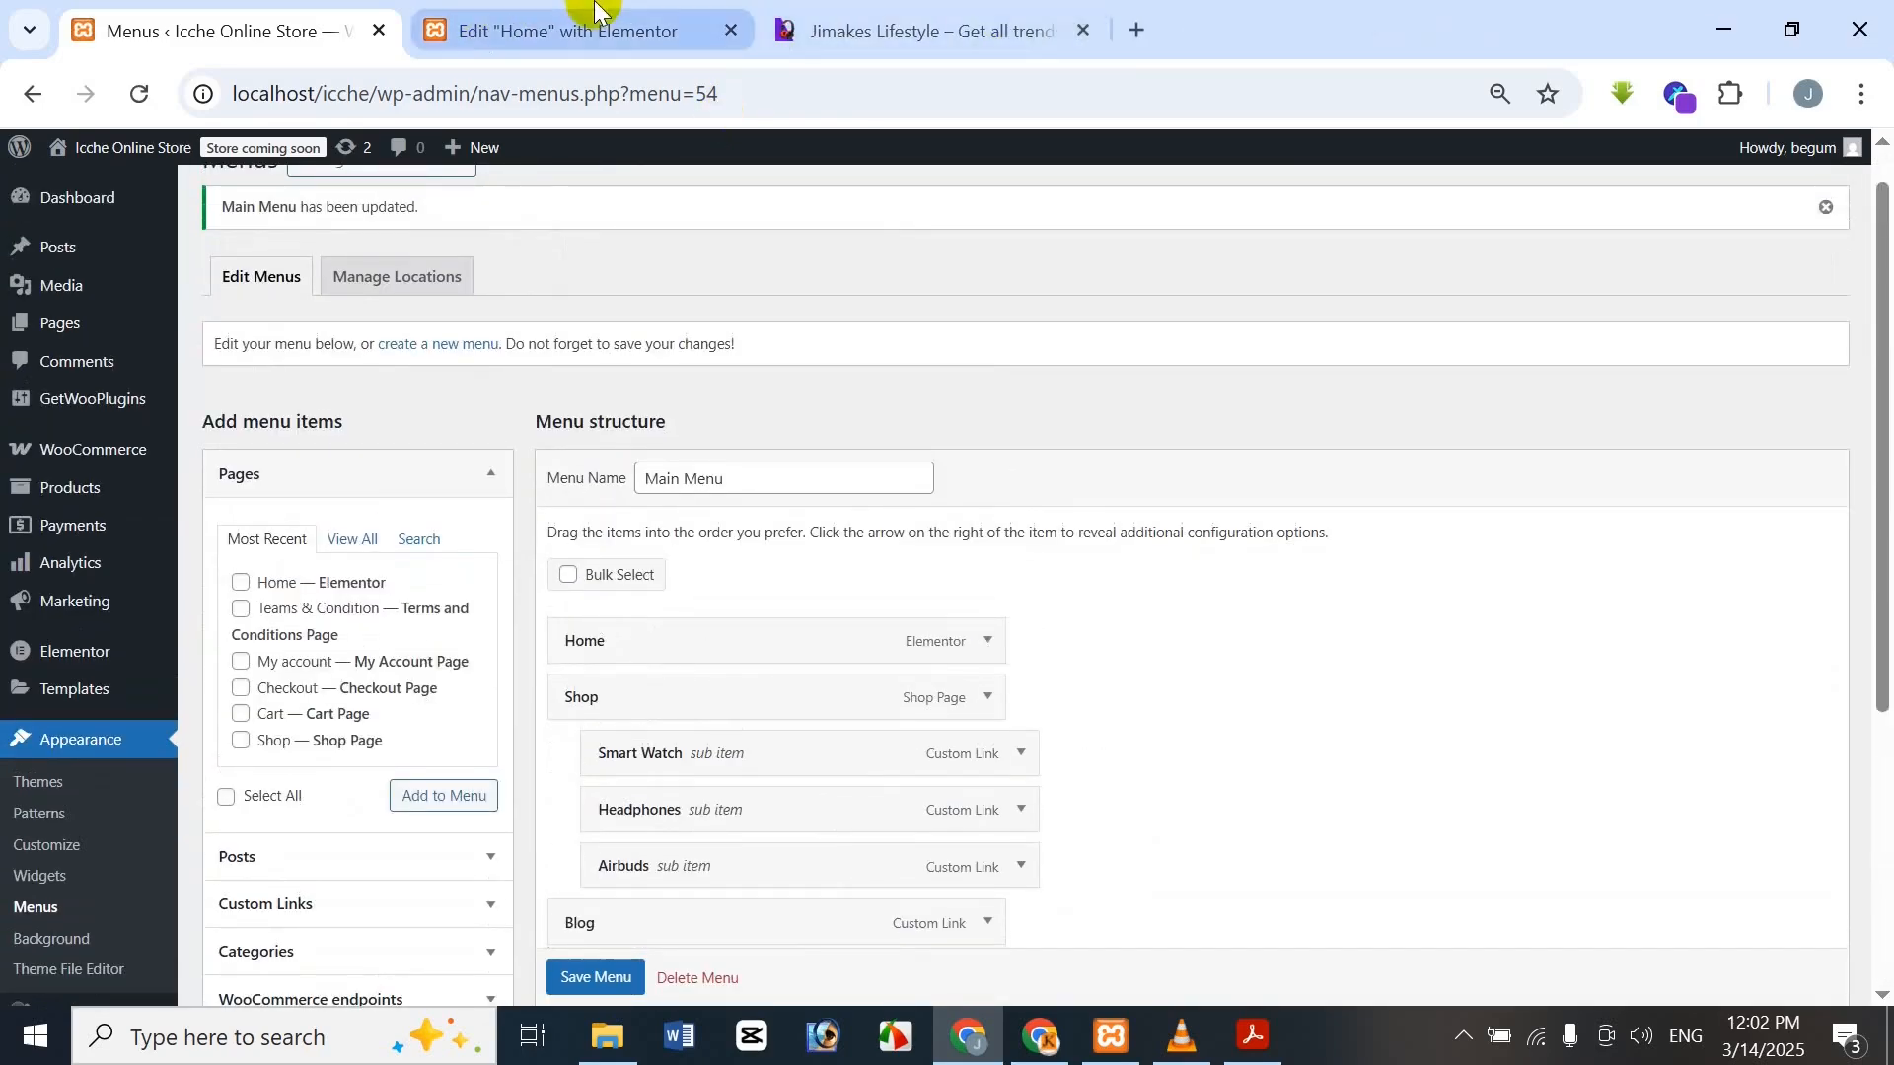
{"action": "left_click", "coordinate": [592, 25]}
{"action": "left_click", "coordinate": [139, 99]}
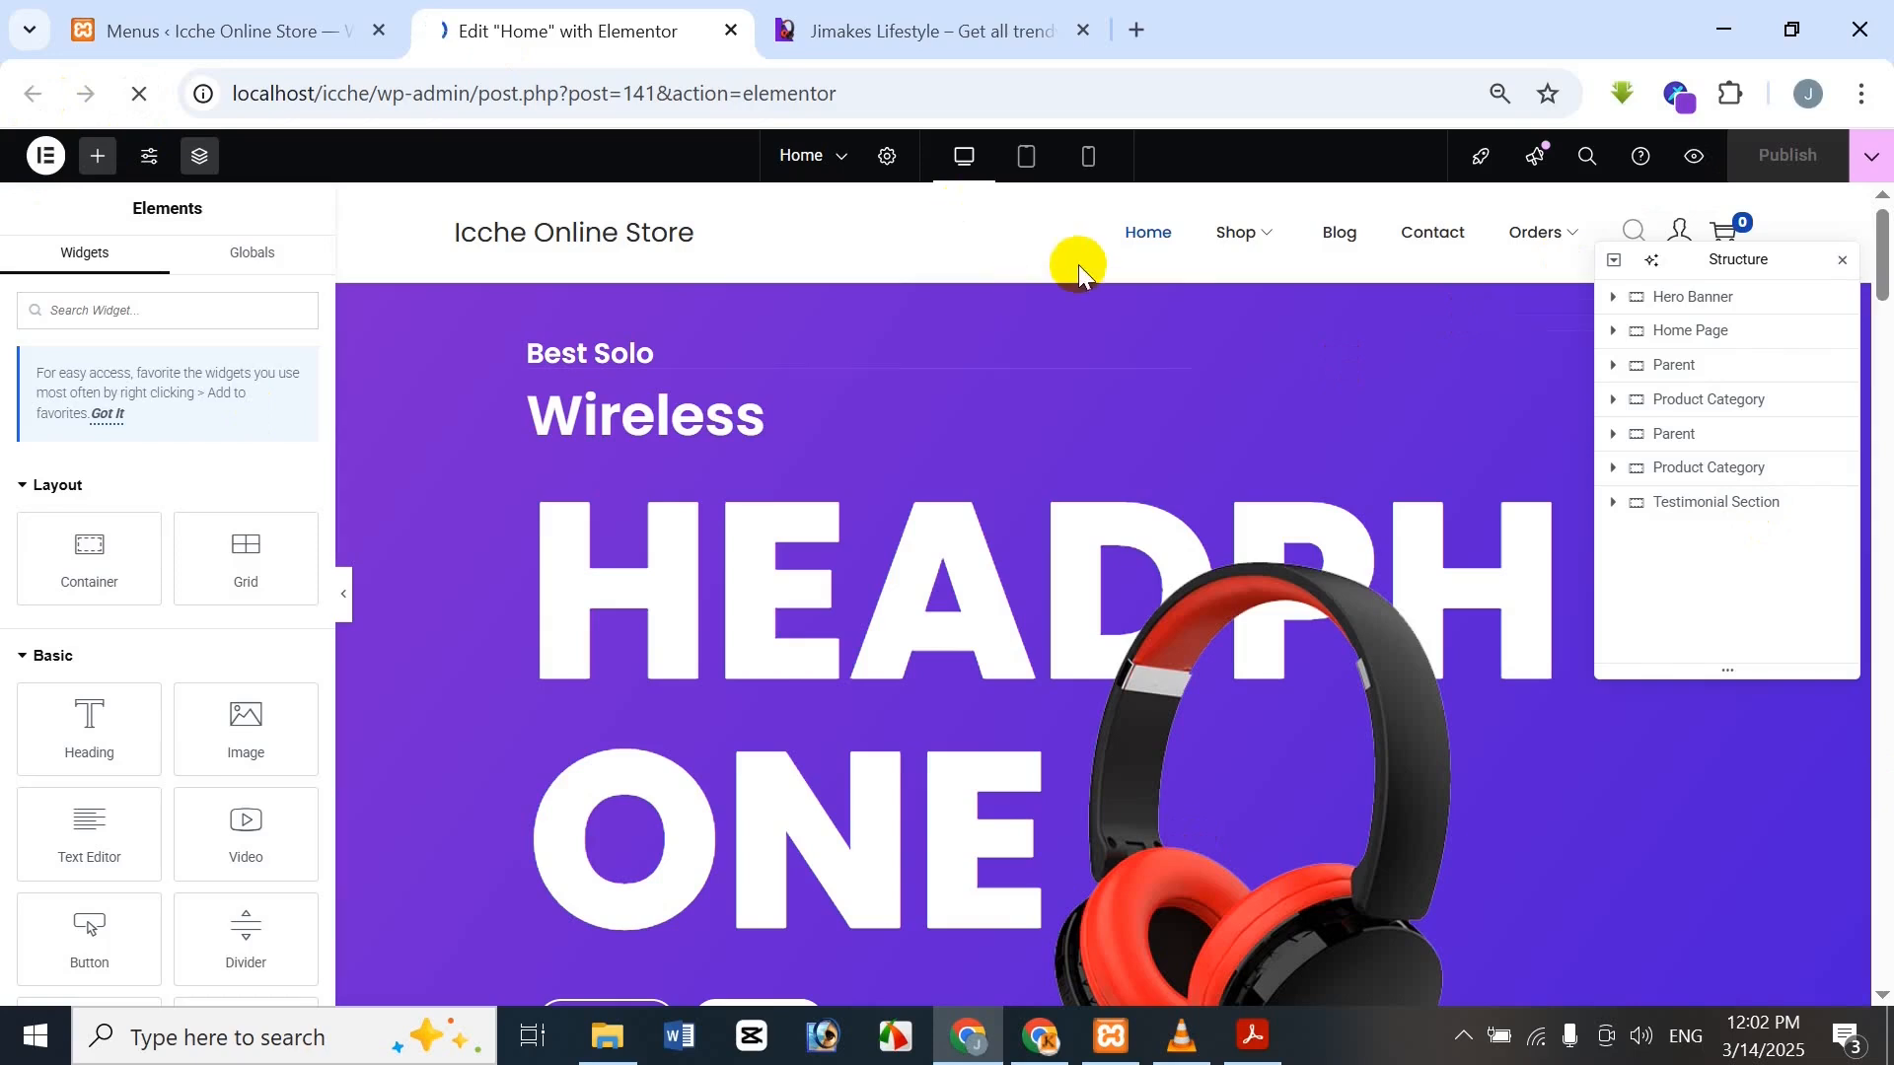
{"action": "mouse_move", "coordinate": [1532, 241]}
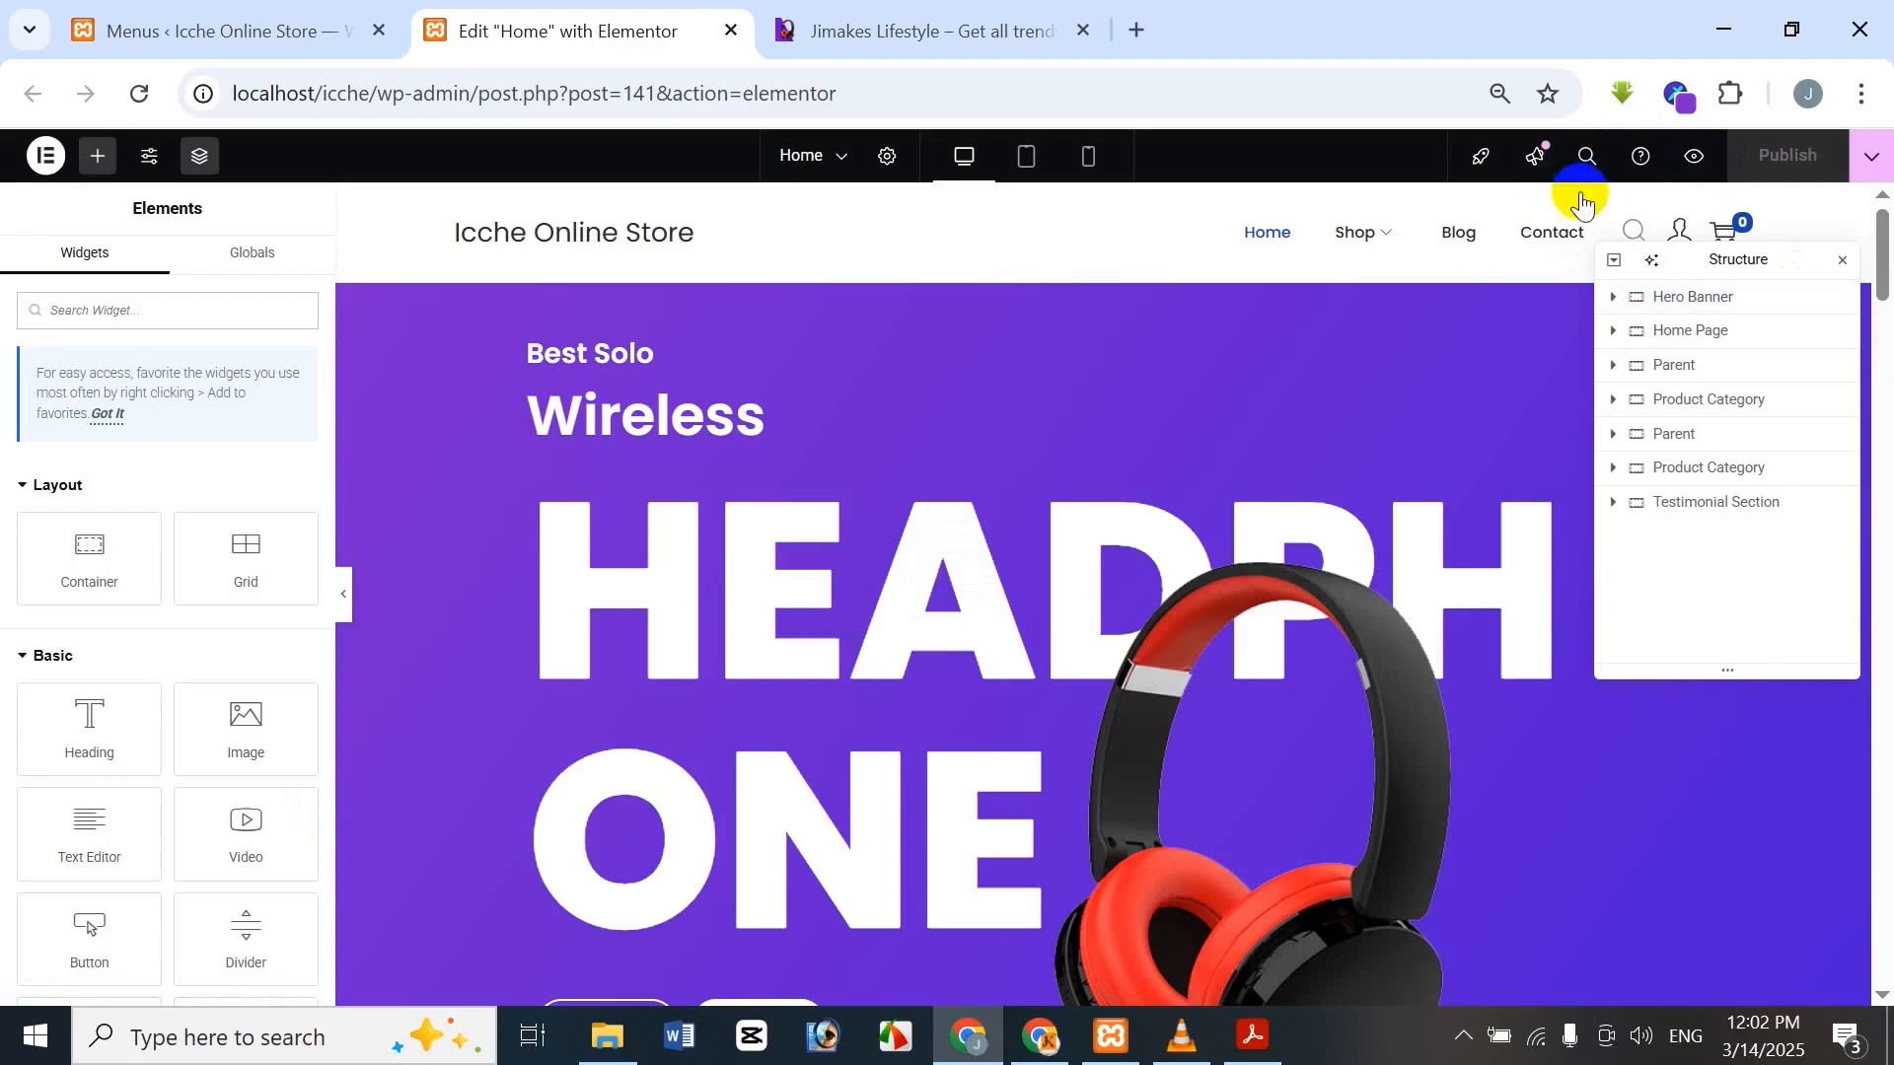
Compare the Icche Online Store header's site title and menu with the Jimakes site's logo and header
{"action": "left_click", "coordinate": [202, 24]}
{"action": "left_click", "coordinate": [908, 25]}
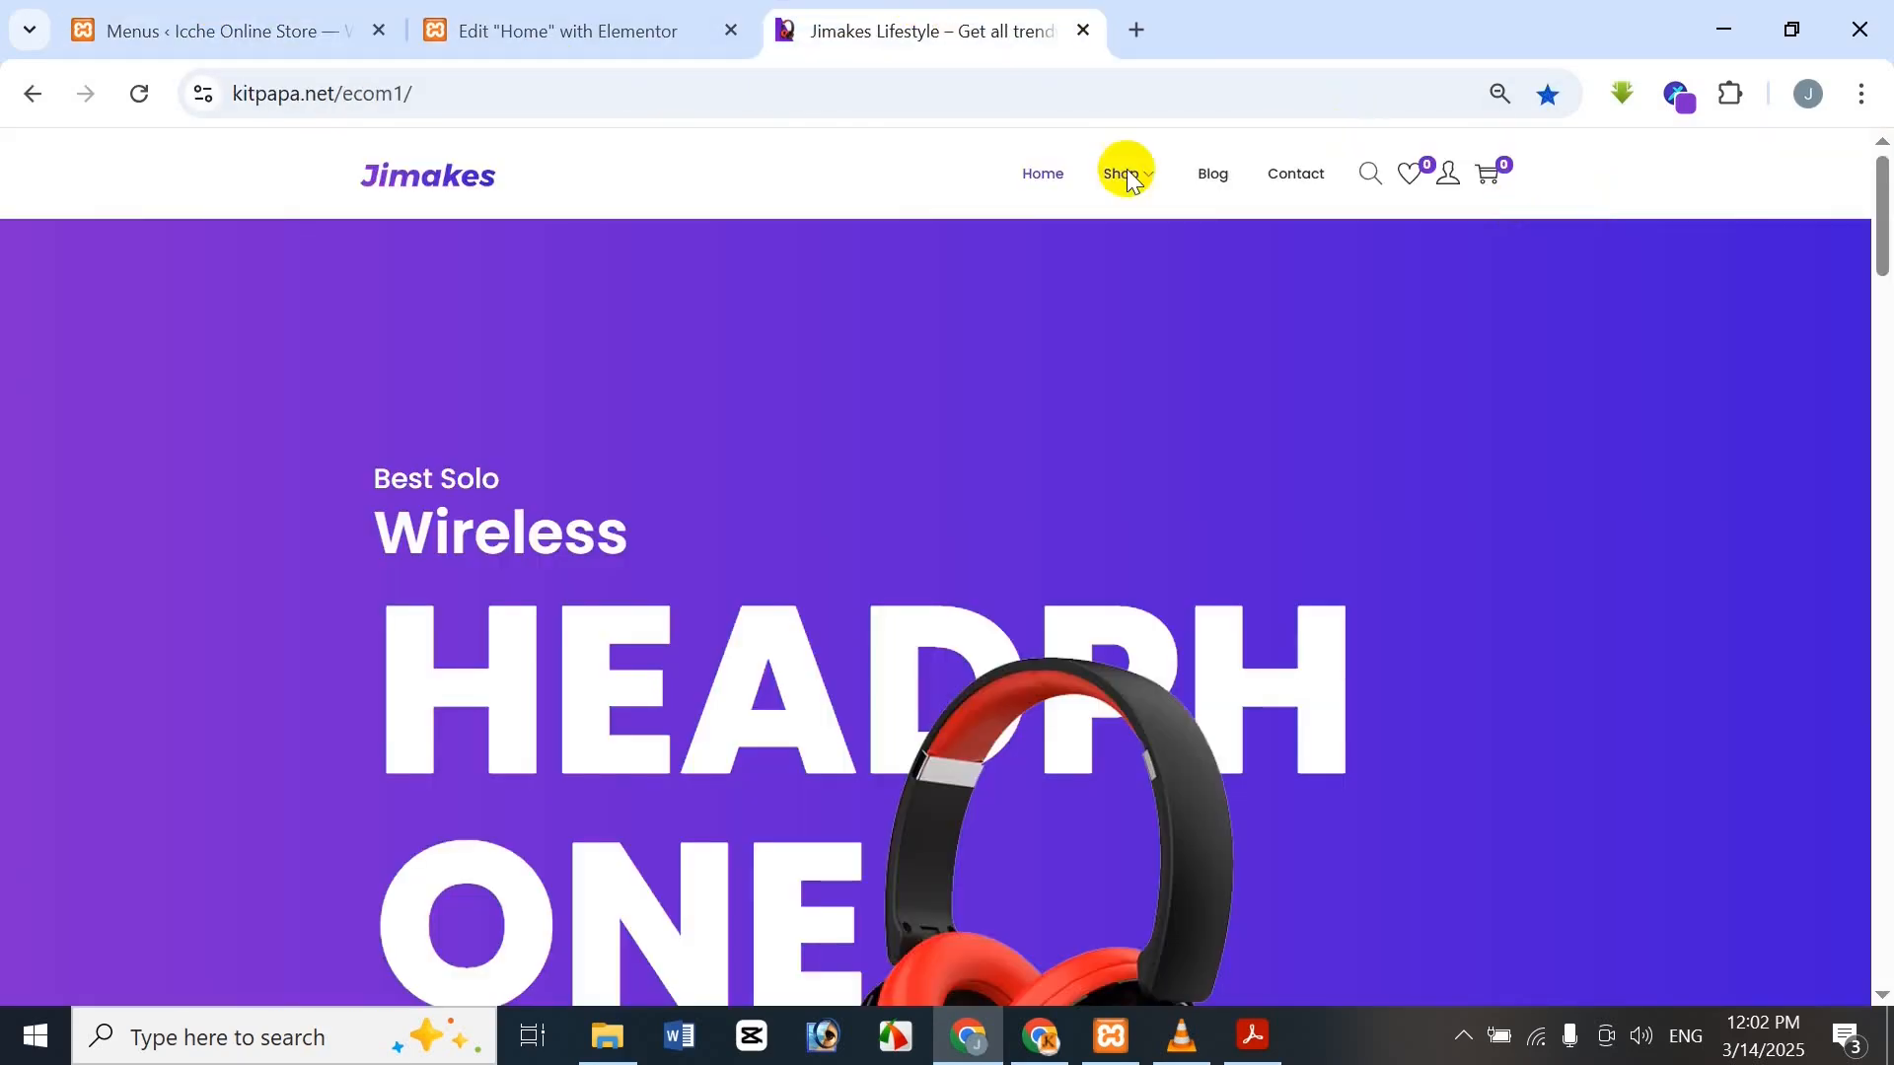
{"action": "left_click", "coordinate": [681, 30]}
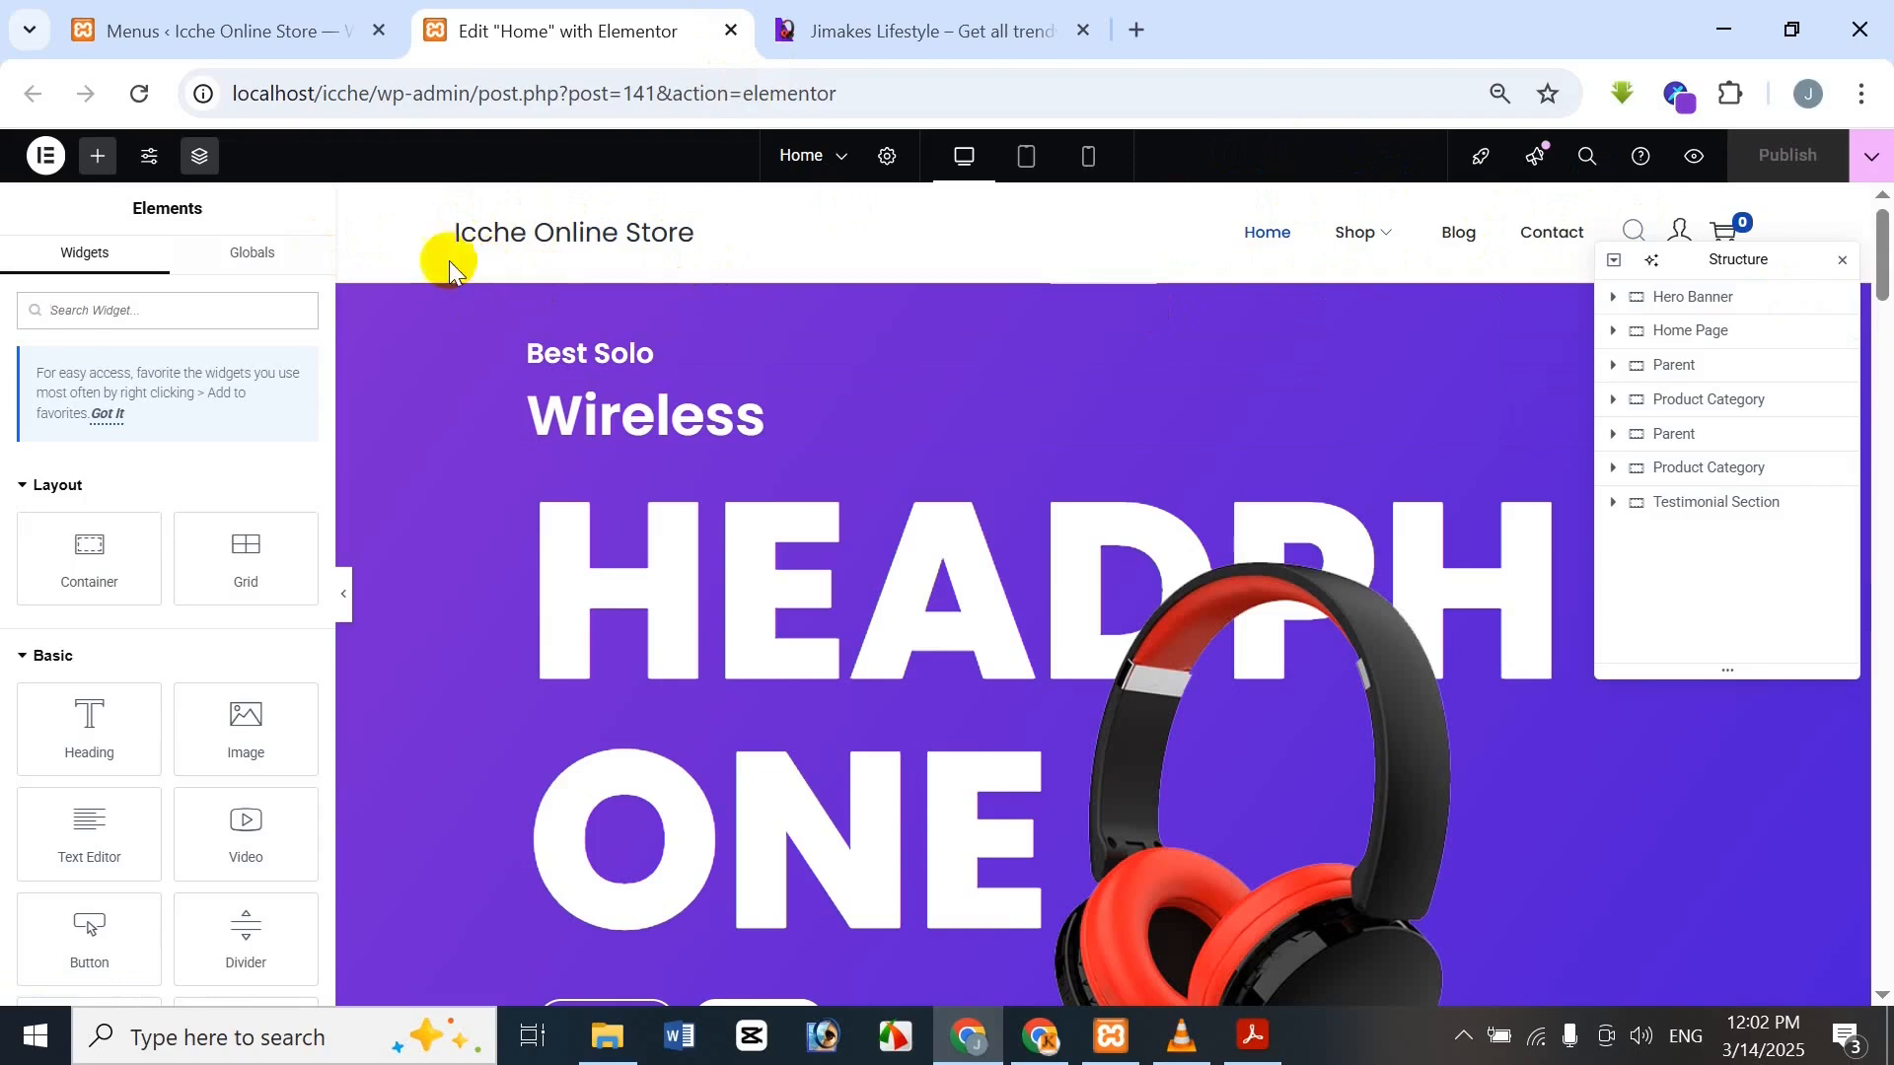
{"action": "left_click", "coordinate": [971, 18]}
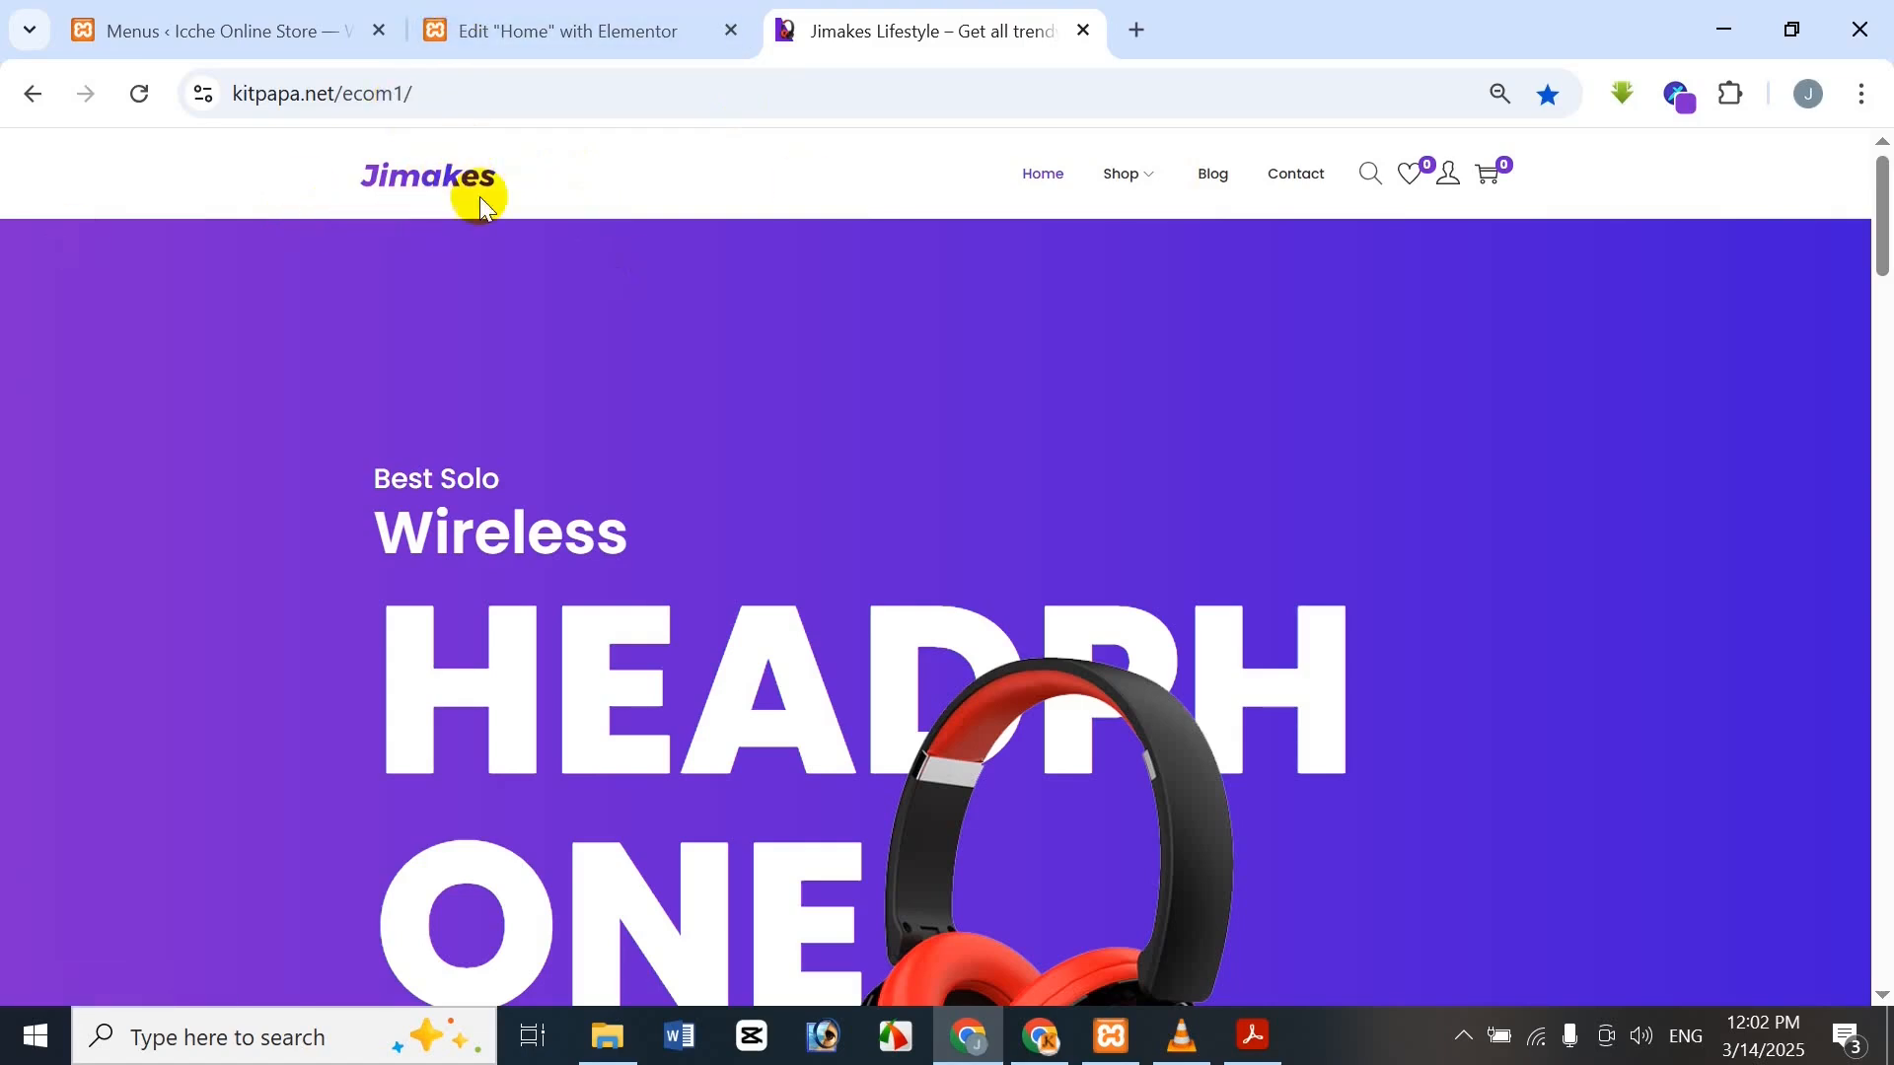
{"action": "left_click", "coordinate": [527, 32]}
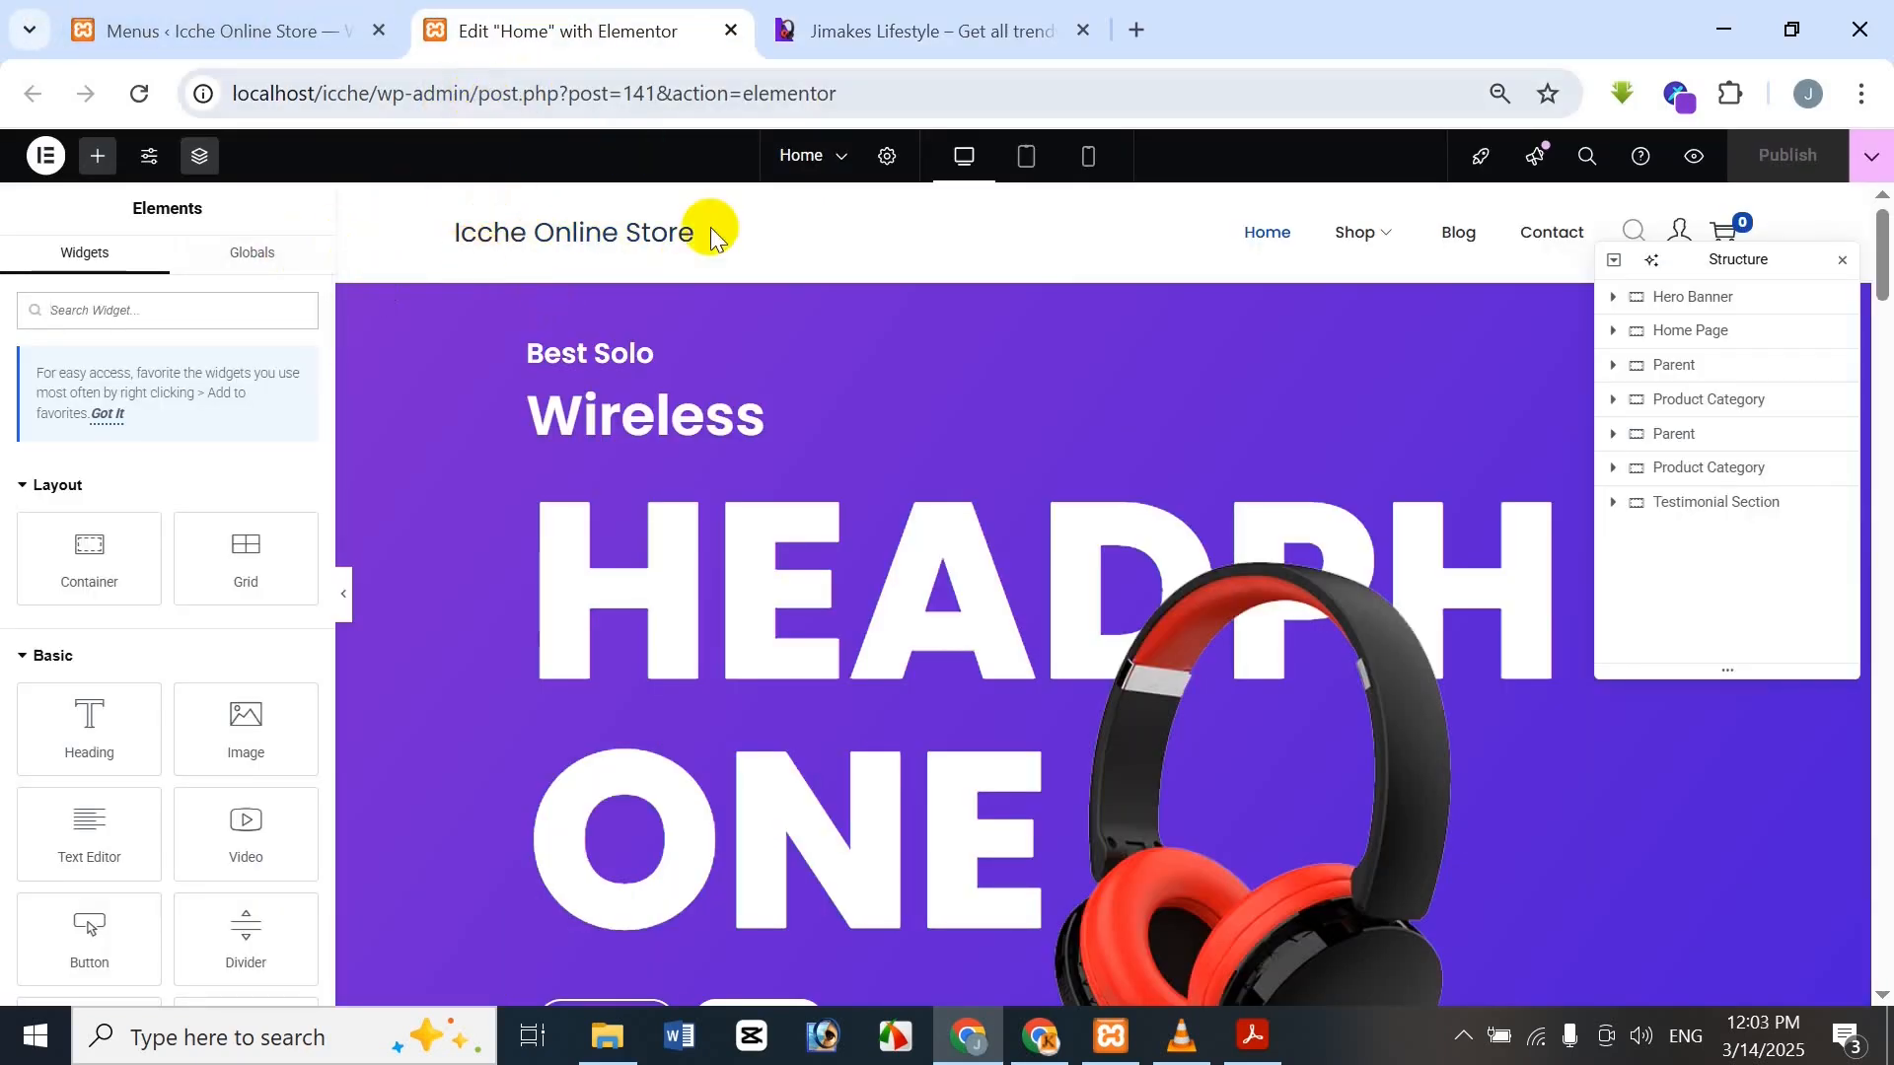
Visit the store's site in a new tab and compare its front page with the Elementor Home page and the Jimakes site
{"action": "left_click", "coordinate": [237, 18]}
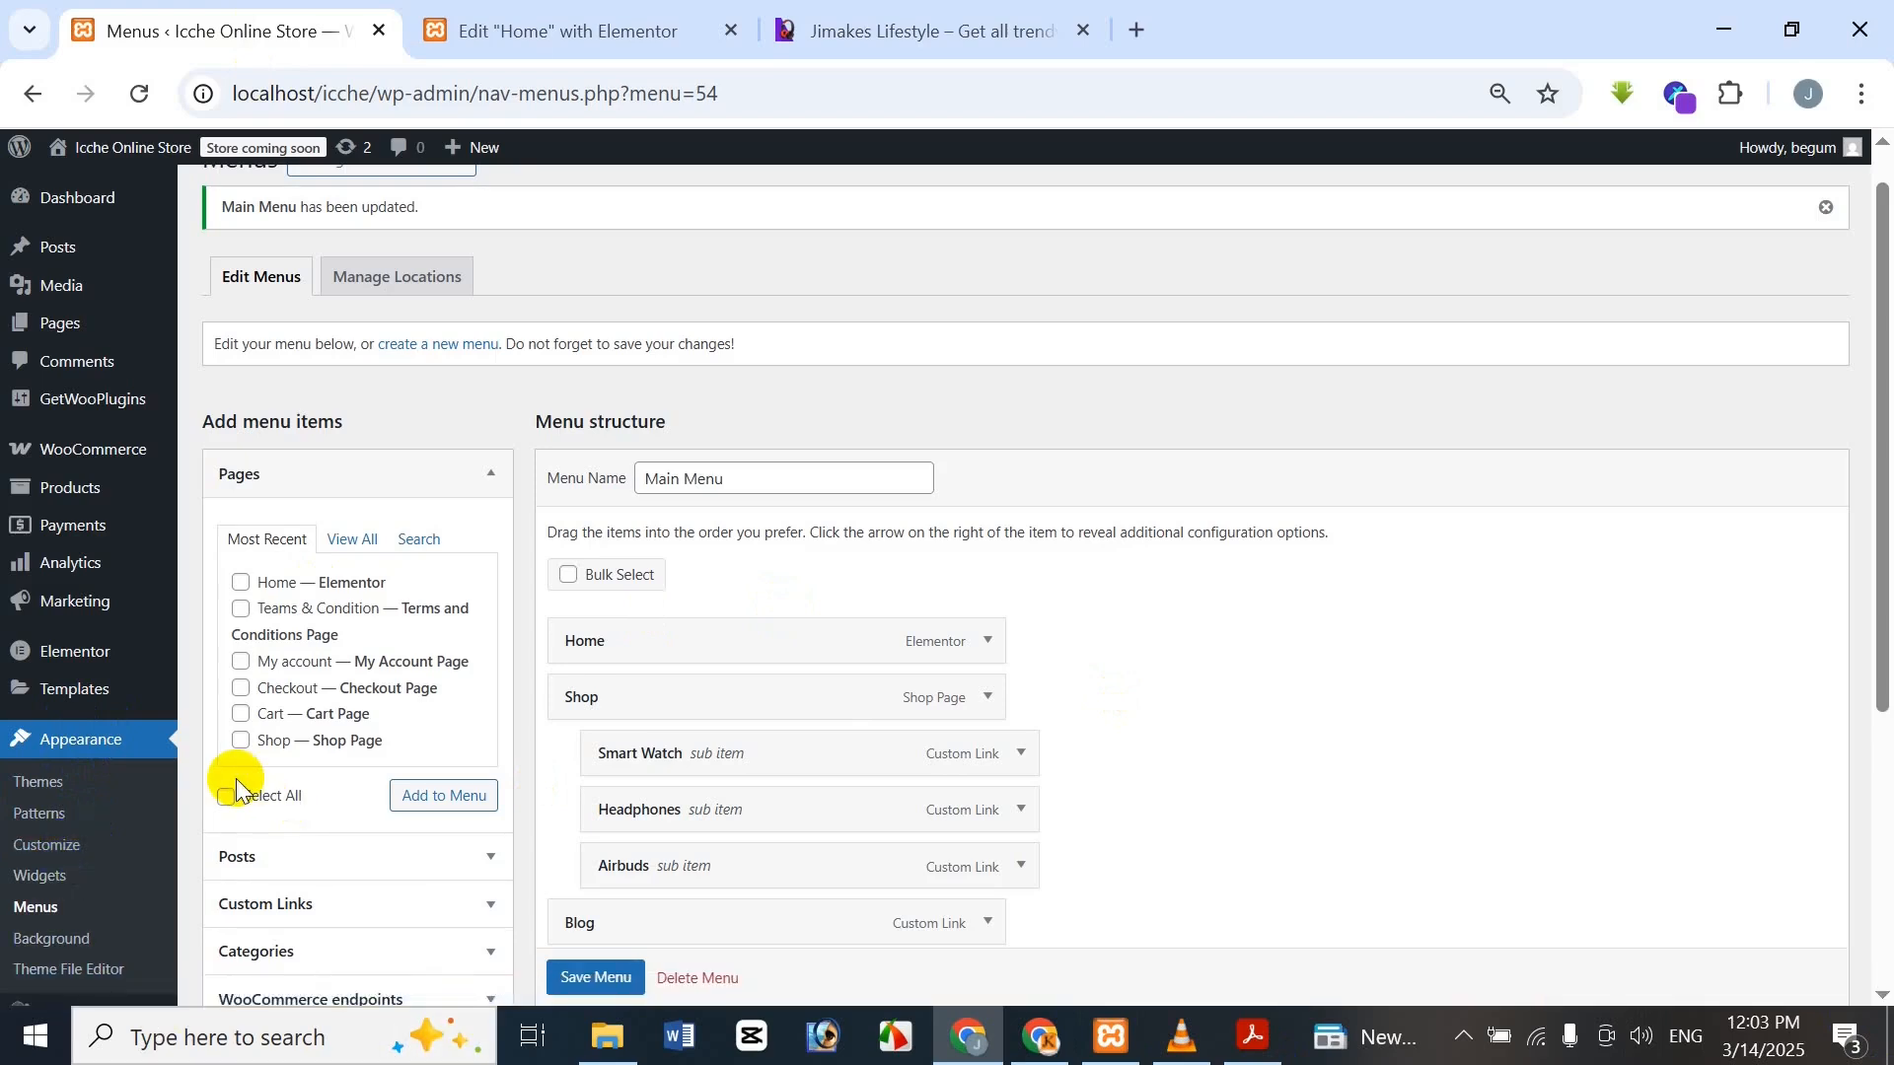
{"action": "scroll", "coordinate": [314, 286], "scroll_direction": "up", "scroll_amount": 1}
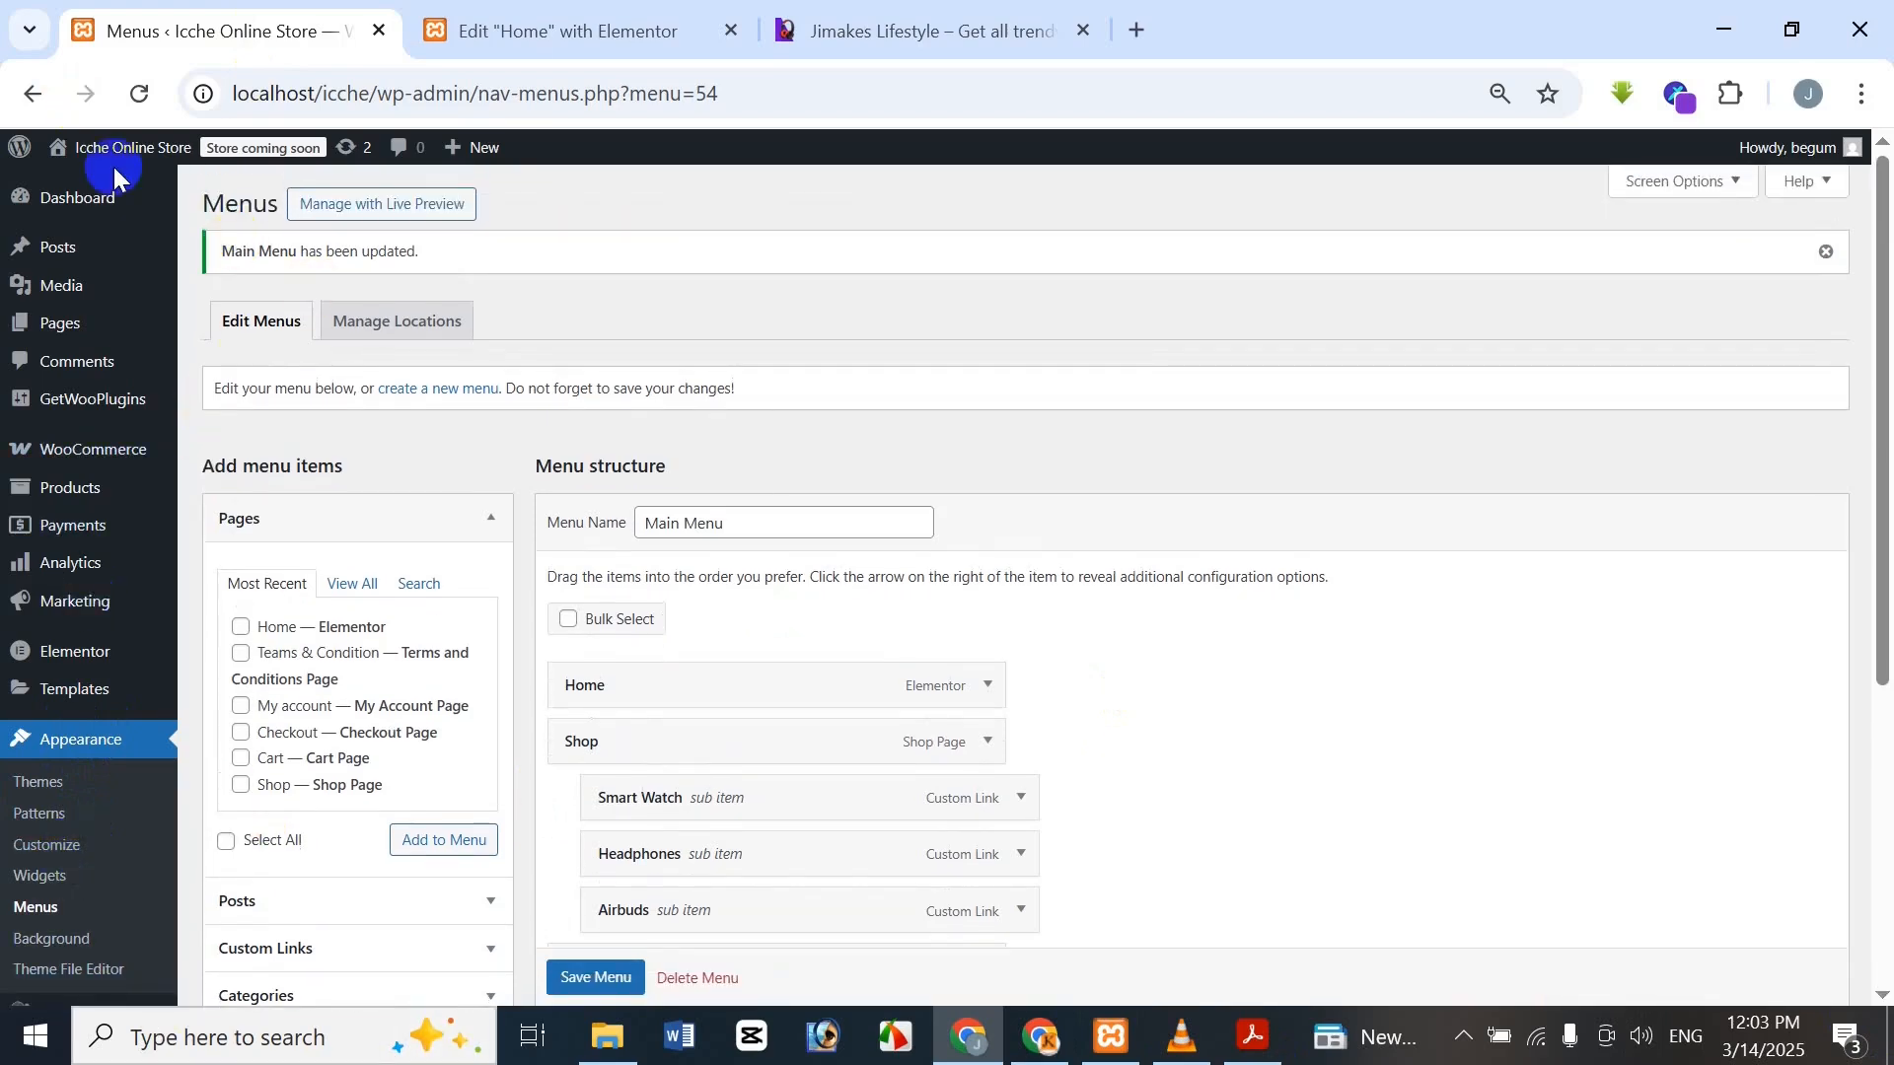
{"action": "mouse_move", "coordinate": [101, 174]}
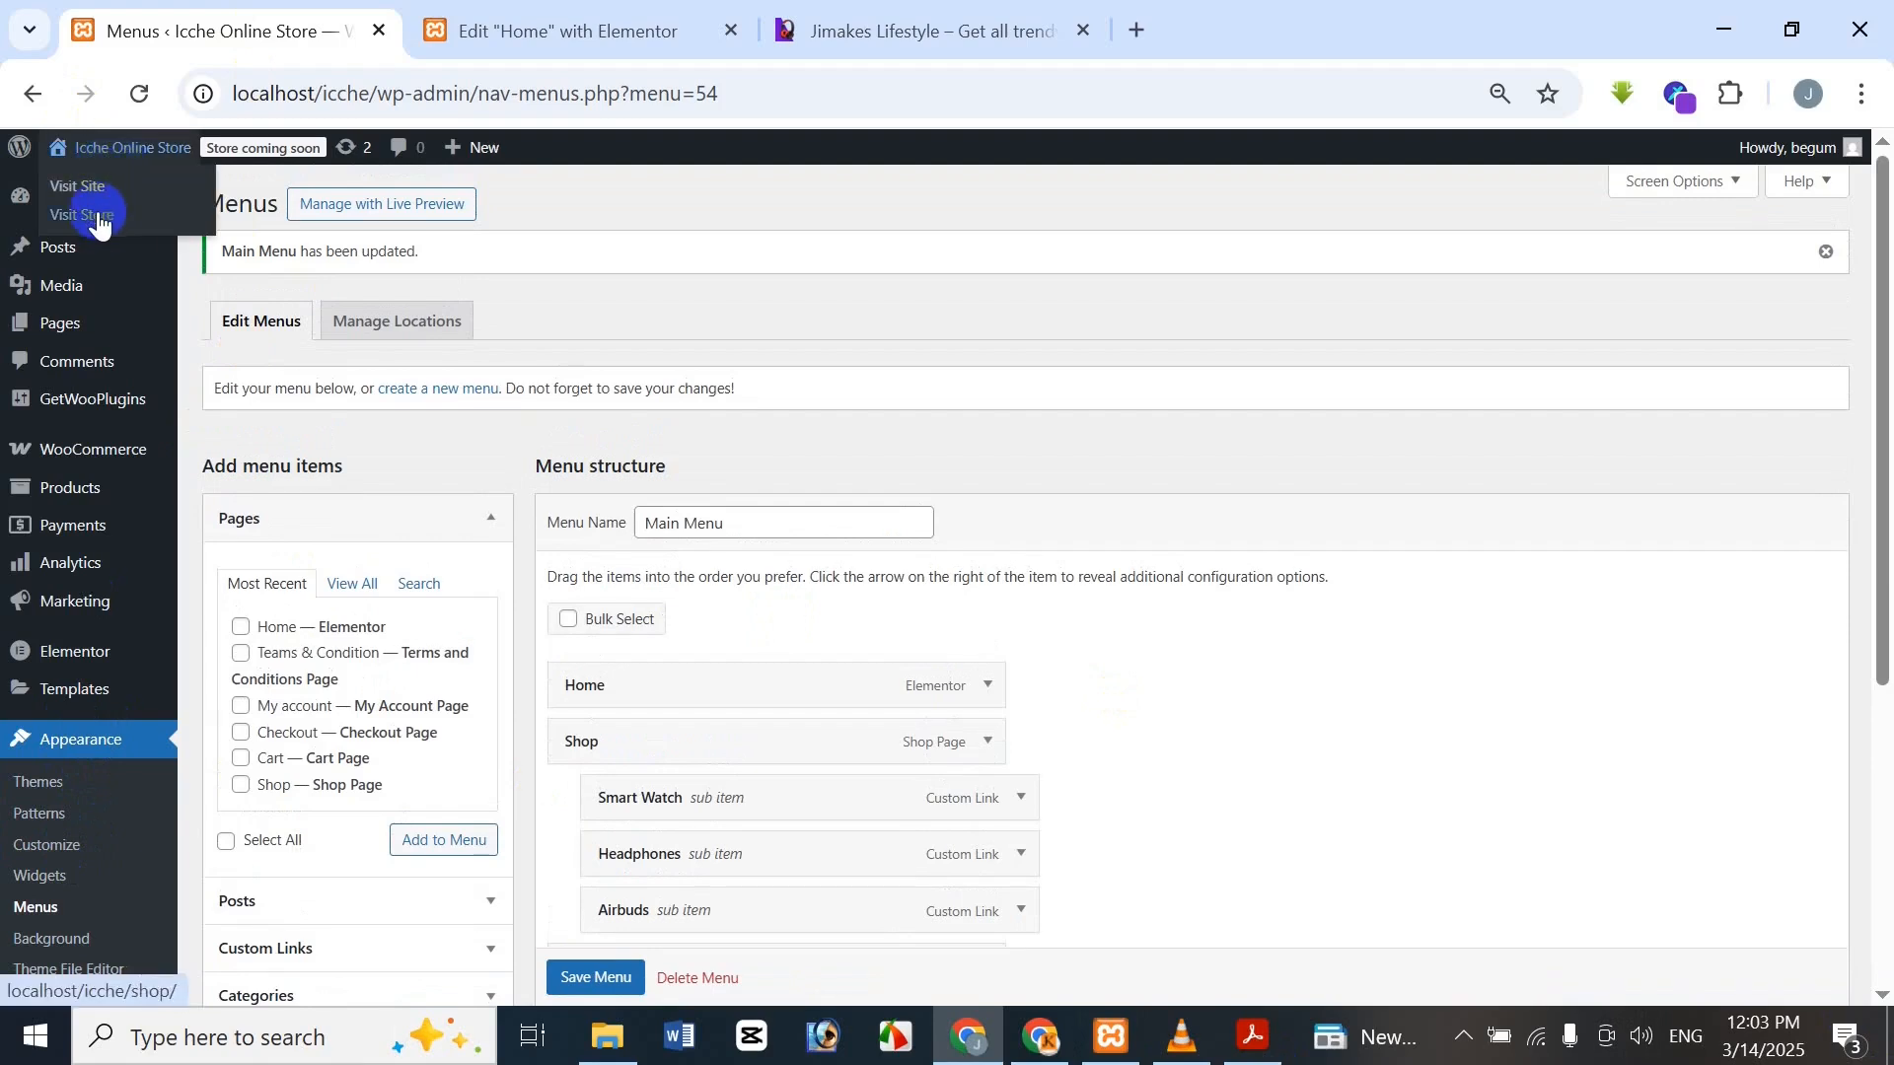
{"action": "right_click", "coordinate": [92, 187]}
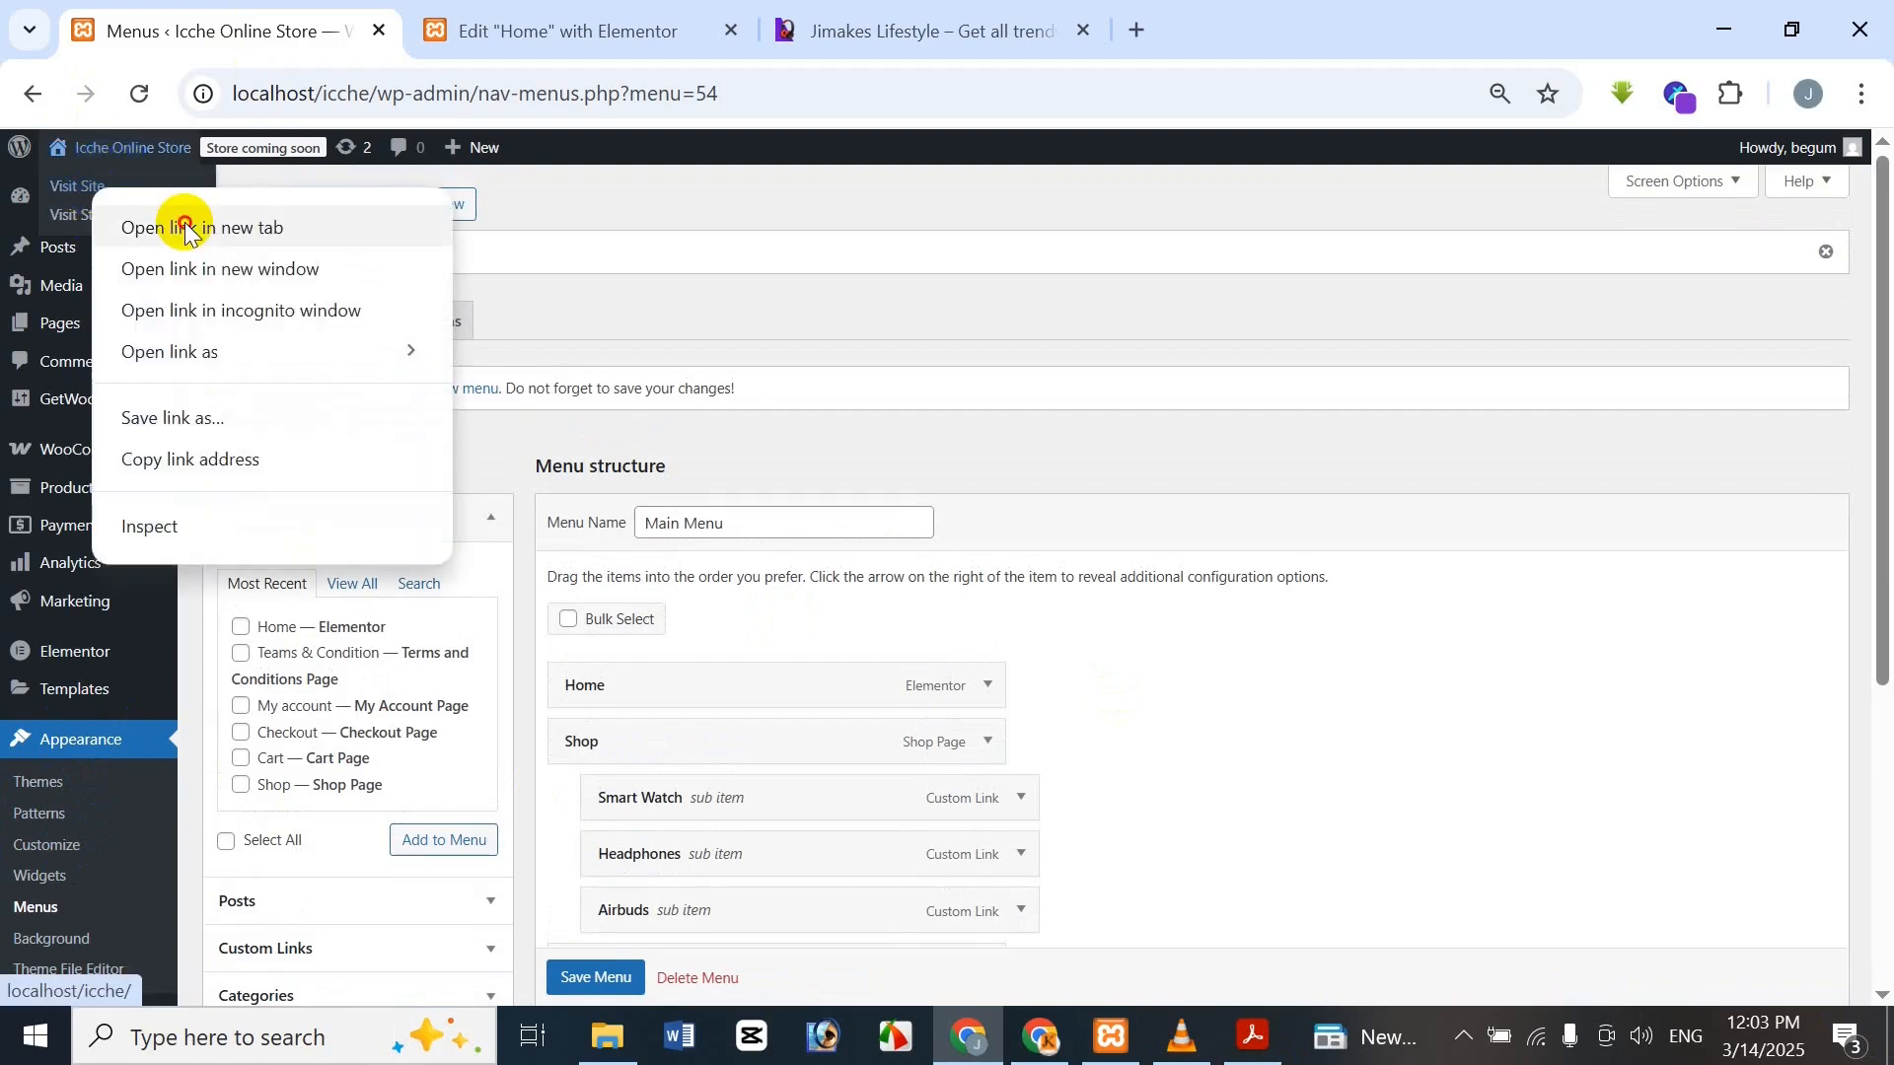
{"action": "left_click", "coordinate": [187, 223]}
{"action": "left_click", "coordinate": [582, 29]}
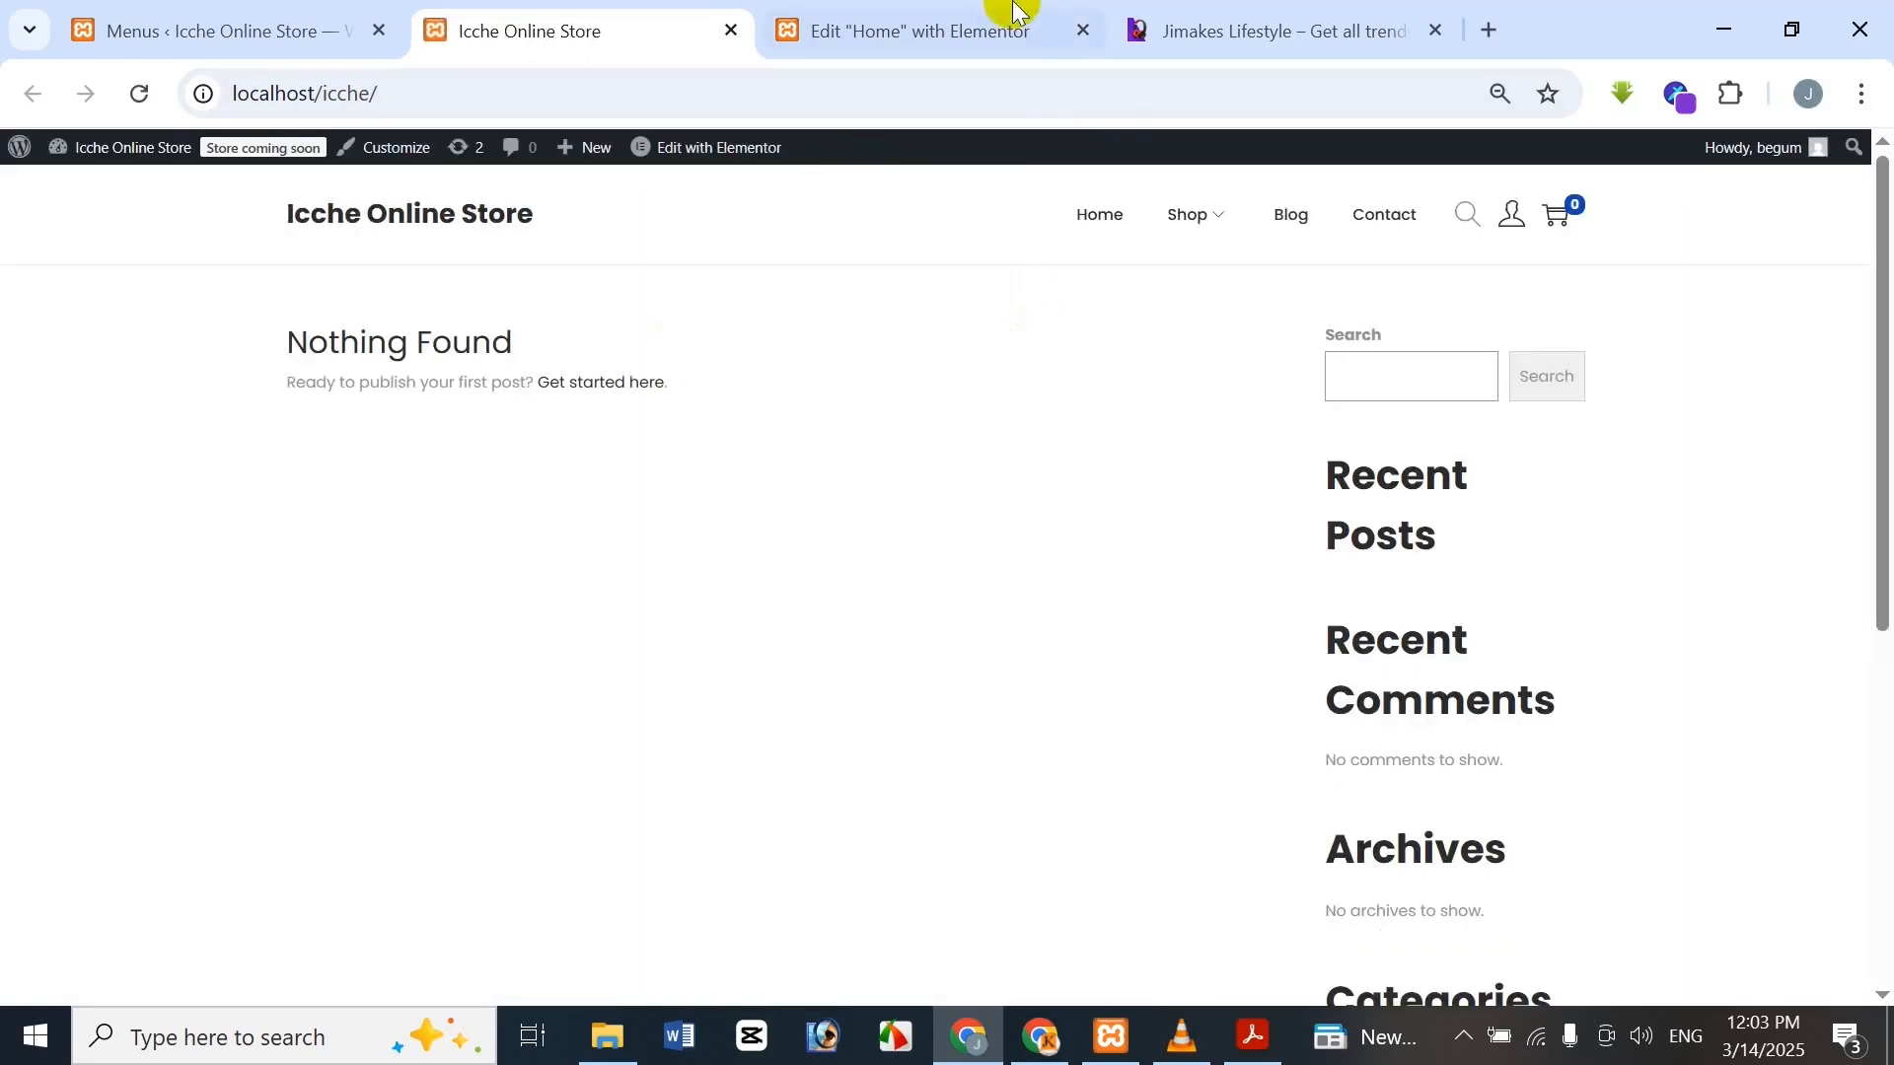
{"action": "left_click", "coordinate": [1312, 14]}
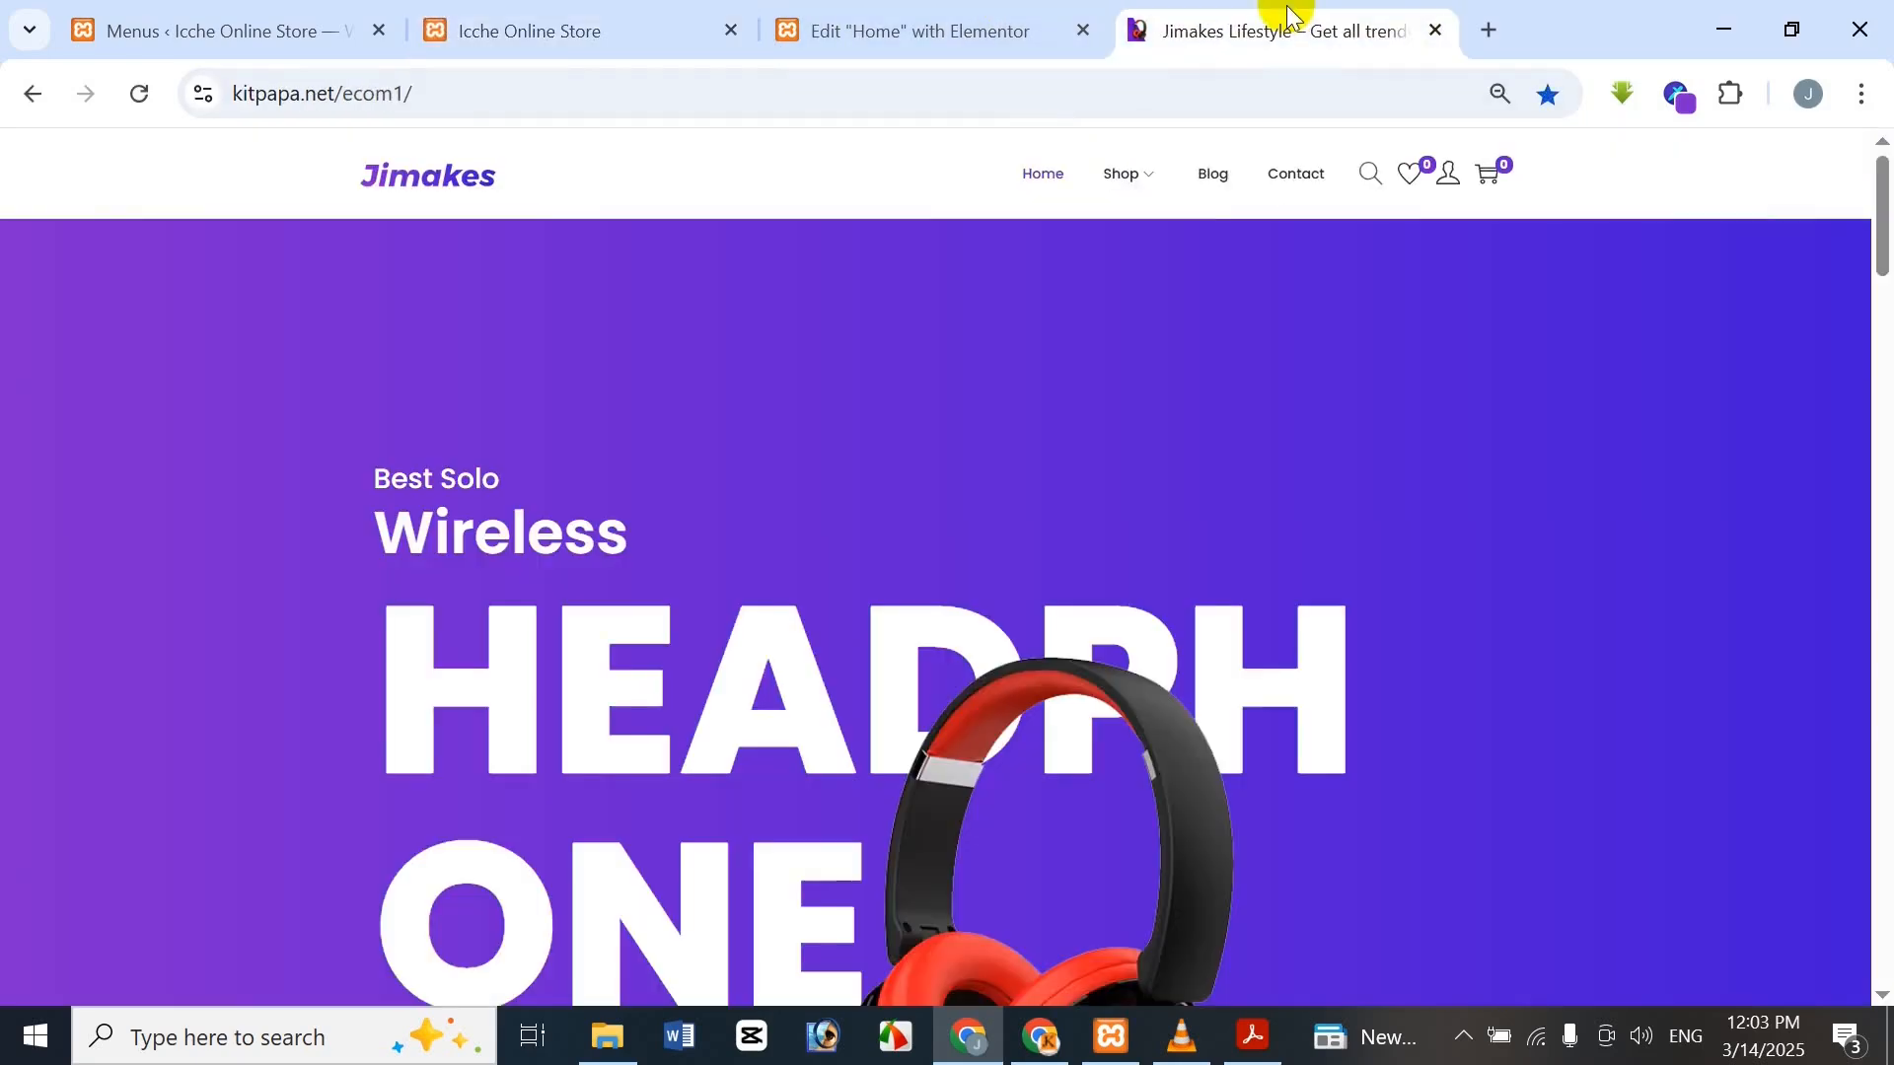
{"action": "left_click", "coordinate": [622, 16]}
{"action": "left_click", "coordinate": [923, 25]}
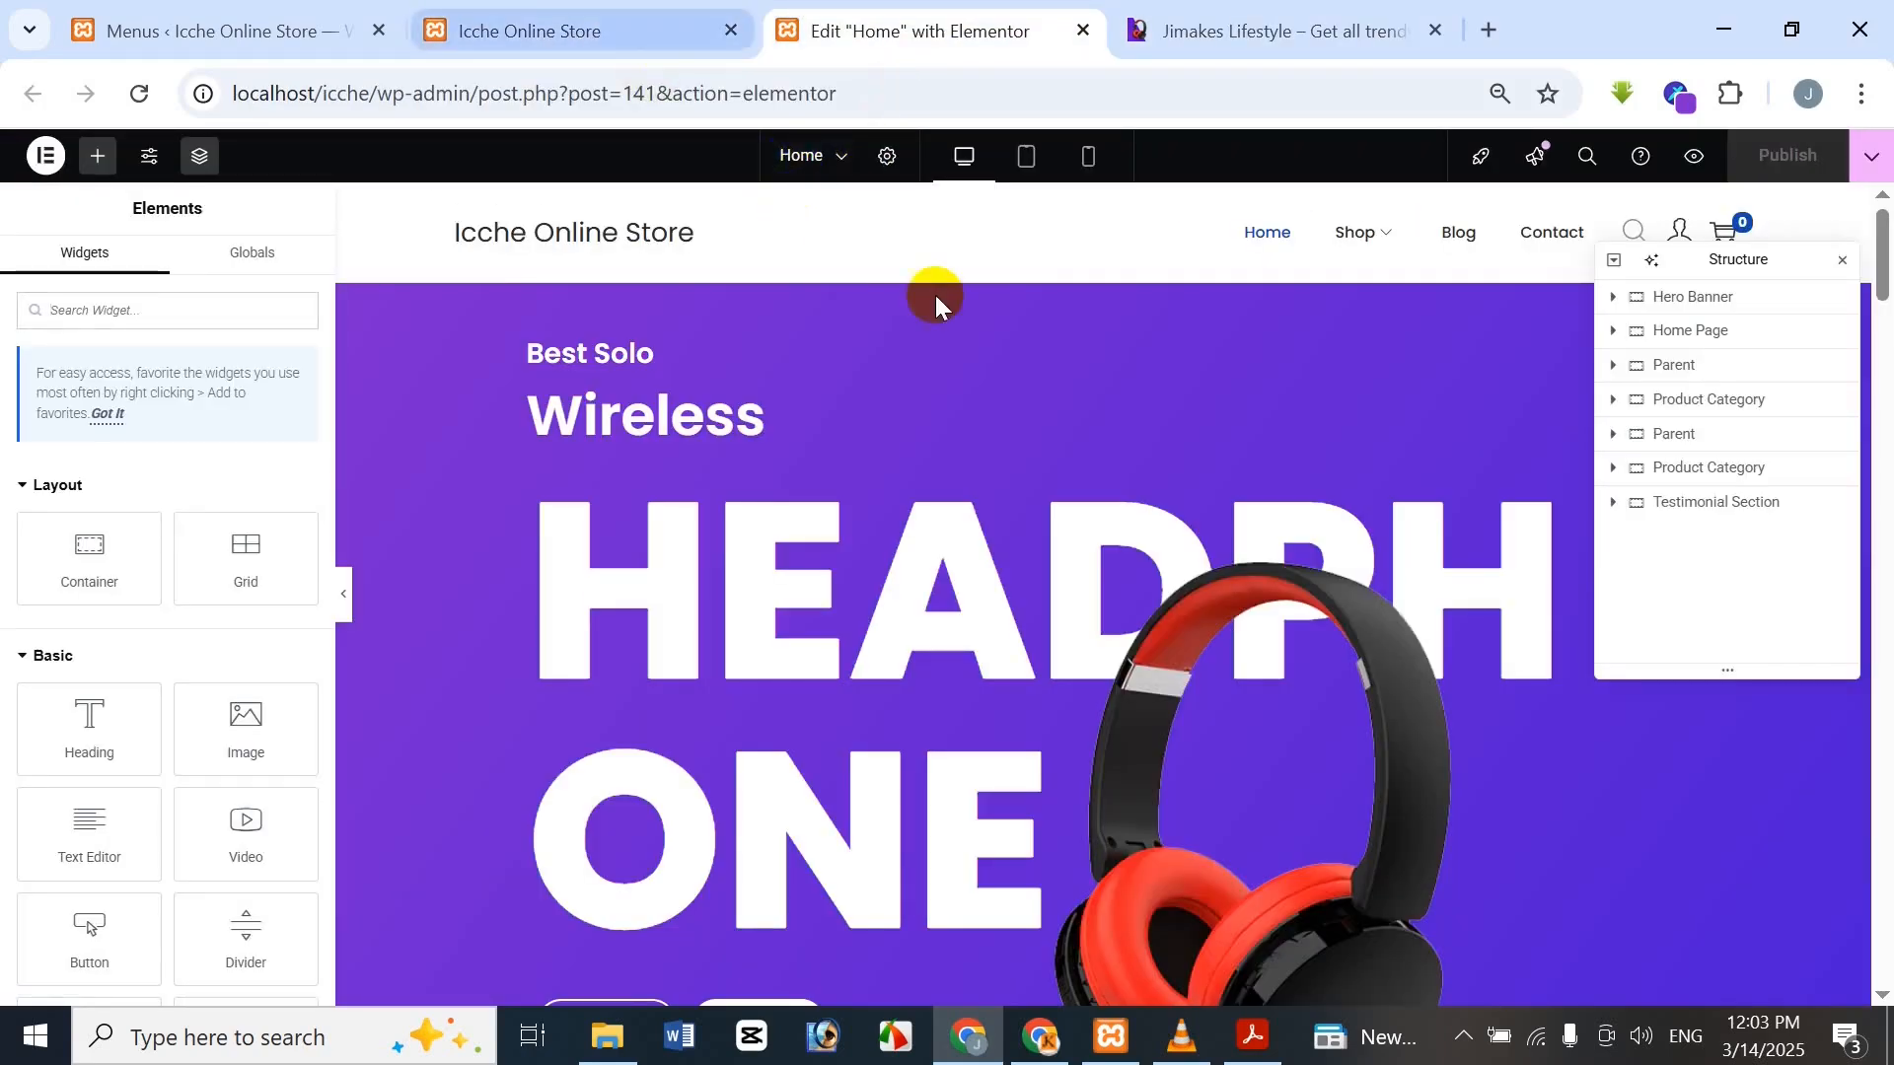
{"action": "left_click", "coordinate": [651, 21]}
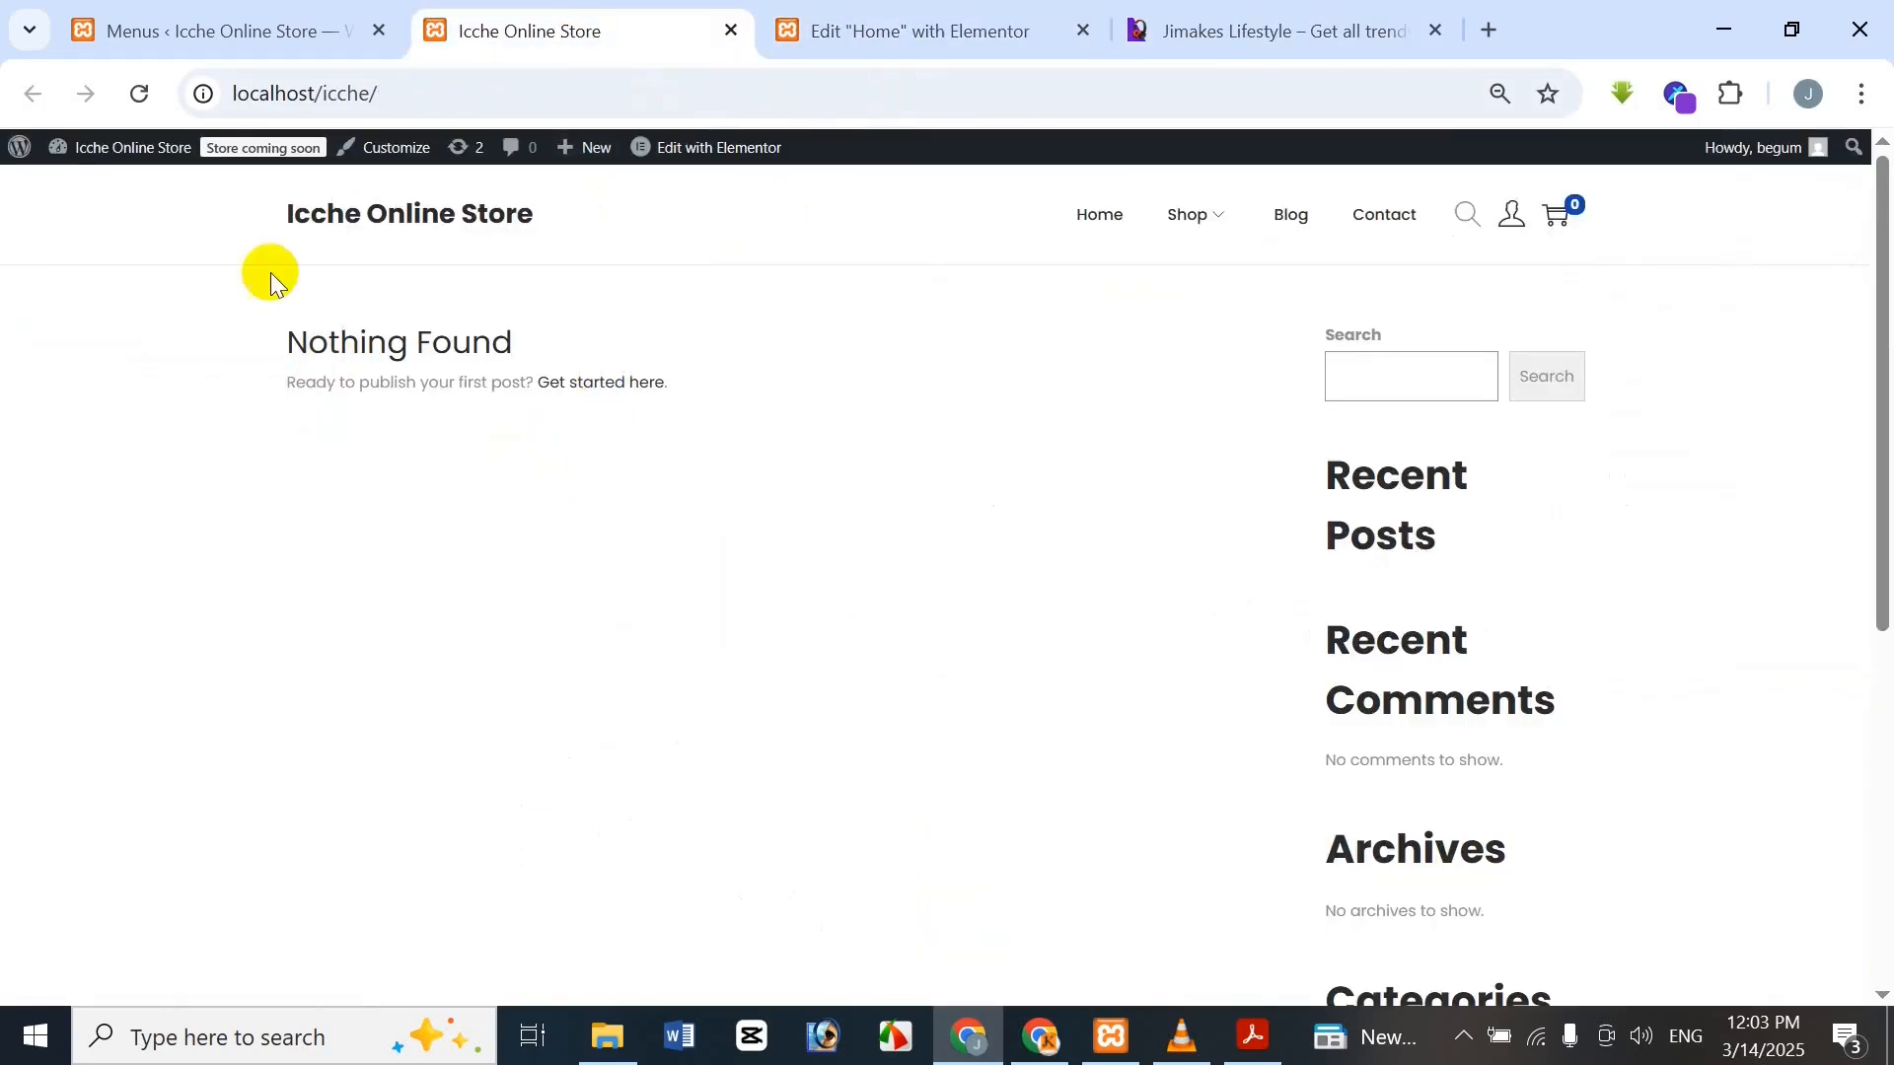
In the Reading settings, make the homepage display a static page, choose Home as the homepage, and save the changes
{"action": "left_click", "coordinate": [253, 18]}
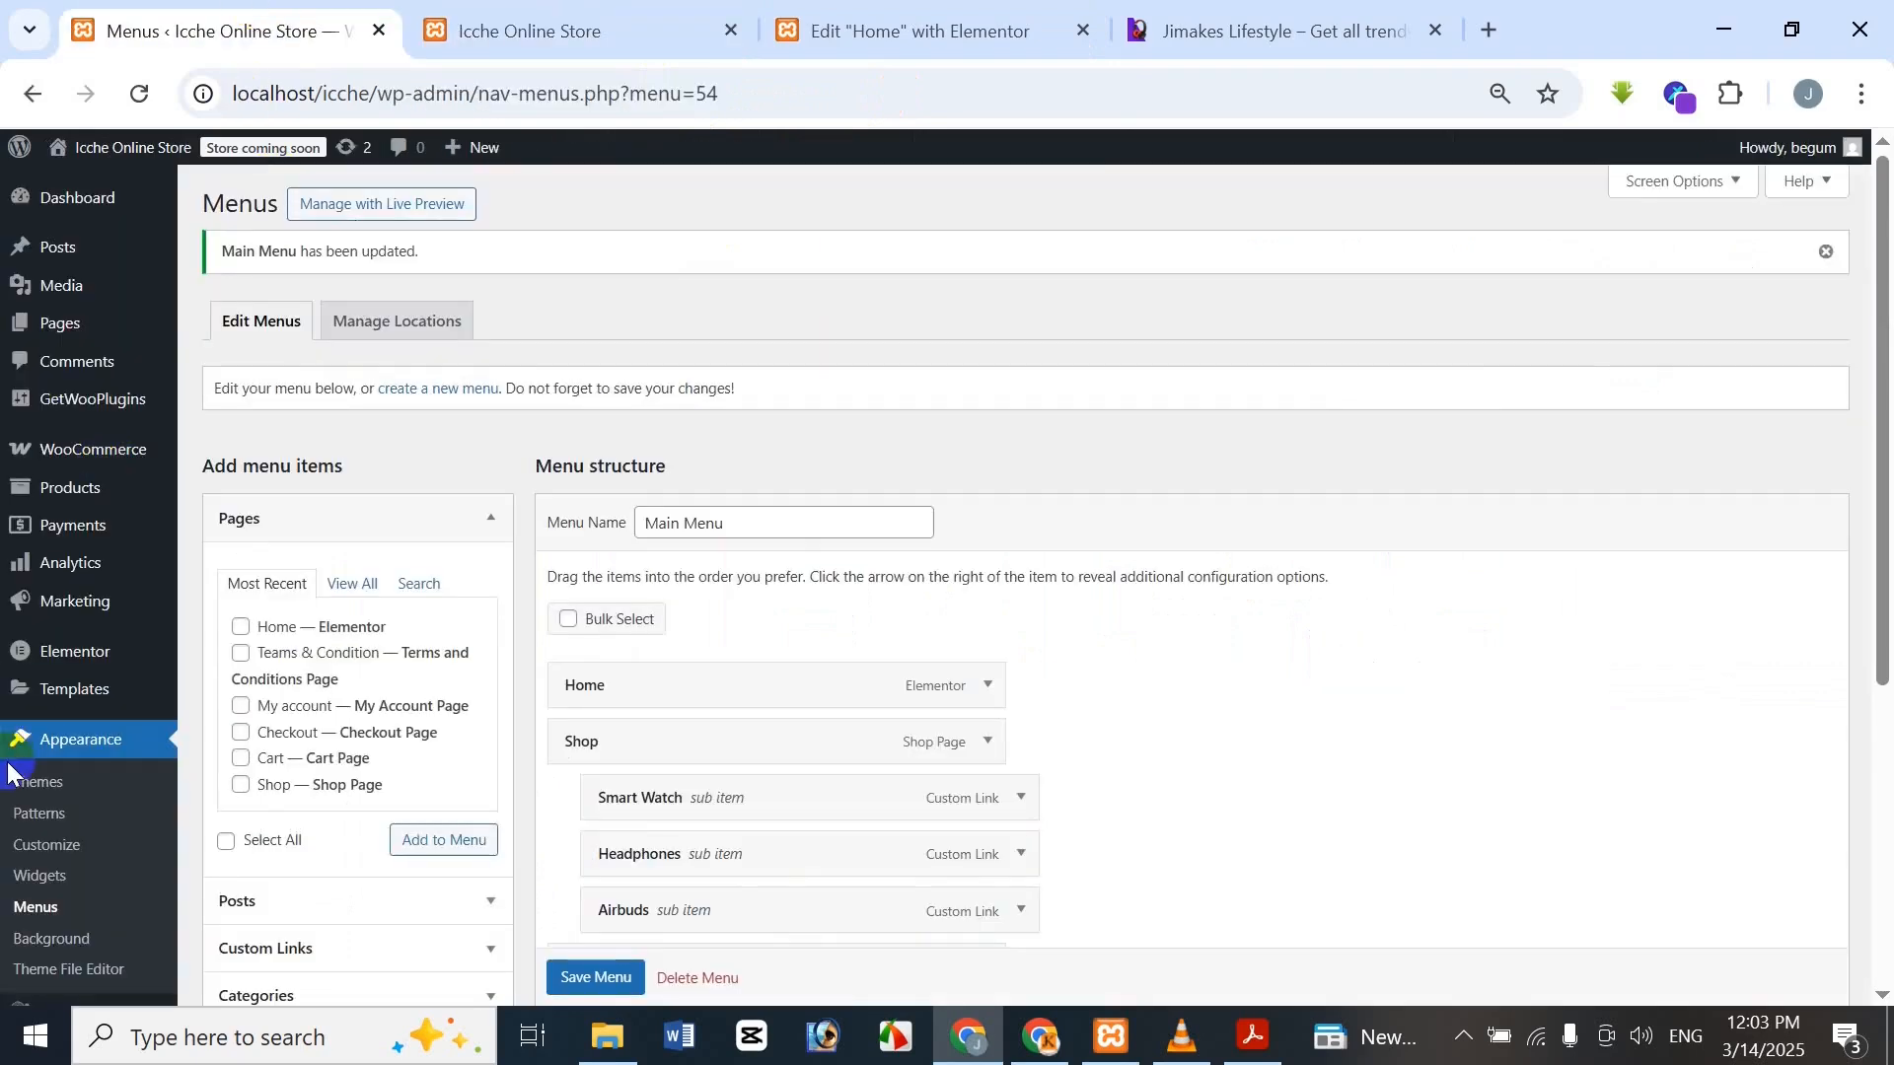
{"action": "scroll", "coordinate": [121, 478], "scroll_direction": "down", "scroll_amount": 5}
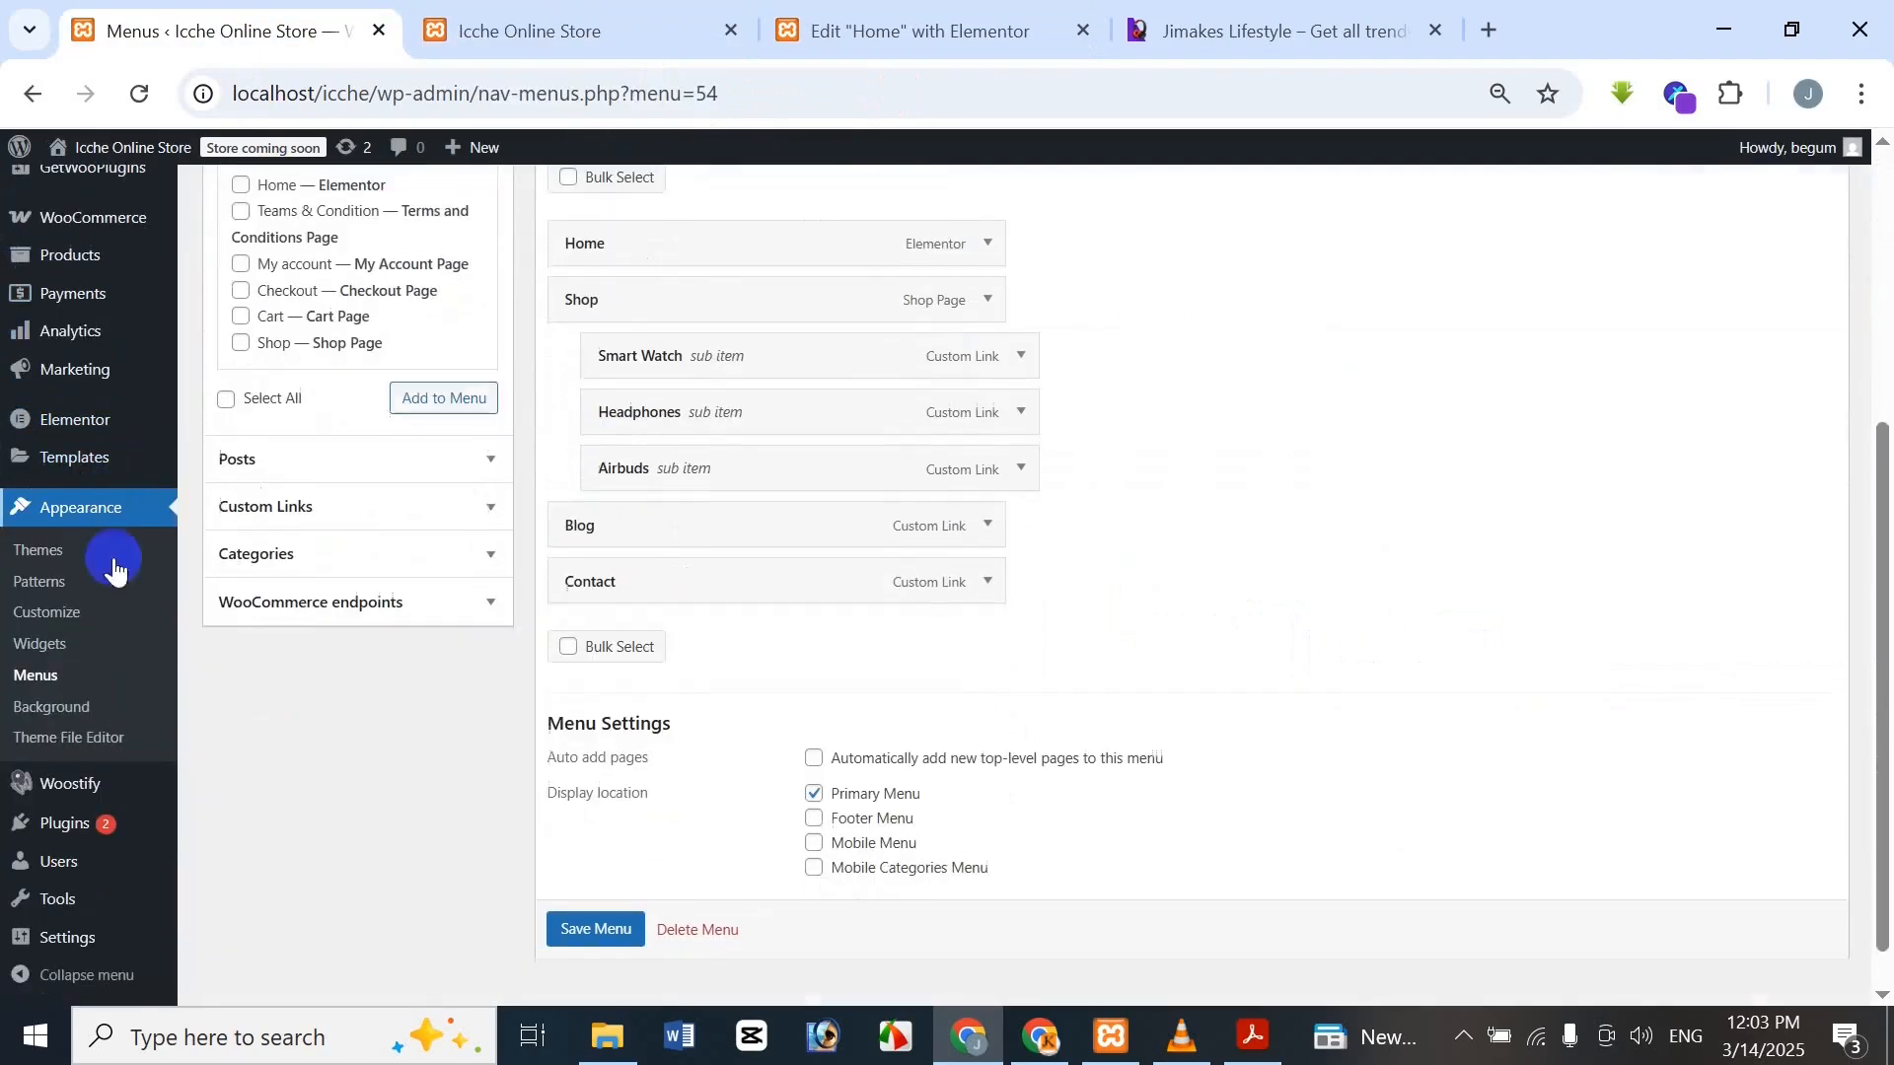
{"action": "mouse_move", "coordinate": [68, 934]}
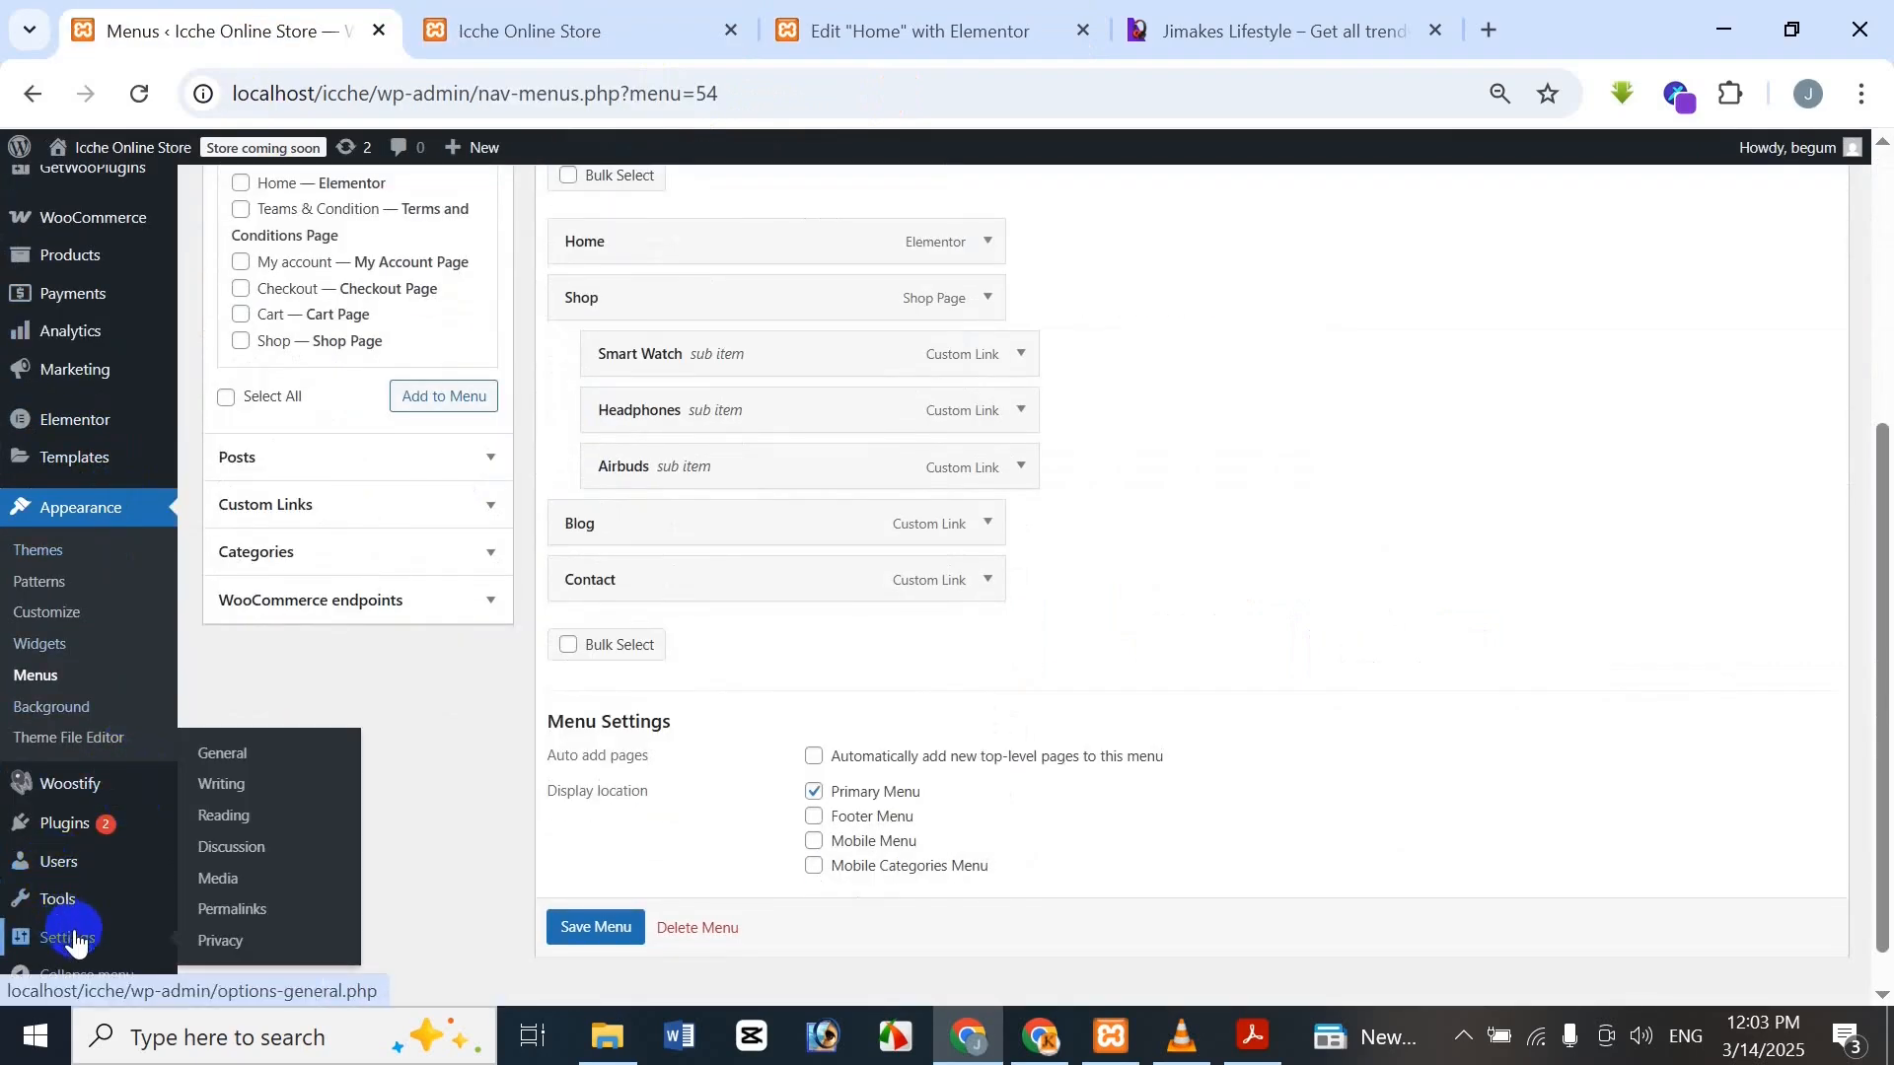
{"action": "left_click", "coordinate": [264, 819]}
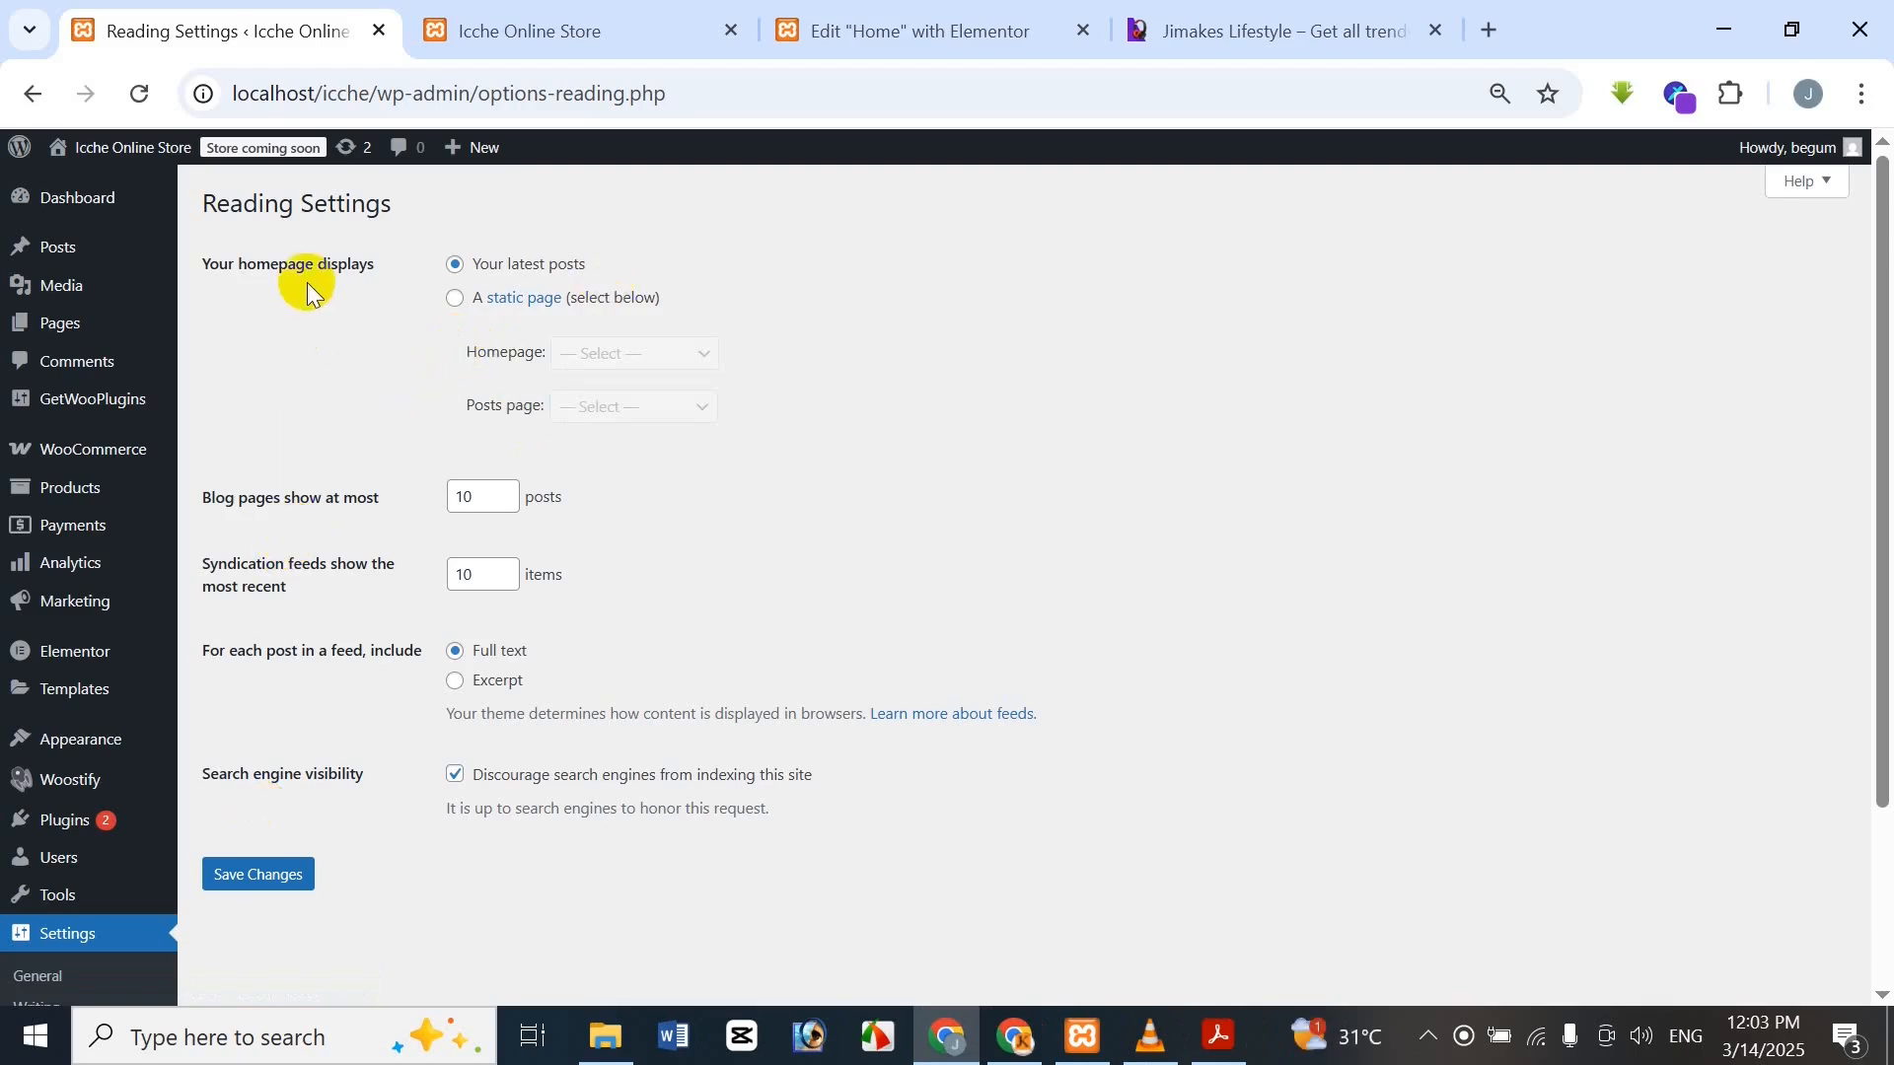
{"action": "left_click", "coordinate": [455, 297]}
{"action": "left_click", "coordinate": [664, 355]}
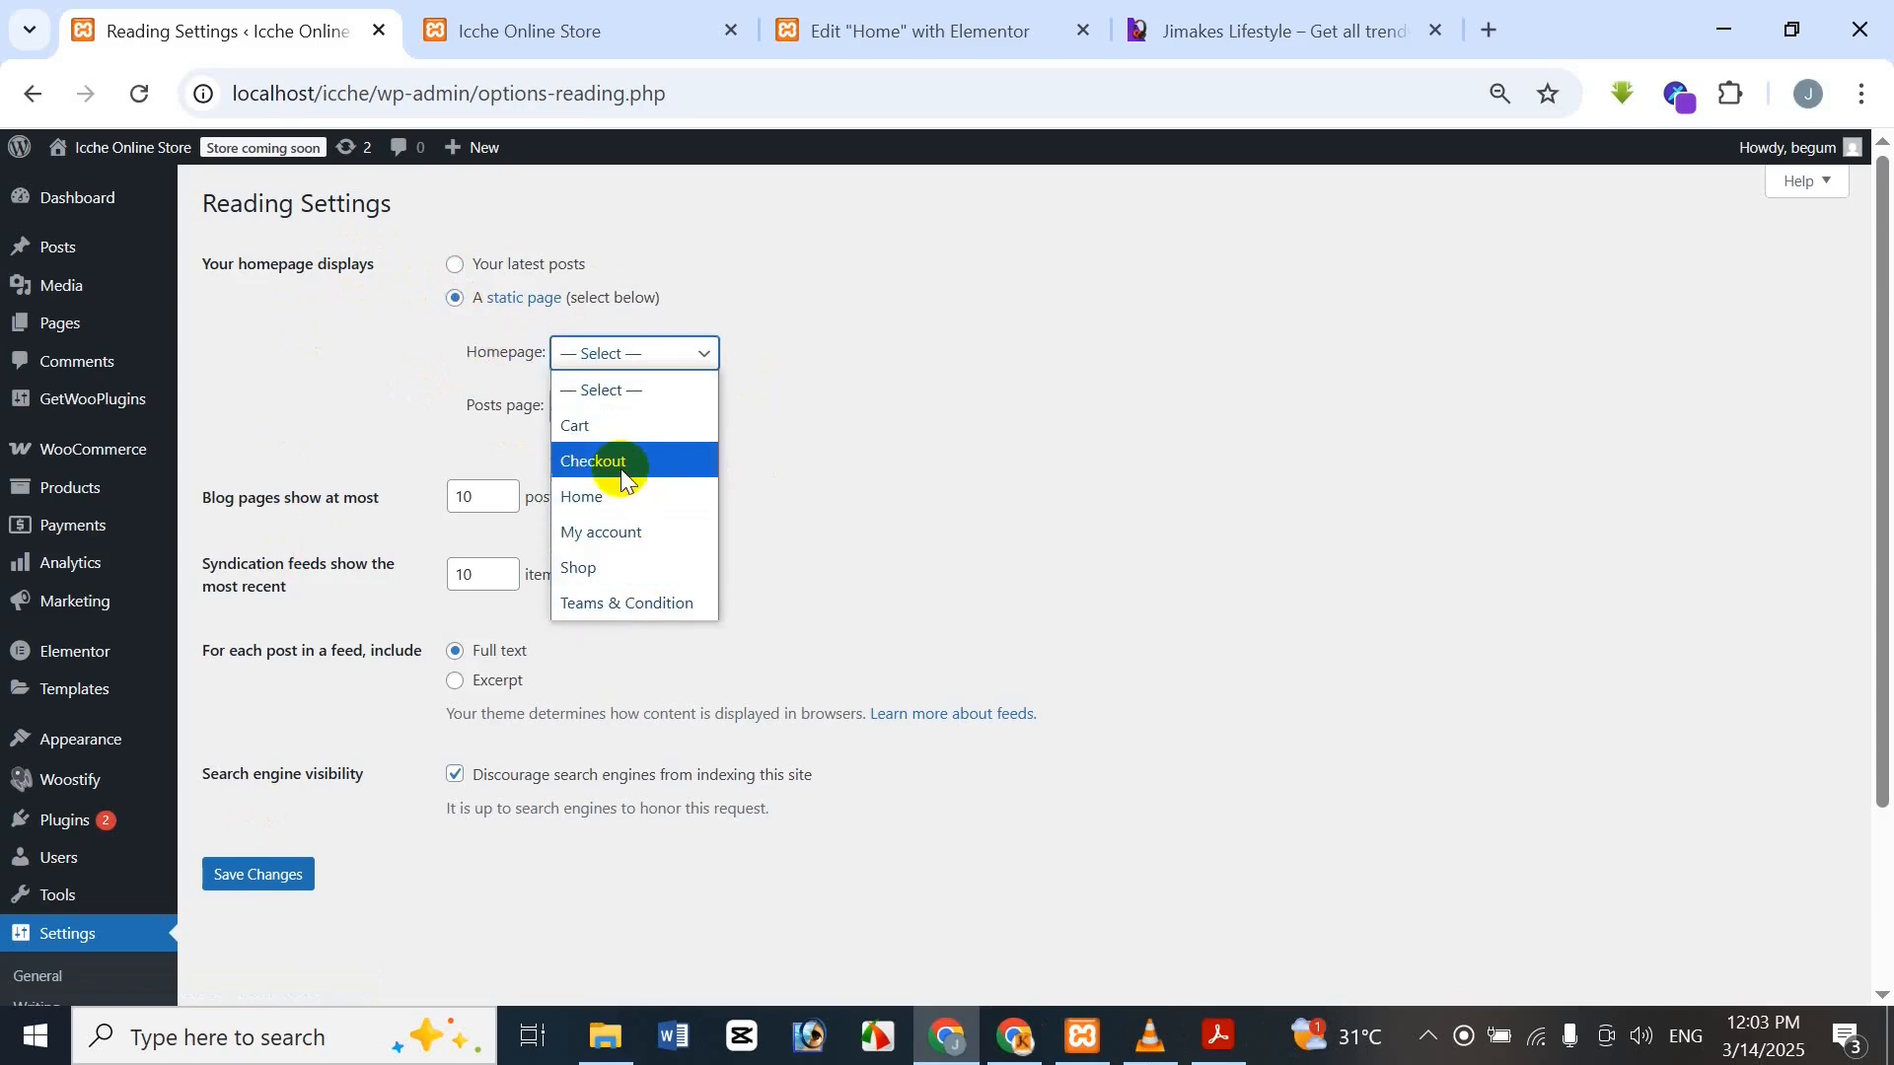
{"action": "left_click", "coordinate": [617, 498]}
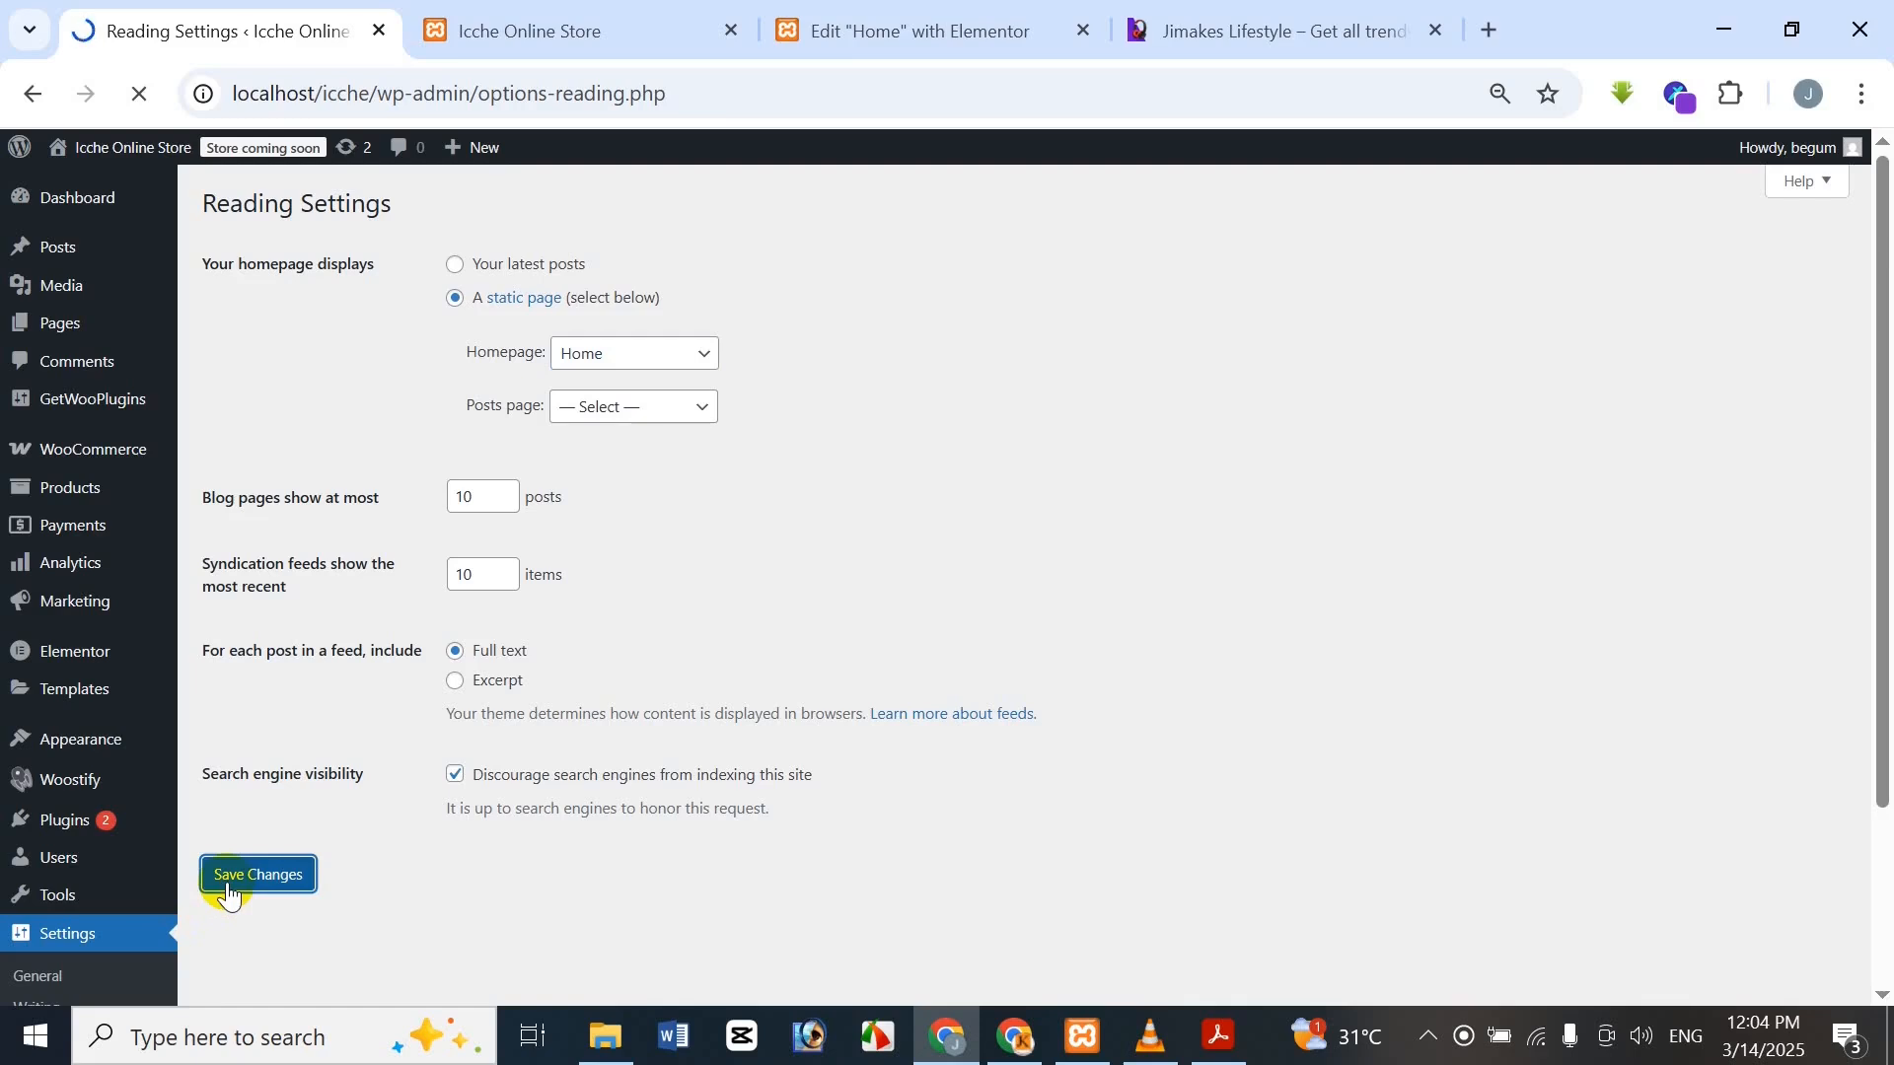
Reload the store's front page, look through its header and sections, and close it
{"action": "left_click", "coordinate": [439, 18]}
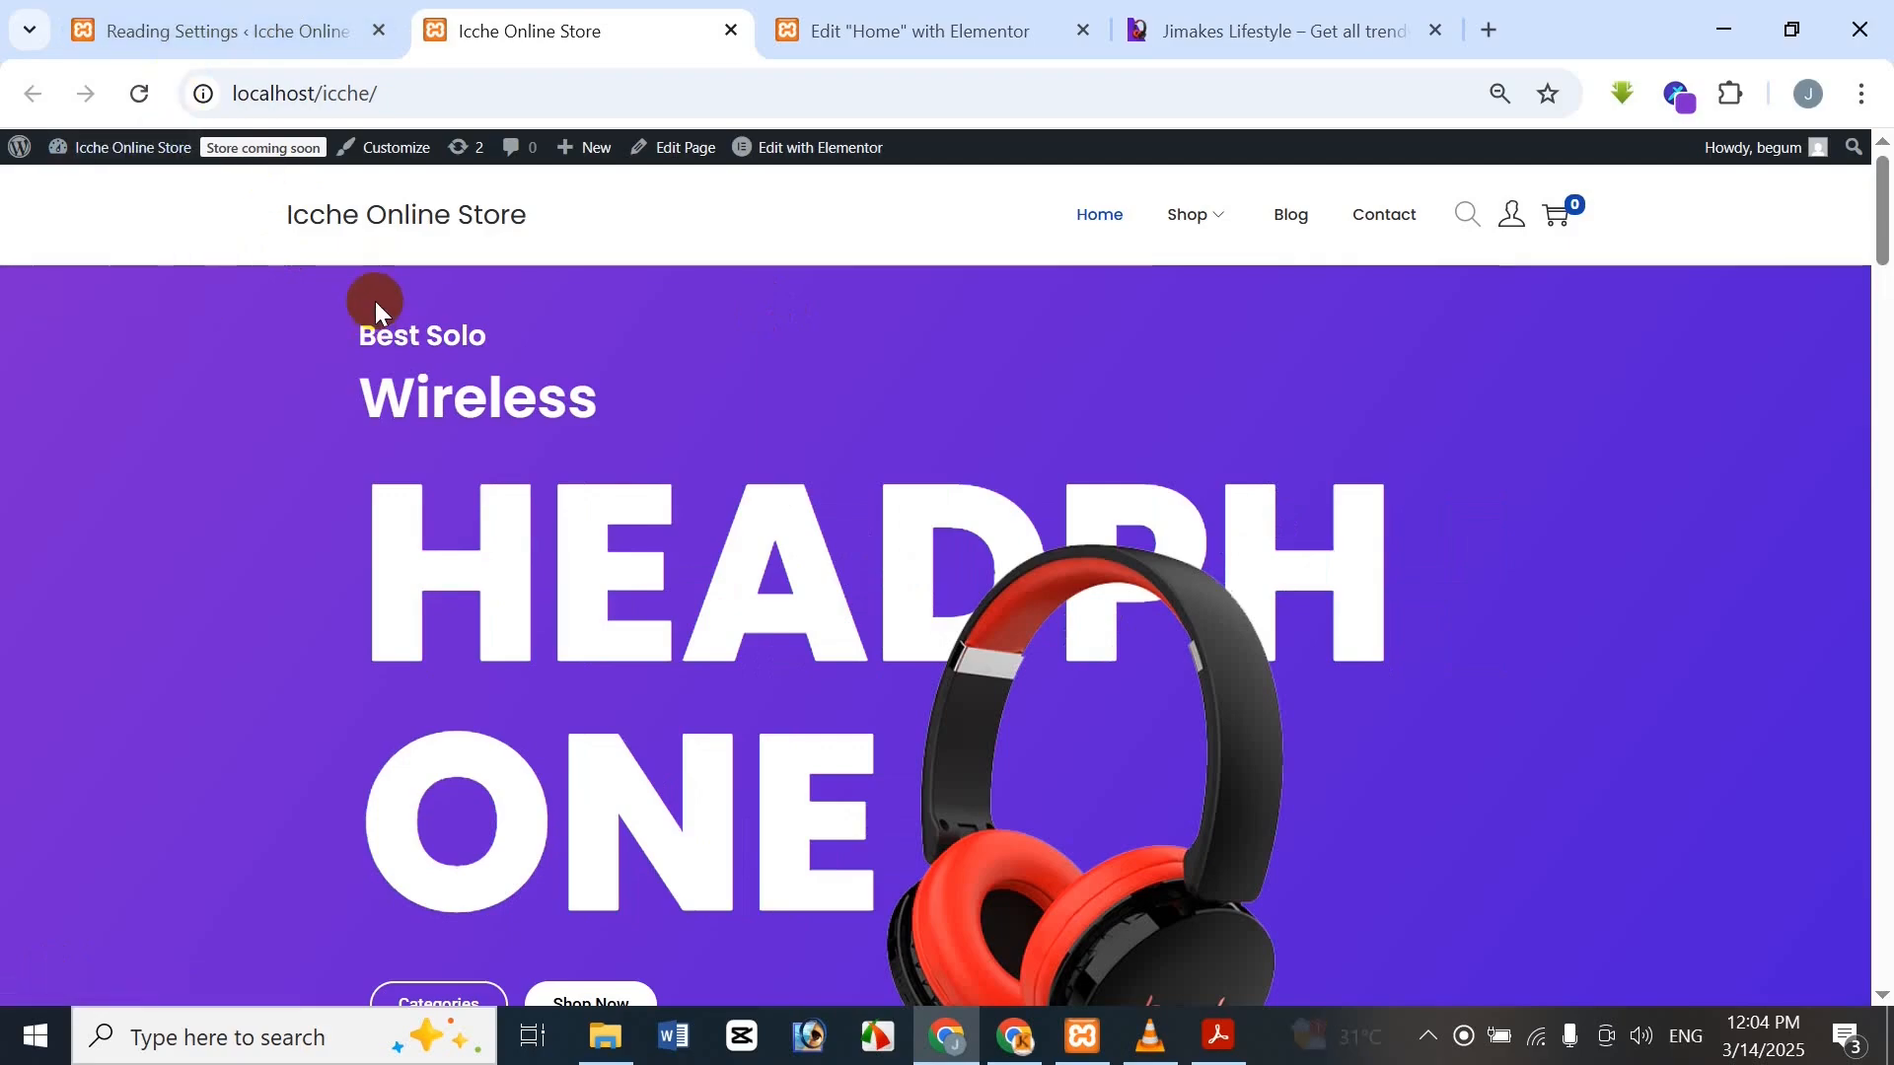
{"action": "left_click_drag", "start_coordinate": [1881, 193], "coordinate": [1857, 637]}
{"action": "left_click_drag", "start_coordinate": [1847, 759], "coordinate": [1883, 173]}
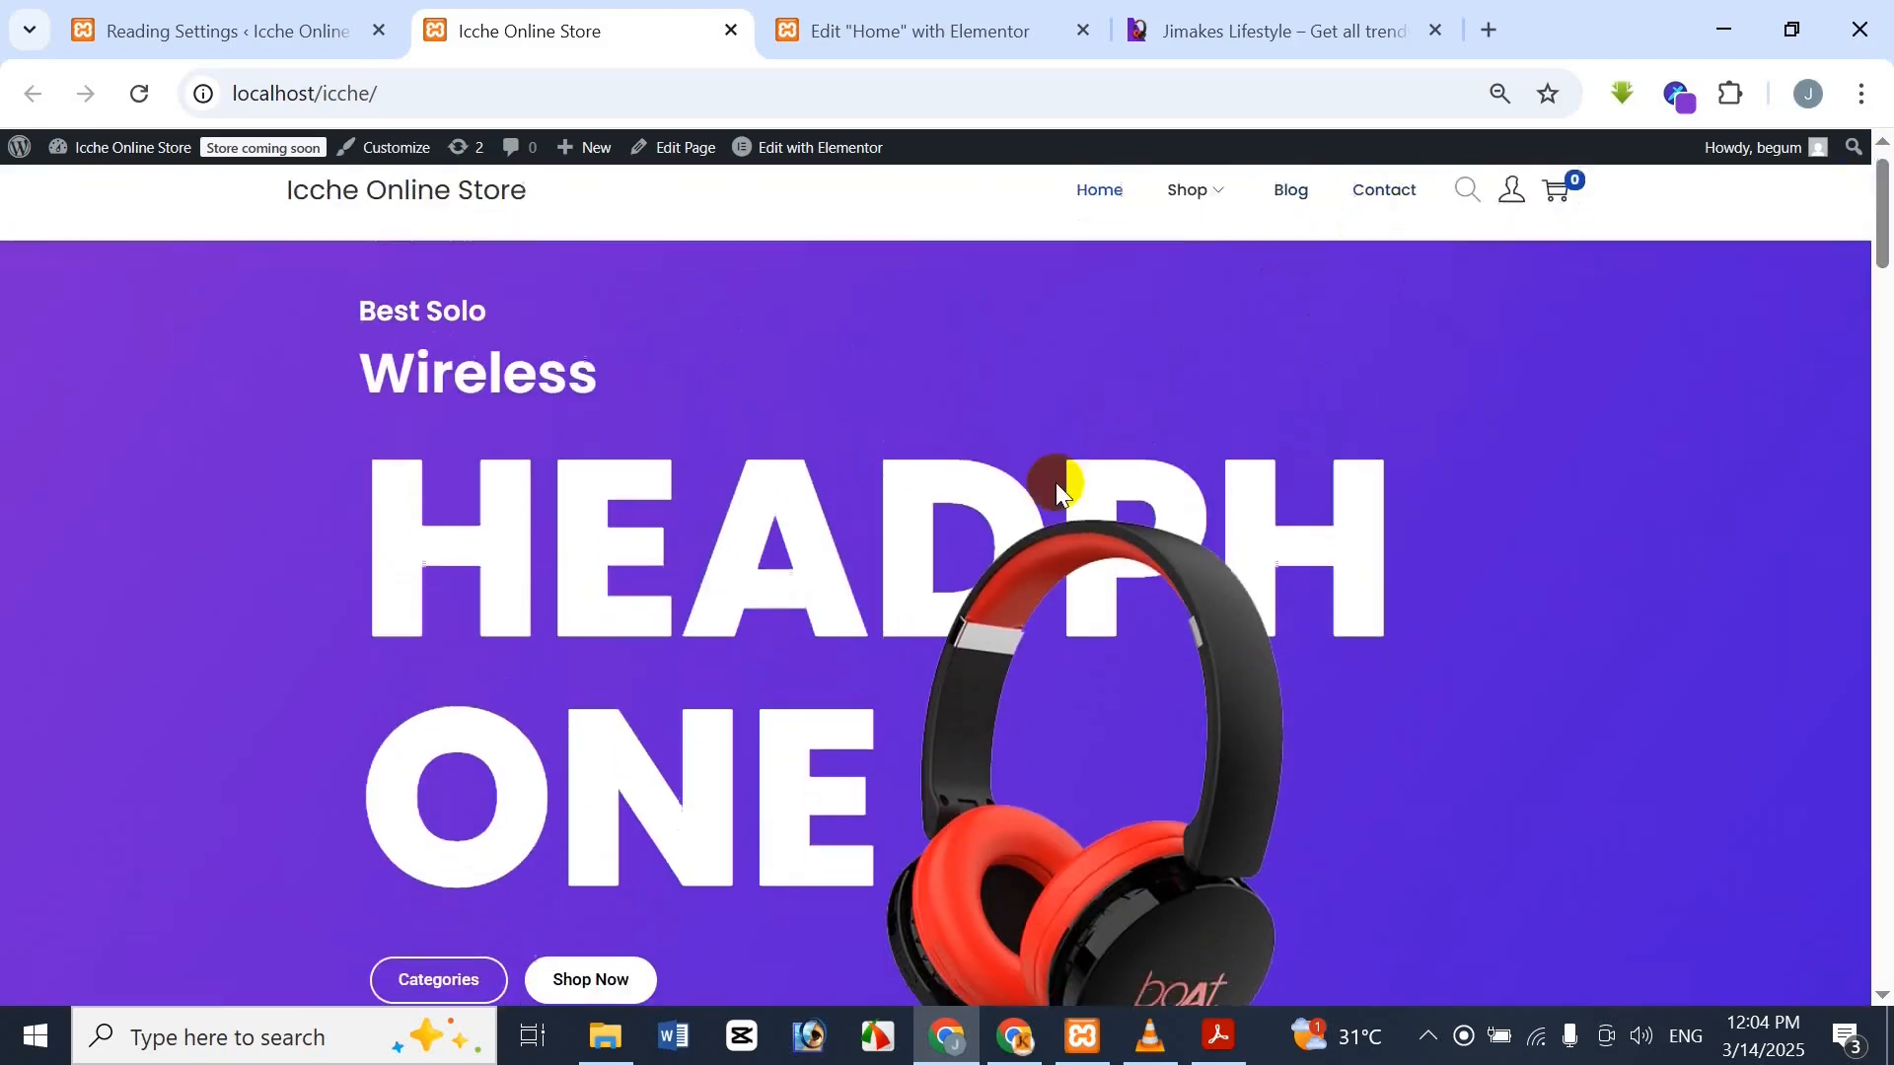
{"action": "scroll", "coordinate": [1055, 482], "scroll_direction": "down", "scroll_amount": 12}
{"action": "scroll", "coordinate": [1142, 482], "scroll_direction": "down", "scroll_amount": 5}
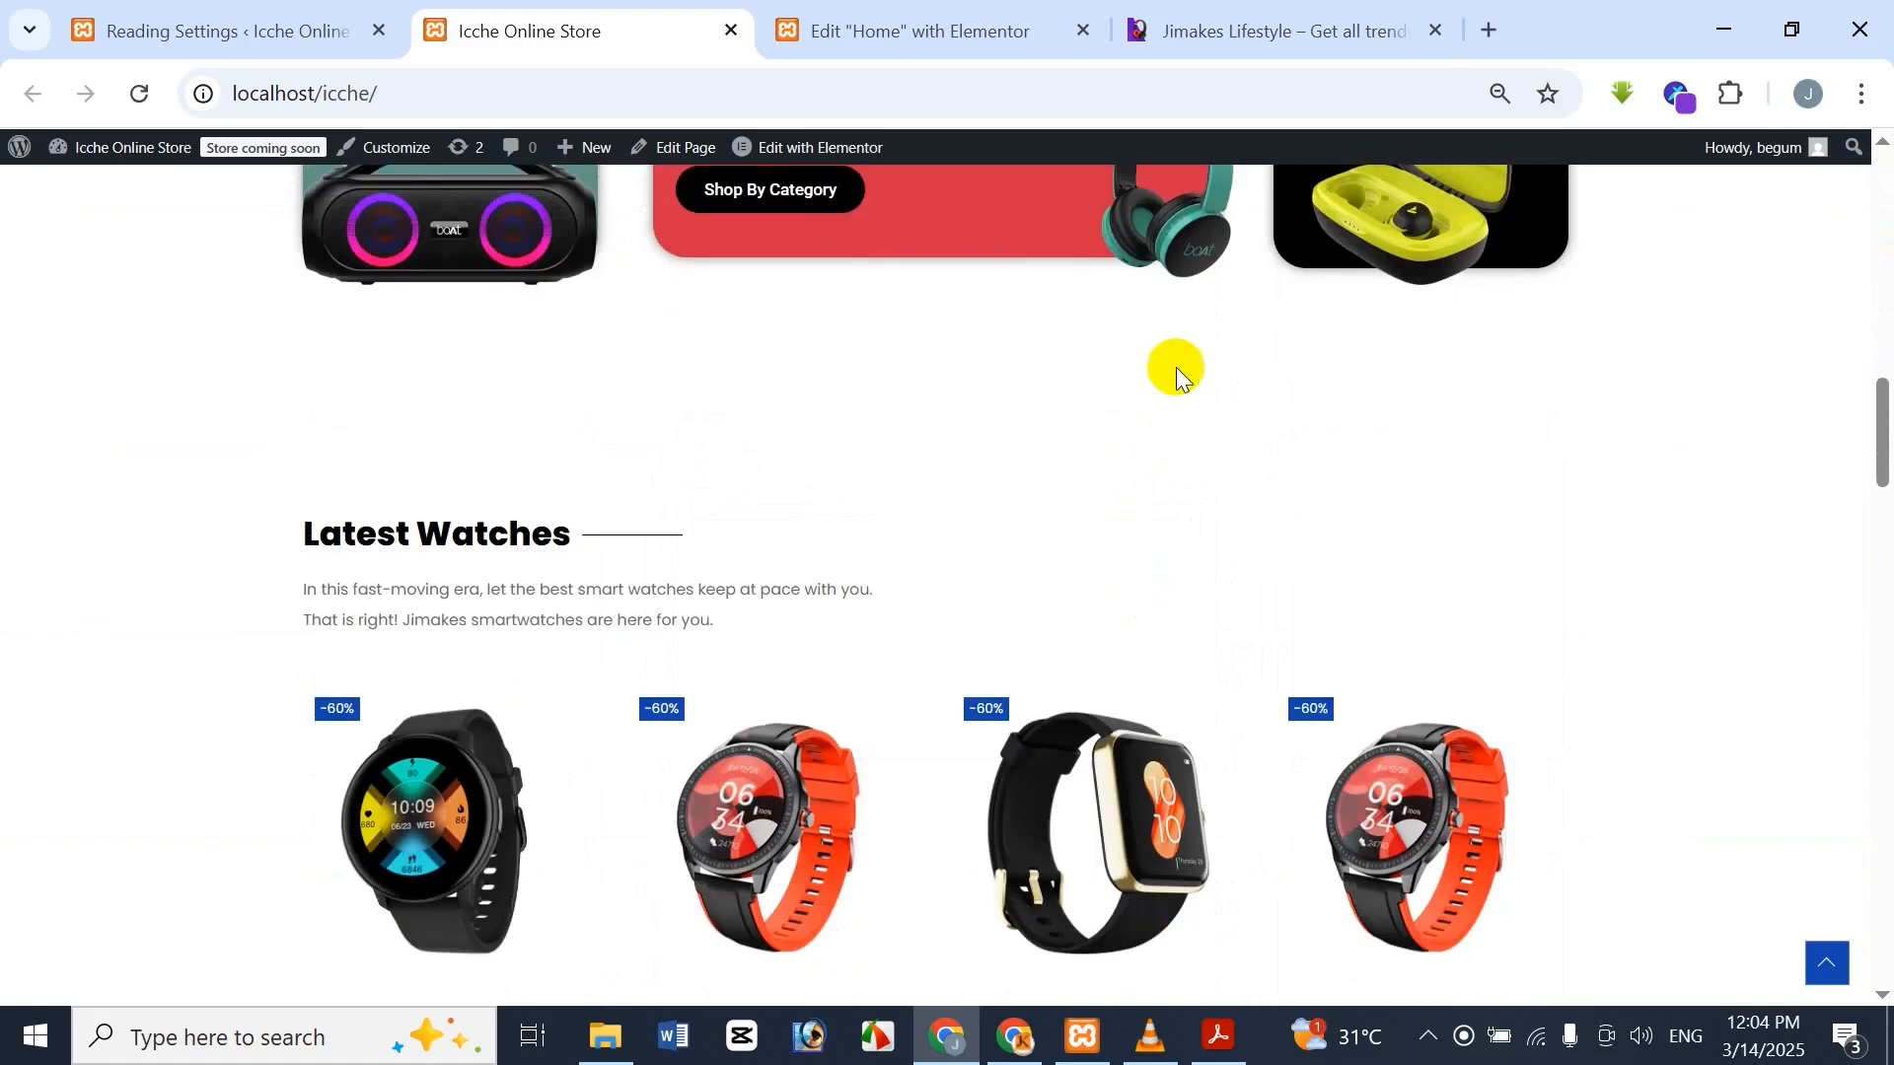
{"action": "scroll", "coordinate": [1175, 367], "scroll_direction": "up", "scroll_amount": 17}
{"action": "mouse_move", "coordinate": [1193, 219]}
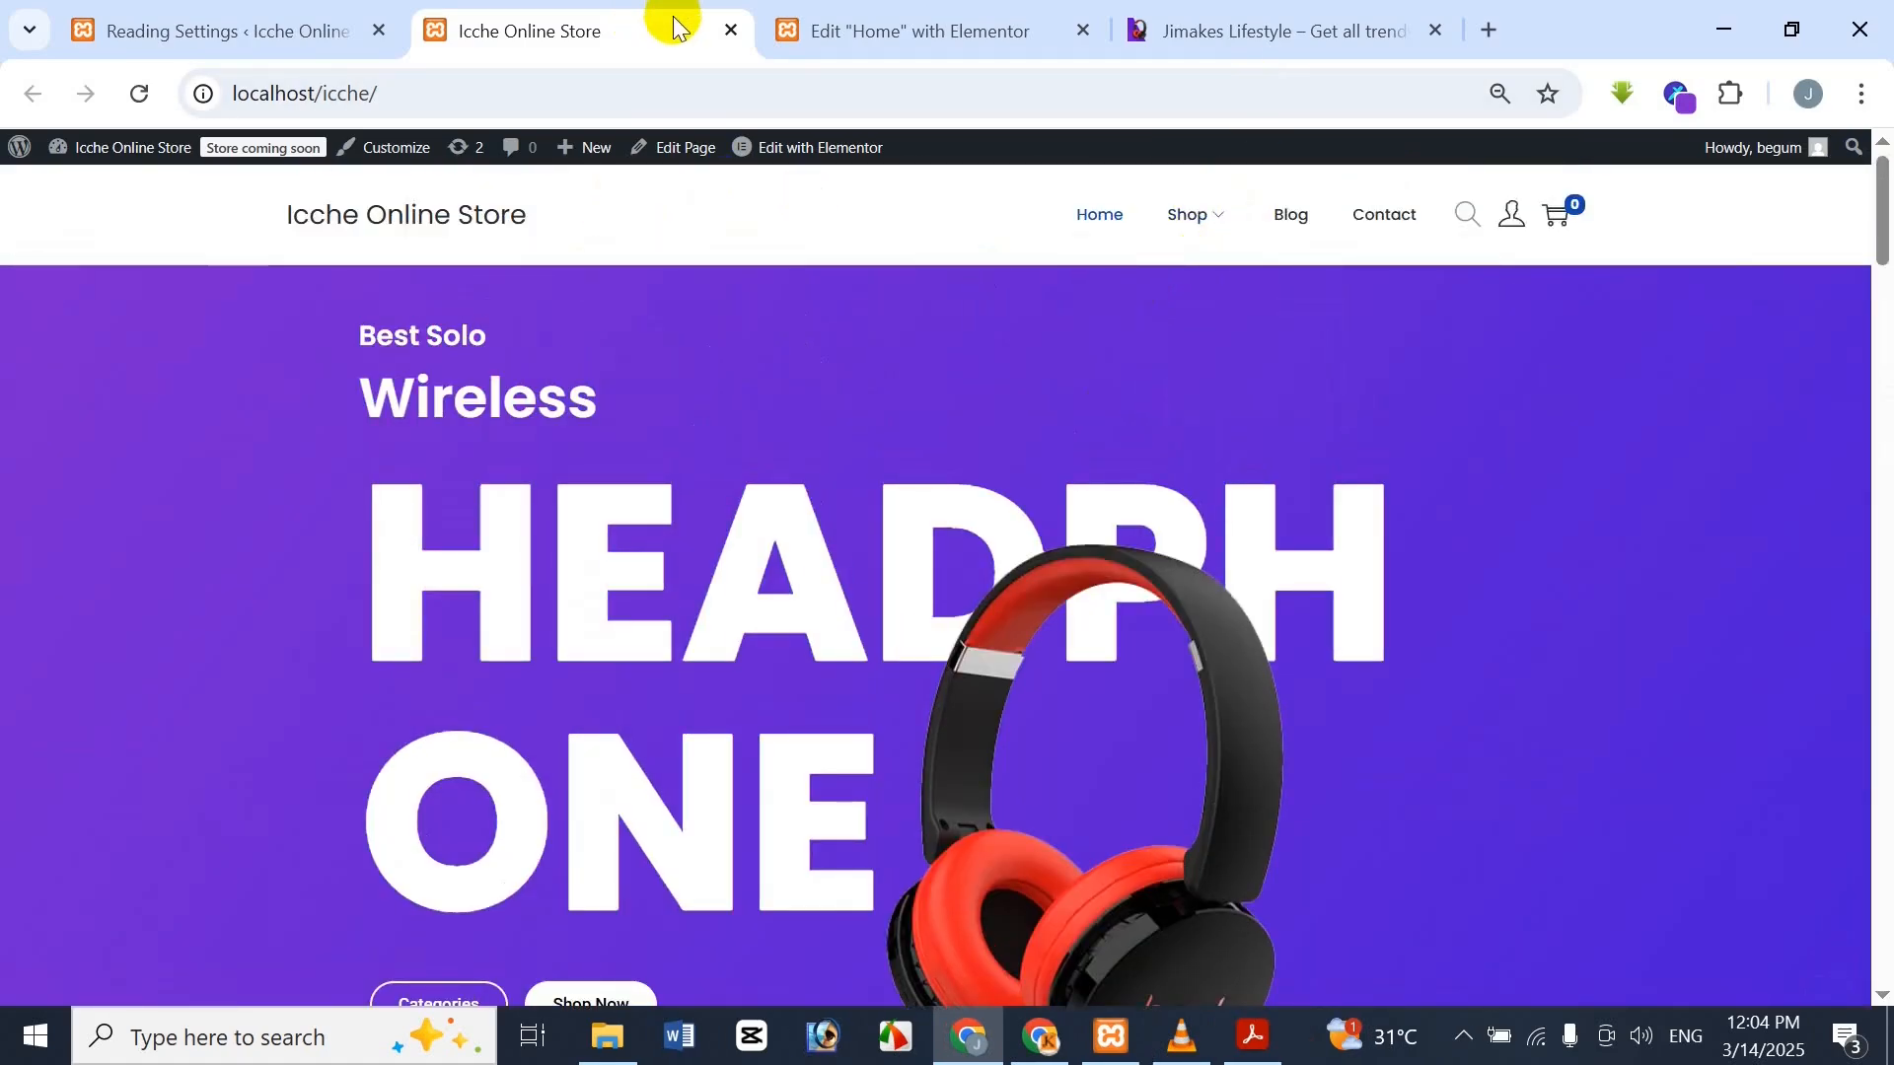
{"action": "left_click", "coordinate": [731, 30]}
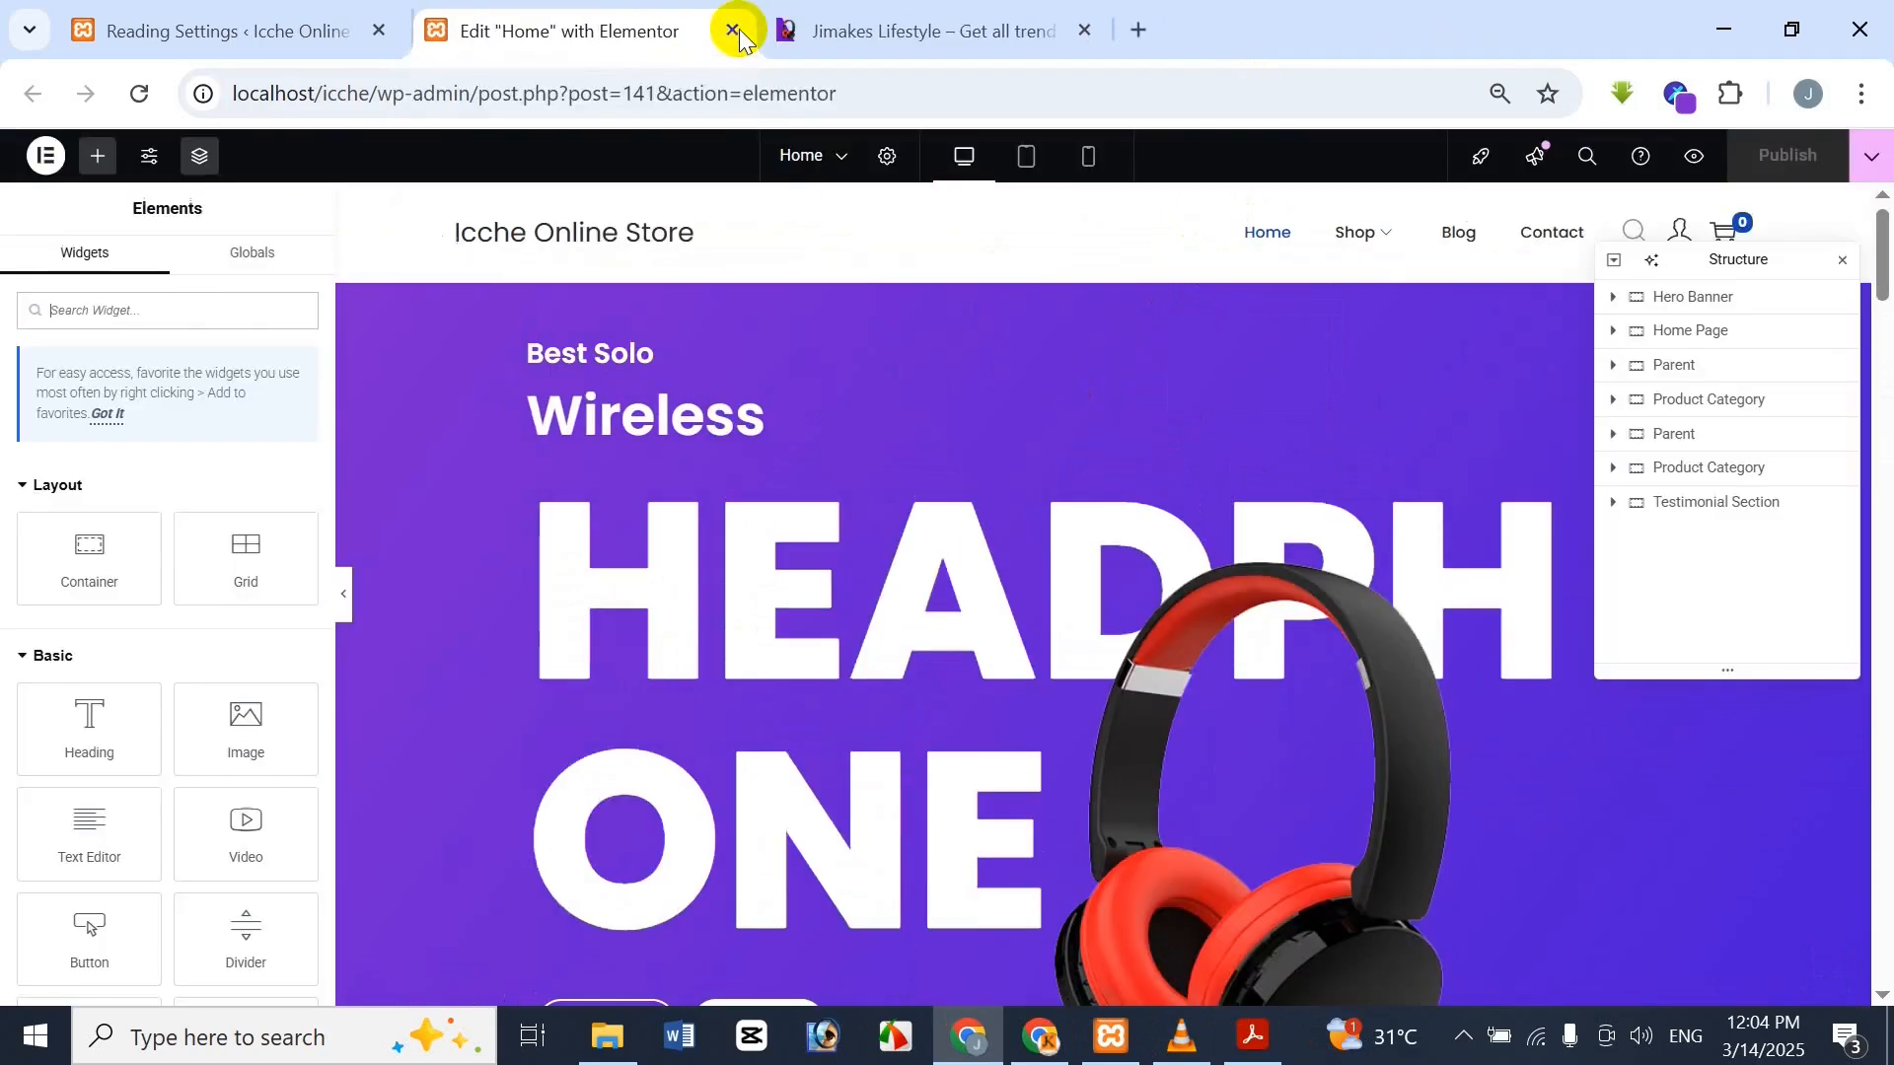
Recheck the Jimakes header and open the WordPress theme customizer for Icche Online Store
{"action": "left_click", "coordinate": [834, 10]}
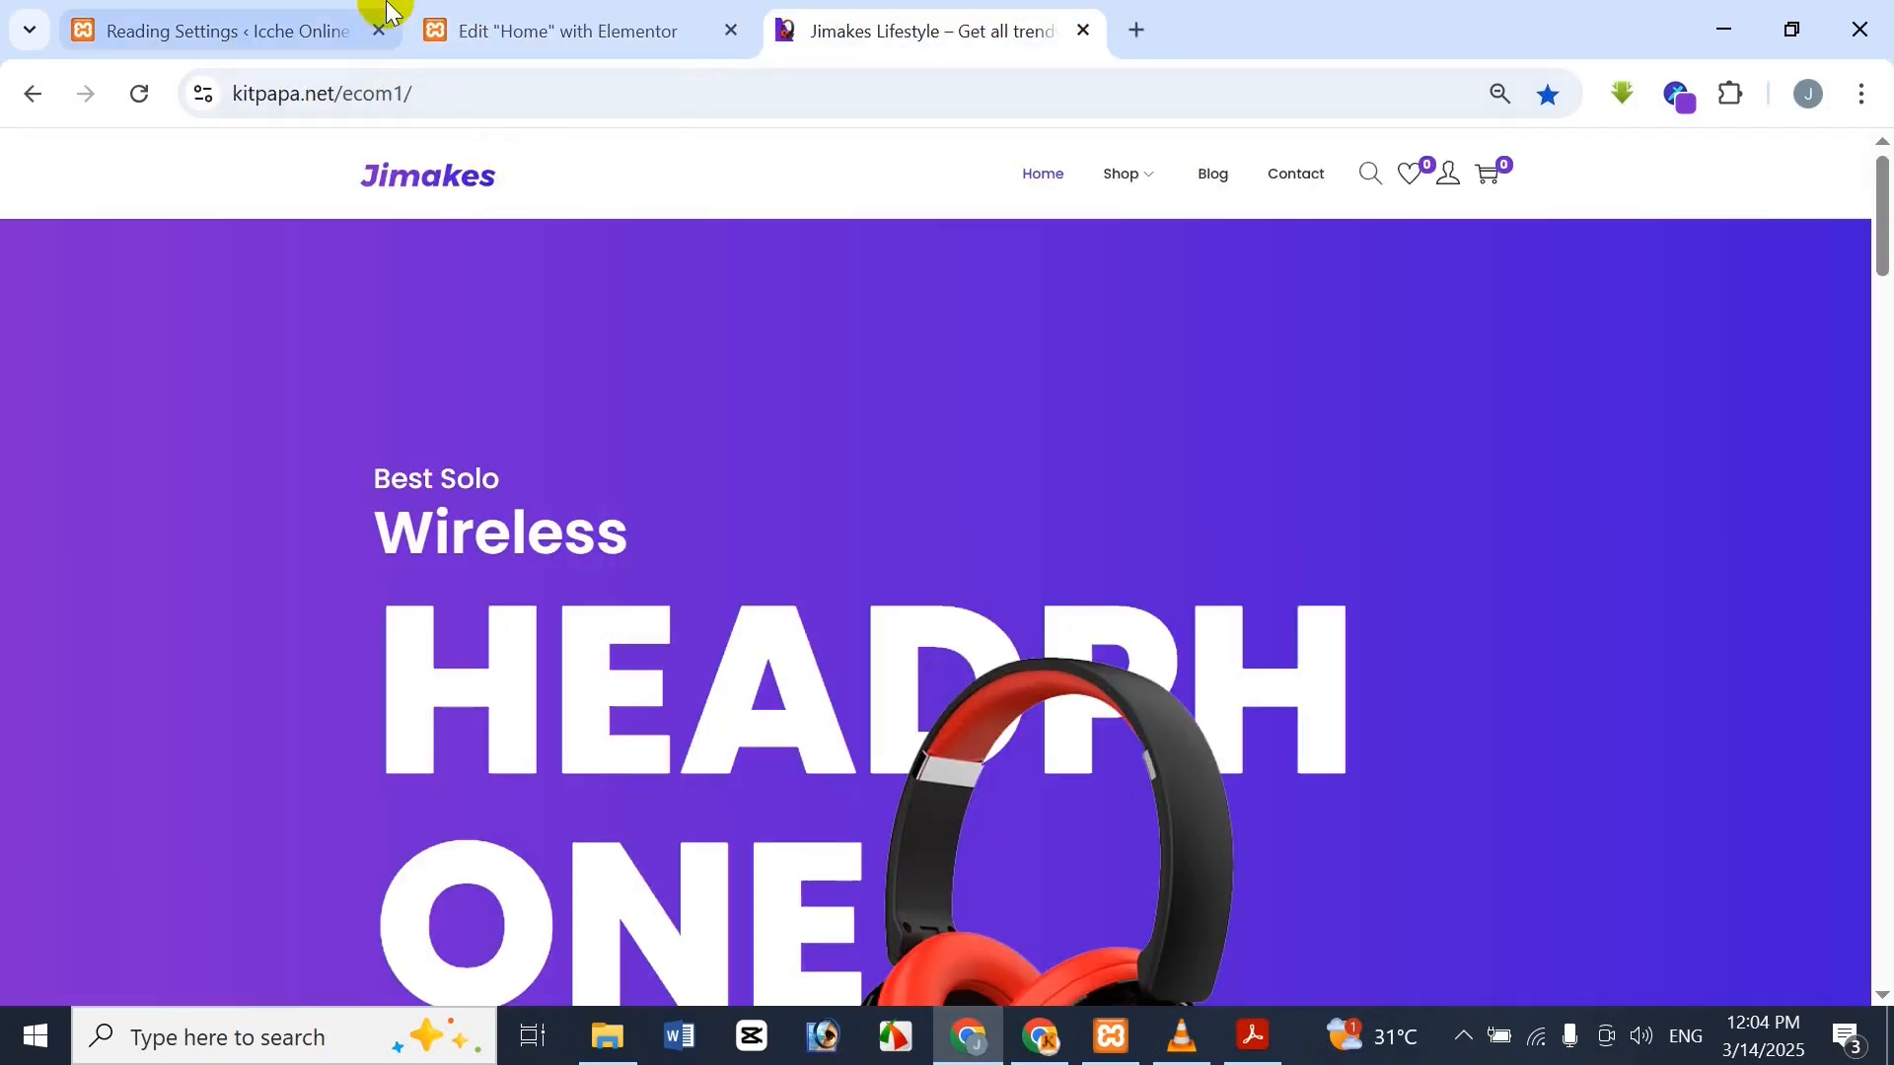
{"action": "left_click", "coordinate": [355, 24]}
{"action": "mouse_move", "coordinate": [81, 765]}
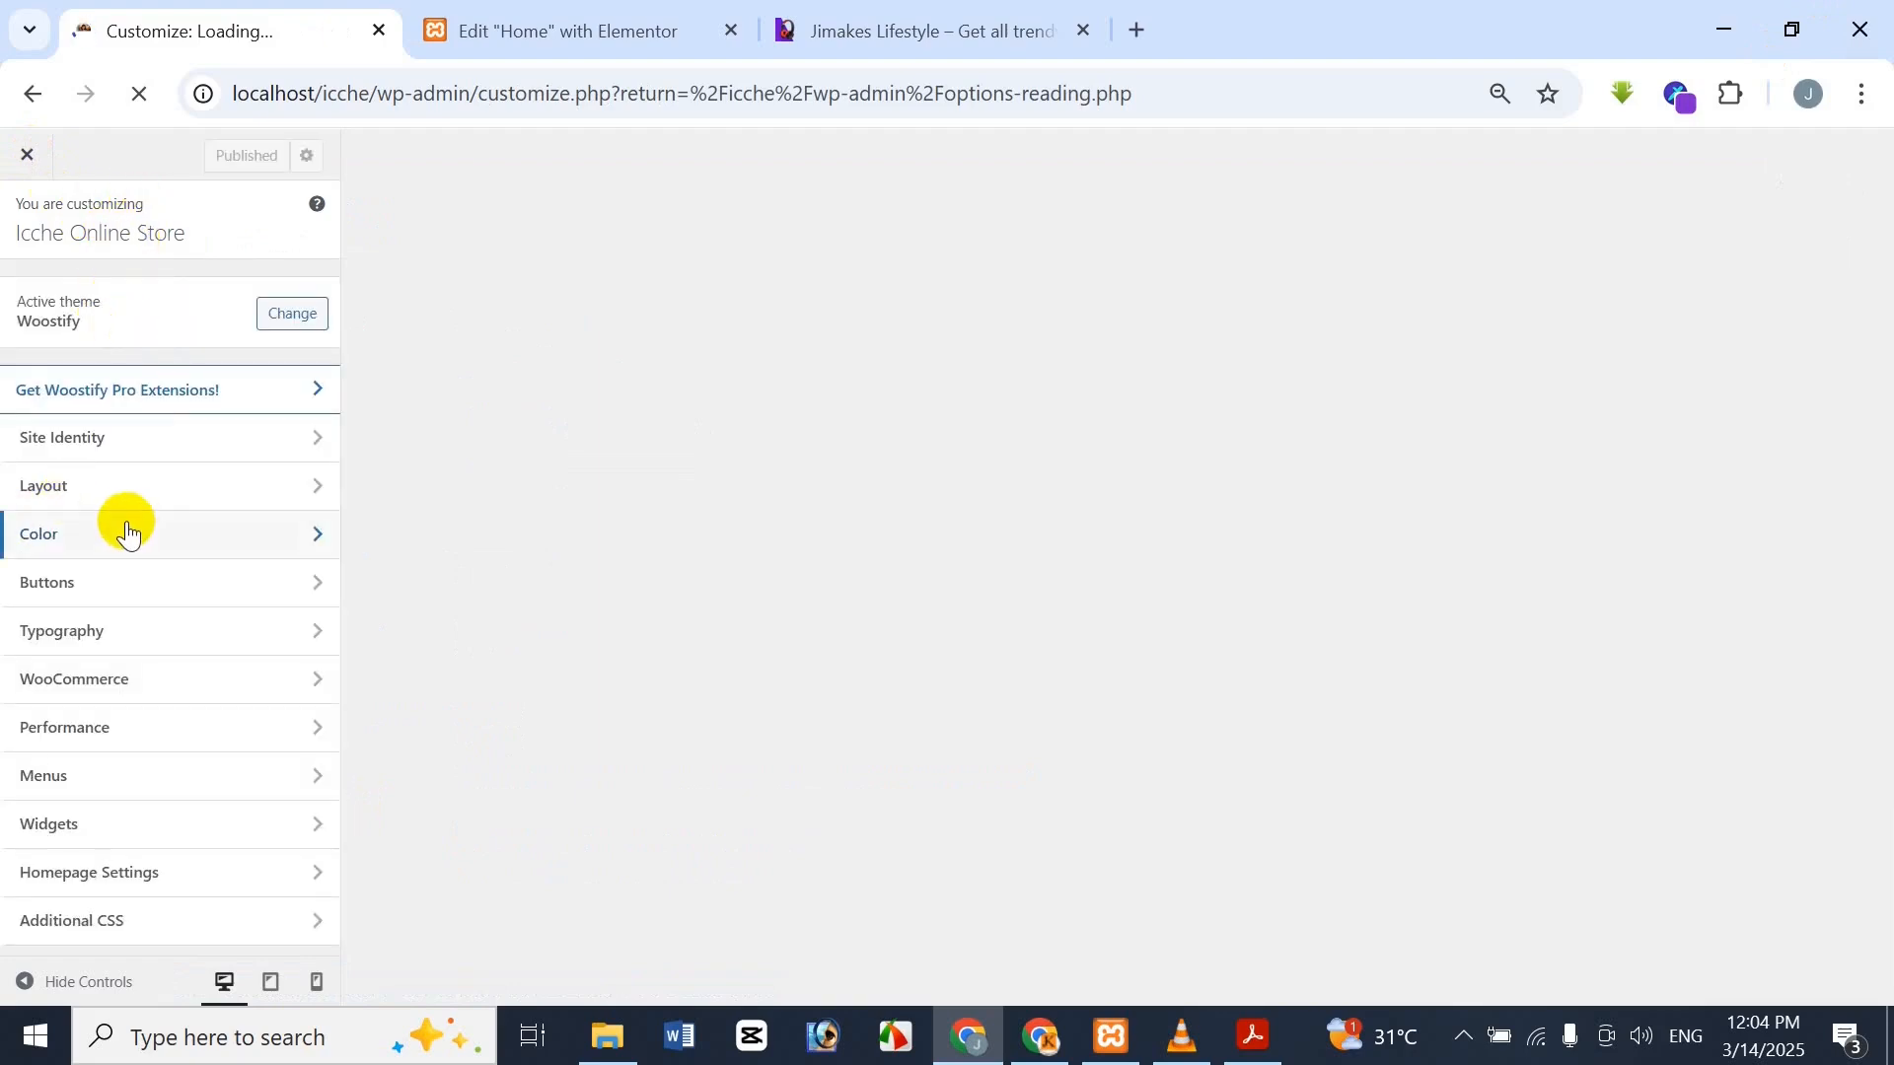
Upload the JK Online Shop image in the Site Identity settings and use it as the site logo, skipping cropping
{"action": "left_click", "coordinate": [134, 452]}
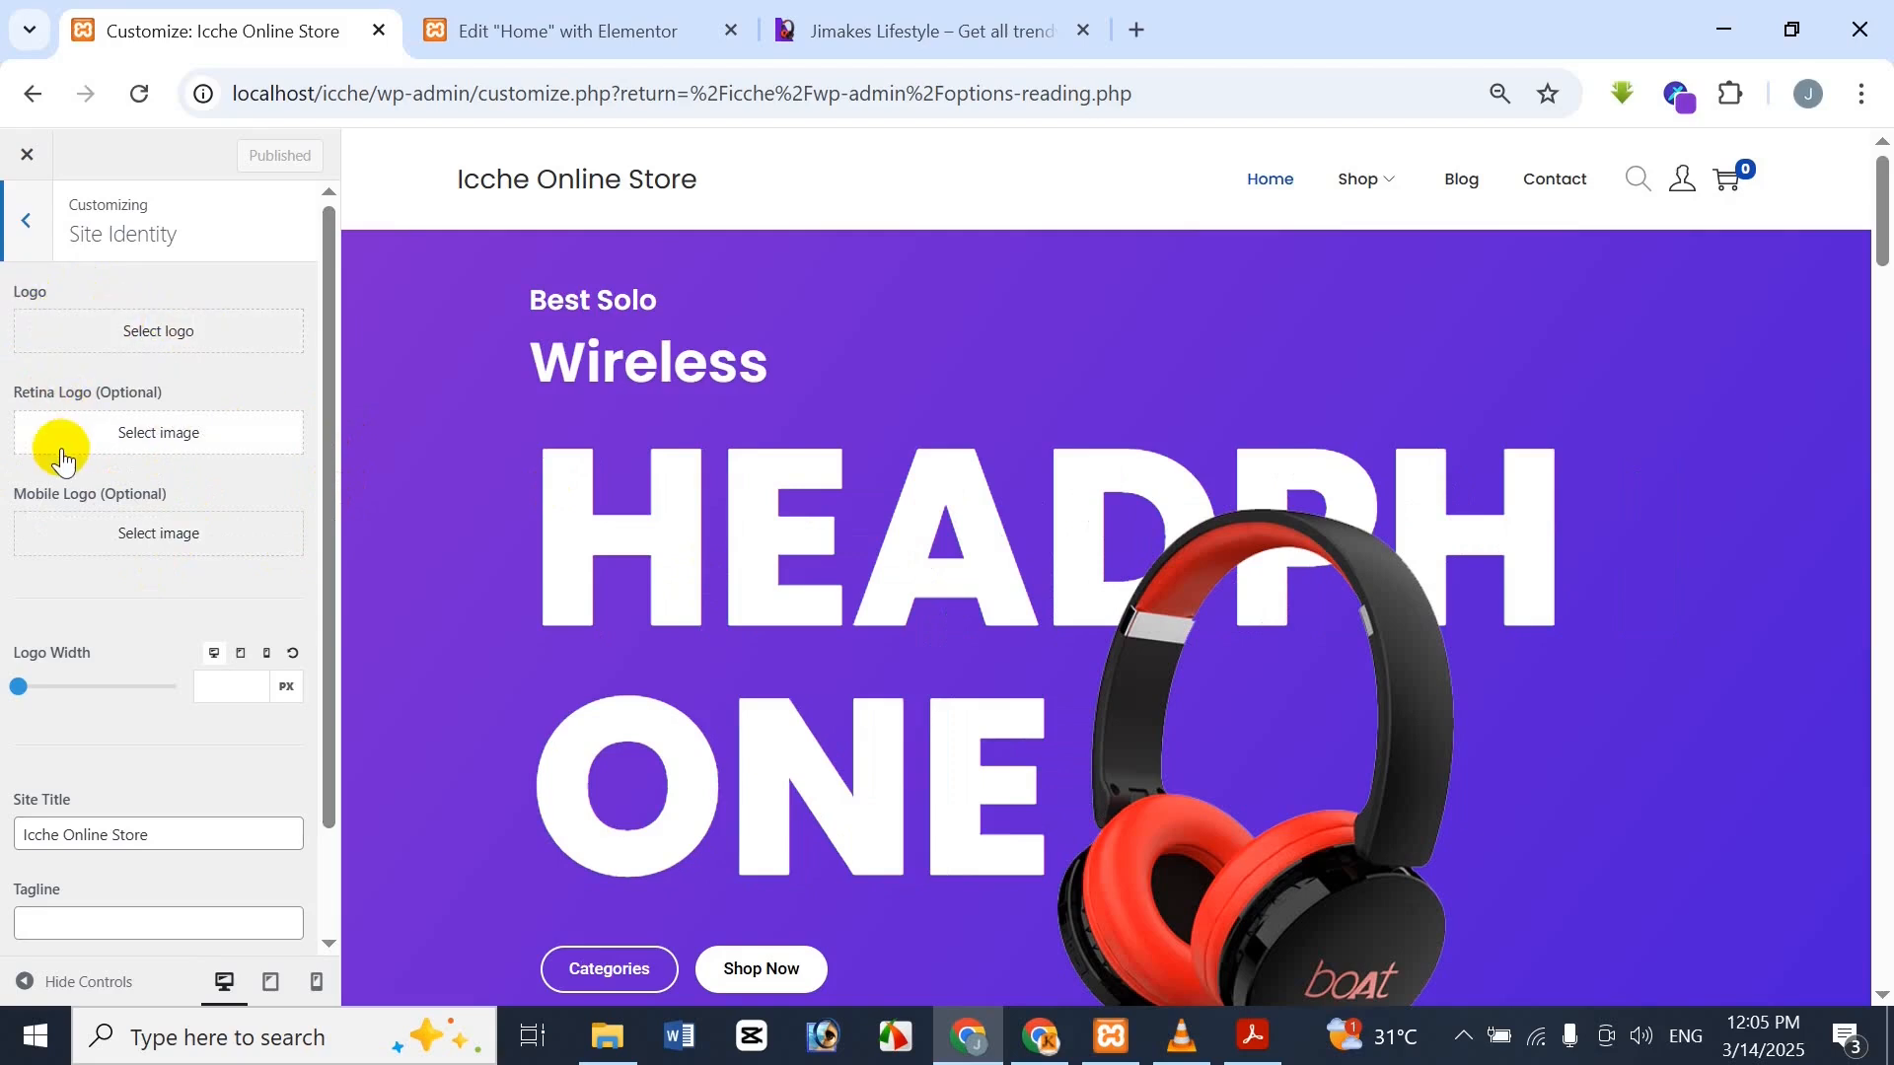
{"action": "left_click", "coordinate": [184, 347]}
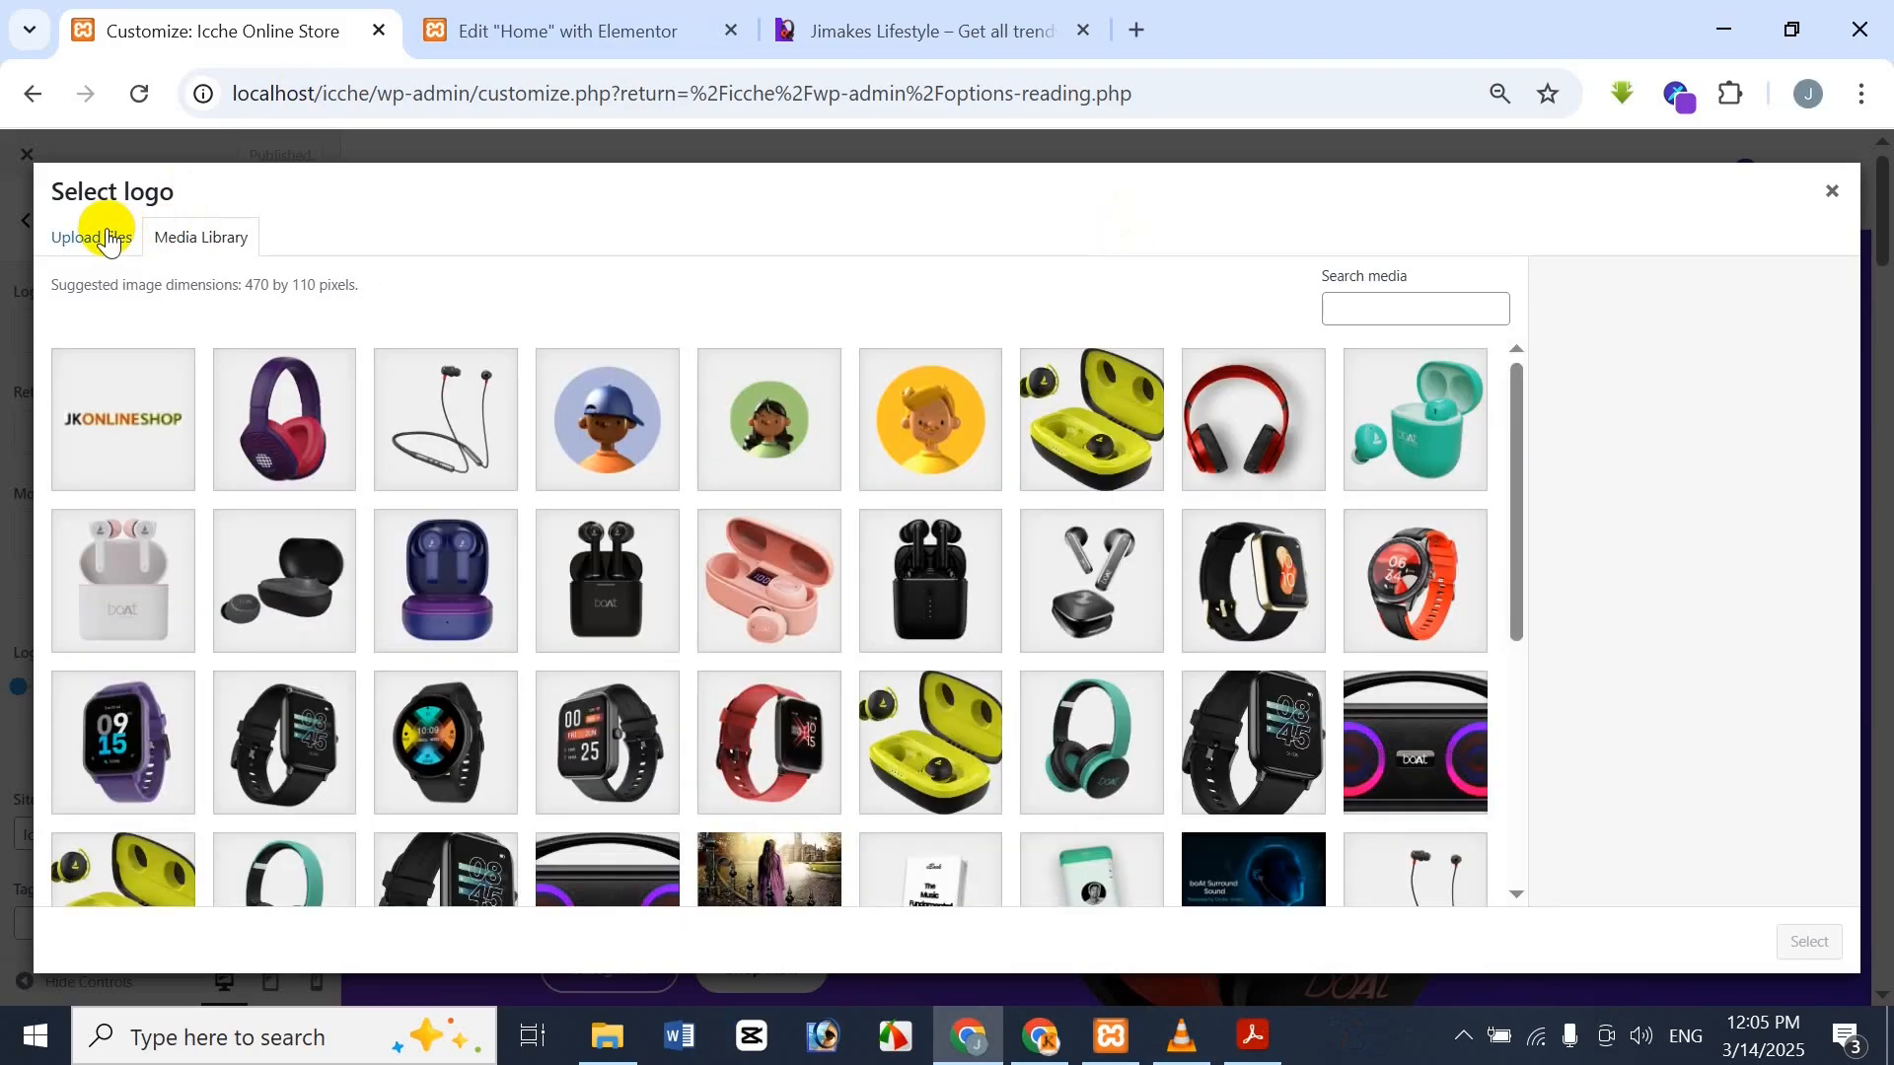
{"action": "left_click", "coordinate": [109, 243]}
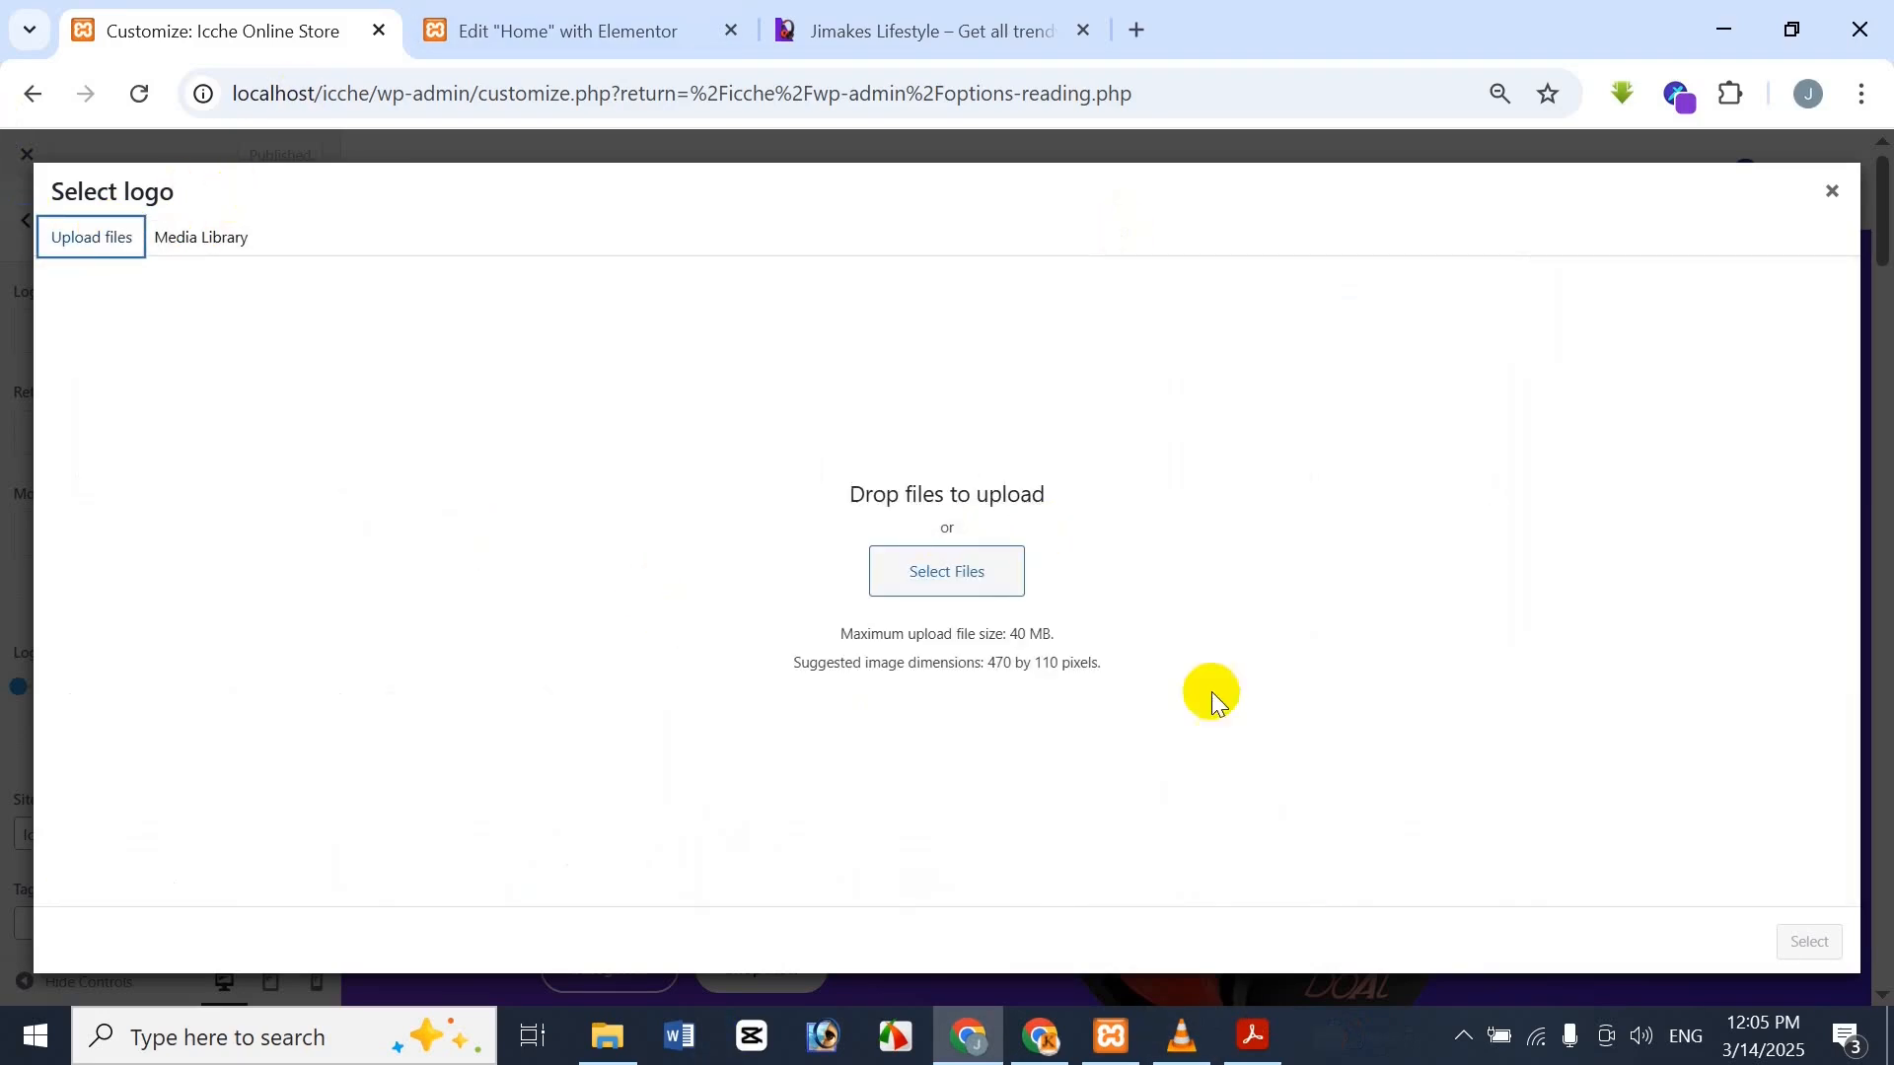
{"action": "left_click", "coordinate": [1004, 577]}
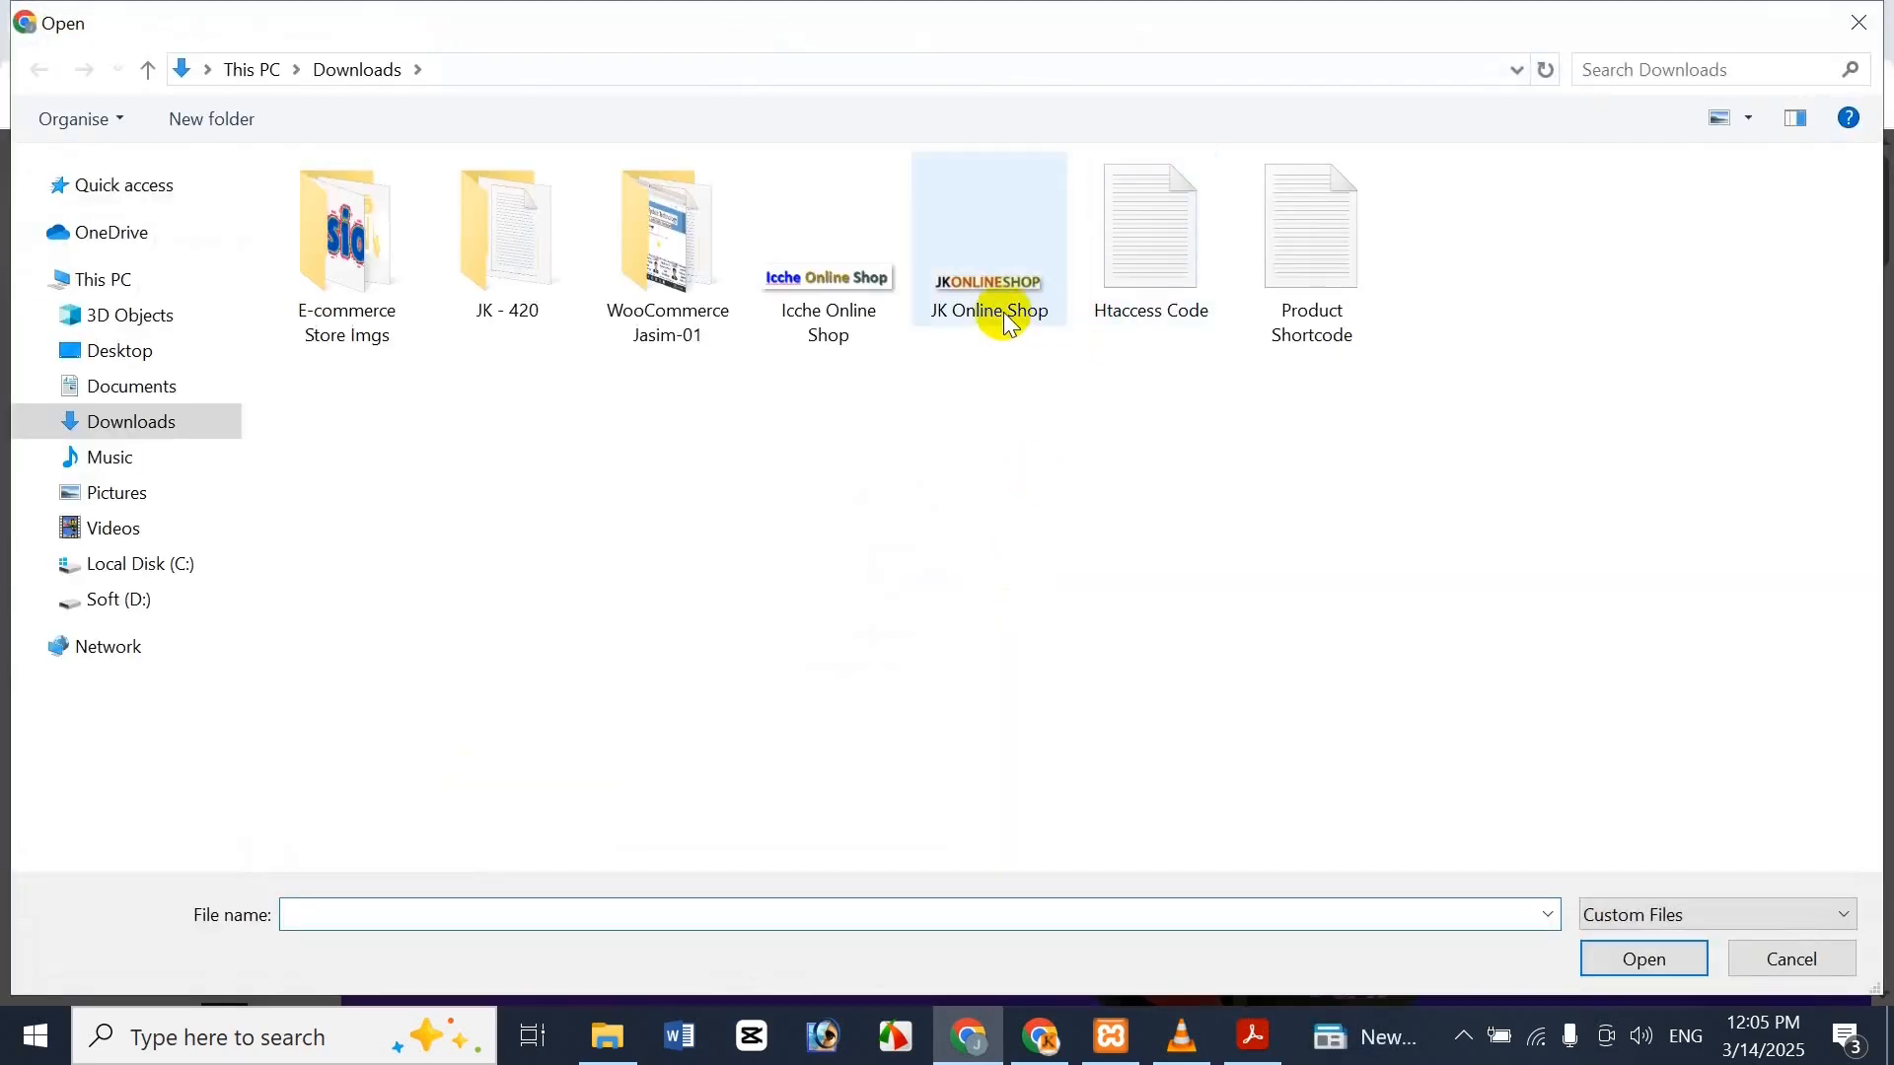
{"action": "left_click", "coordinate": [1003, 281]}
{"action": "left_click", "coordinate": [1637, 959]}
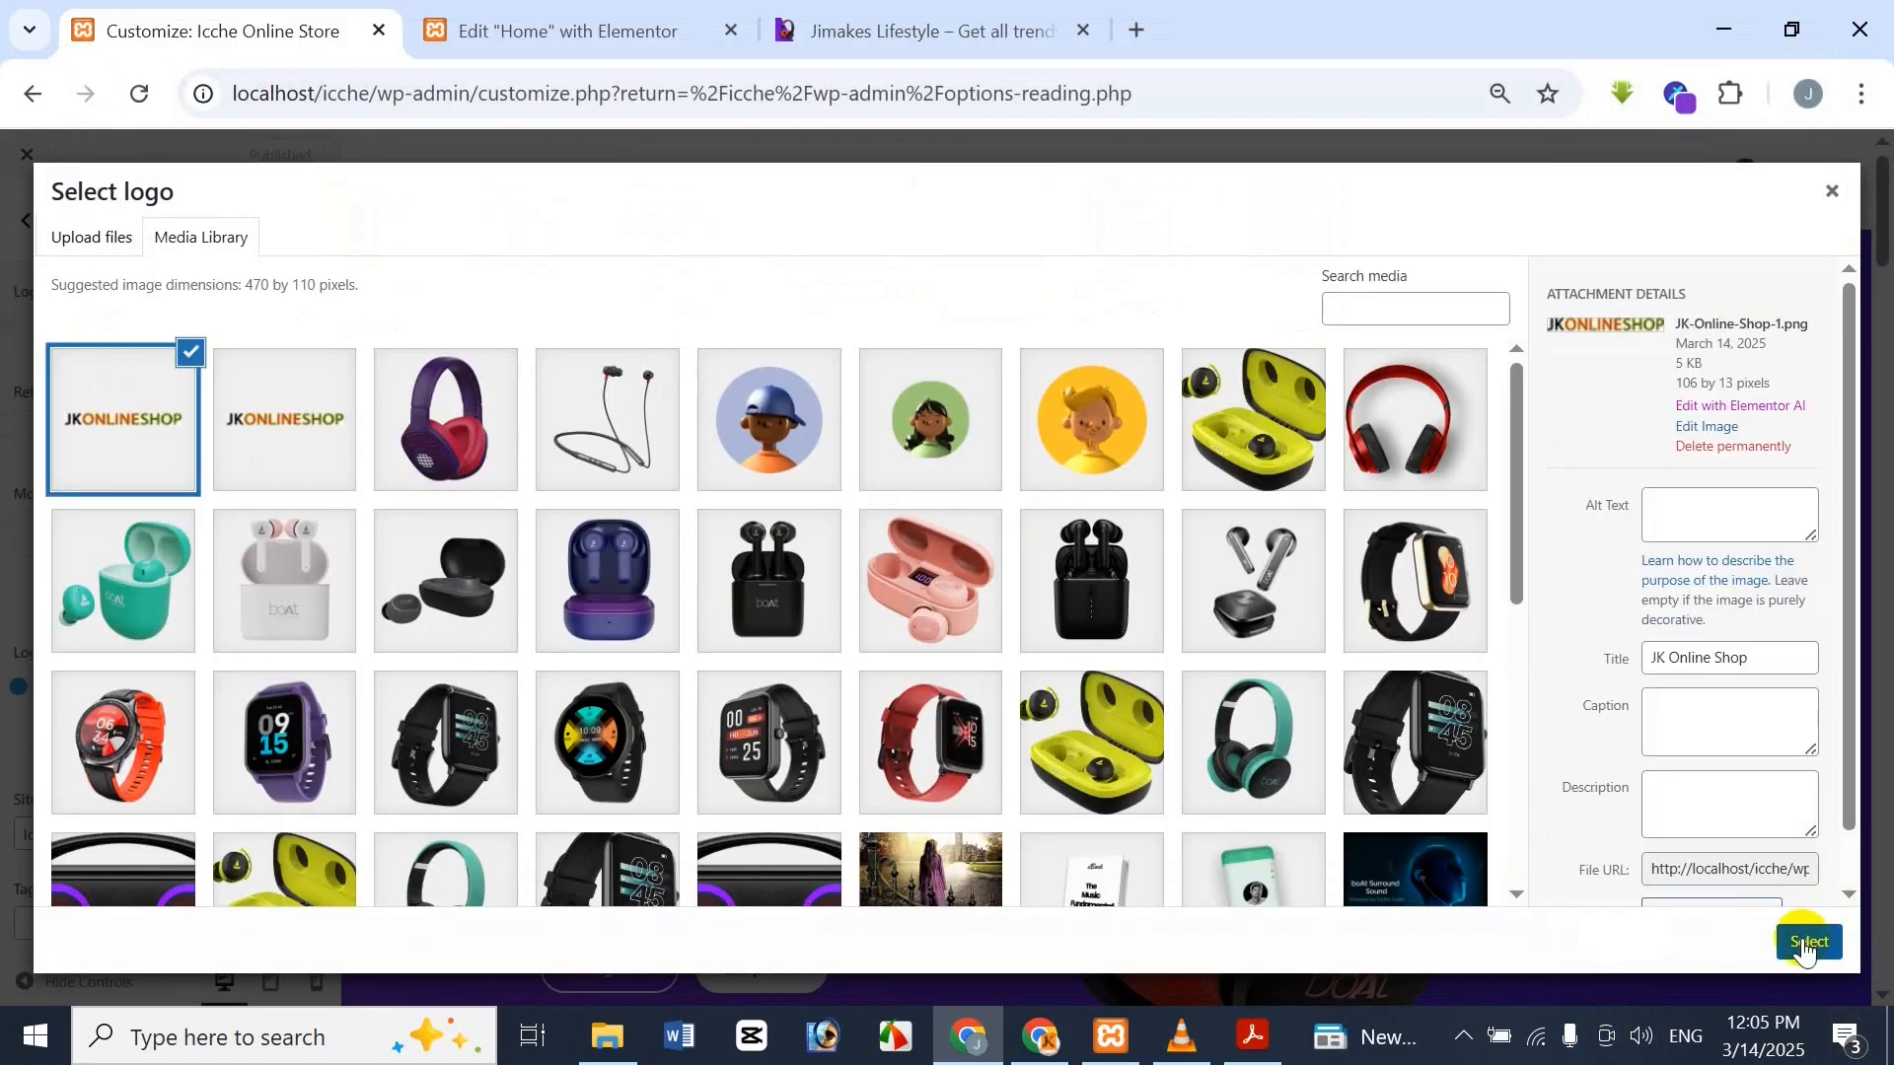
{"action": "left_click", "coordinate": [1805, 949]}
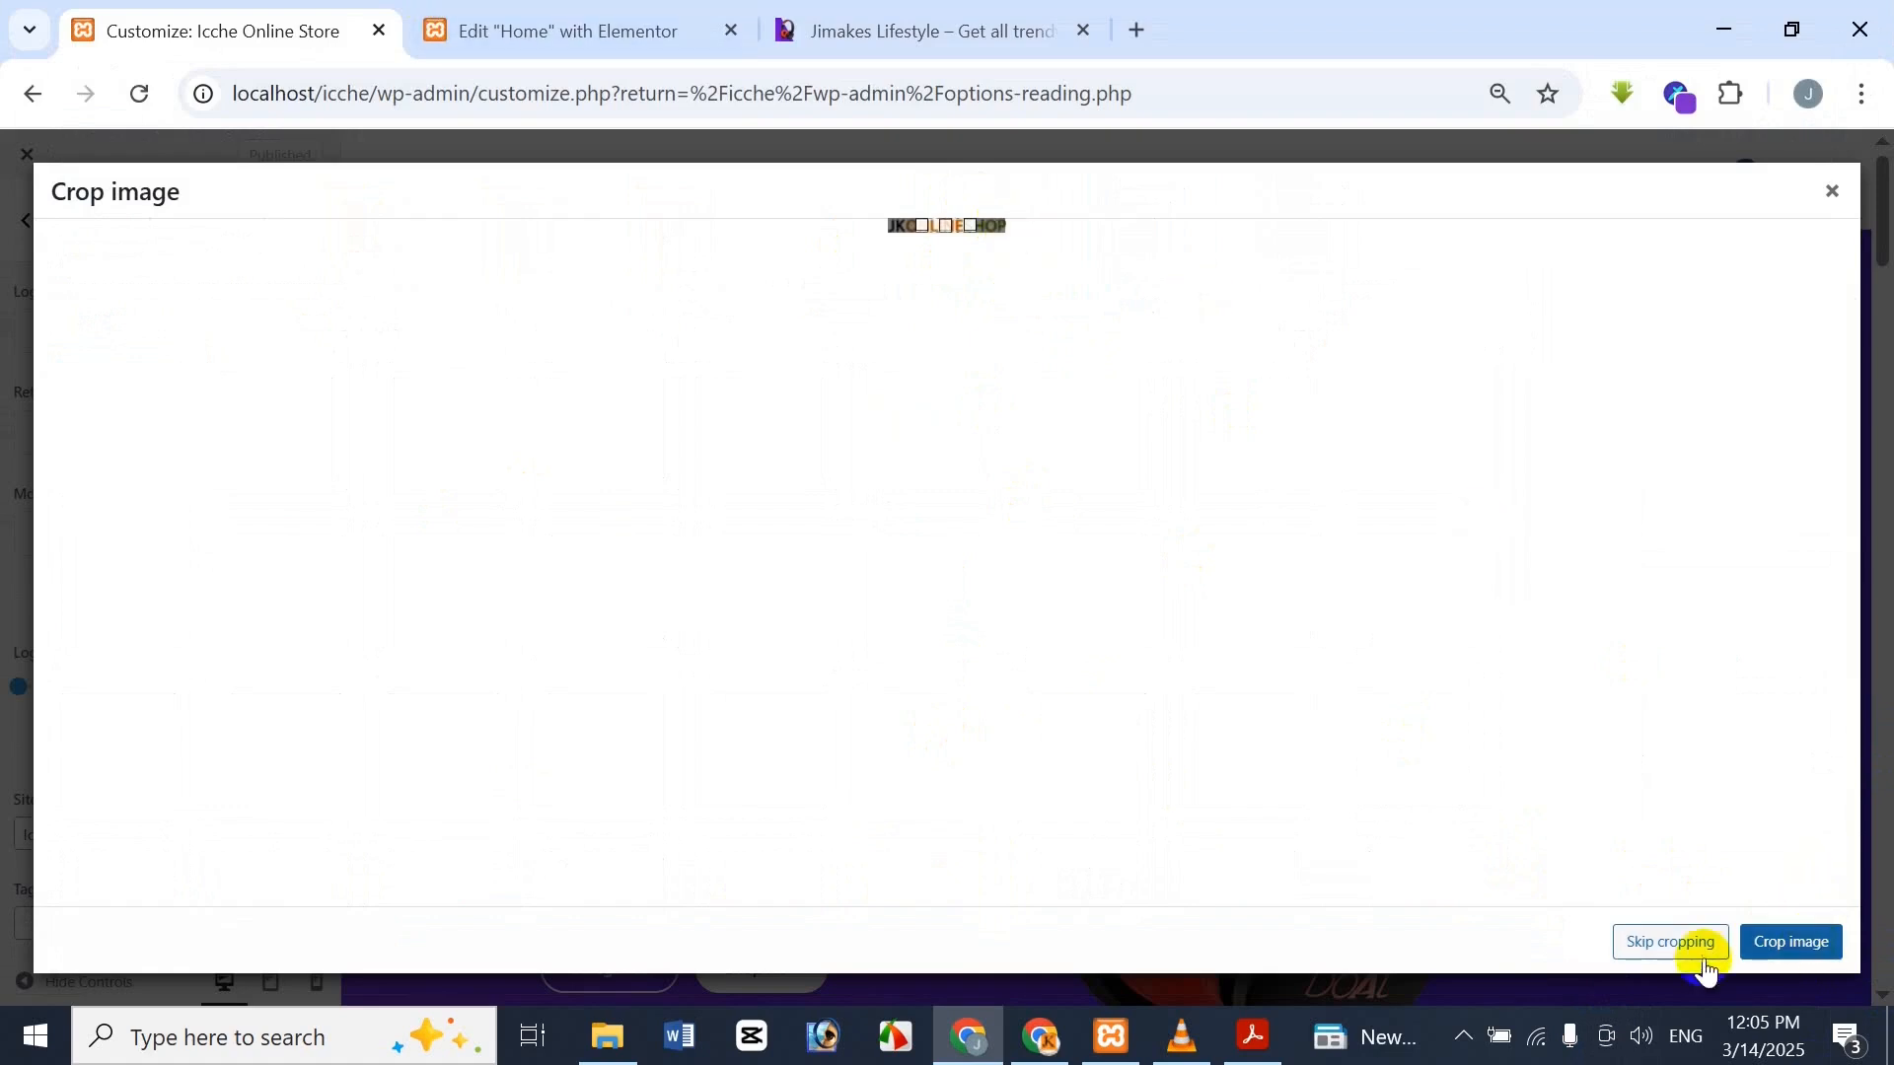
{"action": "left_click", "coordinate": [1677, 945]}
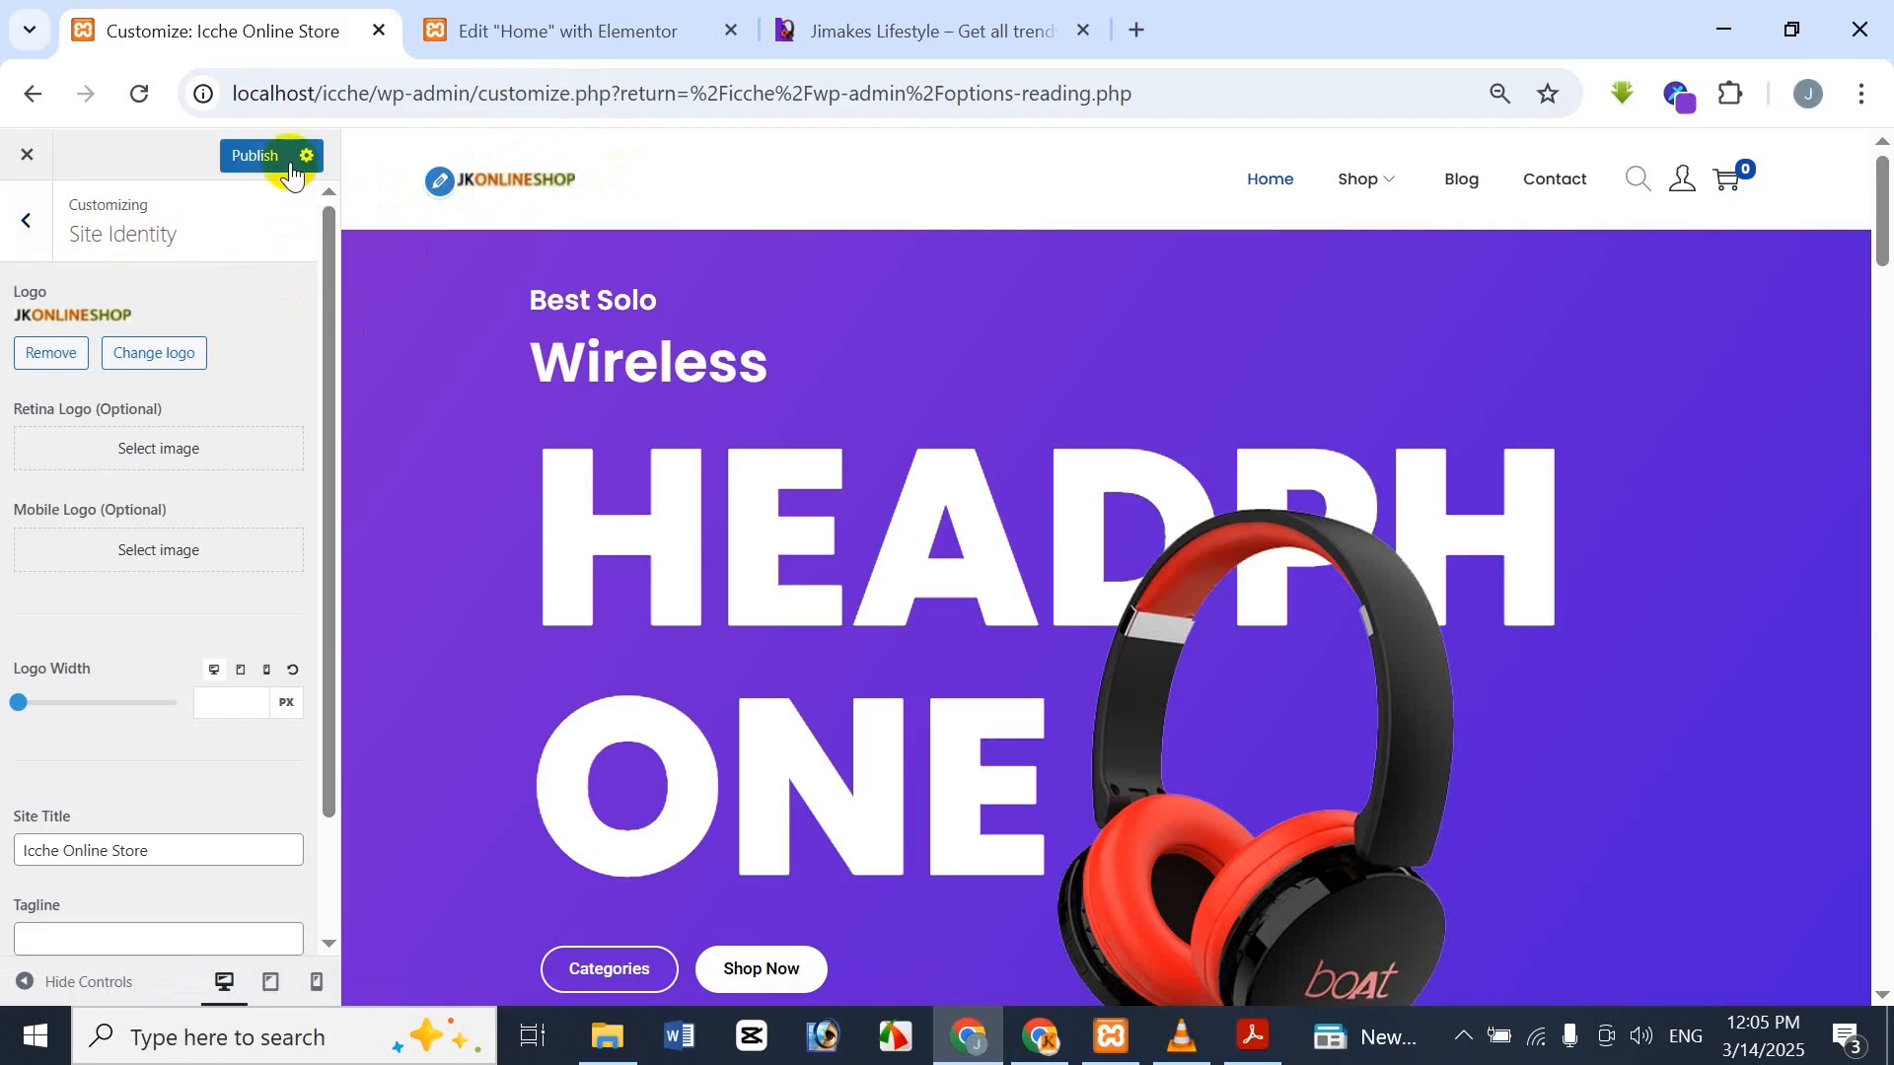
Leave Site Identity, recheck the Jimakes header, and open the theme's Color settings in the customizer
{"action": "left_click", "coordinate": [28, 221]}
{"action": "left_click", "coordinate": [833, 20]}
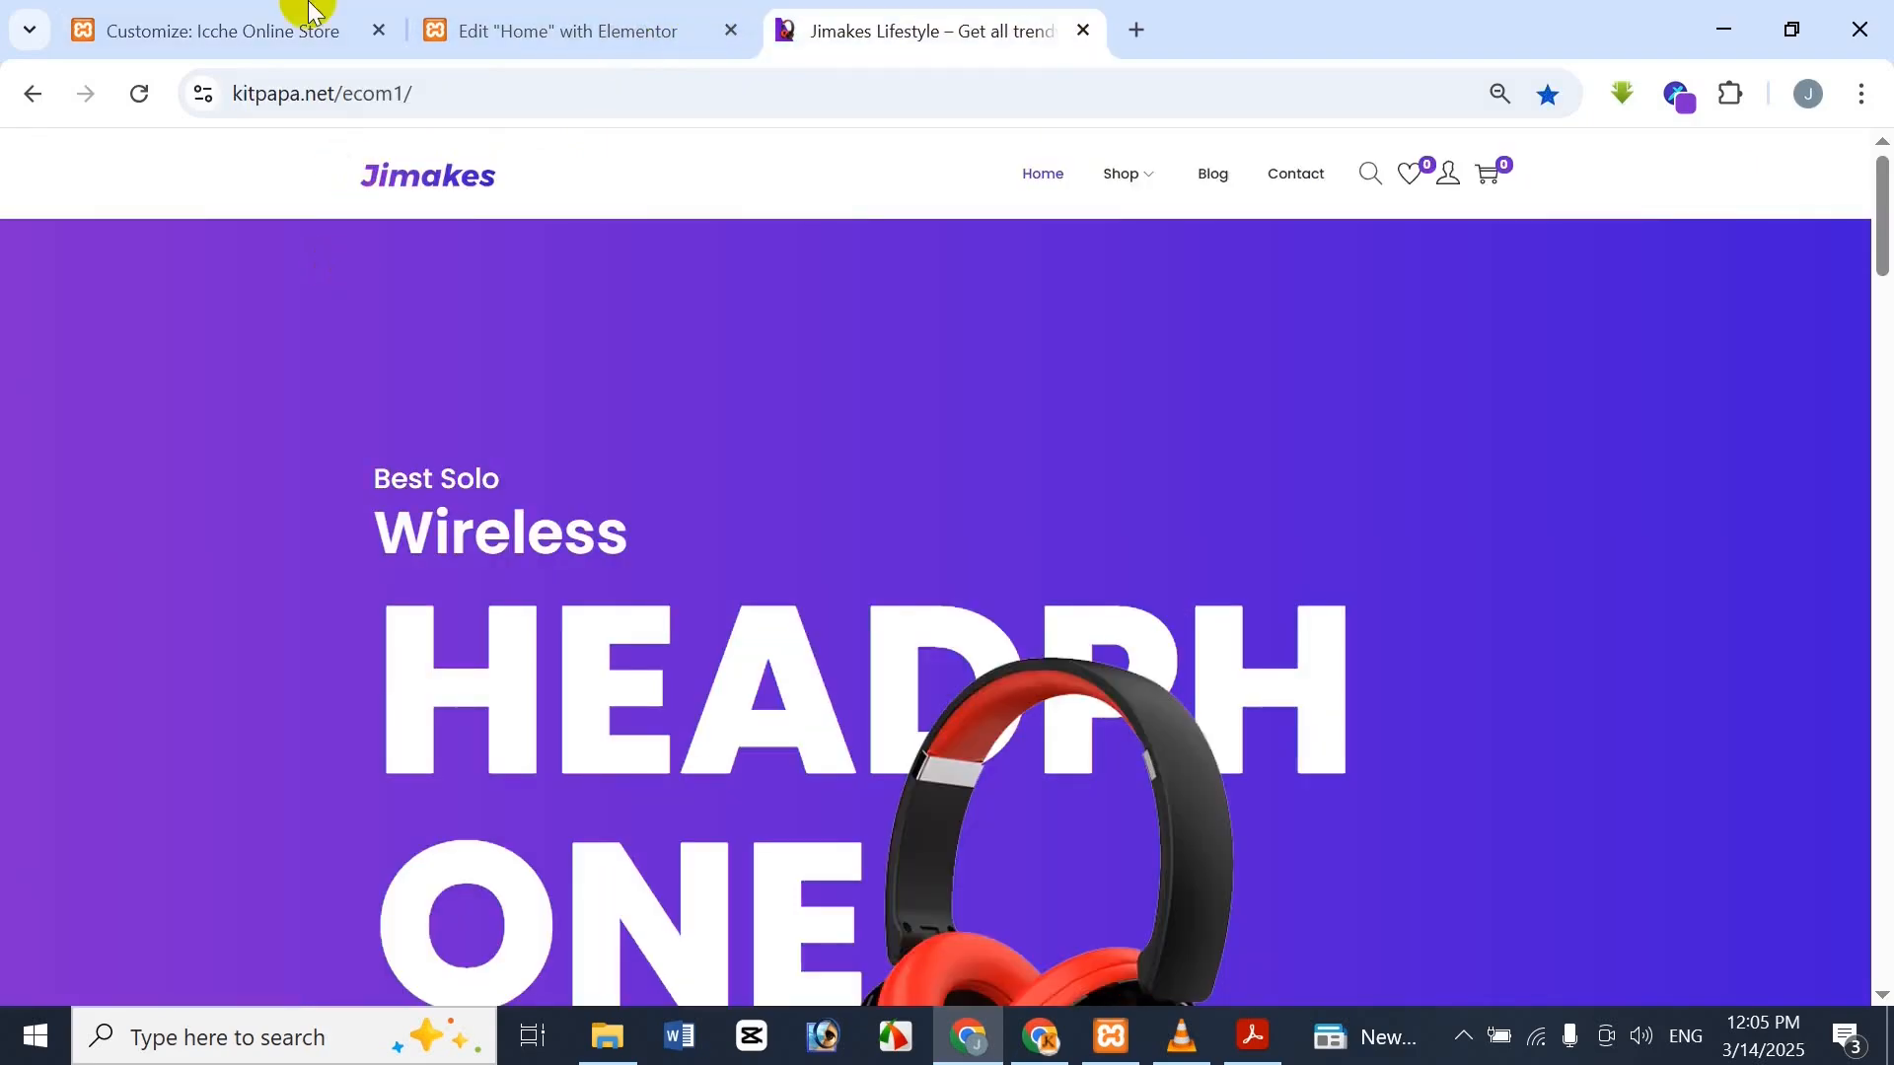
{"action": "left_click", "coordinate": [305, 20]}
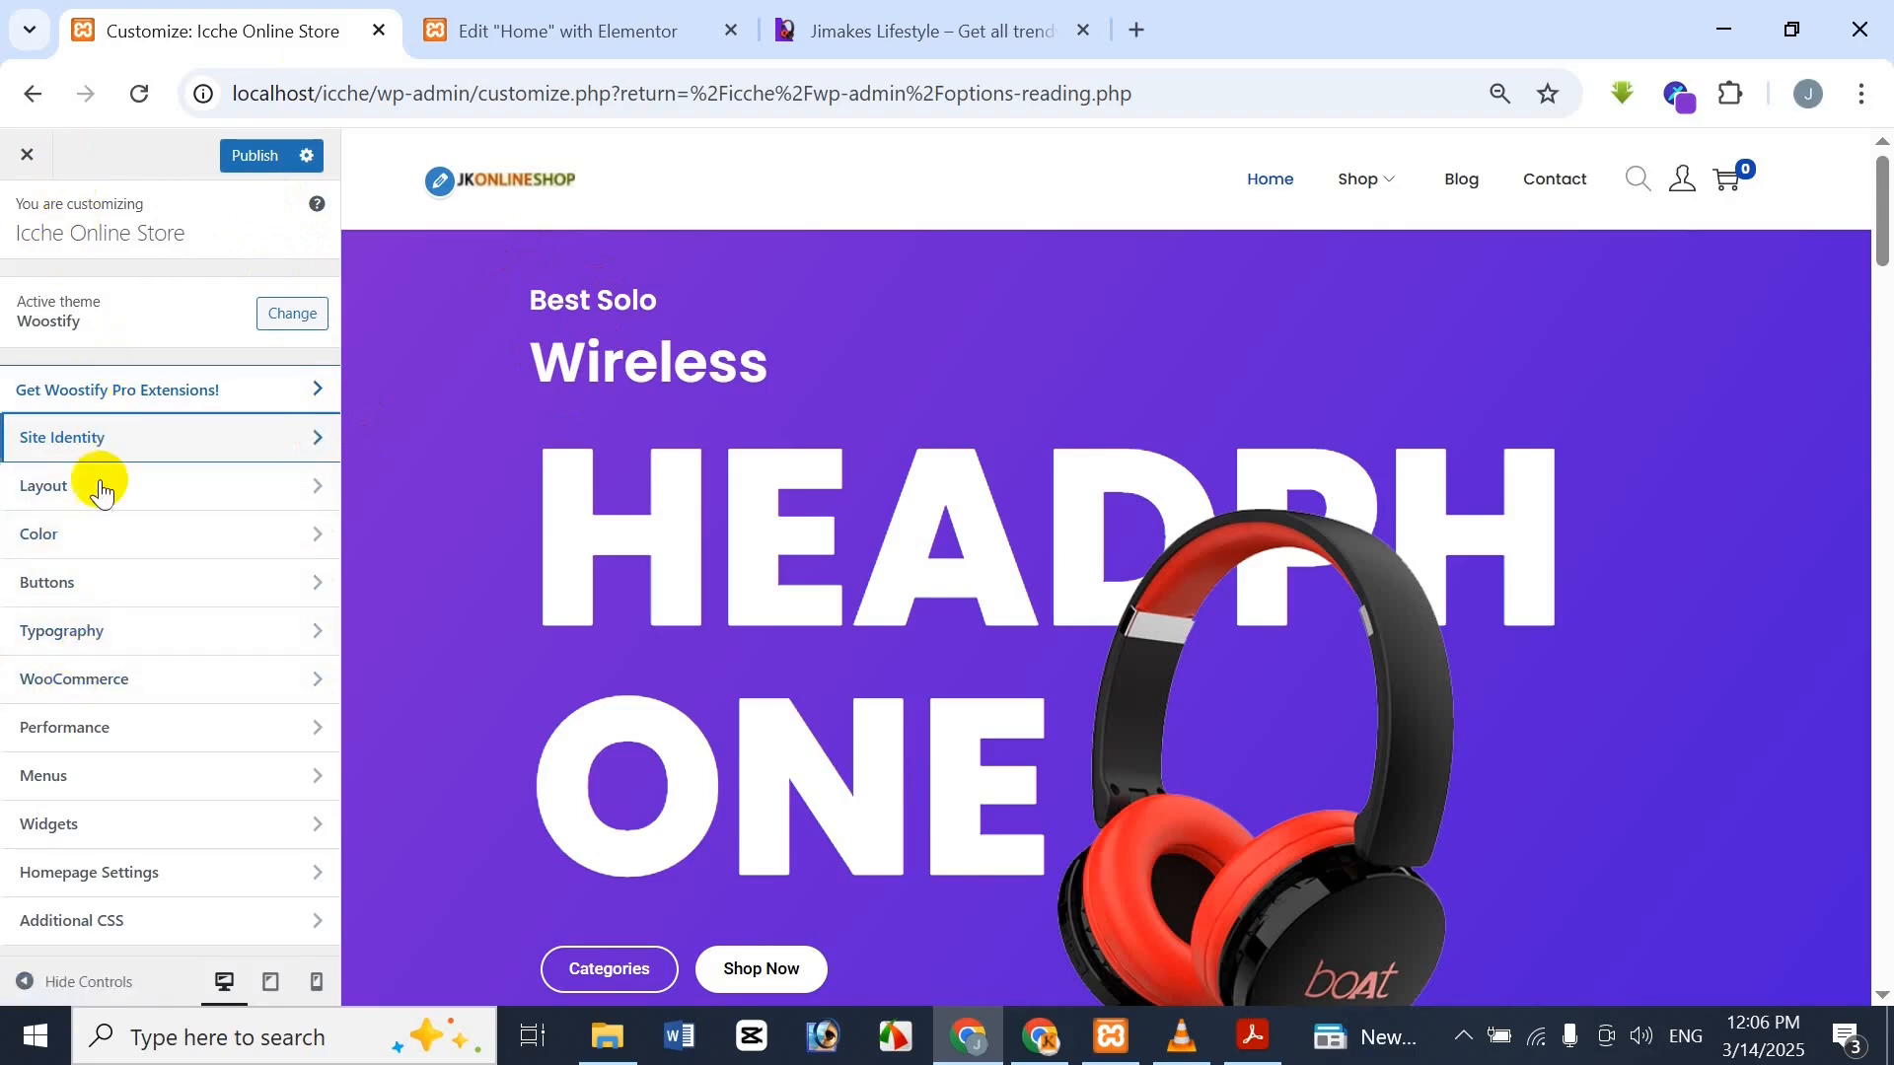
{"action": "left_click", "coordinate": [118, 531]}
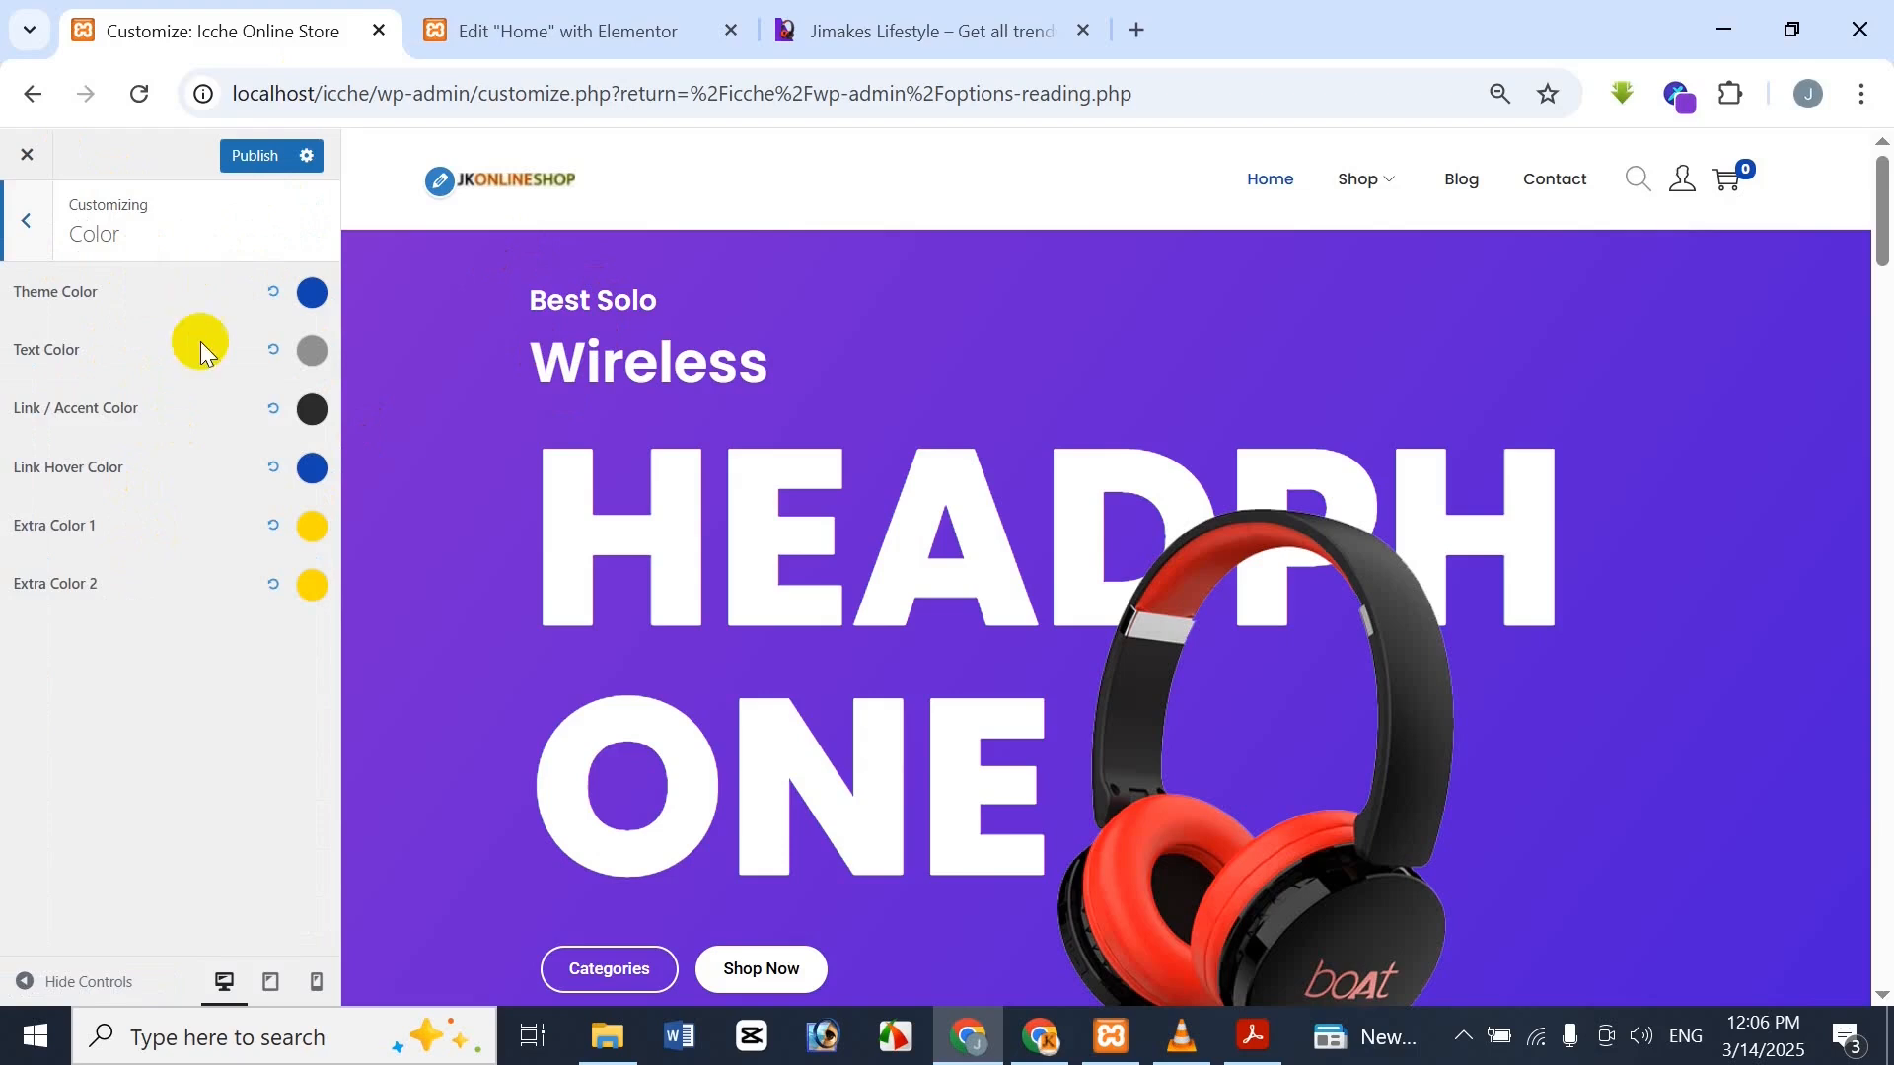
Look at the Text Color and Theme Color pickers and compare with the Jimakes site and the Elementor Home page
{"action": "left_click", "coordinate": [314, 363]}
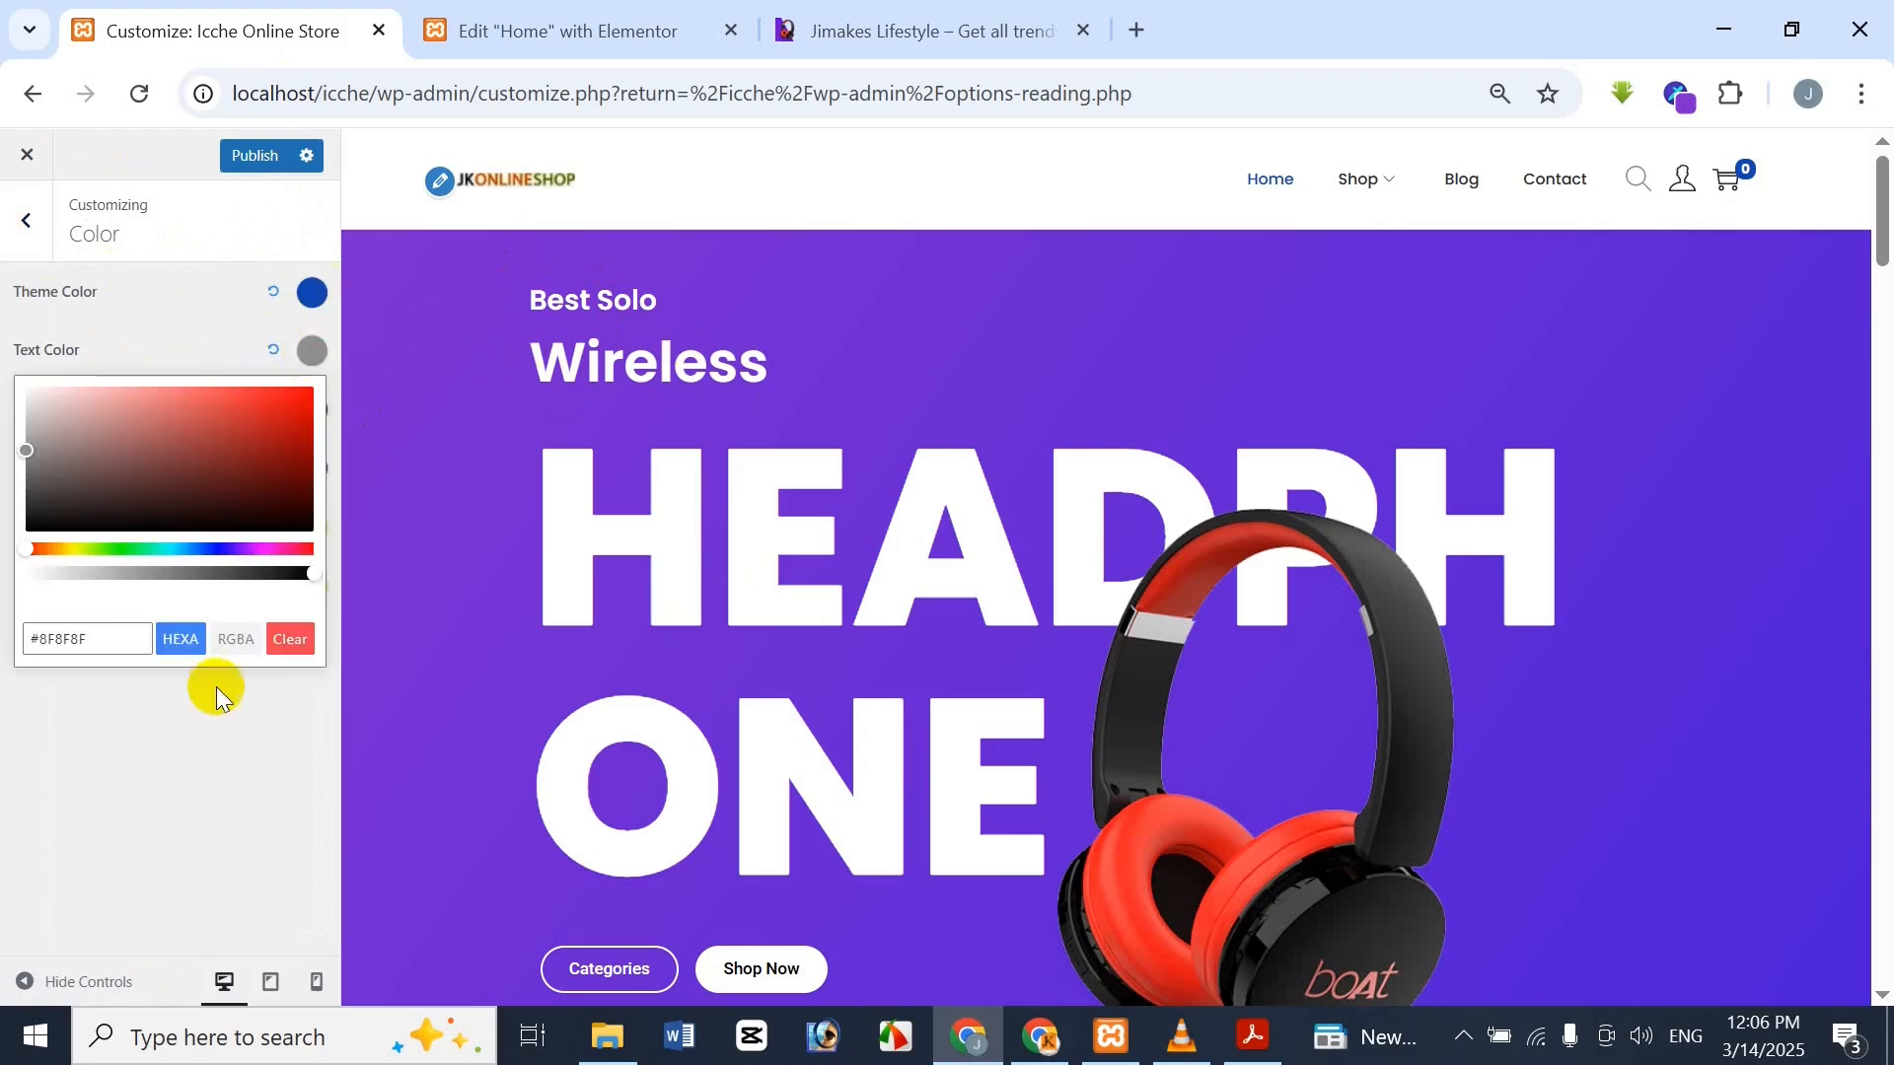
{"action": "left_click", "coordinate": [228, 690]}
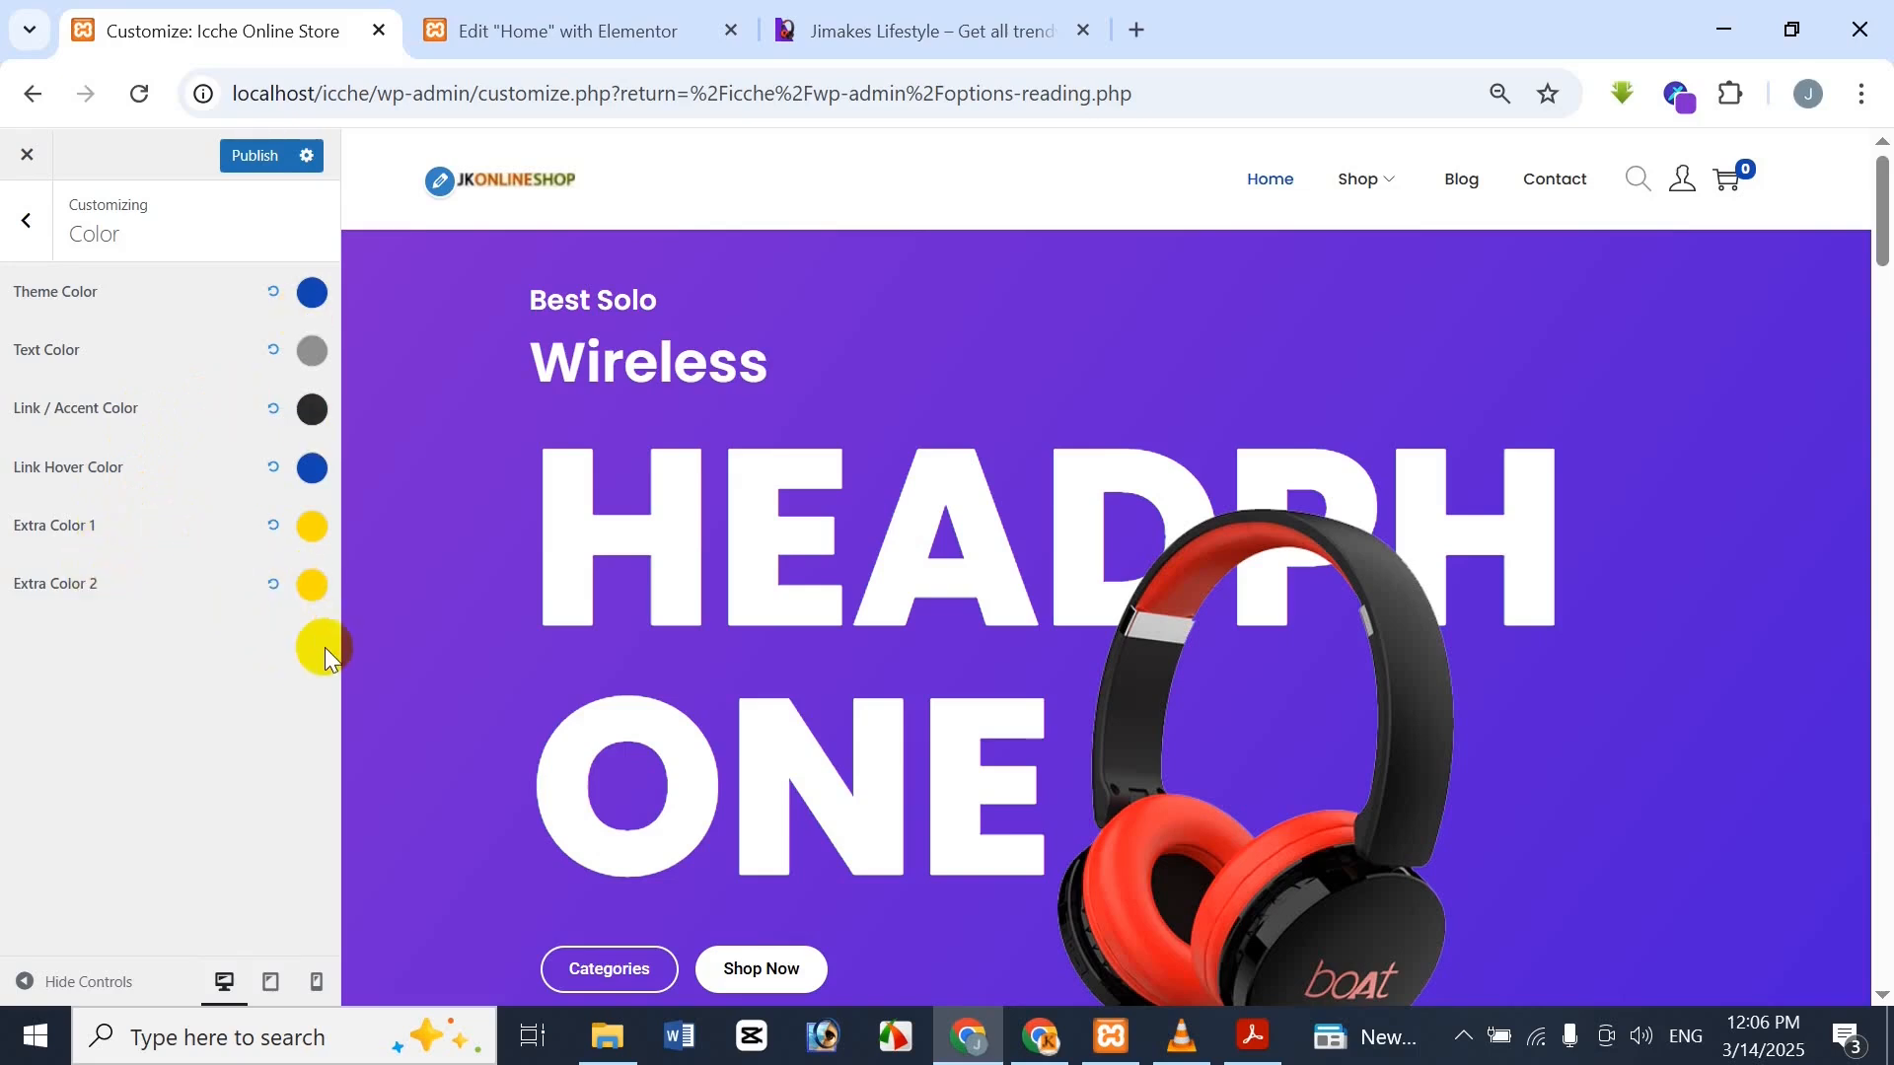
{"action": "left_click", "coordinate": [937, 30]}
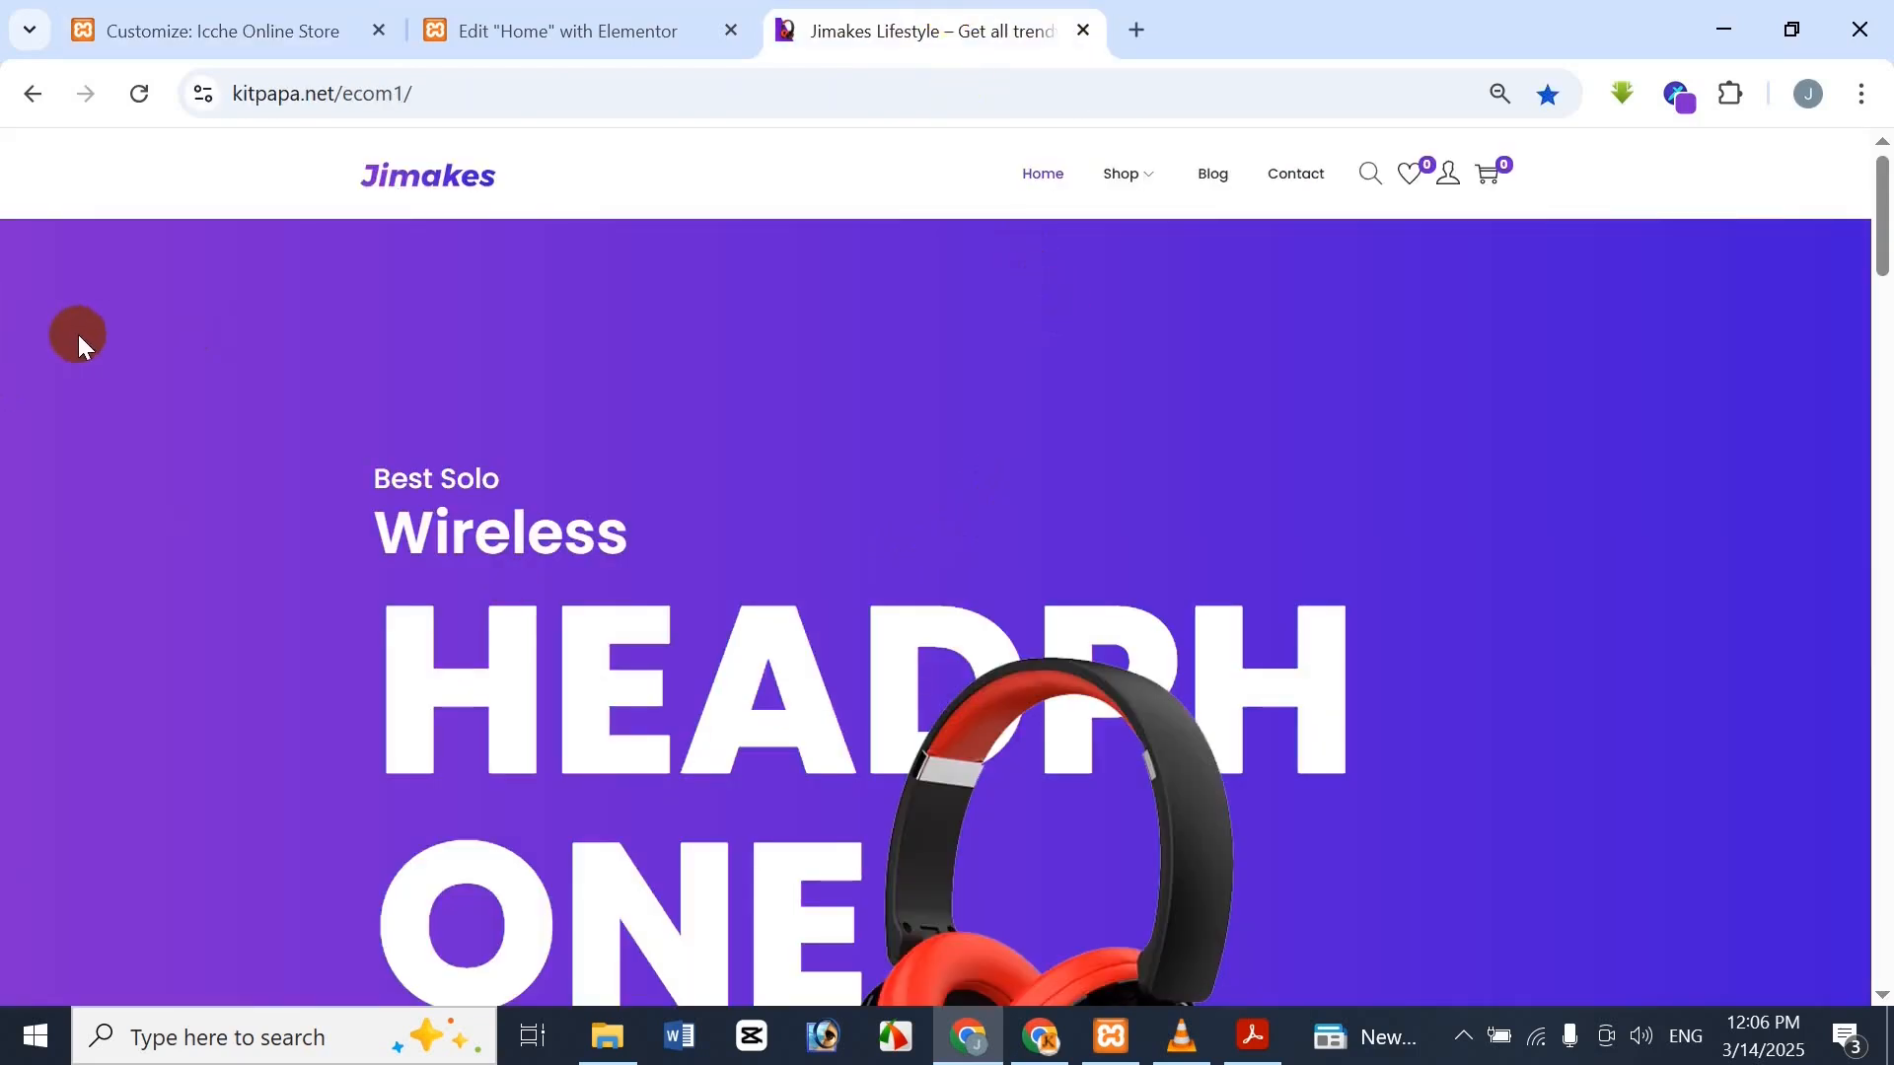
{"action": "left_click", "coordinate": [550, 30]}
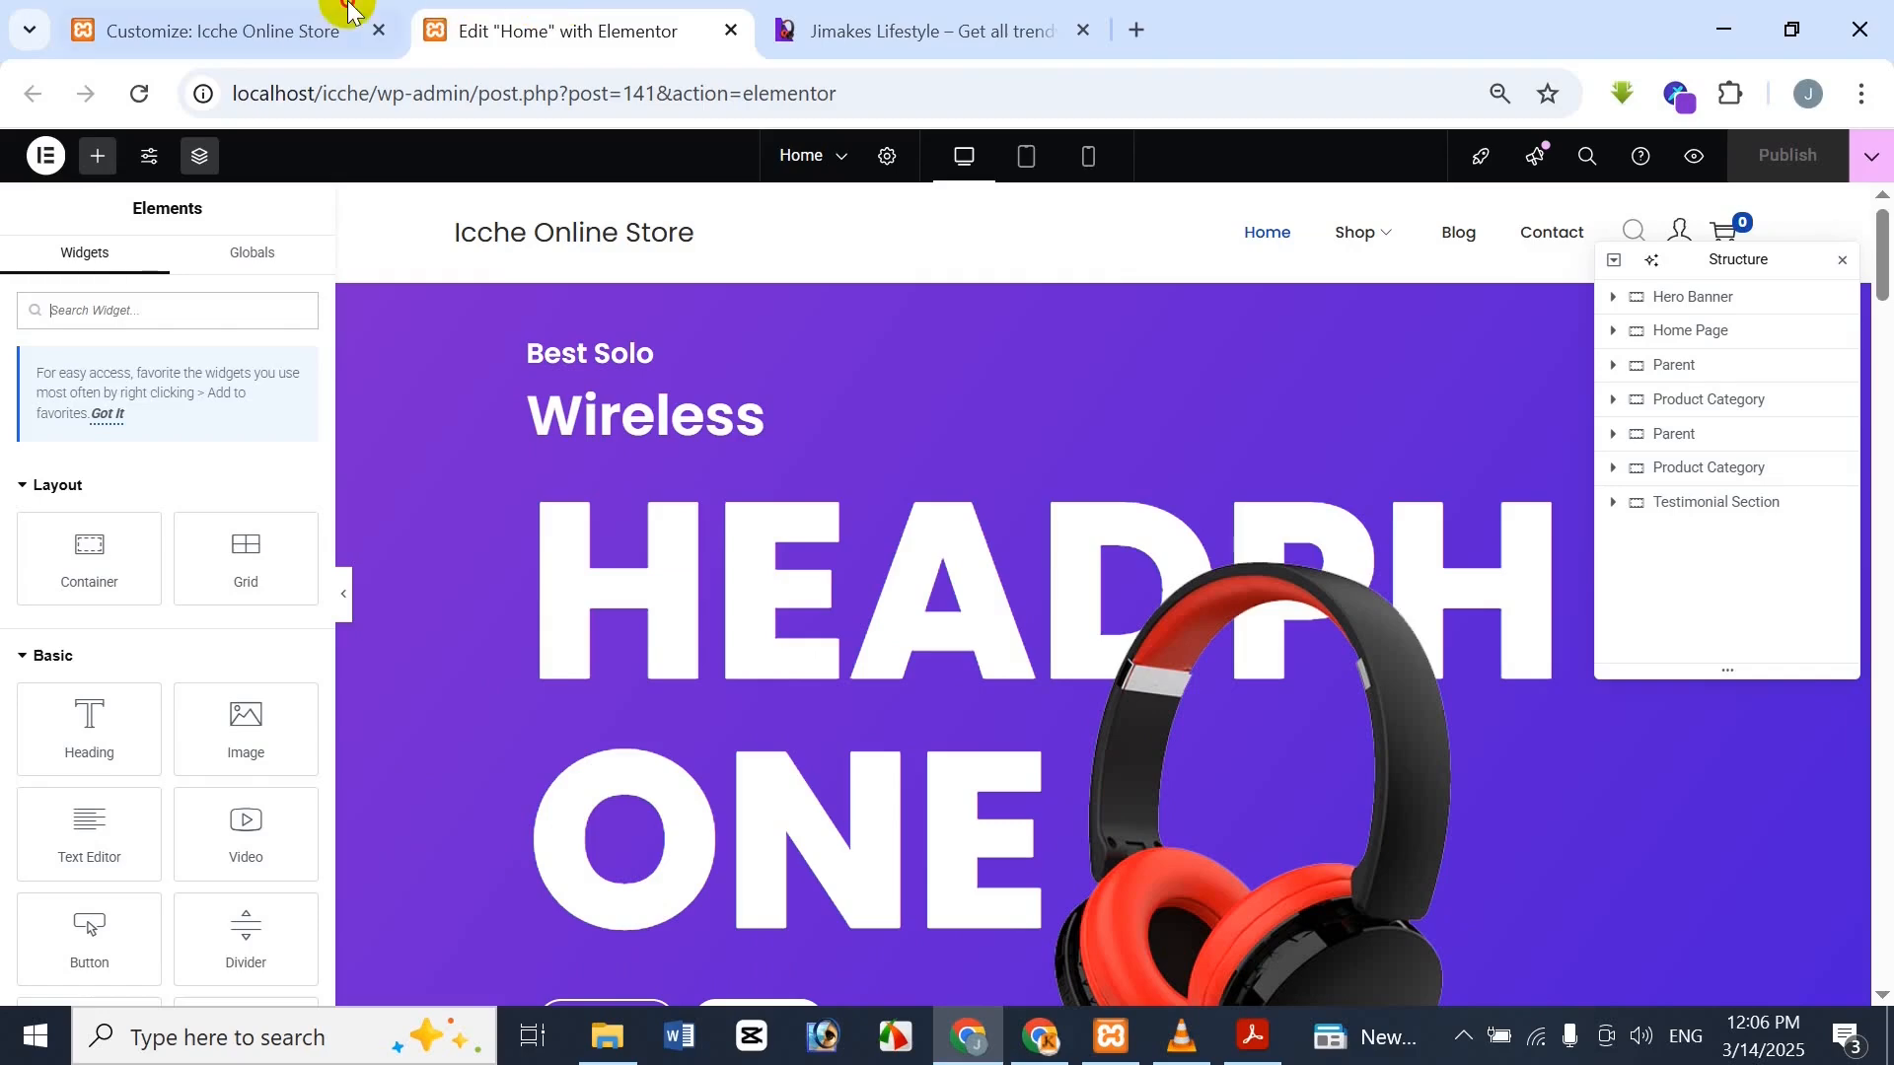
{"action": "left_click", "coordinate": [339, 28]}
{"action": "left_click", "coordinate": [314, 294]}
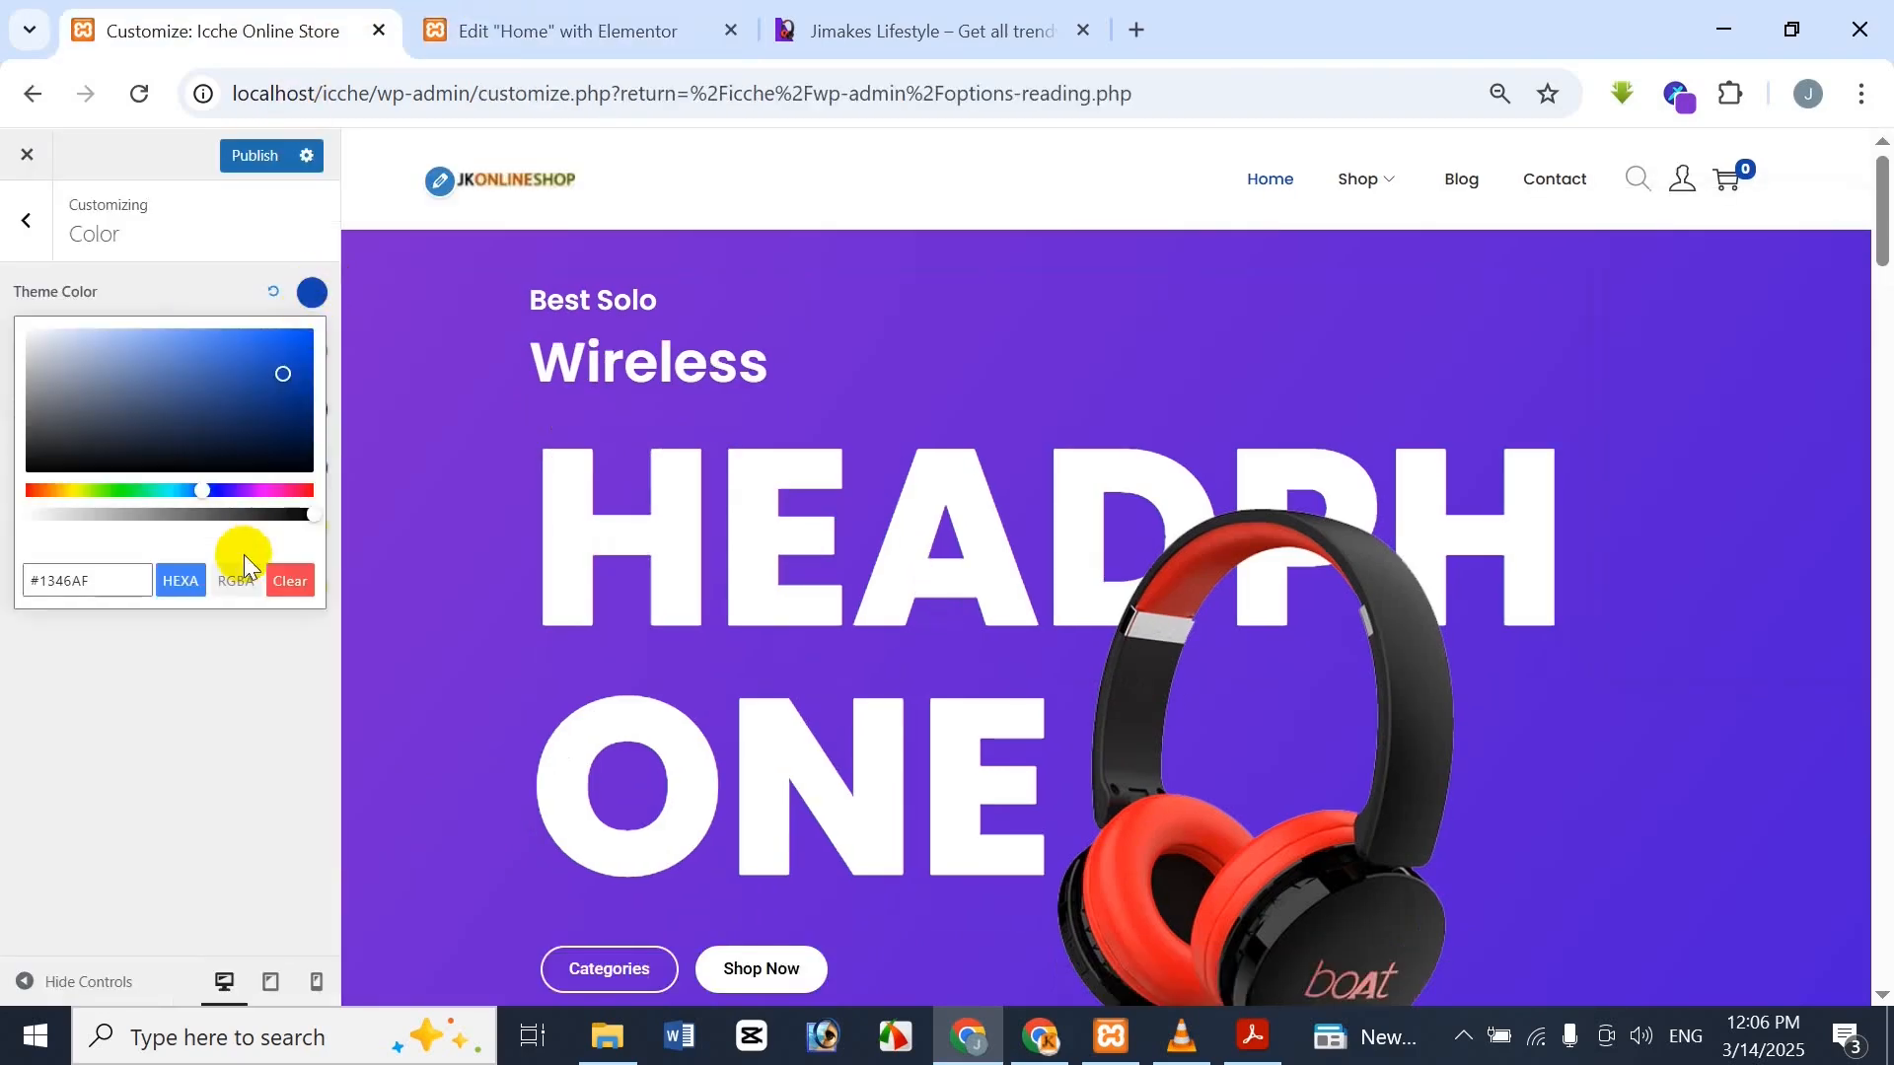
{"action": "left_click", "coordinate": [505, 359]}
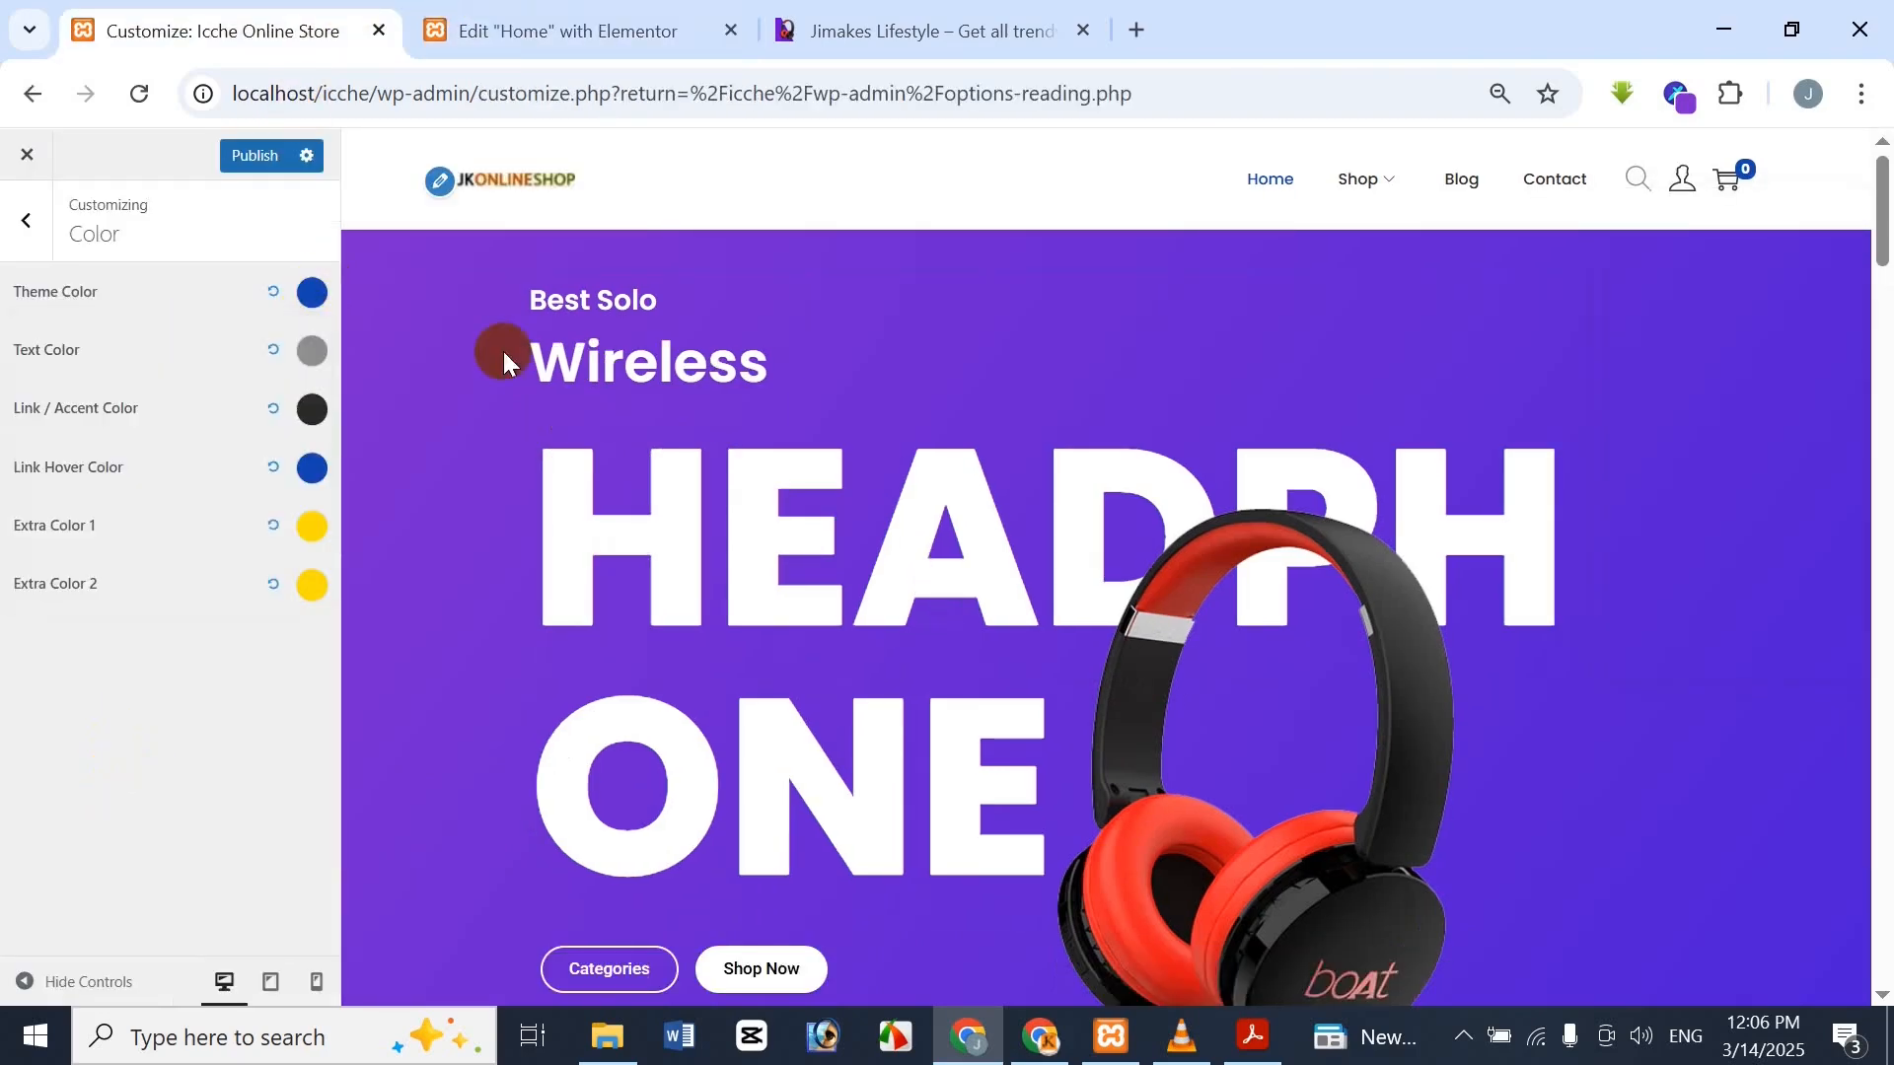
Go to the Jimakes site, view the Smart Color Picker extension there, and dismiss it
{"action": "left_click", "coordinate": [831, 12]}
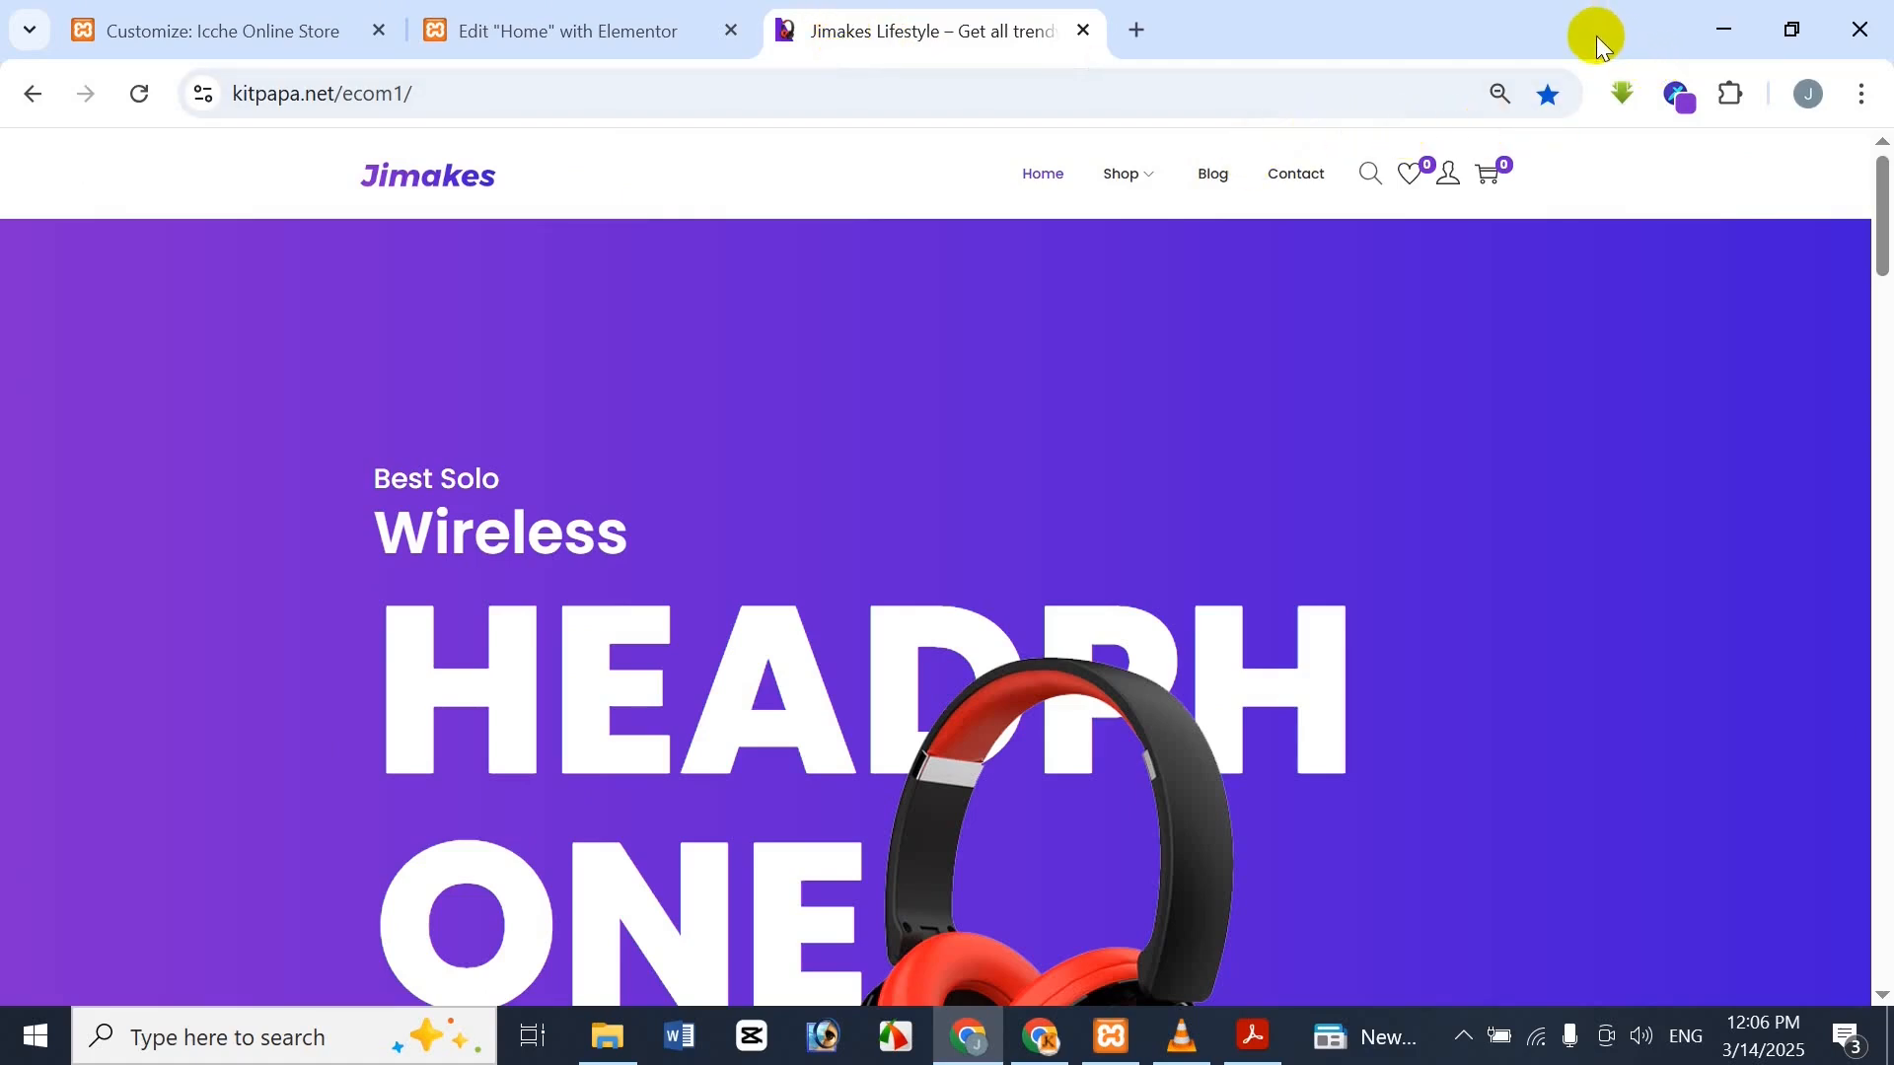
{"action": "left_click", "coordinate": [1682, 99]}
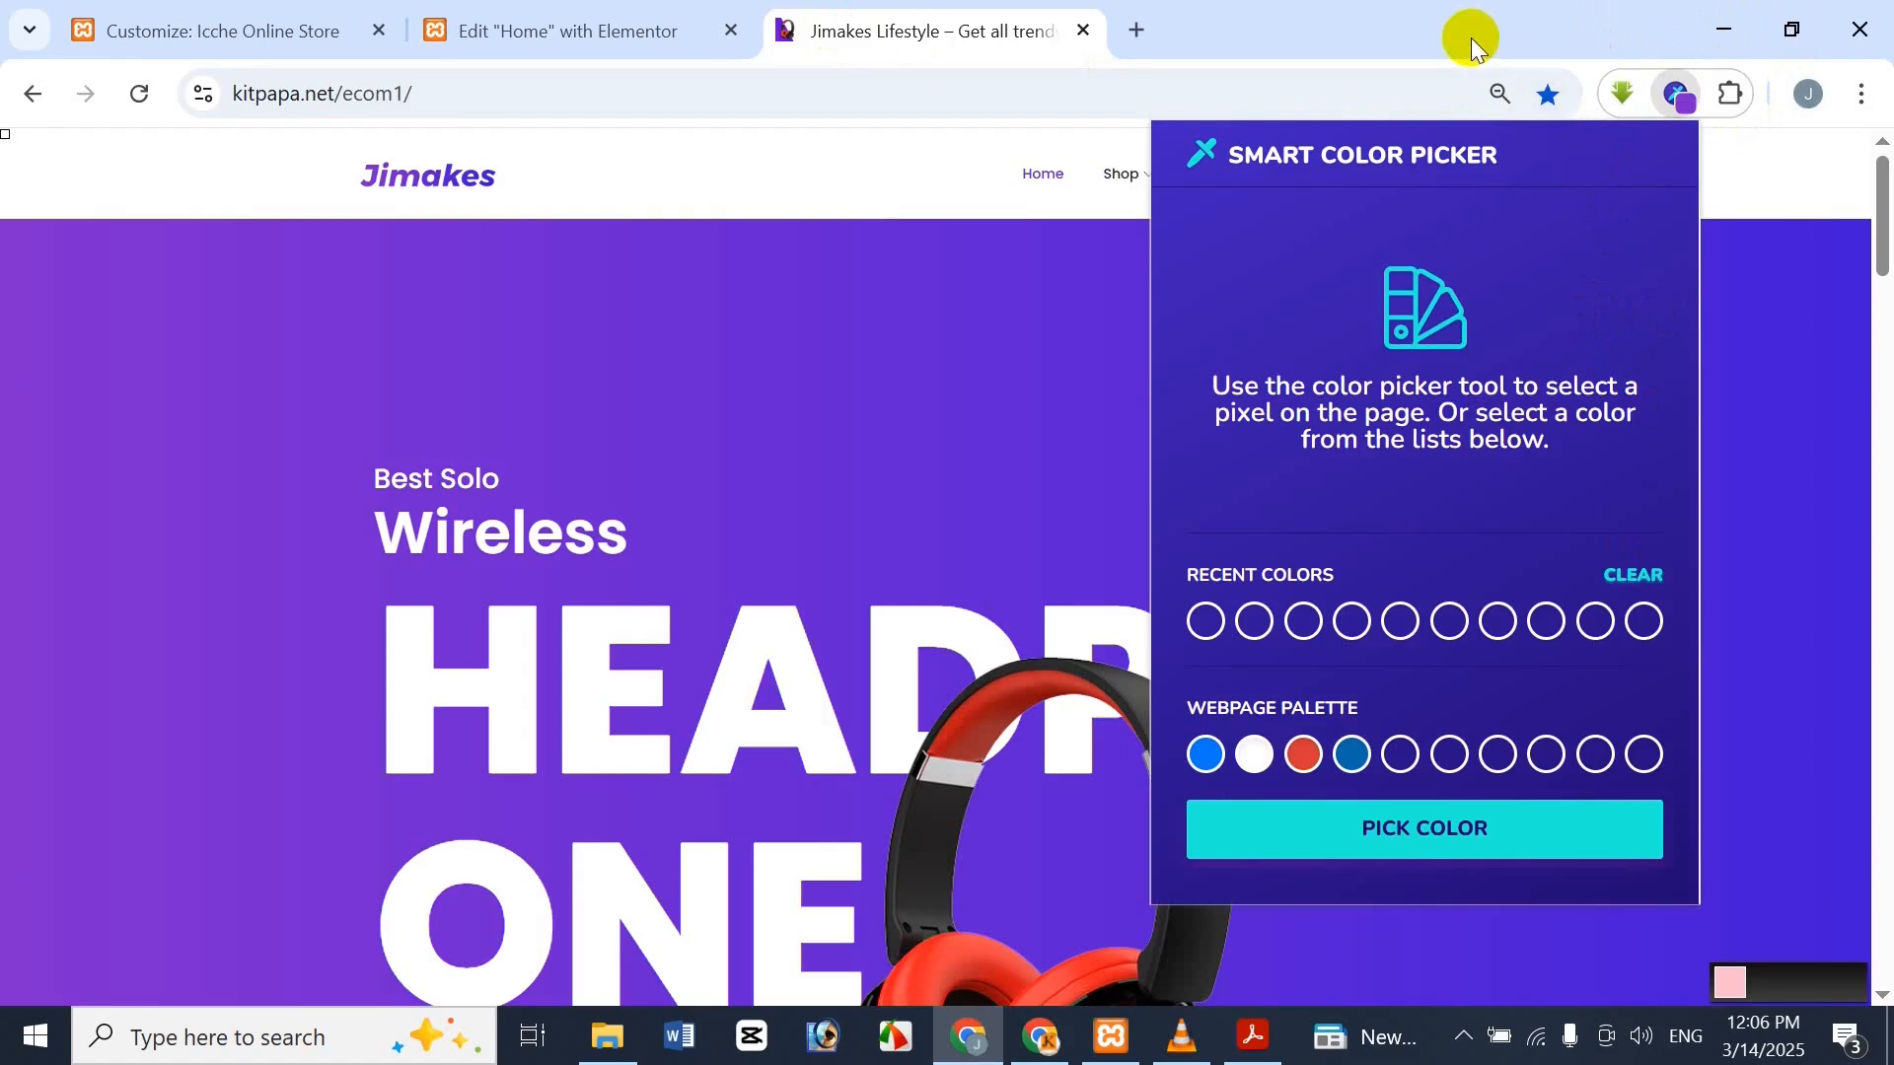
{"action": "left_click", "coordinate": [1381, 14]}
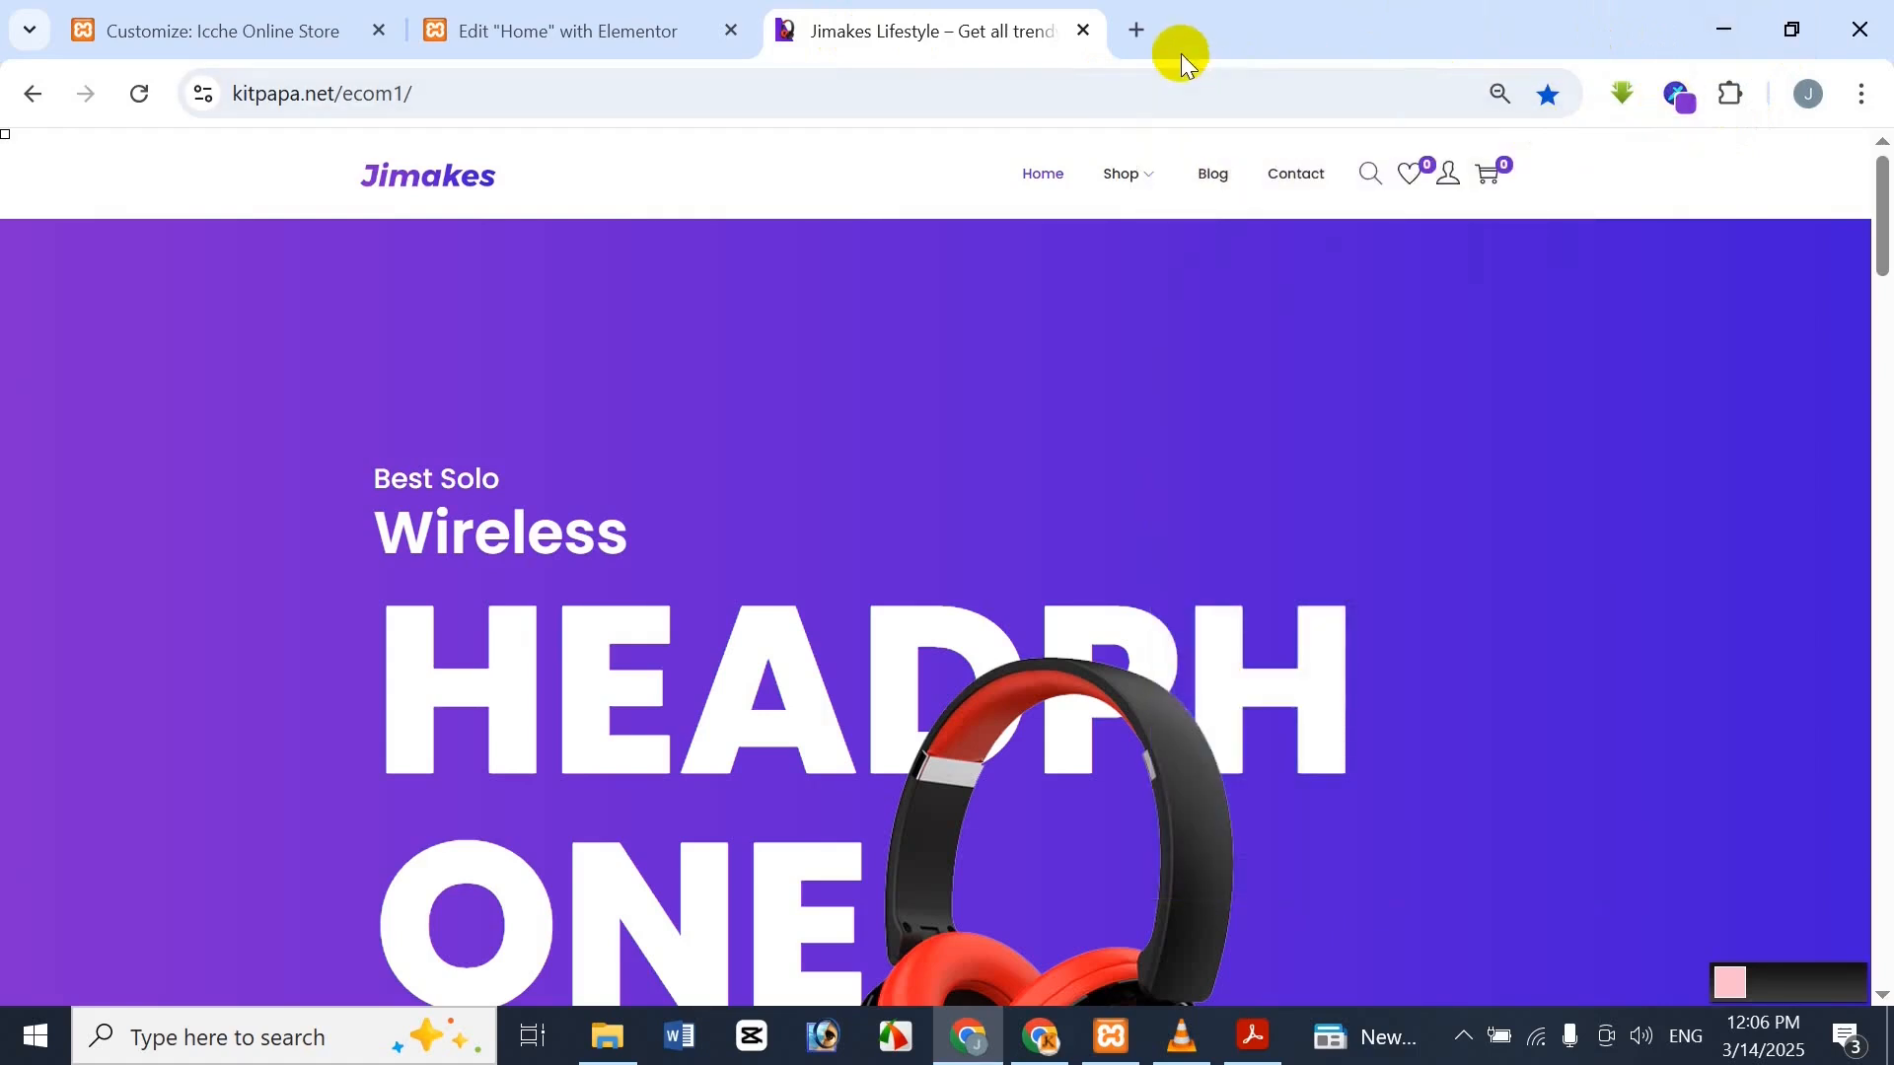
Open the Chrome Web Store from the browser's extension manager and close the Extensions page
{"action": "left_click", "coordinate": [1147, 32]}
{"action": "left_click", "coordinate": [1733, 94]}
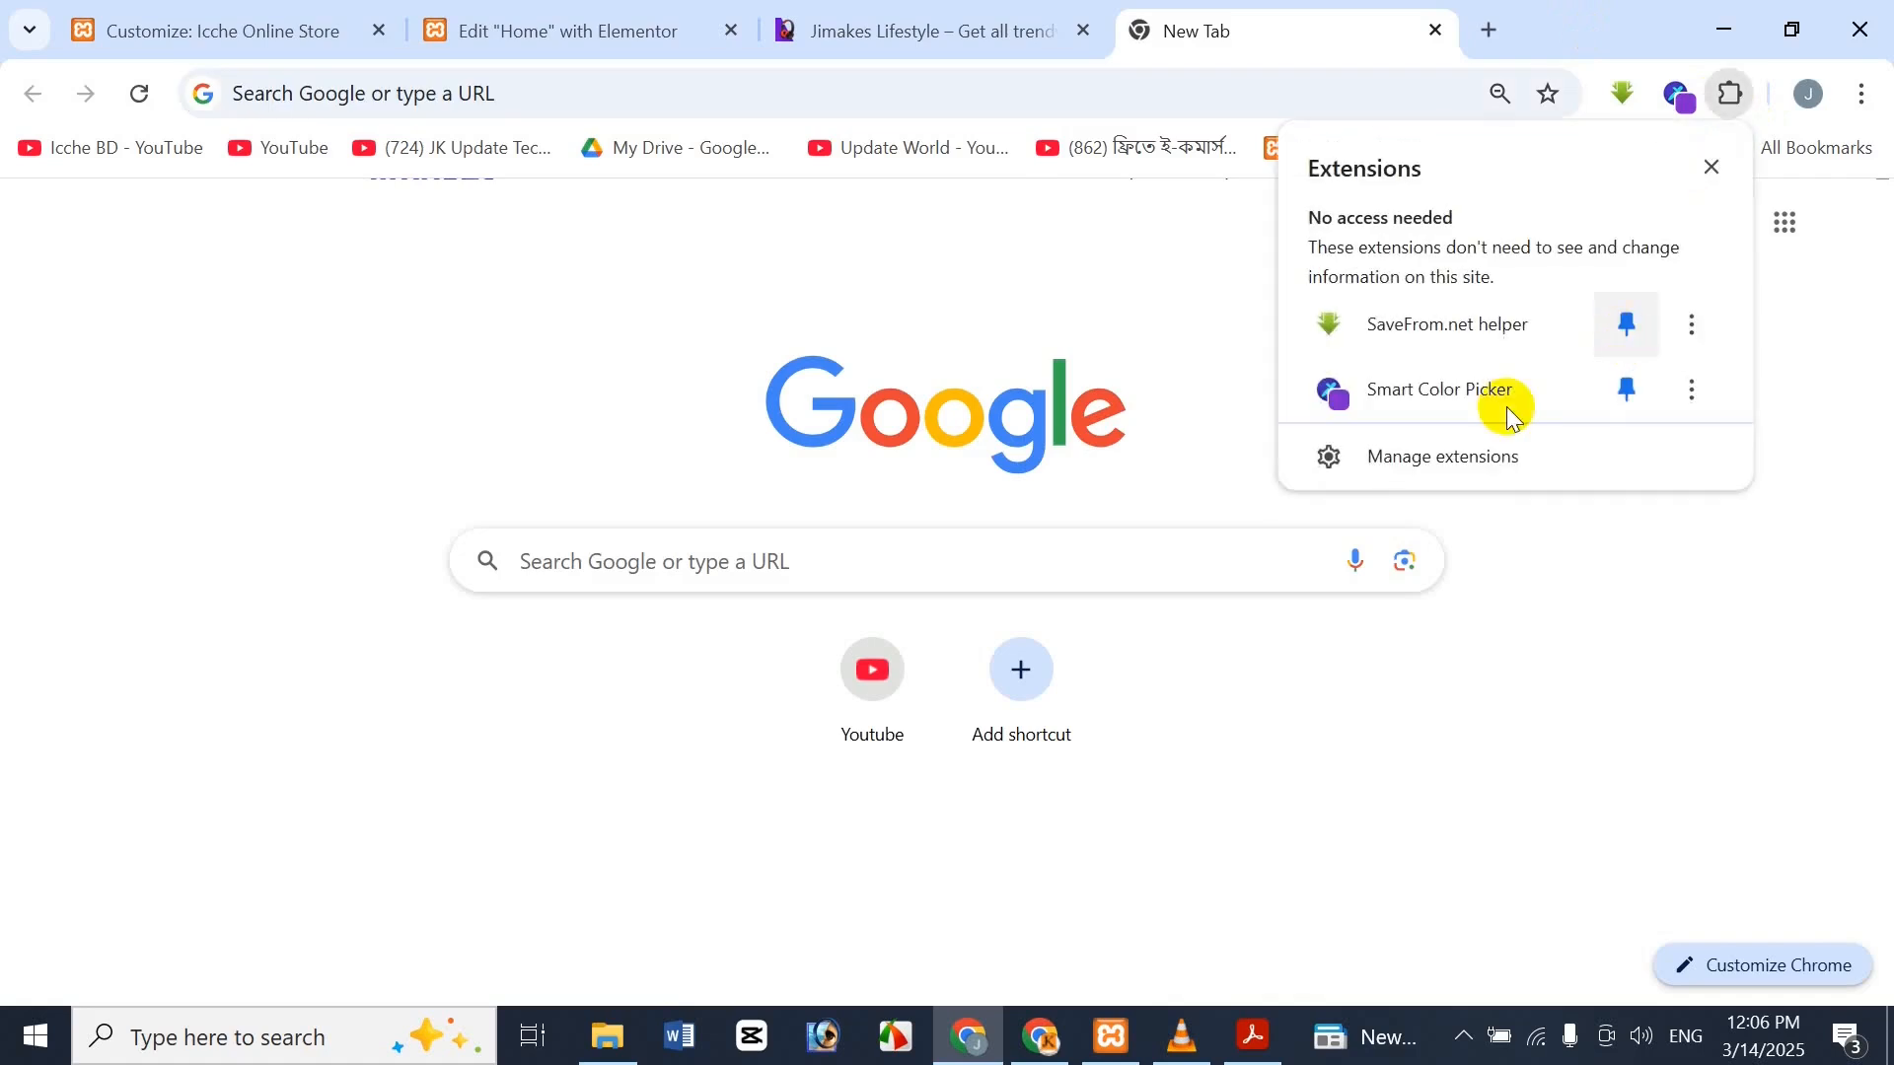
{"action": "left_click", "coordinate": [1459, 457]}
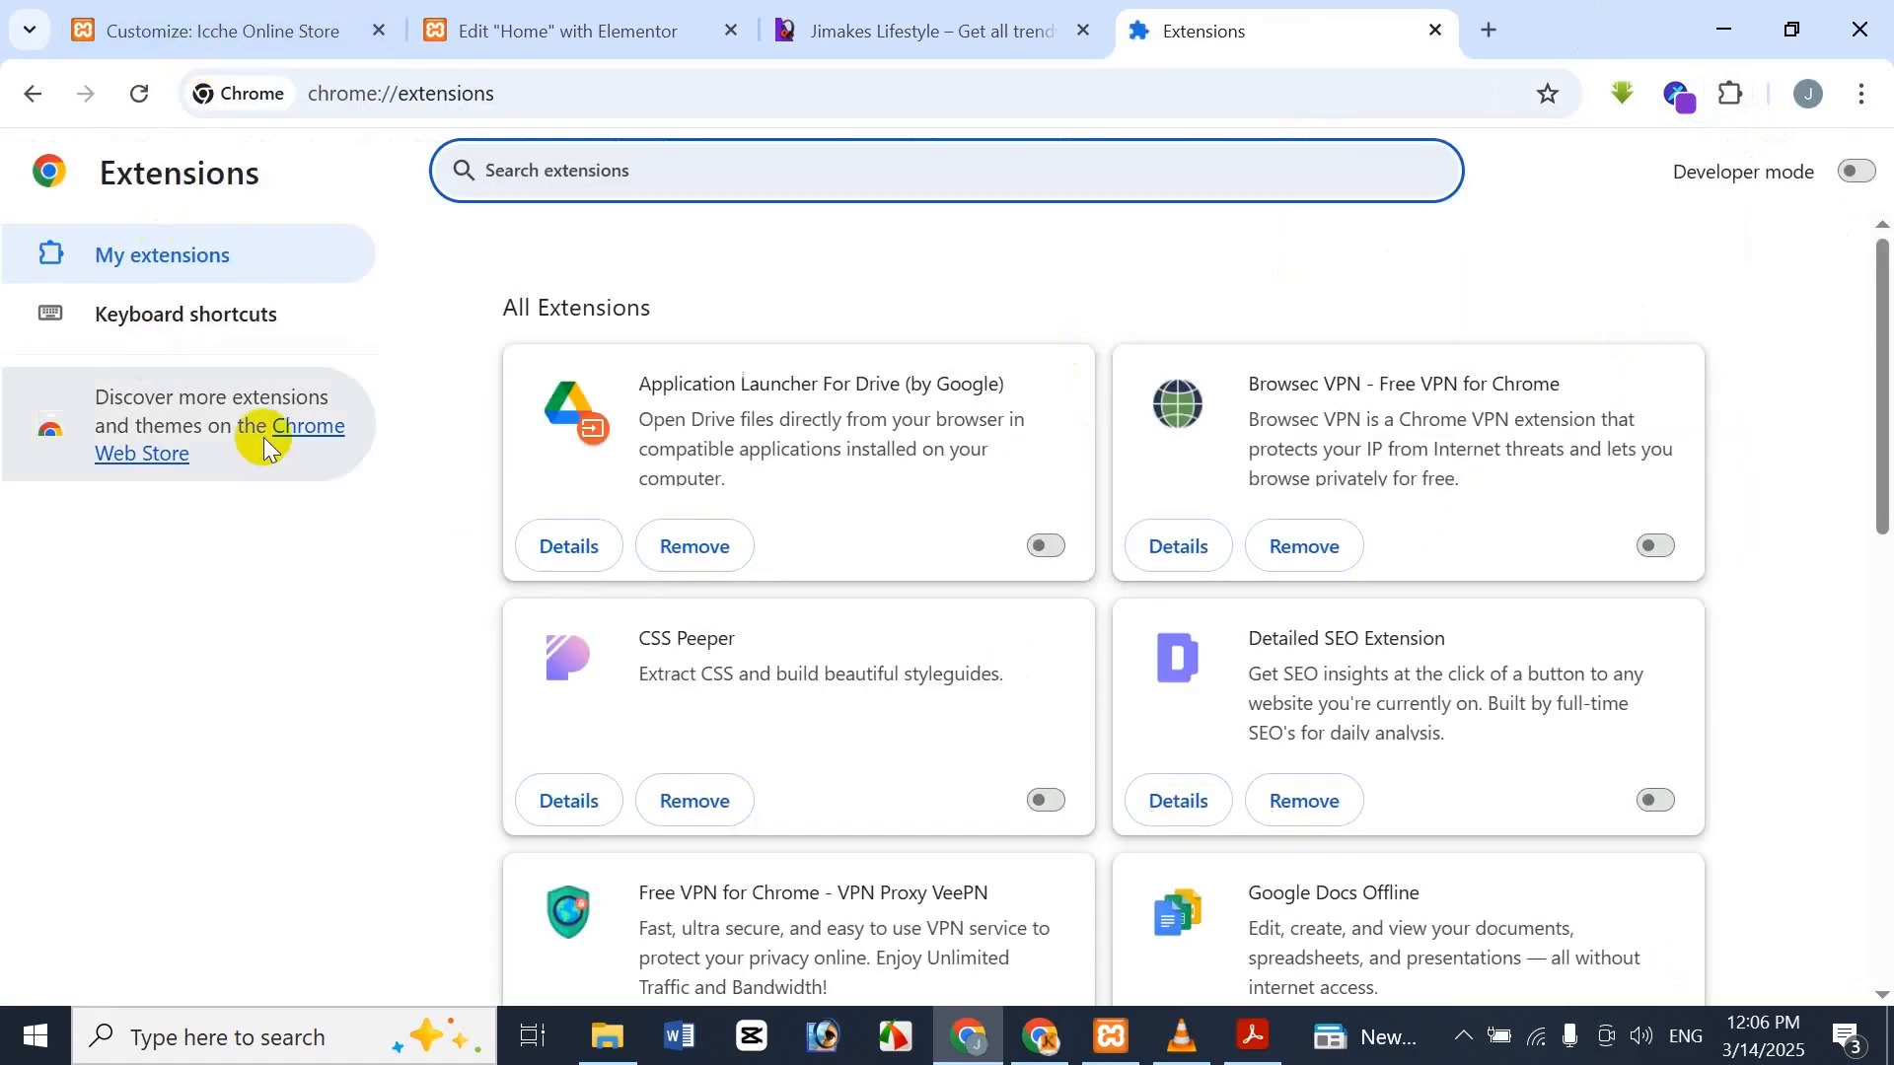
{"action": "left_click", "coordinate": [268, 444]}
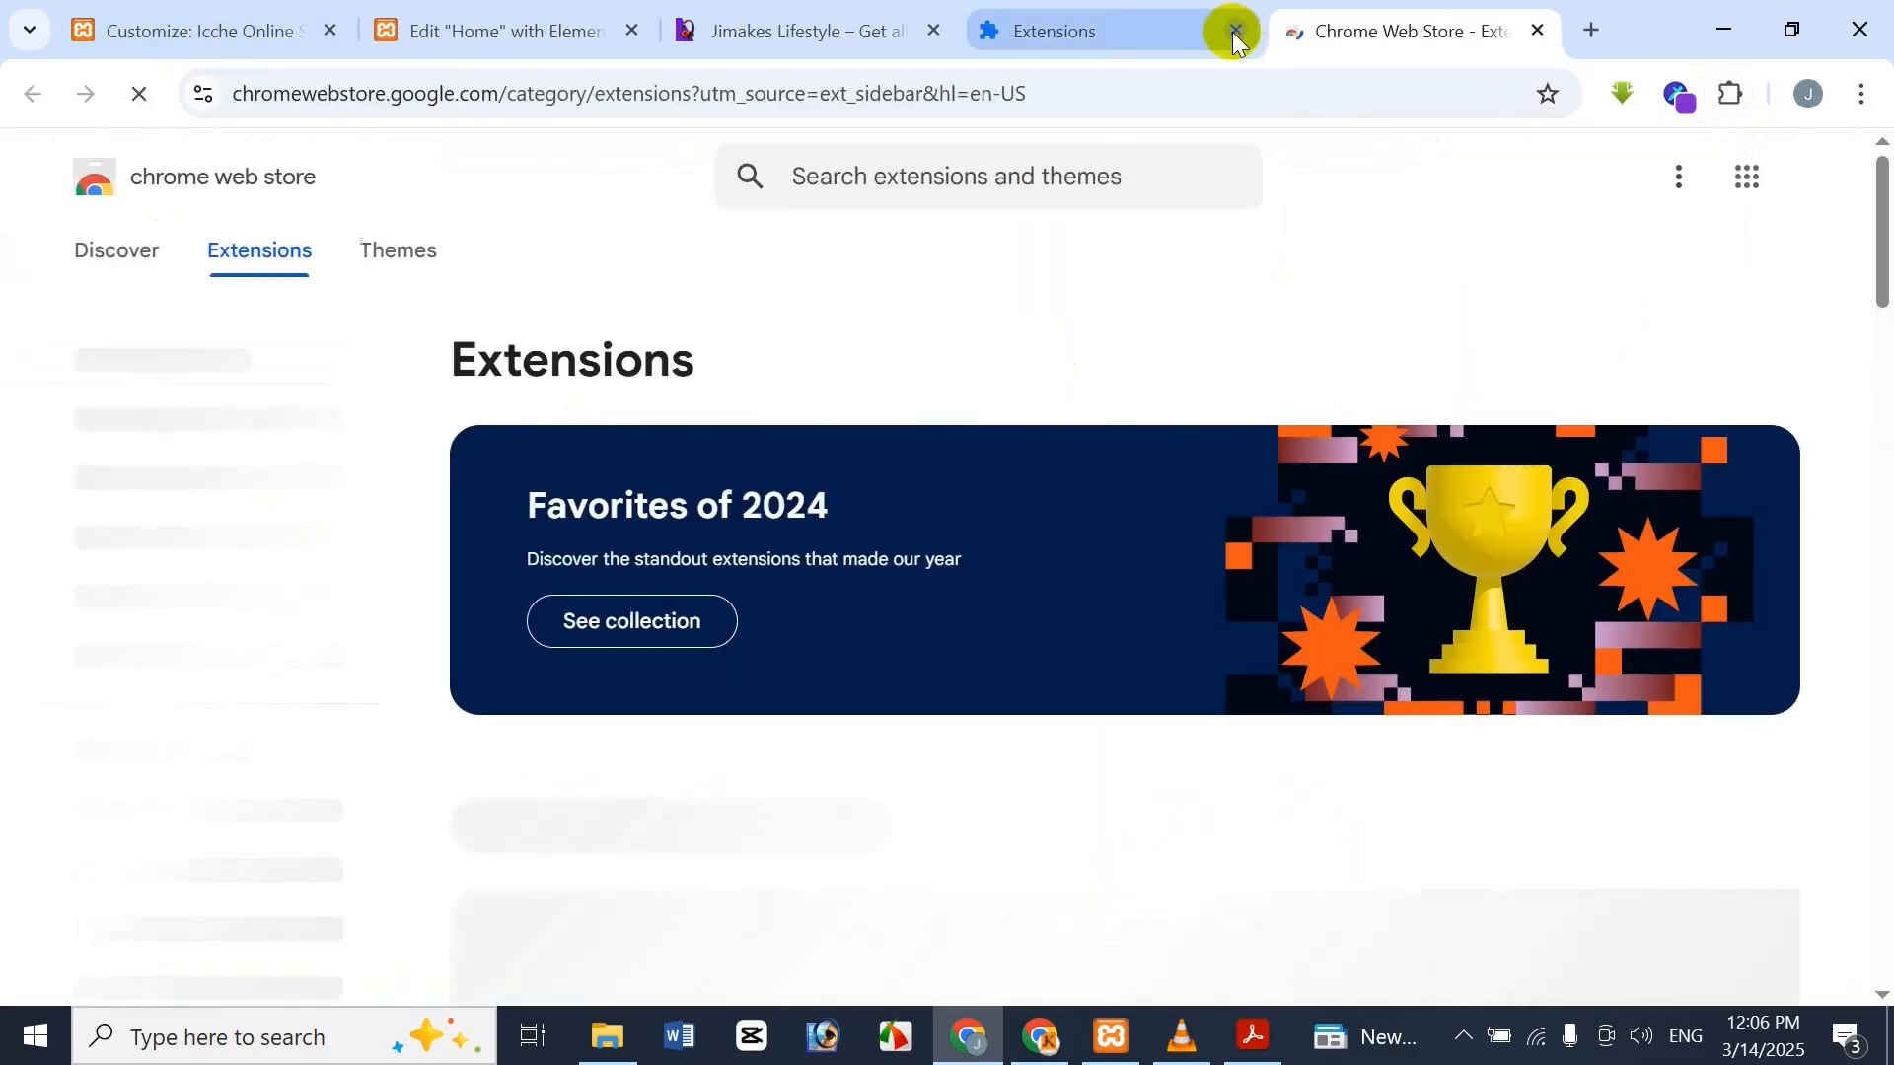
{"action": "left_click", "coordinate": [1233, 35]}
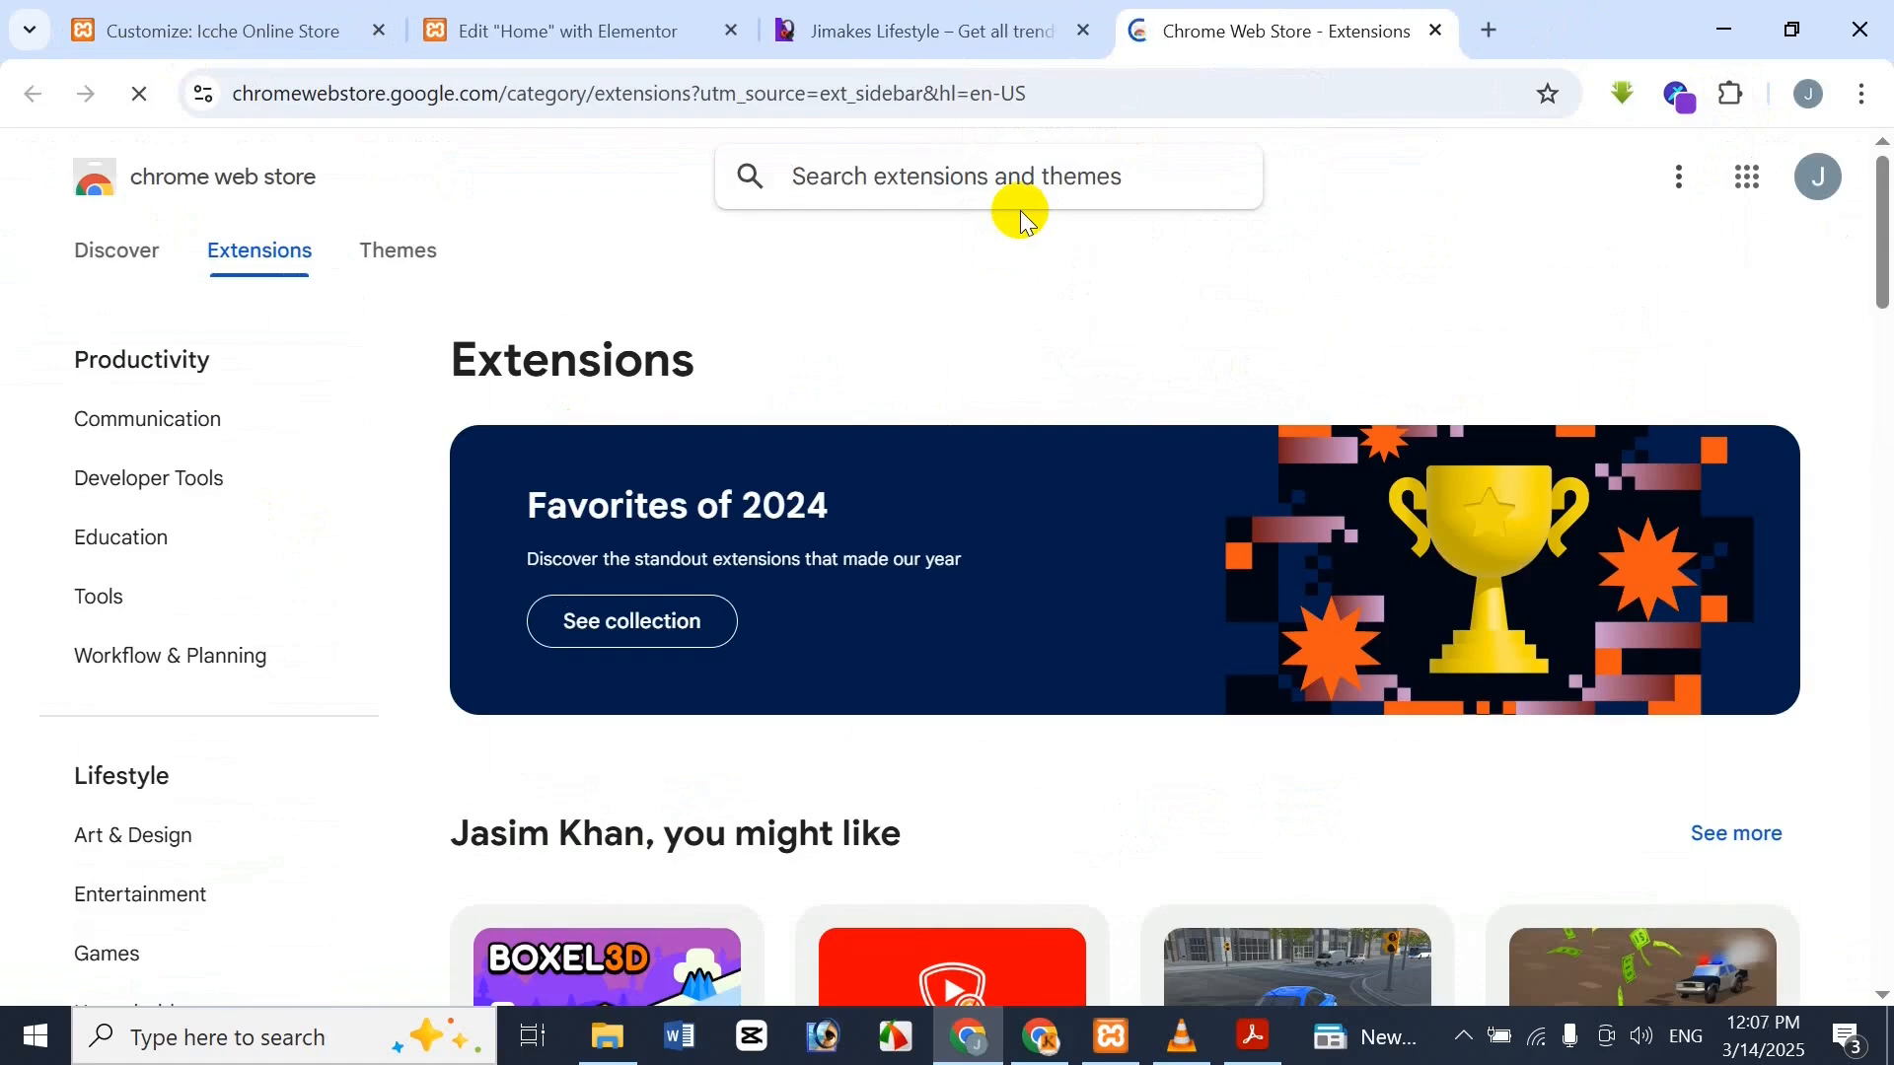
Search the Chrome Web Store for Smart Color Picker, view that extension's page, and close it
{"action": "left_click", "coordinate": [1022, 207]}
{"action": "type", "text": "smart"}
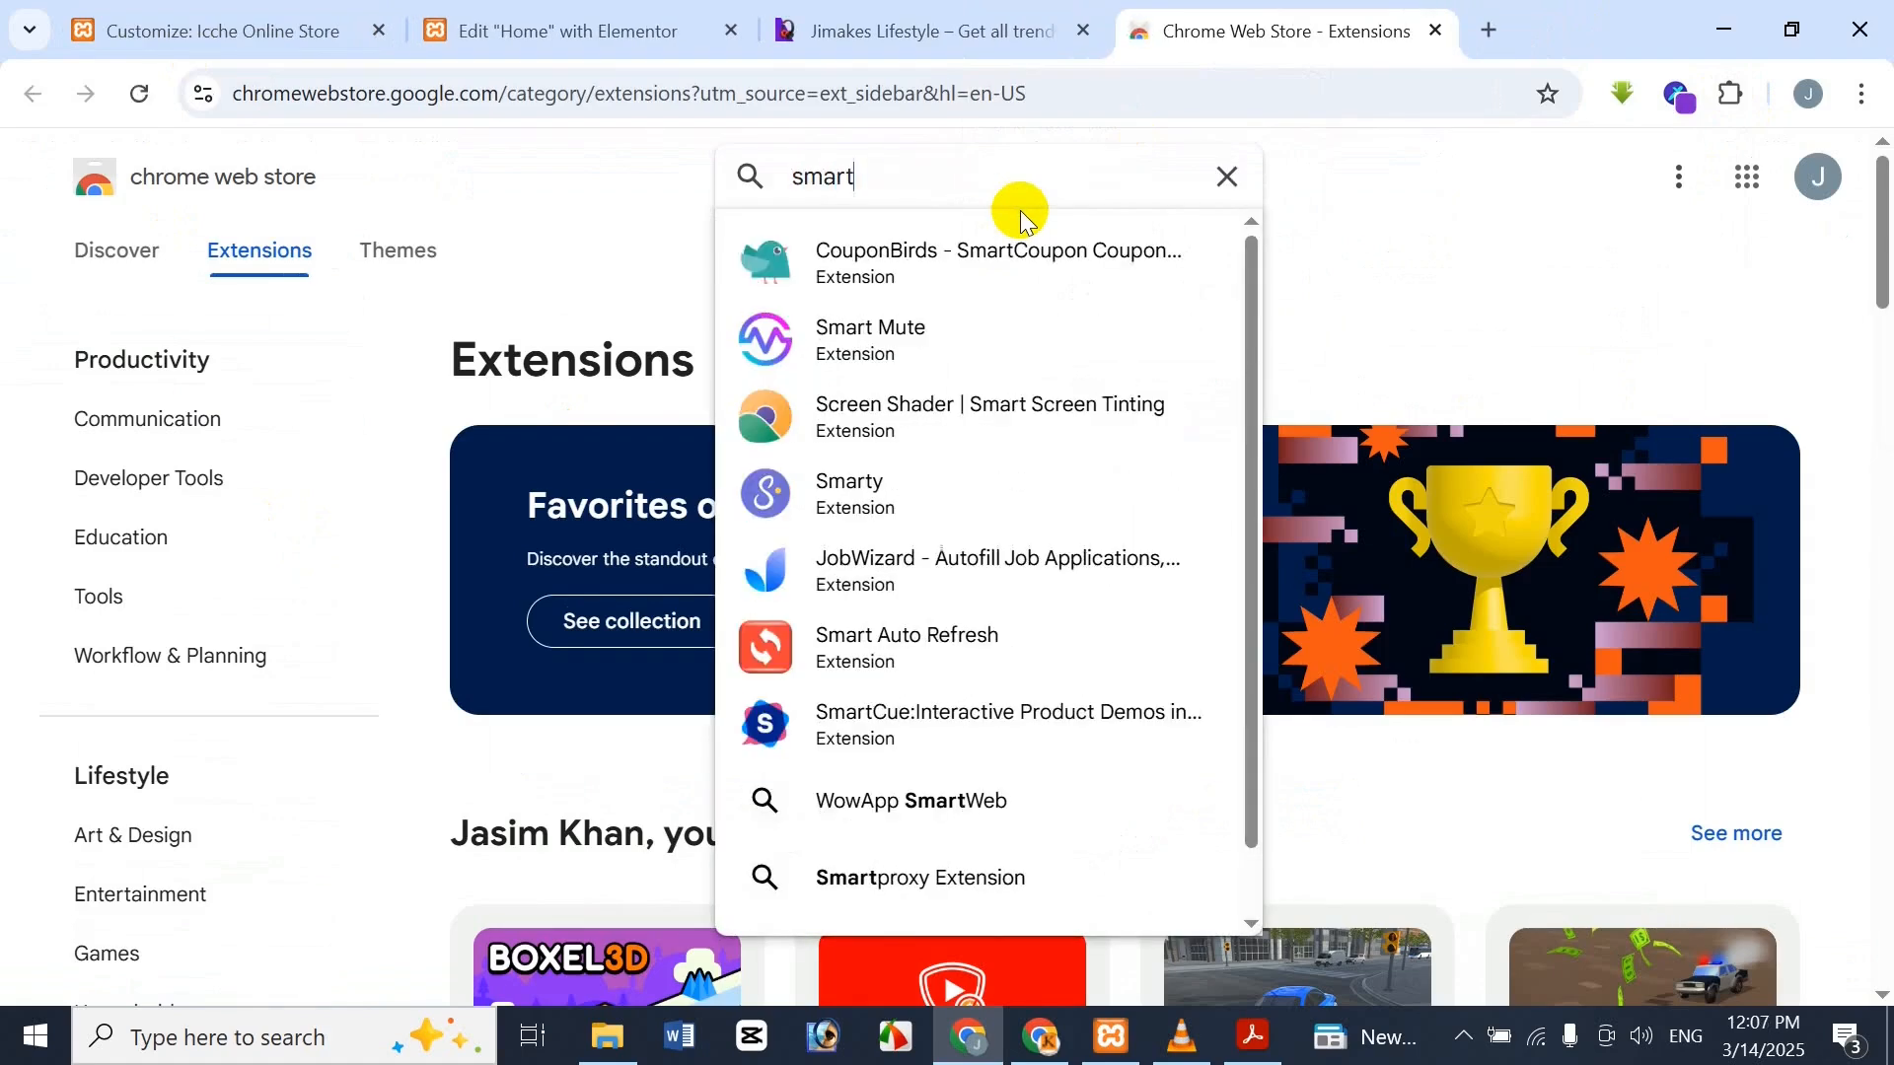
{"action": "type", "text": " color p"}
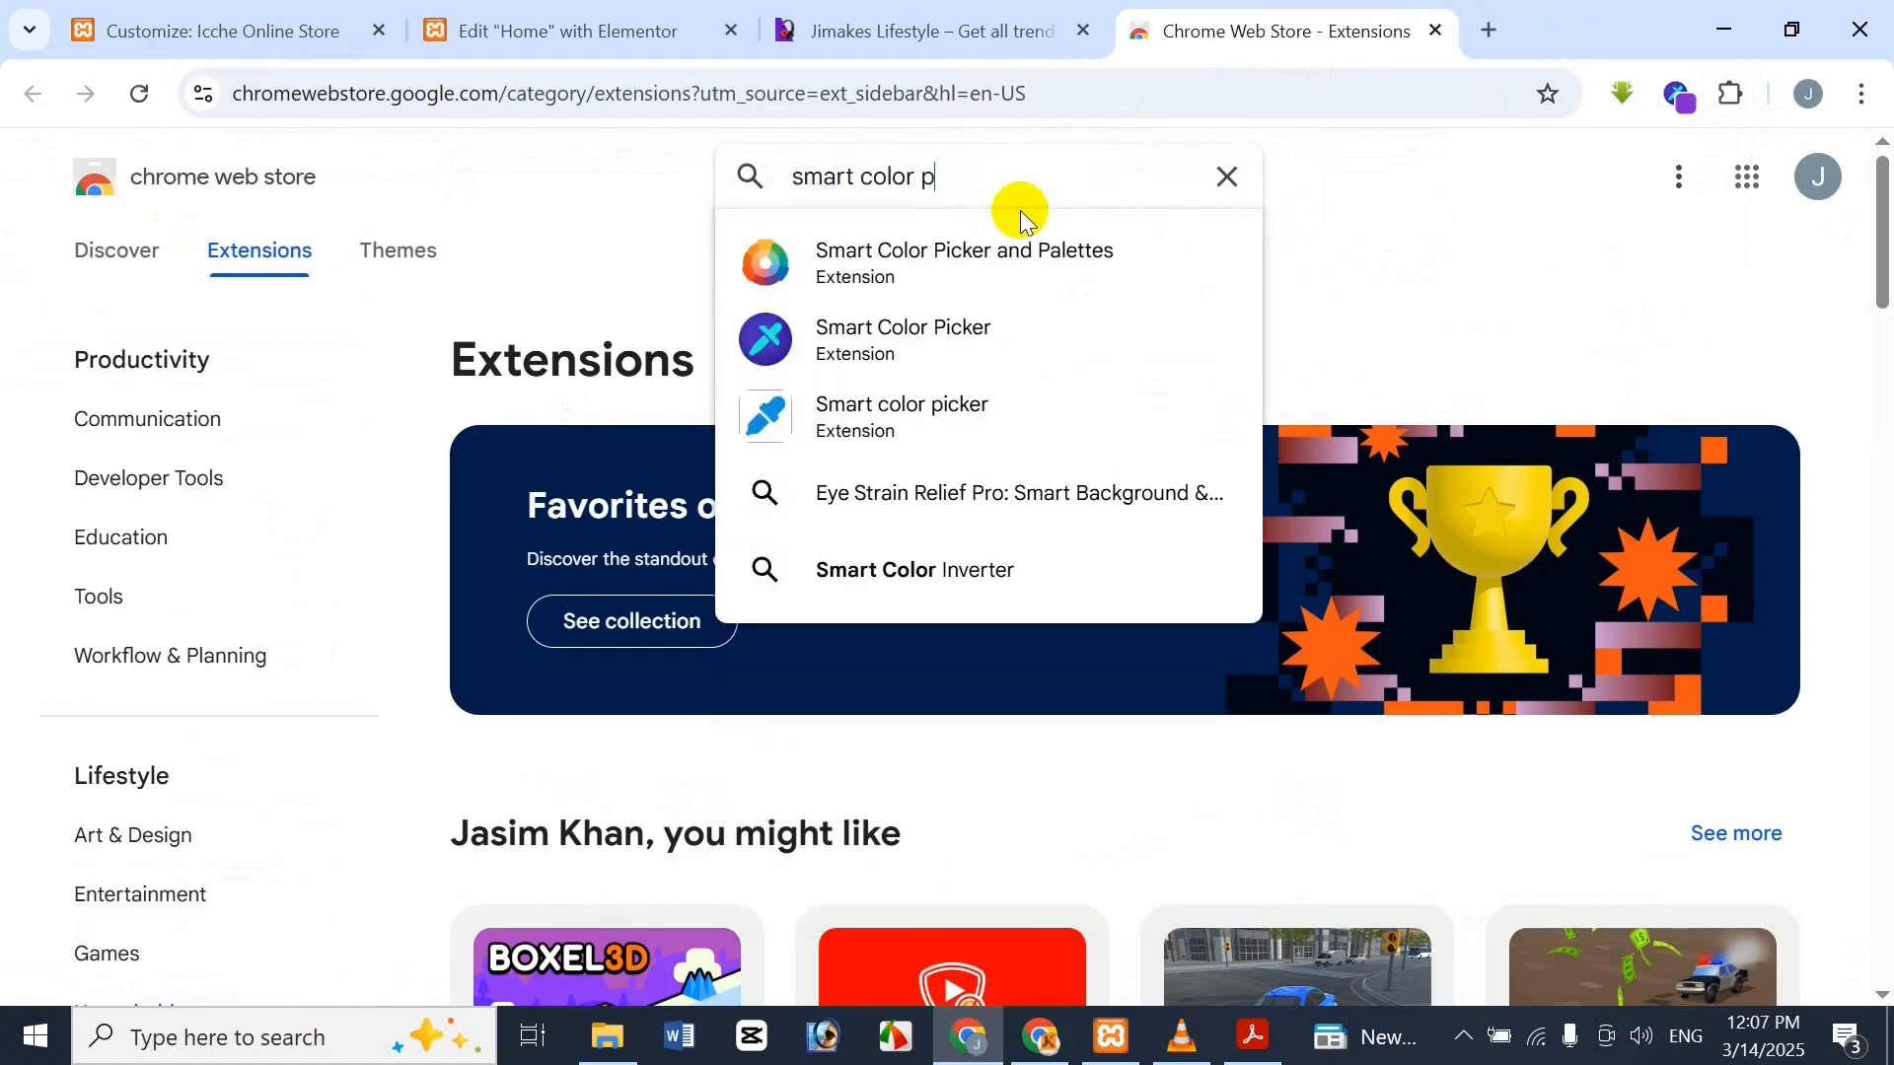
{"action": "type", "text": "ickes"}
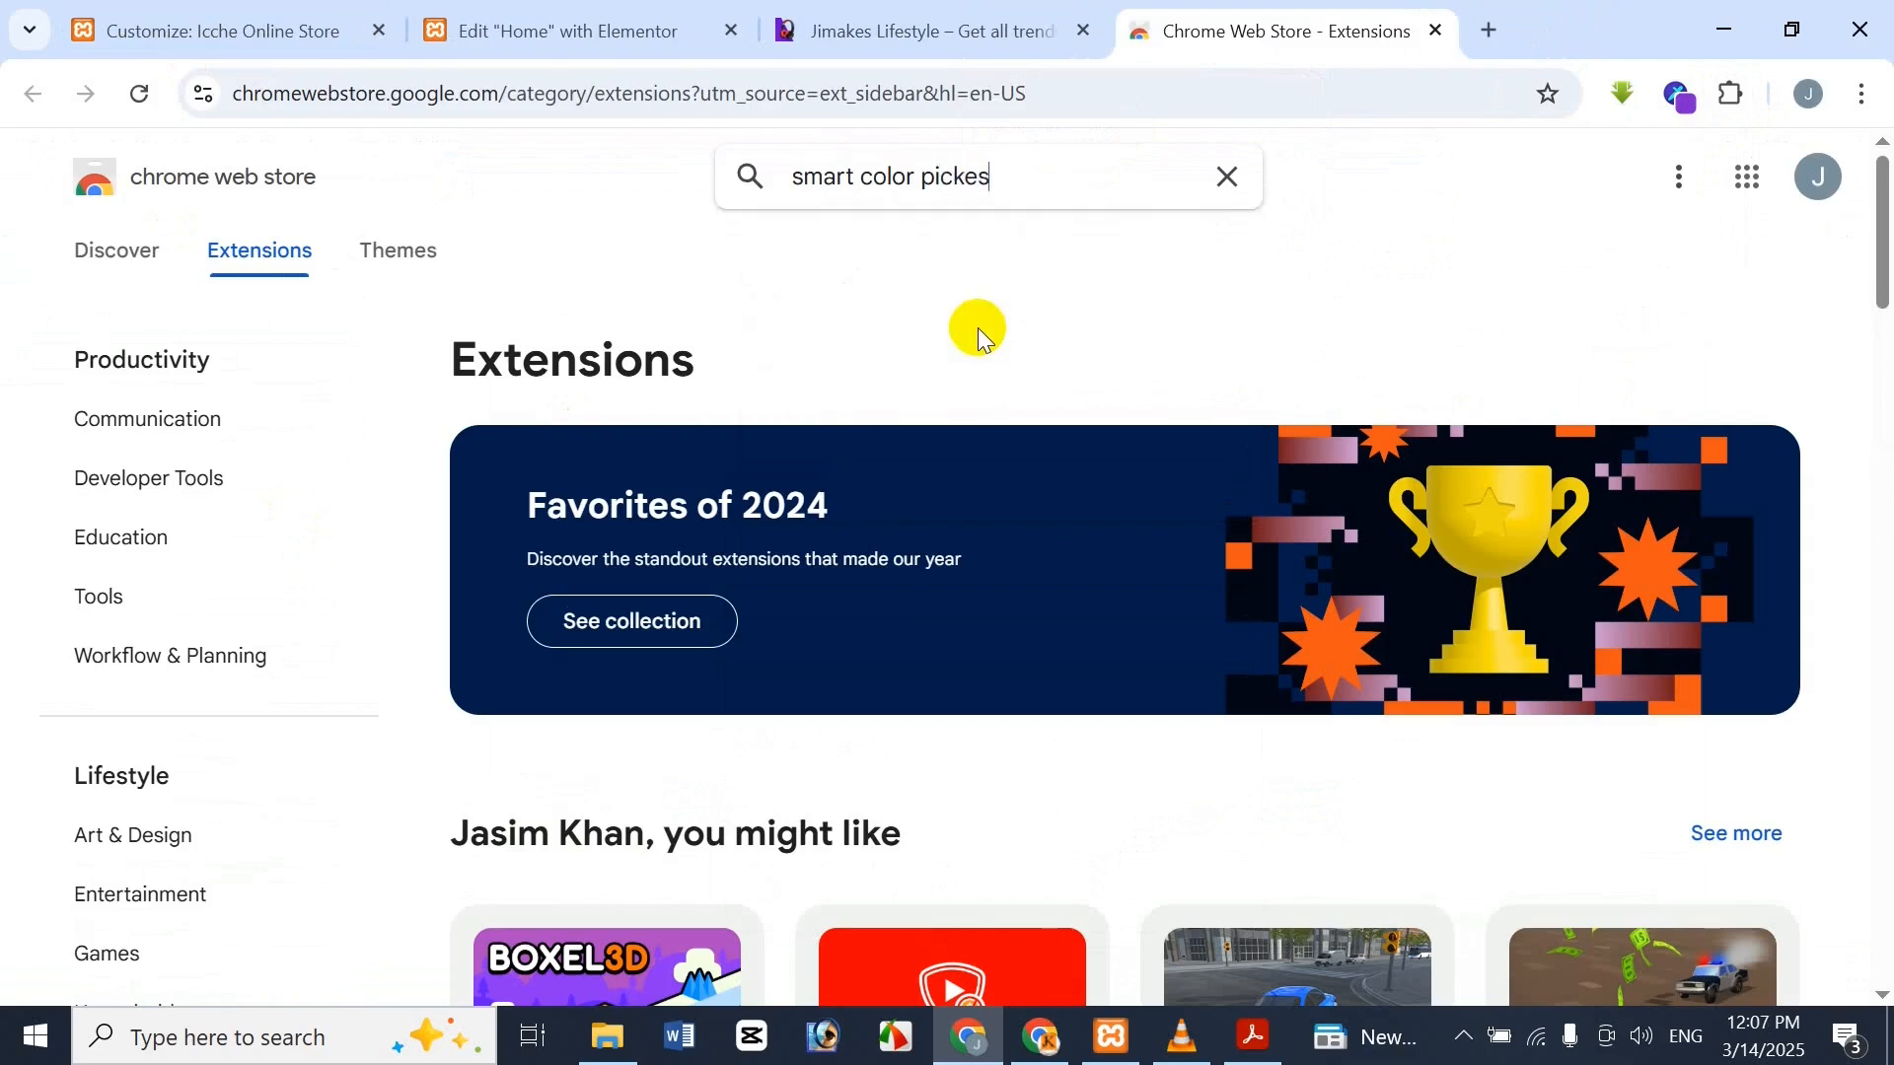
{"action": "key", "text": "BackSpace"}
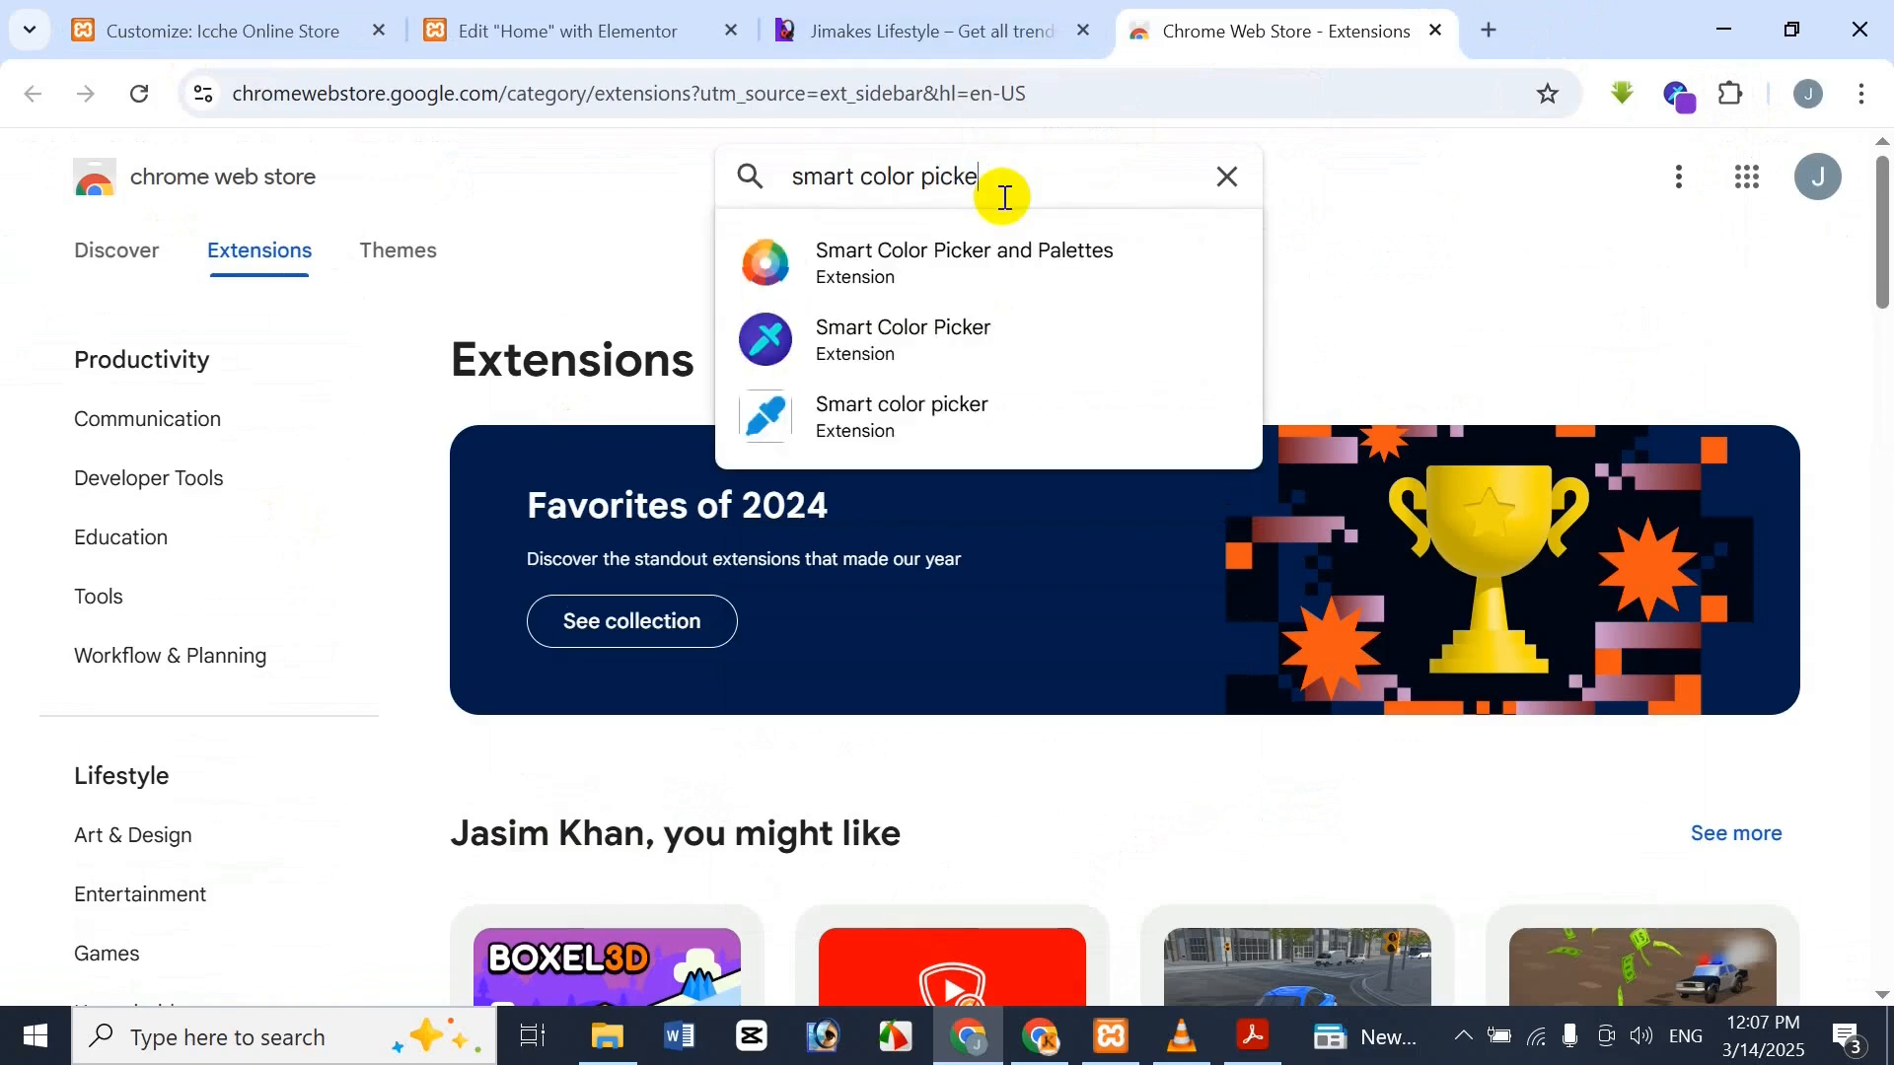
{"action": "left_click", "coordinate": [974, 326]}
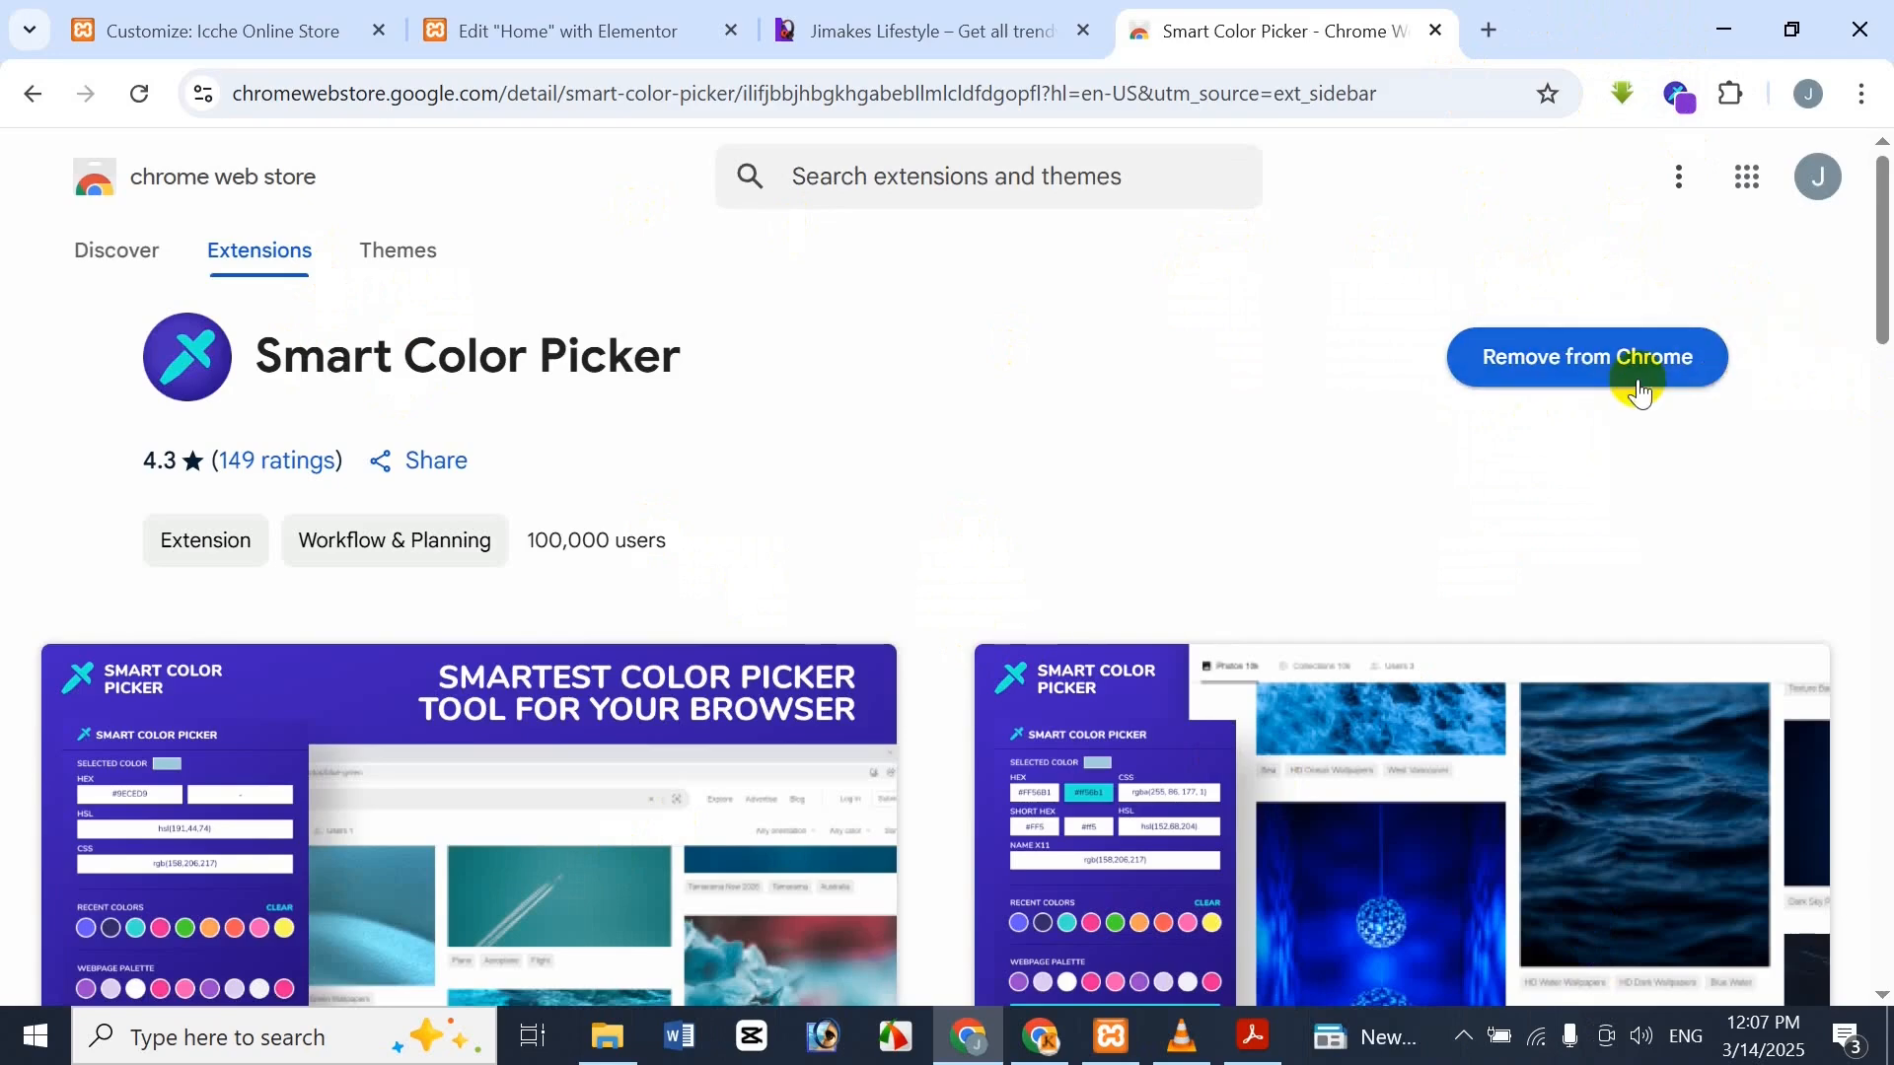
{"action": "left_click", "coordinate": [1436, 31]}
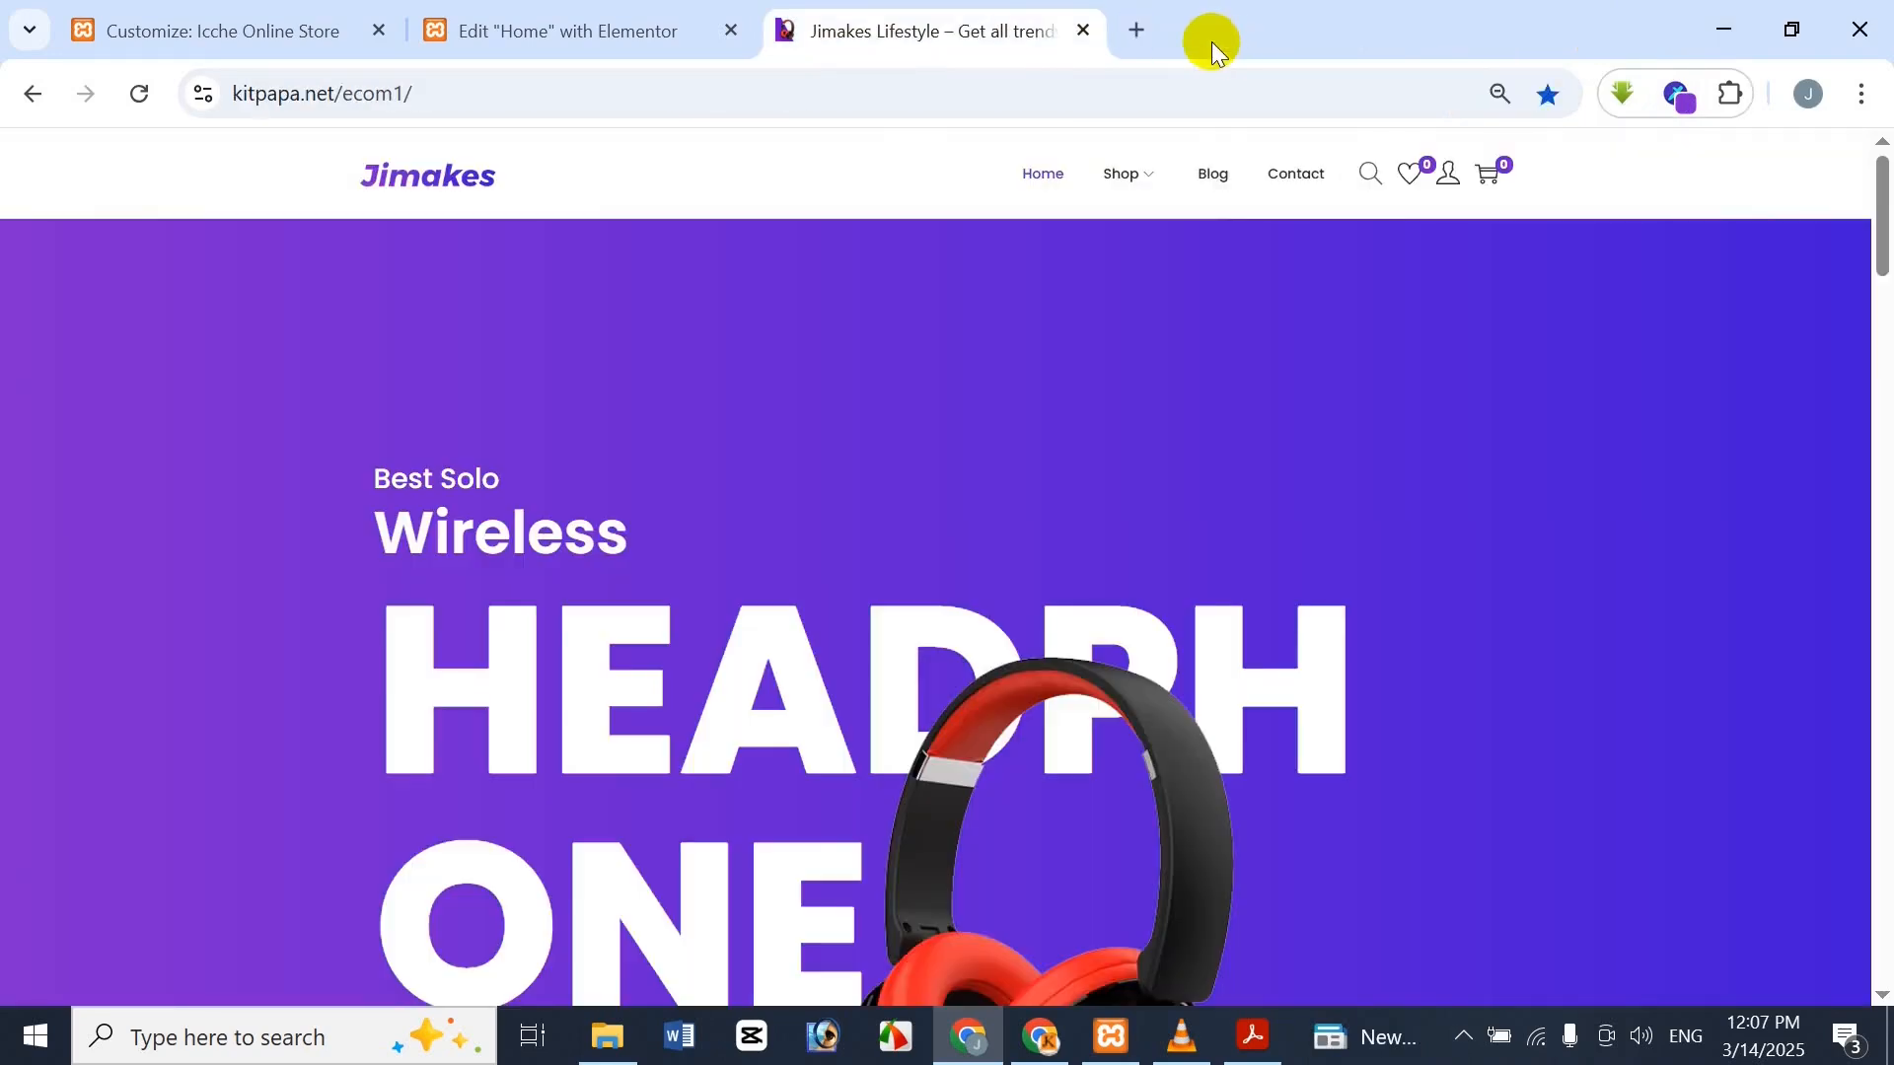
Check the browser's list of enabled and pinned extensions in a new tab and close the tab
{"action": "left_click", "coordinate": [1133, 29]}
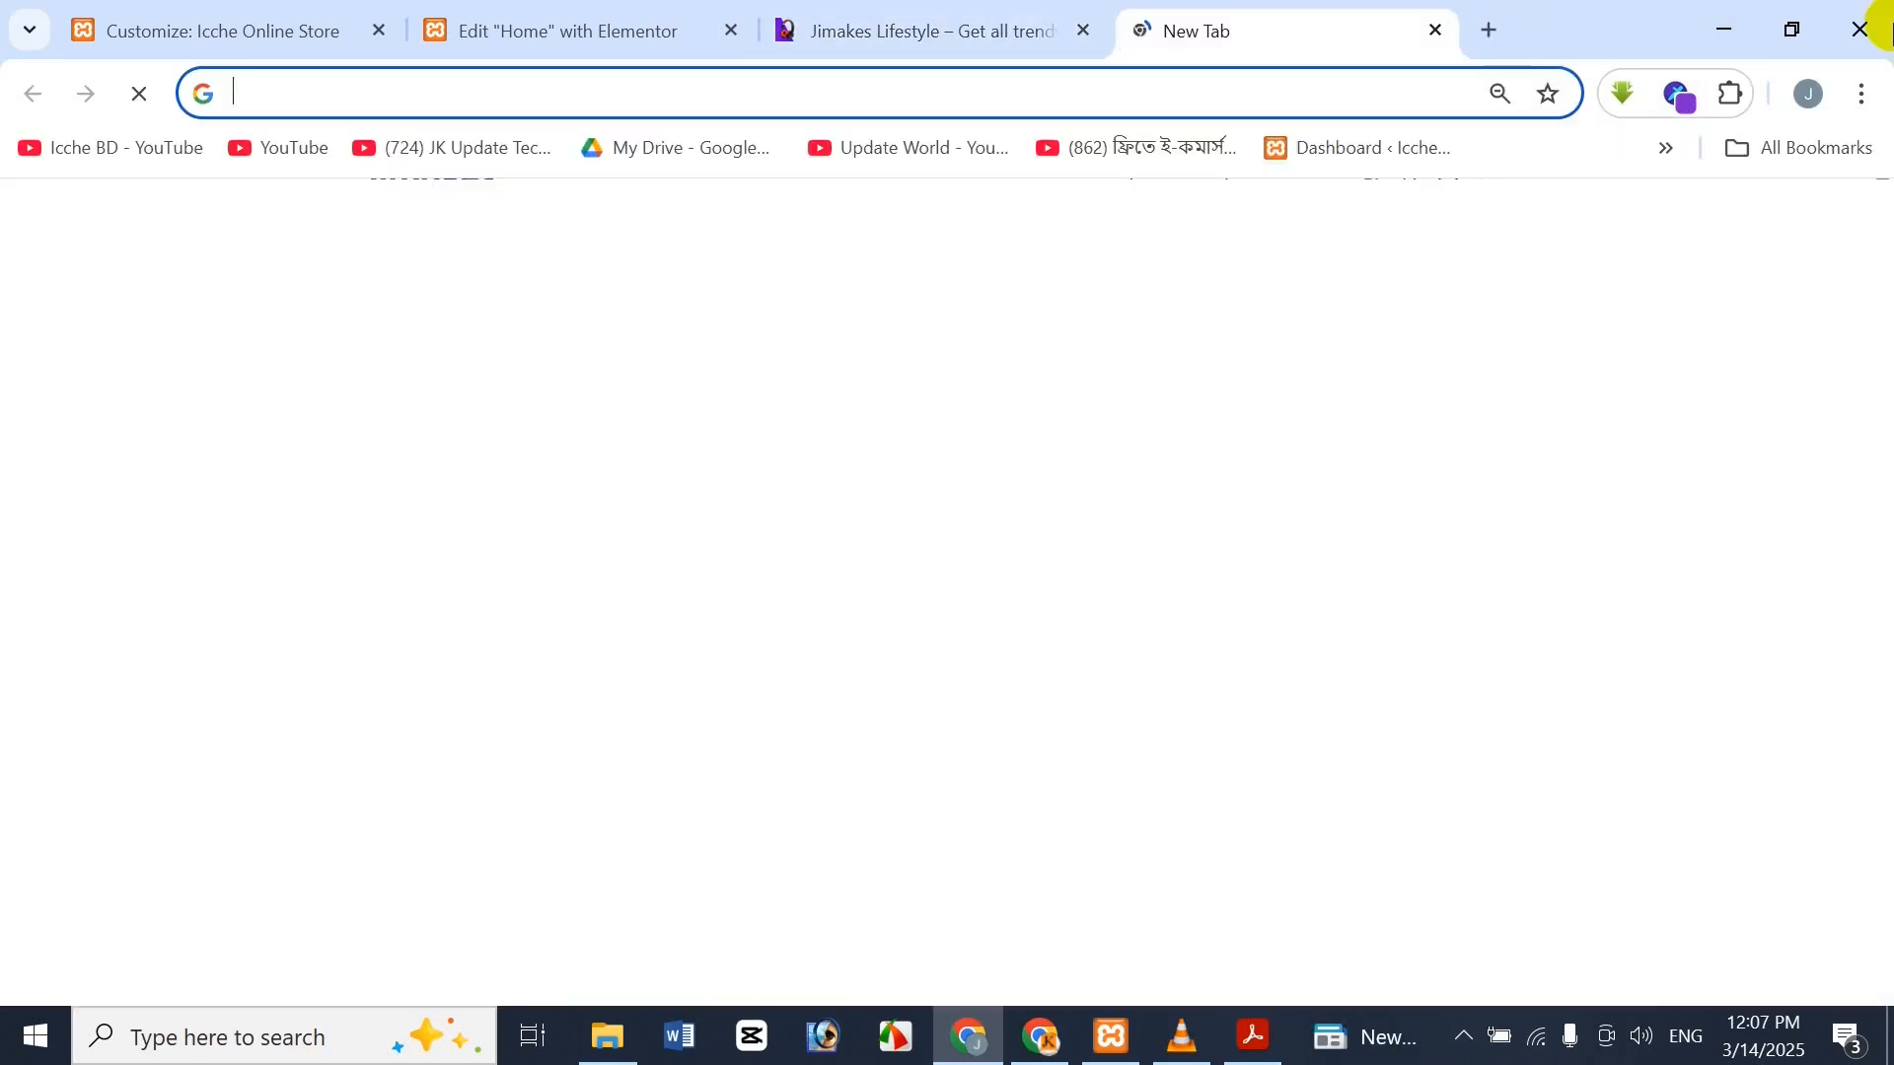
{"action": "left_click", "coordinate": [1729, 95]}
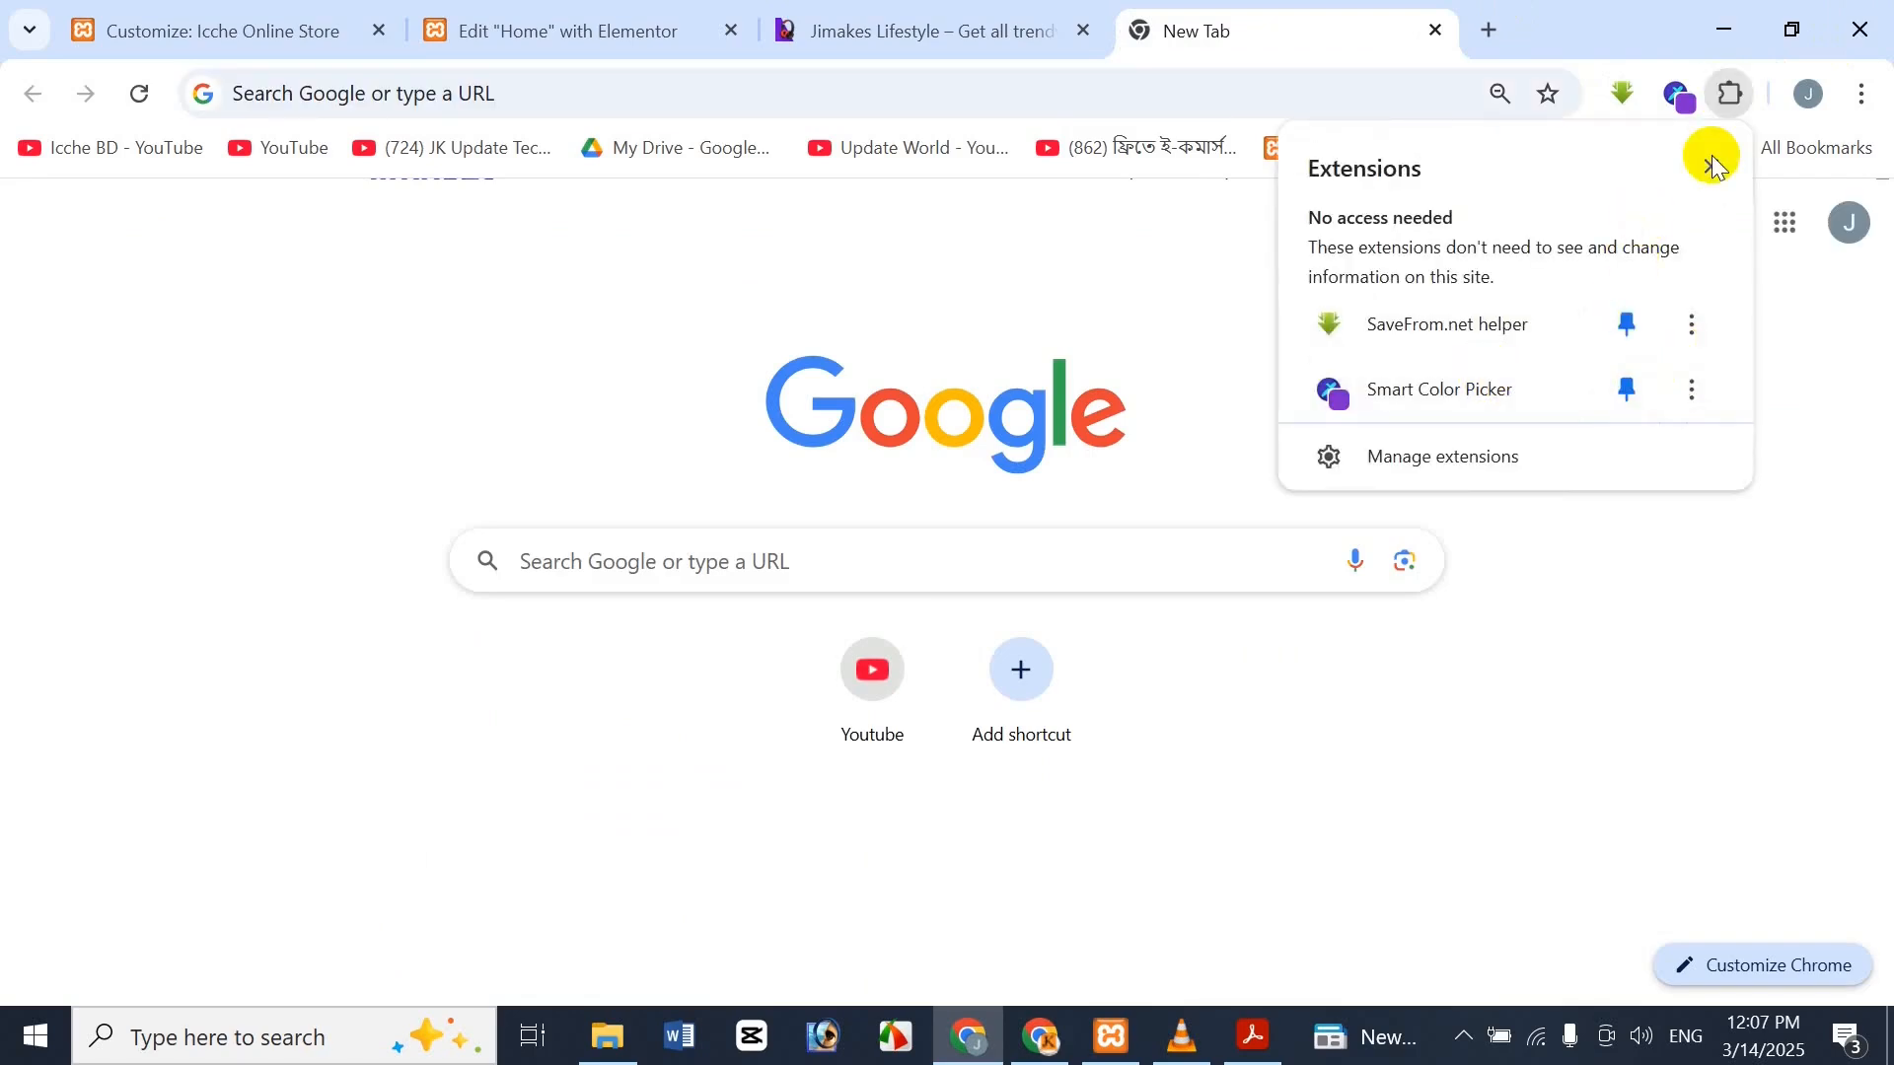
{"action": "left_click", "coordinate": [1433, 29]}
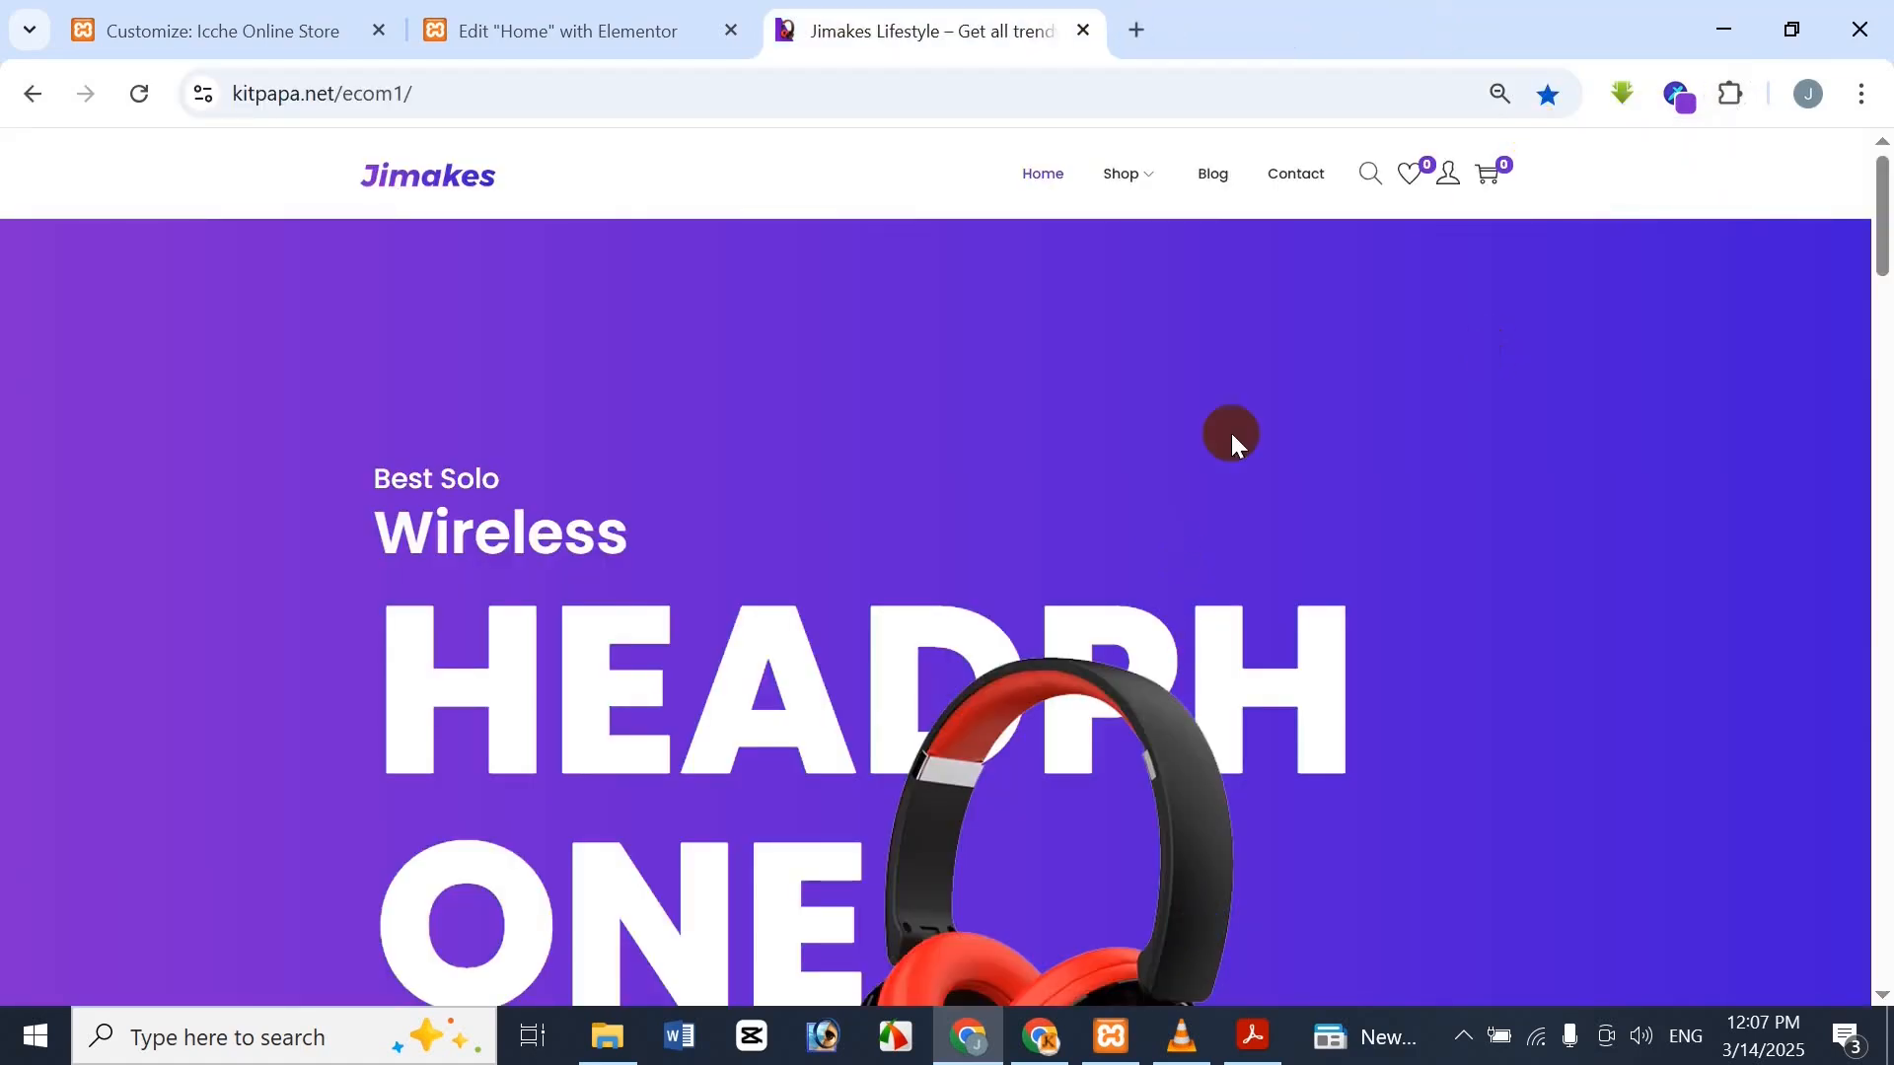
Sample the purple #7C28CE near the left edge of the Jimakes hero banner with Smart Color Picker and show its color codes
{"action": "left_click", "coordinate": [1680, 95]}
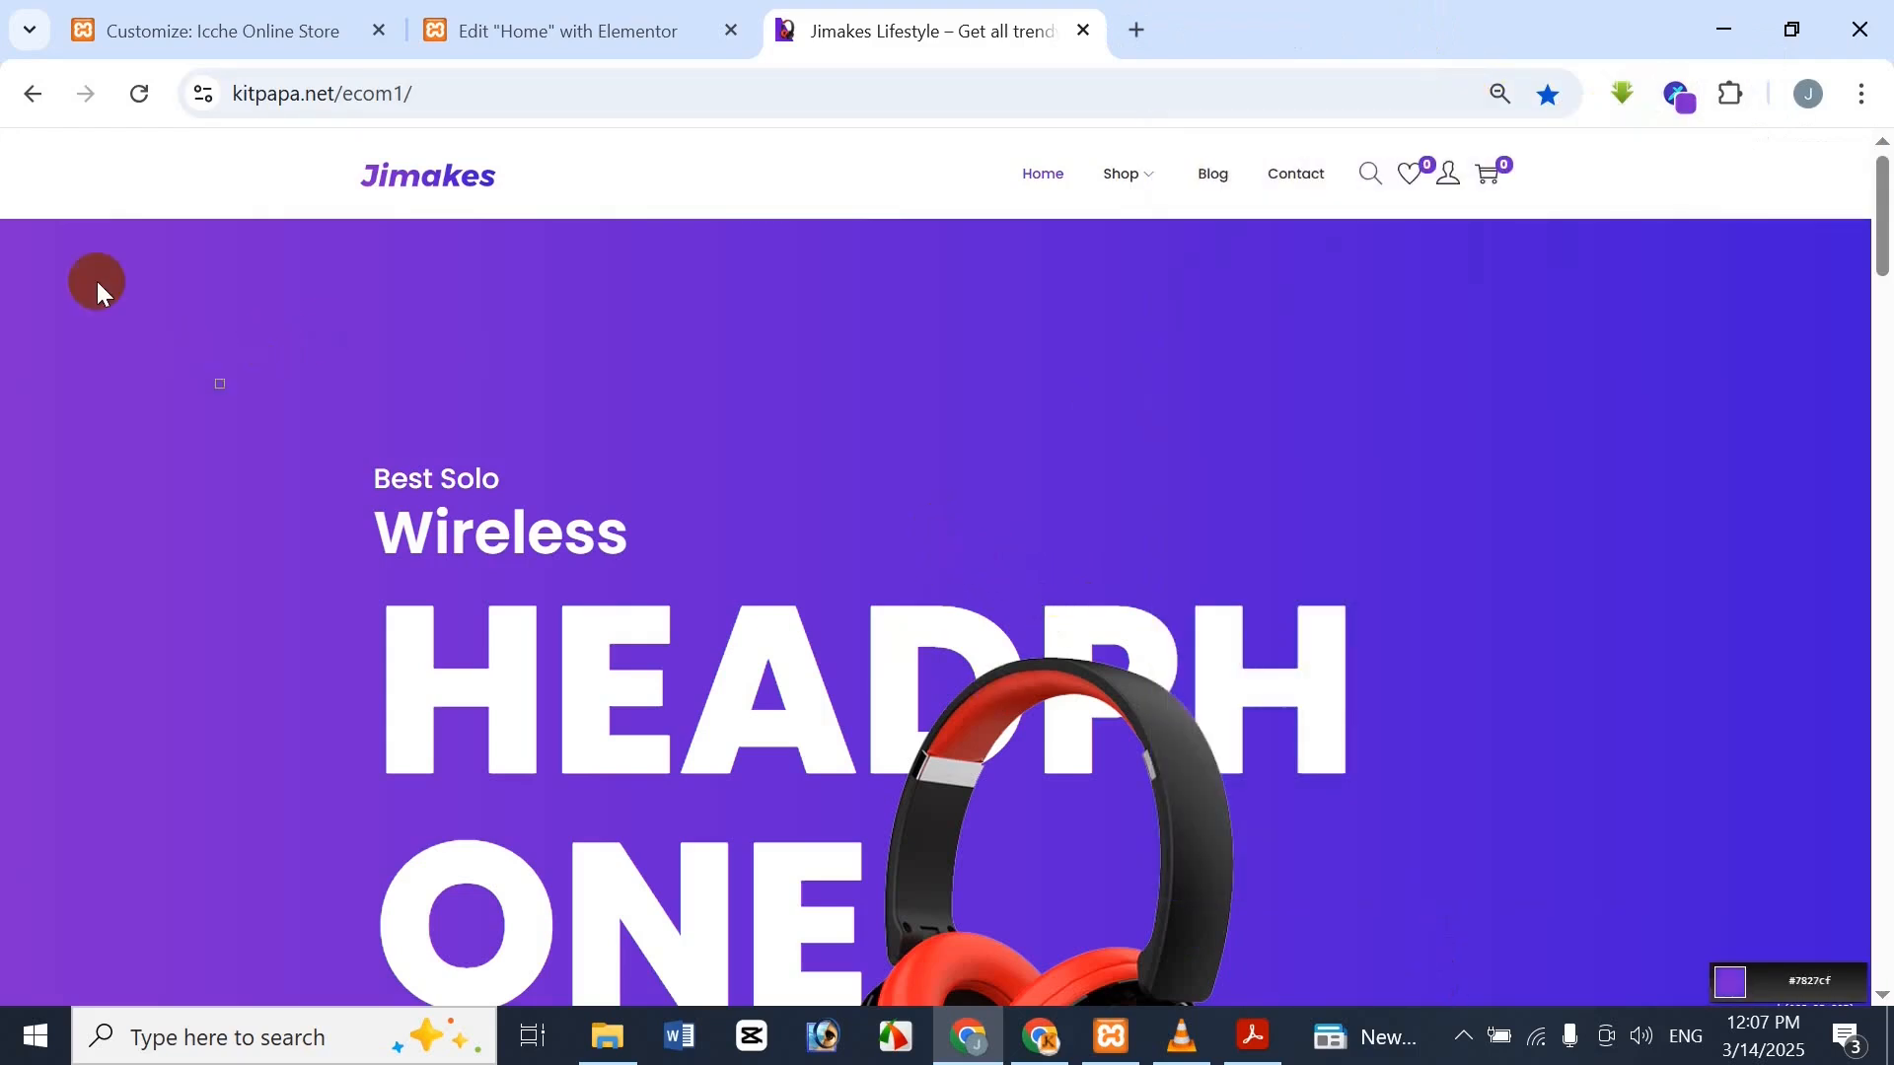
{"action": "left_click", "coordinate": [46, 265]}
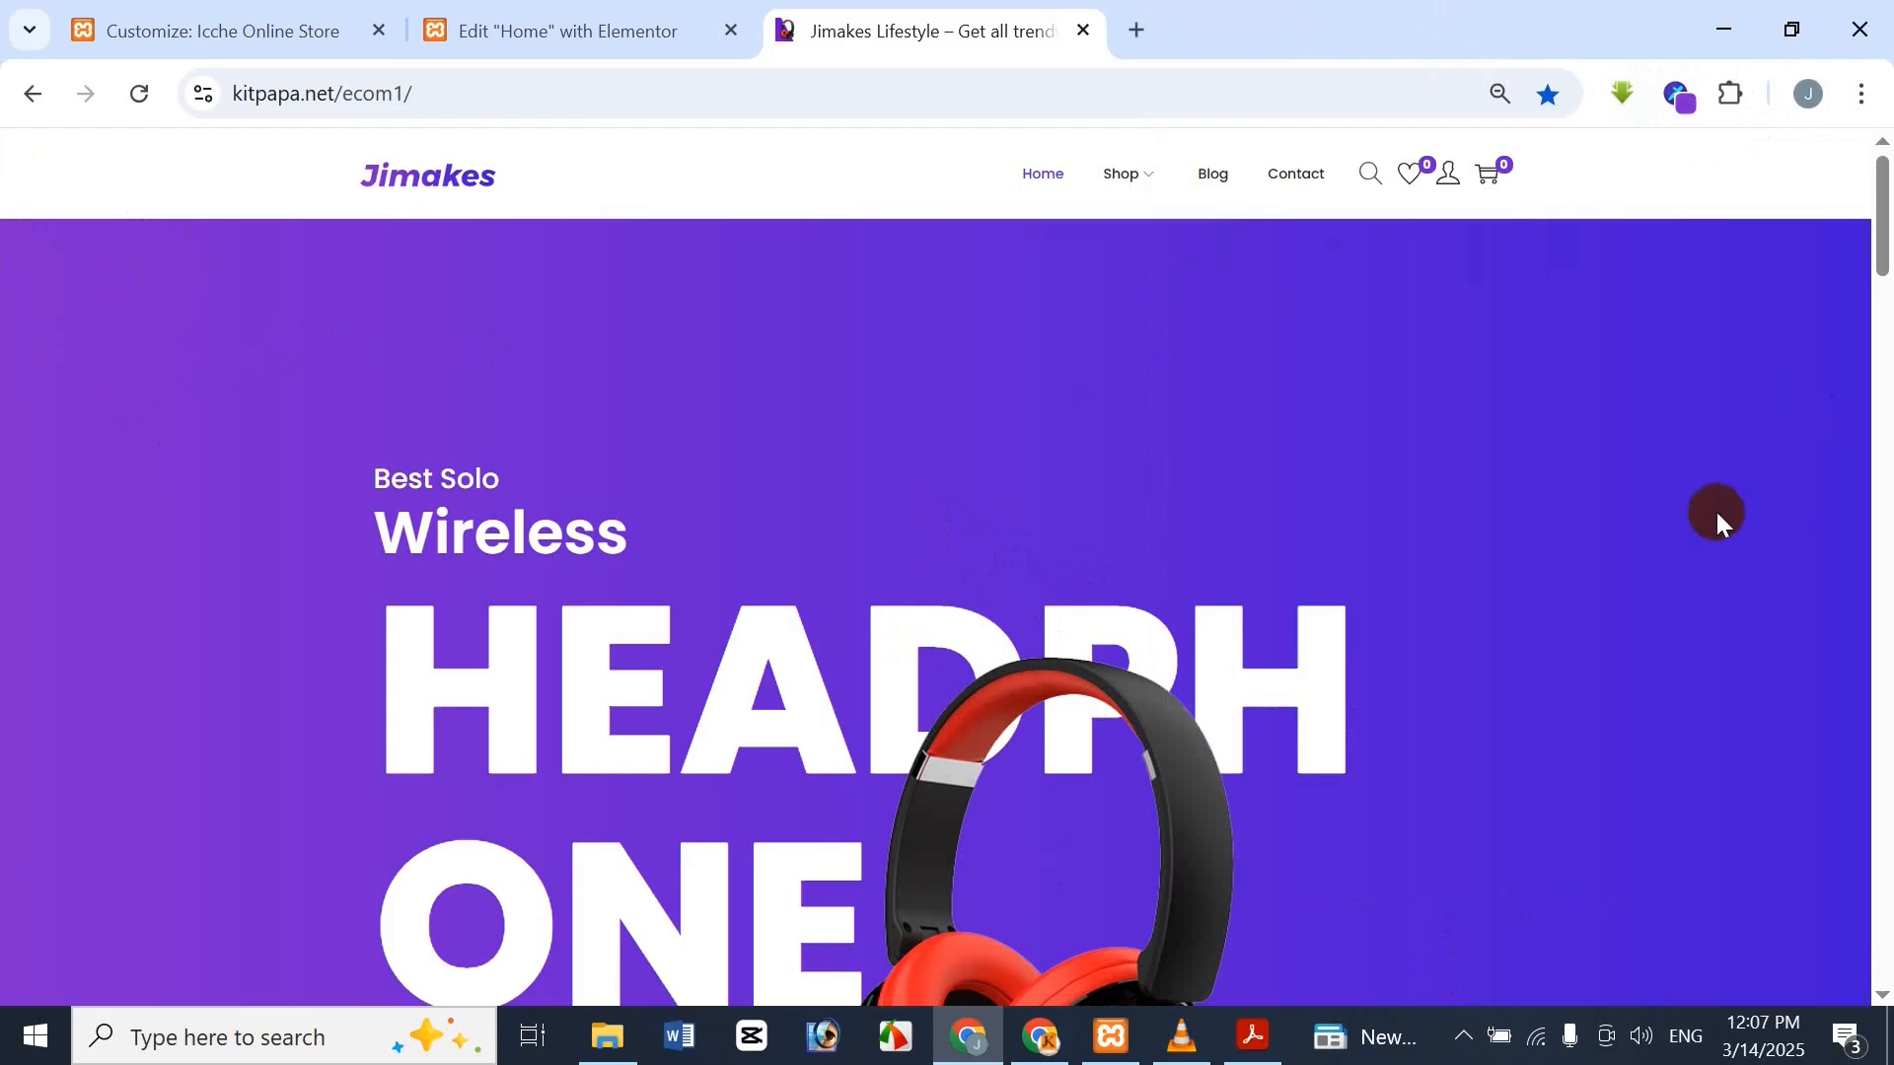
{"action": "left_click", "coordinate": [1677, 91]}
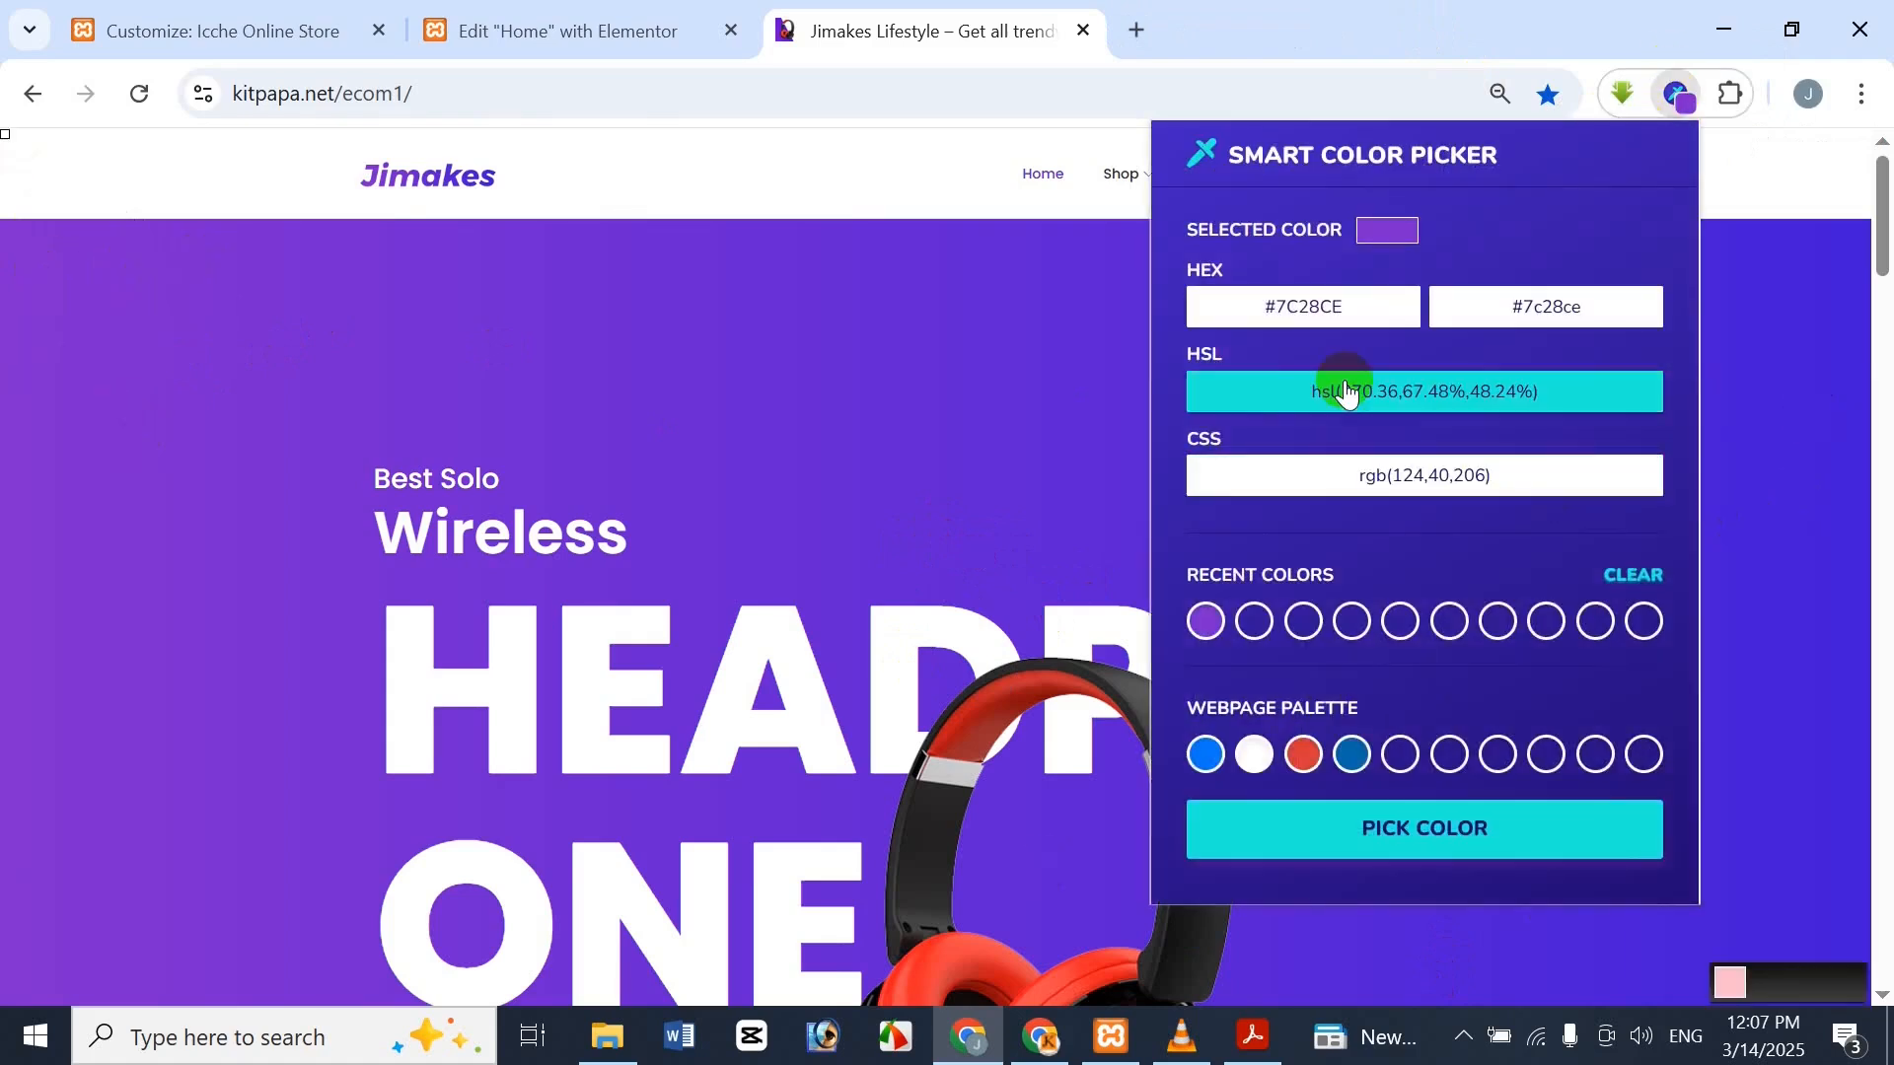
Copy the sampled purple's hex code #7C28CE from Smart Color Picker
{"action": "left_click", "coordinate": [1268, 318]}
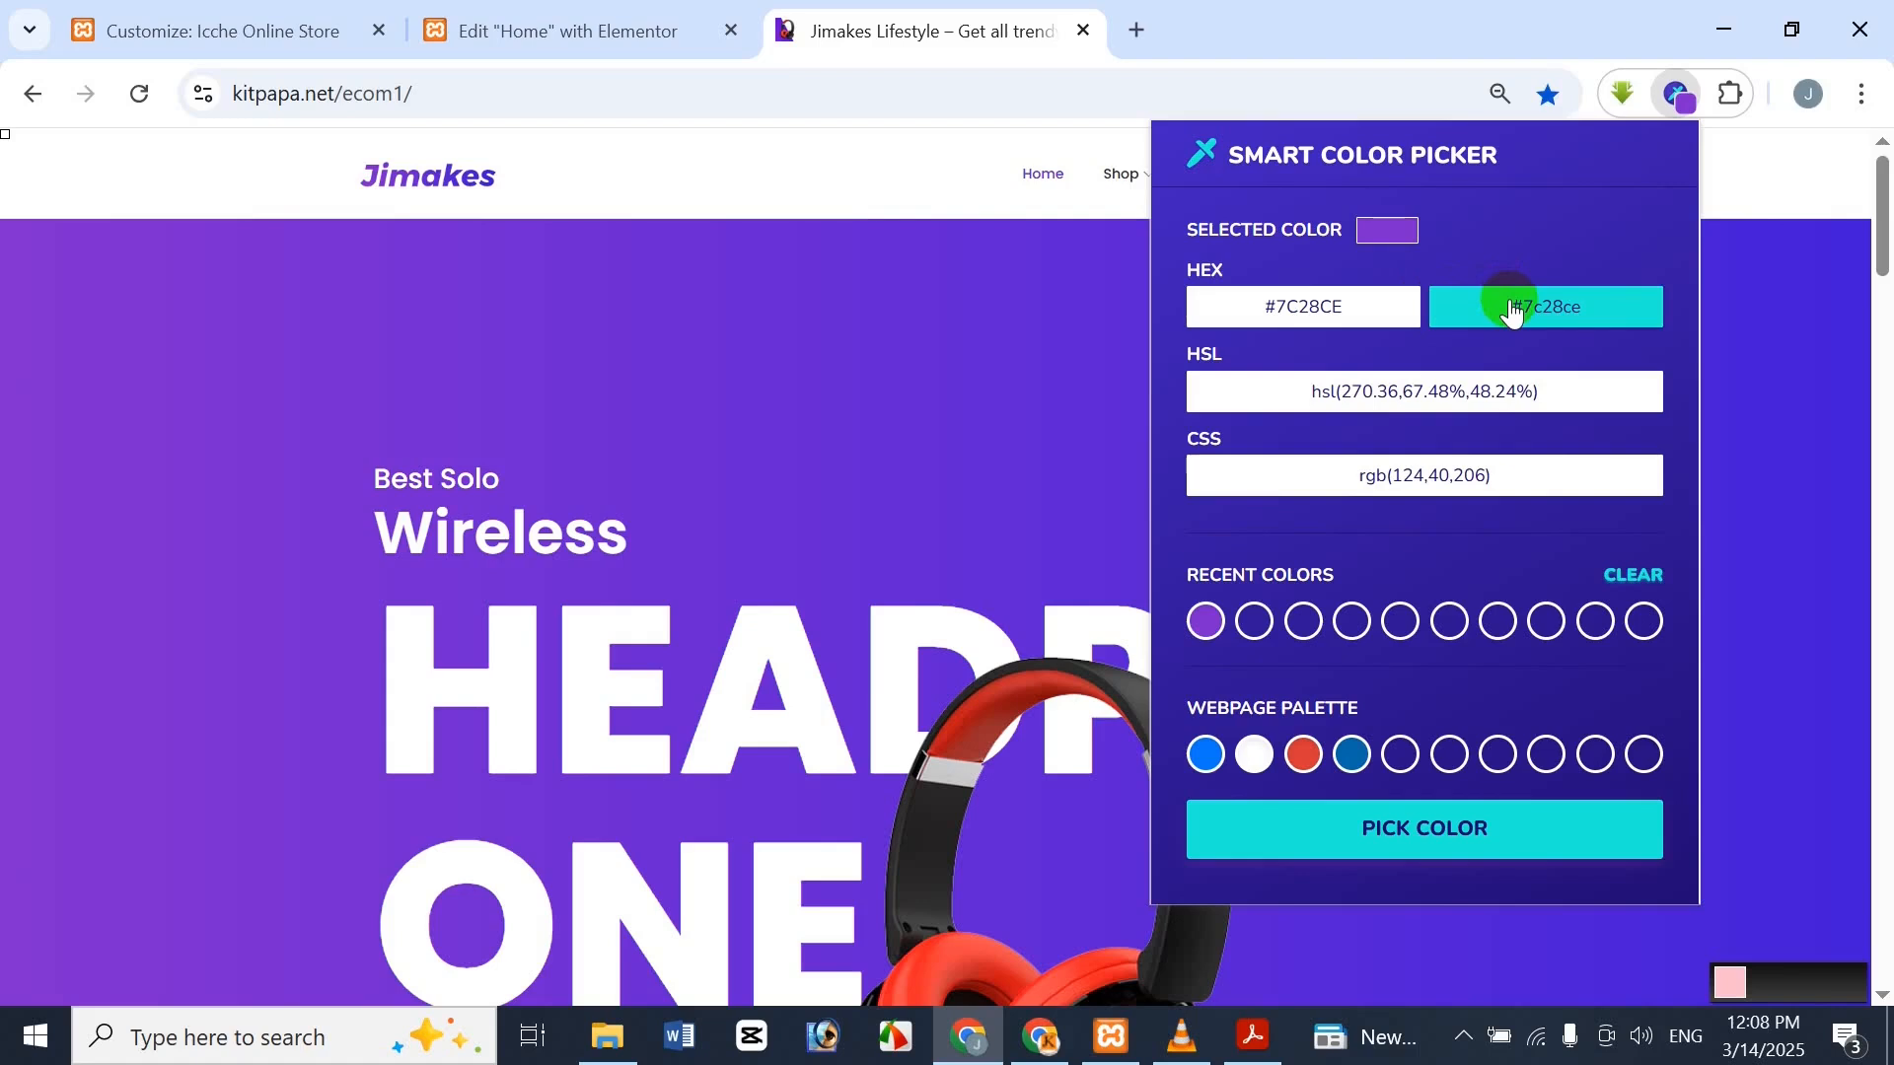
{"action": "left_click", "coordinate": [1345, 327]}
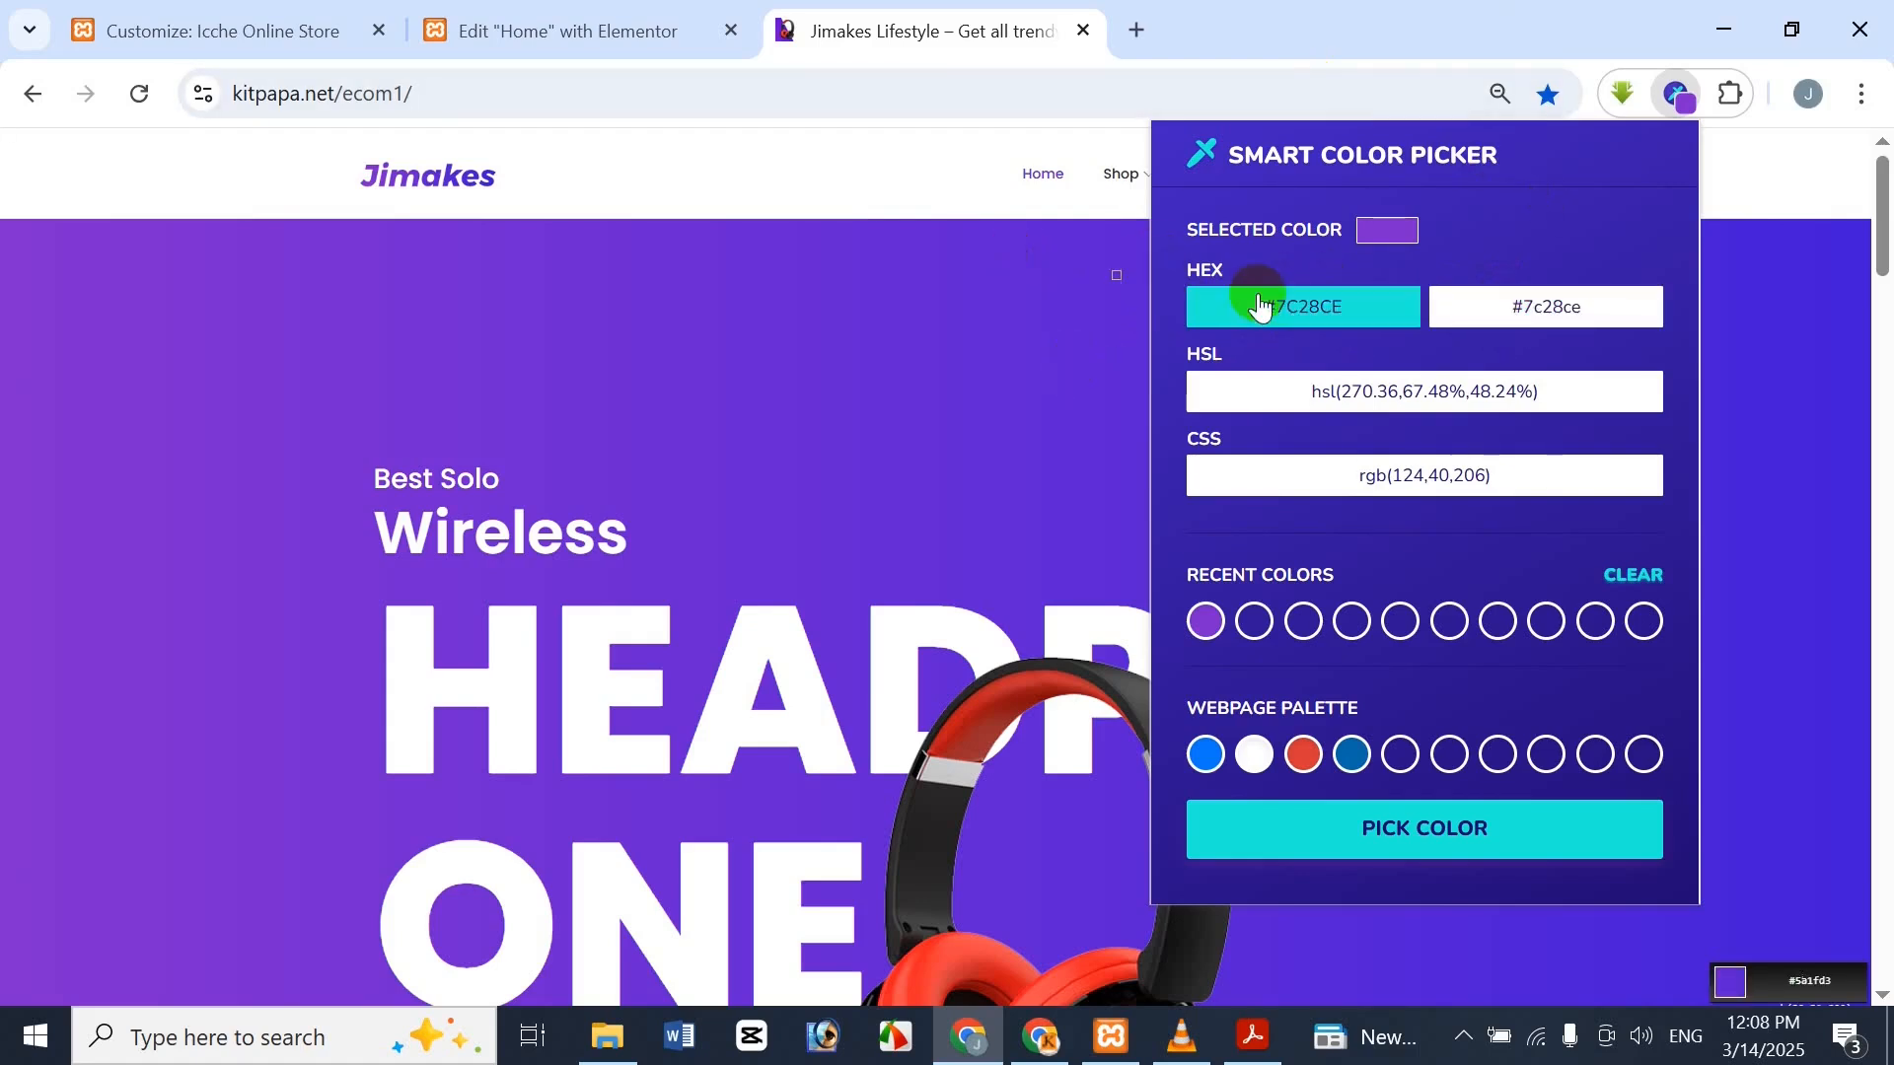
{"action": "left_click", "coordinate": [1360, 306]}
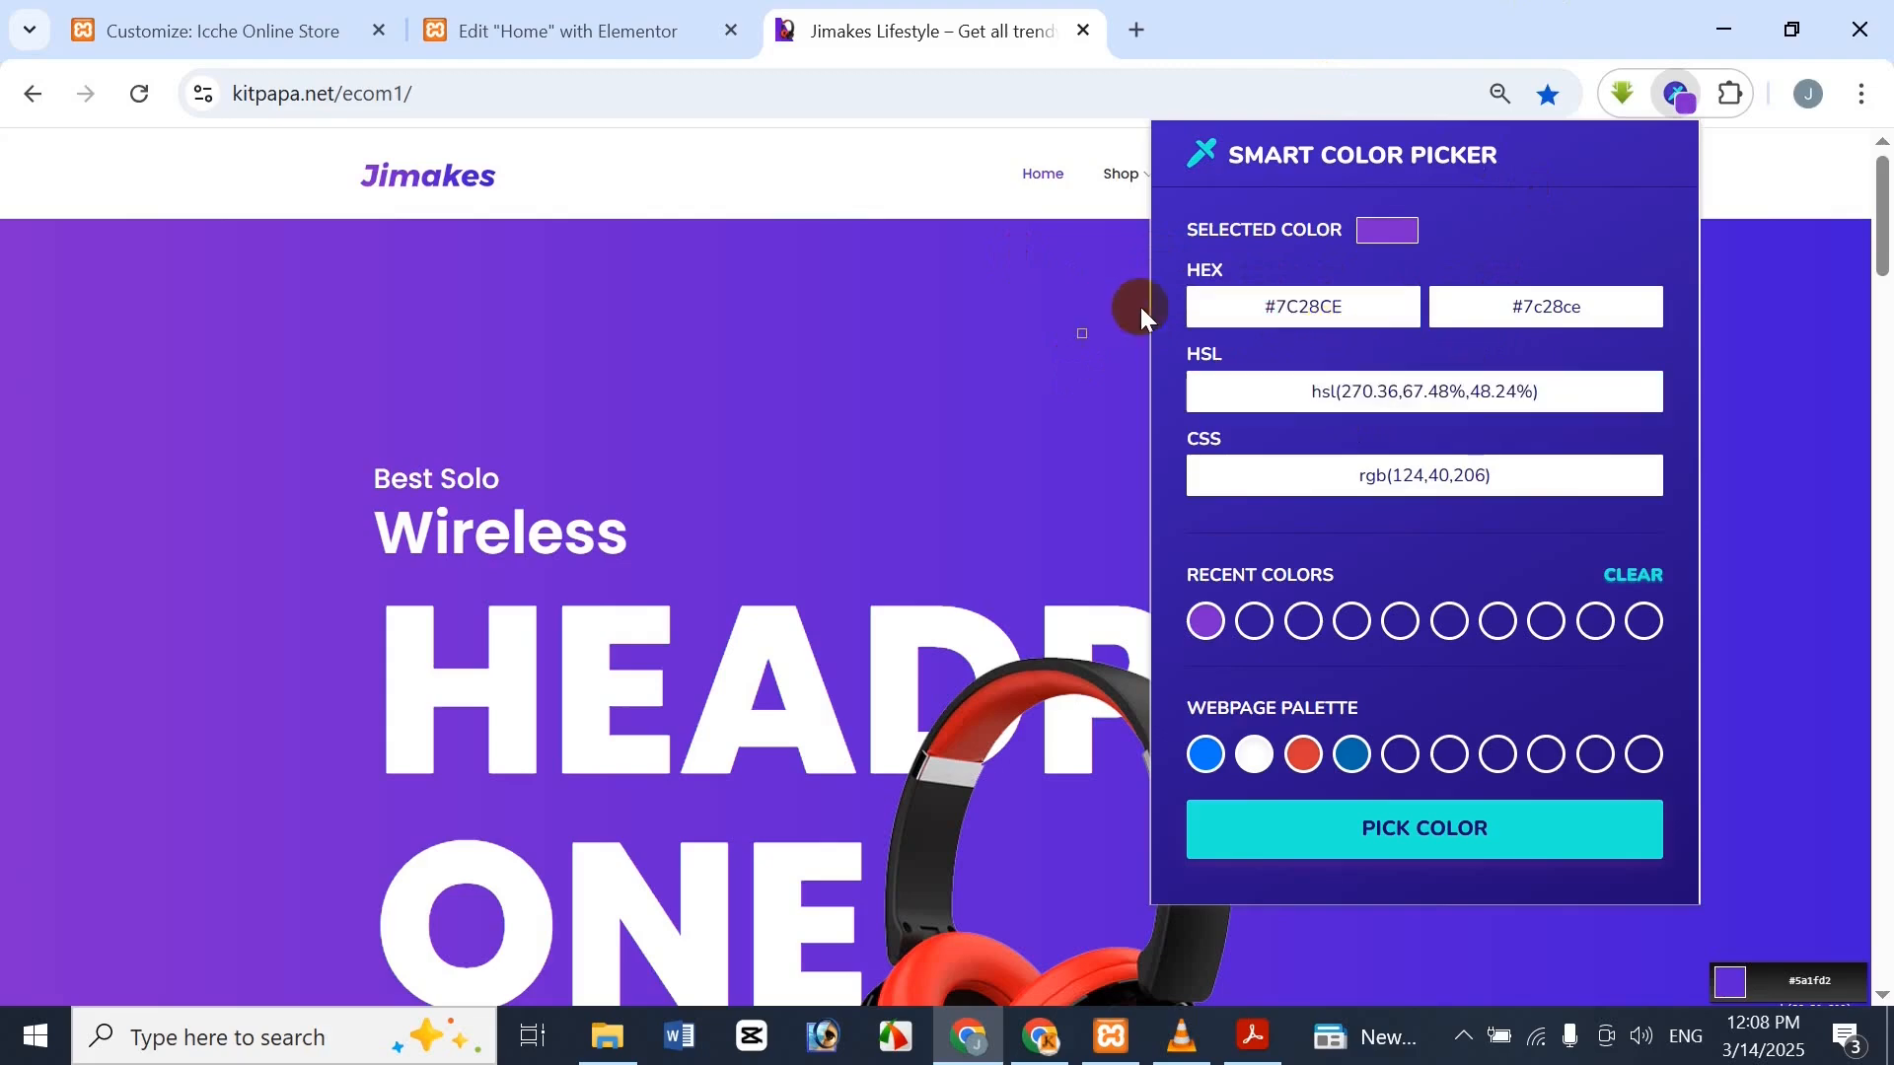
{"action": "left_click", "coordinate": [1272, 307]}
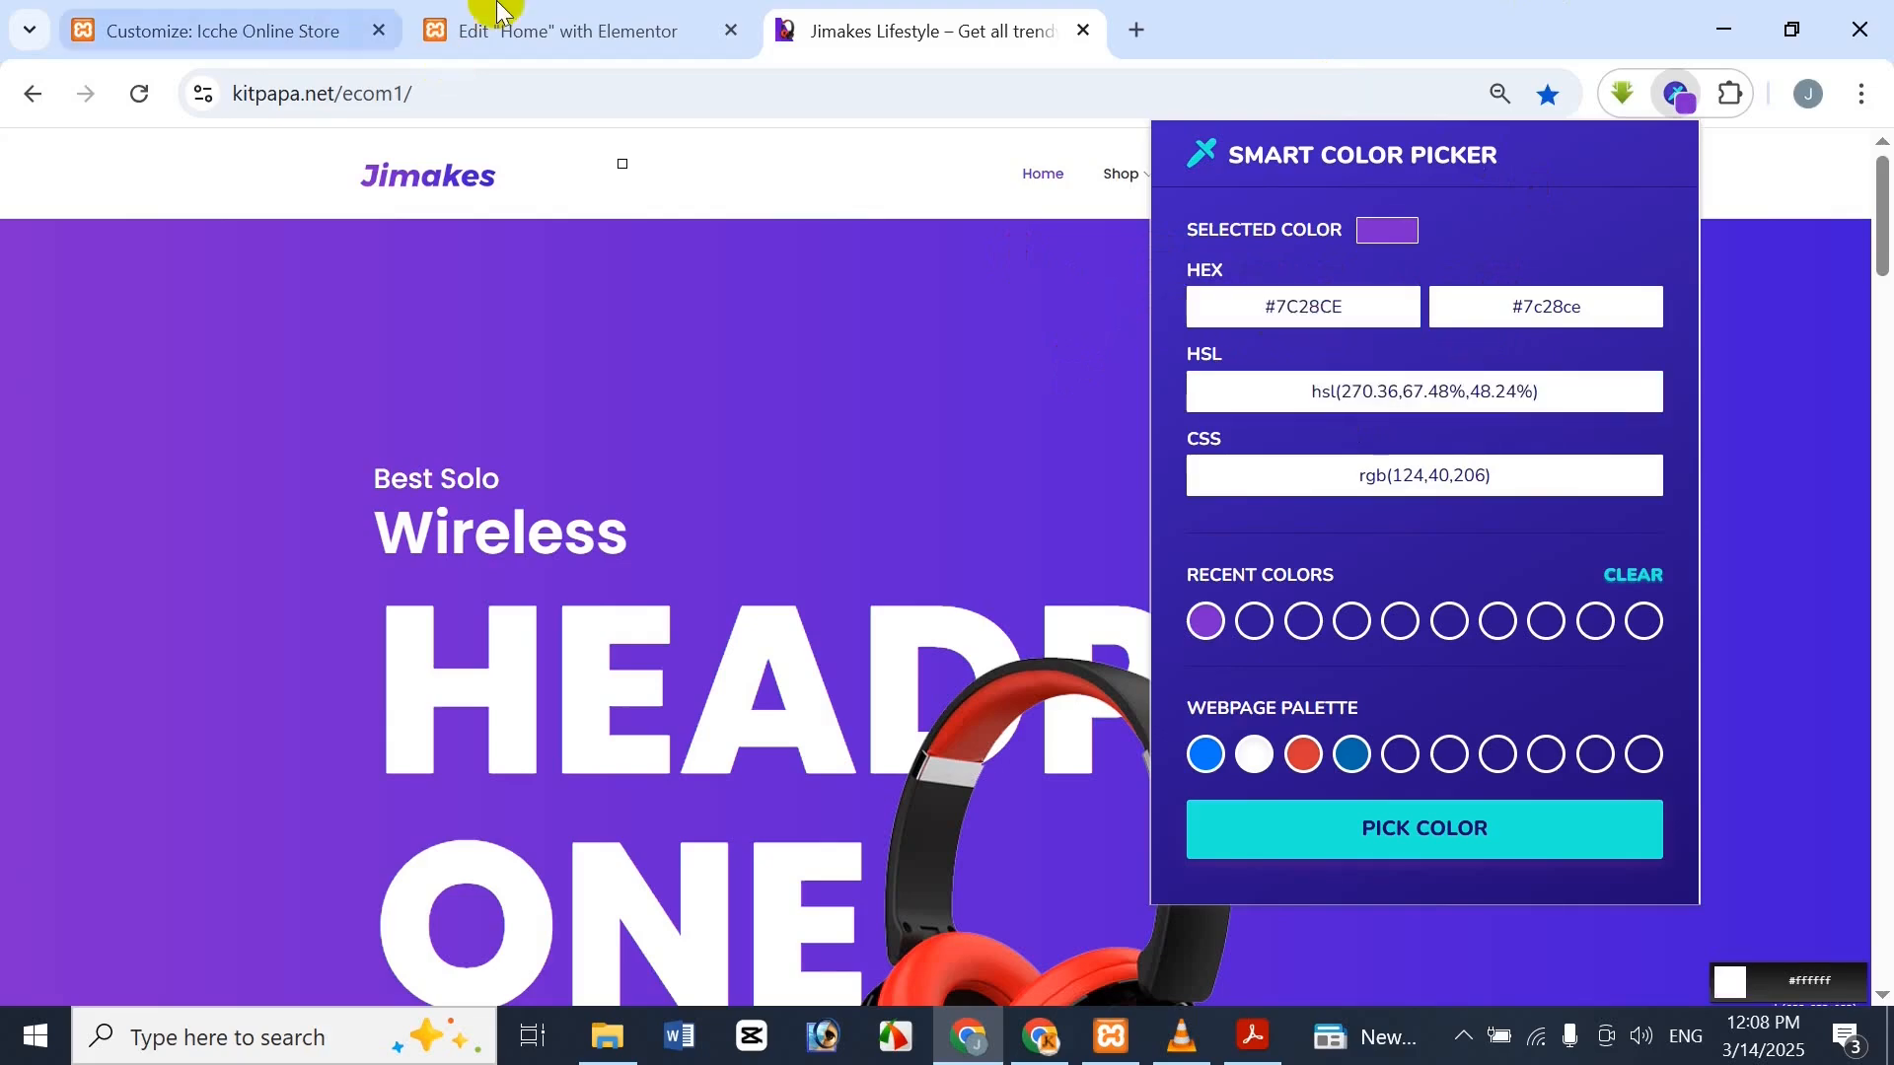
Set the Theme Color in the Icche Online Store Customizer's color settings to #7C28CE
{"action": "left_click", "coordinate": [293, 11]}
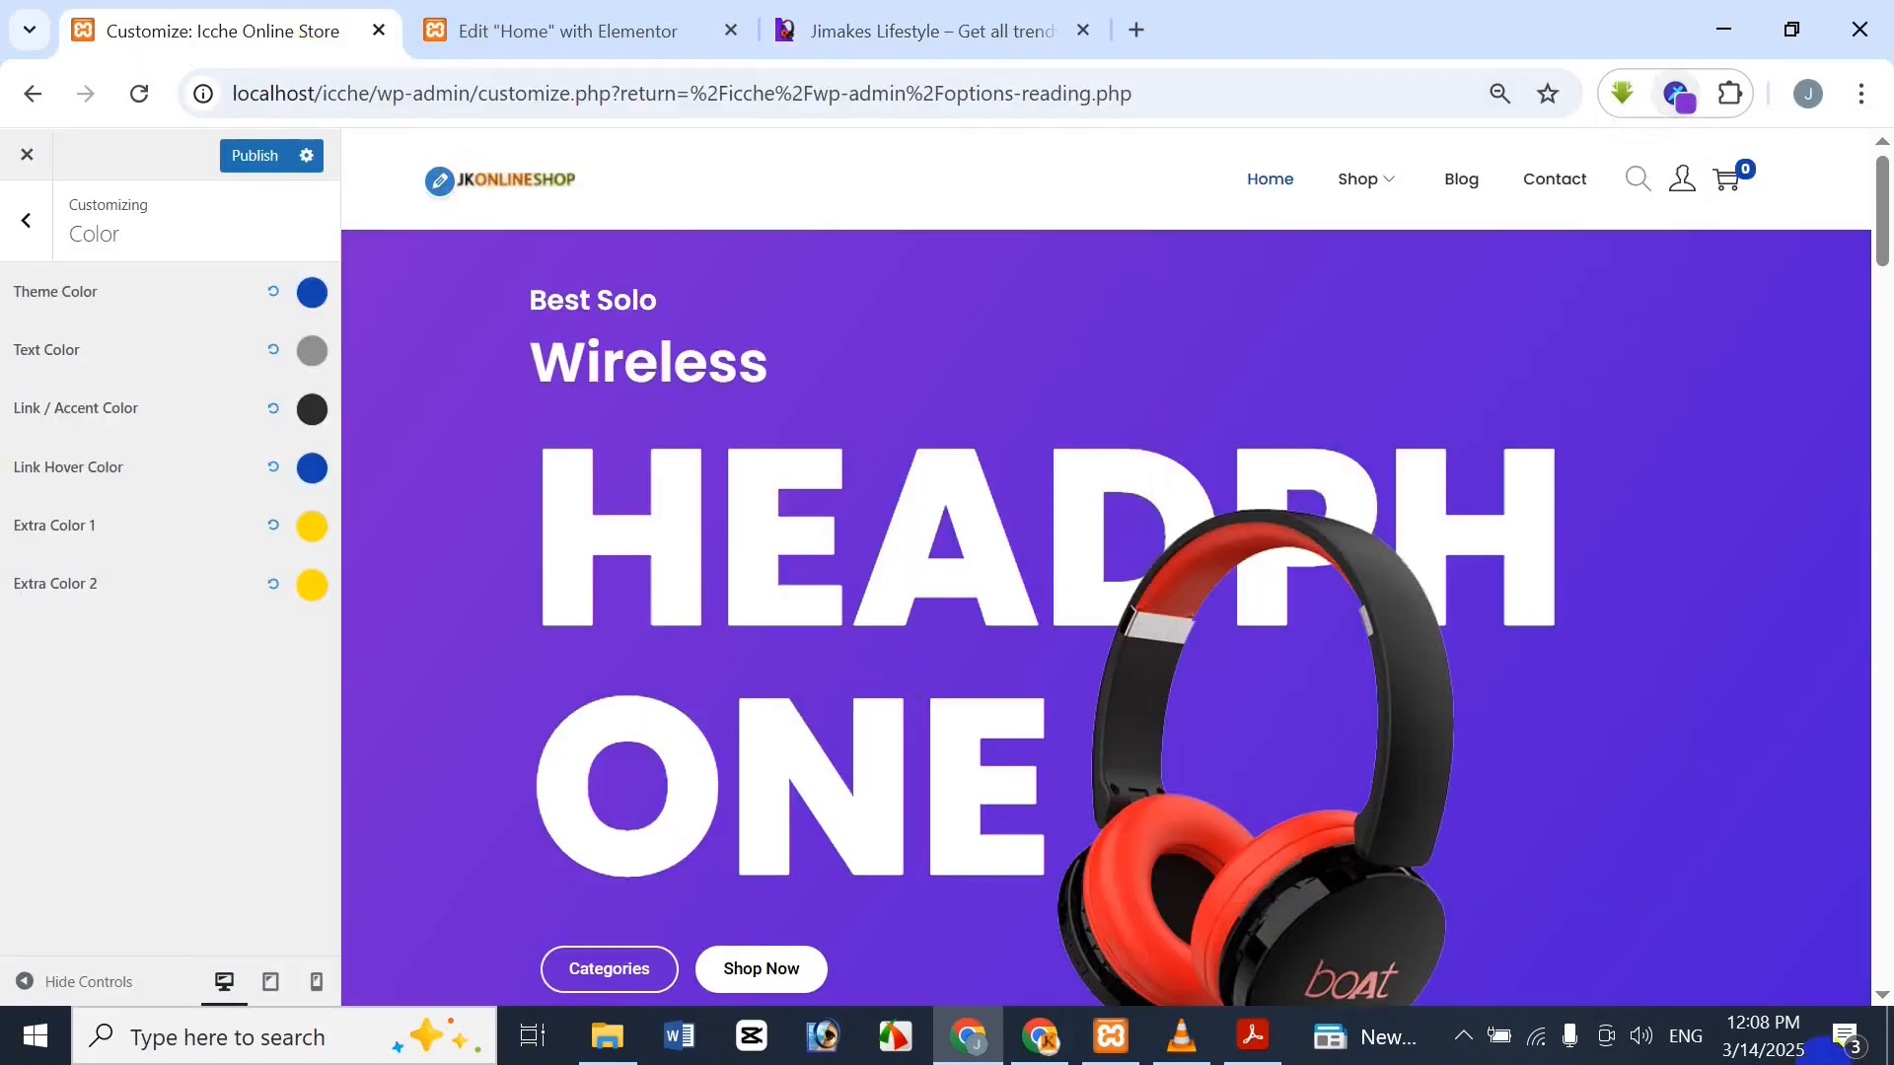
{"action": "left_click", "coordinate": [312, 292]}
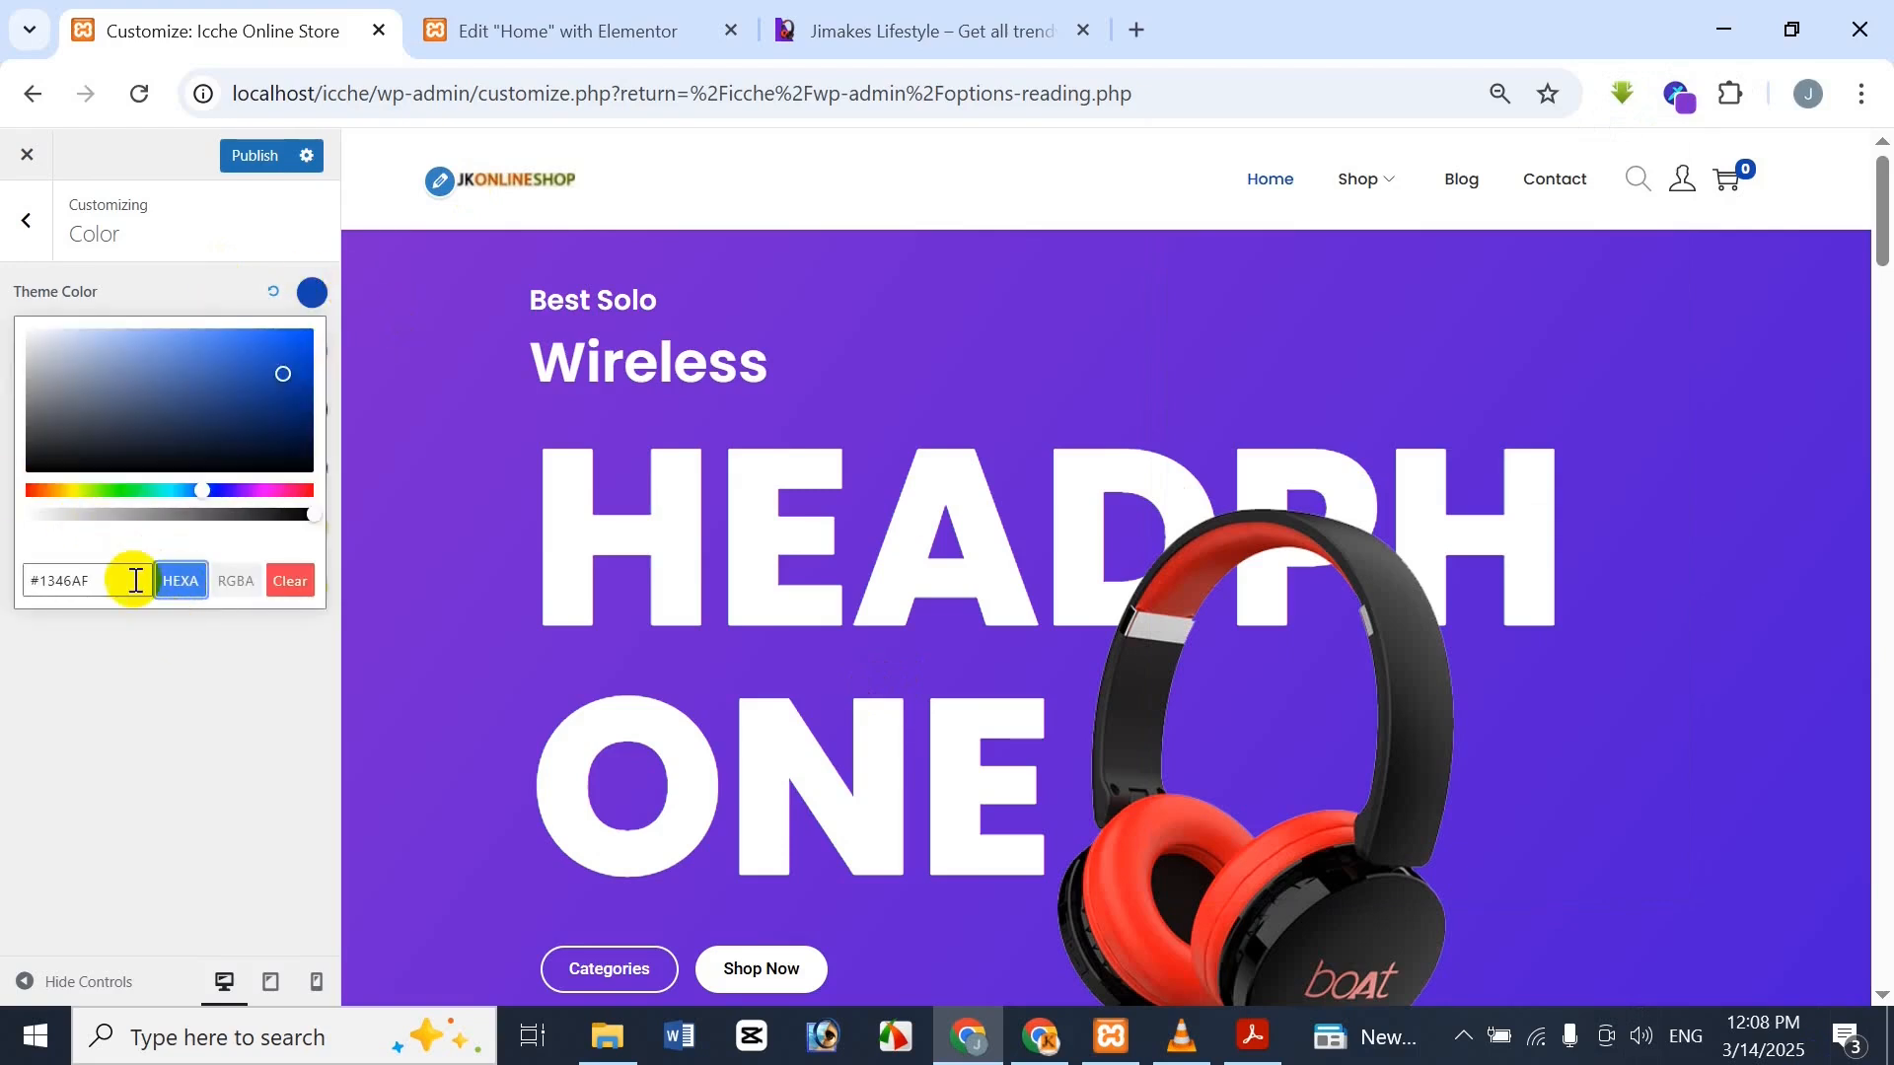
{"action": "left_click_drag", "start_coordinate": [124, 580], "coordinate": [5, 591]}
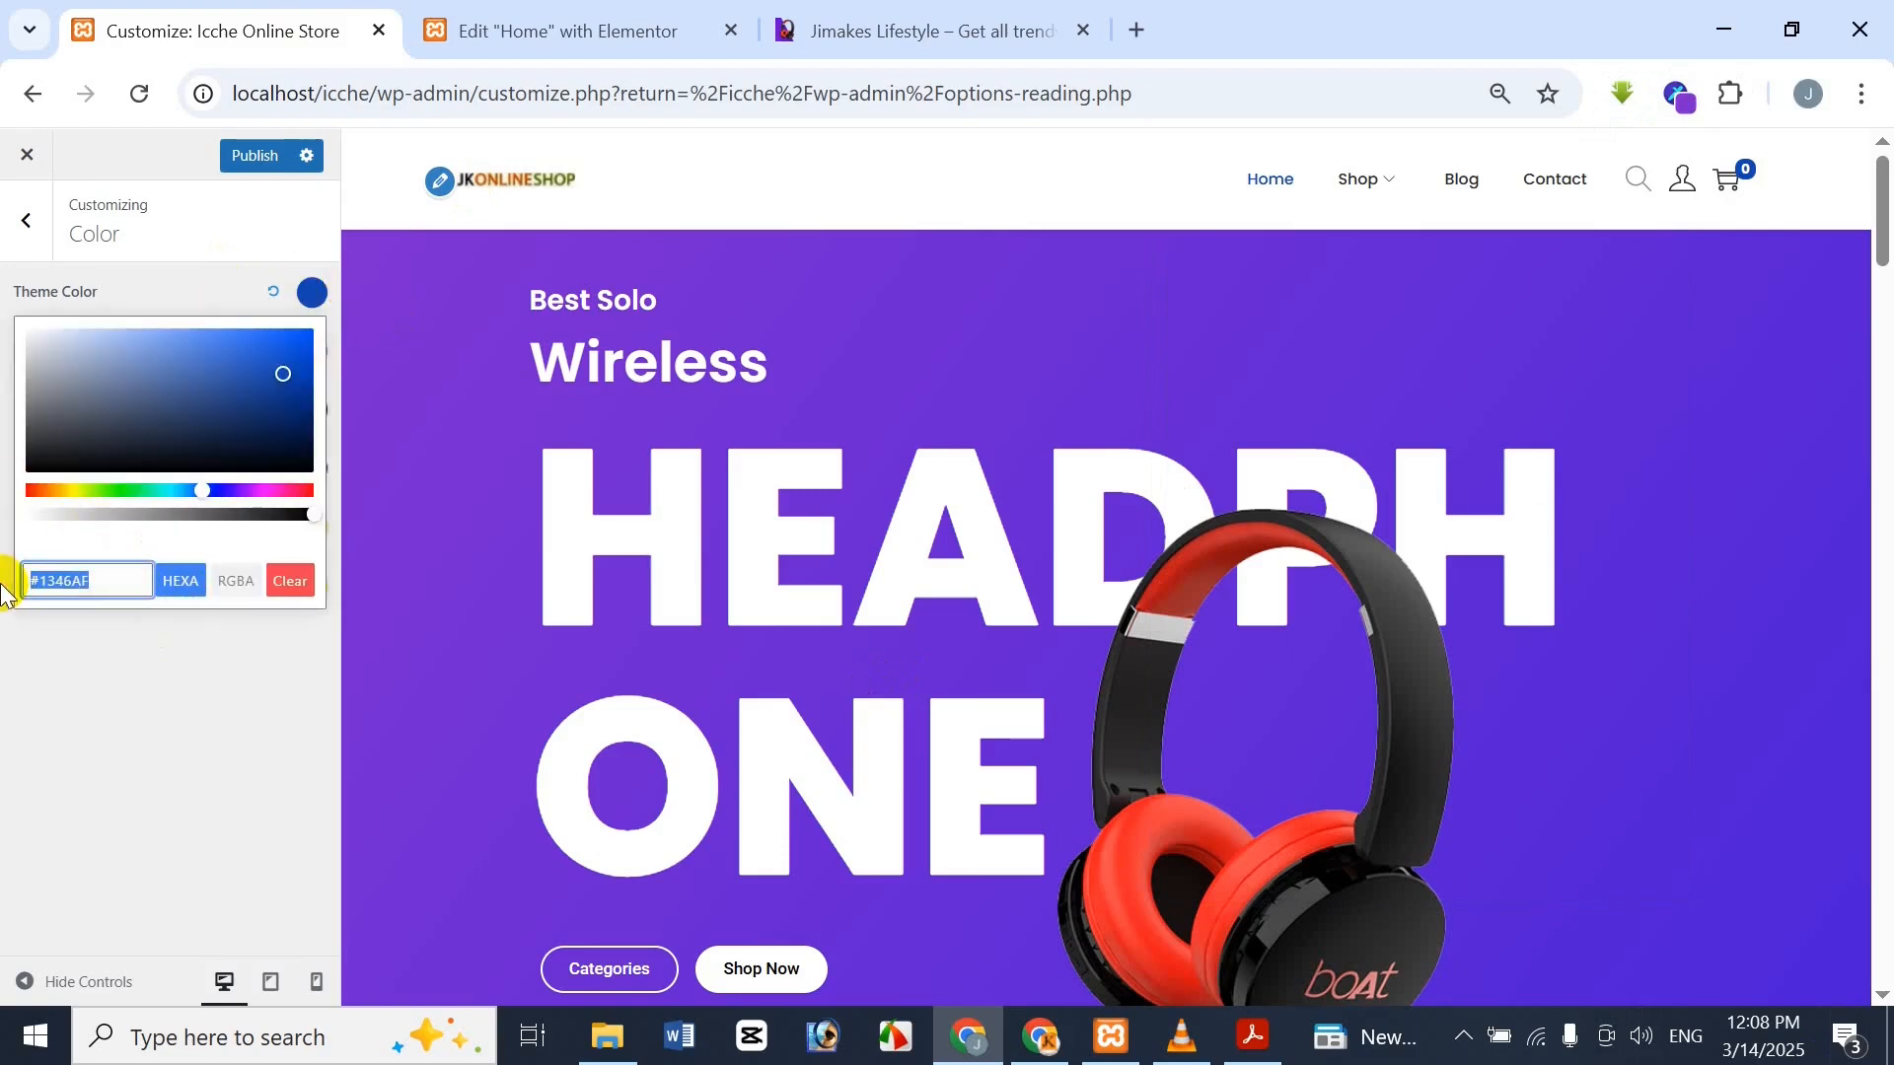
{"action": "key", "text": "BackSpace"}
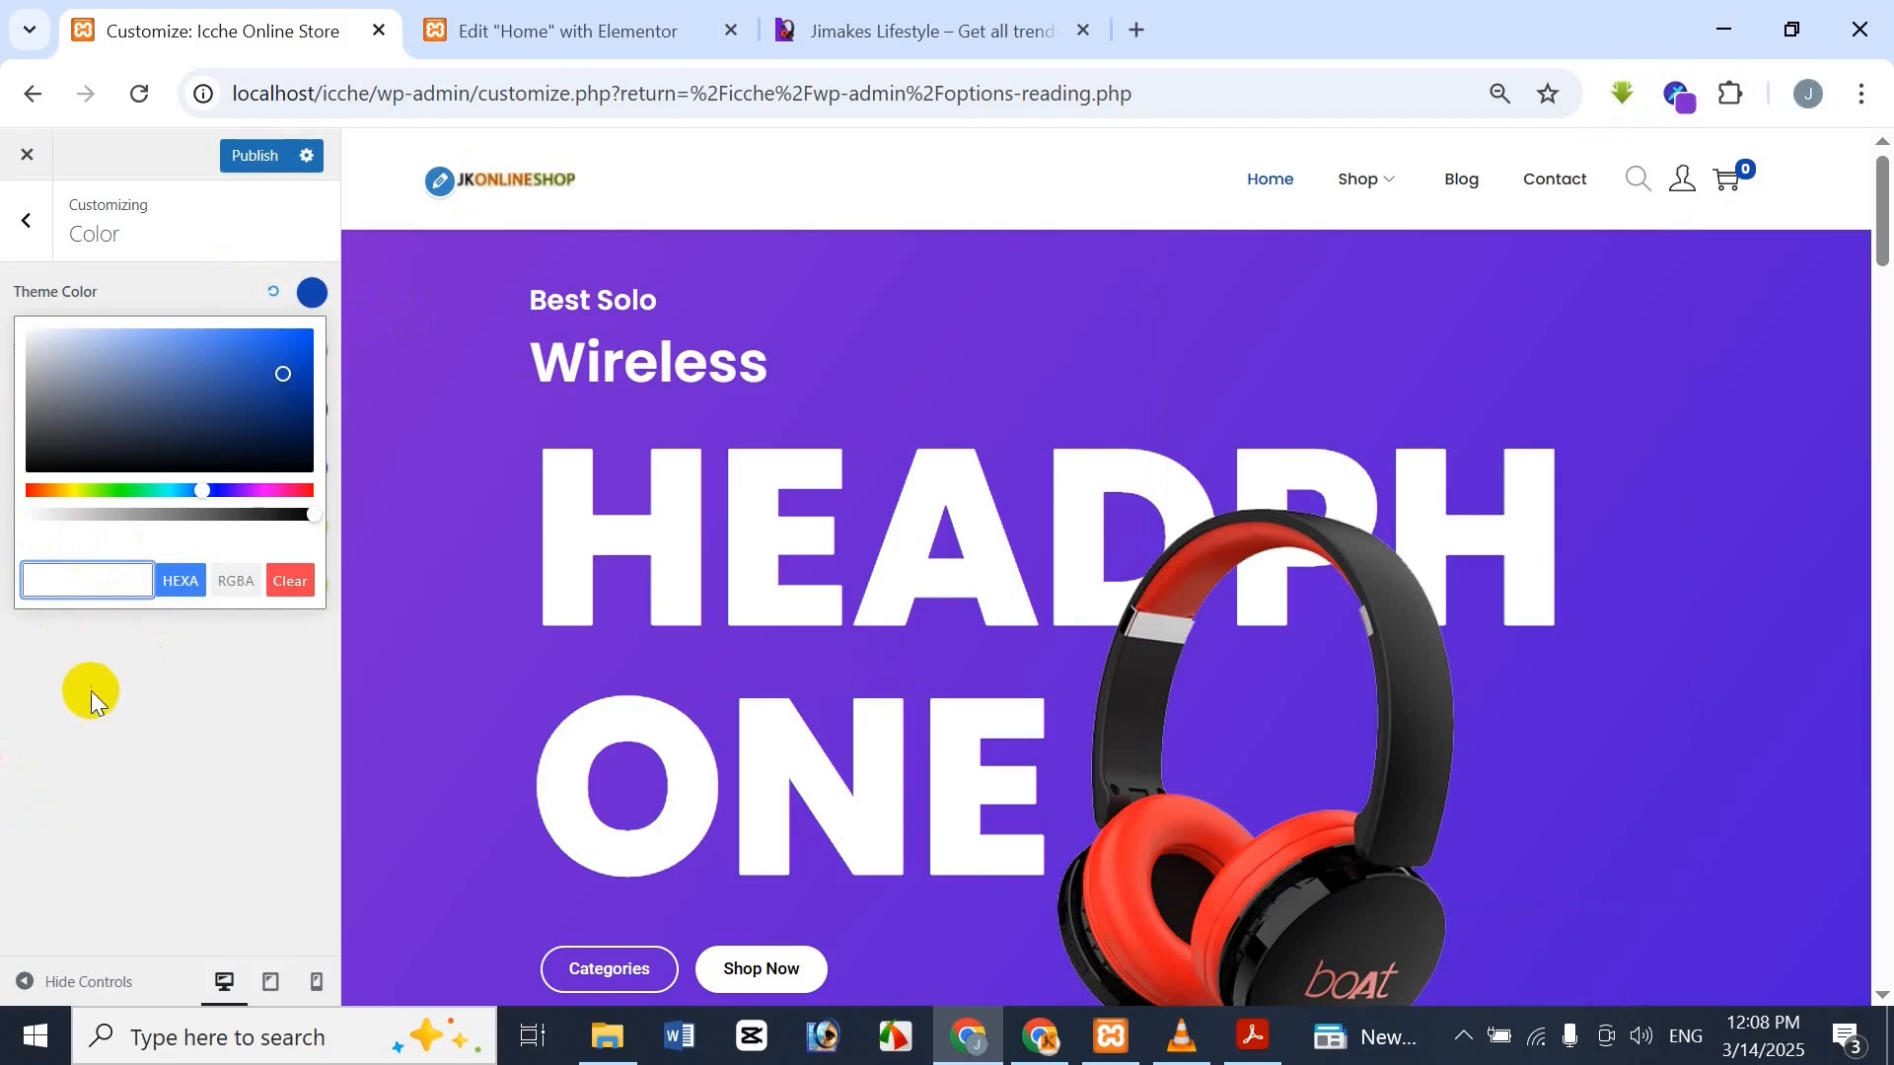
{"action": "left_click", "coordinate": [203, 490]}
{"action": "type", "text": "#7C28CE"}
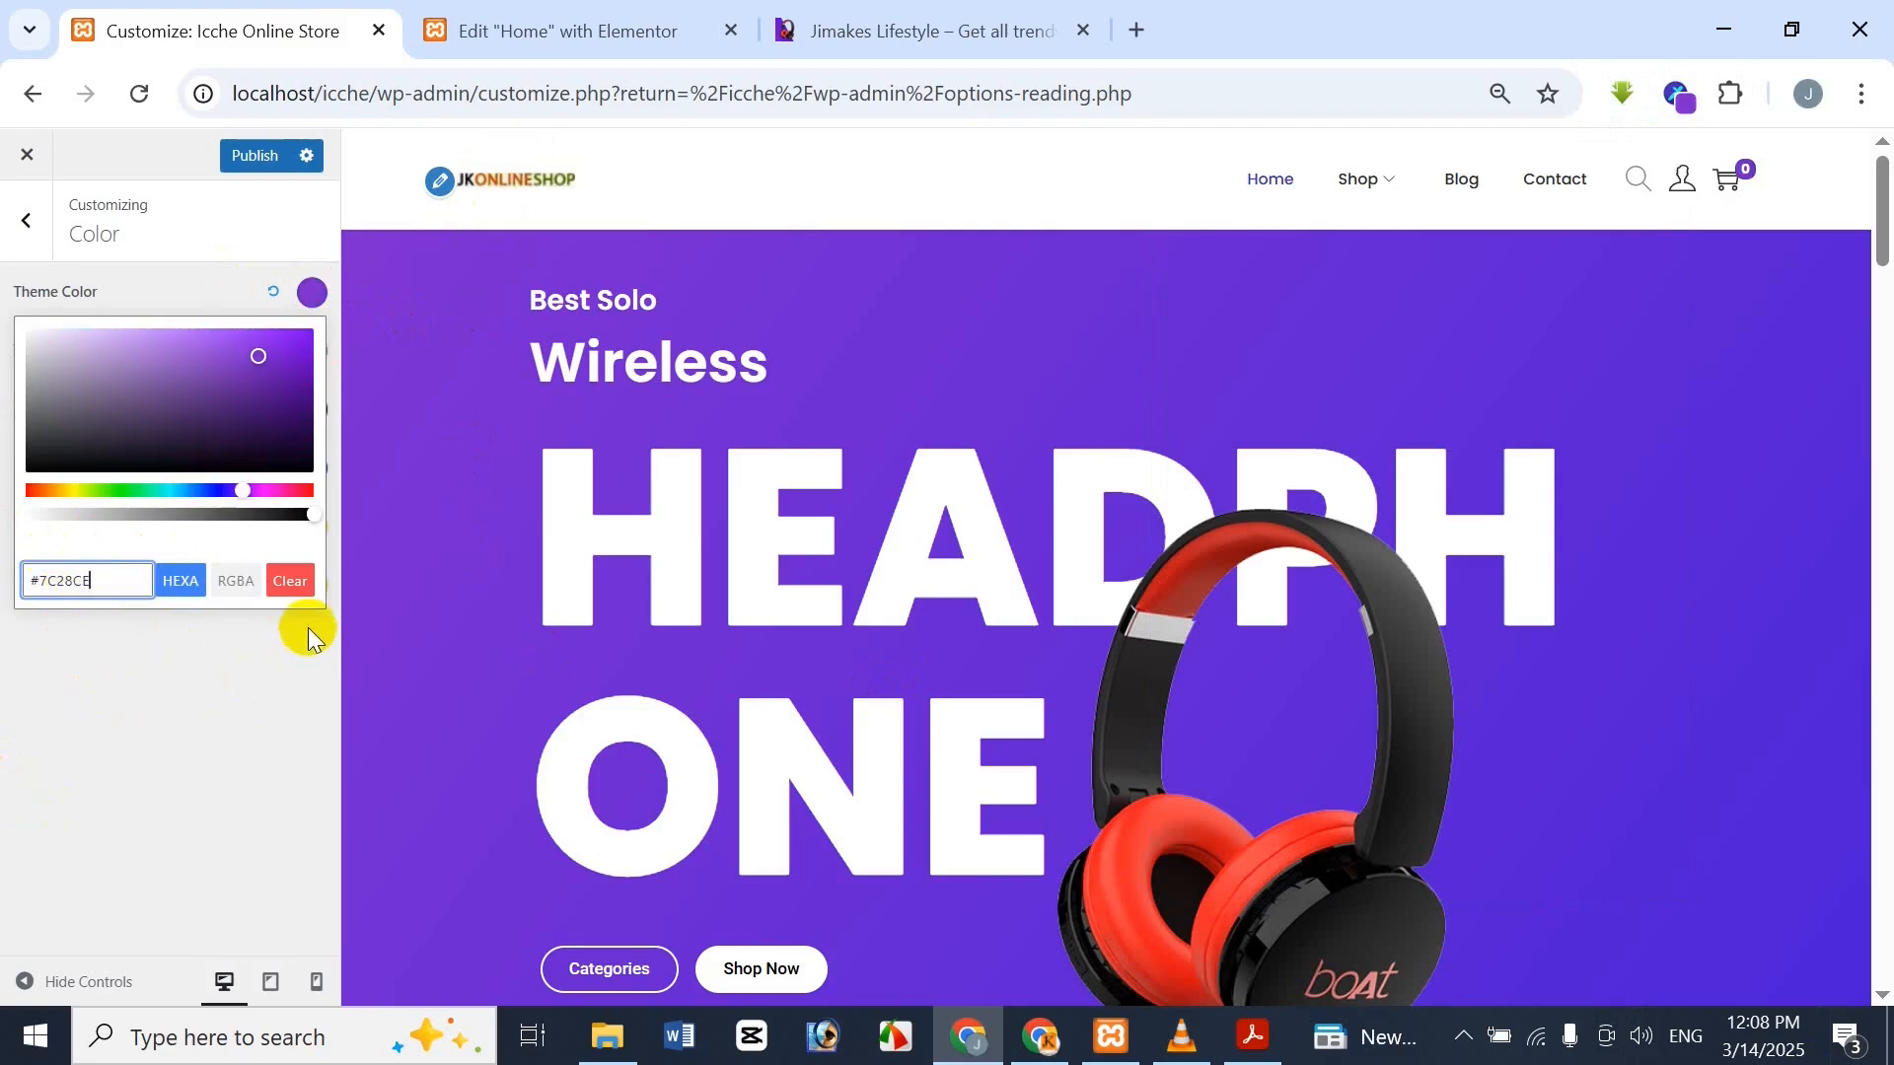
{"action": "left_click", "coordinate": [253, 670]}
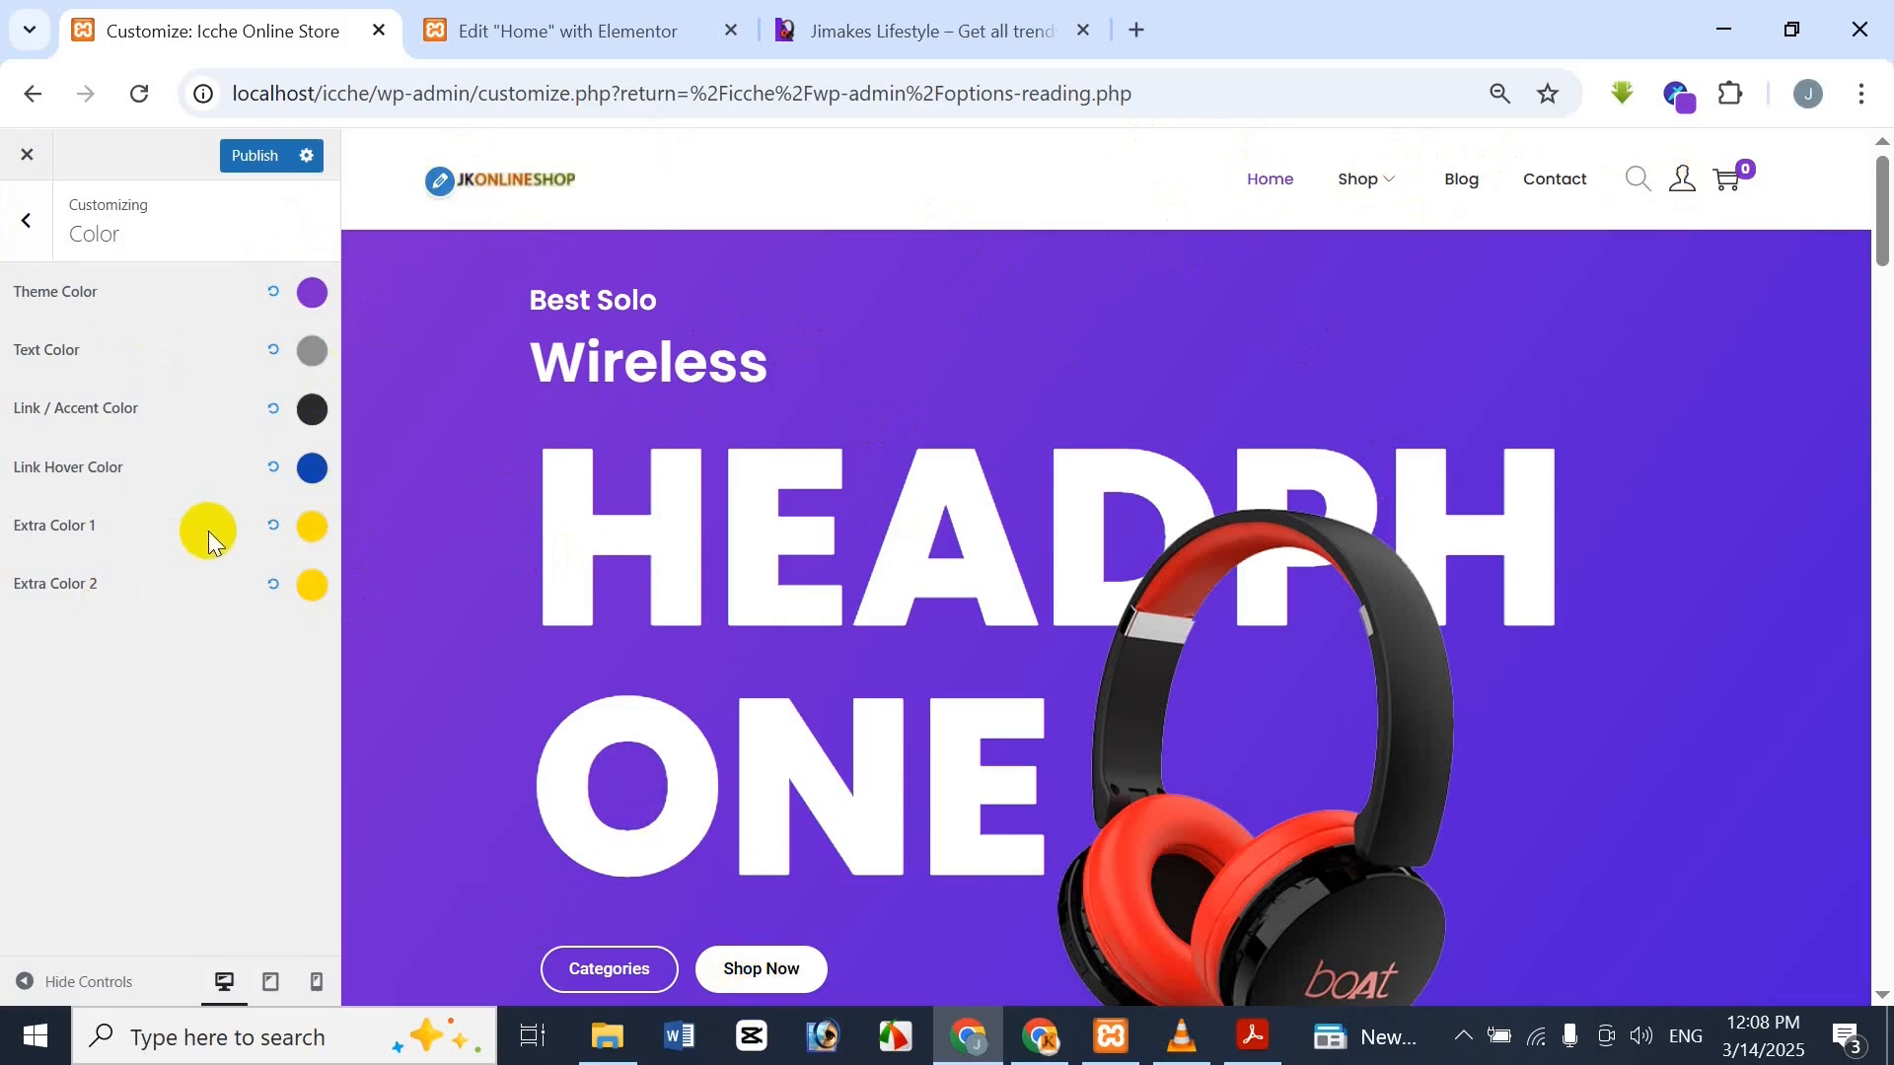
Set the Link Hover Color to #7C28CE
{"action": "left_click", "coordinate": [312, 468]}
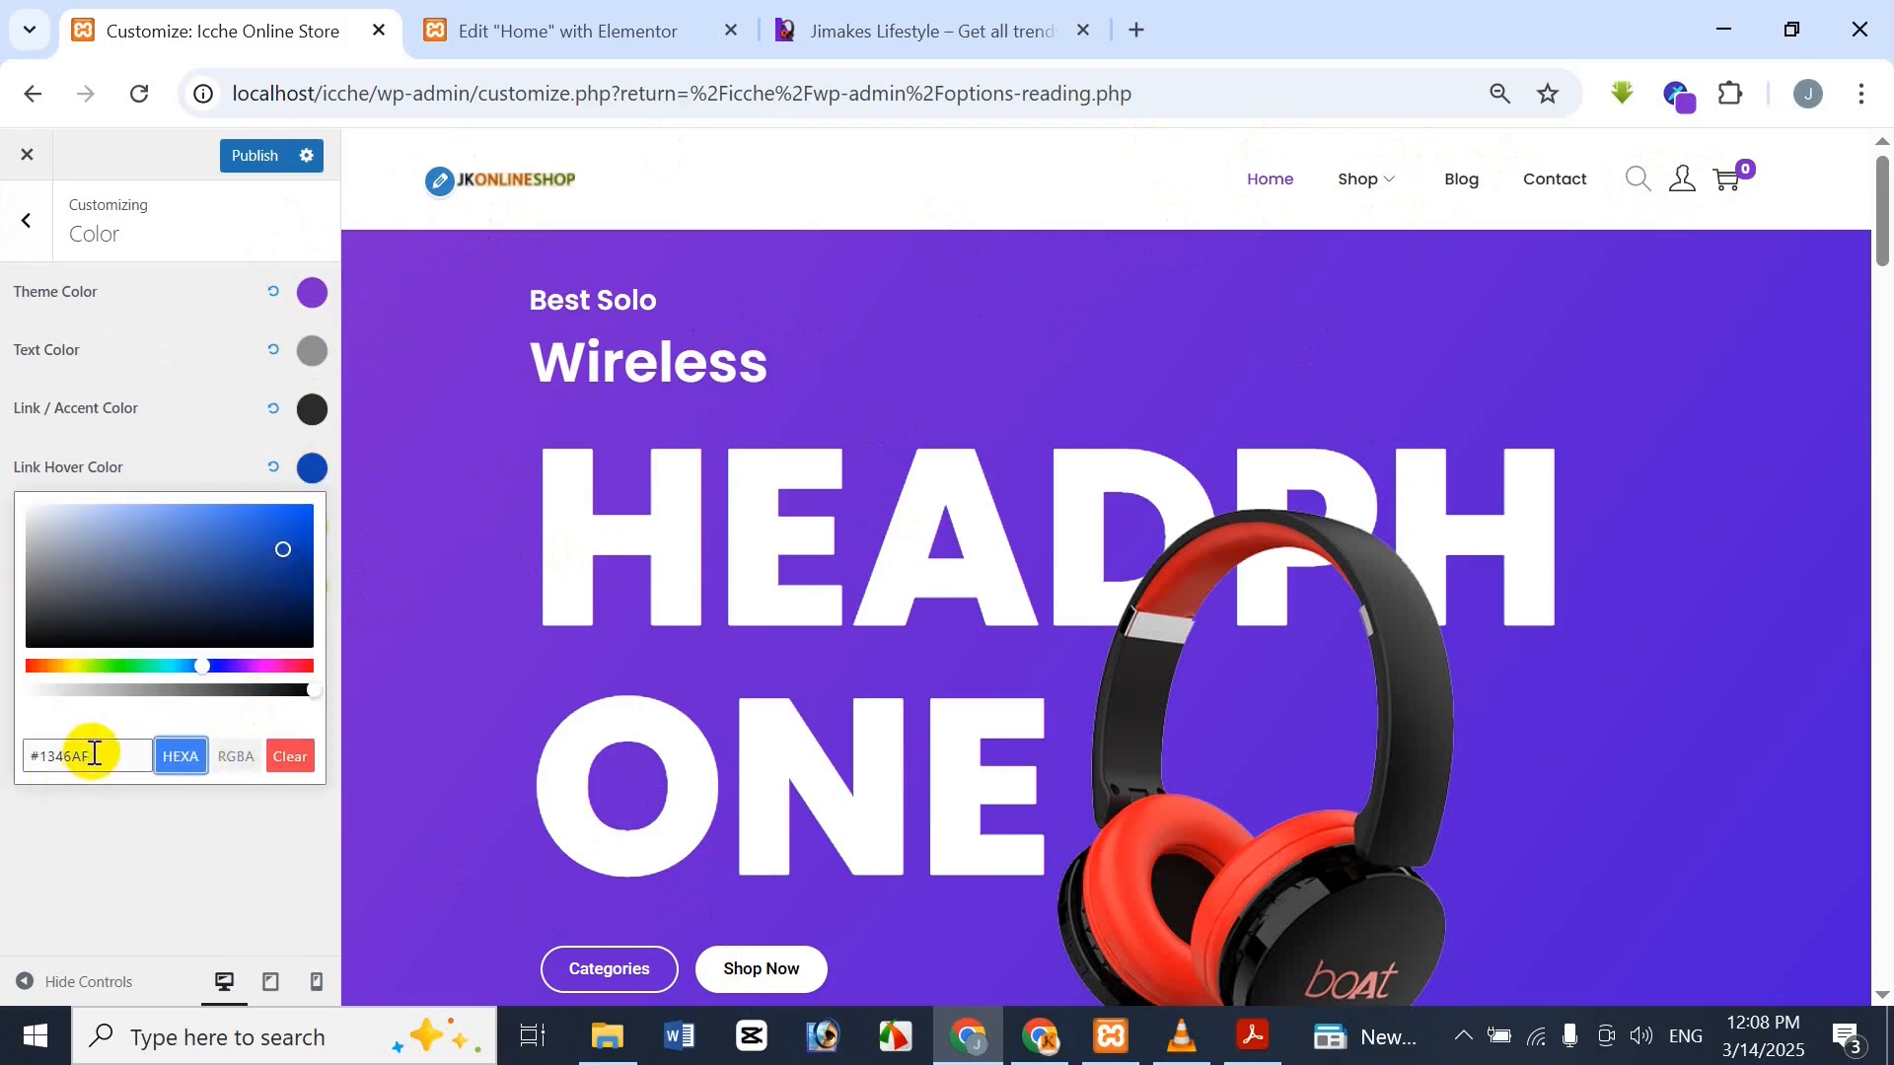
{"action": "left_click_drag", "start_coordinate": [89, 755], "coordinate": [16, 752]}
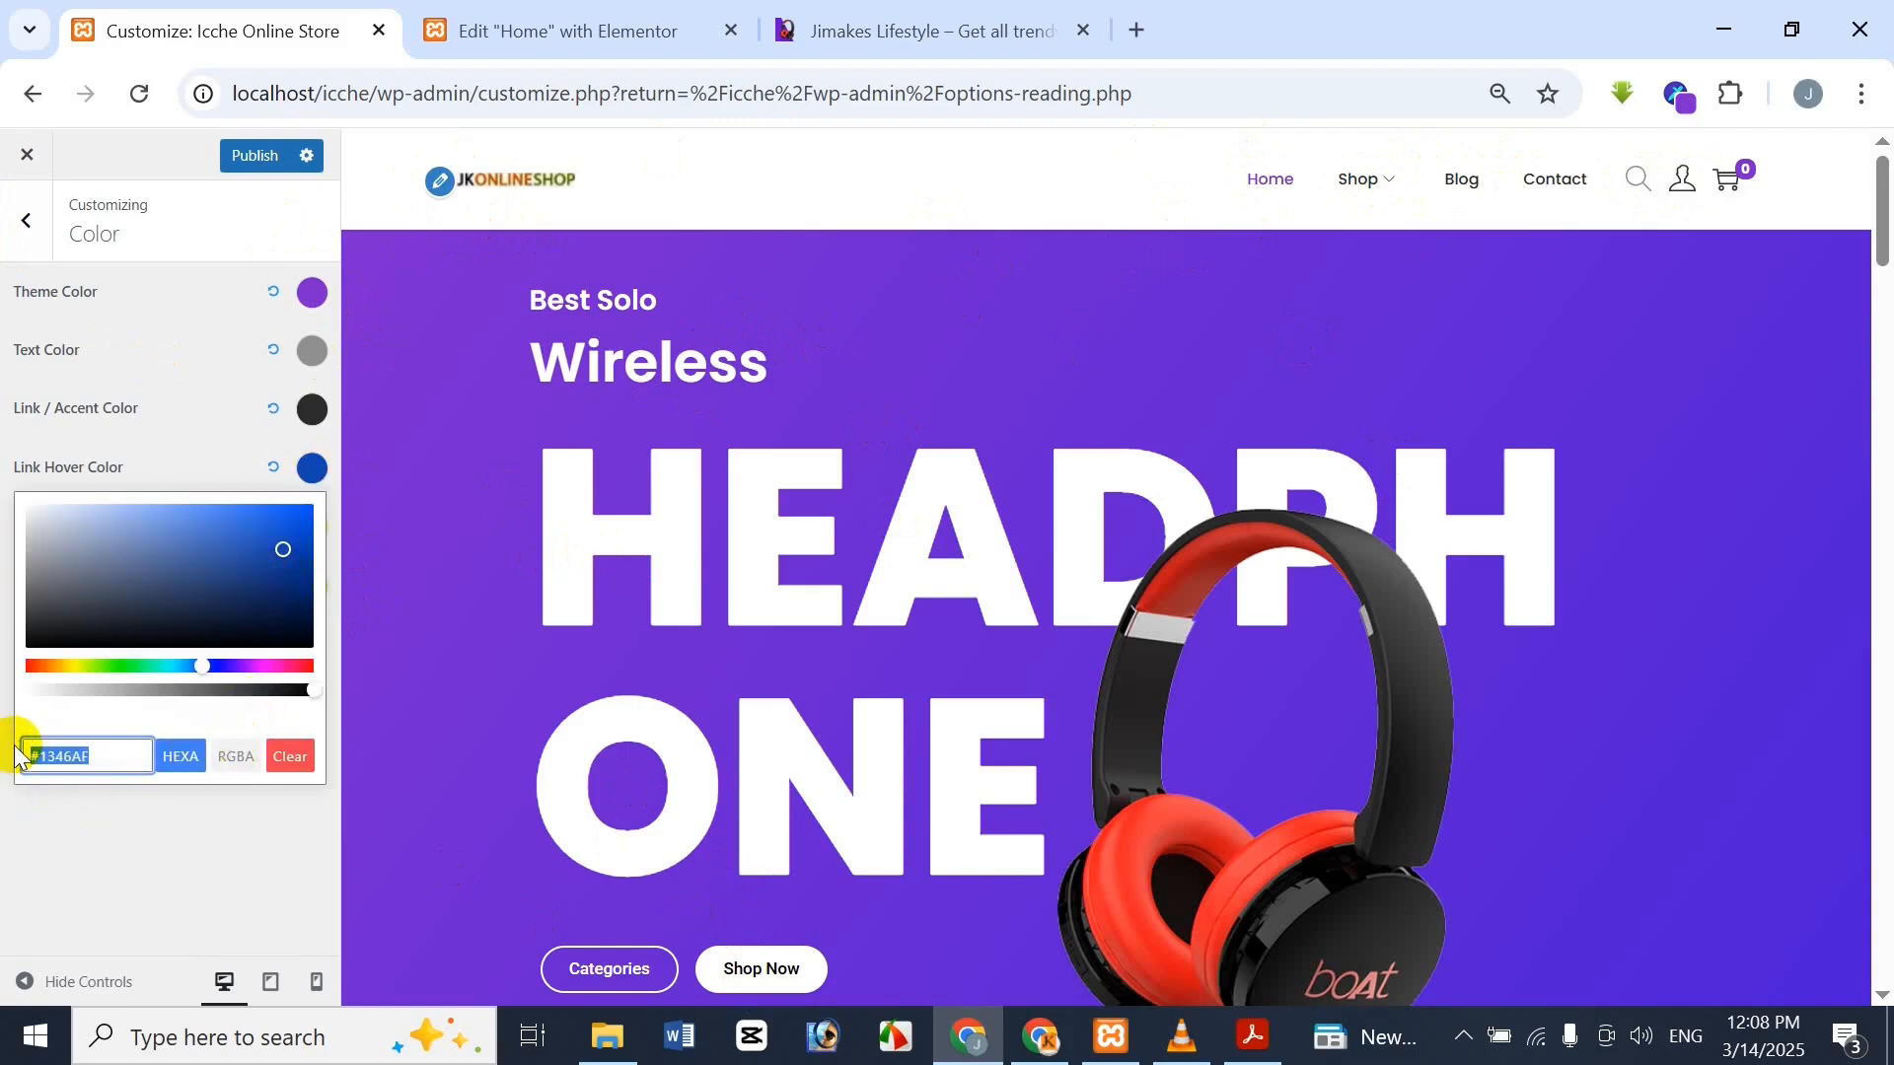
{"action": "key", "text": "BackSpace"}
{"action": "type", "text": "#7C28CE"}
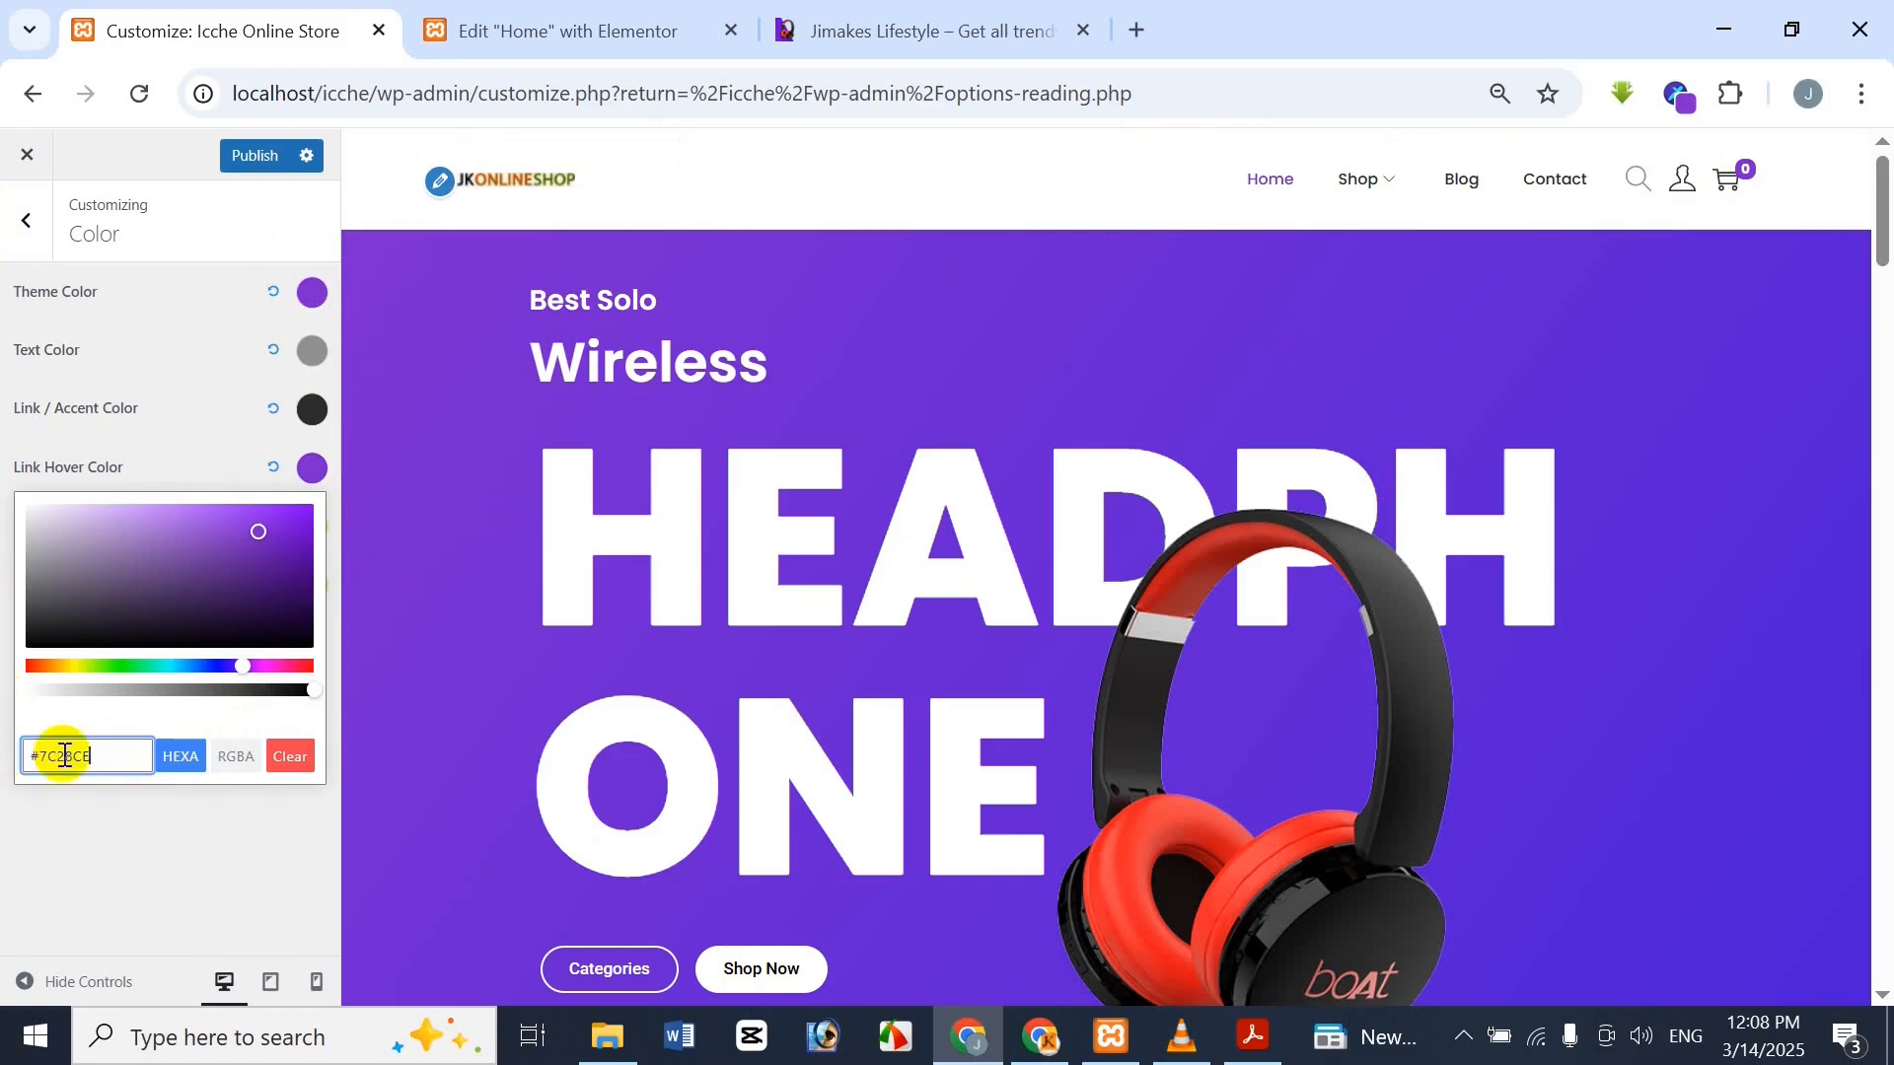
{"action": "left_click", "coordinate": [134, 821]}
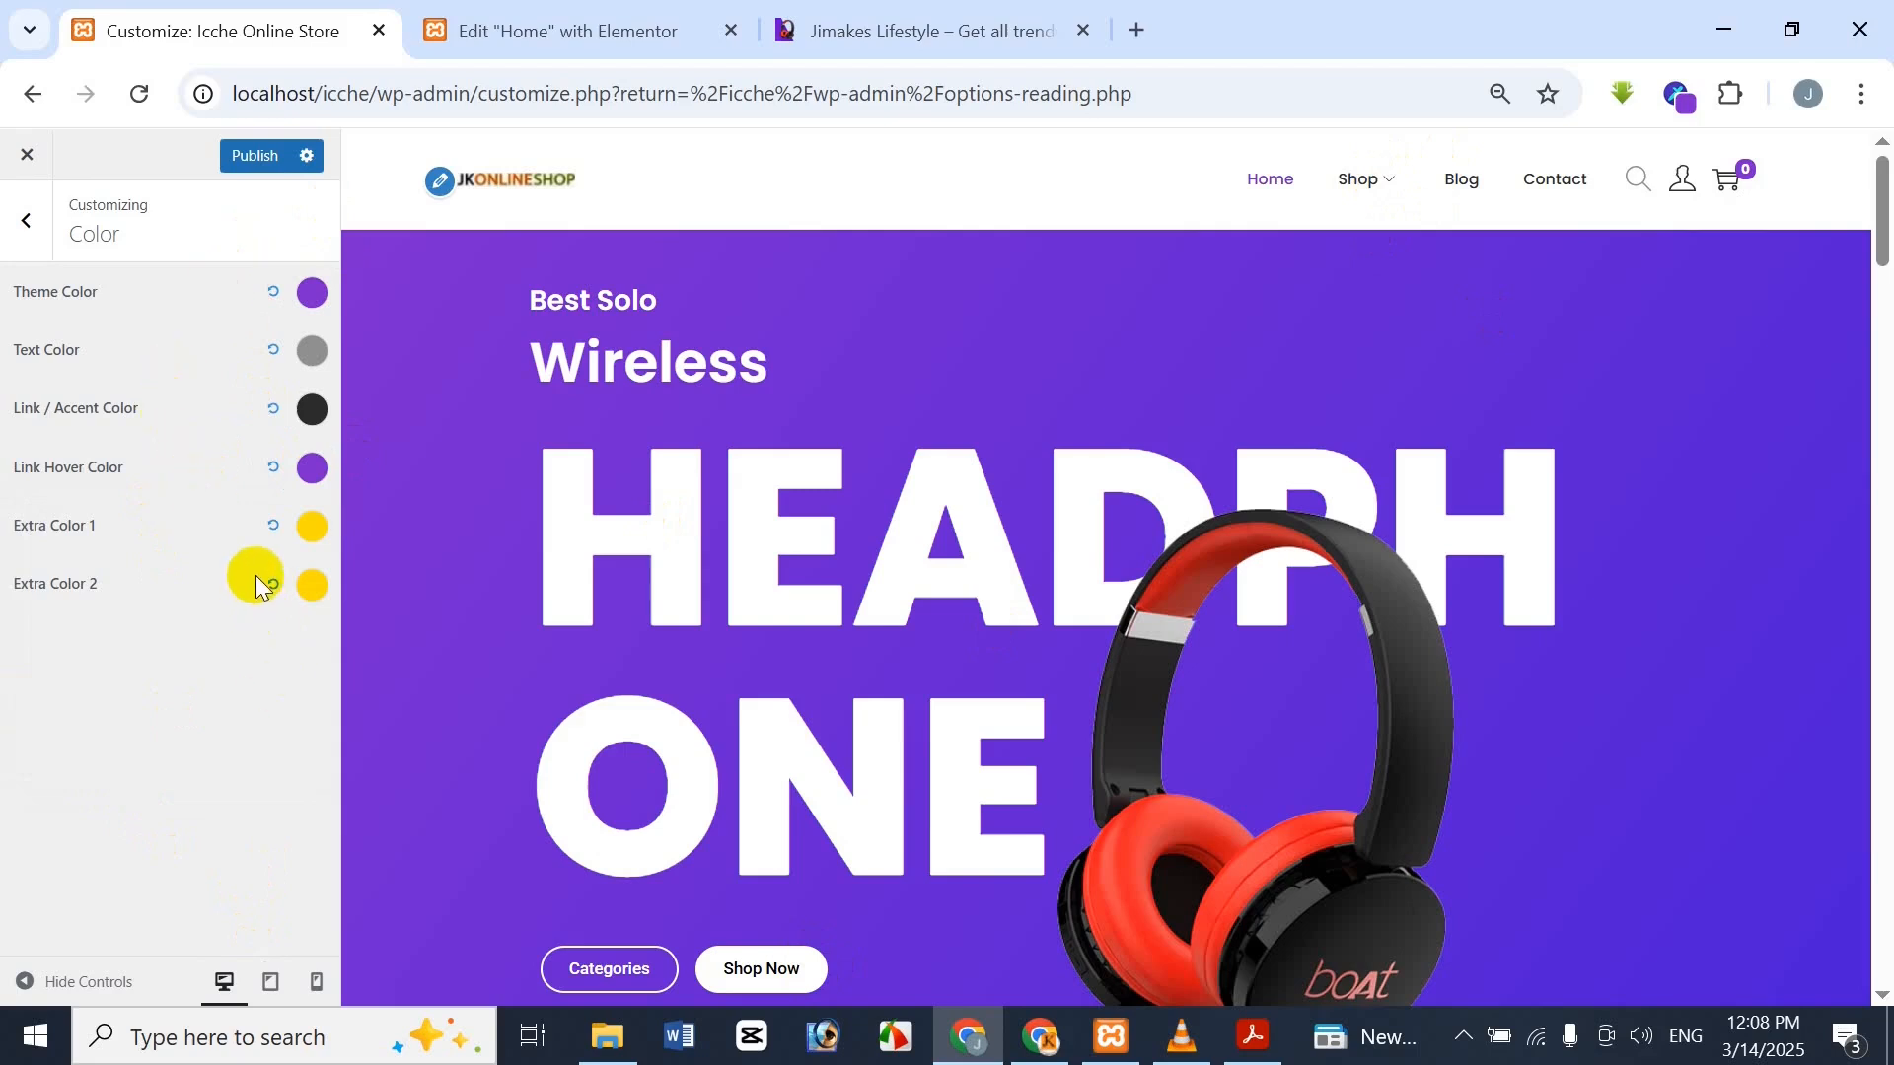
Publish the color changes and close the Customizer
{"action": "left_click", "coordinate": [258, 157]}
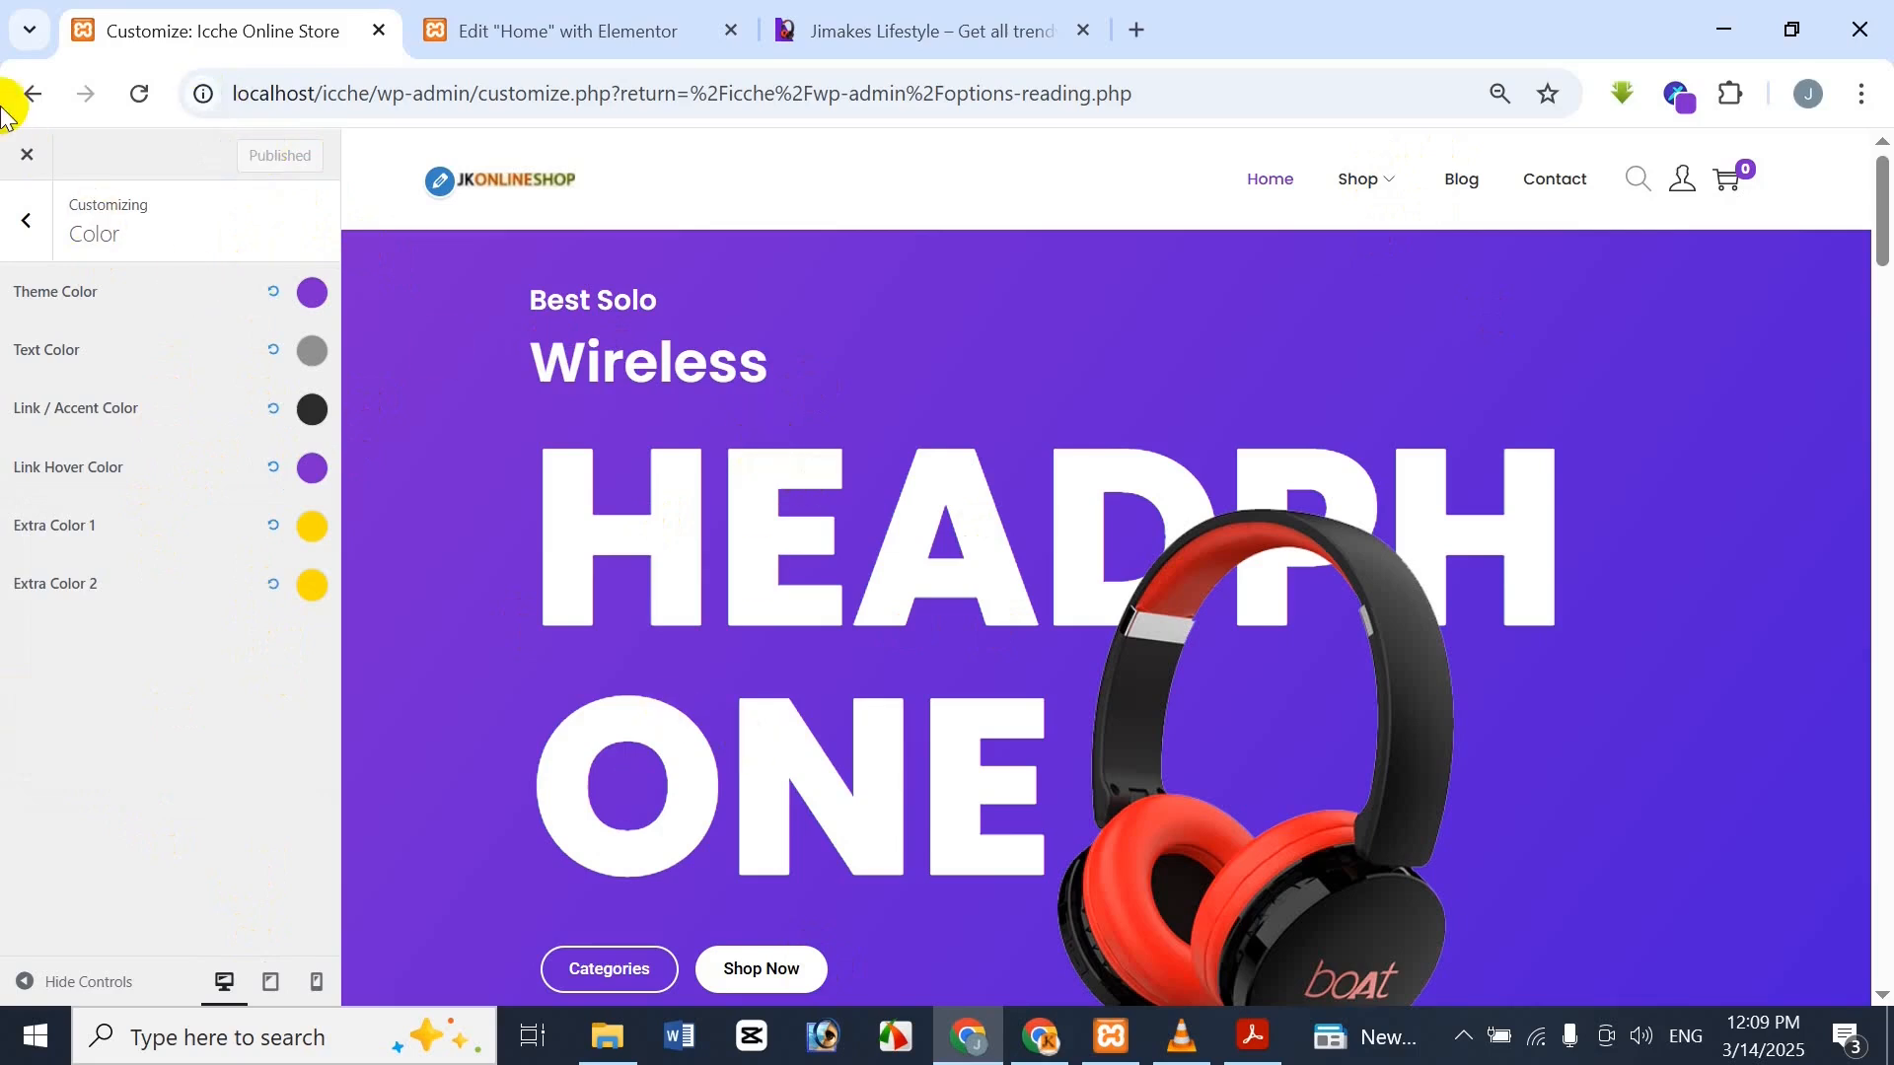
{"action": "left_click", "coordinate": [32, 155]}
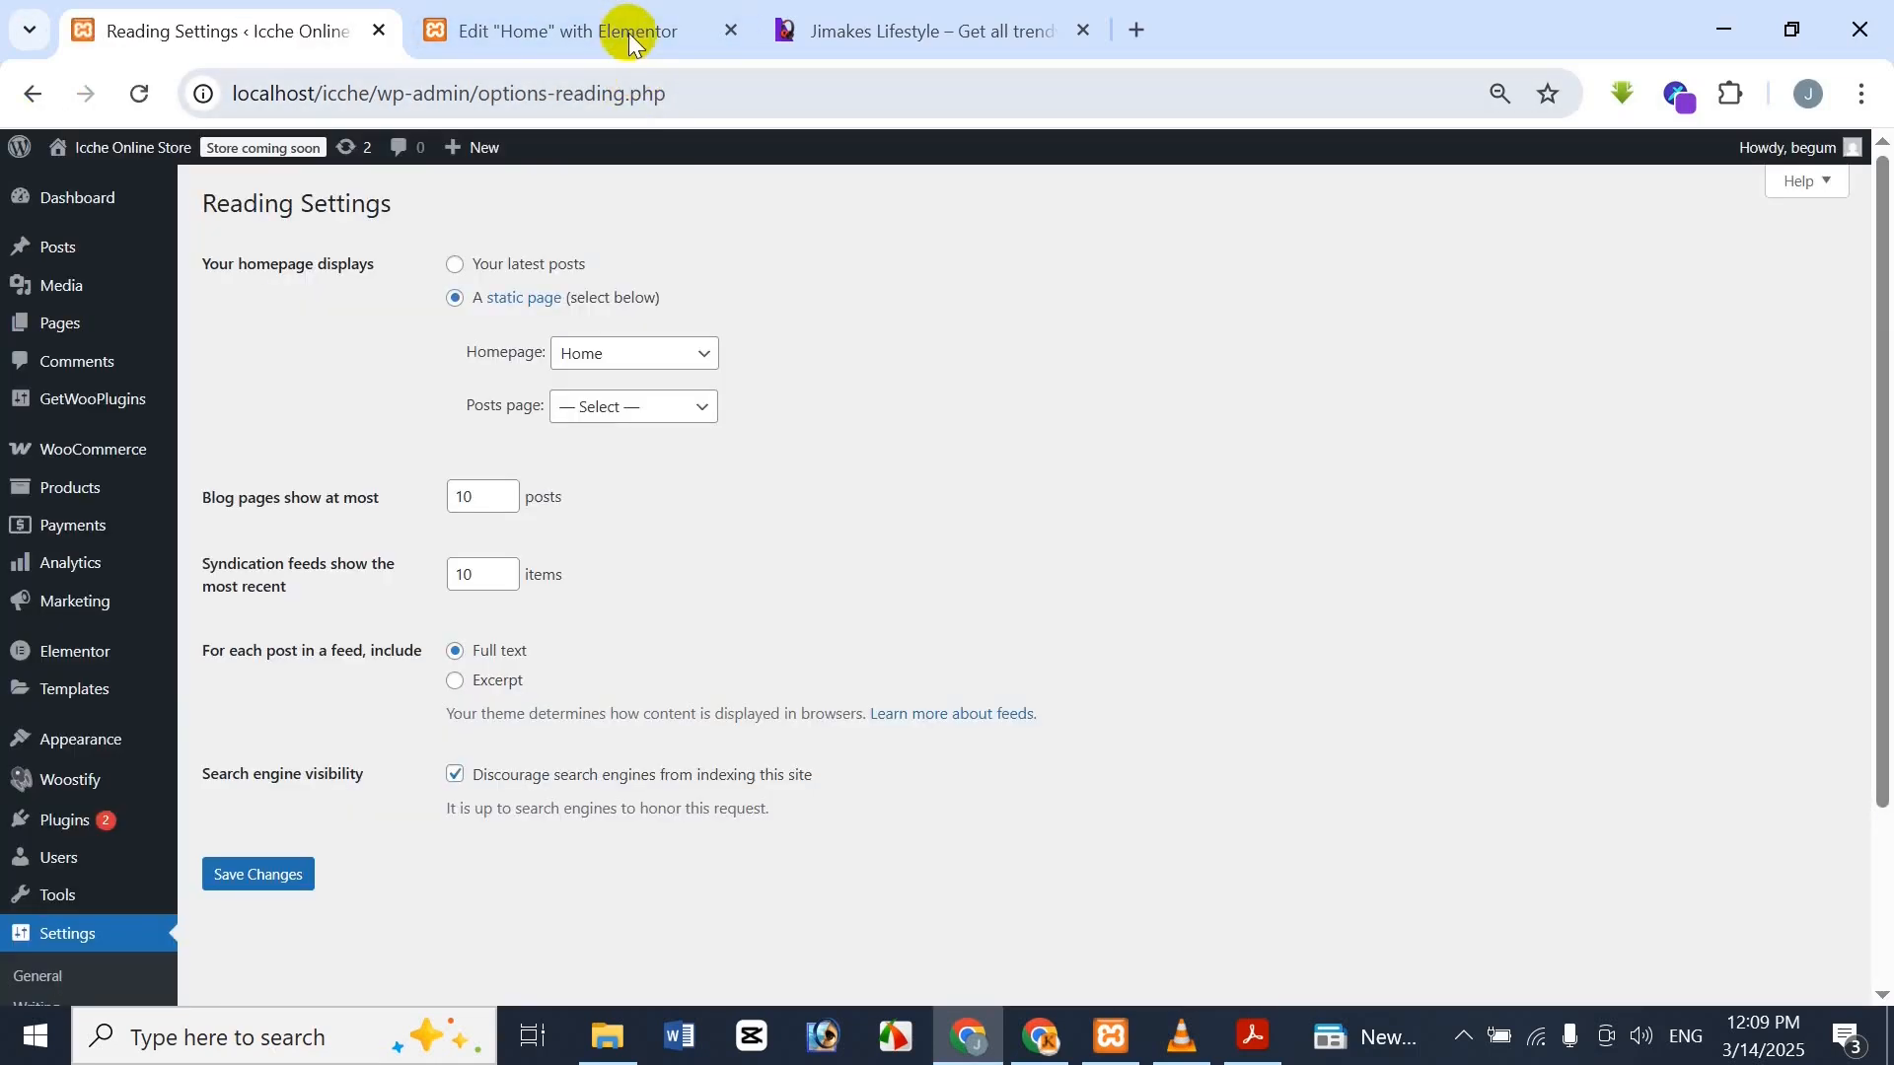
Preview the Home page from the Elementor editor and examine its header, category banners and Latest Watches products
{"action": "left_click", "coordinate": [629, 31]}
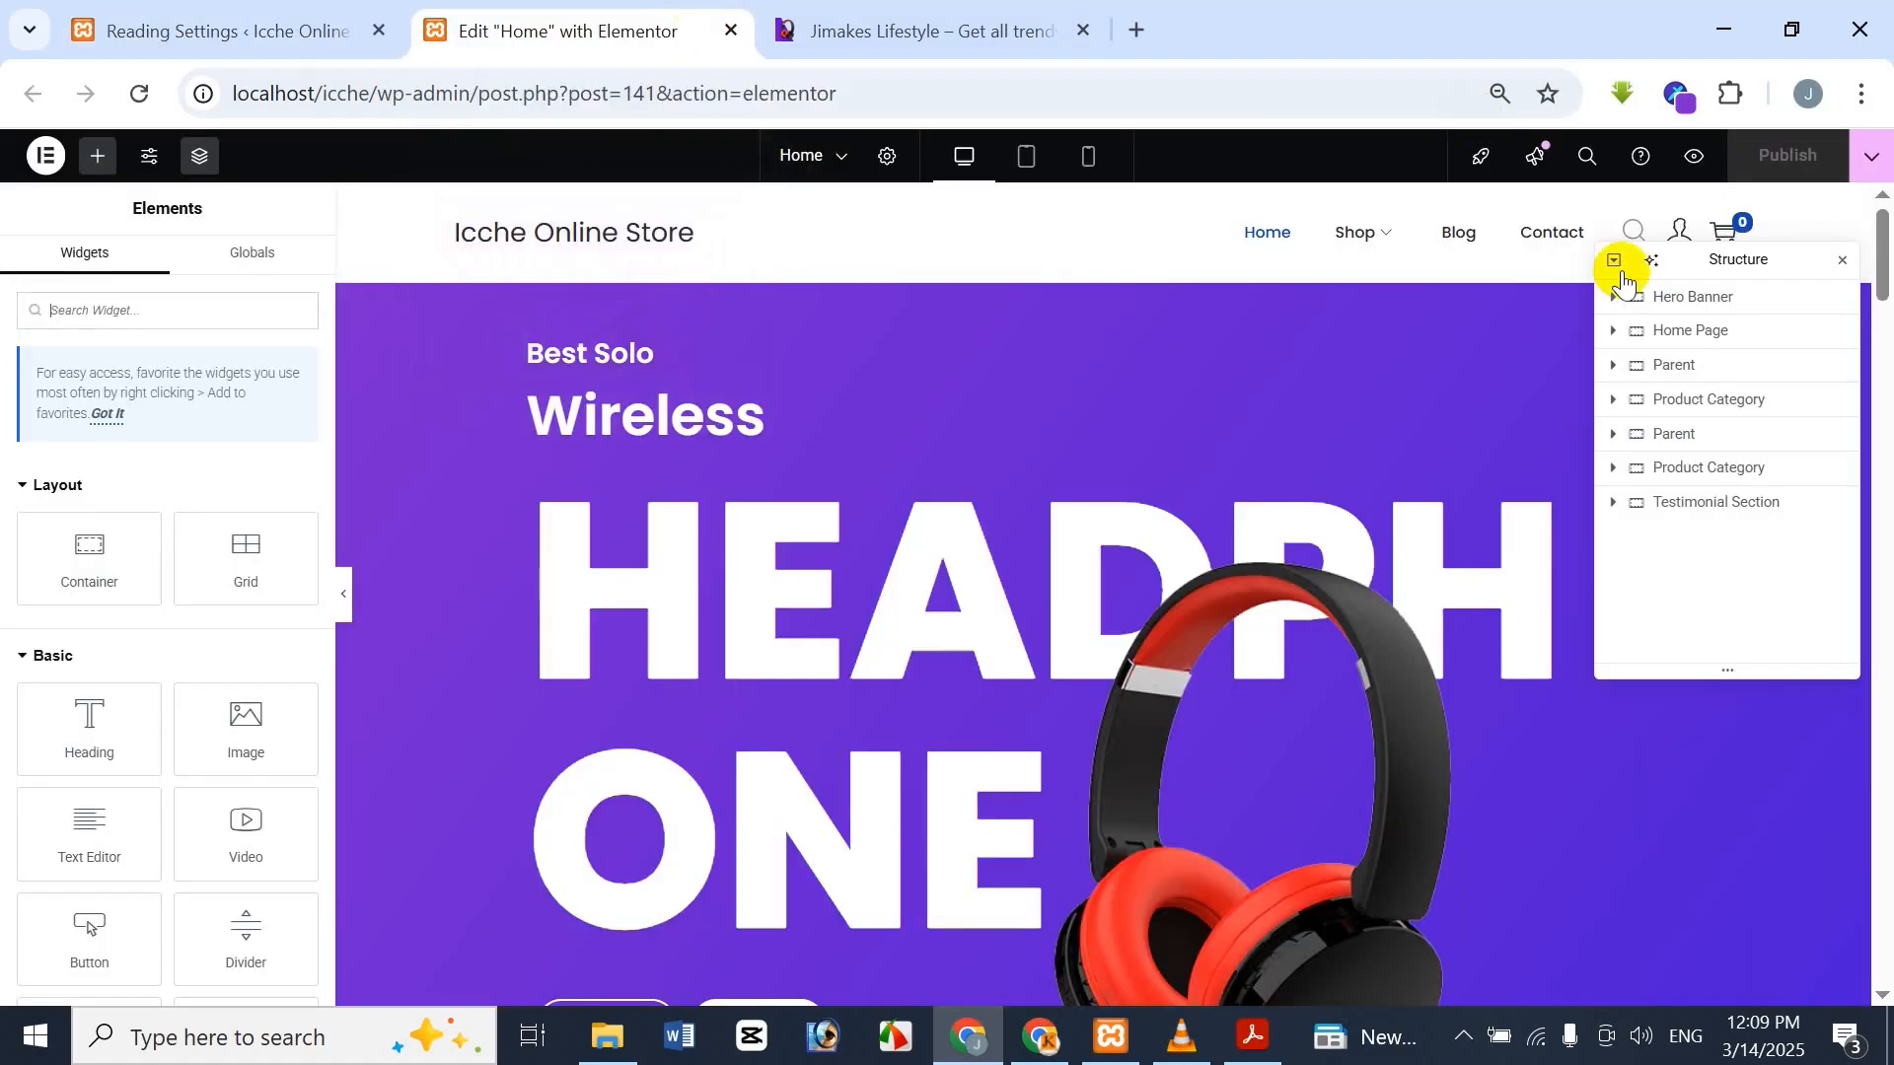
{"action": "left_click", "coordinate": [1695, 168]}
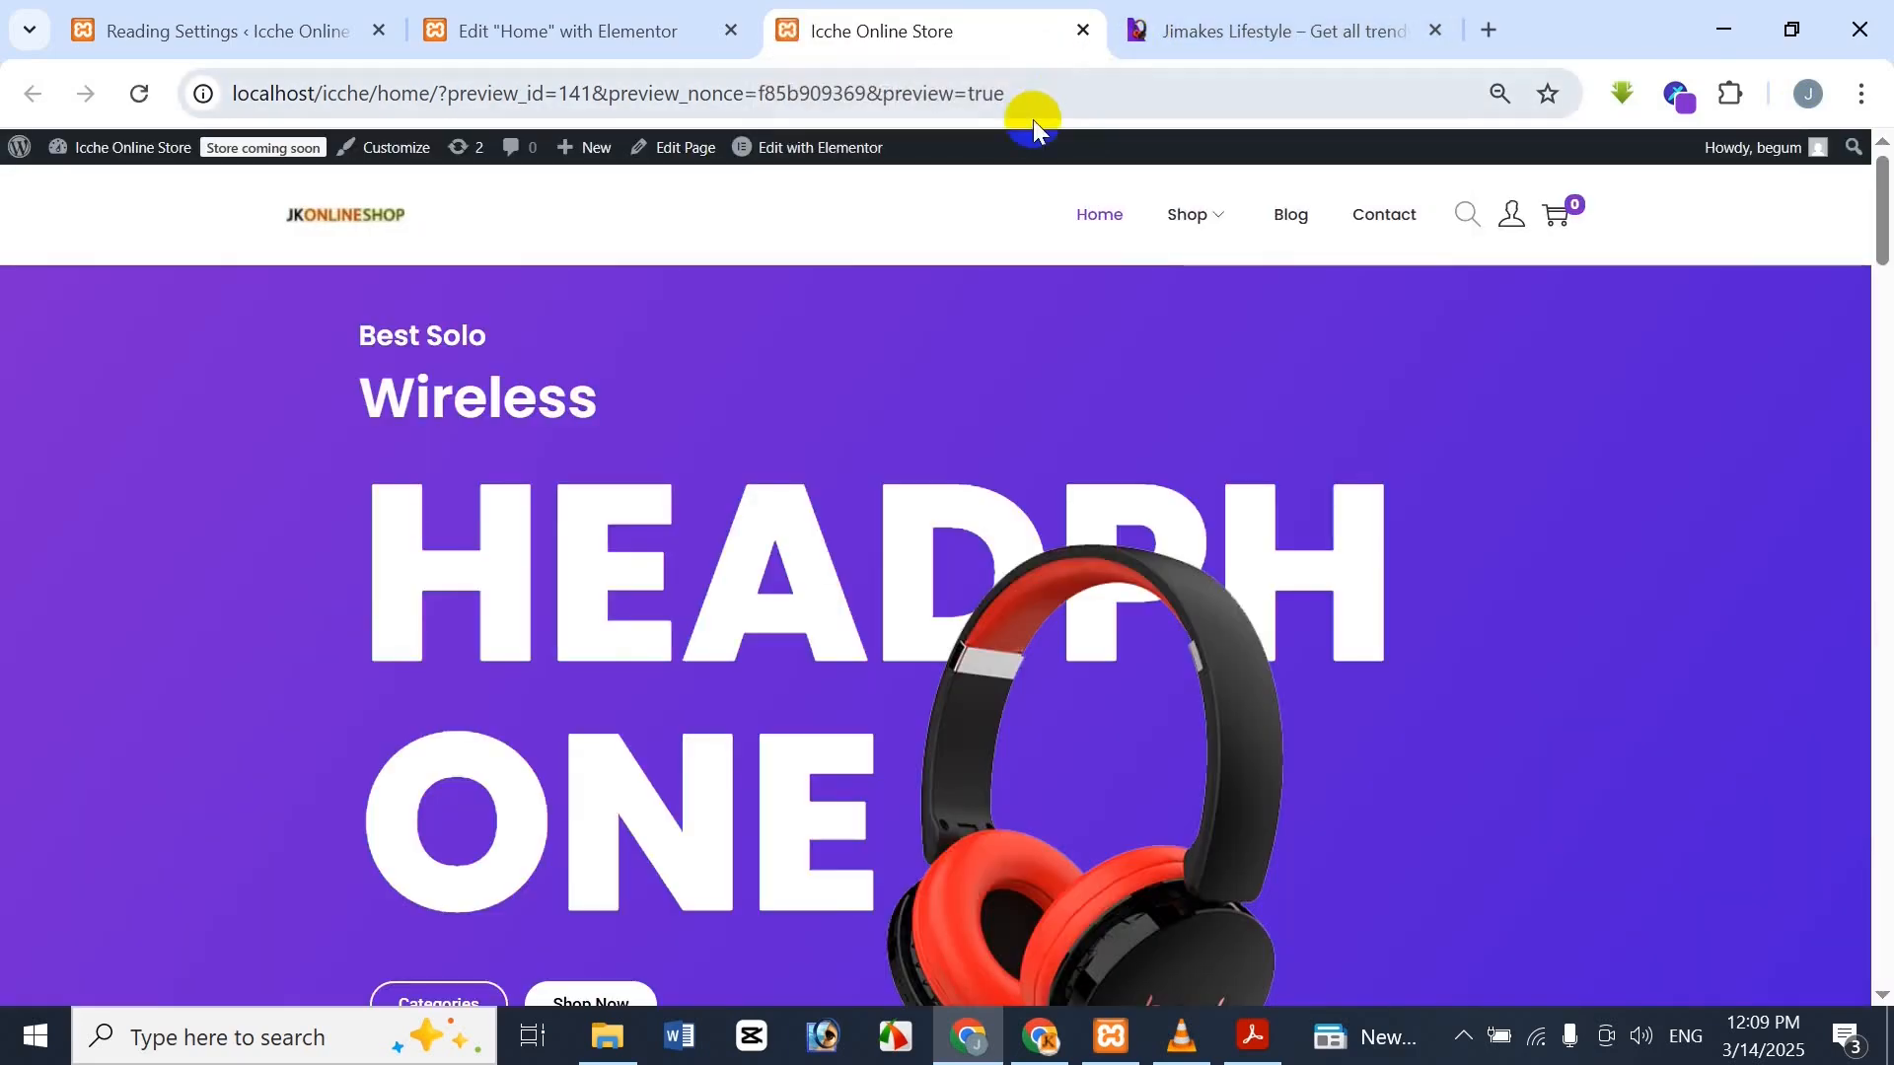
{"action": "mouse_move", "coordinate": [1184, 213]}
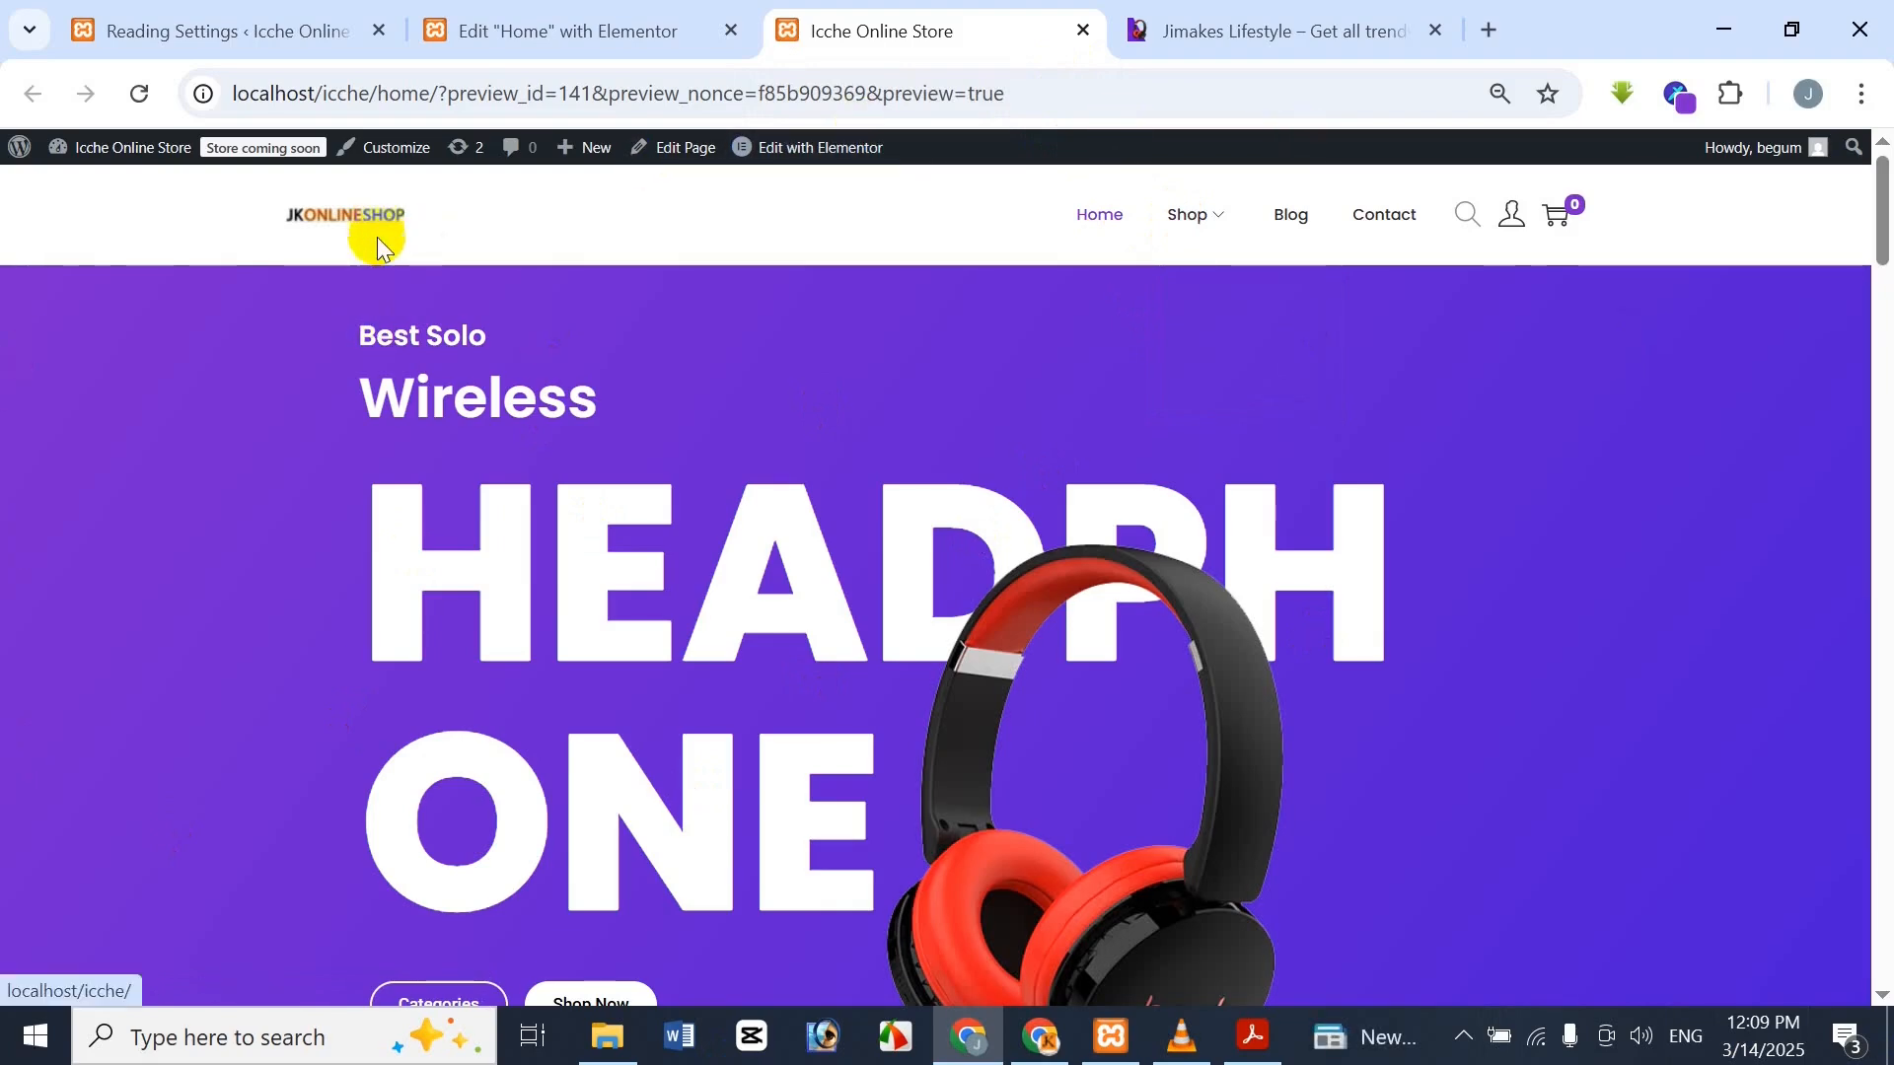
{"action": "mouse_move", "coordinate": [1164, 244]}
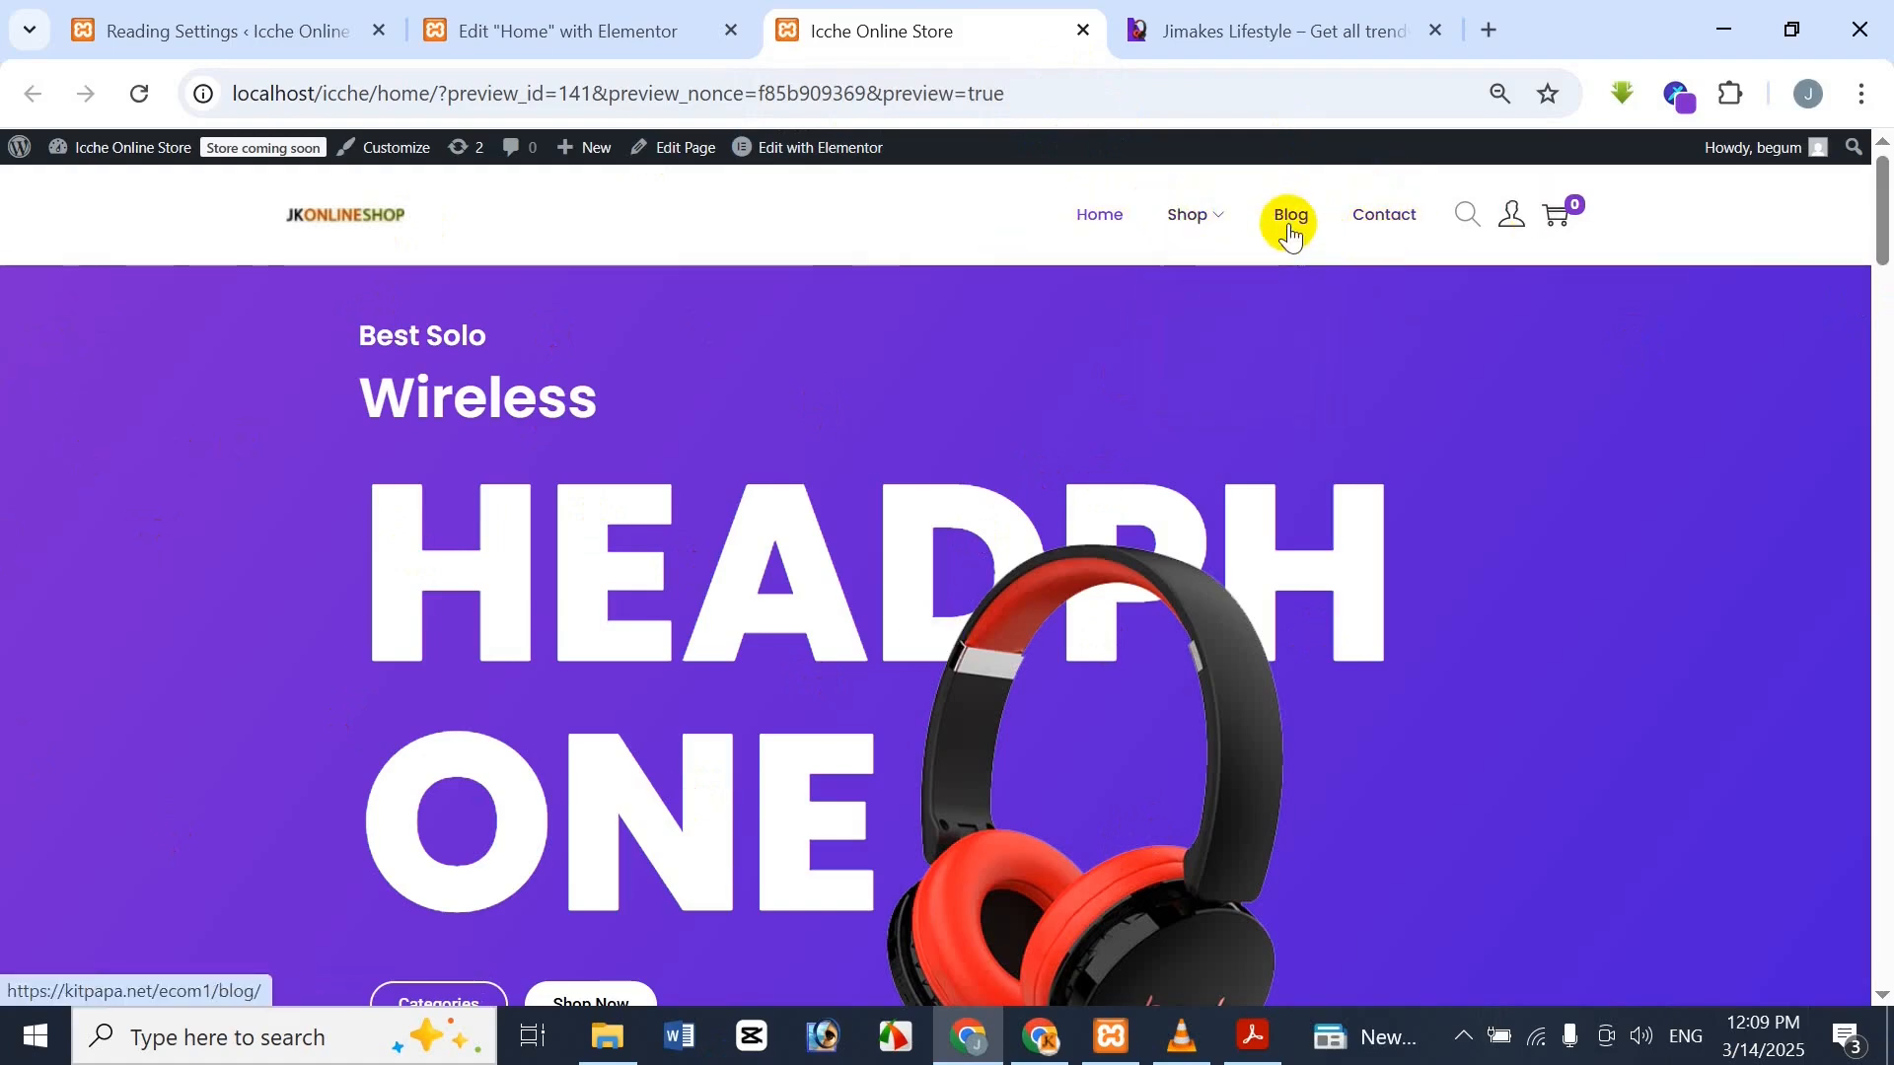
{"action": "scroll", "coordinate": [1075, 716], "scroll_direction": "down", "scroll_amount": 10}
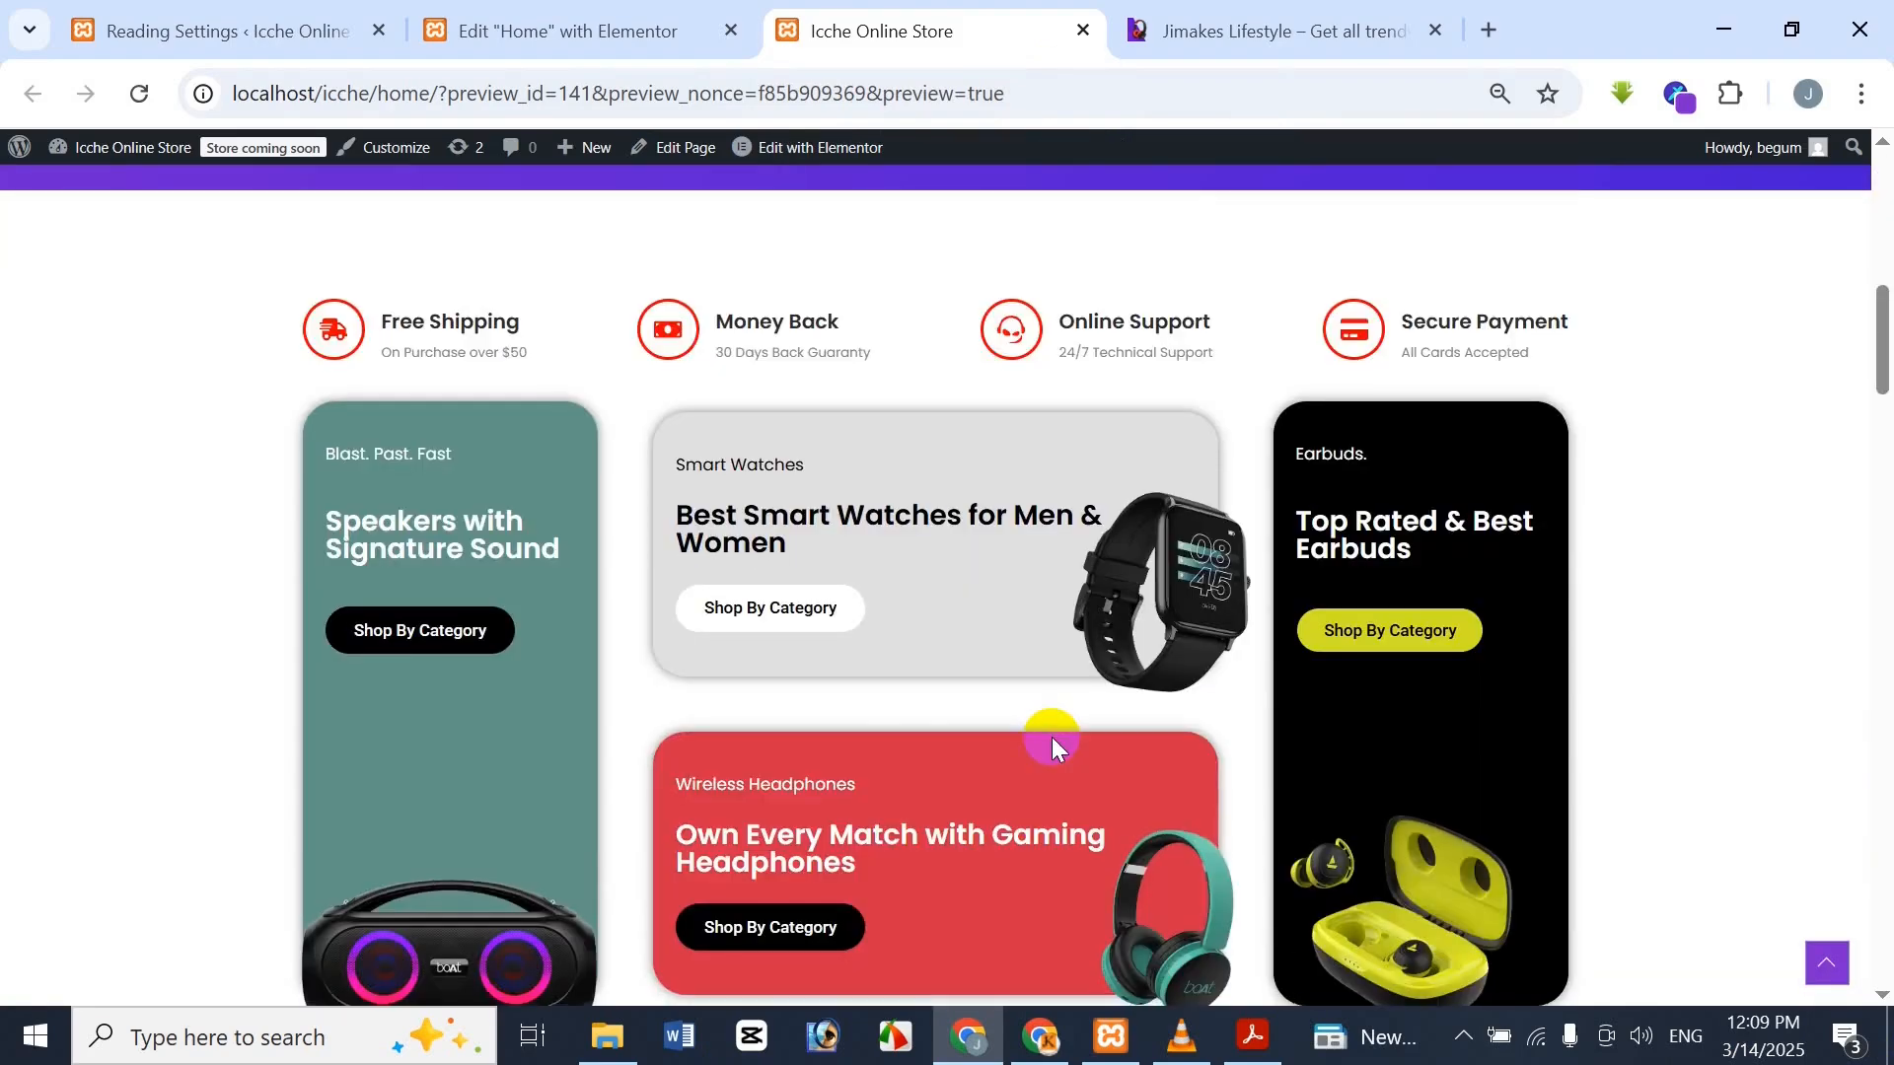
{"action": "scroll", "coordinate": [1048, 747], "scroll_direction": "down", "scroll_amount": 9}
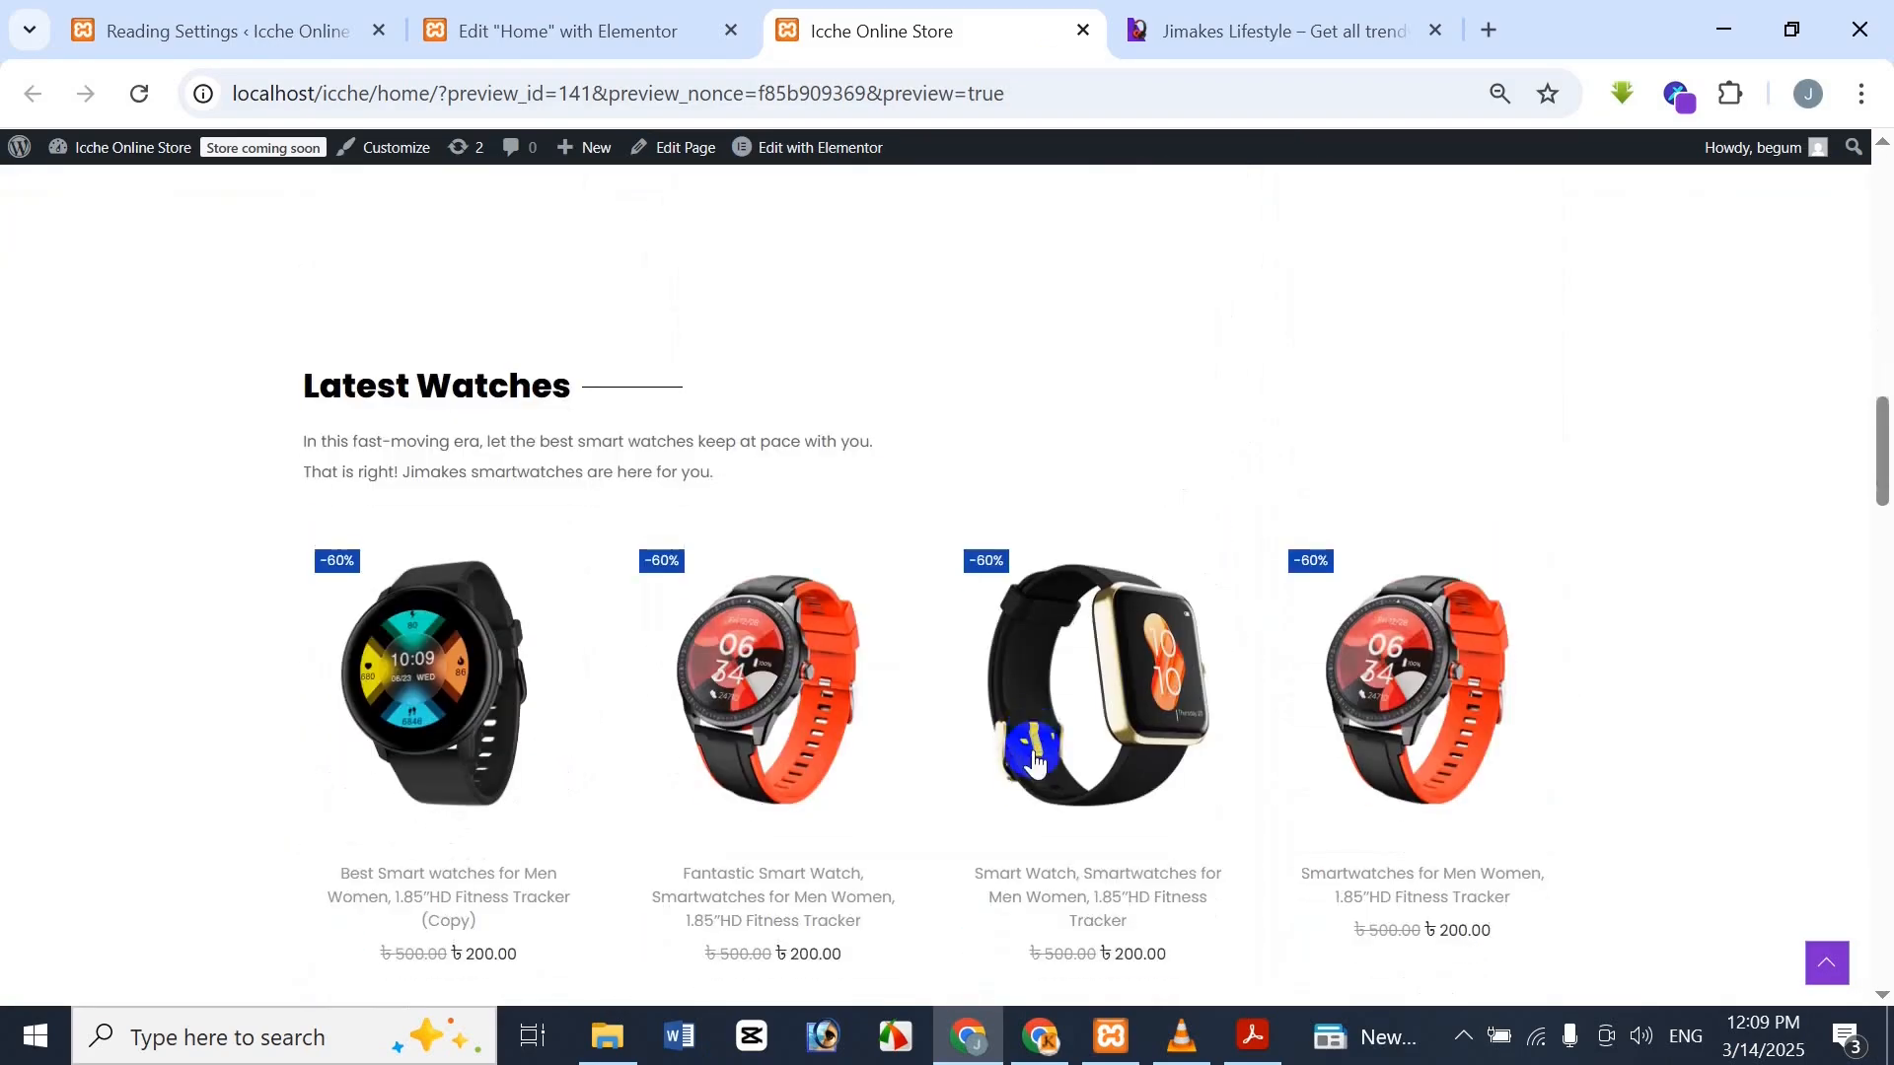
{"action": "scroll", "coordinate": [1032, 750], "scroll_direction": "down", "scroll_amount": 2}
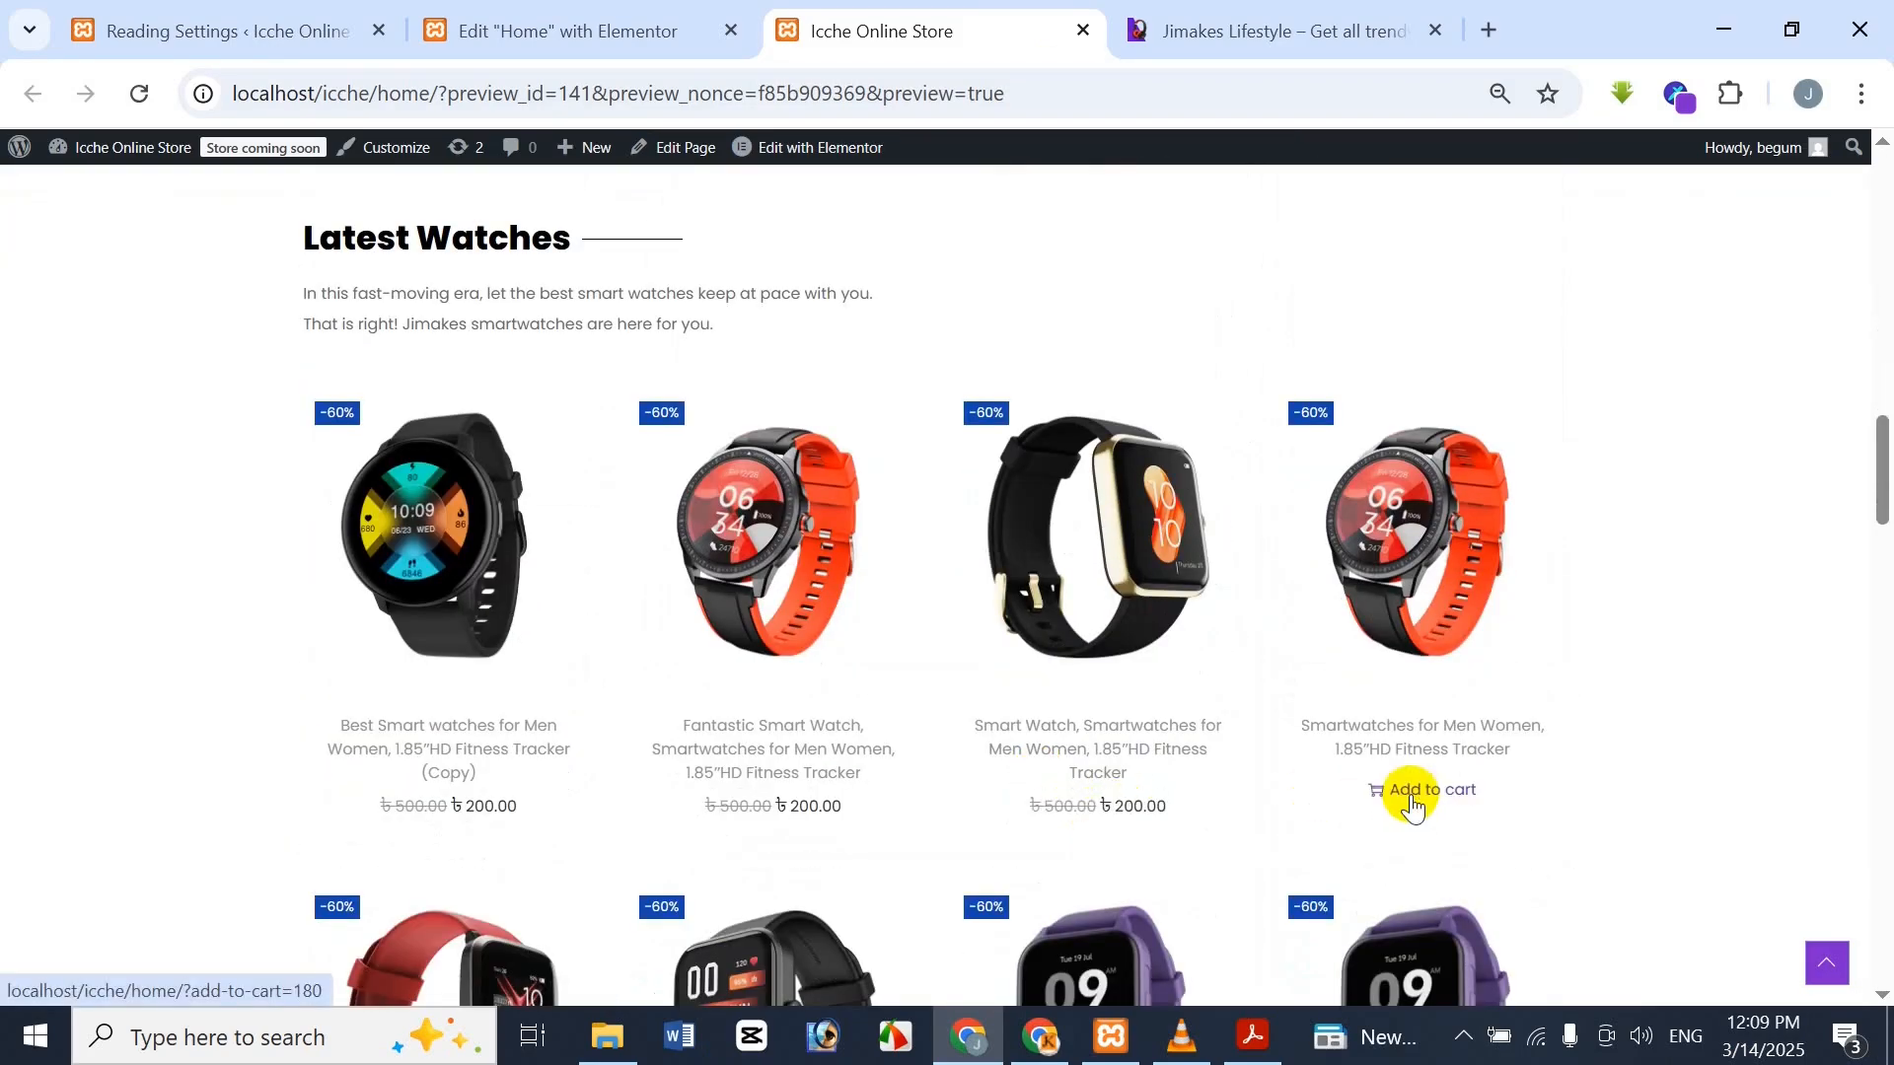
{"action": "mouse_move", "coordinate": [1121, 817]}
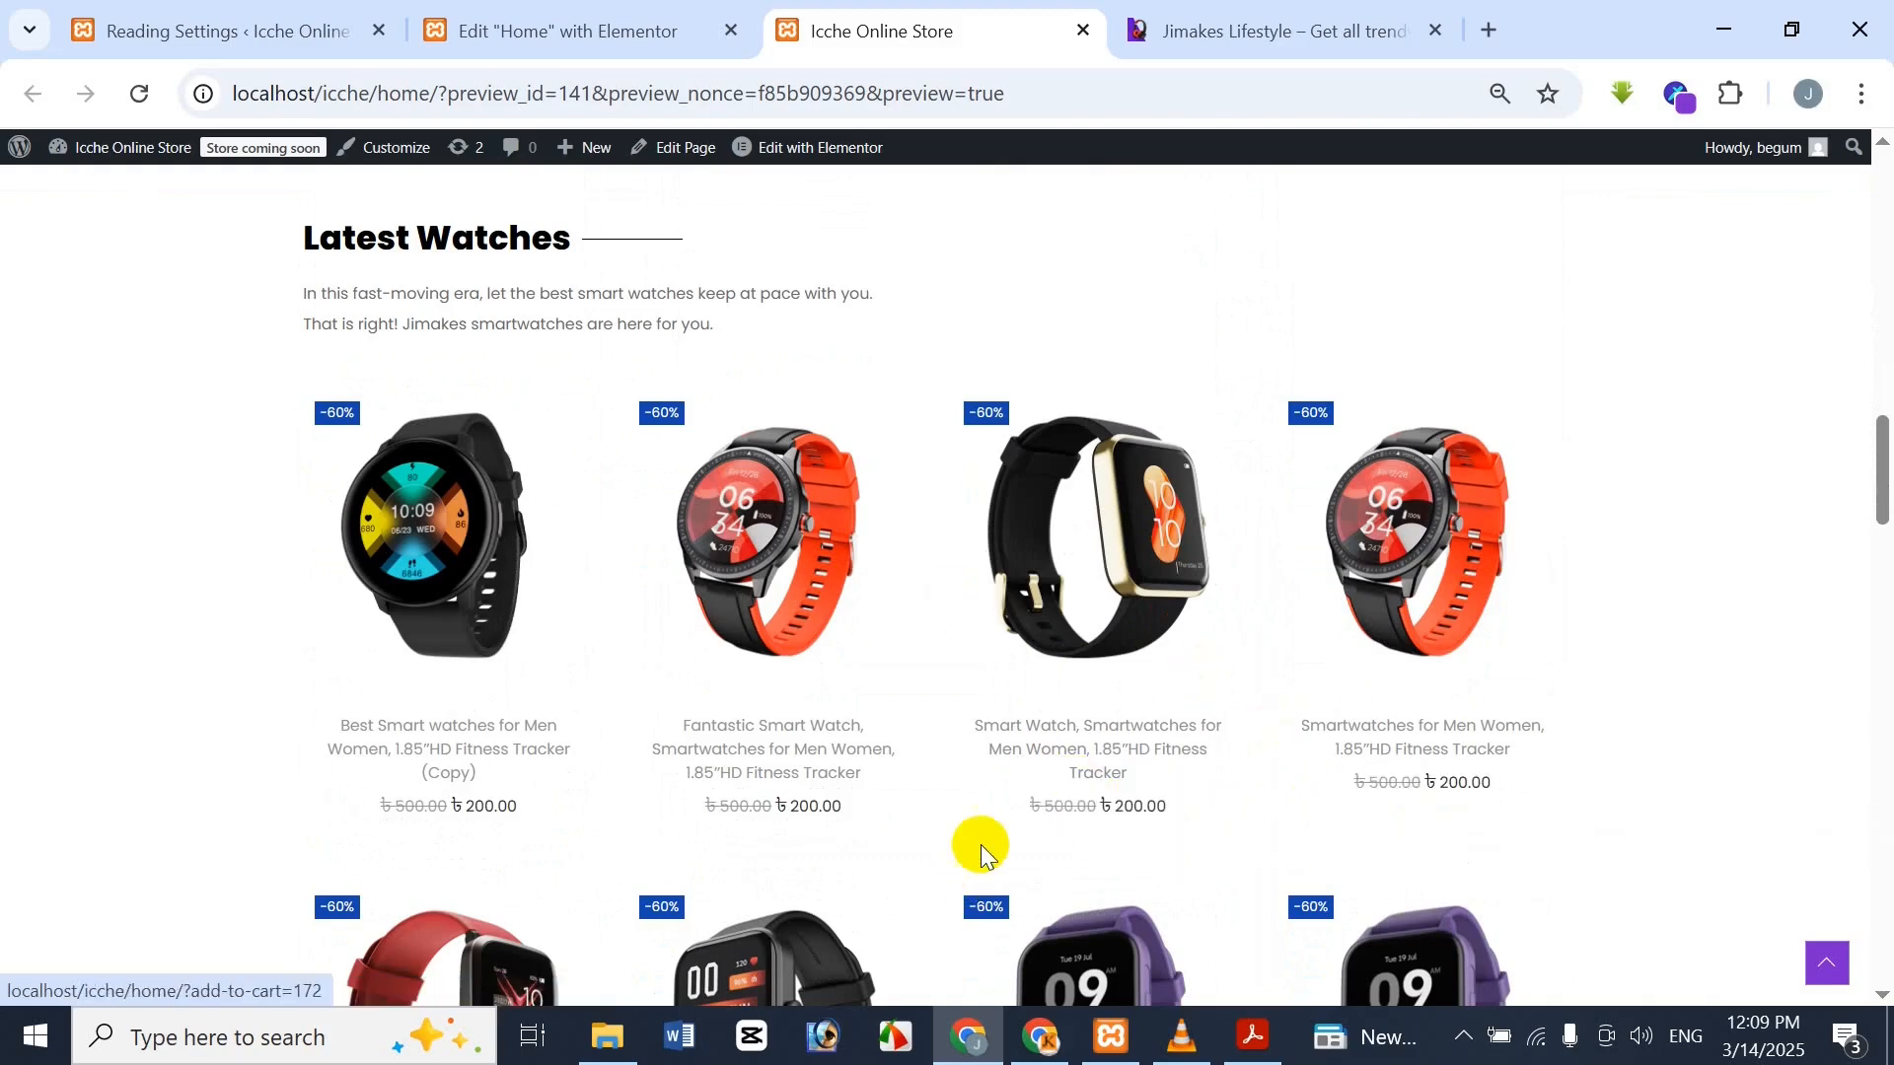
{"action": "scroll", "coordinate": [981, 845], "scroll_direction": "down", "scroll_amount": 6}
{"action": "scroll", "coordinate": [980, 844], "scroll_direction": "down", "scroll_amount": 3}
{"action": "scroll", "coordinate": [993, 832], "scroll_direction": "up", "scroll_amount": 20}
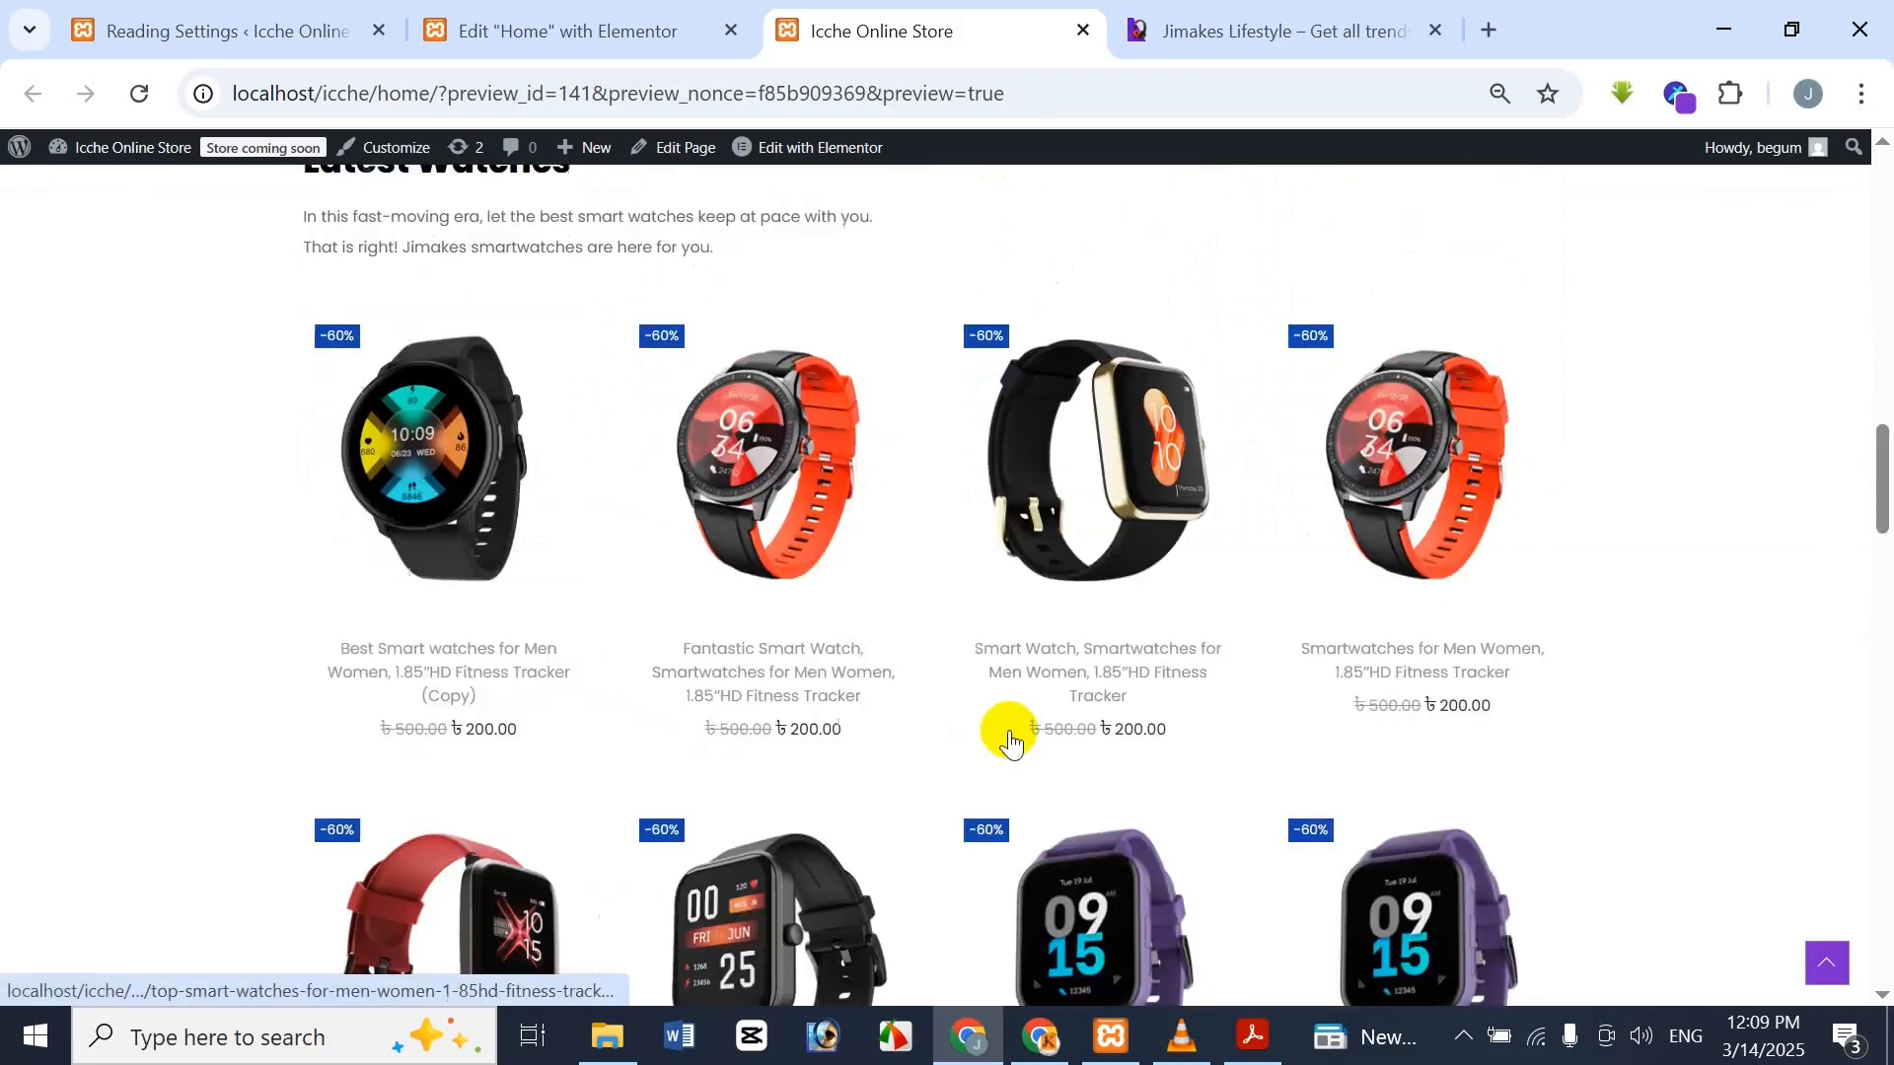
{"action": "scroll", "coordinate": [1186, 335], "scroll_direction": "up", "scroll_amount": 2}
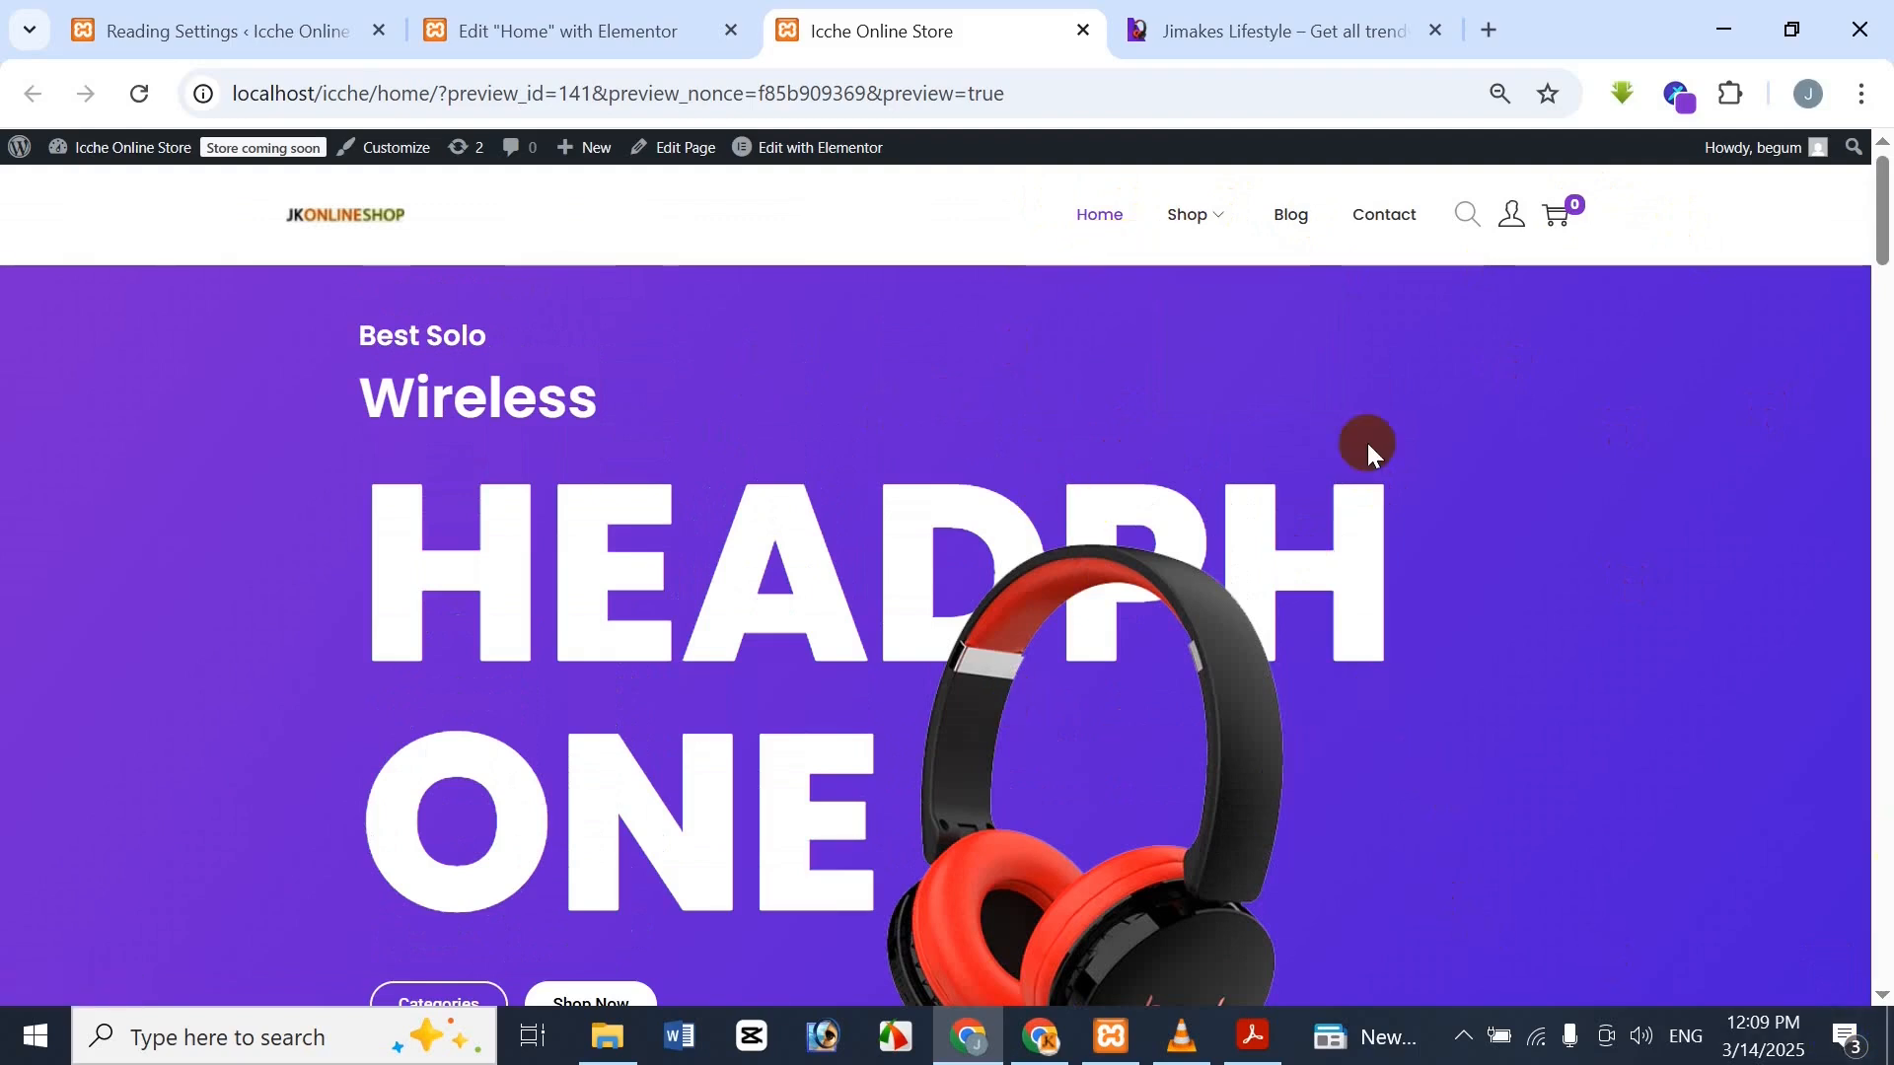
Compare the store preview's header with the Jimakes site's header, and switch to the tutorial title PDF in Acrobat
{"action": "left_click", "coordinate": [1294, 10]}
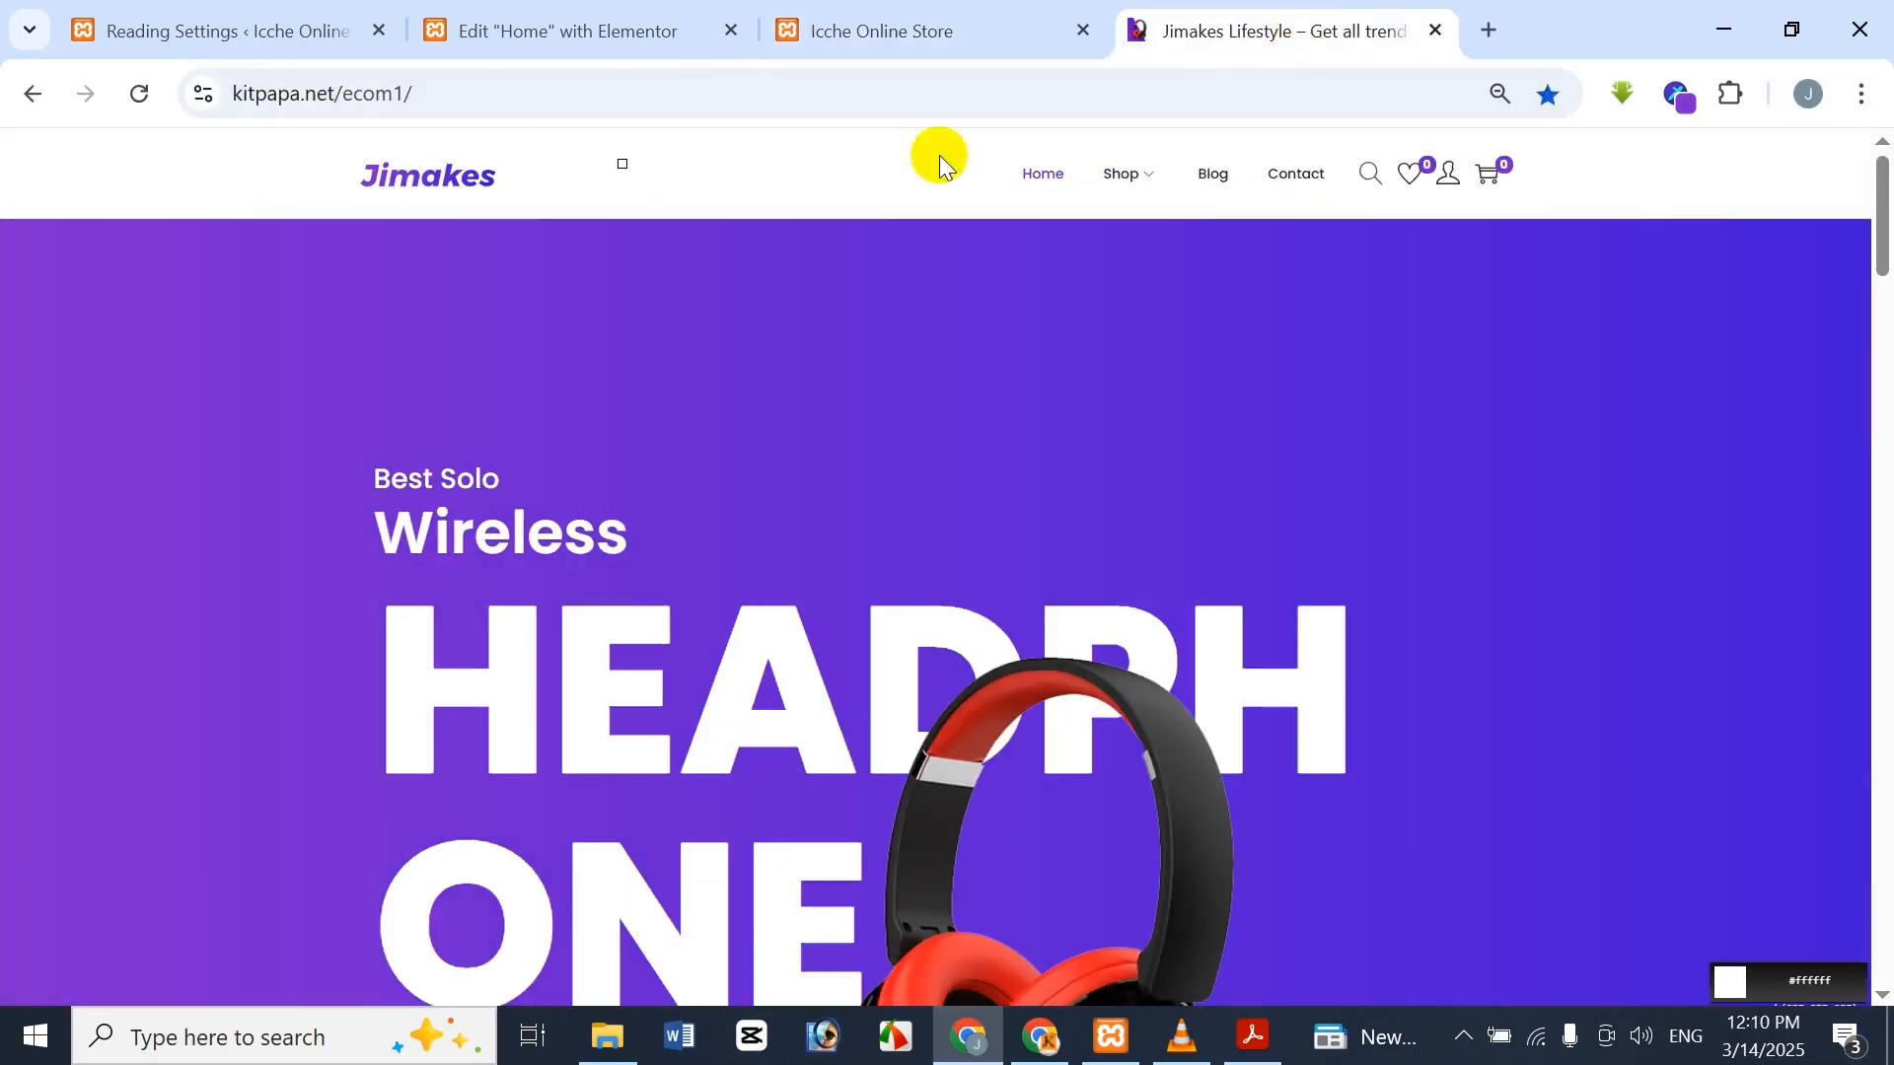
{"action": "left_click", "coordinate": [1037, 14]}
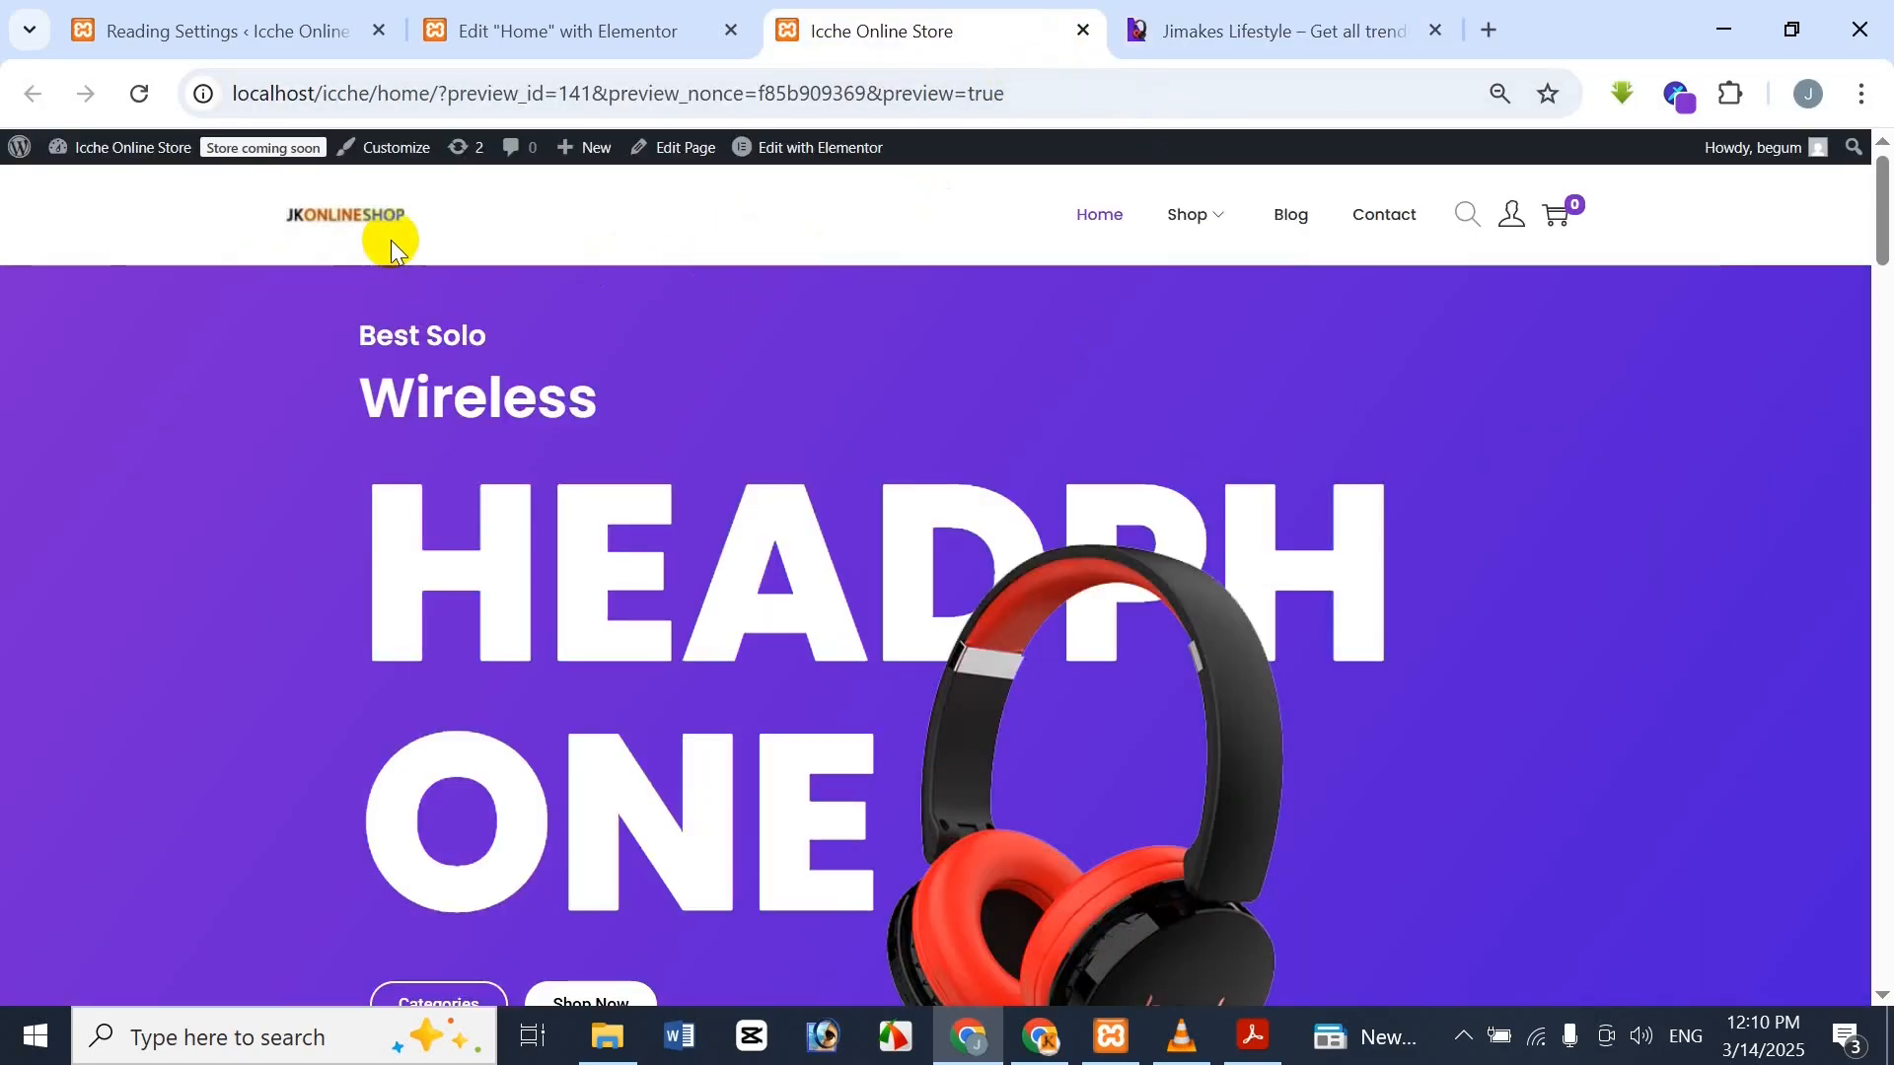
{"action": "left_click", "coordinate": [1187, 24]}
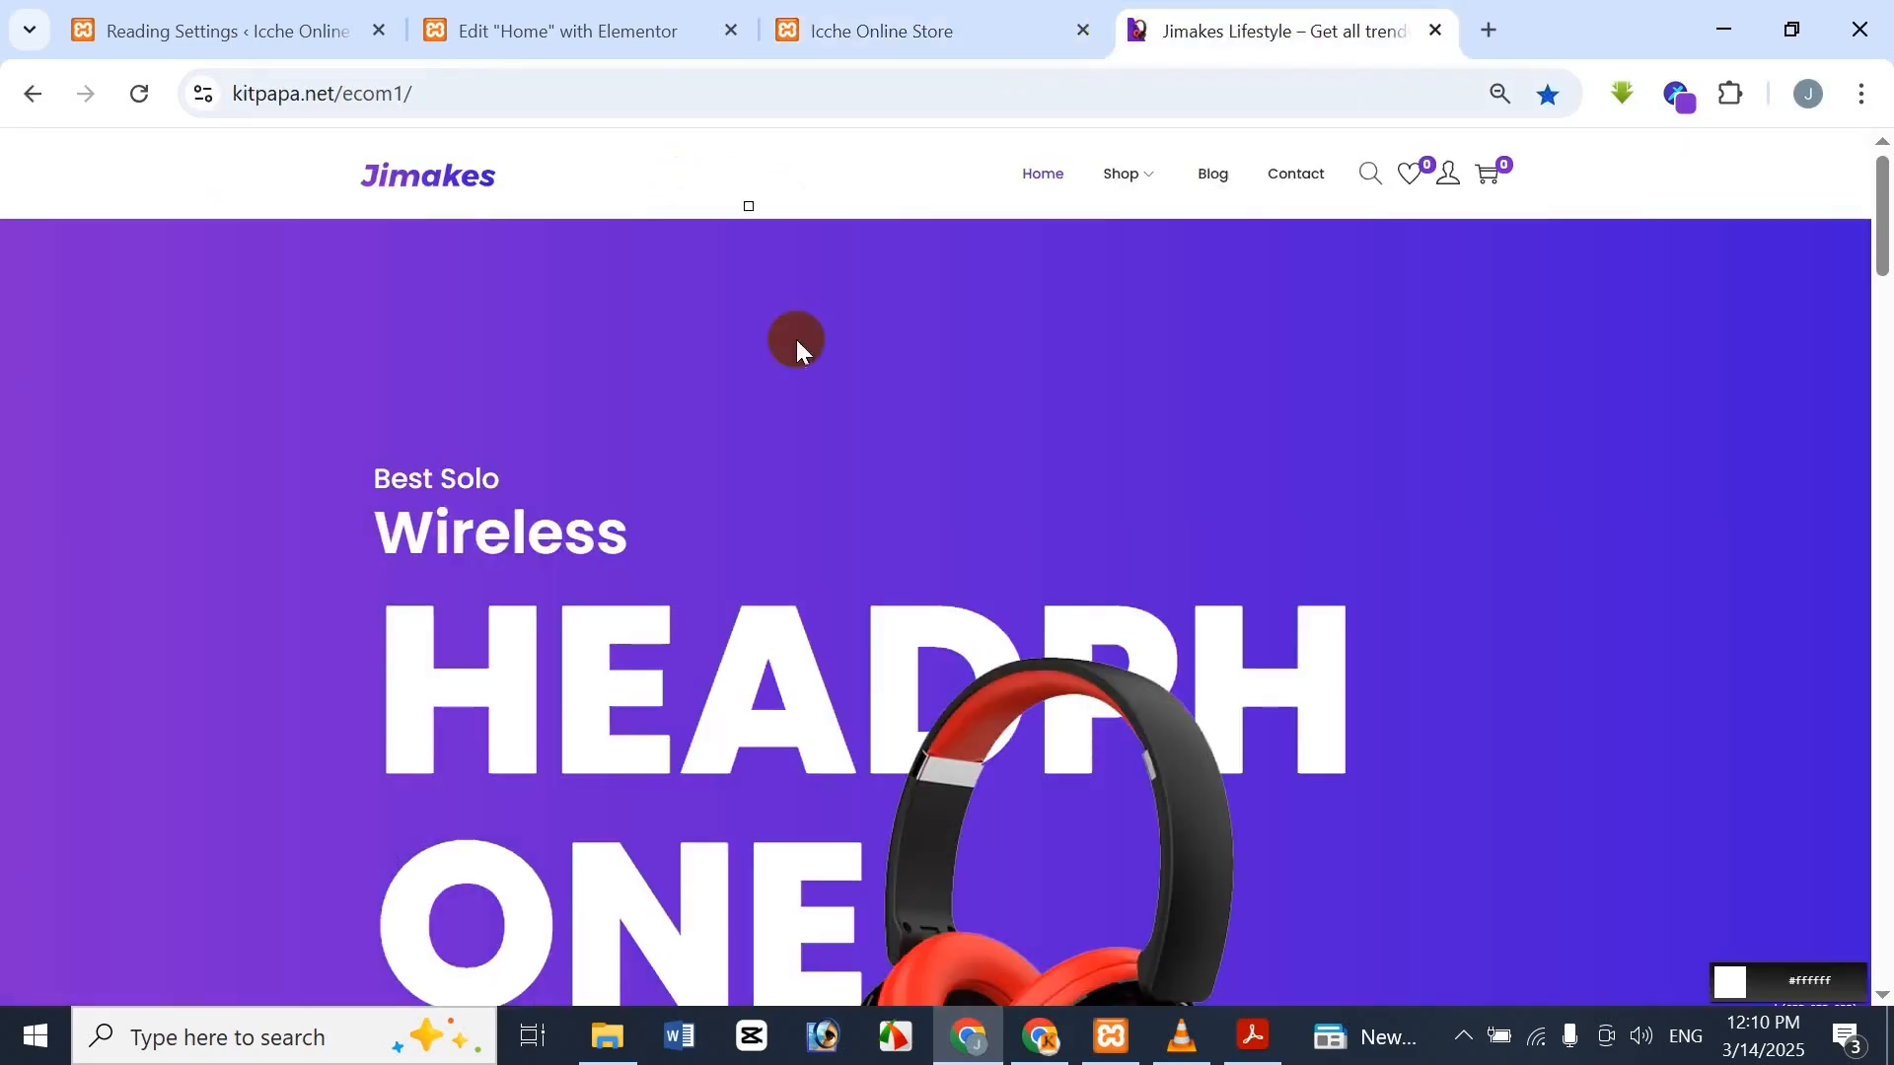
{"action": "left_click", "coordinate": [938, 21]}
{"action": "left_click", "coordinate": [1134, 20]}
{"action": "left_click", "coordinate": [977, 15]}
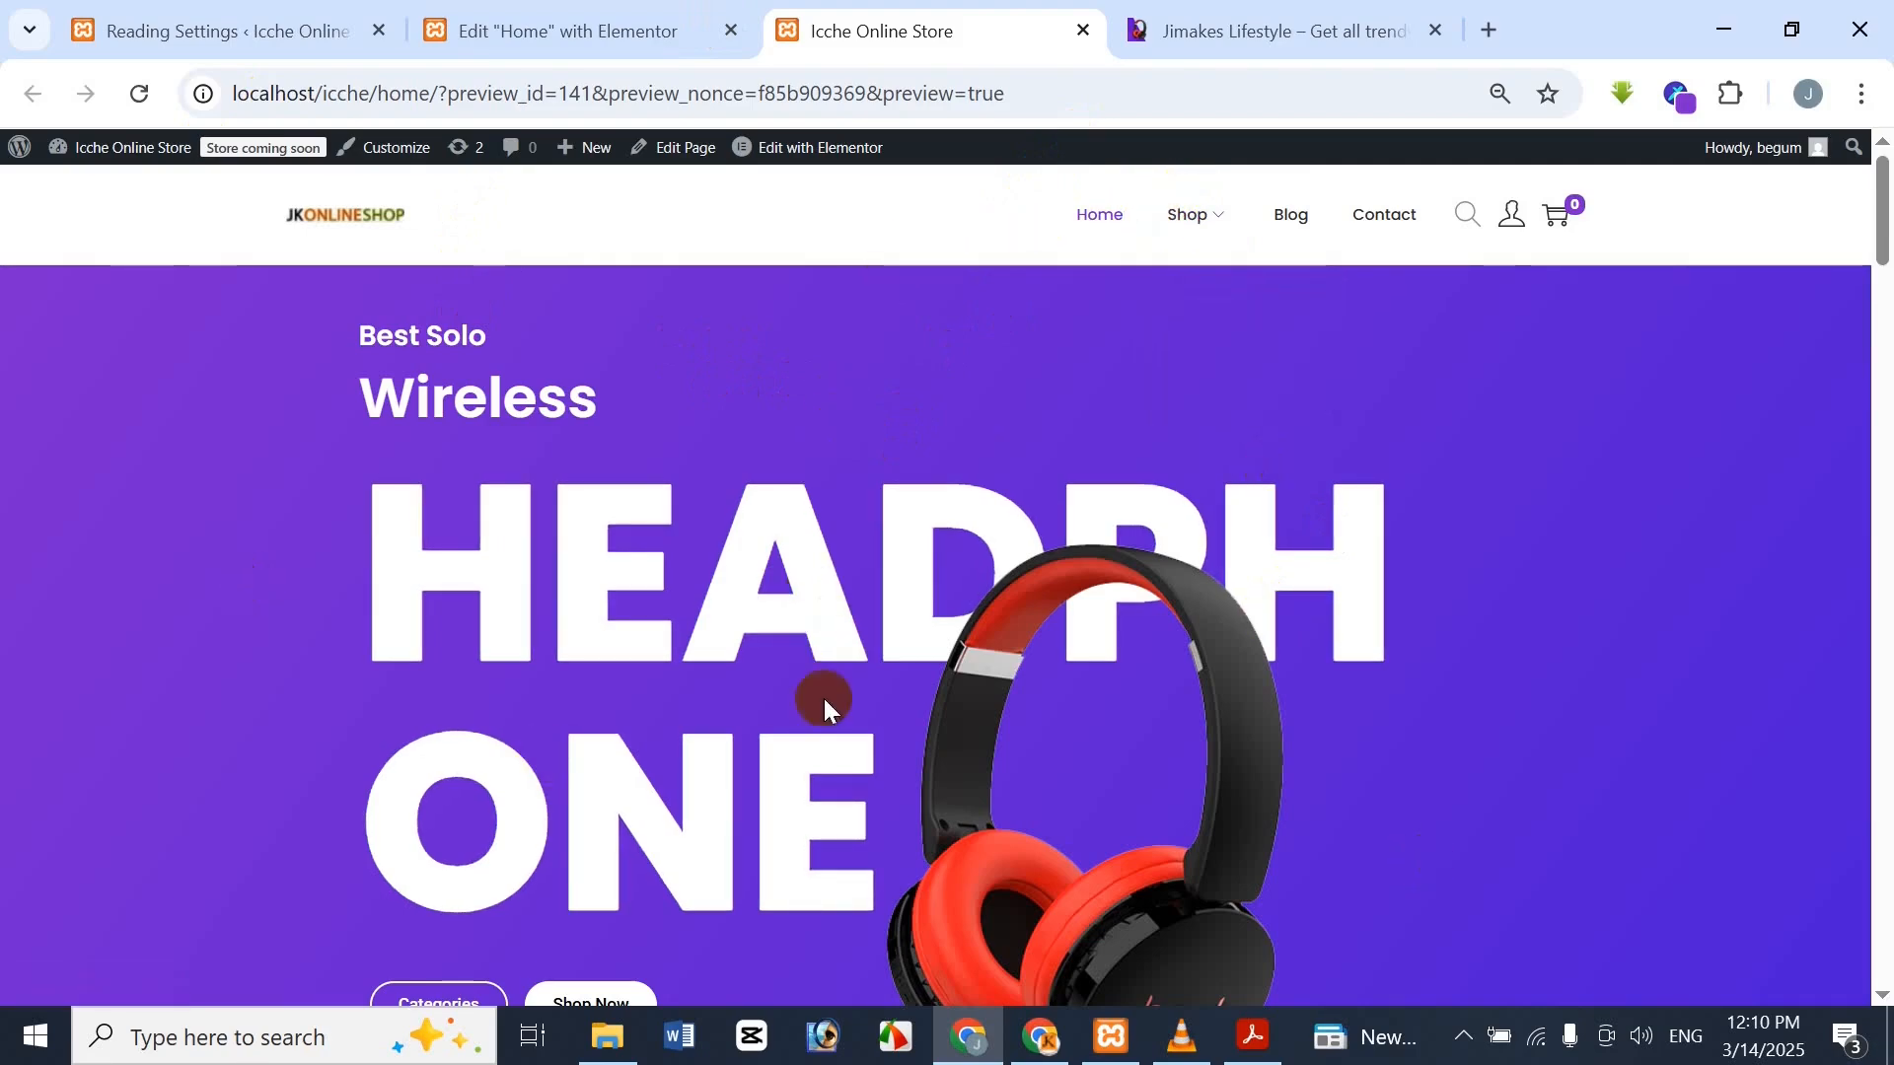
{"action": "left_click", "coordinate": [1253, 1036]}
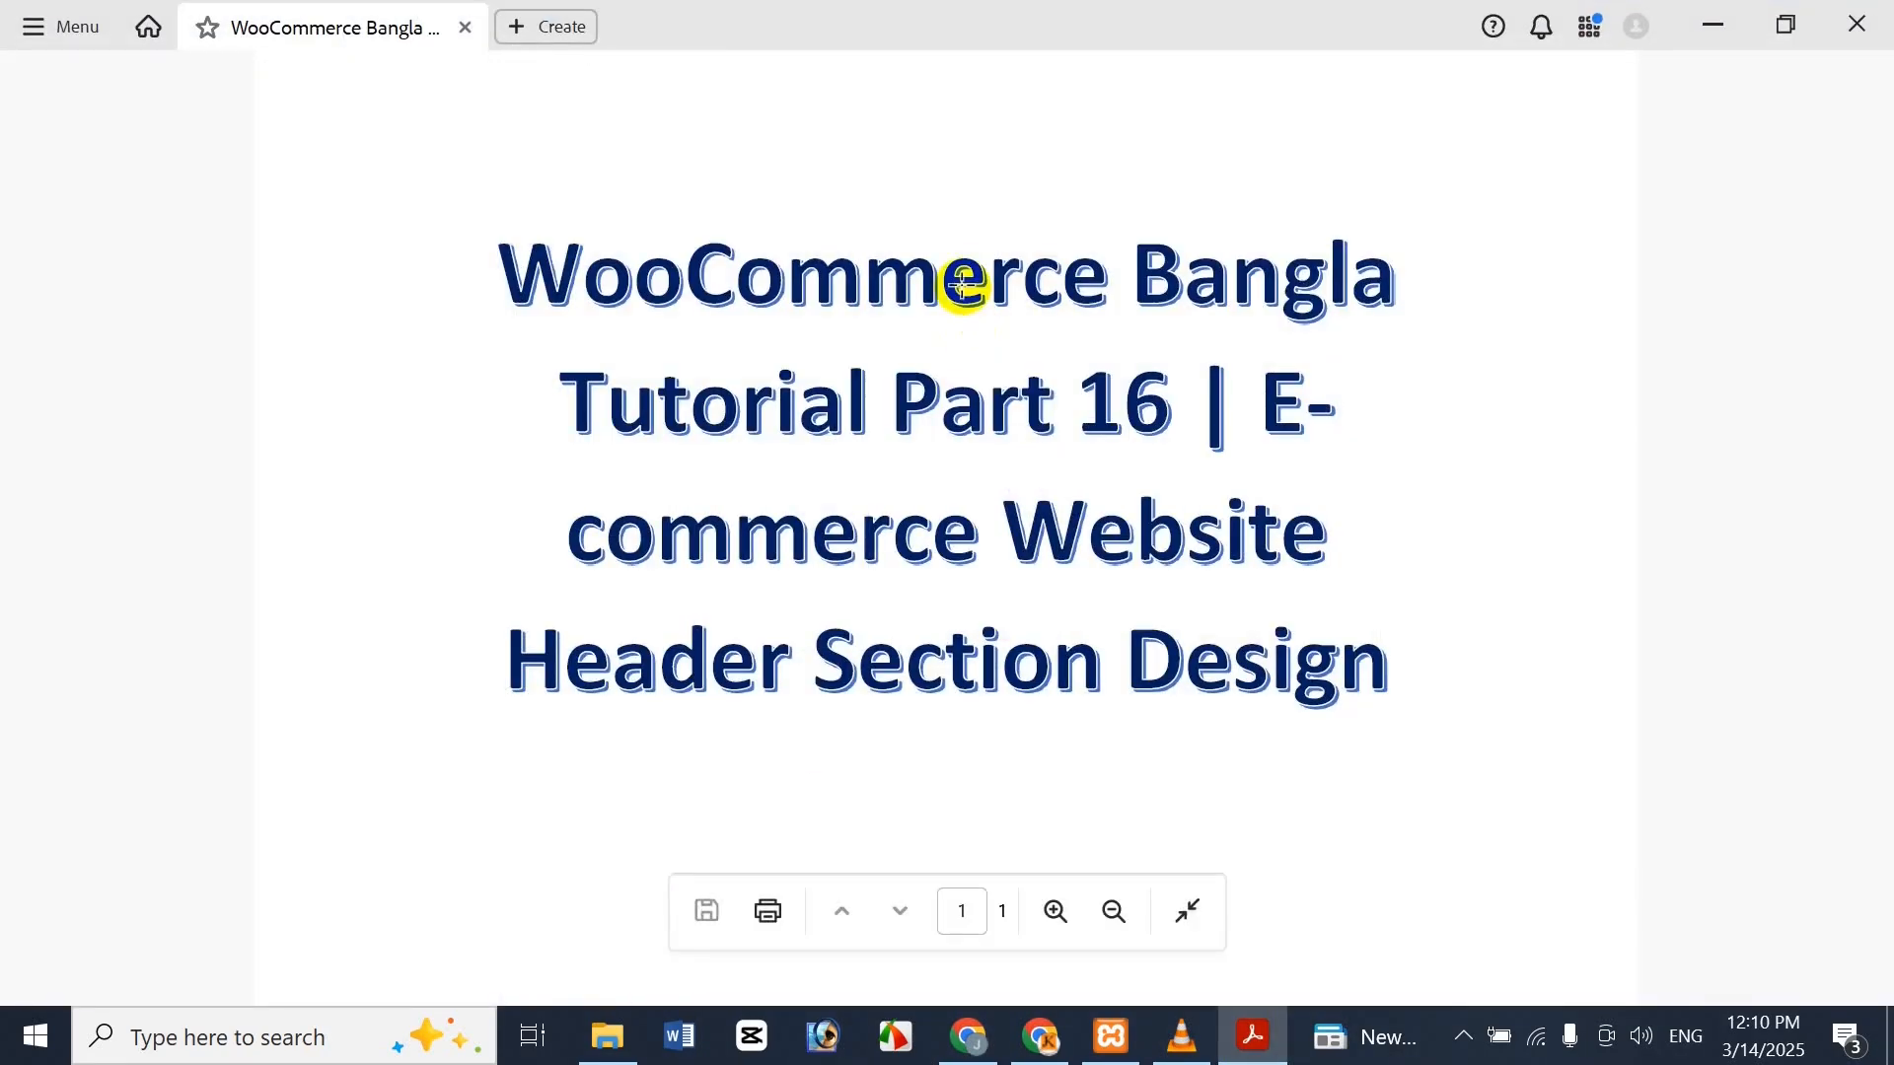
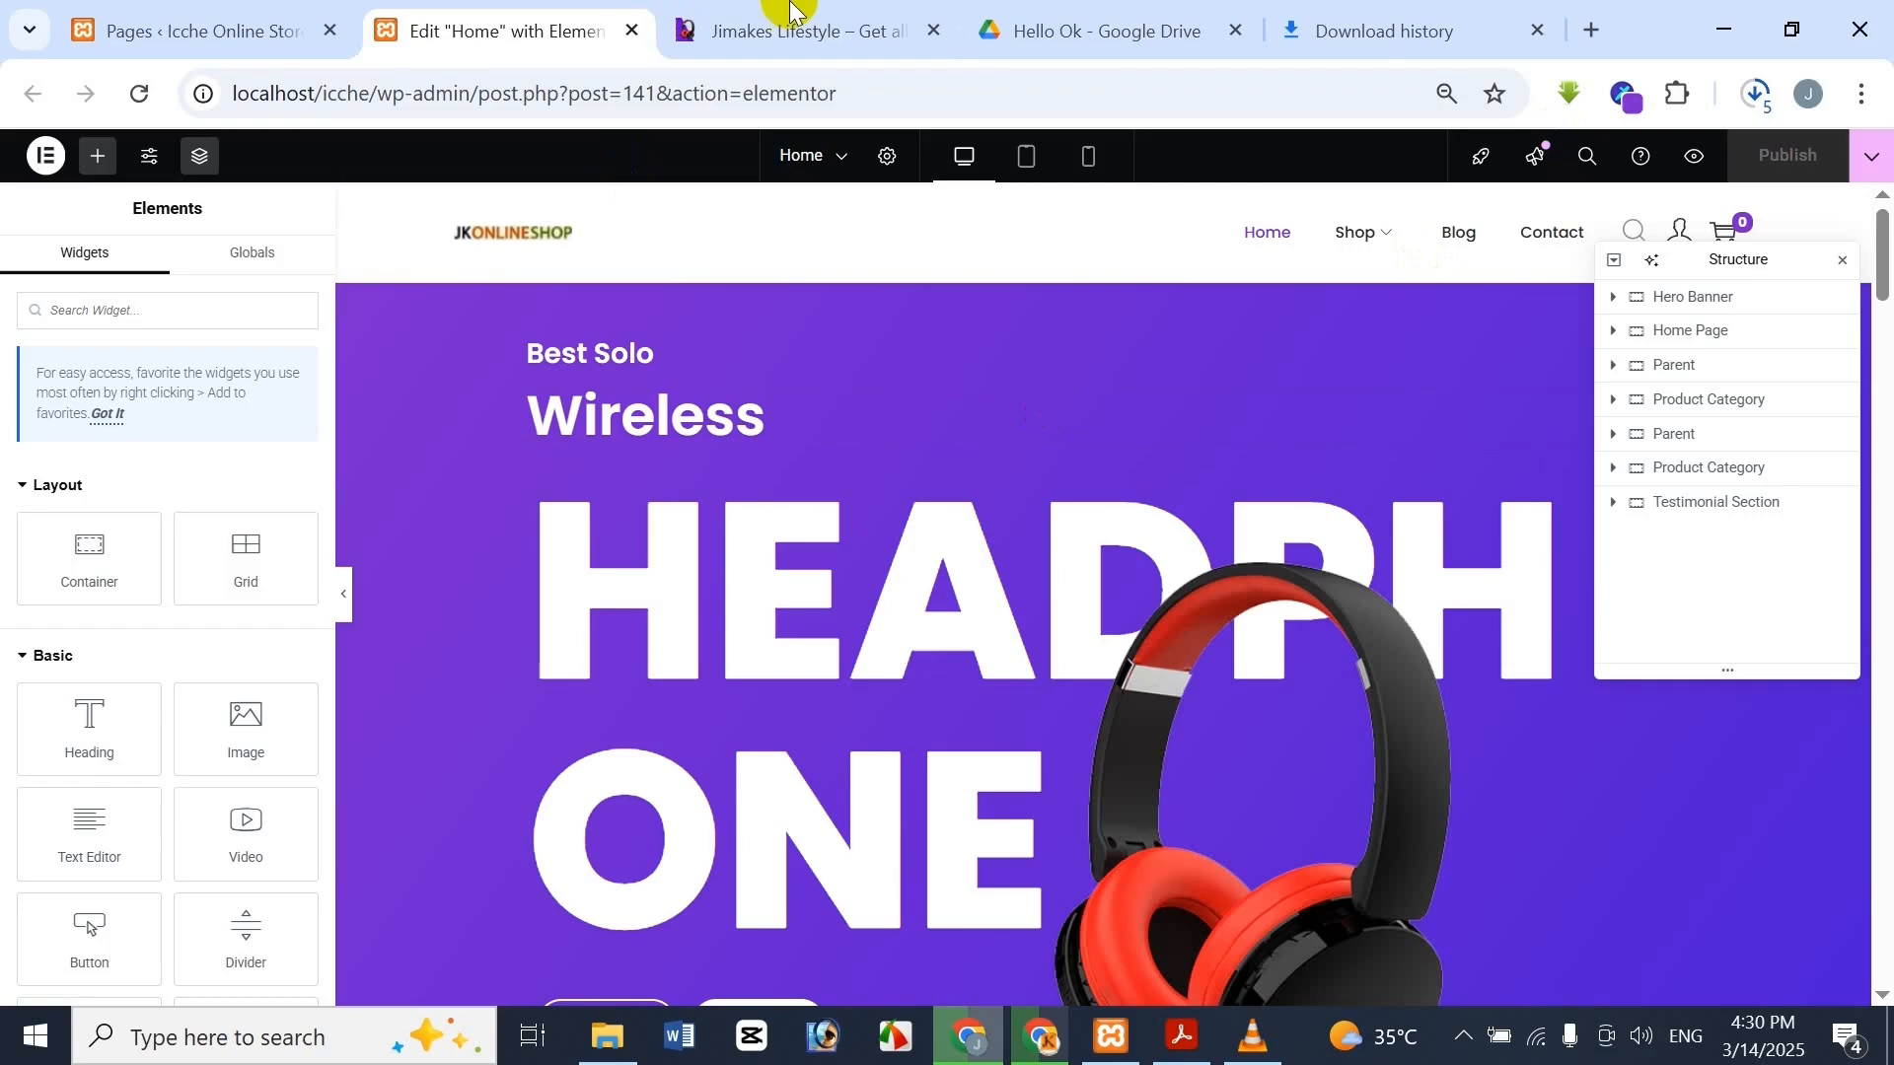
Check the Jimakes reference page and view the Home page in tablet mode in the Elementor editor
{"action": "left_click", "coordinate": [805, 52]}
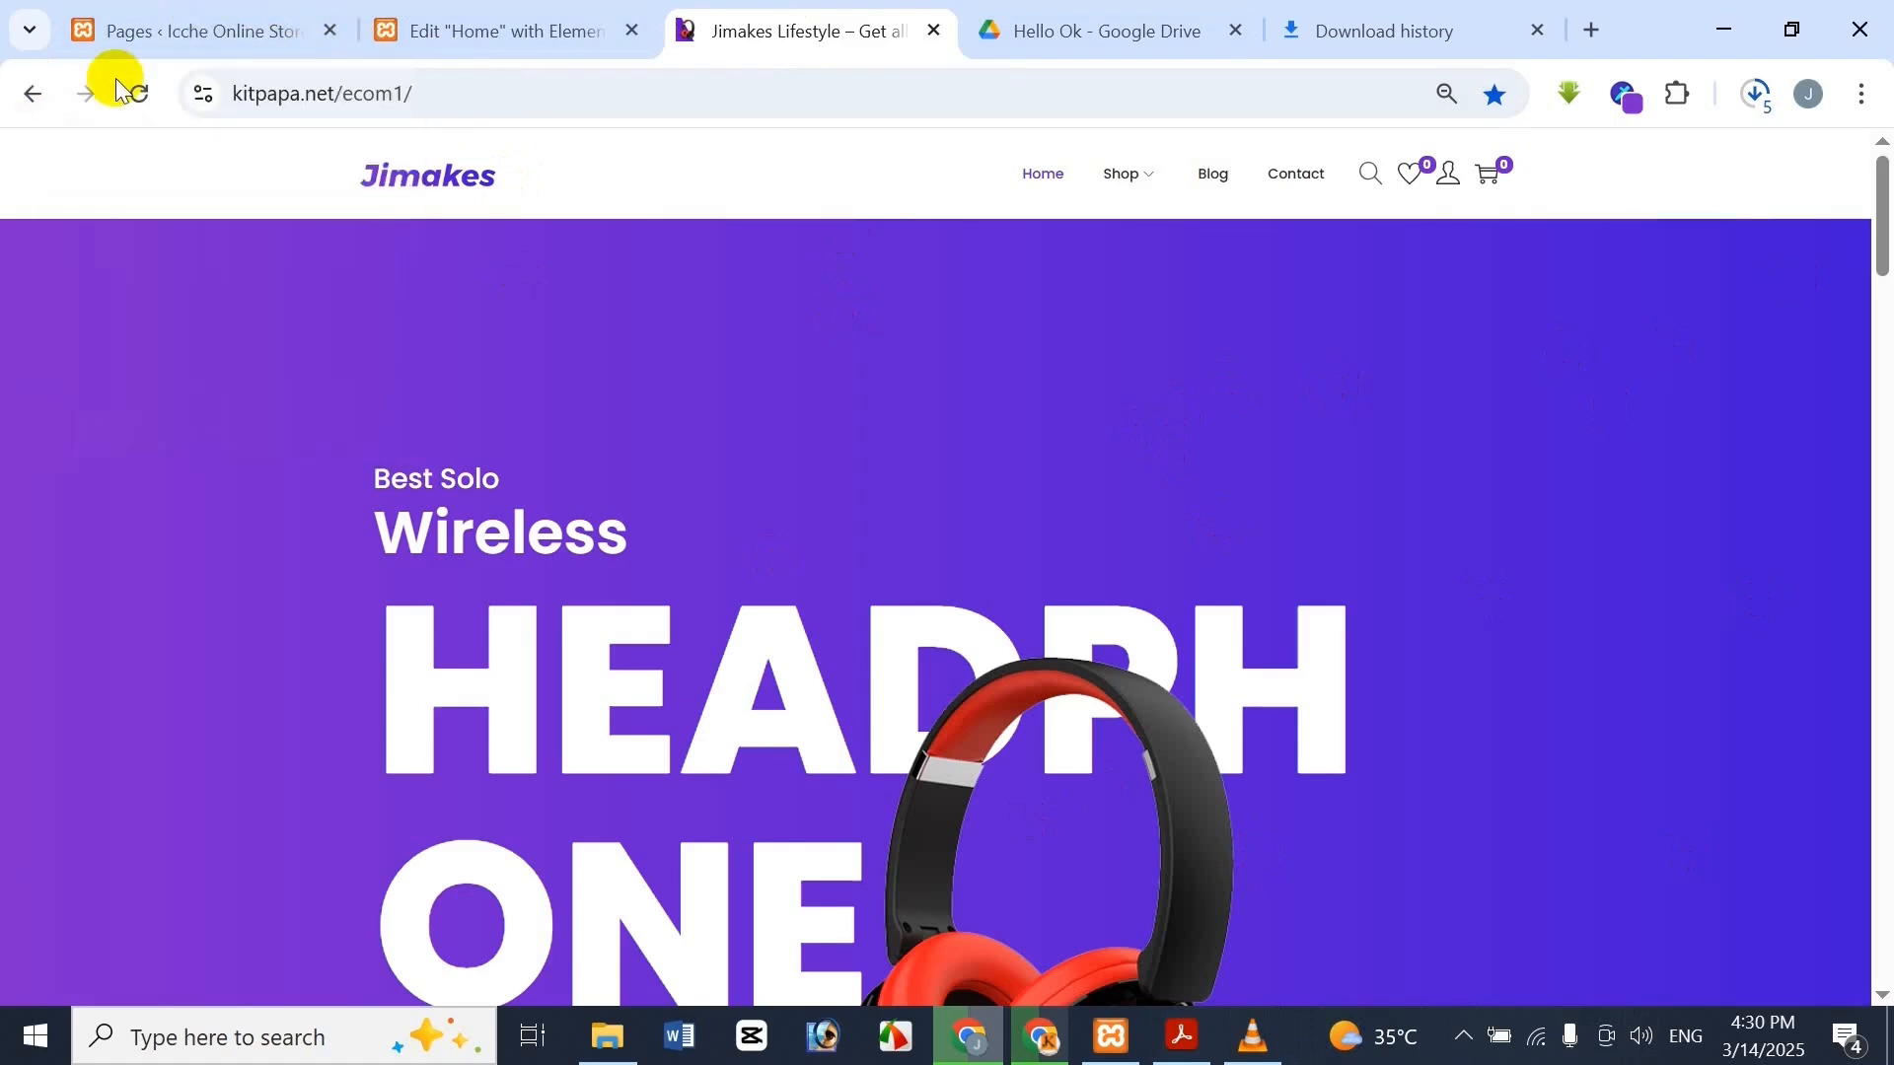
{"action": "left_click", "coordinate": [434, 24]}
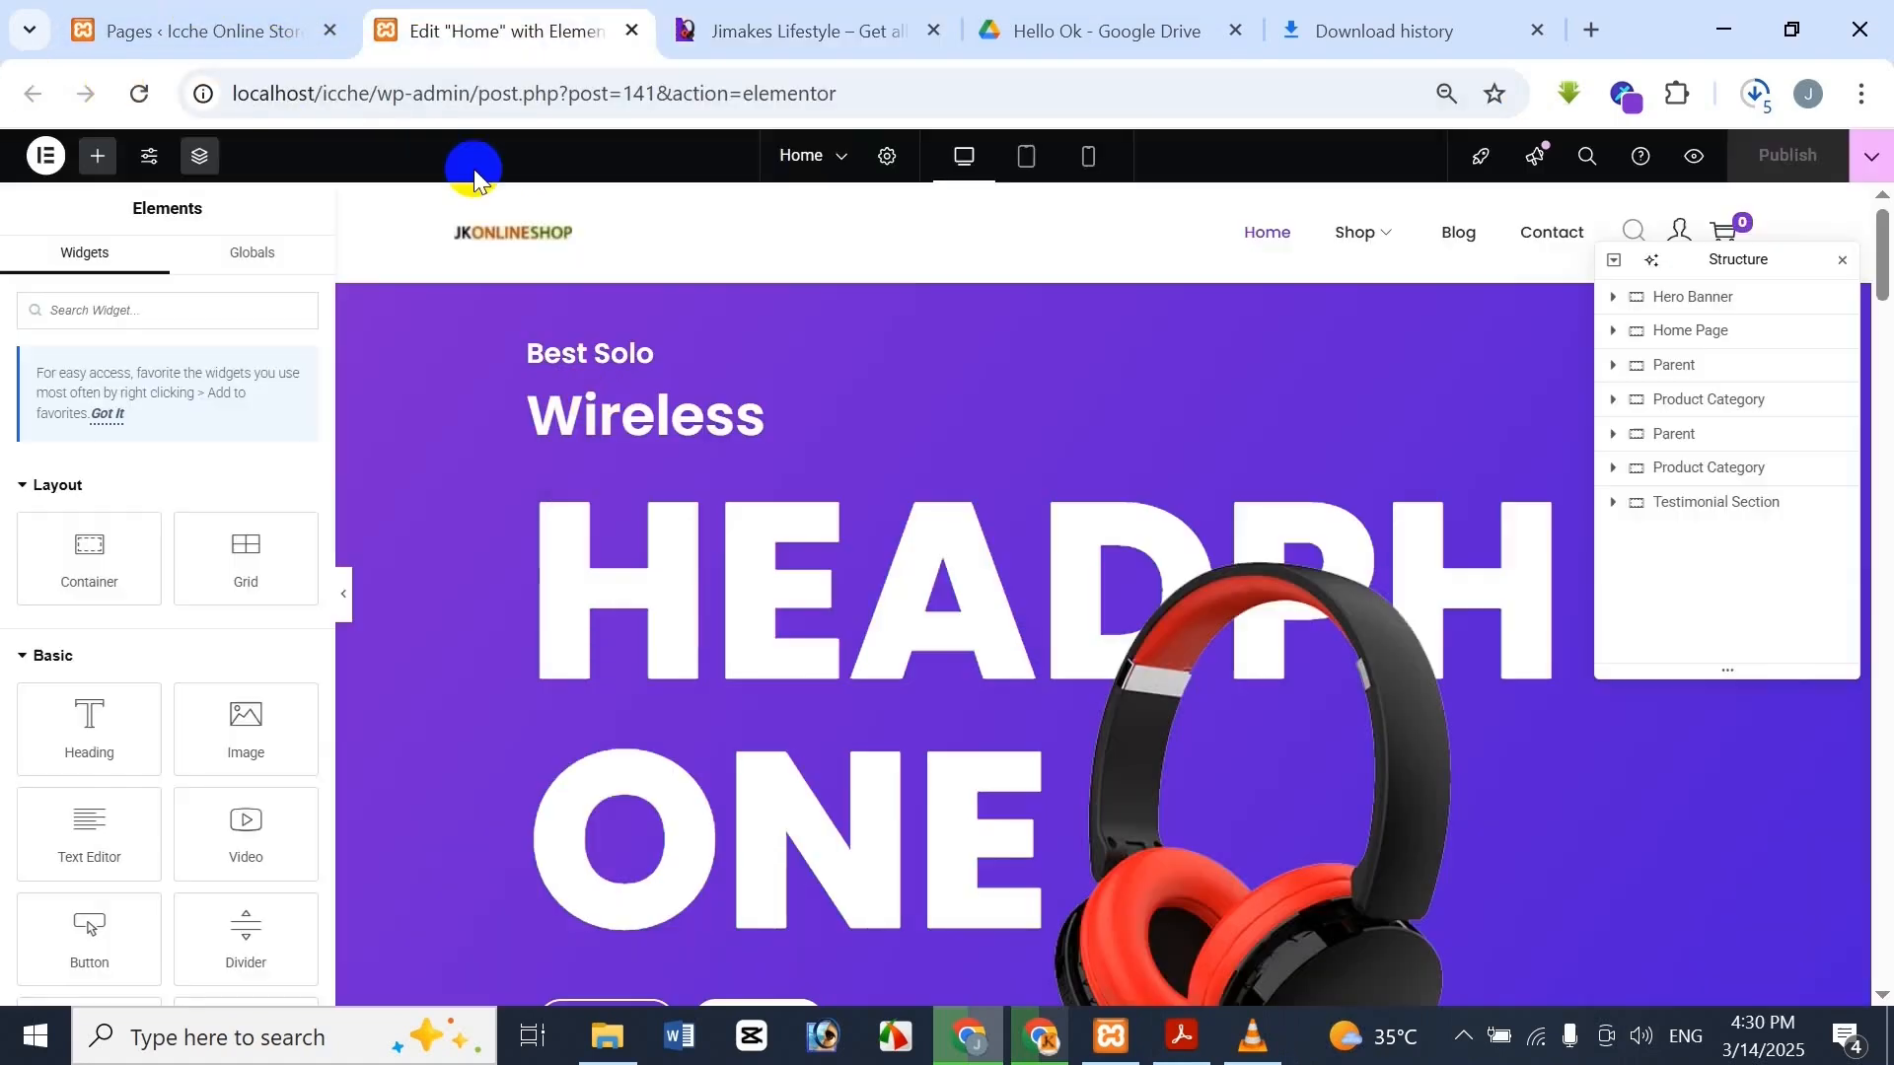
{"action": "left_click", "coordinate": [1040, 155]}
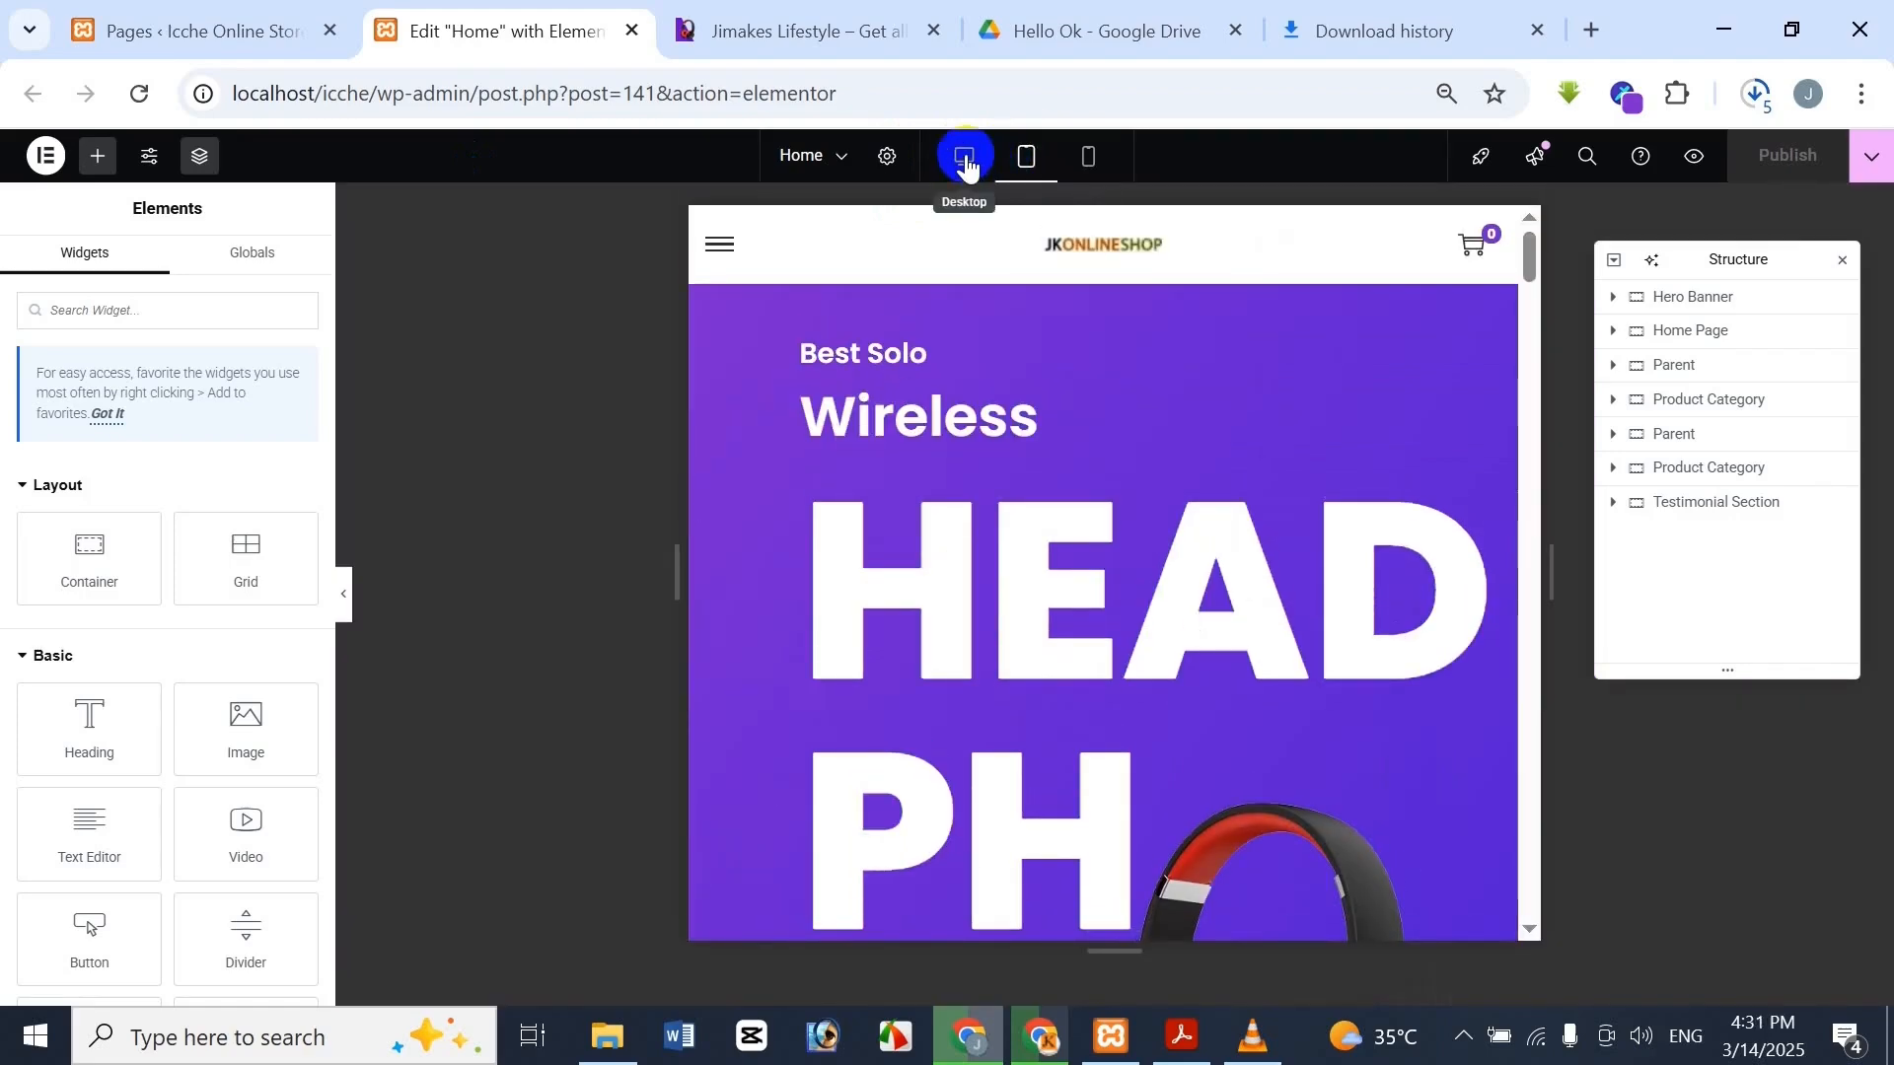
Show the Home page in desktop mode and examine its hero banner, service features and category banners
{"action": "left_click", "coordinate": [967, 163]}
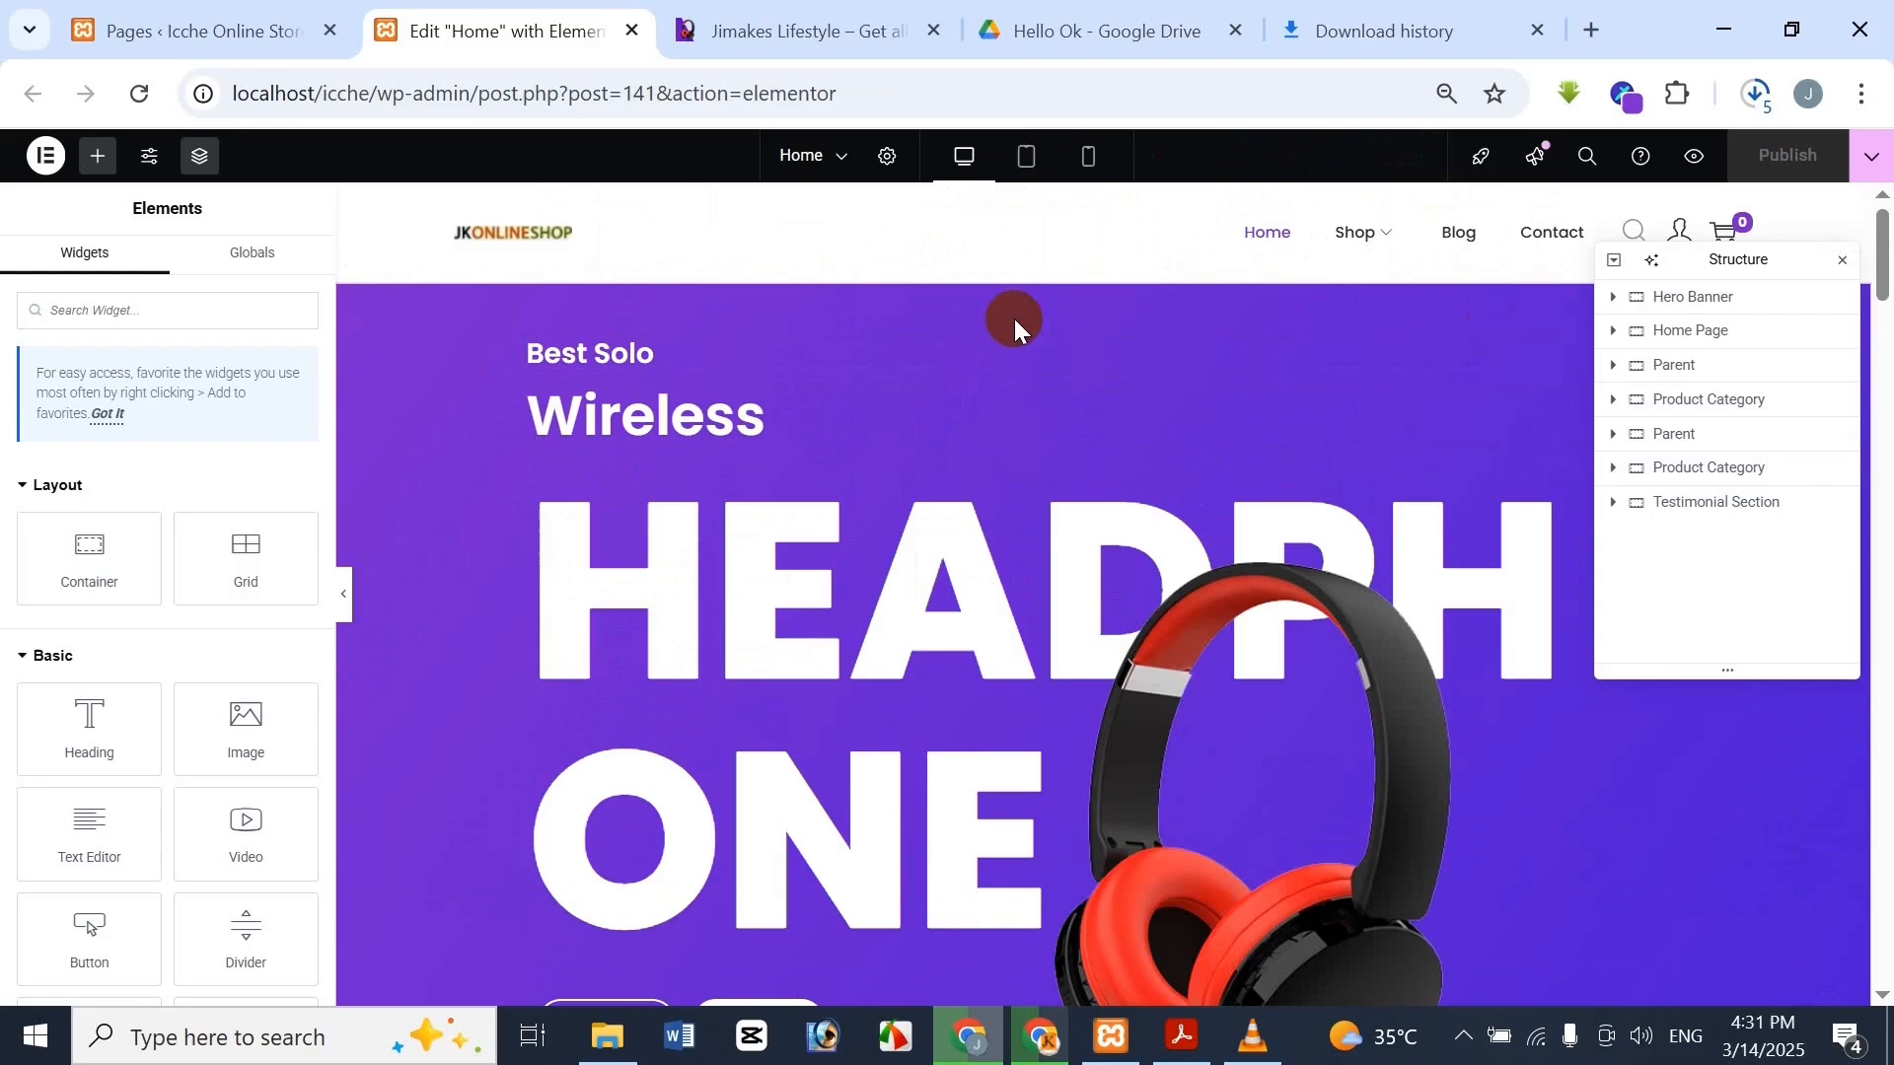
{"action": "left_click", "coordinate": [958, 173]}
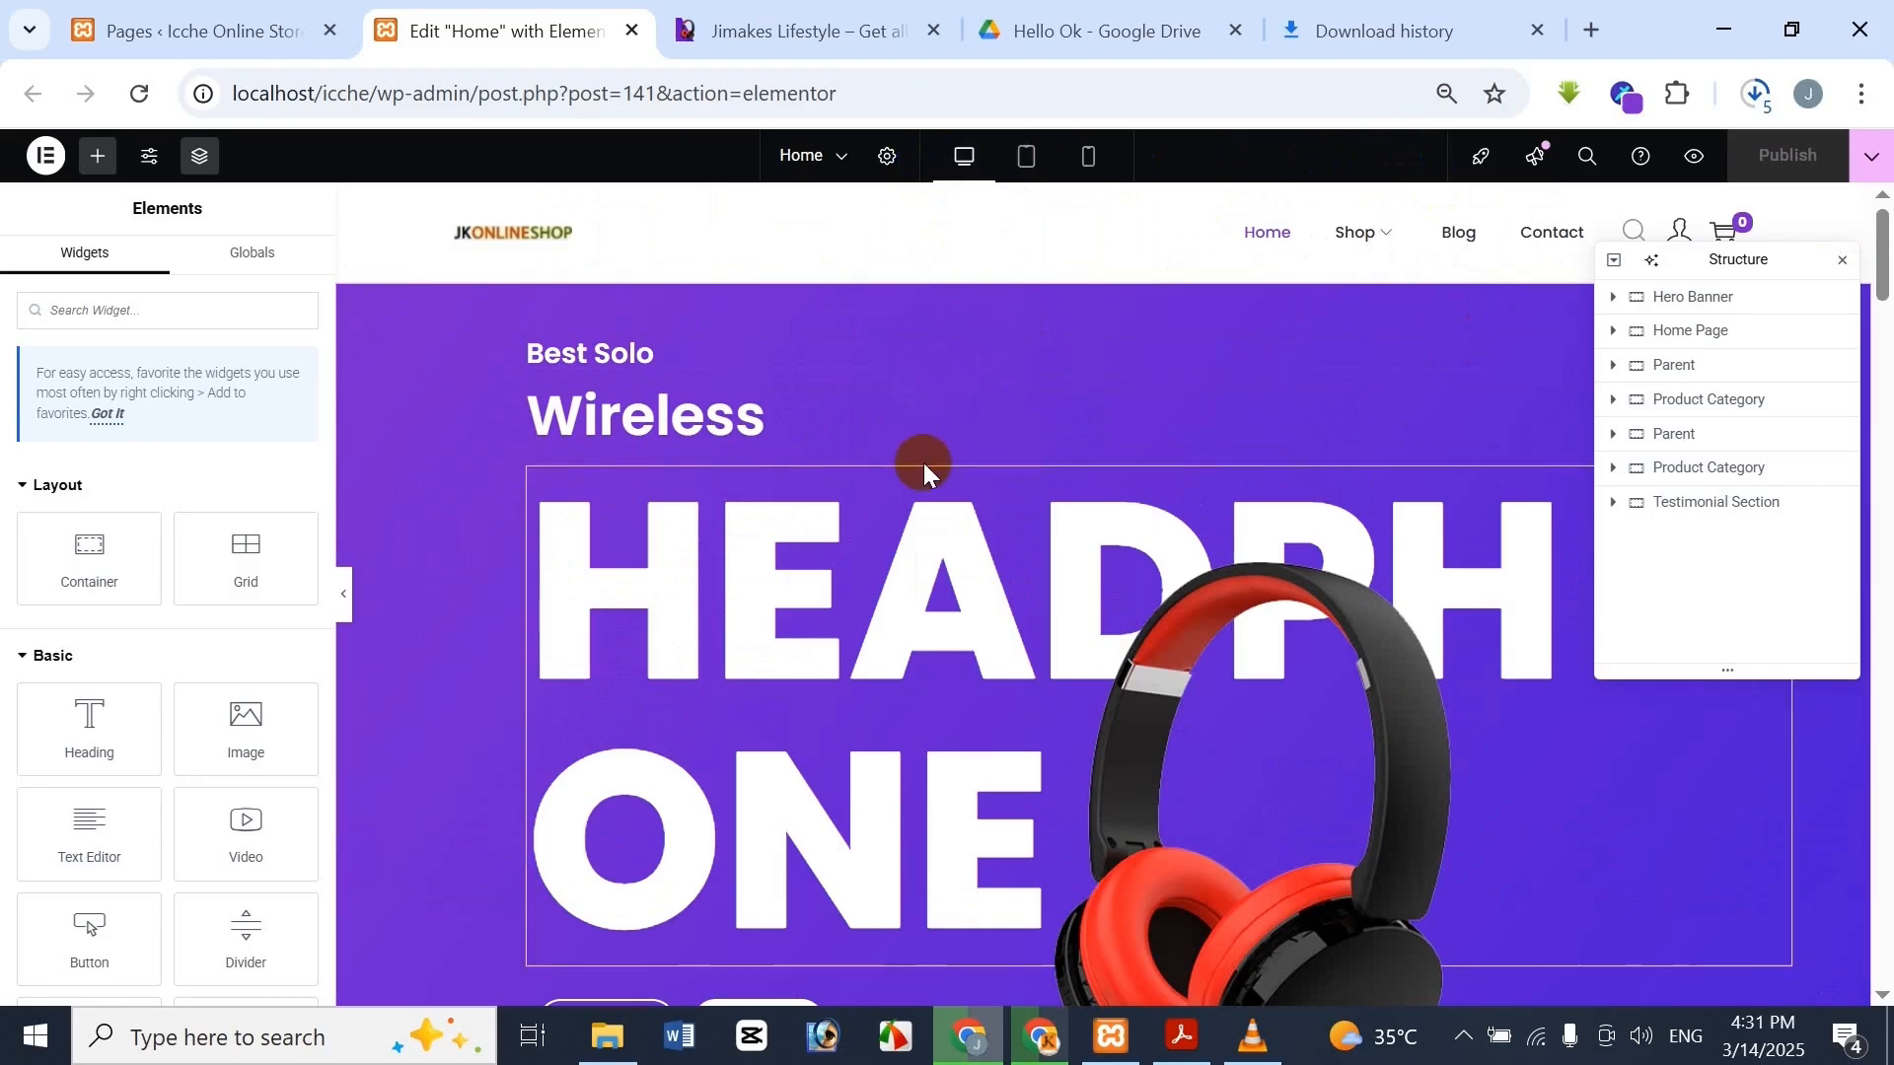
{"action": "scroll", "coordinate": [933, 377], "scroll_direction": "down", "scroll_amount": 6}
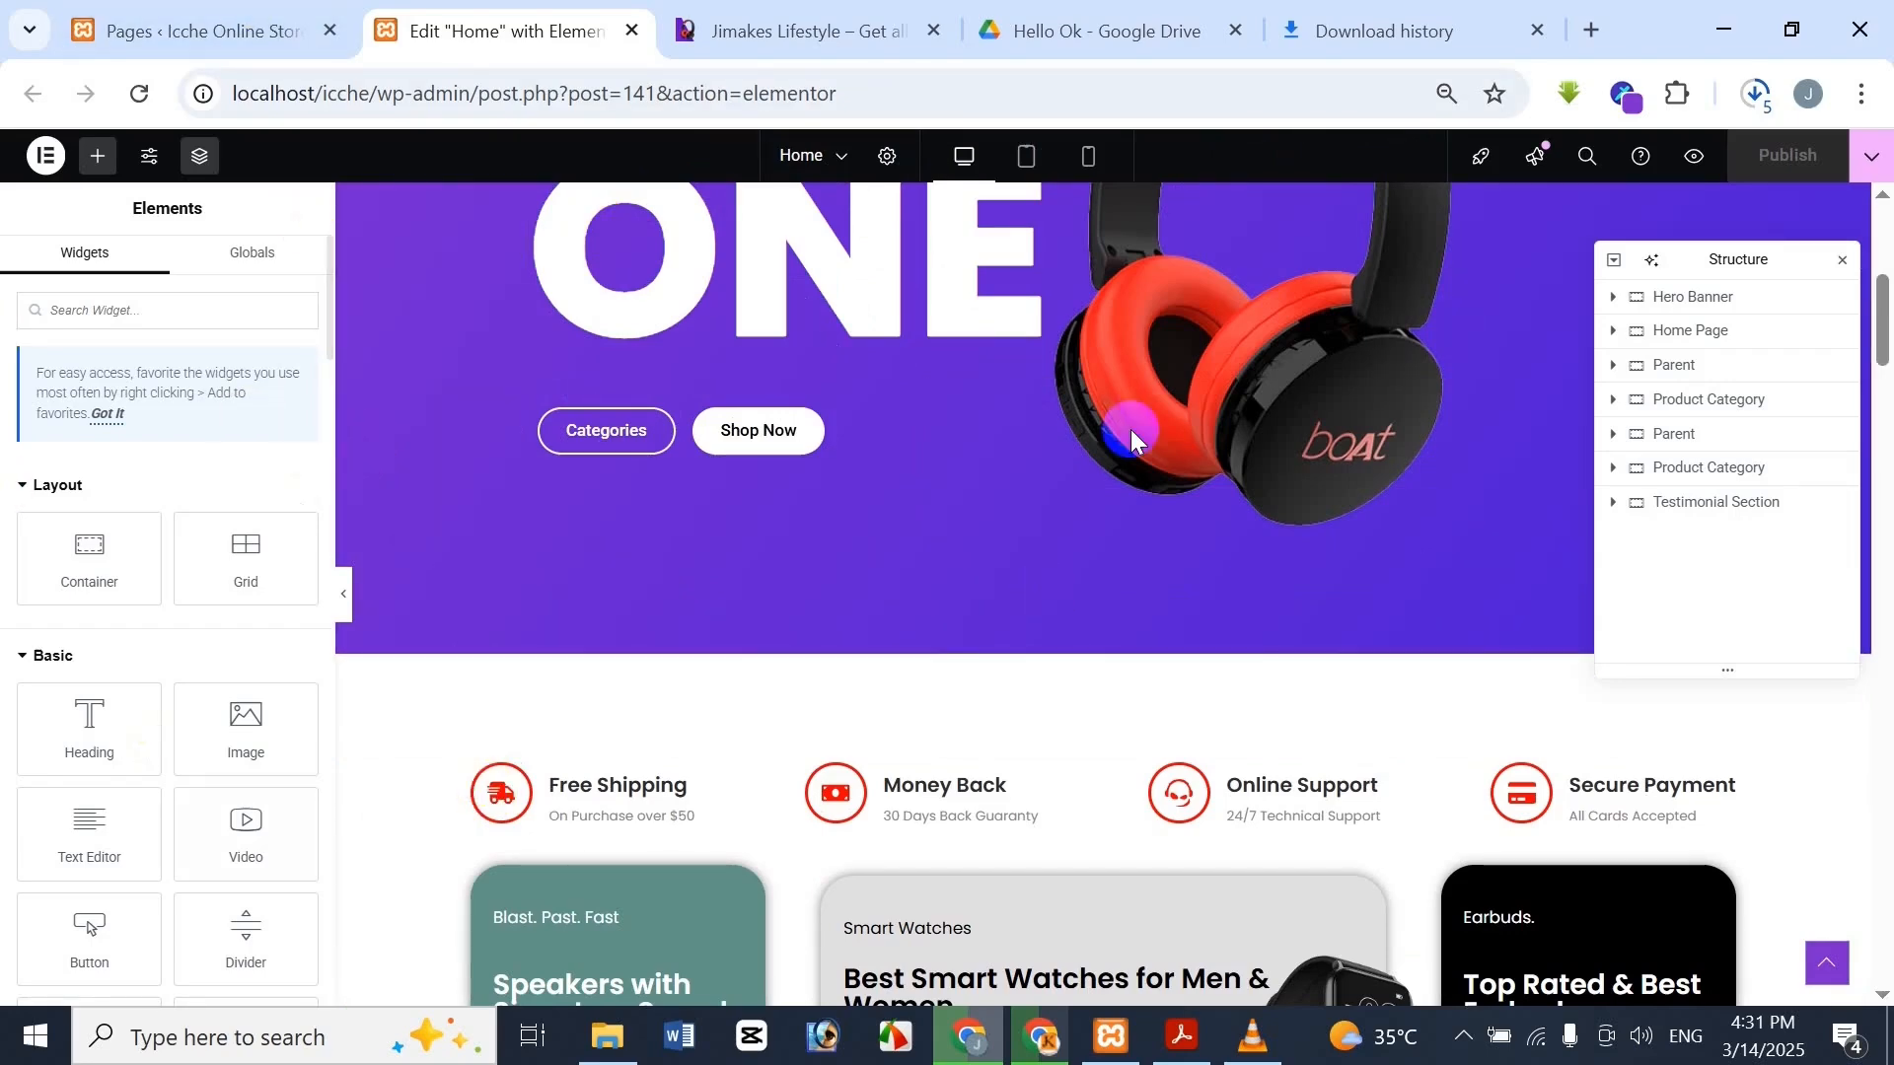
{"action": "scroll", "coordinate": [980, 698], "scroll_direction": "up", "scroll_amount": 6}
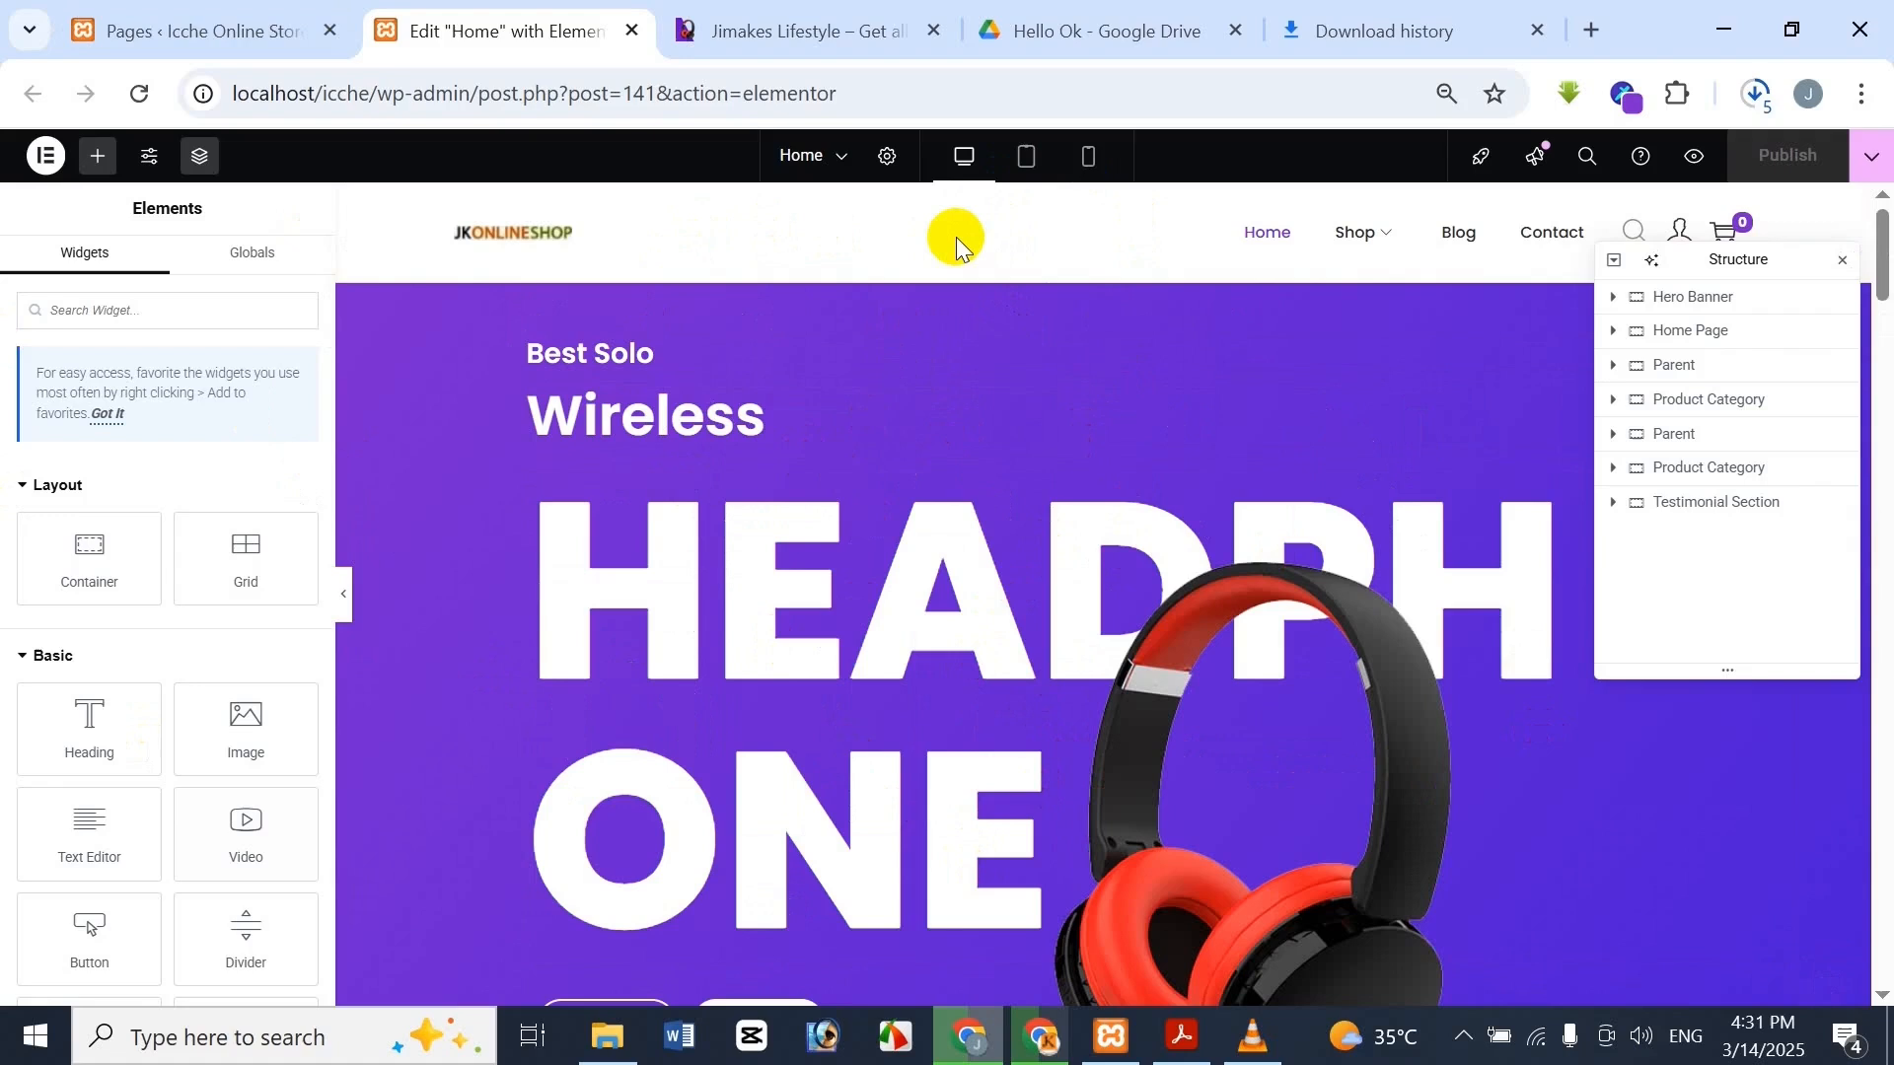
Compare the hero banner's tablet and desktop layouts in the Elementor editor, ending in tablet mode
{"action": "left_click", "coordinate": [981, 162]}
{"action": "left_click", "coordinate": [1022, 166]}
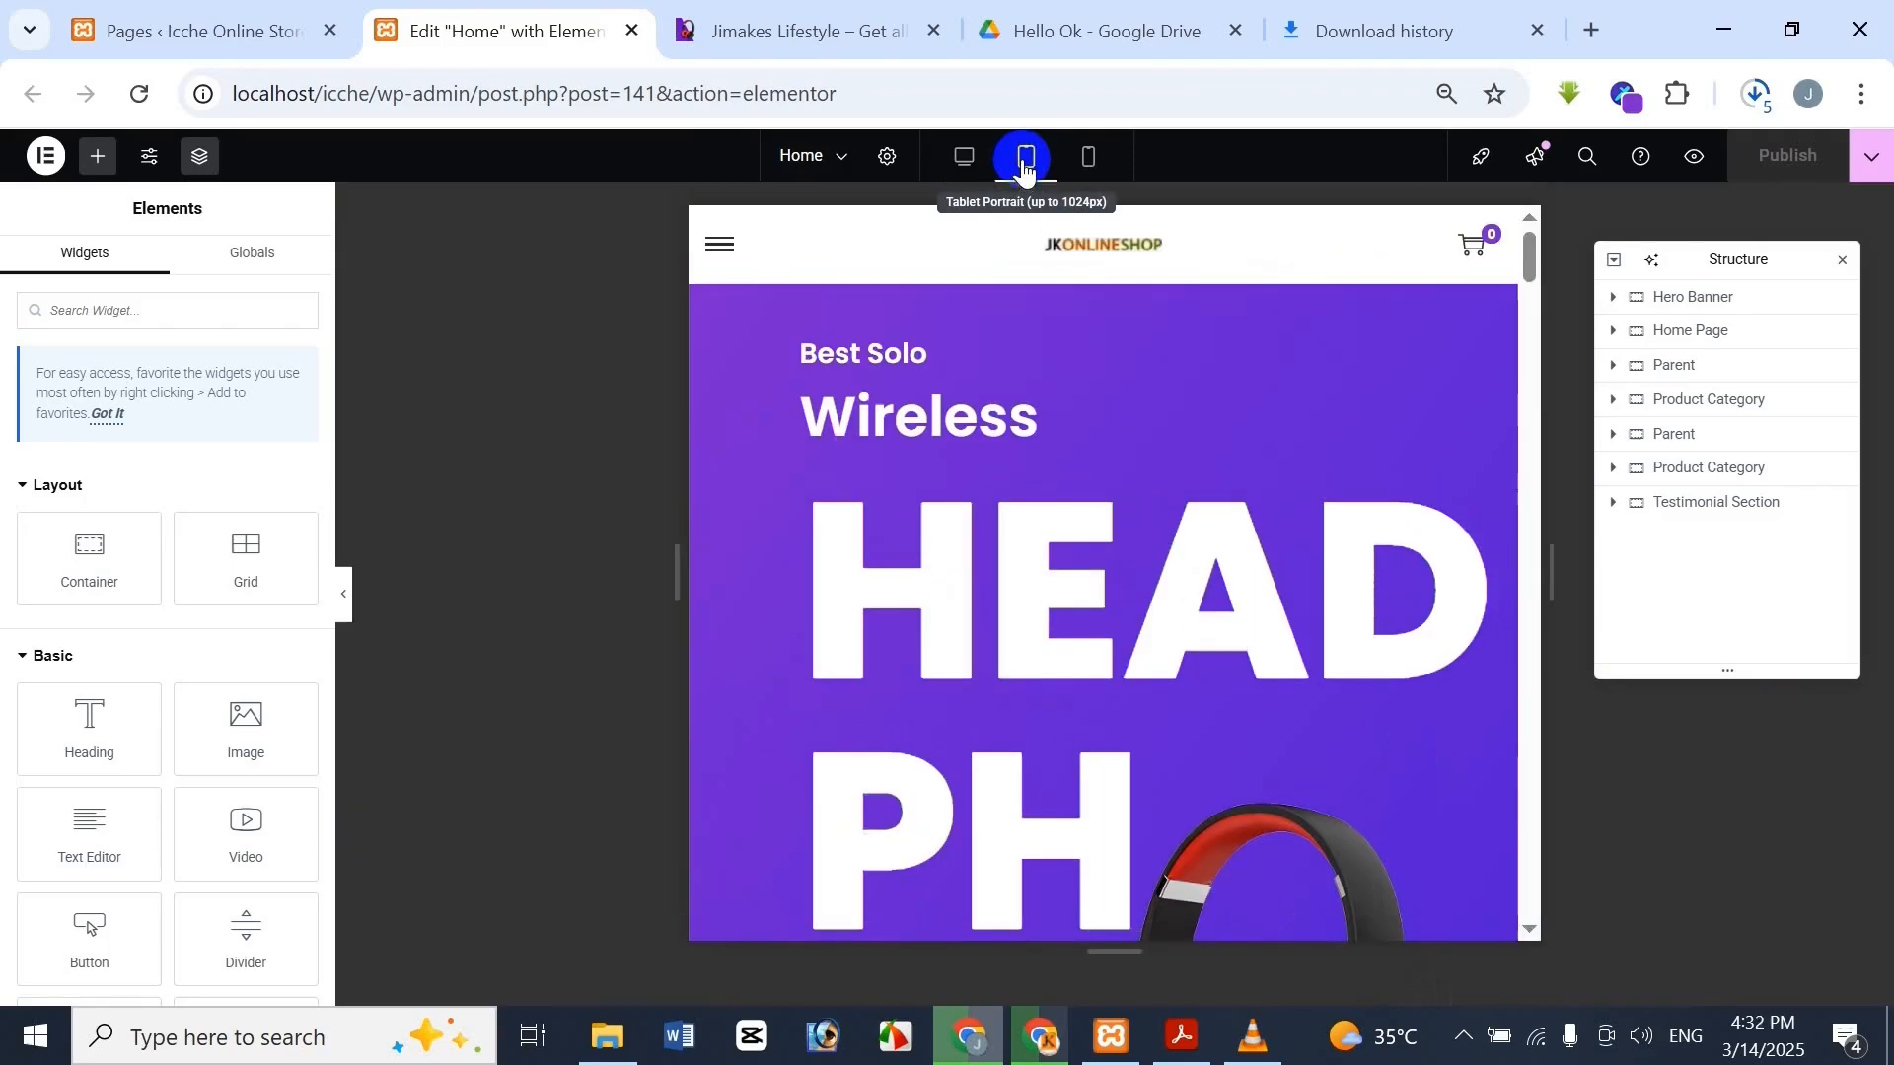
{"action": "scroll", "coordinate": [1040, 430], "scroll_direction": "down", "scroll_amount": 3}
{"action": "scroll", "coordinate": [969, 353], "scroll_direction": "up", "scroll_amount": 3}
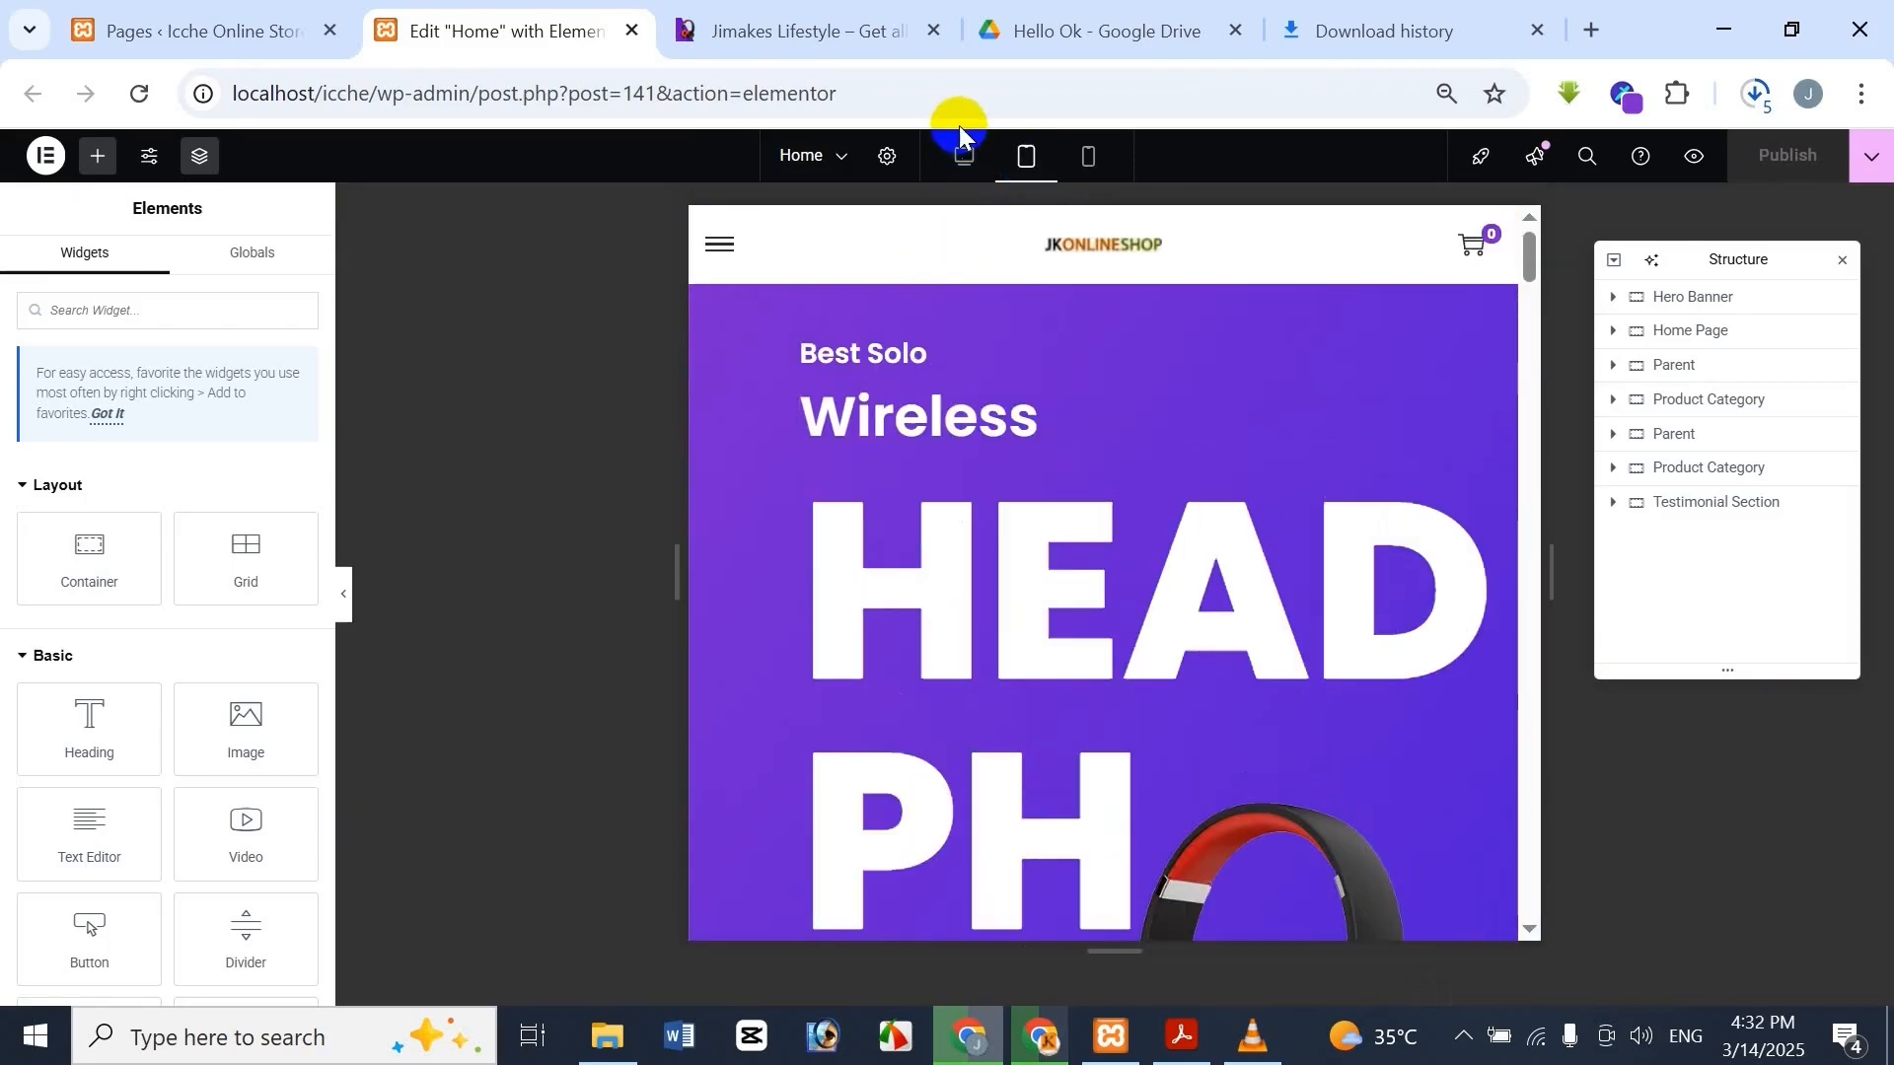
{"action": "left_click", "coordinate": [964, 173]}
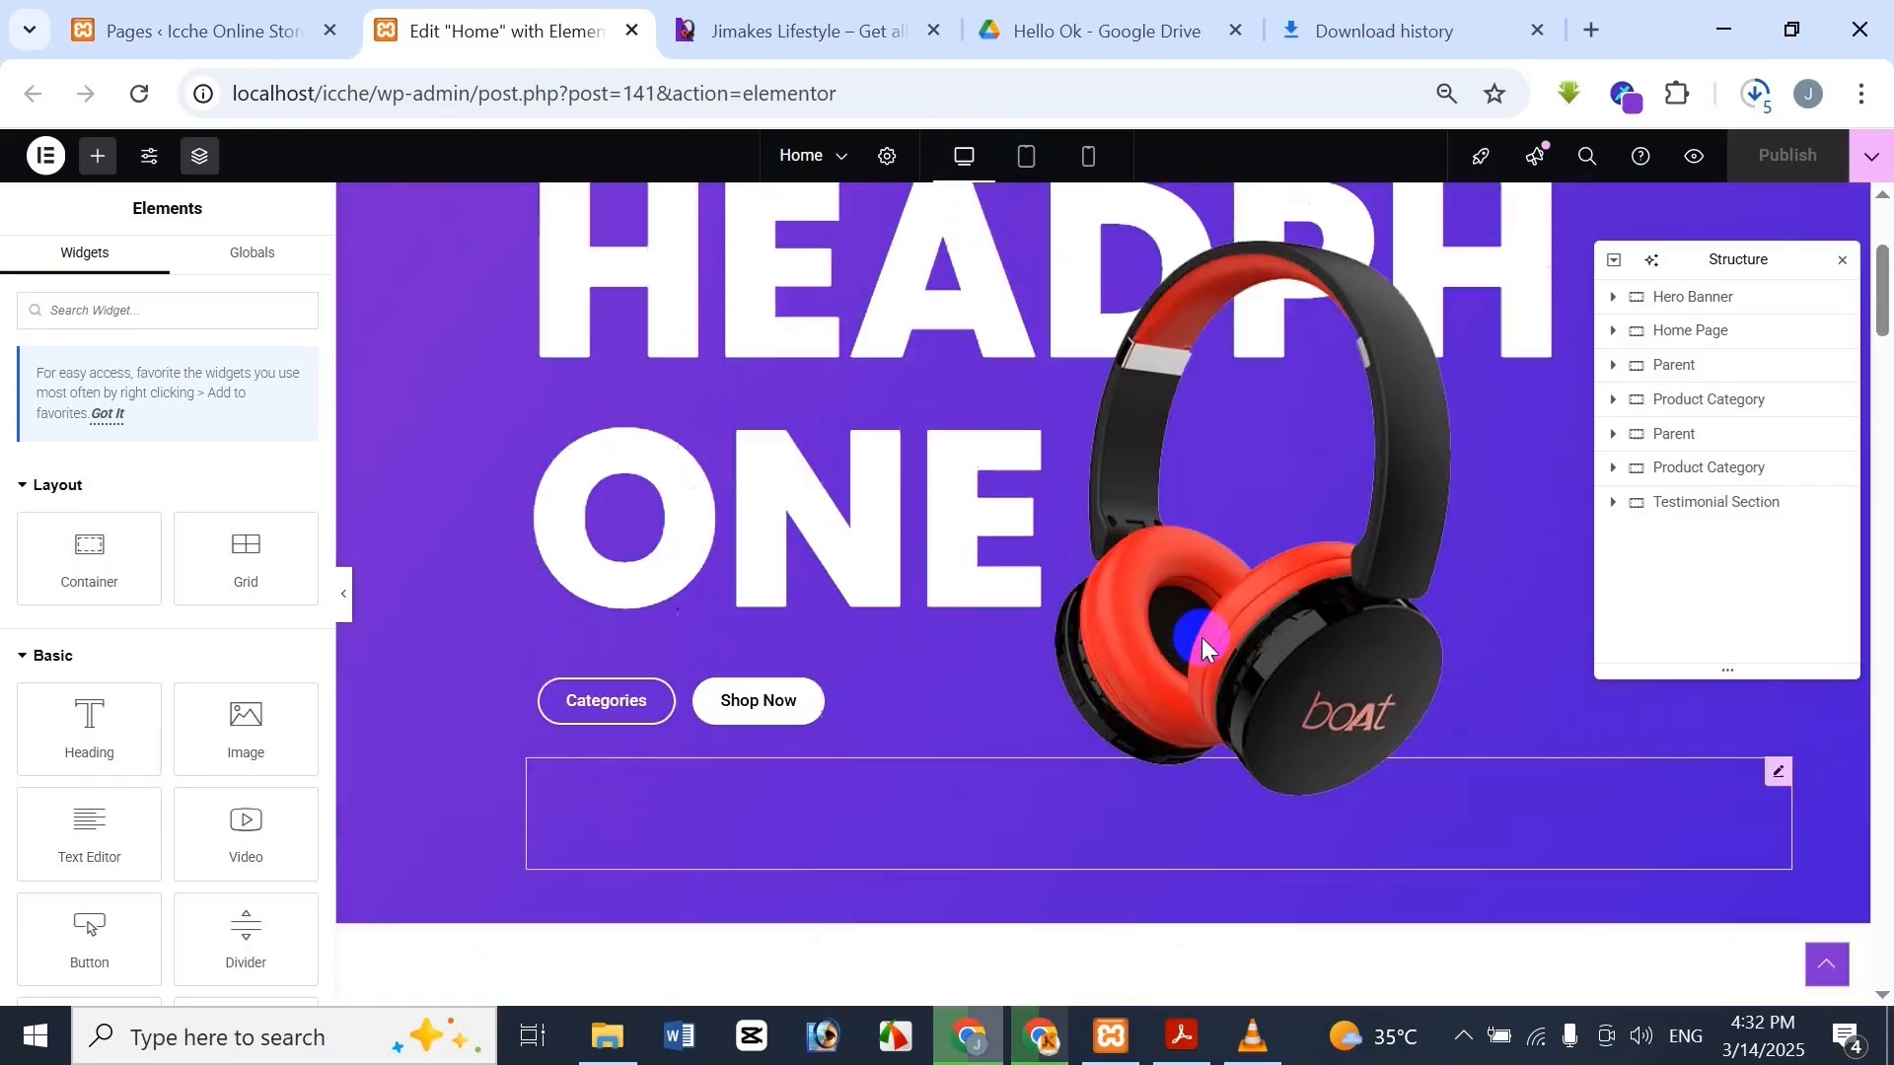
{"action": "left_click", "coordinate": [1027, 158]}
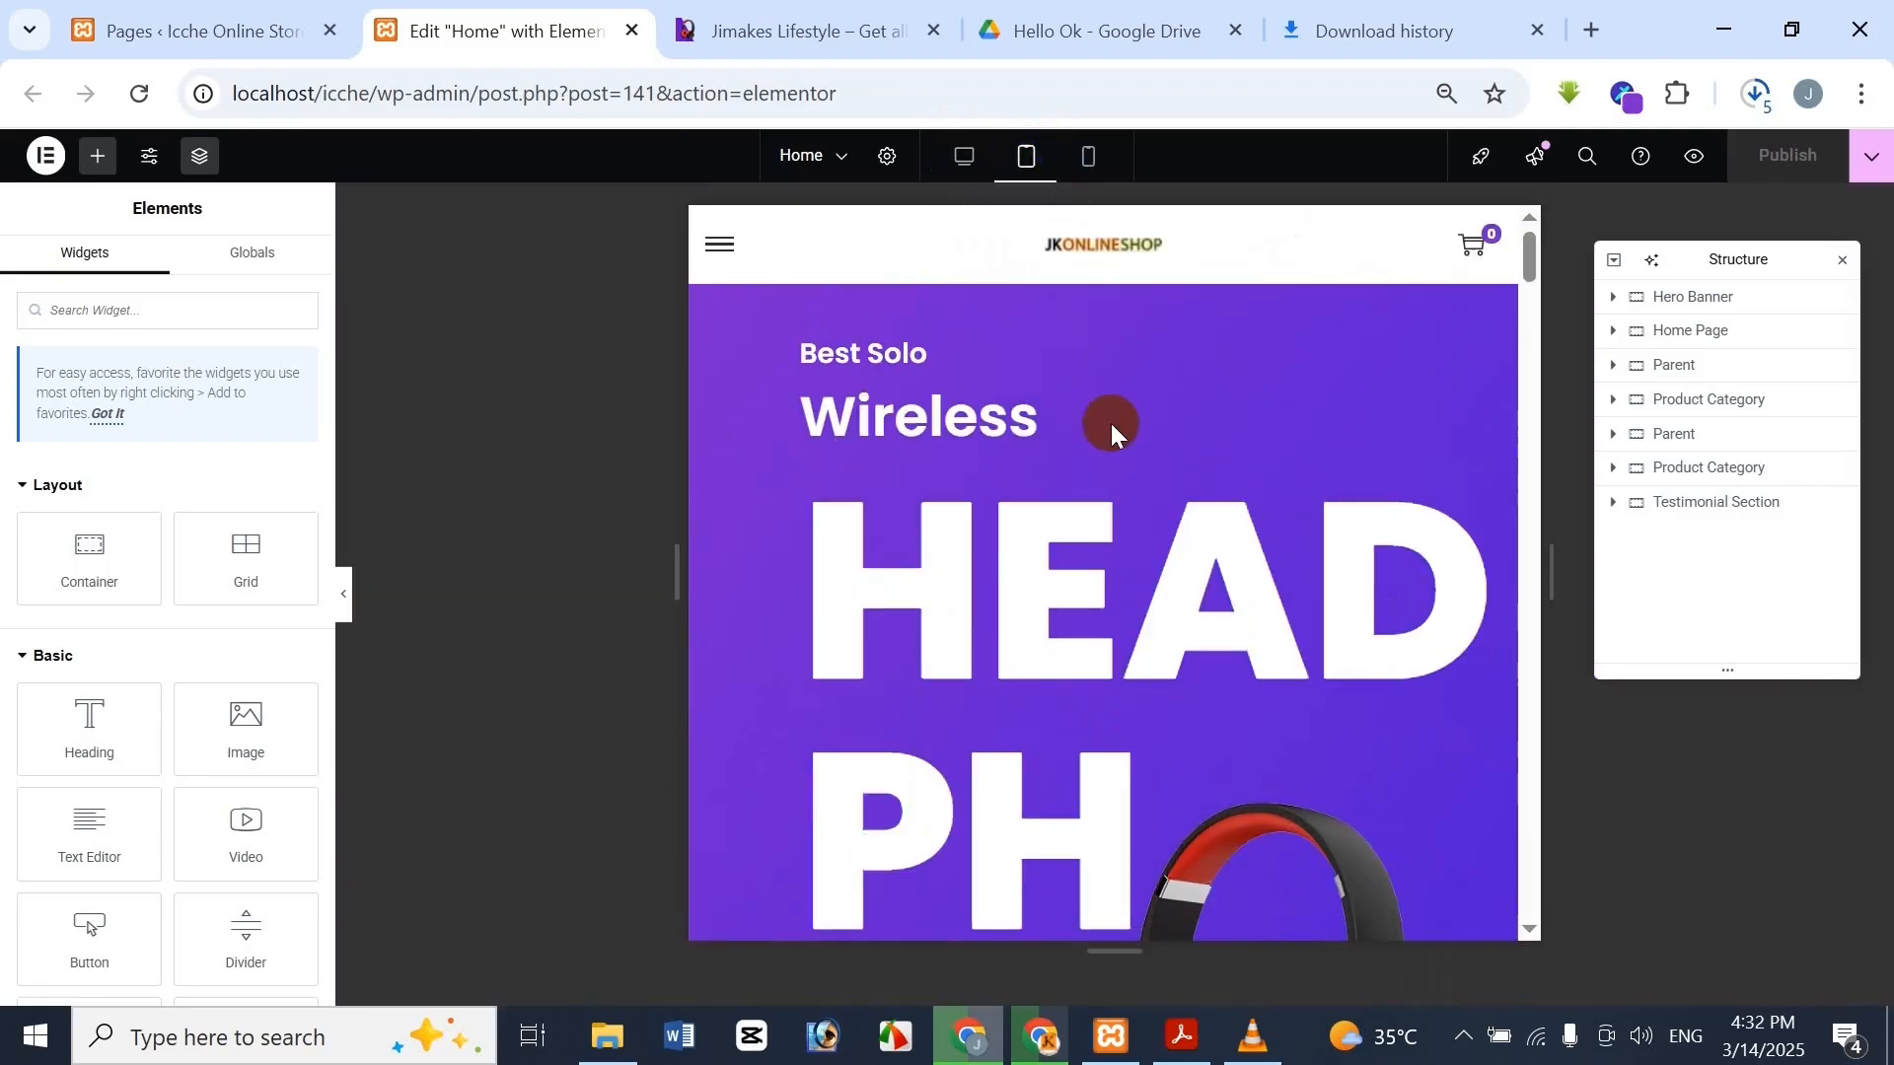
{"action": "scroll", "coordinate": [1112, 429], "scroll_direction": "down", "scroll_amount": 5}
{"action": "scroll", "coordinate": [1122, 414], "scroll_direction": "up", "scroll_amount": 5}
{"action": "scroll", "coordinate": [1125, 434], "scroll_direction": "down", "scroll_amount": 3}
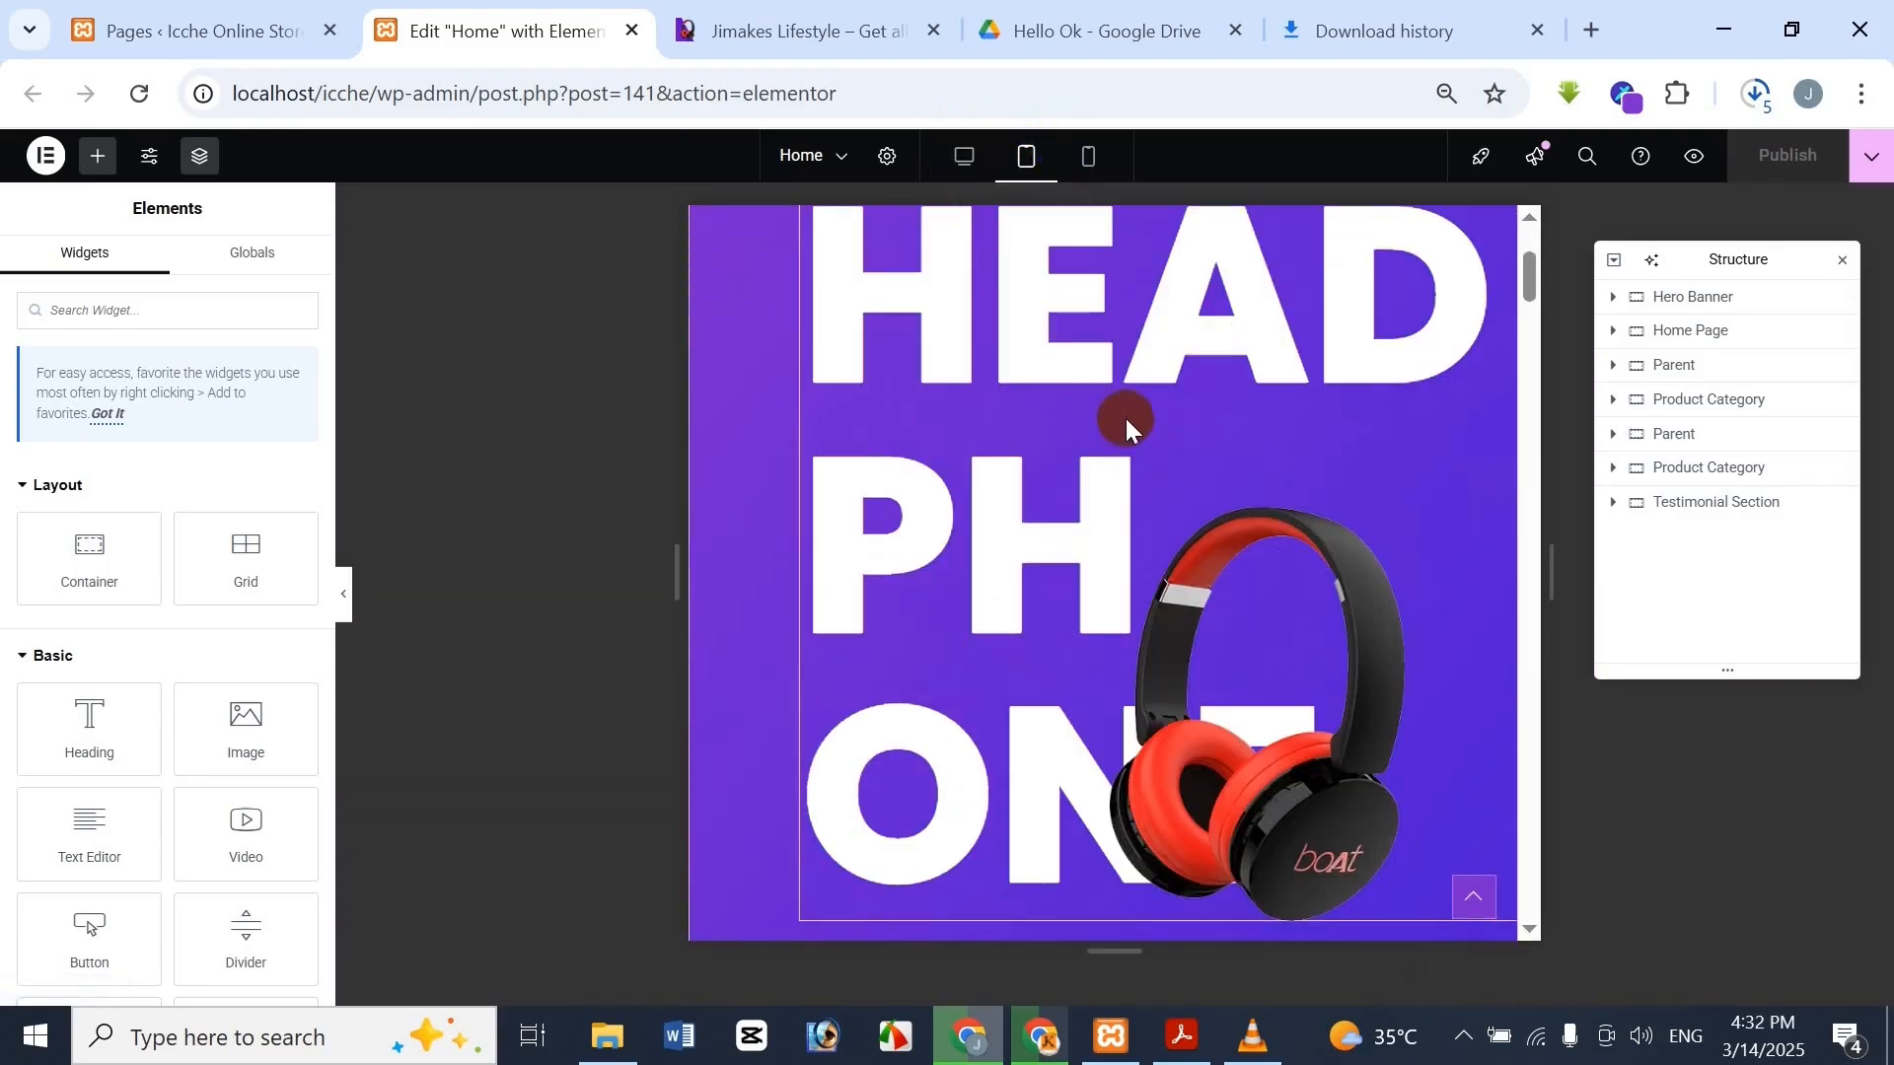
{"action": "scroll", "coordinate": [1122, 385], "scroll_direction": "up", "scroll_amount": 2}
{"action": "scroll", "coordinate": [1026, 434], "scroll_direction": "up", "scroll_amount": 3}
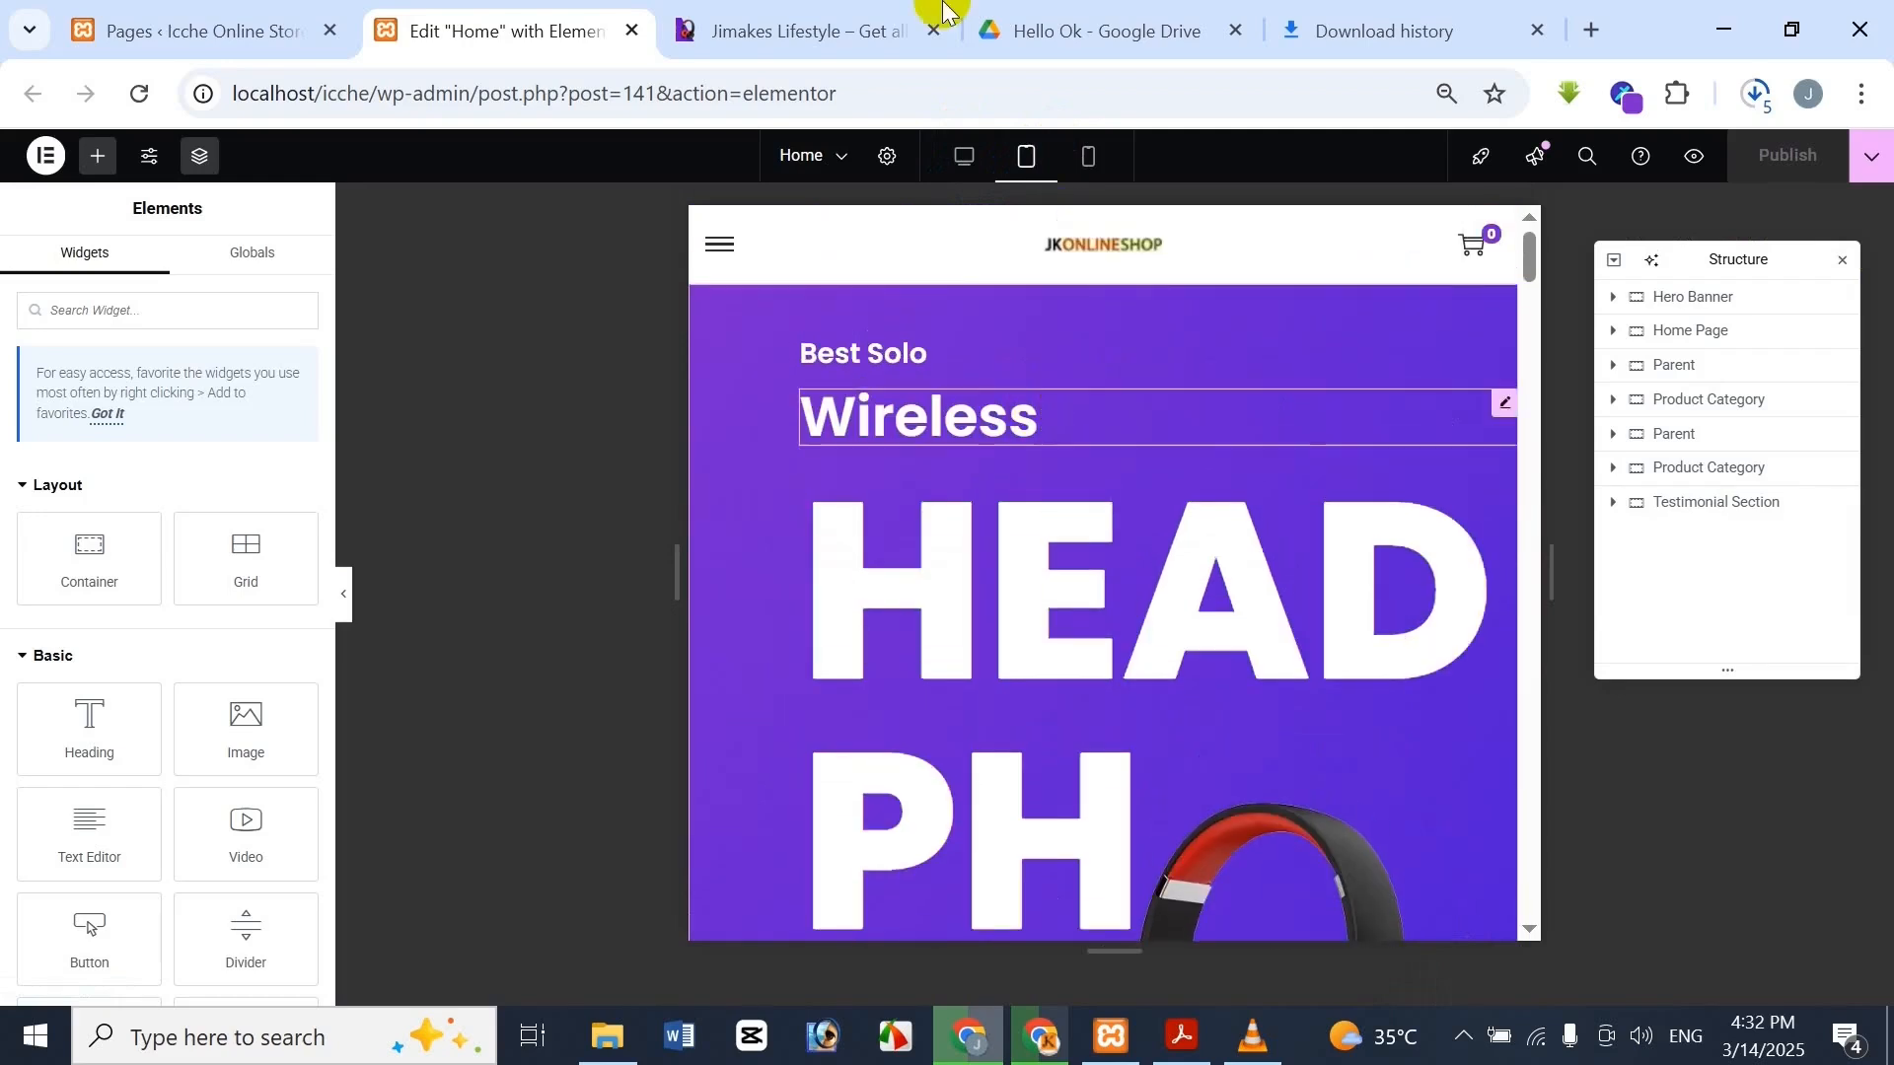
Examine the Jimakes reference page from its hero banner through the category banners and product listings
{"action": "left_click", "coordinate": [815, 14]}
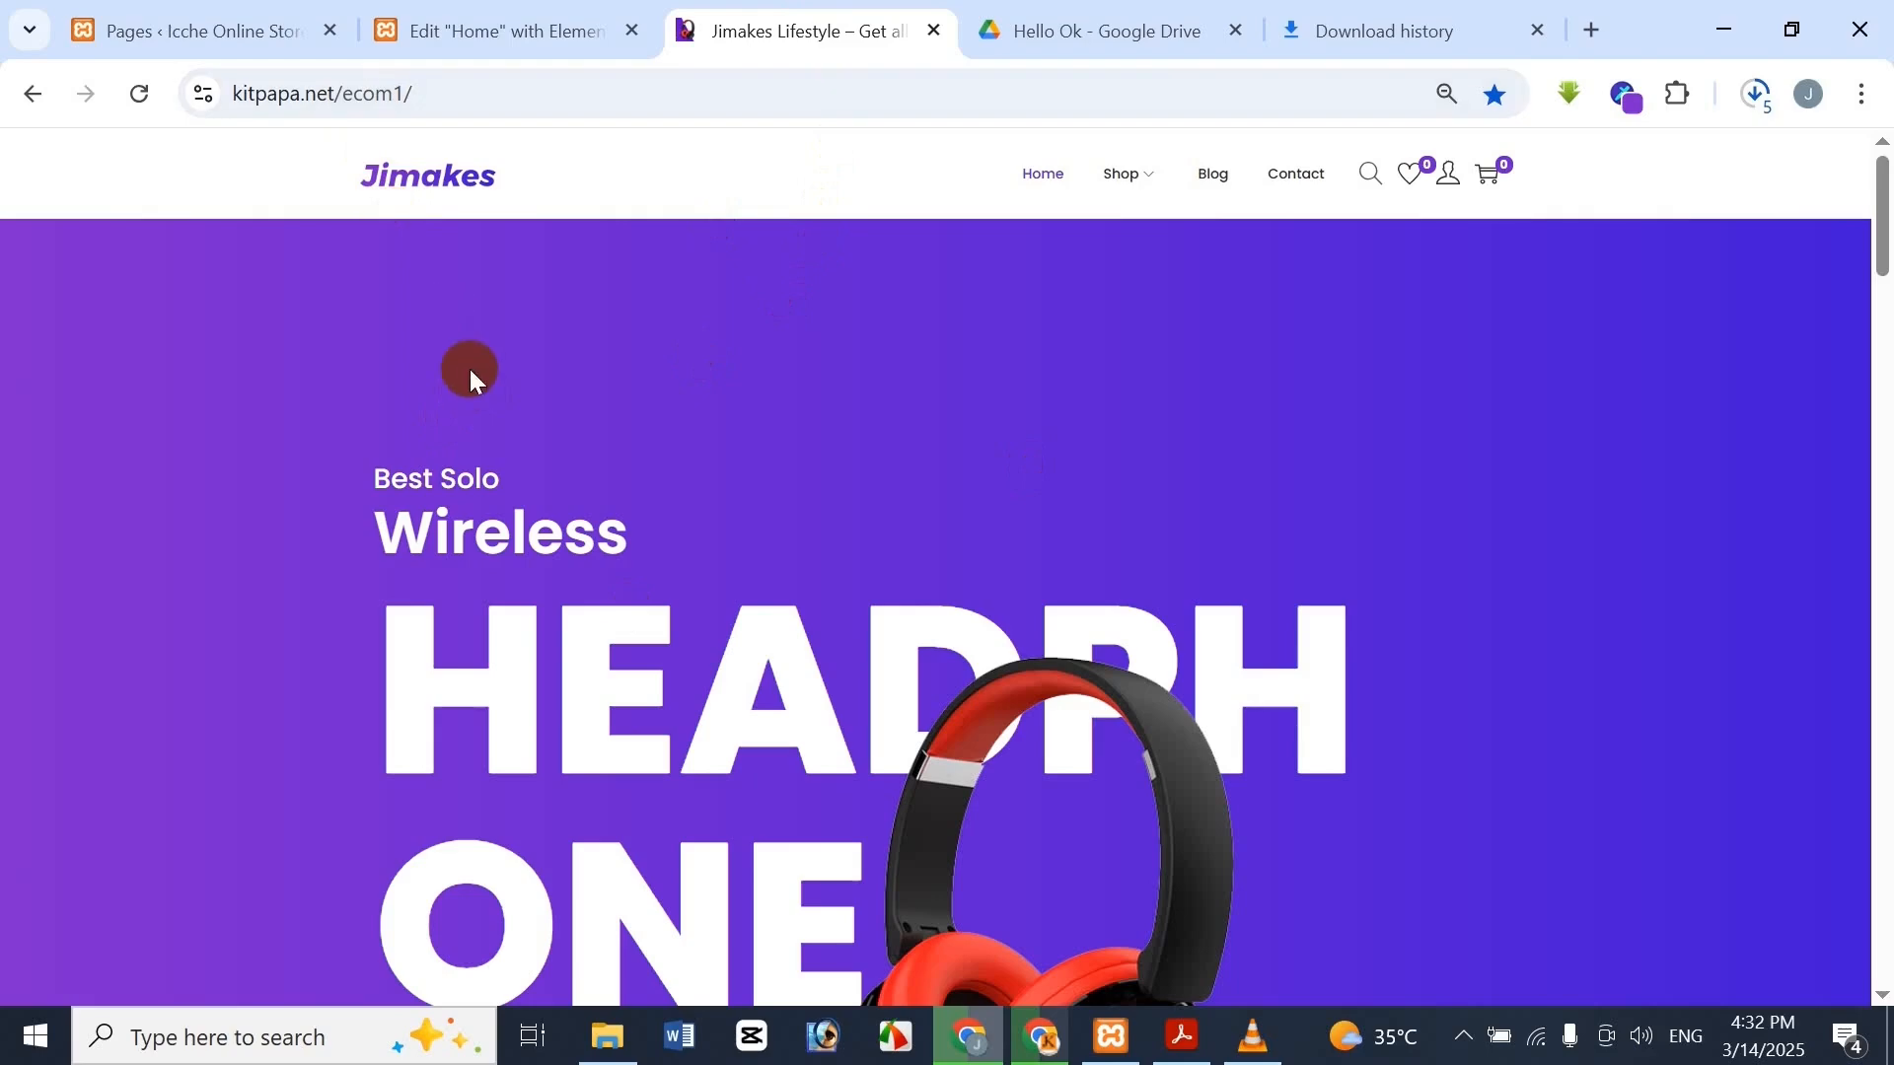
{"action": "scroll", "coordinate": [471, 375], "scroll_direction": "down", "scroll_amount": 15}
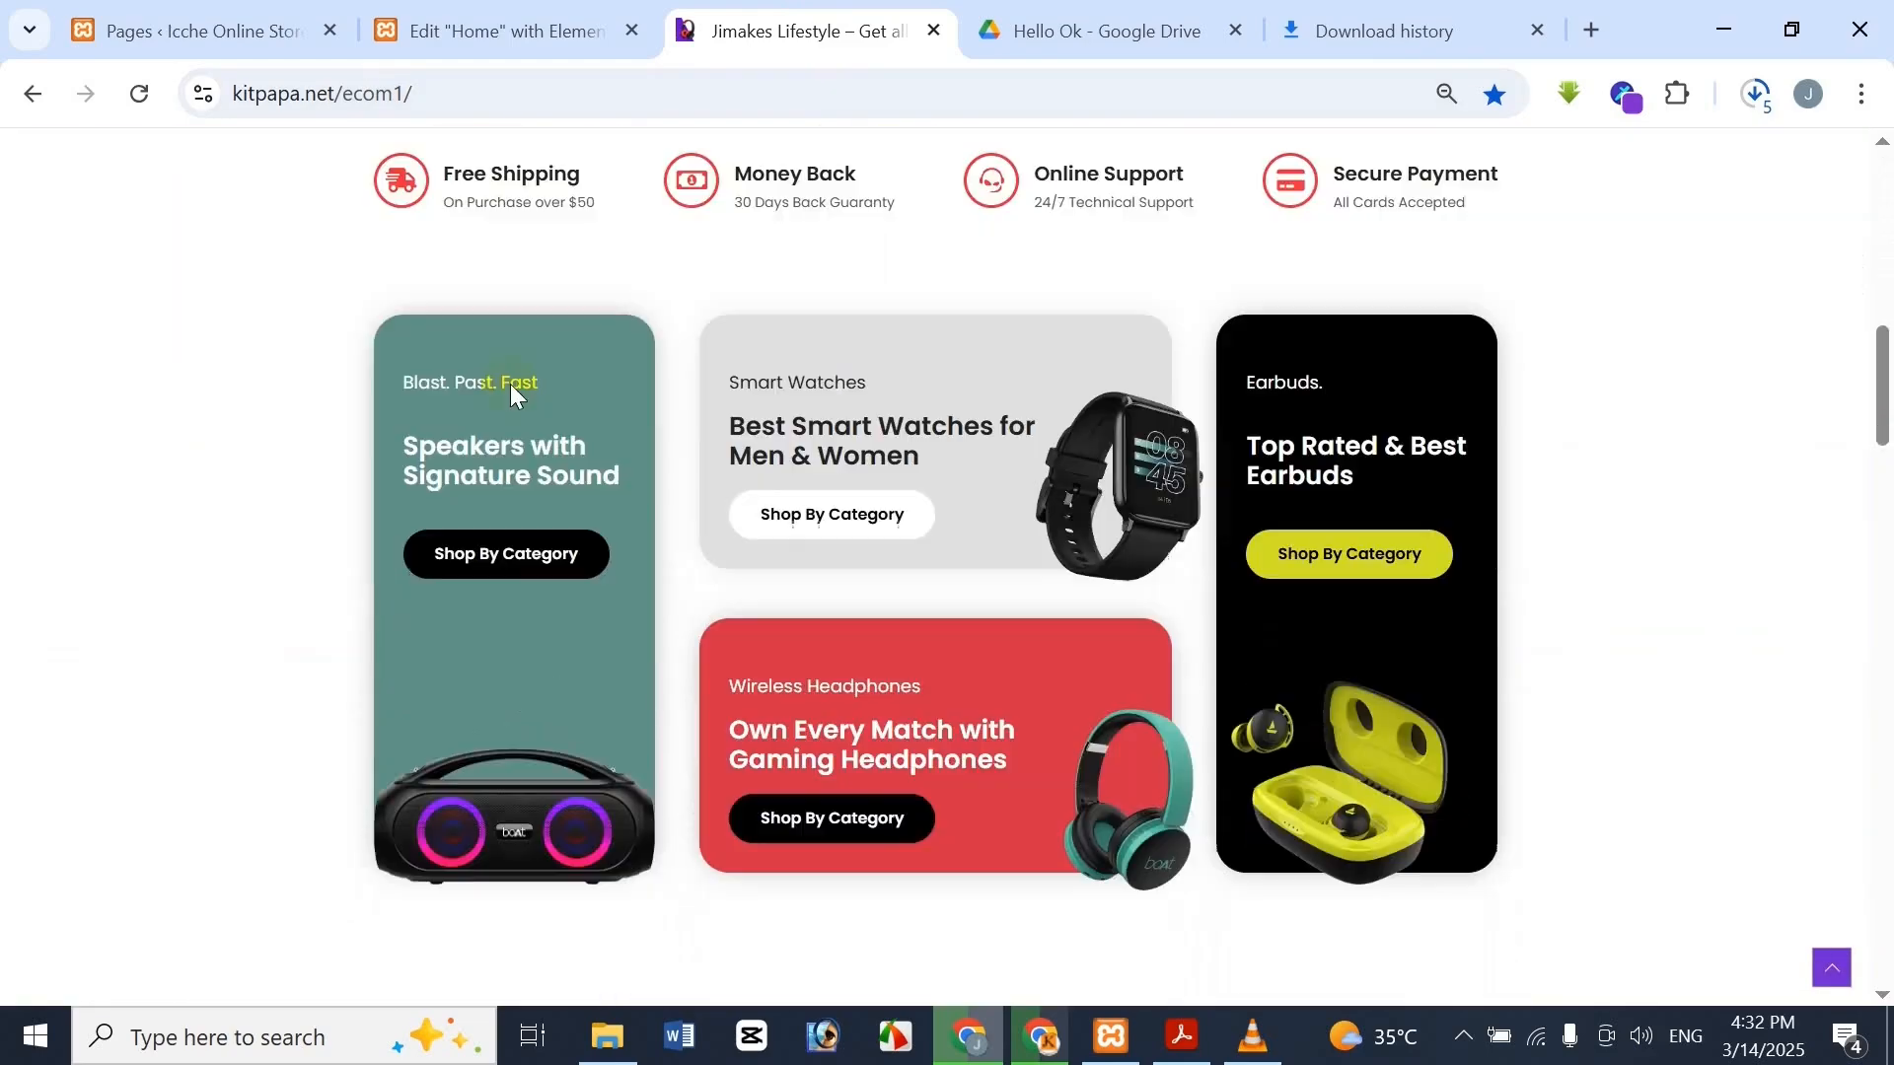
{"action": "scroll", "coordinate": [511, 386], "scroll_direction": "down", "scroll_amount": 20}
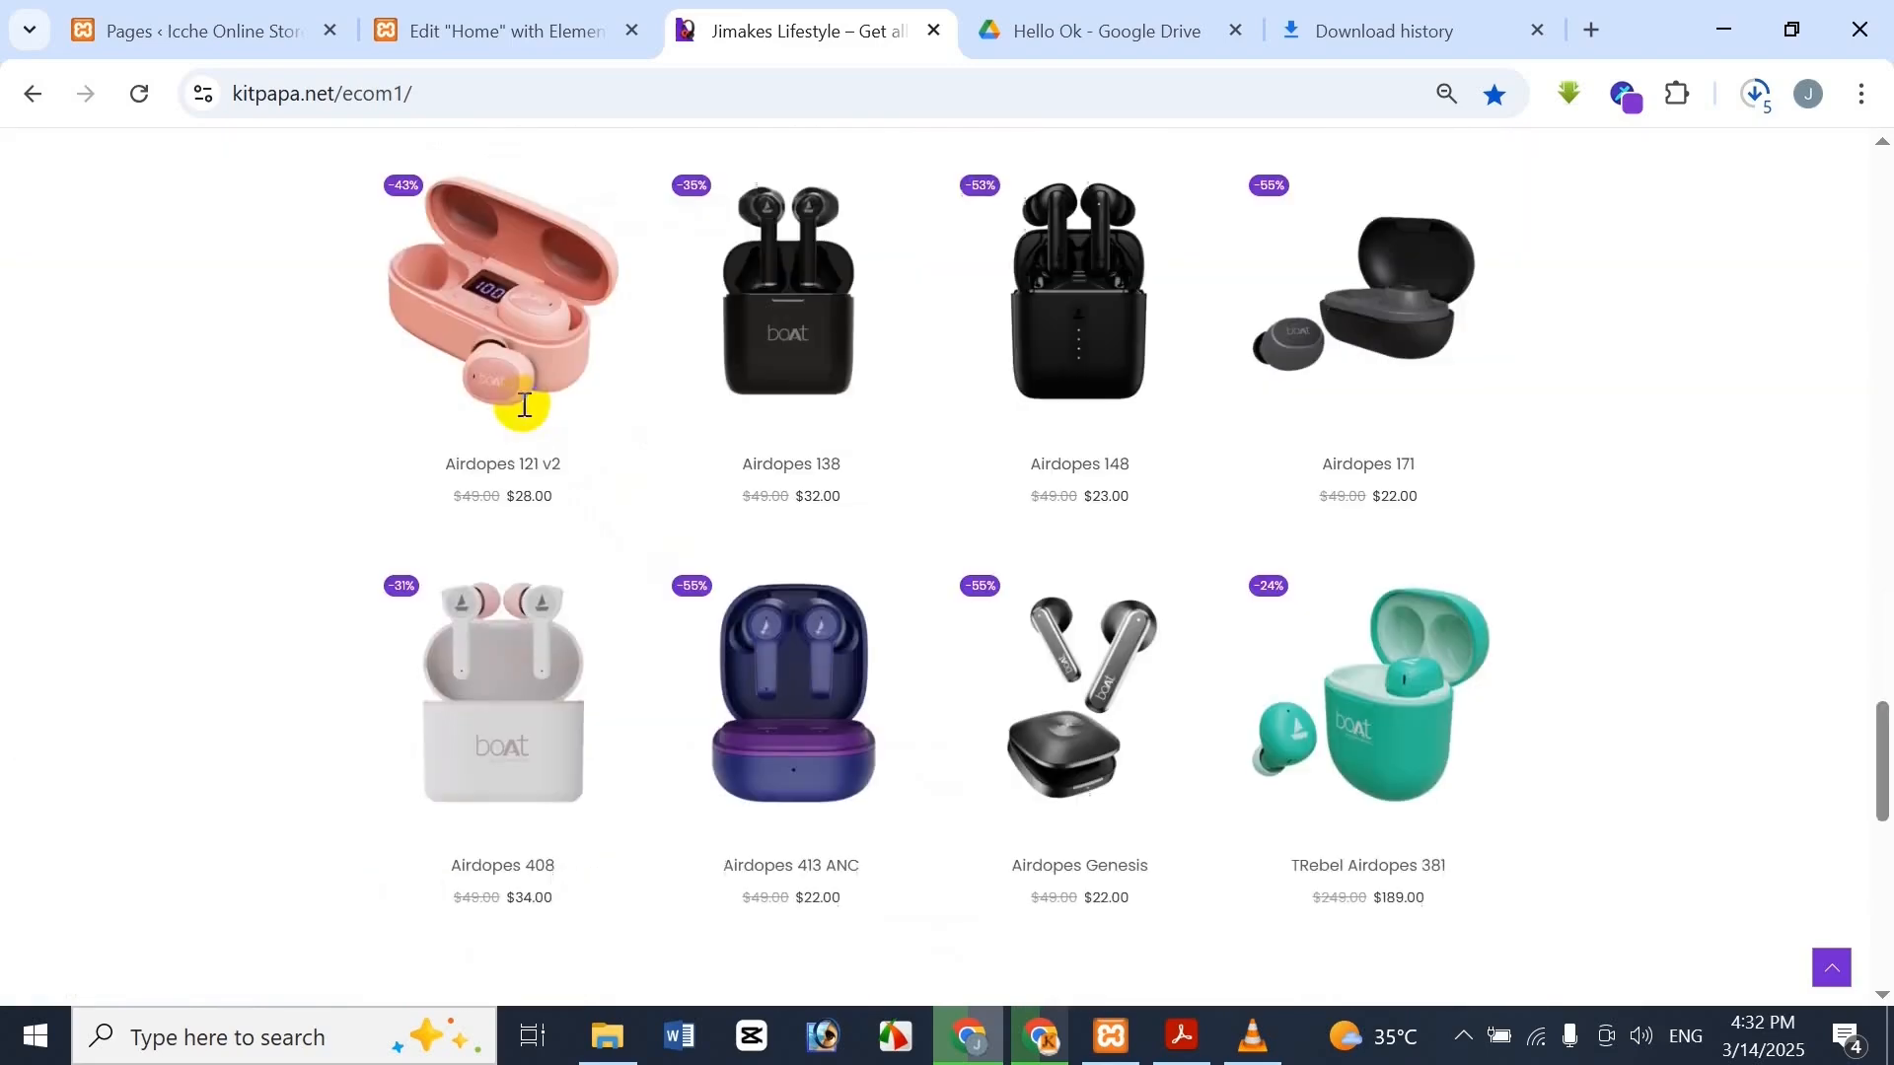
{"action": "scroll", "coordinate": [524, 419], "scroll_direction": "up", "scroll_amount": 20}
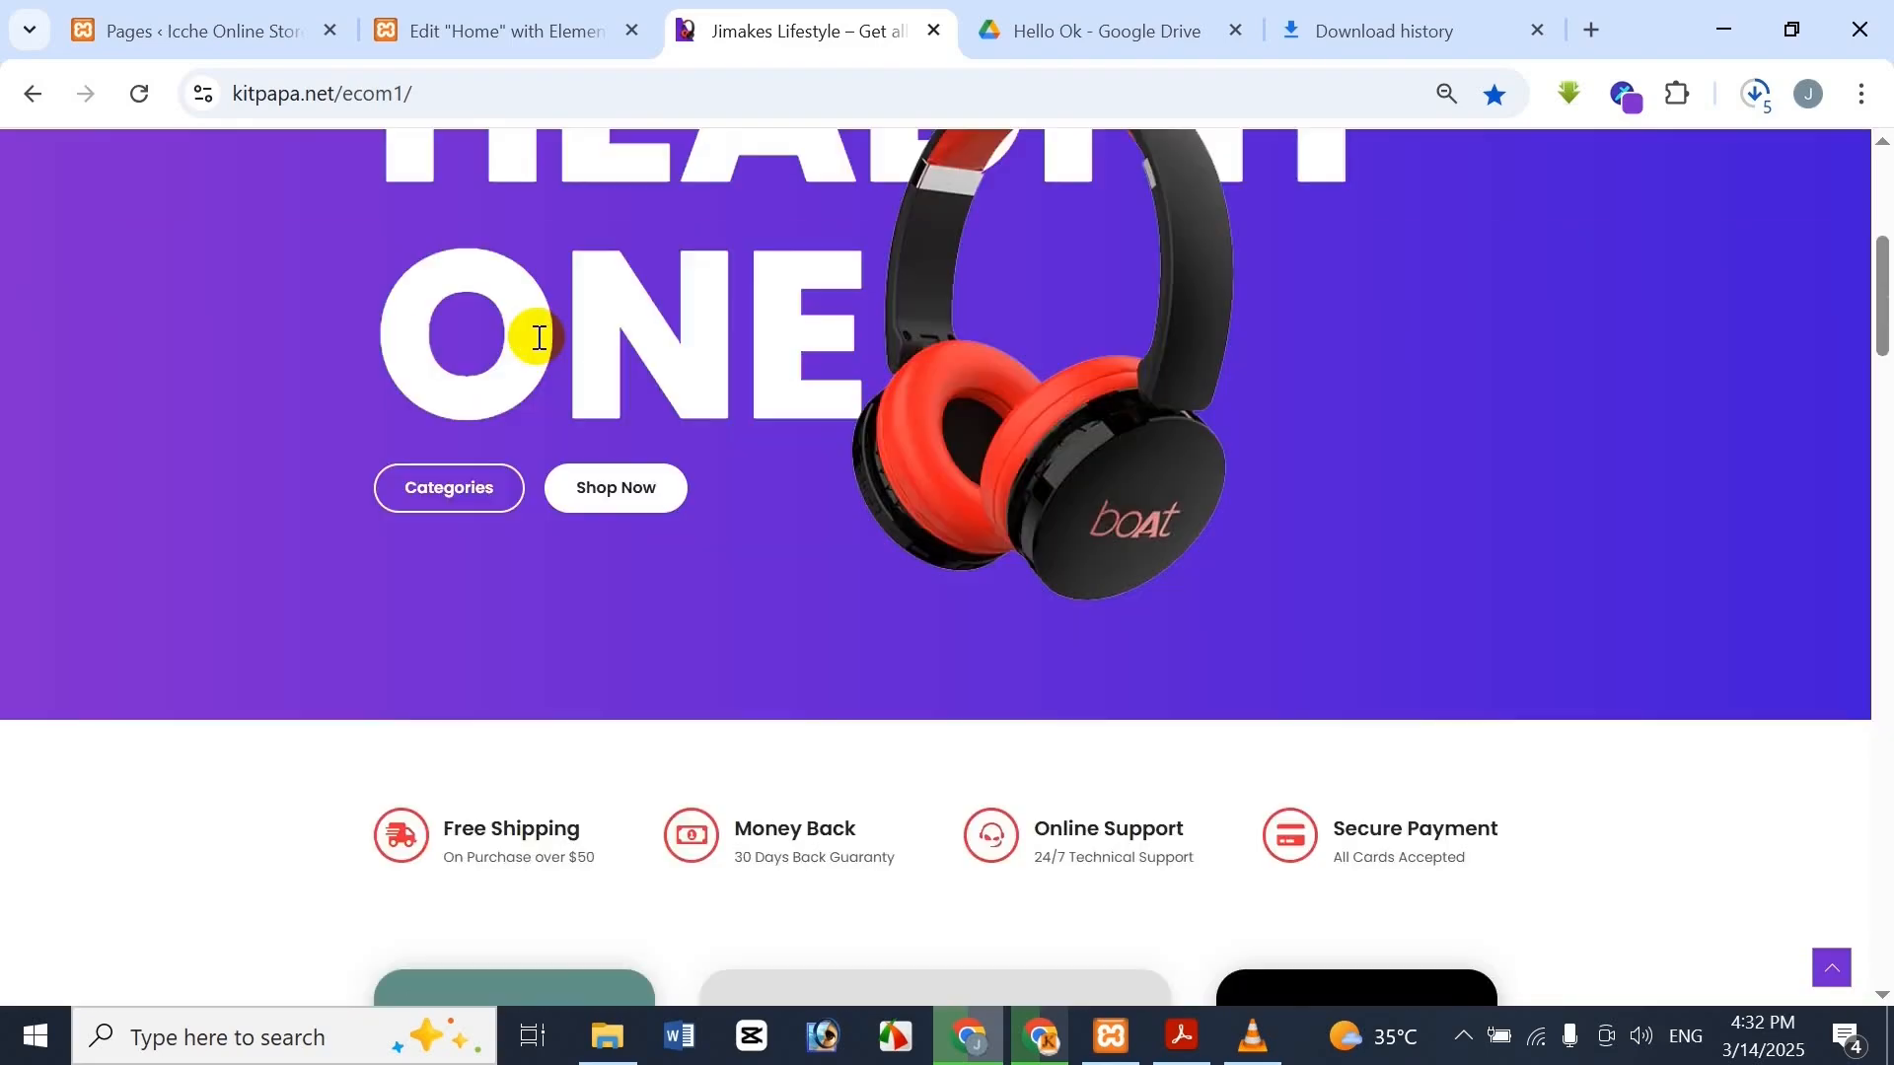
{"action": "scroll", "coordinate": [692, 216], "scroll_direction": "up", "scroll_amount": 5}
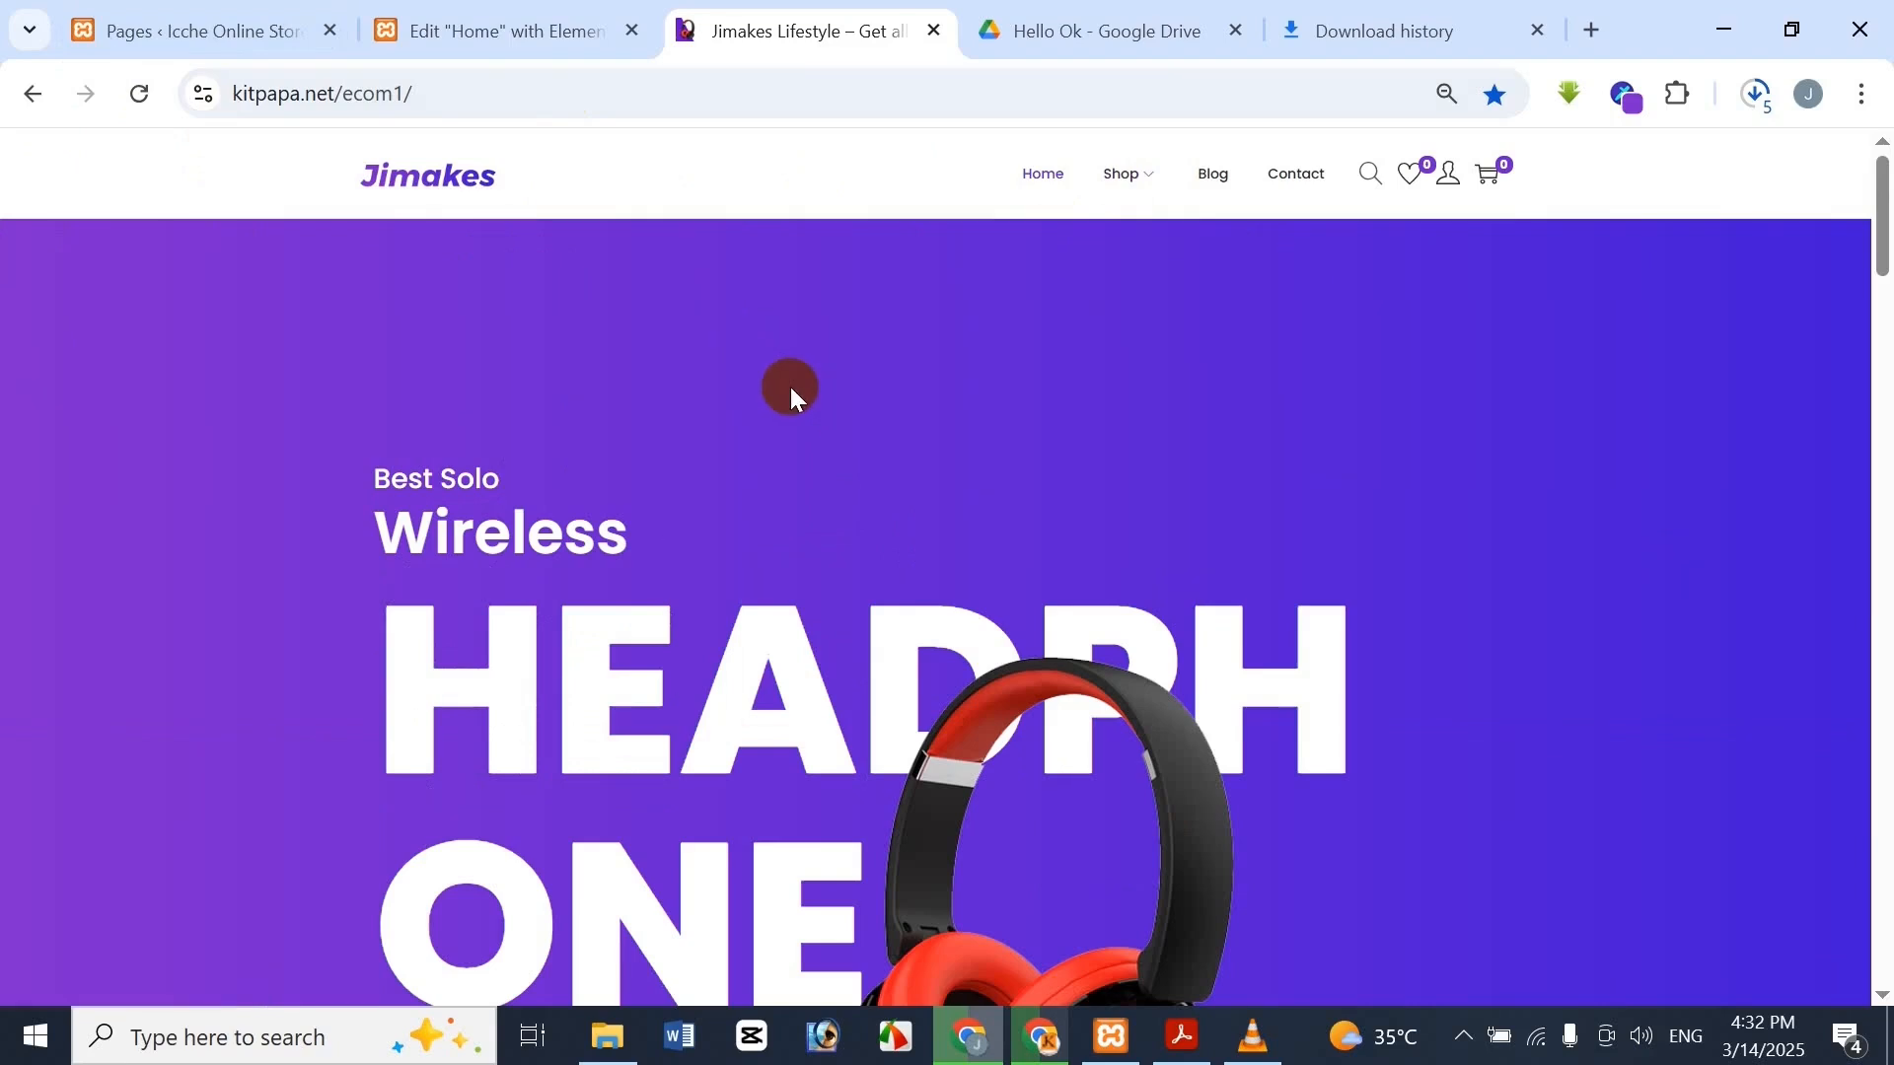
Inspect the Jimakes reference page in the browser's developer tools with device emulation turned on
{"action": "right_click", "coordinate": [789, 384]}
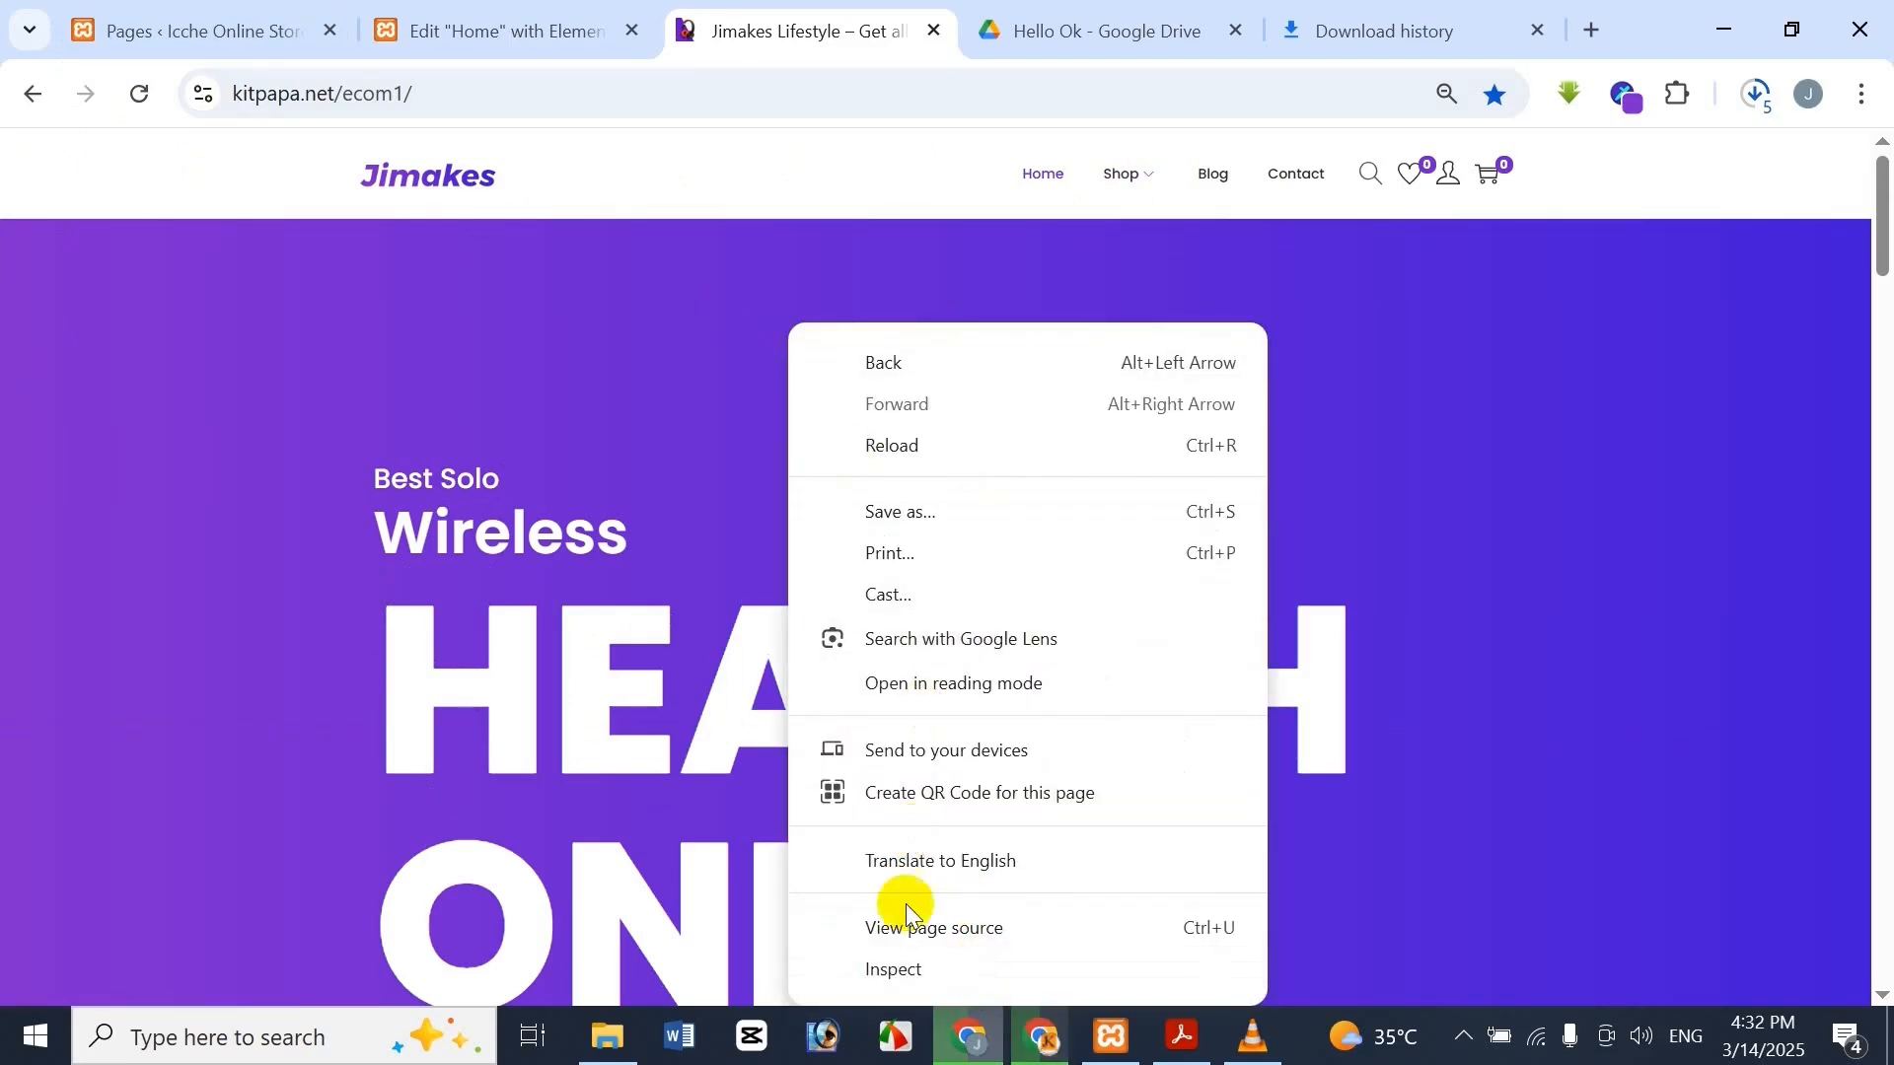
{"action": "left_click", "coordinate": [908, 975]}
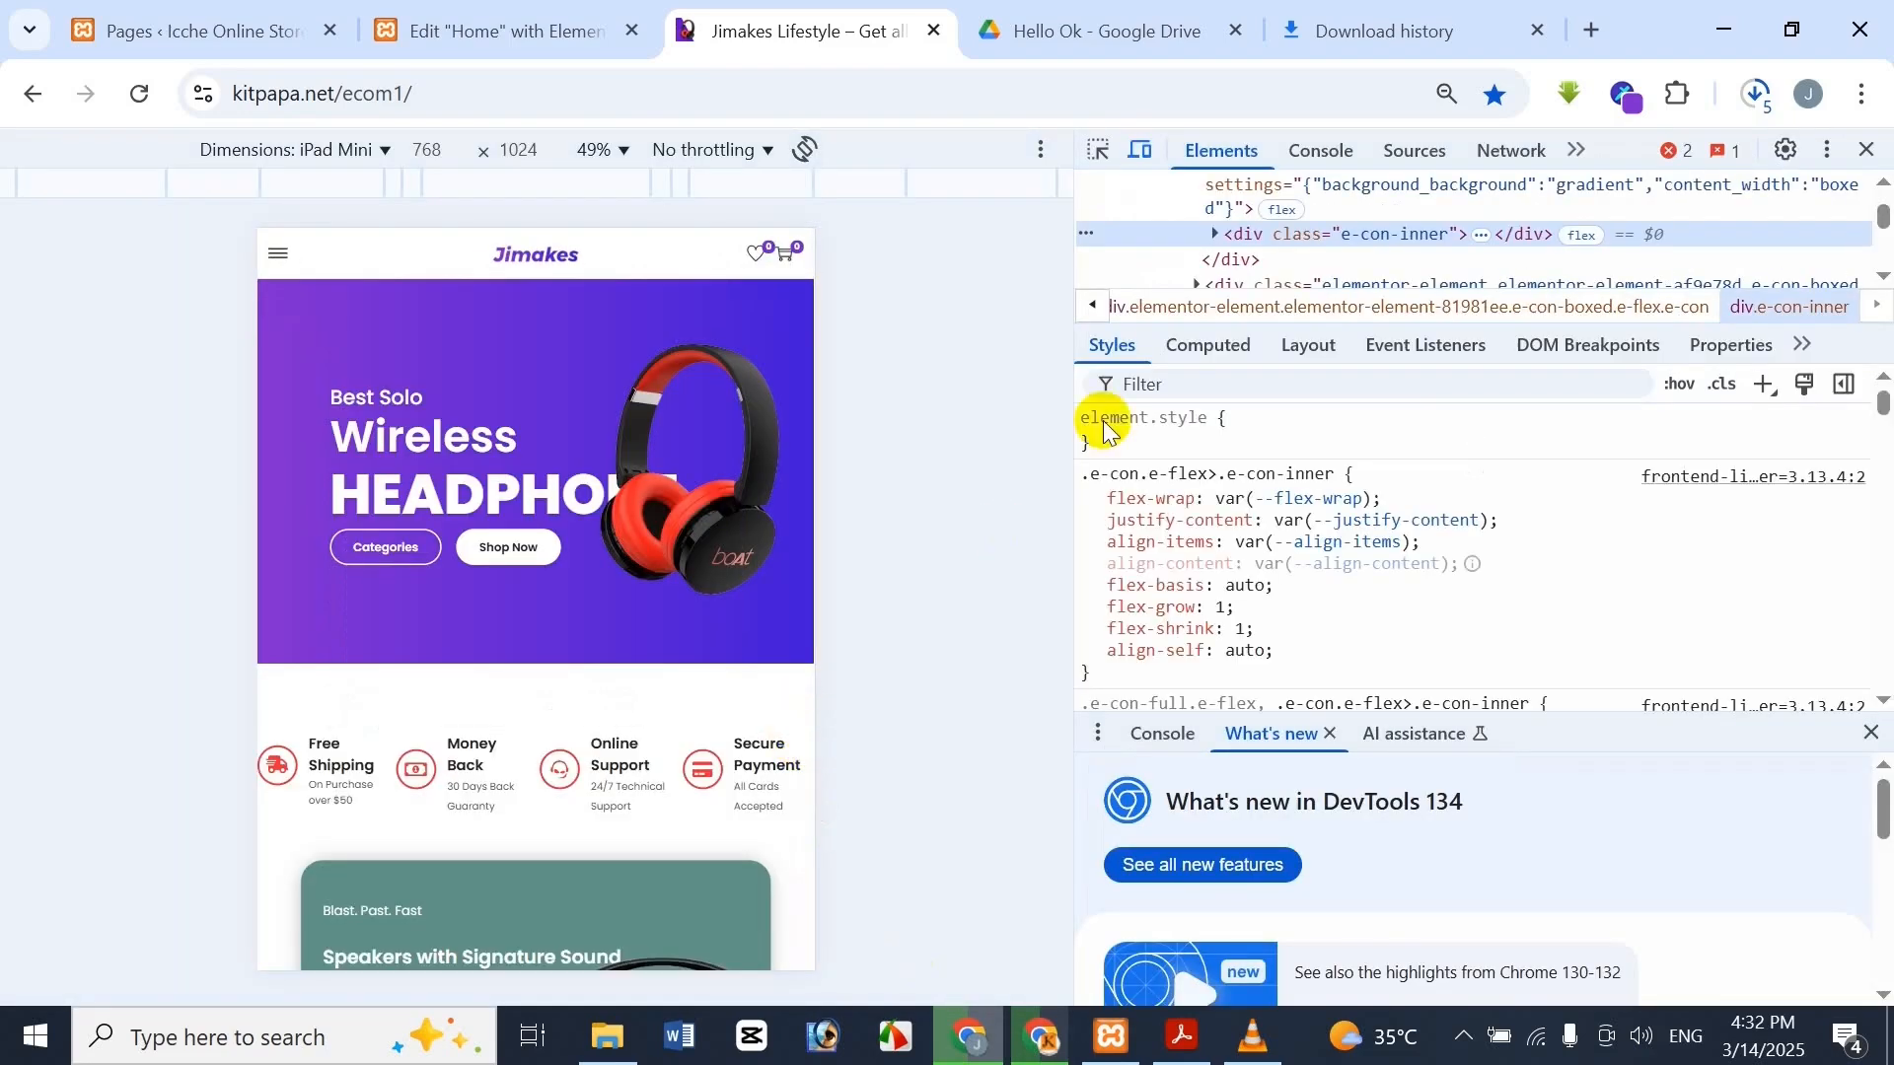
{"action": "left_click", "coordinate": [1146, 152]}
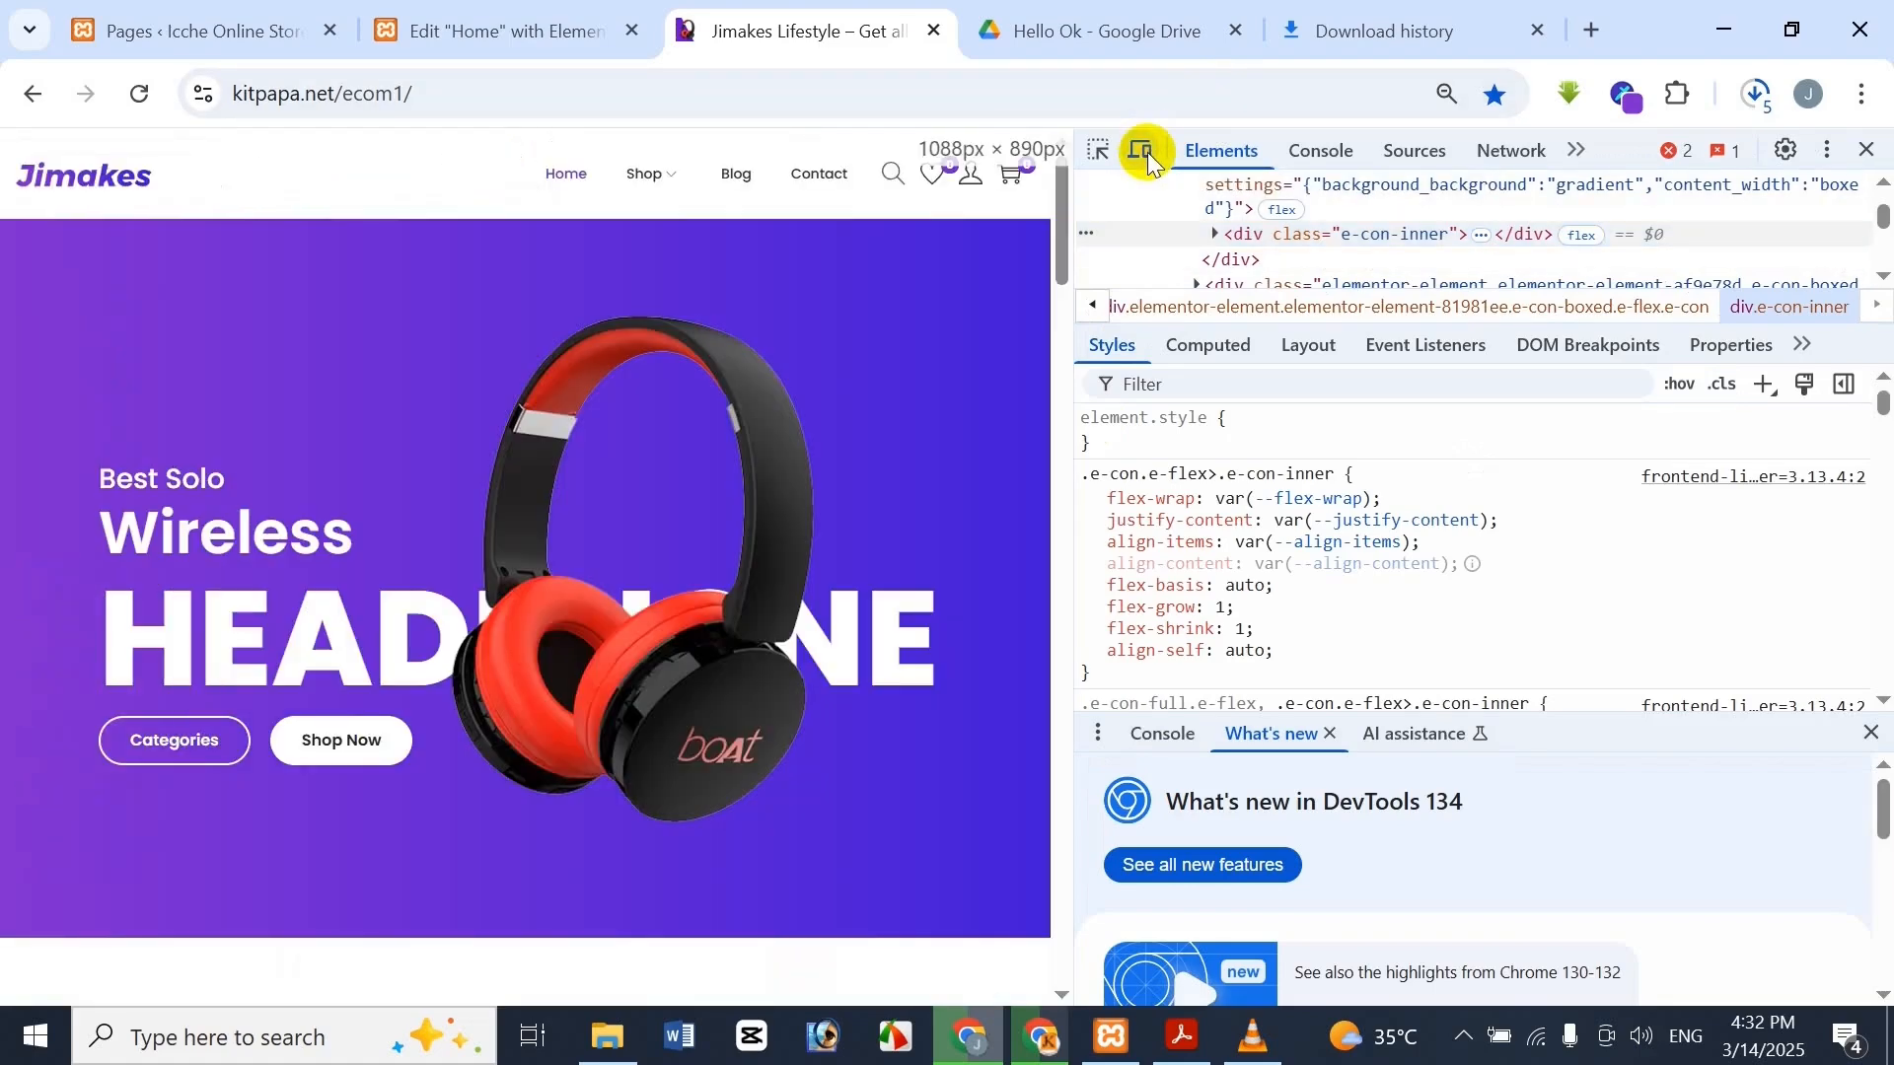
{"action": "left_click", "coordinate": [1150, 148]}
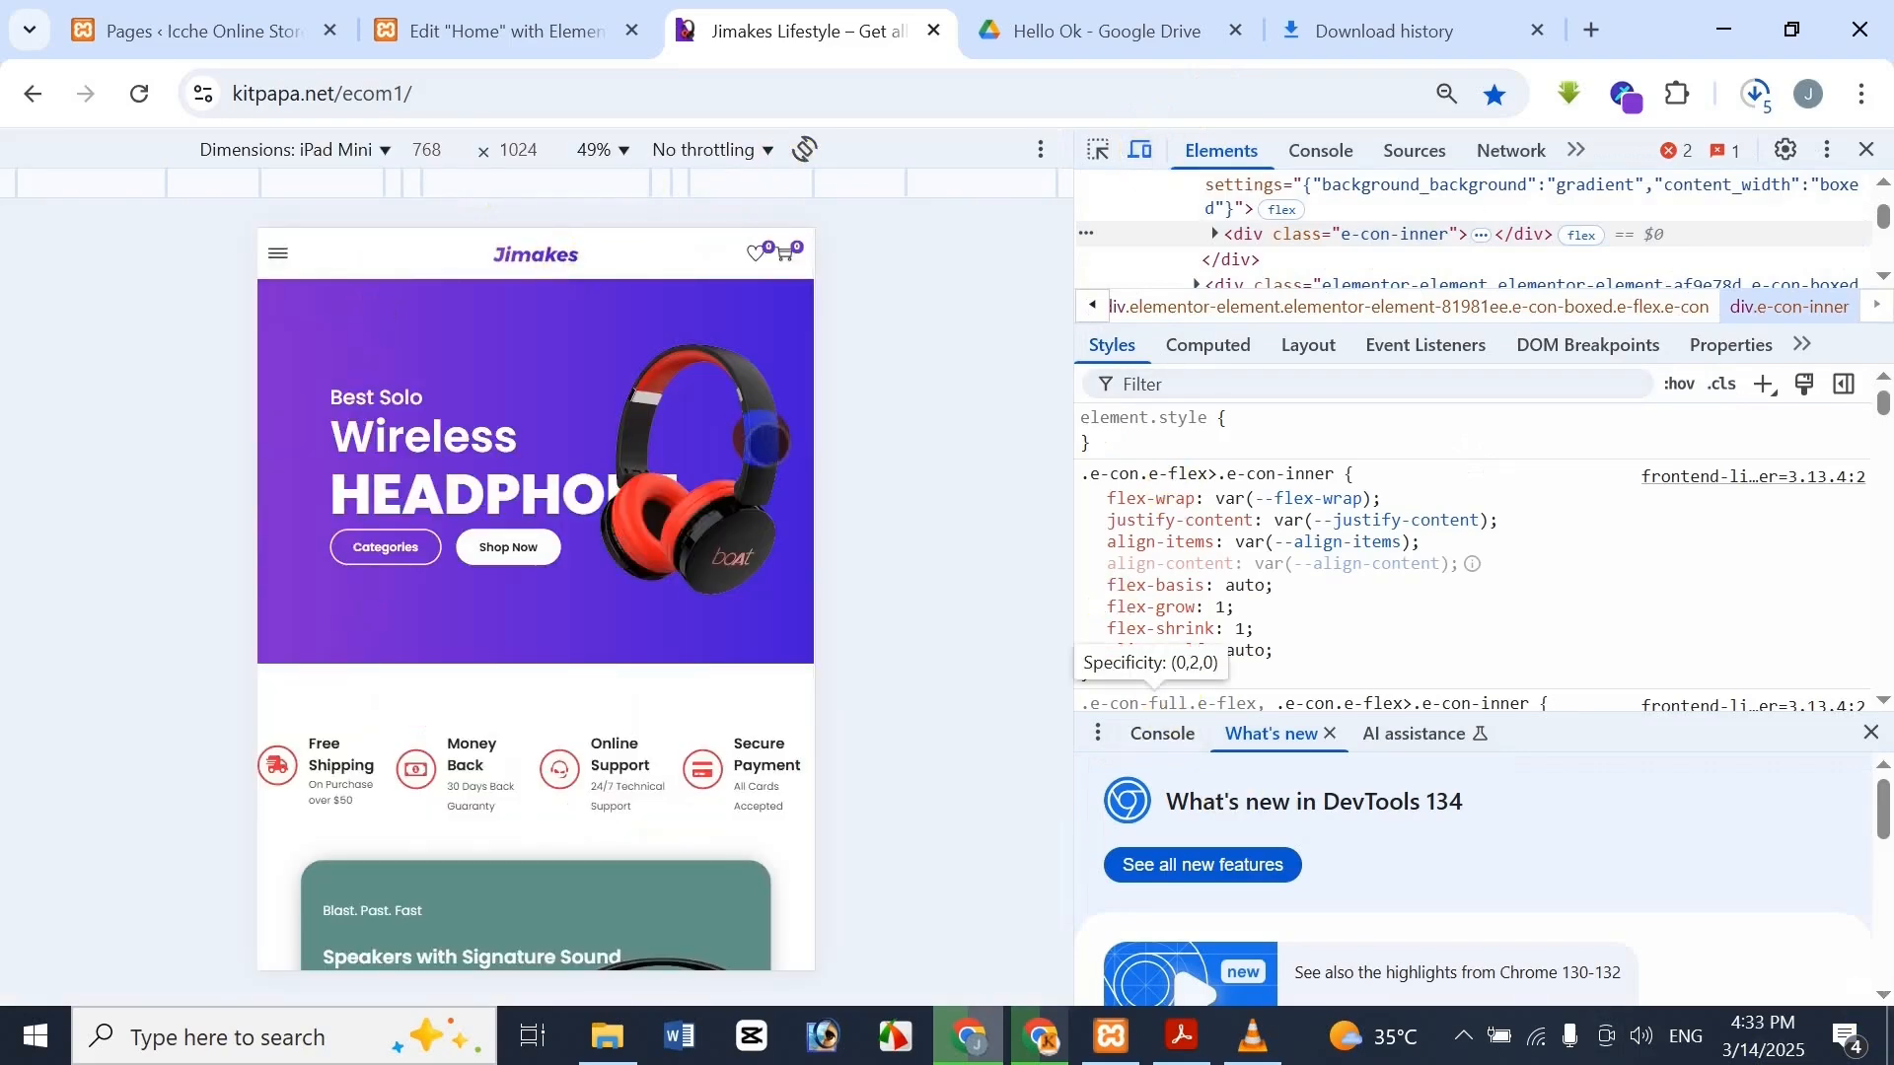
Emulate the Jimakes page on an iPad Mini and examine its hero banner, service features and category banners
{"action": "left_click", "coordinate": [335, 157]}
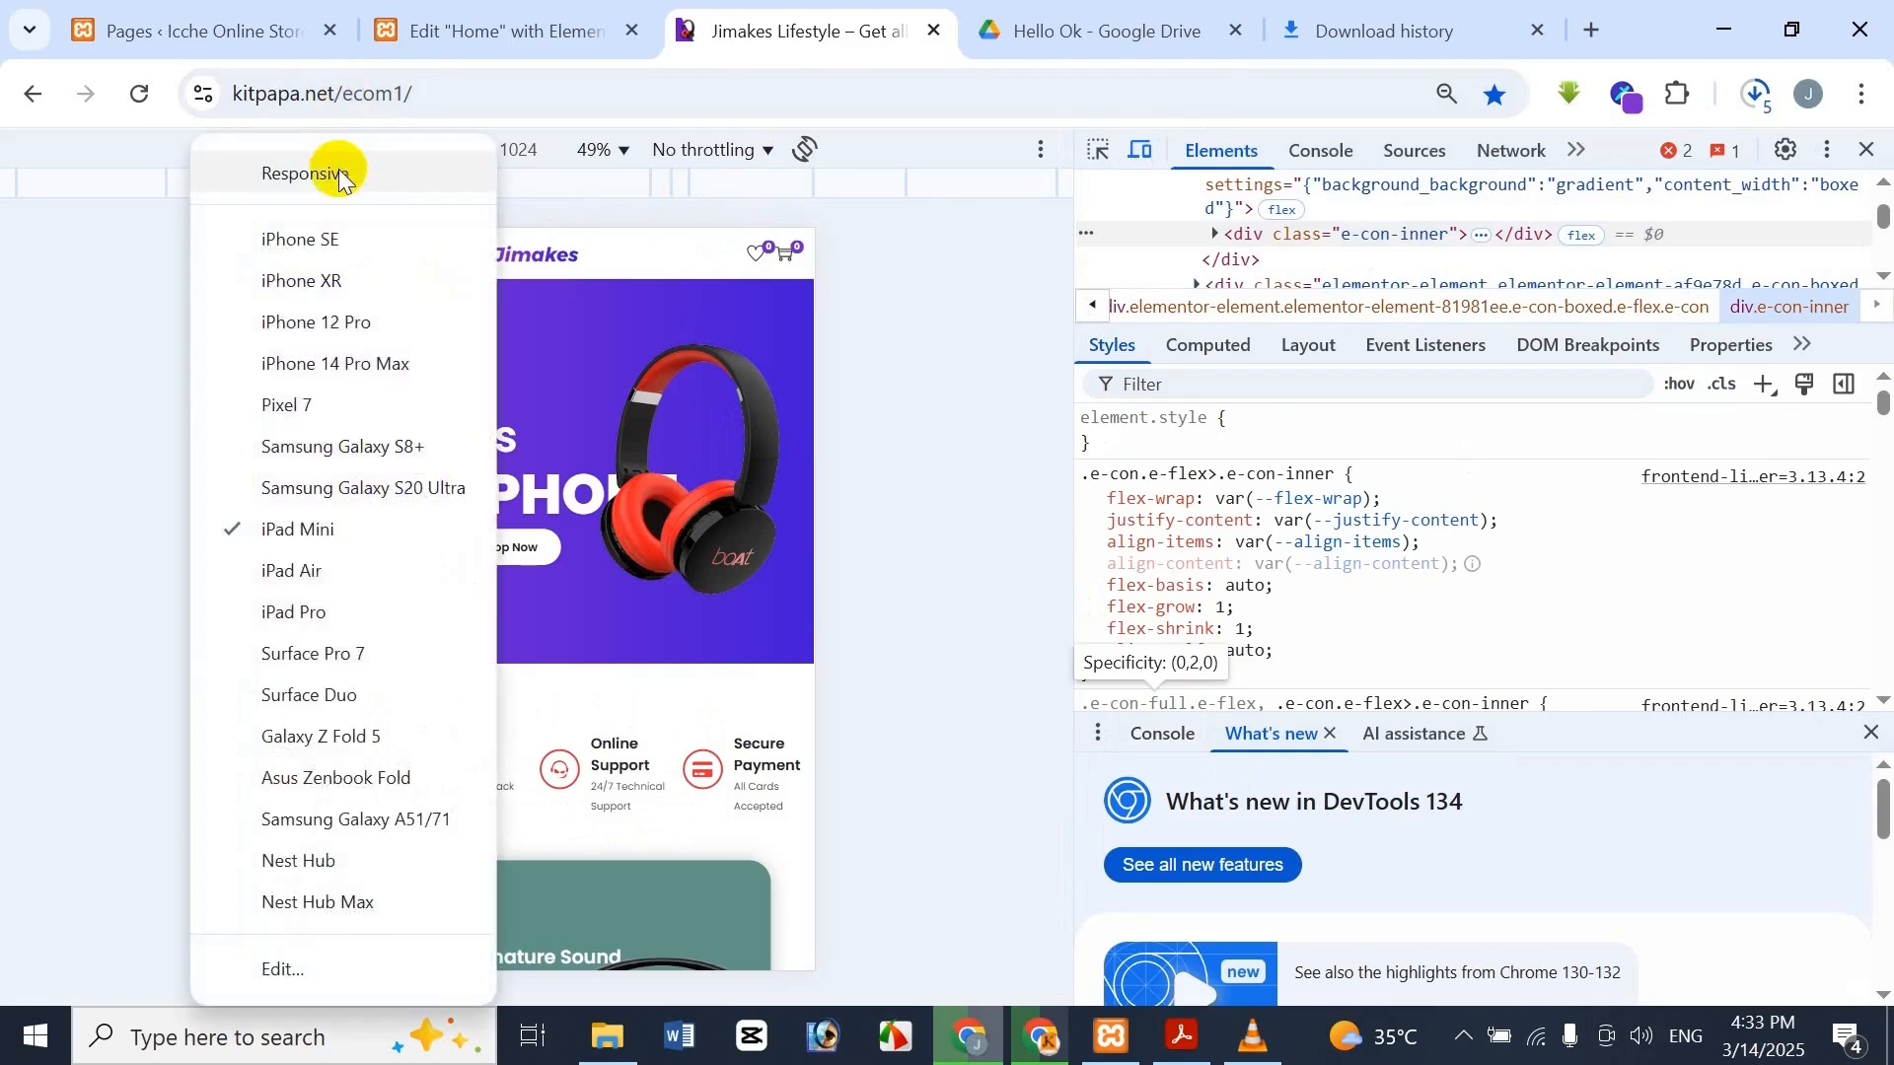
{"action": "left_click", "coordinate": [341, 176]}
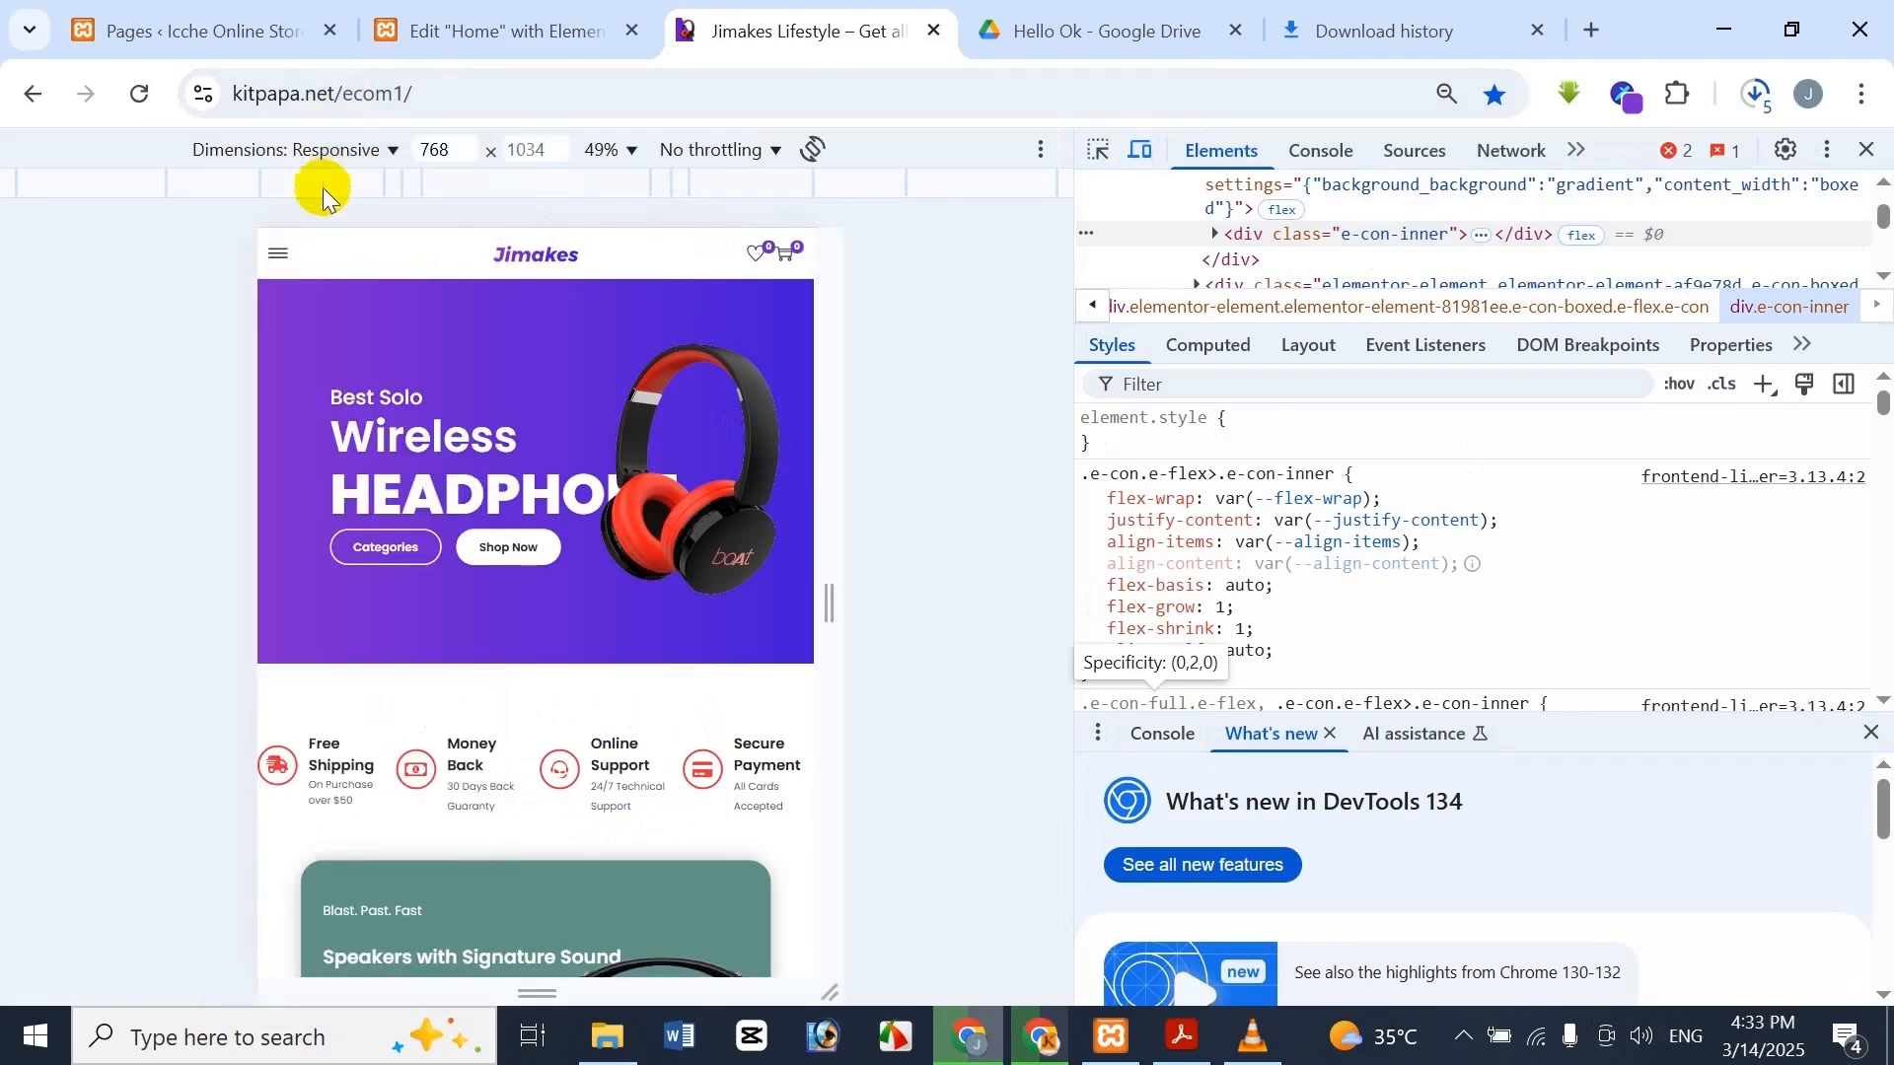
{"action": "left_click", "coordinate": [350, 158]}
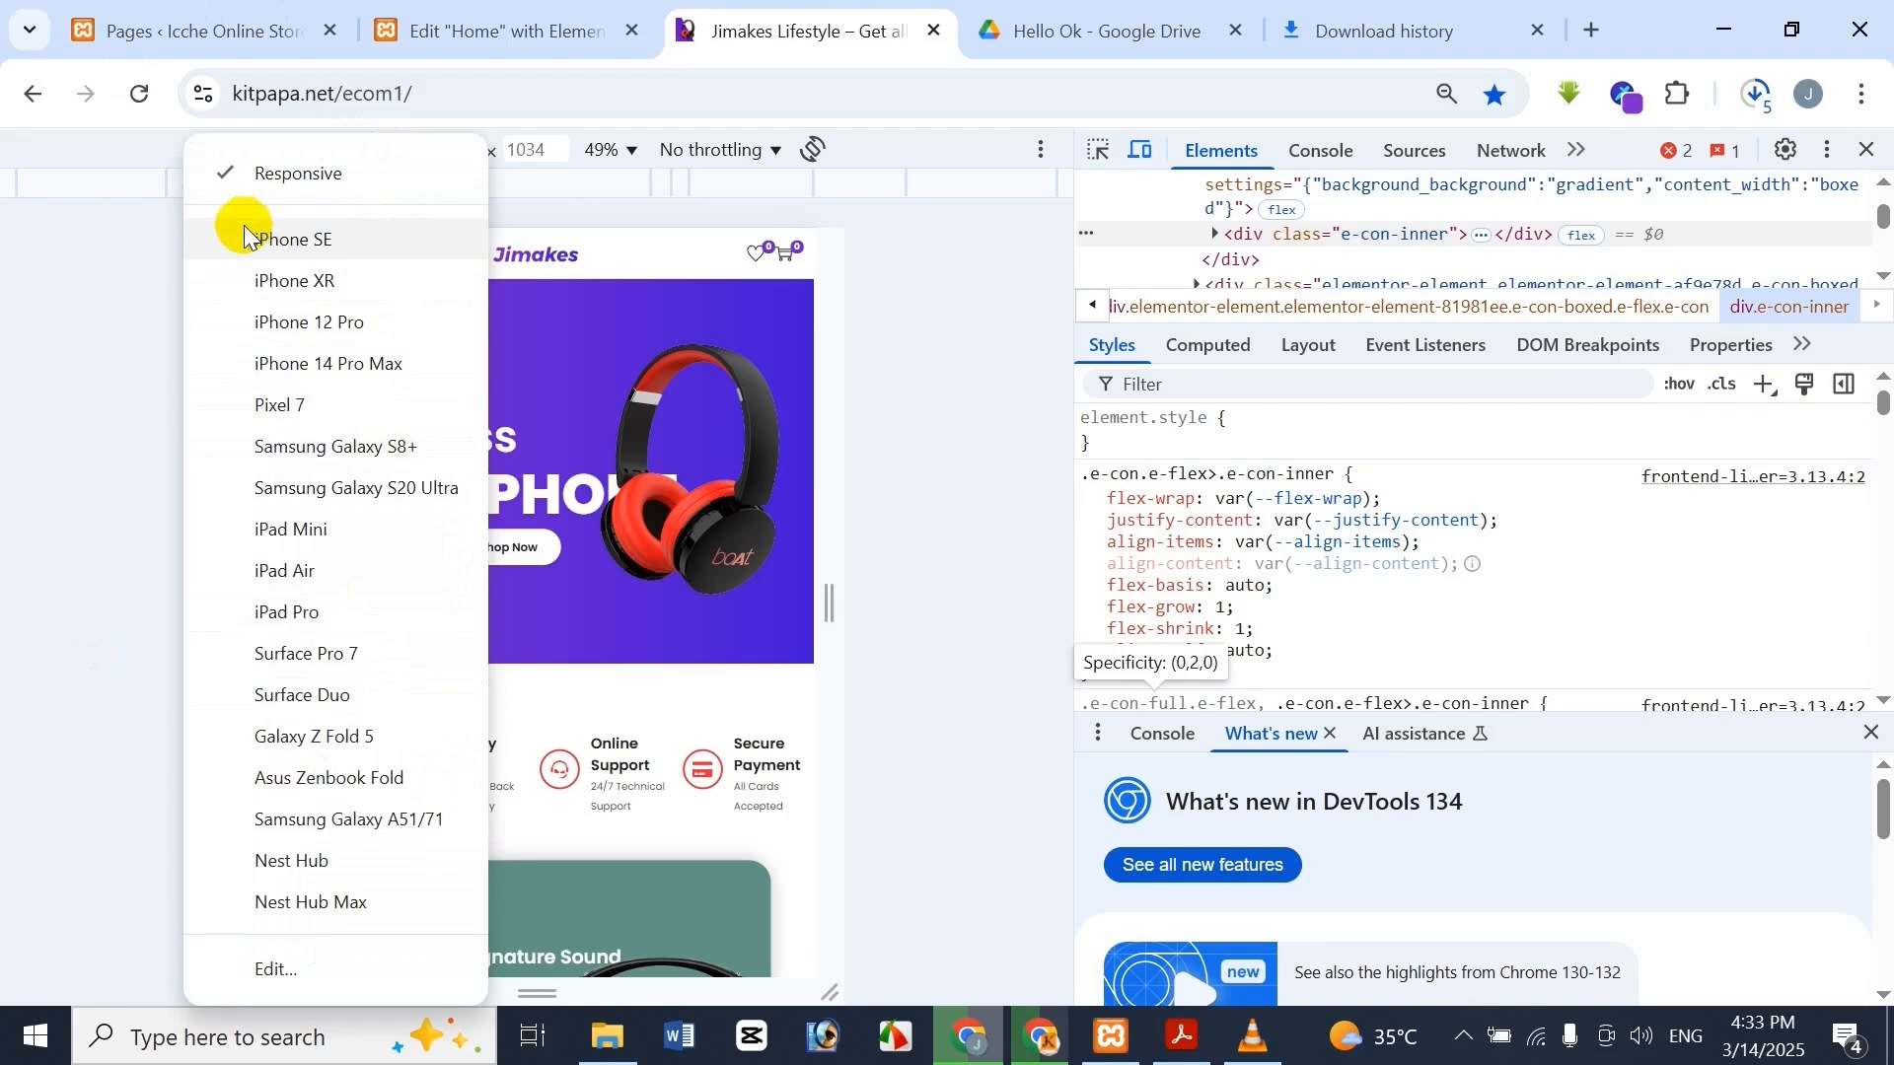
{"action": "left_click", "coordinate": [346, 530]}
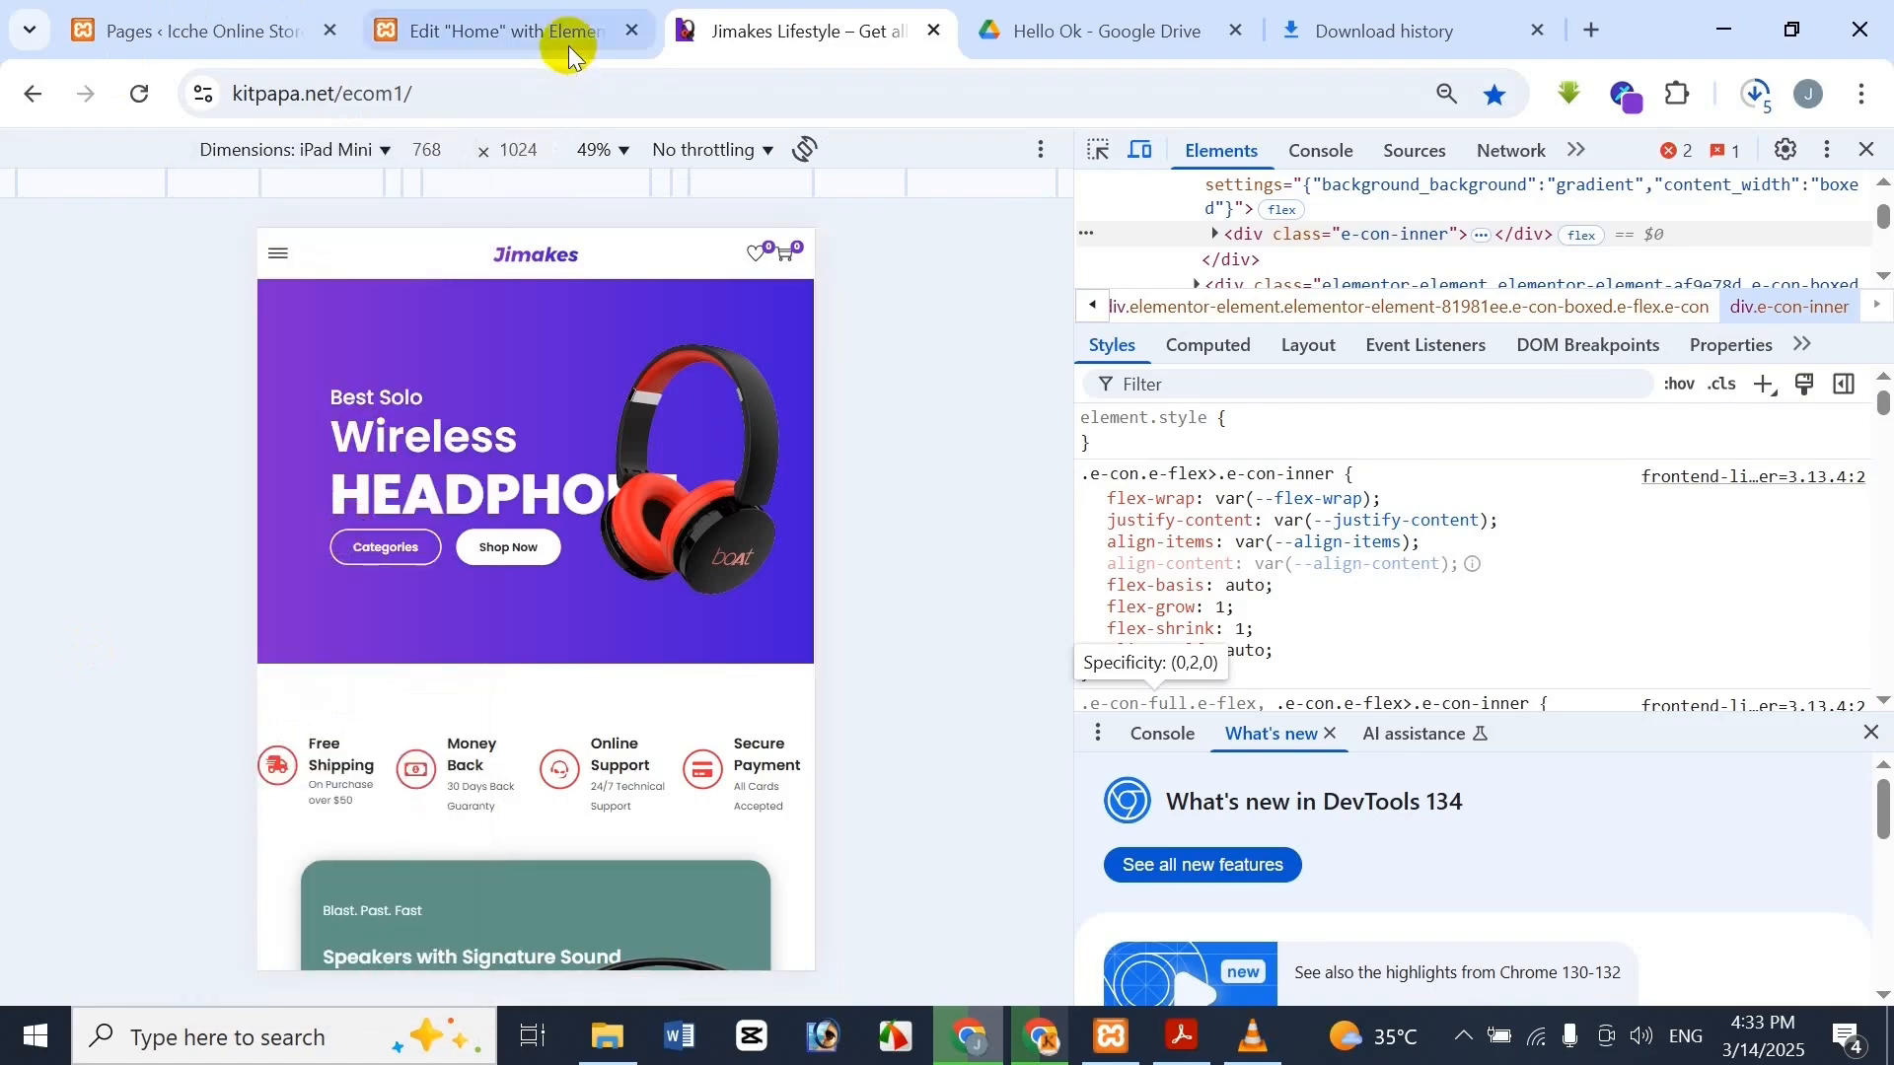
{"action": "scroll", "coordinate": [465, 331], "scroll_direction": "down", "scroll_amount": 2}
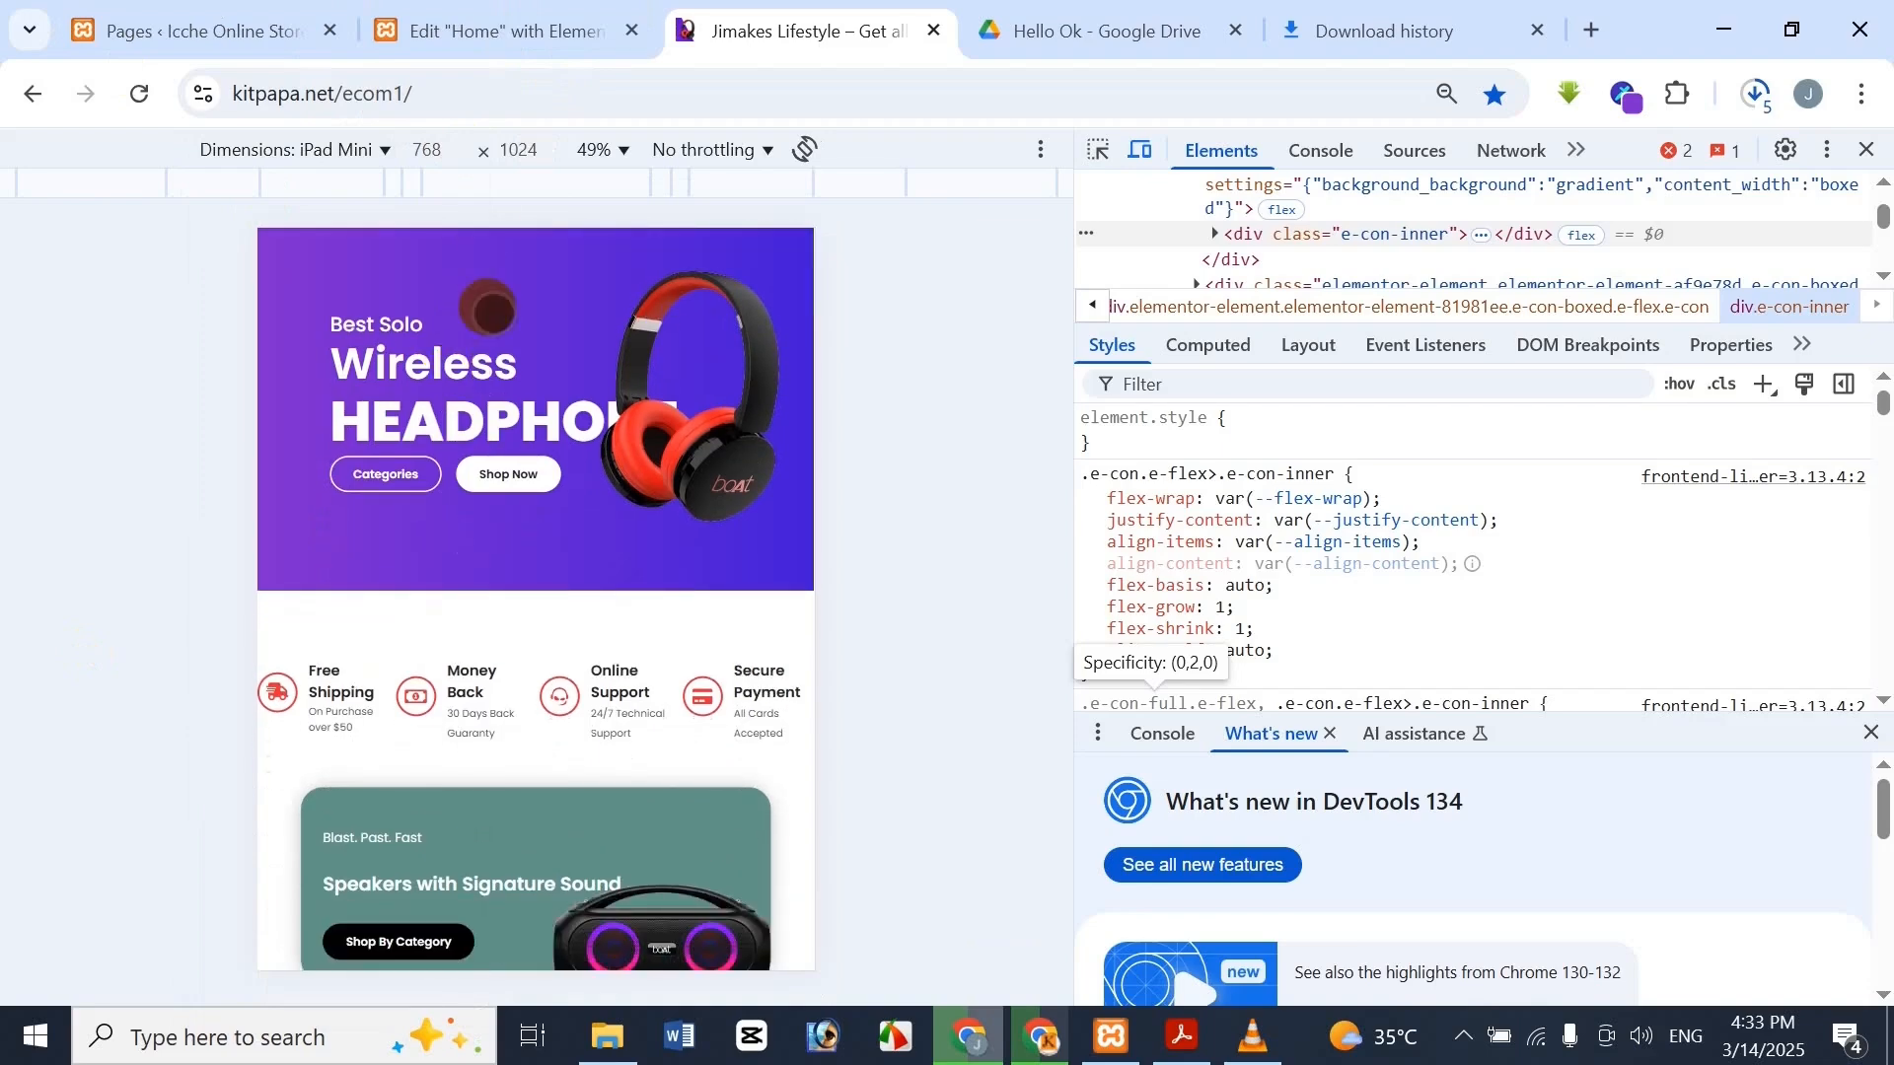
{"action": "scroll", "coordinate": [484, 315], "scroll_direction": "up", "scroll_amount": 2}
{"action": "scroll", "coordinate": [483, 363], "scroll_direction": "down", "scroll_amount": 5}
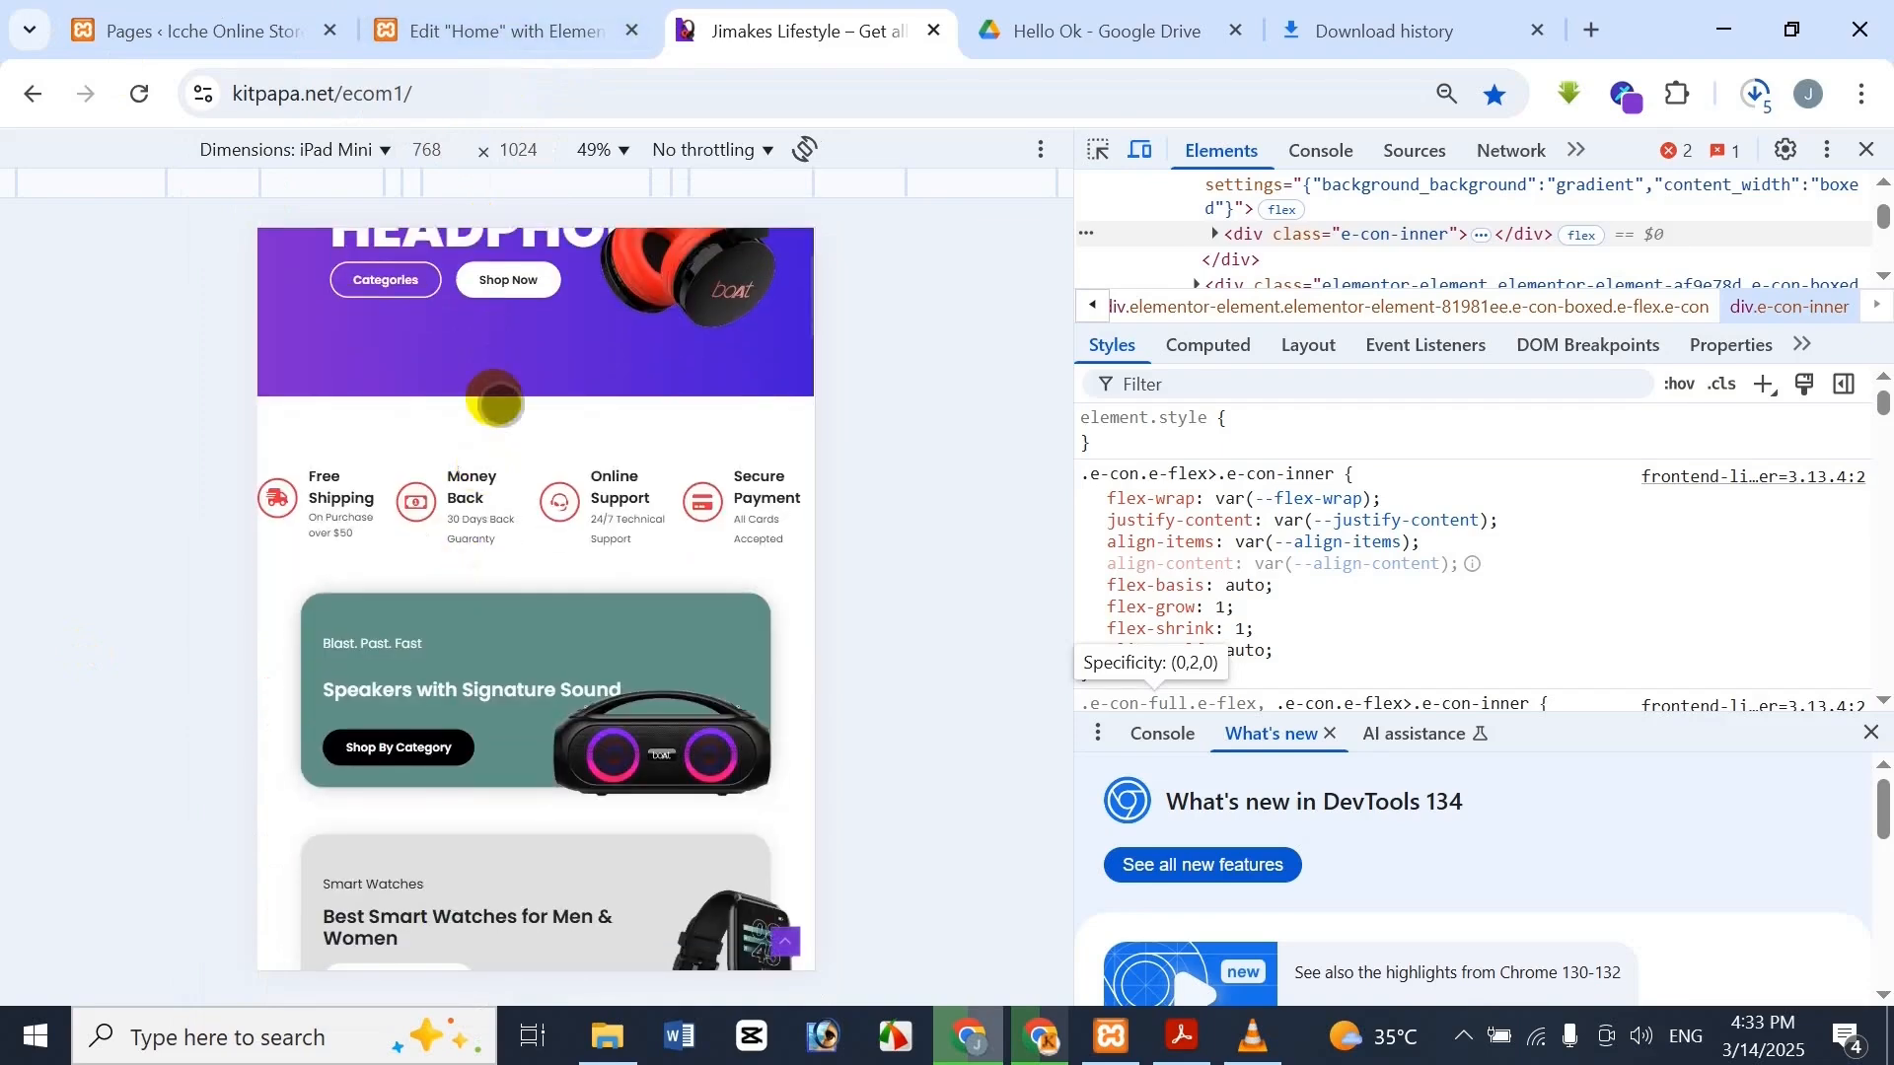
{"action": "scroll", "coordinate": [498, 645], "scroll_direction": "down", "scroll_amount": 6}
{"action": "left_click_drag", "start_coordinate": [553, 1063], "coordinate": [611, 1022]}
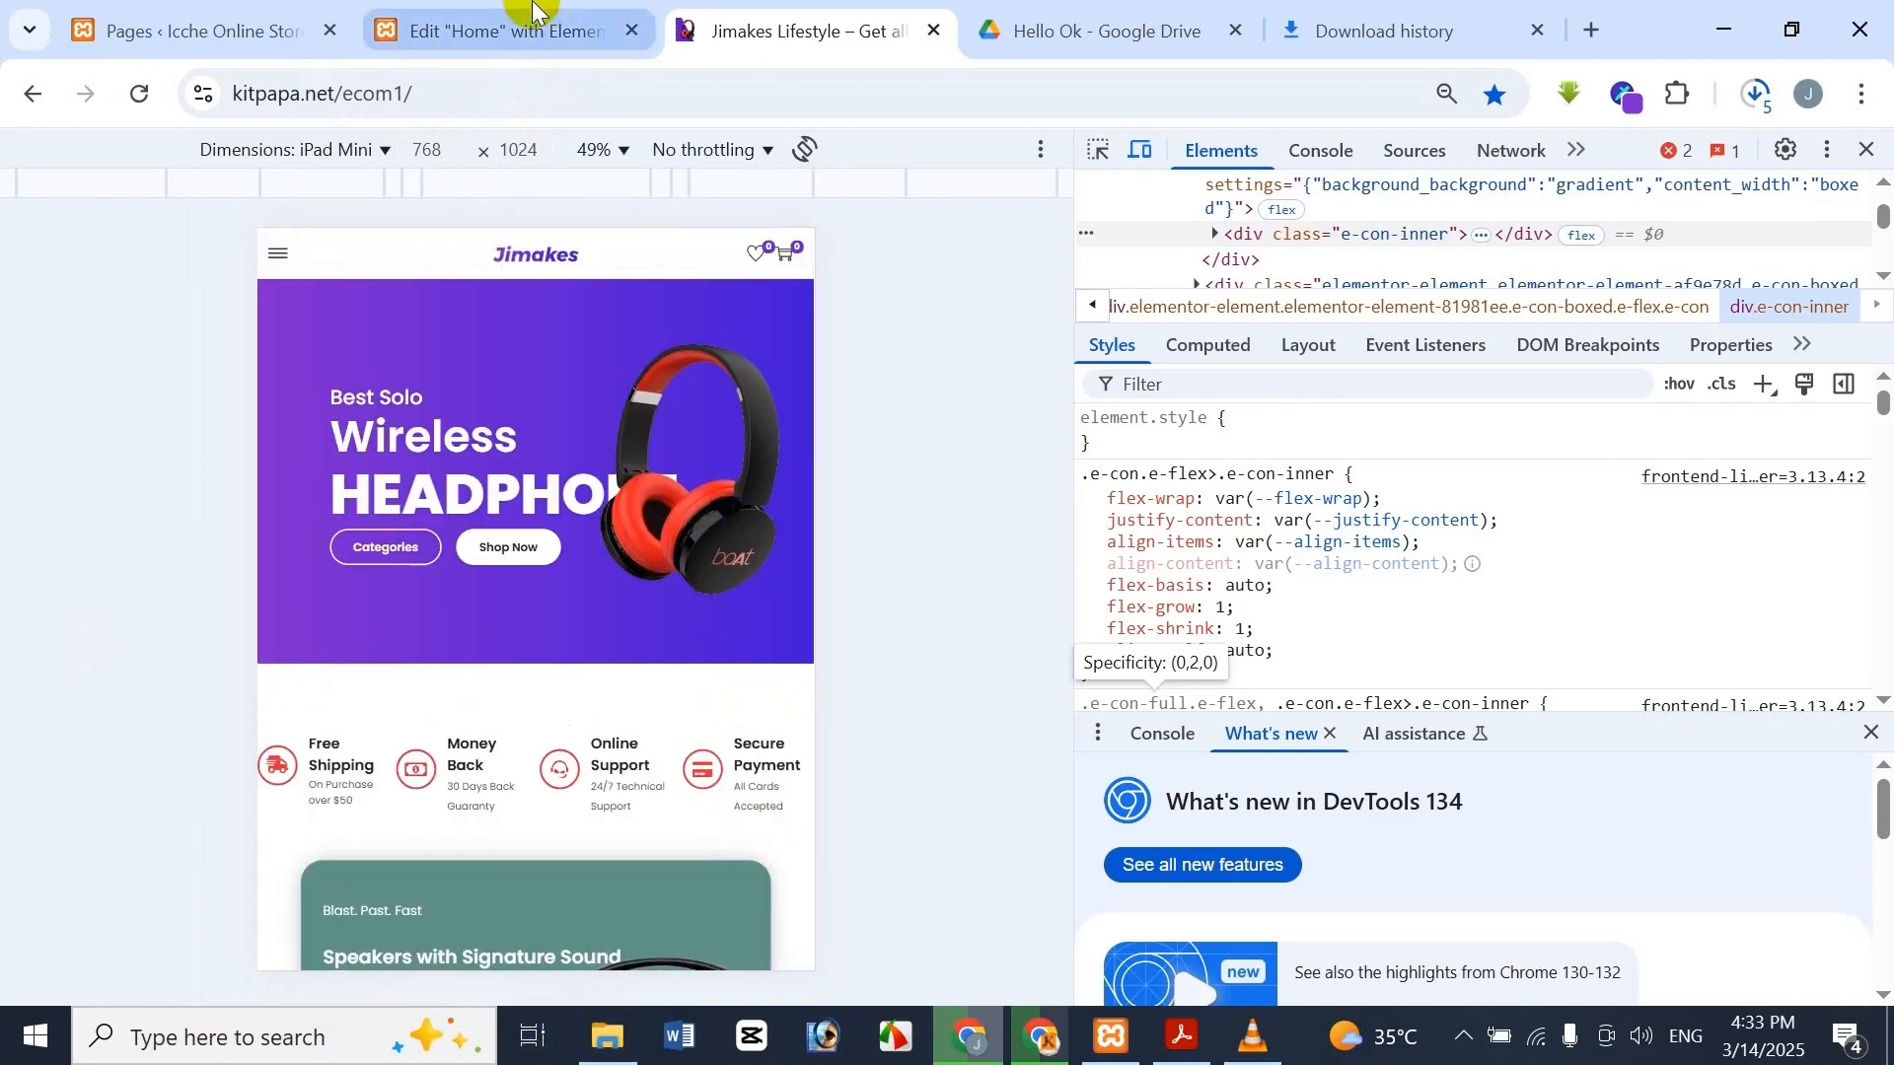
Compare the hero banner's tablet layout in the Elementor editor with the Jimakes page's iPad Mini view
{"action": "mouse_move", "coordinate": [511, 12]}
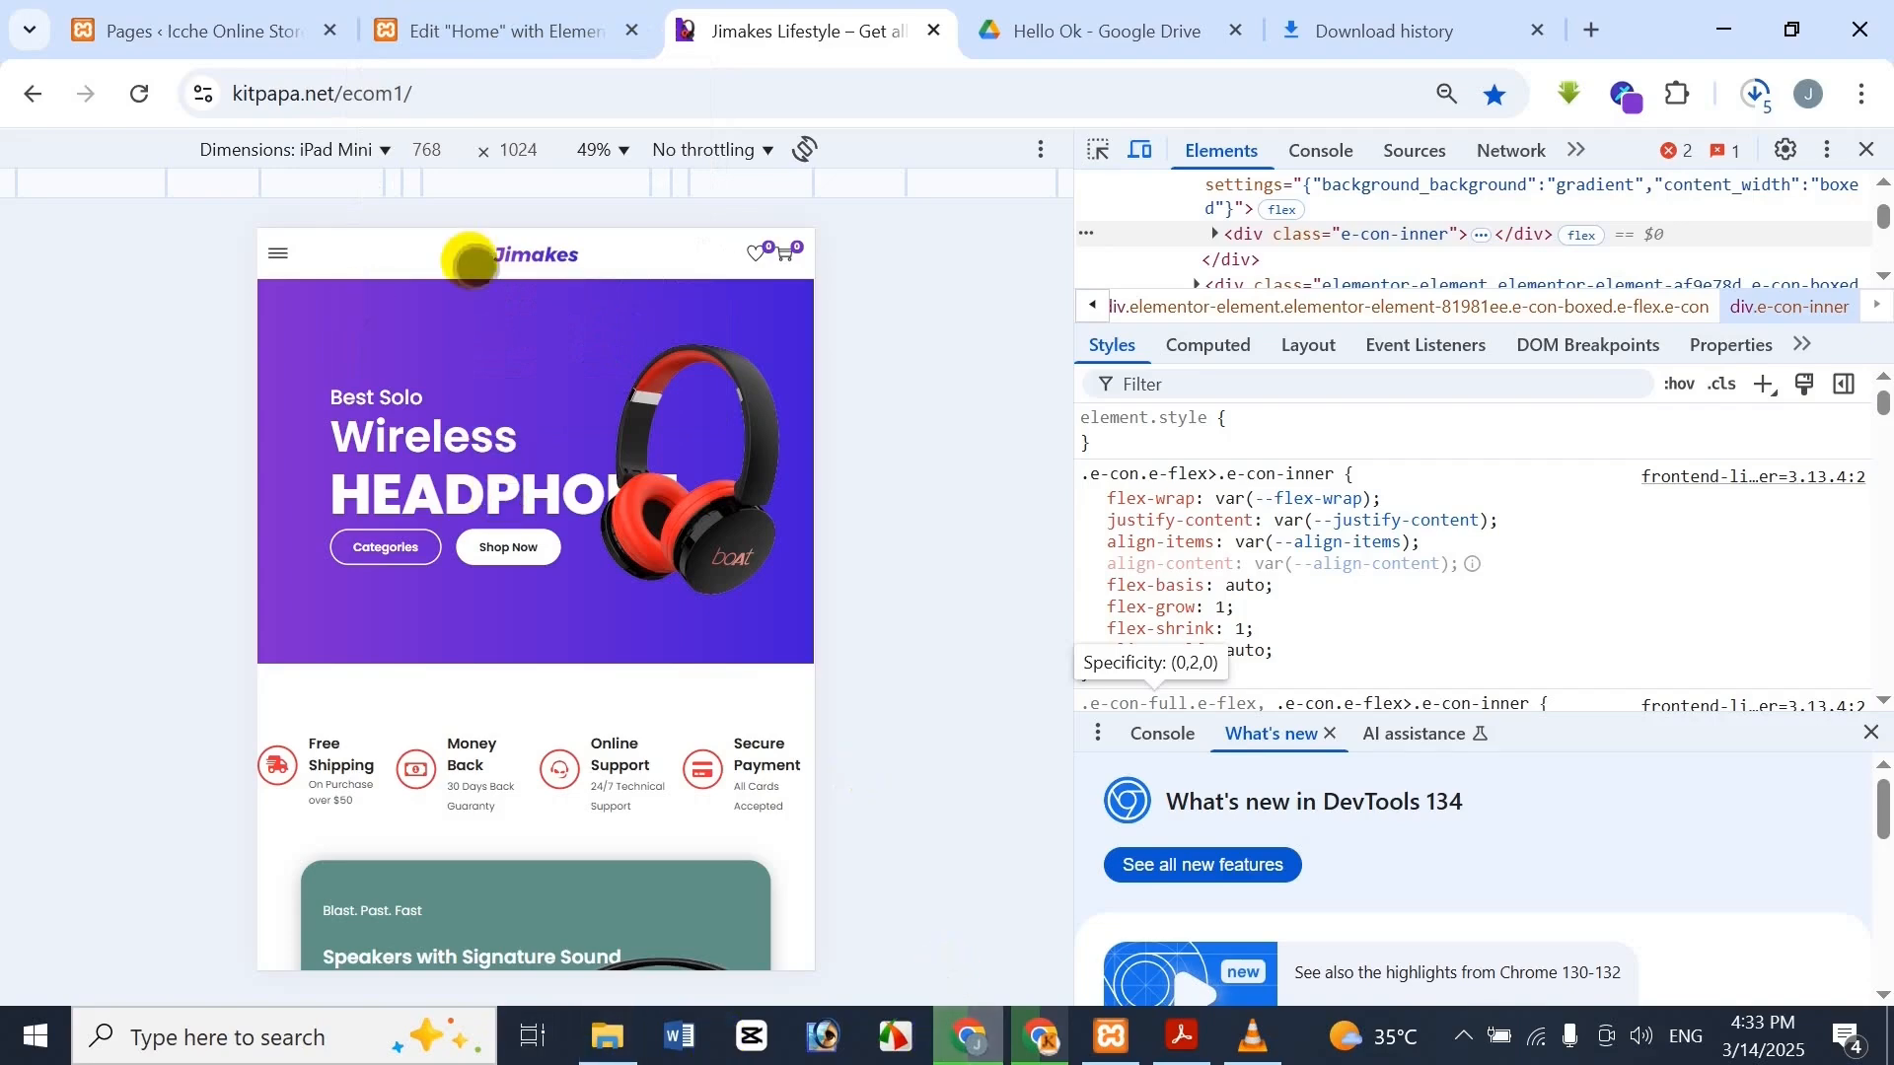
{"action": "left_click", "coordinate": [475, 10]}
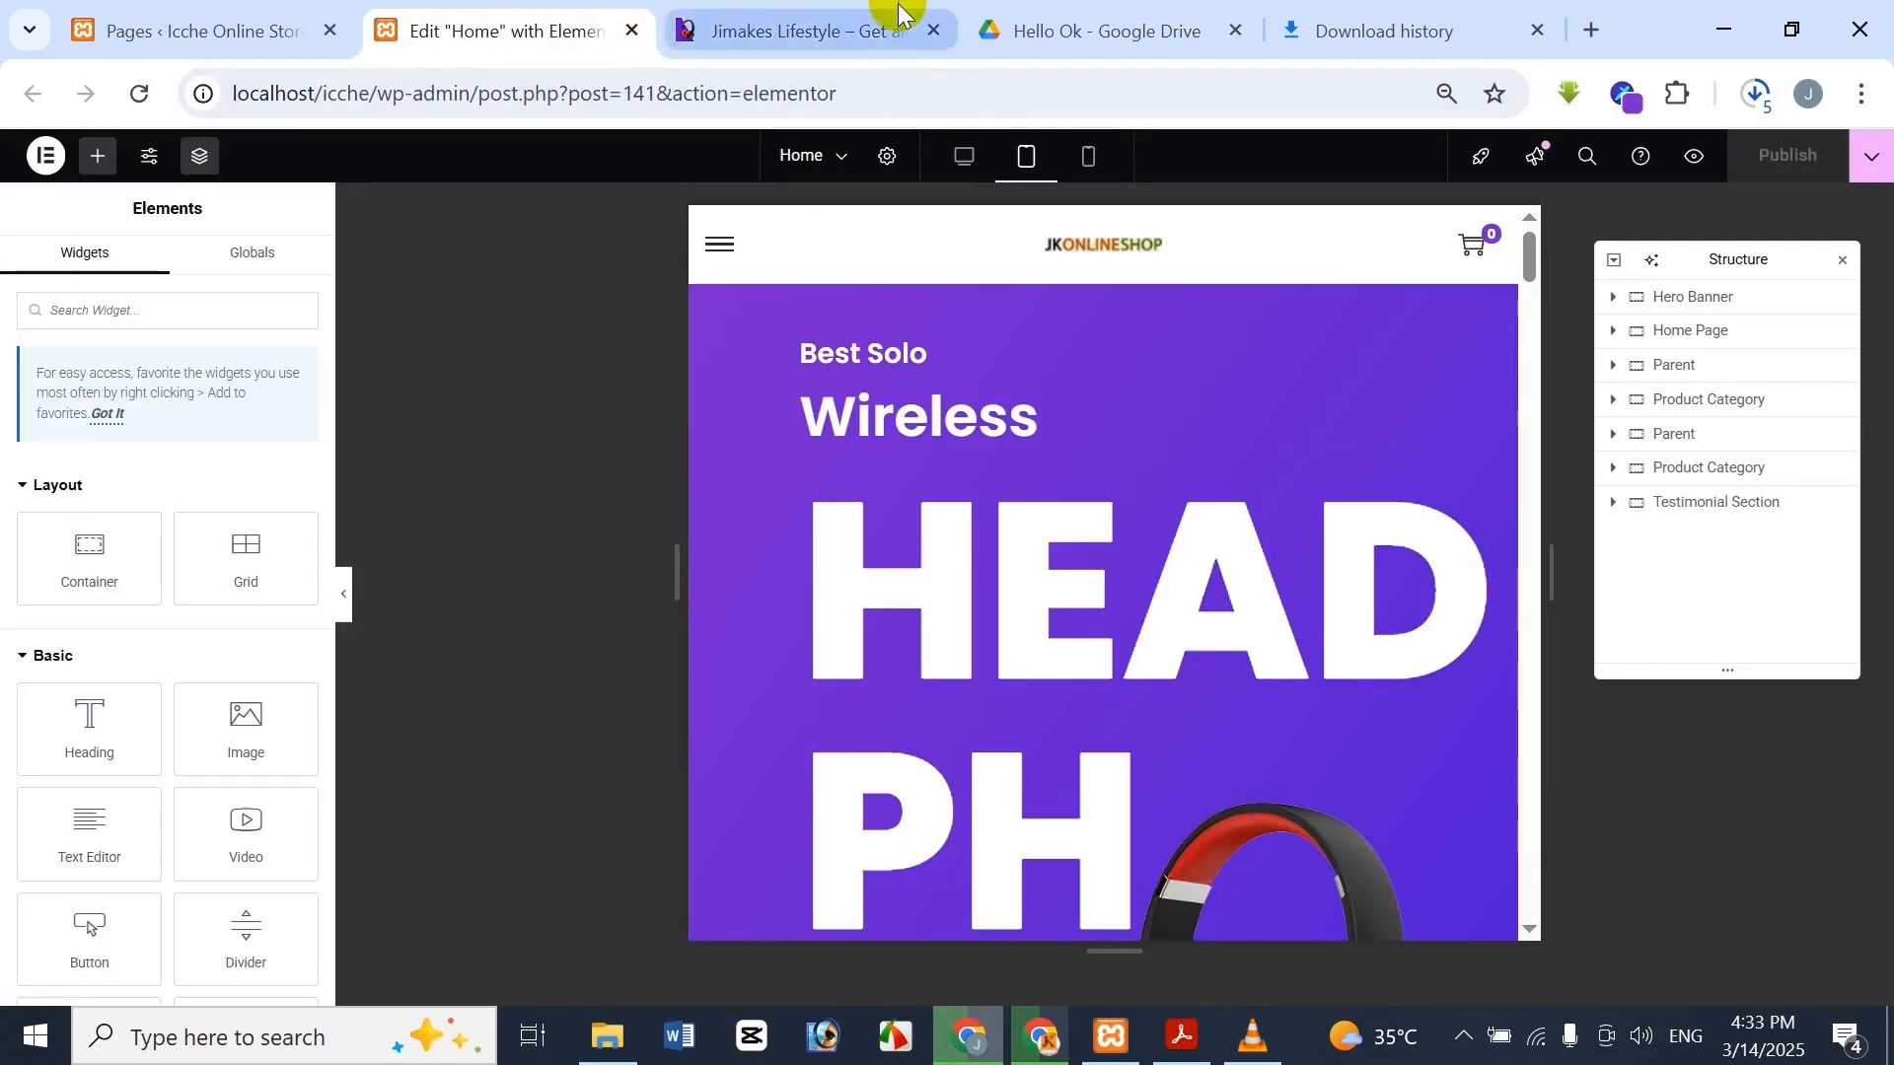
{"action": "left_click", "coordinate": [866, 24]}
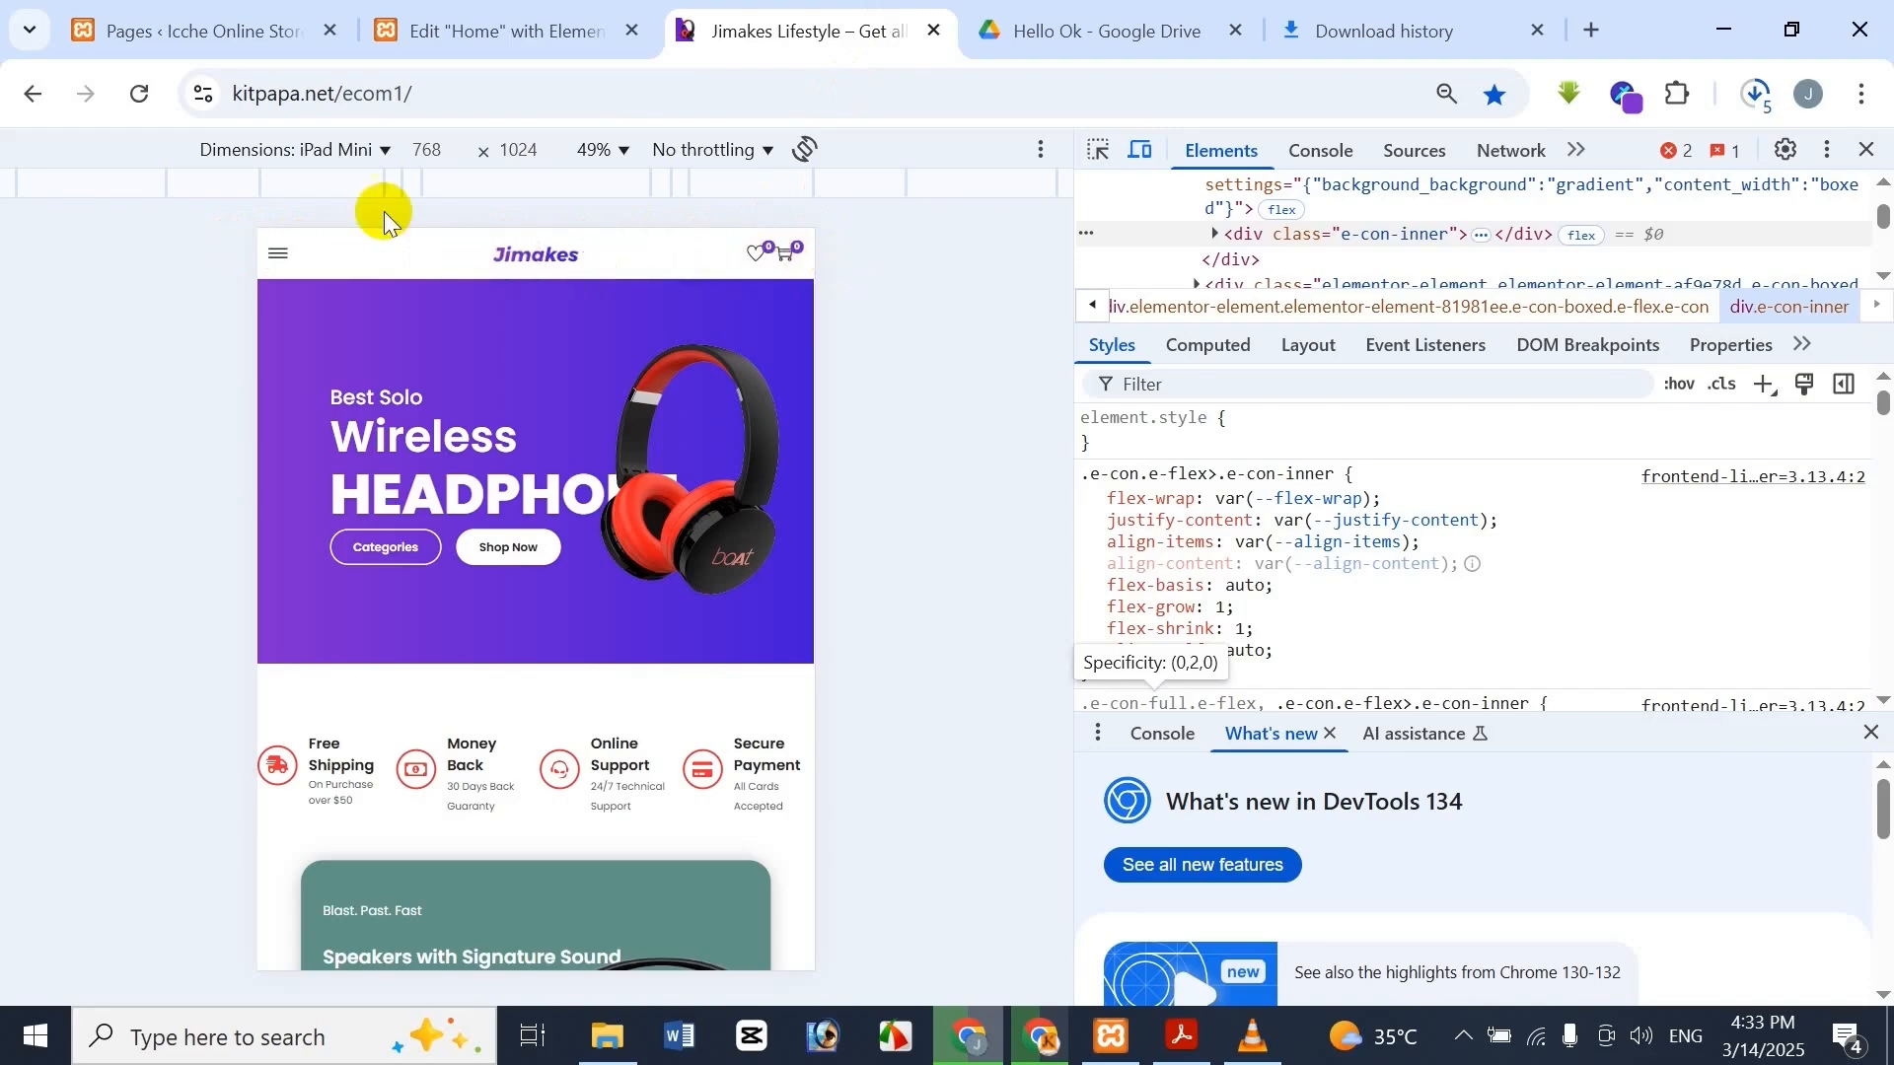
{"action": "left_click", "coordinate": [558, 13]}
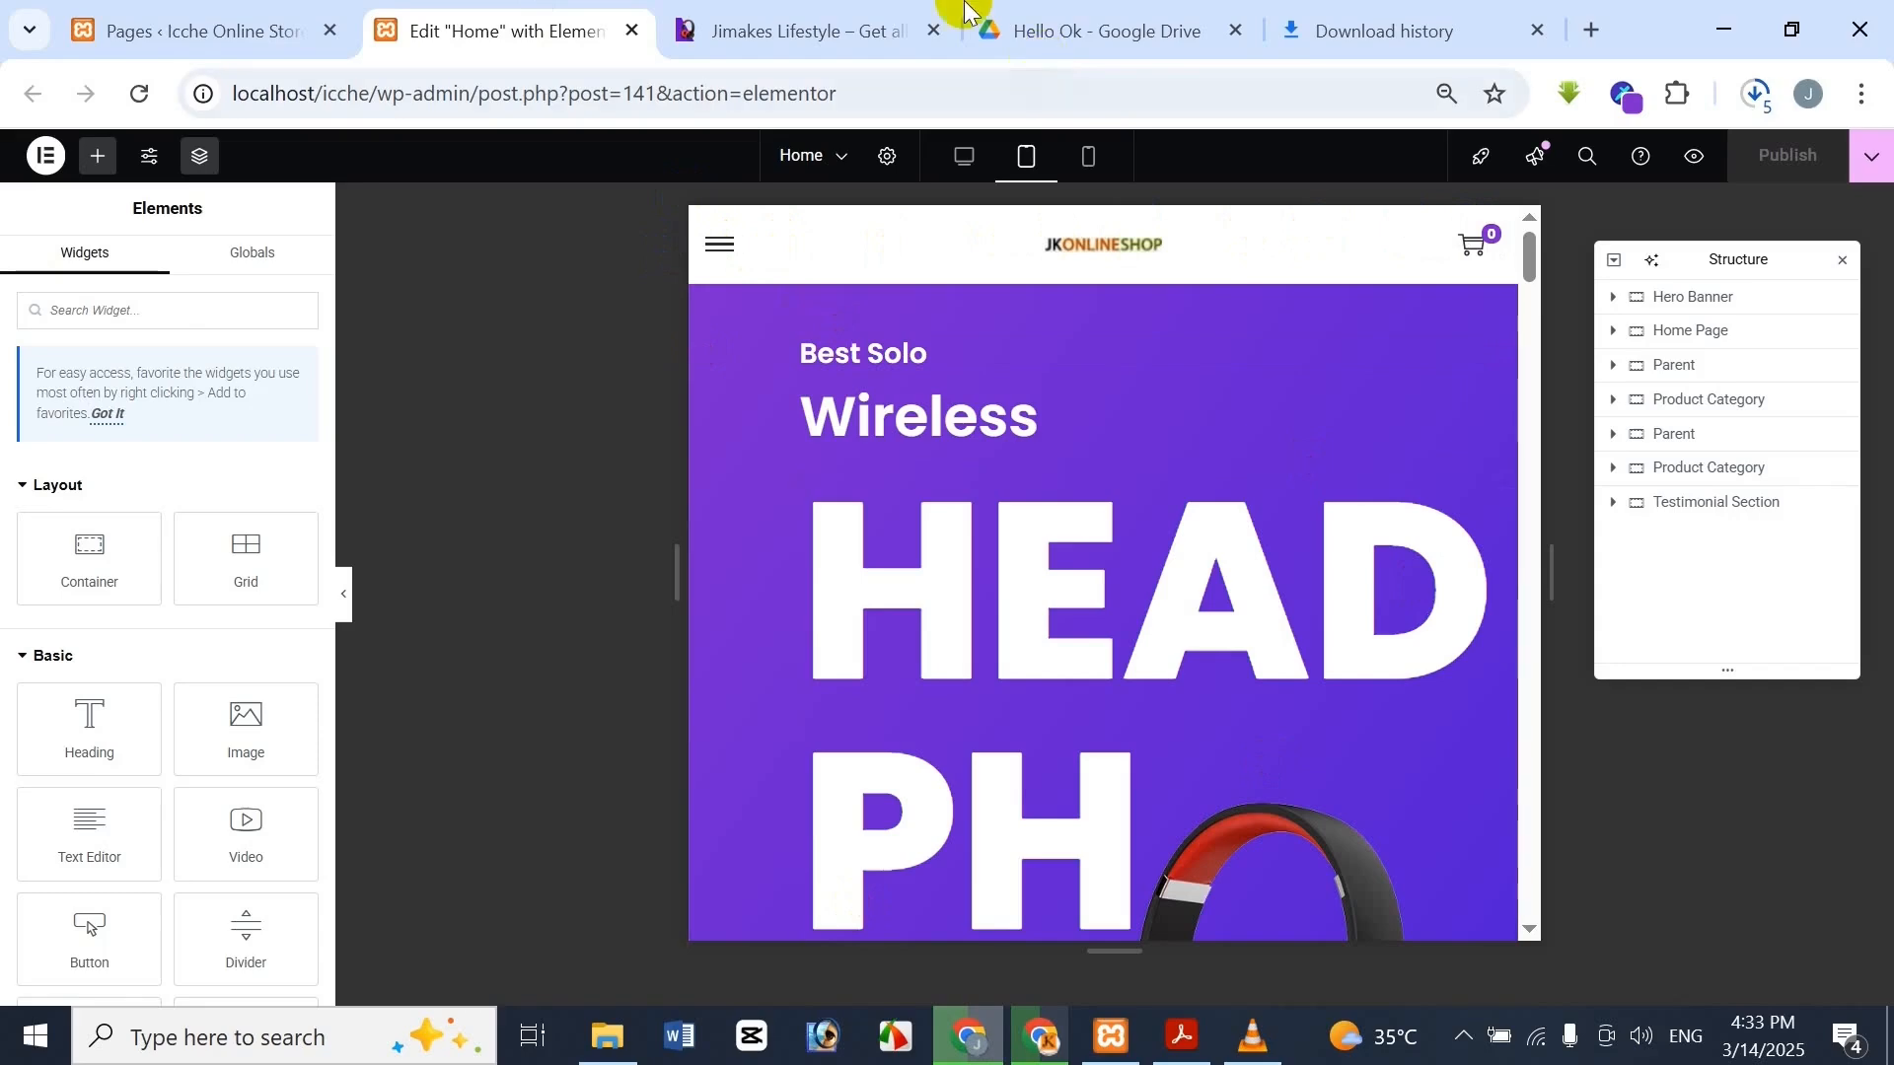
{"action": "left_click", "coordinate": [797, 12]}
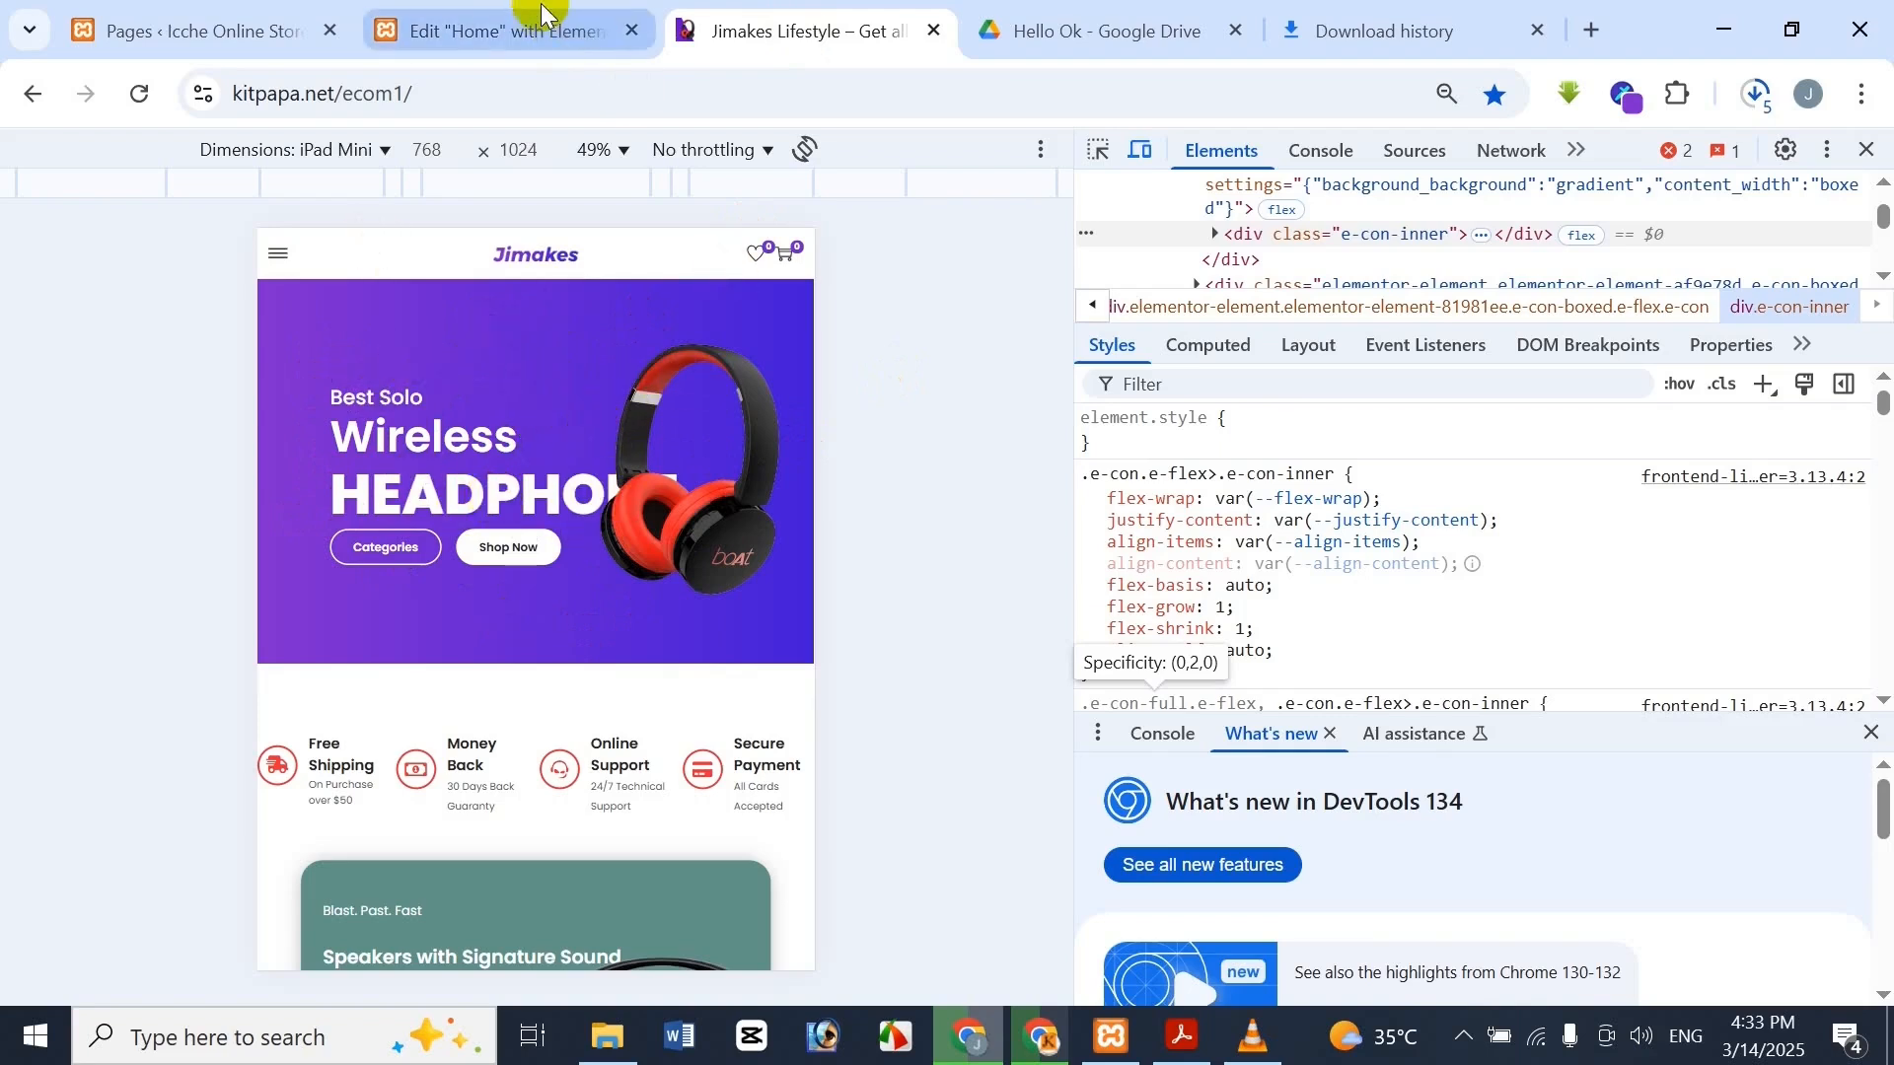
{"action": "left_click", "coordinate": [512, 14]}
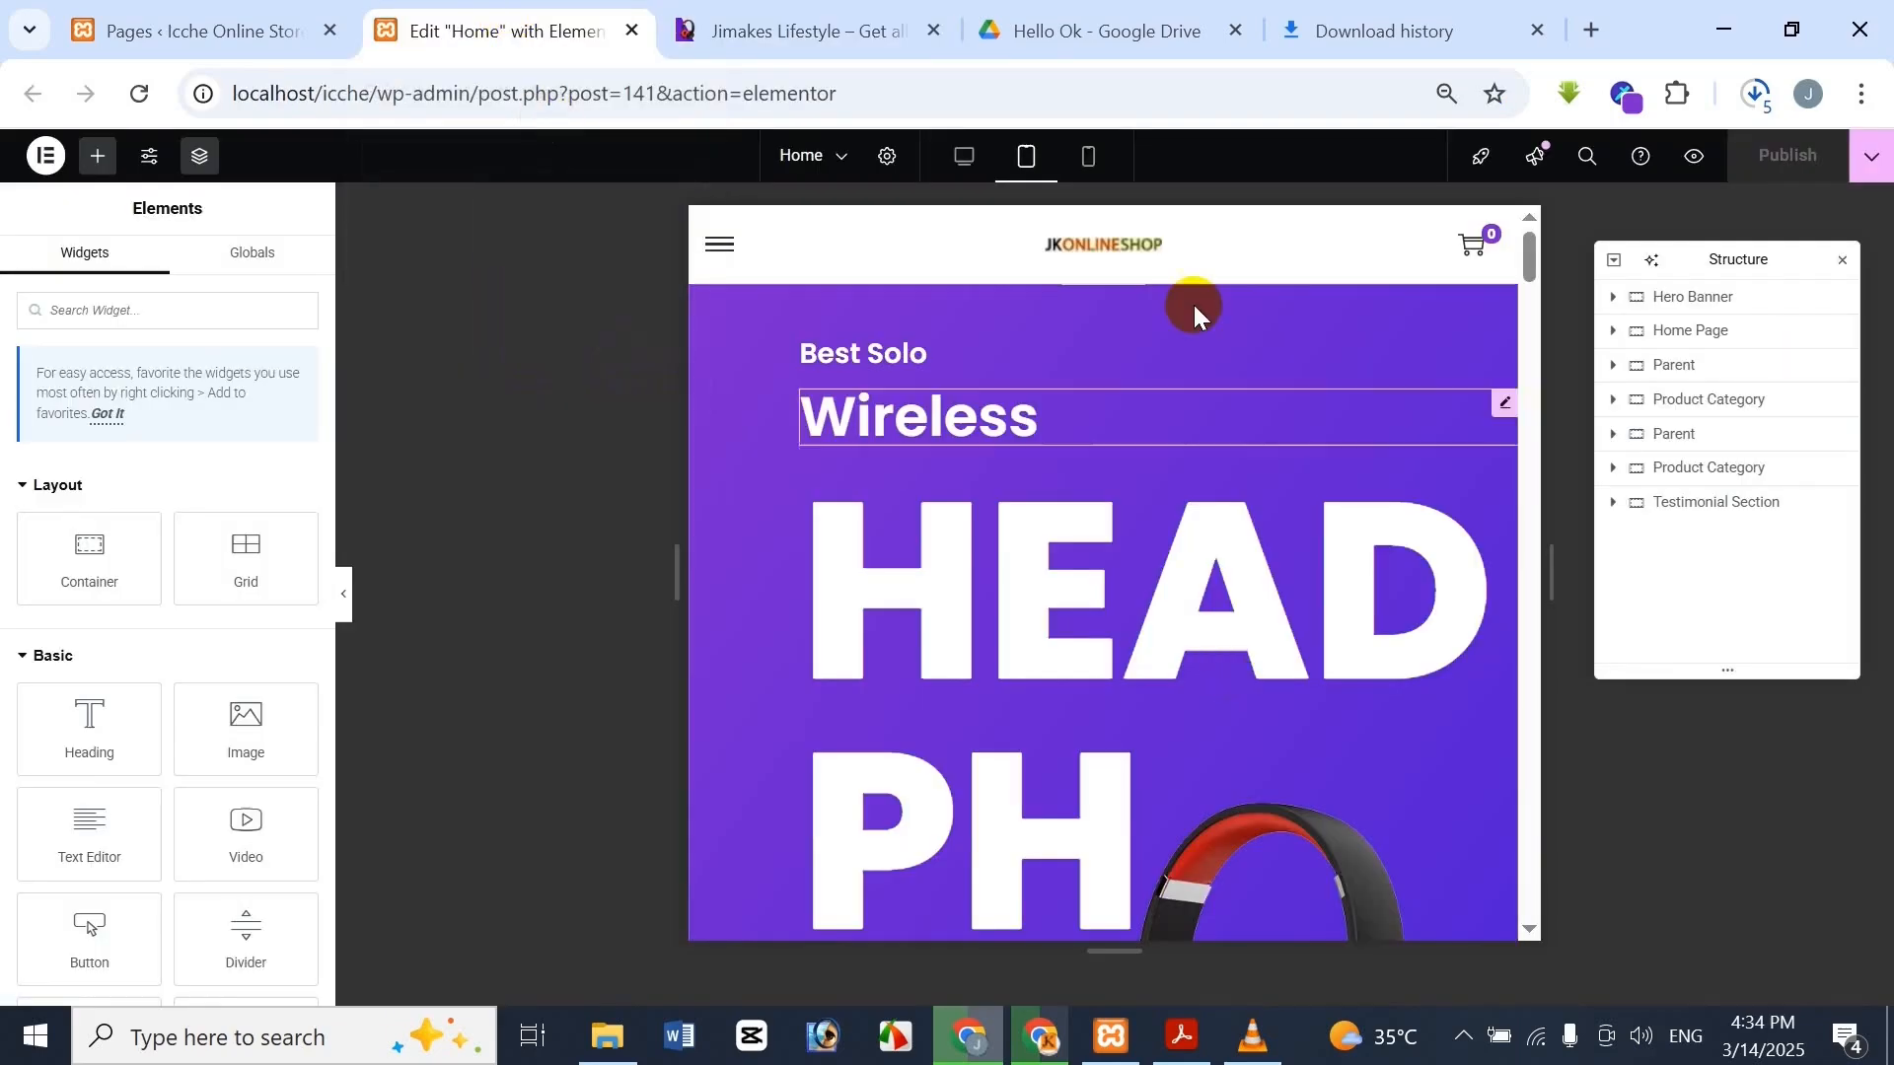
{"action": "left_click", "coordinate": [867, 27]}
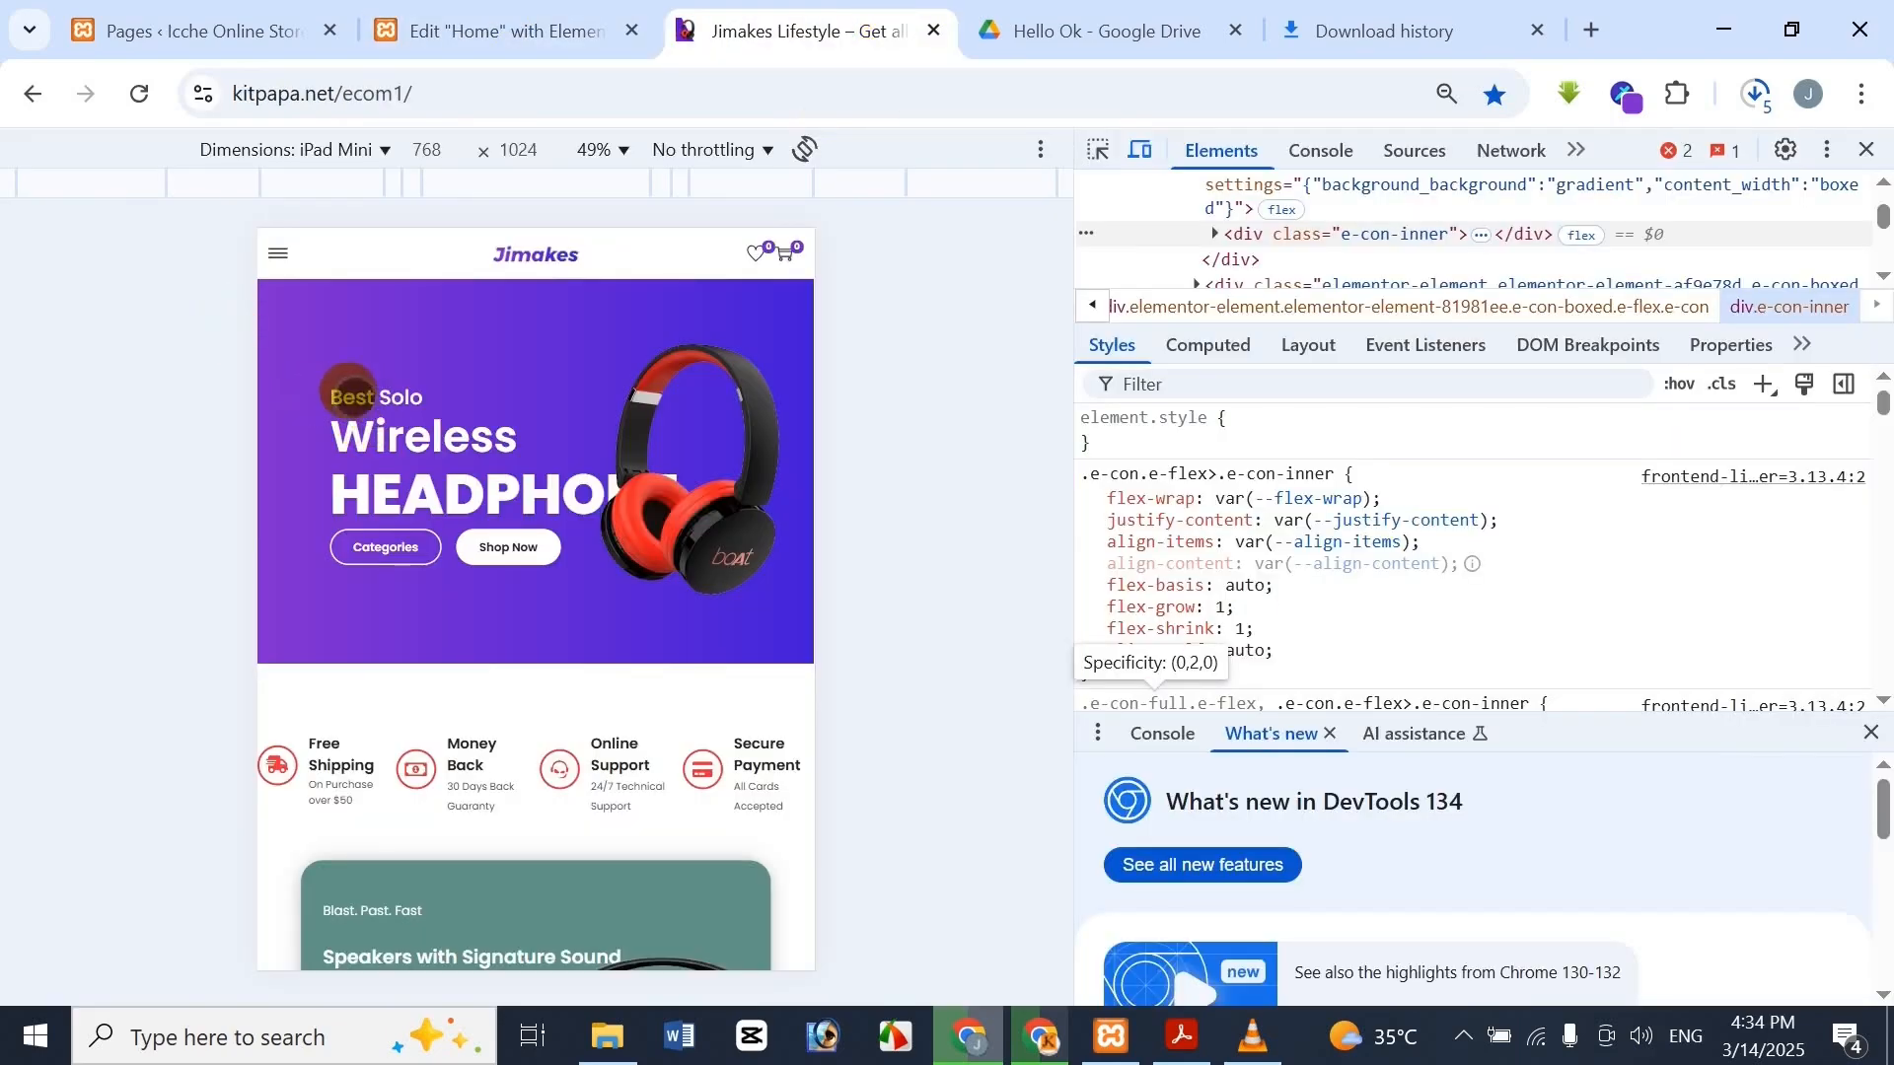
Set the "Best Solo" heading's tablet font size to 22 px, checking it against the Jimakes page's iPad Mini view
{"action": "left_click", "coordinate": [549, 22]}
{"action": "left_click", "coordinate": [980, 358]}
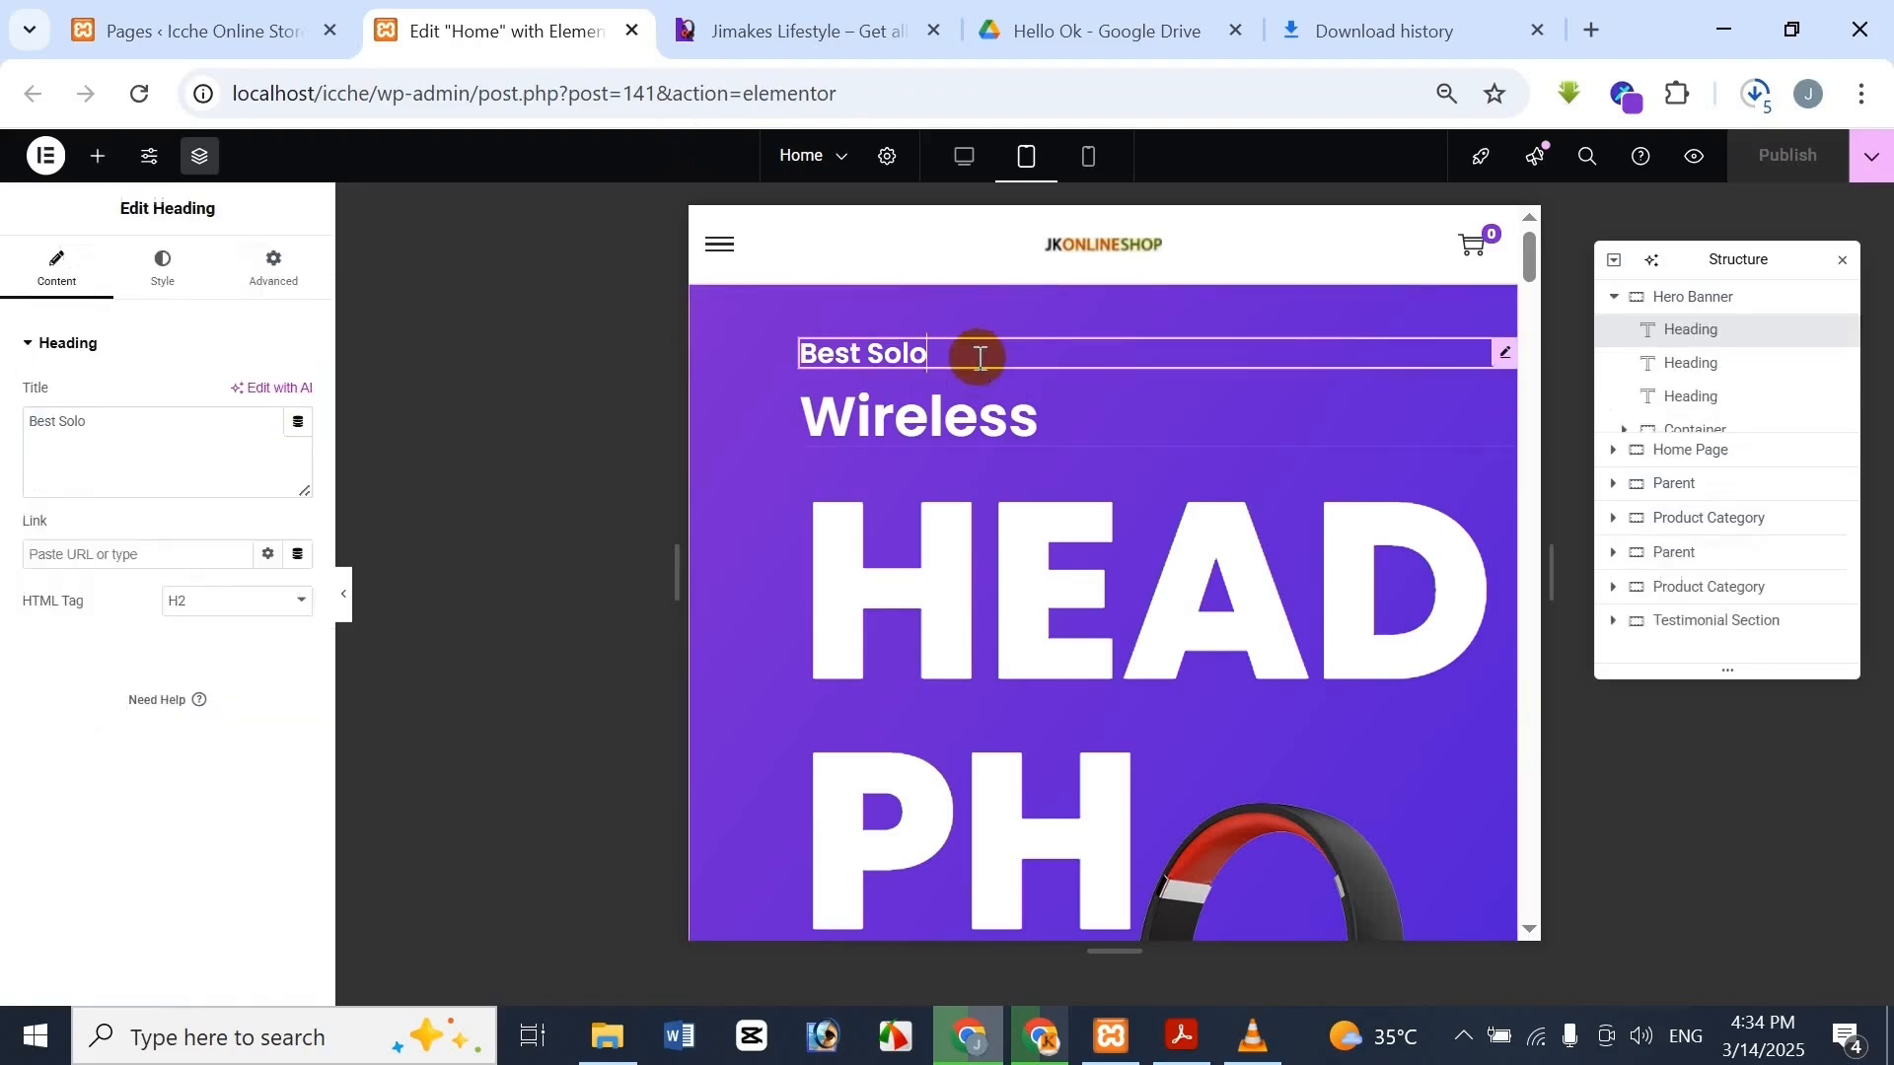
{"action": "left_click", "coordinate": [164, 274]}
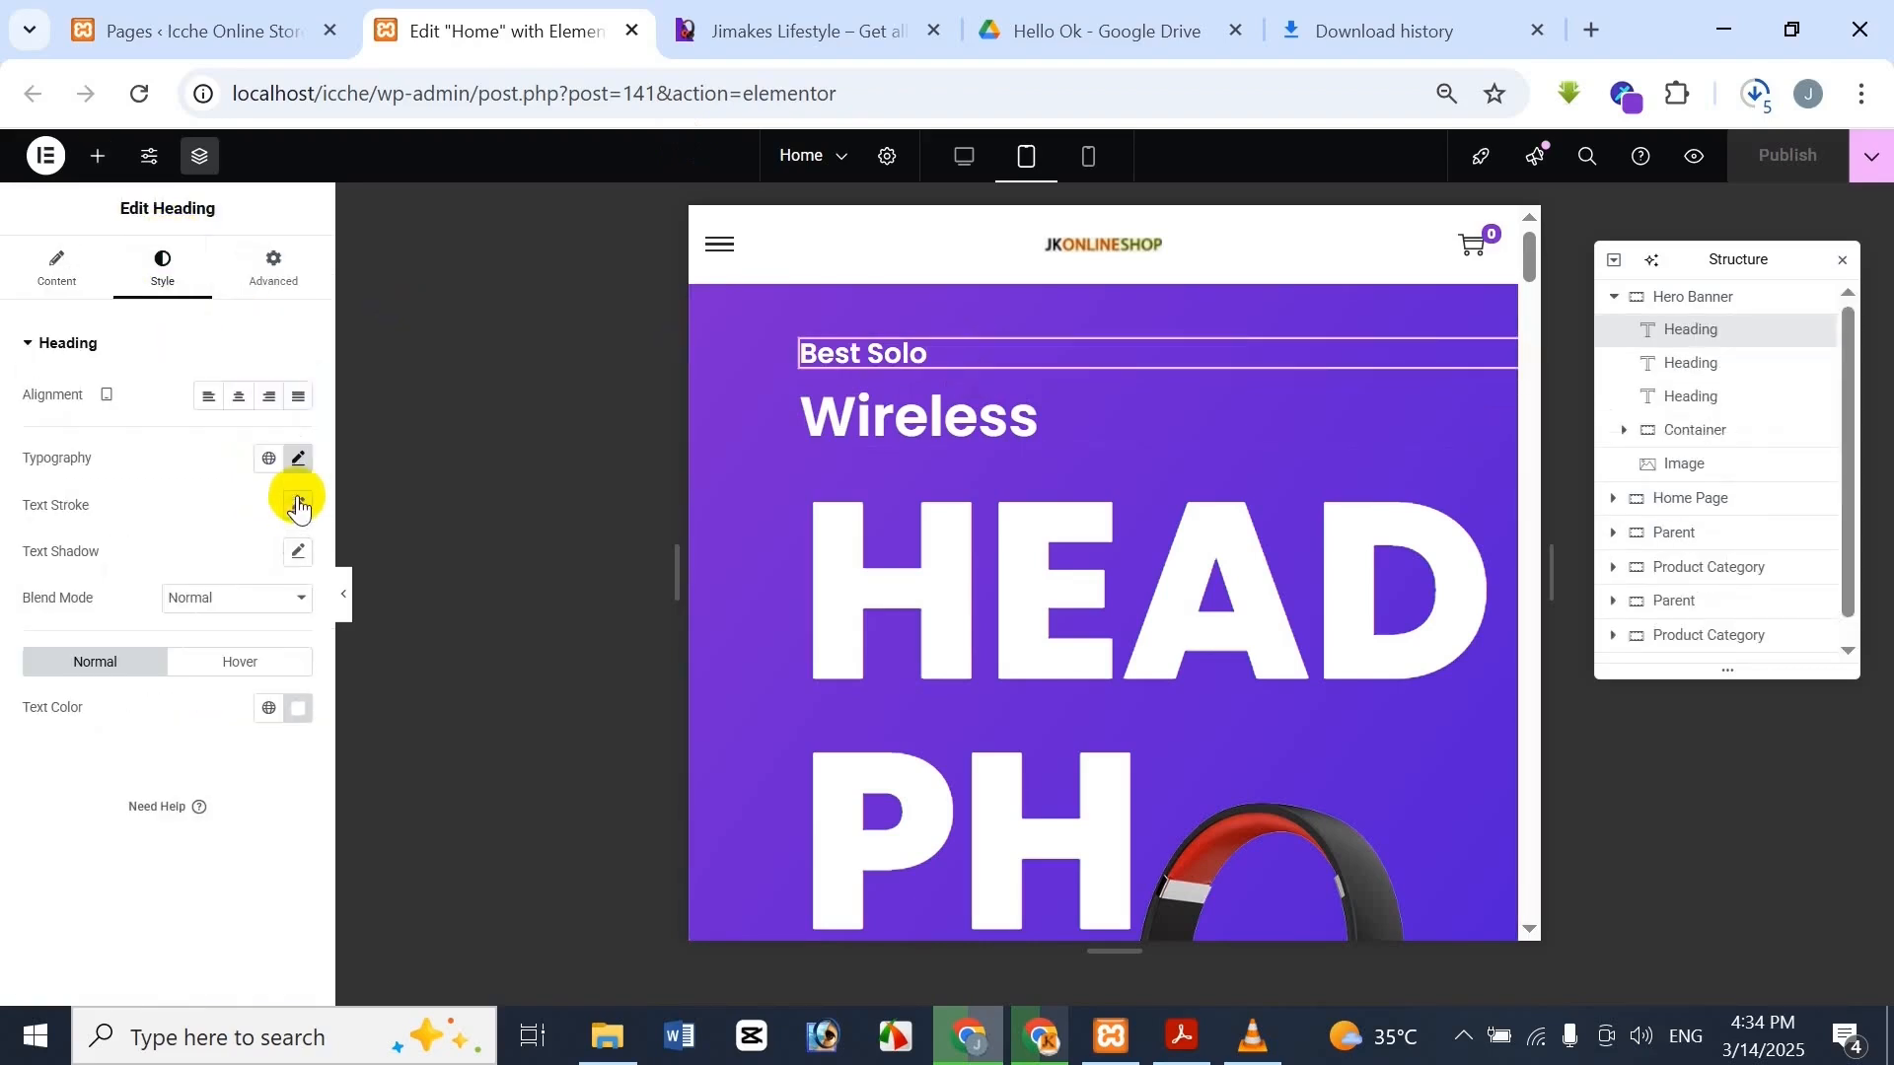
{"action": "left_click", "coordinate": [299, 462]}
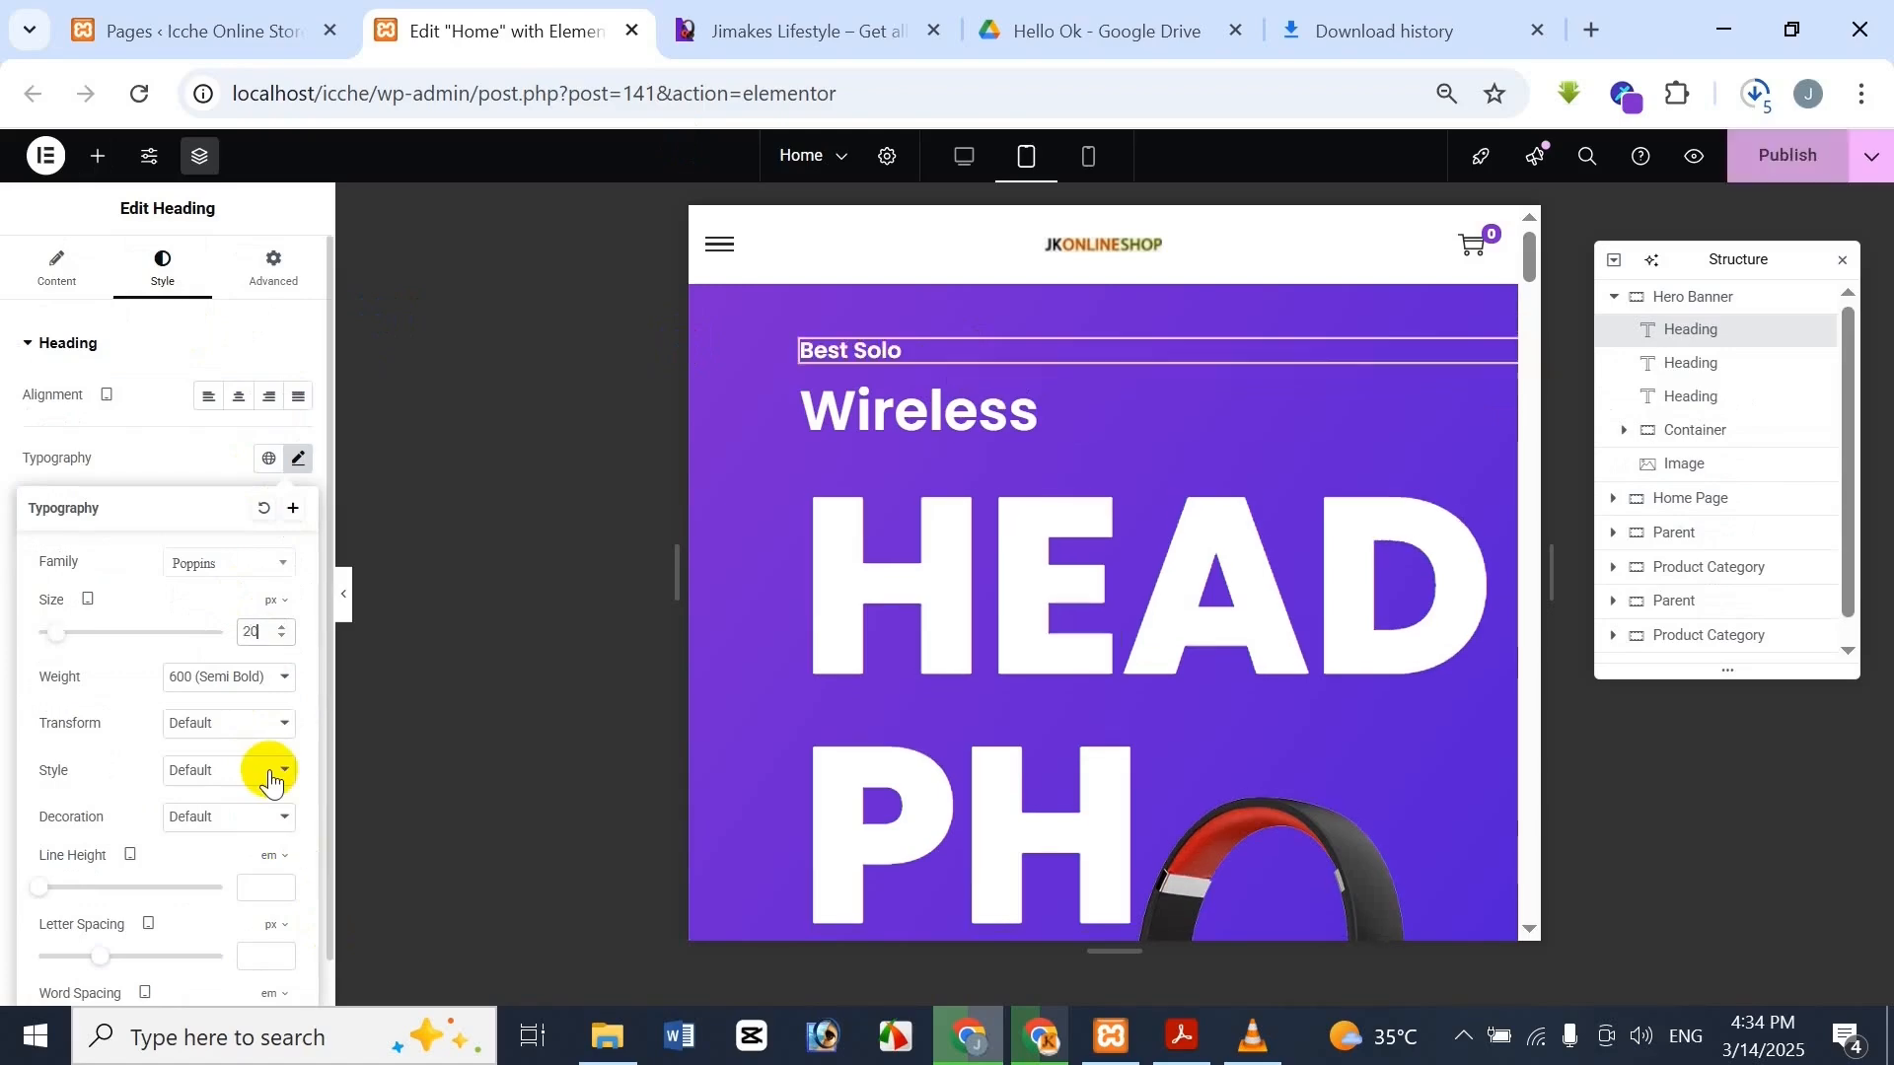
{"action": "left_click", "coordinate": [799, 30]}
{"action": "left_click", "coordinate": [535, 29]}
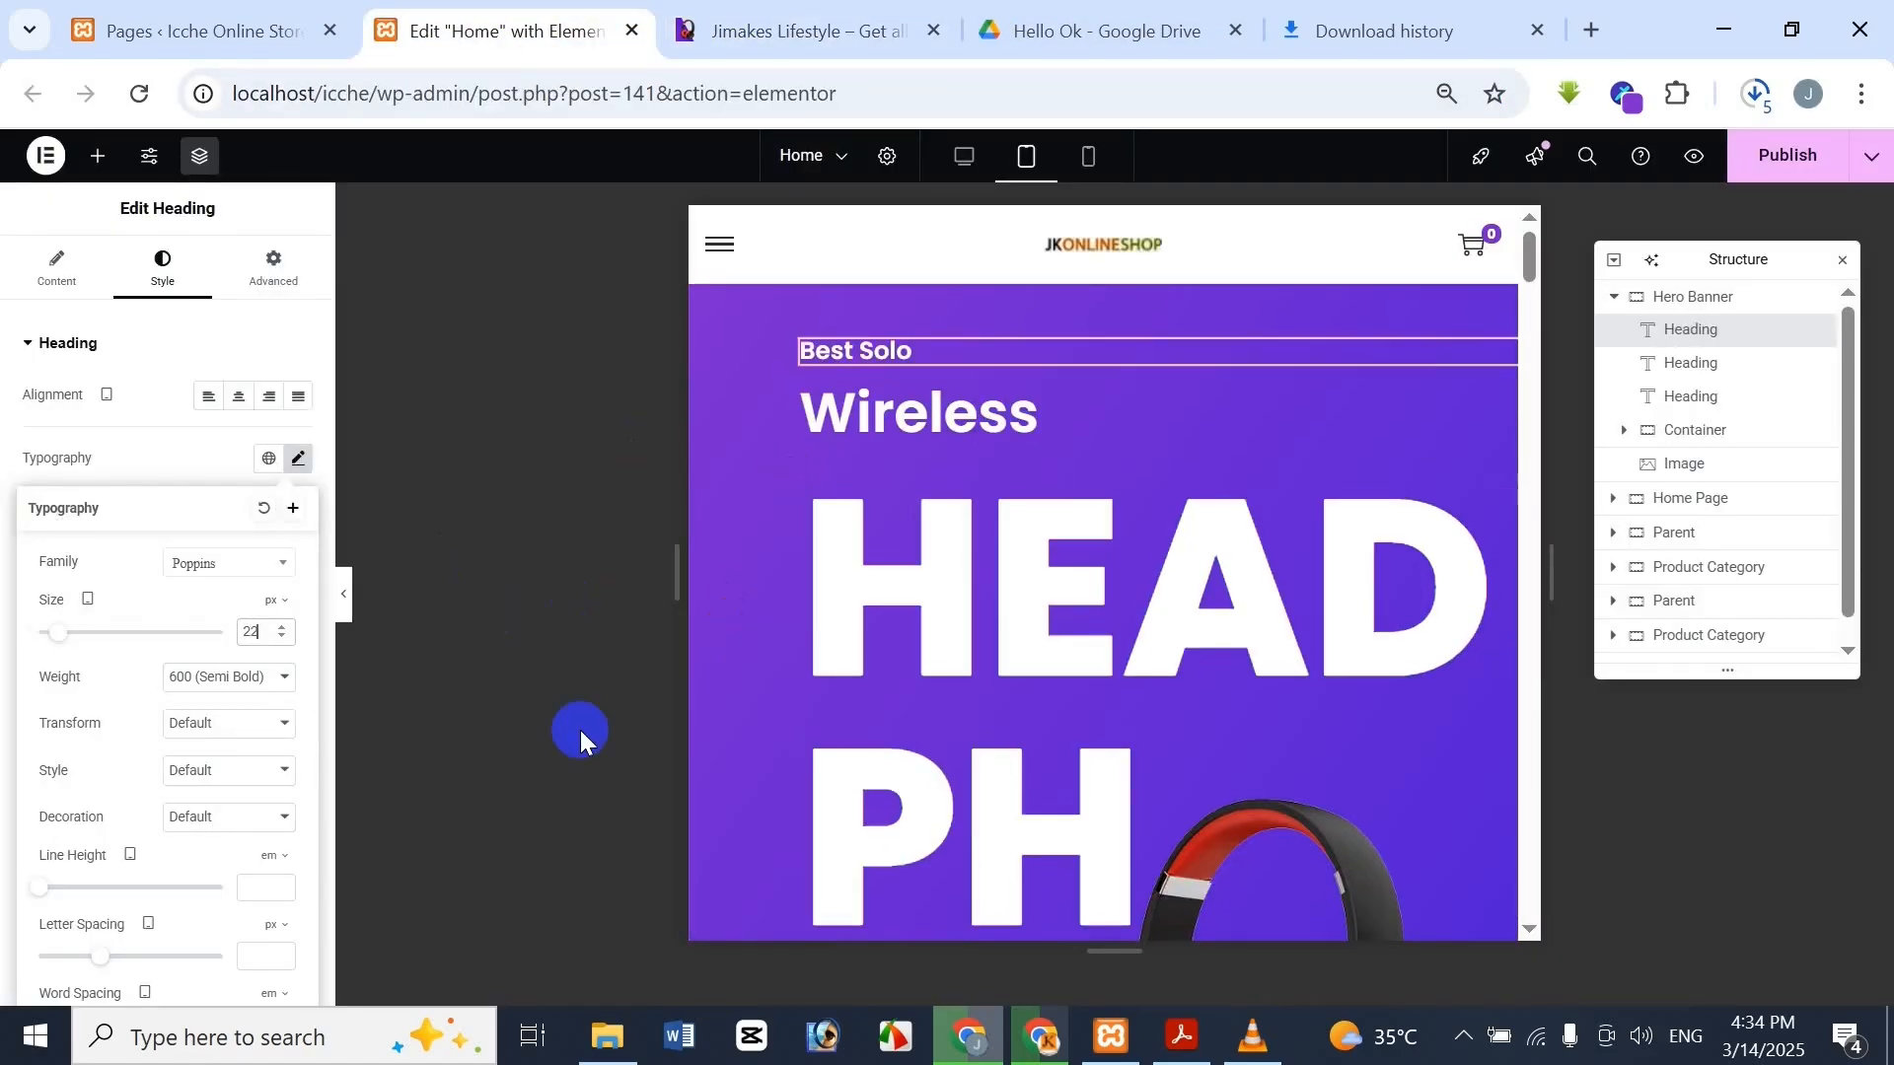
{"action": "left_click", "coordinate": [804, 29]}
{"action": "left_click", "coordinate": [529, 28]}
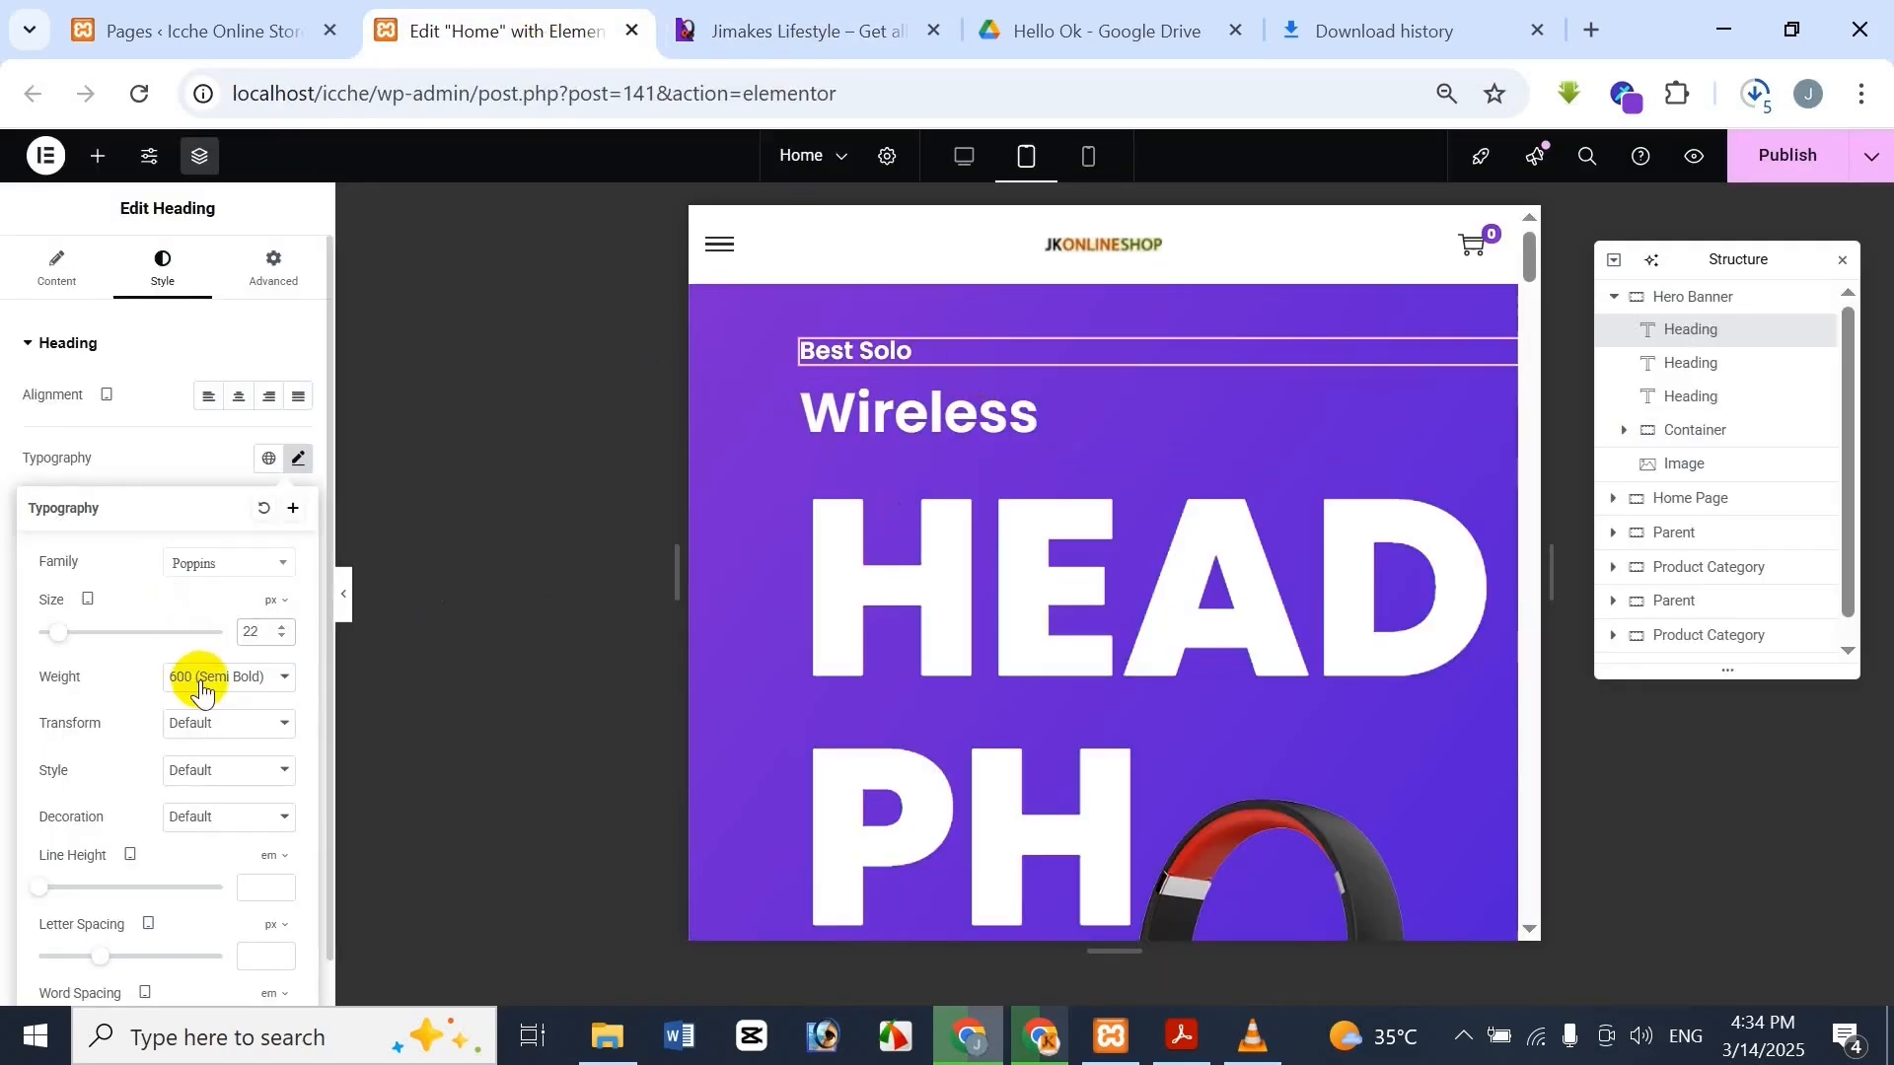
Try the 400 (Normal) weight on the "Best Solo" heading against the Jimakes banner and return it to 600 (Semi Bold)
{"action": "left_click", "coordinate": [270, 679]}
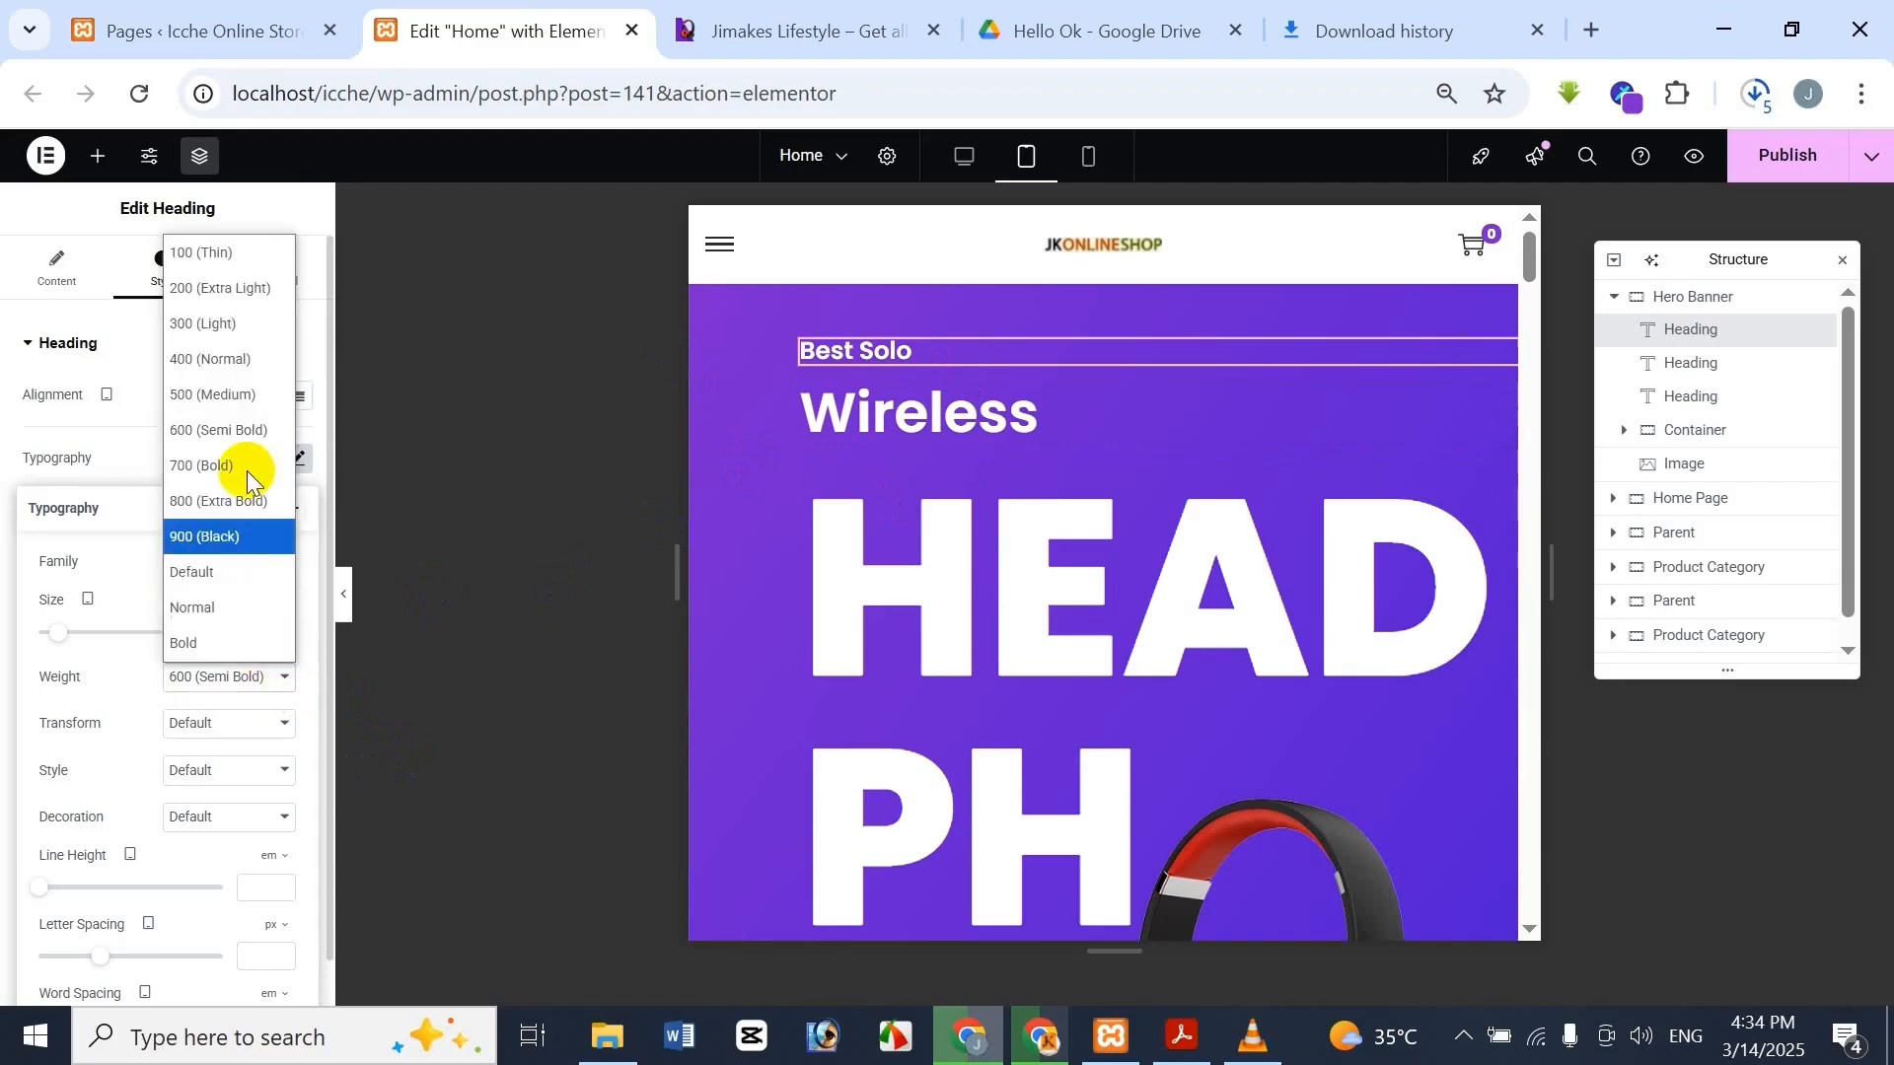
{"action": "left_click", "coordinate": [231, 359]}
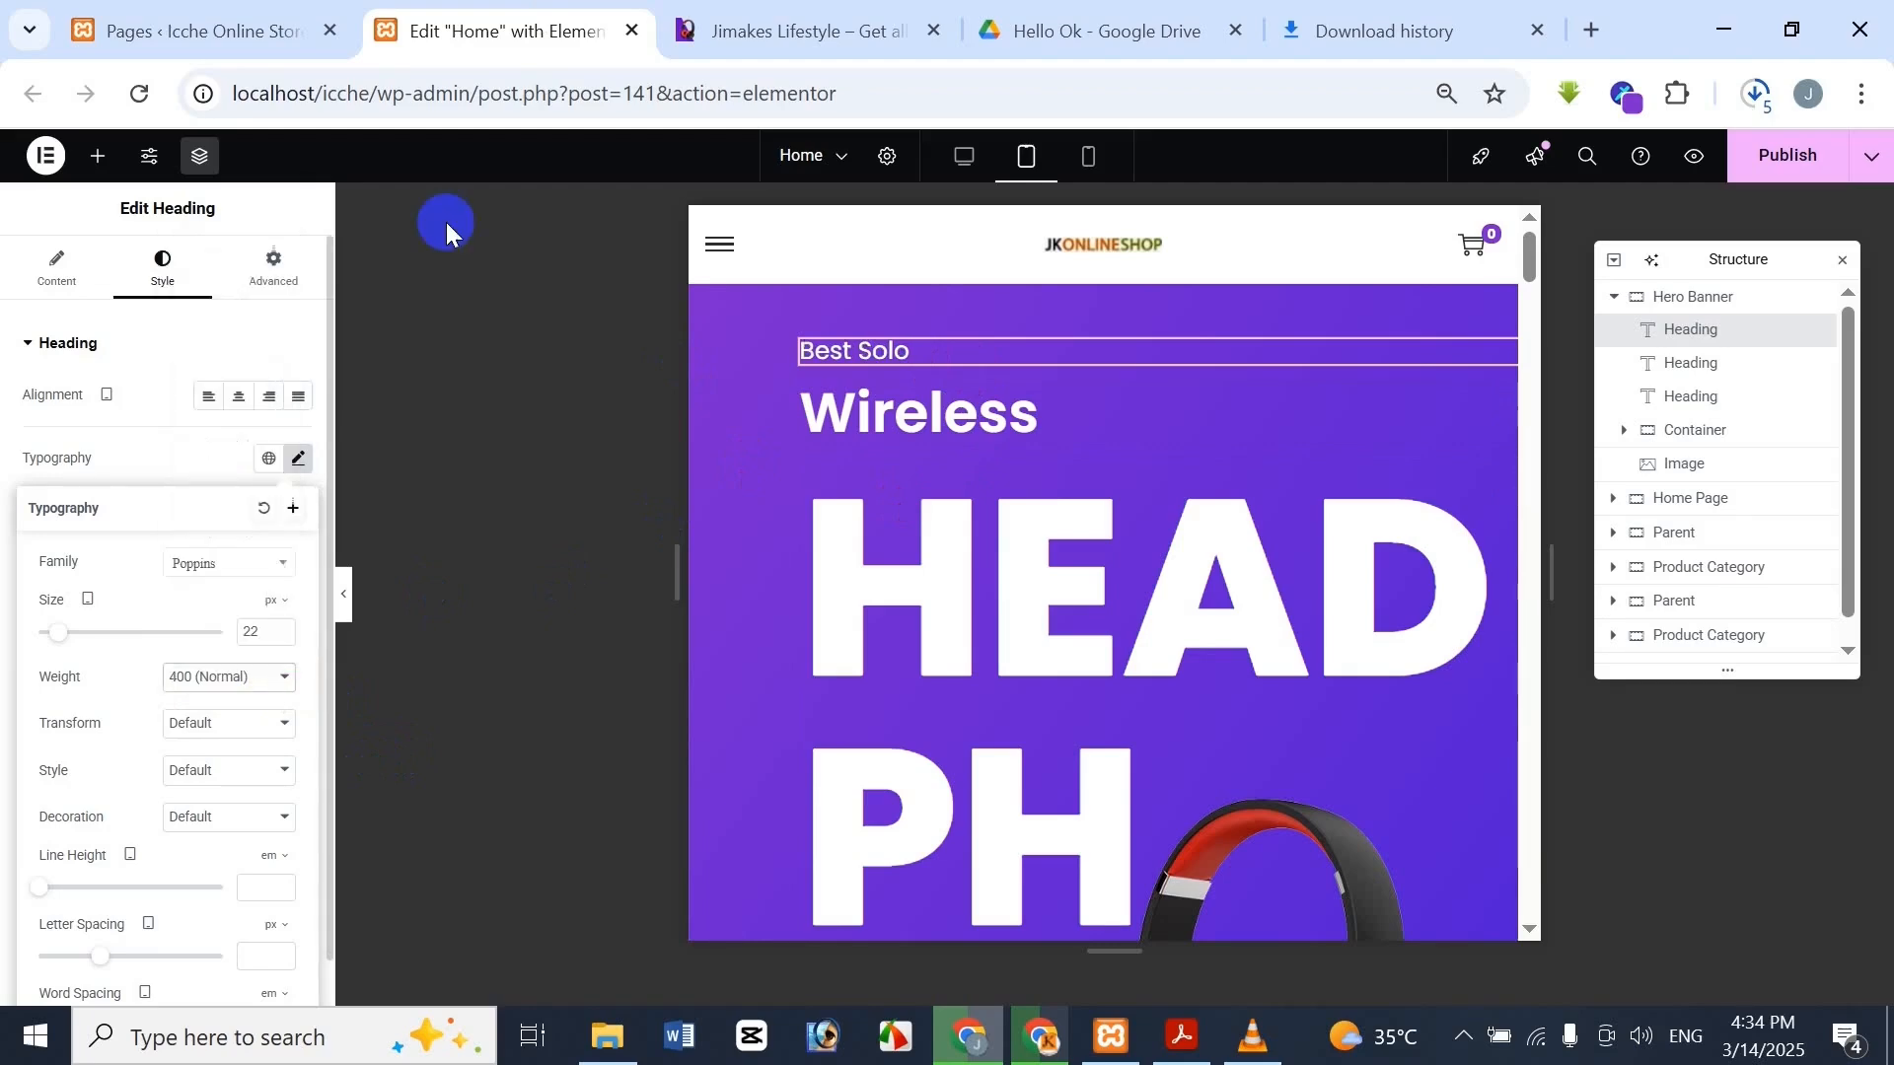
{"action": "left_click", "coordinate": [789, 30]}
{"action": "left_click", "coordinate": [513, 29]}
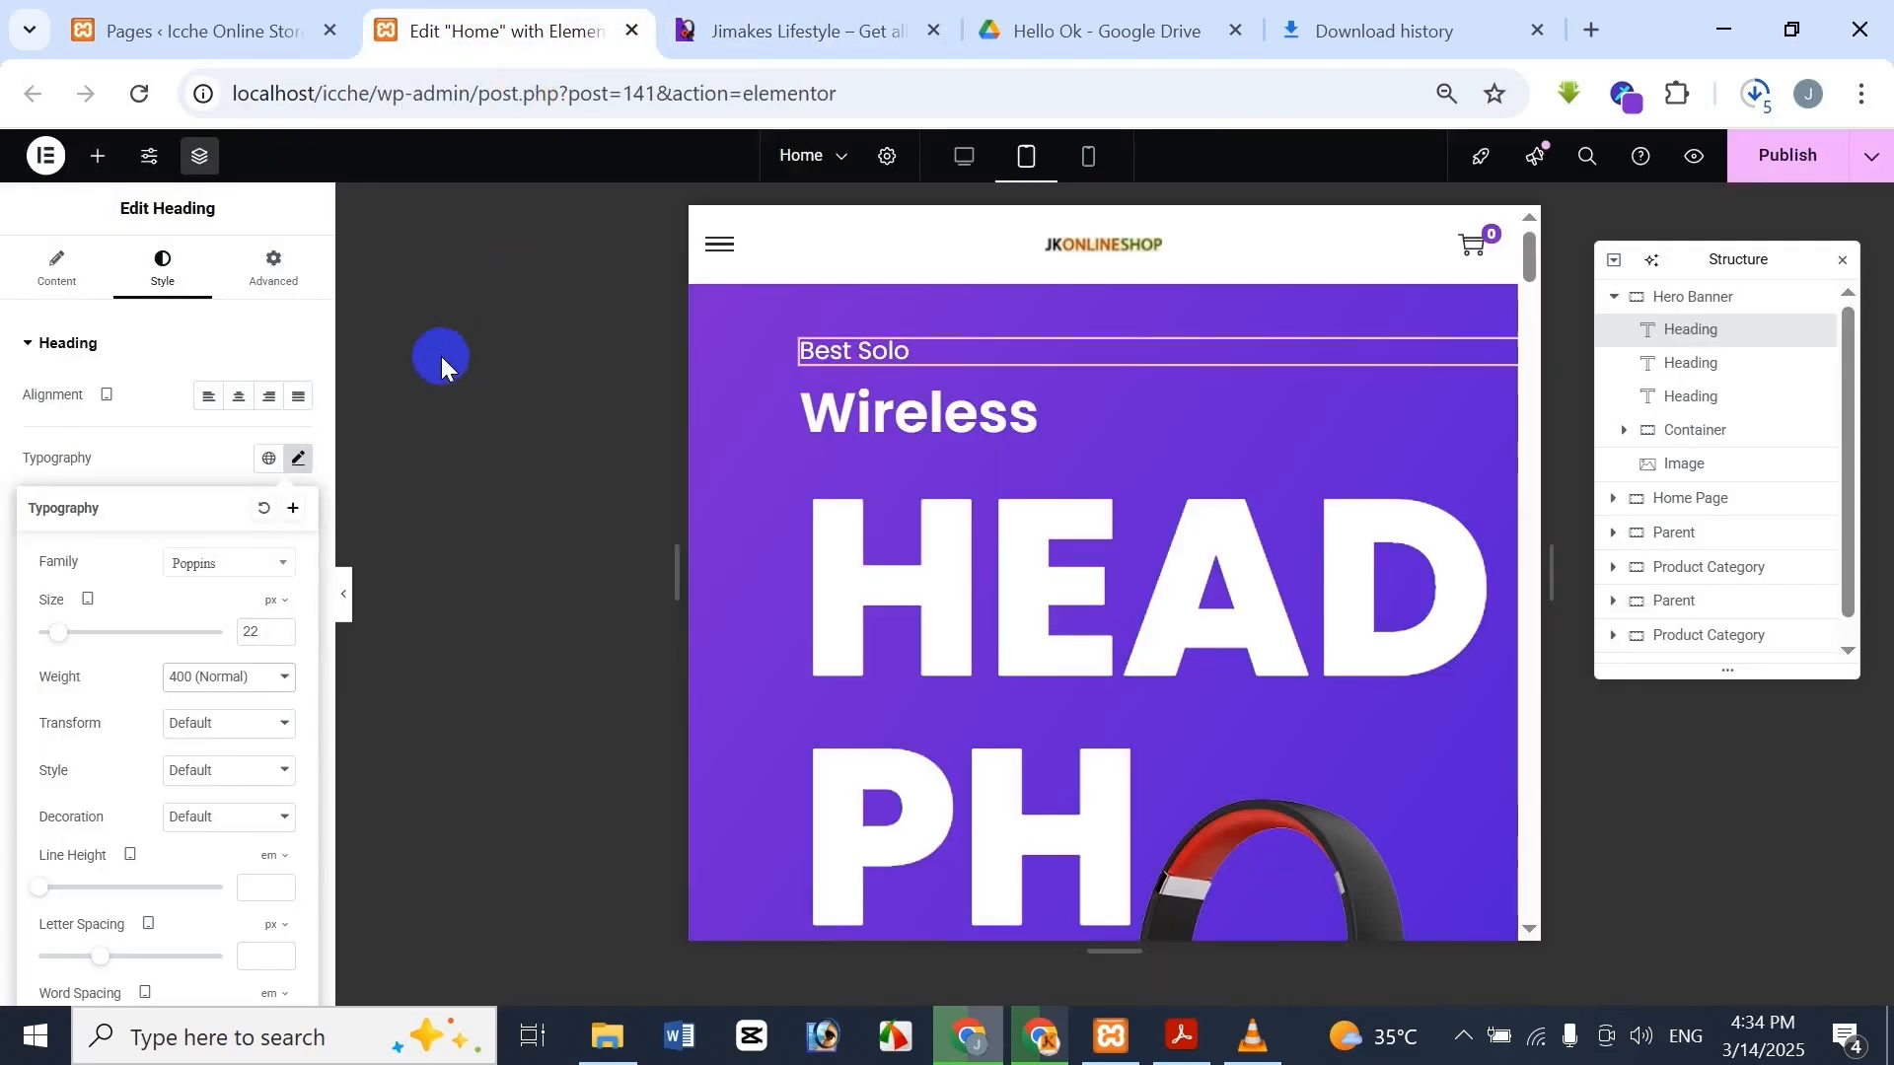
{"action": "left_click", "coordinate": [234, 677]}
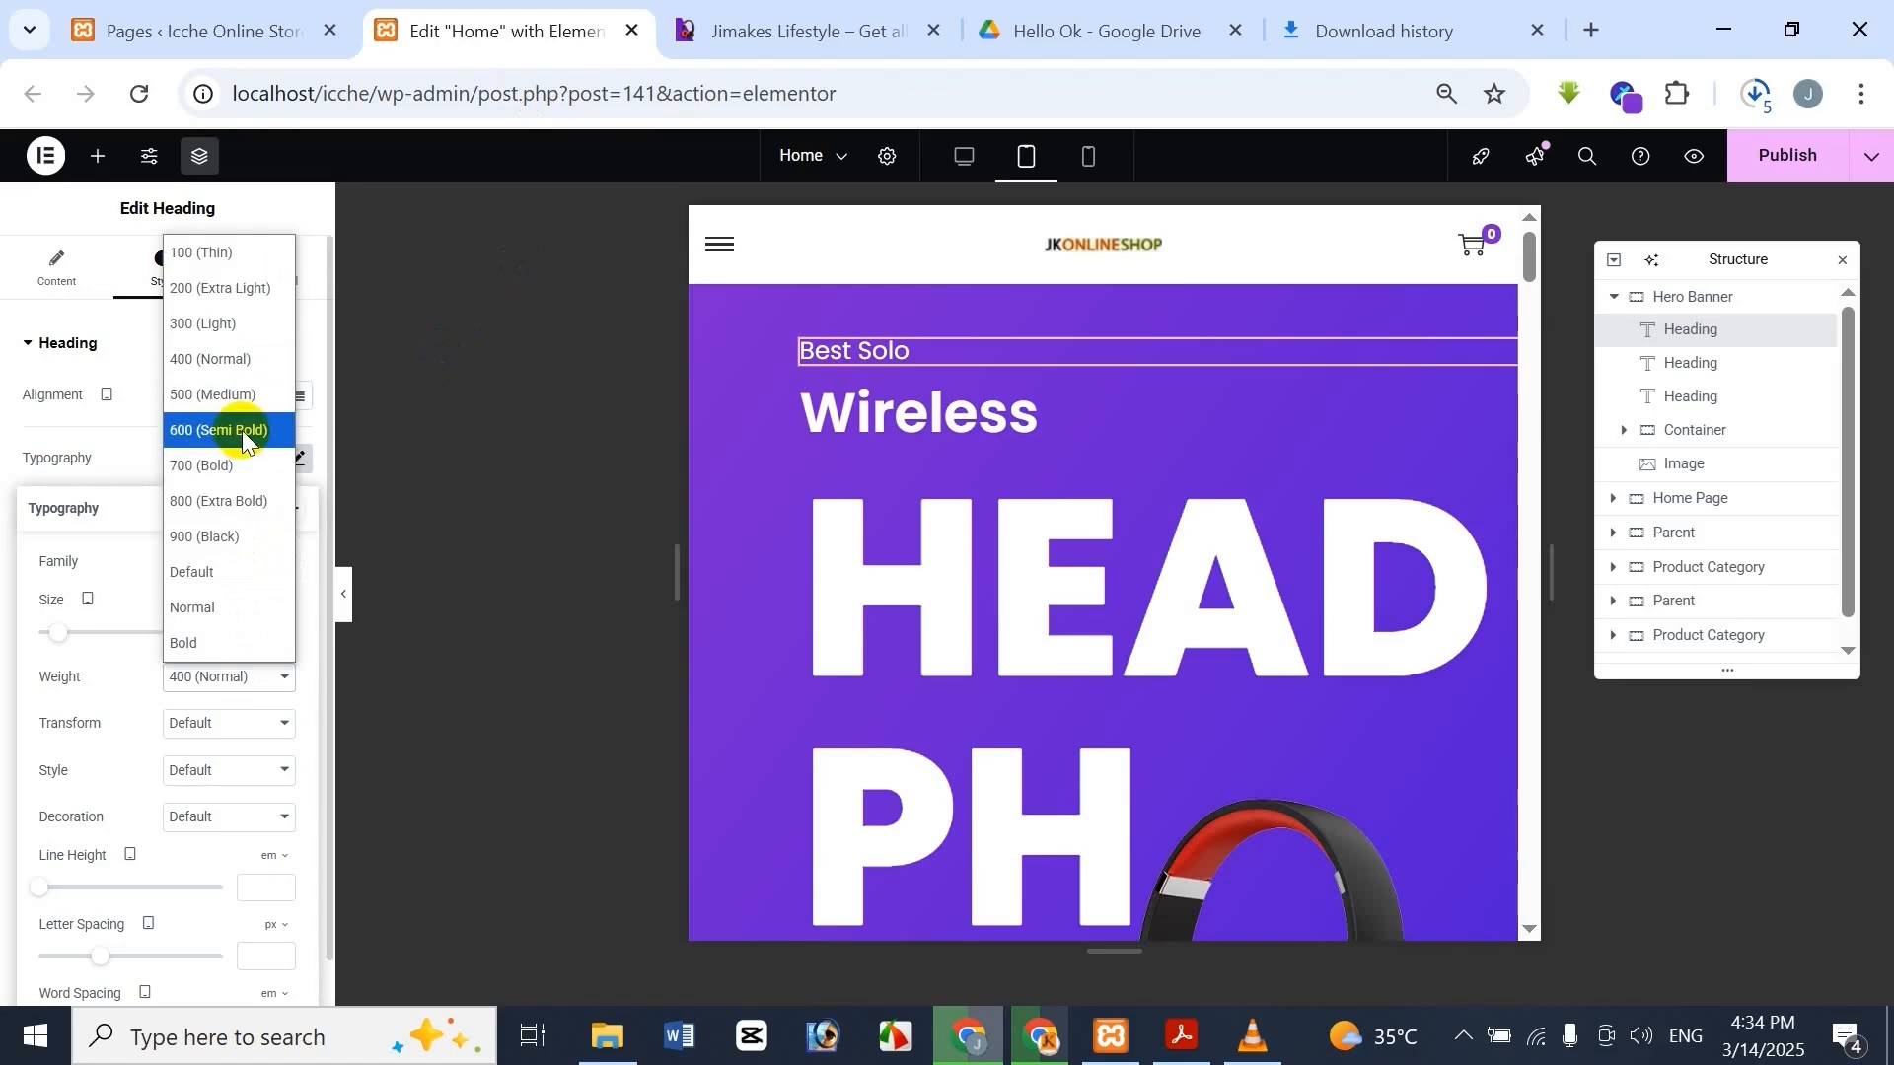
{"action": "left_click", "coordinate": [240, 430]}
{"action": "left_click", "coordinate": [789, 30]}
{"action": "left_click", "coordinate": [475, 12]}
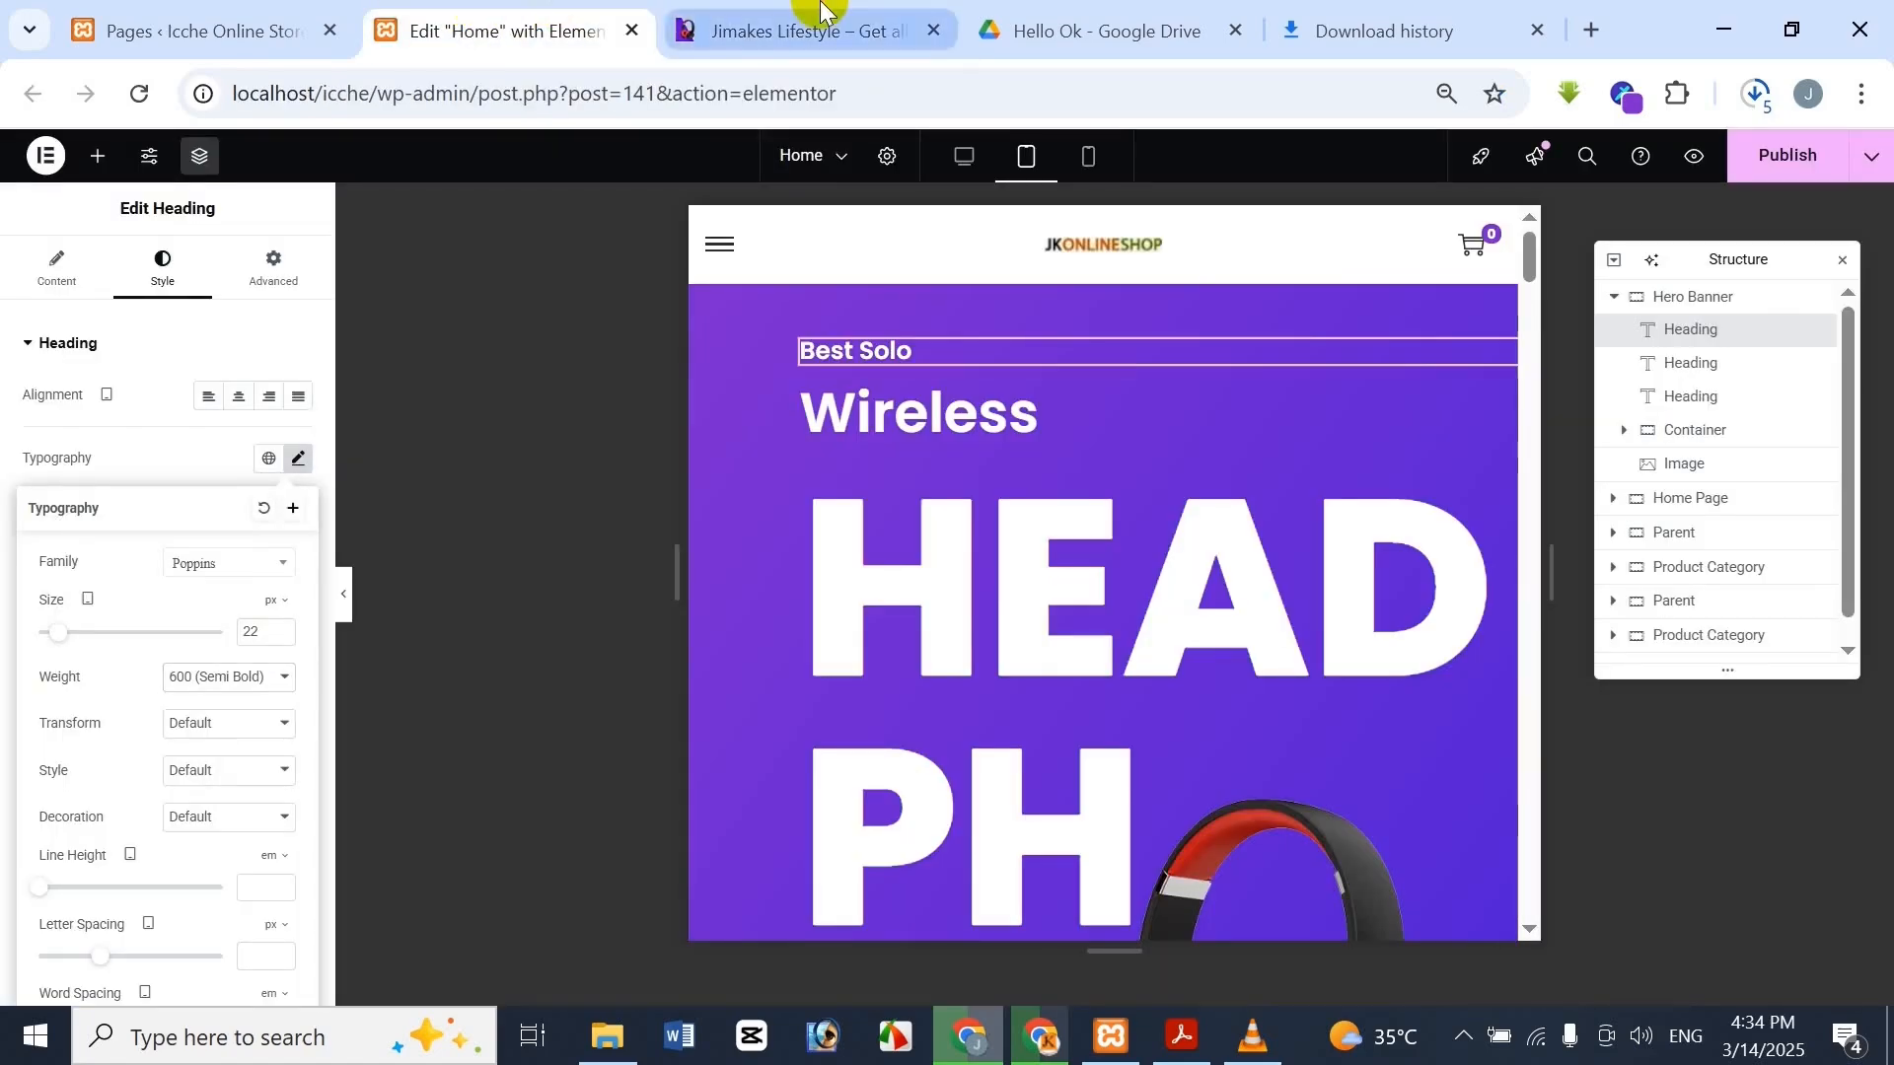
{"action": "left_click", "coordinate": [779, 24]}
{"action": "left_click", "coordinate": [562, 19]}
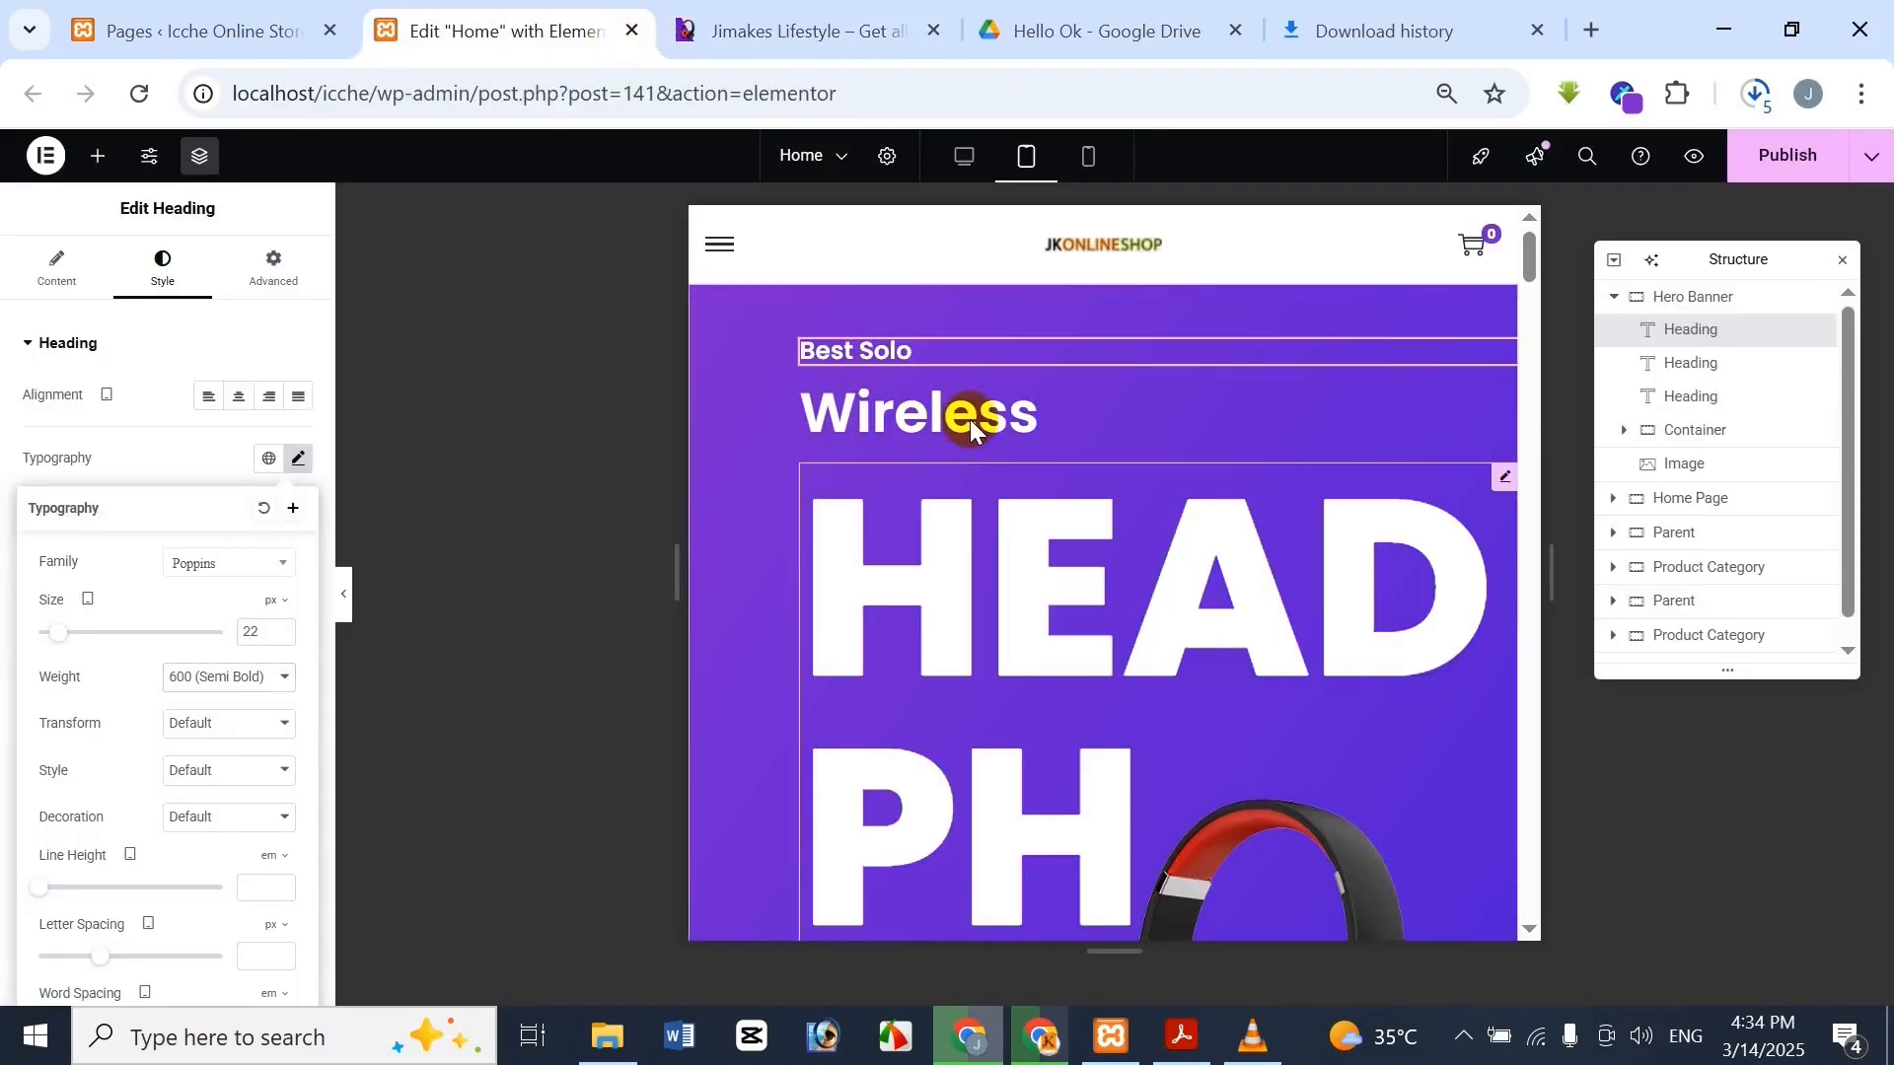
Set the "Wireless" heading's tablet font size to 40 px, comparing it with the Jimakes hero banner
{"action": "left_click", "coordinate": [968, 418]}
{"action": "left_click", "coordinate": [1010, 409]}
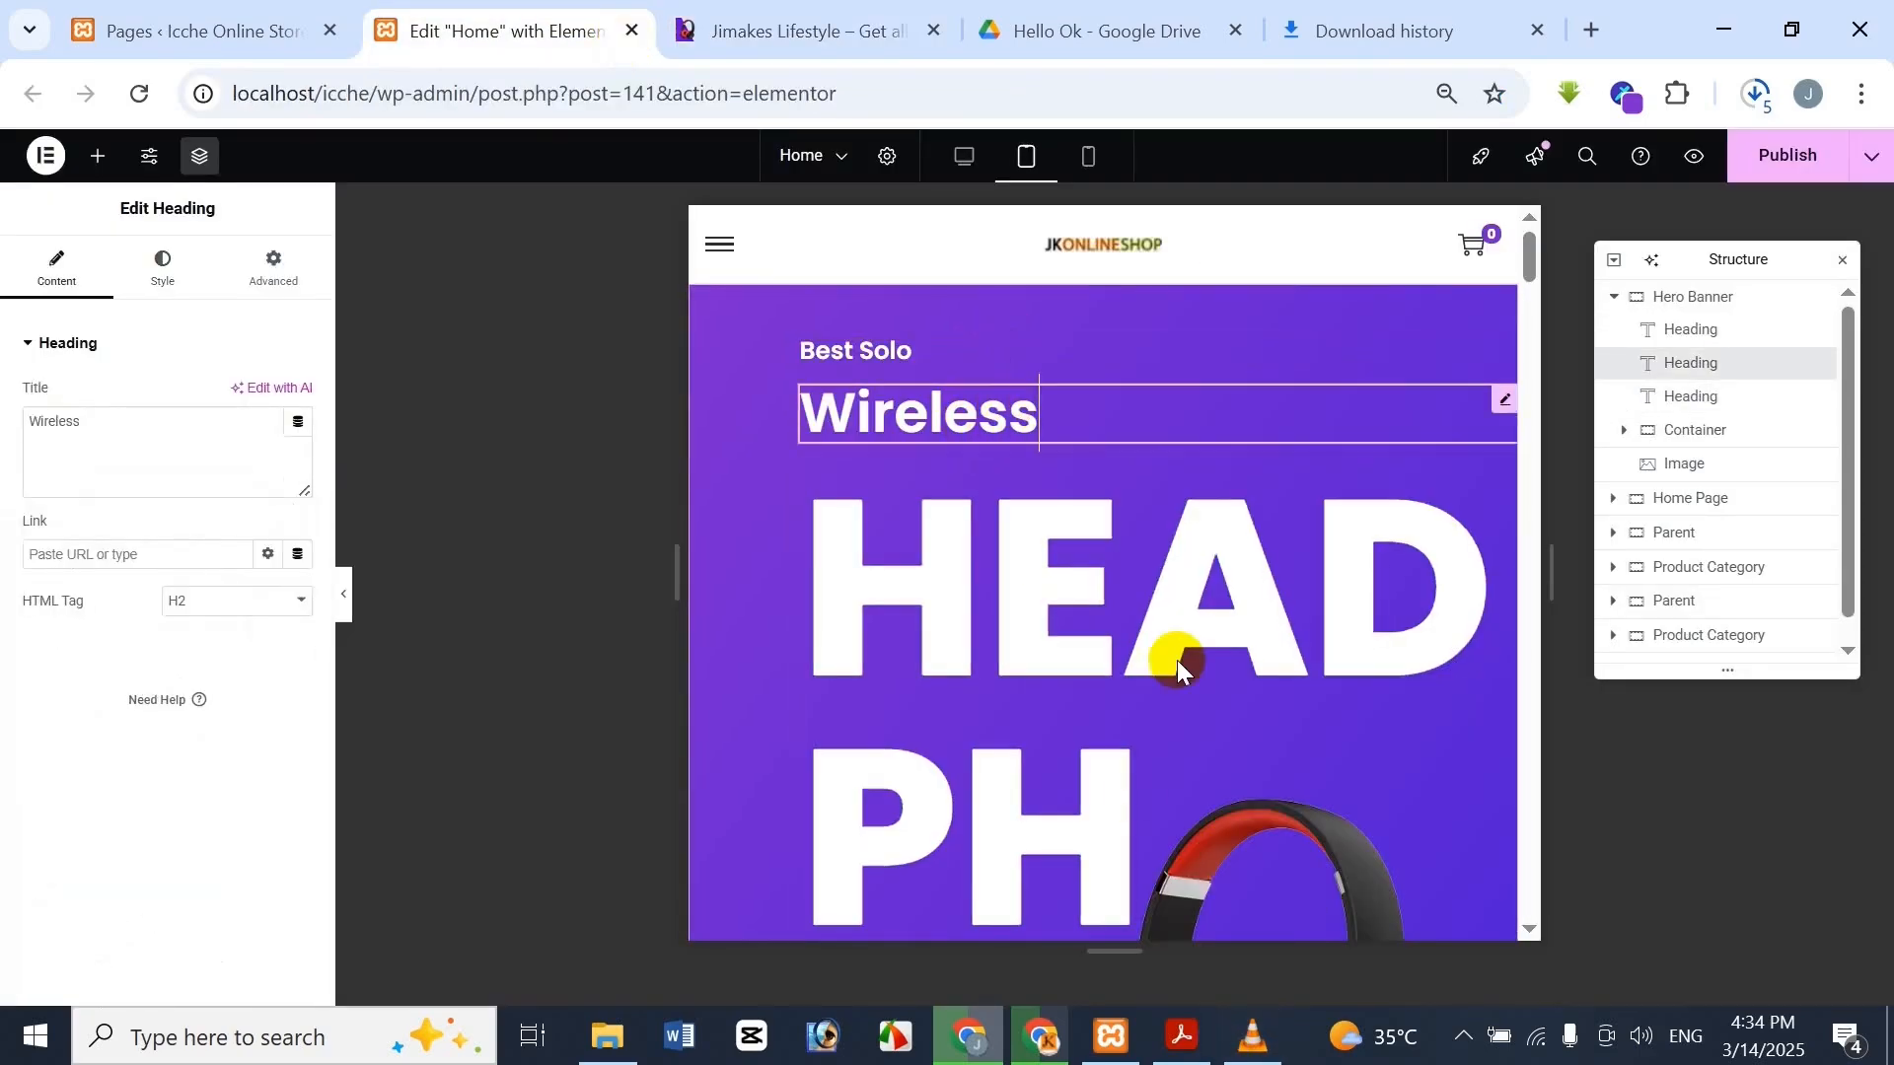
{"action": "left_click", "coordinate": [183, 279]}
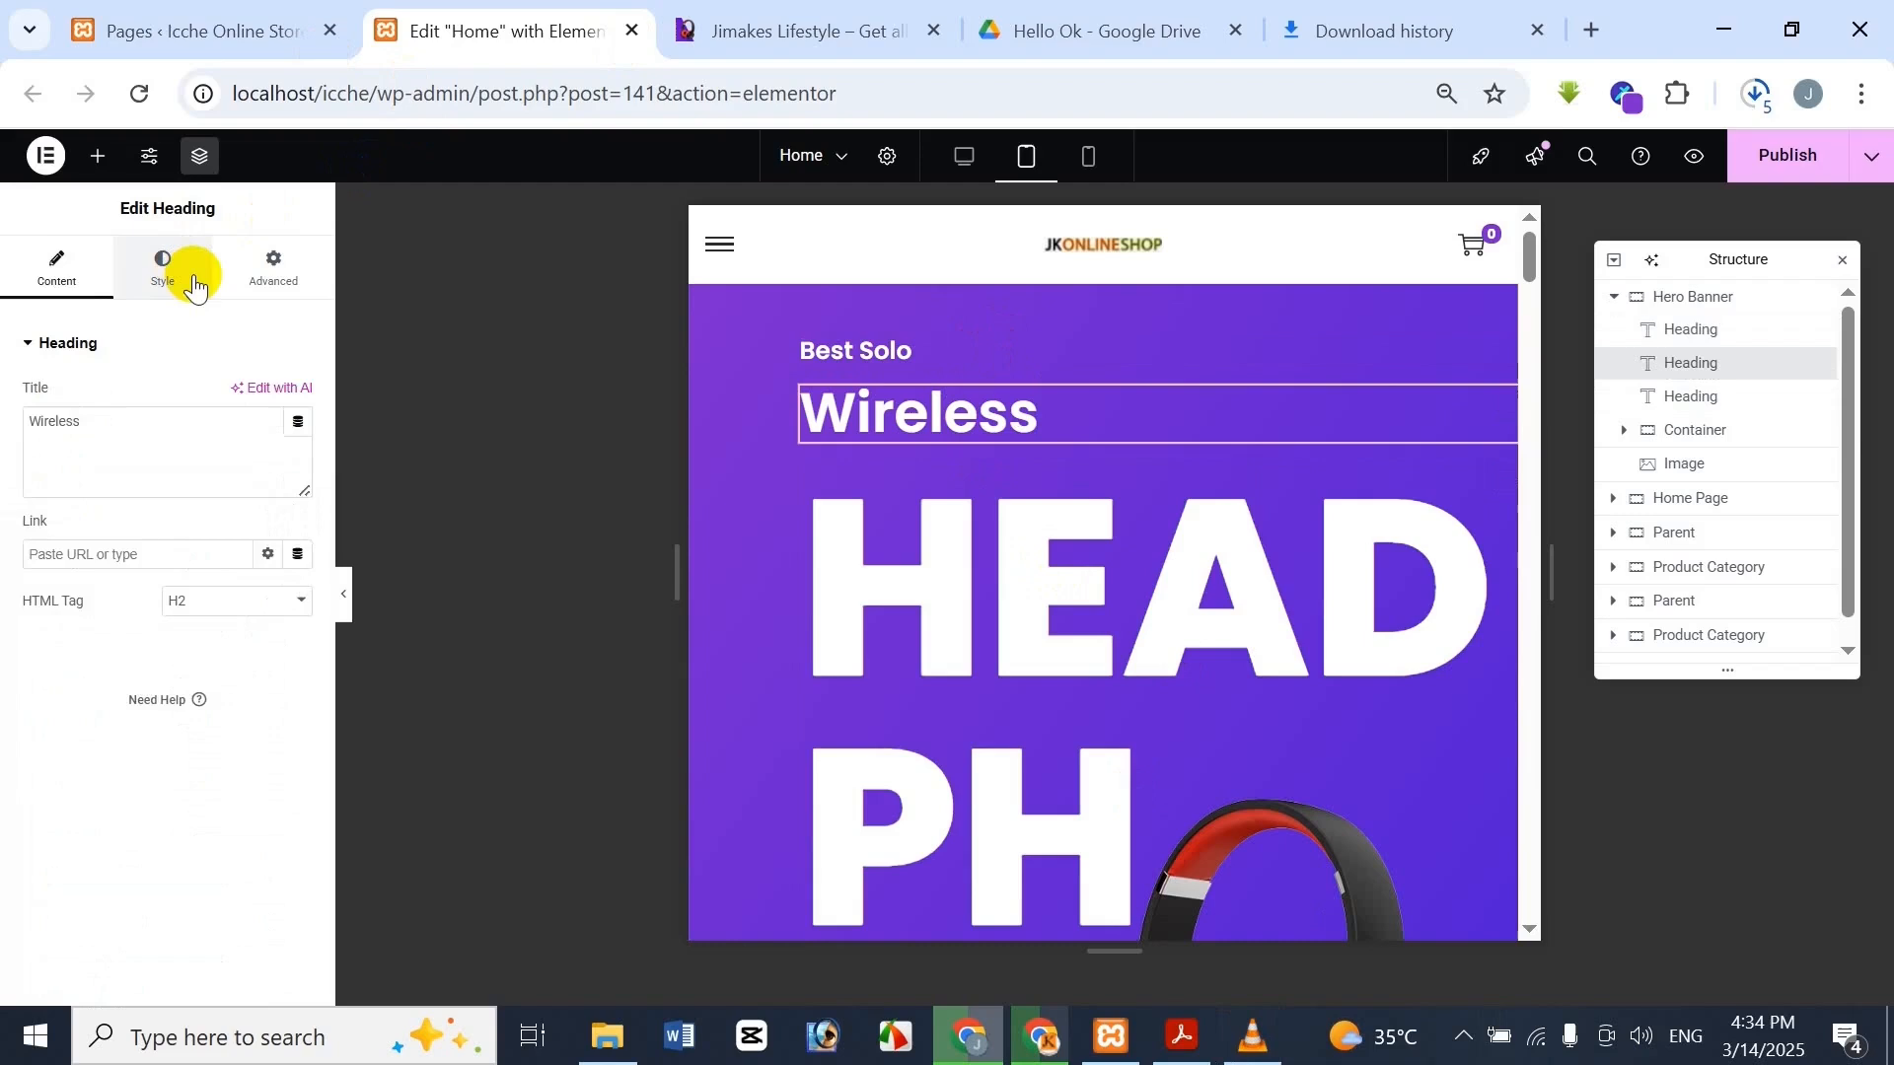
{"action": "left_click", "coordinate": [299, 460]}
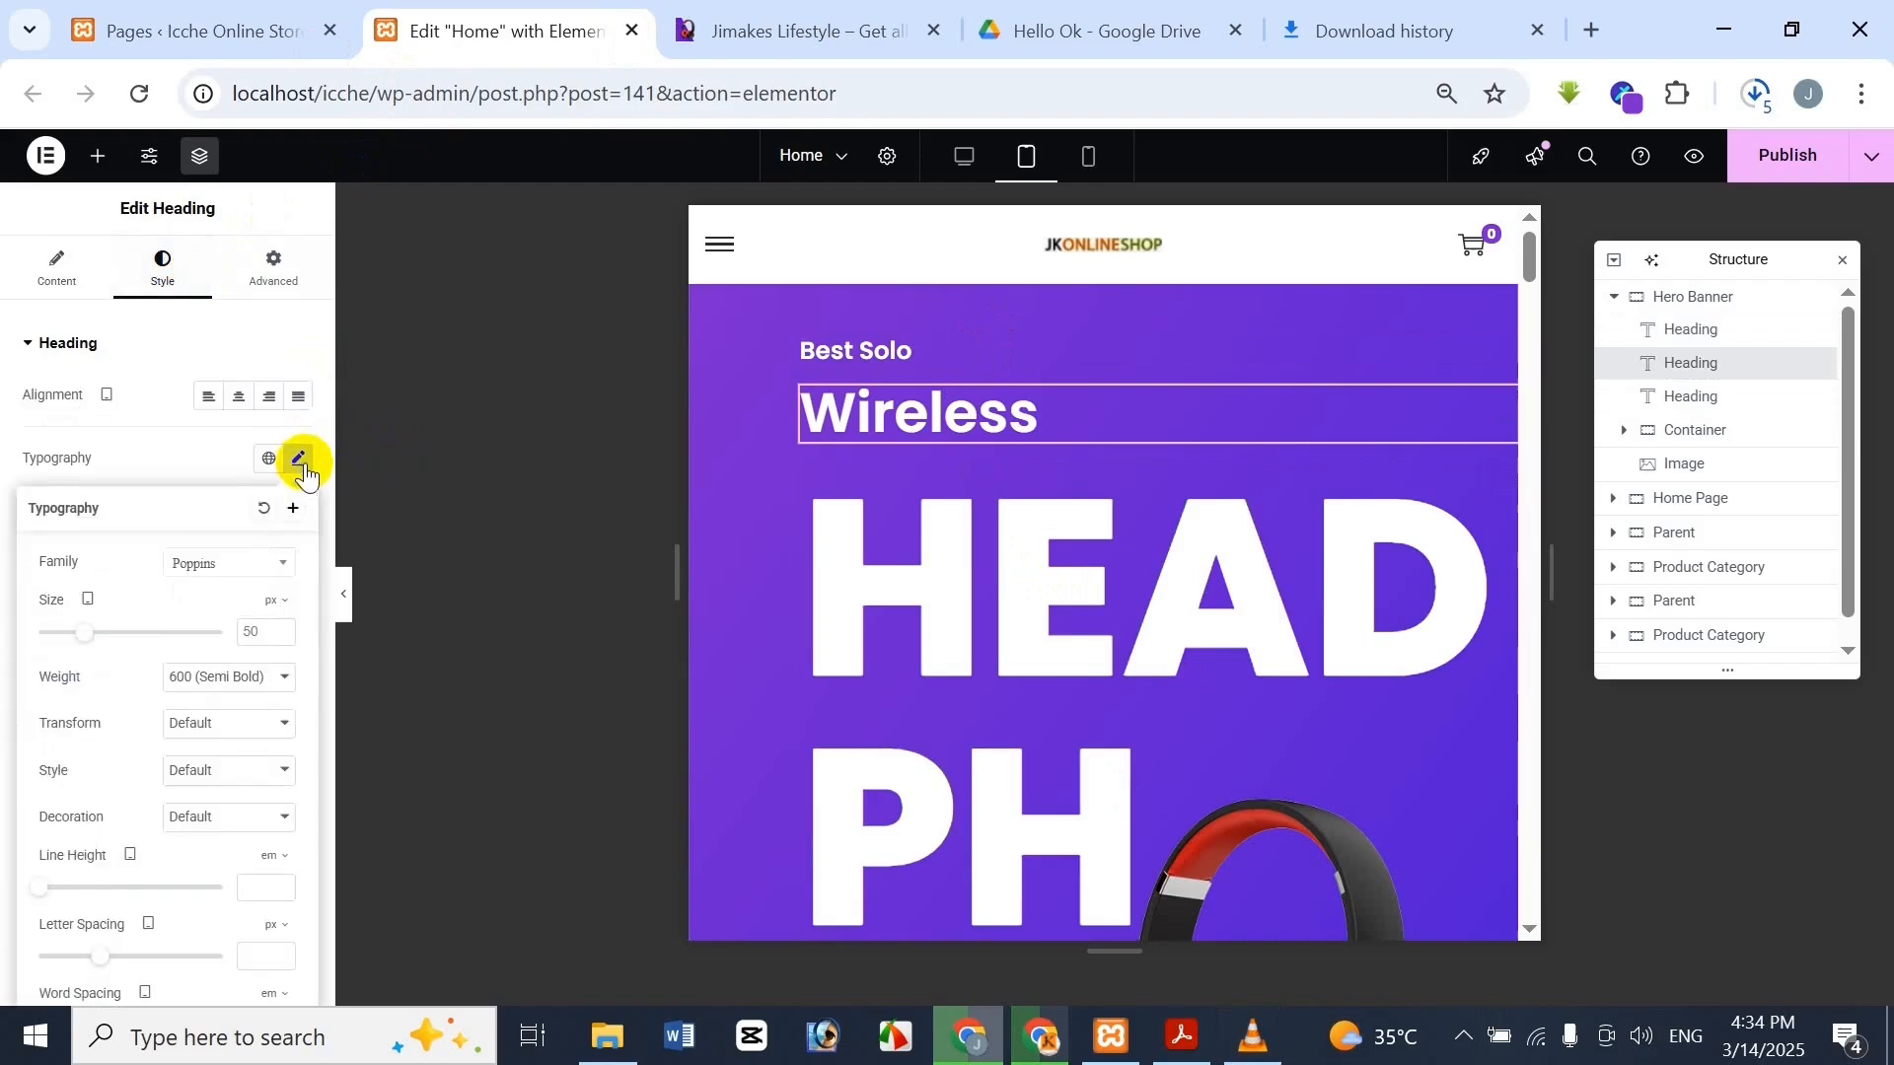
{"action": "left_click", "coordinate": [258, 634]}
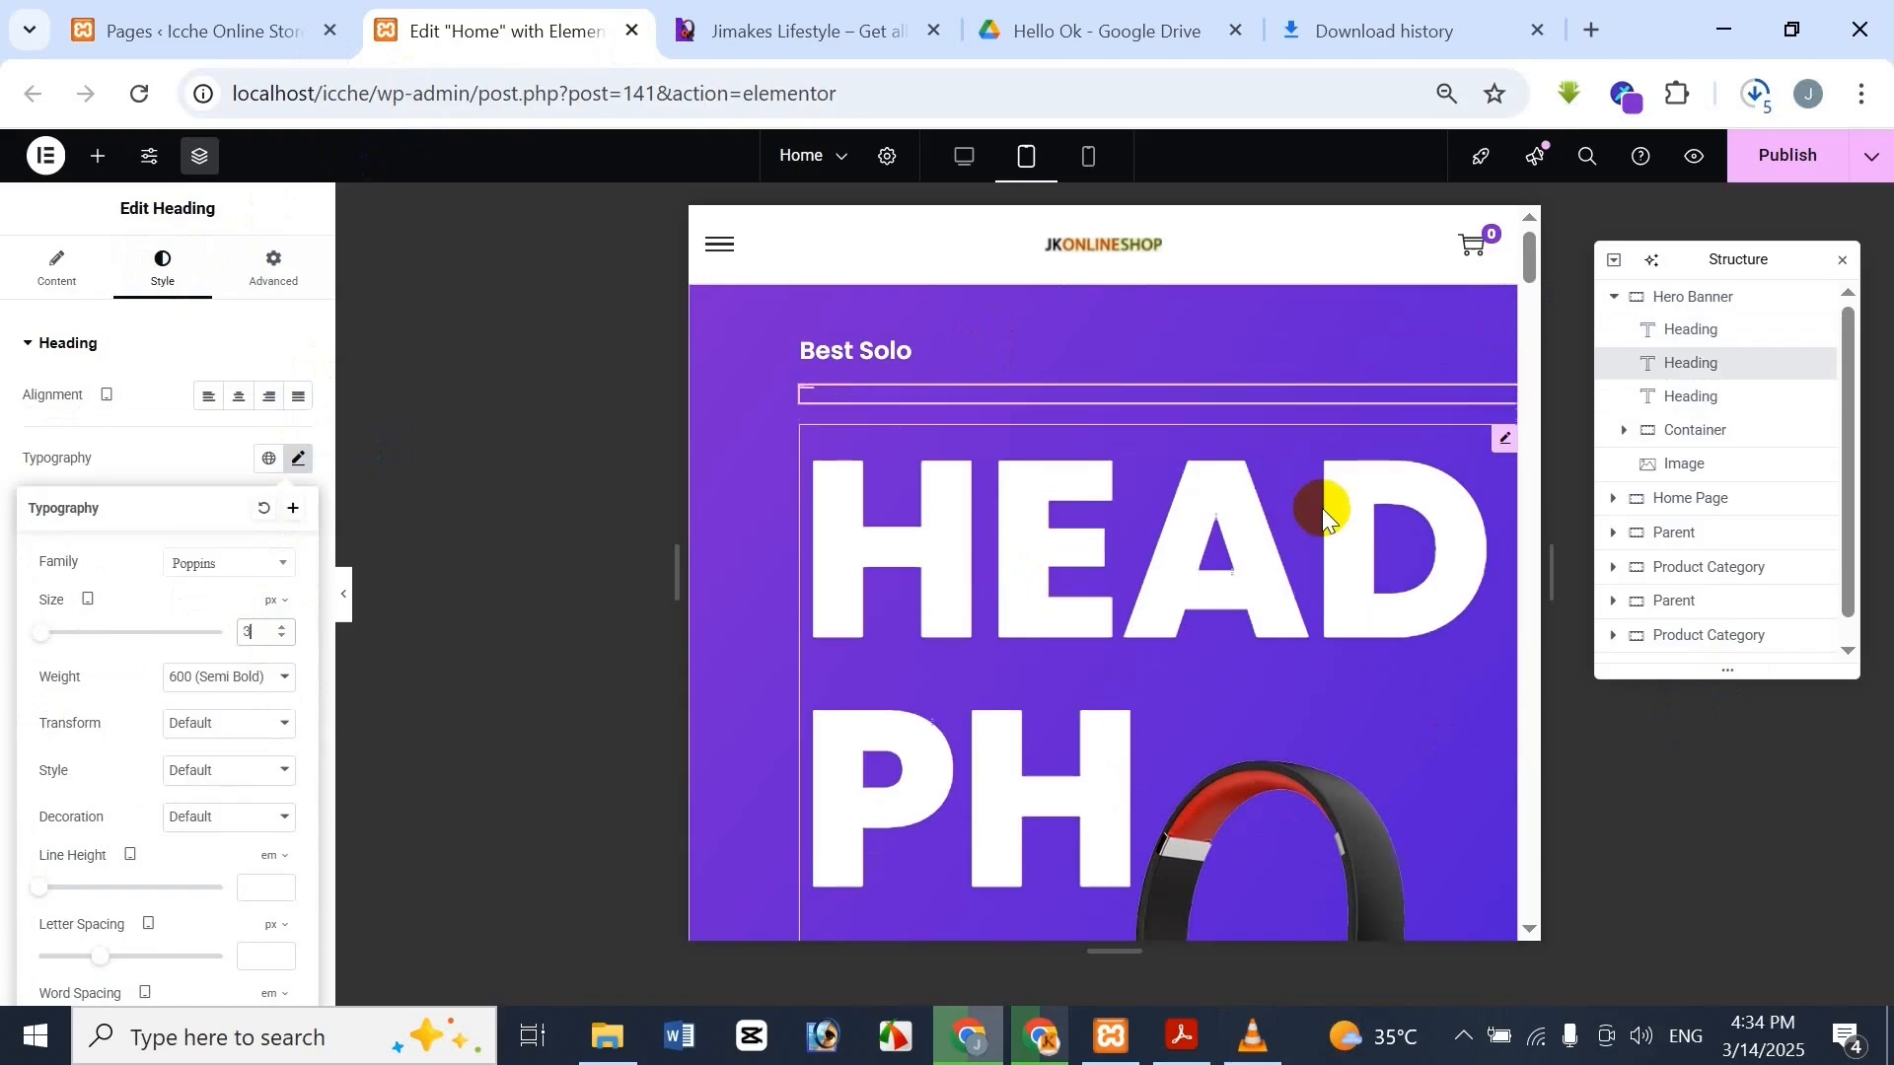
{"action": "left_click", "coordinate": [866, 14]}
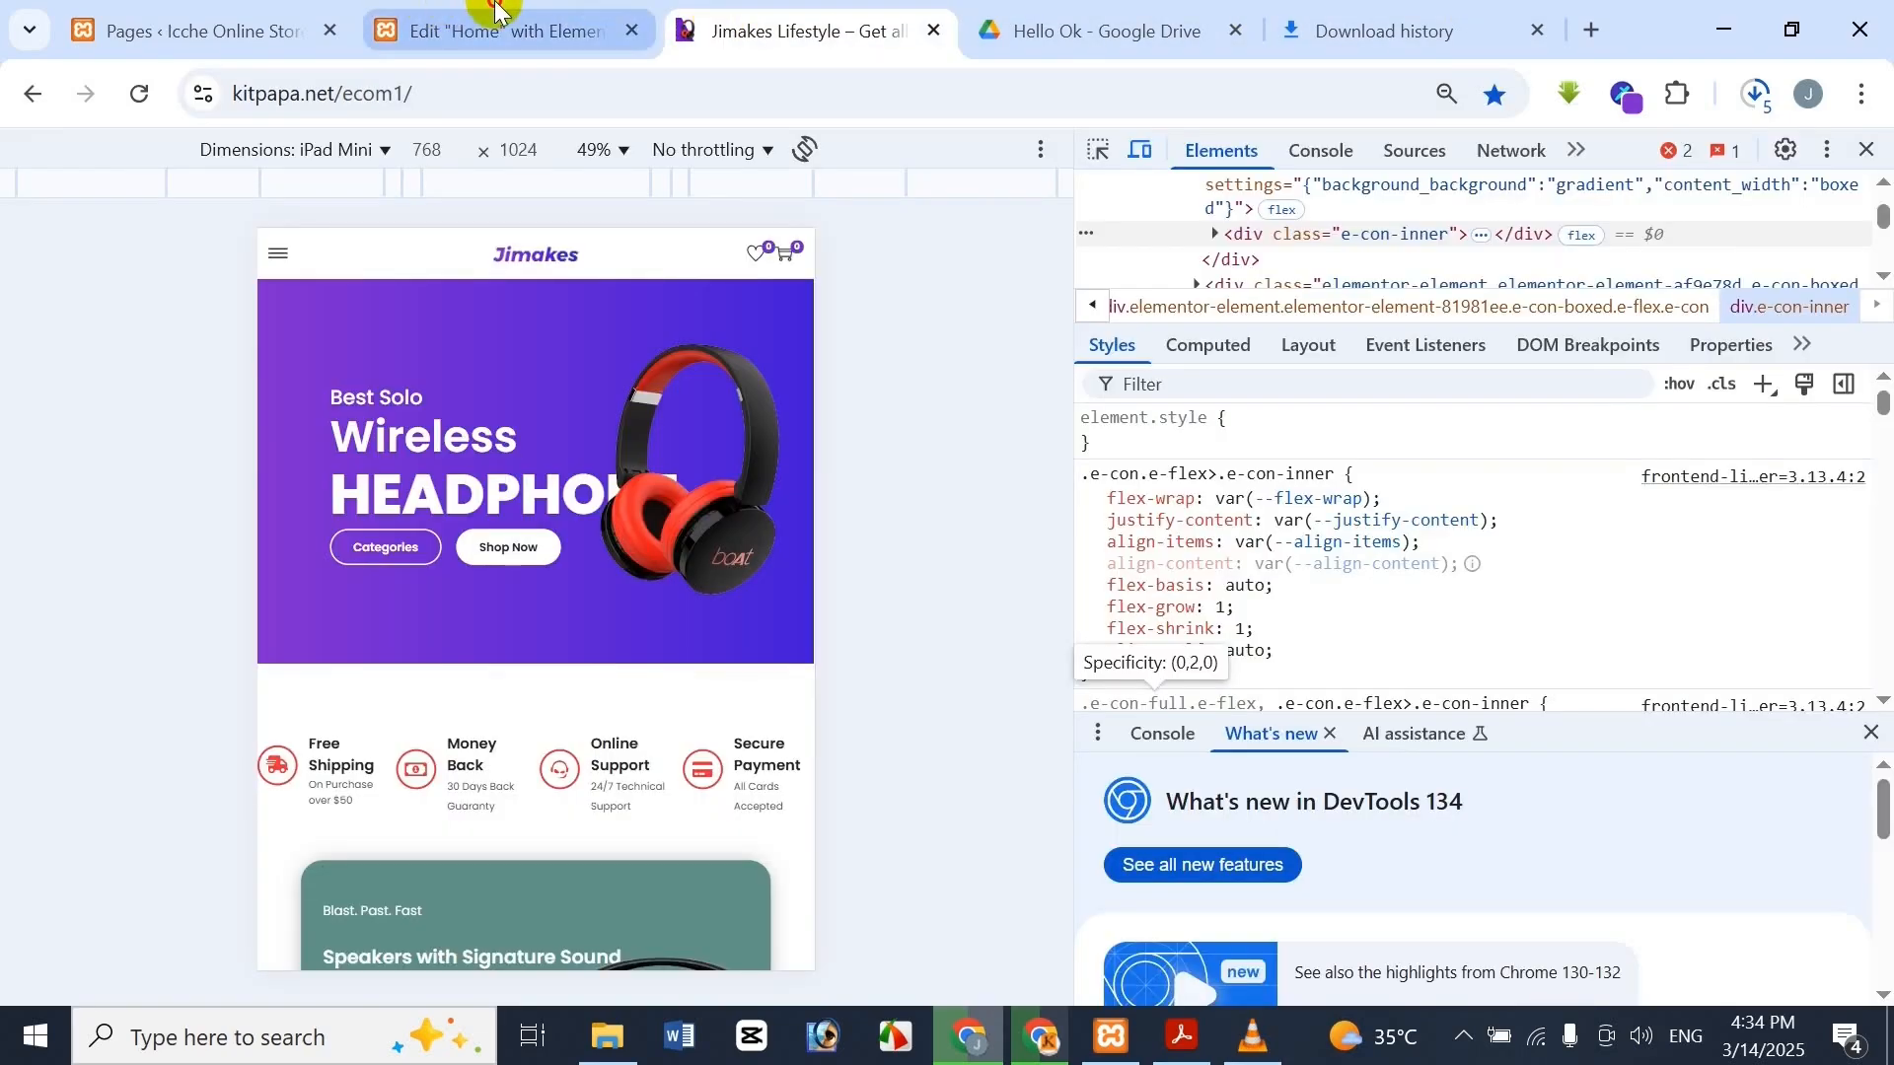
{"action": "left_click", "coordinate": [585, 12]}
{"action": "key", "text": "BackSpace"}
{"action": "key", "text": "BackSpace"}
{"action": "type", "text": "50"}
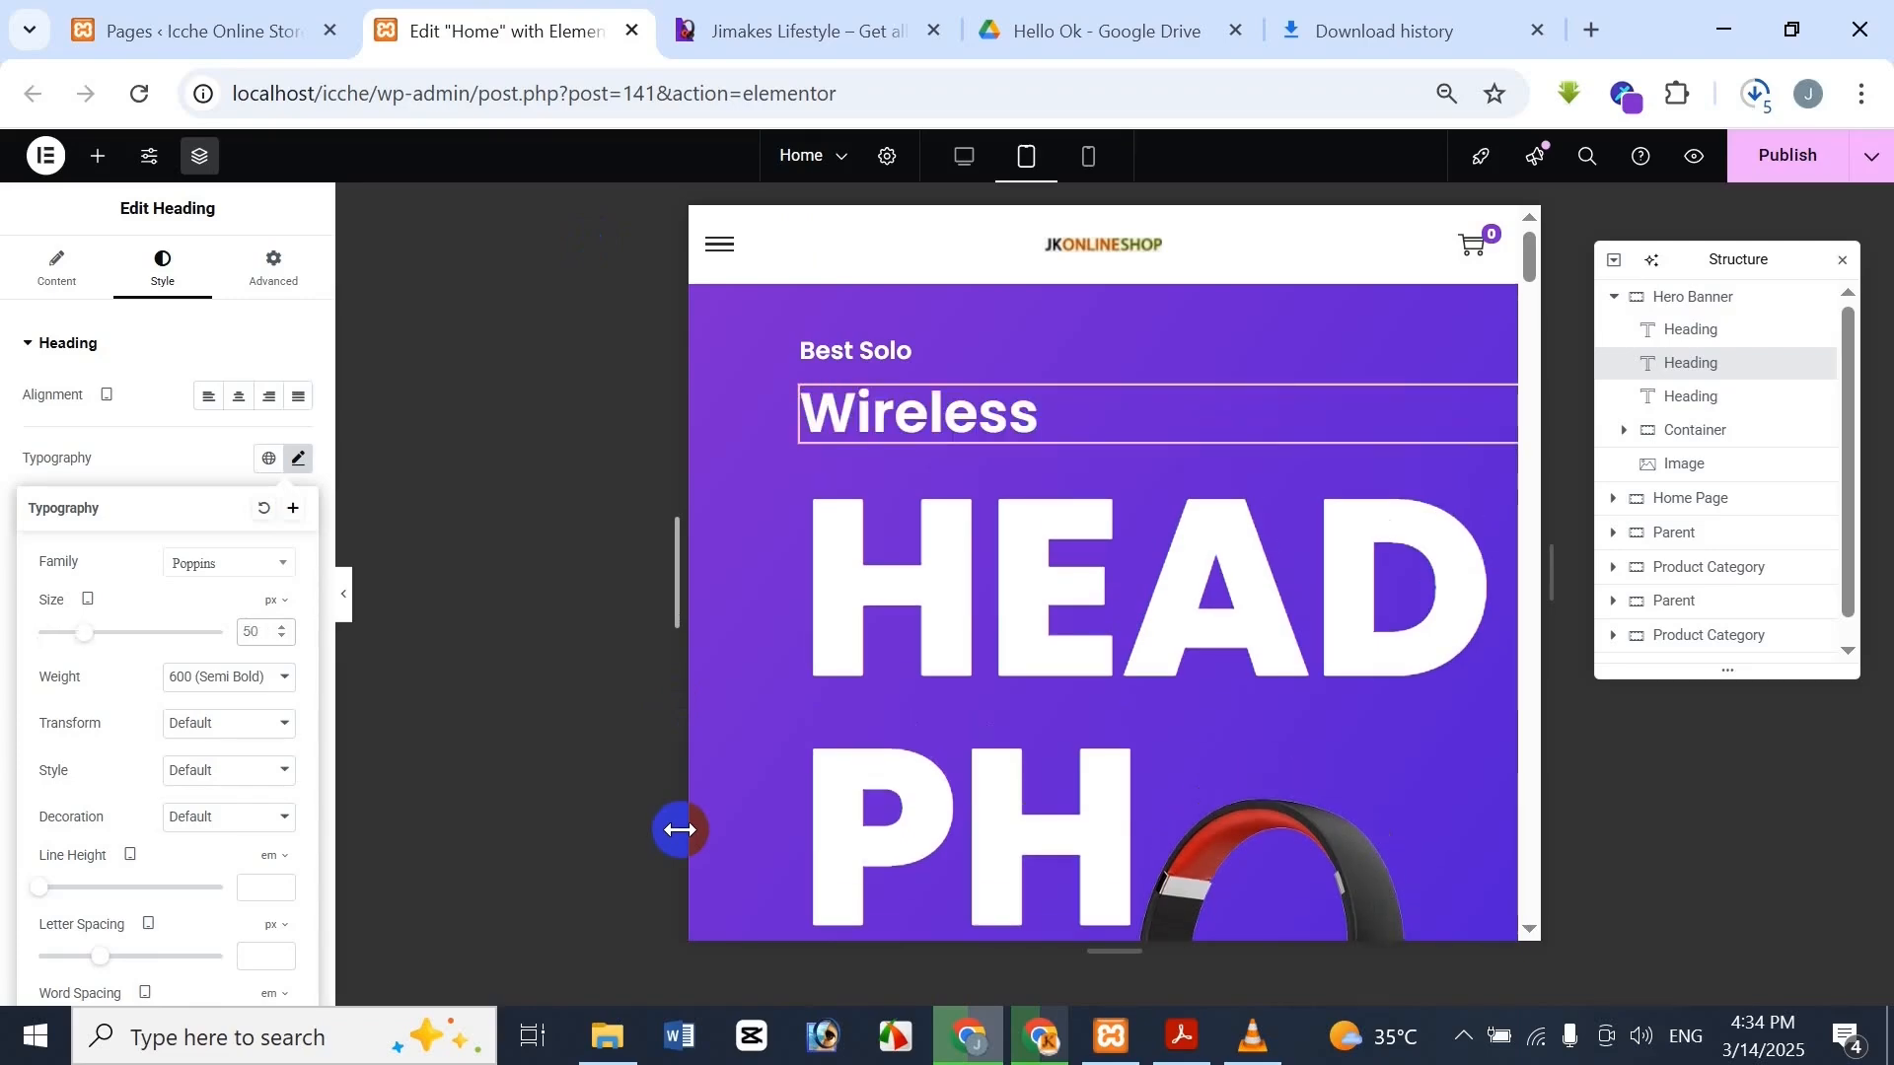
{"action": "key", "text": "BackSpace"}
{"action": "key", "text": "BackSpace"}
{"action": "type", "text": "40"}
{"action": "left_click", "coordinate": [760, 21]}
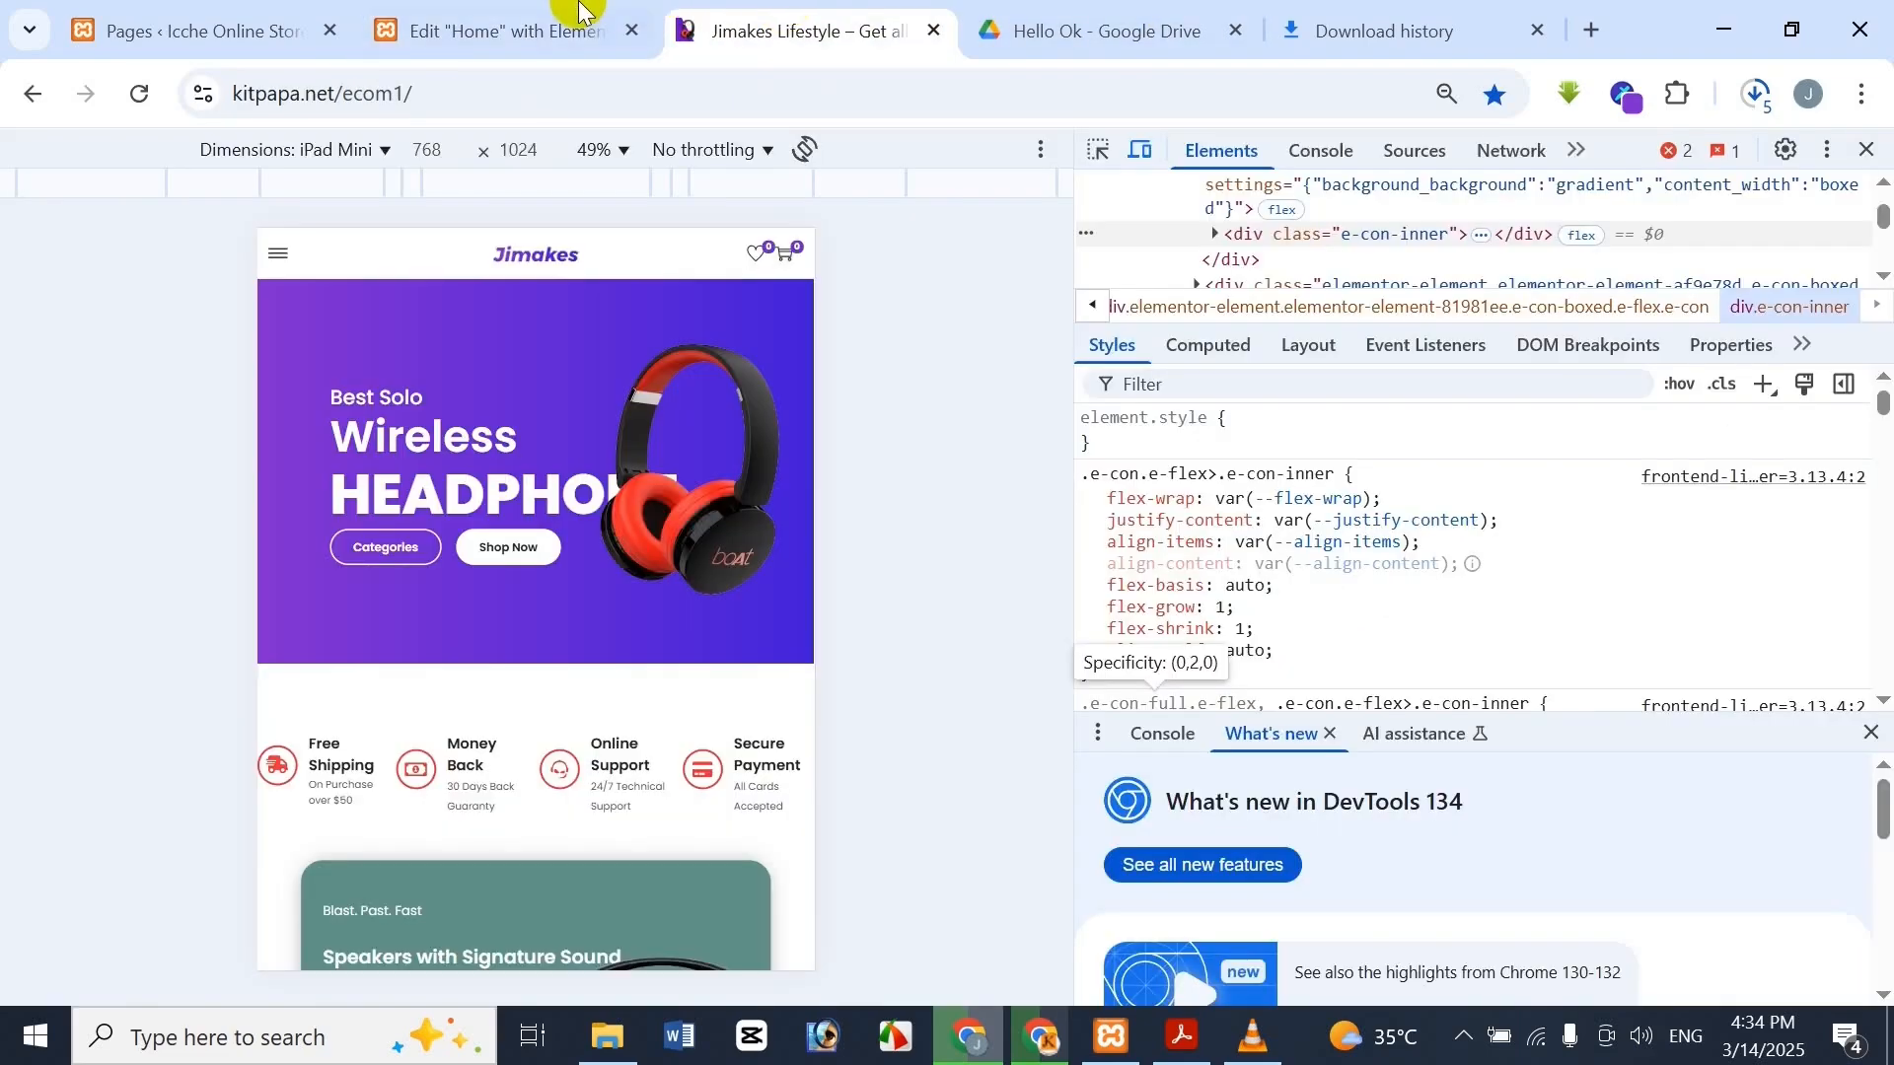
{"action": "left_click", "coordinate": [583, 12]}
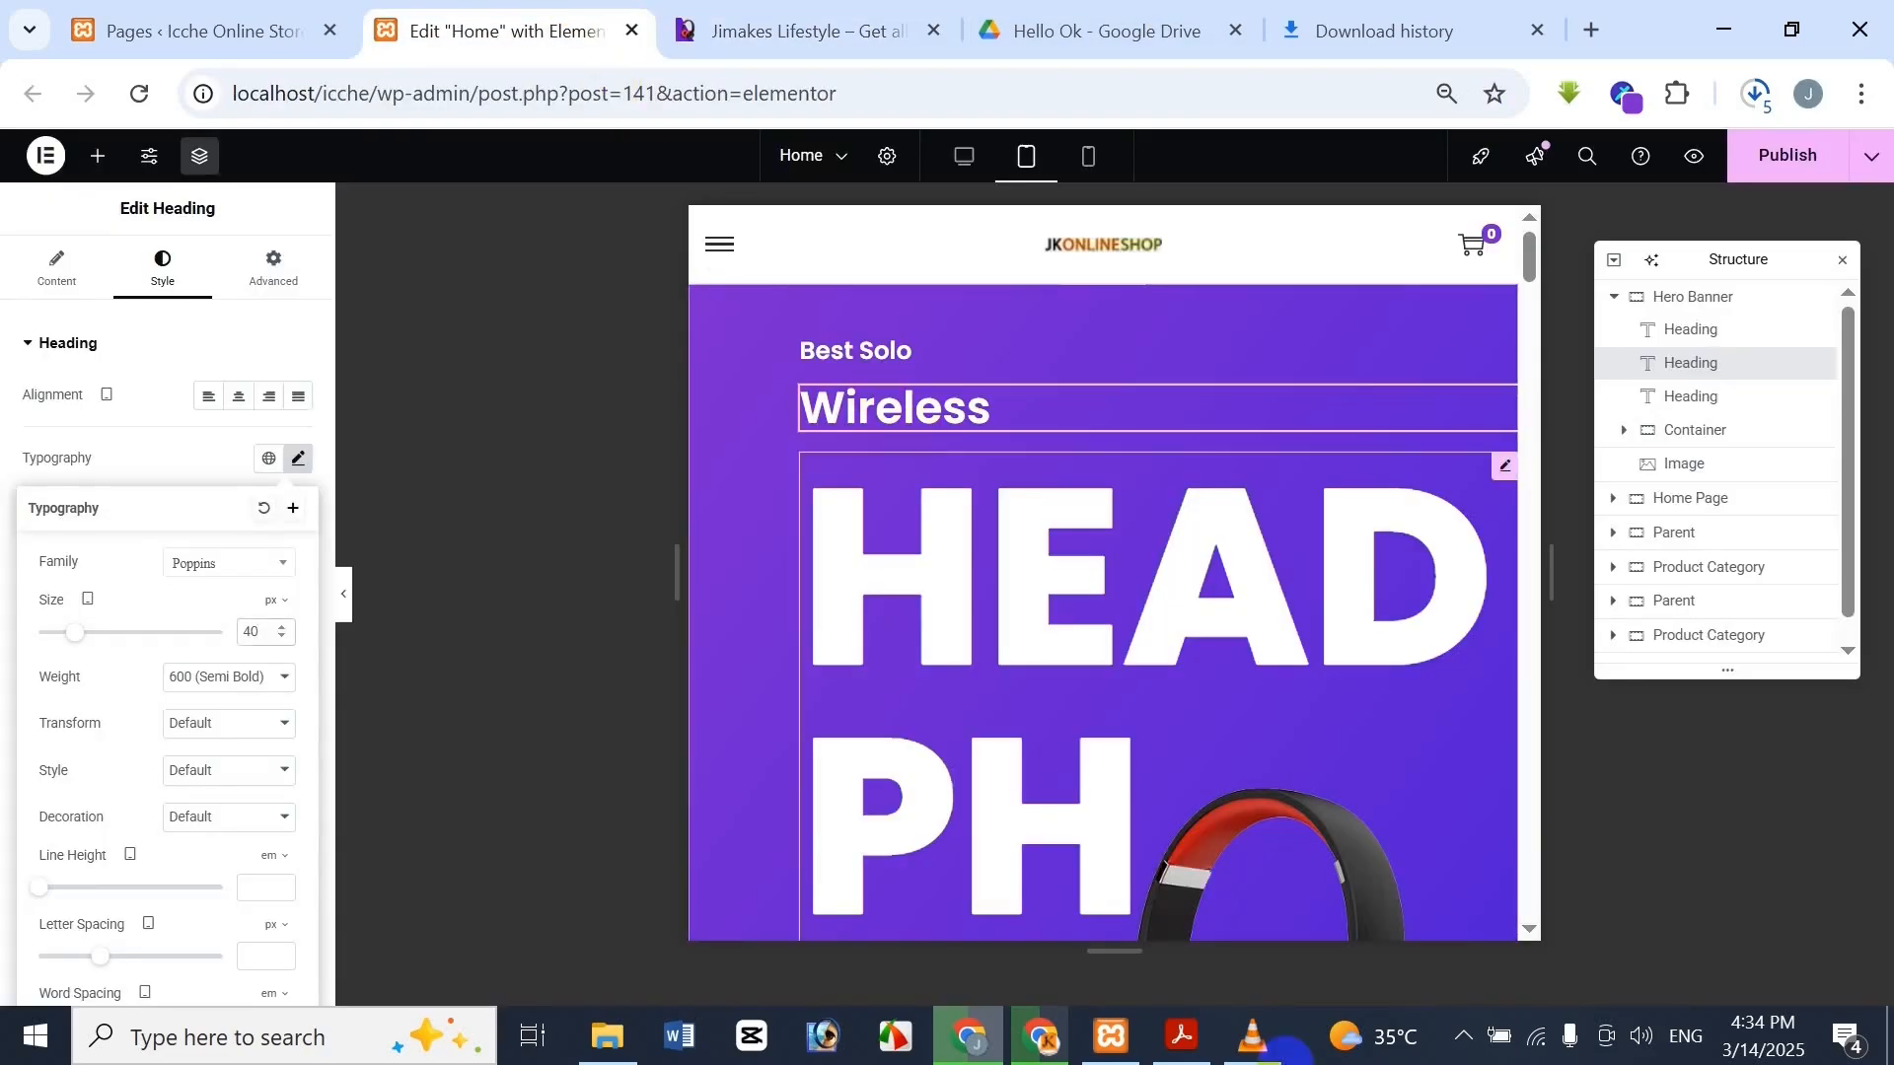
{"action": "left_click", "coordinate": [841, 17]}
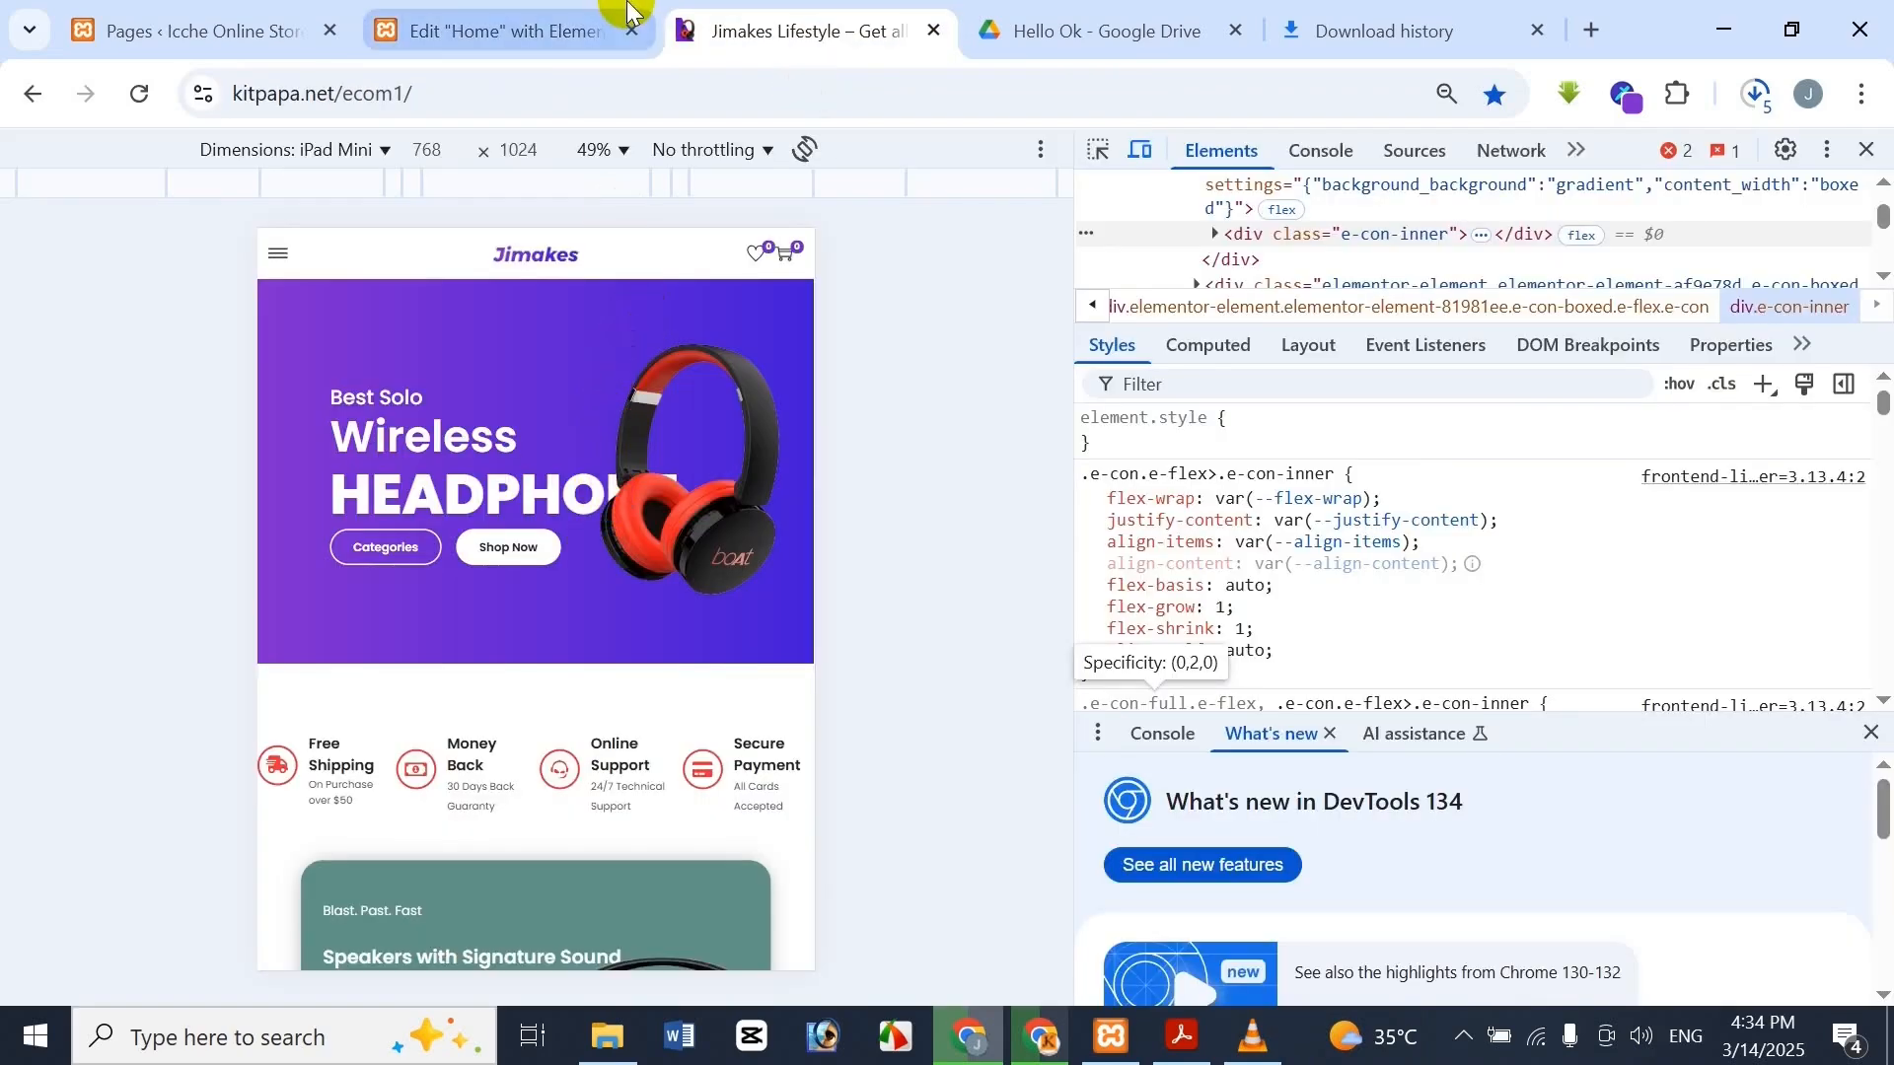
{"action": "left_click", "coordinate": [634, 21]}
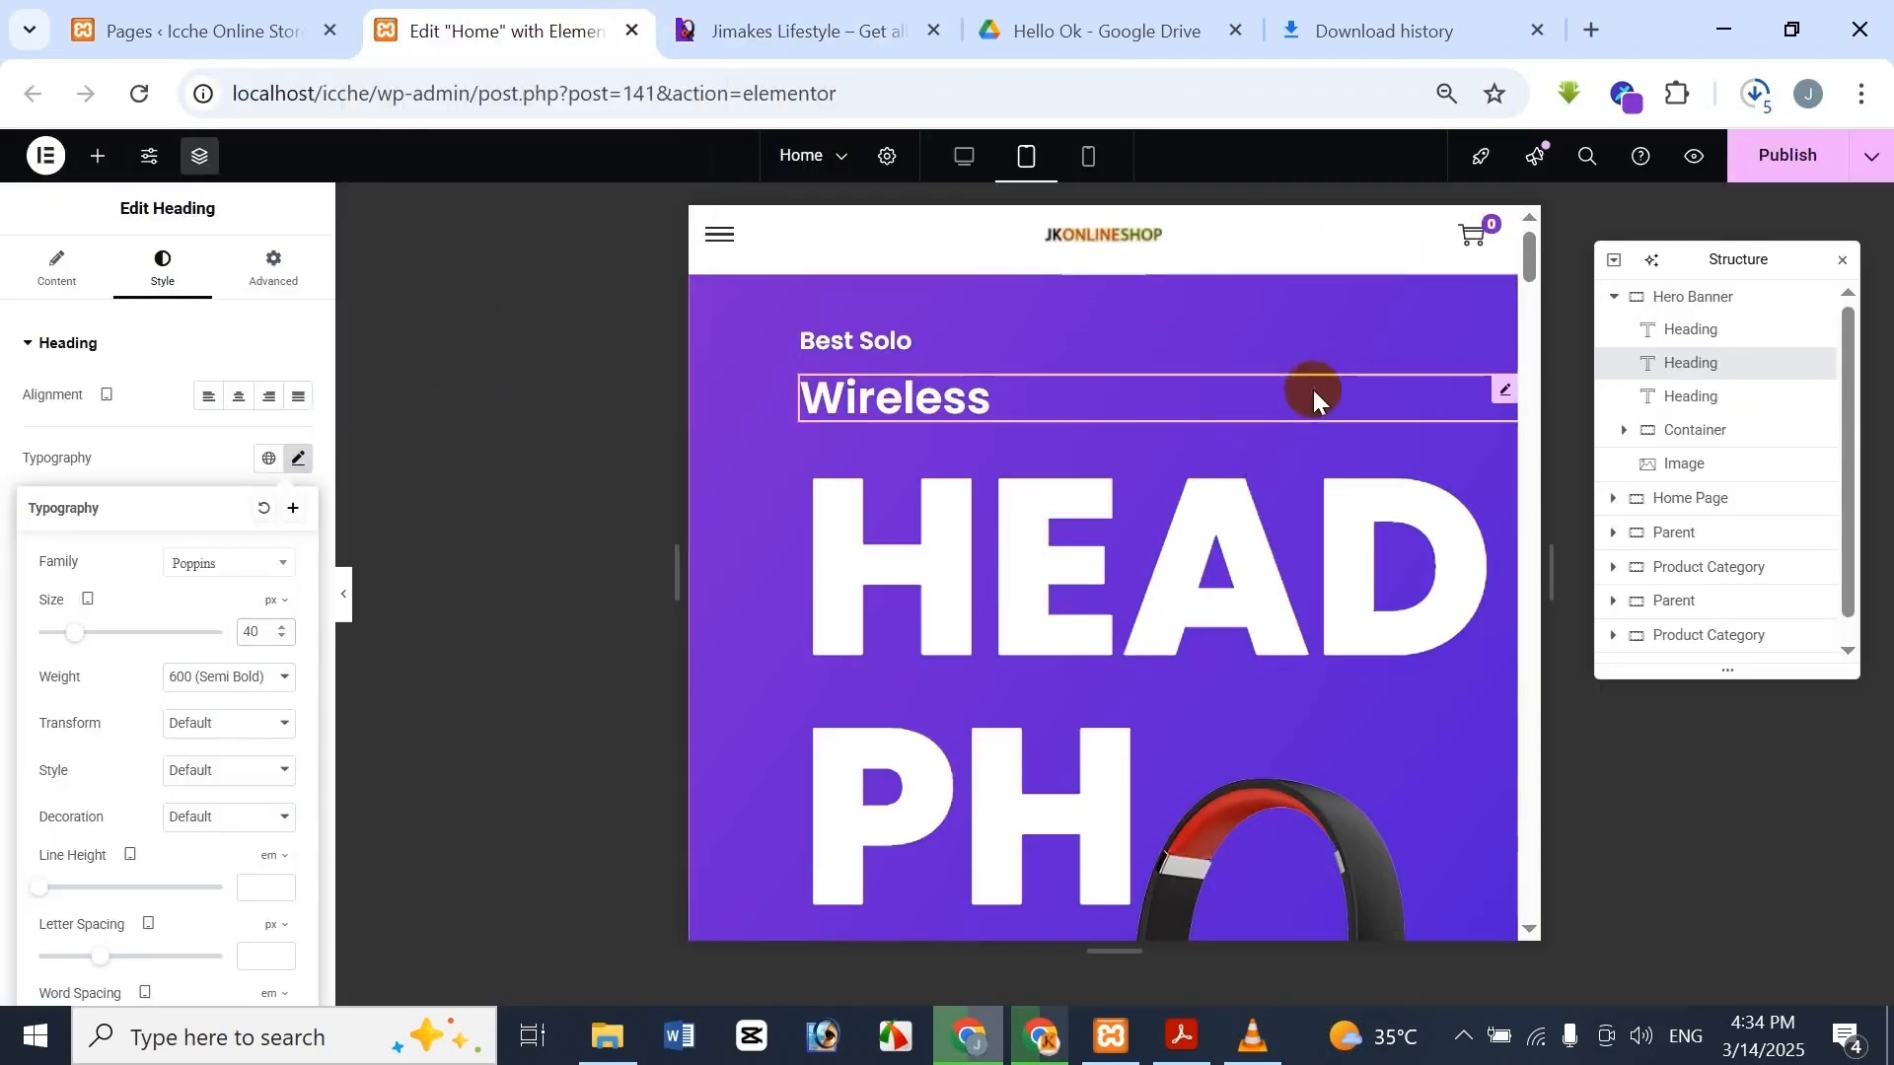
Reduce the large "Headphone" heading's tablet font size to 180 px and further to 100 px
{"action": "scroll", "coordinate": [1312, 389], "scroll_direction": "down", "scroll_amount": 5}
{"action": "scroll", "coordinate": [1310, 399], "scroll_direction": "up", "scroll_amount": 3}
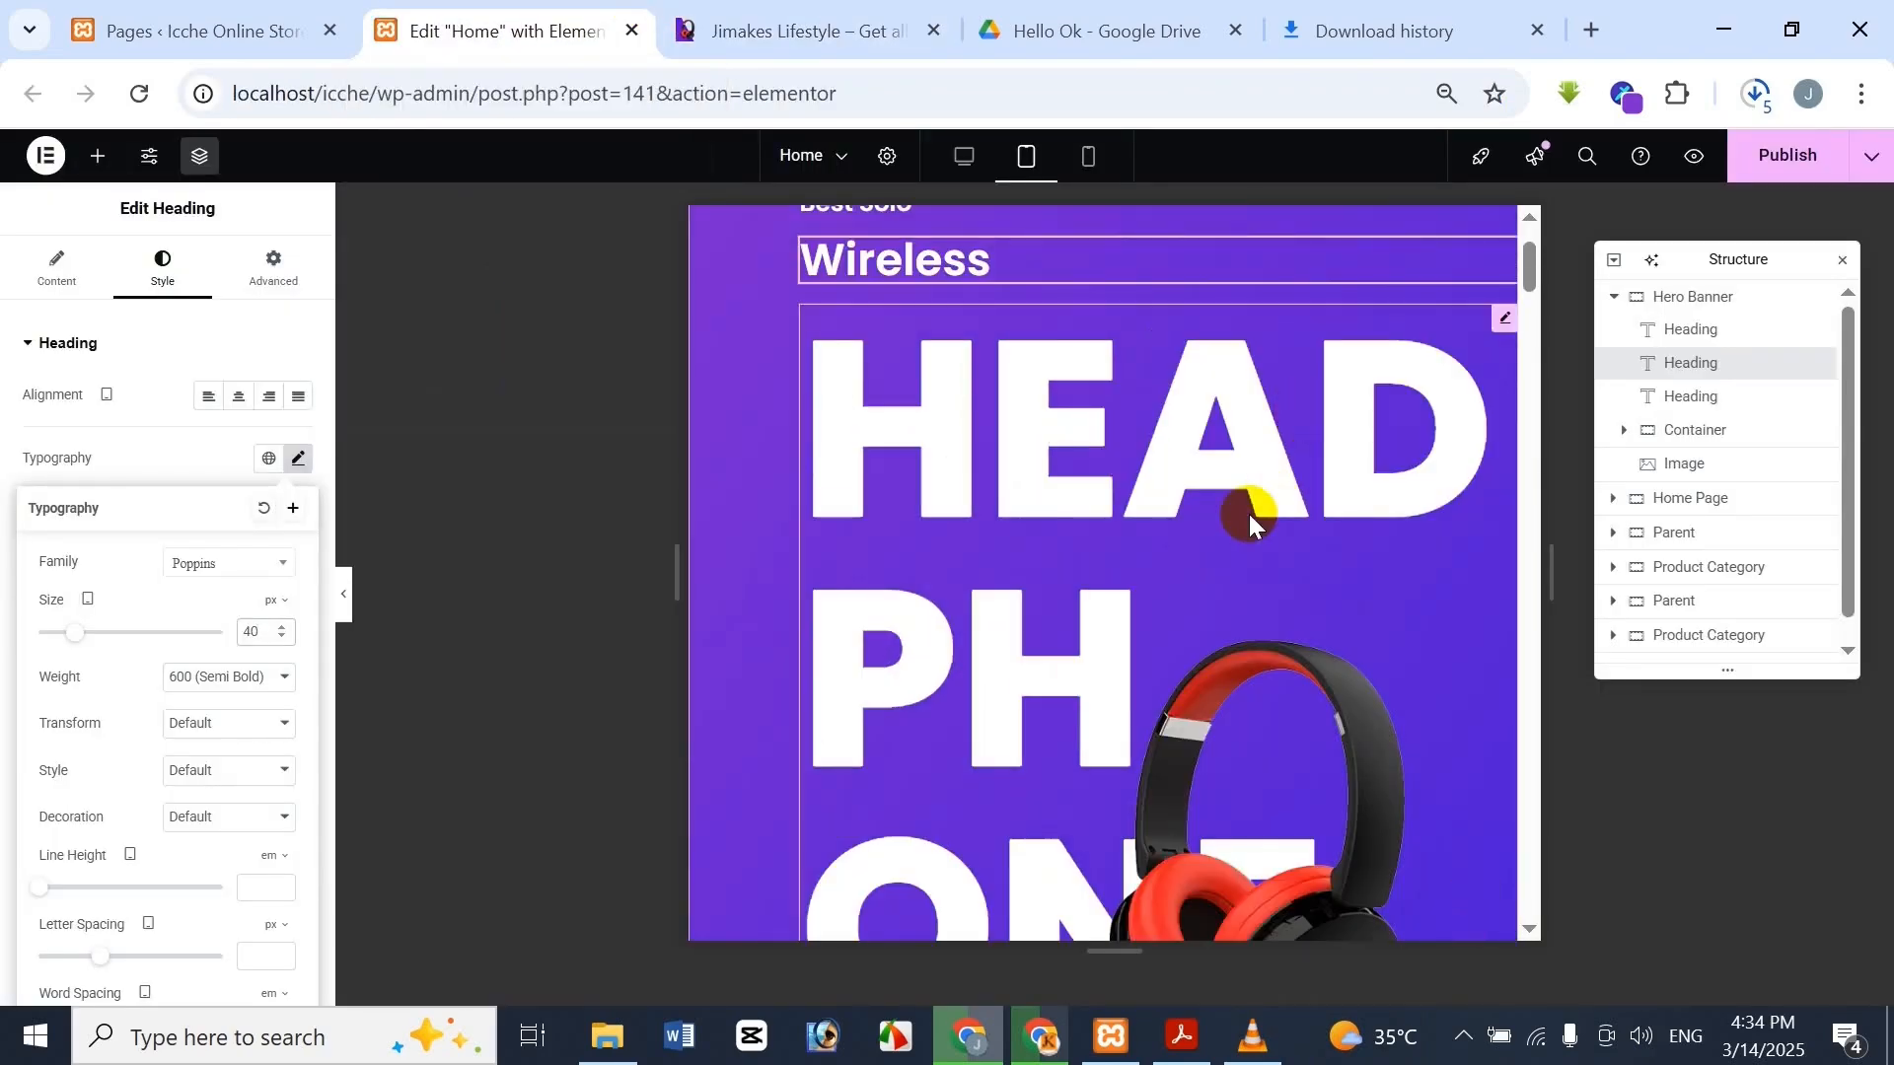
{"action": "left_click", "coordinate": [980, 460]}
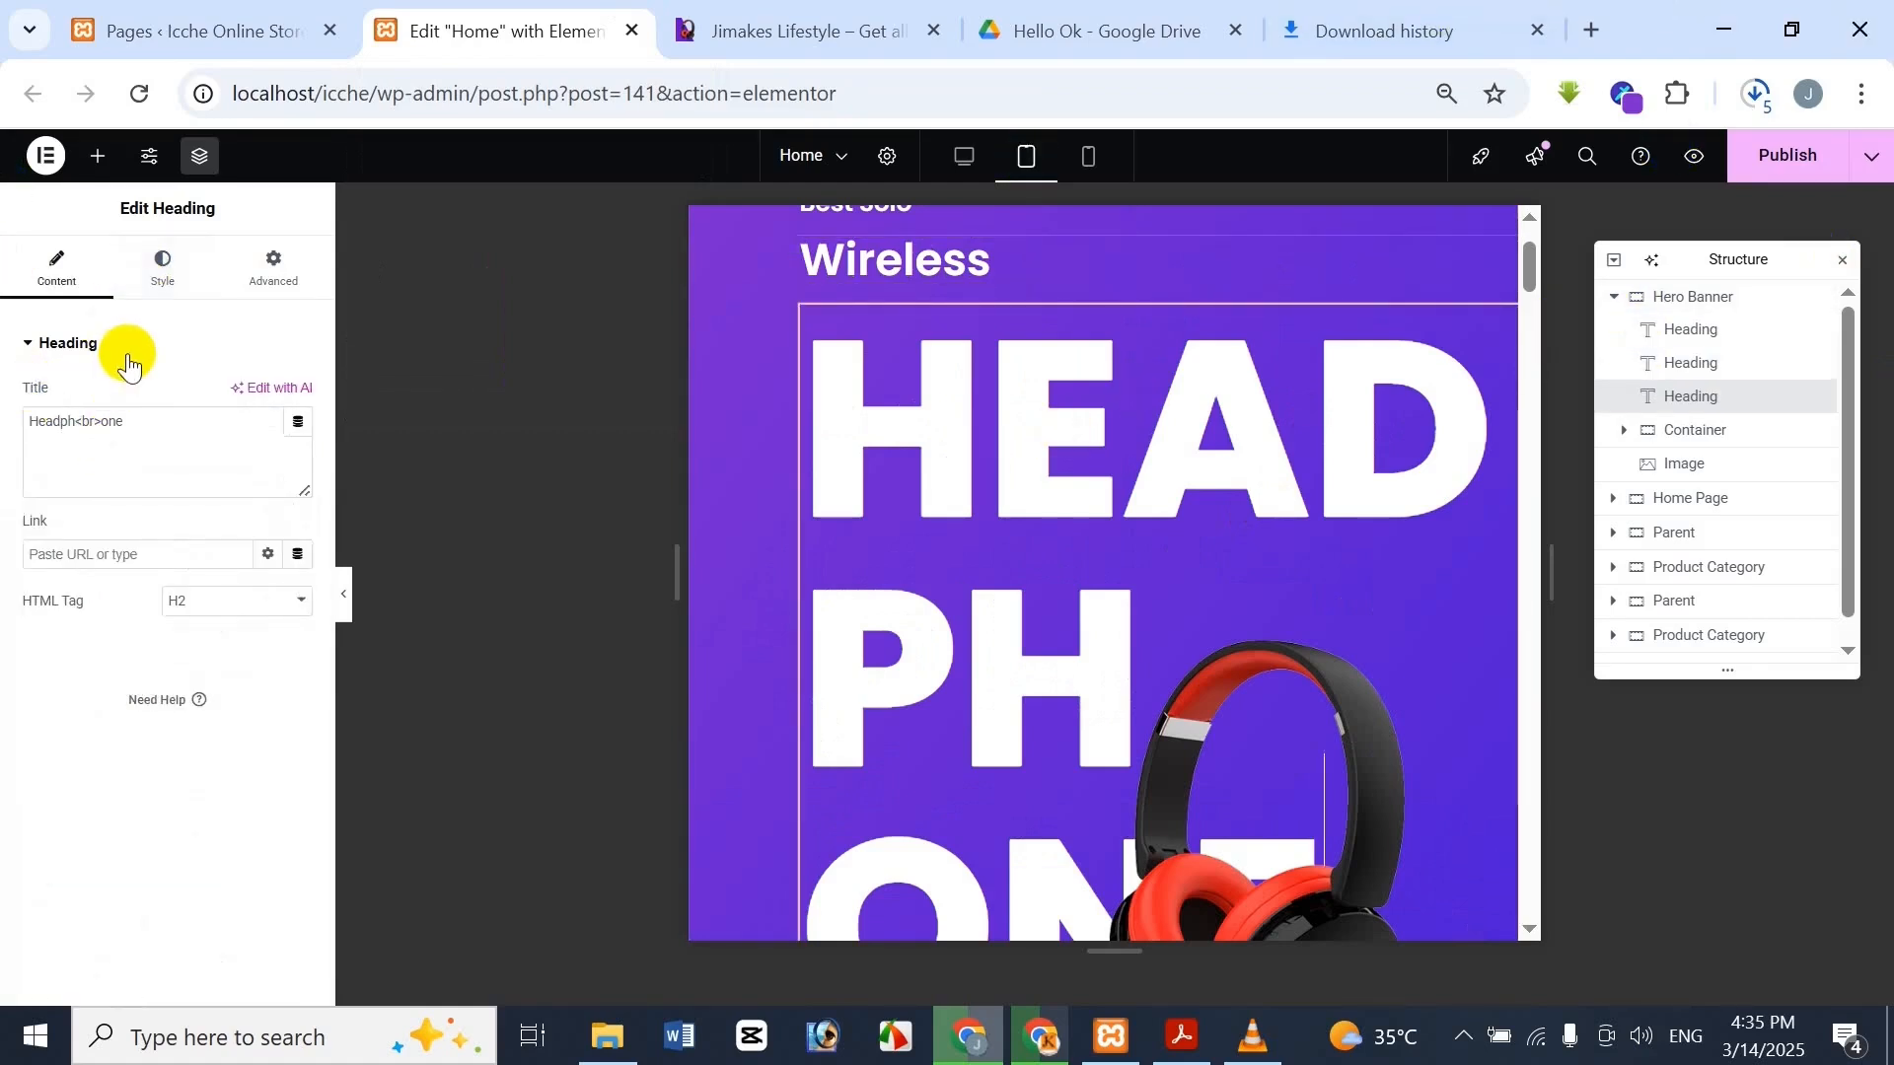
{"action": "left_click", "coordinate": [163, 266]}
{"action": "left_click", "coordinate": [803, 30]}
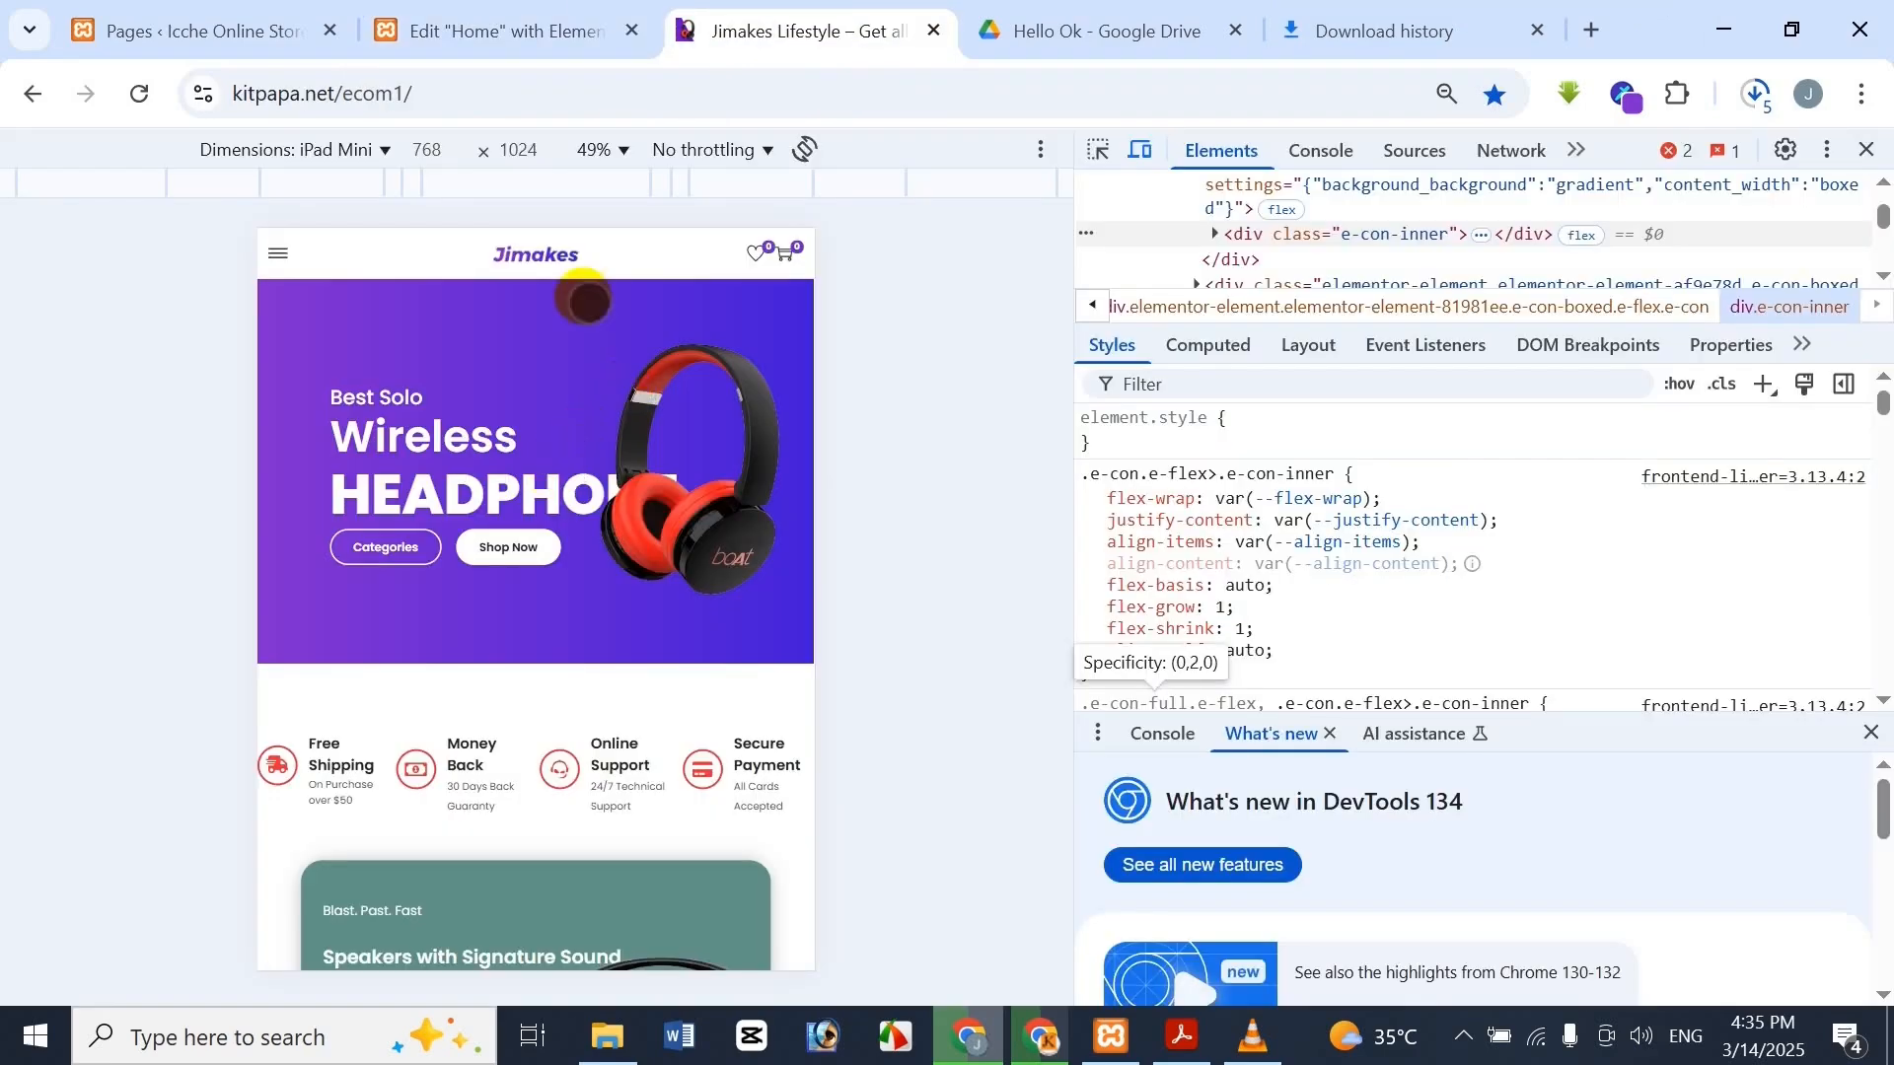
{"action": "left_click", "coordinate": [547, 31]}
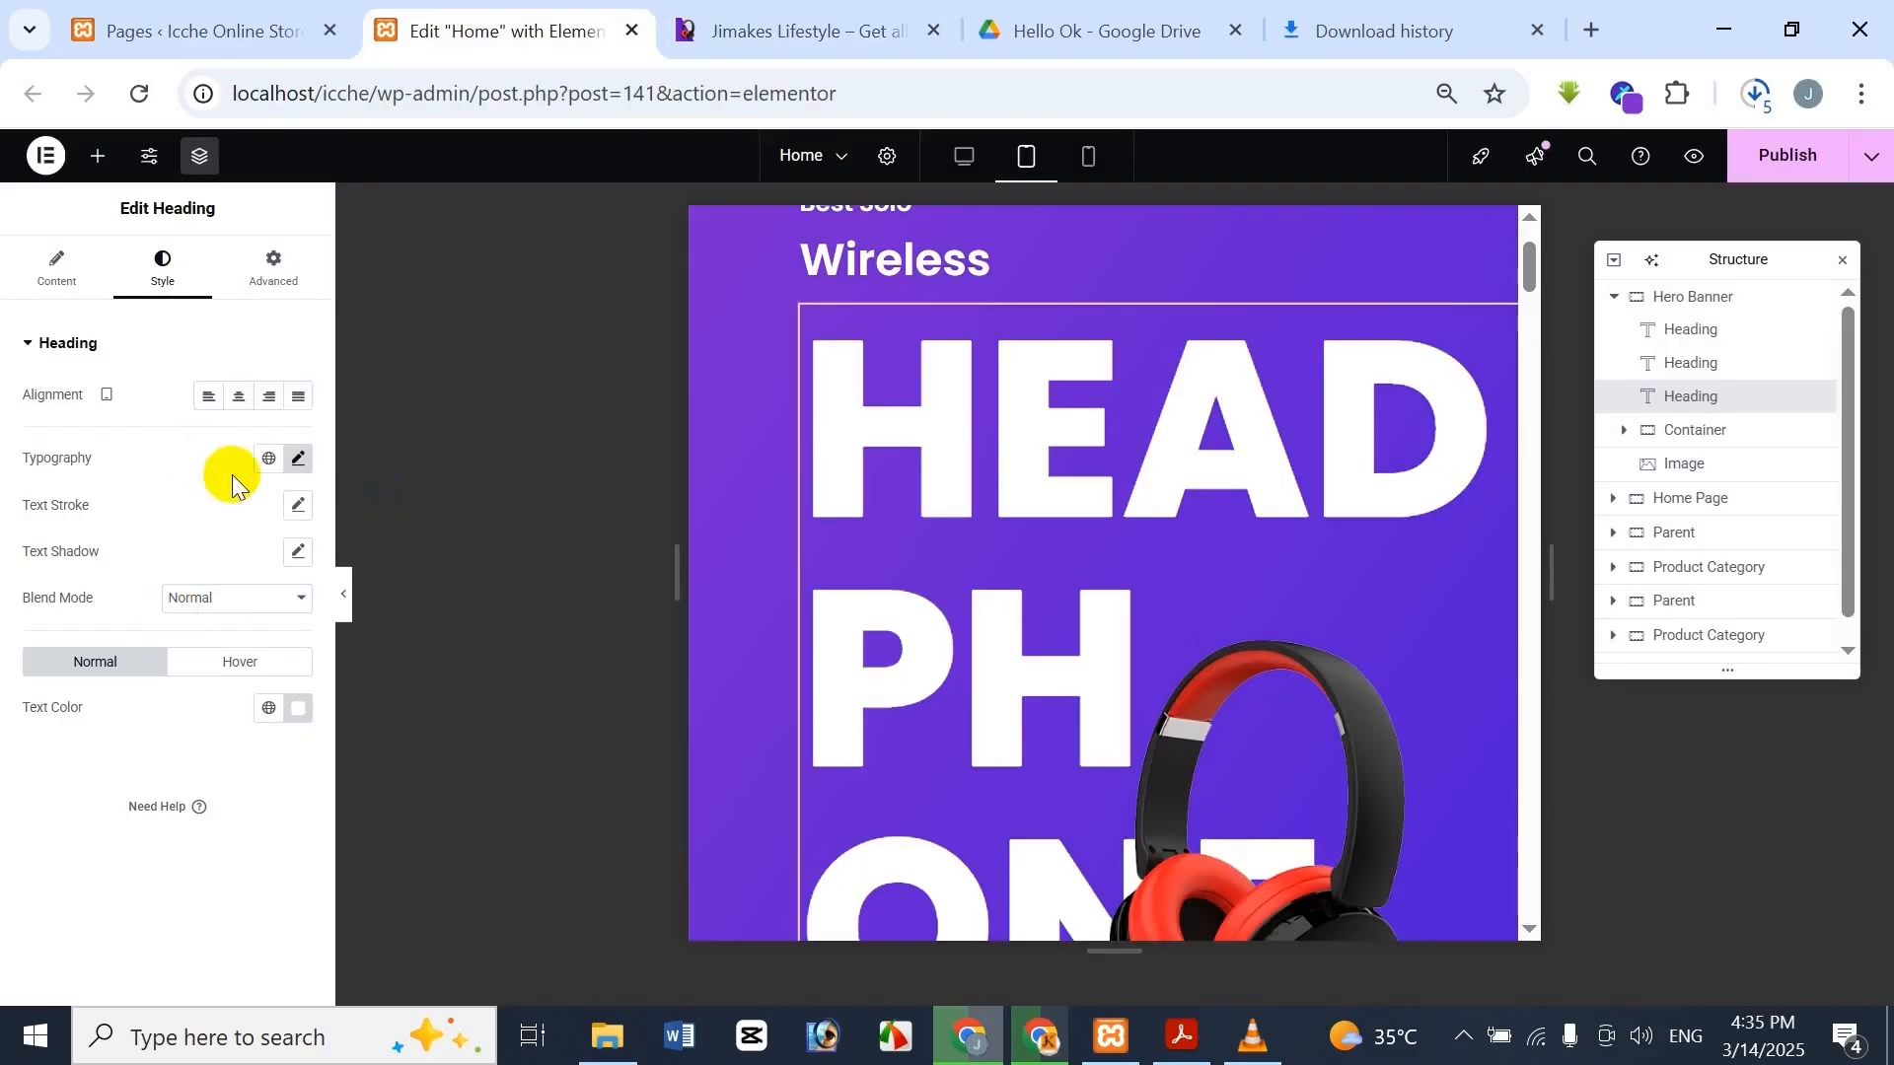
{"action": "left_click", "coordinate": [298, 458]}
{"action": "left_click", "coordinate": [260, 639]}
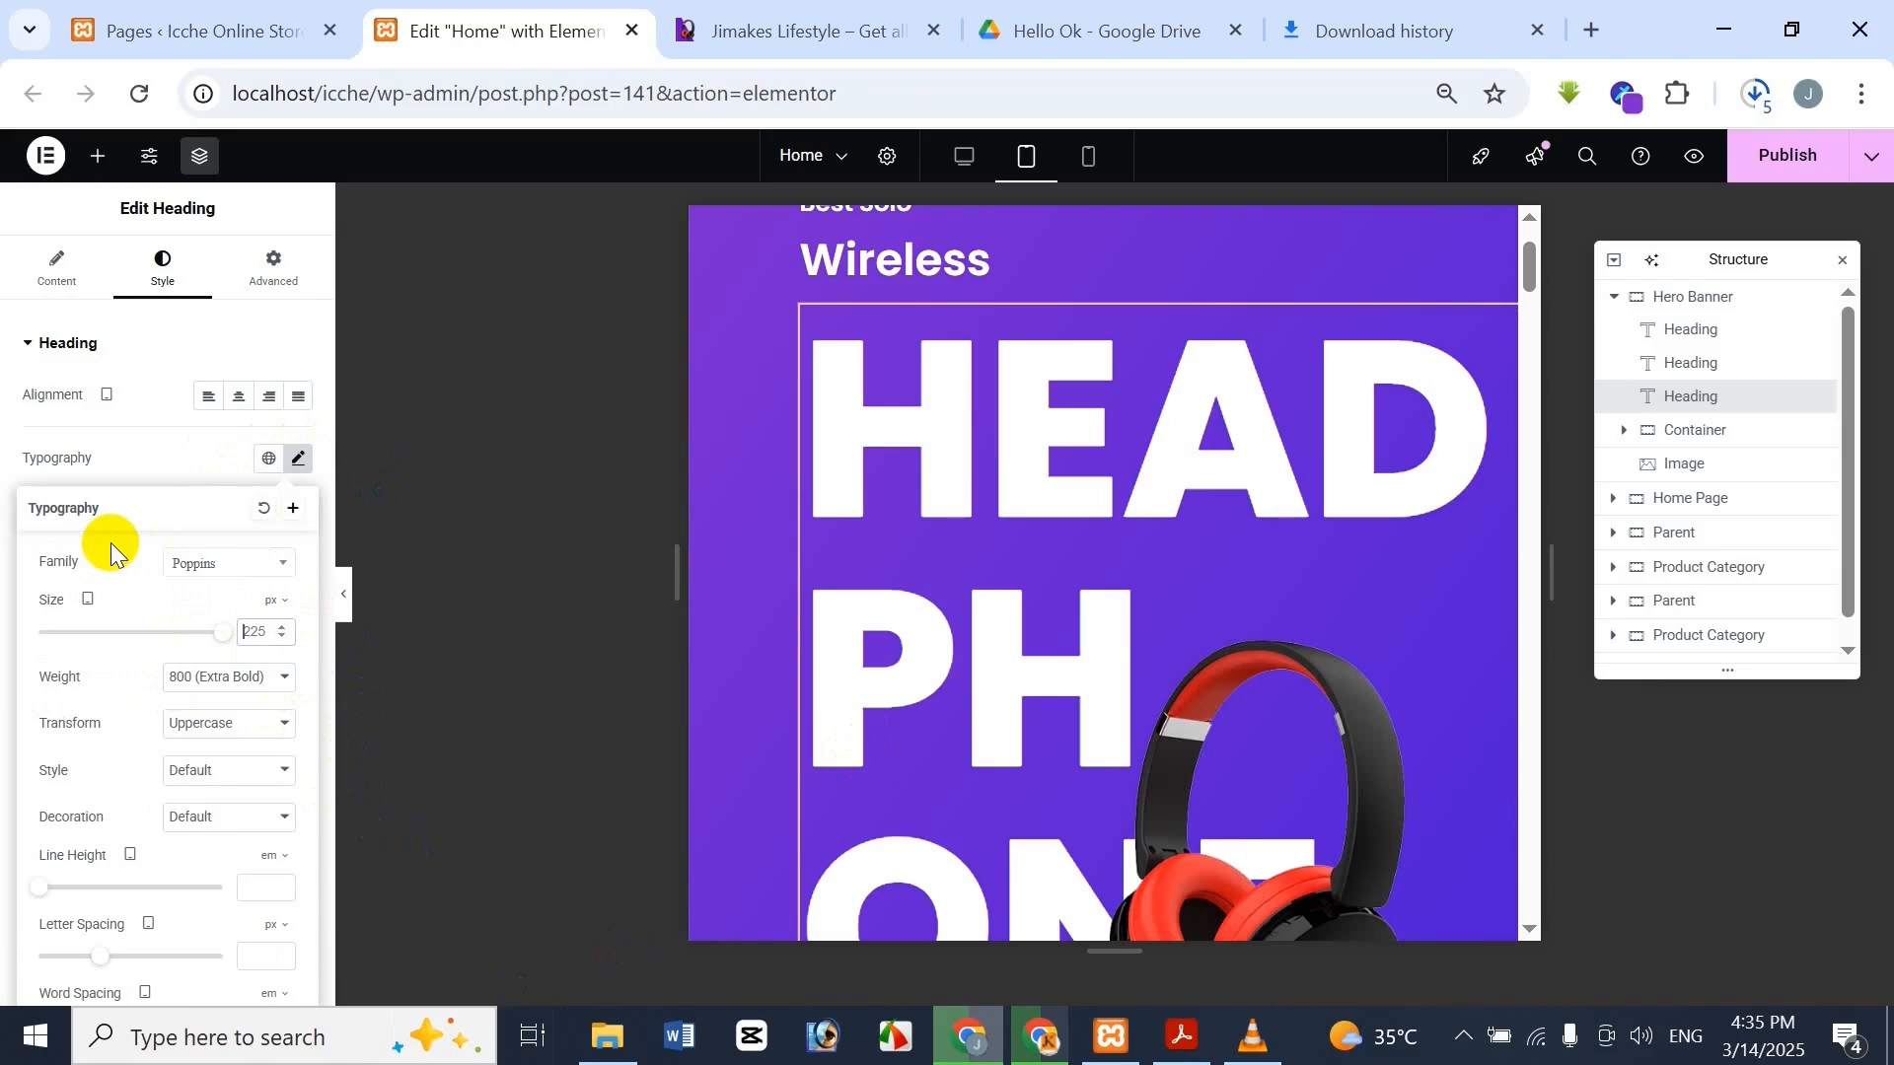
{"action": "type", "text": "180"}
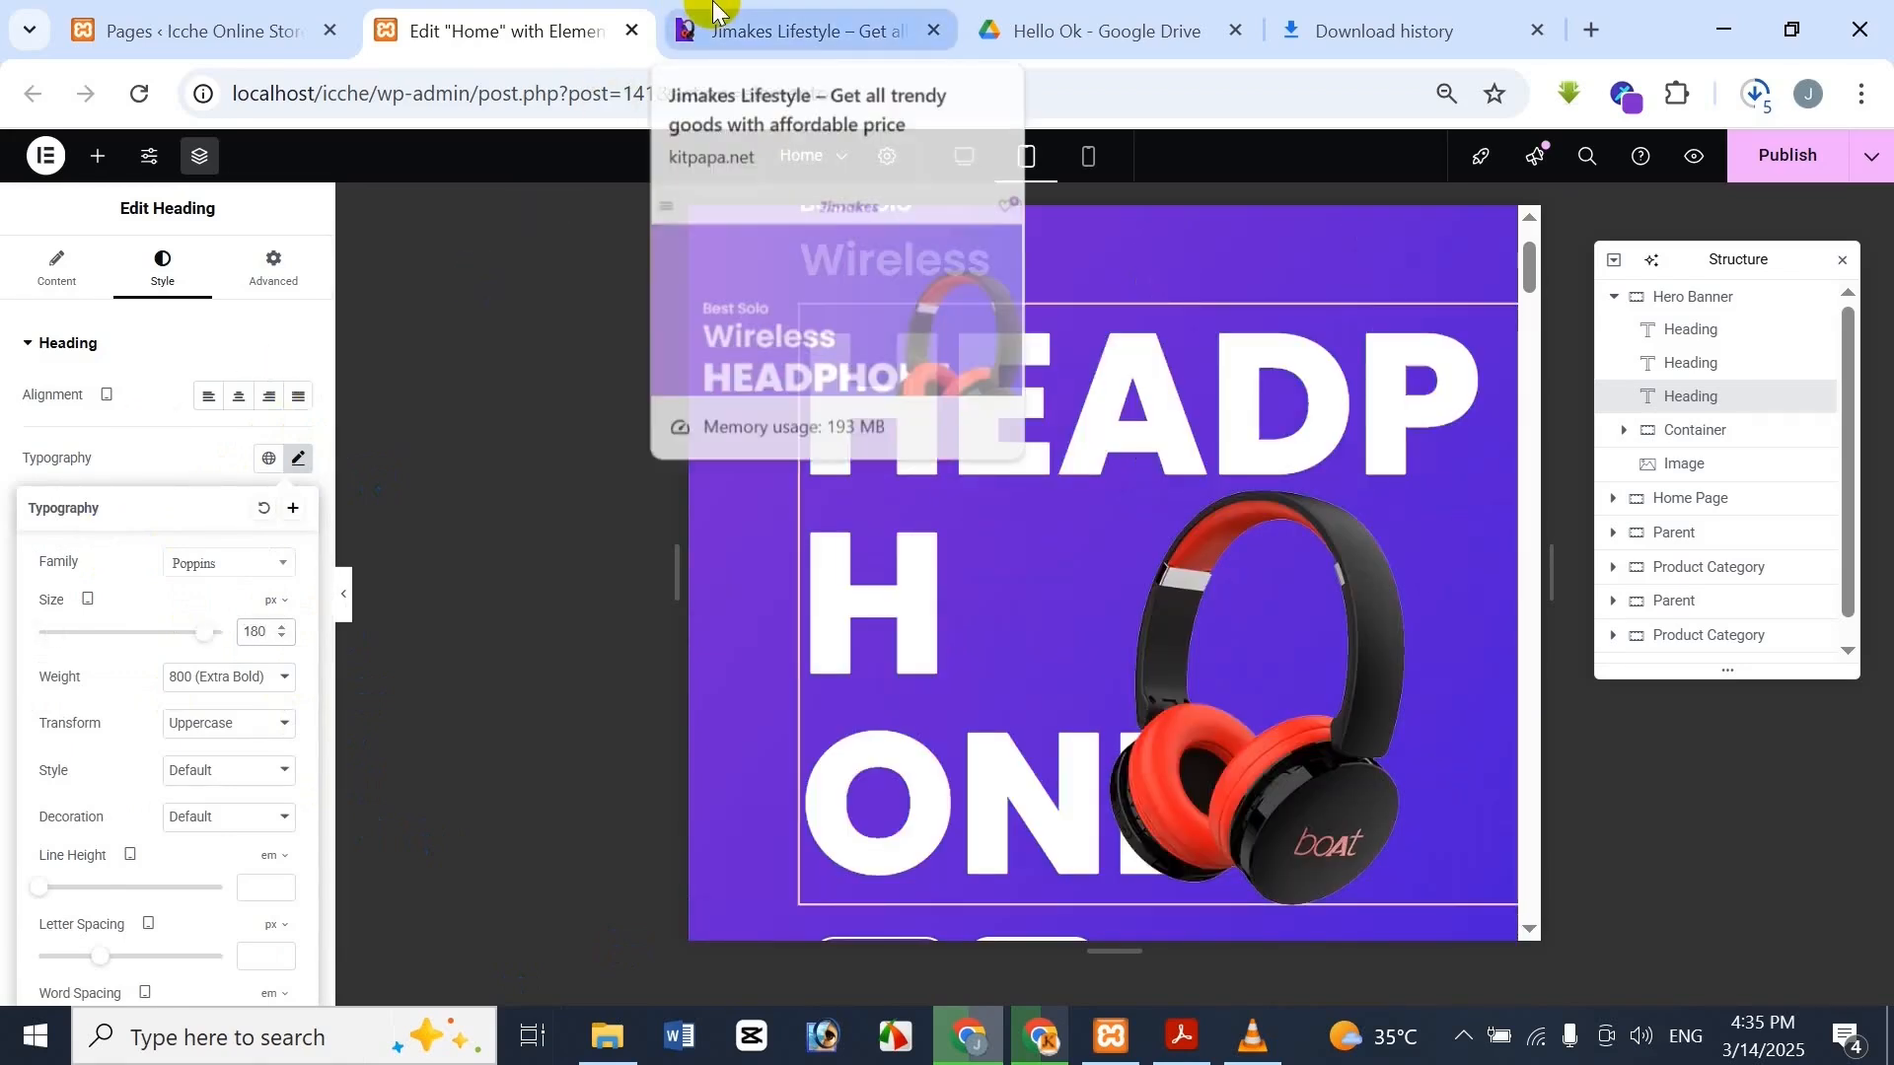
{"action": "key", "text": "BackSpace"}
{"action": "key", "text": "BackSpace"}
{"action": "type", "text": "00"}
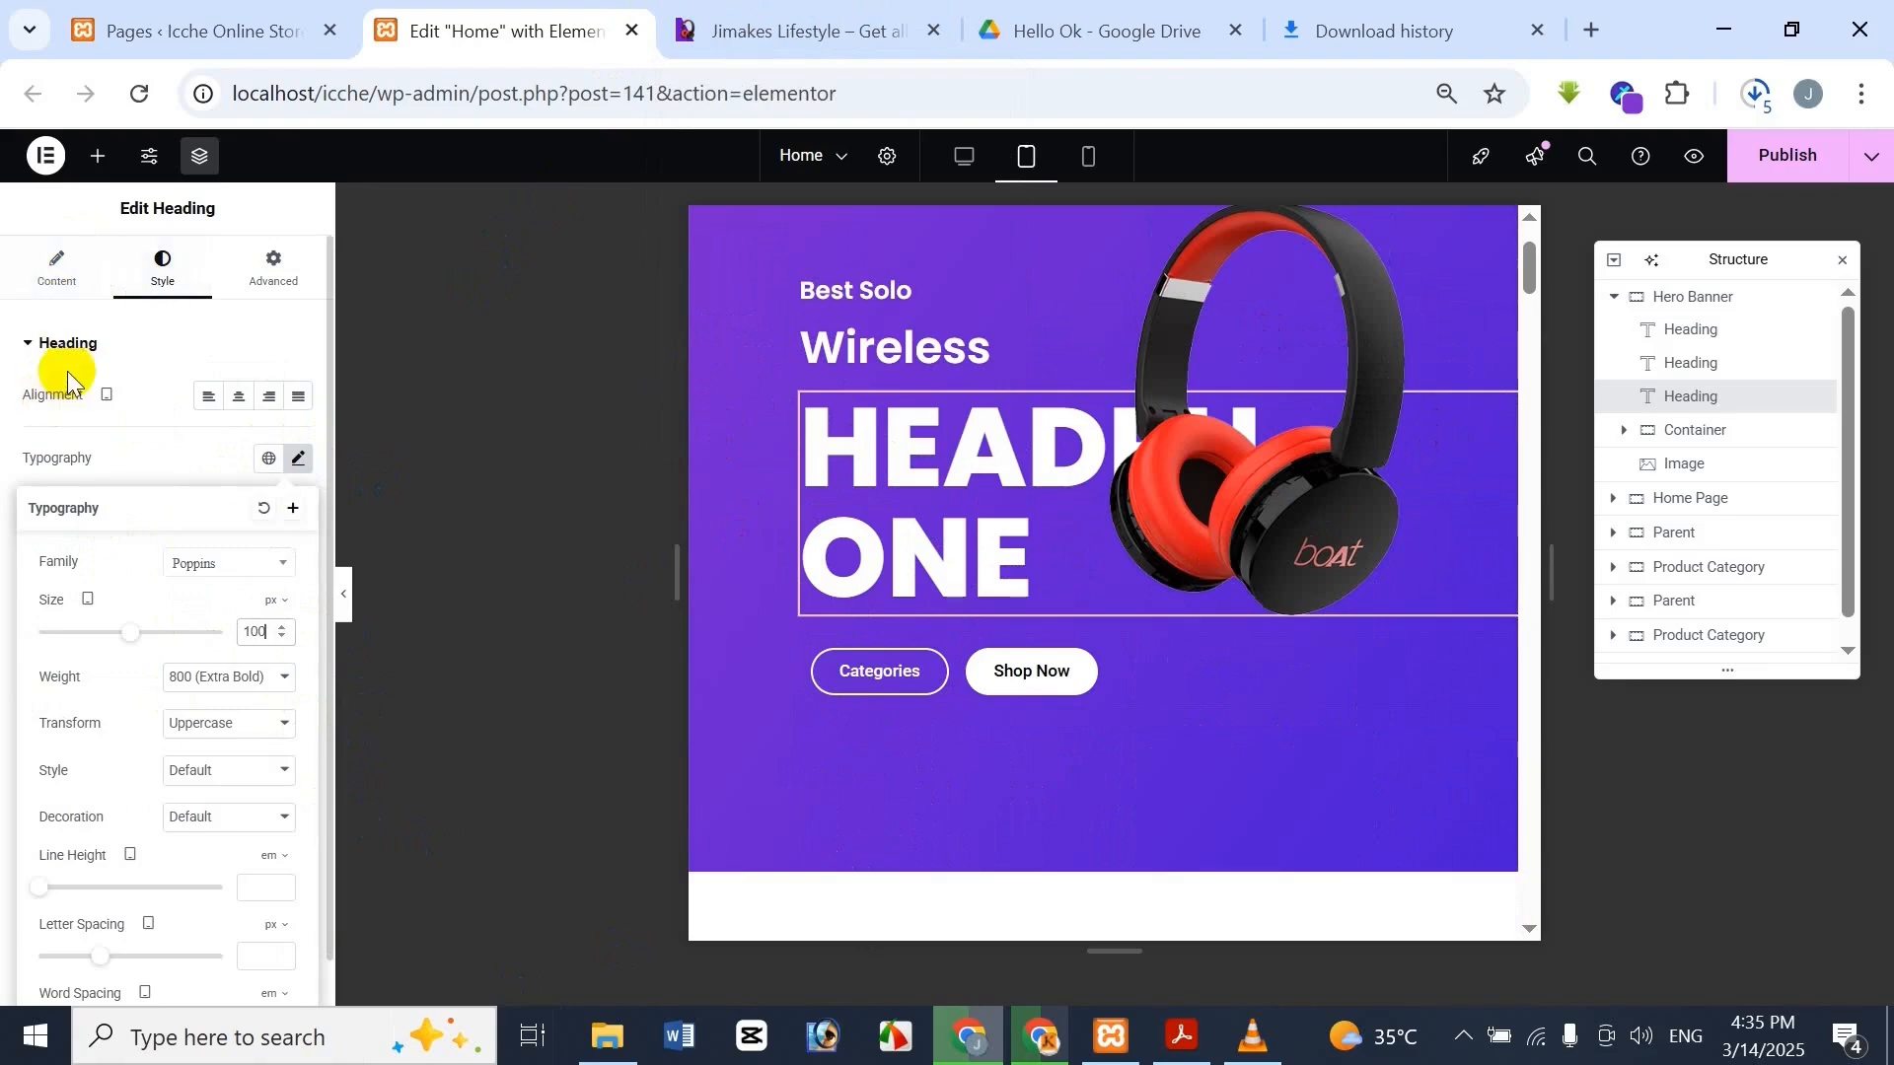
Remove the <br> line break from the "Headphone" title and set its tablet font size to 60 px, comparing it with the Jimakes banner
{"action": "left_click", "coordinate": [51, 267]}
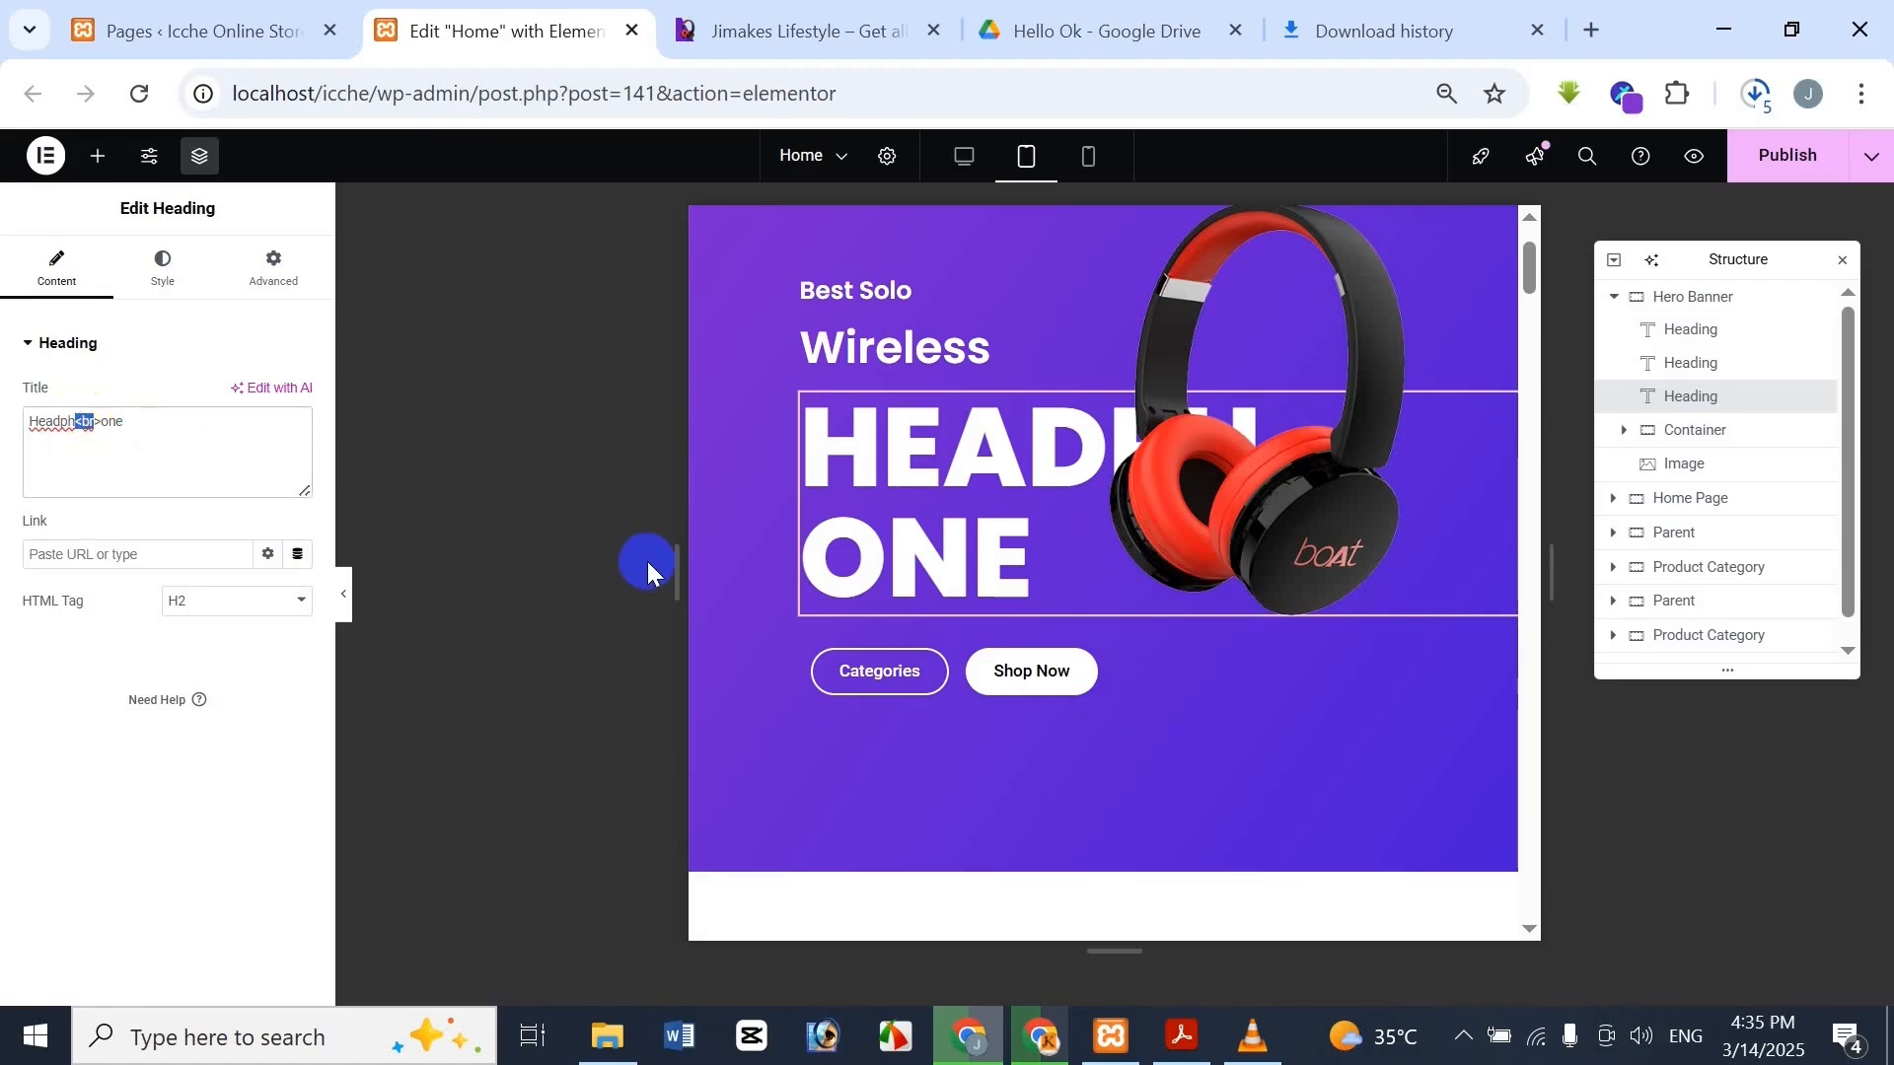
{"action": "key", "text": "BackSpace"}
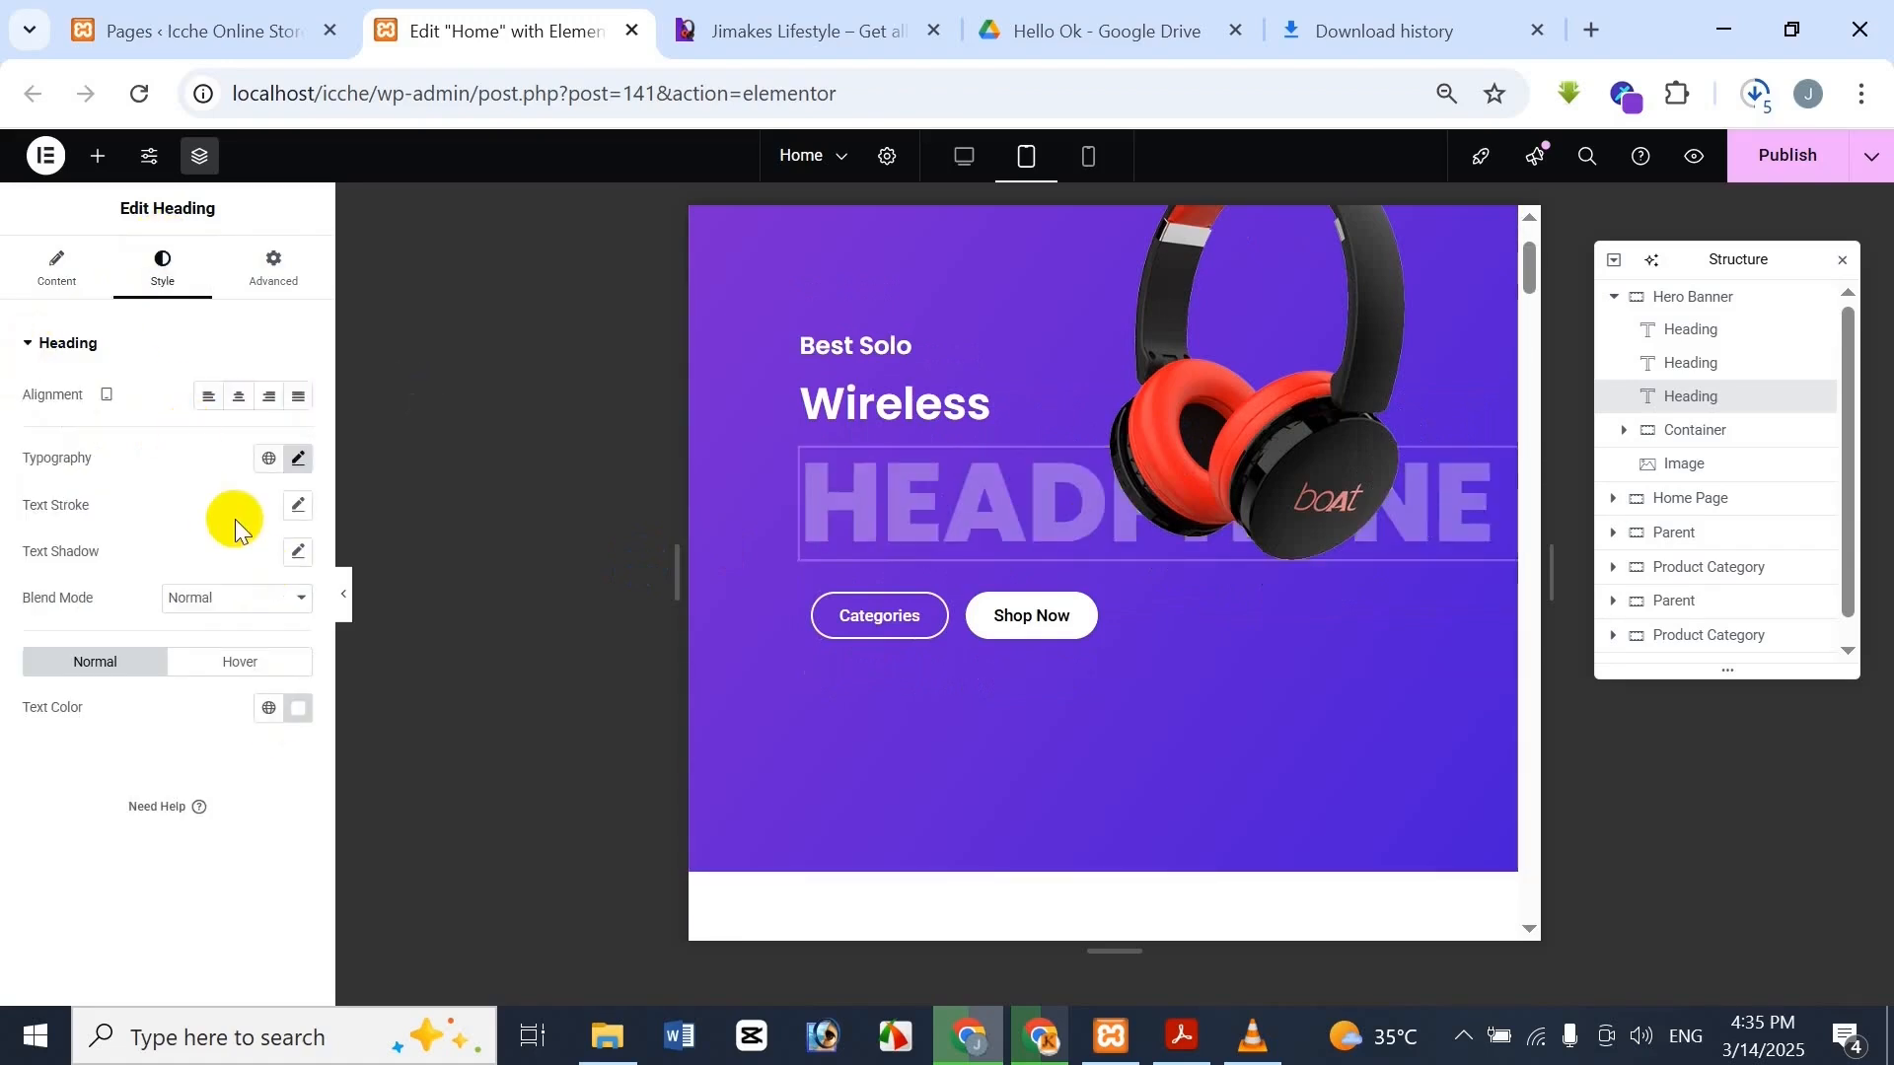
{"action": "left_click", "coordinate": [298, 460]}
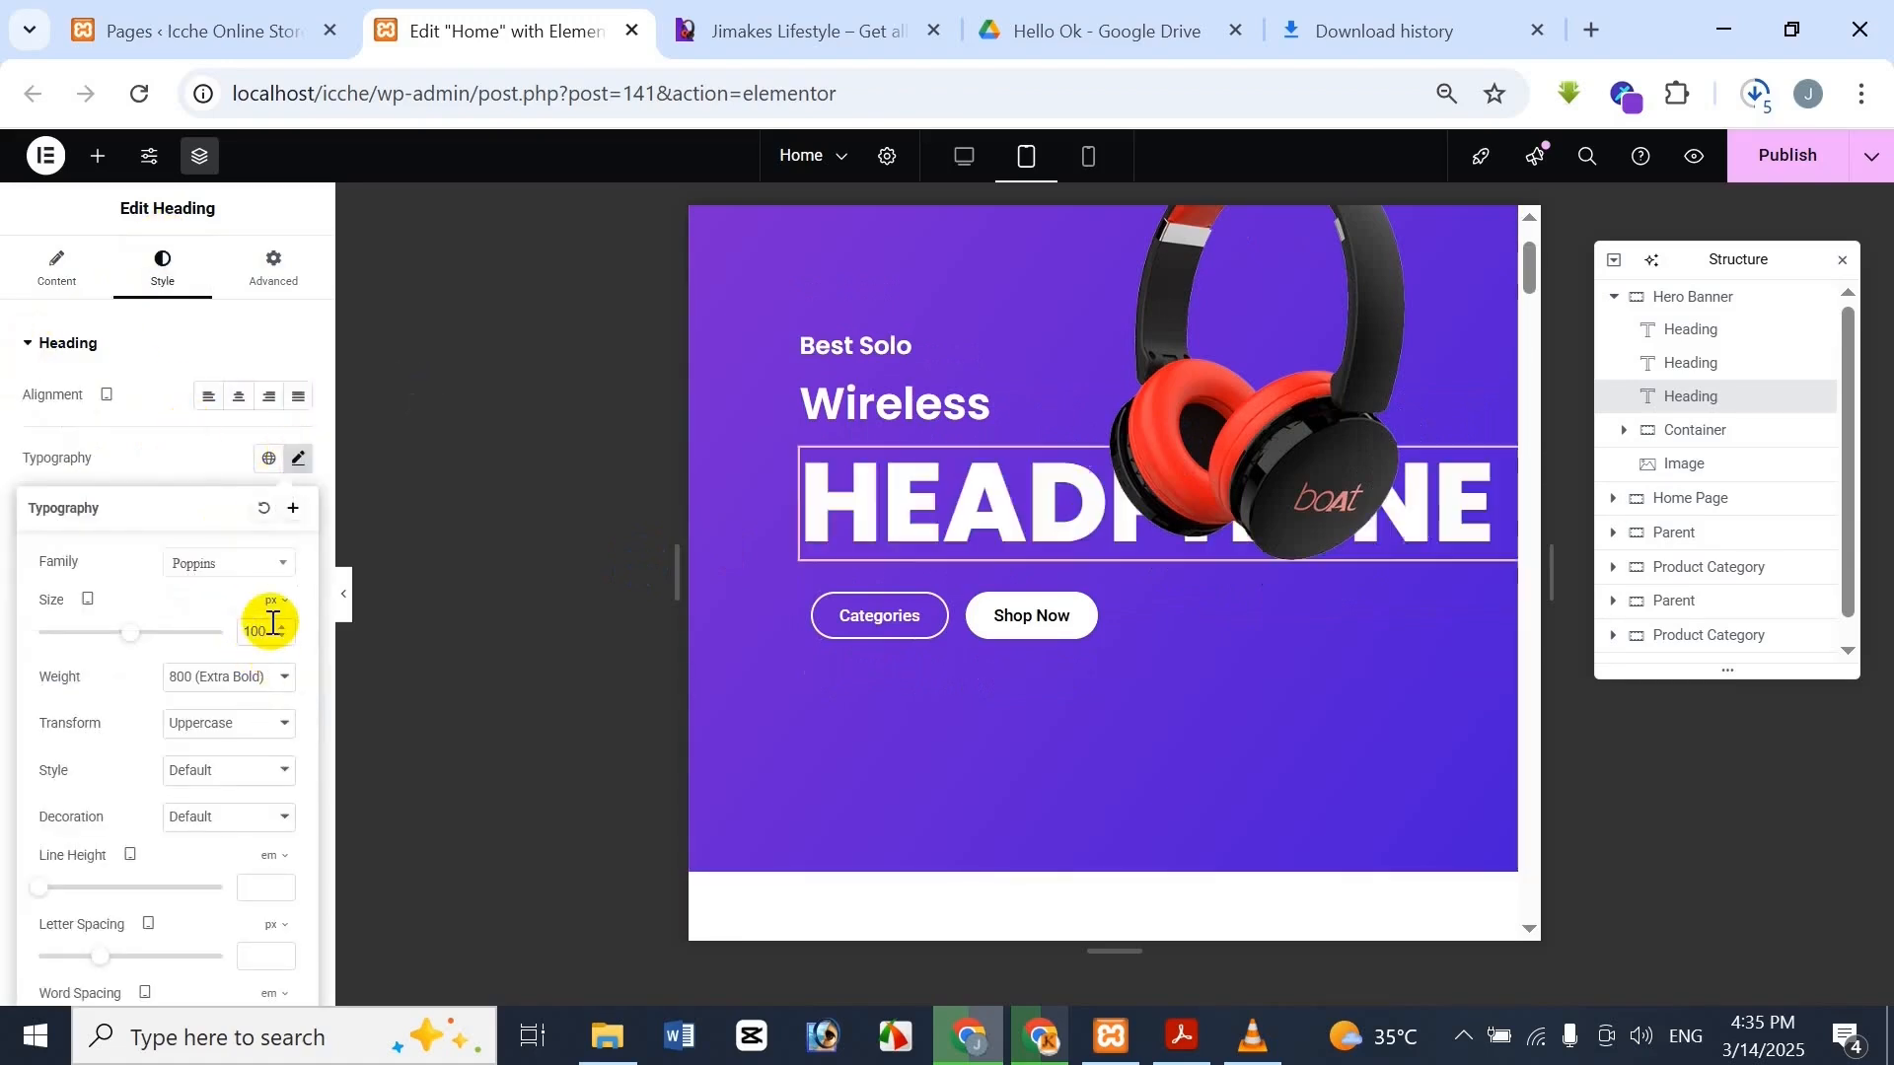
{"action": "type", "text": "80"}
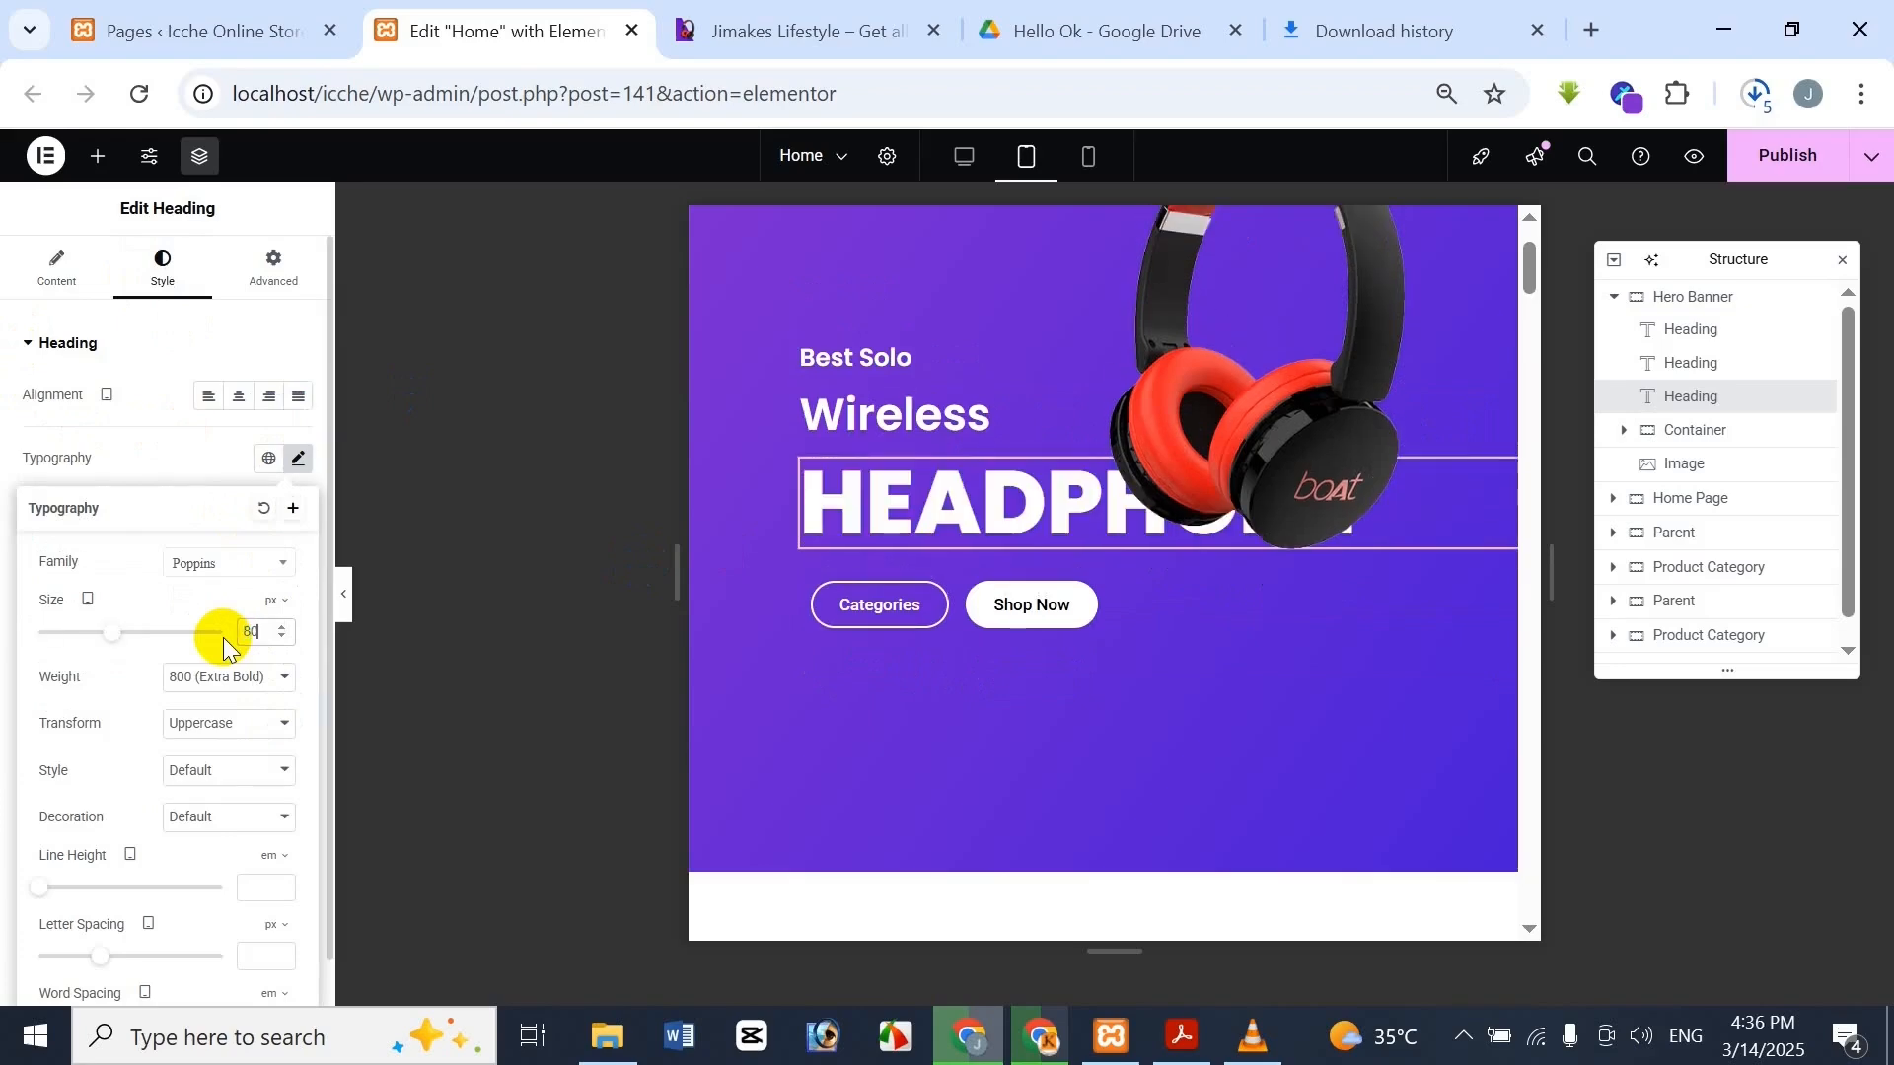
{"action": "left_click", "coordinate": [750, 31]}
{"action": "left_click", "coordinate": [523, 20]}
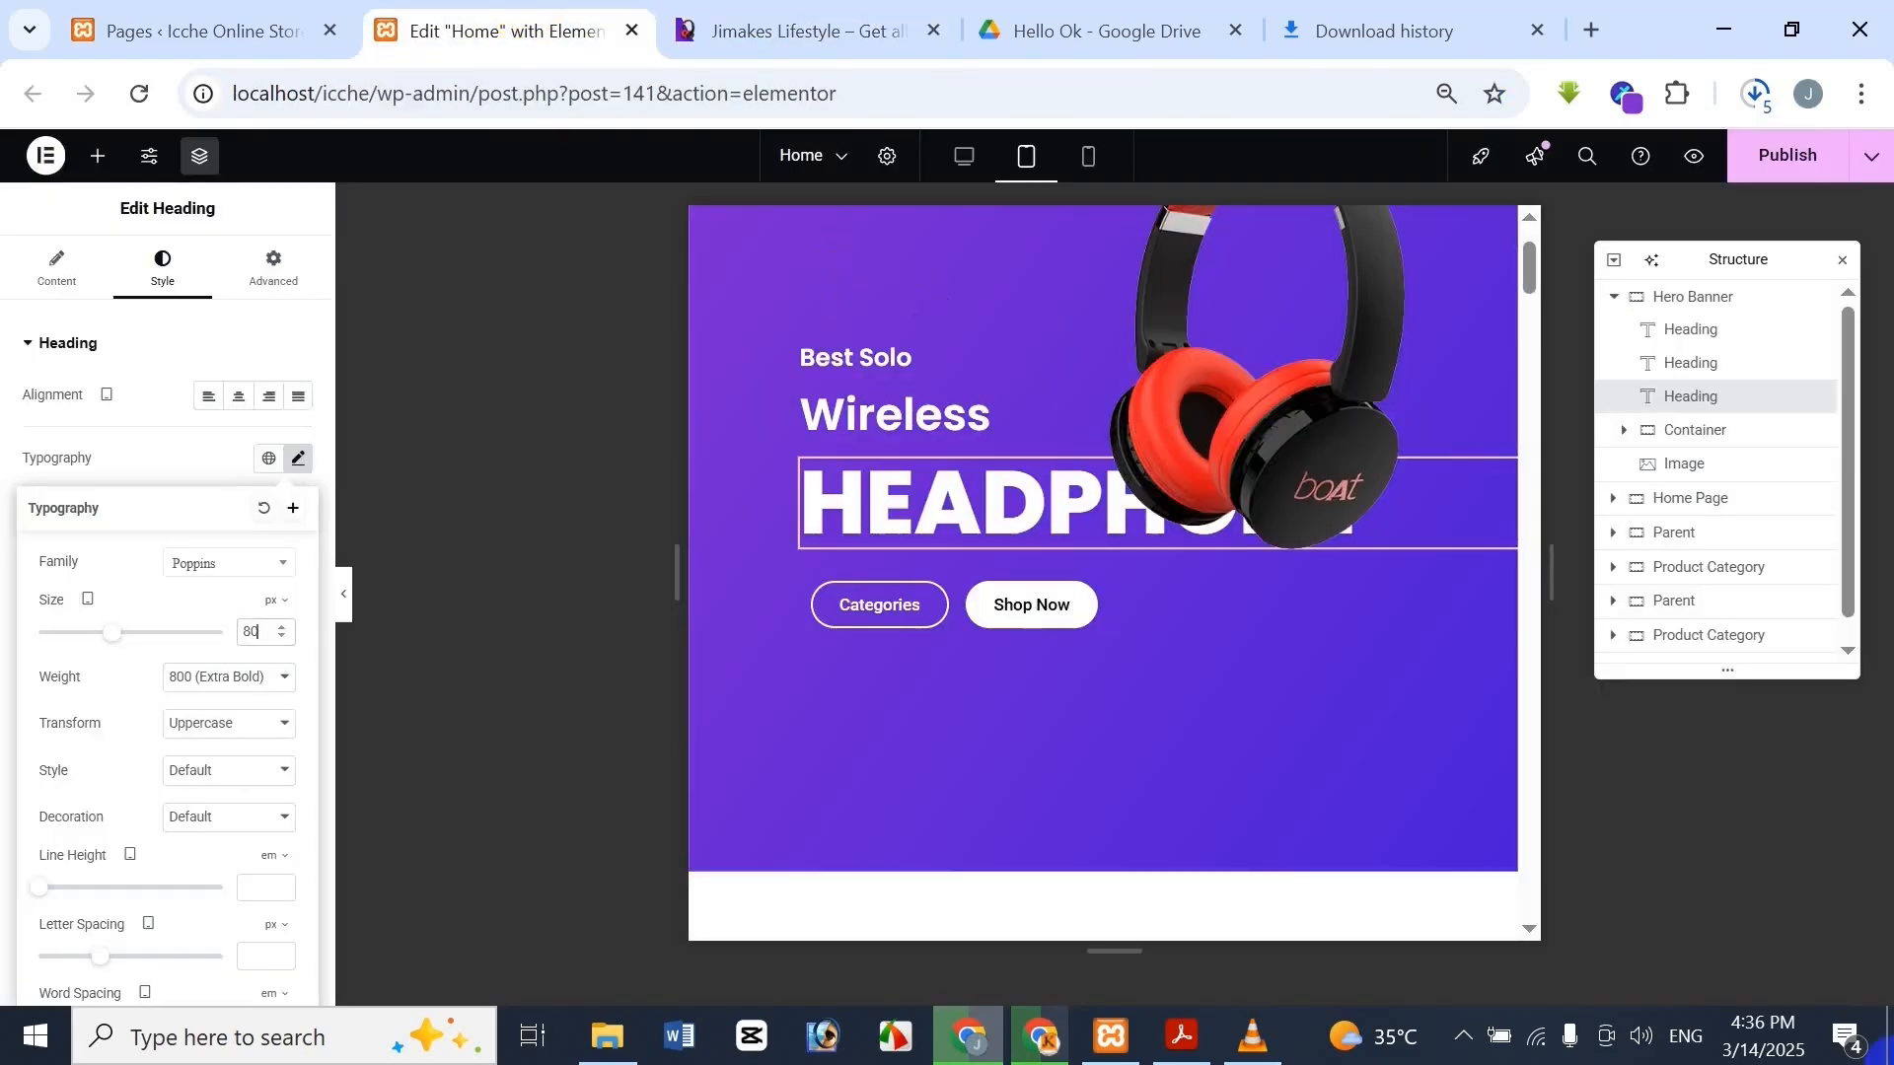
{"action": "key", "text": "BackSpace"}
{"action": "key", "text": "BackSpace"}
{"action": "type", "text": "60"}
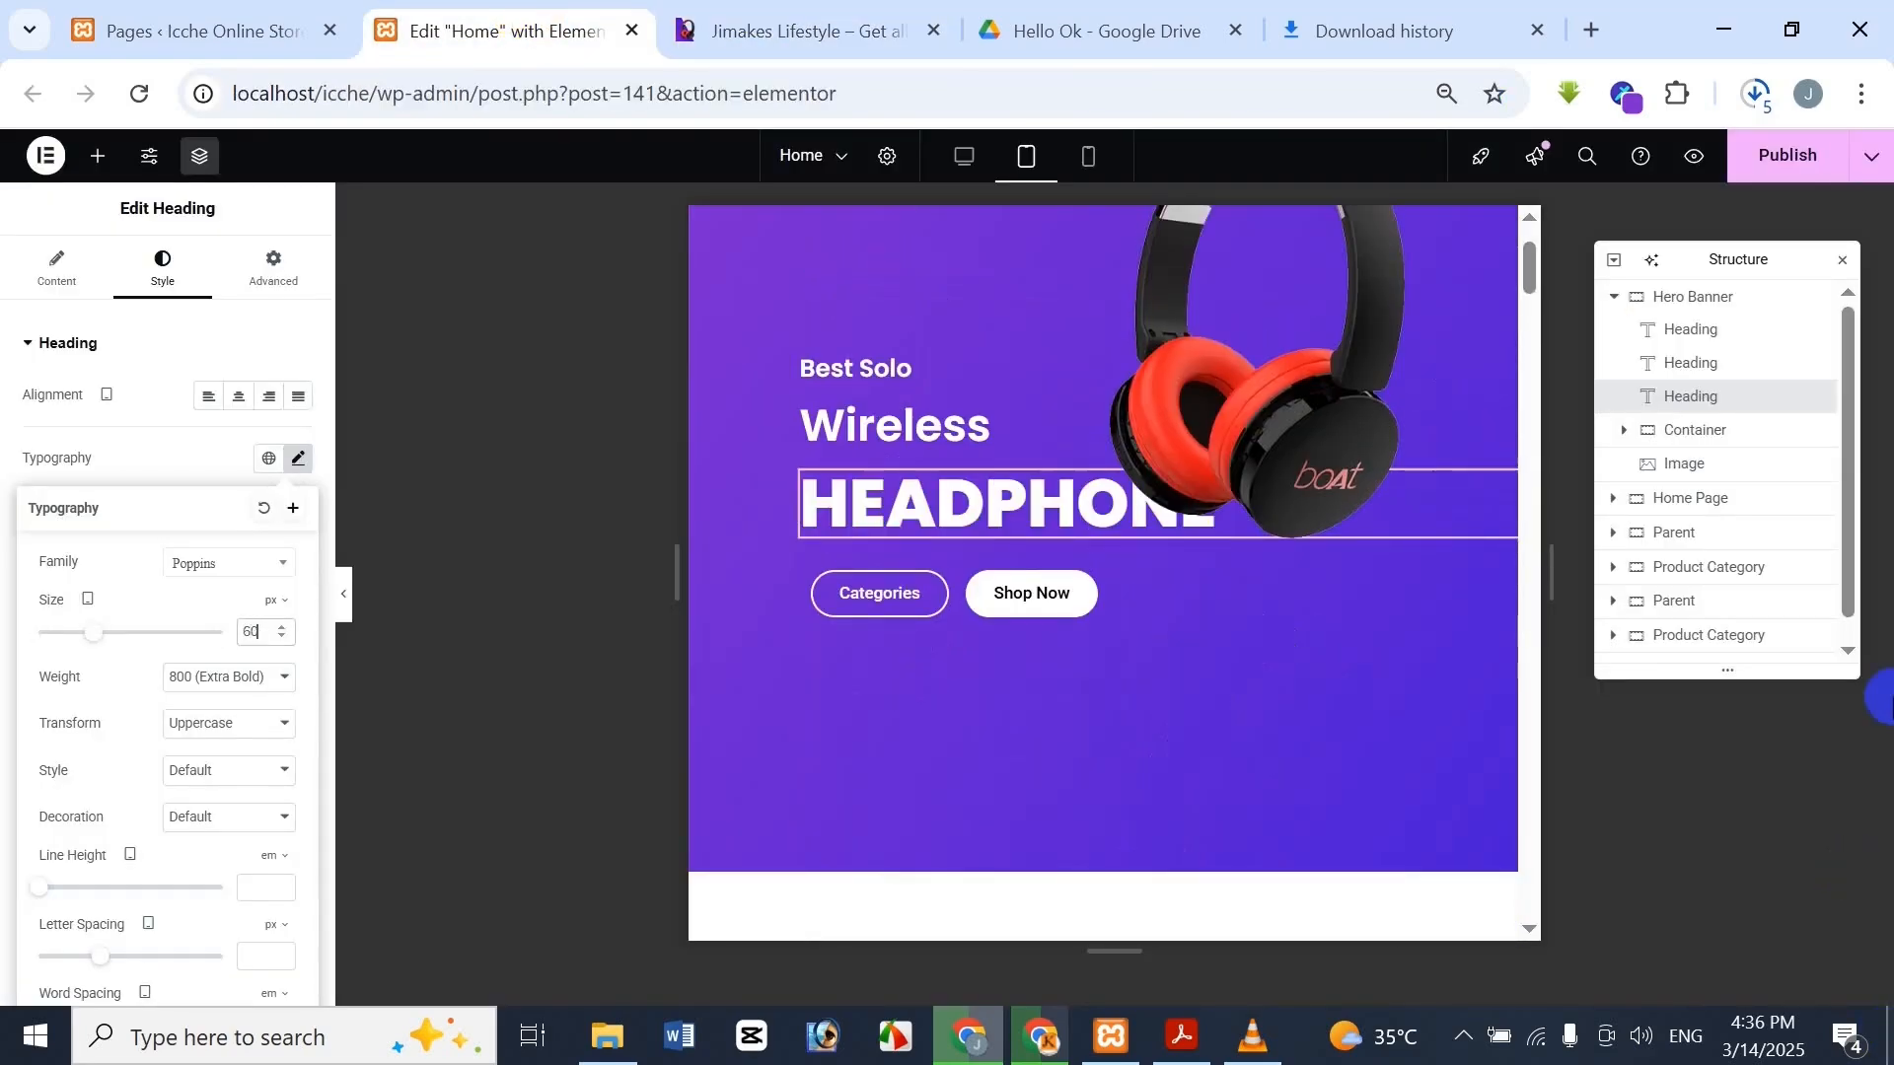
{"action": "left_click", "coordinate": [749, 31]}
{"action": "left_click", "coordinate": [457, 20]}
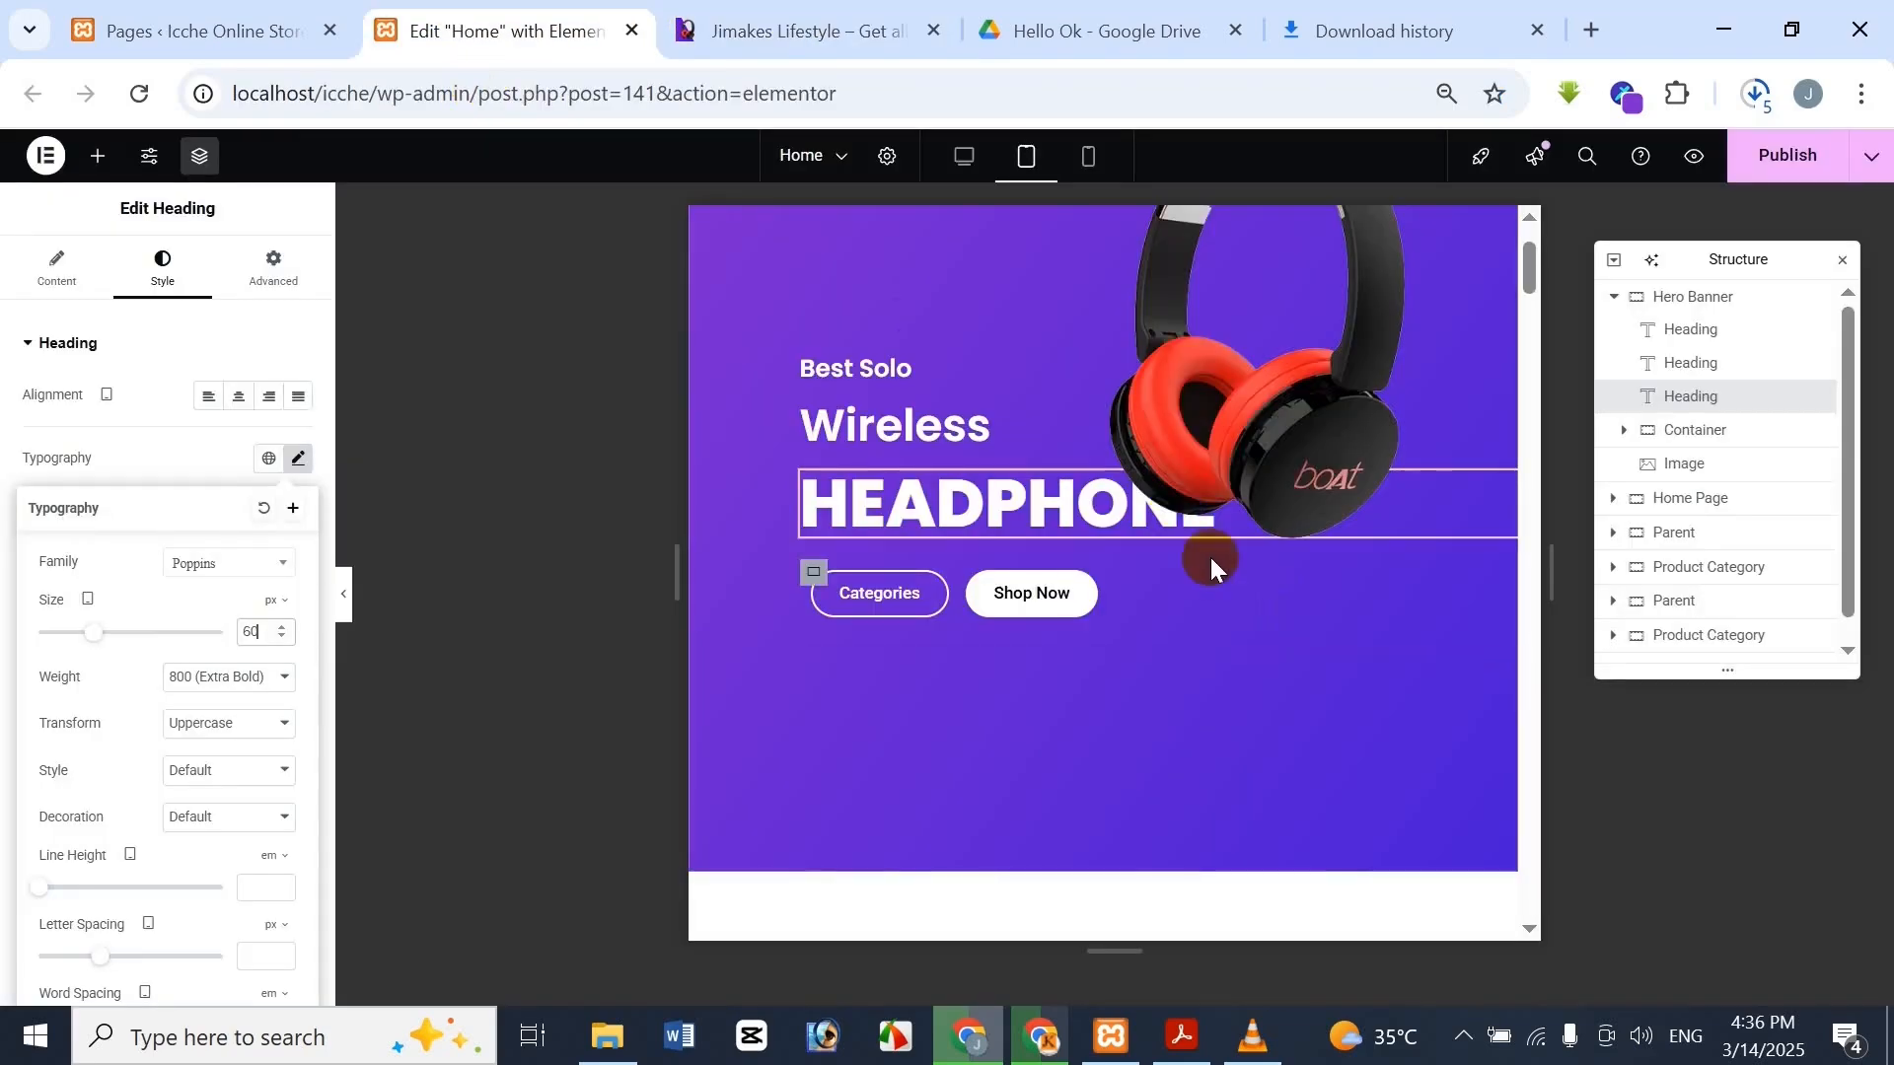
Compare the tablet hero banner's headings and headphone image with the Jimakes reference banner
{"action": "left_click", "coordinate": [262, 207]}
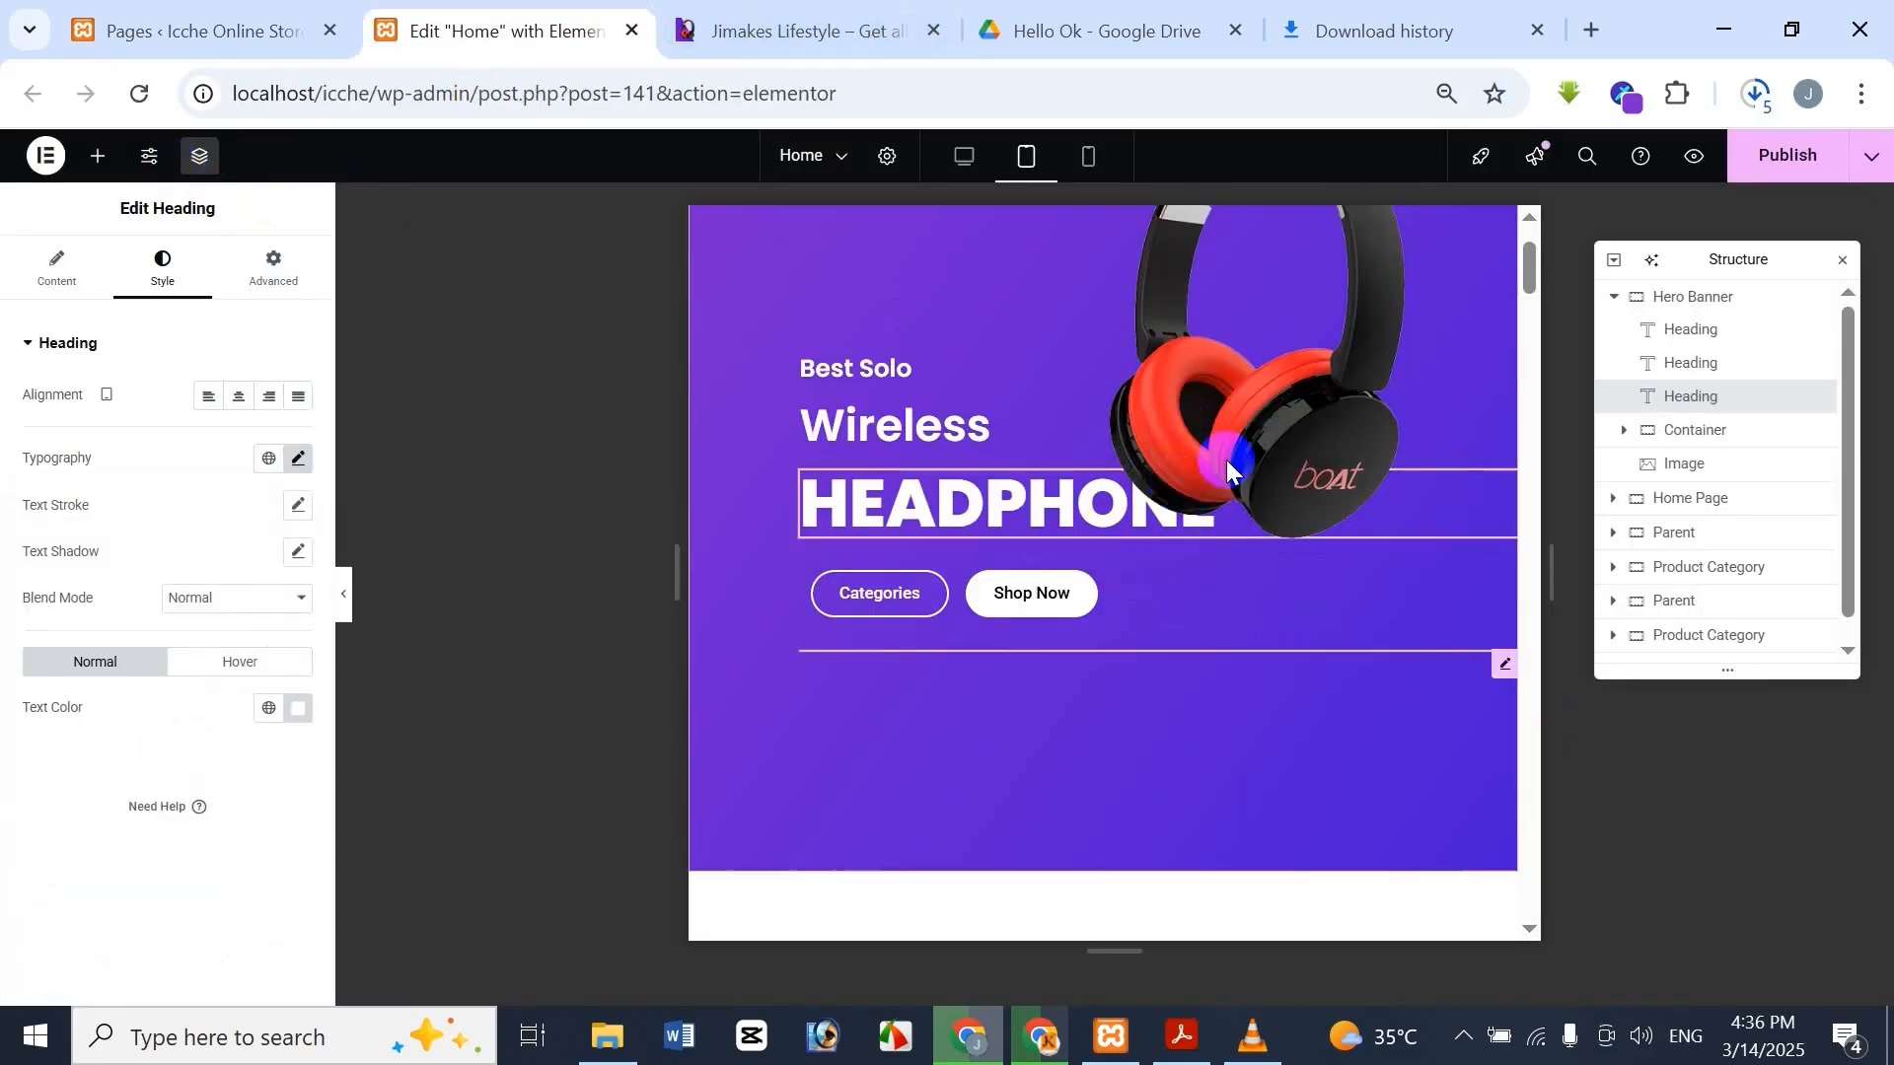
{"action": "scroll", "coordinate": [1233, 508], "scroll_direction": "up", "scroll_amount": 2}
{"action": "left_click", "coordinate": [868, 24]}
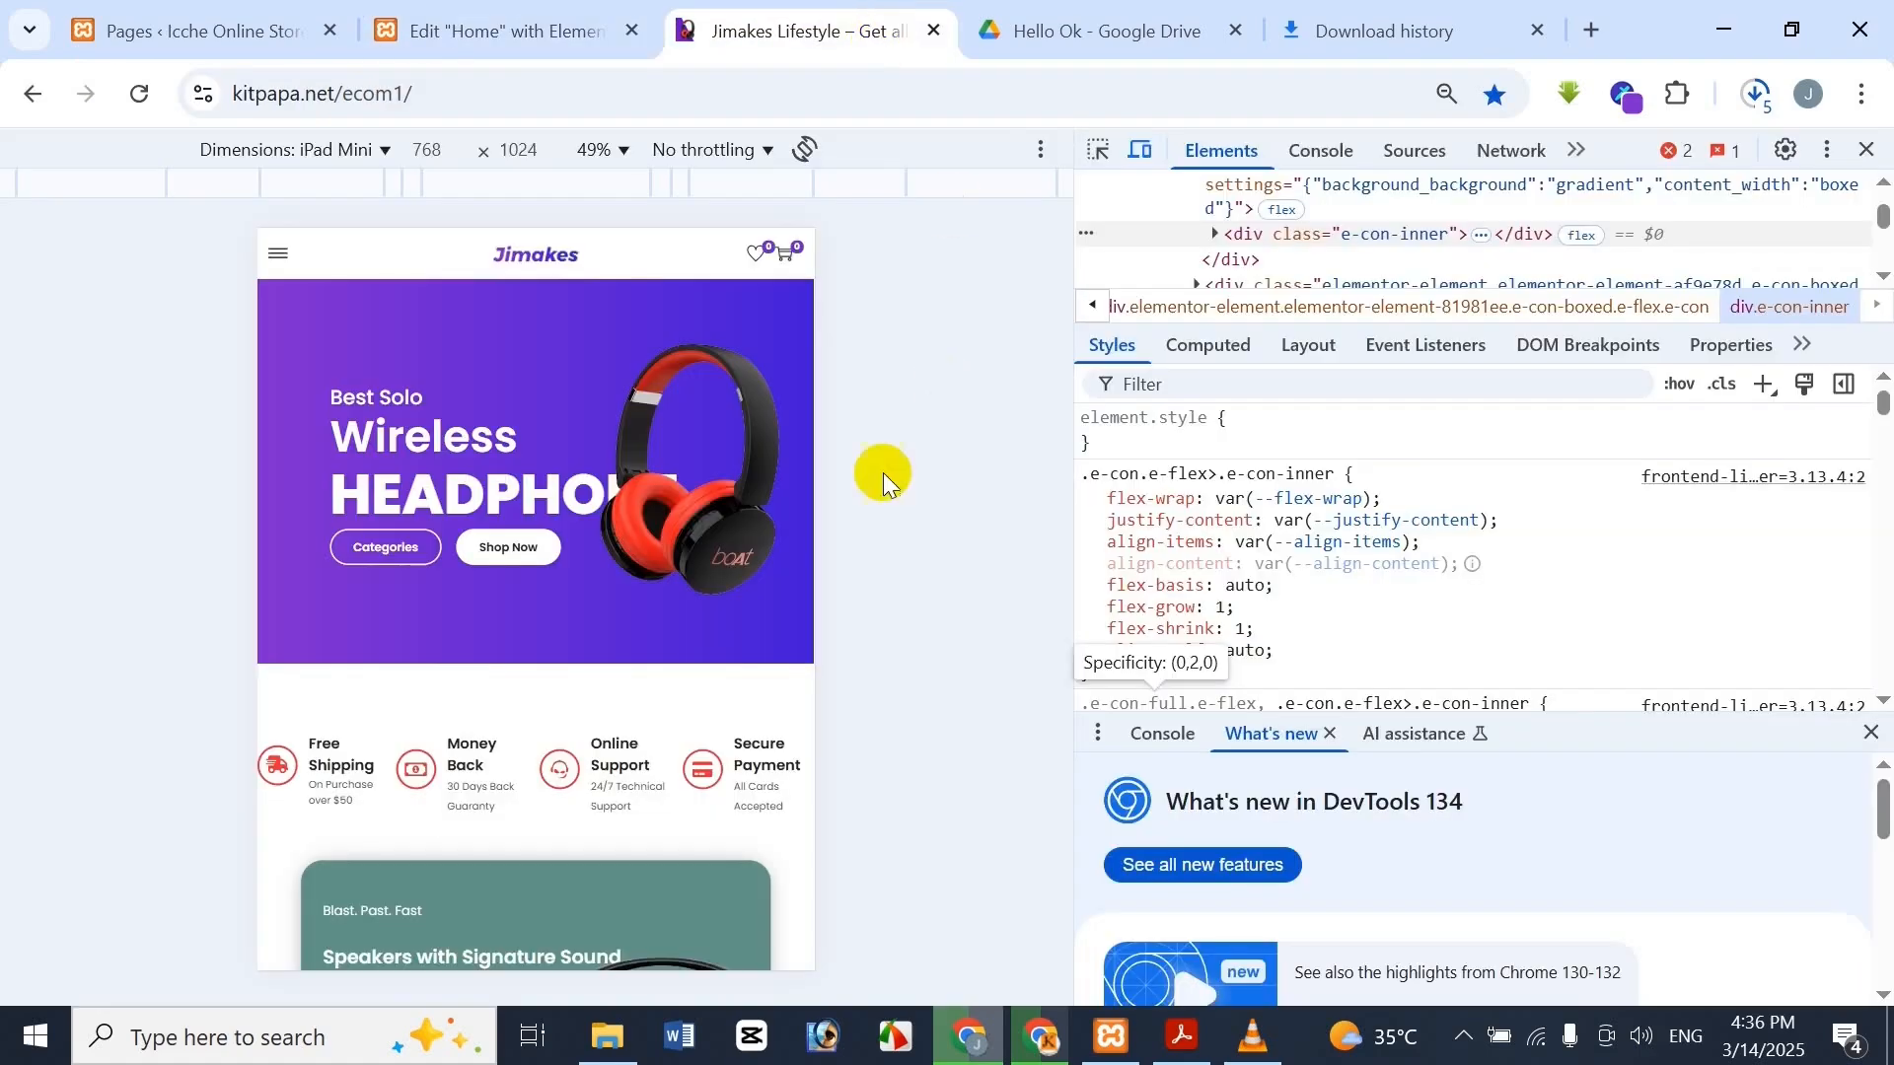
{"action": "left_click", "coordinate": [498, 30]}
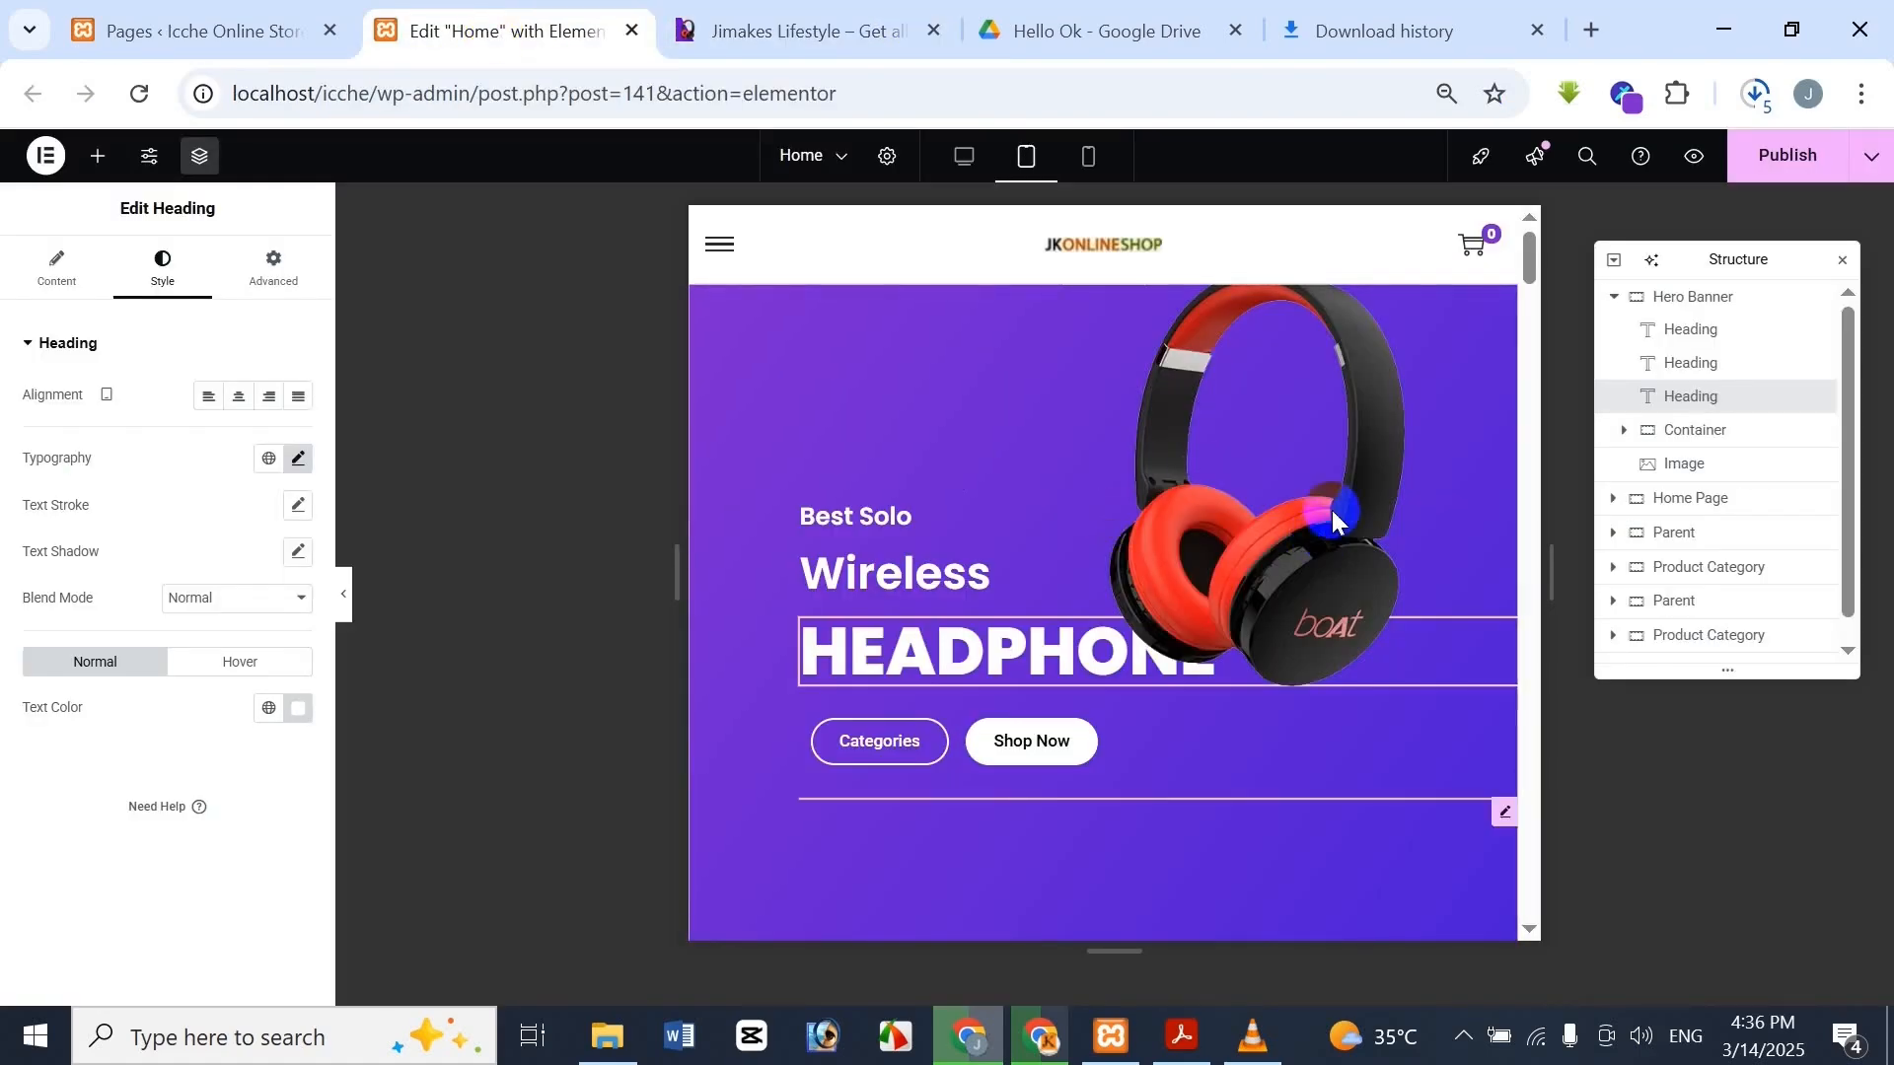
{"action": "left_click", "coordinate": [764, 26]}
{"action": "left_click", "coordinate": [533, 26]}
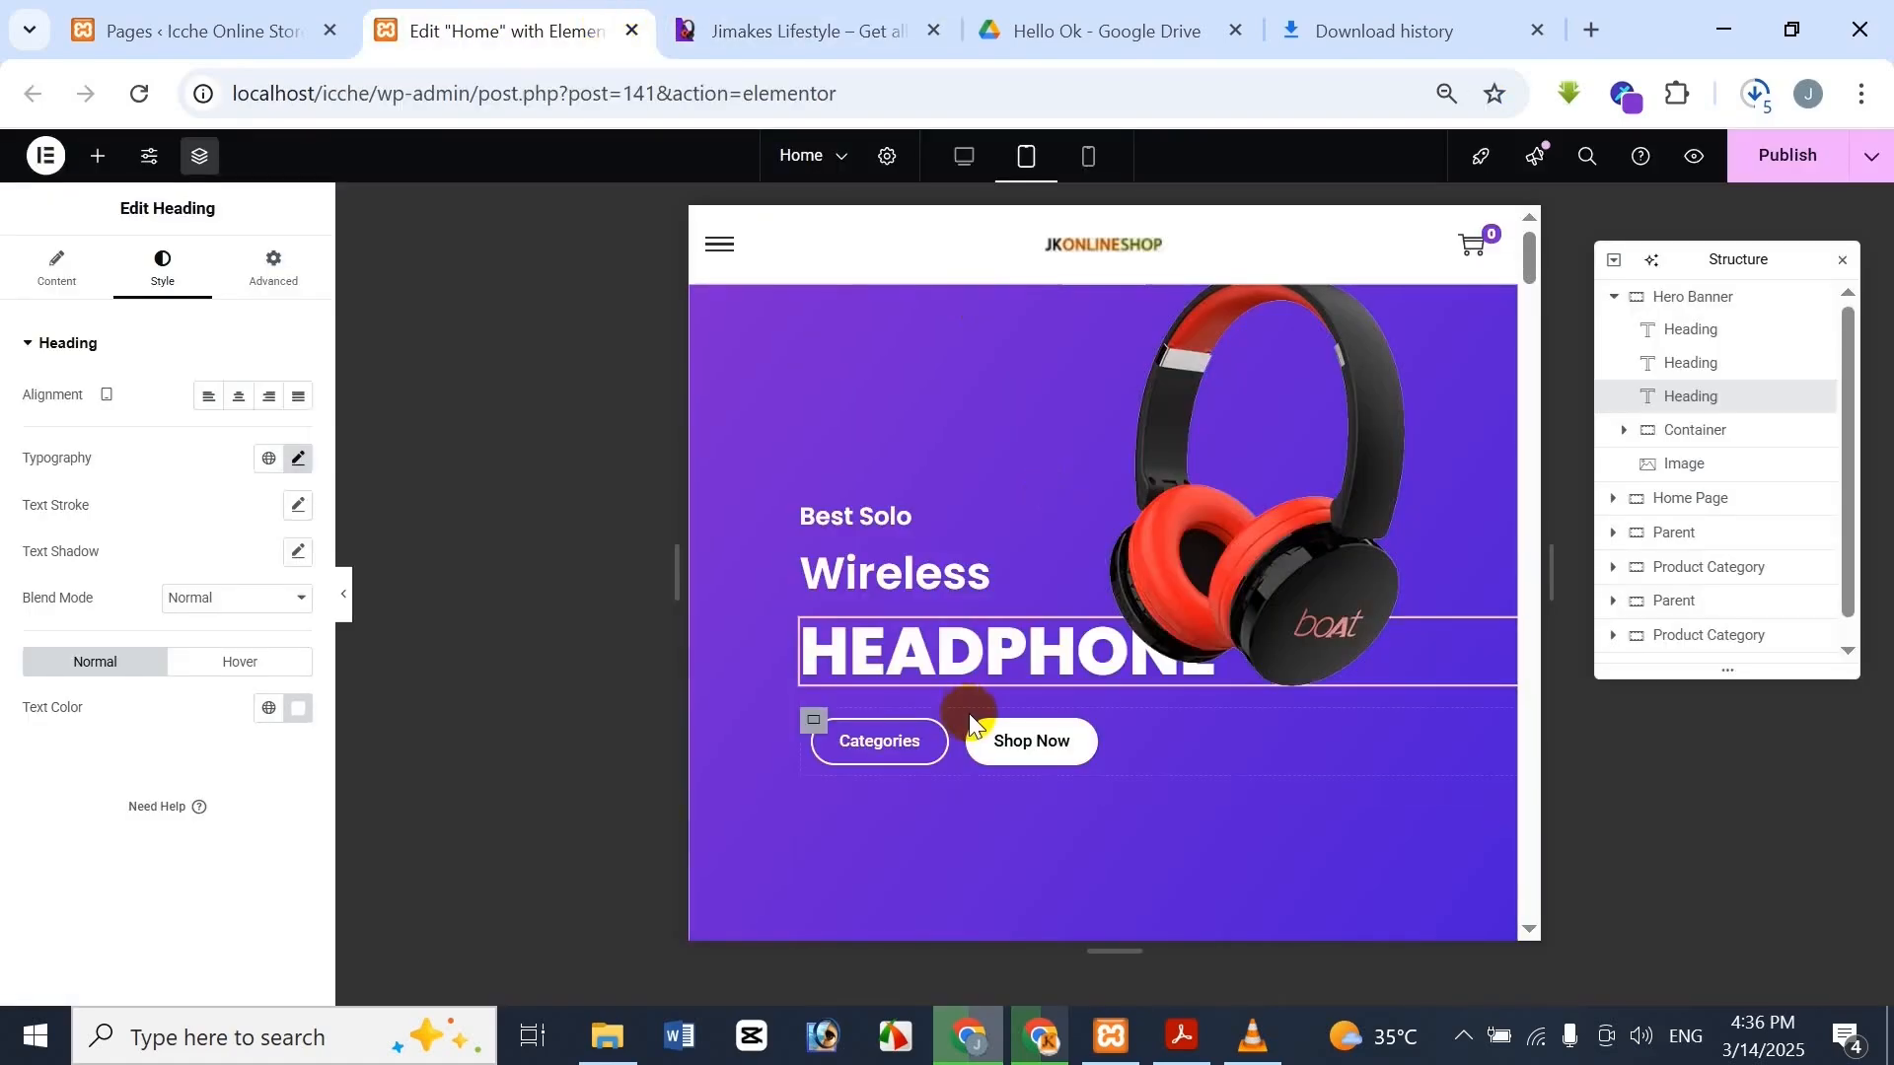
Set the hero banner headphone image's tablet width to 70%, checking it against the Jimakes banner
{"action": "left_click", "coordinate": [1328, 589]}
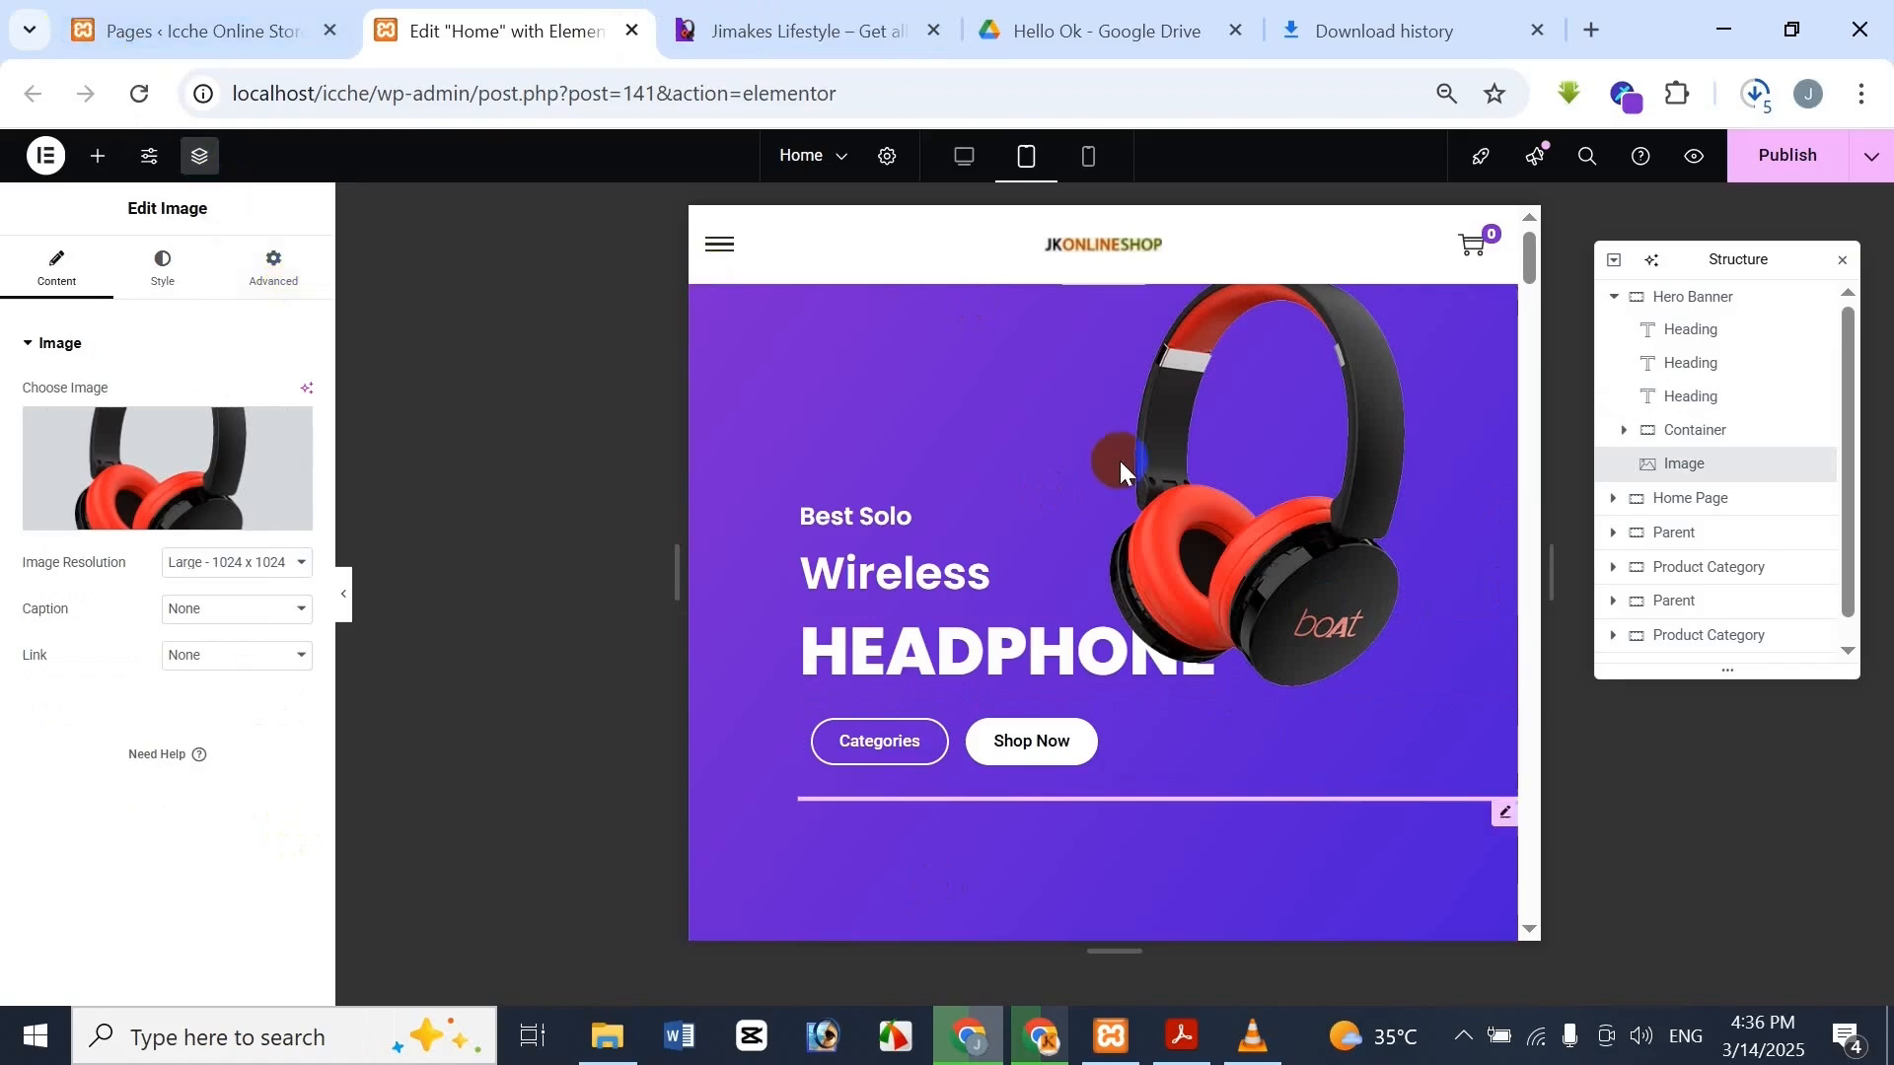
{"action": "left_click", "coordinate": [169, 268]}
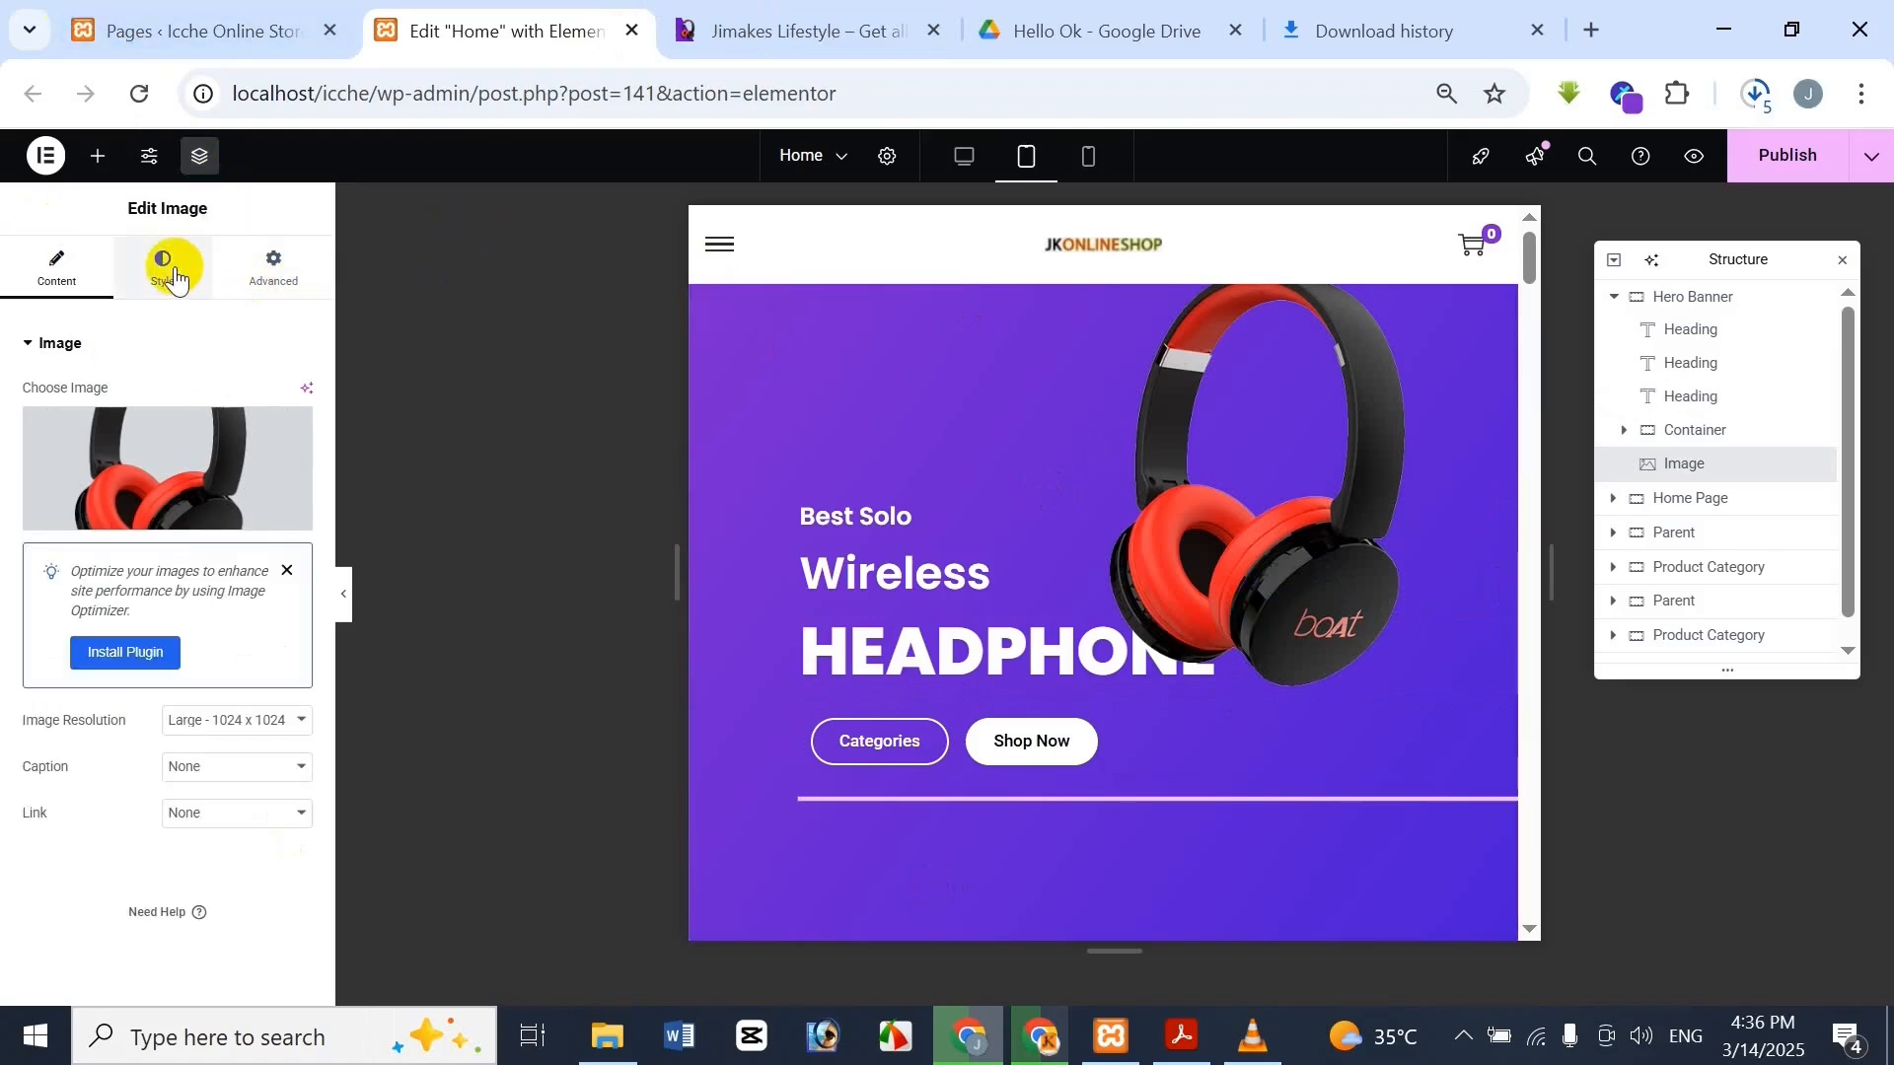
{"action": "left_click", "coordinate": [730, 18]}
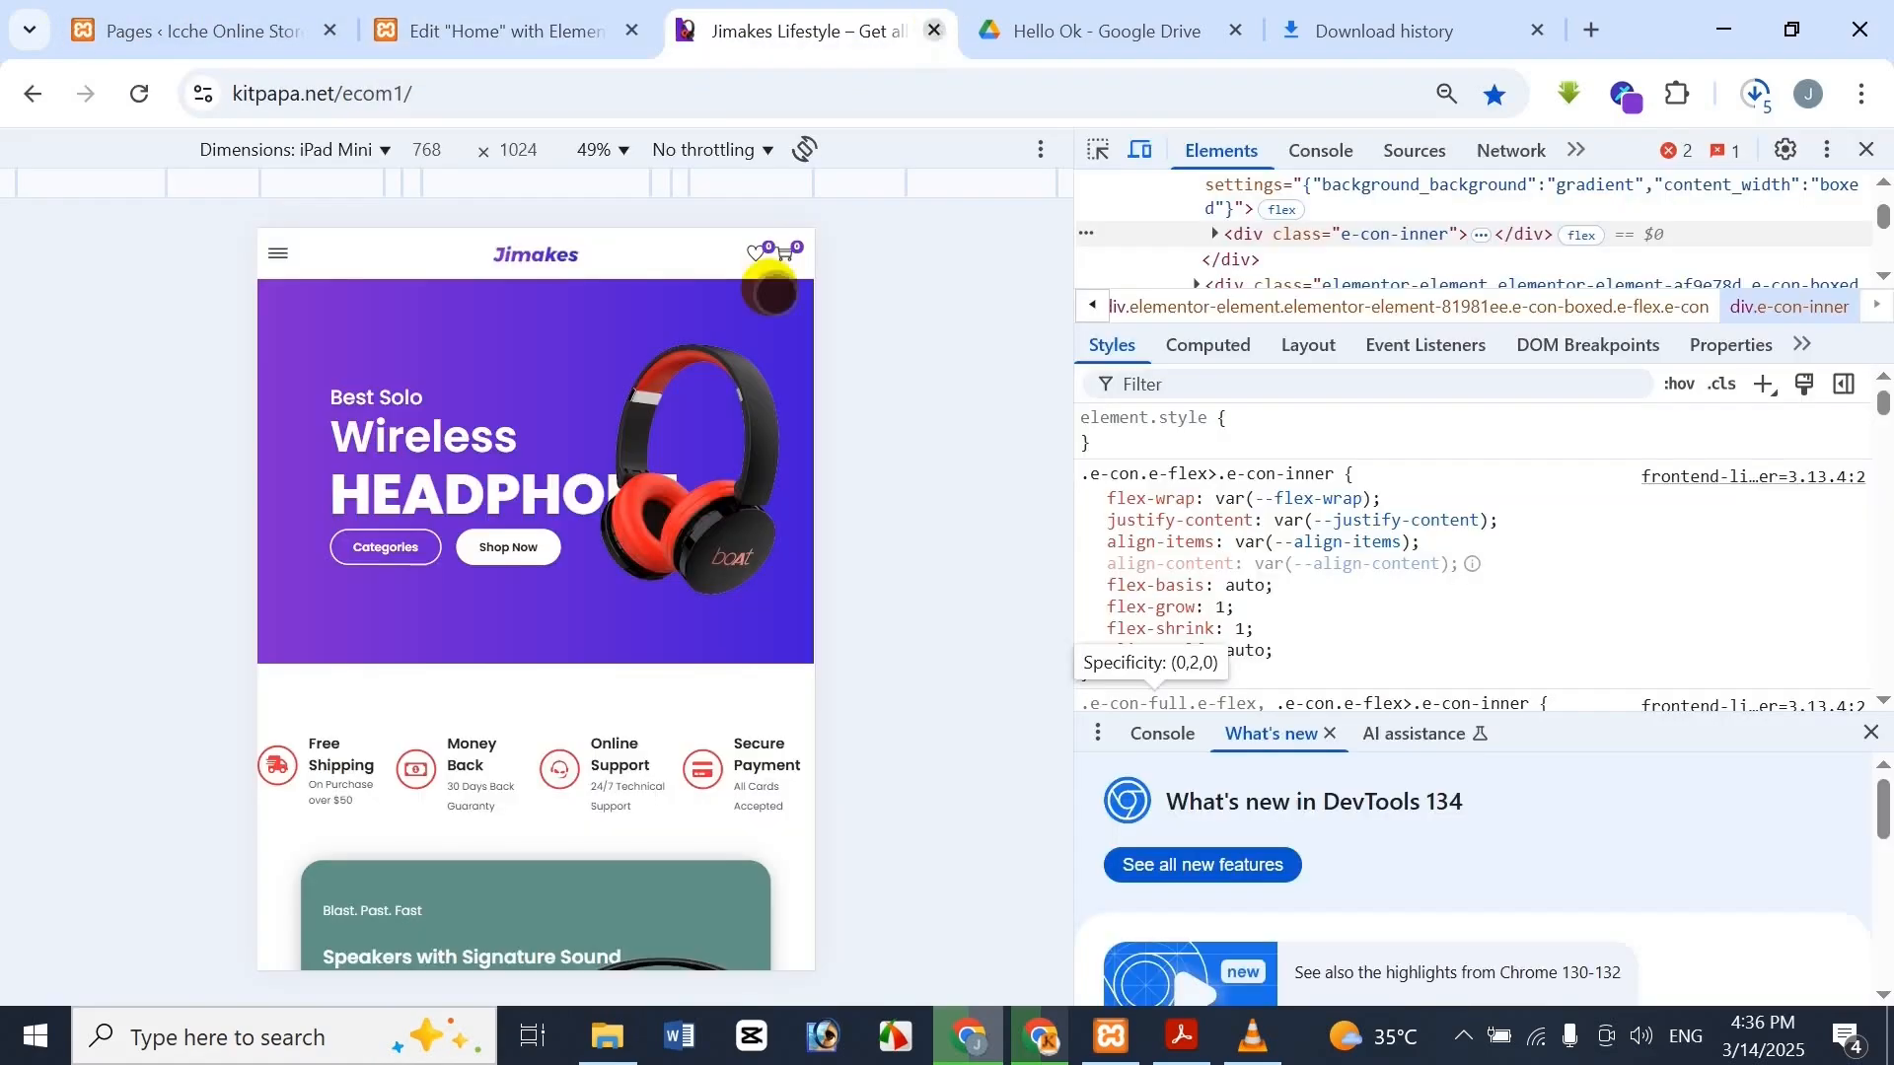
{"action": "left_click", "coordinate": [653, 15]}
{"action": "left_click", "coordinate": [169, 281]}
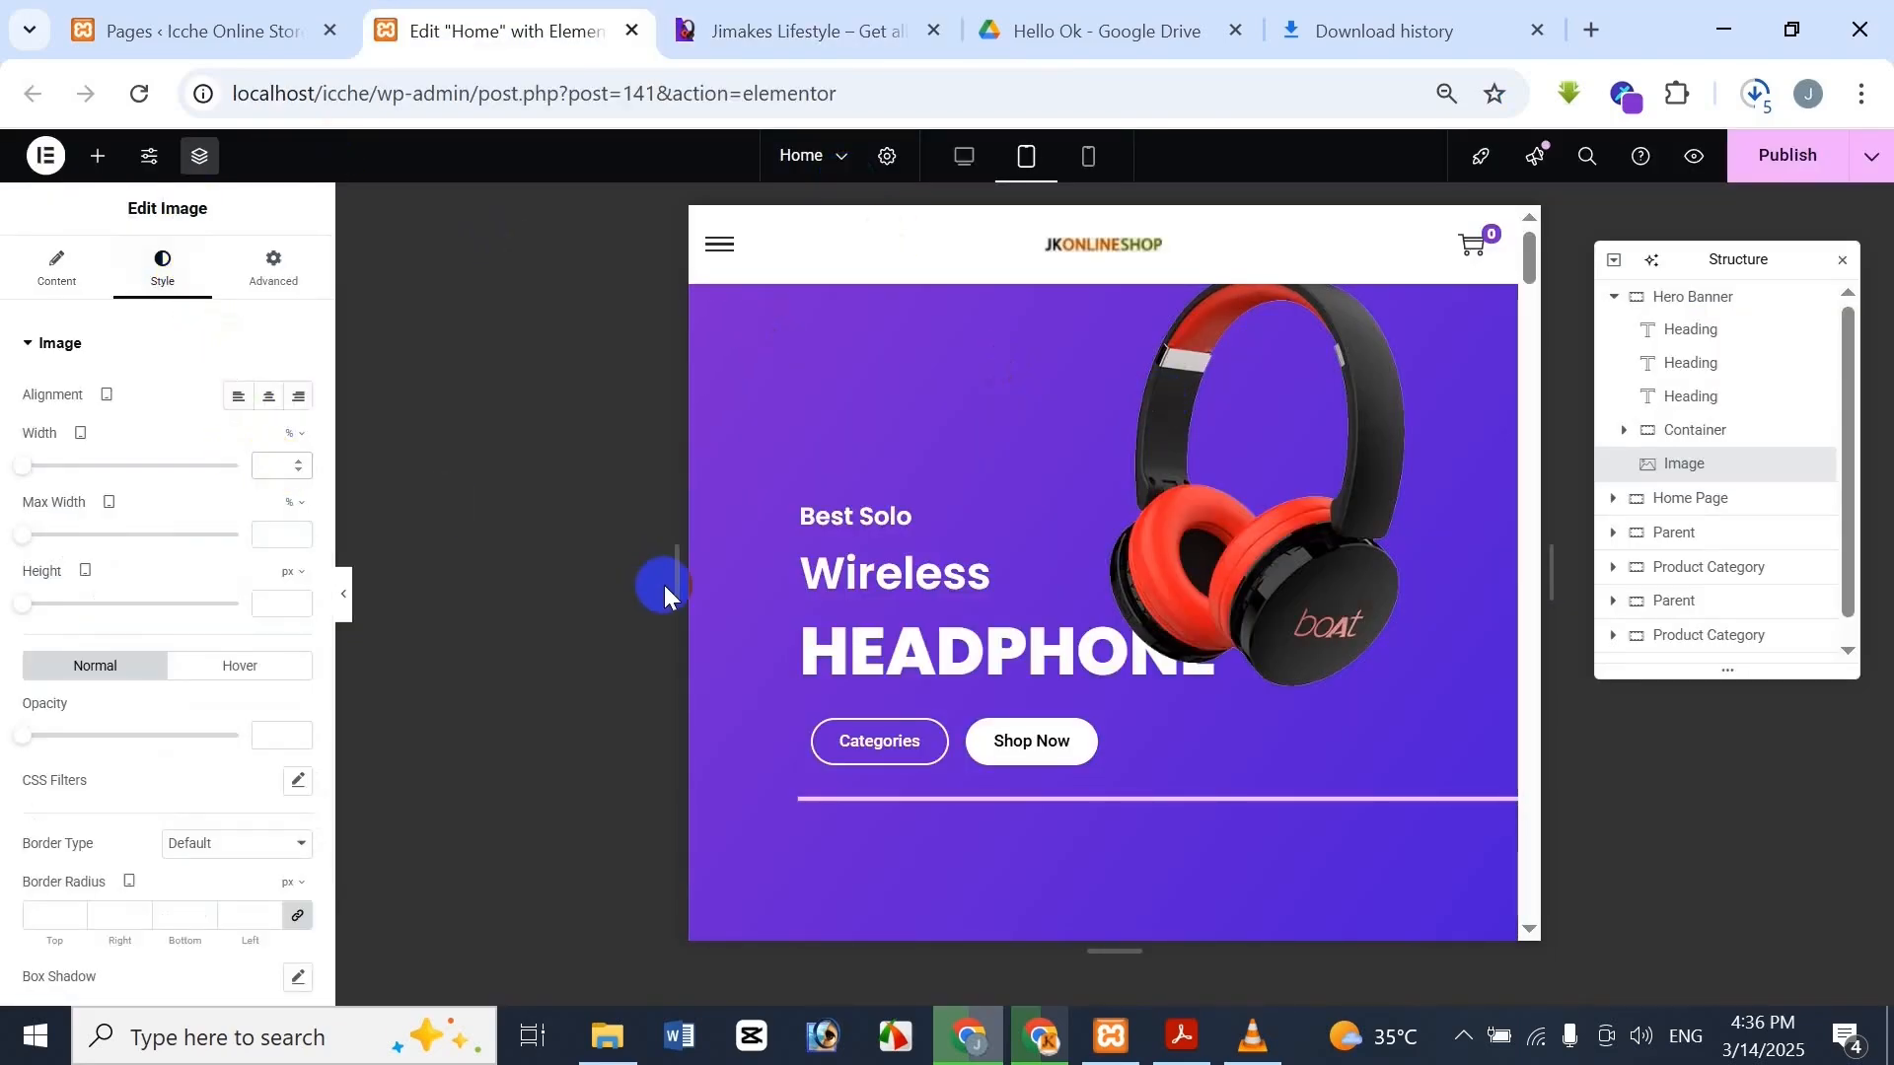
{"action": "left_click", "coordinate": [775, 12]}
{"action": "left_click", "coordinate": [387, 41]}
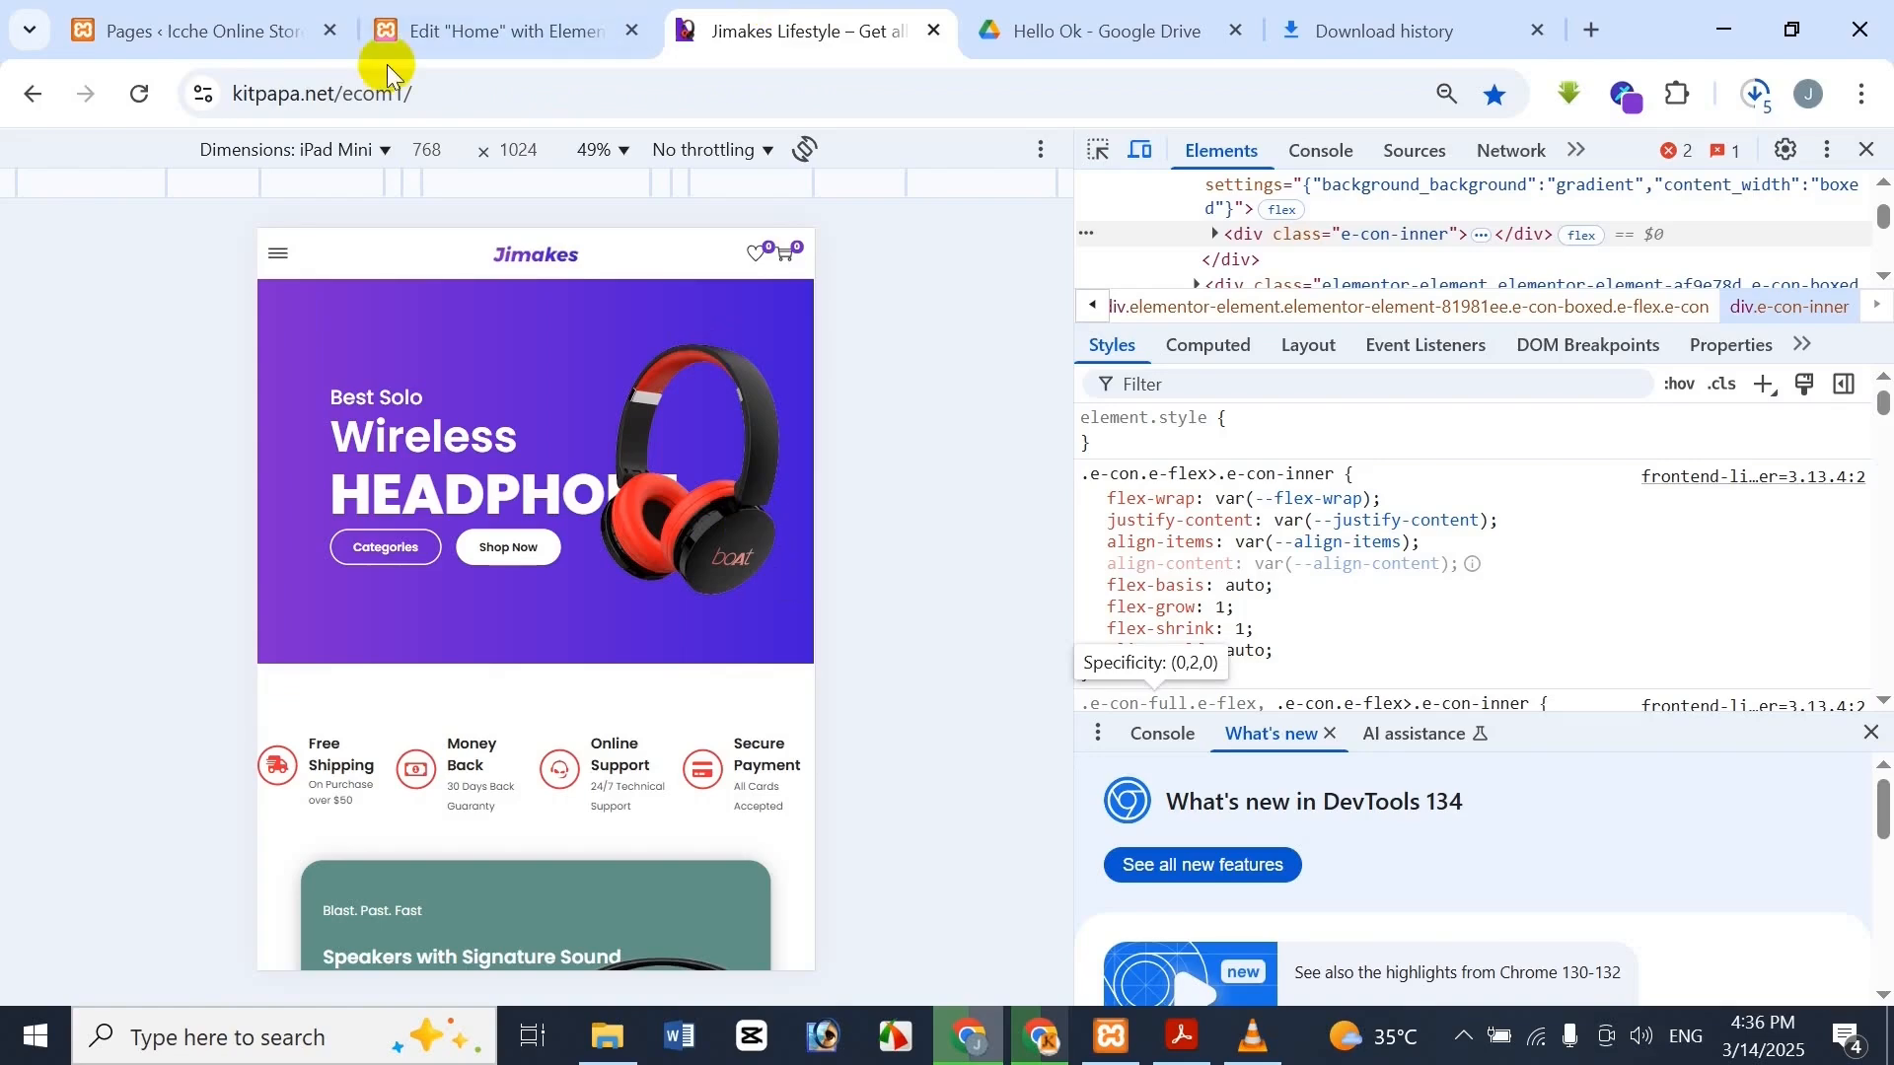
{"action": "key", "text": "BackSpace"}
{"action": "key", "text": "BackSpace"}
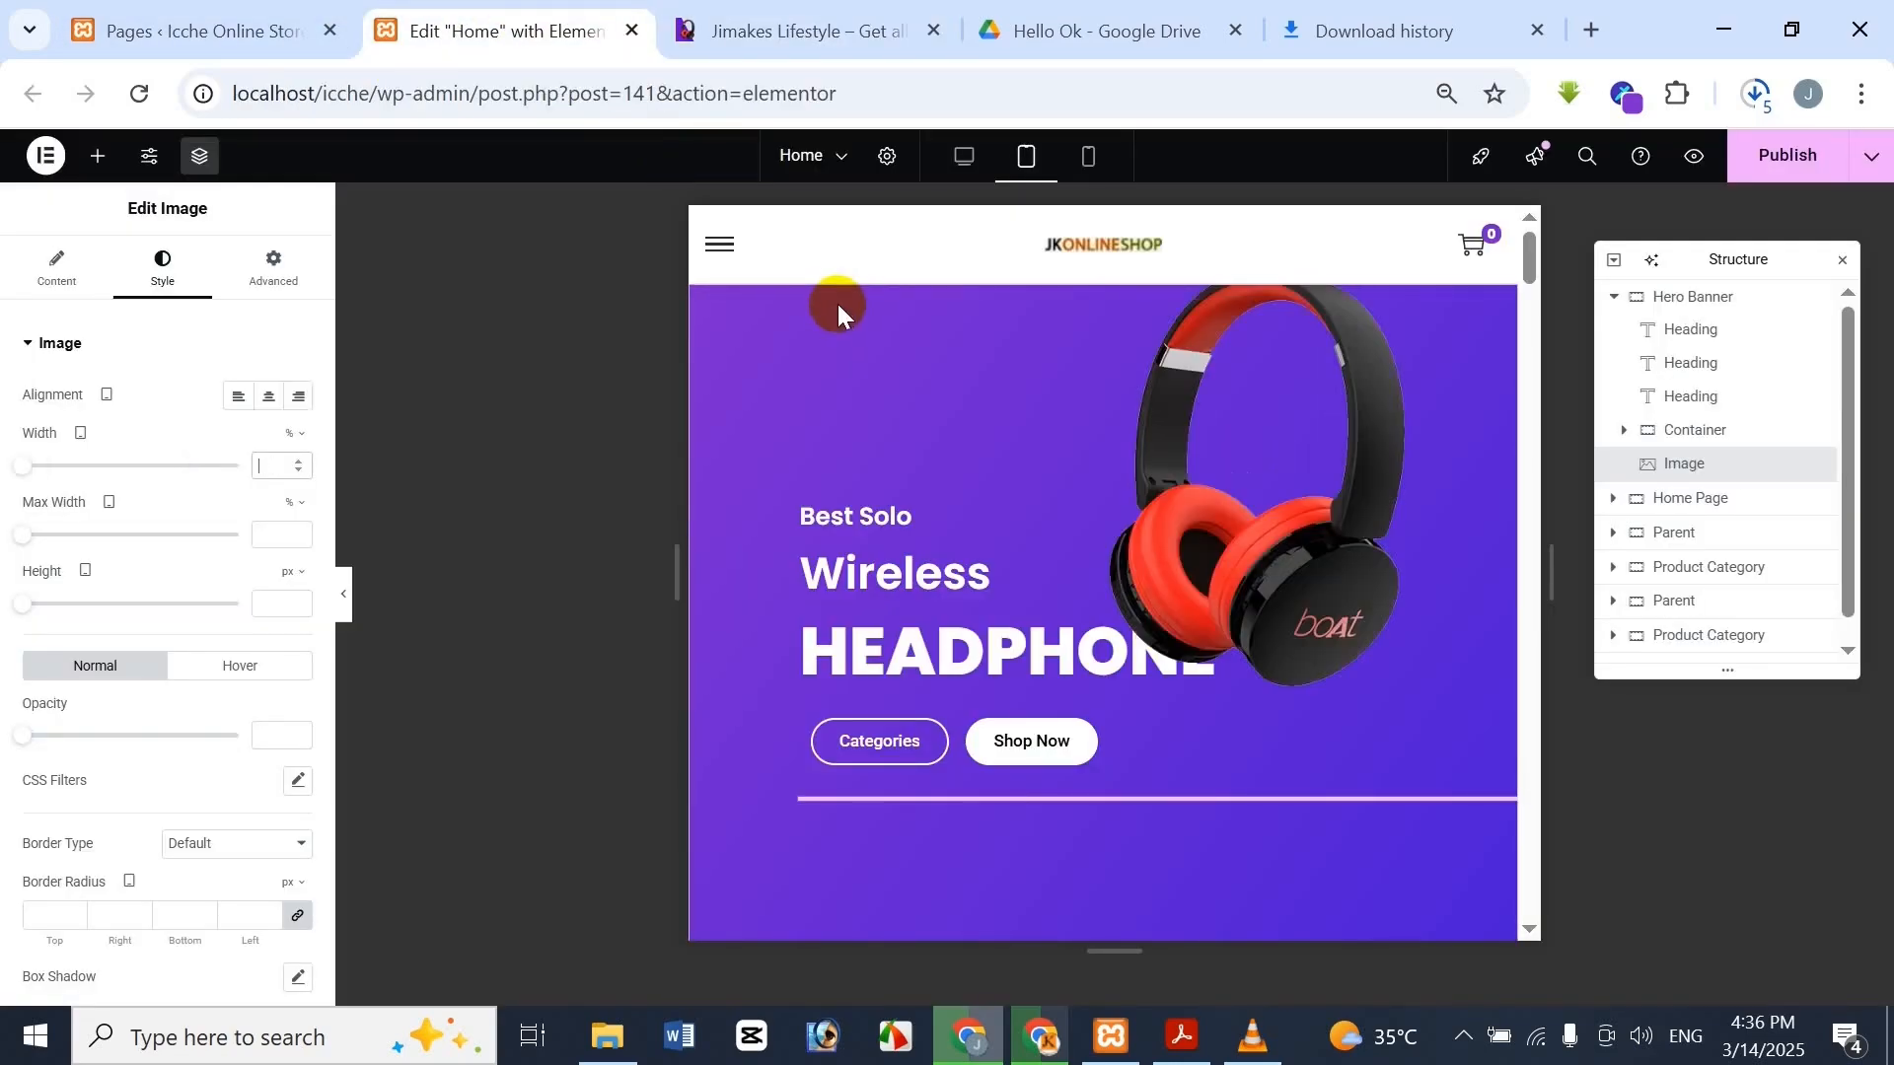
{"action": "type", "text": "70"}
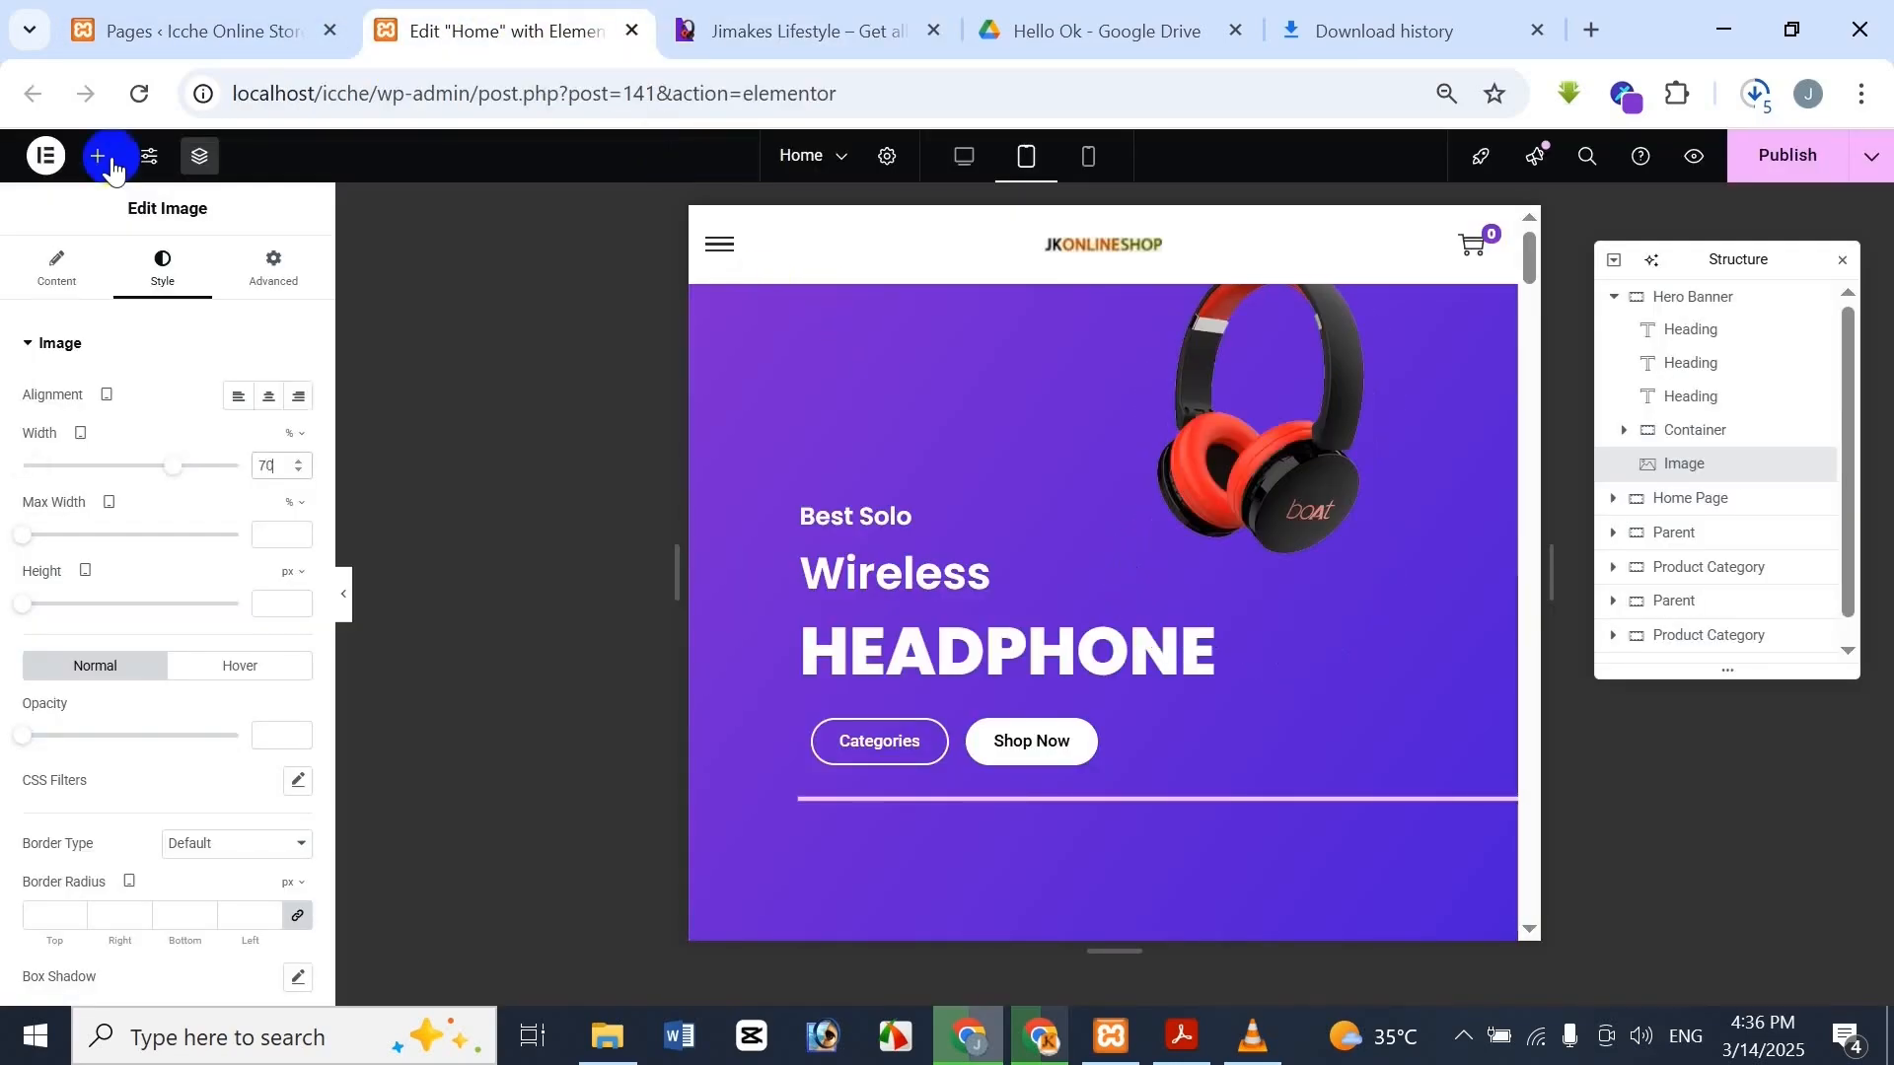
Compare the headphone's position with the Jimakes banner, unlink the image's tablet margin values and reset them all to 0
{"action": "left_click", "coordinate": [843, 14]}
{"action": "left_click", "coordinate": [493, 30]}
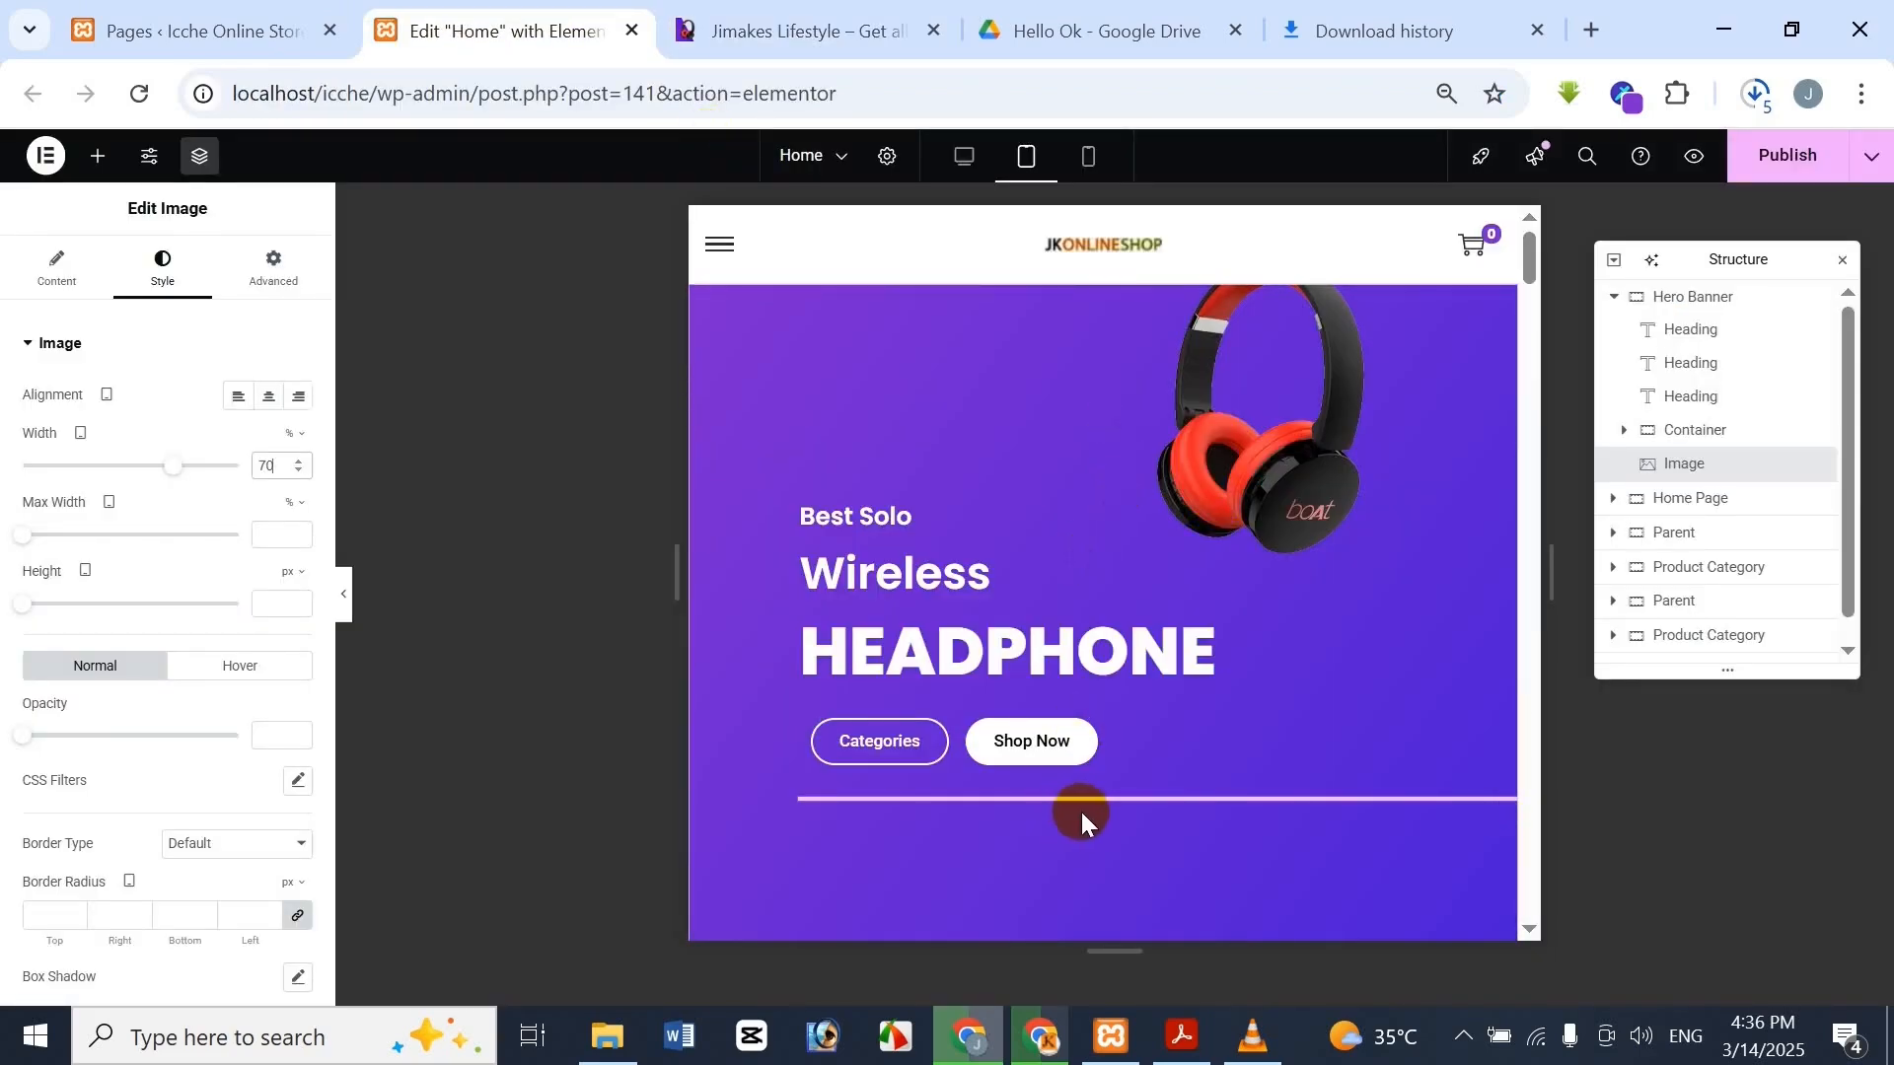
{"action": "left_click", "coordinate": [877, 14]}
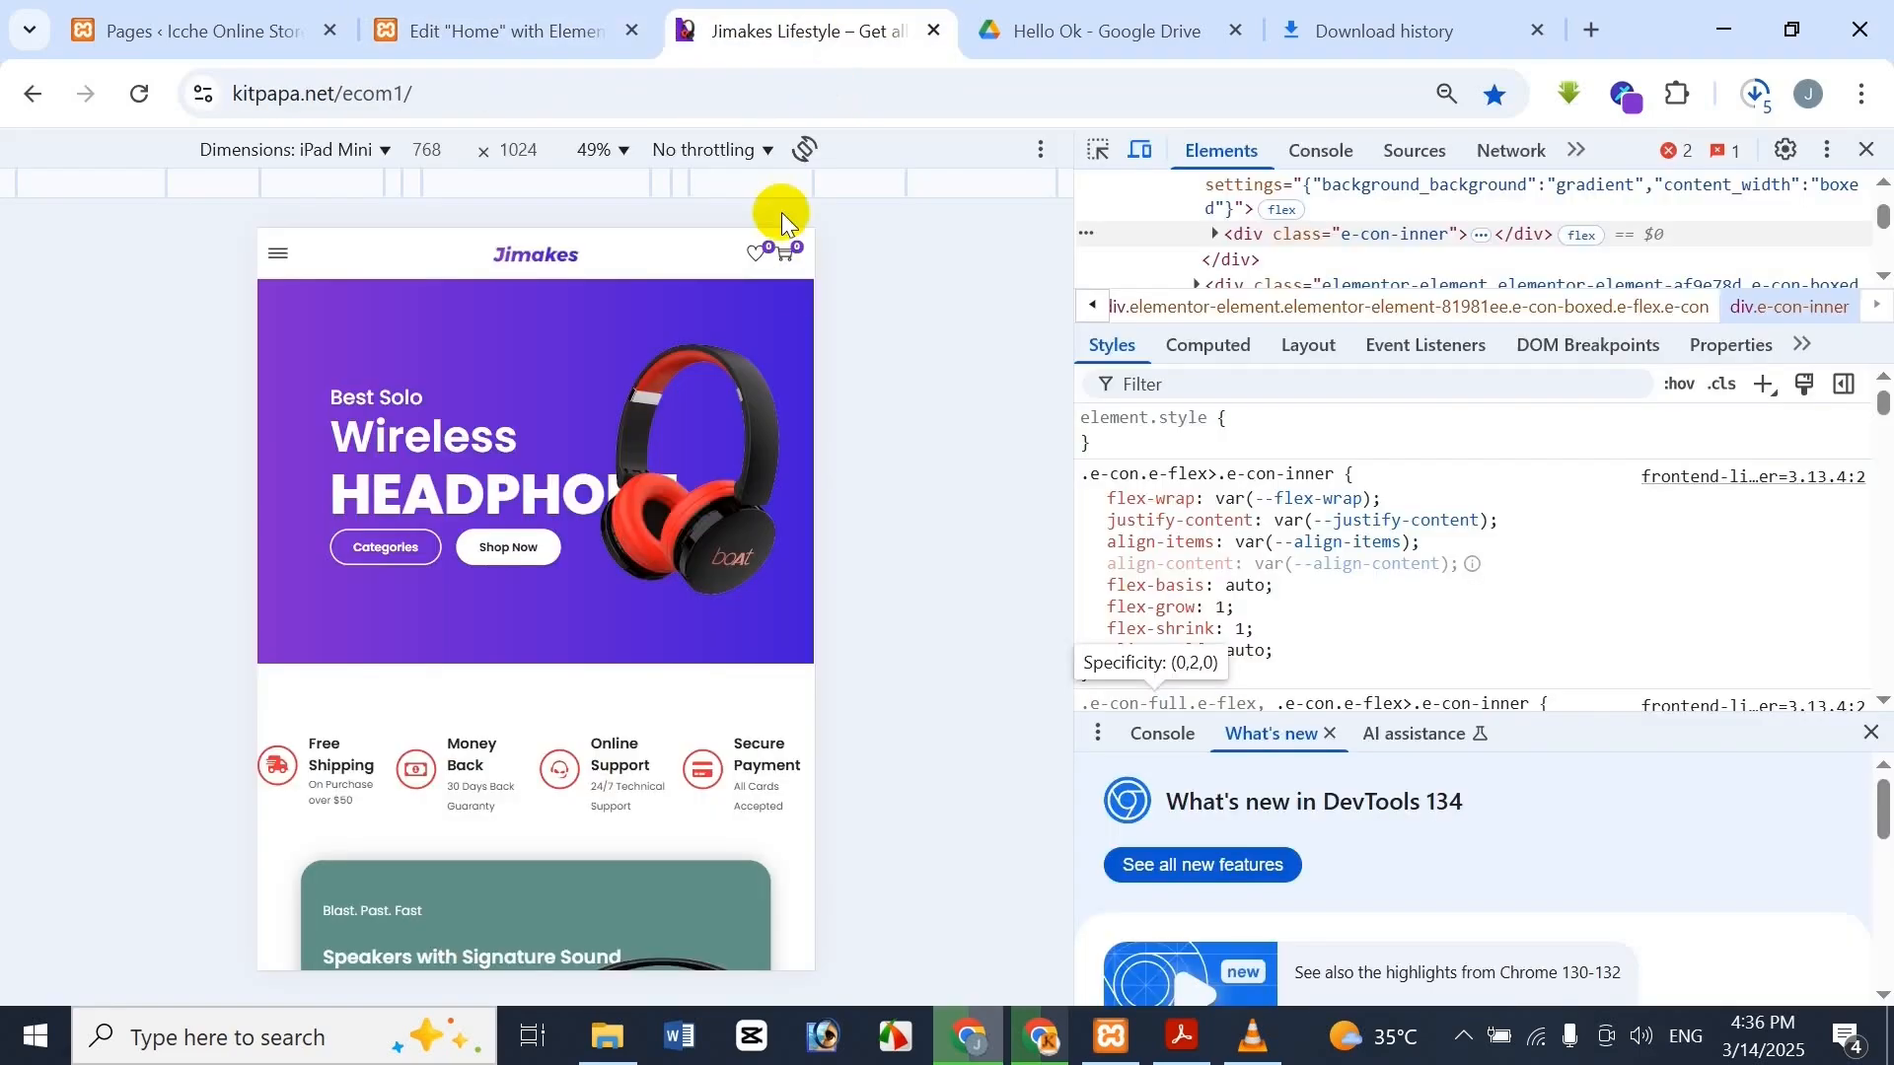
{"action": "left_click", "coordinate": [456, 20]}
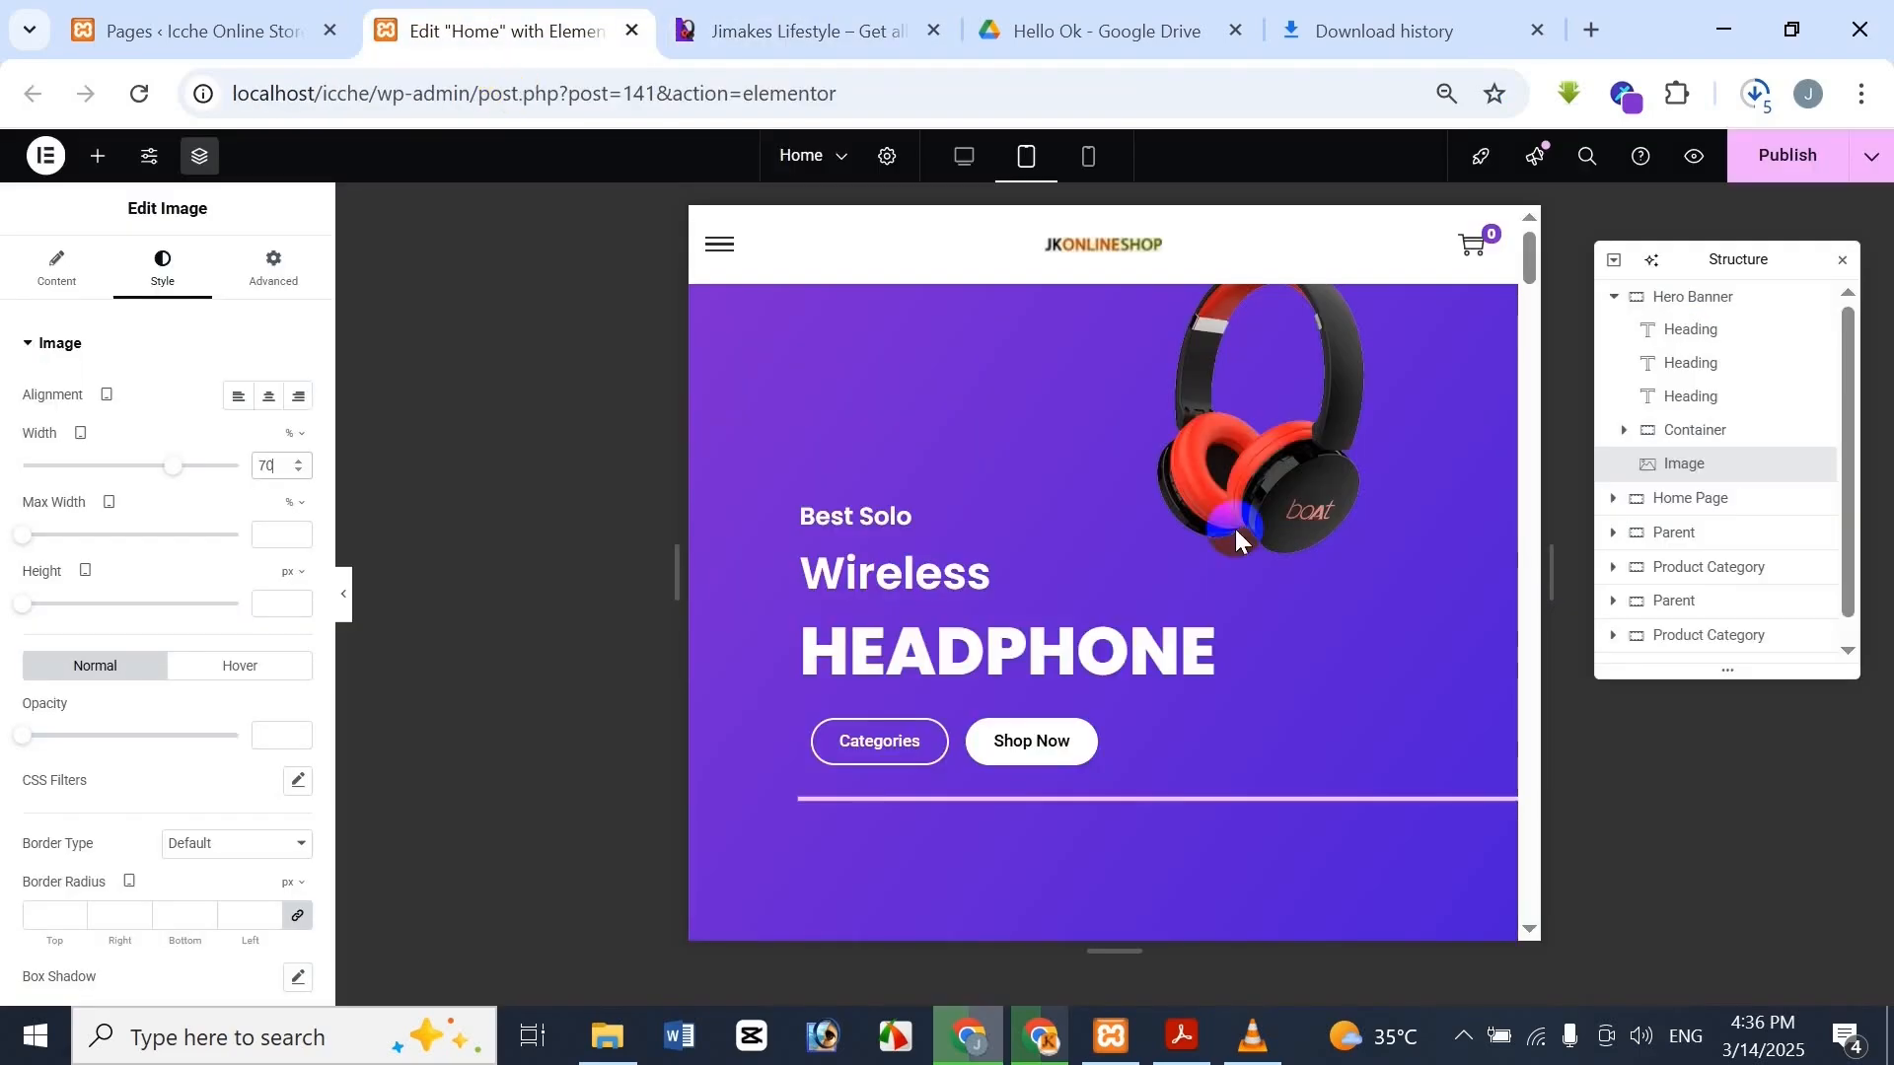
{"action": "left_click", "coordinate": [247, 294]}
{"action": "scroll", "coordinate": [229, 552], "scroll_direction": "down", "scroll_amount": 3}
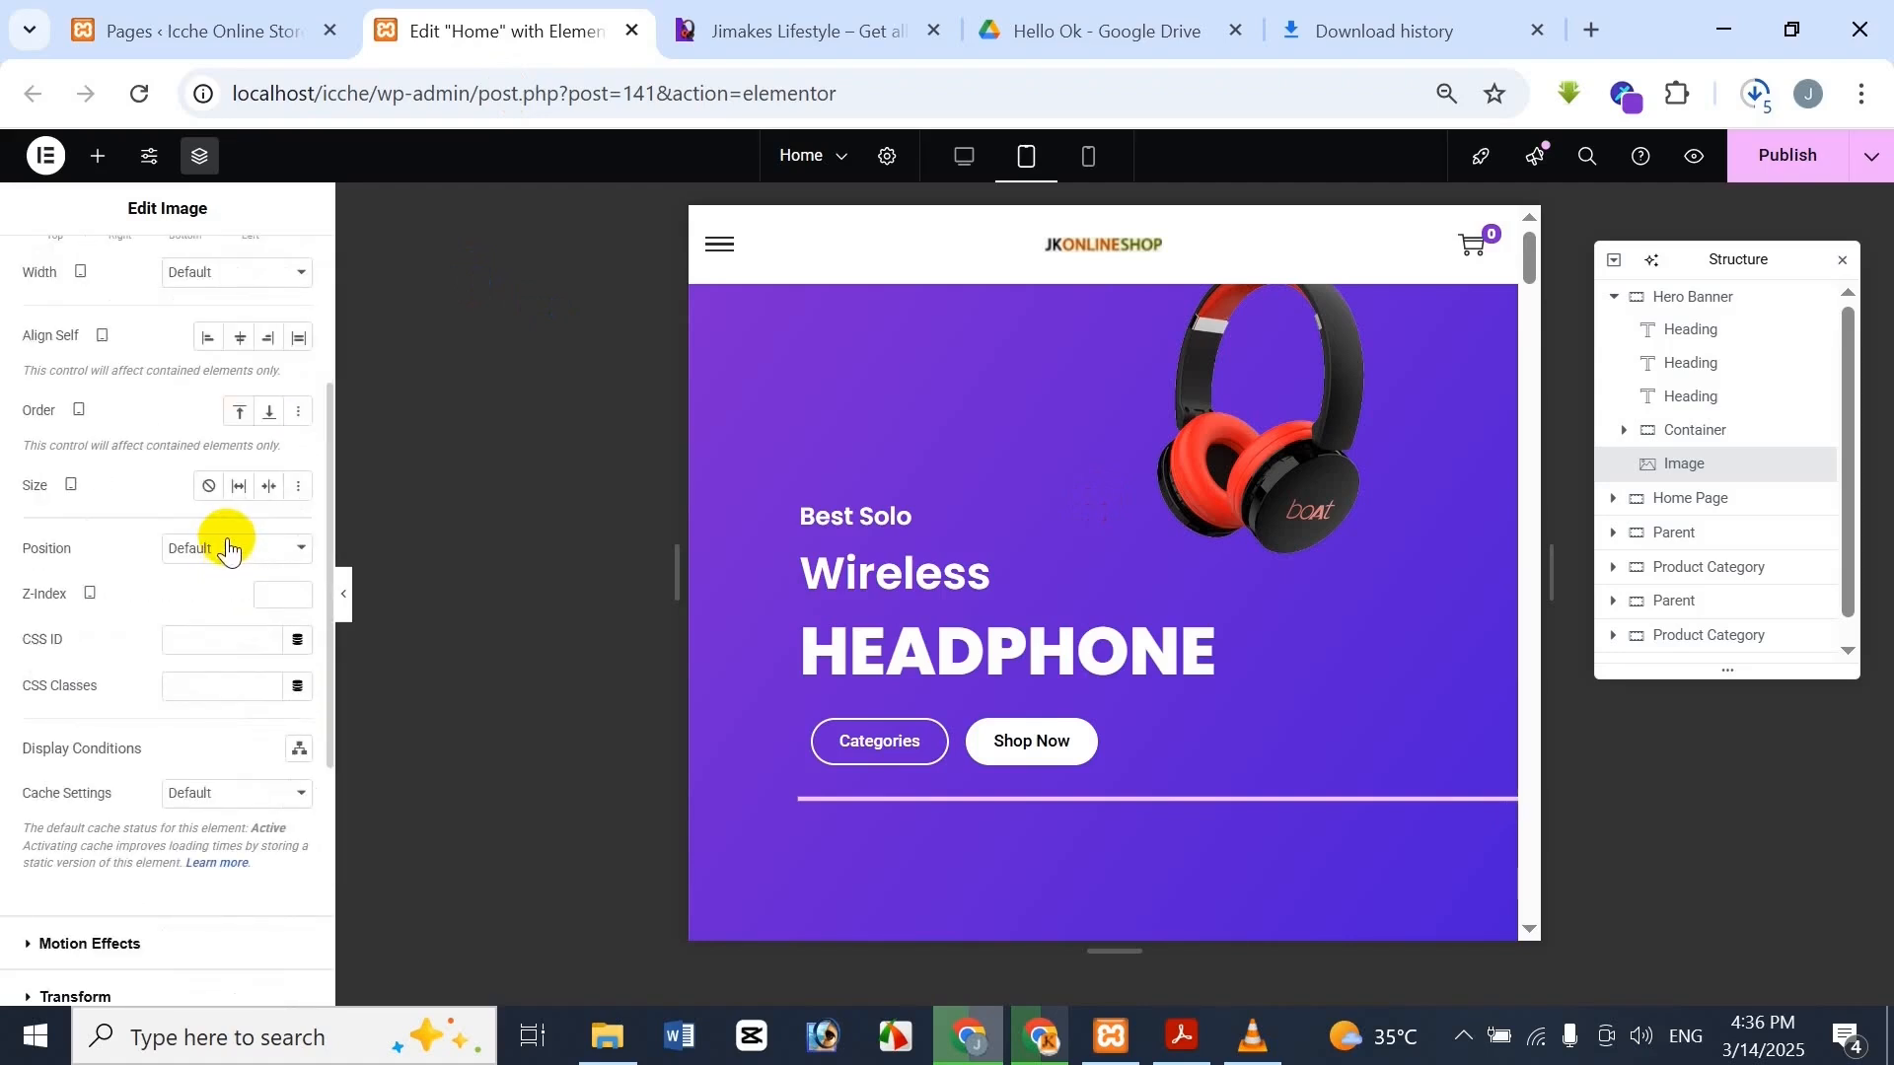
{"action": "scroll", "coordinate": [226, 549], "scroll_direction": "up", "scroll_amount": 3}
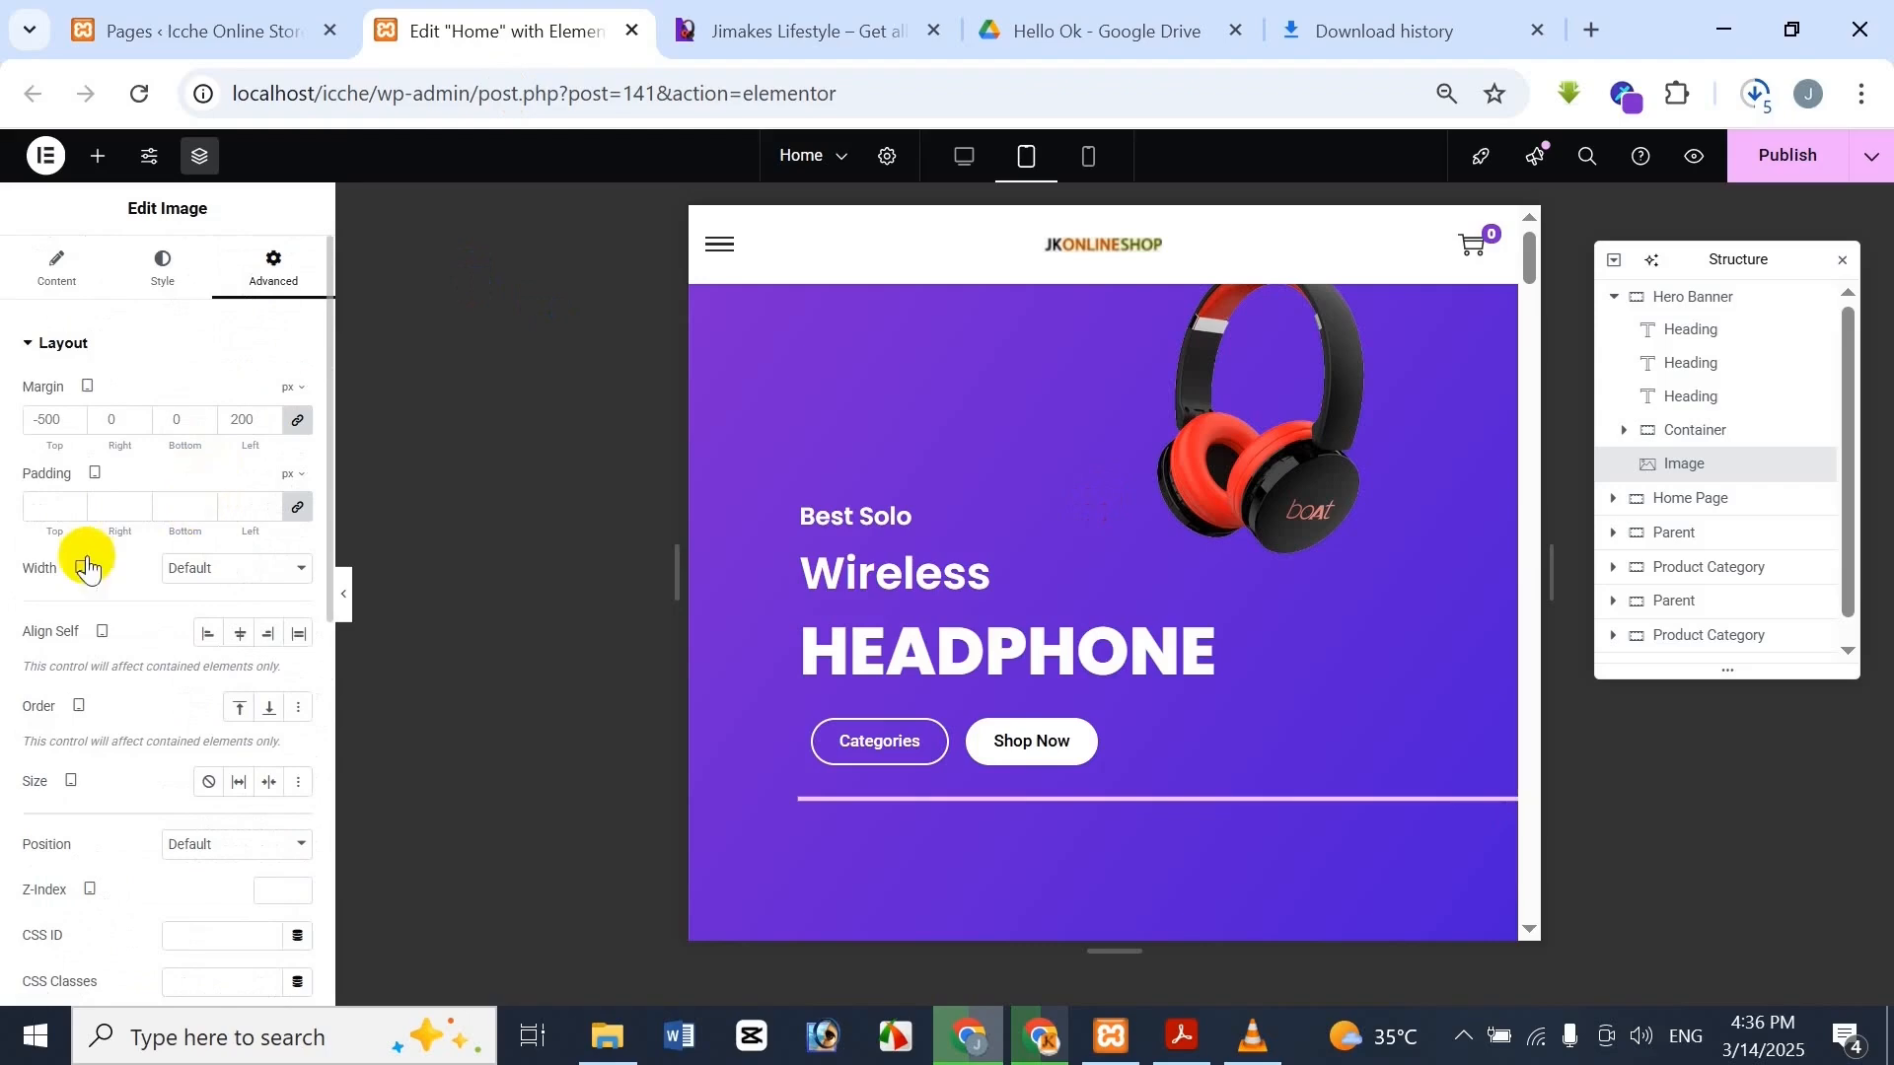
{"action": "left_click", "coordinate": [829, 28]}
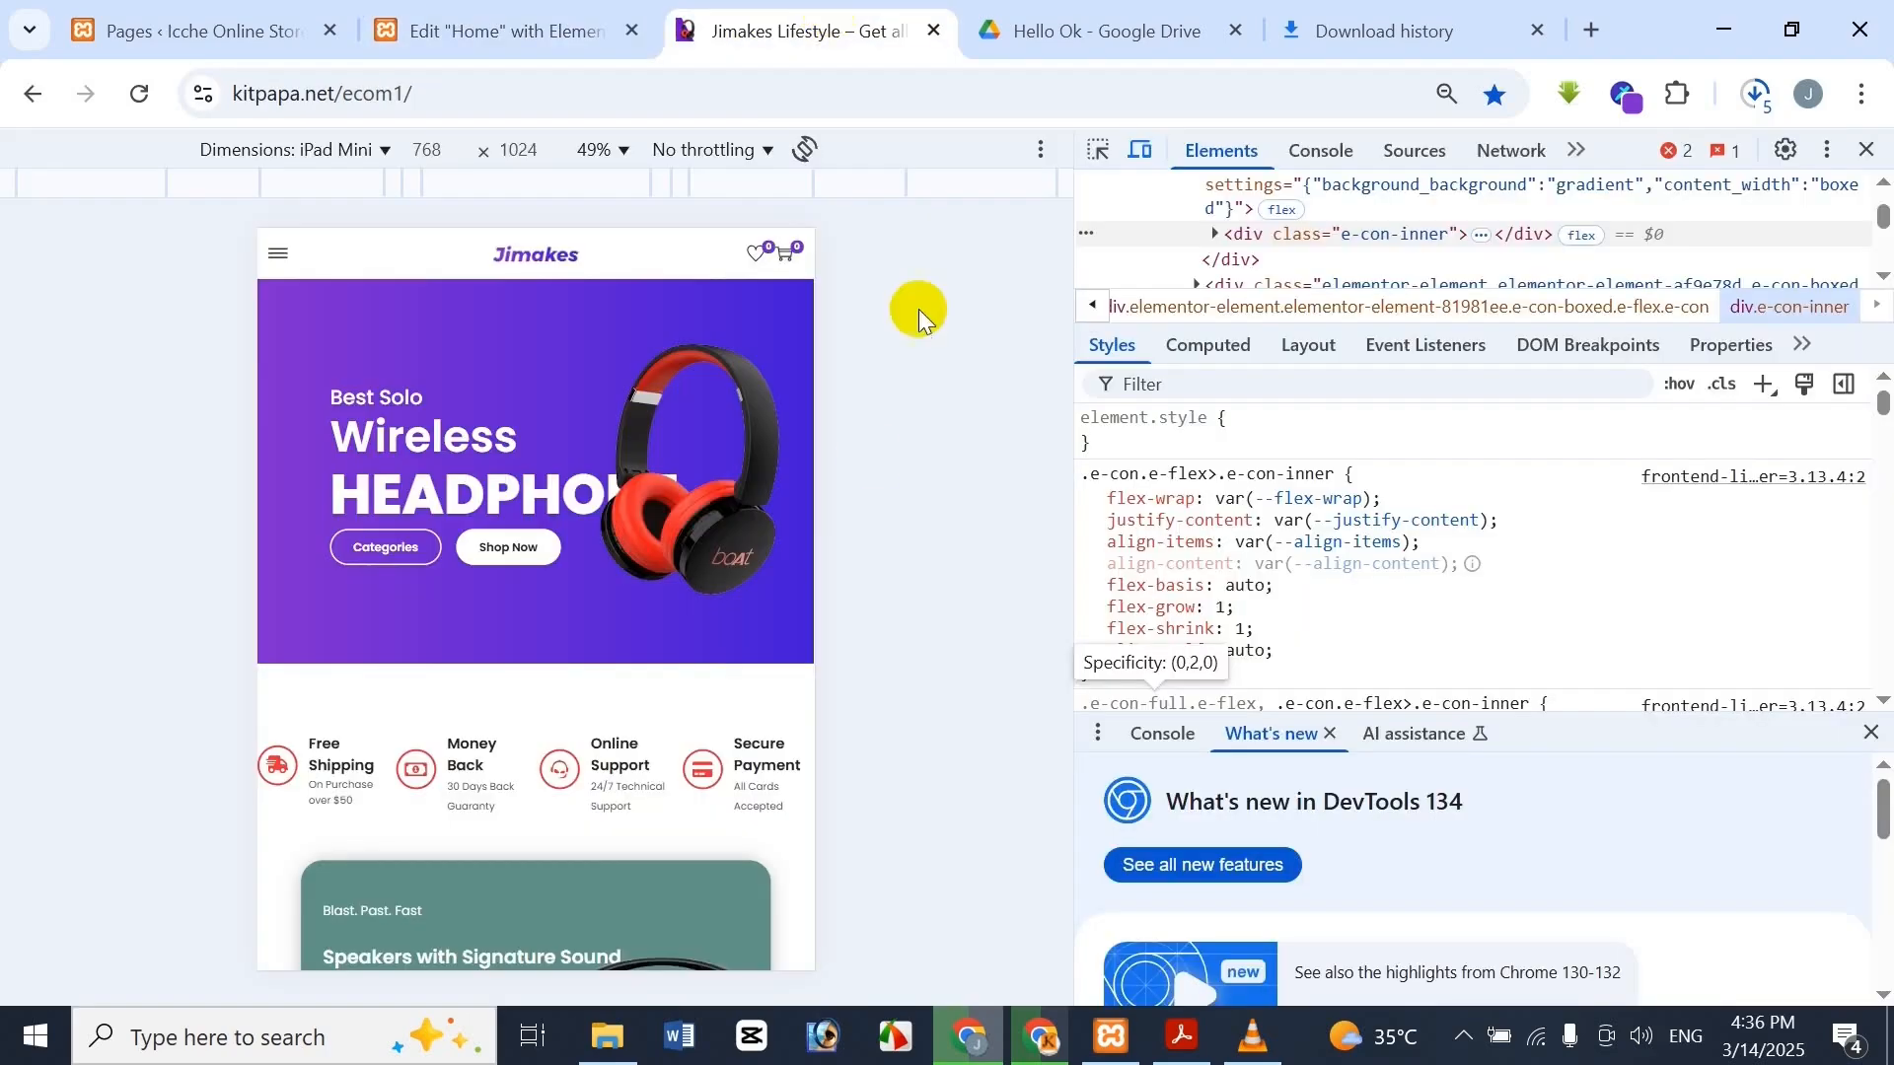
{"action": "left_click", "coordinate": [419, 28]}
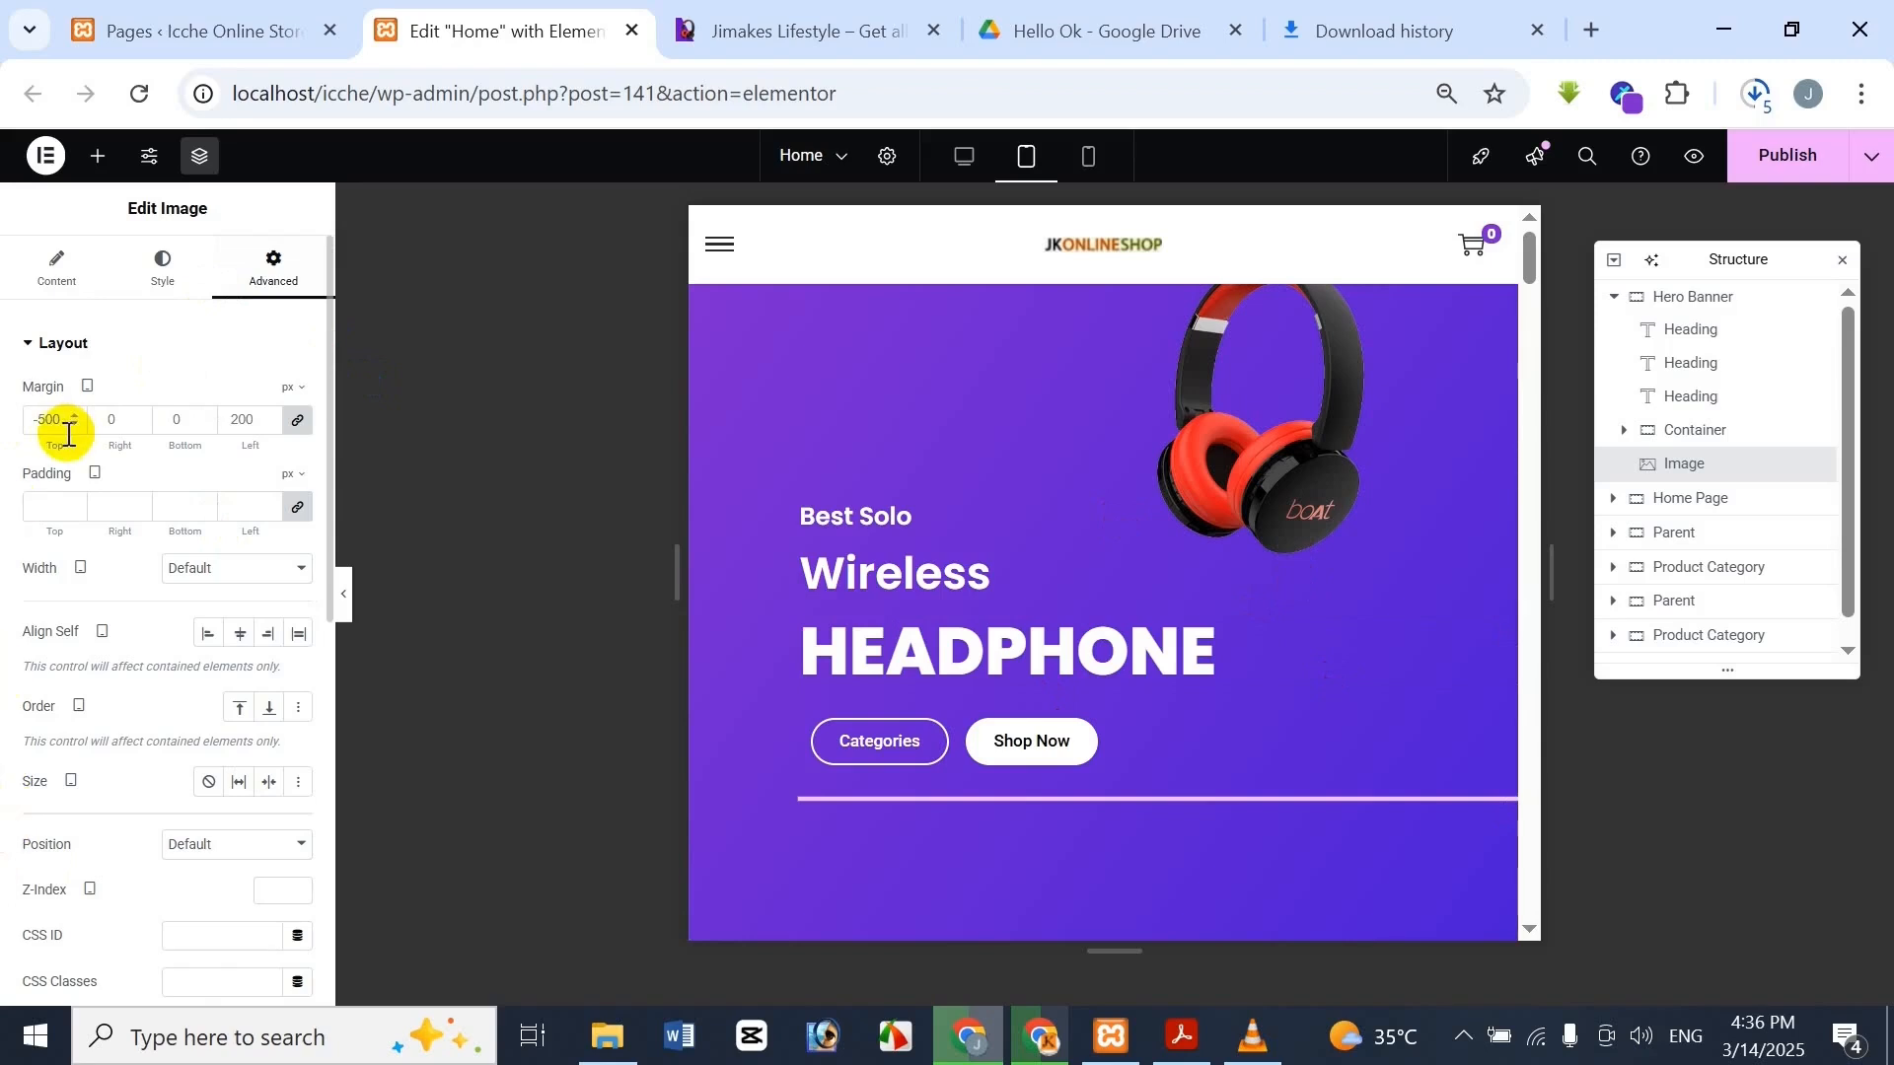
{"action": "left_click", "coordinate": [299, 420]}
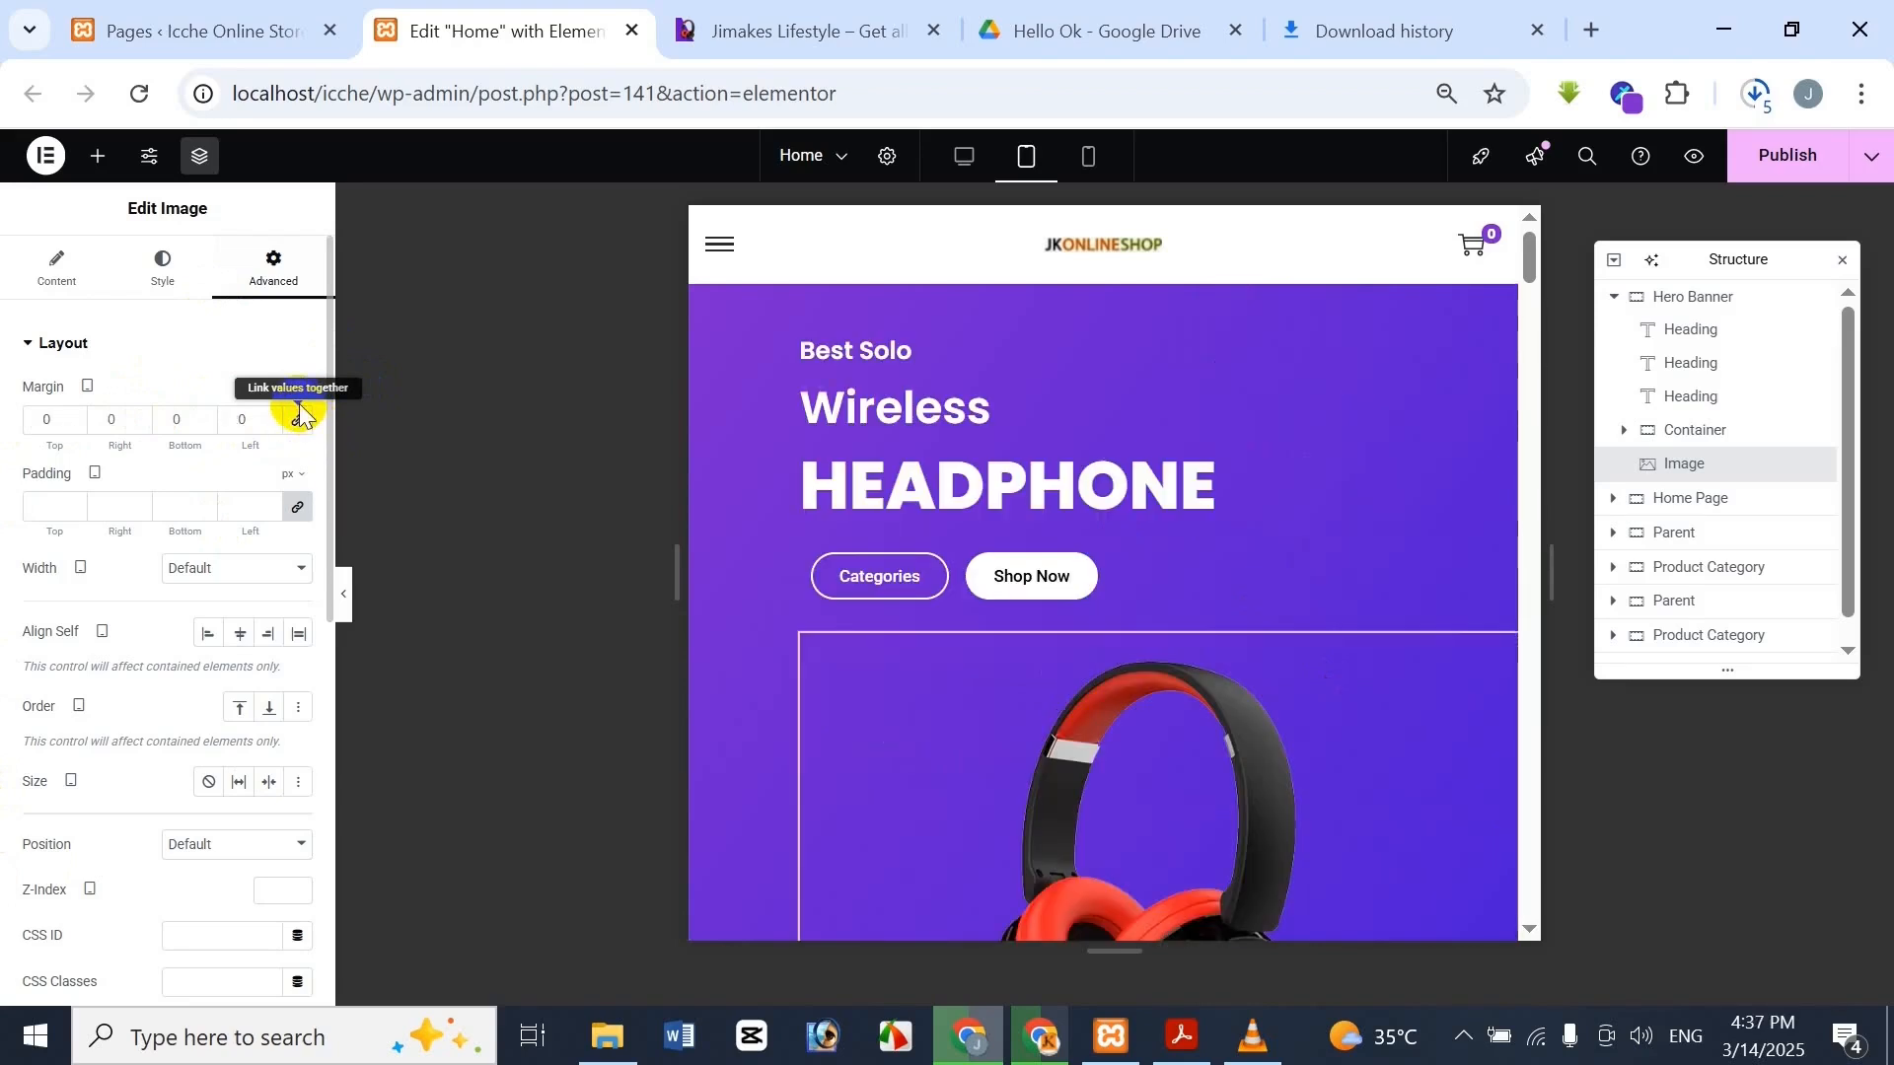
{"action": "scroll", "coordinate": [1073, 477], "scroll_direction": "down", "scroll_amount": 3}
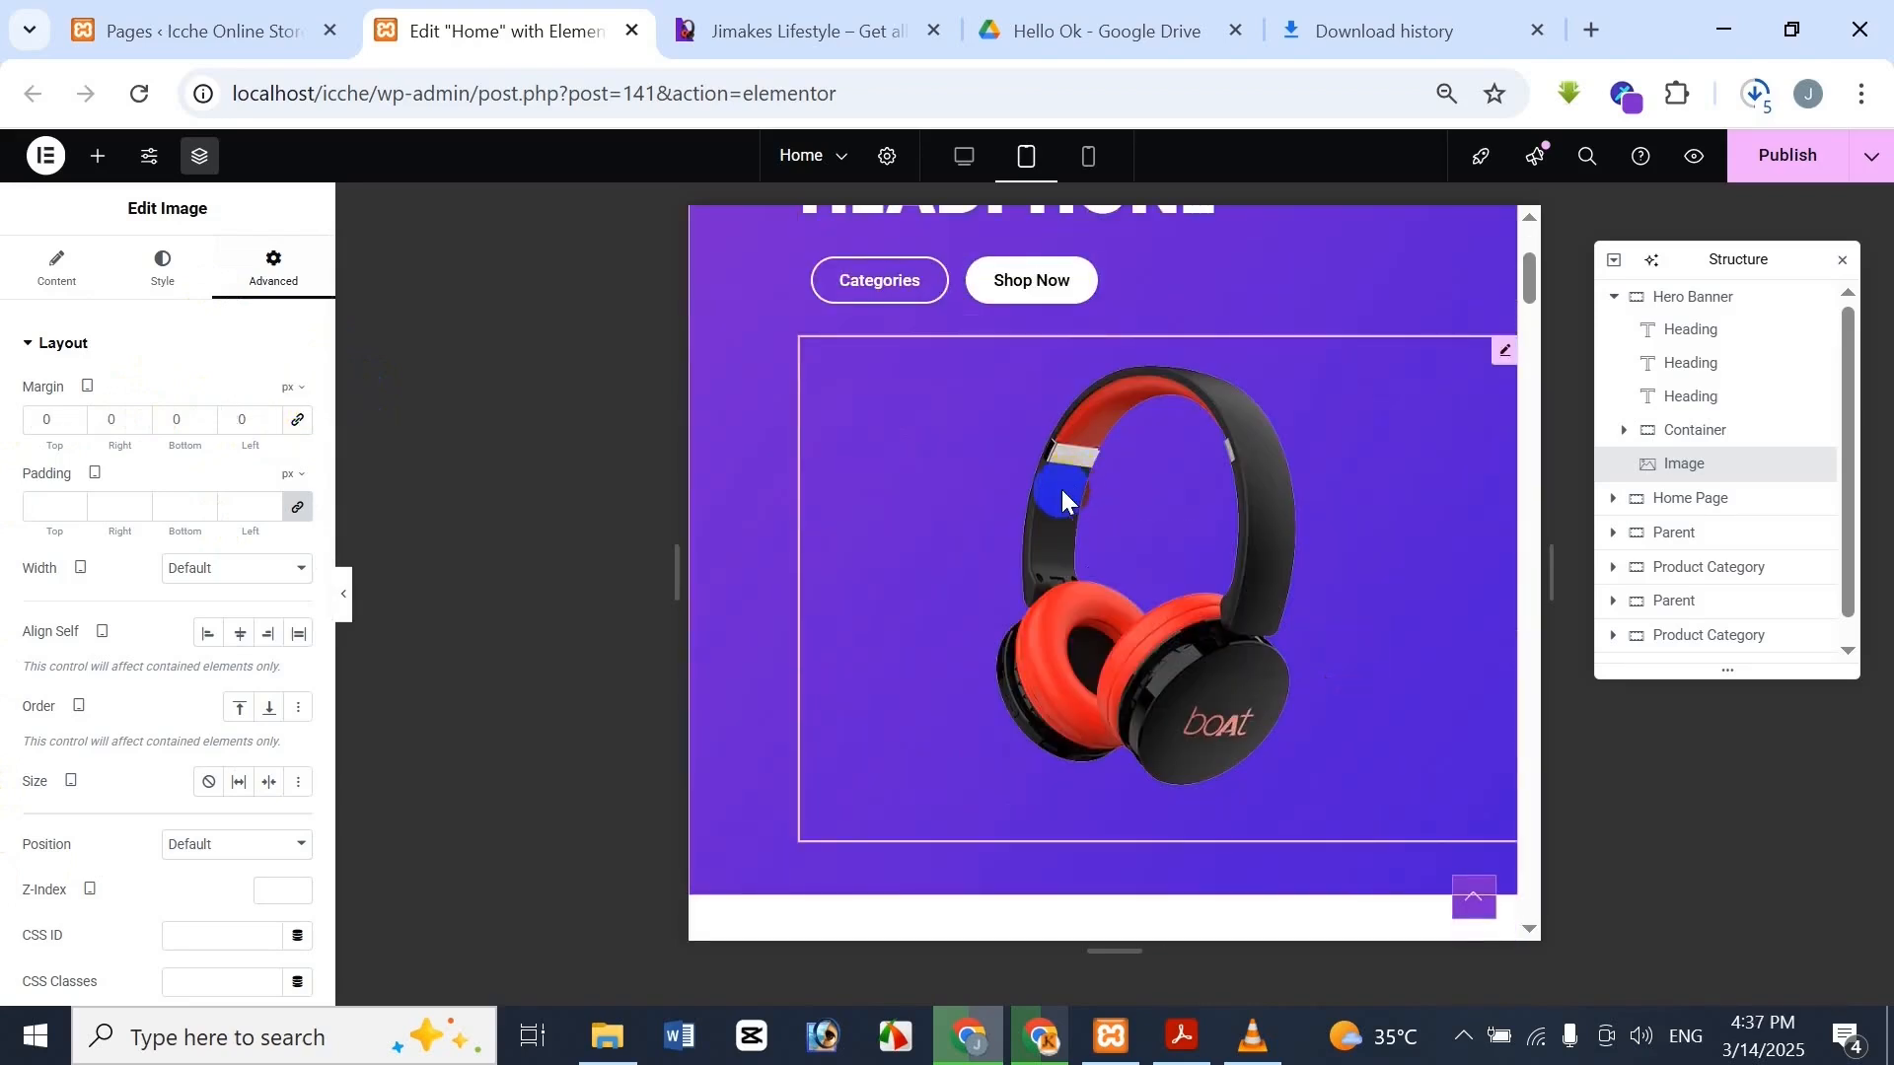
{"action": "scroll", "coordinate": [1061, 489], "scroll_direction": "up", "scroll_amount": 3}
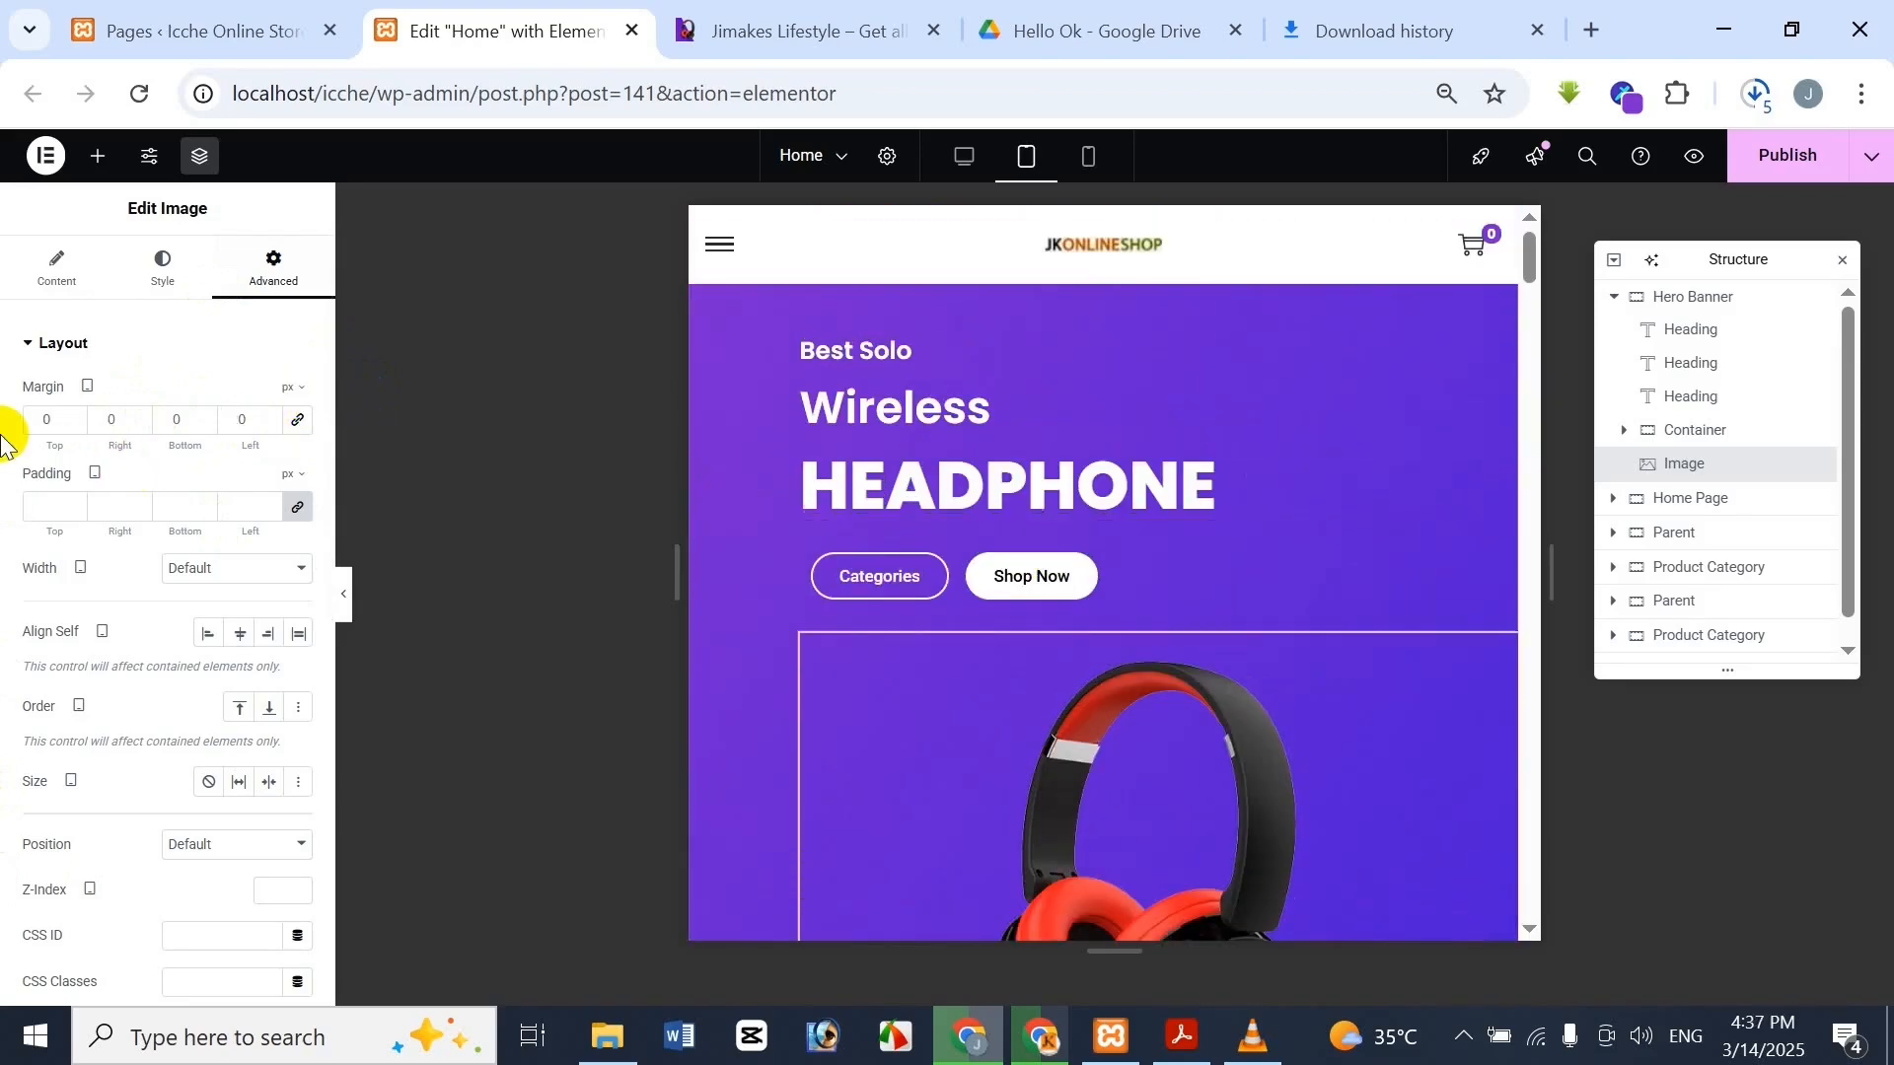
Set the headphone image's tablet top margin to -200 px and compare its position with the Jimakes banner
{"action": "left_click", "coordinate": [54, 426]}
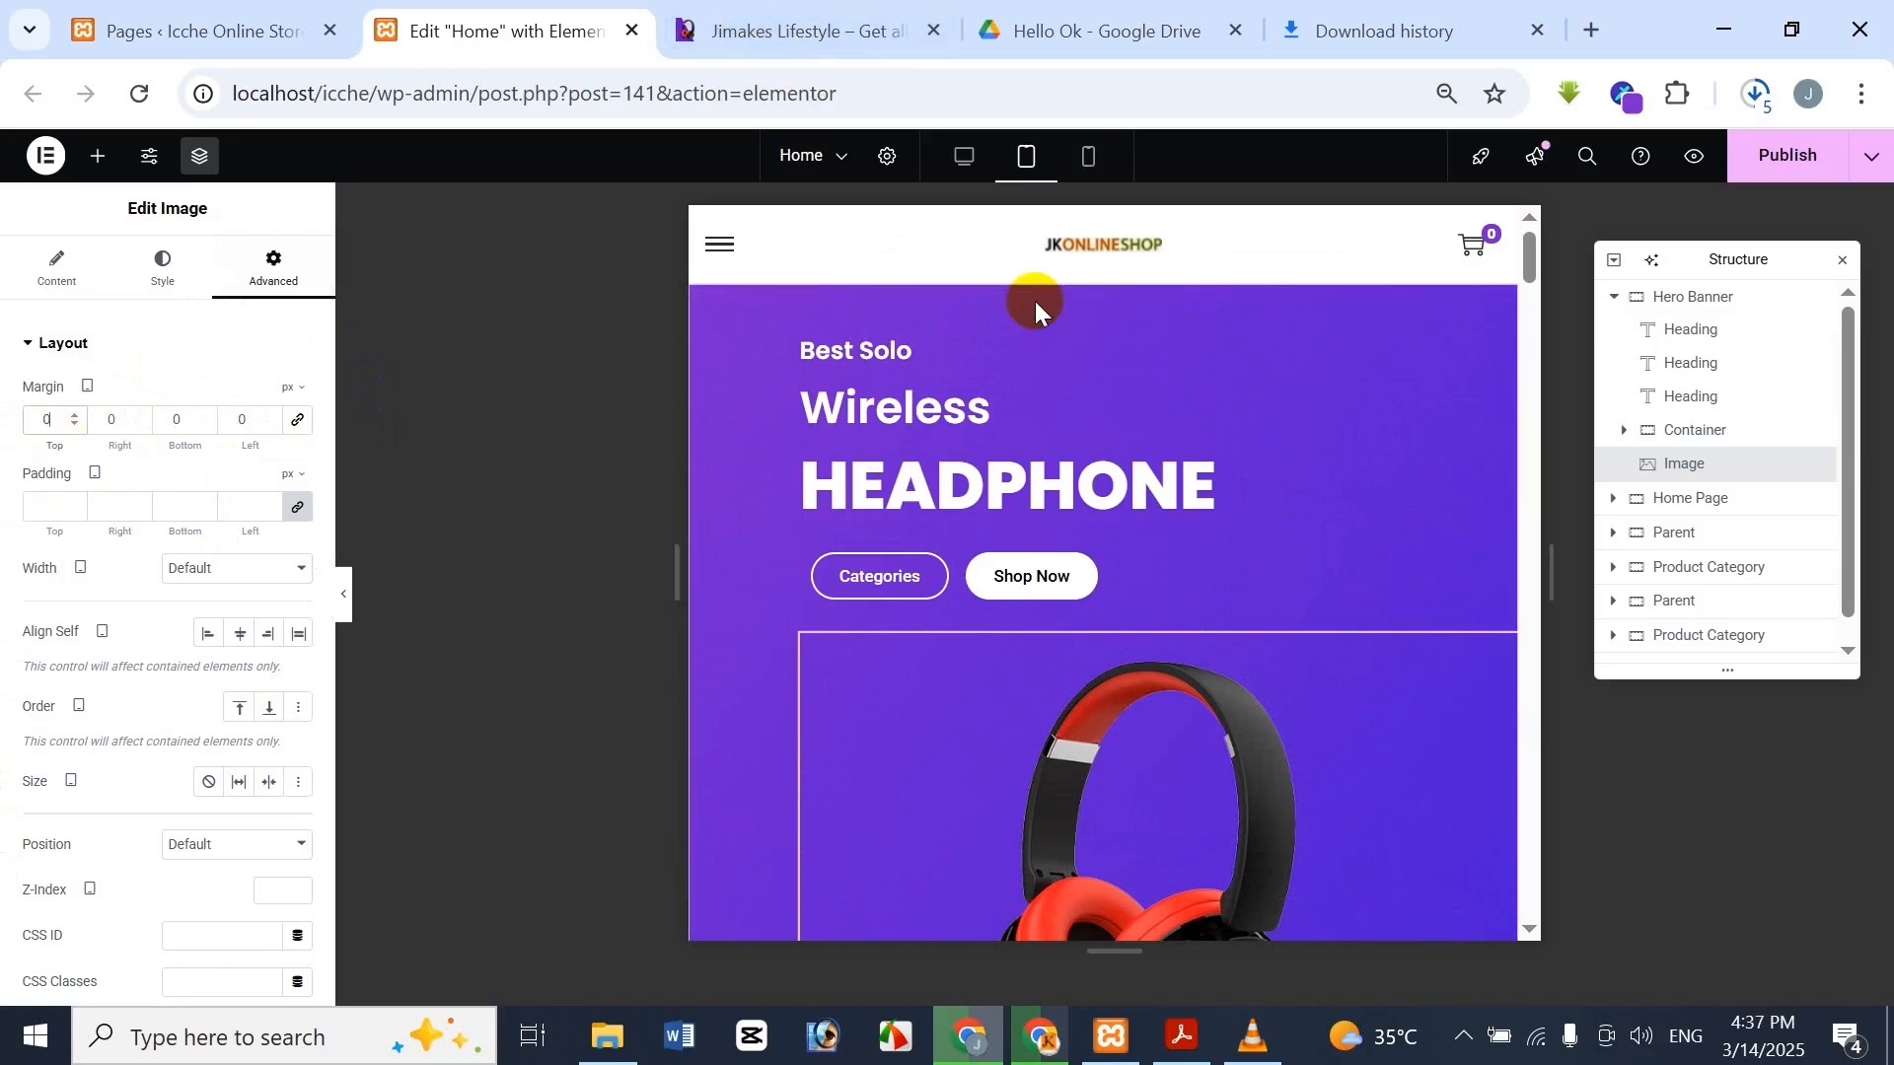
{"action": "type", "text": "0"}
{"action": "type", "text": "2"}
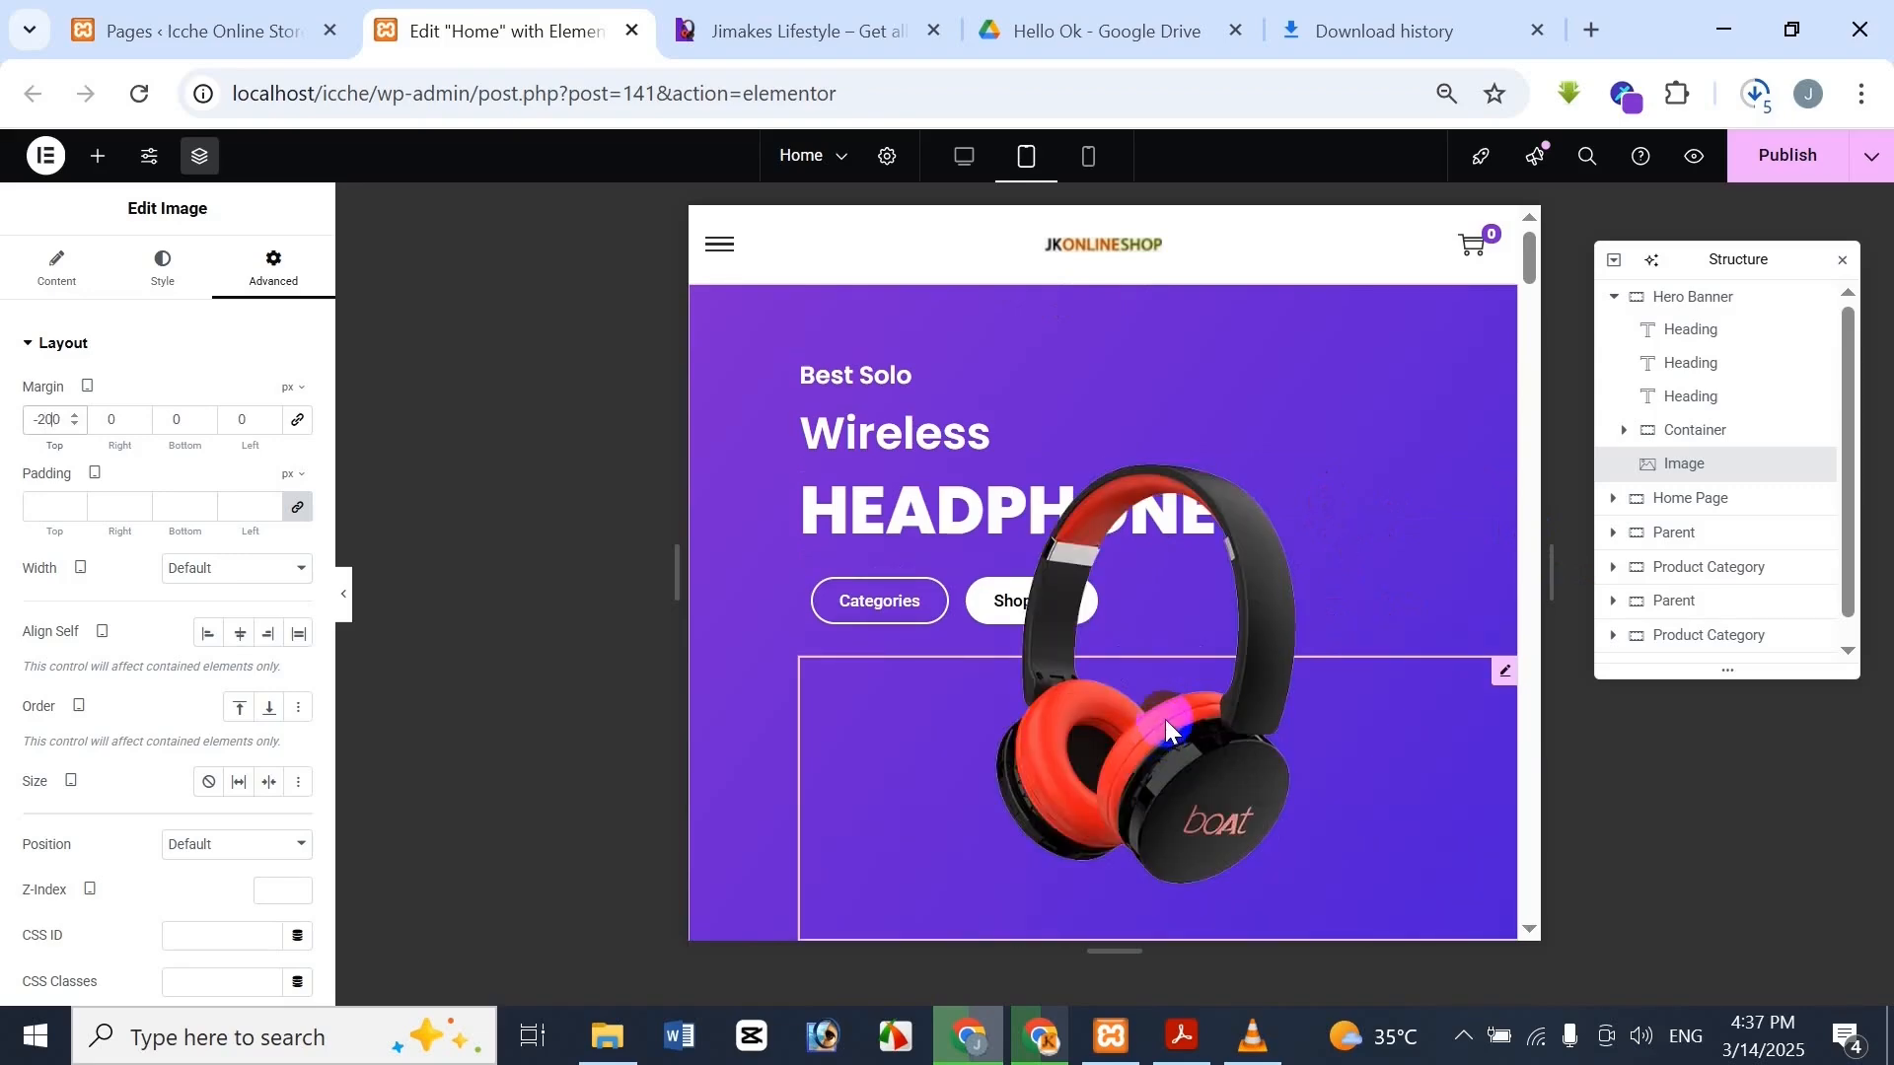
{"action": "left_click", "coordinate": [789, 31]}
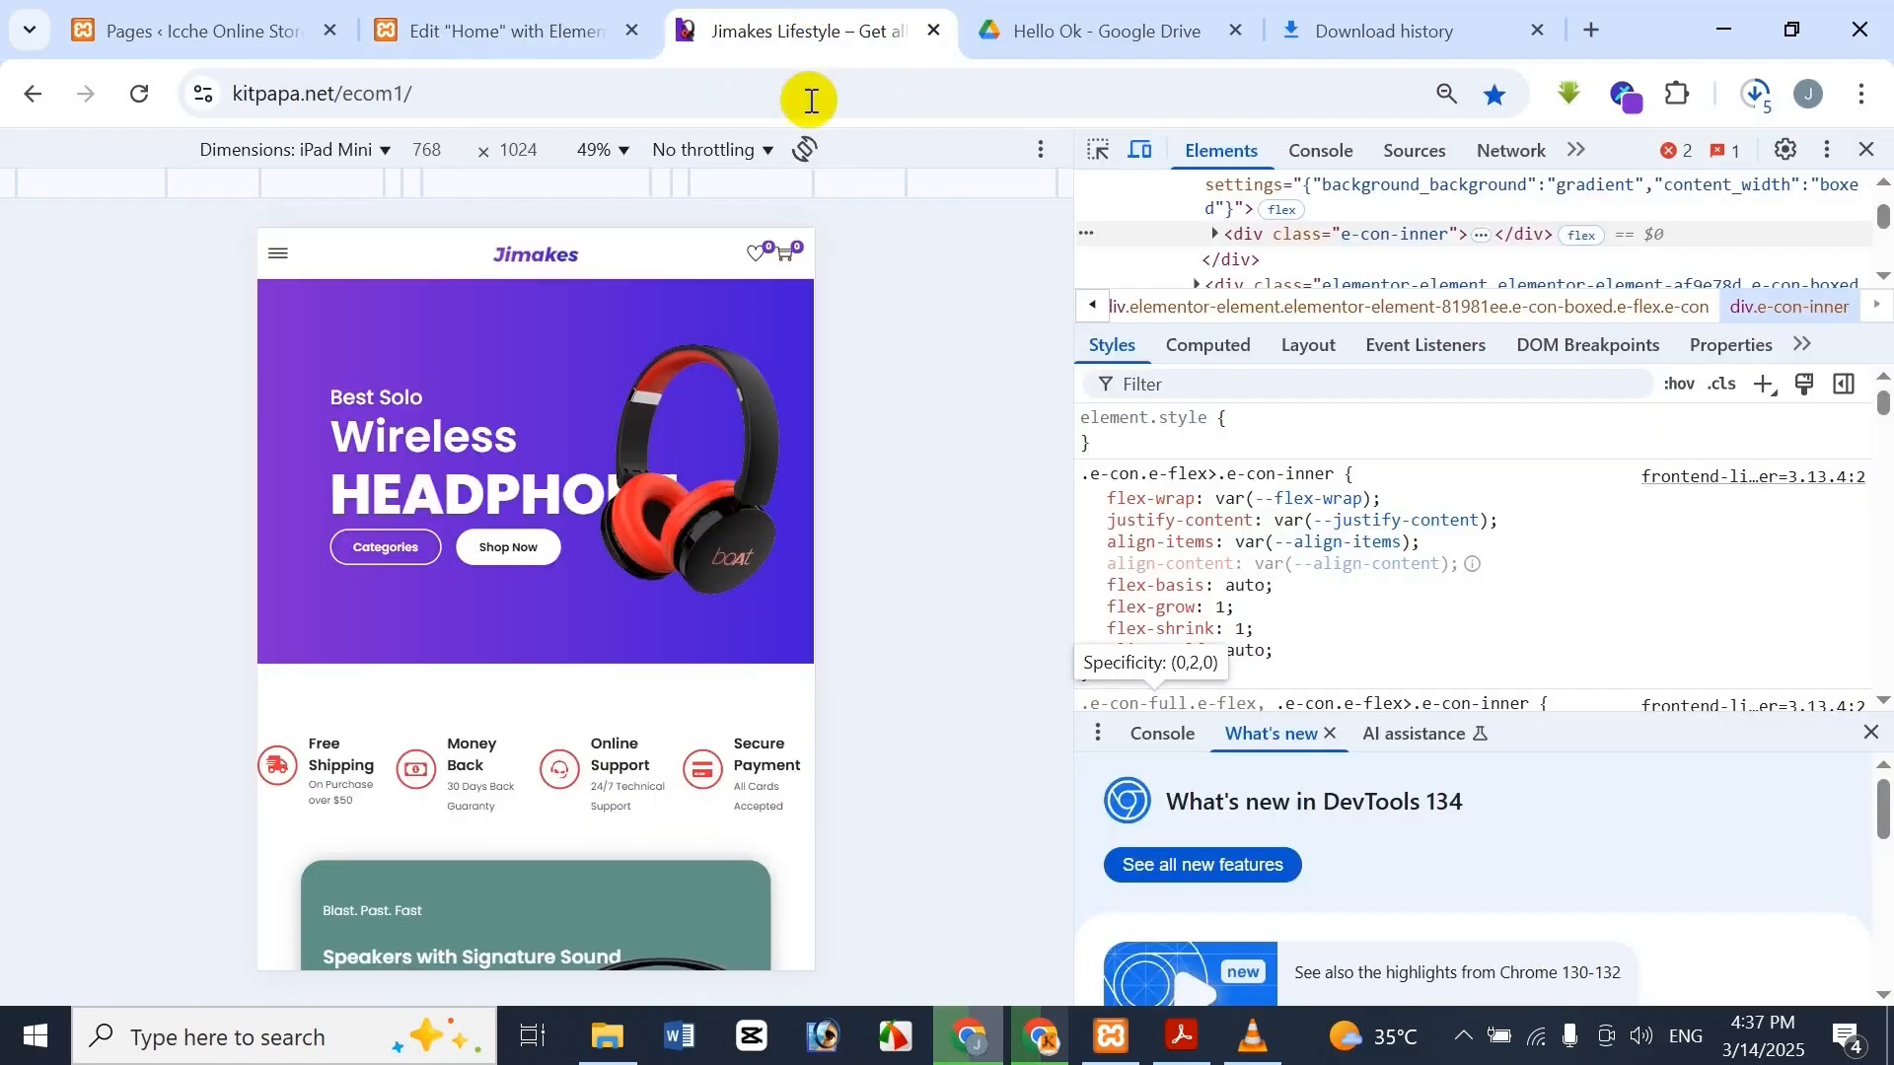
{"action": "left_click", "coordinate": [538, 24]}
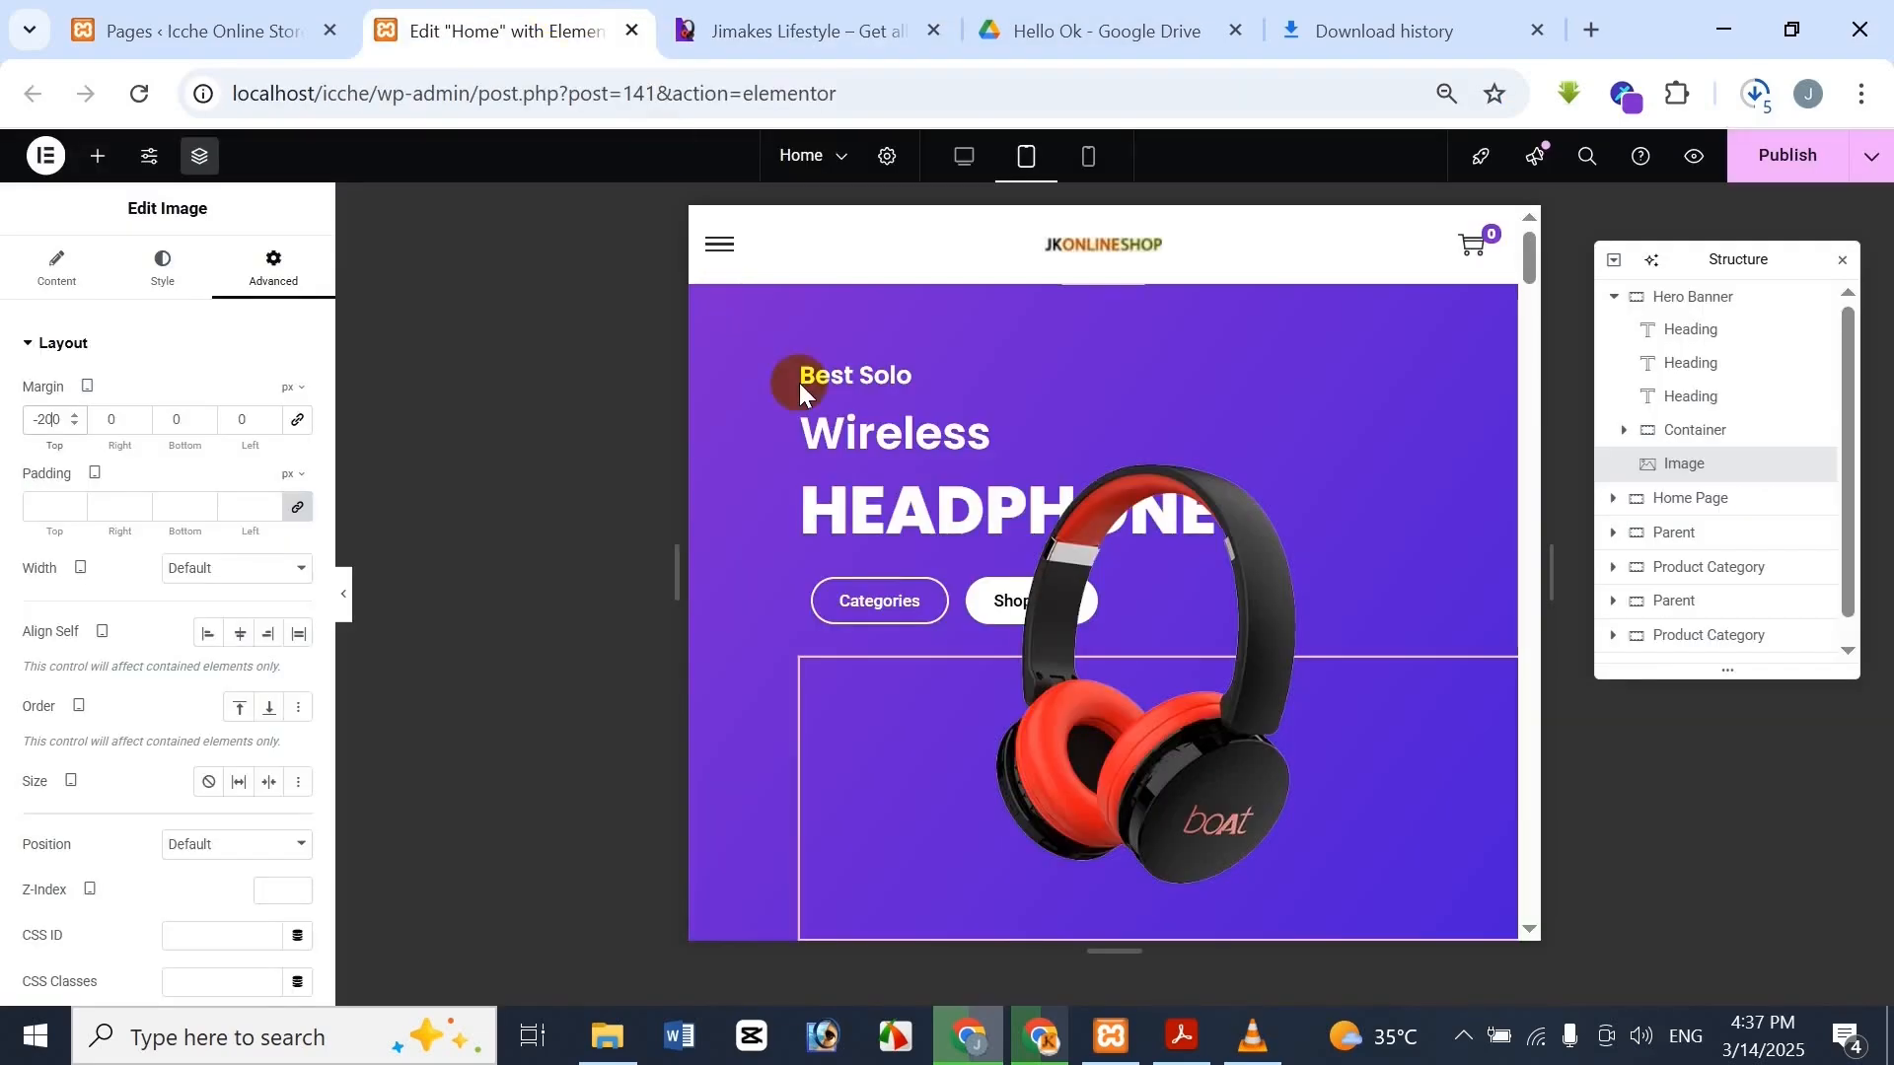
Reduce the headphone image's tablet width to 60%
{"action": "left_click", "coordinate": [161, 264]}
{"action": "left_click_drag", "start_coordinate": [283, 464], "coordinate": [219, 471]}
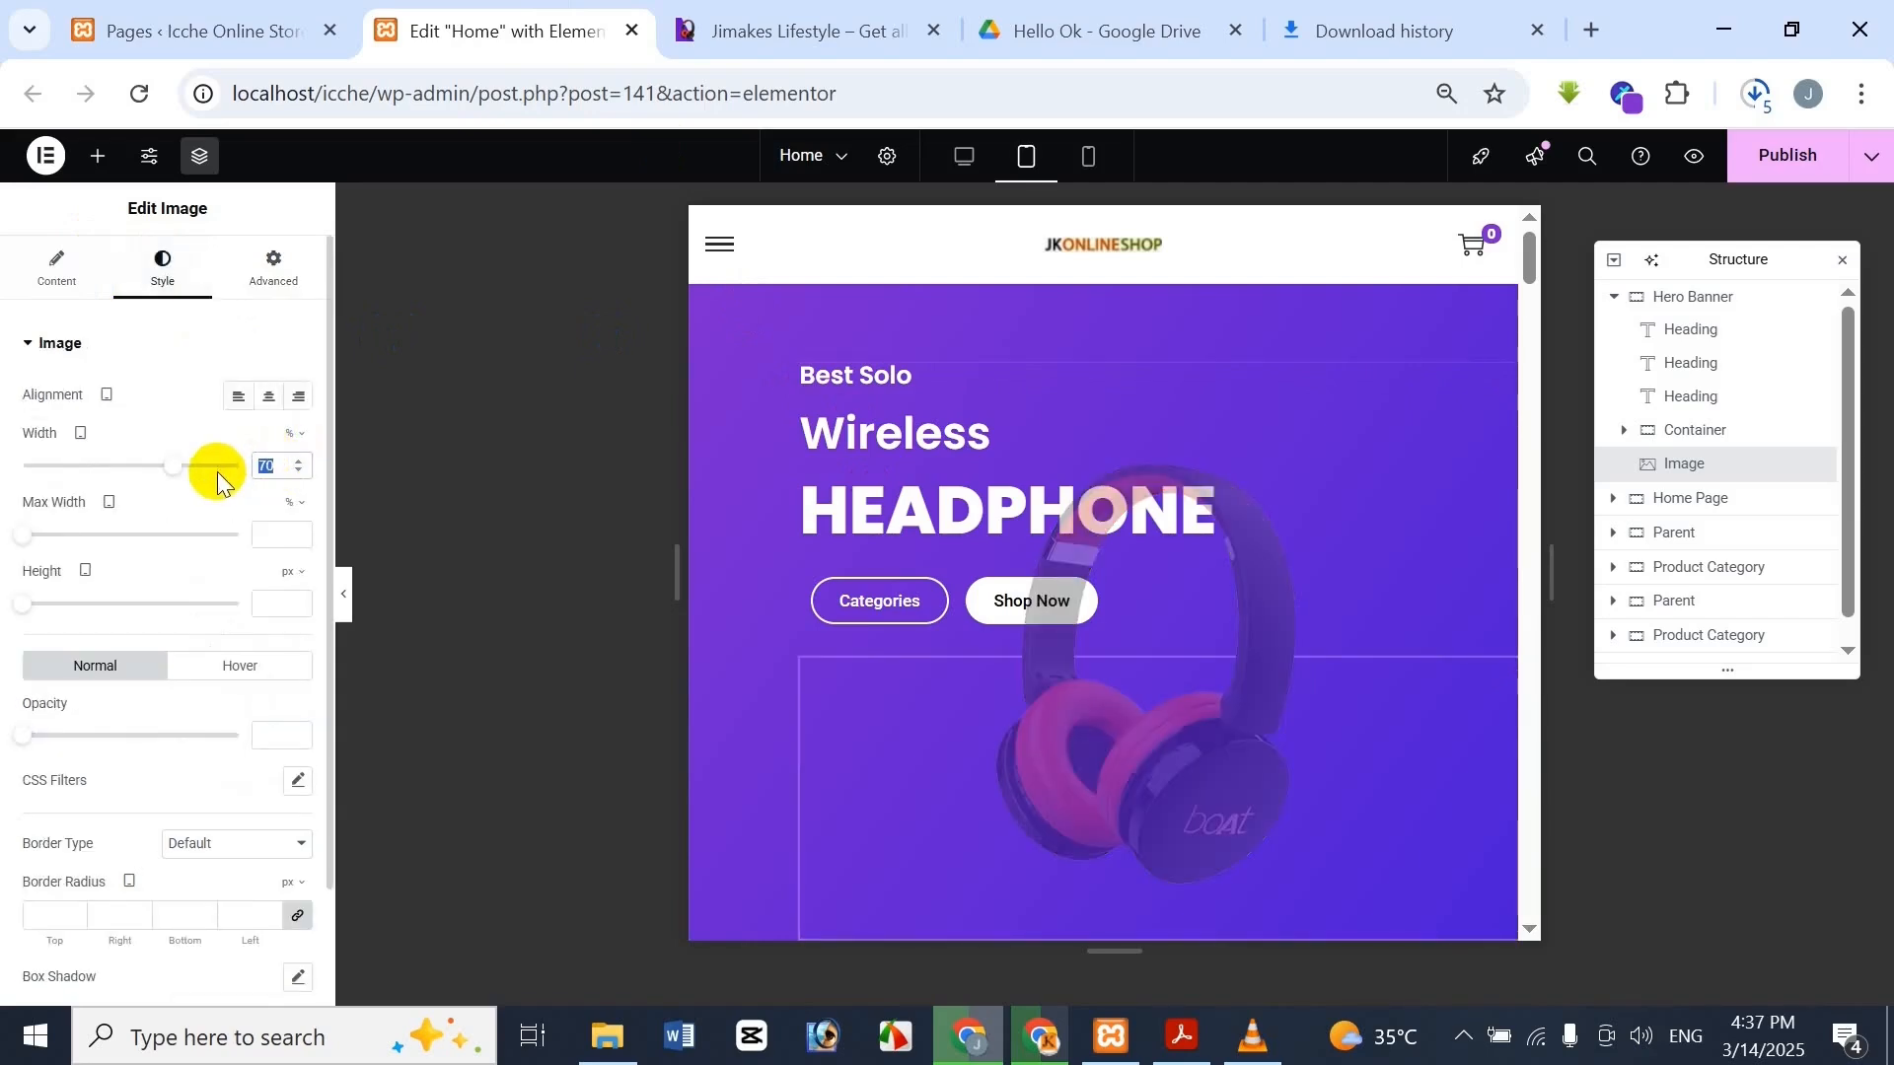
{"action": "type", "text": "60"}
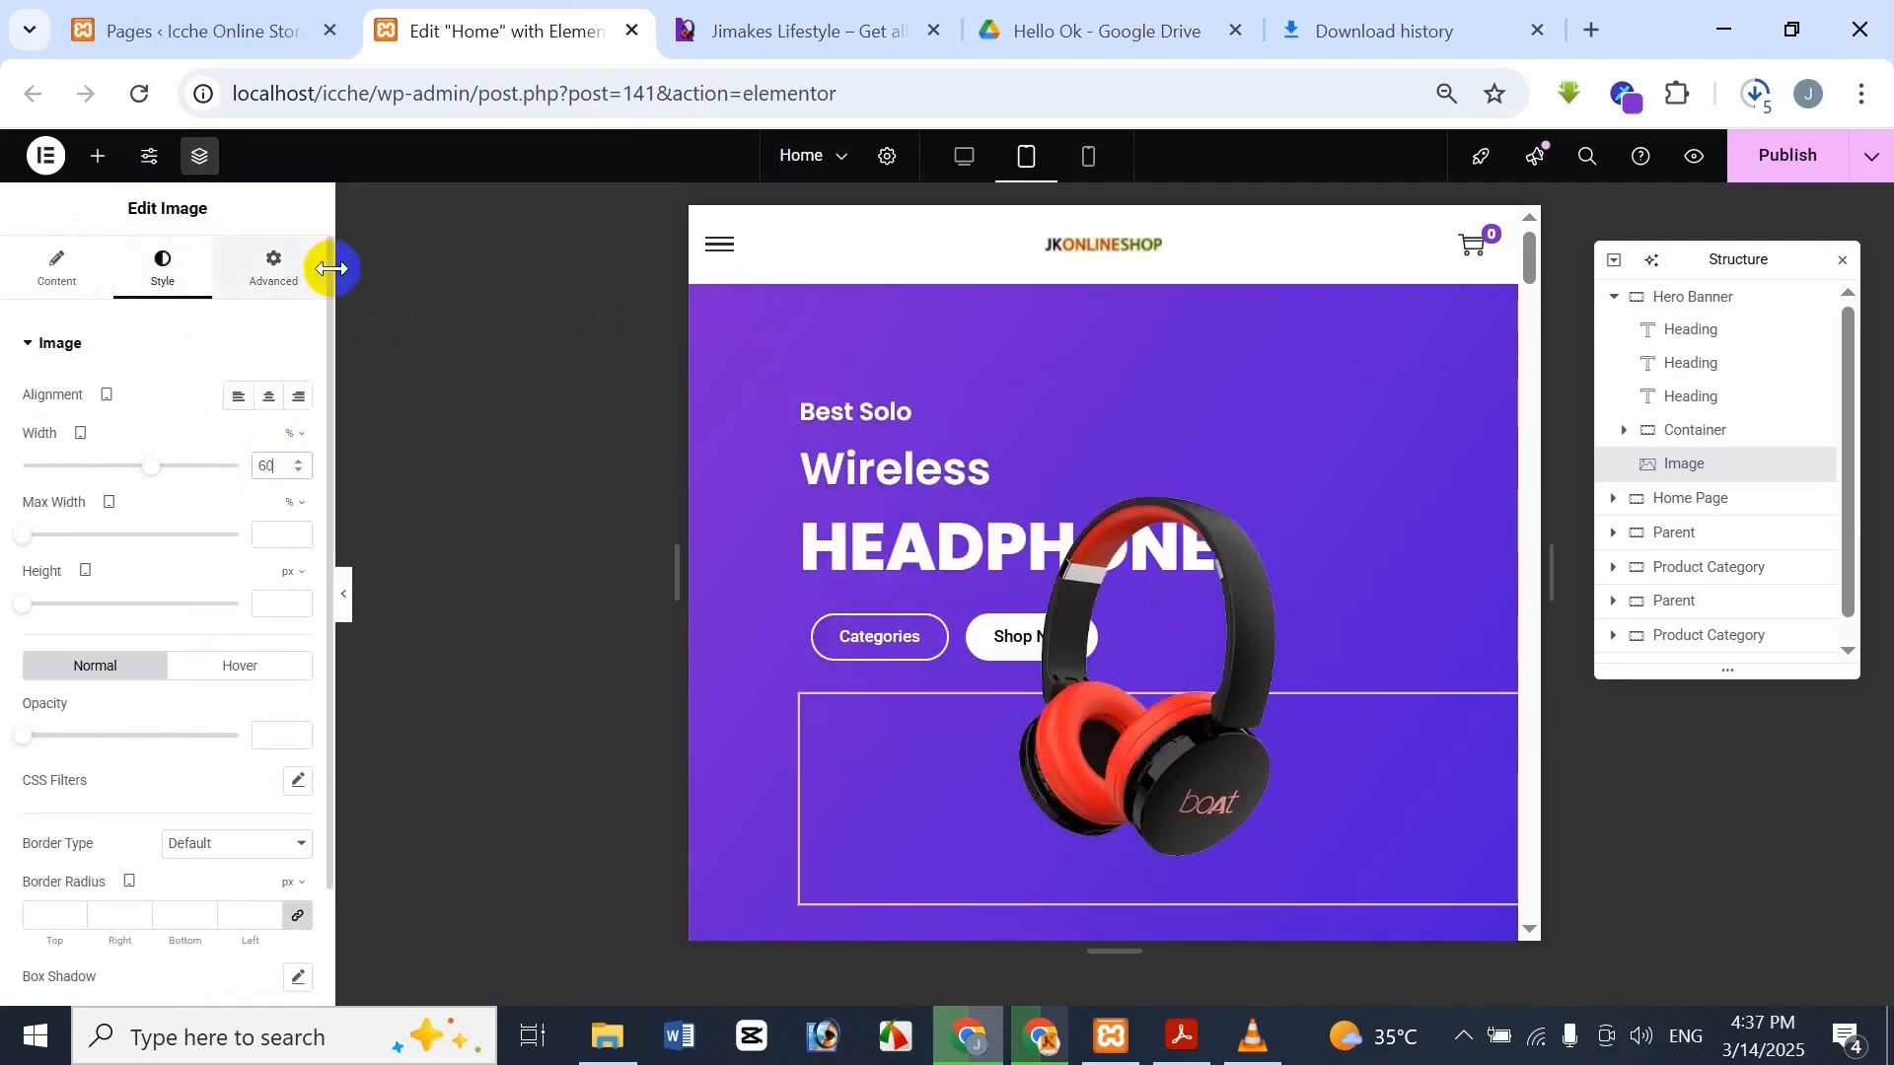
{"action": "scroll", "coordinate": [317, 272], "scroll_direction": "down", "scroll_amount": 2}
{"action": "scroll", "coordinate": [258, 291], "scroll_direction": "up", "scroll_amount": 2}
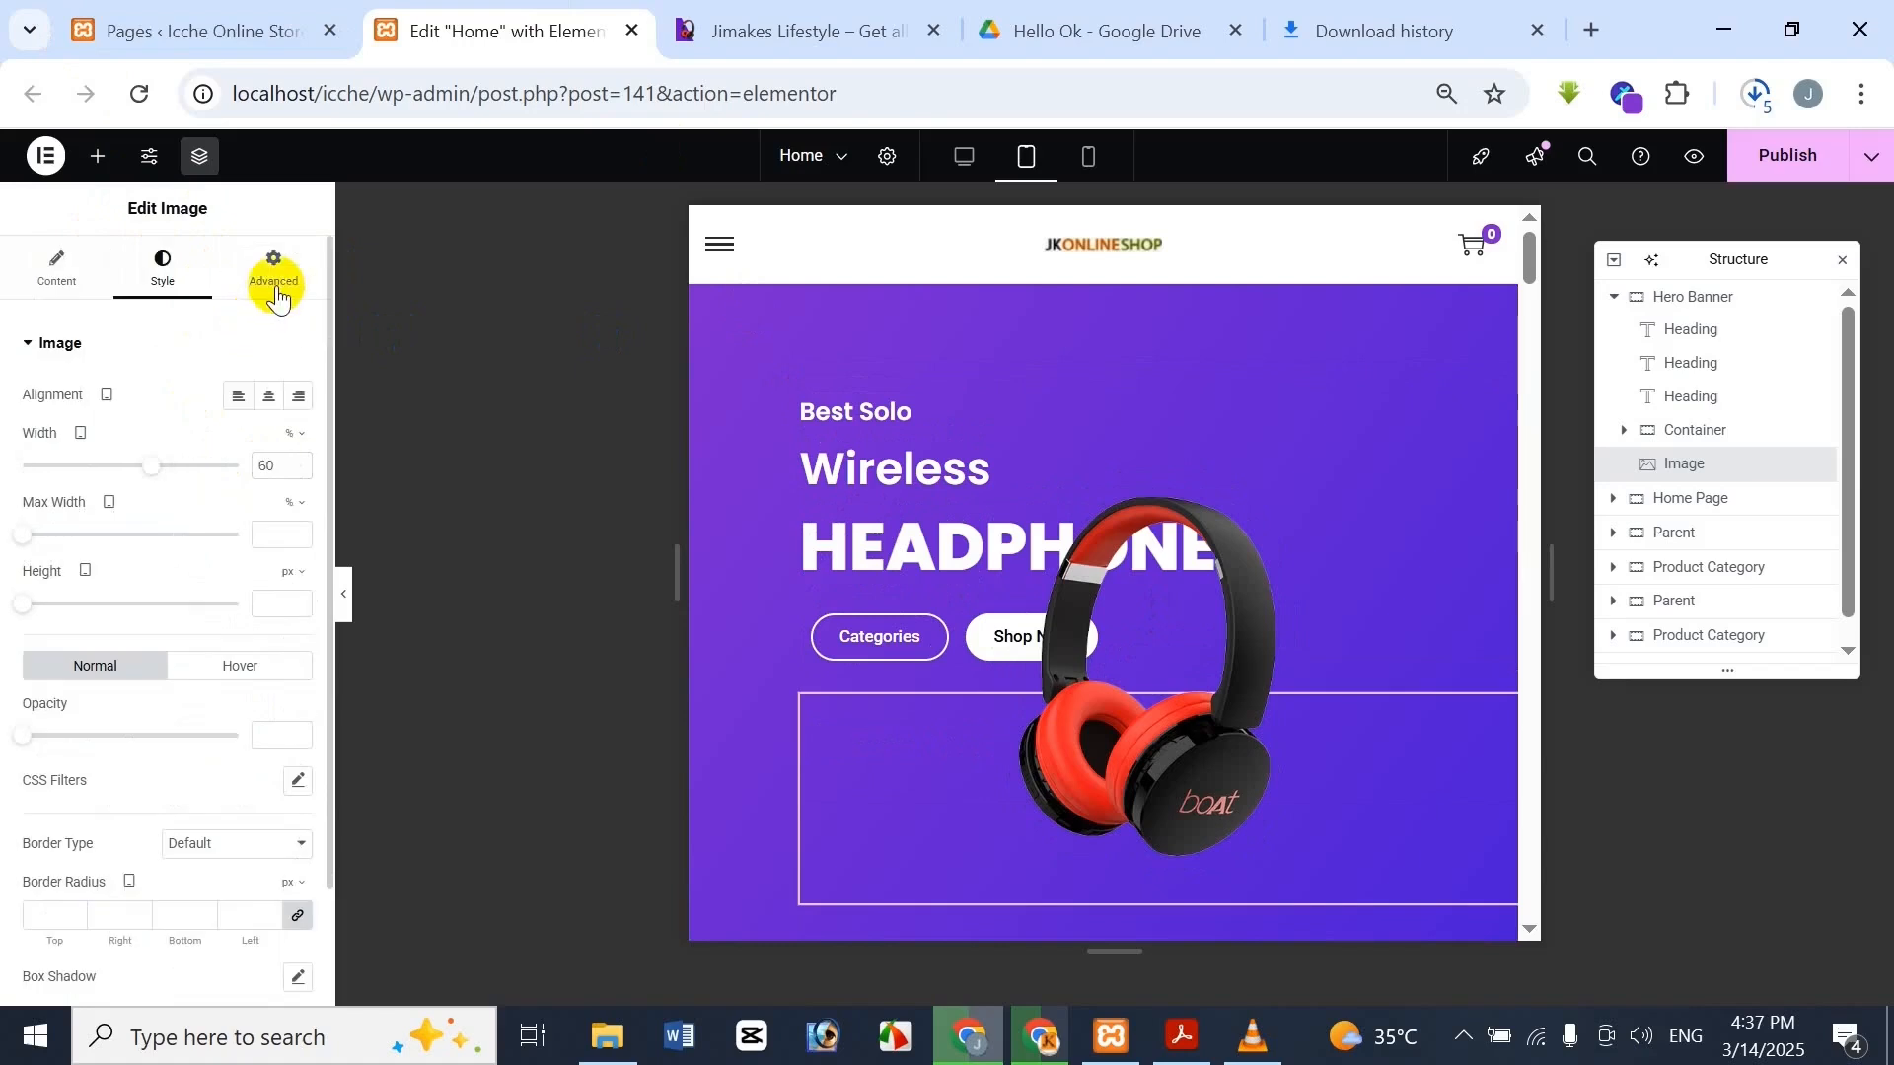
Try a tablet top margin of -500 px on the headphone image and compare it with the Jimakes banner
{"action": "left_click", "coordinate": [273, 268]}
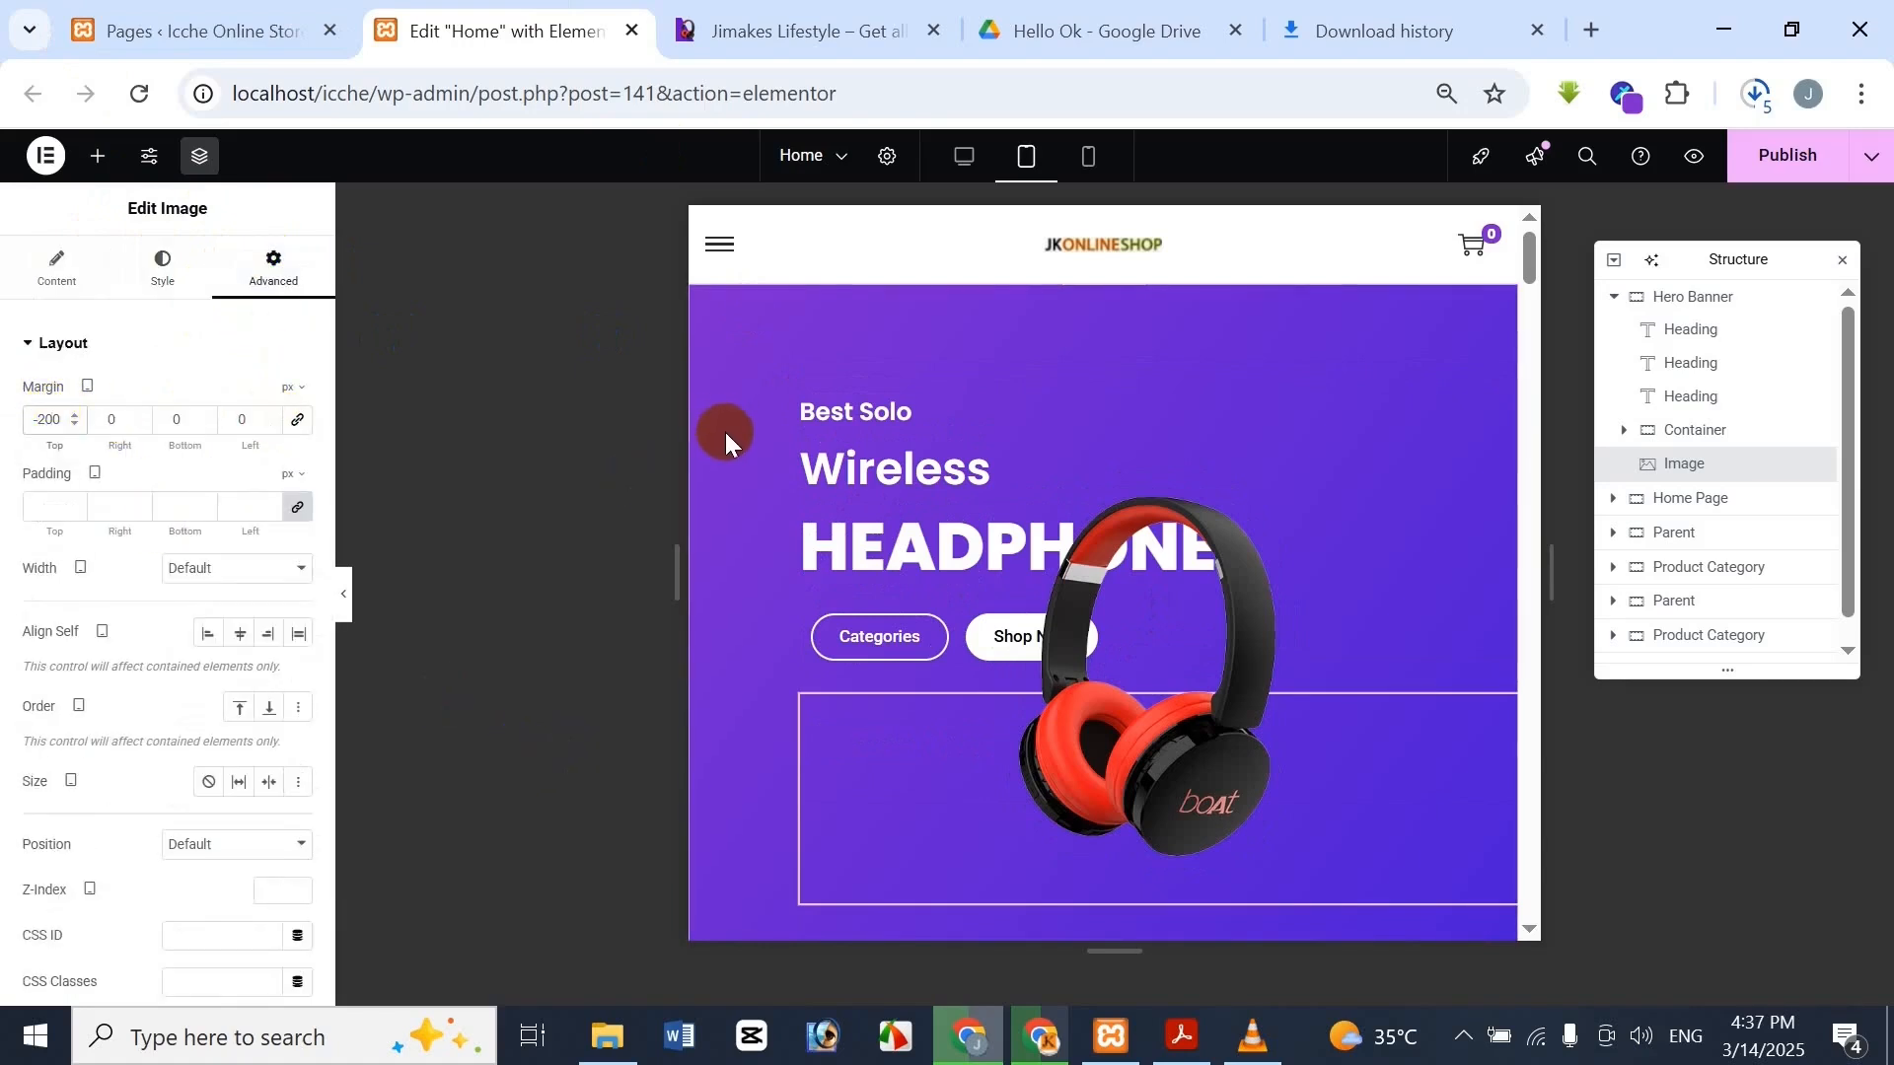
{"action": "key", "text": "BackSpace"}
{"action": "type", "text": "5"}
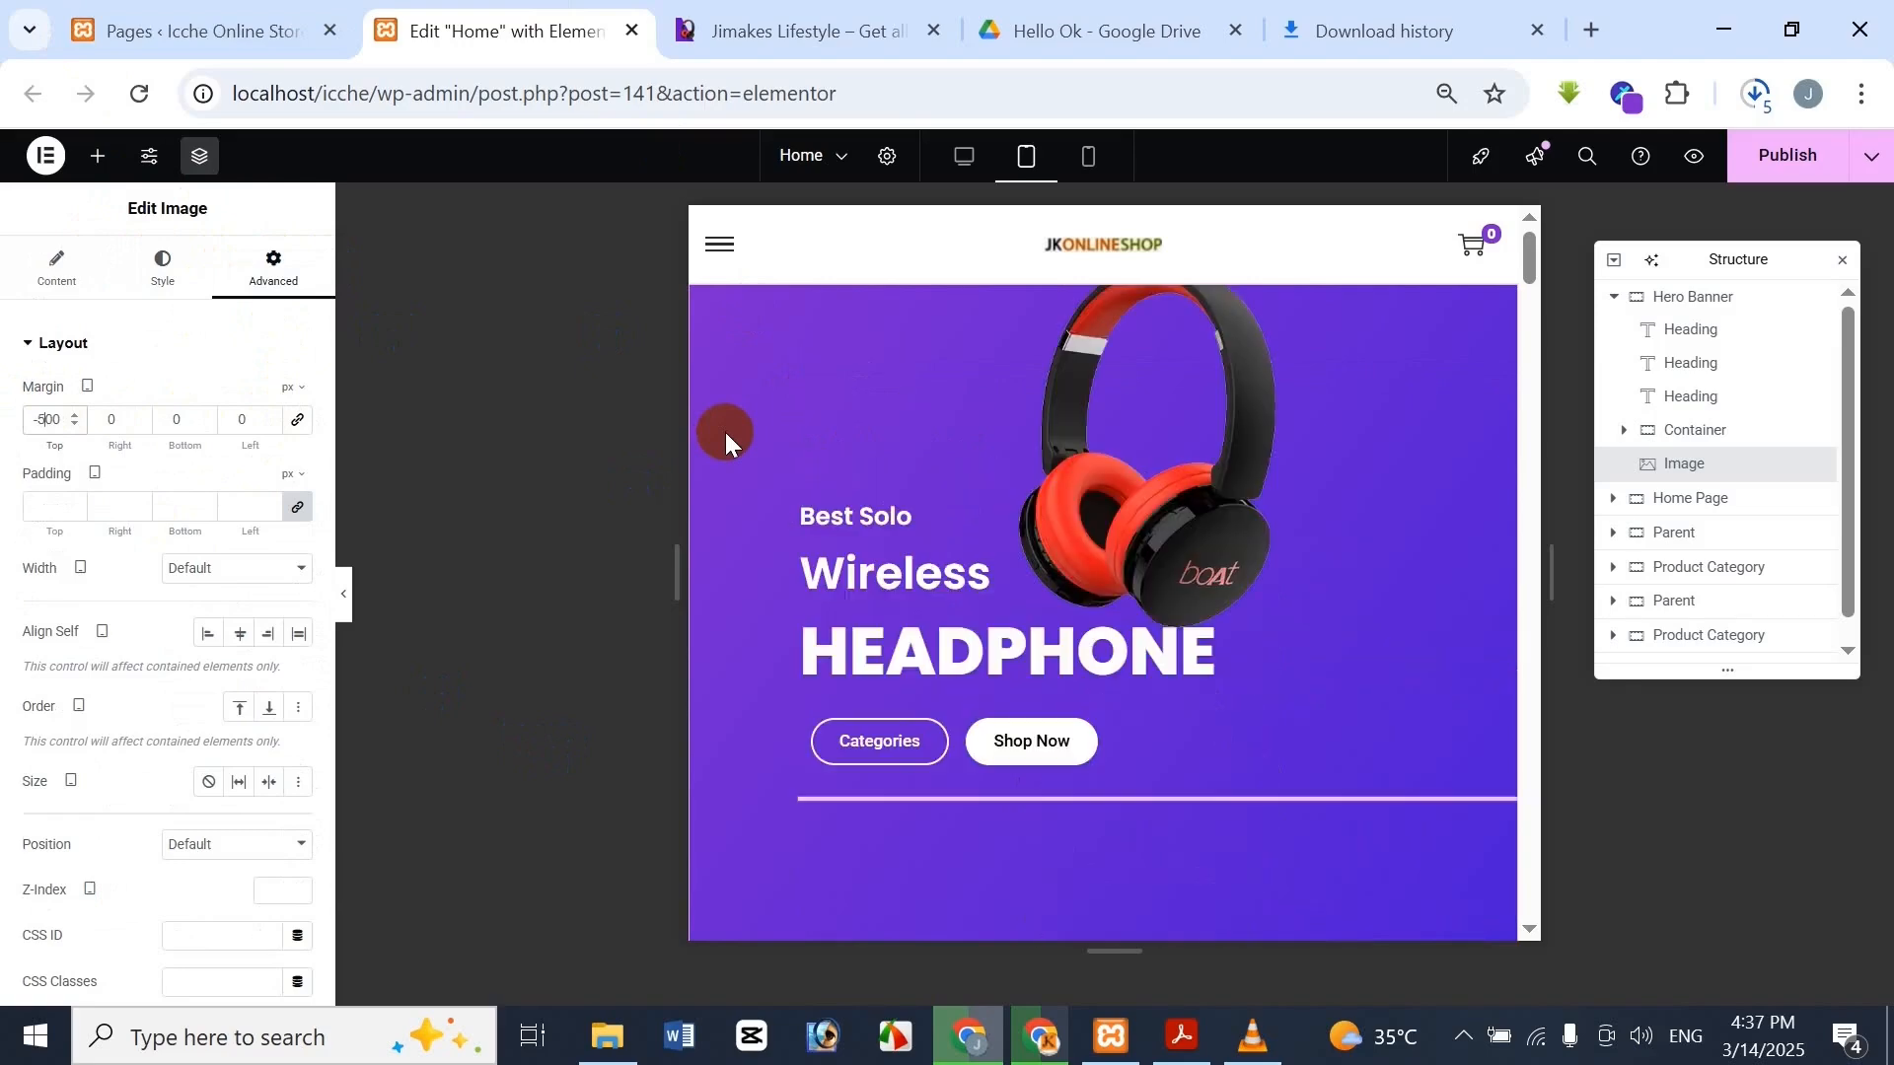
{"action": "left_click", "coordinate": [789, 30]}
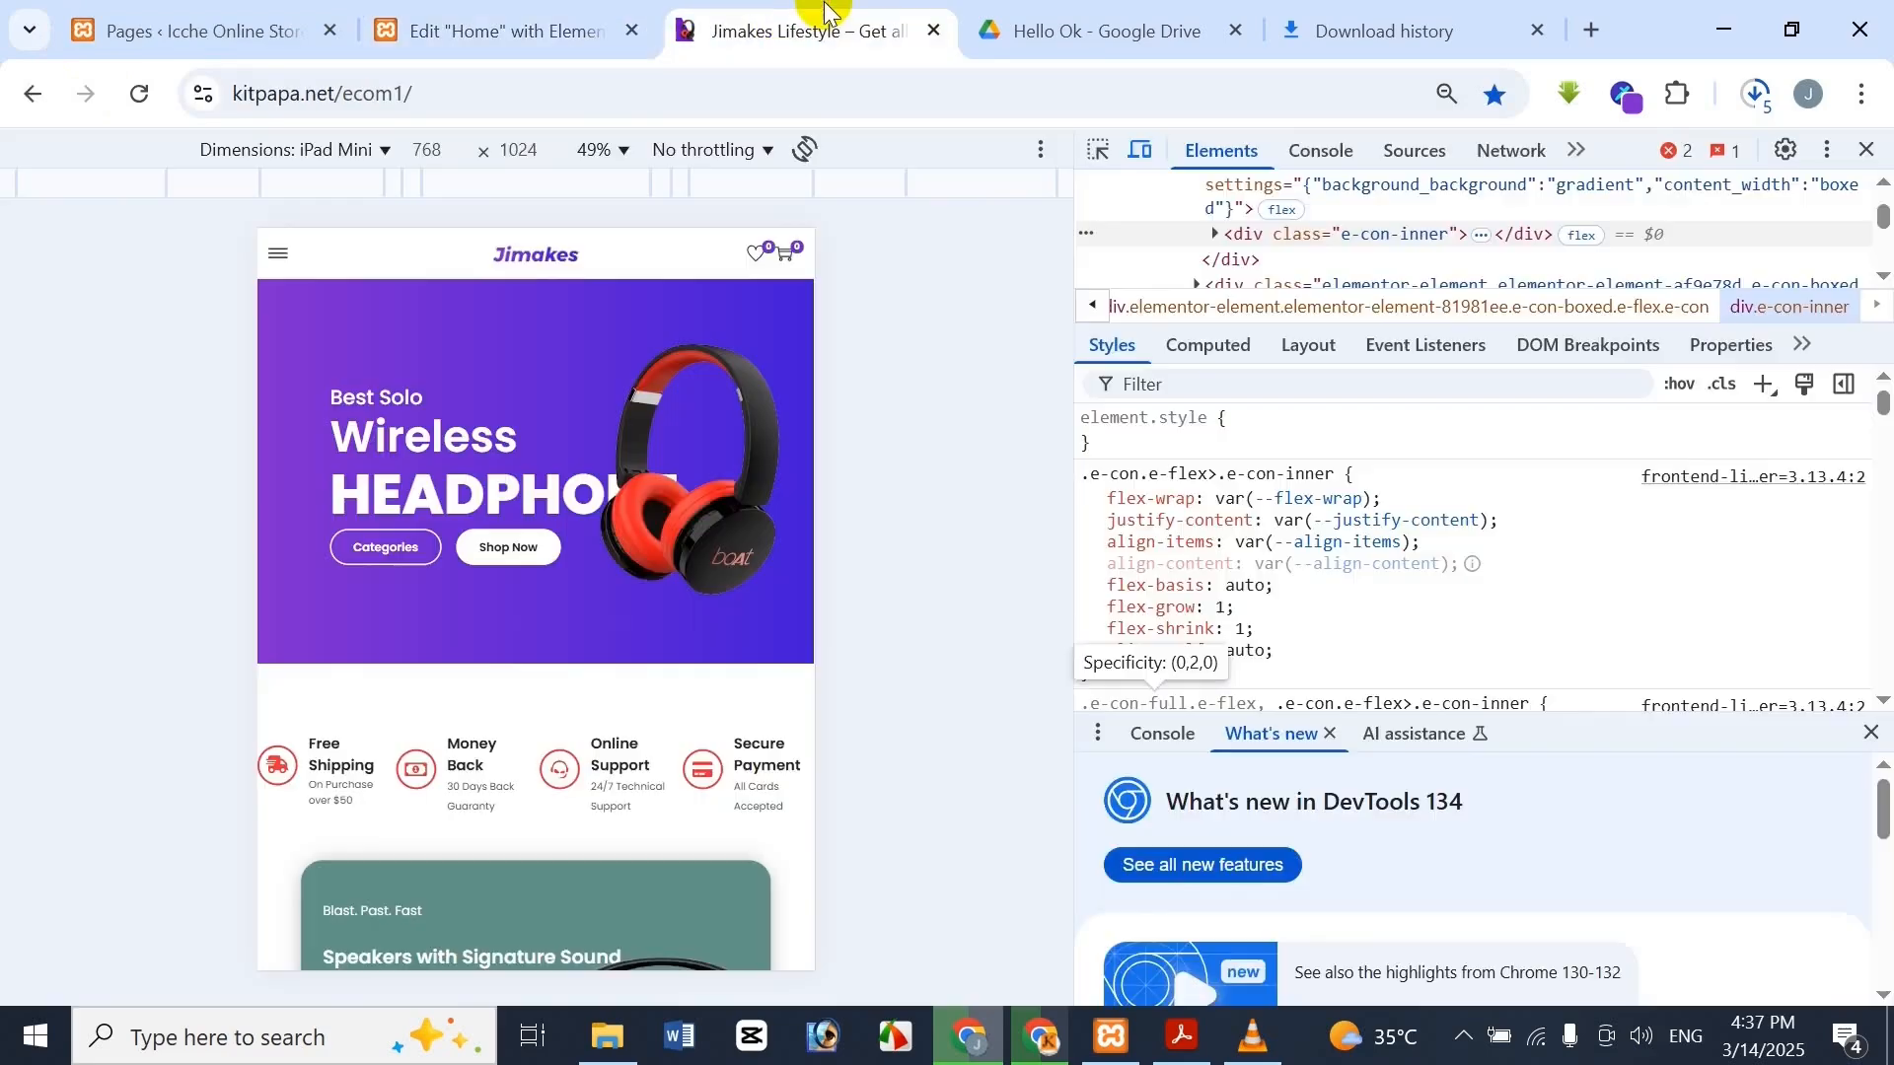
{"action": "left_click", "coordinate": [390, 20]}
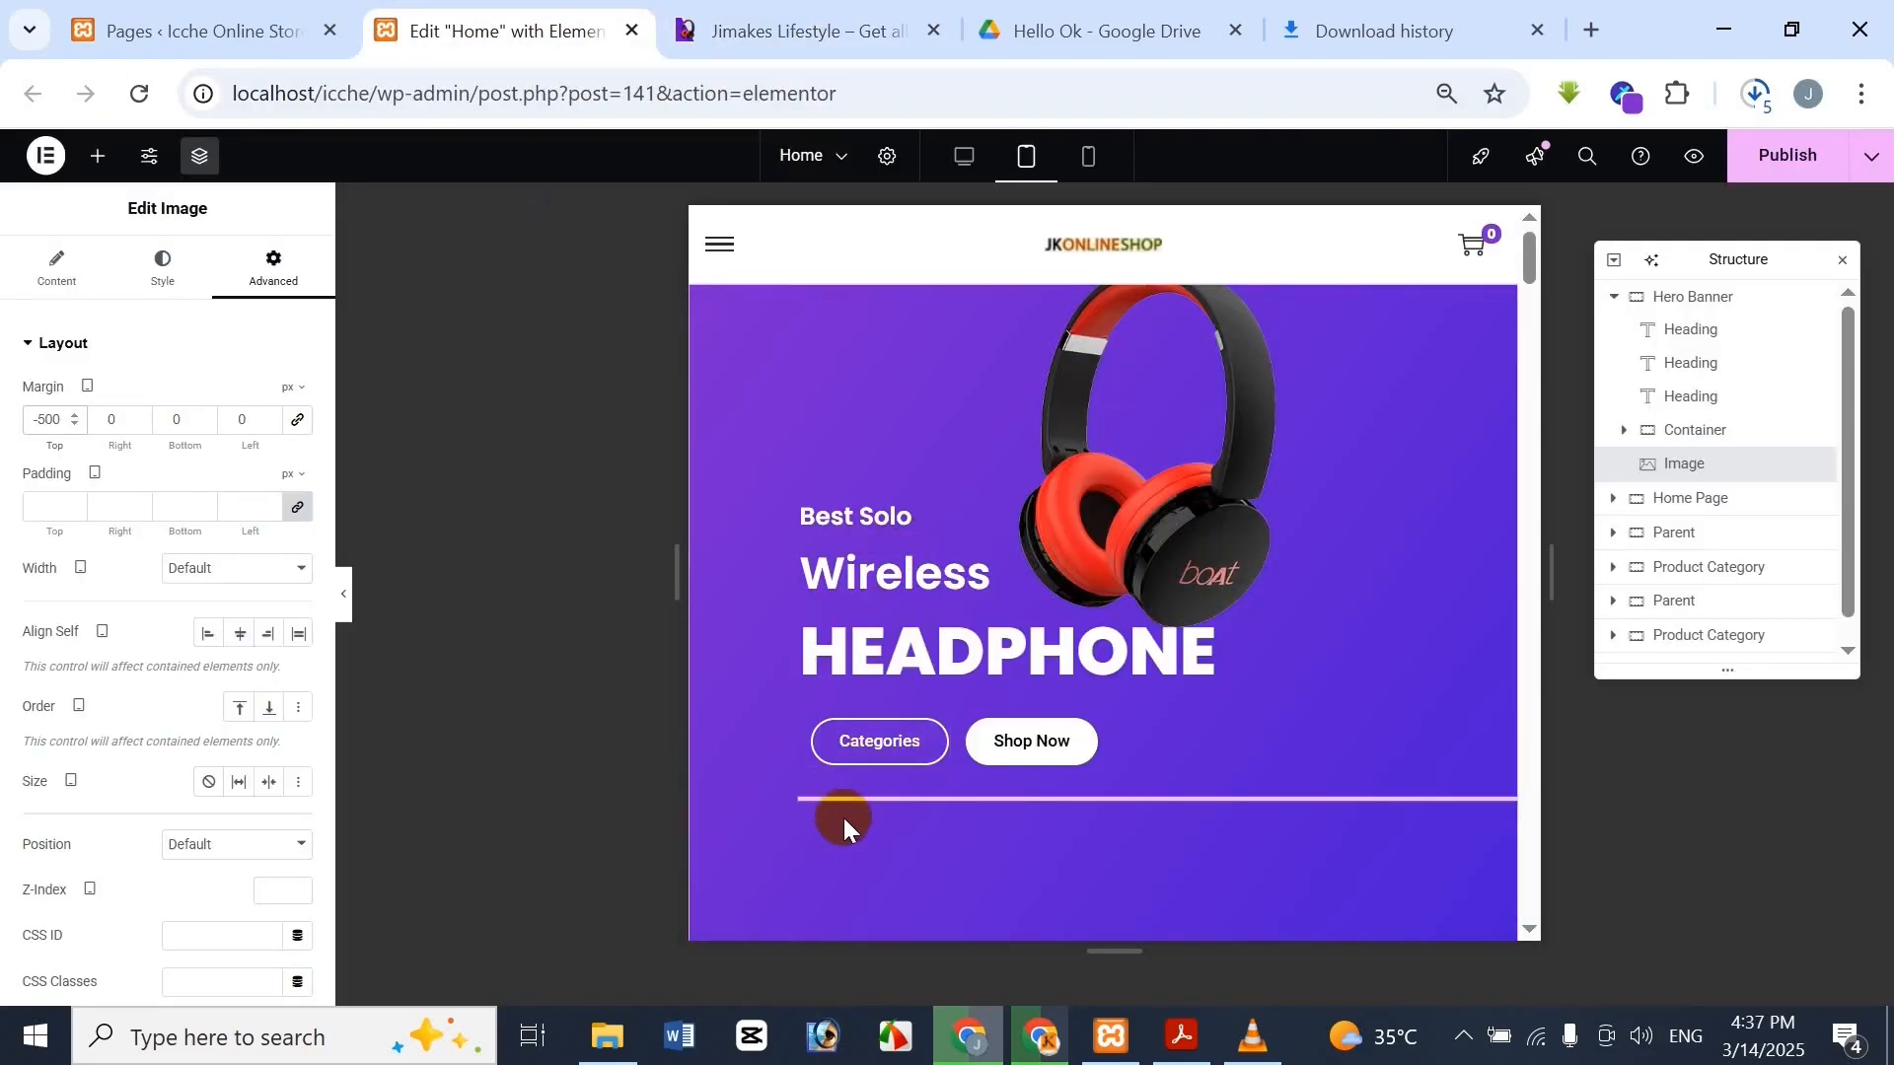
Recheck the Jimakes banner, try a -400 px tablet top margin on the headphone image and set it to -300 px
{"action": "left_click", "coordinate": [858, 20]}
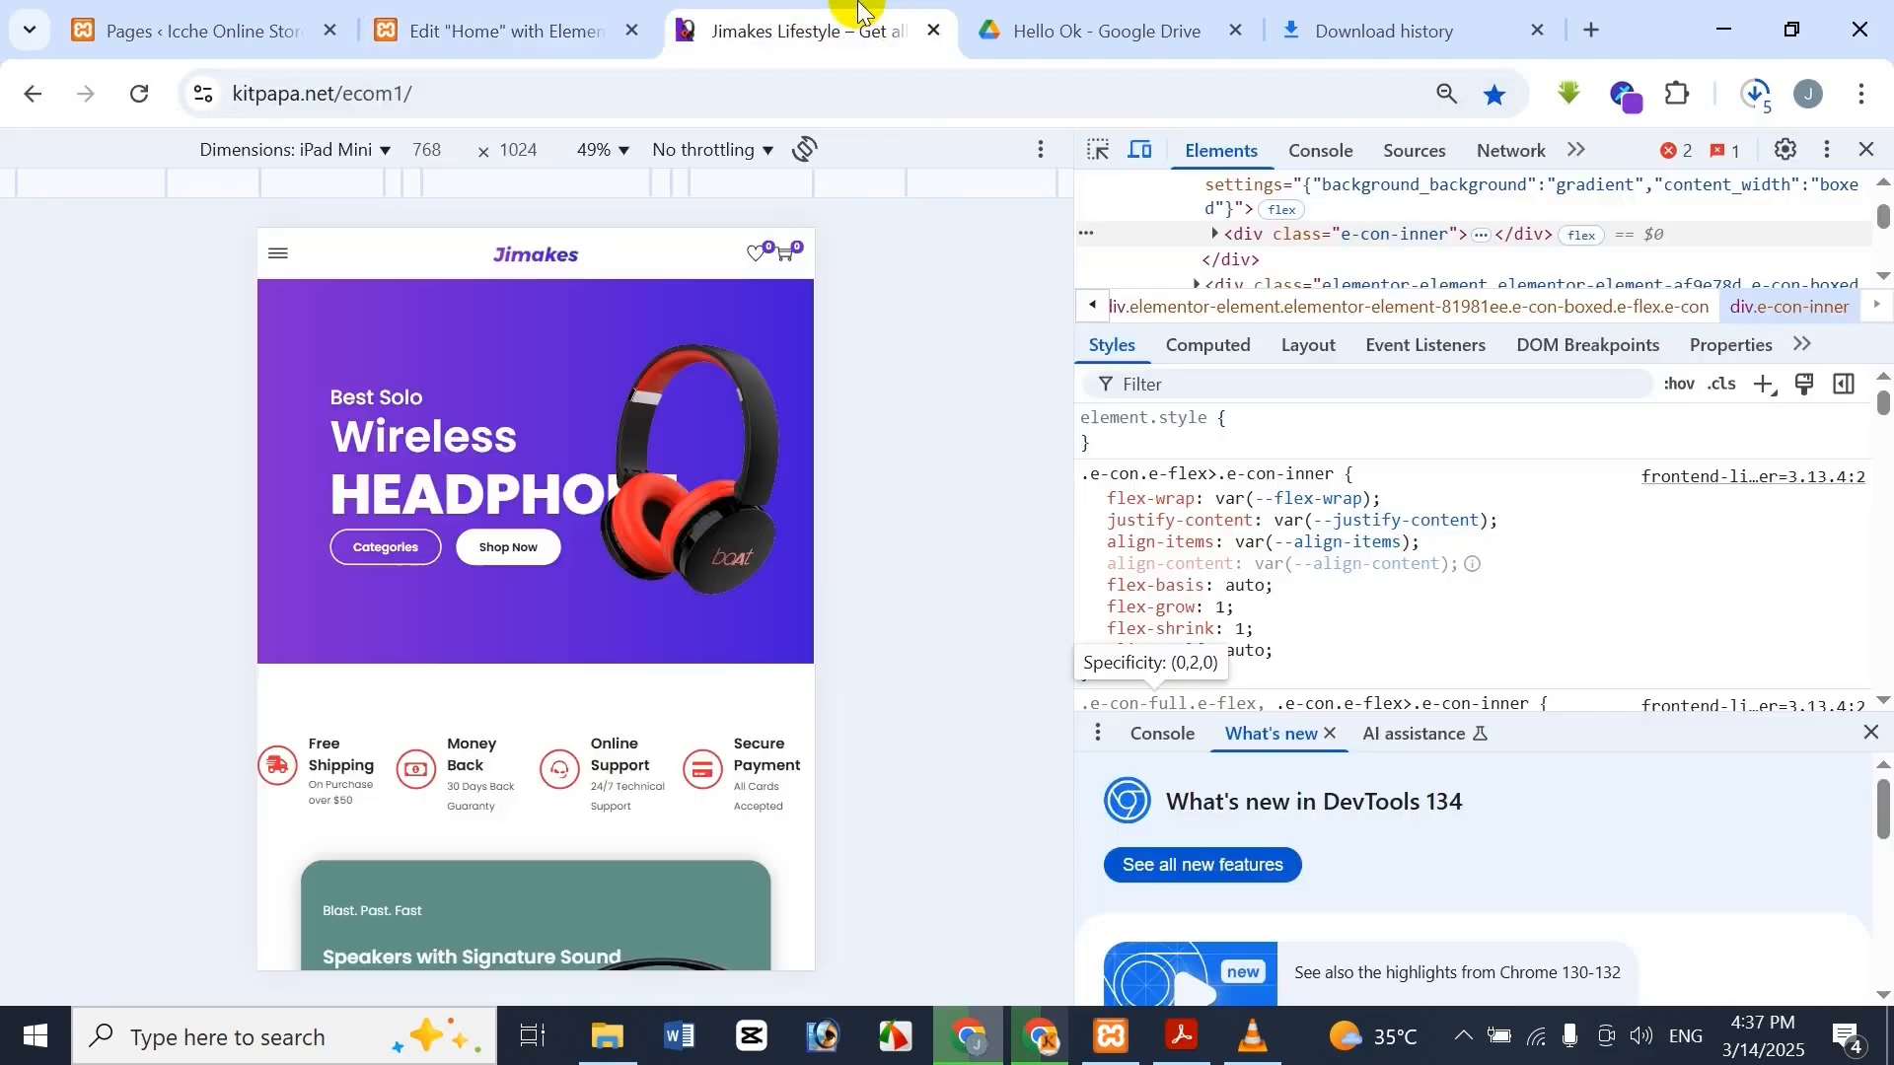
{"action": "left_click", "coordinate": [577, 15]}
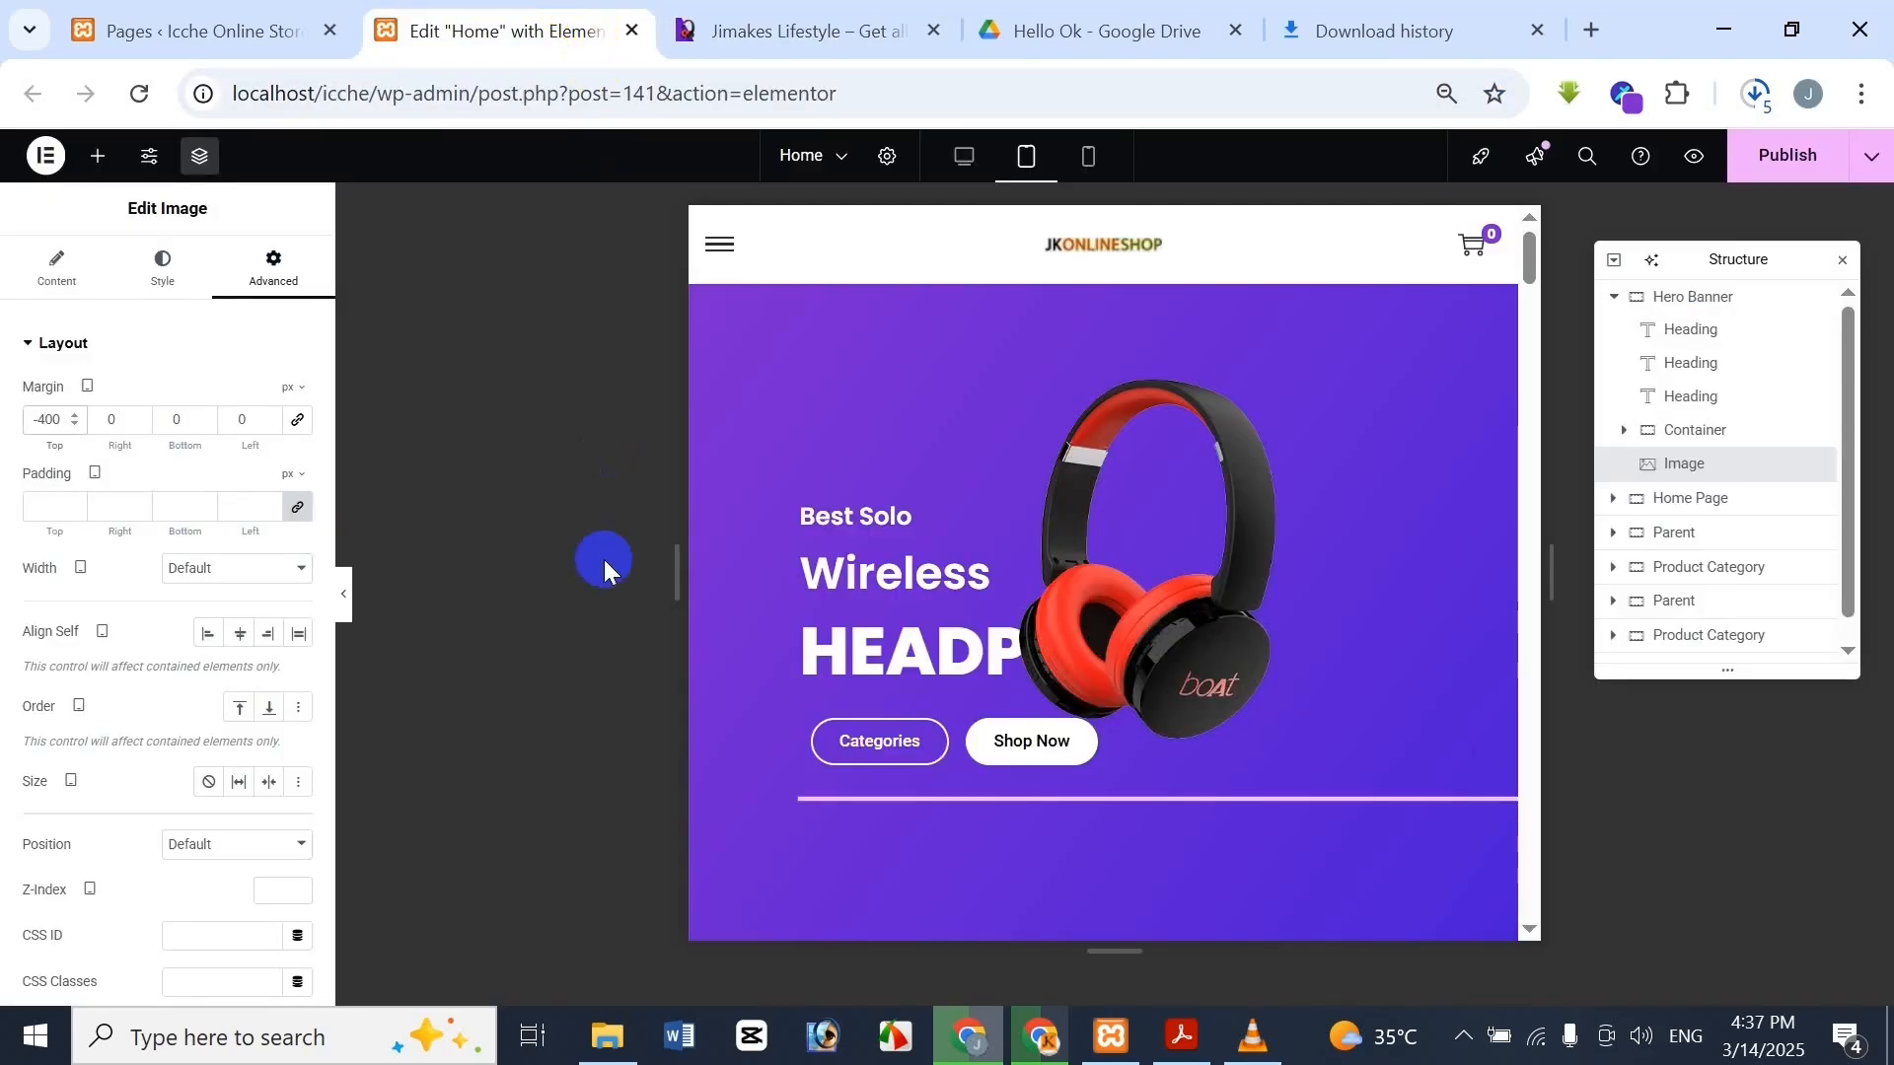
{"action": "key", "text": "BackSpace"}
{"action": "type", "text": "3"}
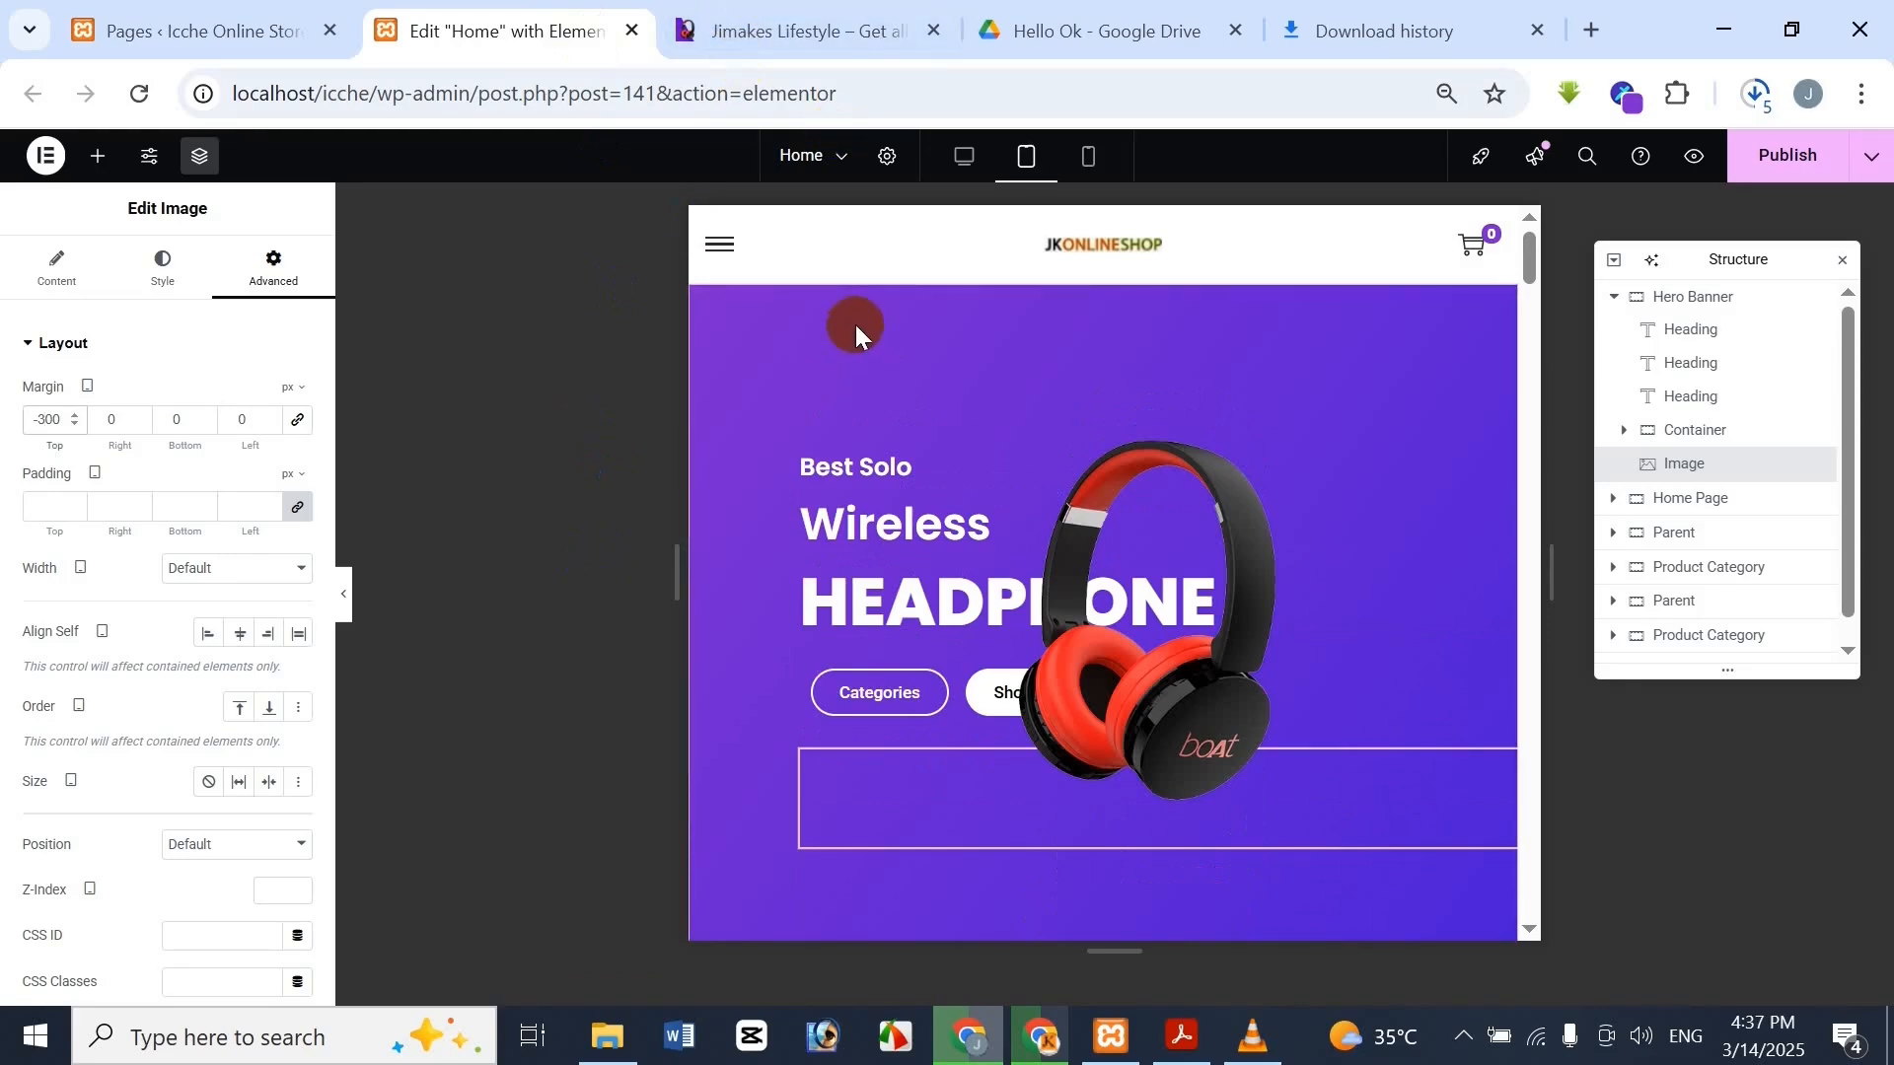
Try a tablet top margin of -350 px on the headphone image and compare it with the Jimakes banner
{"action": "key", "text": "Delete"}
{"action": "type", "text": "5"}
{"action": "left_click", "coordinate": [803, 30]}
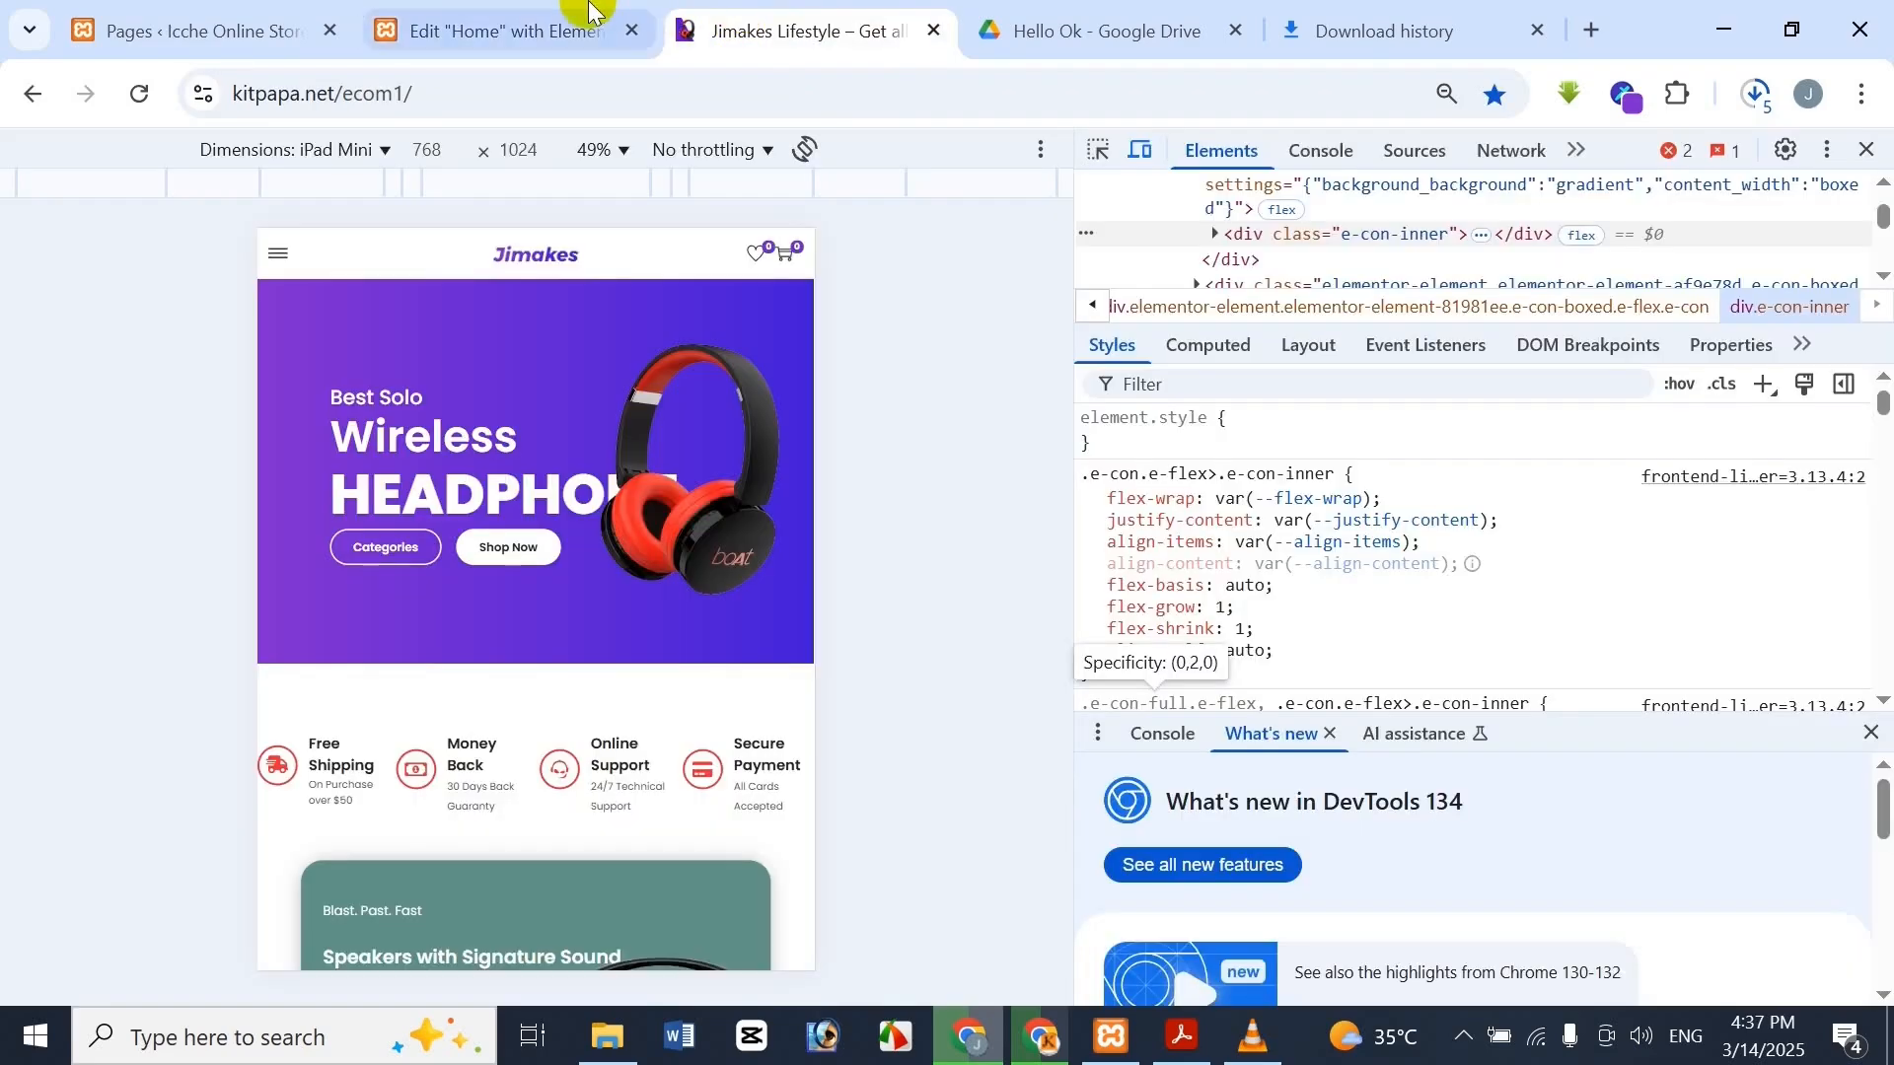
{"action": "left_click", "coordinate": [592, 29]}
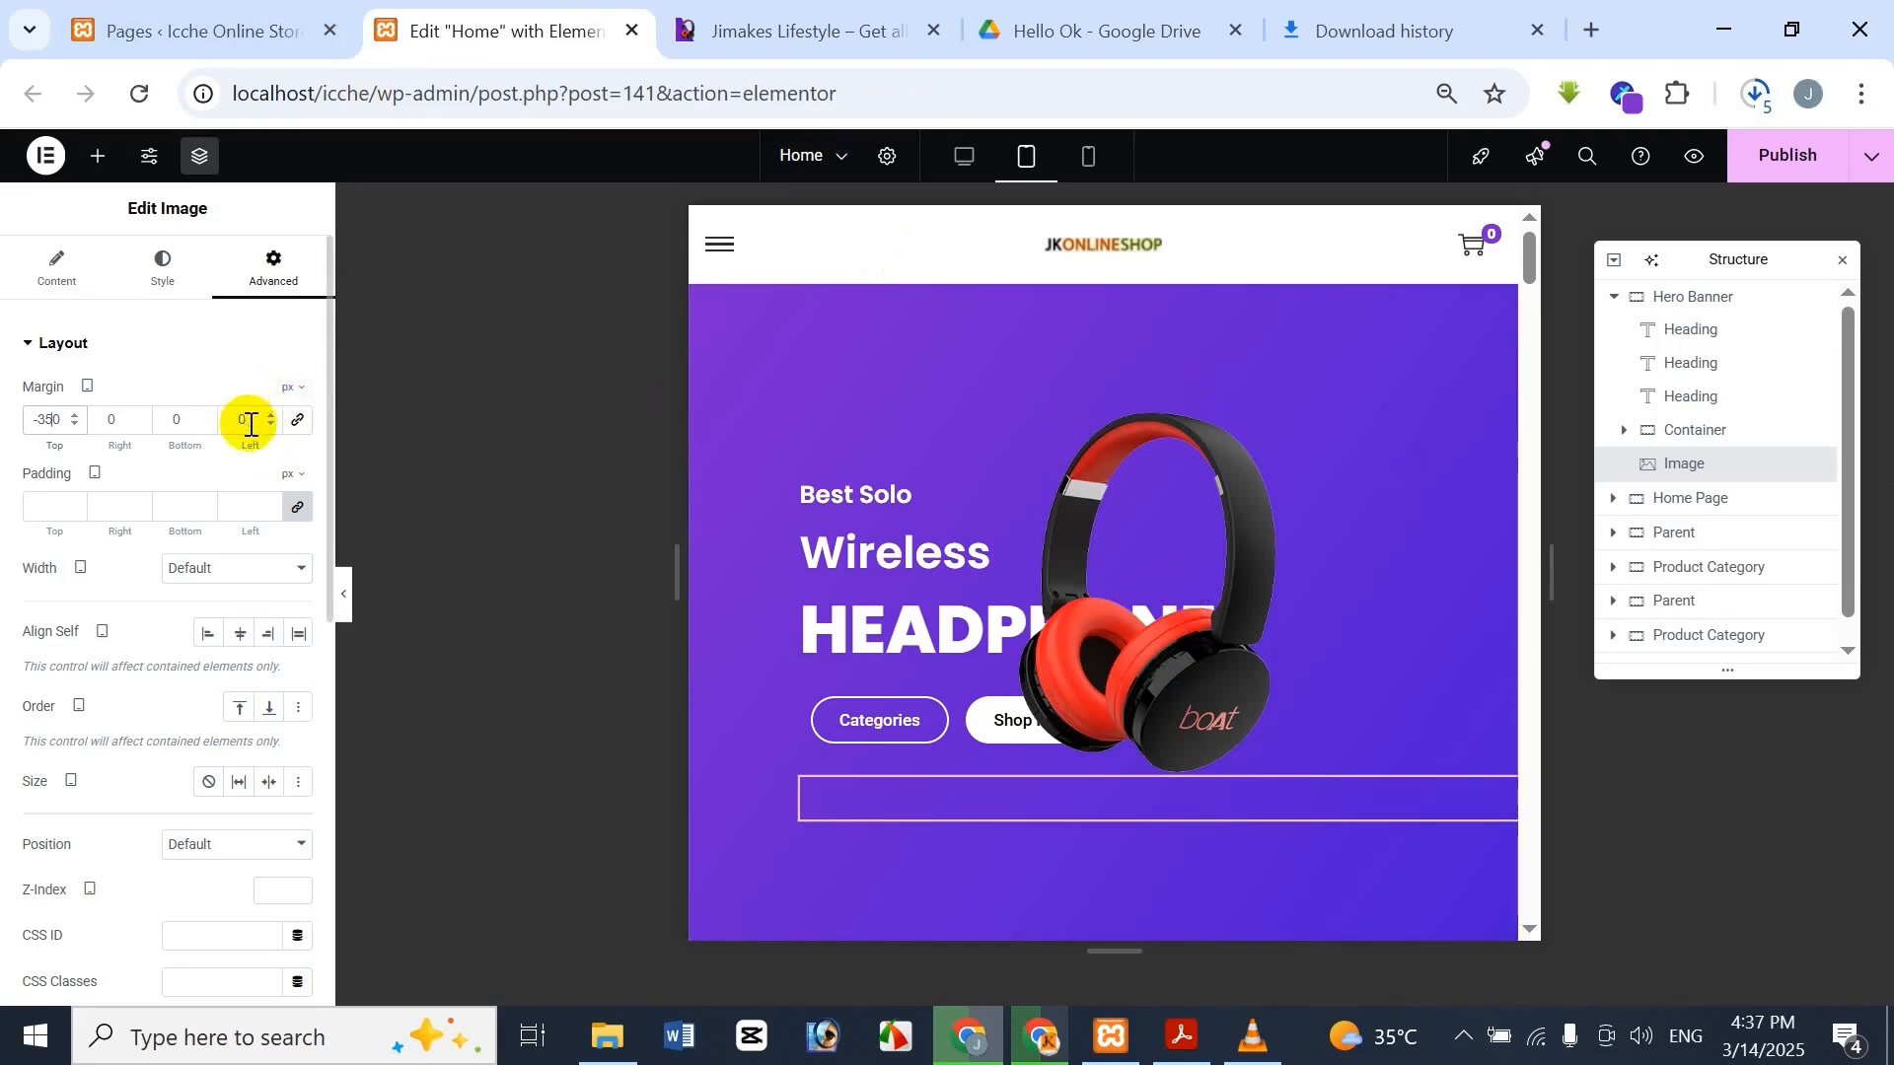
{"action": "left_click", "coordinate": [803, 29]}
{"action": "left_click", "coordinate": [573, 24]}
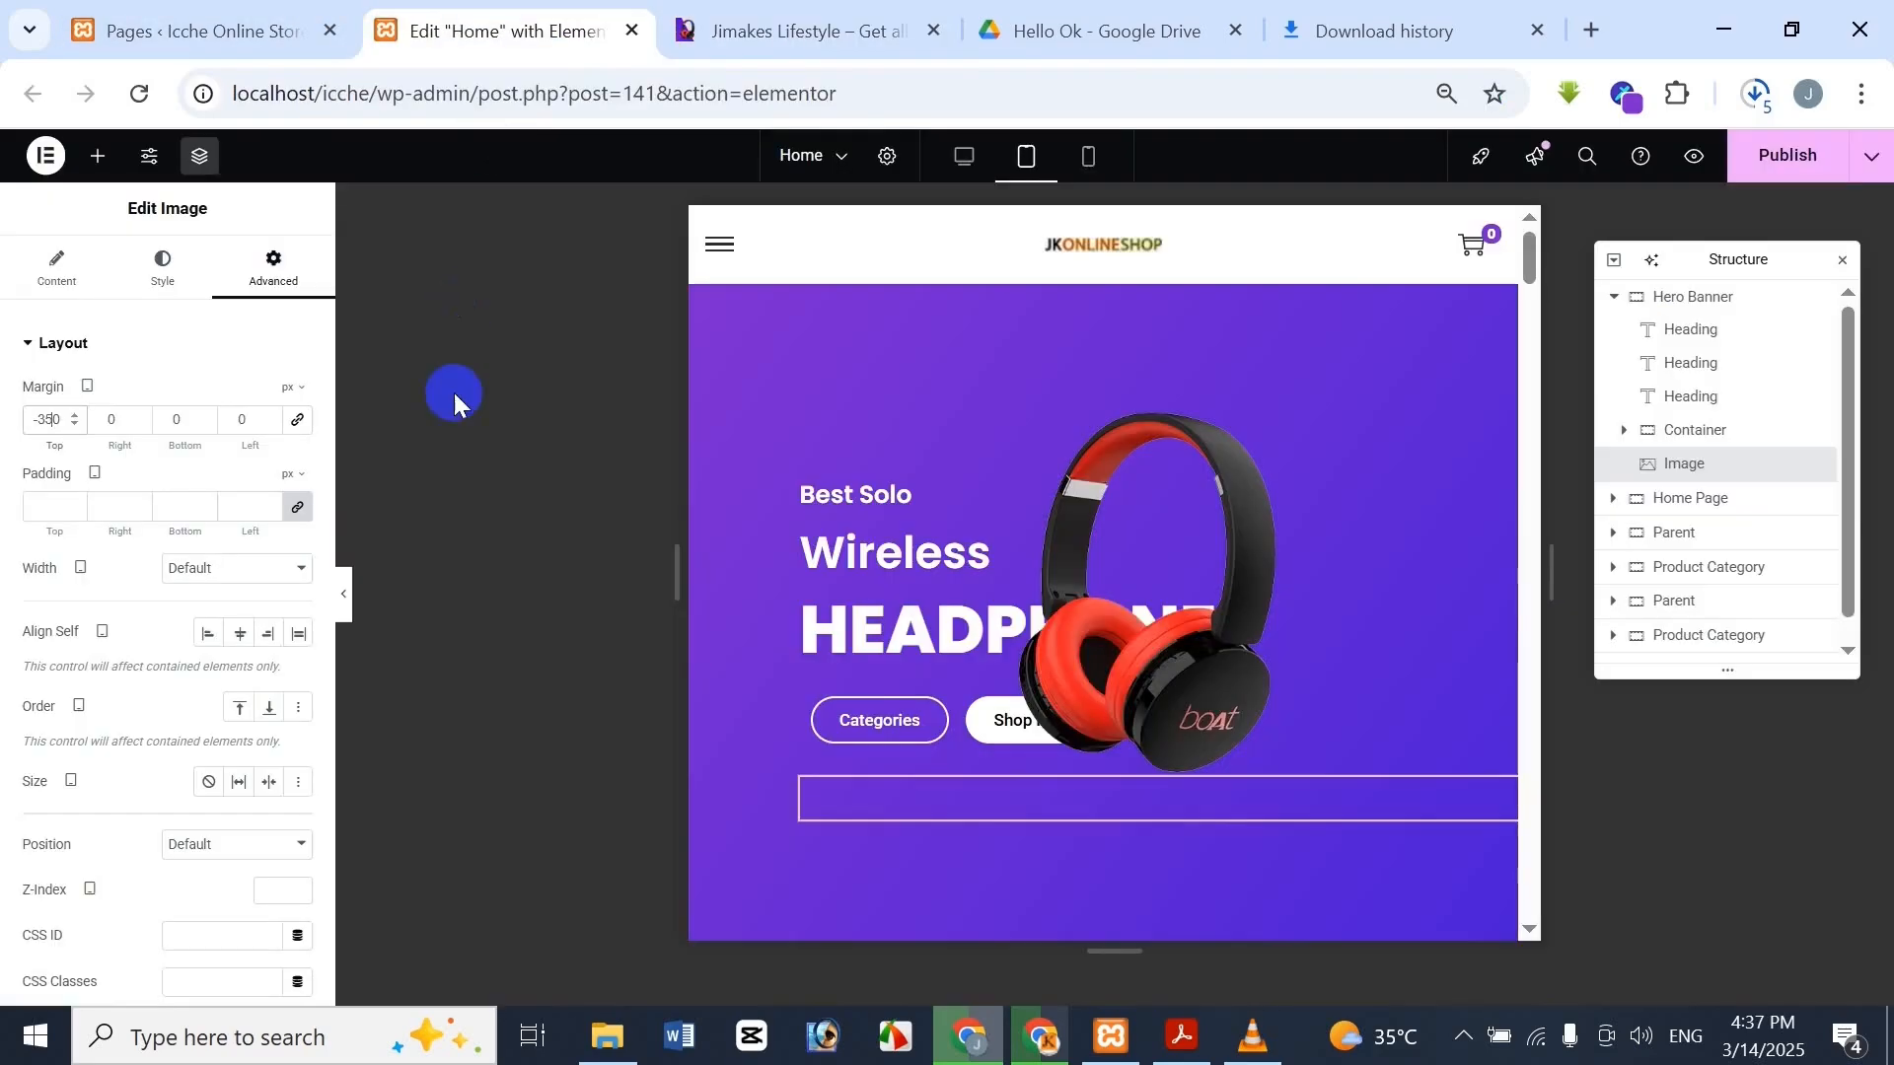
Try tablet left margins of -20 px, -100 px and 200 px on the headphone image
{"action": "left_click", "coordinate": [247, 405]}
{"action": "type", "text": "-2"}
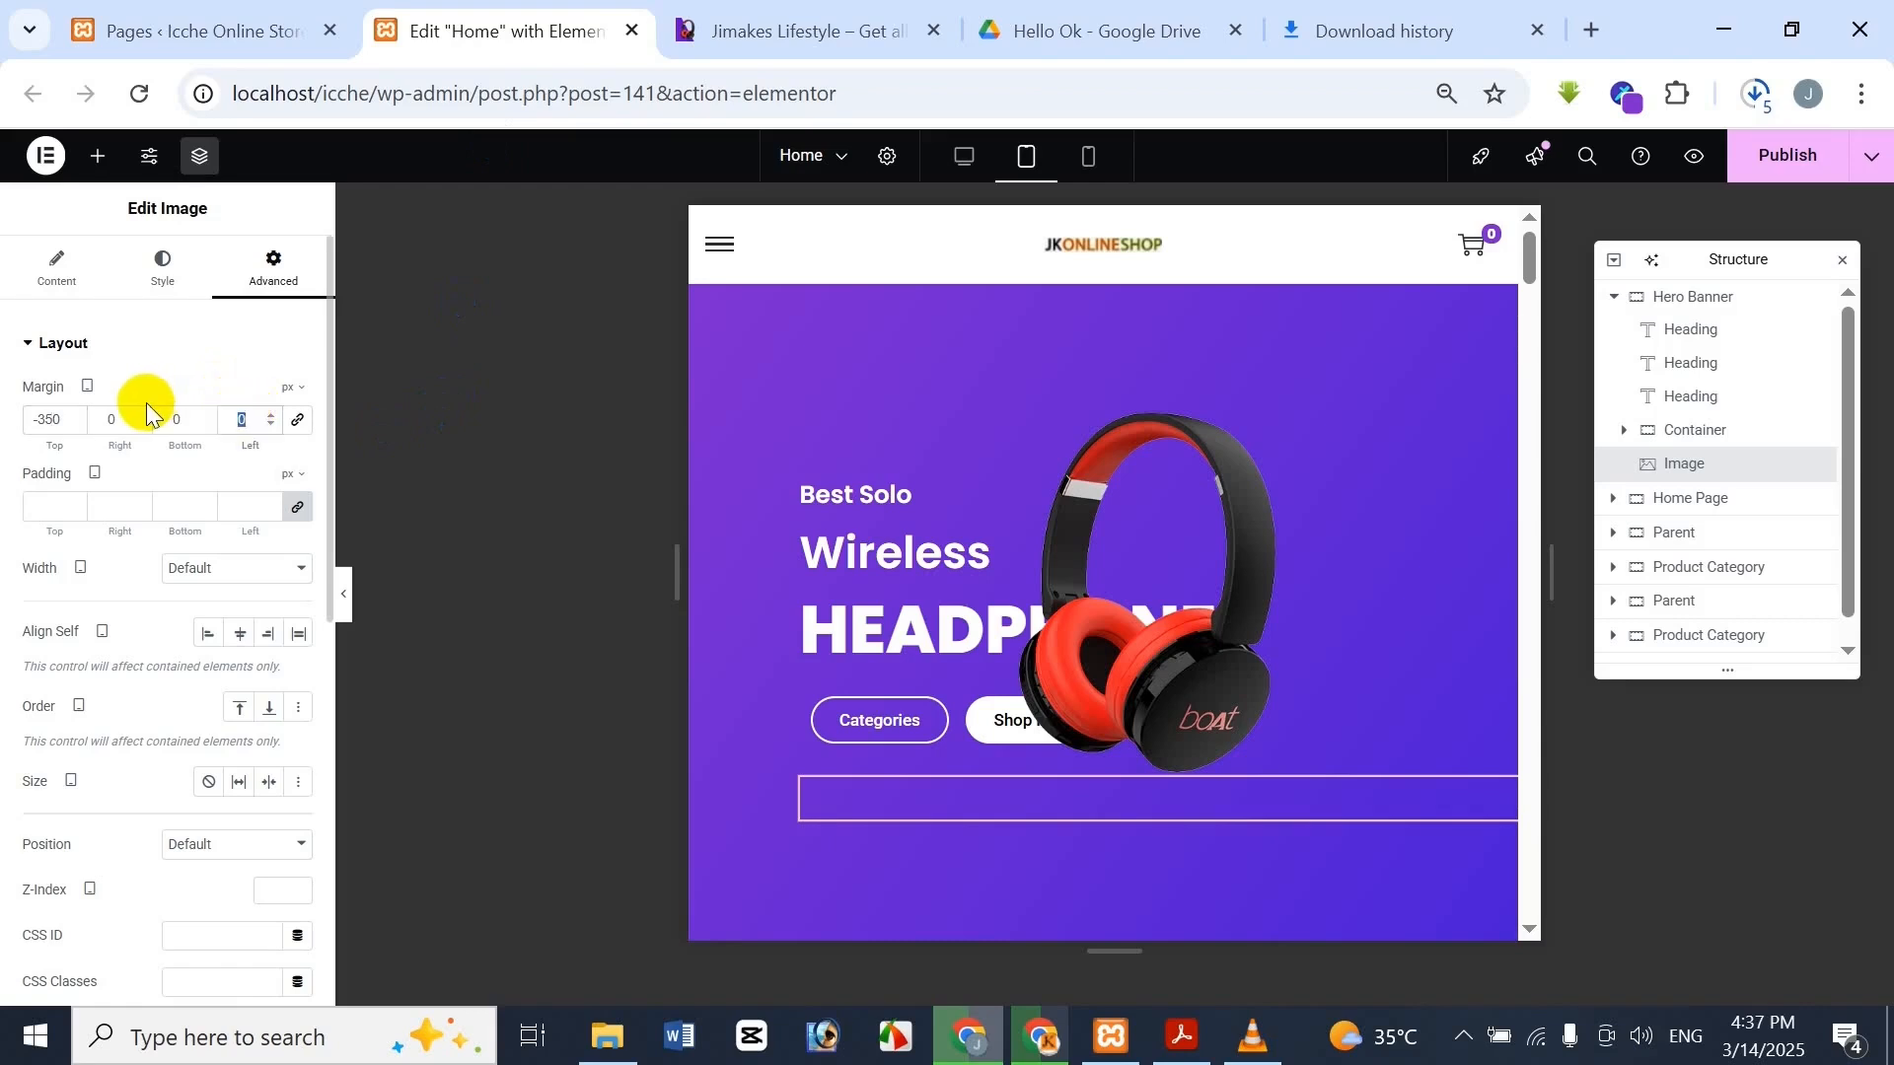
{"action": "type", "text": "0"}
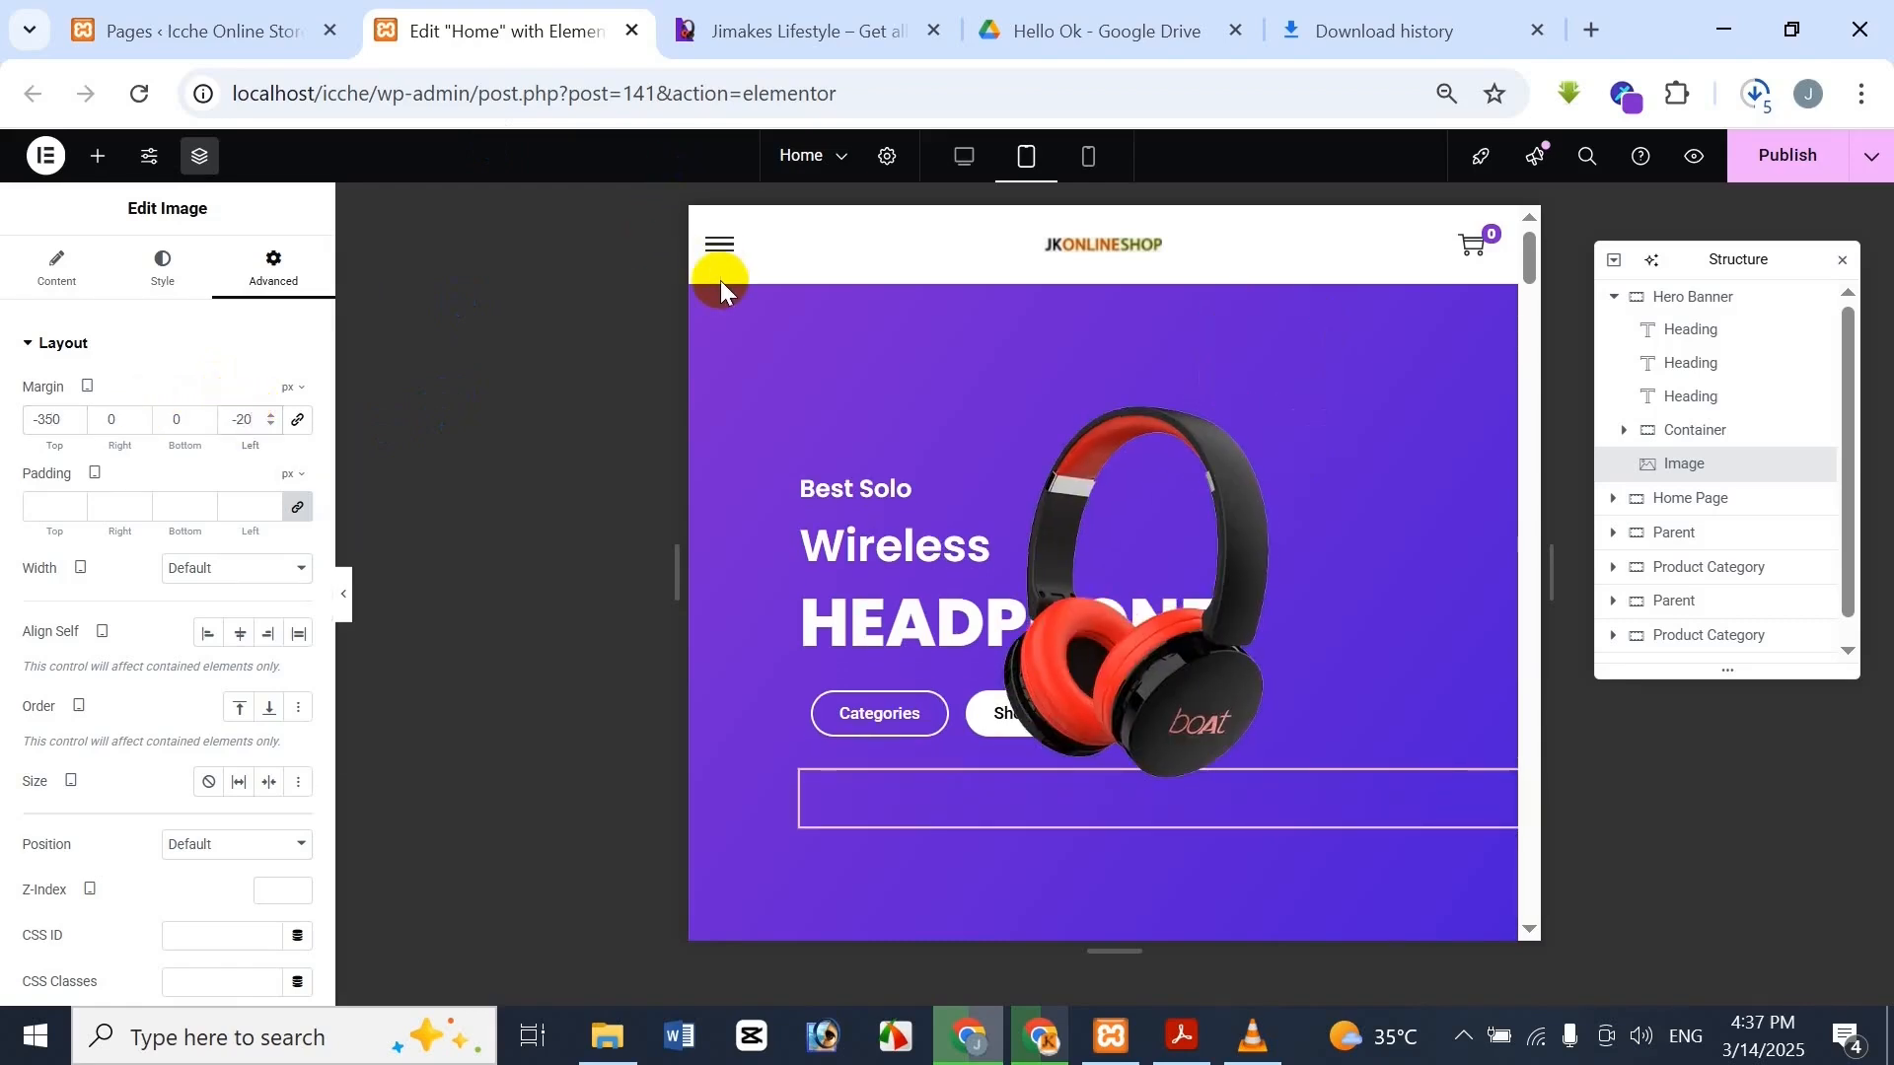
{"action": "key", "text": "BackSpace"}
{"action": "key", "text": "BackSpace"}
{"action": "key", "text": "BackSpace"}
{"action": "type", "text": "0"}
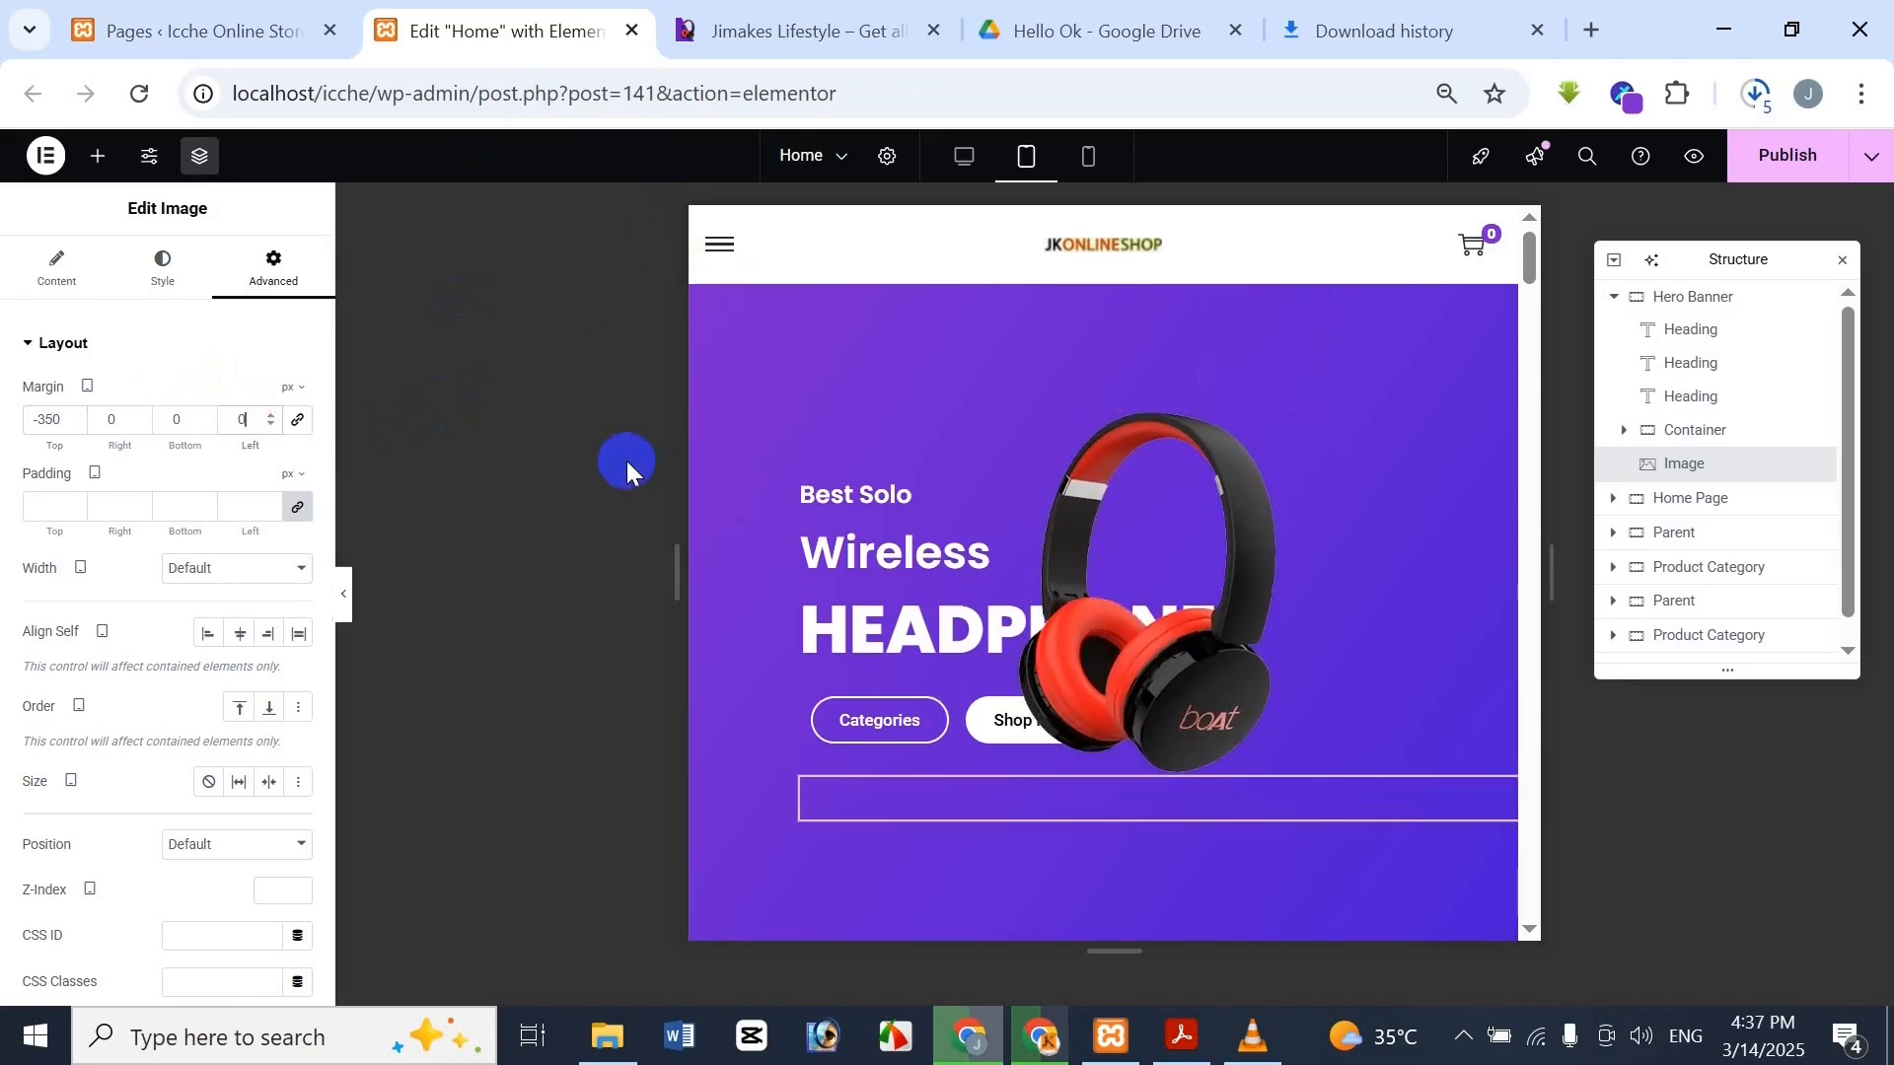
{"action": "type", "text": "-100"}
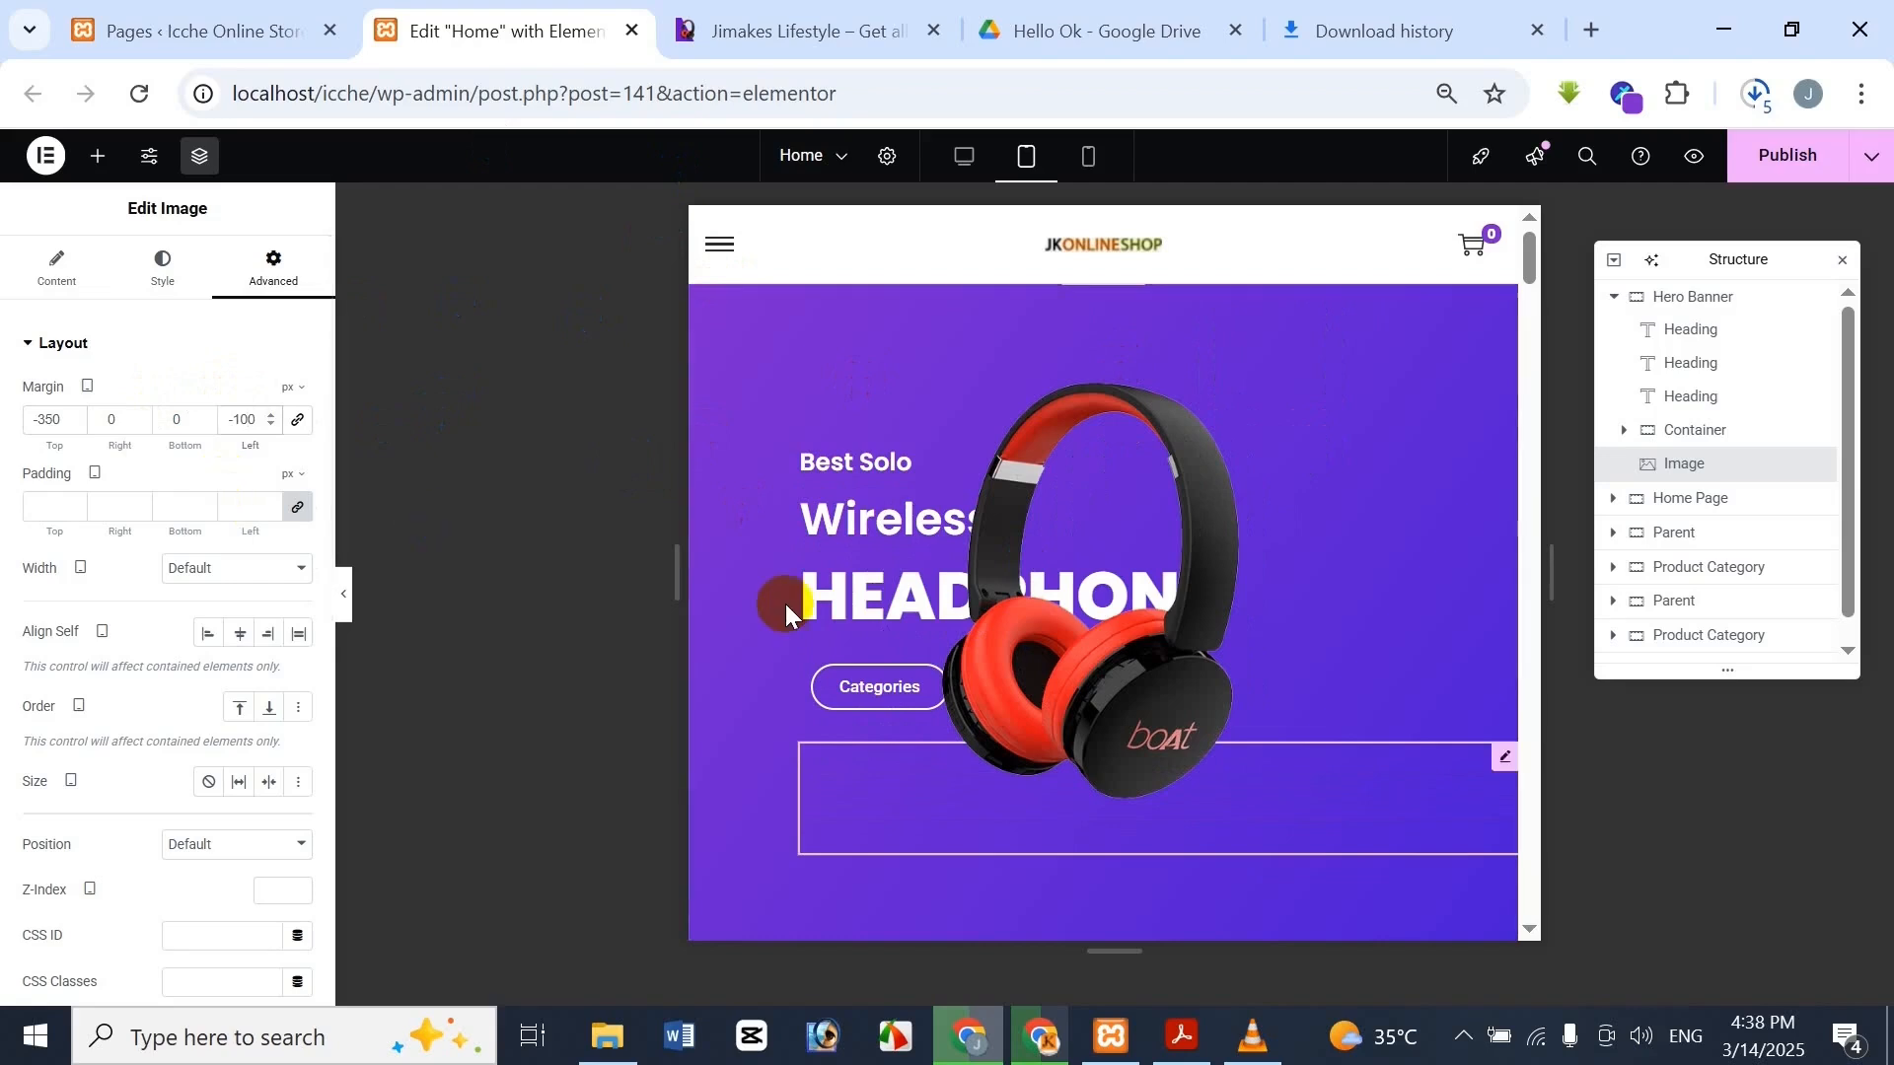
{"action": "key", "text": "BackSpace"}
{"action": "key", "text": "BackSpace"}
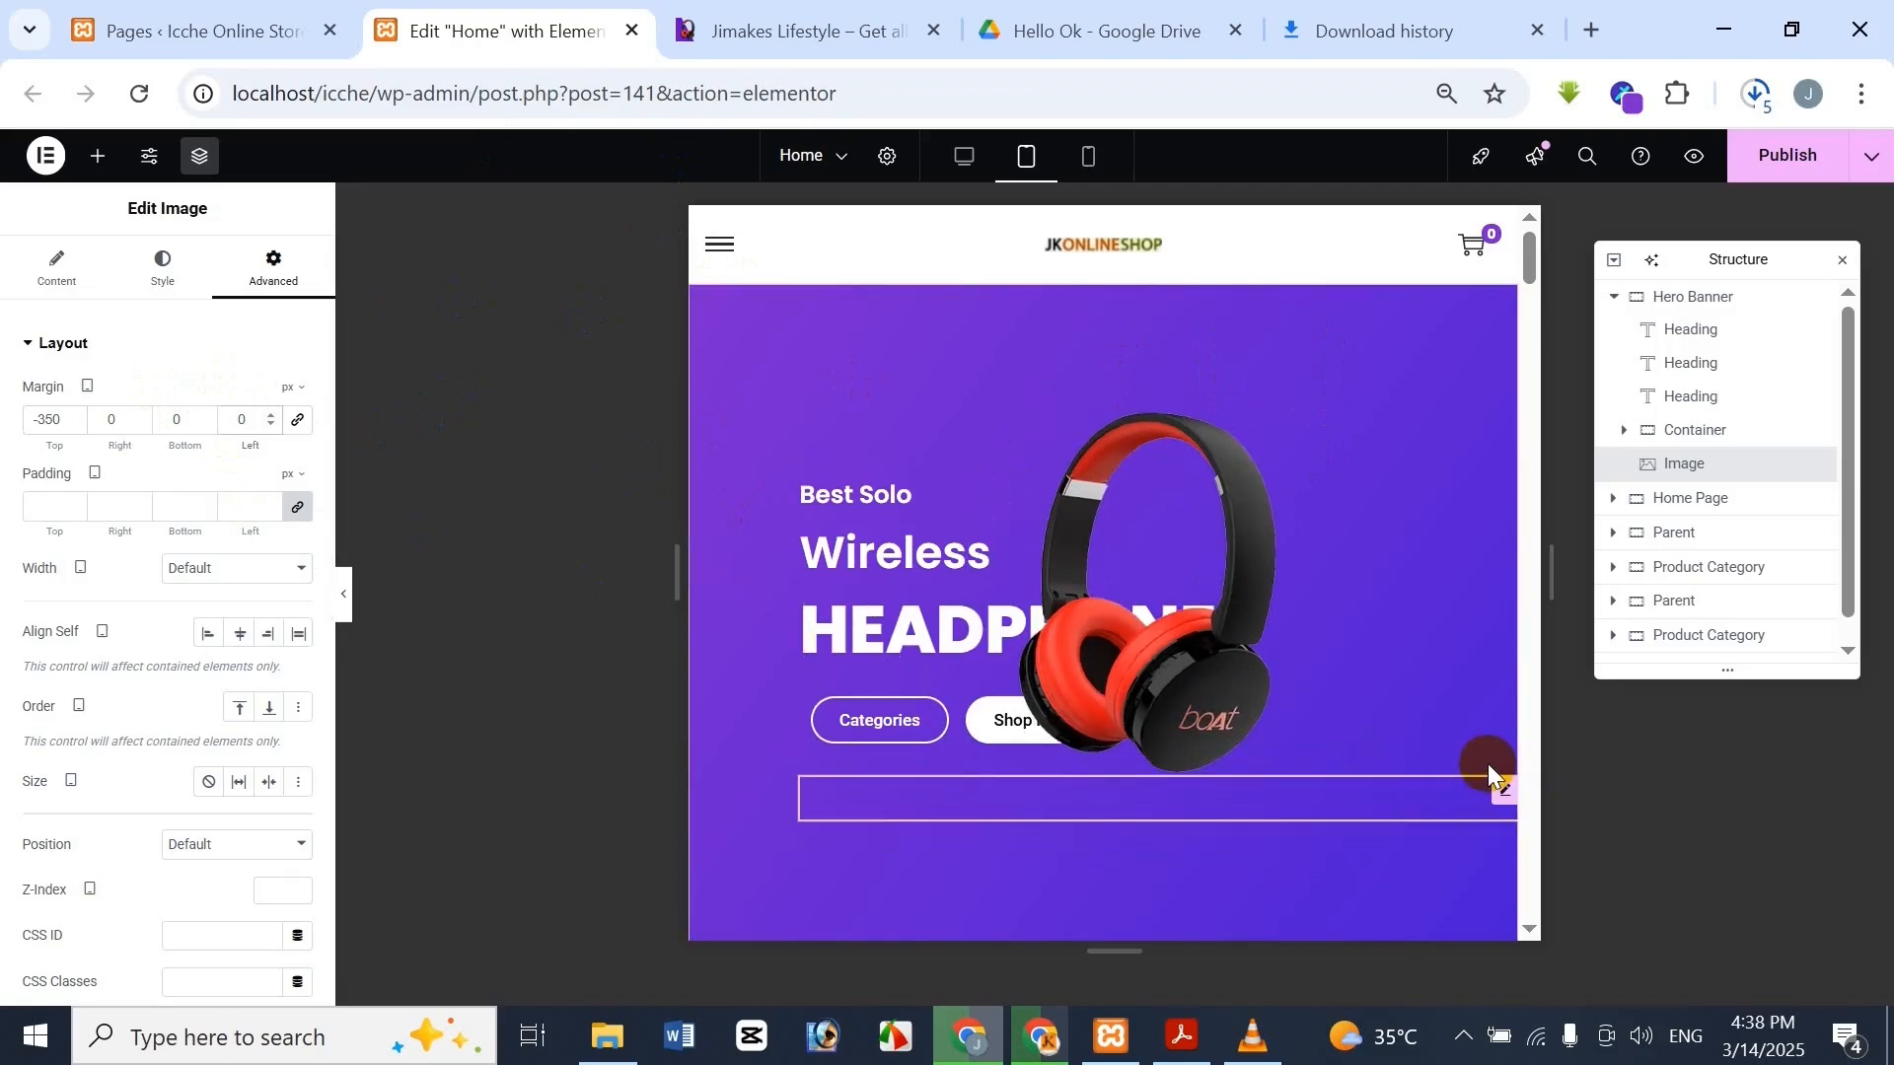
{"action": "type", "text": "200"}
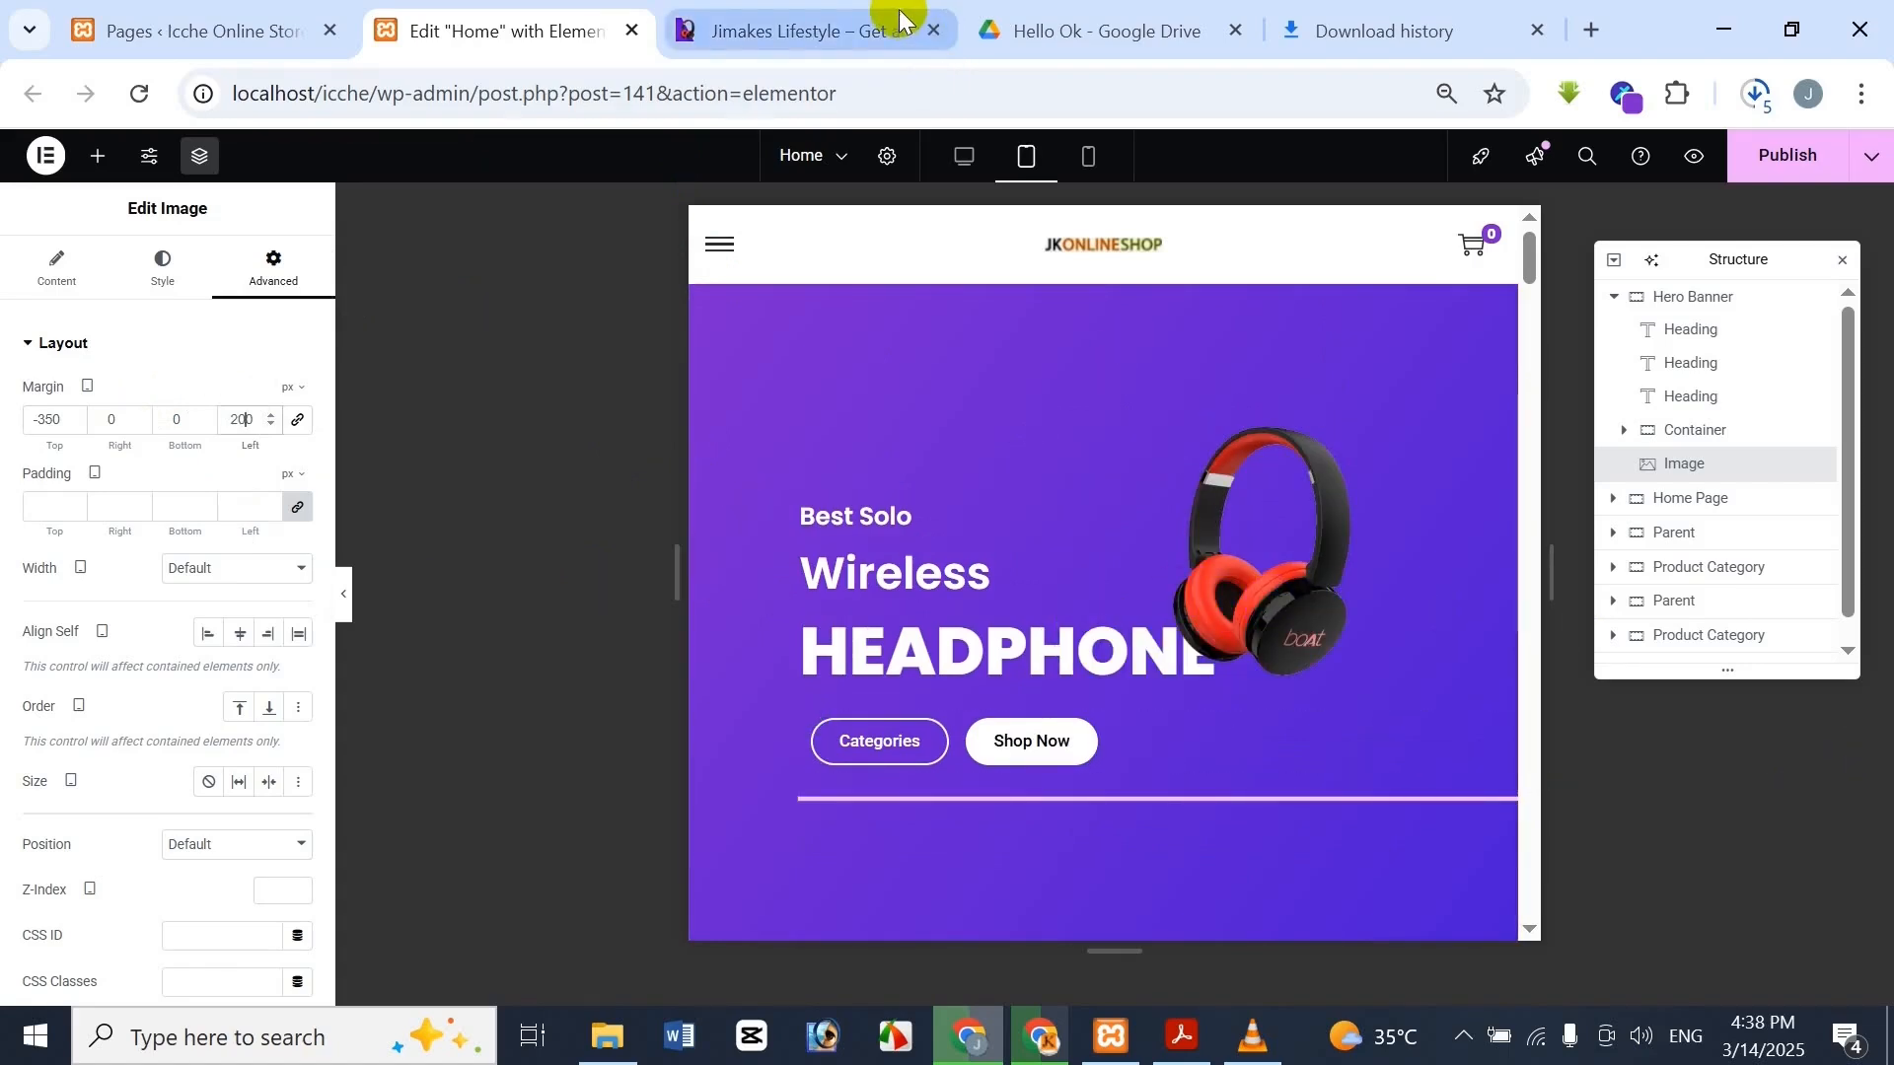
Try tablet top margins of -380 px and -360 px on the headphone image and check against the Jimakes banner
{"action": "left_click", "coordinate": [49, 416]}
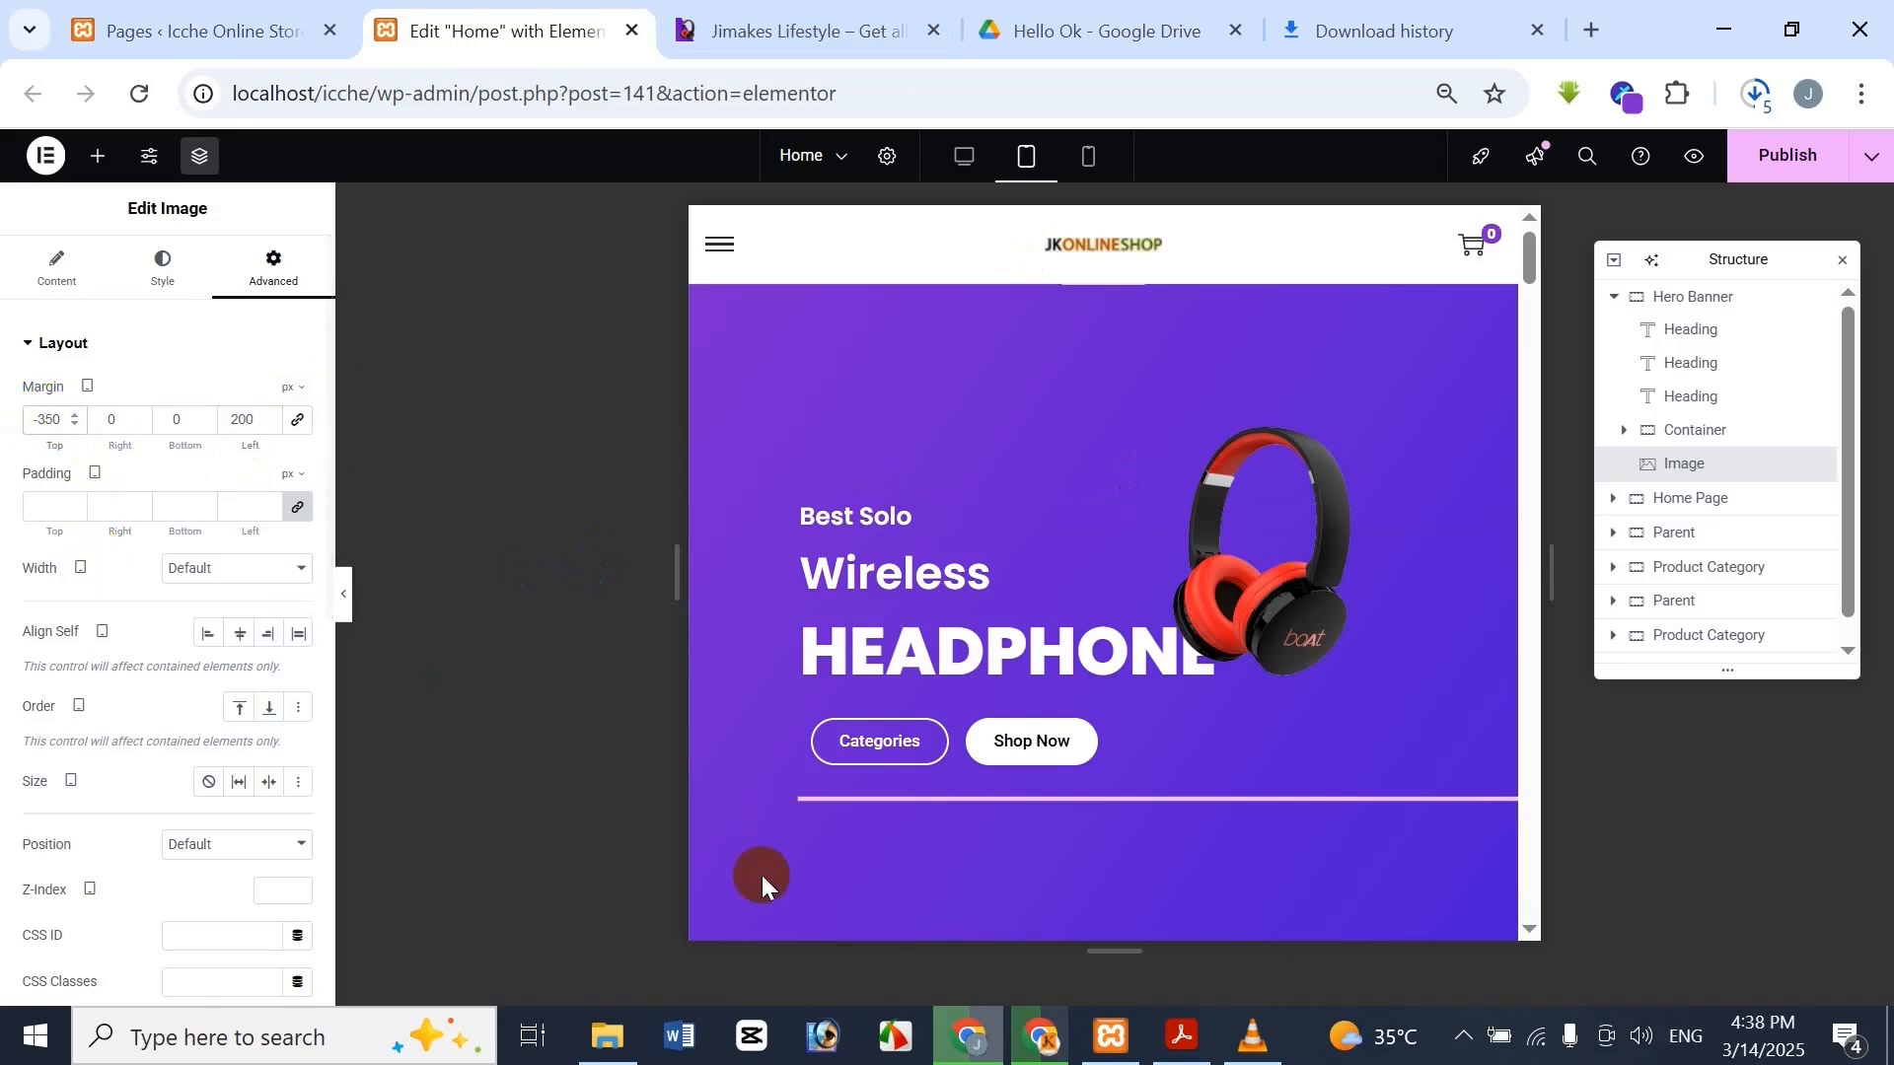
{"action": "key", "text": "BackSpace"}
{"action": "type", "text": "8"}
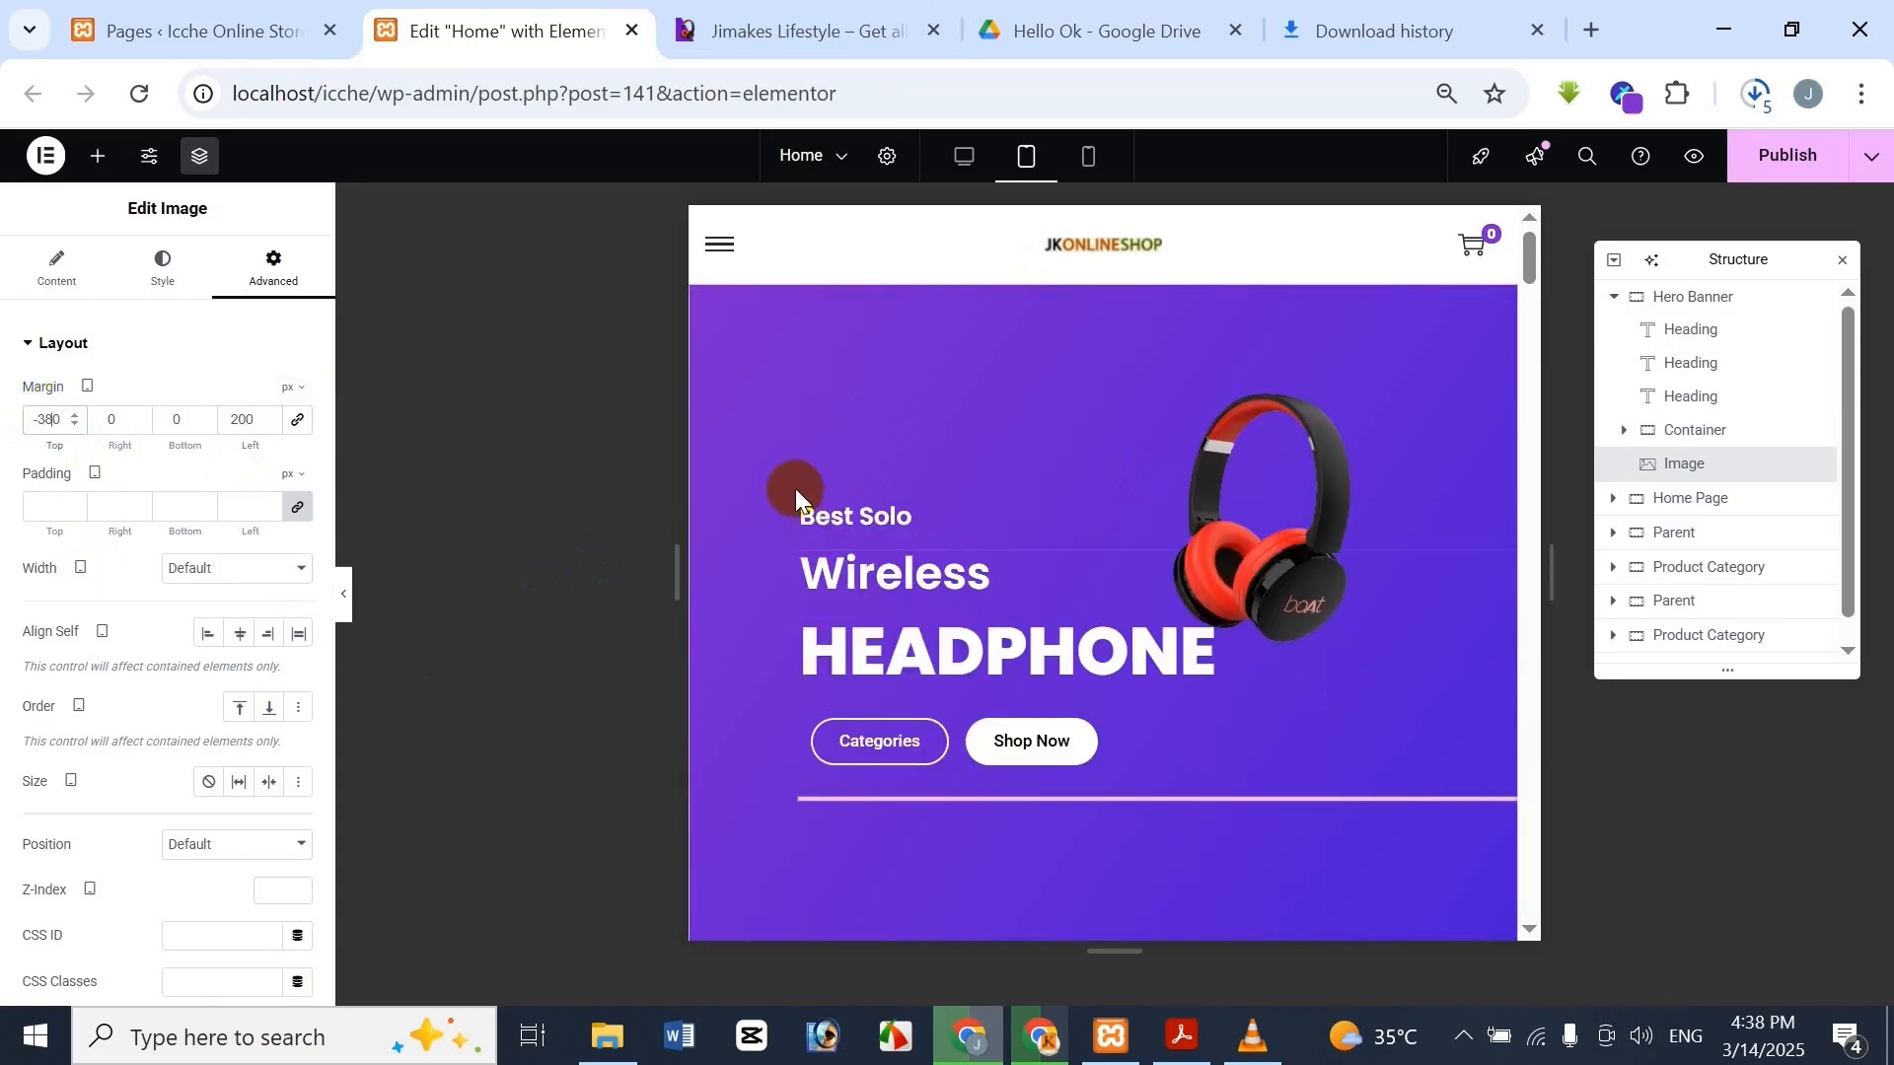
{"action": "key", "text": "BackSpace"}
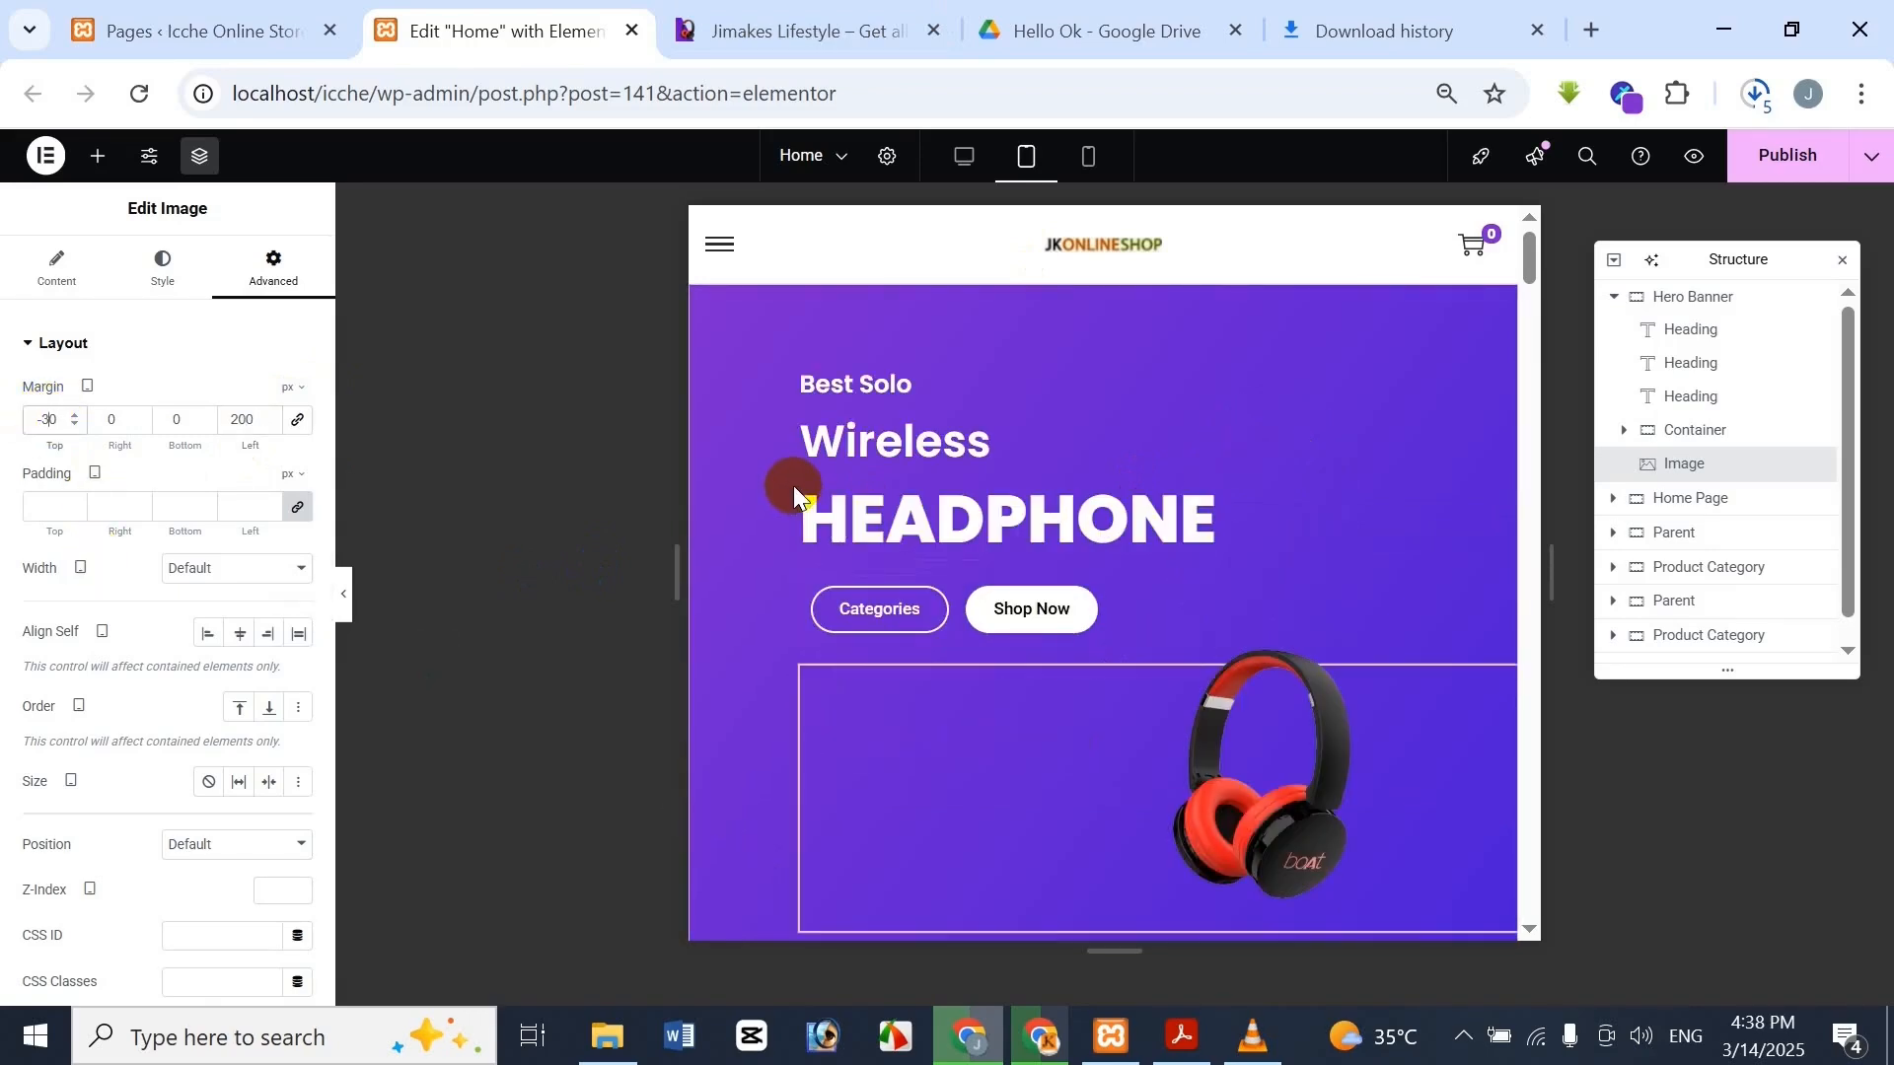
{"action": "type", "text": "6"}
{"action": "left_click", "coordinate": [870, 12]}
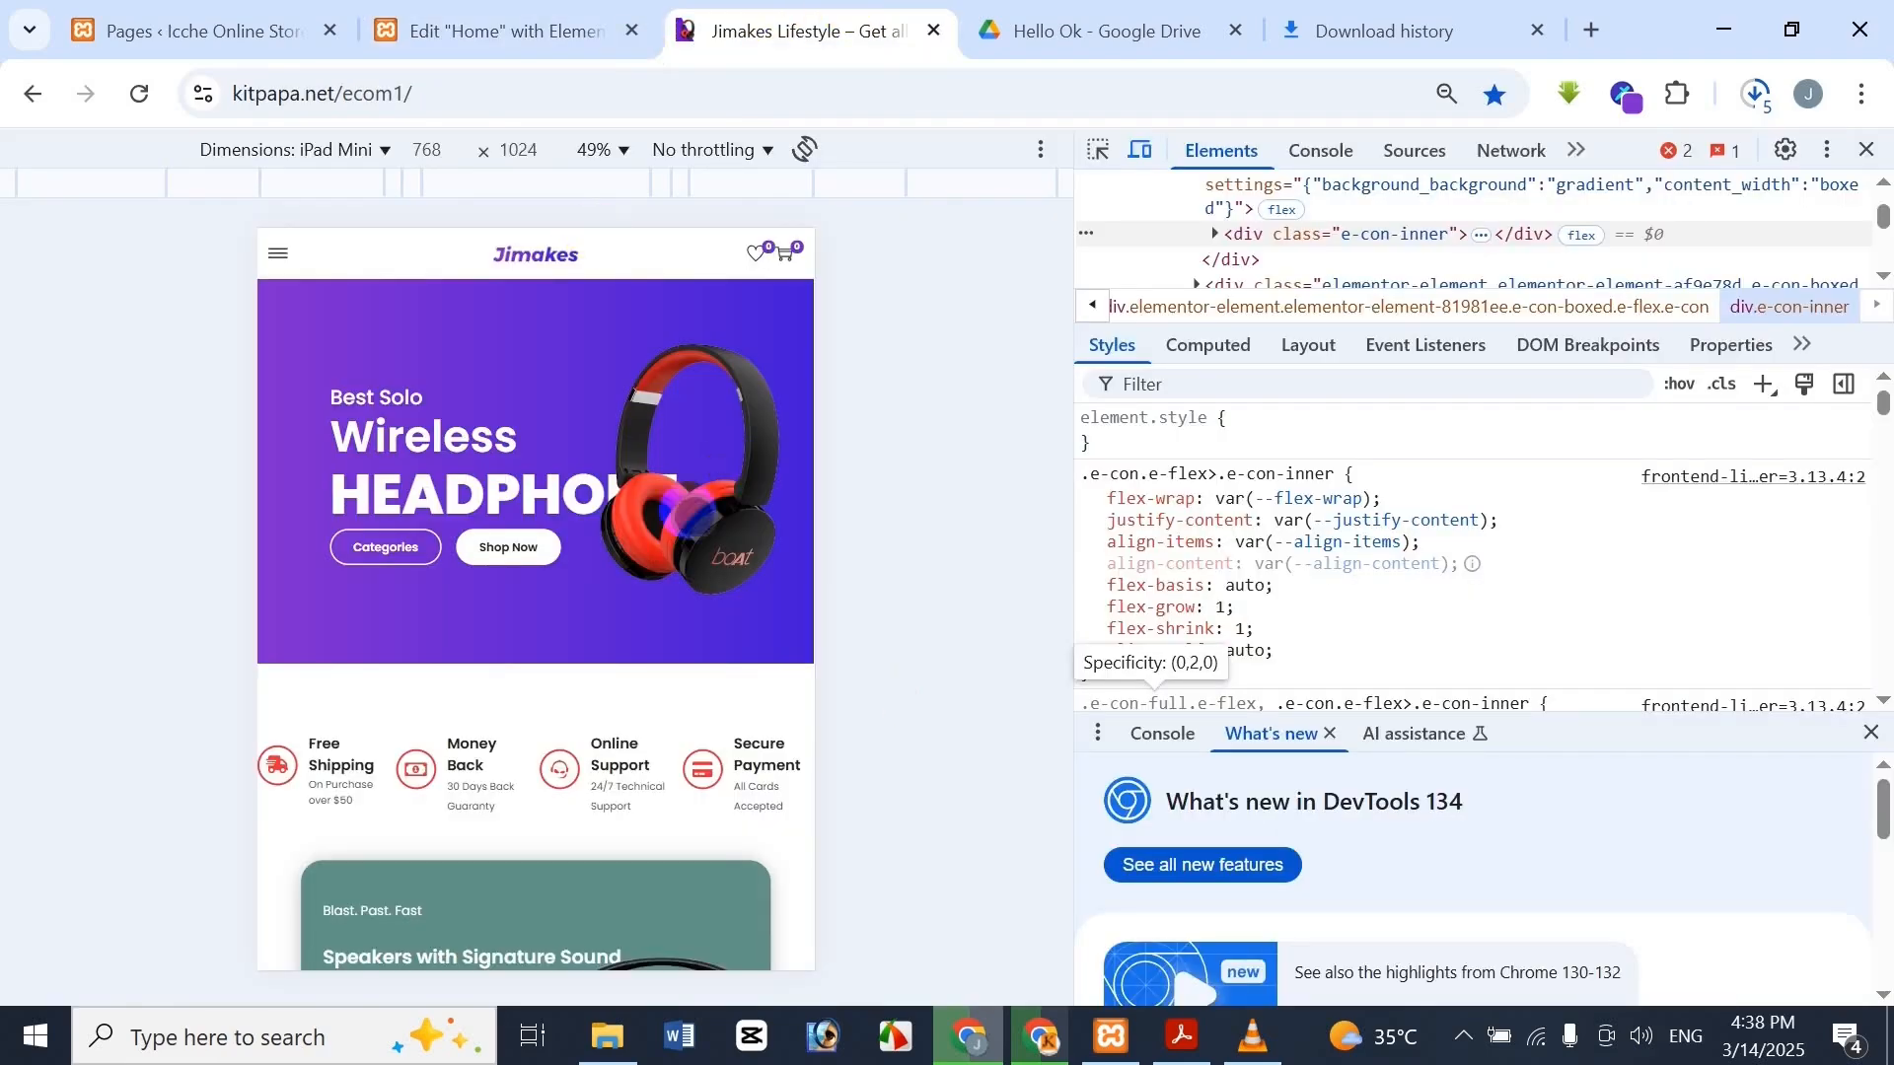
{"action": "left_click", "coordinate": [479, 14]}
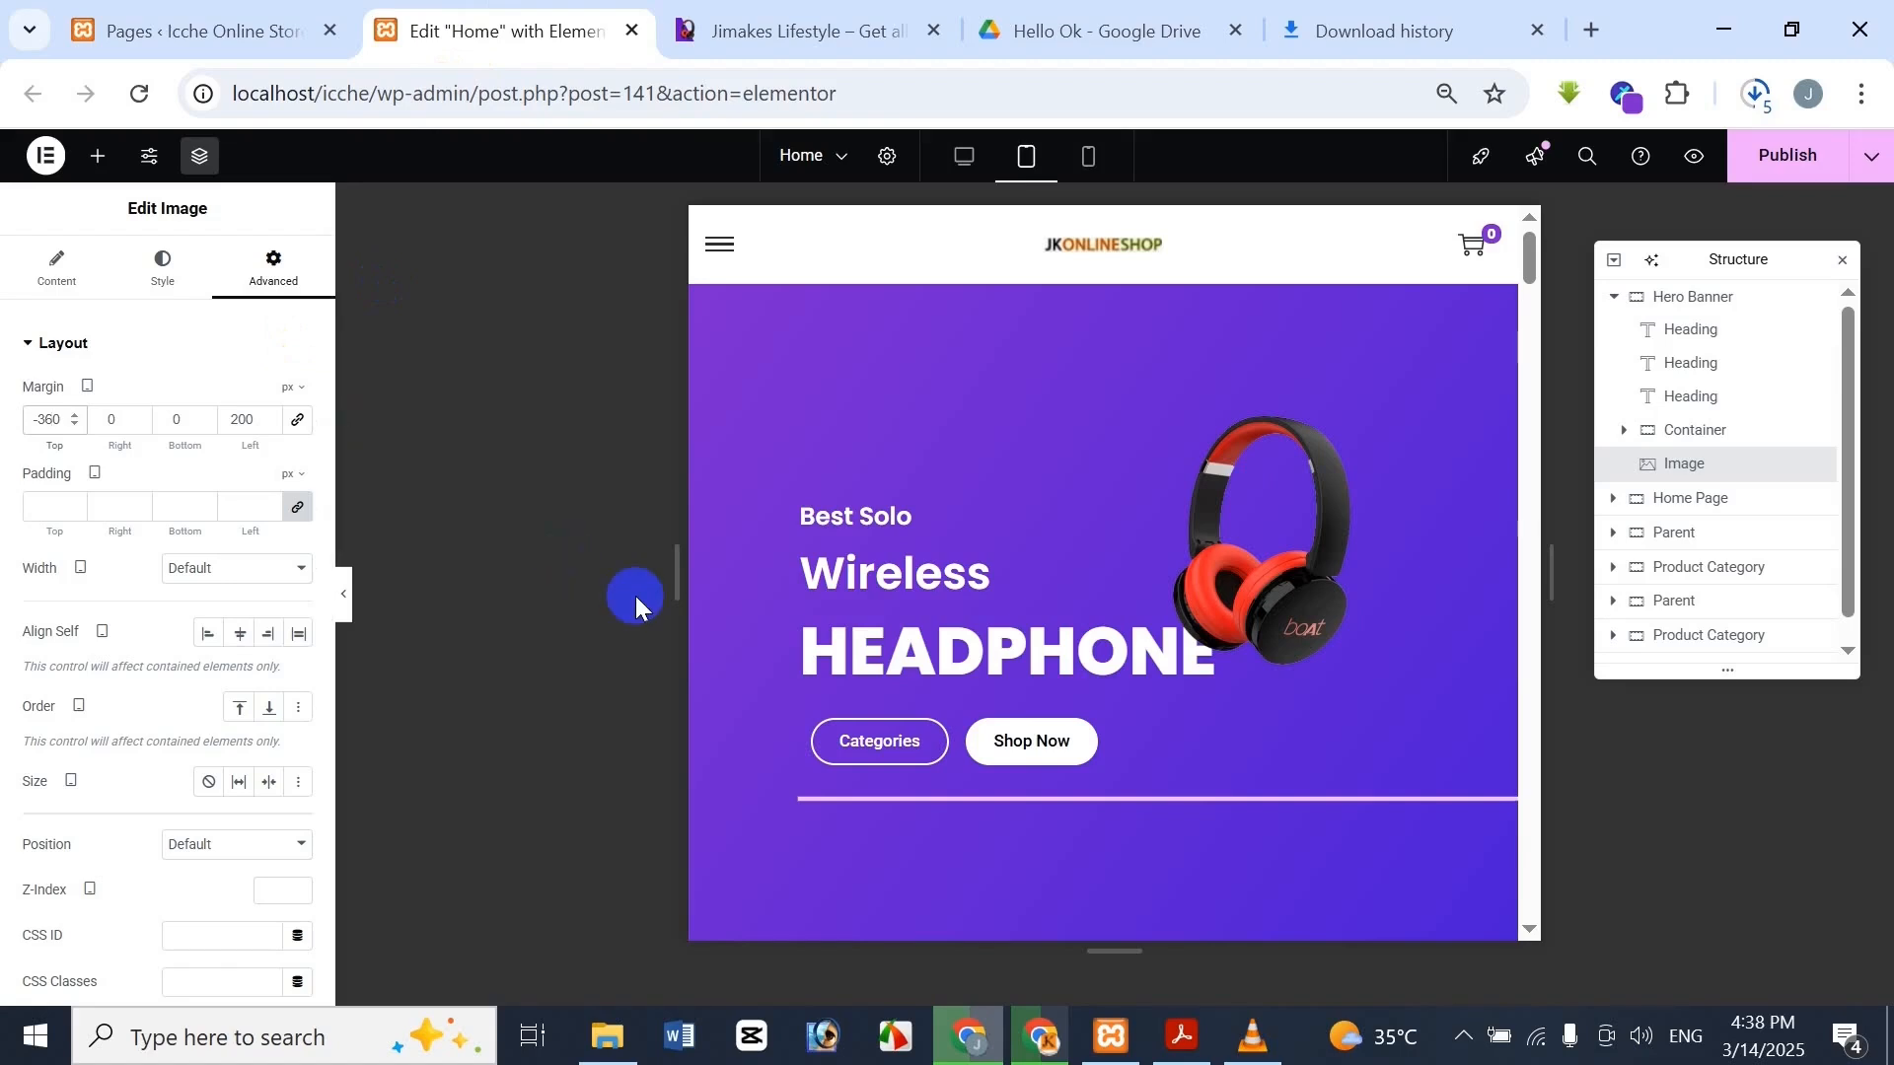
Set the headphone image's tablet top margin to -300 px and compare its position with the Jimakes banner
{"action": "key", "text": "BackSpace"}
{"action": "type", "text": "8"}
{"action": "key", "text": "BackSpace"}
{"action": "key", "text": "BackSpace"}
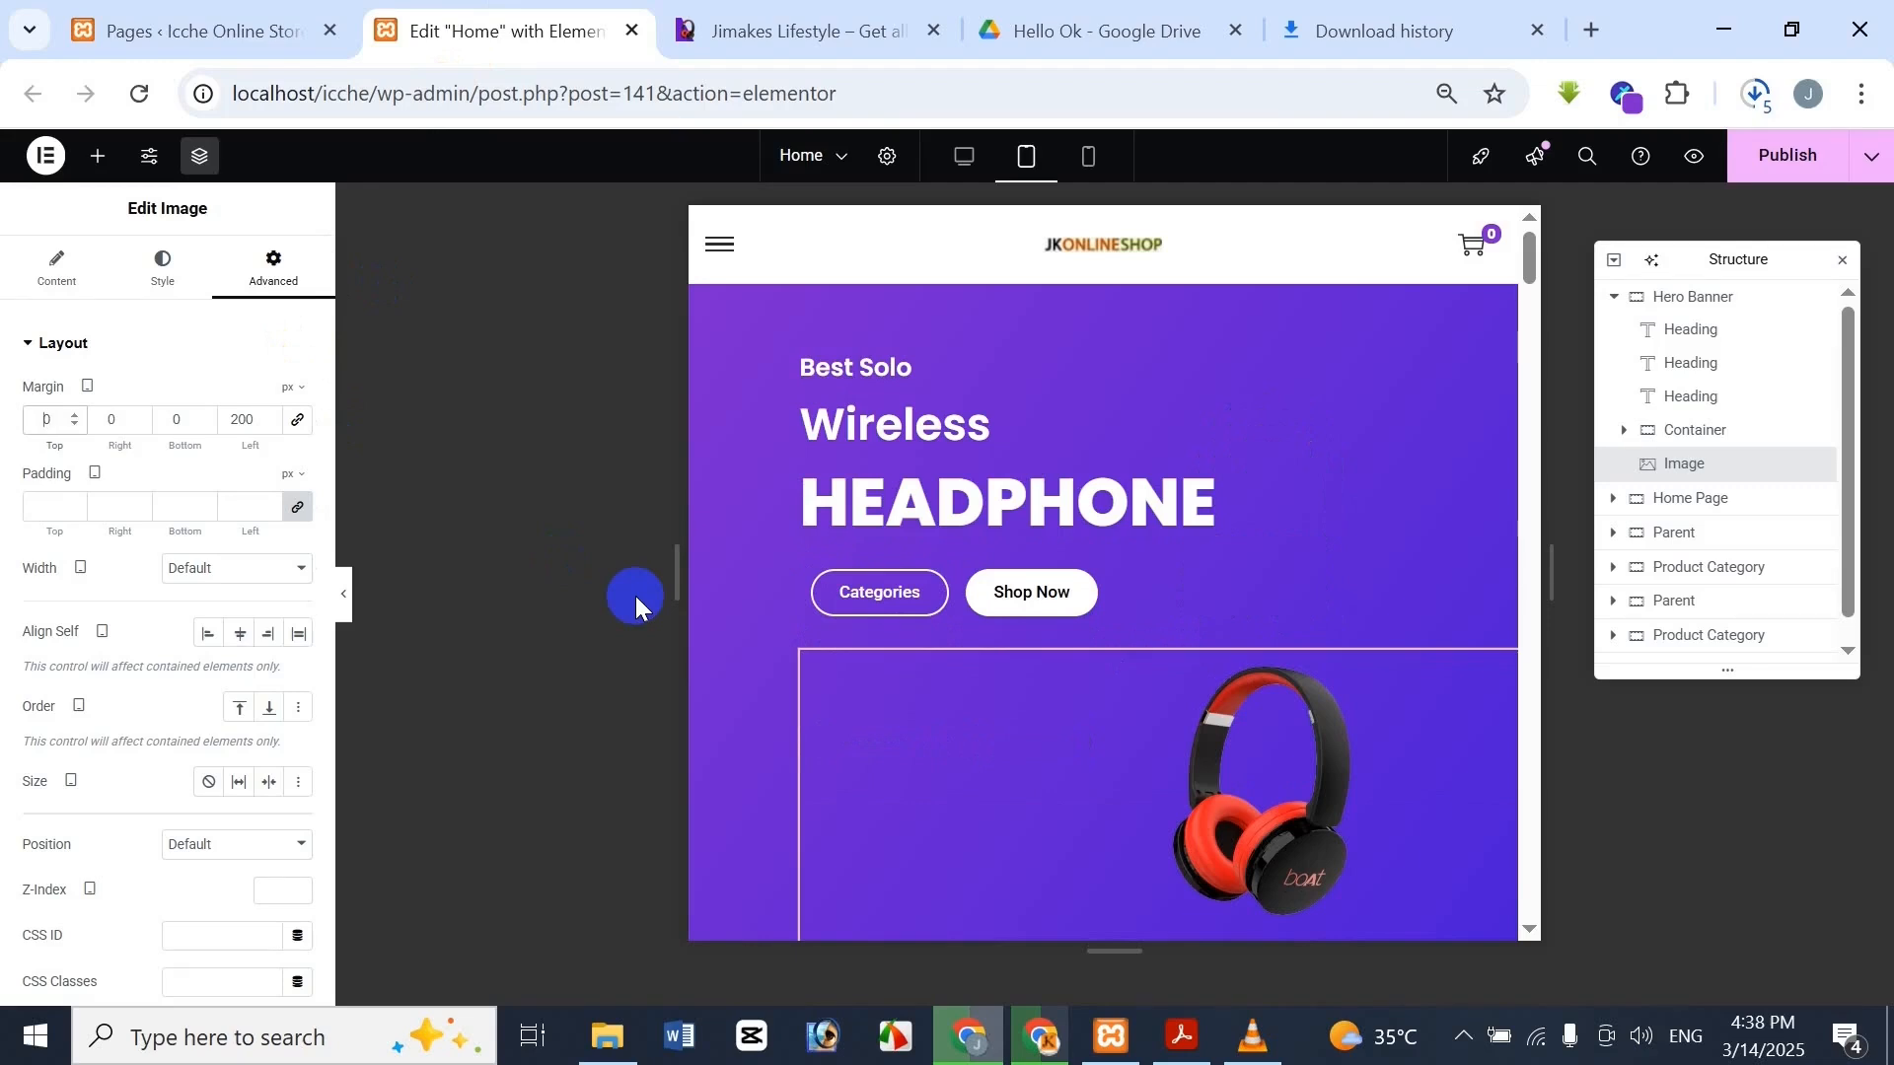
{"action": "type", "text": "3000"}
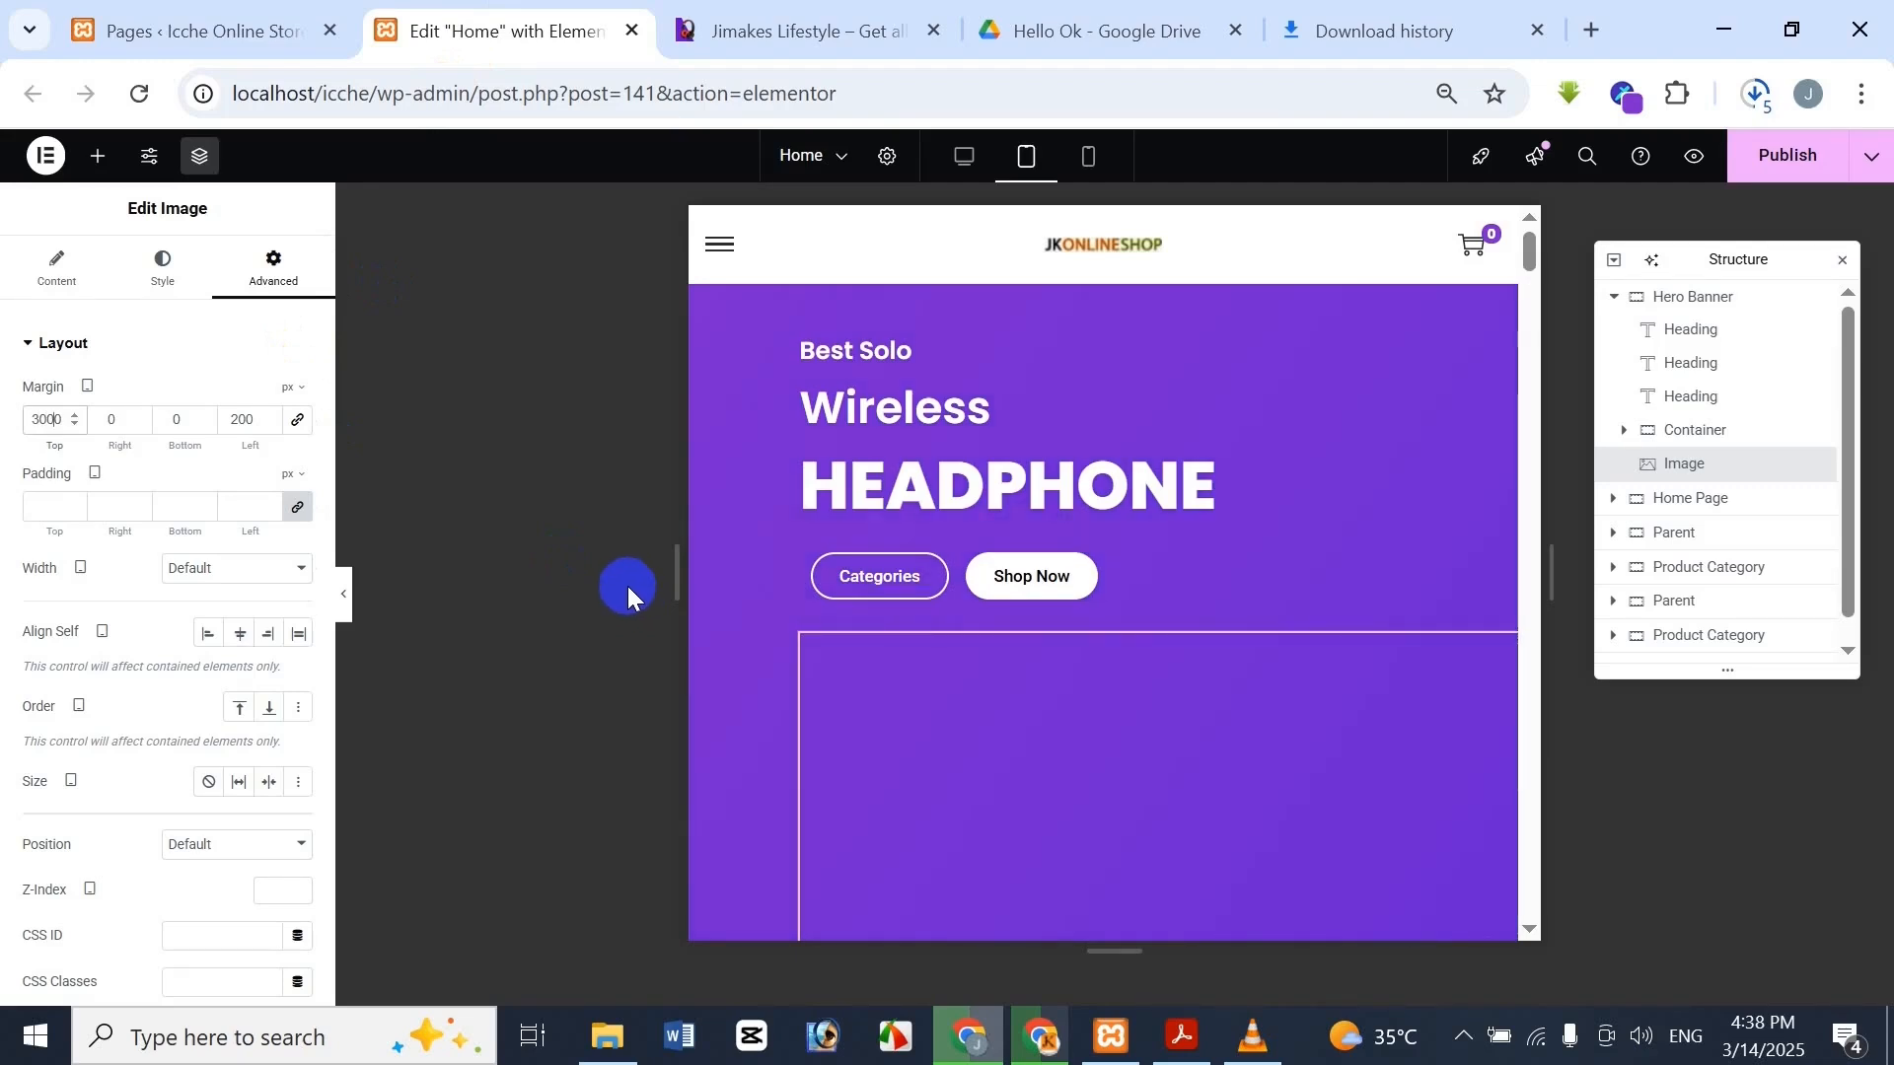
{"action": "key", "text": "Delete"}
{"action": "key", "text": "Home"}
{"action": "type", "text": "-"}
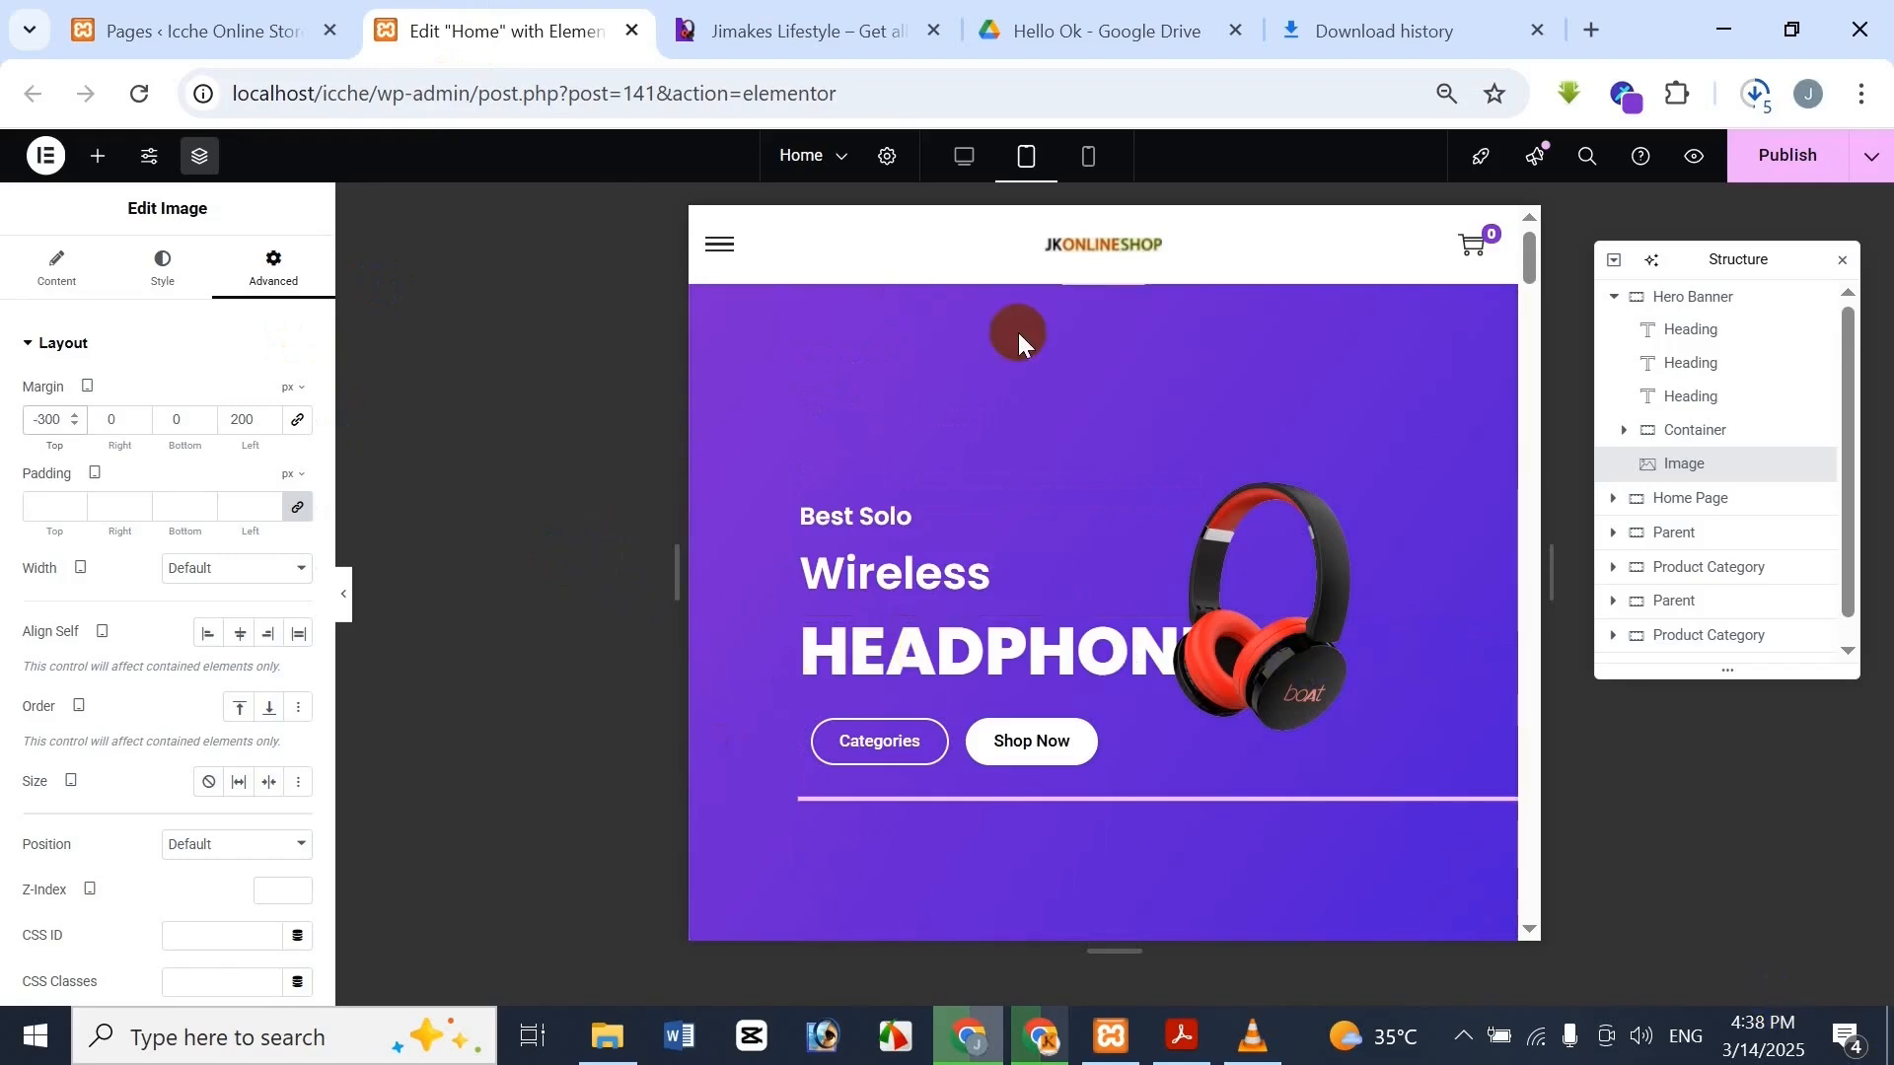
{"action": "left_click", "coordinate": [883, 35]}
{"action": "left_click", "coordinate": [513, 31]}
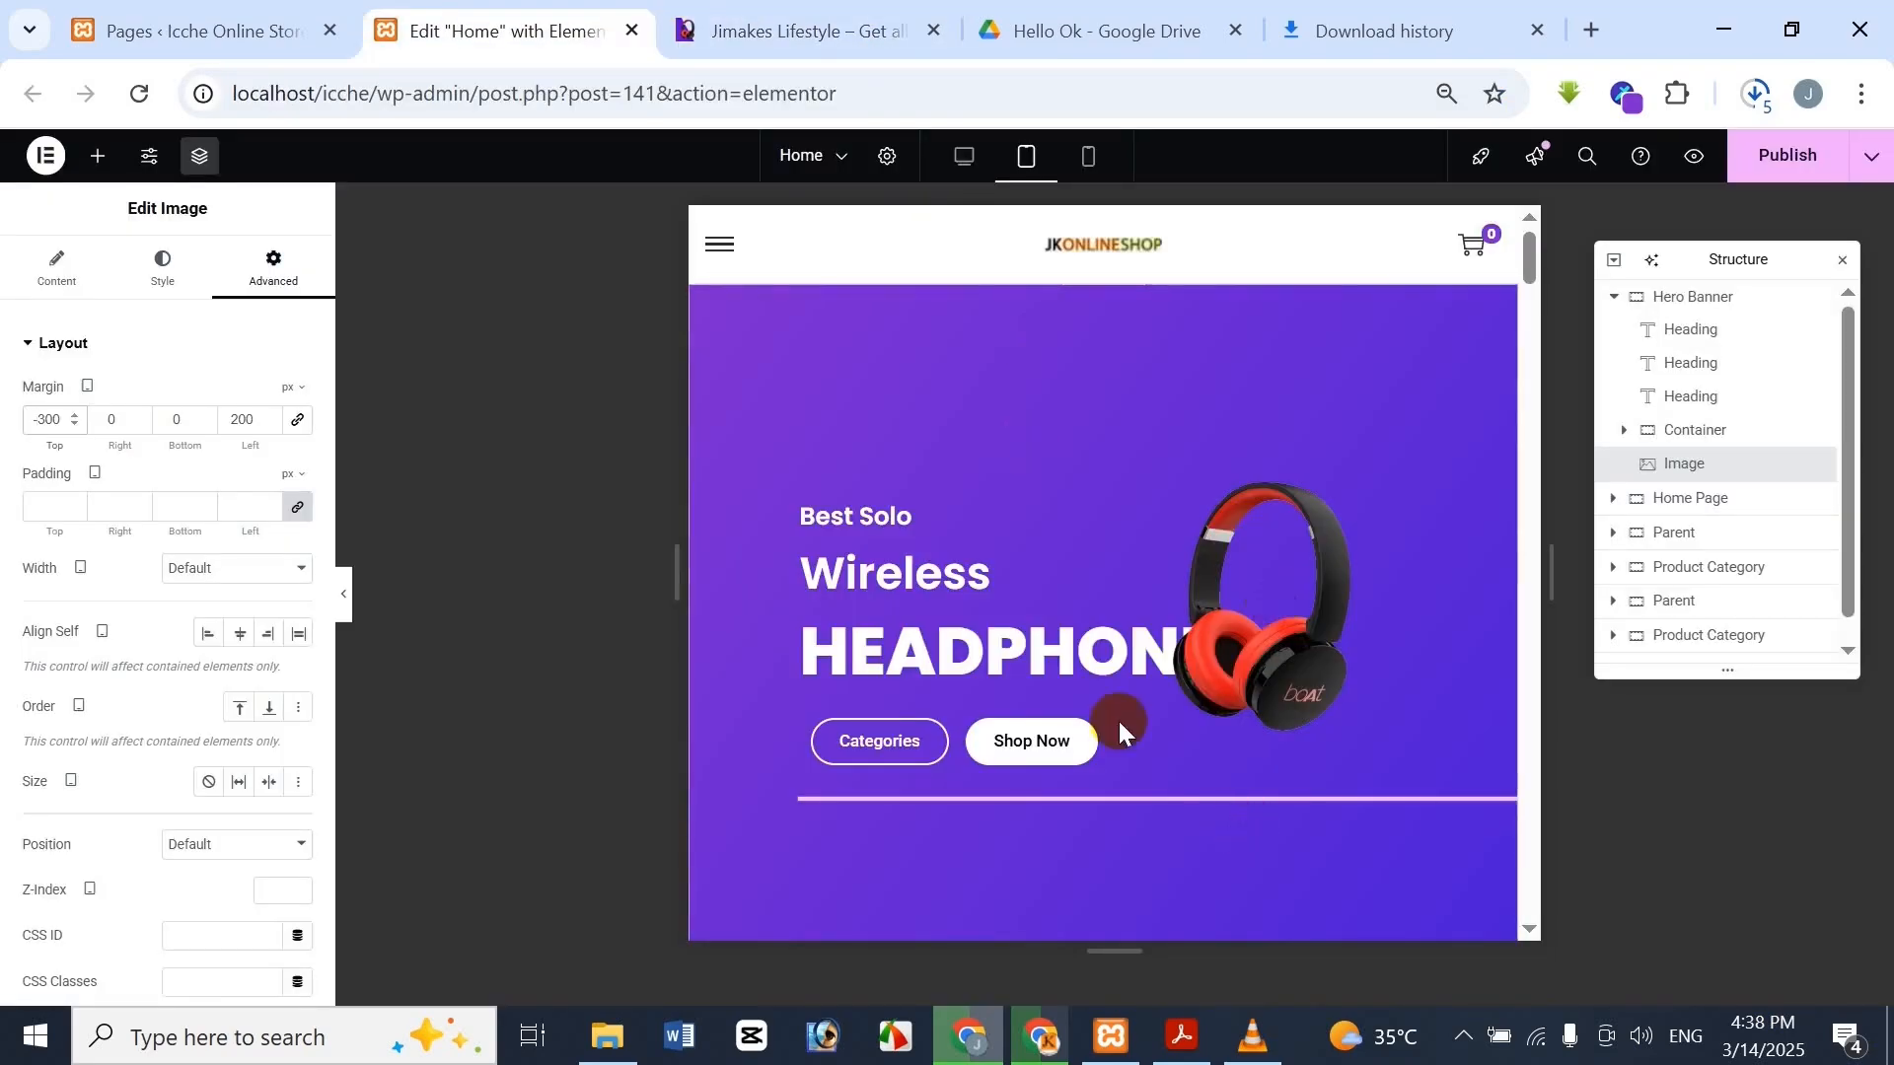
Try a tablet left margin of 100 px on the headphone image and compare it with the Jimakes banner
{"action": "double_click", "coordinate": [237, 420]}
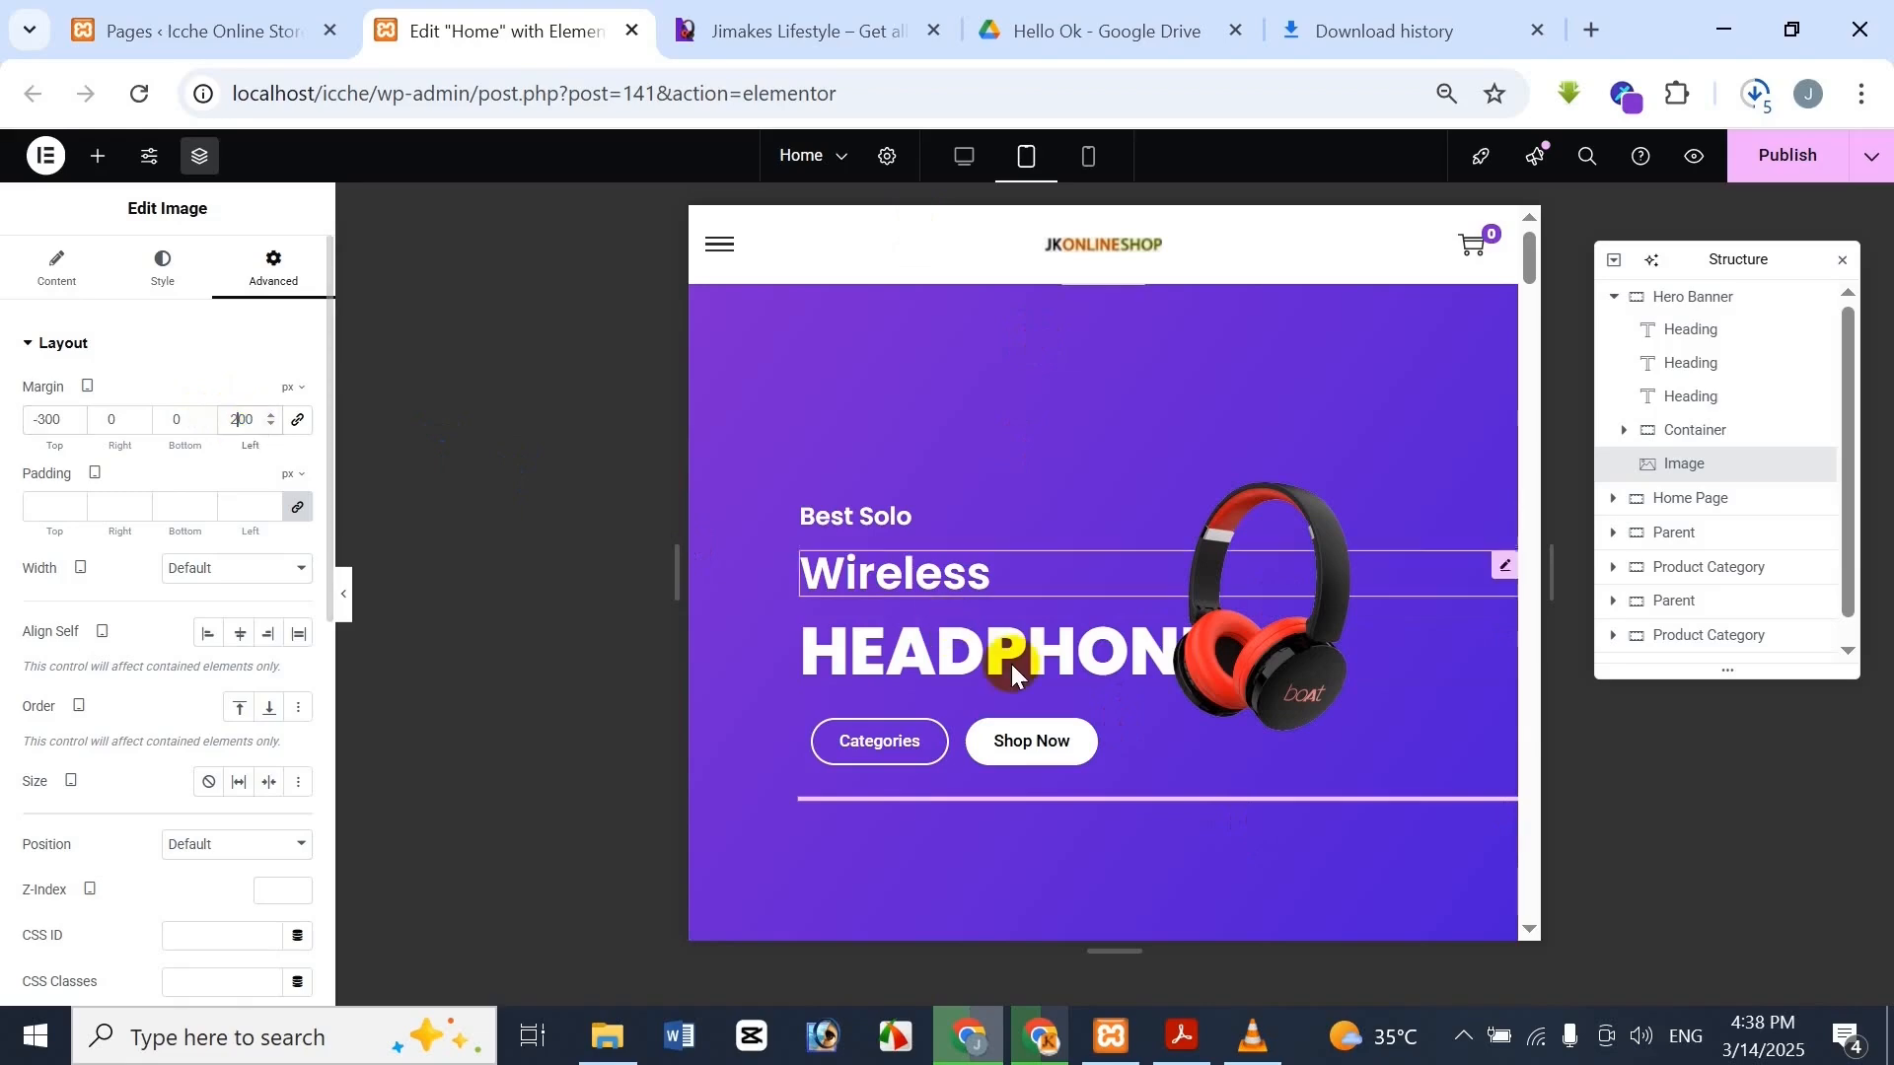
{"action": "type", "text": "100"}
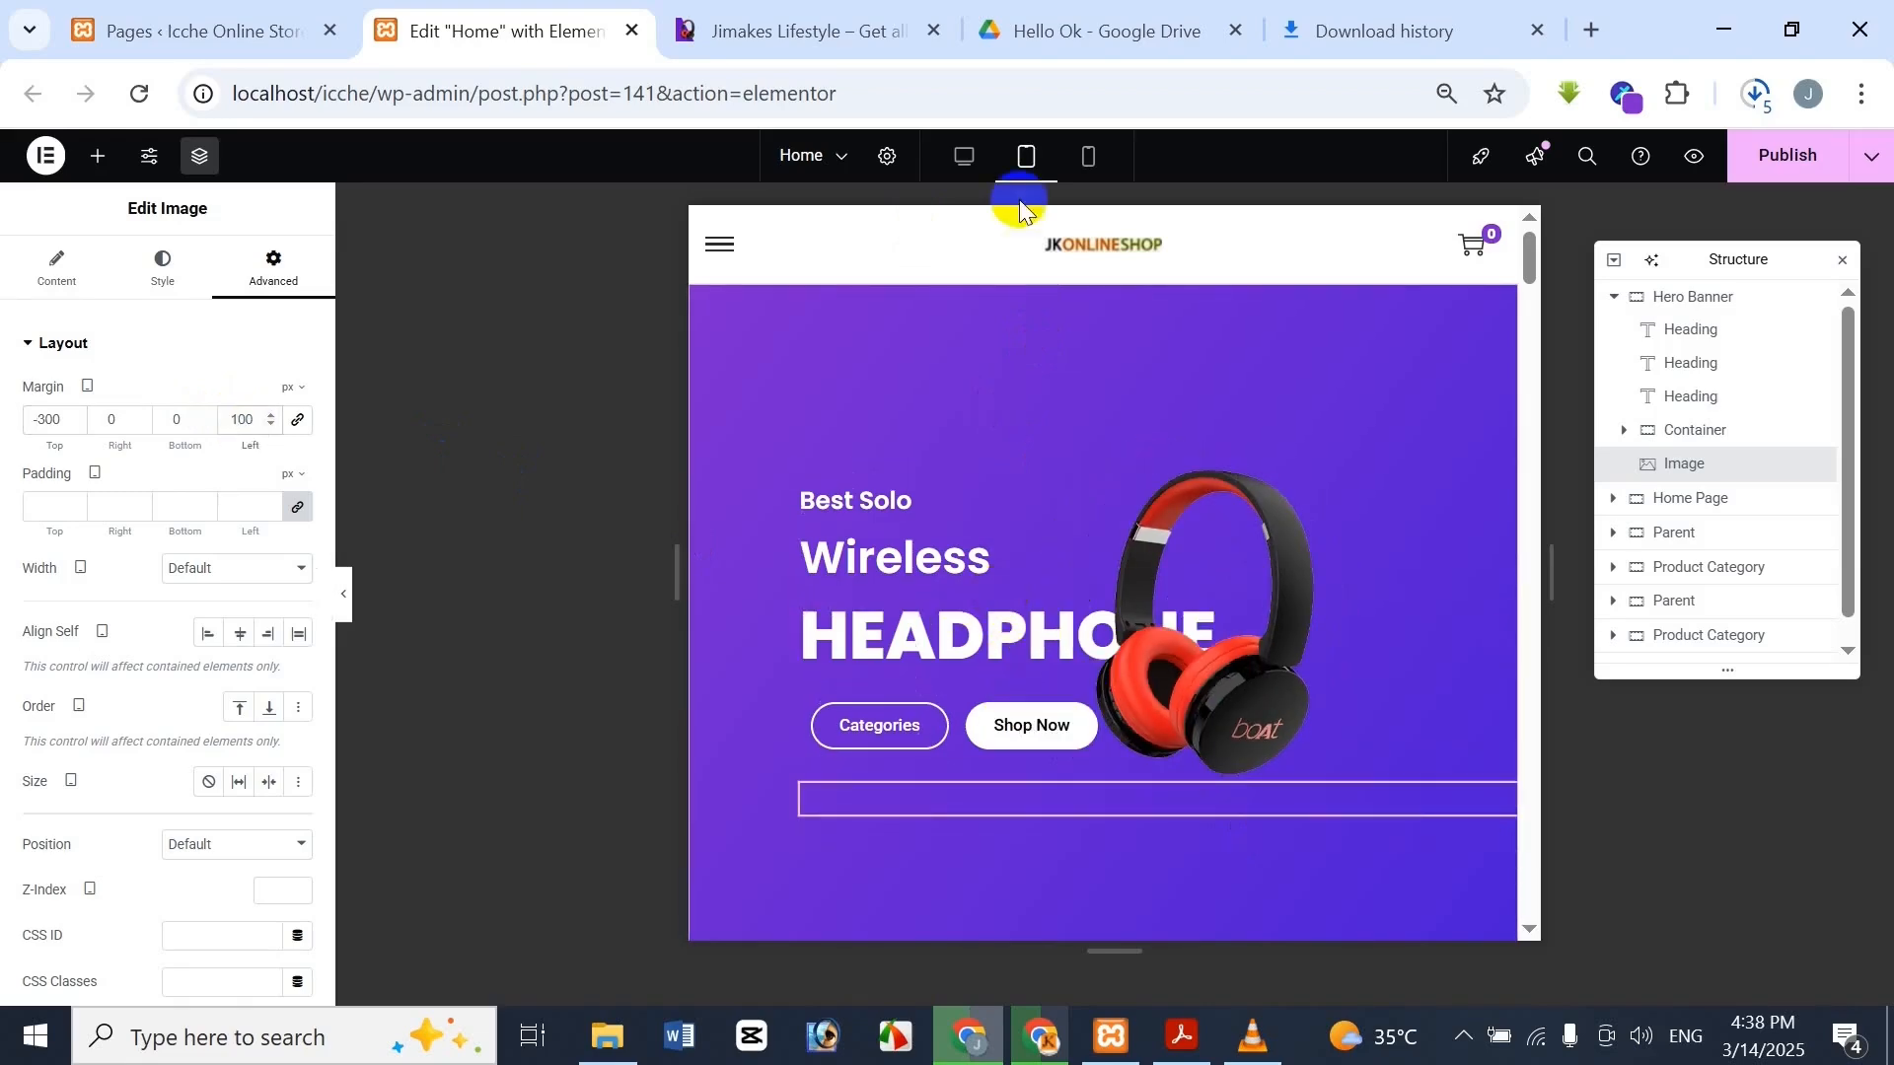
{"action": "left_click", "coordinate": [834, 30]}
{"action": "left_click", "coordinate": [464, 35]}
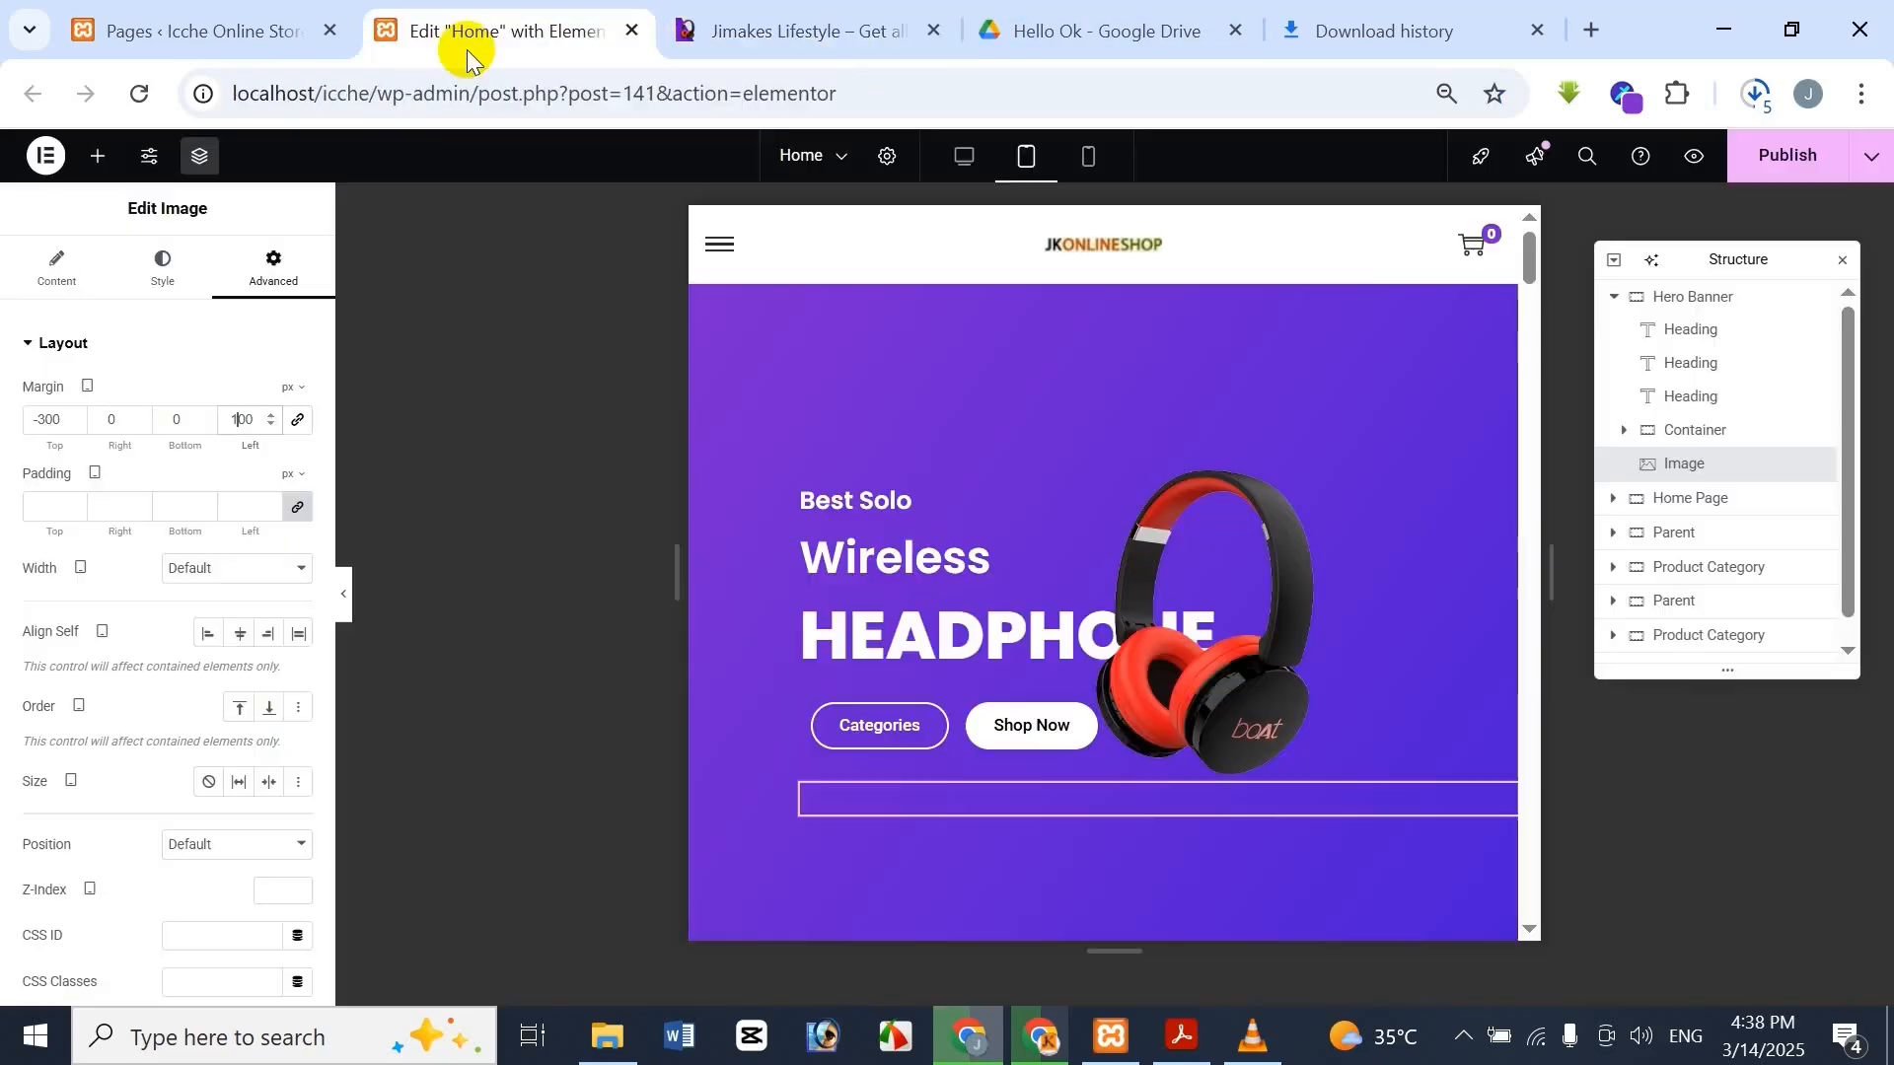
Set the headphone image's tablet left margin to 150 px and compare the hero banner with the Jimakes one
{"action": "left_click", "coordinate": [754, 432]}
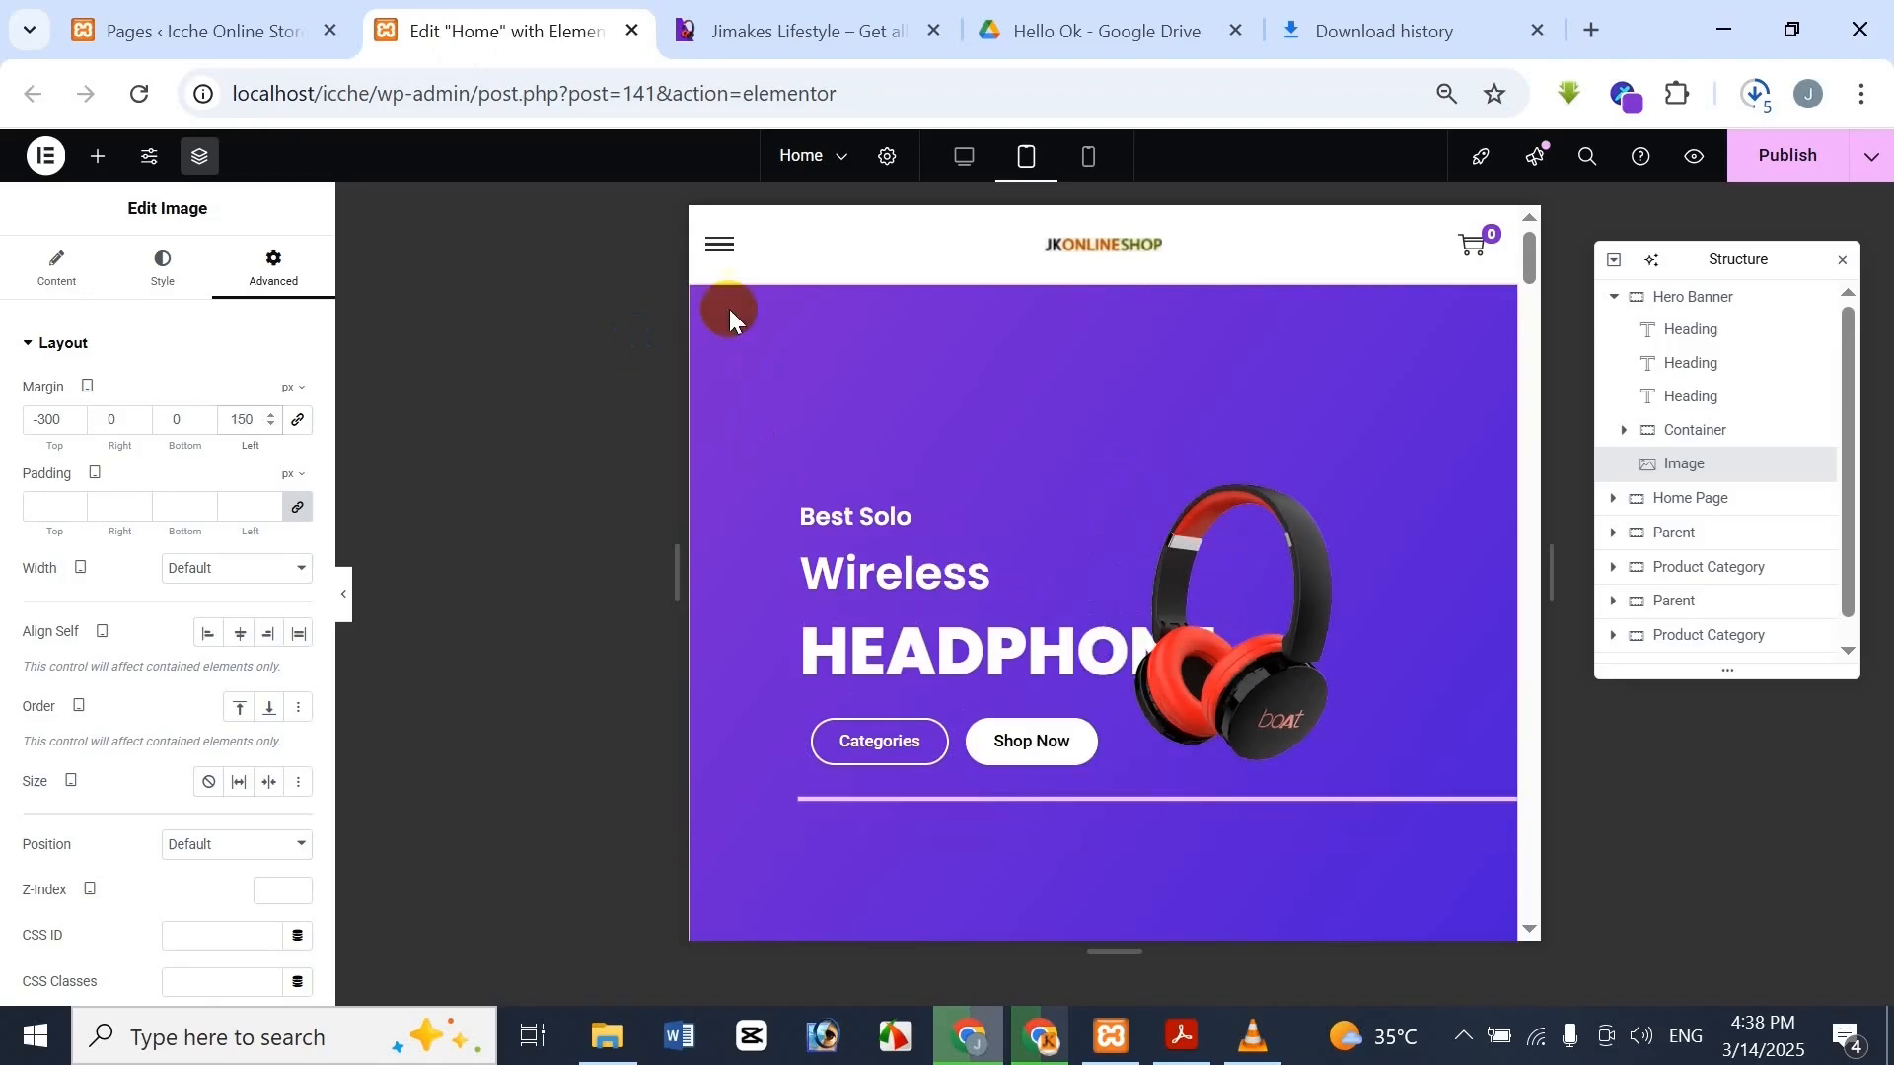
{"action": "left_click", "coordinate": [789, 32]}
{"action": "left_click", "coordinate": [548, 38]}
{"action": "left_click", "coordinate": [843, 29]}
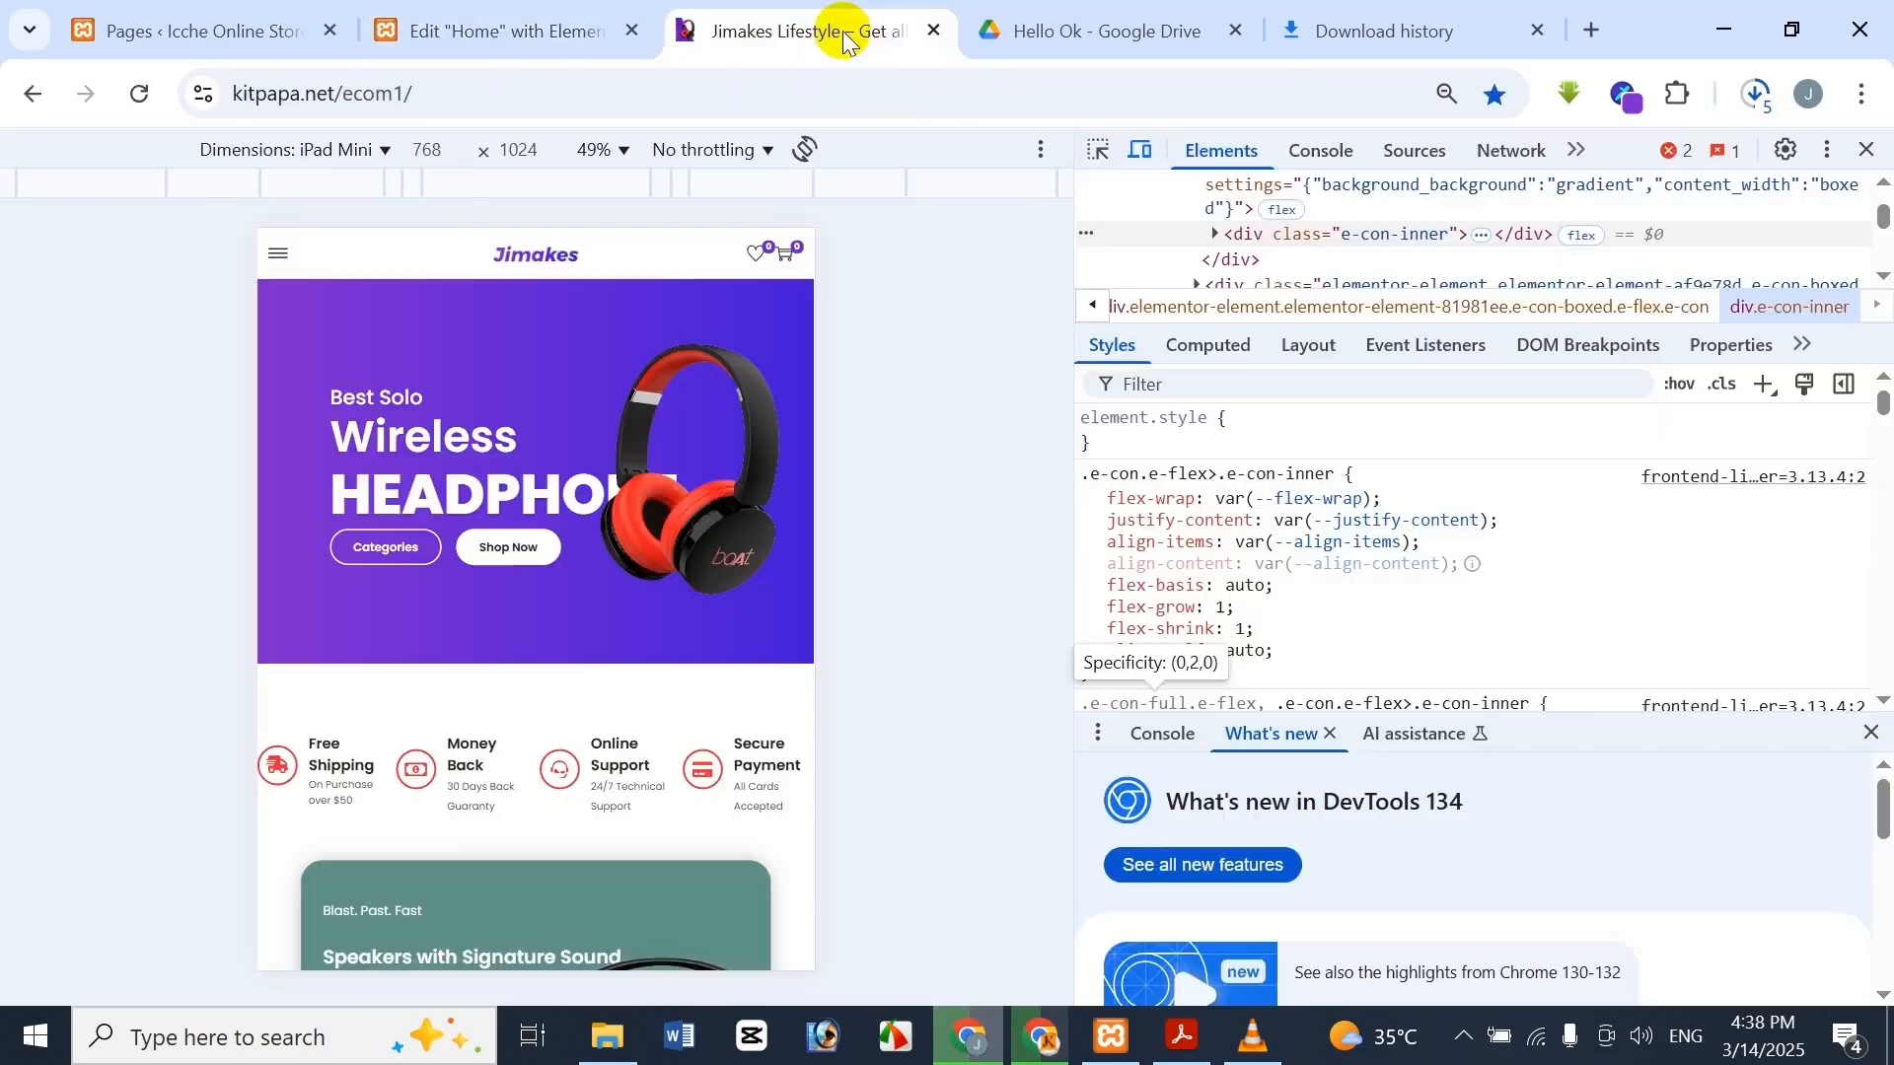
{"action": "left_click", "coordinate": [594, 14]}
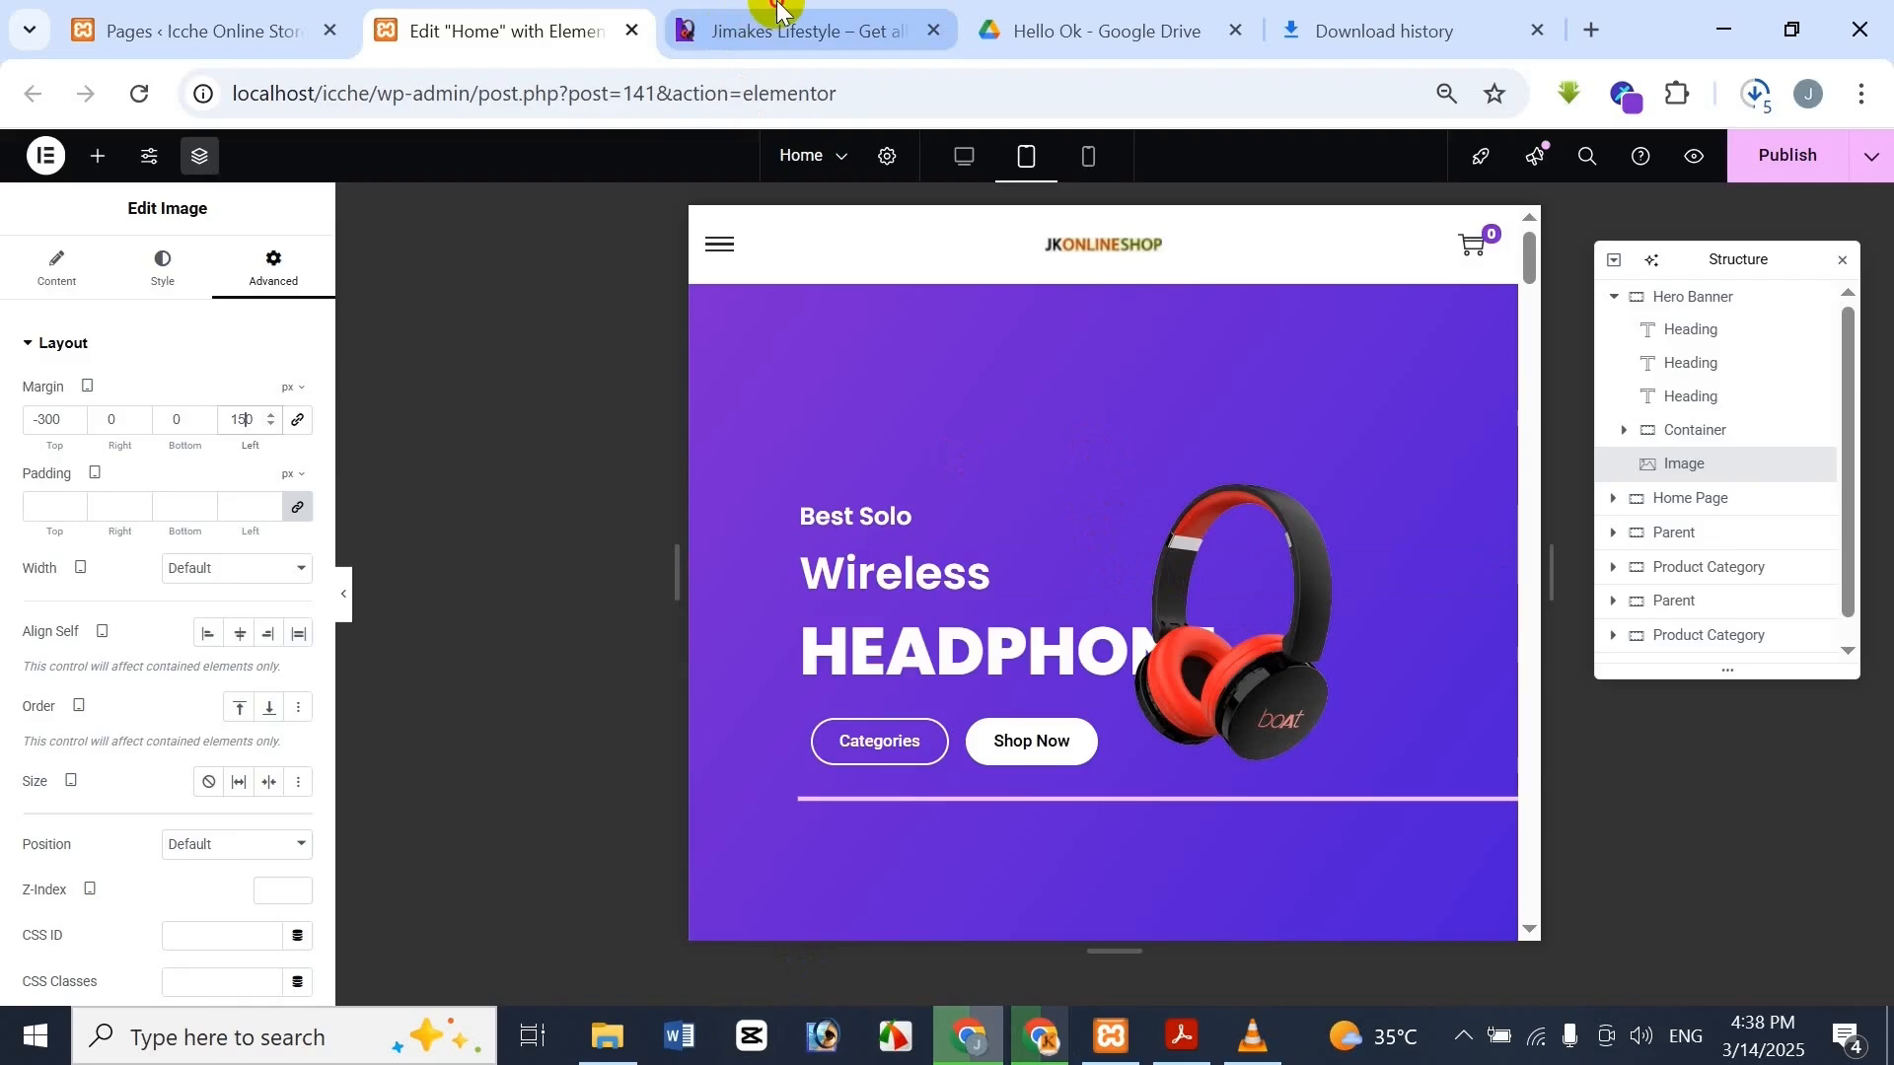
{"action": "left_click", "coordinate": [795, 24]}
{"action": "left_click", "coordinate": [512, 30]}
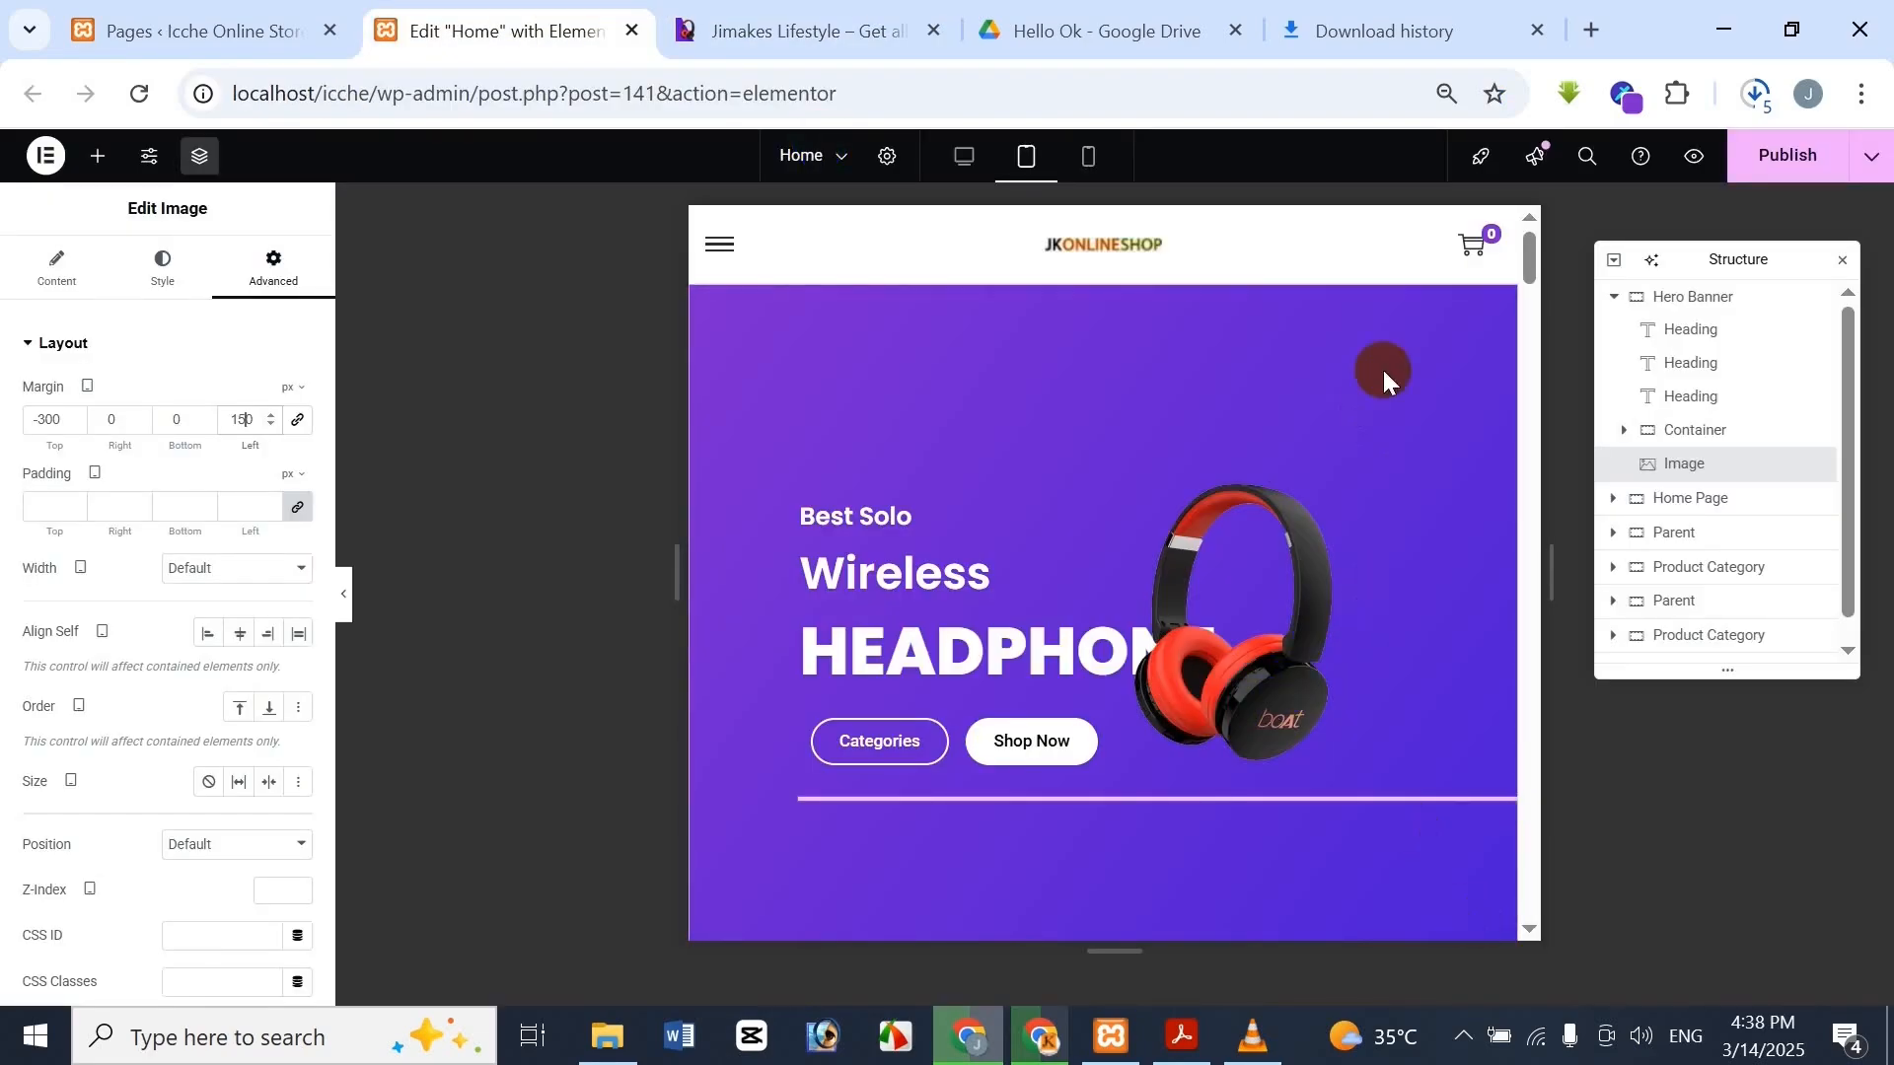
{"action": "left_click", "coordinate": [701, 10]}
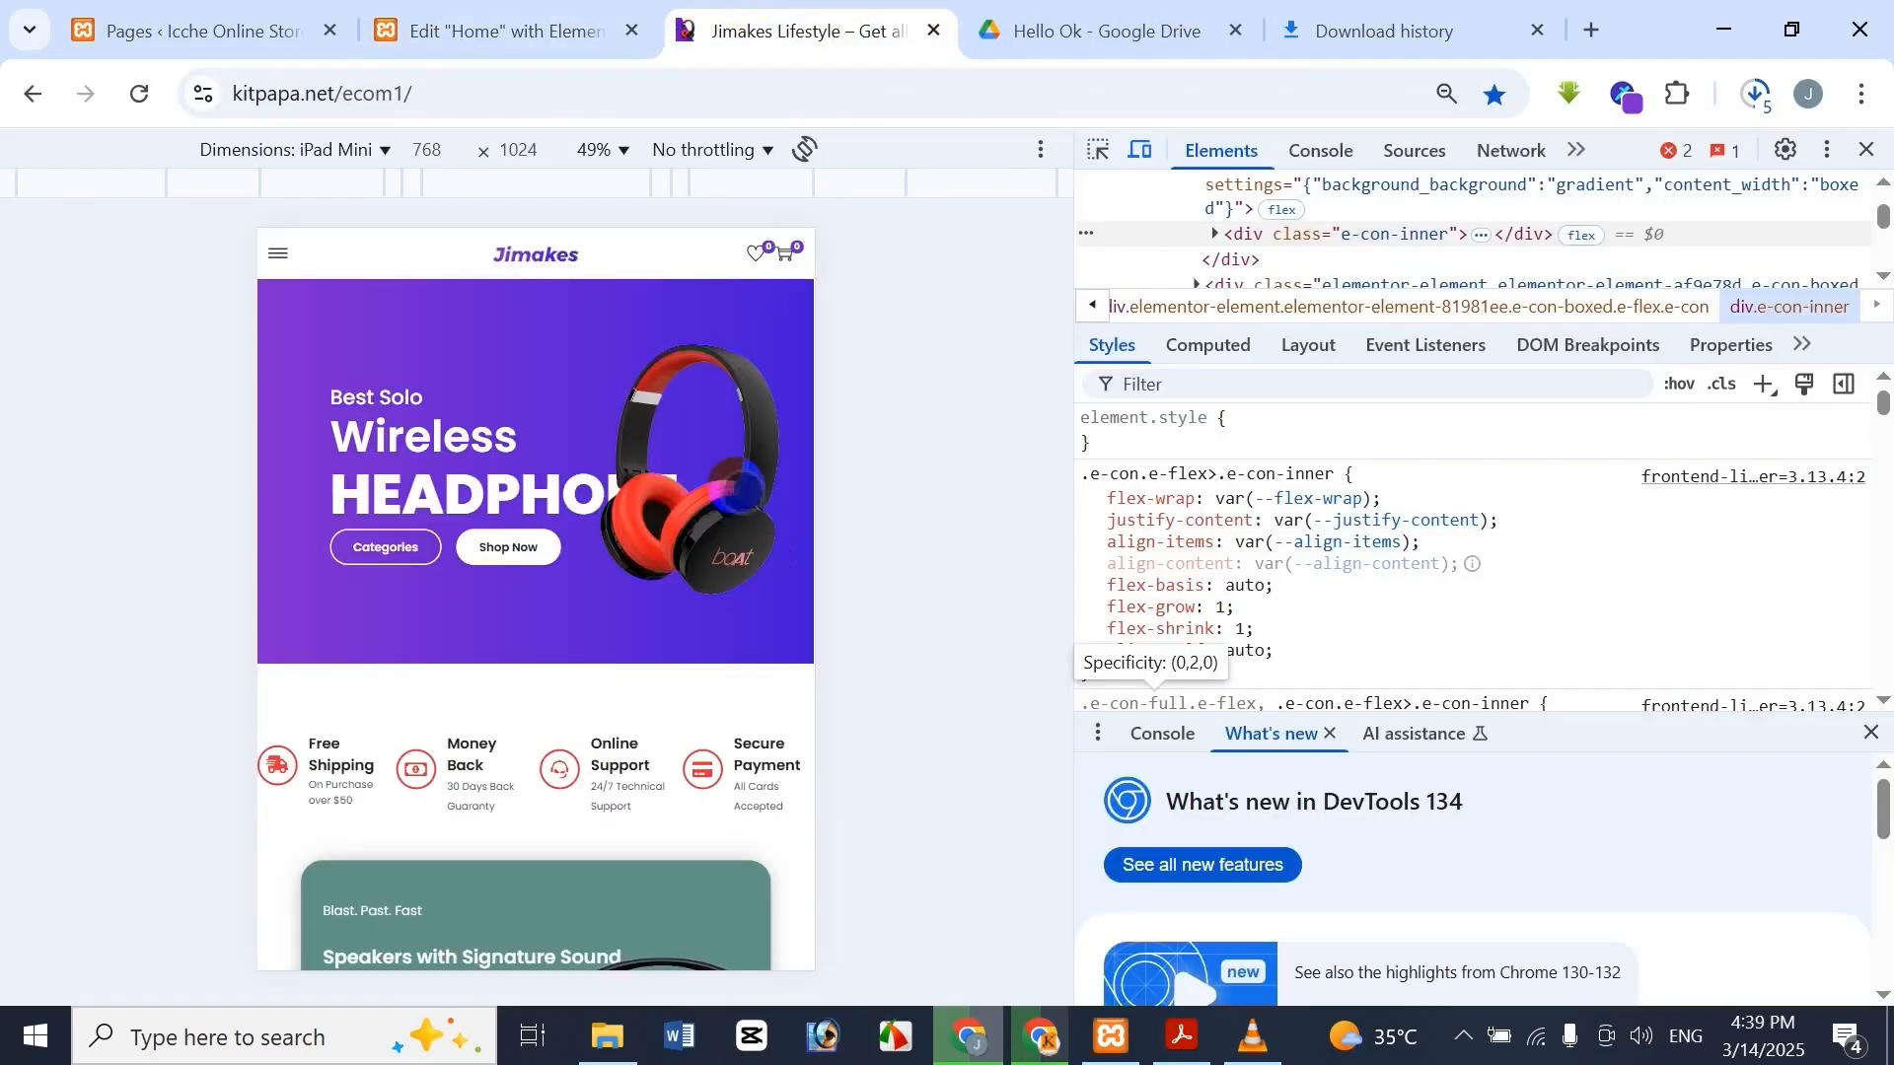
{"action": "left_click", "coordinate": [477, 11]}
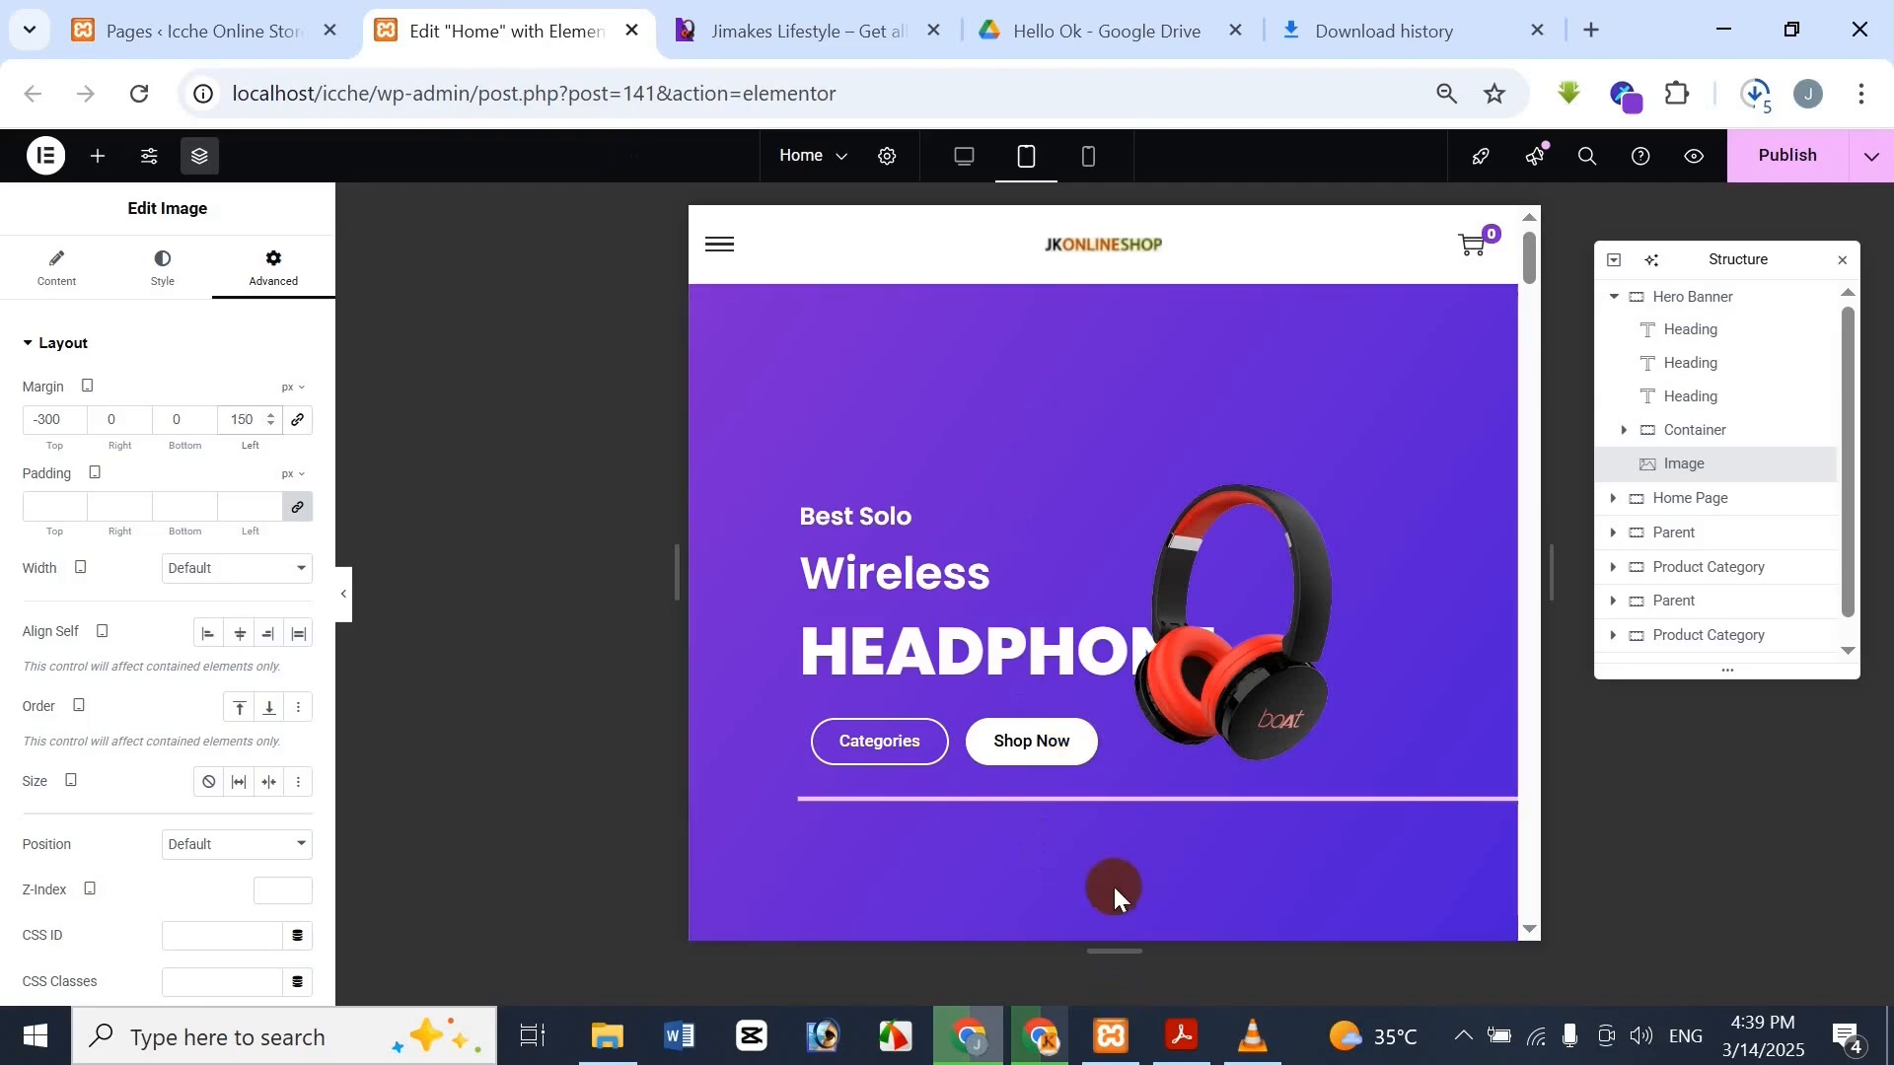
{"action": "scroll", "coordinate": [1097, 726], "scroll_direction": "down", "scroll_amount": 2}
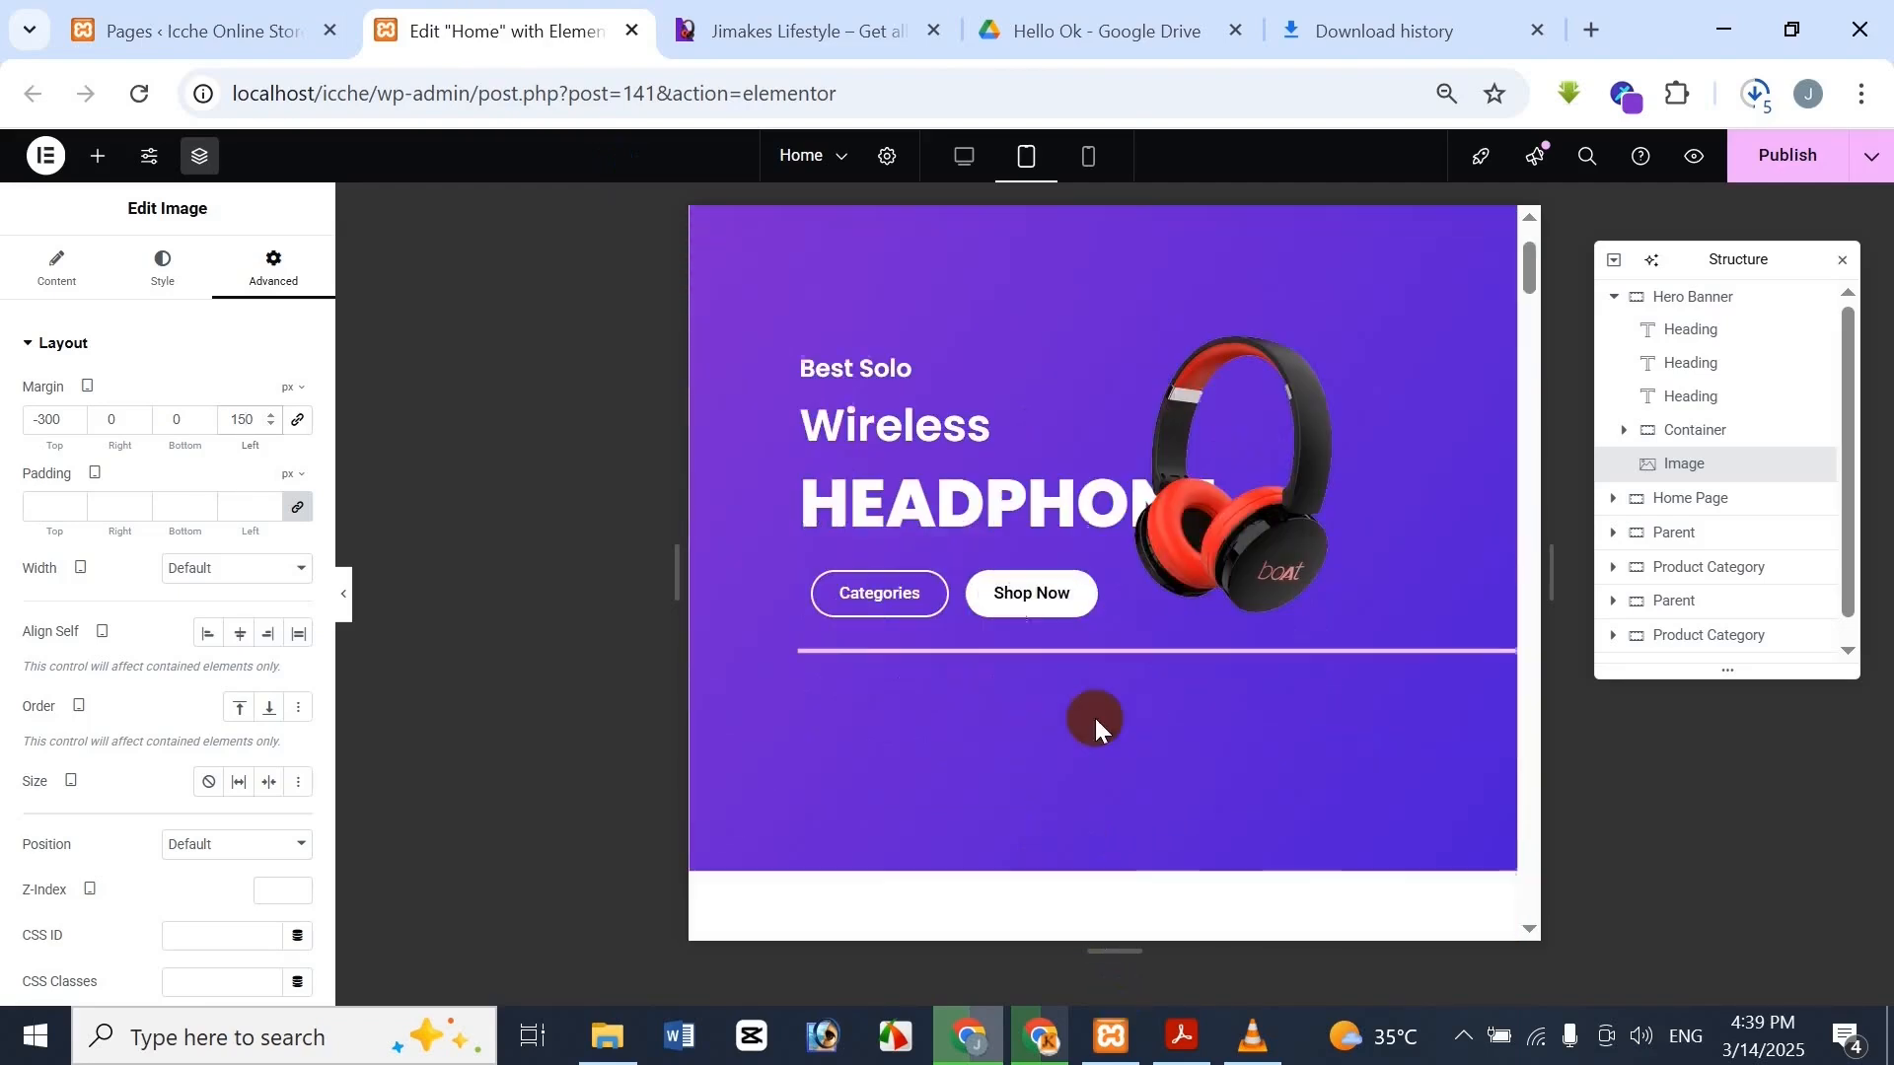
{"action": "scroll", "coordinate": [1043, 695], "scroll_direction": "up", "scroll_amount": 2}
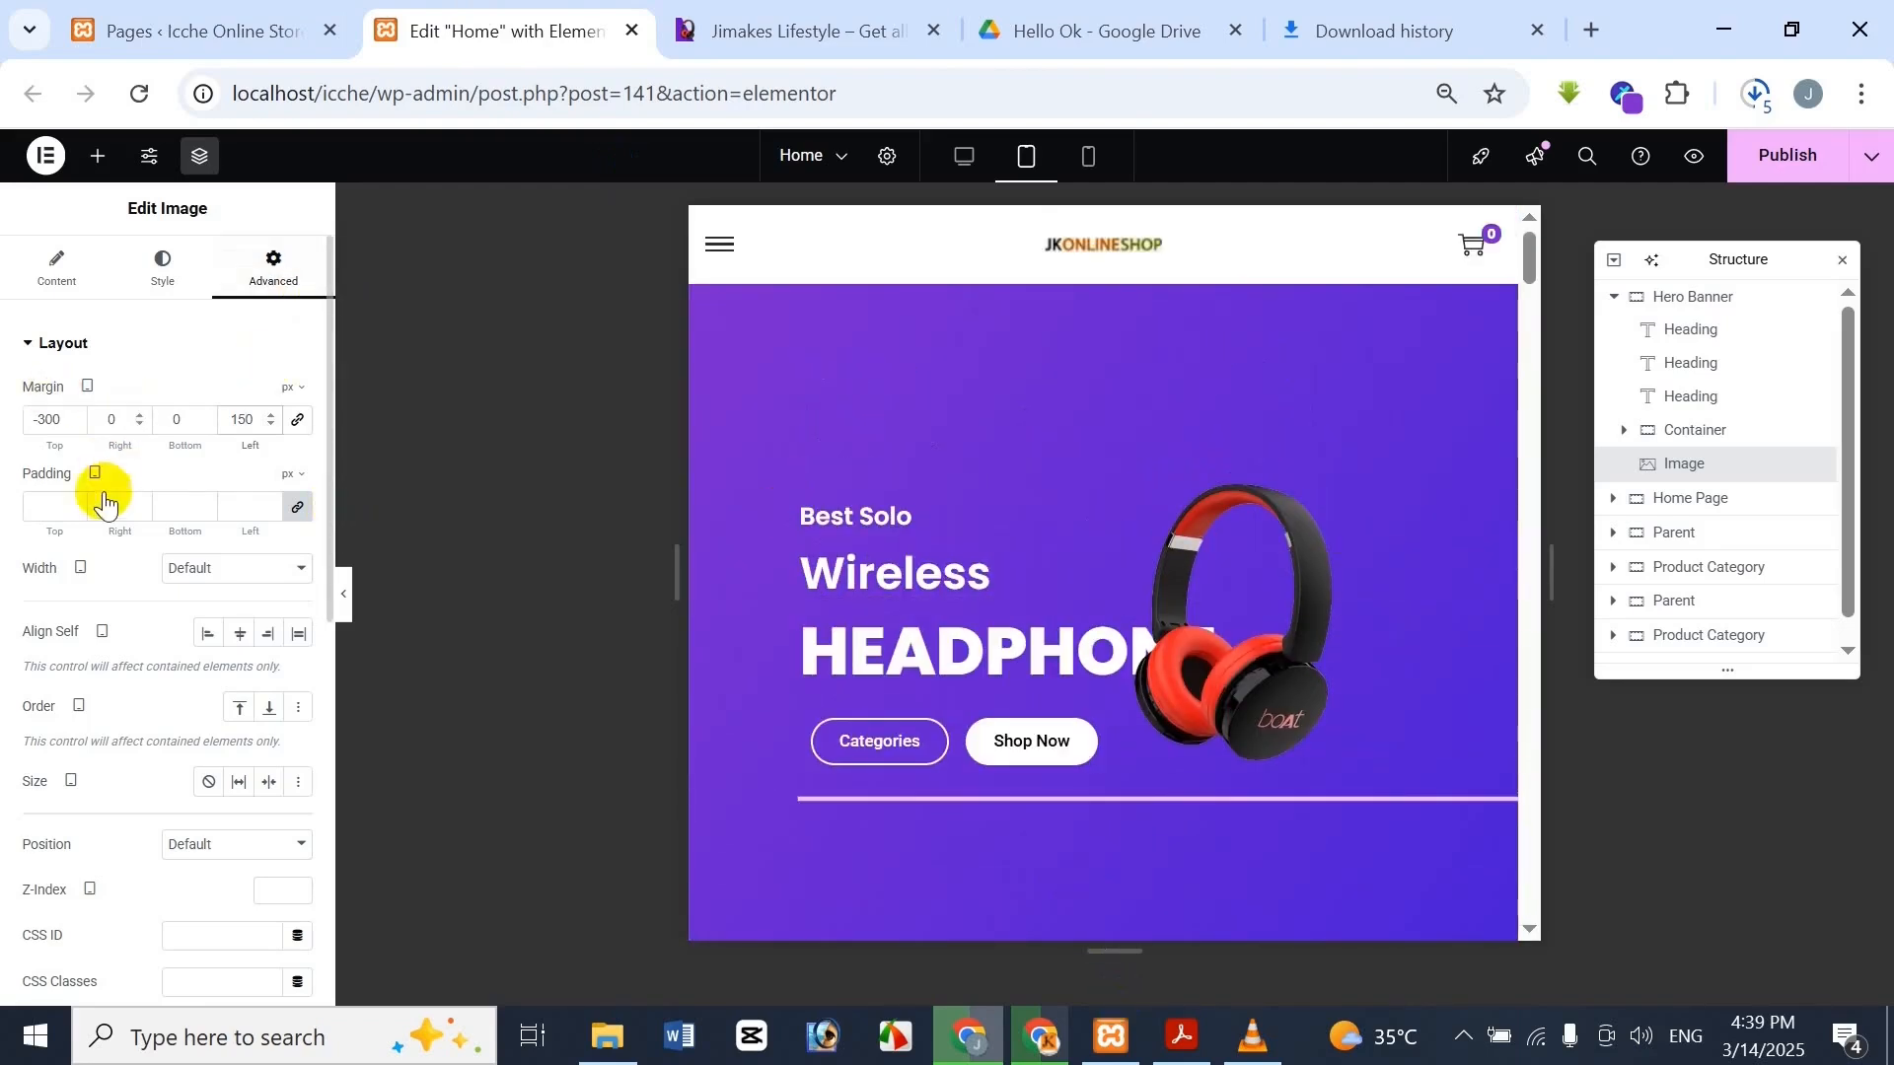
Unlink the headphone image's tablet padding values and compare the hero banner and the sections below it with the Jimakes page
{"action": "left_click", "coordinate": [300, 505]}
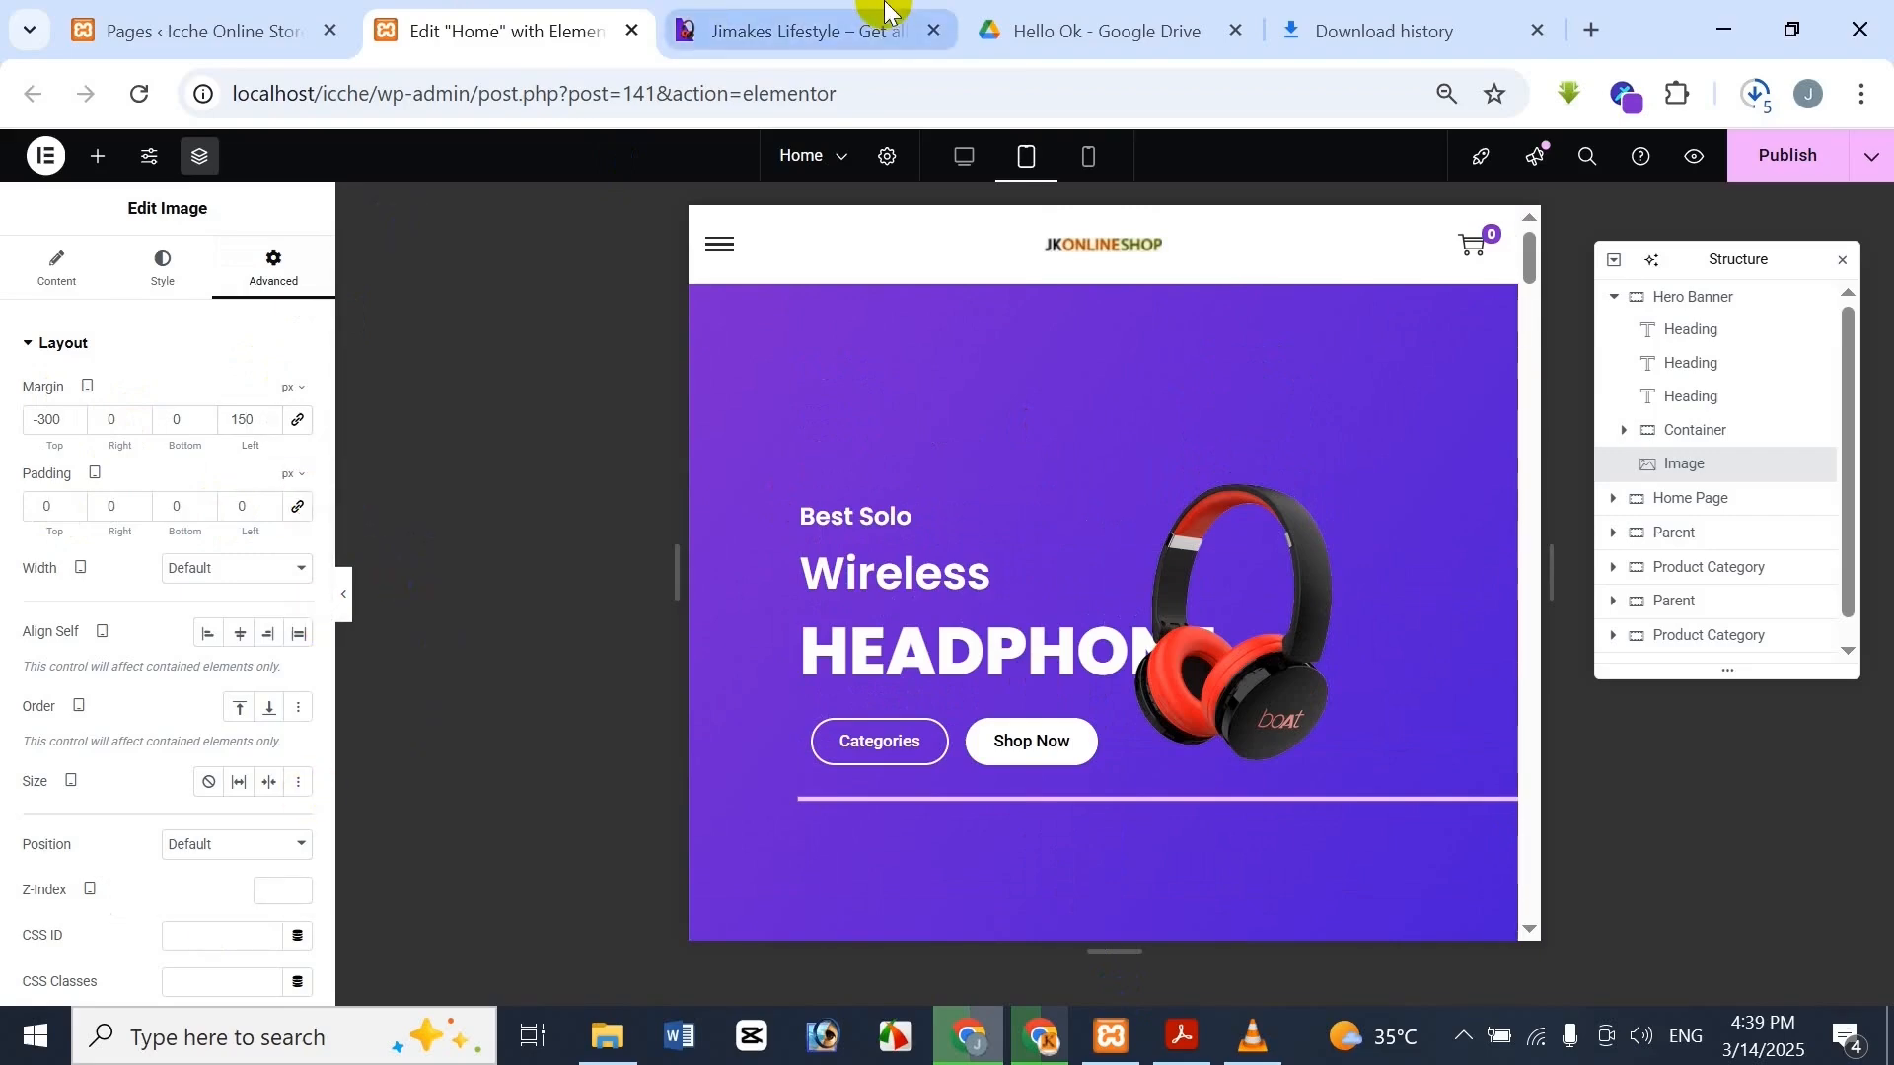
{"action": "left_click", "coordinate": [884, 12]}
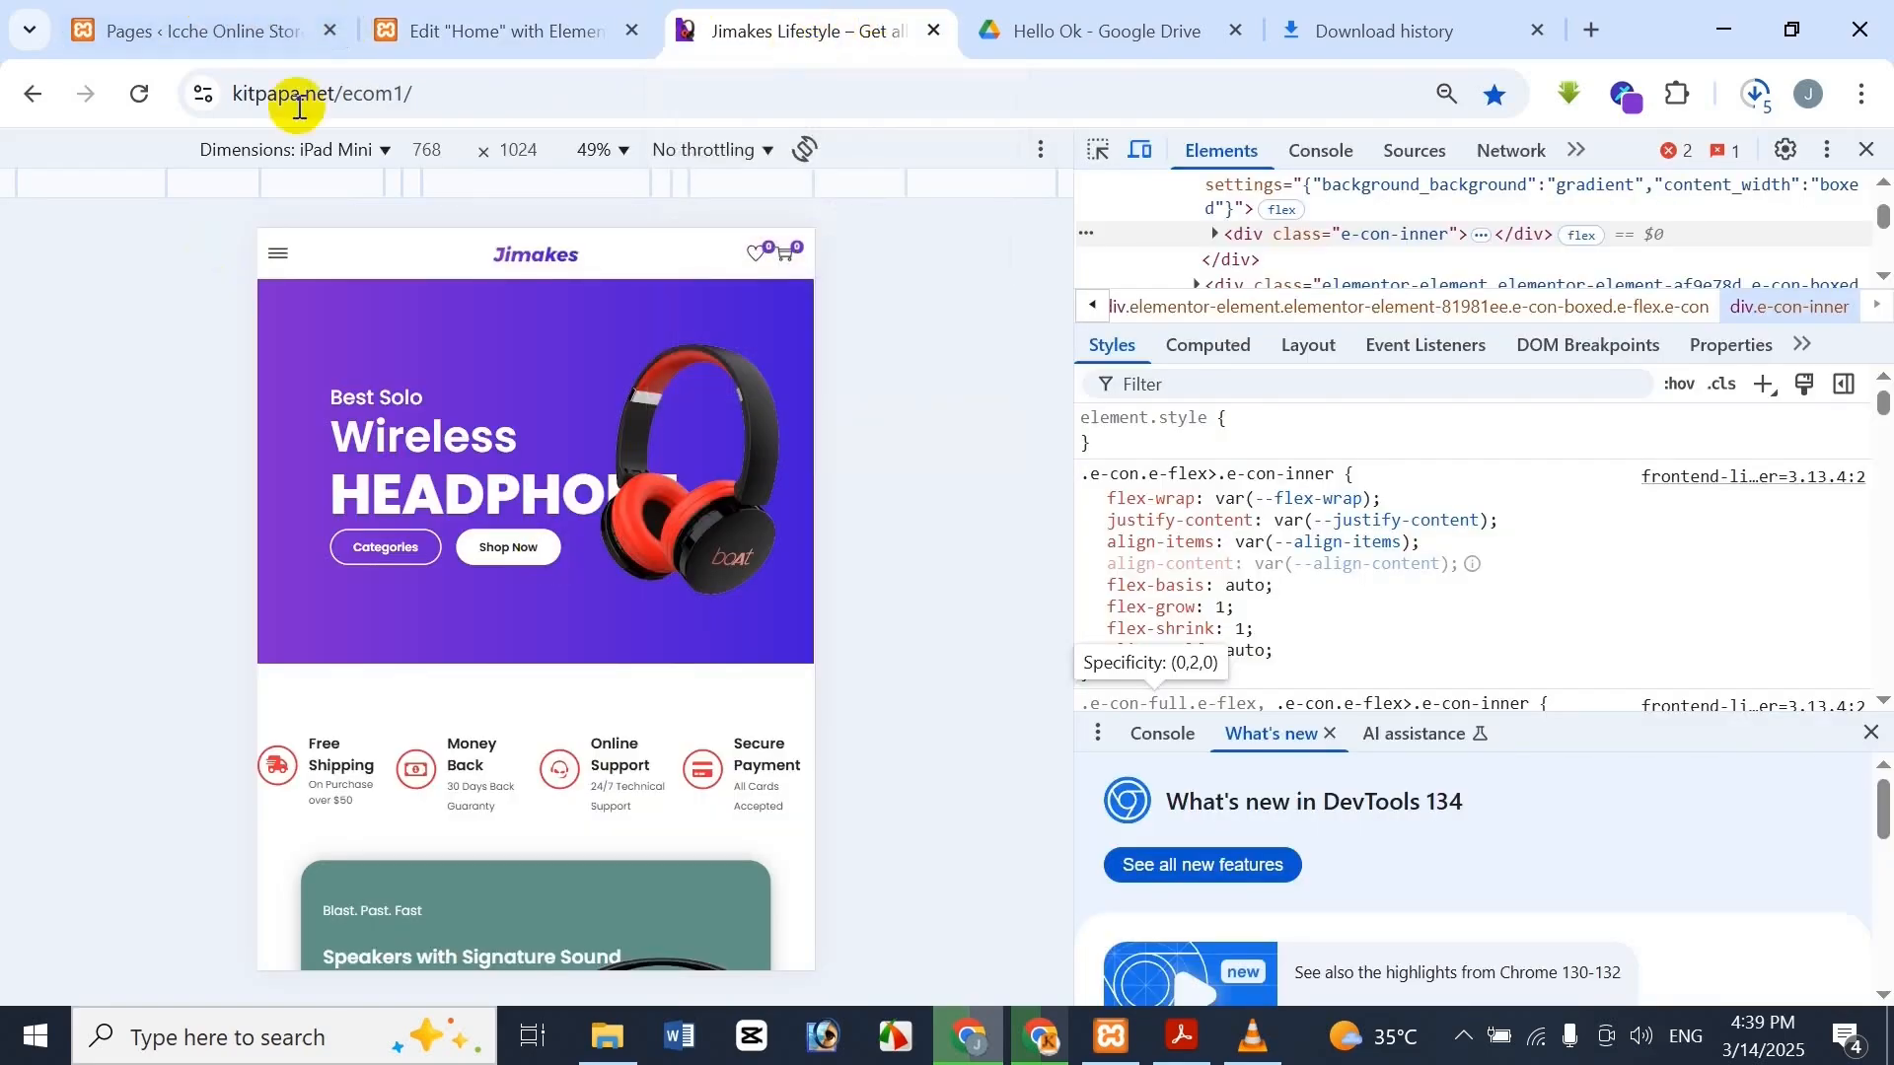
{"action": "left_click", "coordinate": [503, 30]}
{"action": "left_click", "coordinate": [809, 29]}
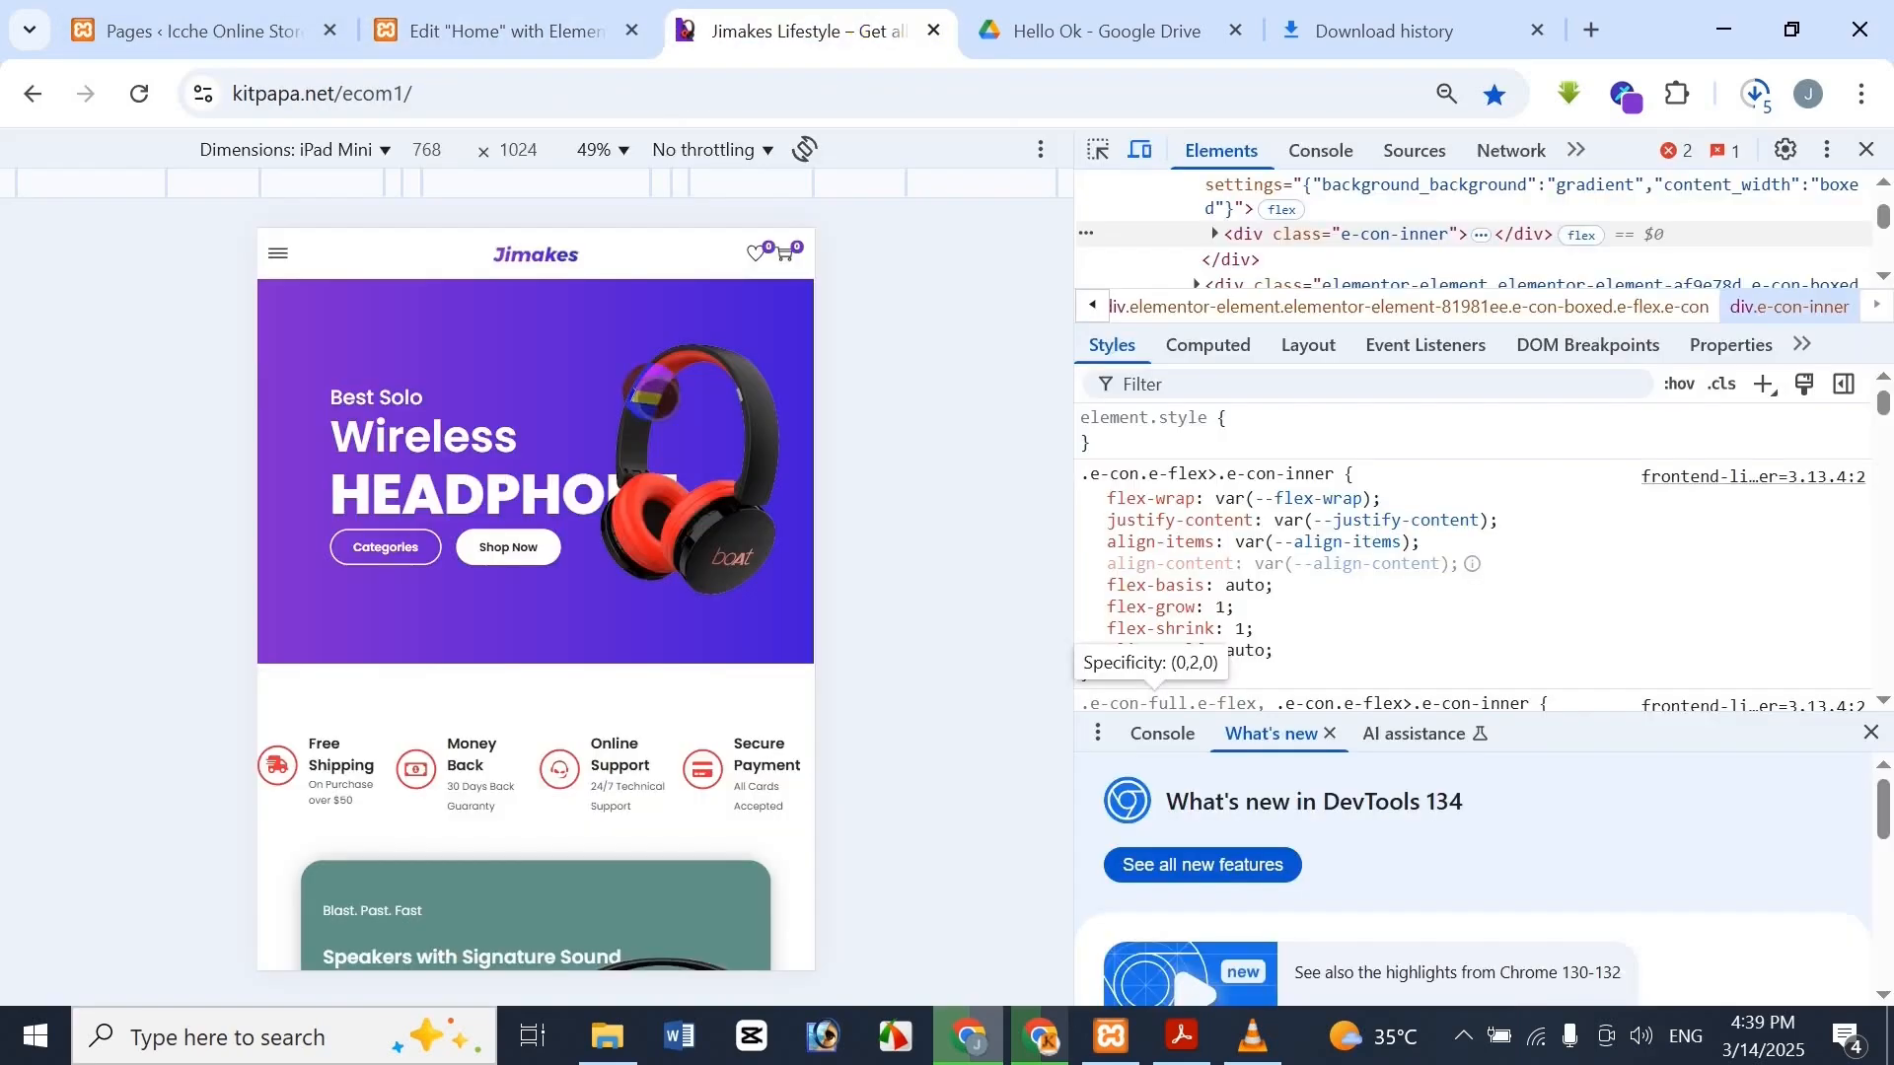
{"action": "left_click", "coordinate": [503, 30]}
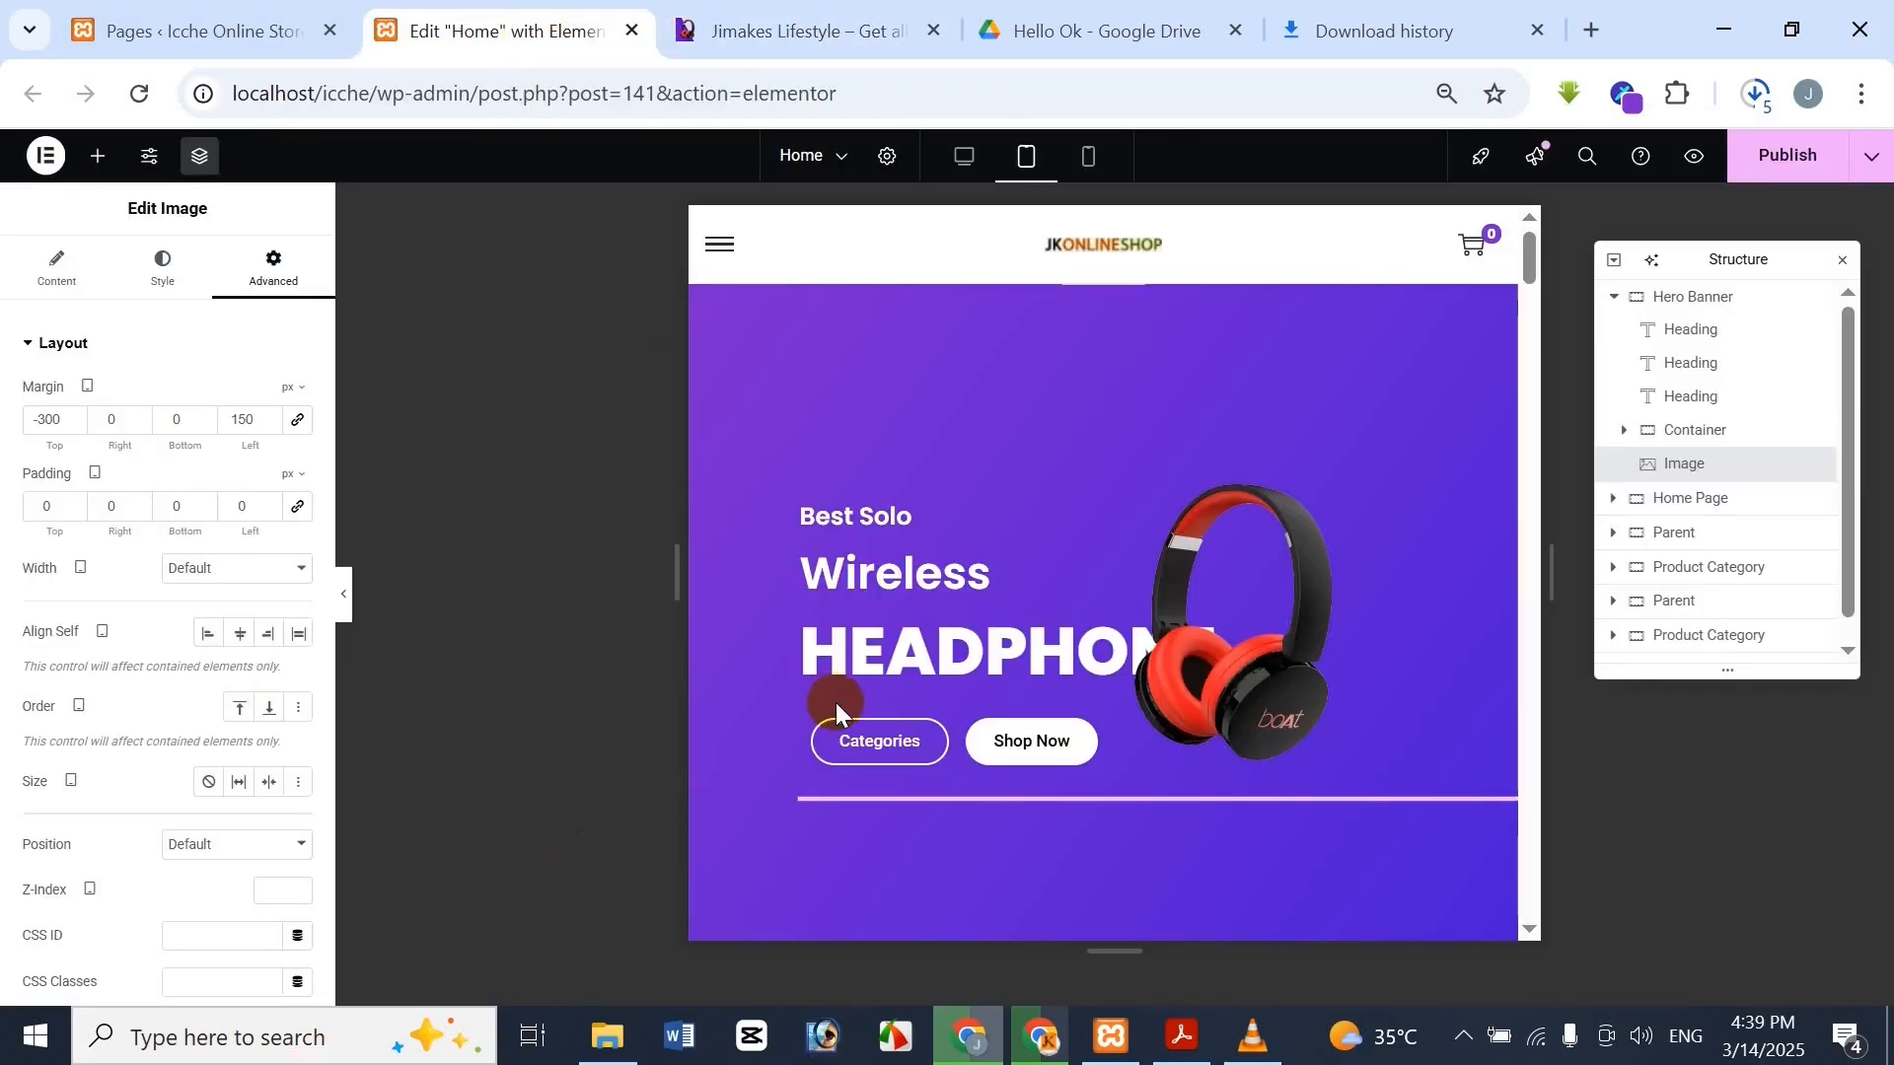
{"action": "scroll", "coordinate": [848, 706], "scroll_direction": "down", "scroll_amount": 7}
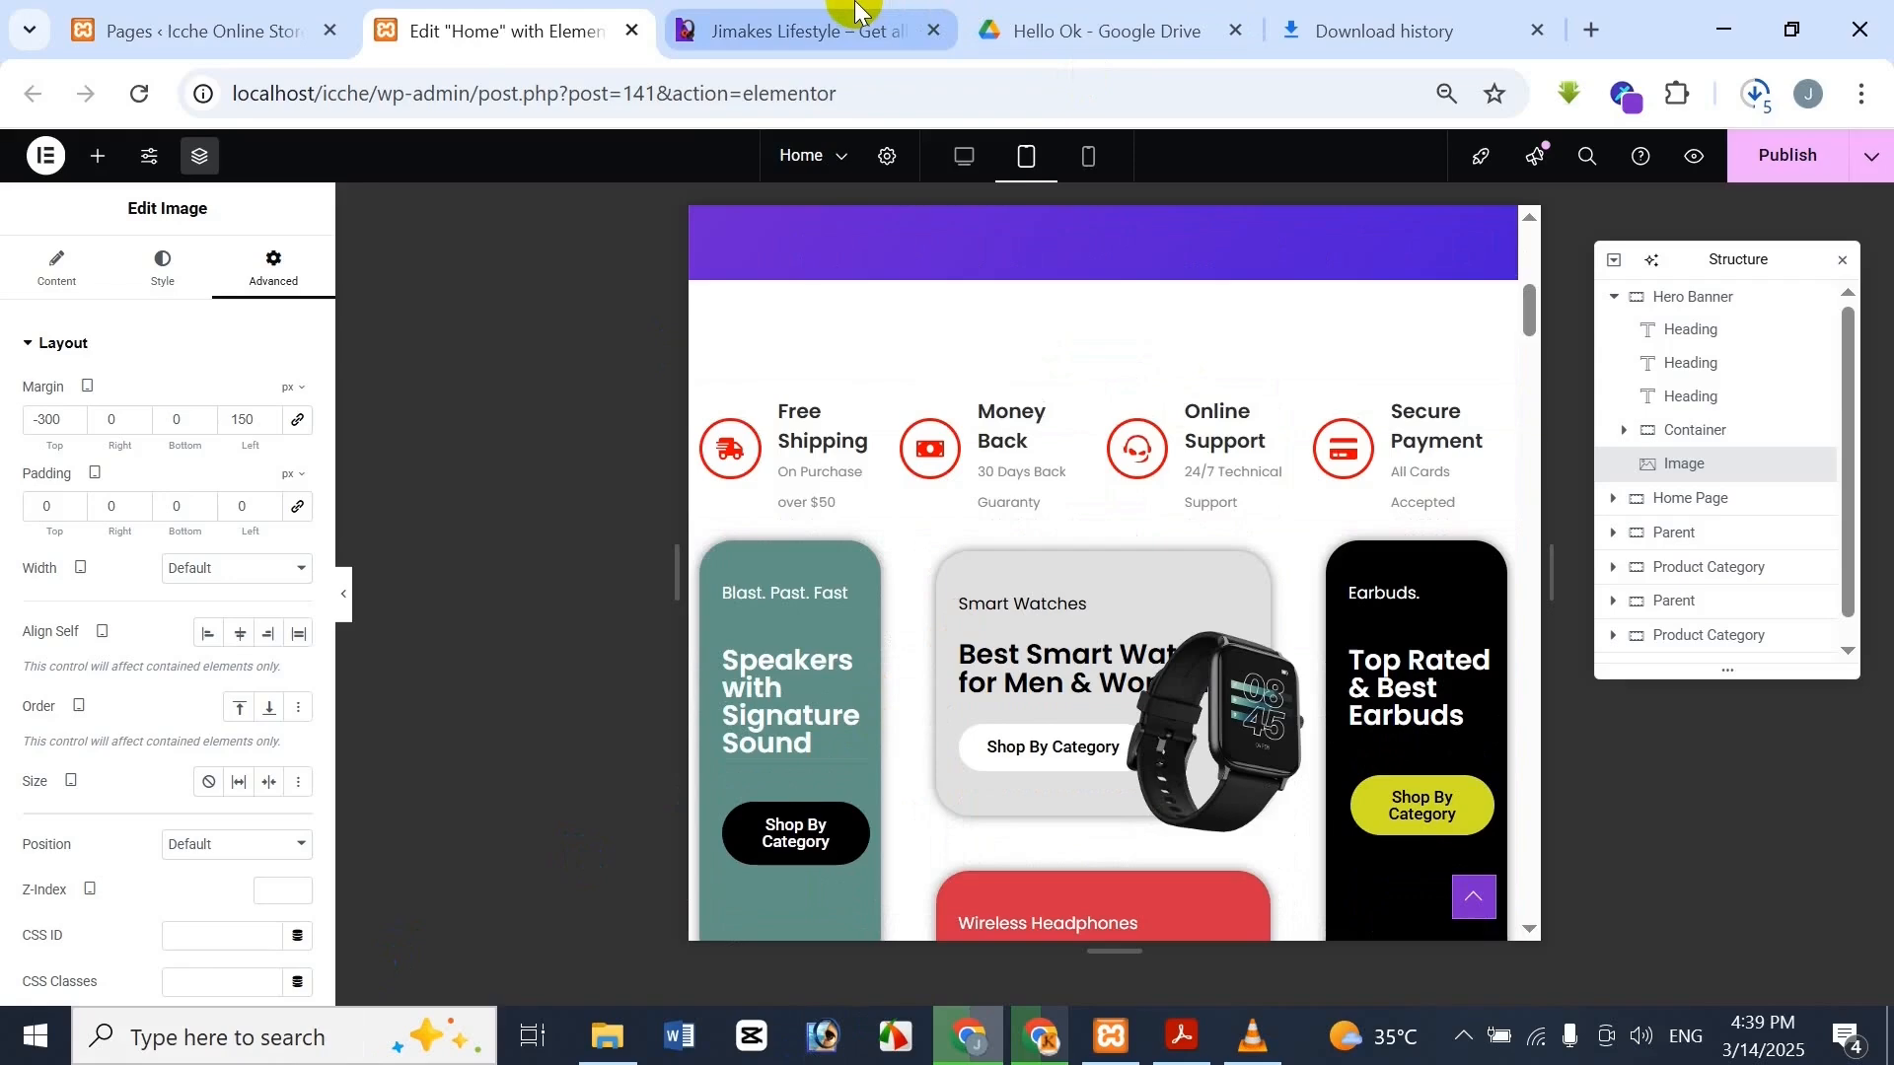
{"action": "left_click", "coordinate": [856, 14]}
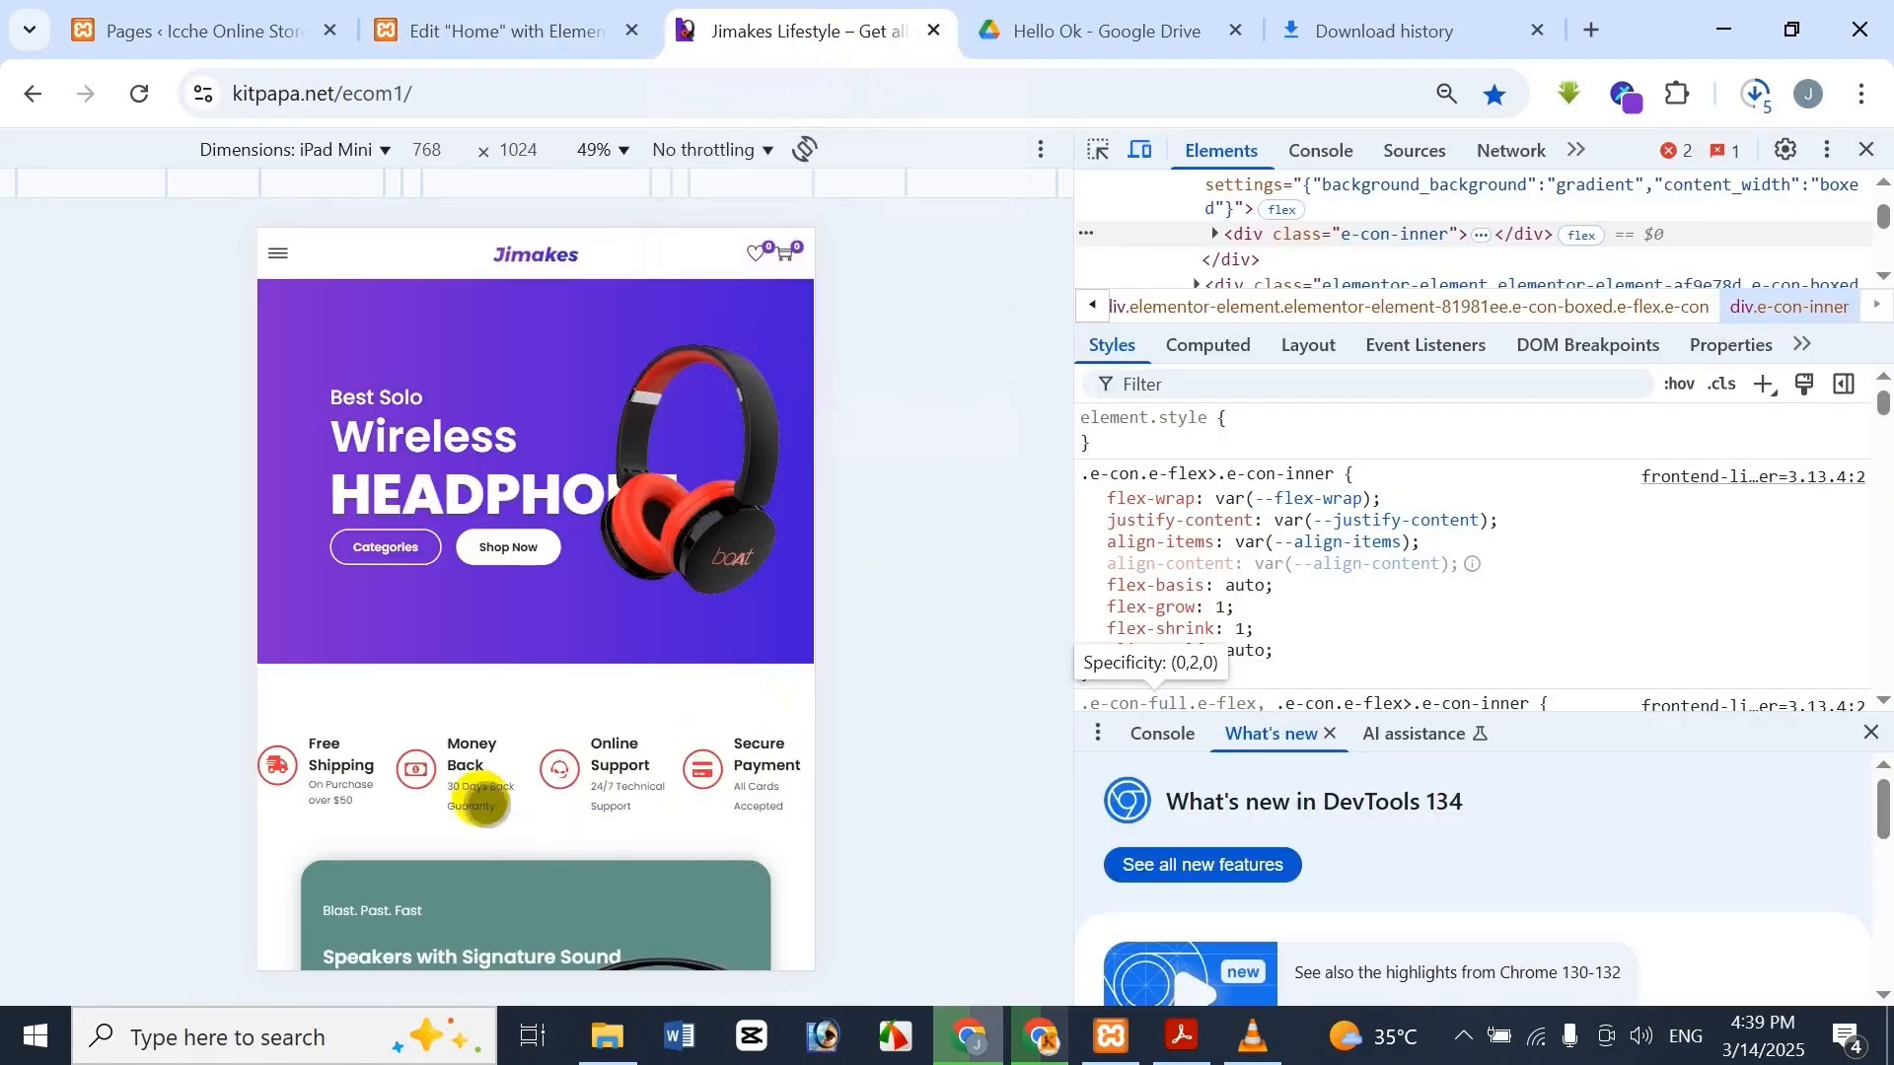
Compare the tablet layout of the Free Shipping to Secure Payment icon row with the same row on the Jimakes page
{"action": "left_click", "coordinate": [422, 24]}
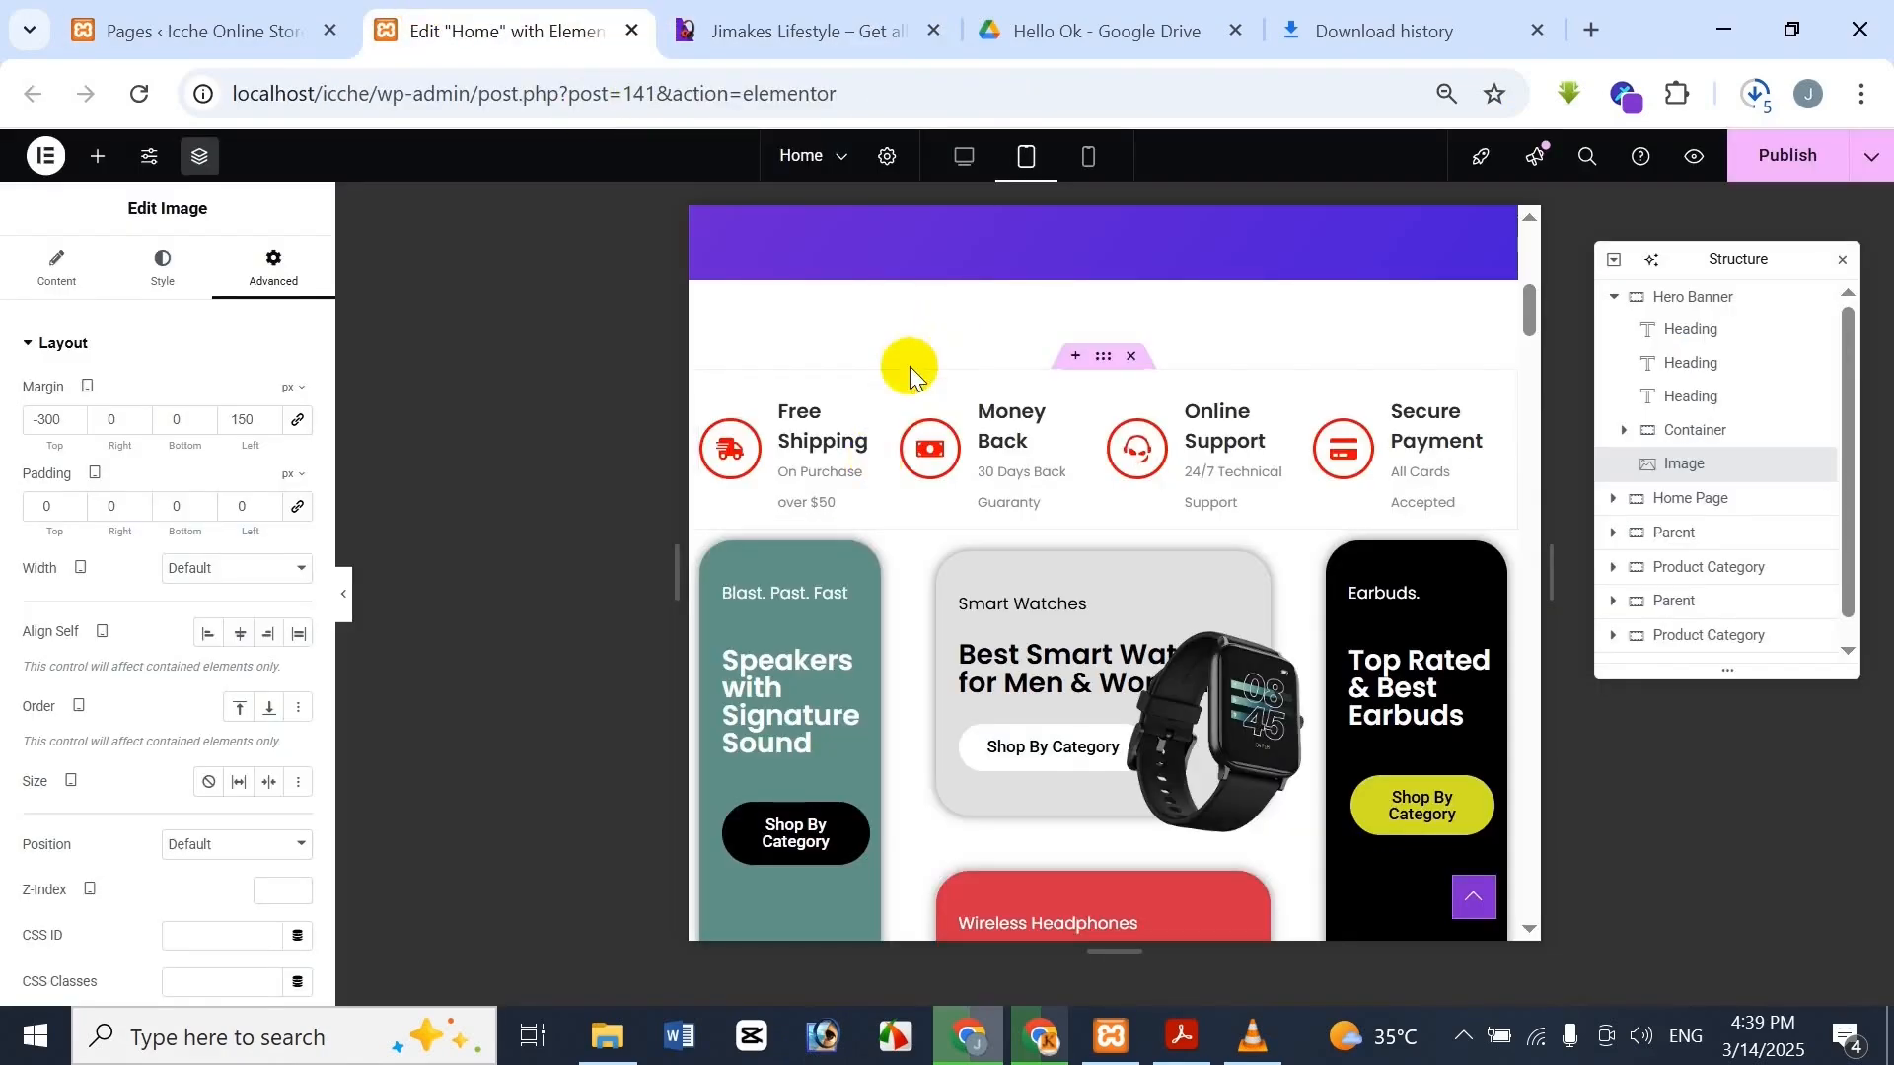
{"action": "left_click", "coordinate": [692, 14]}
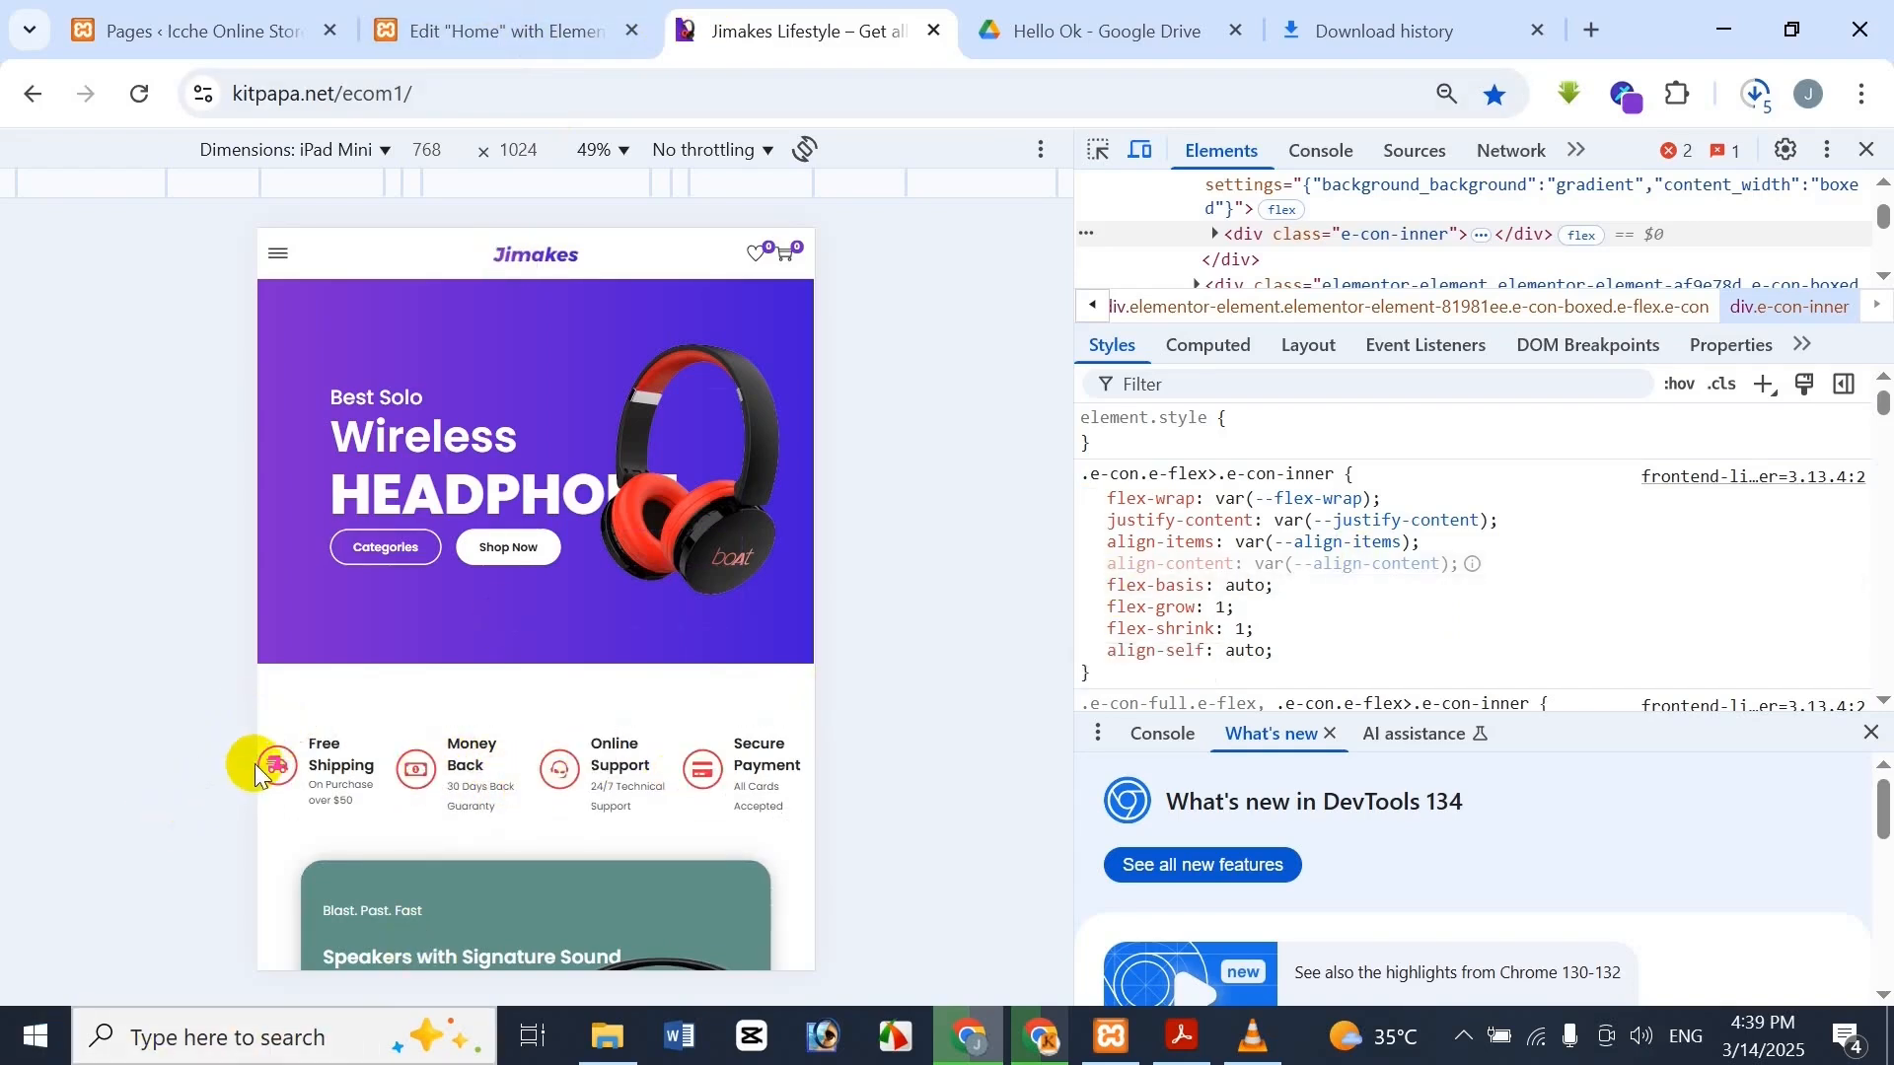
{"action": "left_click", "coordinate": [503, 30]}
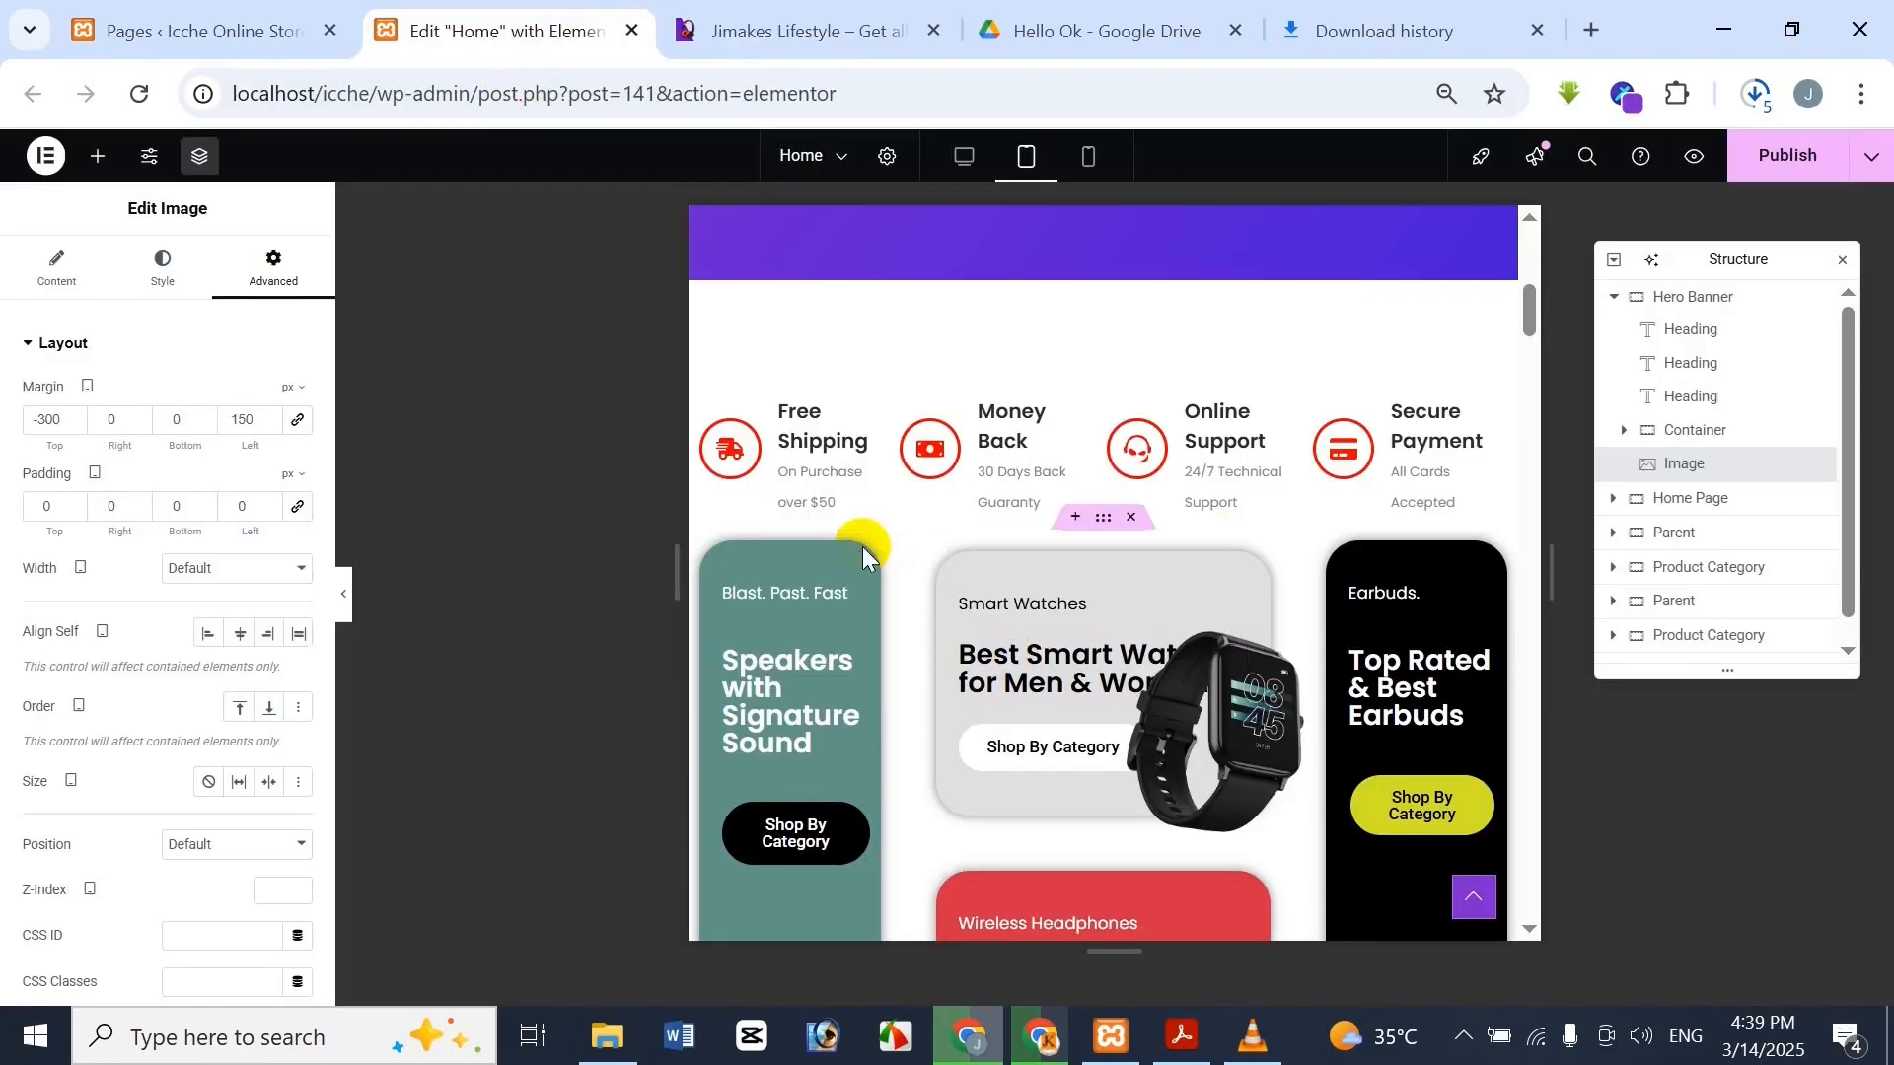
Set the Free Shipping icon box's tablet icon size to 22 px and compare it with the Jimakes icon row
{"action": "left_click", "coordinate": [748, 424]}
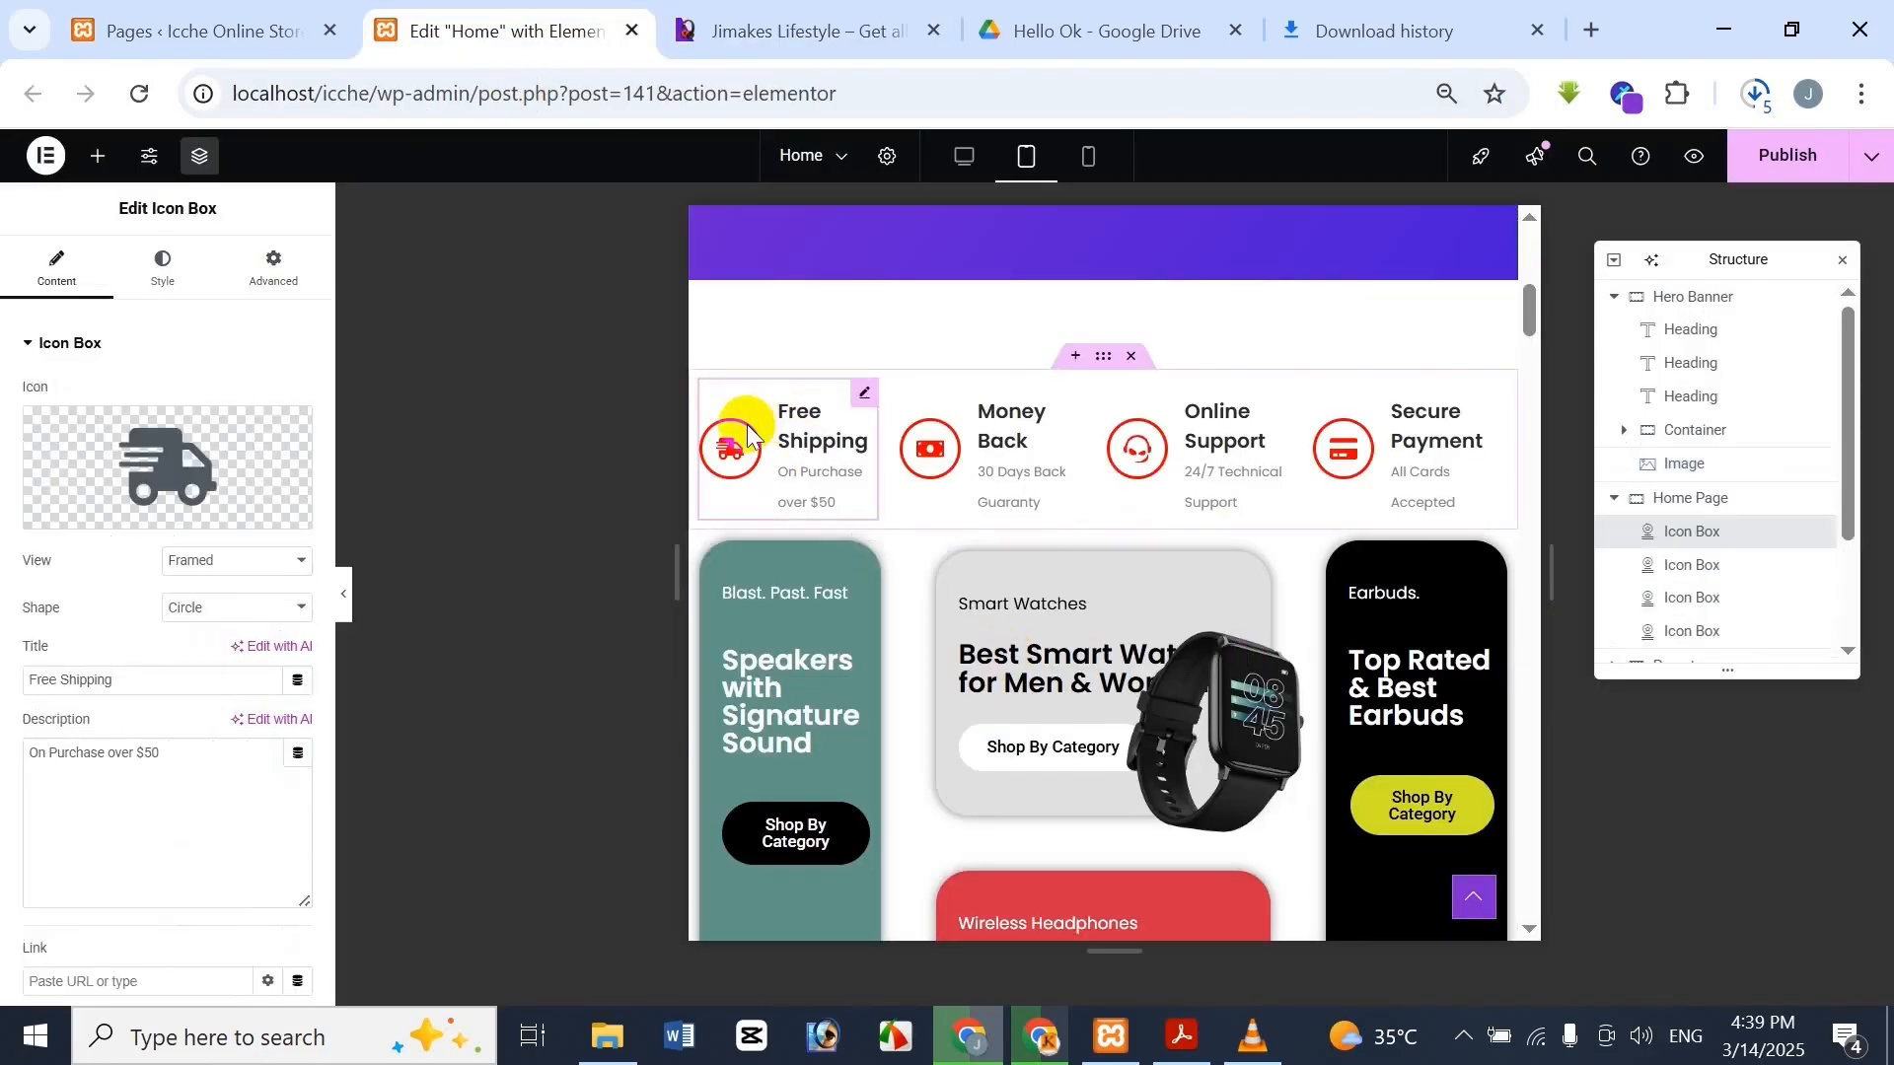
{"action": "left_click", "coordinate": [161, 266]}
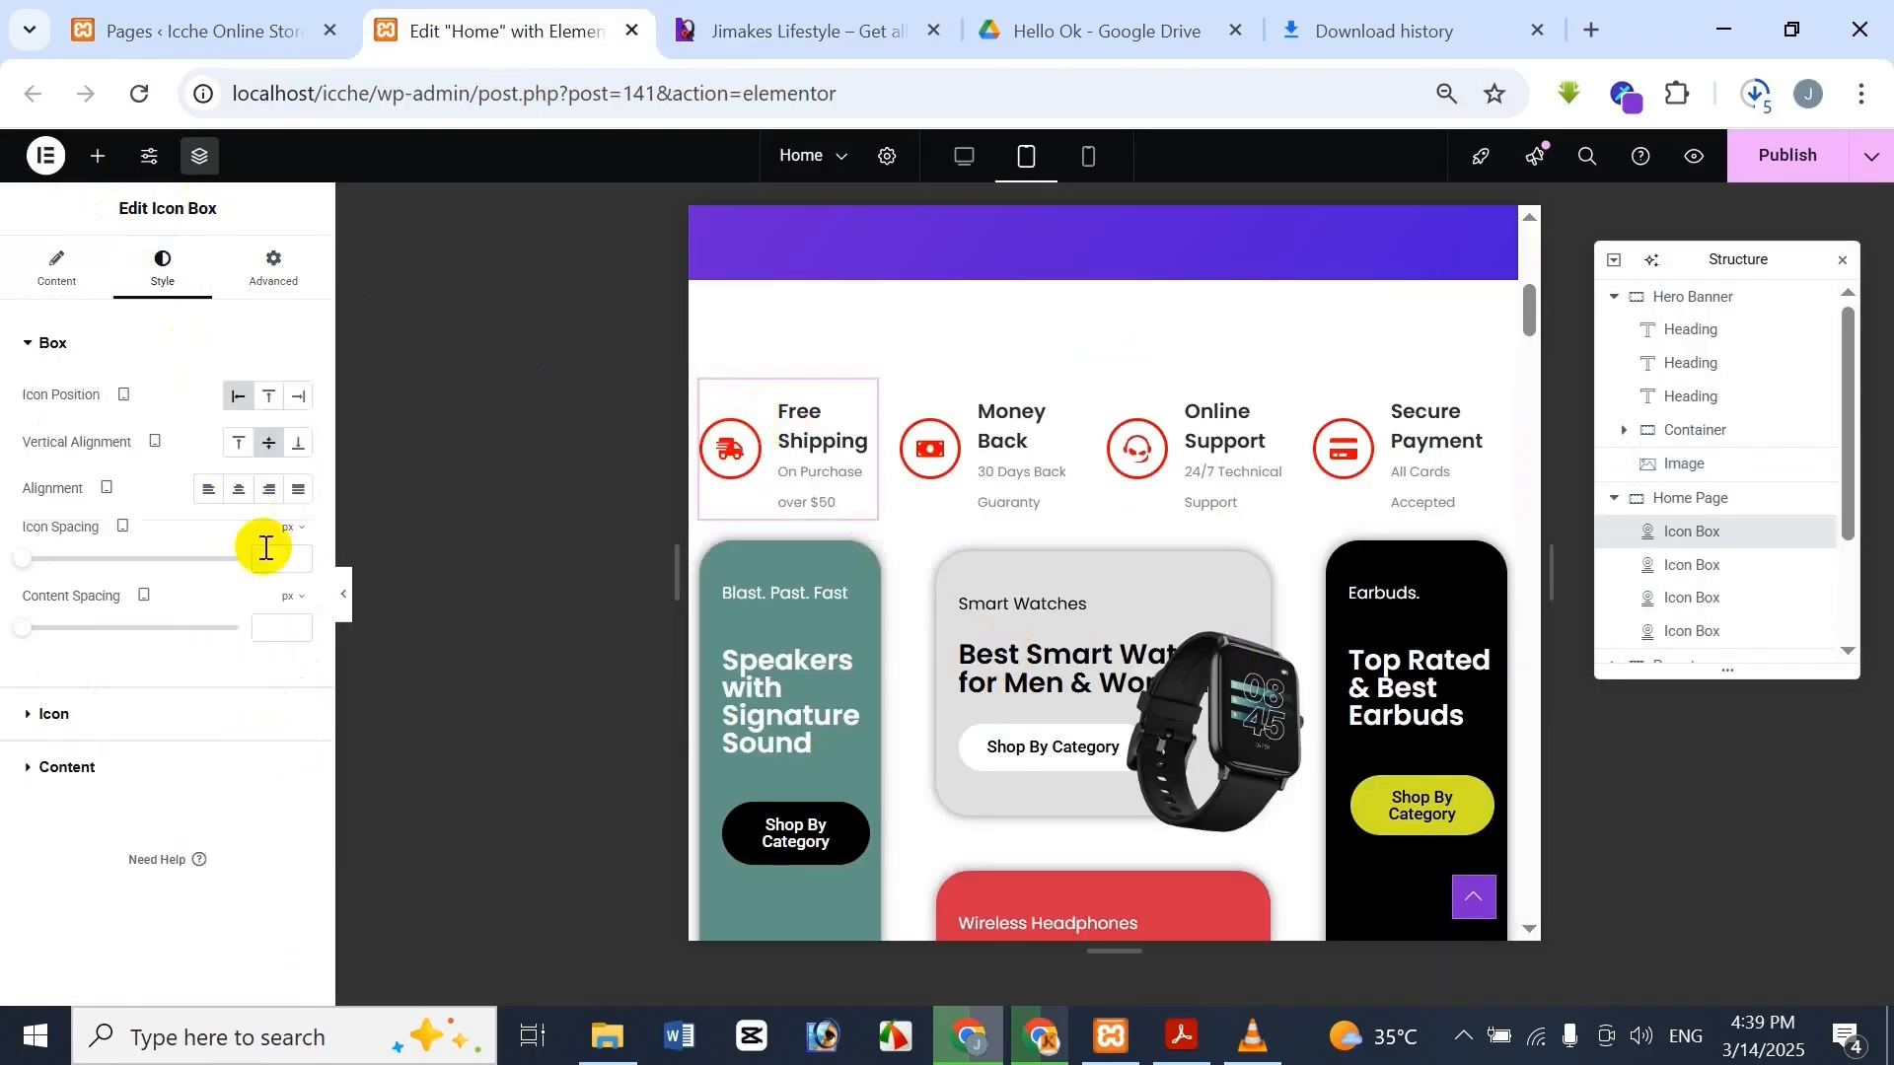
{"action": "left_click", "coordinate": [158, 720]}
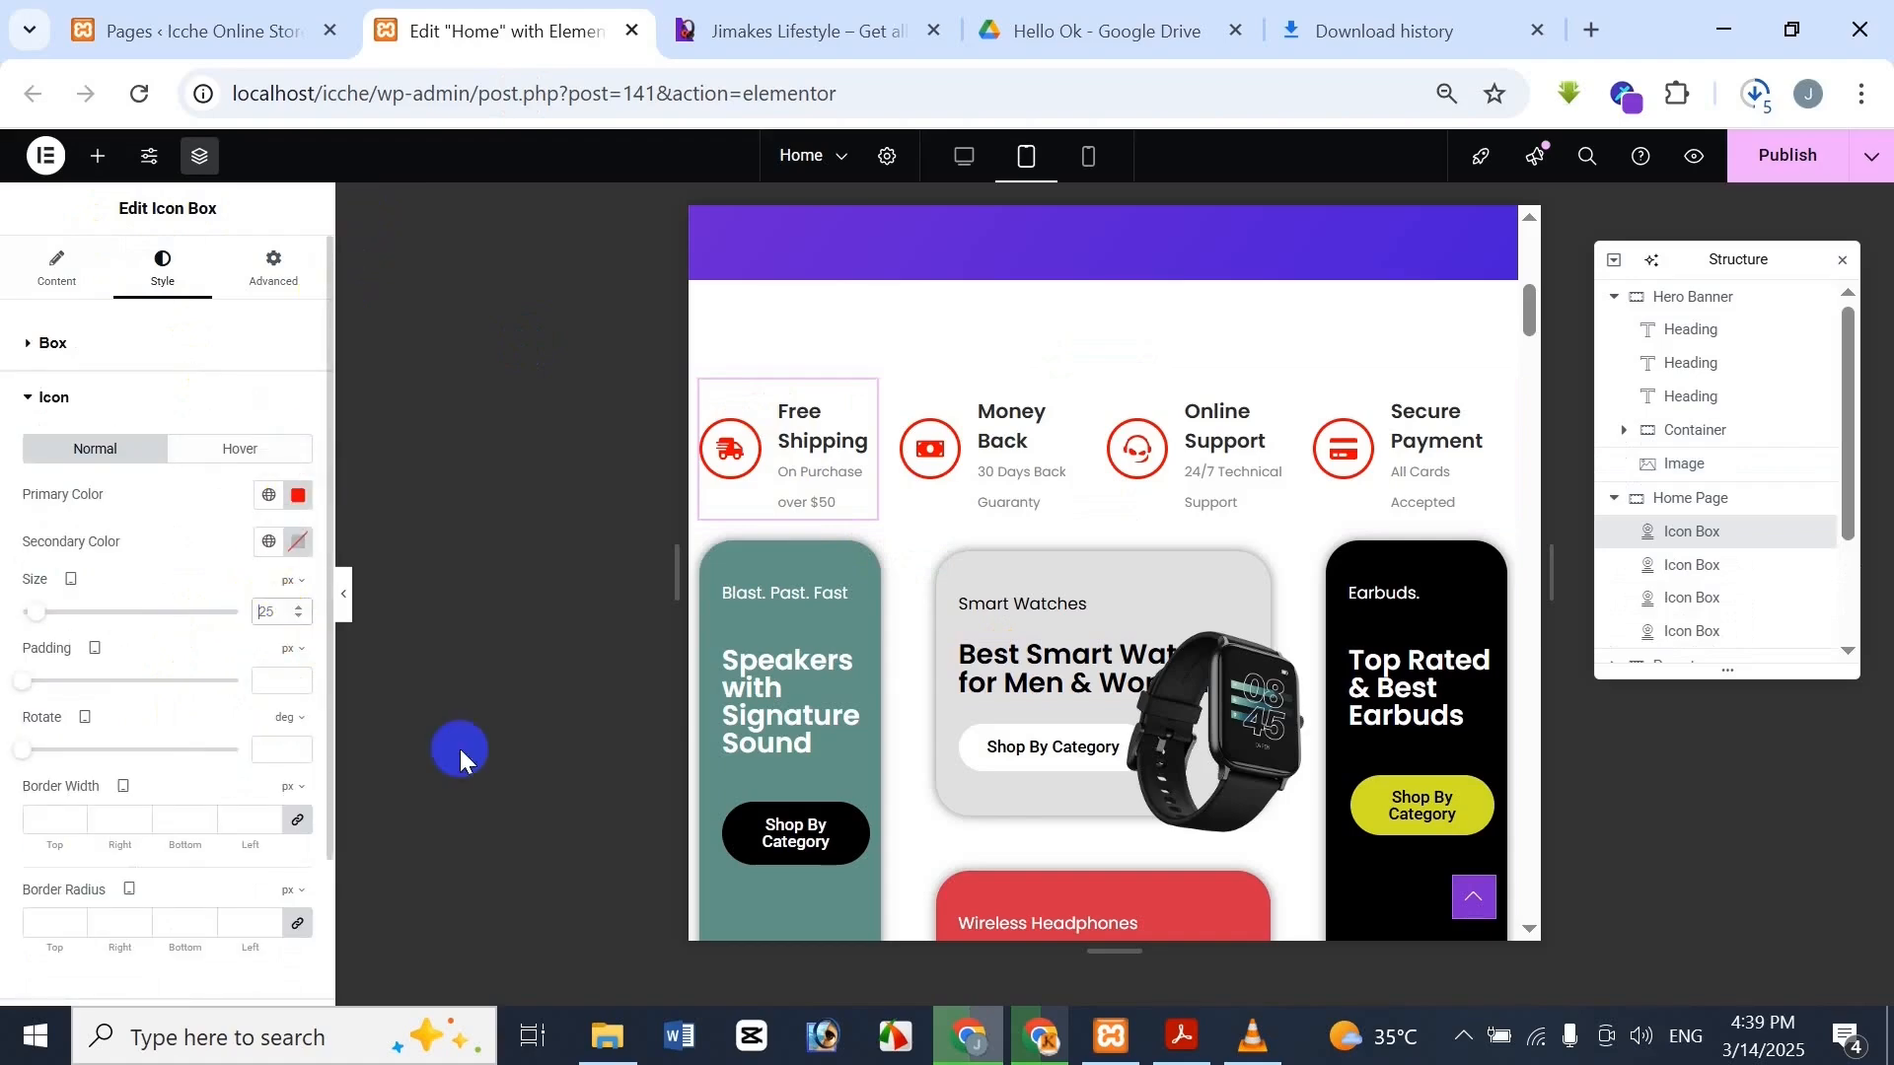
{"action": "key", "text": "Down"}
{"action": "key", "text": "Down"}
{"action": "key", "text": "Down"}
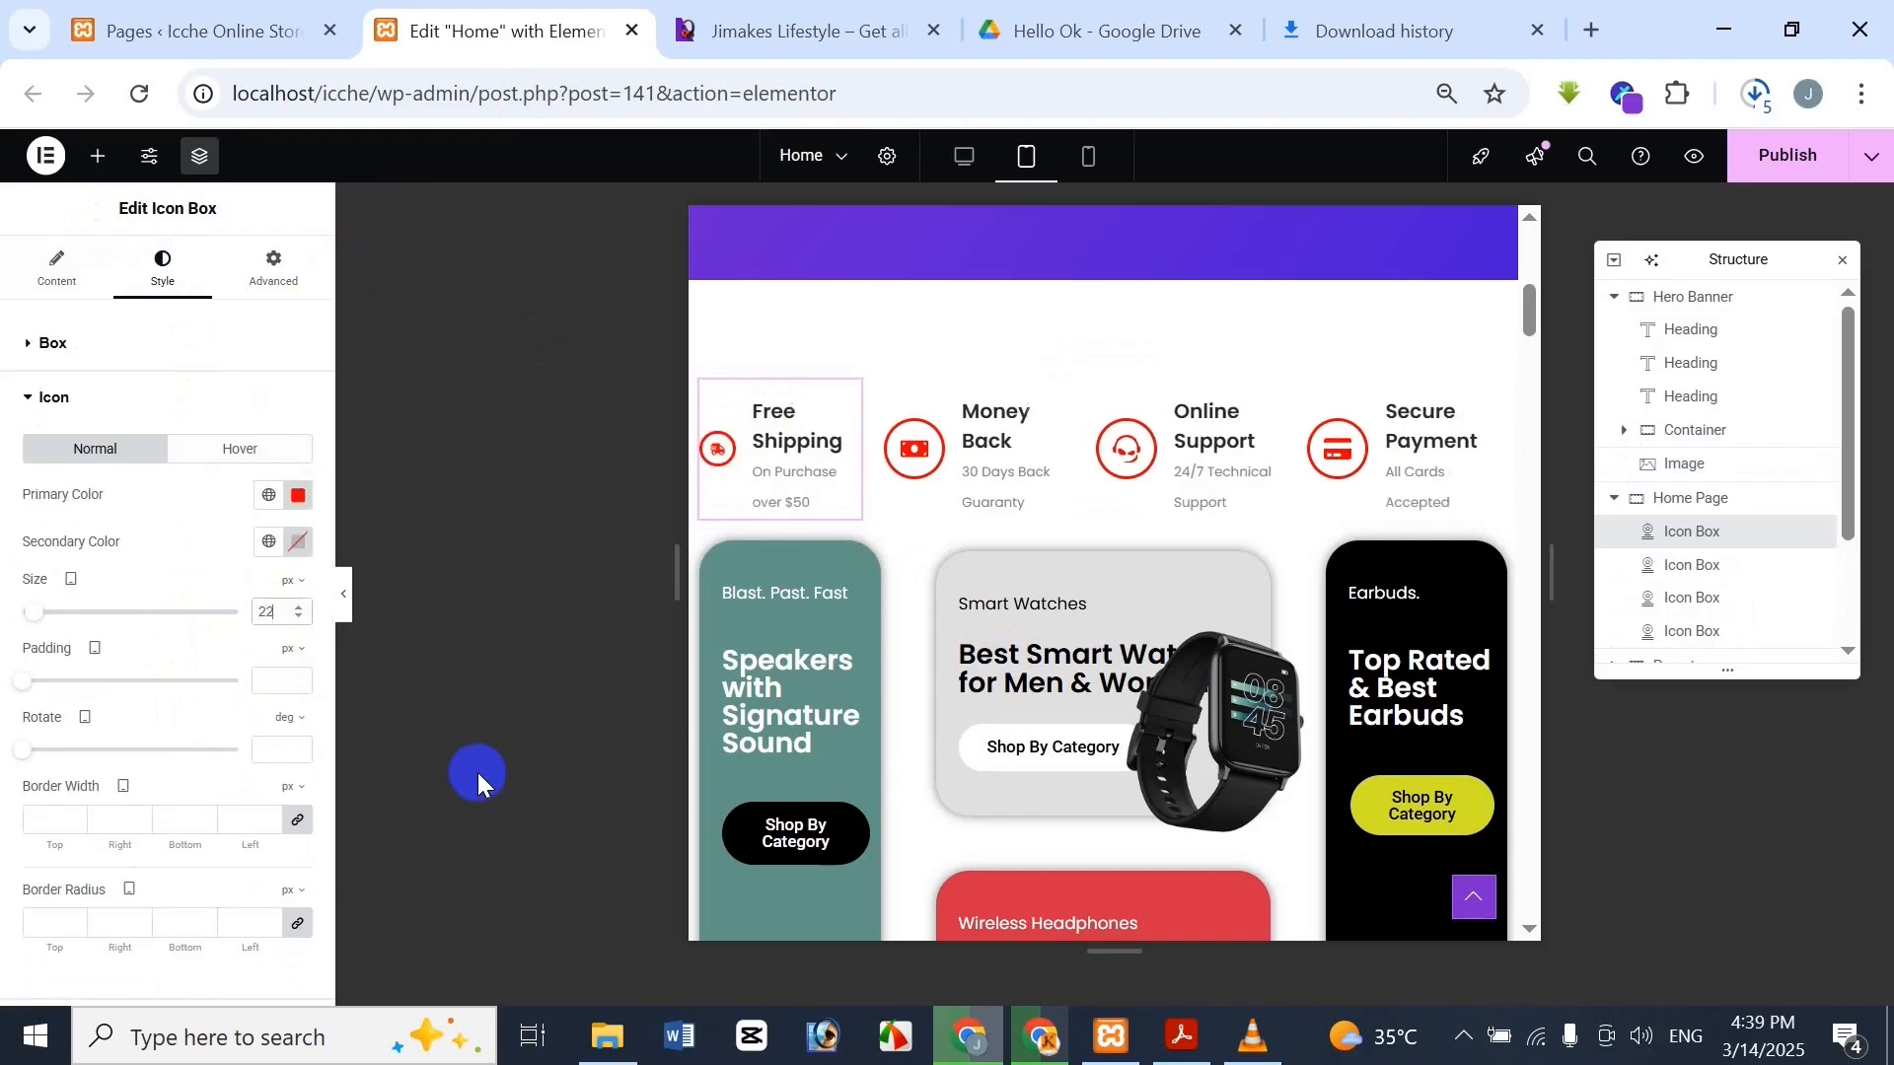
{"action": "left_click", "coordinate": [719, 18]}
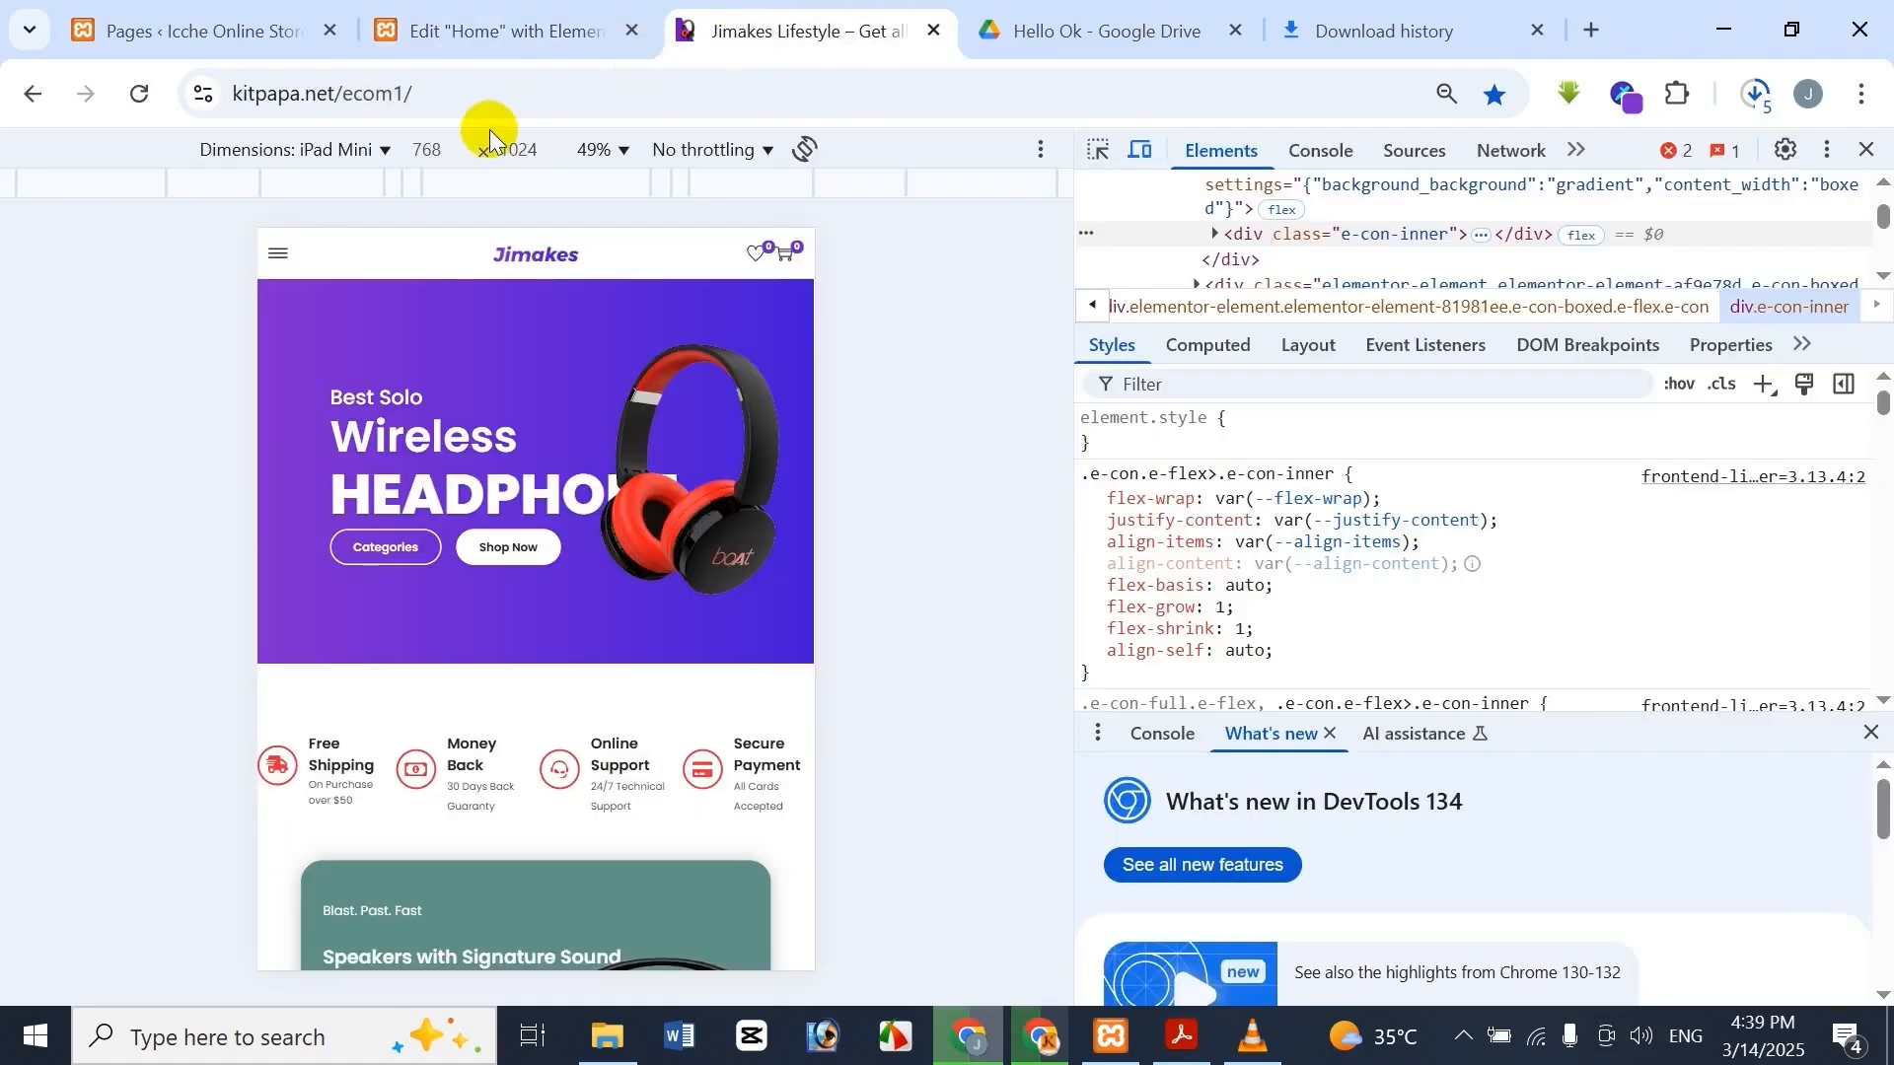
Set the title typography size of the Free Shipping icon box to 16 px for the tablet view
{"action": "left_click", "coordinate": [552, 22]}
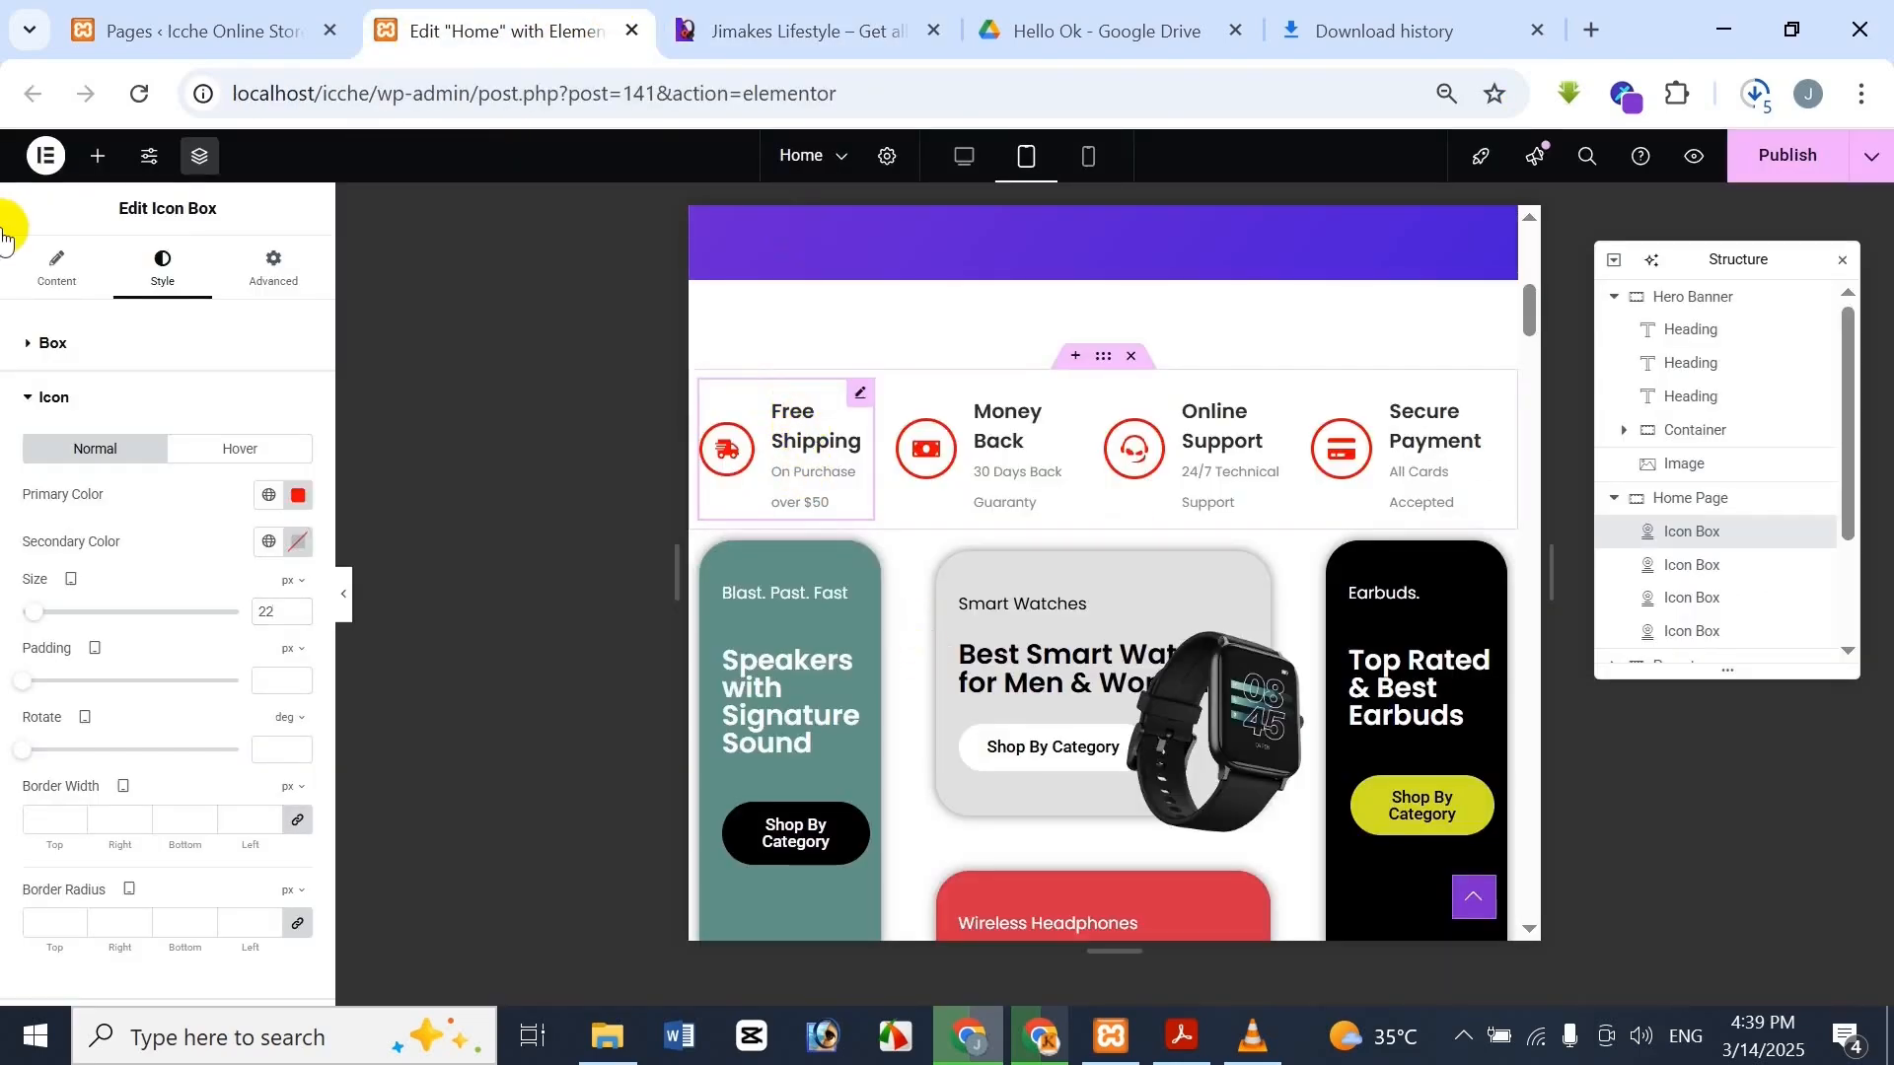
{"action": "scroll", "coordinate": [203, 494], "scroll_direction": "down", "scroll_amount": 2}
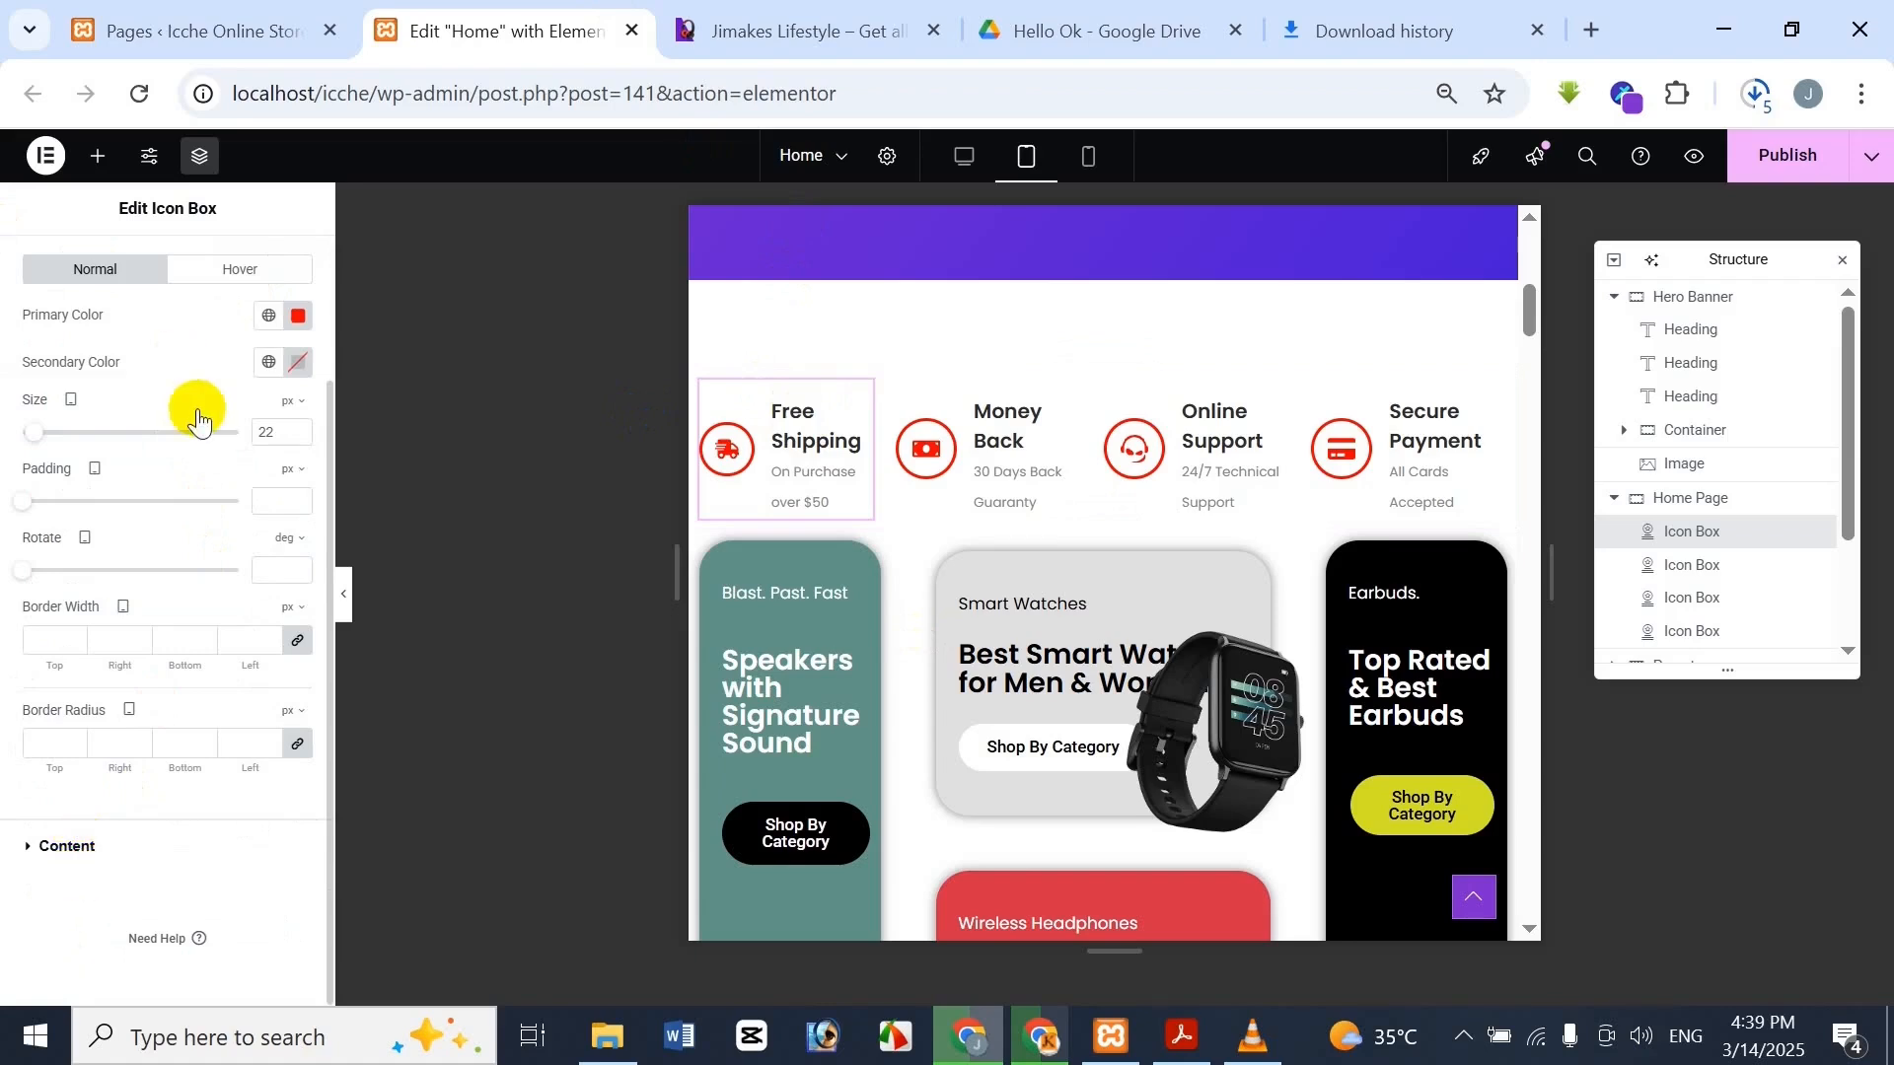
{"action": "left_click", "coordinate": [299, 595]}
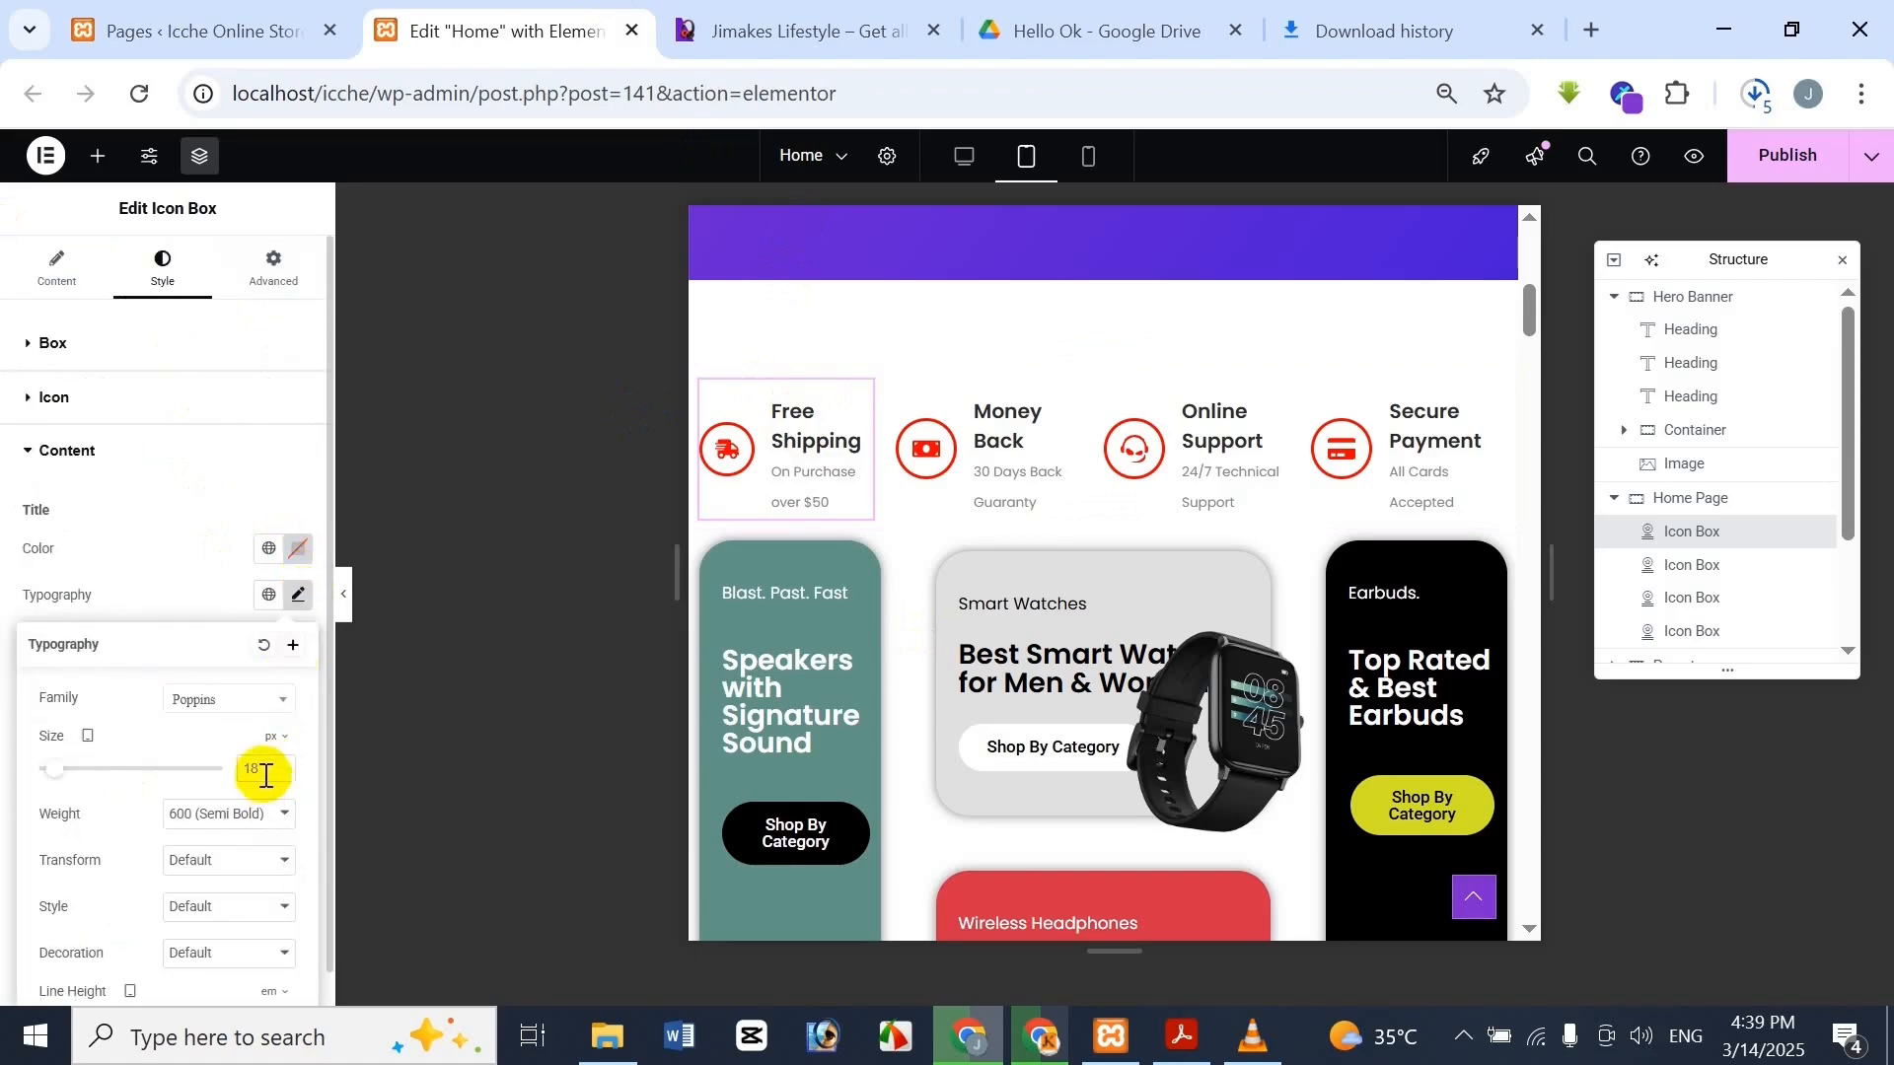
{"action": "mouse_move", "coordinate": [584, 1053]}
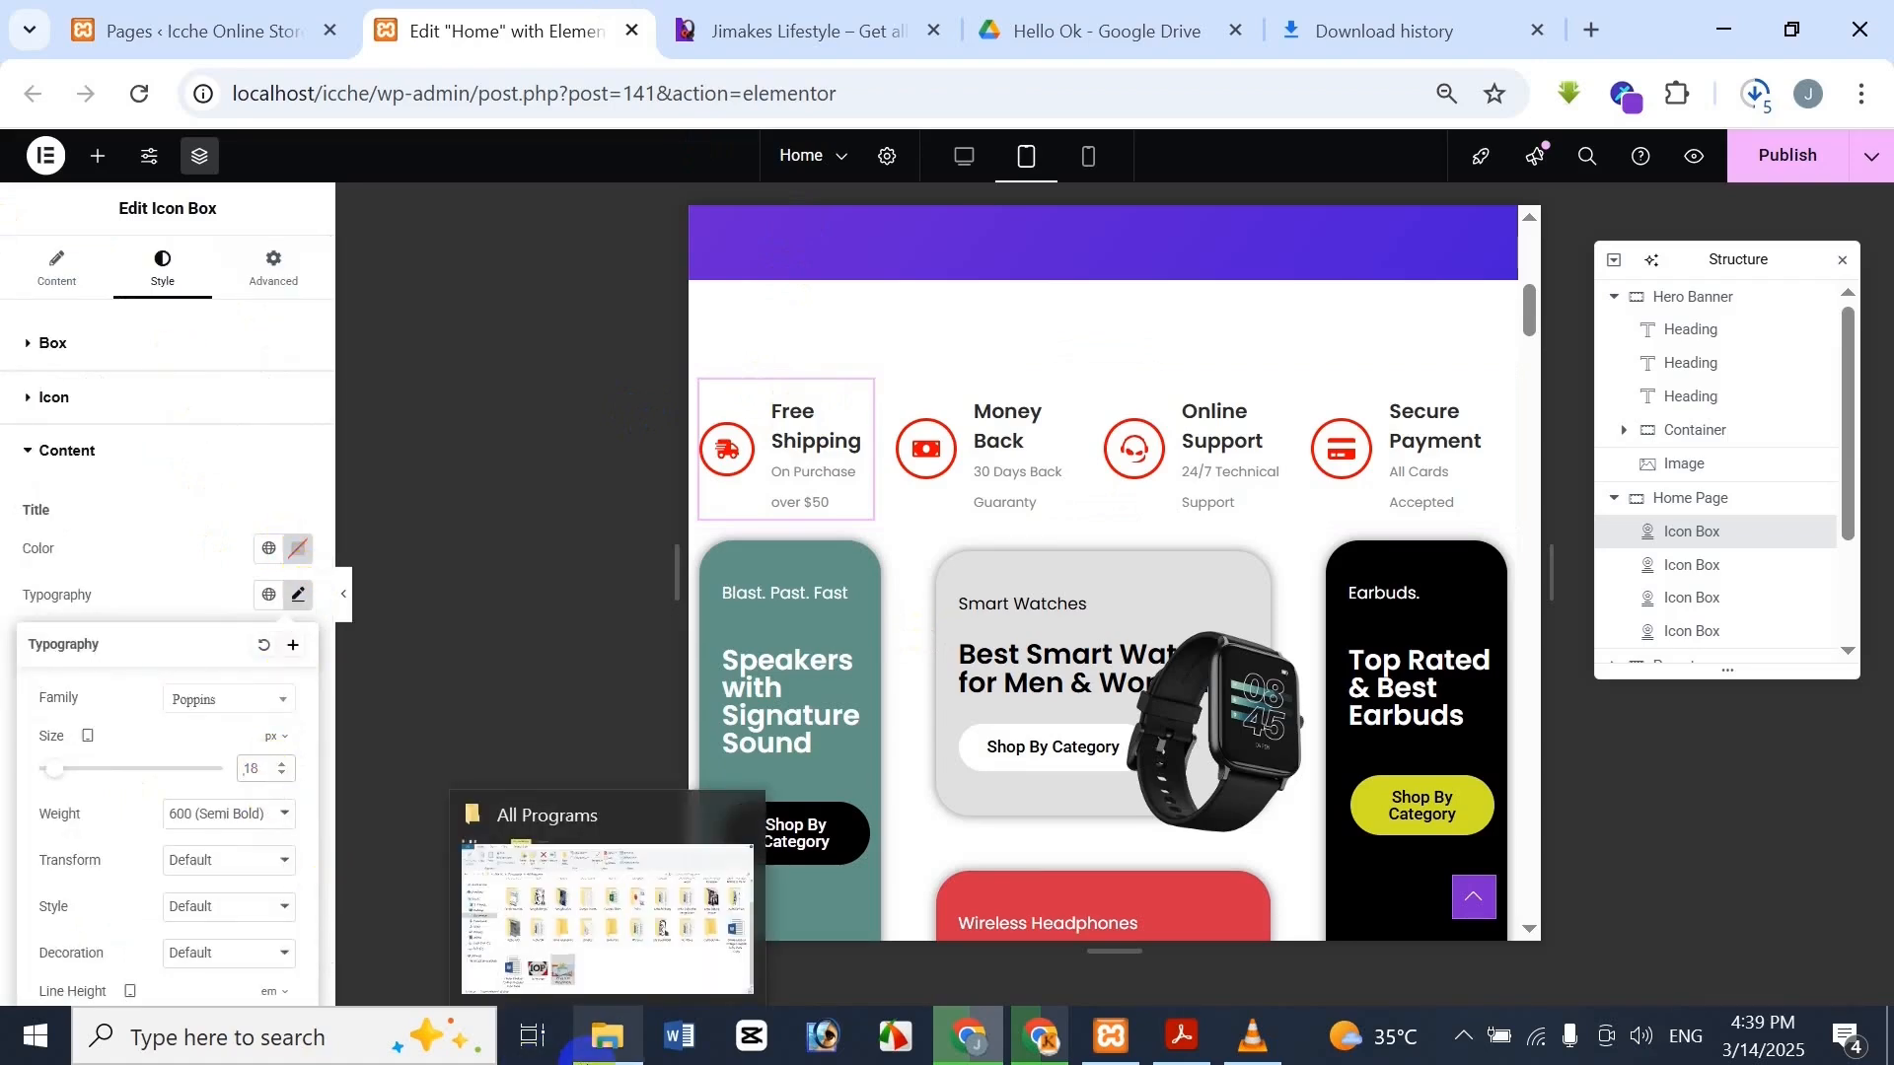
{"action": "left_click", "coordinate": [829, 30]}
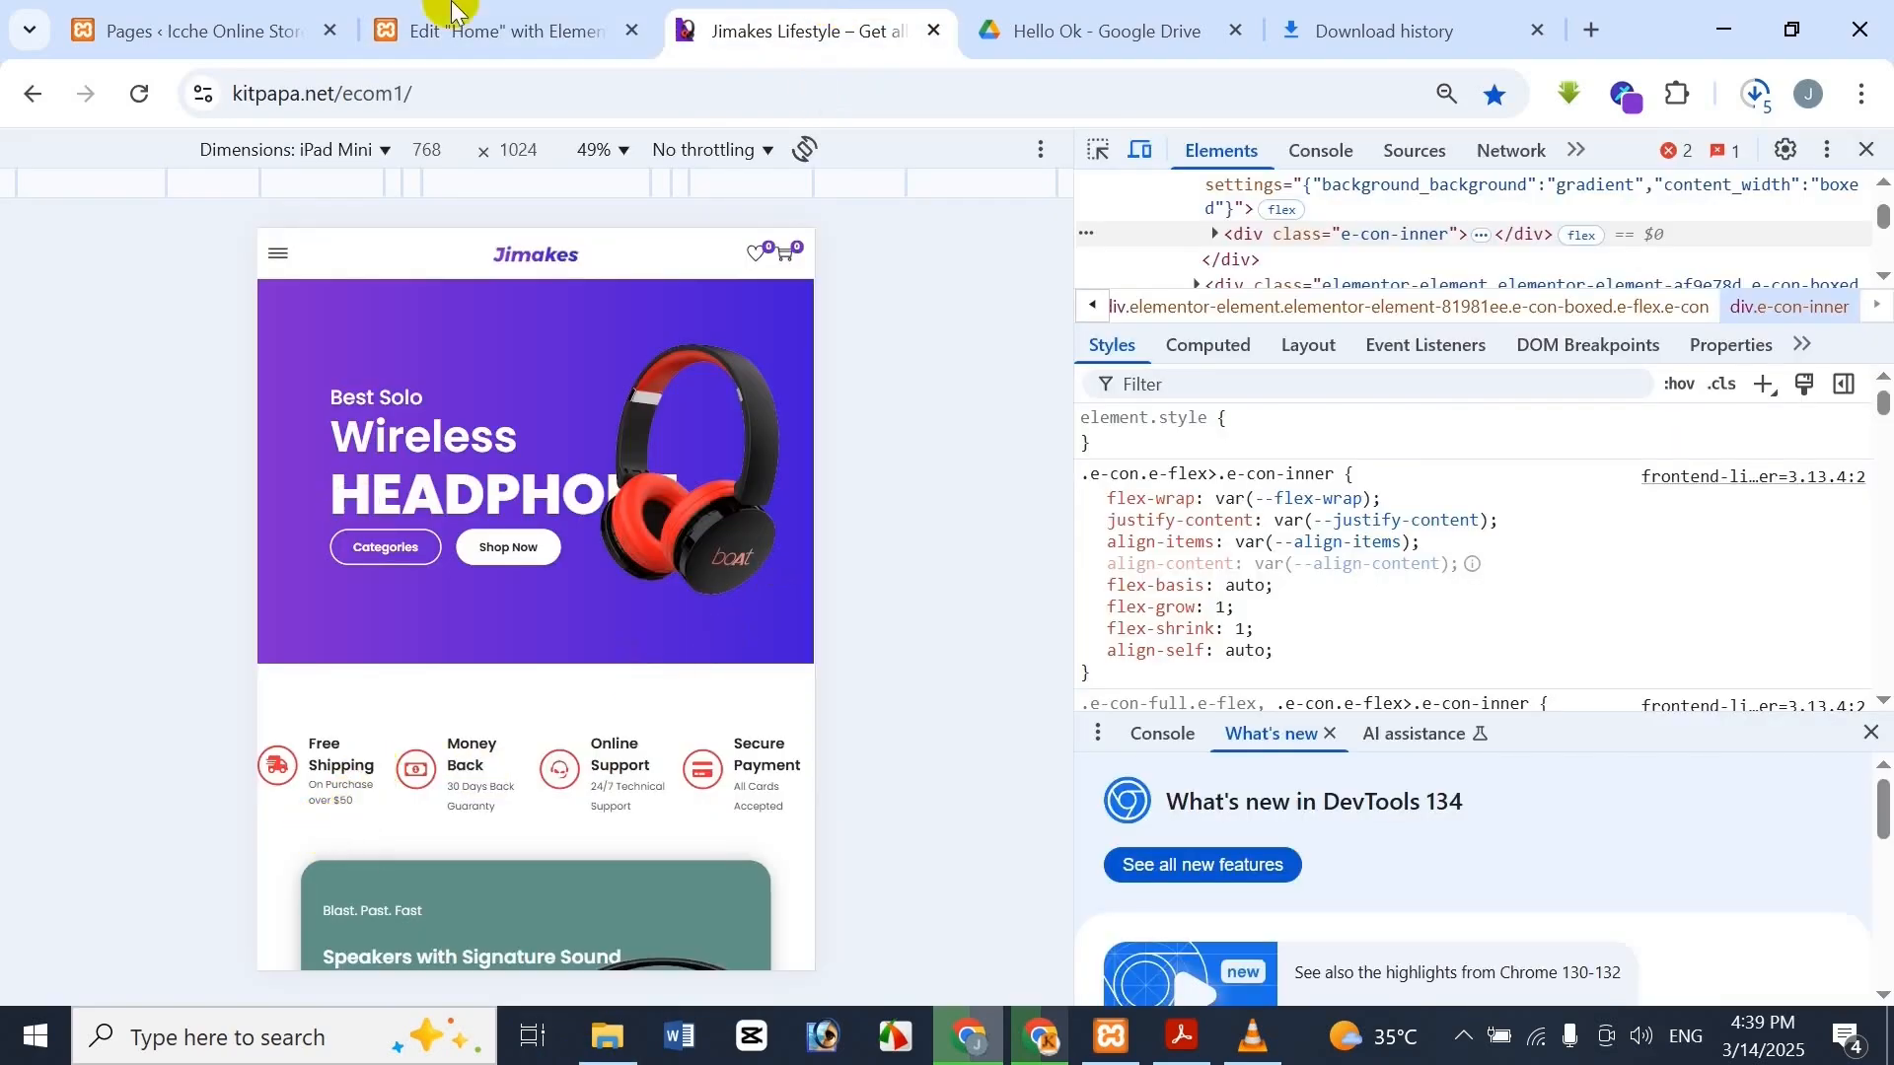
{"action": "left_click", "coordinate": [449, 24]}
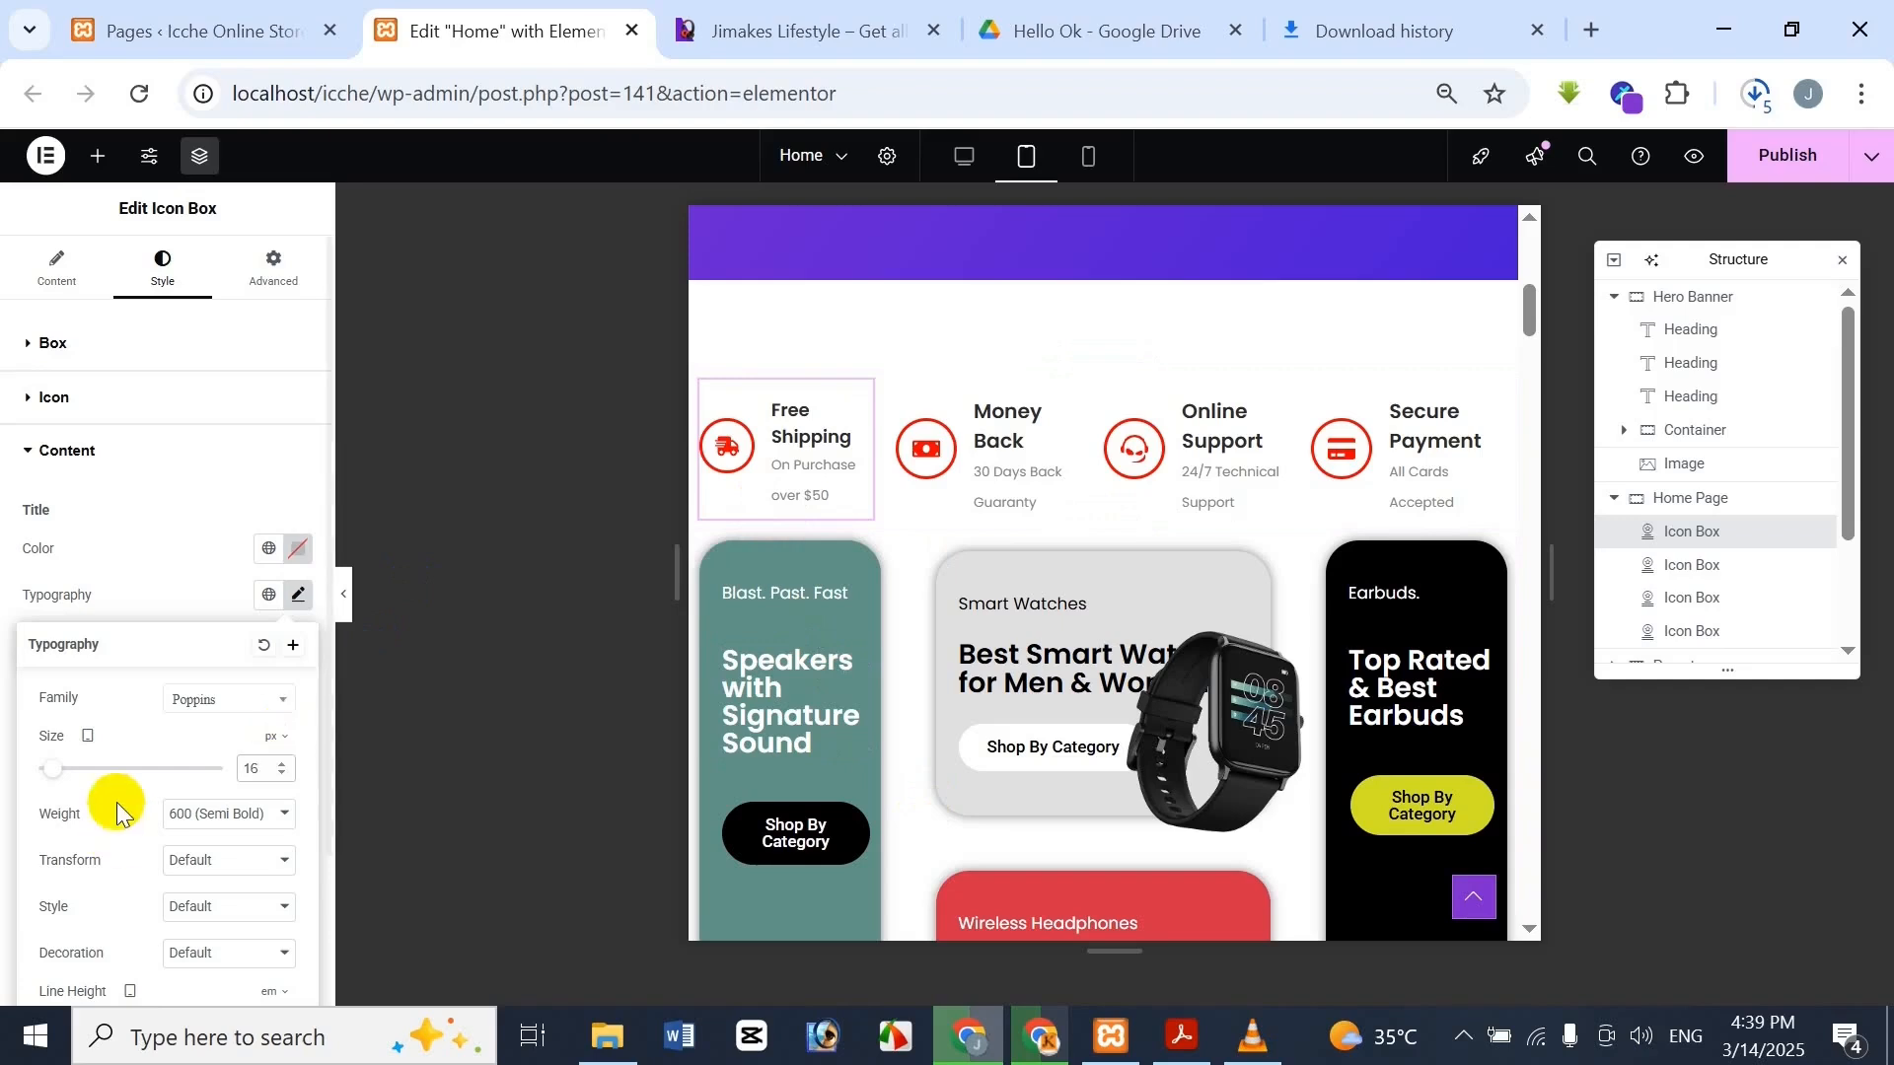
{"action": "left_click", "coordinate": [320, 702]}
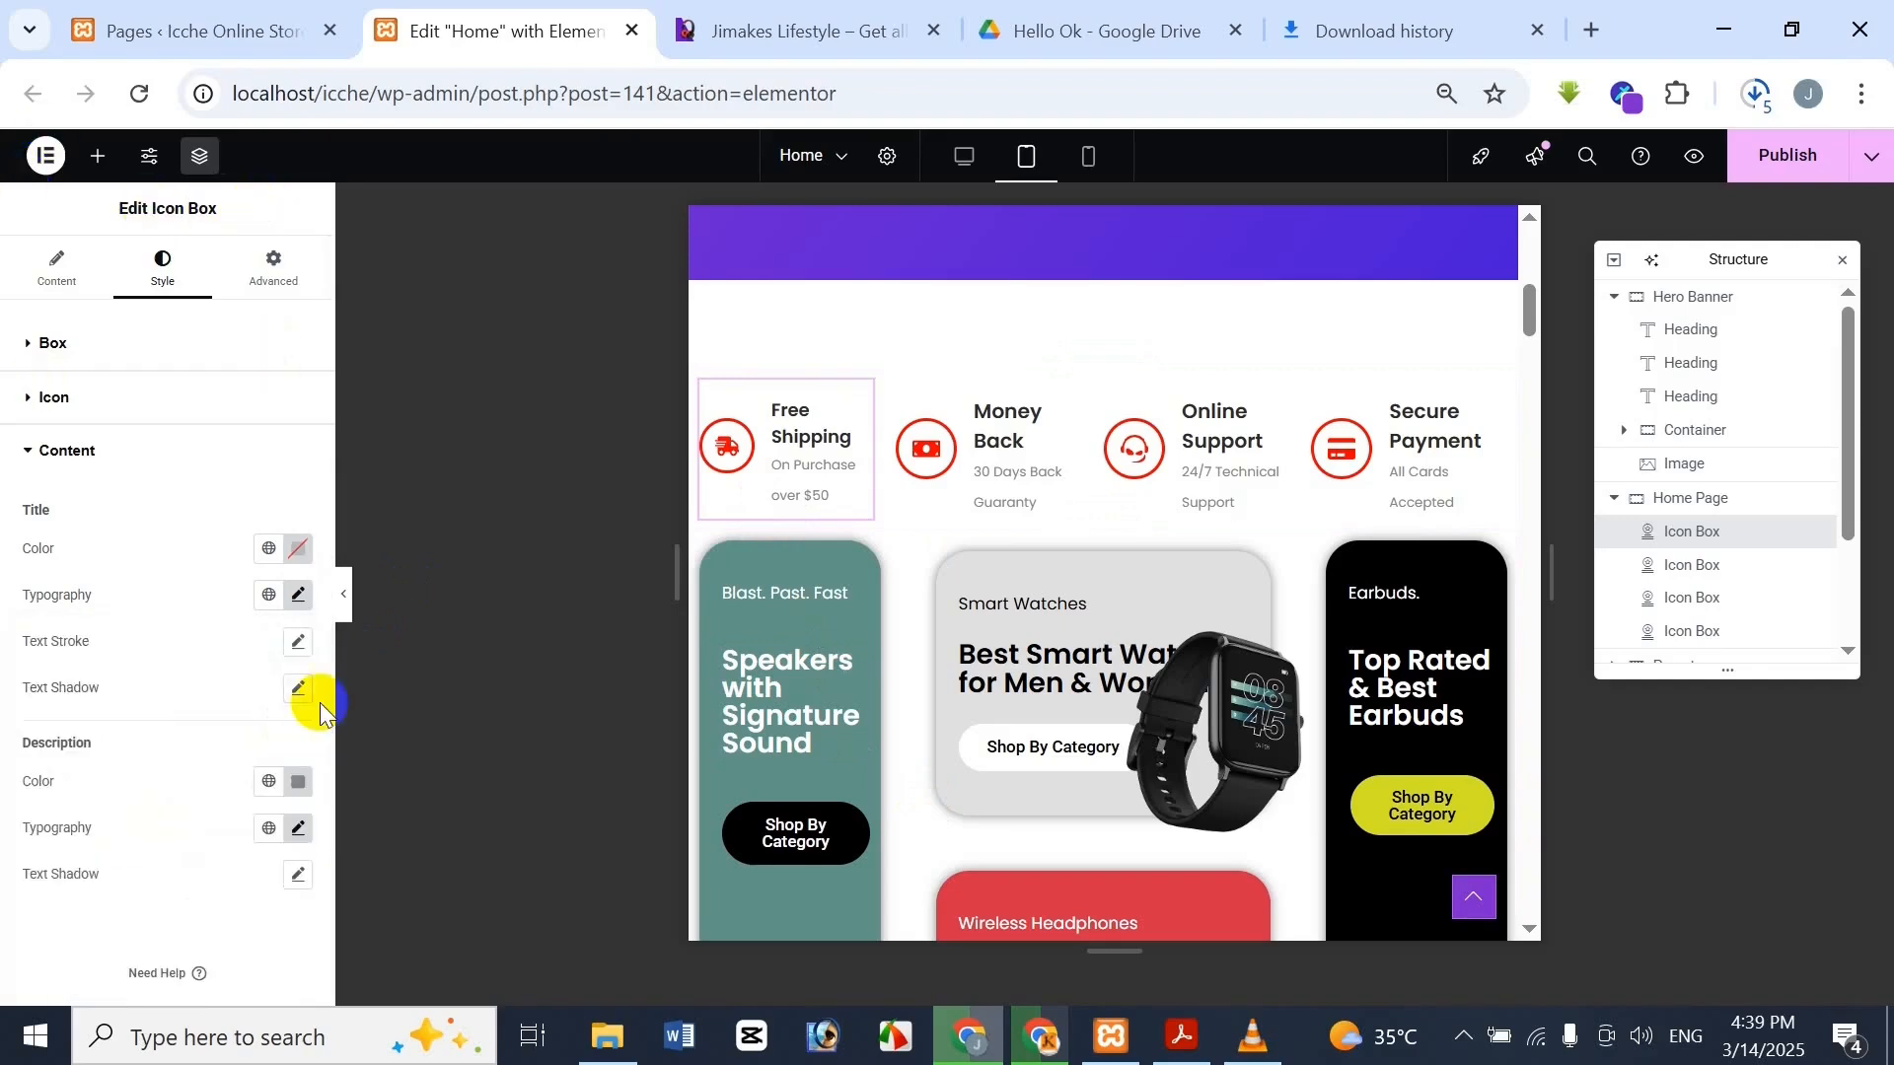
Set the description typography size of the Free Shipping icon box to 12 px for the tablet view
{"action": "left_click", "coordinate": [297, 827]}
{"action": "scroll", "coordinate": [215, 807], "scroll_direction": "down", "scroll_amount": 2}
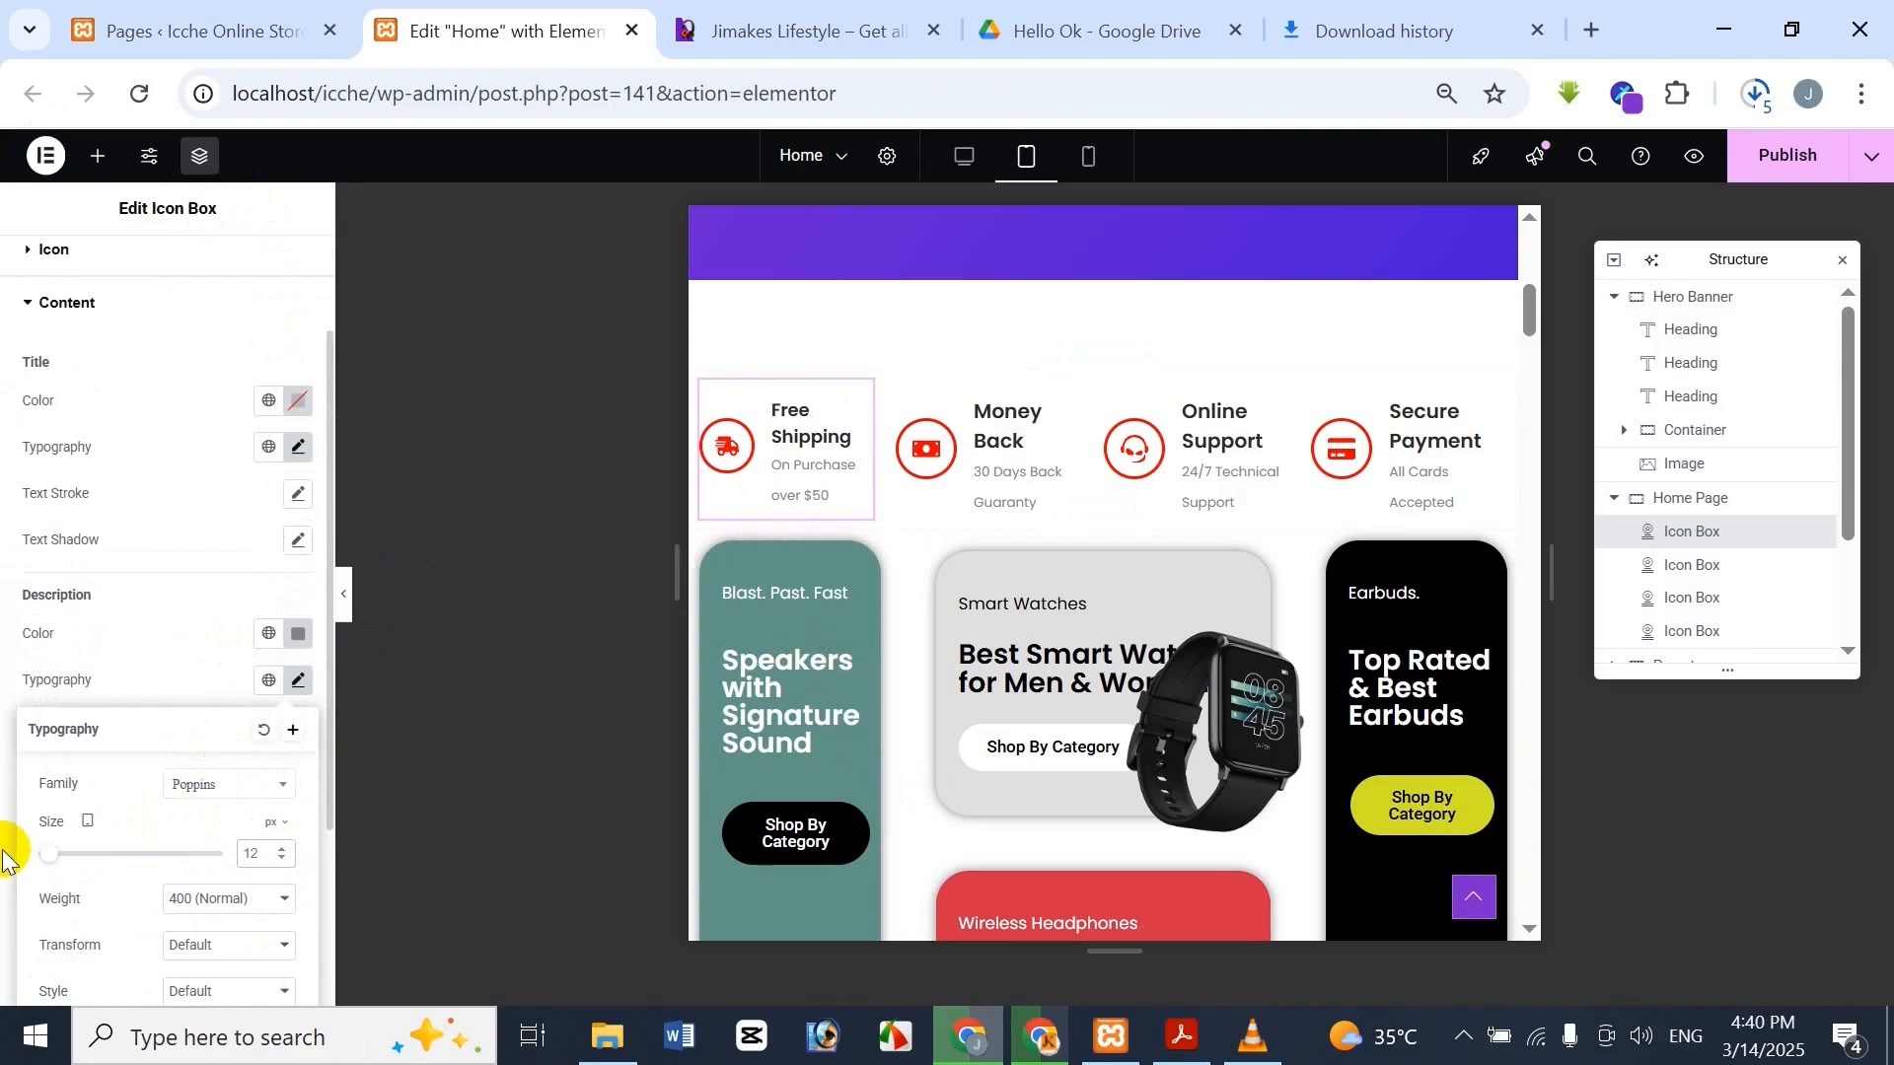
{"action": "type", "text": "14"}
{"action": "key", "text": "Down"}
{"action": "key", "text": "Down"}
{"action": "left_click", "coordinate": [270, 194]}
Compare with the reference site, and paste the Free Shipping icon box's style onto the Money Back, Online Support and Secure Payment boxes
{"action": "left_click", "coordinate": [727, 24]}
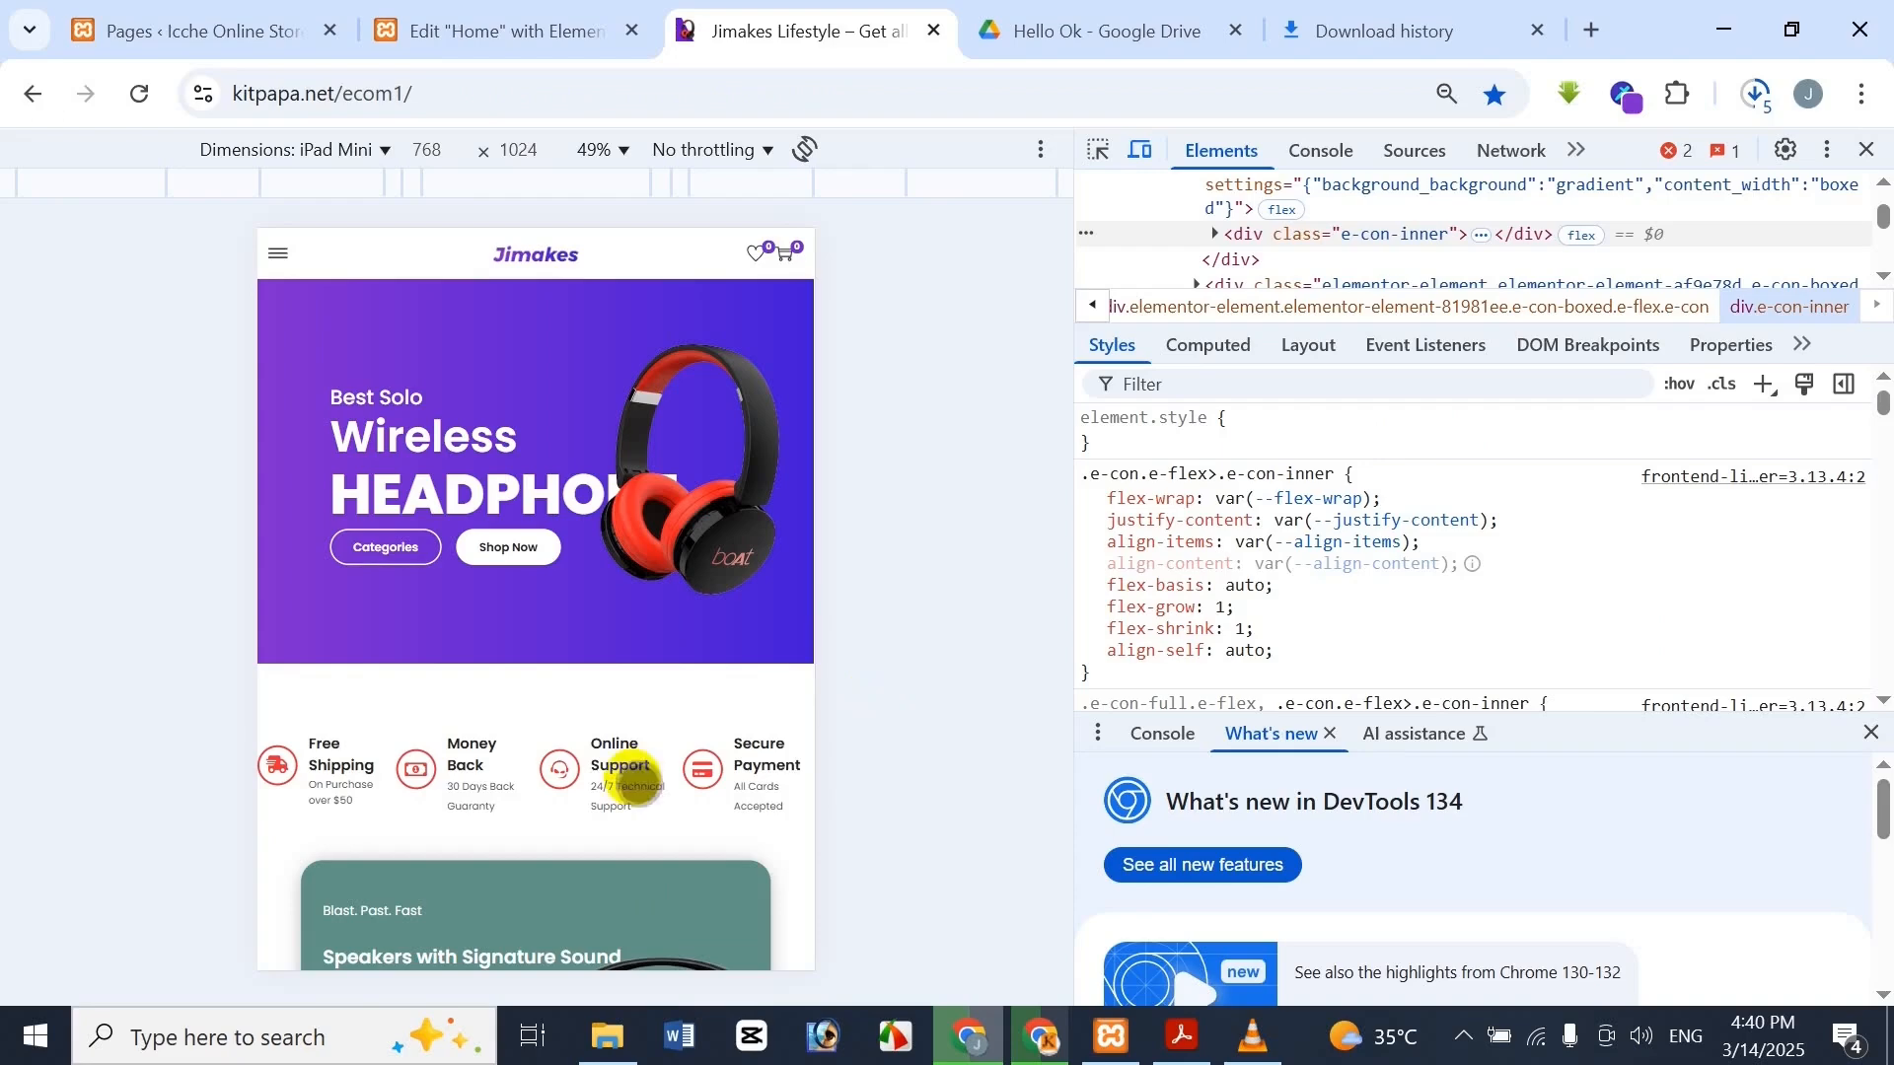
{"action": "left_click", "coordinate": [591, 26]}
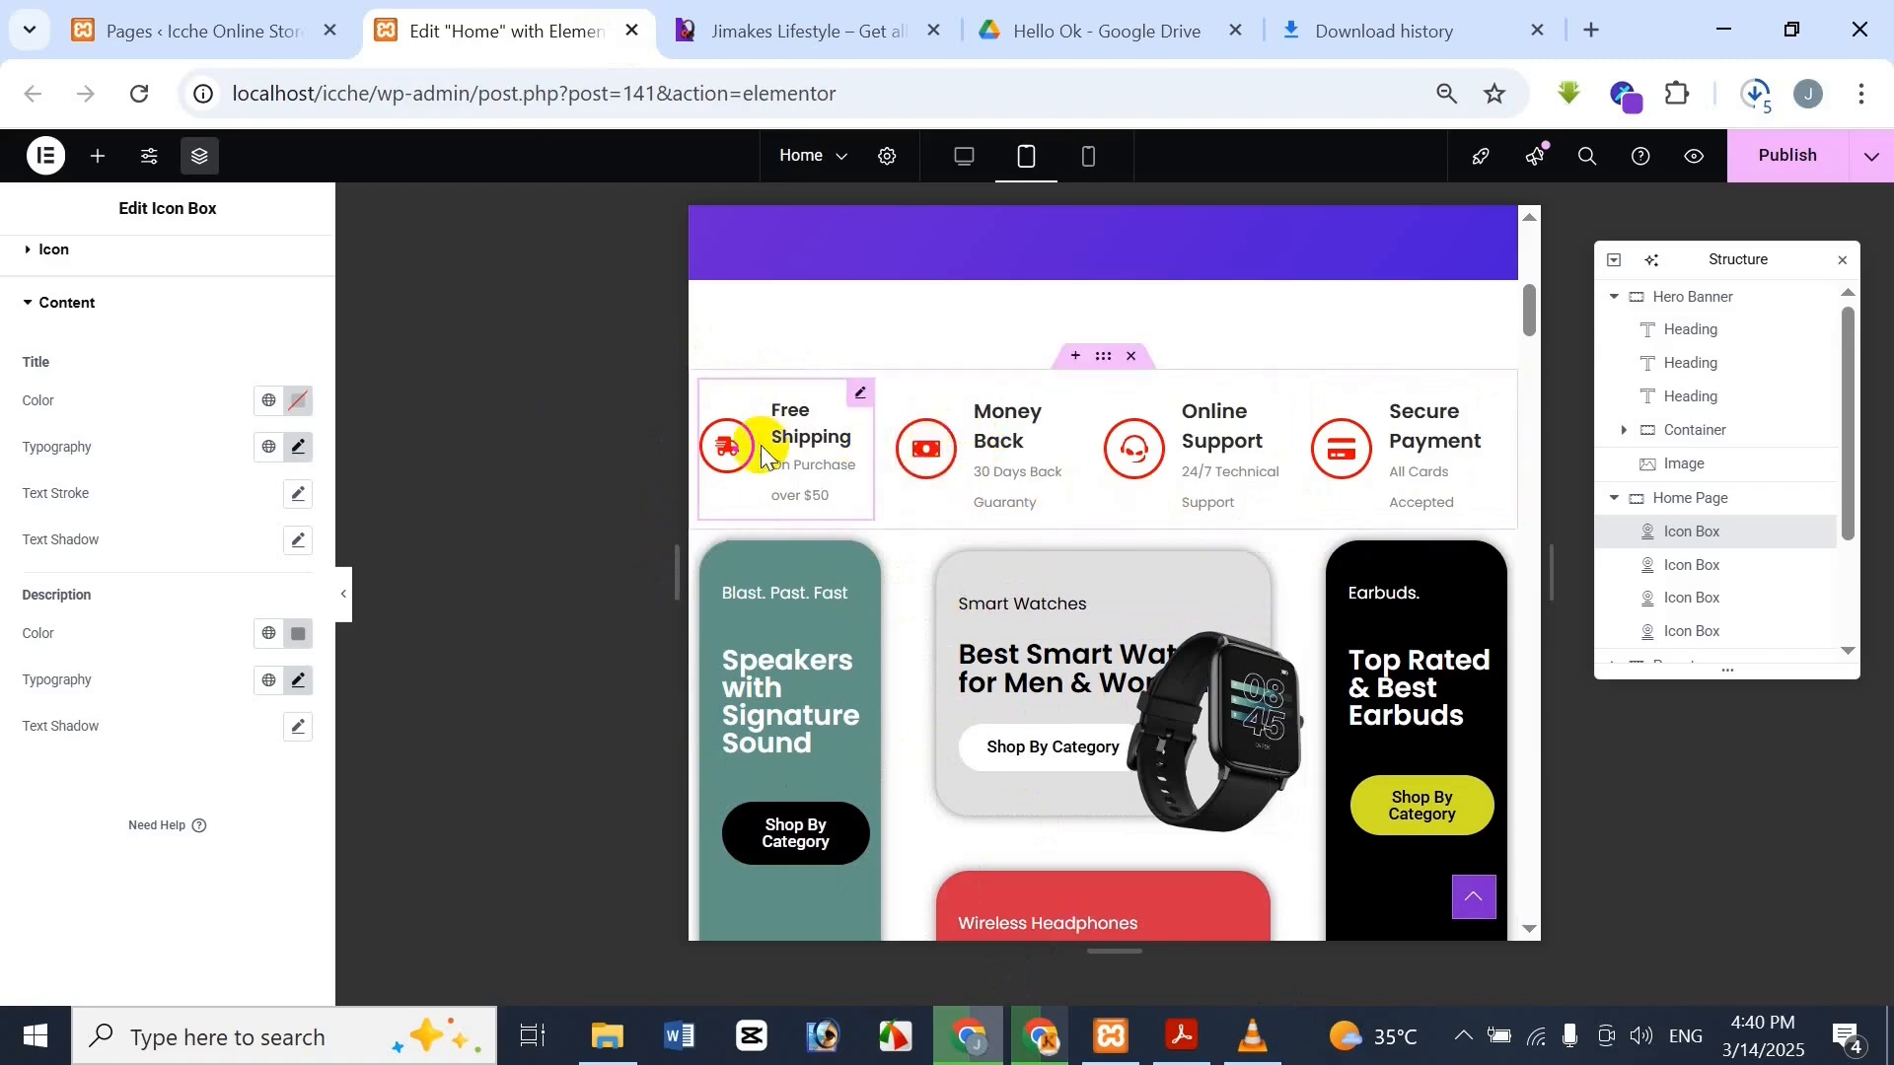
{"action": "right_click", "coordinate": [802, 452]}
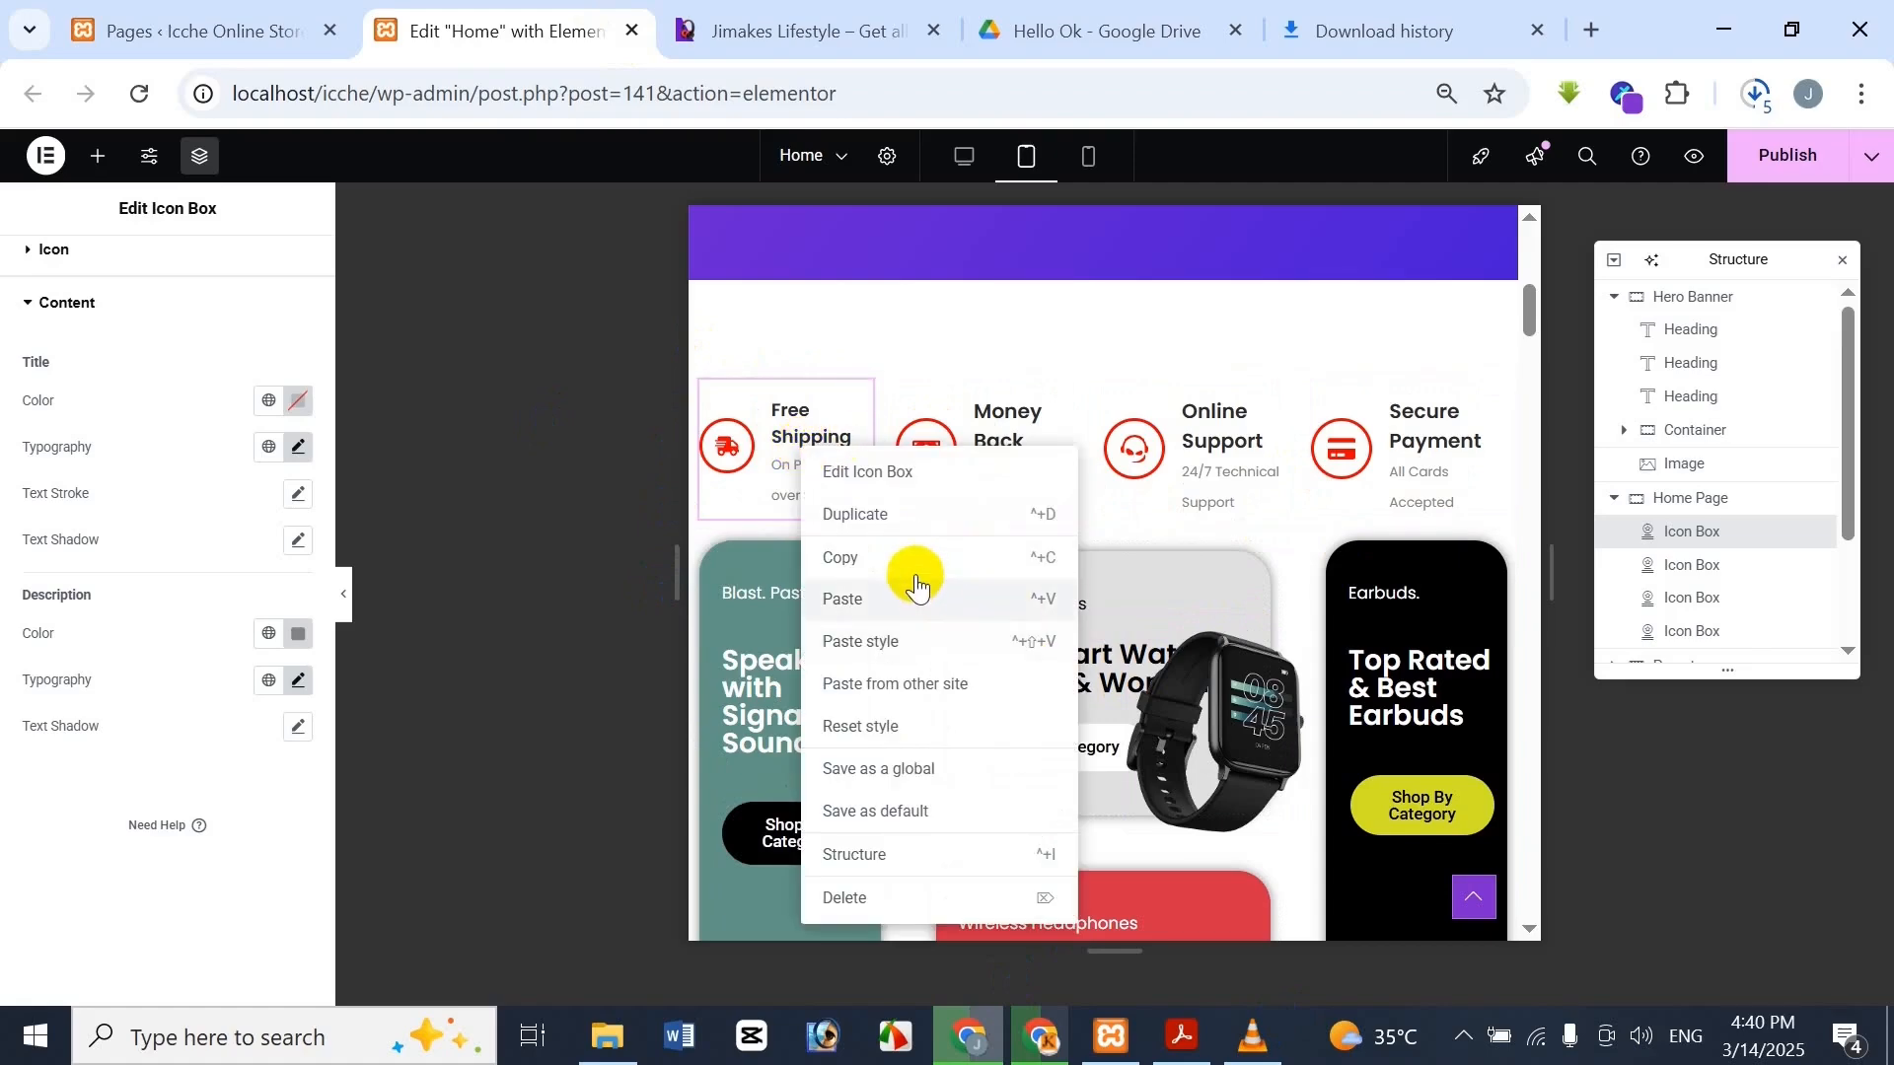
{"action": "left_click", "coordinate": [914, 560]}
{"action": "right_click", "coordinate": [1002, 610]}
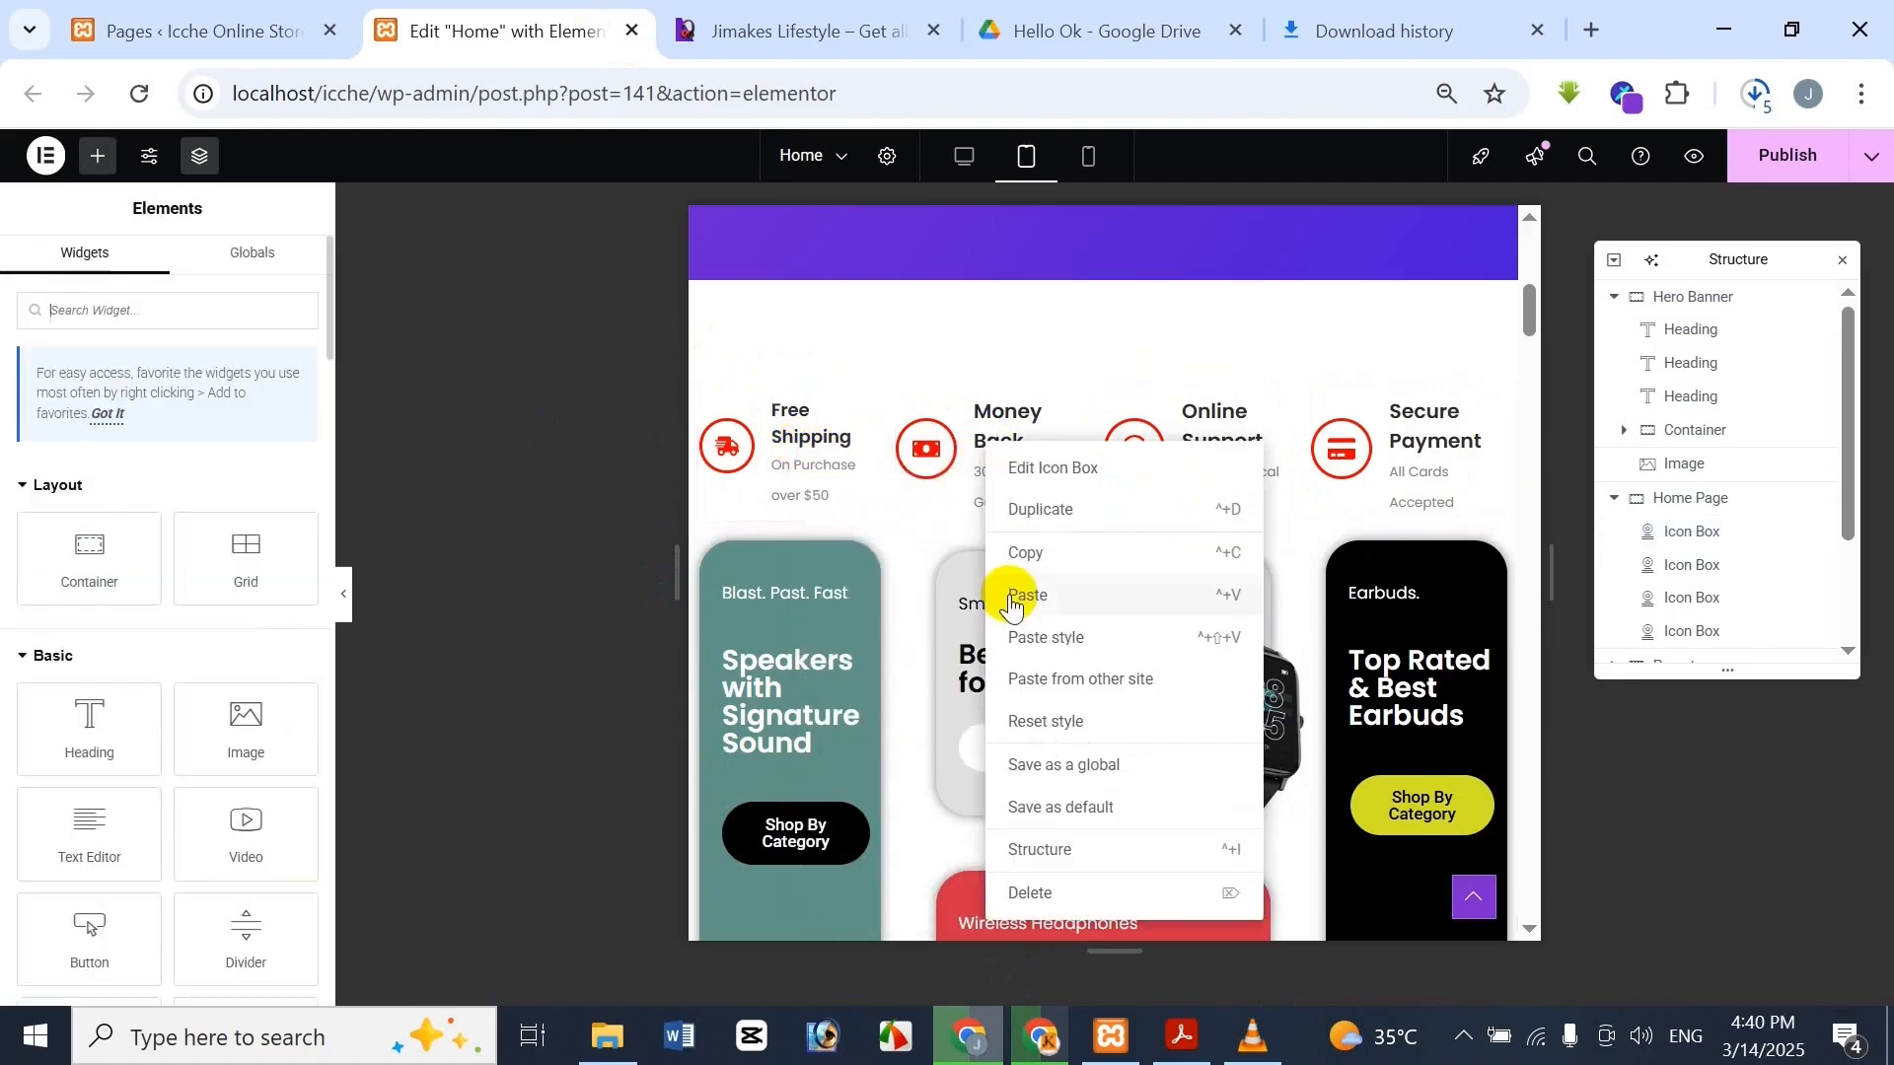
{"action": "left_click", "coordinate": [1046, 637]}
{"action": "right_click", "coordinate": [1166, 436]}
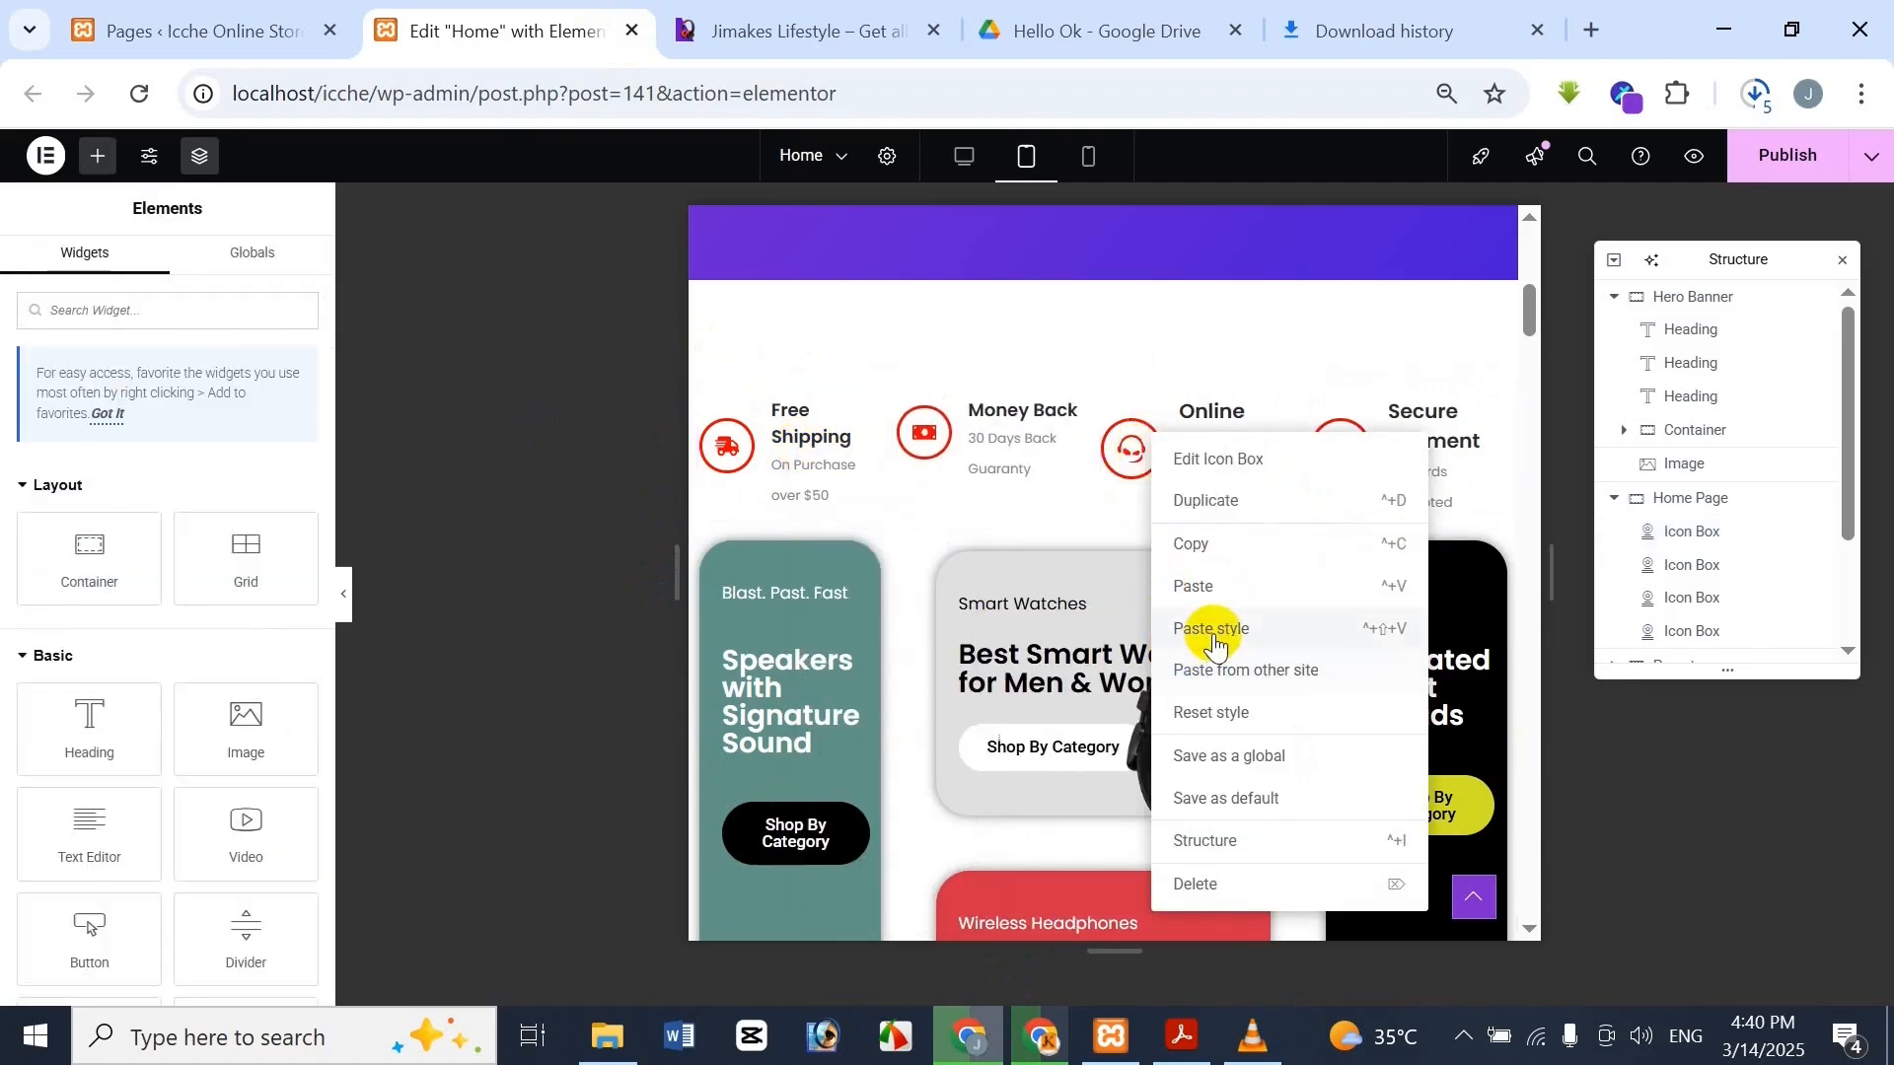
{"action": "left_click", "coordinate": [1208, 626]}
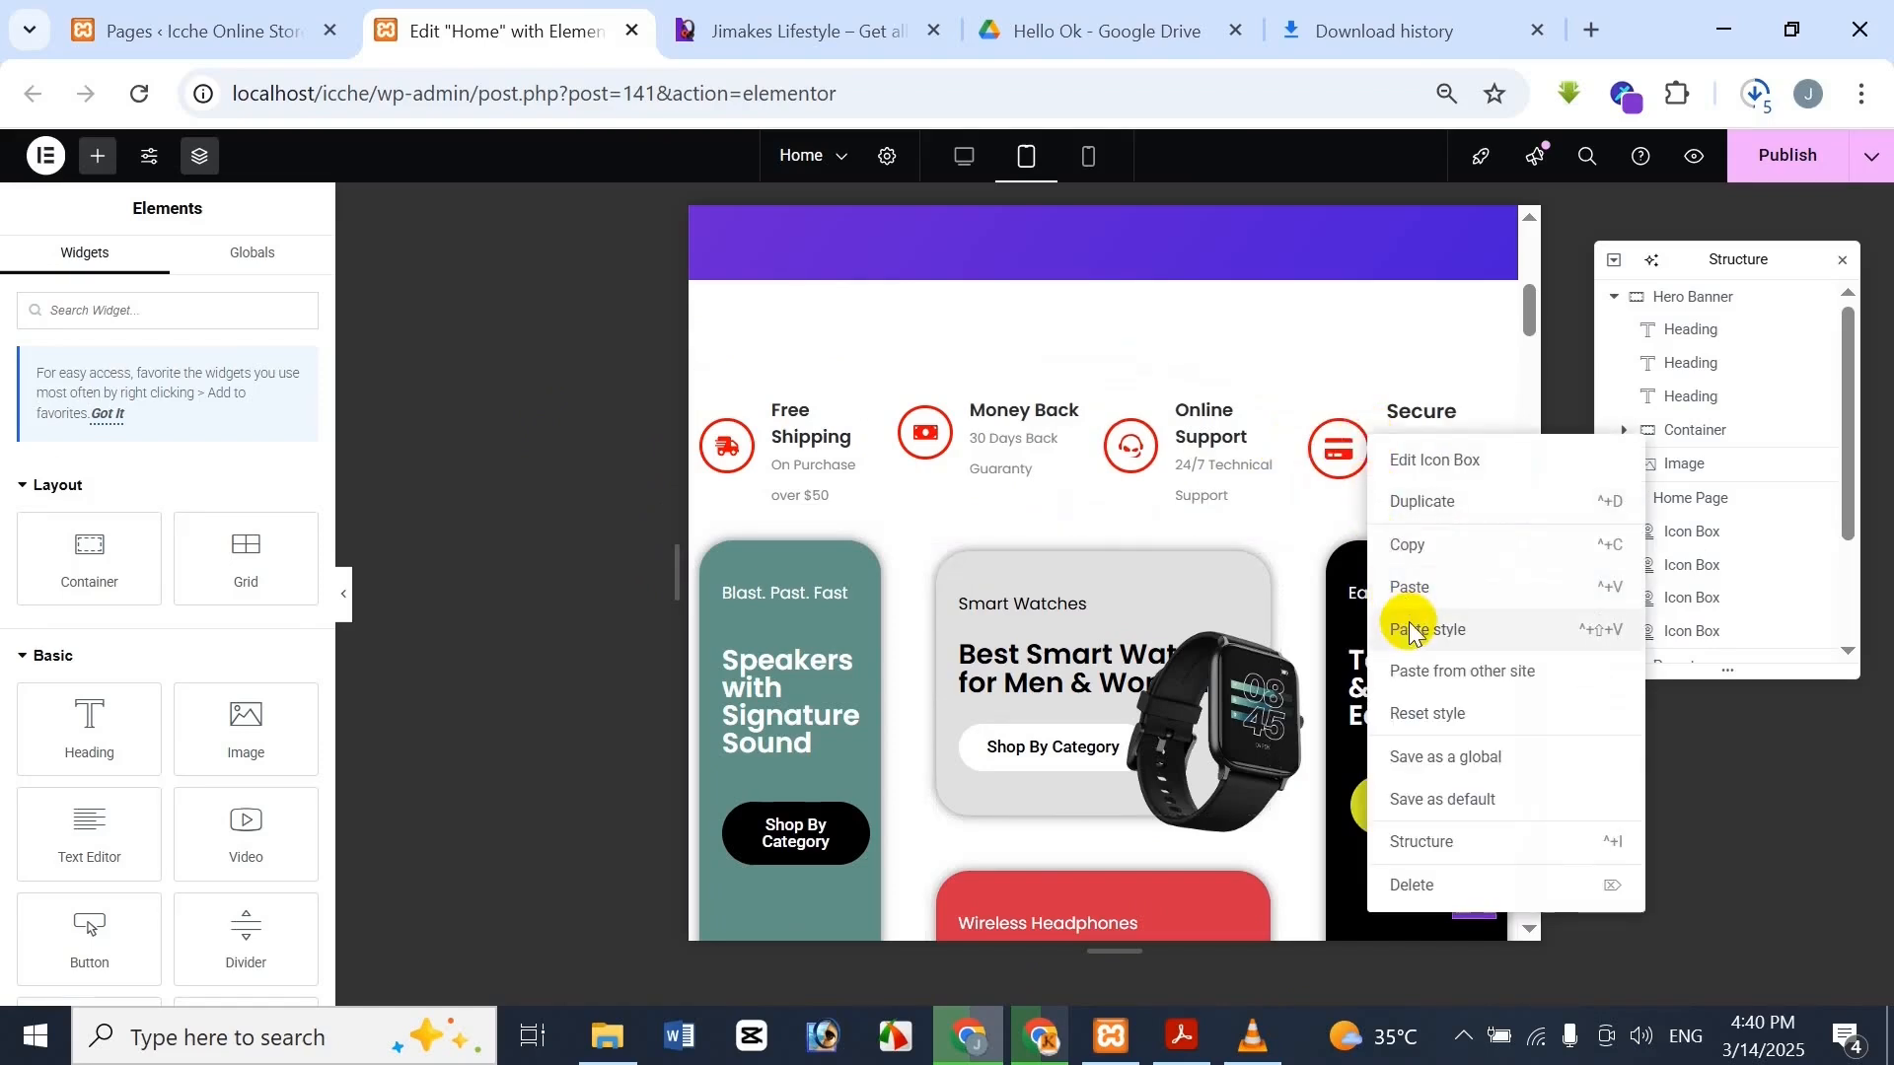
{"action": "left_click", "coordinate": [1403, 629]}
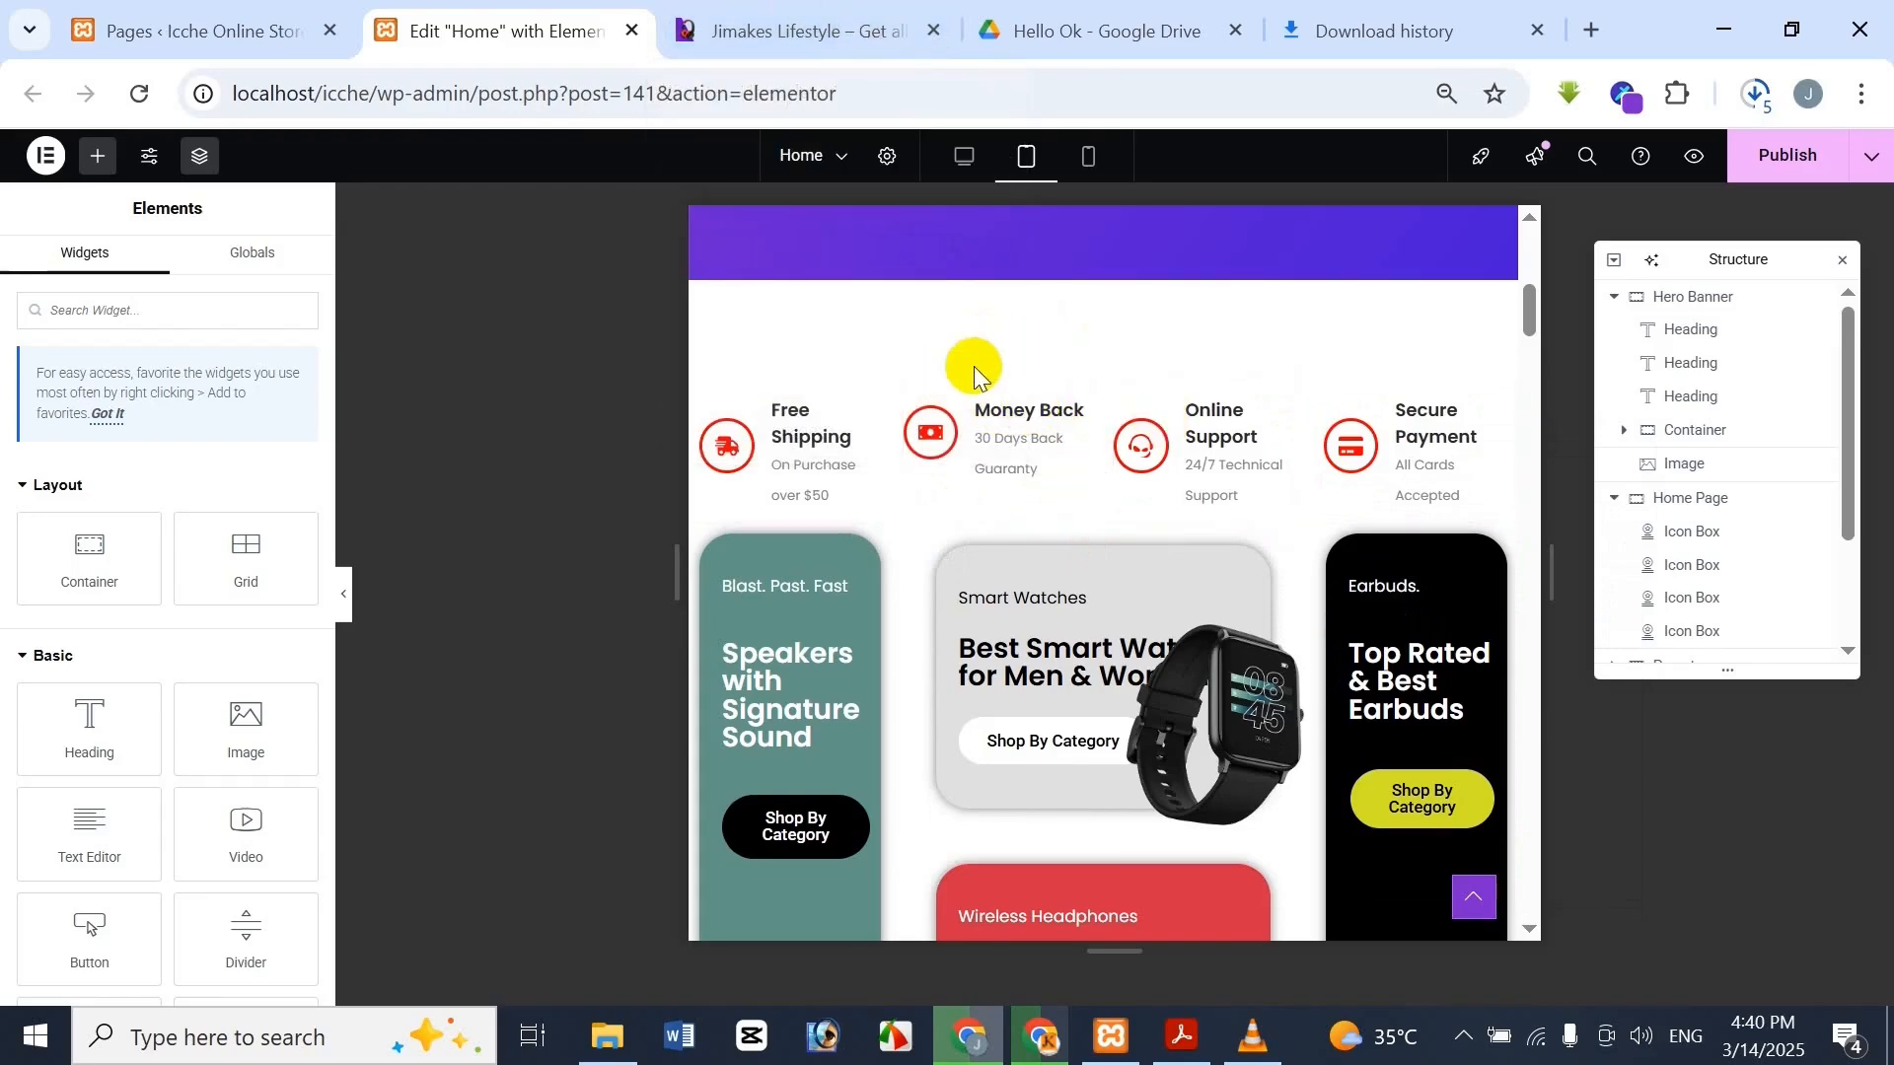
Check the icon row on the reference site, and reduce the Free Shipping box's title size to 14 px
{"action": "left_click", "coordinate": [811, 14]}
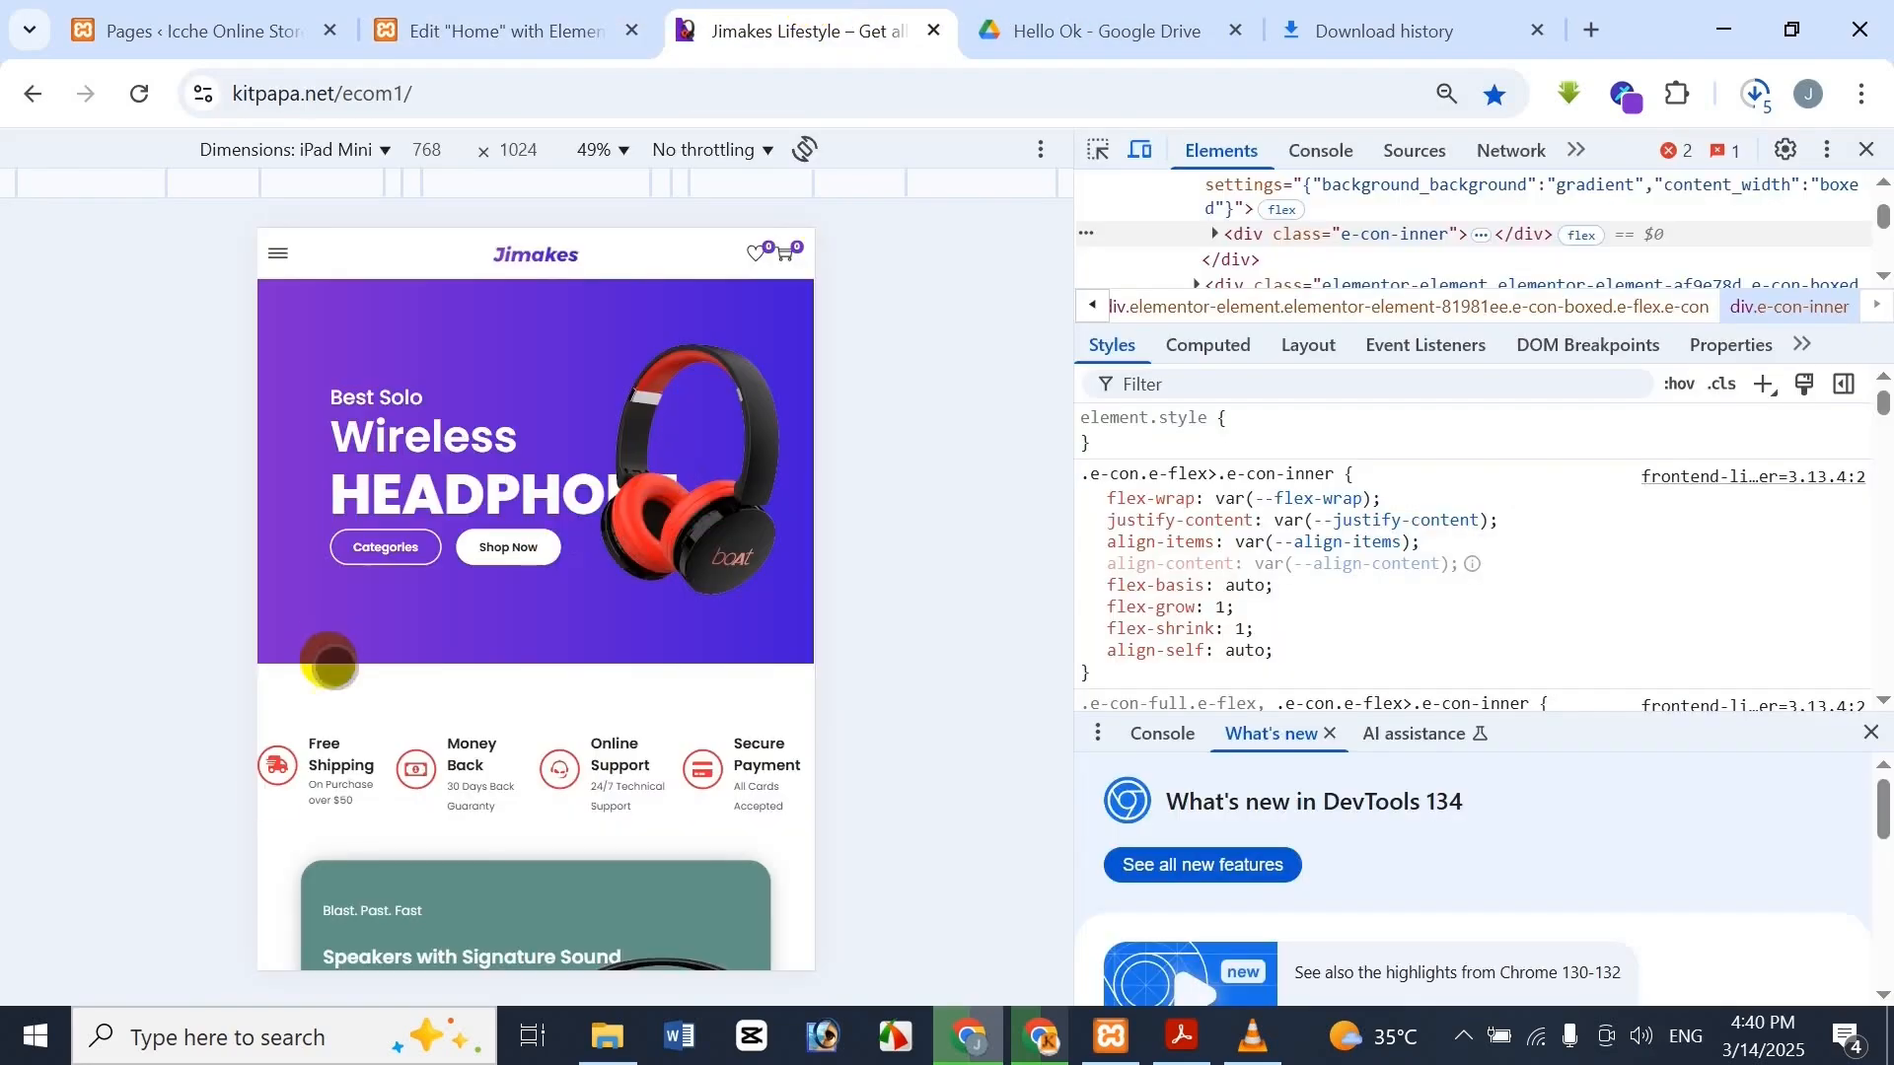
{"action": "left_click", "coordinate": [473, 12]}
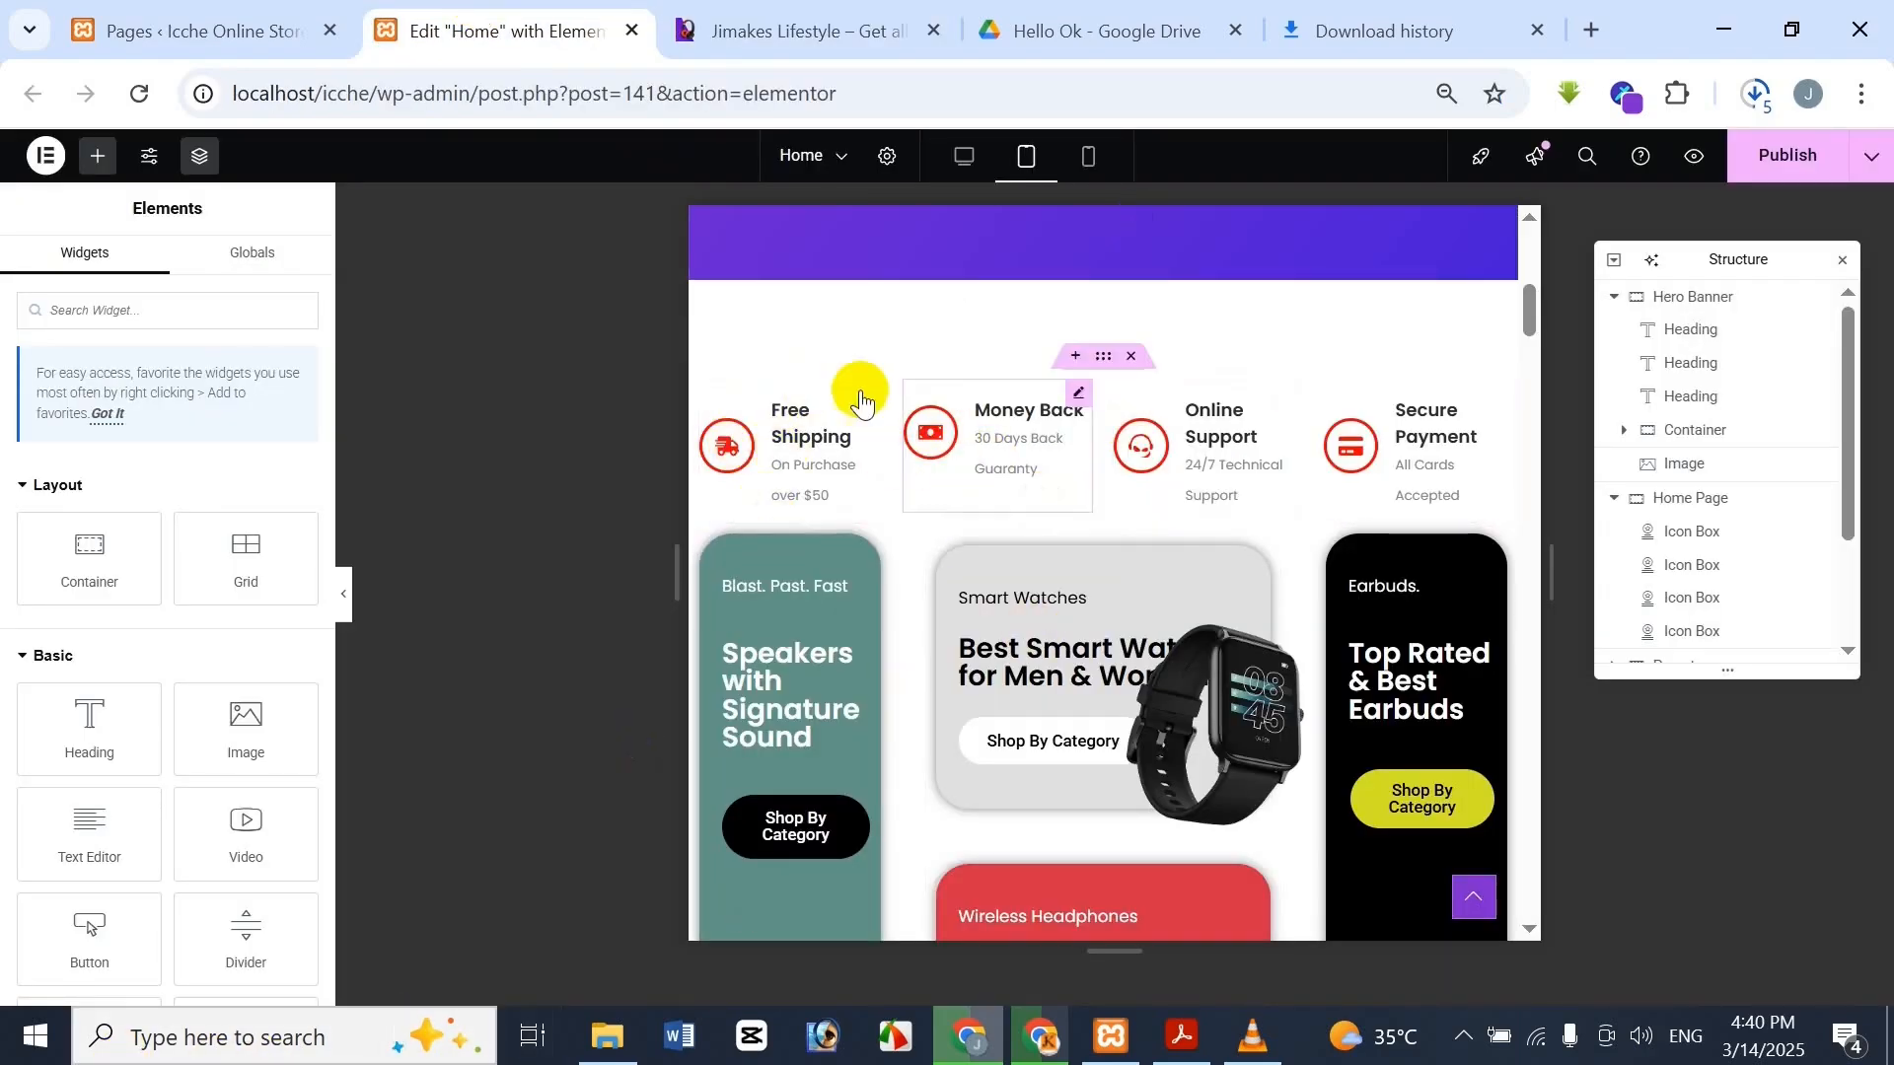
{"action": "left_click", "coordinate": [799, 434]}
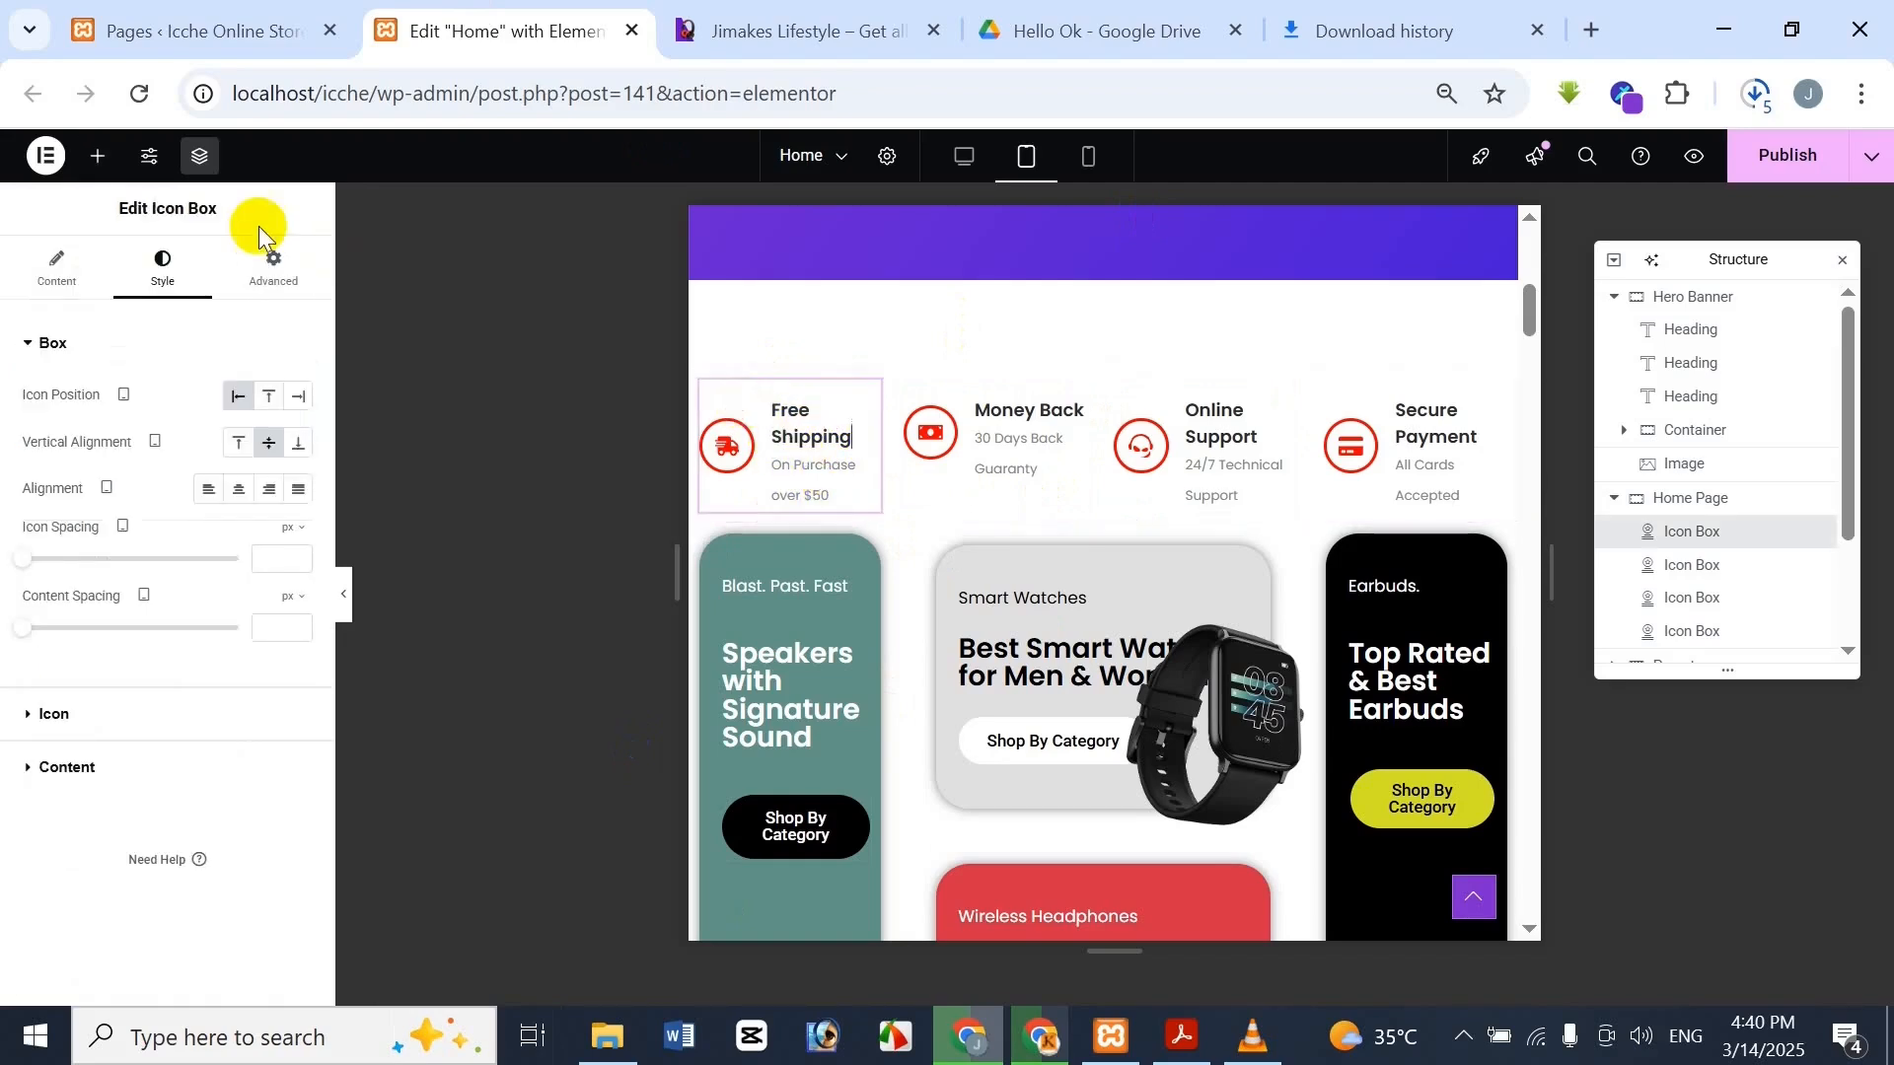
{"action": "left_click", "coordinate": [67, 767]}
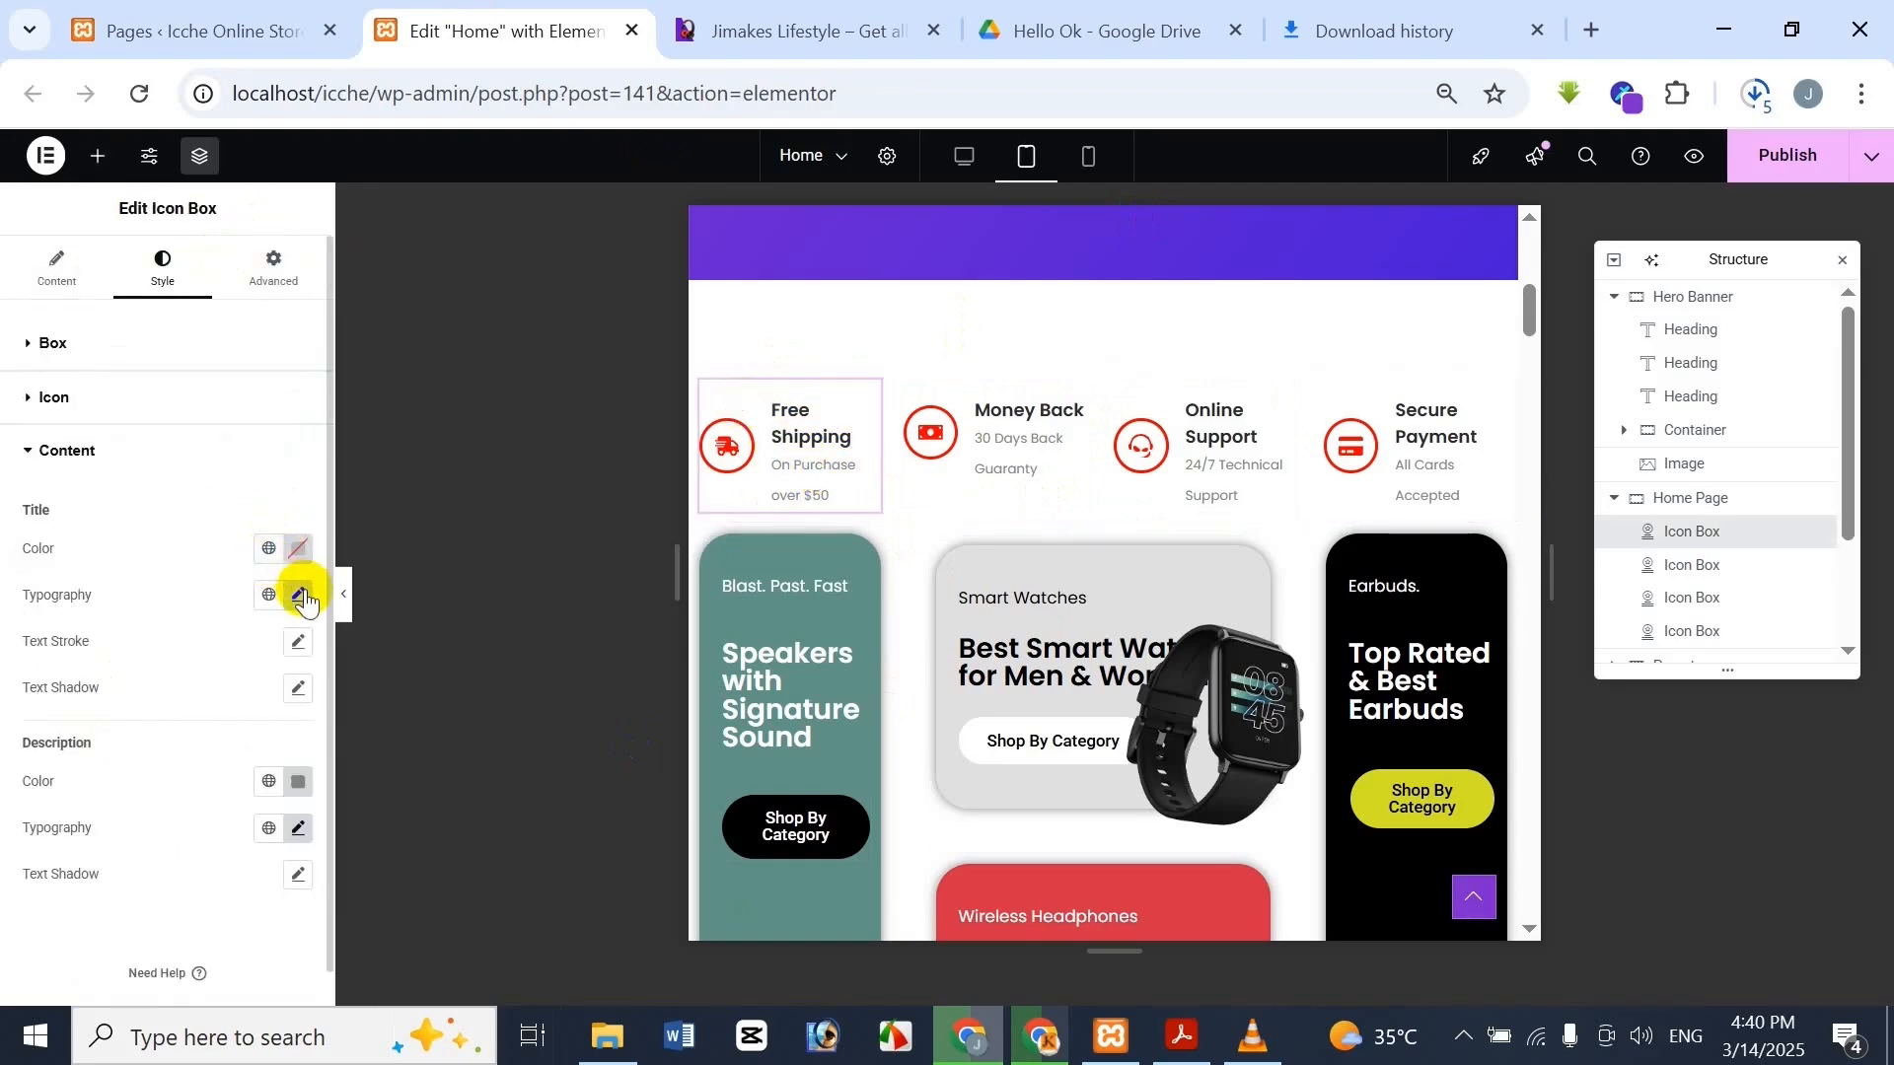
{"action": "left_click", "coordinate": [299, 596]}
{"action": "left_click", "coordinate": [260, 769]}
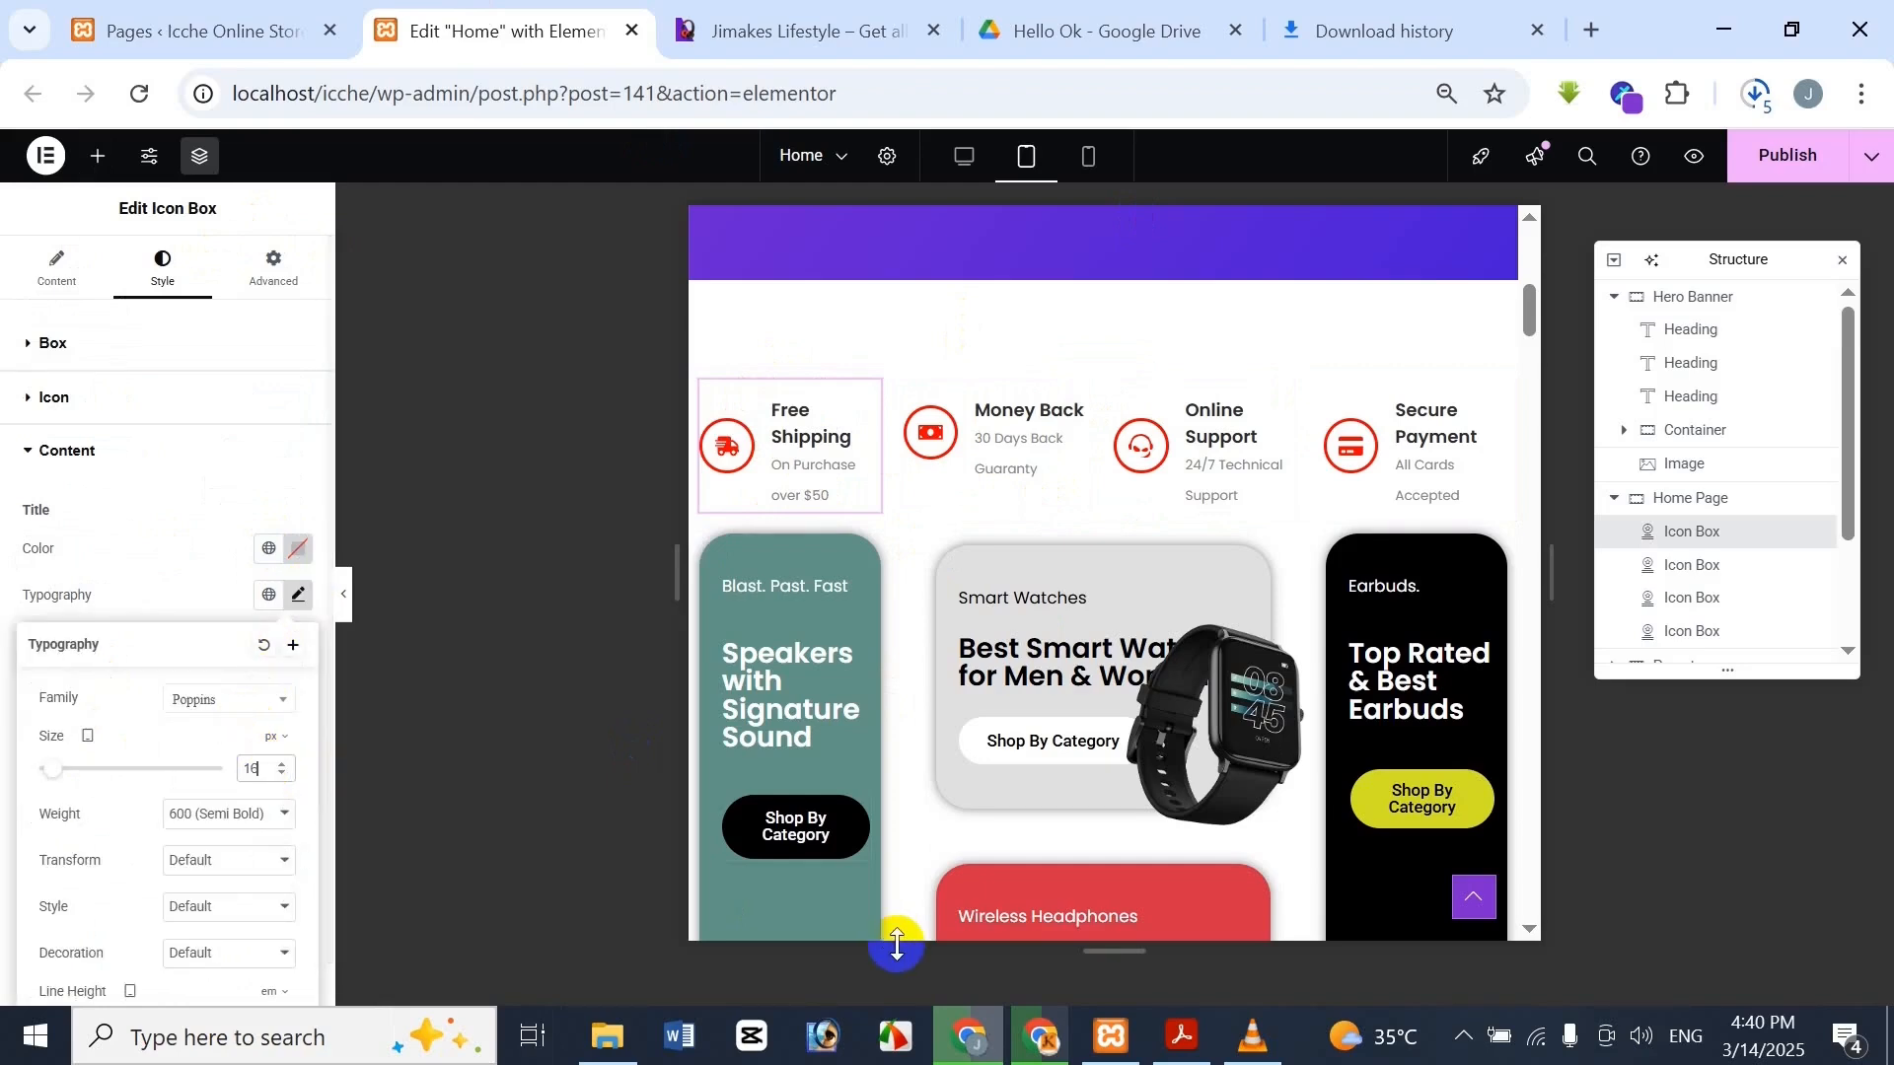
{"action": "key", "text": "Down"}
{"action": "key", "text": "Down"}
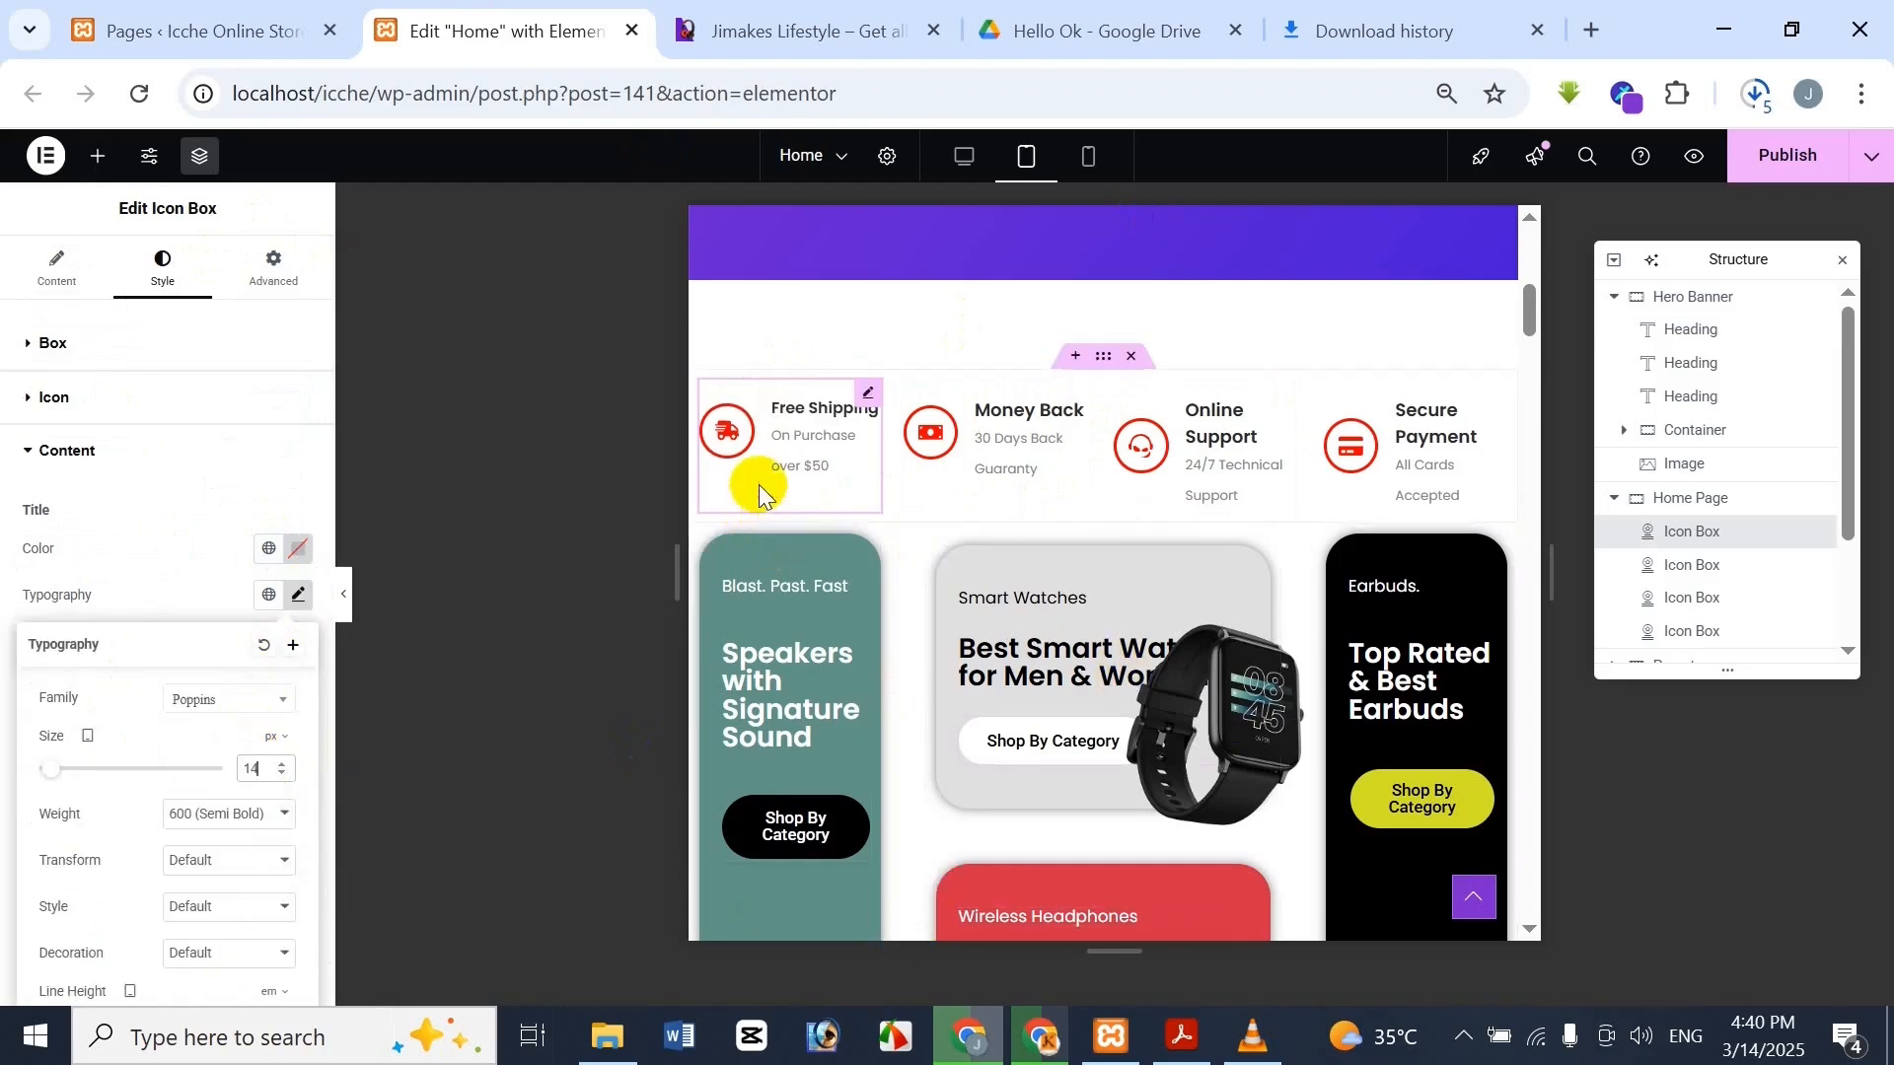
{"action": "left_click", "coordinate": [290, 208]}
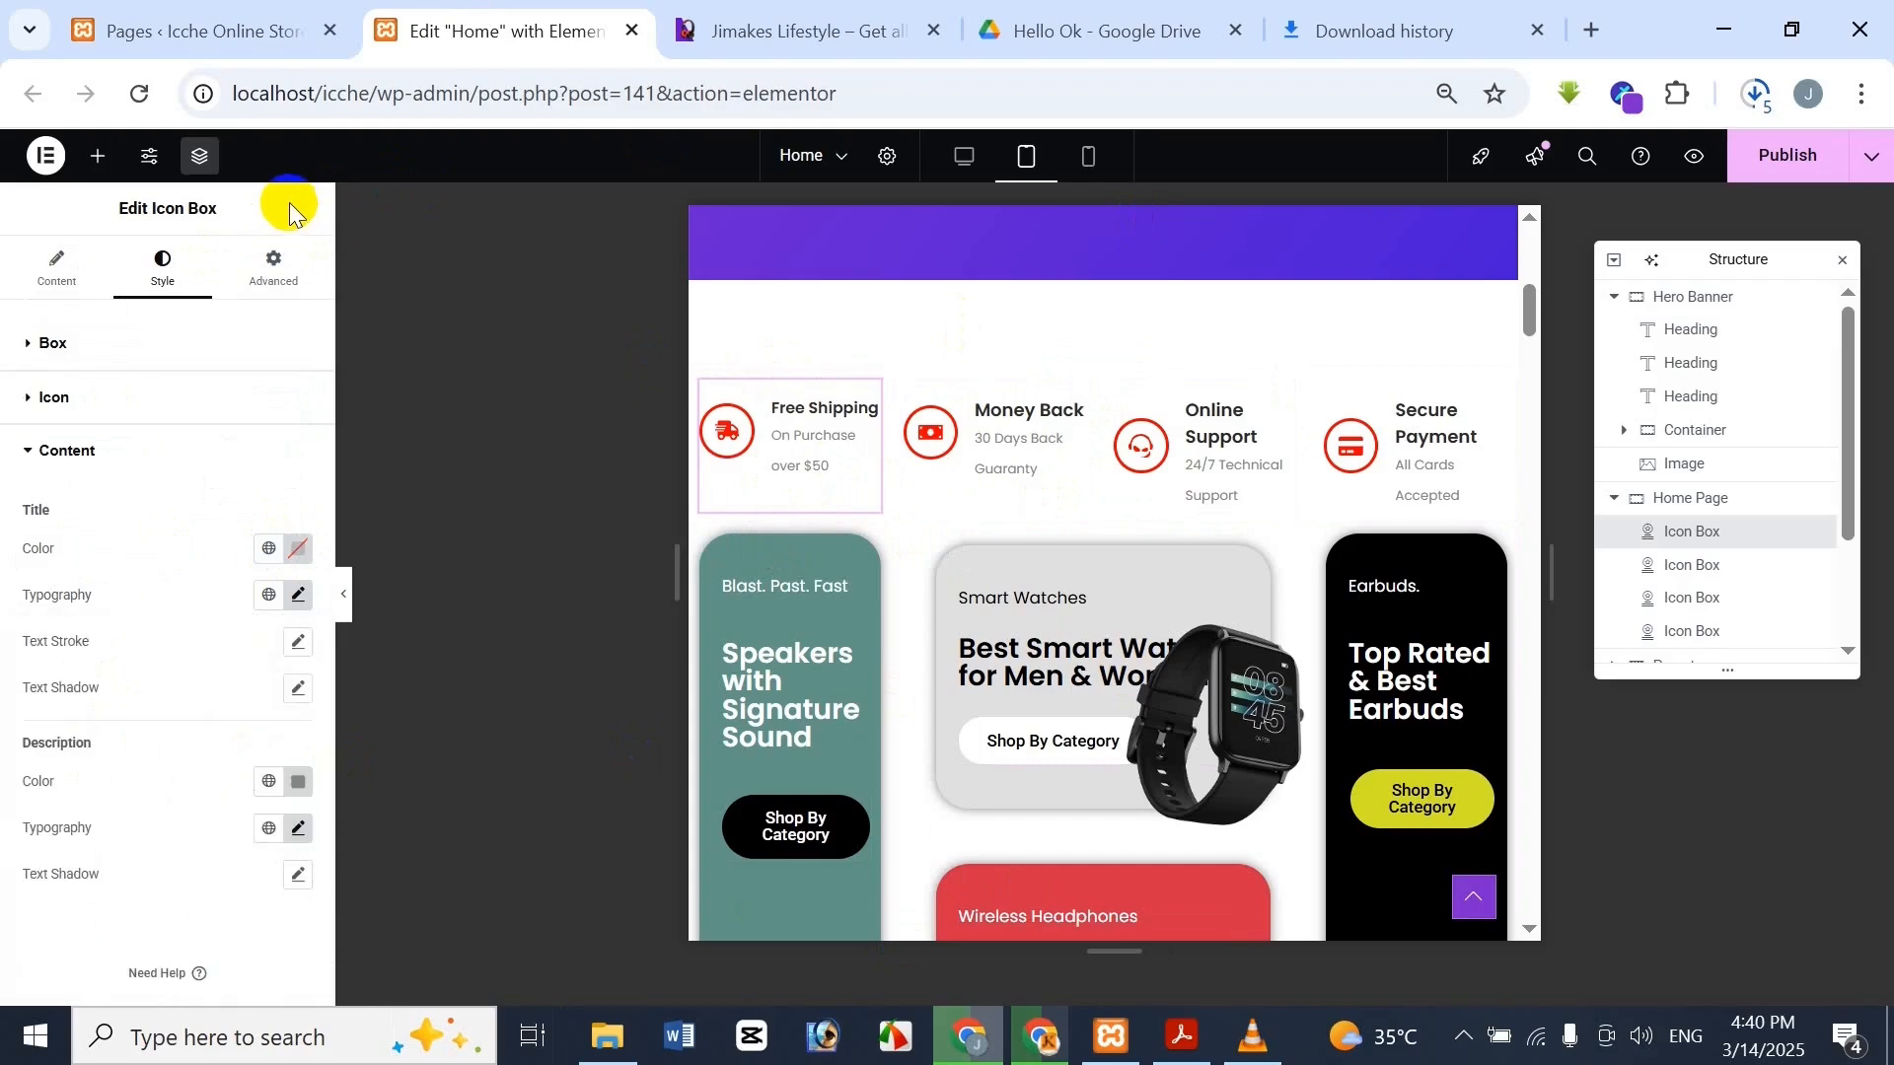
Set the line height of the Free Shipping box's description typography to 1.5 em
{"action": "left_click", "coordinate": [295, 829]}
{"action": "scroll", "coordinate": [266, 829], "scroll_direction": "down", "scroll_amount": 1}
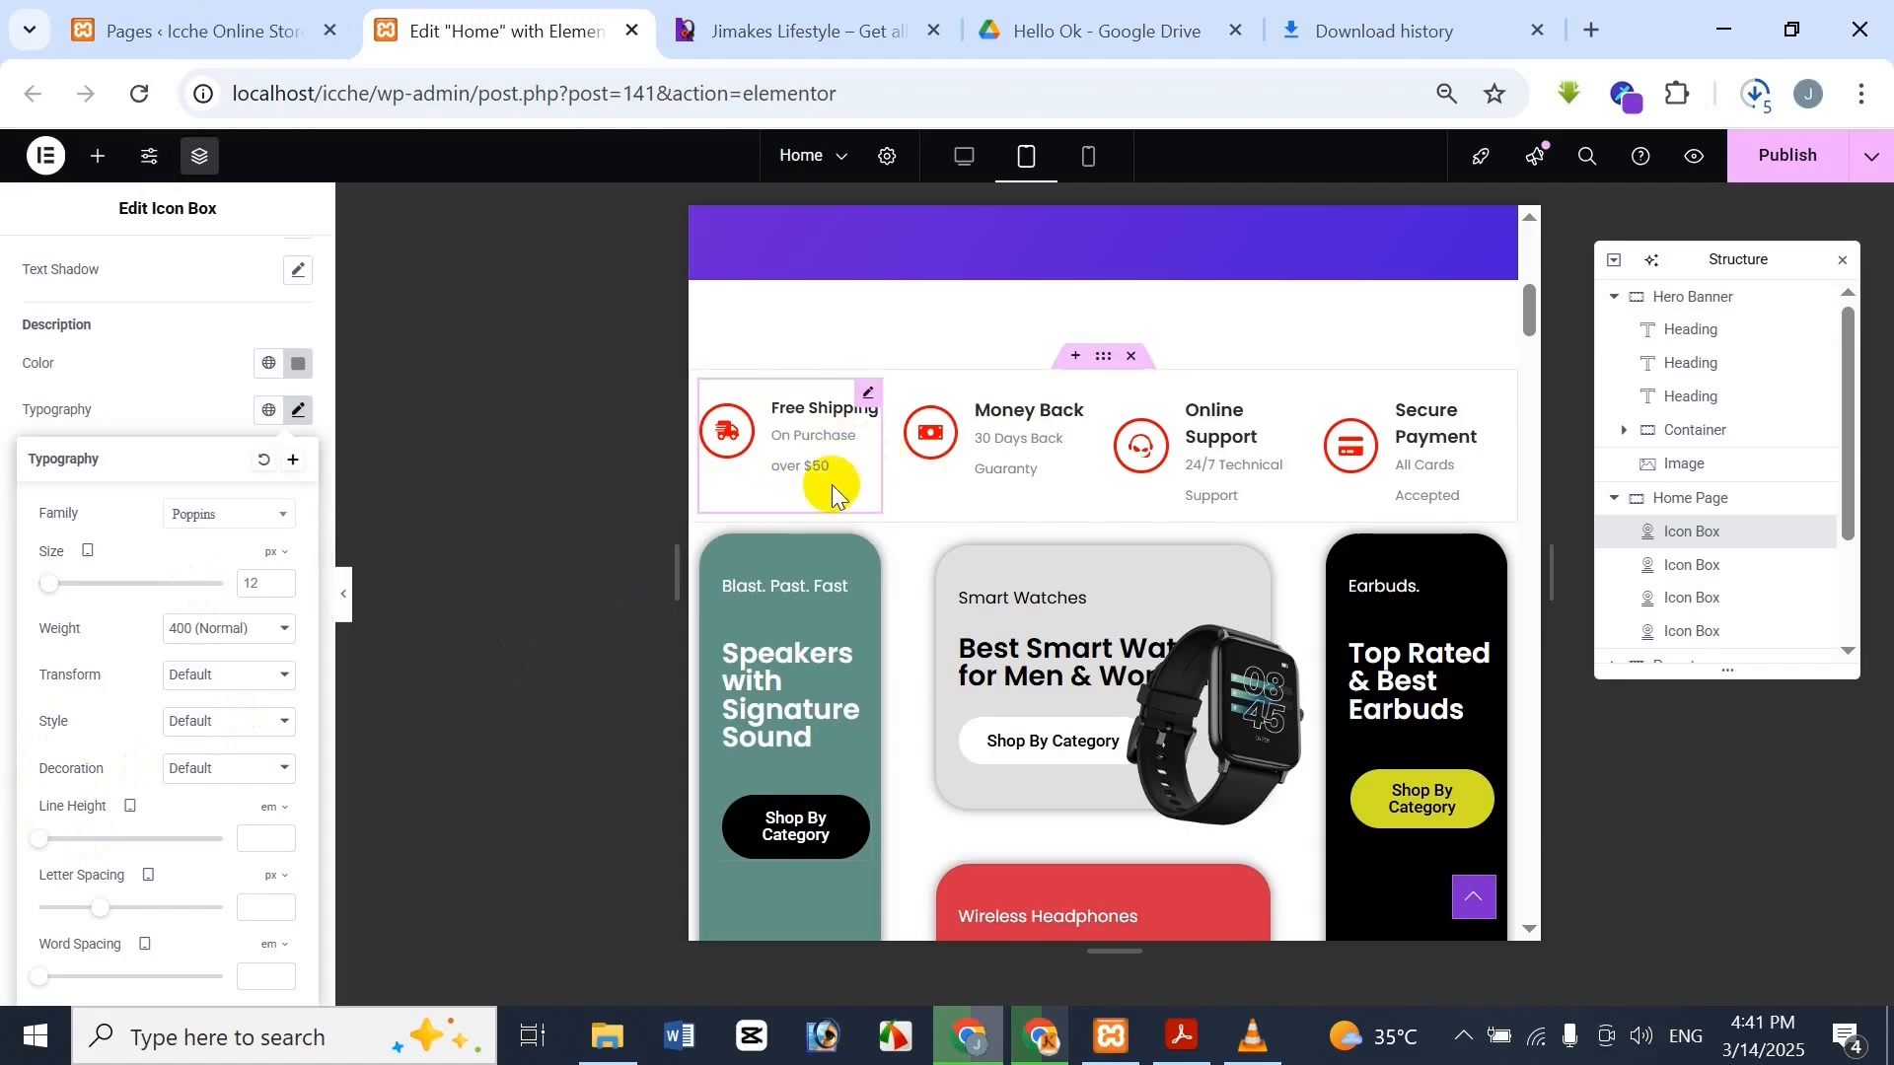
{"action": "left_click", "coordinate": [834, 12]}
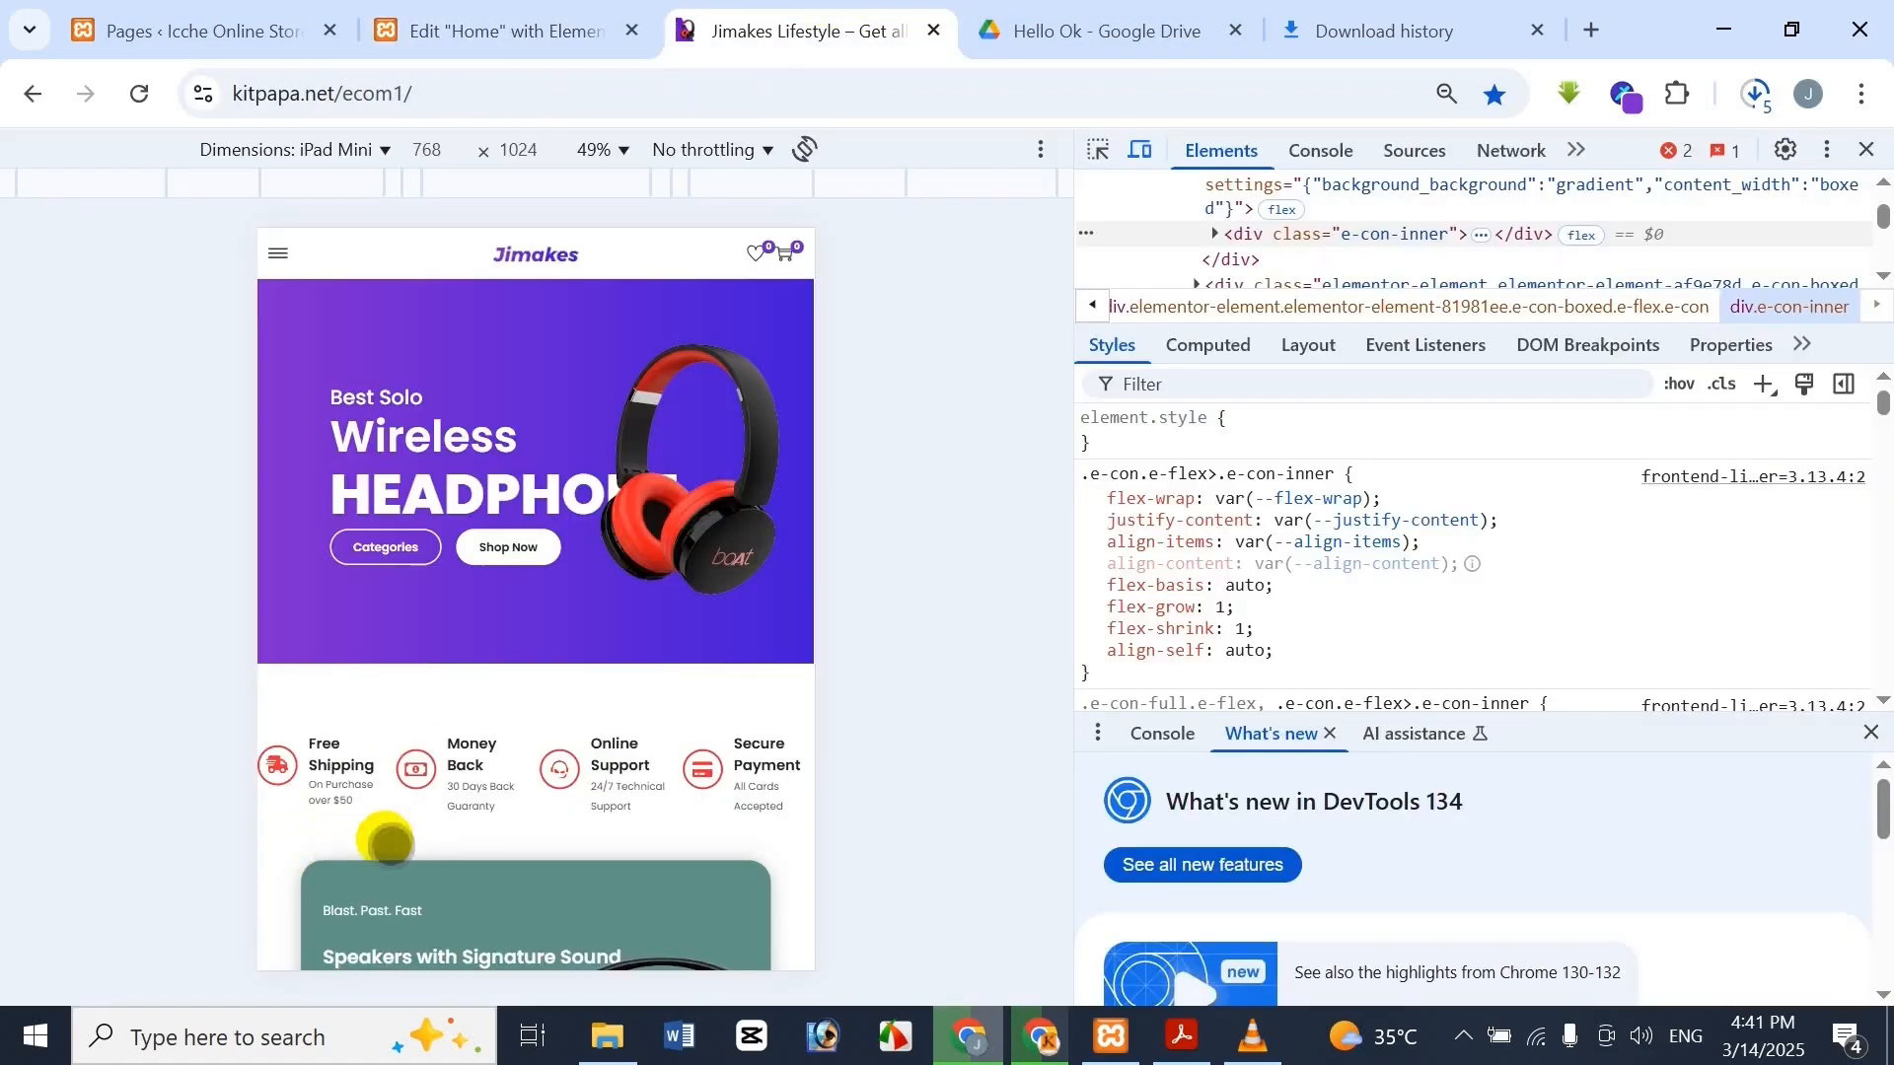
{"action": "left_click", "coordinate": [612, 18]}
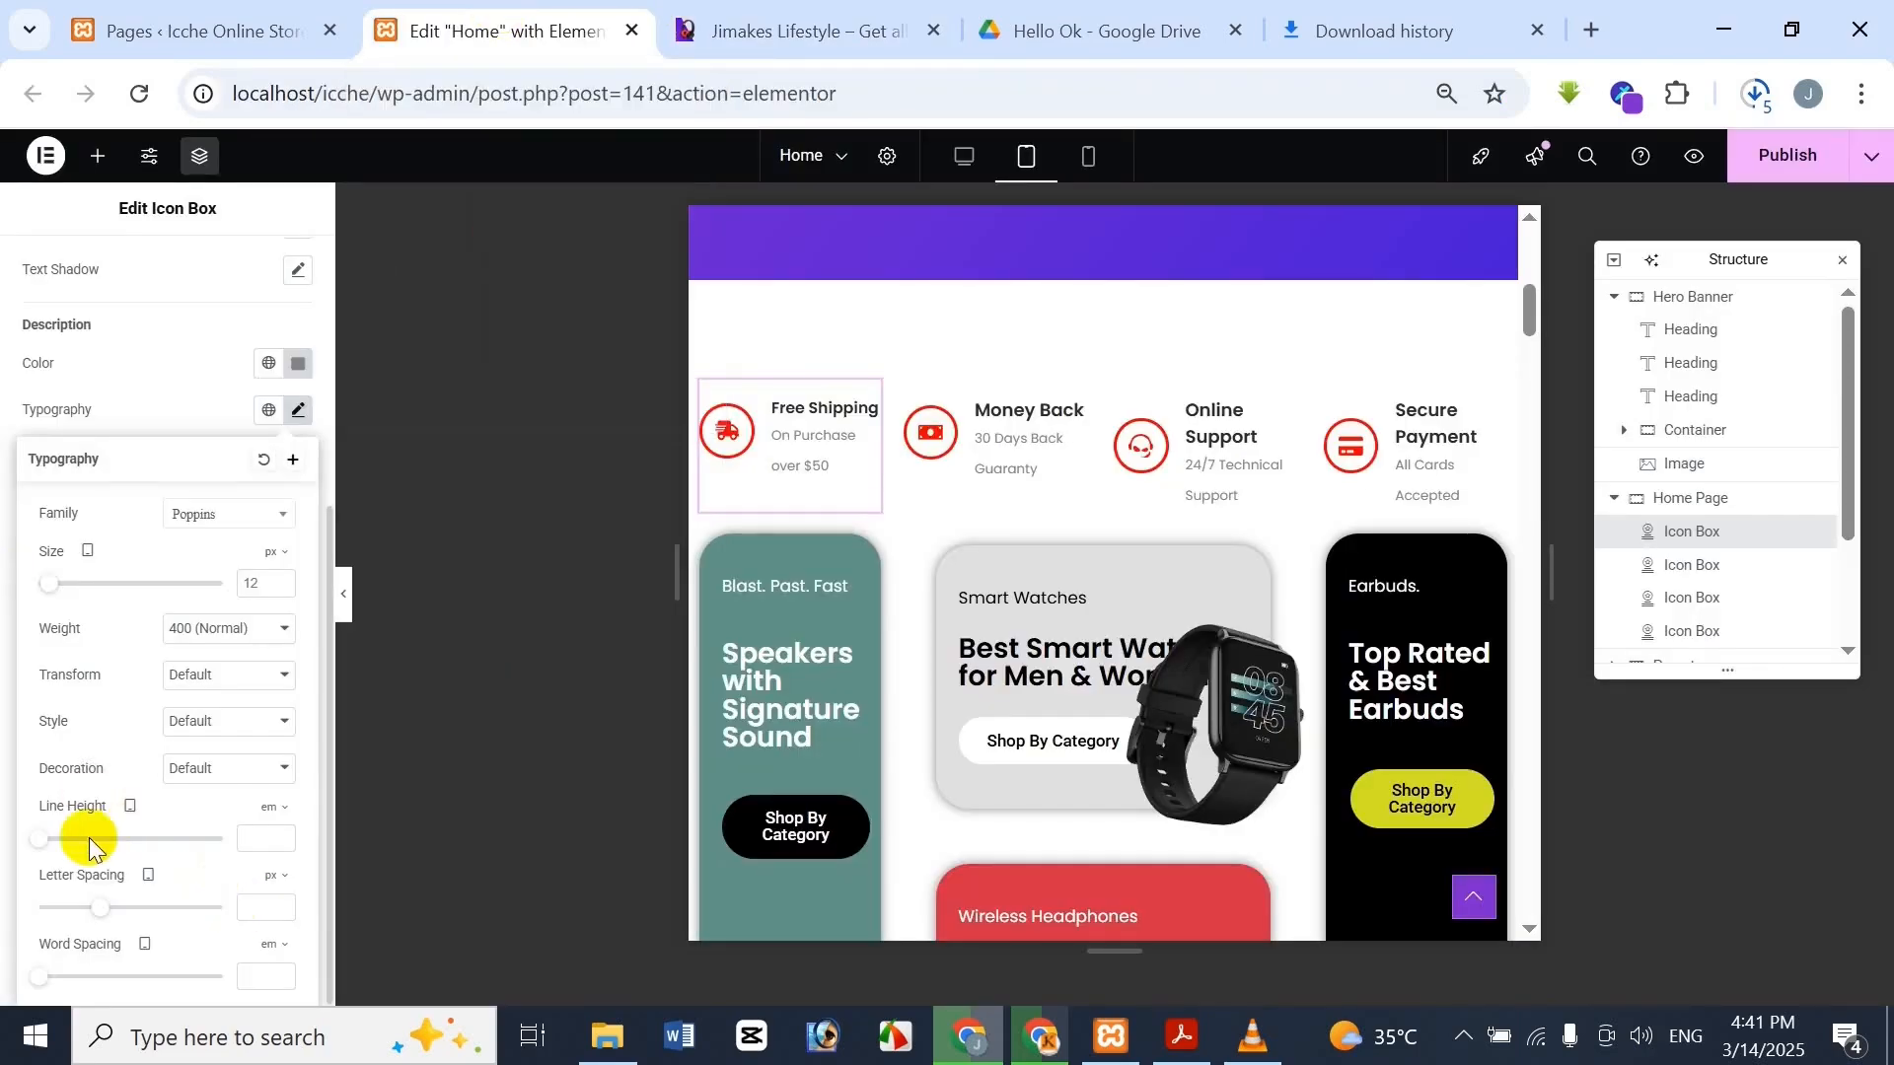
{"action": "left_click", "coordinate": [45, 839]}
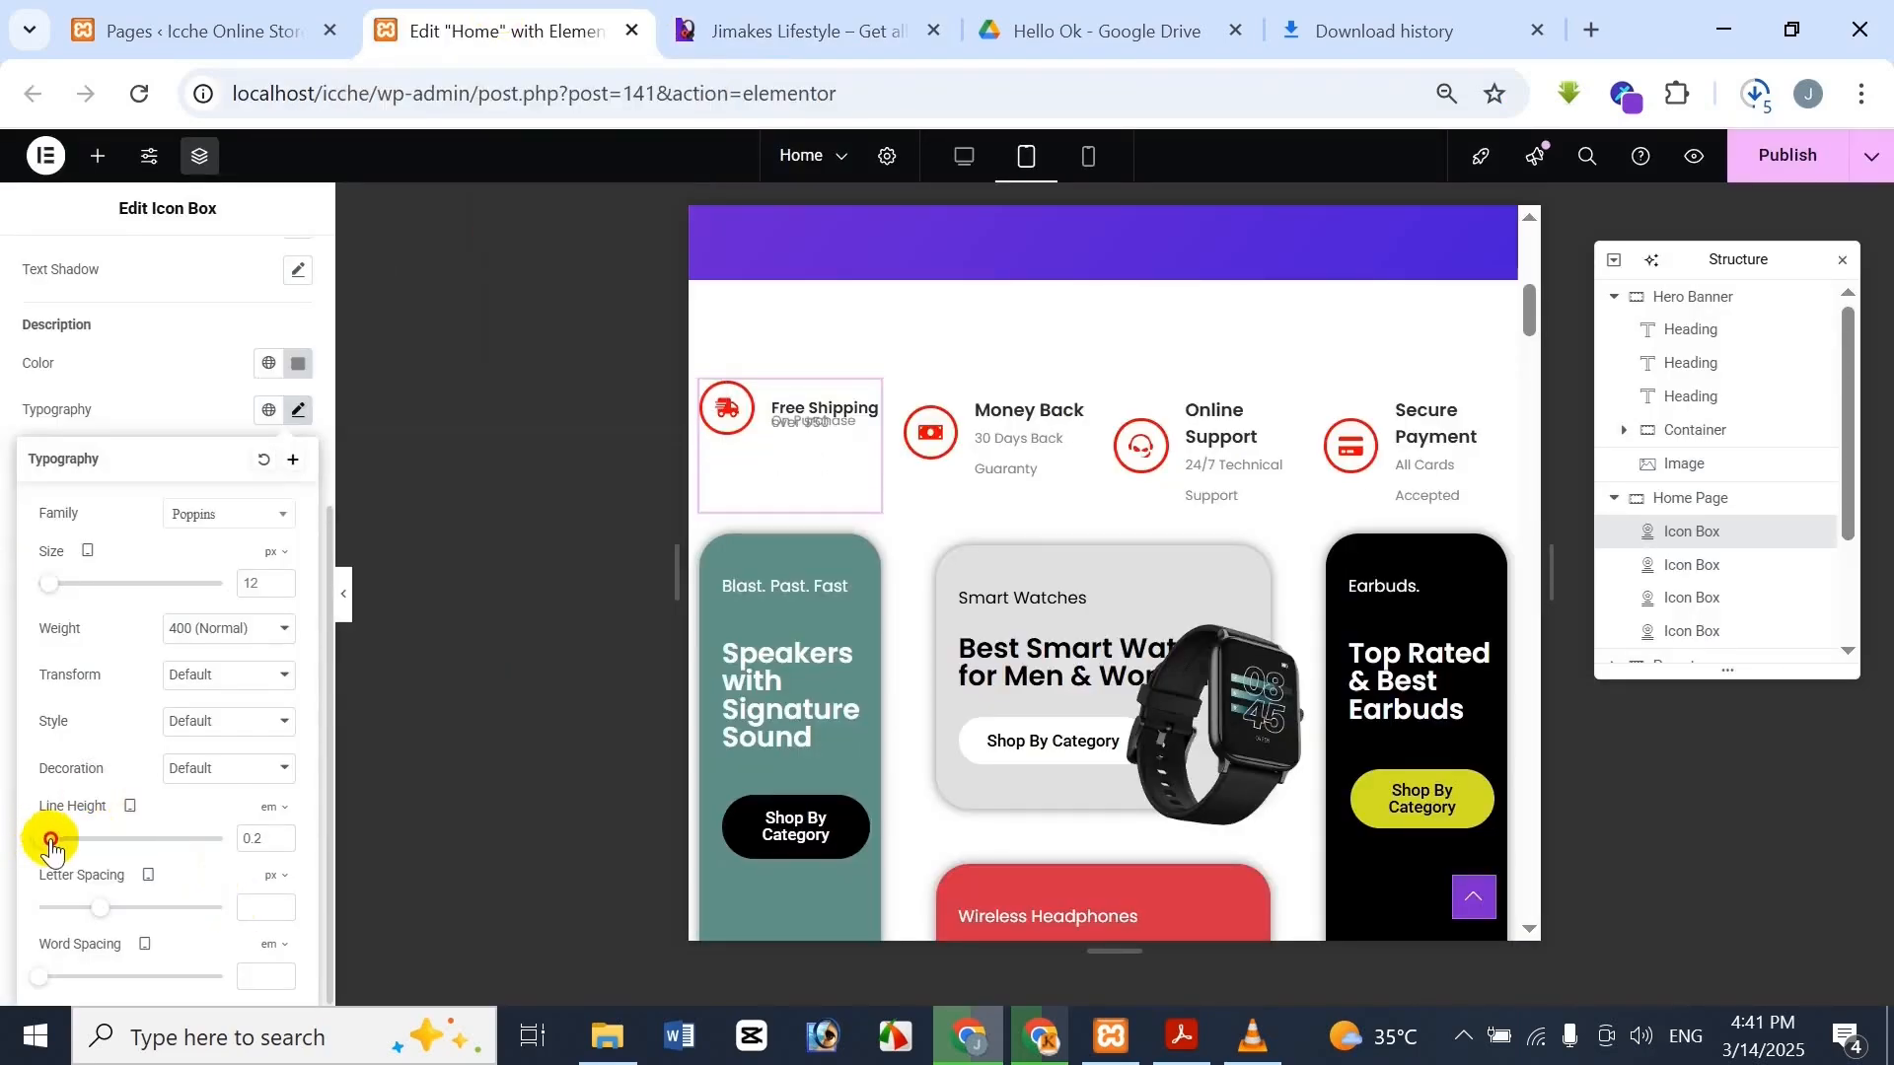
{"action": "left_click_drag", "start_coordinate": [50, 841], "coordinate": [65, 844]}
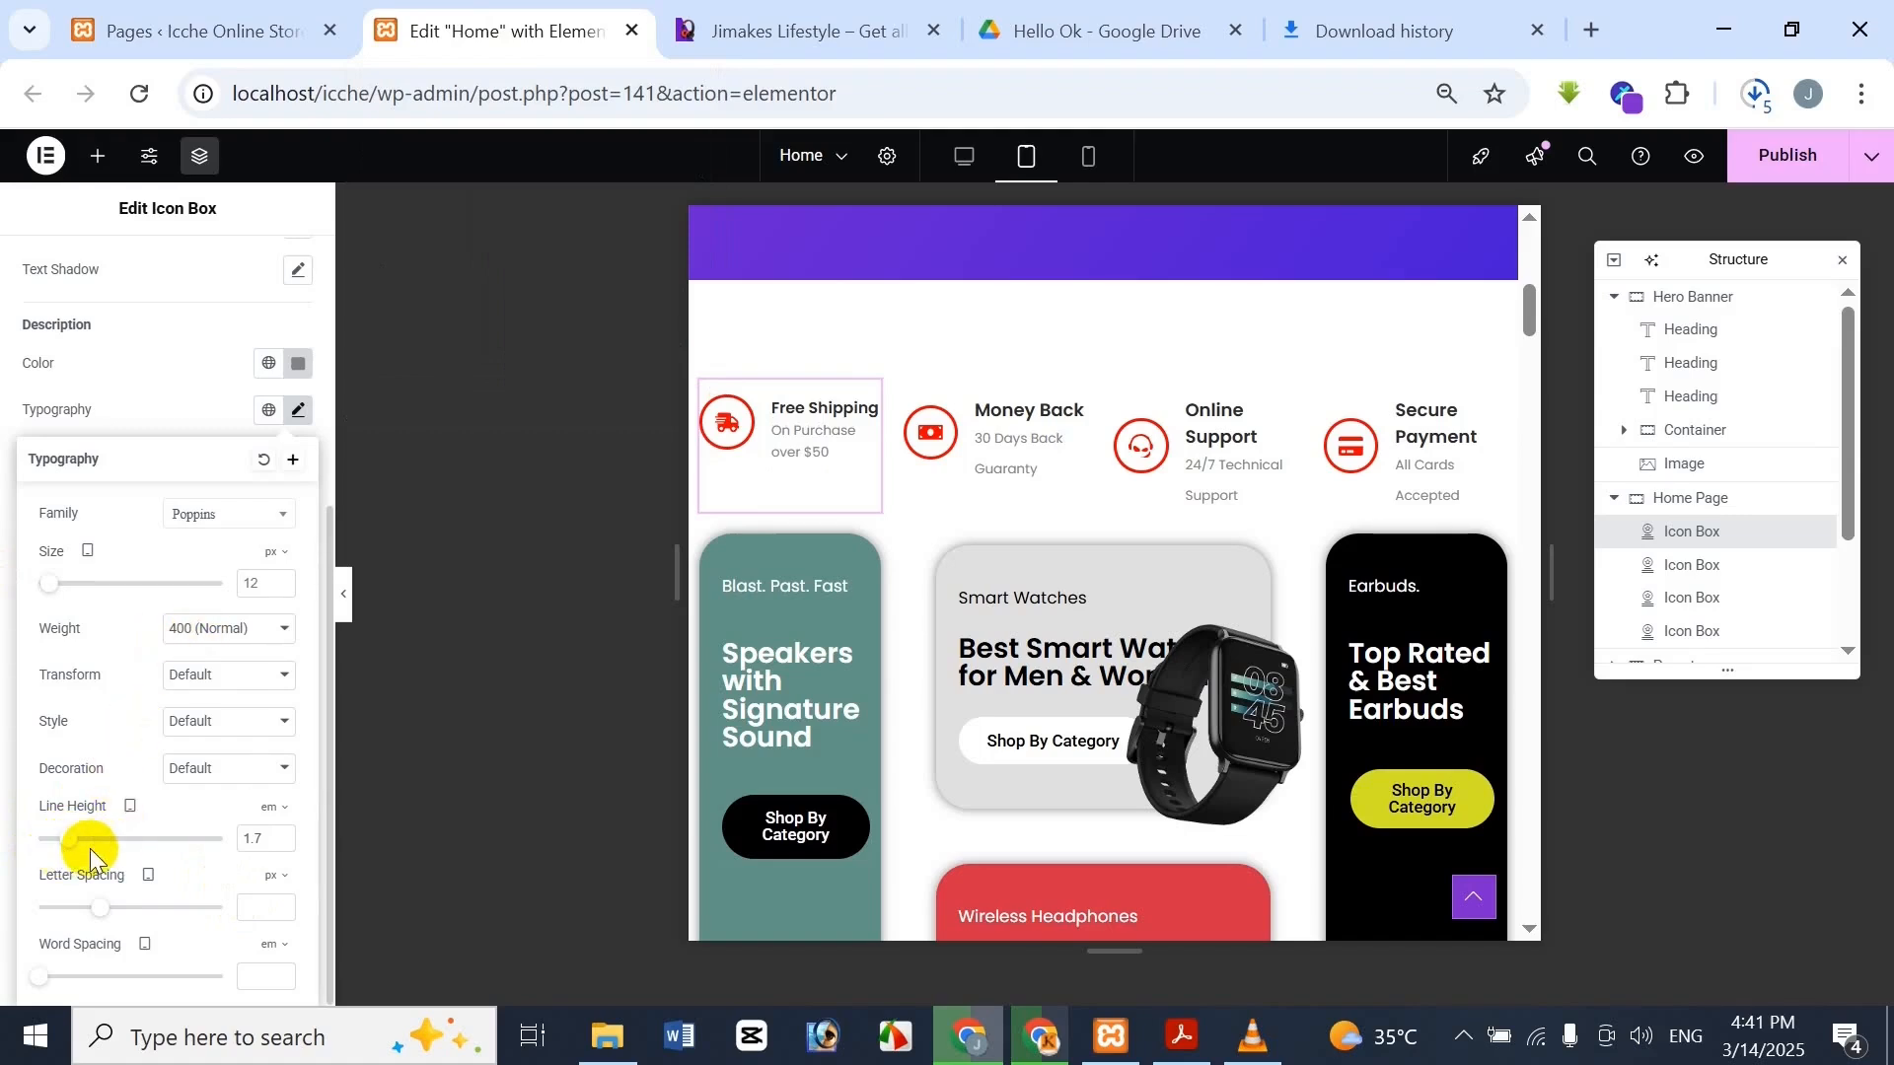
{"action": "type", "text": "1.5"}
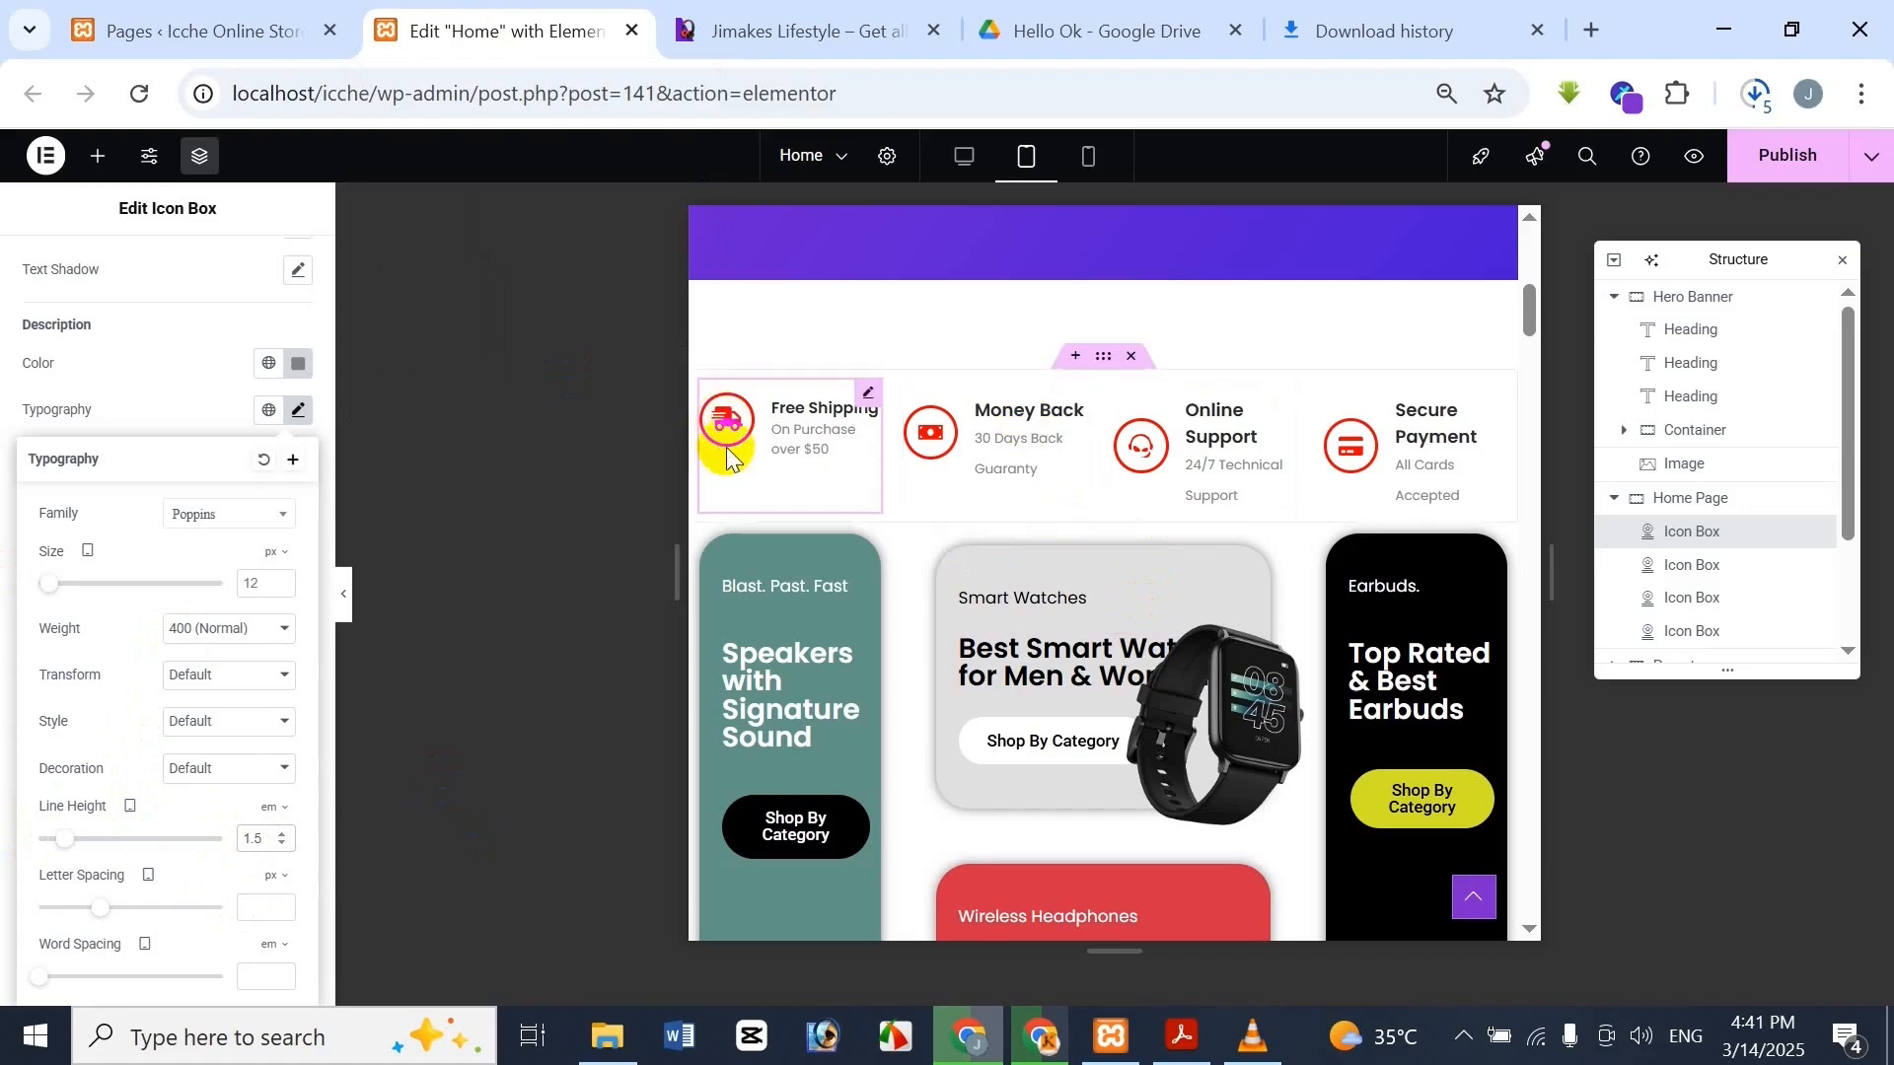
Copy the updated Free Shipping icon box and paste its style onto the Money Back, Online Support and Secure Payment boxes
{"action": "right_click", "coordinate": [781, 430]}
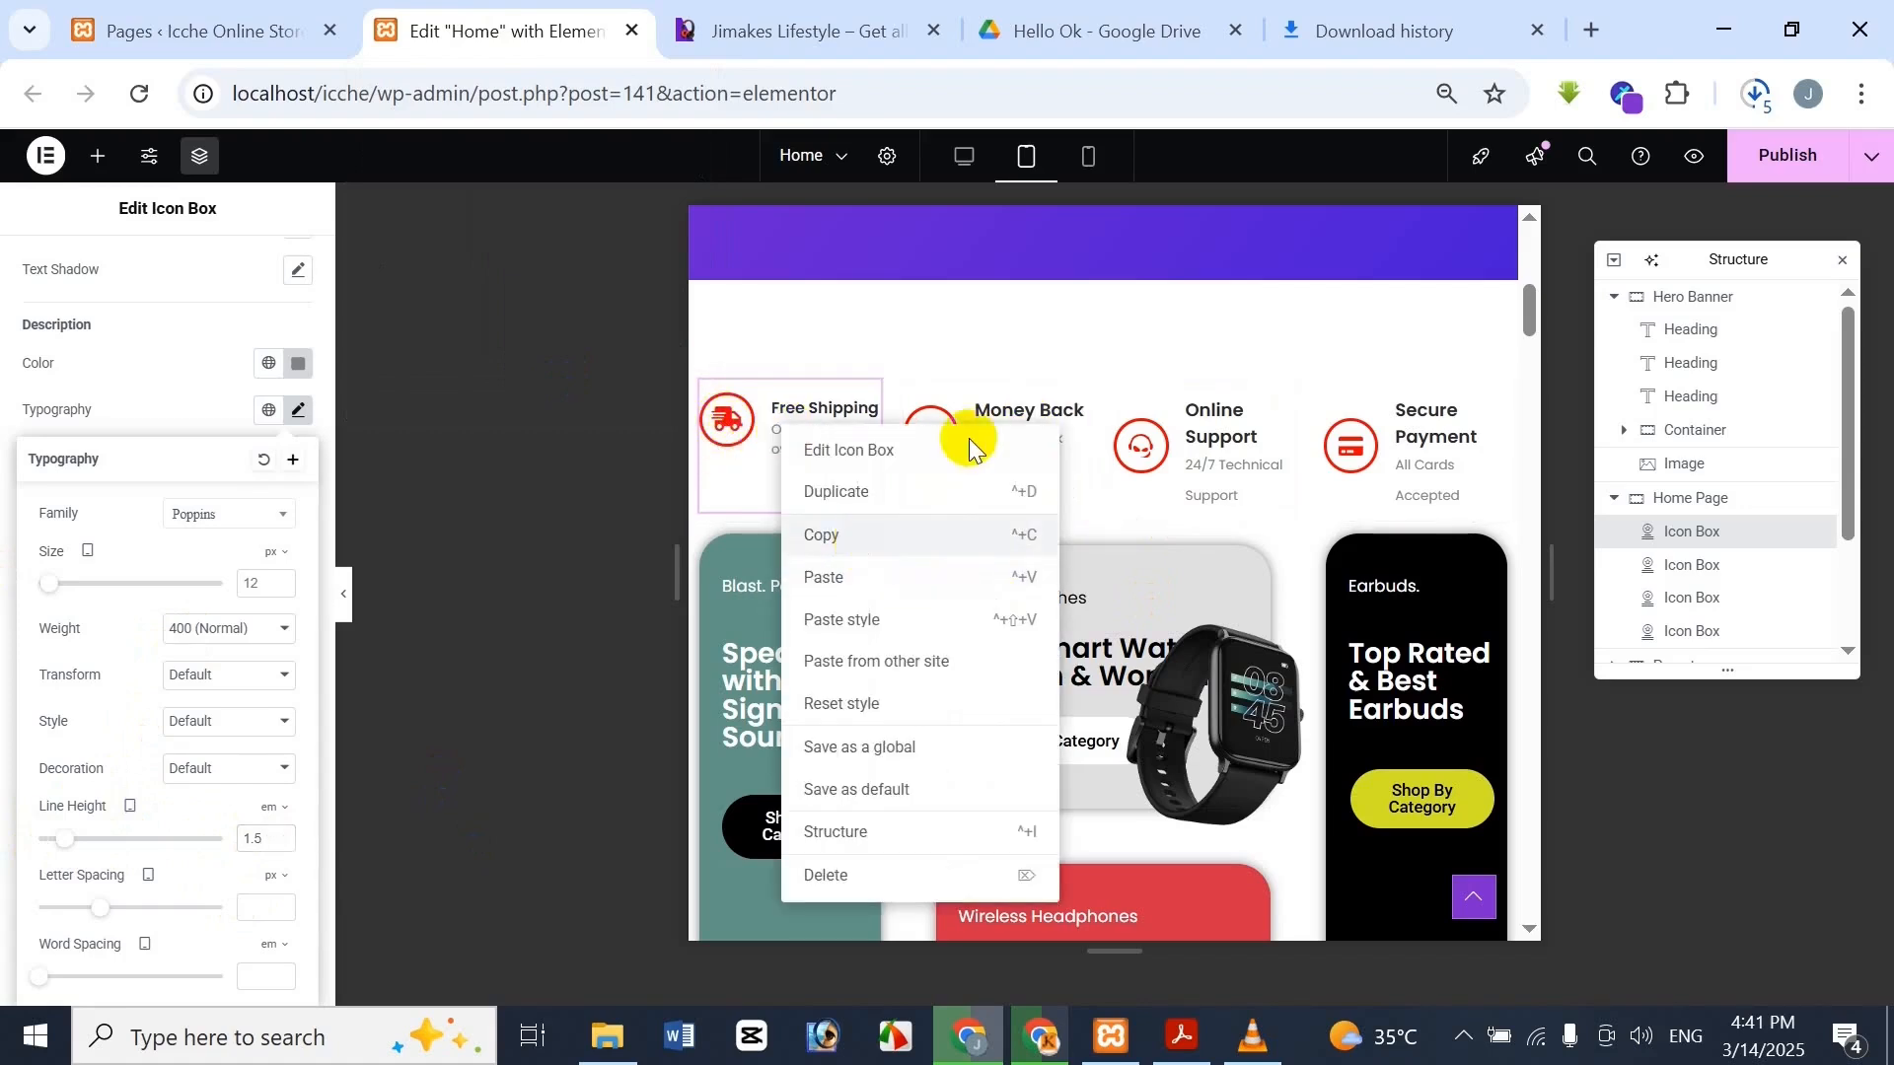
{"action": "left_click", "coordinate": [861, 538]}
{"action": "right_click", "coordinate": [994, 424]}
{"action": "left_click", "coordinate": [1078, 605]}
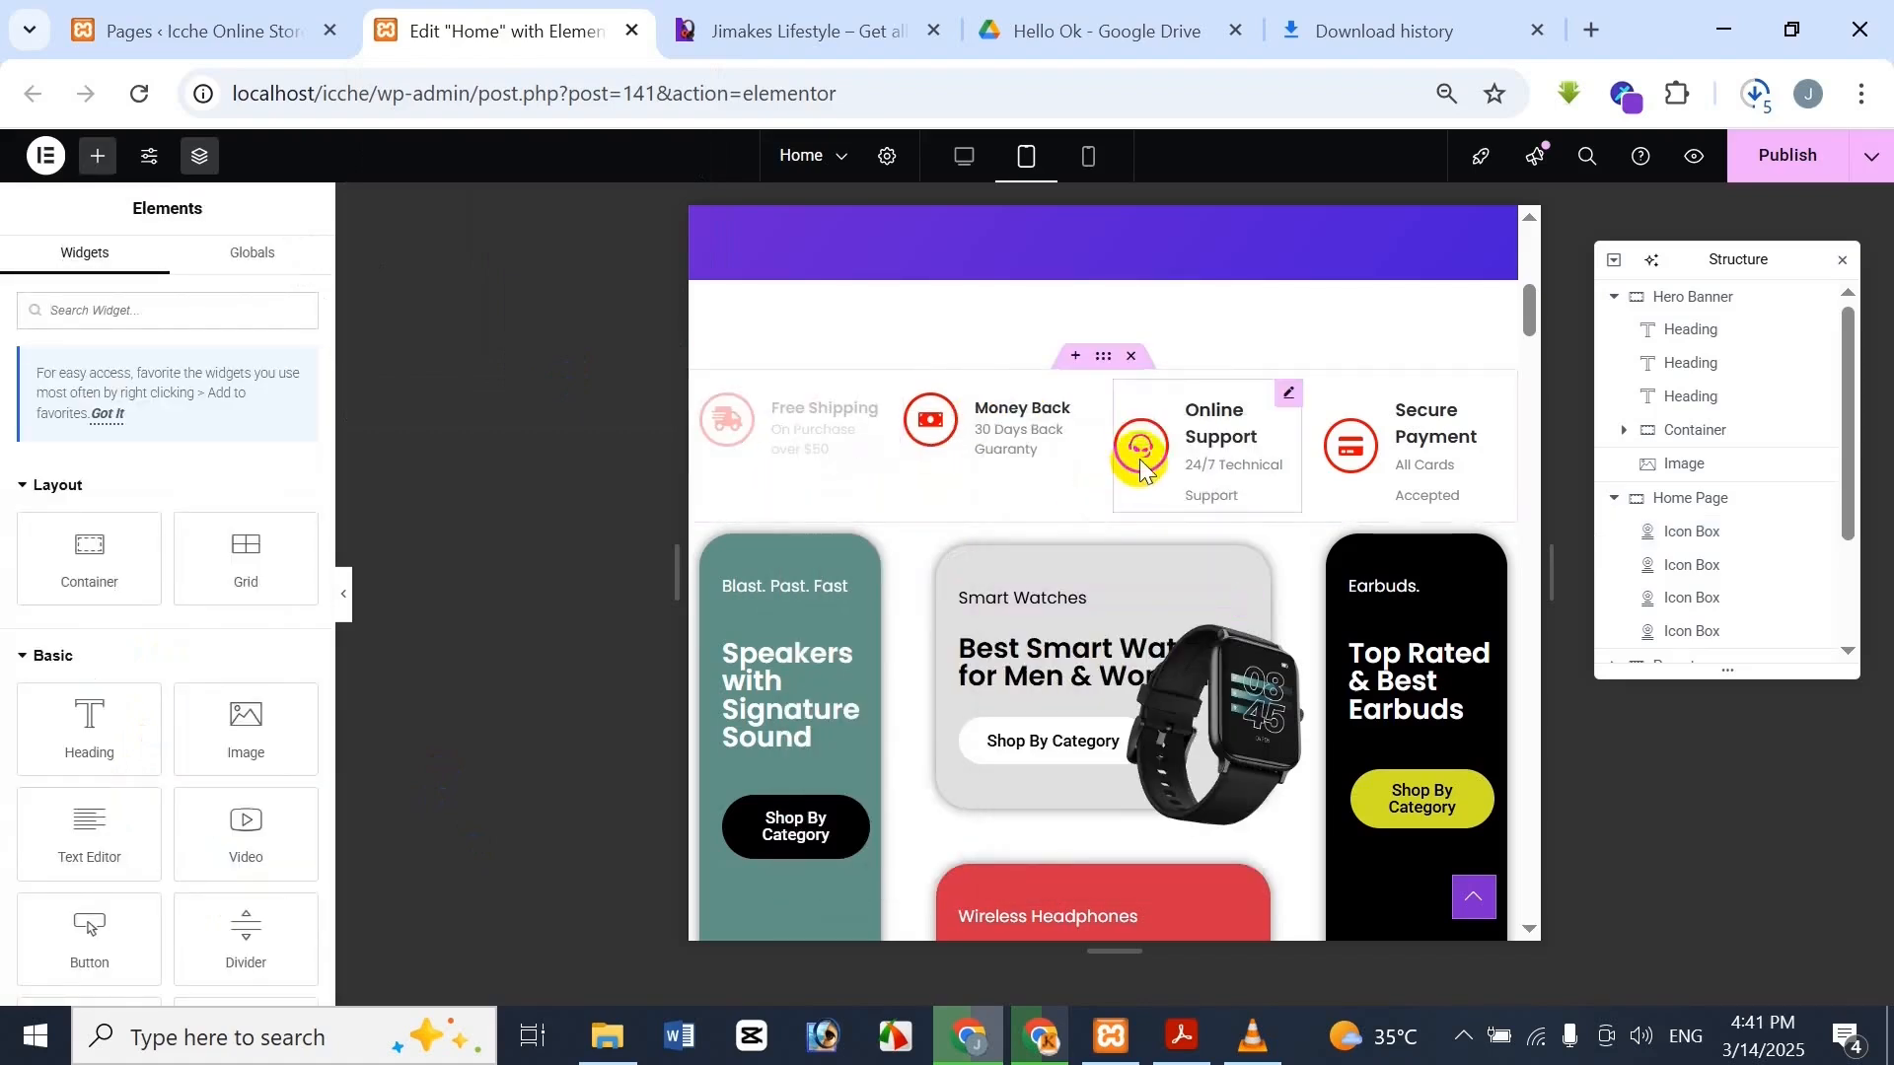
{"action": "right_click", "coordinate": [1148, 469]}
{"action": "left_click", "coordinate": [1211, 655]}
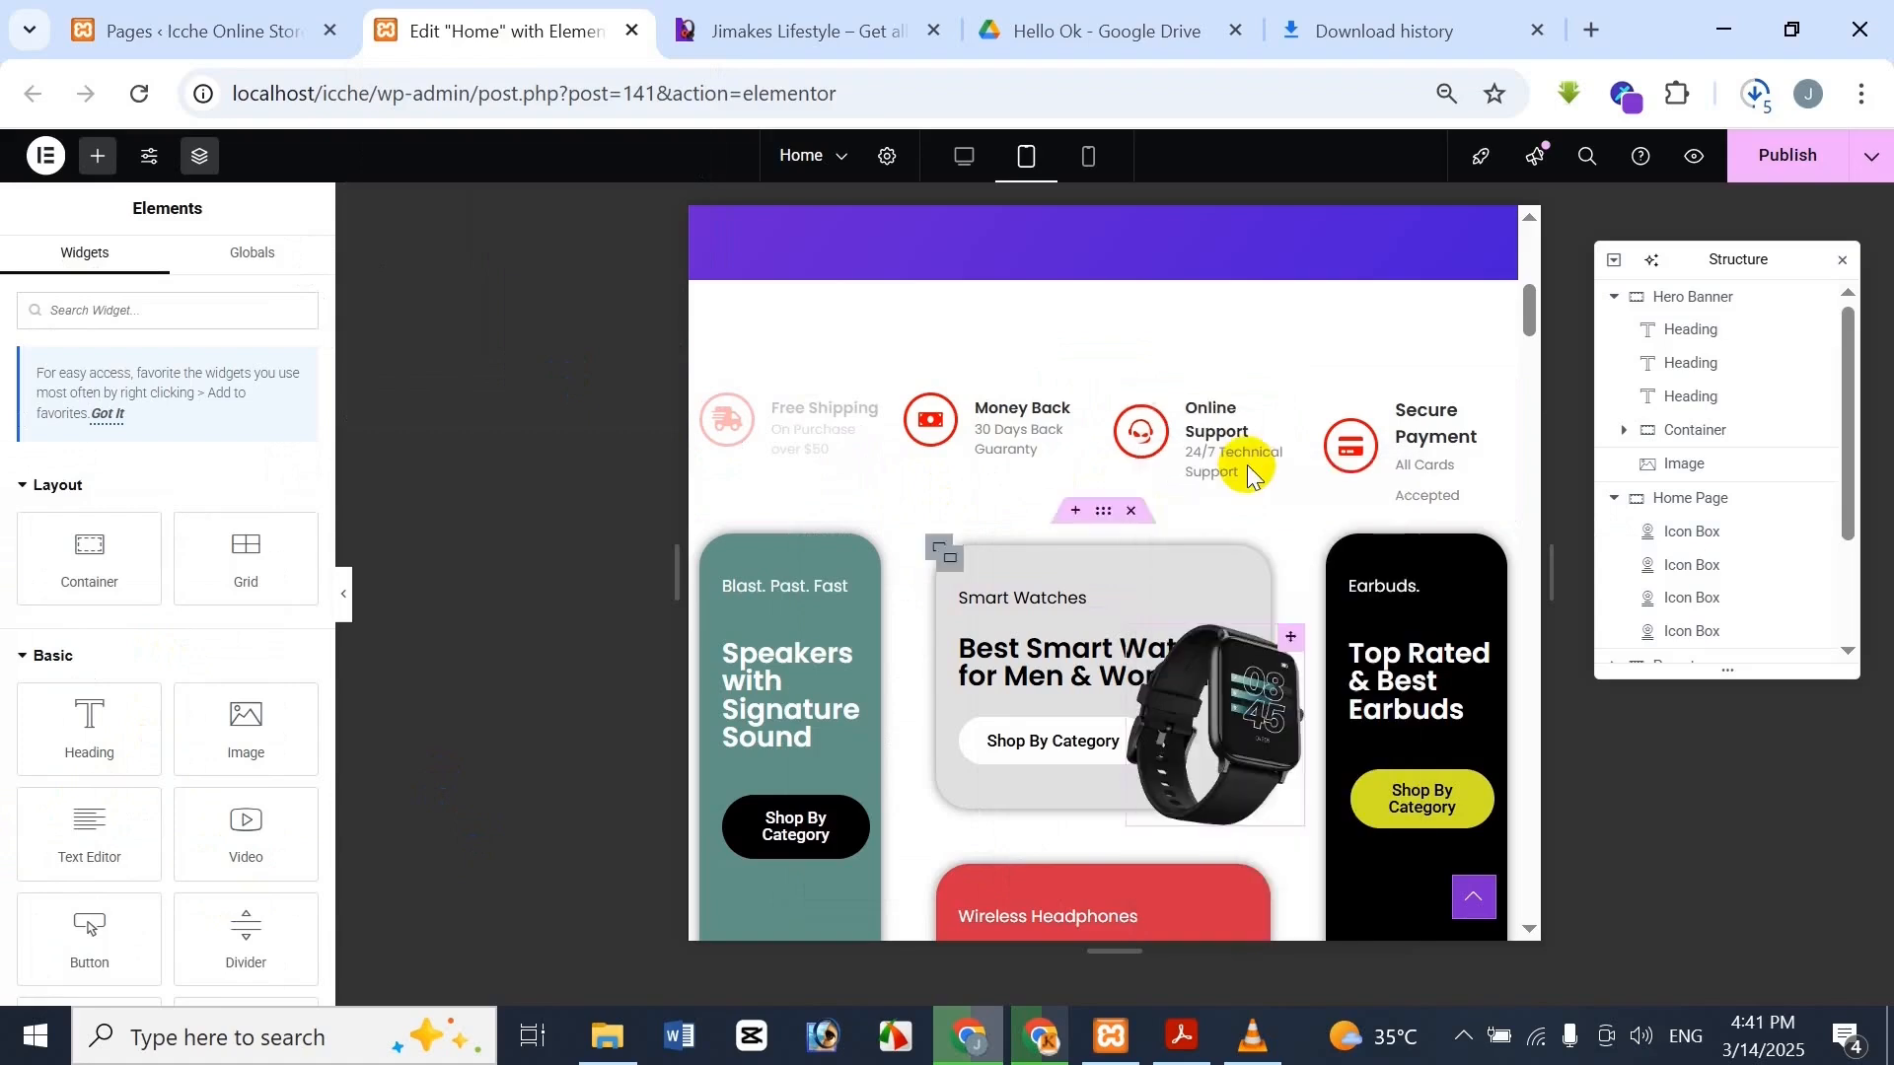
{"action": "right_click", "coordinate": [1352, 446]}
{"action": "left_click", "coordinate": [1414, 634]}
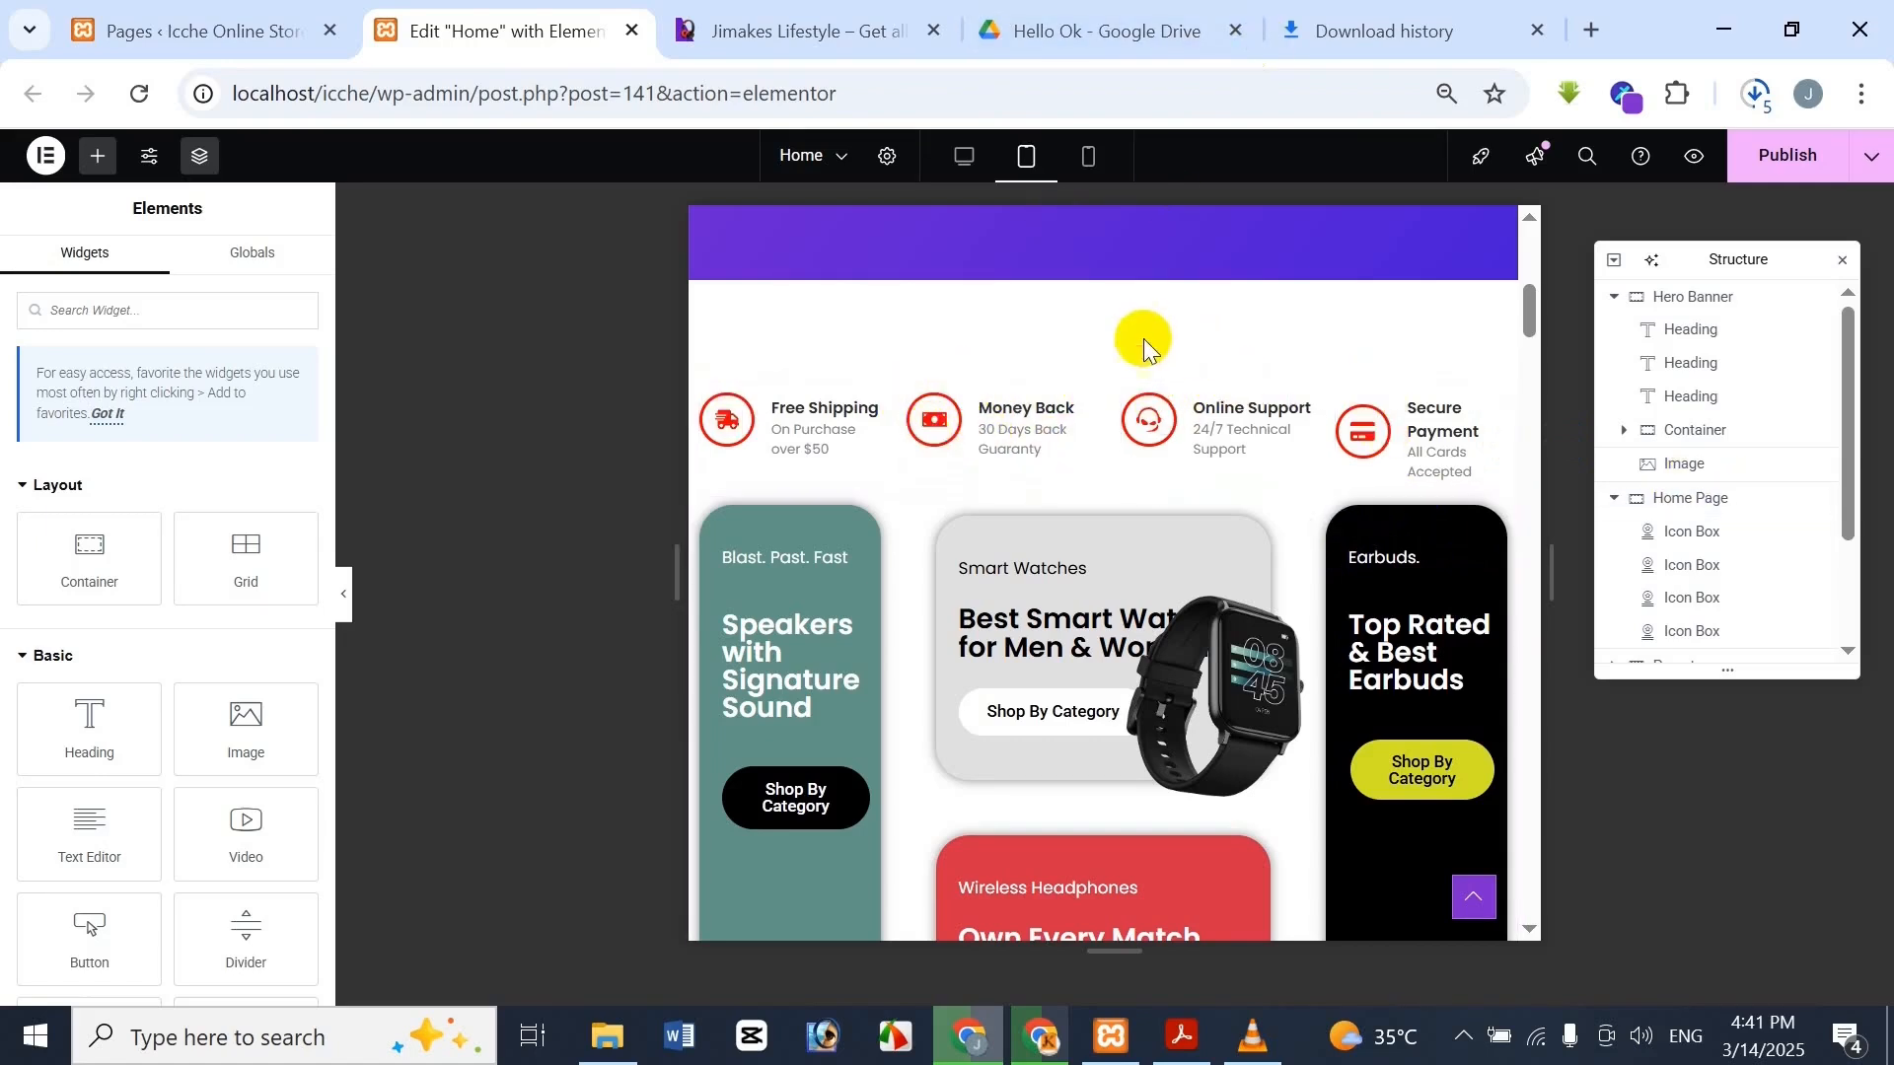
Try a 50 px gap on the Home Page container holding the icon boxes, and clear it again
{"action": "left_click", "coordinate": [1101, 371]}
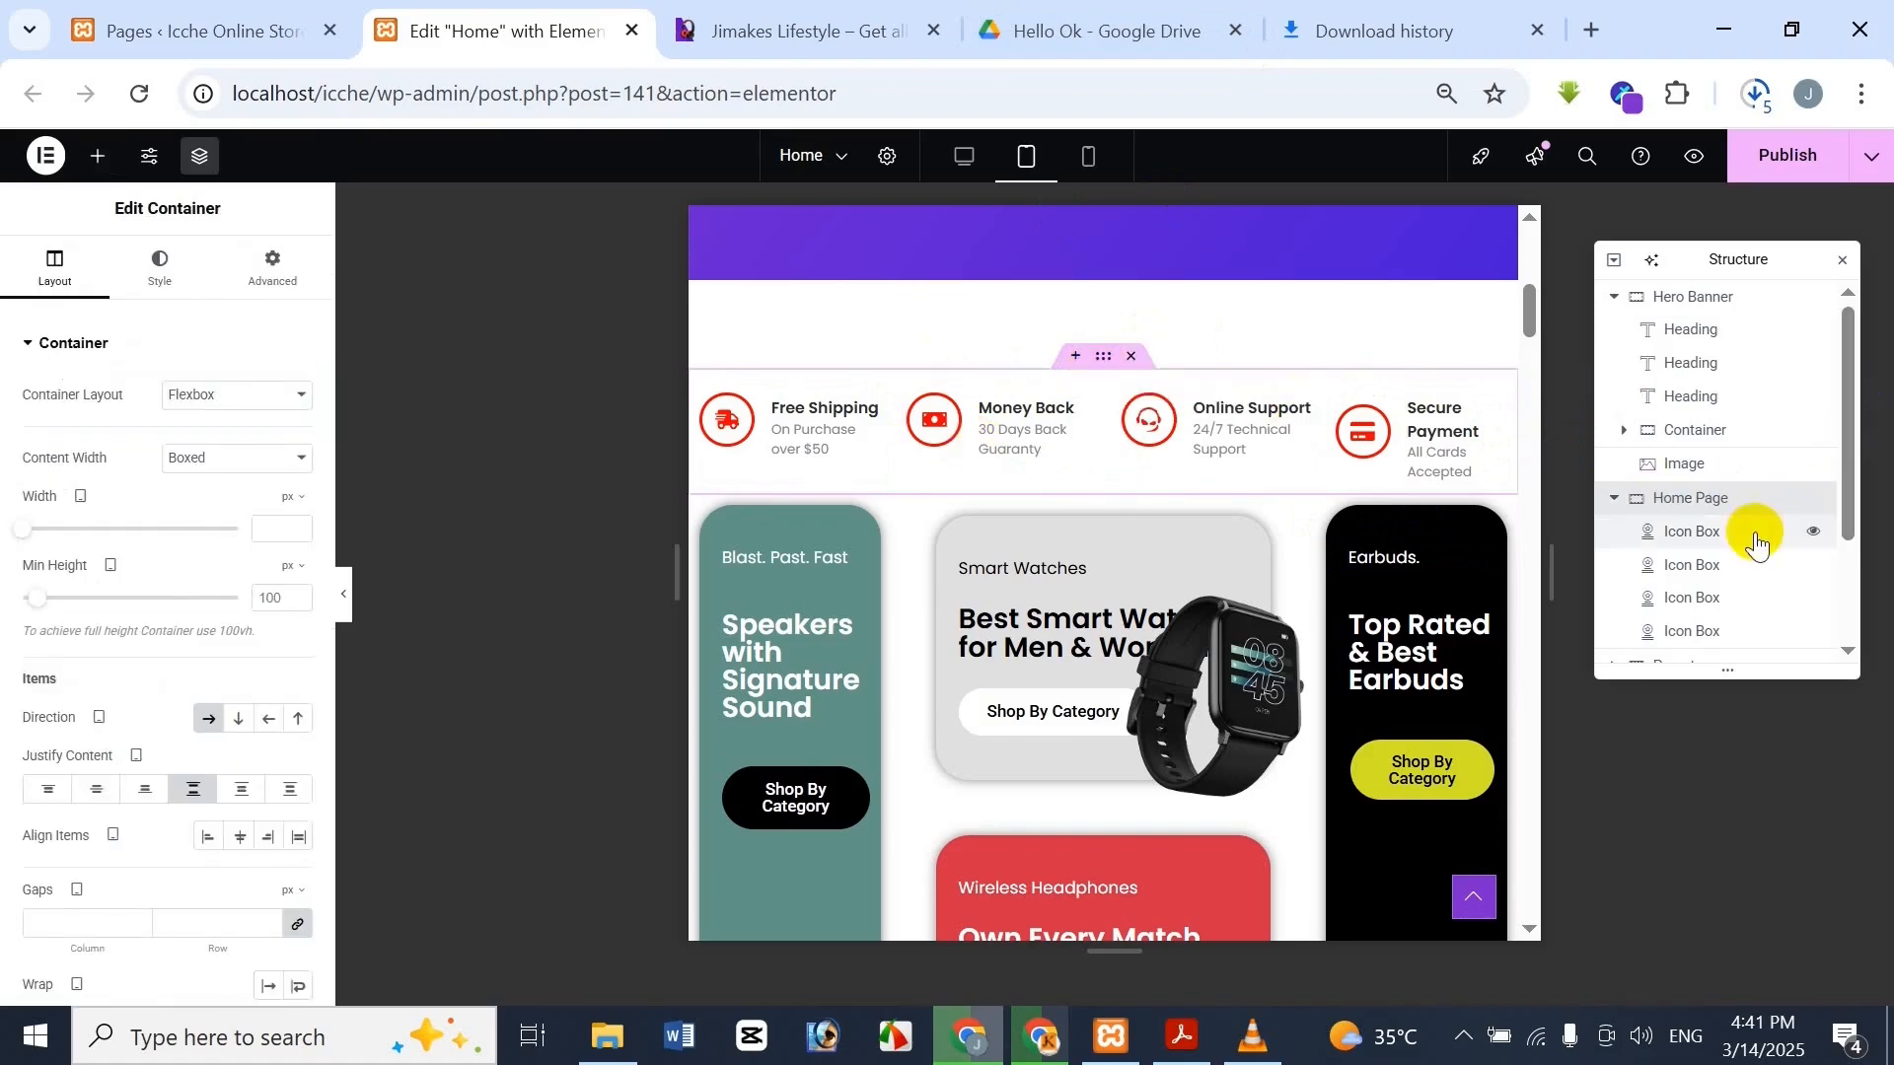
{"action": "left_click", "coordinate": [1615, 297]}
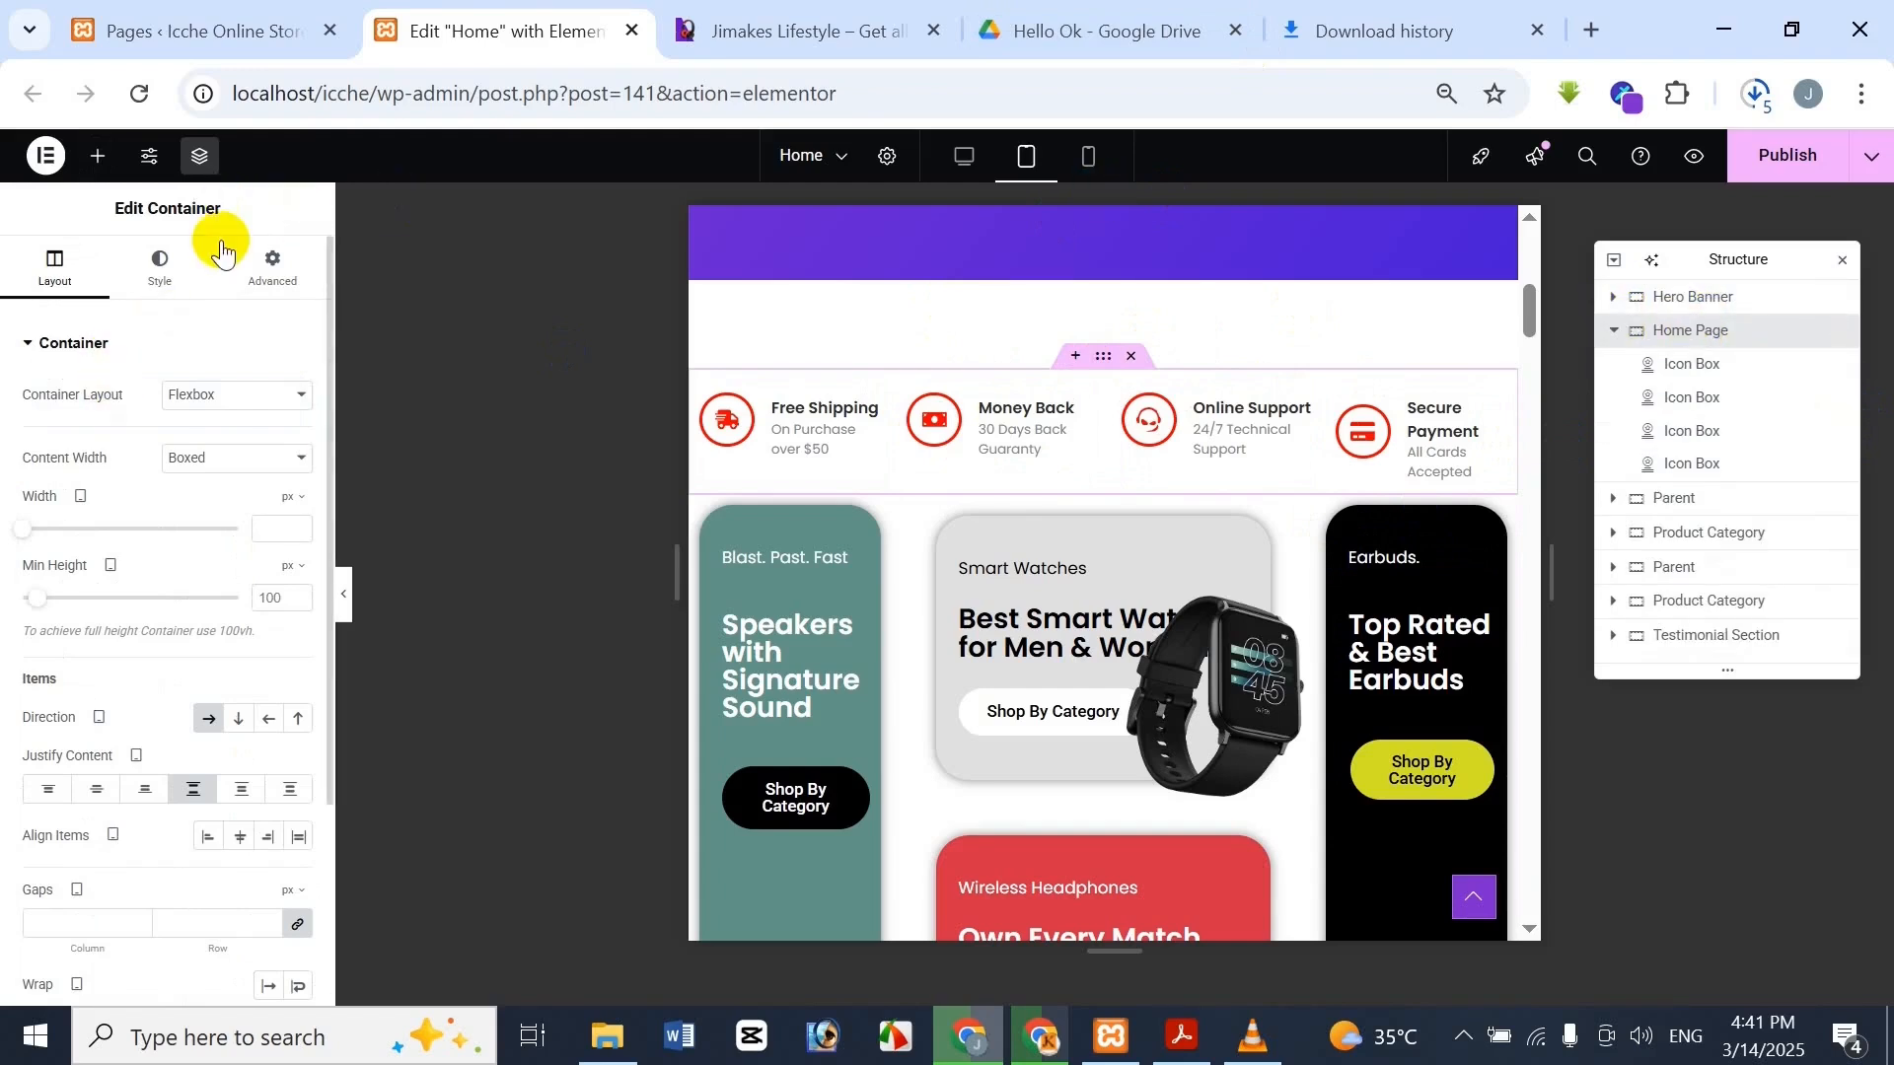
{"action": "scroll", "coordinate": [120, 588], "scroll_direction": "down", "scroll_amount": 3}
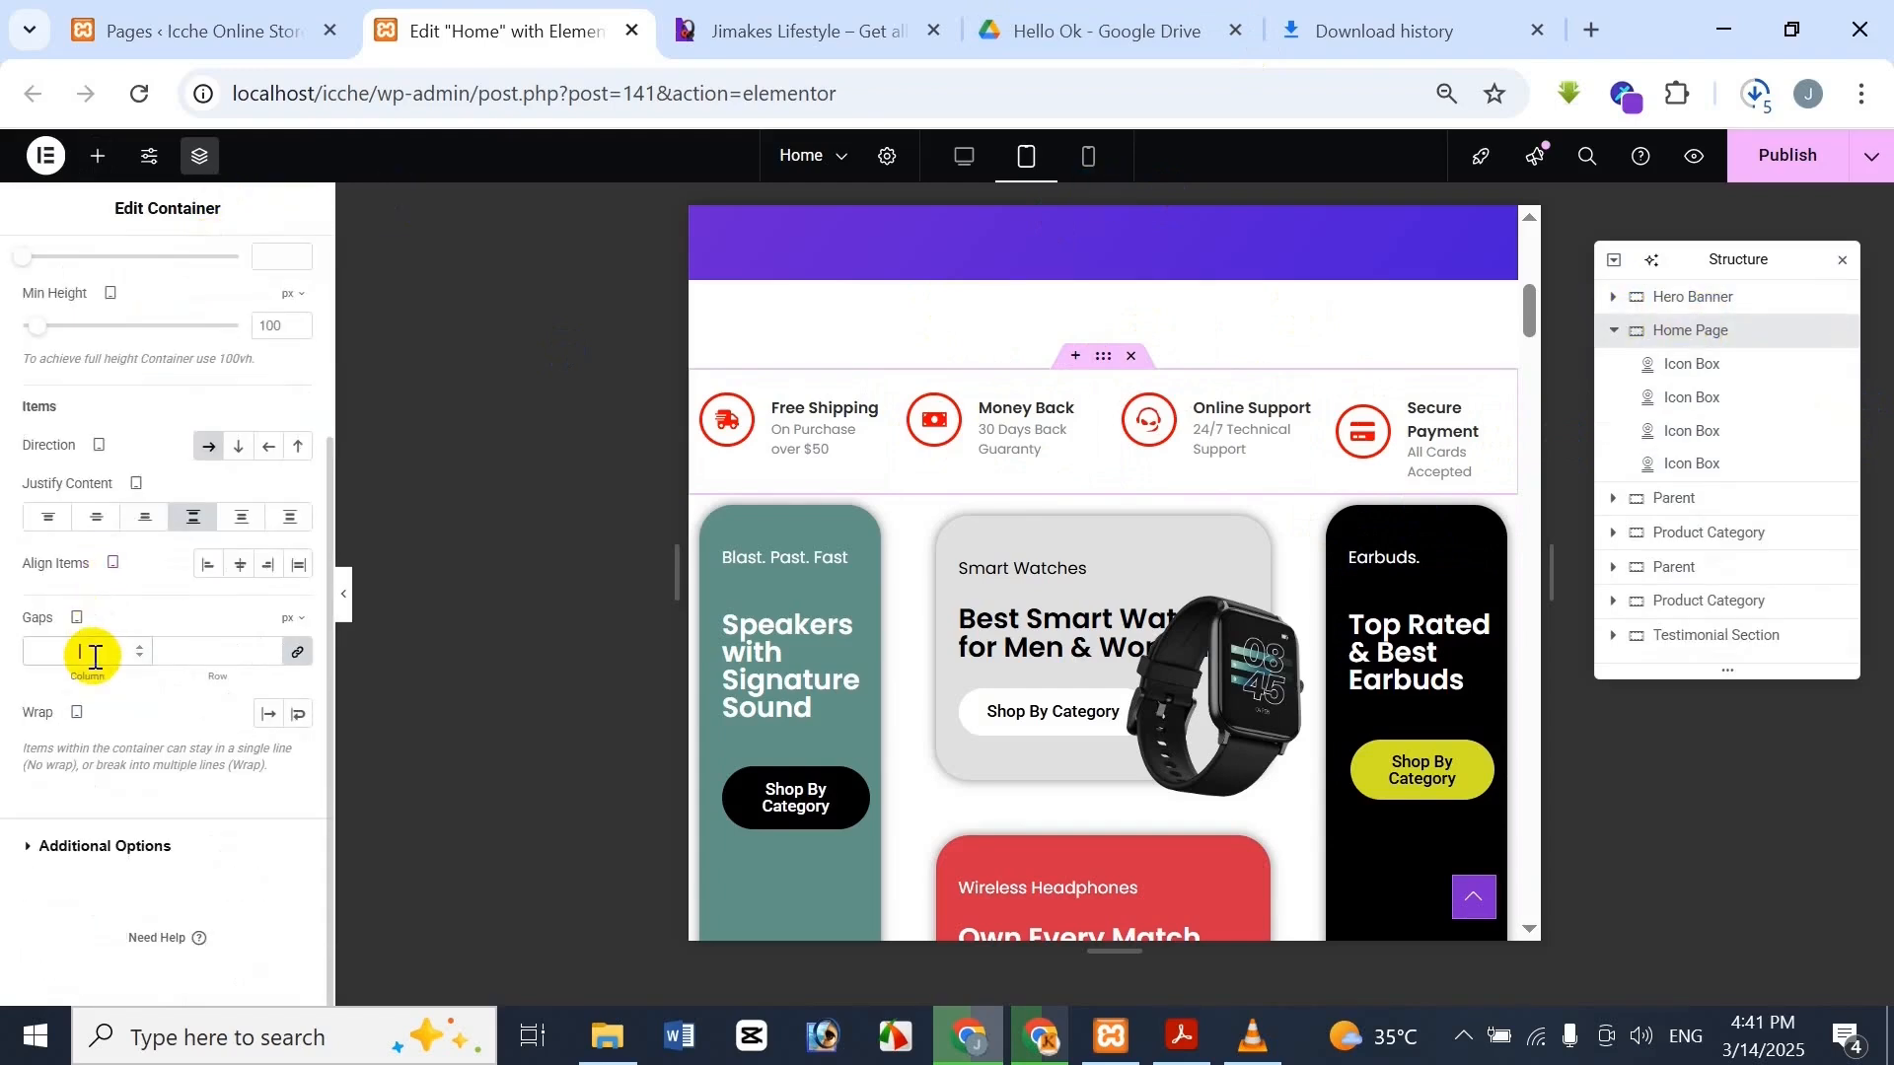
{"action": "left_click", "coordinate": [95, 657]}
{"action": "type", "text": "50"}
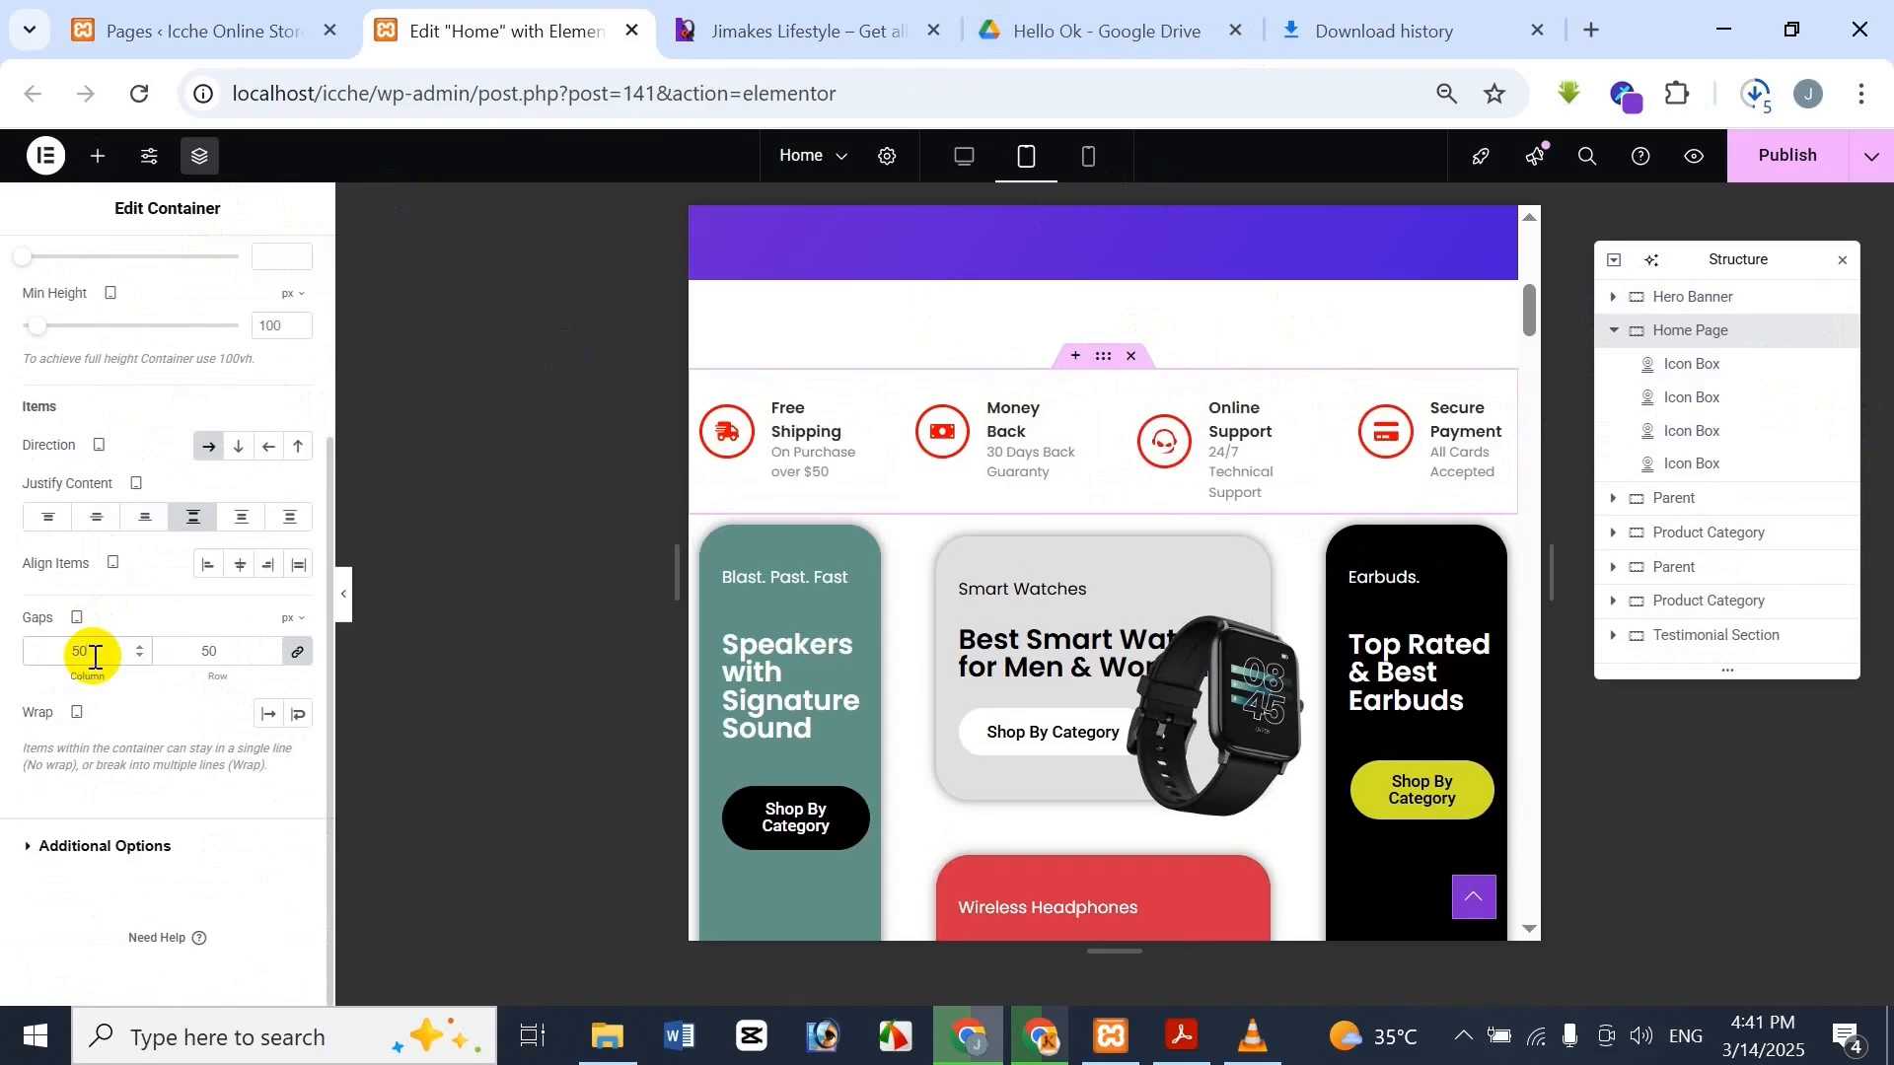
{"action": "key", "text": "BackSpace"}
{"action": "key", "text": "BackSpace"}
{"action": "left_click", "coordinate": [651, 842]}
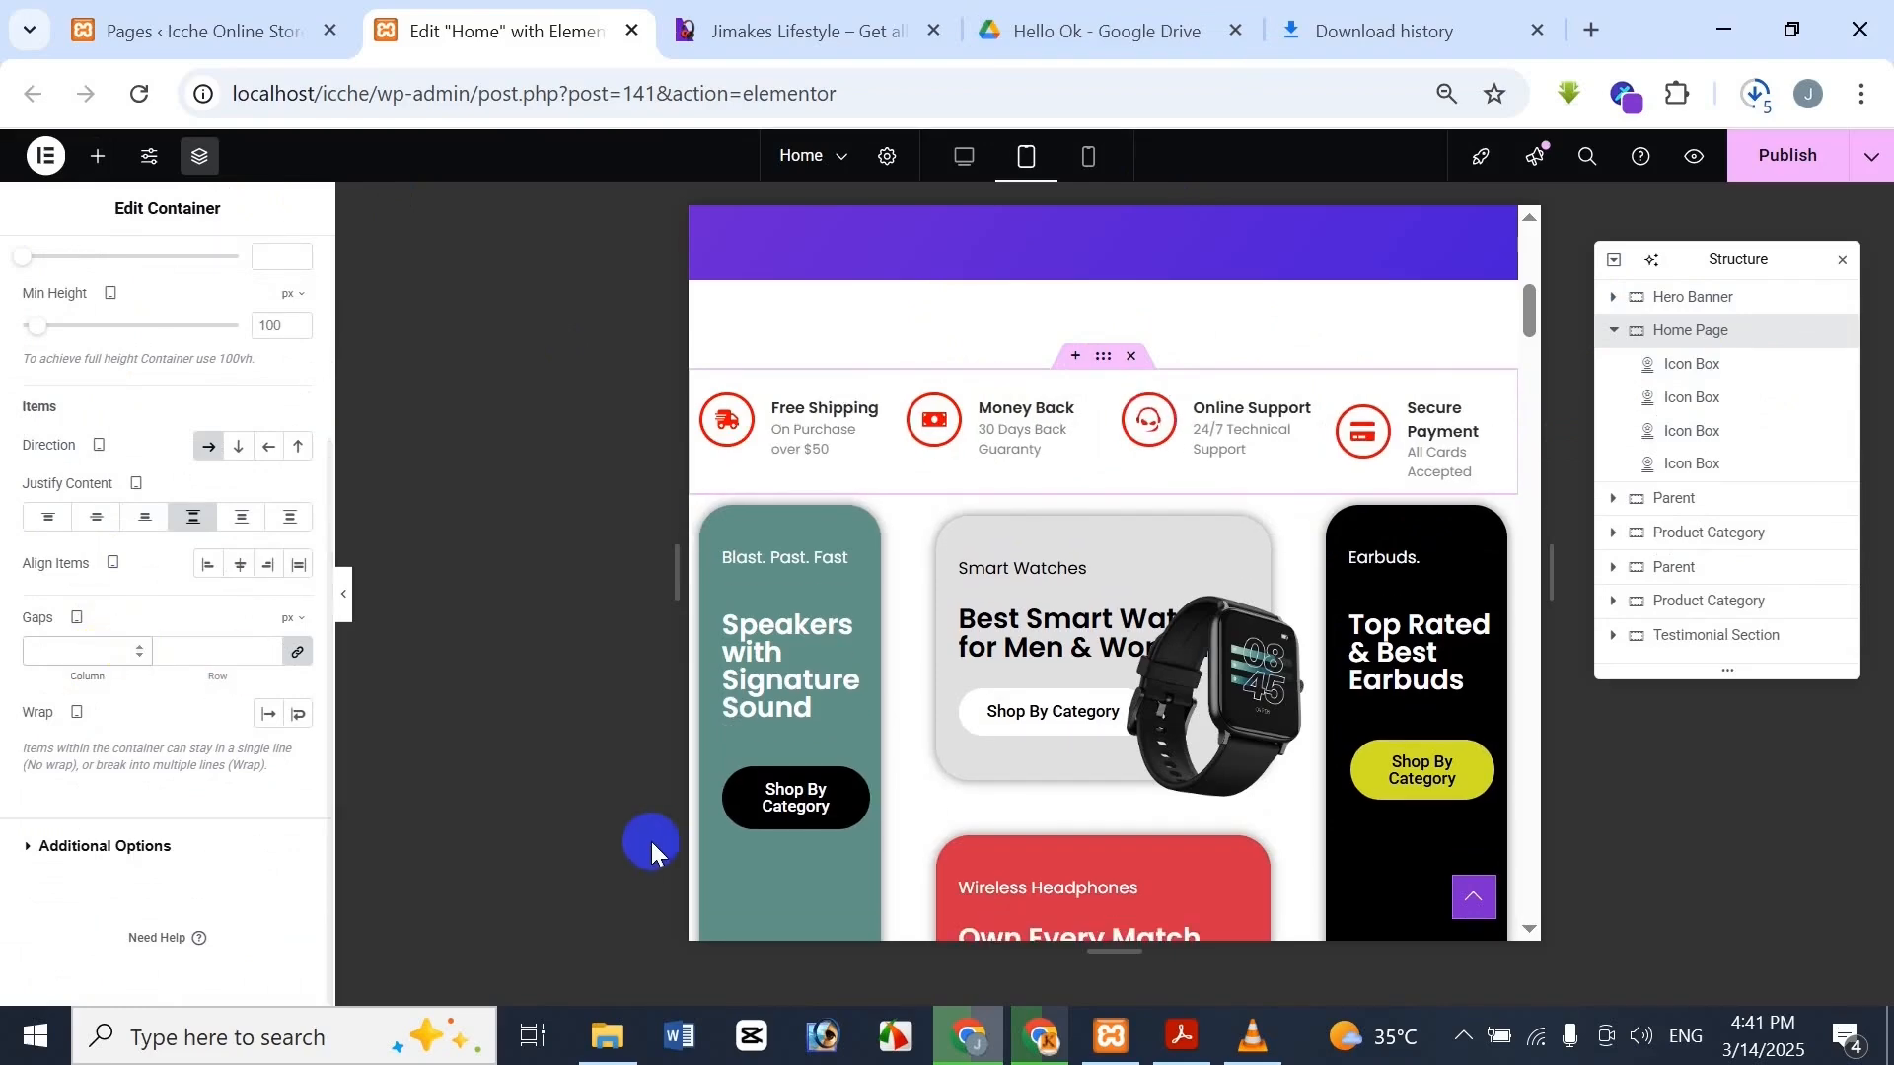
Examine the icon row and the promotional product cards on the reference site's tablet view, comparing their layout with the home page being edited
{"action": "left_click", "coordinate": [874, 22]}
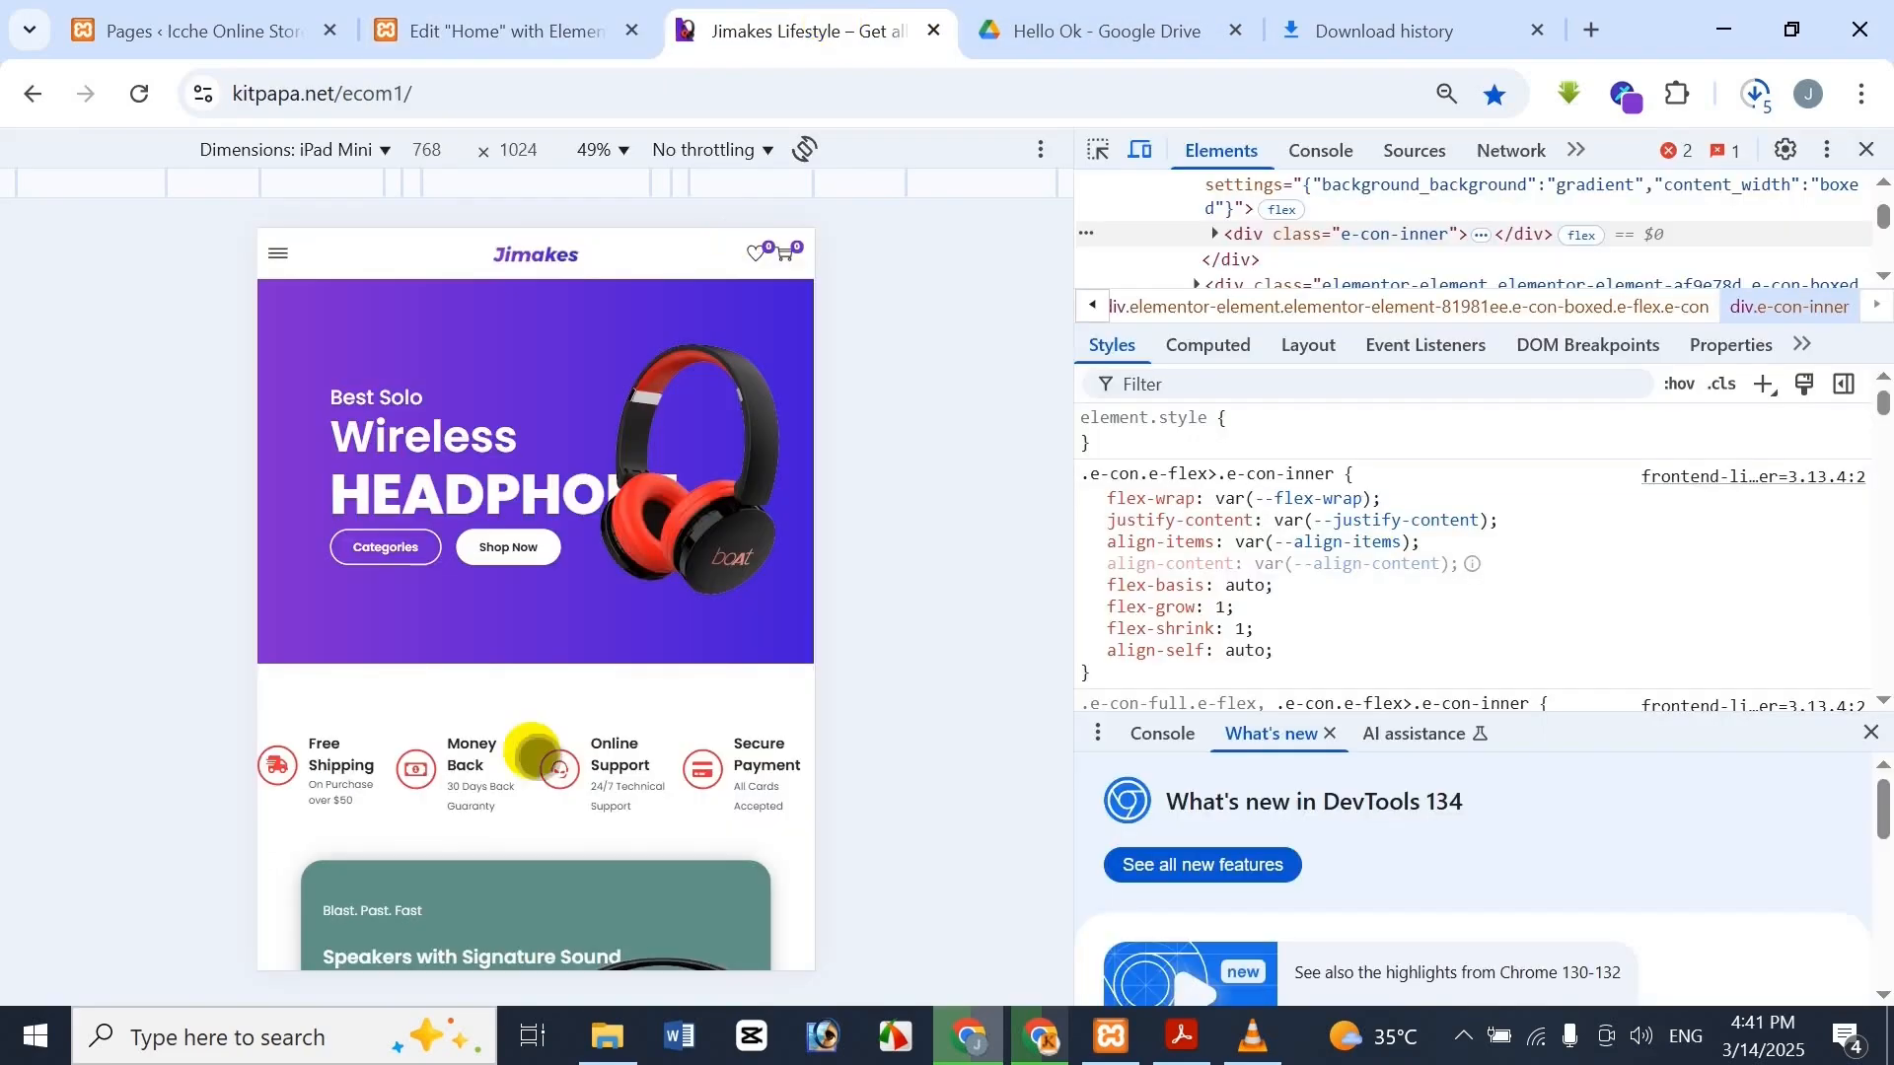
{"action": "left_click", "coordinate": [464, 25]}
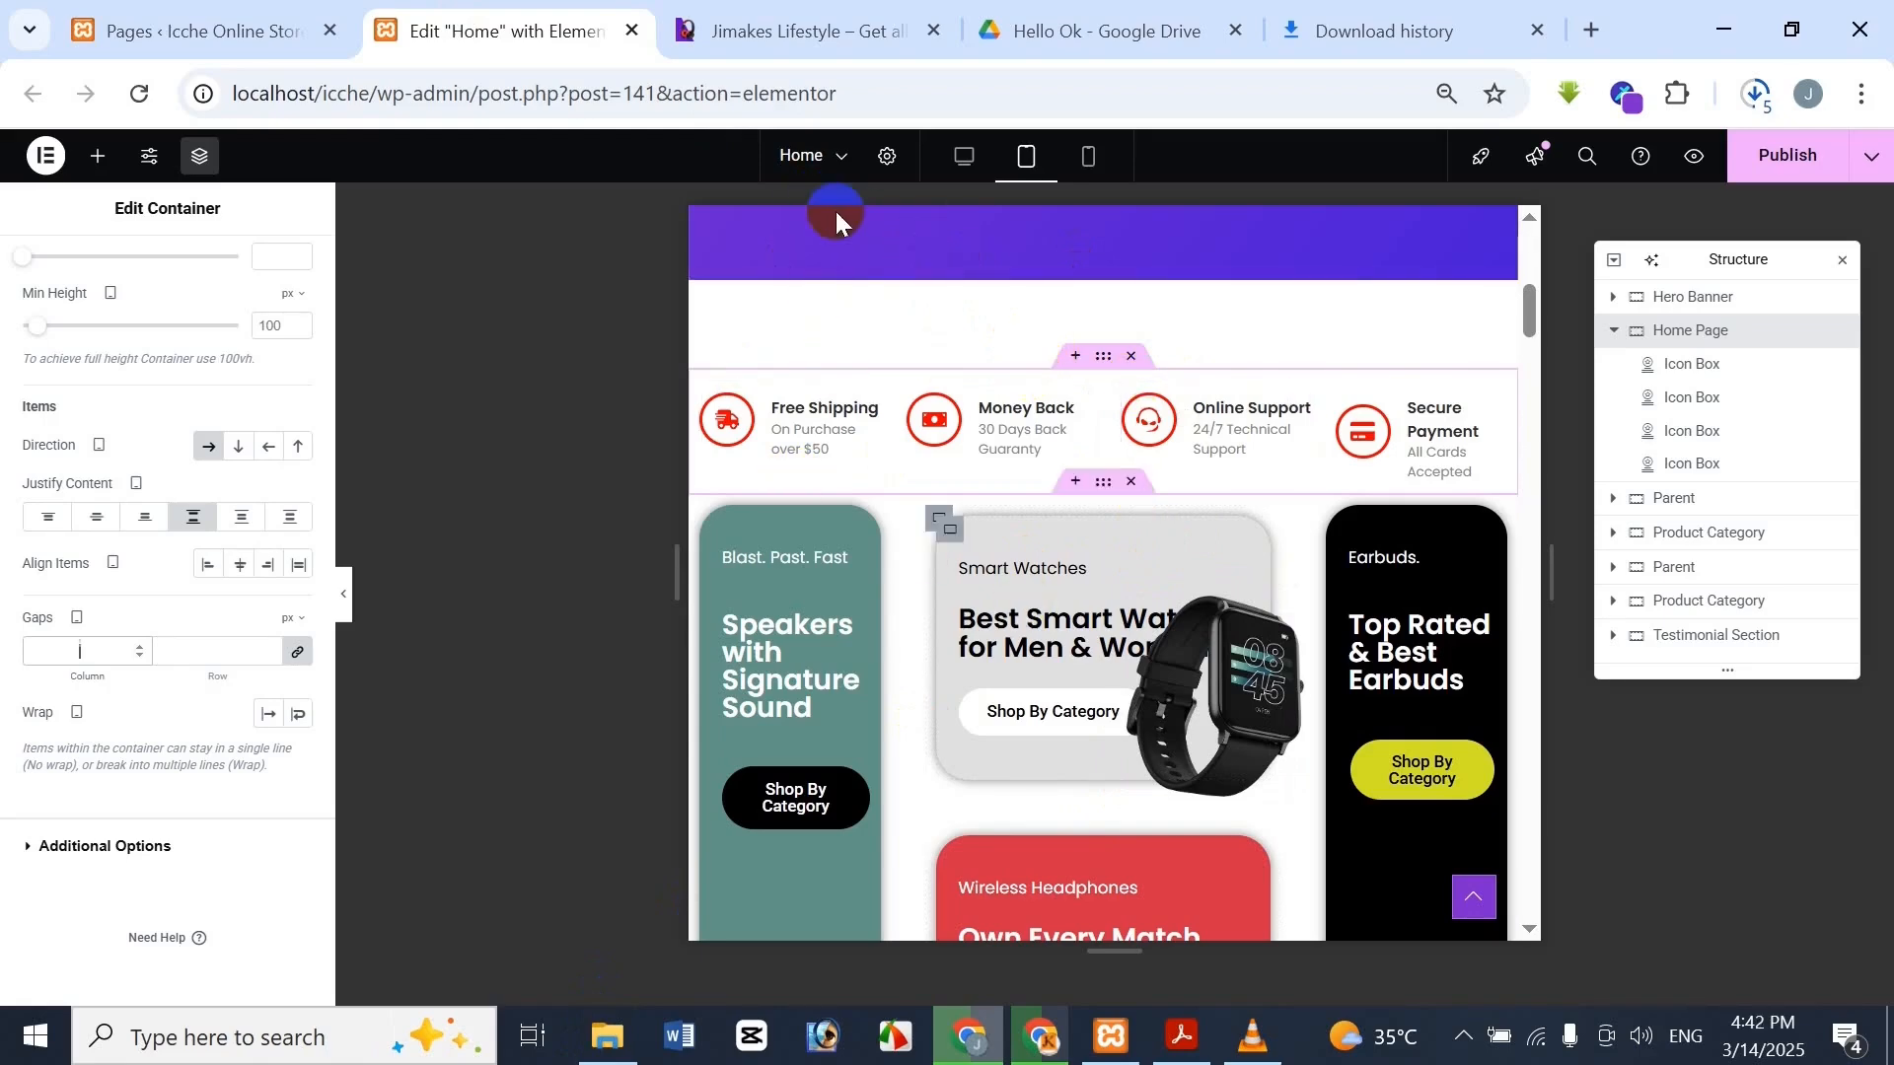
{"action": "scroll", "coordinate": [1196, 454], "scroll_direction": "down", "scroll_amount": 4}
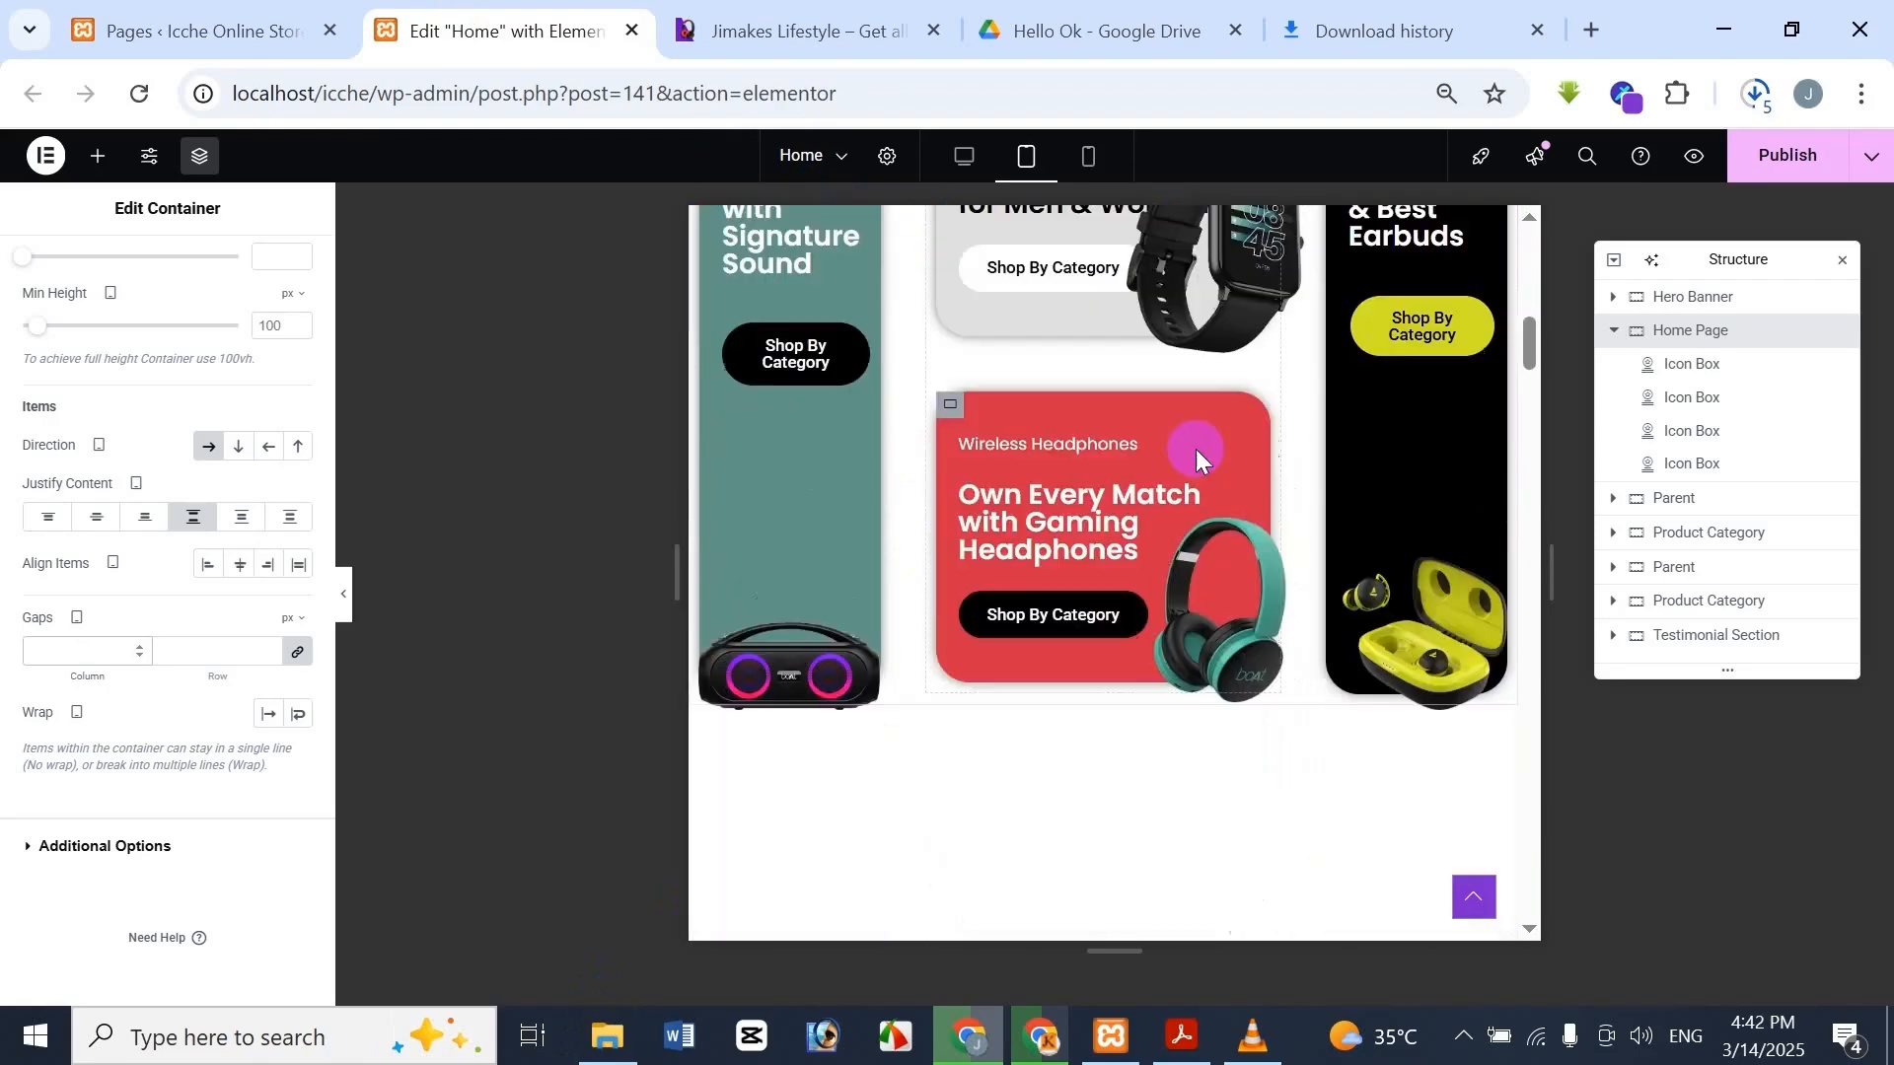
{"action": "scroll", "coordinate": [1195, 448], "scroll_direction": "up", "scroll_amount": 2}
{"action": "left_click", "coordinate": [801, 30]}
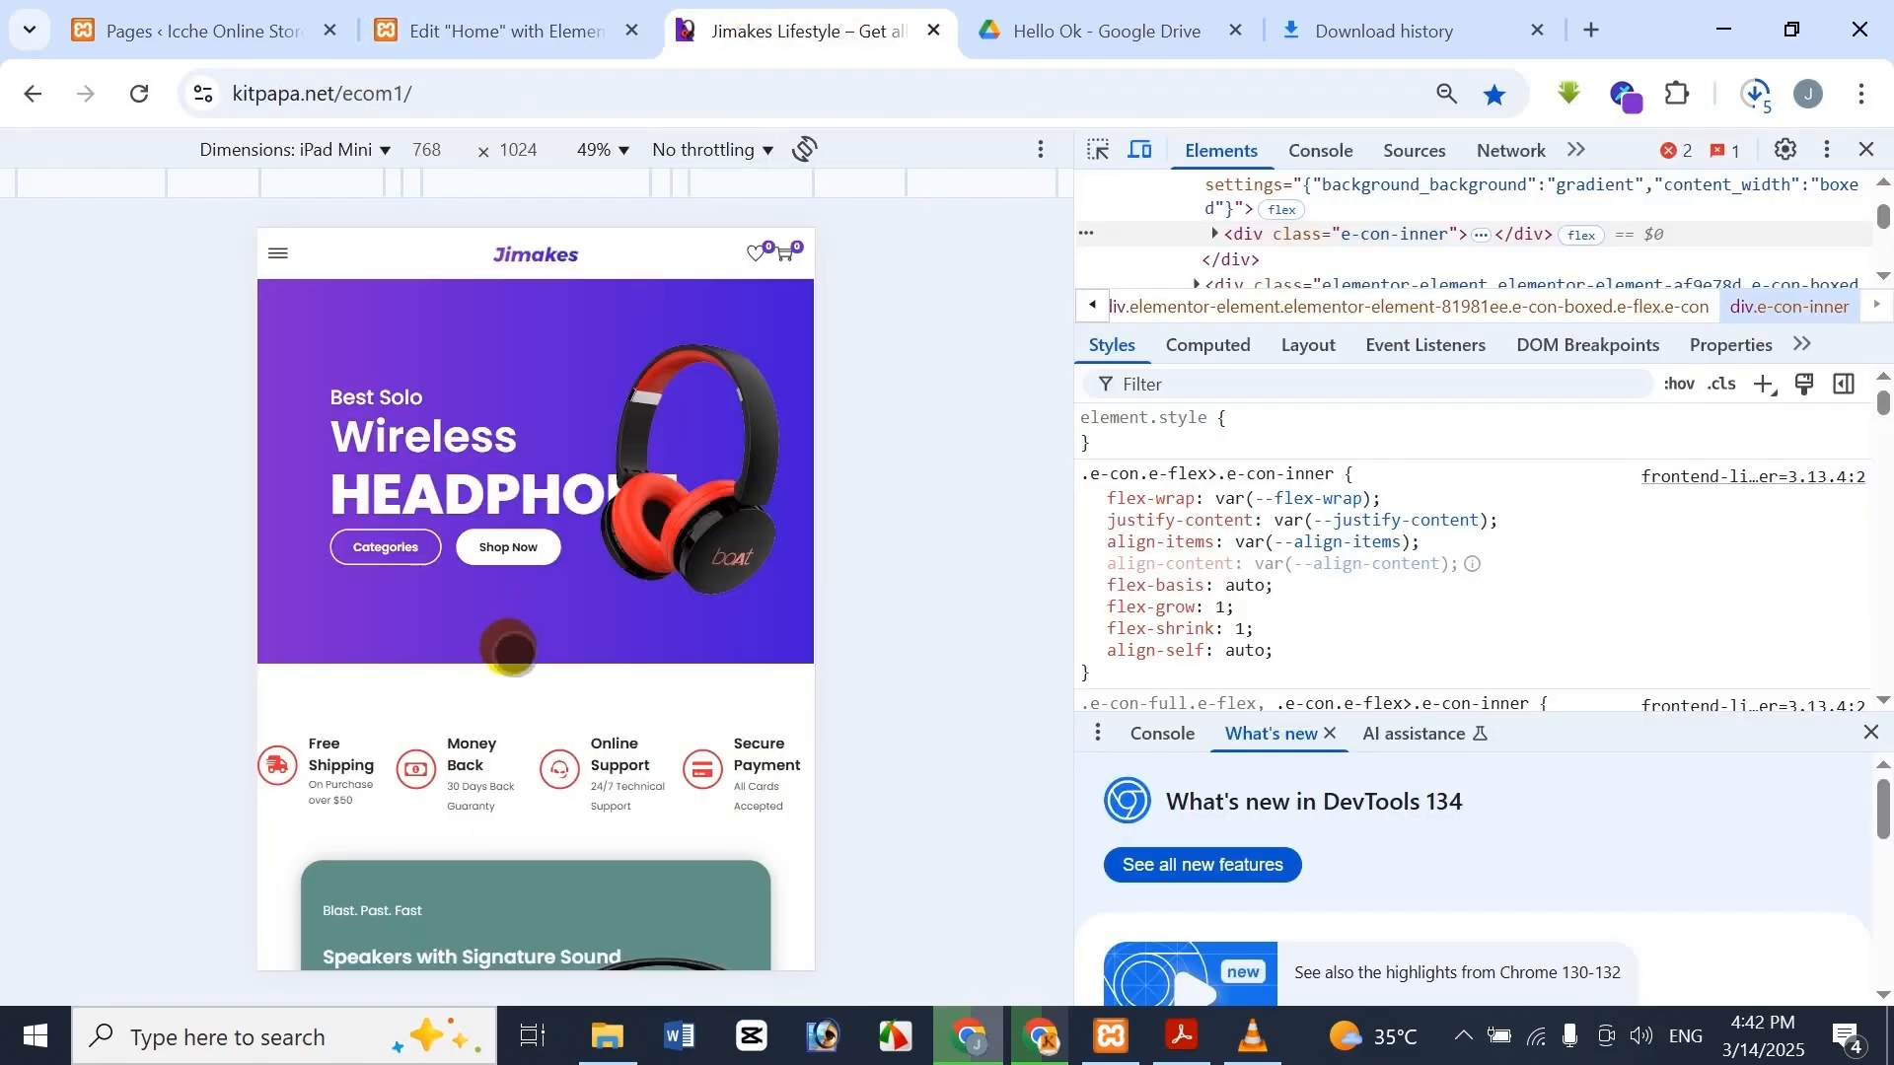
{"action": "scroll", "coordinate": [508, 649], "scroll_direction": "down", "scroll_amount": 5}
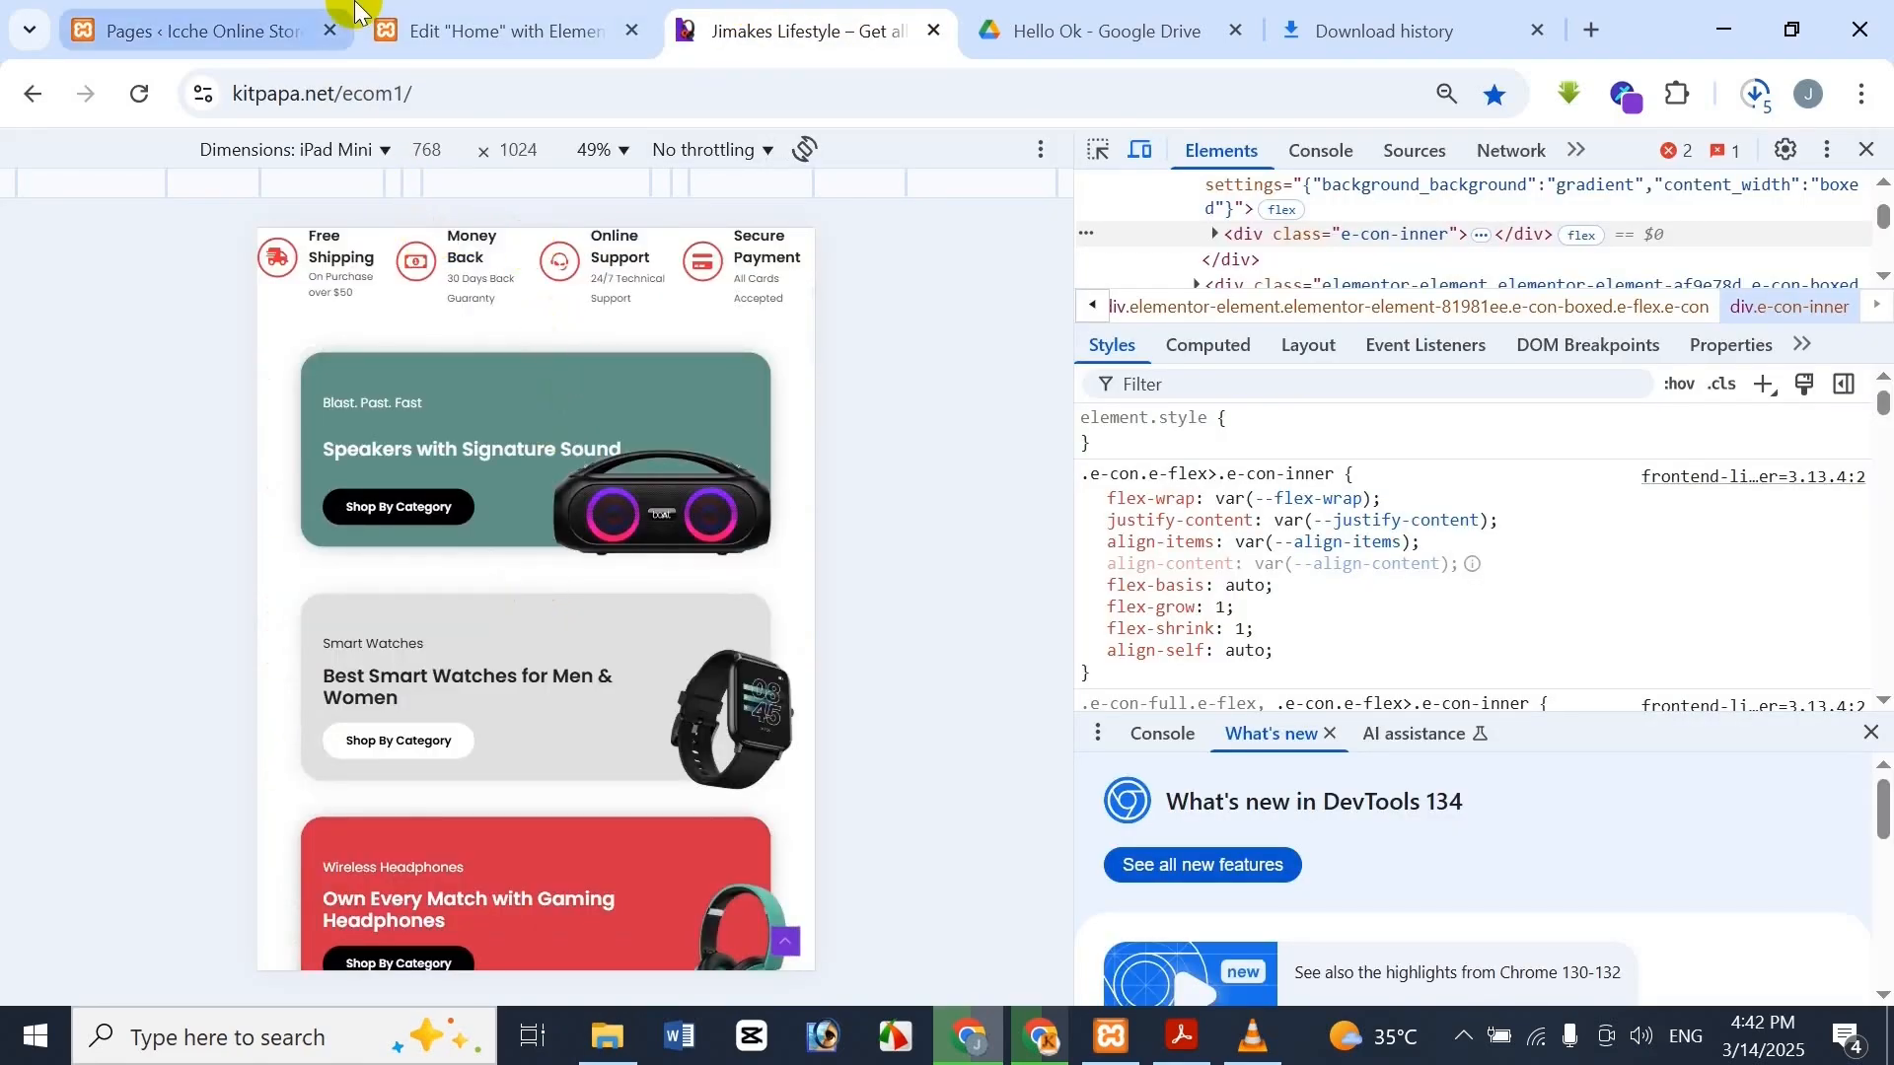
{"action": "scroll", "coordinate": [592, 739], "scroll_direction": "down", "scroll_amount": 4}
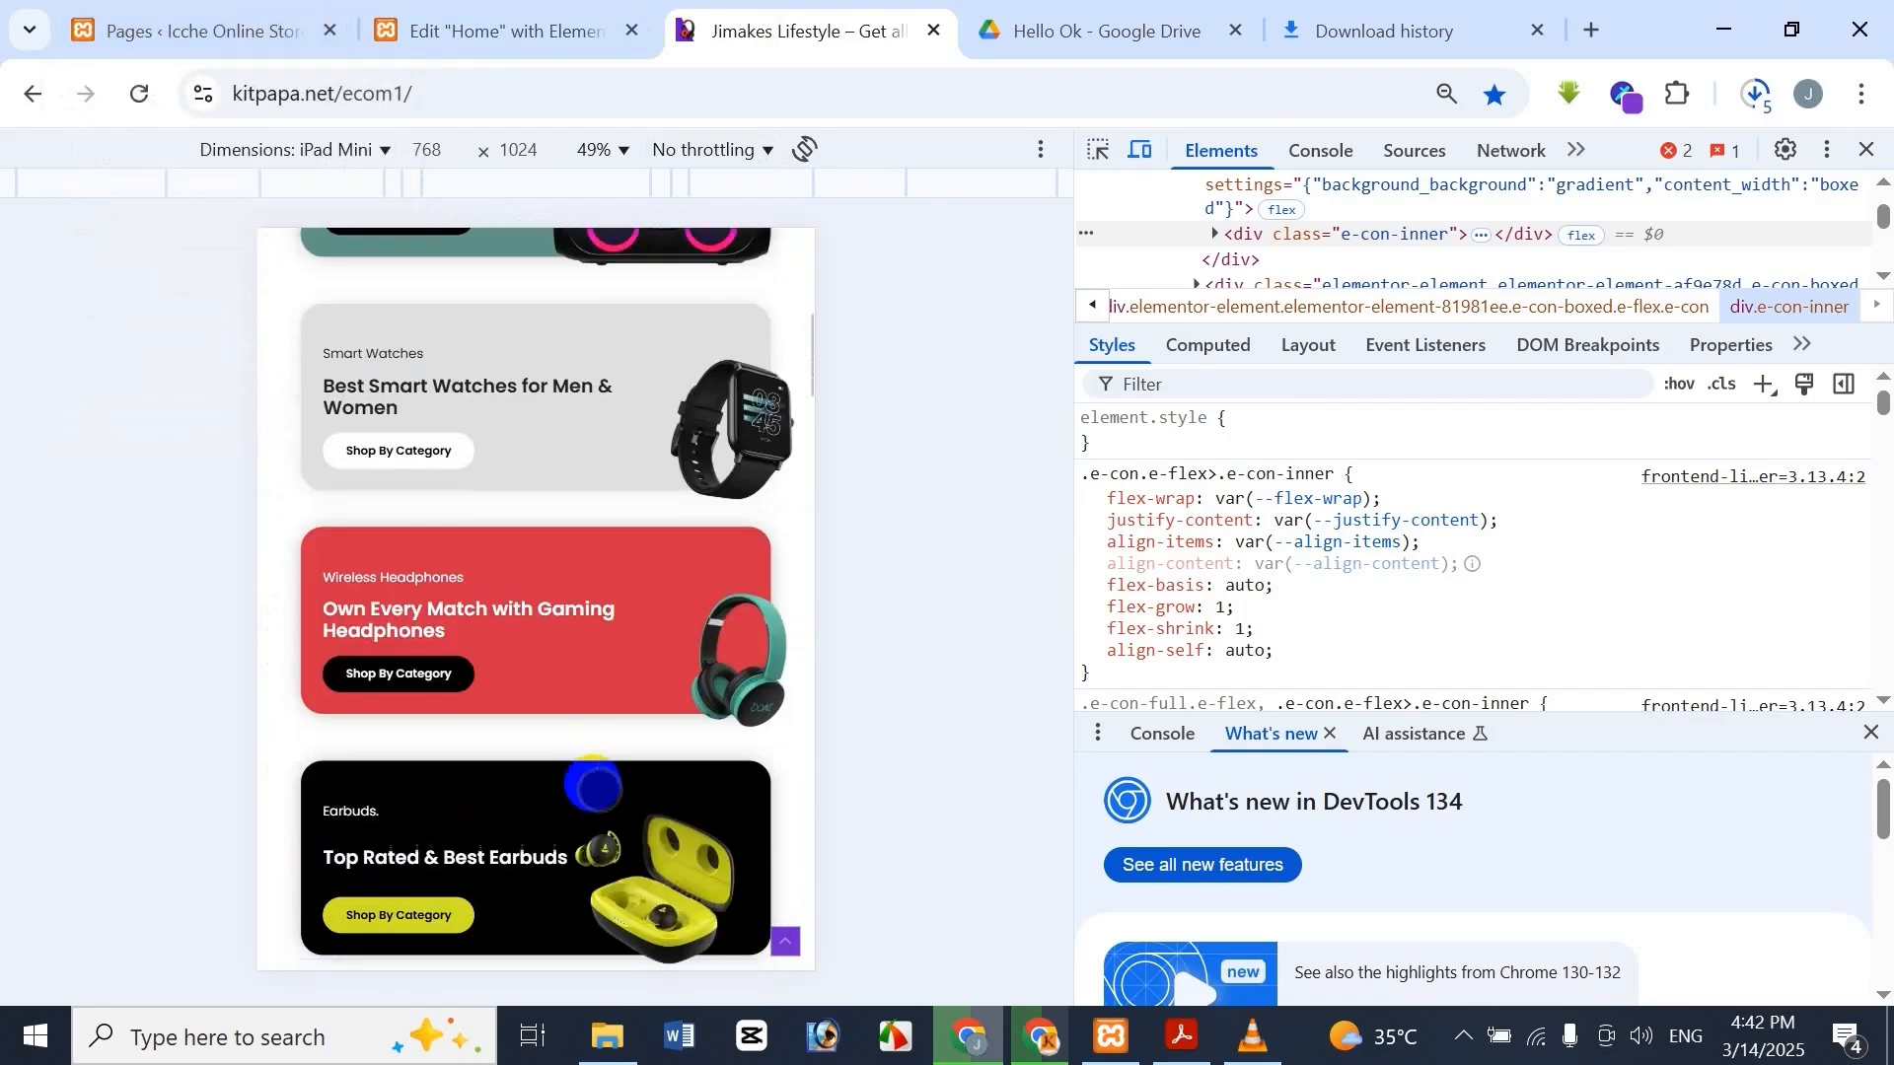
{"action": "scroll", "coordinate": [550, 406], "scroll_direction": "up", "scroll_amount": 4}
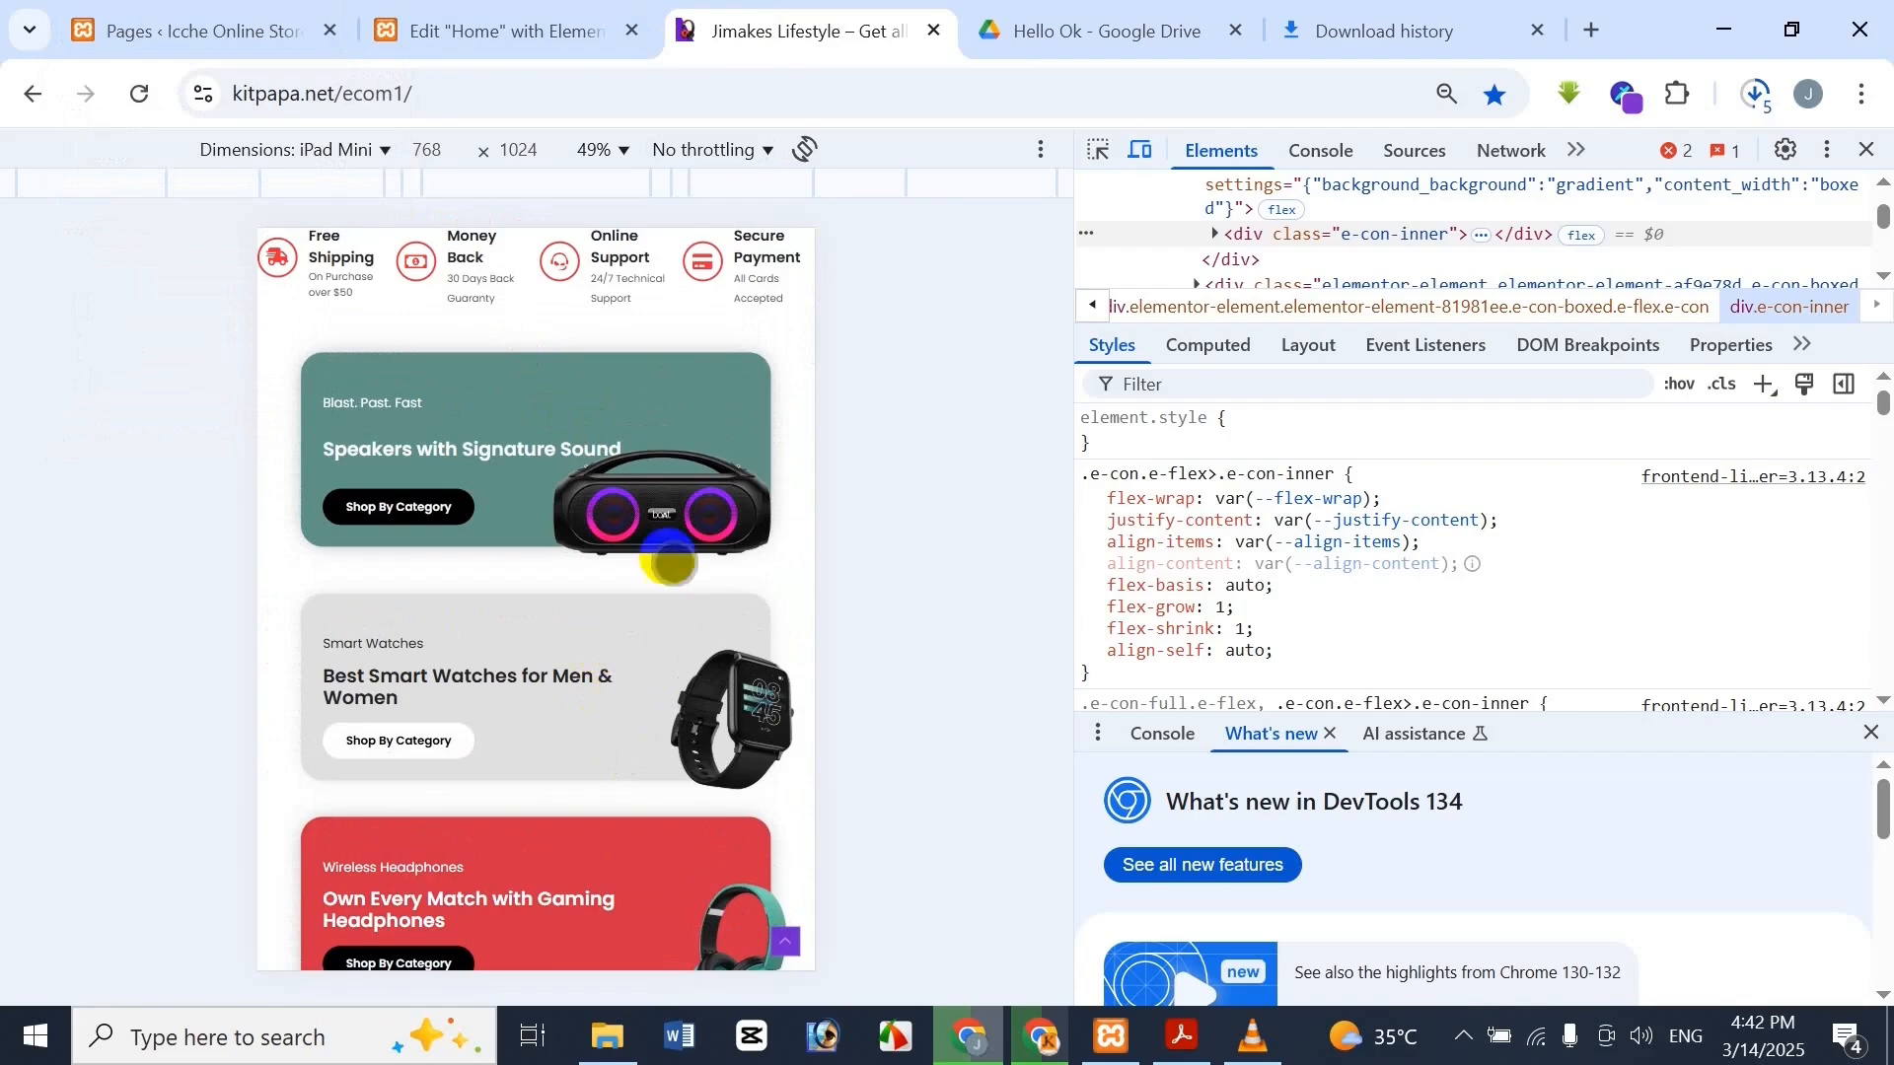
{"action": "left_click", "coordinate": [526, 23]}
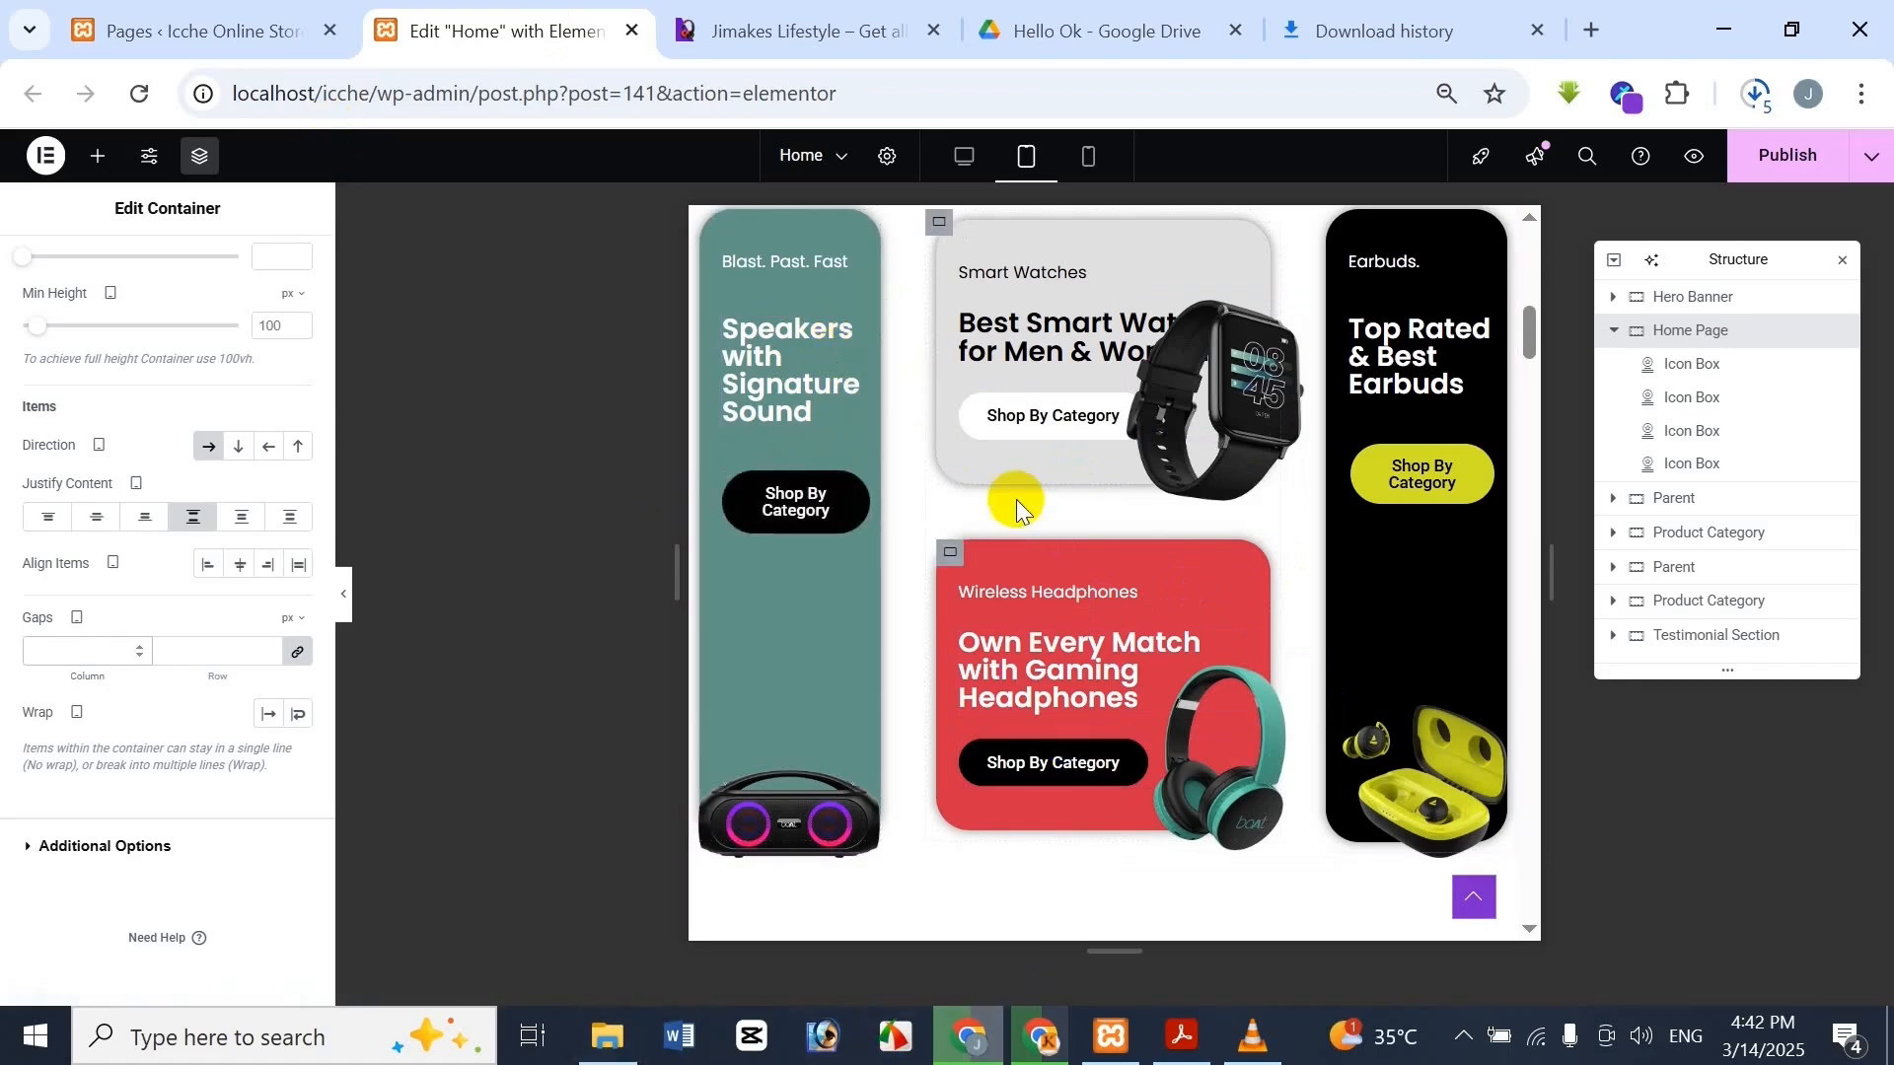
{"action": "left_click", "coordinate": [675, 15]}
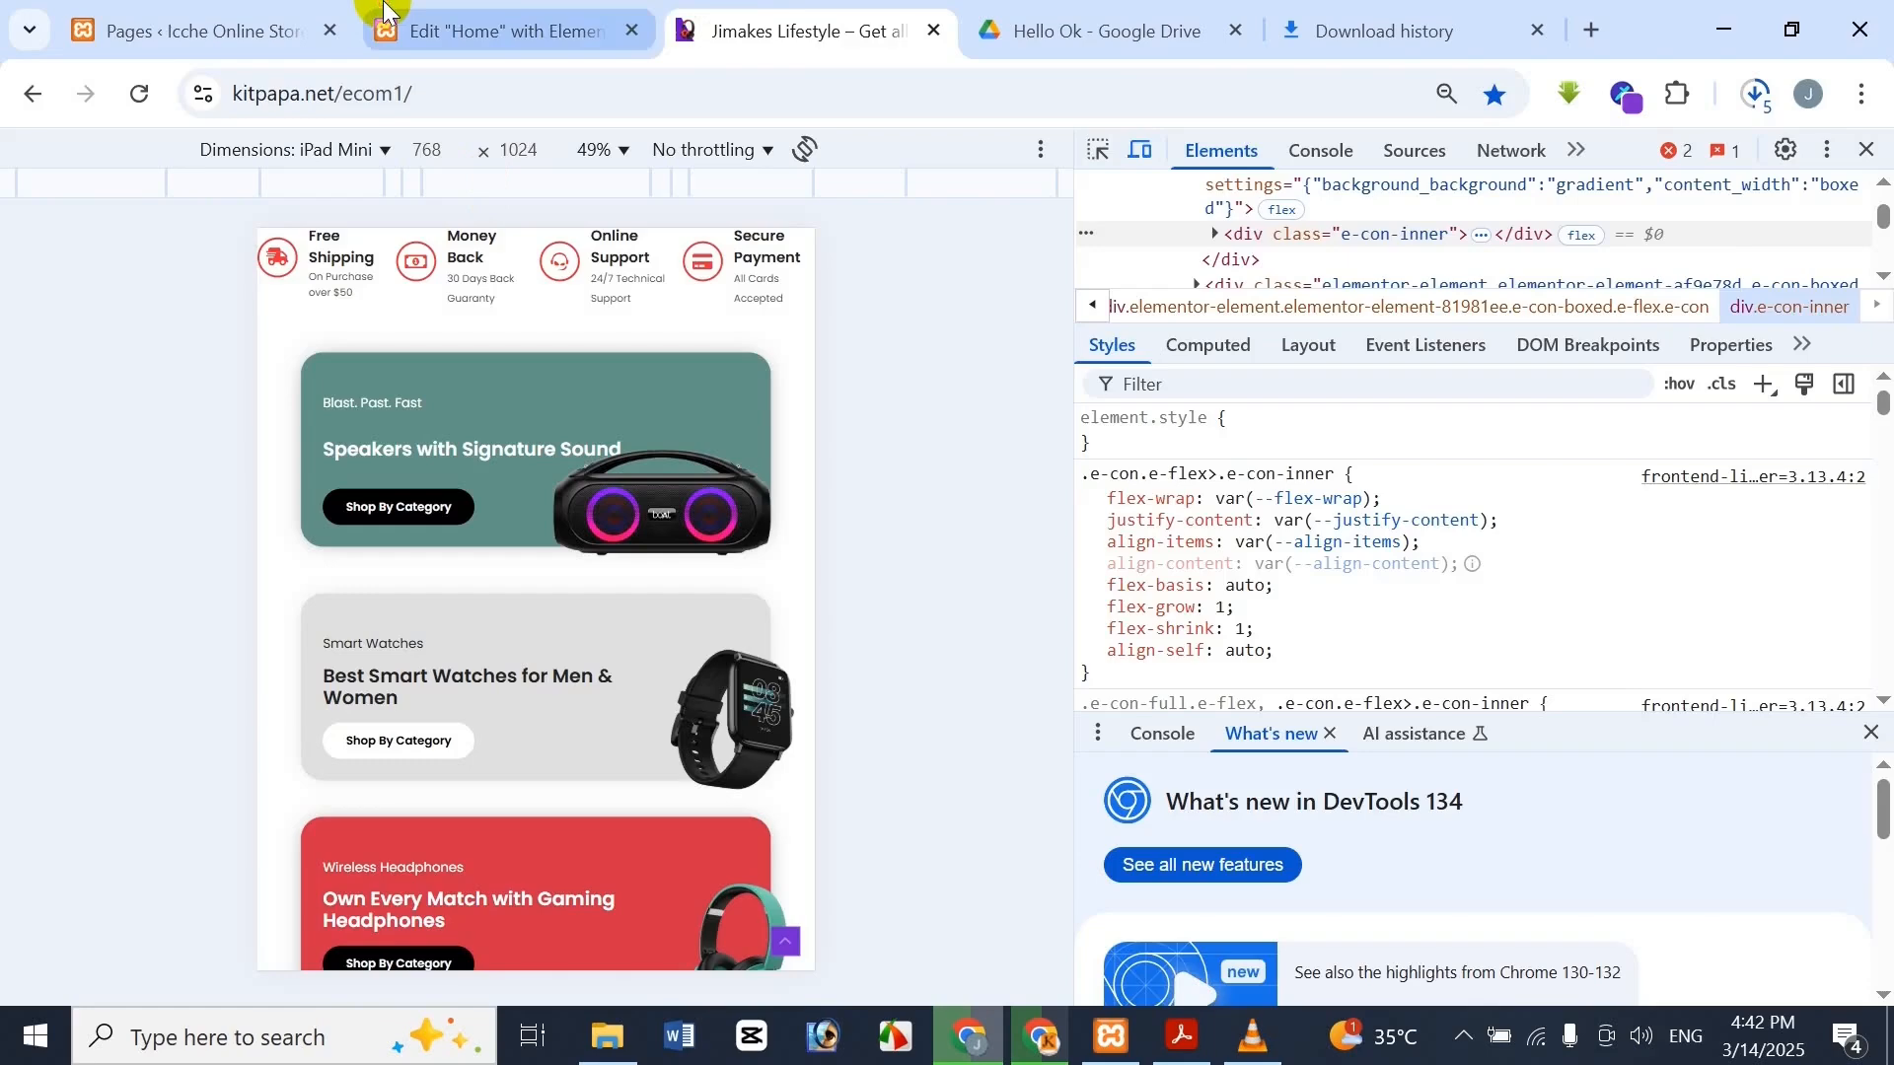
{"action": "left_click", "coordinate": [503, 30]}
{"action": "left_click", "coordinate": [770, 257]}
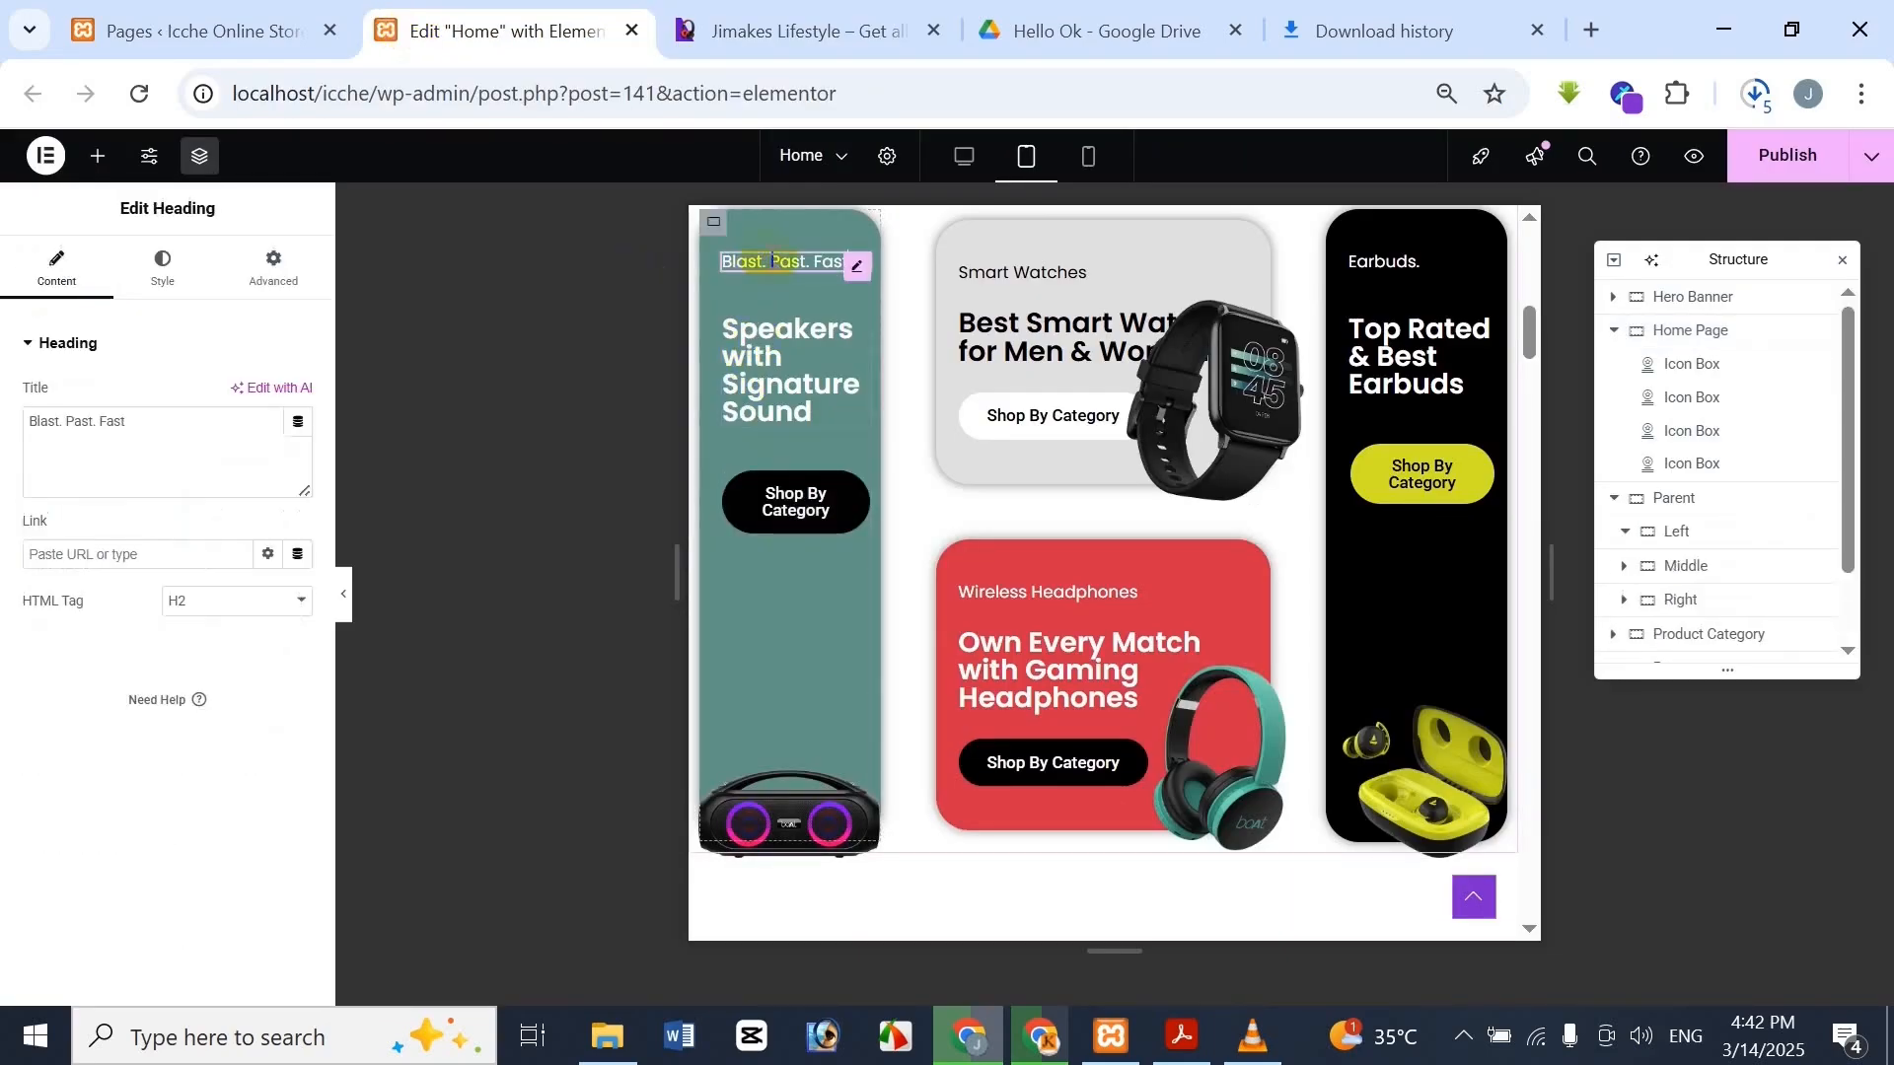
{"action": "left_click", "coordinate": [888, 25]}
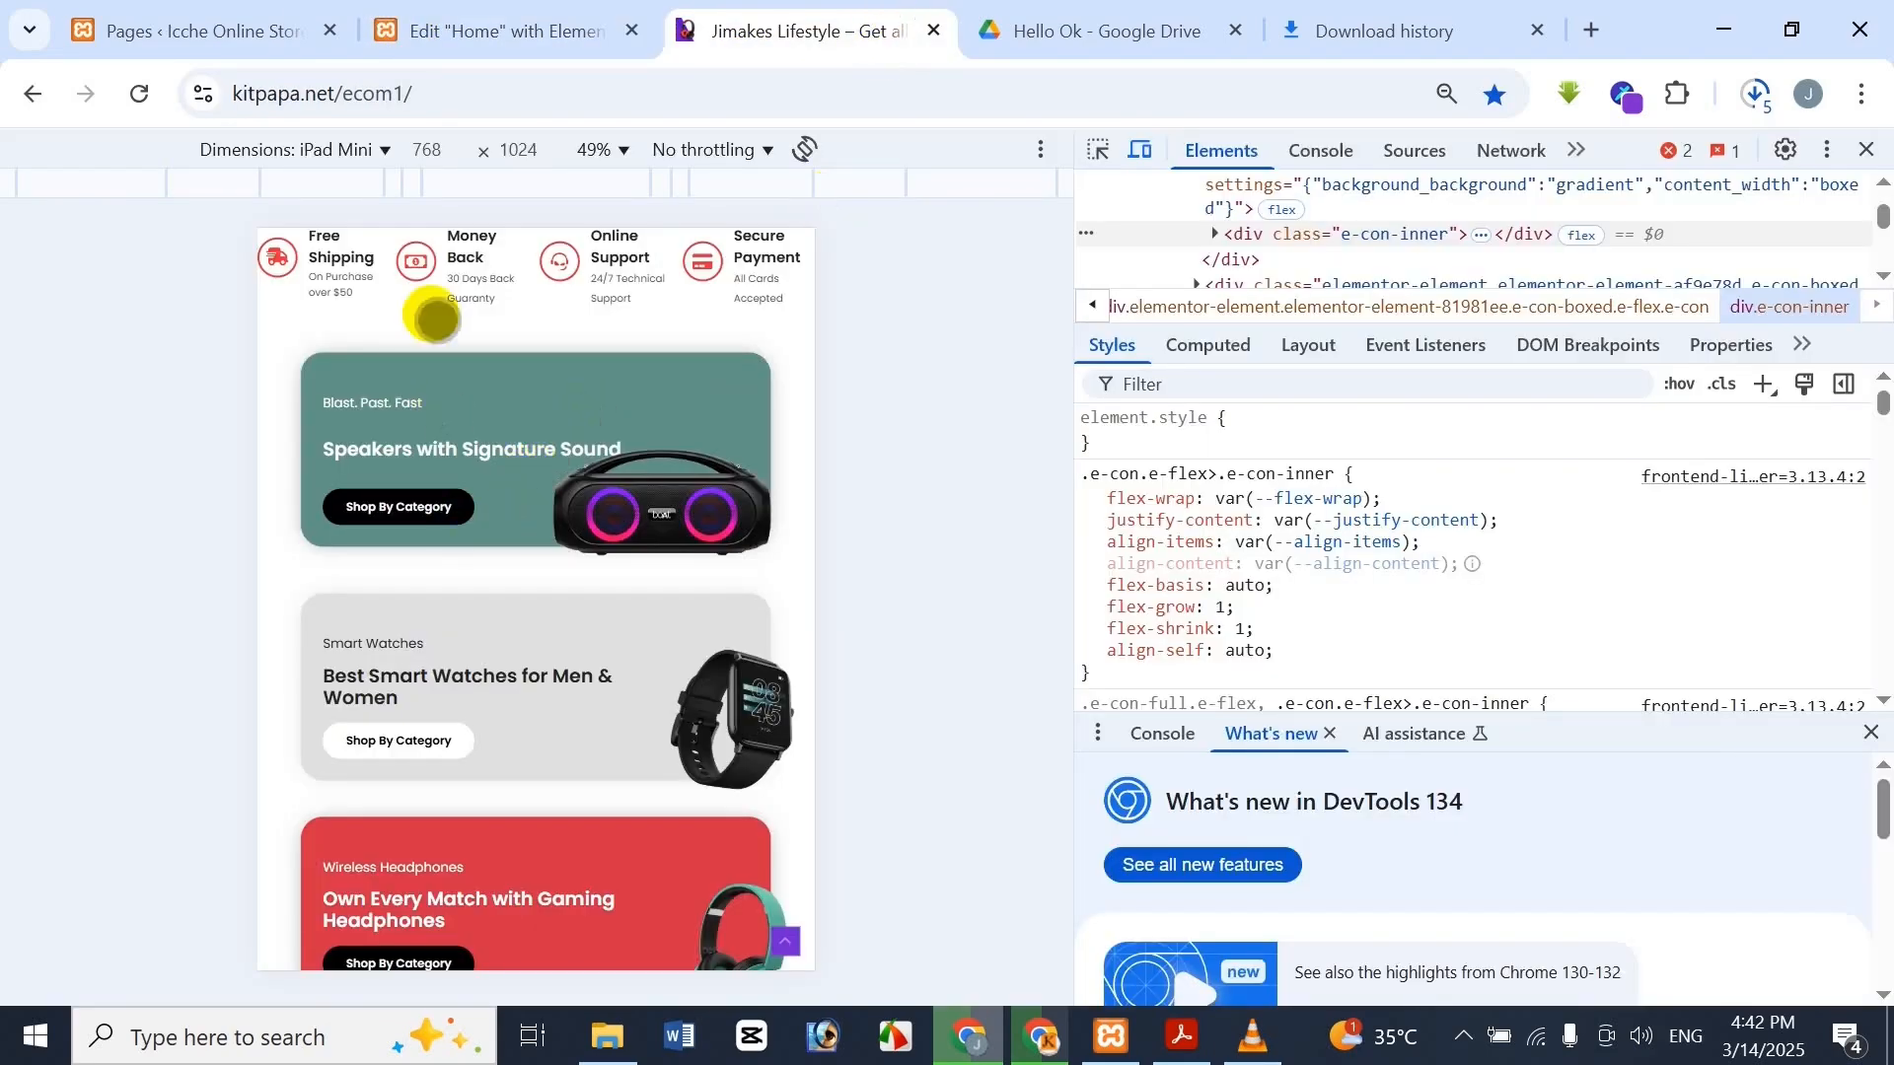
{"action": "left_click", "coordinate": [463, 25]}
Set the typography size of the "Speakers with Signature Sound" heading to 15 px for tablet
{"action": "left_click", "coordinate": [824, 369]}
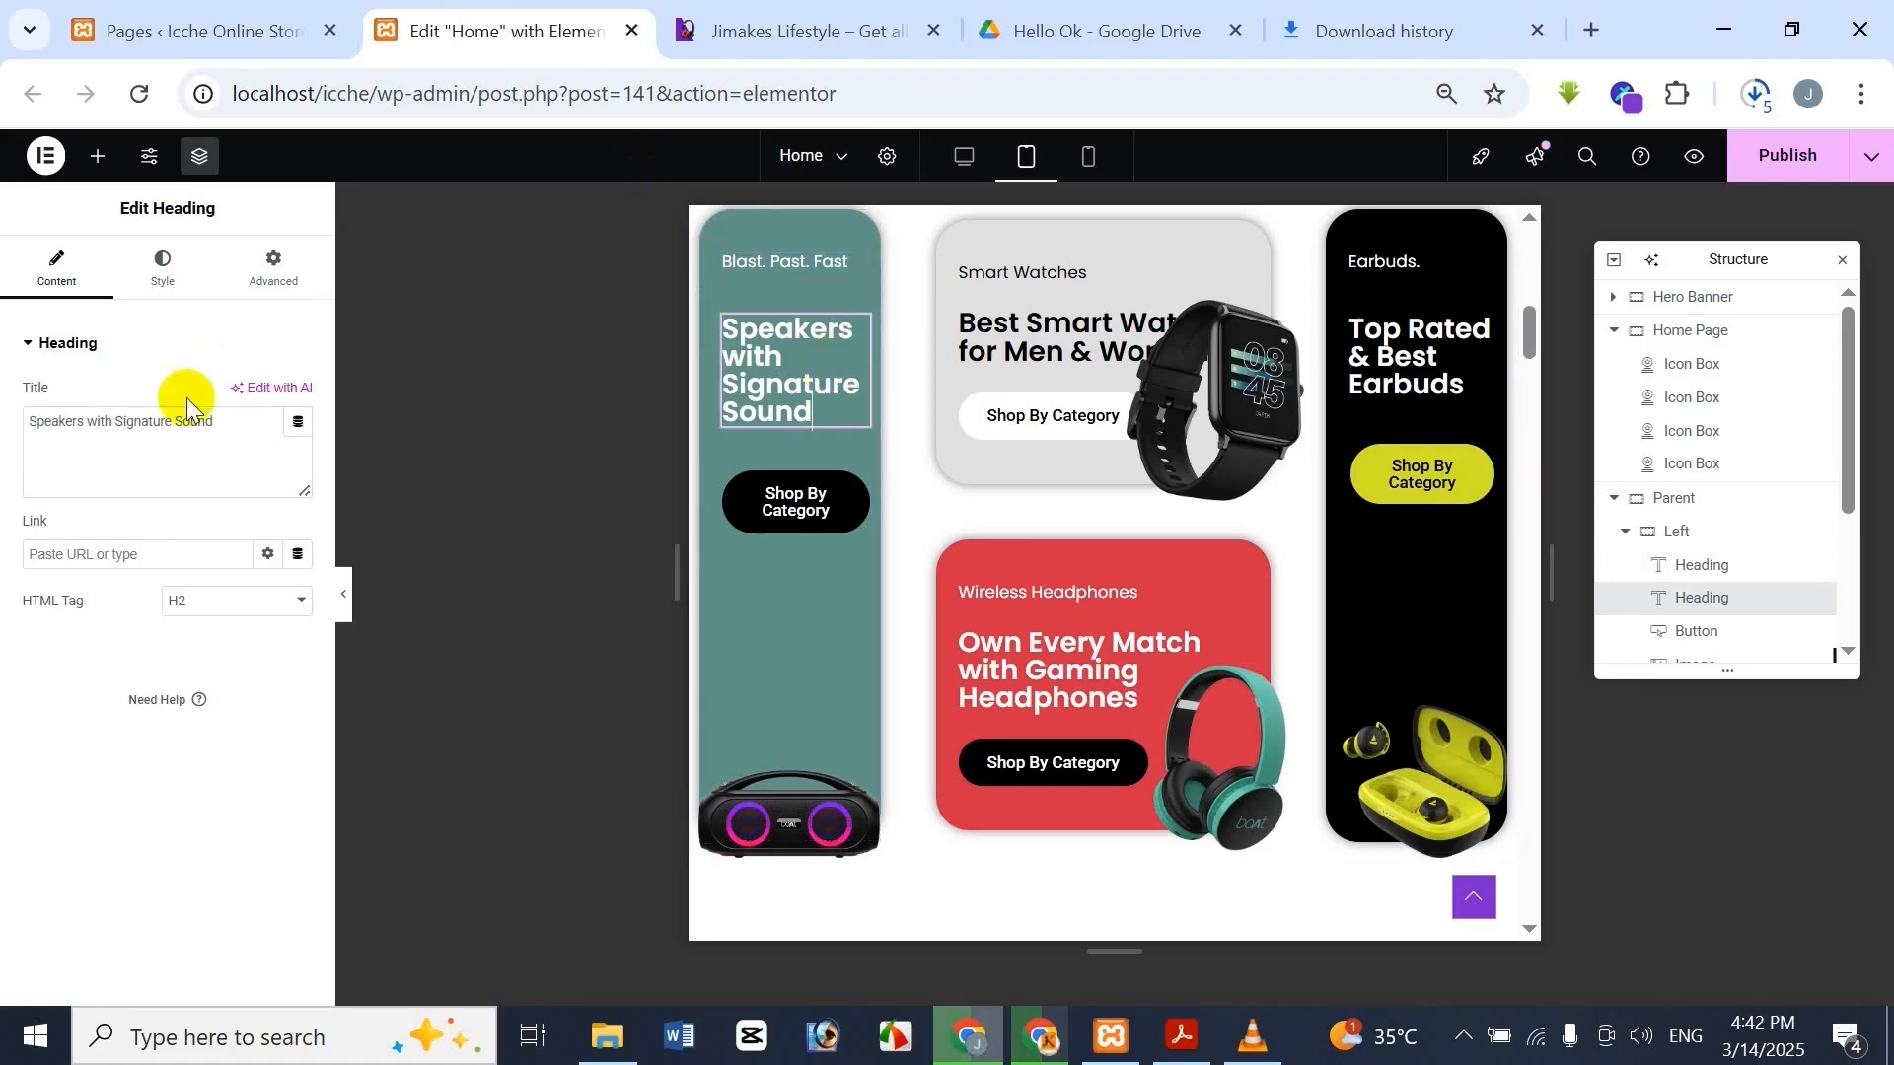
{"action": "left_click", "coordinate": [180, 286]}
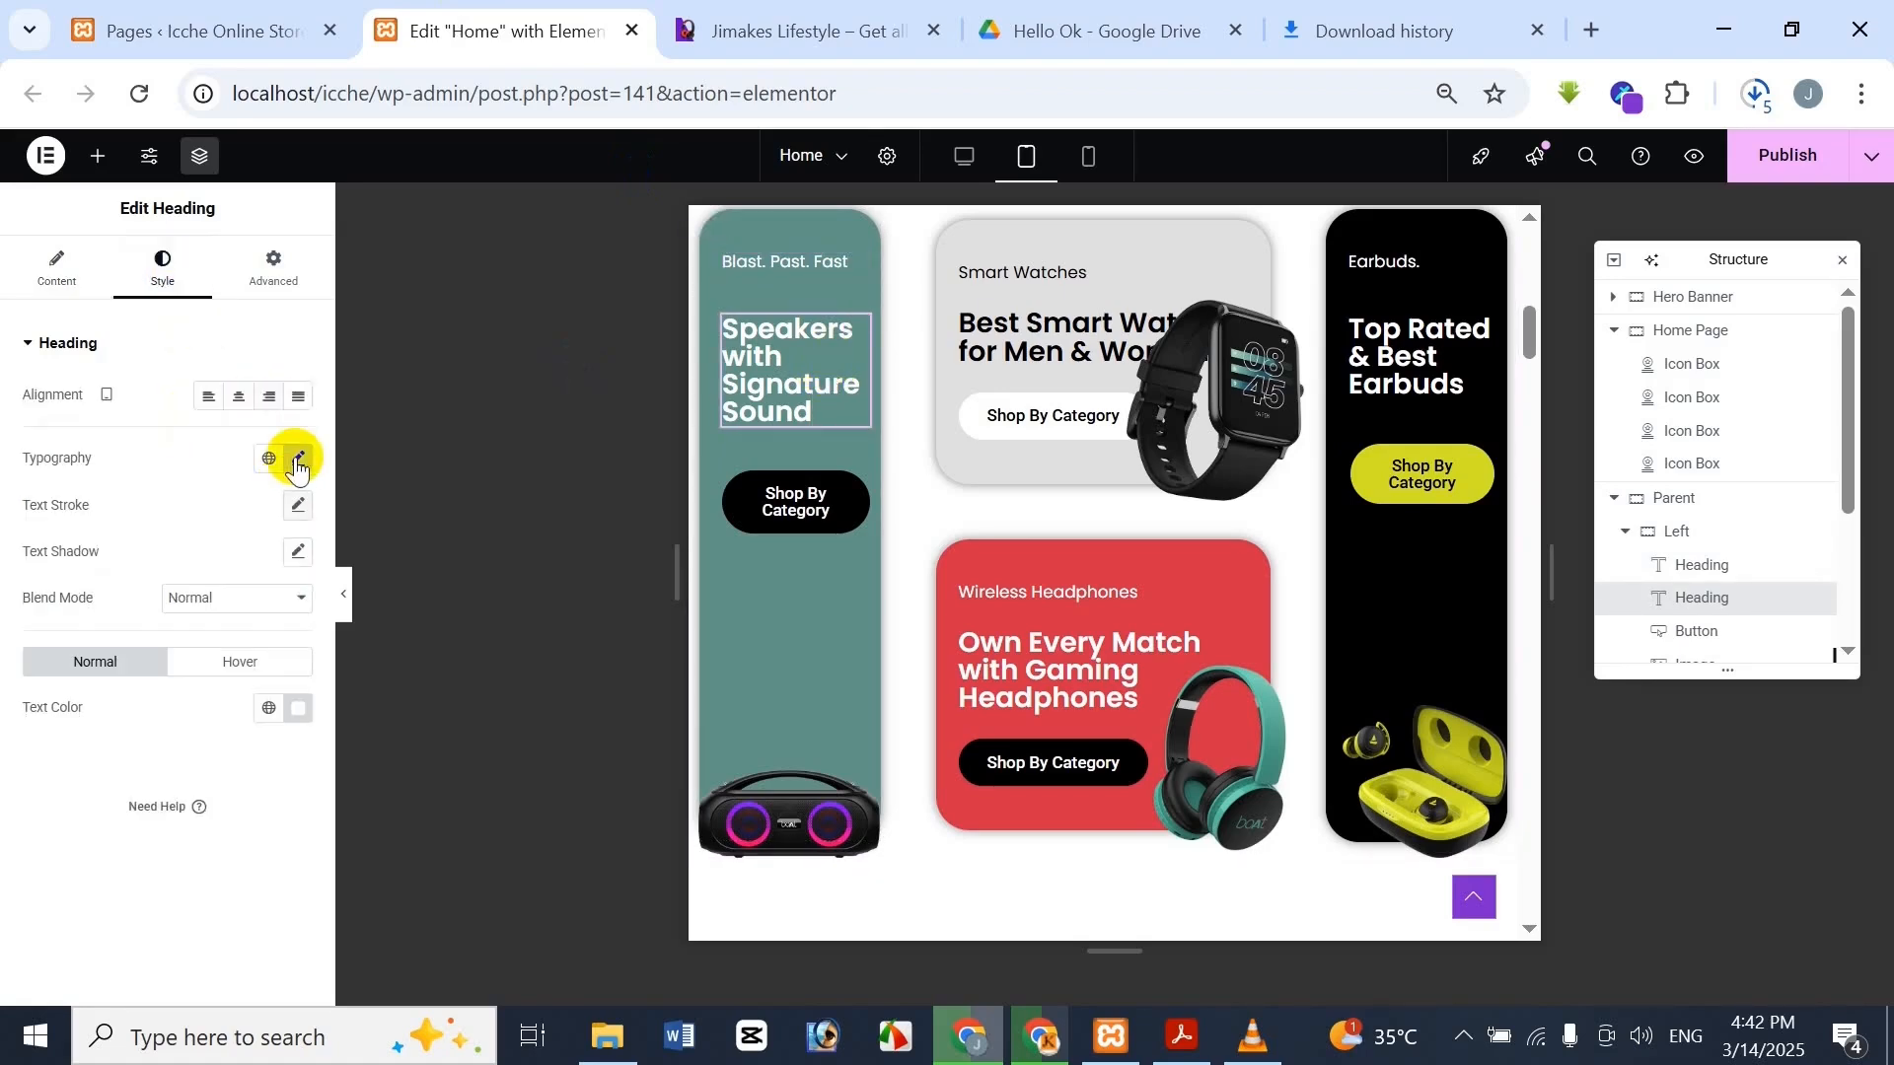
{"action": "left_click", "coordinate": [298, 457]}
{"action": "left_click", "coordinate": [259, 632]}
{"action": "type", "text": "20"}
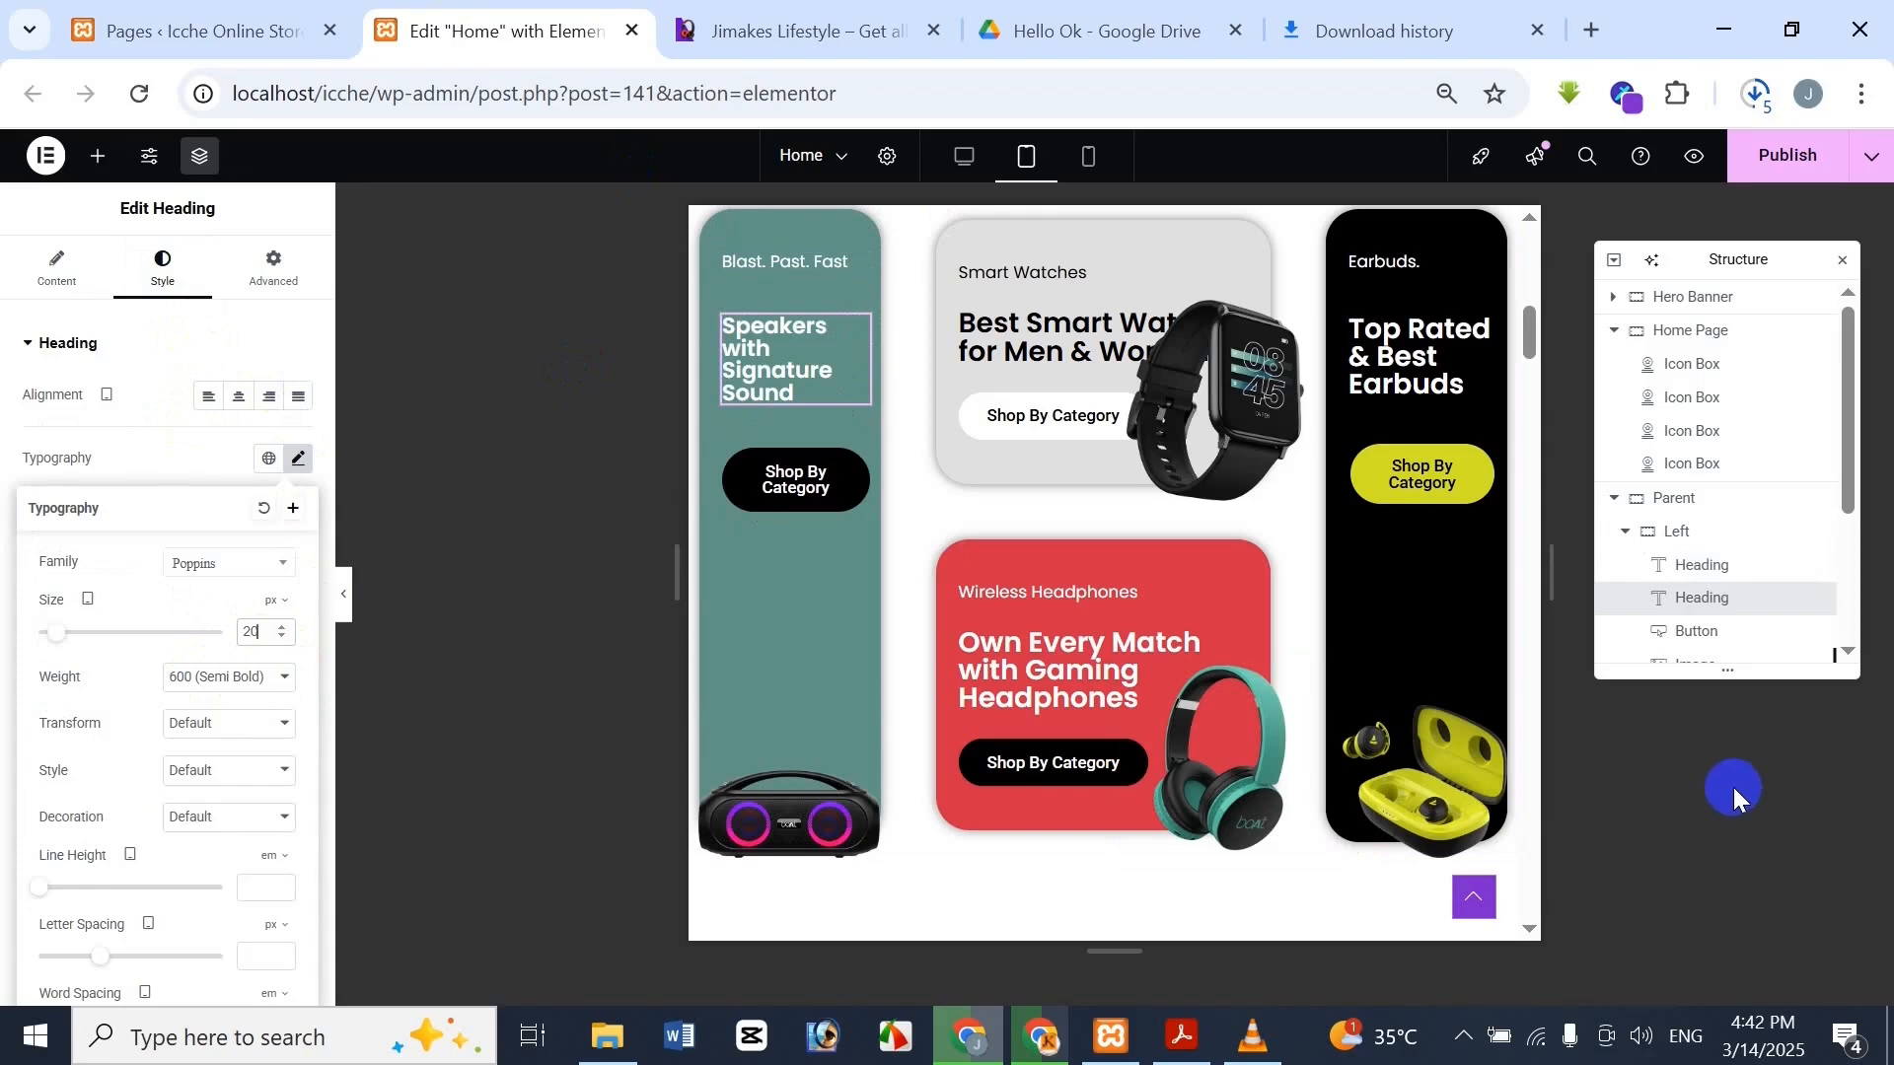
{"action": "key", "text": "BackSpace"}
{"action": "key", "text": "BackSpace"}
{"action": "type", "text": "15"}
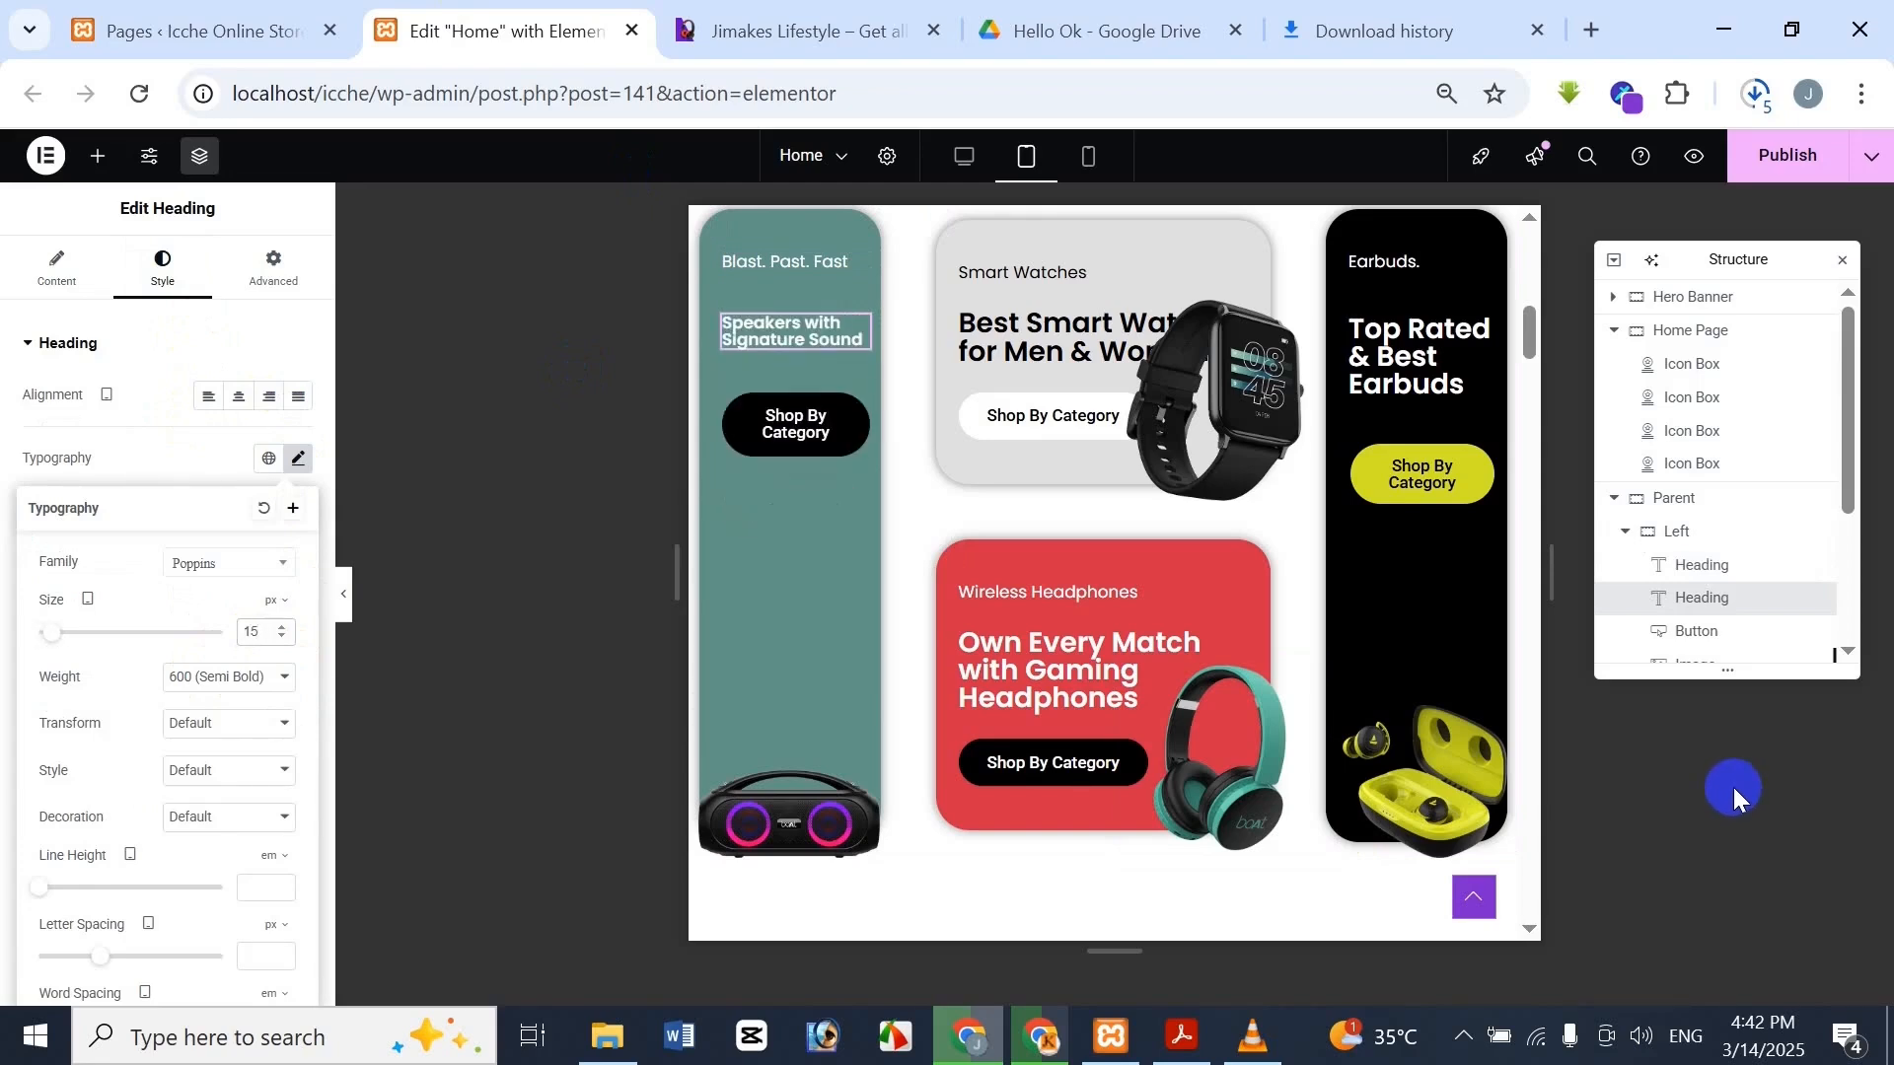
{"action": "key", "text": "BackSpace"}
{"action": "type", "text": "6"}
{"action": "key", "text": "BackSpace"}
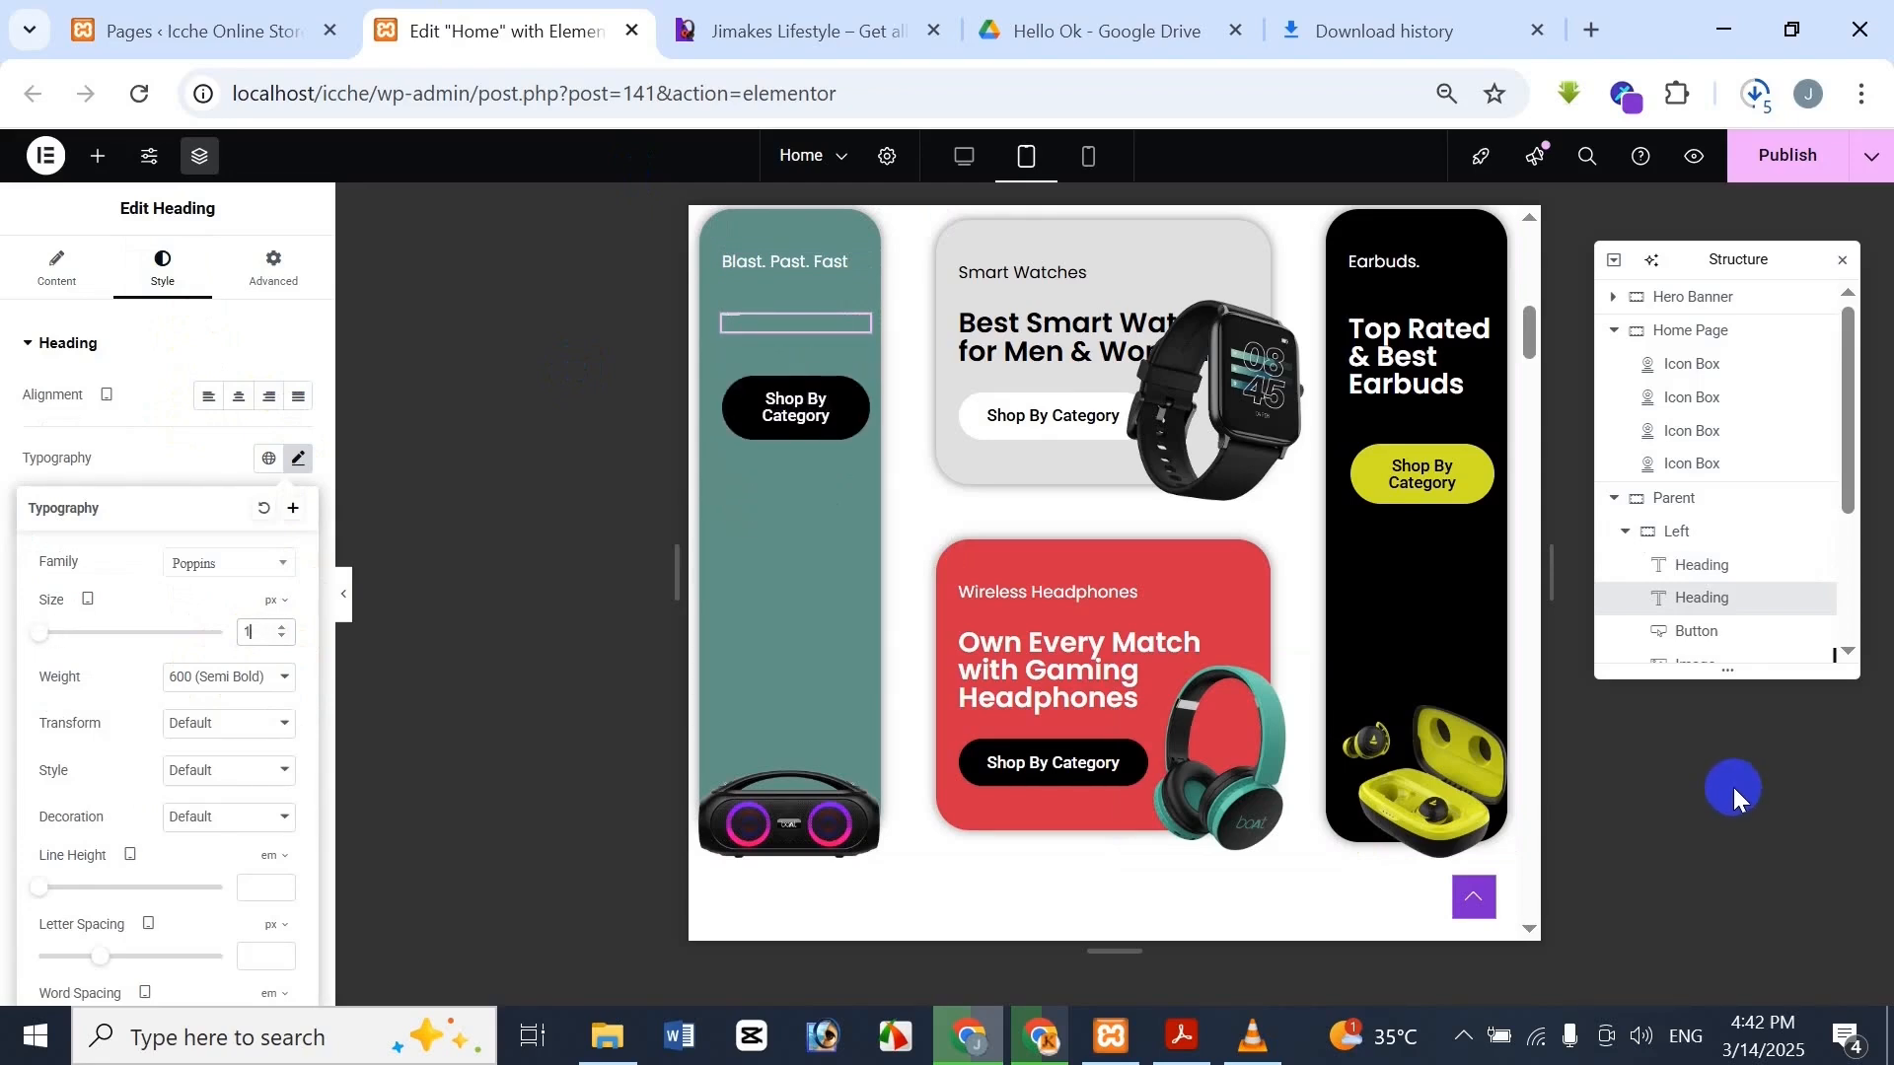
{"action": "type", "text": "5"}
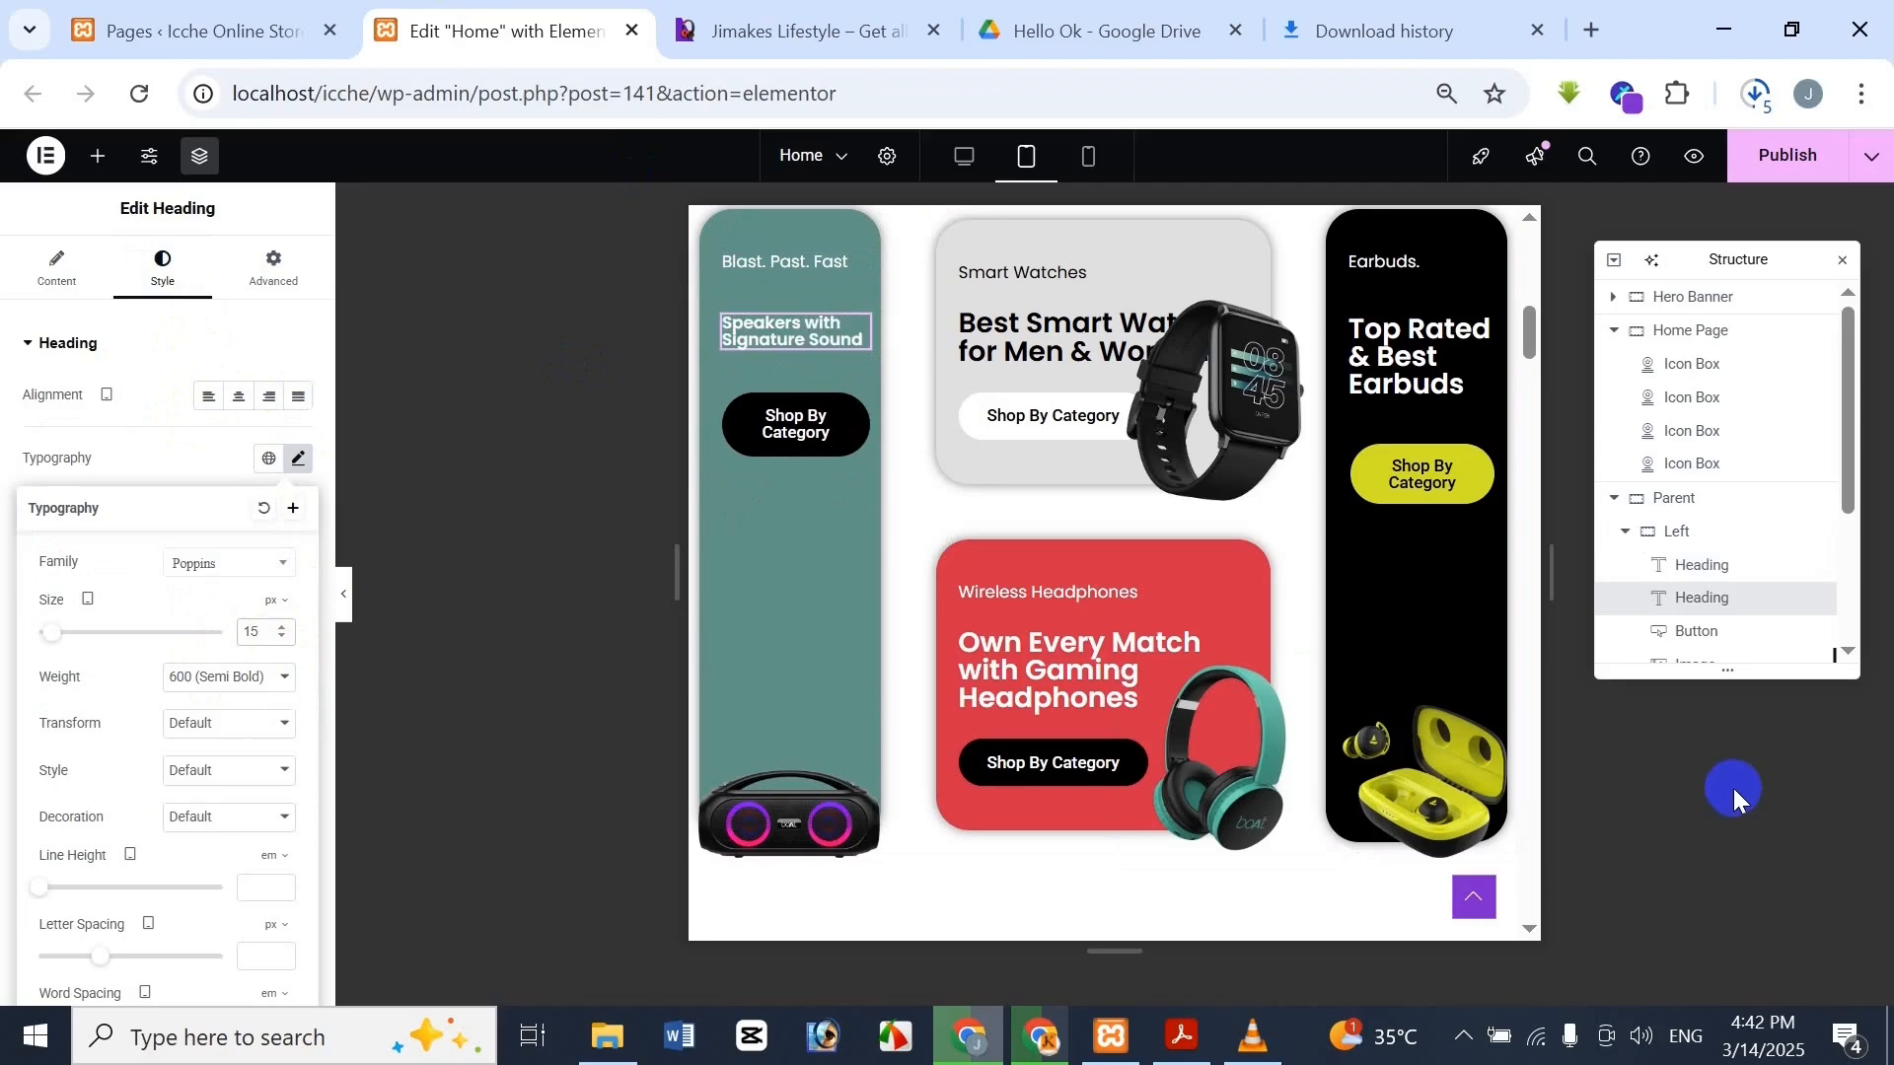
Compare the product cards with the reference site, and set the smartwatch image's width to 100 px in the Smart Watches card
{"action": "left_click", "coordinate": [873, 14]}
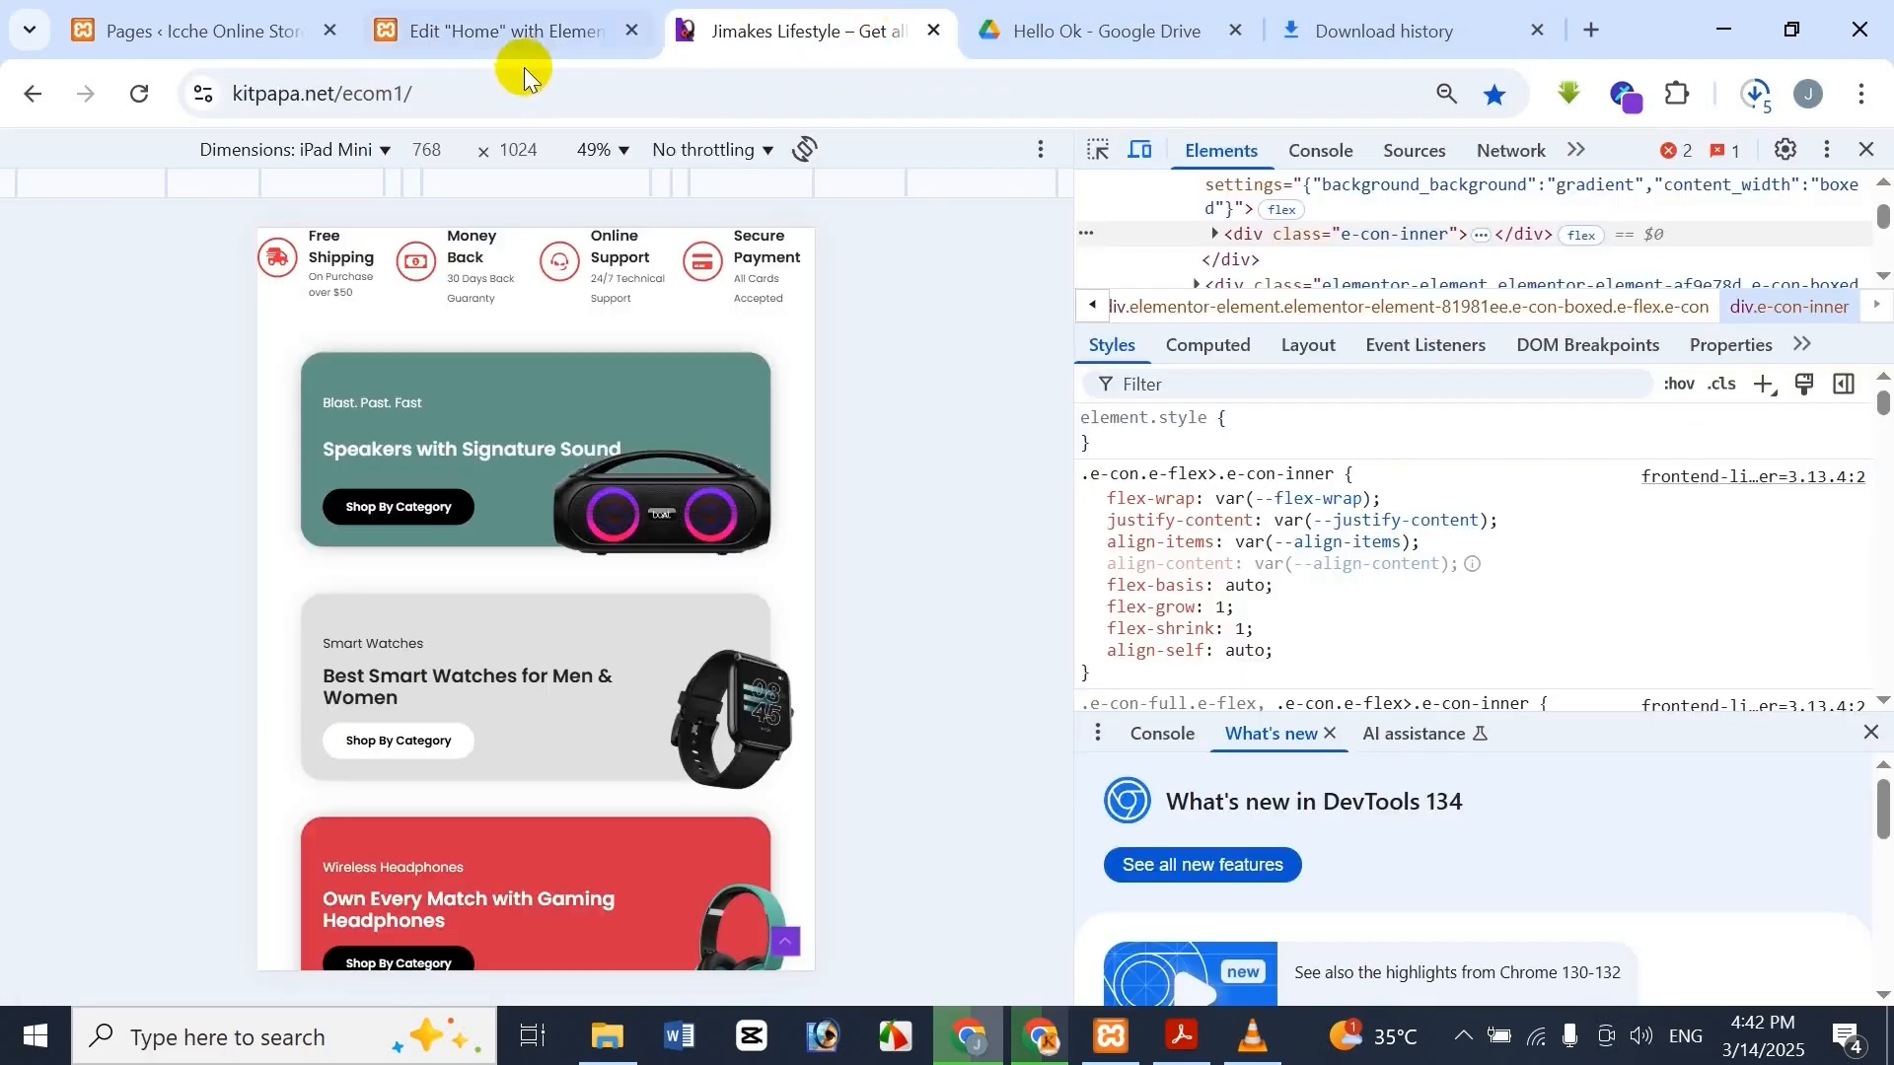
{"action": "left_click", "coordinate": [512, 14]}
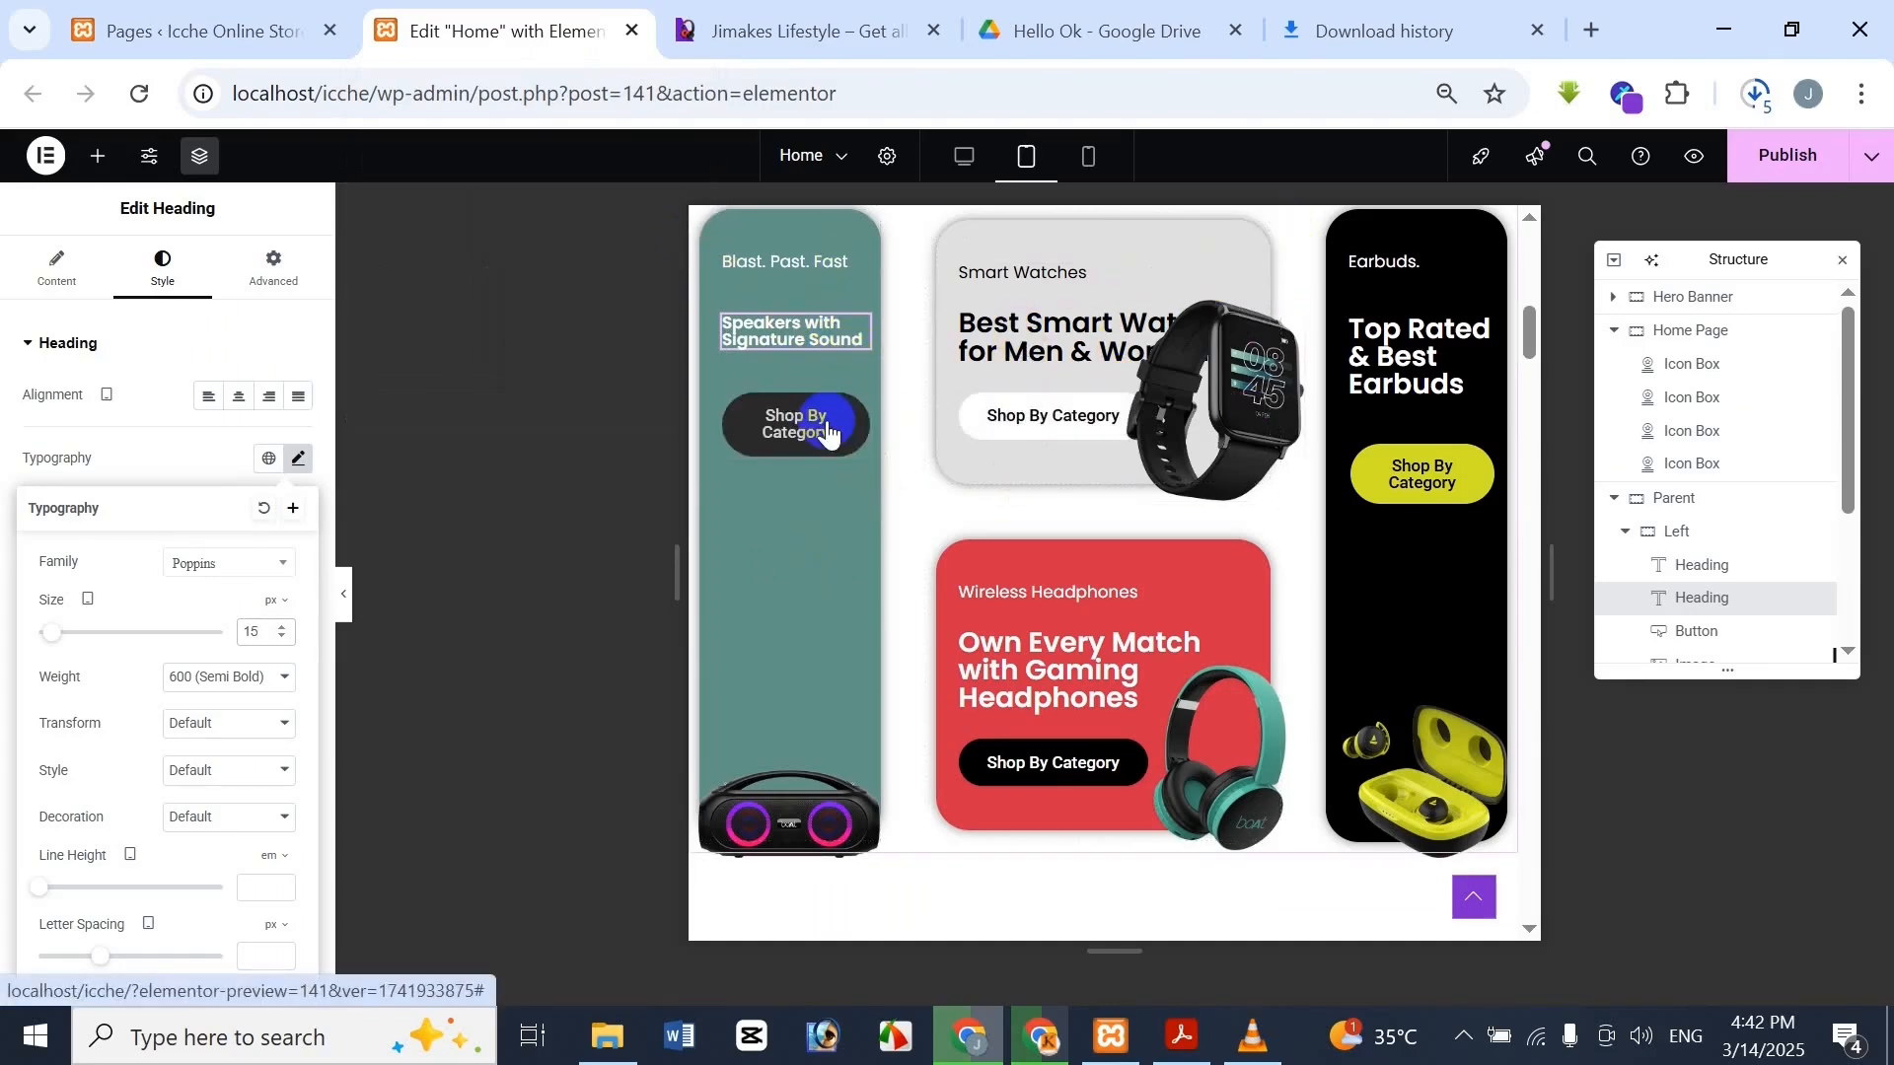
{"action": "left_click", "coordinate": [799, 28]}
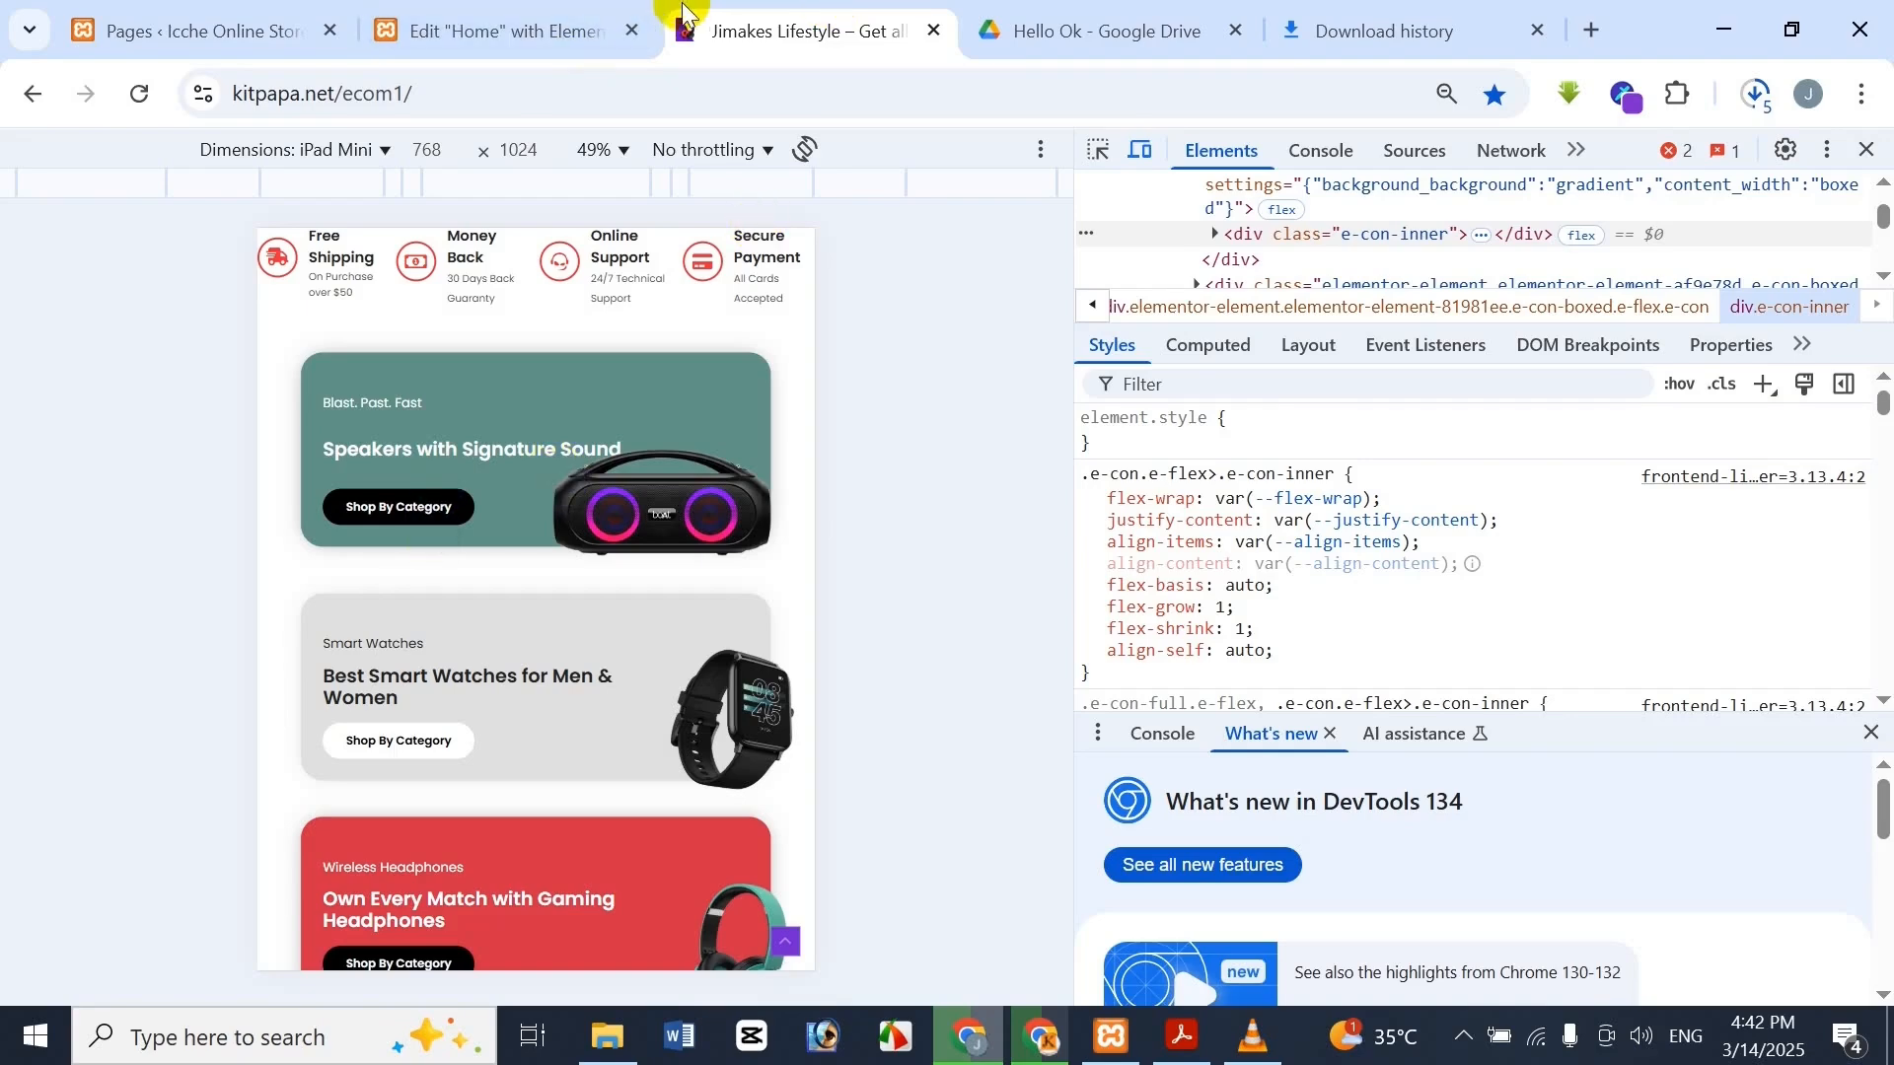
{"action": "left_click", "coordinate": [646, 17]}
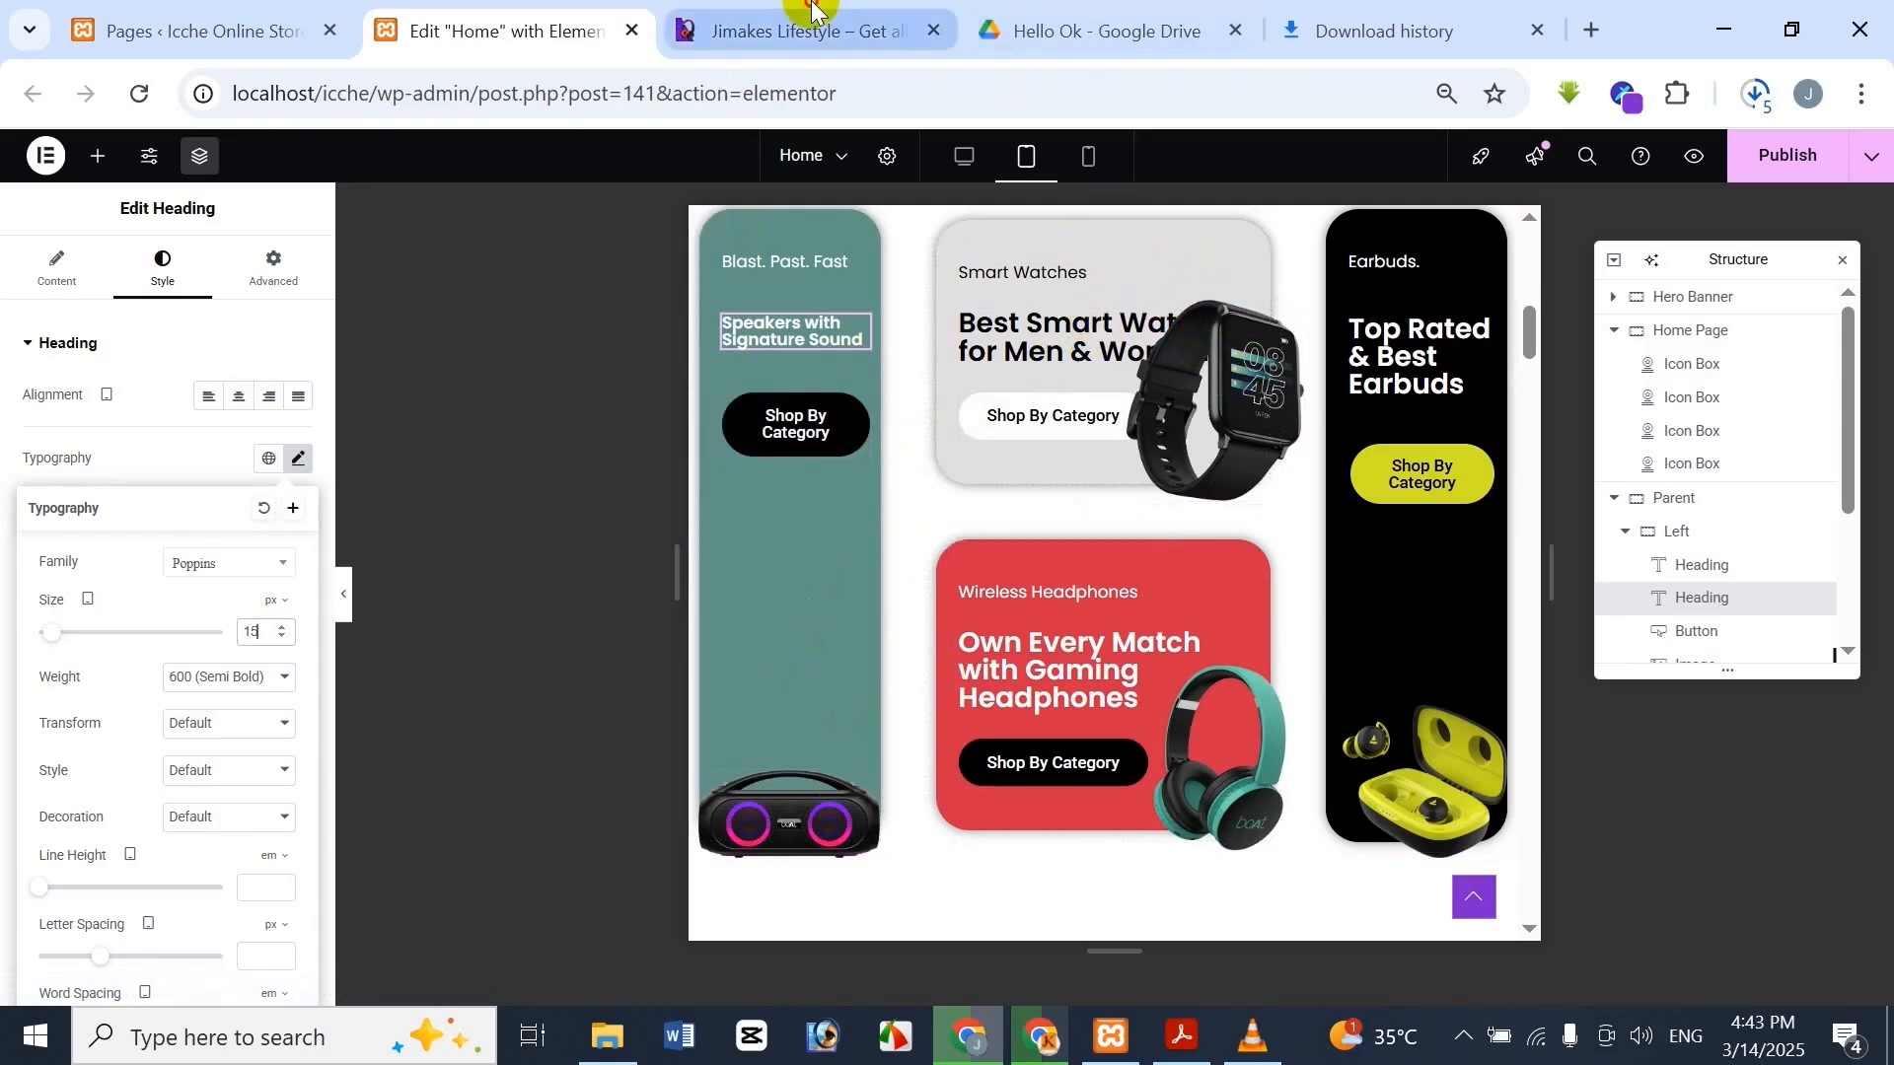
{"action": "left_click", "coordinate": [794, 31]}
{"action": "left_click", "coordinate": [508, 28]}
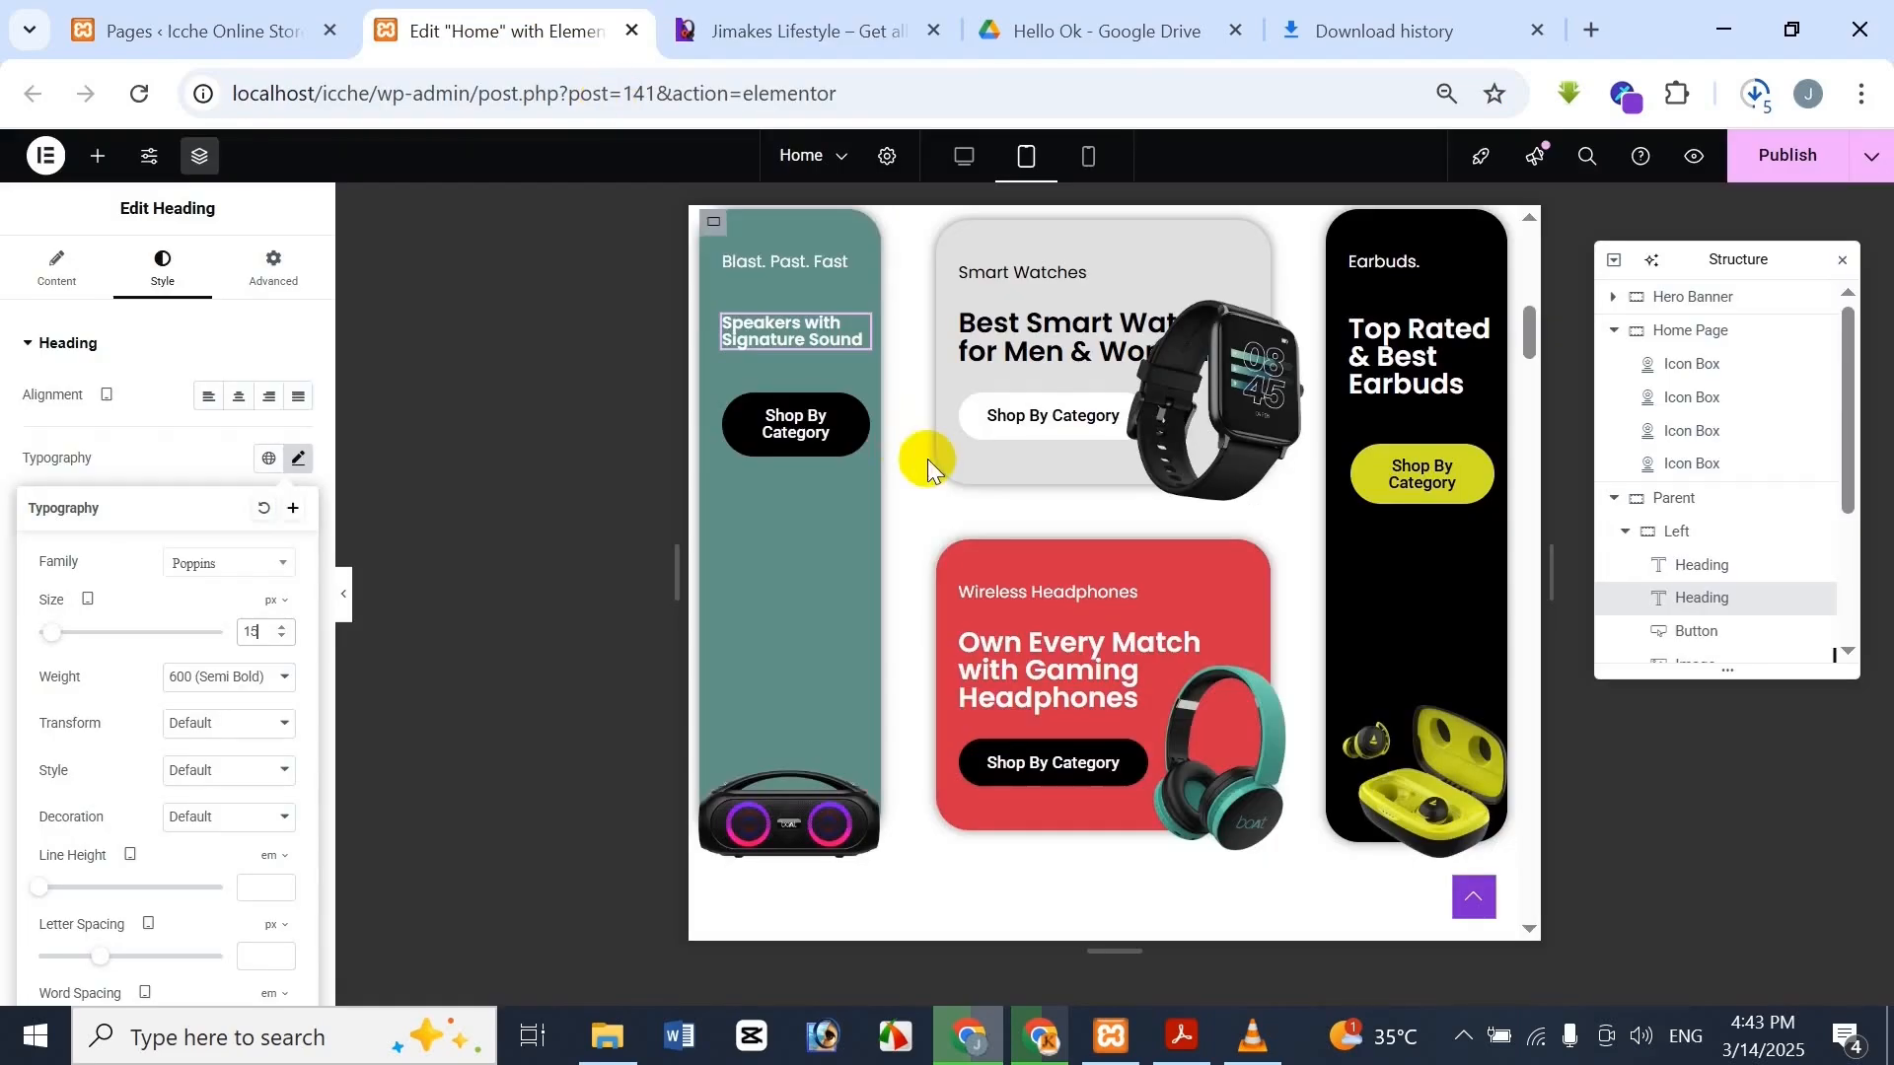
{"action": "left_click", "coordinate": [1224, 399]}
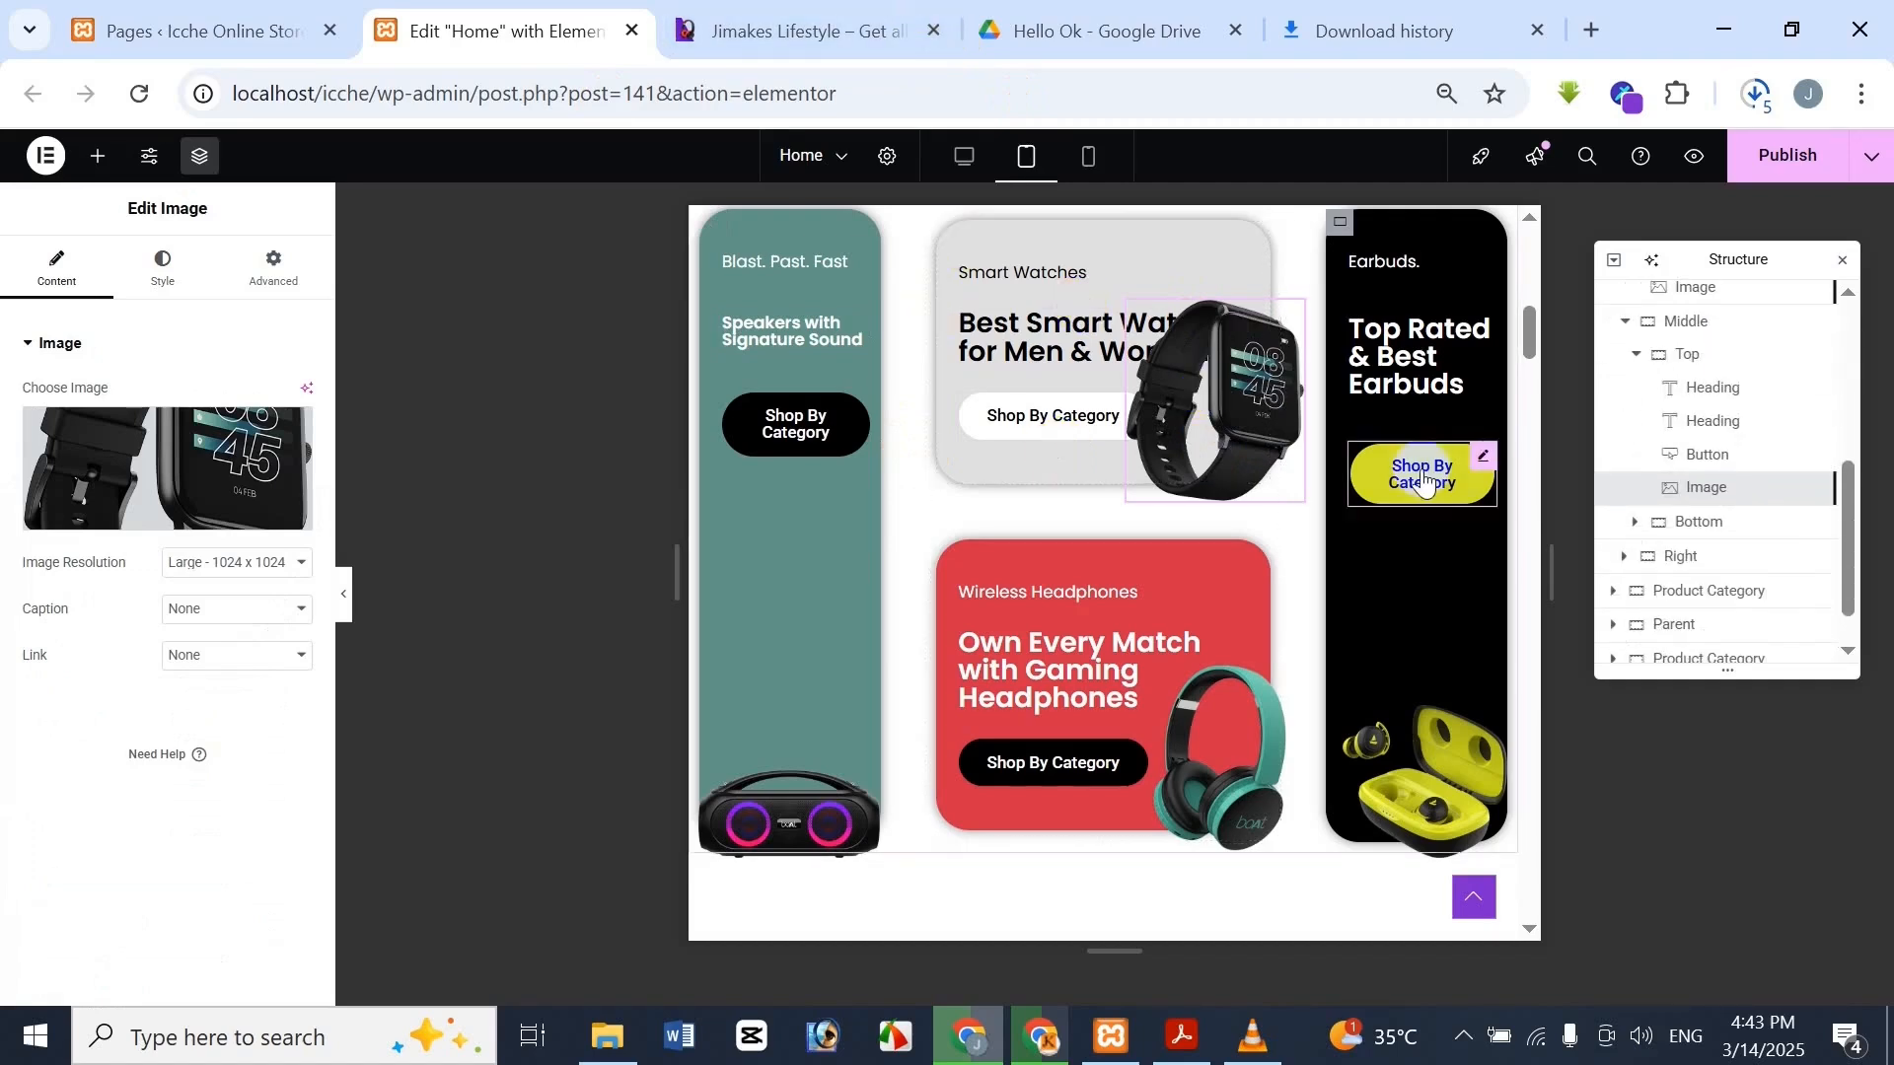
{"action": "left_click", "coordinate": [648, 907]}
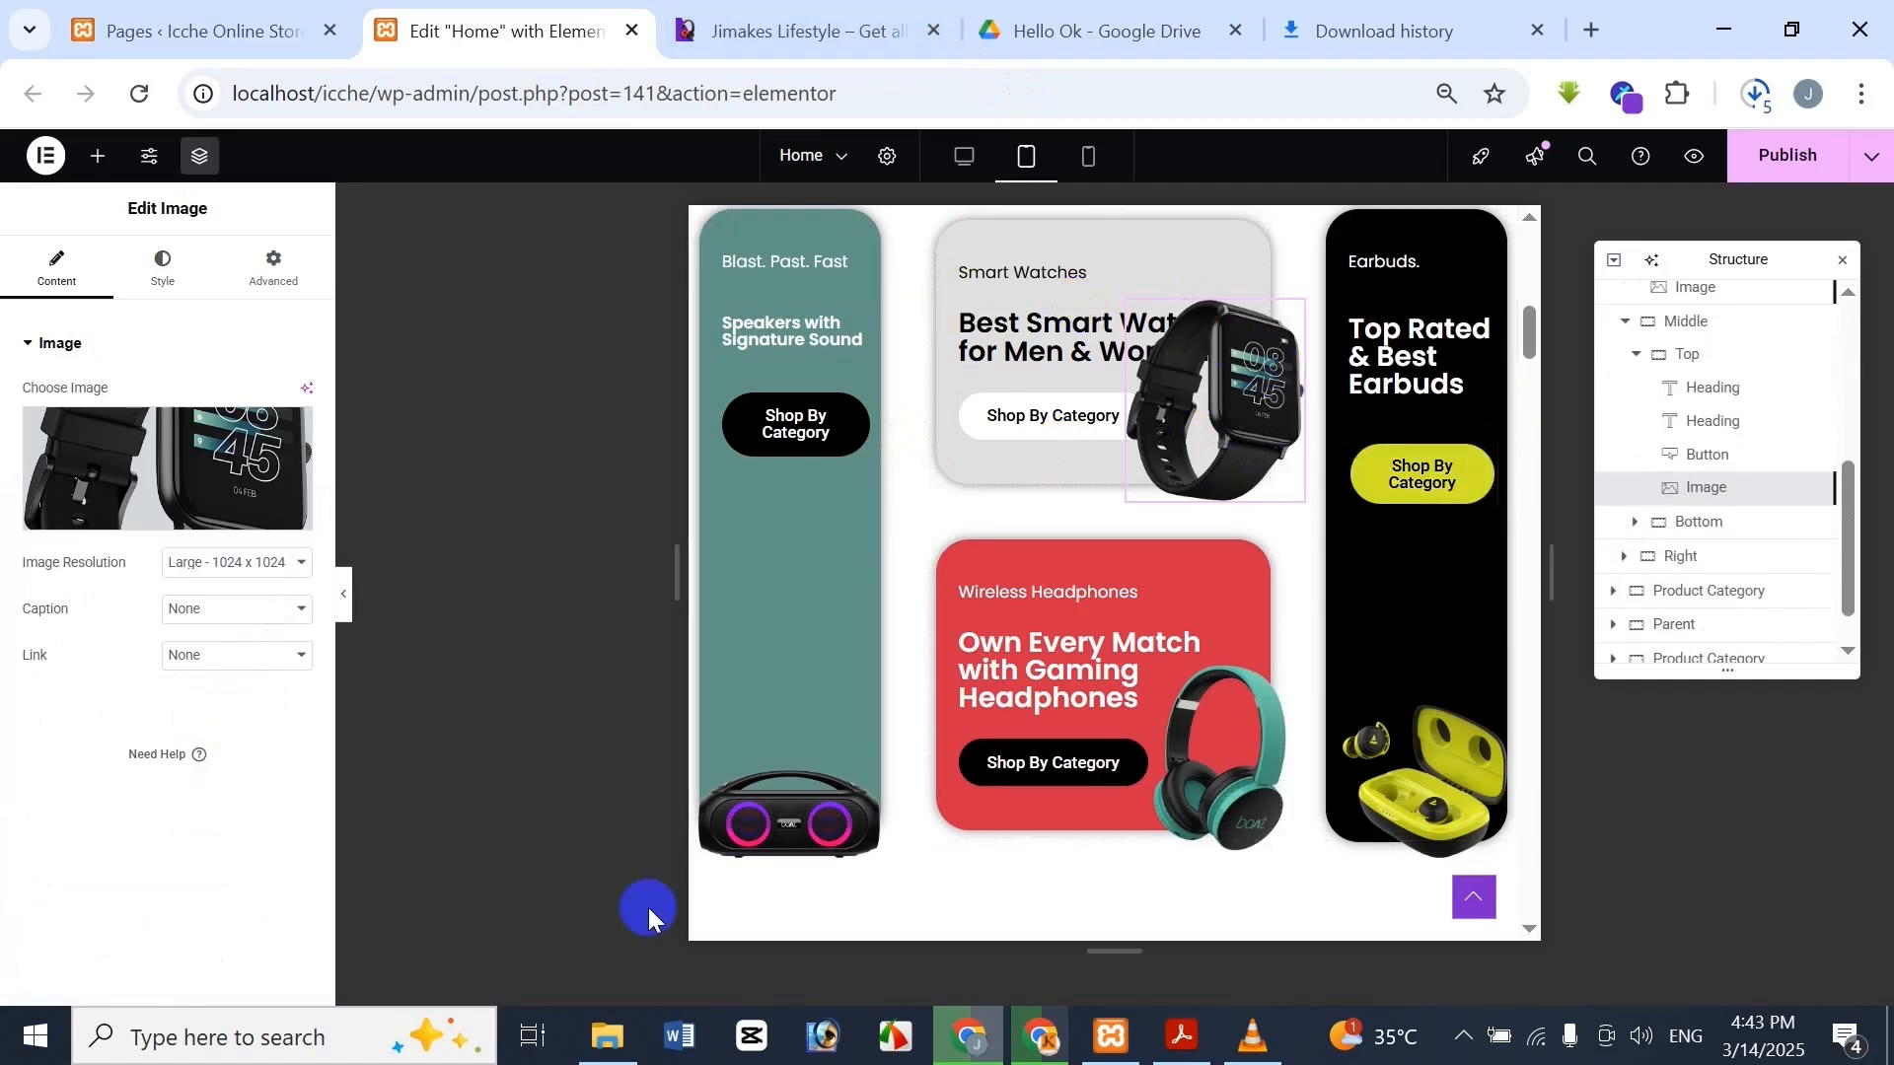
{"action": "left_click", "coordinate": [164, 262]}
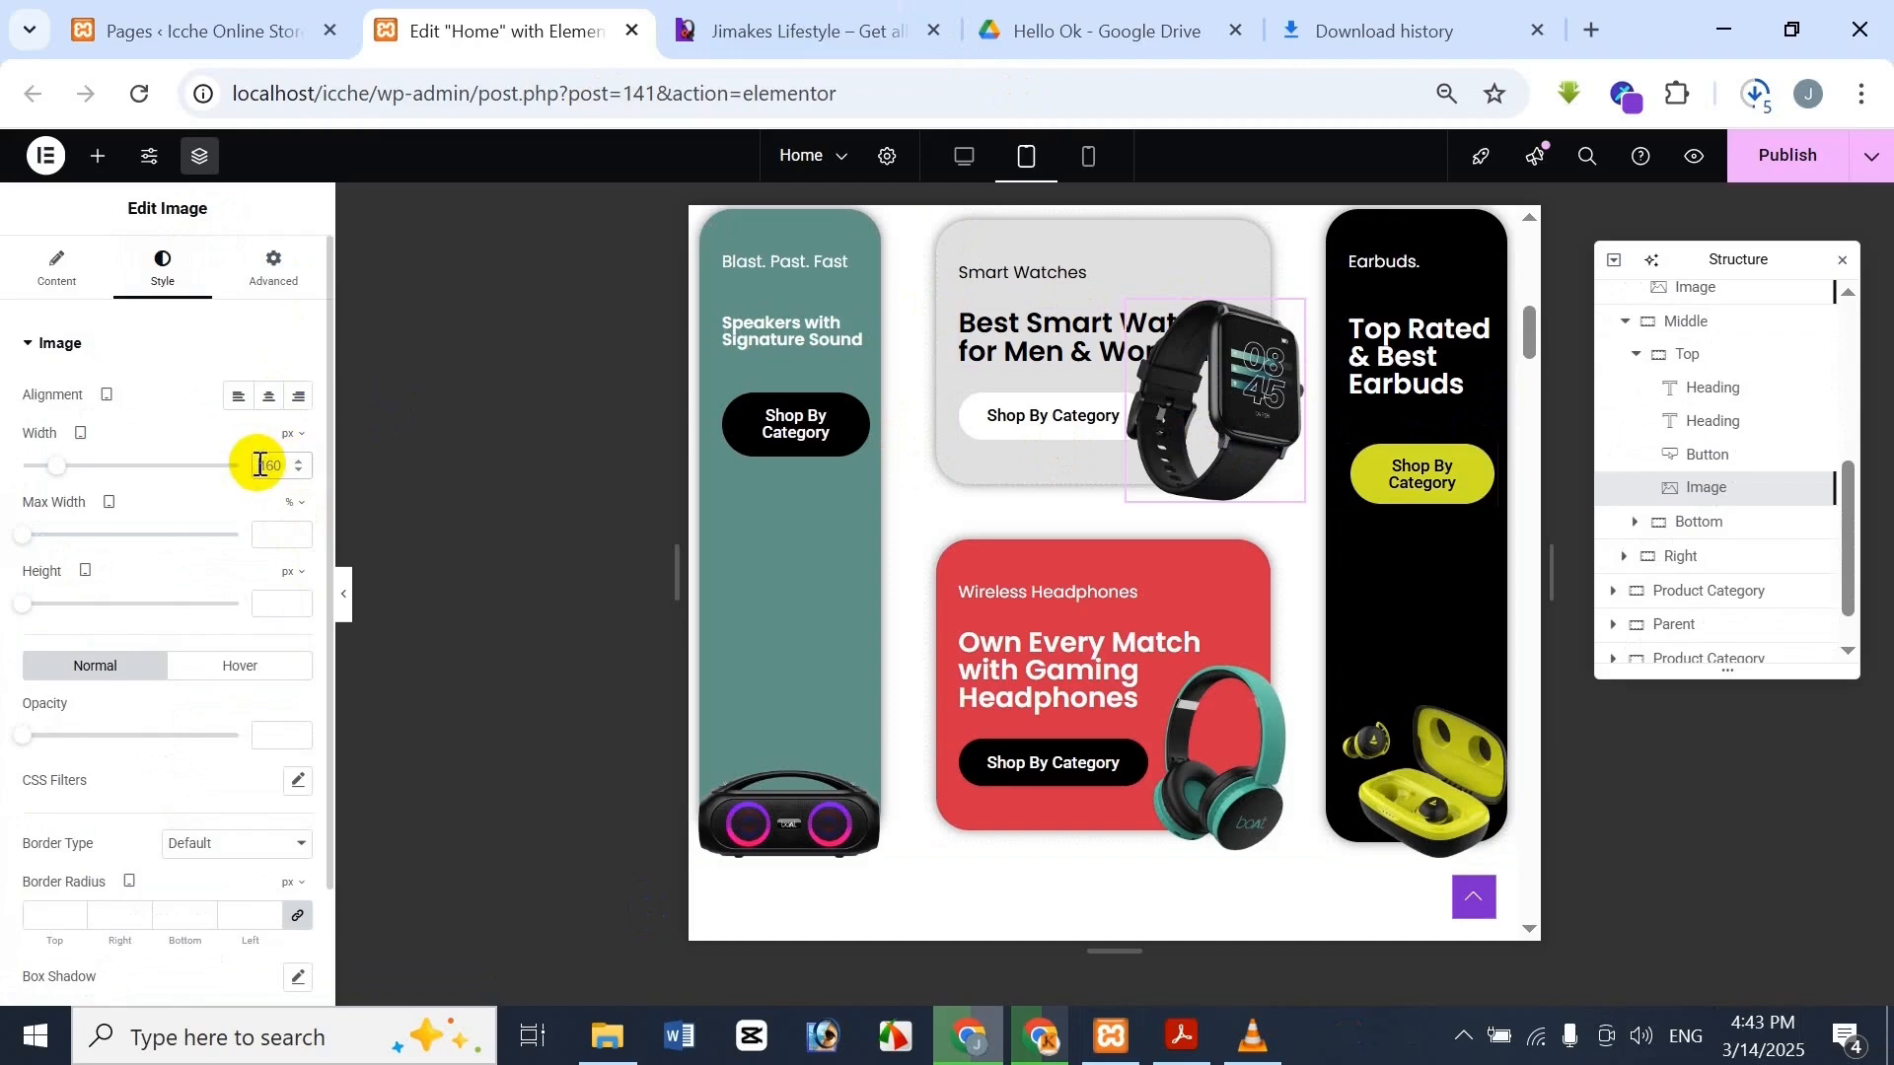
{"action": "key", "text": "BackSpace"}
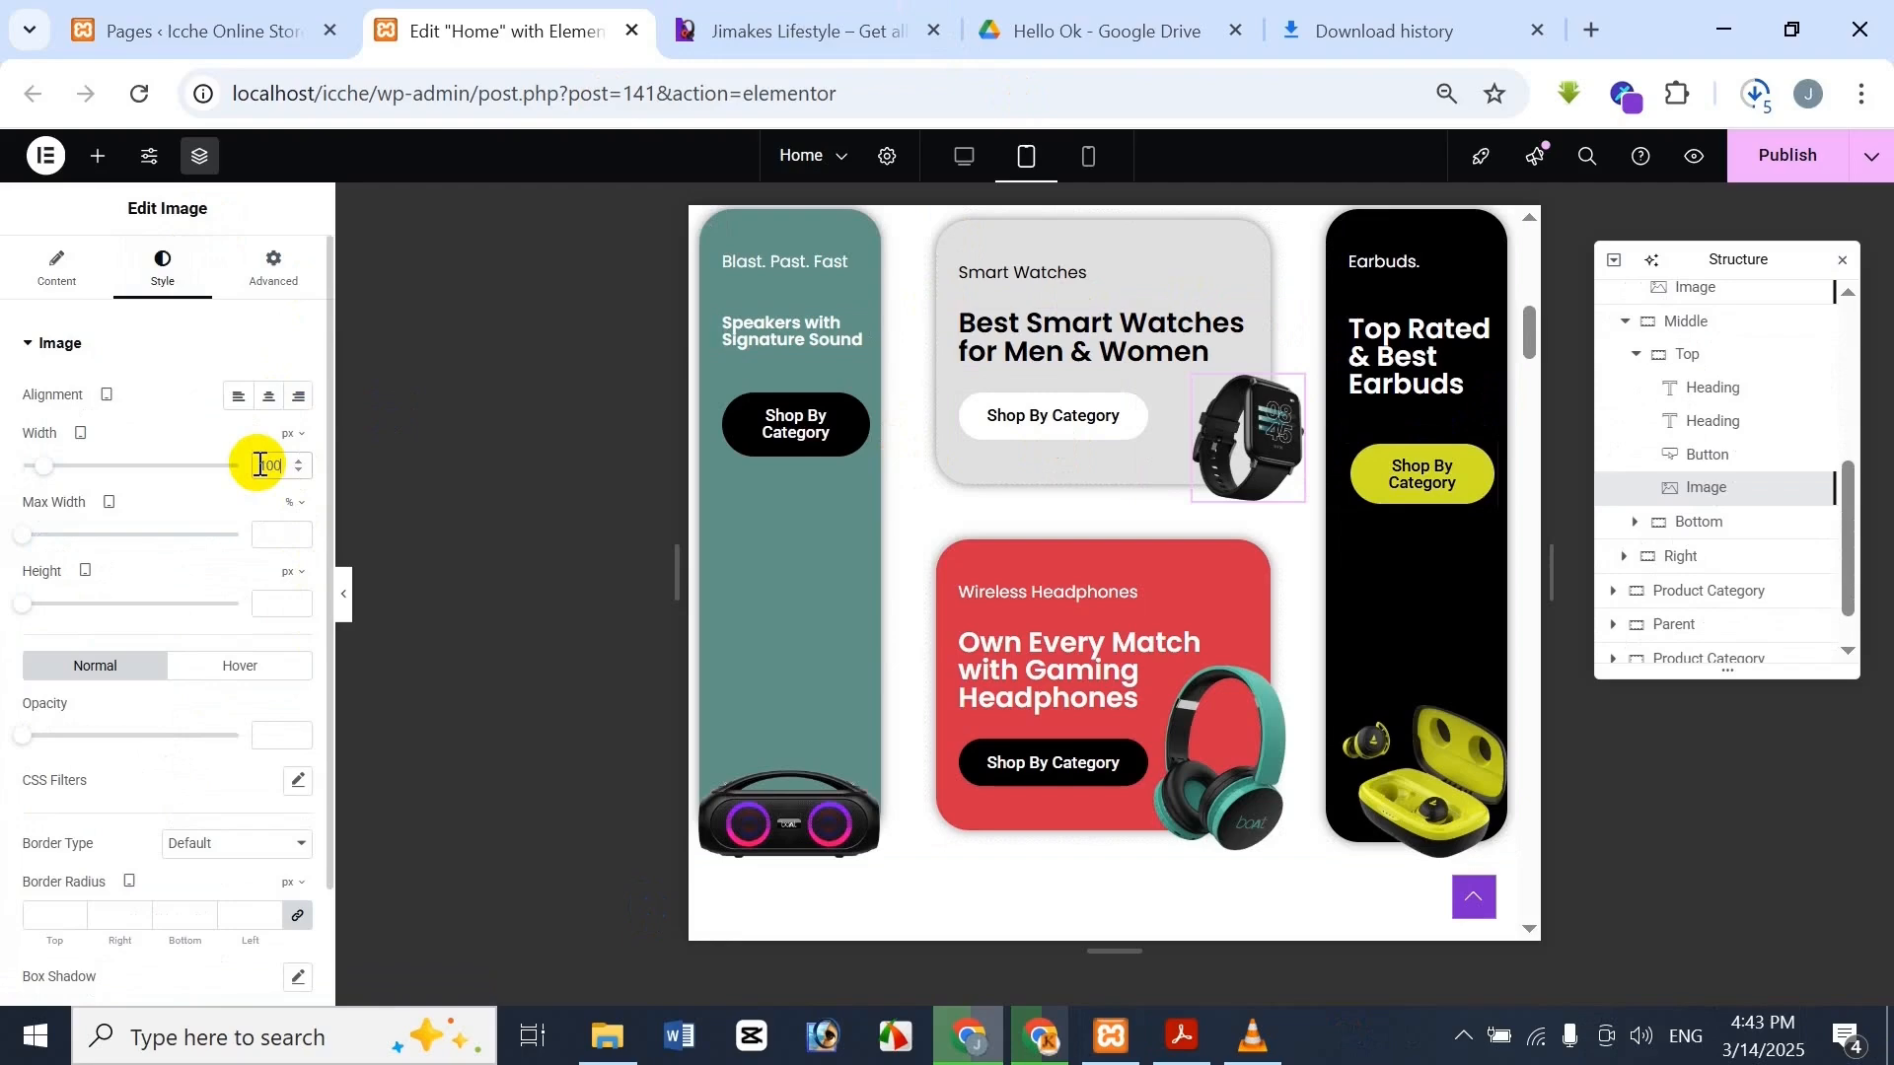
Try a 180 px width for the headphones image in the Wireless Headphones card, and set it to 160 px
{"action": "left_click", "coordinate": [736, 19]}
{"action": "left_click", "coordinate": [642, 37]}
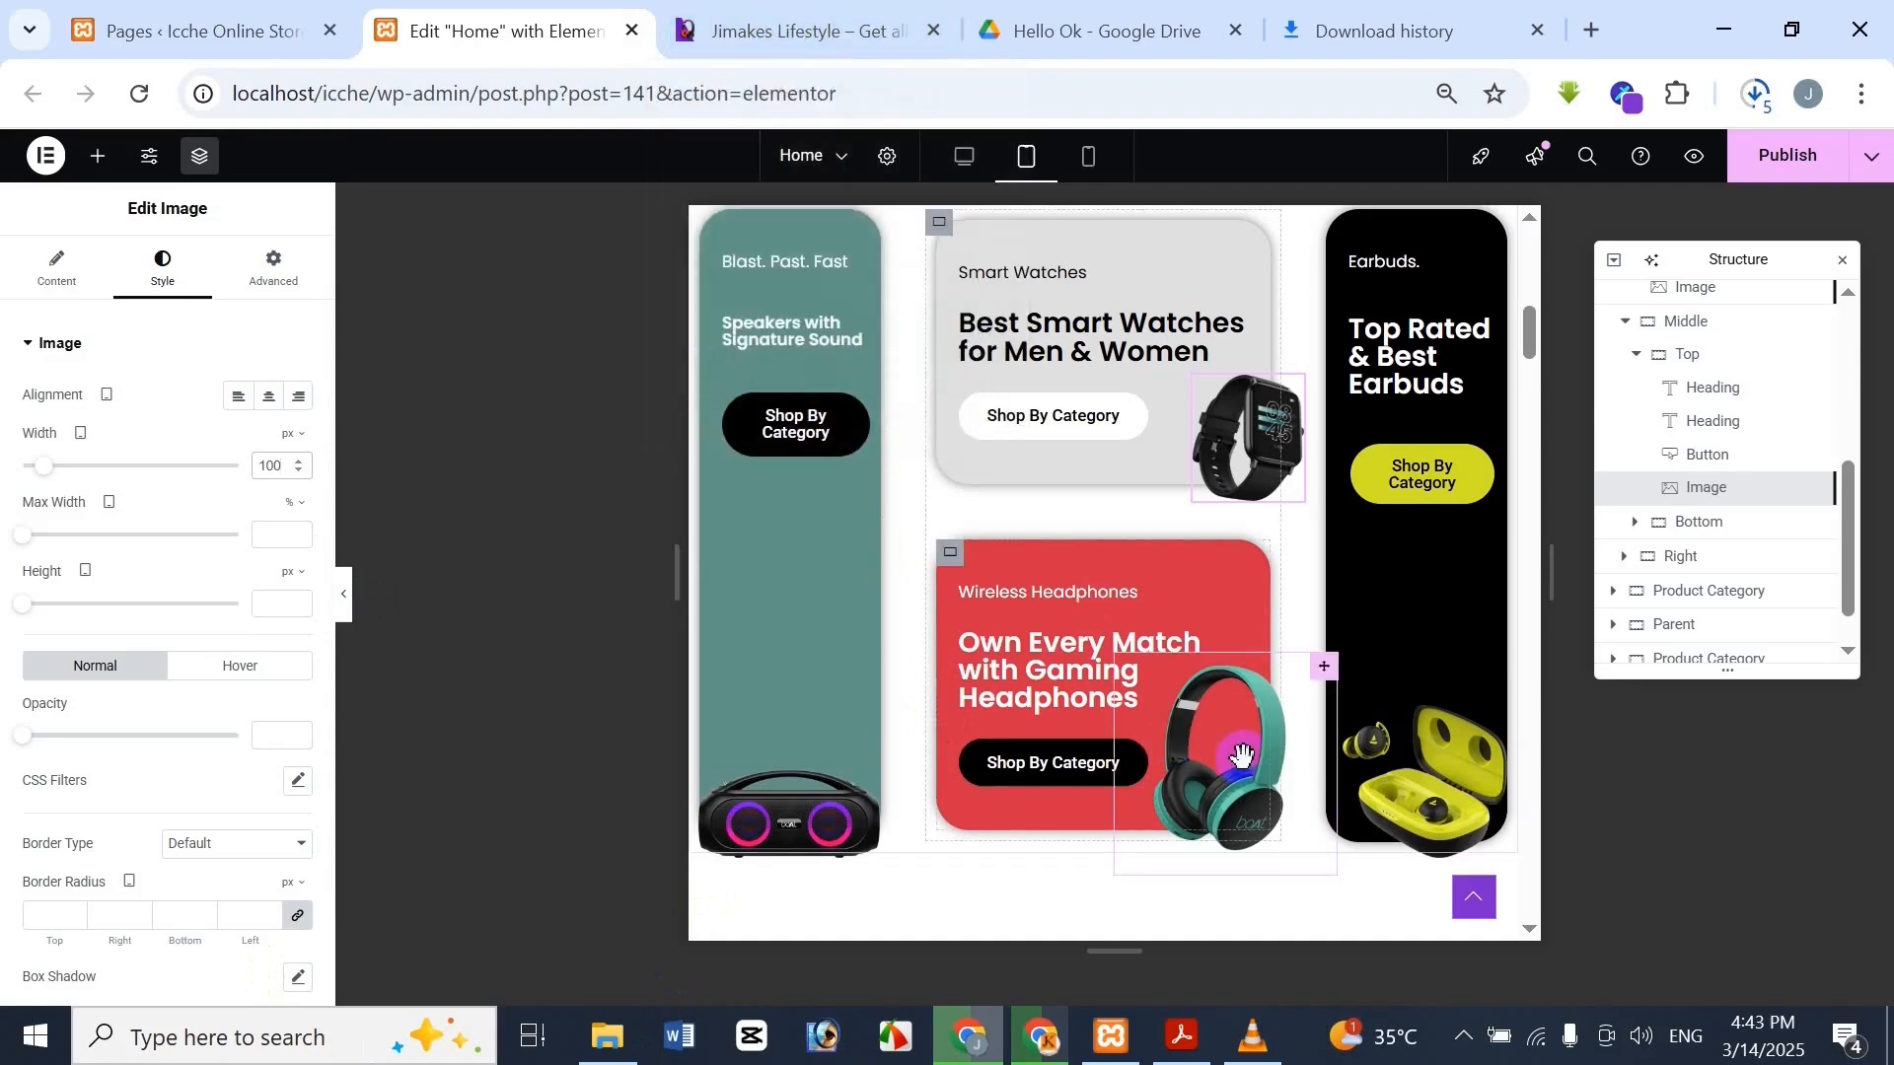
{"action": "left_click", "coordinate": [1238, 809]}
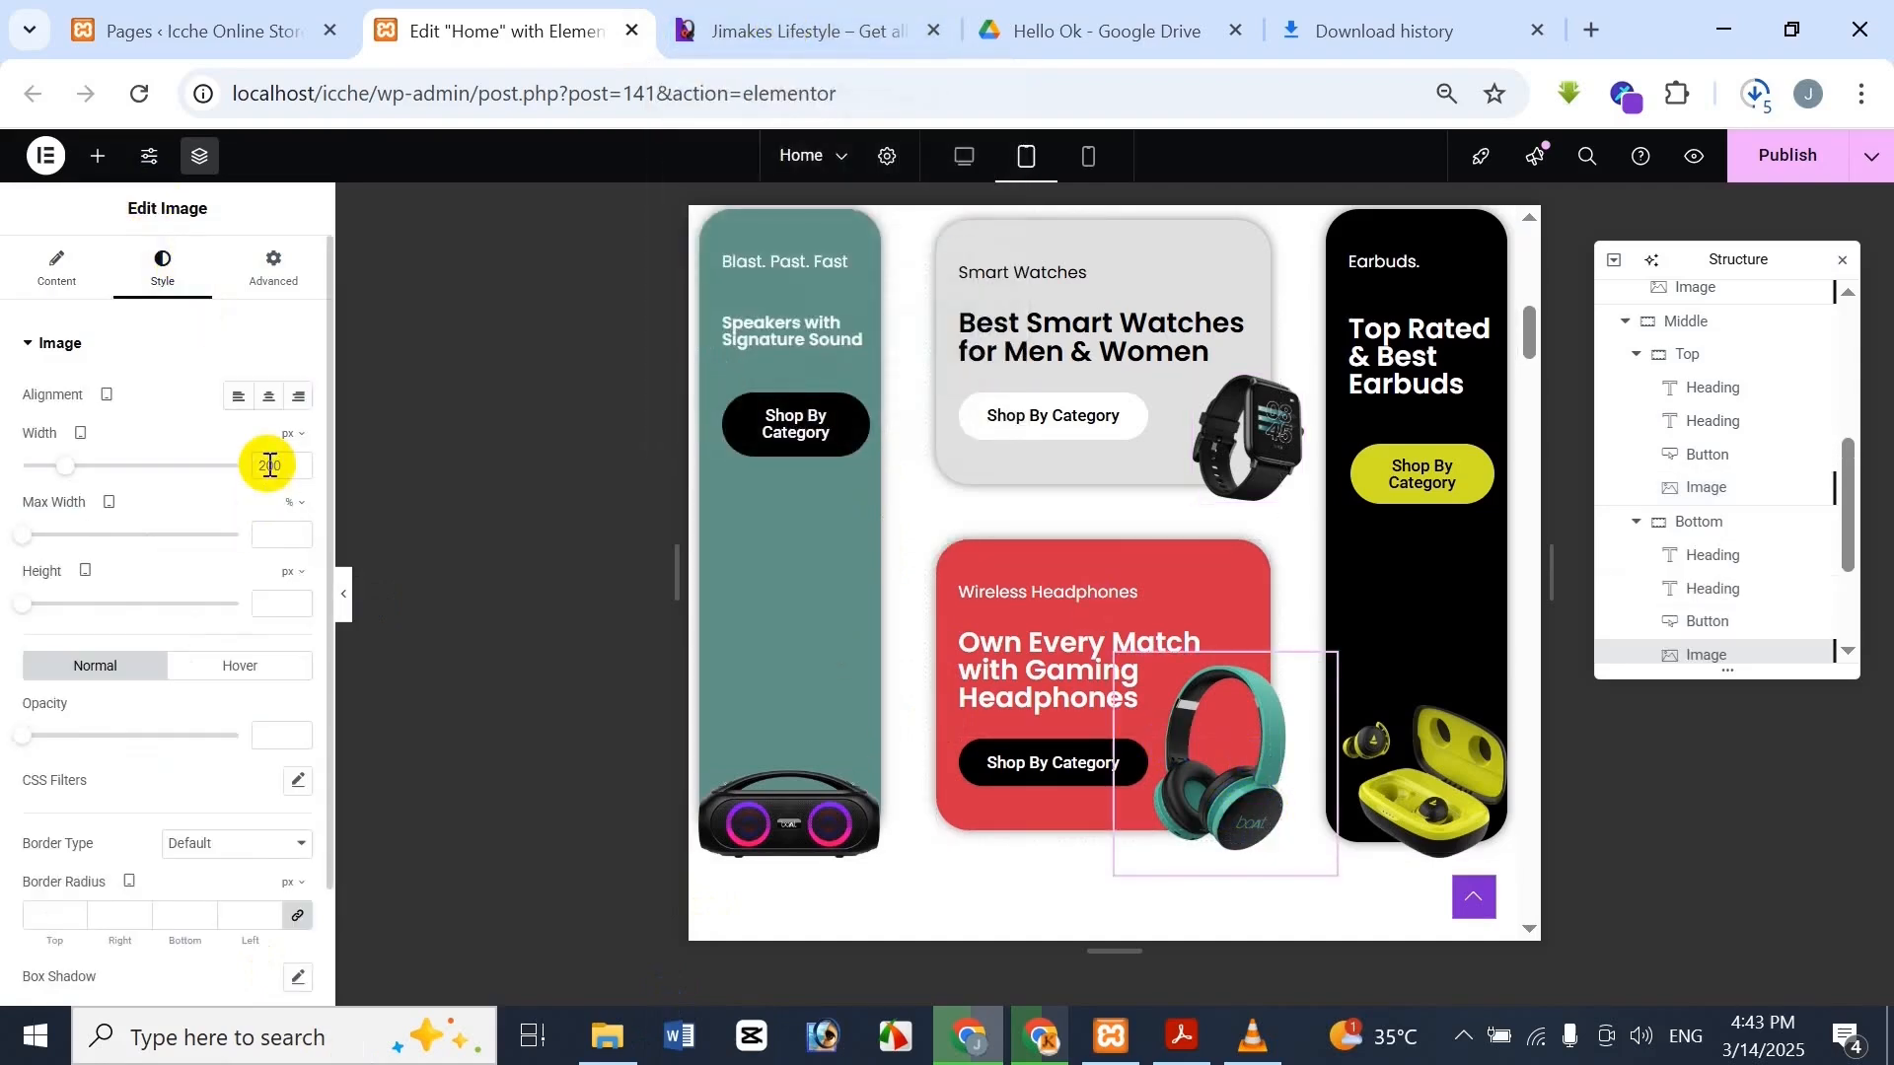
{"action": "left_click", "coordinate": [274, 461]}
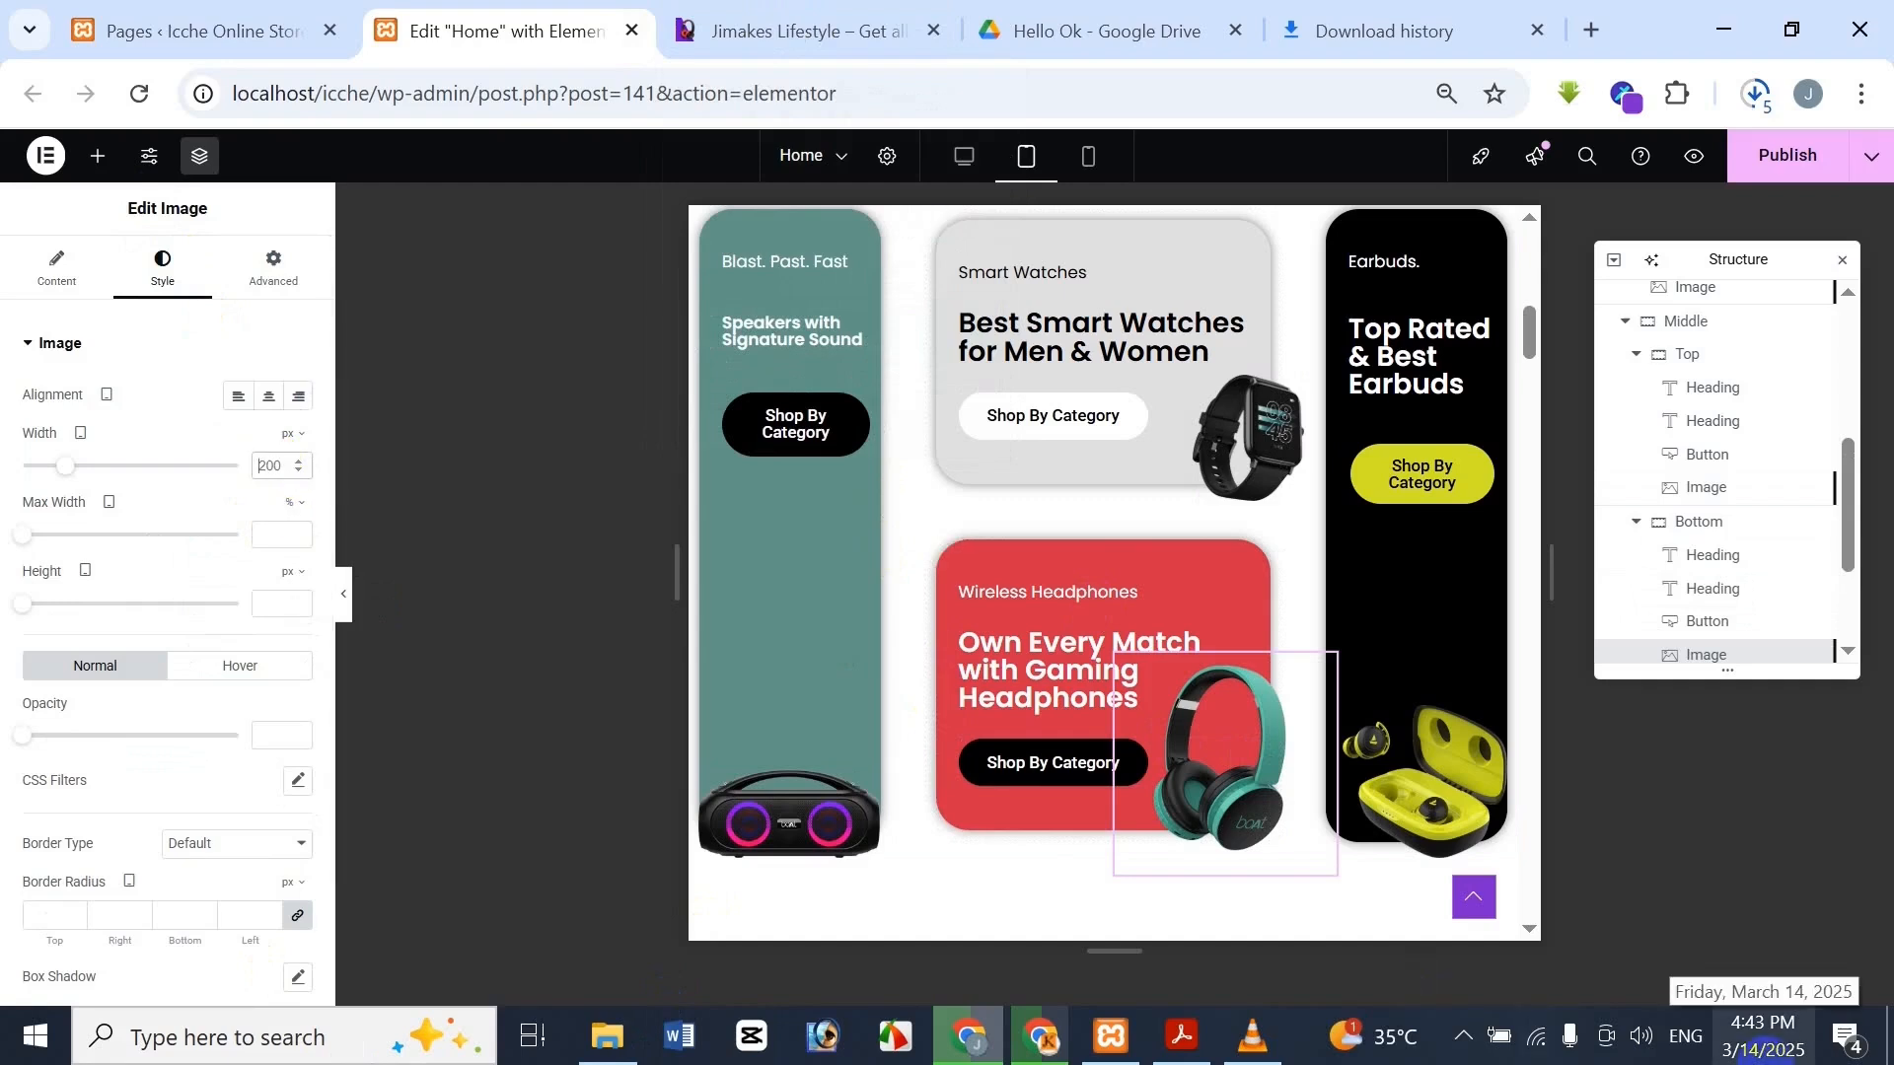
{"action": "key", "text": "BackSpace"}
{"action": "key", "text": "BackSpace"}
{"action": "key", "text": "BackSpace"}
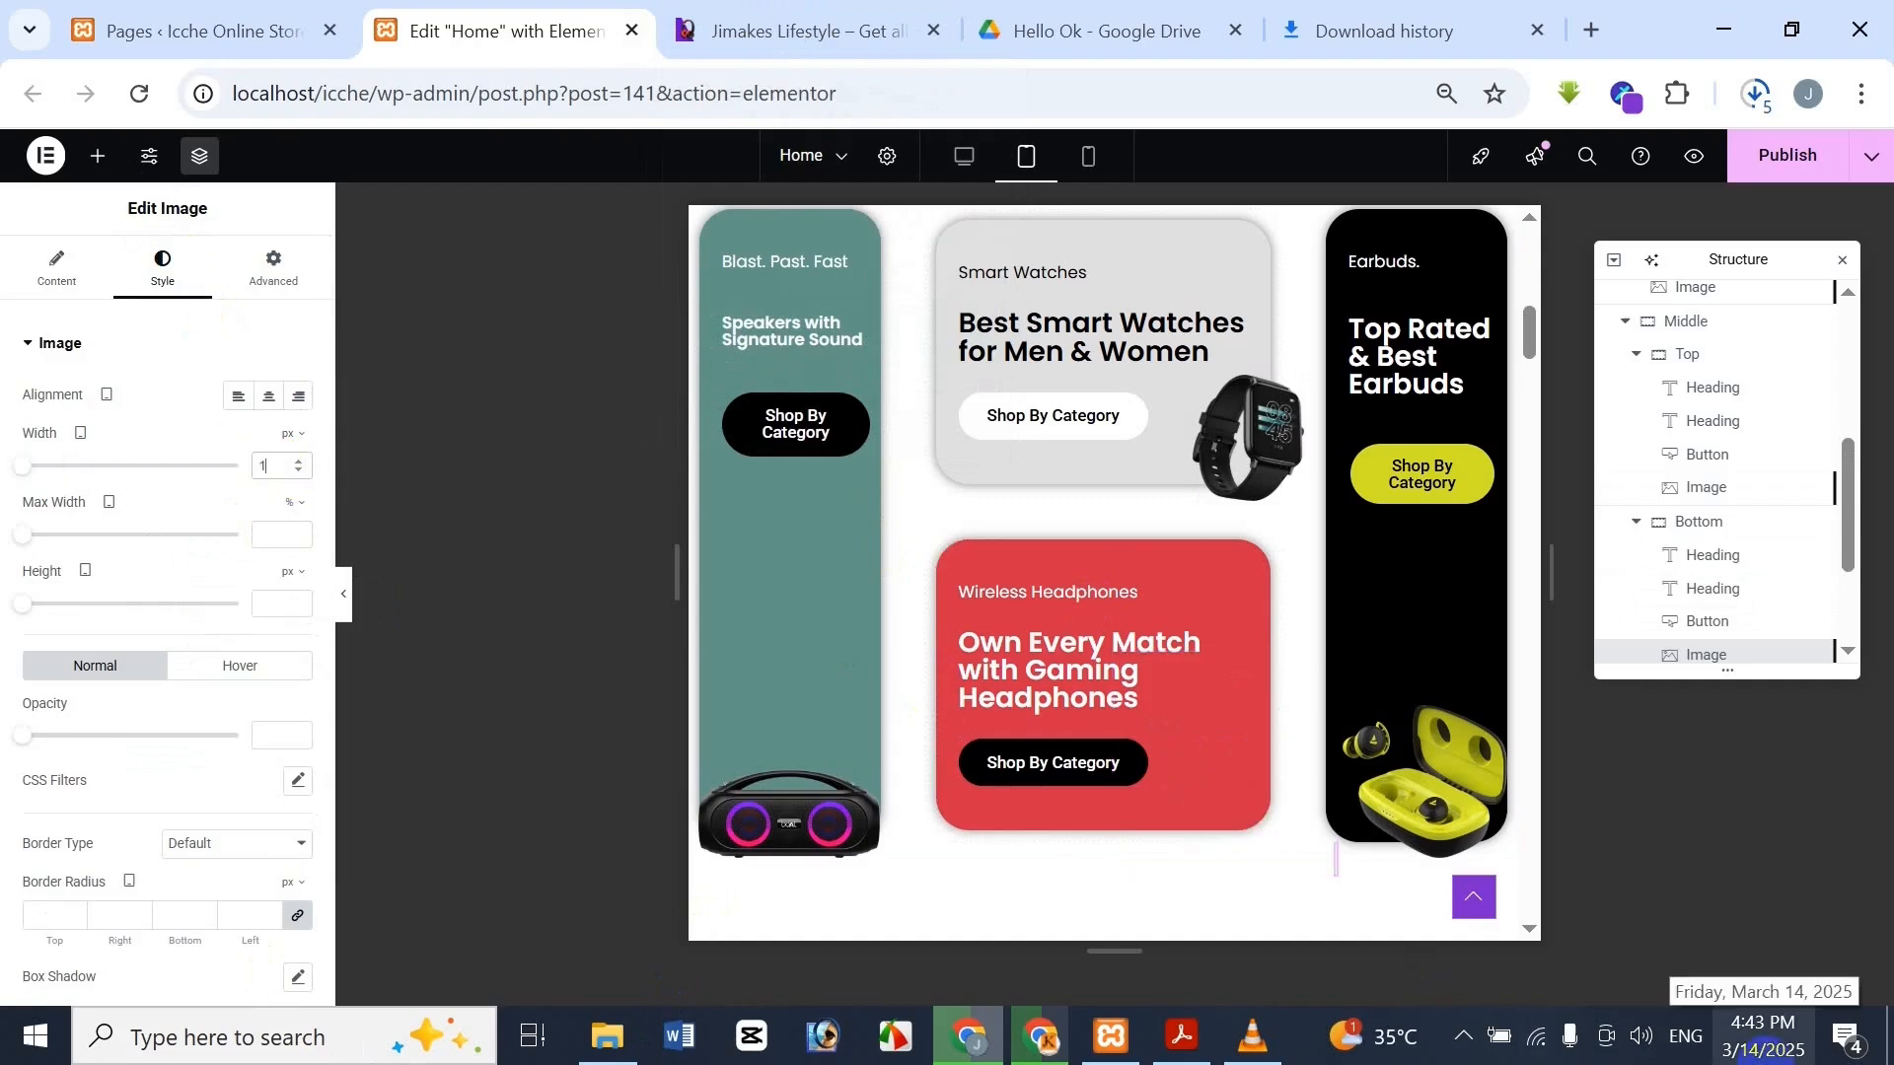
{"action": "type", "text": "180"}
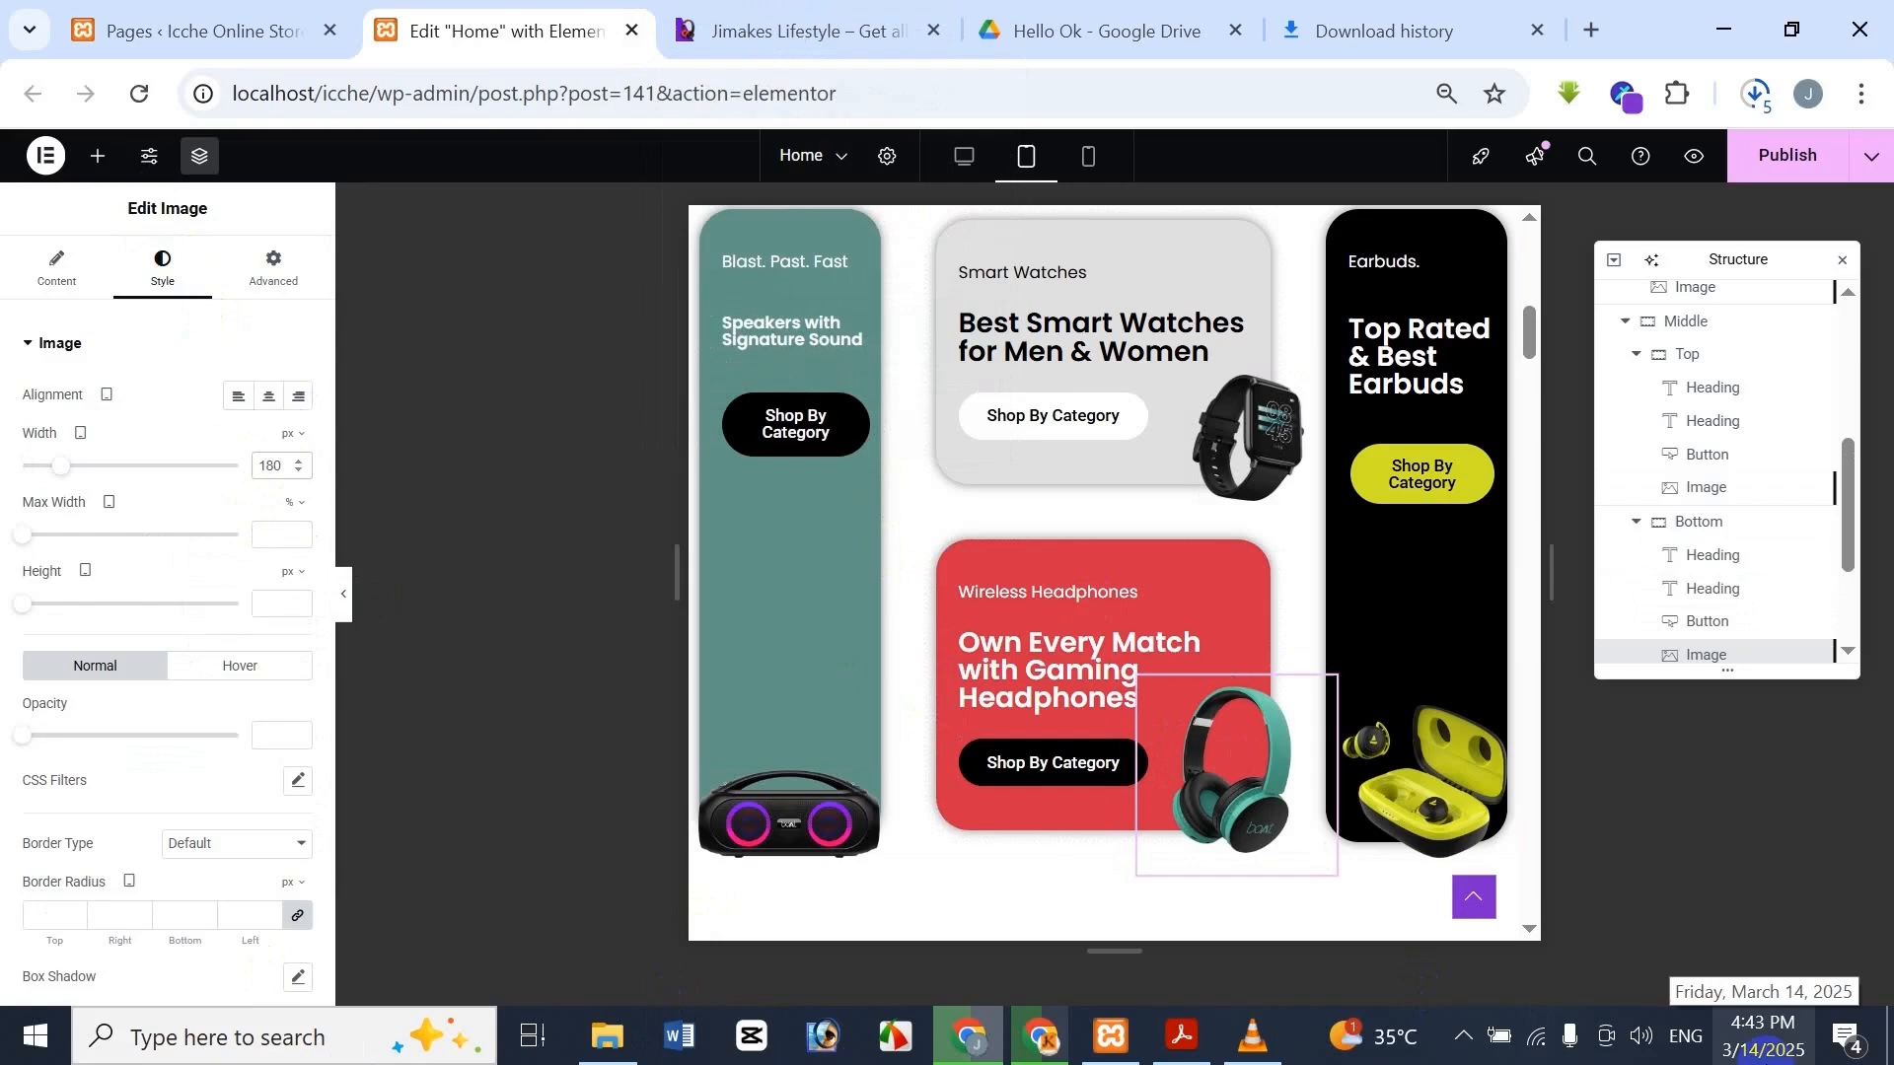
{"action": "key", "text": "BackSpace"}
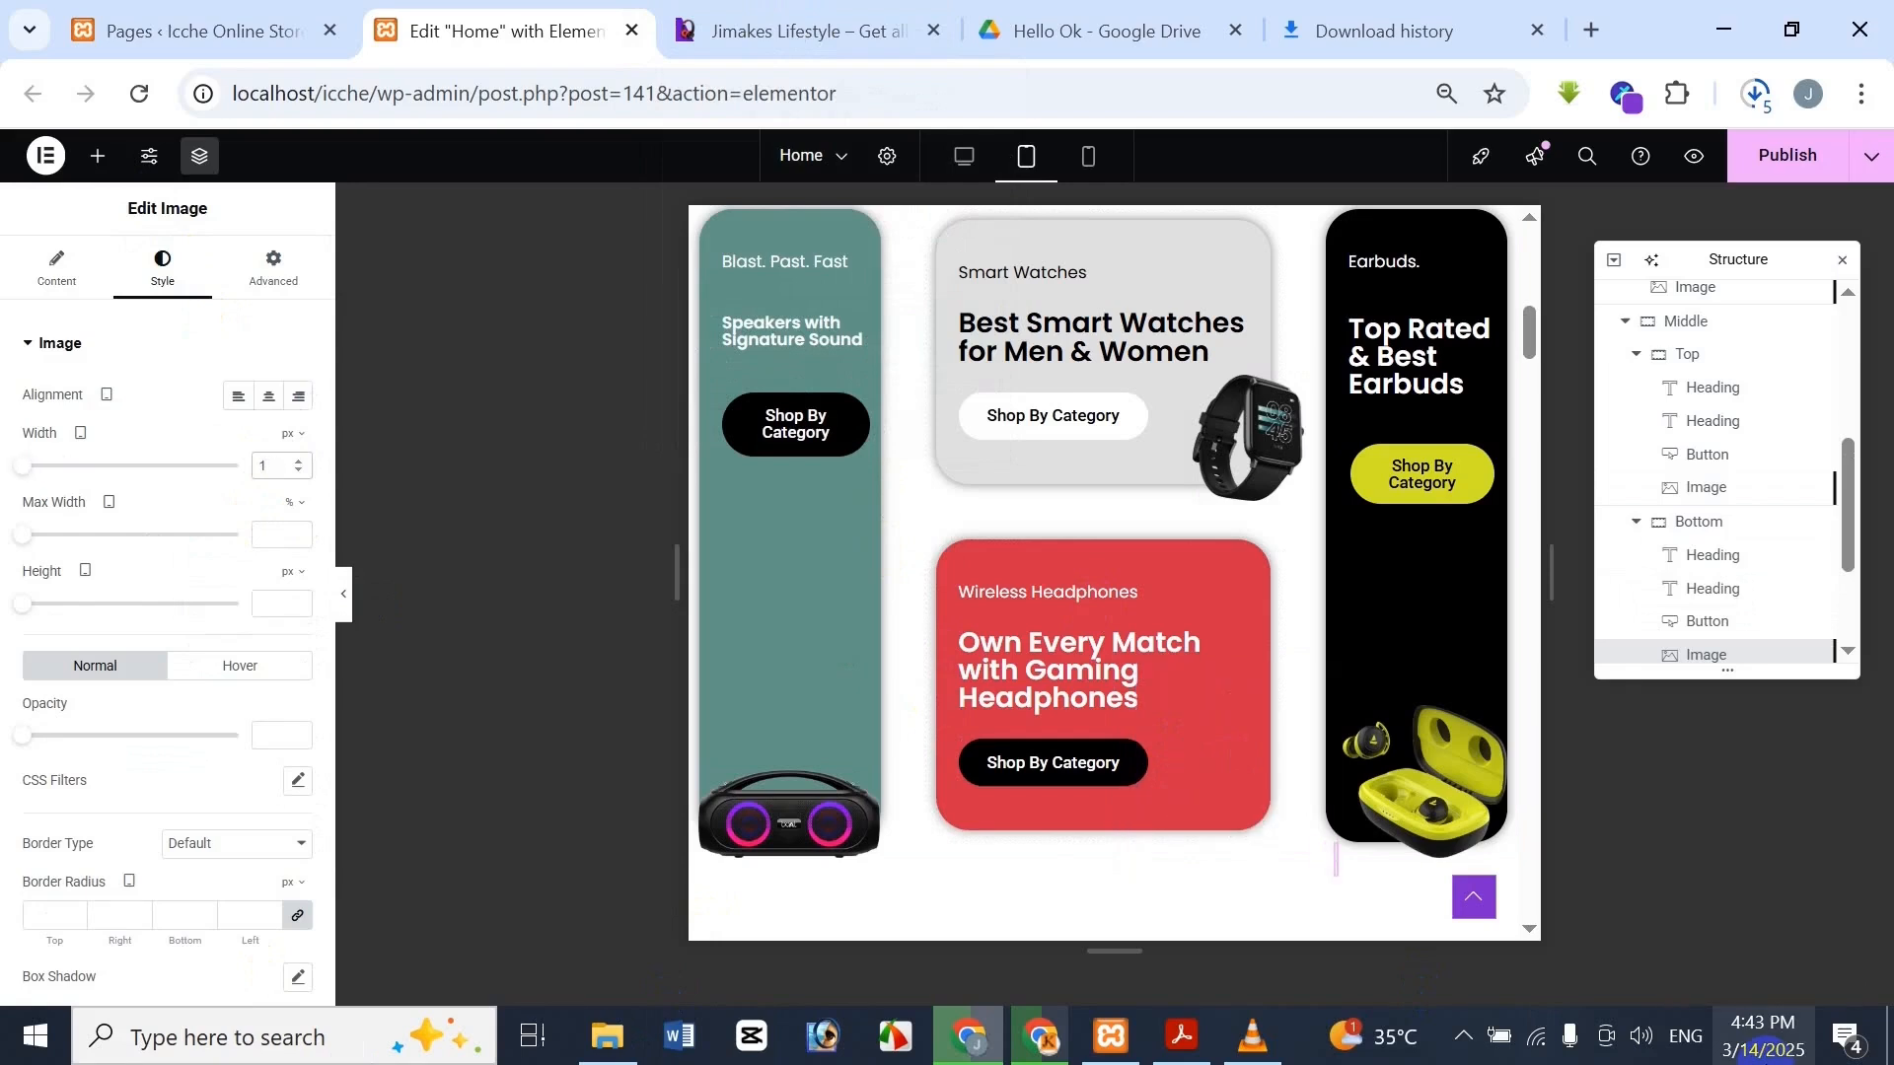
{"action": "type", "text": "60"}
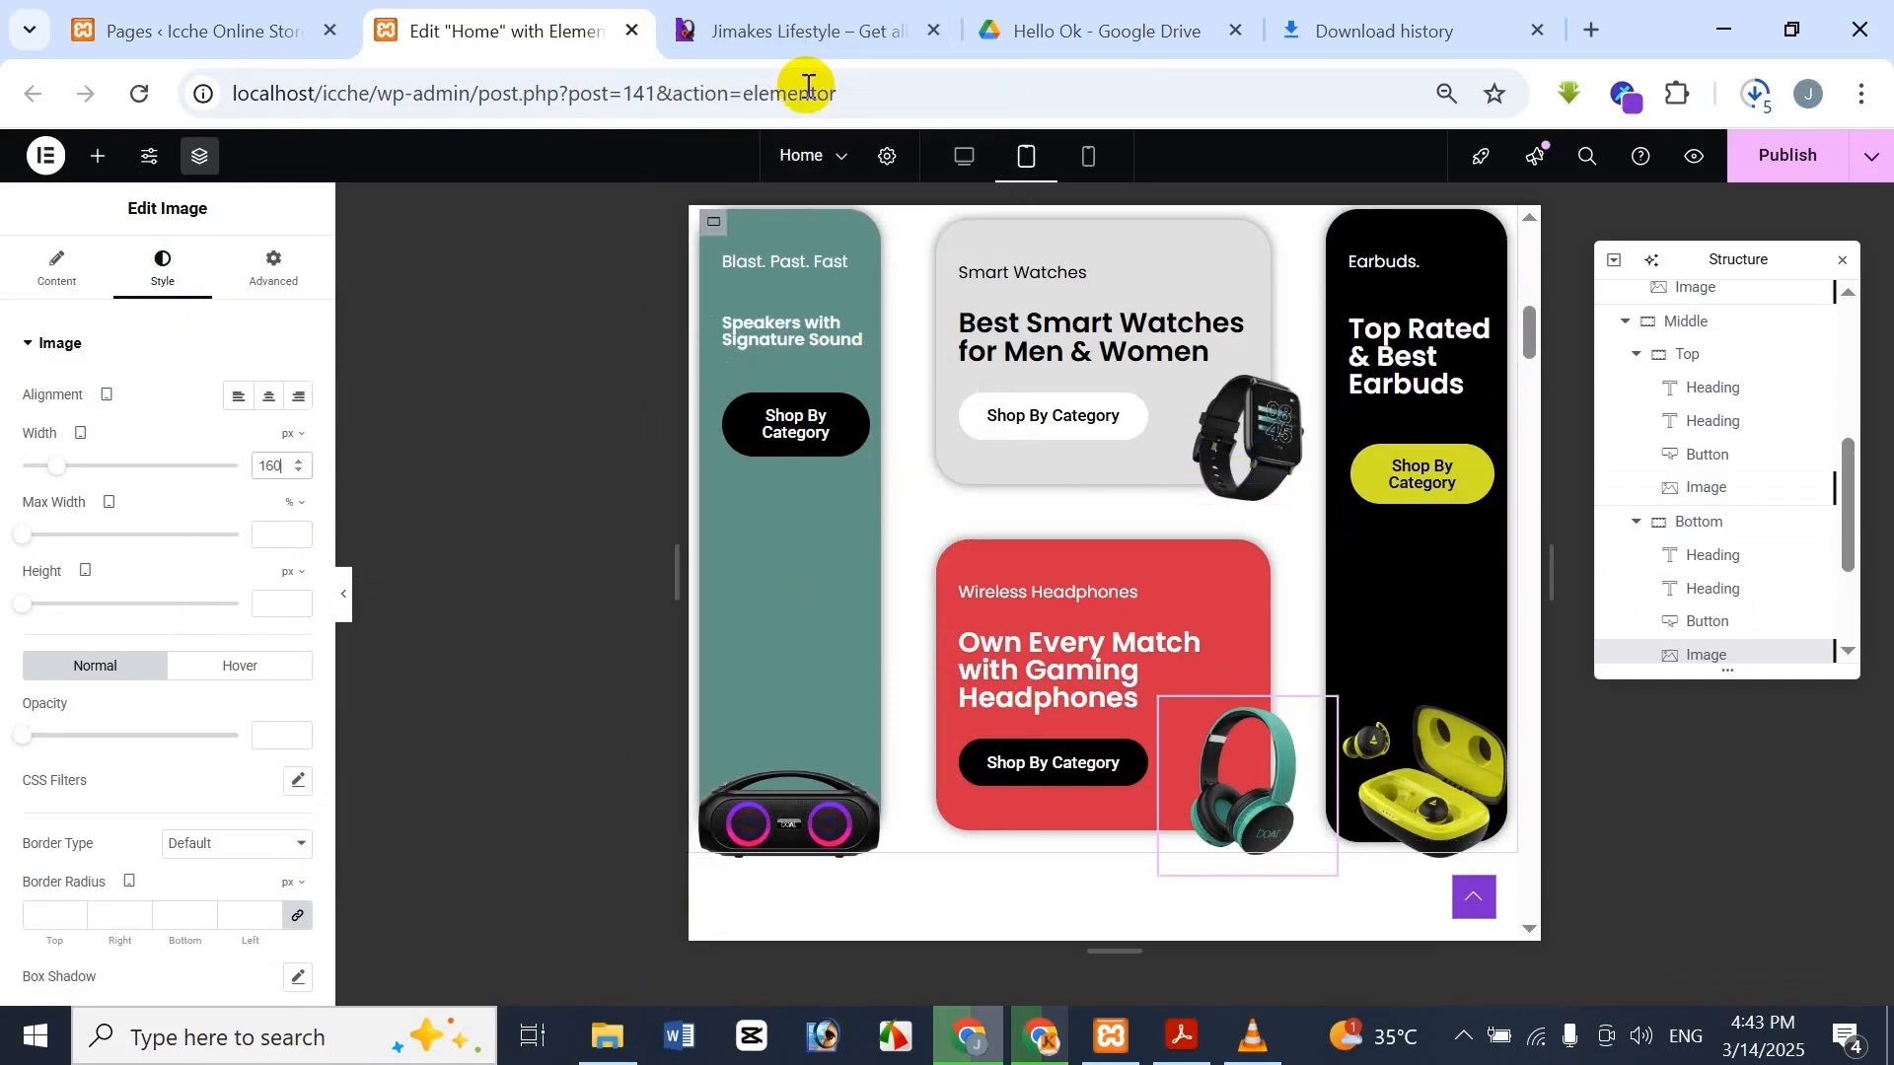
Compare the size and placement of the product images on the reference site's tablet view with the cards being edited
{"action": "left_click", "coordinate": [794, 31]}
{"action": "scroll", "coordinate": [697, 755], "scroll_direction": "down", "scroll_amount": 3}
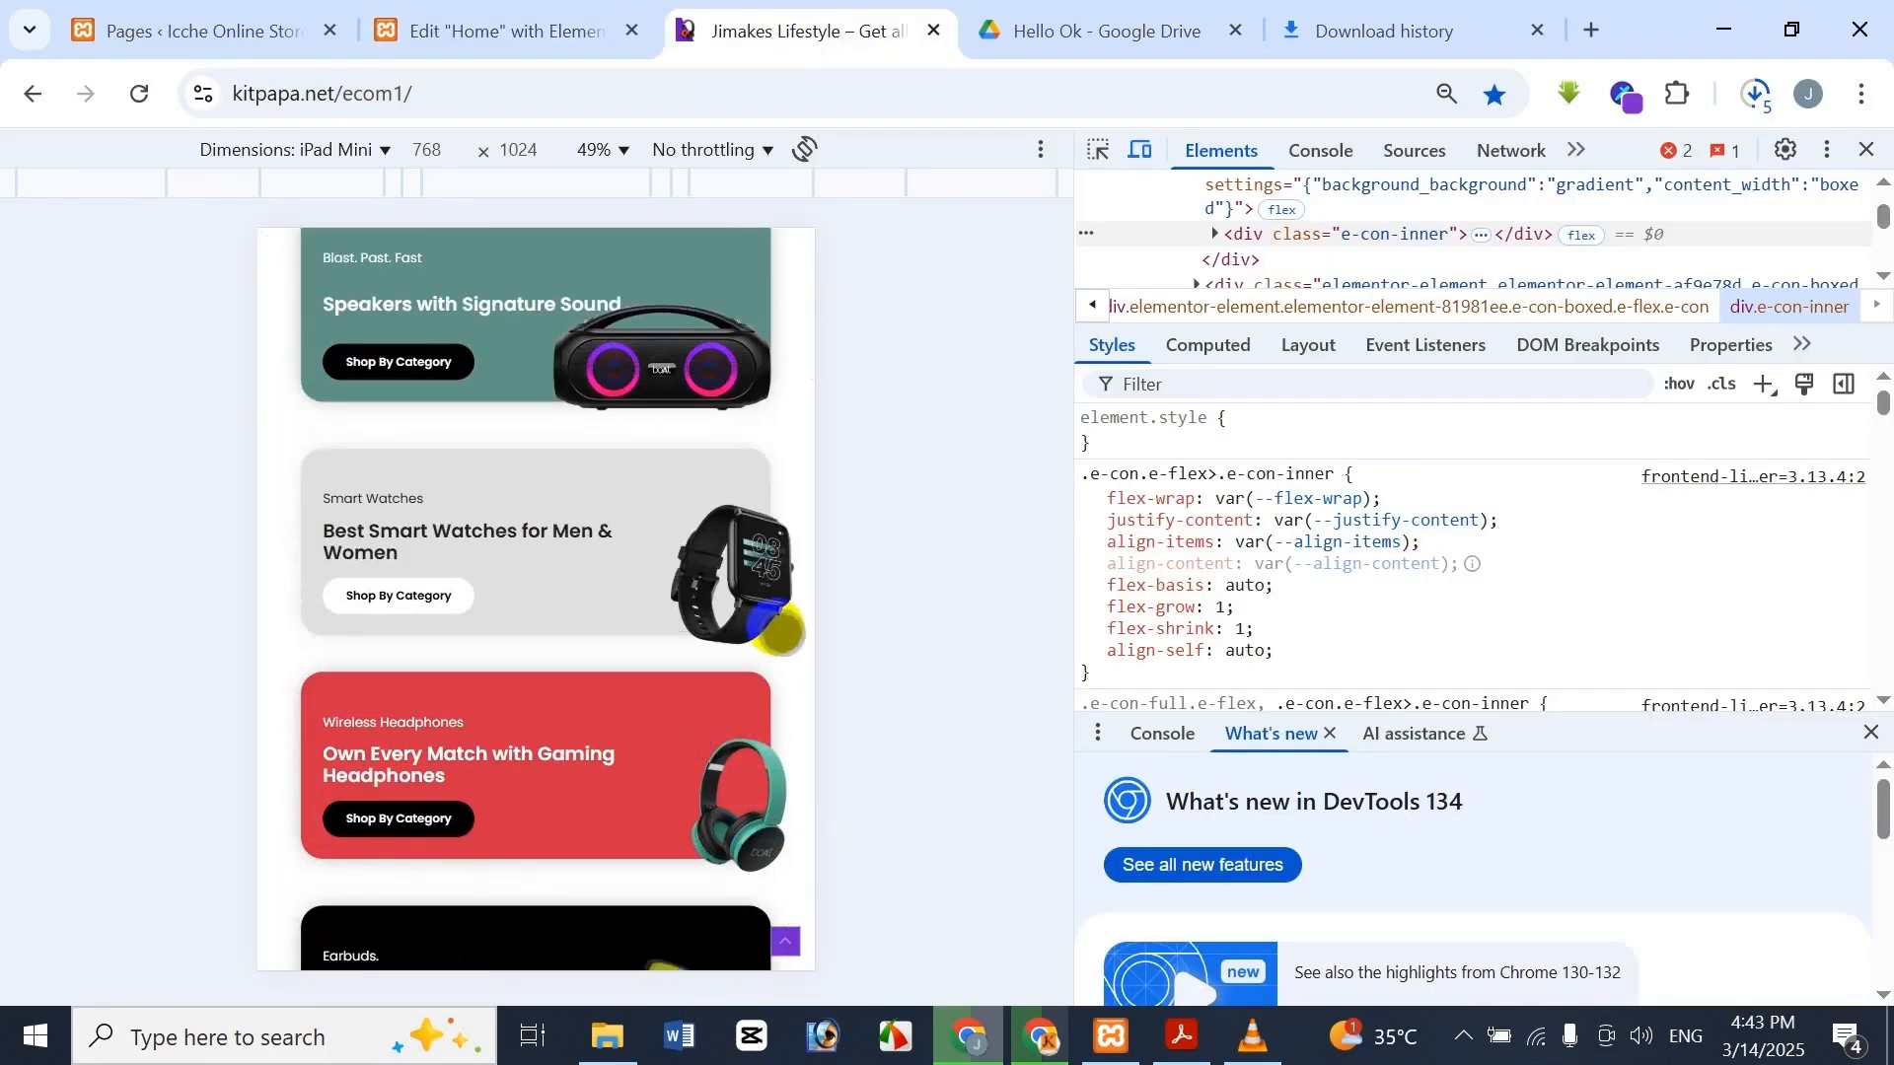
{"action": "left_click", "coordinate": [520, 14]}
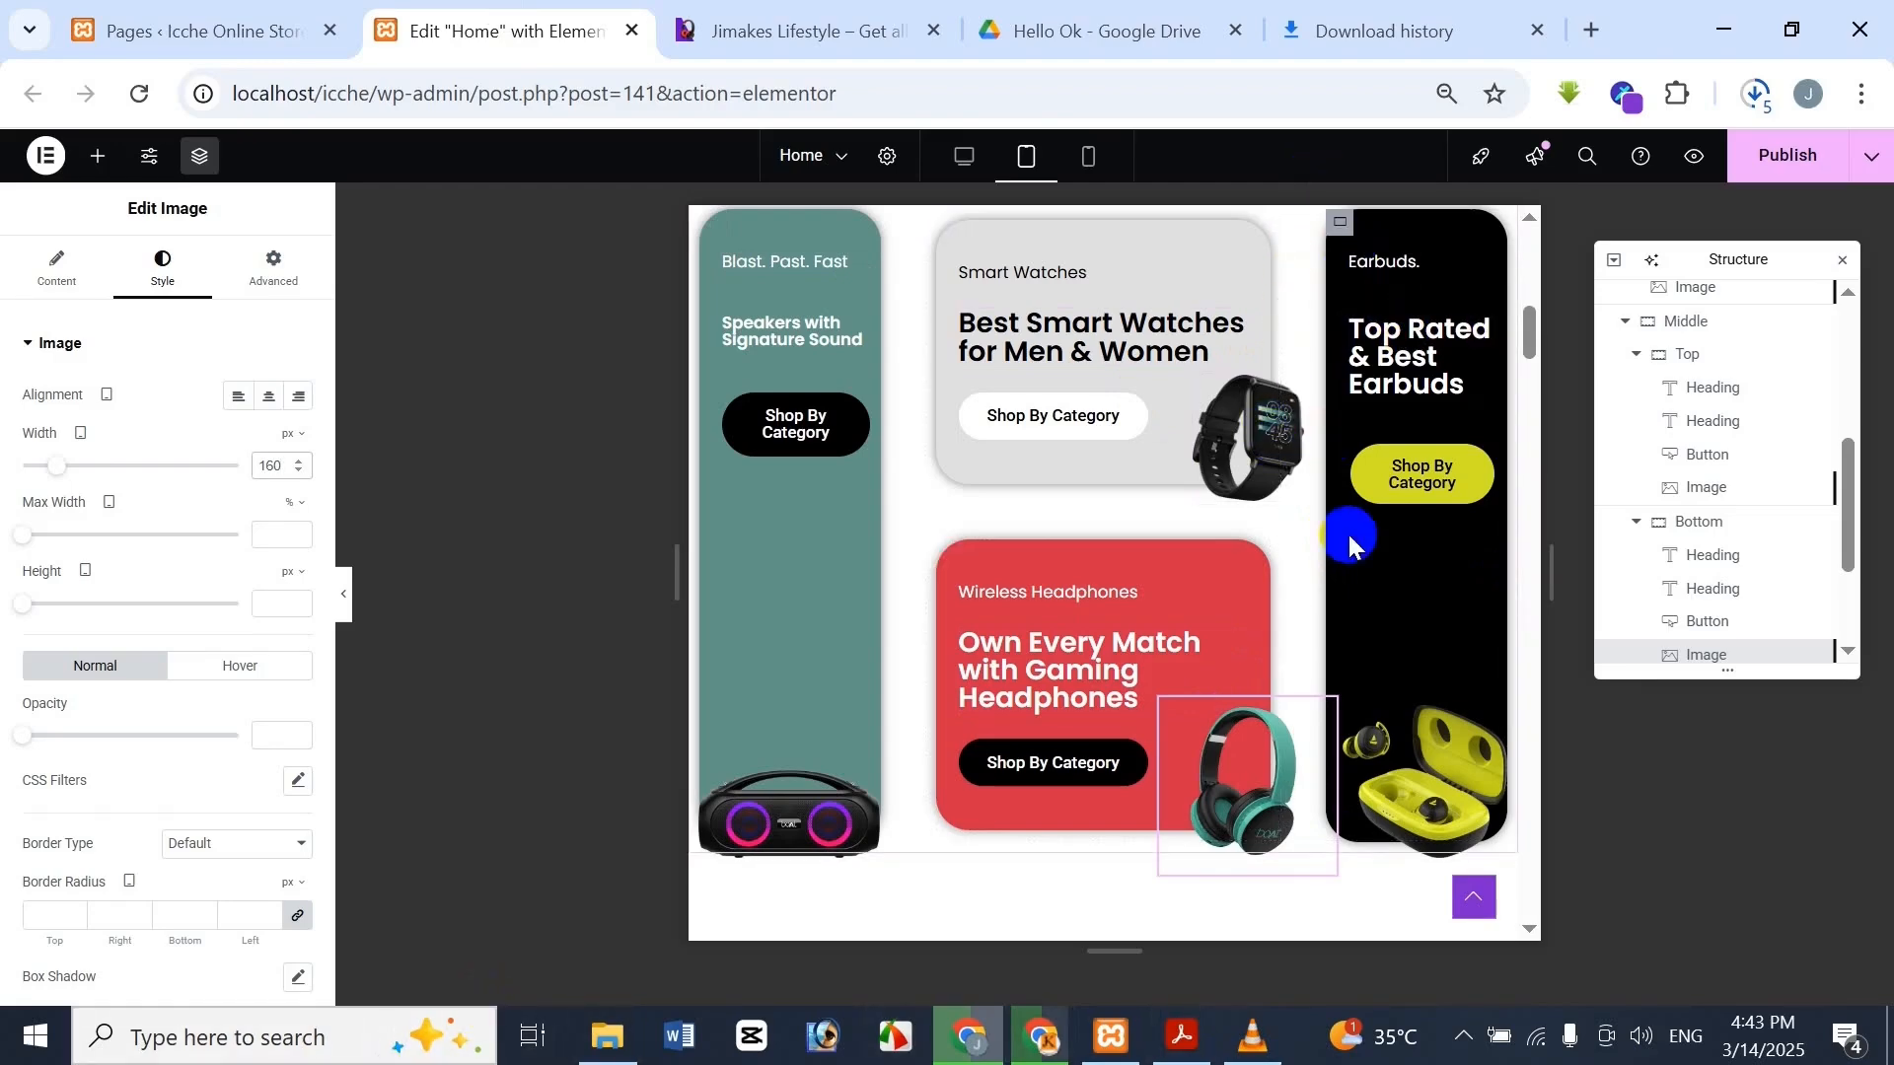
{"action": "left_click", "coordinate": [819, 14]}
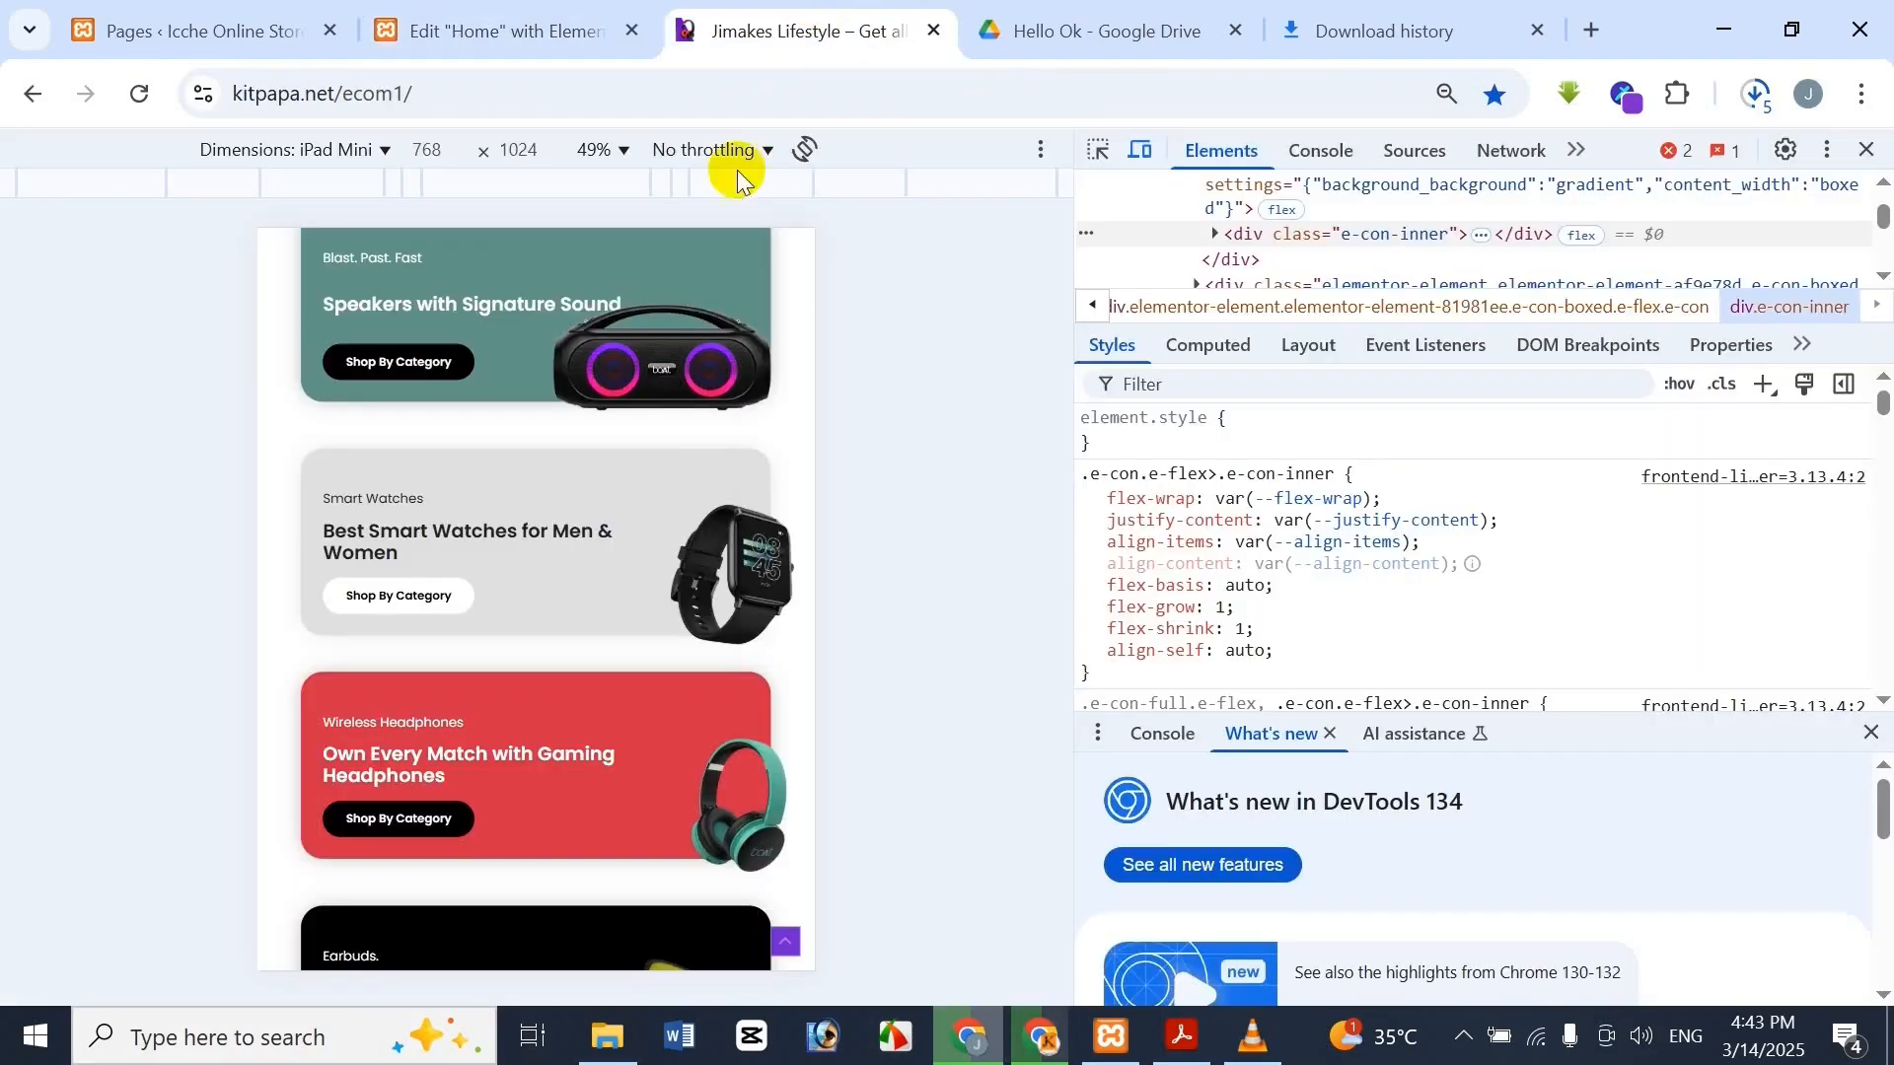
{"action": "scroll", "coordinate": [632, 474], "scroll_direction": "up", "scroll_amount": 2}
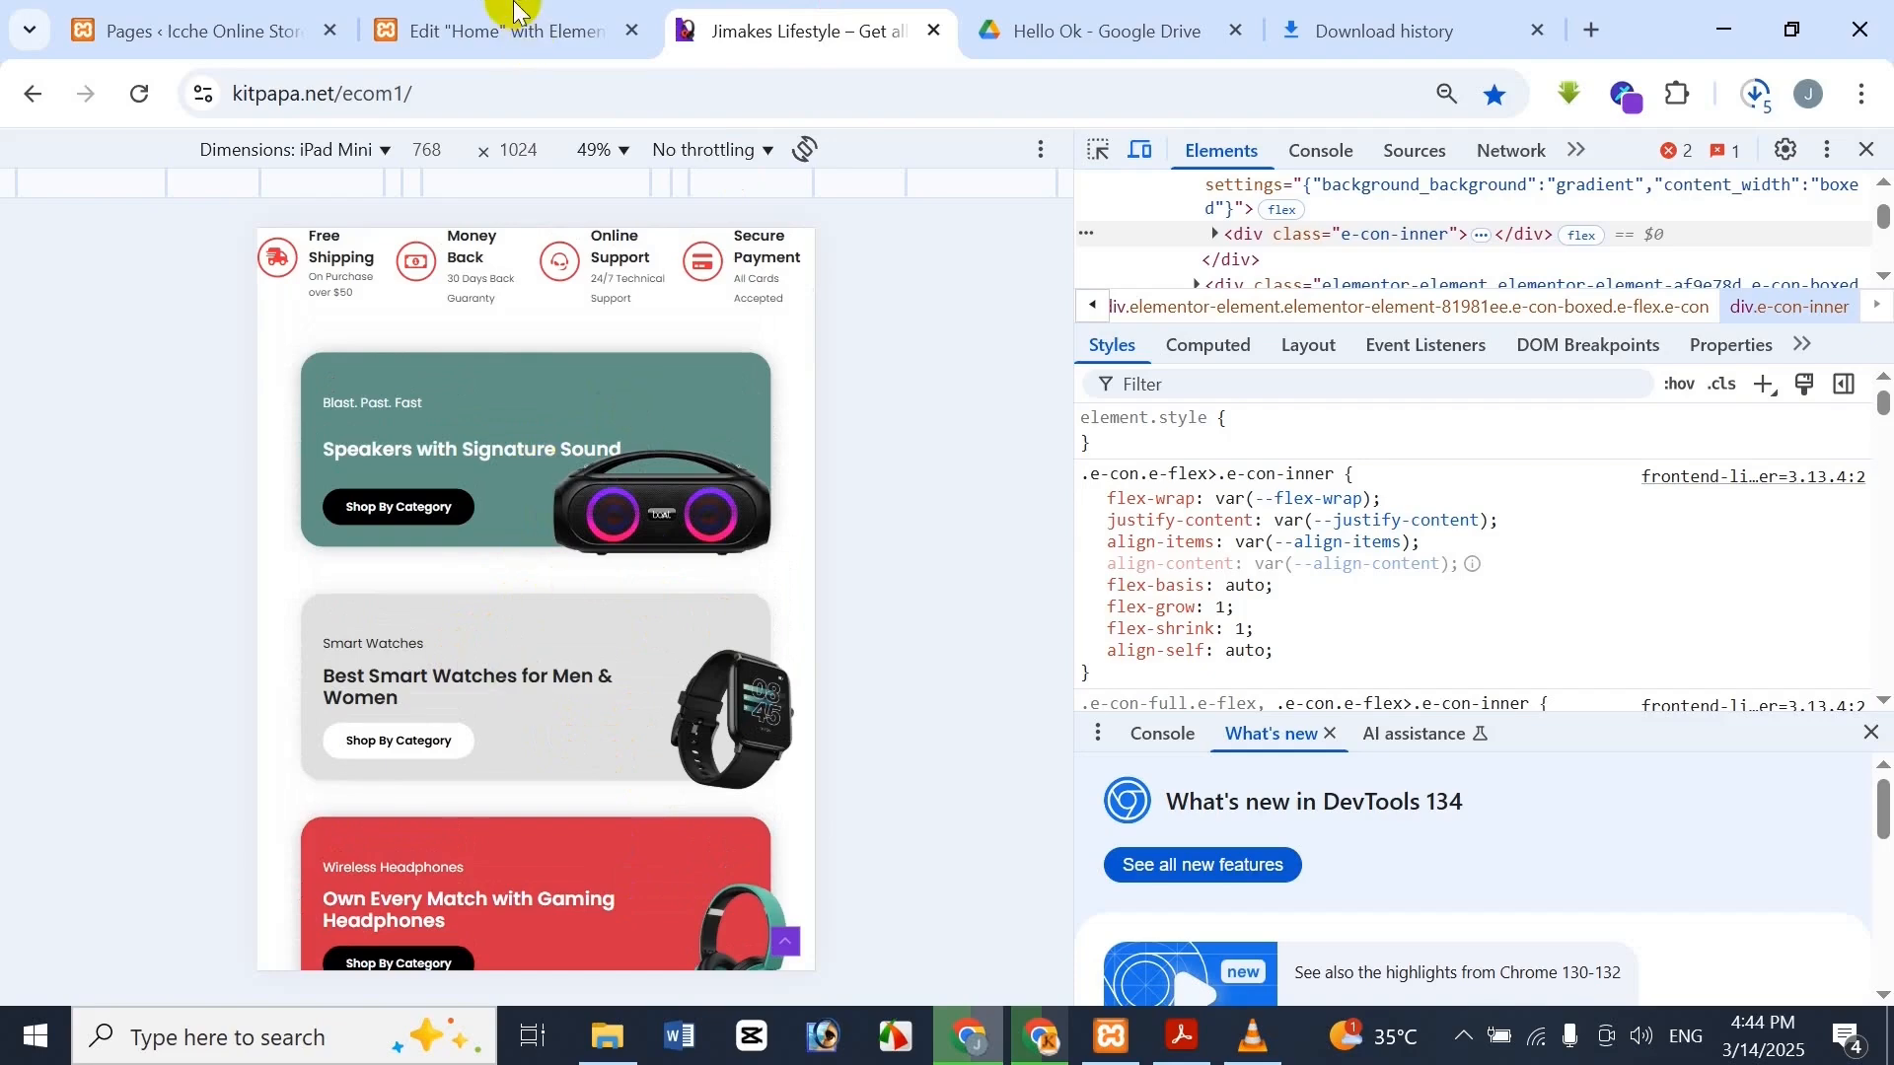
{"action": "left_click", "coordinate": [503, 30]}
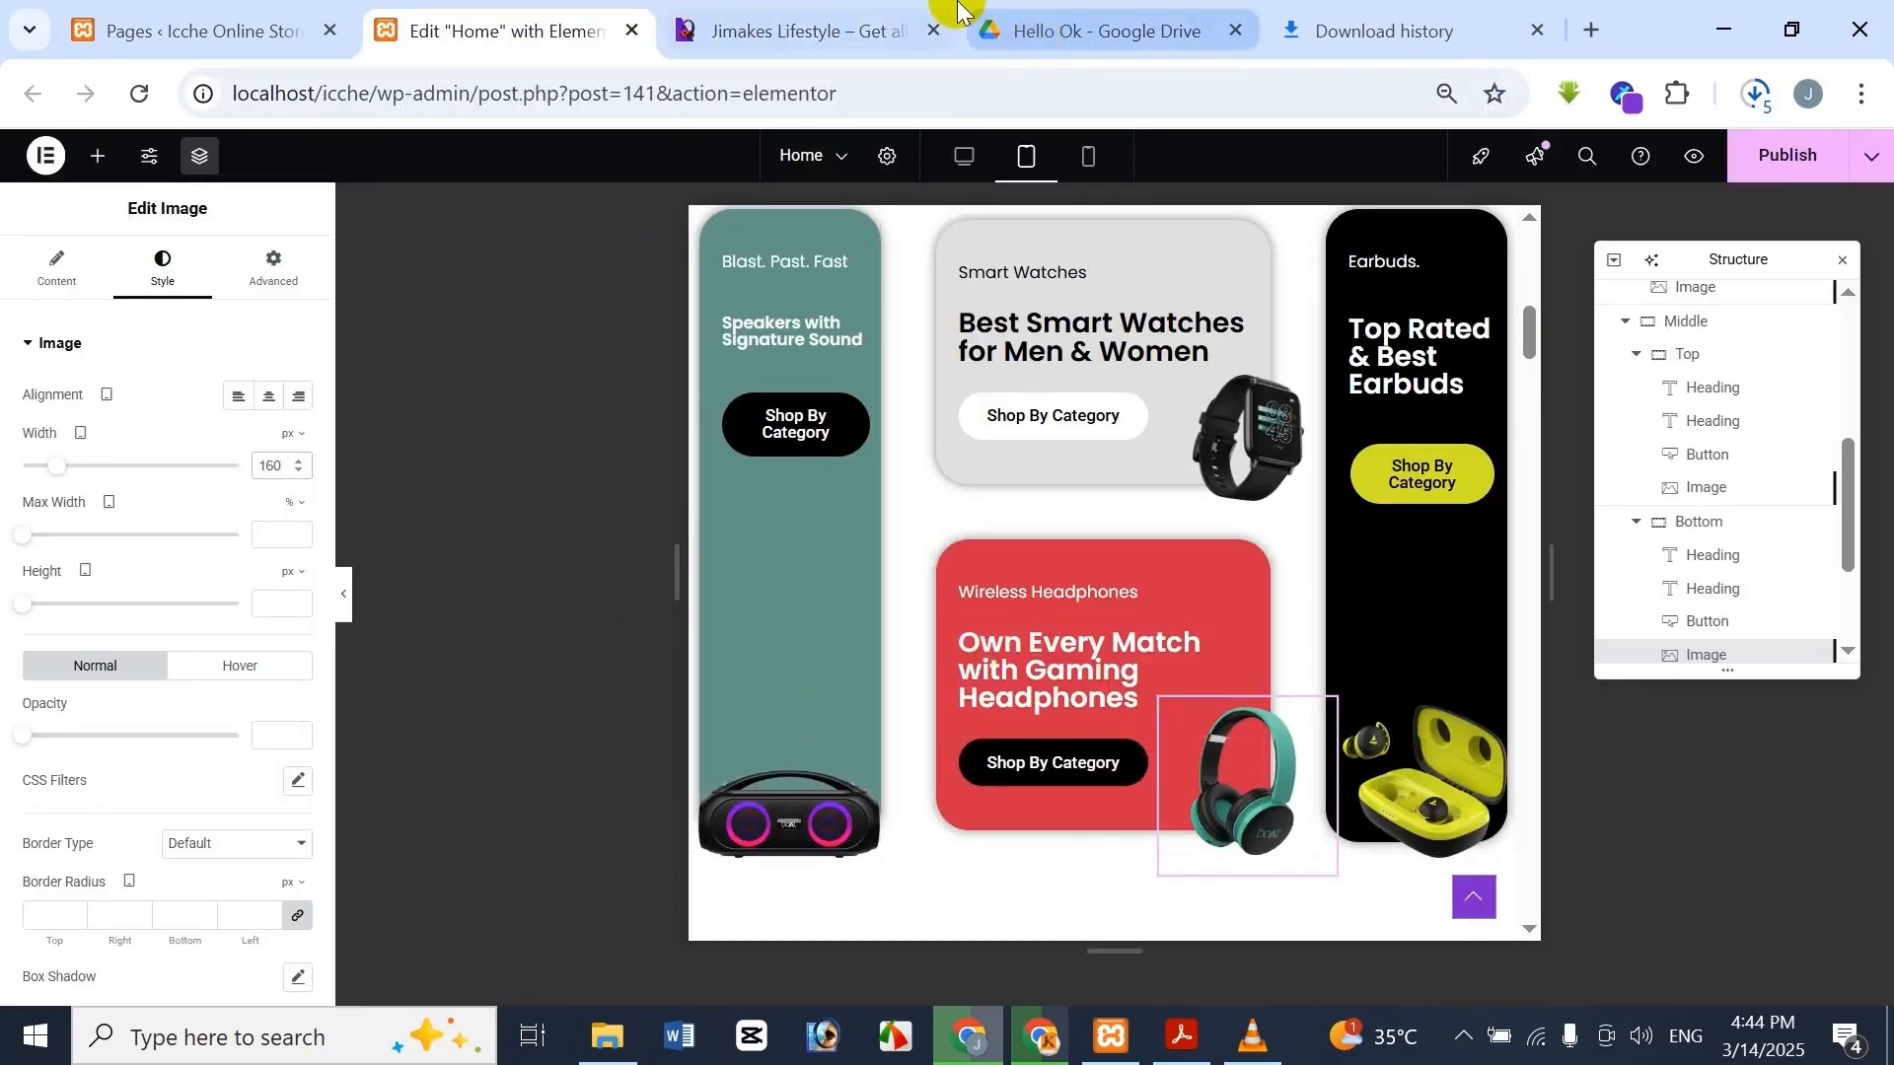
{"action": "left_click", "coordinate": [794, 30]}
{"action": "left_click", "coordinate": [482, 37]}
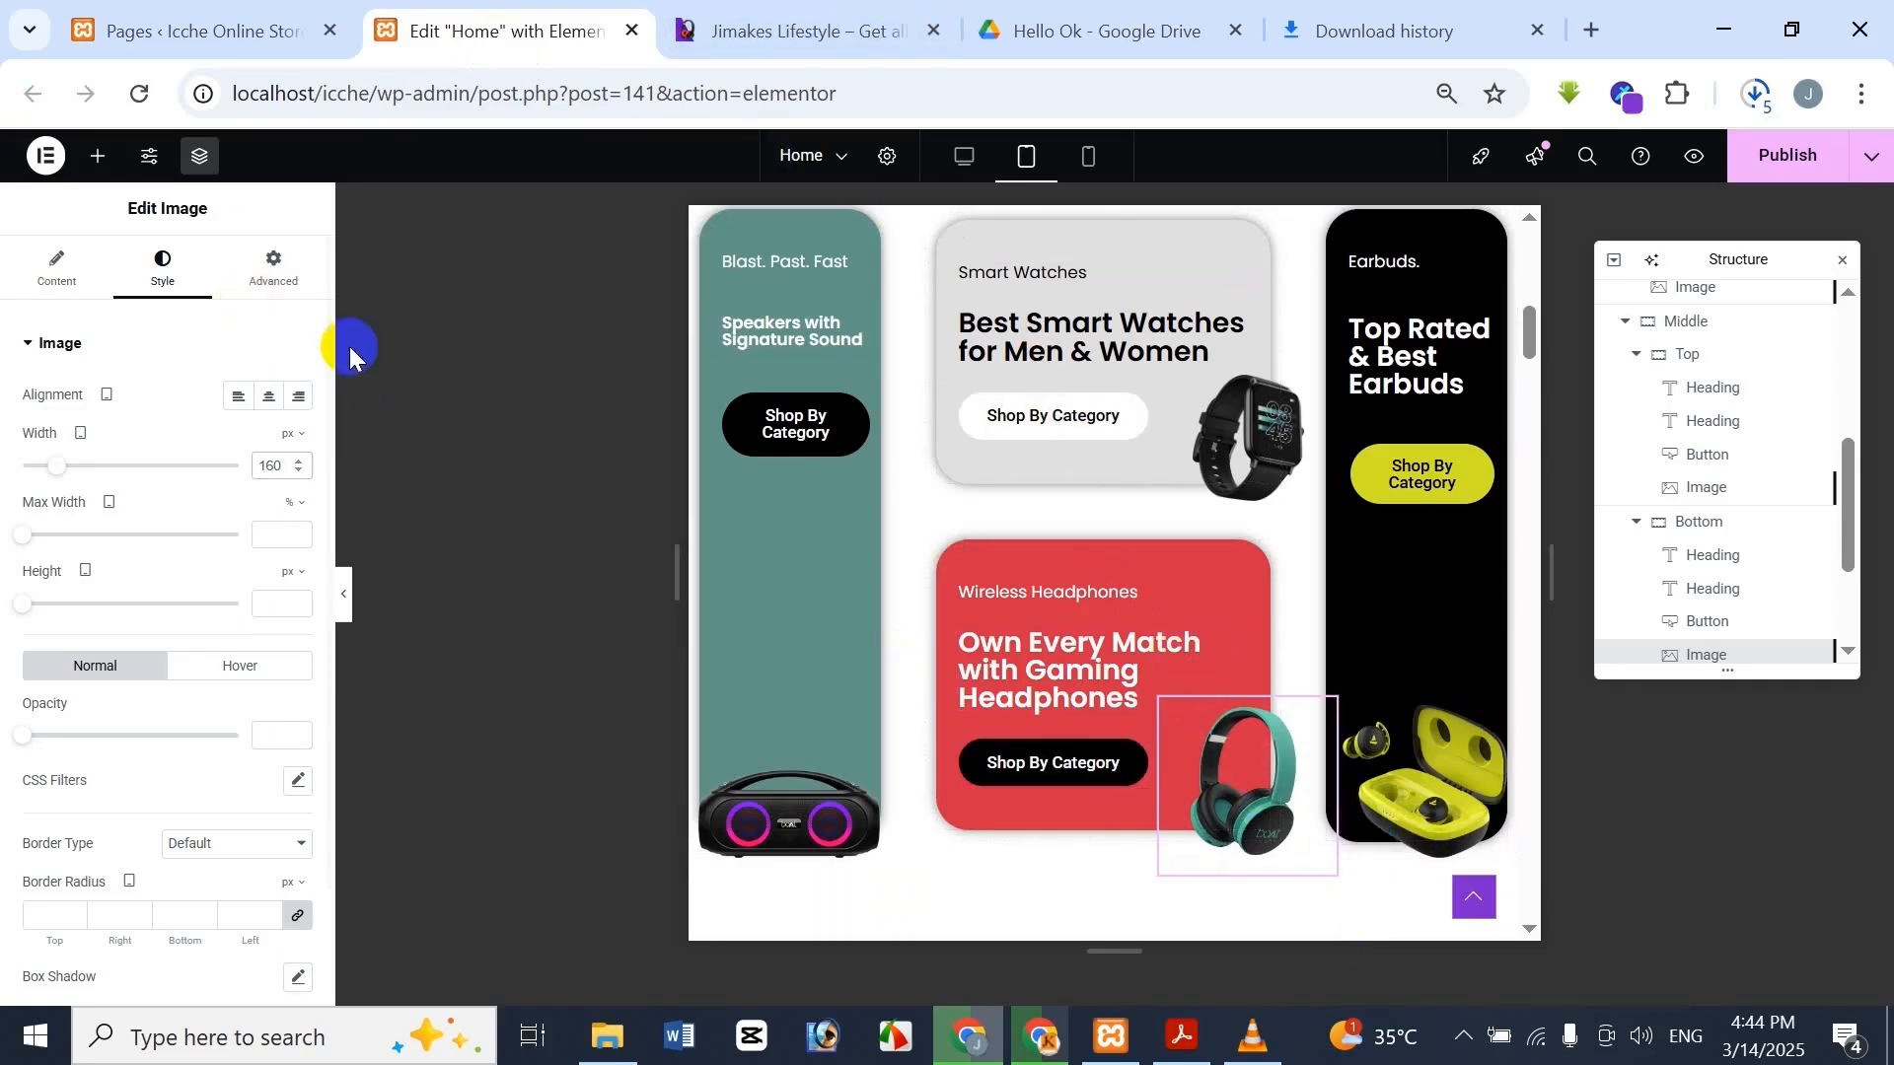
Set the horizontal offset of the headphones image in the Wireless Headphones card to -50 px
{"action": "left_click", "coordinate": [281, 289]}
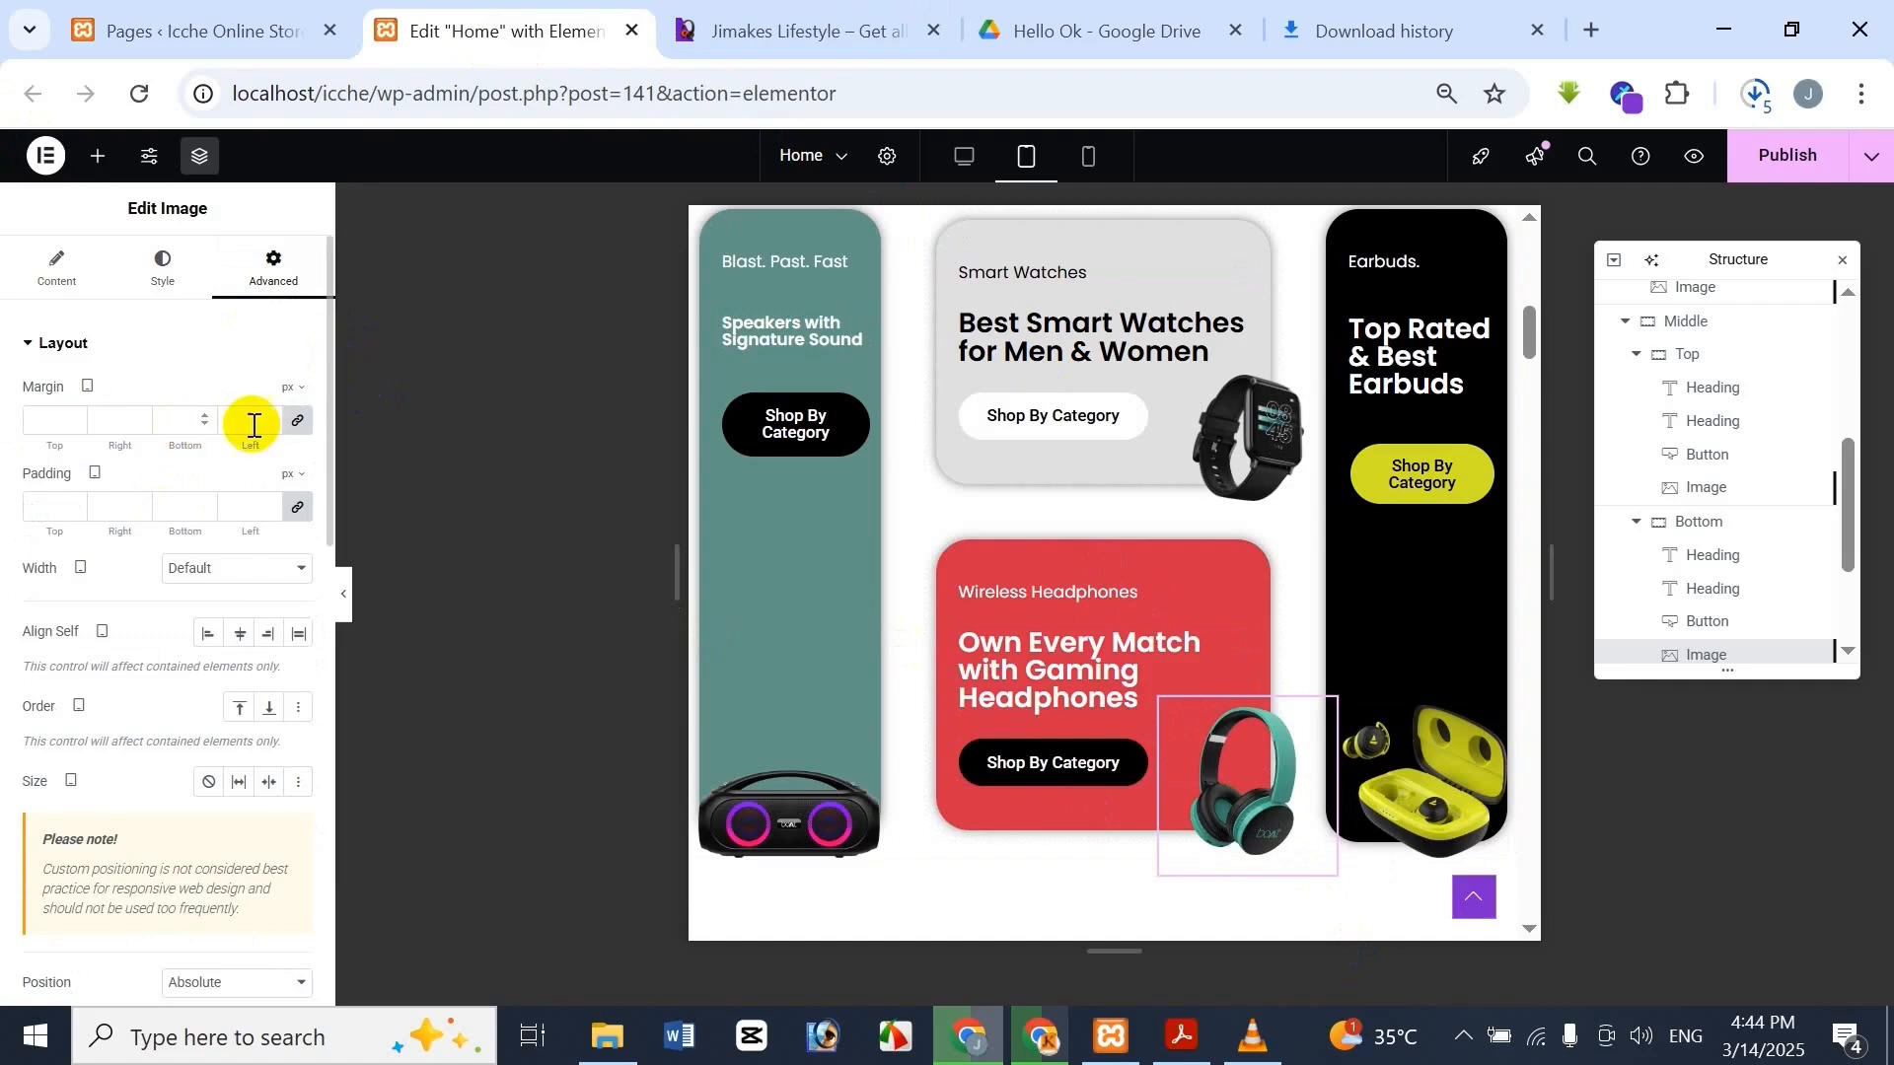
{"action": "scroll", "coordinate": [241, 416], "scroll_direction": "down", "scroll_amount": 5}
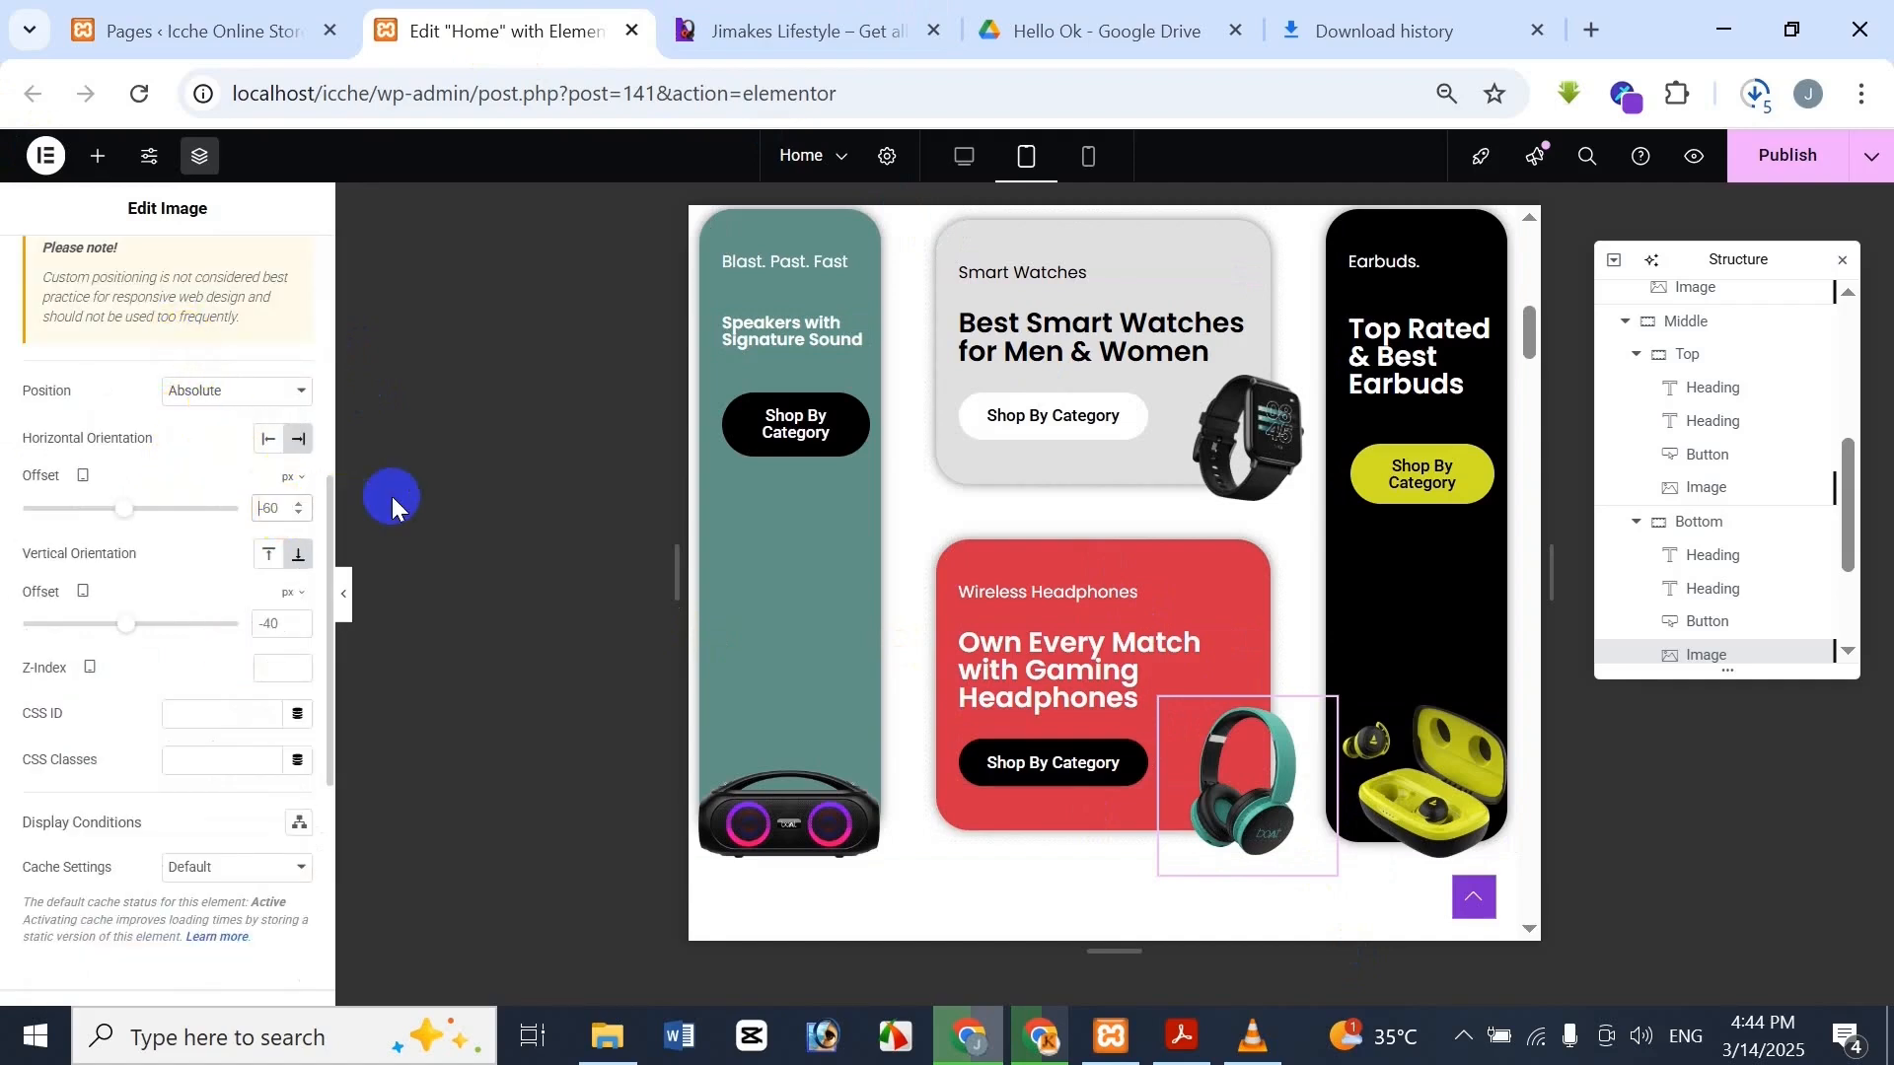
{"action": "type", "text": "50"}
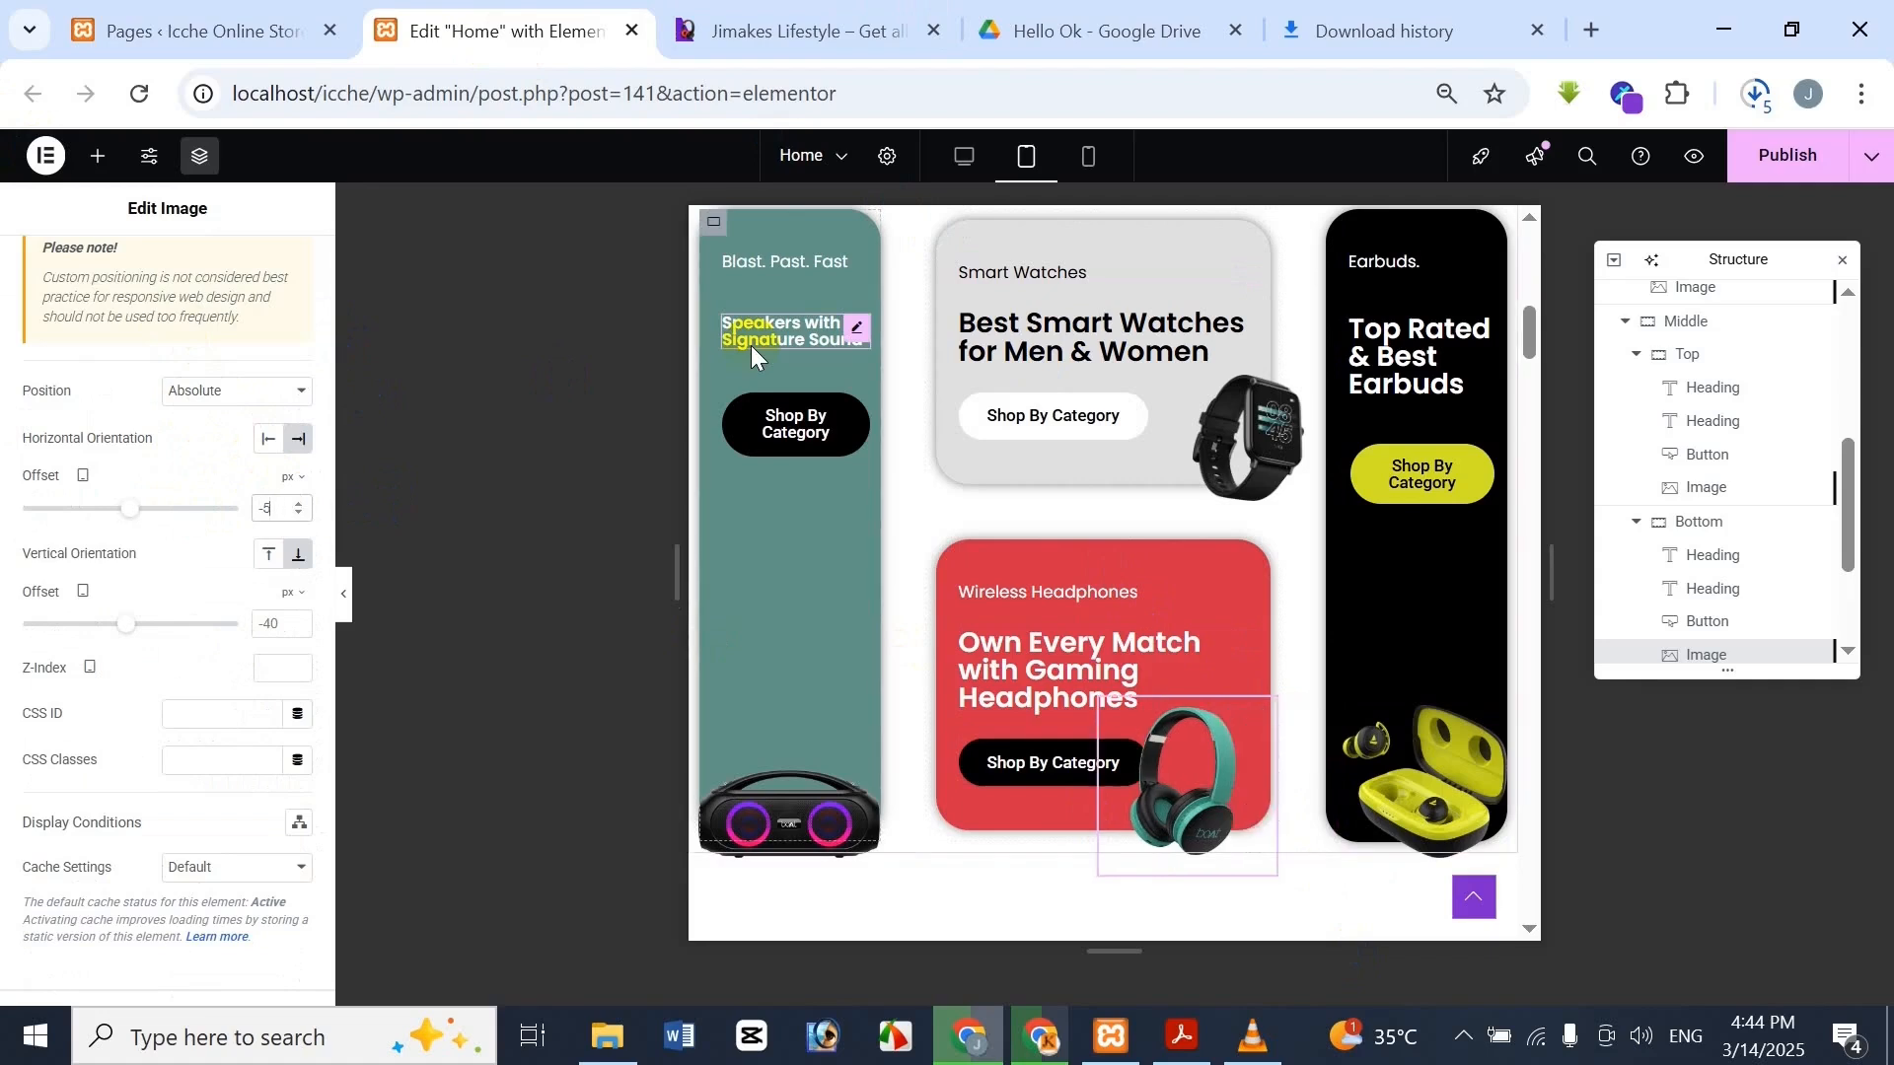
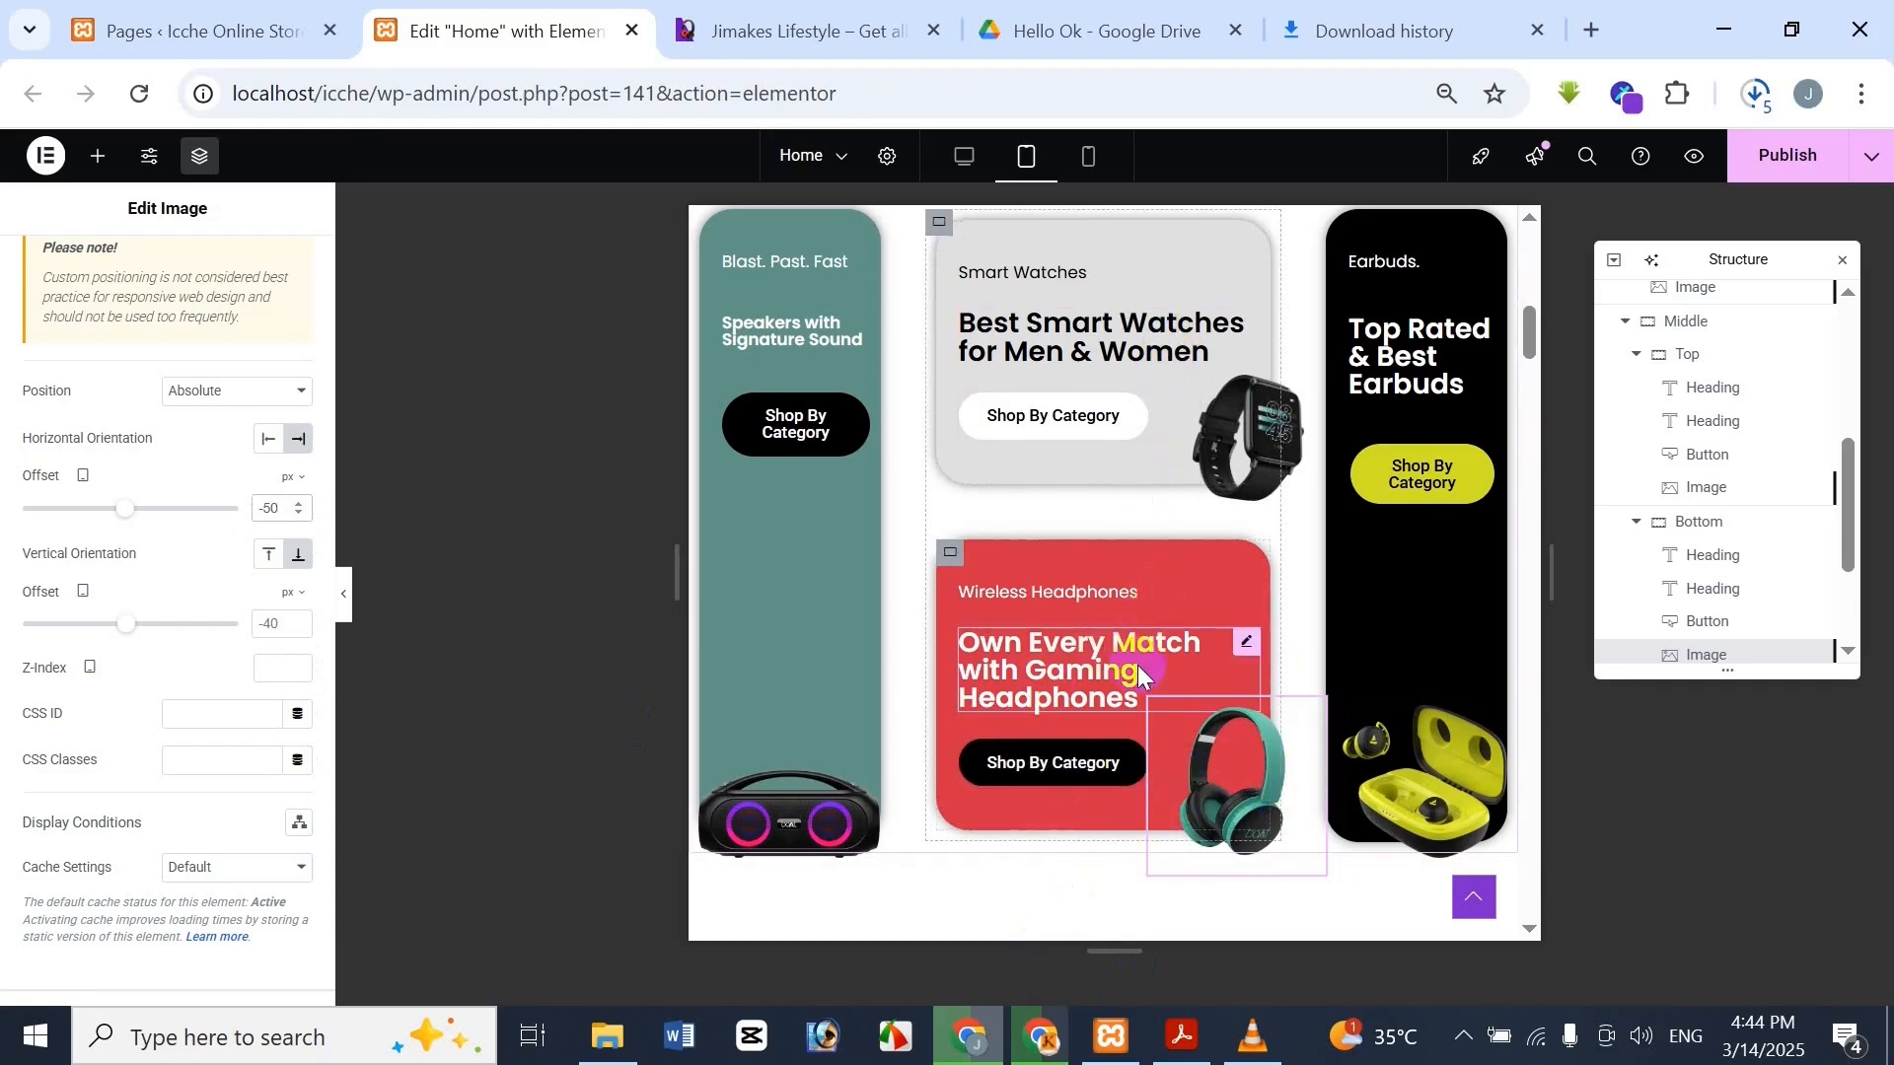
Check the reference site's cards, and set the "Own Every Match with Gaming Headphones" heading's typography size to 22 px
{"action": "left_click", "coordinate": [804, 31]}
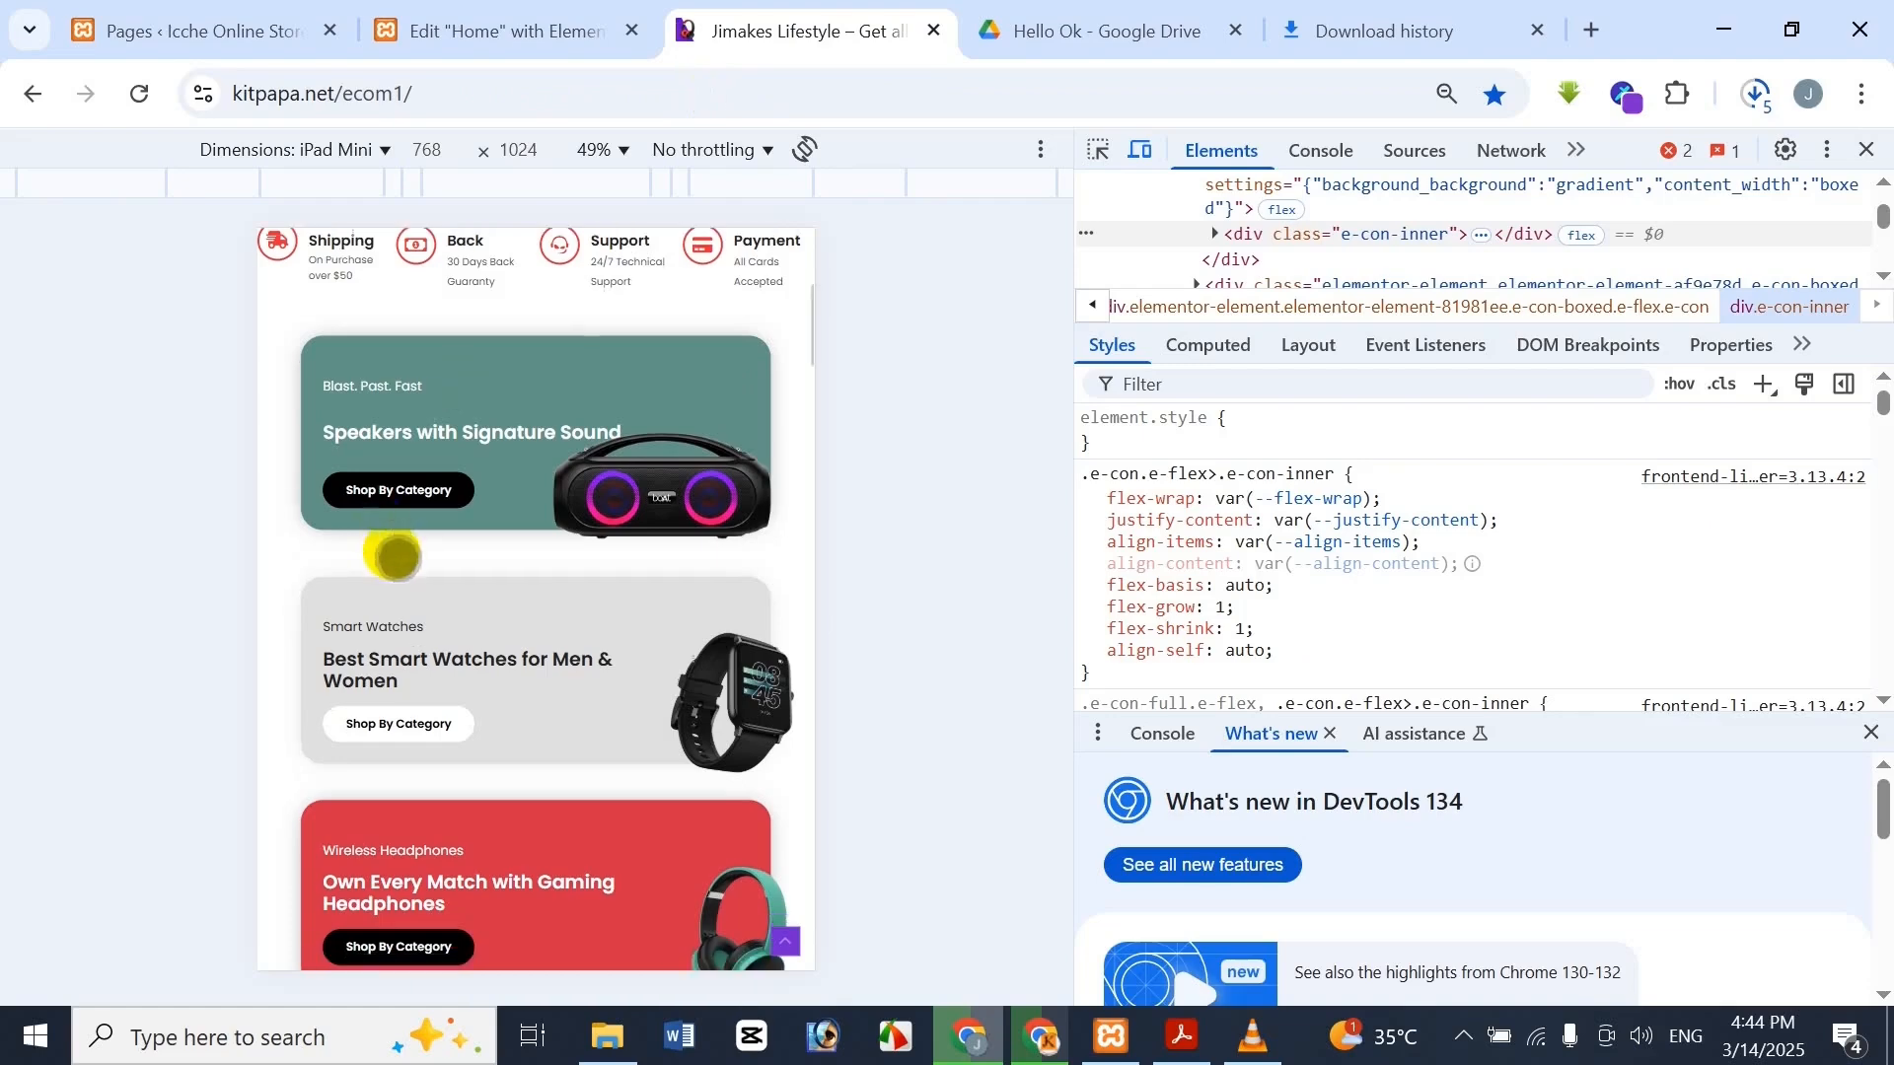
{"action": "scroll", "coordinate": [398, 556], "scroll_direction": "down", "scroll_amount": 5}
{"action": "left_click", "coordinate": [470, 12]}
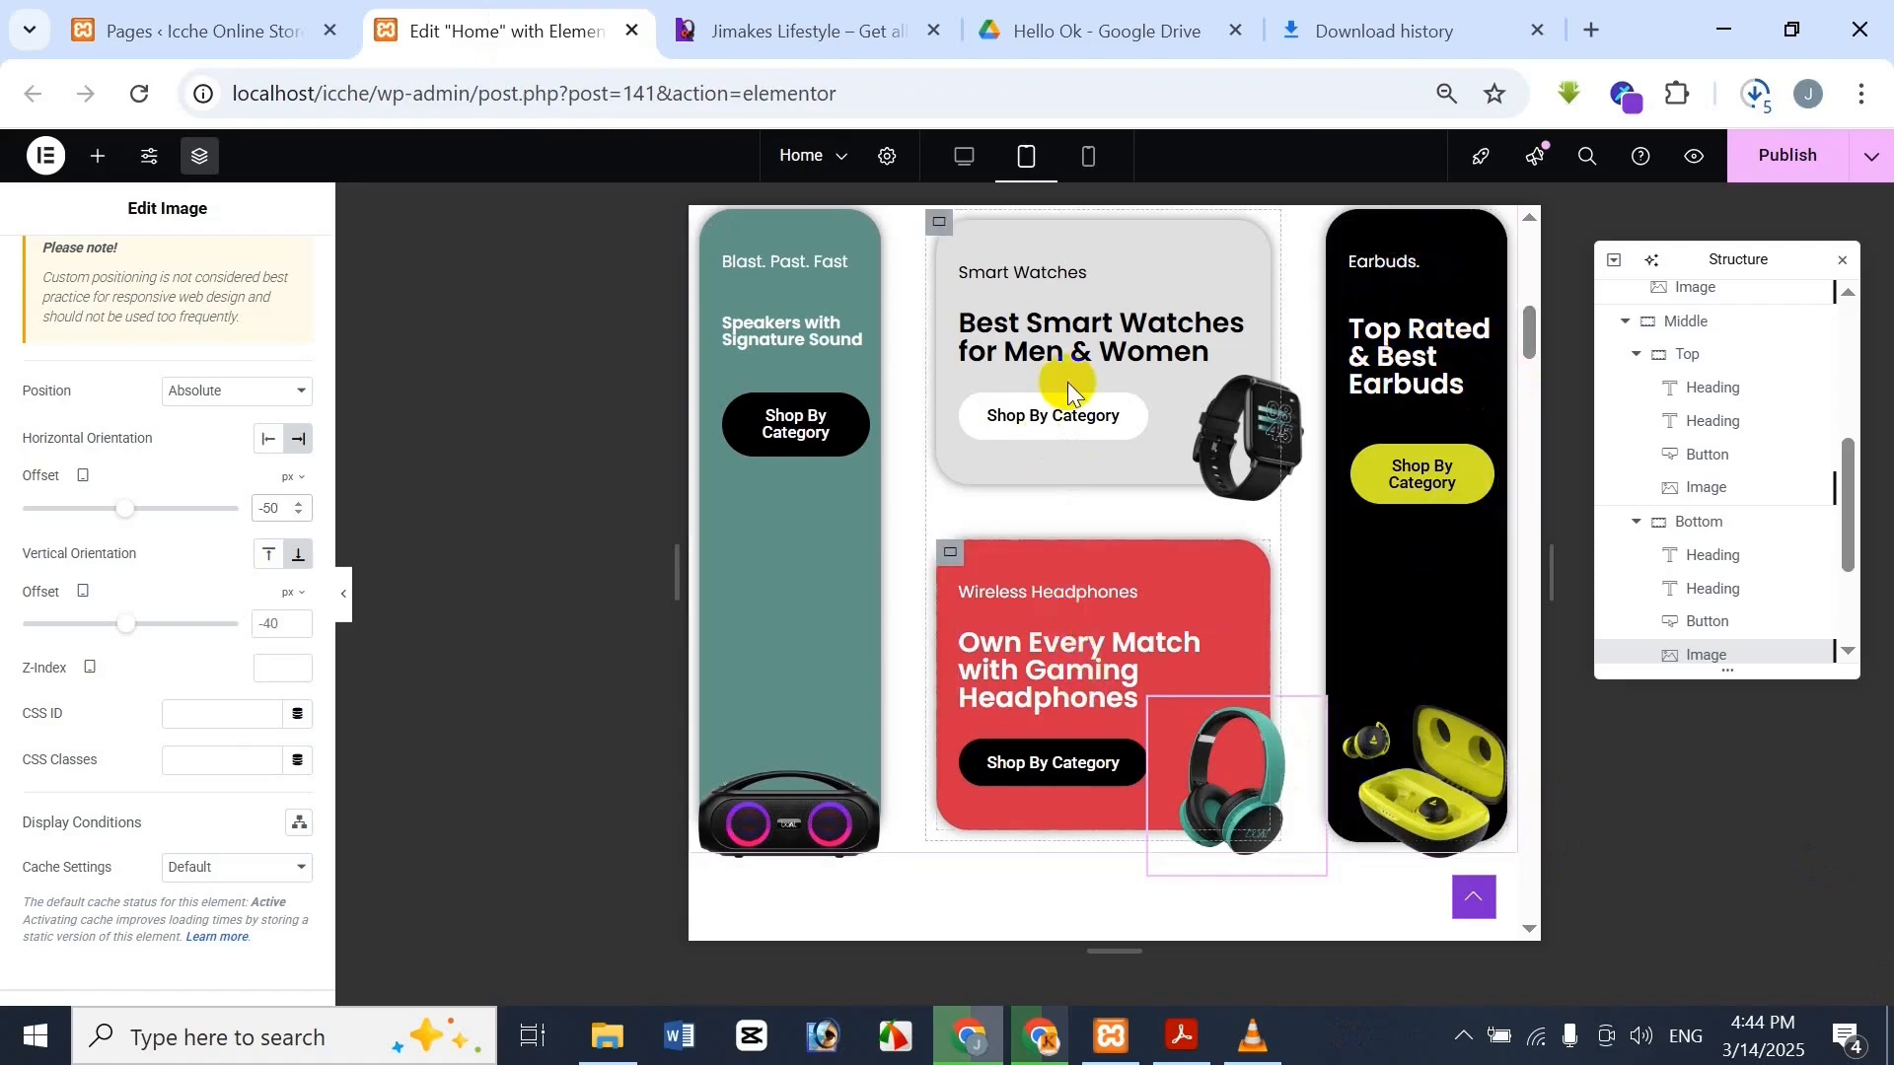
{"action": "left_click", "coordinate": [1069, 677]}
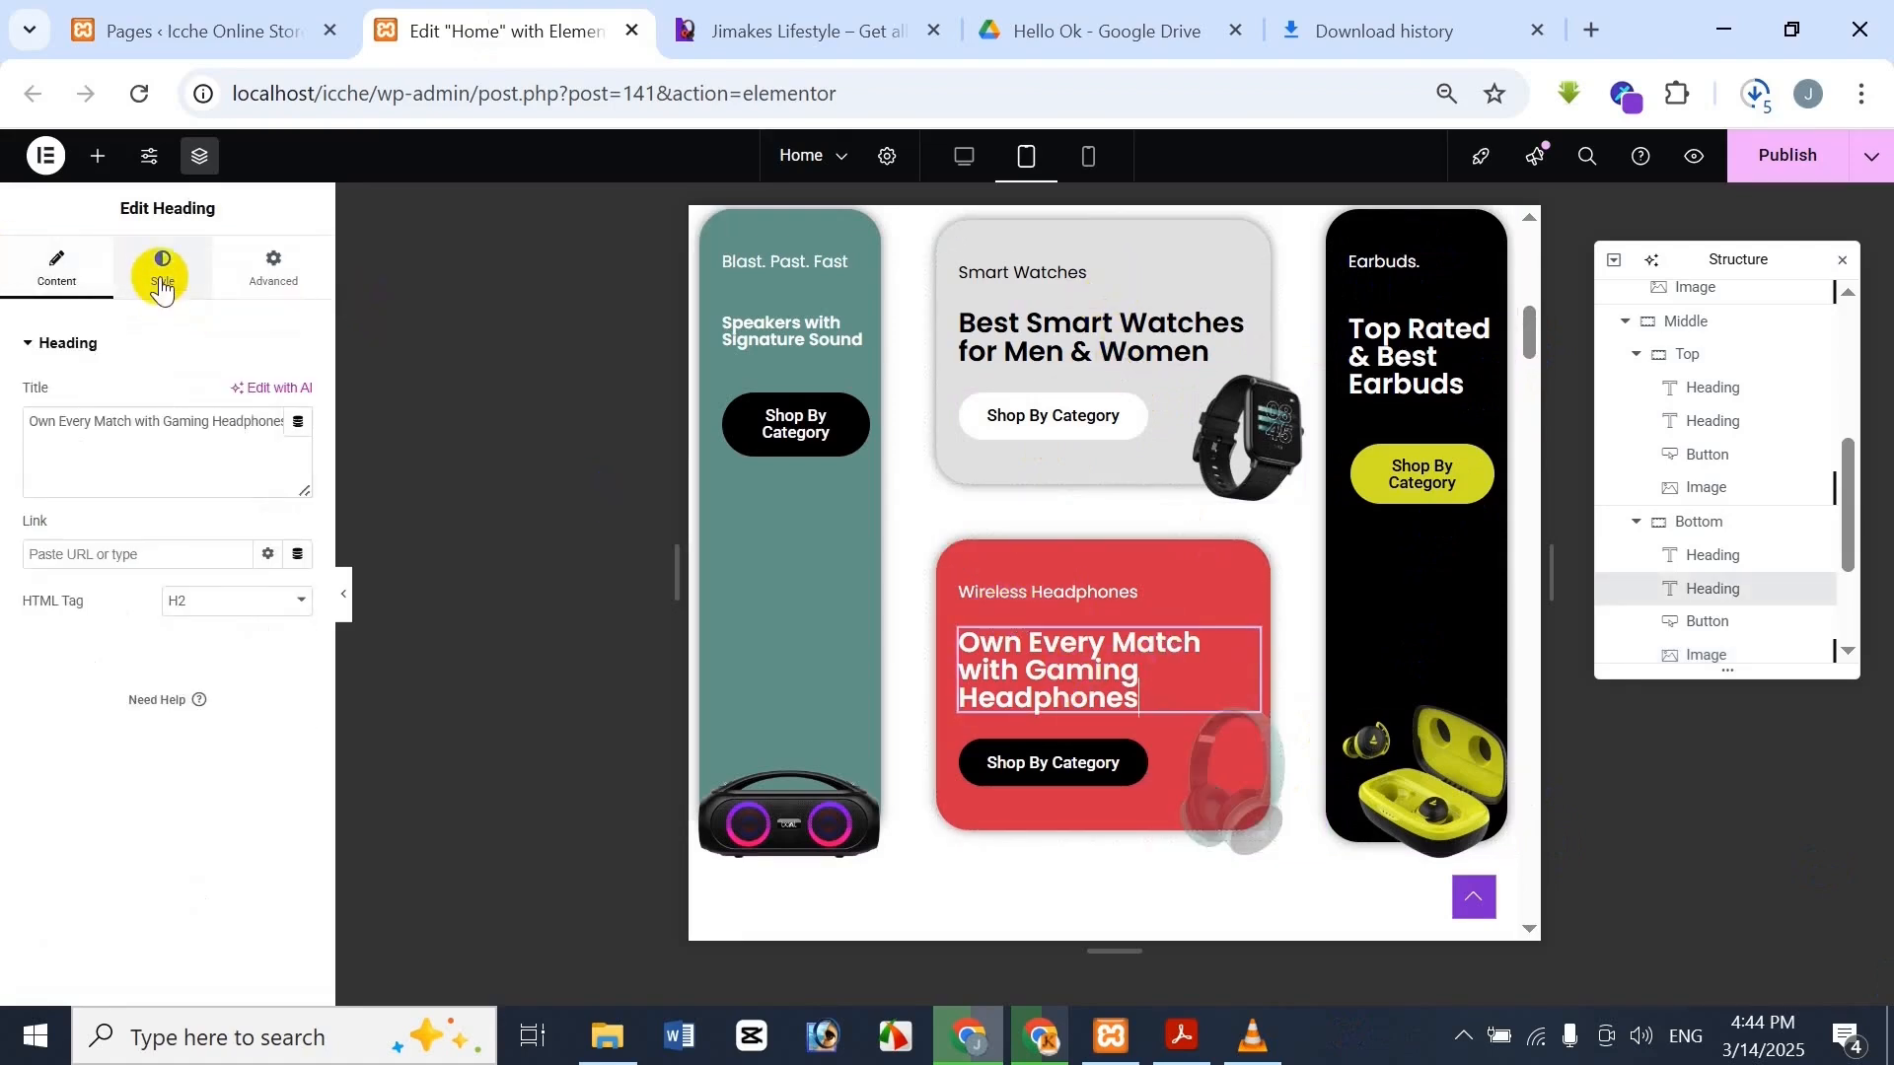
{"action": "left_click", "coordinate": [163, 286]}
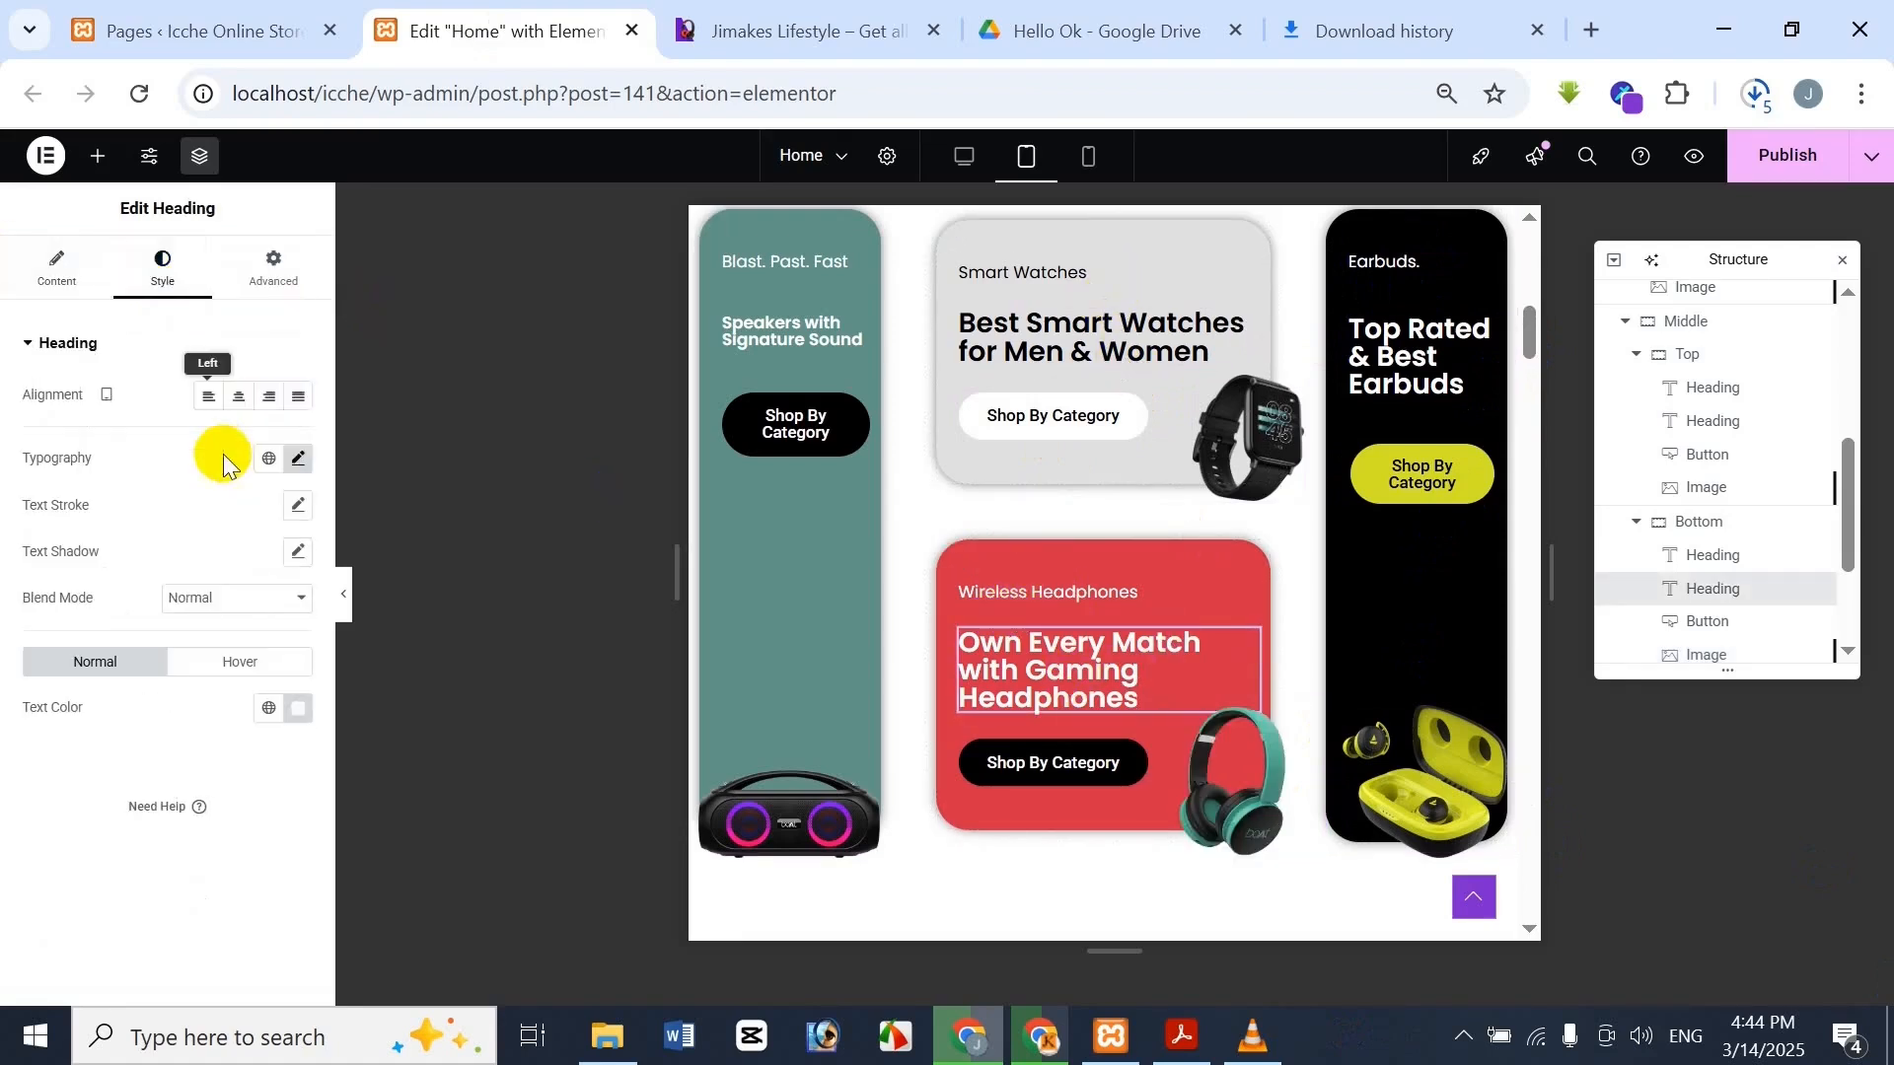
{"action": "left_click", "coordinate": [298, 460]}
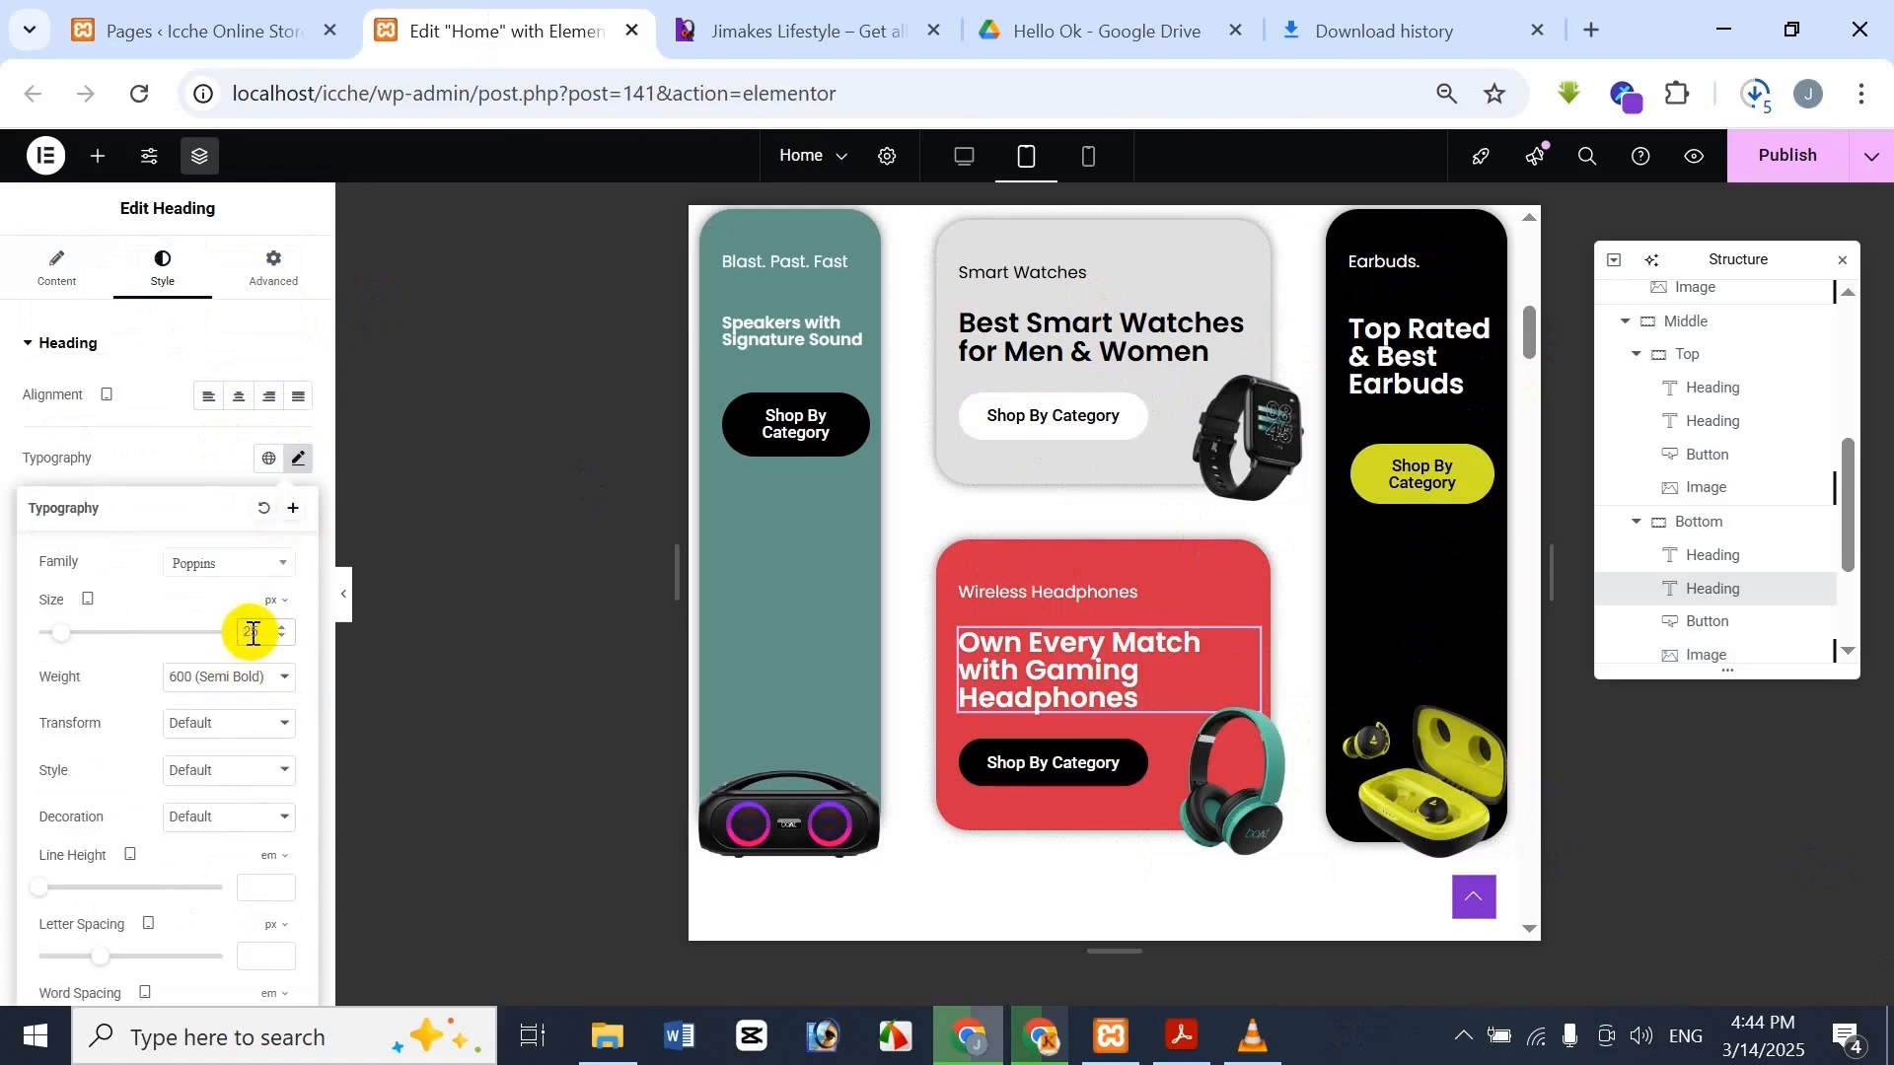
{"action": "left_click", "coordinate": [253, 633]}
{"action": "type", "text": "20"}
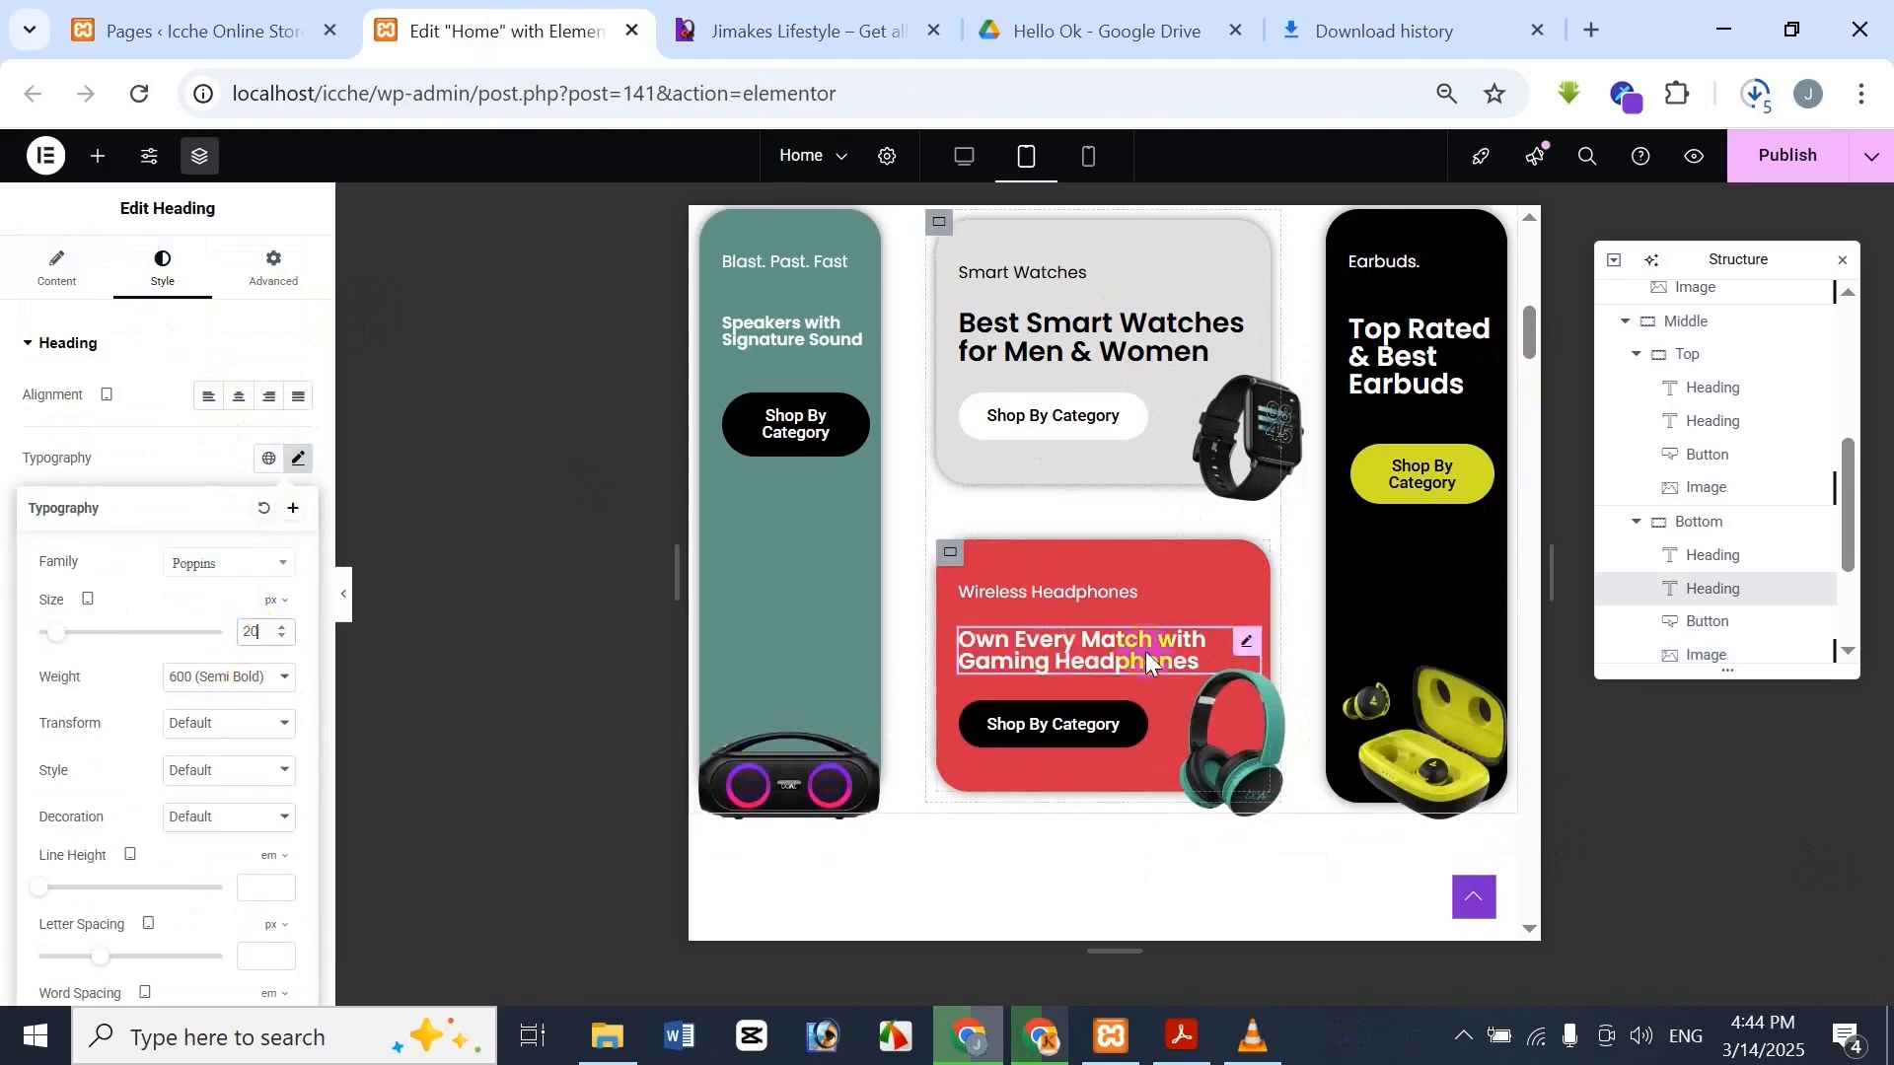
{"action": "type", "text": "2"}
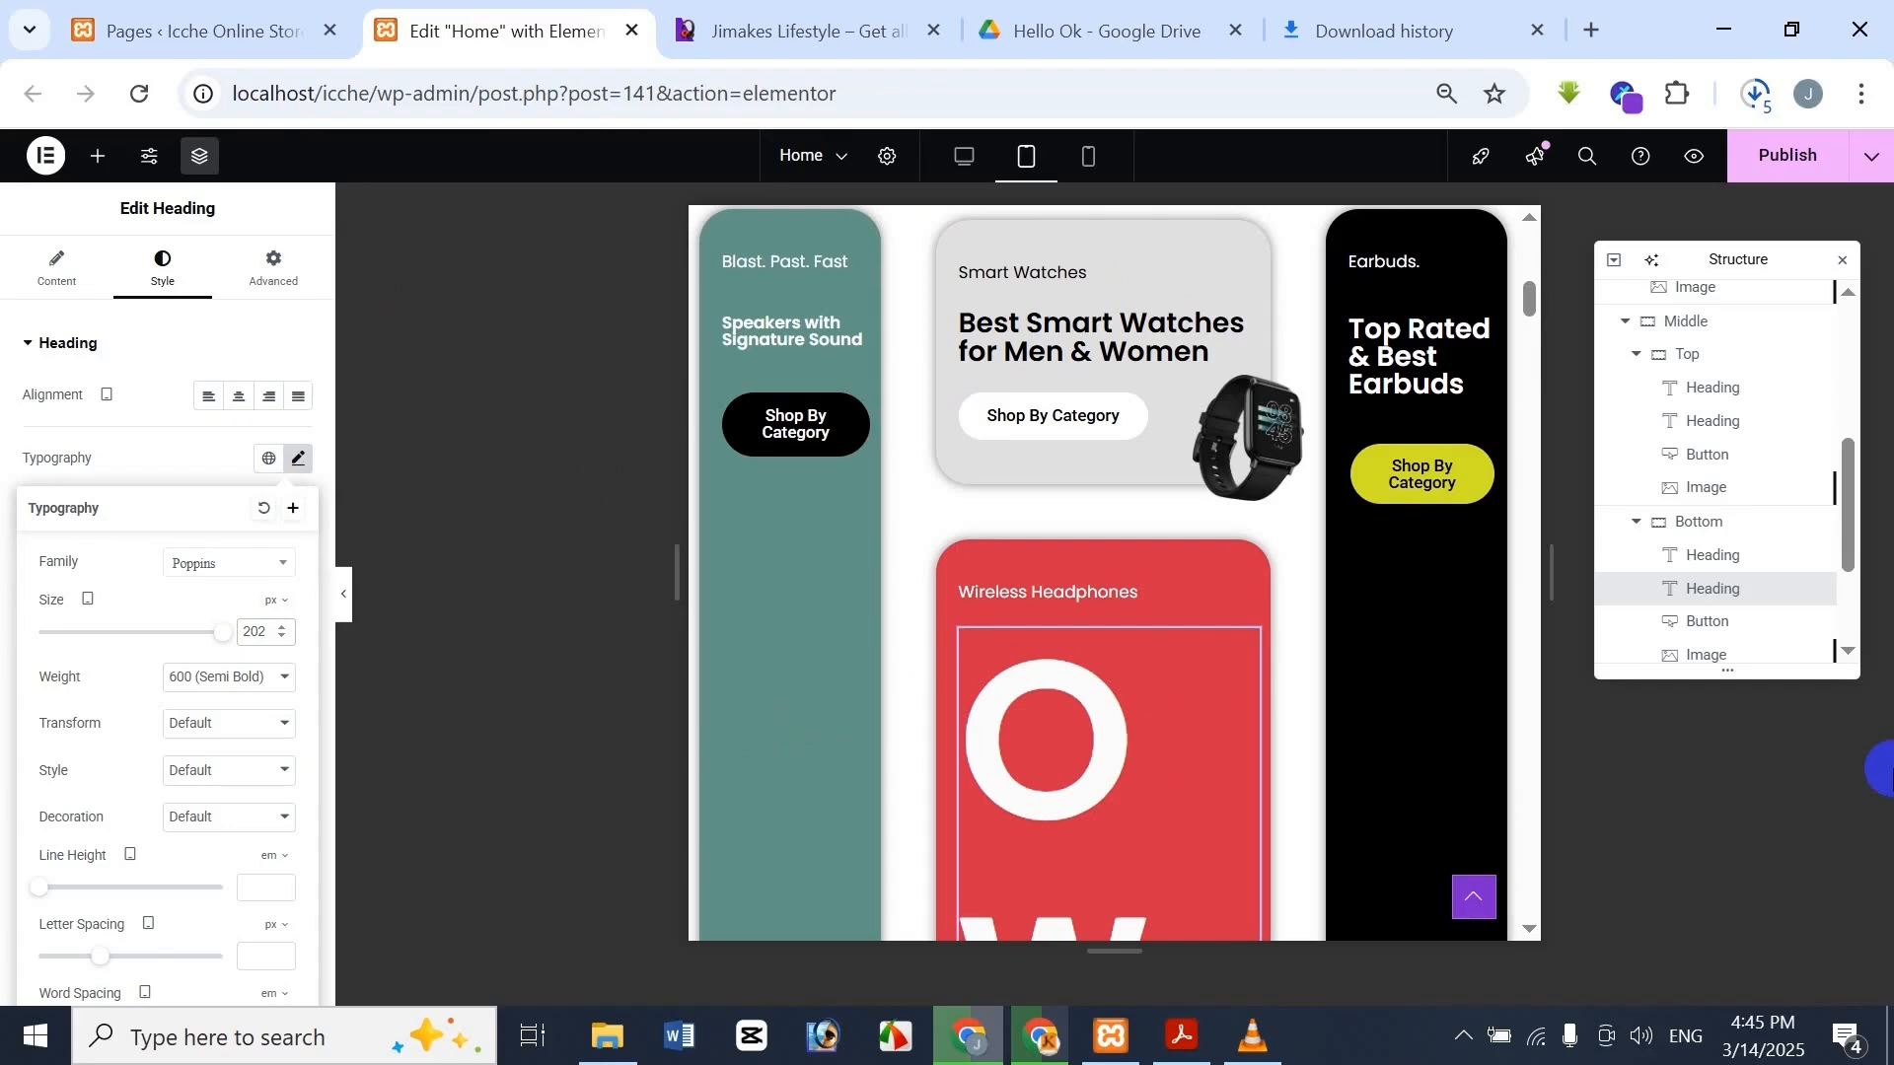
{"action": "key", "text": "BackSpace"}
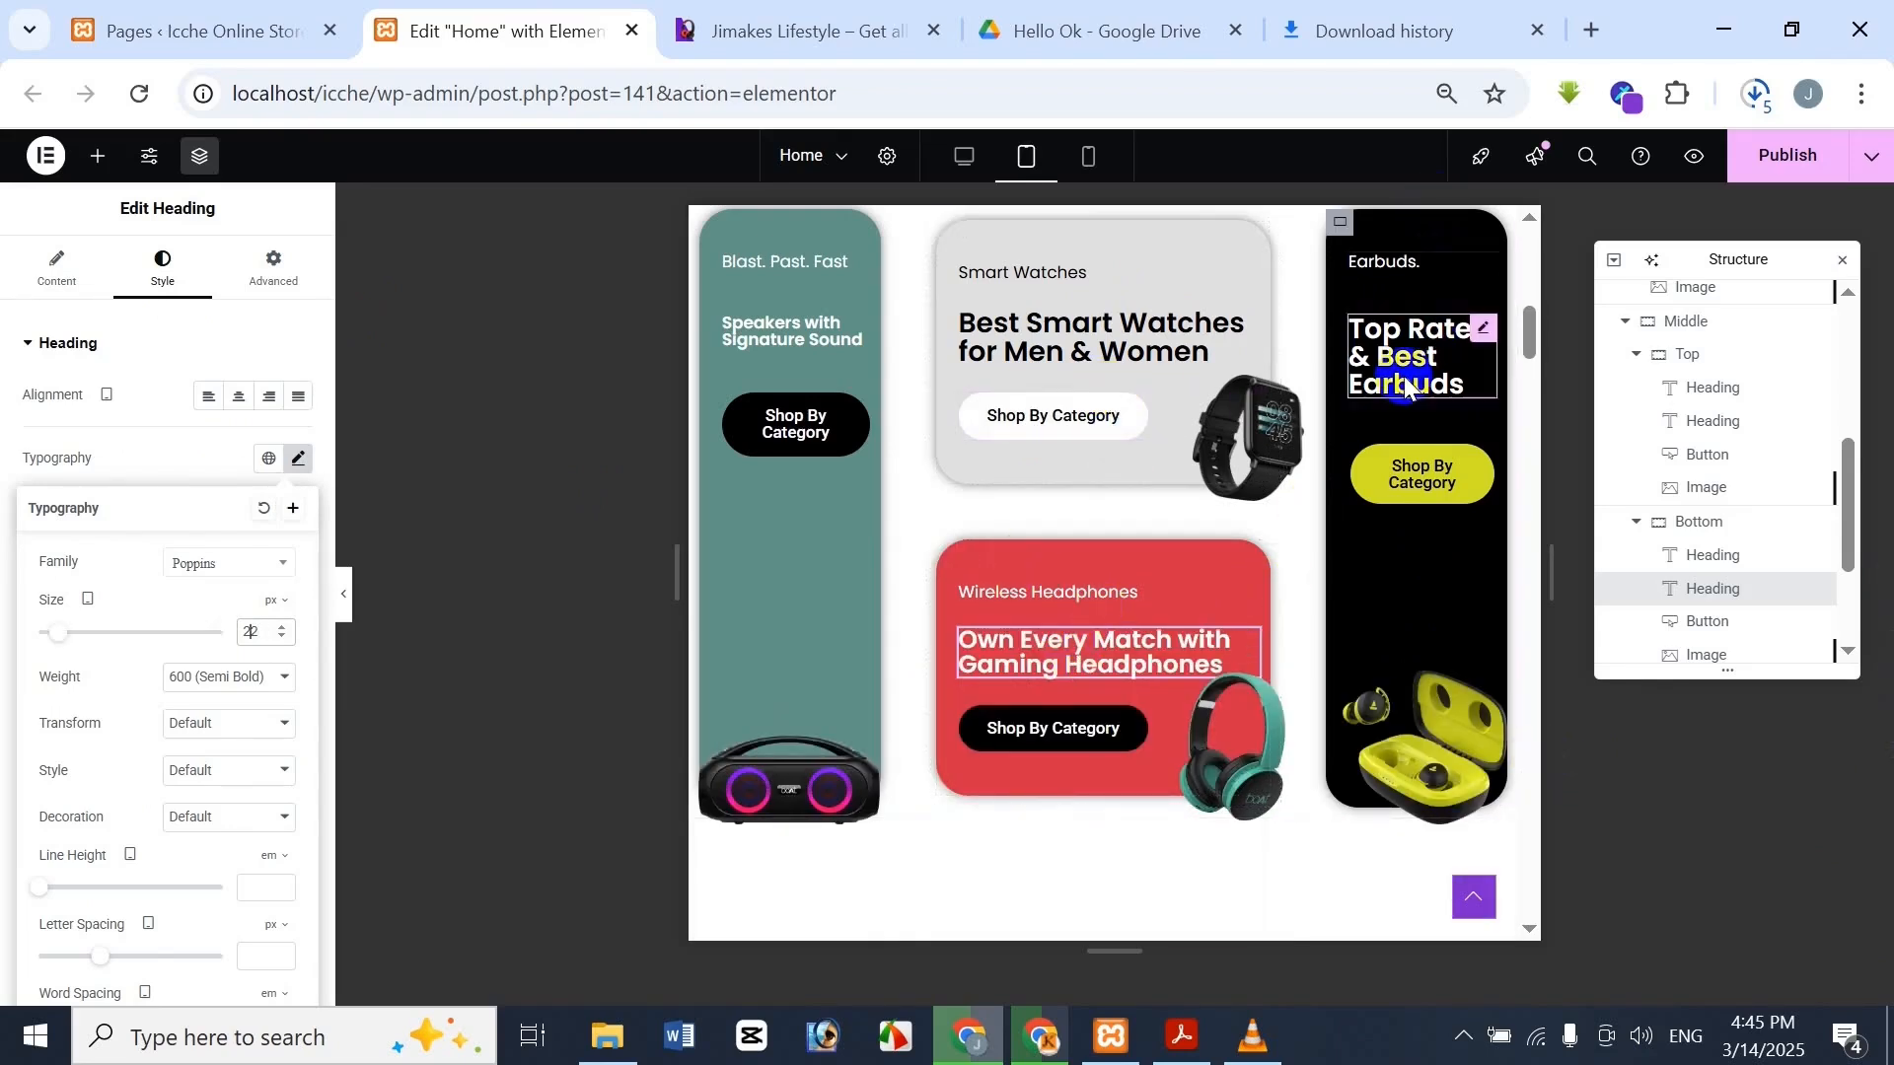
Set the typography size of the "Top Rated & Best Earbuds" heading to 20 px
{"action": "left_click", "coordinate": [1401, 360]}
{"action": "left_click", "coordinate": [163, 266]}
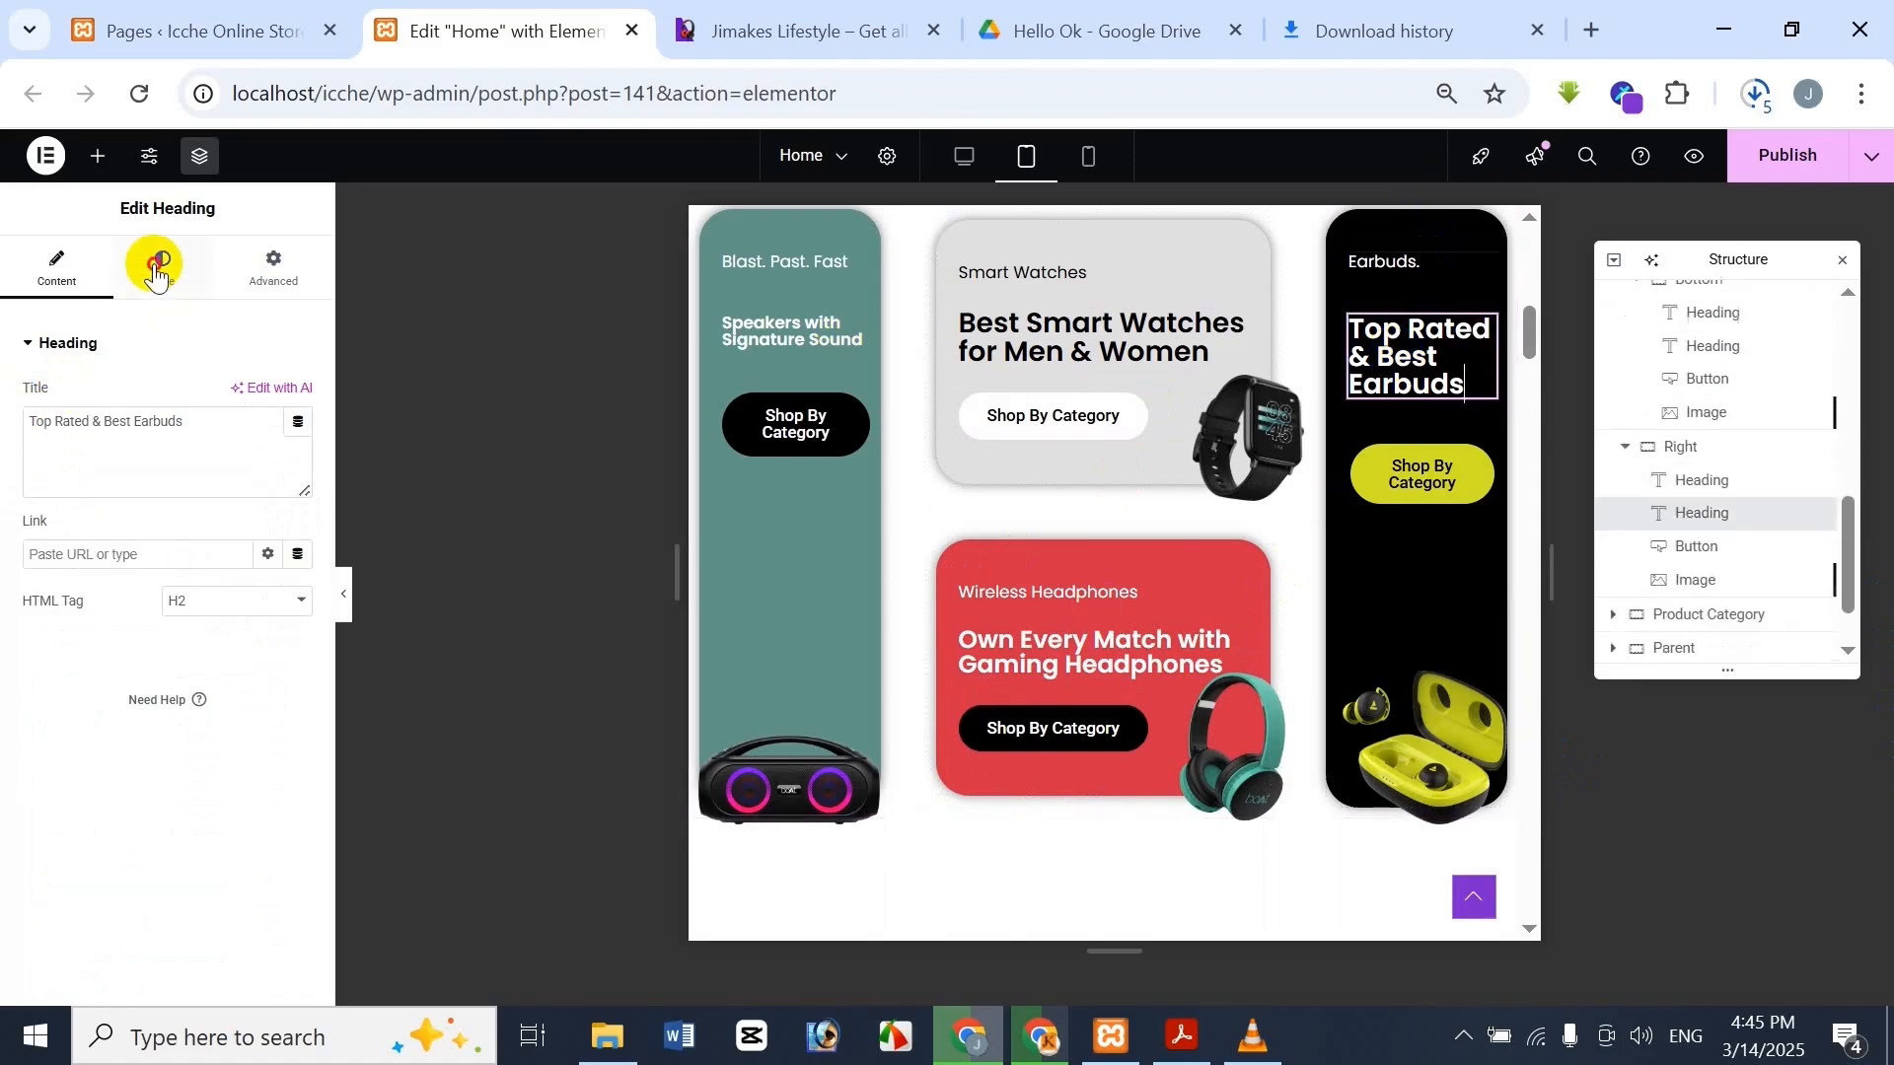
{"action": "left_click", "coordinate": [297, 458]}
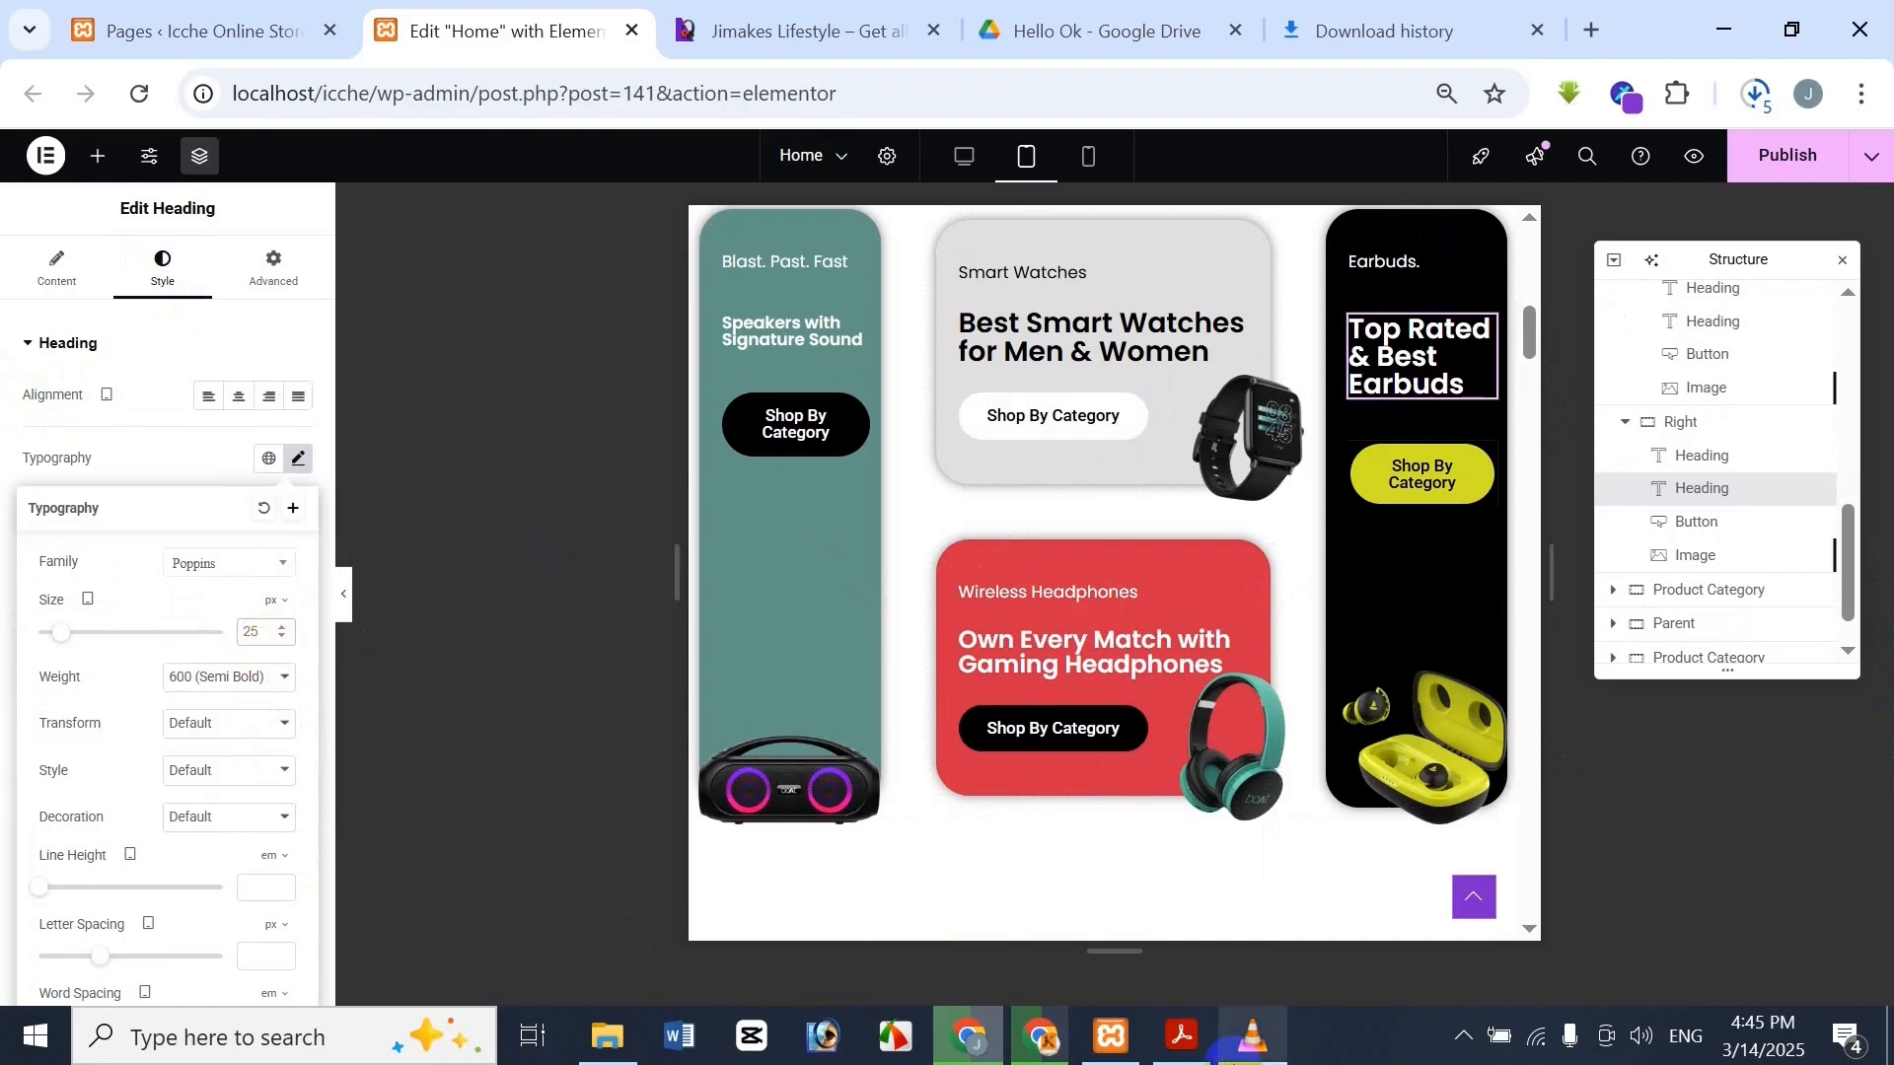
{"action": "mouse_move", "coordinate": [1233, 1053]}
{"action": "type", "text": "20"}
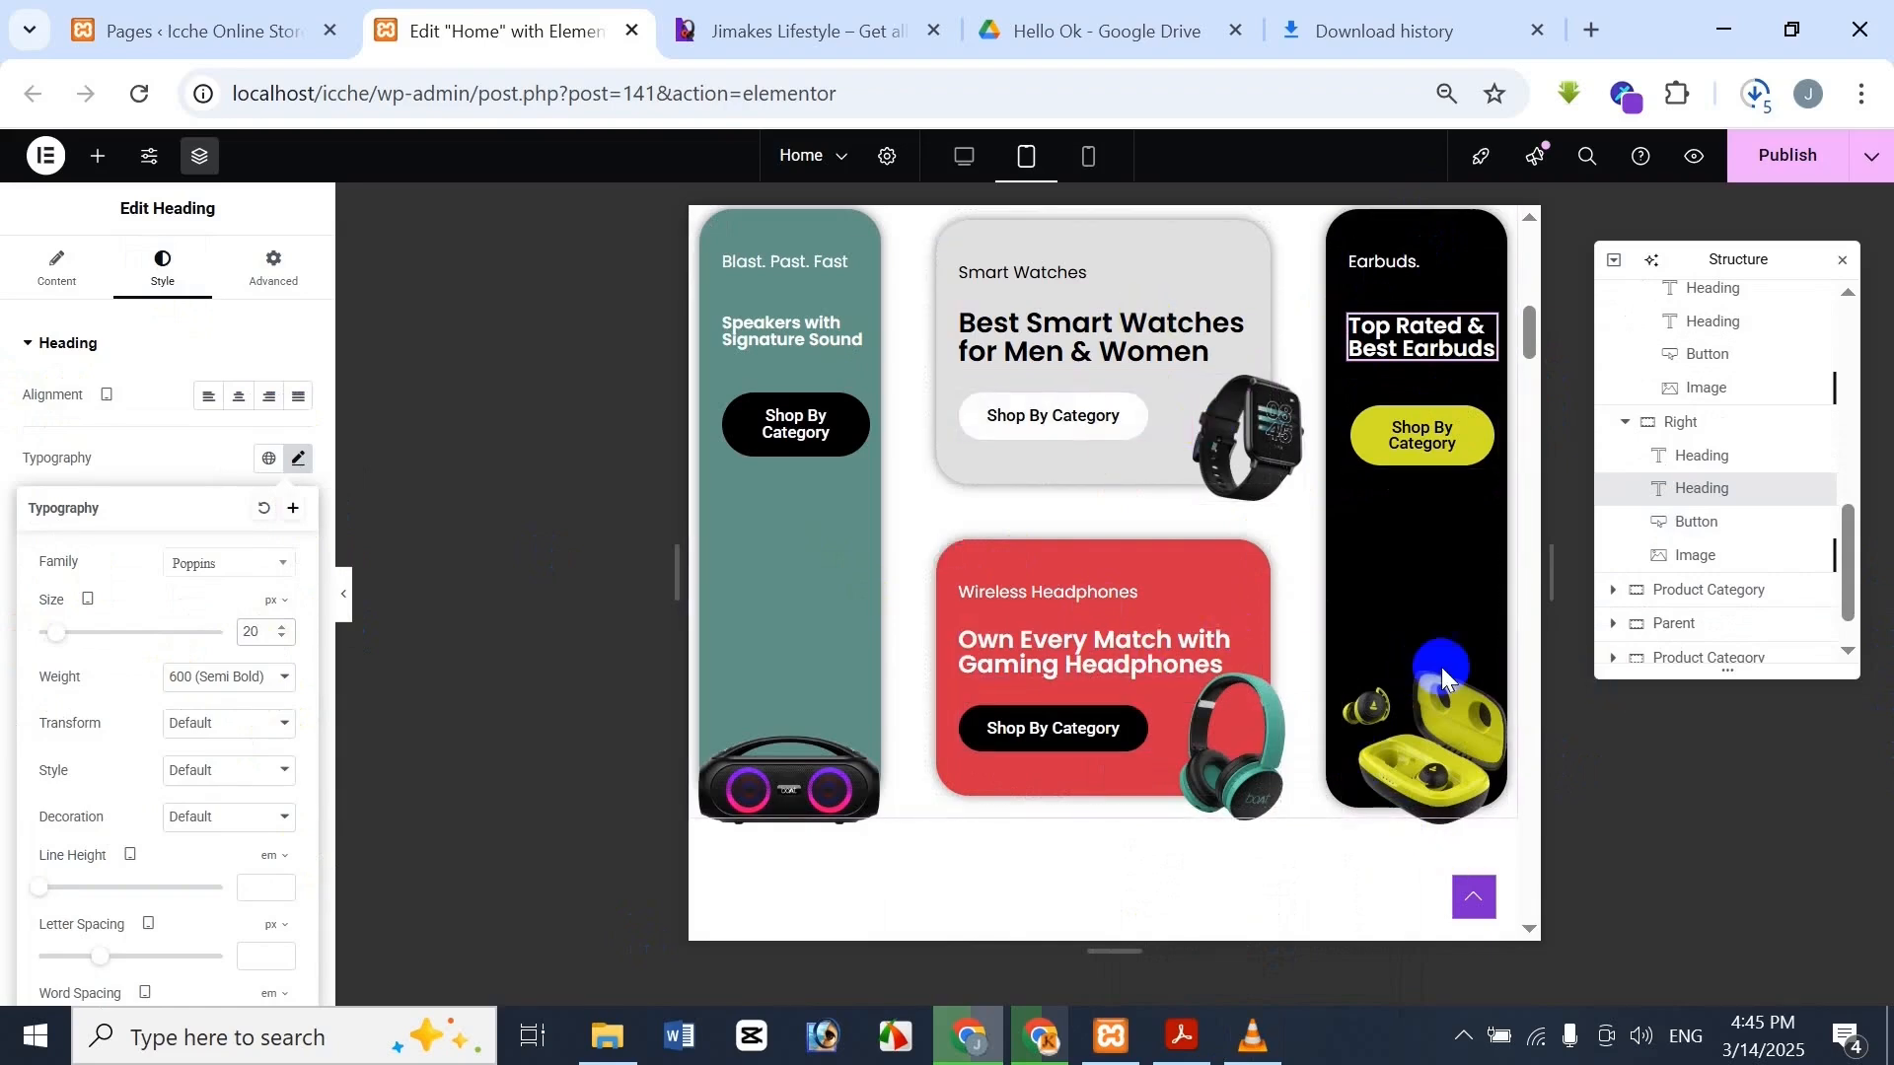
Set the earbuds image's width to 140 px in the Earbuds card, and compare the card with the reference site
{"action": "left_click", "coordinate": [1435, 728]}
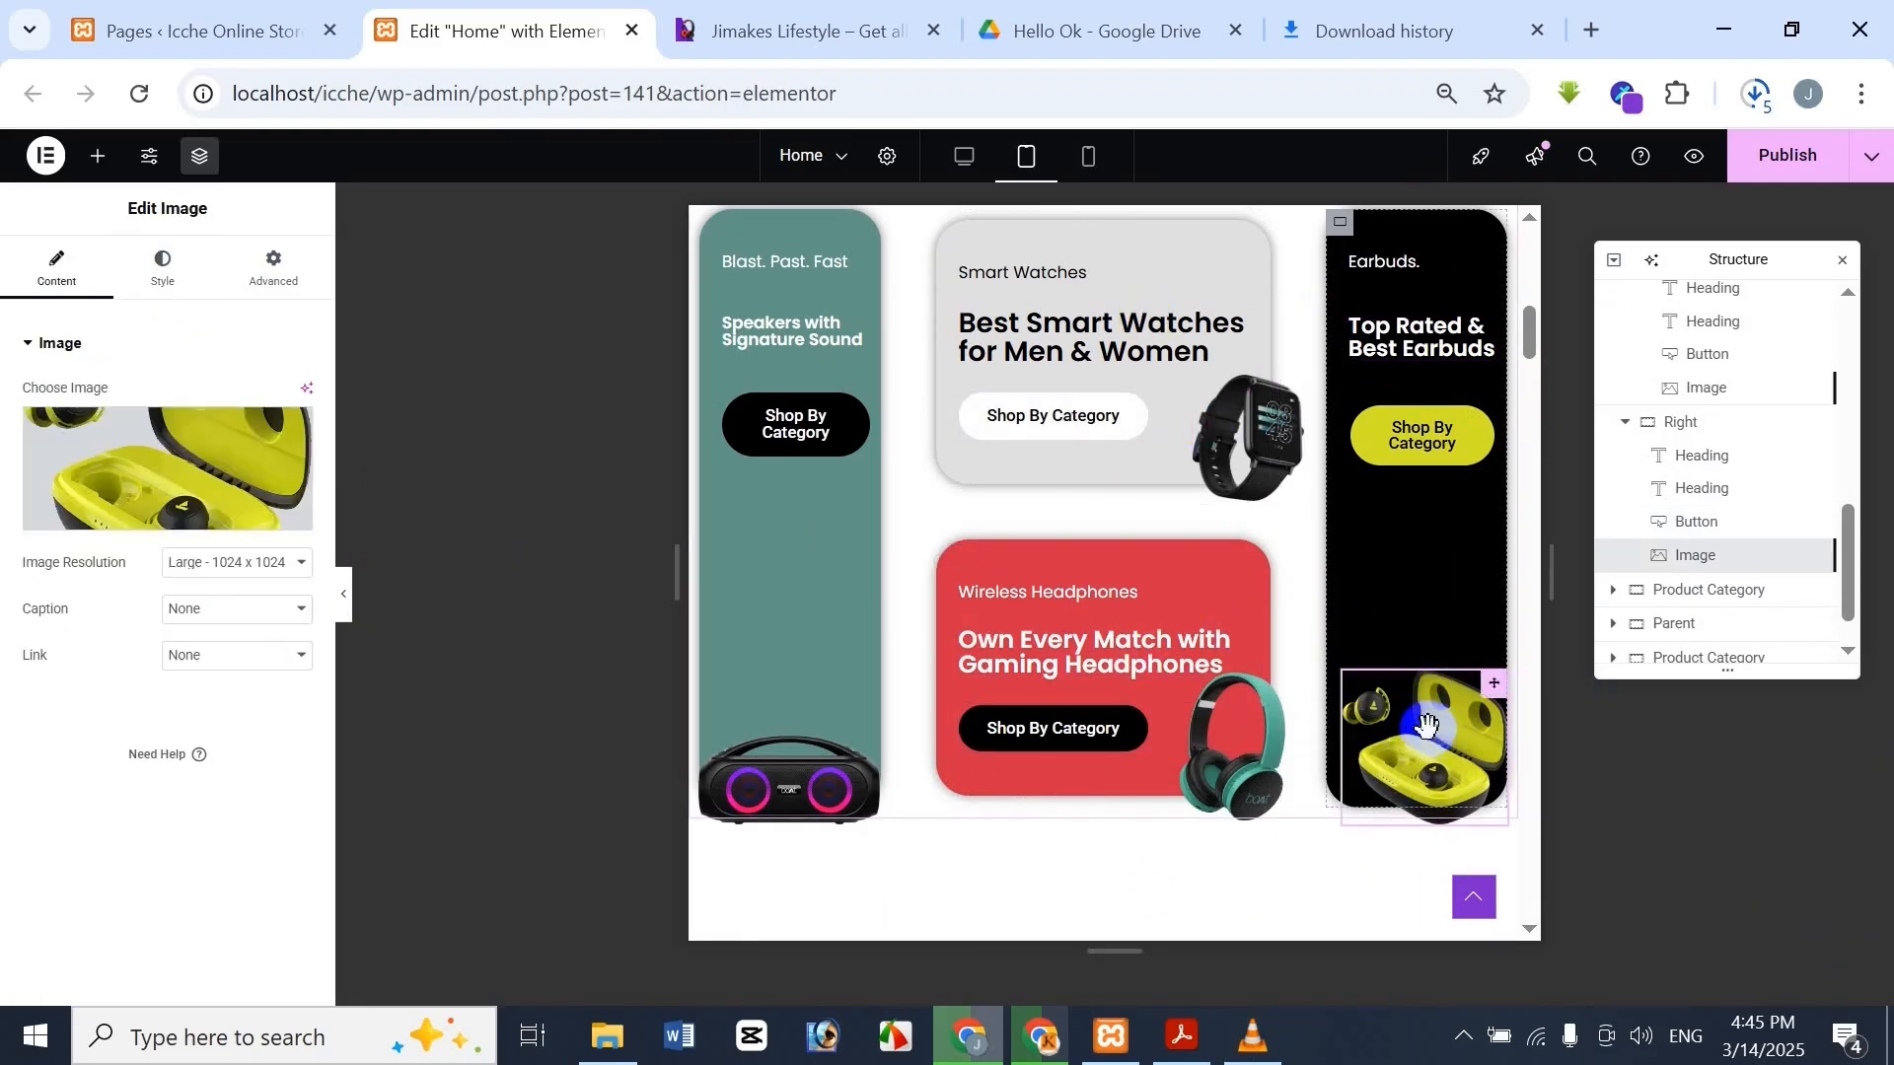
{"action": "left_click", "coordinate": [160, 269]}
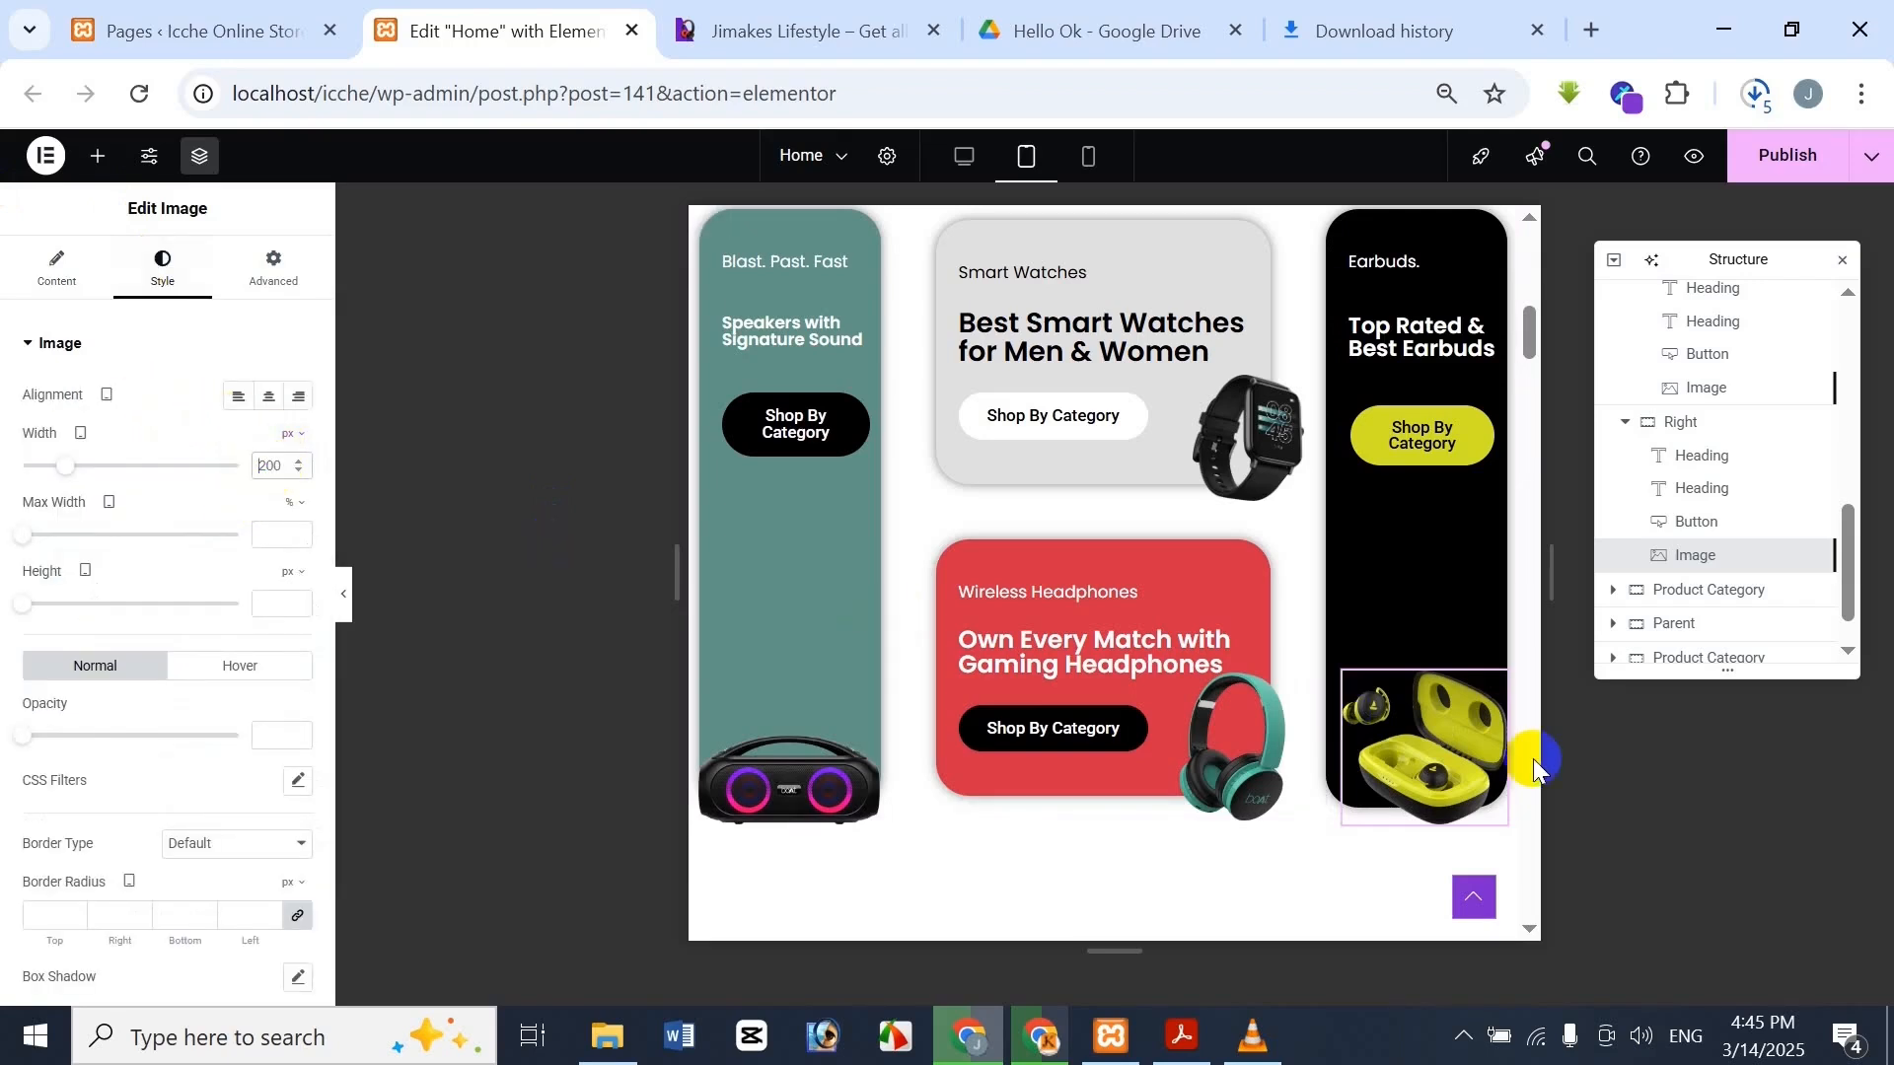
{"action": "type", "text": "160"}
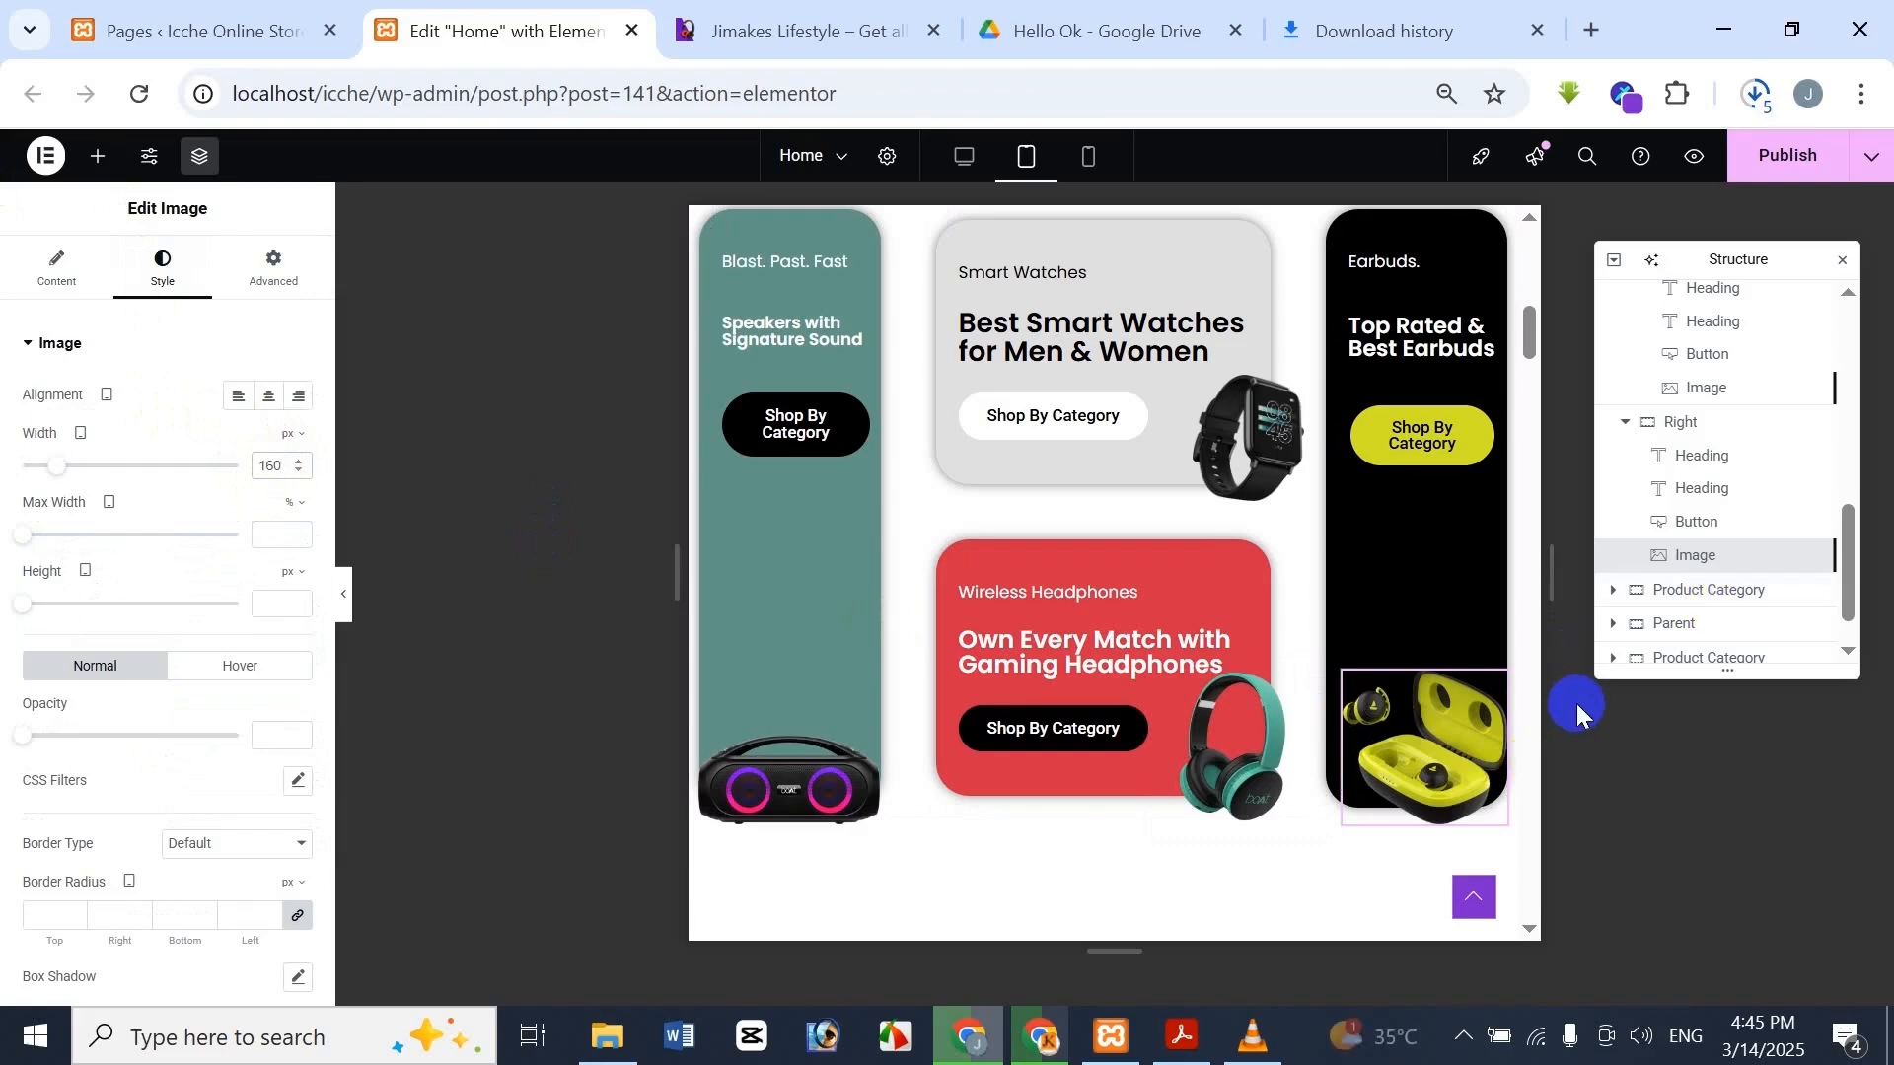
{"action": "key", "text": "BackSpace"}
{"action": "key", "text": "BackSpace"}
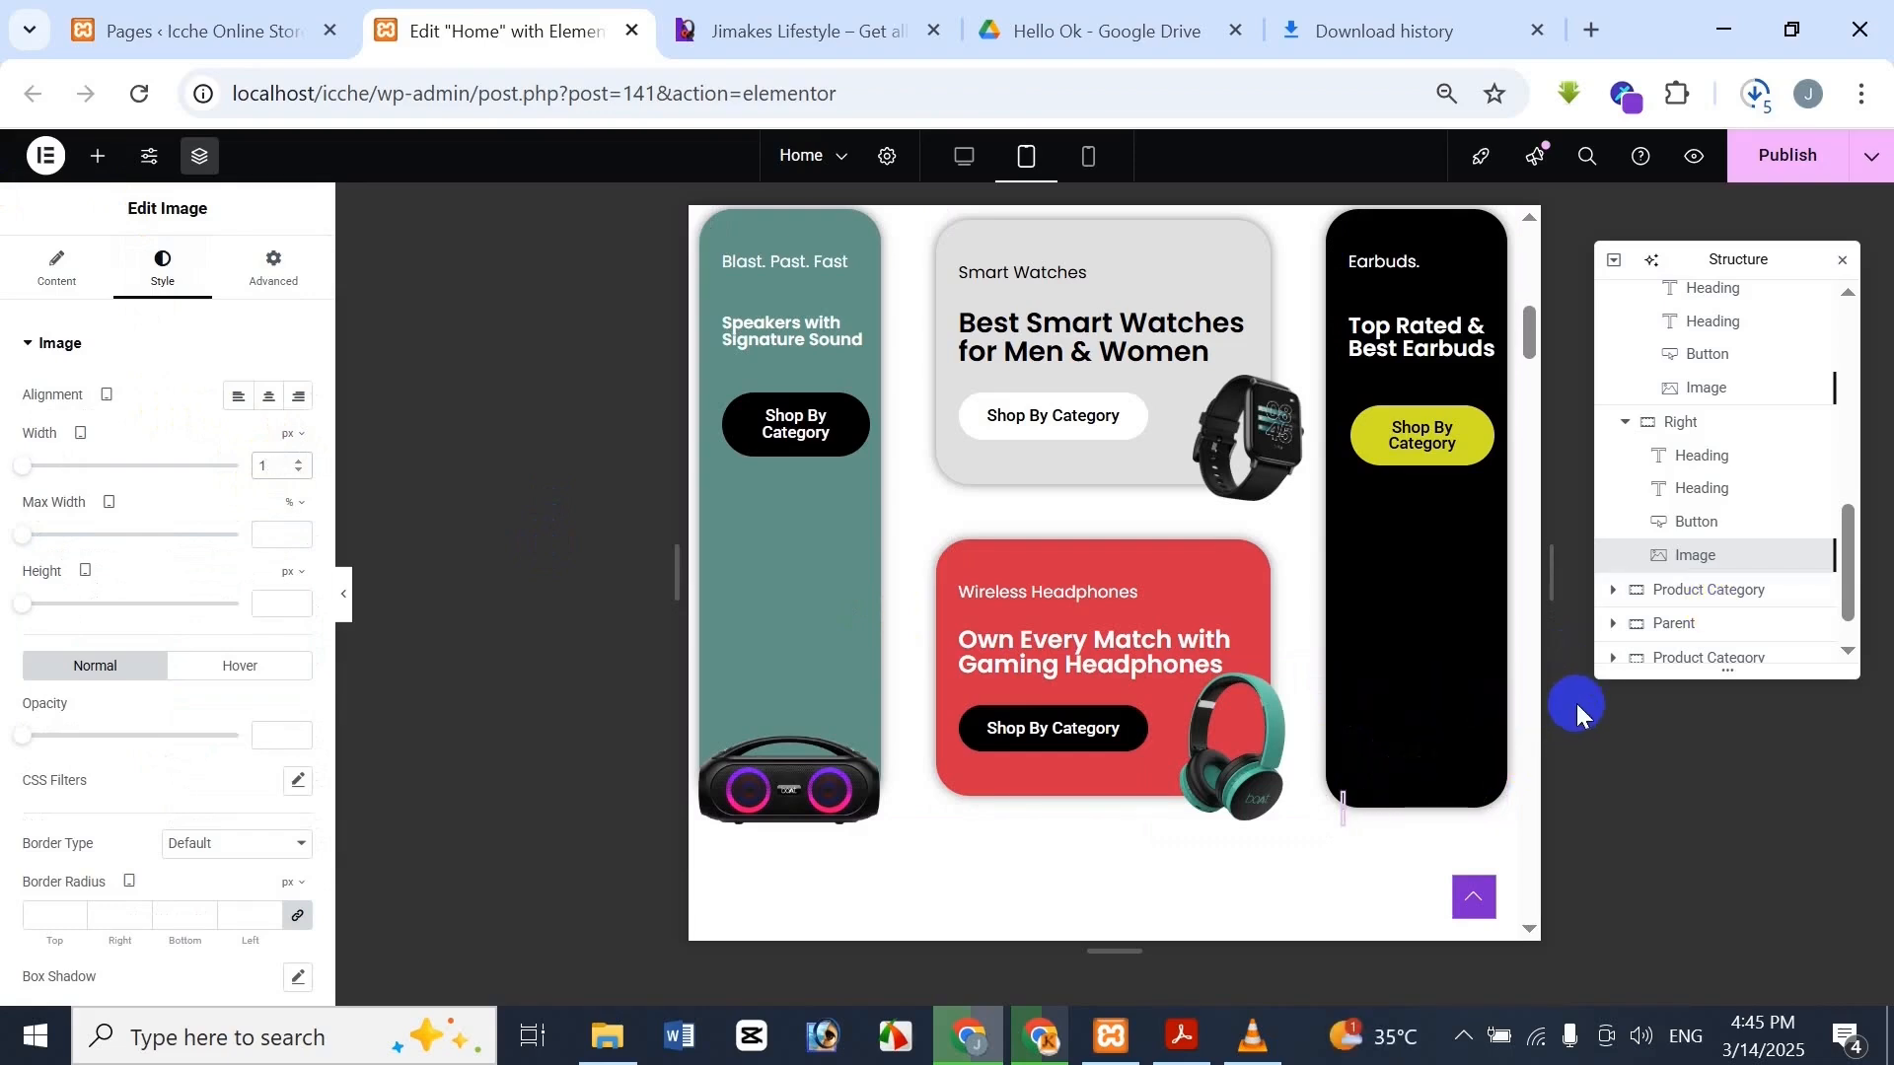
{"action": "type", "text": "60"}
{"action": "left_click", "coordinate": [807, 17]}
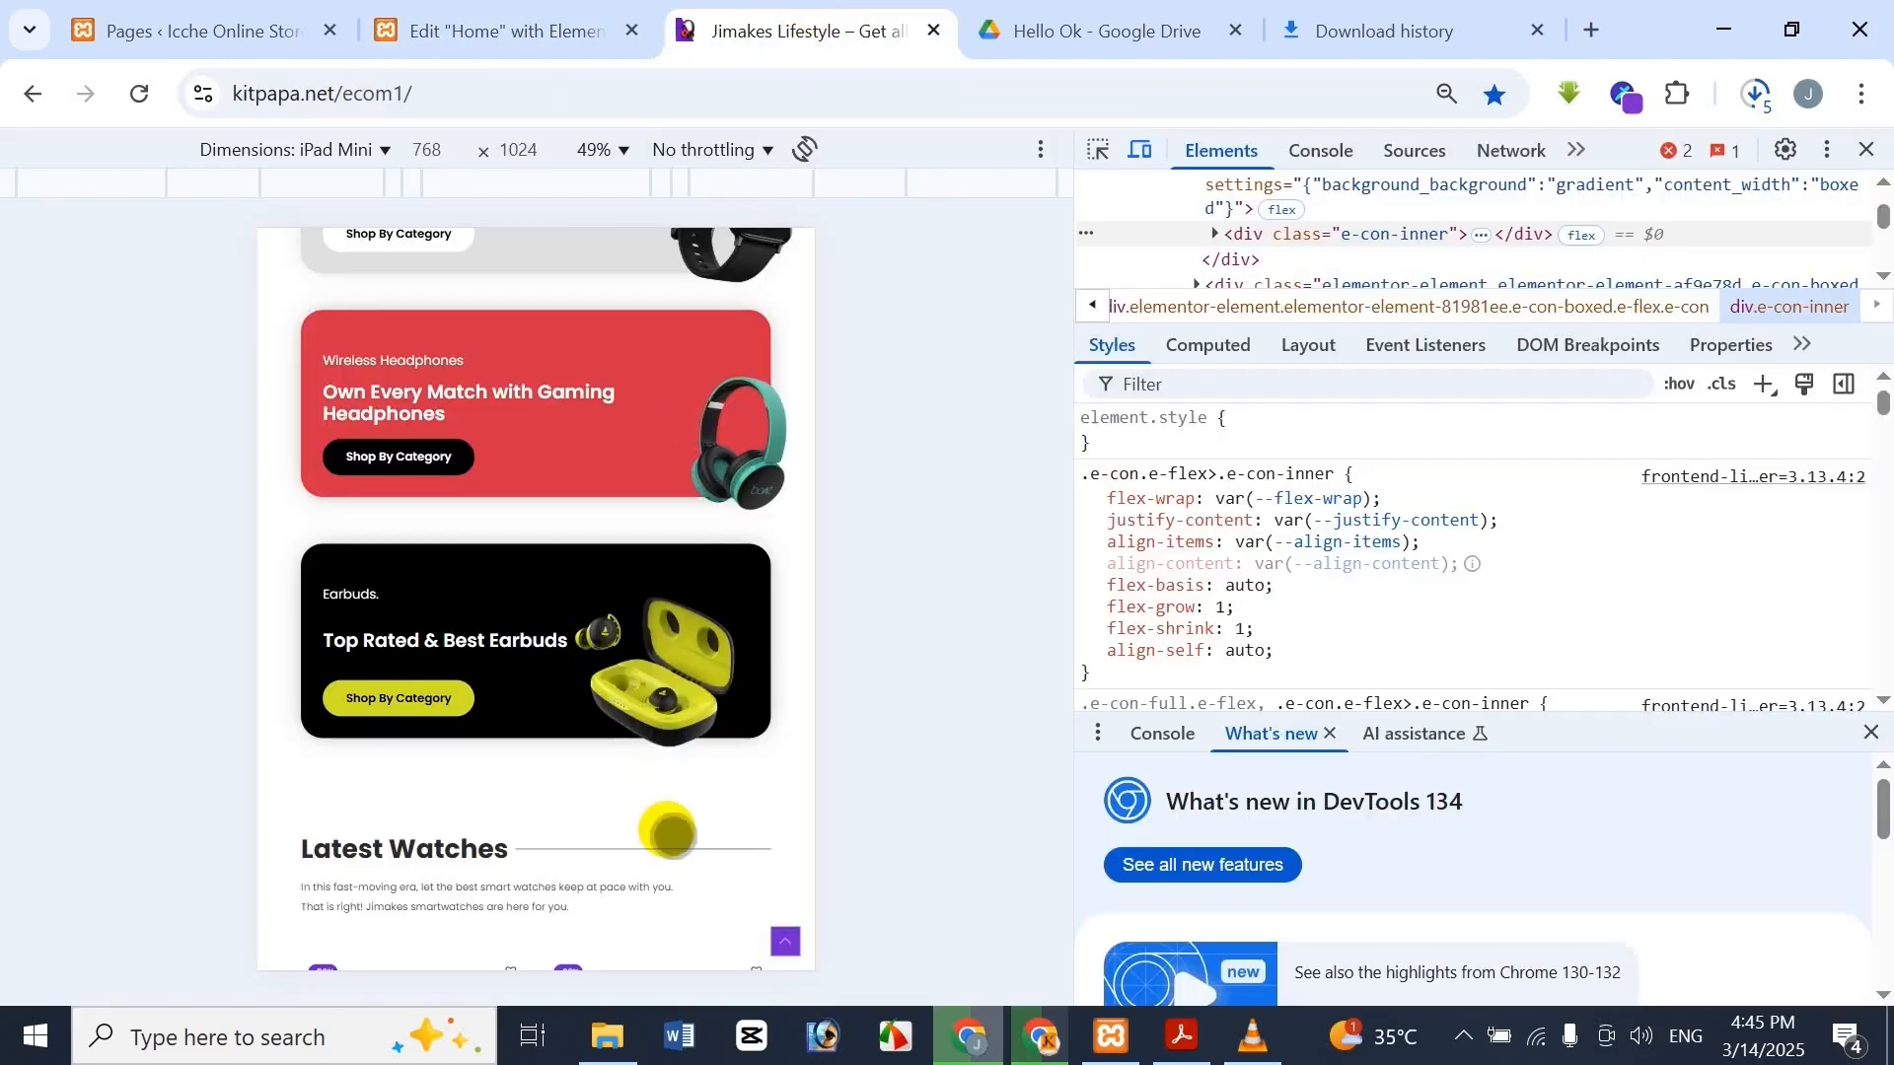
{"action": "left_click", "coordinate": [503, 31]}
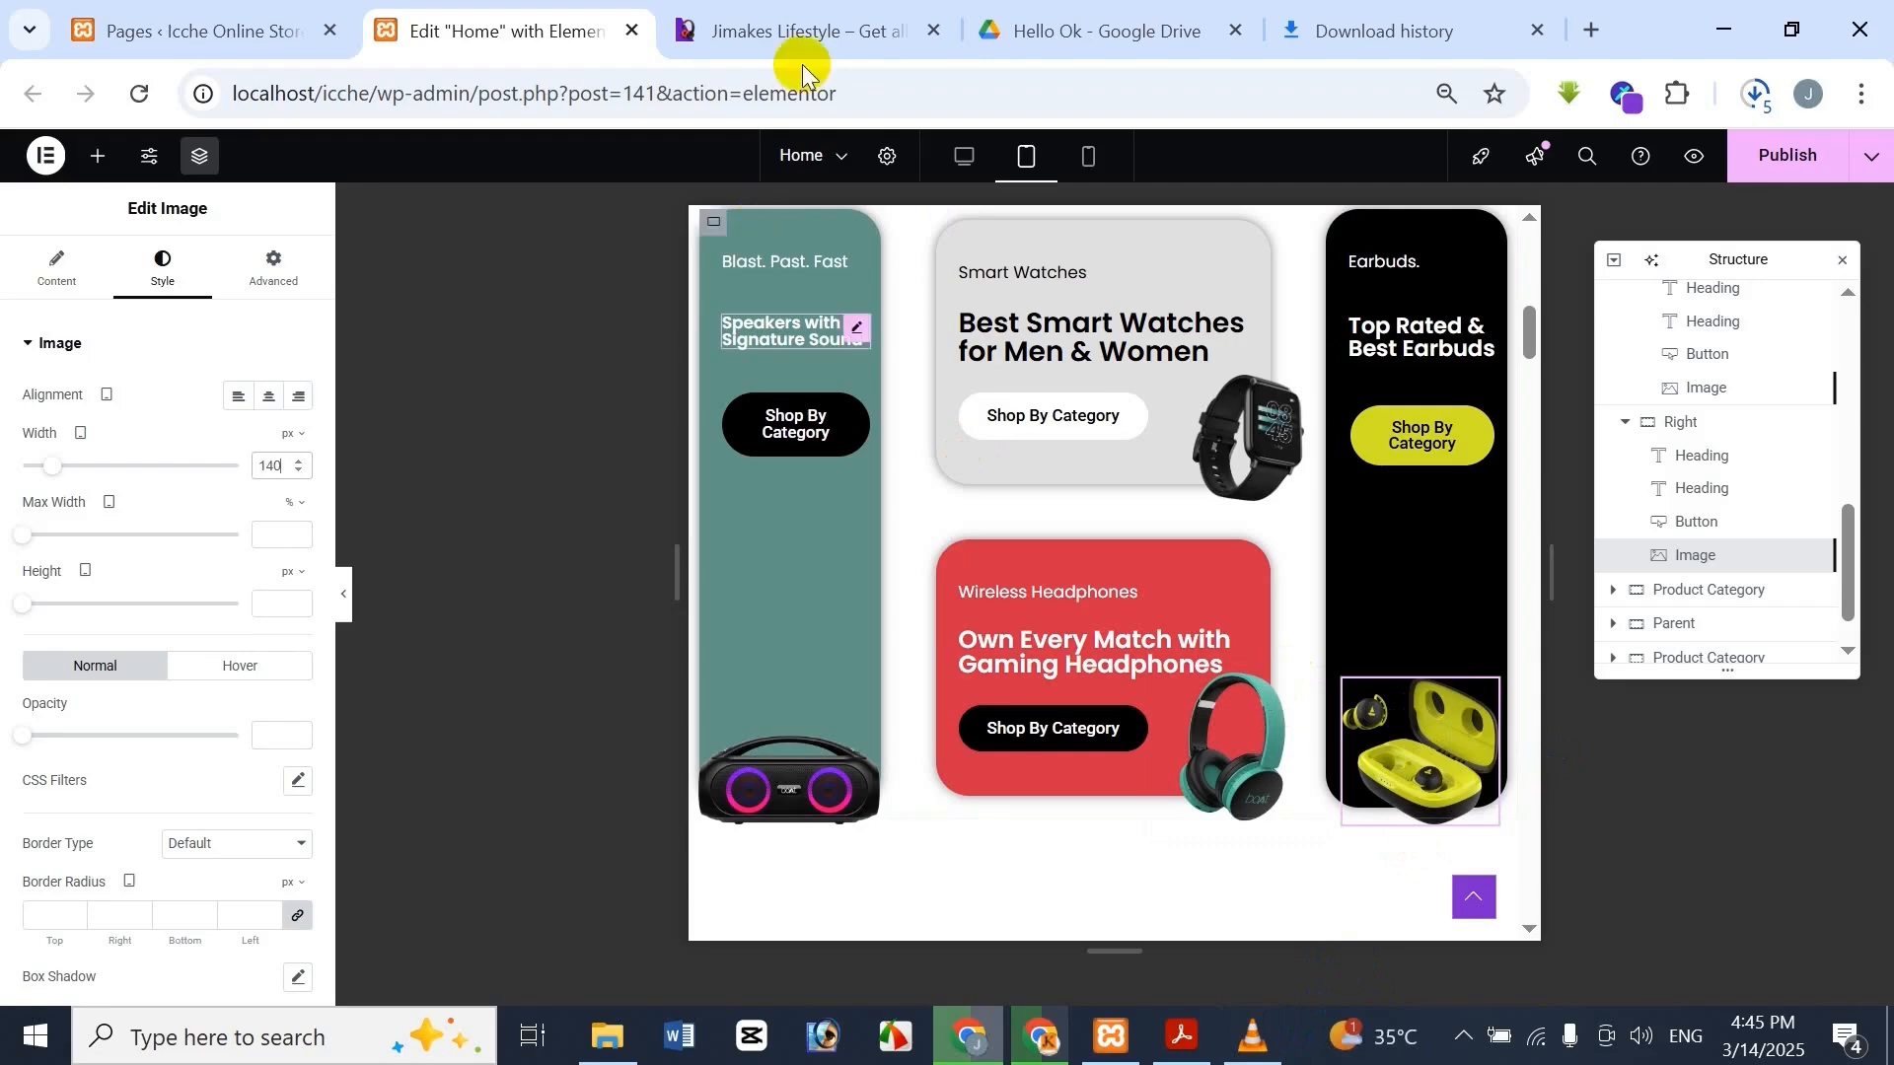
{"action": "left_click", "coordinate": [803, 31]}
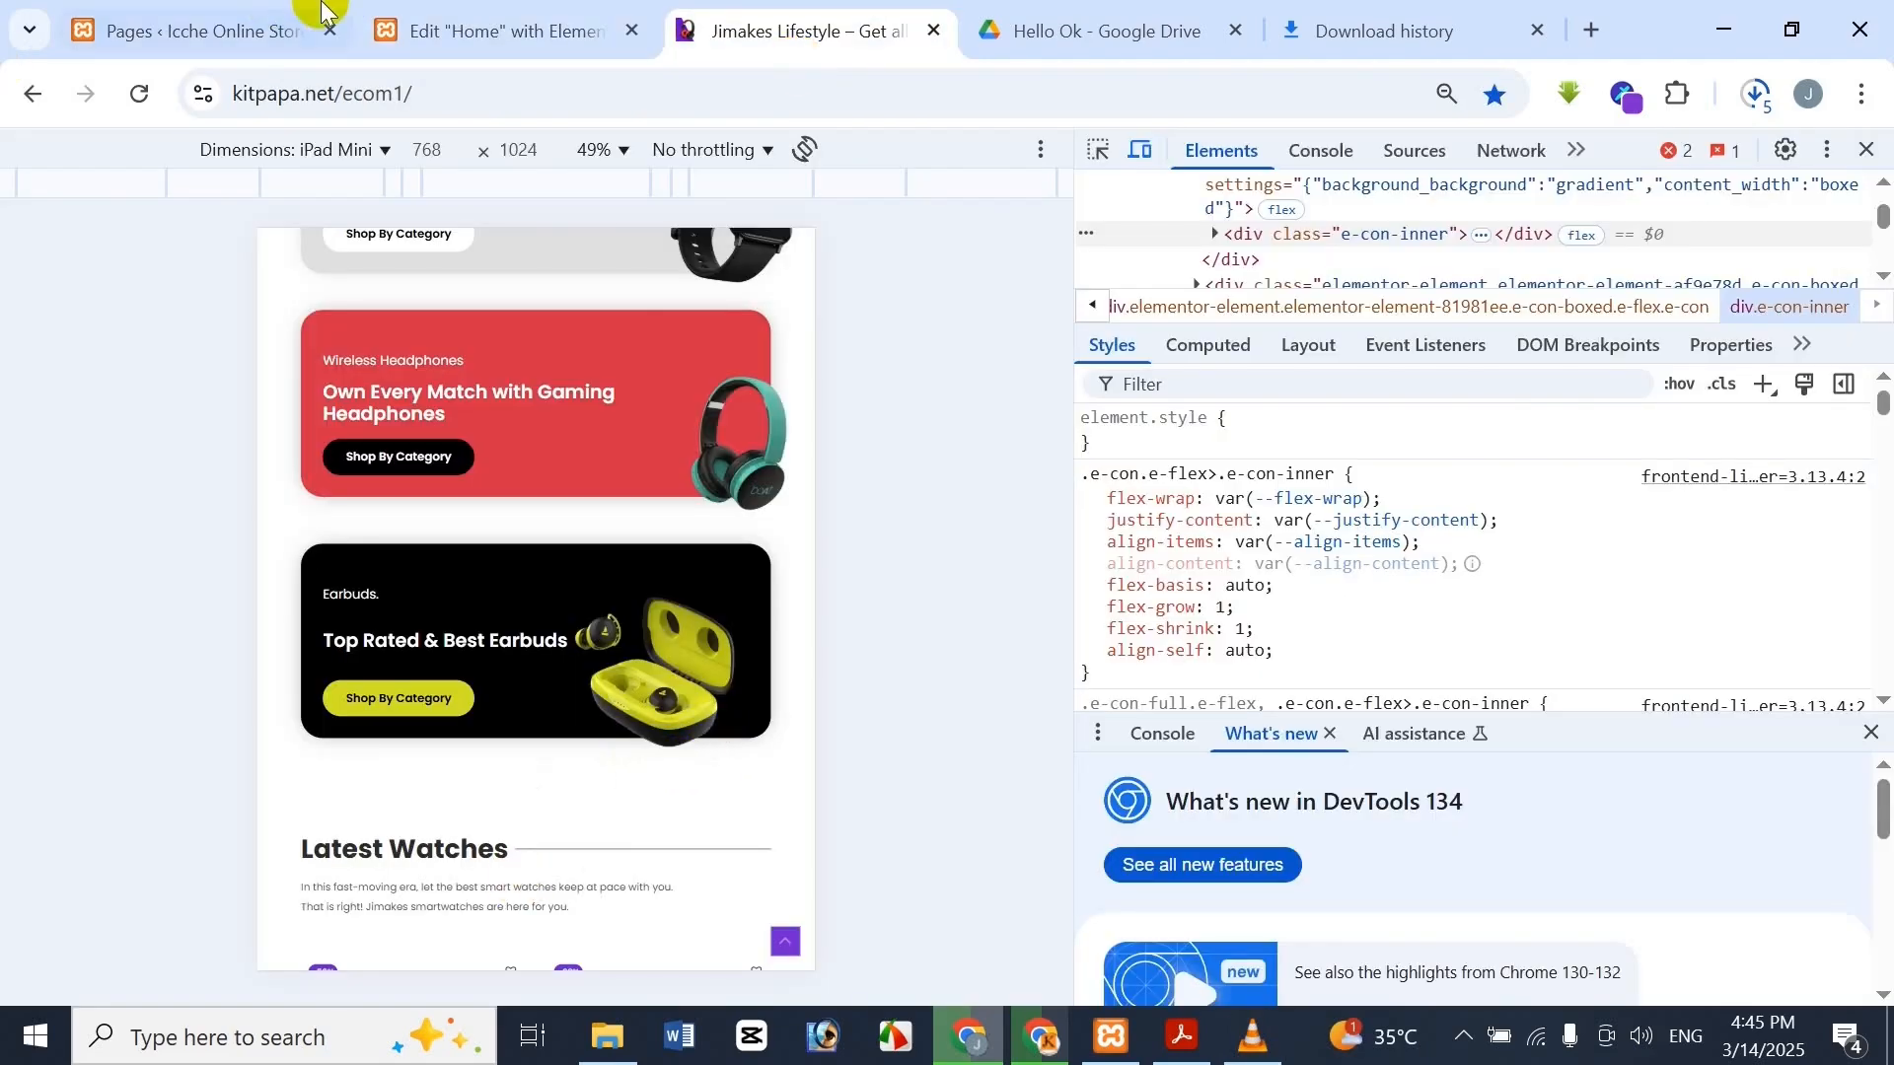
Go to the "Latest Watches" section in the Elementor editor and set its divider's tablet width to 83%
{"action": "left_click", "coordinate": [483, 30]}
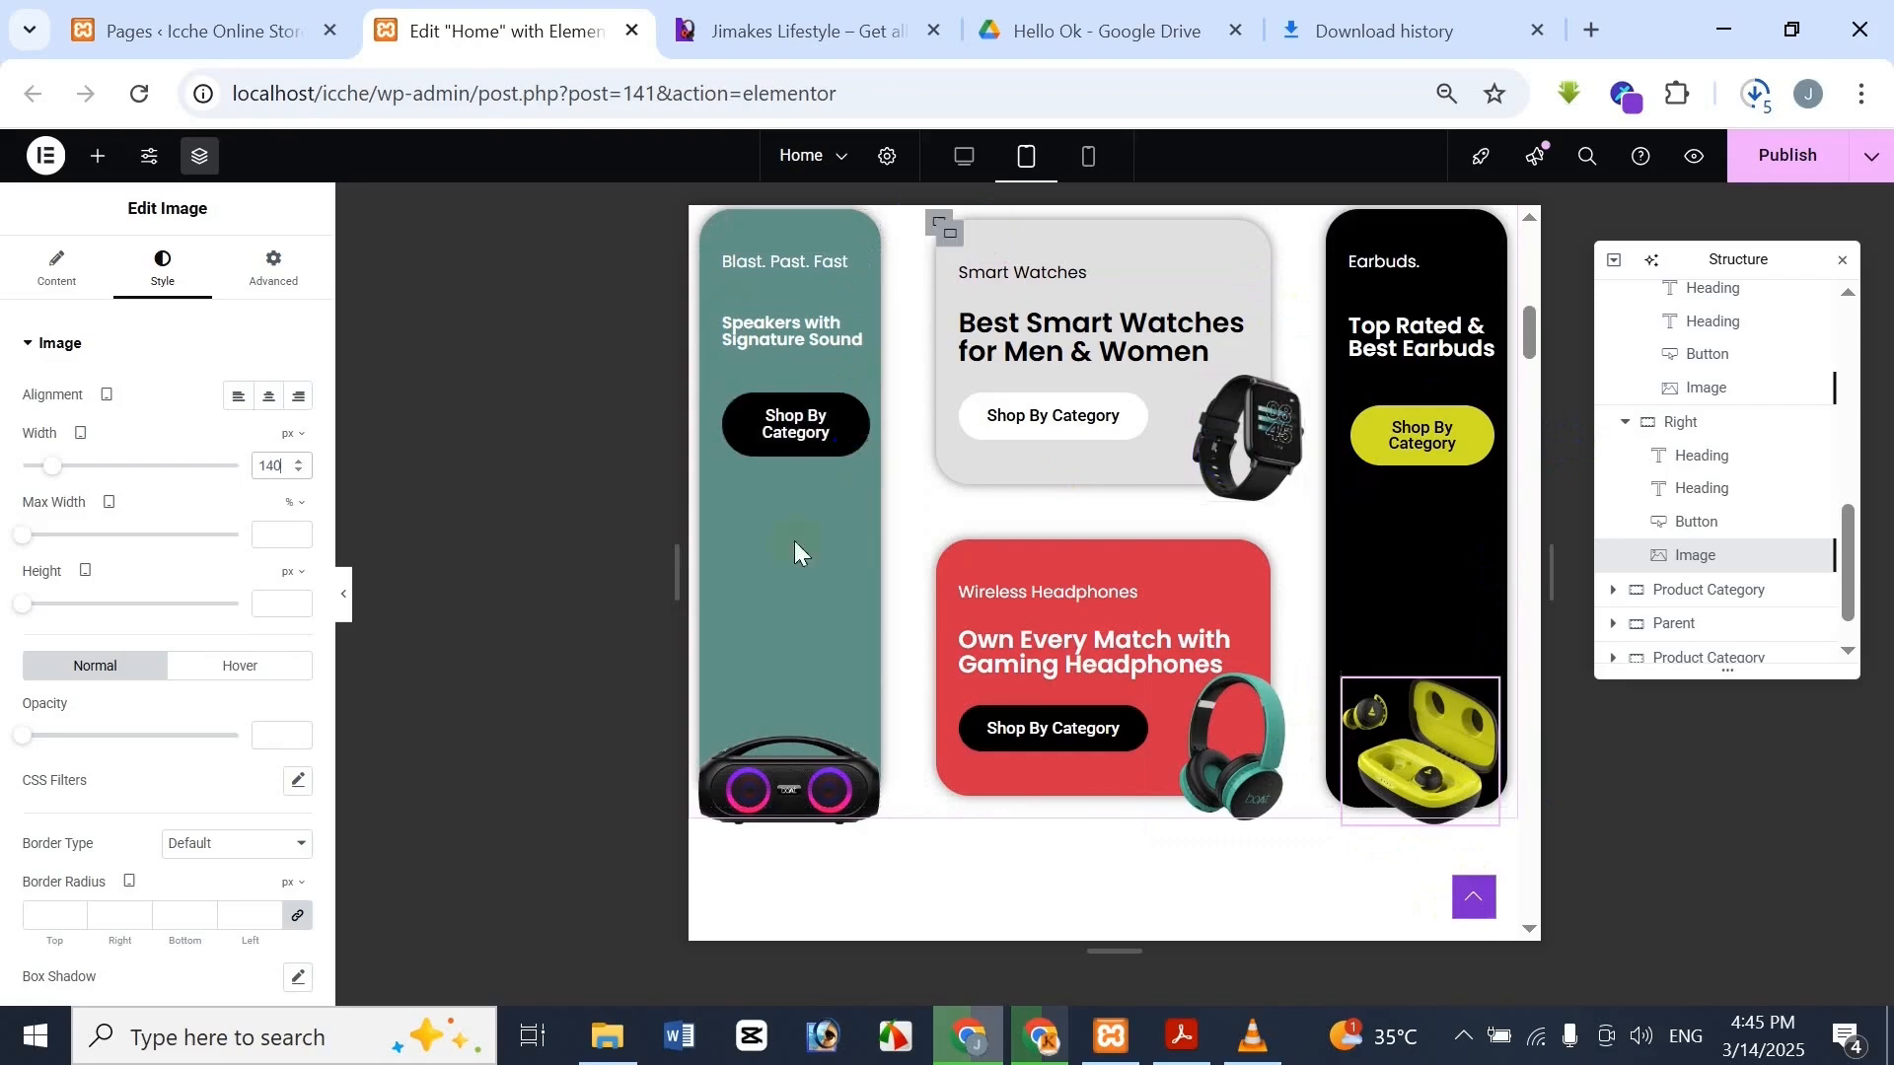
{"action": "left_click", "coordinate": [1527, 333]}
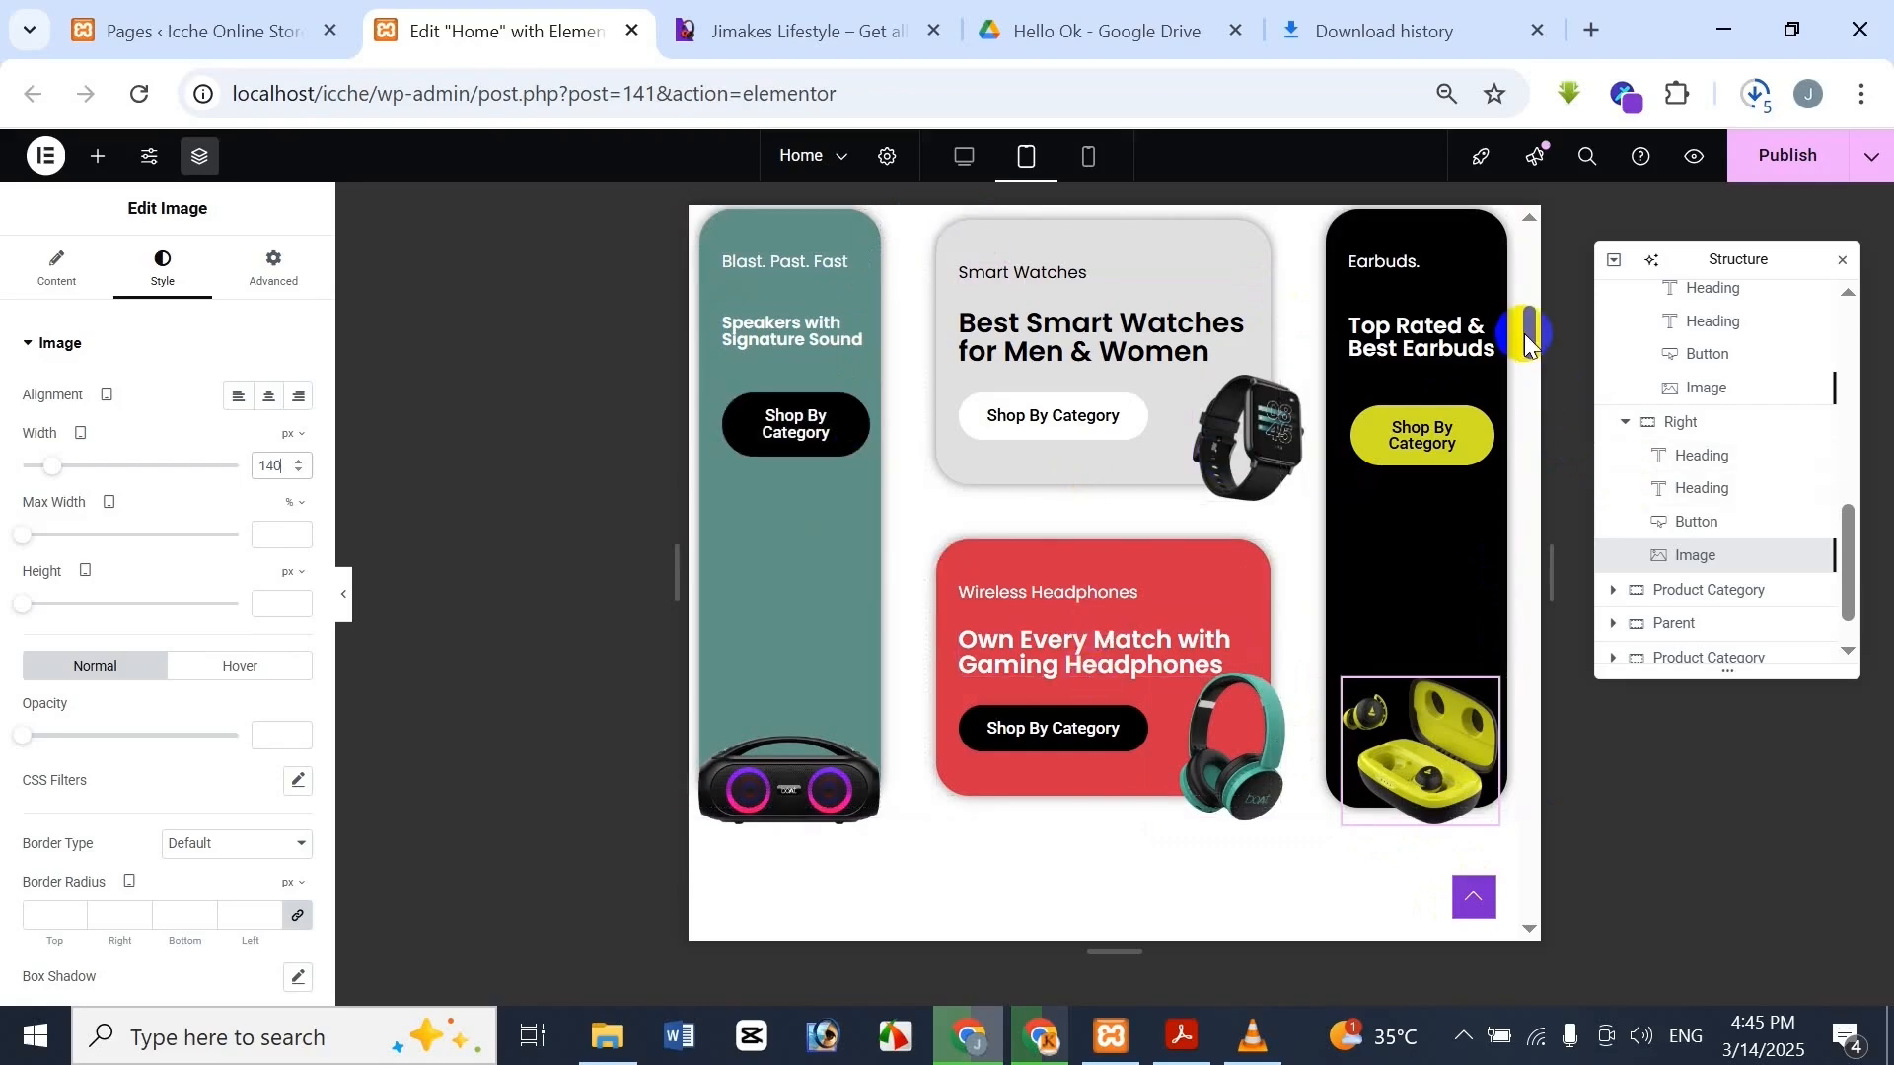
{"action": "left_click_drag", "start_coordinate": [1532, 341], "coordinate": [1341, 385]}
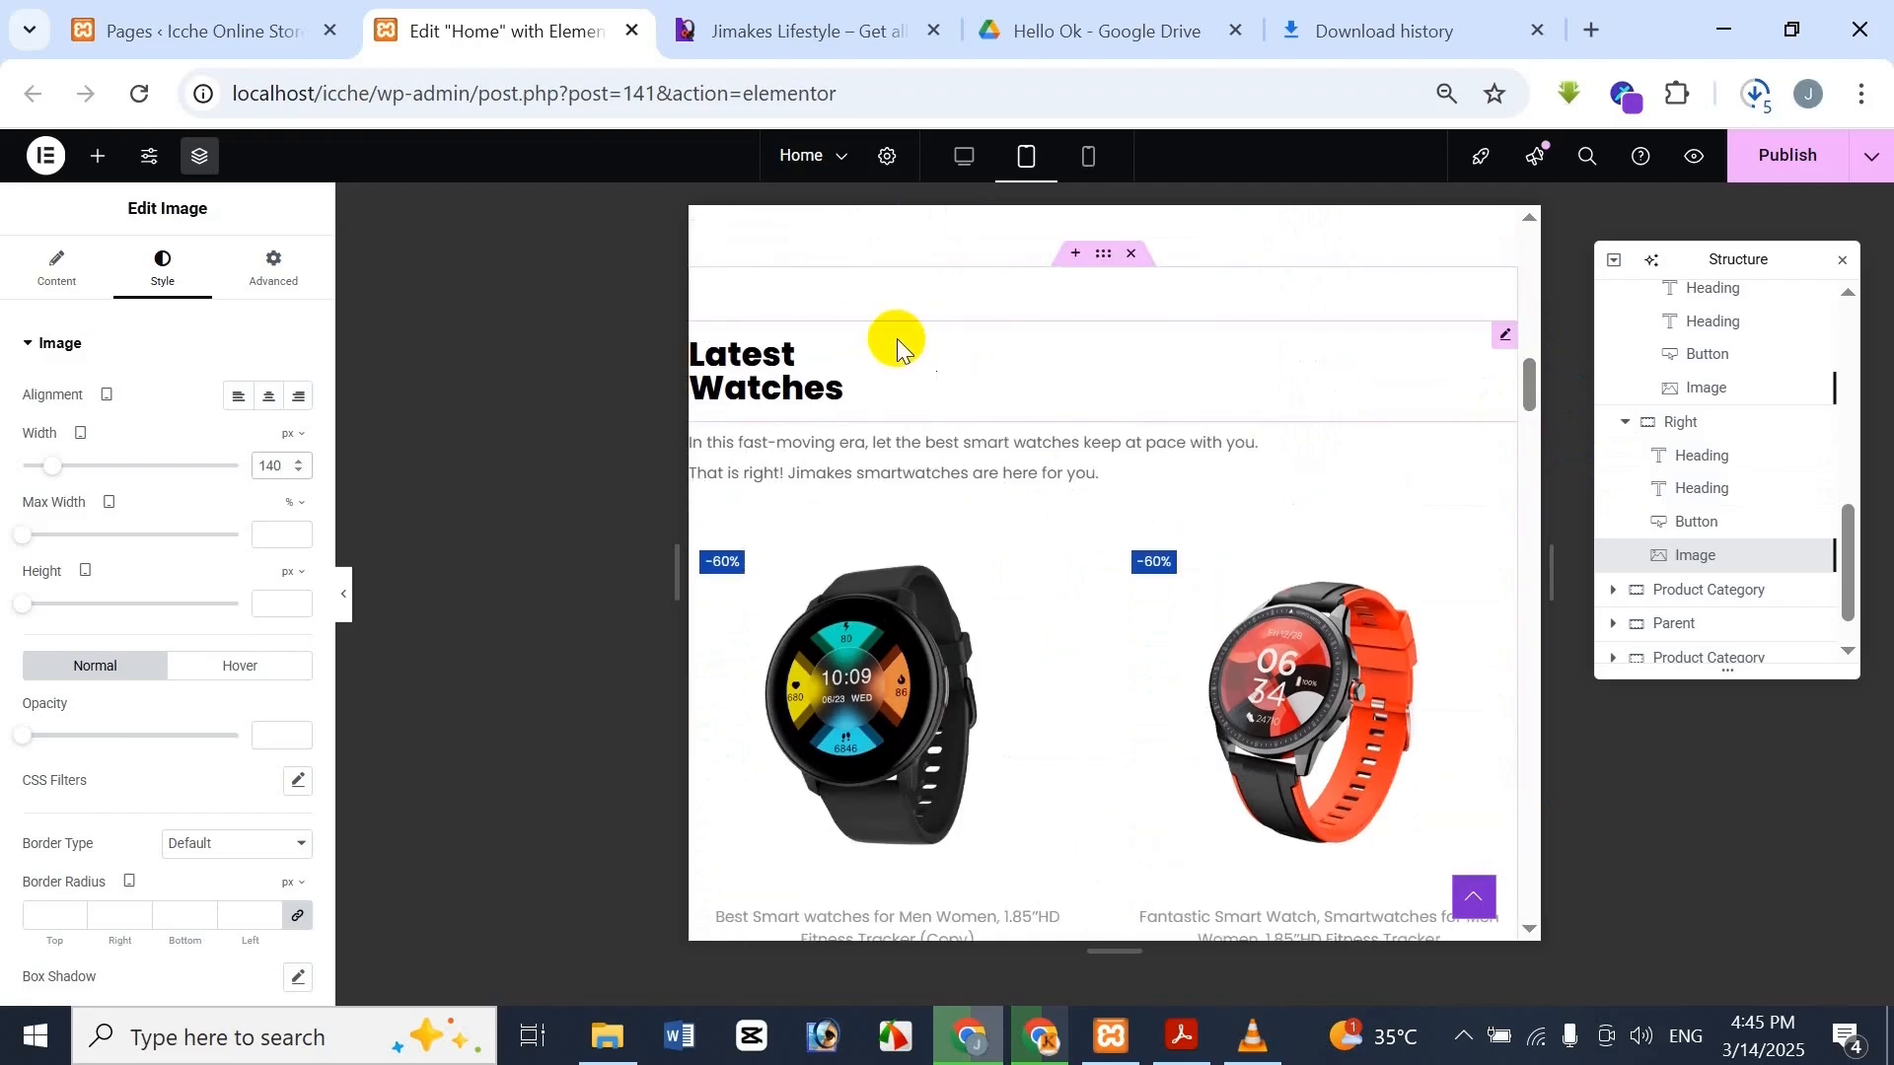
{"action": "left_click", "coordinate": [944, 334]}
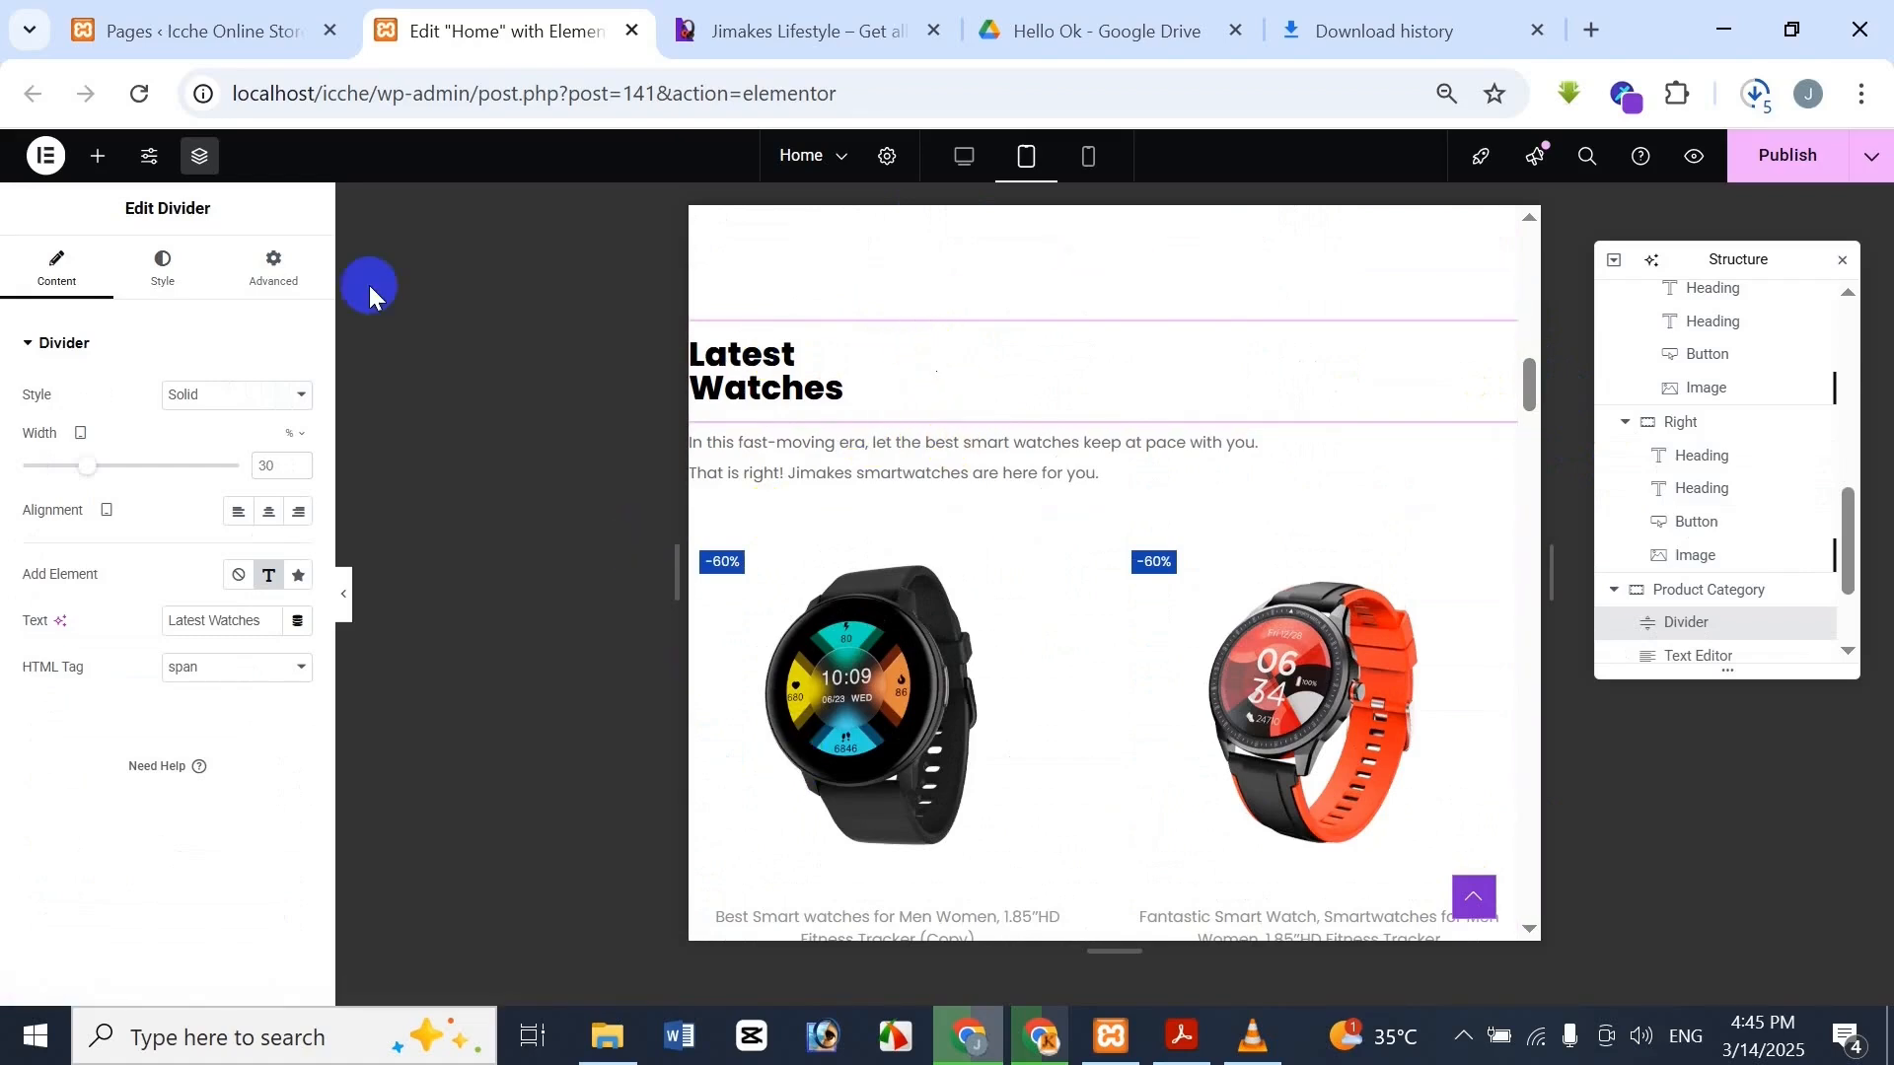
{"action": "left_click", "coordinate": [164, 276]}
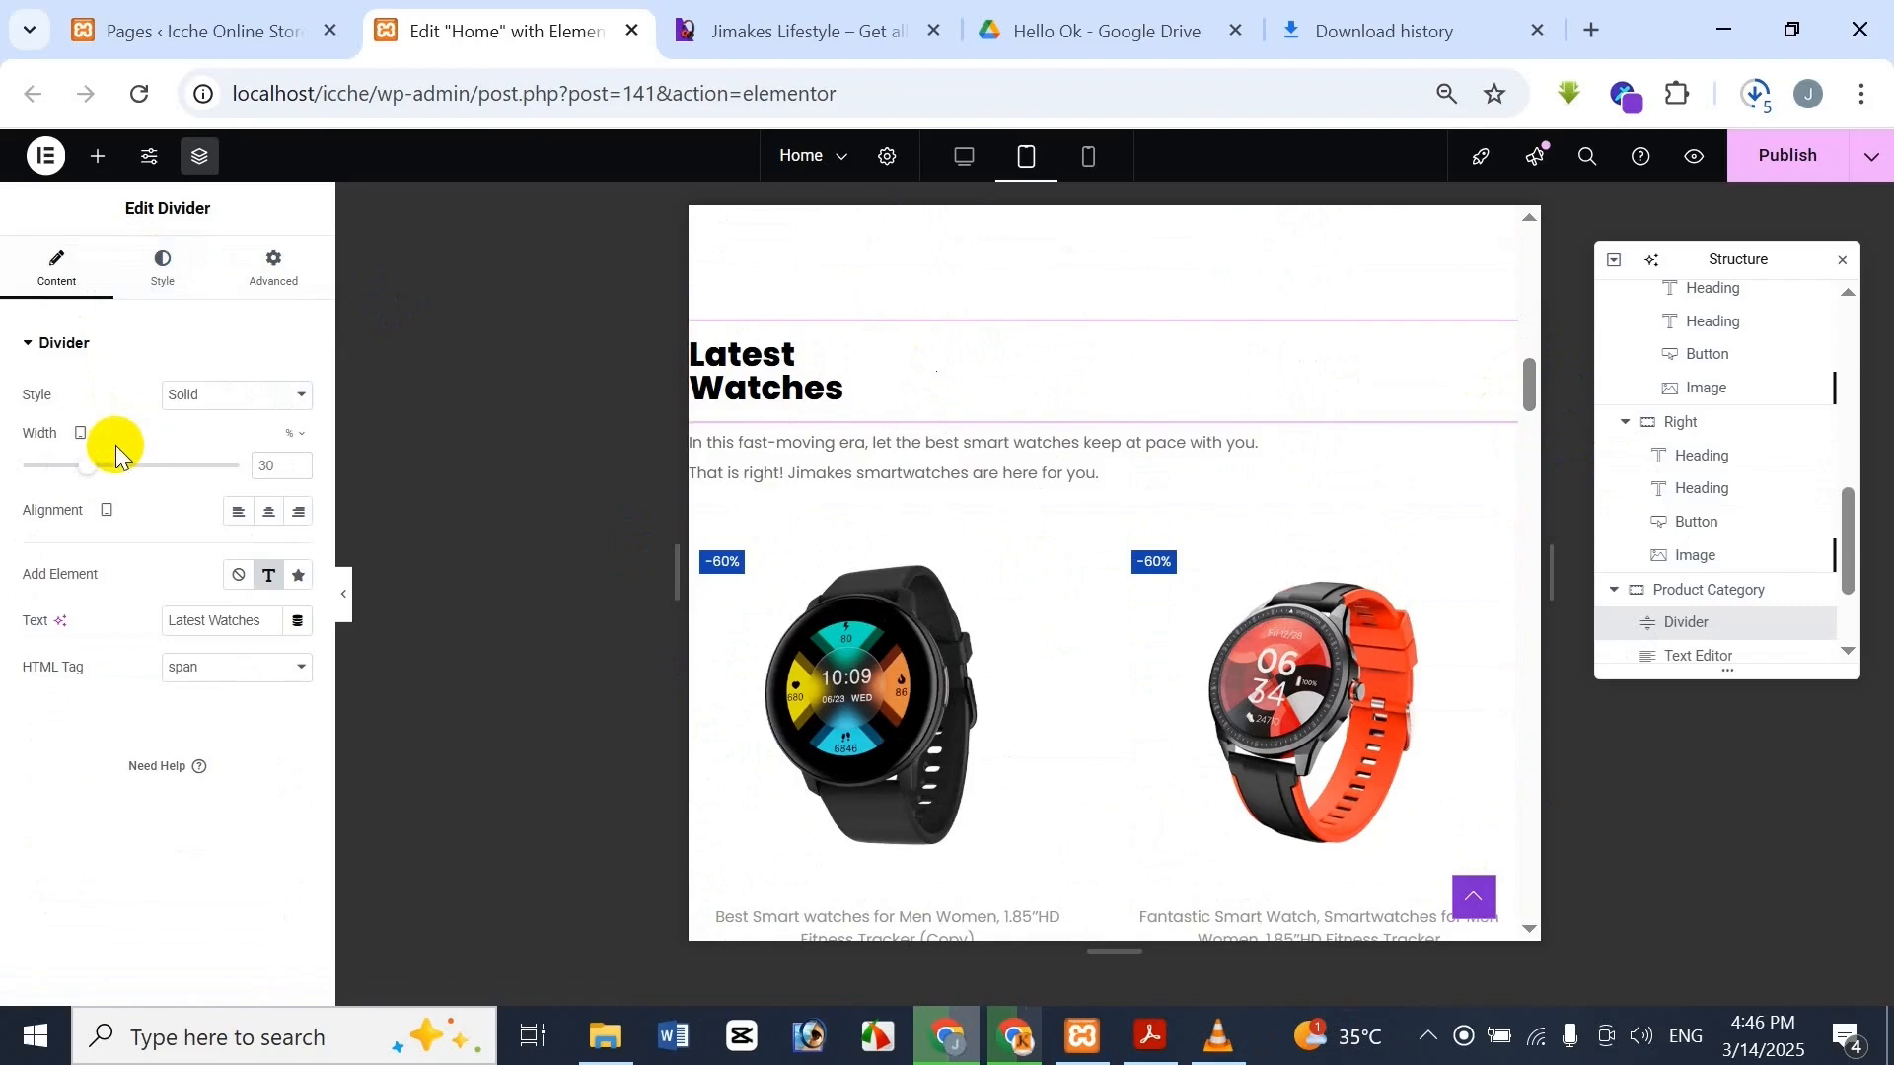
{"action": "left_click_drag", "start_coordinate": [95, 478], "coordinate": [176, 469]}
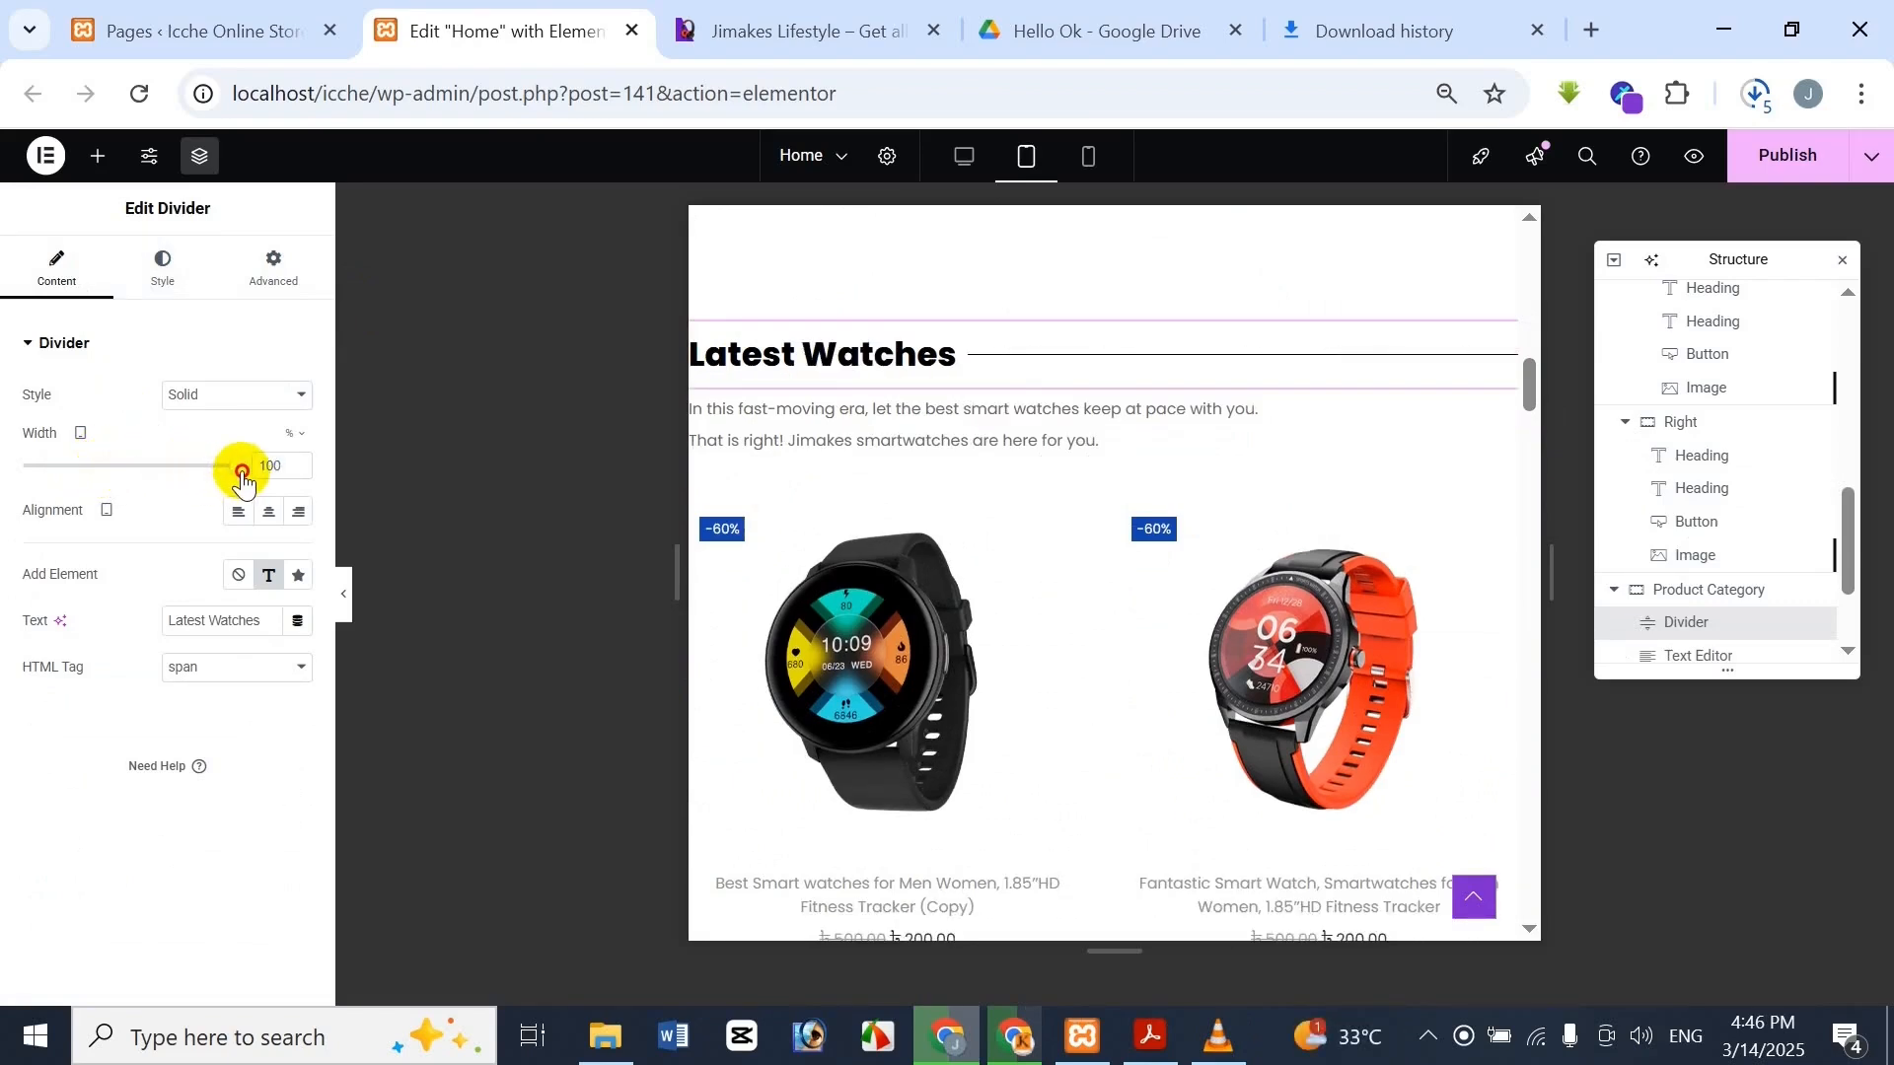
Compare the "Latest Watches" heading with the reference site, and set the divider's left padding to 30 px
{"action": "left_click", "coordinate": [711, 29]}
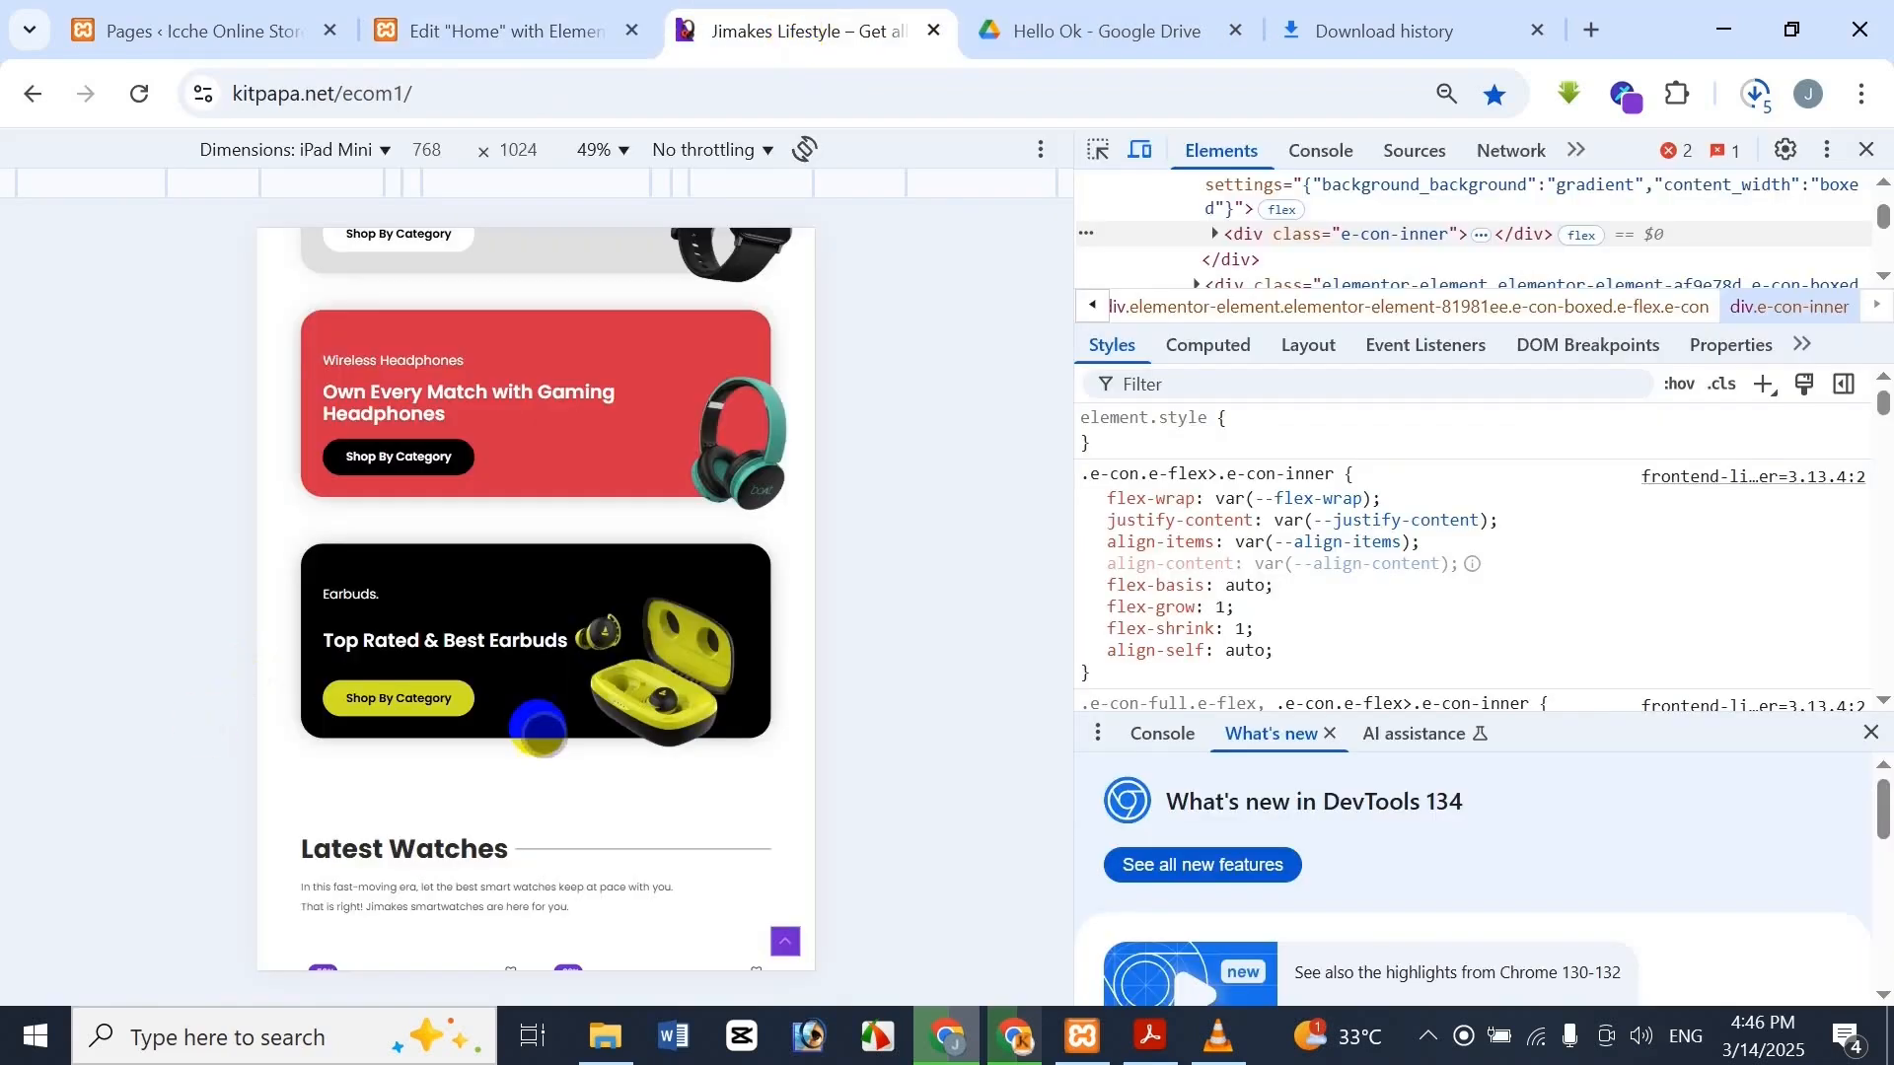
{"action": "scroll", "coordinate": [648, 762], "scroll_direction": "down", "scroll_amount": 3}
{"action": "left_click", "coordinate": [490, 12]}
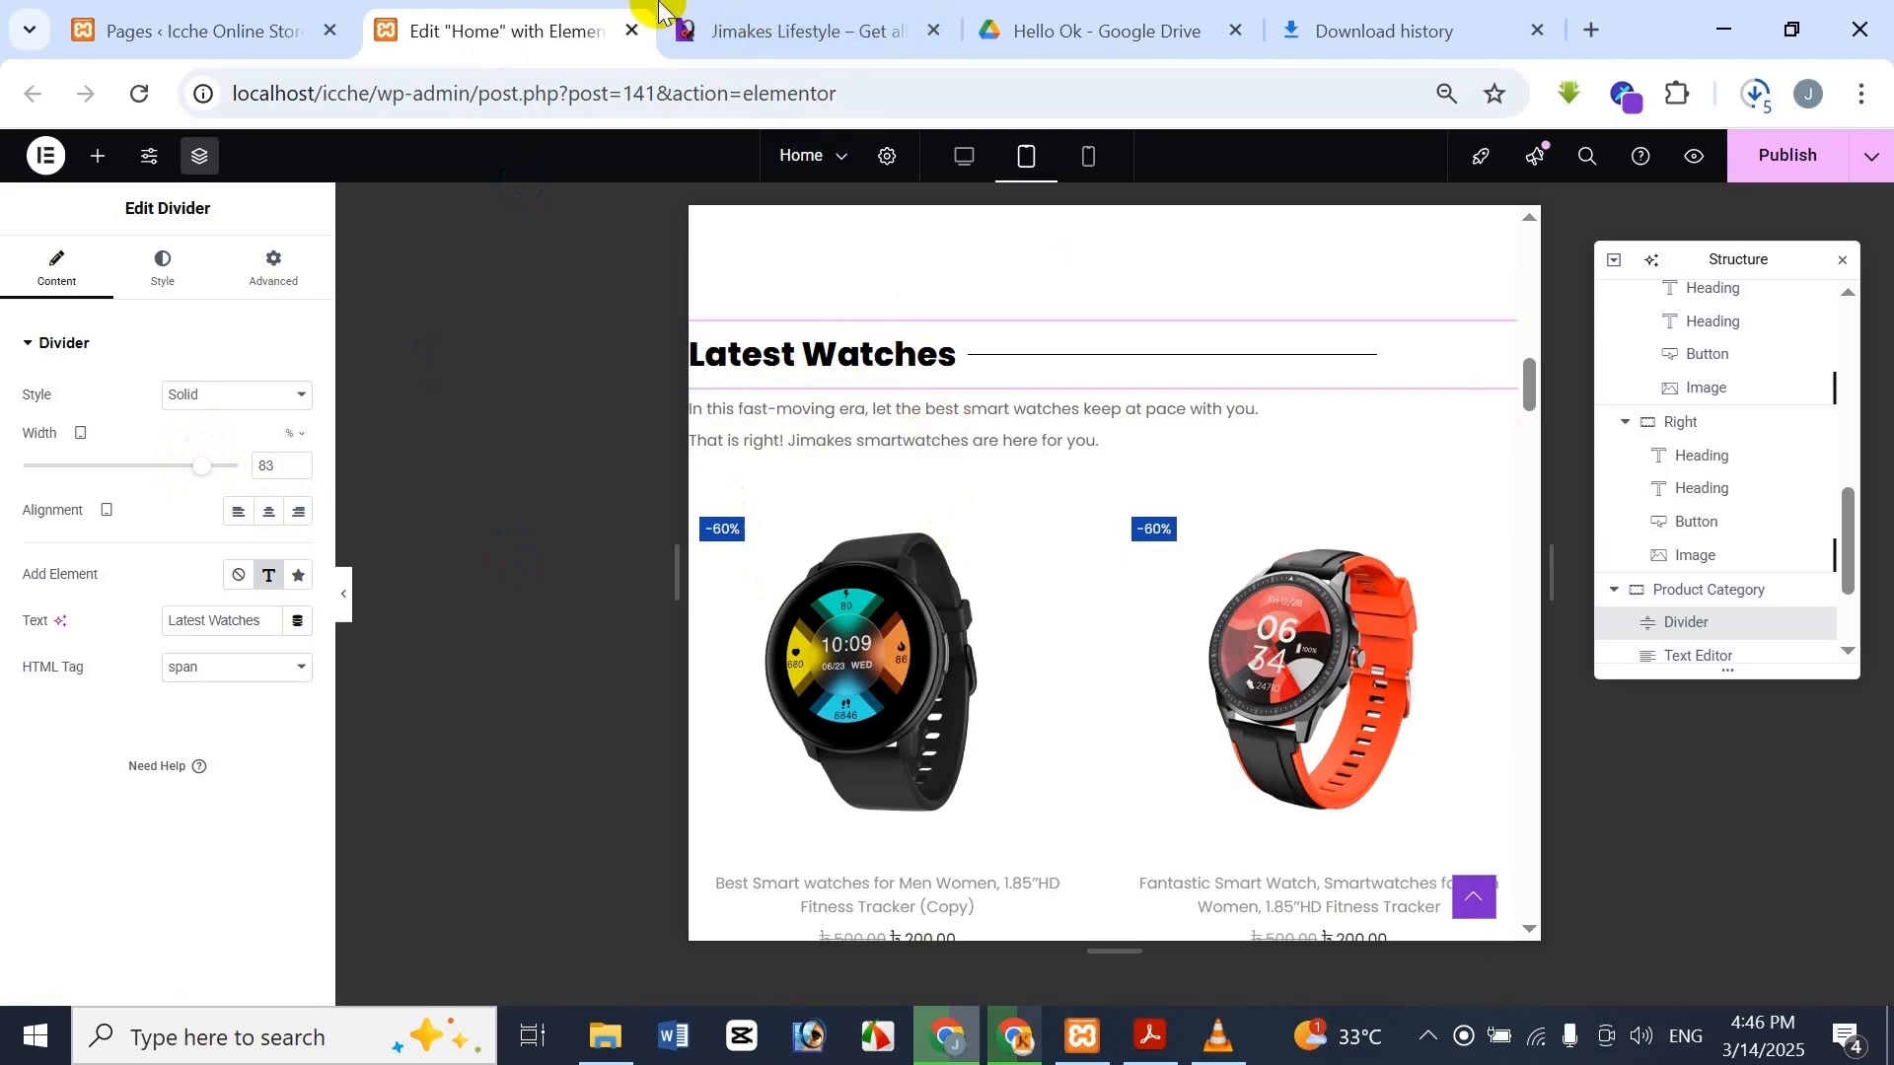
{"action": "left_click", "coordinate": [714, 13]}
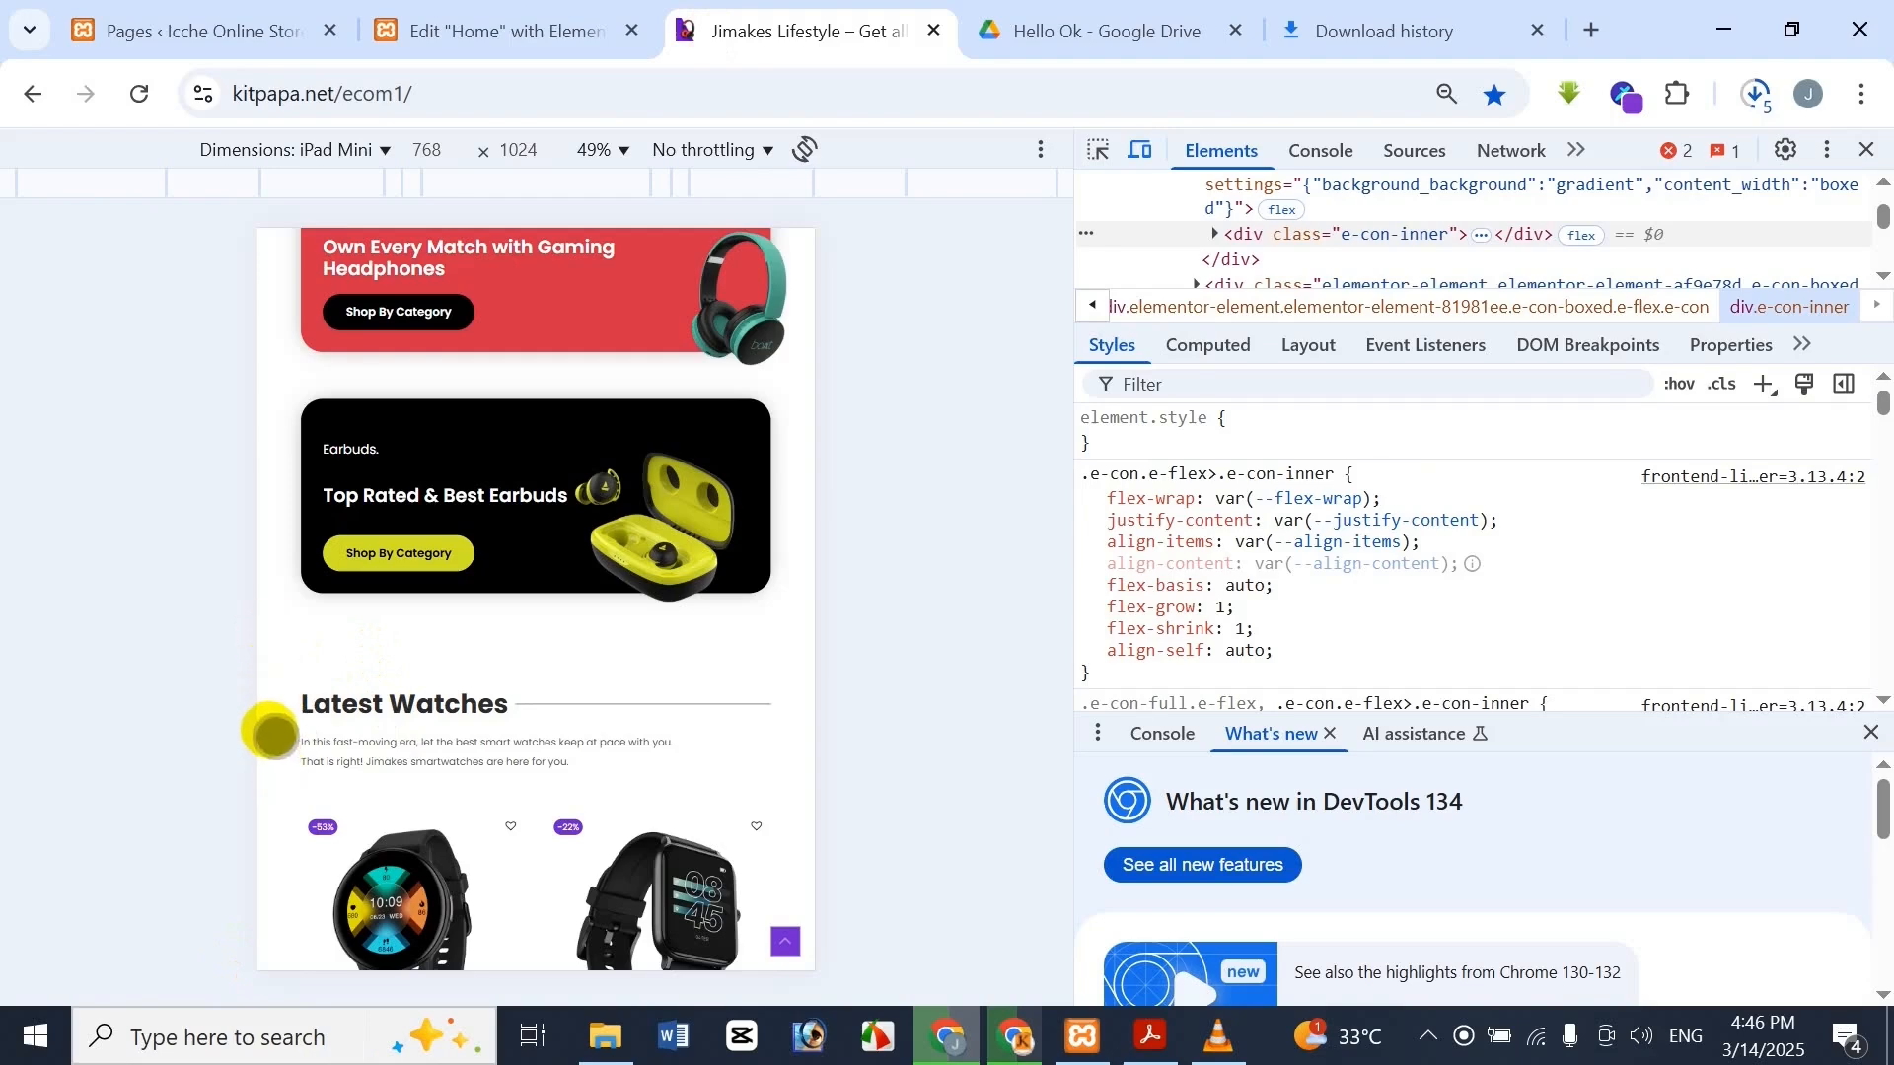
{"action": "left_click", "coordinate": [501, 14]}
{"action": "left_click", "coordinate": [304, 284]}
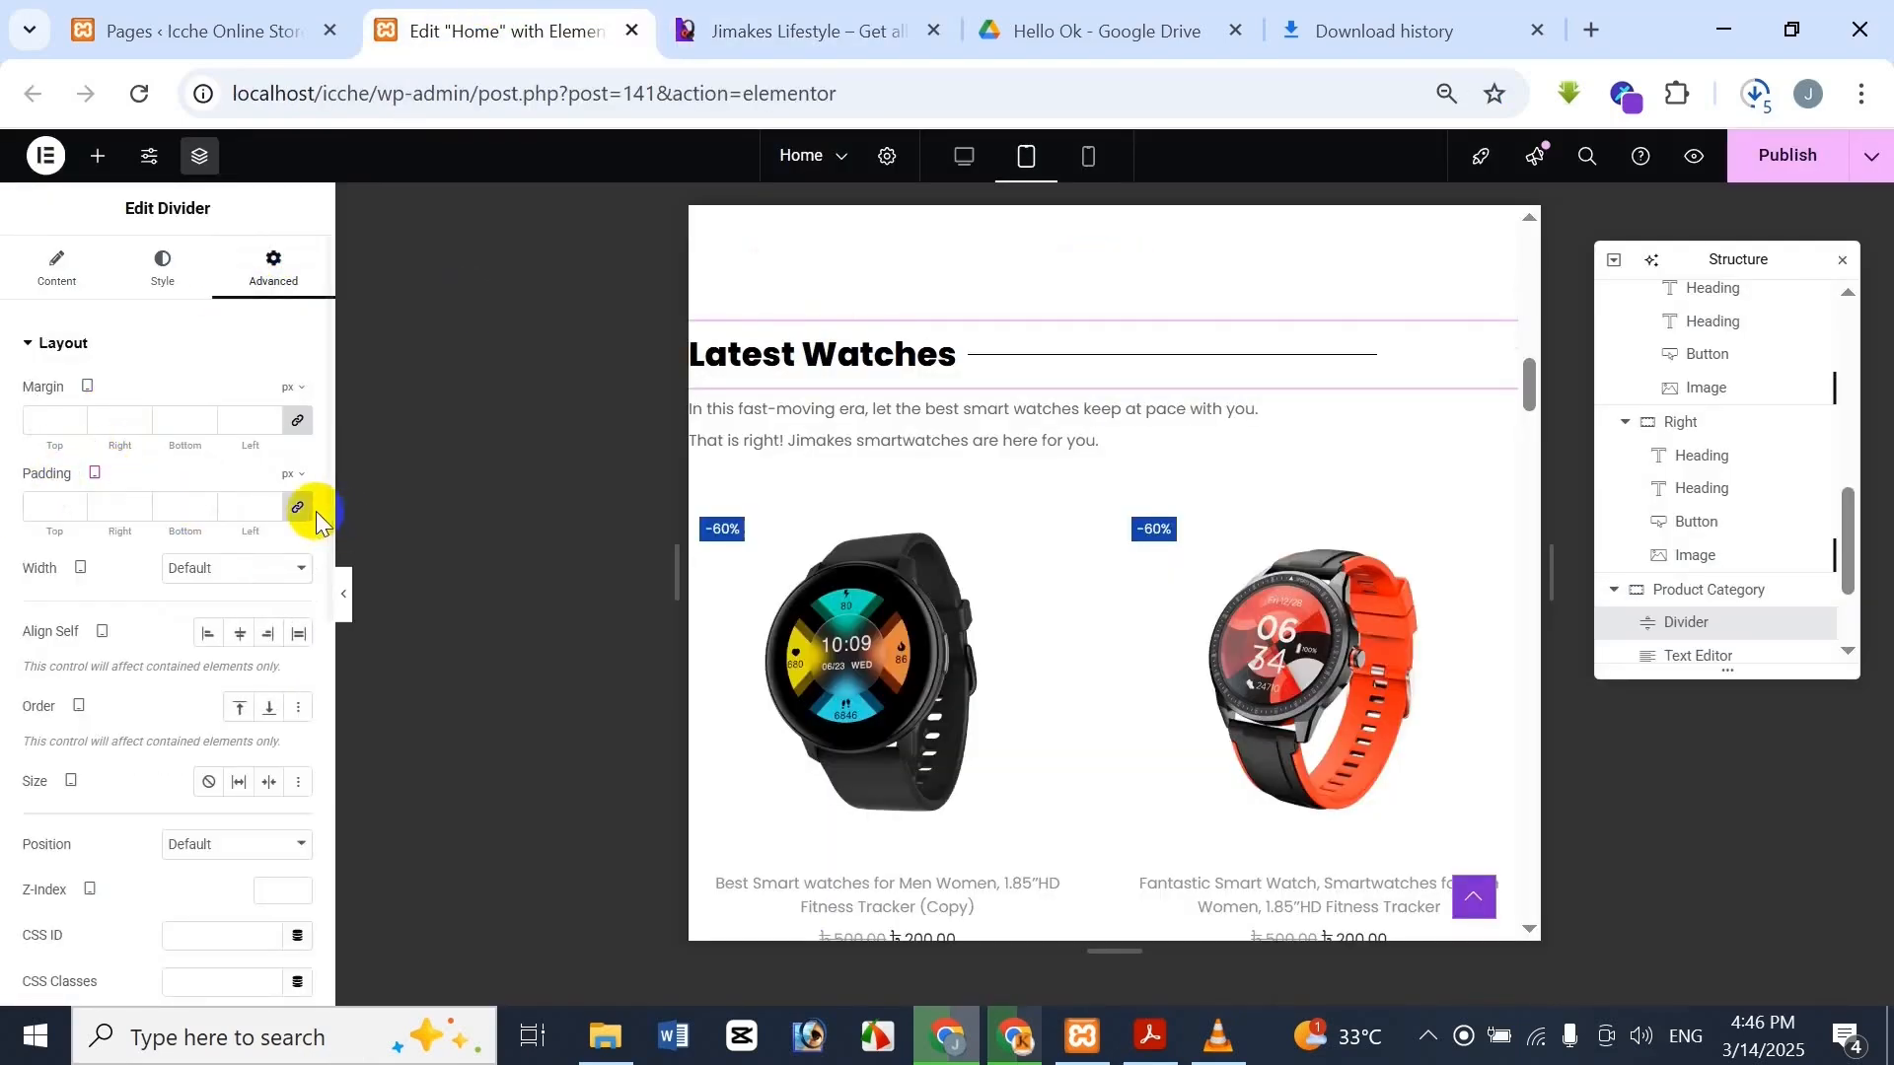
{"action": "left_click", "coordinate": [300, 512]}
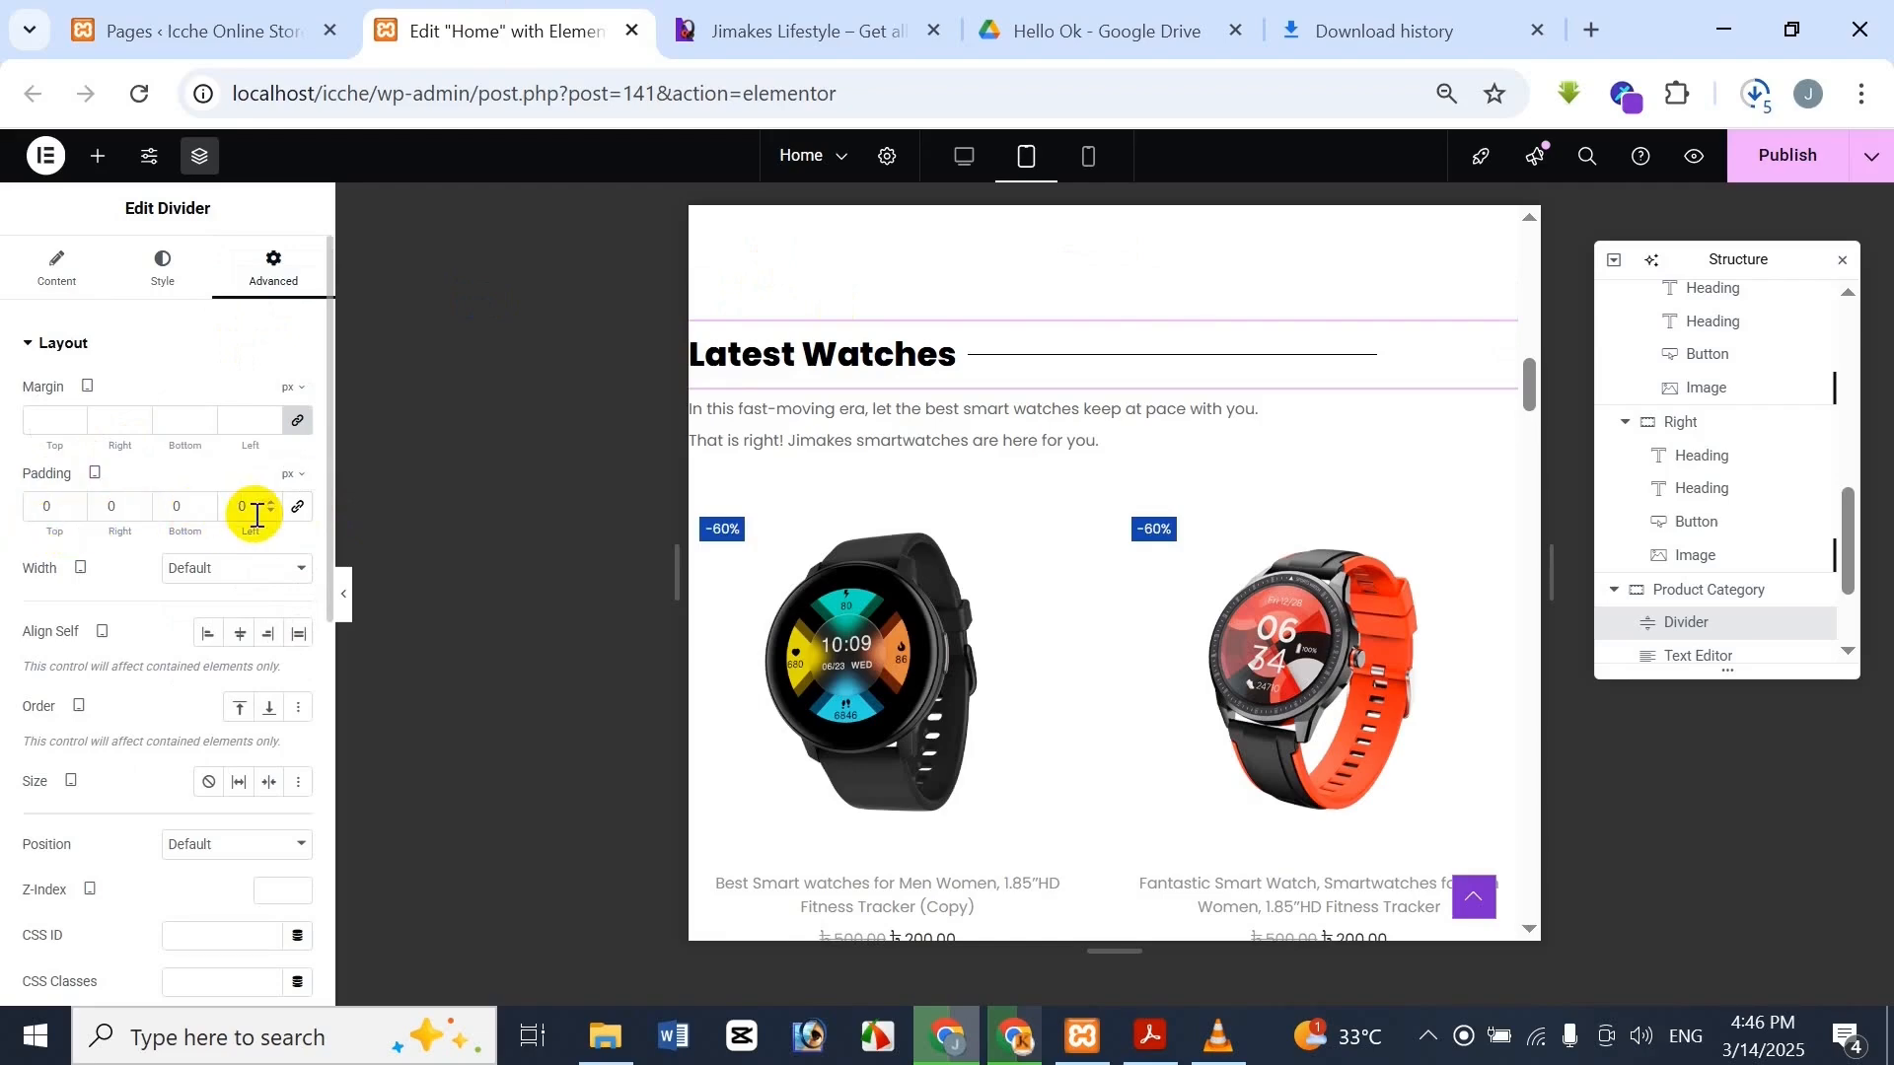
{"action": "type", "text": "30"}
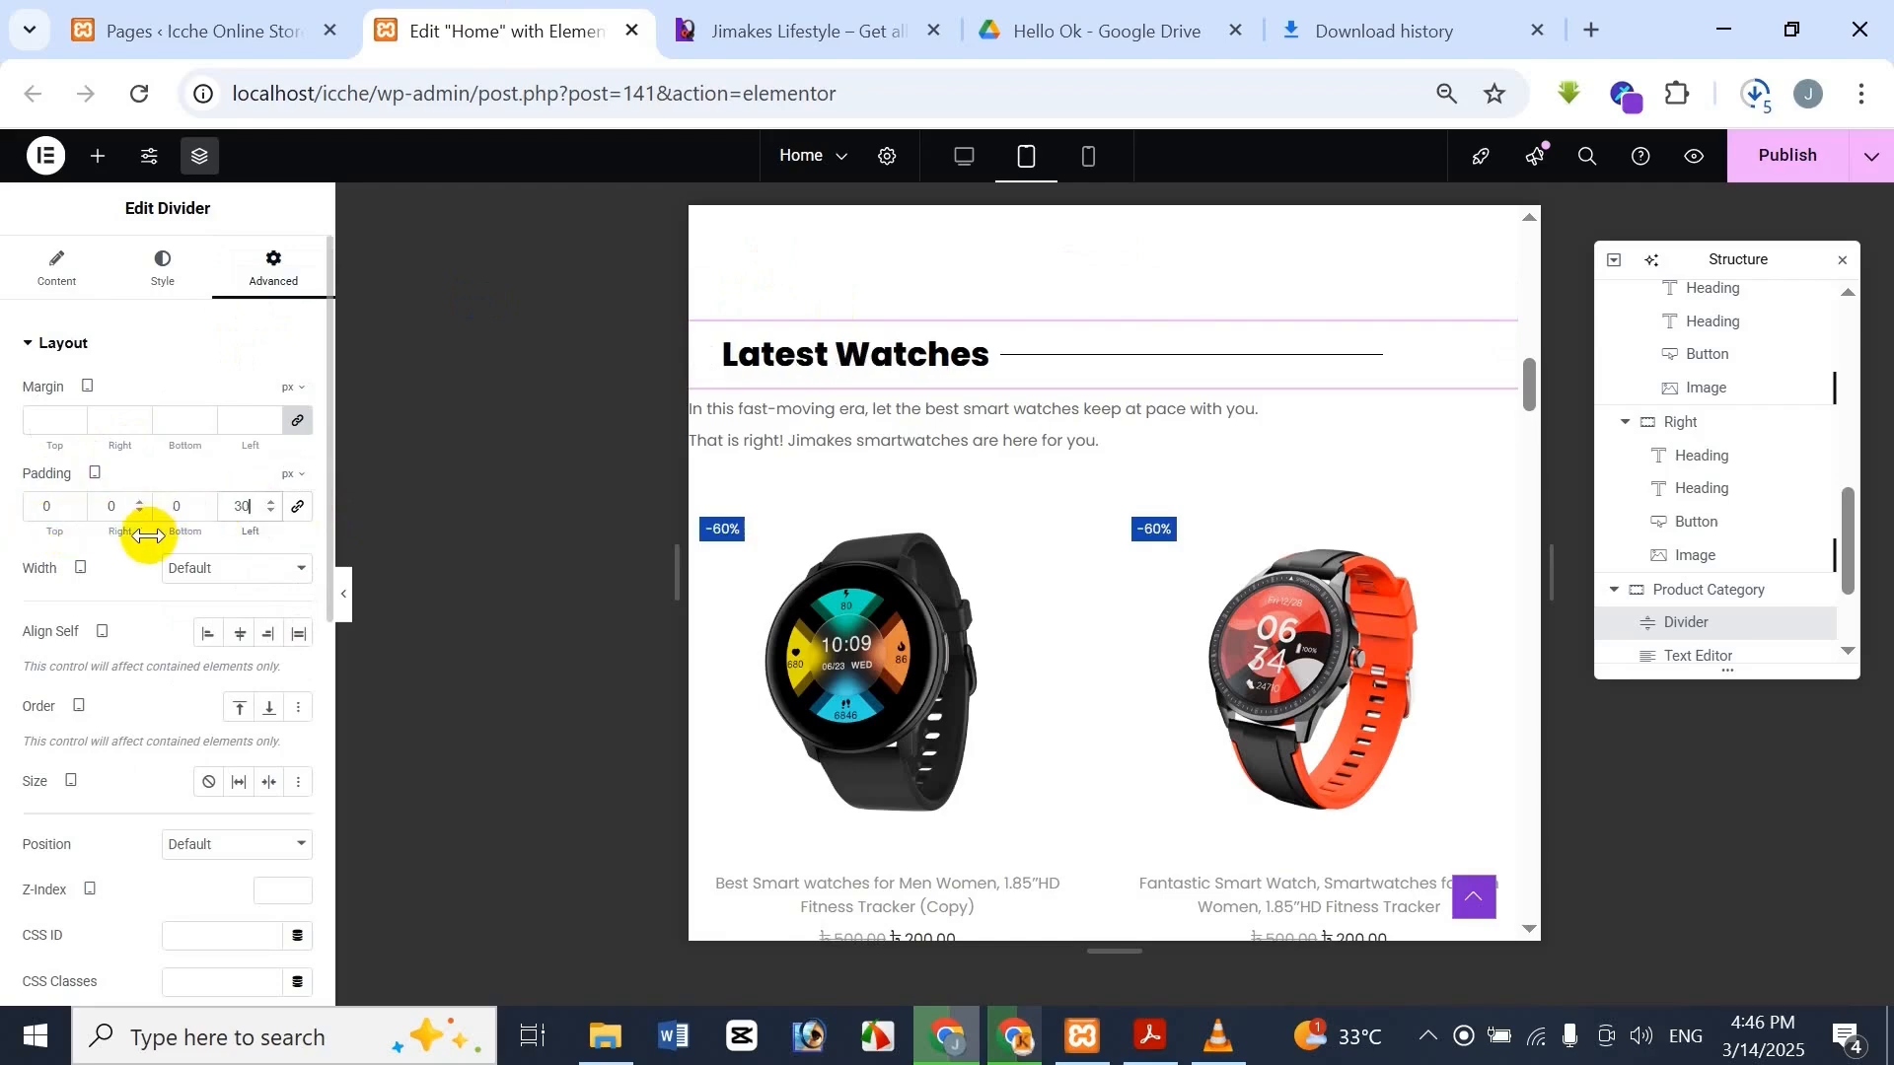
{"action": "left_click", "coordinate": [683, 10]}
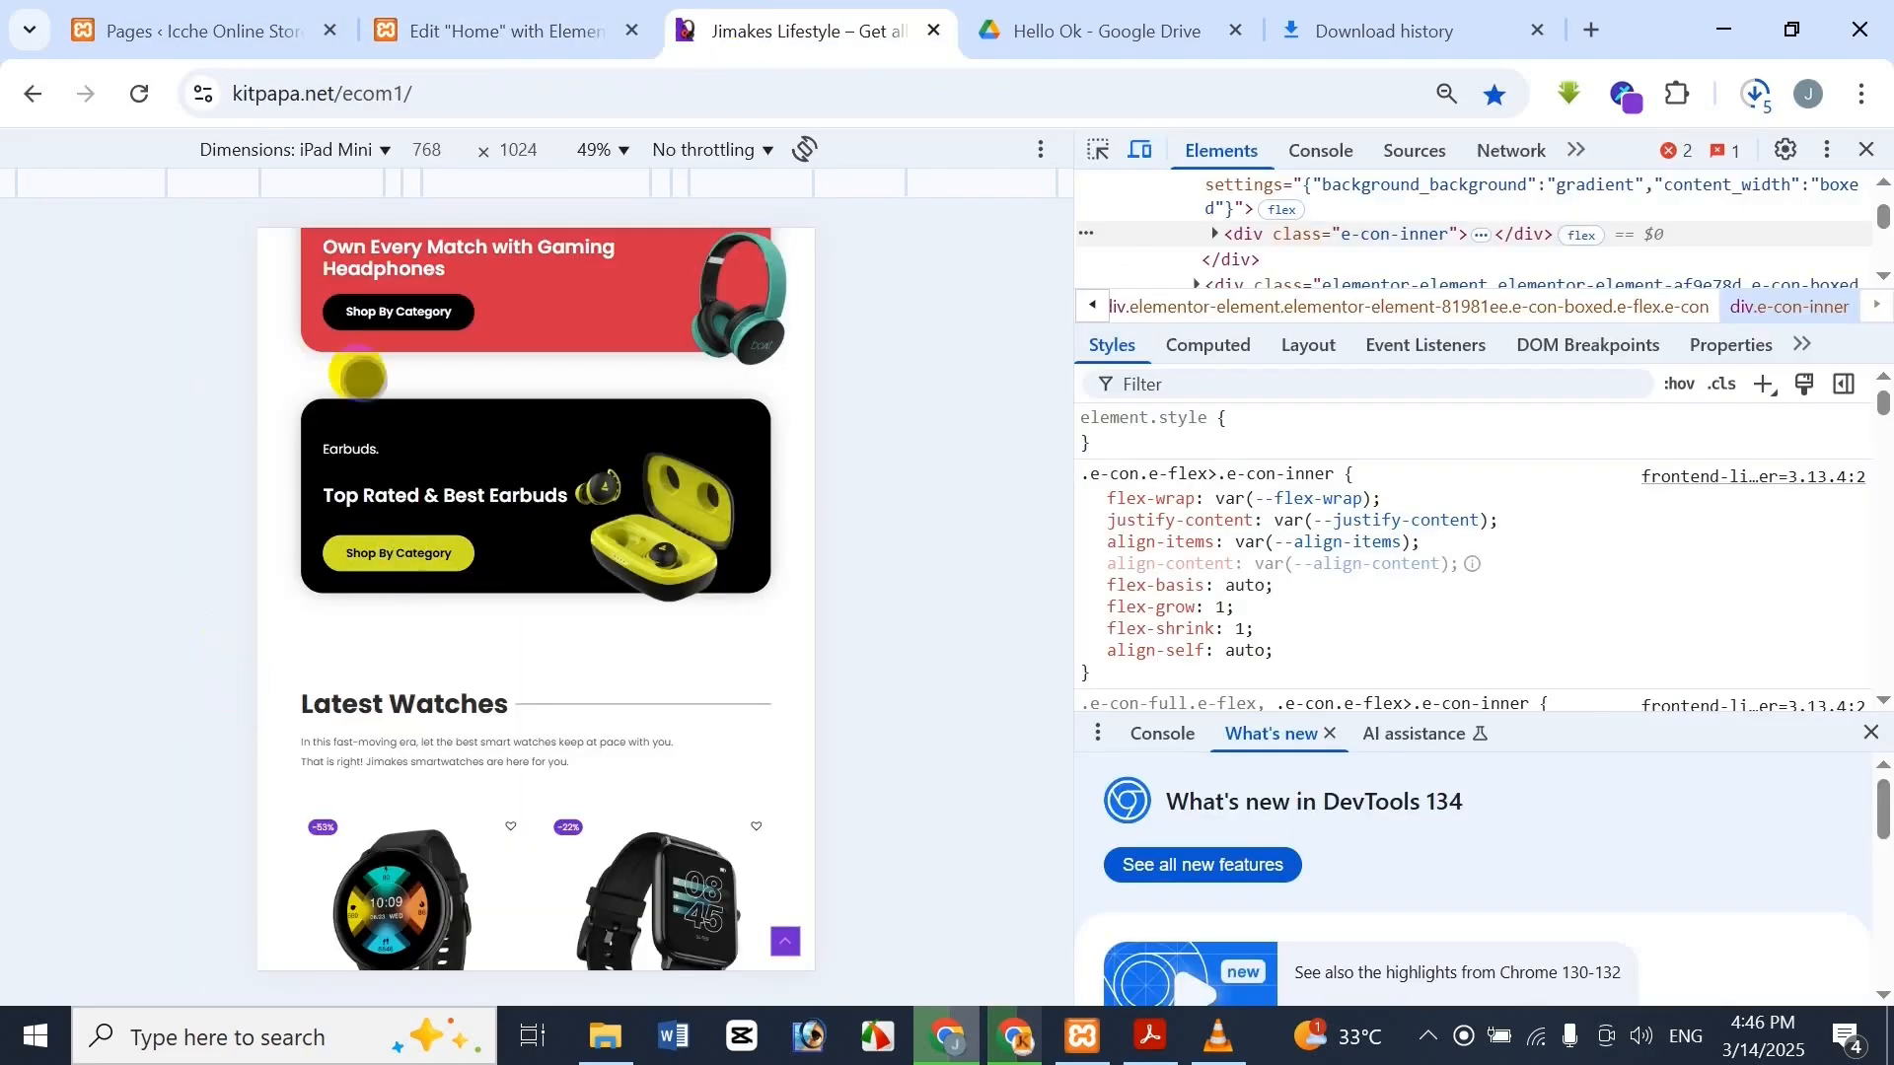
{"action": "left_click", "coordinate": [471, 27]}
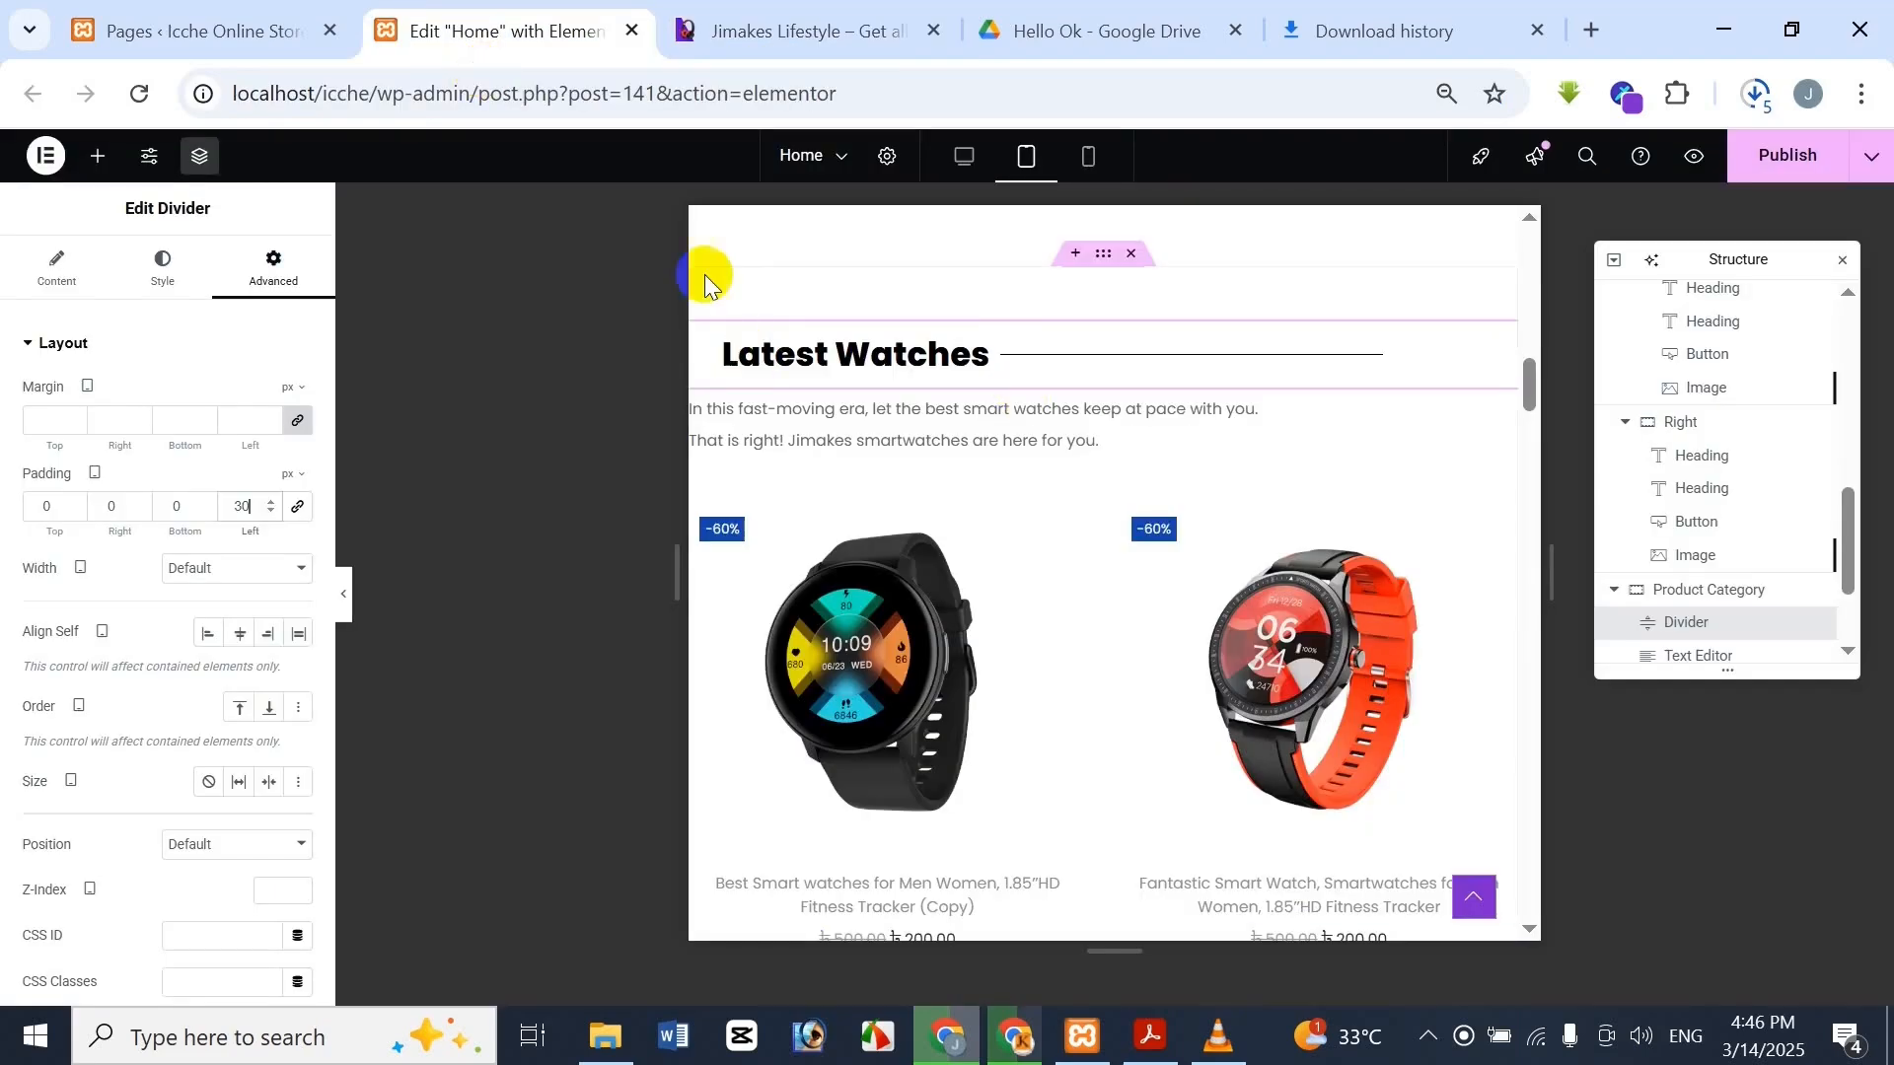
Set the left padding of the description text under "Latest Watches" to 30 px, and compare it with the reference site
{"action": "left_click", "coordinate": [837, 424]}
{"action": "left_click", "coordinate": [276, 264]}
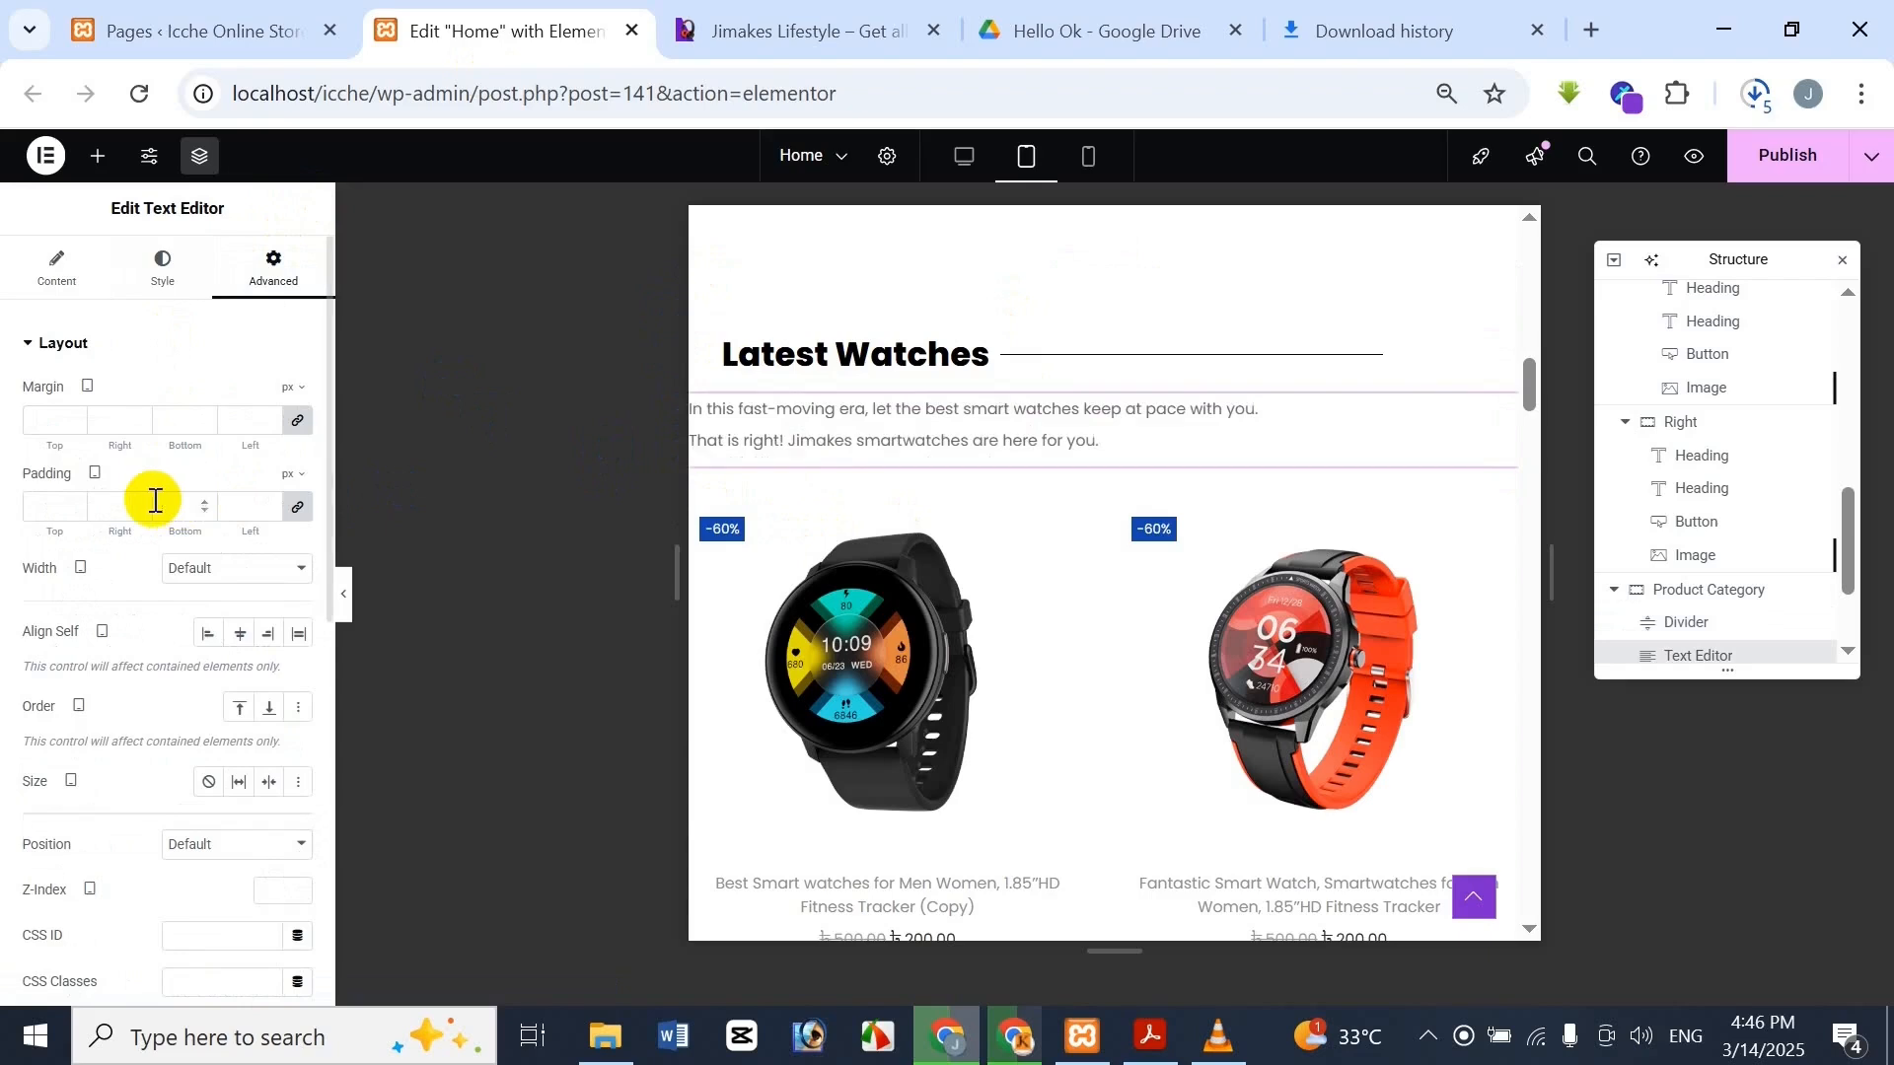
{"action": "left_click", "coordinate": [294, 509]}
{"action": "left_click_drag", "start_coordinate": [259, 505], "coordinate": [203, 523]}
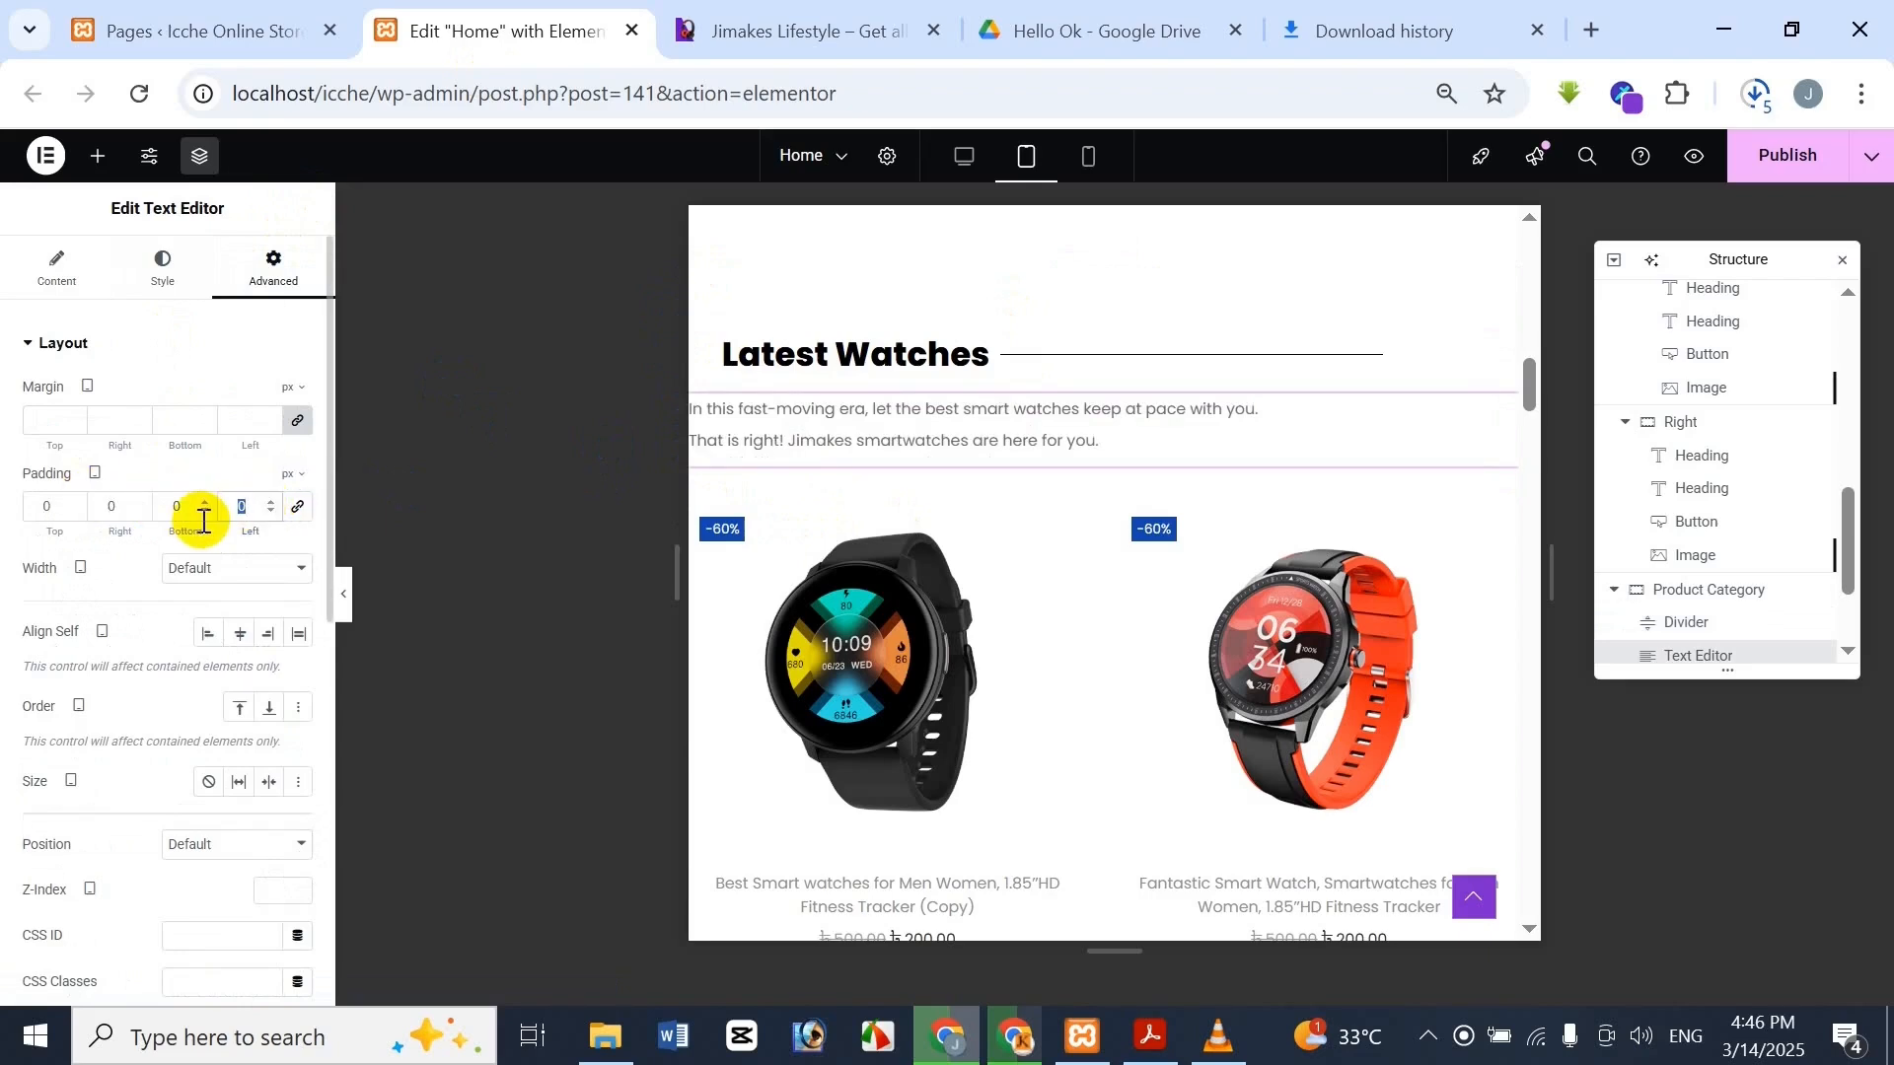
{"action": "type", "text": "30"}
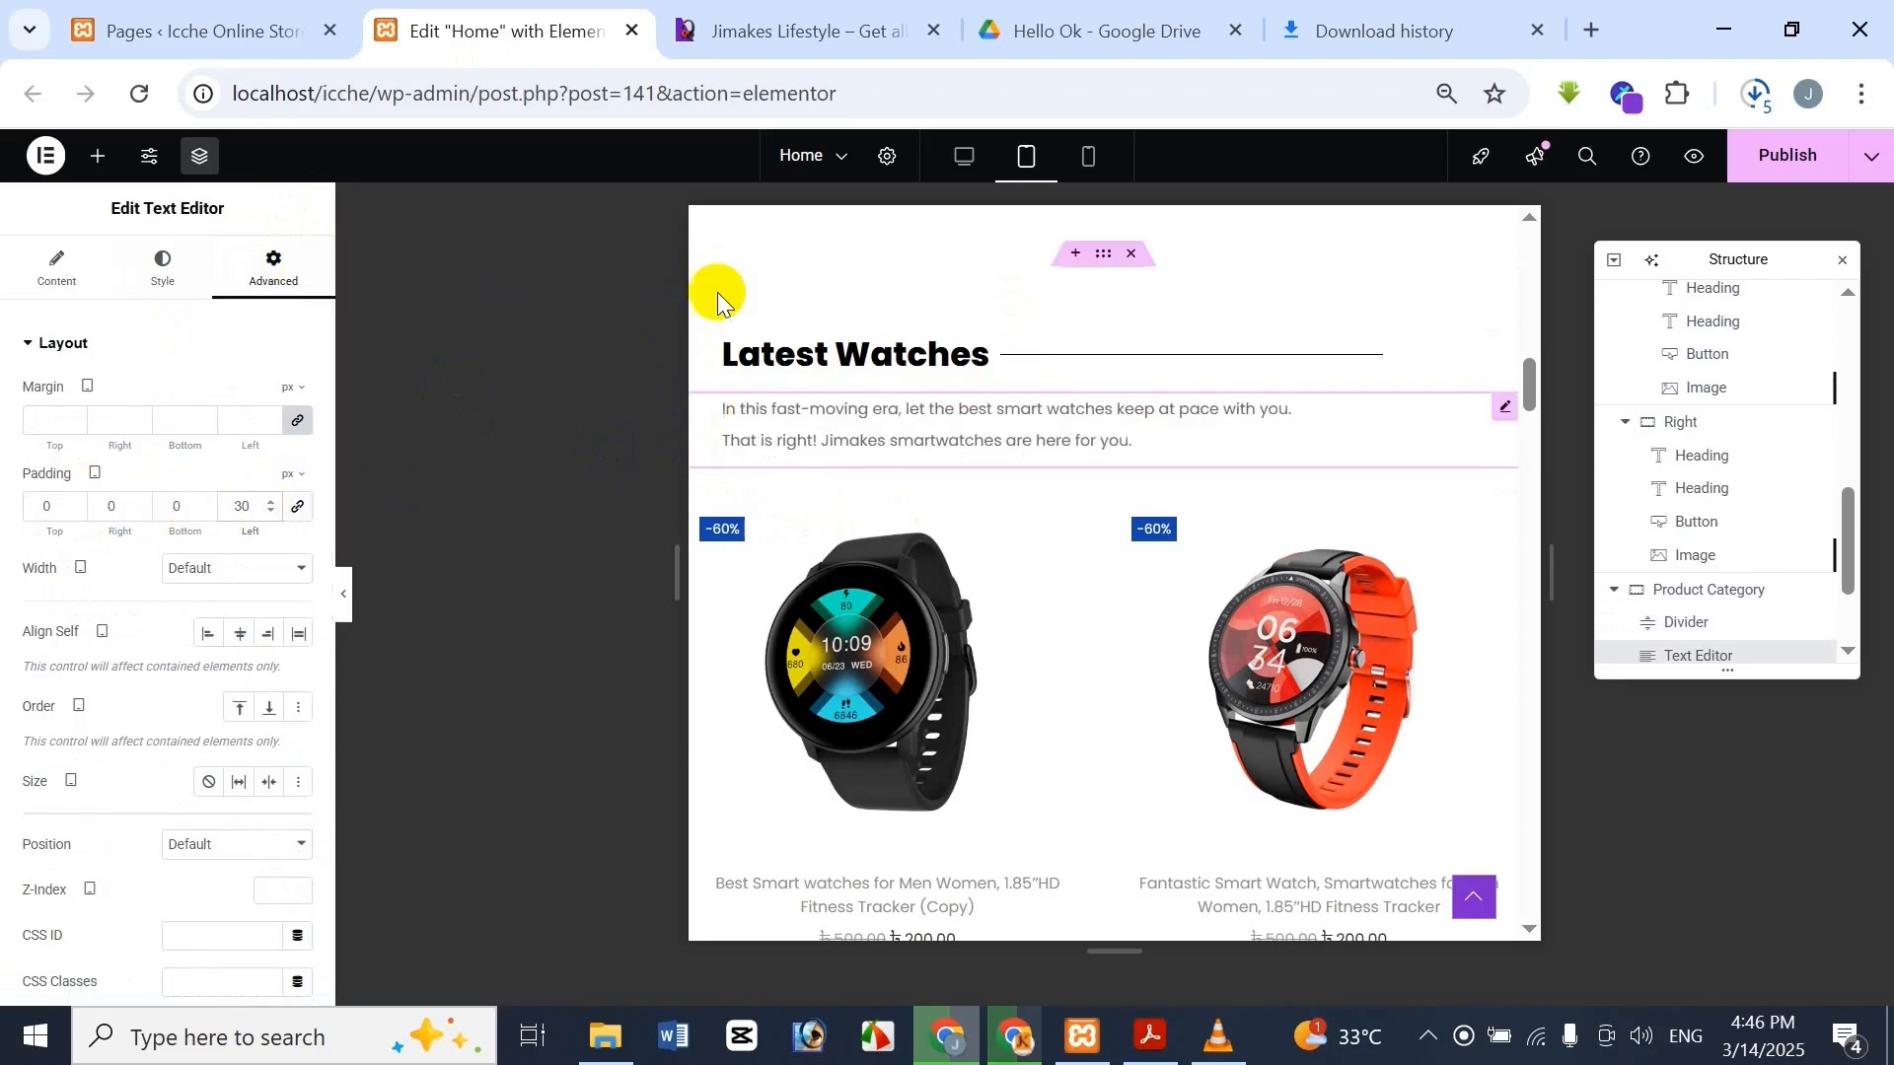
{"action": "left_click", "coordinate": [769, 35]}
{"action": "left_click", "coordinate": [423, 40]}
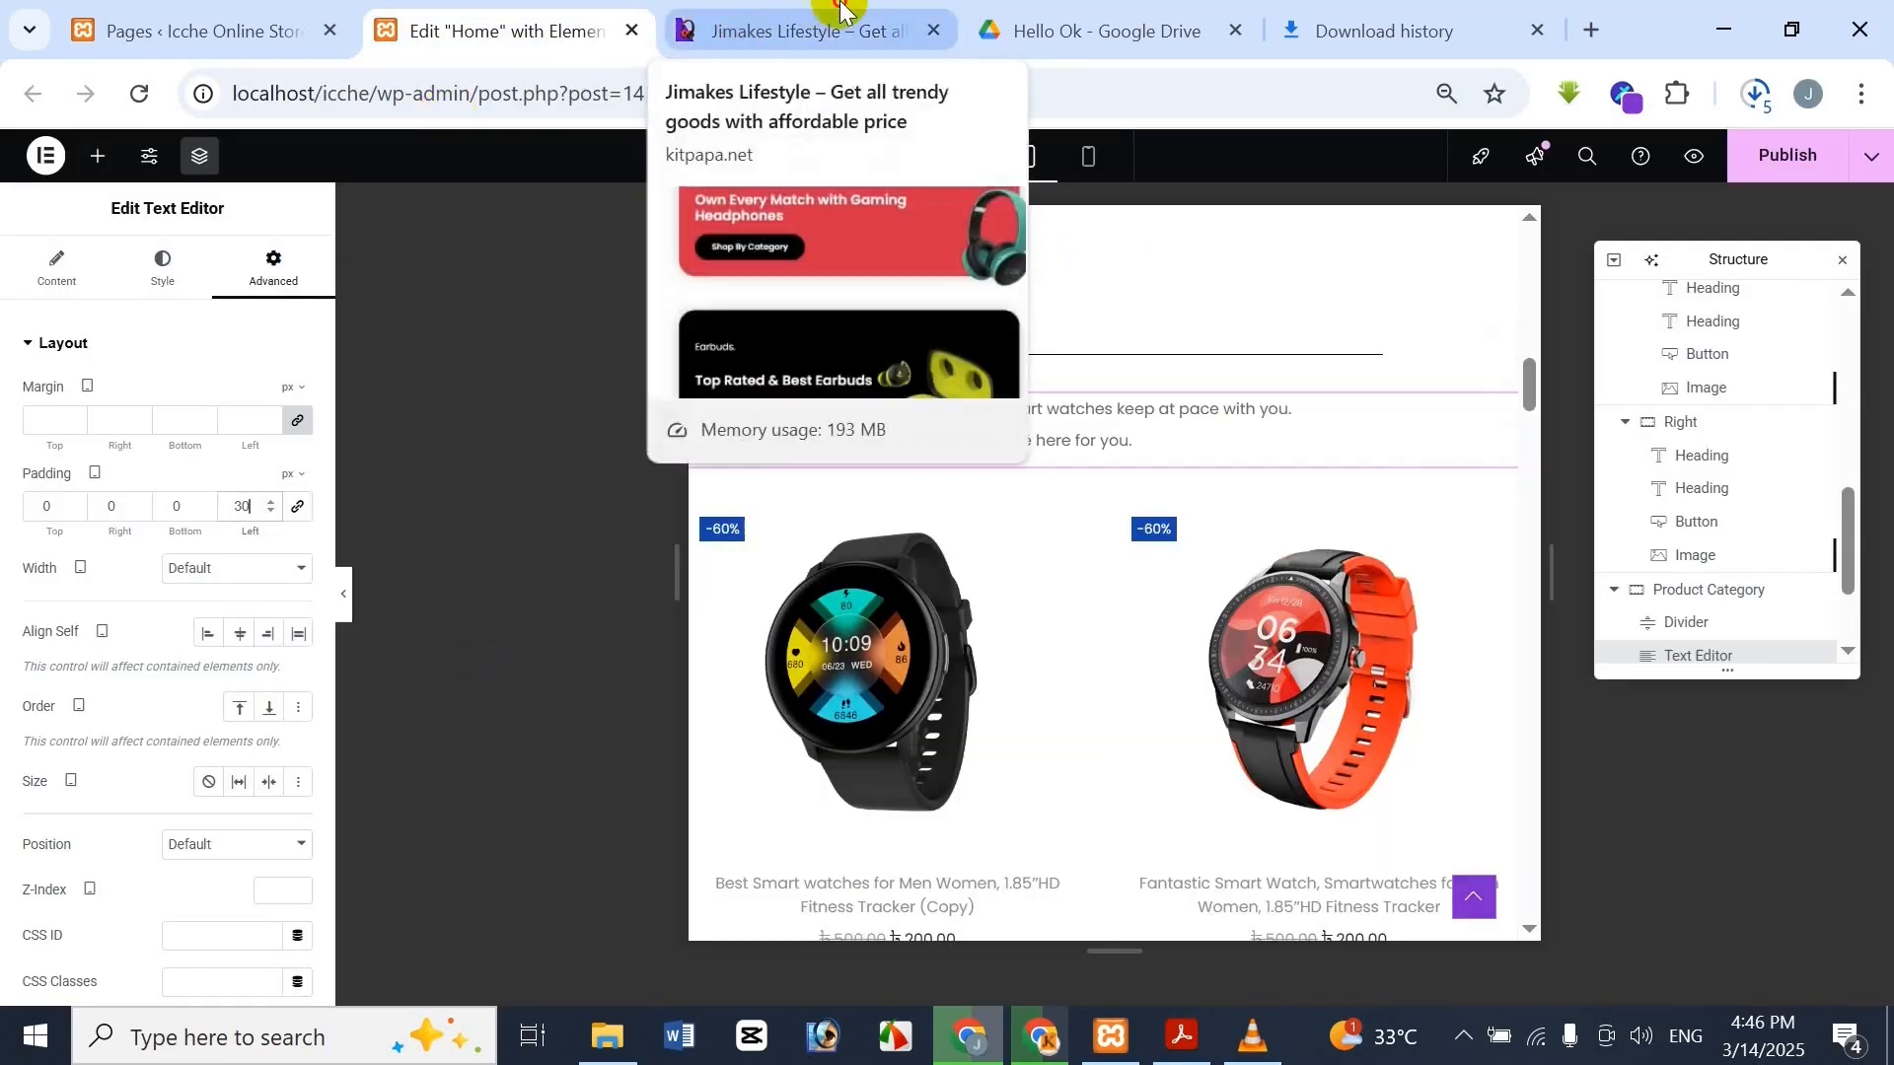
Examine the reference site's watch grid, and review the home page's tablet layout from the hero to the Latest Earbuds section
{"action": "left_click", "coordinate": [779, 29]}
{"action": "scroll", "coordinate": [580, 701], "scroll_direction": "down", "scroll_amount": 5}
{"action": "scroll", "coordinate": [562, 549], "scroll_direction": "down", "scroll_amount": 4}
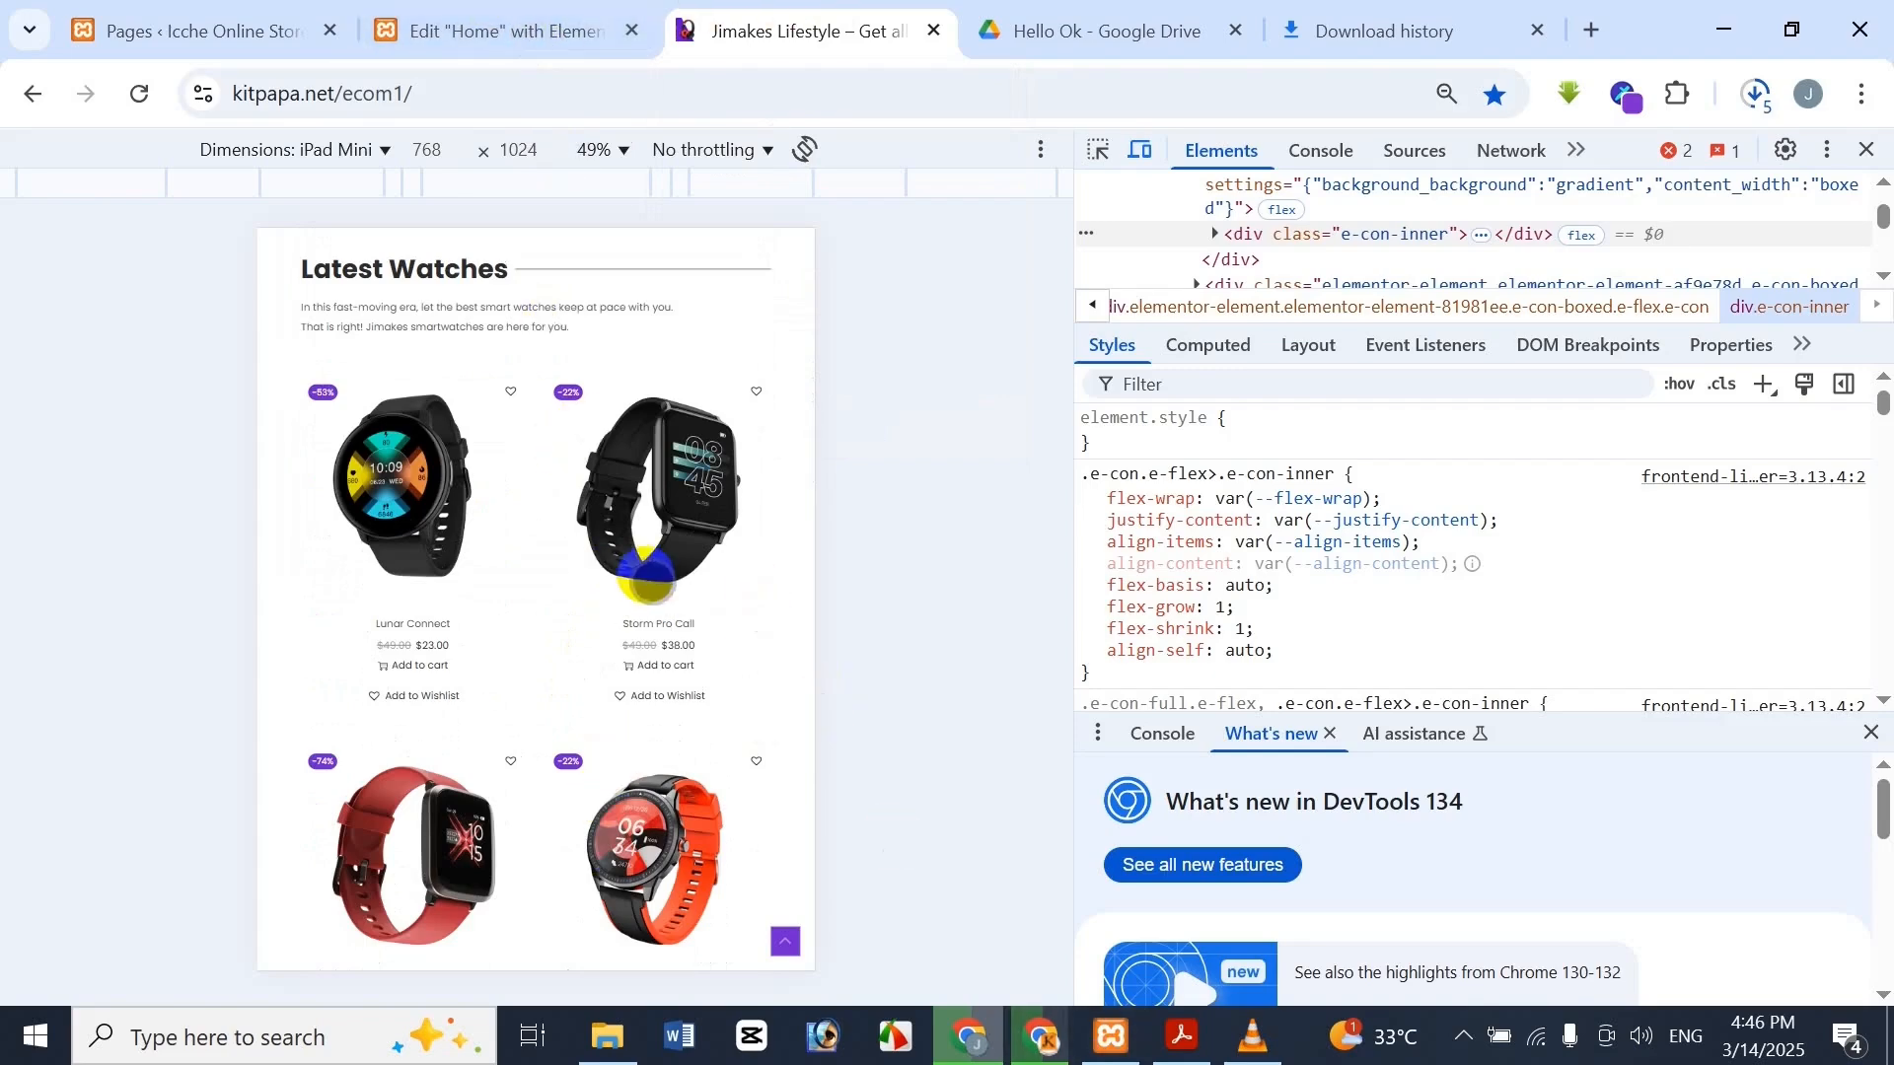
{"action": "left_click", "coordinate": [484, 27]}
{"action": "scroll", "coordinate": [922, 710], "scroll_direction": "down", "scroll_amount": 1}
{"action": "scroll", "coordinate": [923, 710], "scroll_direction": "down", "scroll_amount": 15}
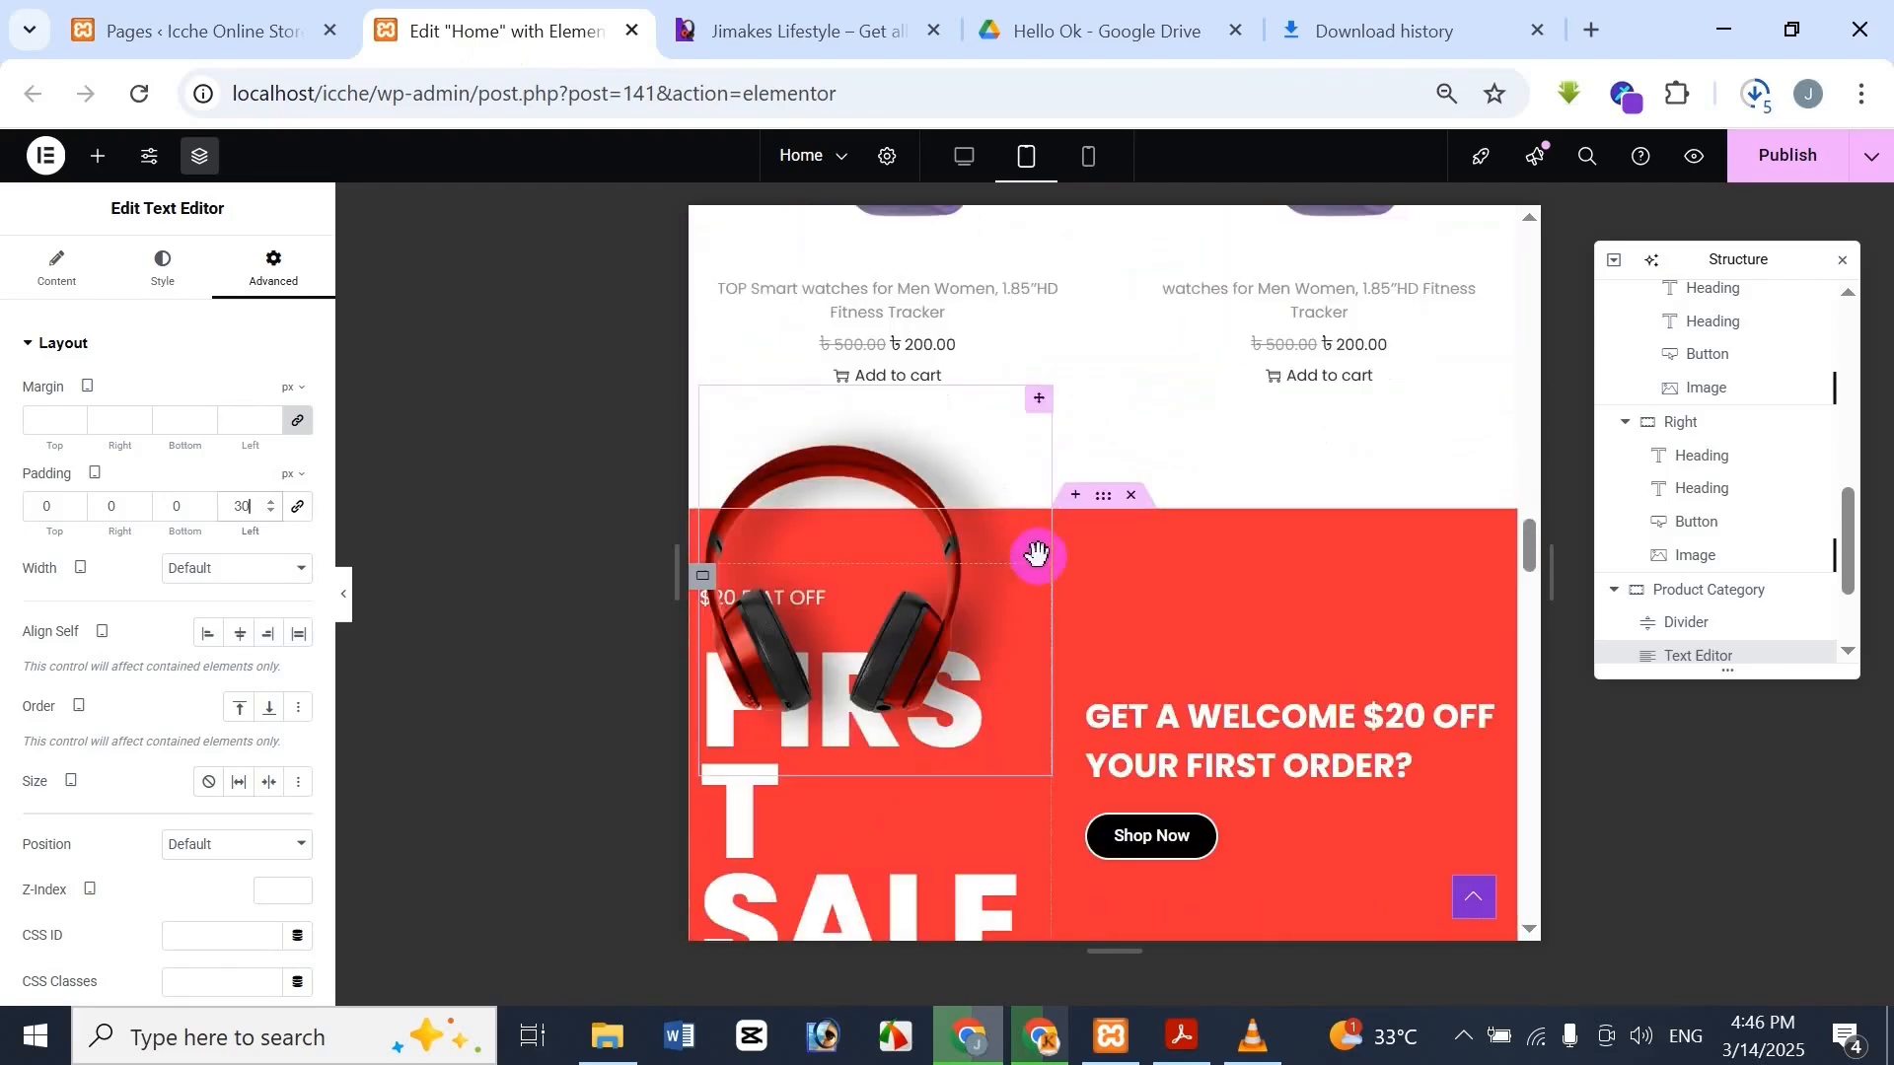
{"action": "scroll", "coordinate": [1040, 549], "scroll_direction": "up", "scroll_amount": 10}
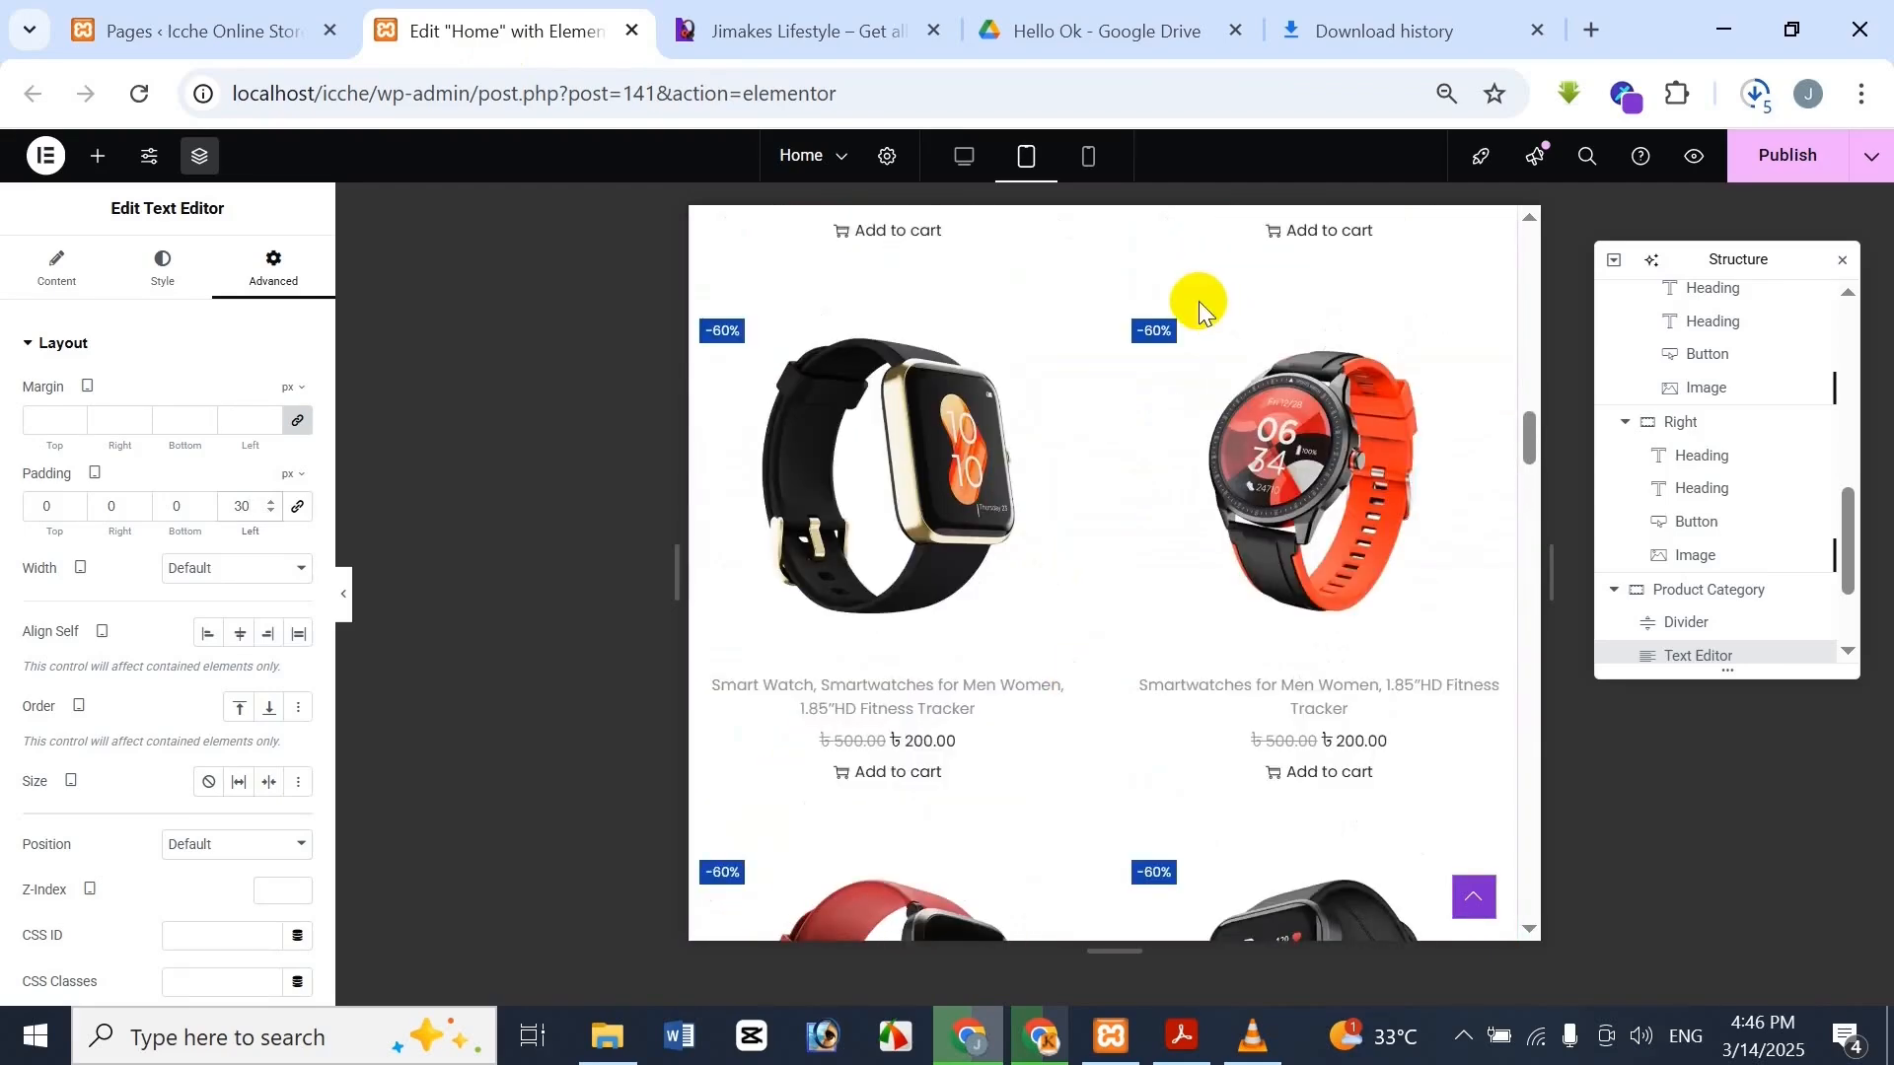
{"action": "scroll", "coordinate": [1198, 463], "scroll_direction": "down", "scroll_amount": 5}
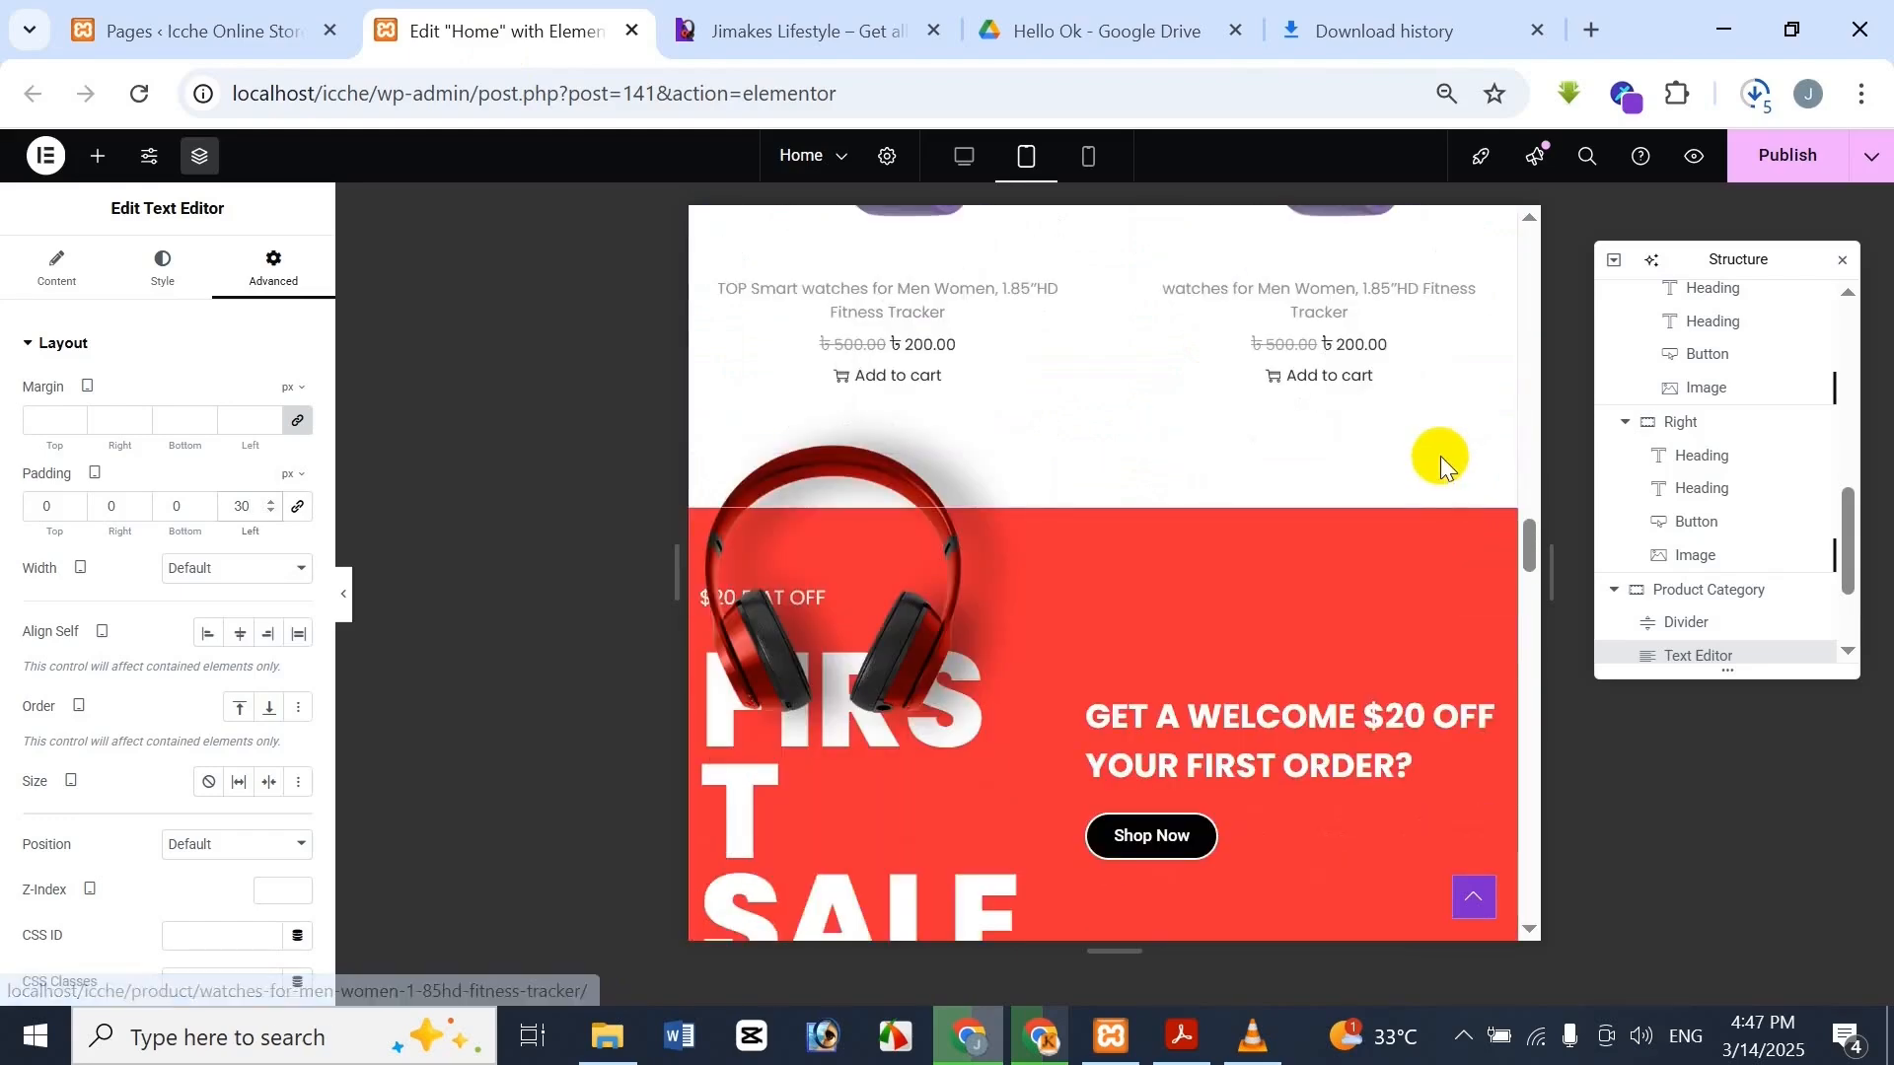
{"action": "scroll", "coordinate": [1424, 494], "scroll_direction": "down", "scroll_amount": 3}
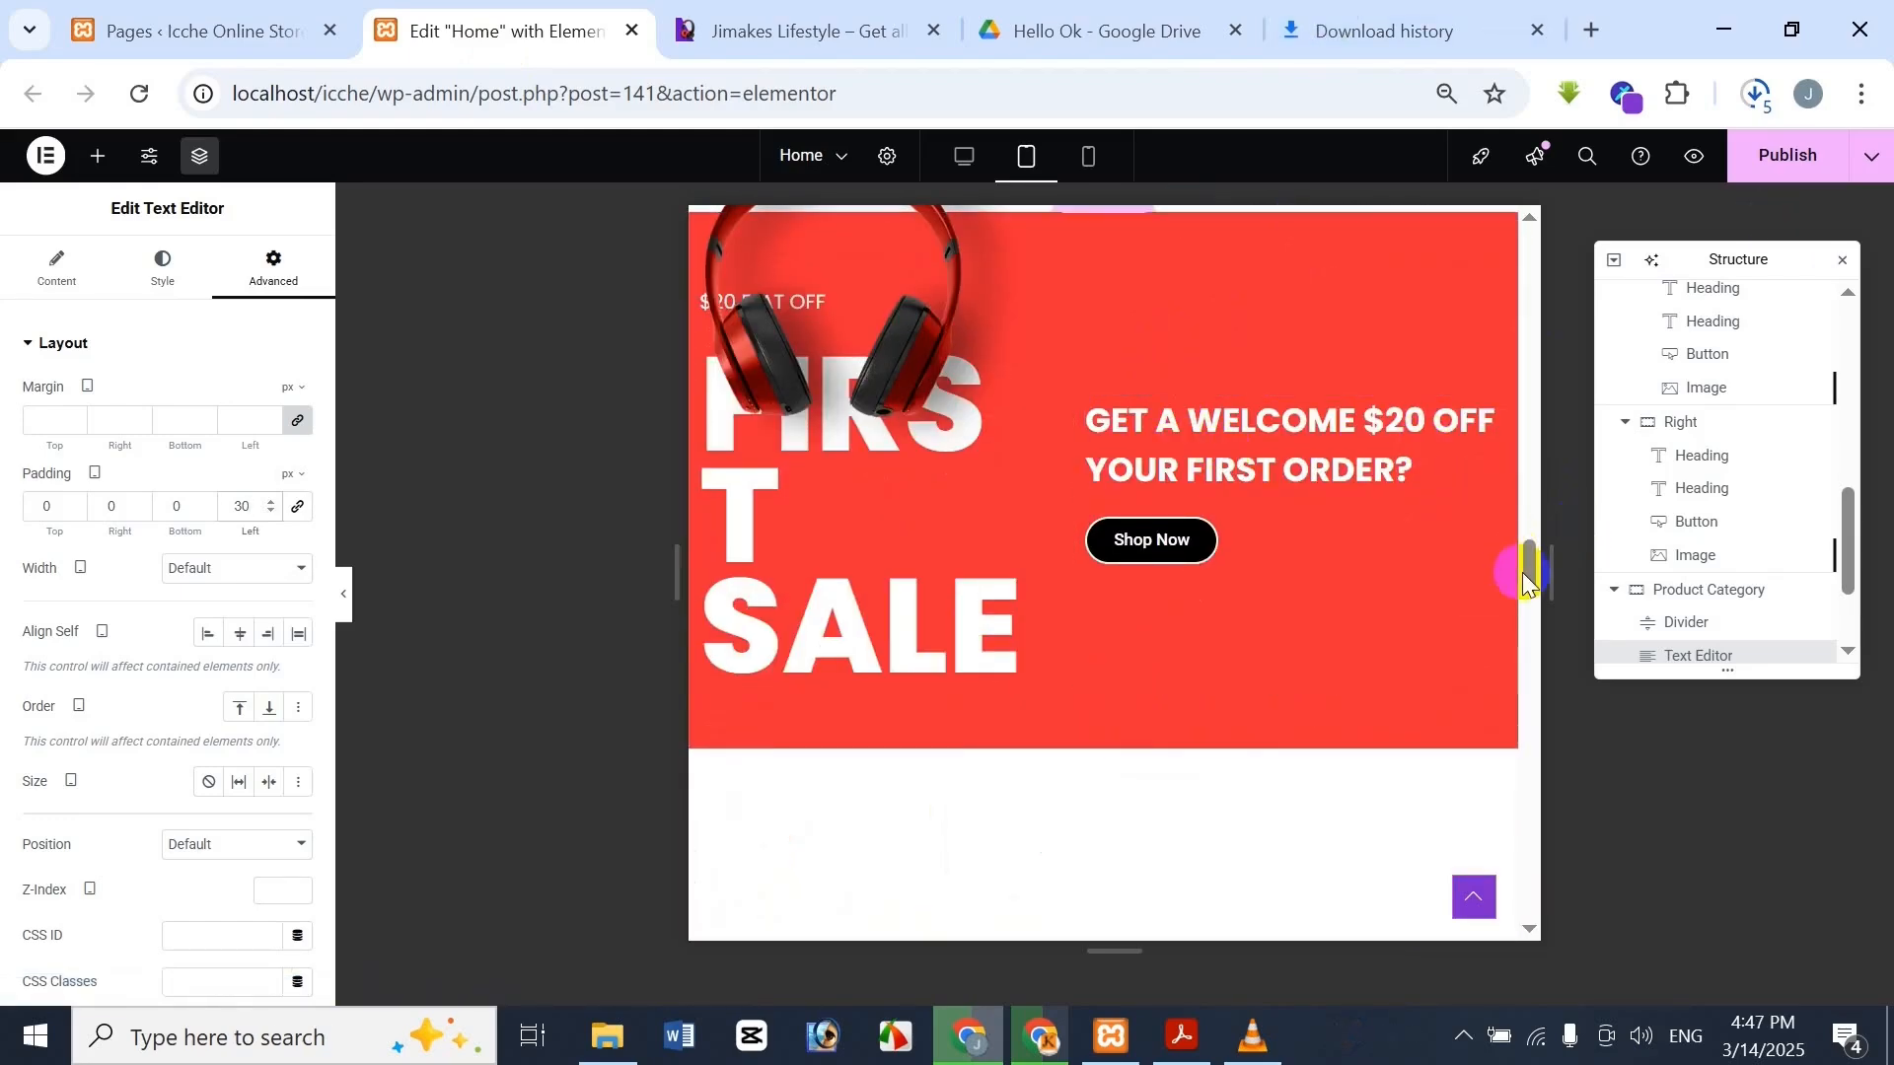
{"action": "left_click_drag", "start_coordinate": [1525, 572], "coordinate": [1528, 241]}
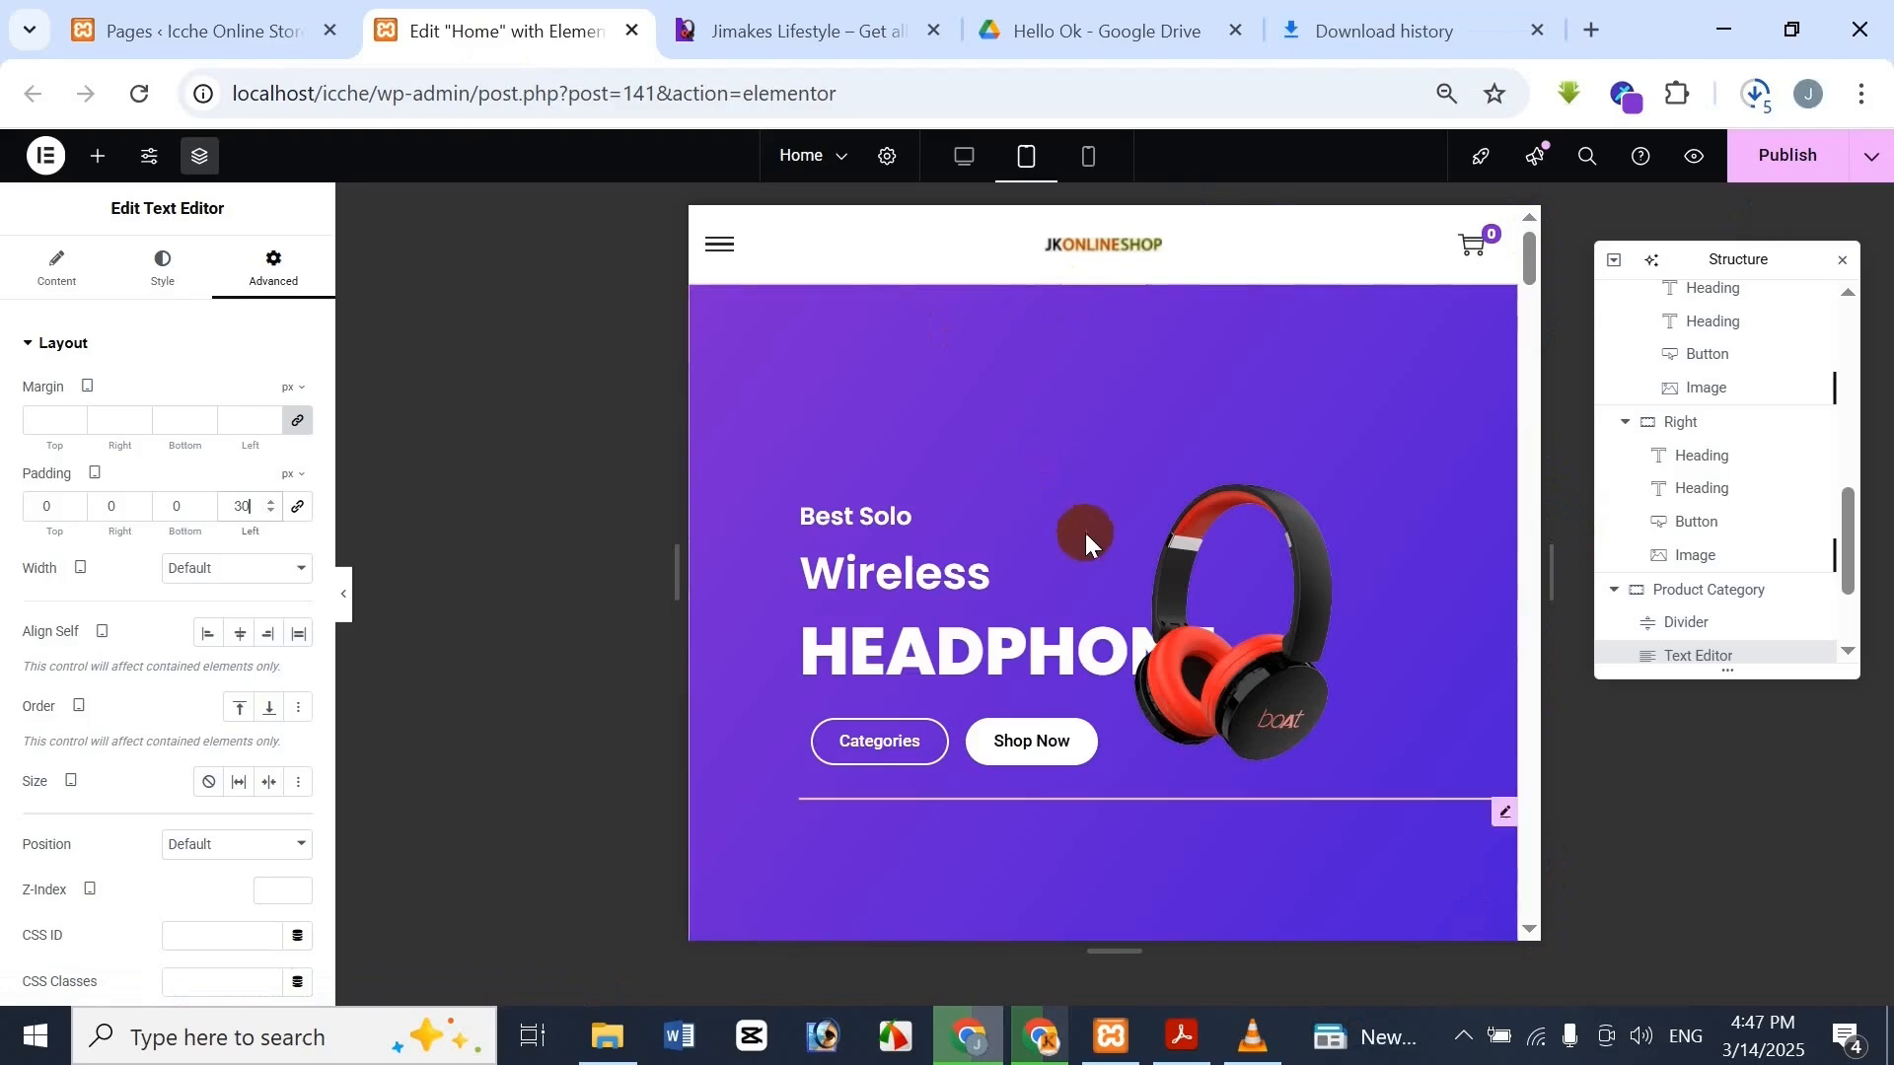
{"action": "scroll", "coordinate": [1085, 530], "scroll_direction": "down", "scroll_amount": 15}
{"action": "scroll", "coordinate": [1137, 602], "scroll_direction": "up", "scroll_amount": 2}
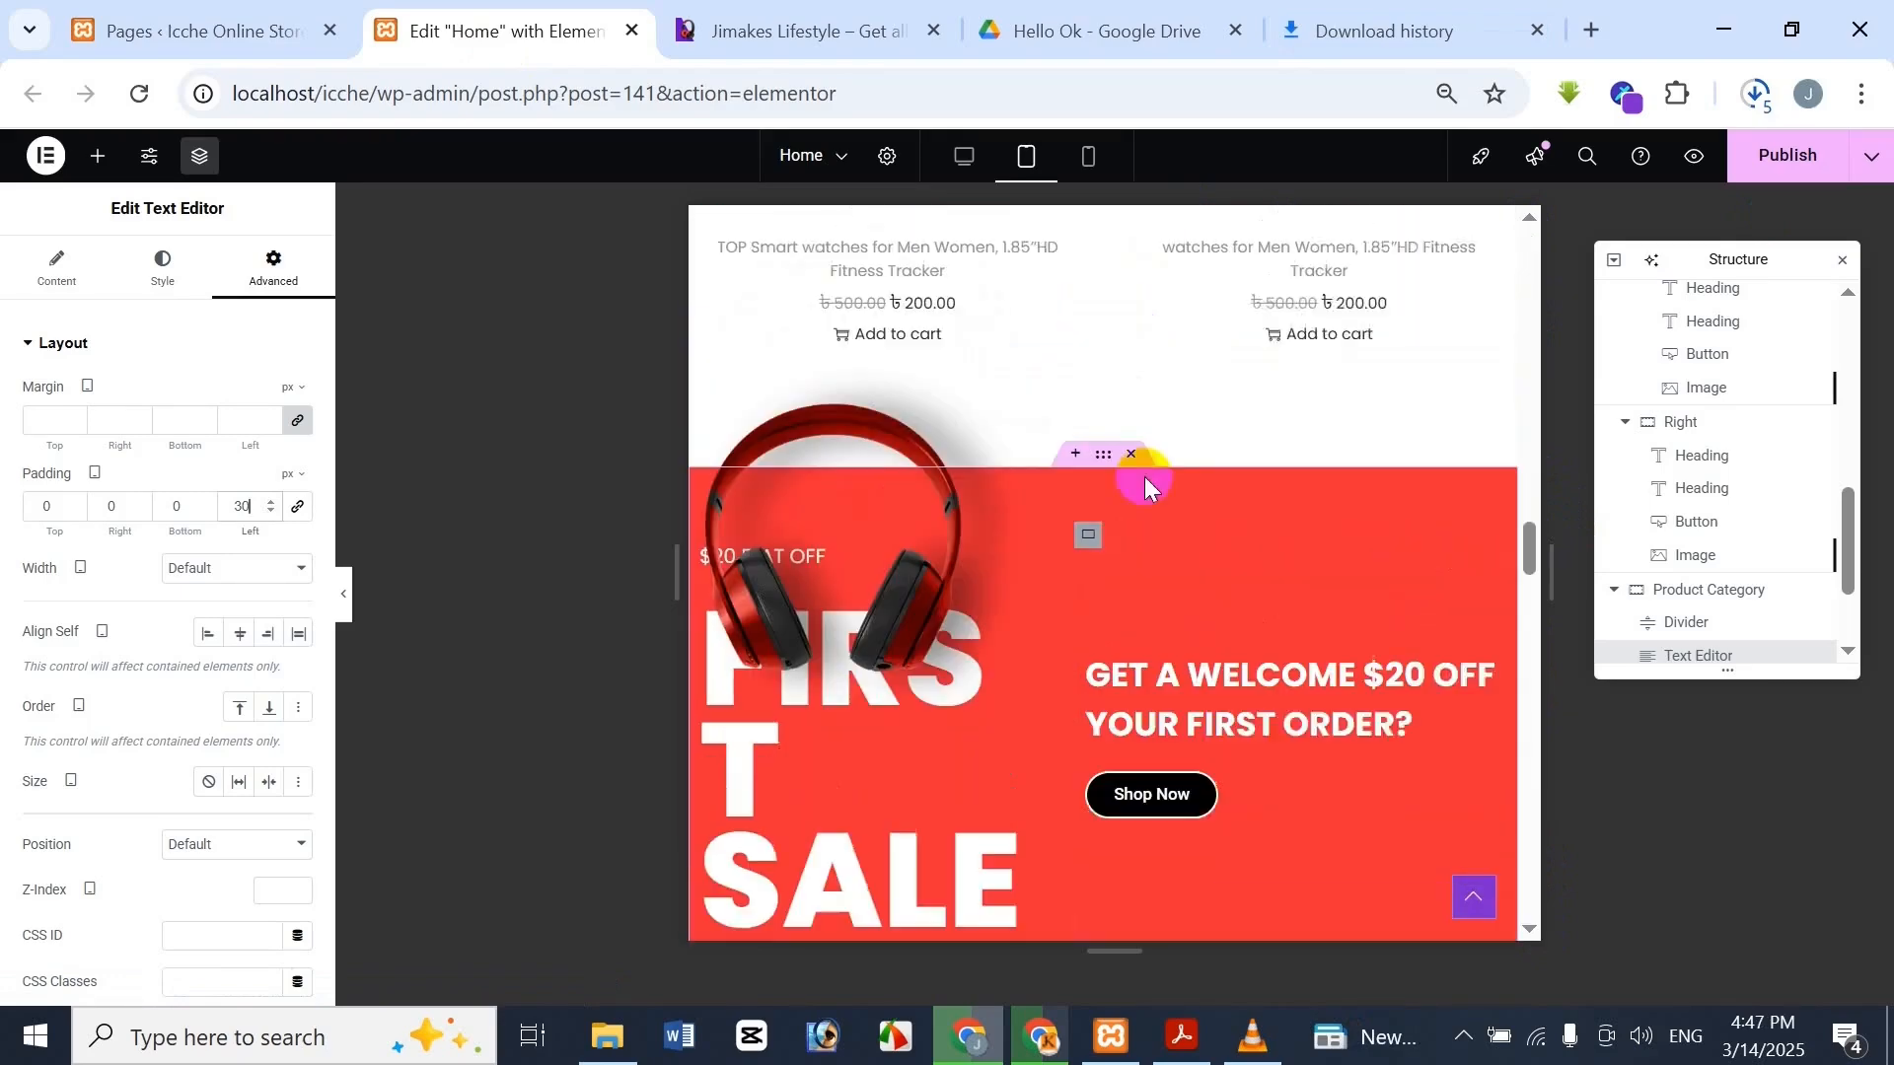
{"action": "mouse_move", "coordinate": [1210, 1059]}
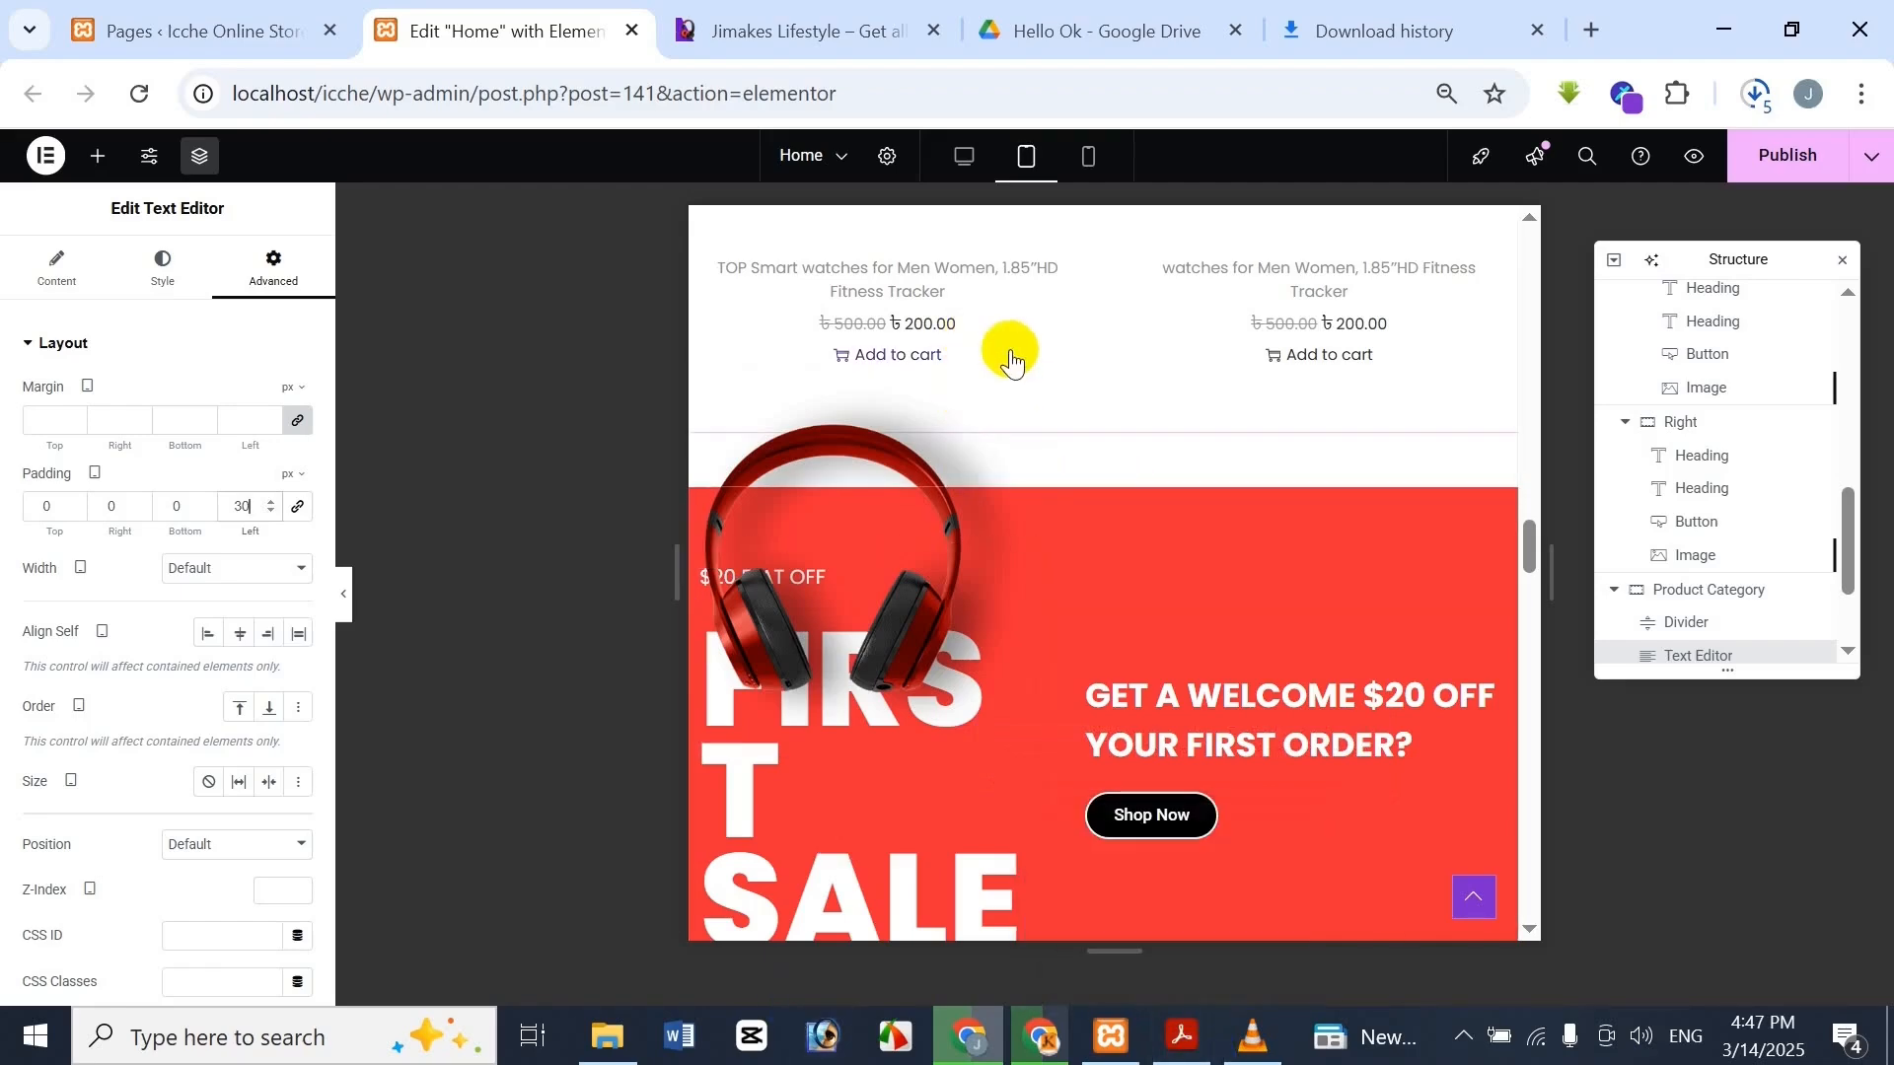
{"action": "scroll", "coordinate": [1045, 428], "scroll_direction": "up", "scroll_amount": 5}
{"action": "scroll", "coordinate": [1123, 424], "scroll_direction": "down", "scroll_amount": 3}
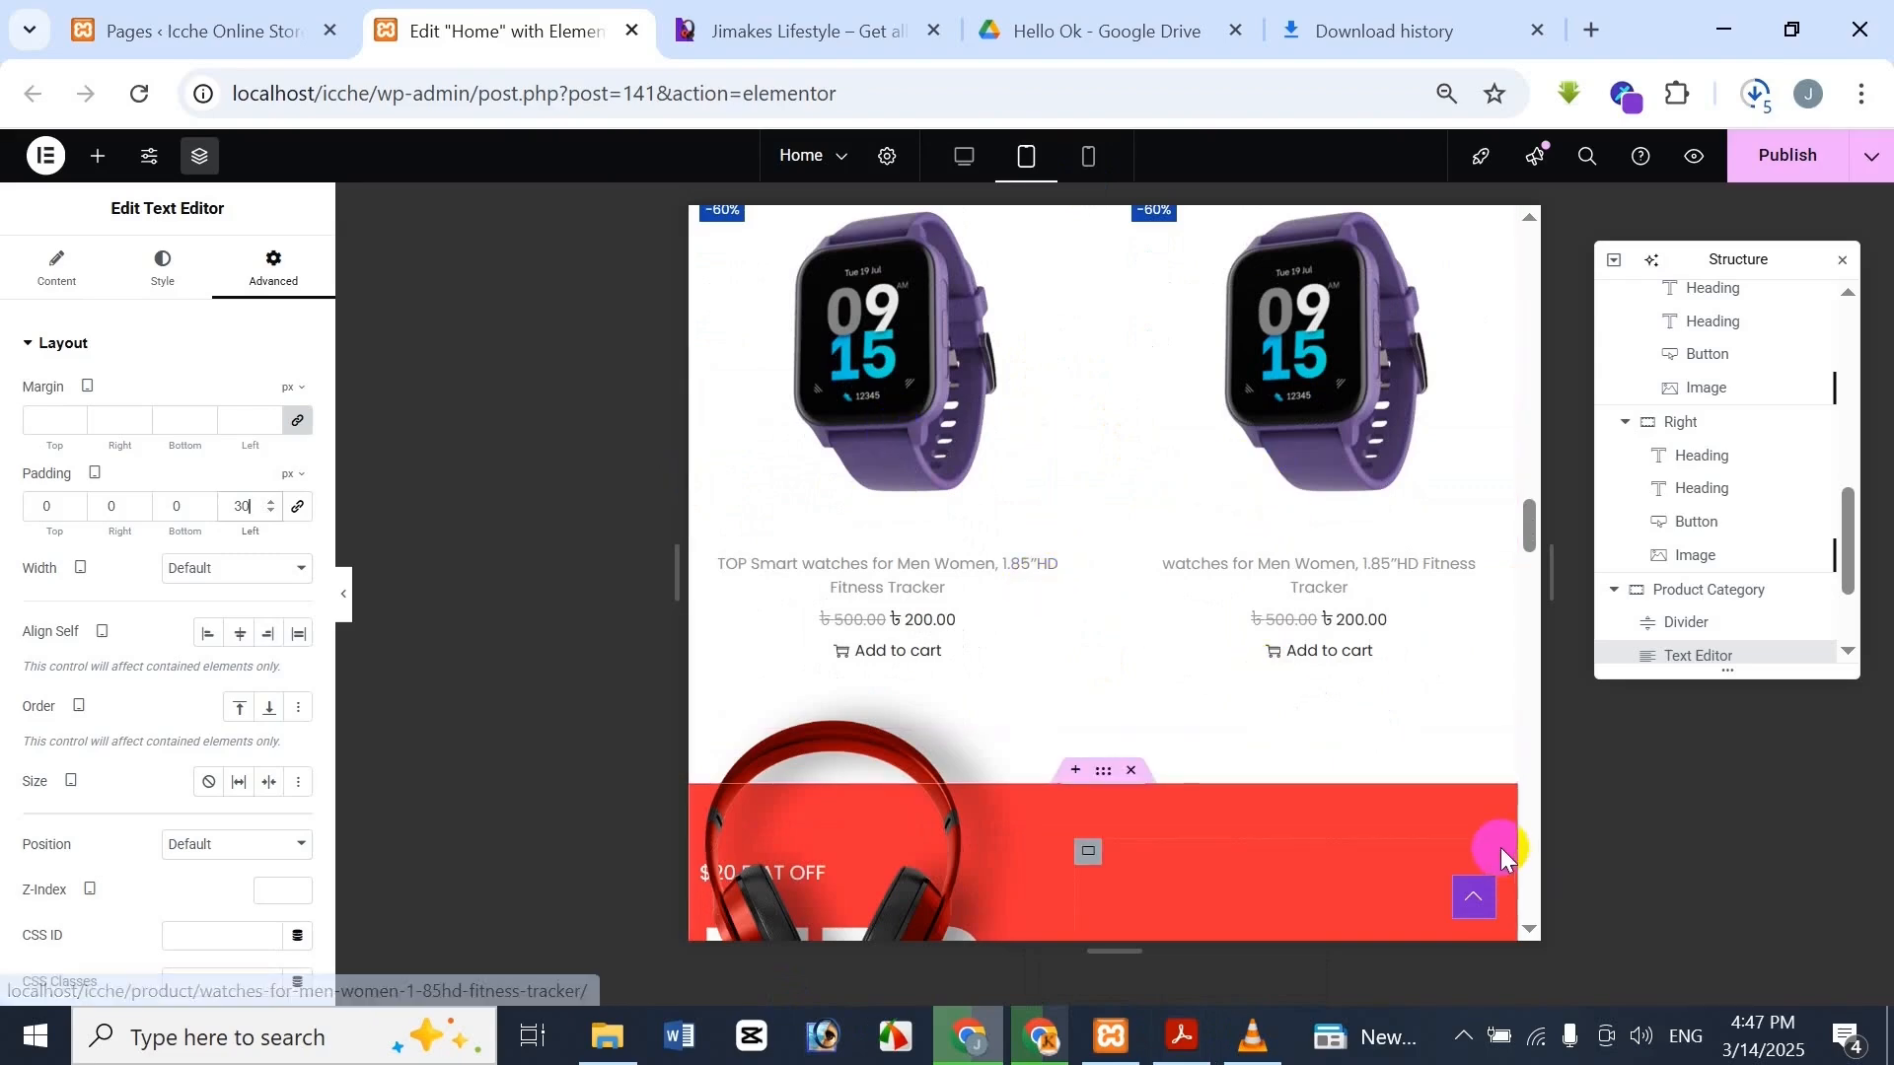
{"action": "scroll", "coordinate": [1281, 623], "scroll_direction": "down", "scroll_amount": 6}
{"action": "scroll", "coordinate": [1291, 474], "scroll_direction": "down", "scroll_amount": 5}
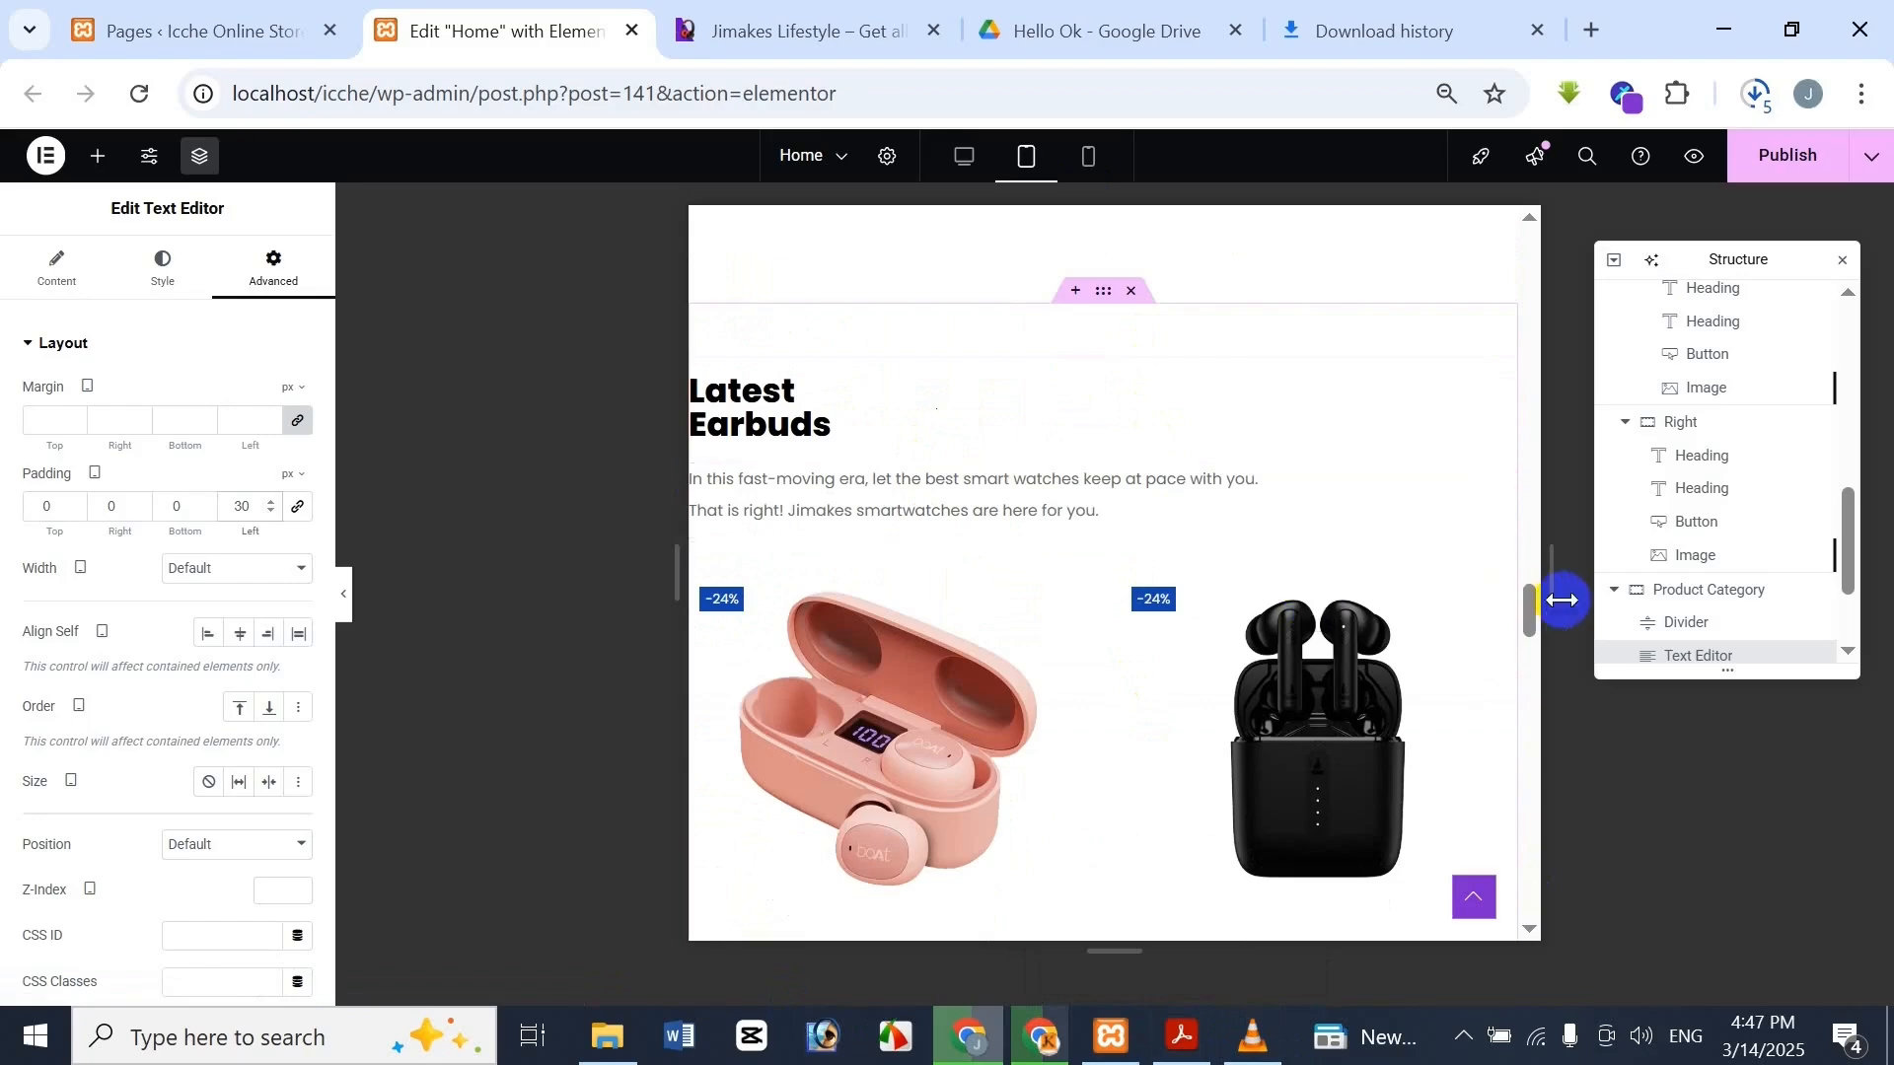
{"action": "left_click_drag", "start_coordinate": [1529, 617], "coordinate": [1524, 241]}
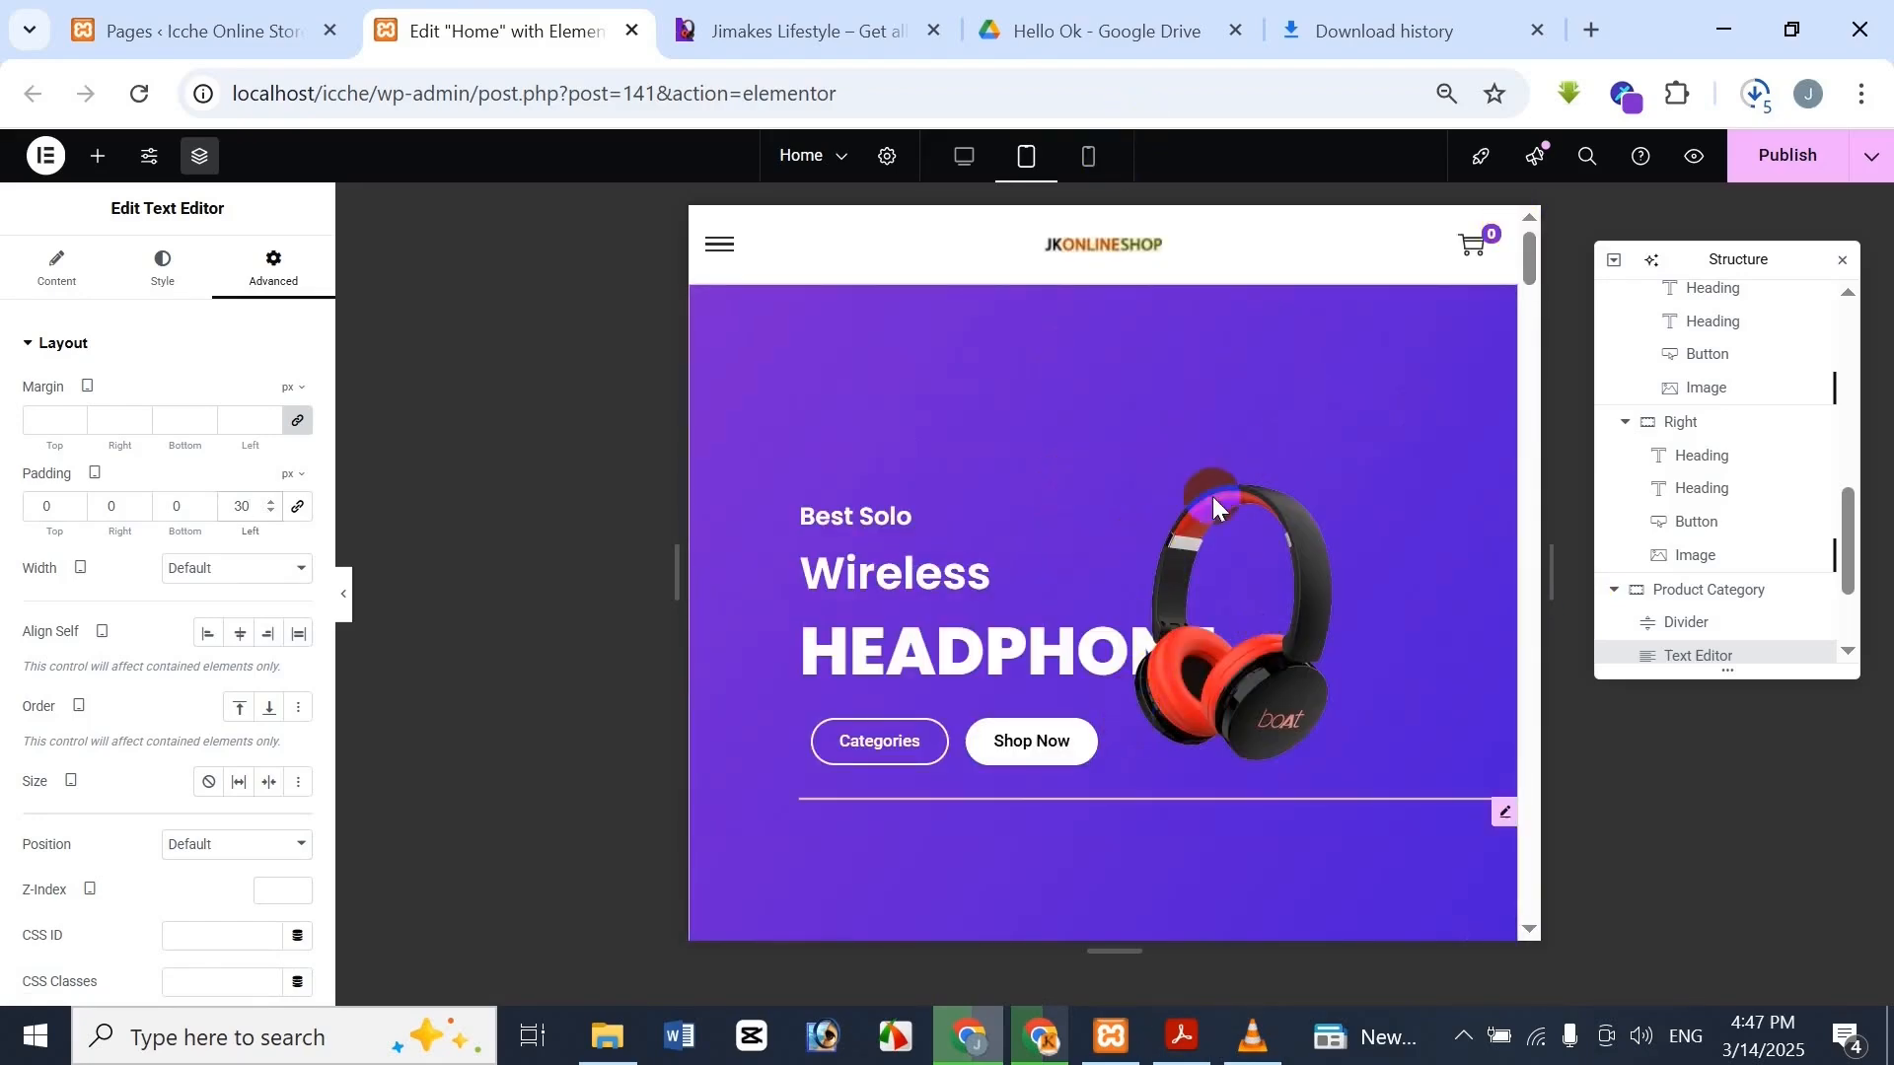
Switch the editor to the mobile preview and look over the home page from the hero to the Latest Watches section
{"action": "left_click", "coordinate": [1095, 154]}
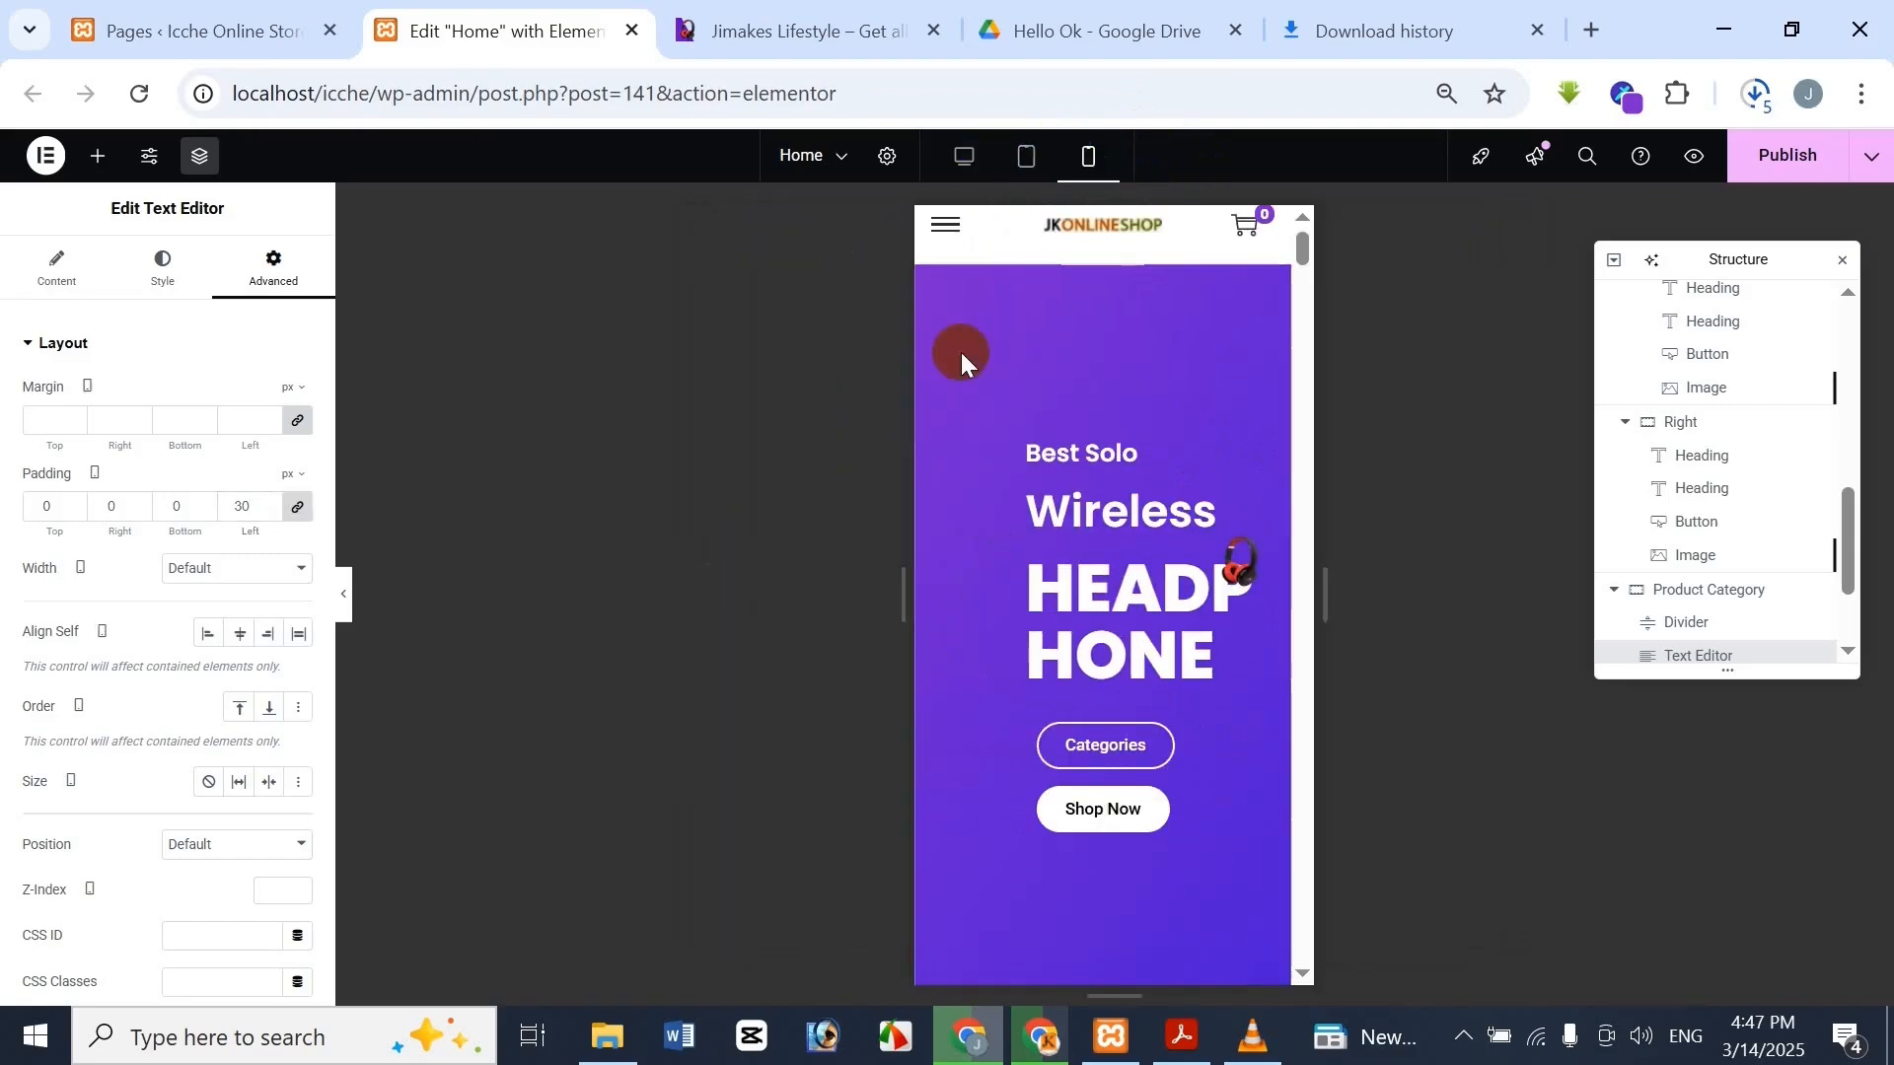
{"action": "scroll", "coordinate": [1253, 507], "scroll_direction": "down", "scroll_amount": 10}
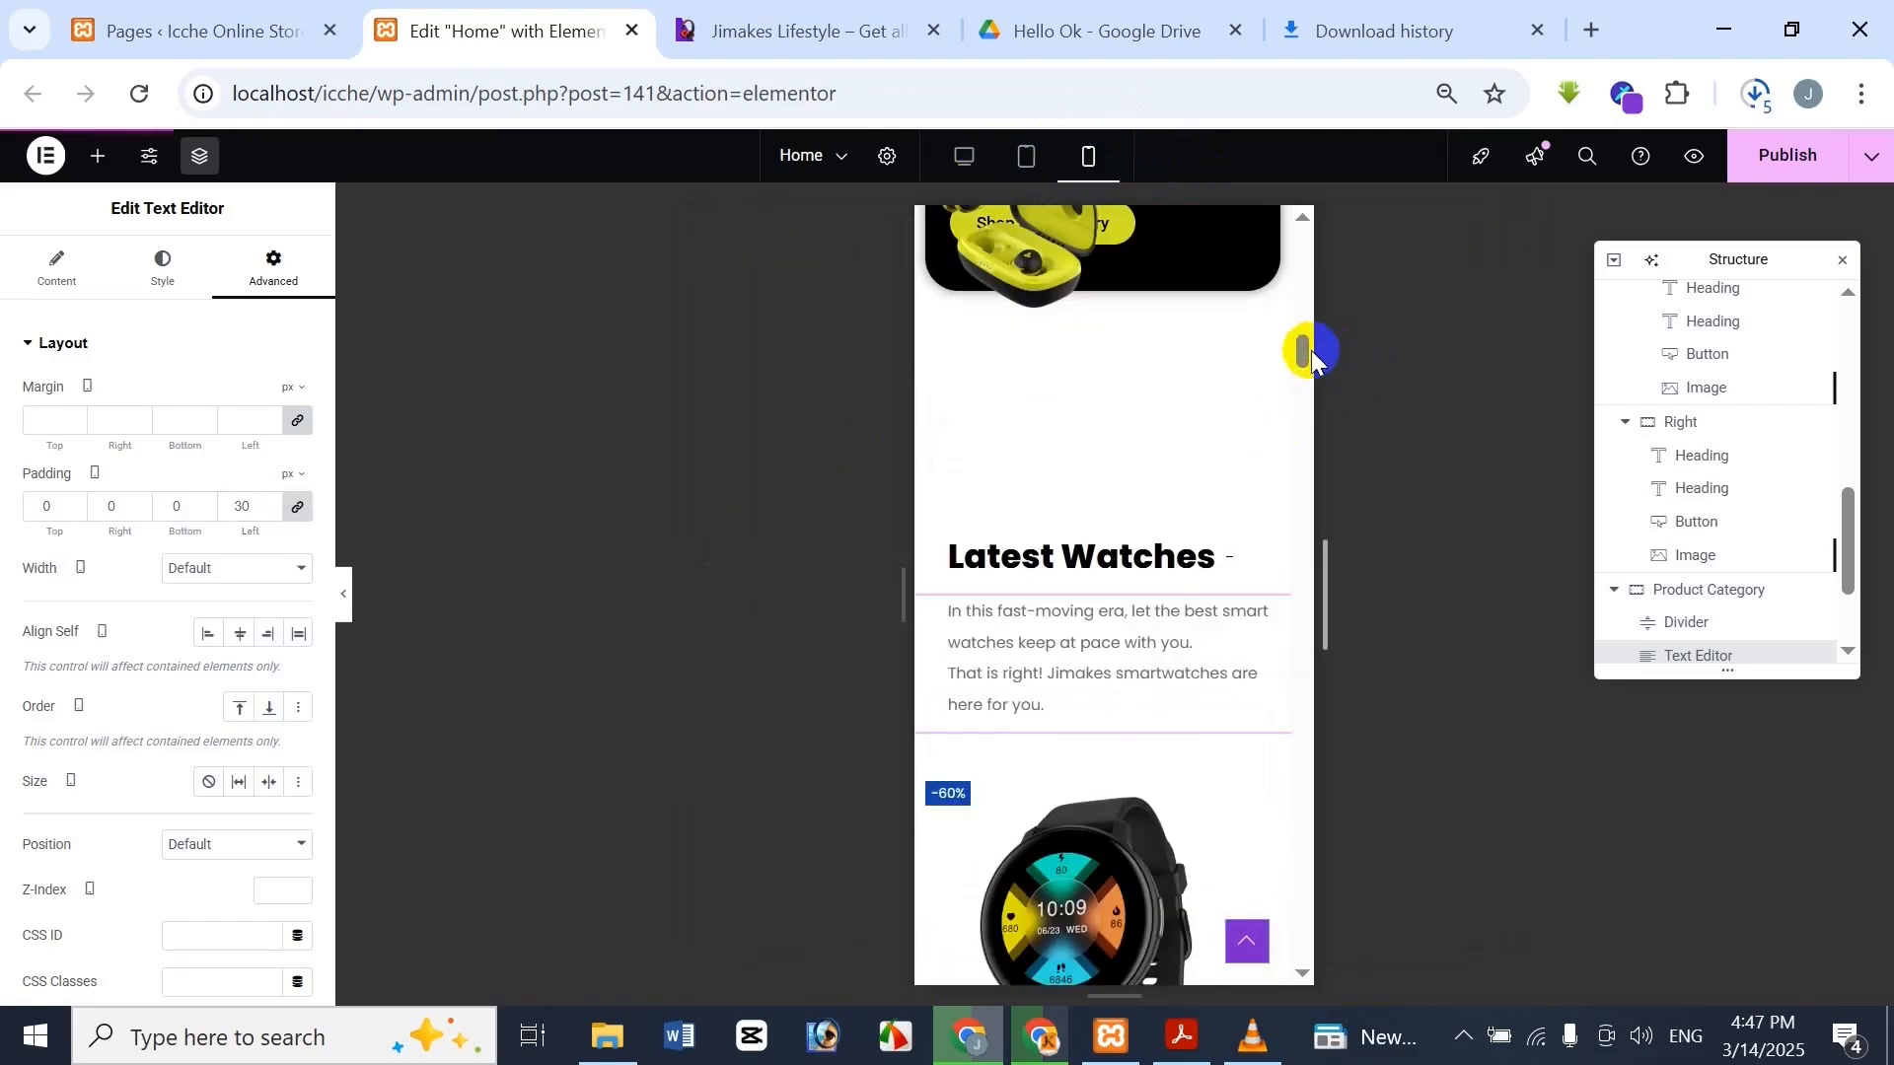
{"action": "left_click_drag", "start_coordinate": [1303, 352], "coordinate": [1303, 241]}
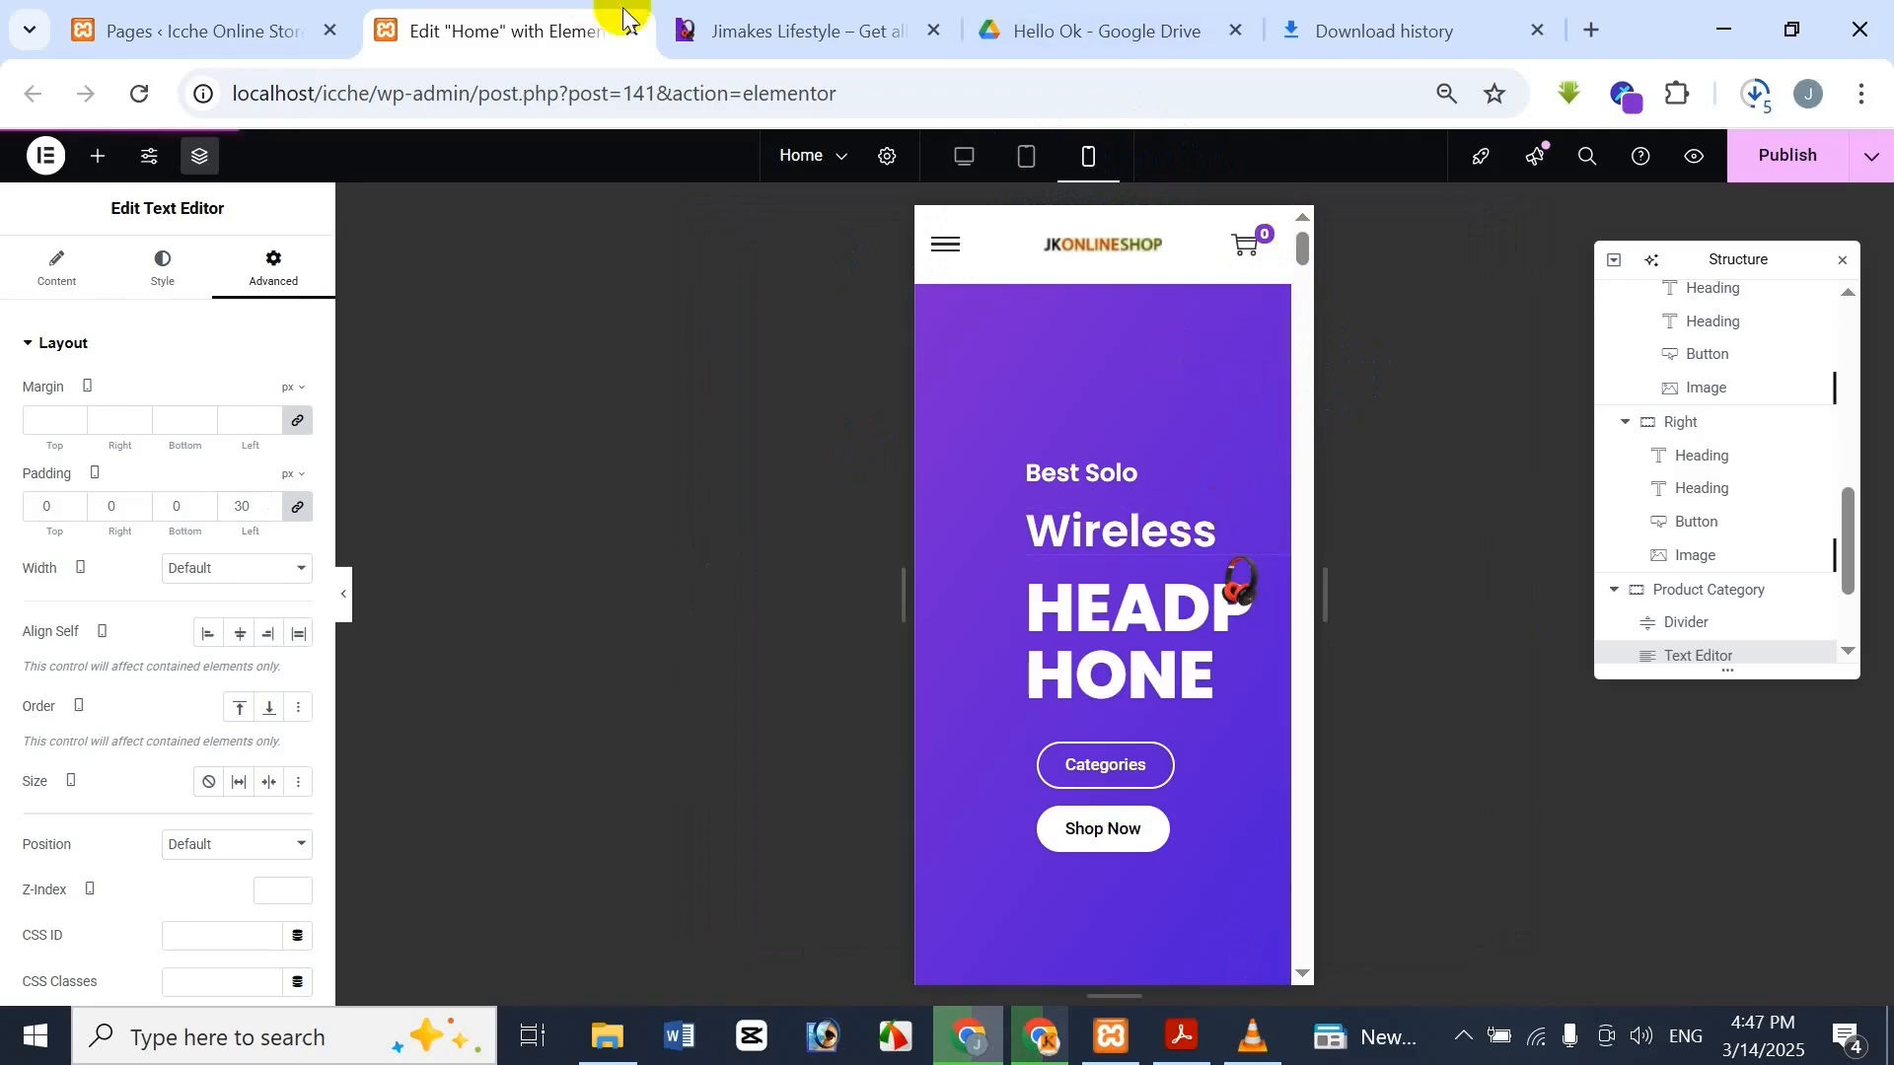
Set the reference site's emulated device to iPhone 14 Pro Max and return towards the beginning of its page
{"action": "left_click", "coordinate": [712, 17]}
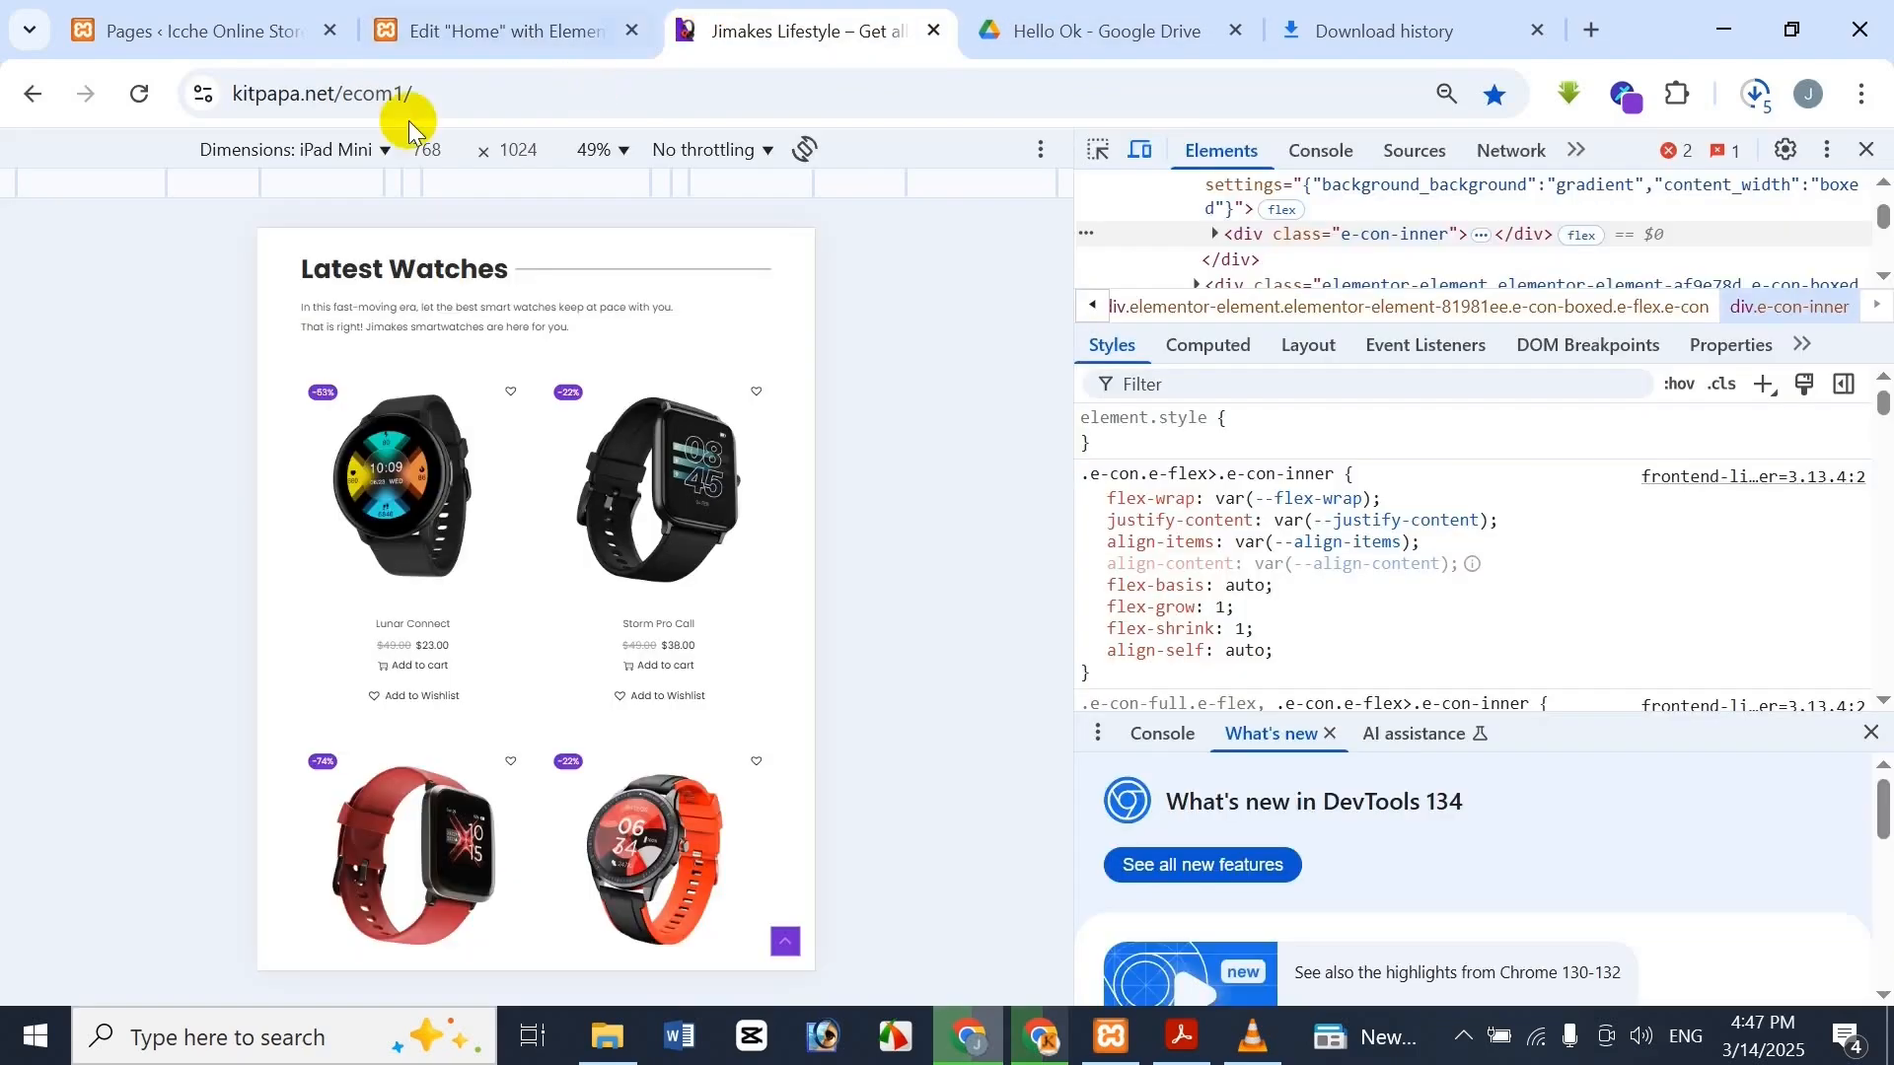
{"action": "left_click", "coordinate": [319, 153]}
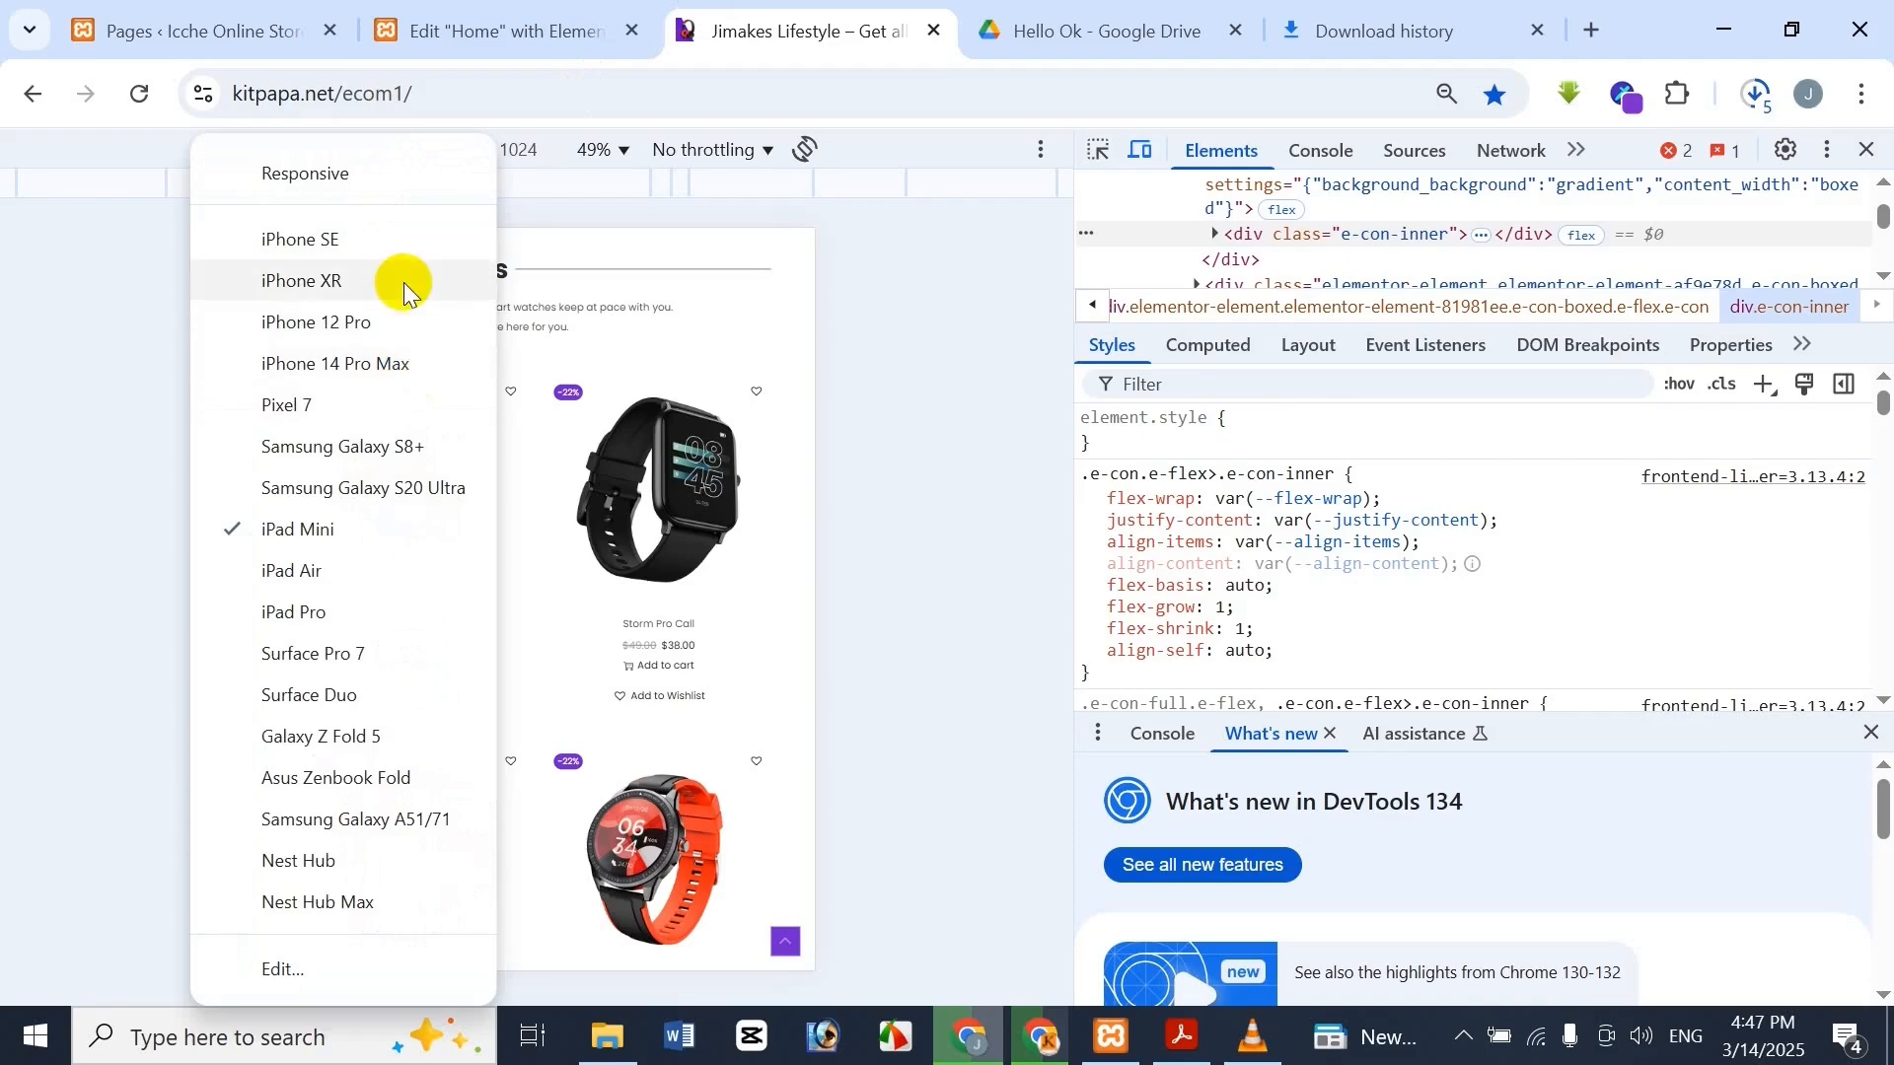
{"action": "left_click", "coordinate": [404, 360]}
{"action": "scroll", "coordinate": [434, 395], "scroll_direction": "up", "scroll_amount": 10}
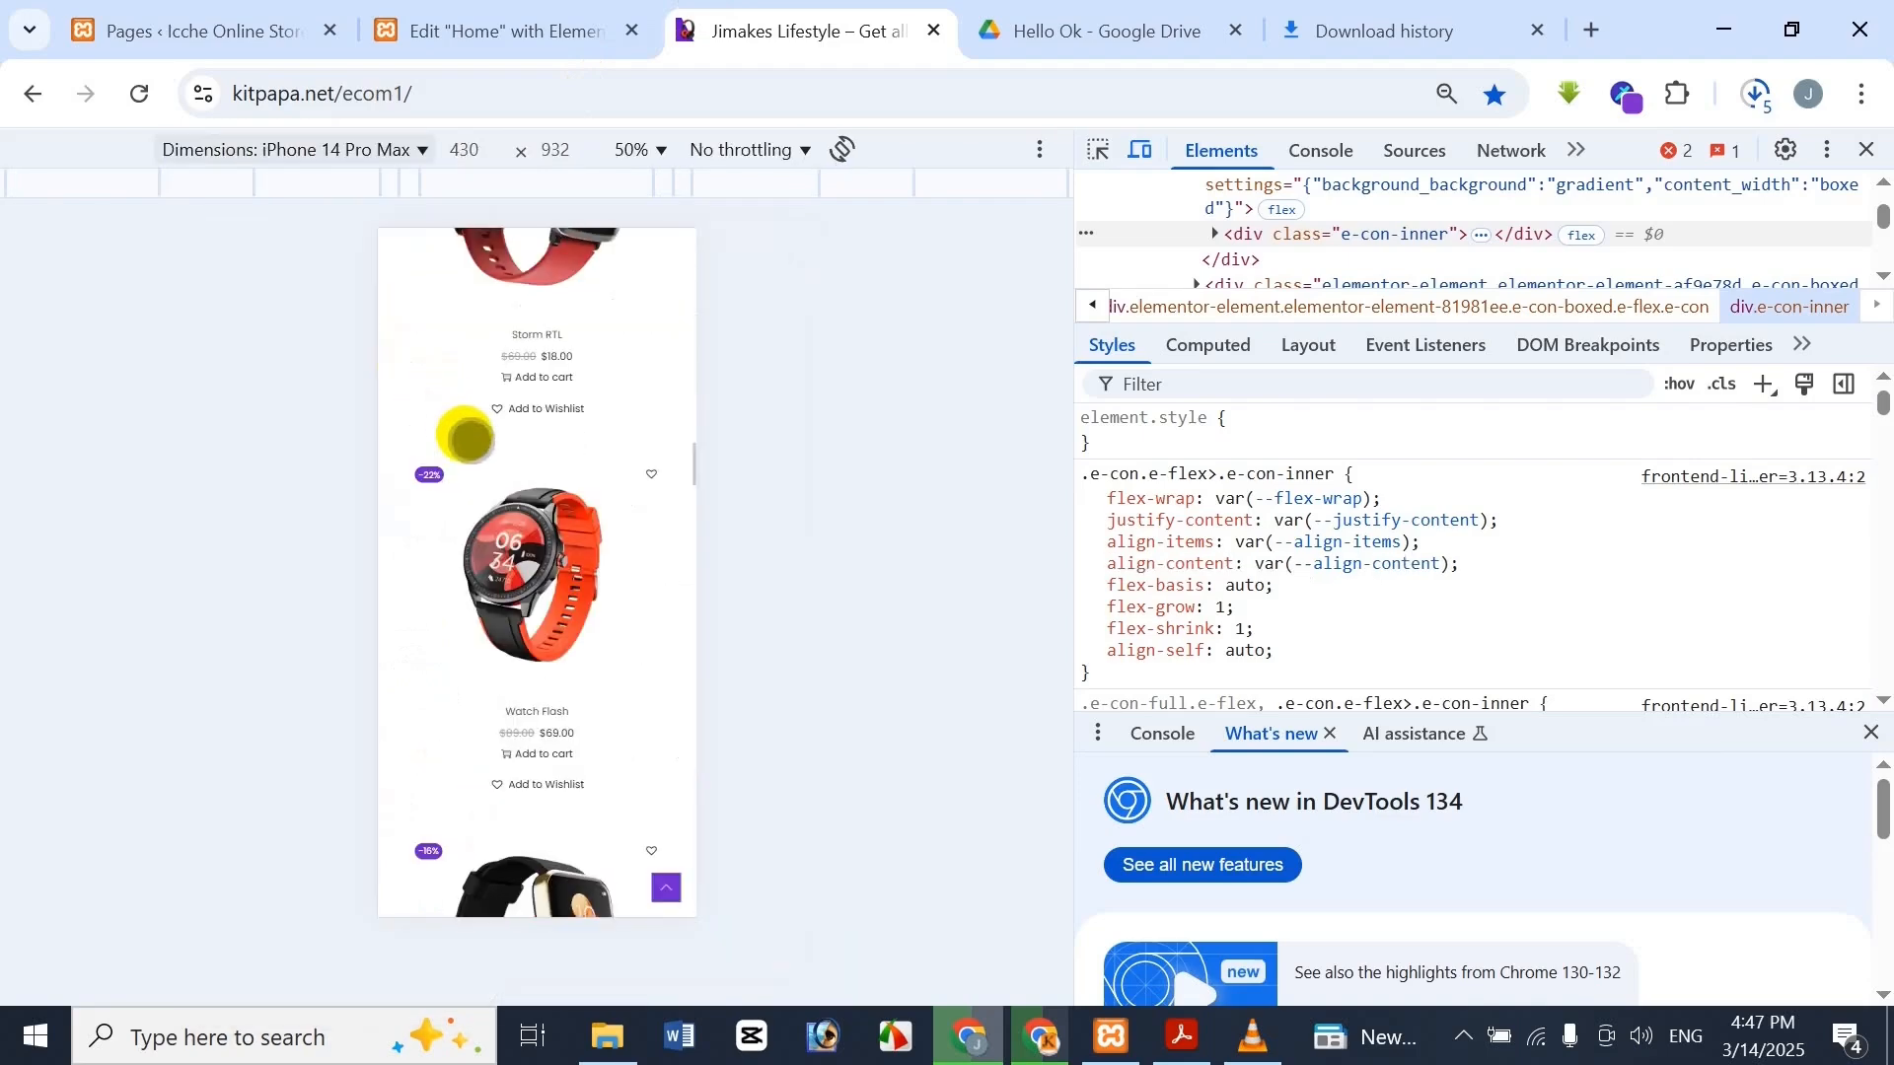
Compare the reference site's mobile hero banner with the hero section in the editor's mobile preview
{"action": "scroll", "coordinate": [452, 340], "scroll_direction": "up", "scroll_amount": 10}
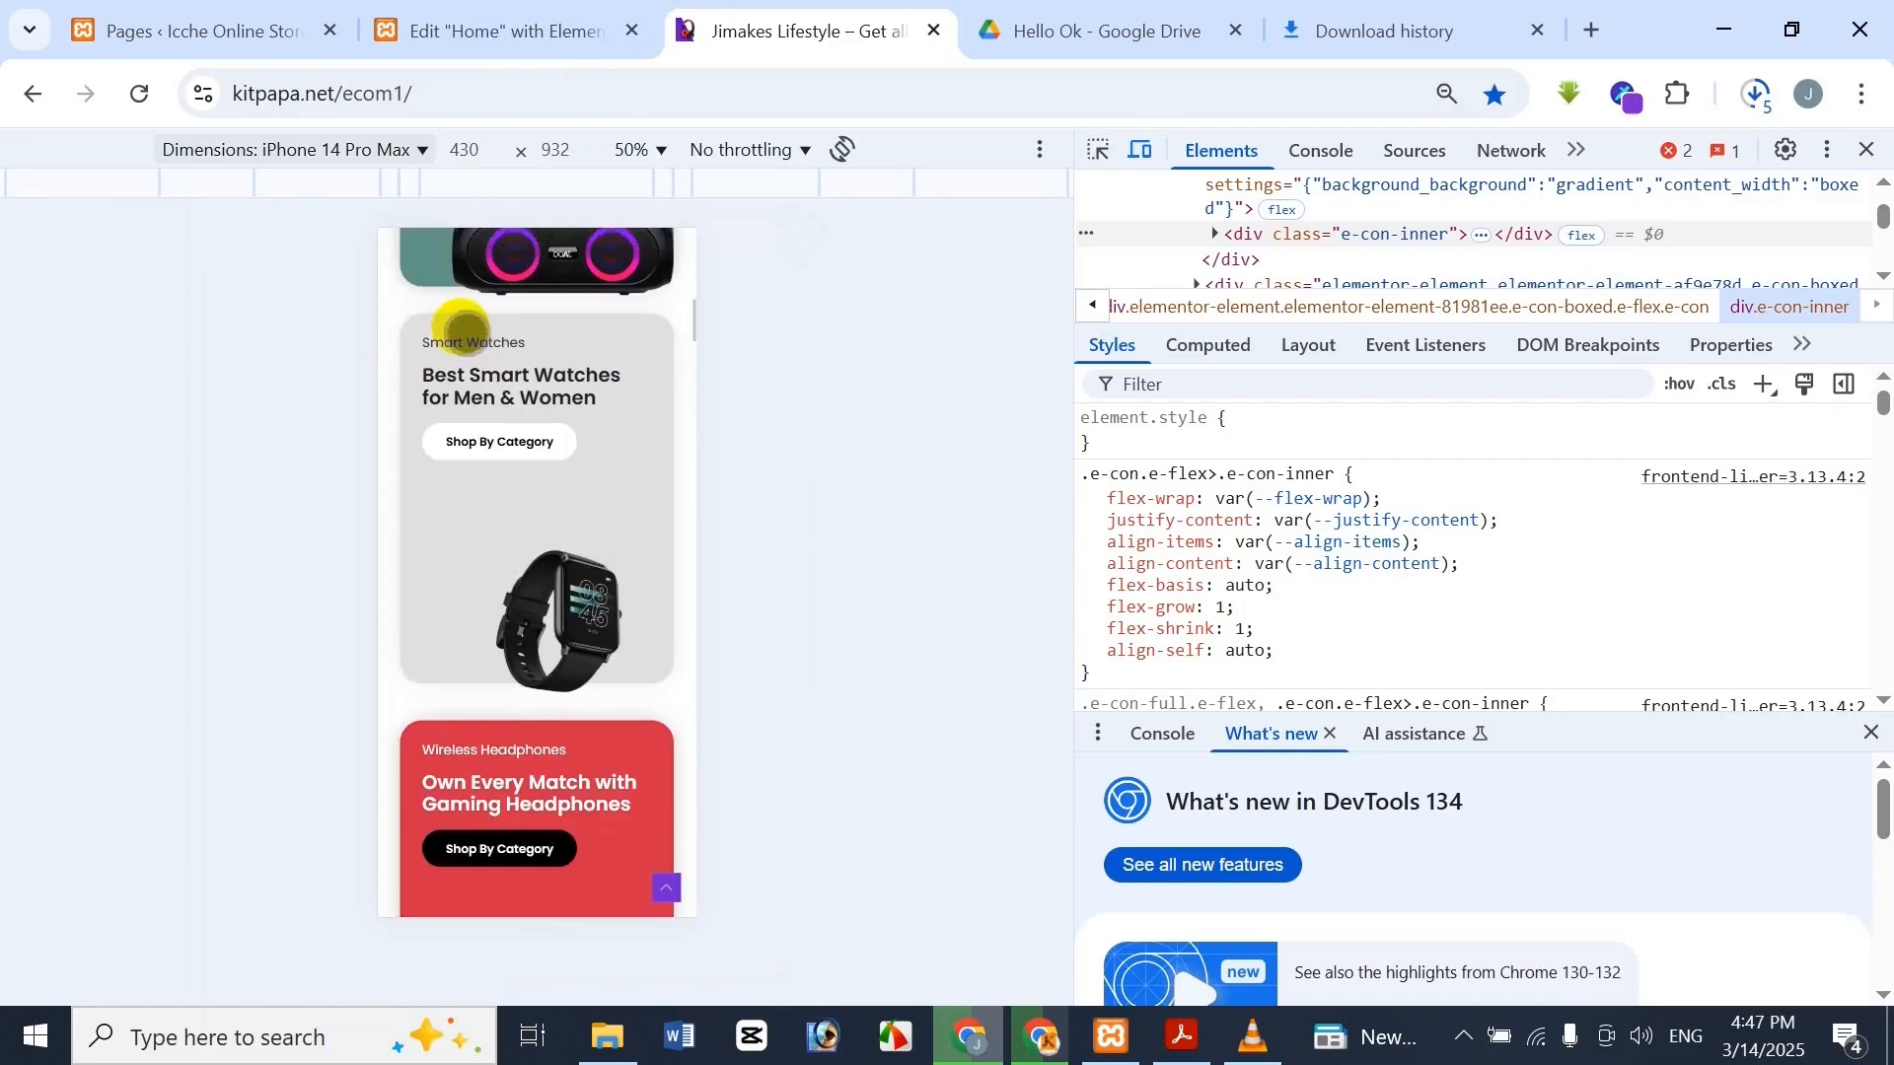
{"action": "scroll", "coordinate": [452, 340], "scroll_direction": "up", "scroll_amount": 3}
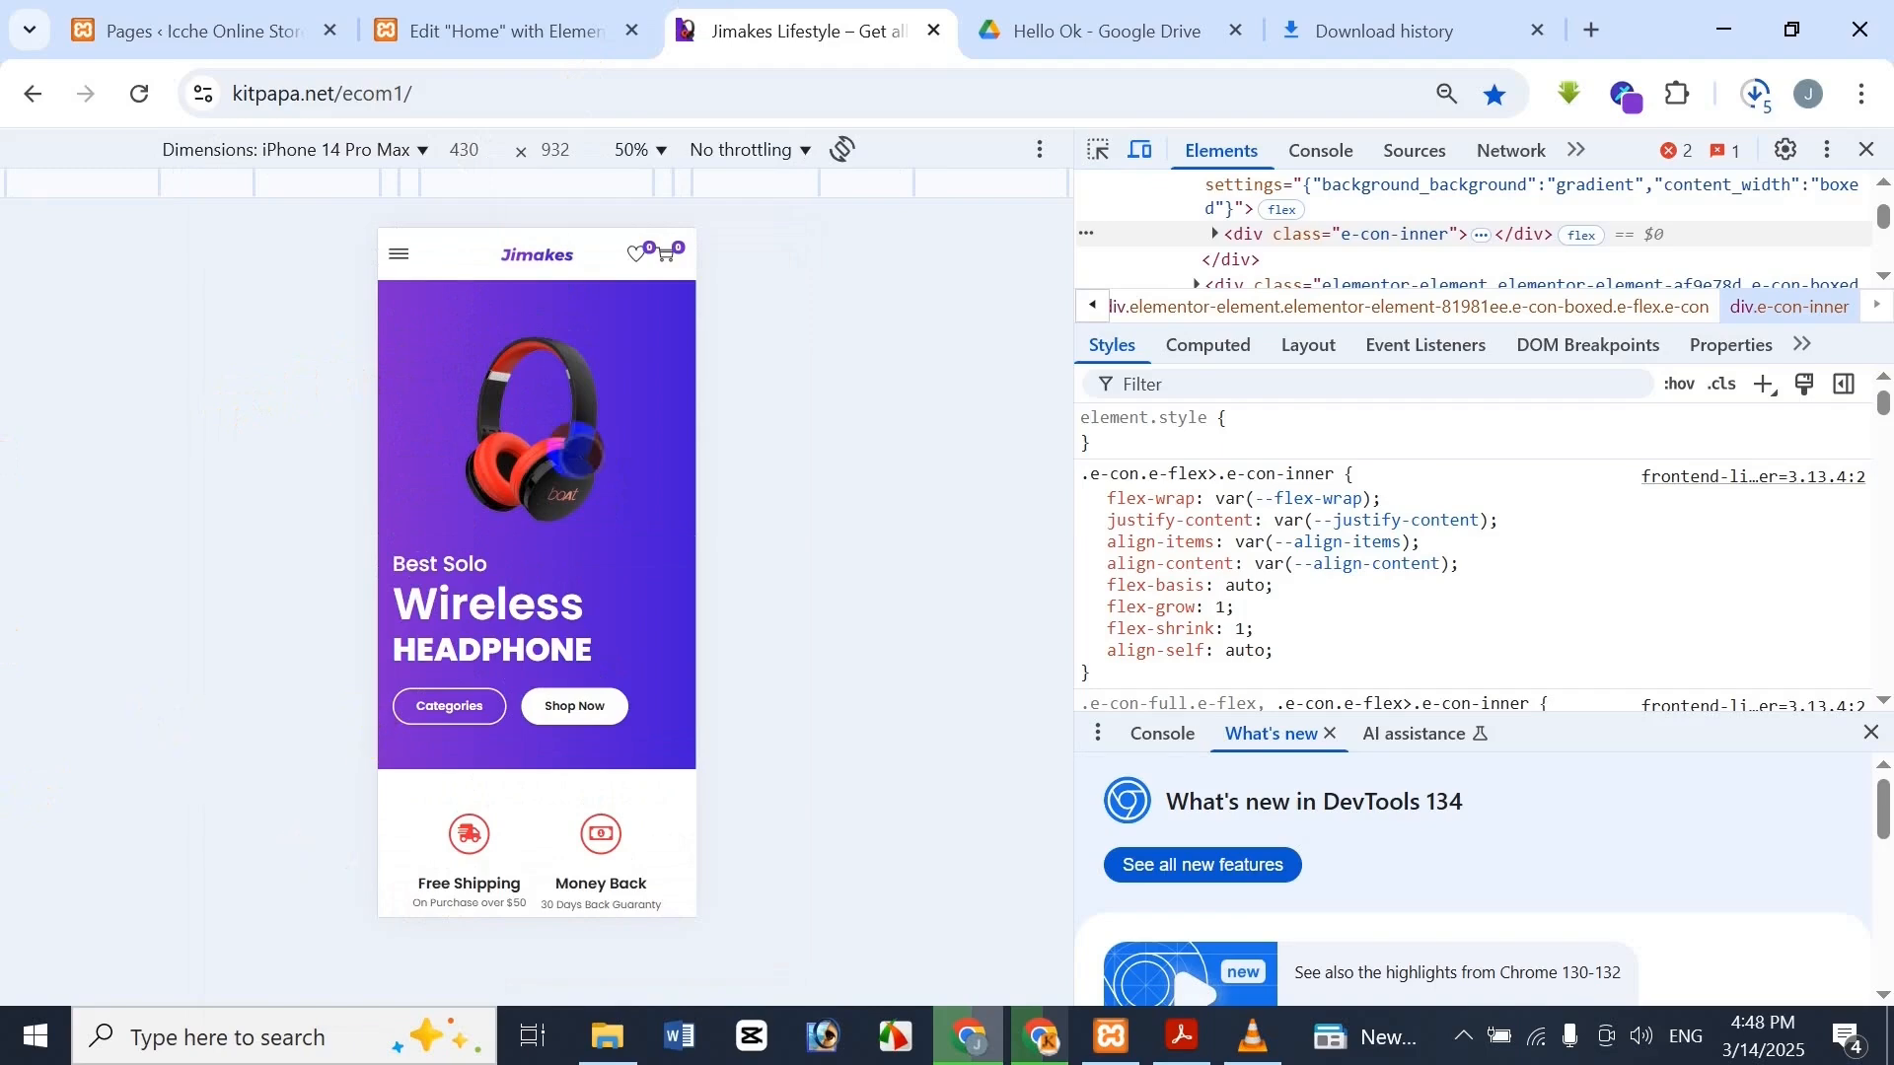
{"action": "left_click", "coordinate": [439, 26]}
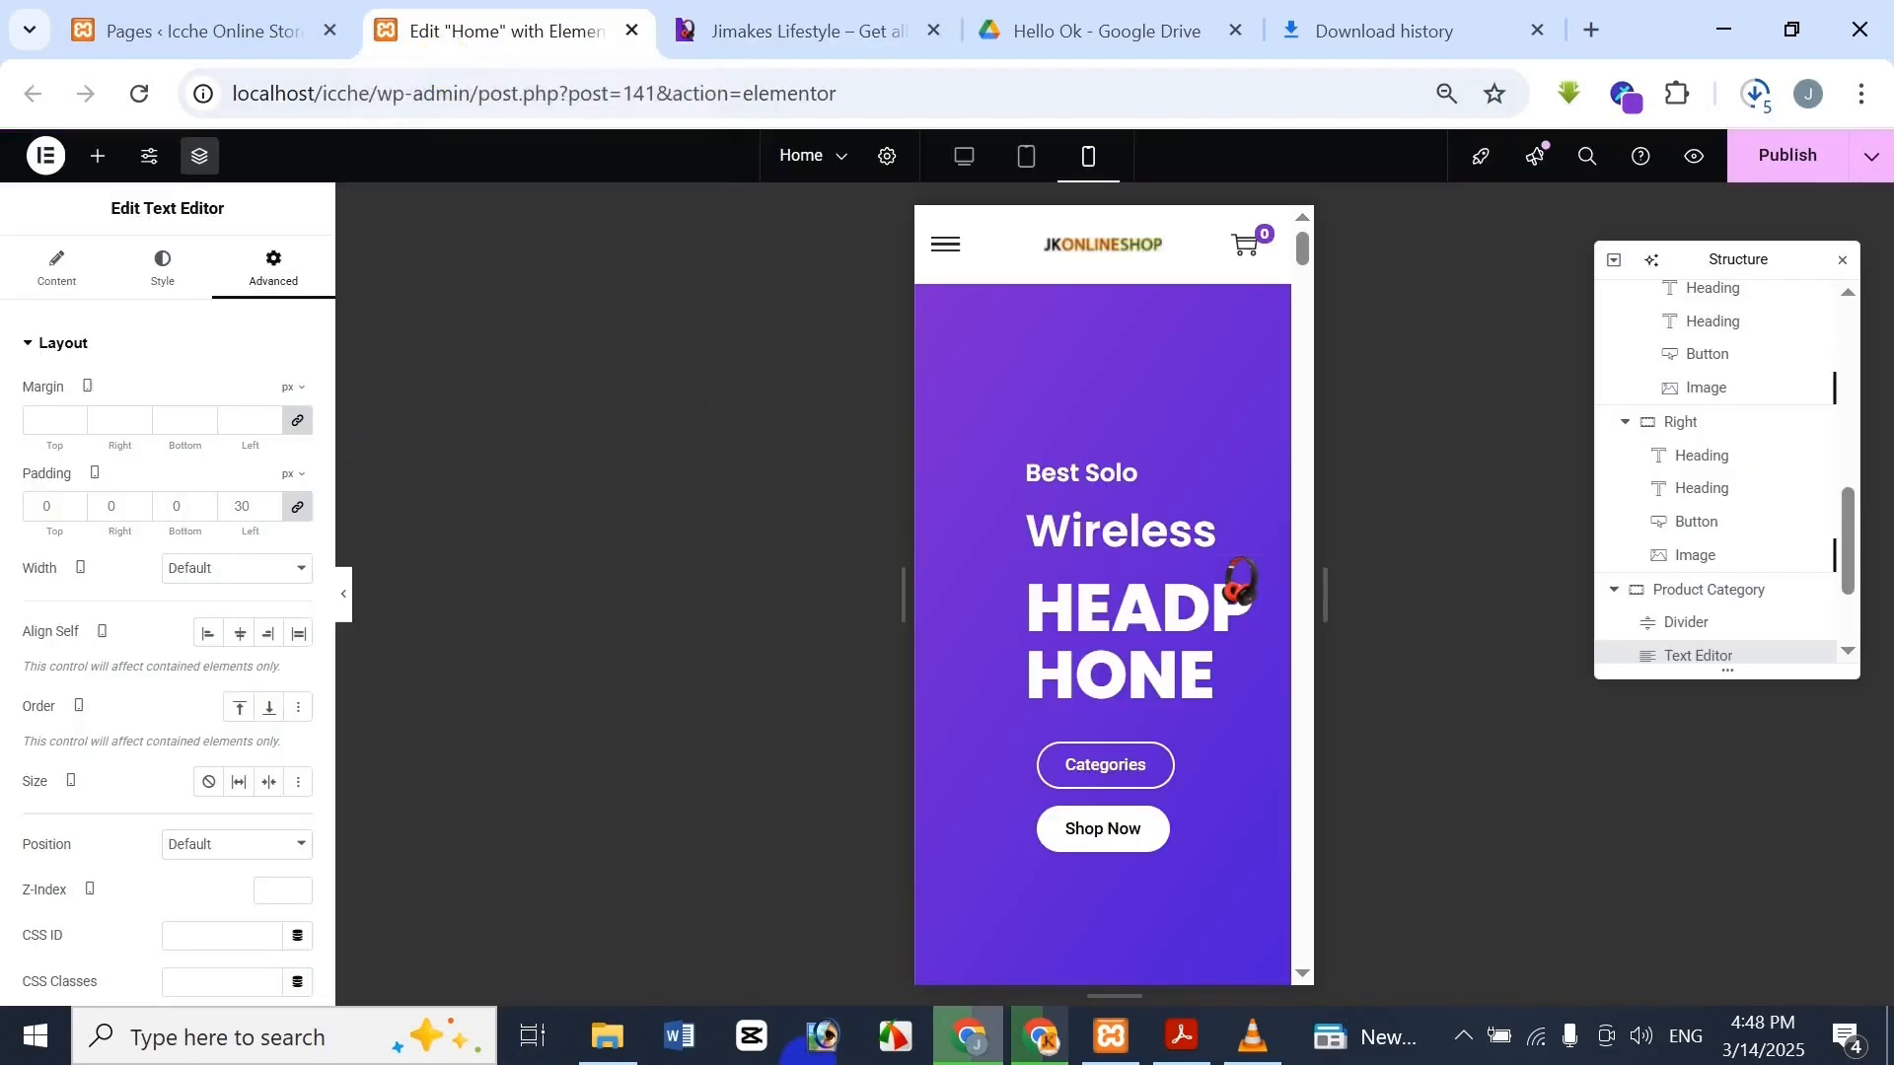
{"action": "left_click", "coordinate": [828, 11]}
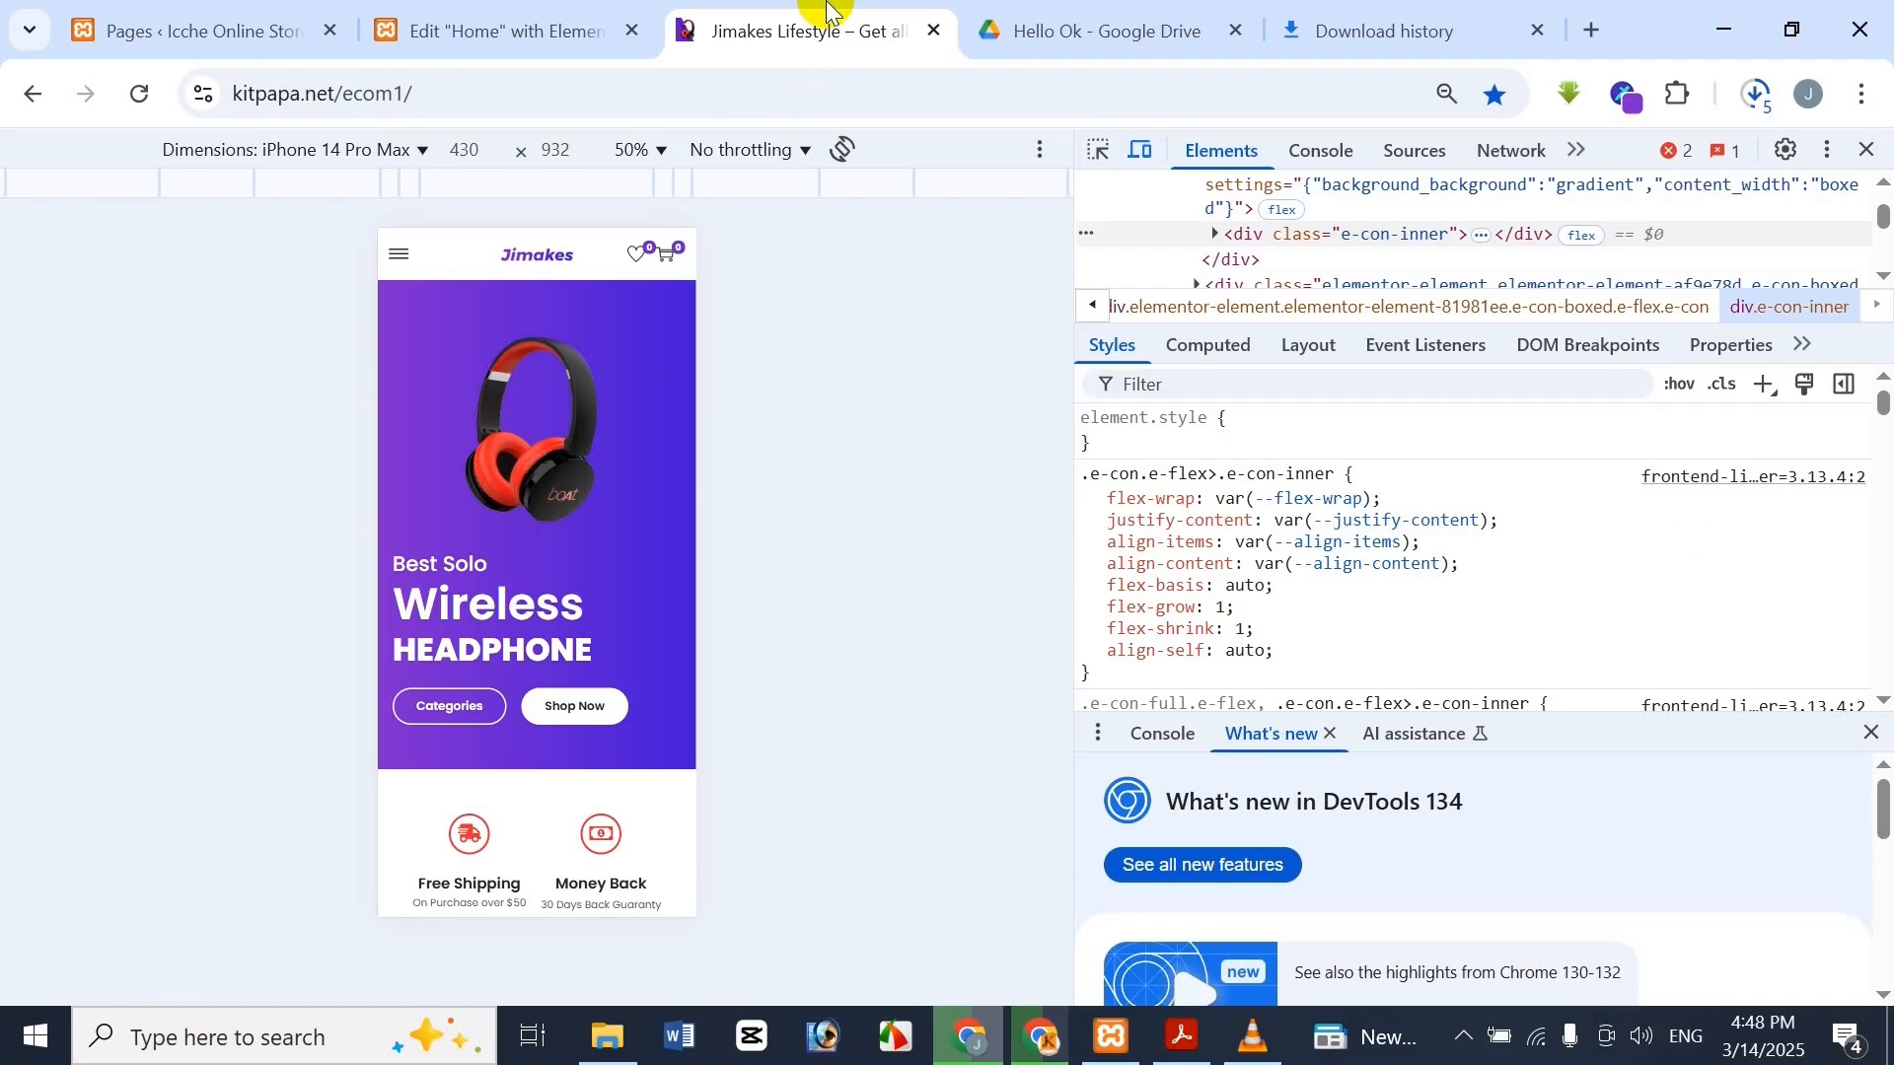
{"action": "left_click", "coordinate": [568, 22]}
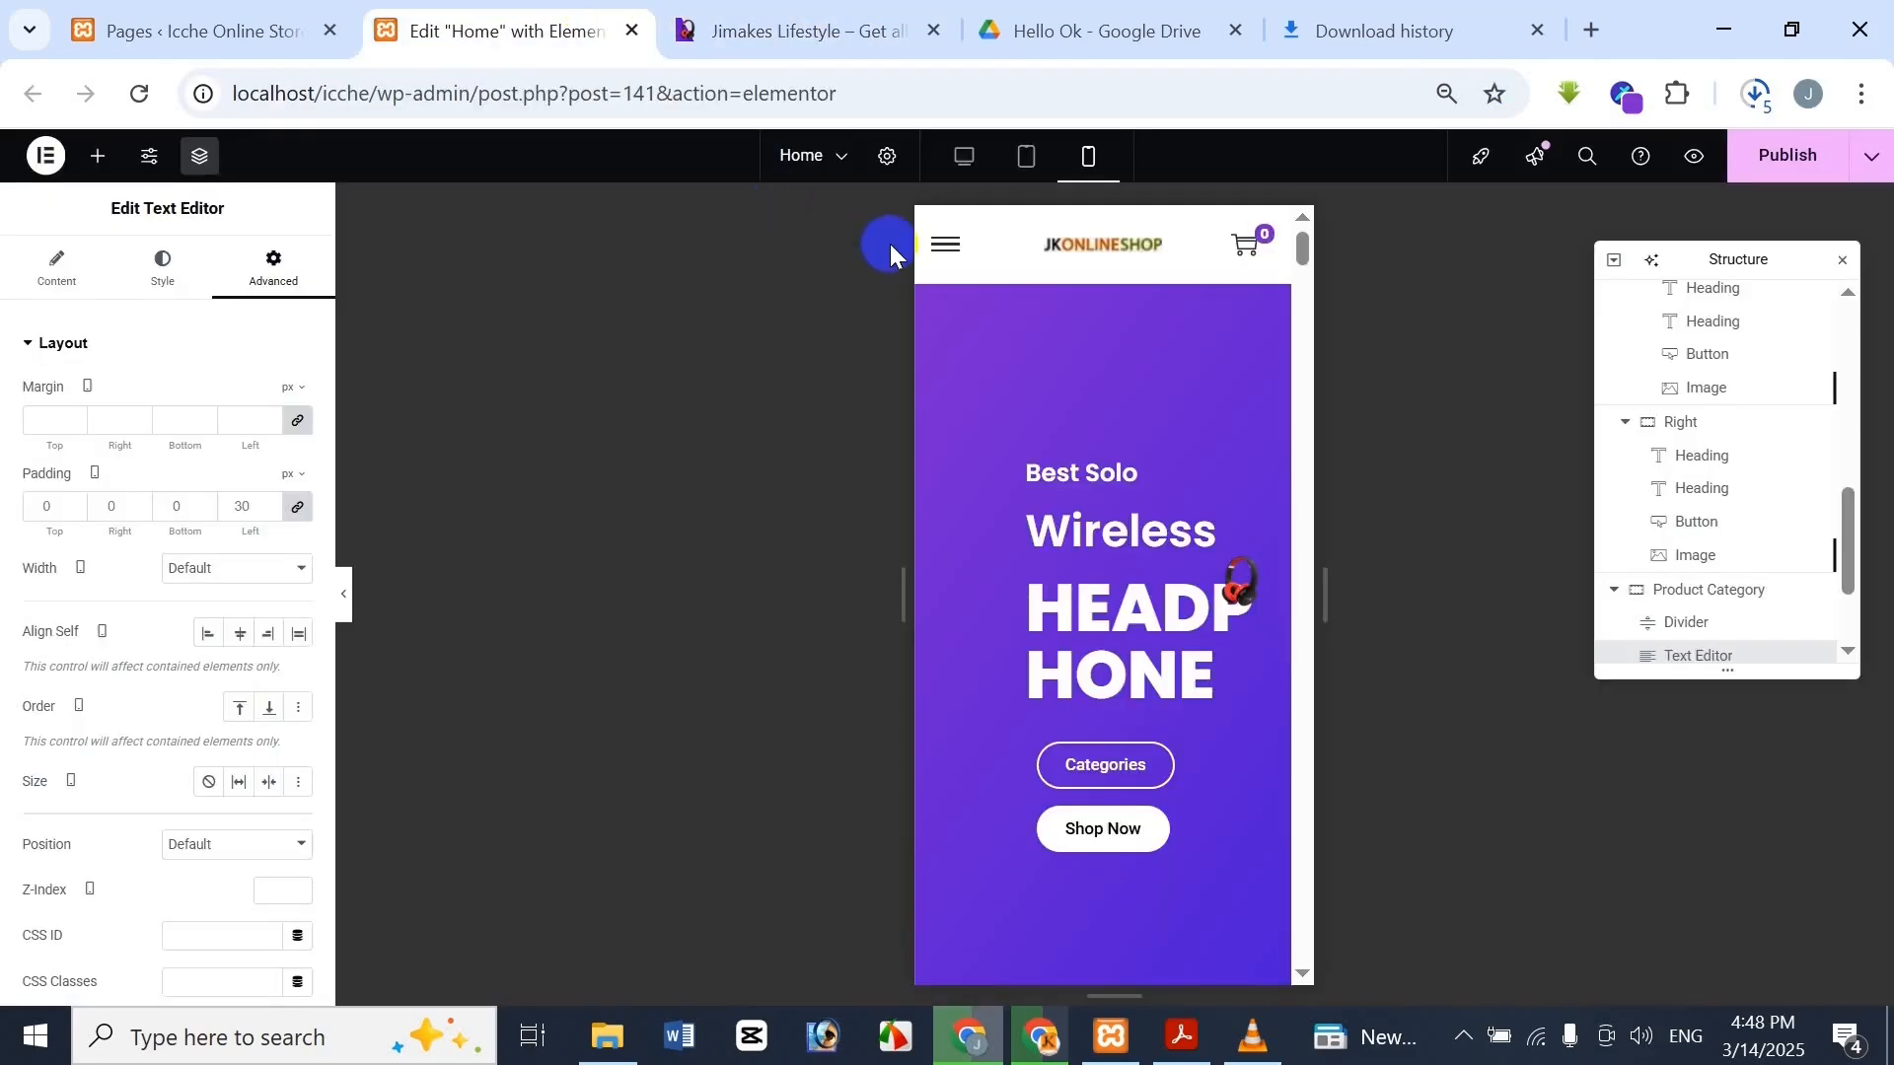
{"action": "left_click", "coordinate": [893, 32]}
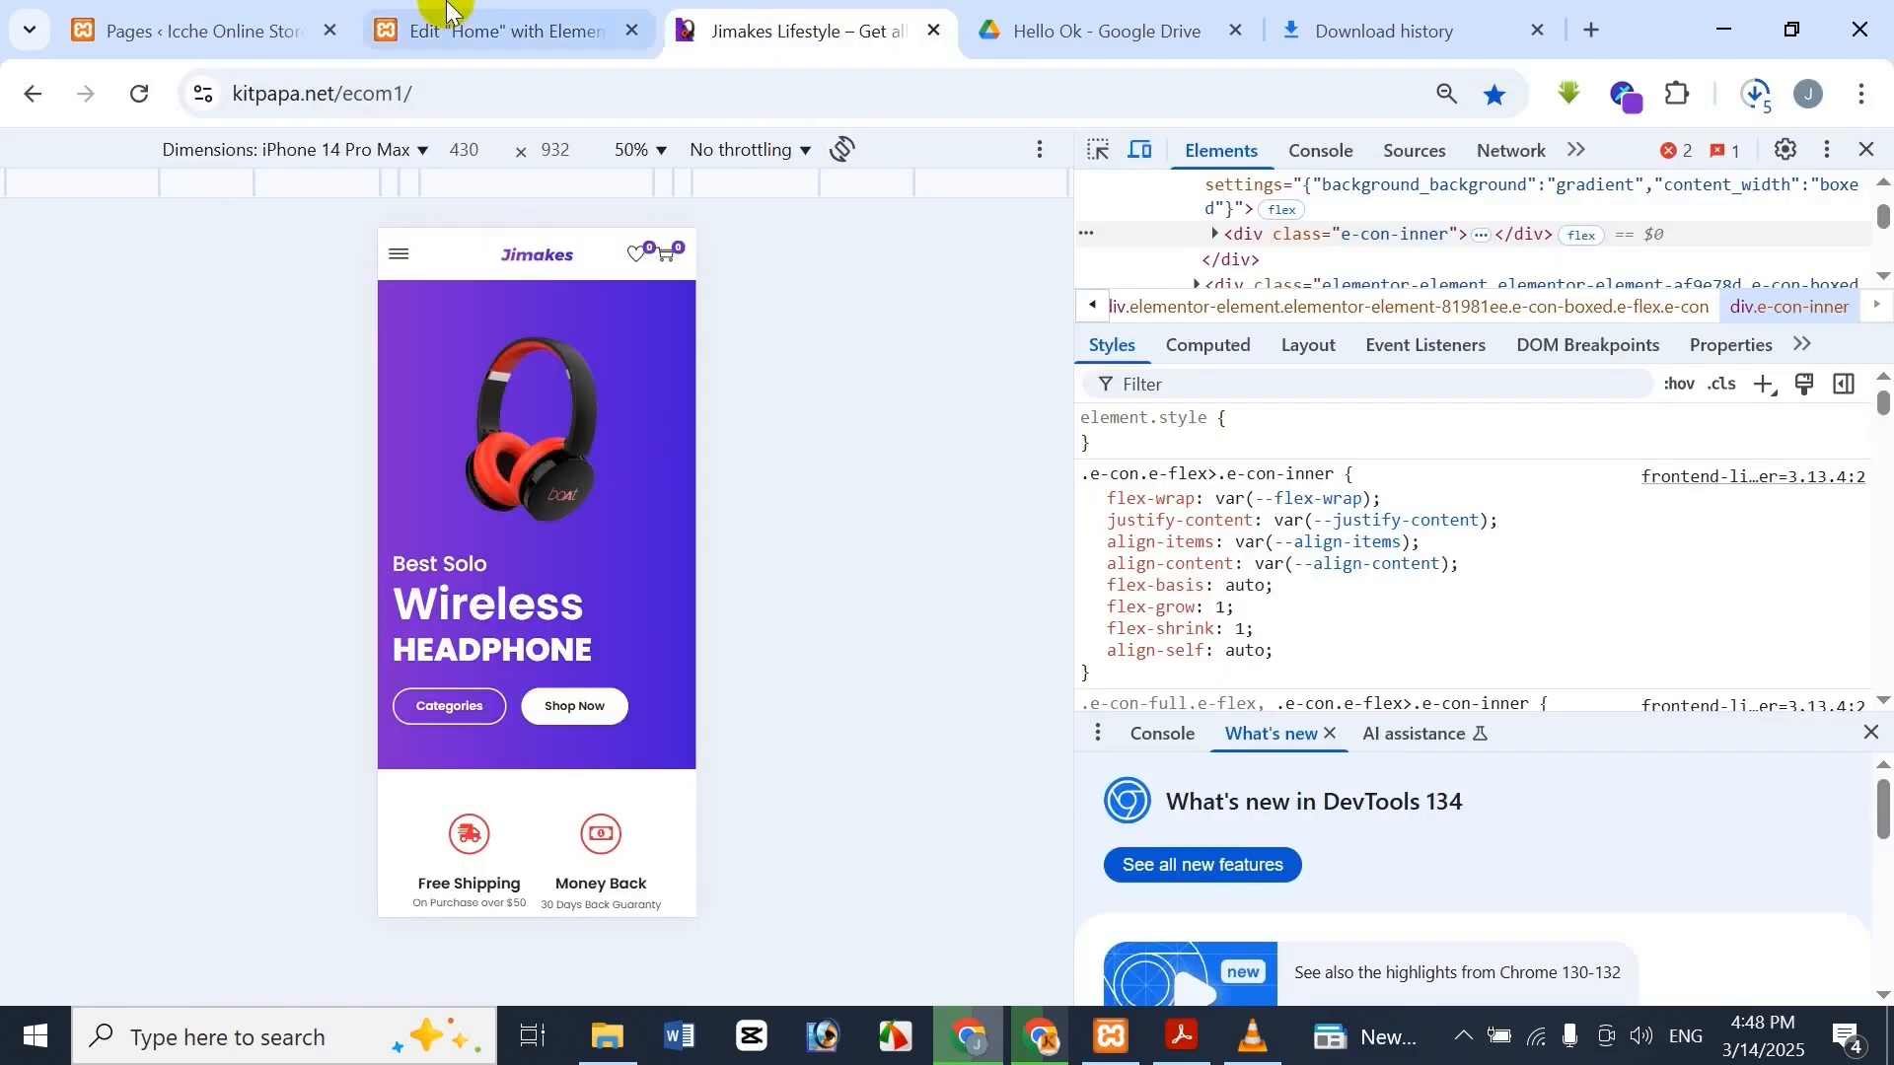
{"action": "left_click", "coordinate": [446, 12]}
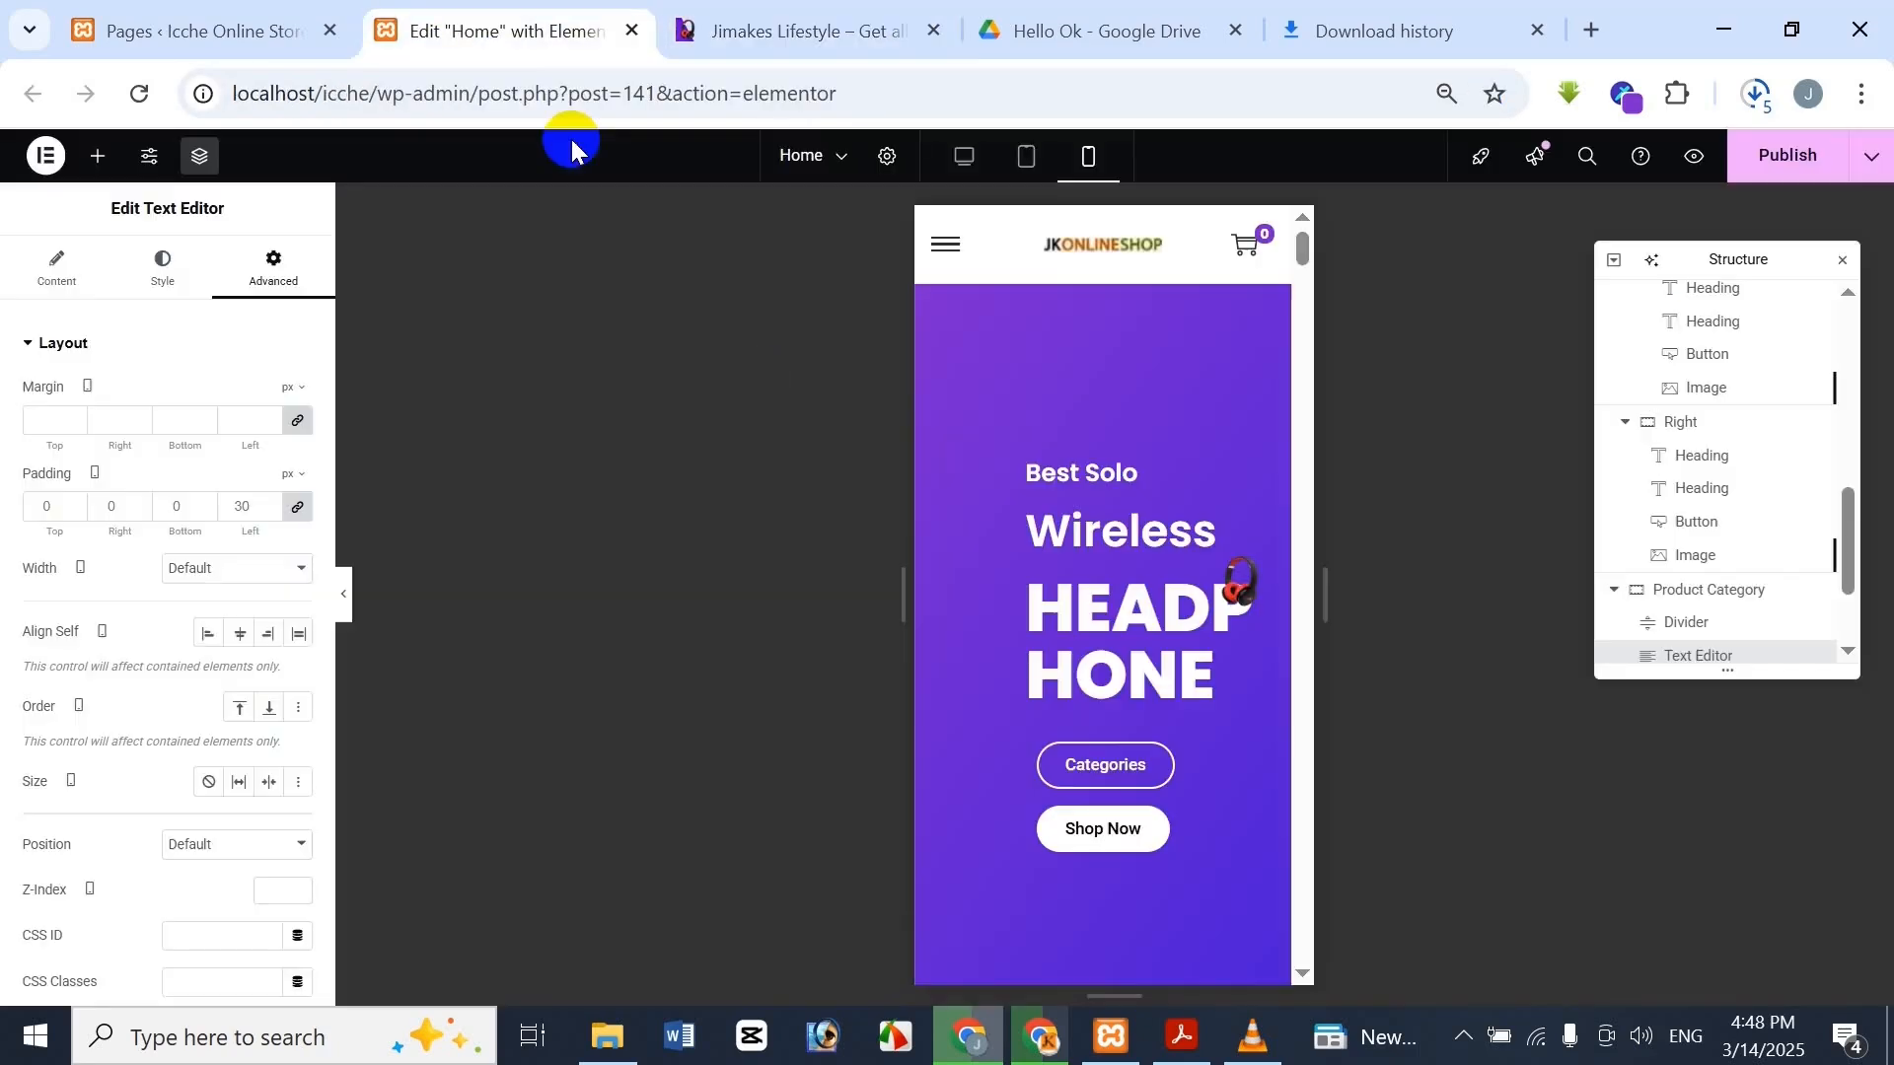
Set the hero's "Headphone" heading font size to 30 px for mobile, and compare the hero with the reference site
{"action": "left_click", "coordinate": [1144, 674]}
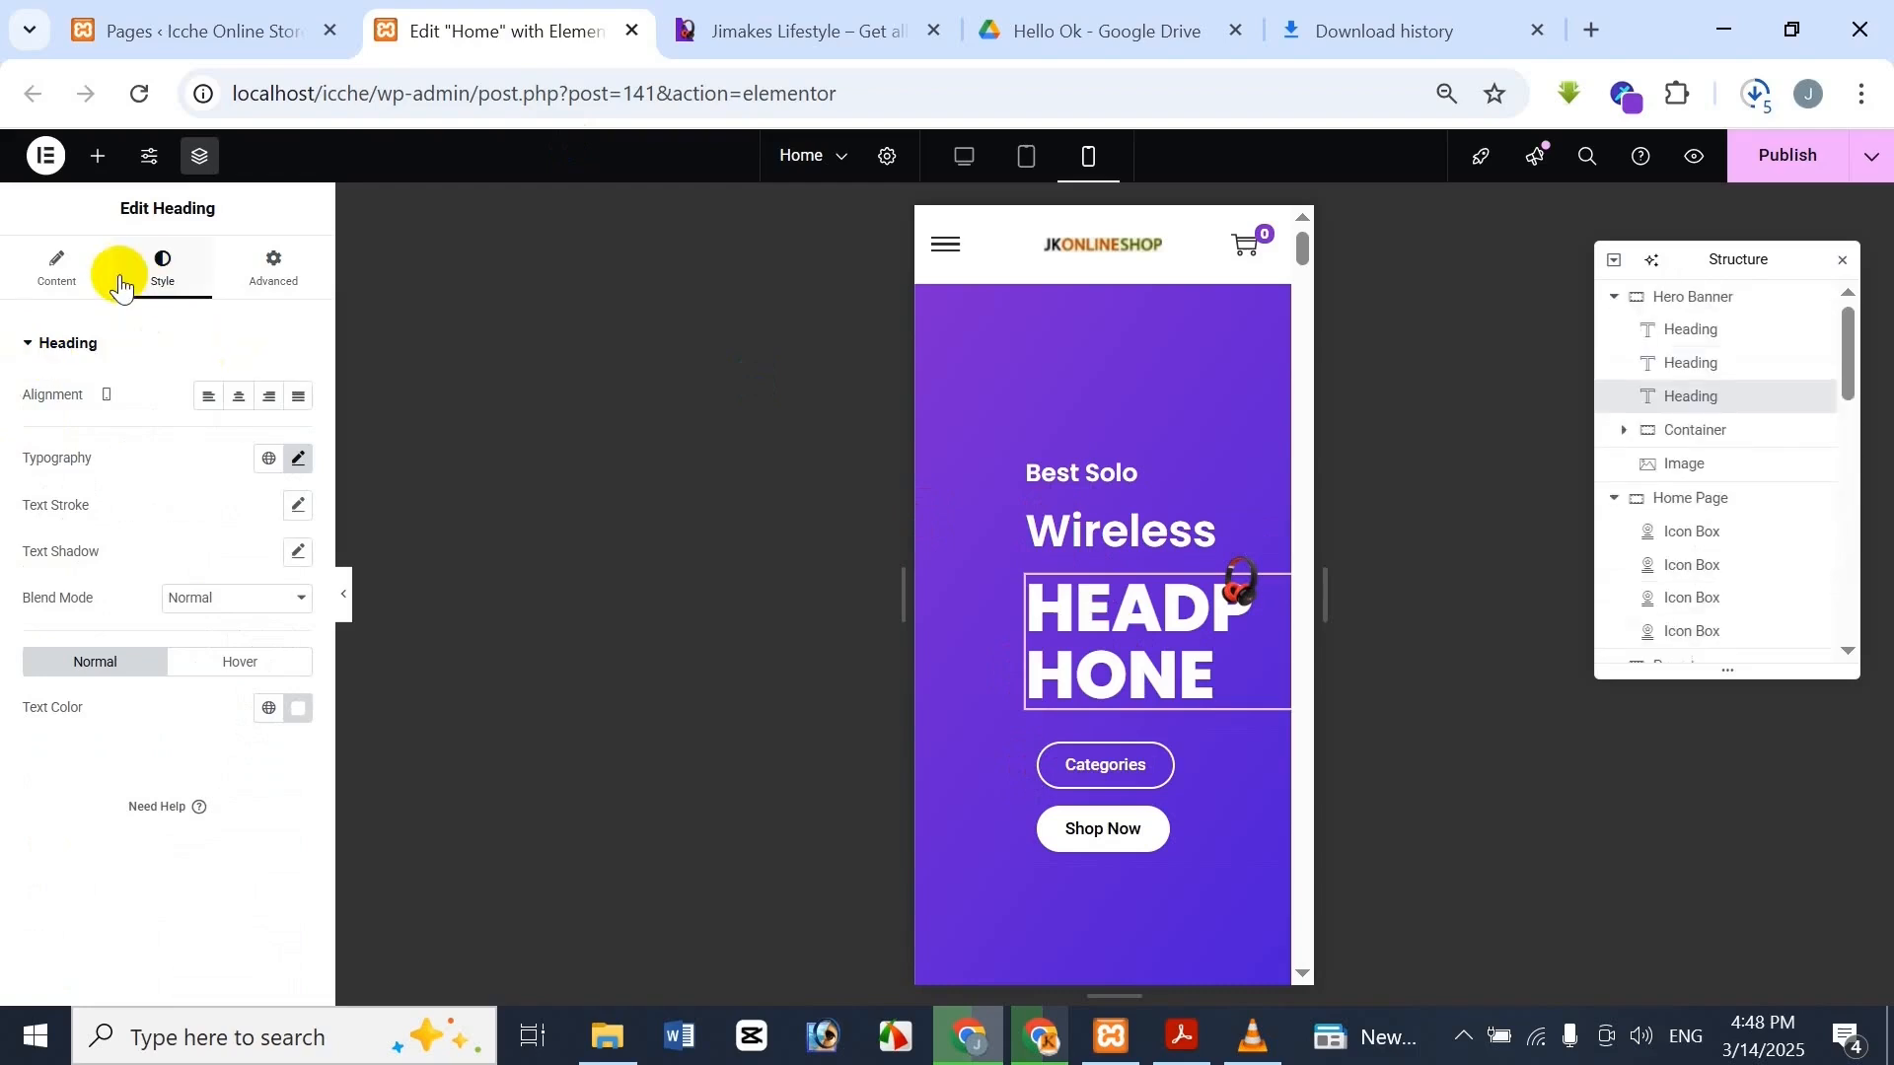
{"action": "left_click", "coordinate": [87, 296]}
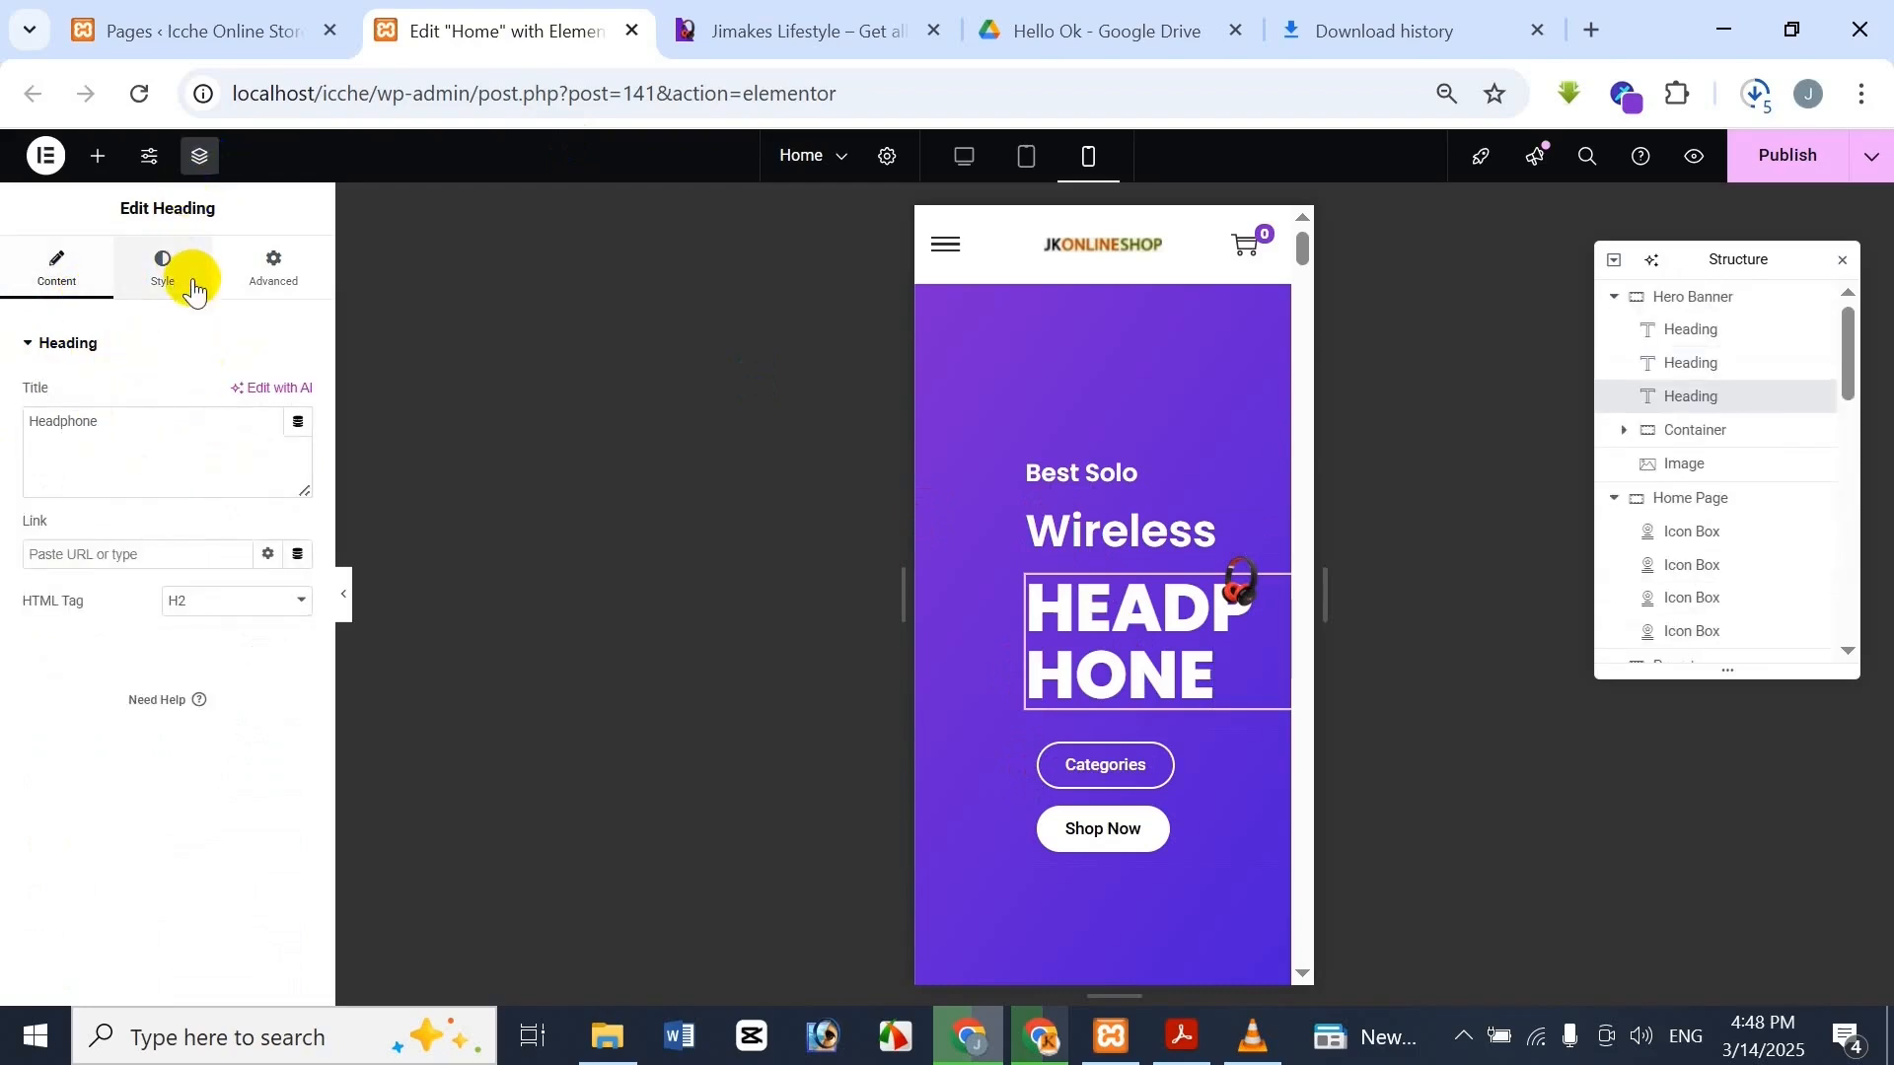
{"action": "left_click", "coordinate": [166, 270]}
{"action": "left_click", "coordinate": [299, 460]}
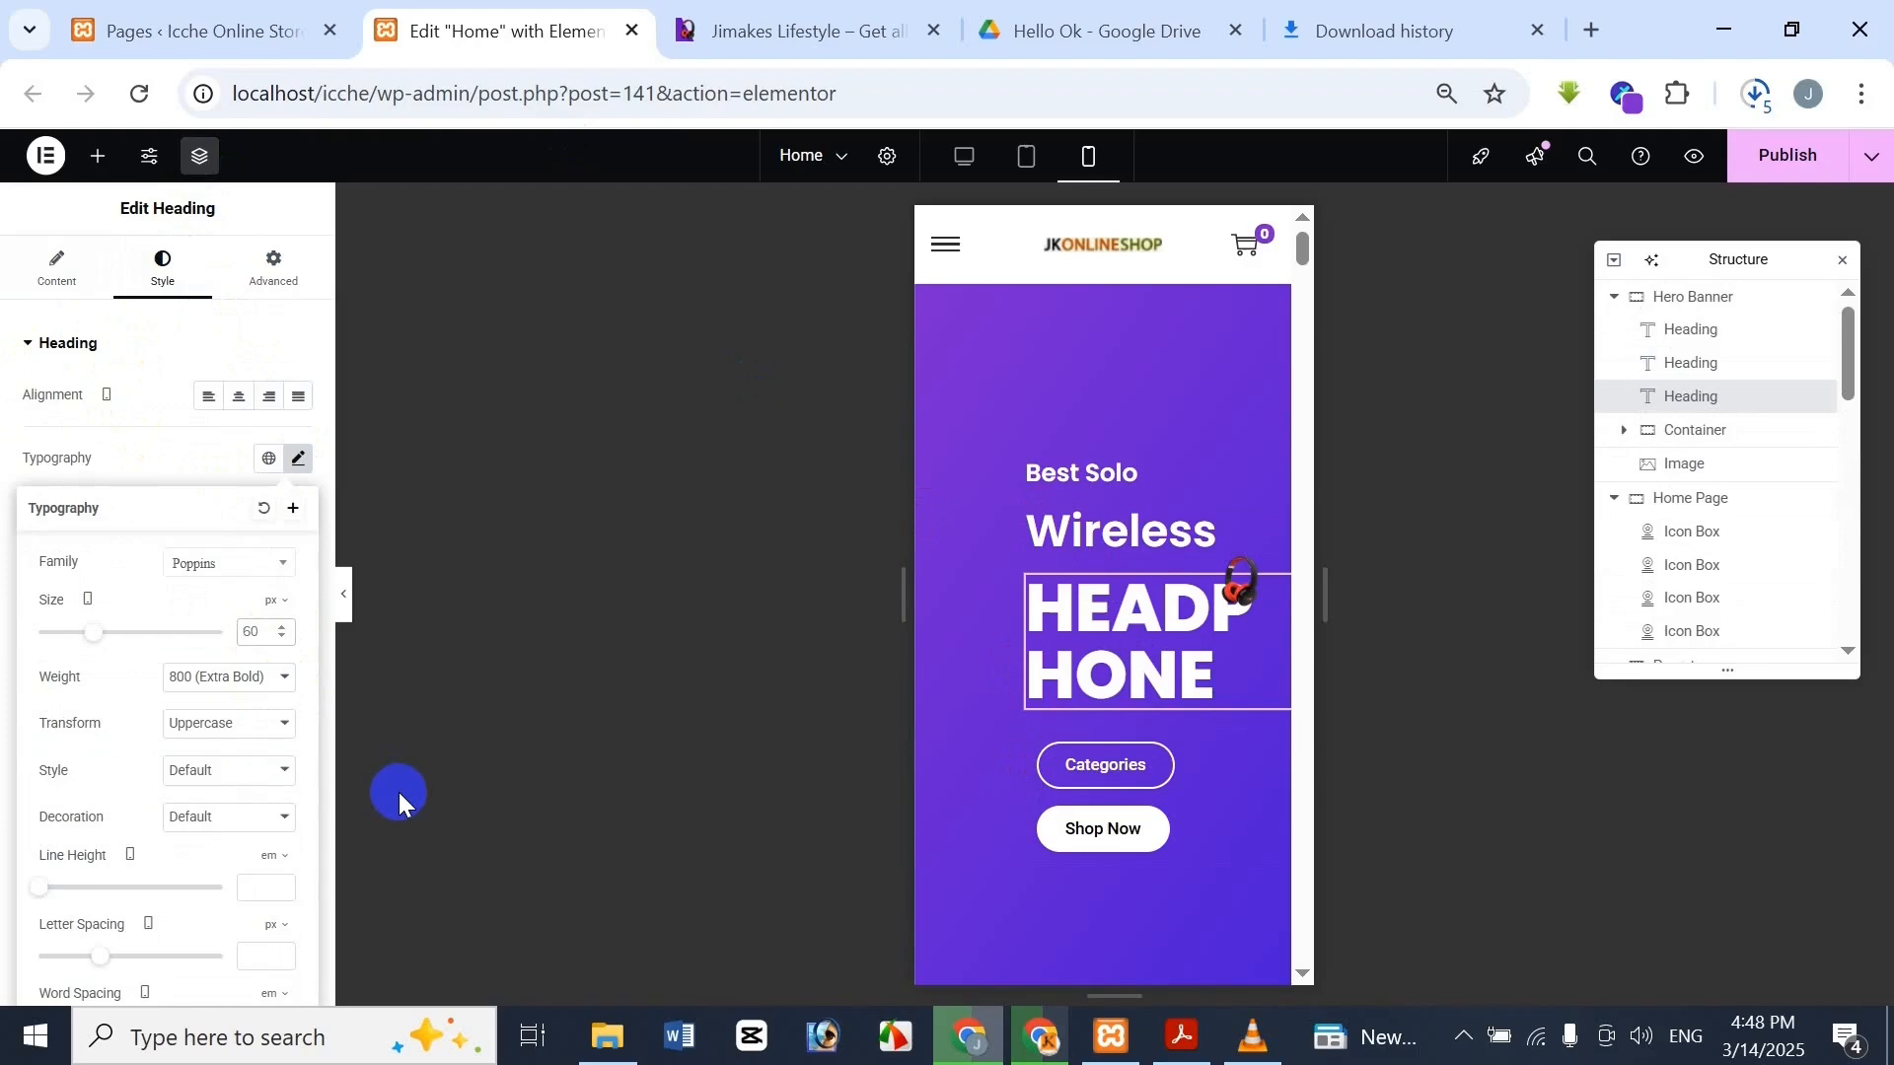
{"action": "key", "text": "BackSpace"}
{"action": "key", "text": "BackSpace"}
{"action": "type", "text": "30"}
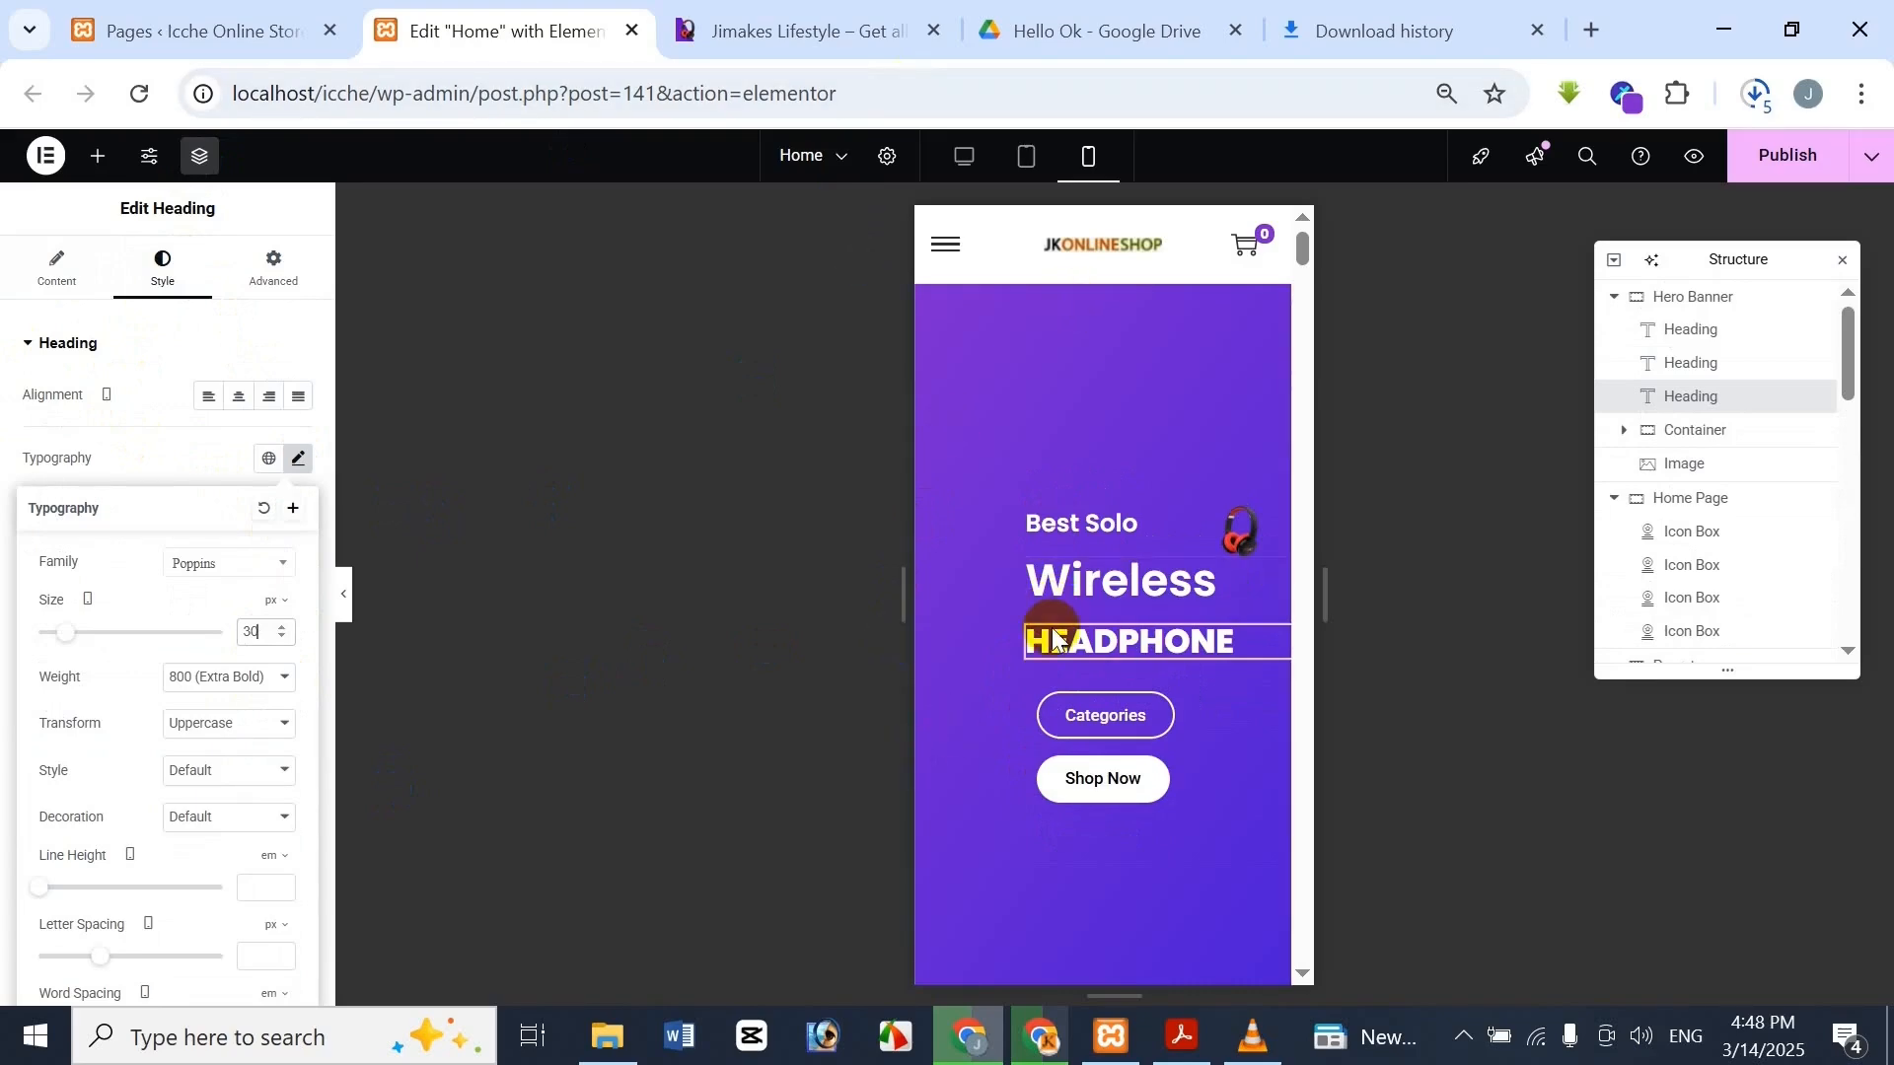
{"action": "left_click", "coordinate": [735, 20]}
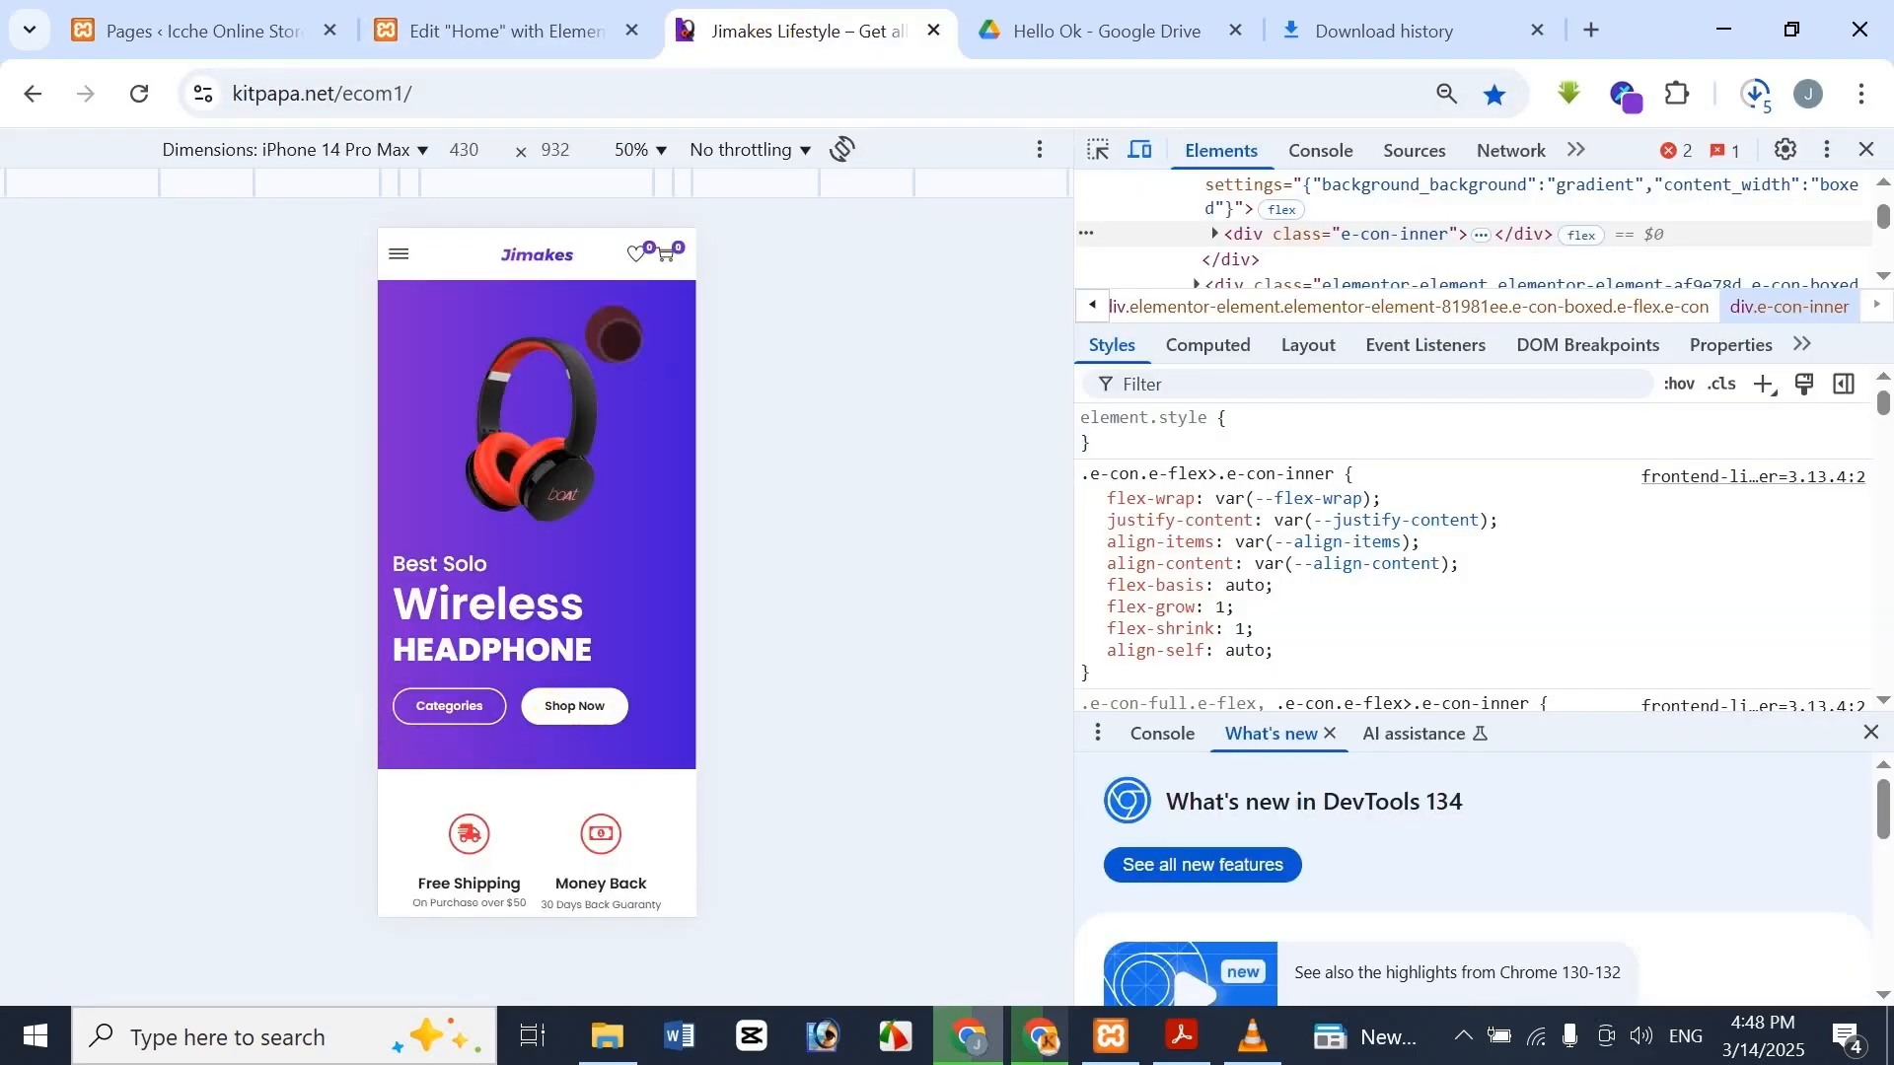
{"action": "left_click", "coordinate": [508, 14]}
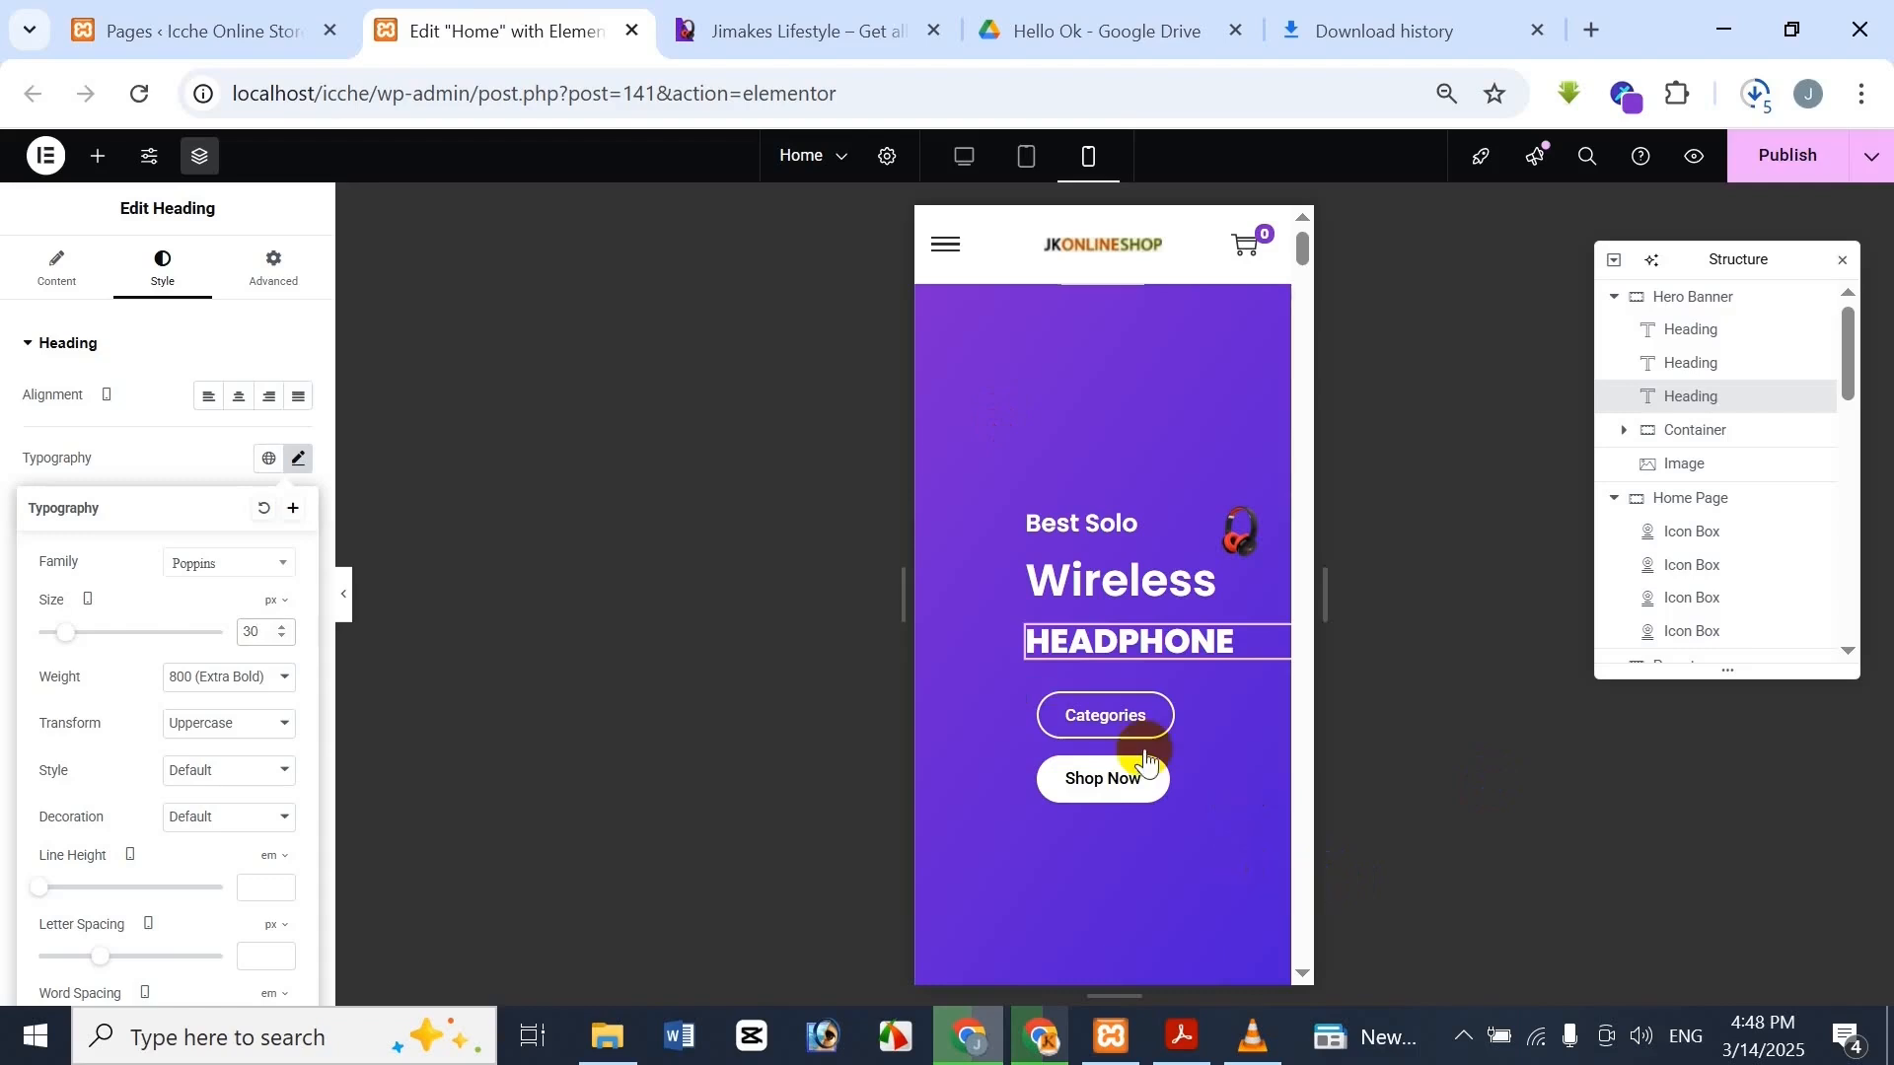
{"action": "left_click", "coordinate": [875, 14]}
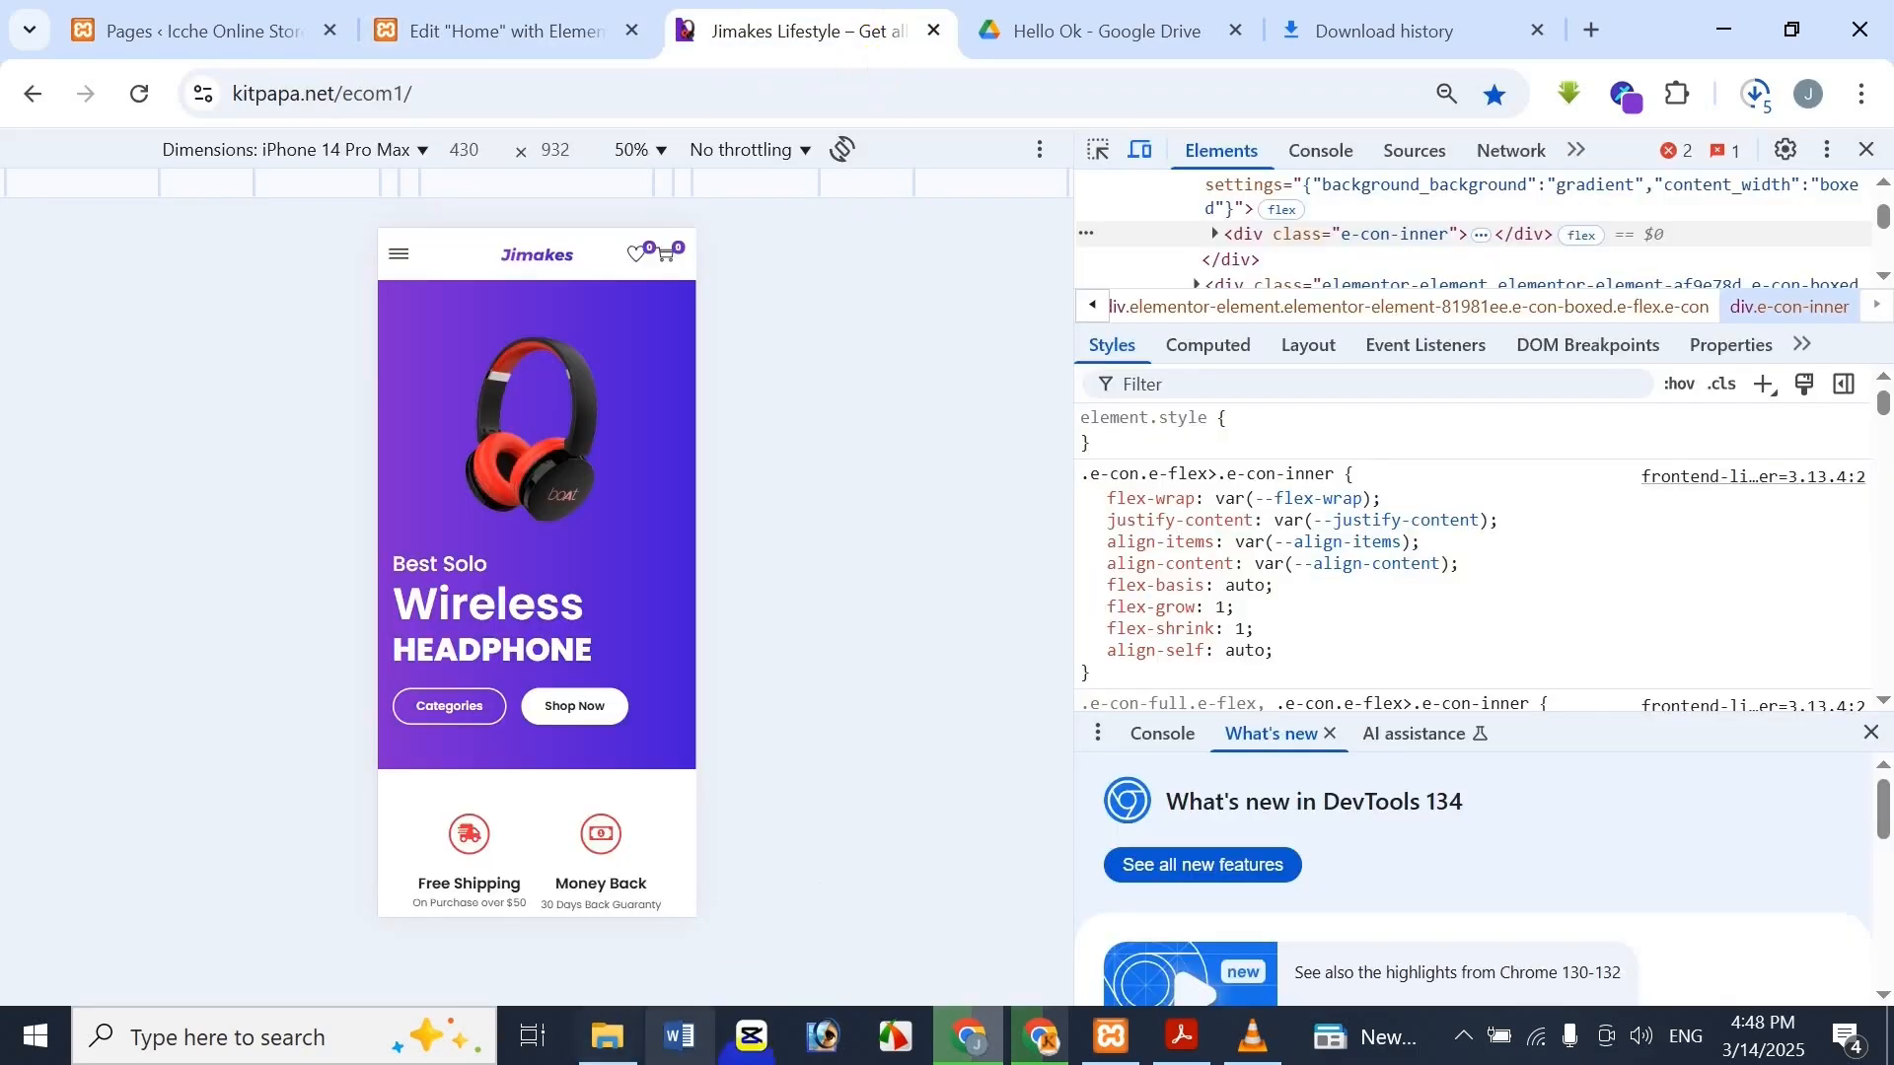
{"action": "left_click", "coordinate": [592, 20]}
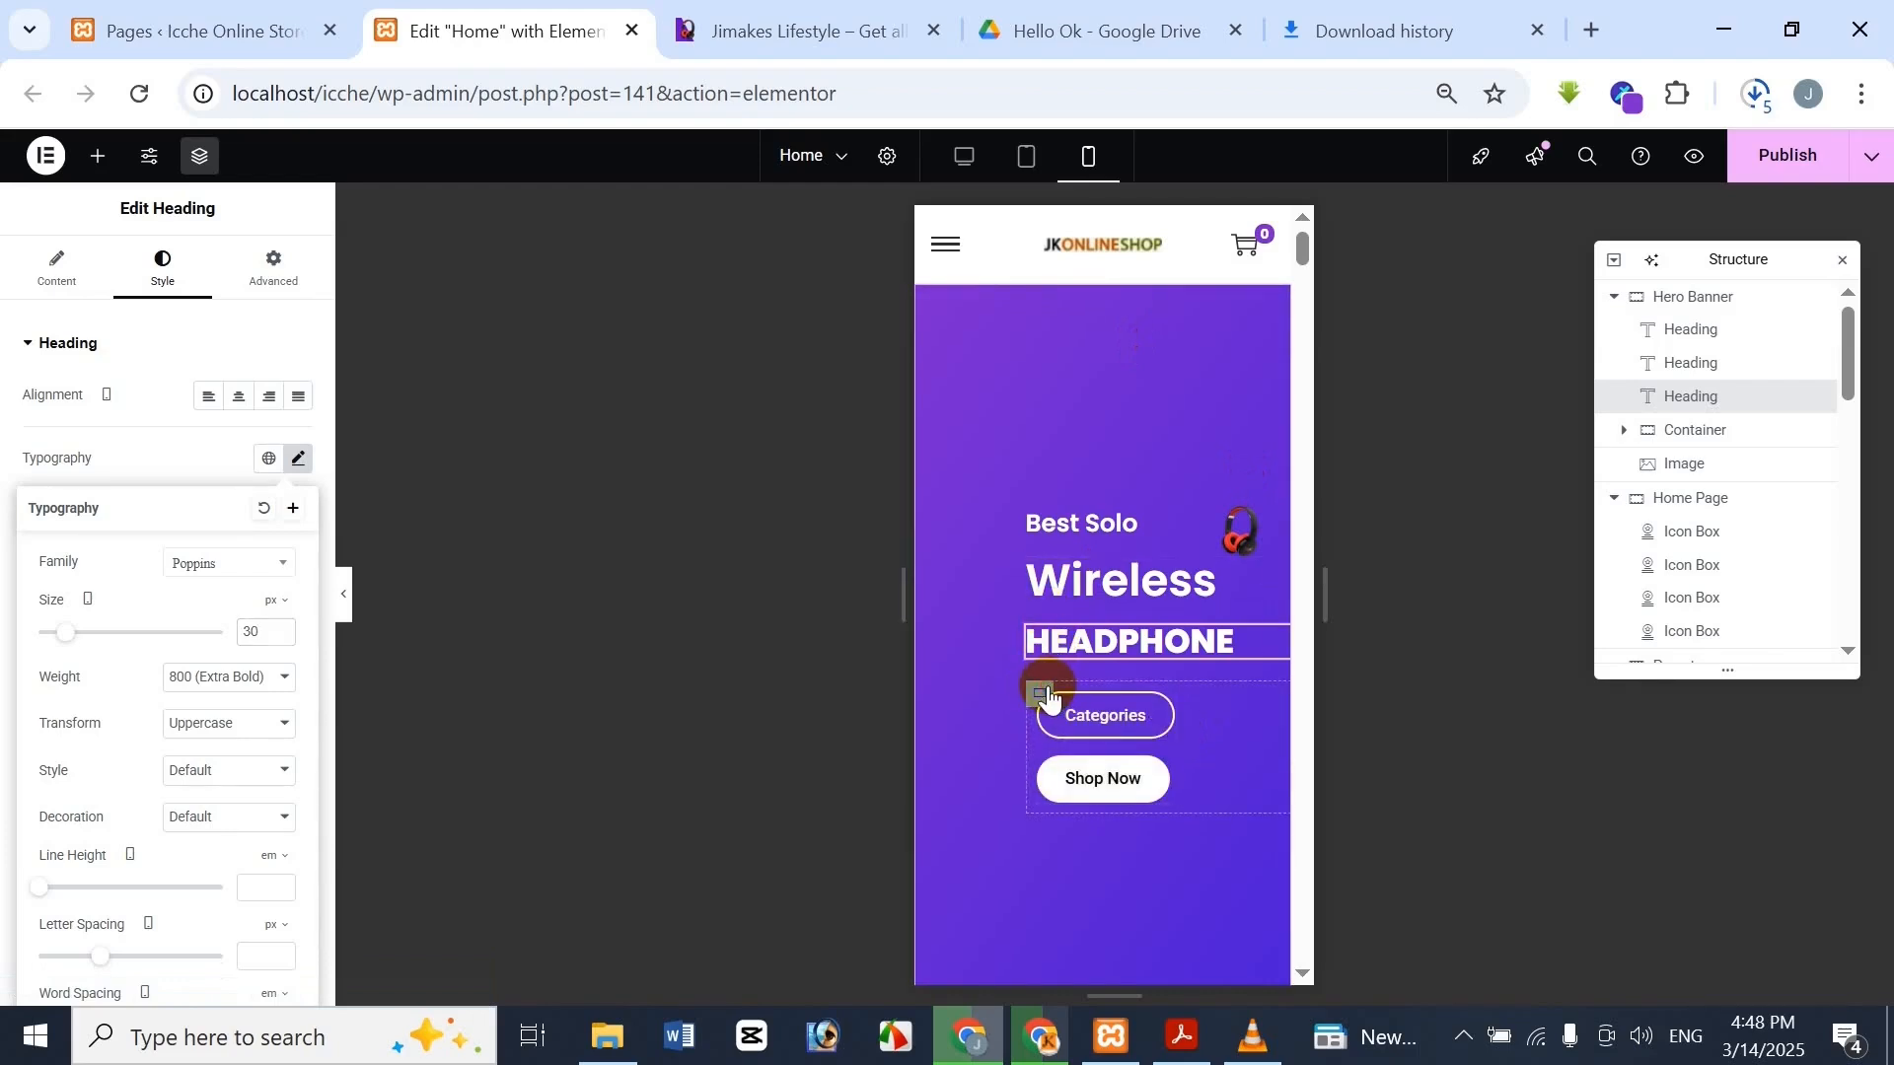
Try a gap of 2 px and item wrapping on the container holding the hero's Categories and Shop Now buttons
{"action": "scroll", "coordinate": [201, 592], "scroll_direction": "down", "scroll_amount": 3}
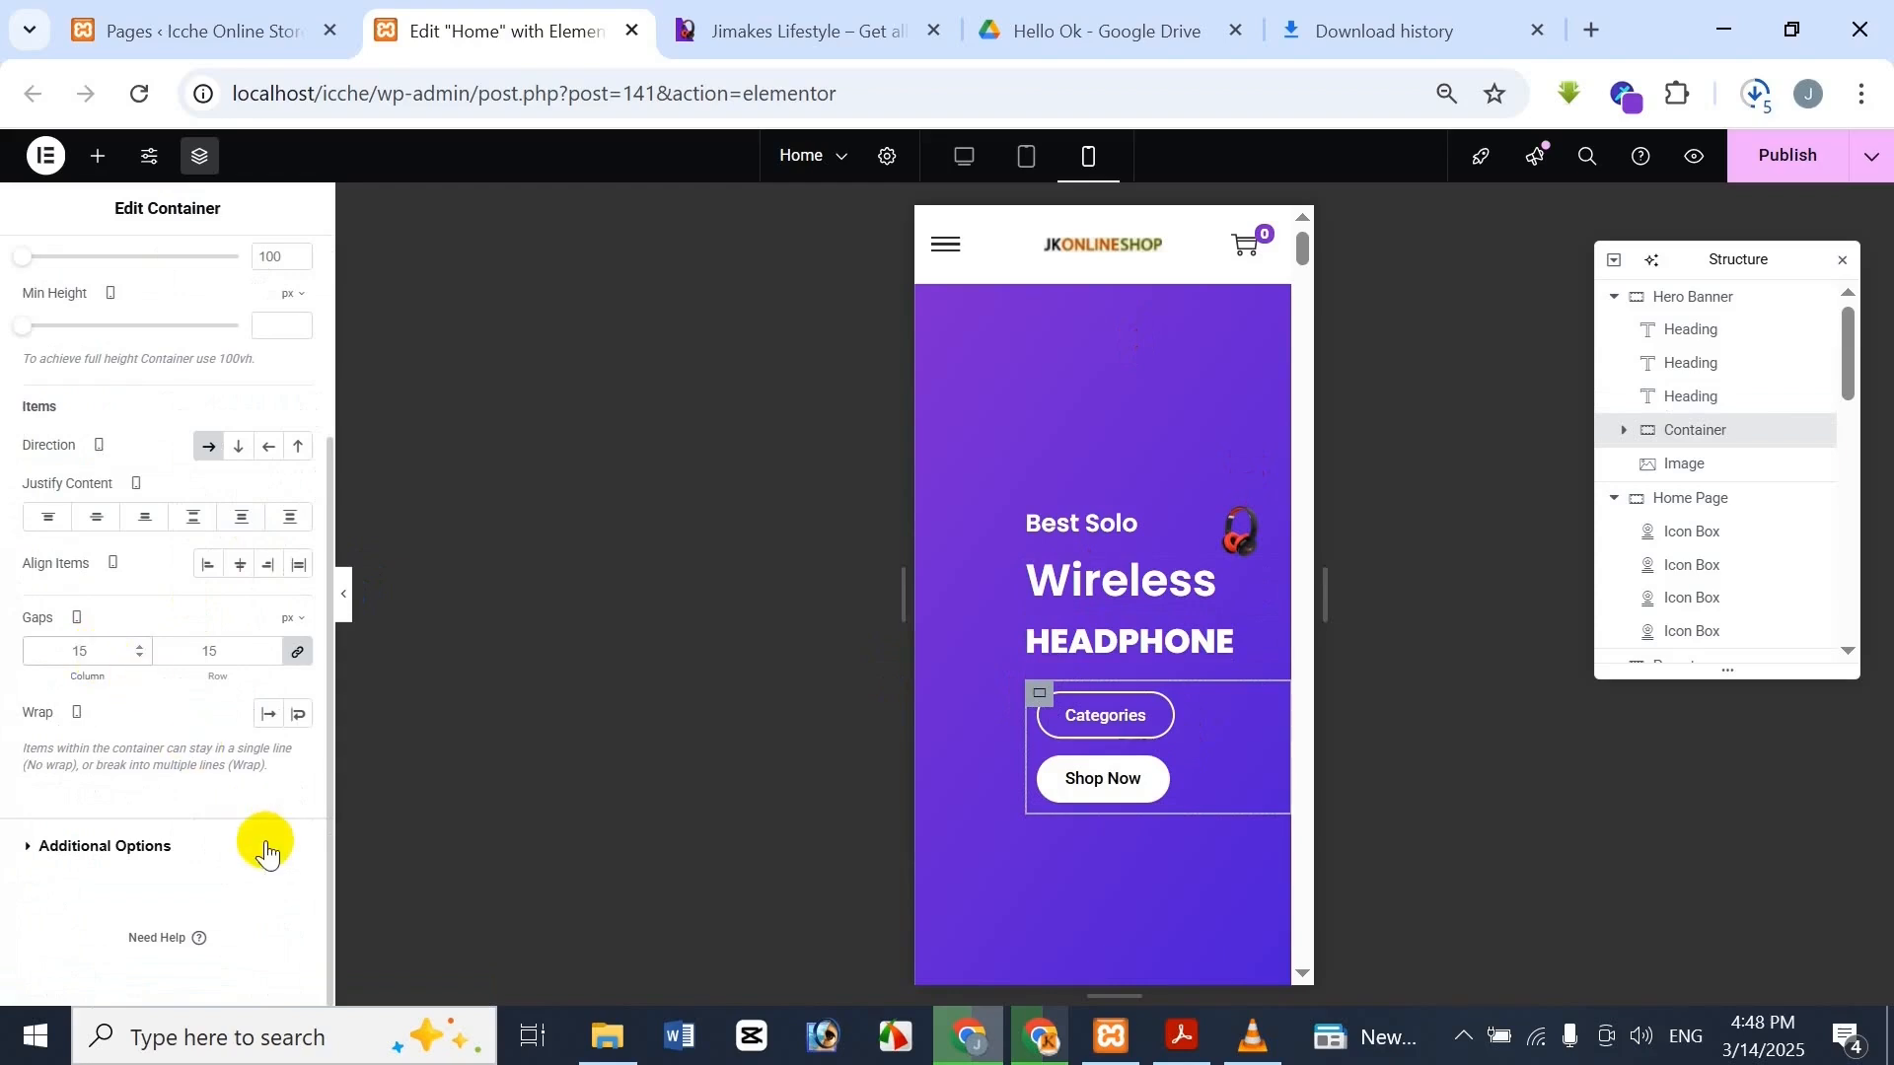
{"action": "key", "text": "BackSpace"}
{"action": "key", "text": "BackSpace"}
{"action": "type", "text": "2"}
{"action": "key", "text": "ctrl+z"}
{"action": "left_click", "coordinate": [296, 715]}
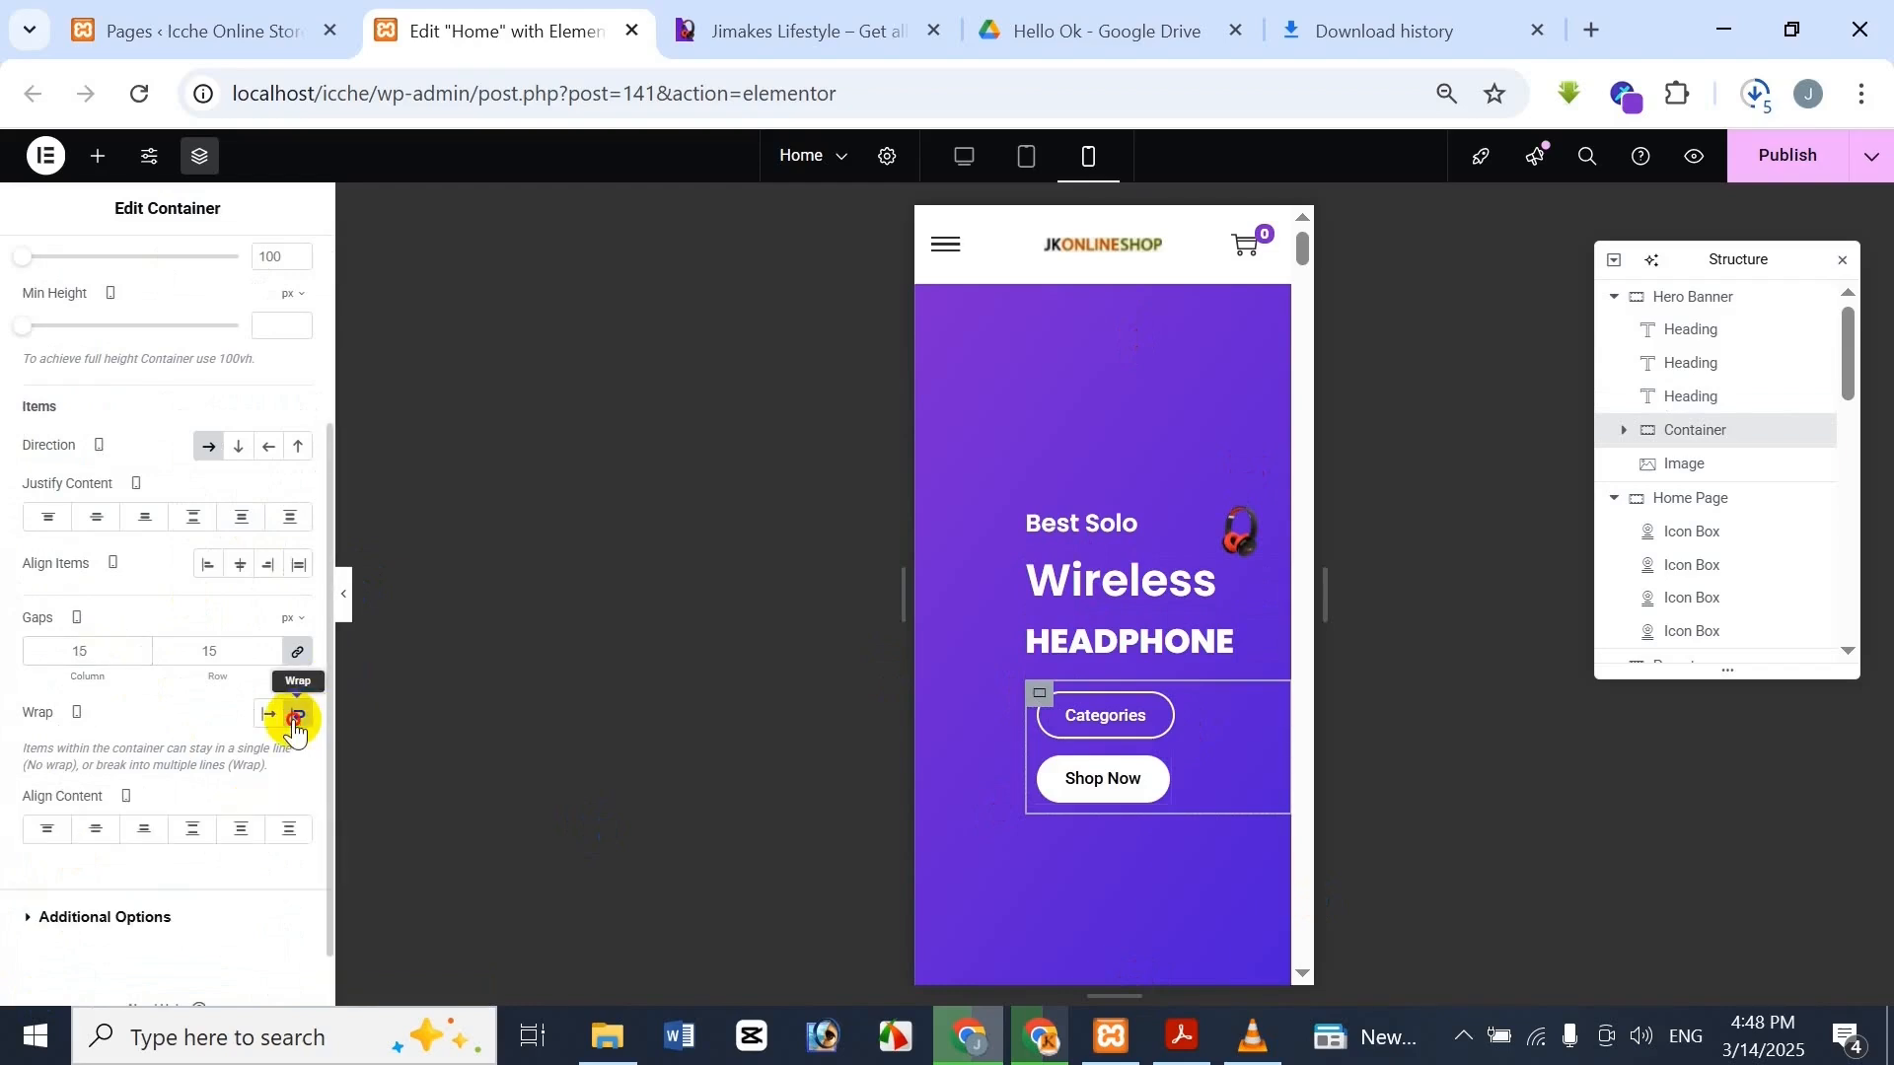
{"action": "scroll", "coordinate": [99, 489], "scroll_direction": "up", "scroll_amount": 3}
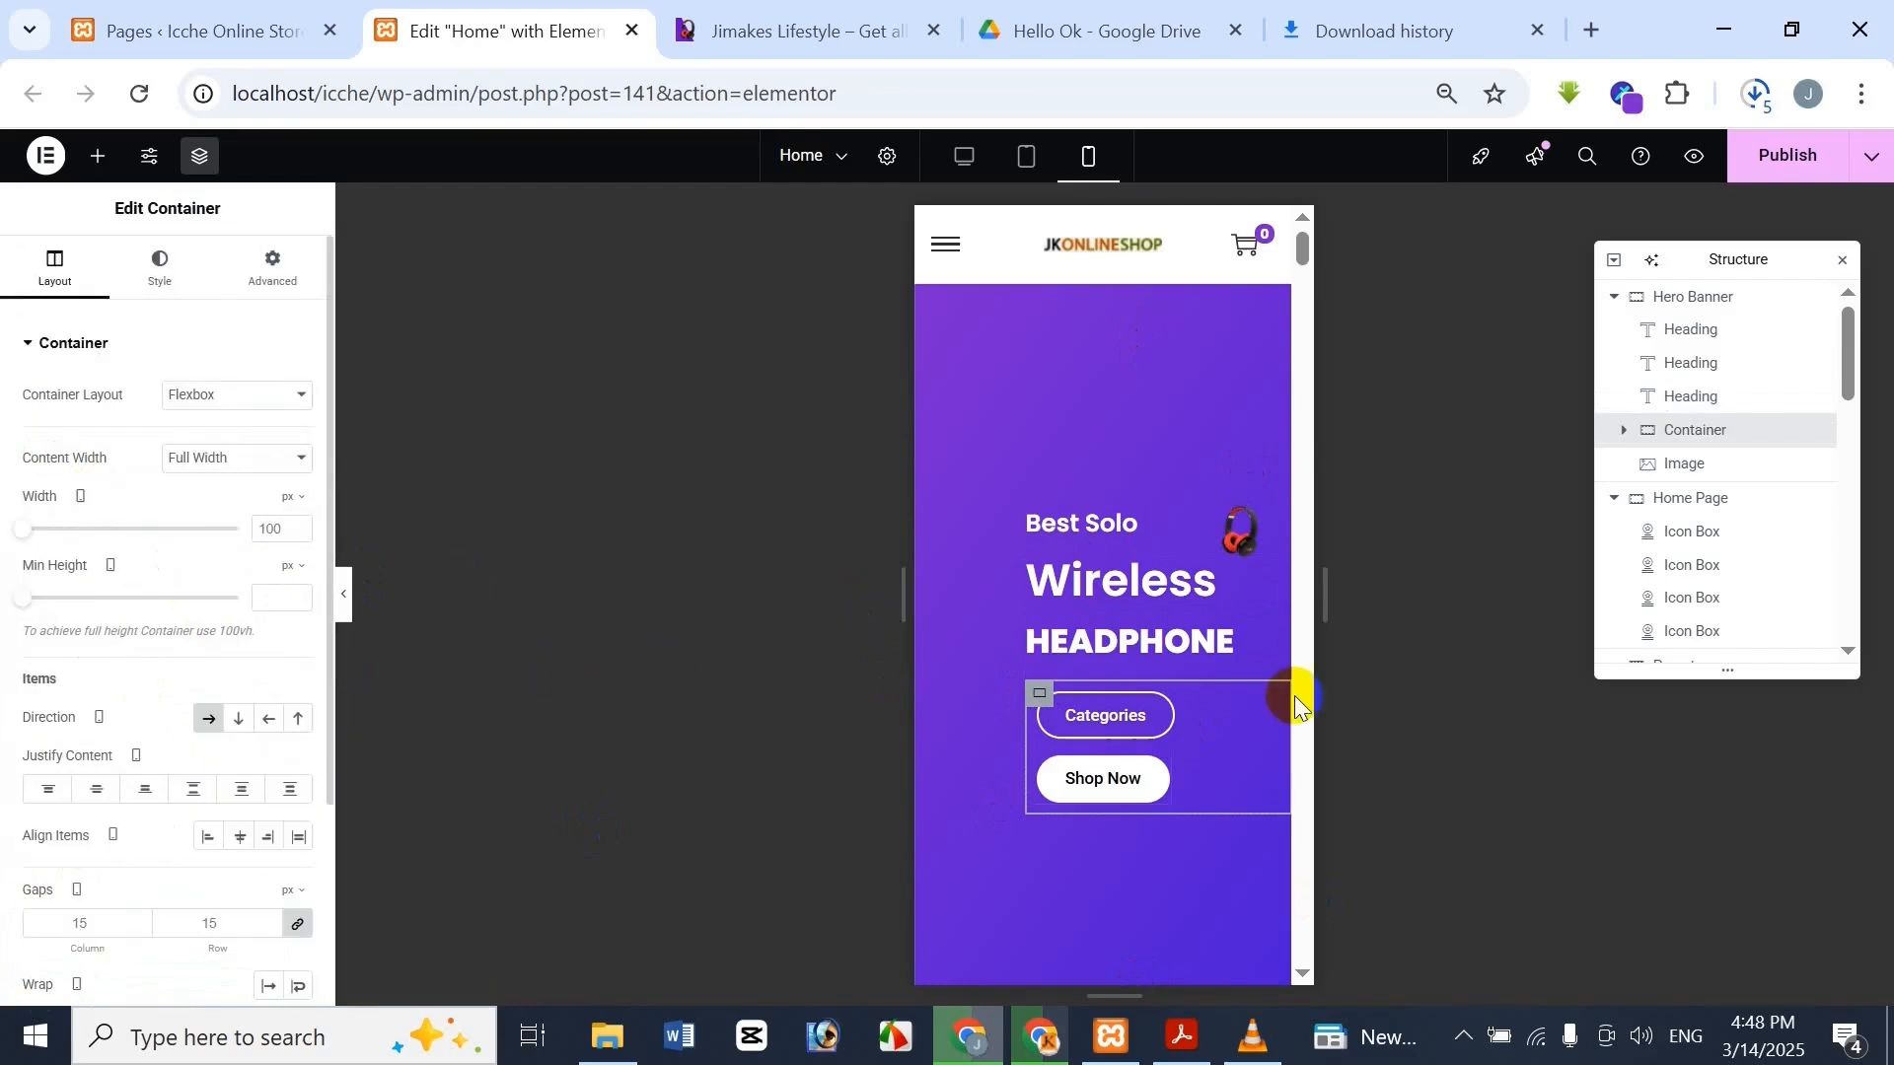
Compare the hero with the reference site and examine the headphone image's content and style settings
{"action": "left_click", "coordinate": [826, 14]}
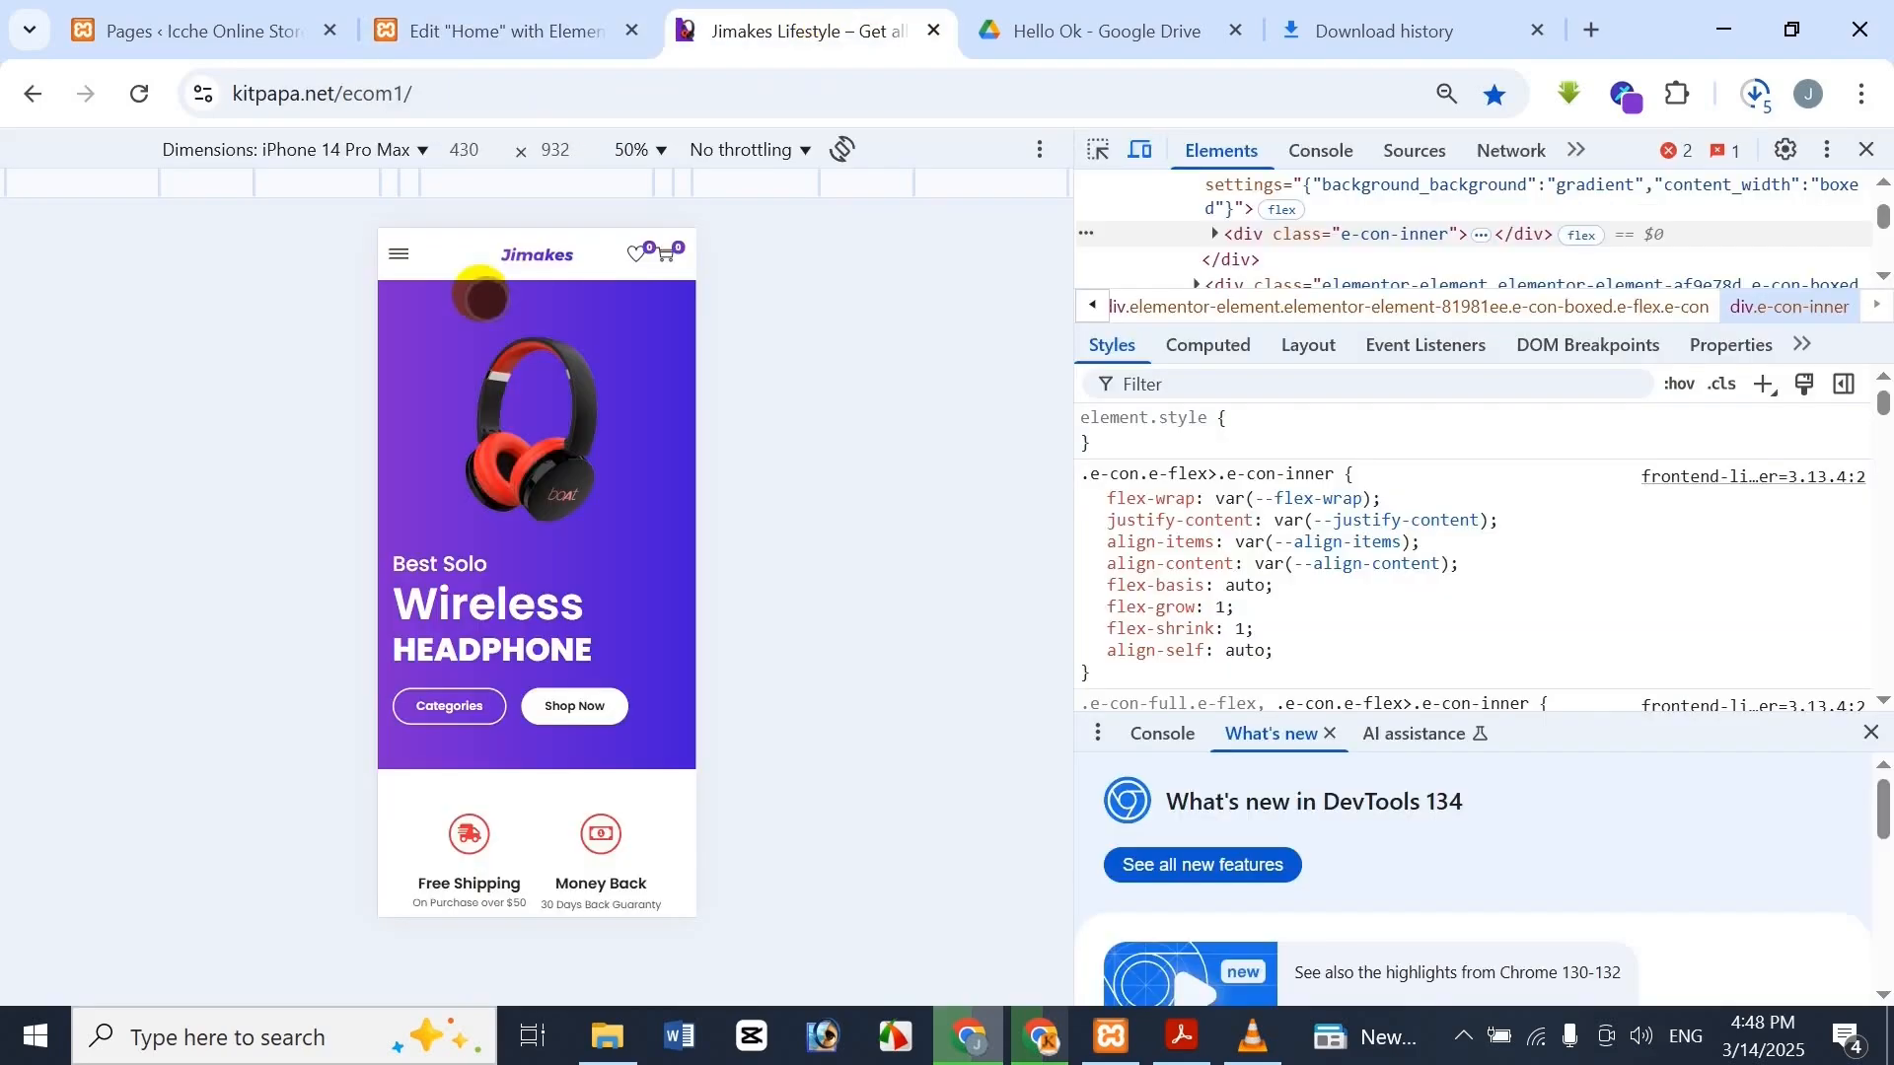
{"action": "left_click", "coordinate": [557, 14]}
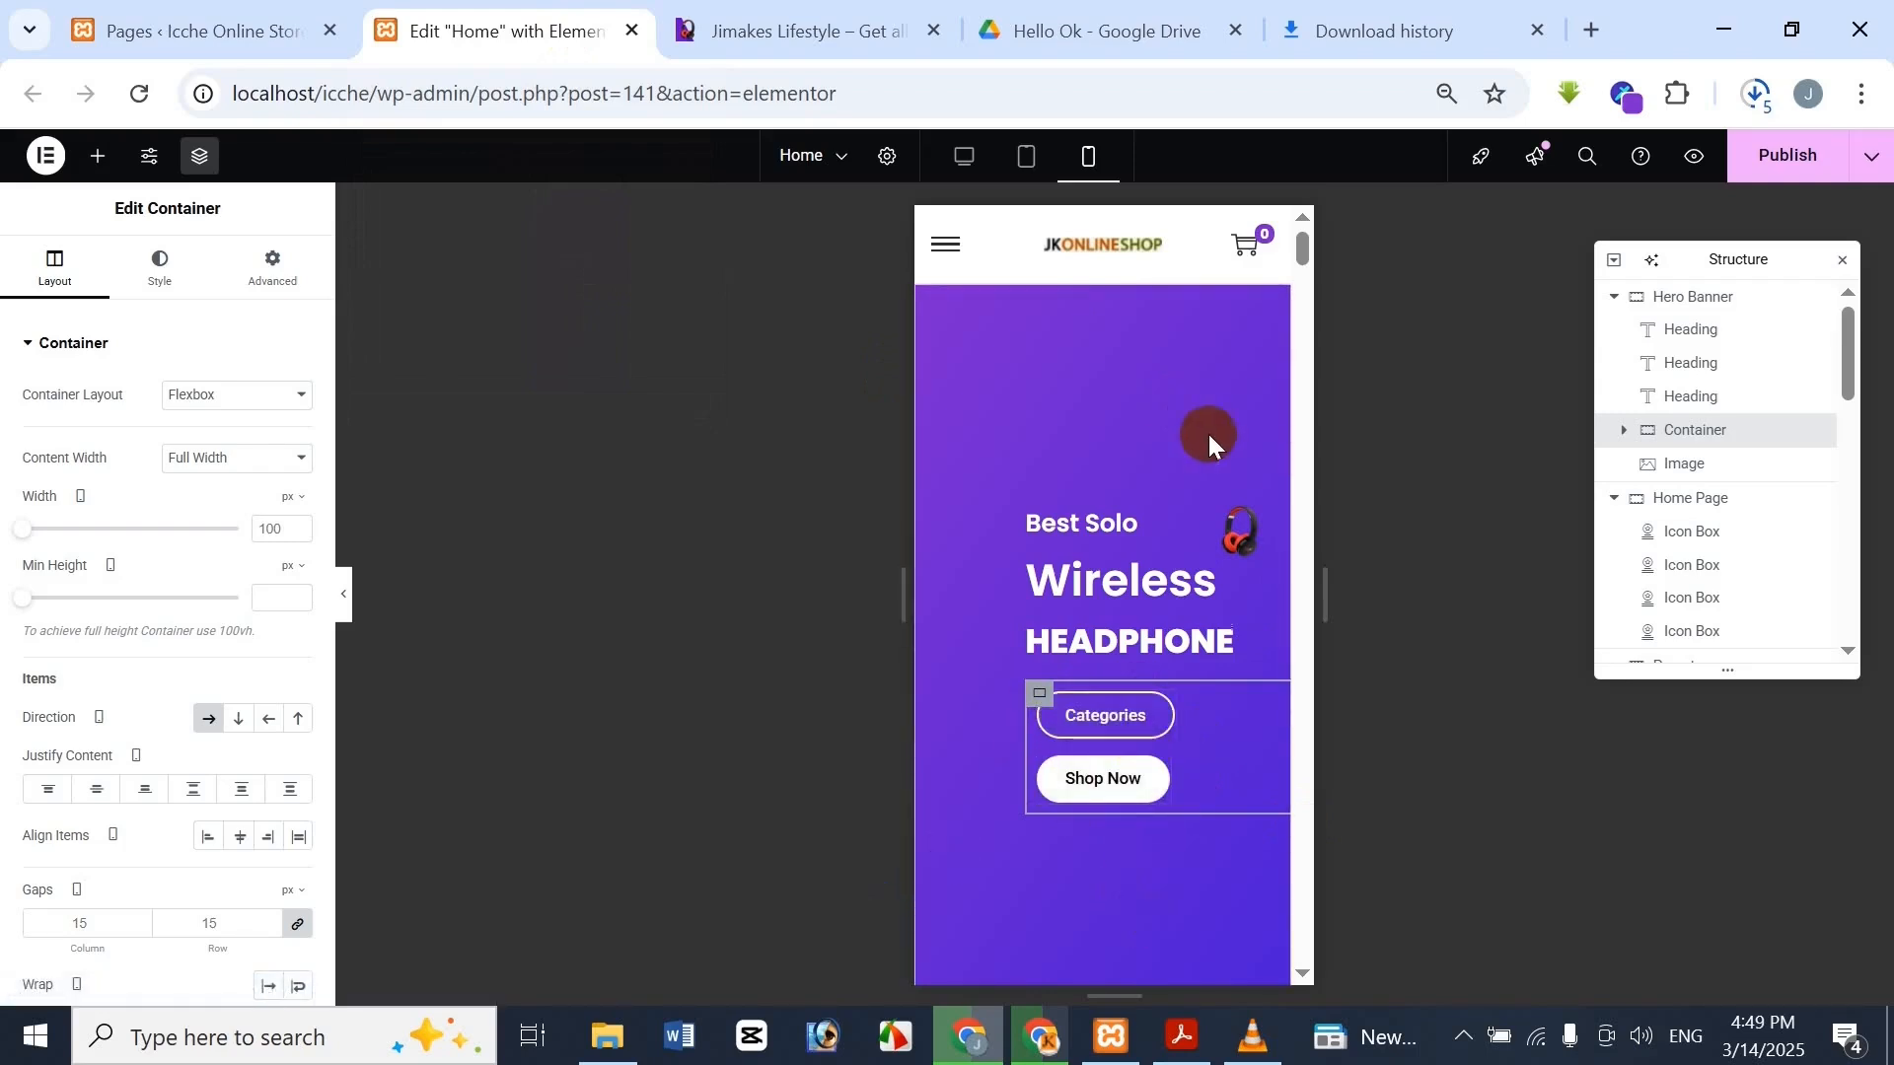
{"action": "left_click", "coordinate": [1235, 538]}
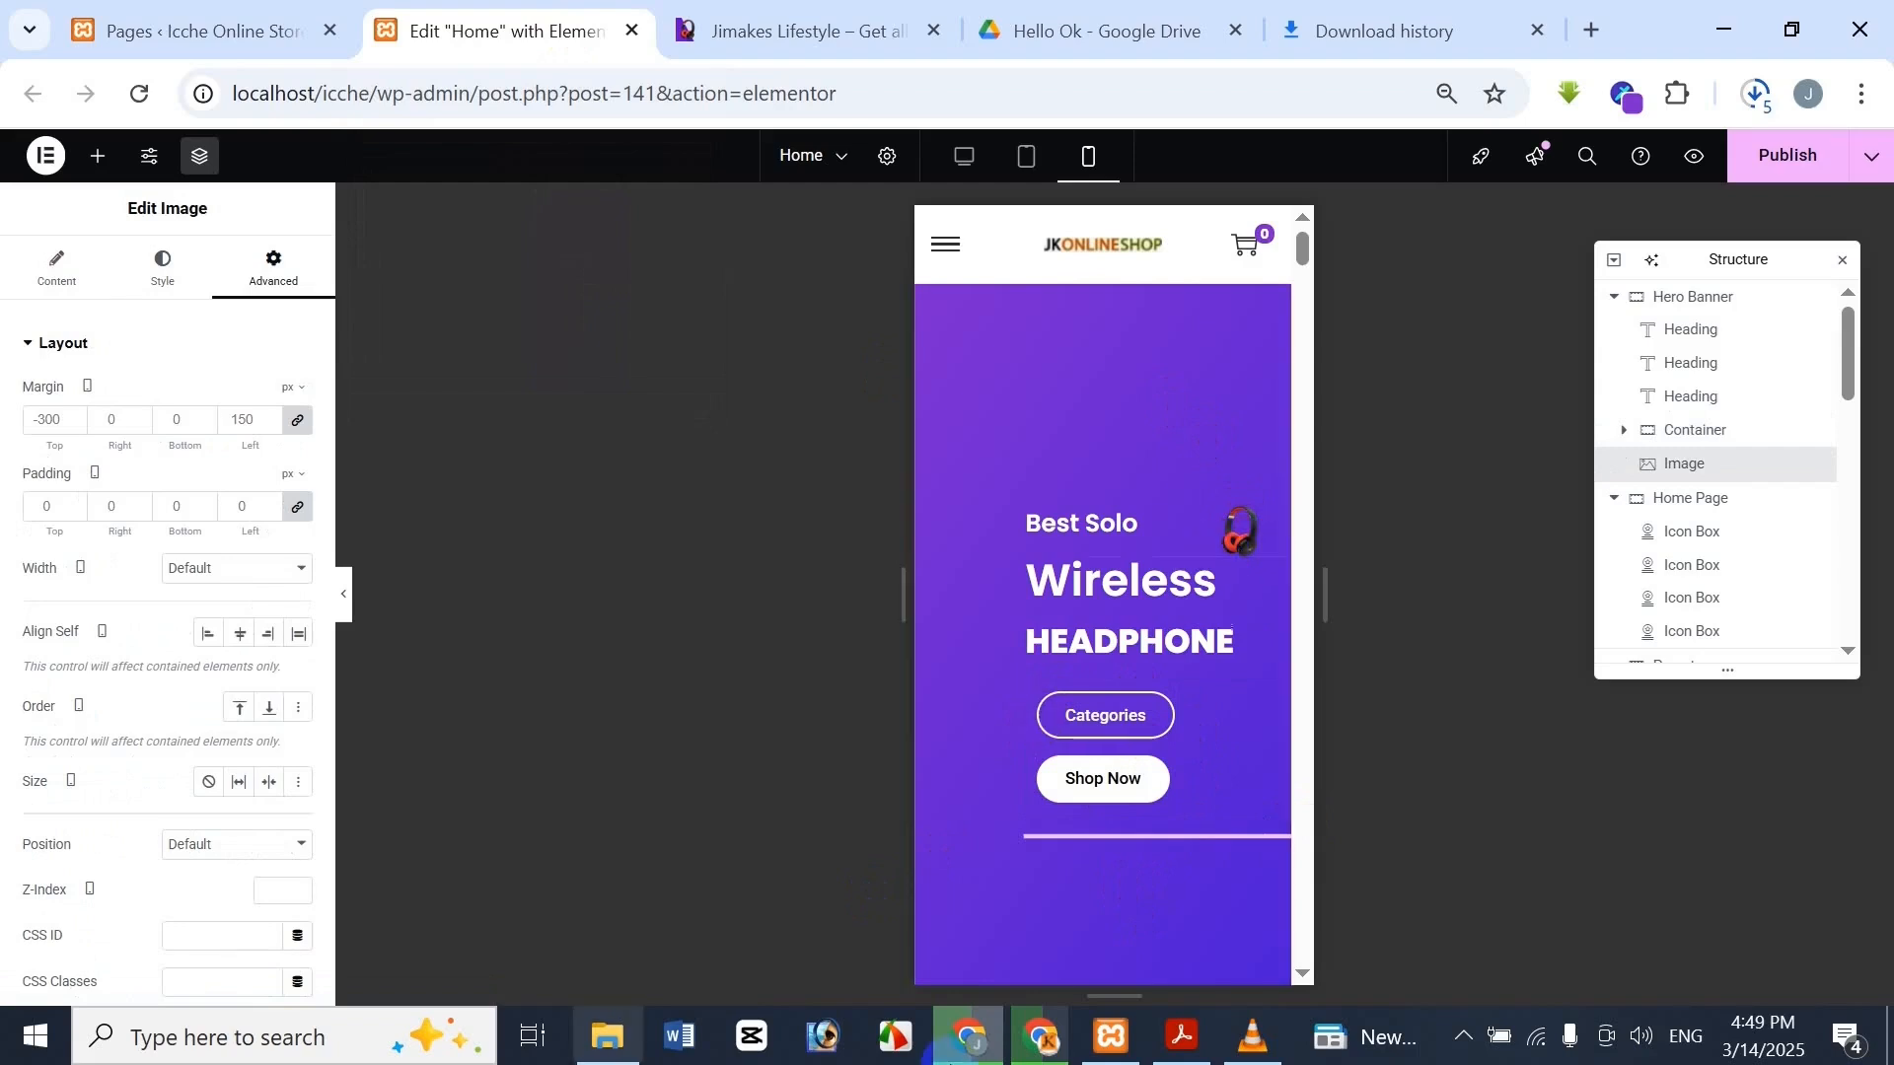
{"action": "left_click", "coordinate": [89, 274]}
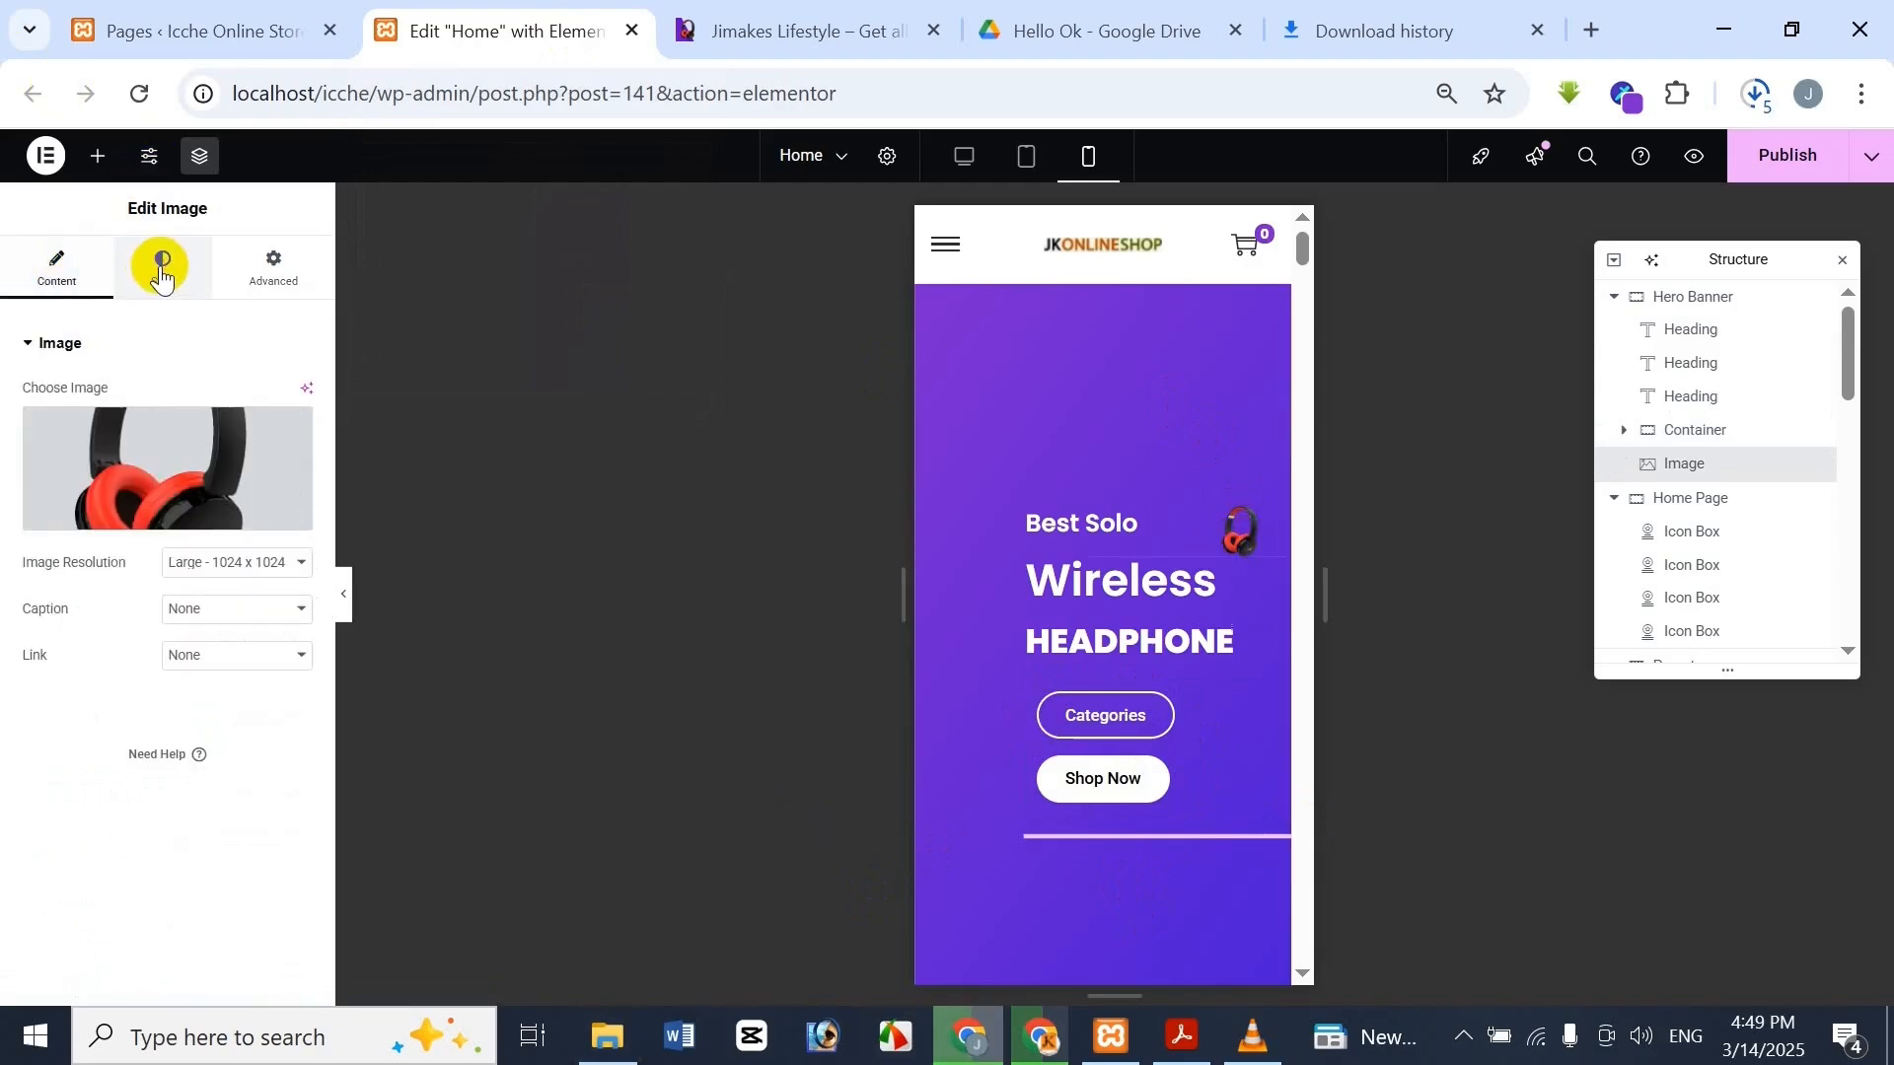
{"action": "left_click", "coordinate": [161, 264]}
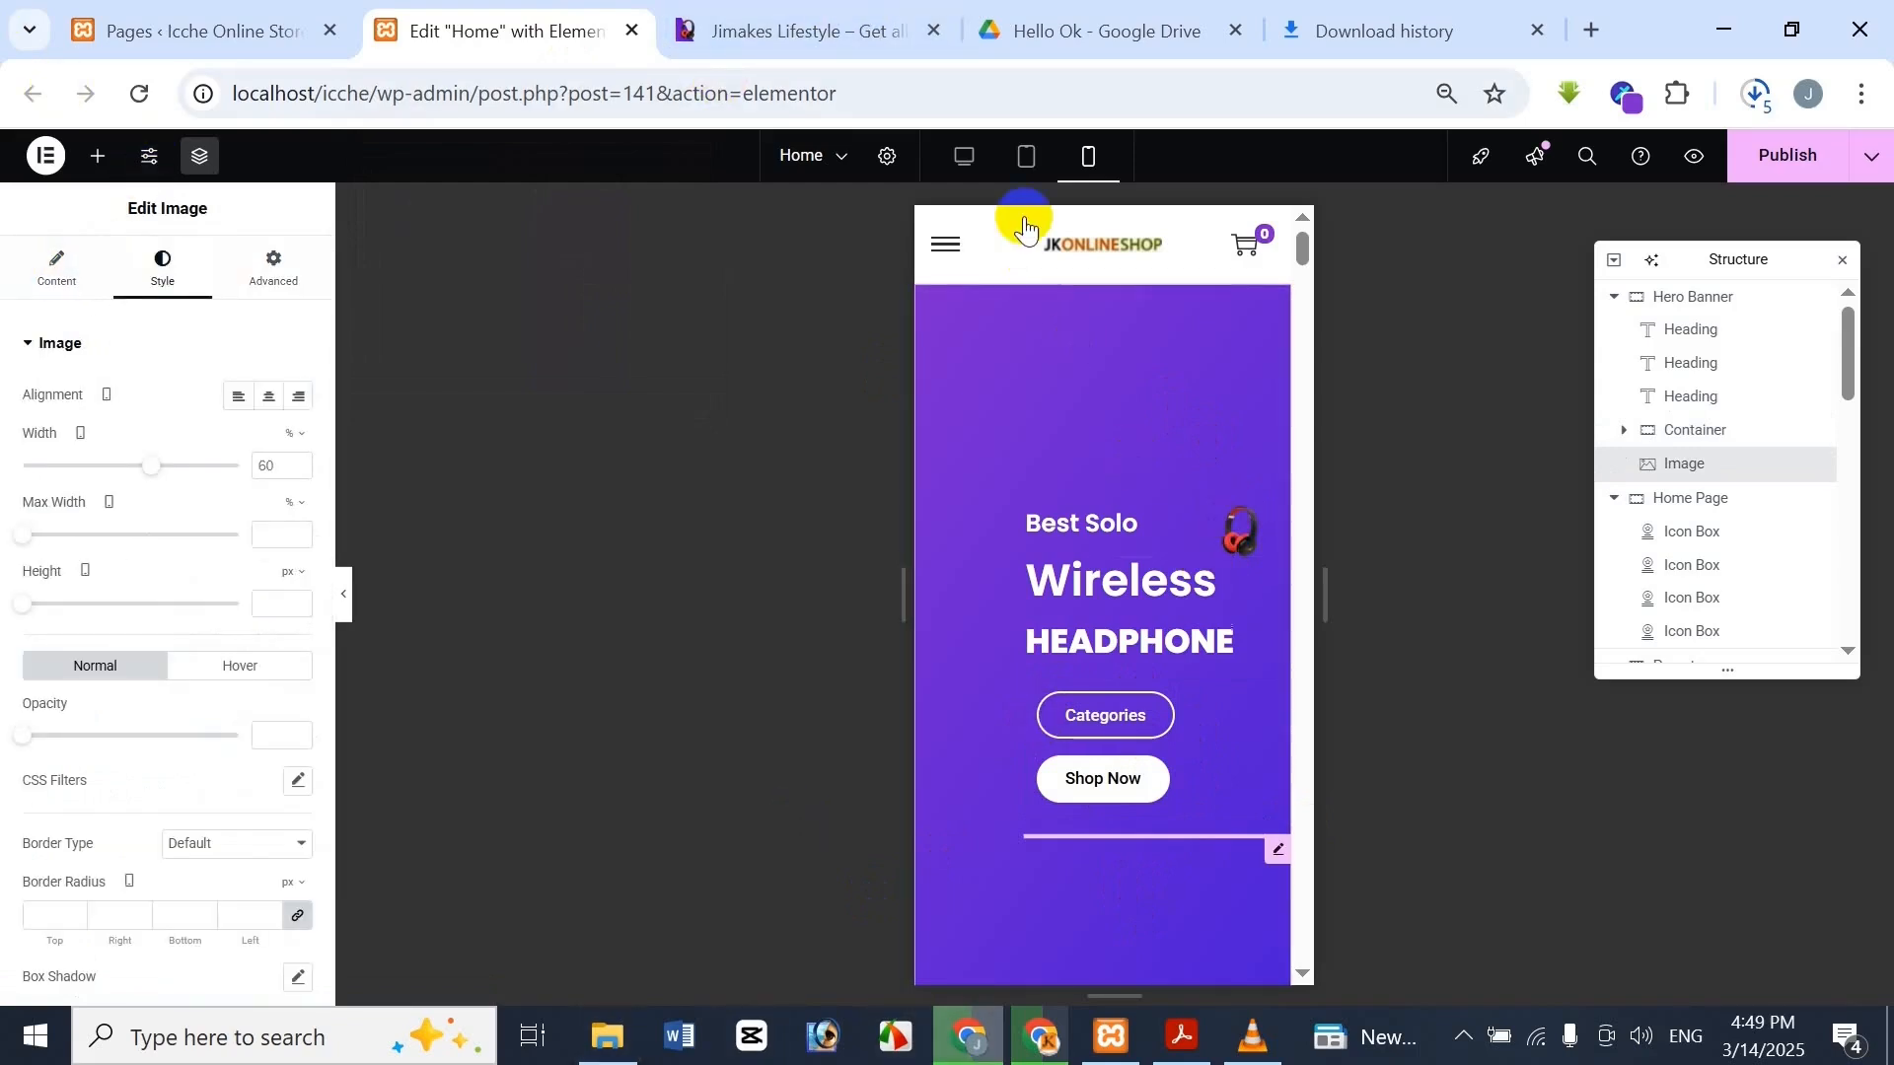
{"action": "left_click", "coordinate": [846, 18]}
{"action": "left_click", "coordinate": [558, 14]}
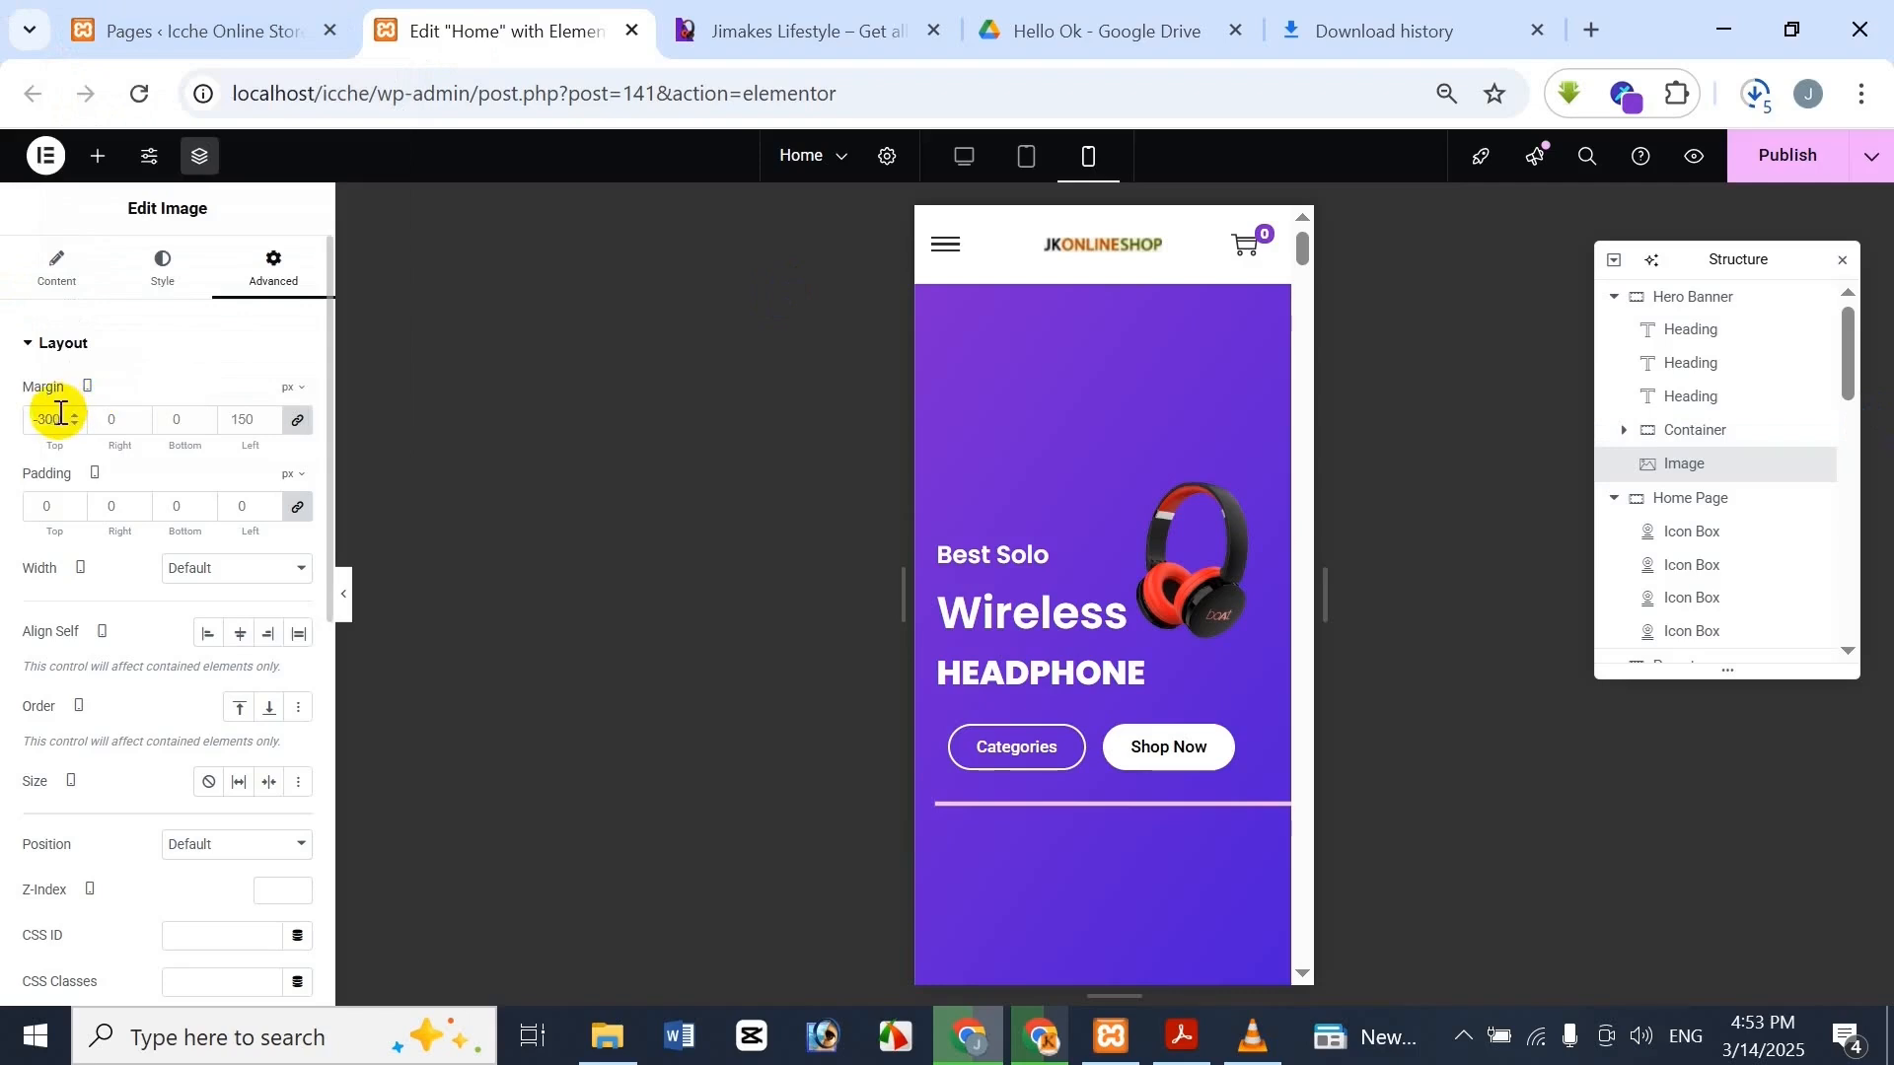
Unlink the hero headphone image's margins, set its top margin to -400 px, and compare with the reference site
{"action": "left_click", "coordinate": [295, 420]}
{"action": "double_click", "coordinate": [64, 414]}
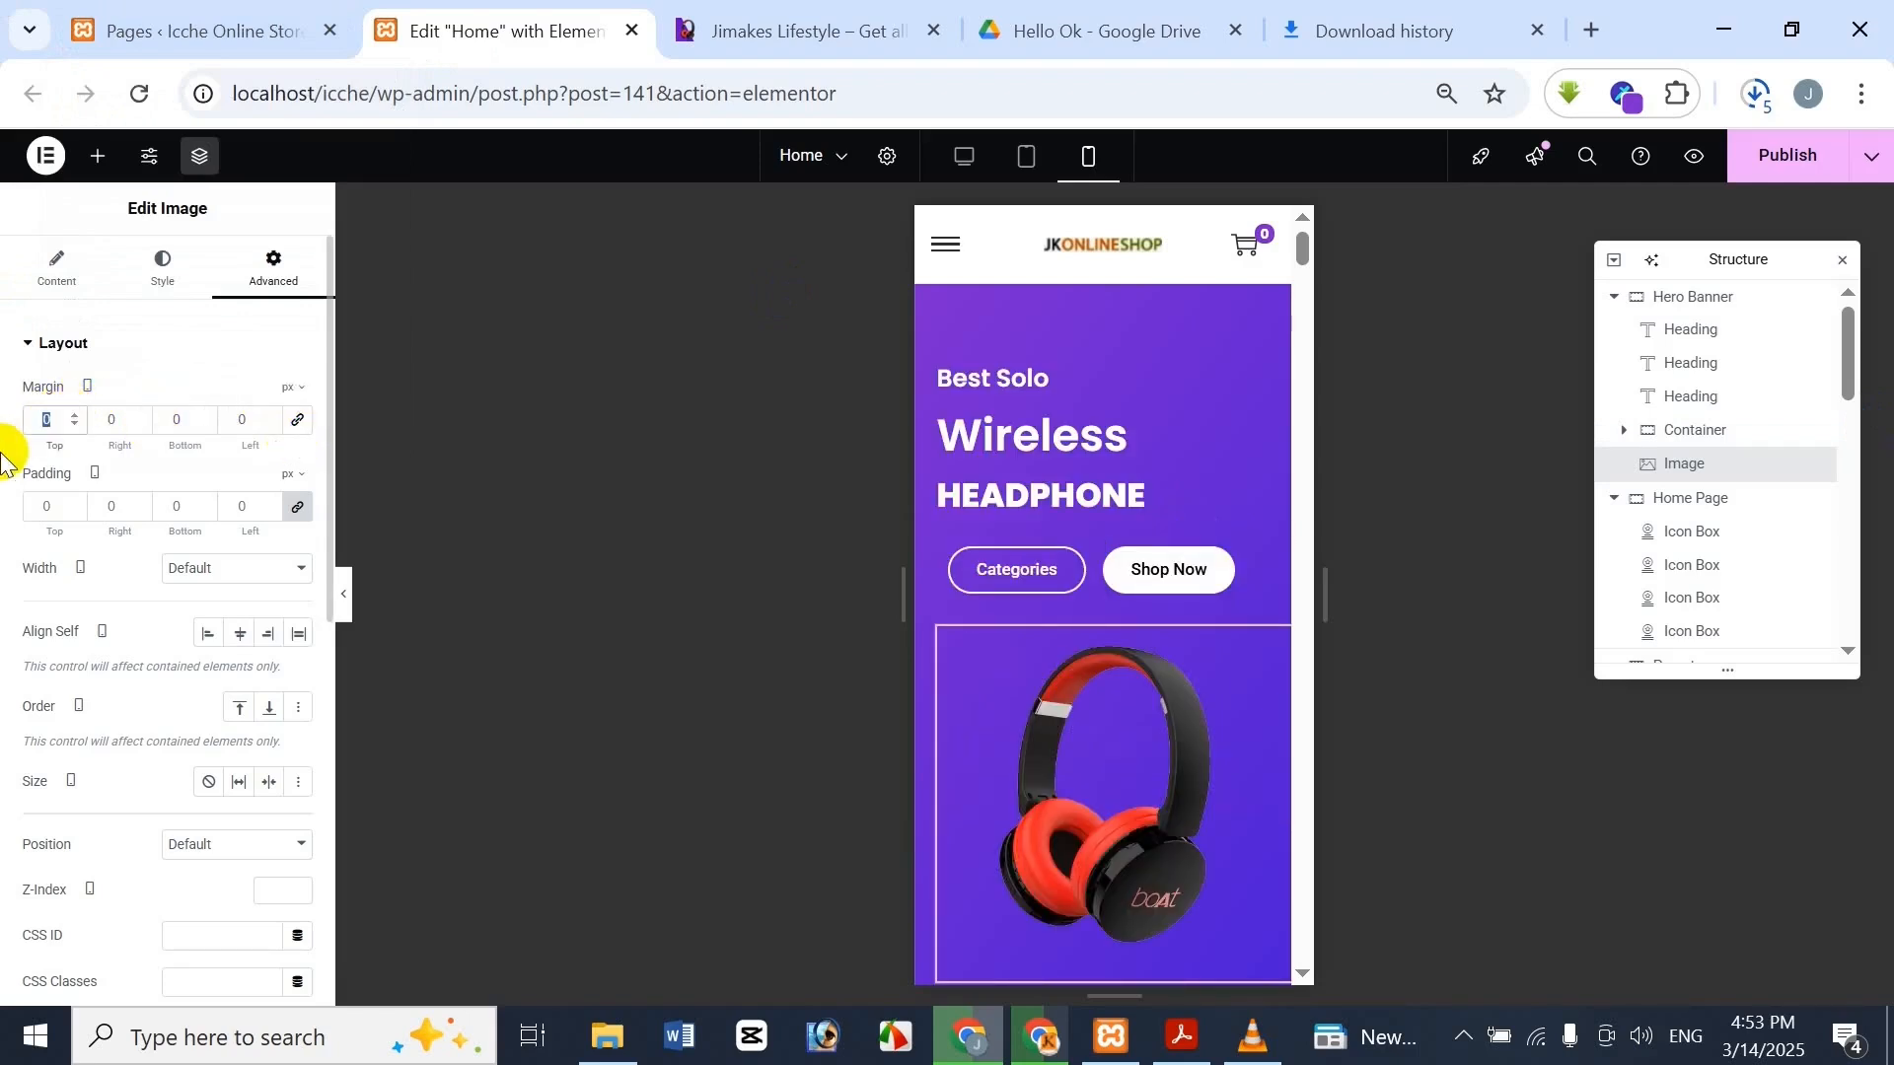
{"action": "type", "text": "-400"}
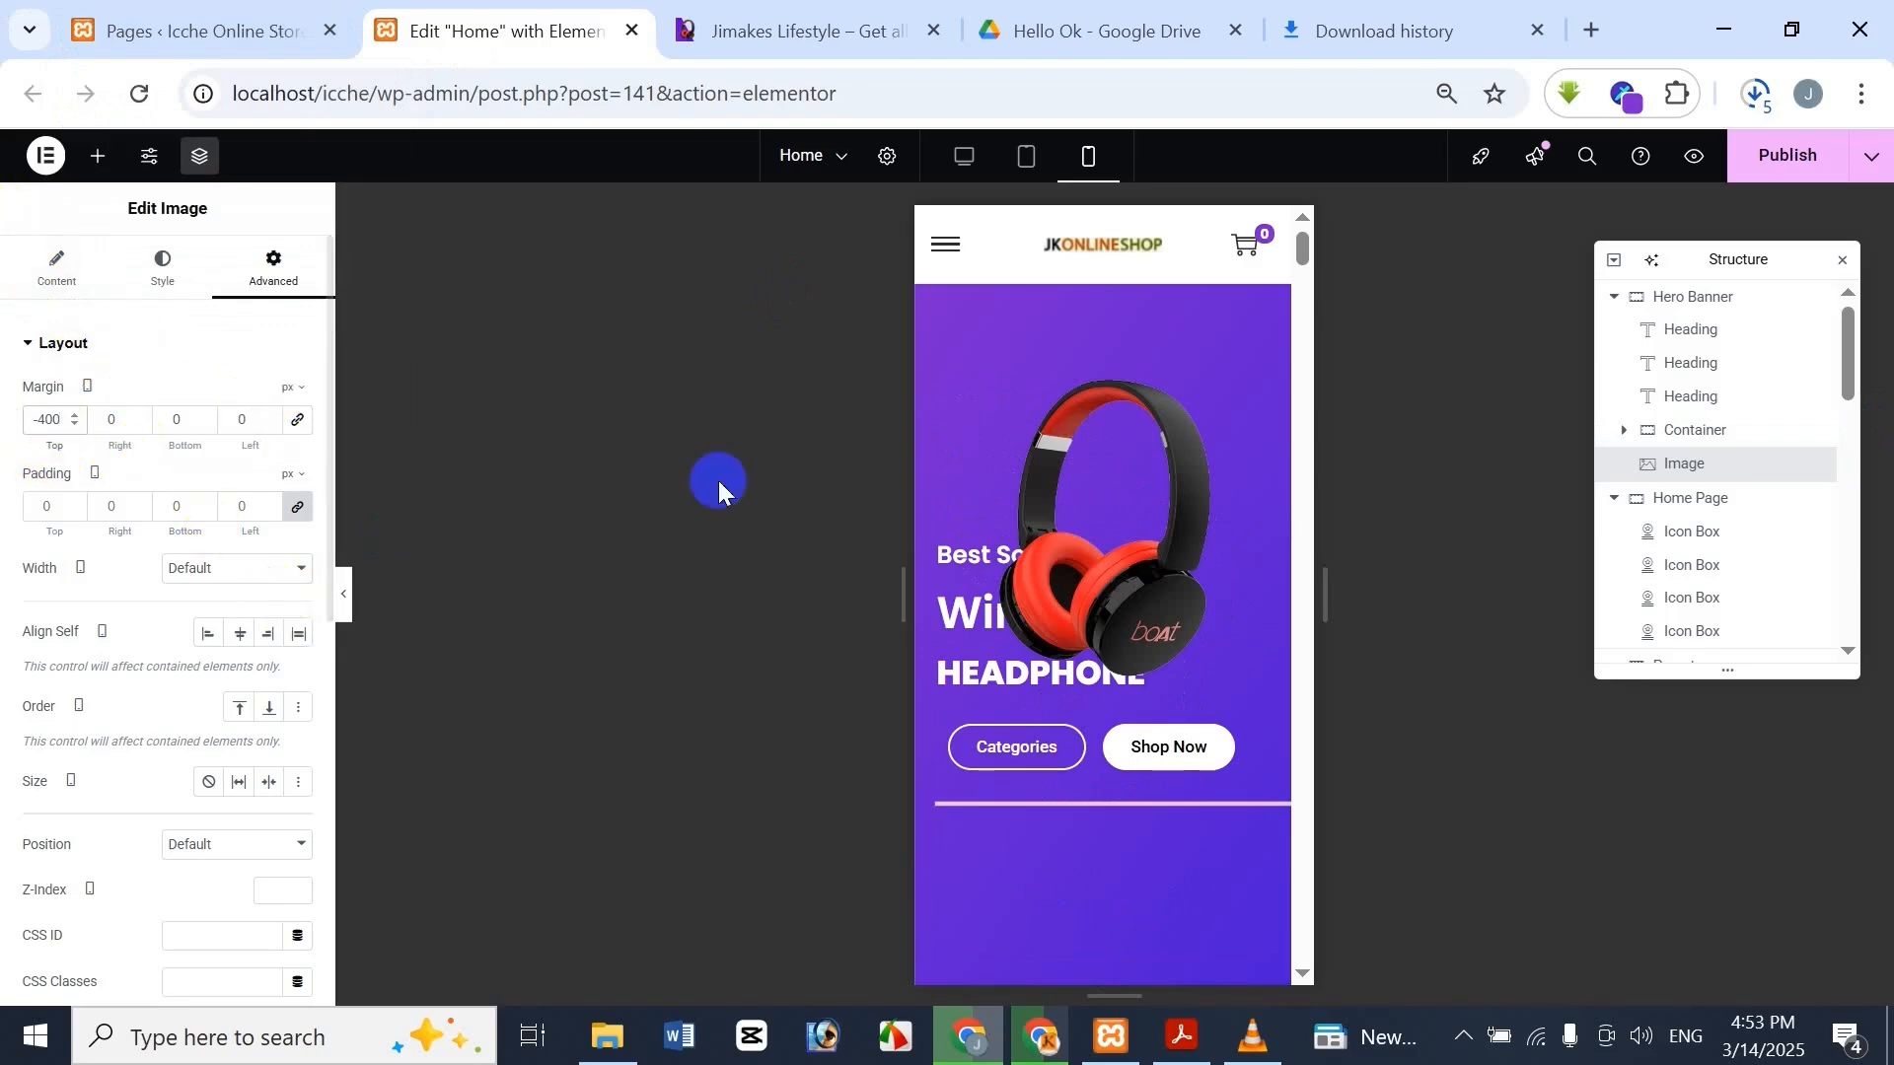
{"action": "left_click", "coordinate": [816, 22]}
{"action": "left_click", "coordinate": [646, 25]}
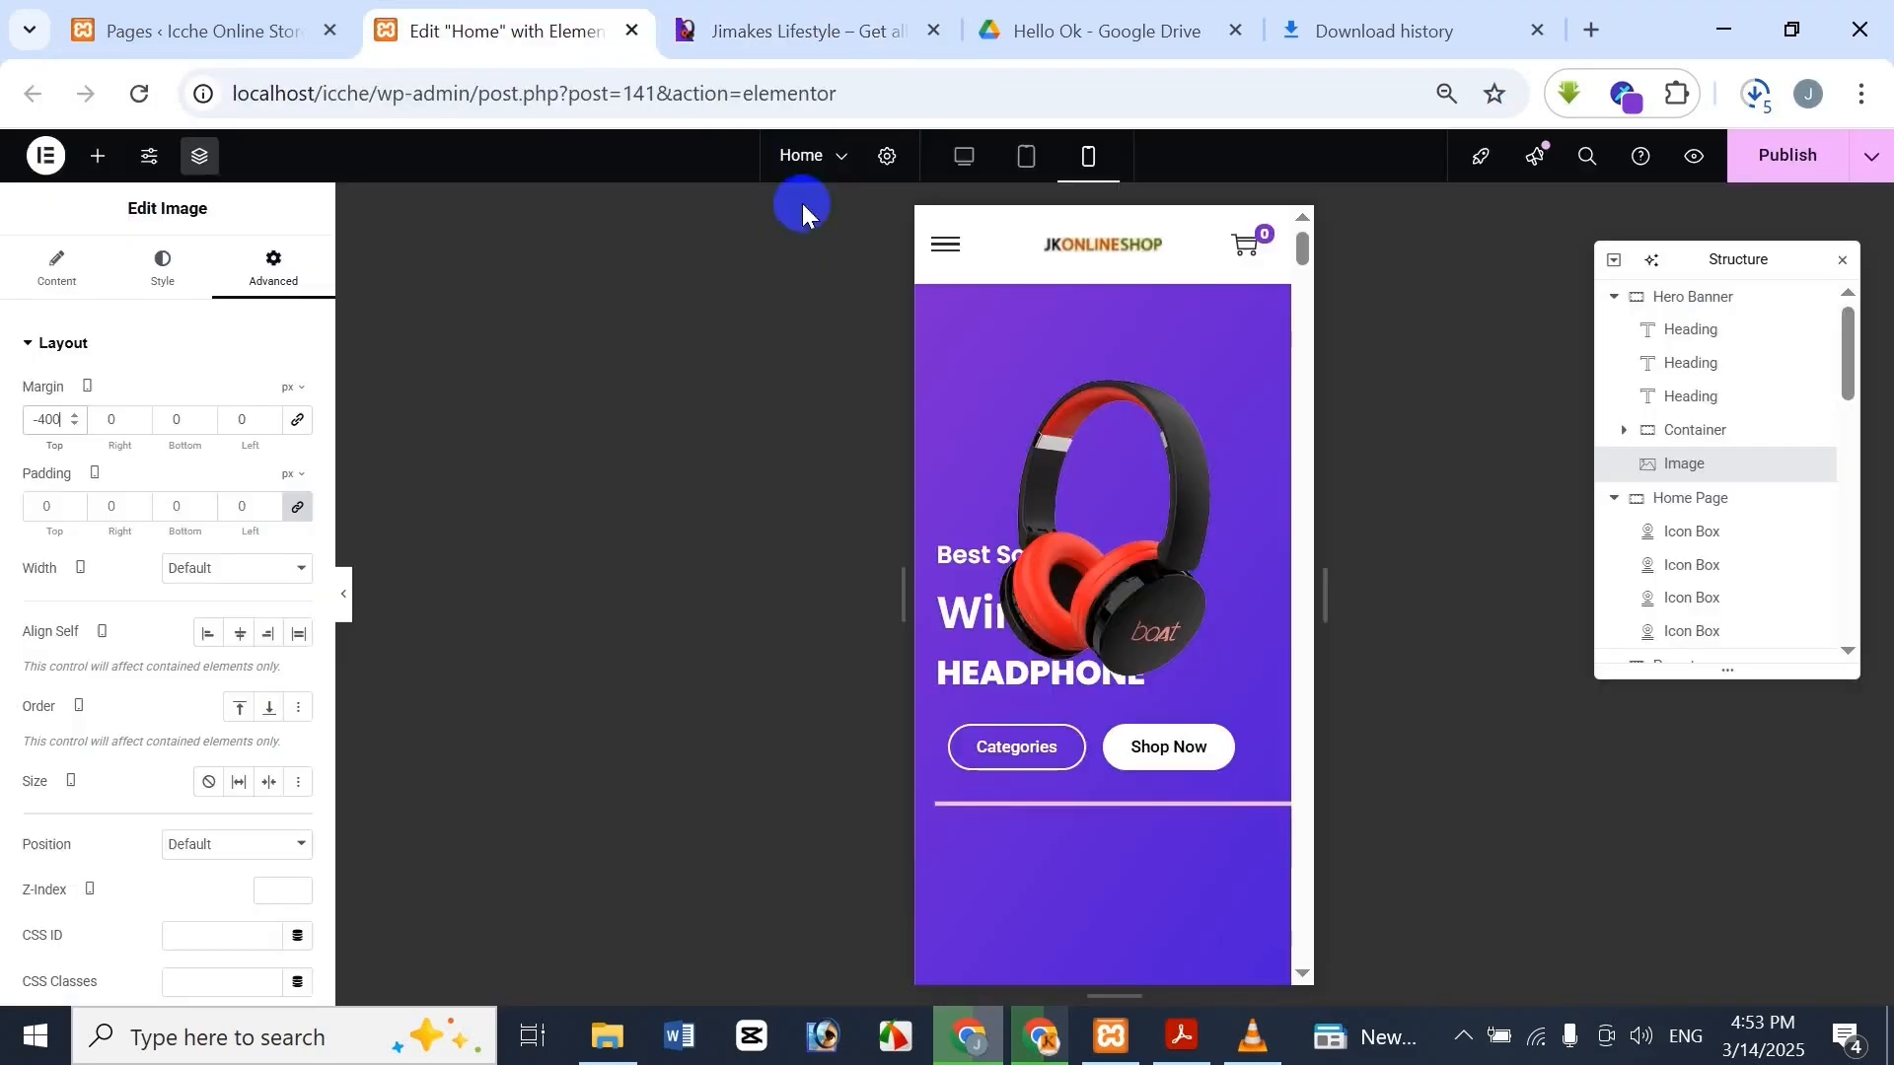
Try widths of 500, 300 and 350 px on the hero headphone image
{"action": "left_click", "coordinate": [196, 279]}
{"action": "key", "text": "BackSpace"}
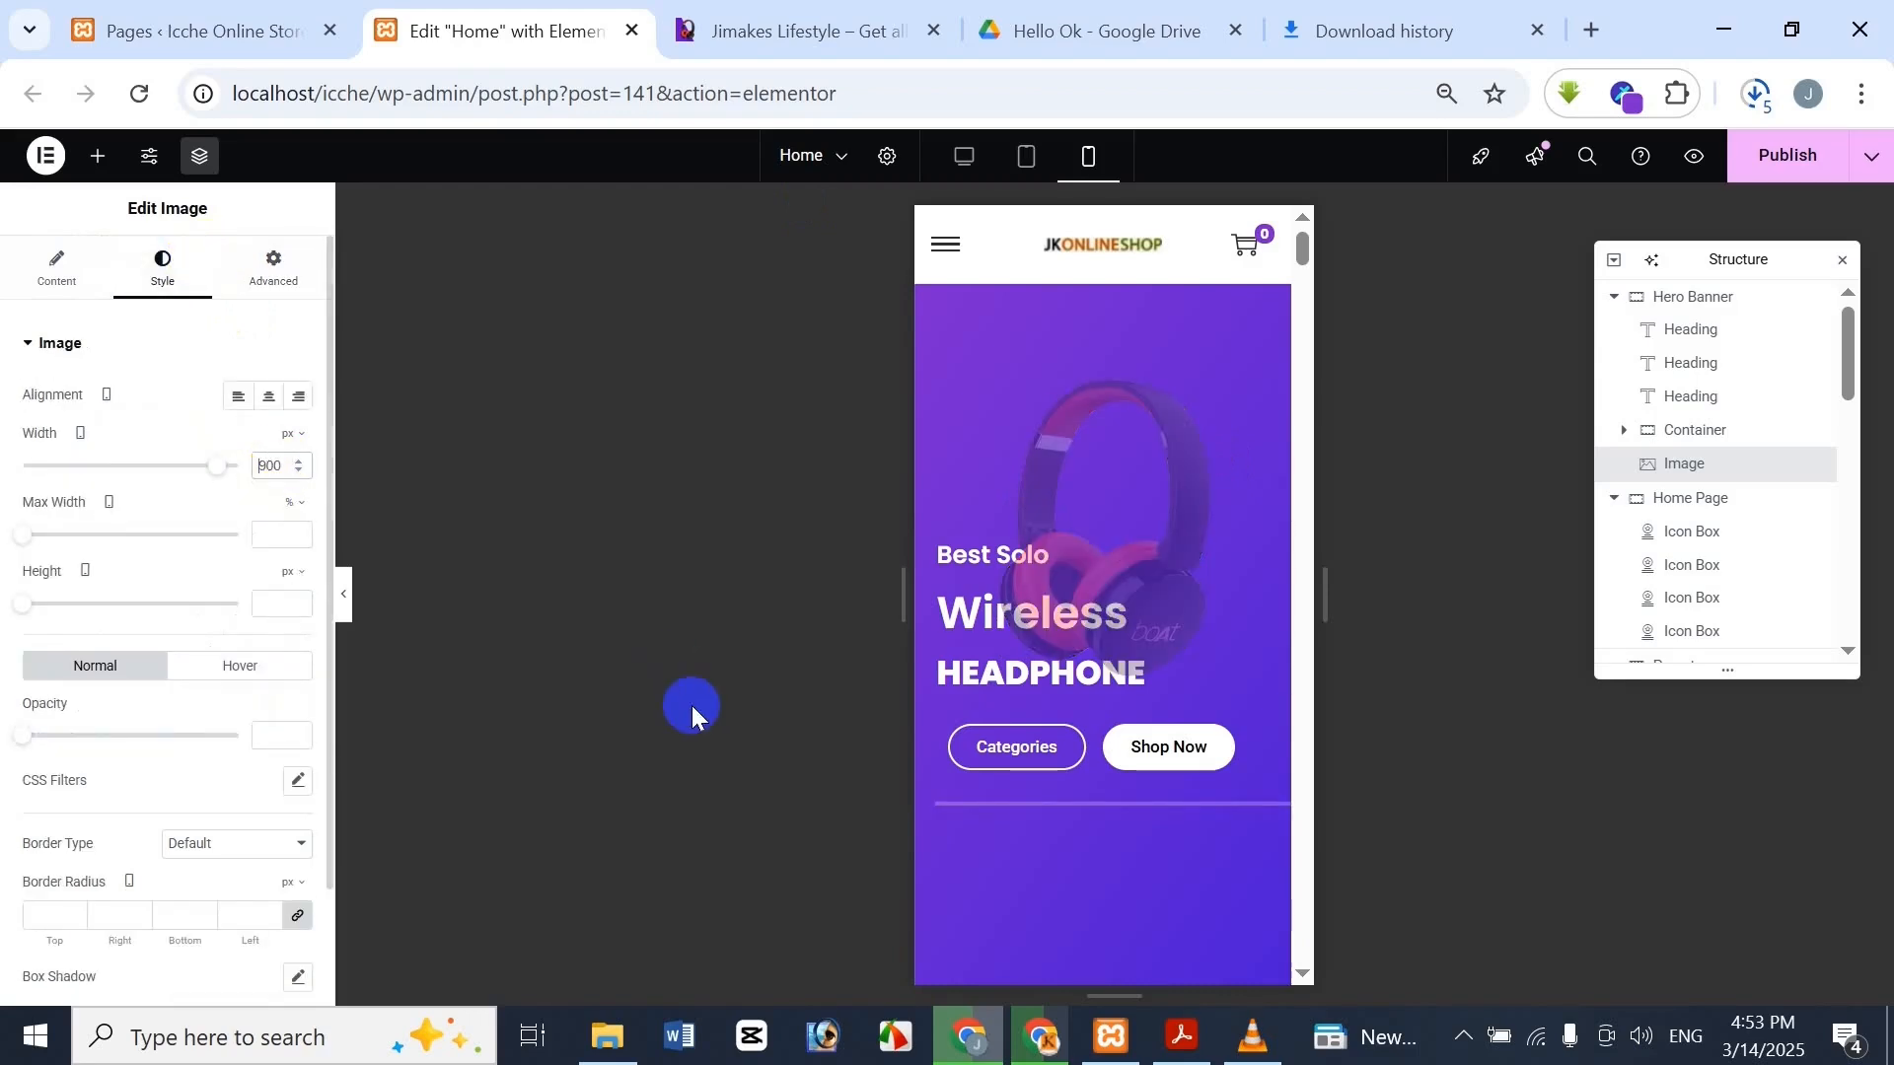
{"action": "type", "text": "5"}
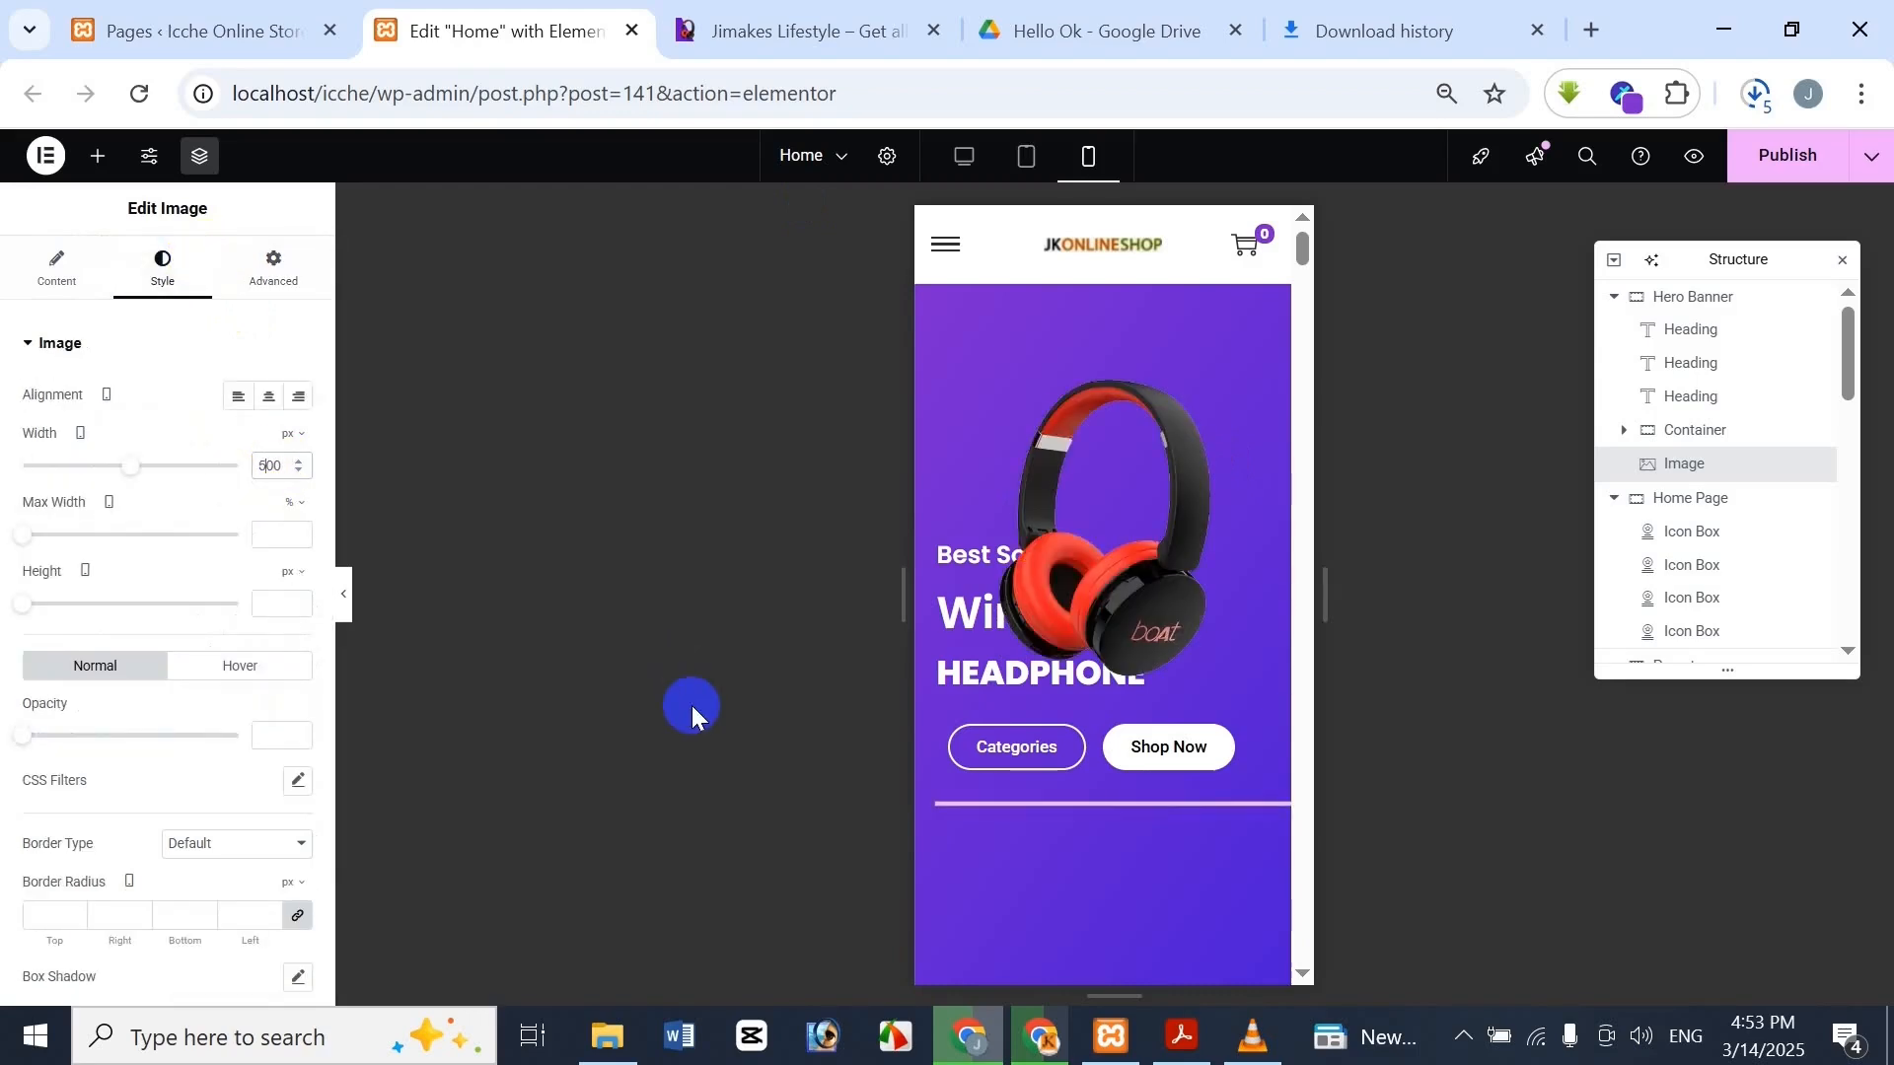
{"action": "key", "text": "BackSpace"}
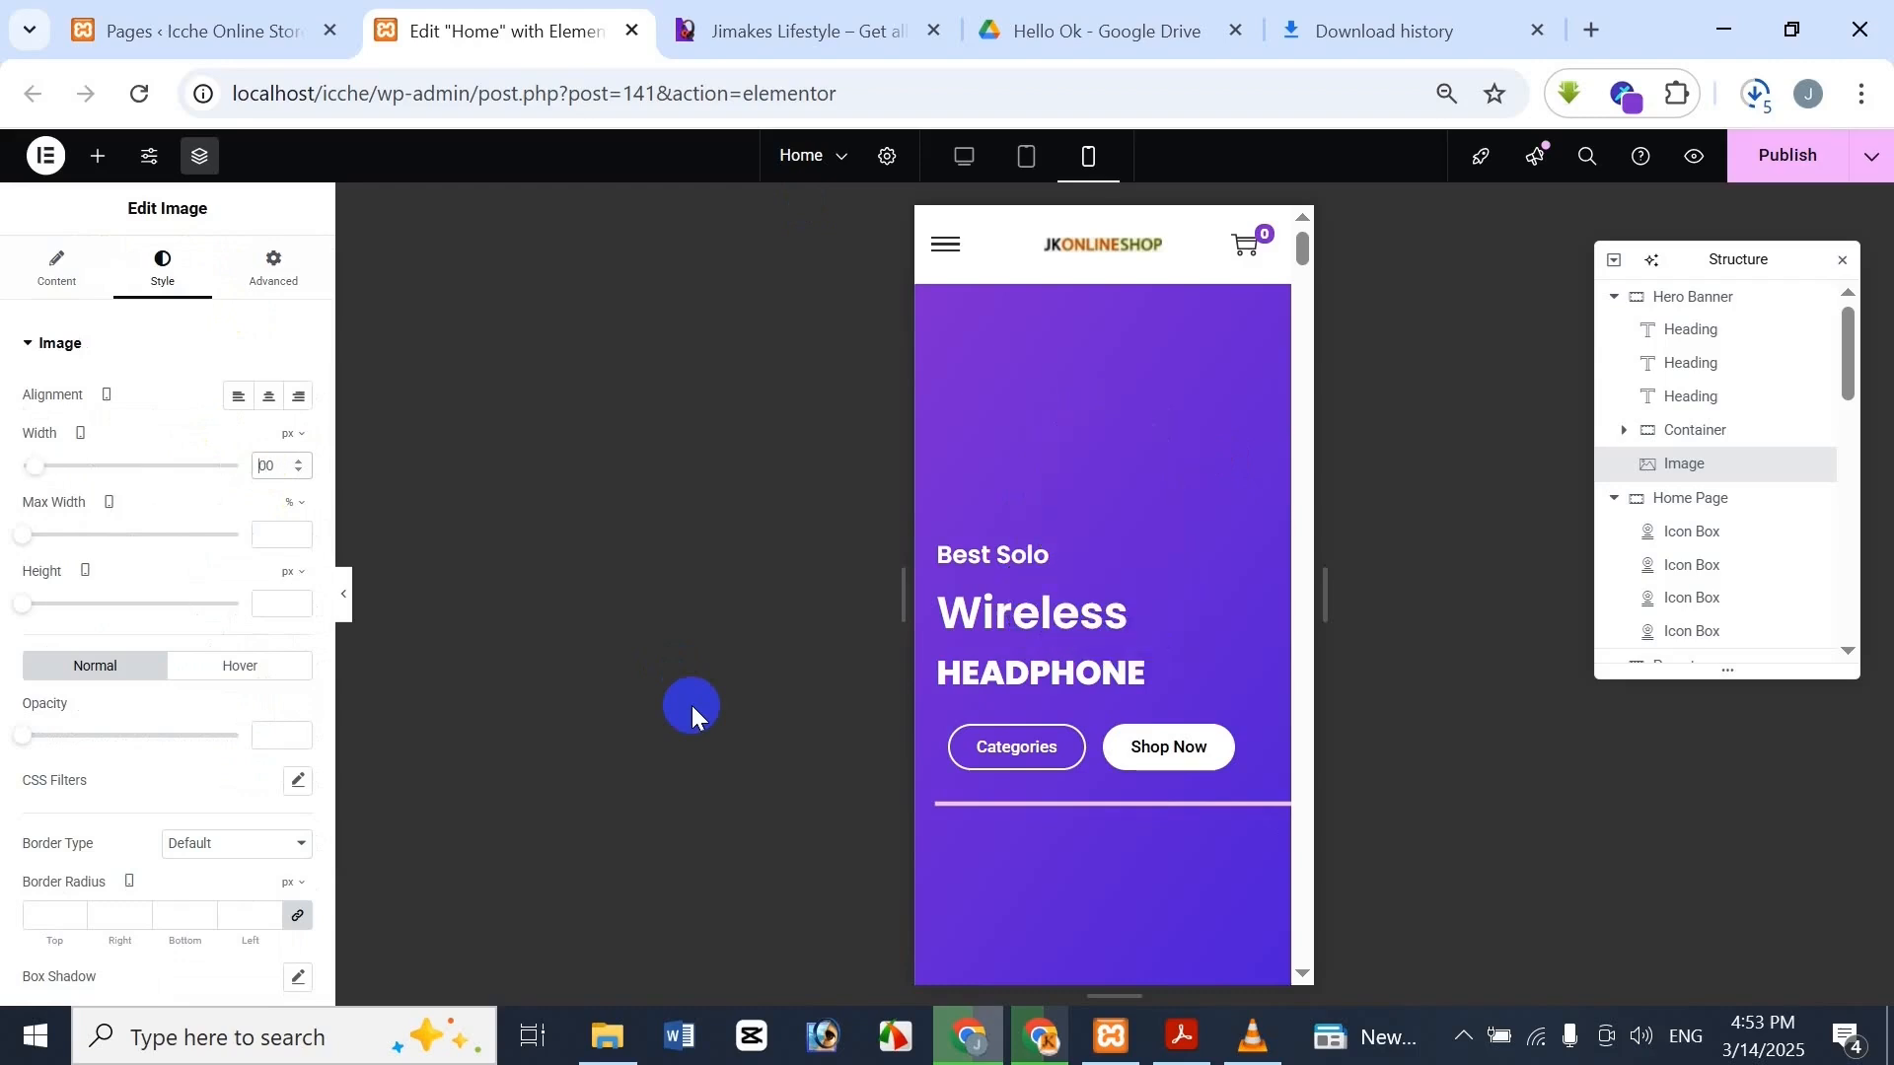
{"action": "type", "text": "3"}
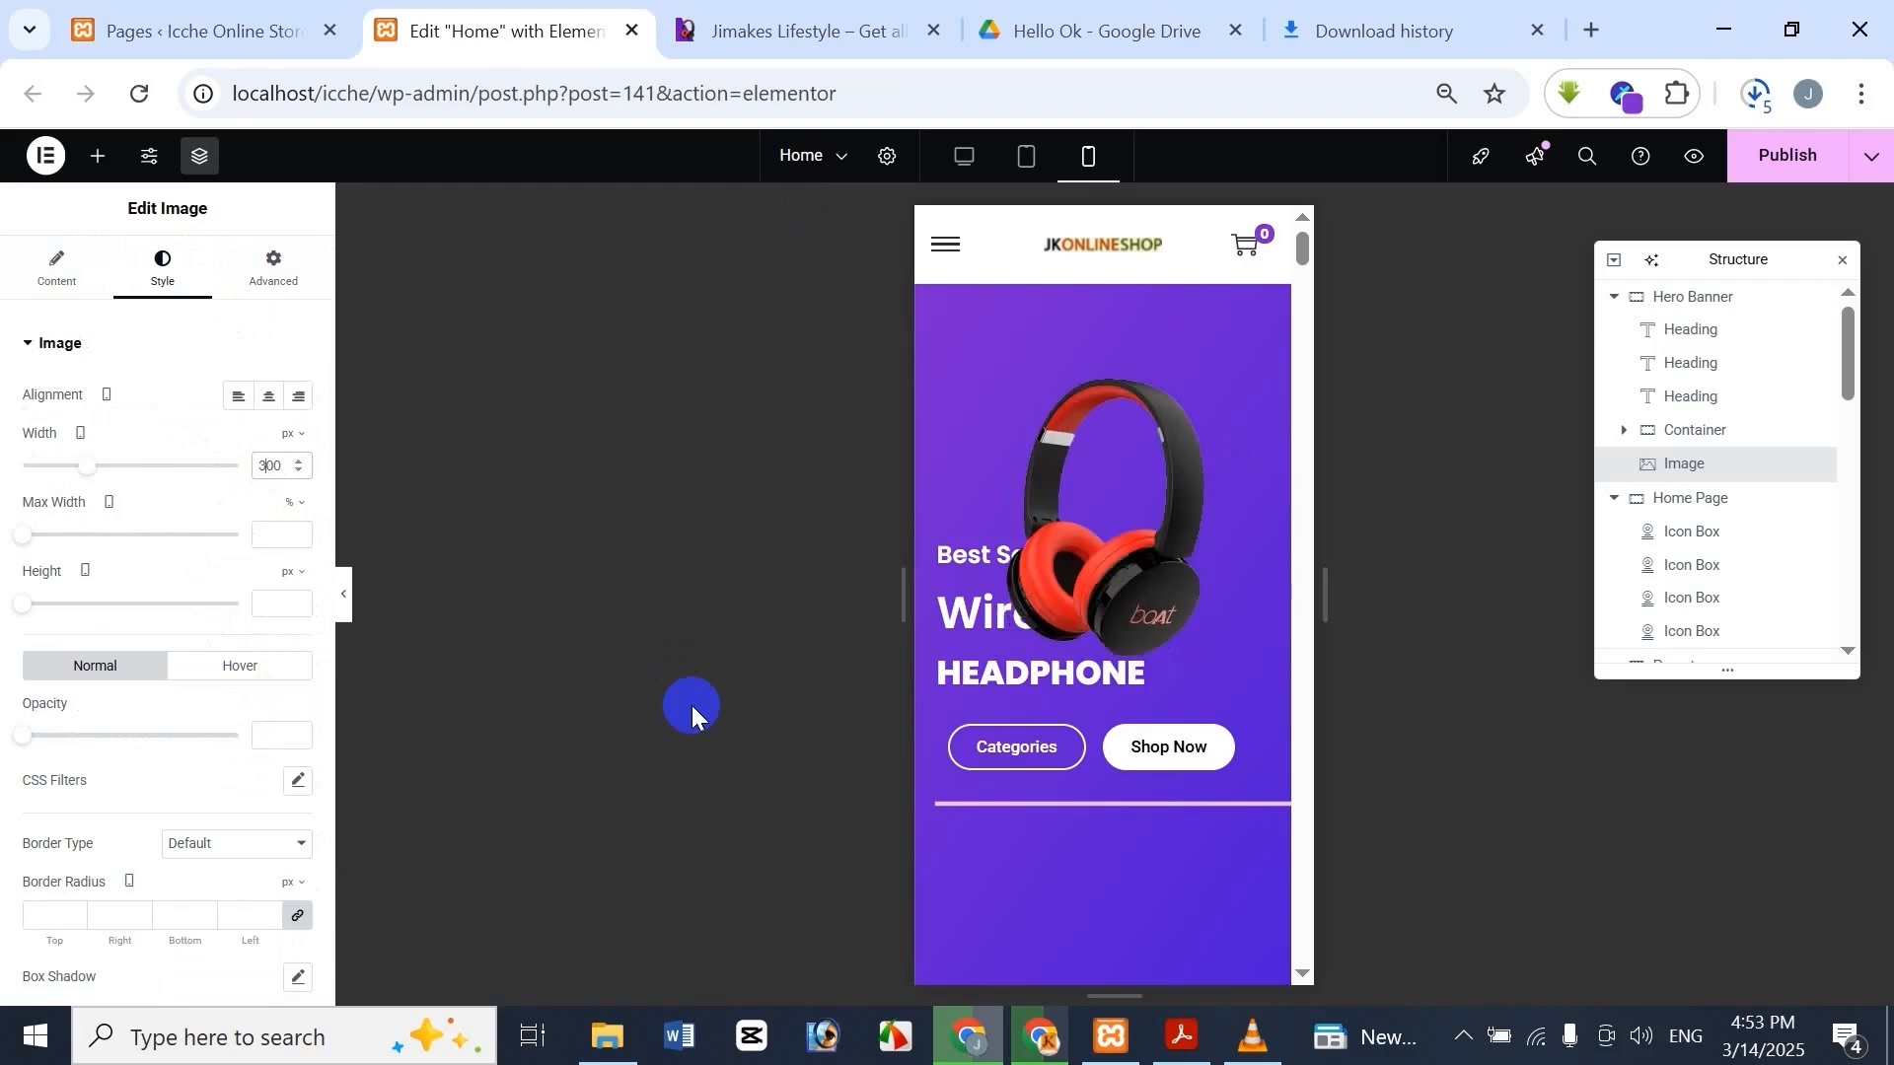
{"action": "type", "text": "5"}
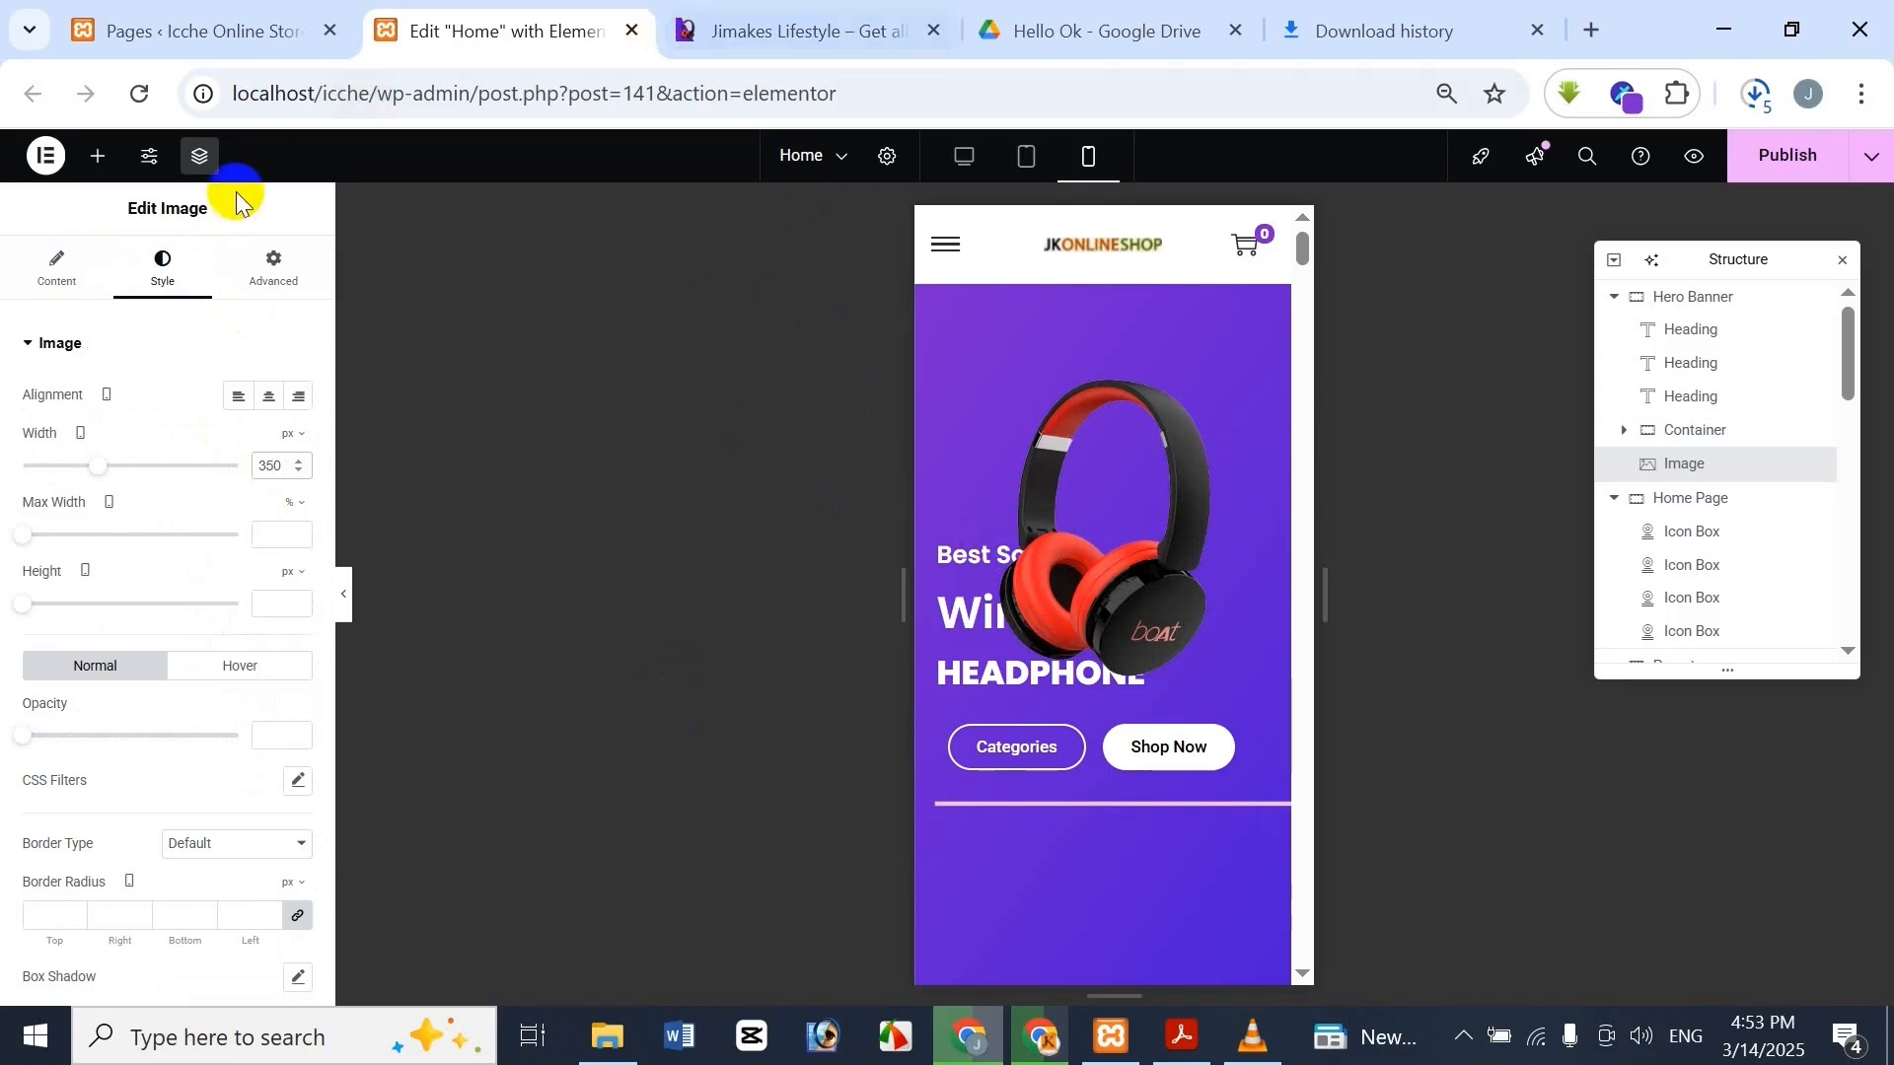
Check the headphone image's margins against the reference hero, and set the image's width to 250 px
{"action": "left_click", "coordinate": [268, 275]}
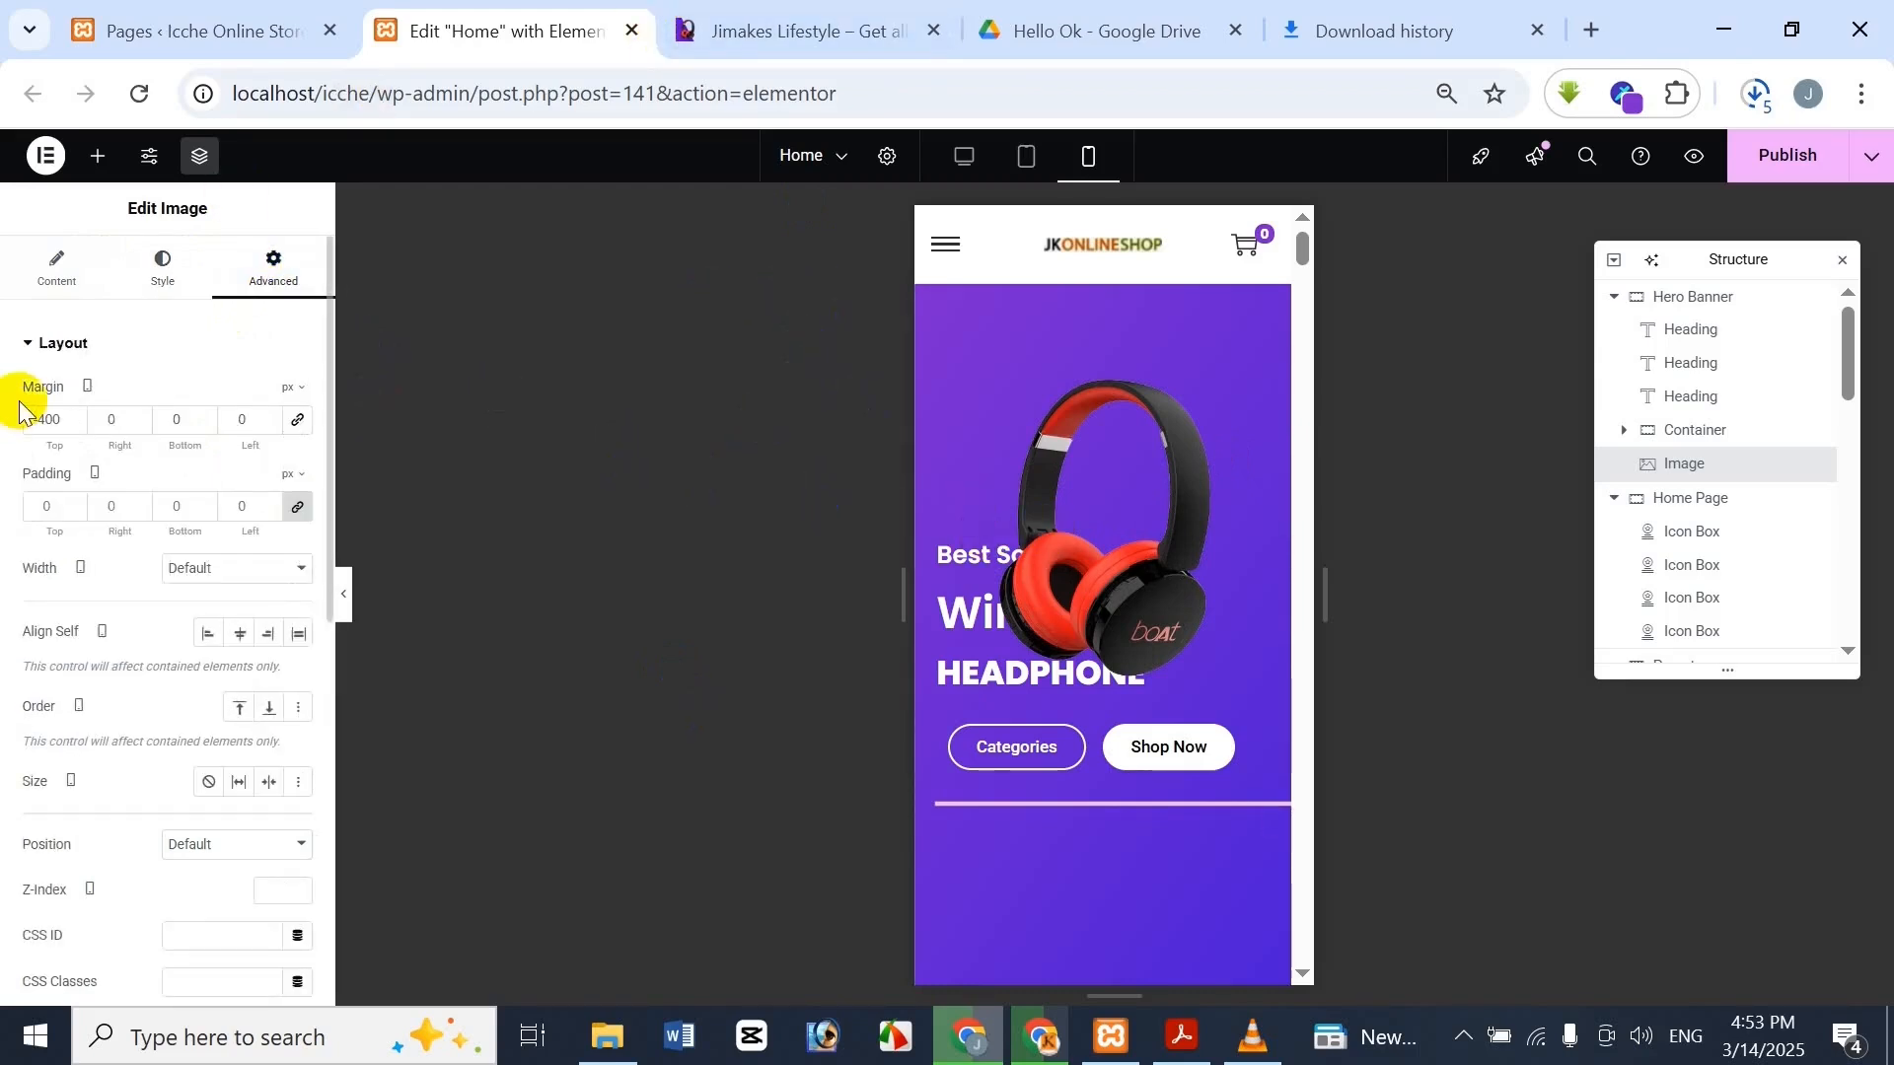
{"action": "left_click", "coordinate": [784, 11]}
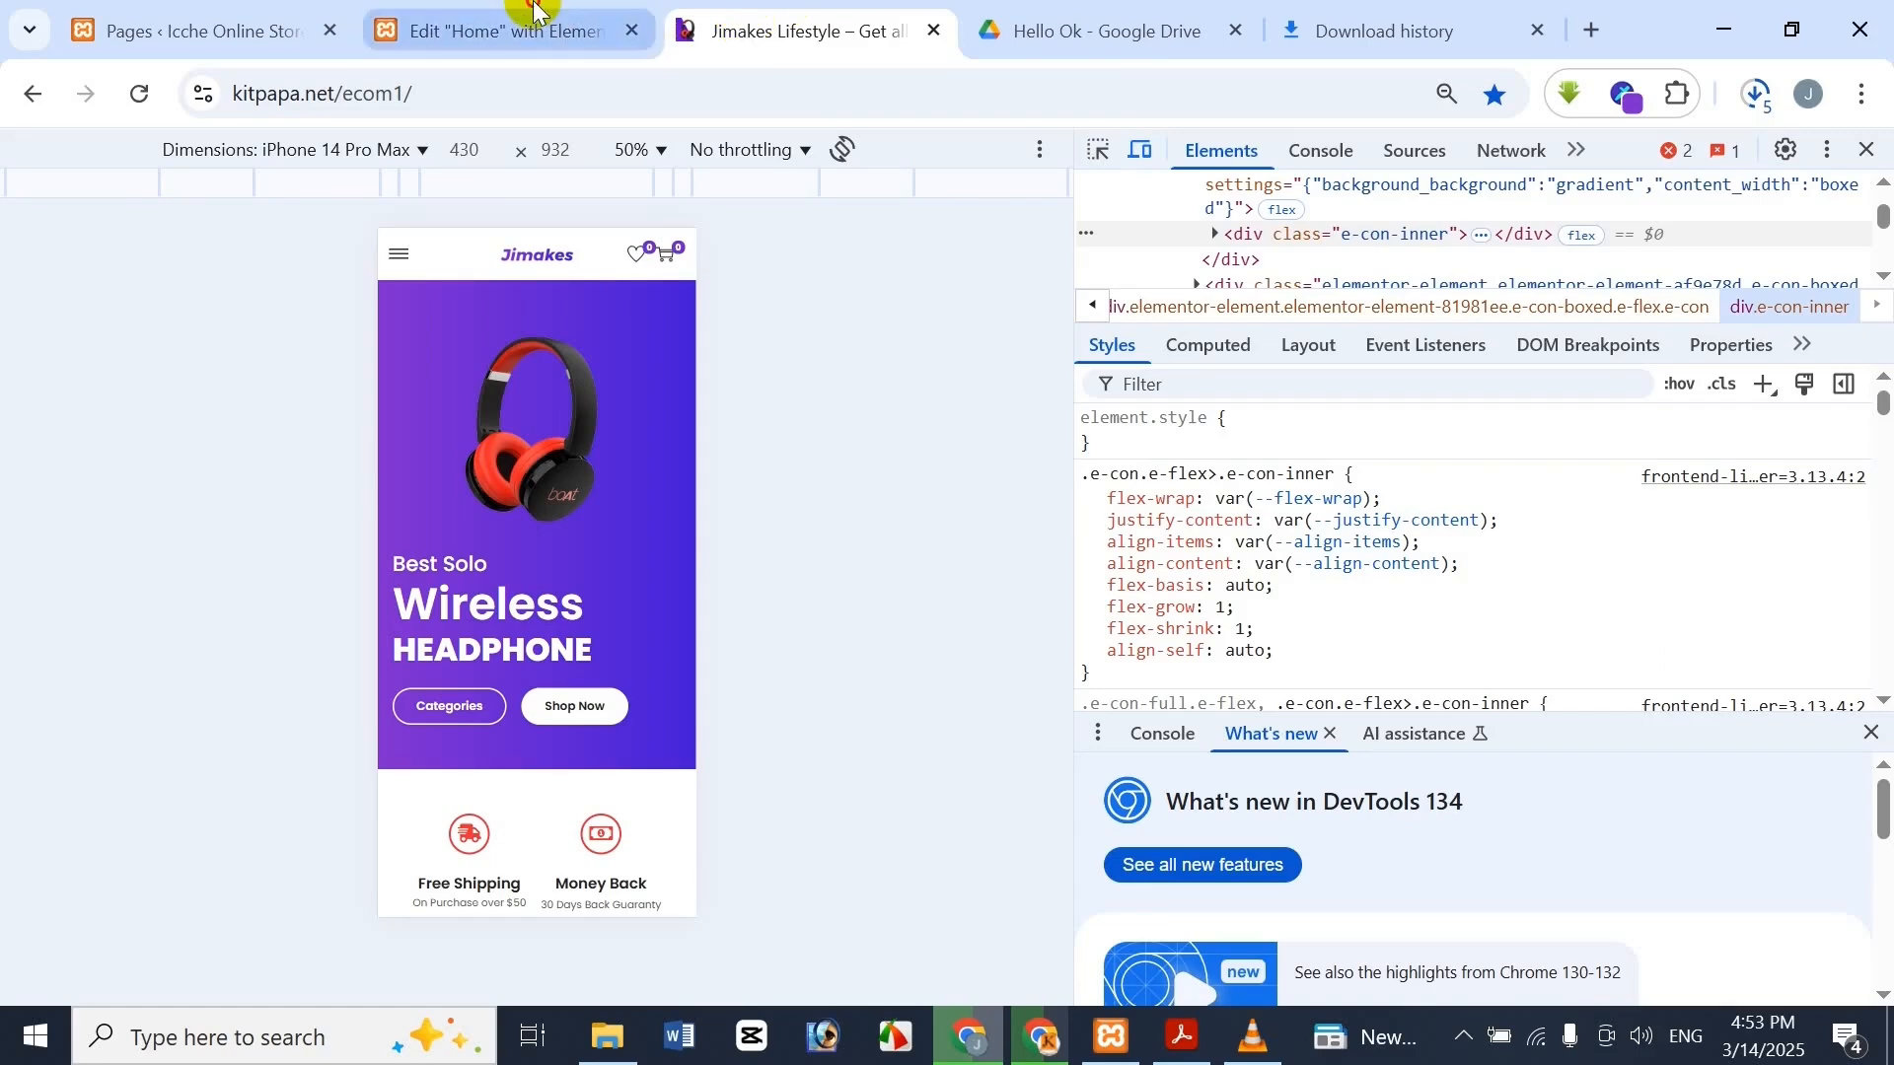
{"action": "left_click", "coordinate": [499, 19]}
{"action": "left_click", "coordinate": [183, 264]}
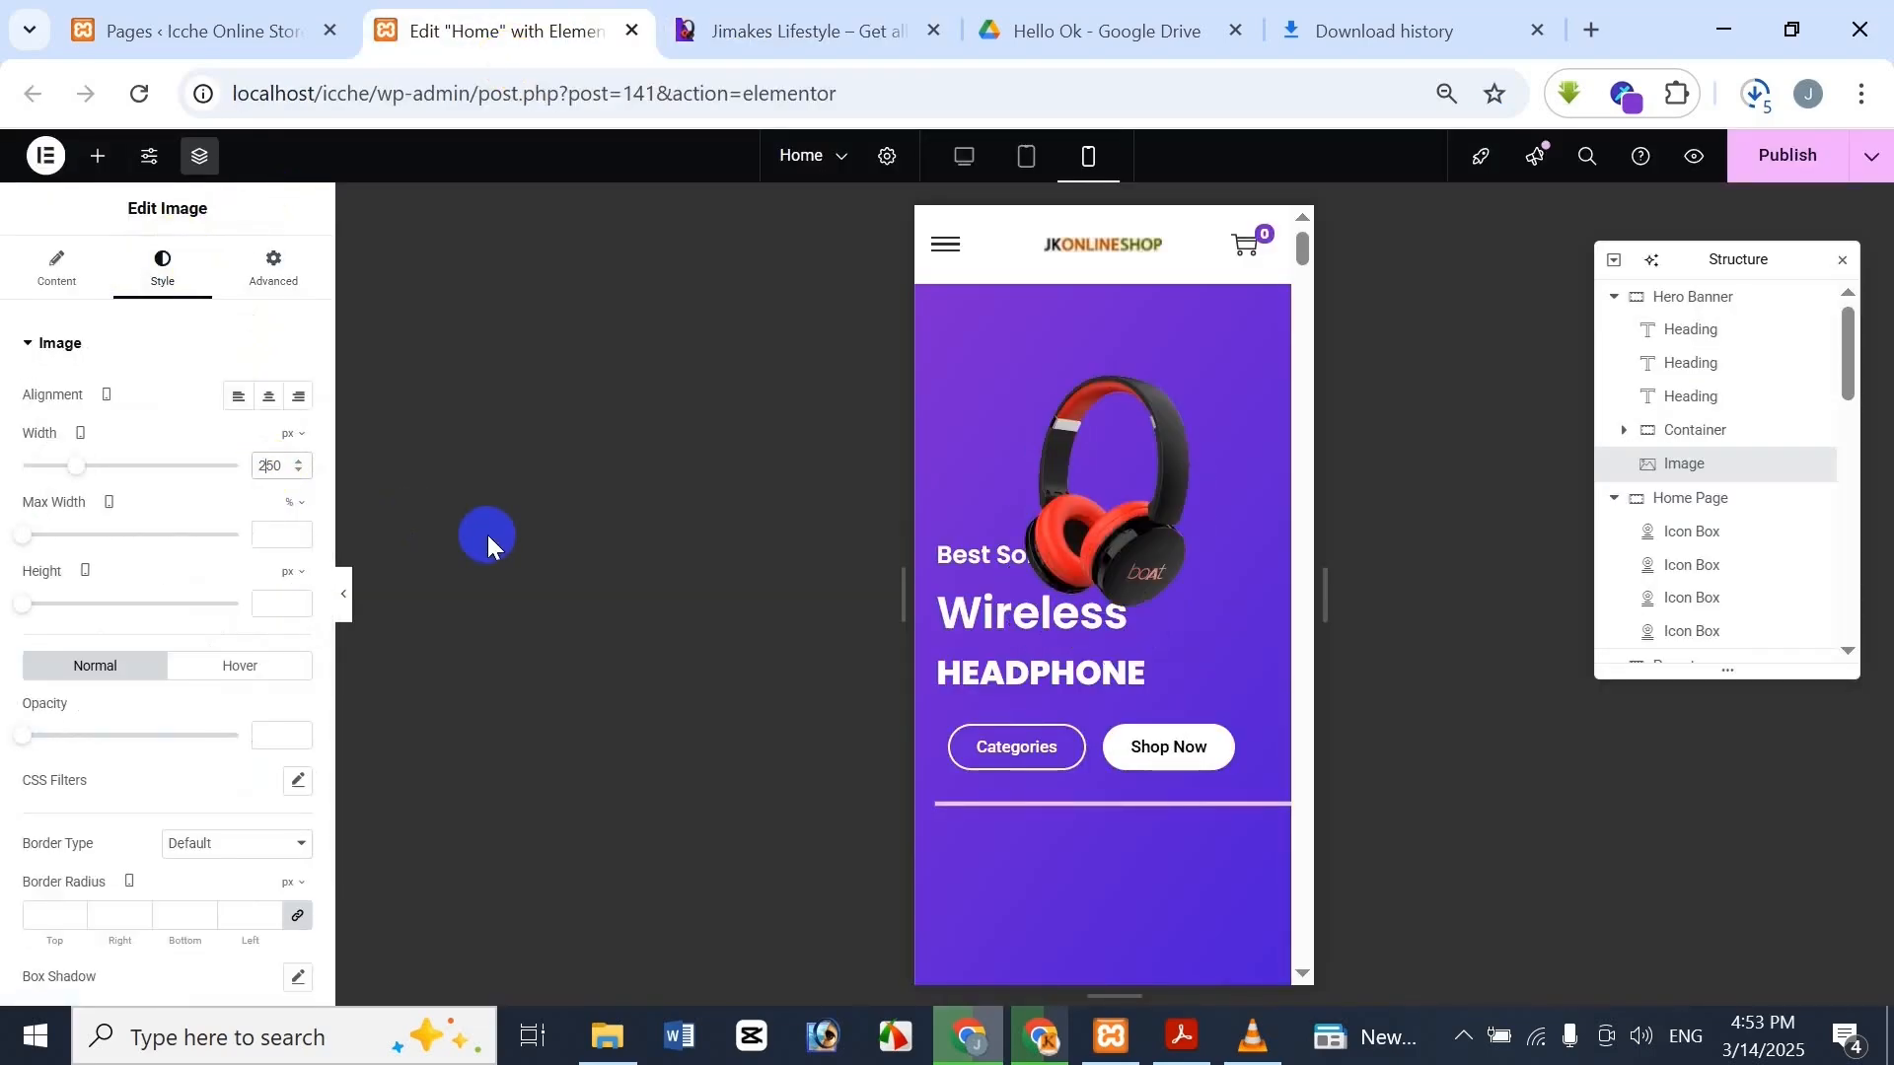
Try a width of 150 px on the hero headphone image, set it to 200 px, and compare with the reference site
{"action": "left_click", "coordinate": [789, 24]}
{"action": "left_click", "coordinate": [522, 10]}
{"action": "key", "text": "BackSpace"}
{"action": "type", "text": "1"}
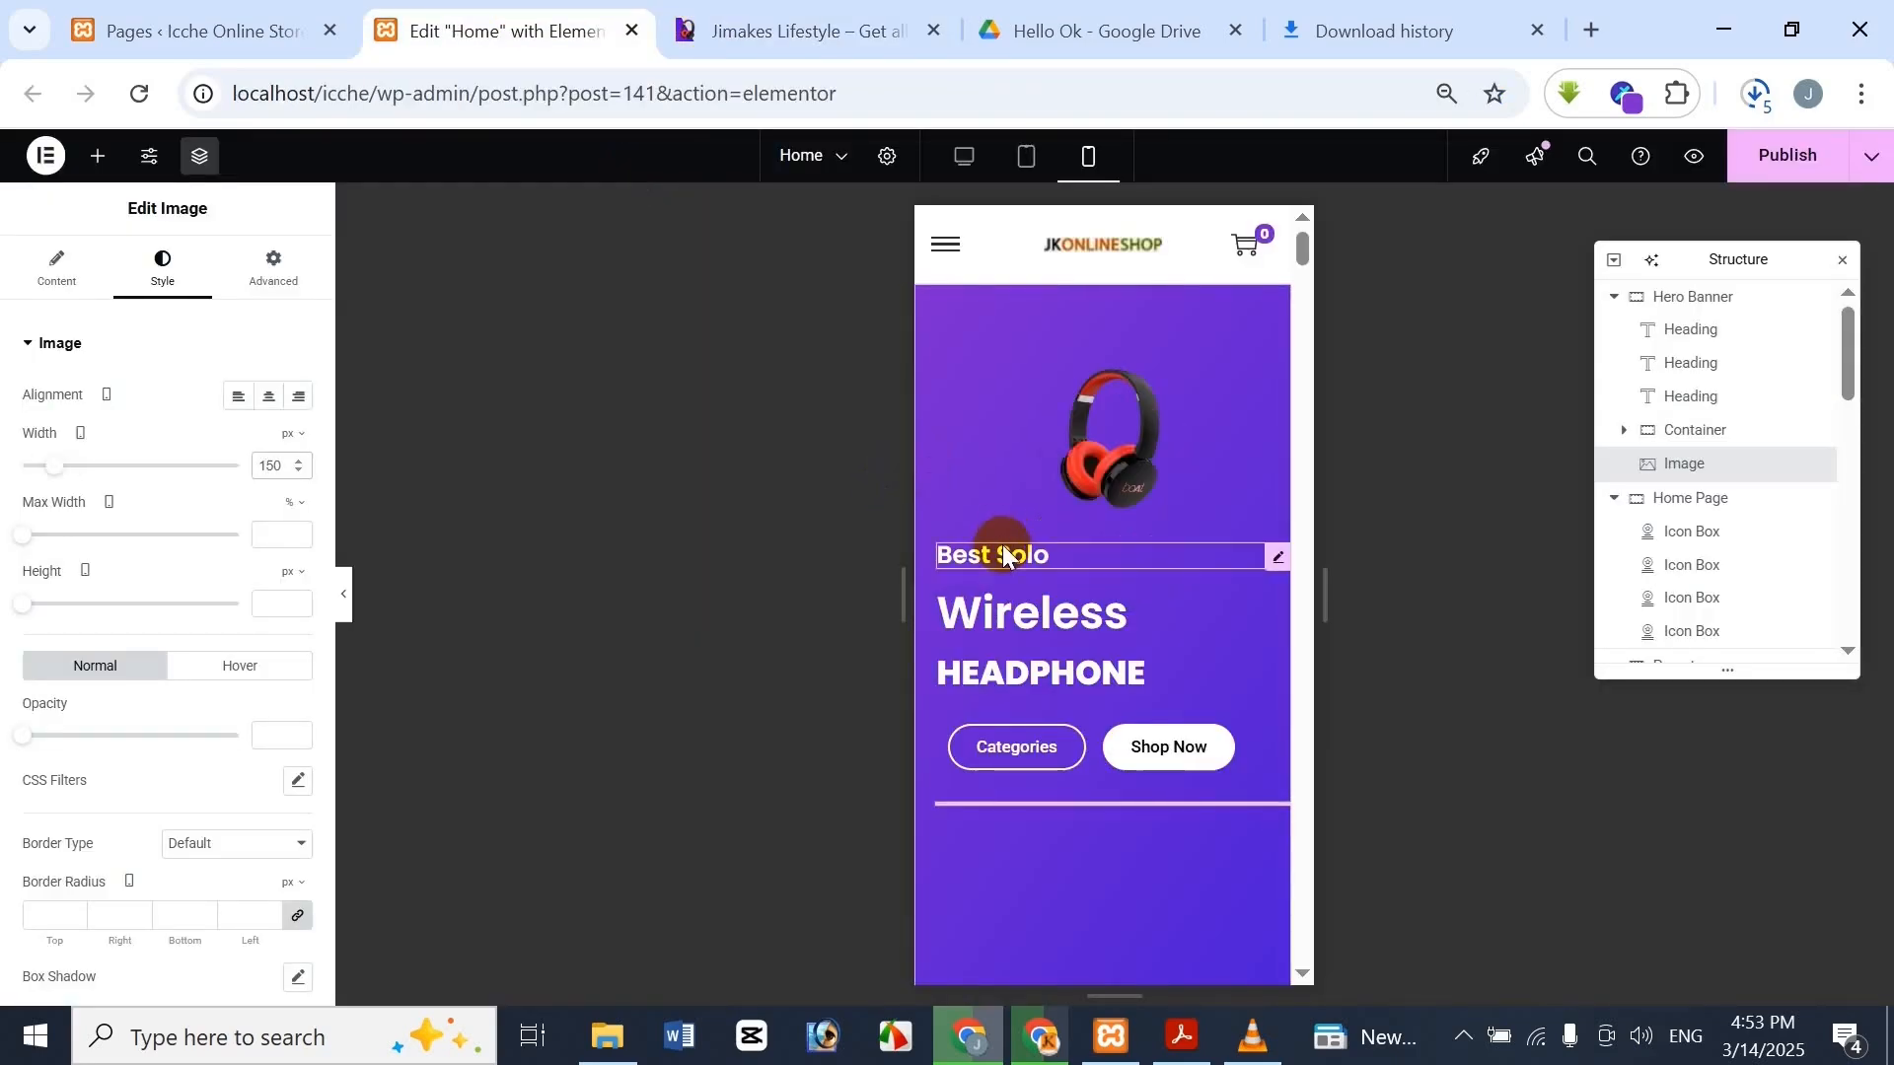
{"action": "key", "text": "BackSpace"}
{"action": "key", "text": "Delete"}
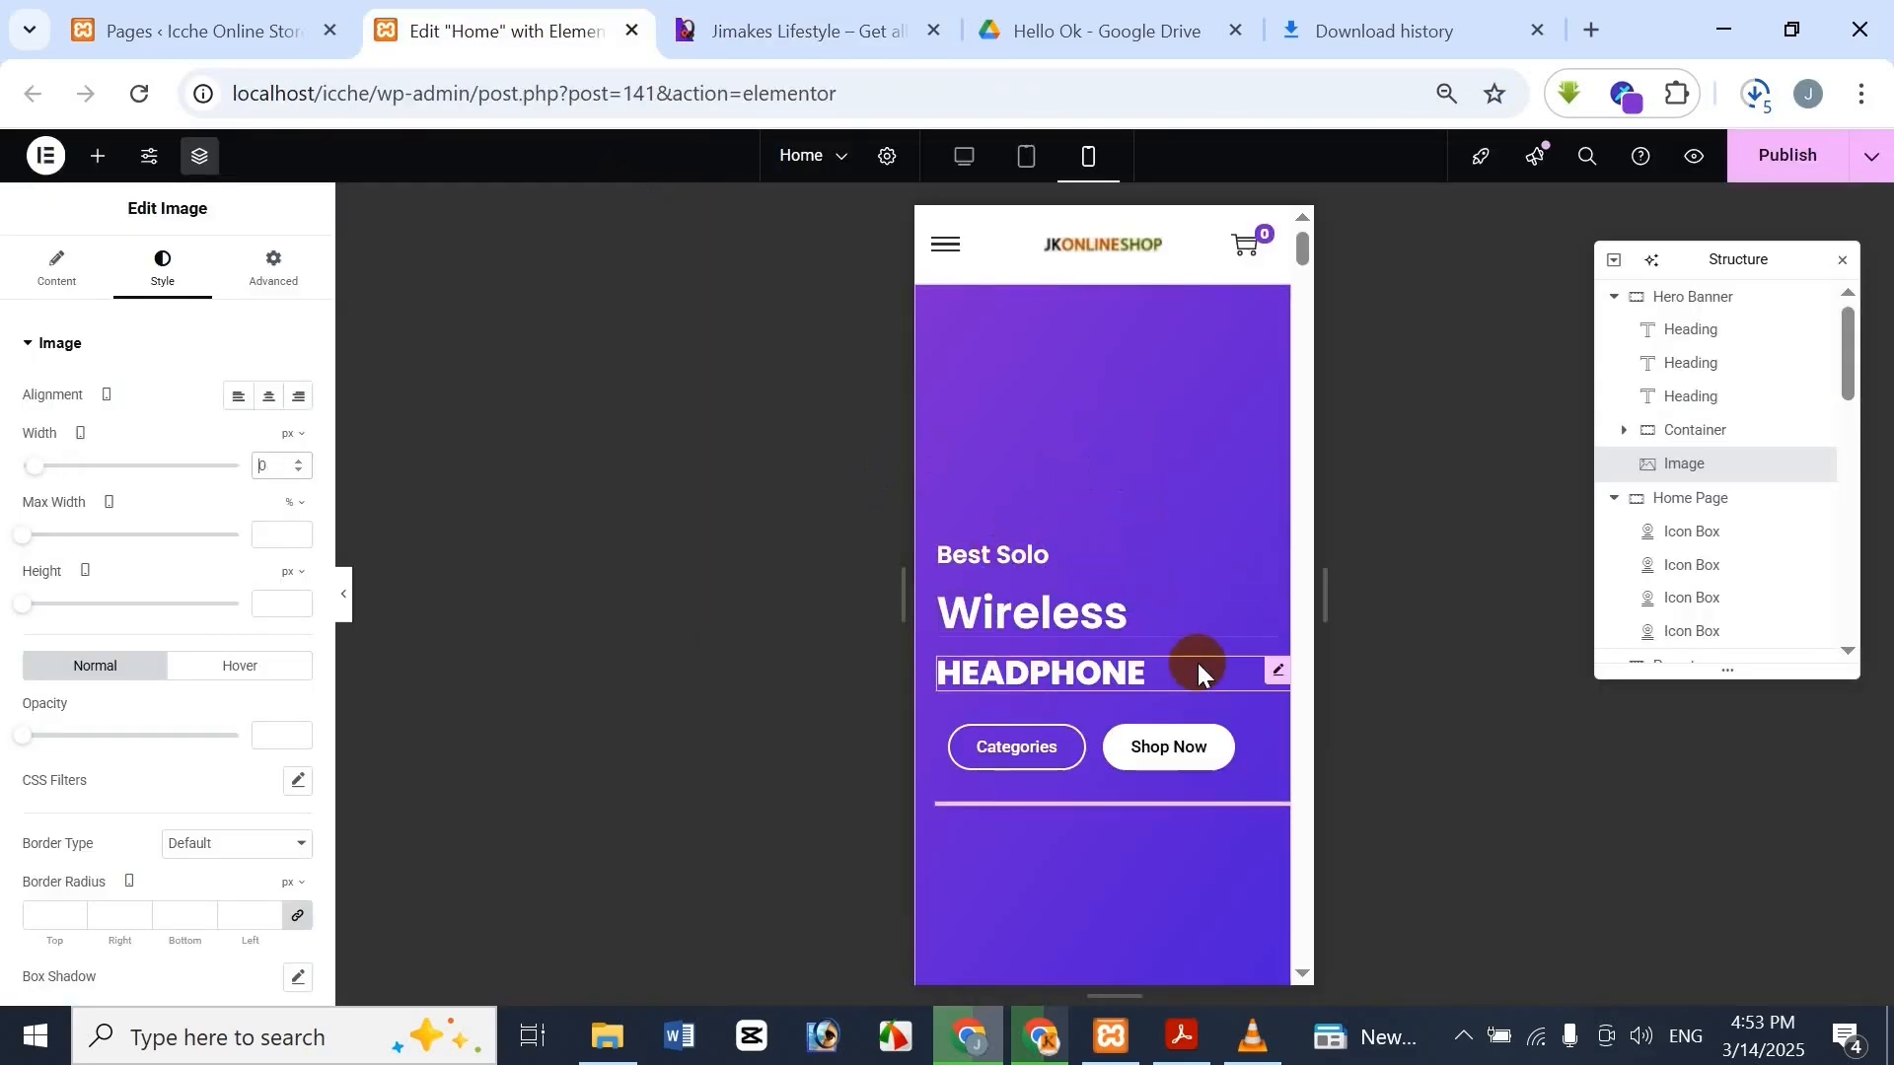
{"action": "type", "text": "200"}
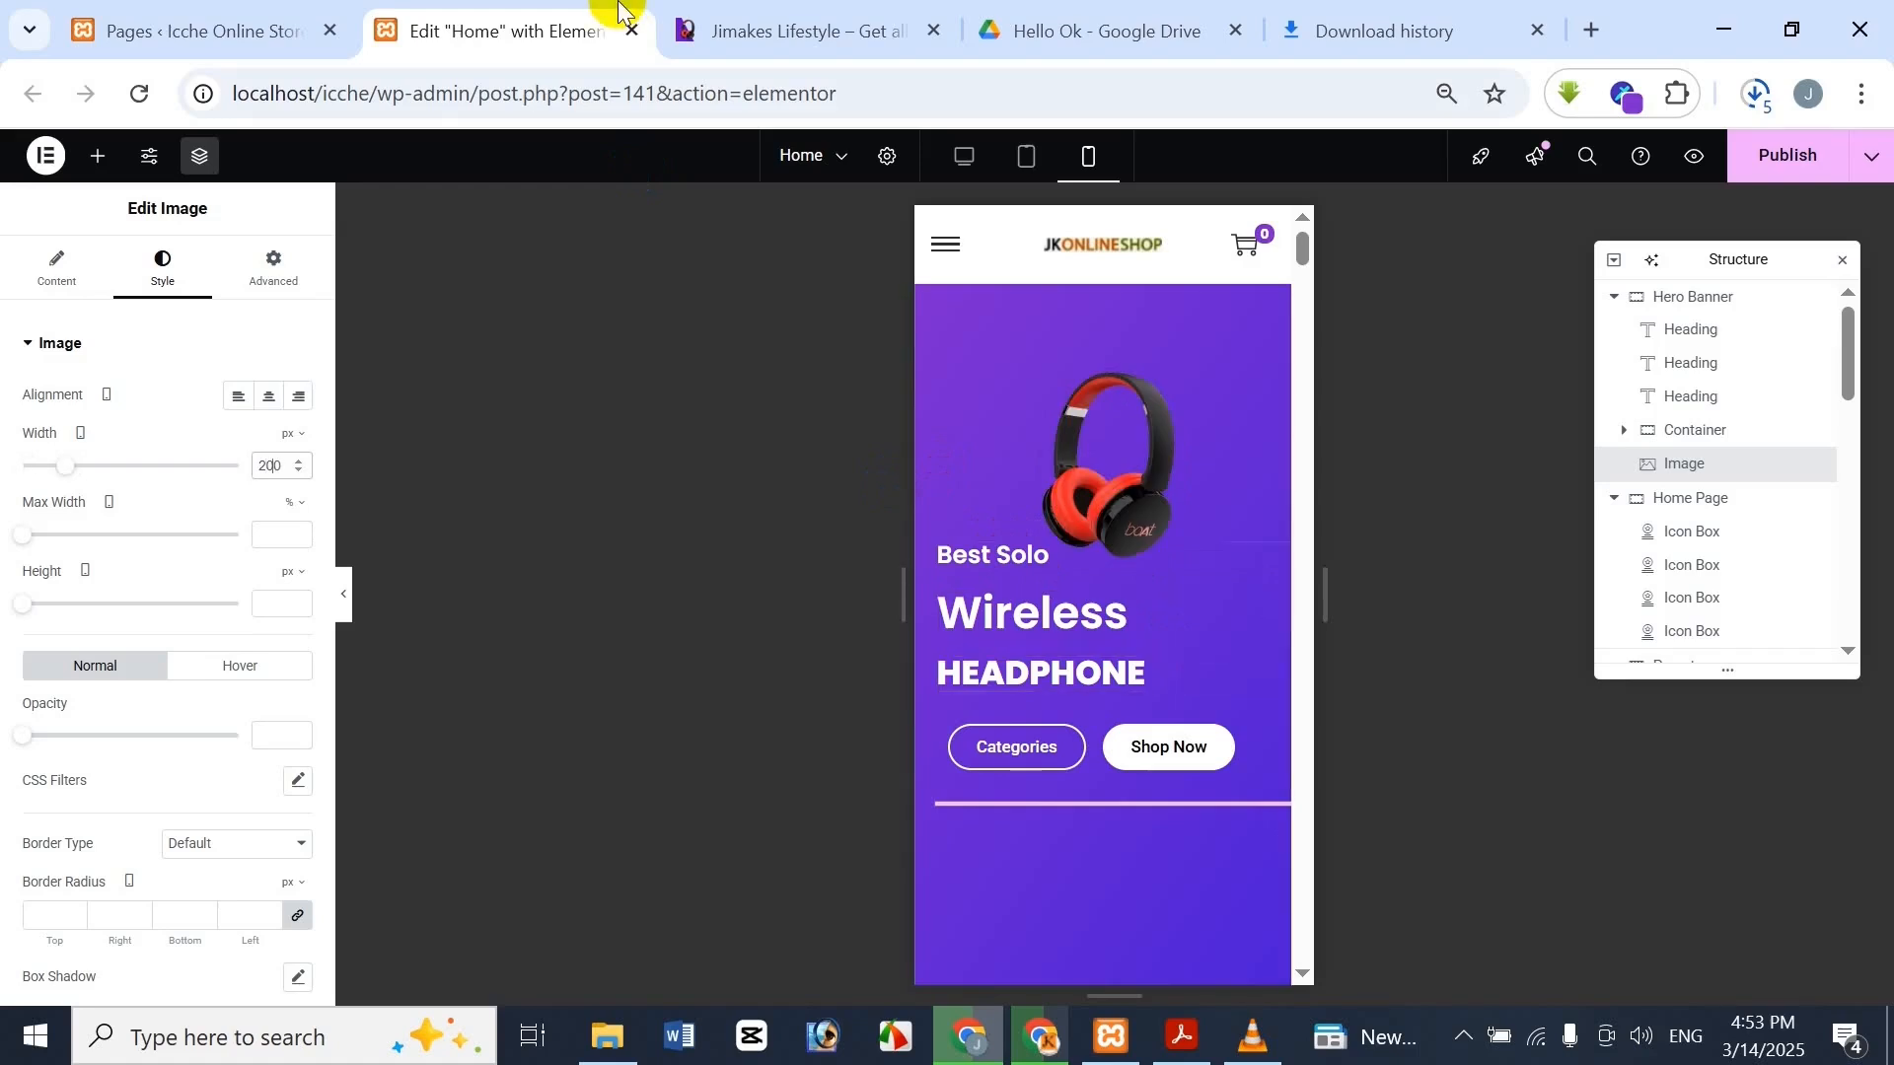
{"action": "left_click", "coordinate": [747, 12]}
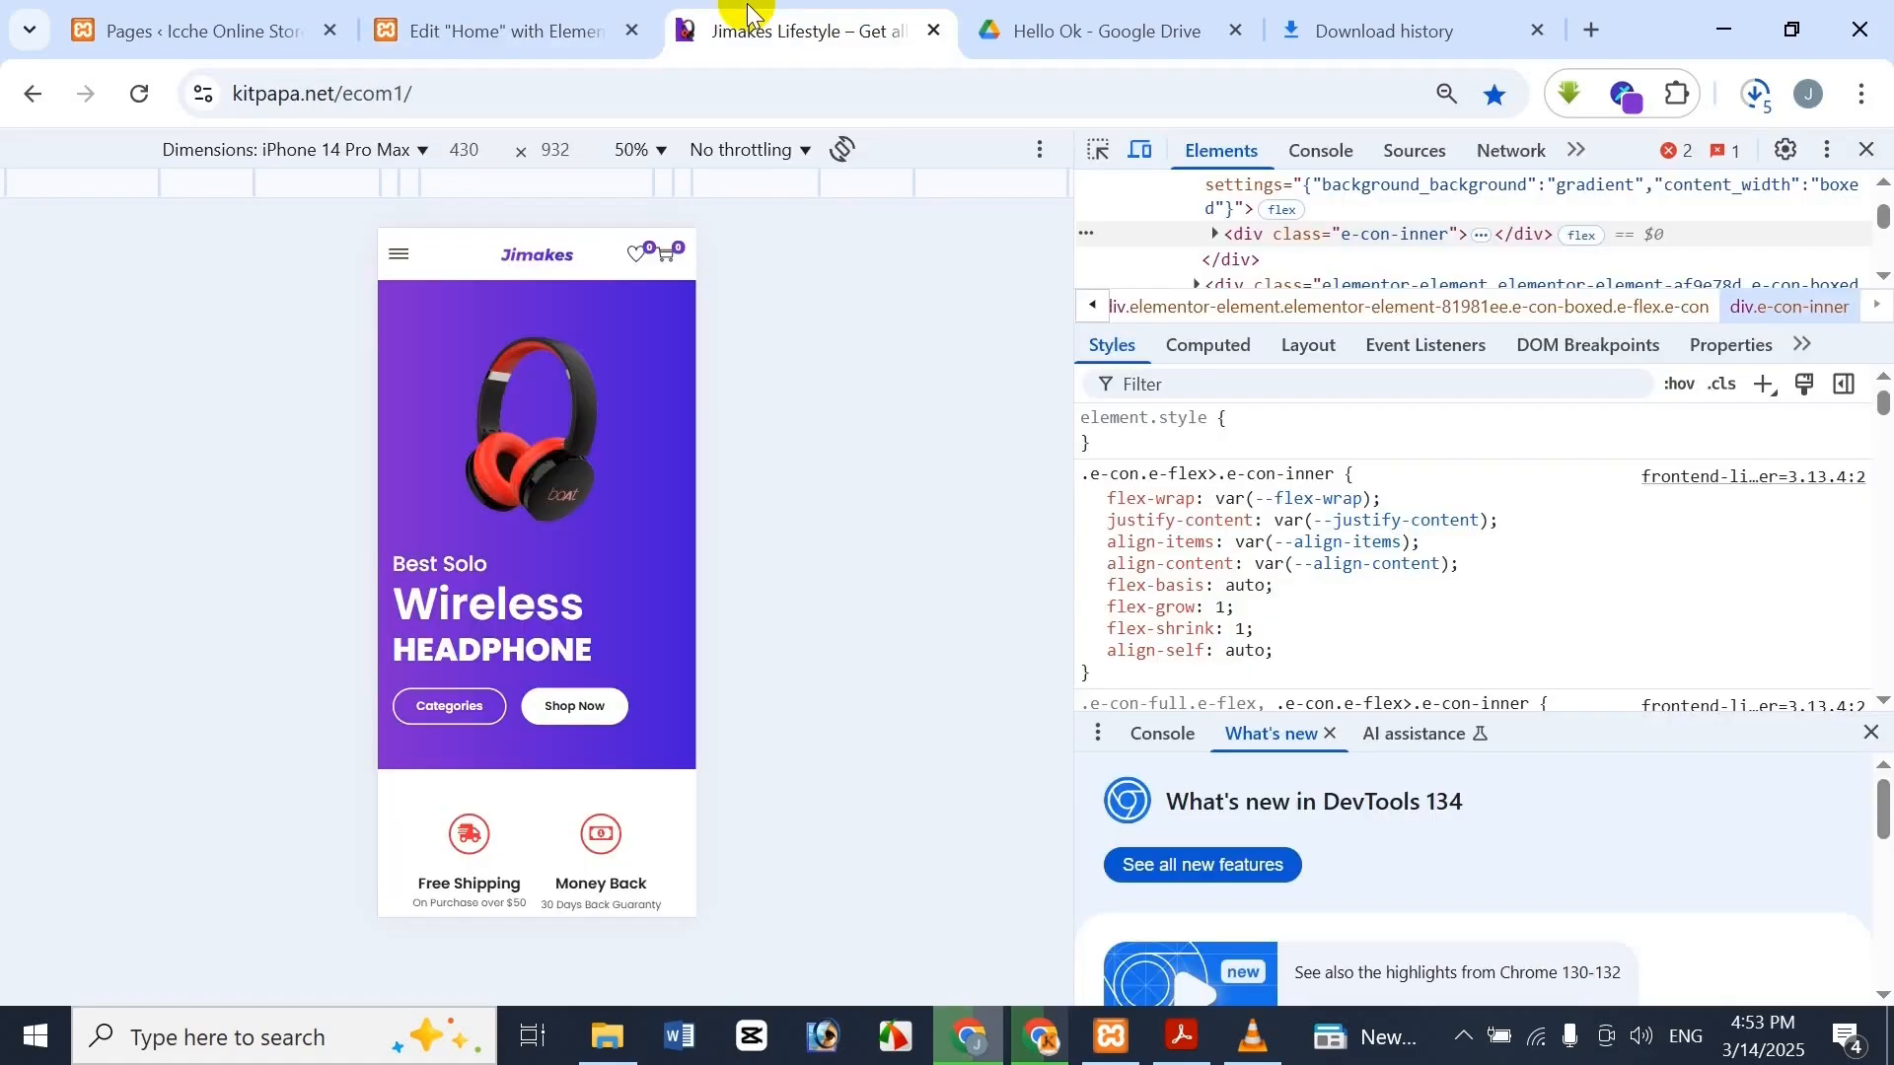
{"action": "left_click", "coordinate": [502, 12]}
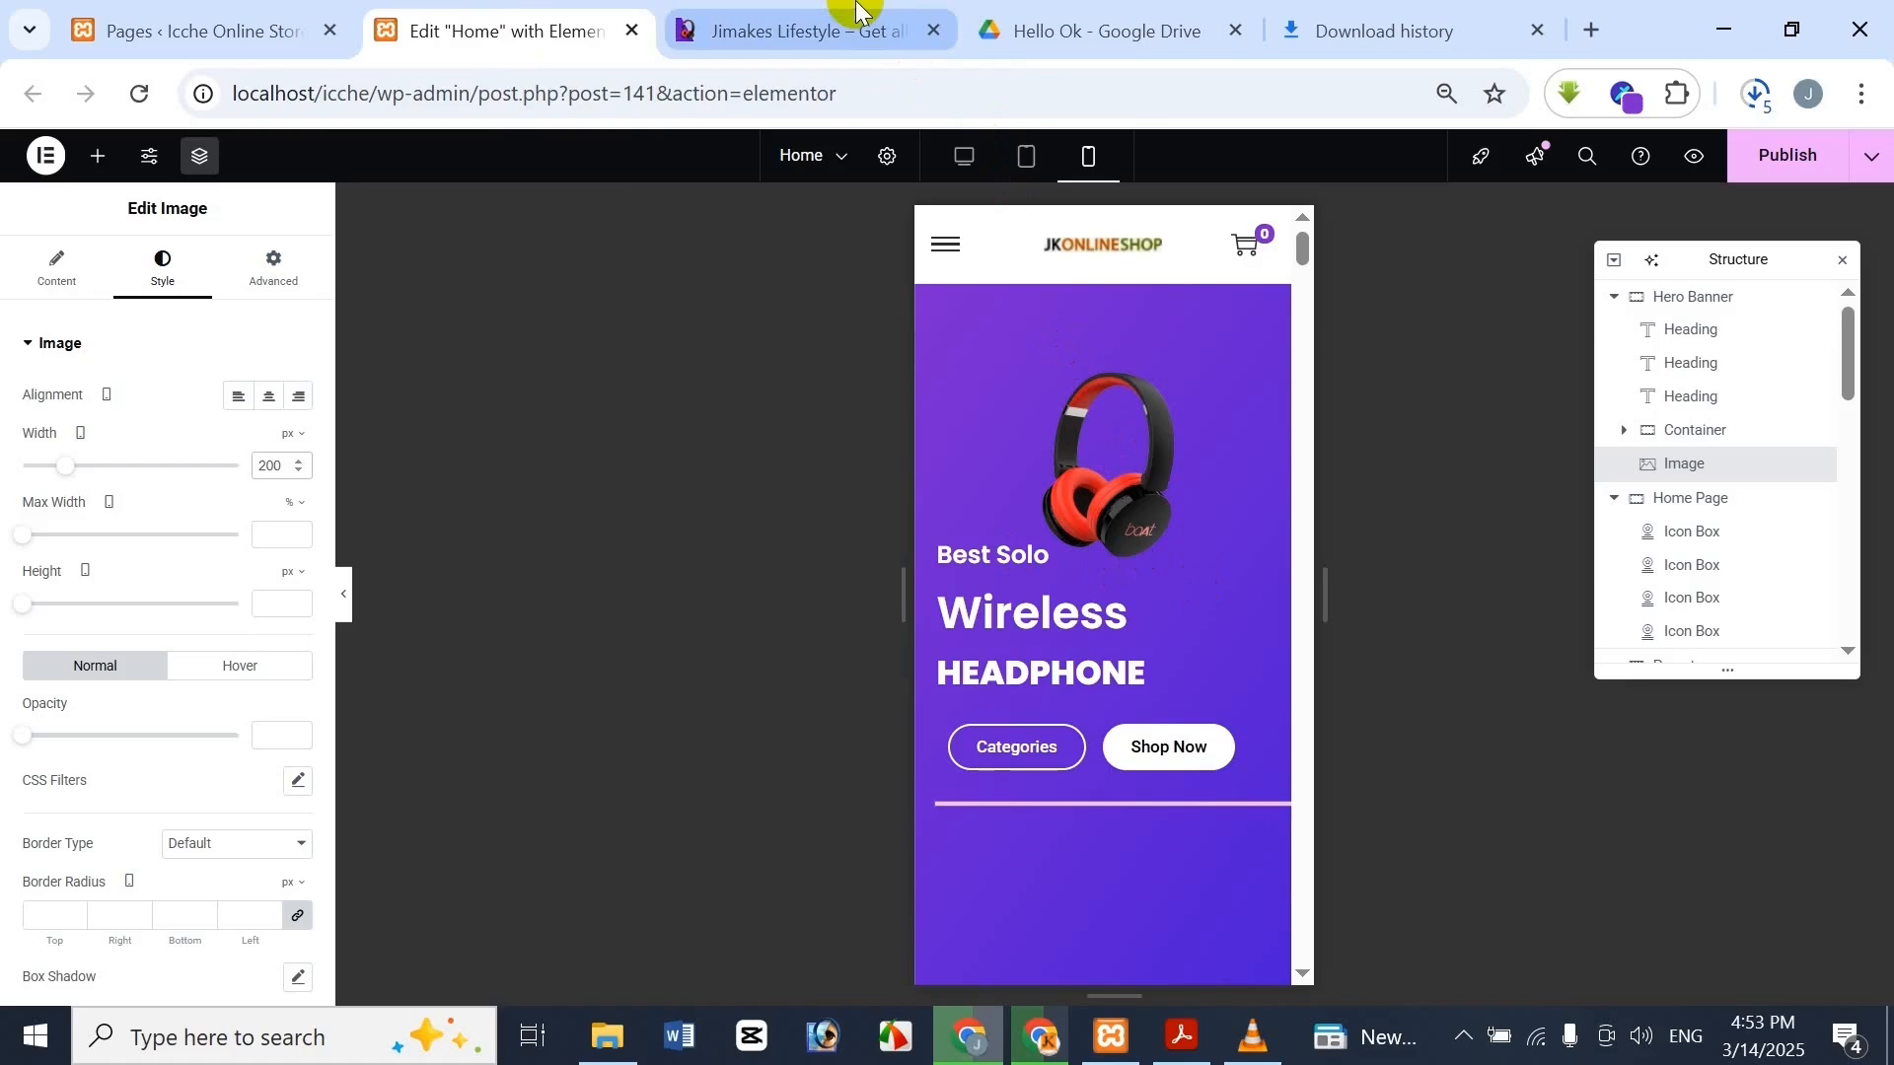
{"action": "left_click", "coordinate": [831, 21]}
{"action": "left_click", "coordinate": [571, 17]}
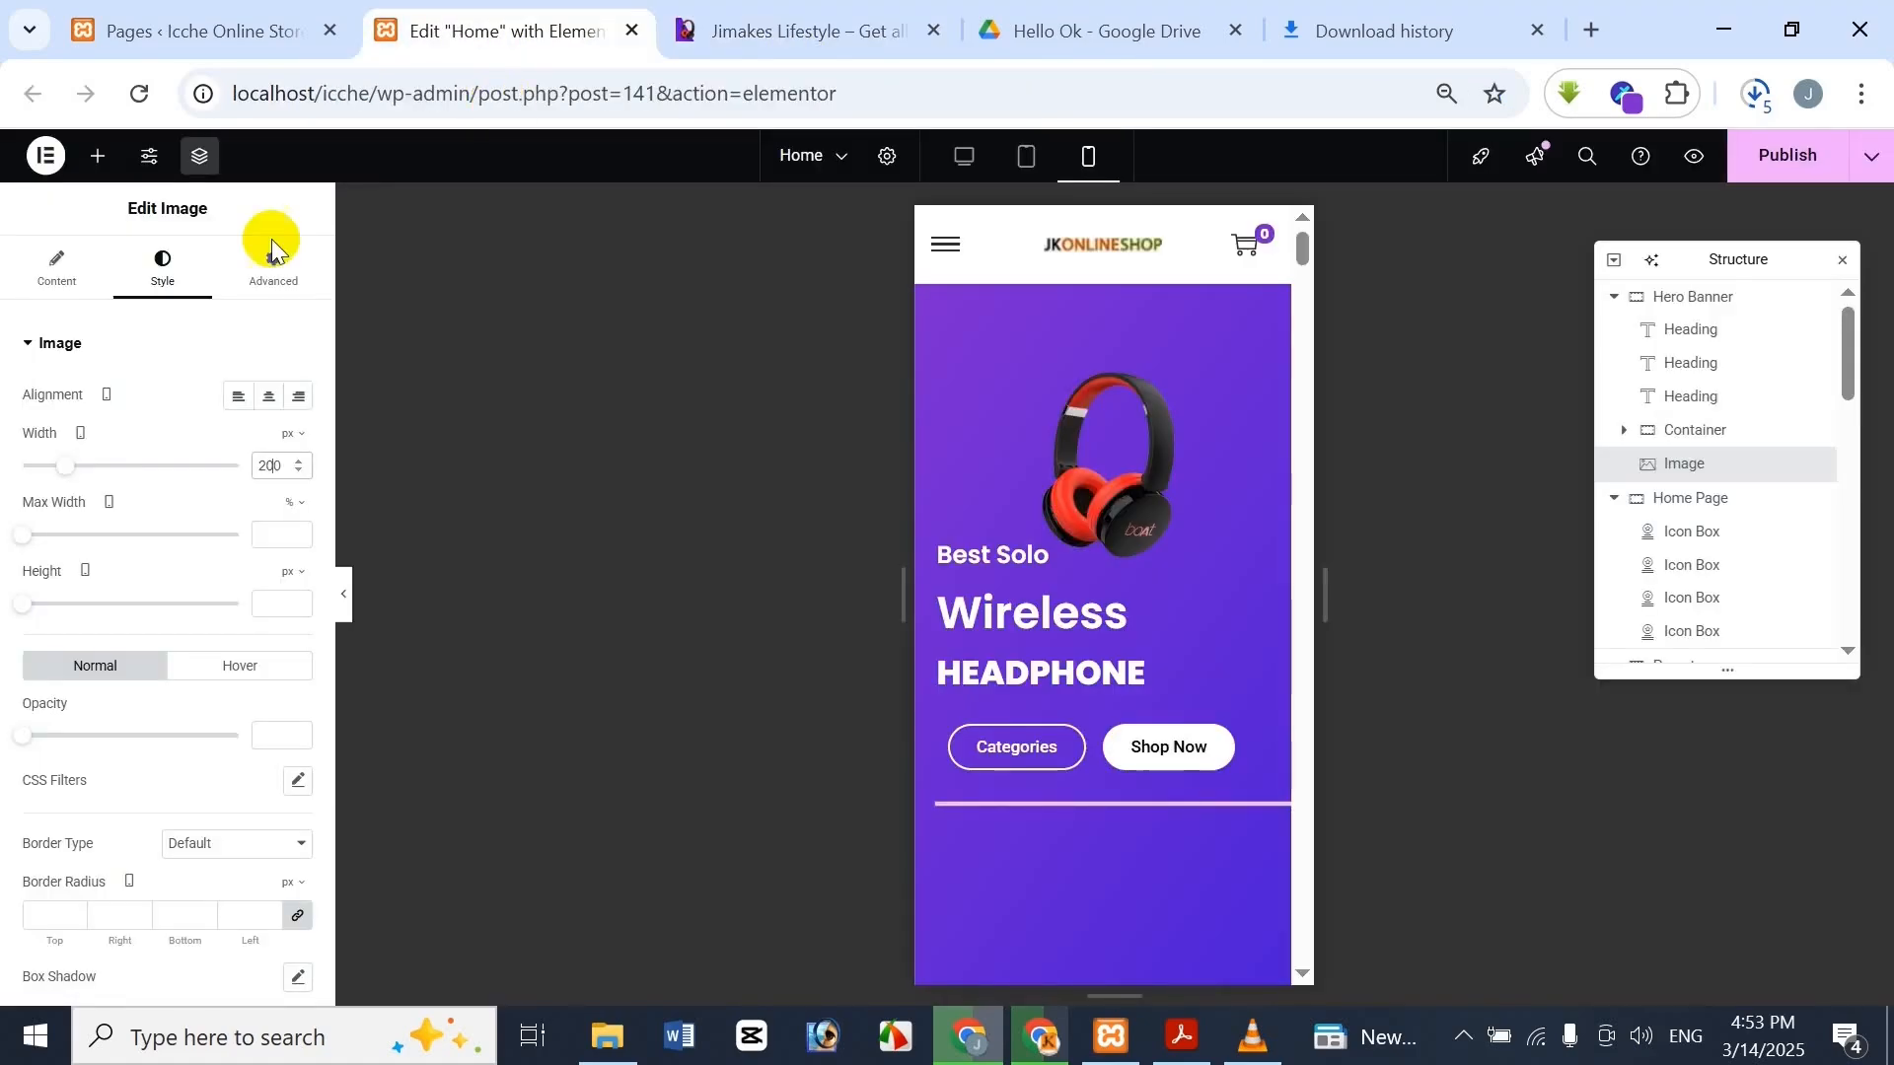
Try top margins of -600, -500, -400 and -450 px on the hero headphone image, checking against the reference hero
{"action": "left_click", "coordinate": [266, 258]}
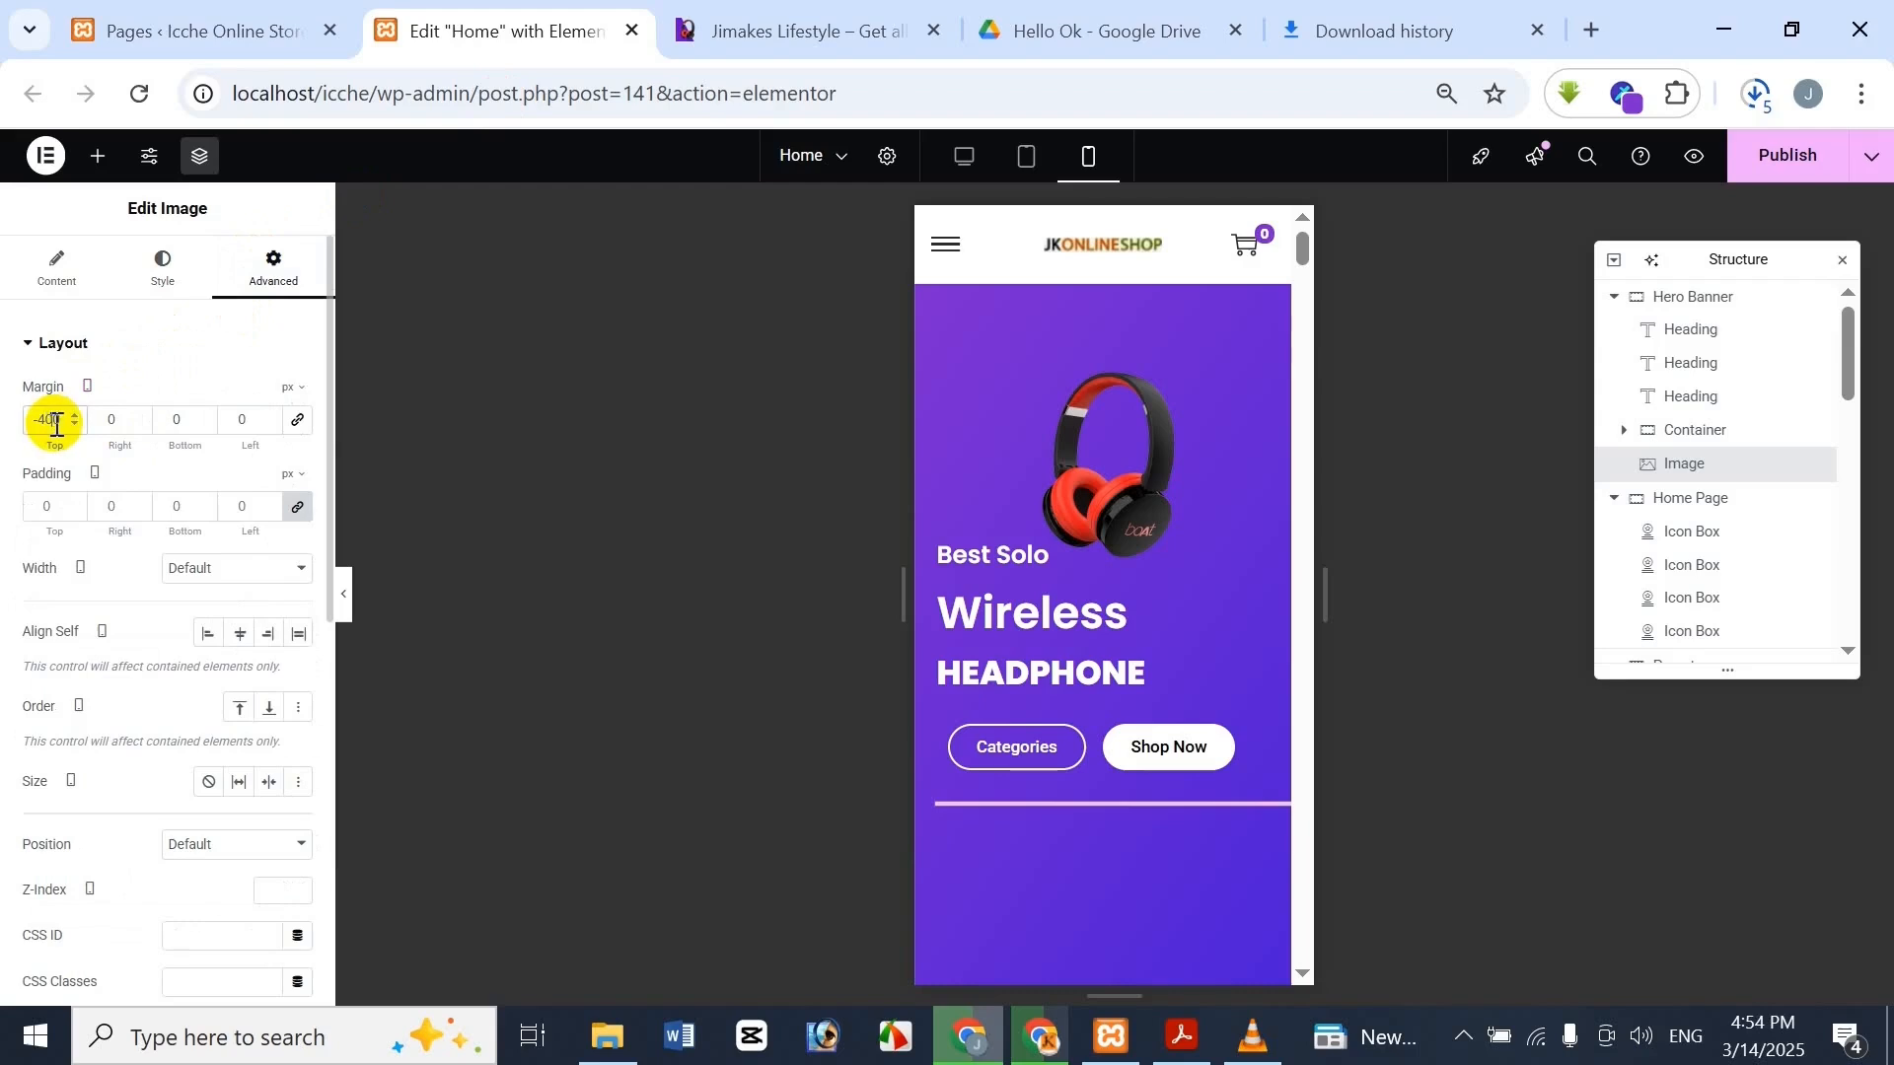
{"action": "key", "text": "BackSpace"}
{"action": "type", "text": "6"}
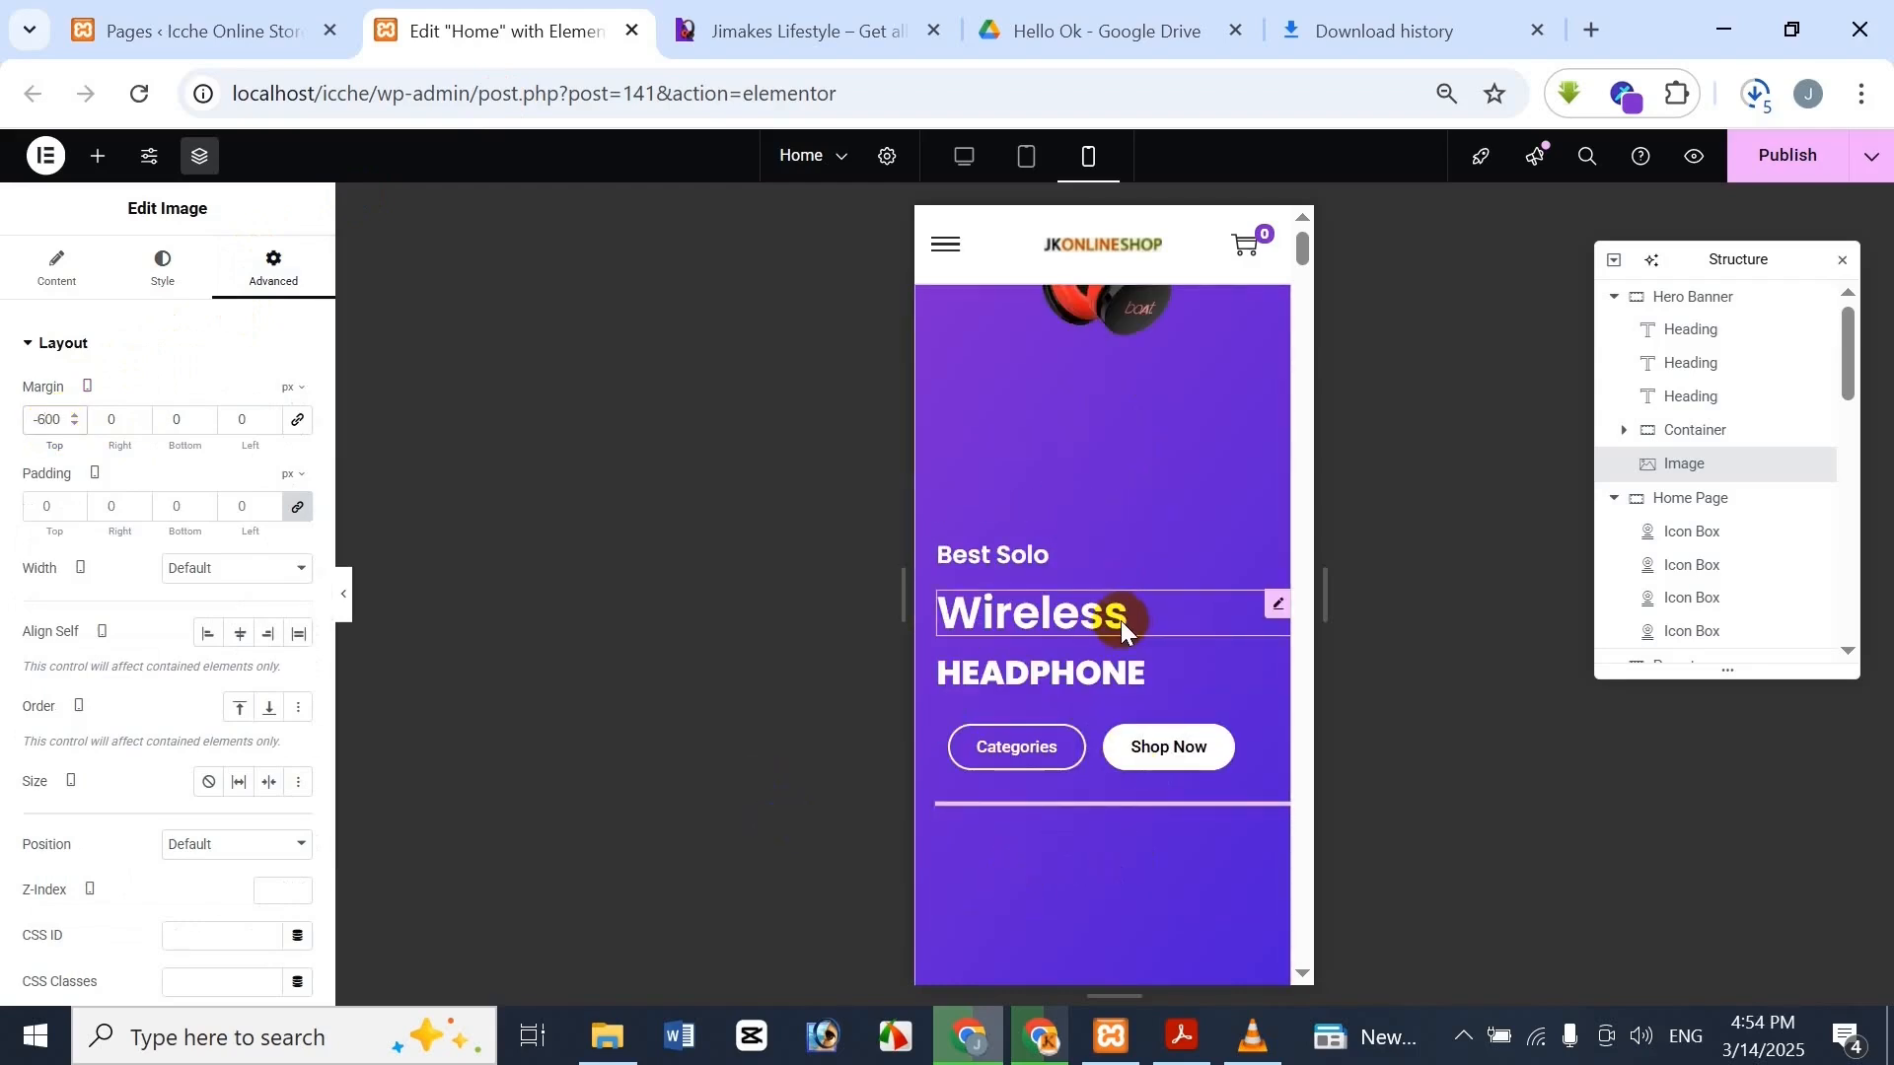
{"action": "key", "text": "BackSpace"}
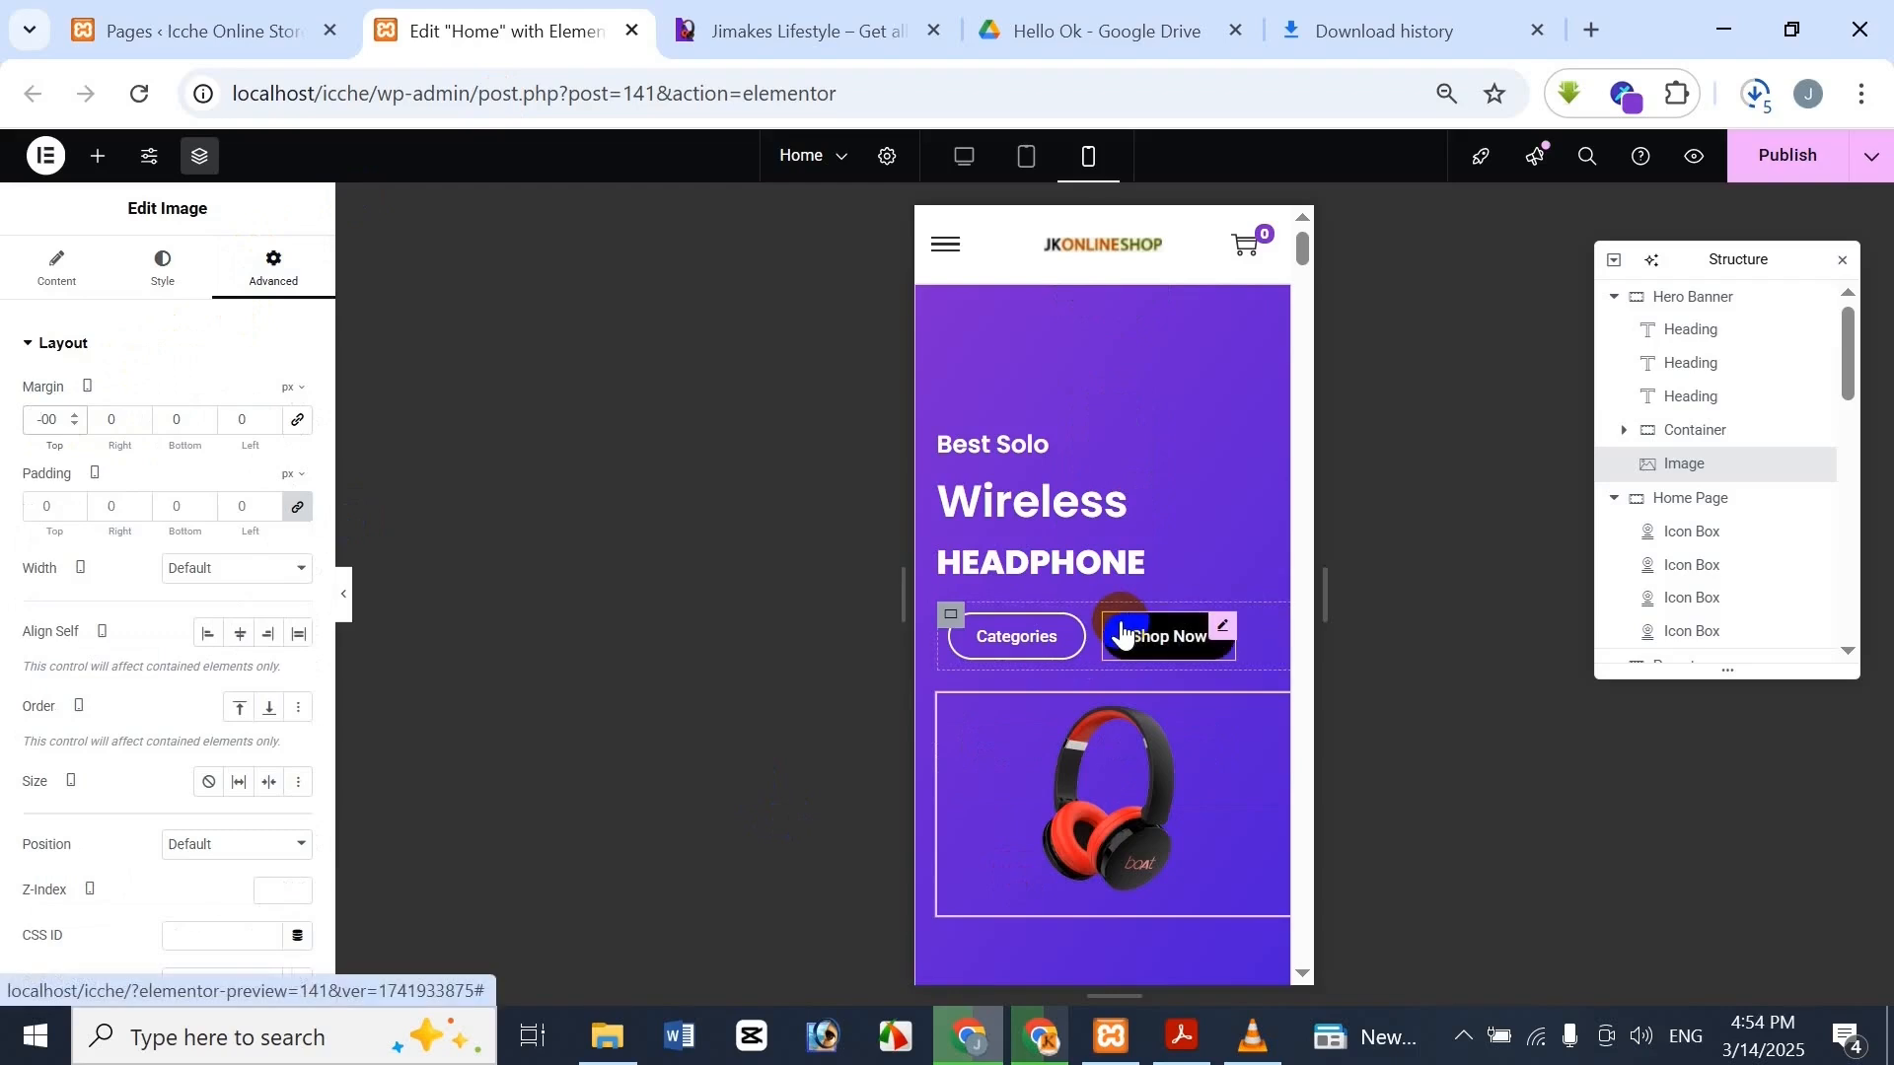
{"action": "type", "text": "5"}
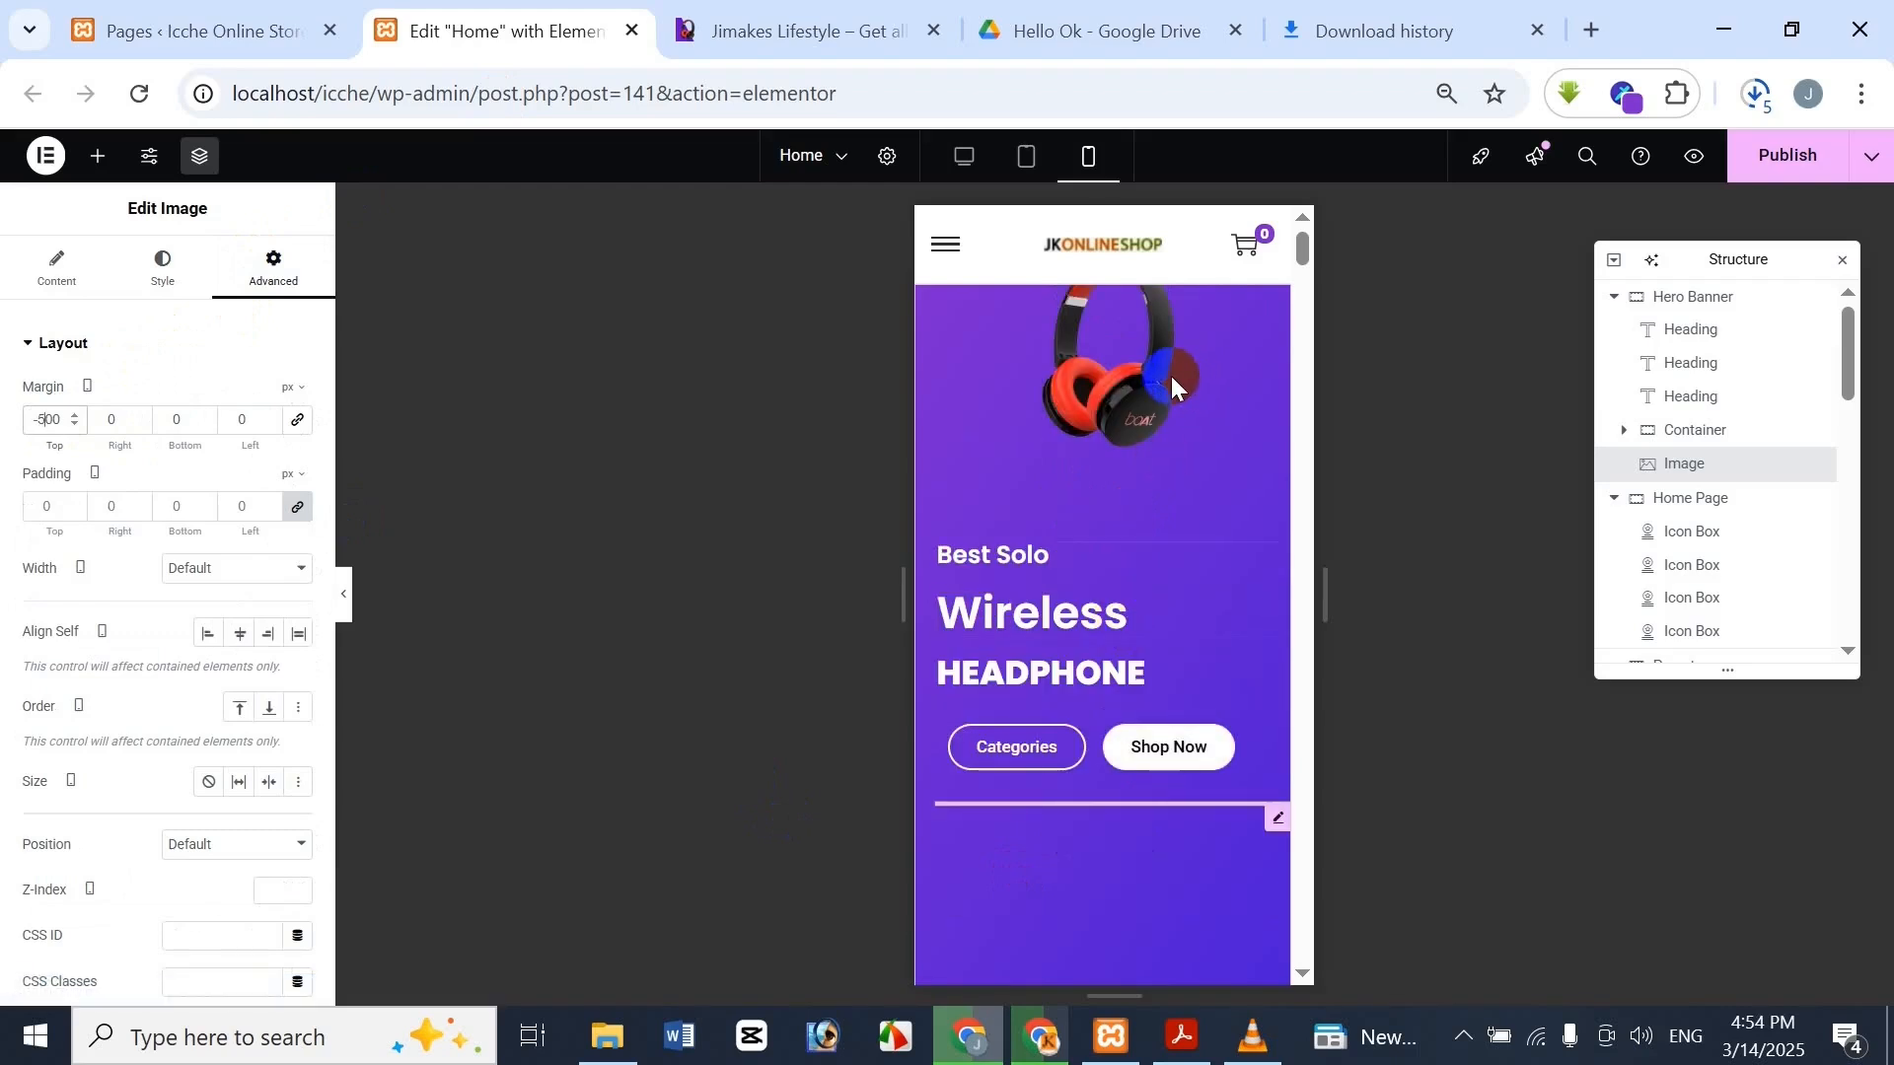
{"action": "key", "text": "BackSpace"}
{"action": "type", "text": "4"}
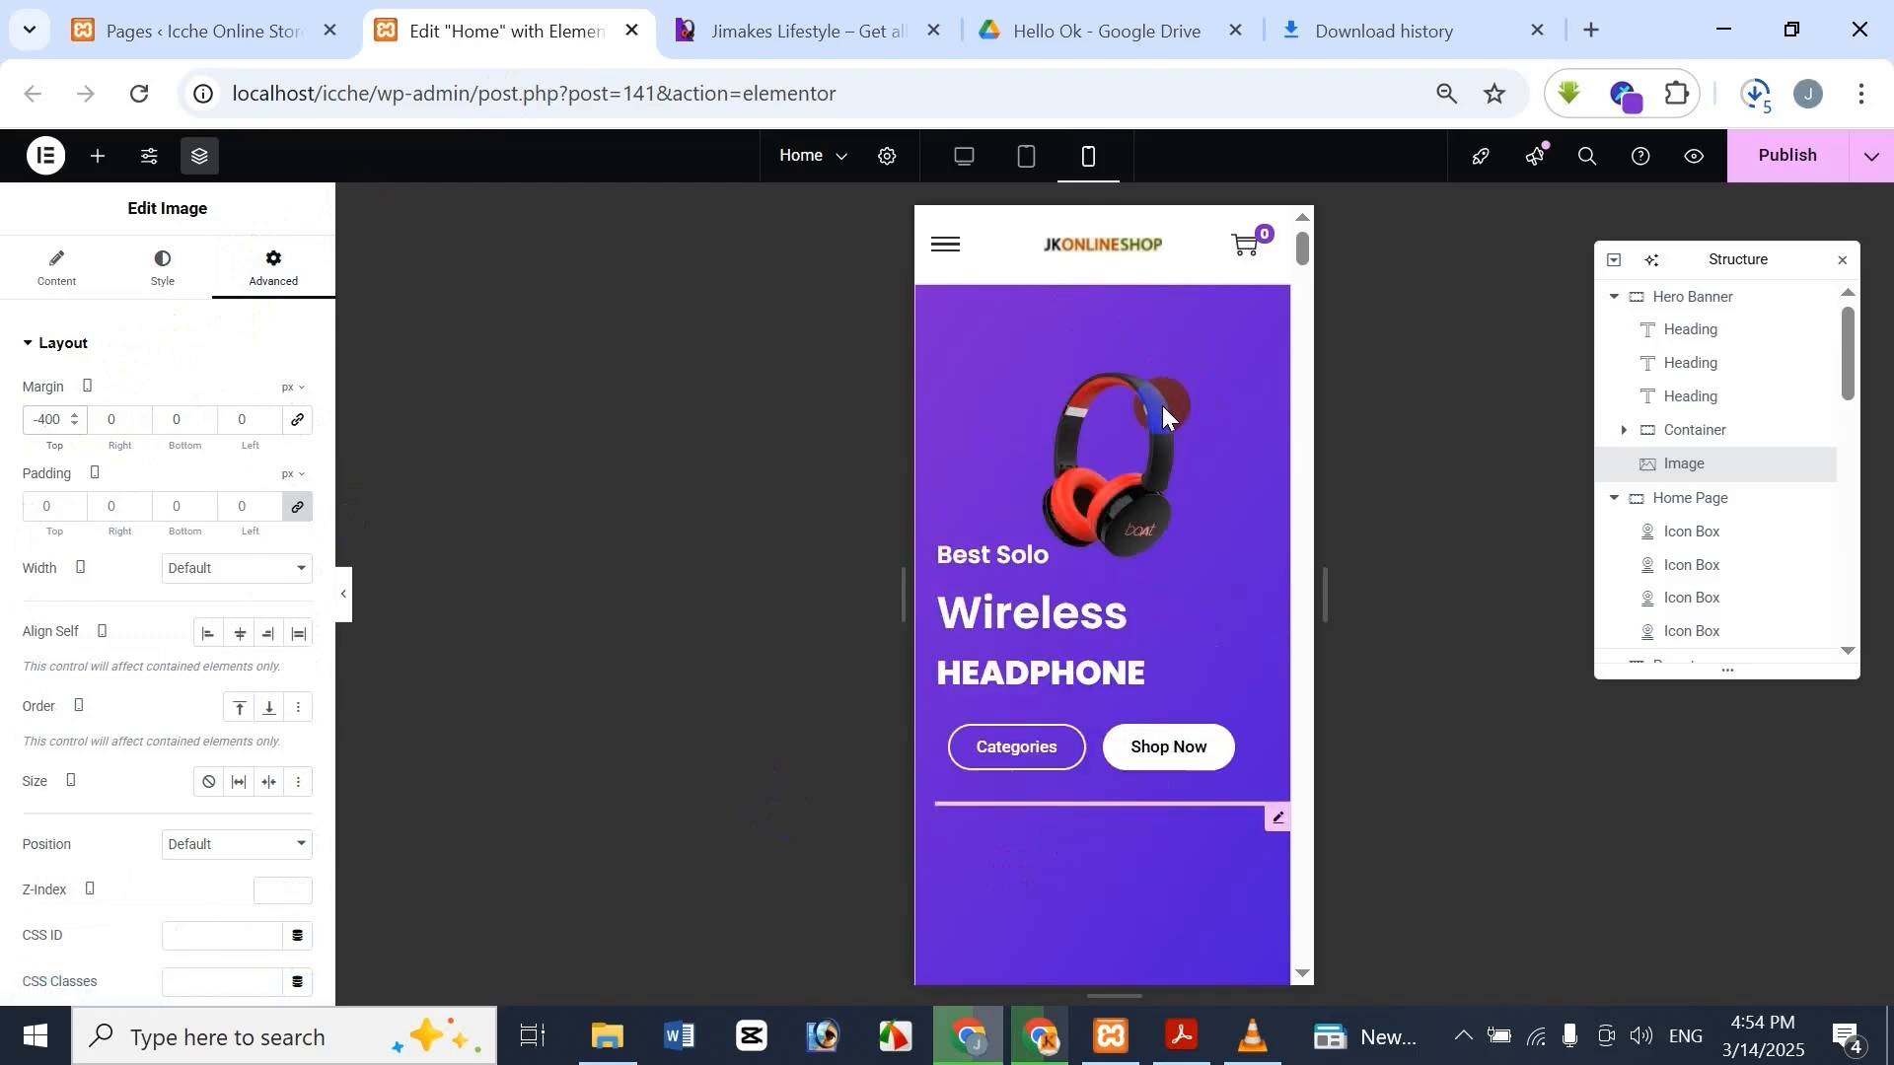
{"action": "key", "text": "Delete"}
{"action": "type", "text": "5"}
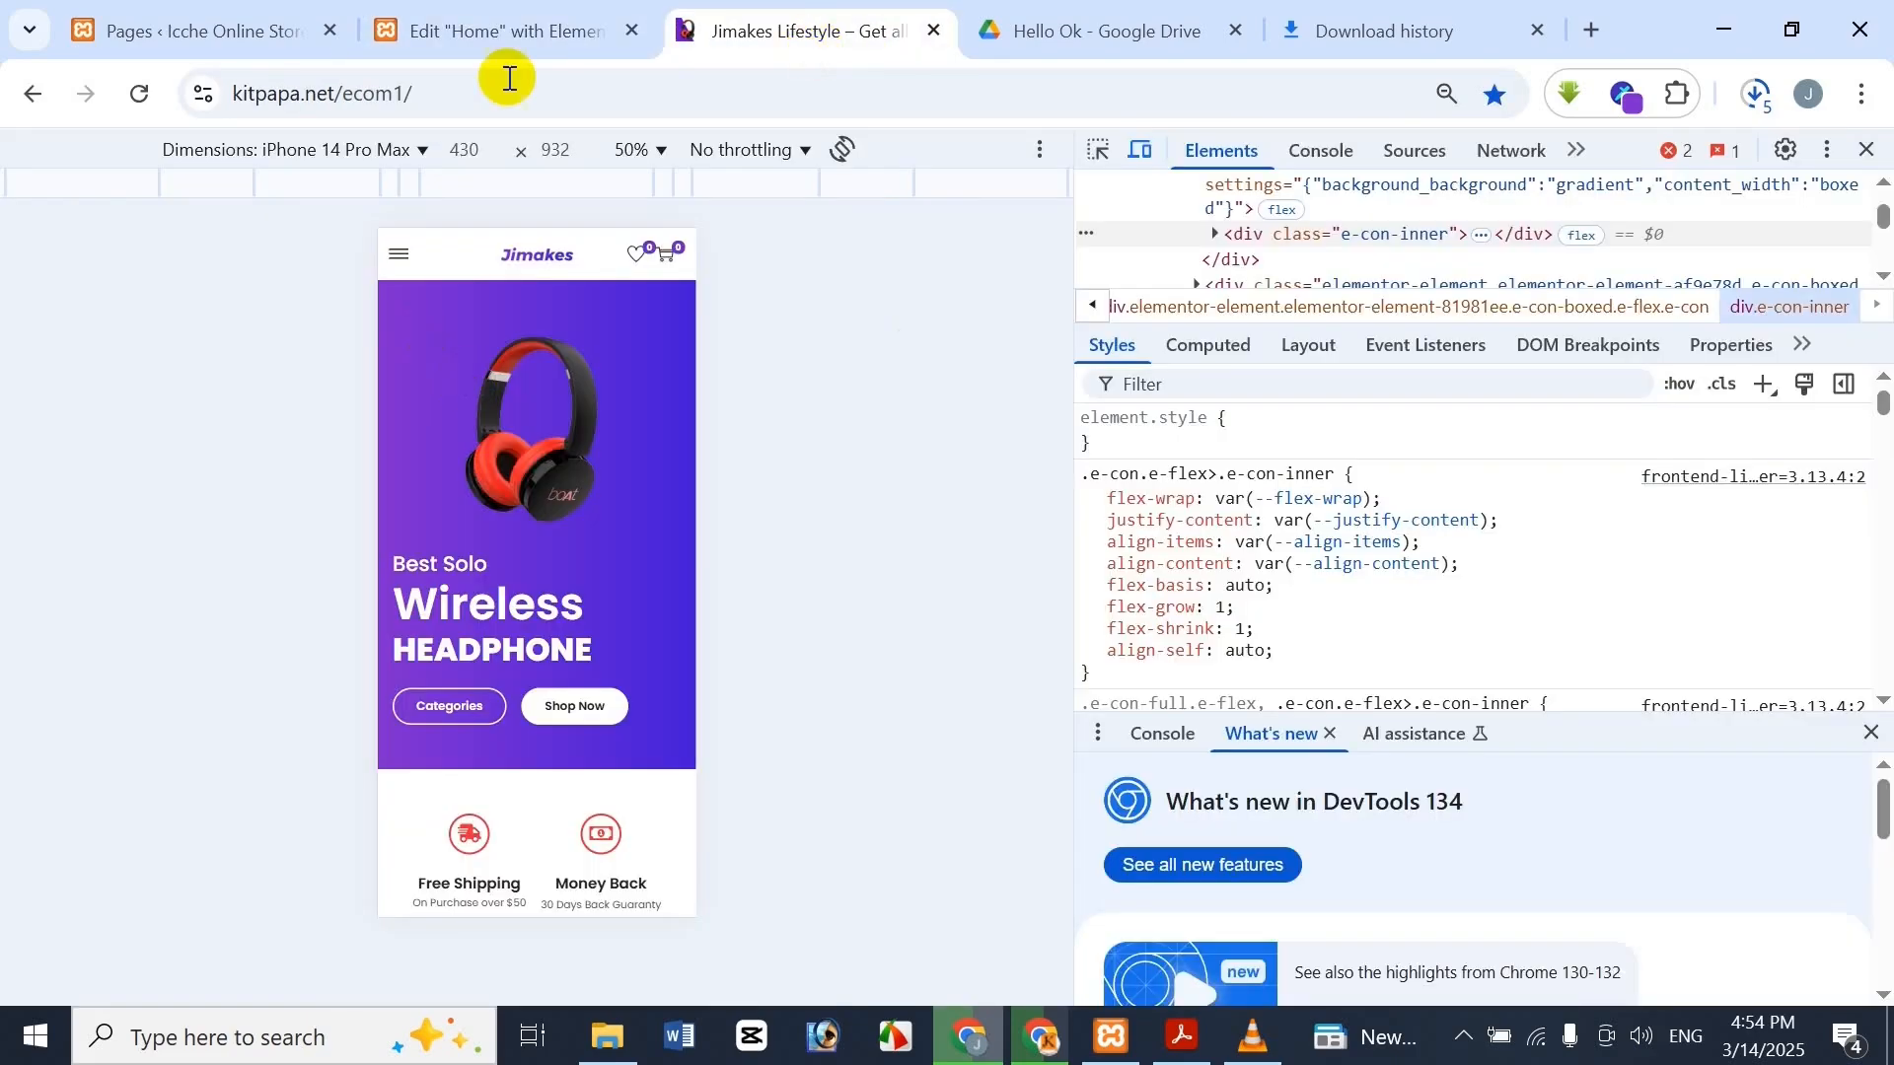
{"action": "left_click", "coordinate": [499, 35]}
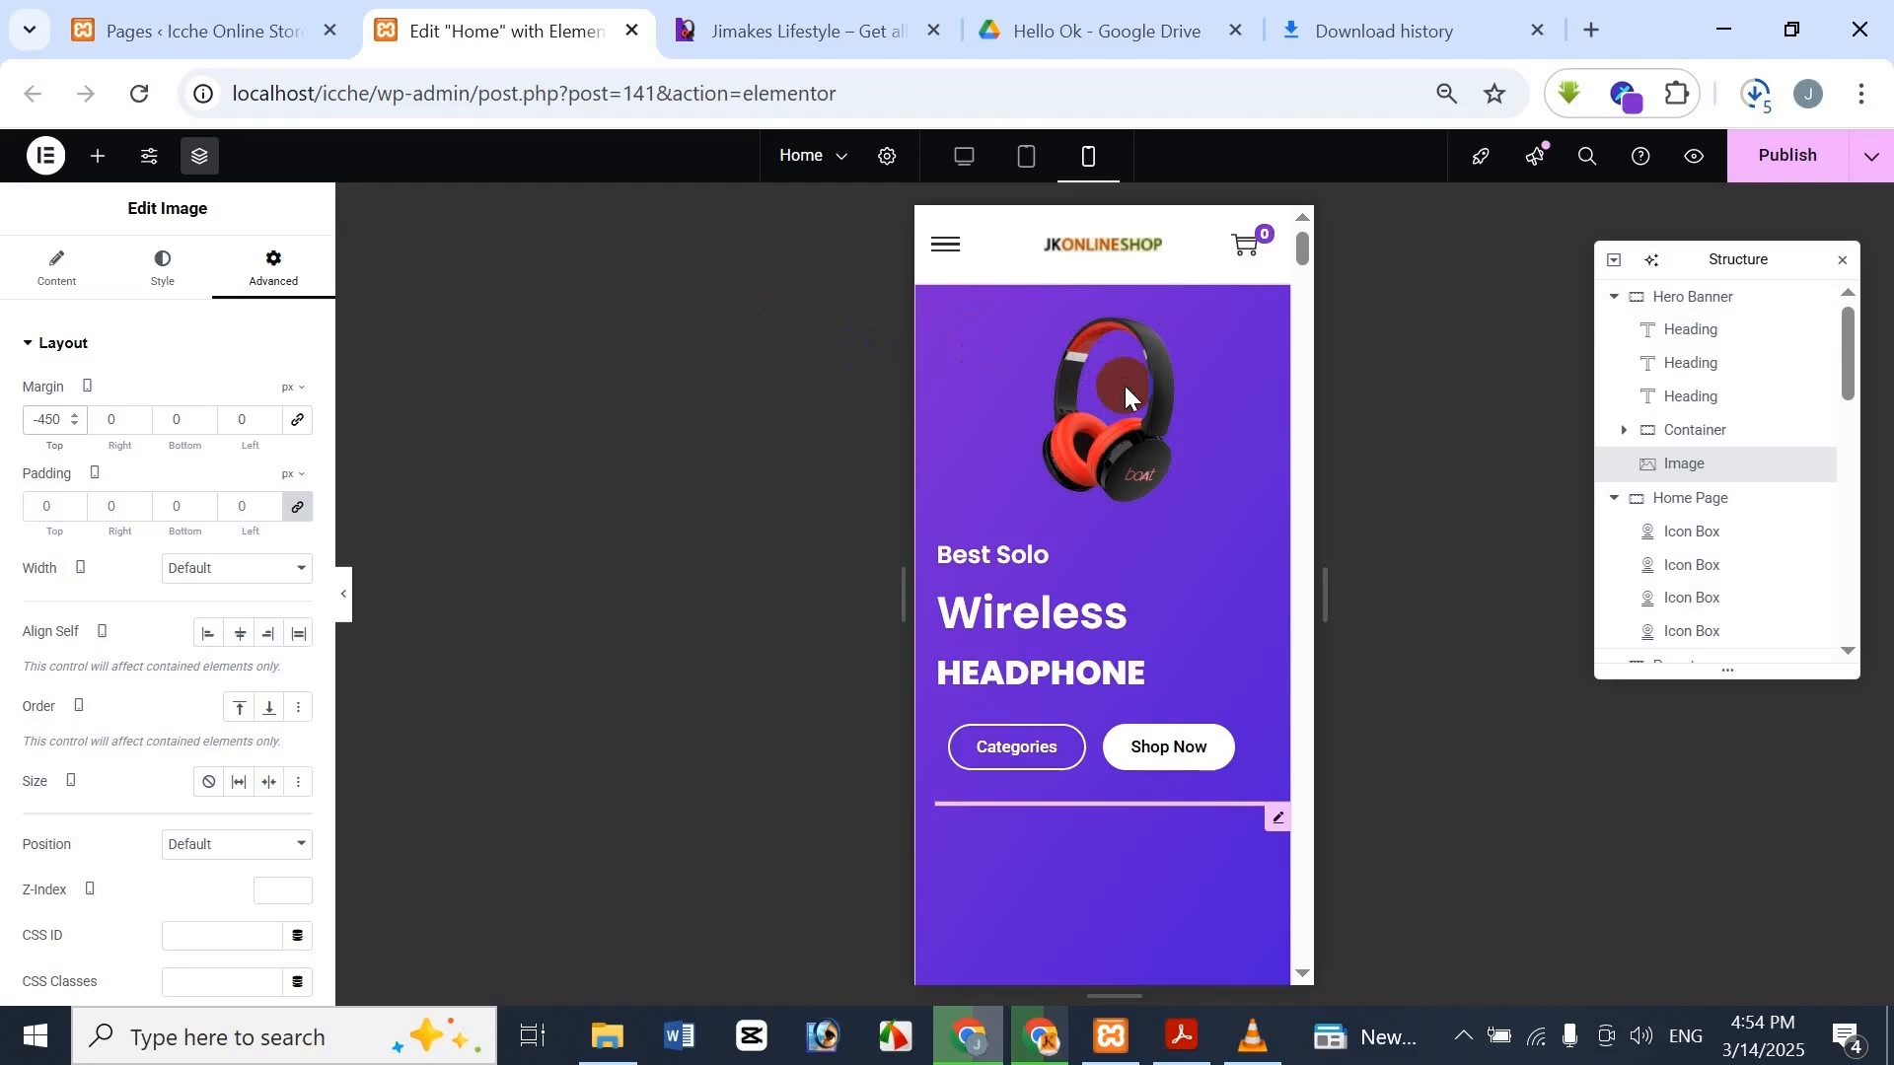
Set the hero headphone image's top margin to -420 px and compare its position with the reference site
{"action": "key", "text": "BackSpace"}
{"action": "type", "text": "2"}
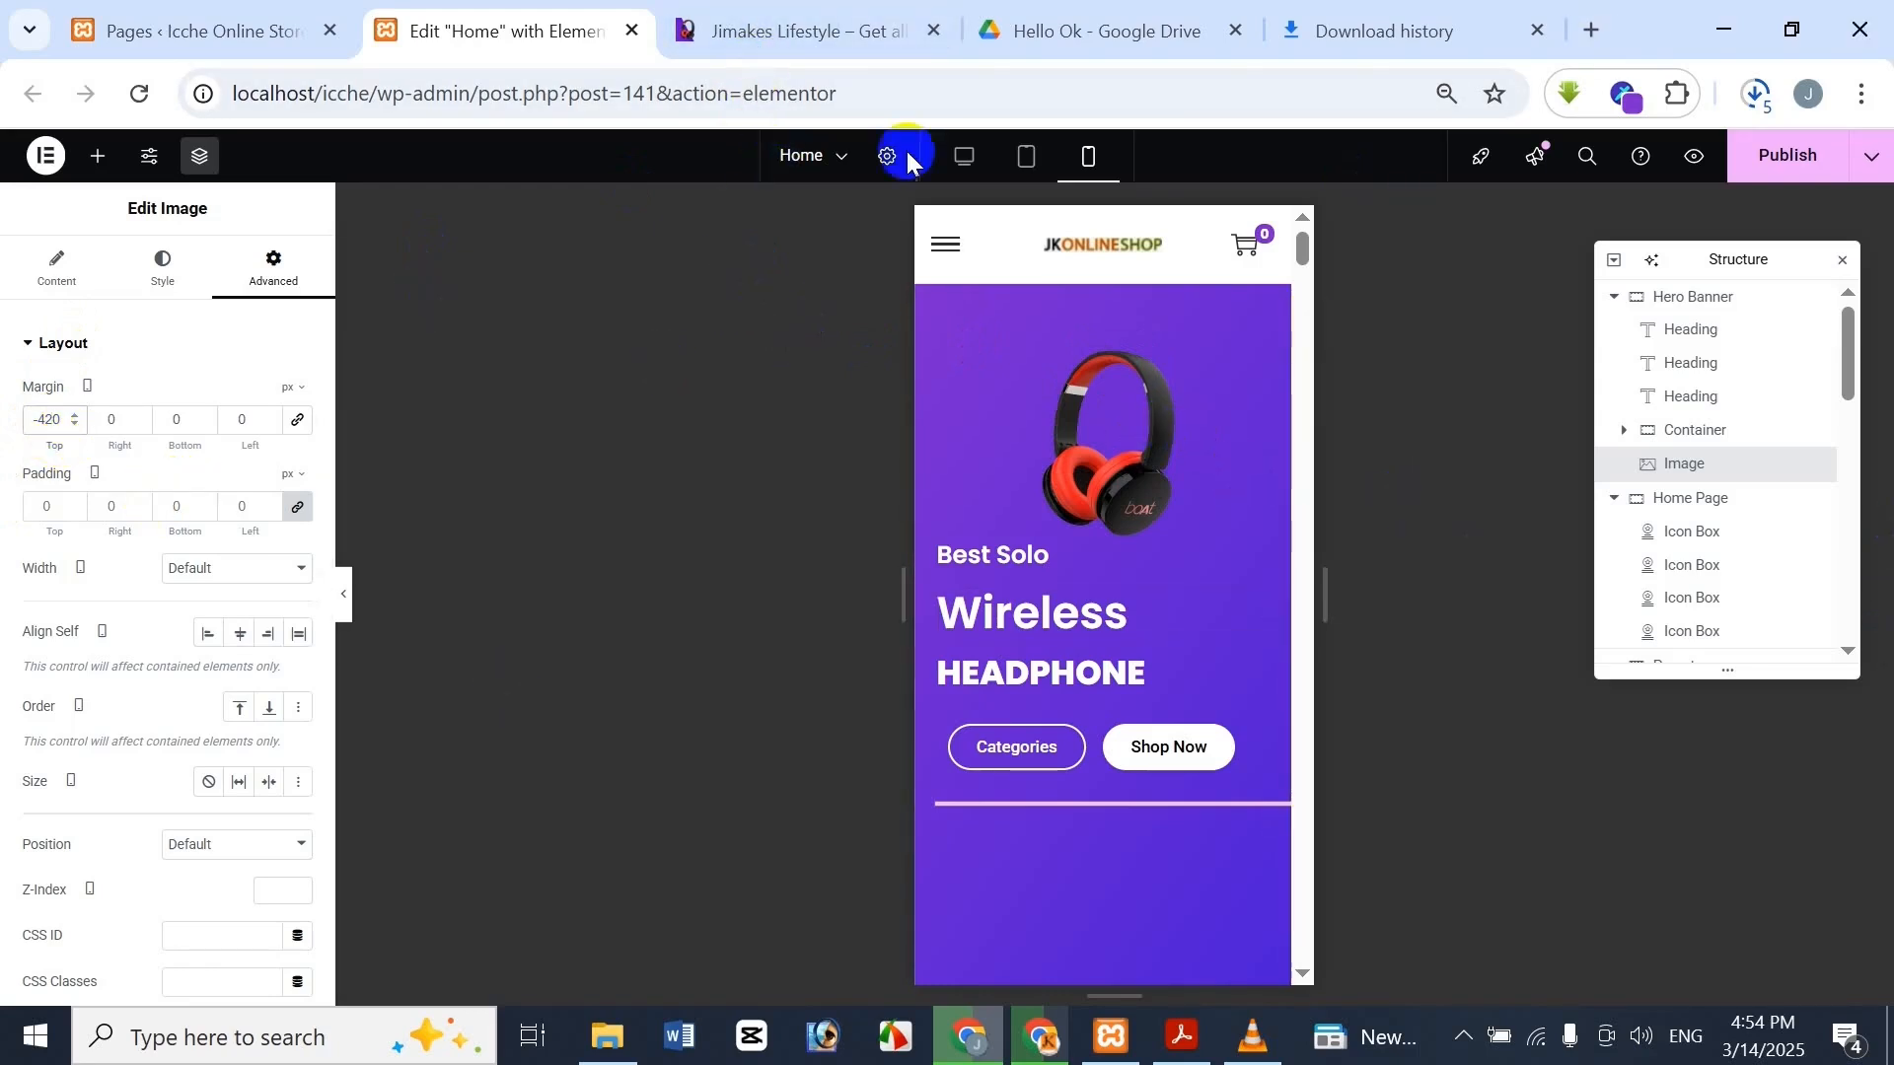
{"action": "left_click", "coordinate": [789, 30]}
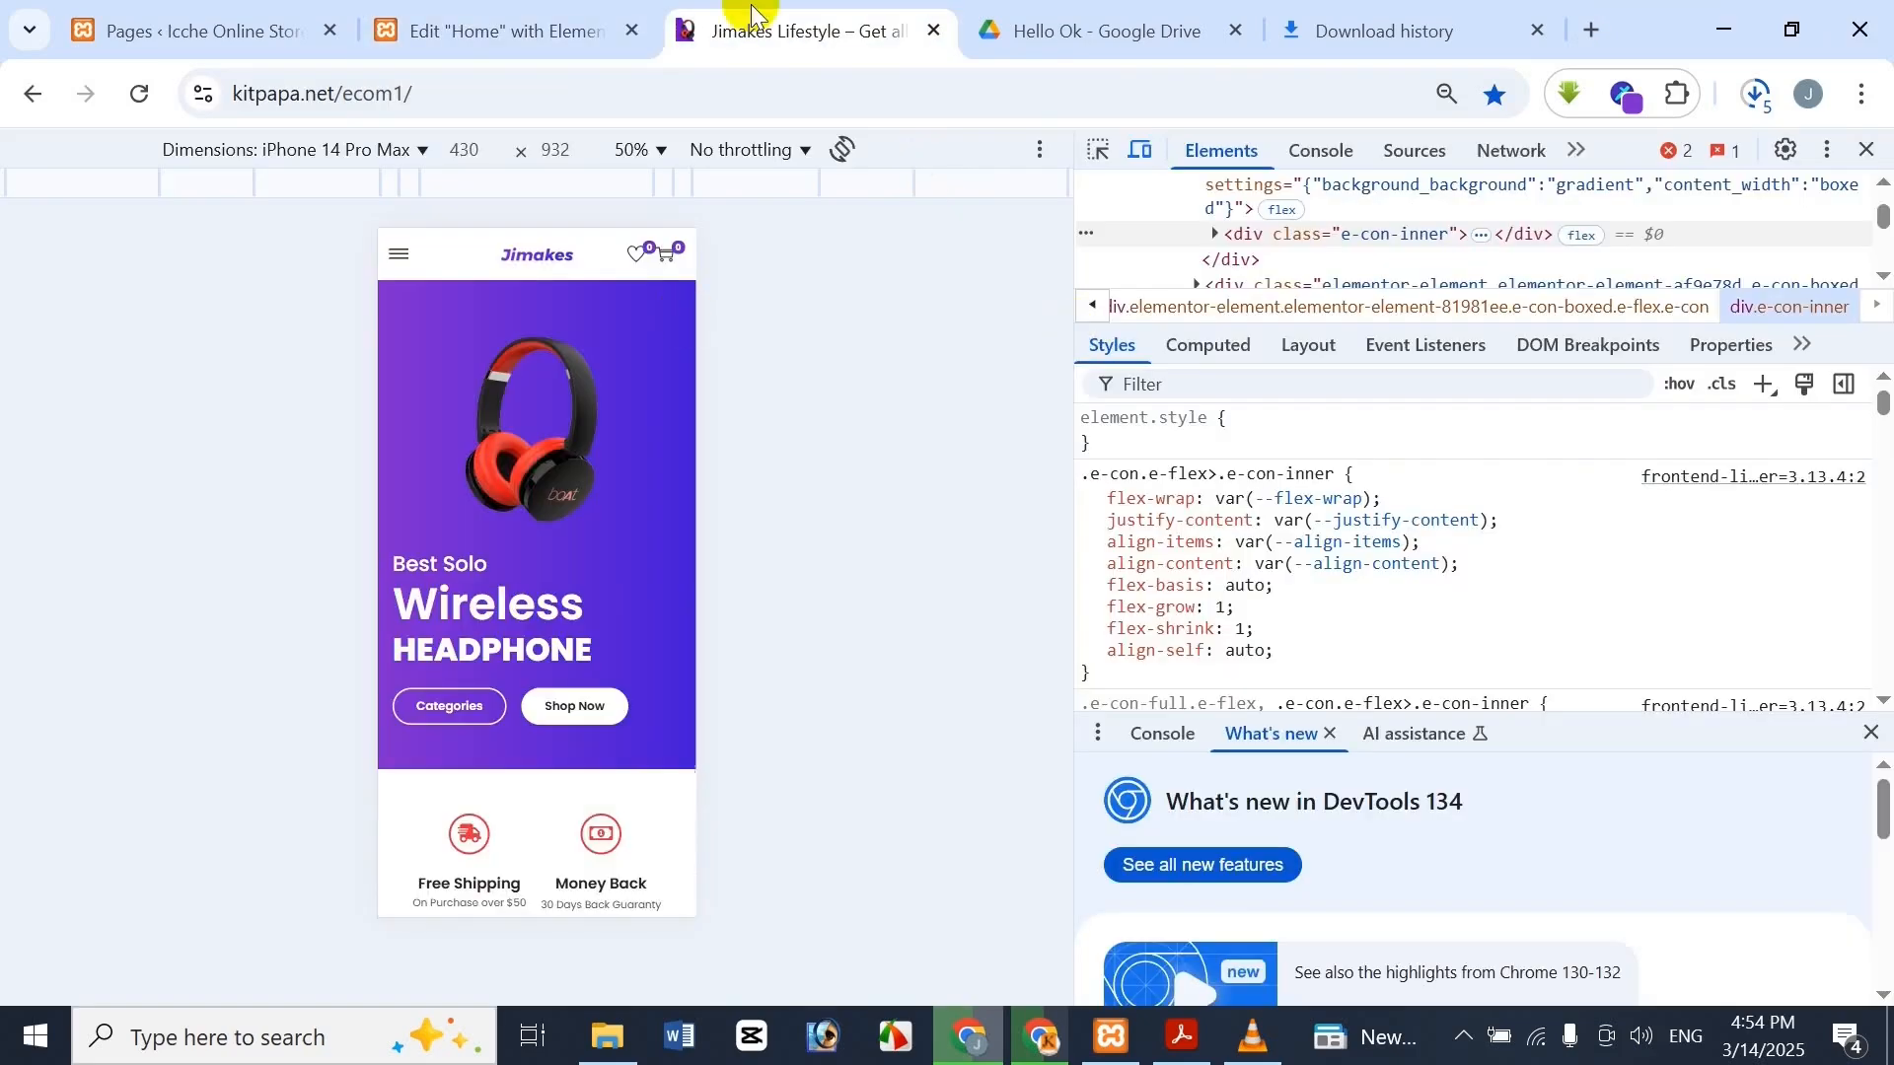
{"action": "left_click", "coordinate": [486, 30]}
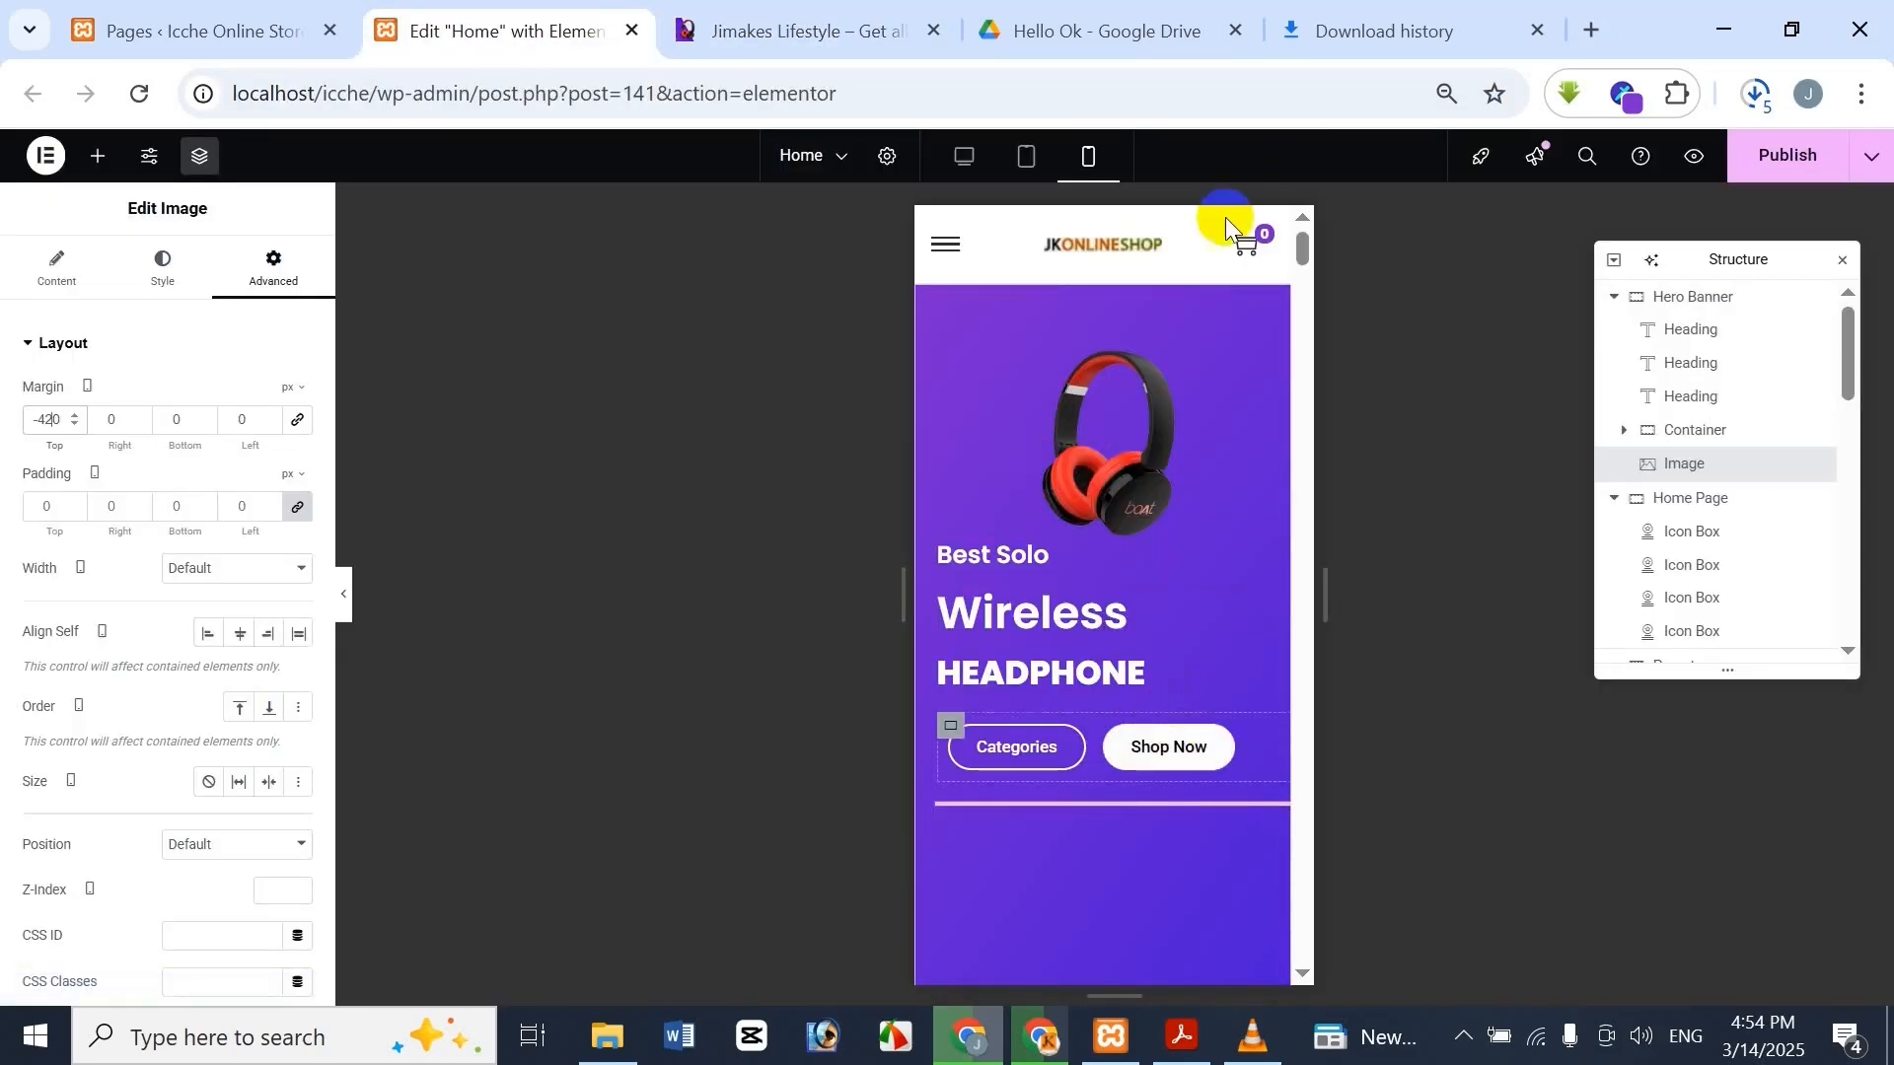
Compare the spacing of the icon box section below the hero with the same section on the reference site
{"action": "left_click_drag", "start_coordinate": [1306, 246], "coordinate": [1296, 278]}
{"action": "left_click", "coordinate": [924, 40]}
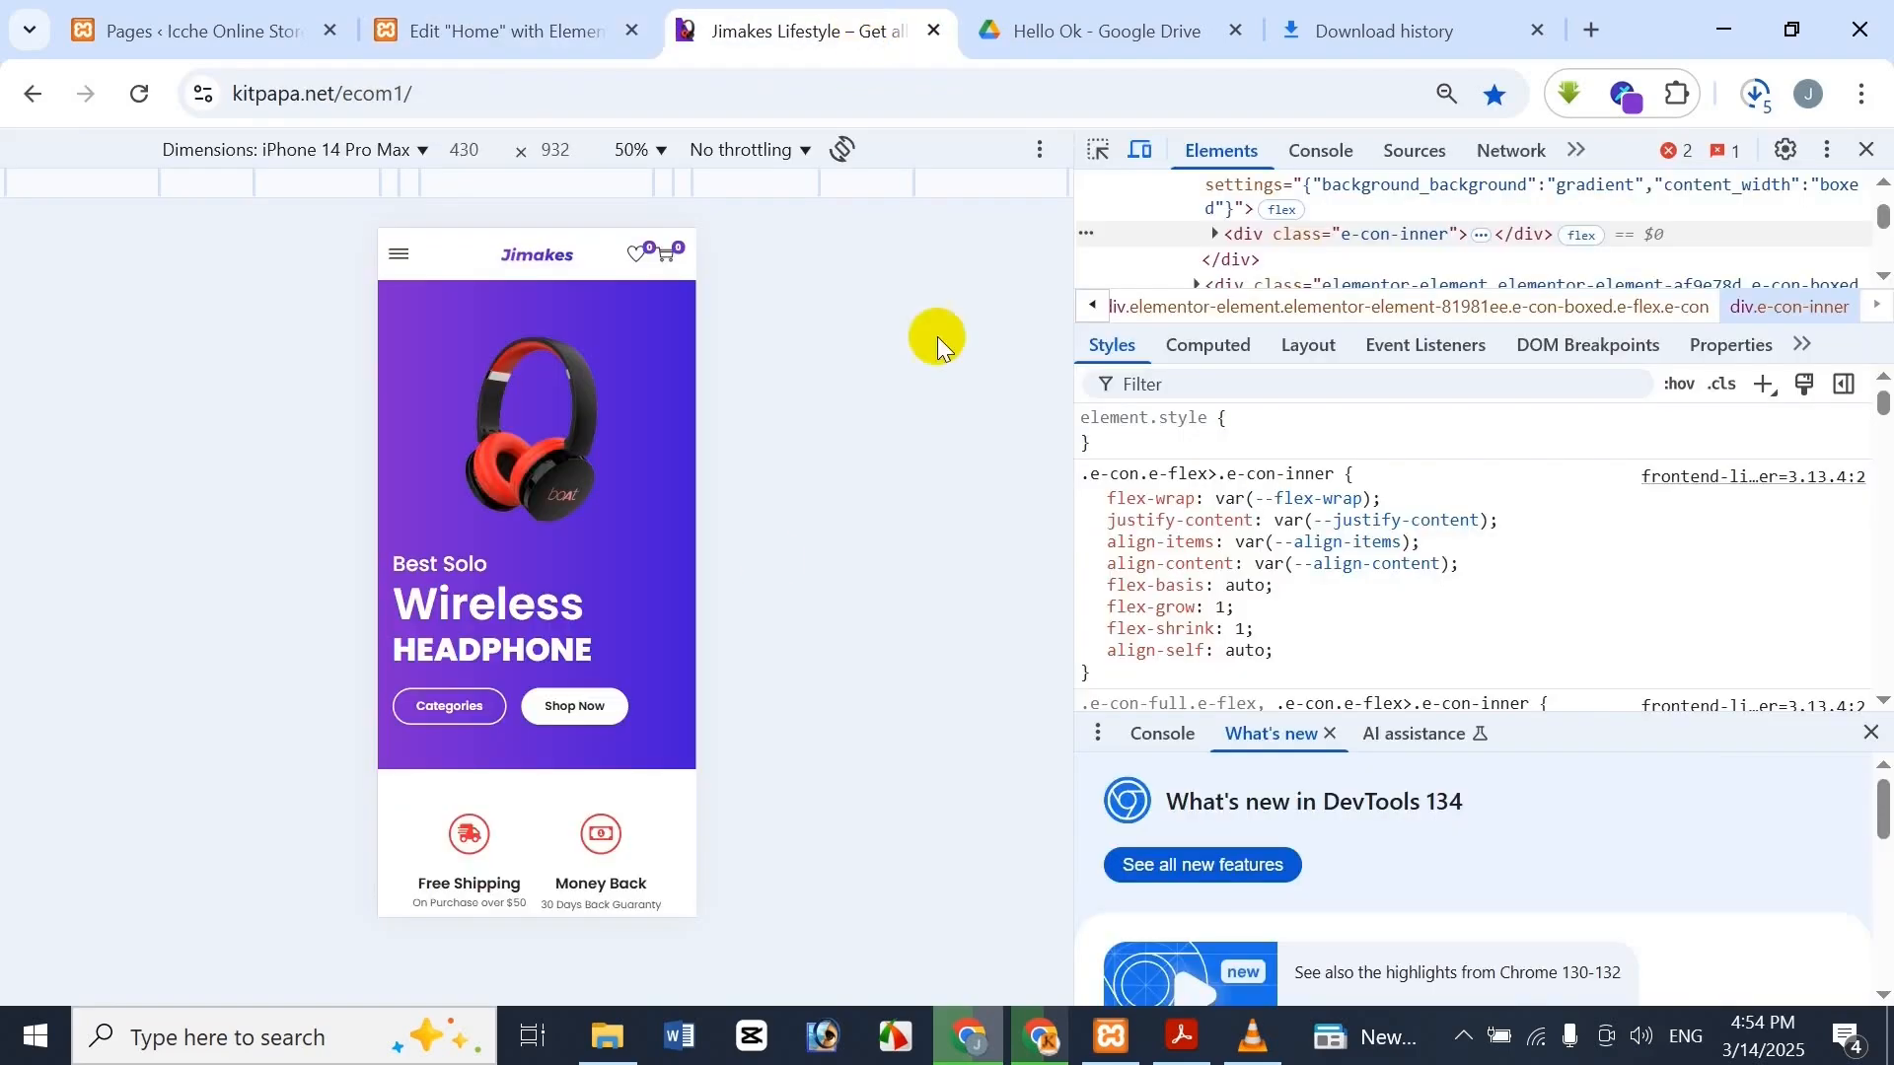
{"action": "scroll", "coordinate": [626, 647], "scroll_direction": "down", "scroll_amount": 5}
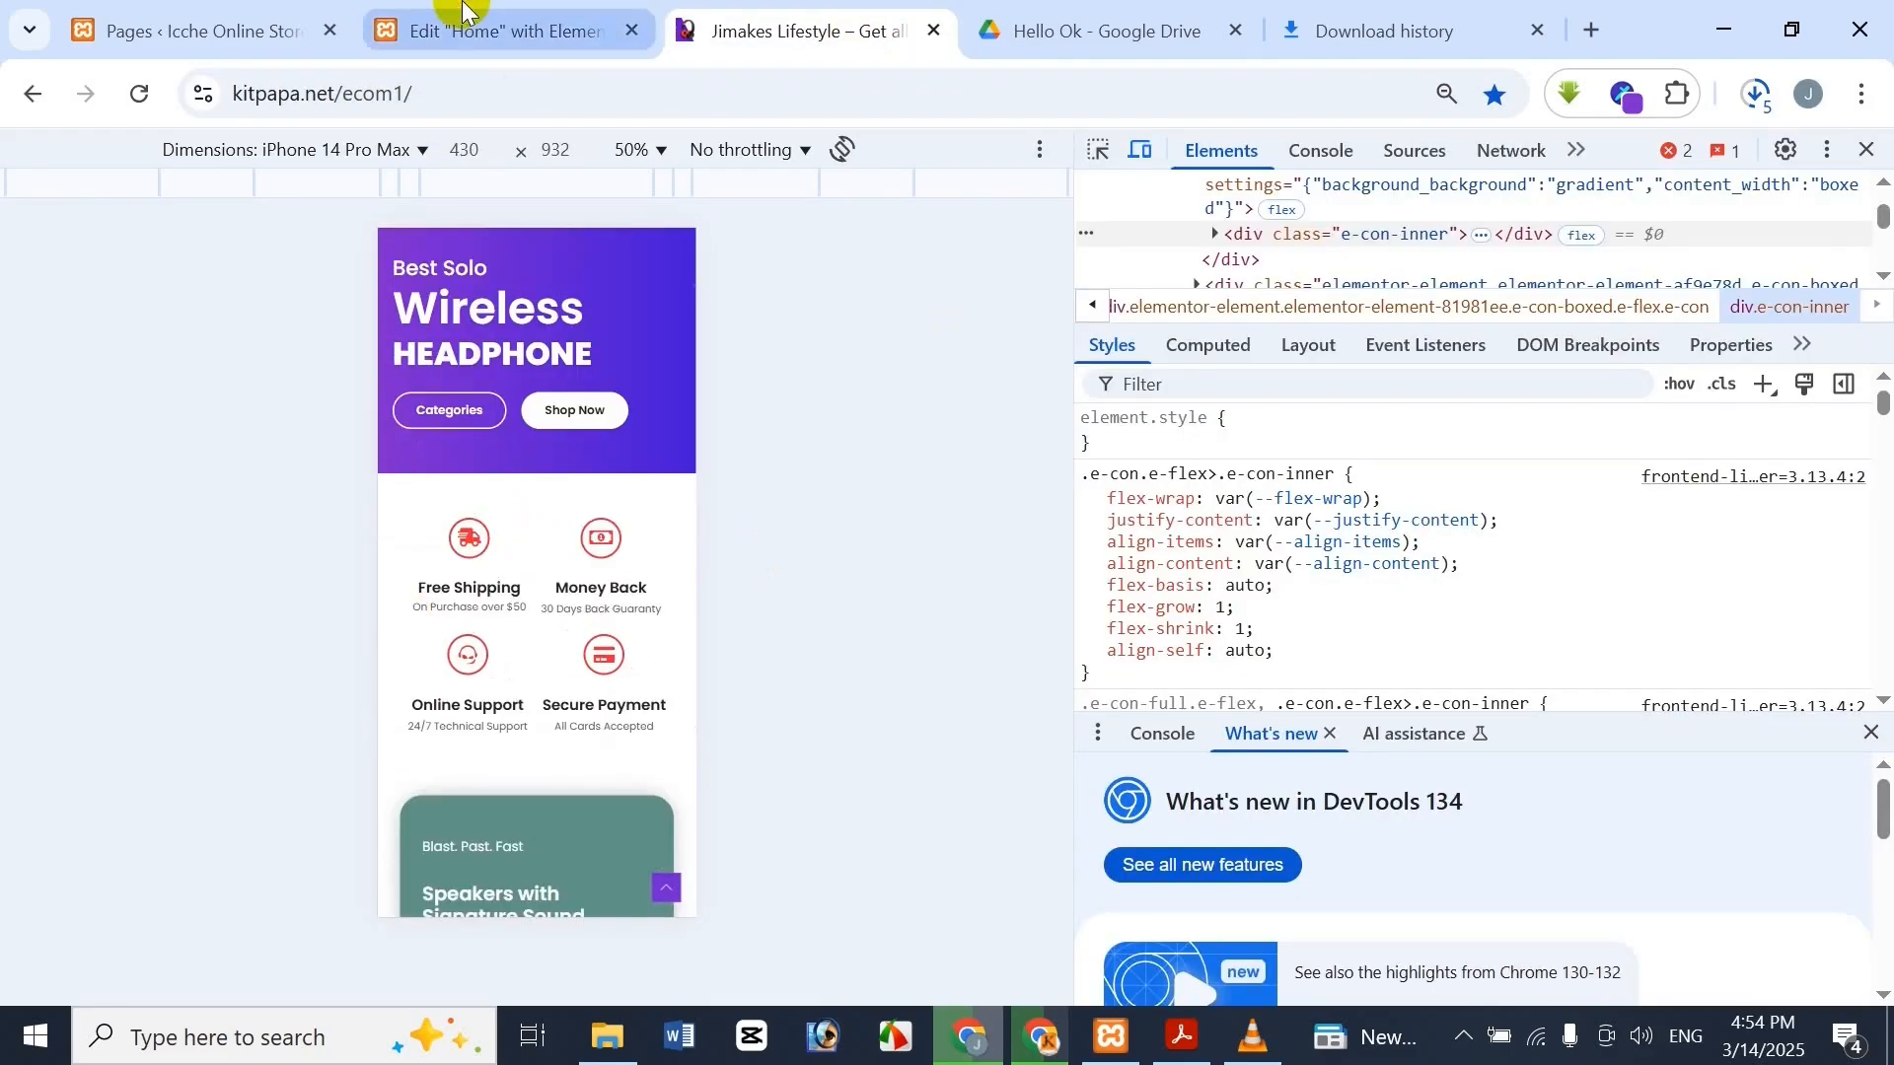
{"action": "left_click", "coordinate": [434, 30]}
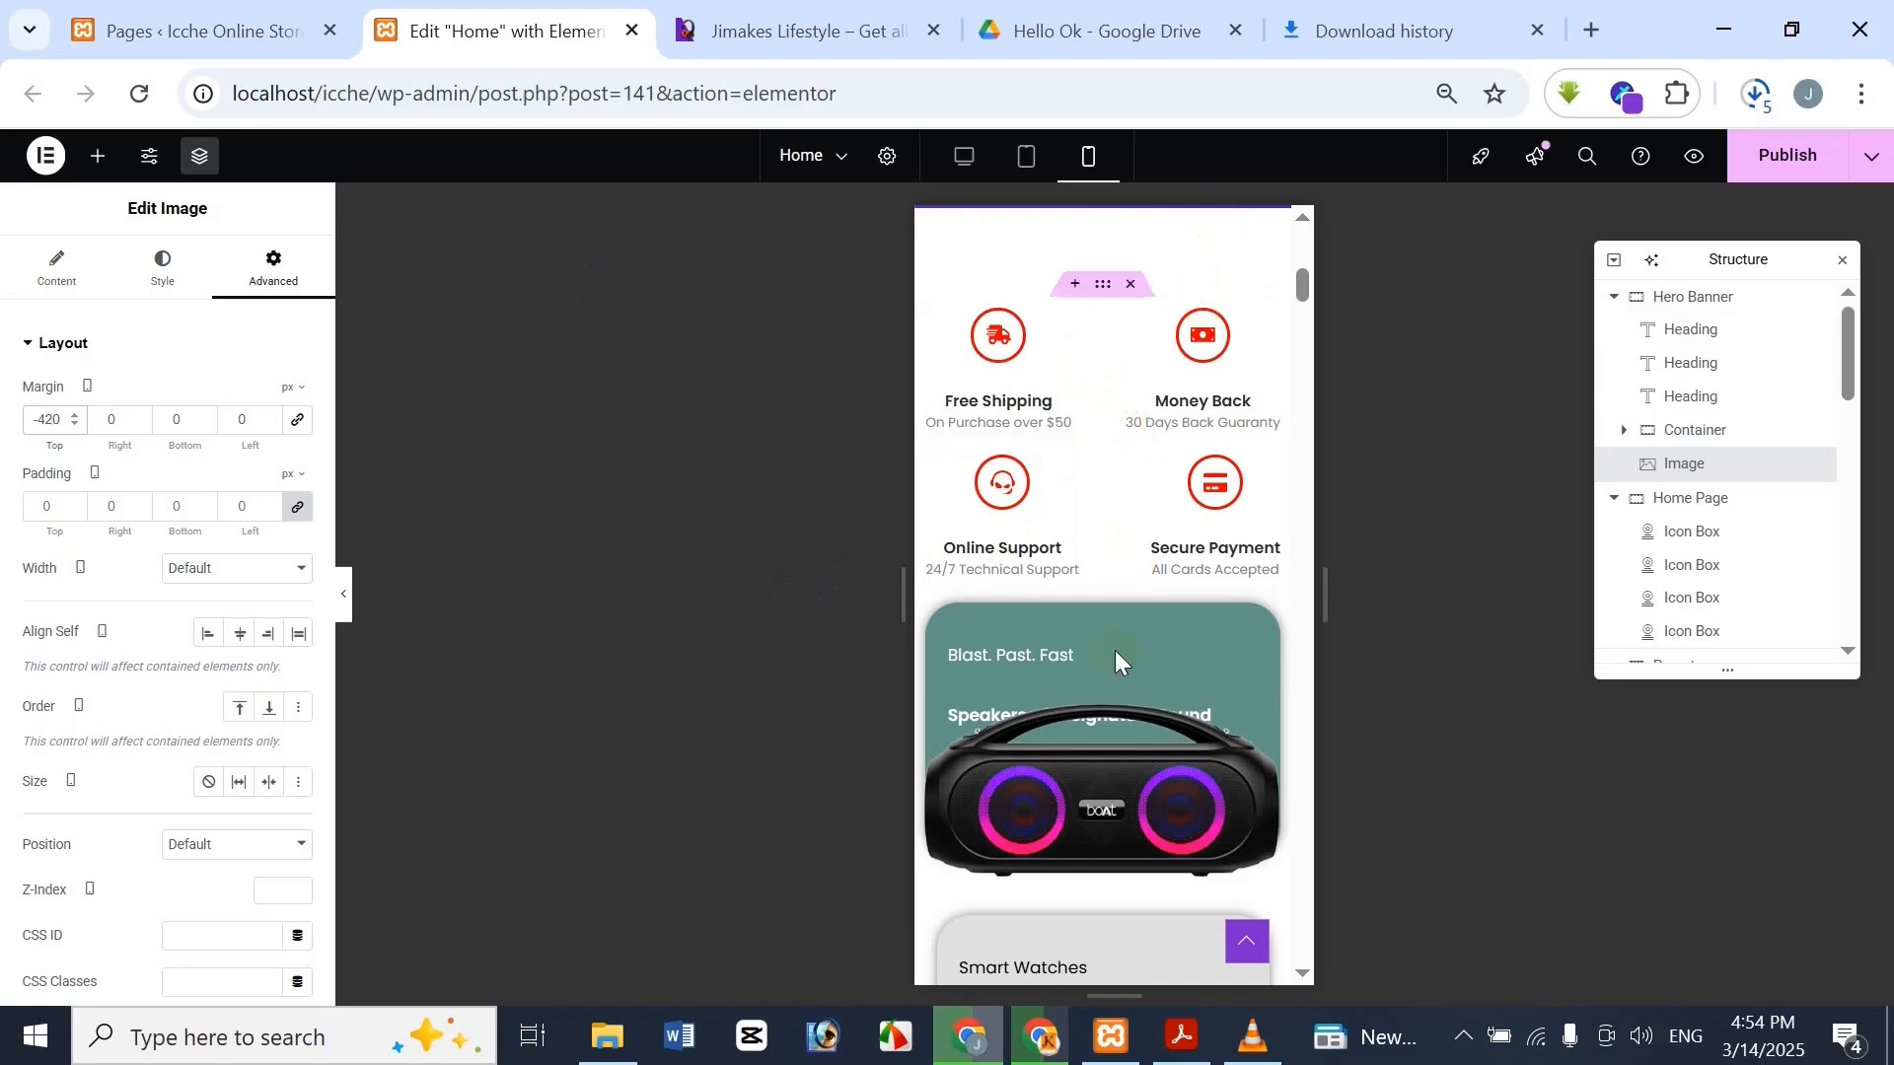
{"action": "scroll", "coordinate": [1075, 439], "scroll_direction": "up", "scroll_amount": 3}
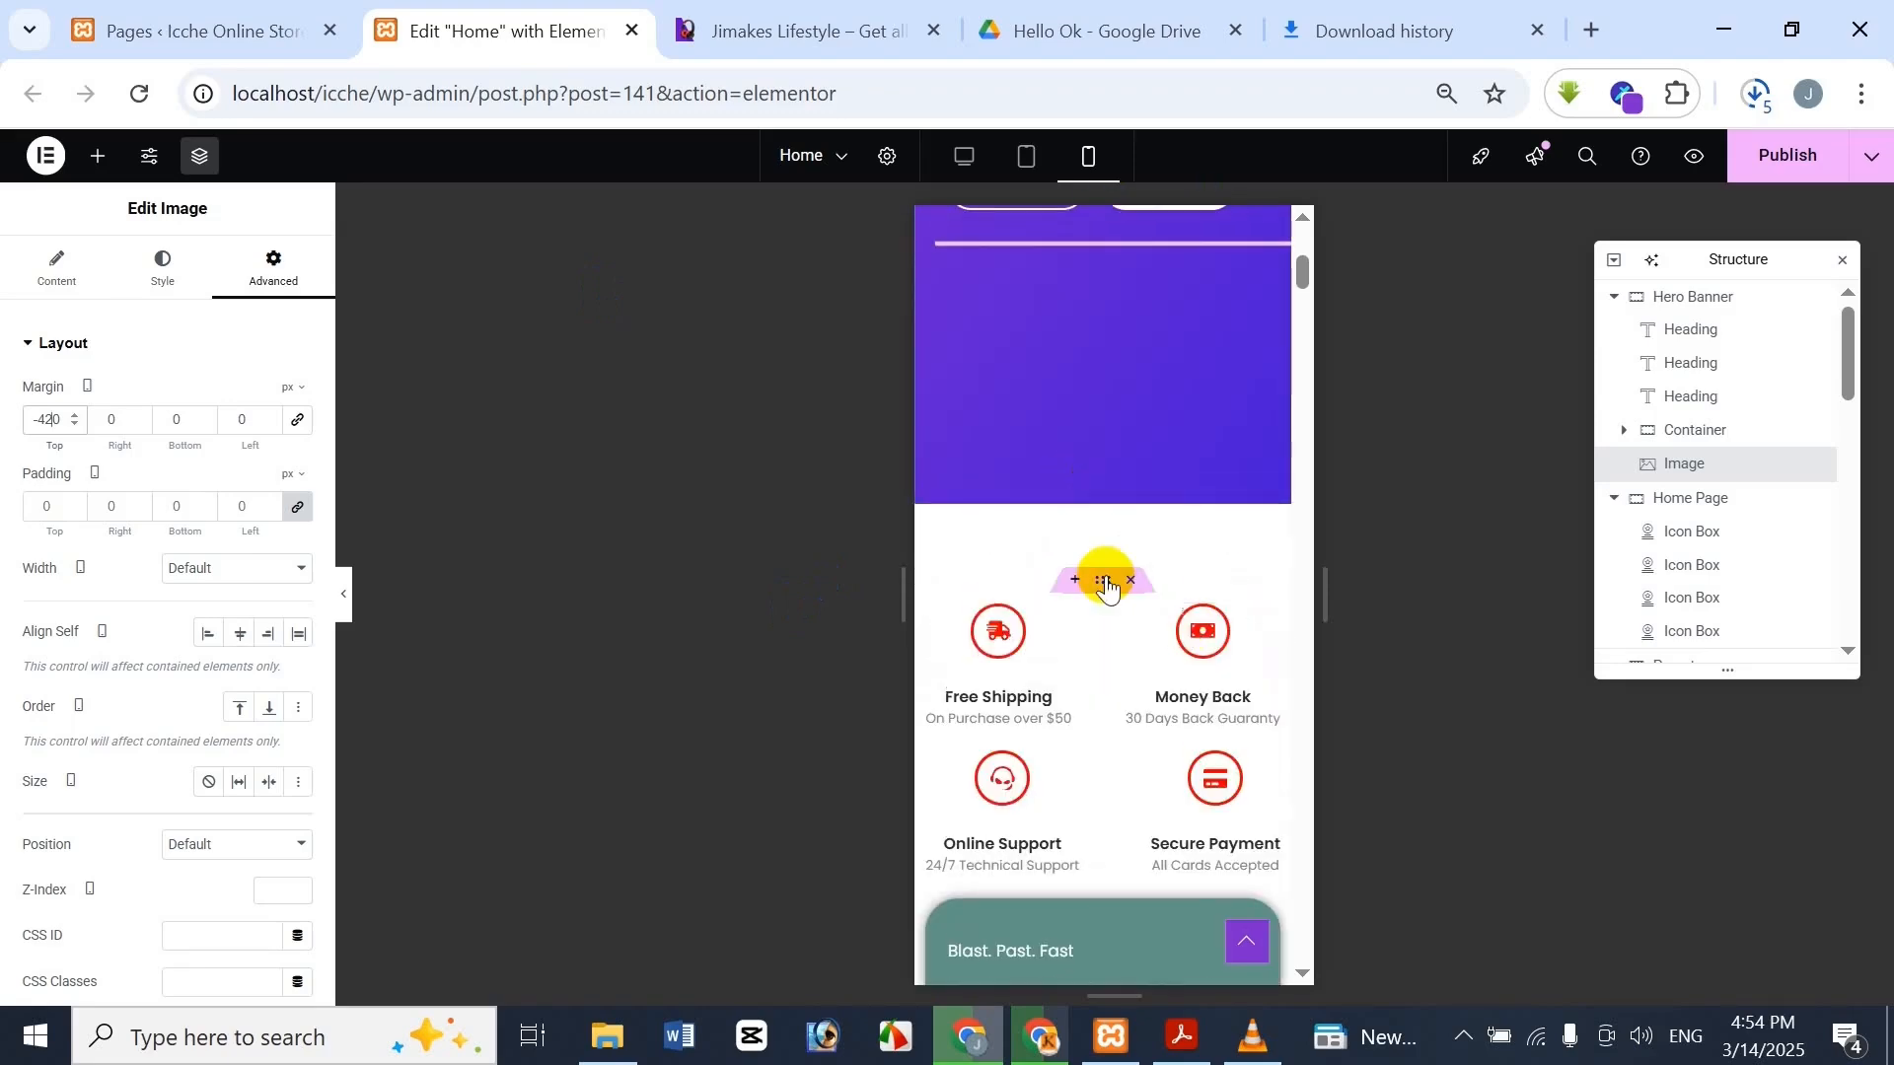
{"action": "left_click", "coordinate": [859, 20]}
{"action": "left_click", "coordinate": [477, 26]}
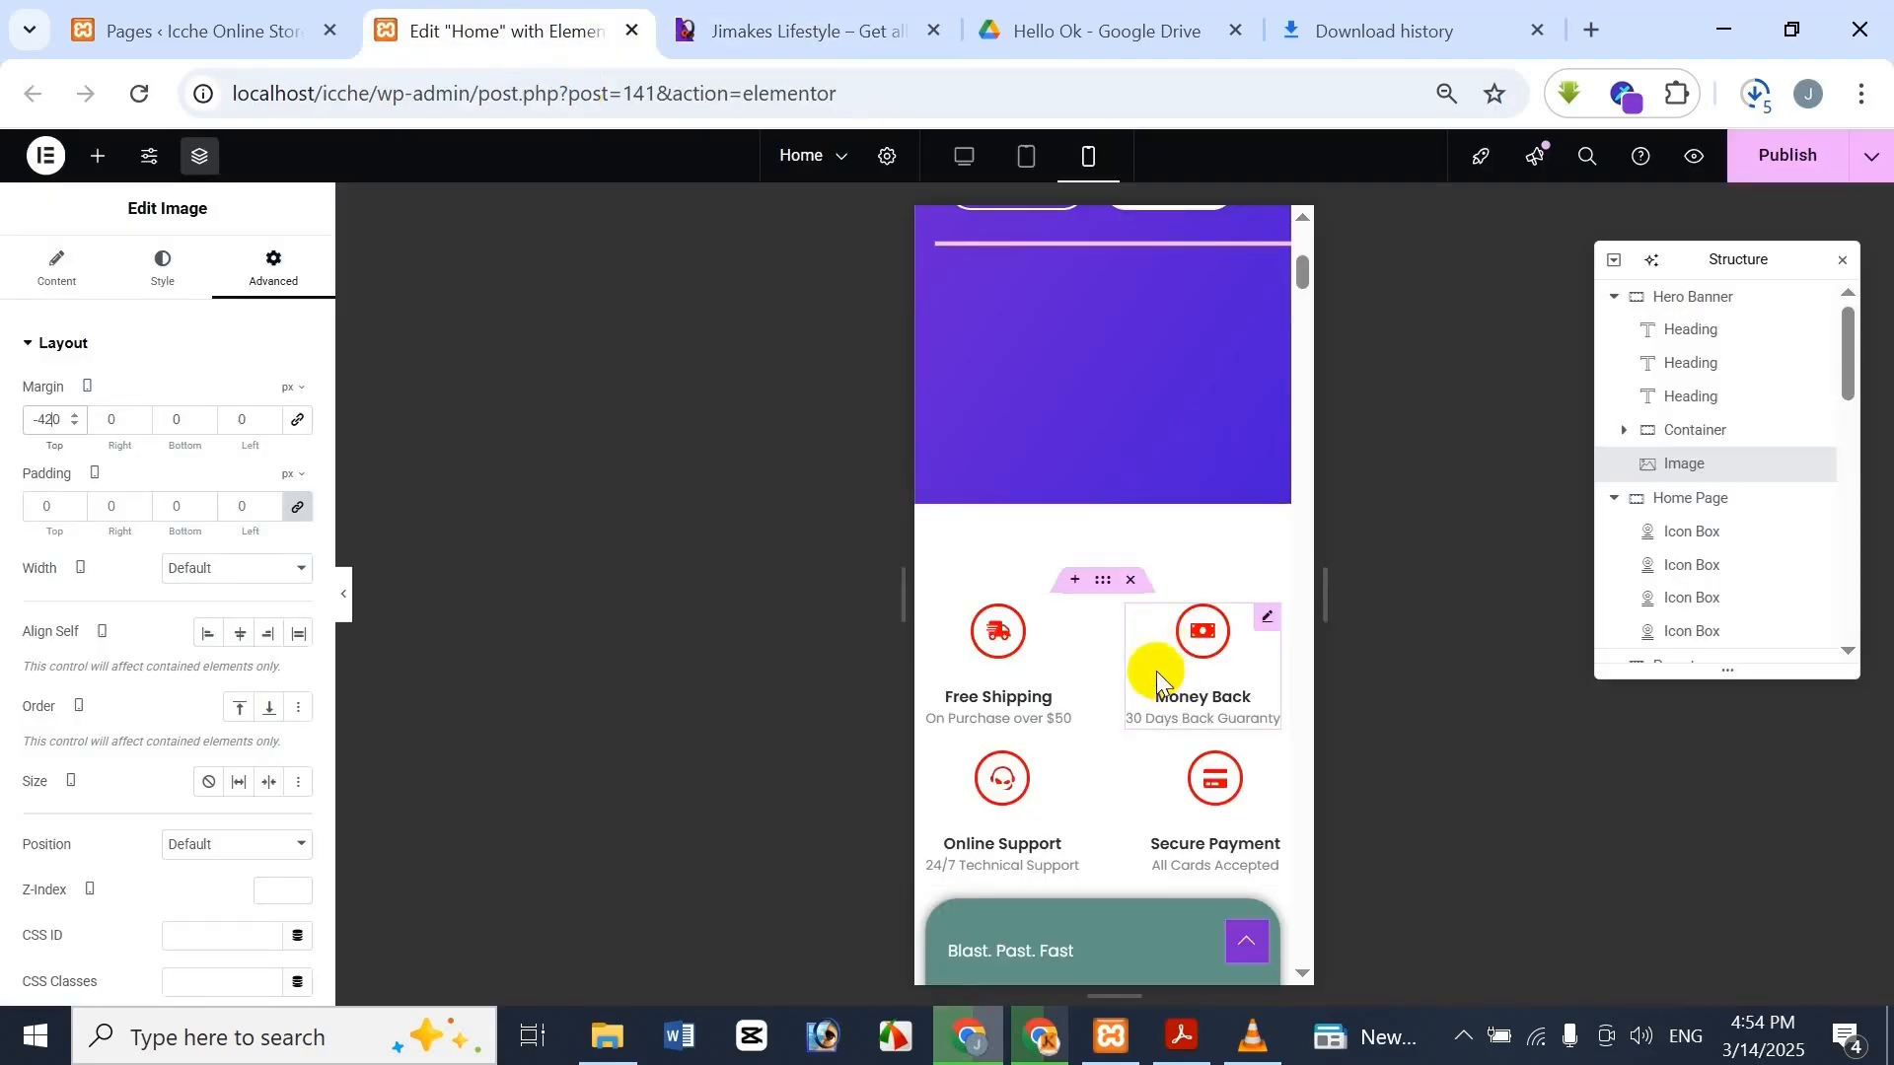
Unlink the margins of the container holding the icon boxes, set its top margin to 40 px, and check the reference site
{"action": "left_click", "coordinate": [1103, 582]}
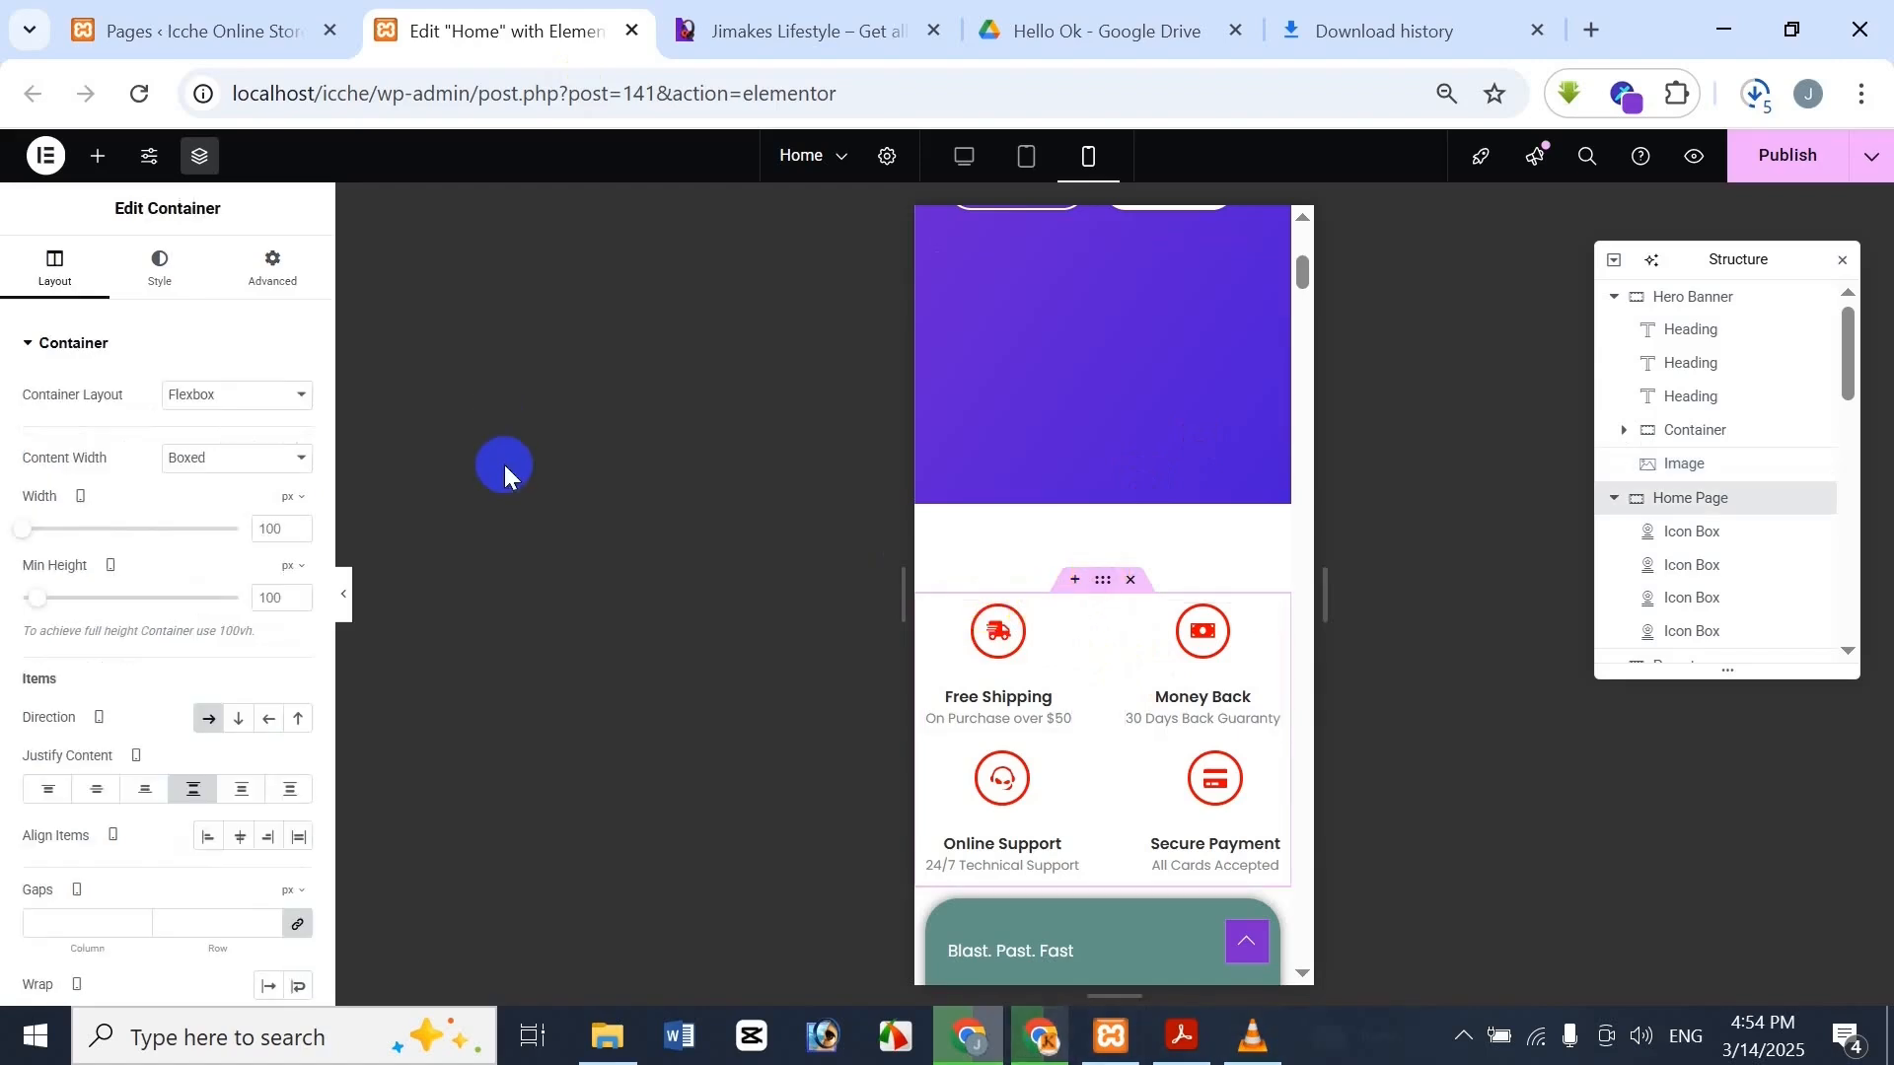
{"action": "left_click", "coordinate": [238, 301]}
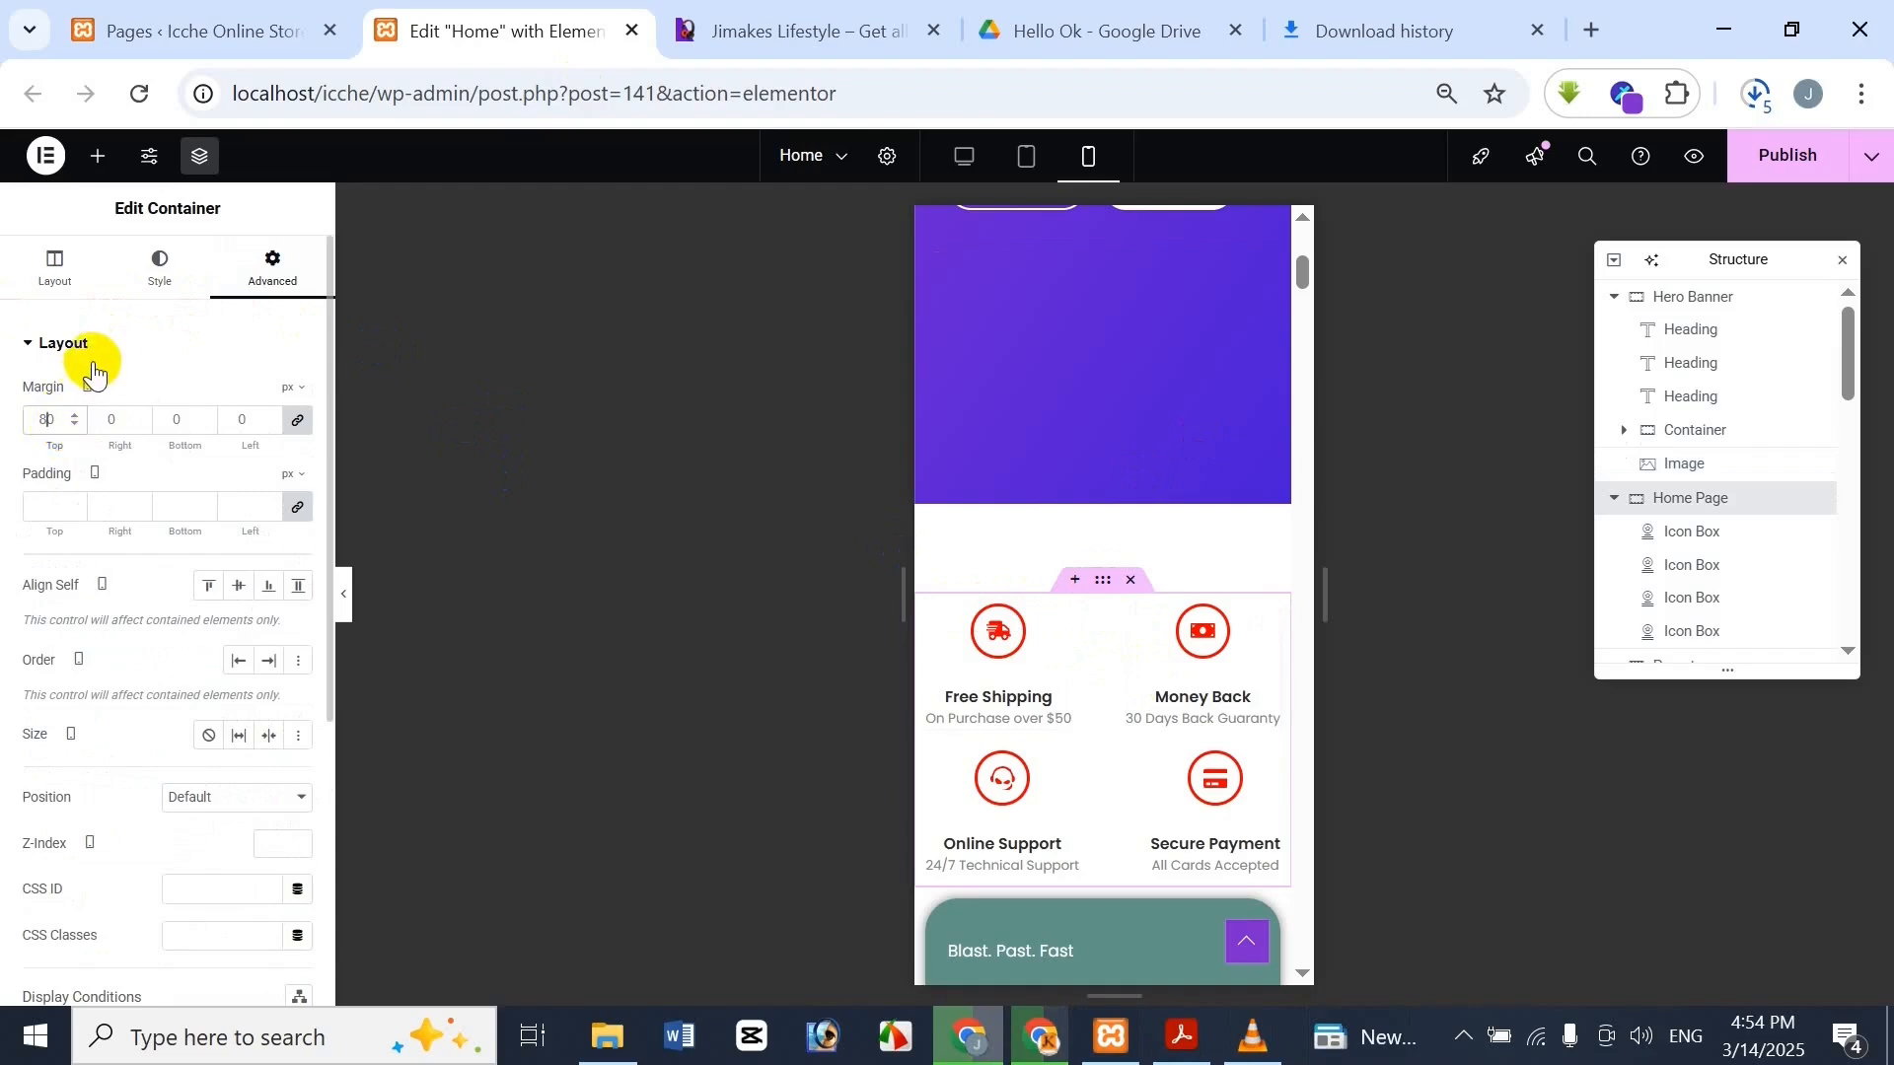
{"action": "type", "text": "40"}
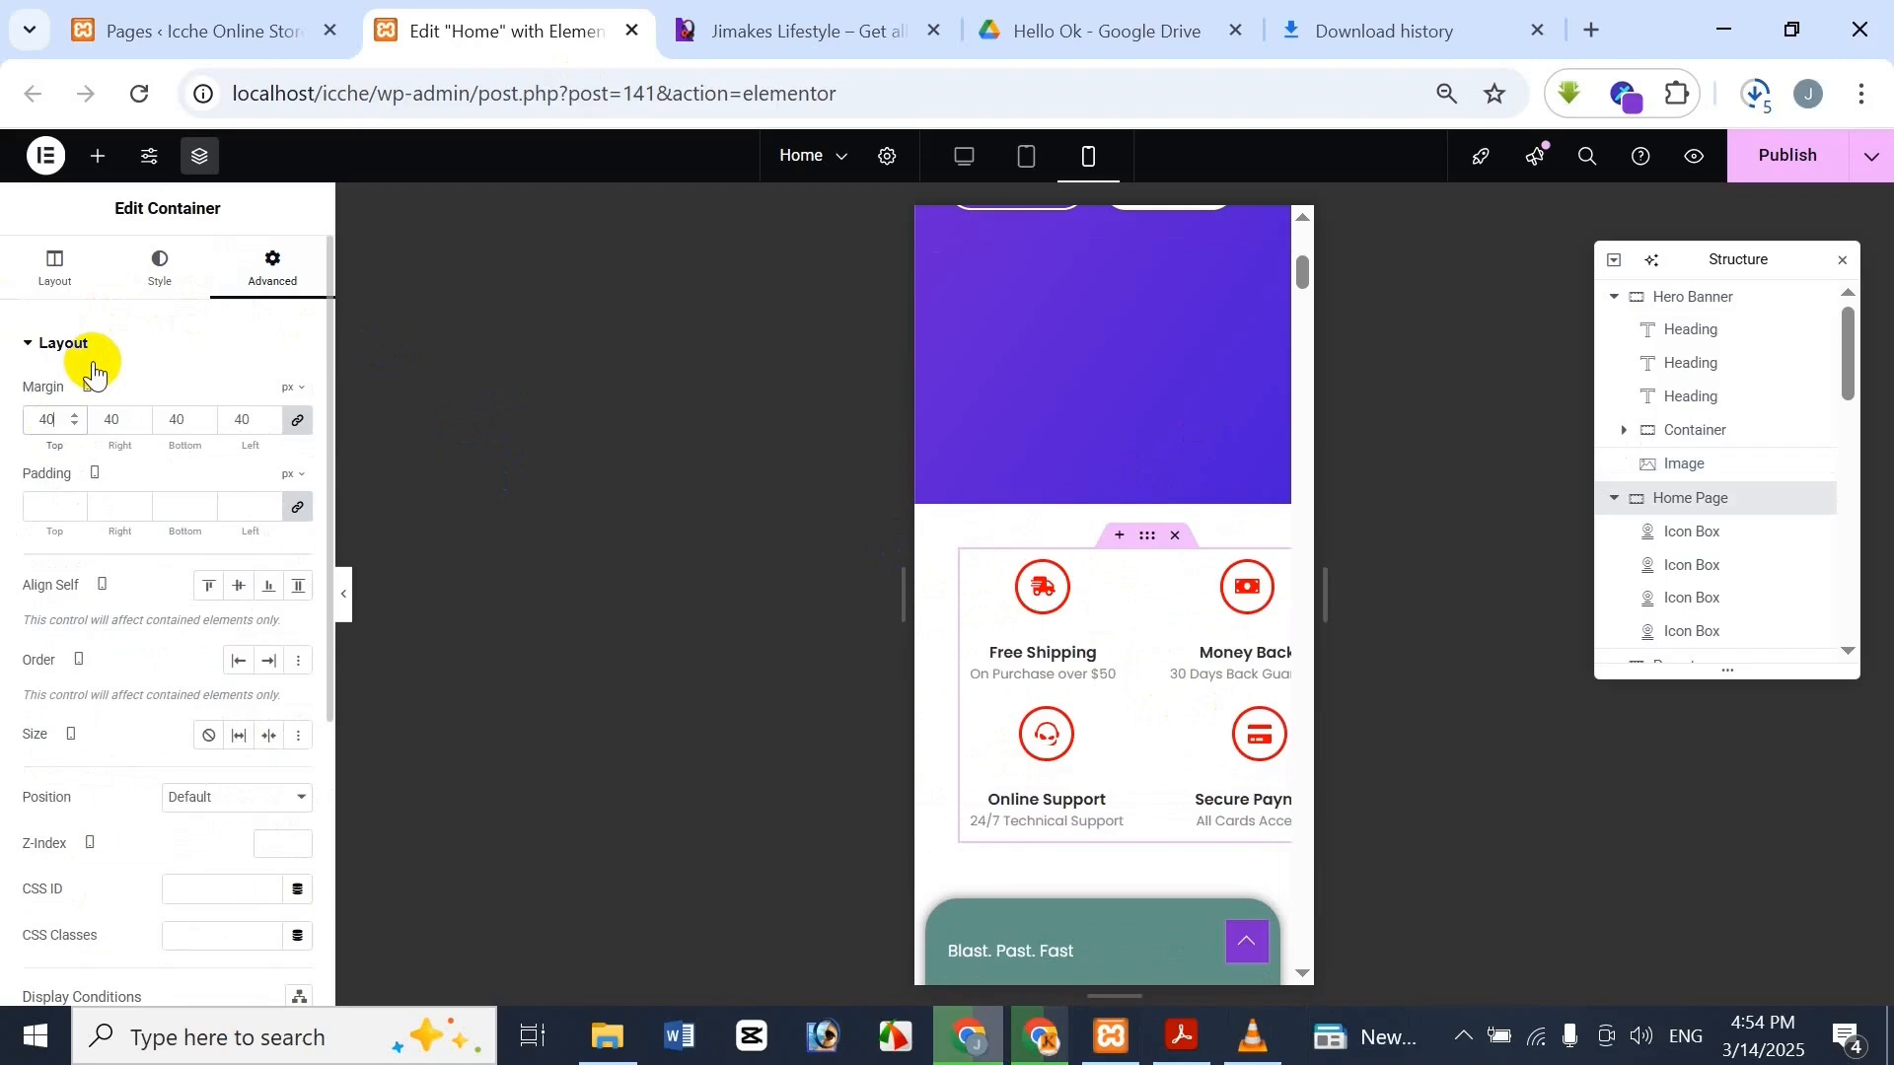
{"action": "key", "text": "BackSpace"}
{"action": "key", "text": "BackSpace"}
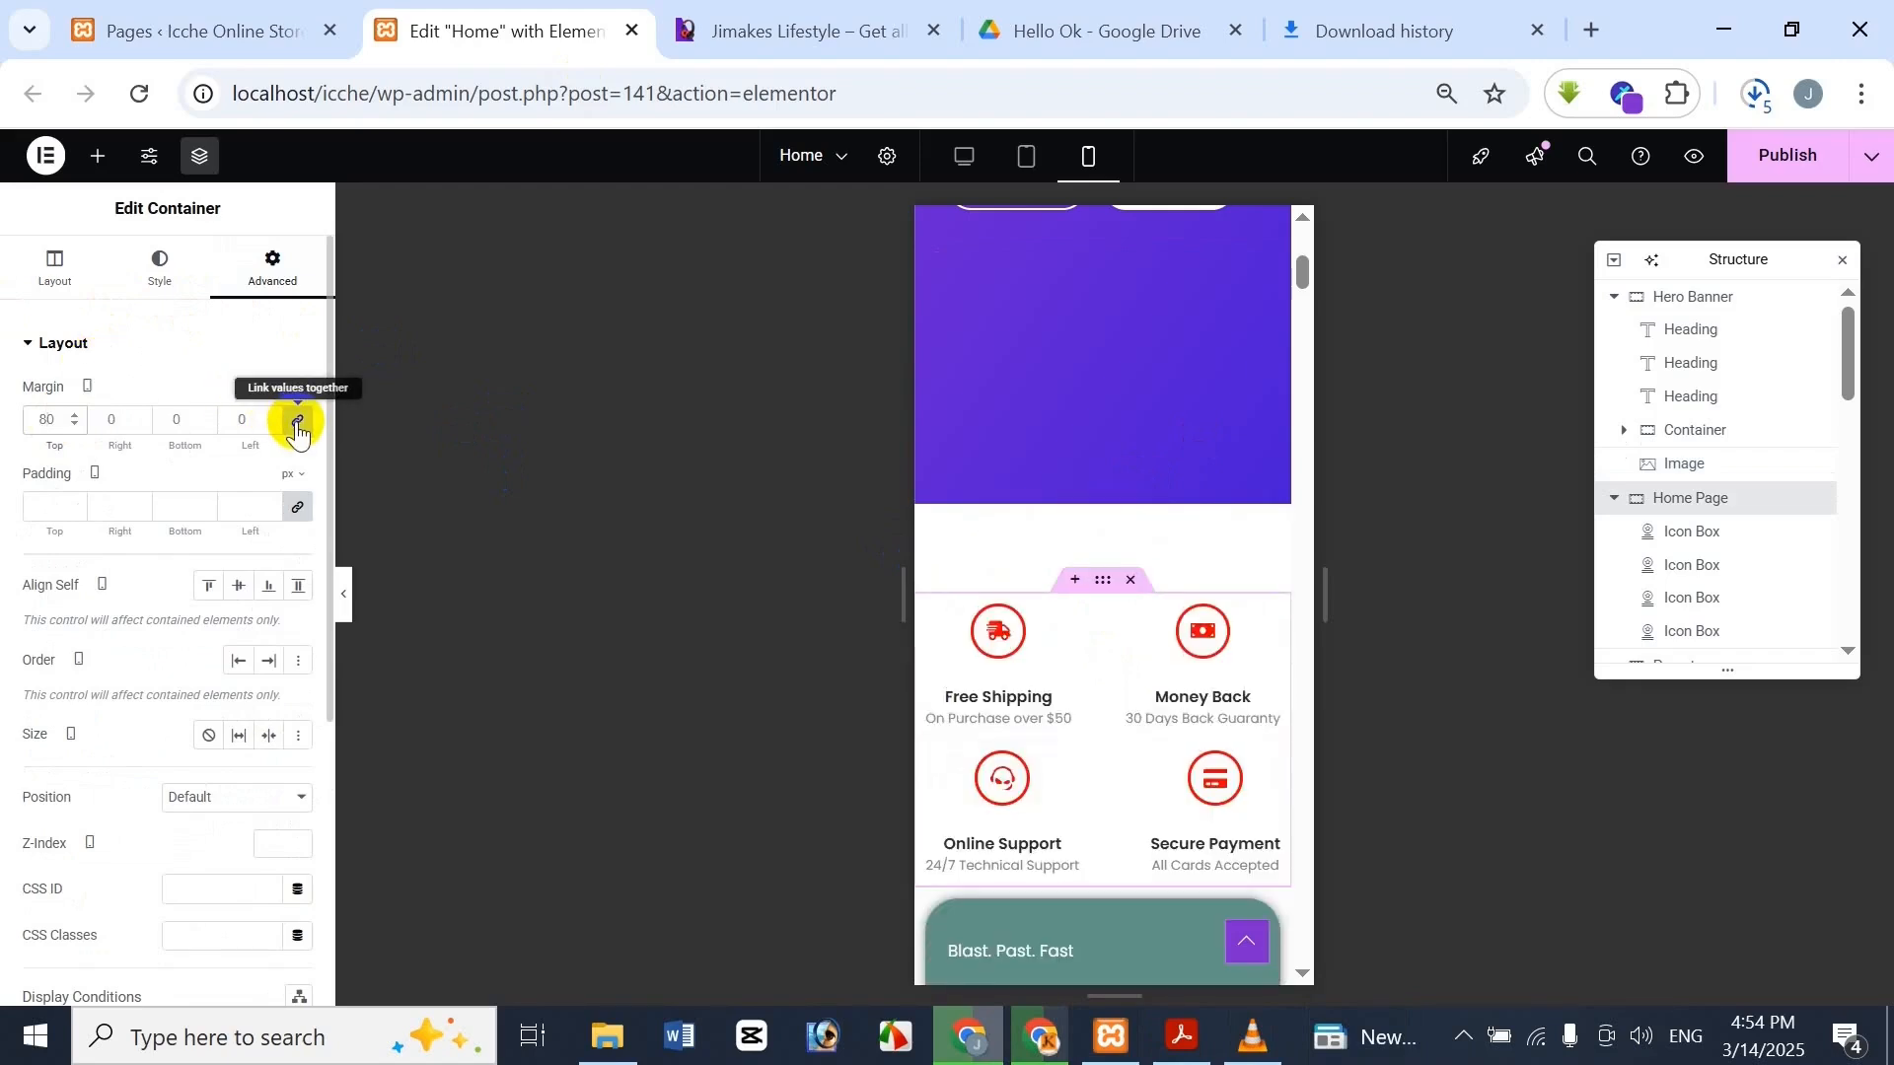
{"action": "type", "text": "0"}
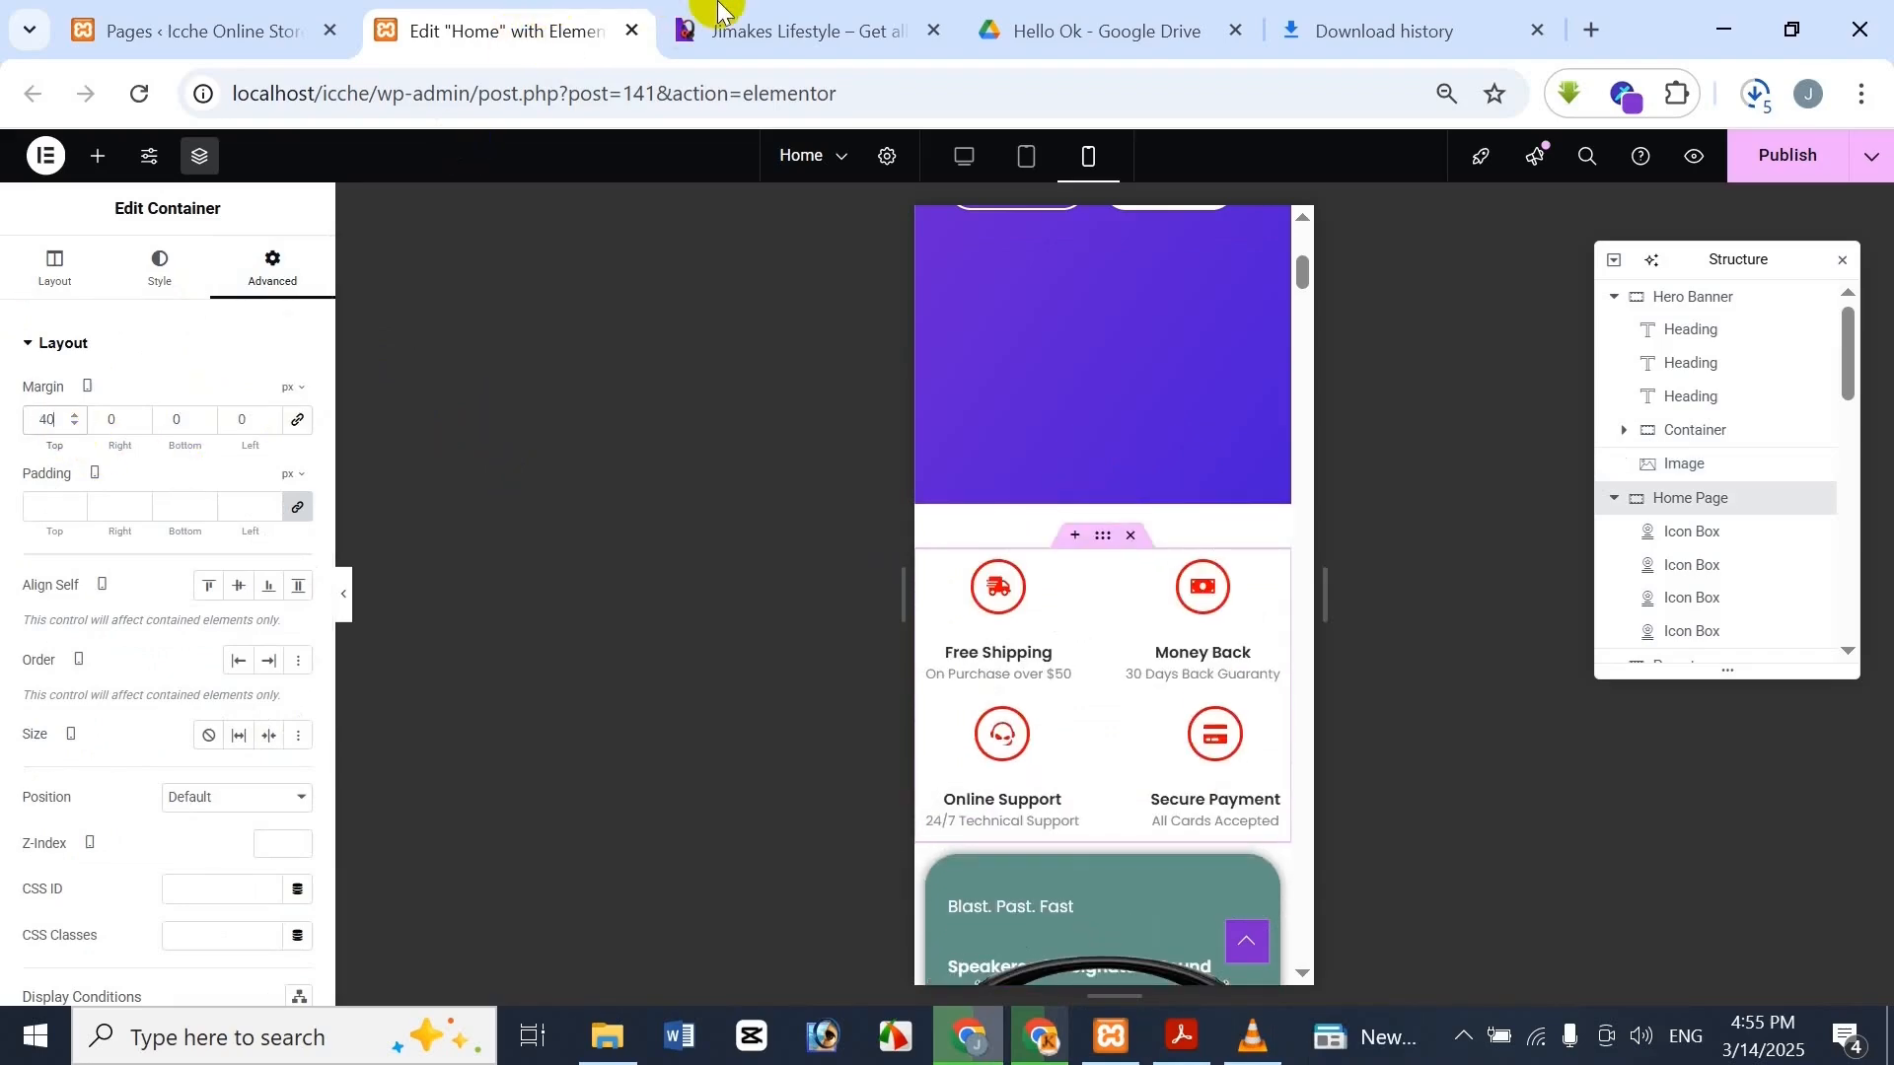
{"action": "left_click", "coordinate": [698, 28]}
{"action": "left_click", "coordinate": [448, 28]}
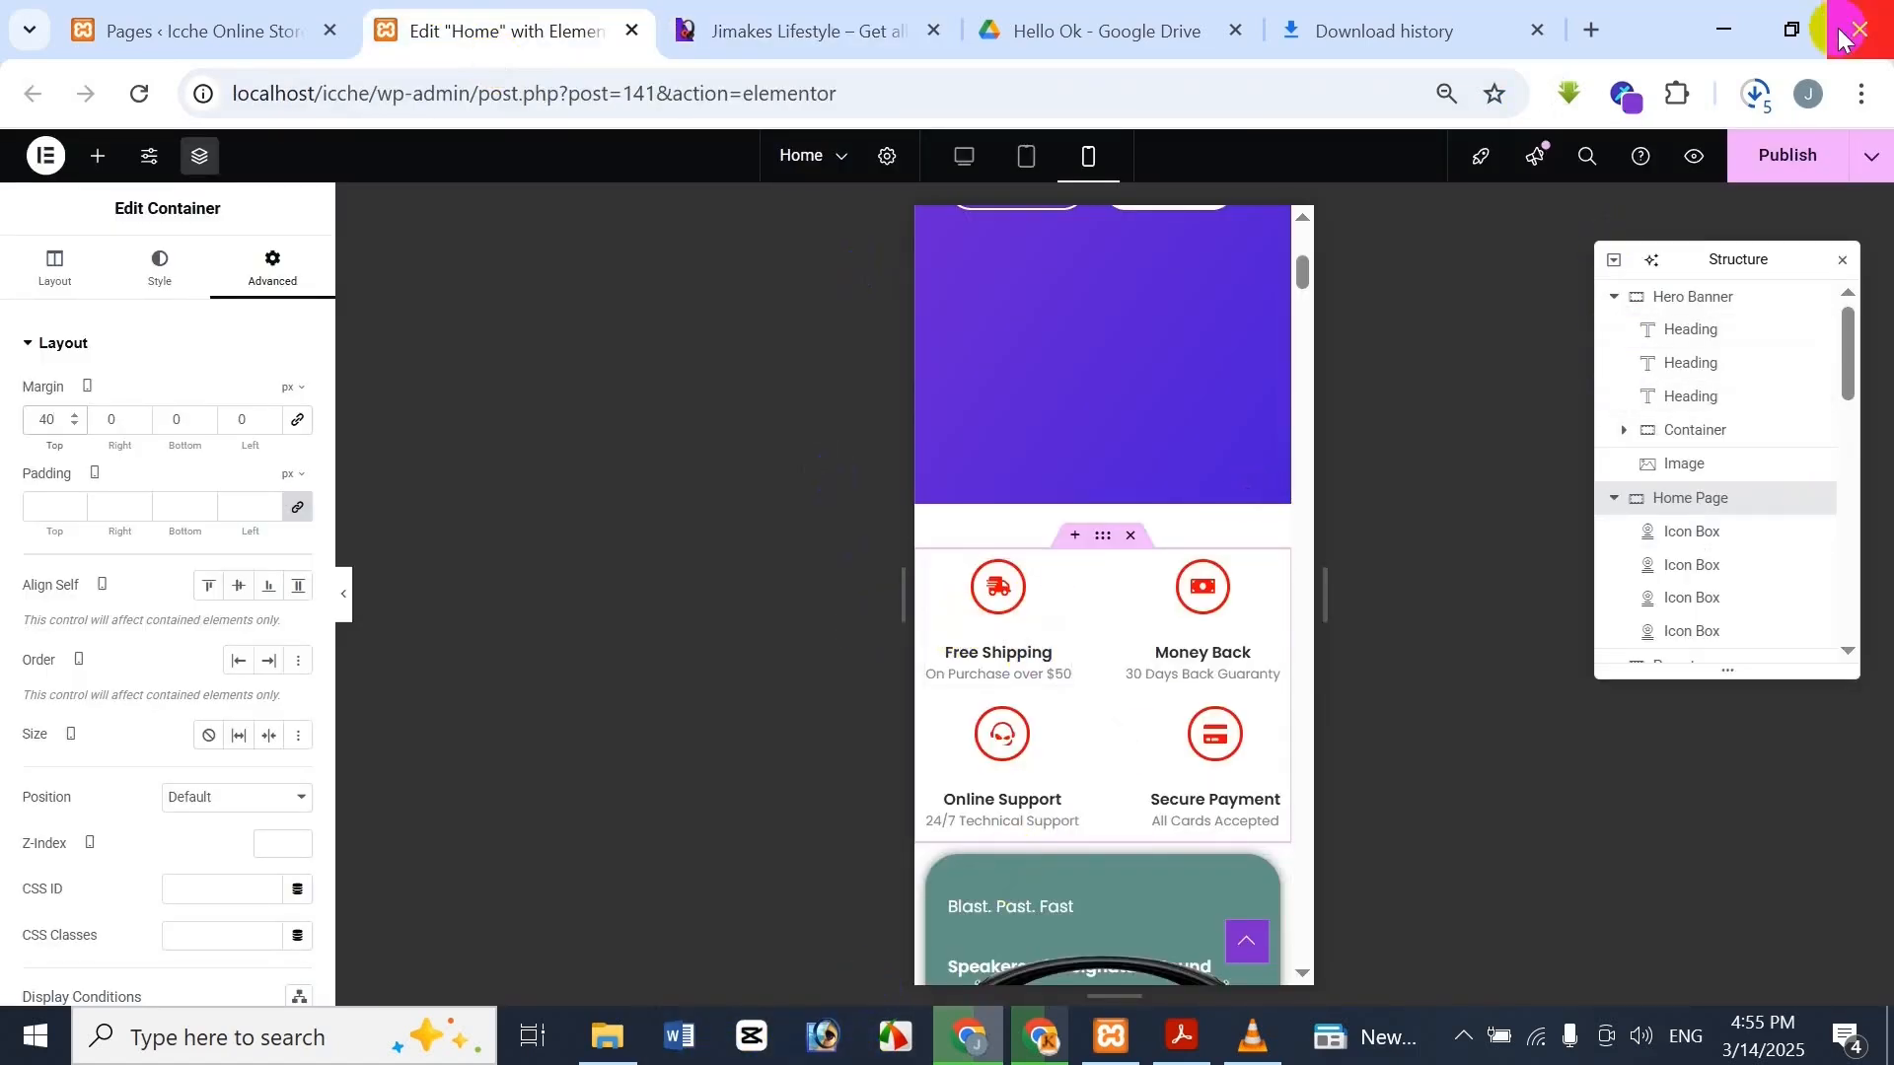
Compare the speaker promo card's layout with the reference site and open the speaker image's settings
{"action": "left_click", "coordinate": [770, 25]}
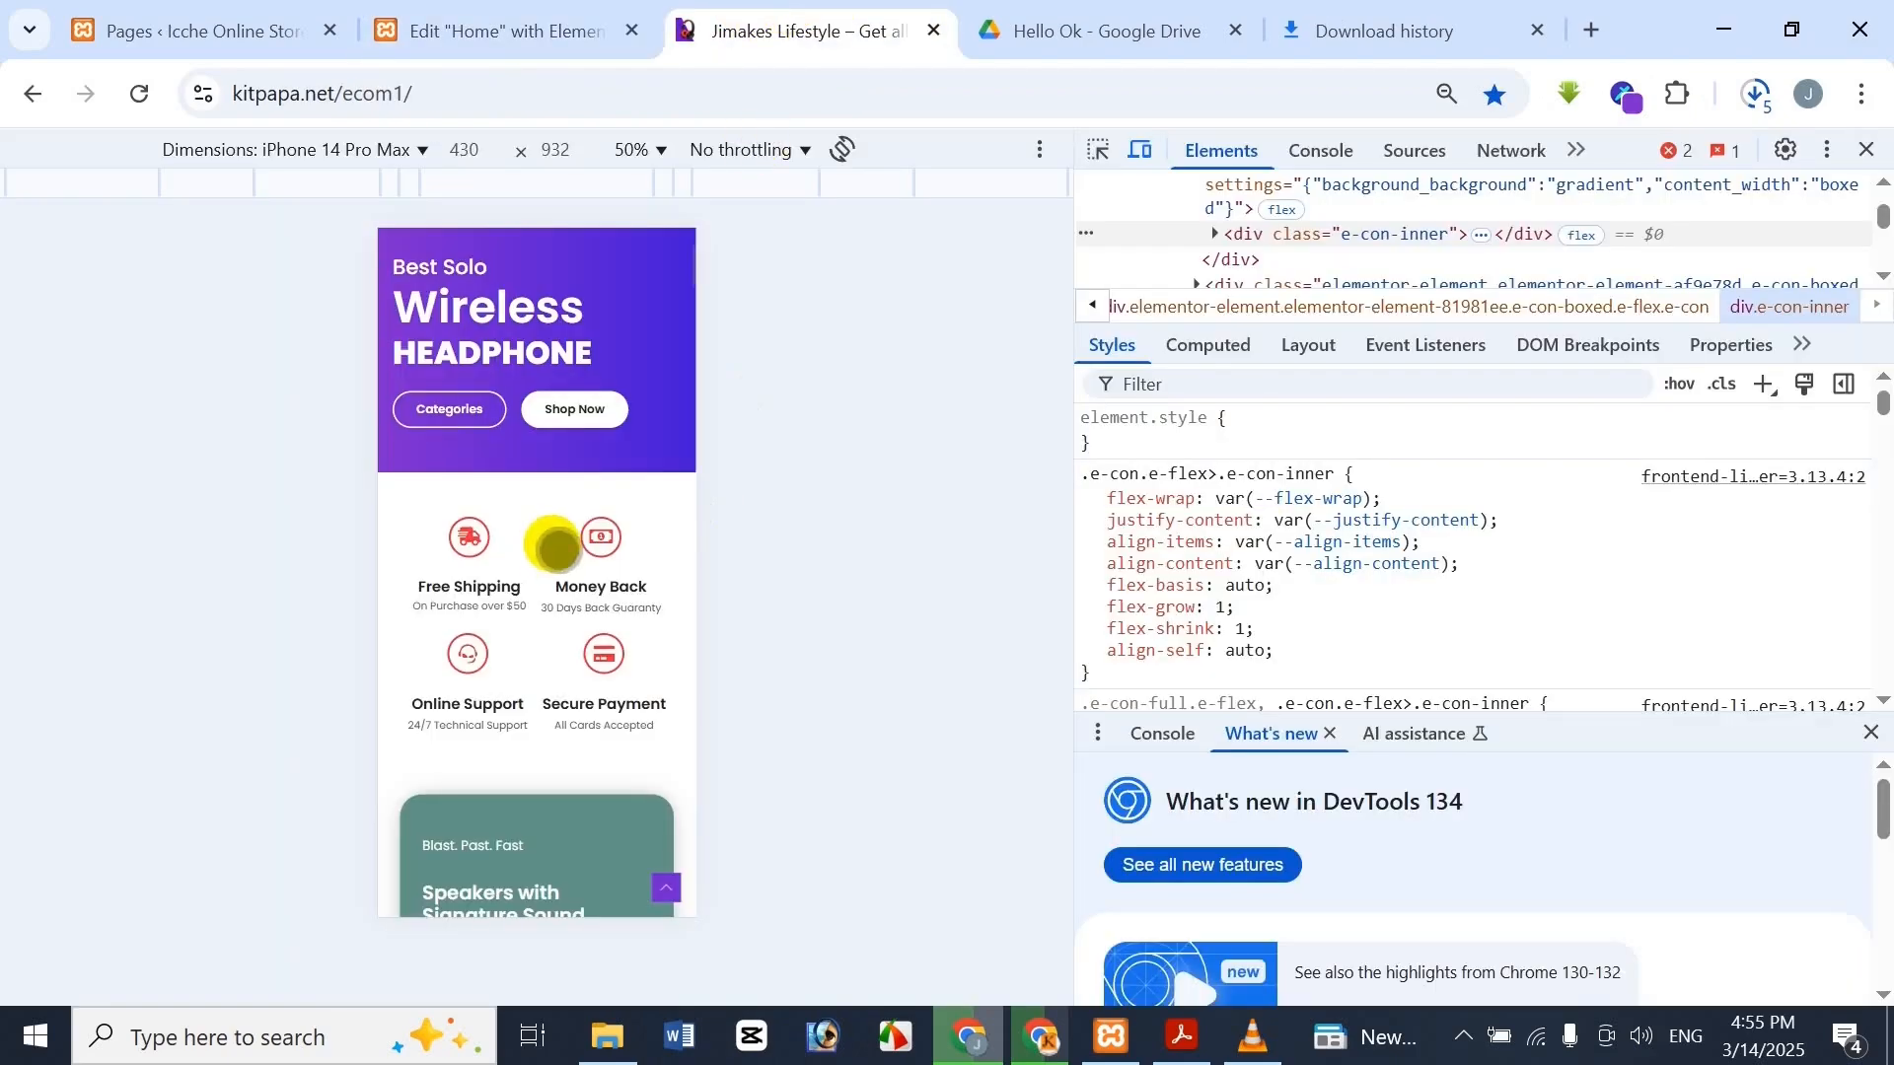
{"action": "scroll", "coordinate": [553, 552], "scroll_direction": "down", "scroll_amount": 5}
{"action": "left_click", "coordinate": [620, 29]}
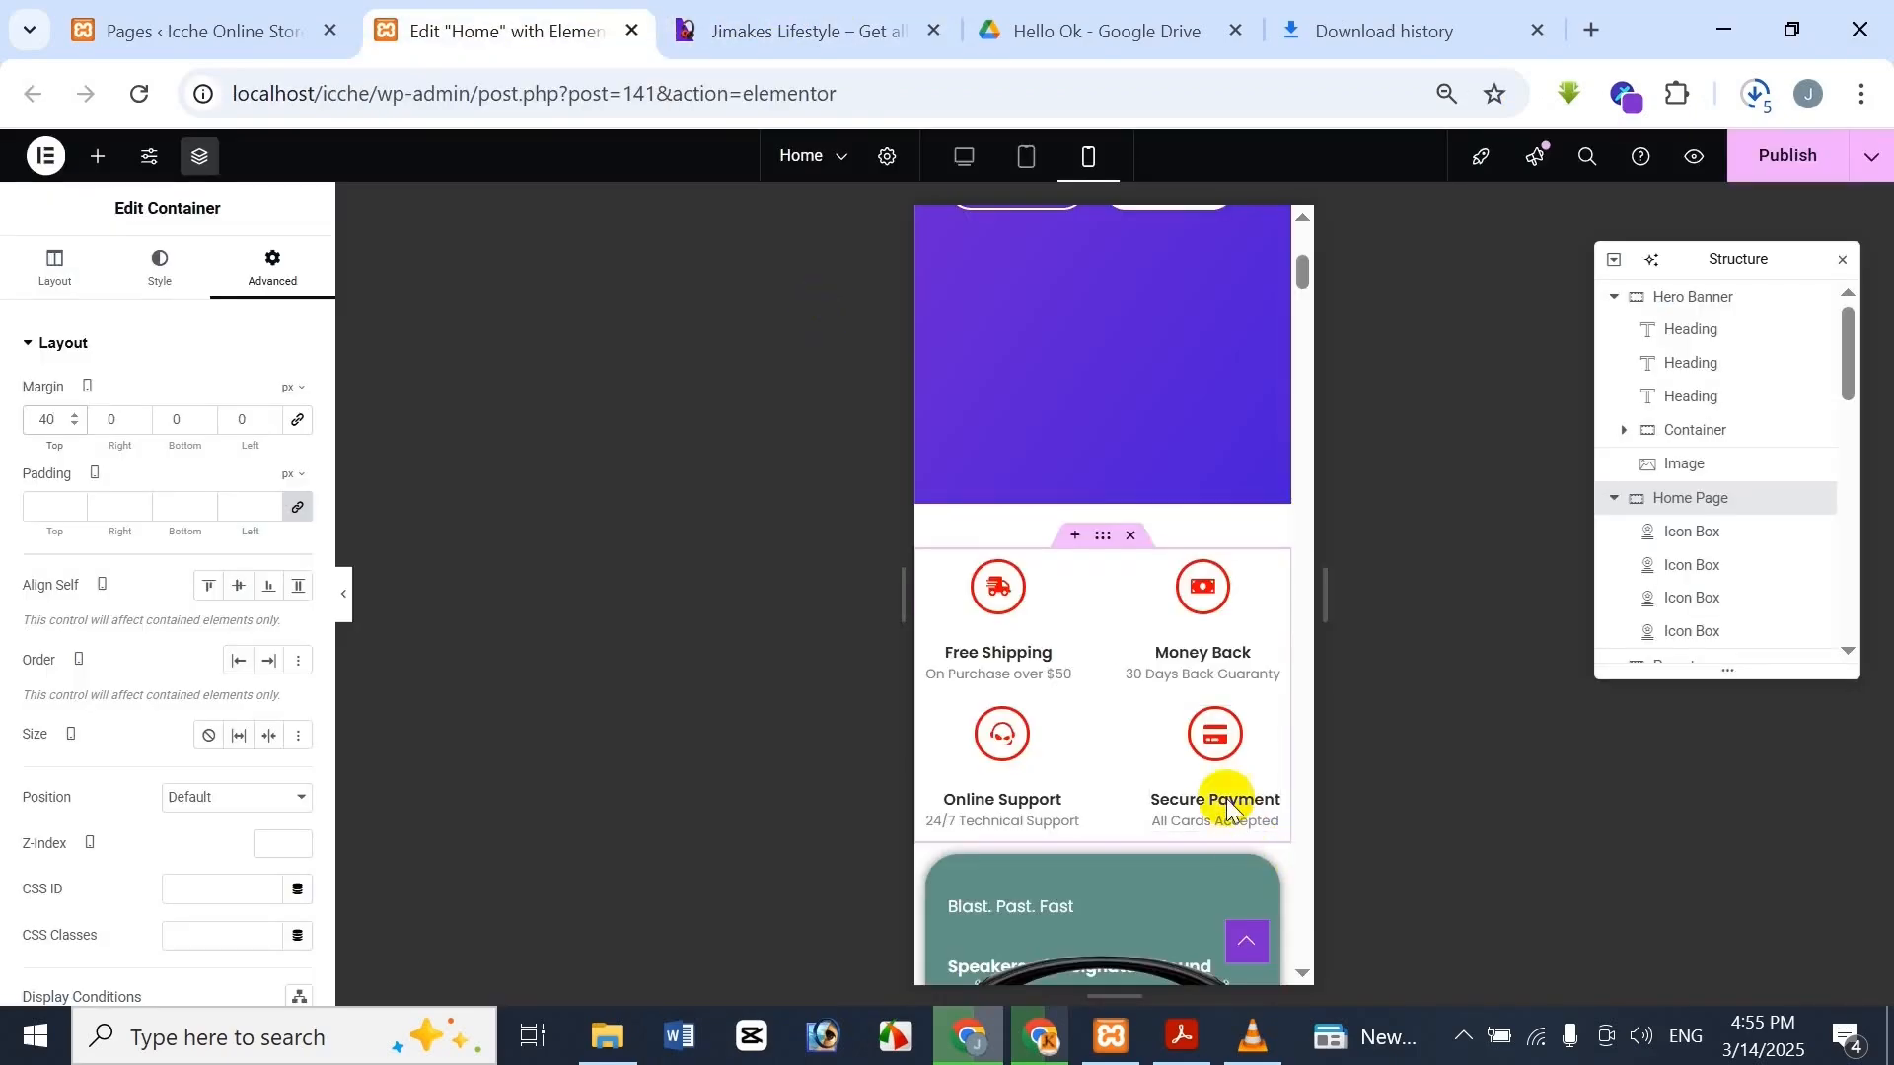
{"action": "scroll", "coordinate": [1213, 802], "scroll_direction": "down", "scroll_amount": 5}
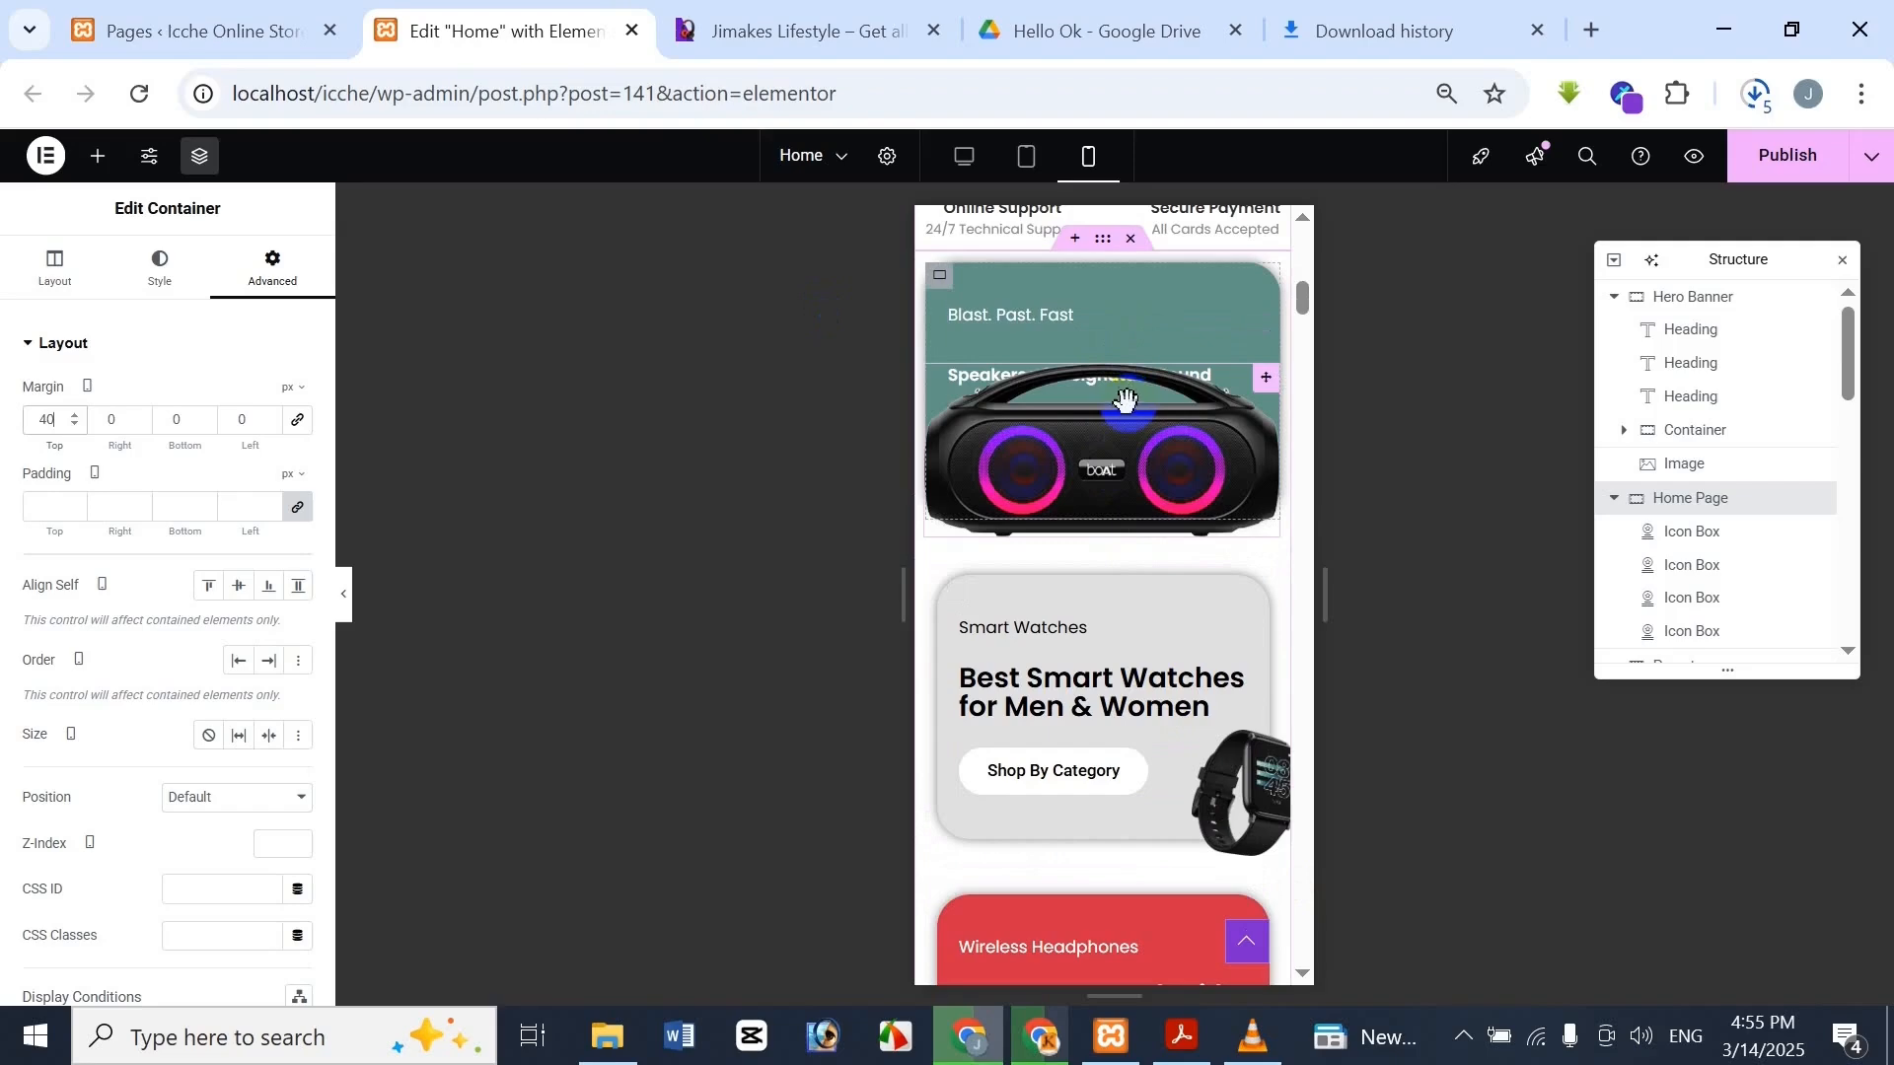
{"action": "left_click", "coordinate": [893, 22]}
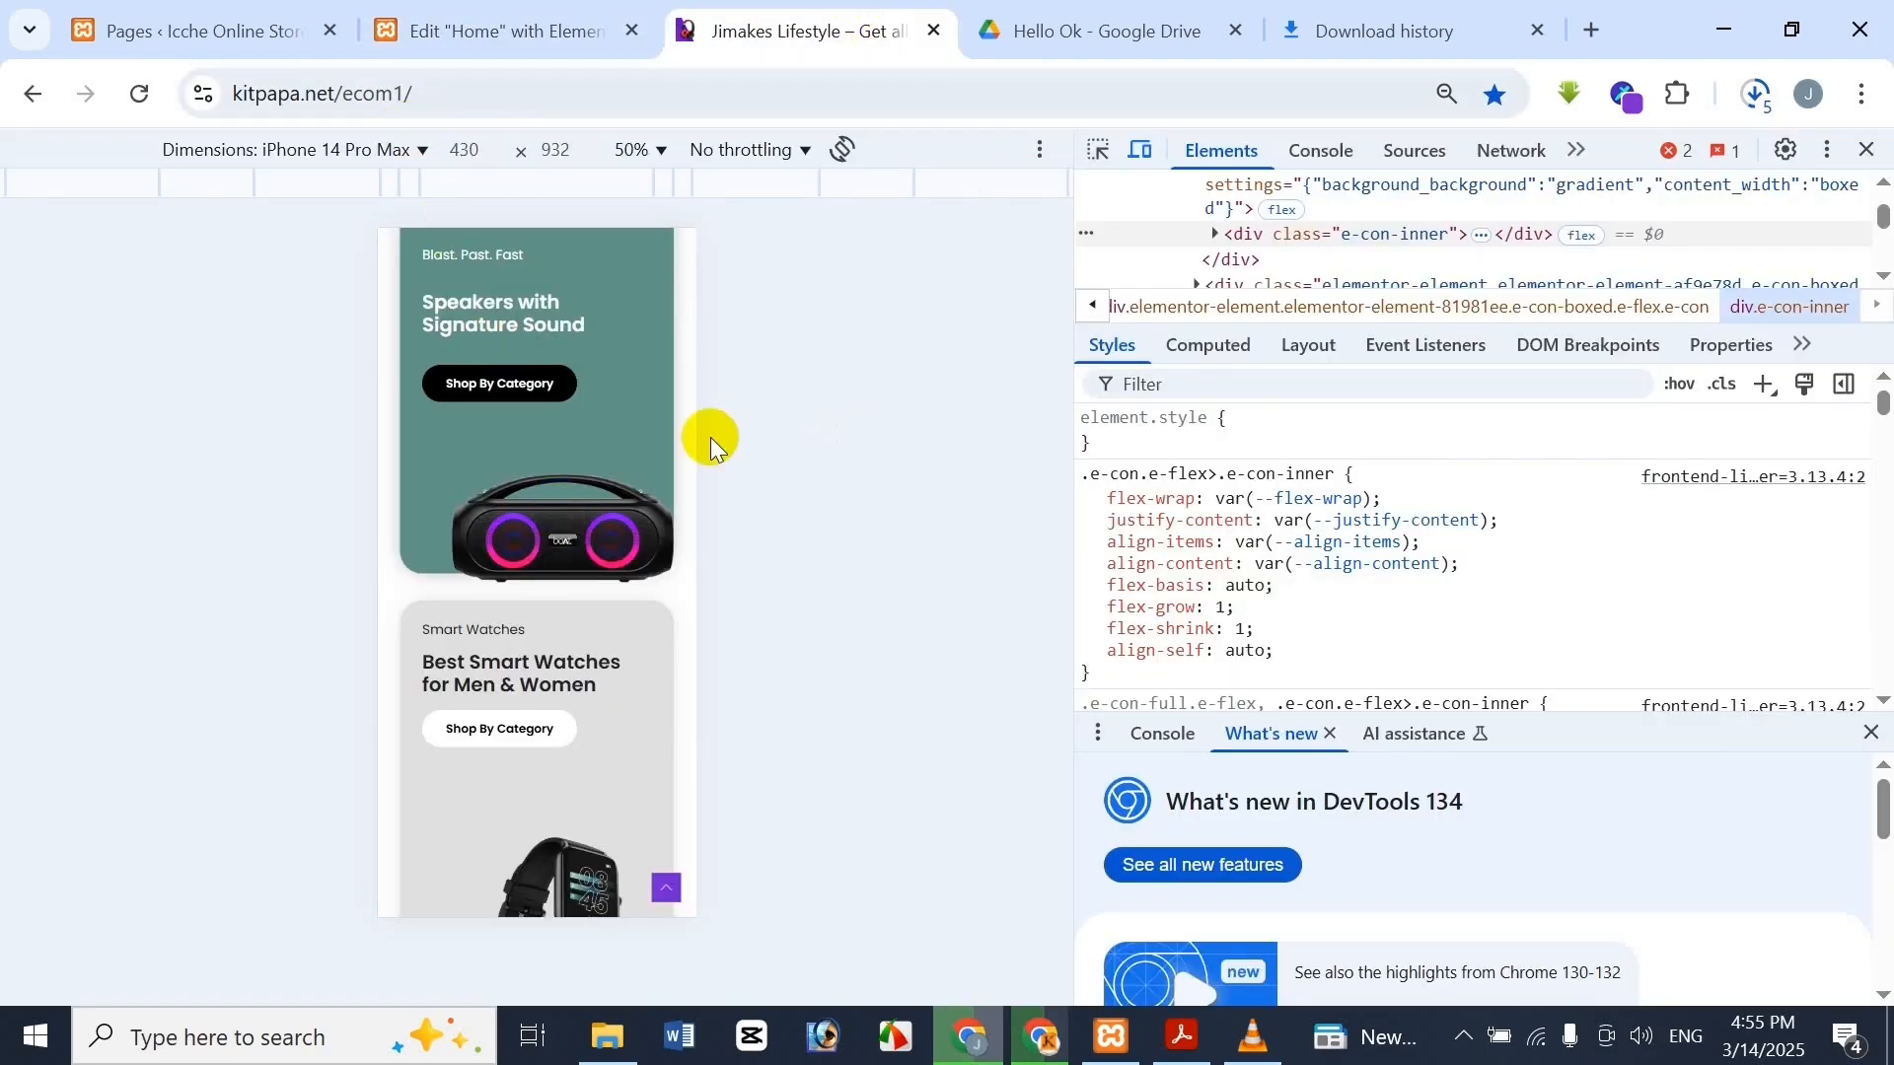
{"action": "scroll", "coordinate": [596, 306], "scroll_direction": "up", "scroll_amount": 3}
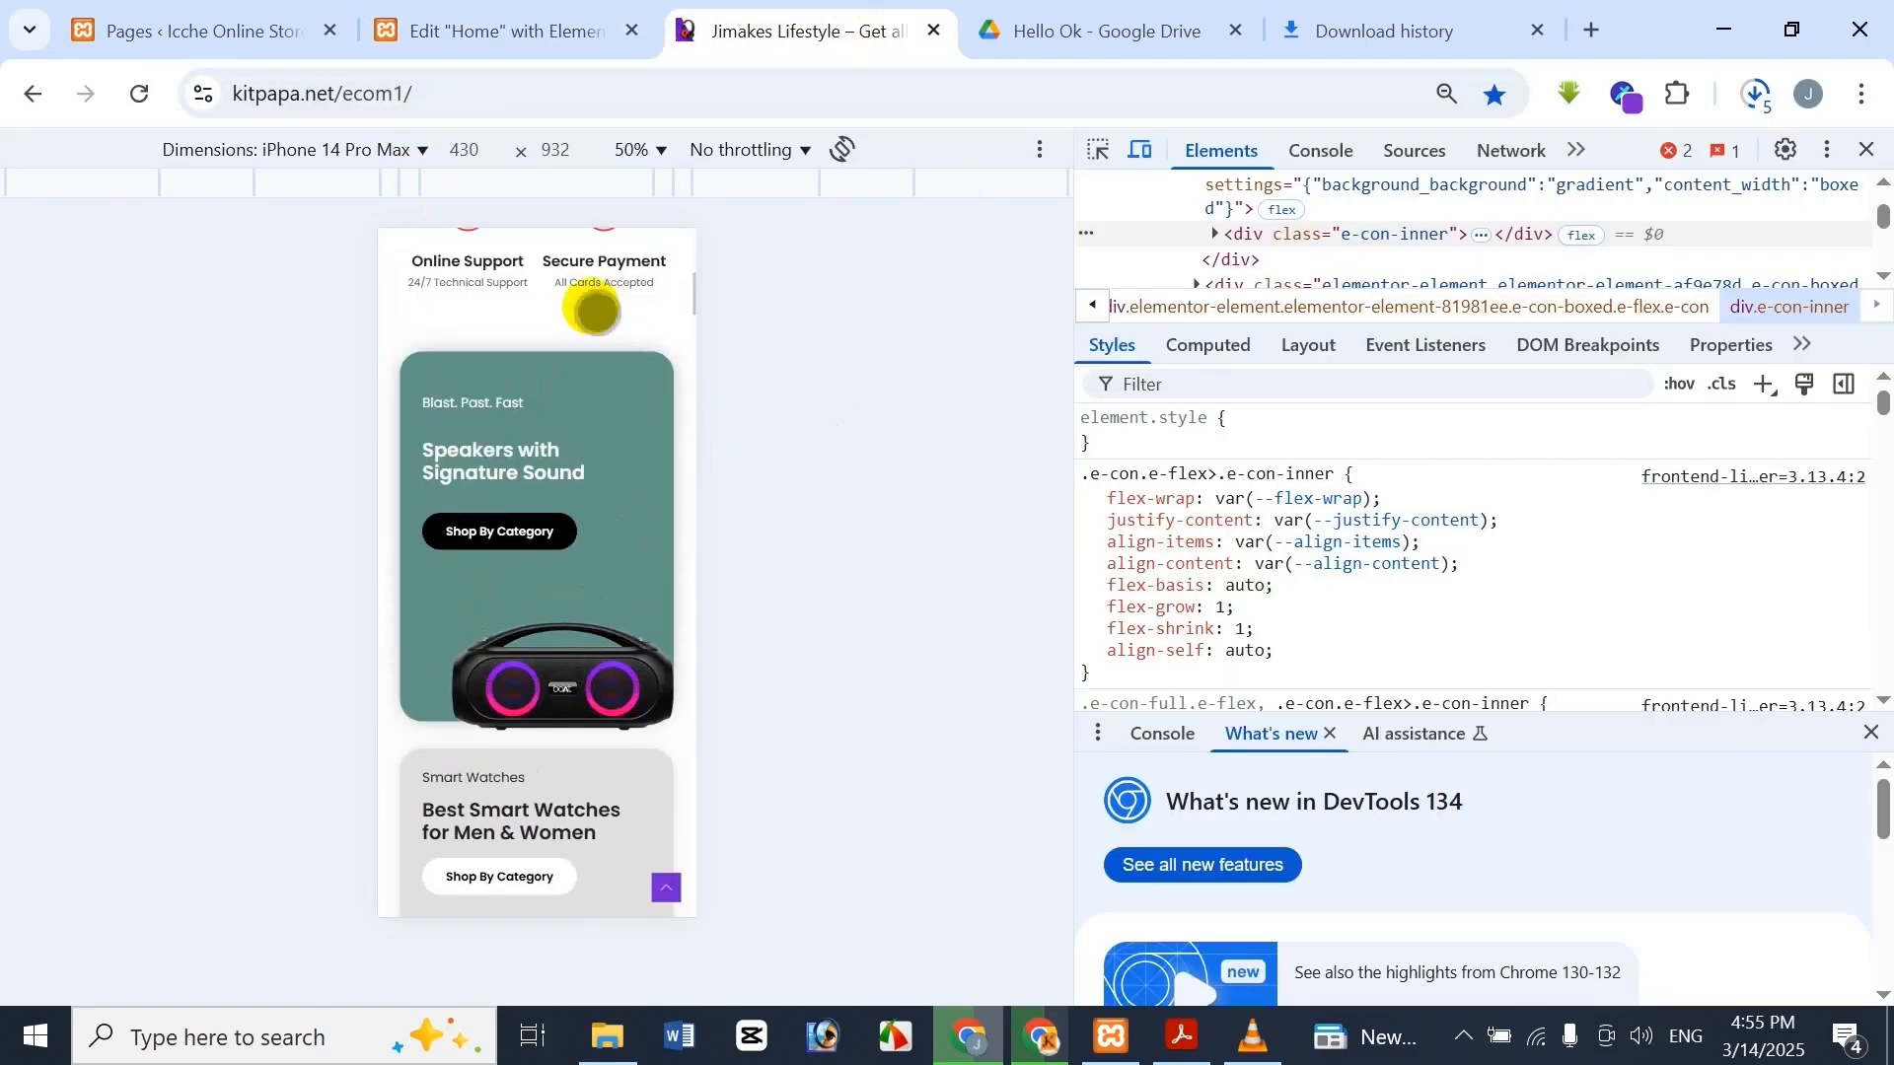
{"action": "left_click", "coordinate": [538, 14]}
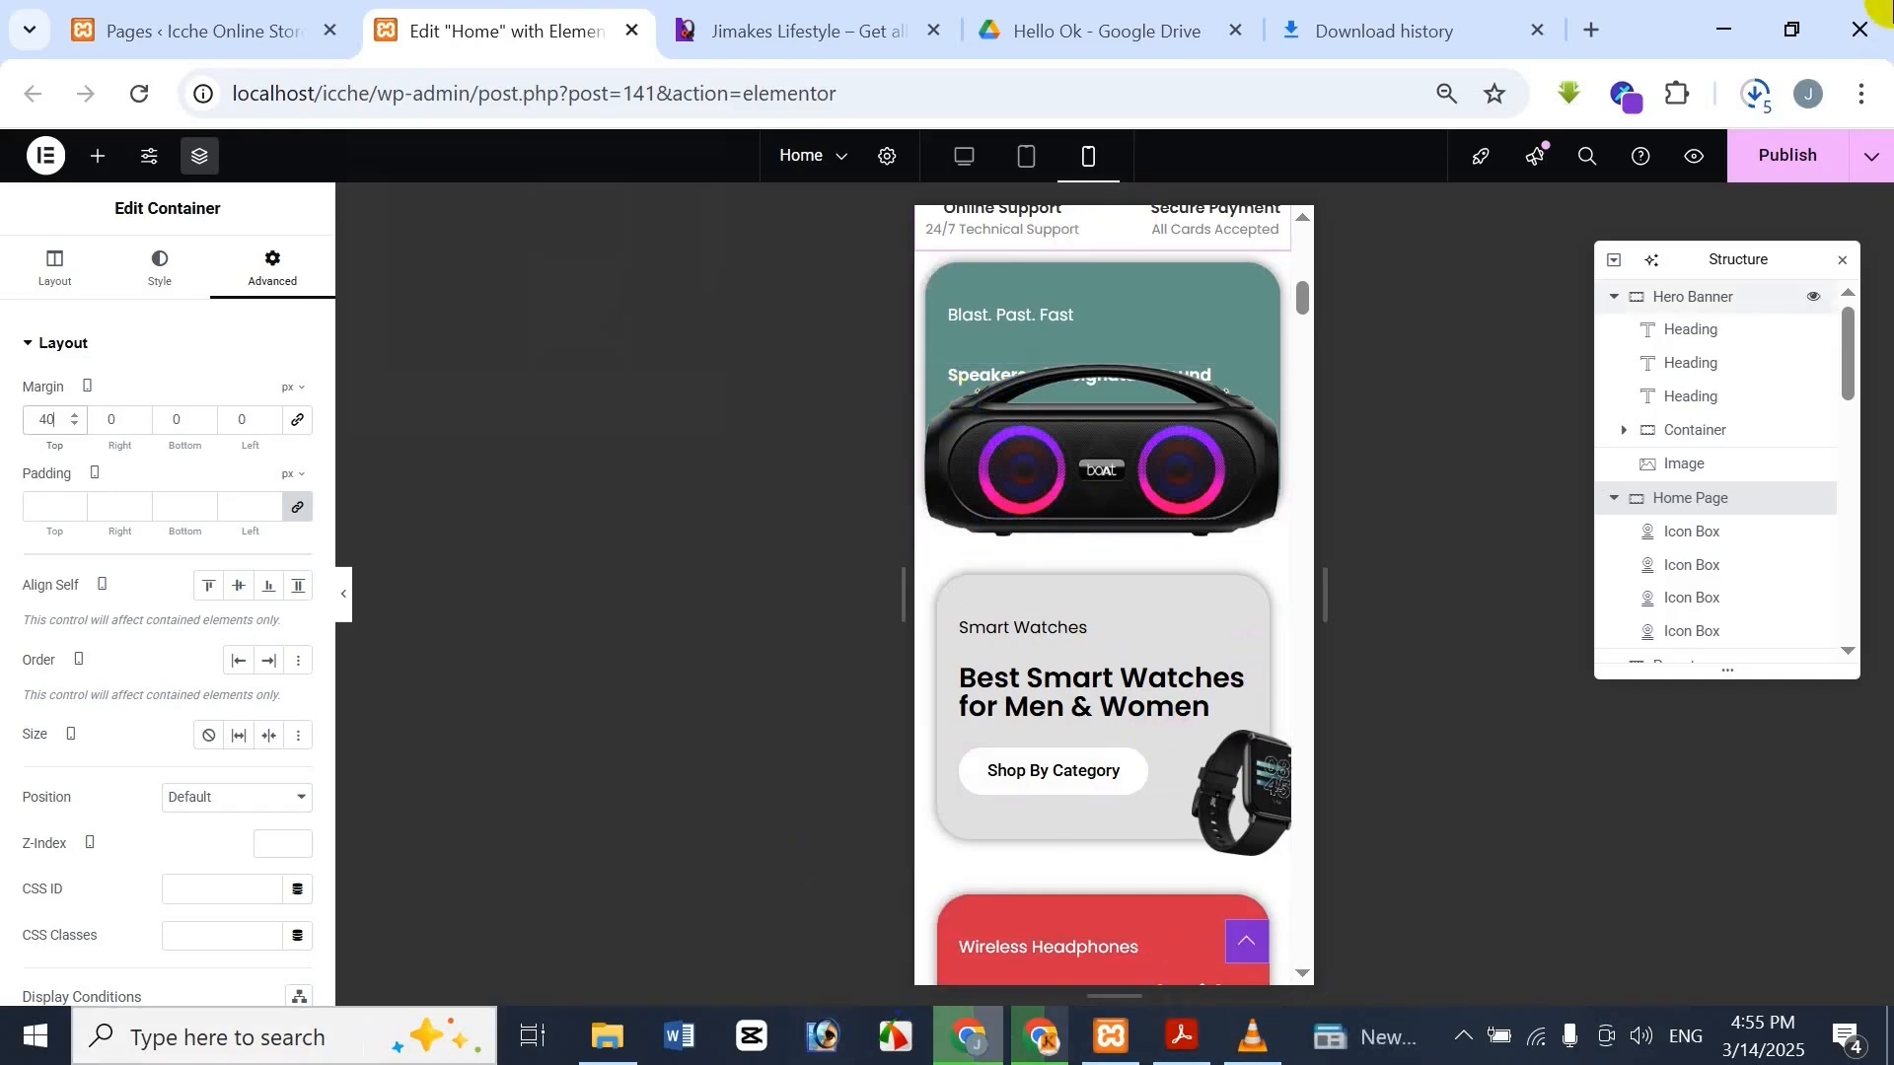
{"action": "left_click", "coordinate": [1121, 468]}
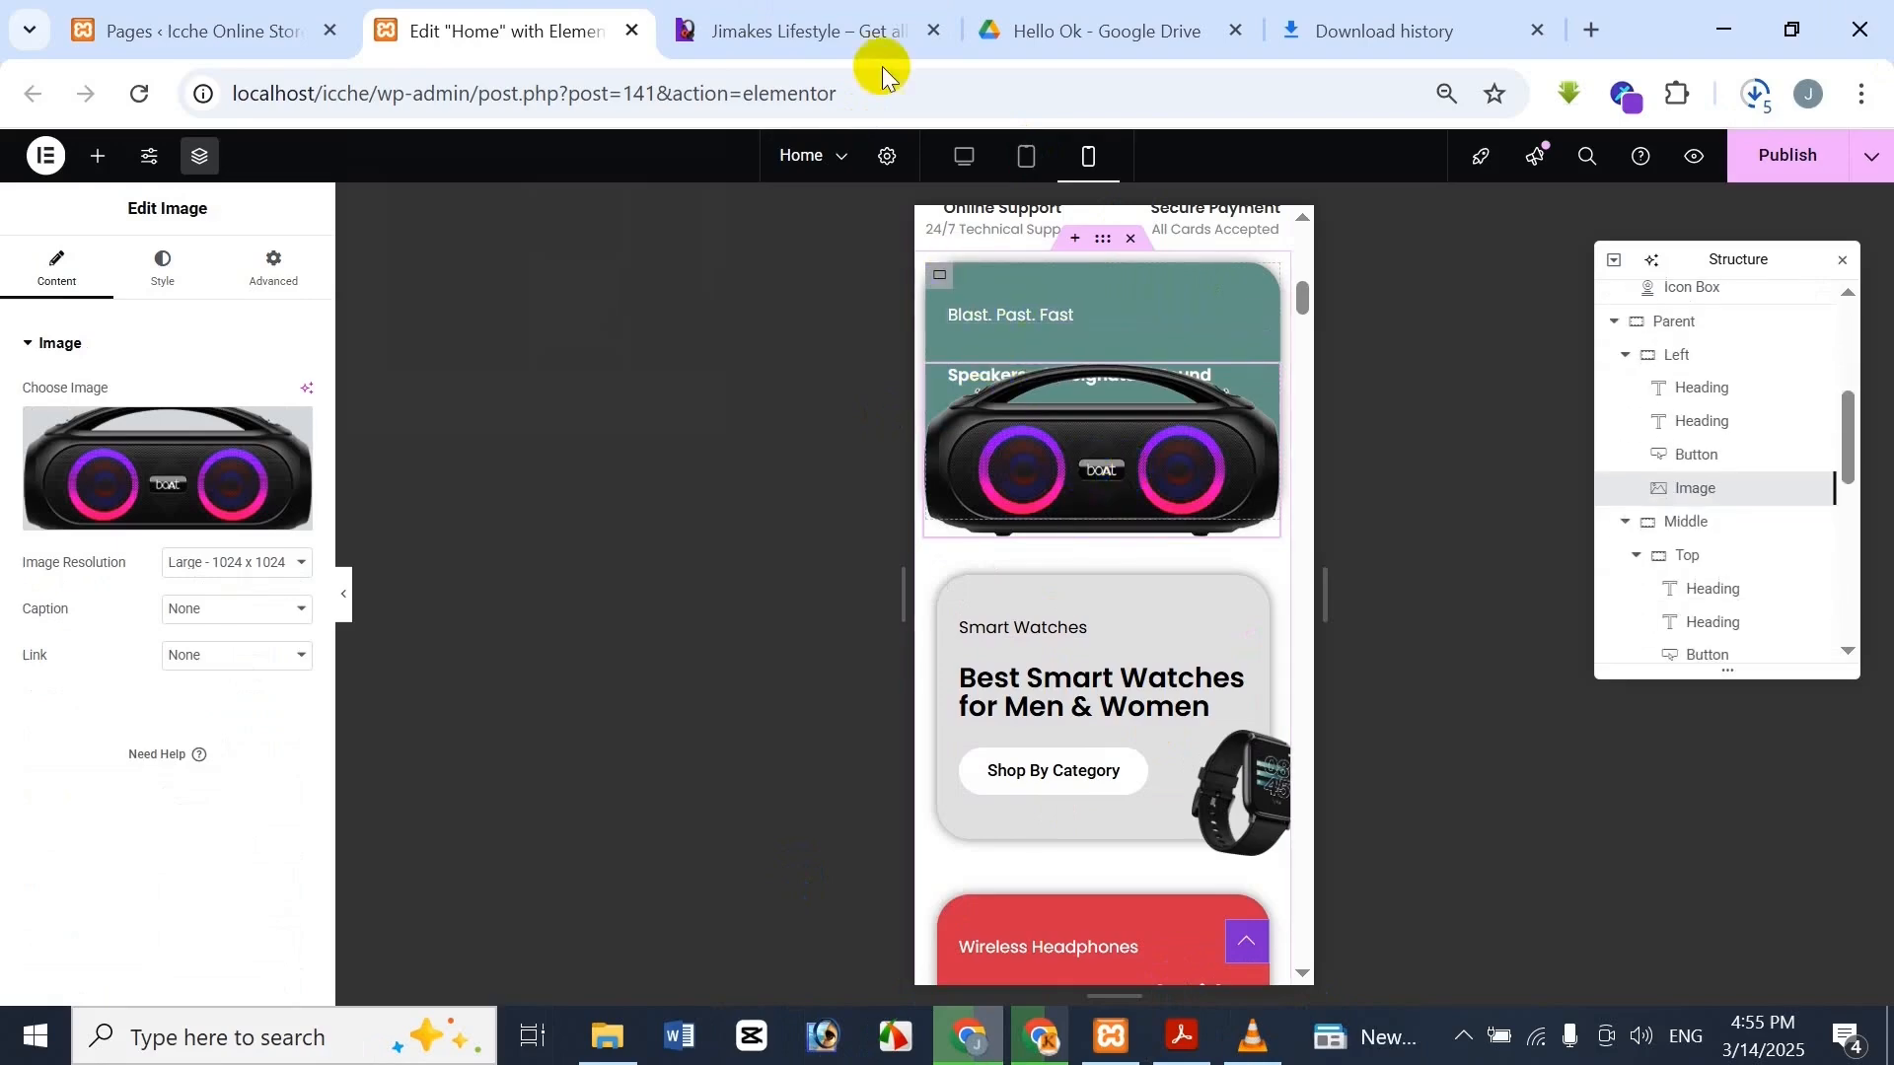
{"action": "left_click", "coordinate": [772, 14]}
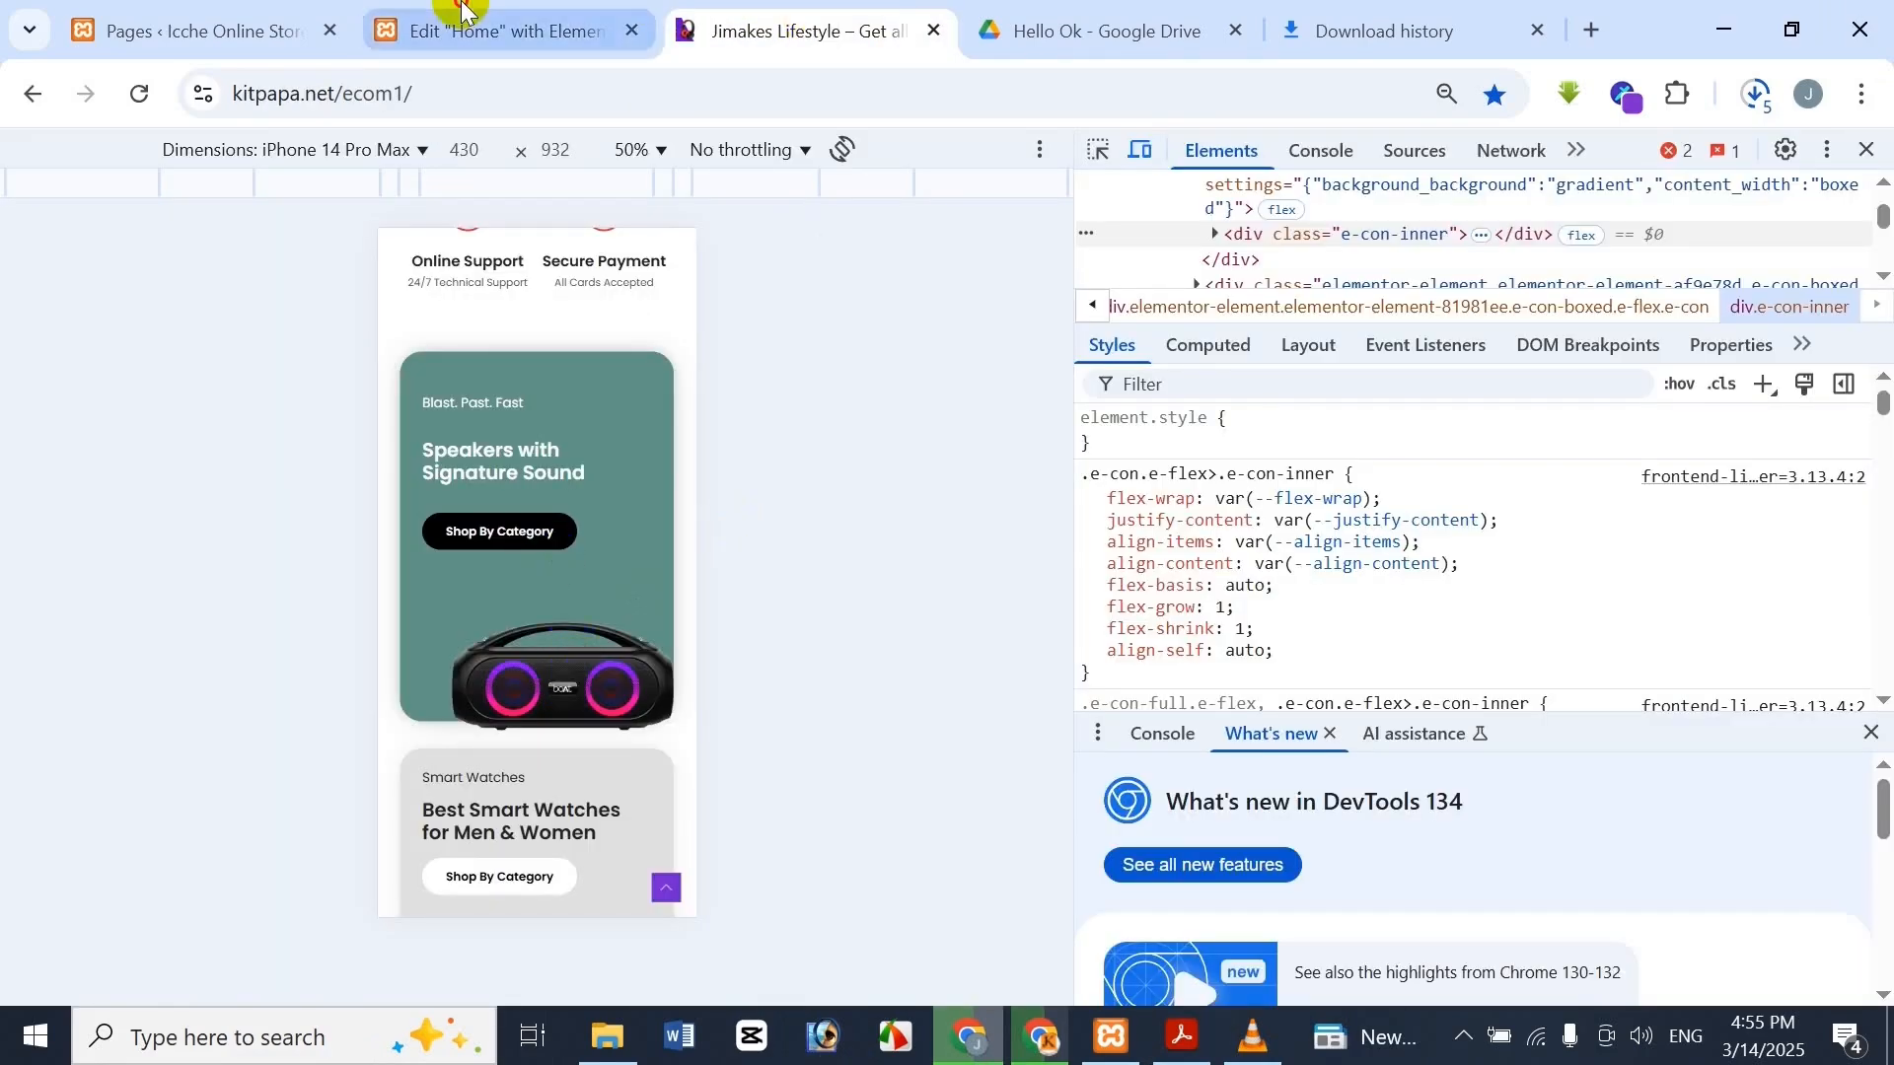
Set the minimum height of the speaker promo card's container to 450 px, using the reference site's card as a guide
{"action": "left_click", "coordinate": [487, 28]}
{"action": "left_click", "coordinate": [262, 280]}
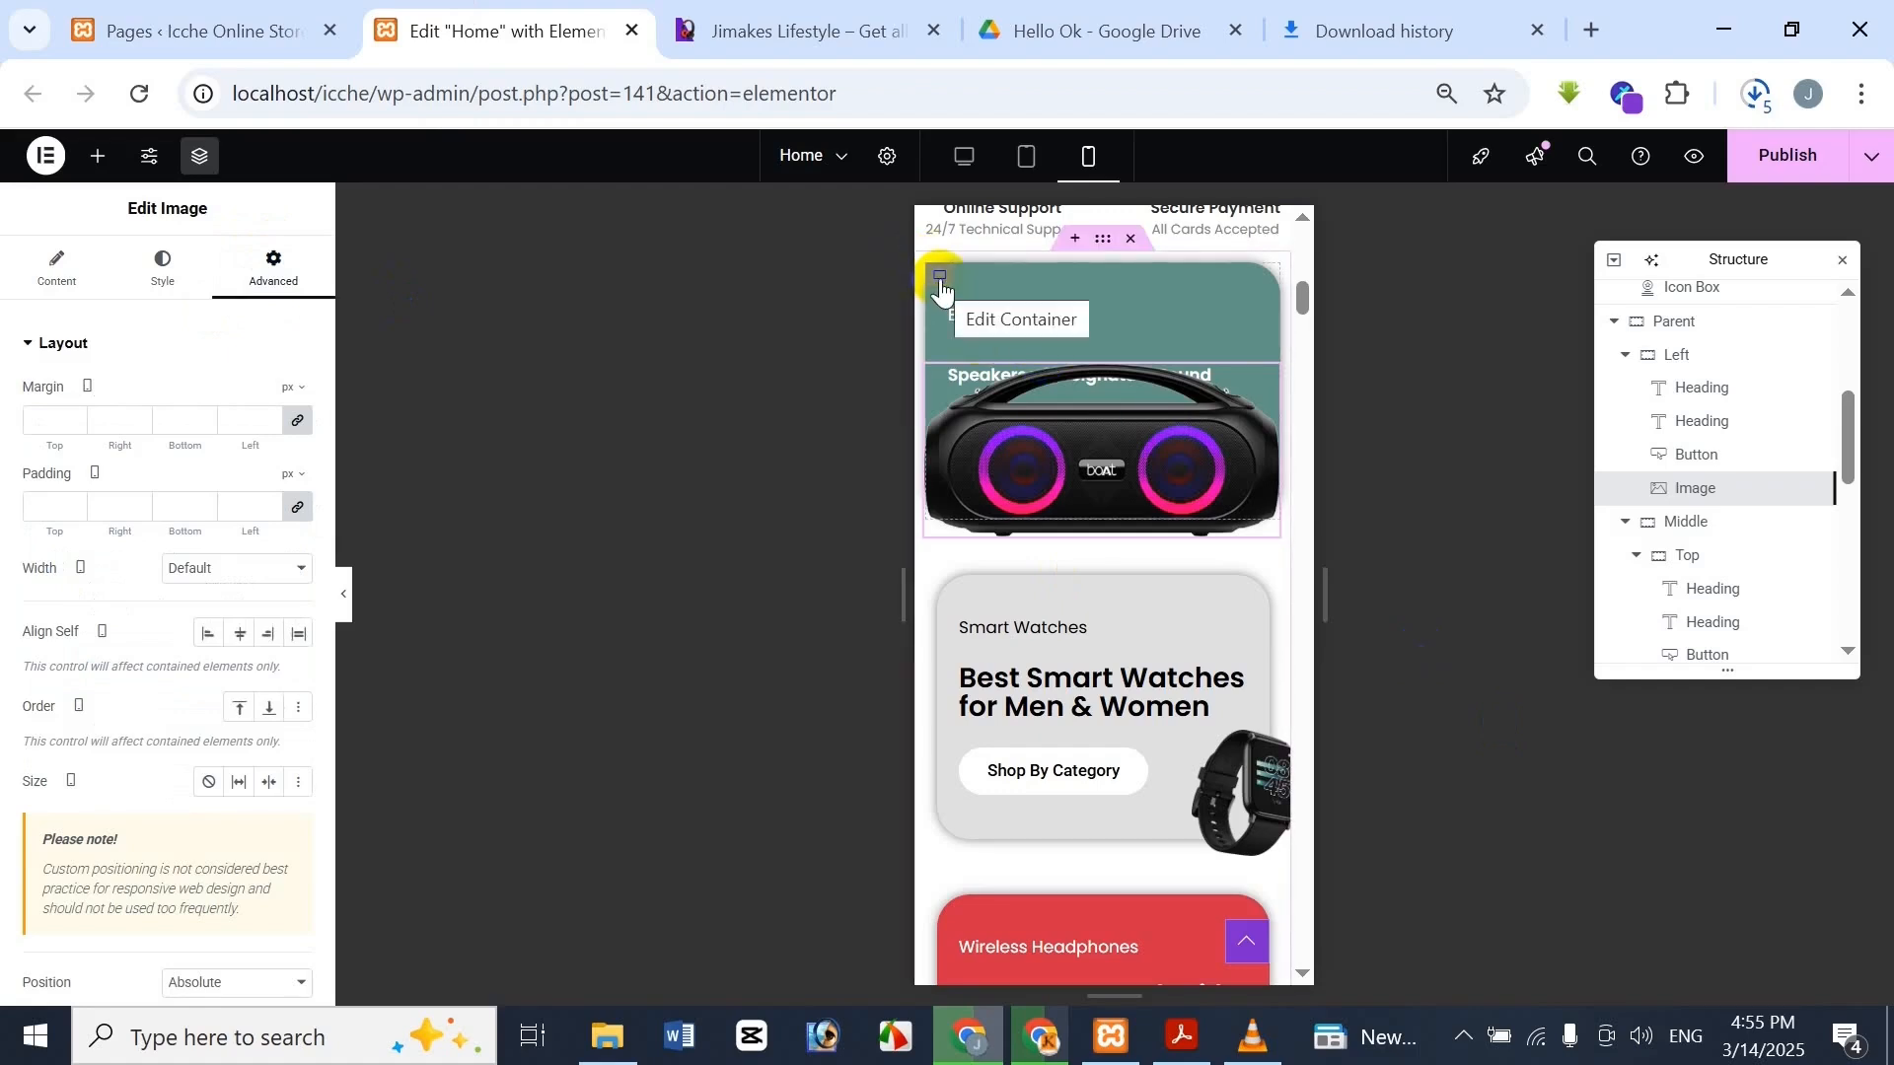
{"action": "left_click", "coordinate": [940, 278]}
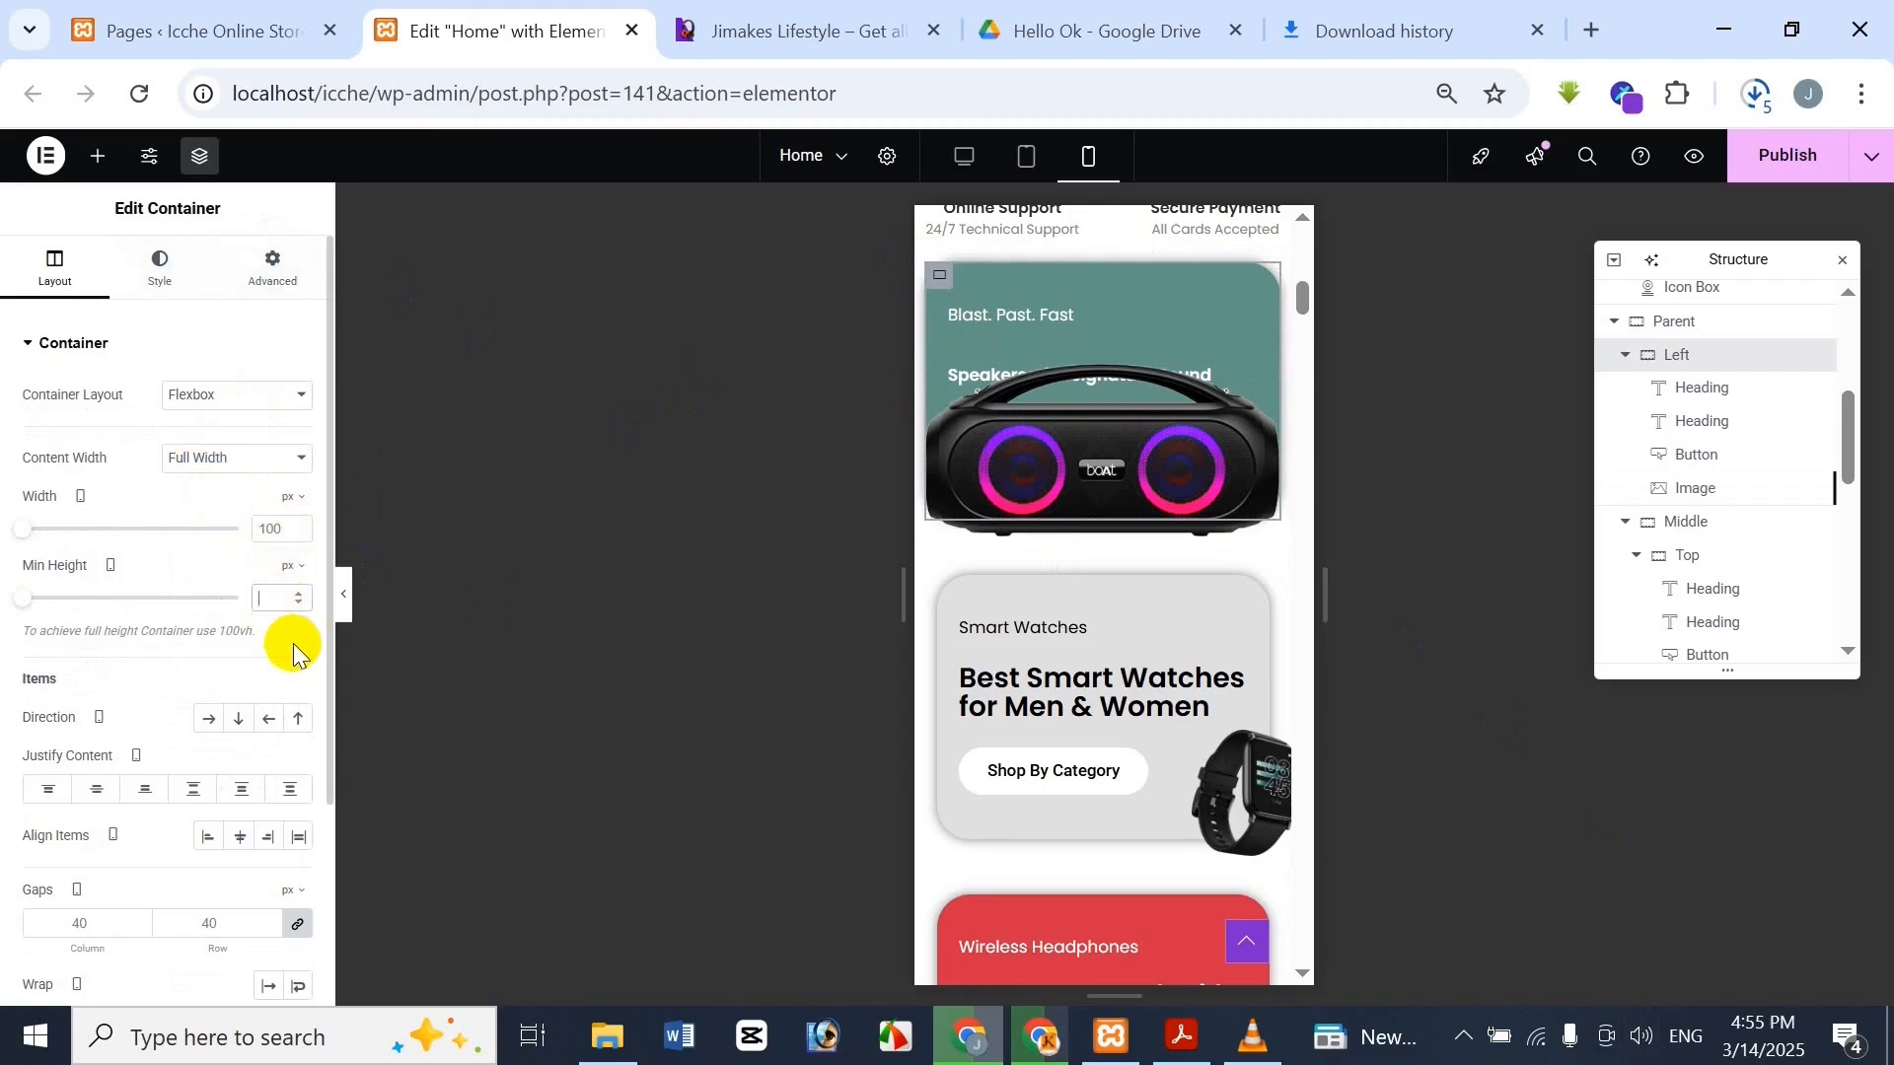
{"action": "type", "text": "00"}
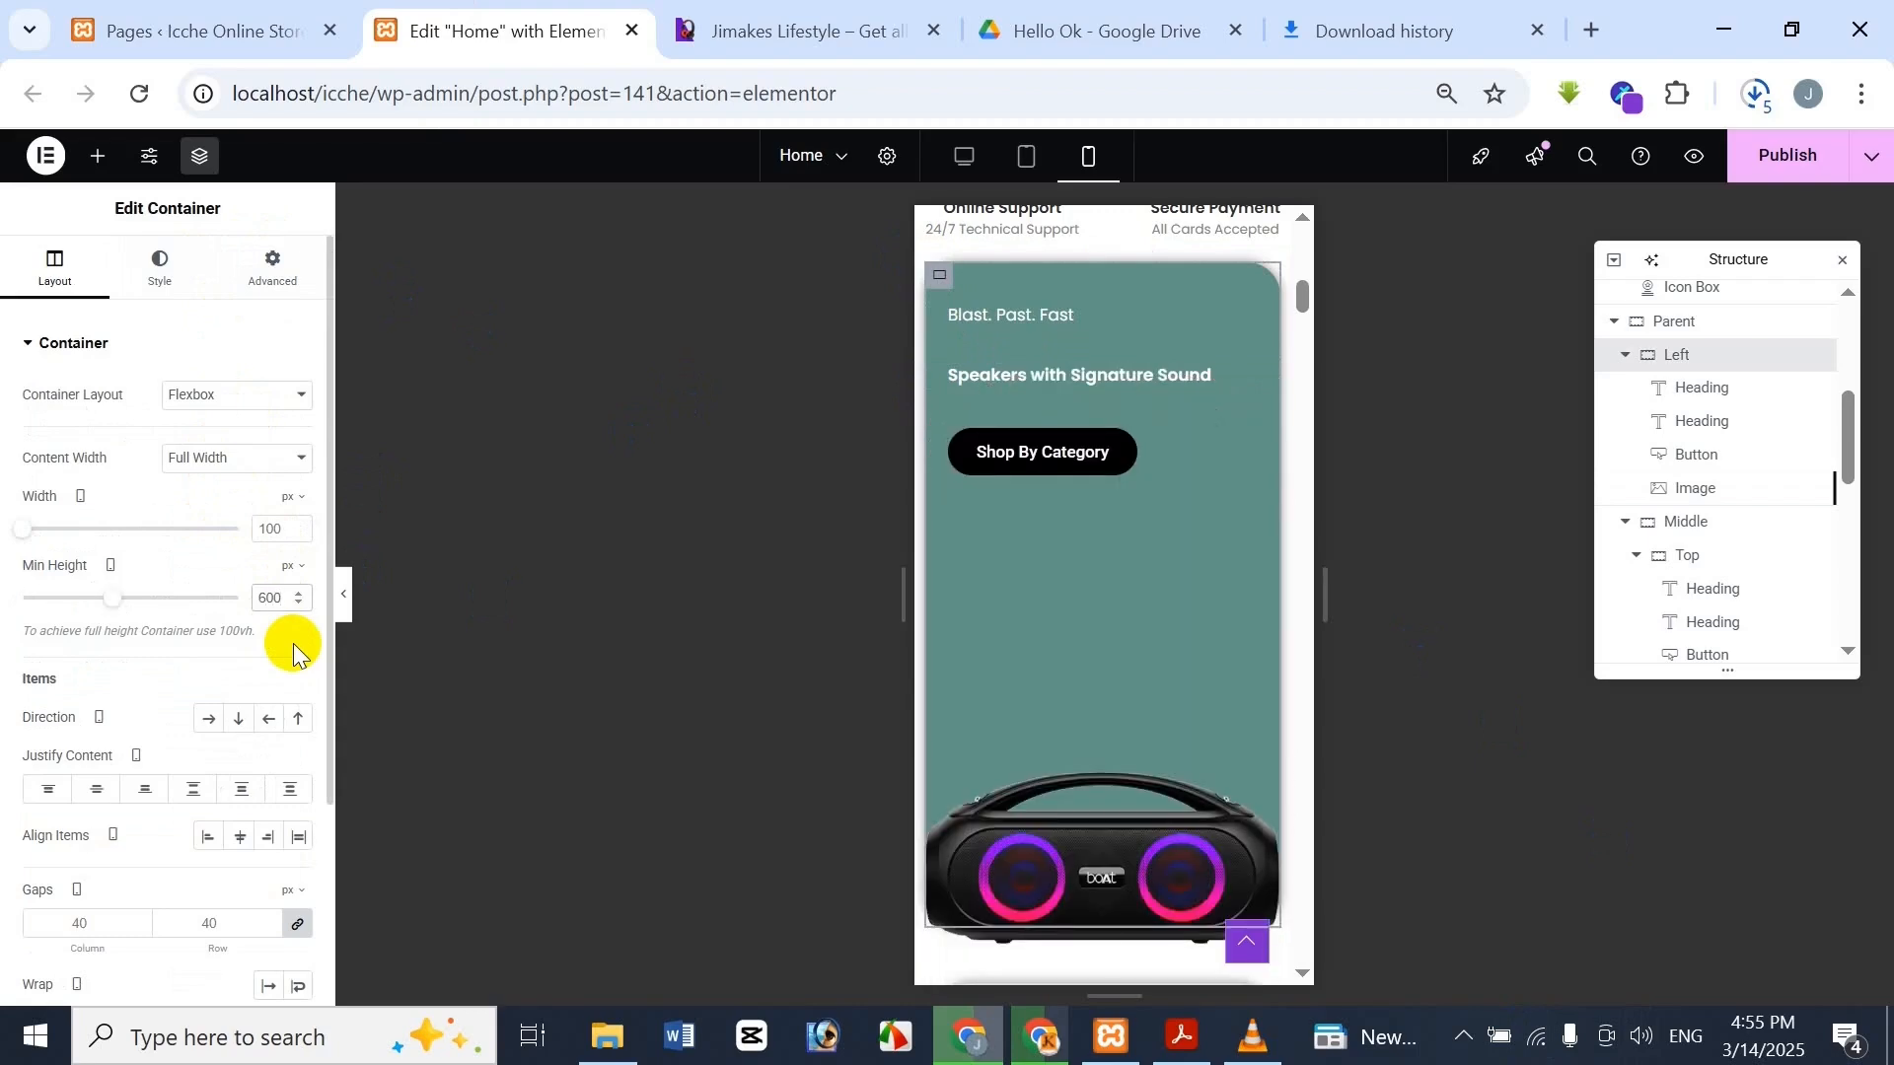
{"action": "key", "text": "BackSpace"}
{"action": "key", "text": "BackSpace"}
{"action": "key", "text": "BackSpace"}
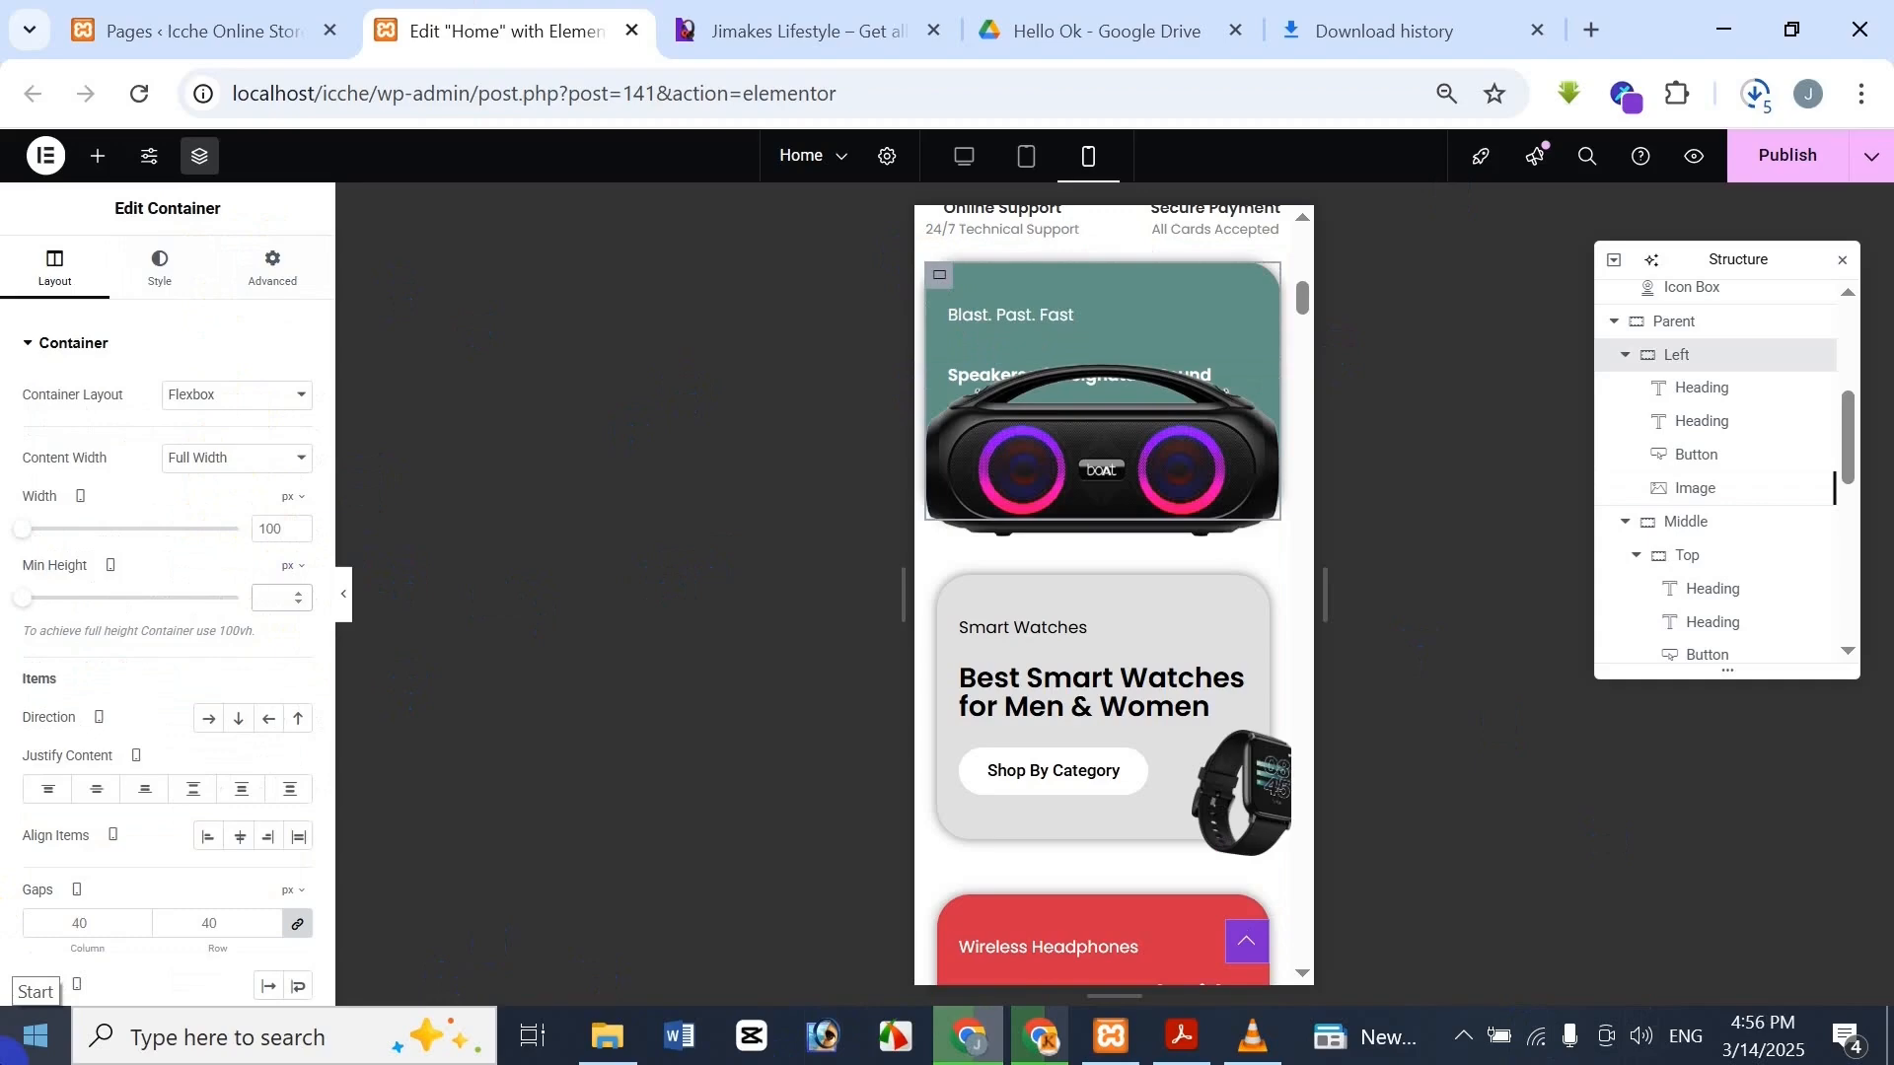
{"action": "left_click", "coordinate": [729, 17]}
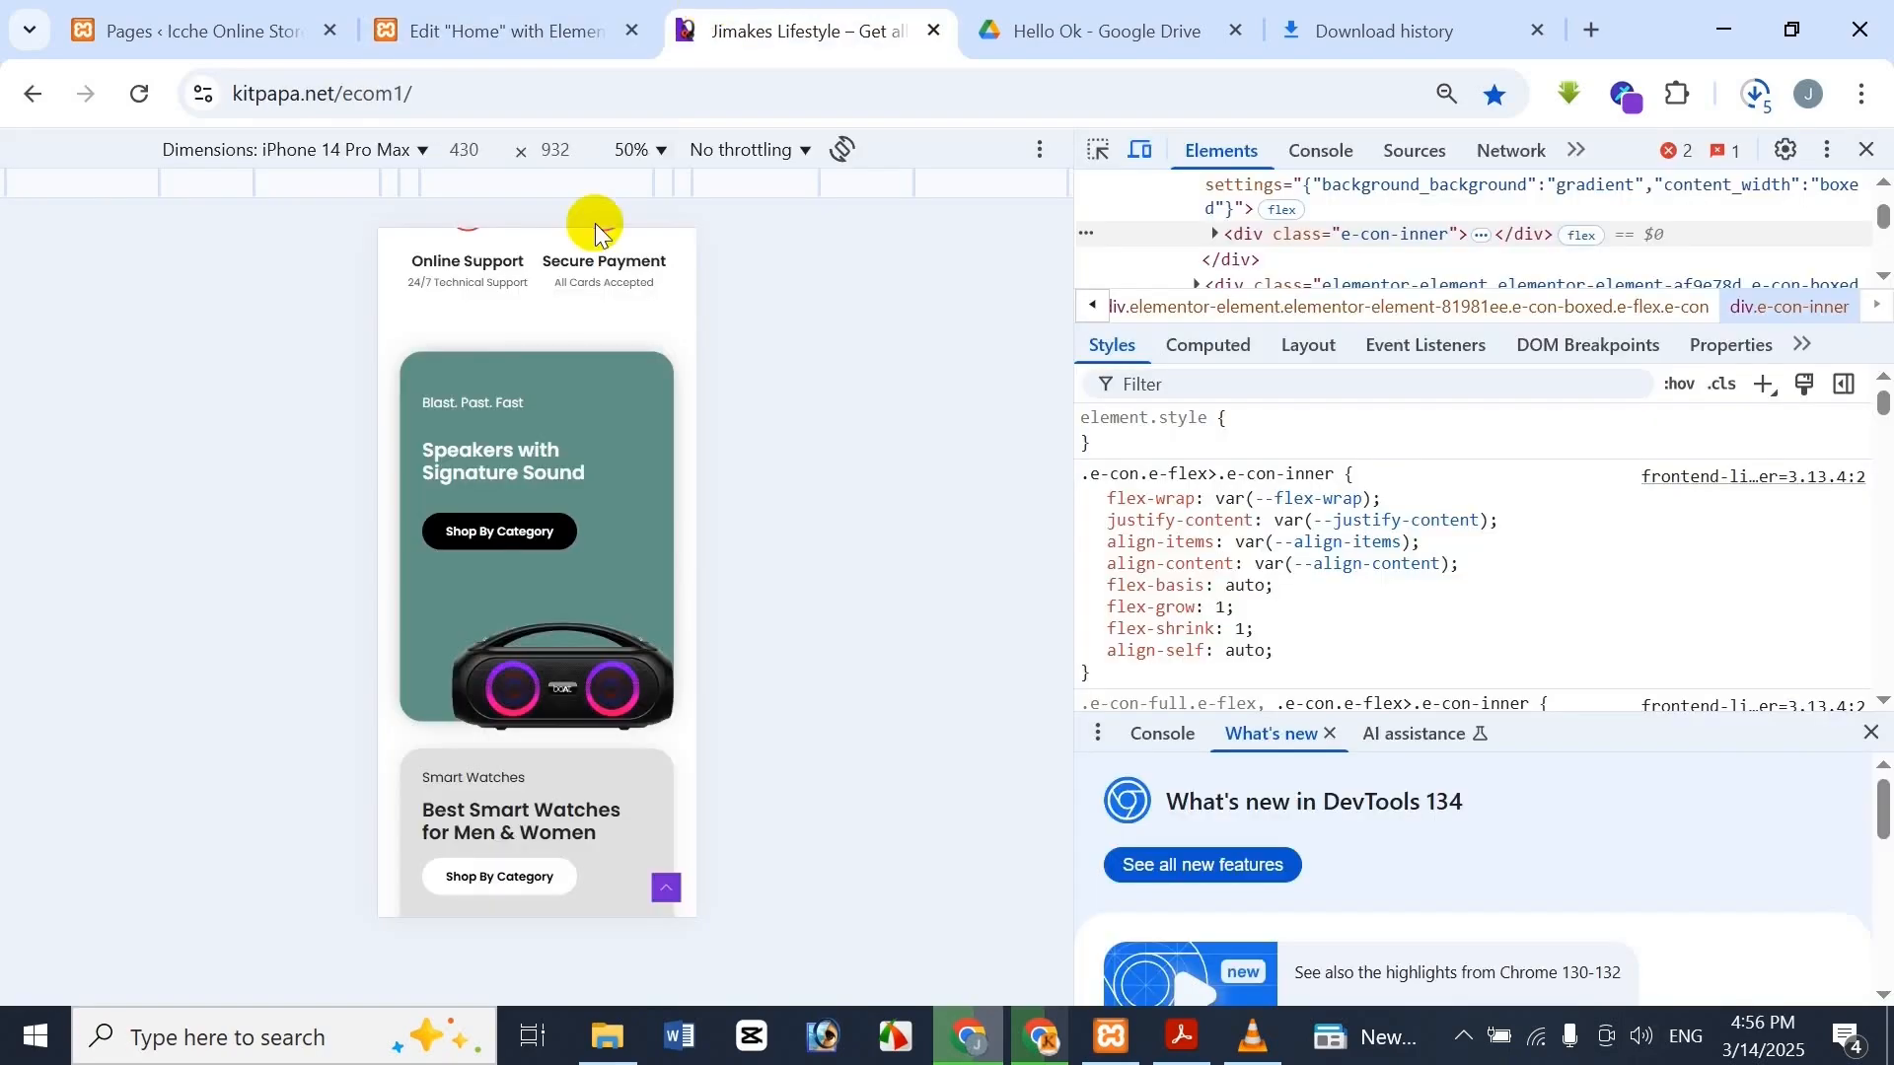
{"action": "left_click", "coordinate": [533, 25]}
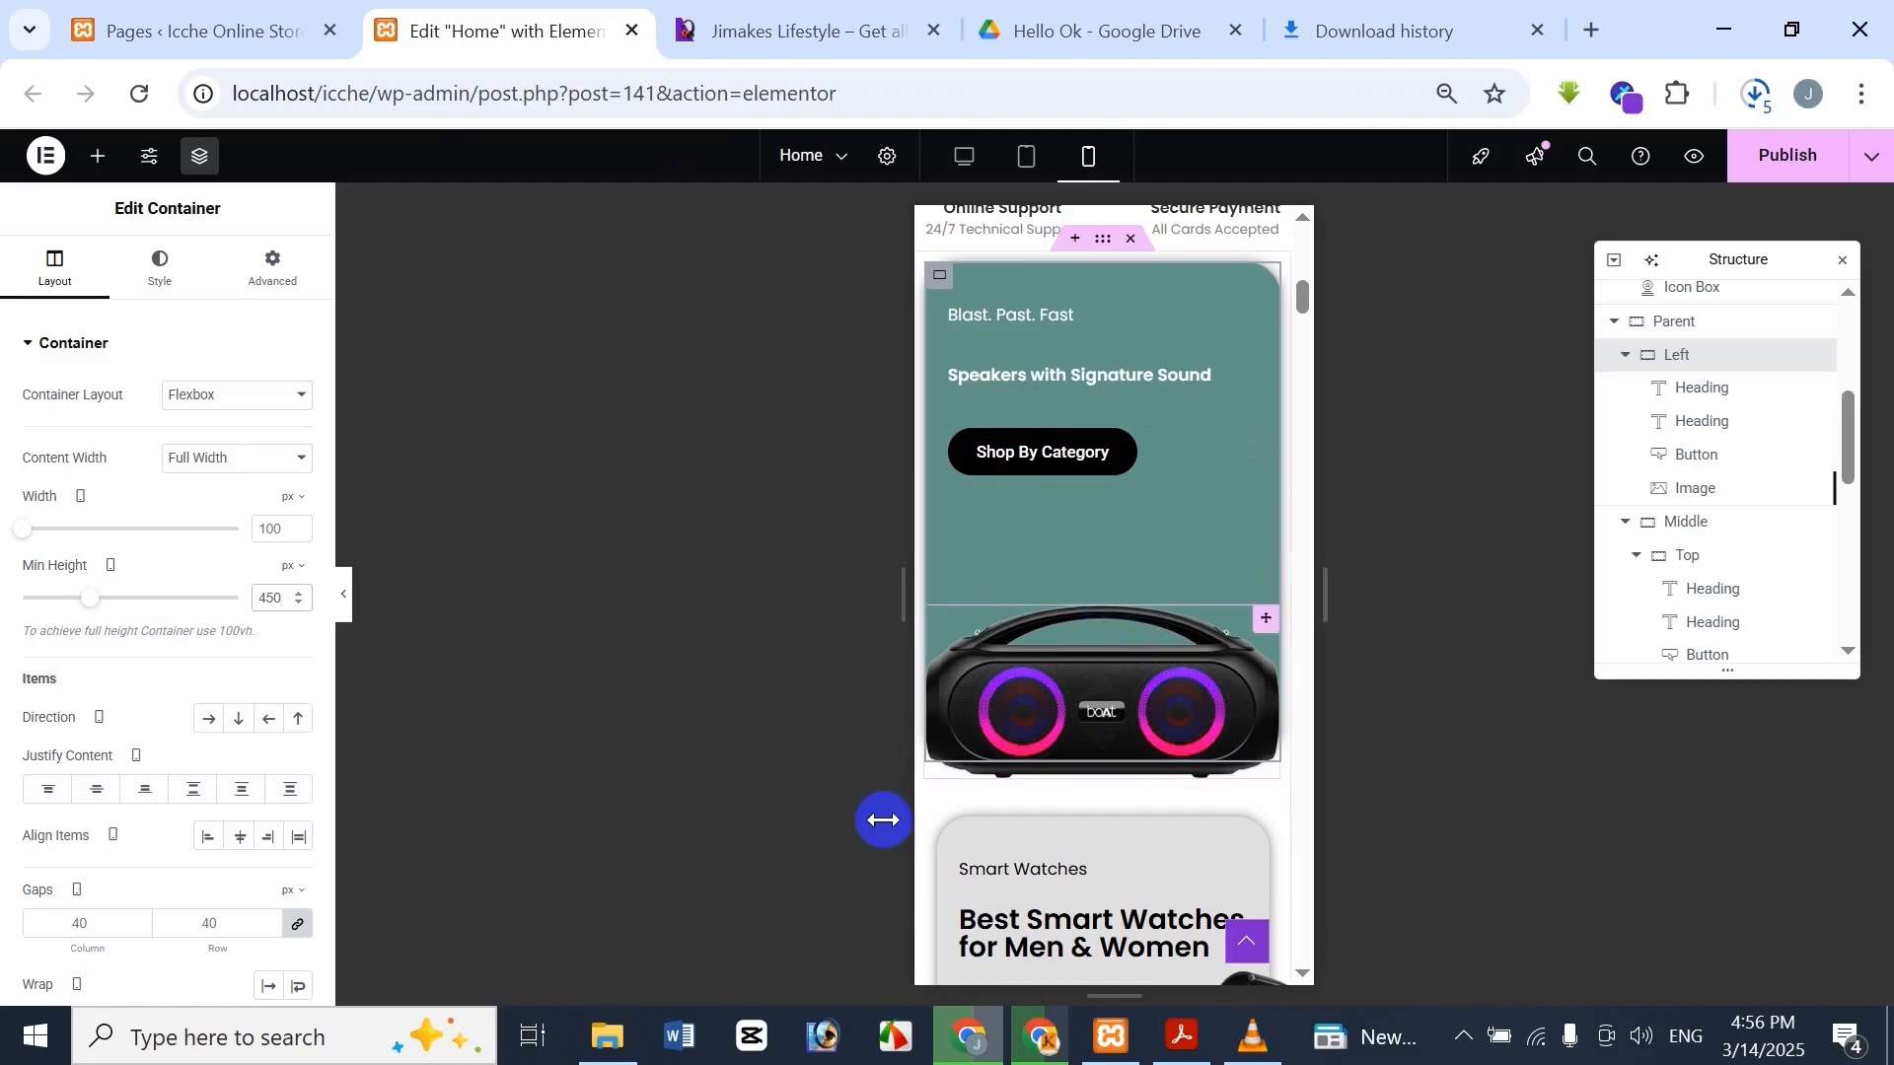
Set the speaker image's horizontal offset to 20 px and compare its position with the reference site
{"action": "left_click", "coordinate": [1108, 679]}
{"action": "scroll", "coordinate": [207, 355], "scroll_direction": "down", "scroll_amount": 5}
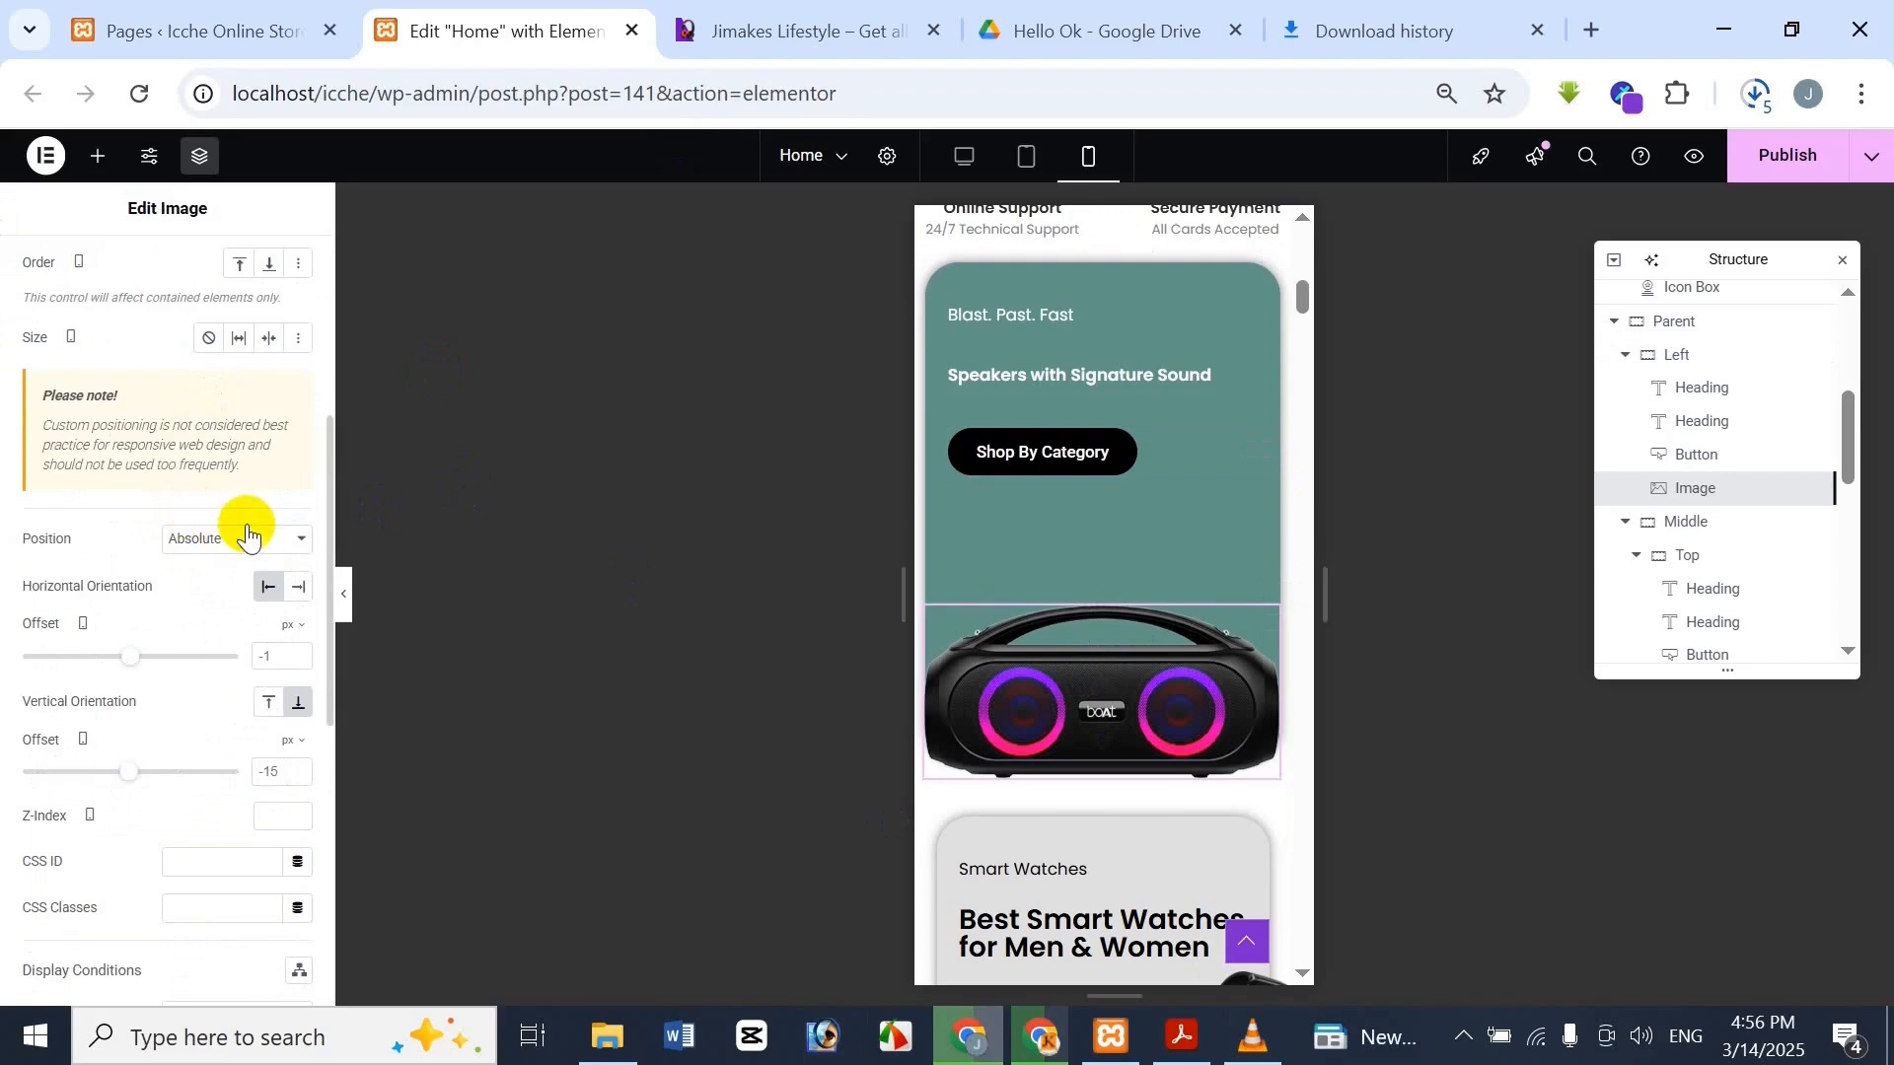
{"action": "left_click", "coordinate": [266, 659]}
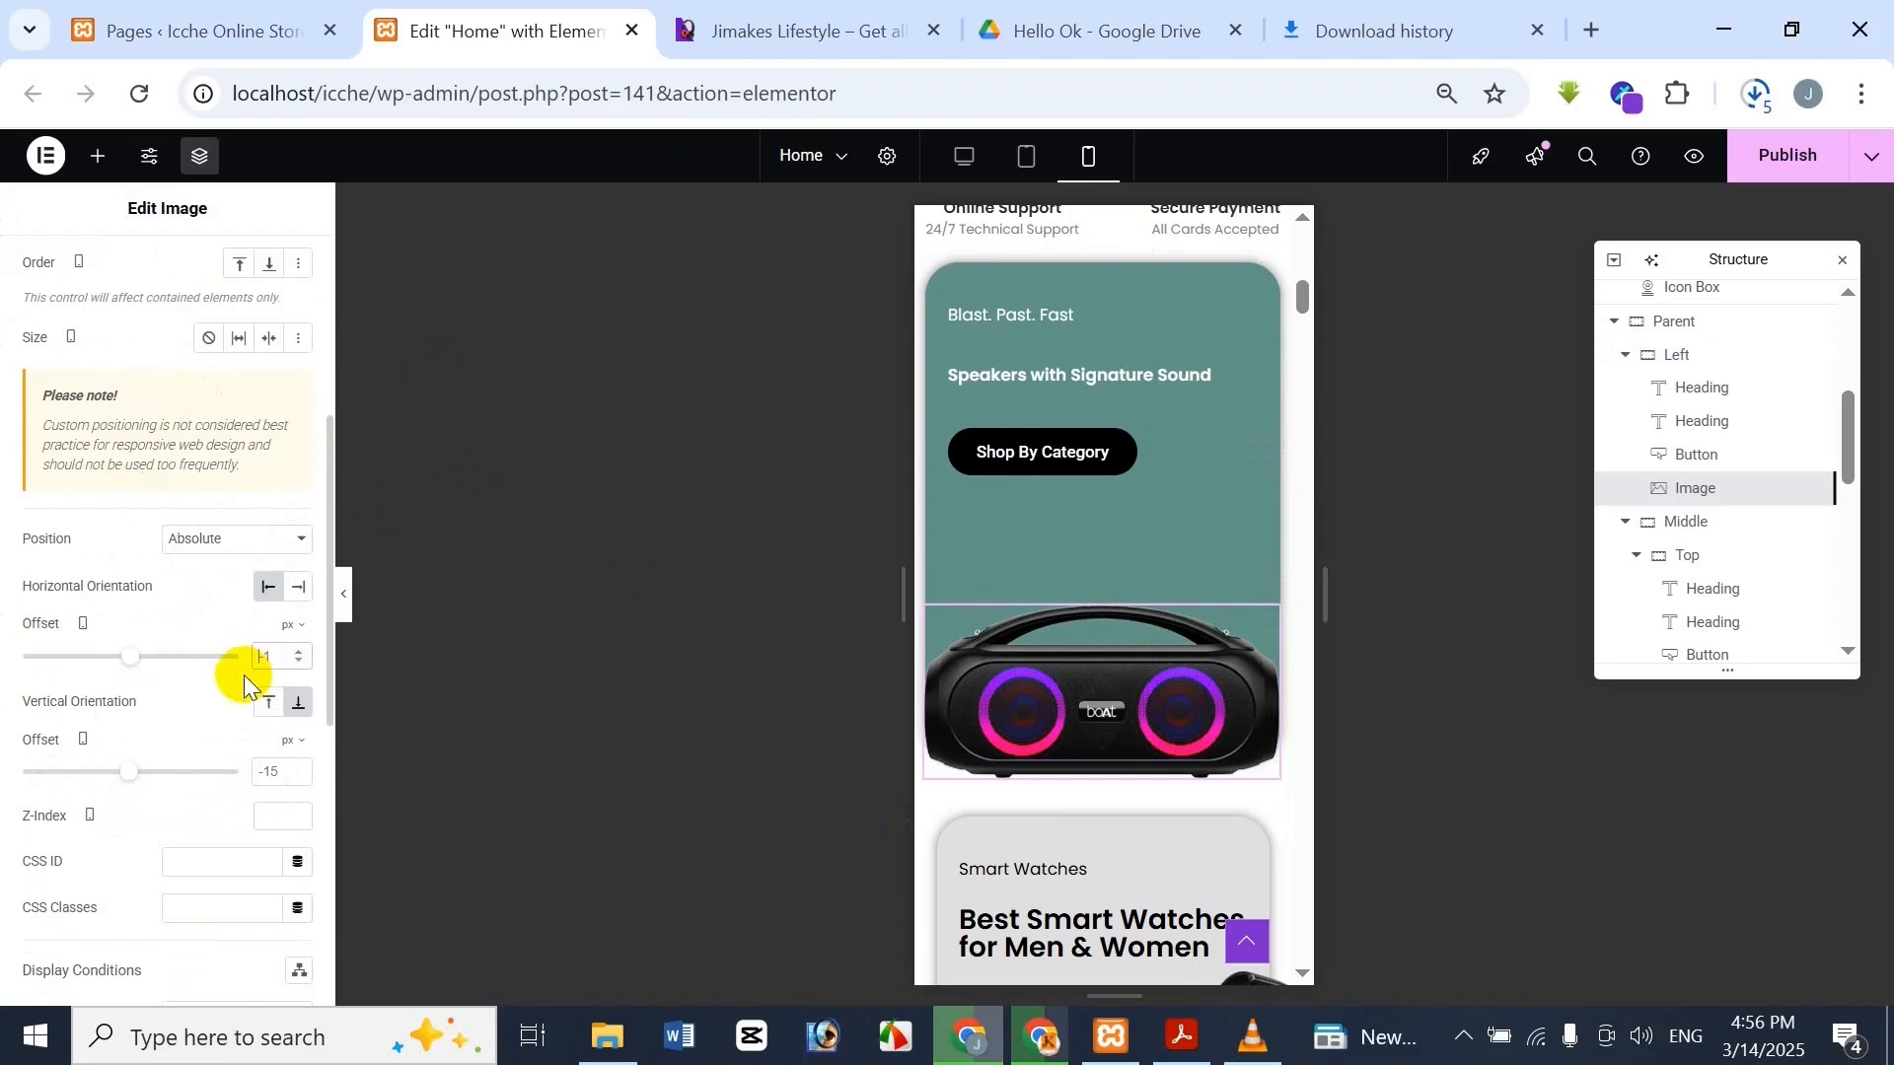
{"action": "type", "text": "5"}
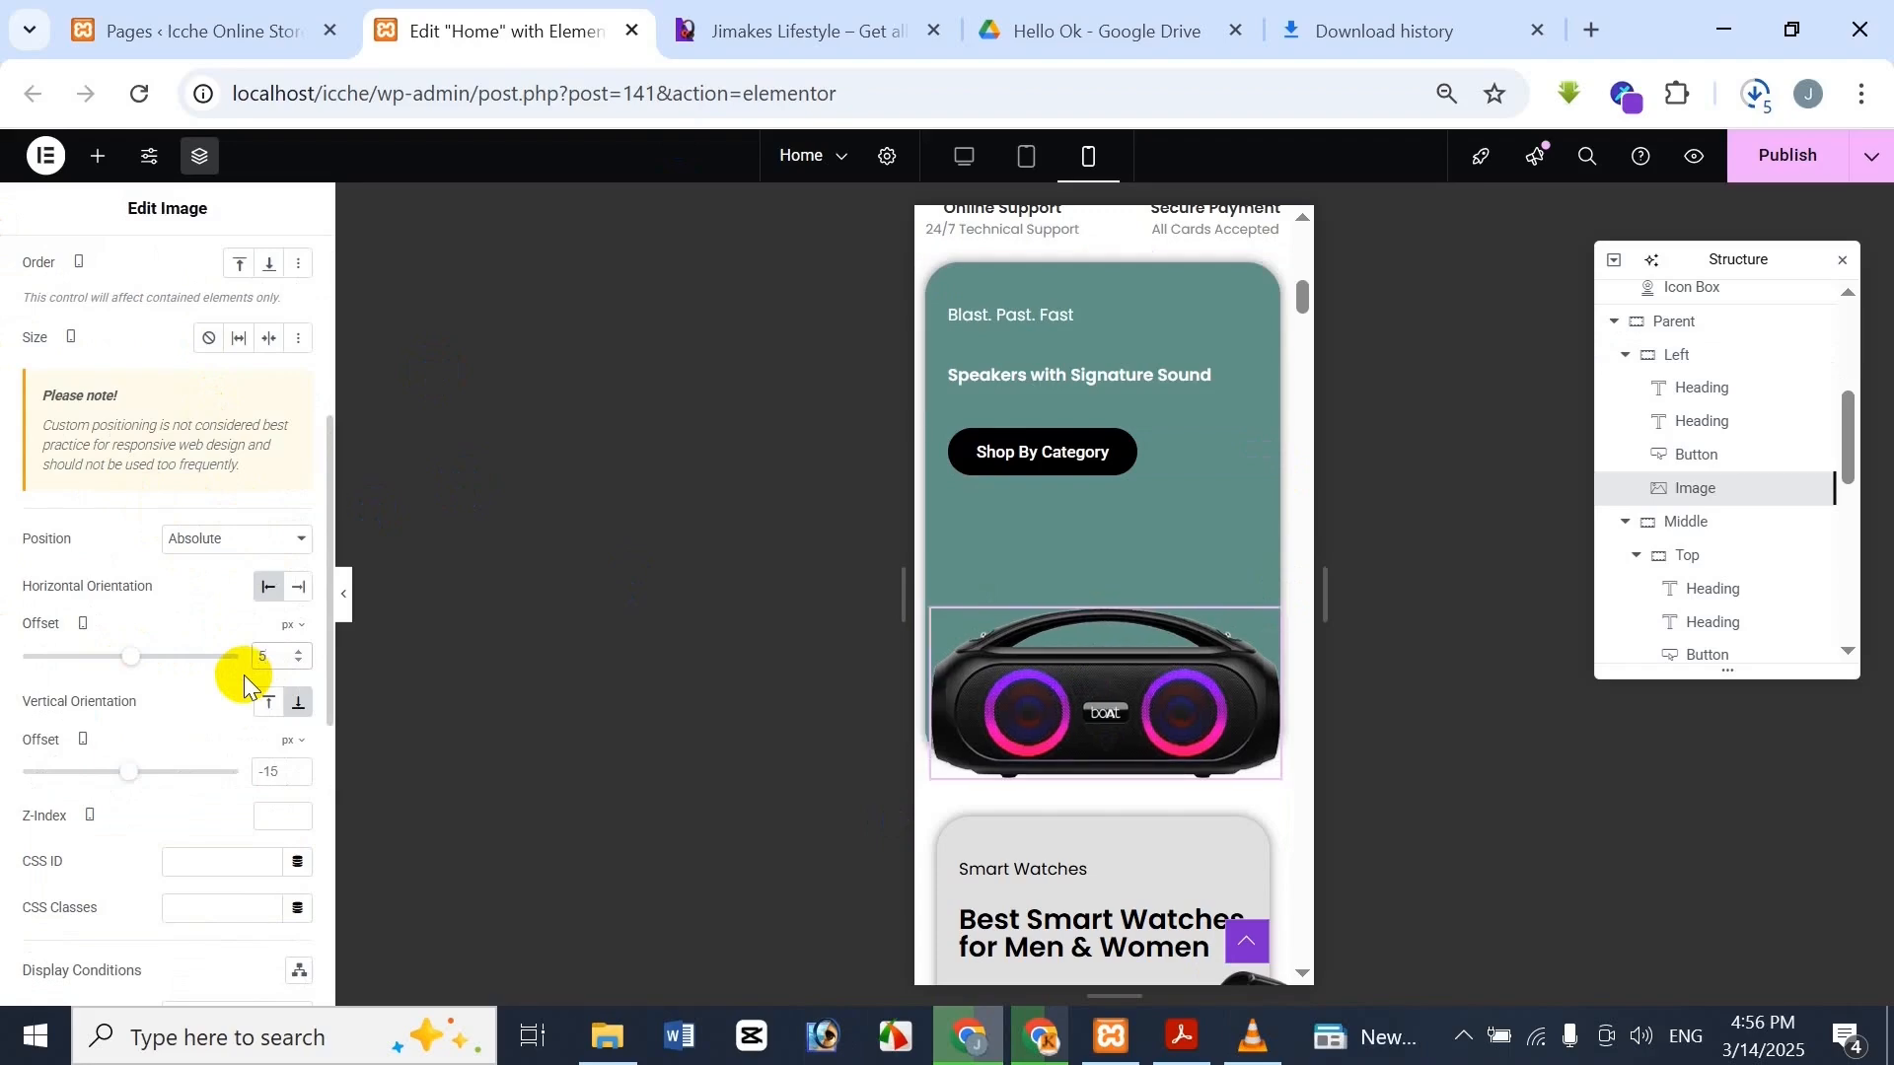
{"action": "key", "text": "BackSpace"}
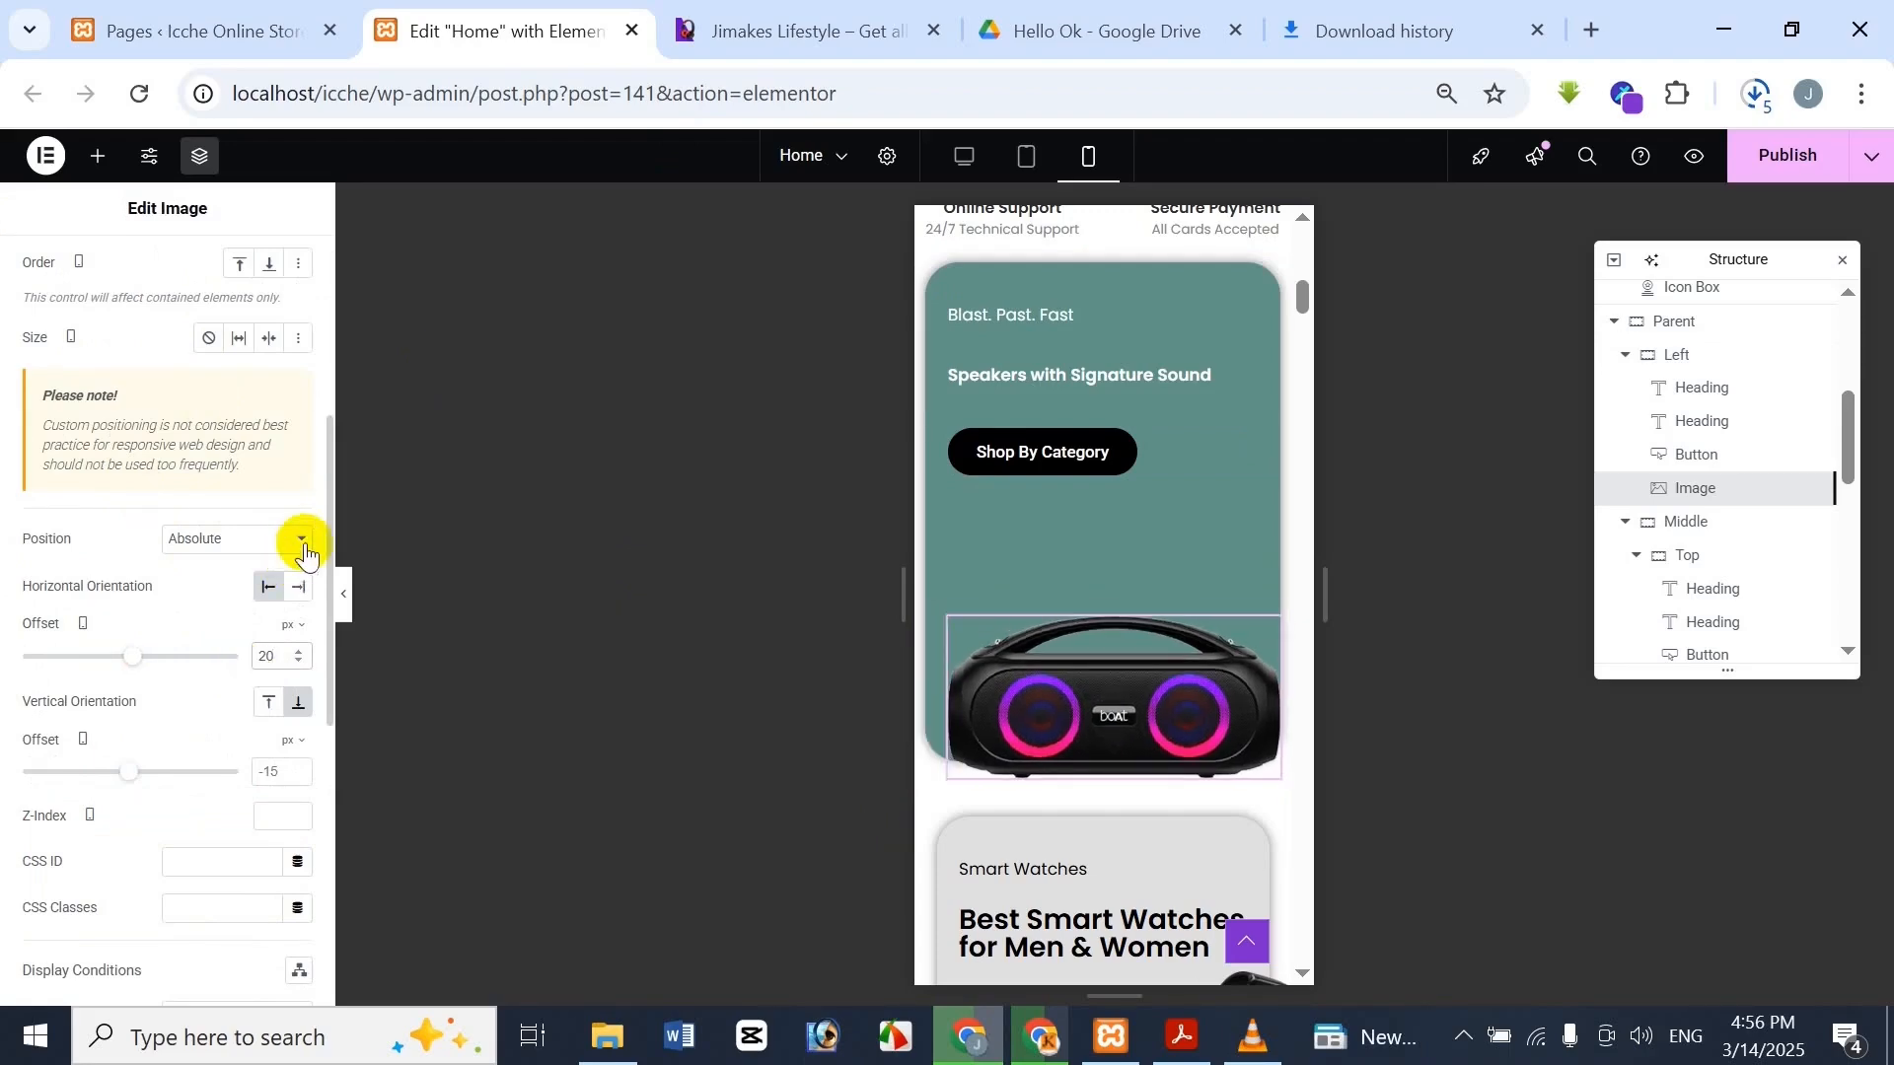
{"action": "left_click", "coordinate": [799, 31]}
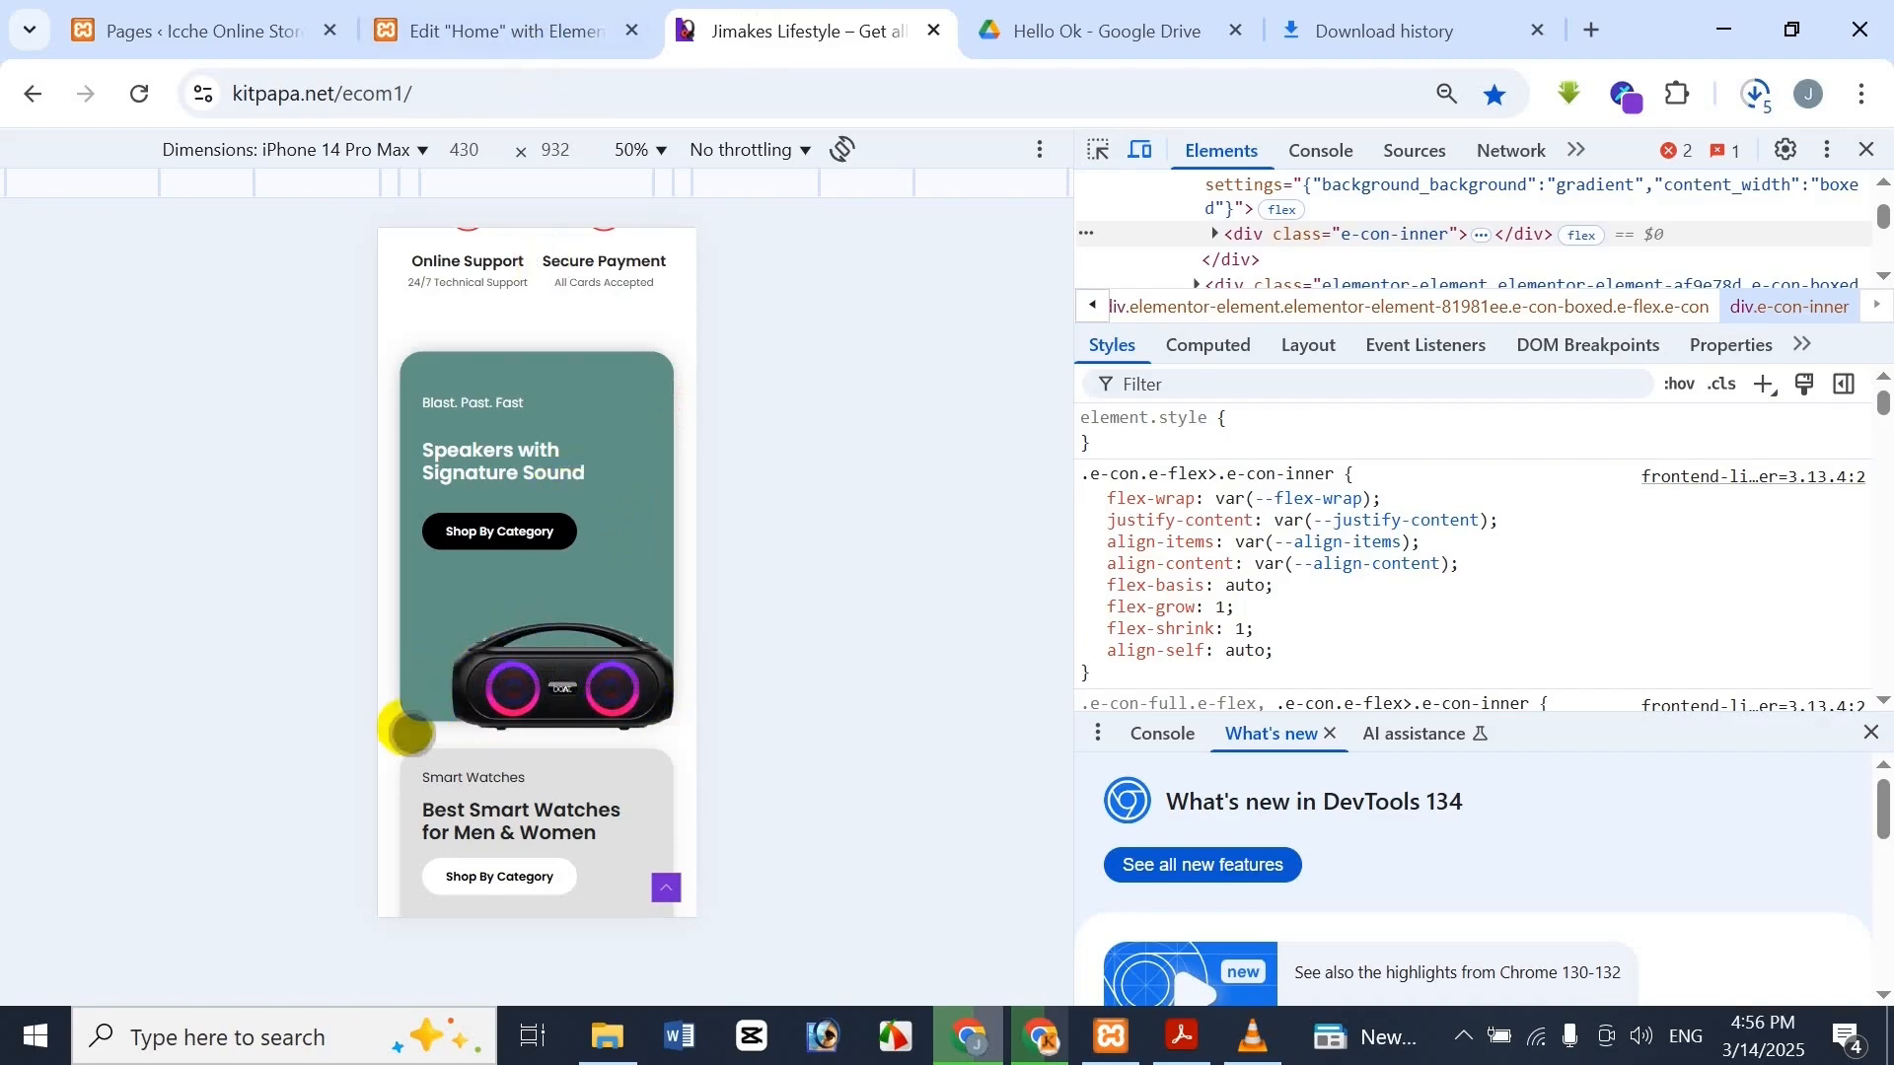
{"action": "left_click", "coordinate": [521, 9]}
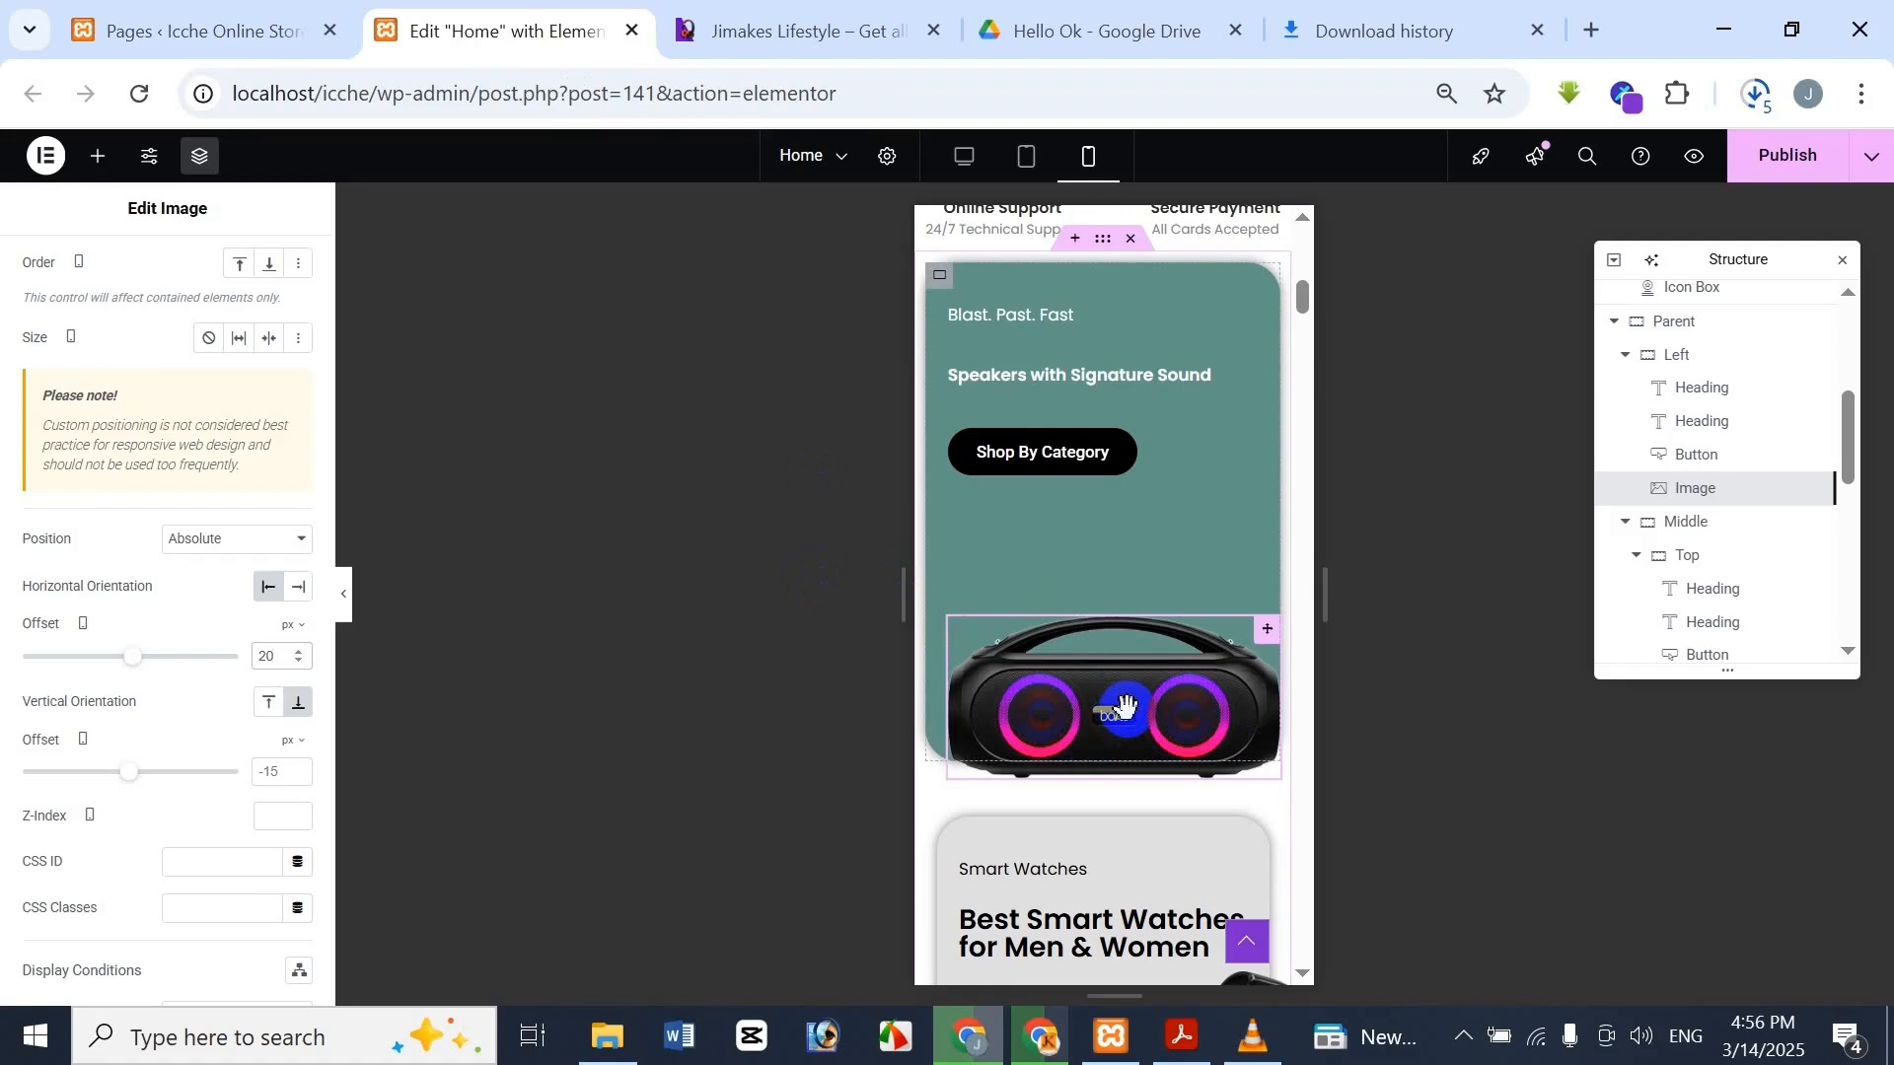
Try a 40 px horizontal offset for the speaker image, raise it to 50 px, and compare with the reference site
{"action": "key", "text": "BackSpace"}
{"action": "key", "text": "BackSpace"}
{"action": "type", "text": "-1"}
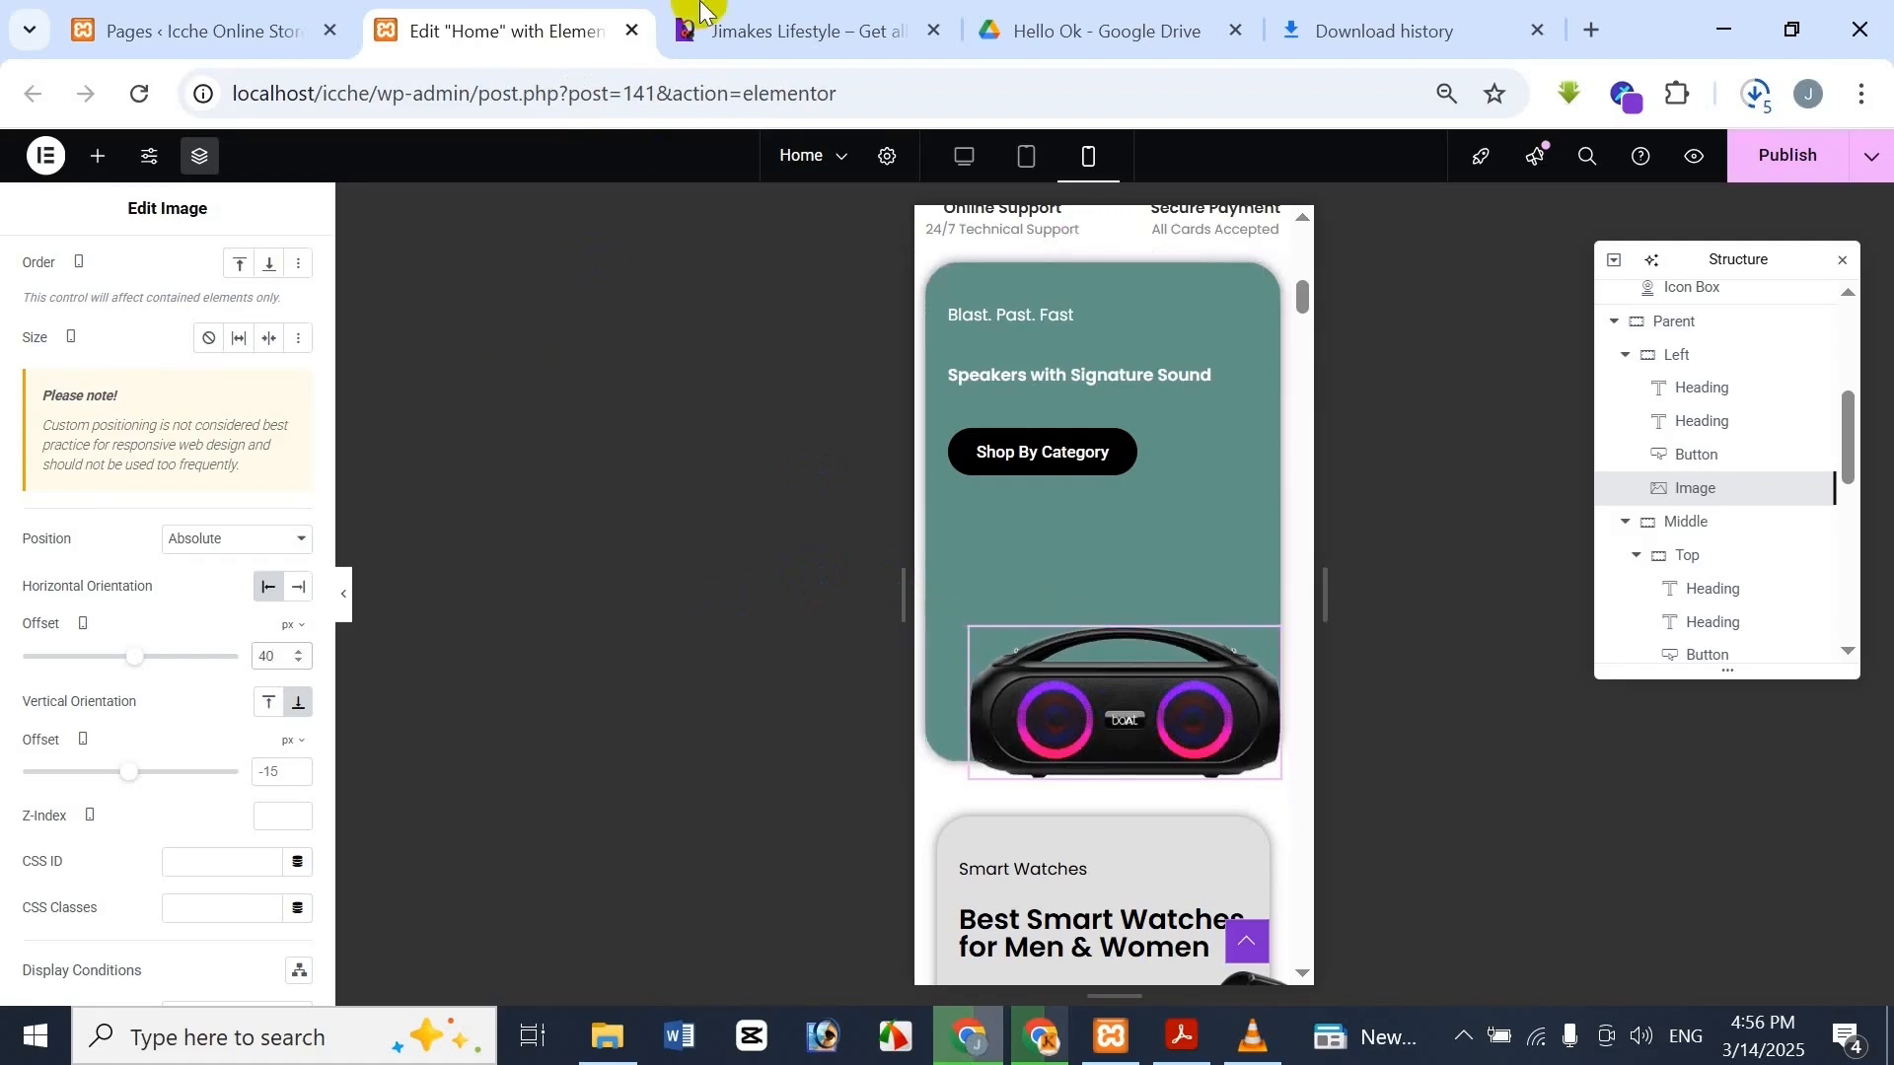
{"action": "left_click", "coordinate": [691, 27]}
{"action": "left_click", "coordinate": [558, 16]}
{"action": "key", "text": "BackSpace"}
{"action": "key", "text": "BackSpace"}
{"action": "type", "text": "50"}
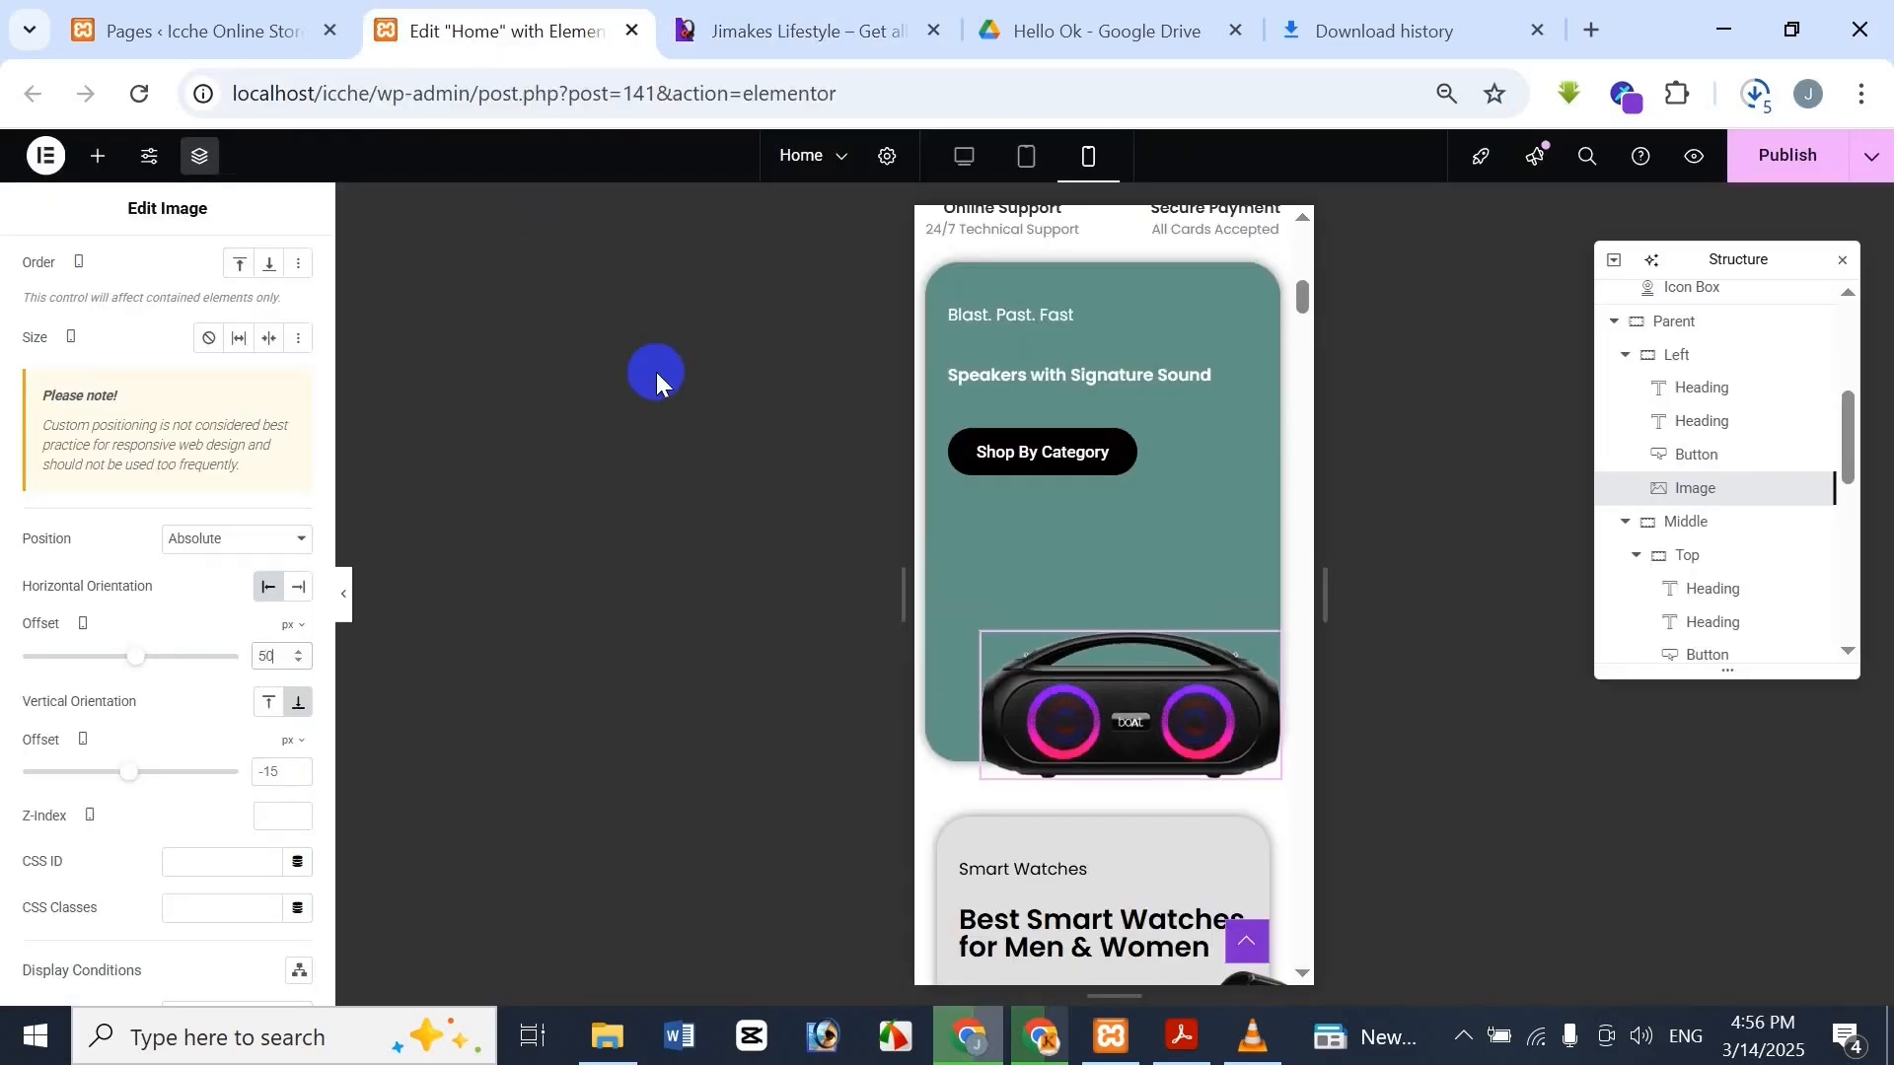
{"action": "key", "text": "ctrl+Tab"}
{"action": "left_click", "coordinate": [444, 13]}
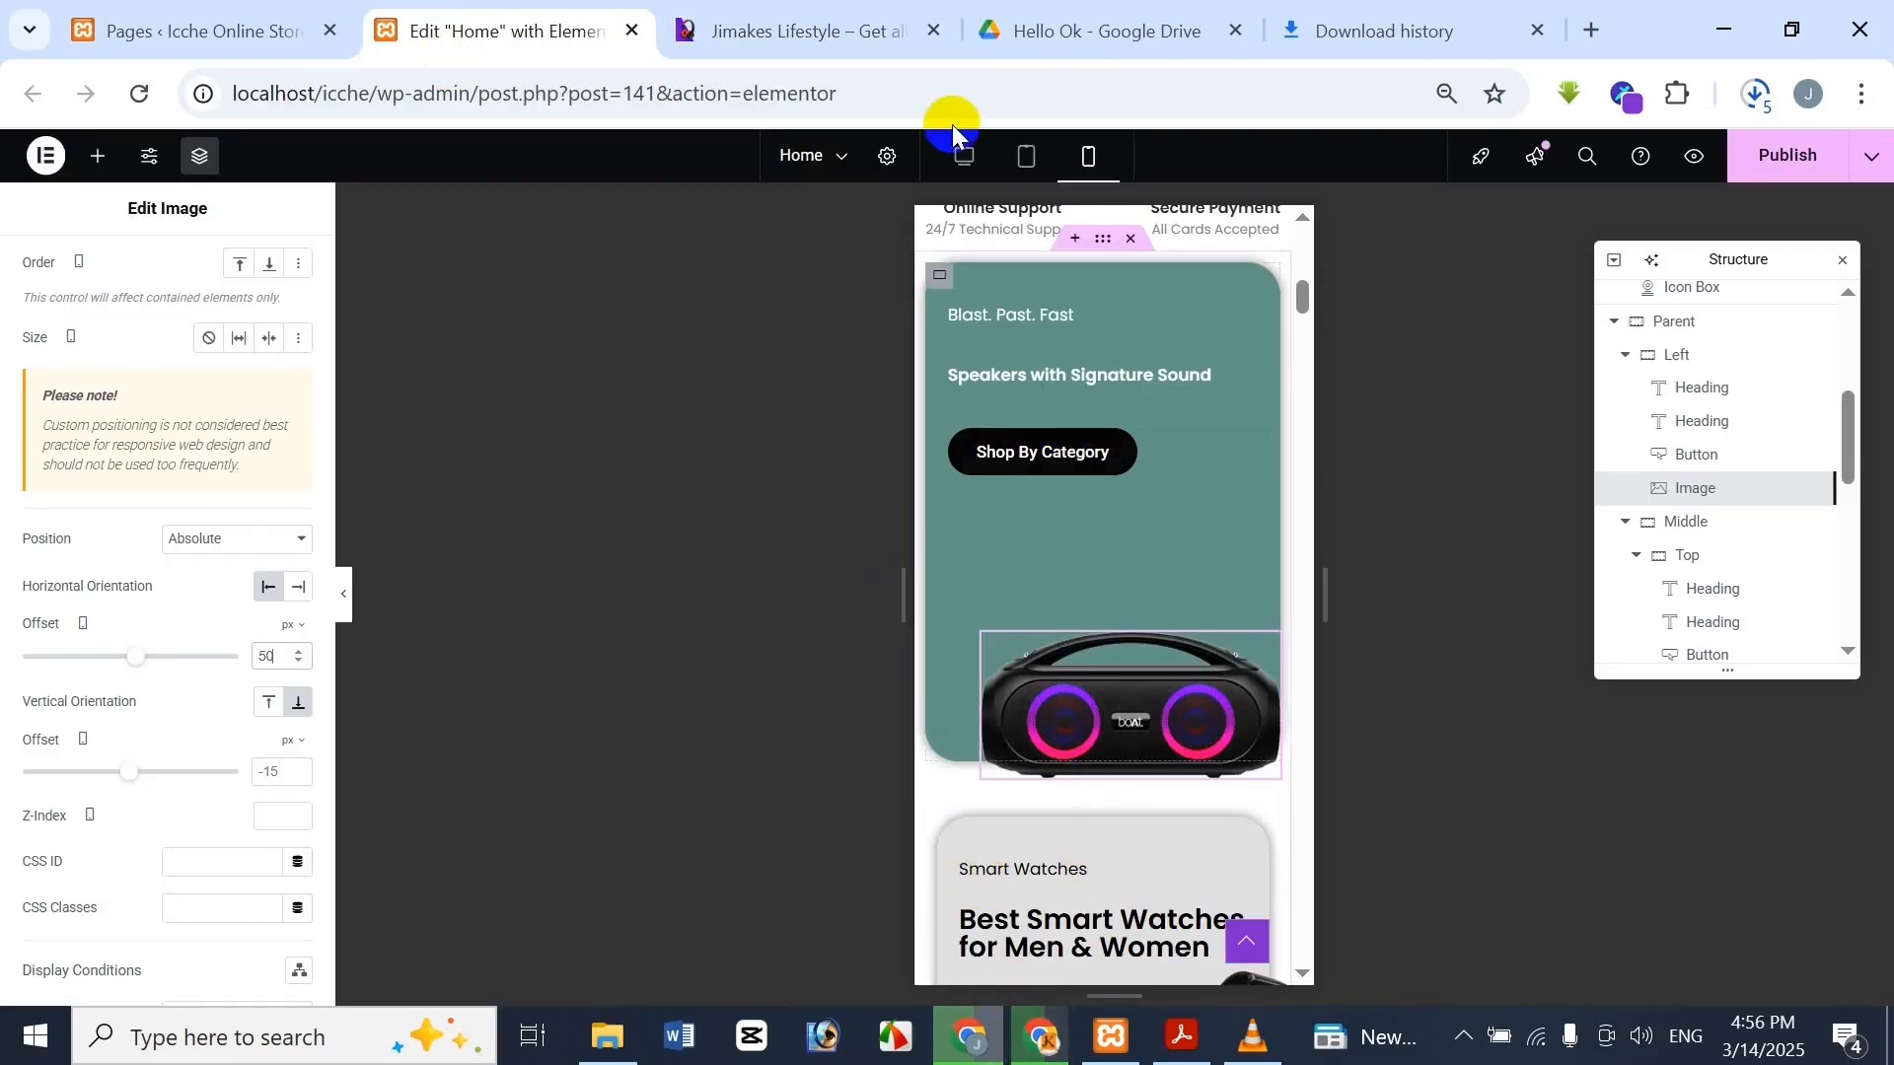
{"action": "left_click", "coordinate": [775, 20]}
{"action": "left_click", "coordinate": [446, 9]}
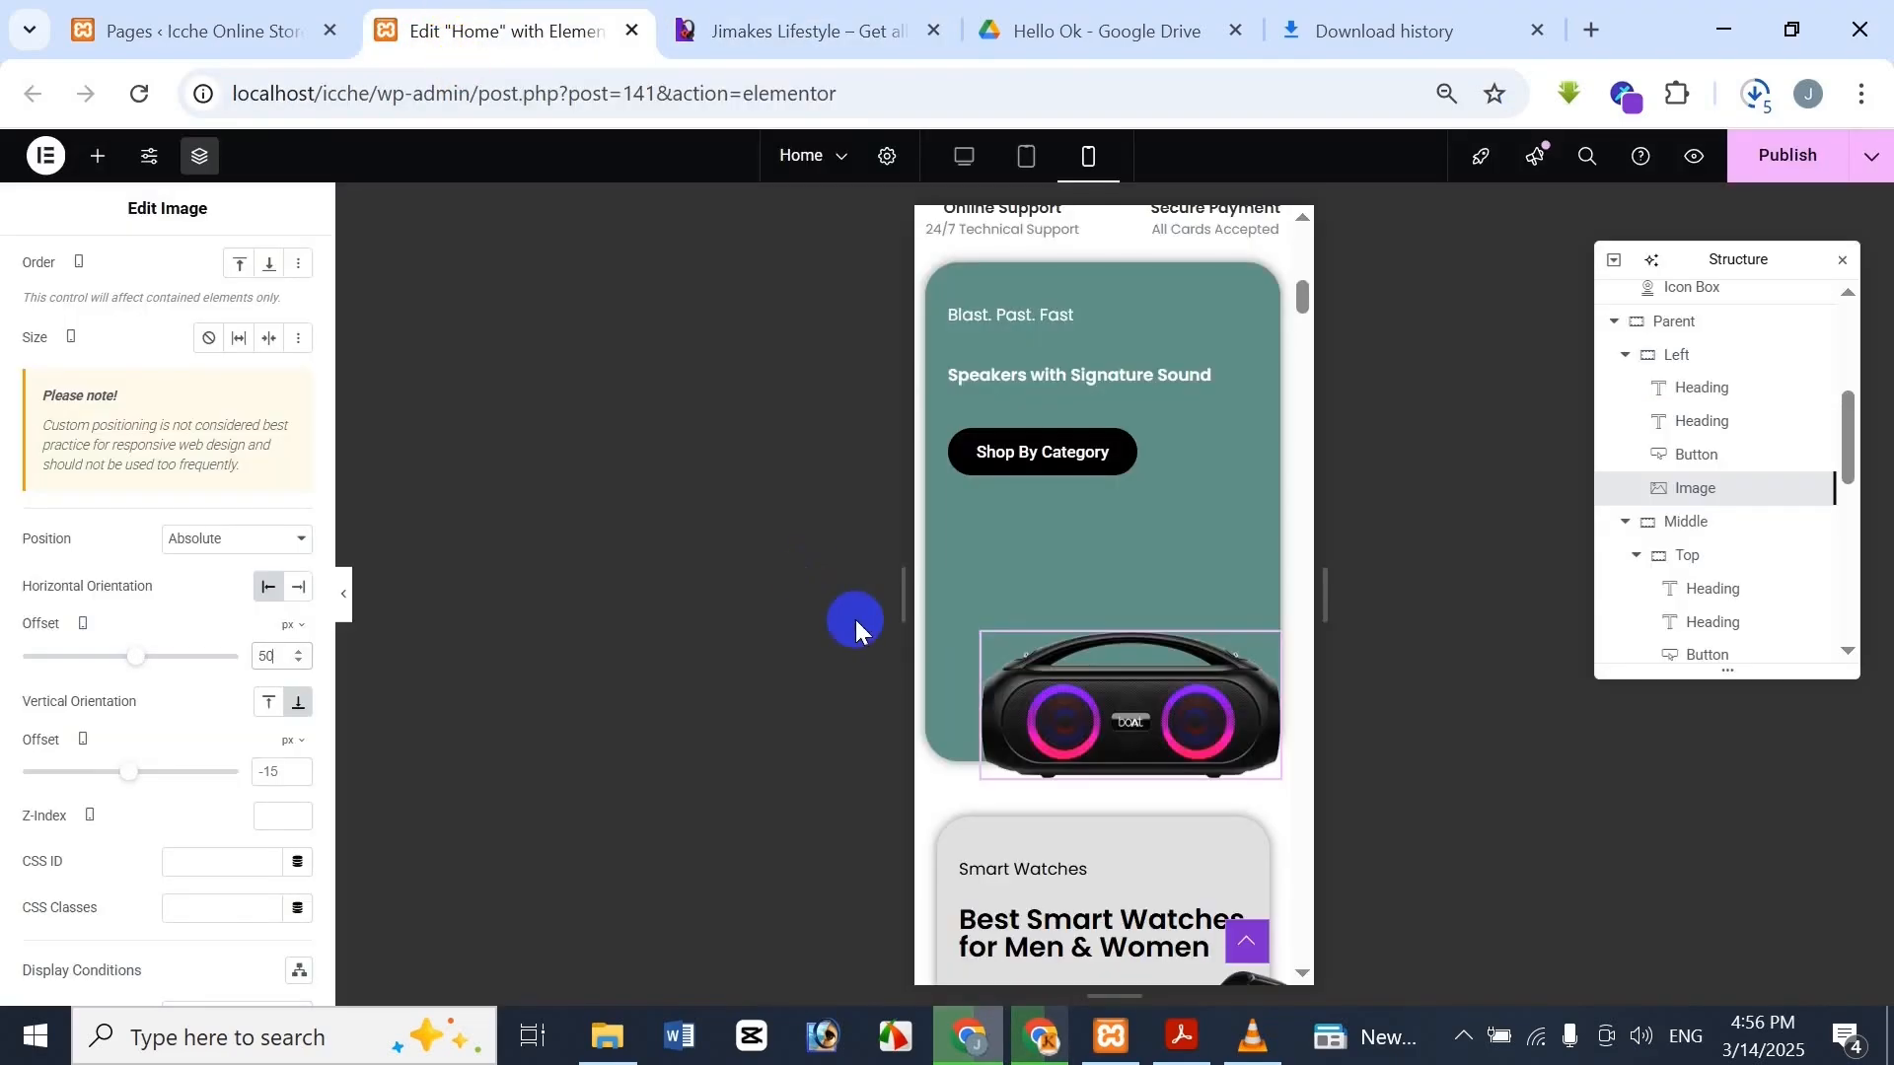
Set the font size of the "Speakers with Signature Sound" heading to 18 px and compare it with the reference site
{"action": "left_click", "coordinate": [1134, 375]}
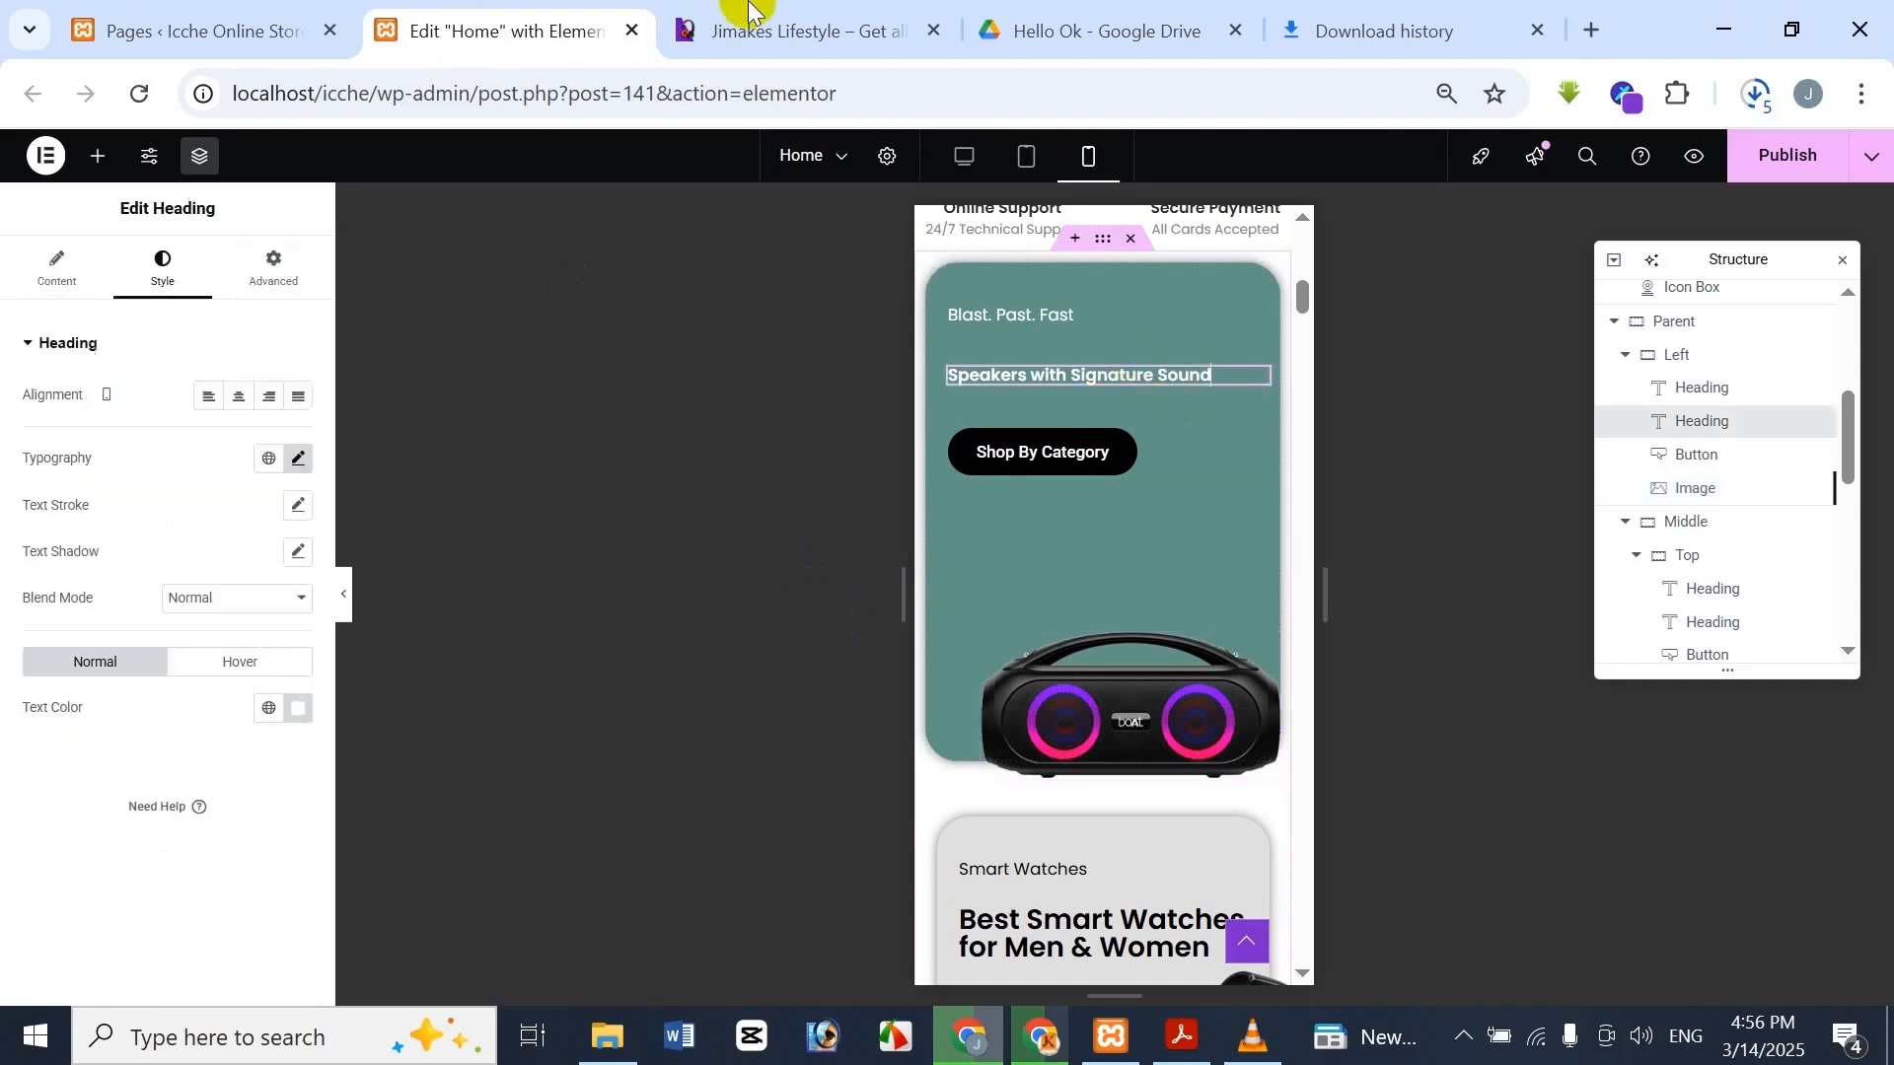
{"action": "left_click", "coordinate": [774, 20]}
{"action": "left_click", "coordinate": [513, 18]}
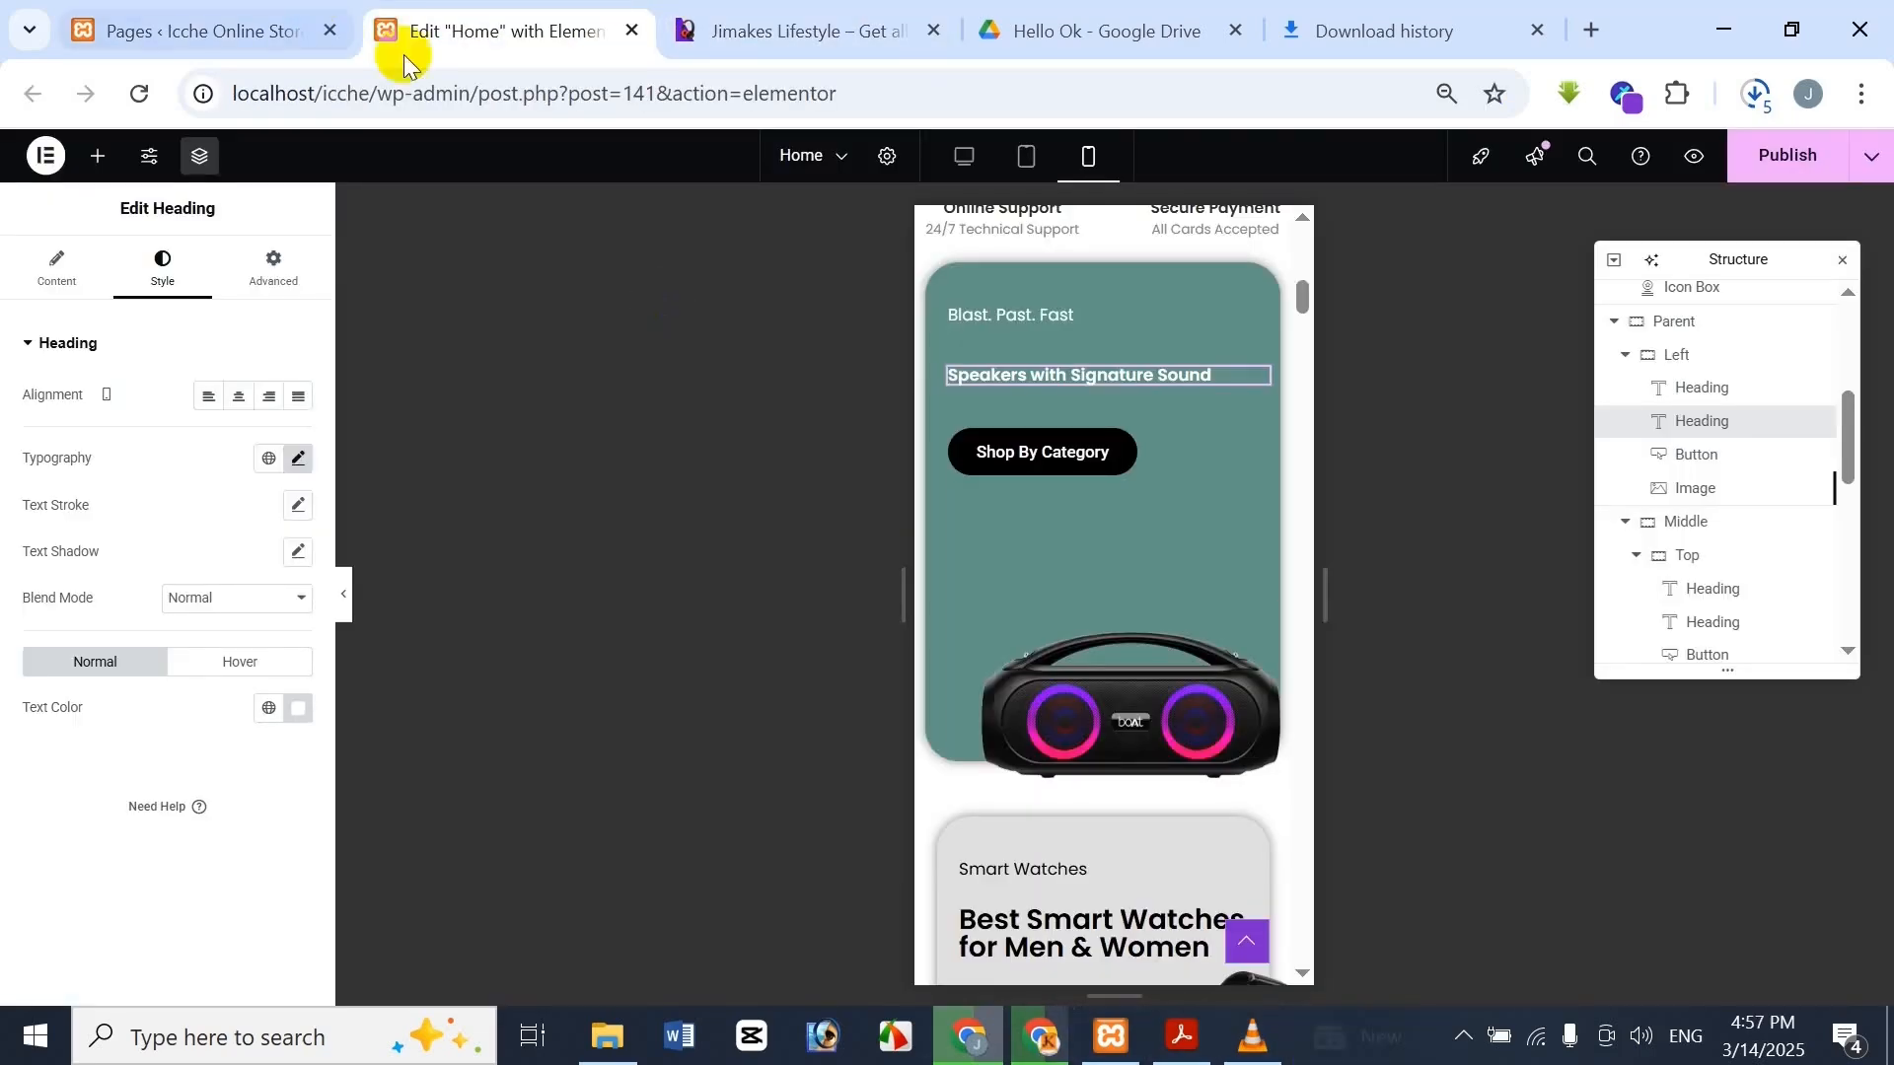
{"action": "left_click", "coordinate": [298, 458]}
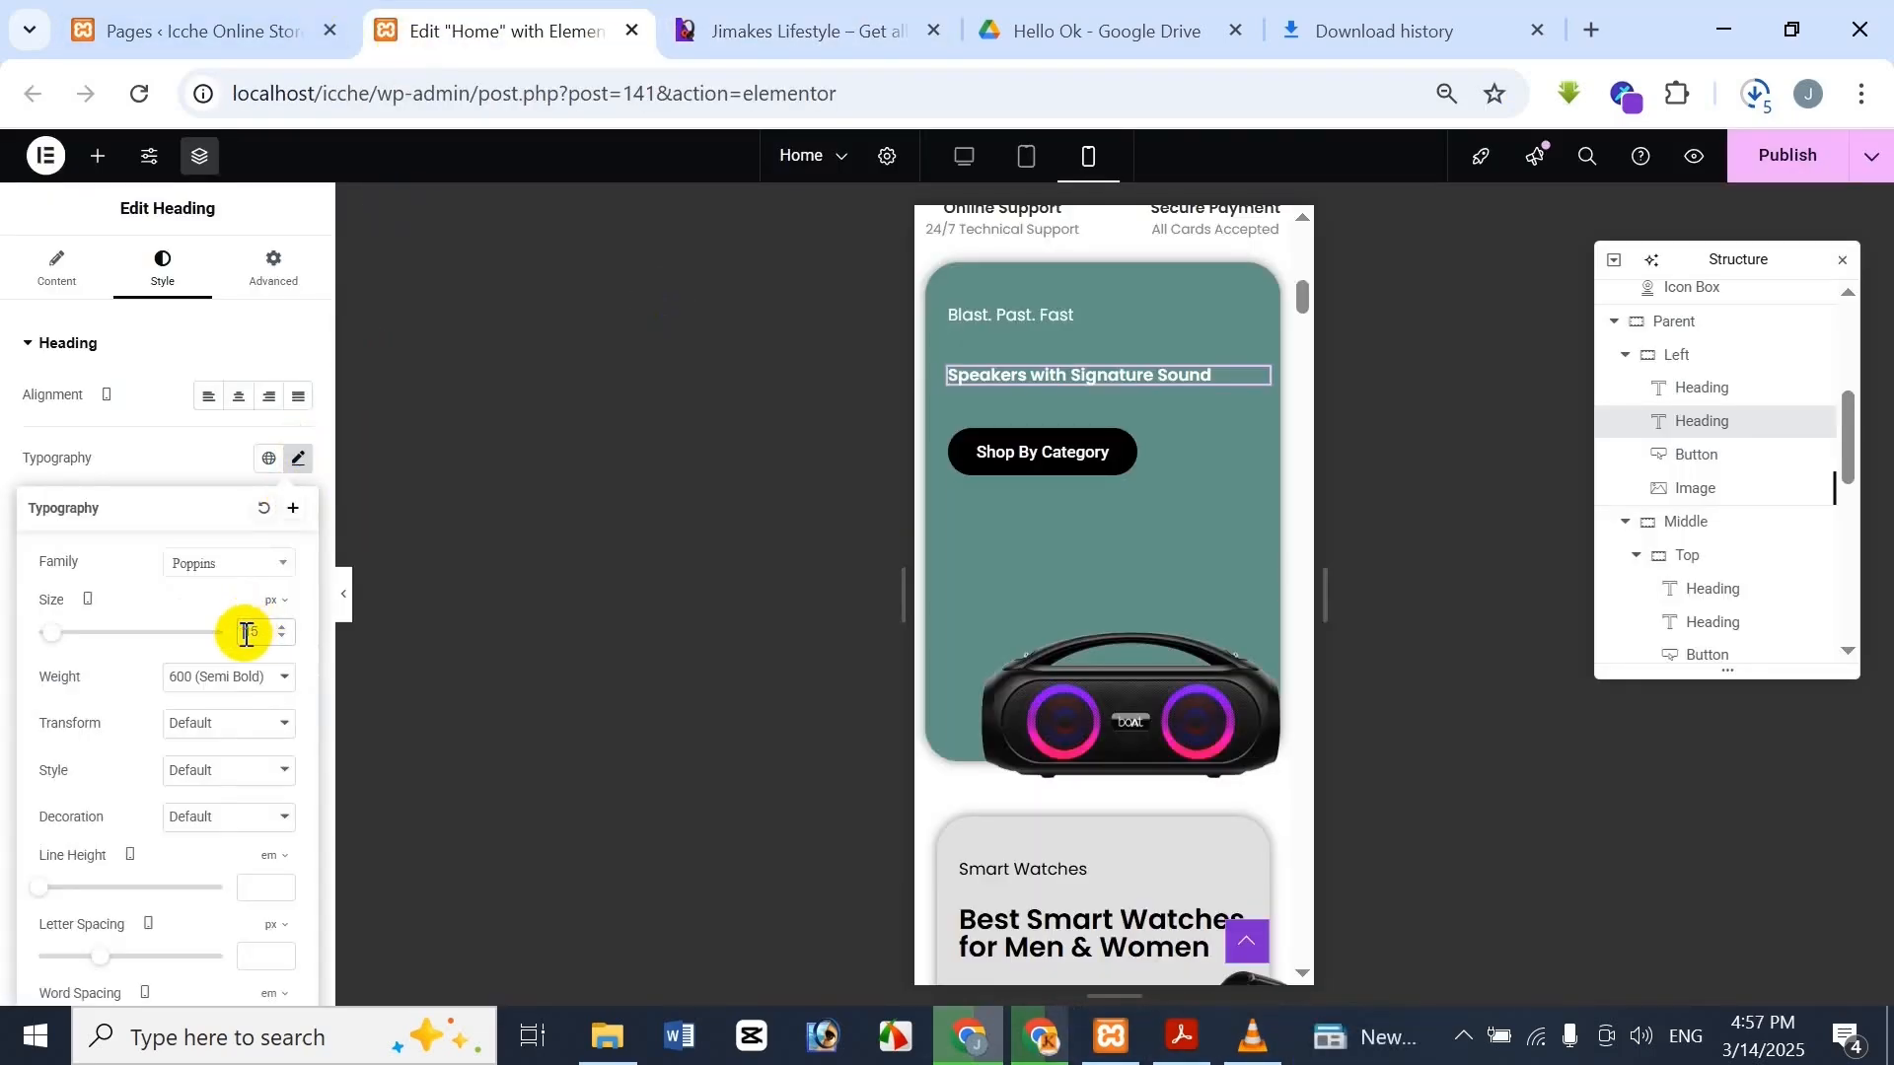
{"action": "left_click", "coordinate": [246, 633]}
{"action": "type", "text": "18"}
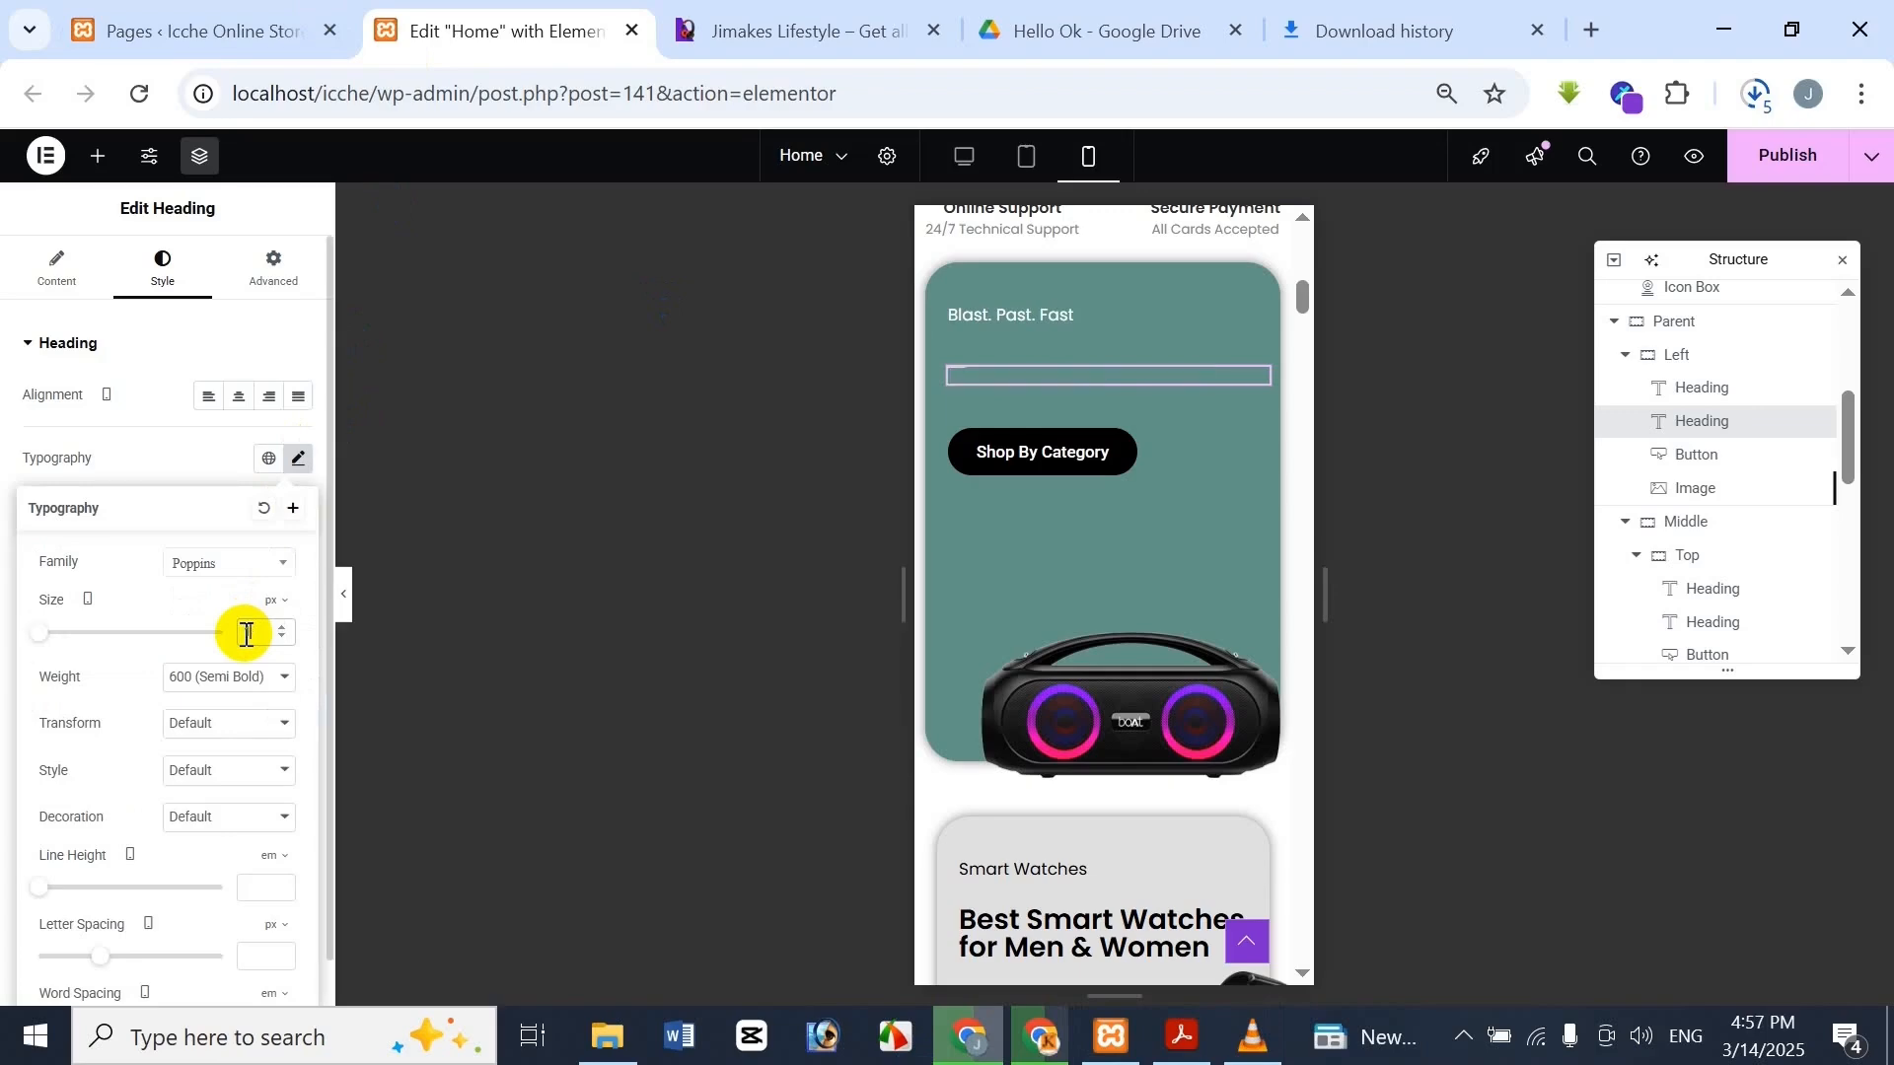
{"action": "left_click", "coordinate": [779, 29]}
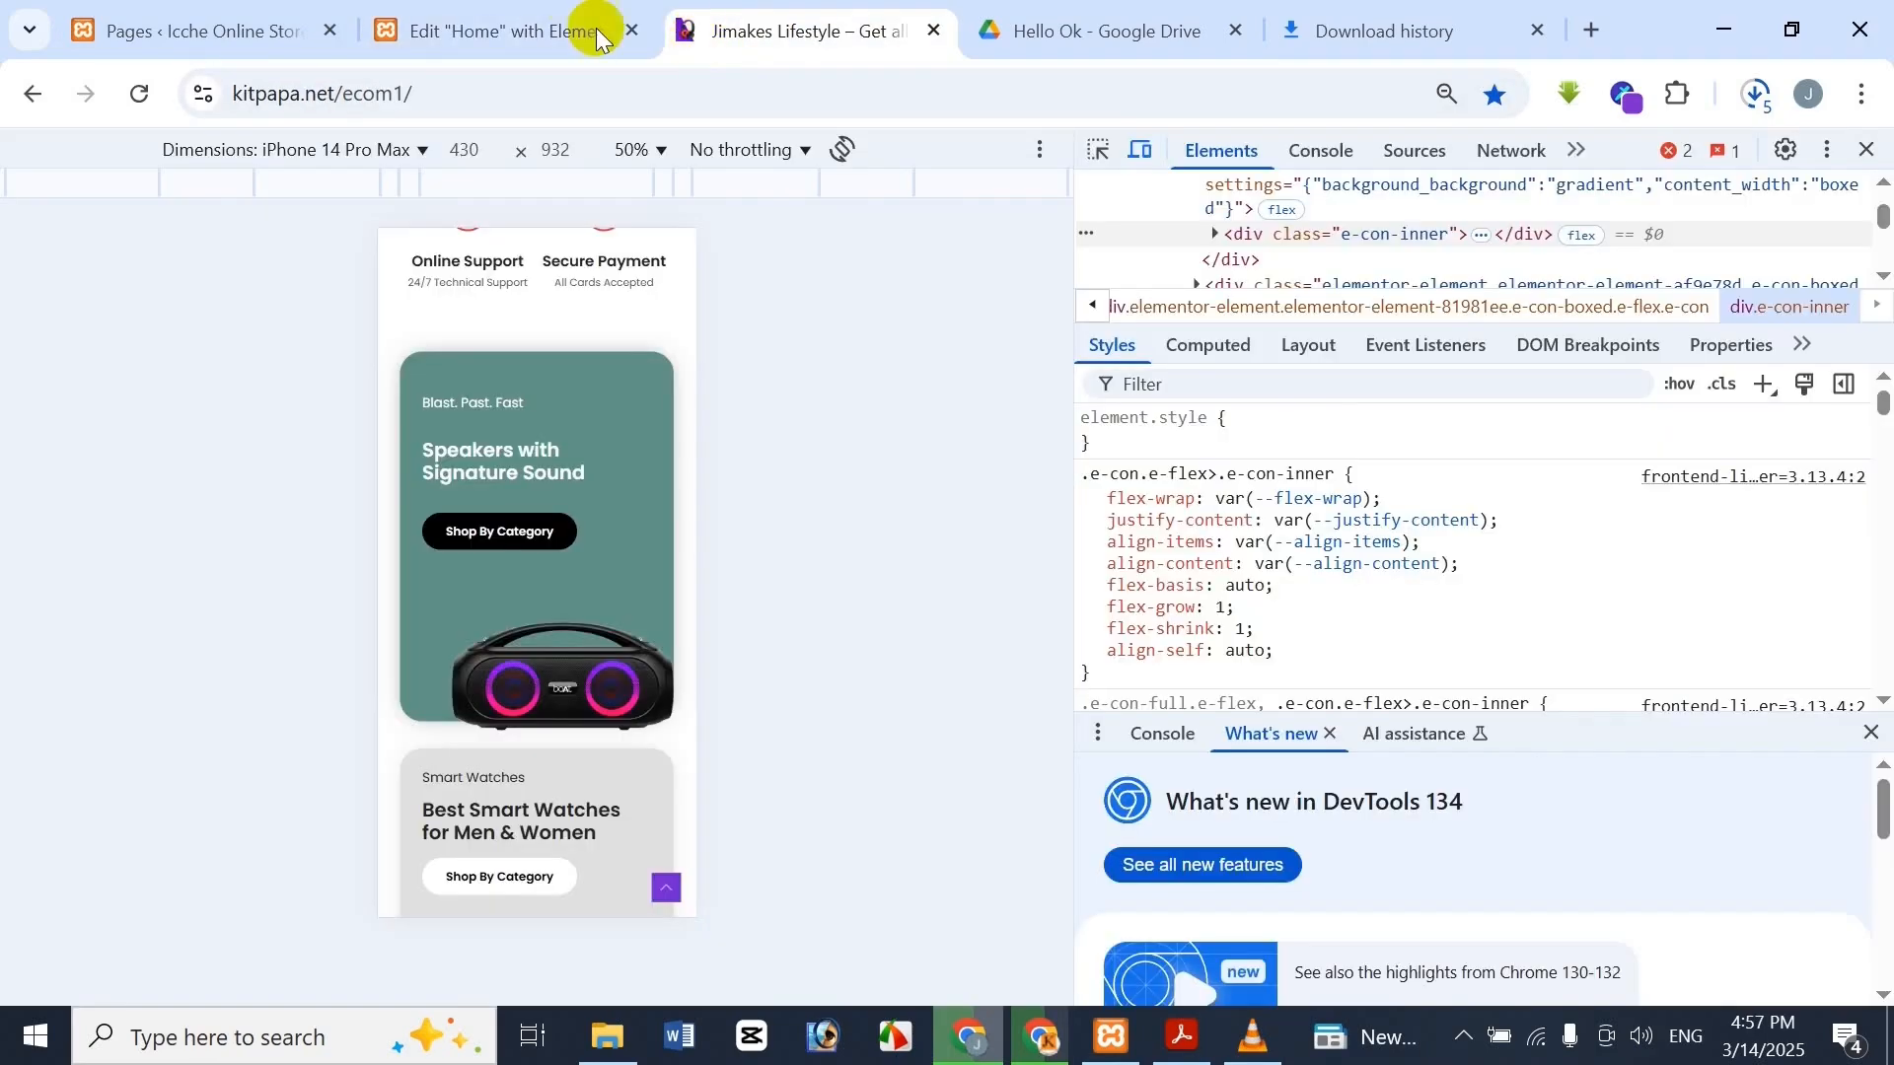
{"action": "left_click", "coordinate": [591, 30]}
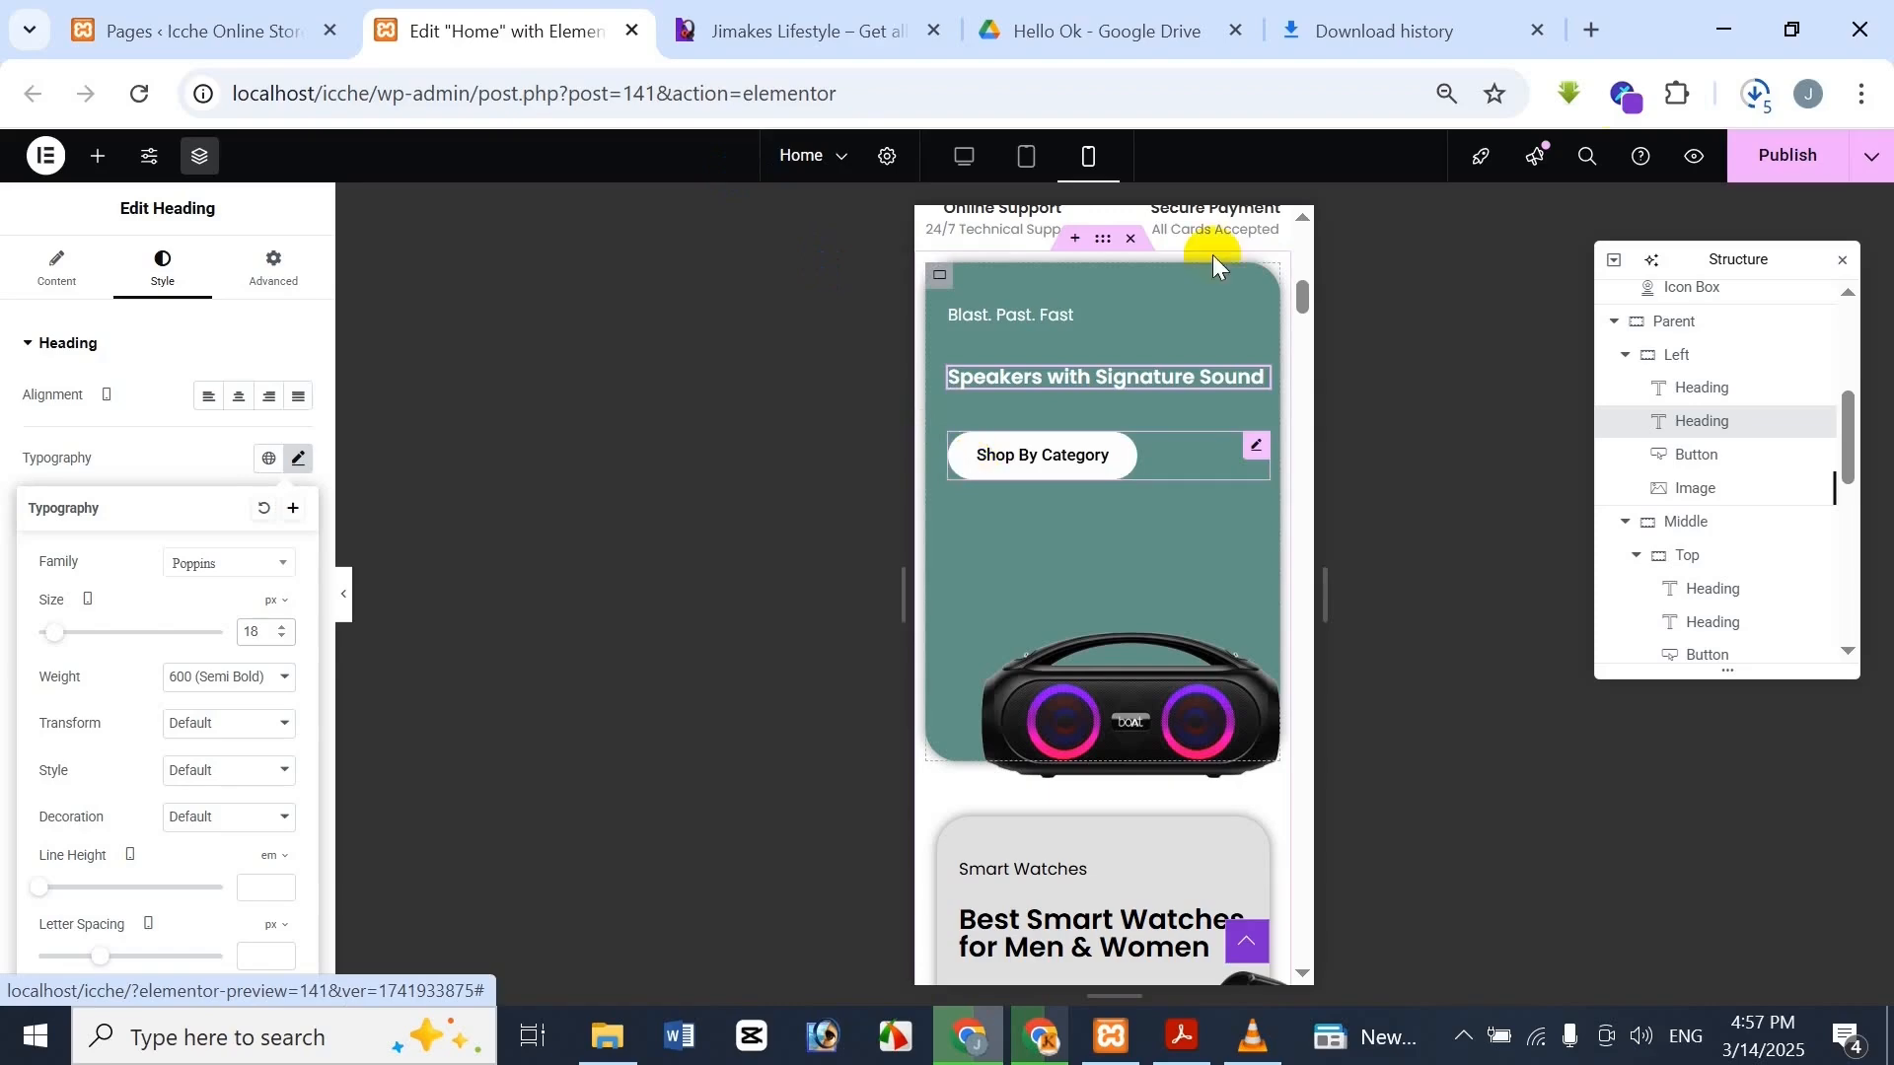
Set the smart watch card container's minimum height to 450 px and compare the card with the reference site
{"action": "scroll", "coordinate": [1135, 646], "scroll_direction": "down", "scroll_amount": 5}
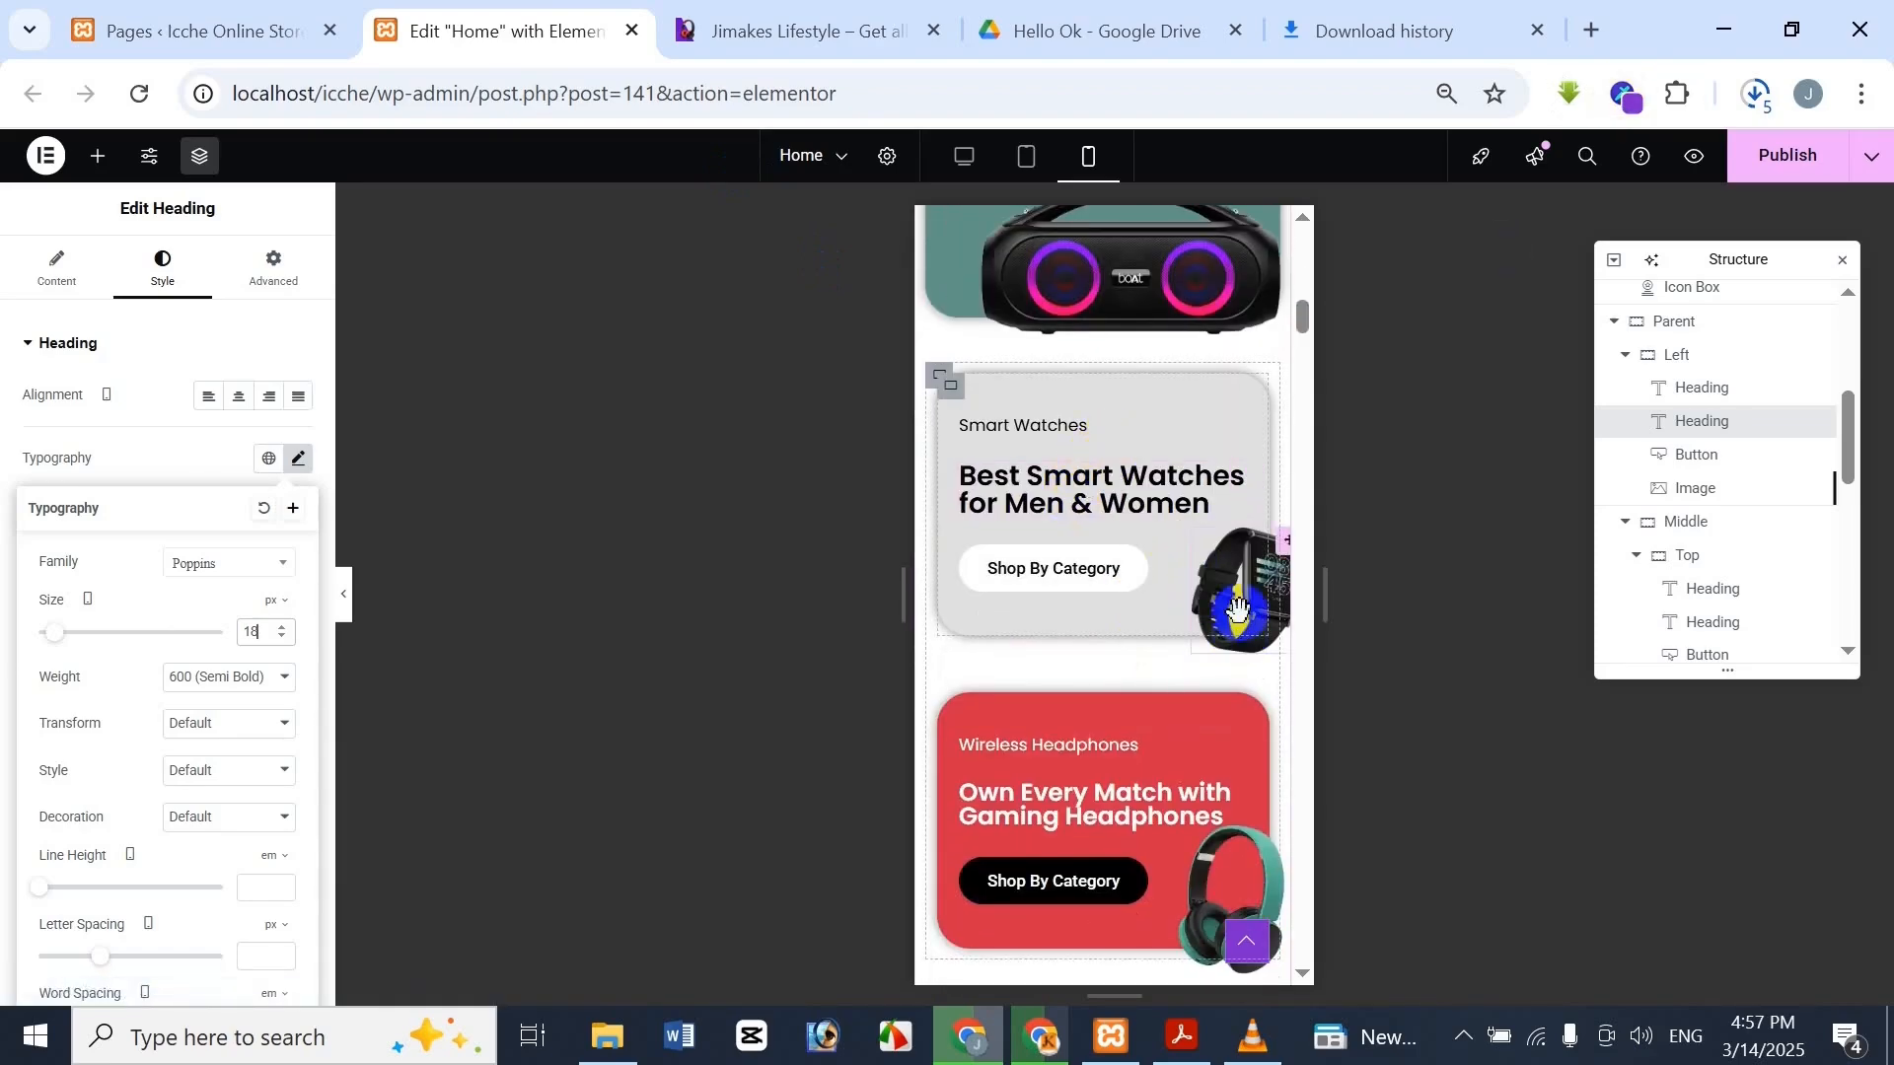
{"action": "left_click", "coordinate": [903, 20]}
{"action": "scroll", "coordinate": [613, 626], "scroll_direction": "down", "scroll_amount": 3}
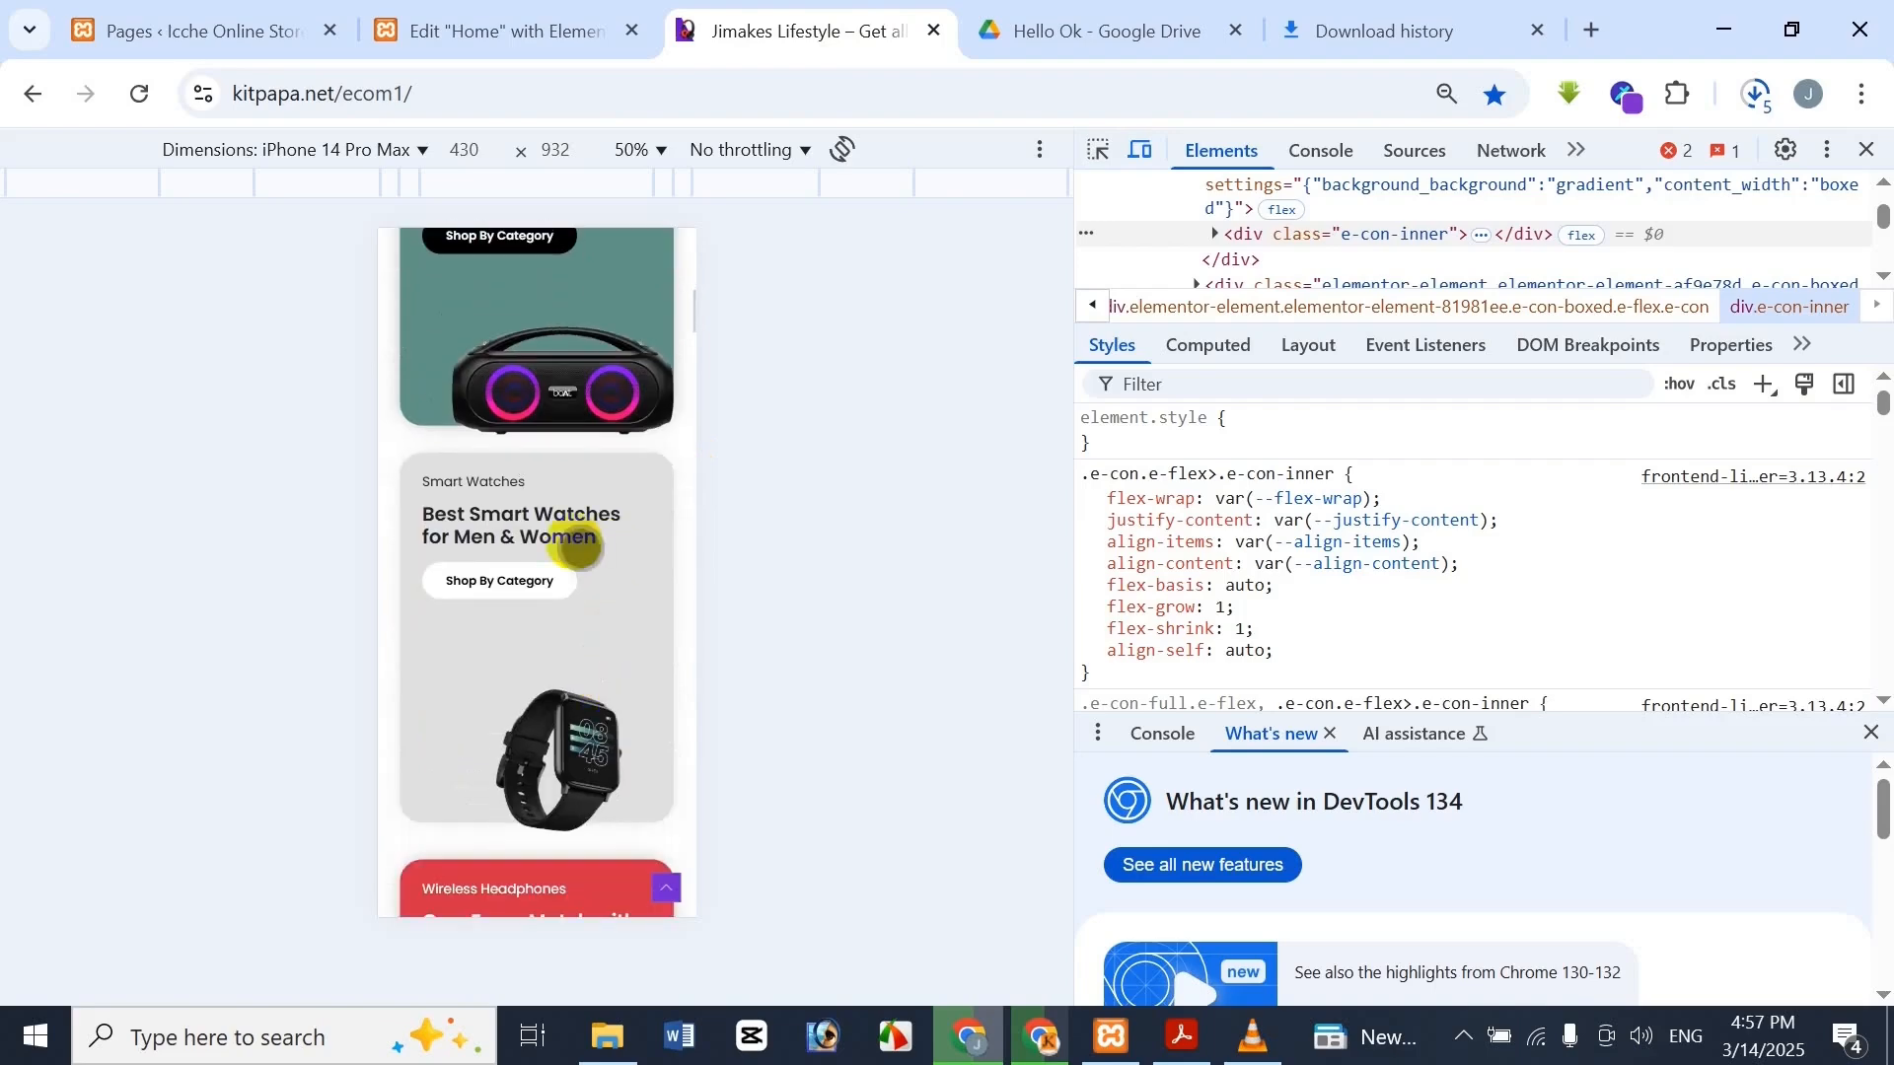
{"action": "left_click", "coordinate": [586, 14]}
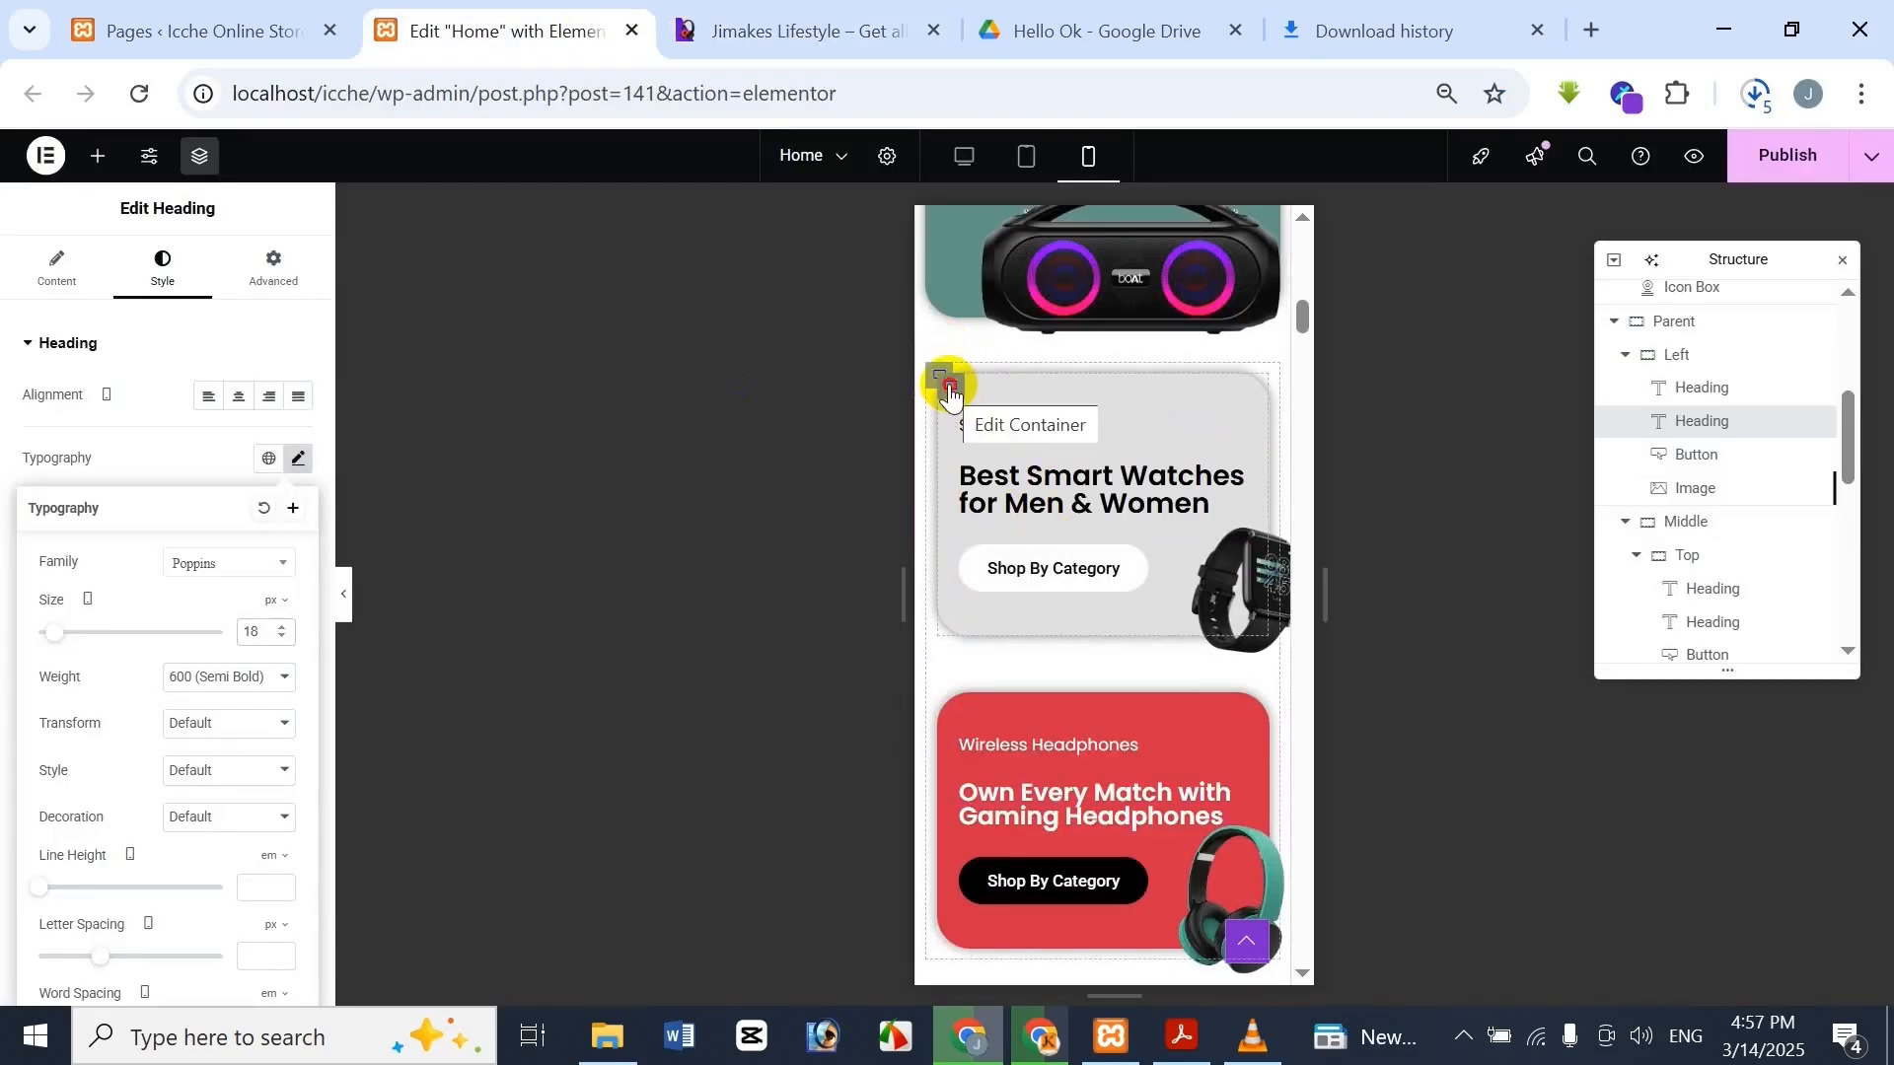
{"action": "left_click", "coordinate": [950, 388]}
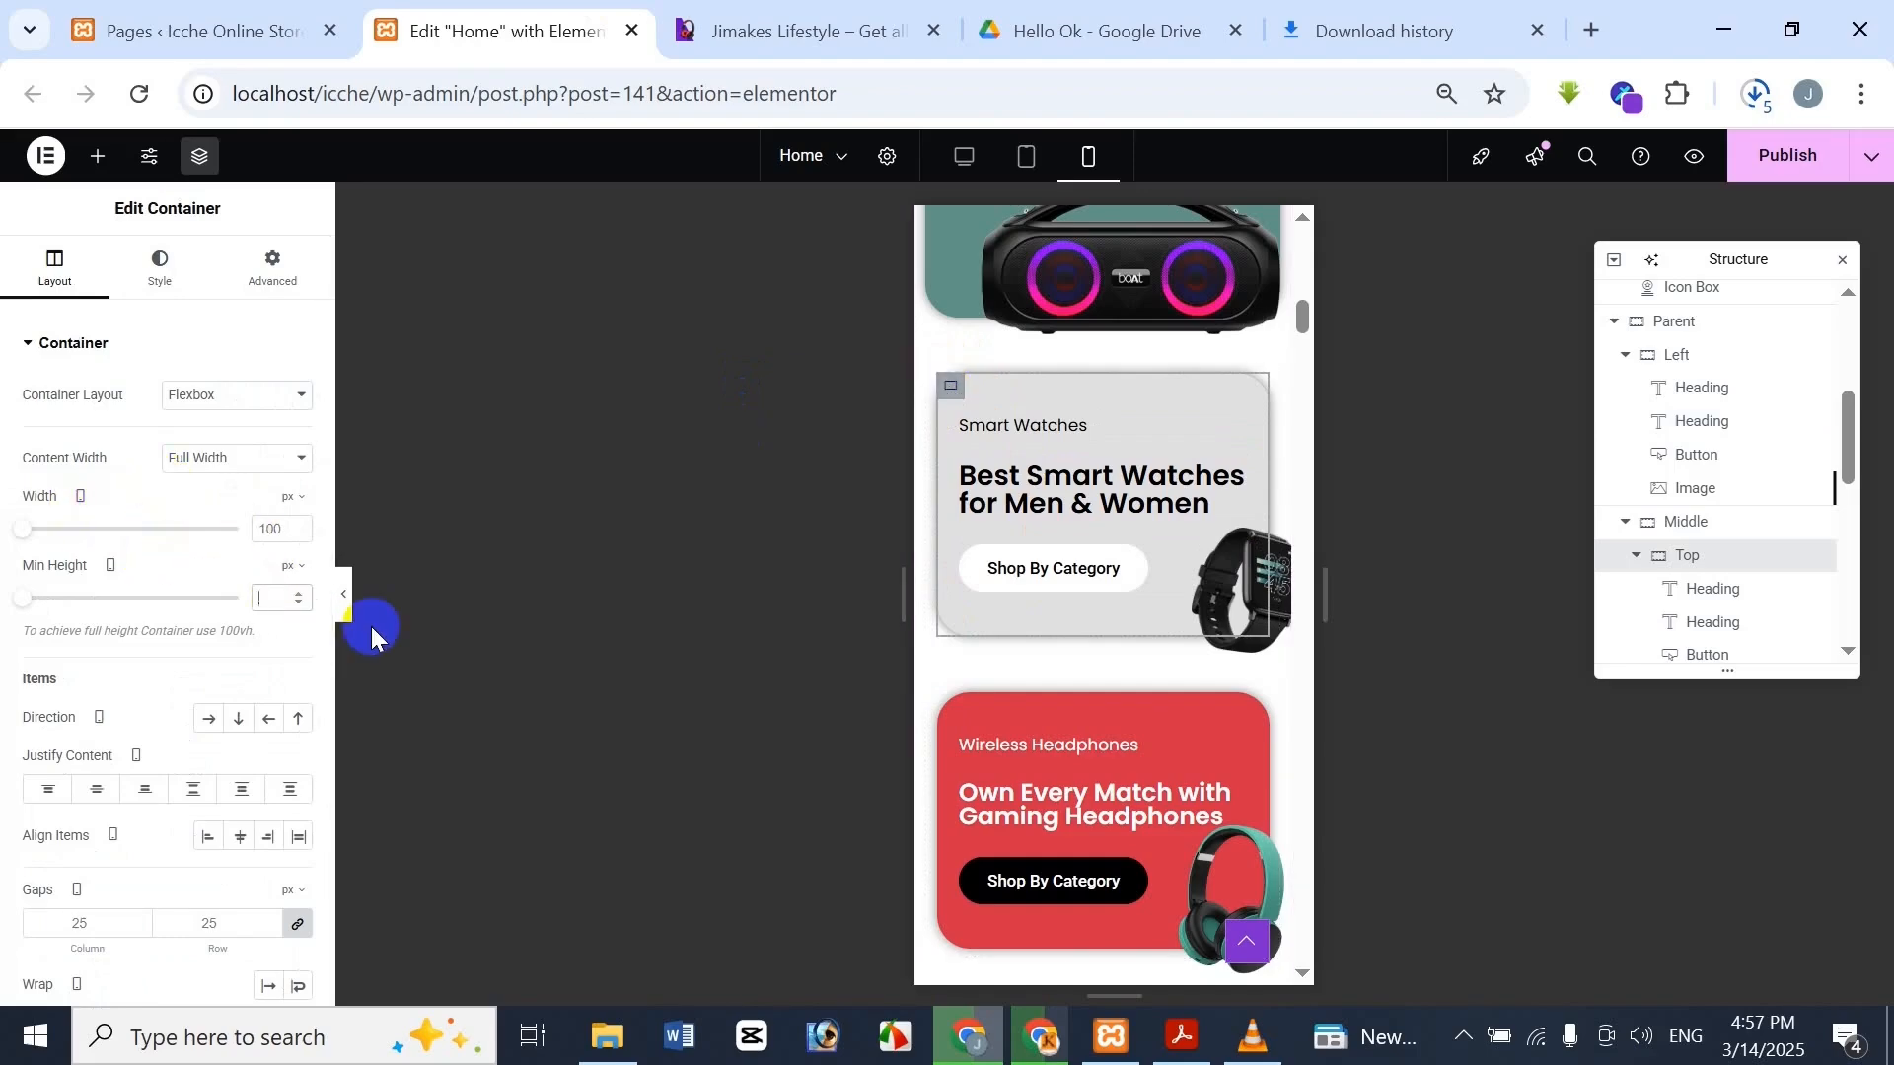
{"action": "type", "text": "450"}
{"action": "left_click", "coordinate": [769, 28]}
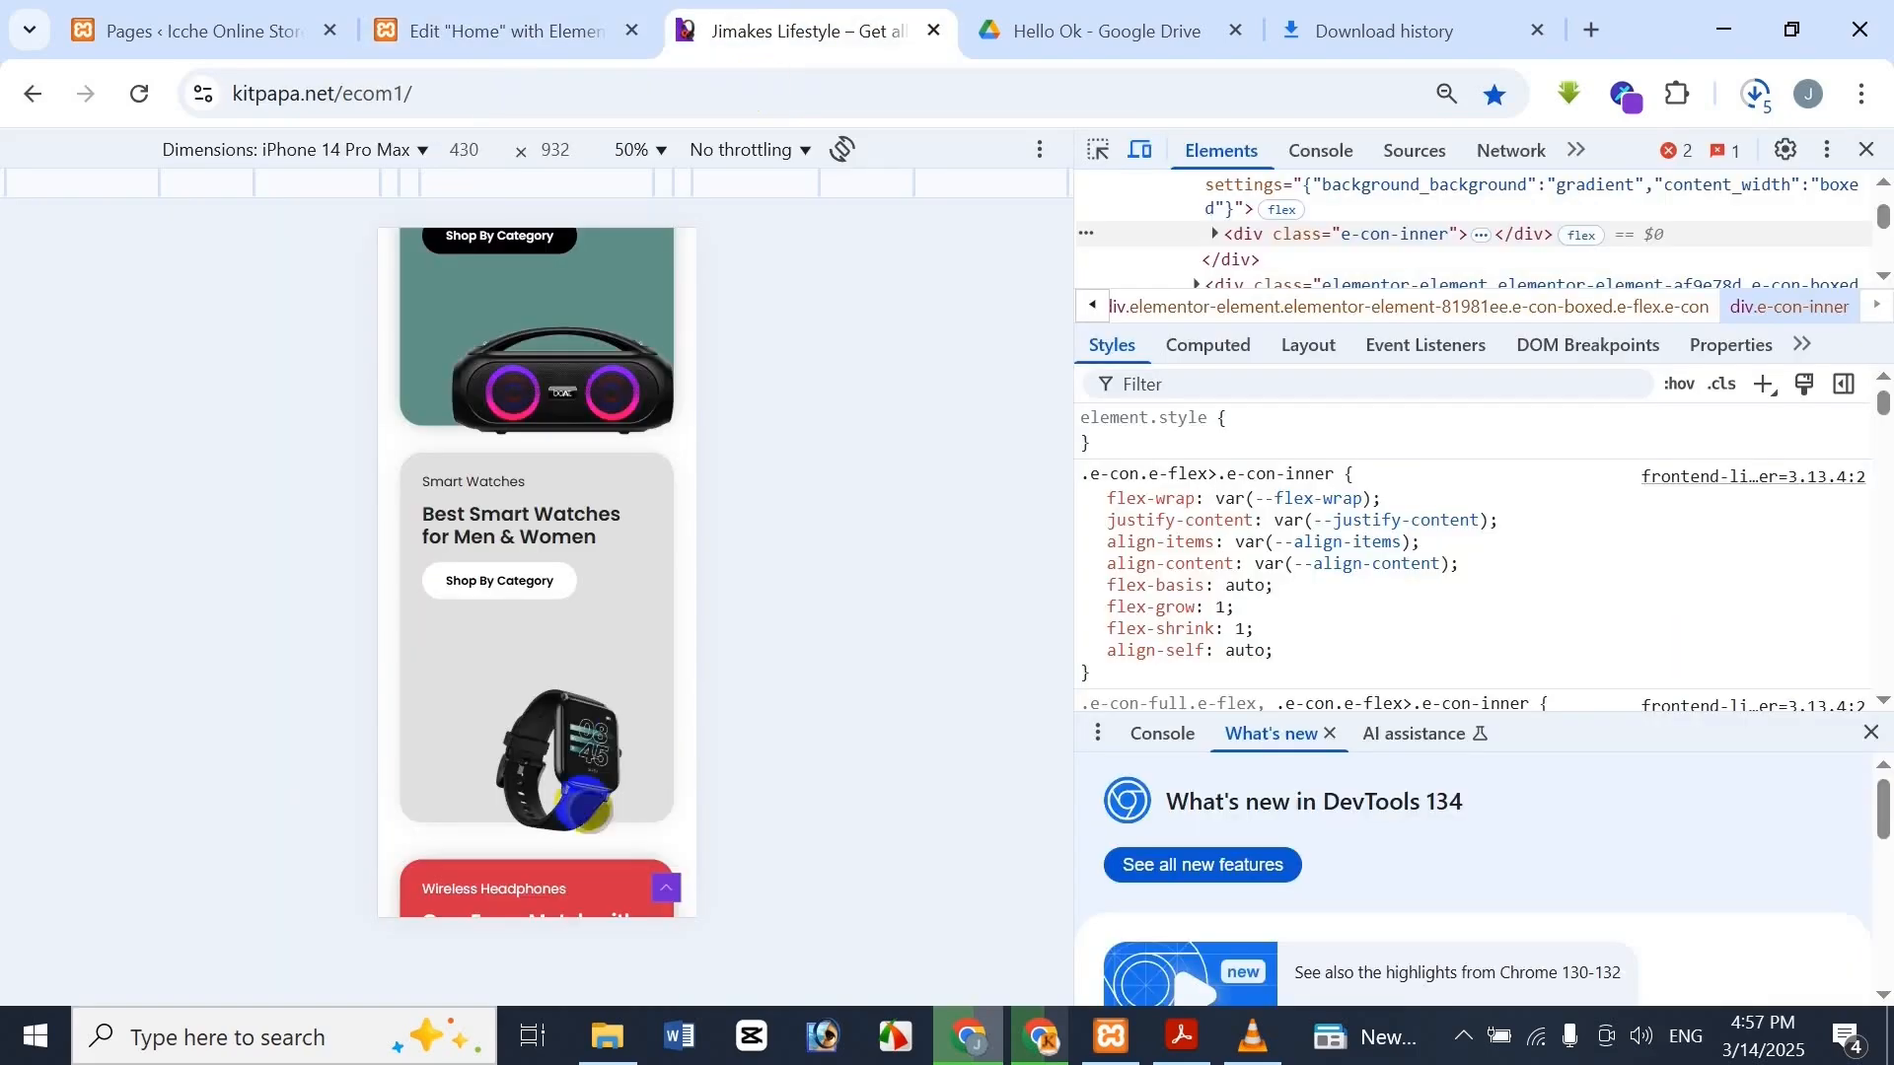
{"action": "left_click", "coordinate": [553, 27]}
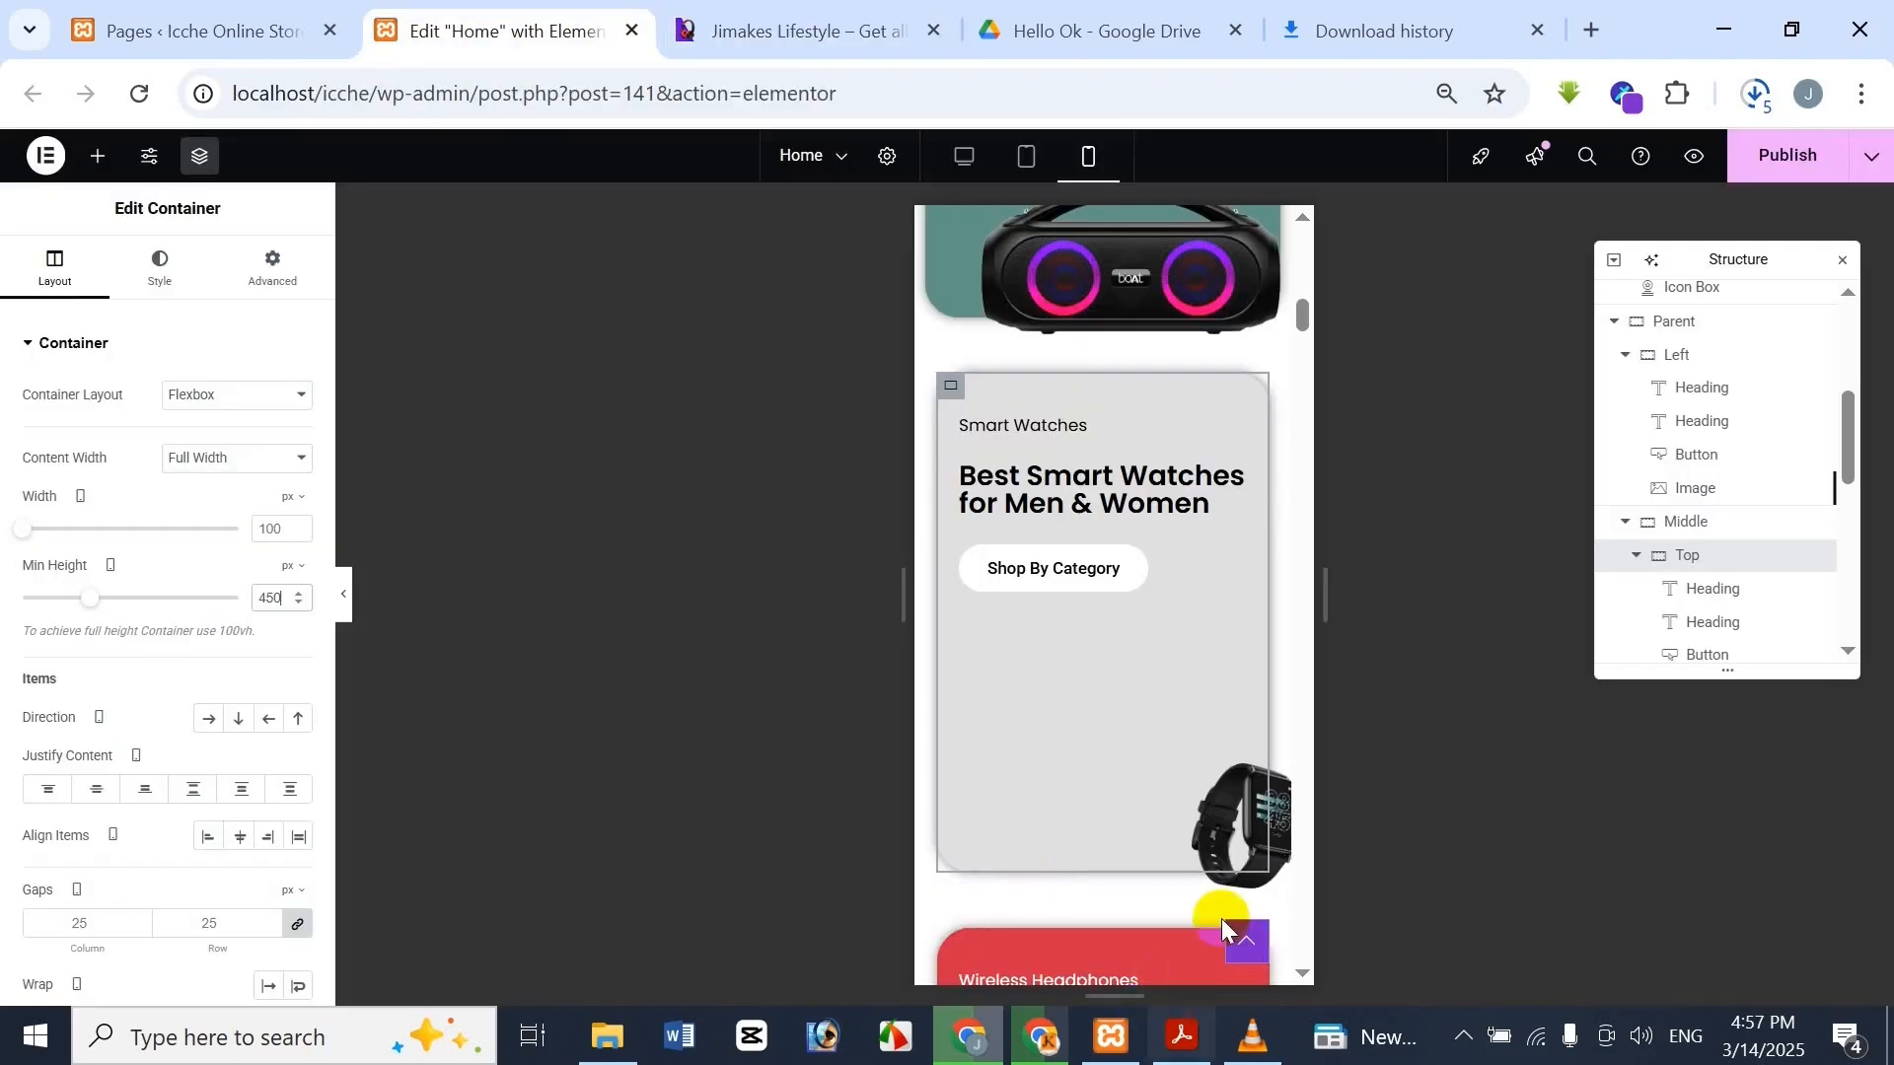
Set the smart watch image's horizontal offset to 50 px and compare its position with the reference site
{"action": "left_click", "coordinate": [1236, 821]}
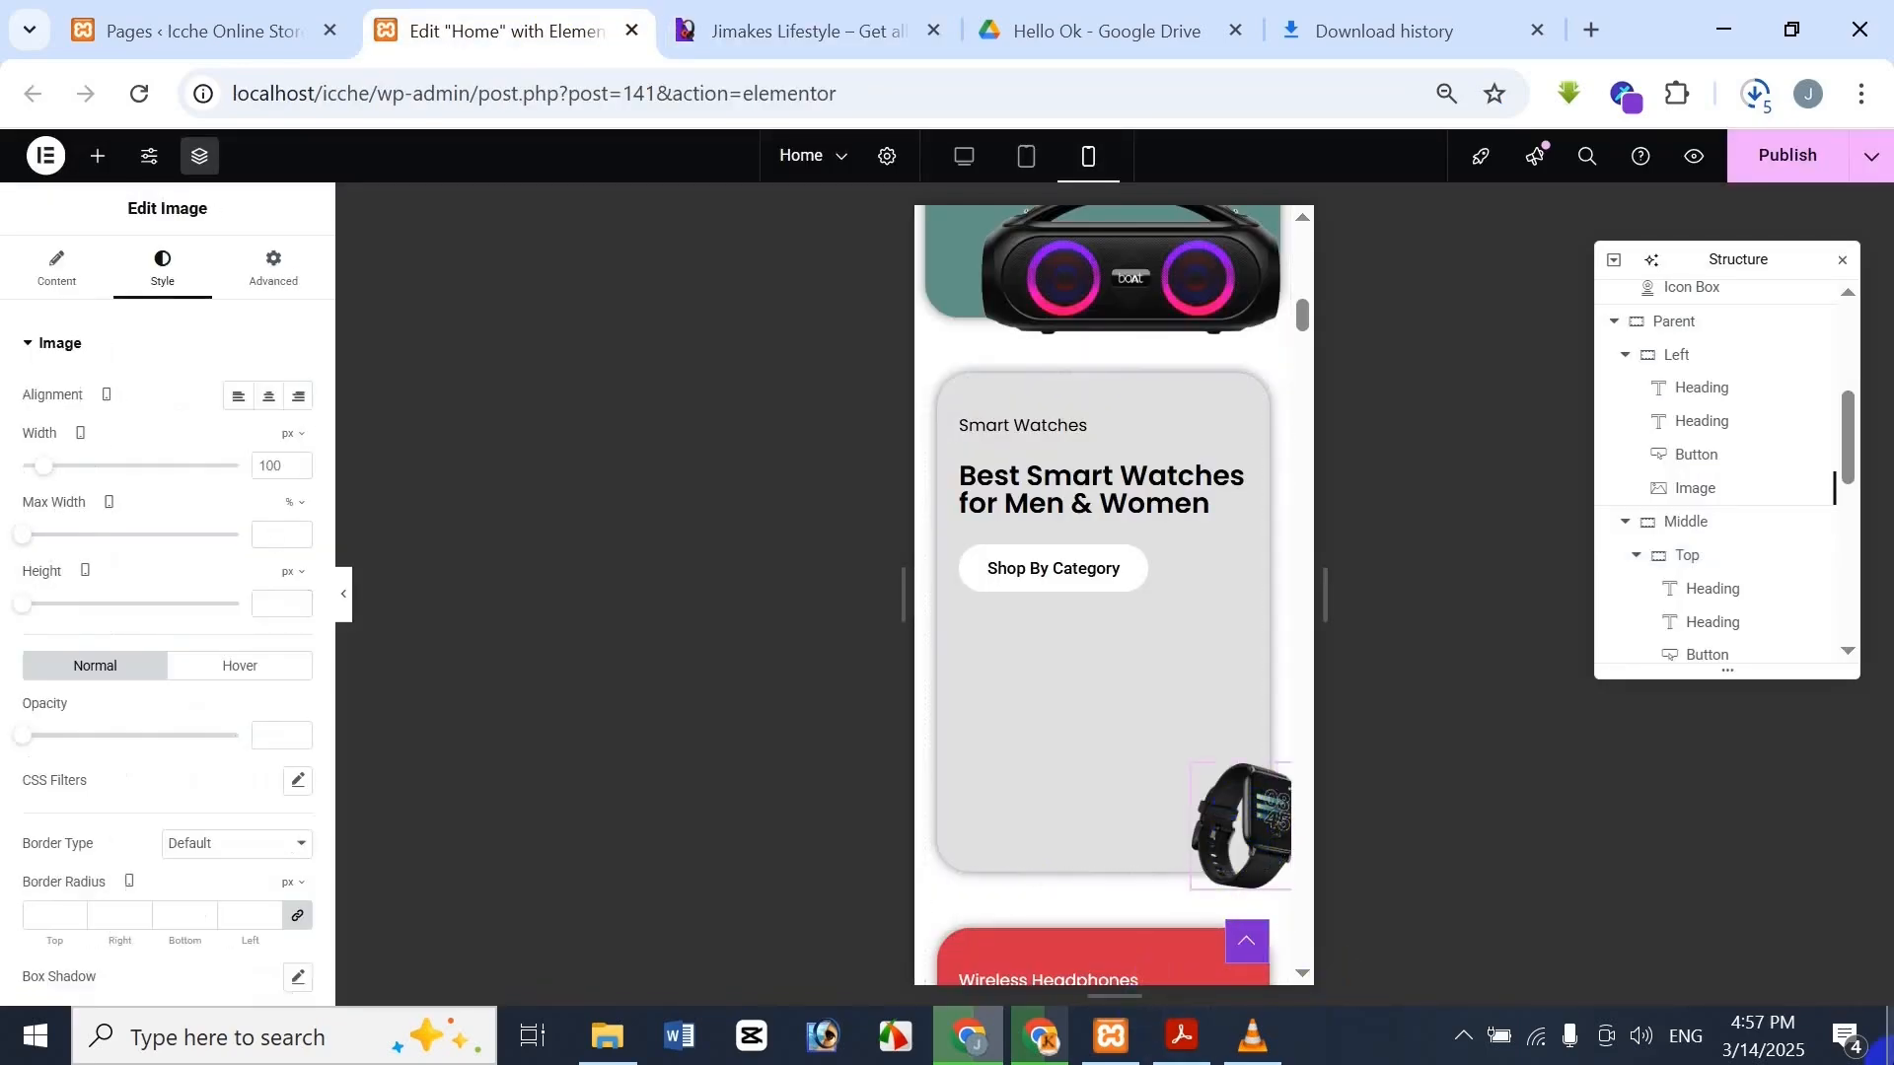
{"action": "left_click", "coordinate": [273, 268]}
{"action": "scroll", "coordinate": [14, 731], "scroll_direction": "down", "scroll_amount": 5}
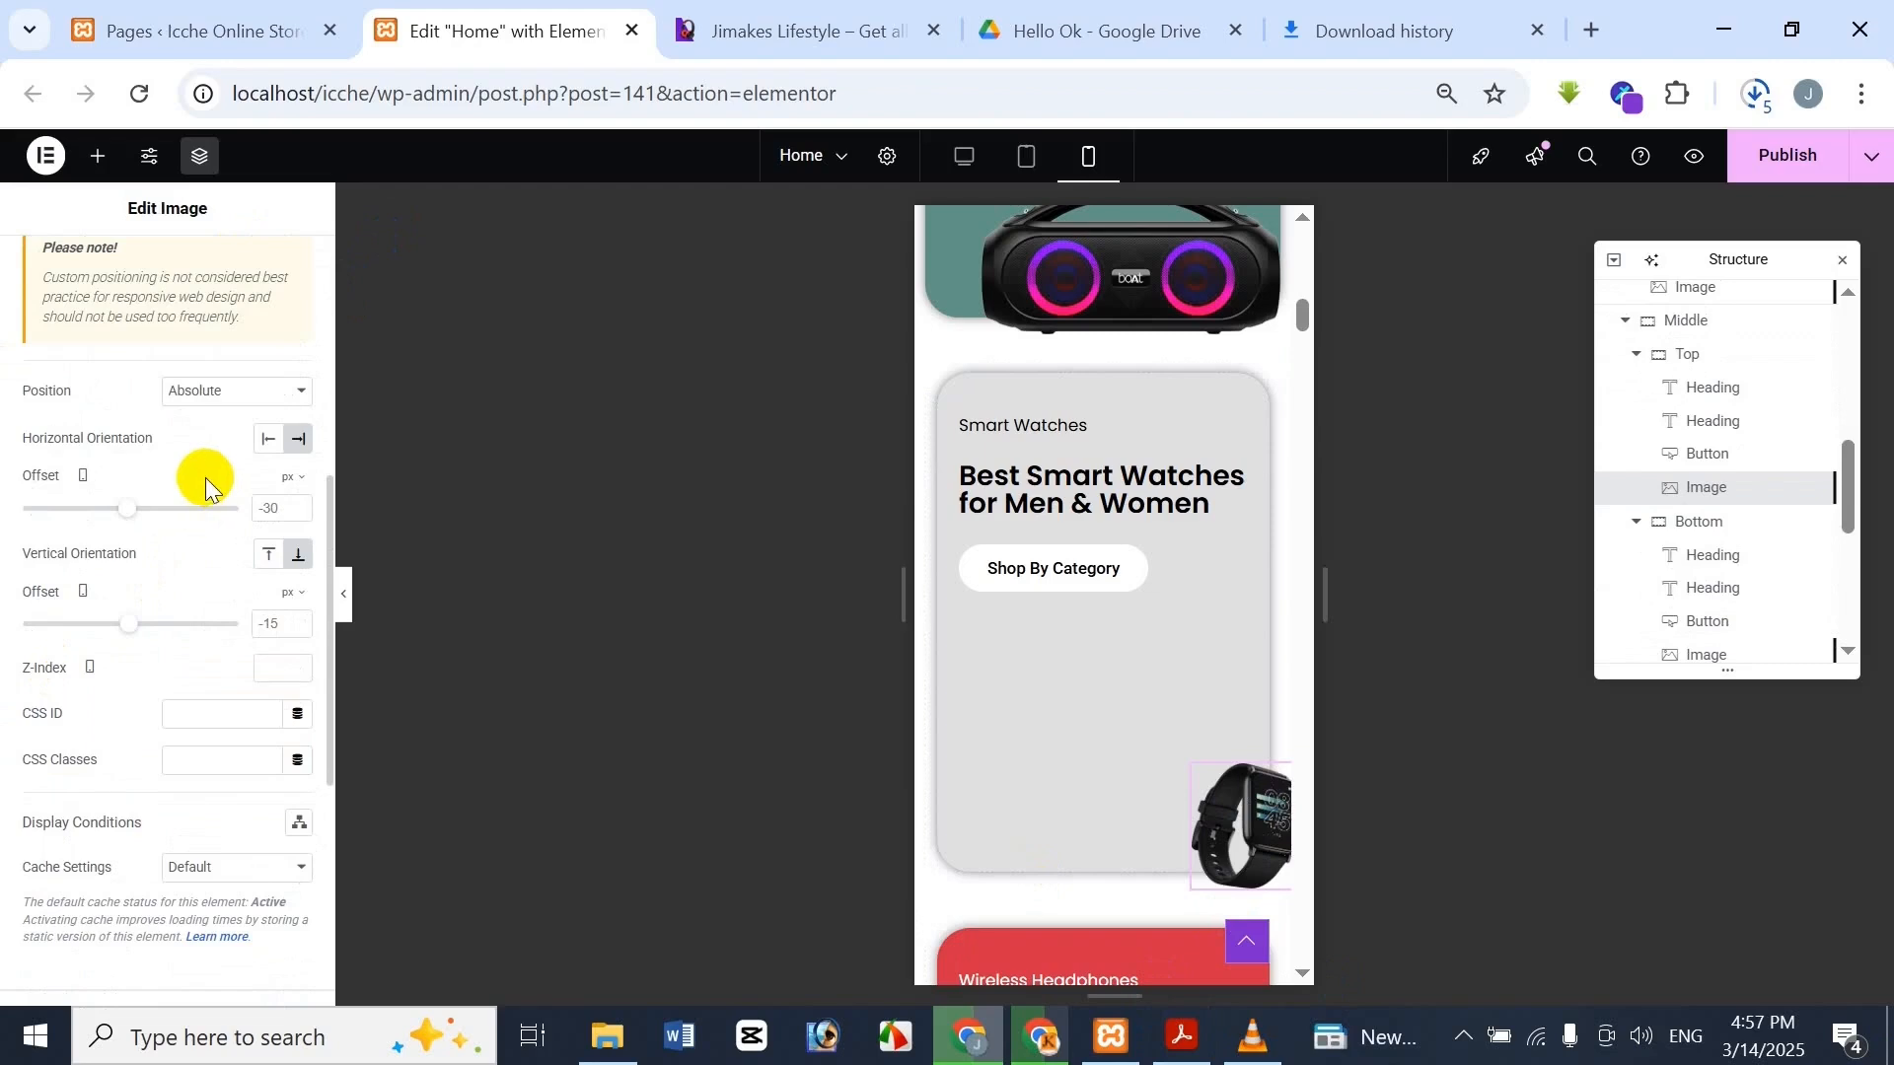
{"action": "left_click", "coordinate": [704, 720]}
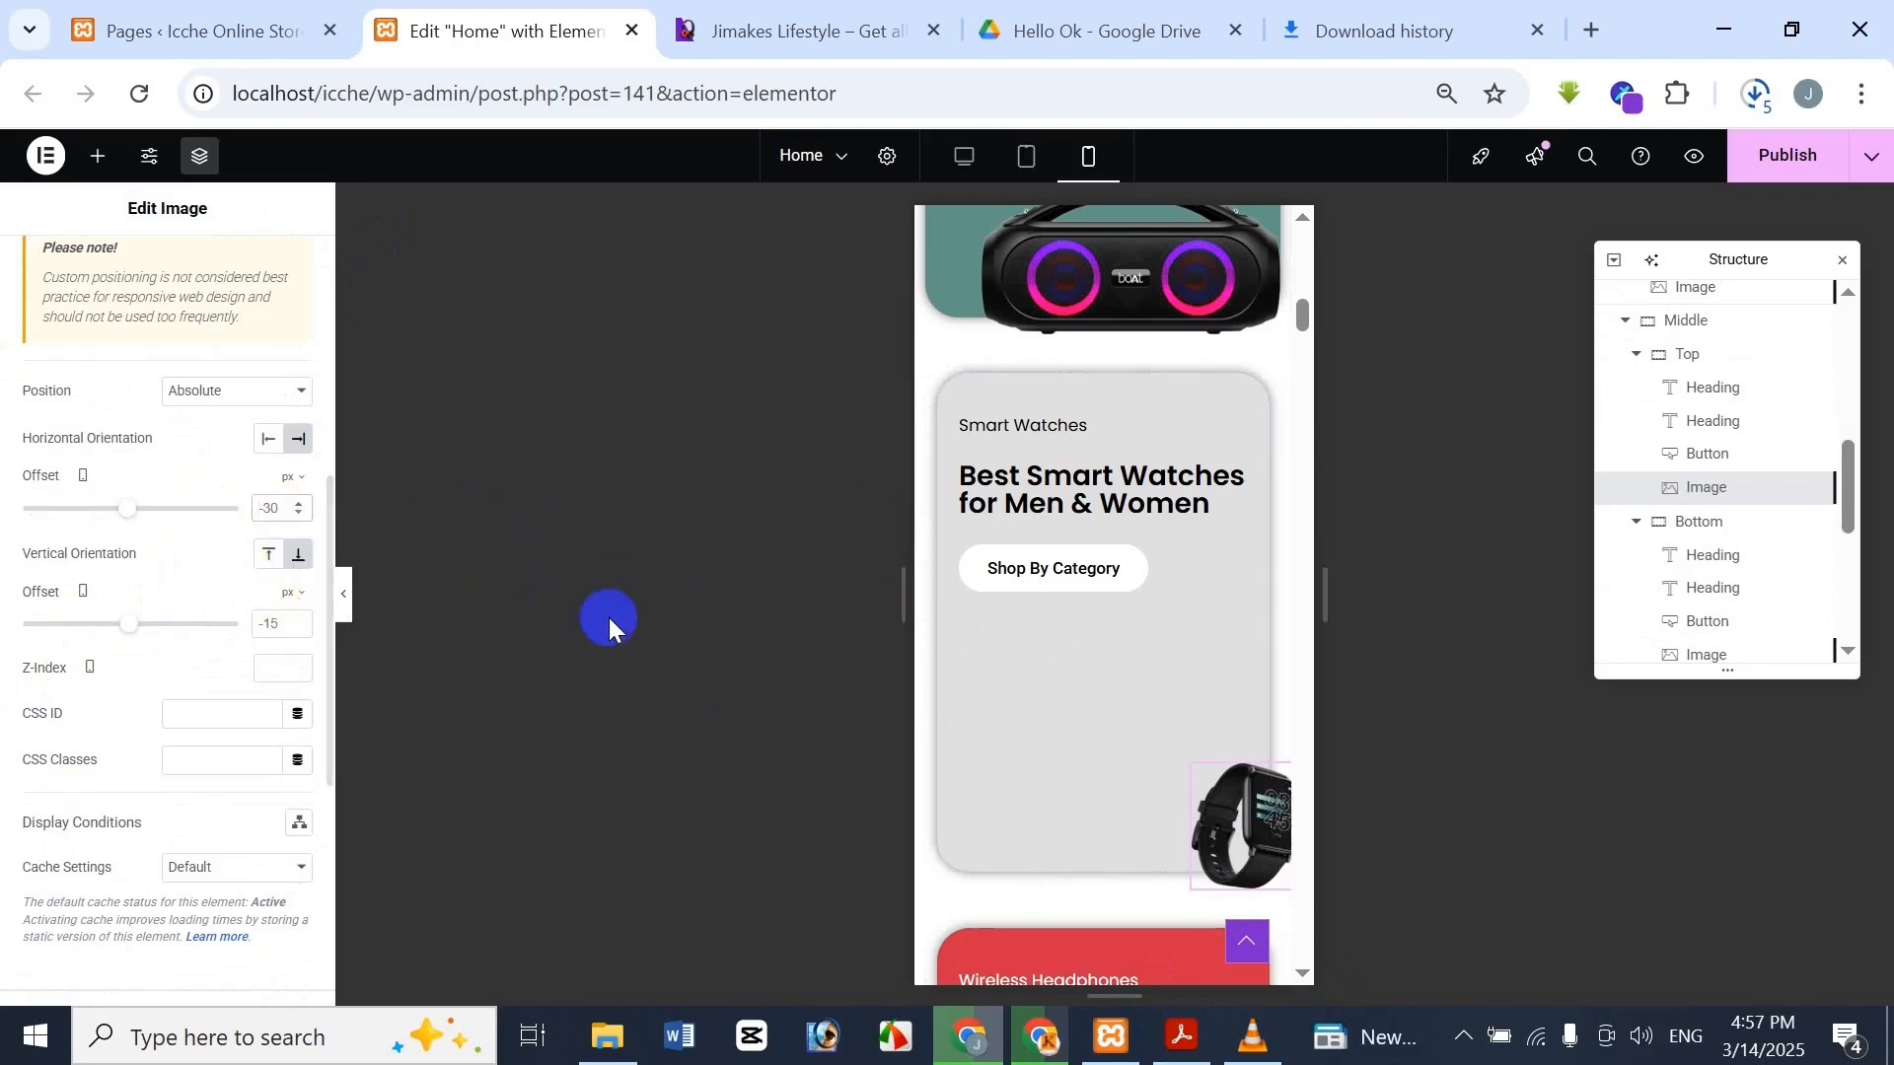
{"action": "type", "text": "50"}
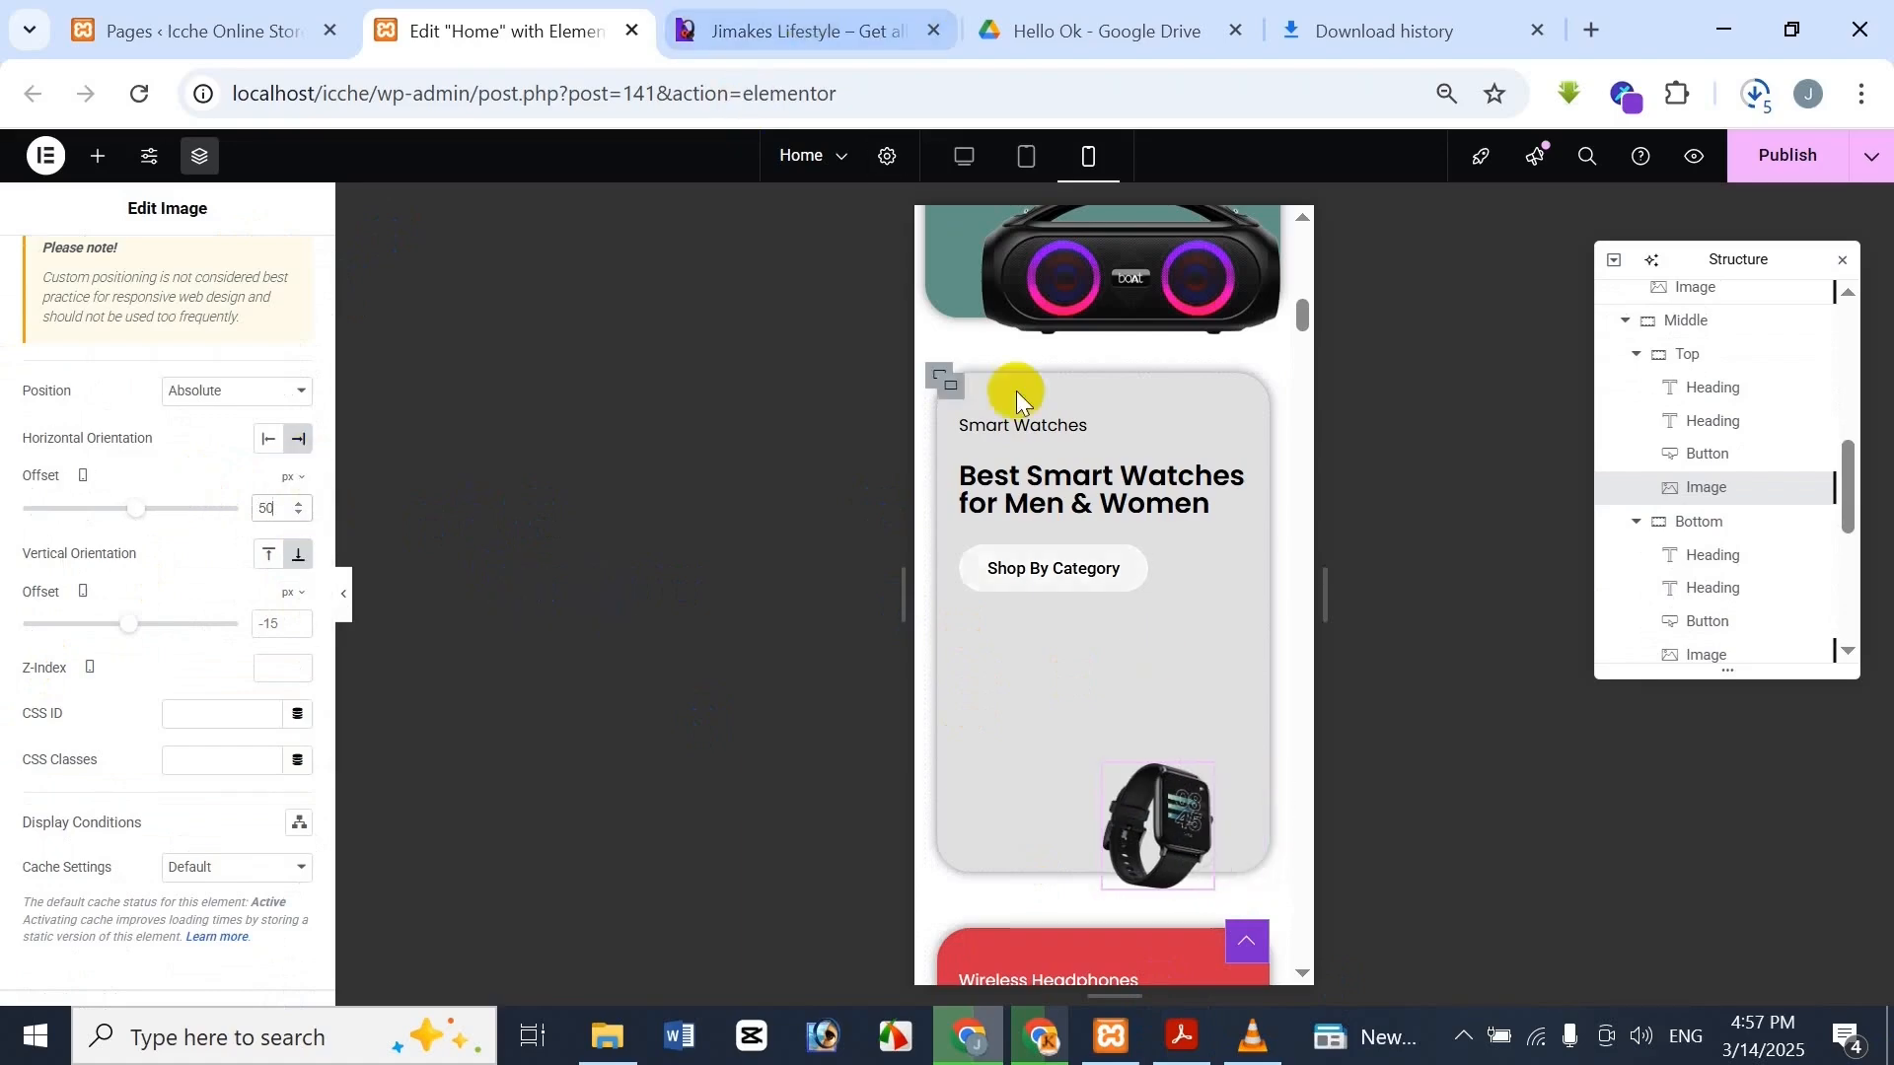
{"action": "left_click", "coordinate": [799, 31]}
{"action": "left_click", "coordinate": [513, 34]}
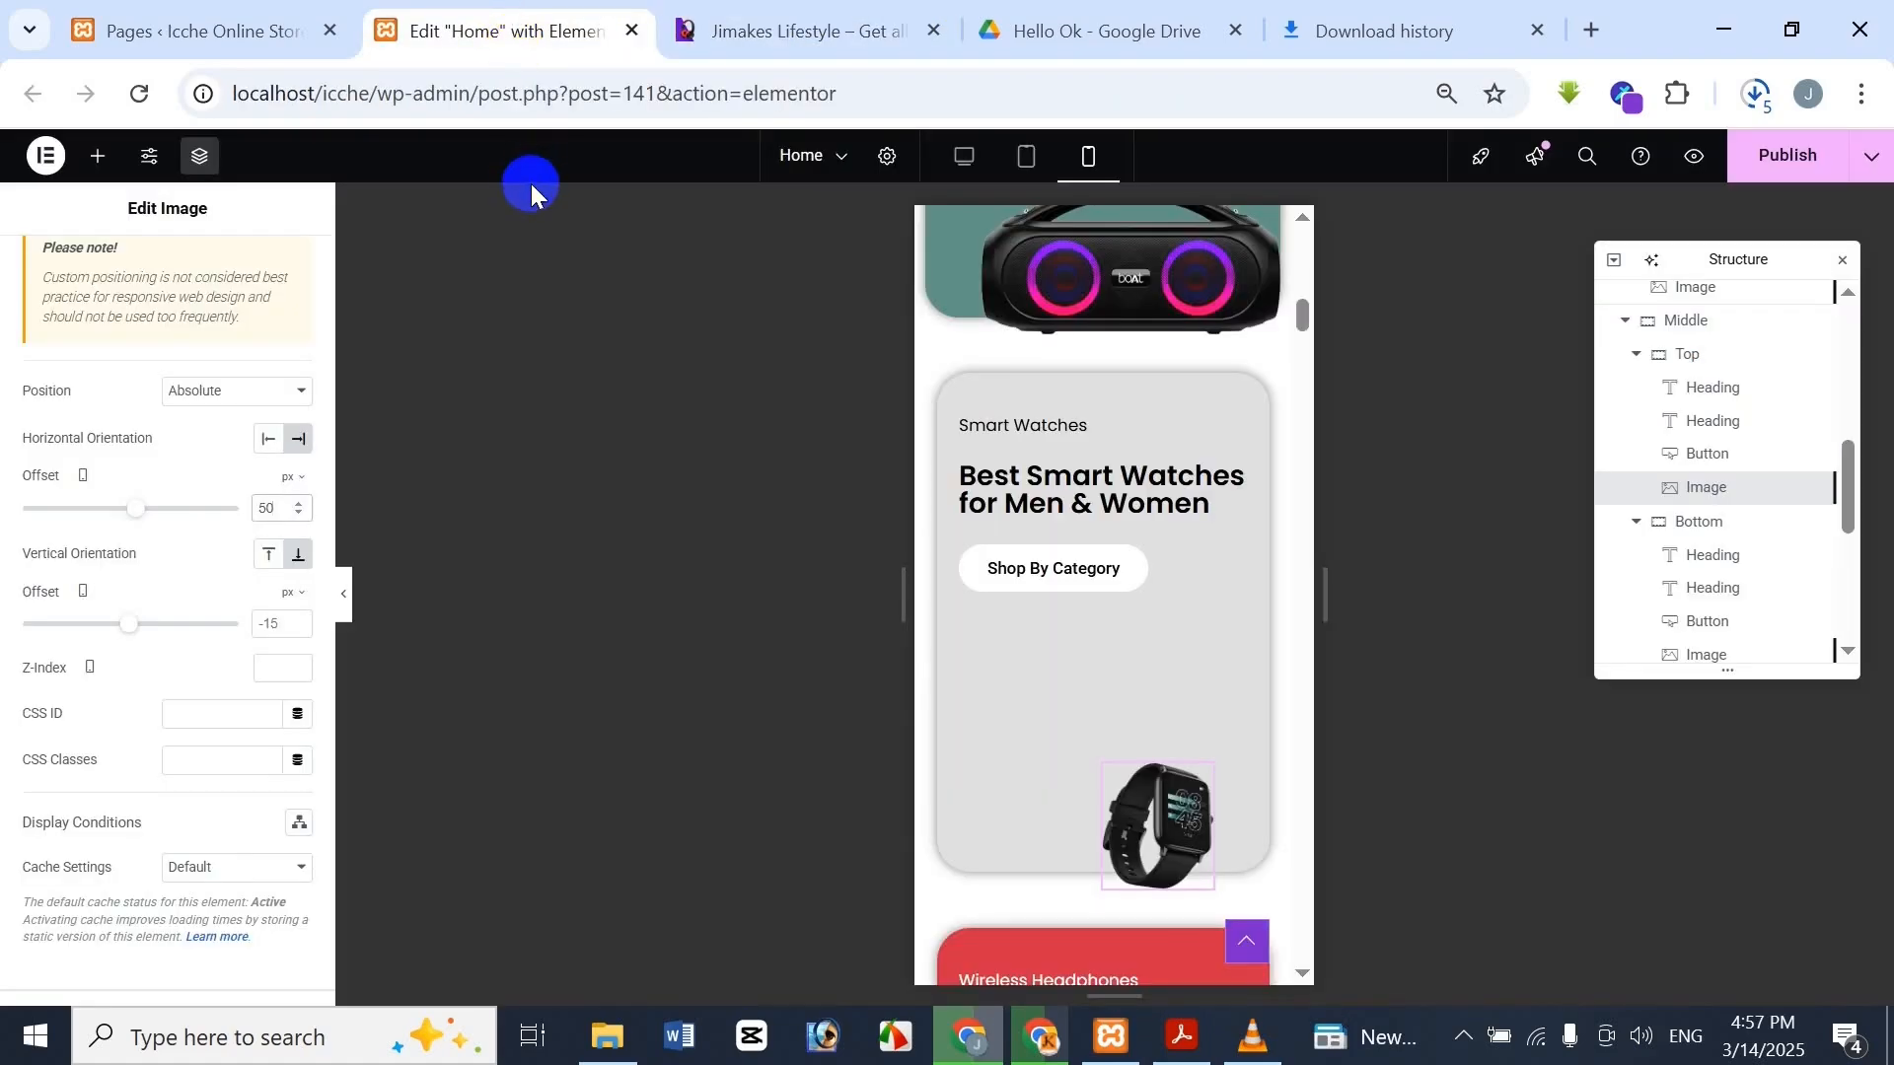
Try an 80 px horizontal offset for the smart watch image and compare its position with the reference site
{"action": "key", "text": "BackSpace"}
{"action": "key", "text": "BackSpace"}
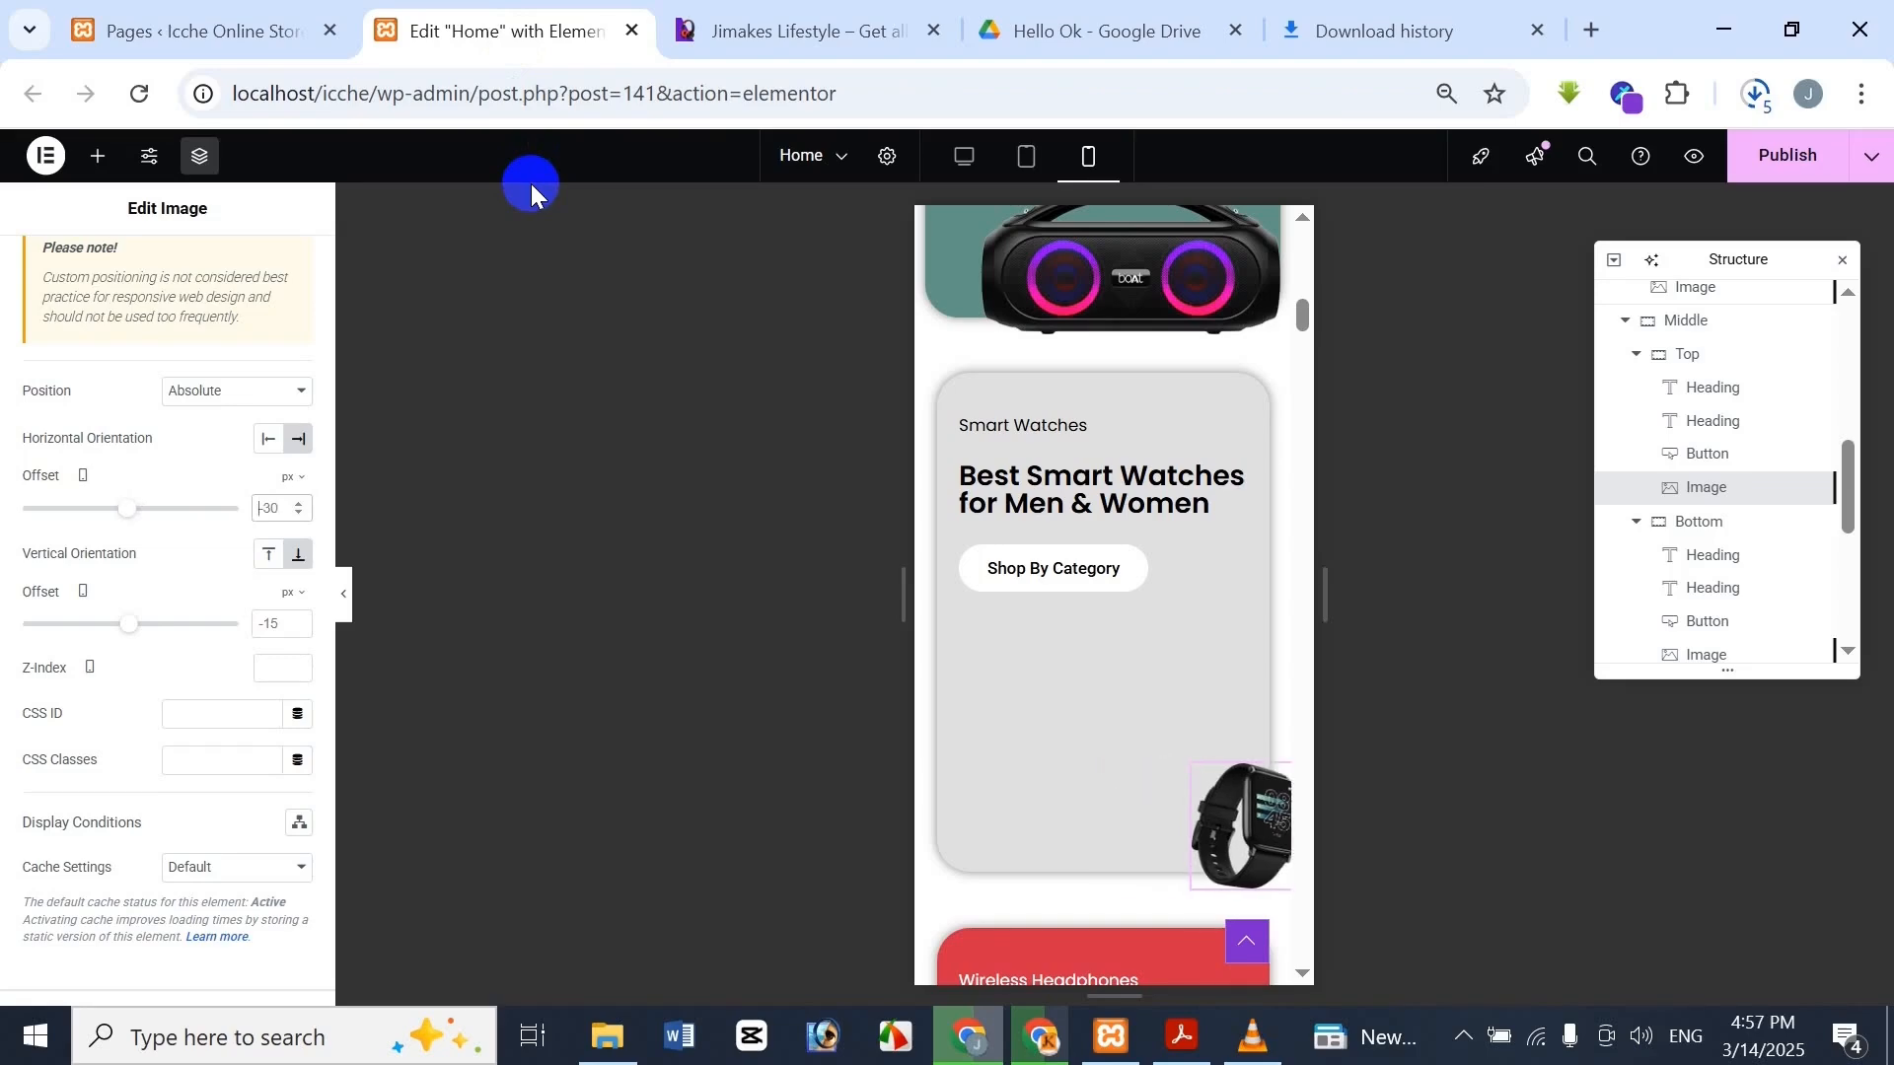
{"action": "left_click", "coordinate": [791, 39]}
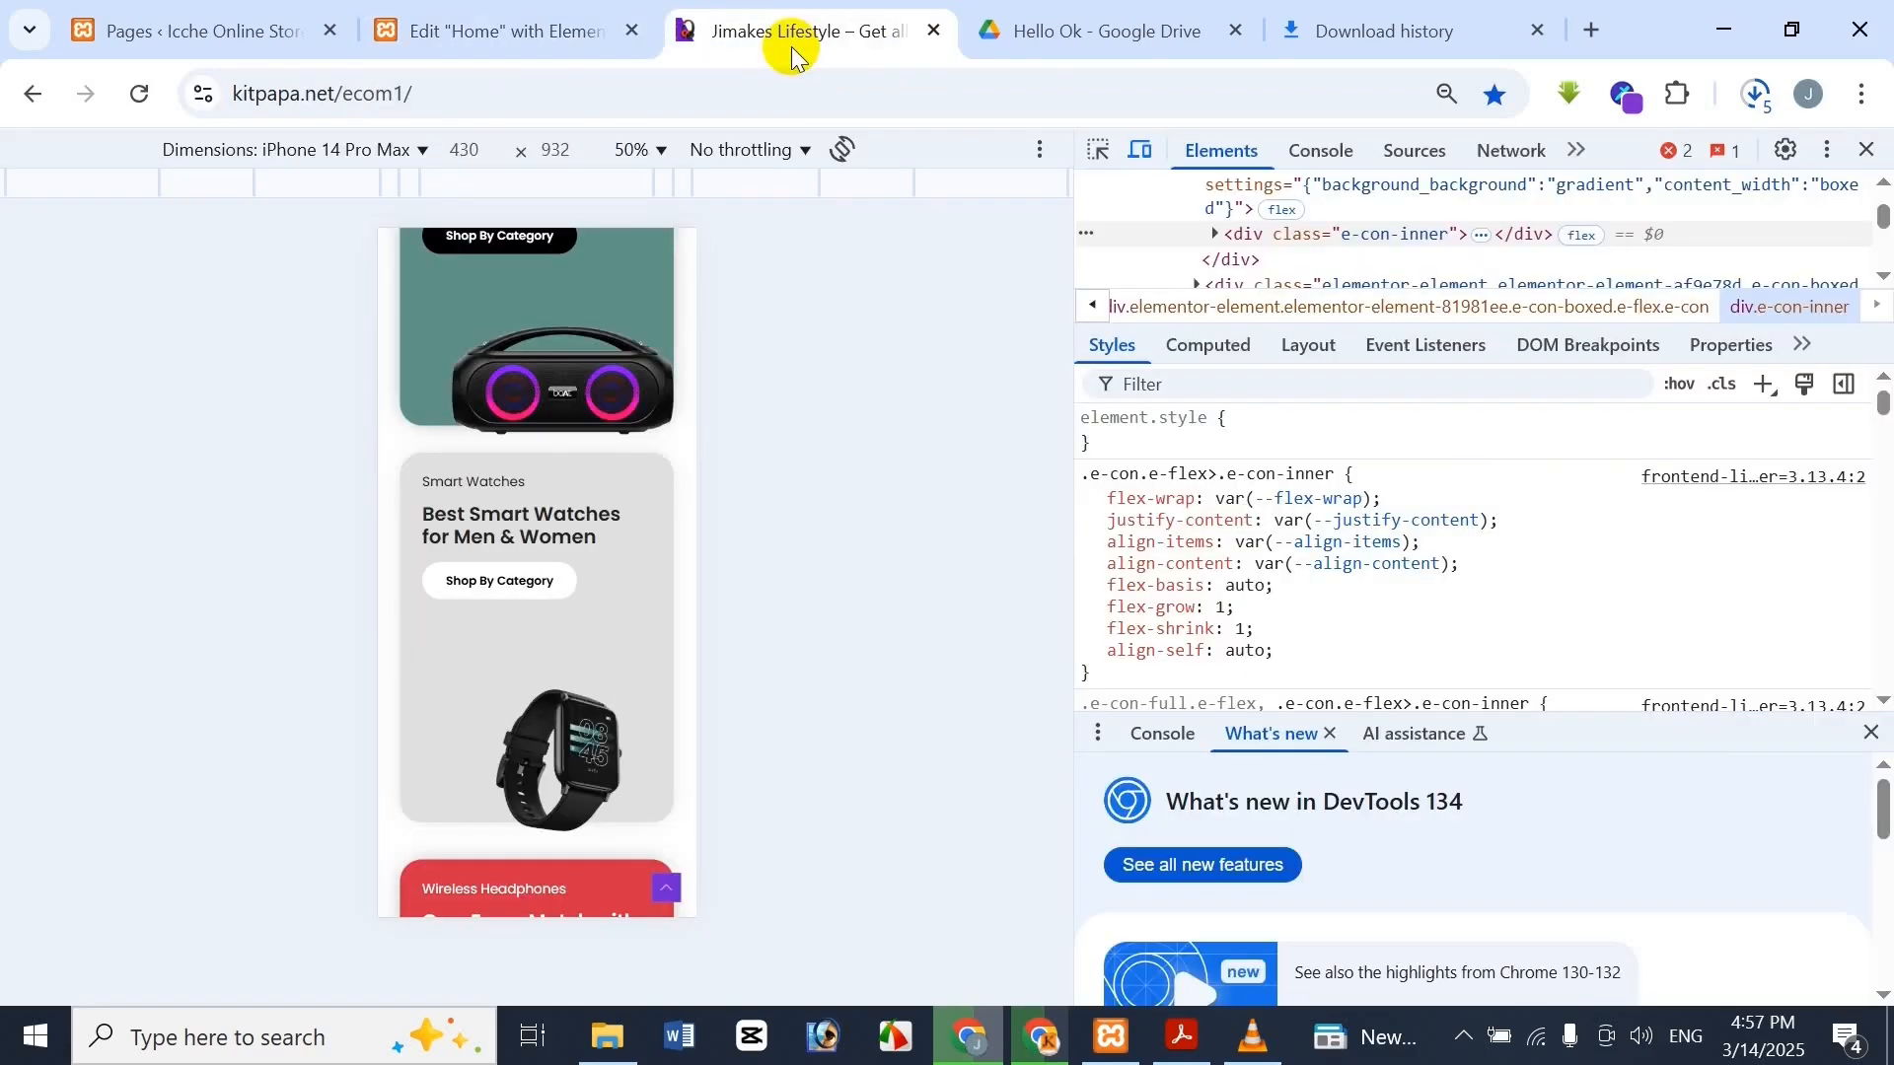
{"action": "left_click", "coordinate": [503, 32]}
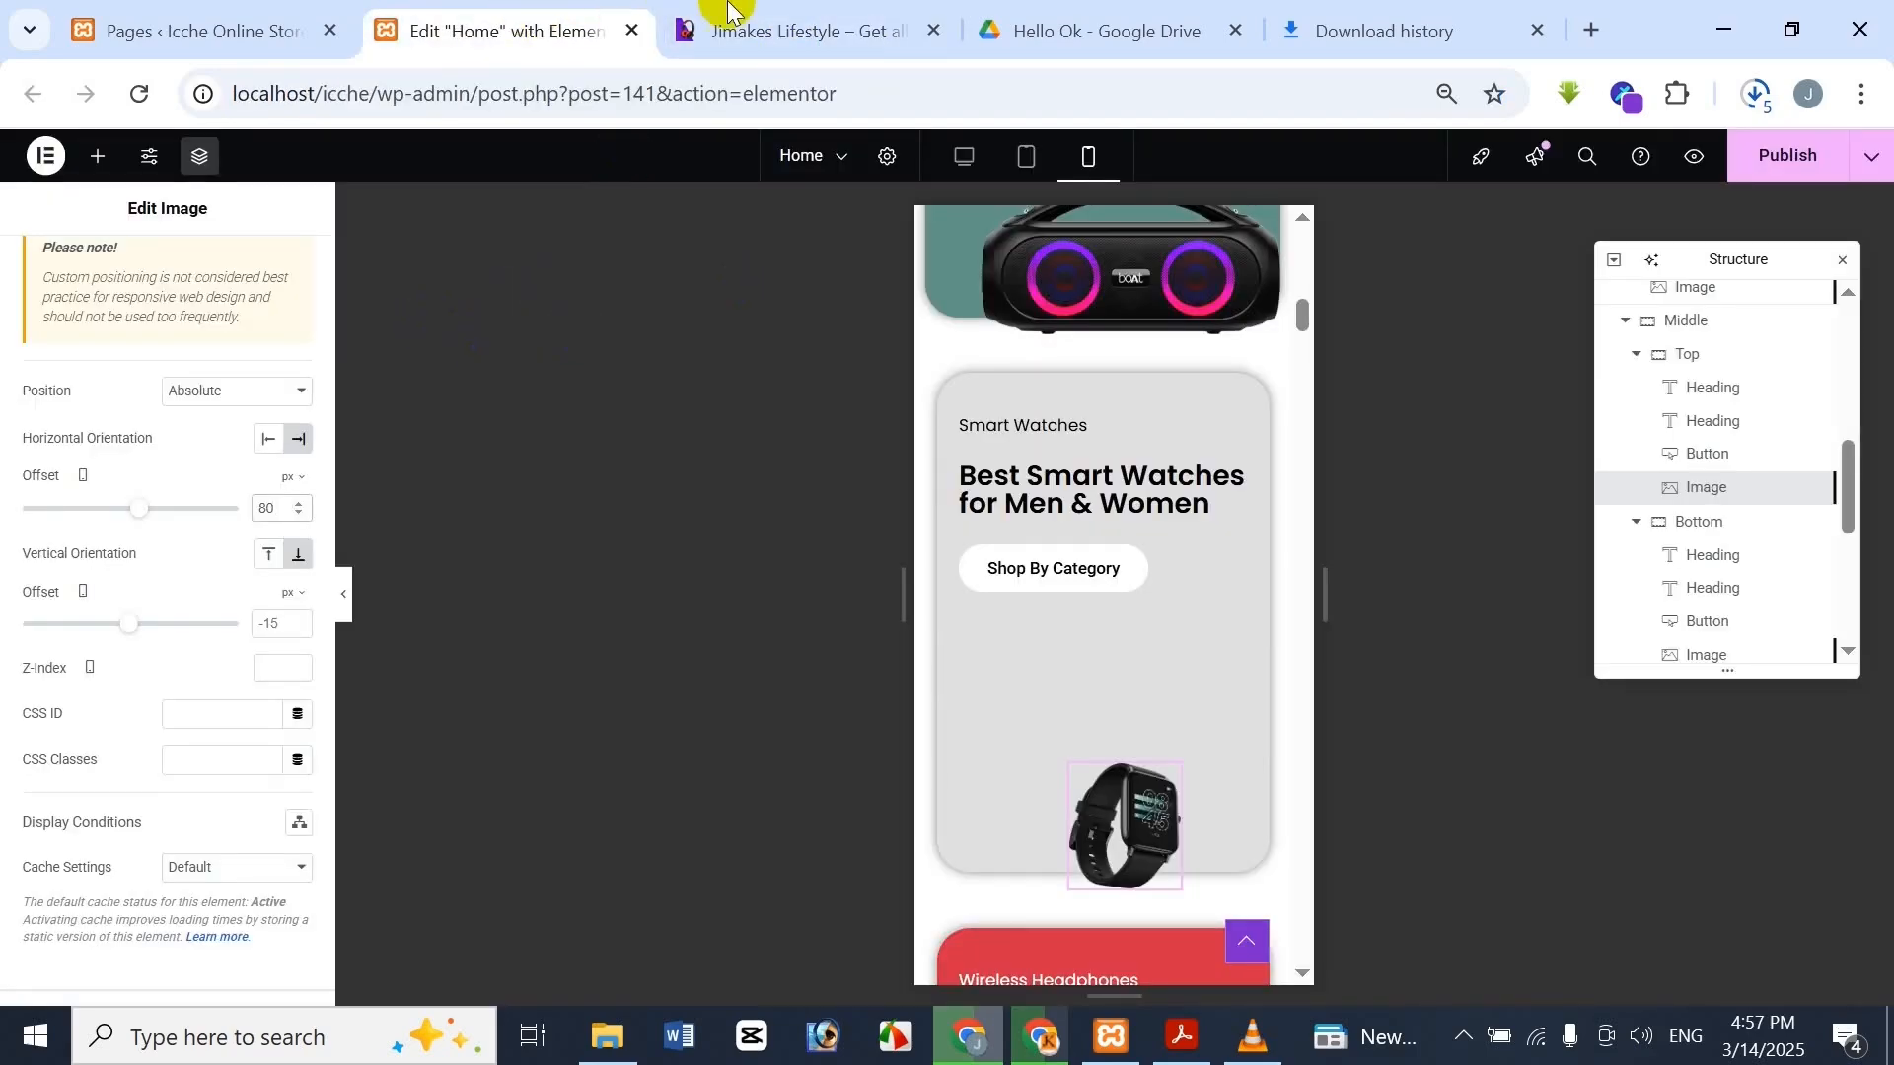
{"action": "left_click", "coordinate": [834, 11]}
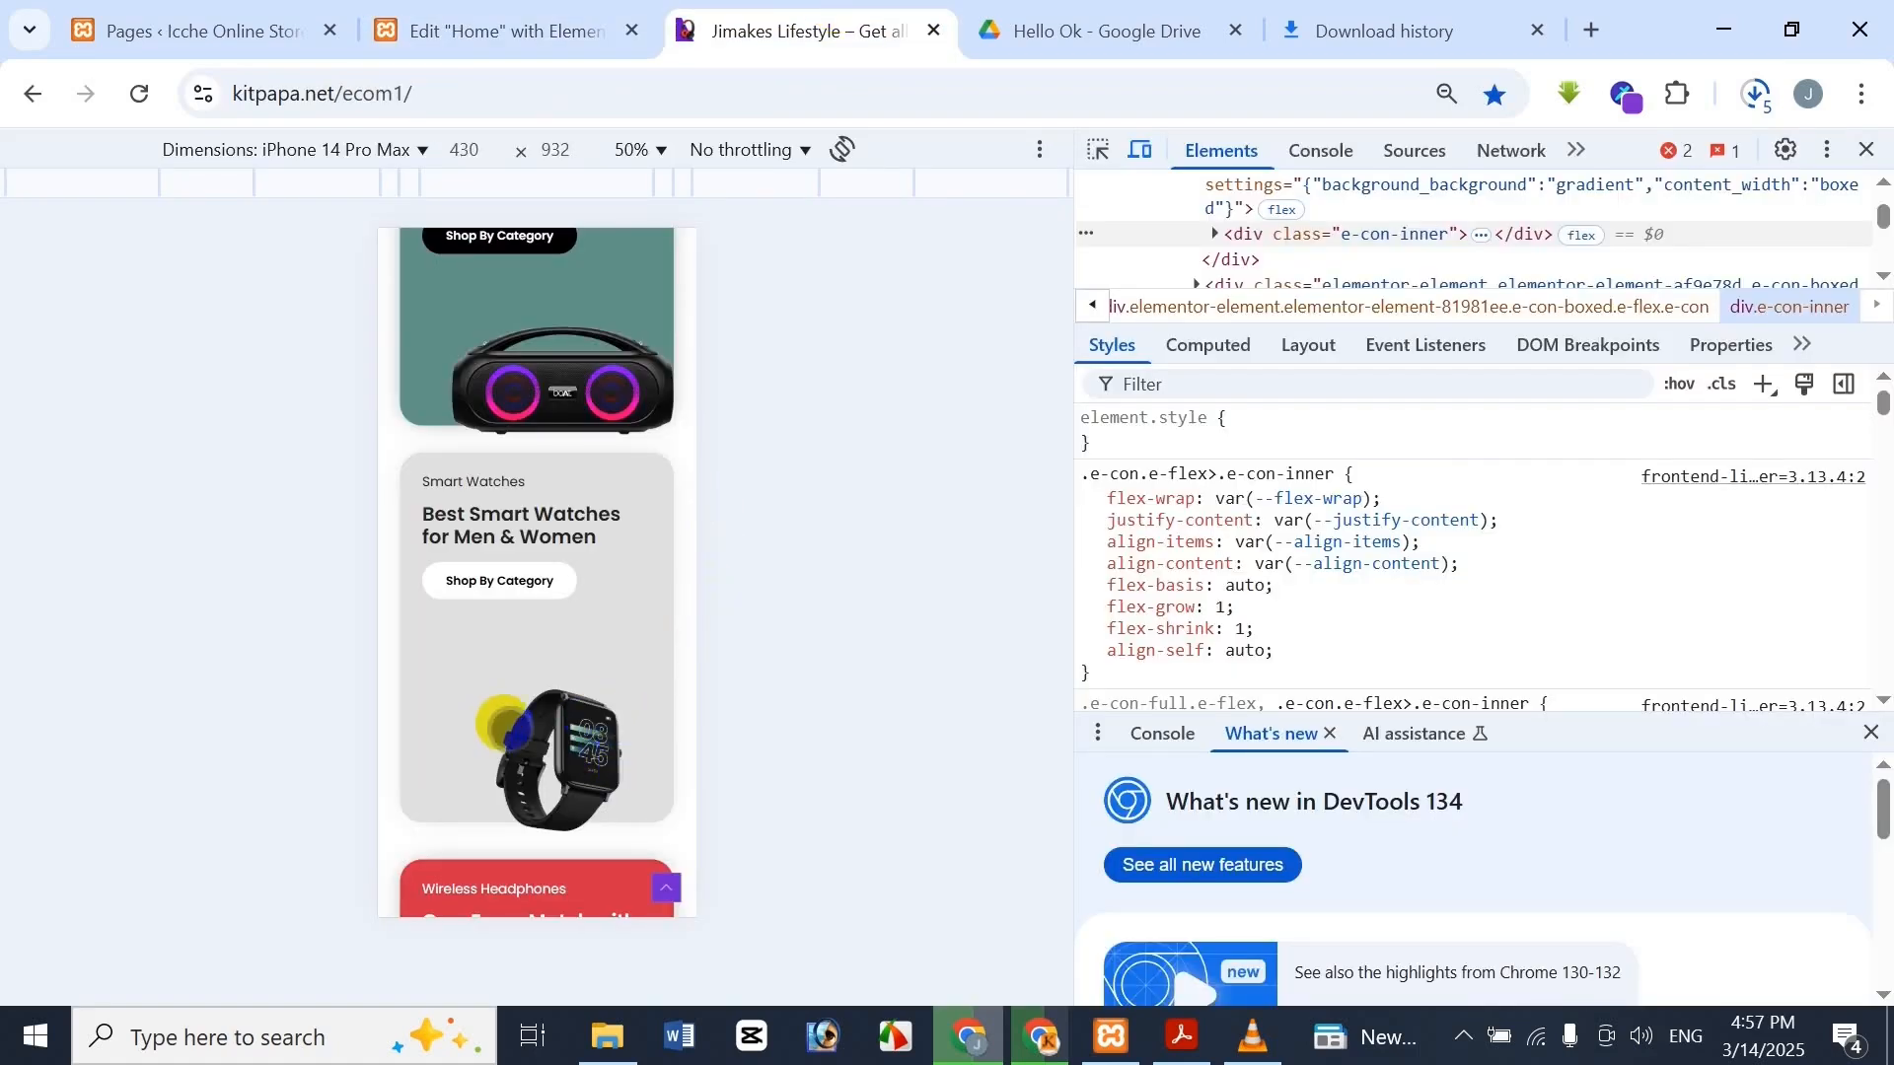
{"action": "left_click", "coordinate": [503, 31]}
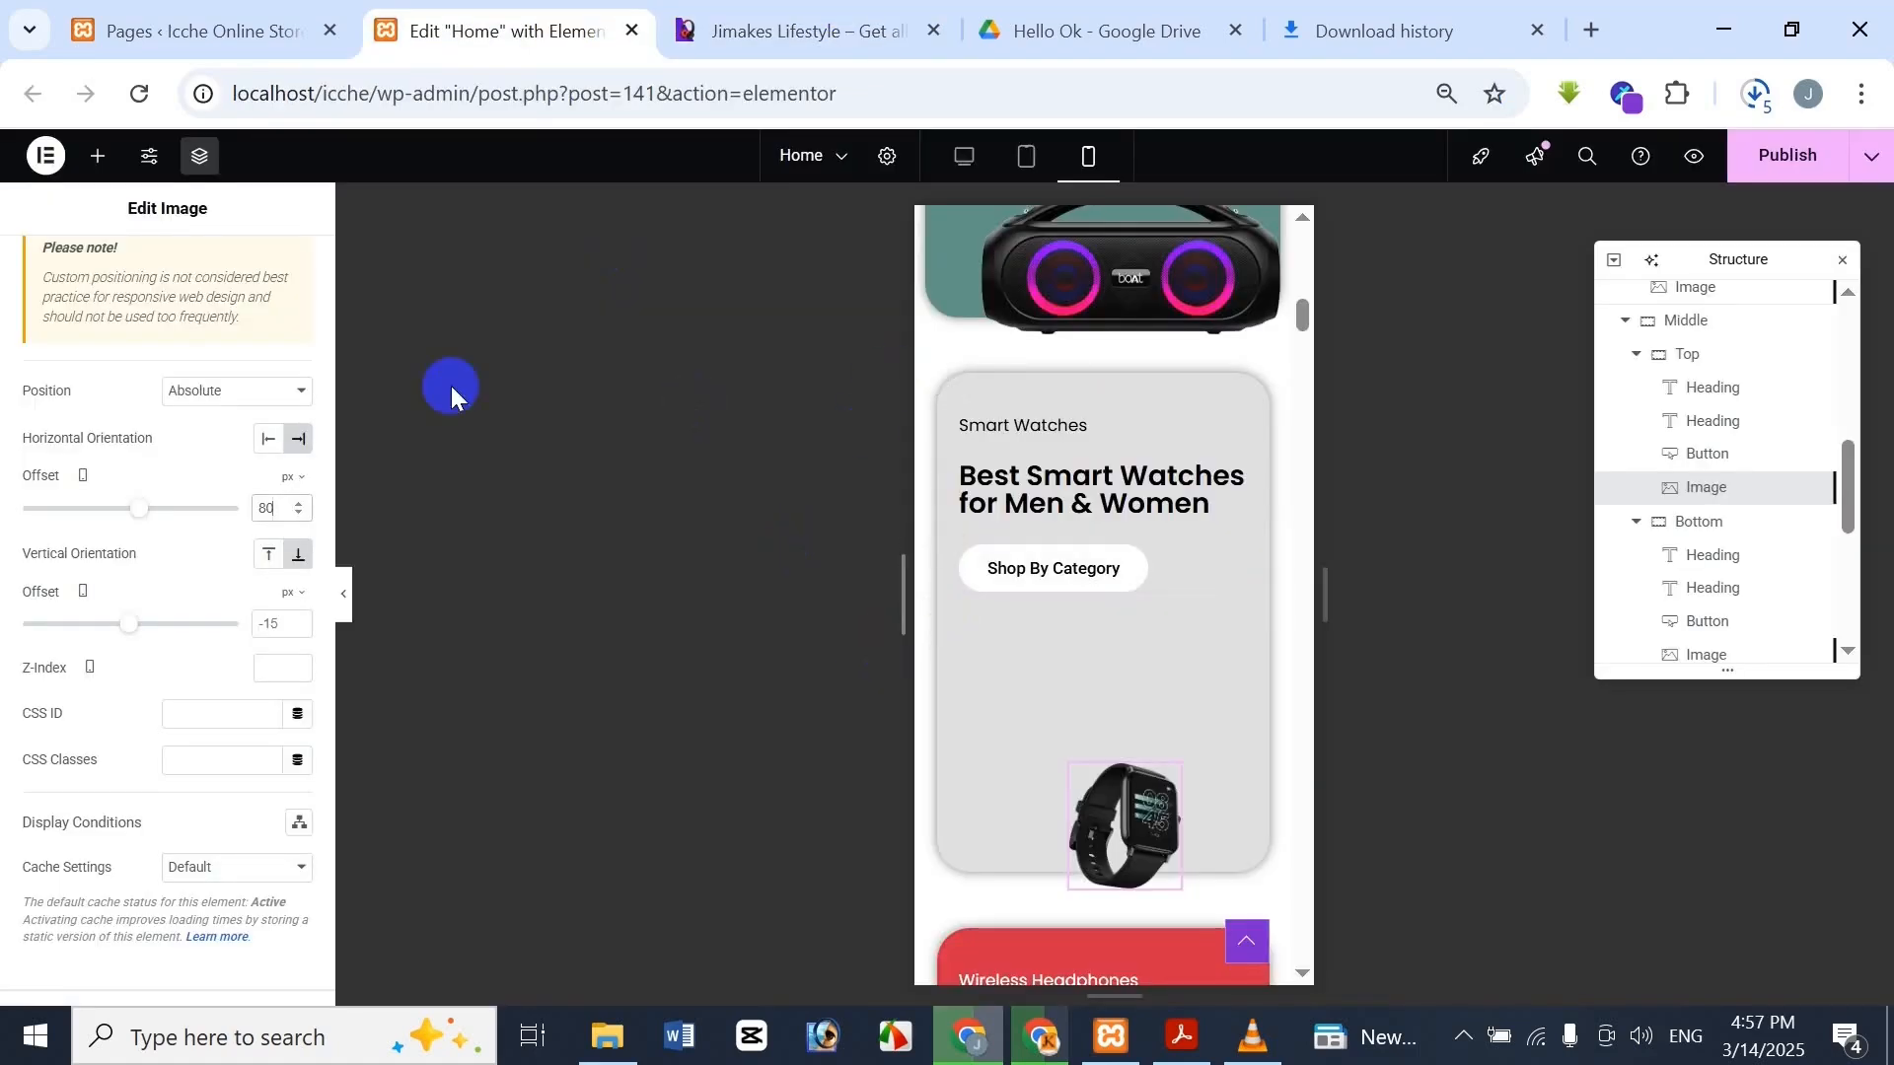
Set the smart watch image's width to 120 px and compare its size with the reference site
{"action": "scroll", "coordinate": [219, 412], "scroll_direction": "up", "scroll_amount": 10}
{"action": "left_click", "coordinate": [162, 266]}
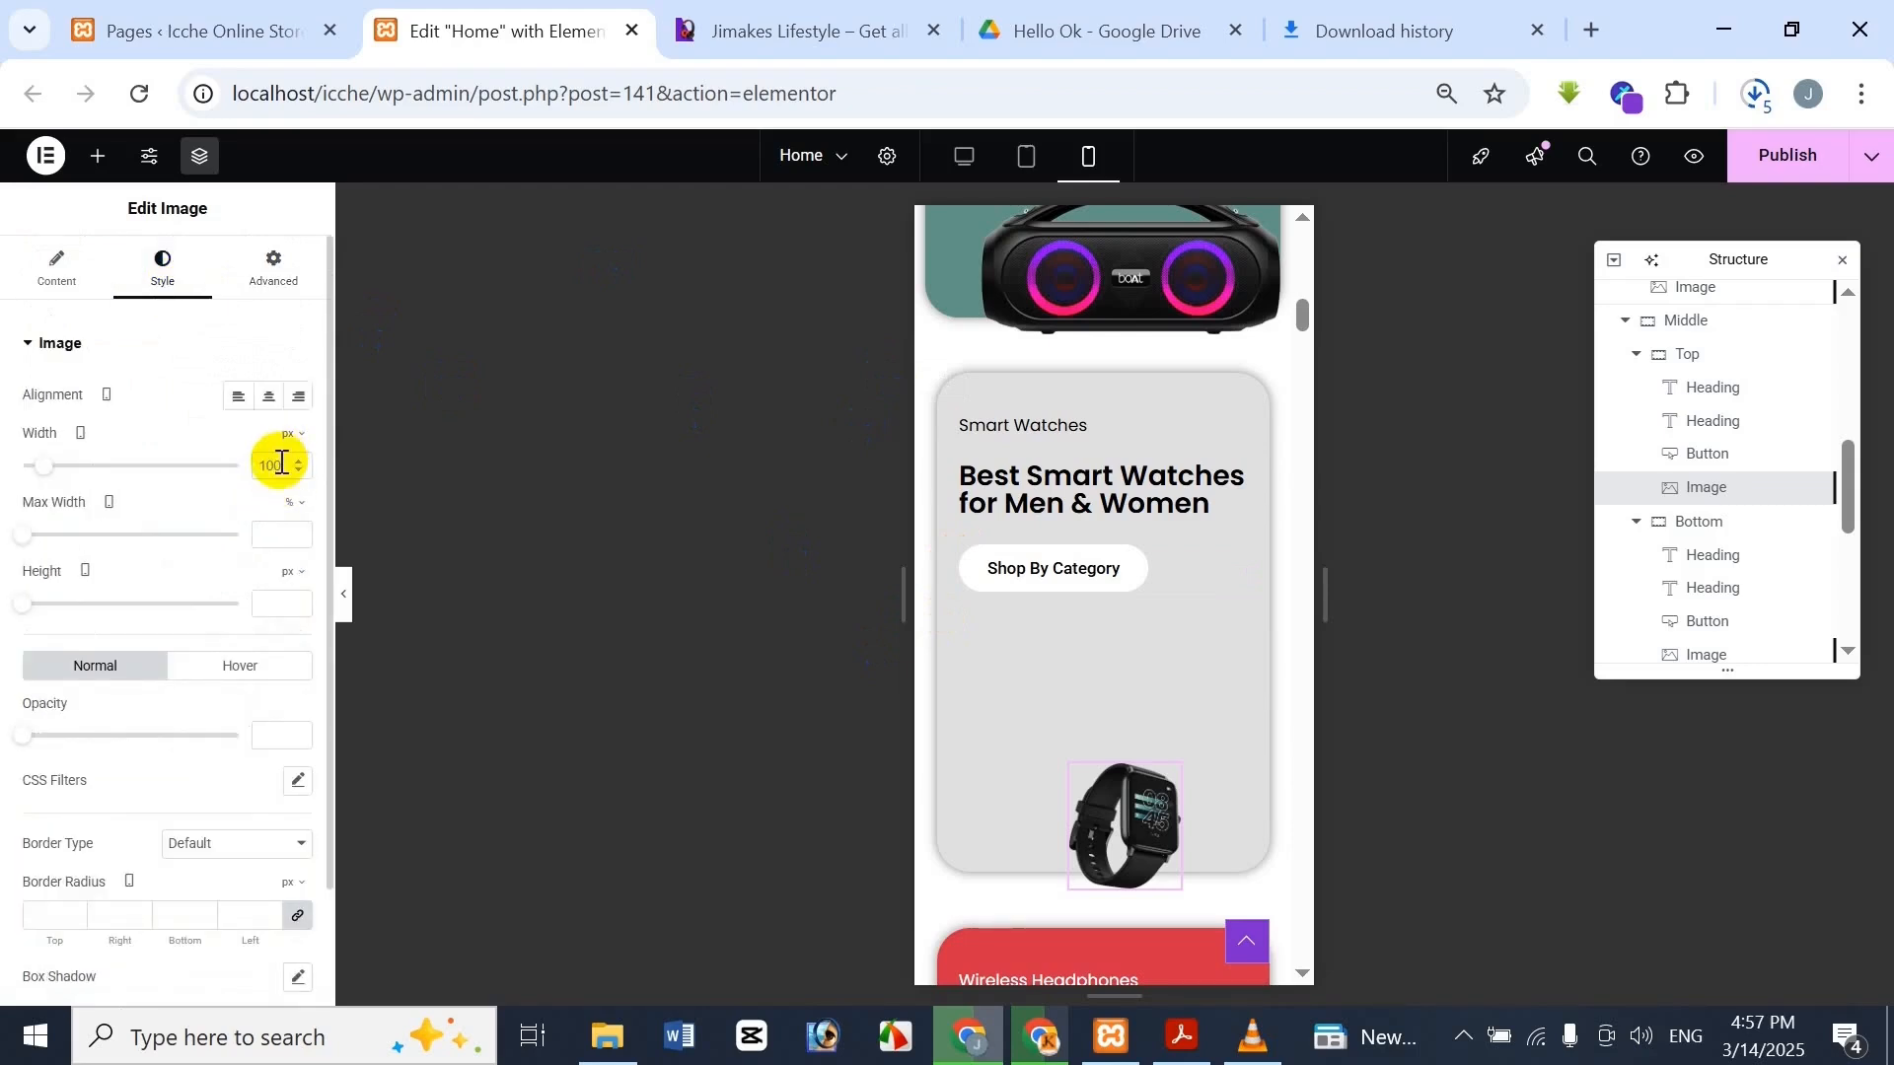
{"action": "left_click", "coordinate": [280, 464]}
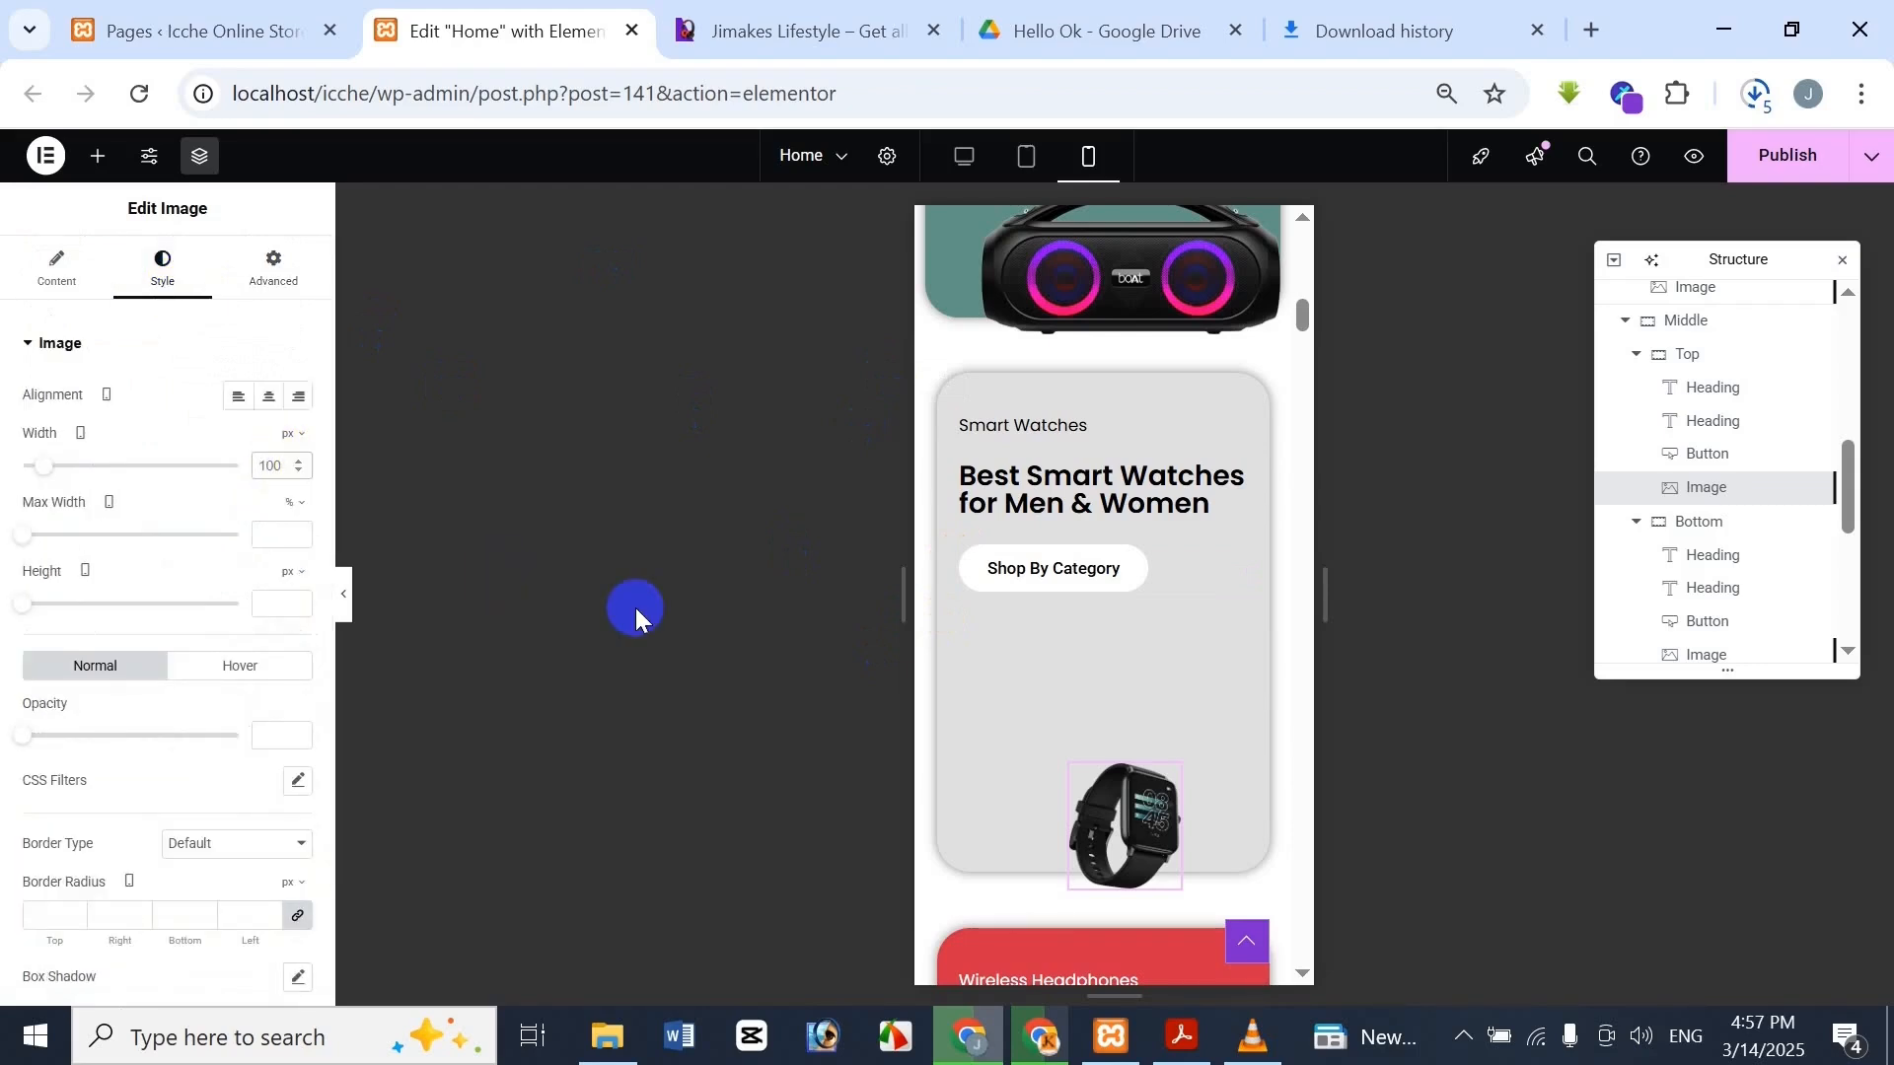
{"action": "key", "text": "Delete"}
{"action": "key", "text": "Delete"}
{"action": "key", "text": "Delete"}
{"action": "left_click", "coordinate": [747, 27]}
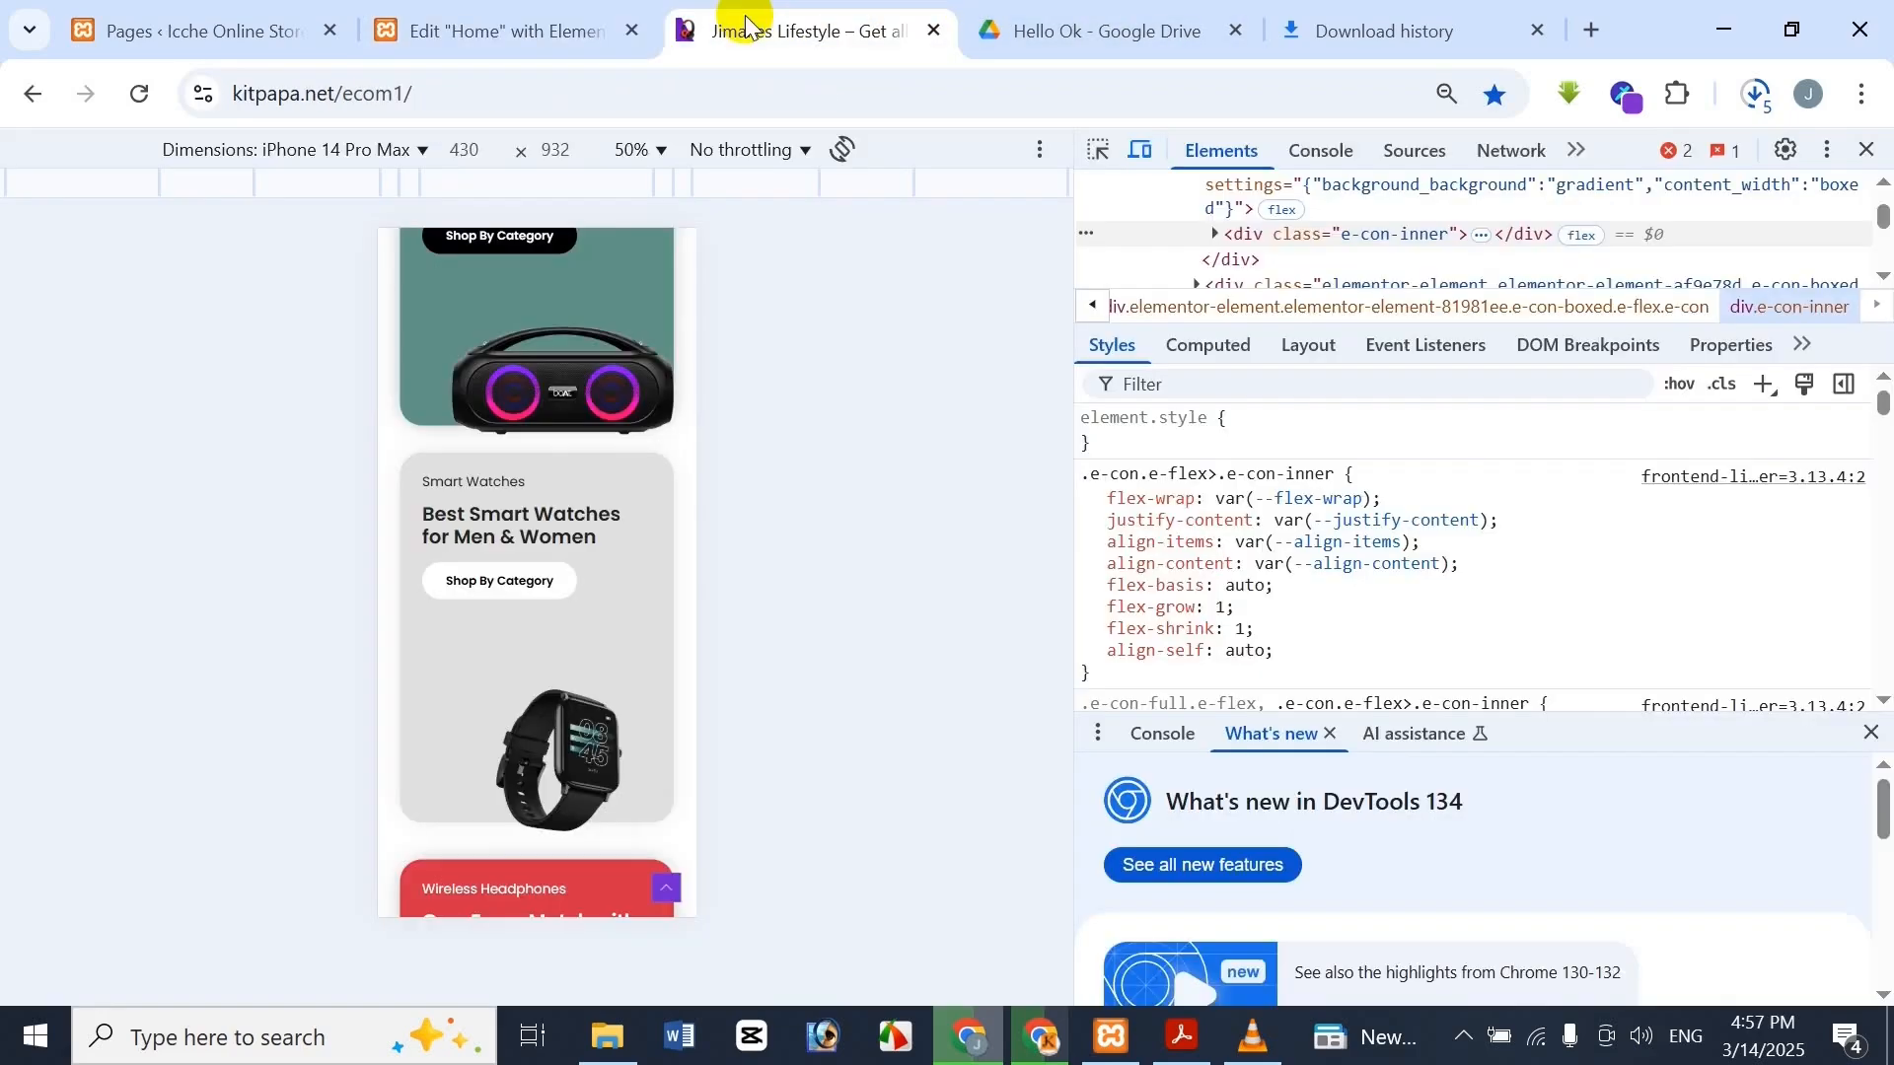
{"action": "left_click", "coordinate": [513, 30]}
{"action": "type", "text": "120"}
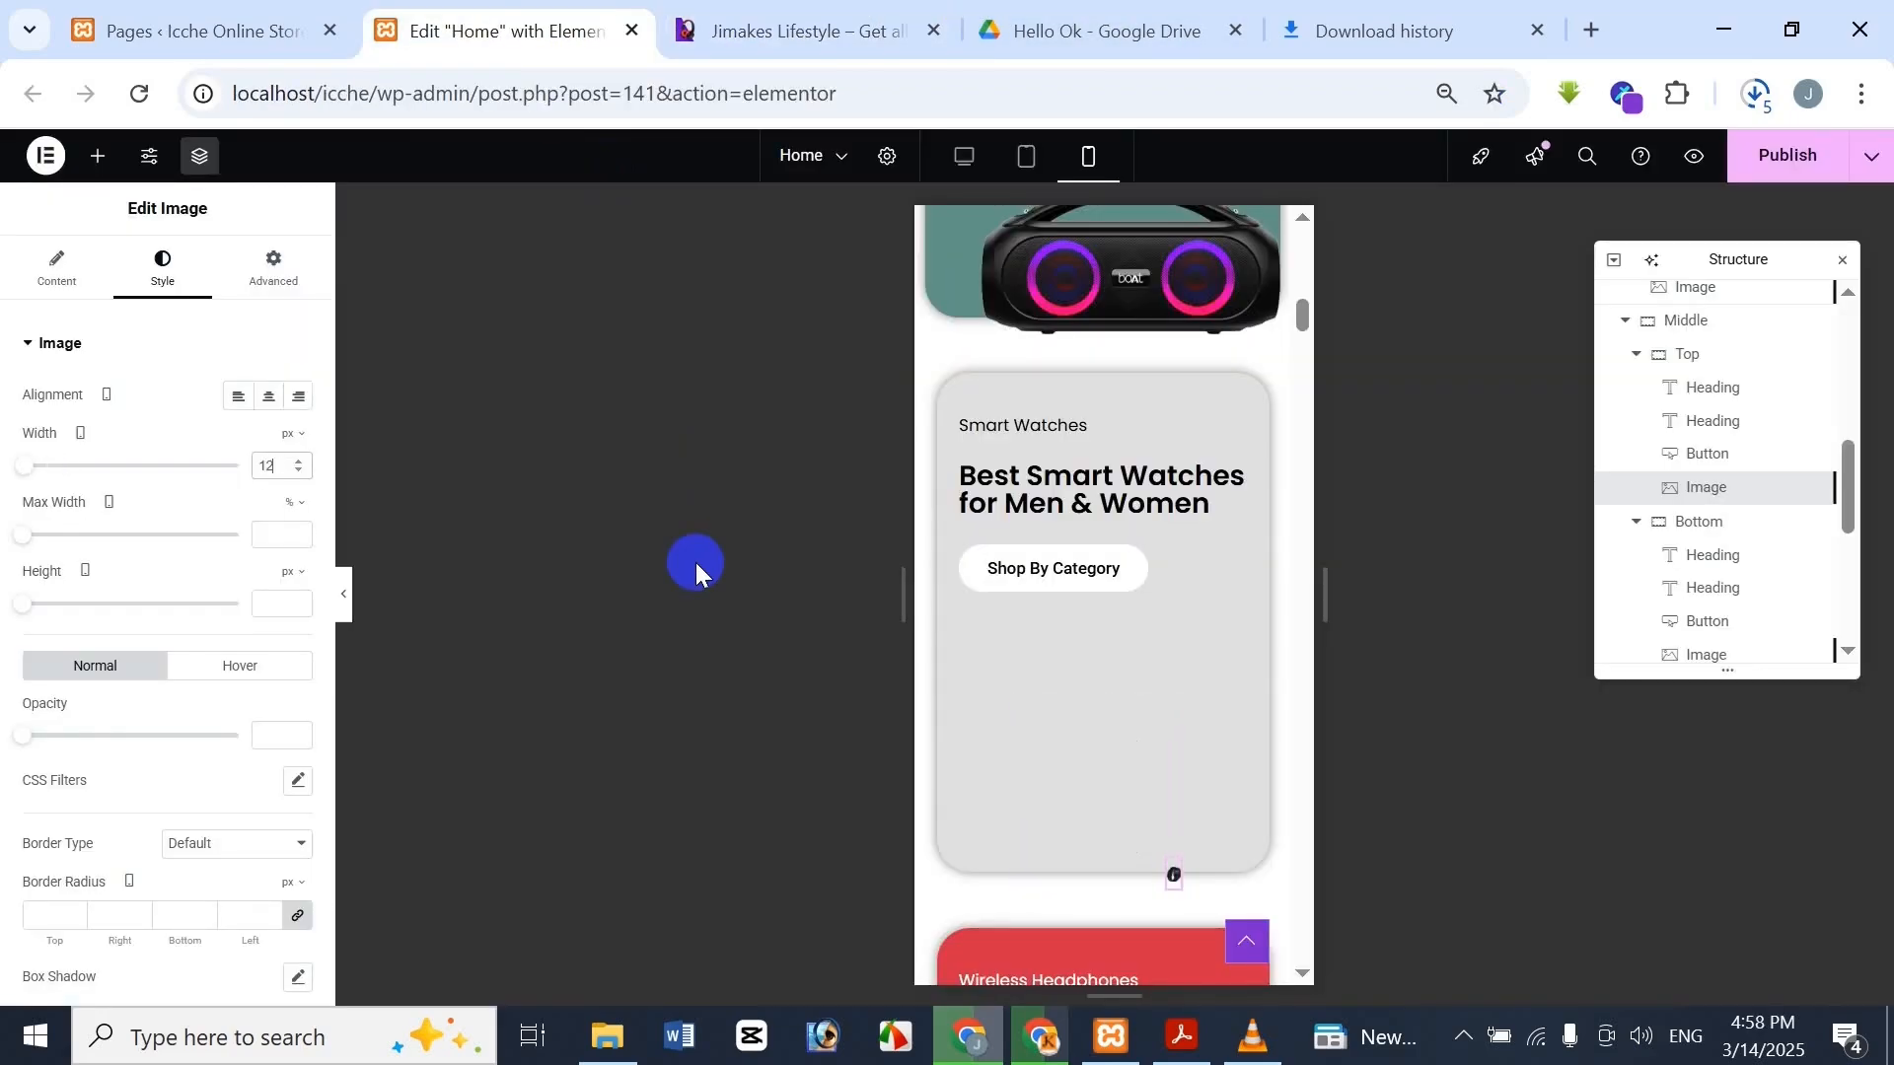
{"action": "left_click", "coordinate": [893, 12]}
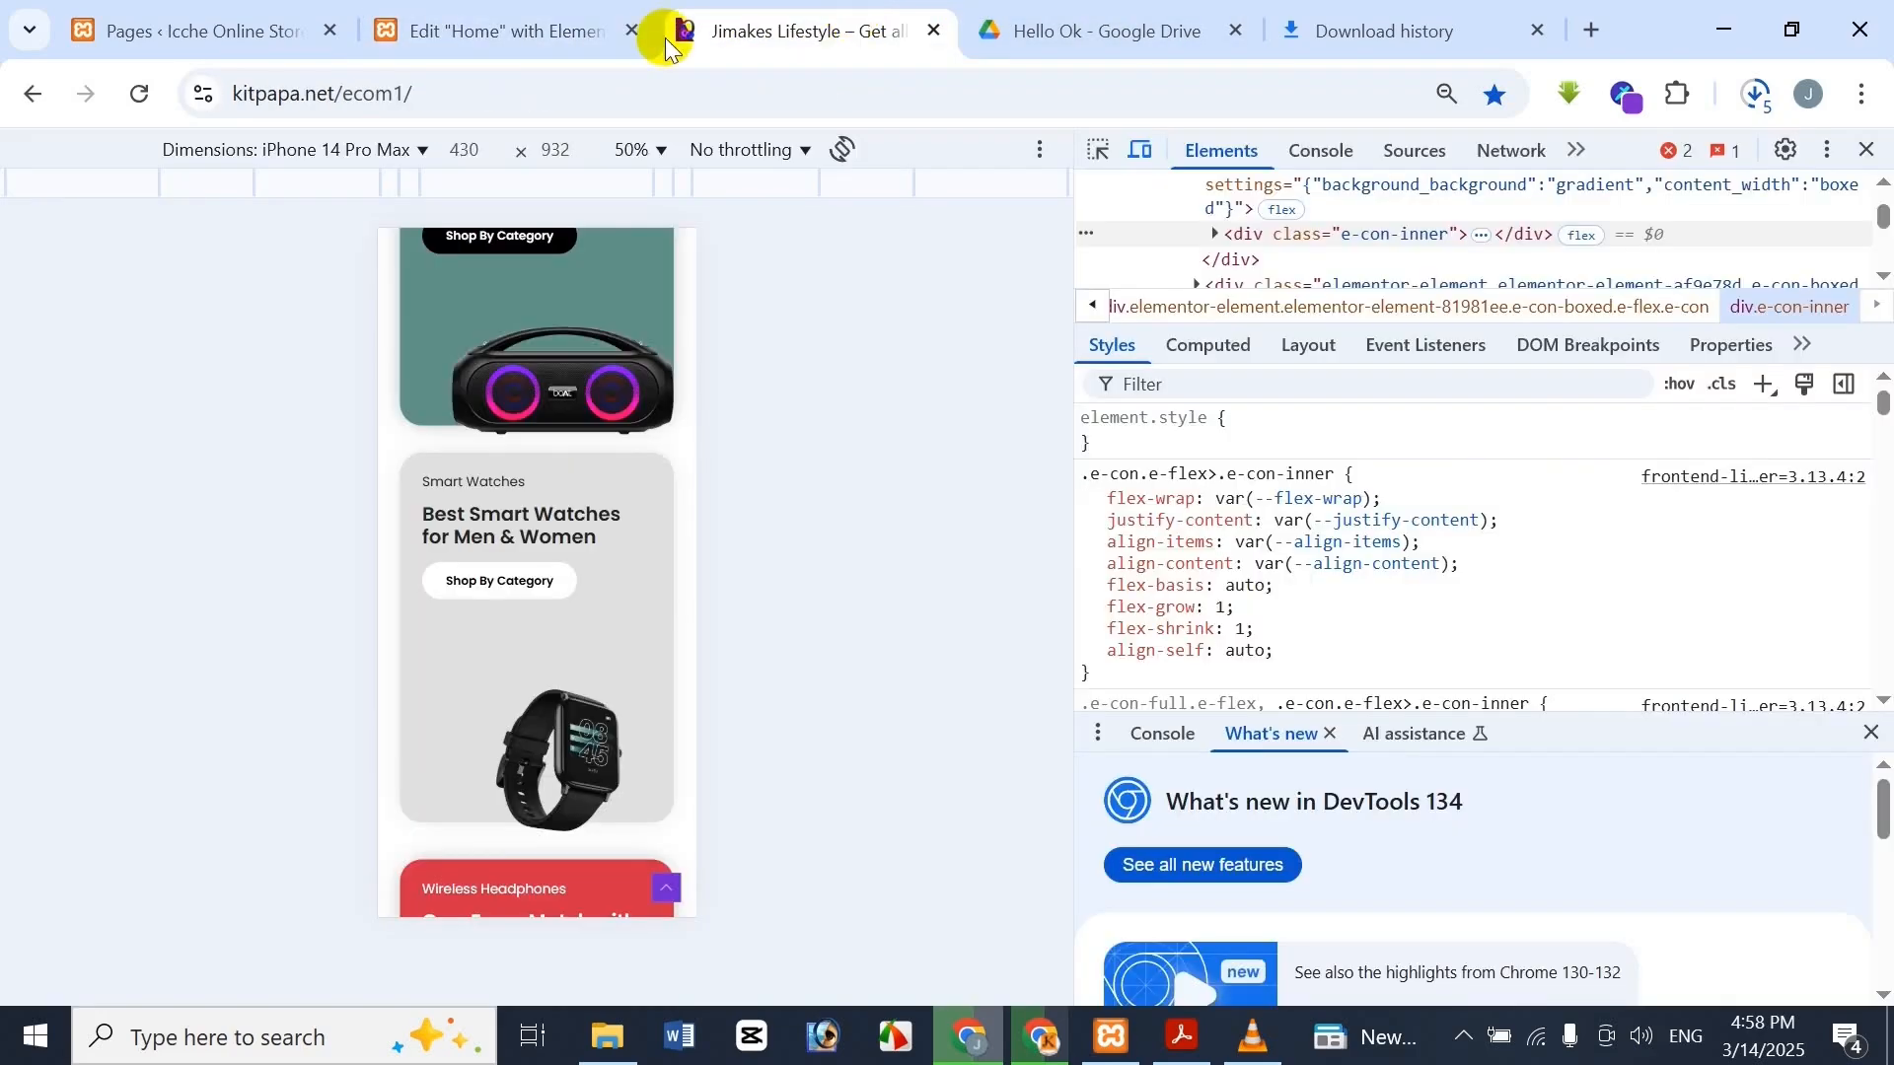
{"action": "left_click", "coordinate": [483, 16]}
Try a 70 px horizontal offset for the resized smart watch image and check it against the reference site
{"action": "left_click", "coordinate": [265, 260]}
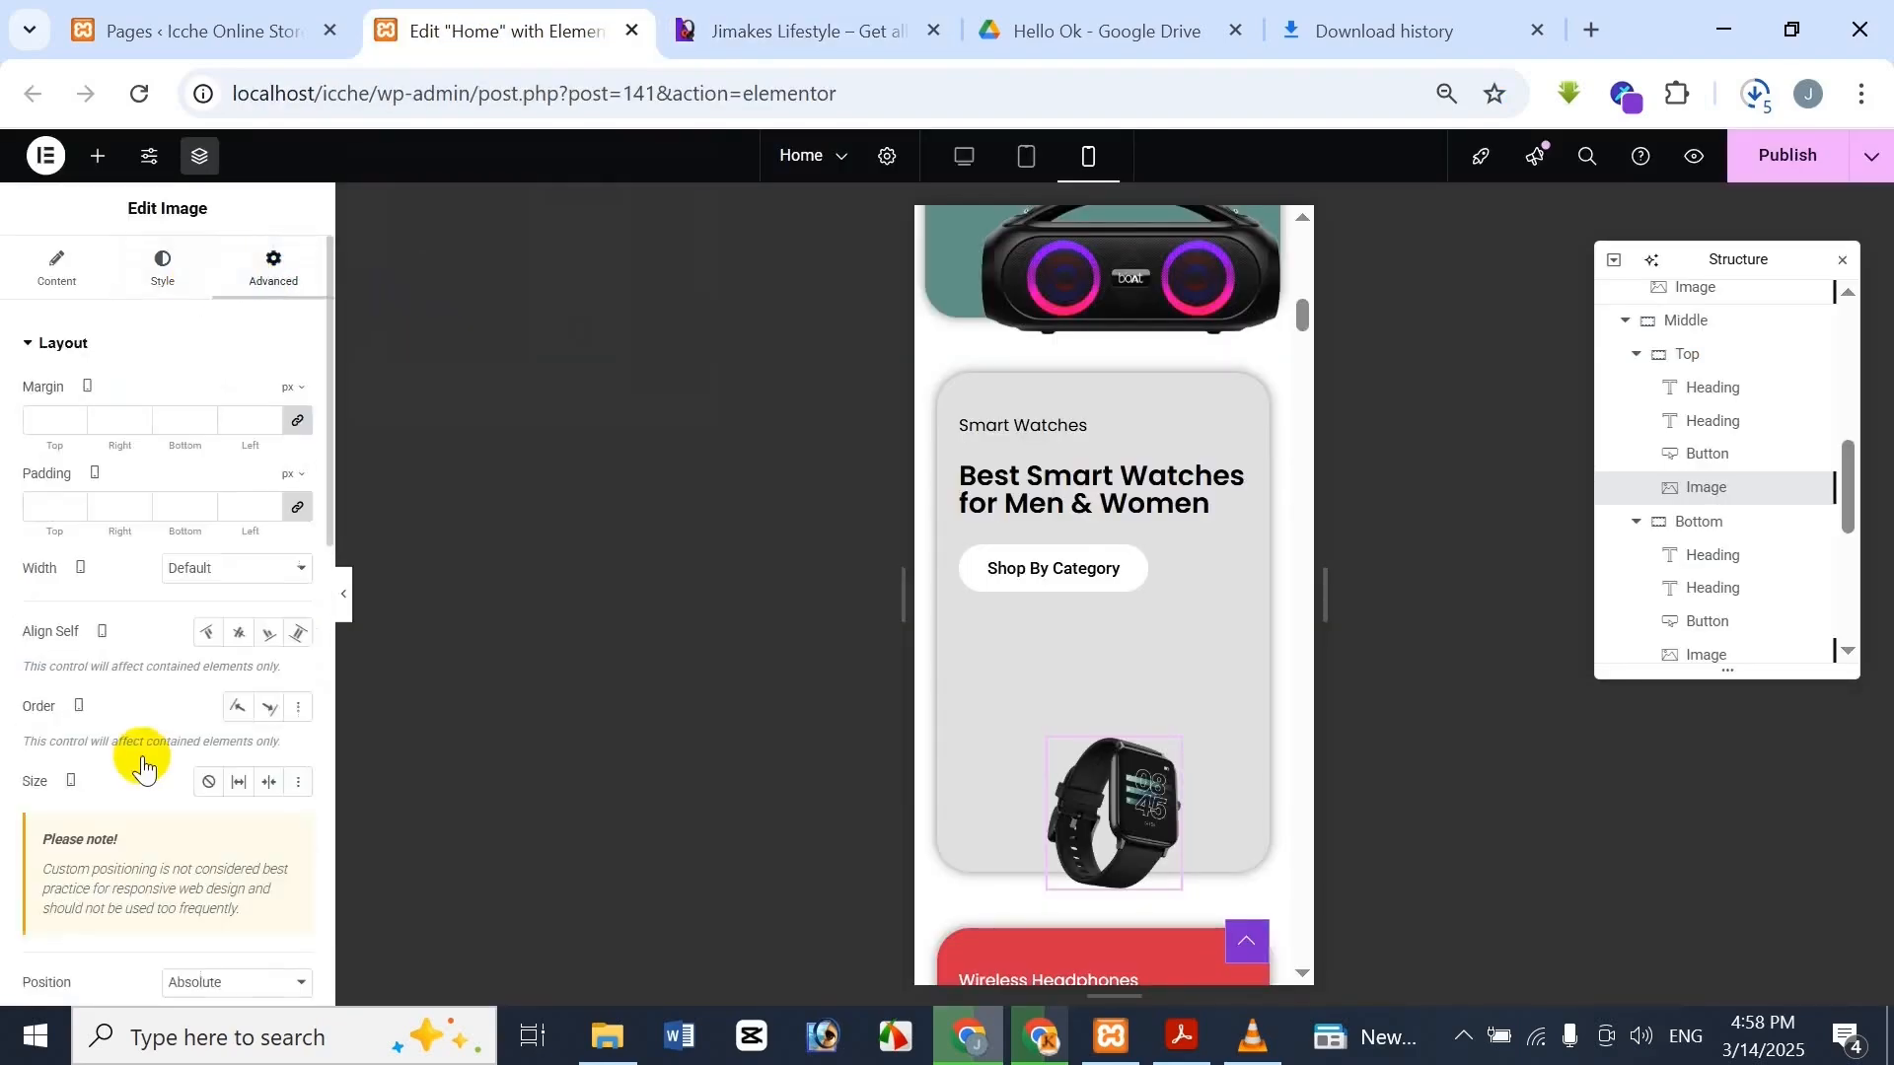
{"action": "scroll", "coordinate": [142, 755], "scroll_direction": "down", "scroll_amount": 8}
{"action": "scroll", "coordinate": [158, 667], "scroll_direction": "up", "scroll_amount": 3}
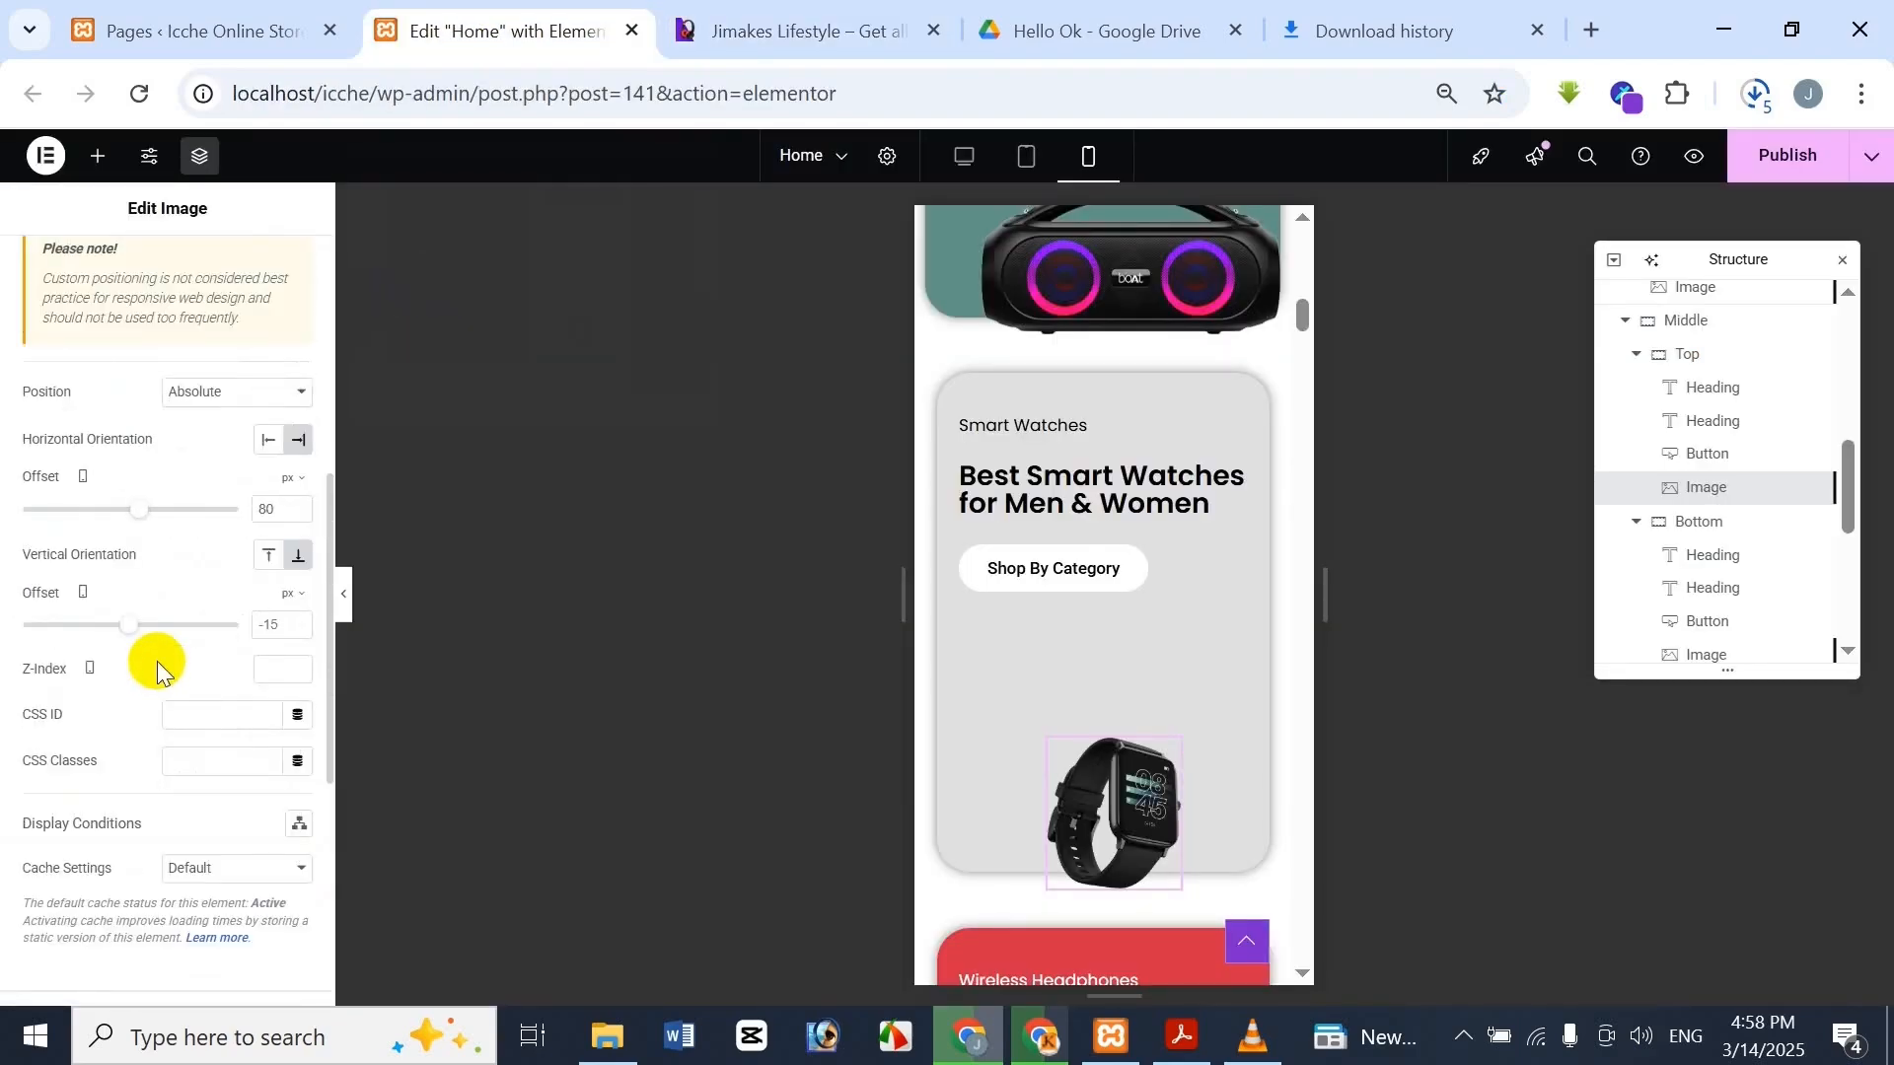
{"action": "left_click", "coordinate": [799, 22]}
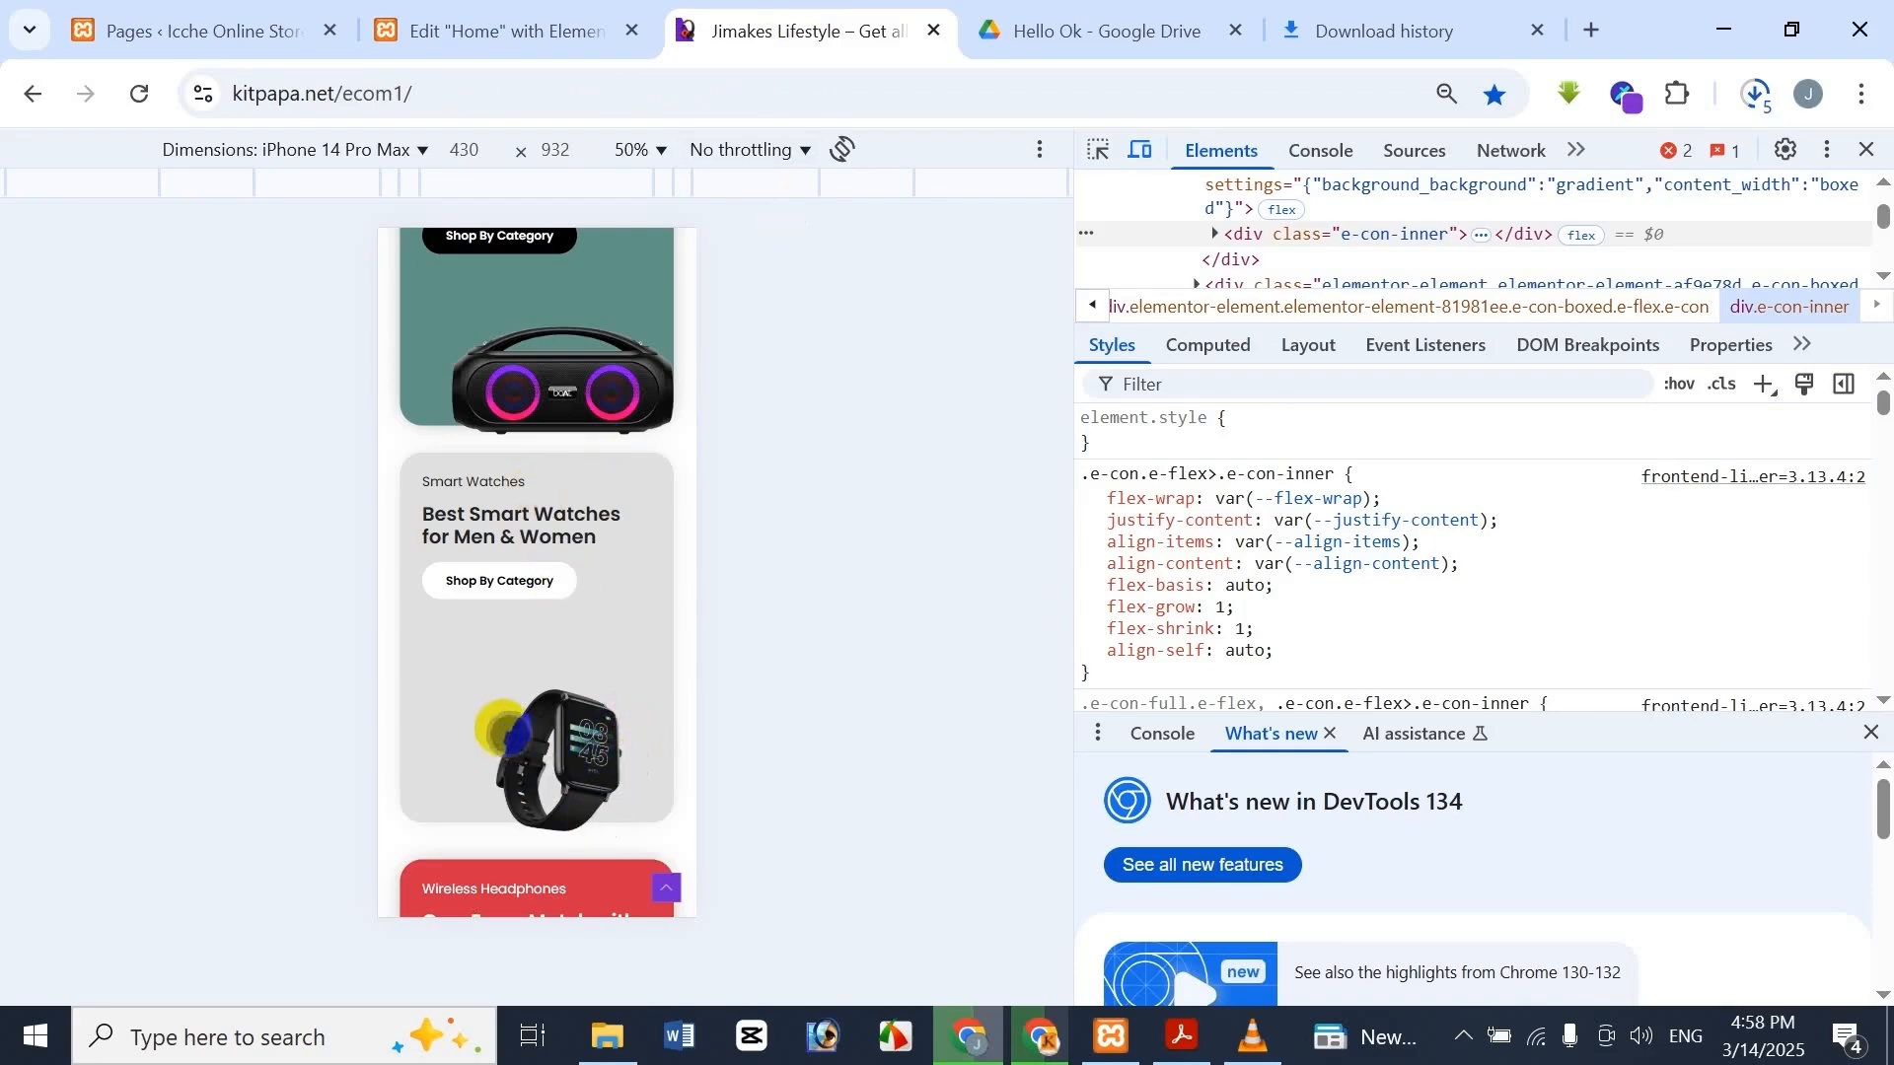
{"action": "left_click", "coordinate": [529, 21]}
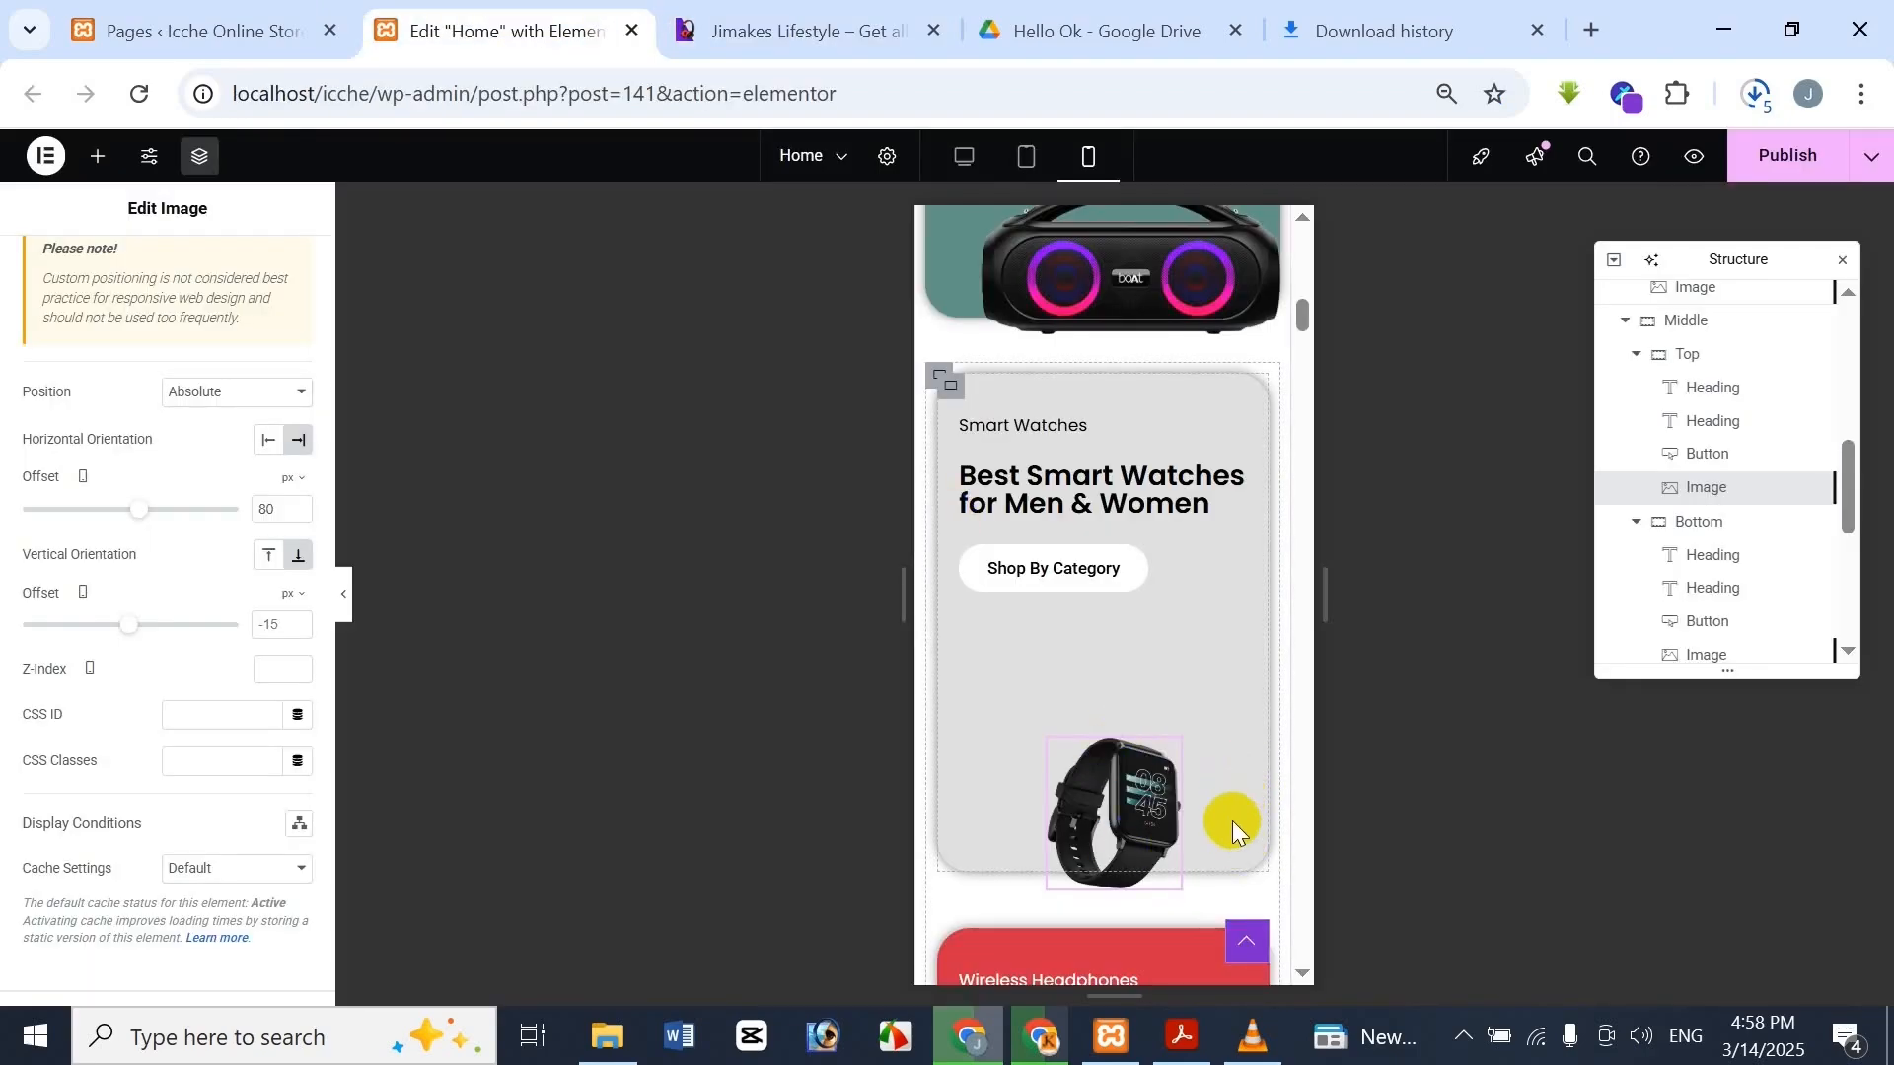
{"action": "left_click", "coordinate": [278, 548]}
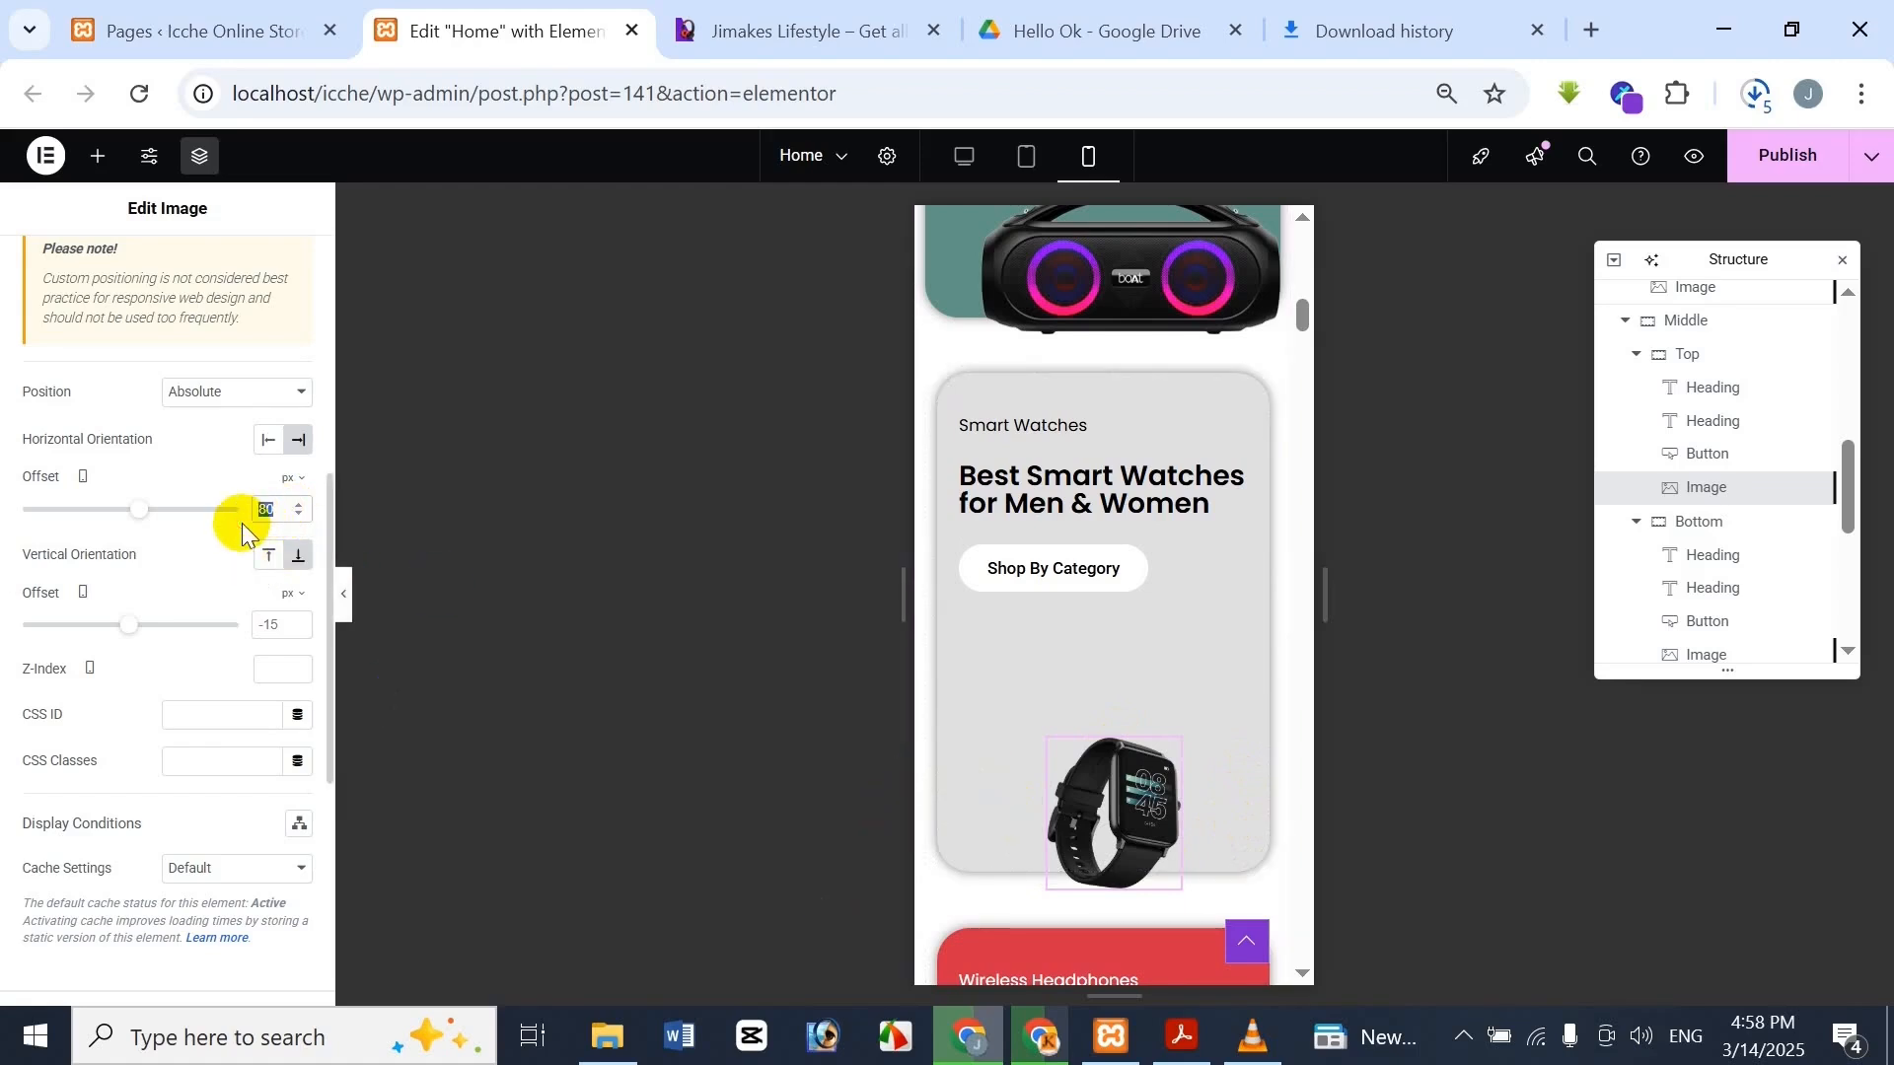
{"action": "type", "text": "70"}
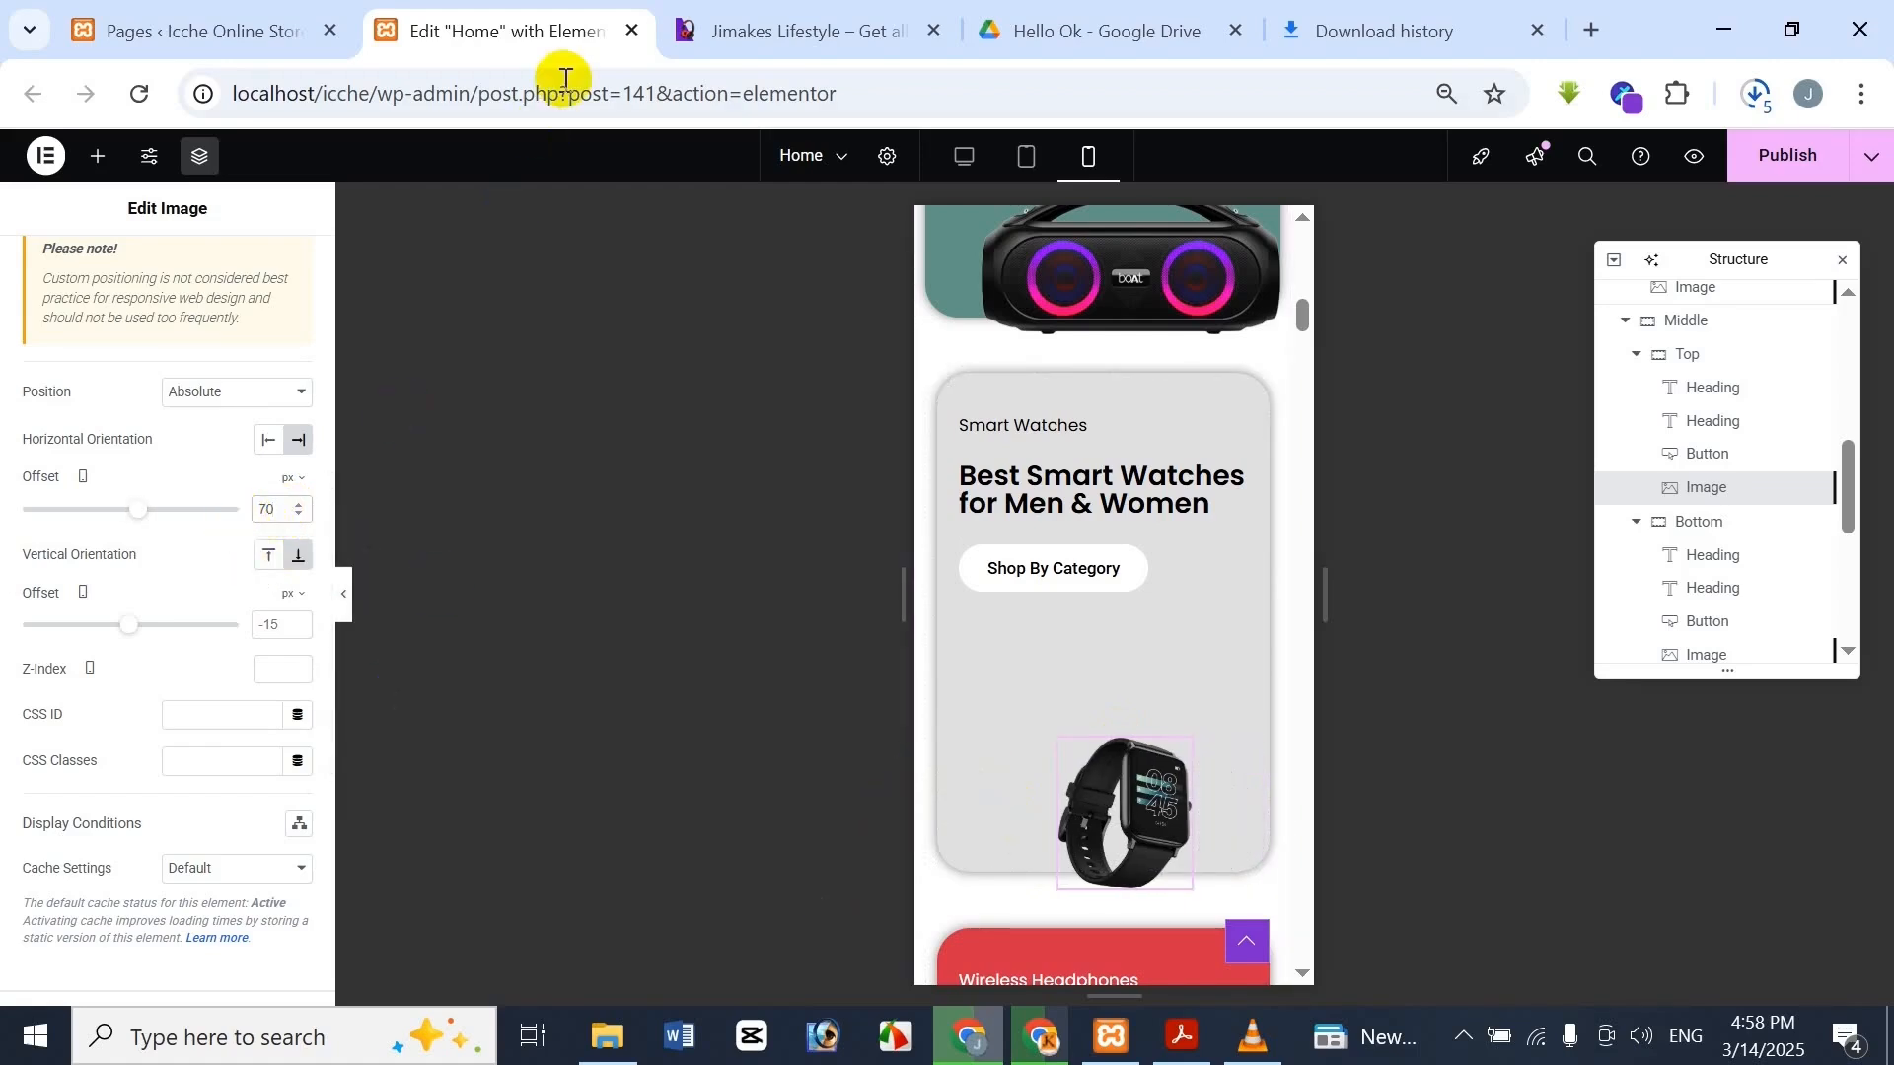
{"action": "left_click", "coordinate": [671, 24]}
{"action": "left_click", "coordinate": [499, 25]}
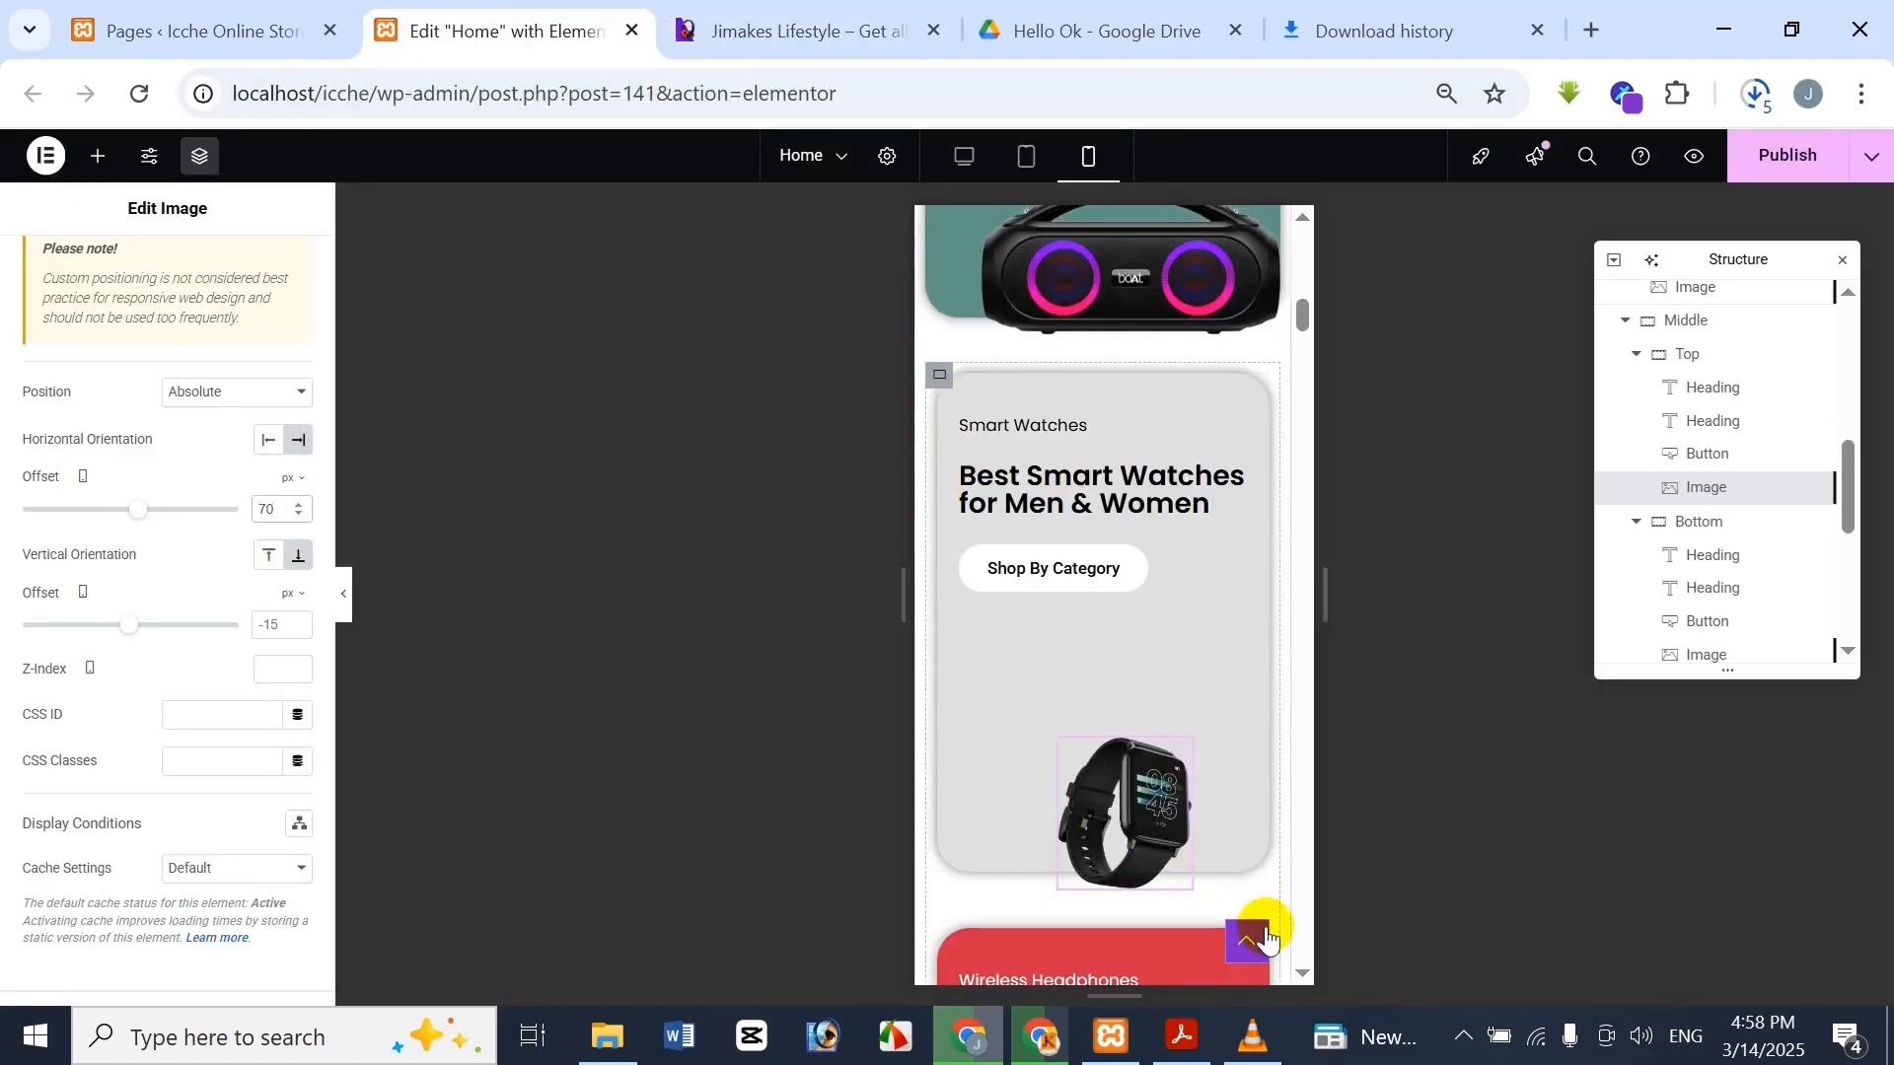
Lower the smart watch image's horizontal offset to 60 px and compare it with the reference site
{"action": "key", "text": "Down"}
{"action": "key", "text": "Down"}
{"action": "key", "text": "Down"}
{"action": "key", "text": "Down"}
{"action": "key", "text": "Down"}
{"action": "key", "text": "Down"}
{"action": "key", "text": "Down"}
{"action": "key", "text": "Down"}
{"action": "key", "text": "Down"}
{"action": "key", "text": "Down"}
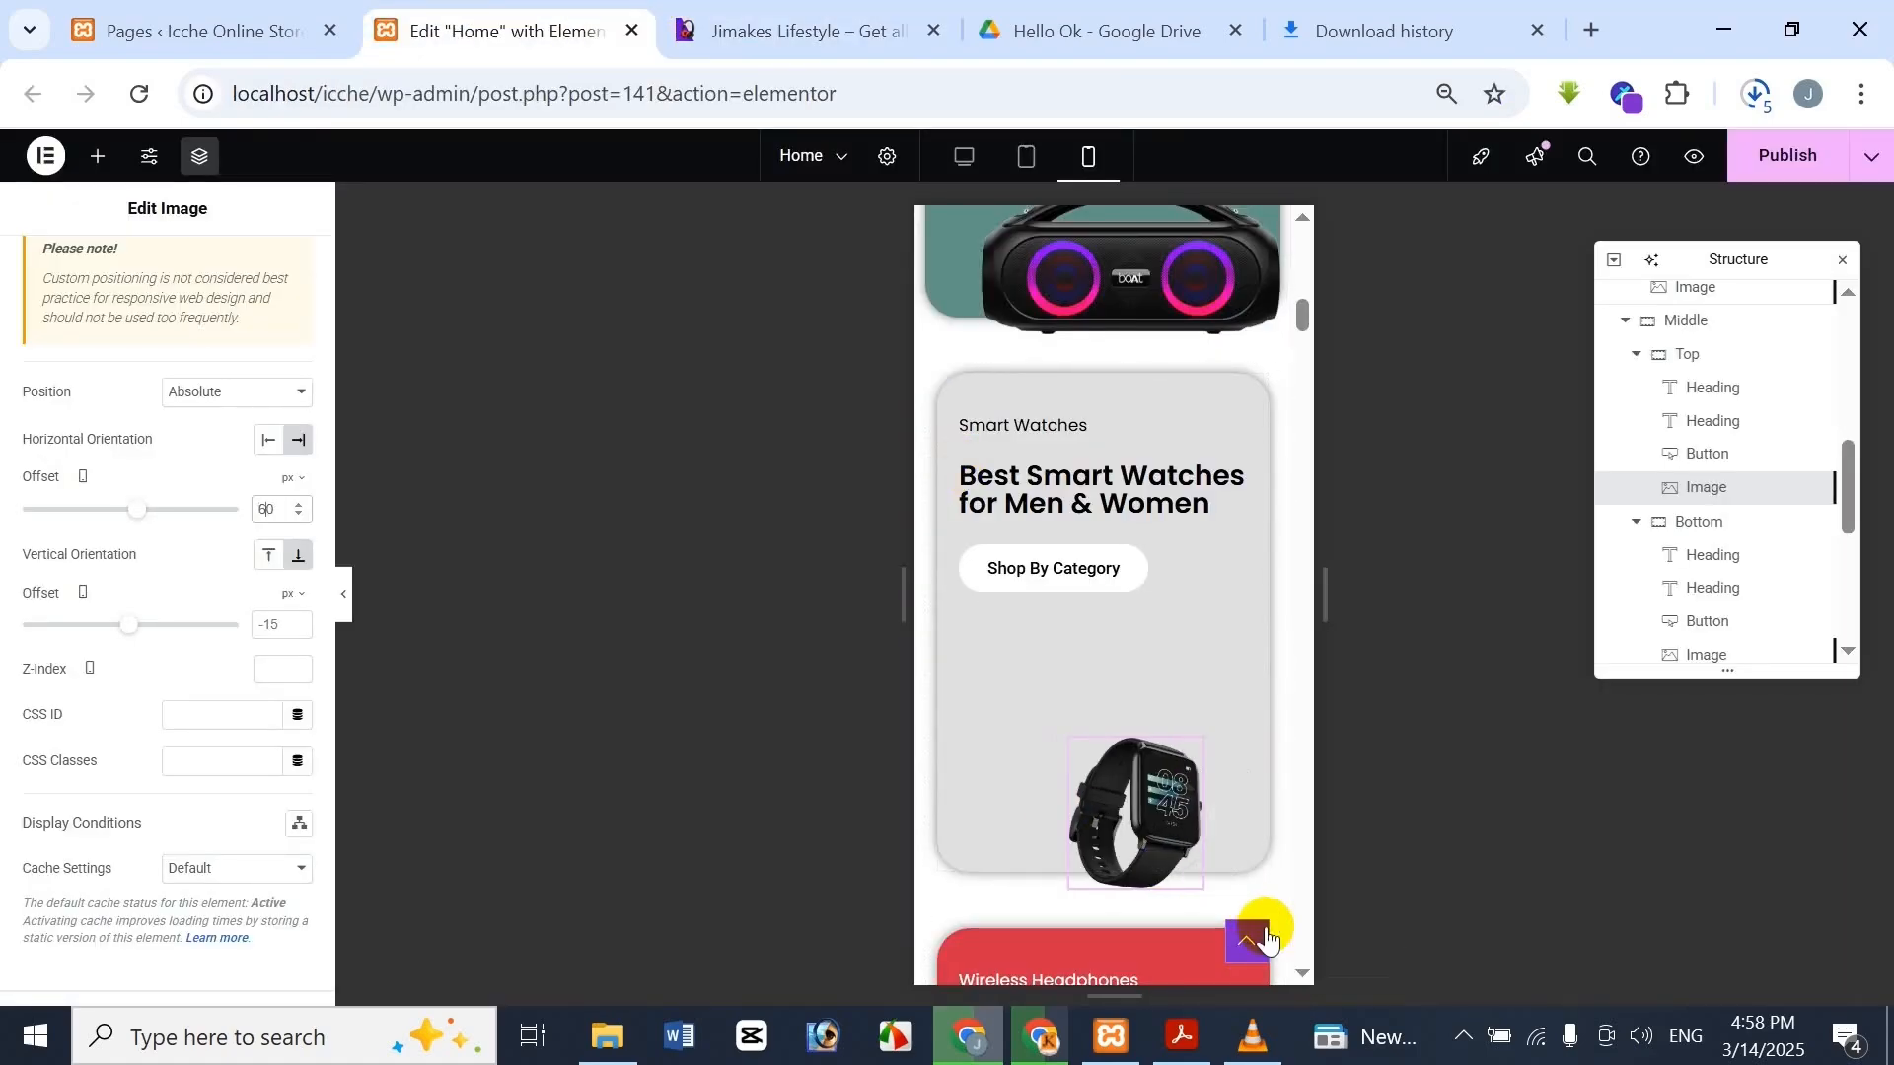
{"action": "left_click", "coordinate": [690, 30]}
{"action": "left_click", "coordinate": [464, 28]}
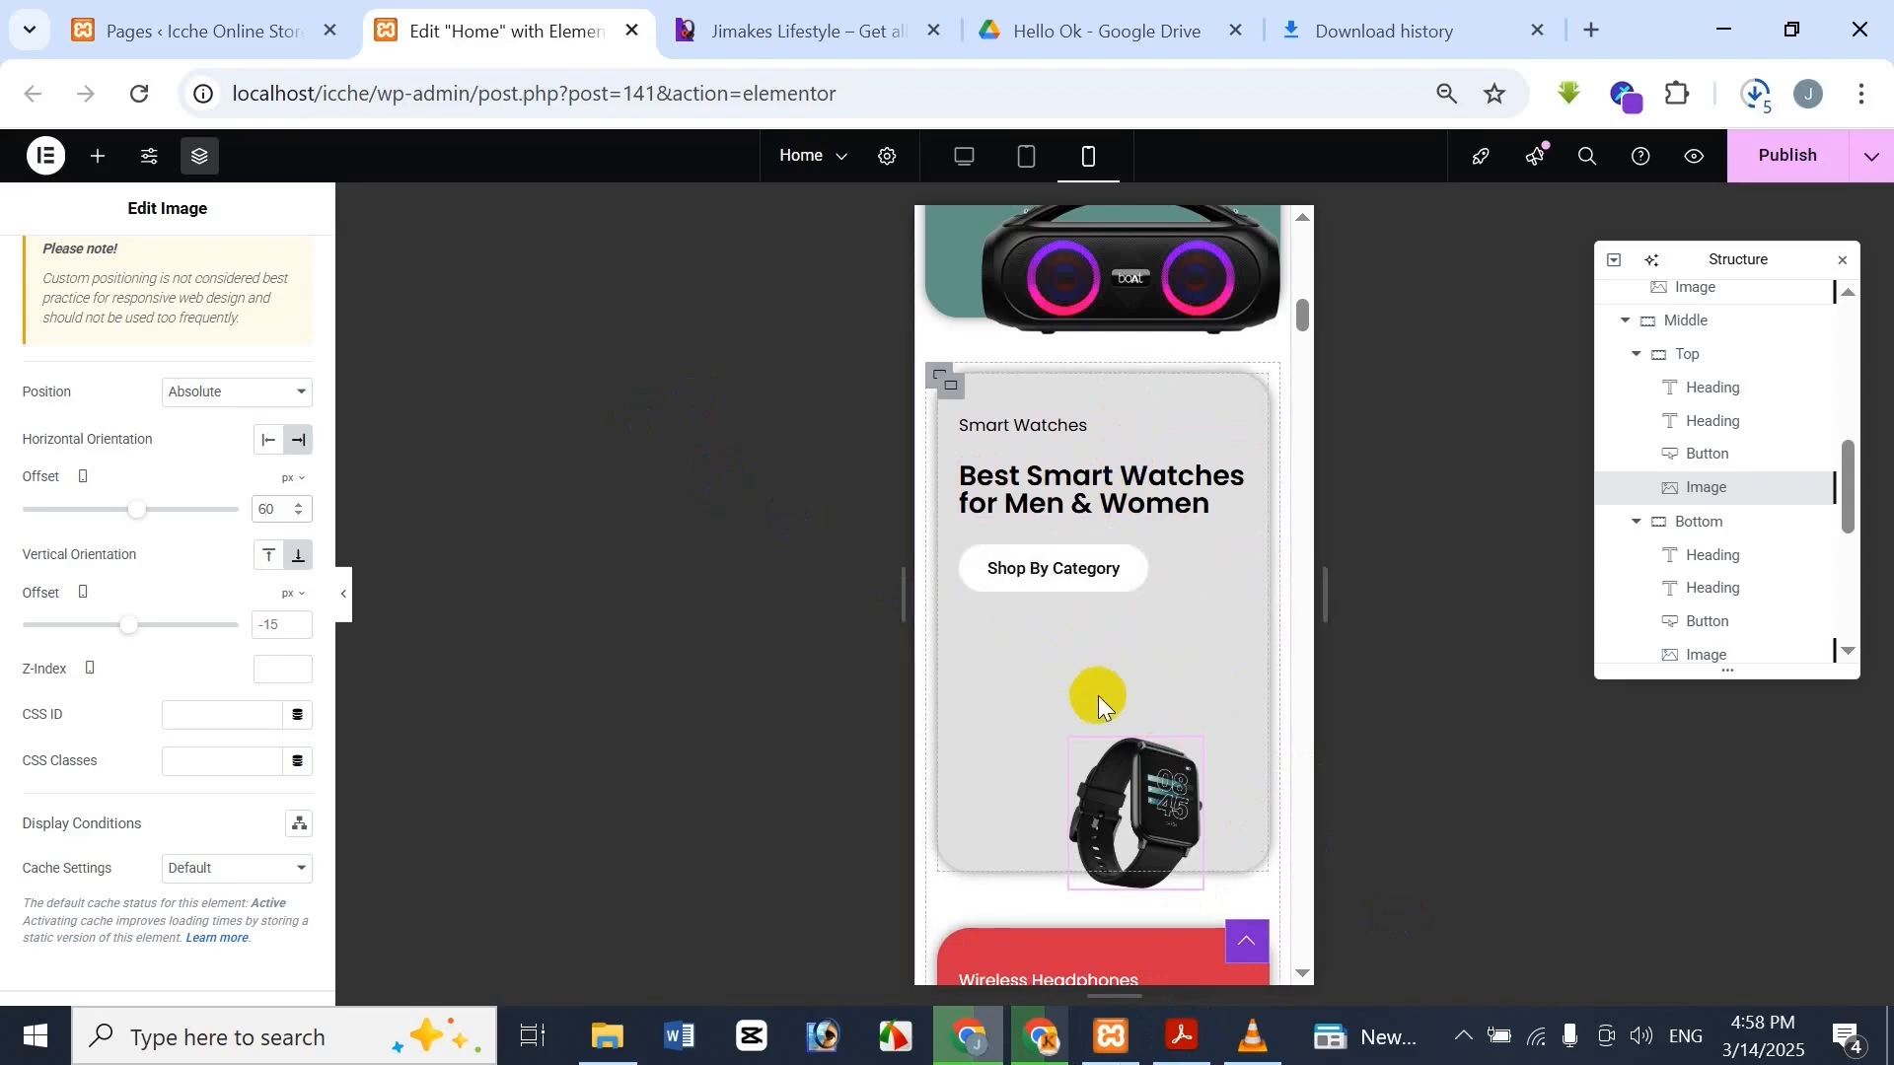
Compare the wireless headphones card's height and image placement with the same card on the reference site
{"action": "scroll", "coordinate": [1193, 571], "scroll_direction": "down", "scroll_amount": 2}
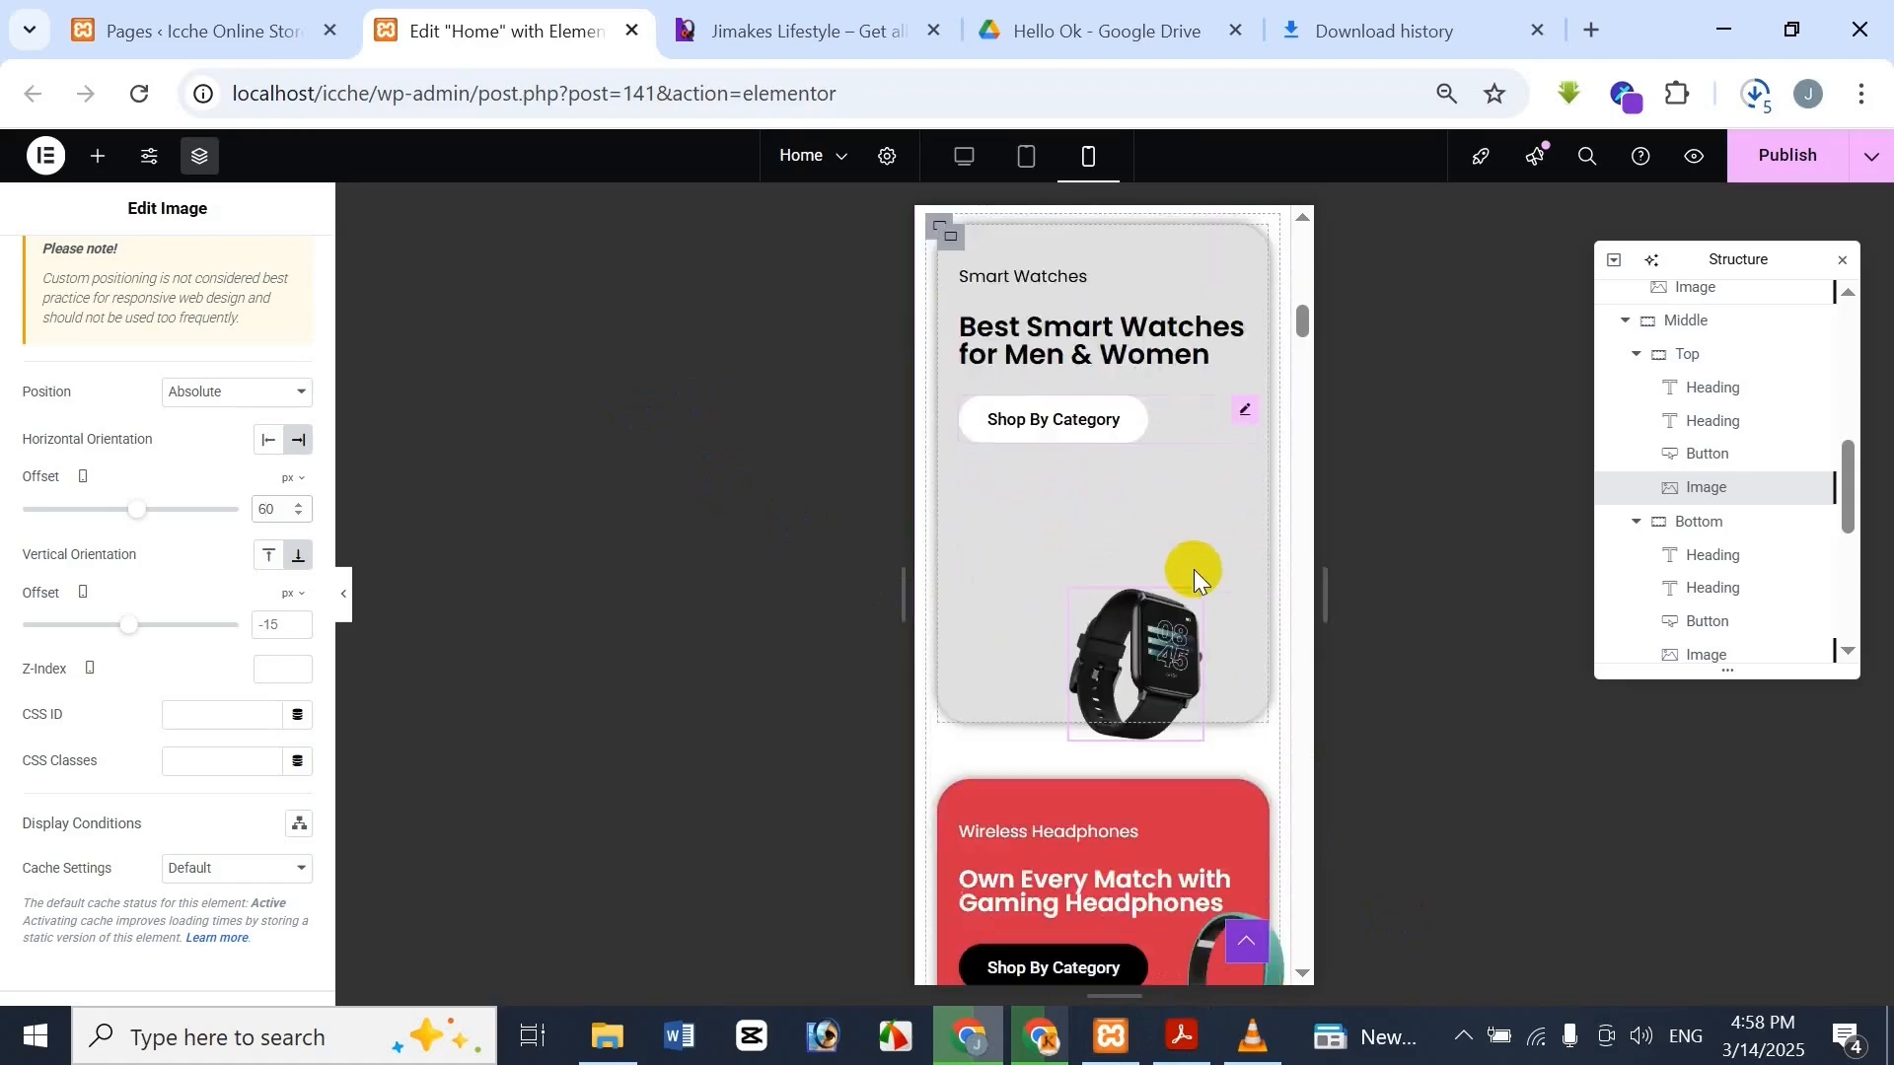
{"action": "scroll", "coordinate": [1194, 570], "scroll_direction": "down", "scroll_amount": 3}
{"action": "left_click", "coordinate": [818, 10]}
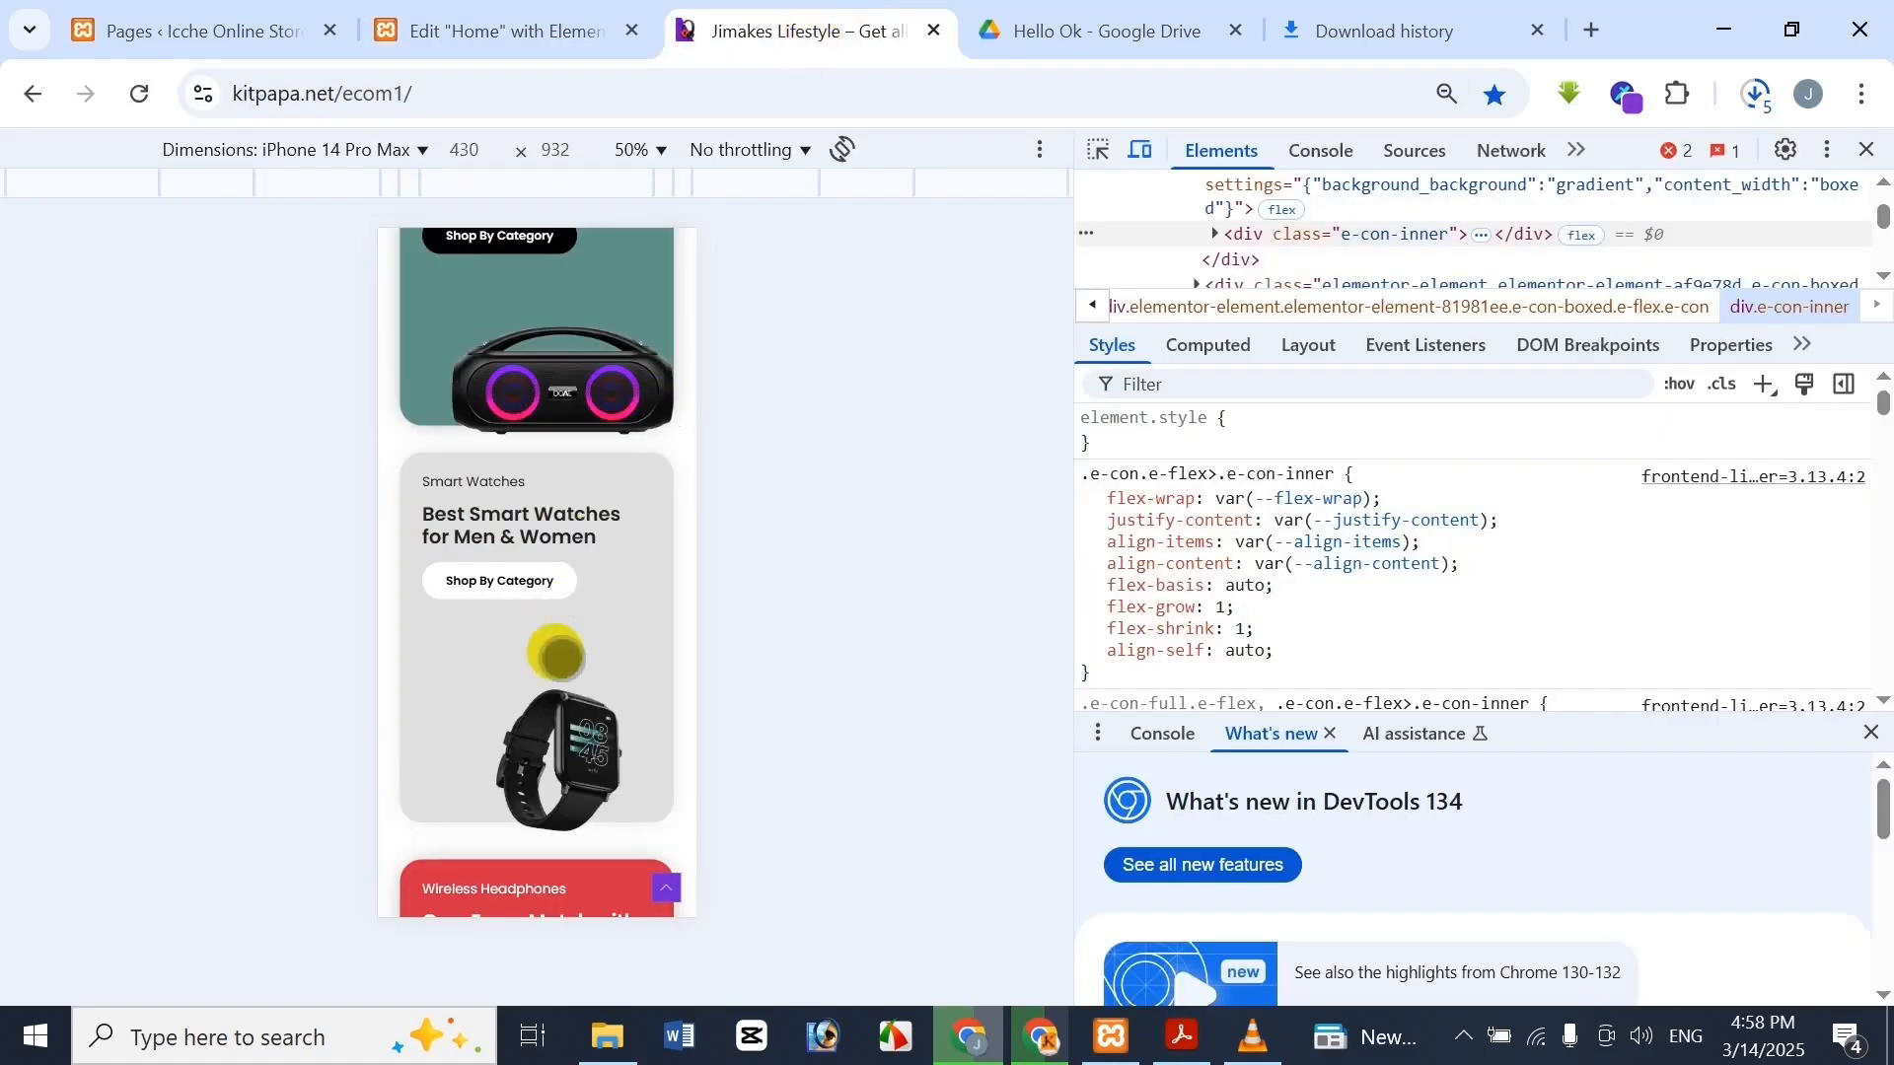
{"action": "scroll", "coordinate": [553, 407], "scroll_direction": "down", "scroll_amount": 3}
{"action": "left_click", "coordinate": [504, 30]}
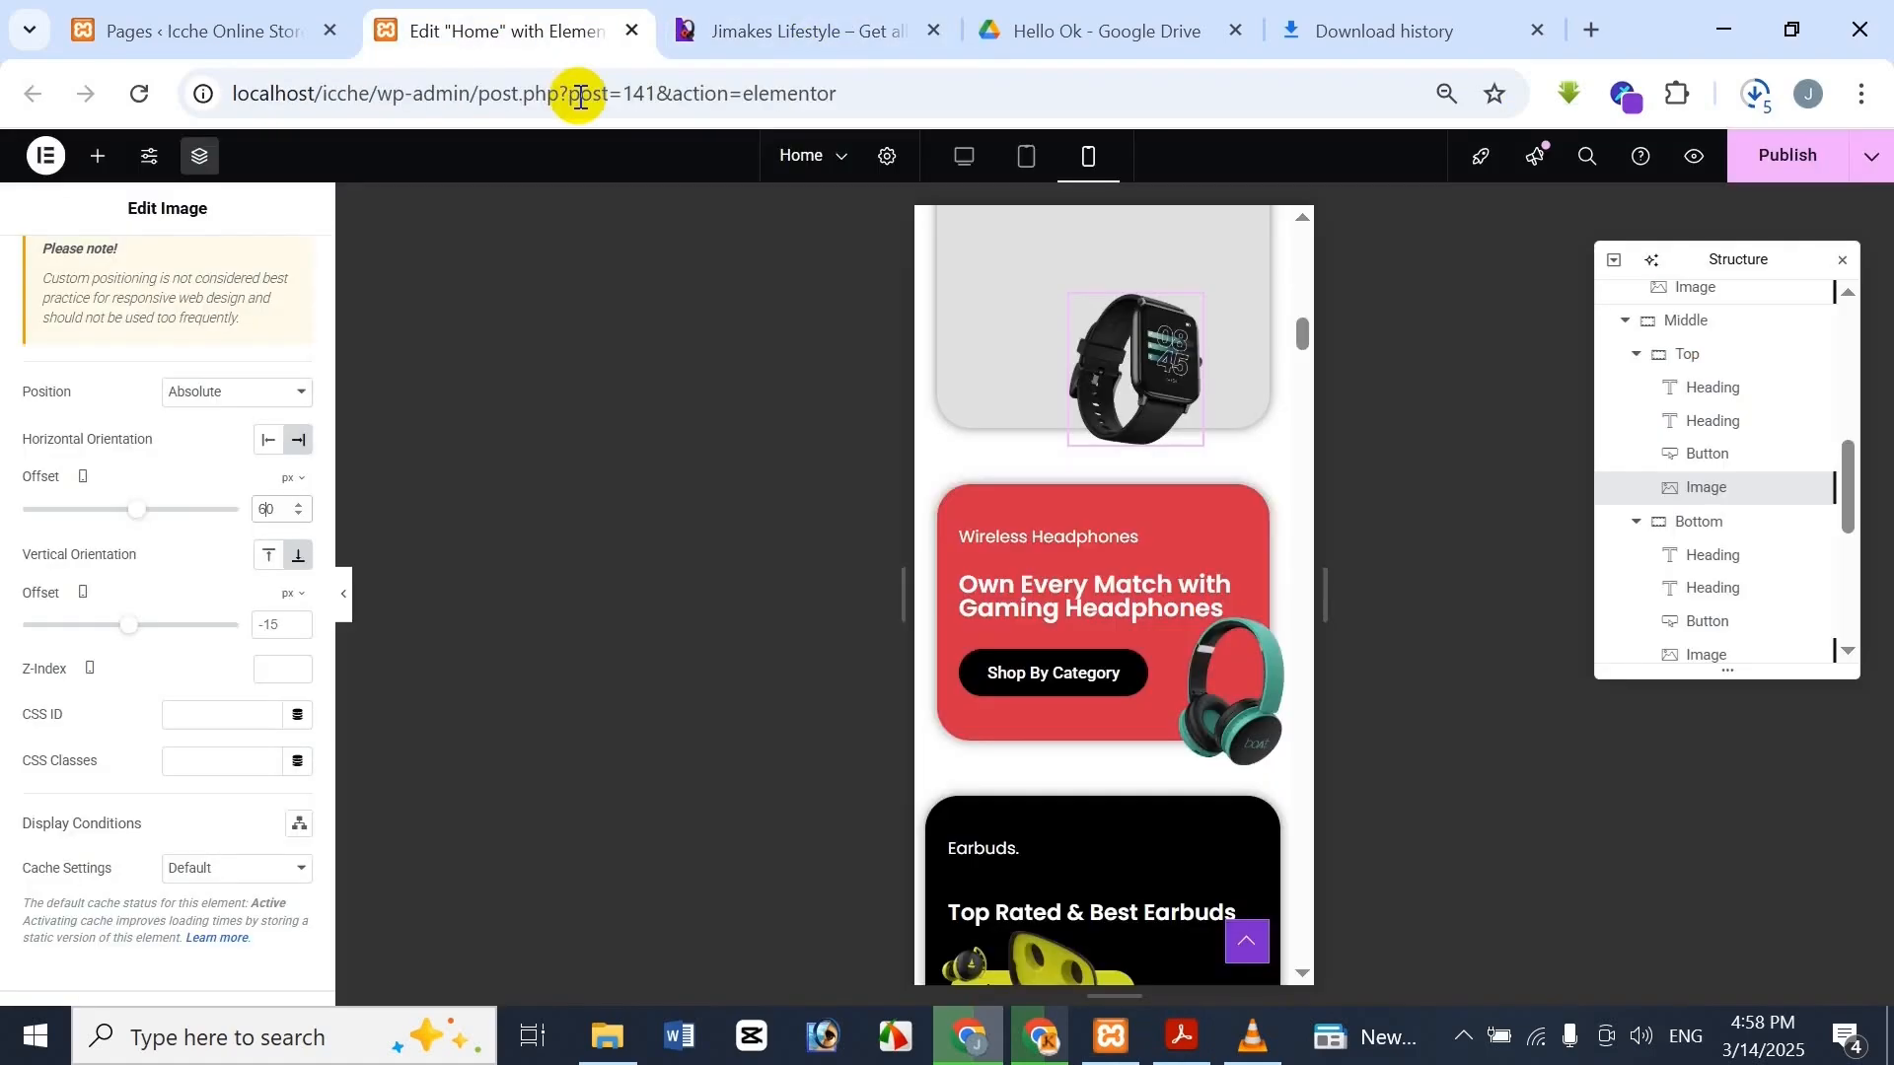
{"action": "left_click", "coordinate": [797, 14]}
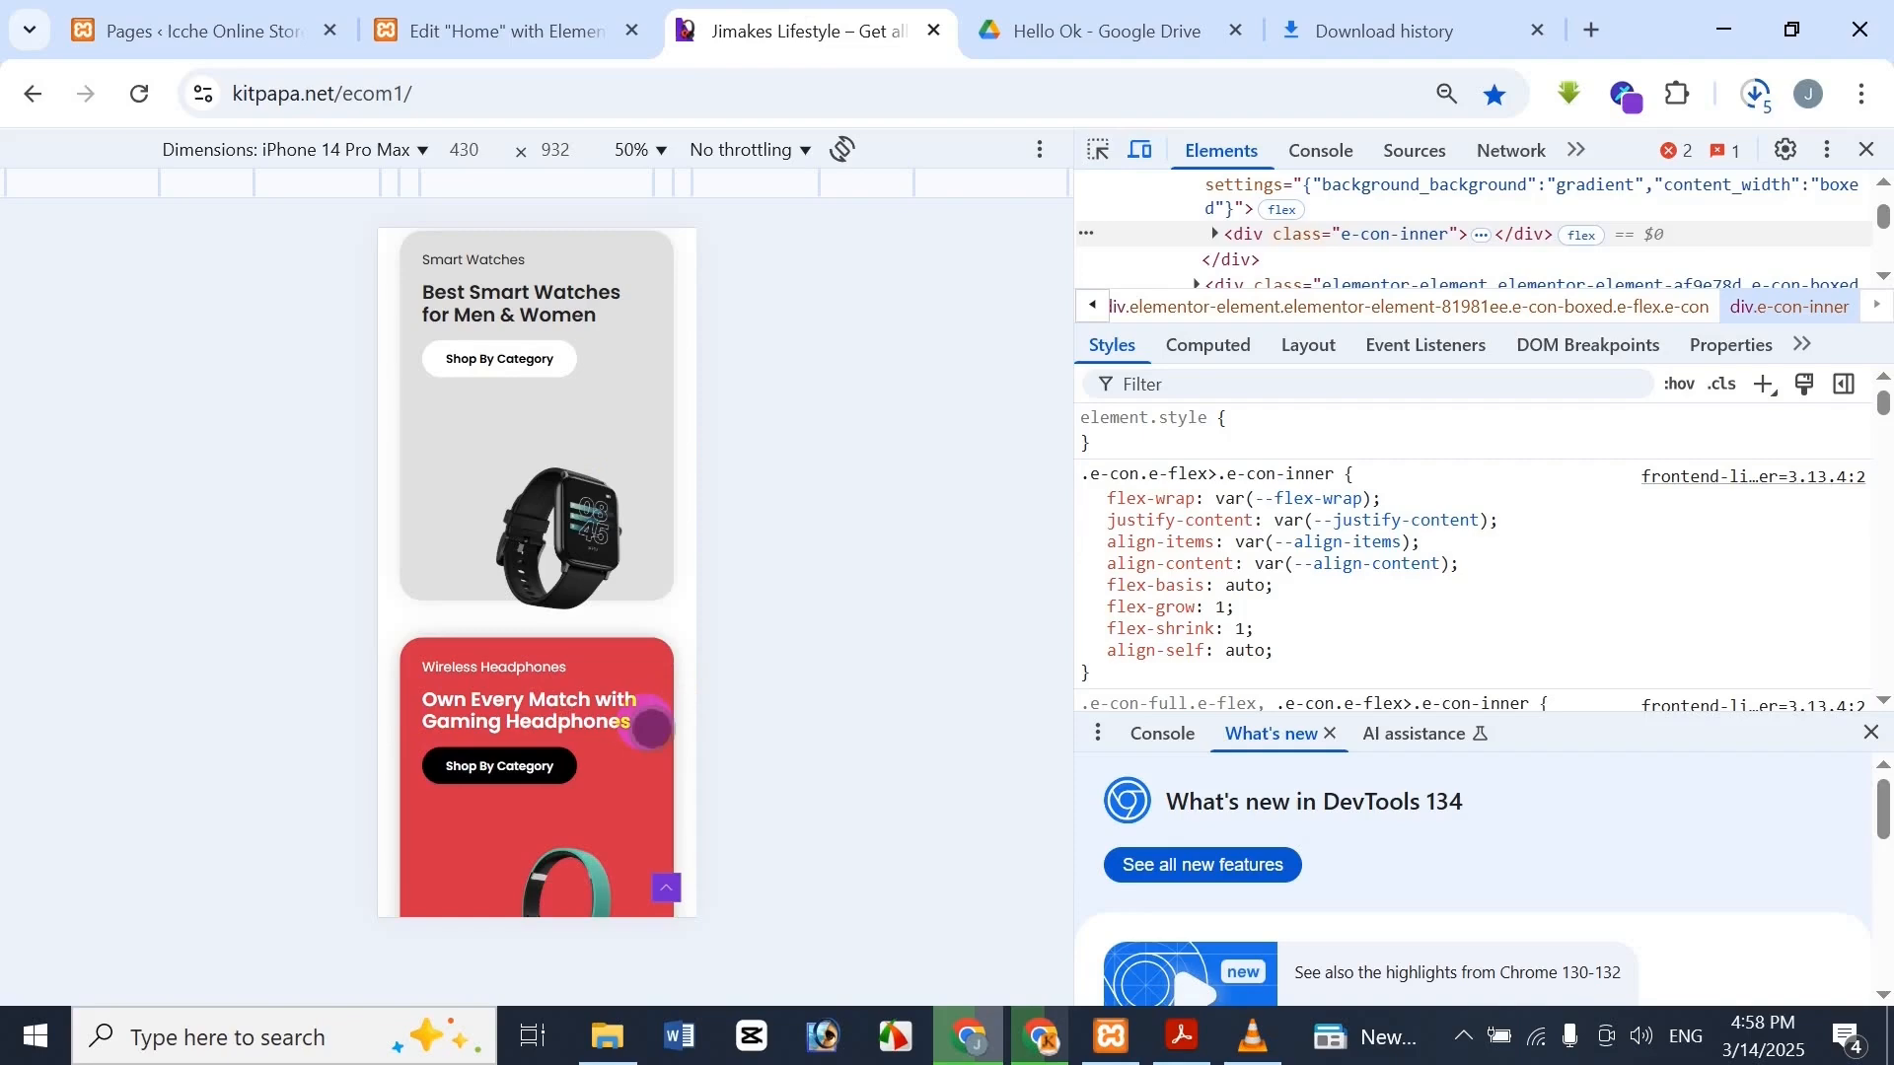
{"action": "scroll", "coordinate": [649, 728], "scroll_direction": "down", "scroll_amount": 3}
{"action": "left_click", "coordinate": [505, 30]}
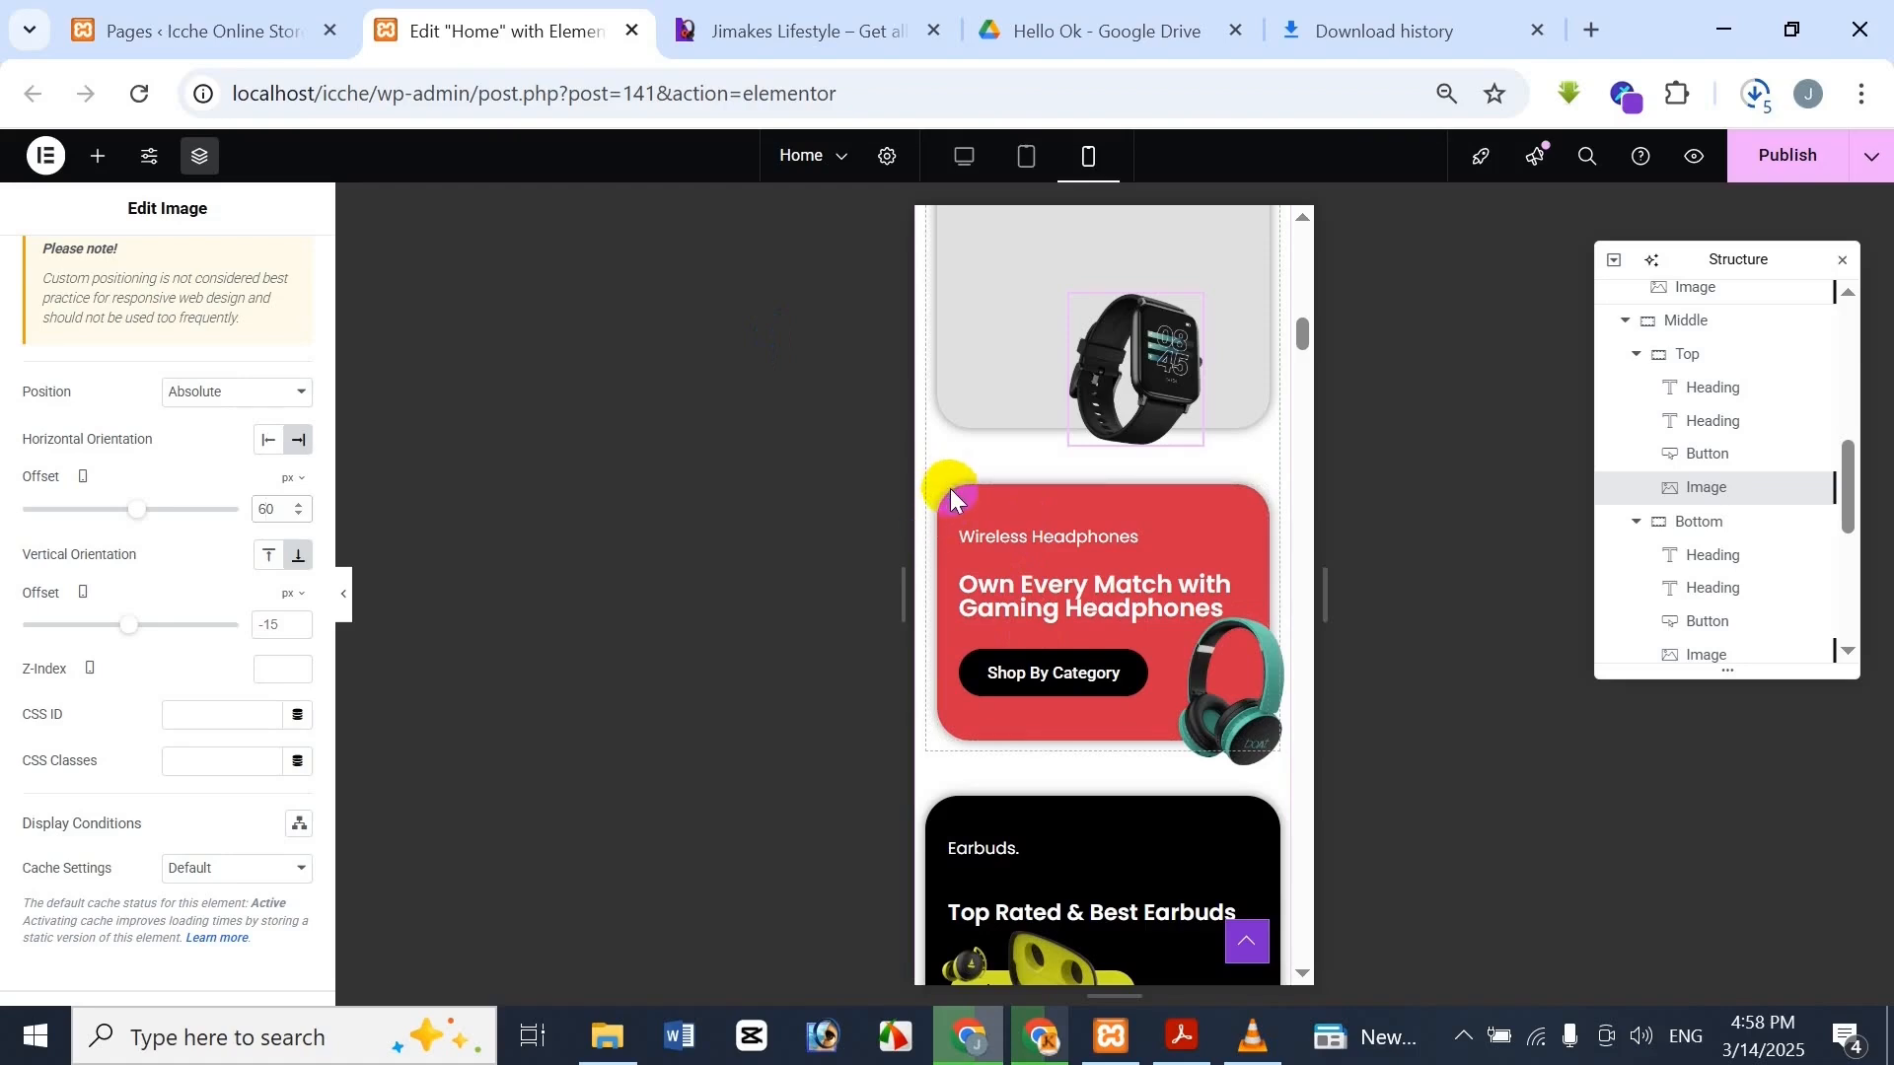
Set the wireless headphones card container's minimum height to 450 px
{"action": "left_click", "coordinate": [1011, 596]}
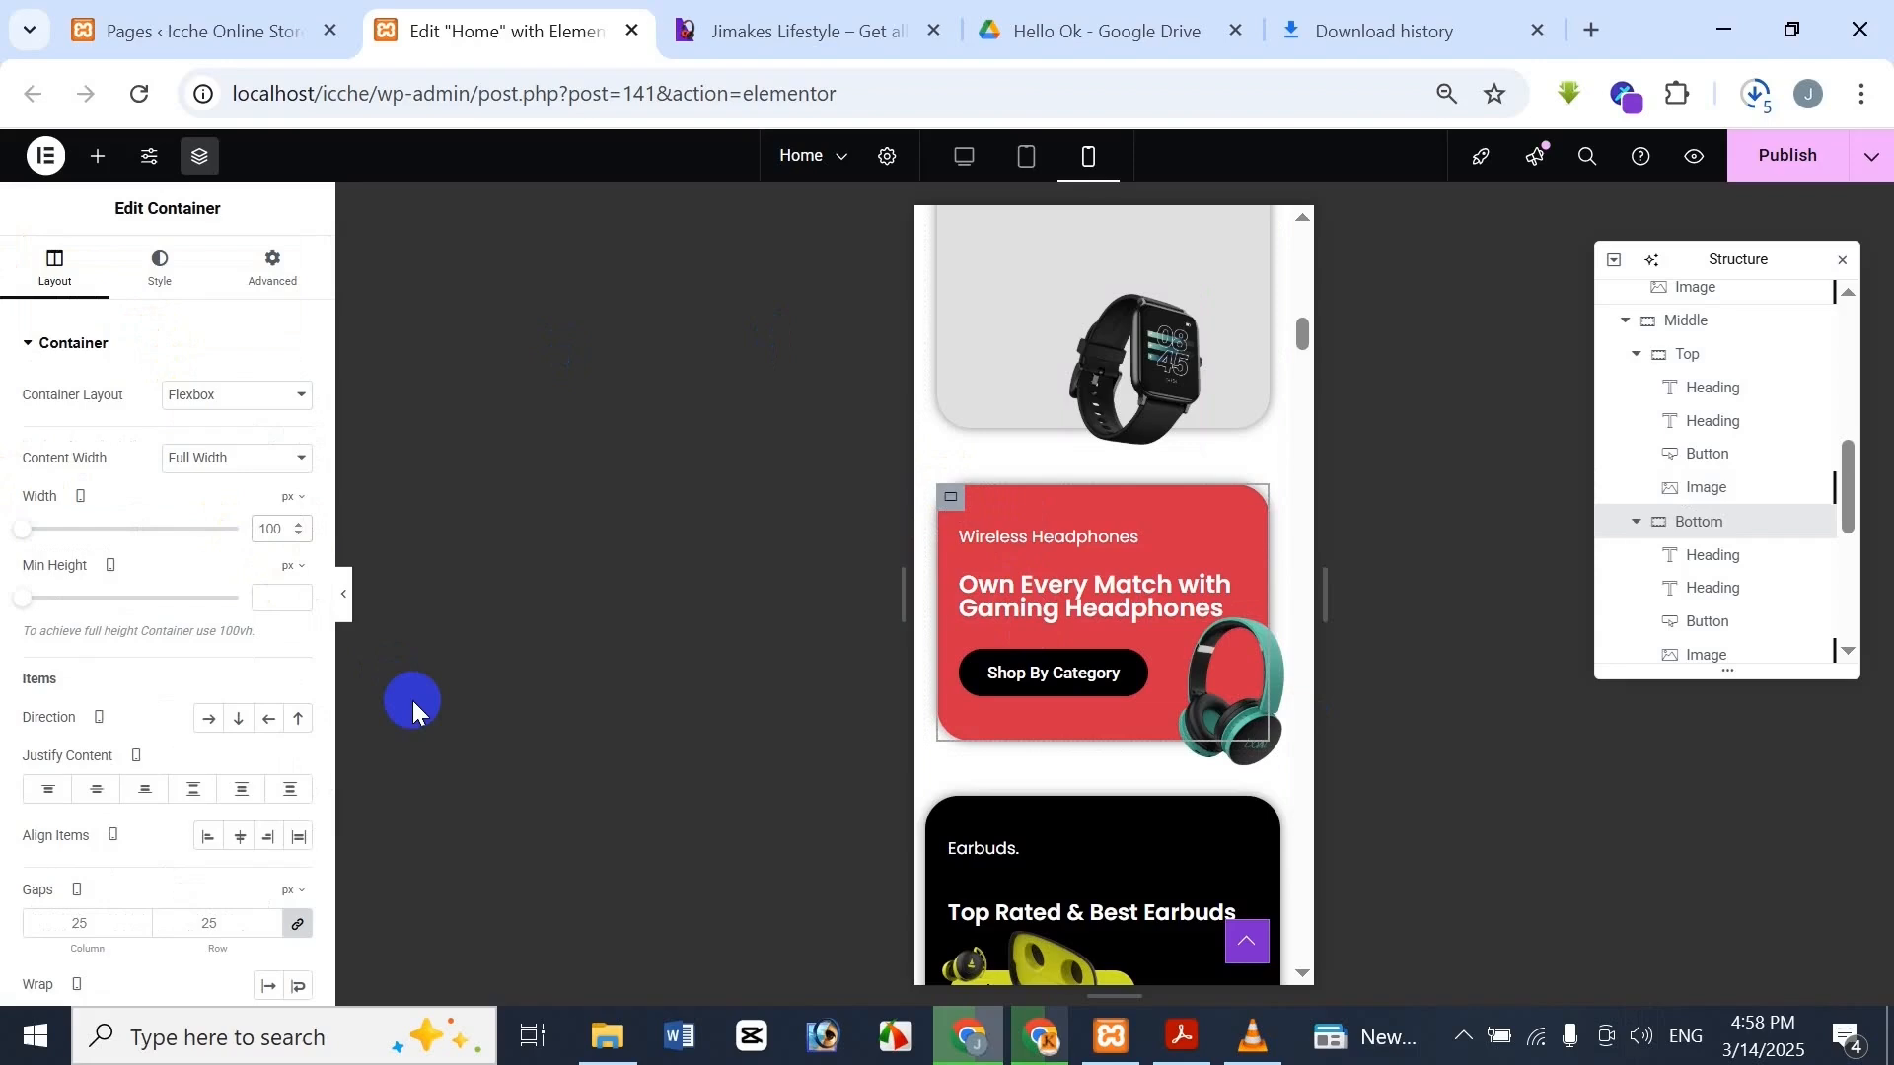
{"action": "left_click", "coordinate": [267, 597]}
{"action": "type", "text": "450"}
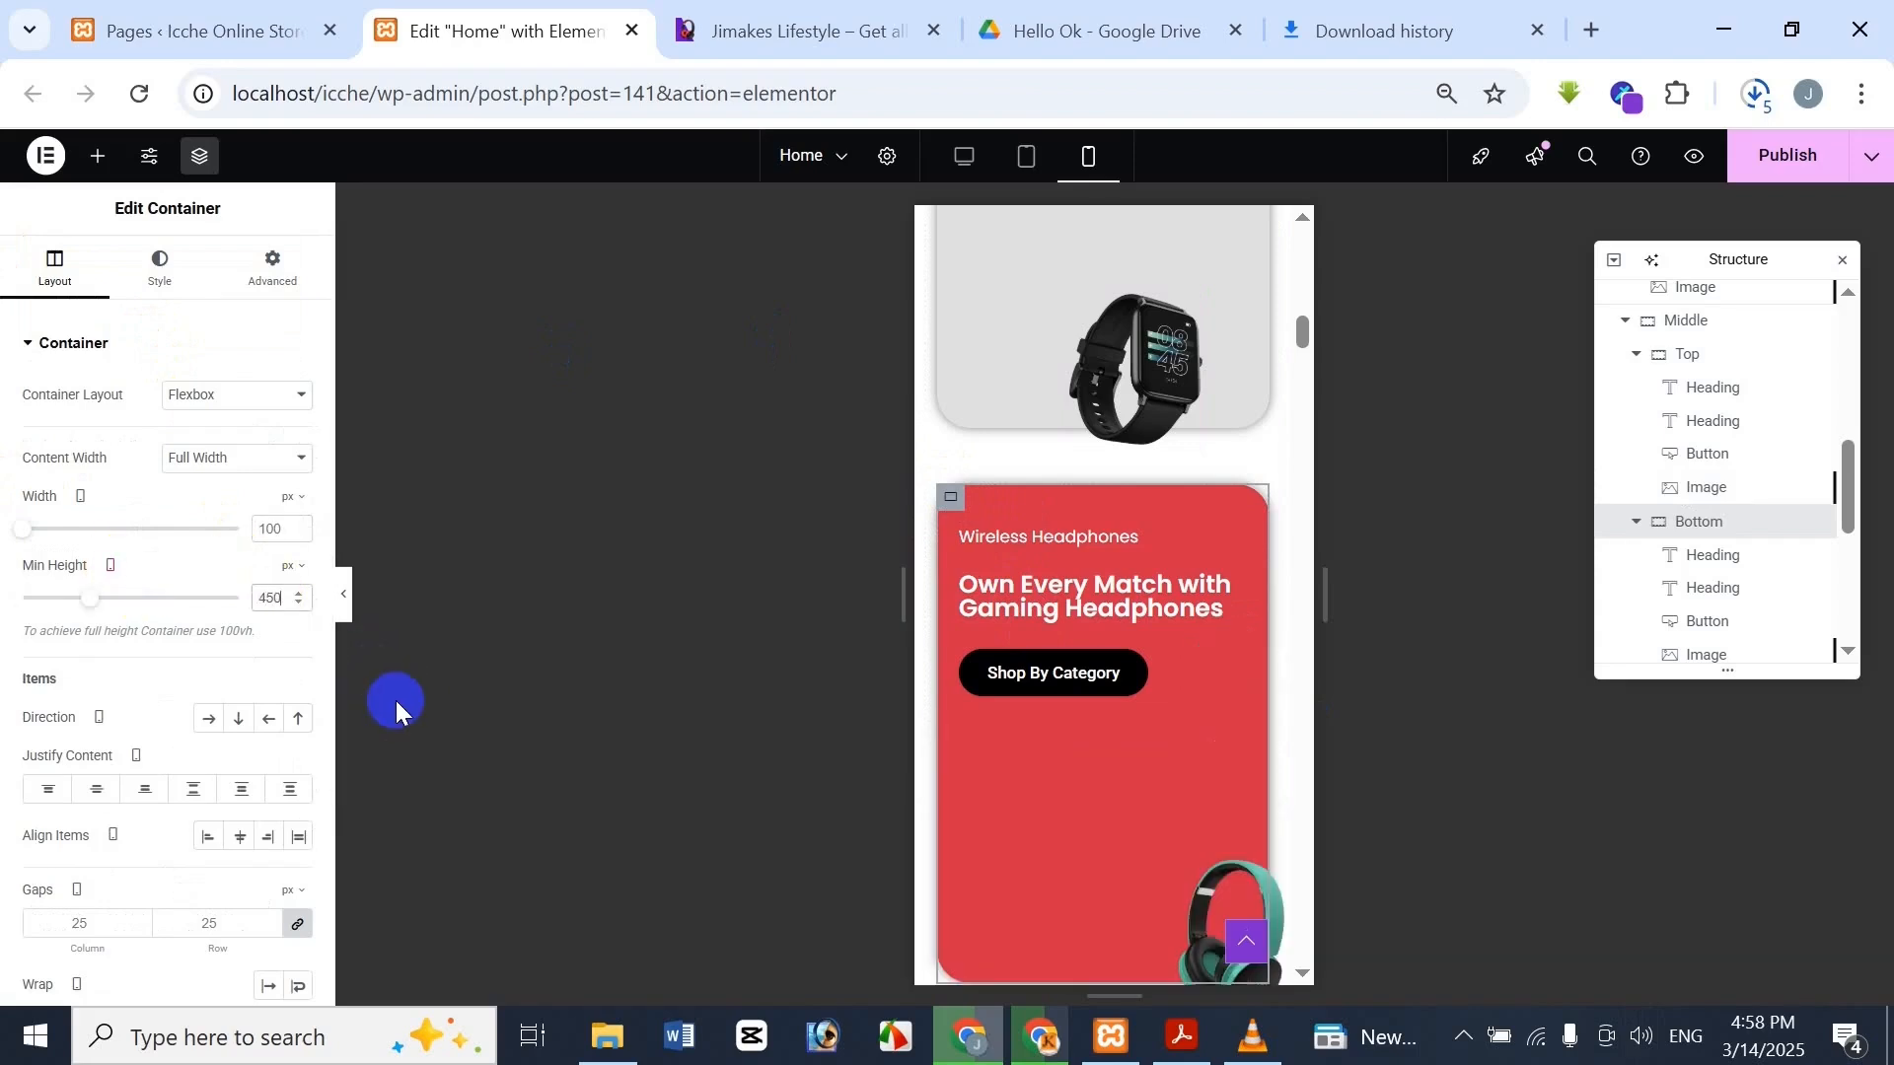
Try a 60 px horizontal offset for the headphones image, compare it with the reference site, and lower it to 40 px
{"action": "left_click", "coordinate": [1219, 916]}
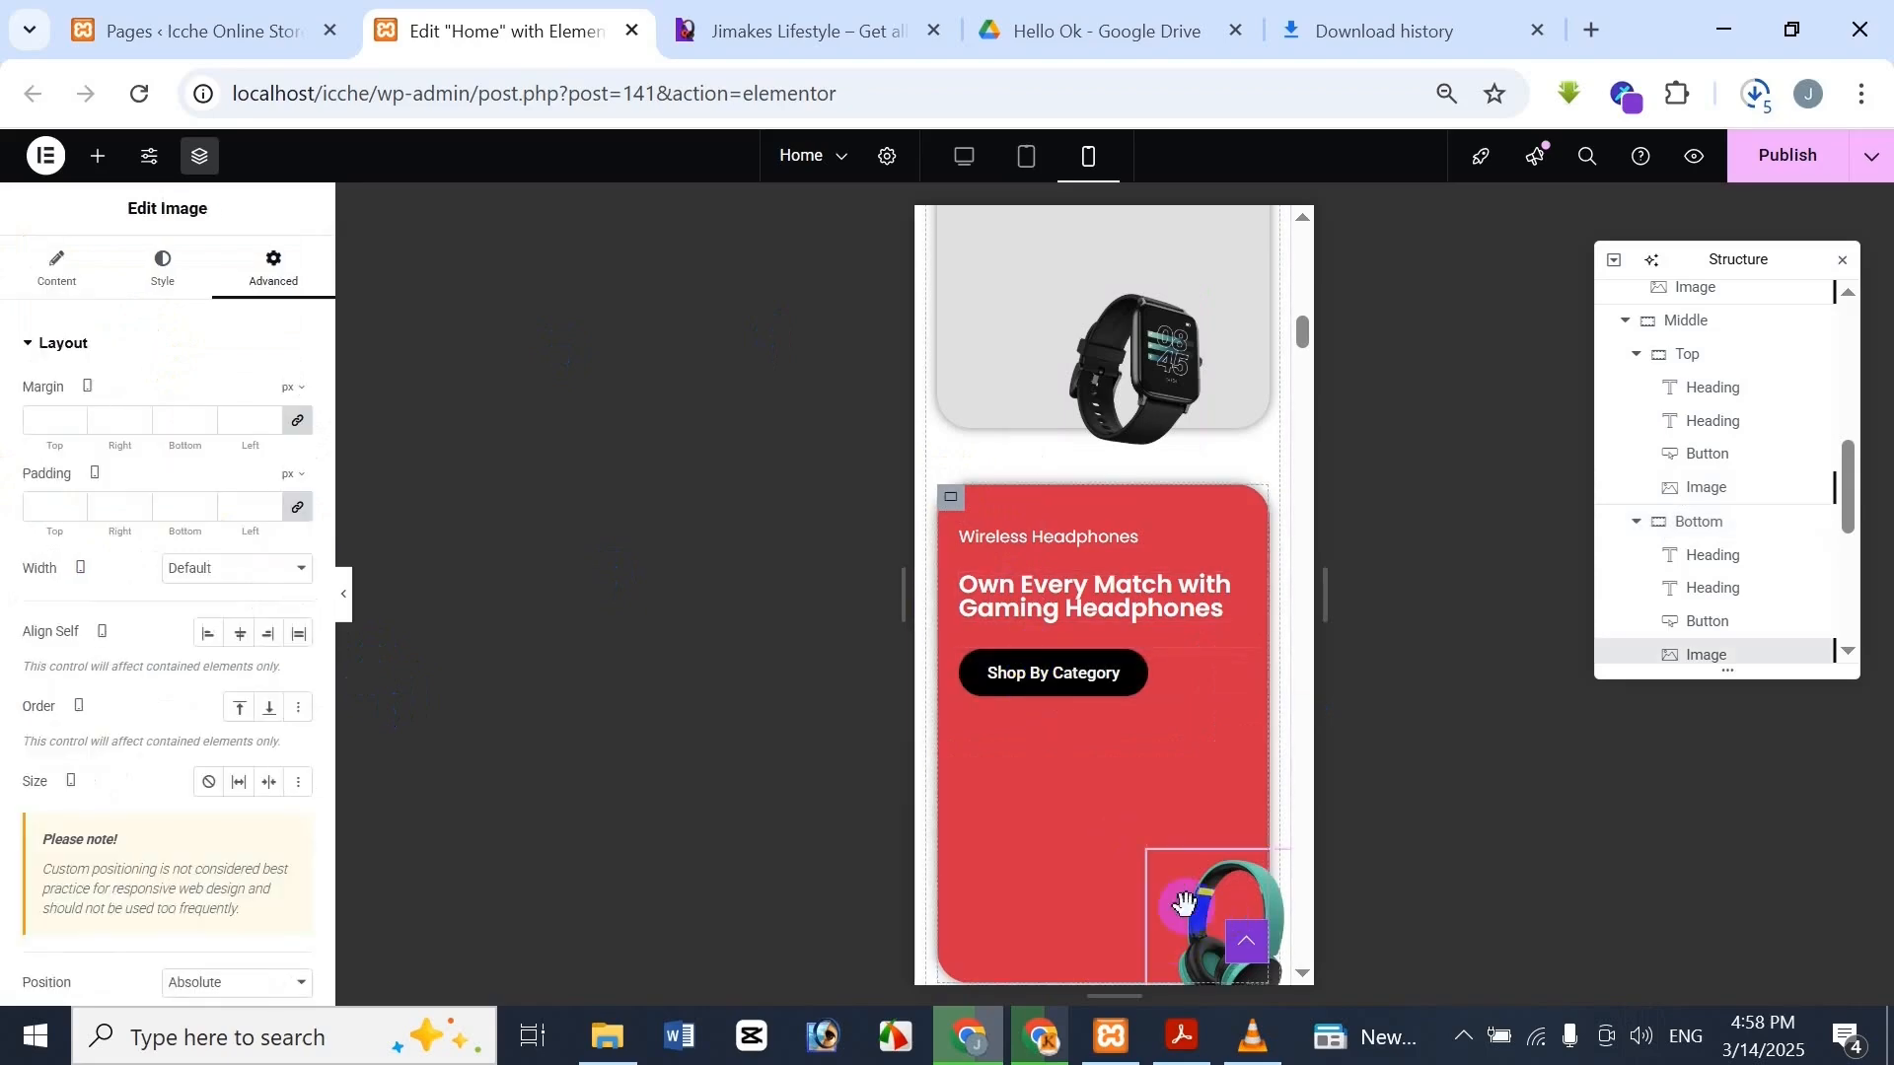
{"action": "left_click", "coordinate": [841, 25]}
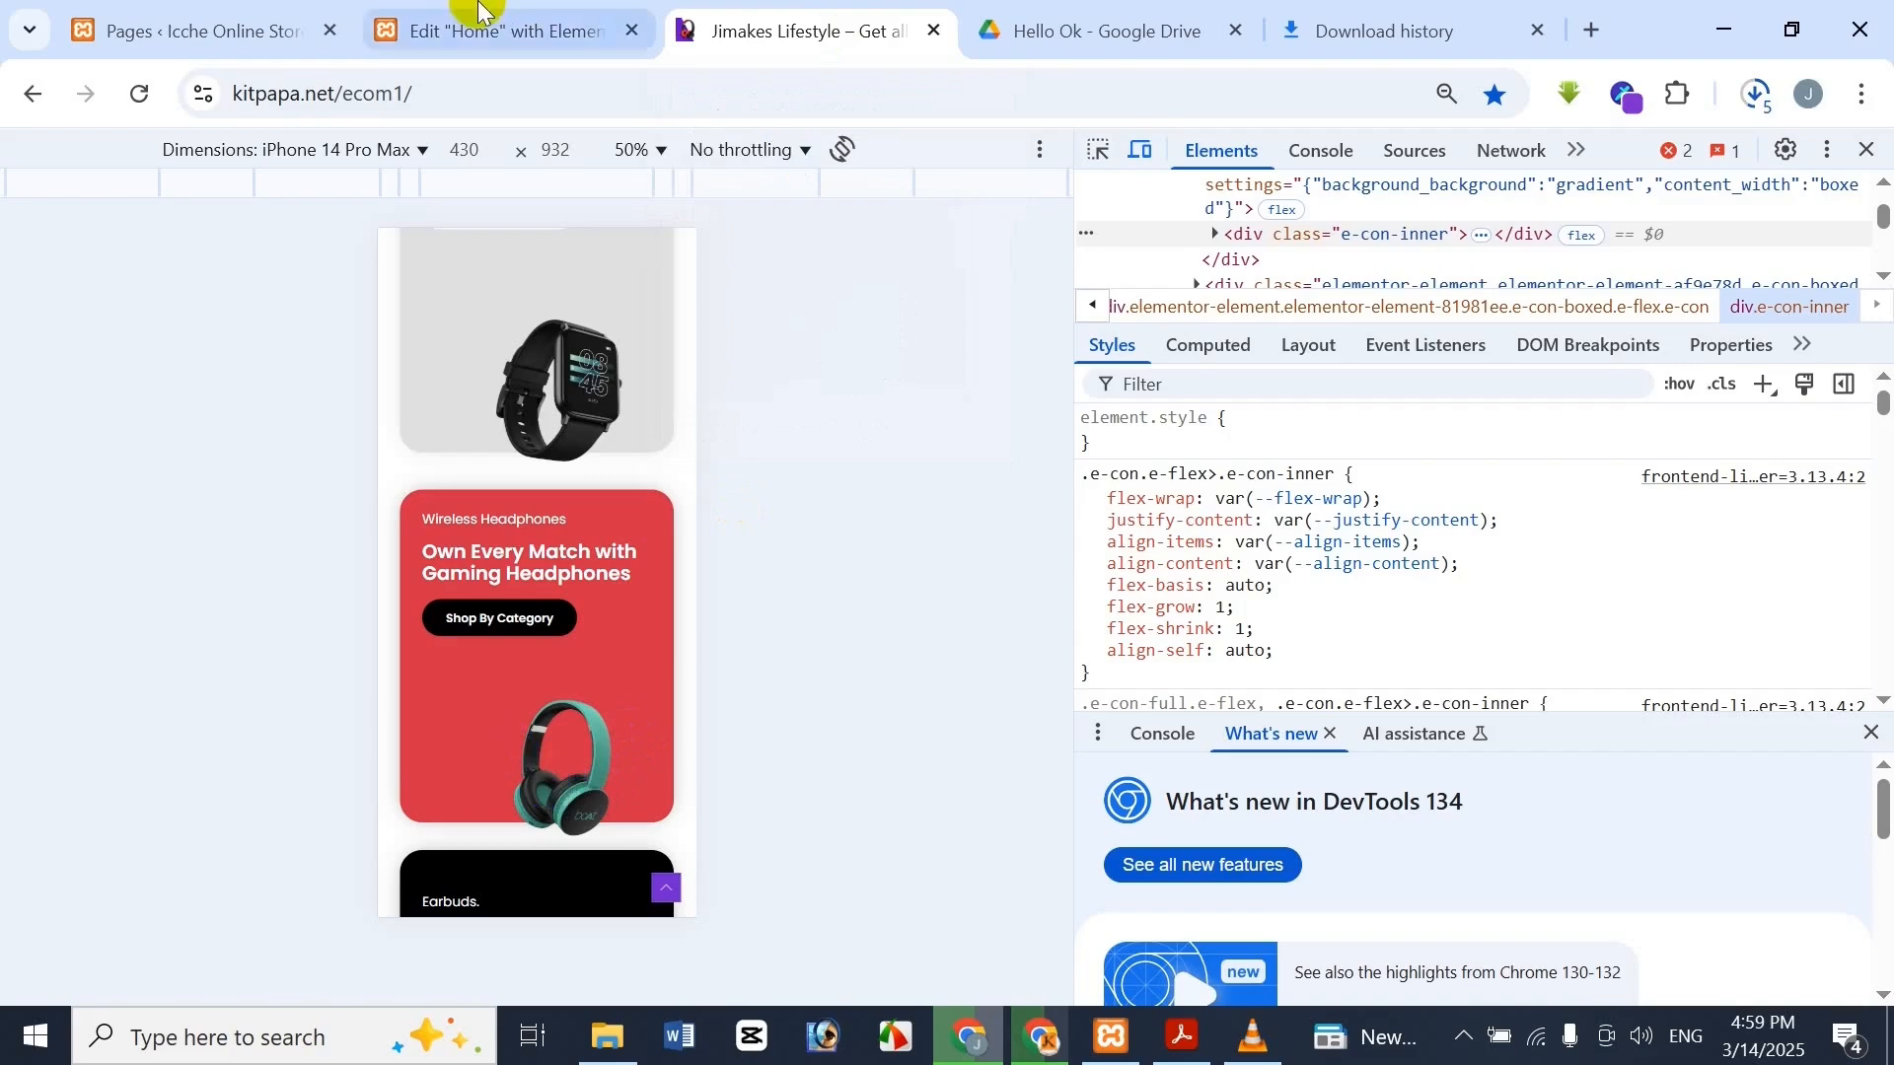
{"action": "left_click", "coordinate": [503, 30]}
{"action": "scroll", "coordinate": [217, 552], "scroll_direction": "down", "scroll_amount": 6}
{"action": "scroll", "coordinate": [217, 557], "scroll_direction": "down", "scroll_amount": 3}
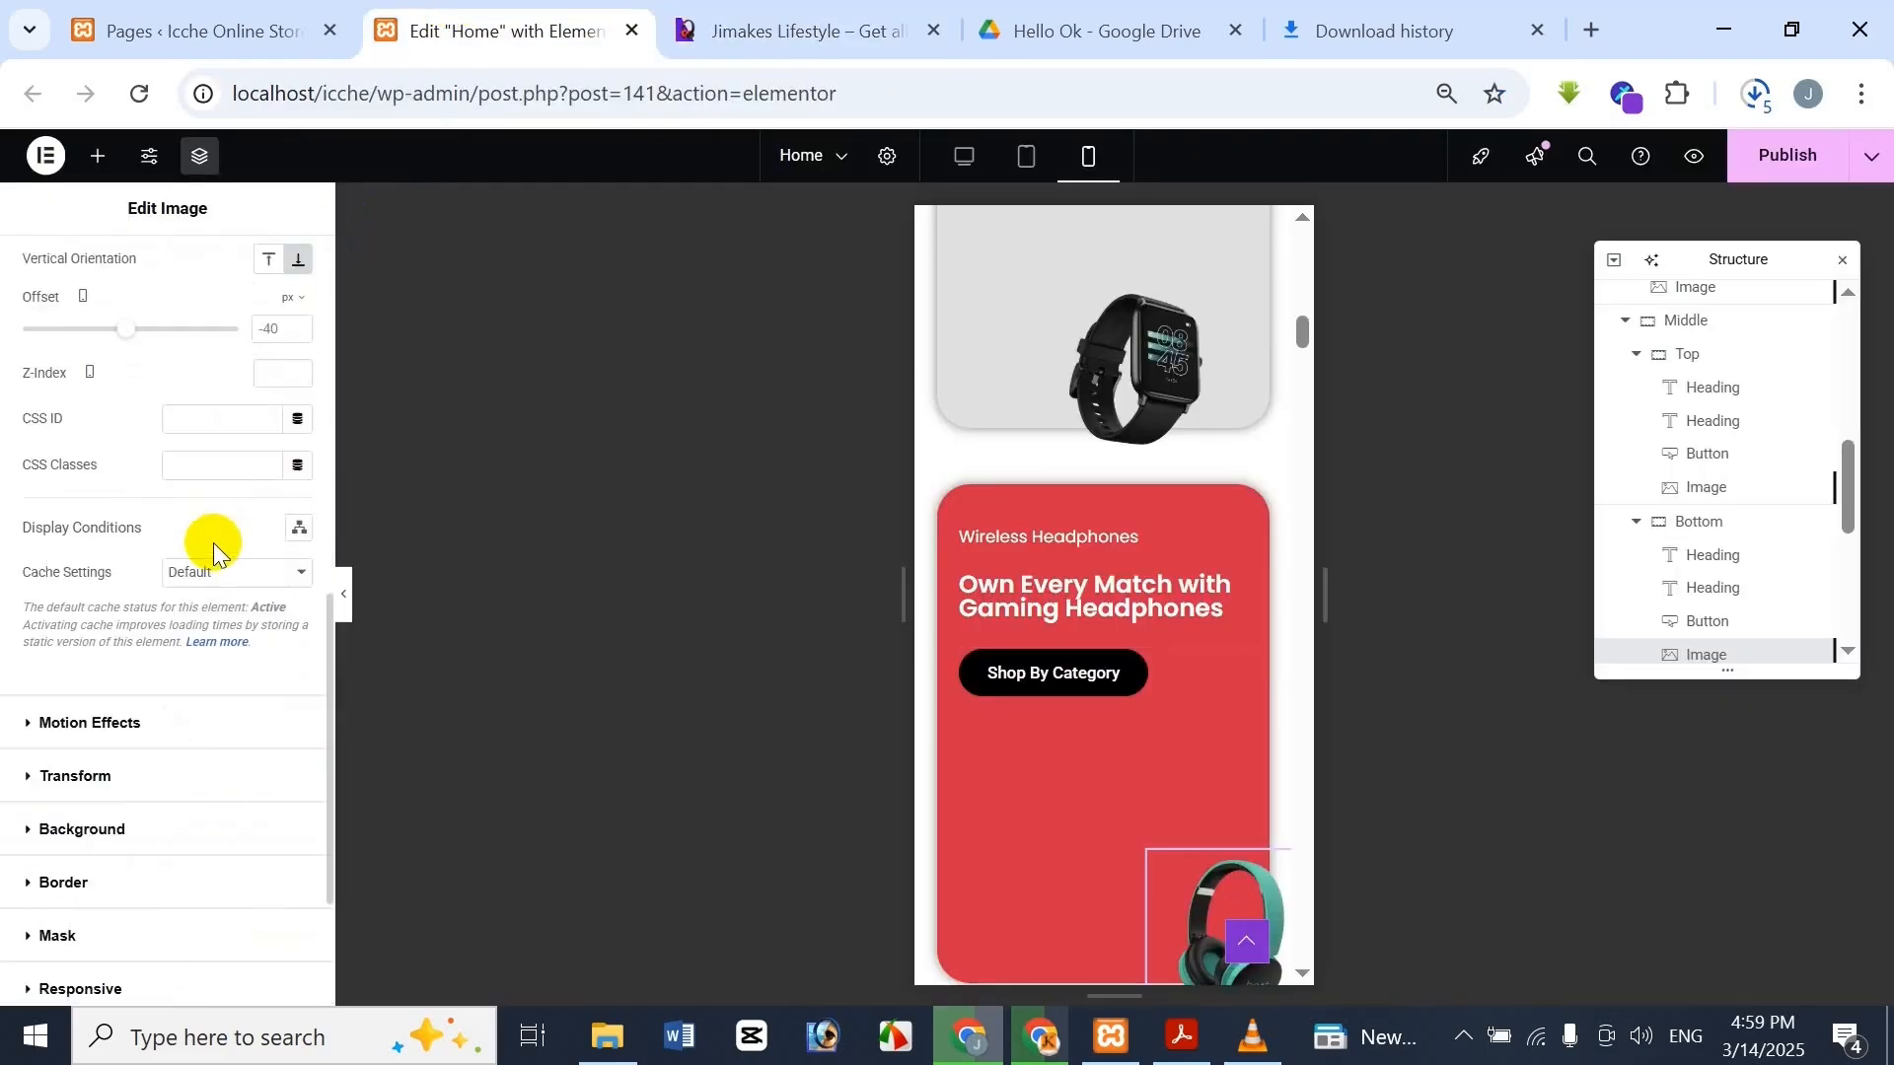
{"action": "scroll", "coordinate": [209, 547], "scroll_direction": "up", "scroll_amount": 3}
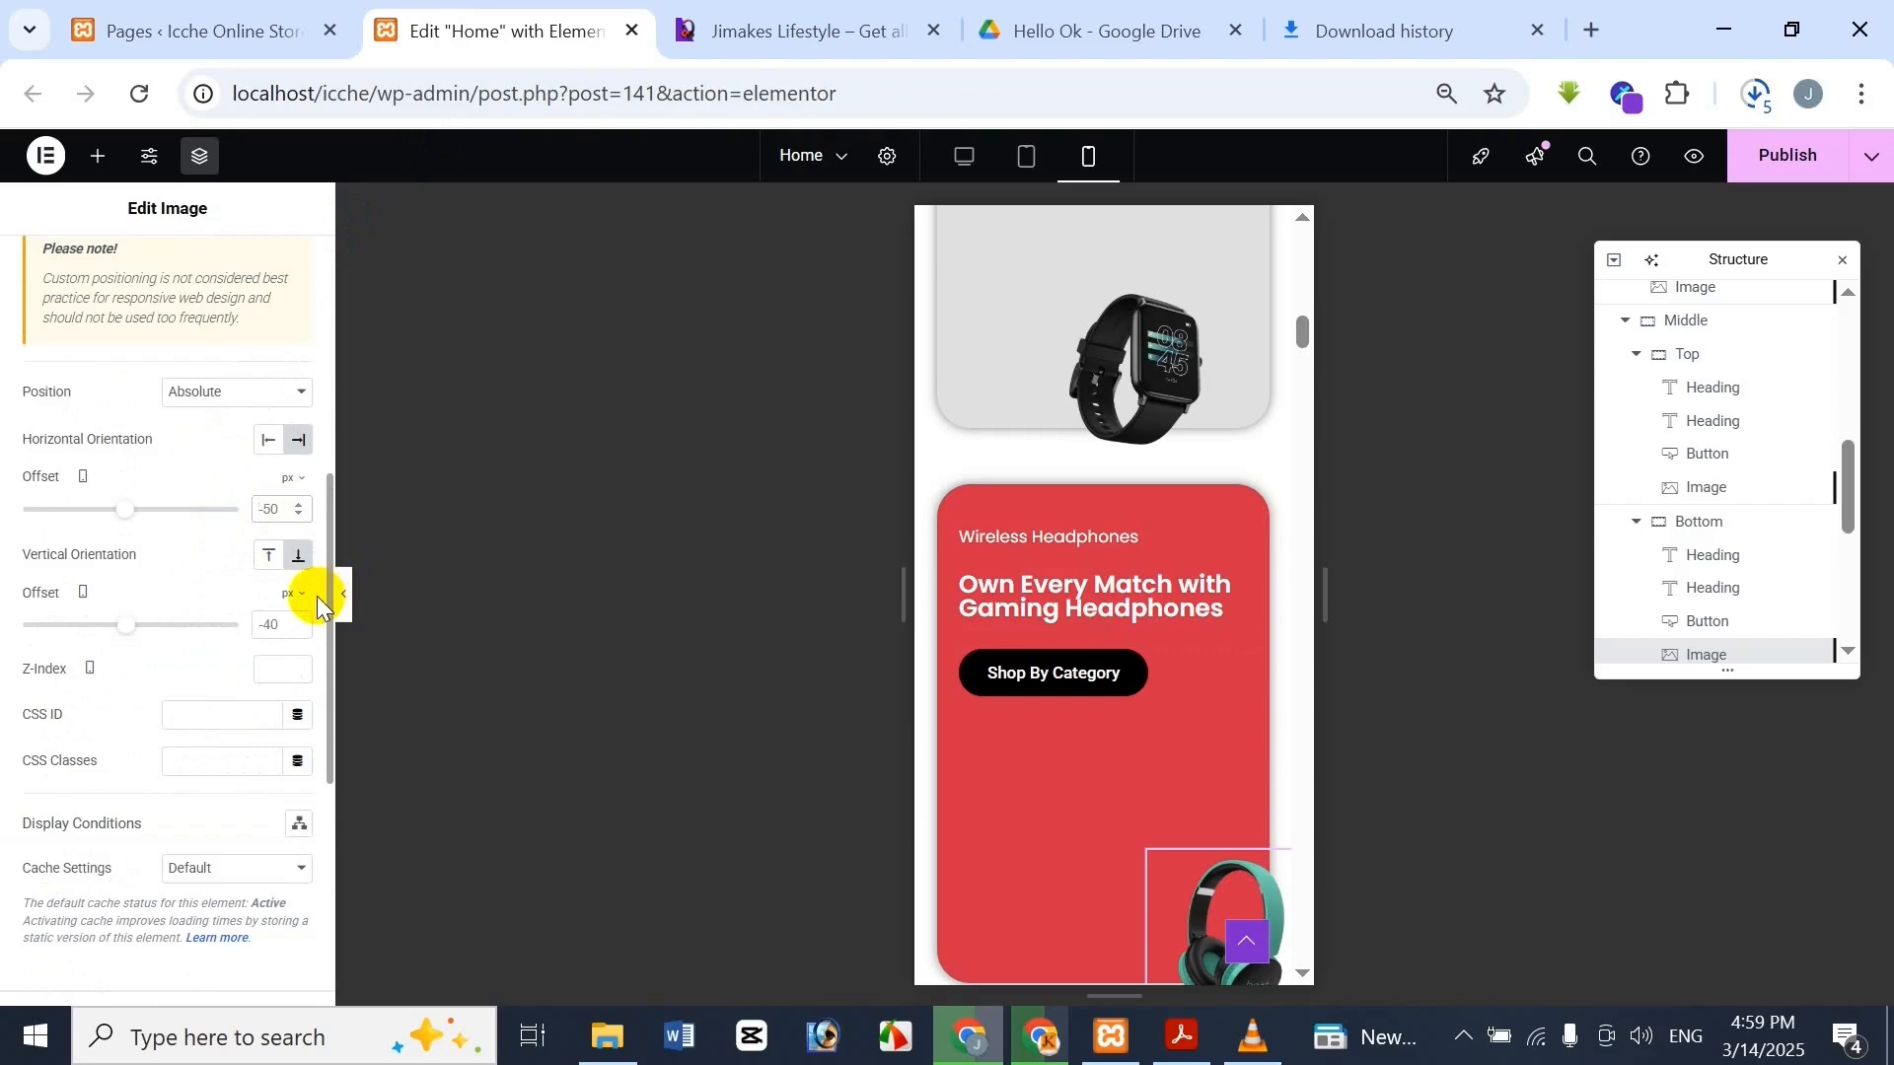
{"action": "type", "text": "60"}
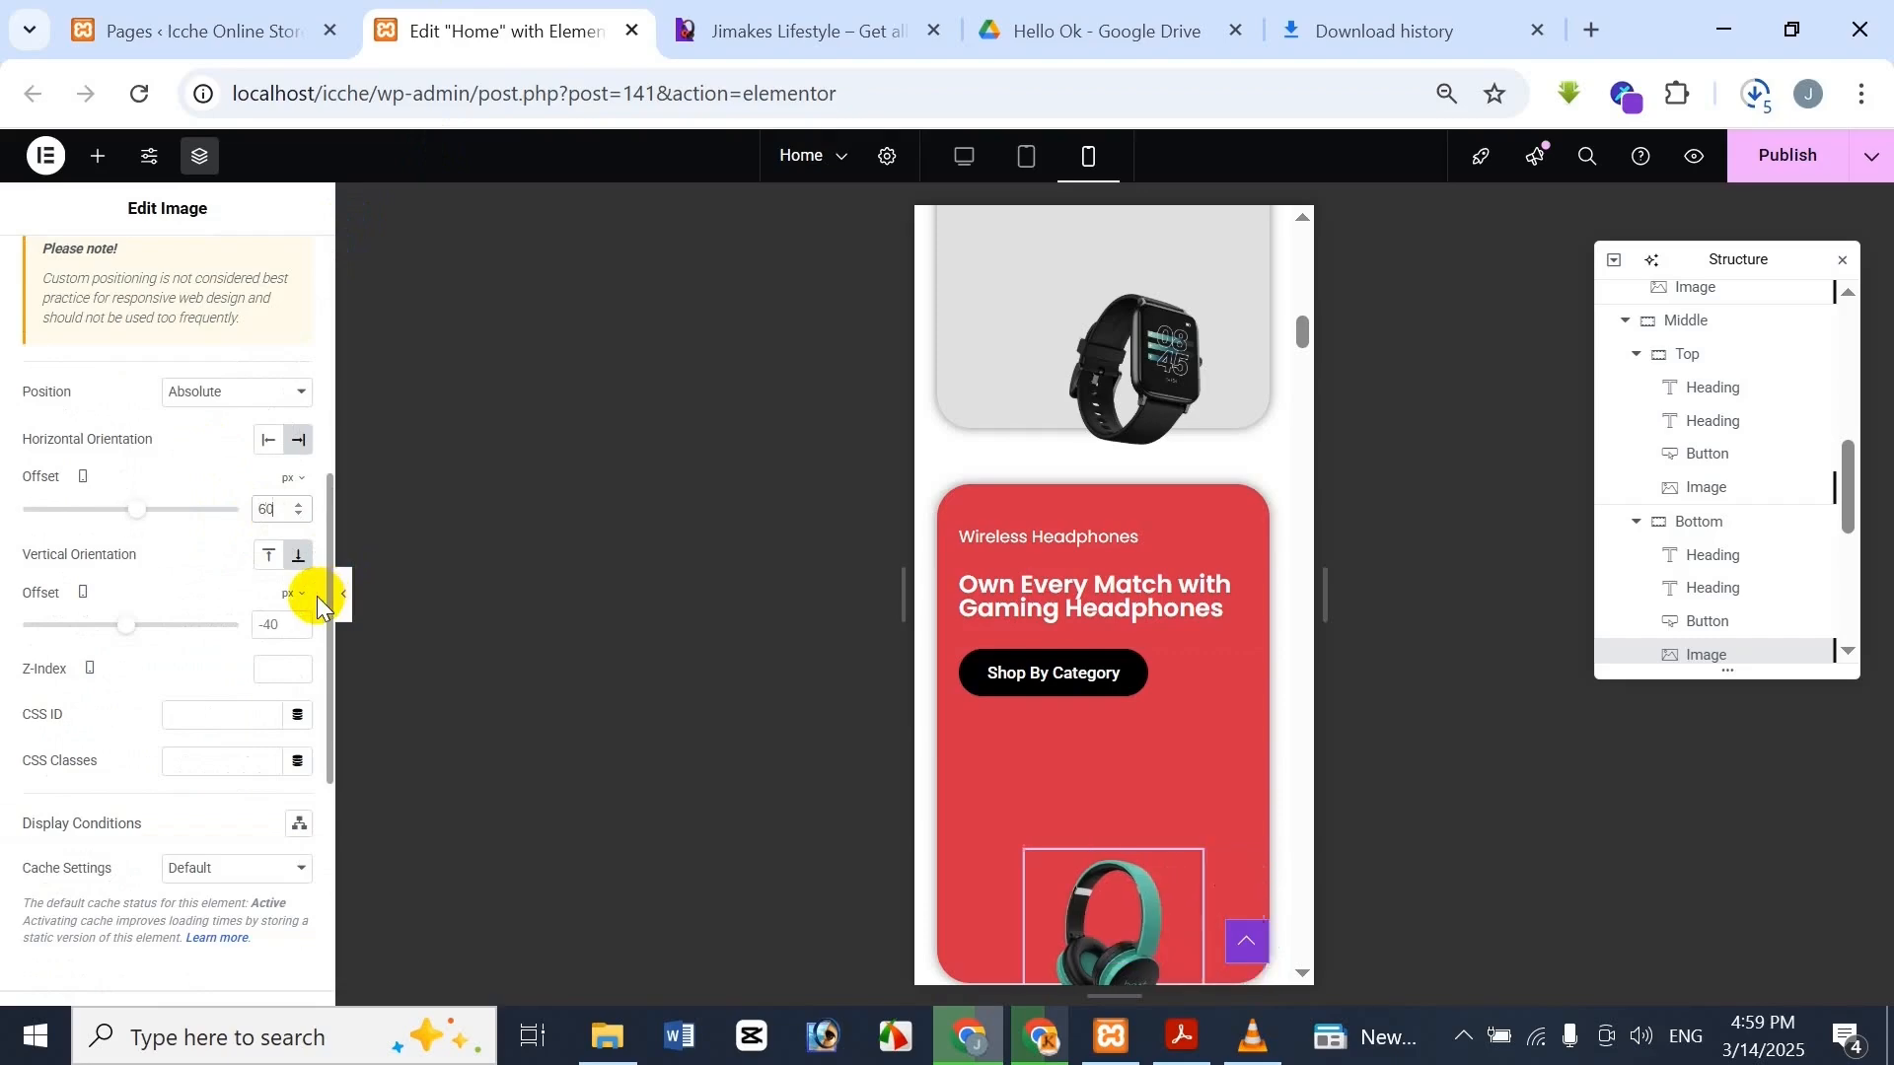
{"action": "left_click", "coordinate": [730, 10]}
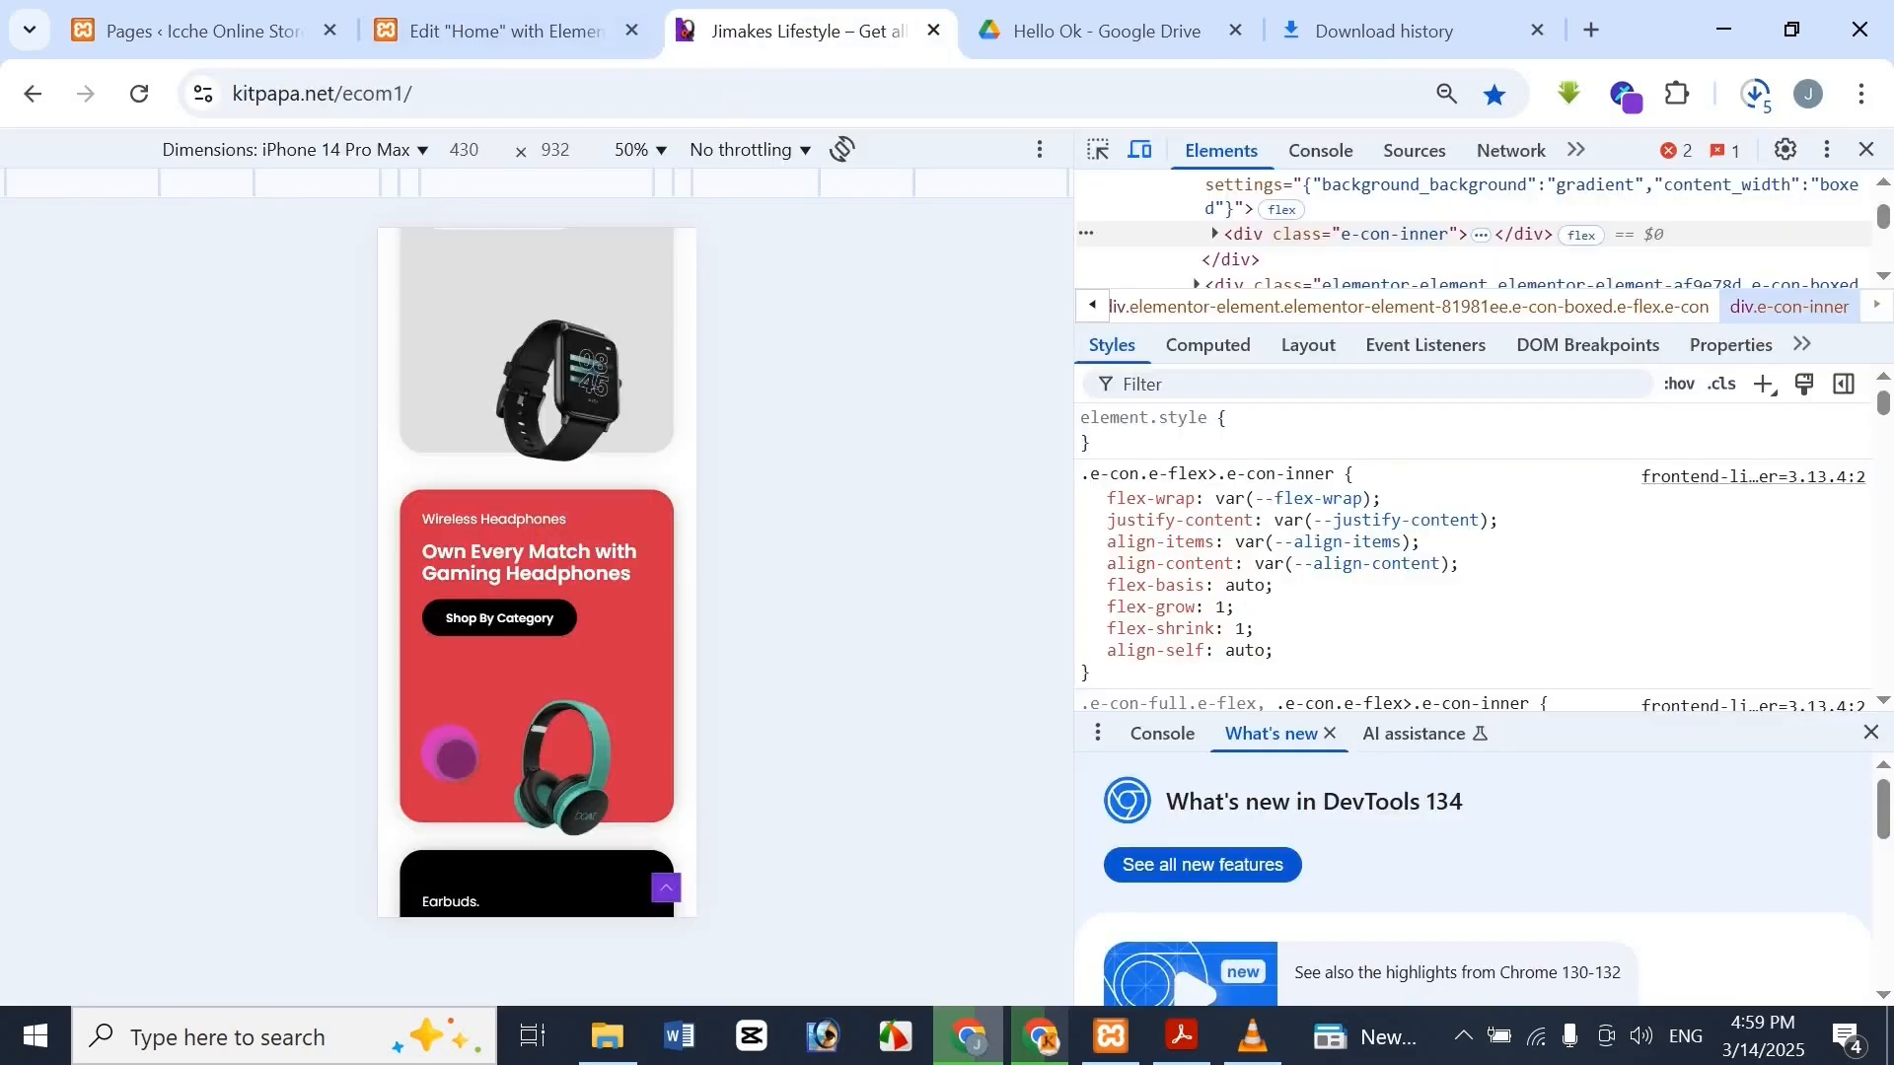
{"action": "left_click", "coordinate": [444, 21]}
{"action": "scroll", "coordinate": [1161, 913], "scroll_direction": "down", "scroll_amount": 2}
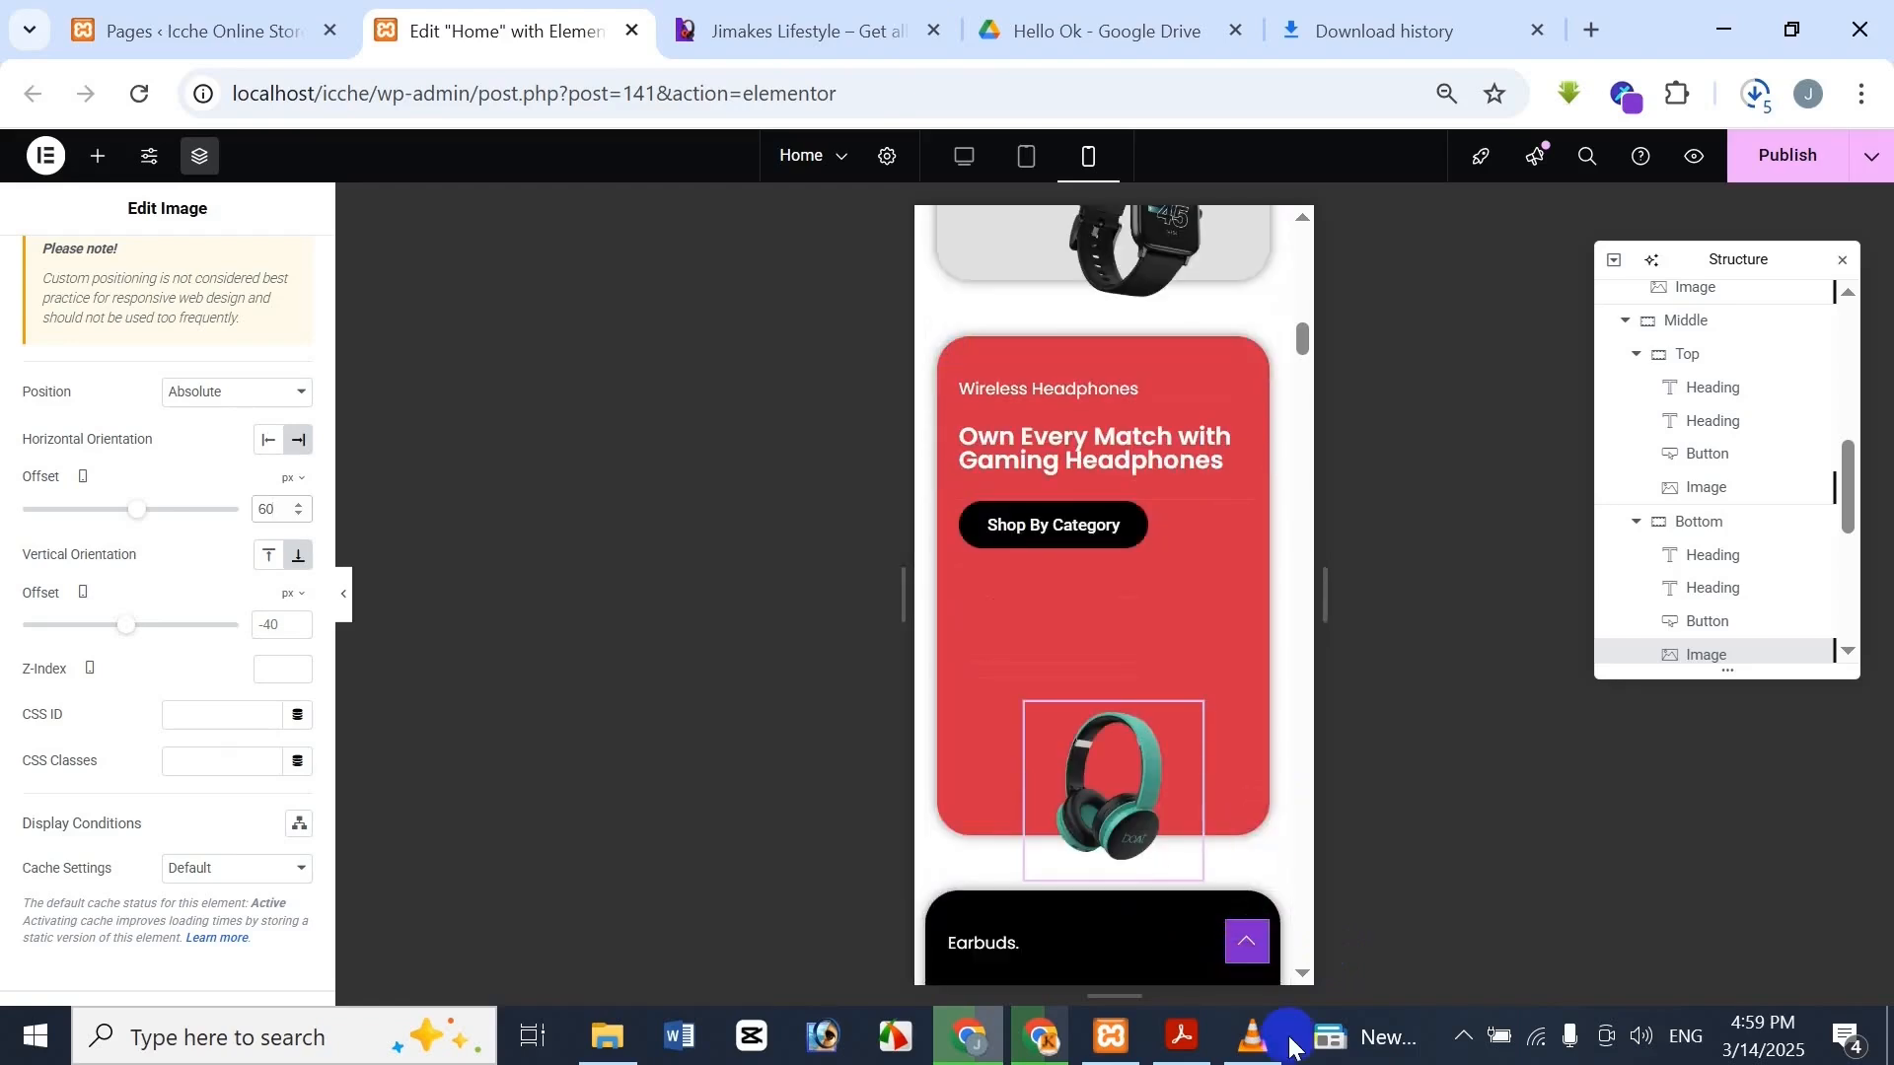
{"action": "key", "text": "Delete"}
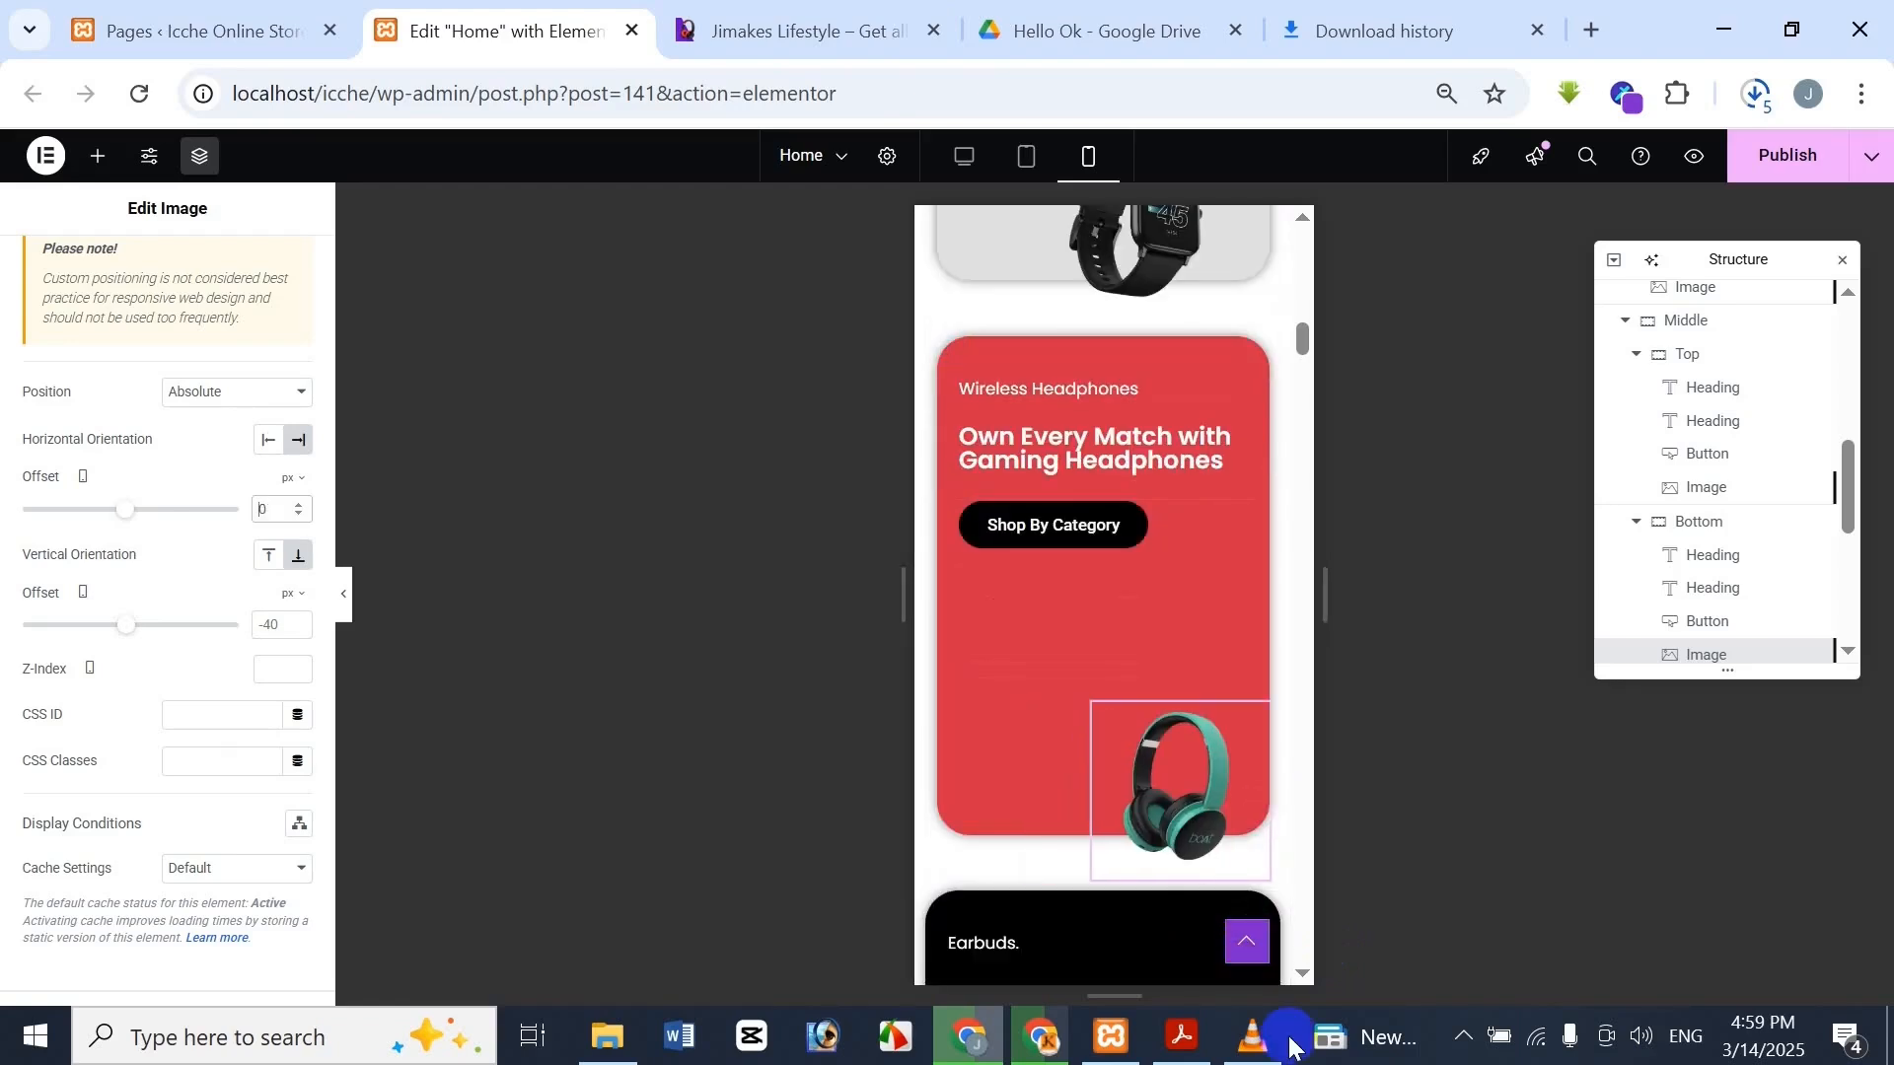
{"action": "type", "text": "4"}
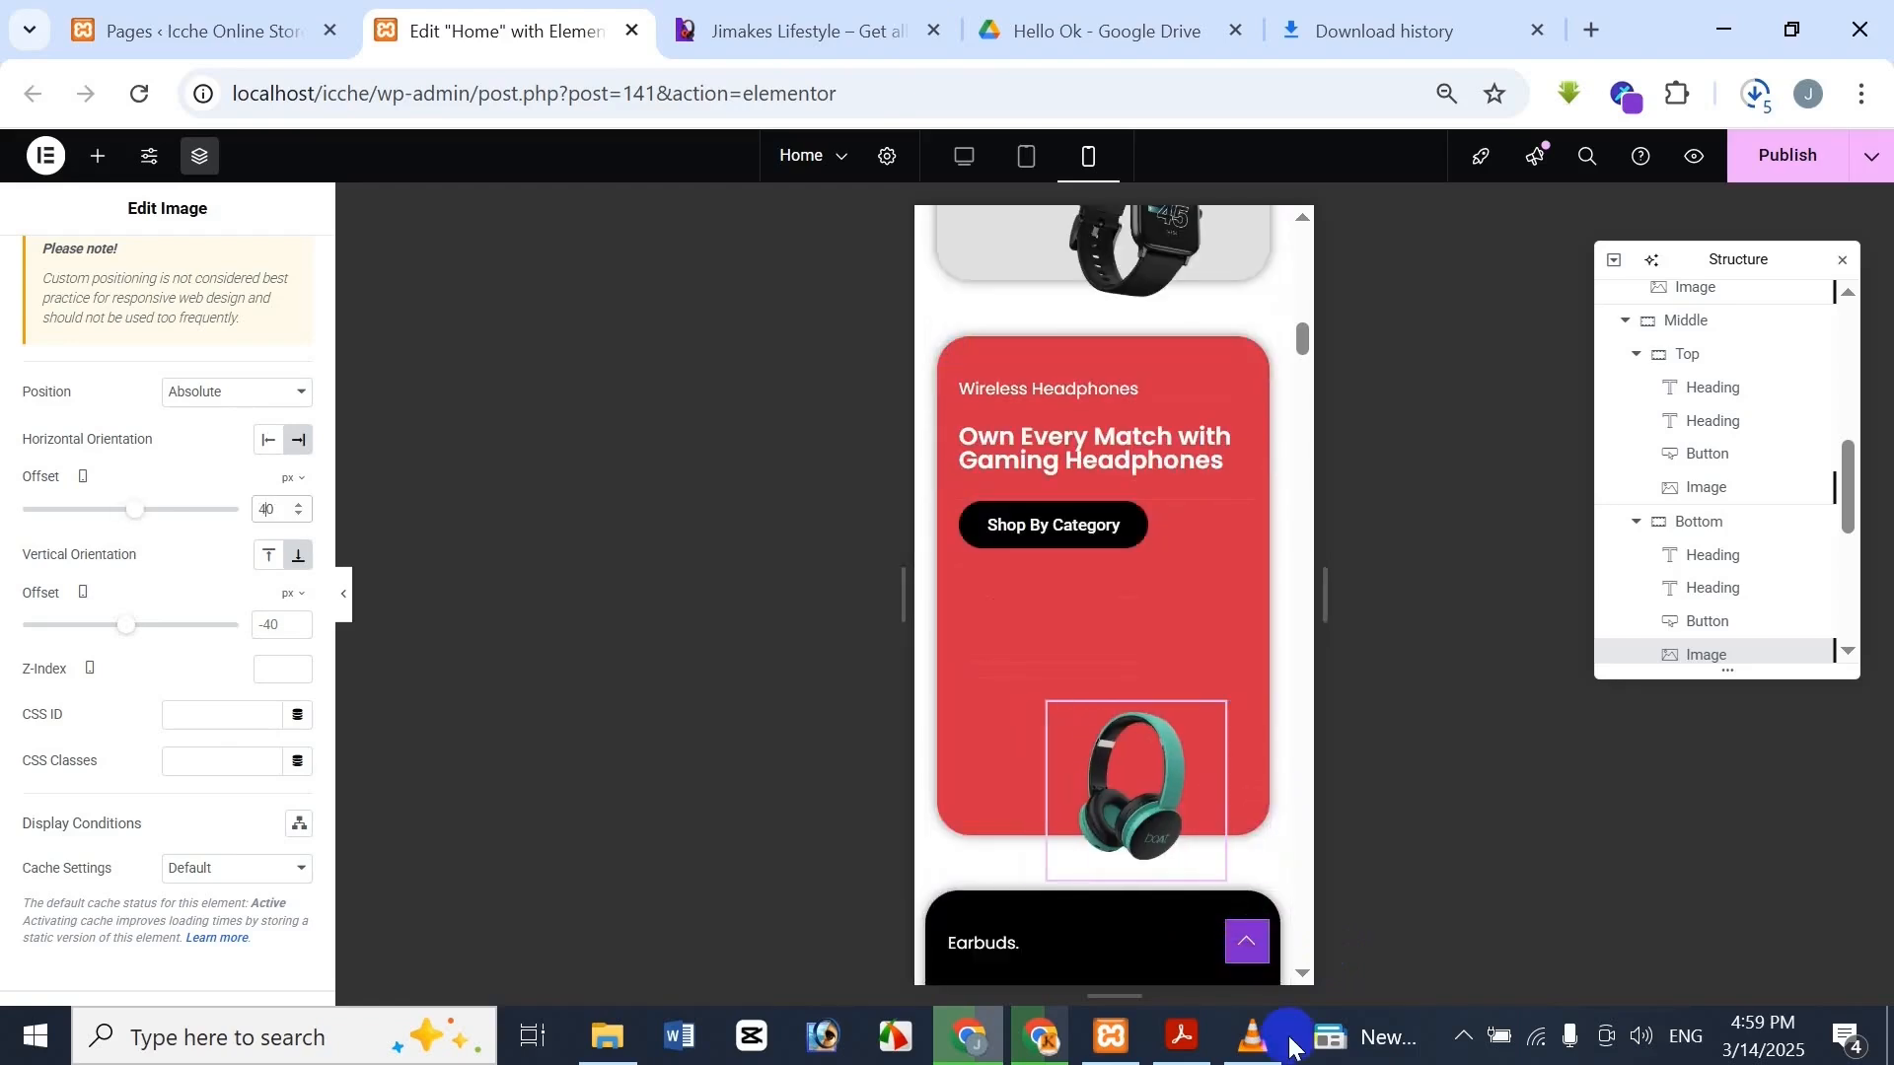
Set the Earbuds card container's minimum height to 450 px for mobile
{"action": "left_click", "coordinate": [730, 15]}
{"action": "left_click", "coordinate": [583, 20]}
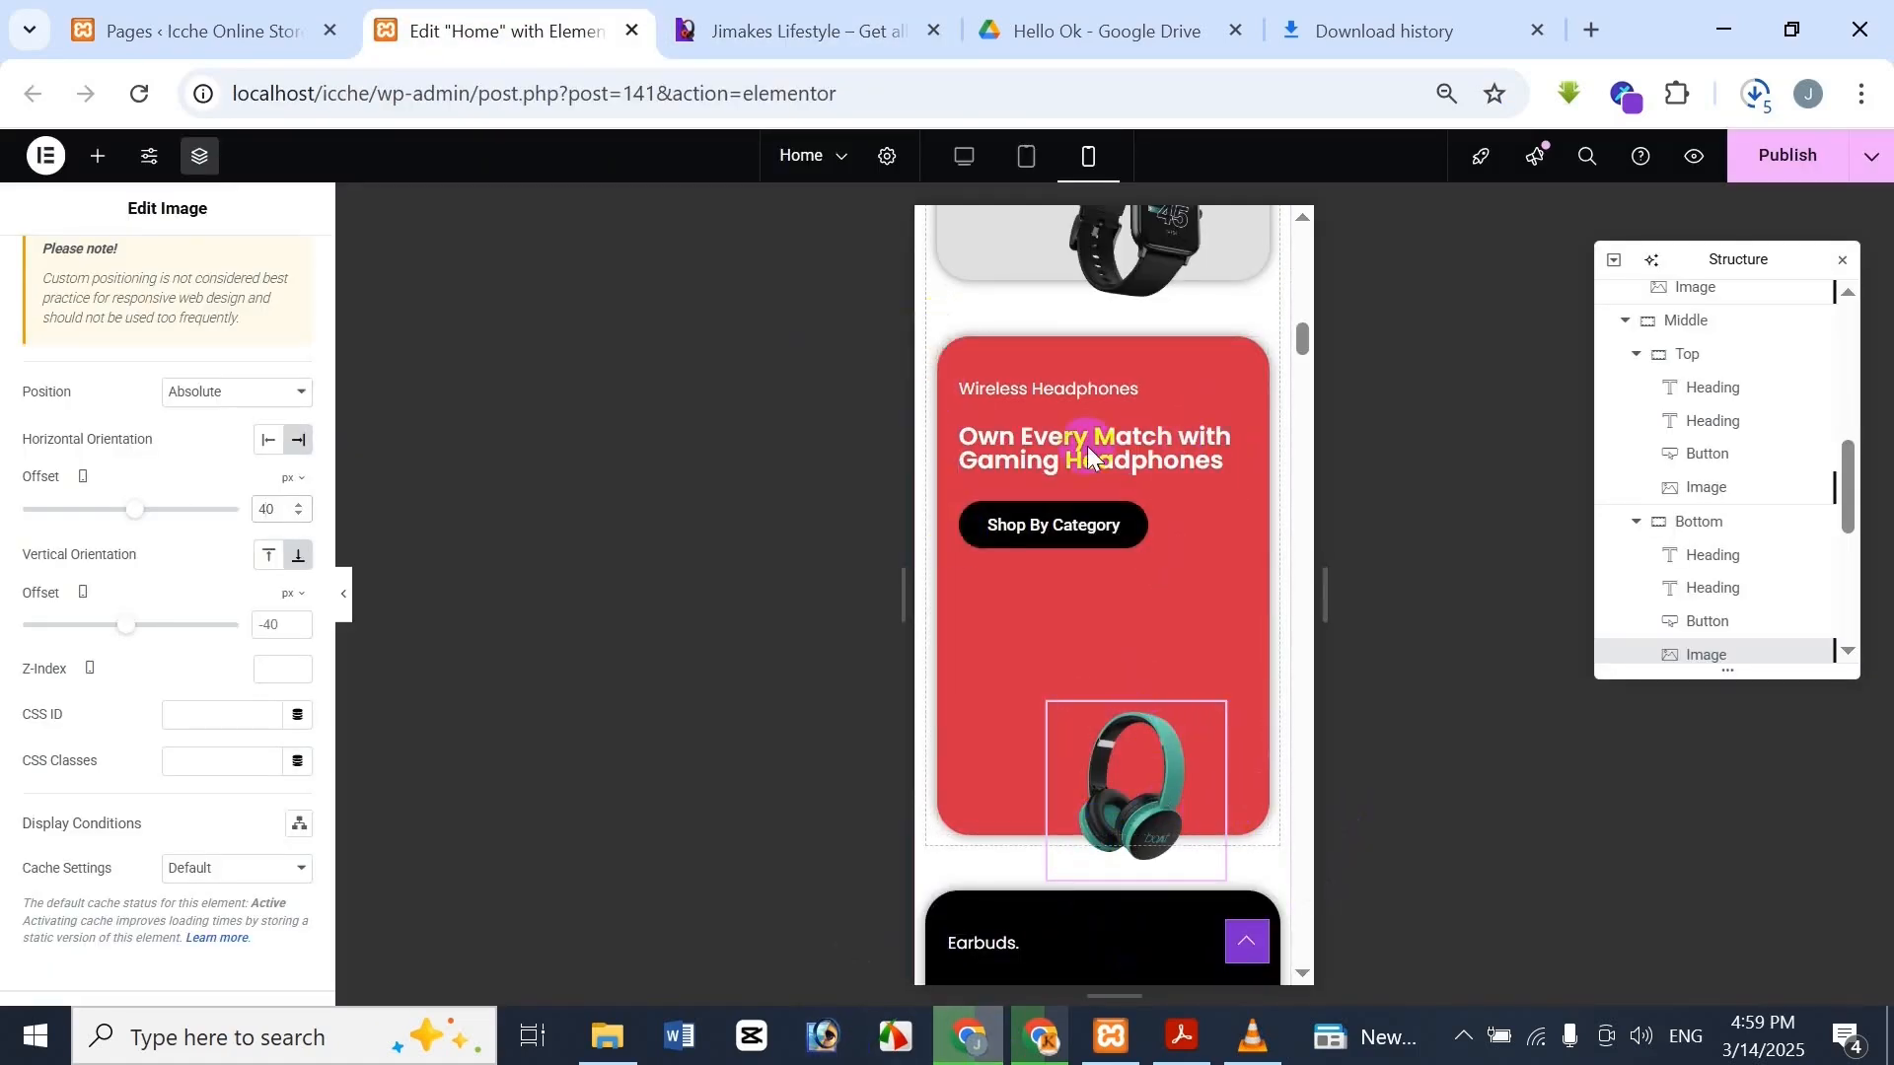
{"action": "scroll", "coordinate": [1104, 602], "scroll_direction": "down", "scroll_amount": 5}
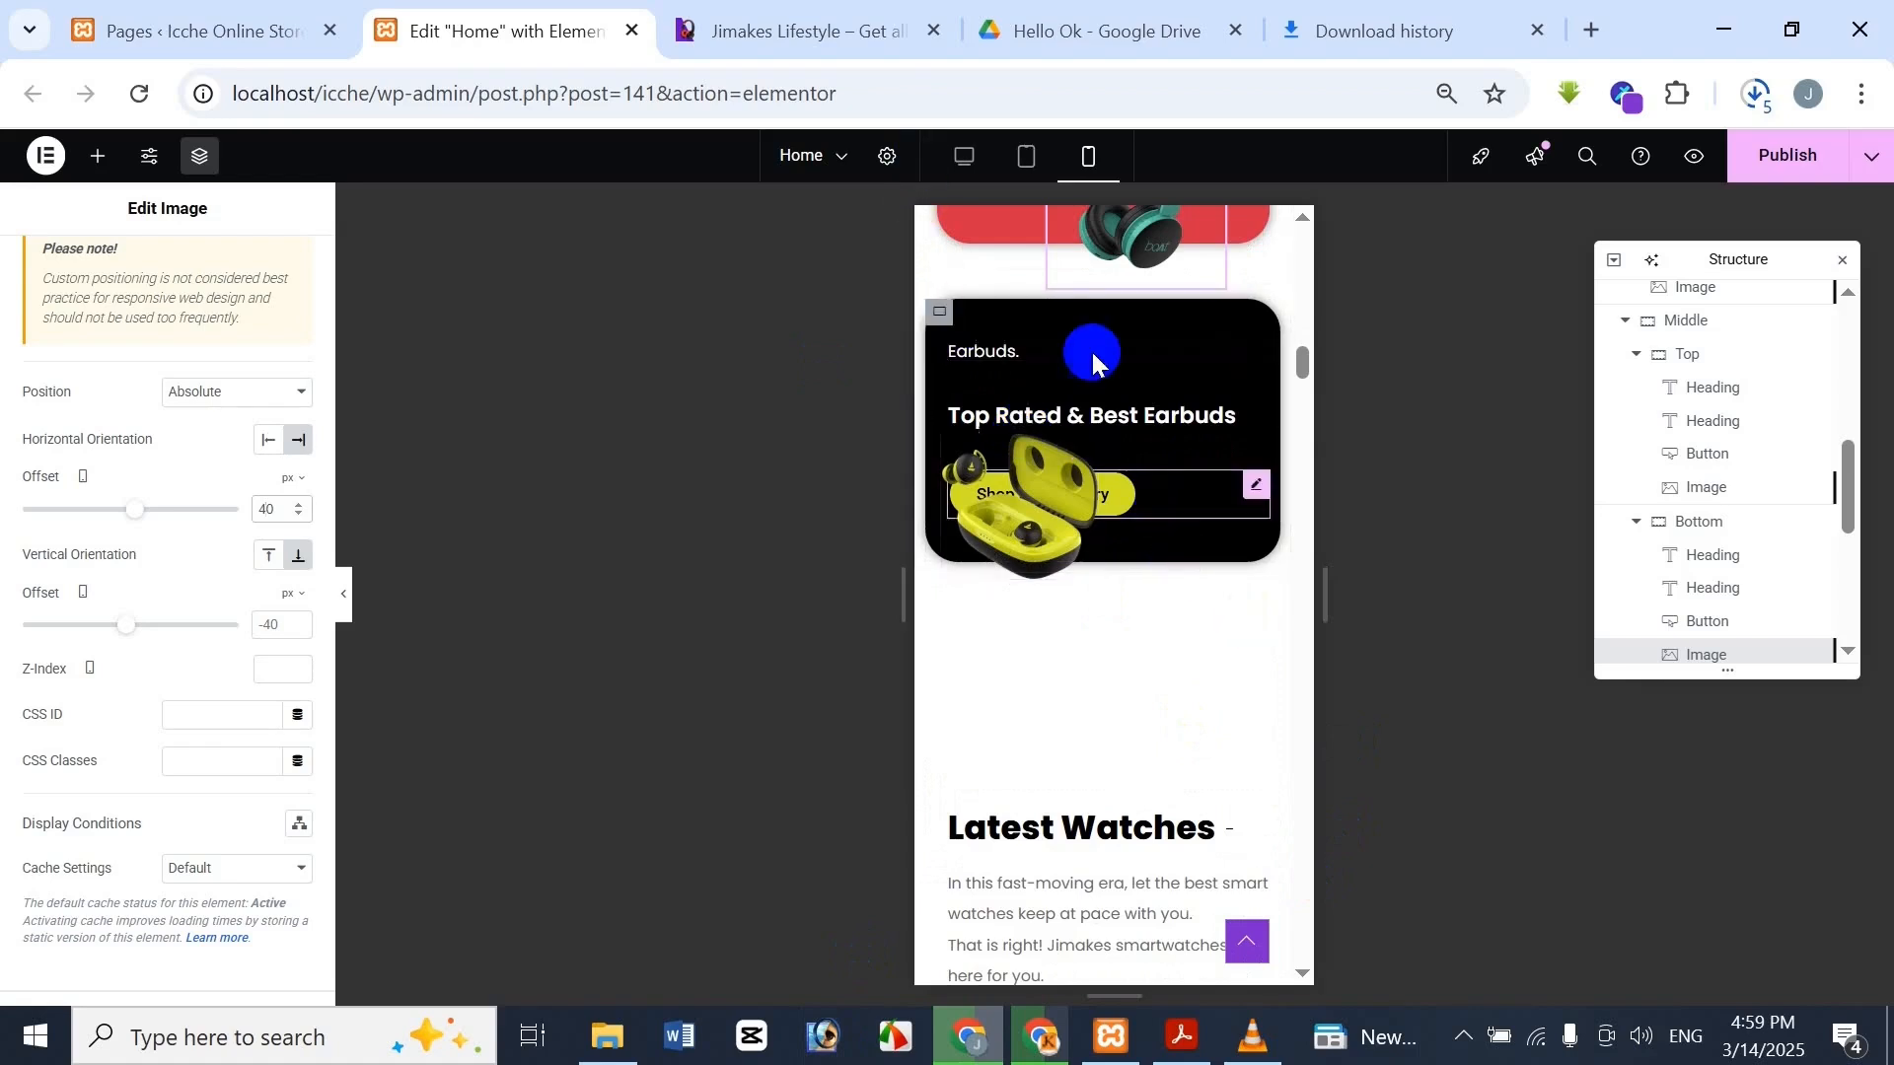
{"action": "left_click", "coordinate": [939, 312]}
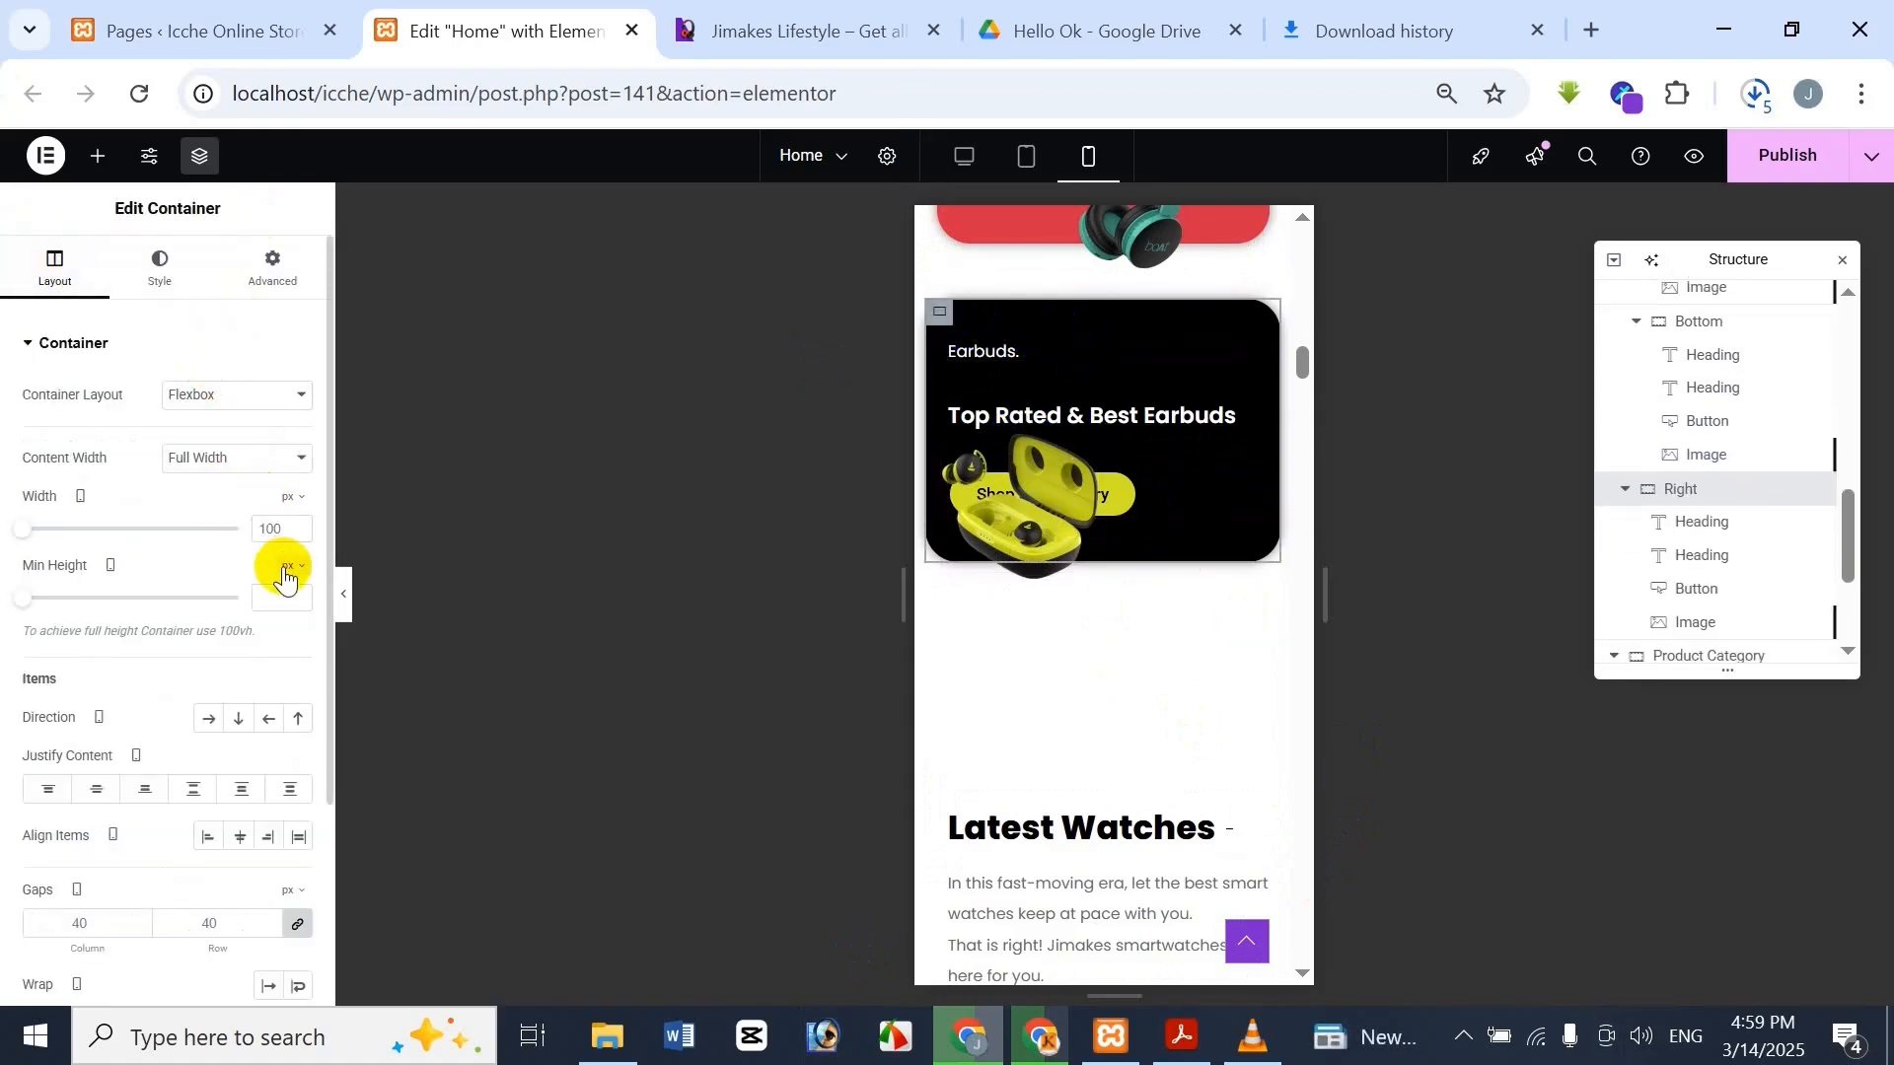
{"action": "left_click", "coordinate": [270, 596]}
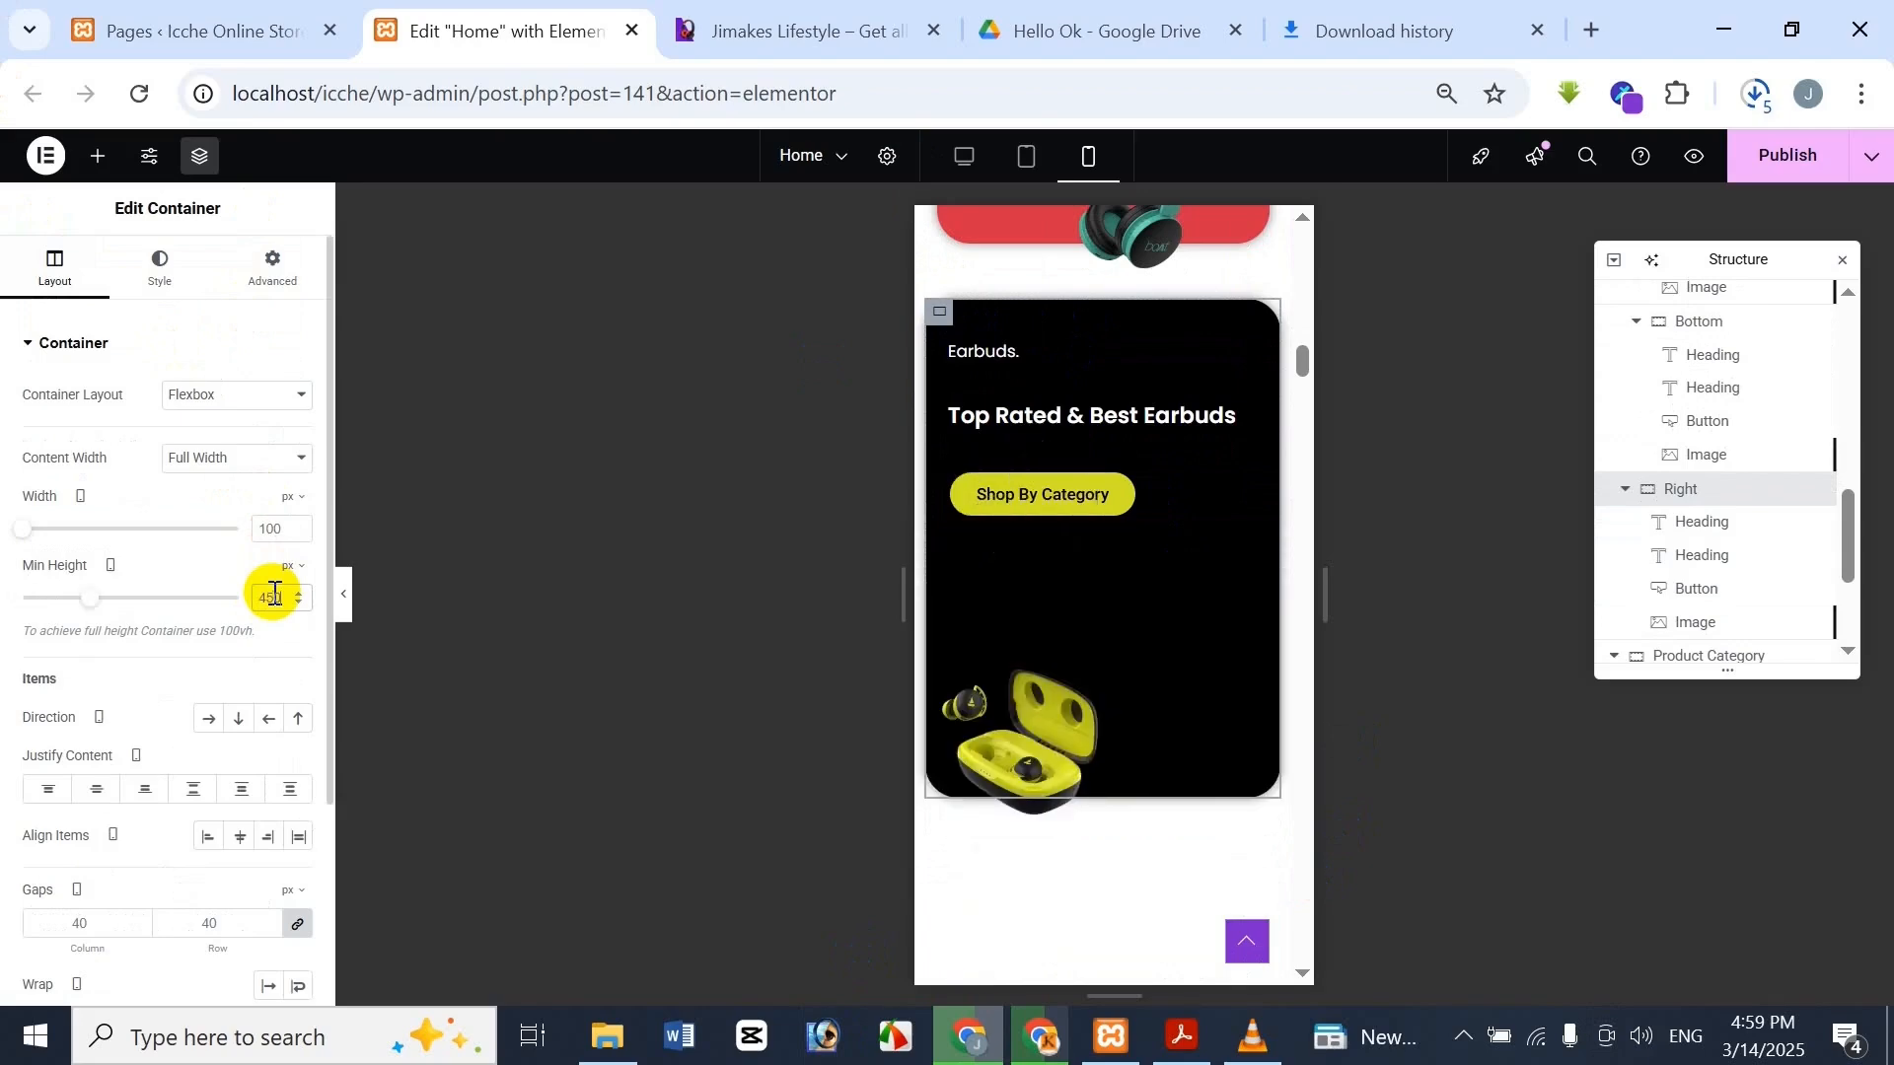
Check the earbuds card on the reference site and set the earbuds image's width to 150 px
{"action": "left_click", "coordinate": [723, 23]}
{"action": "scroll", "coordinate": [641, 659], "scroll_direction": "down", "scroll_amount": 6}
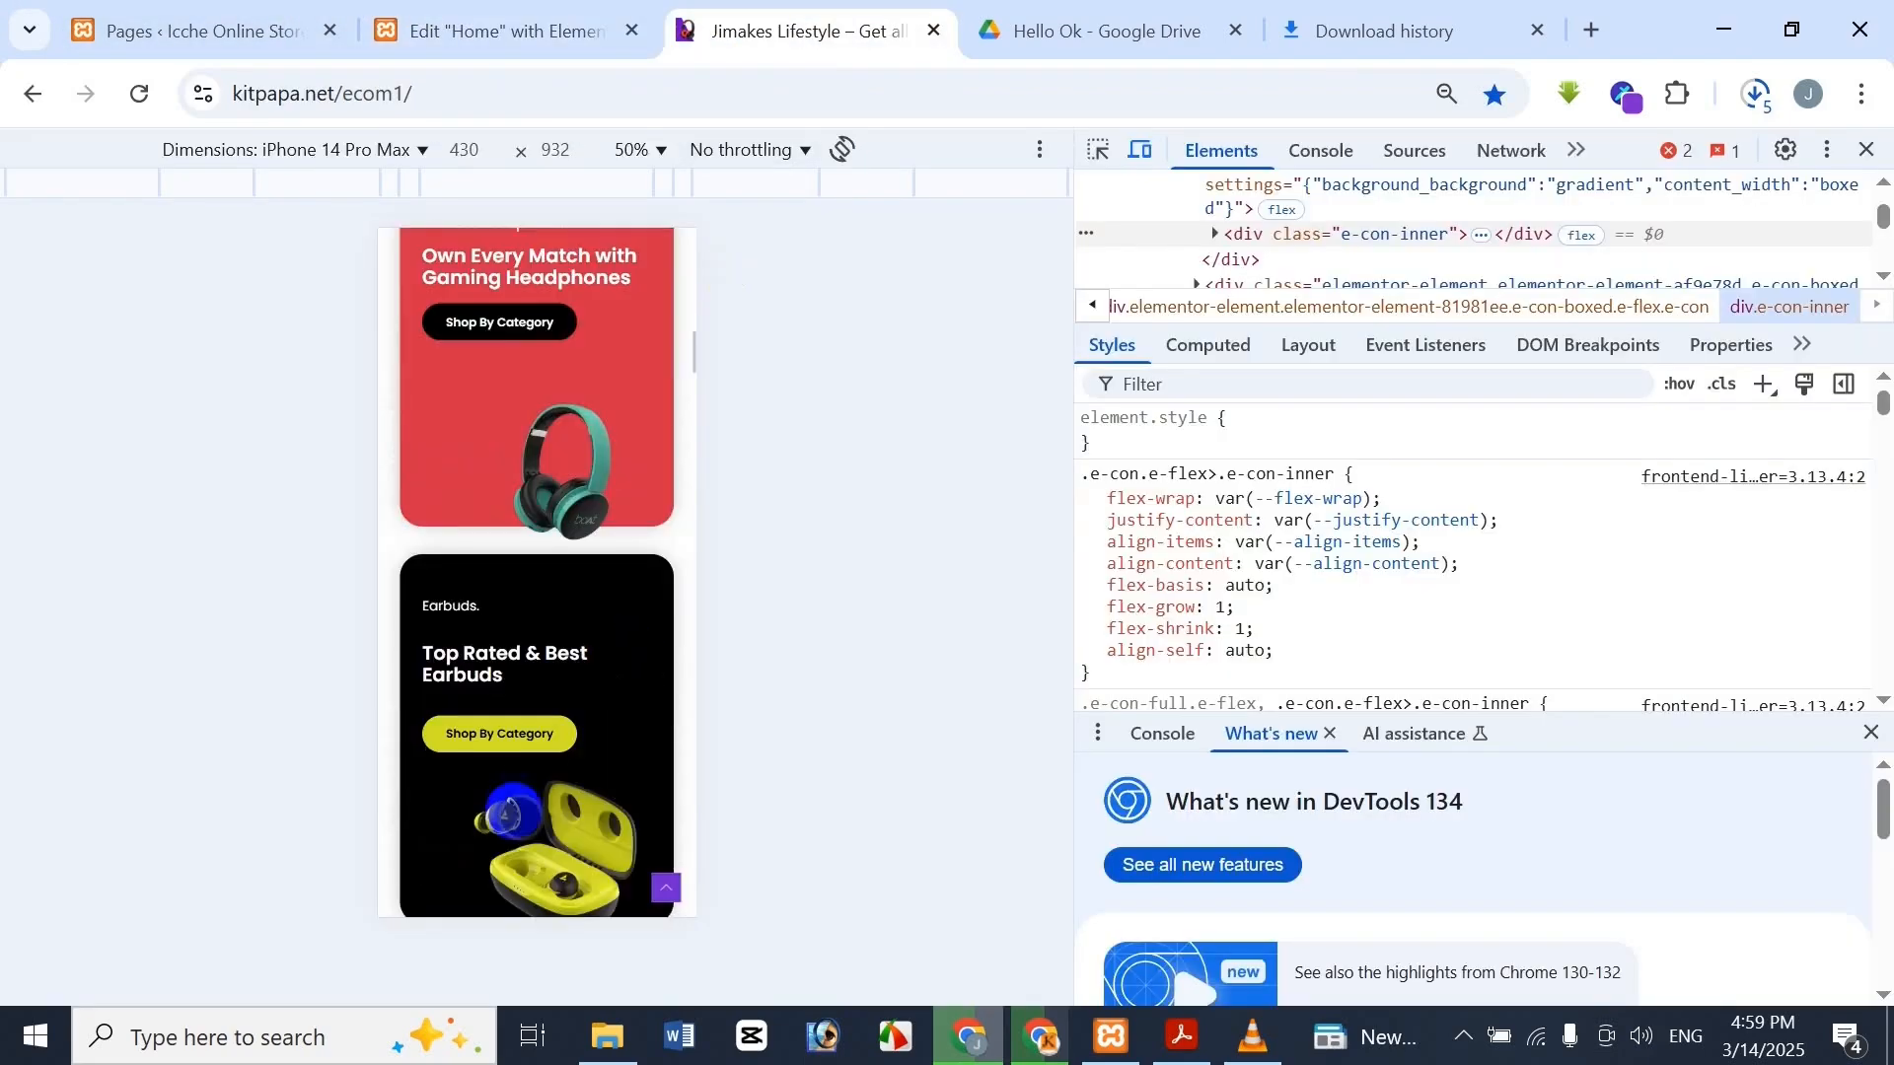
{"action": "left_click", "coordinate": [576, 14]}
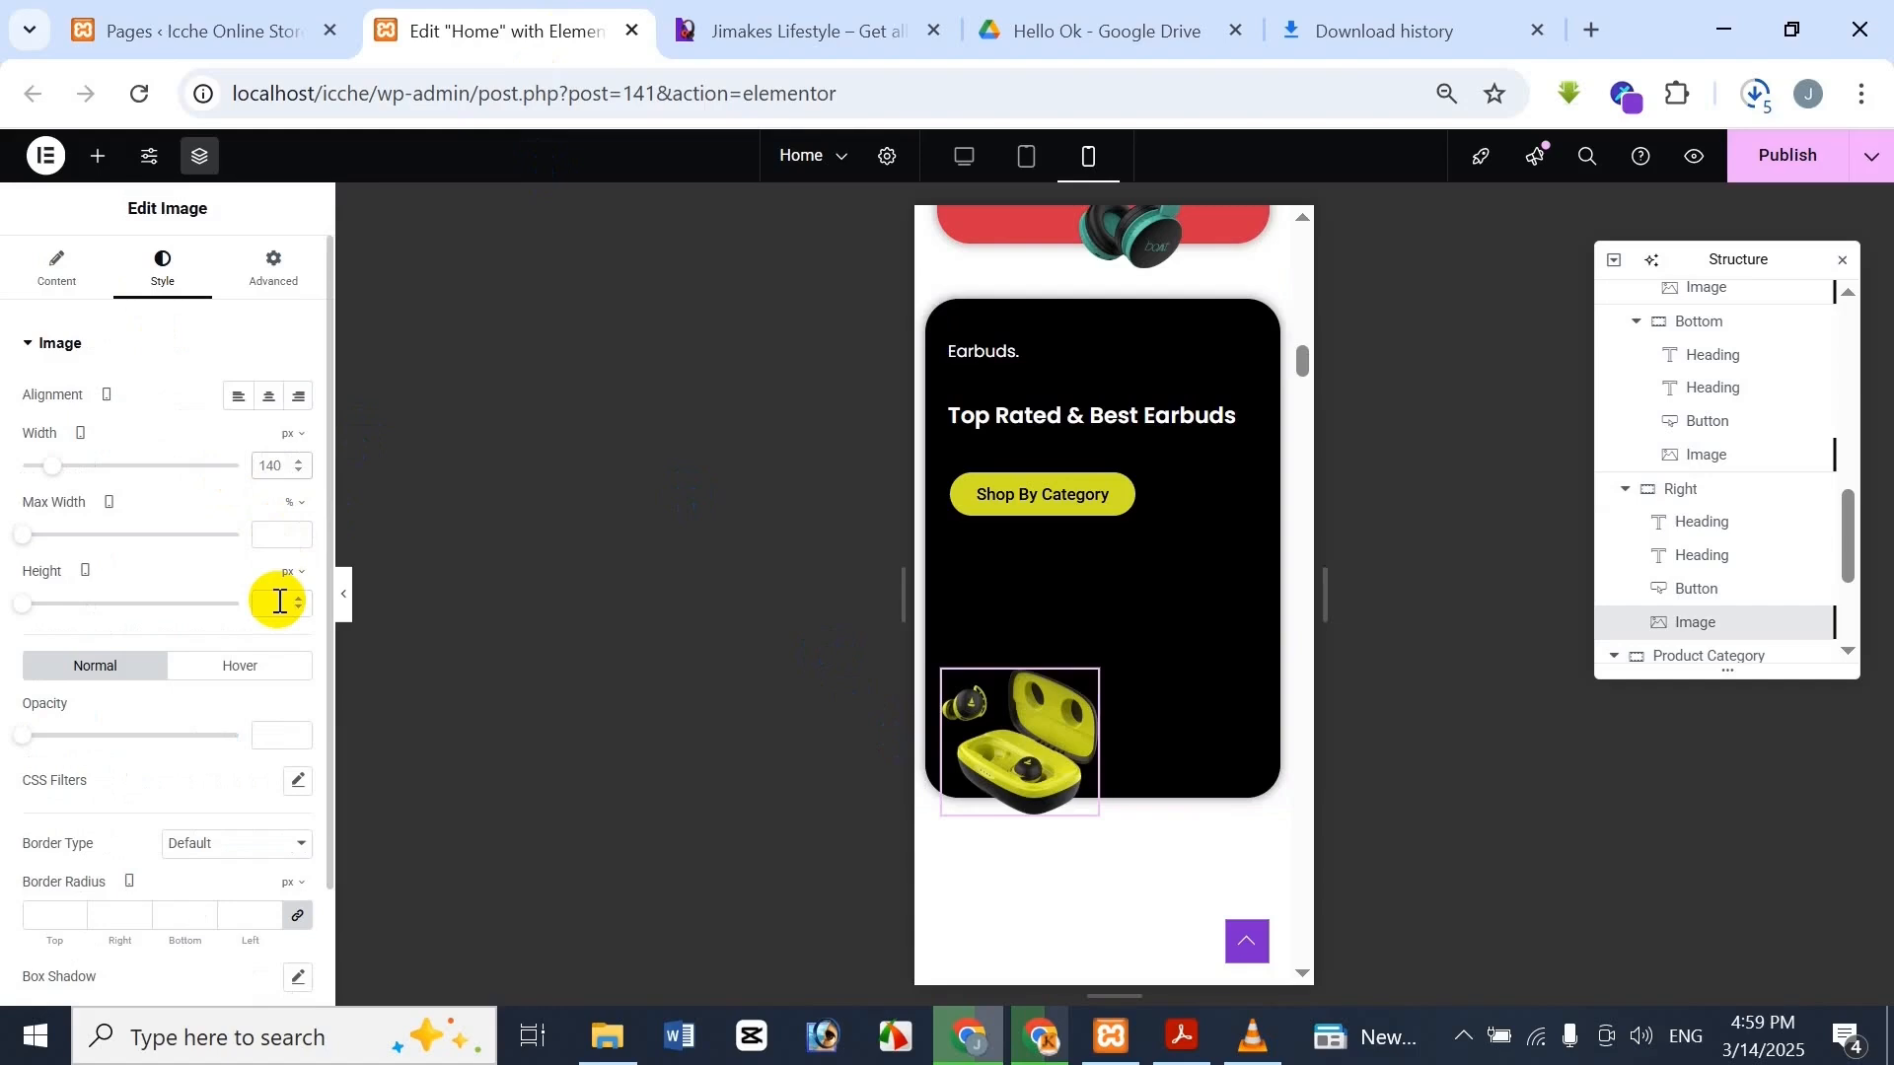
{"action": "type", "text": "50"}
{"action": "key", "text": "ctrl+z"}
{"action": "type", "text": "400"}
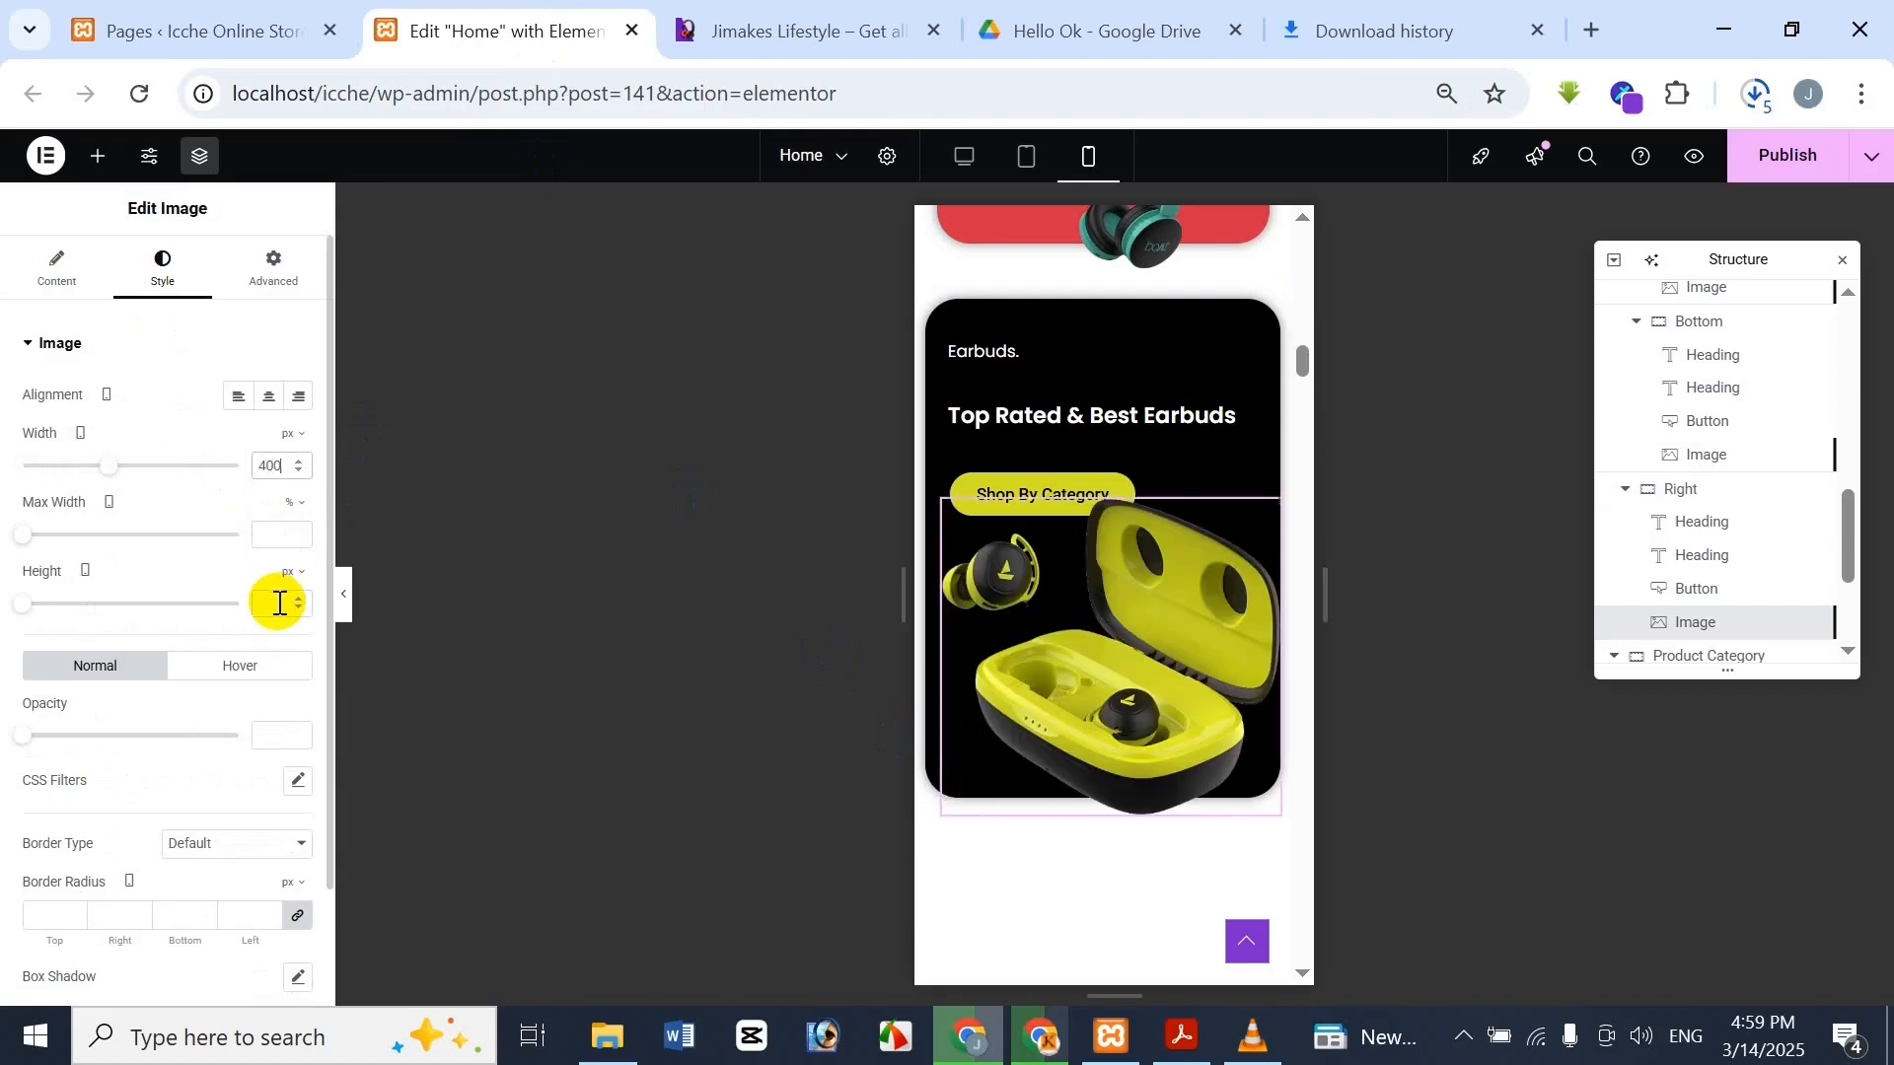
{"action": "key", "text": "BackSpace"}
{"action": "key", "text": "BackSpace"}
{"action": "type", "text": "1"}
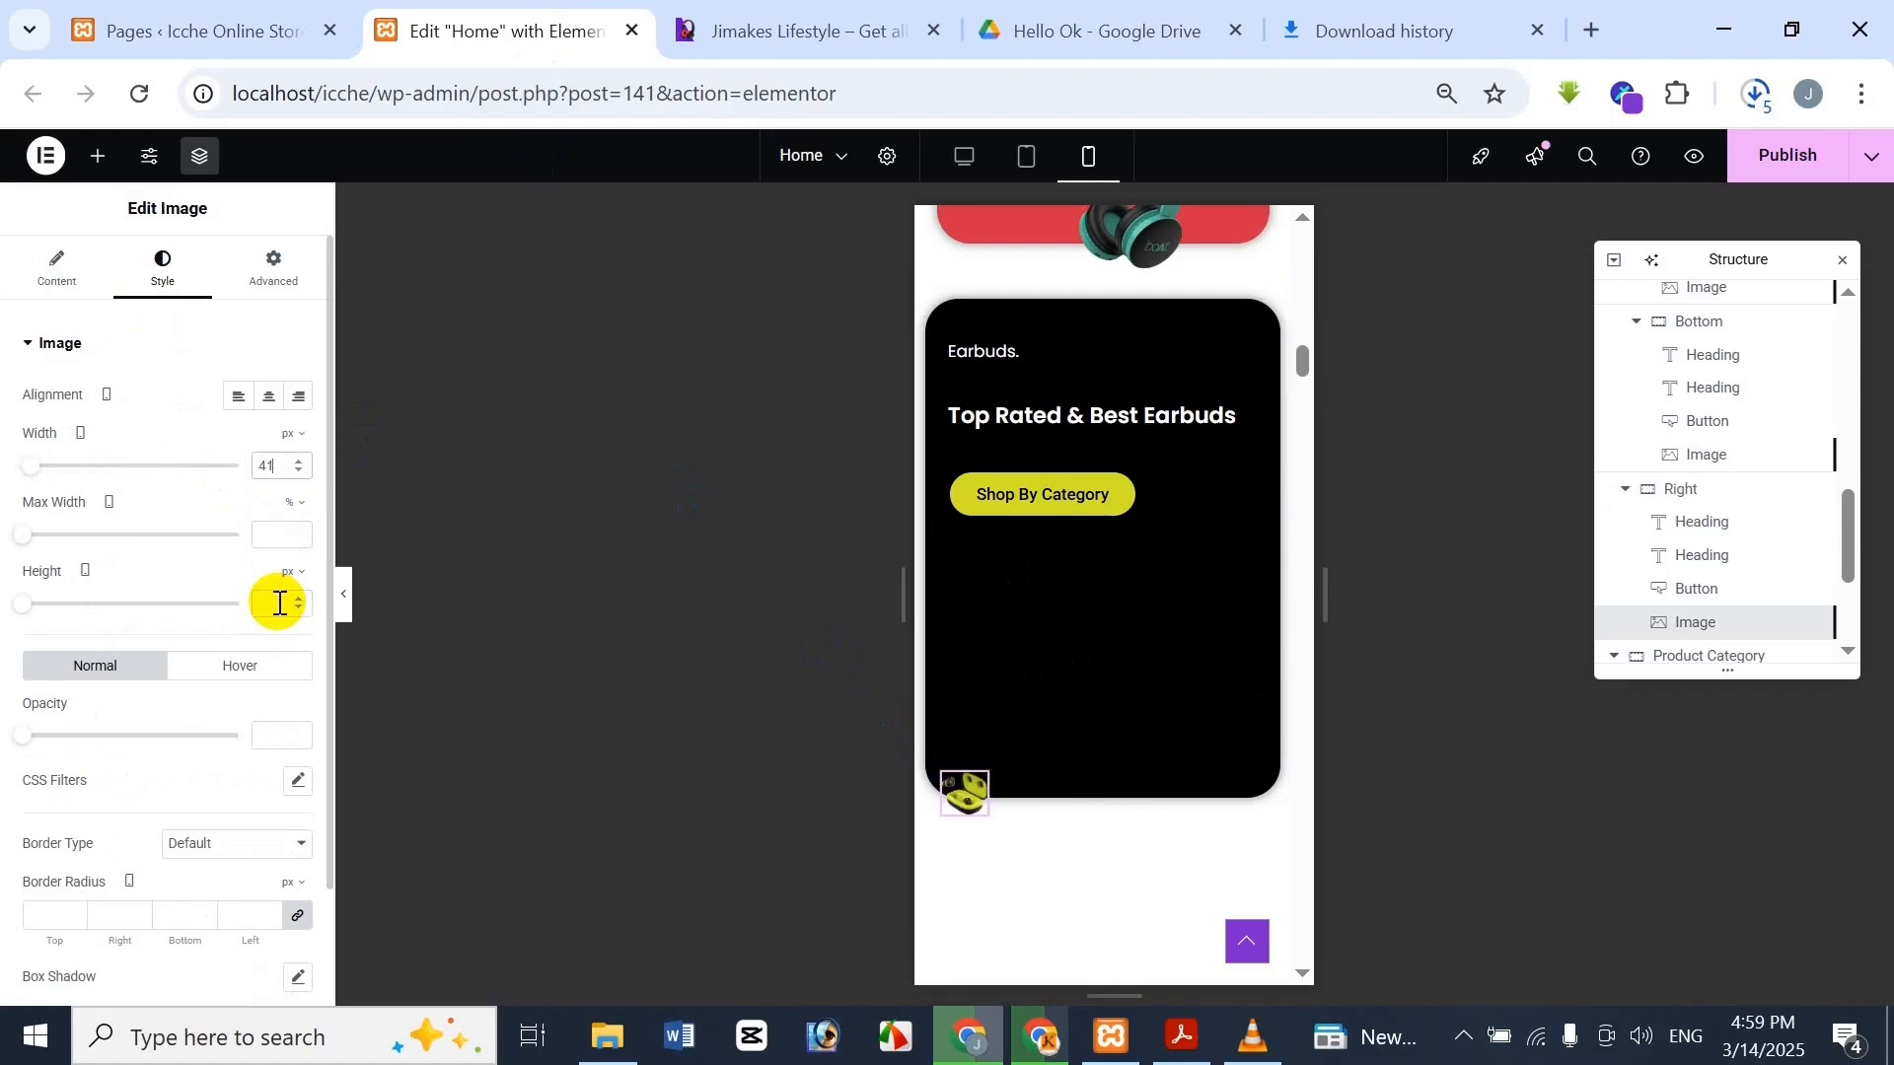
{"action": "type", "text": "50"}
{"action": "key", "text": "Home"}
{"action": "key", "text": "Delete"}
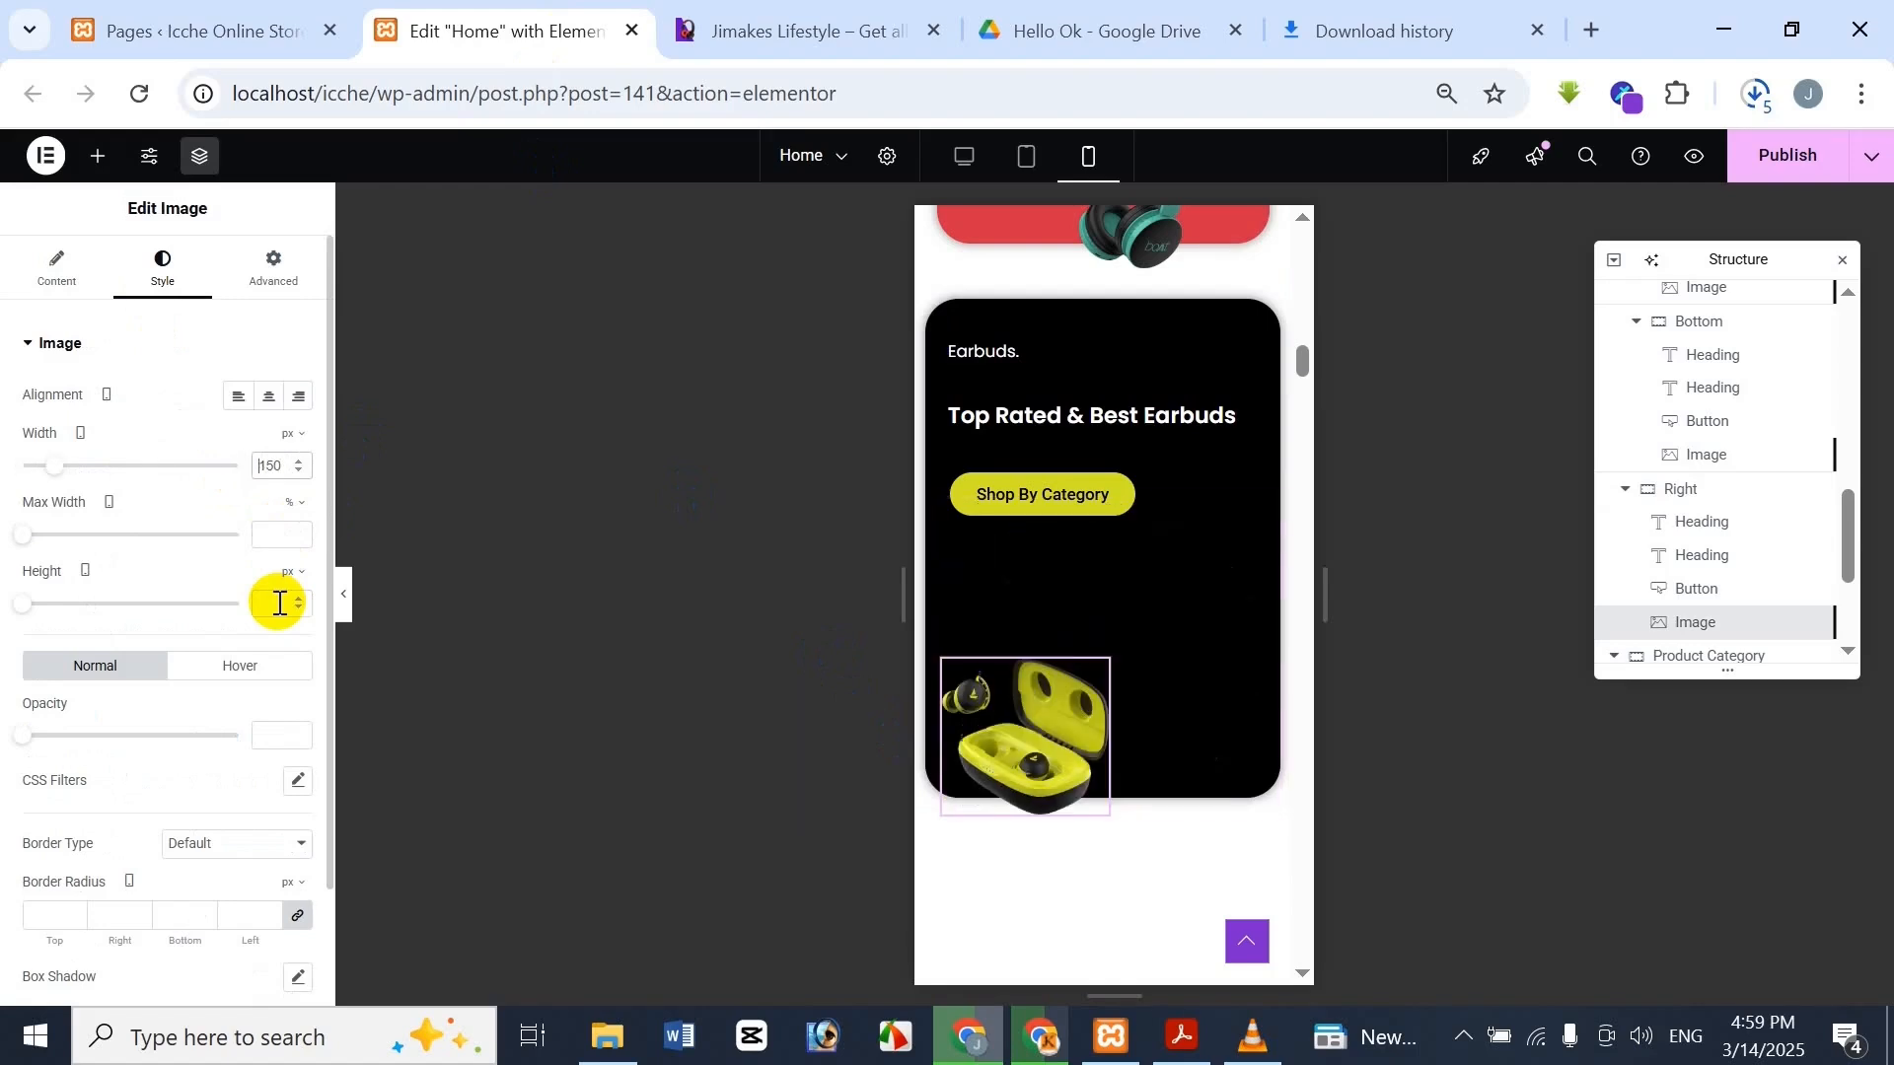
Compare the earbuds image's placement with the reference site, then set its horizontal orientation to right with a 50 px offset
{"action": "left_click", "coordinate": [765, 29]}
{"action": "left_click", "coordinate": [533, 29]}
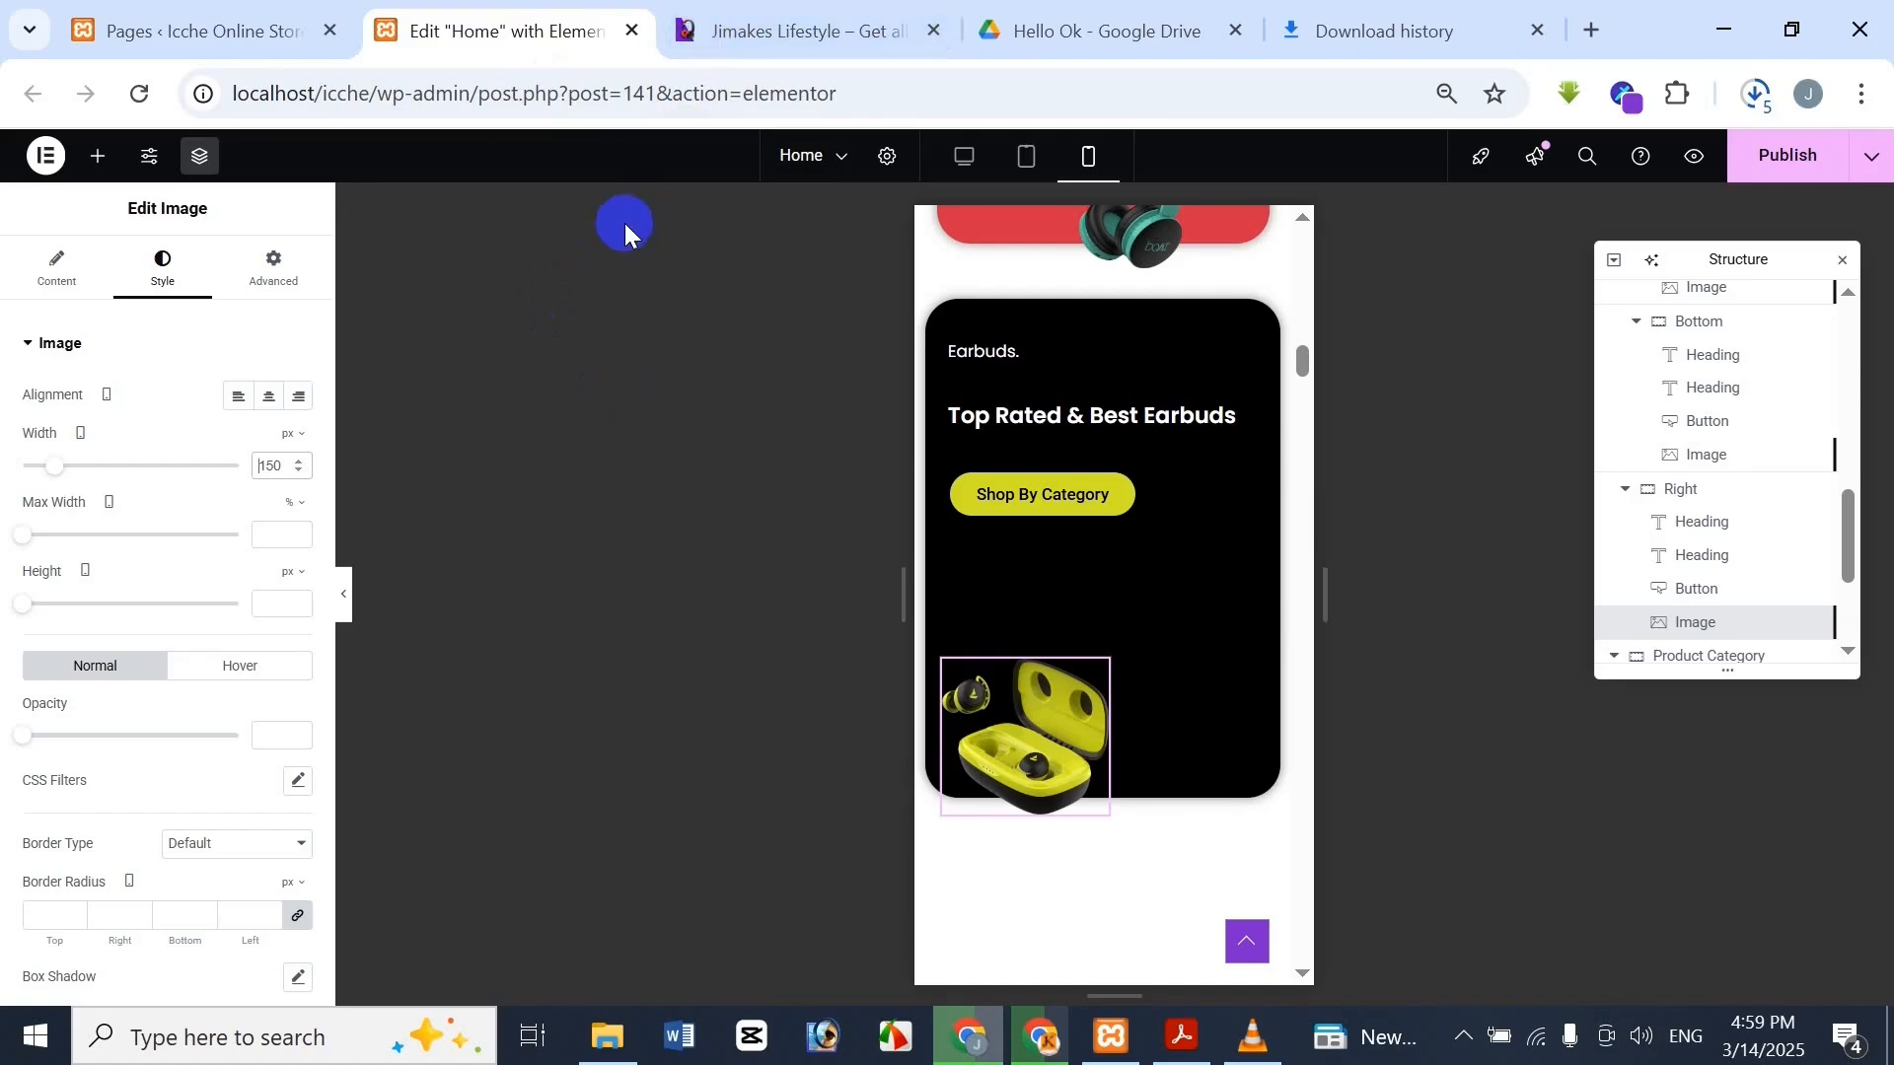
{"action": "left_click", "coordinate": [264, 289]}
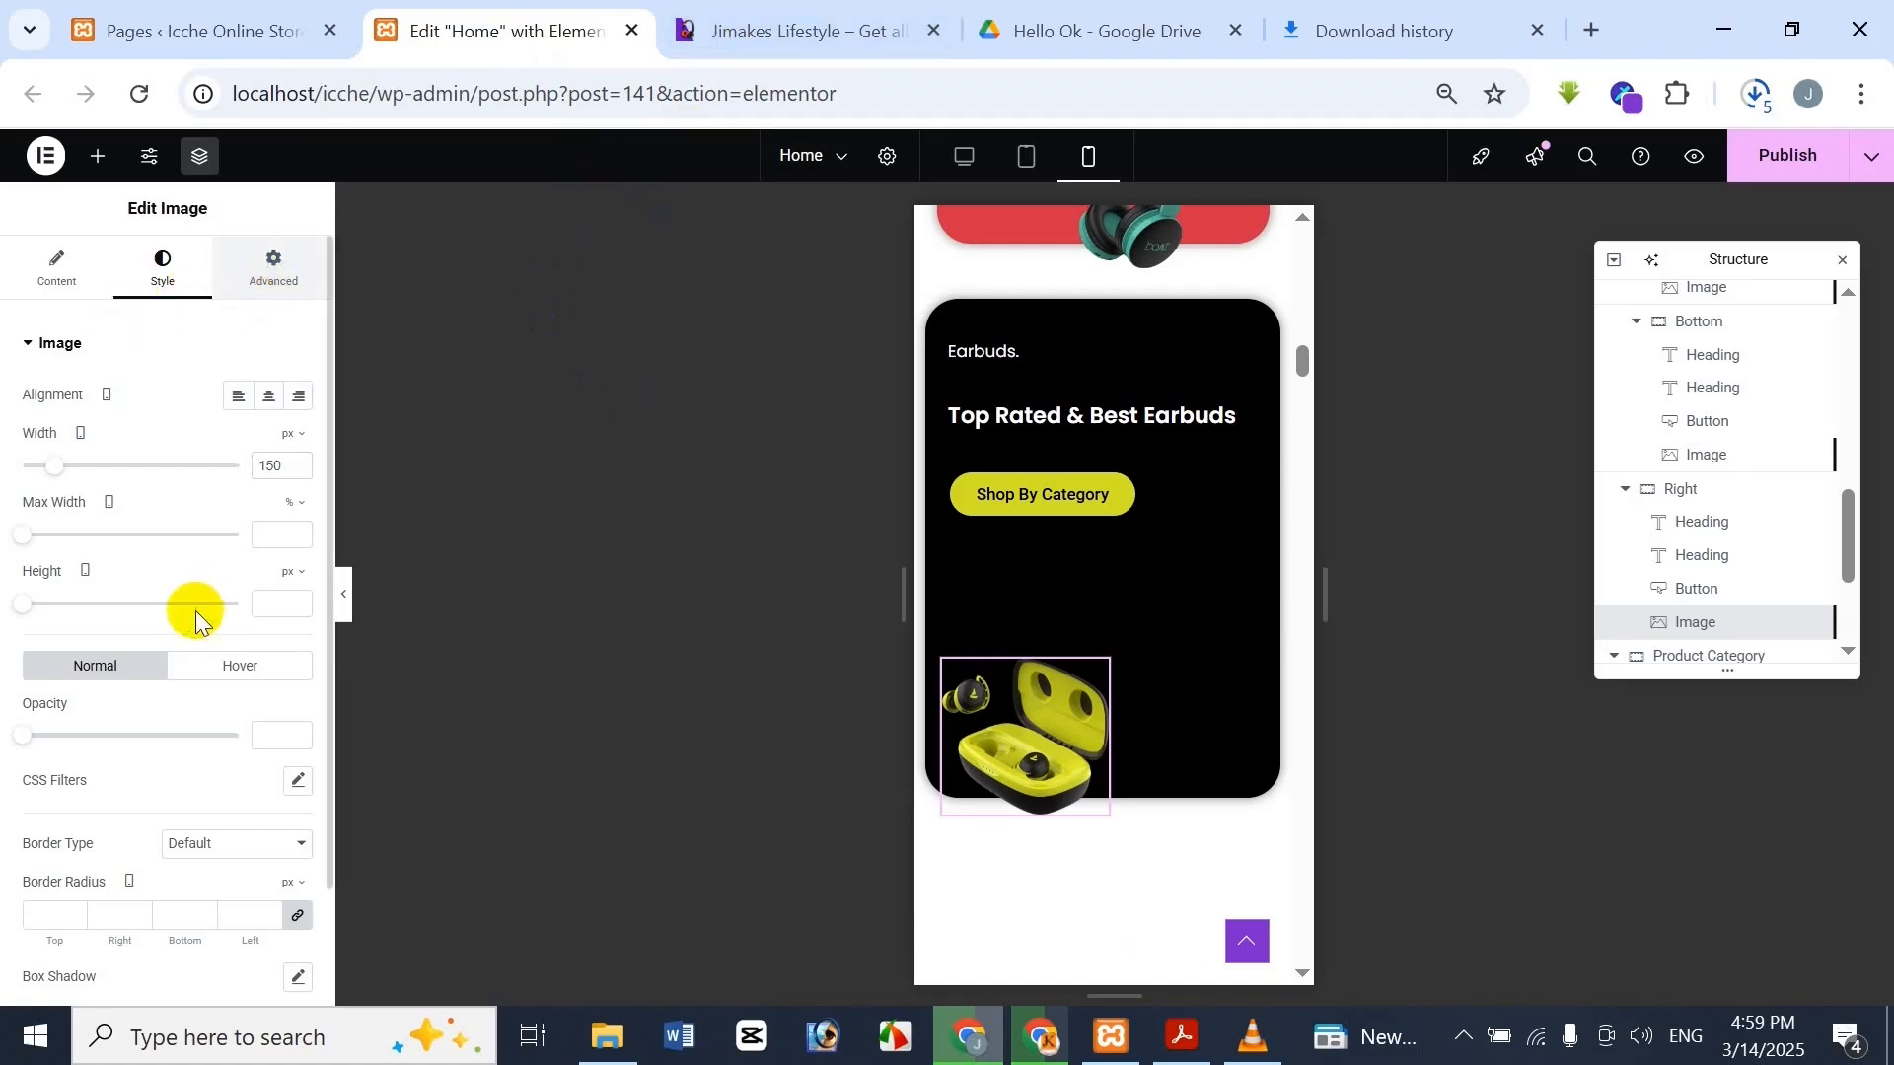
{"action": "scroll", "coordinate": [195, 614], "scroll_direction": "down", "scroll_amount": 5}
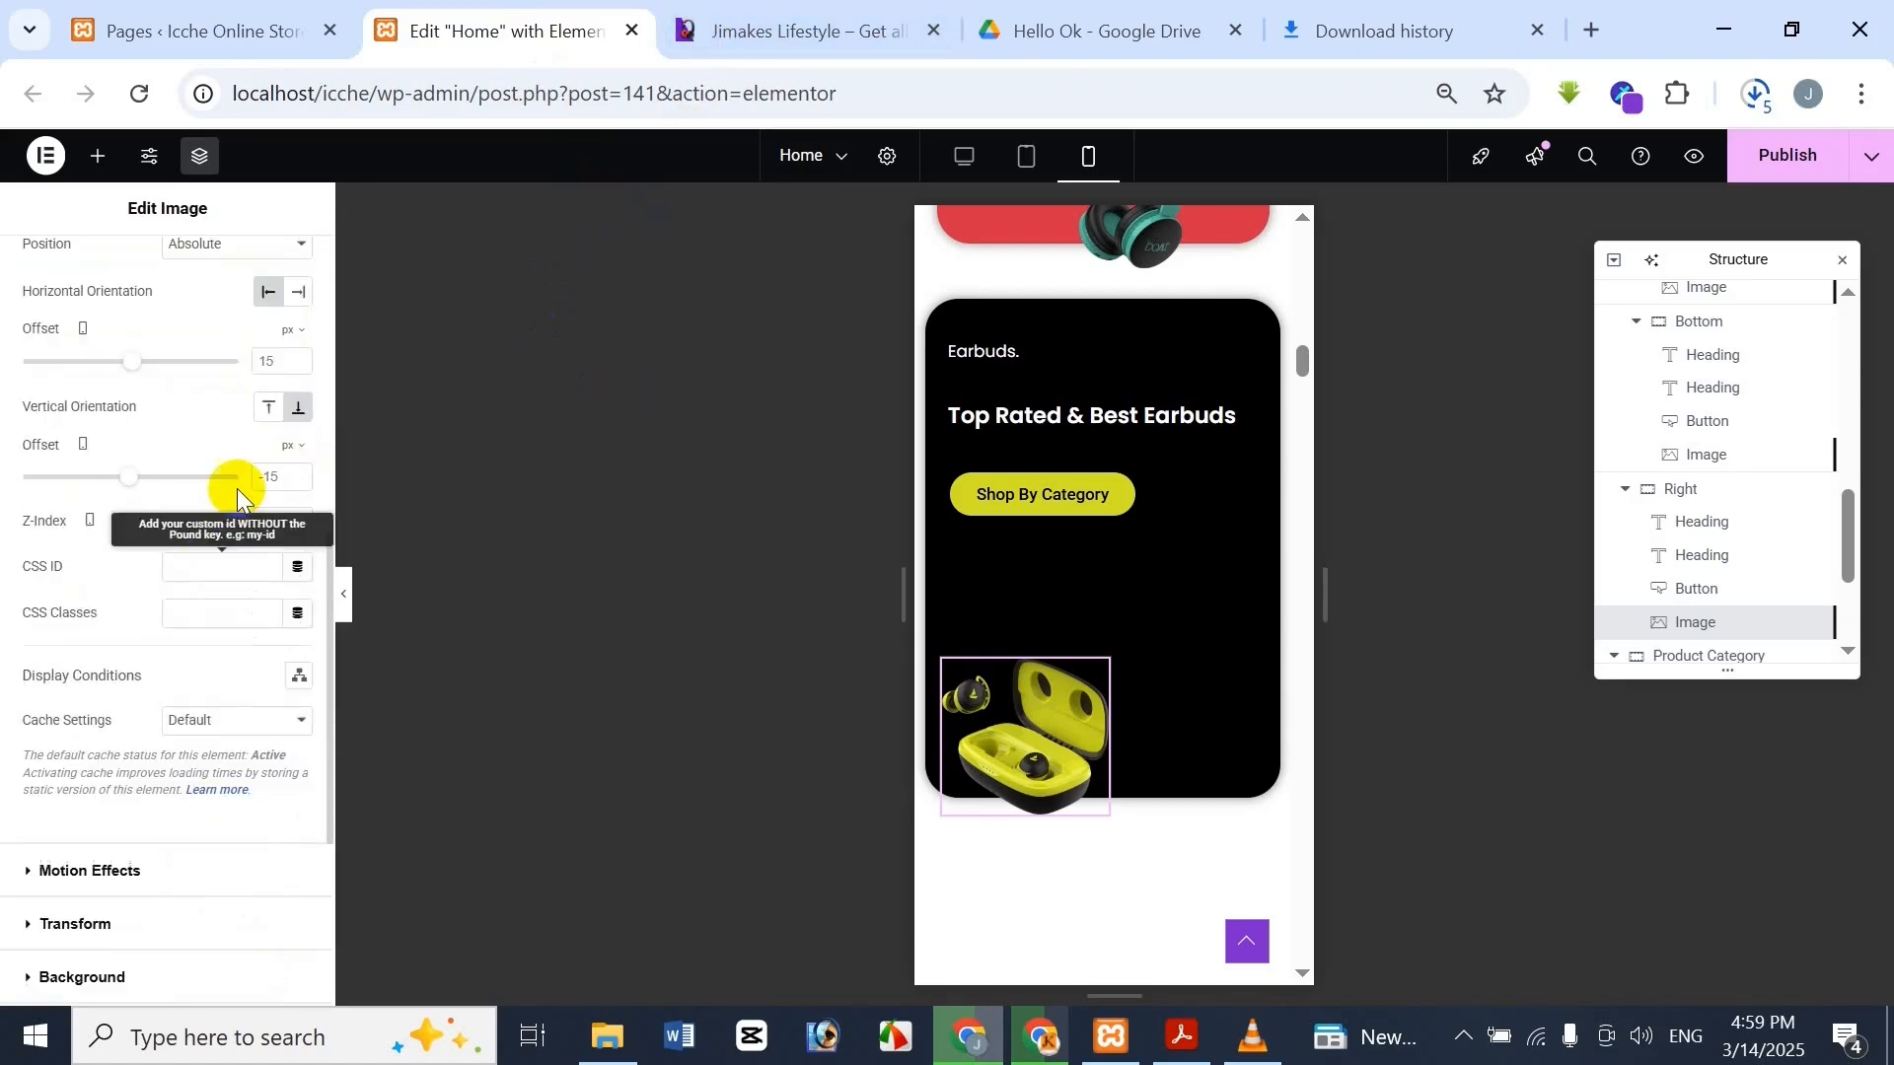
{"action": "left_click", "coordinate": [279, 361]}
{"action": "left_click", "coordinate": [768, 18]}
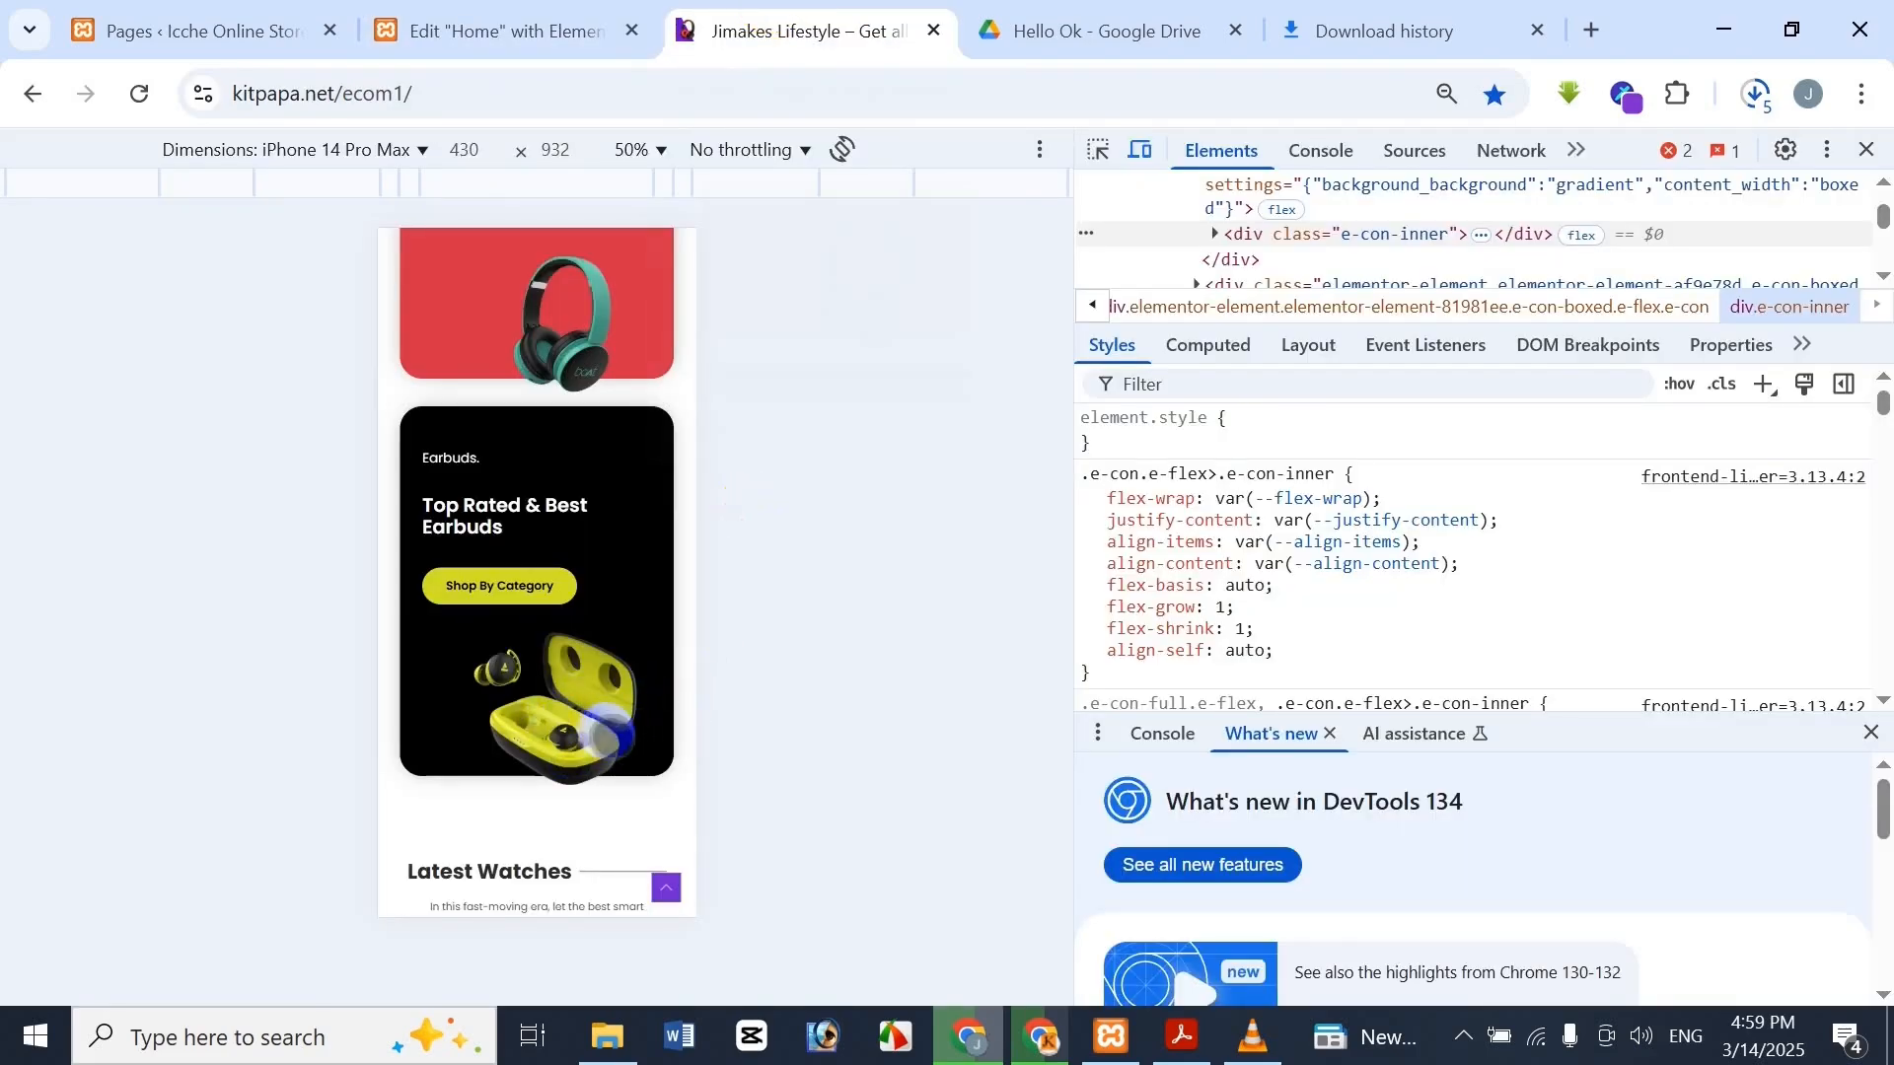
{"action": "left_click", "coordinate": [503, 31]}
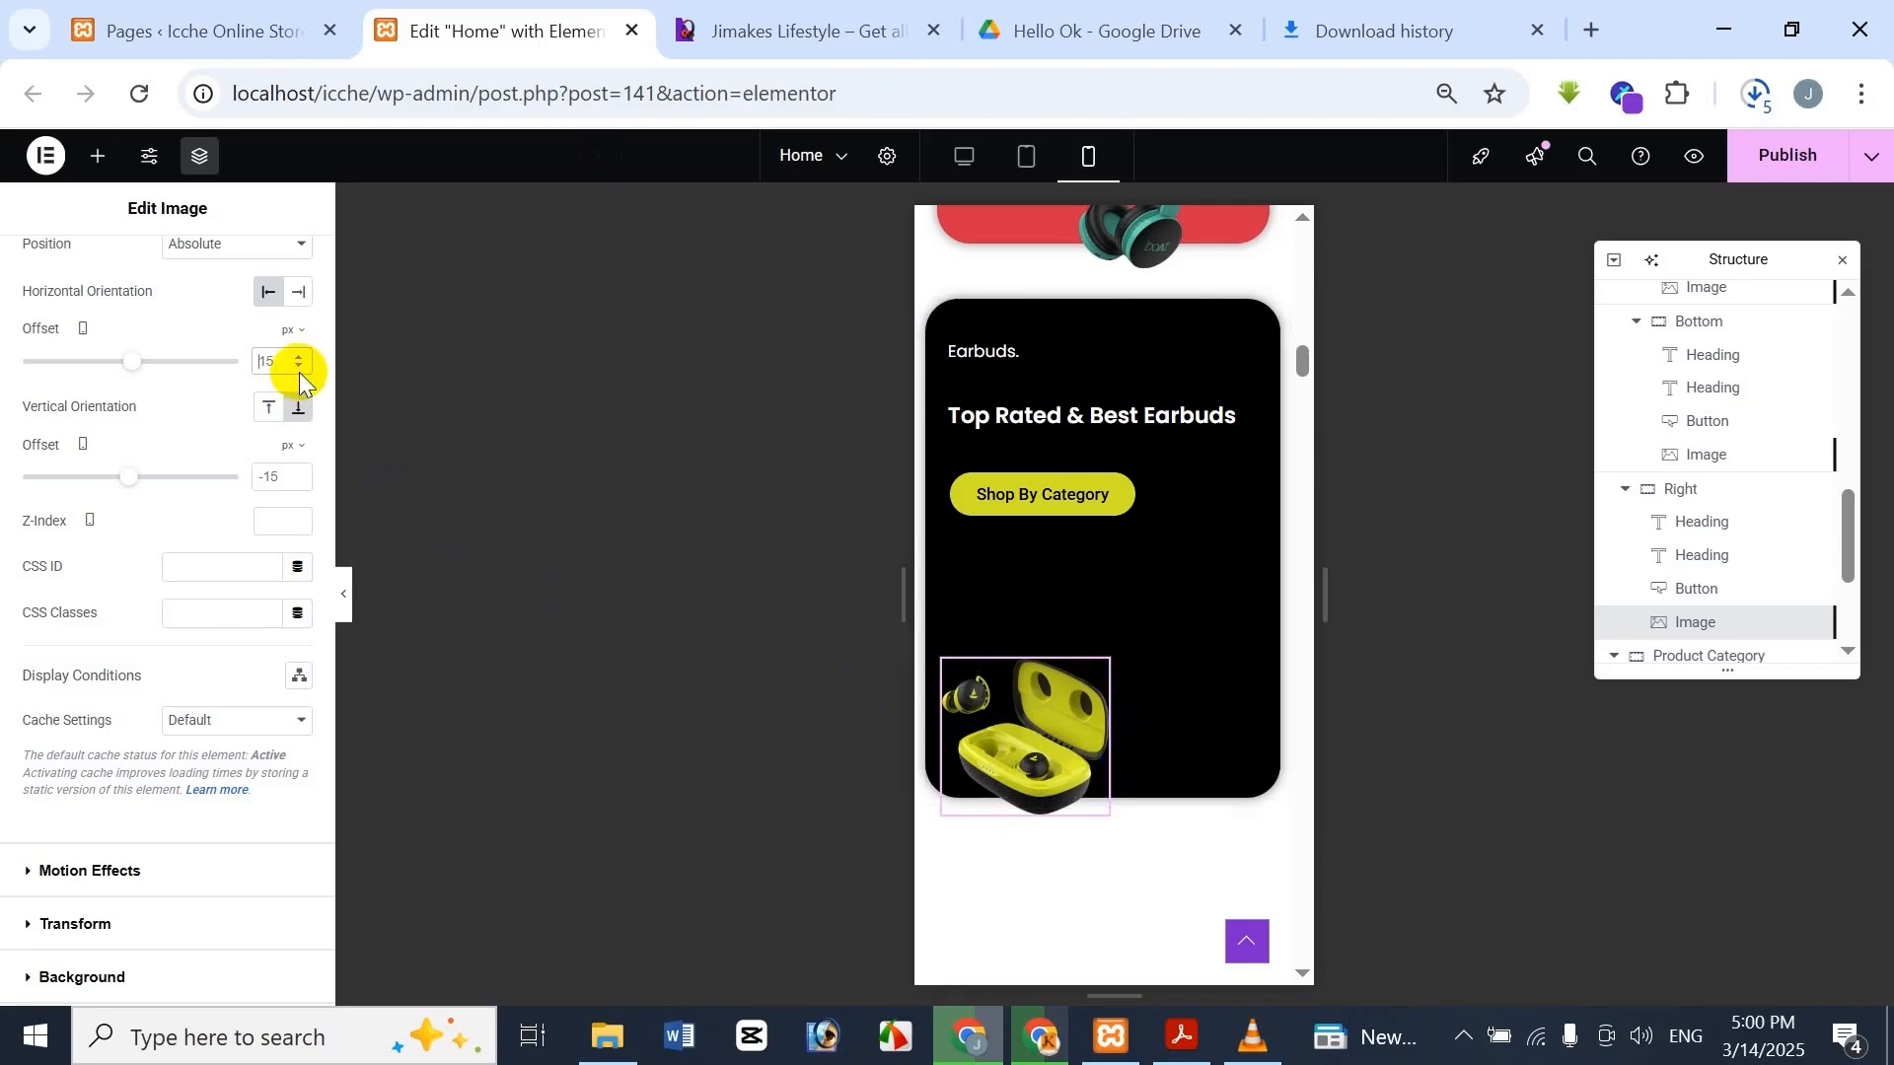
{"action": "left_click", "coordinate": [289, 306]}
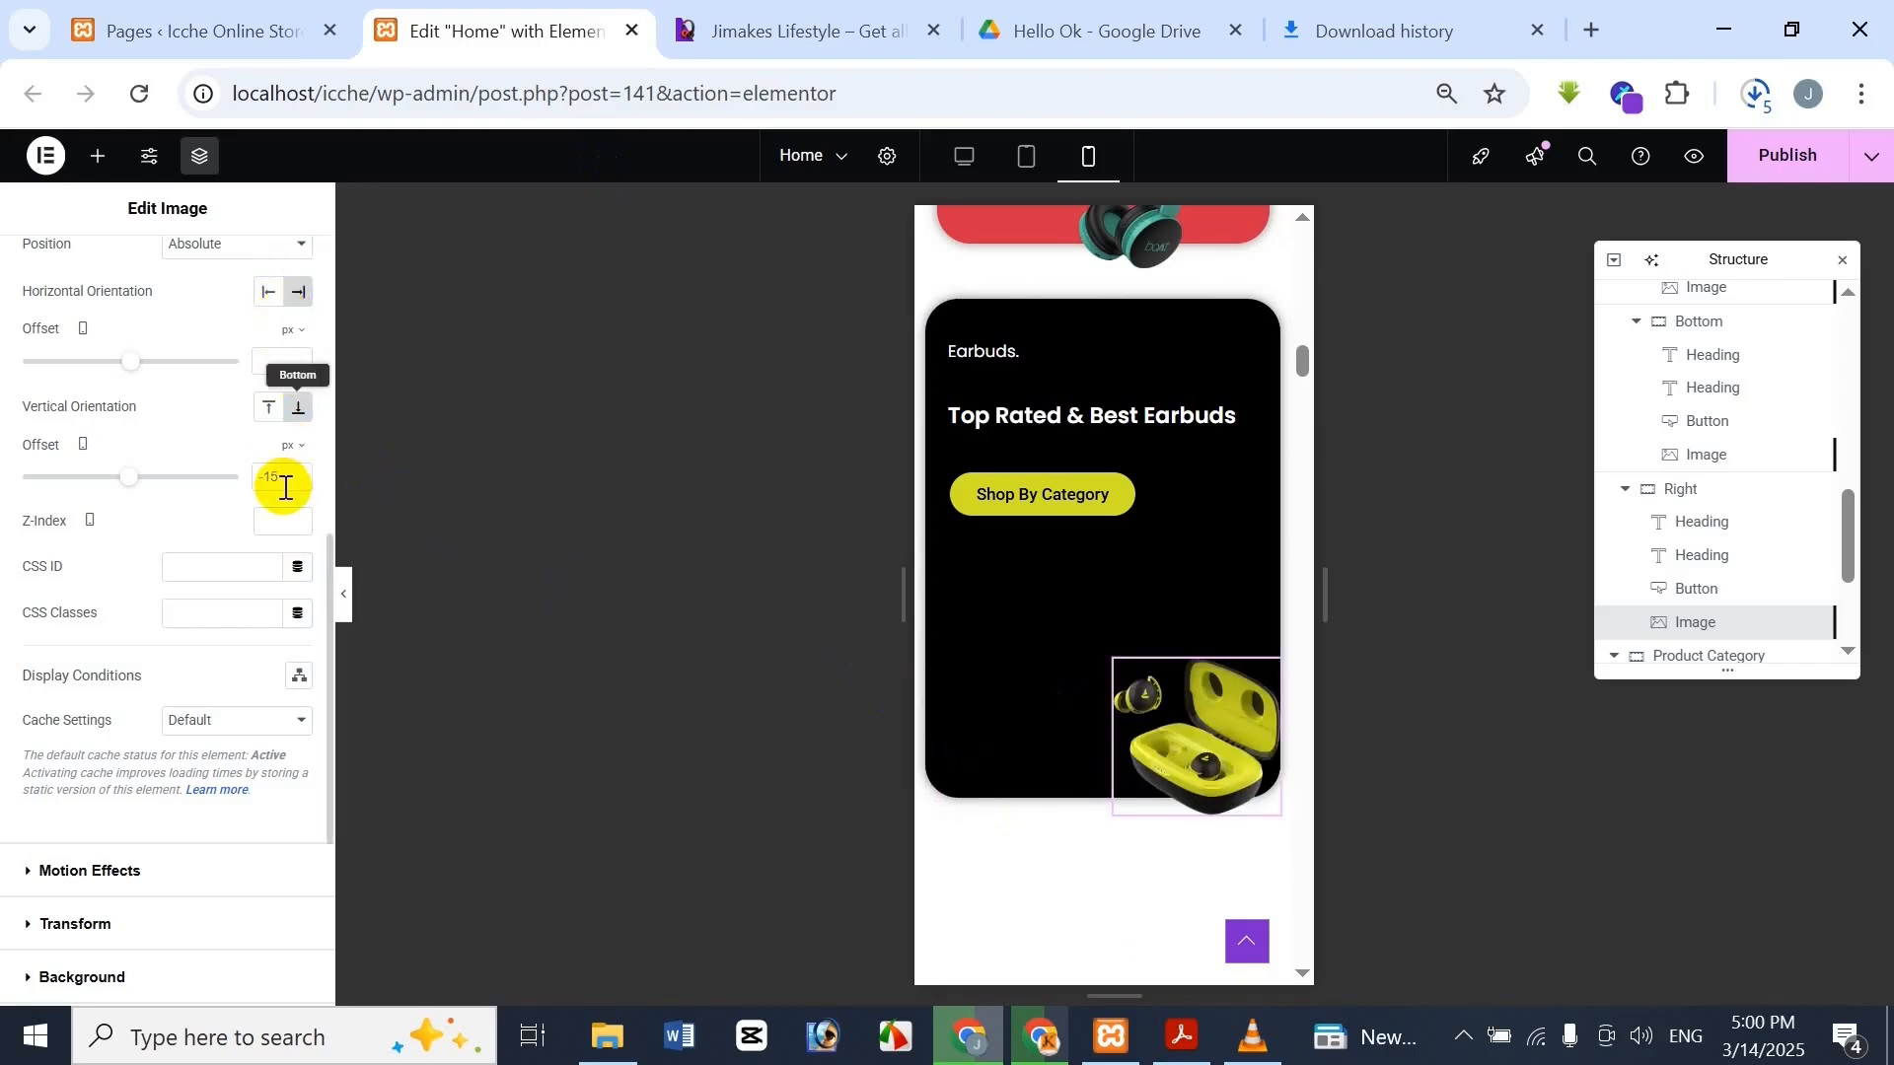
{"action": "left_click", "coordinate": [283, 357]}
{"action": "type", "text": "50"}
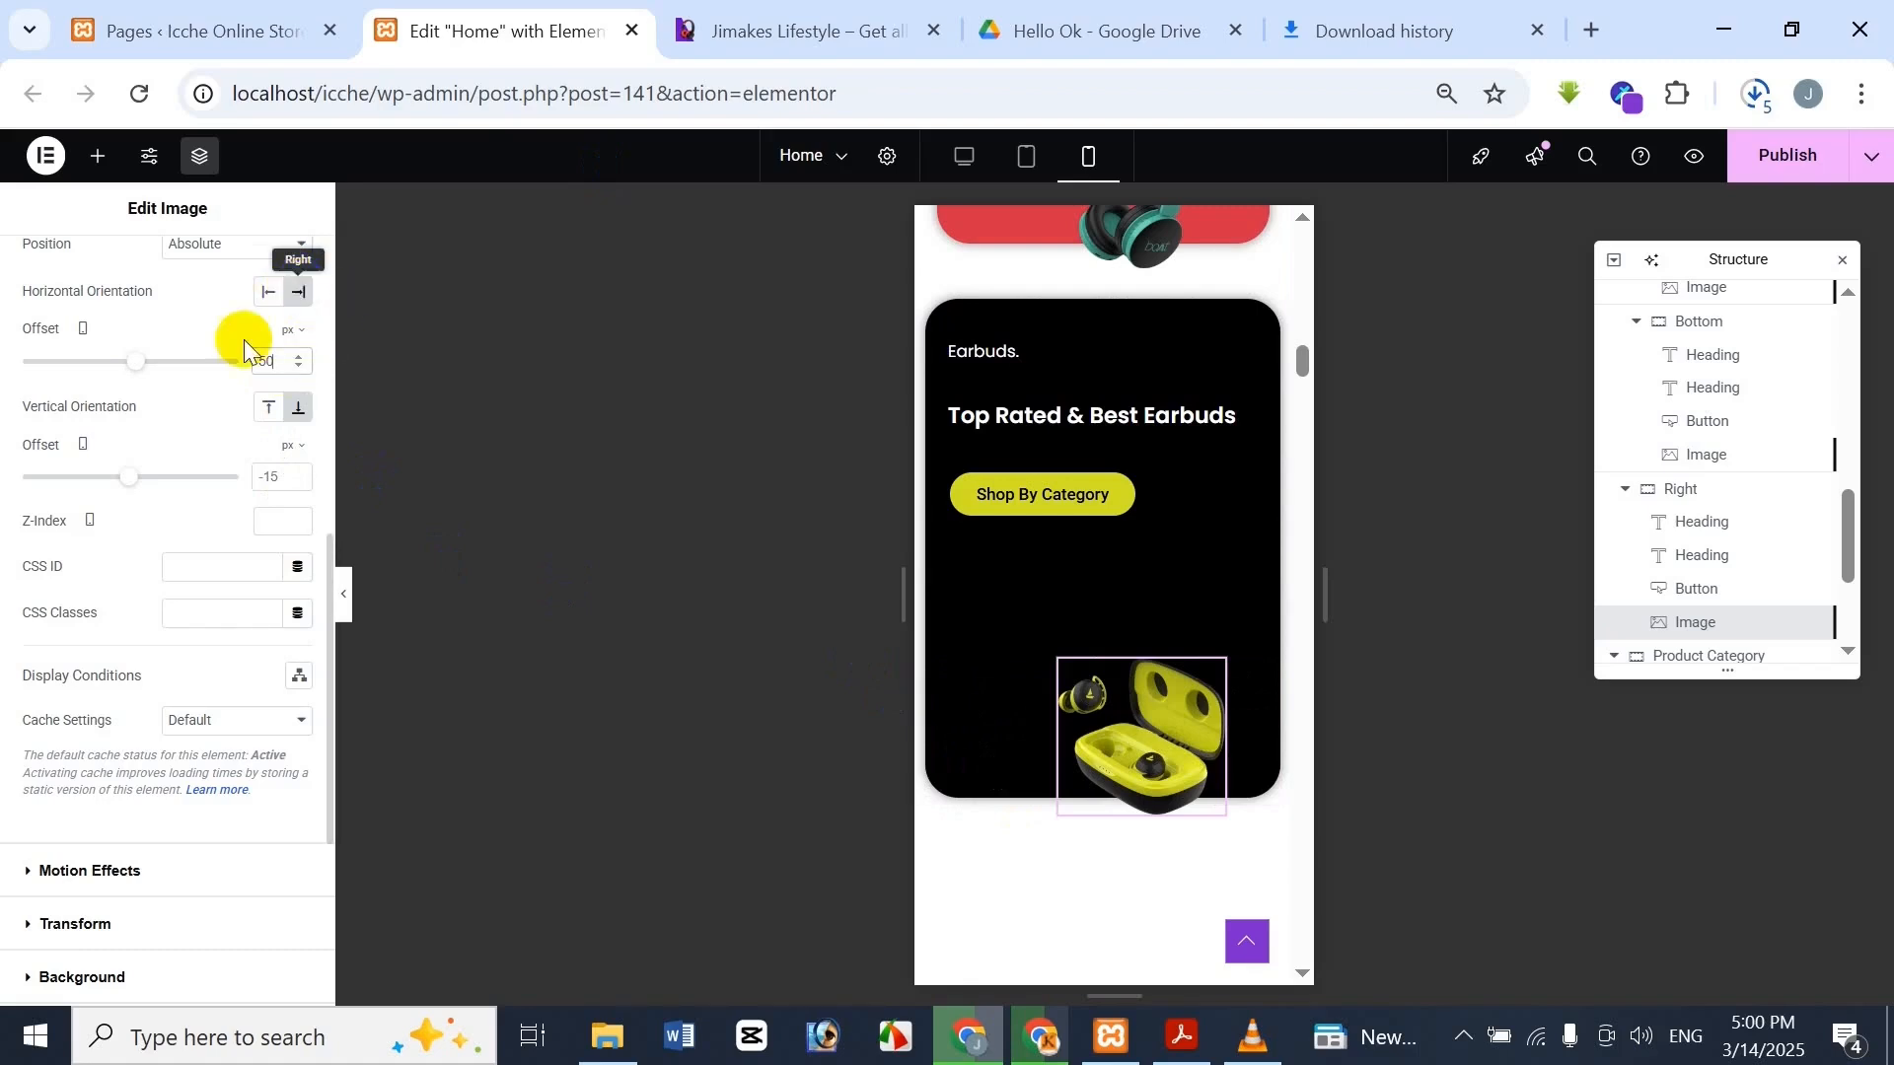
Raise the earbuds image's horizontal offset to 60 px, checking its placement against the reference site
{"action": "left_click", "coordinate": [797, 20]}
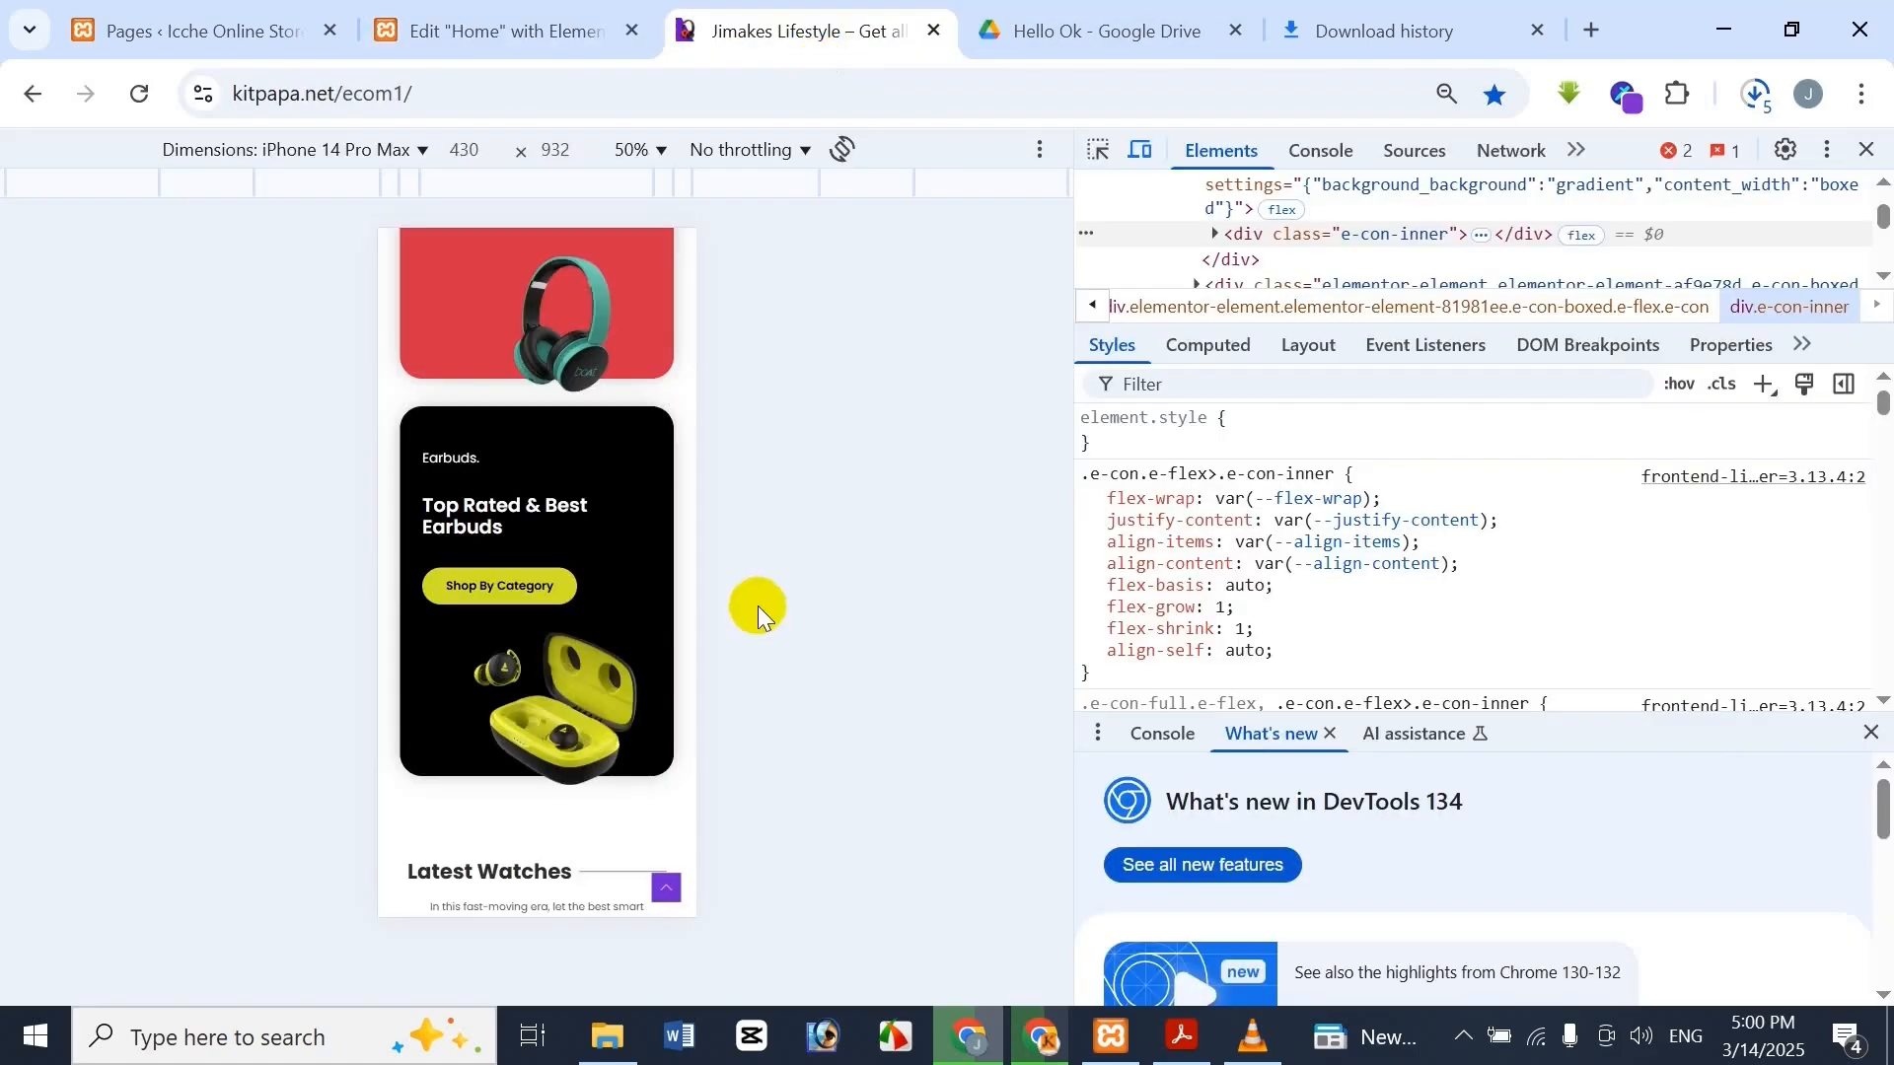
{"action": "left_click", "coordinate": [624, 12]}
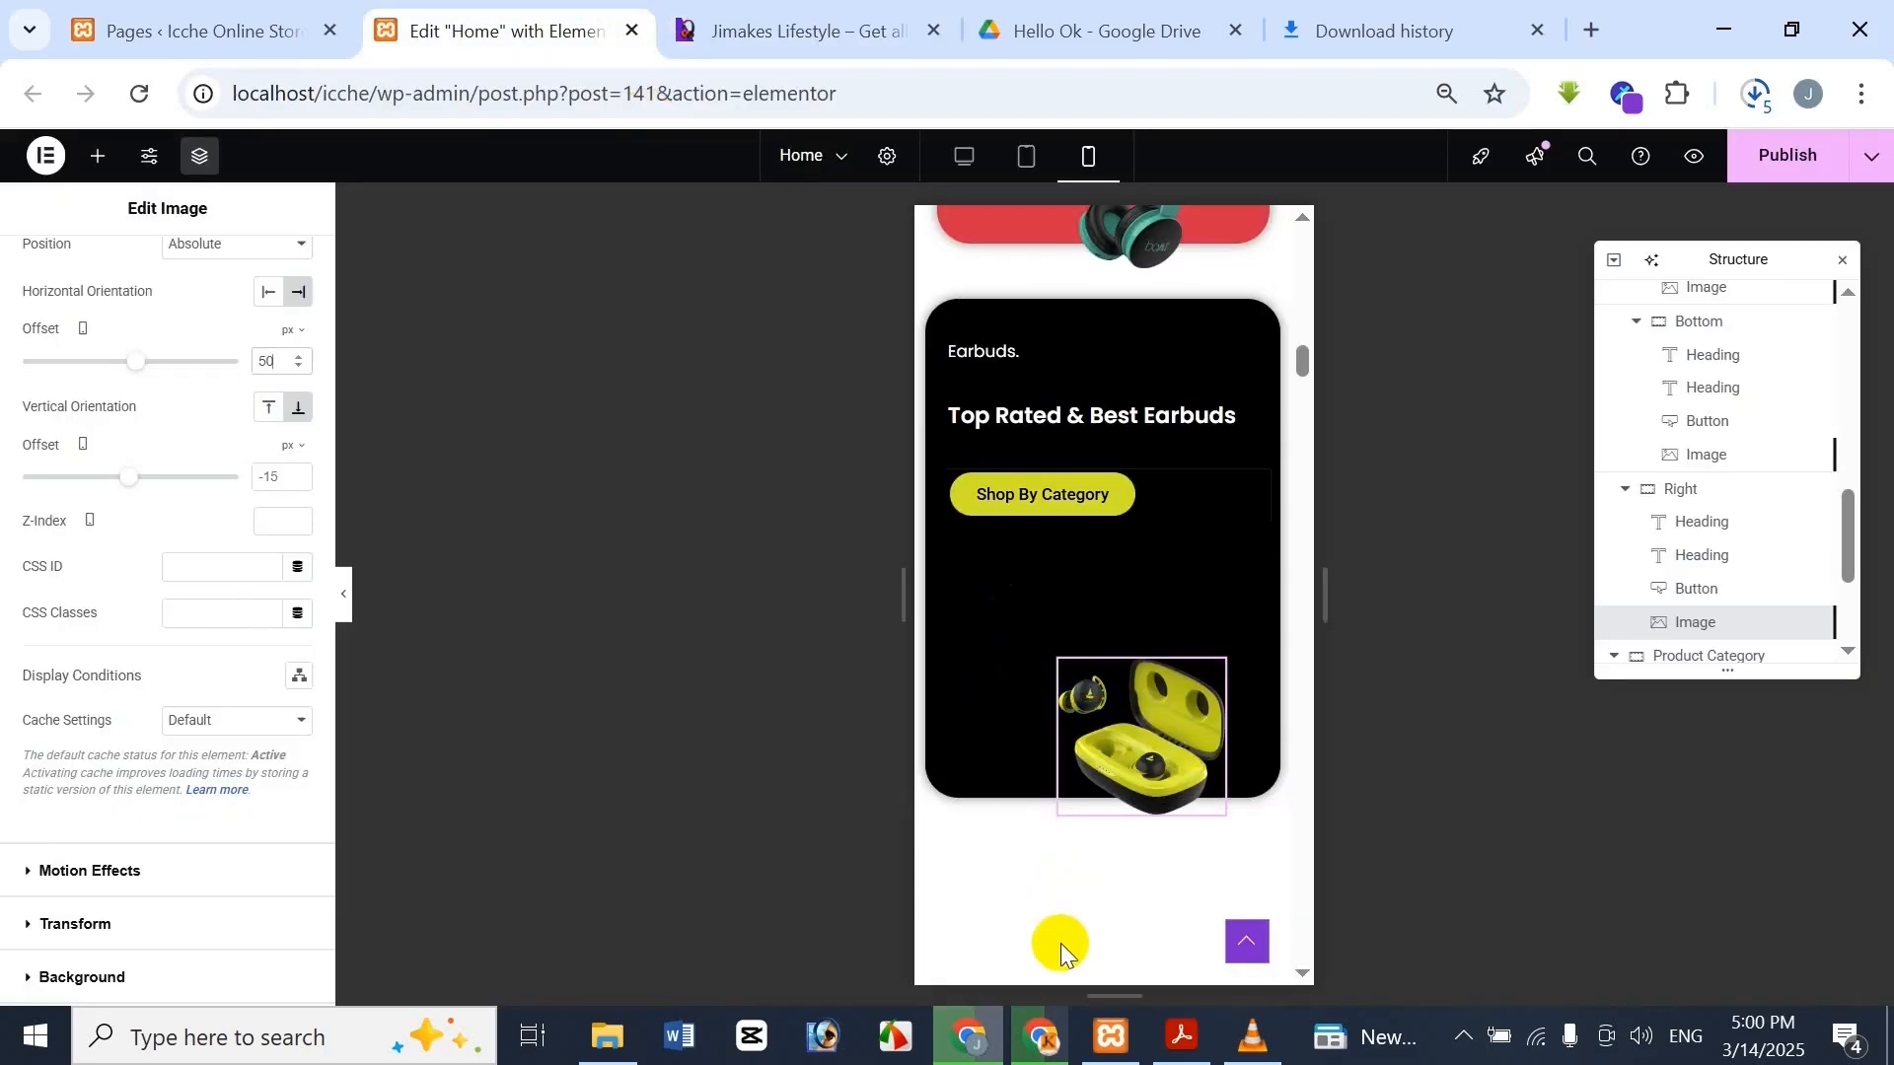
{"action": "key", "text": "BackSpace"}
{"action": "type", "text": "6"}
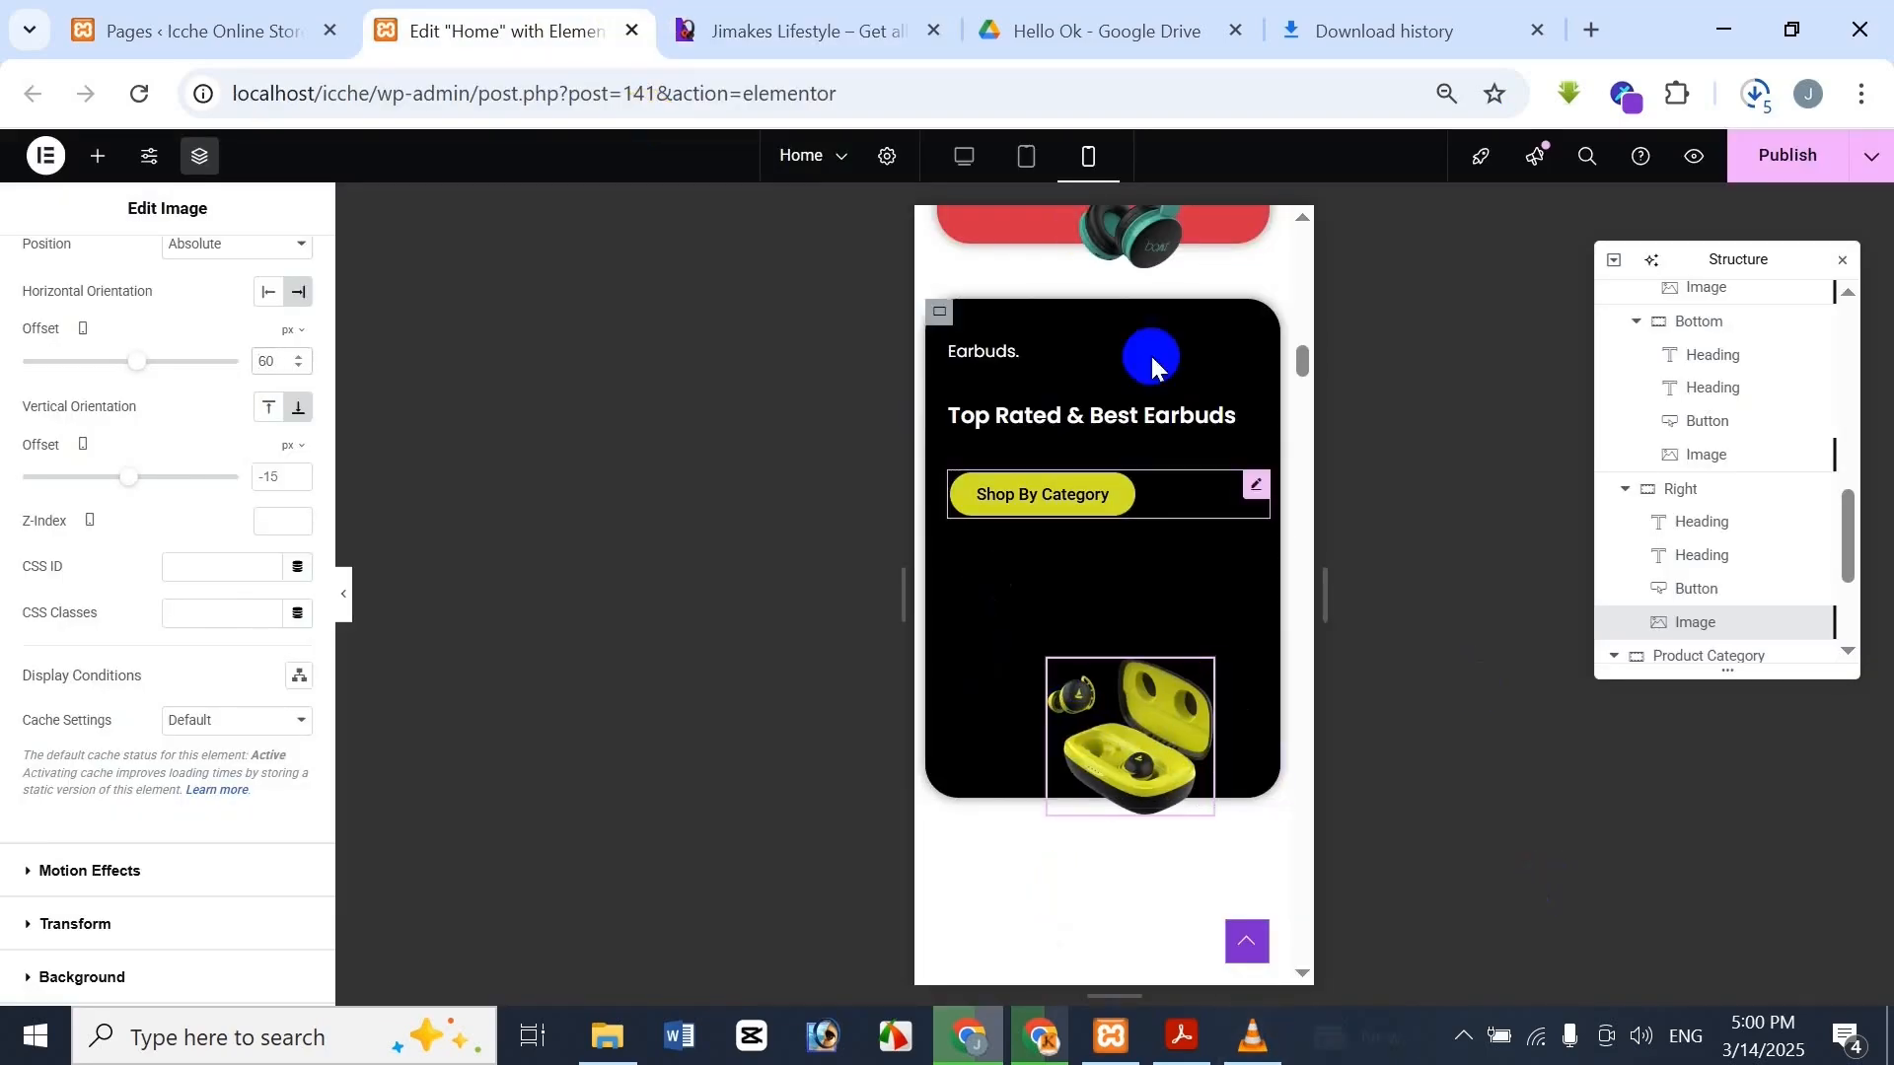
{"action": "left_click", "coordinate": [917, 10]}
{"action": "left_click", "coordinate": [434, 20]}
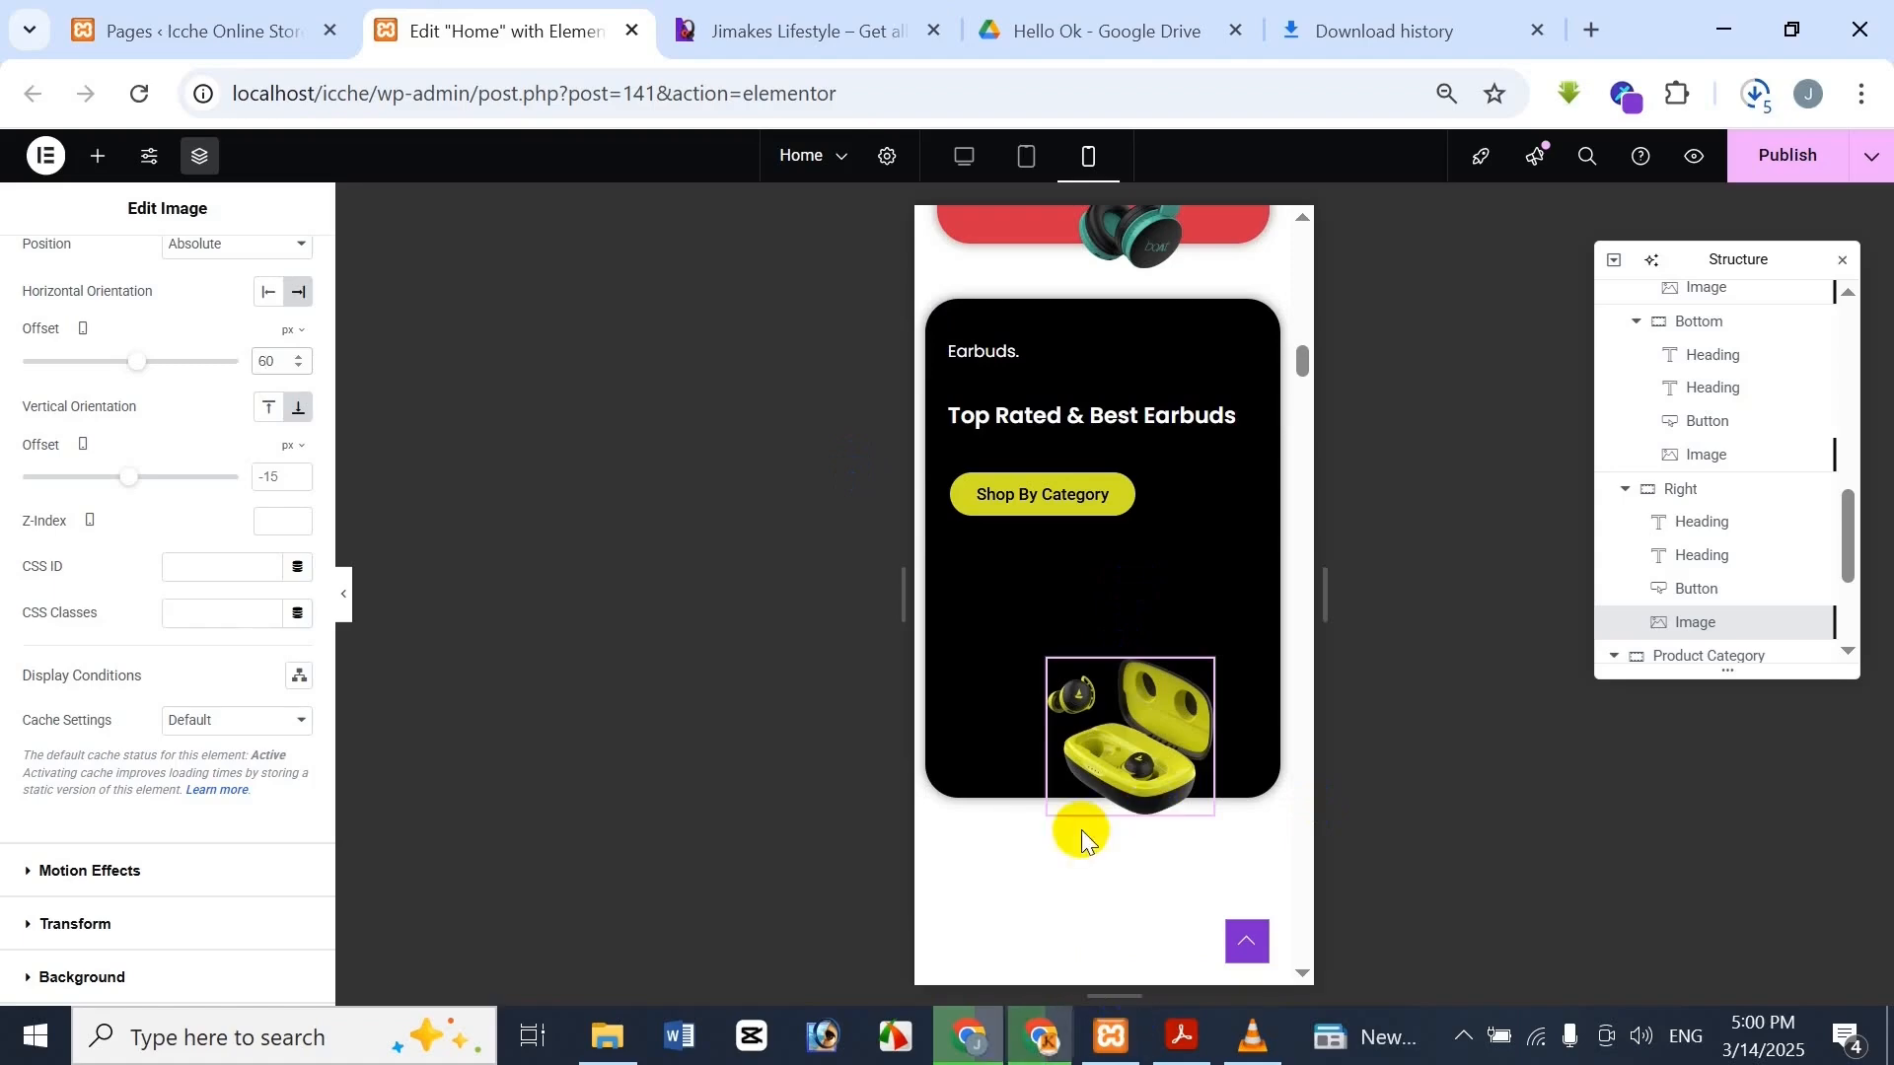
Compare the Latest Watches section's heading, divider and description with the same section on the reference site
{"action": "scroll", "coordinate": [1062, 694], "scroll_direction": "down", "scroll_amount": 10}
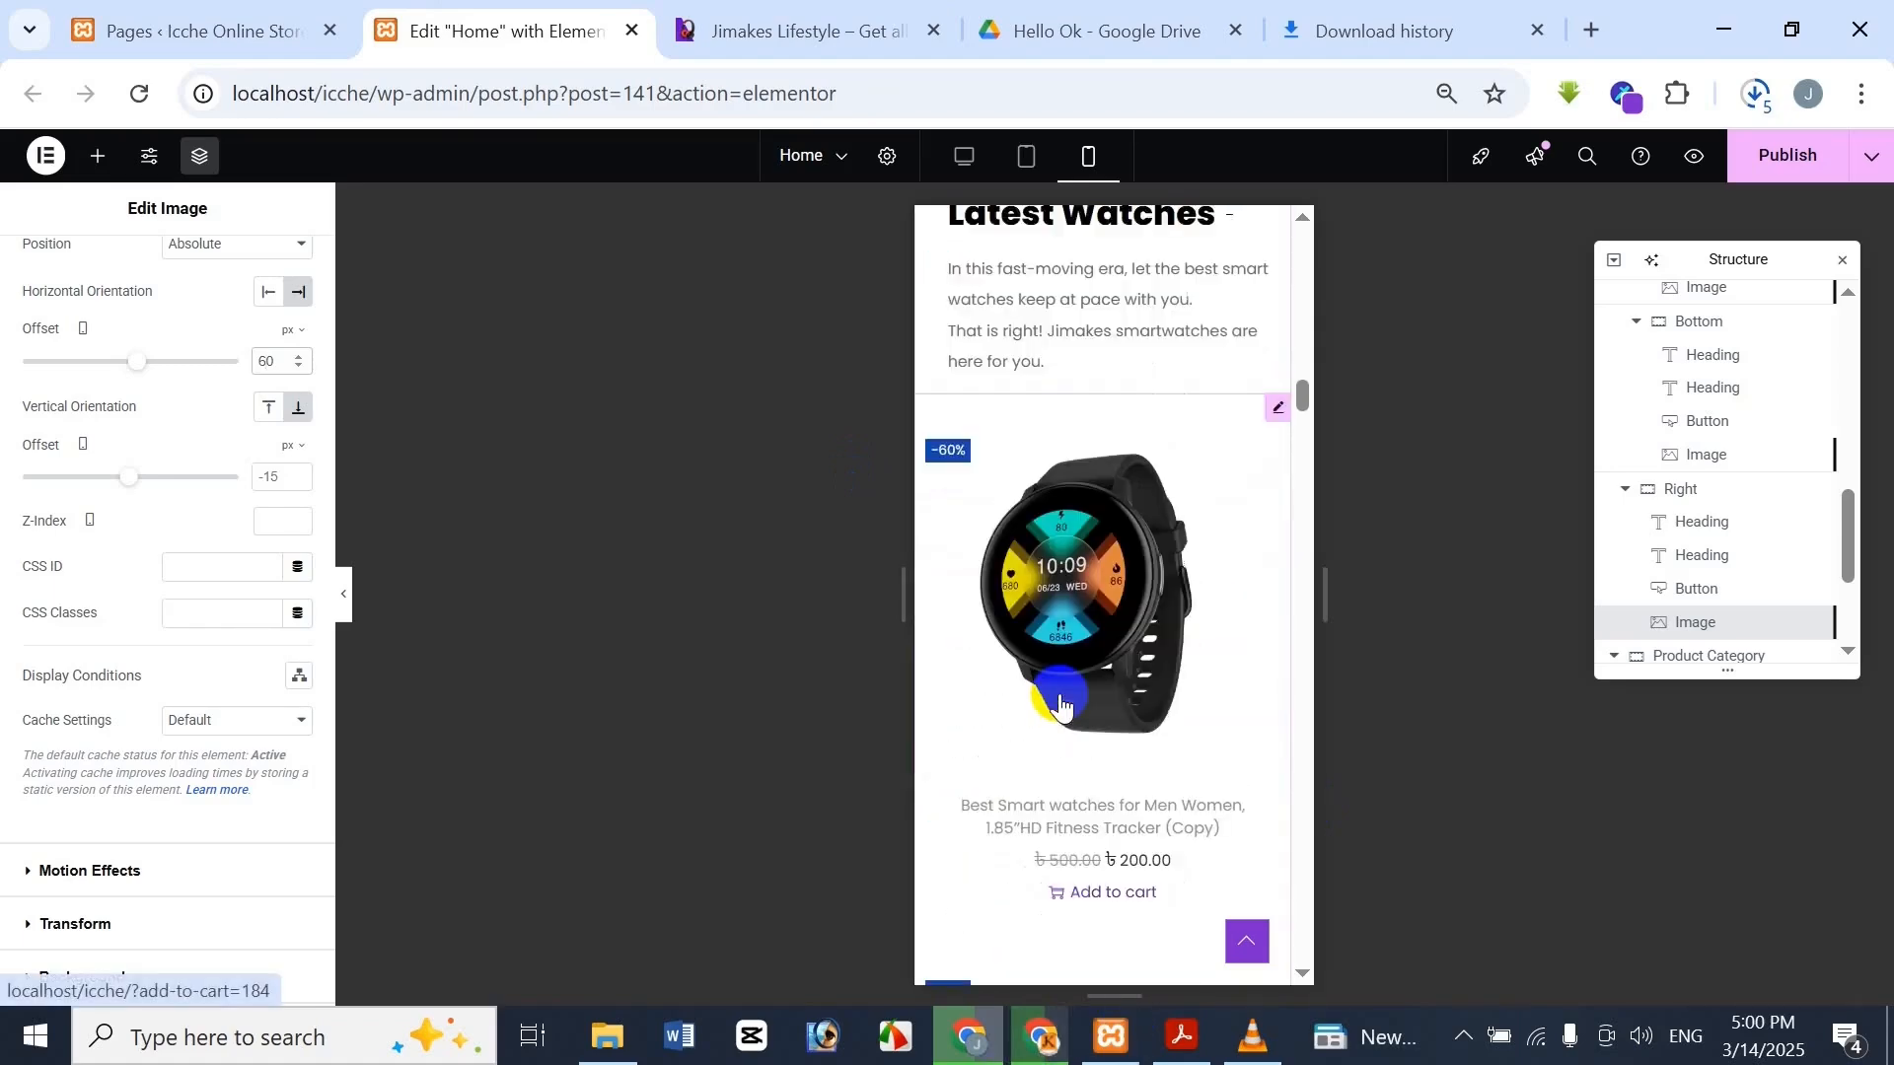
{"action": "scroll", "coordinate": [1062, 700], "scroll_direction": "up", "scroll_amount": 3}
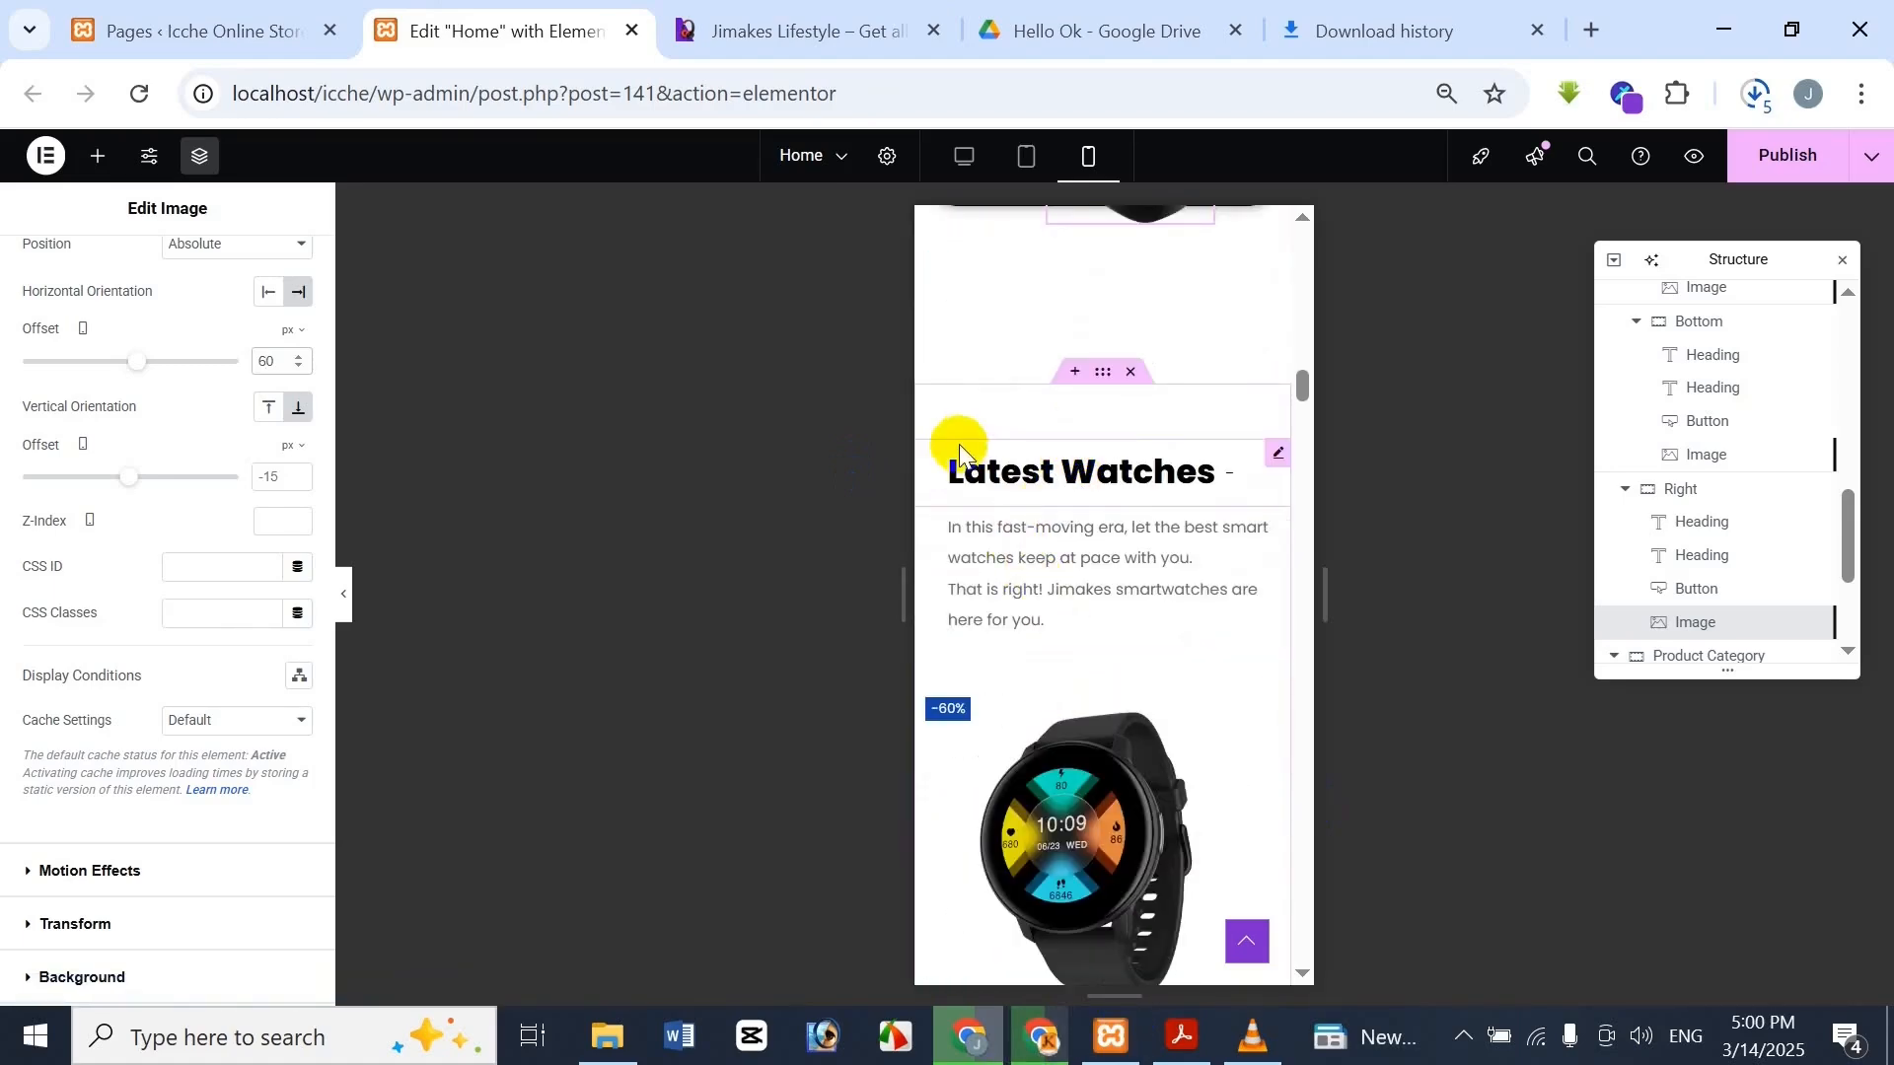
{"action": "left_click", "coordinate": [759, 14]}
{"action": "scroll", "coordinate": [588, 809], "scroll_direction": "down", "scroll_amount": 2}
{"action": "scroll", "coordinate": [588, 809], "scroll_direction": "down", "scroll_amount": 4}
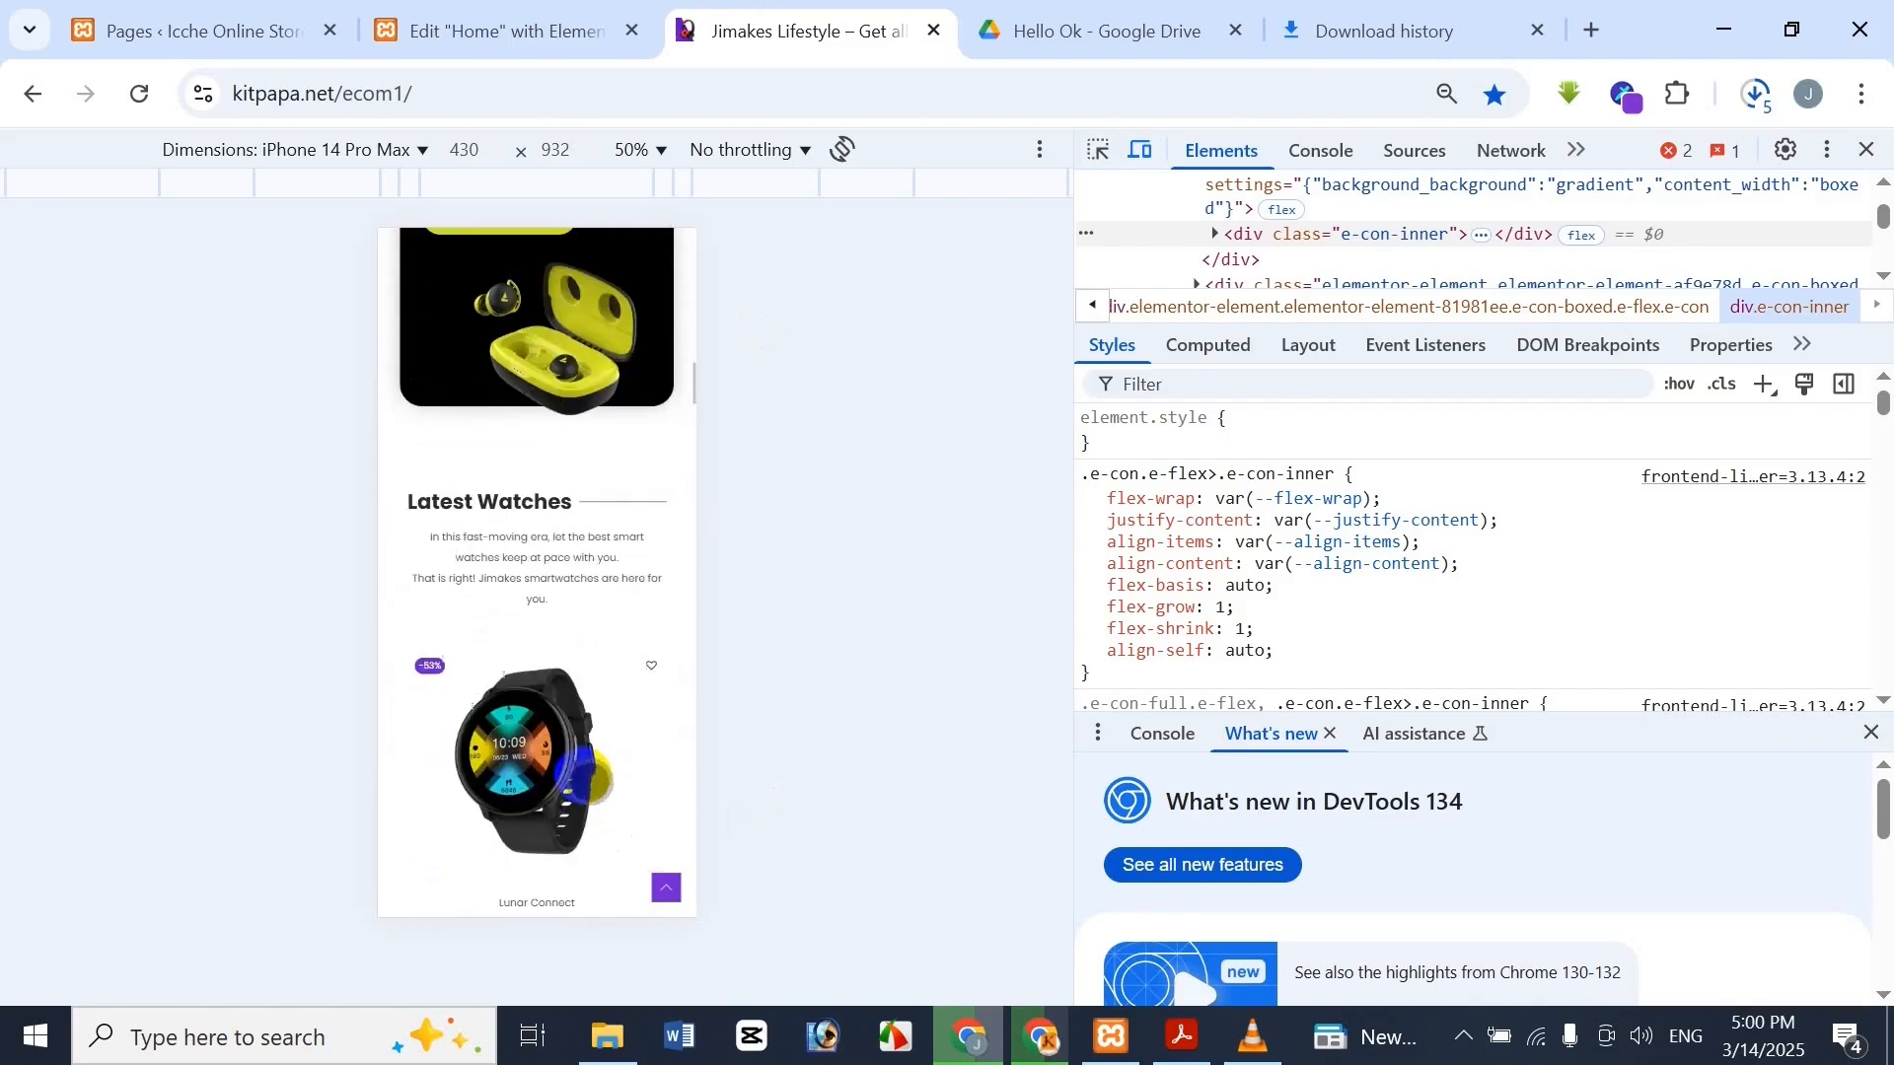
{"action": "left_click", "coordinate": [583, 44]}
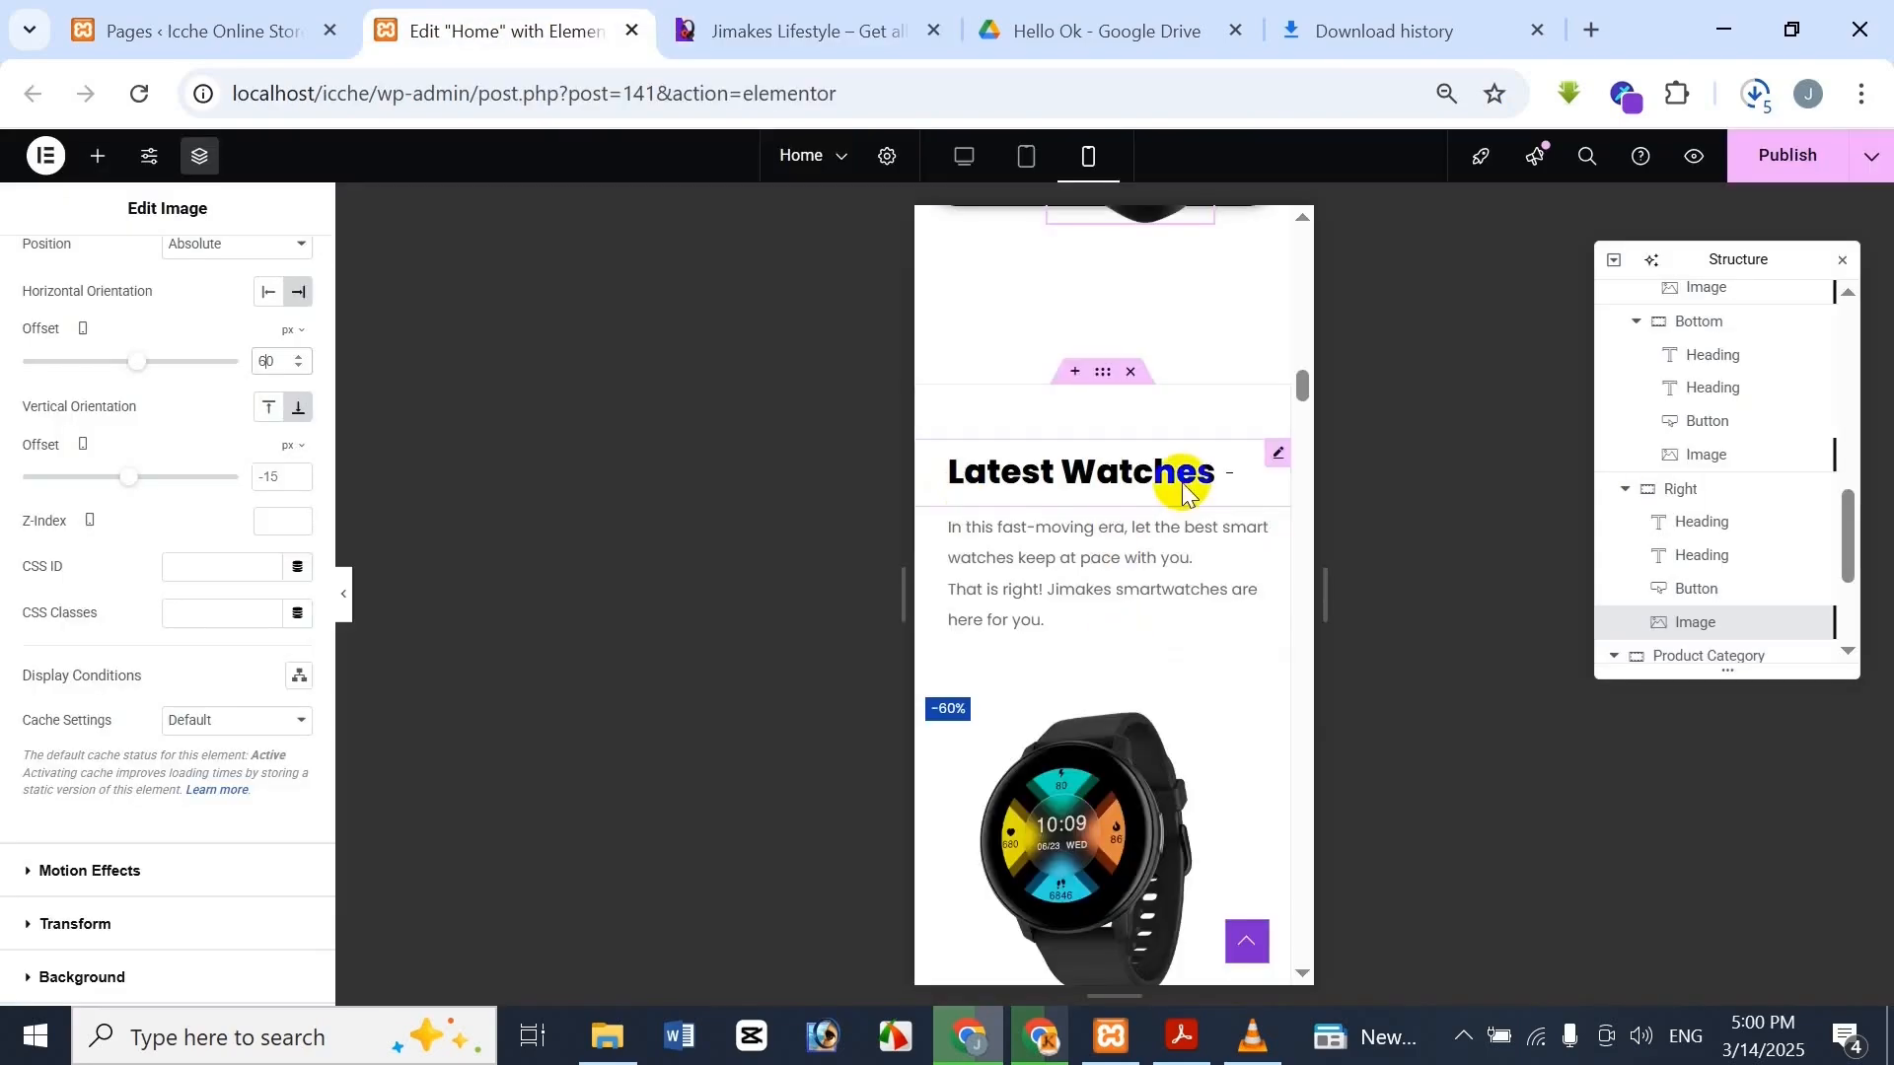
Set the Latest Watches divider's text size to 20 px for mobile
{"action": "left_click", "coordinate": [1177, 458]}
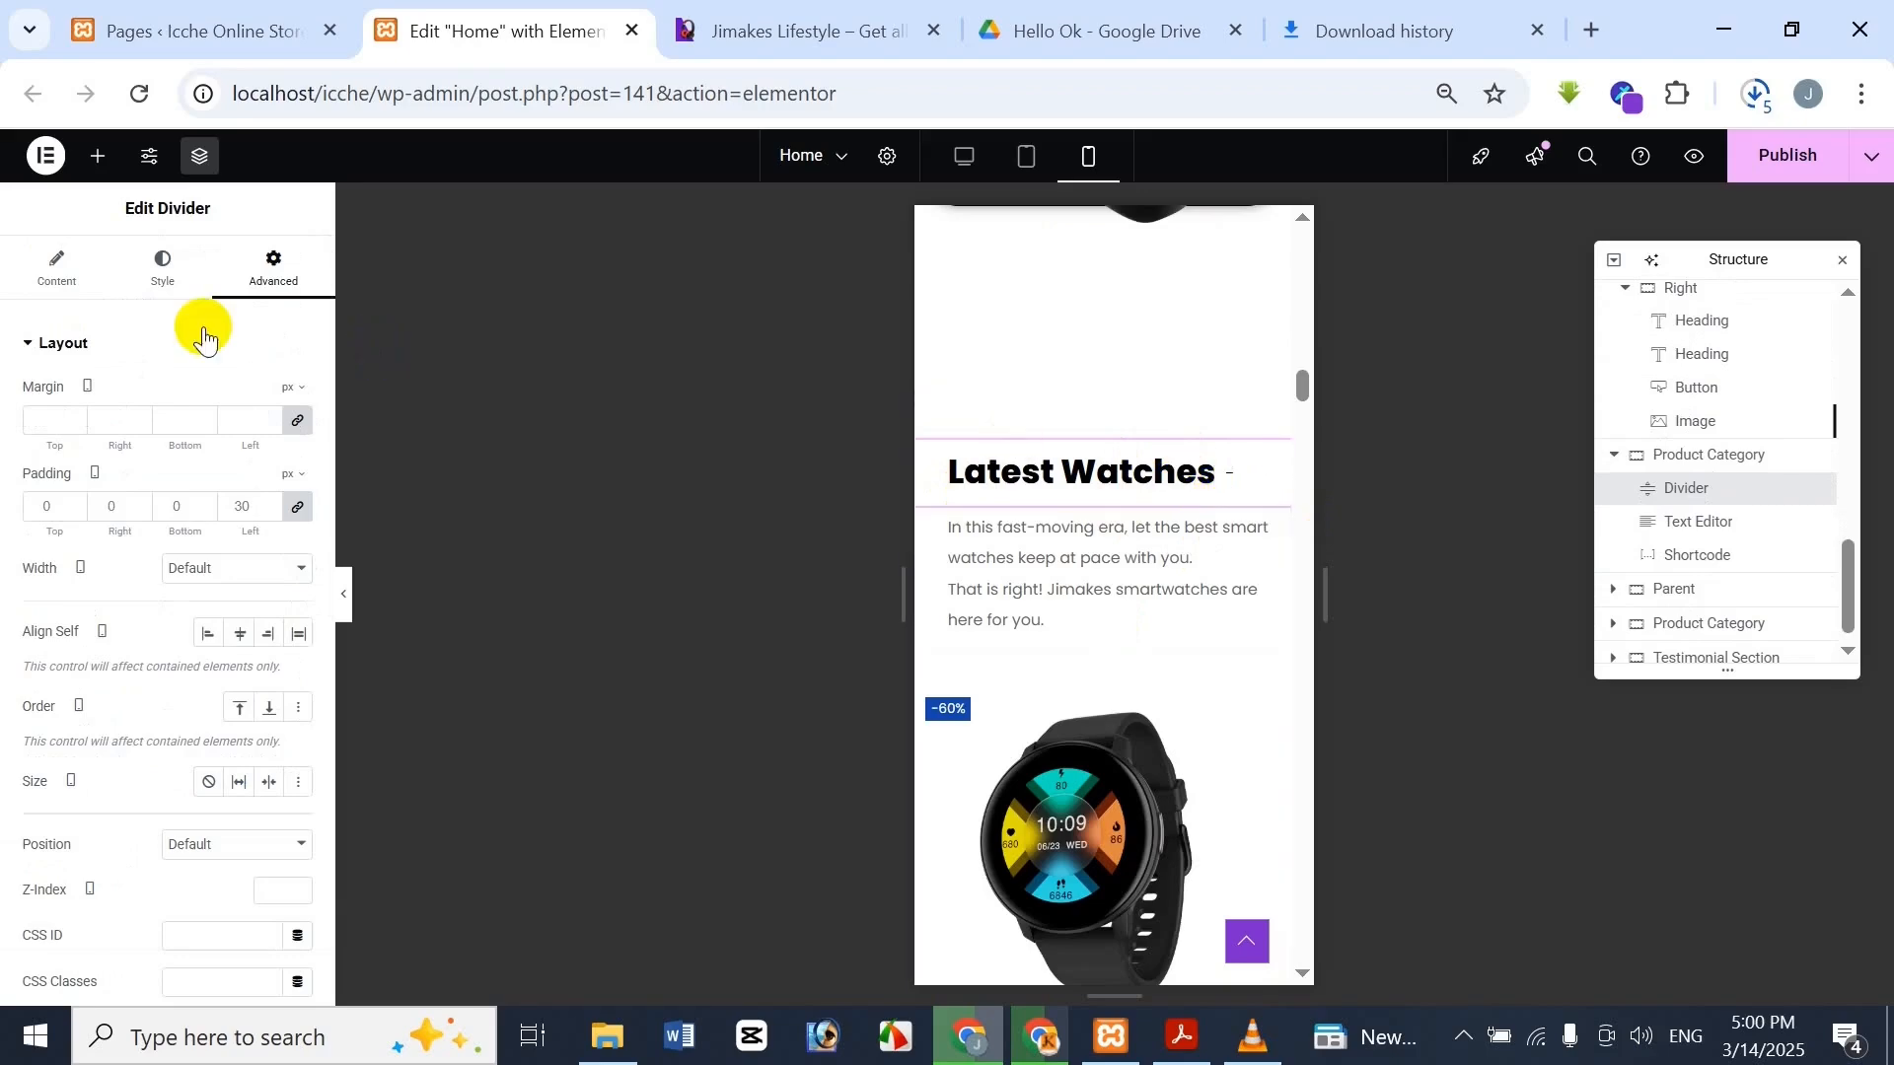
{"action": "left_click", "coordinate": [716, 22]}
{"action": "left_click", "coordinate": [536, 12]}
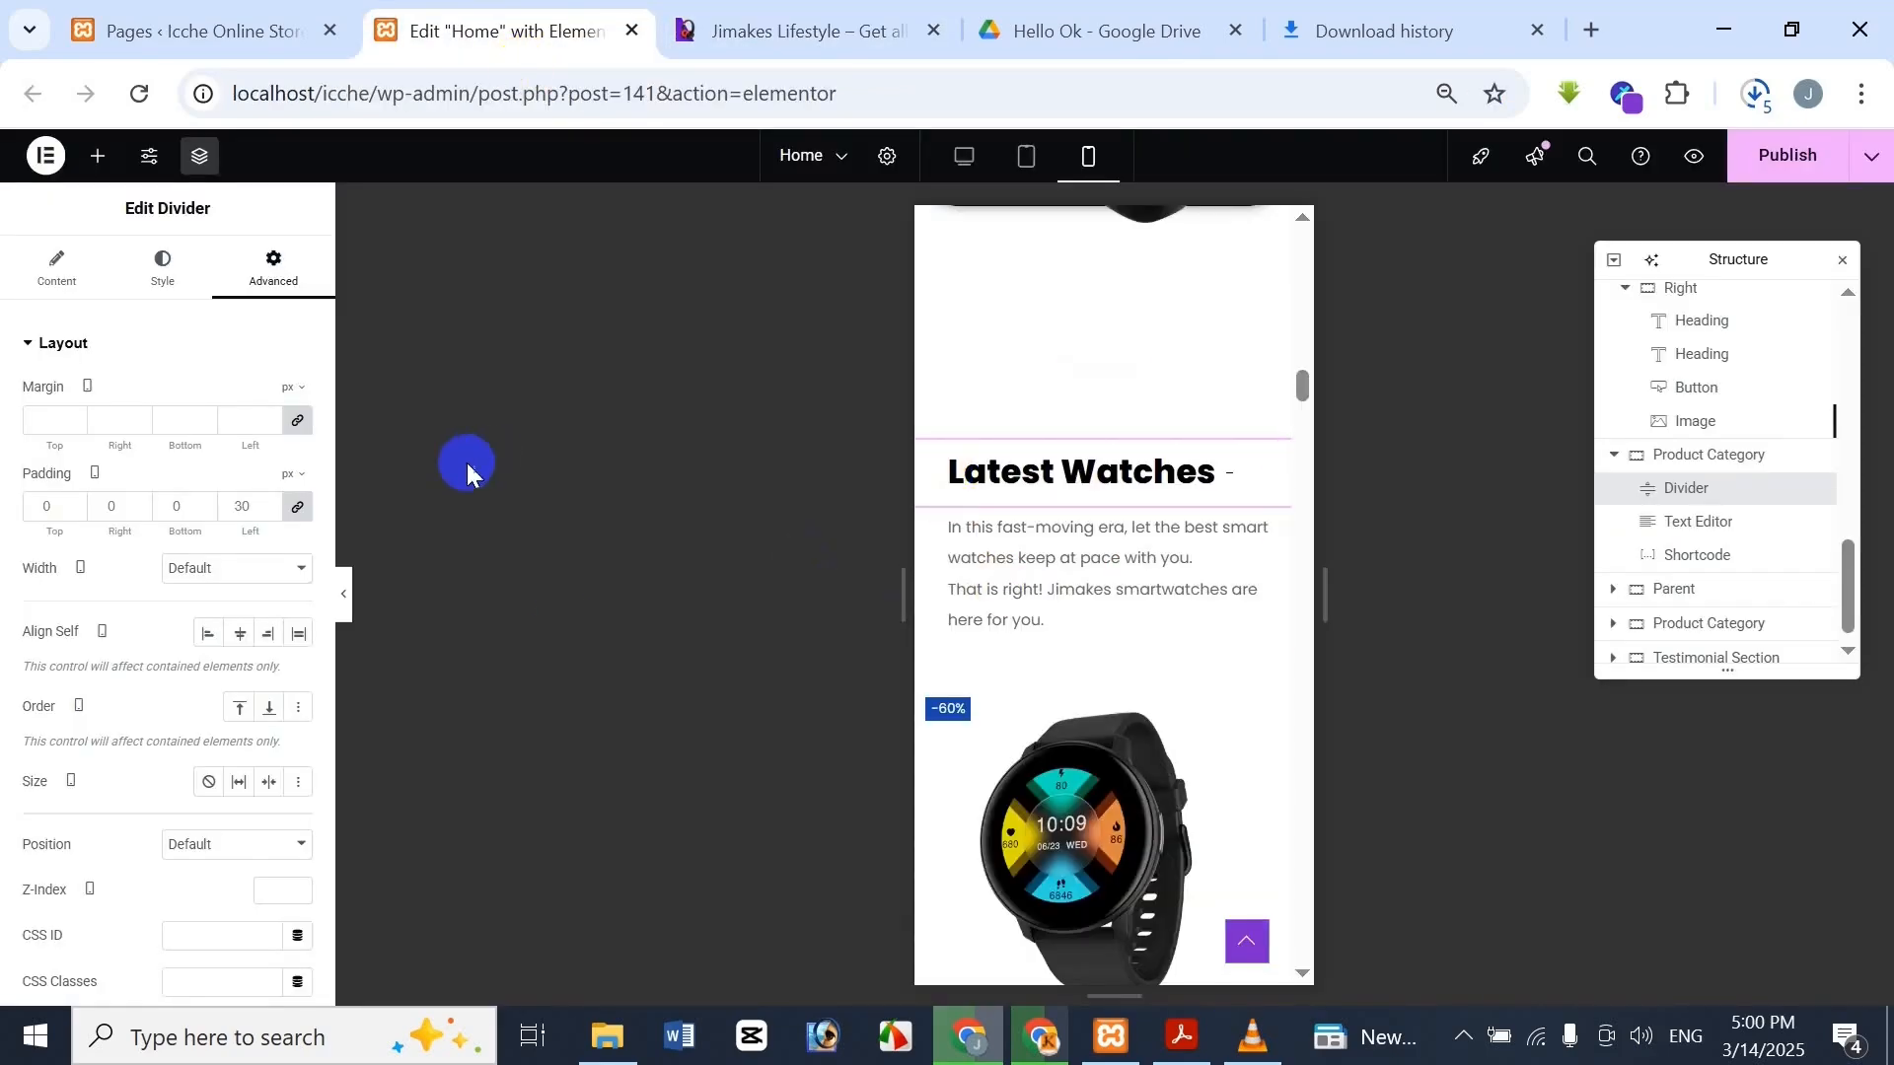
{"action": "left_click", "coordinate": [158, 273]}
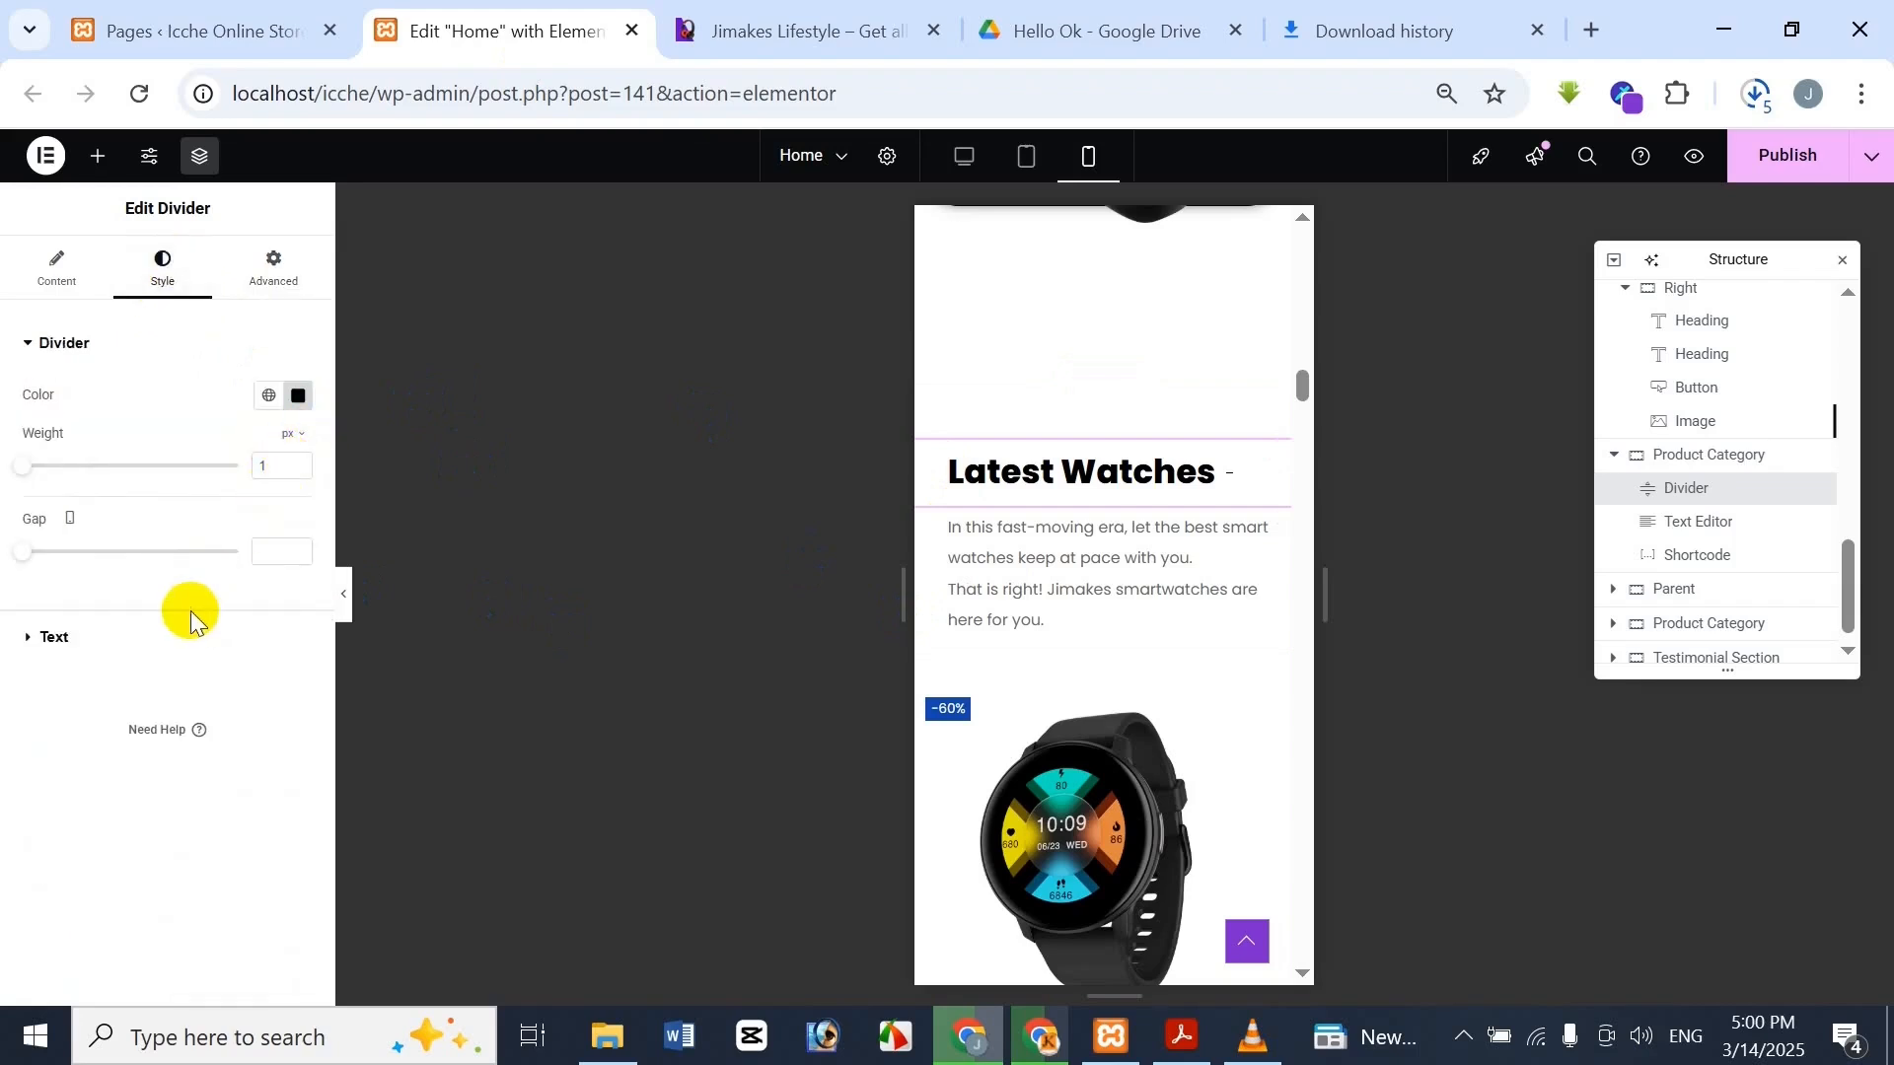
{"action": "left_click", "coordinate": [255, 624]}
{"action": "left_click", "coordinate": [283, 495]}
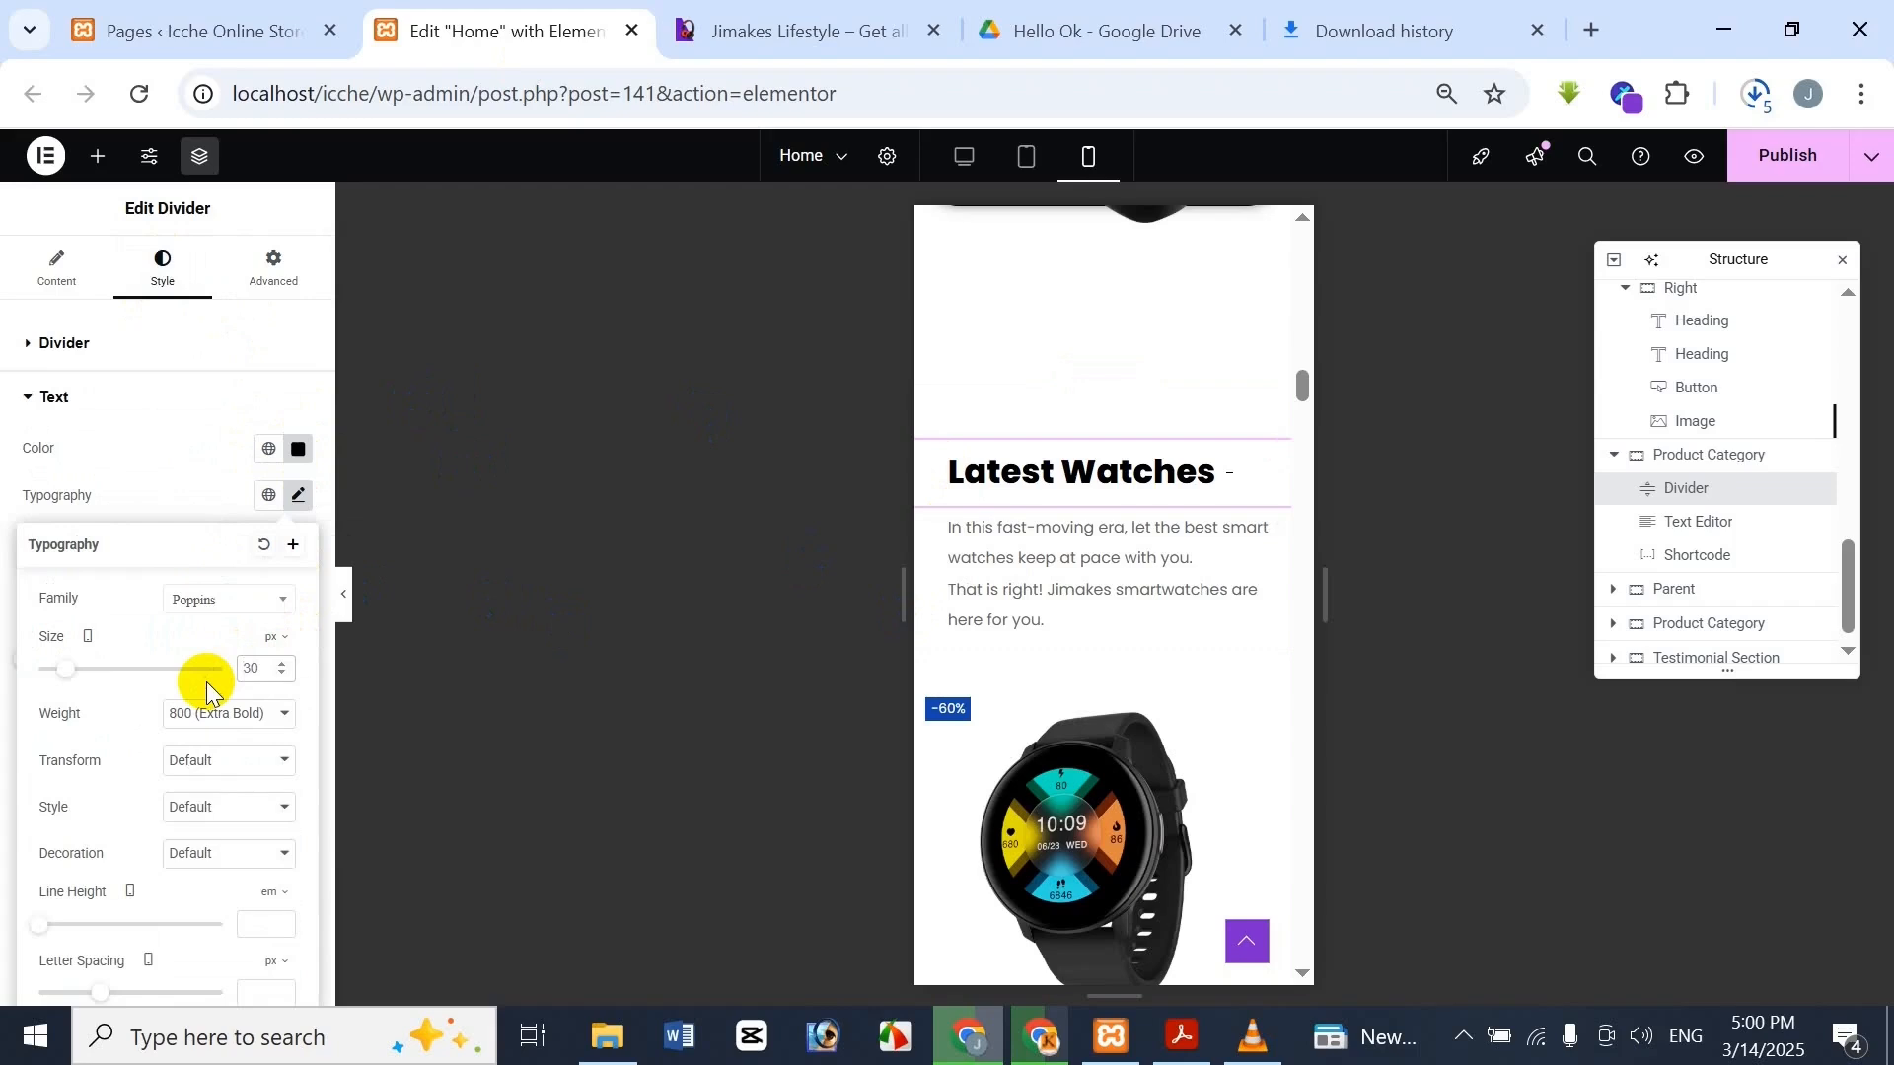
{"action": "type", "text": "20"}
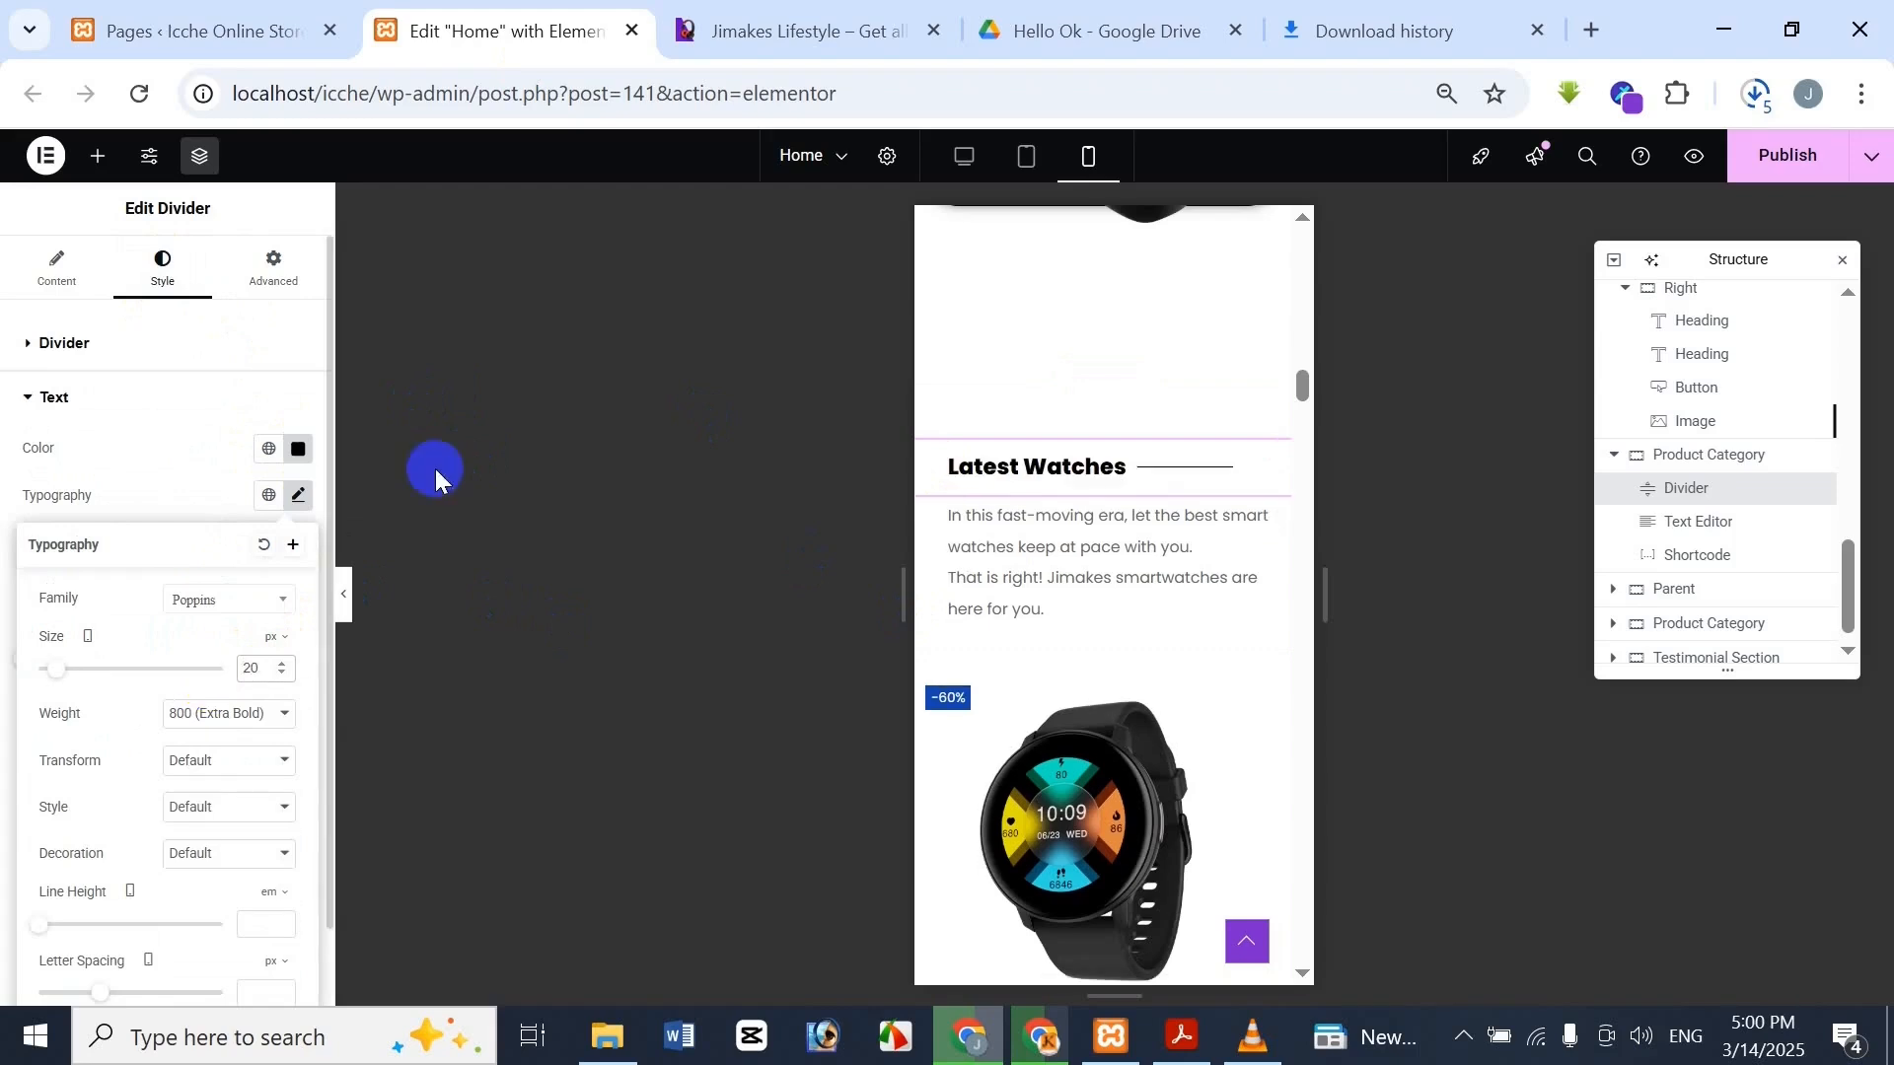
Center the description text under the Latest Watches heading and check it against the reference site
{"action": "left_click", "coordinate": [1052, 525]}
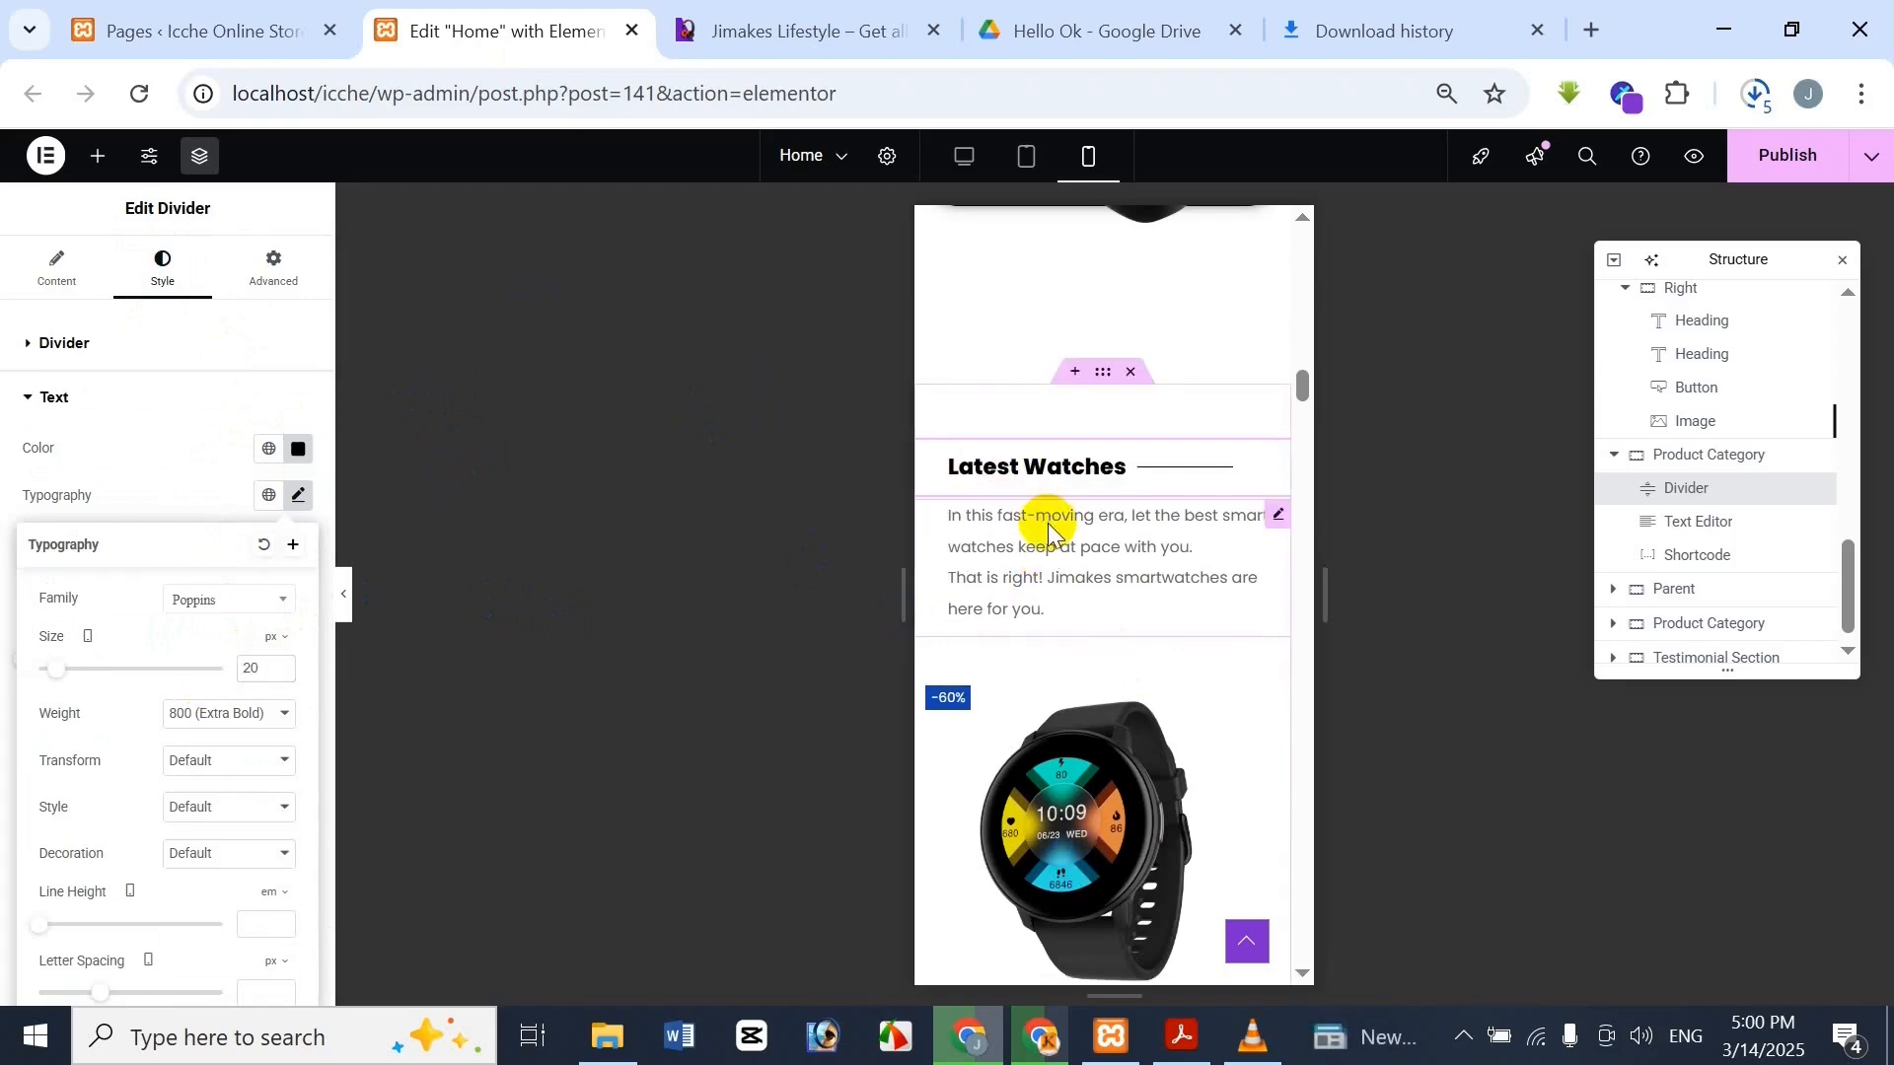
{"action": "left_click", "coordinate": [768, 24]}
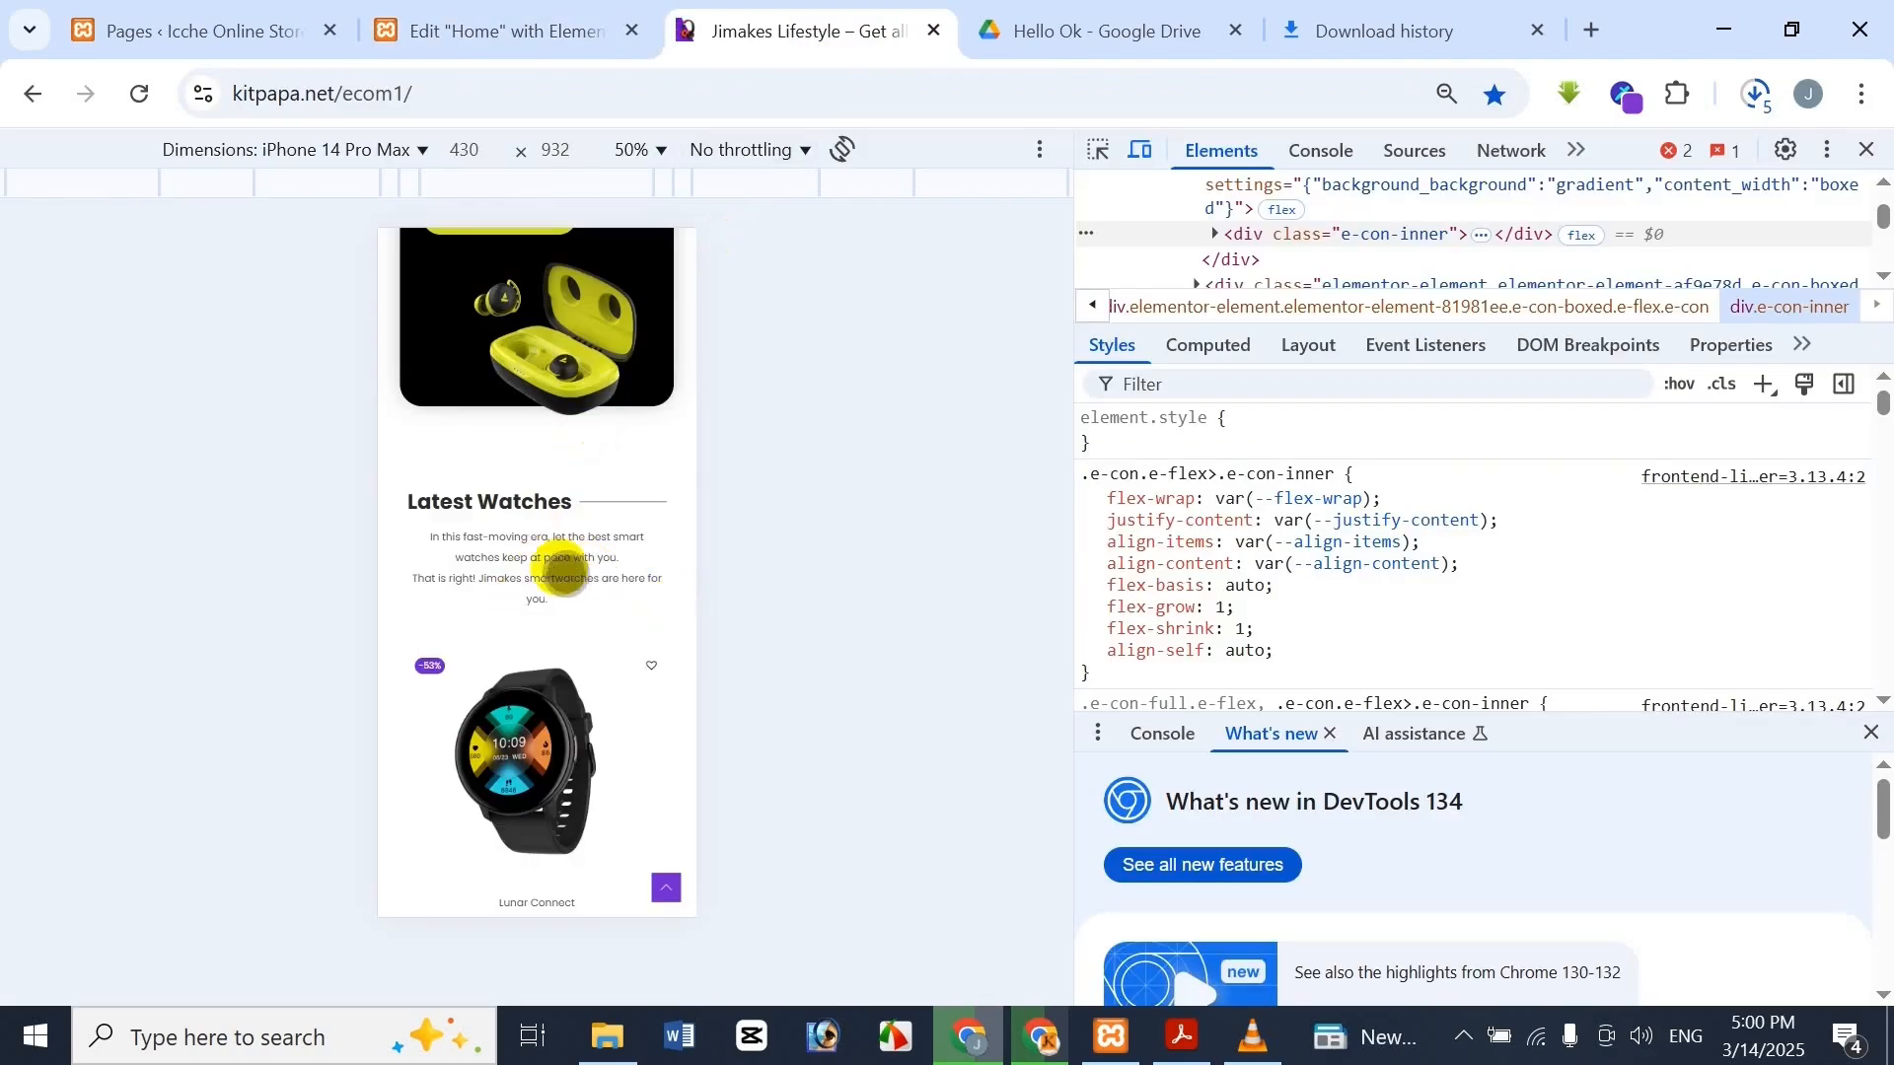
{"action": "left_click", "coordinate": [562, 20]}
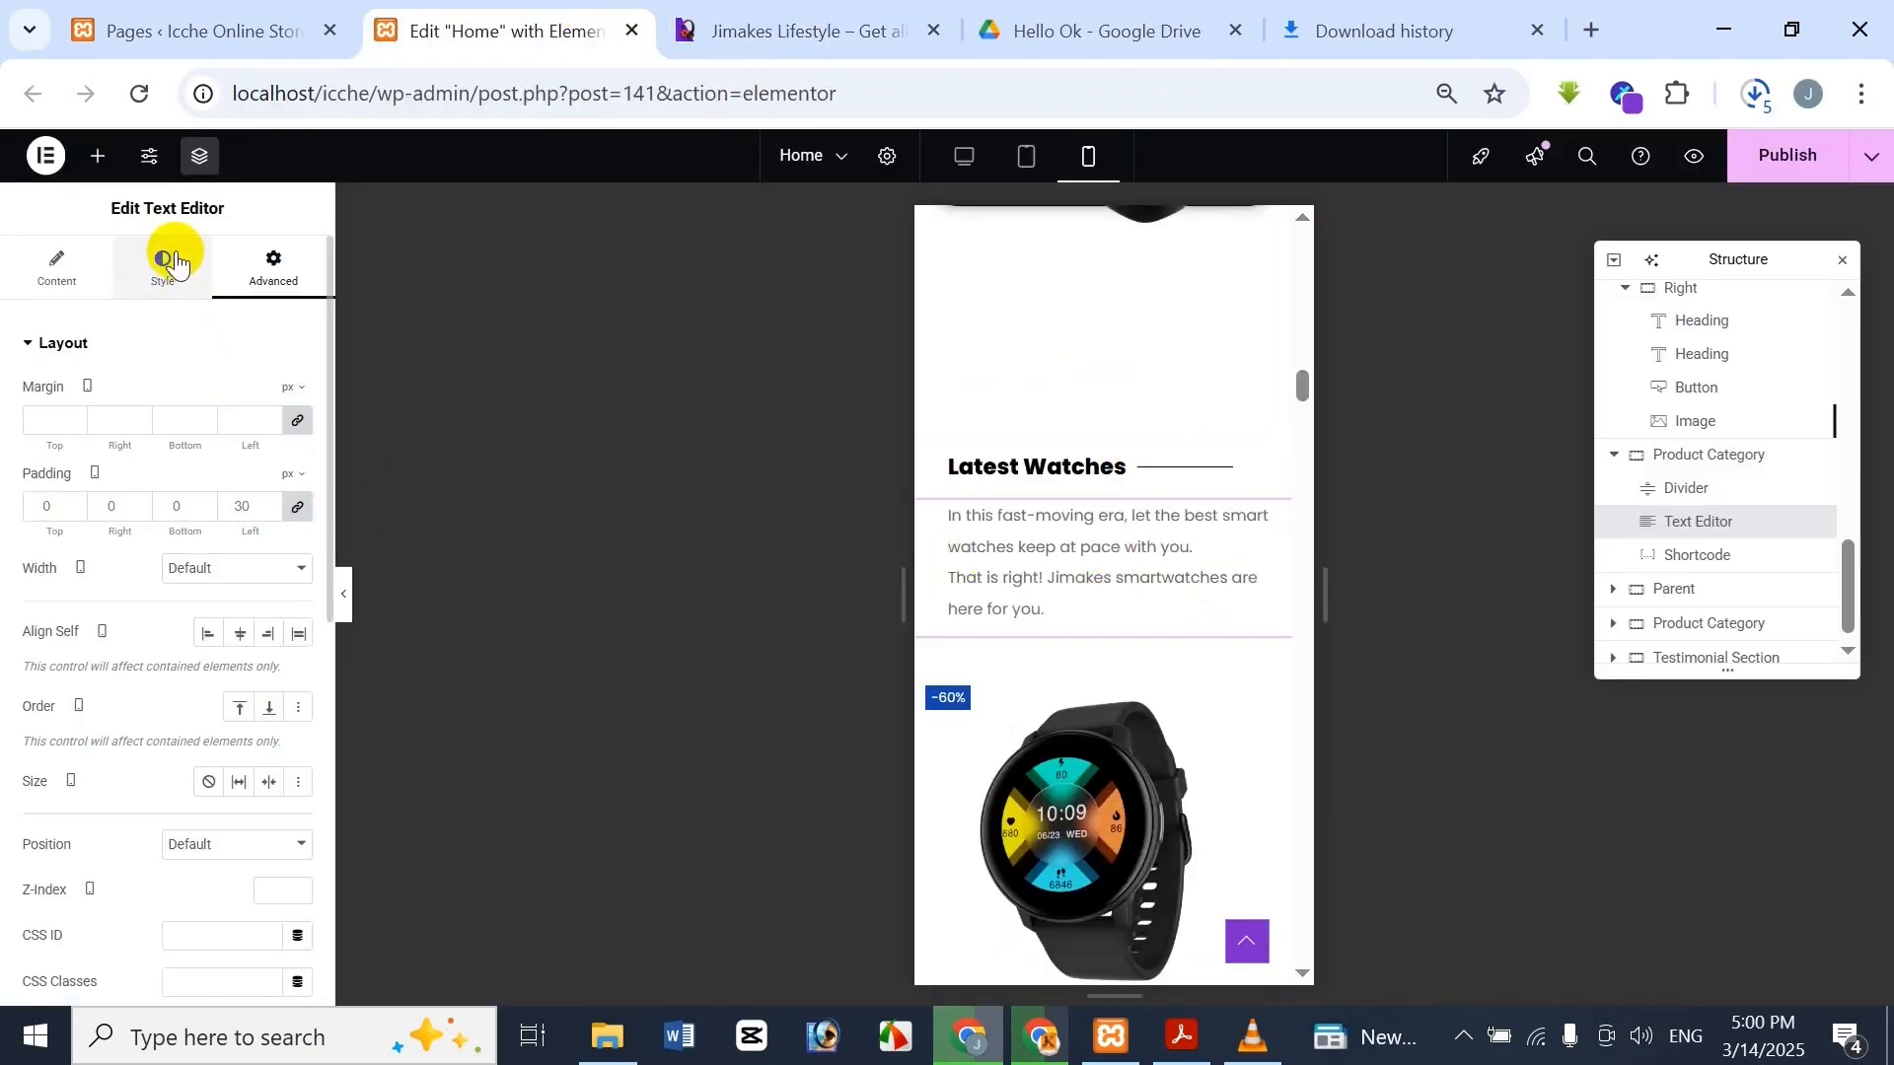
{"action": "left_click", "coordinate": [183, 289]}
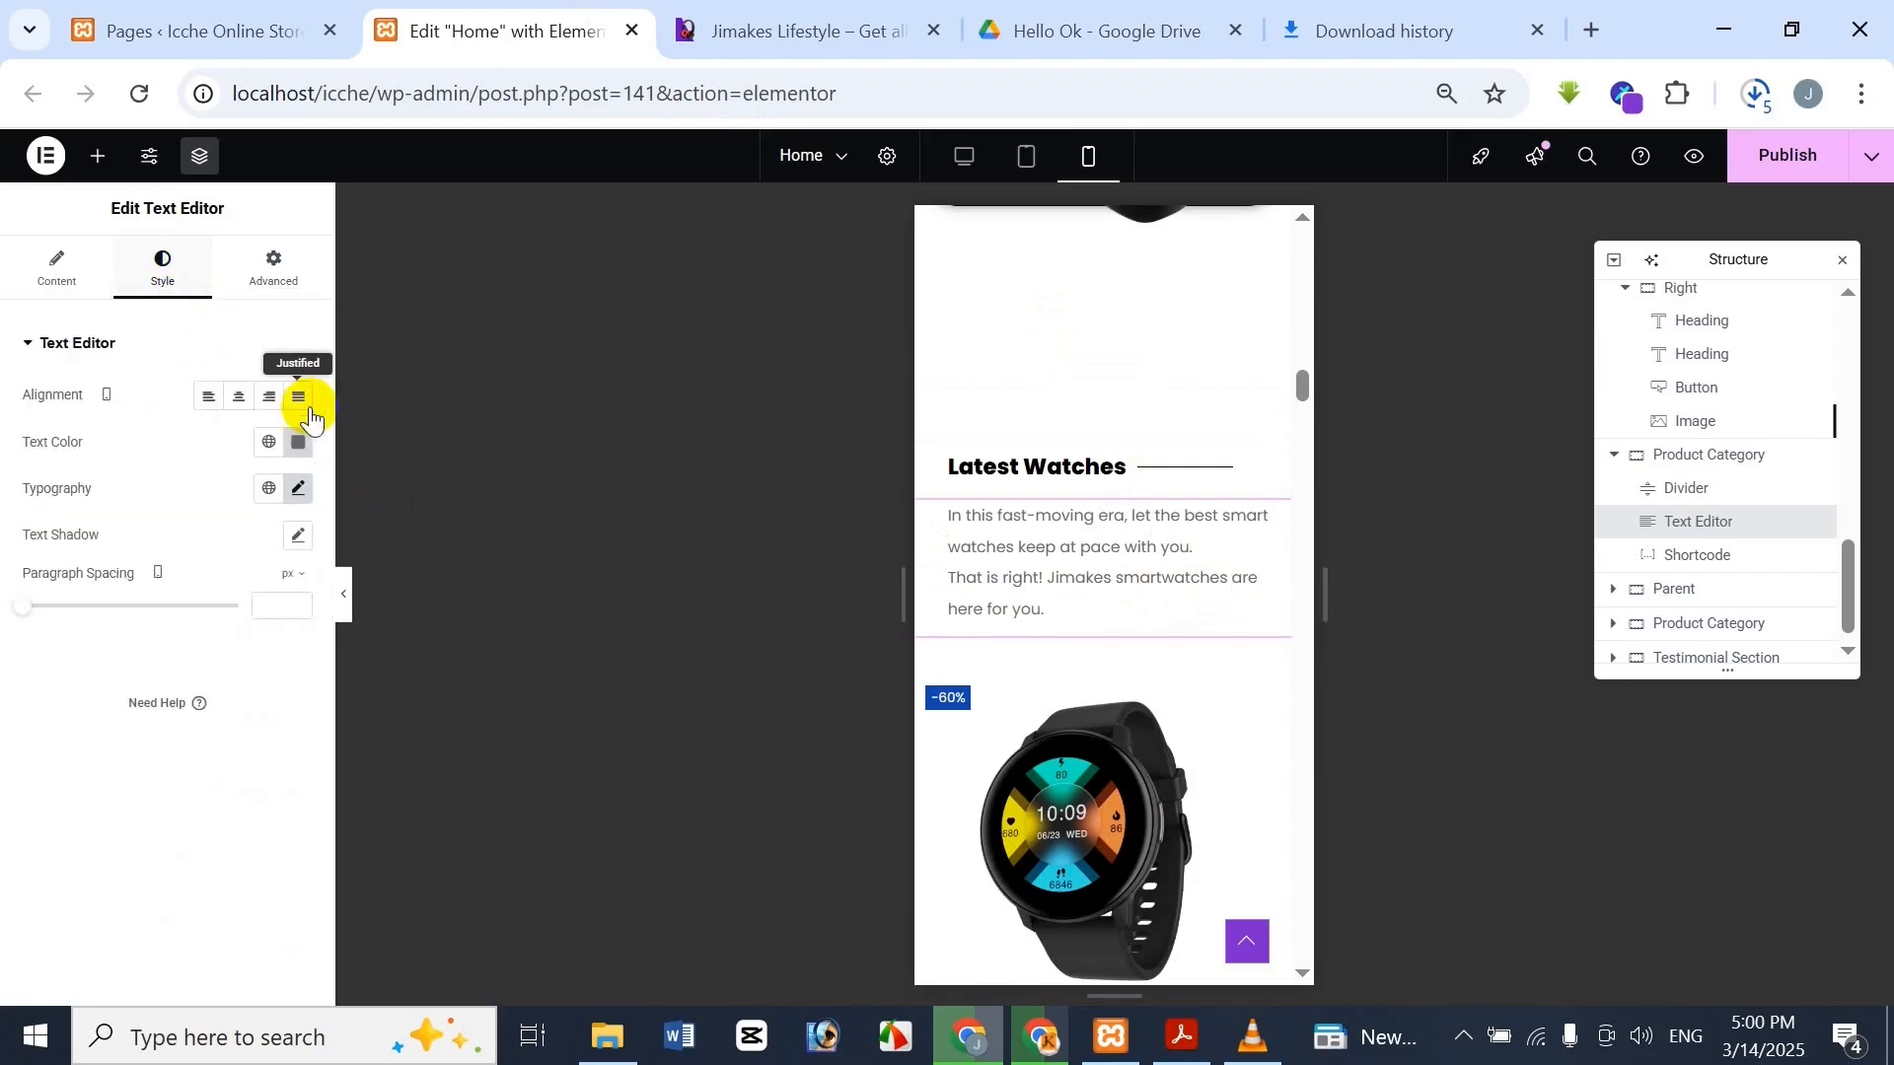
{"action": "left_click", "coordinate": [238, 396]}
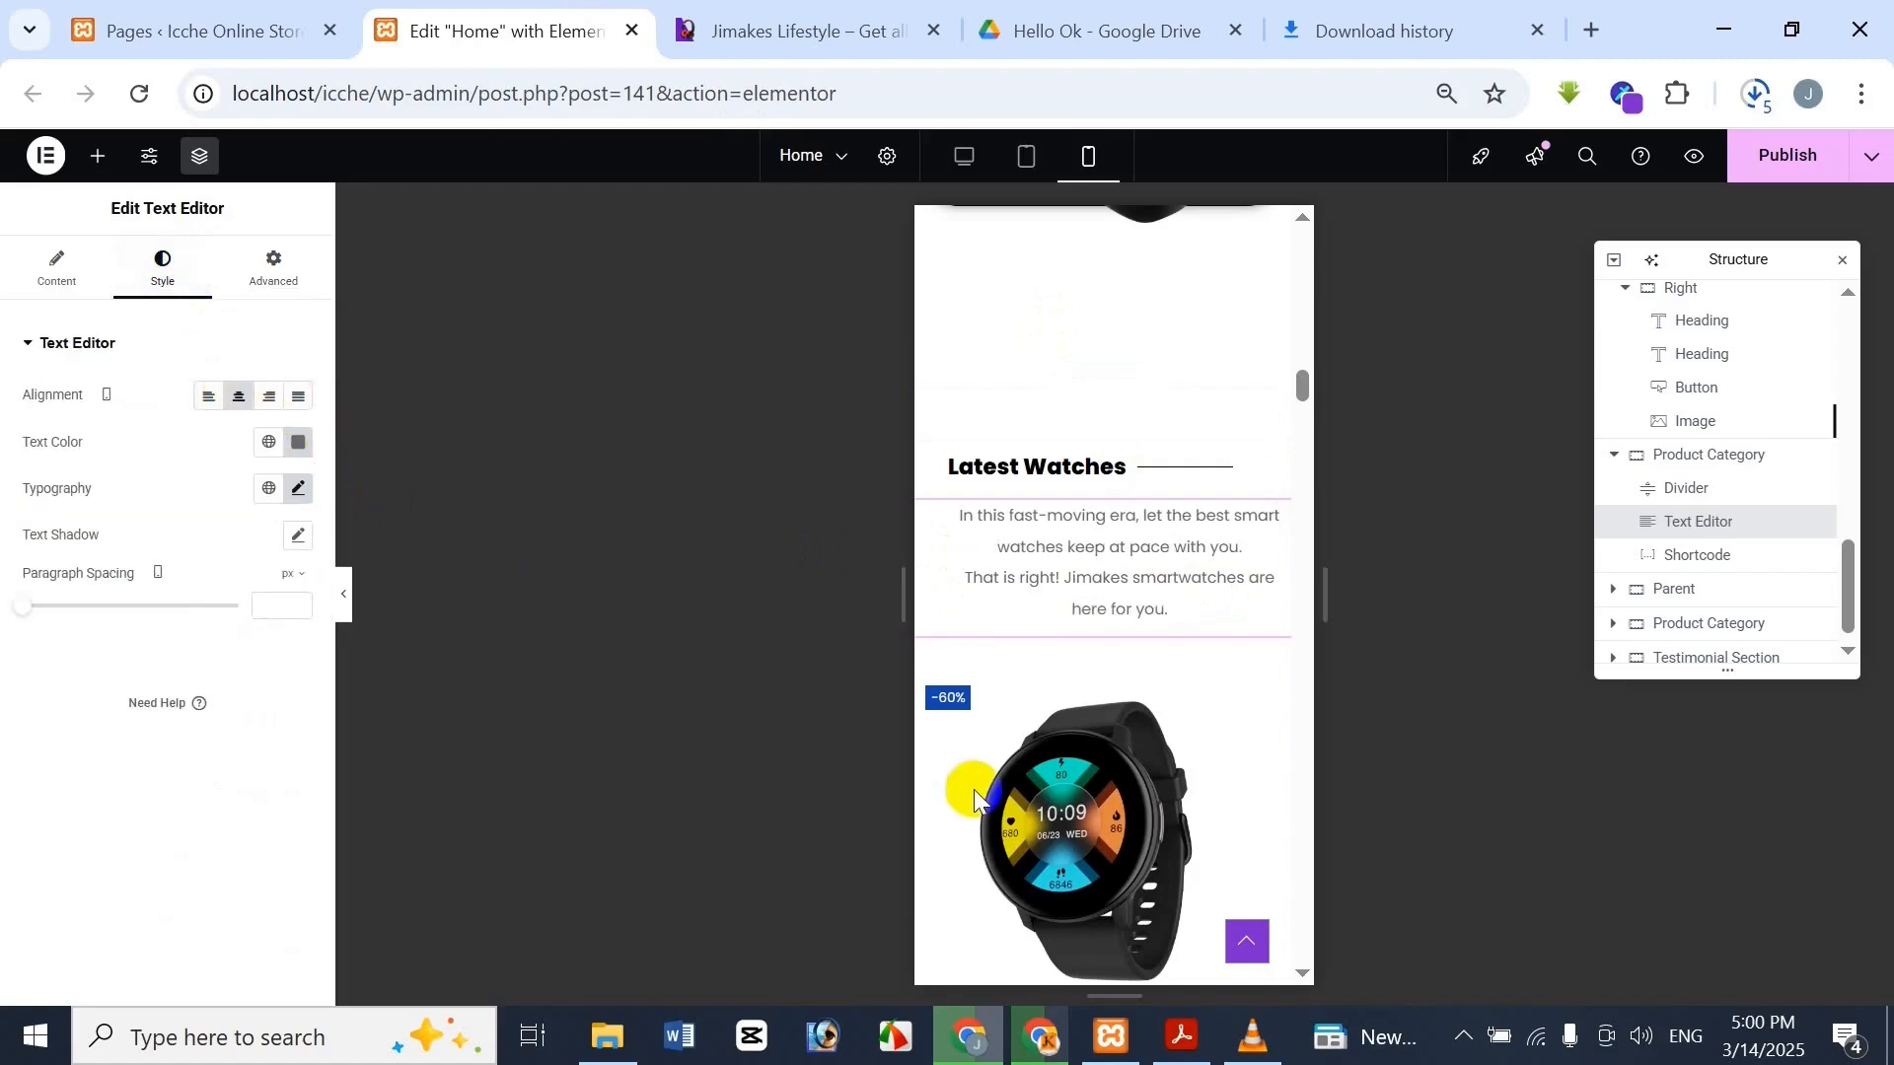
{"action": "left_click", "coordinate": [856, 18]}
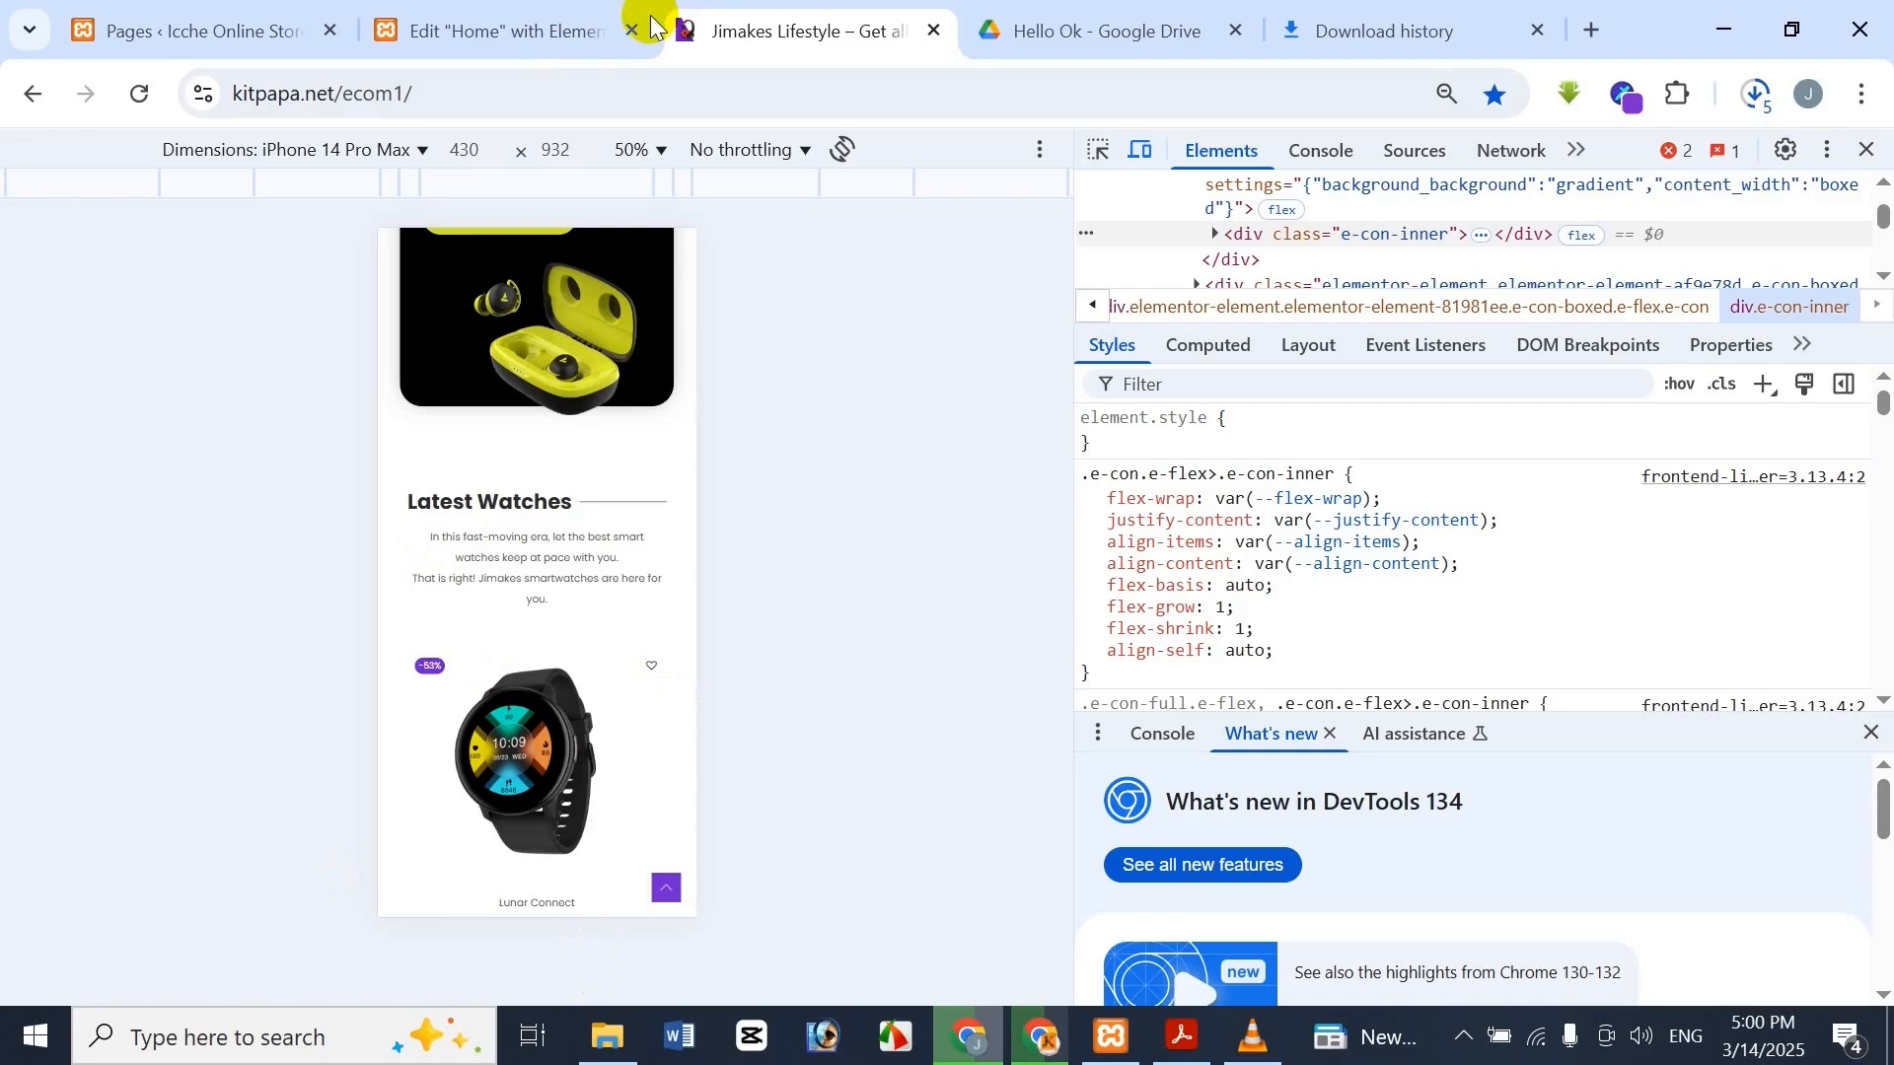
Compare the Latest Watches product cards on mobile with the reference site, and check the First Sale banner below them
{"action": "left_click", "coordinate": [491, 24]}
{"action": "scroll", "coordinate": [1139, 977], "scroll_direction": "down", "scroll_amount": 2}
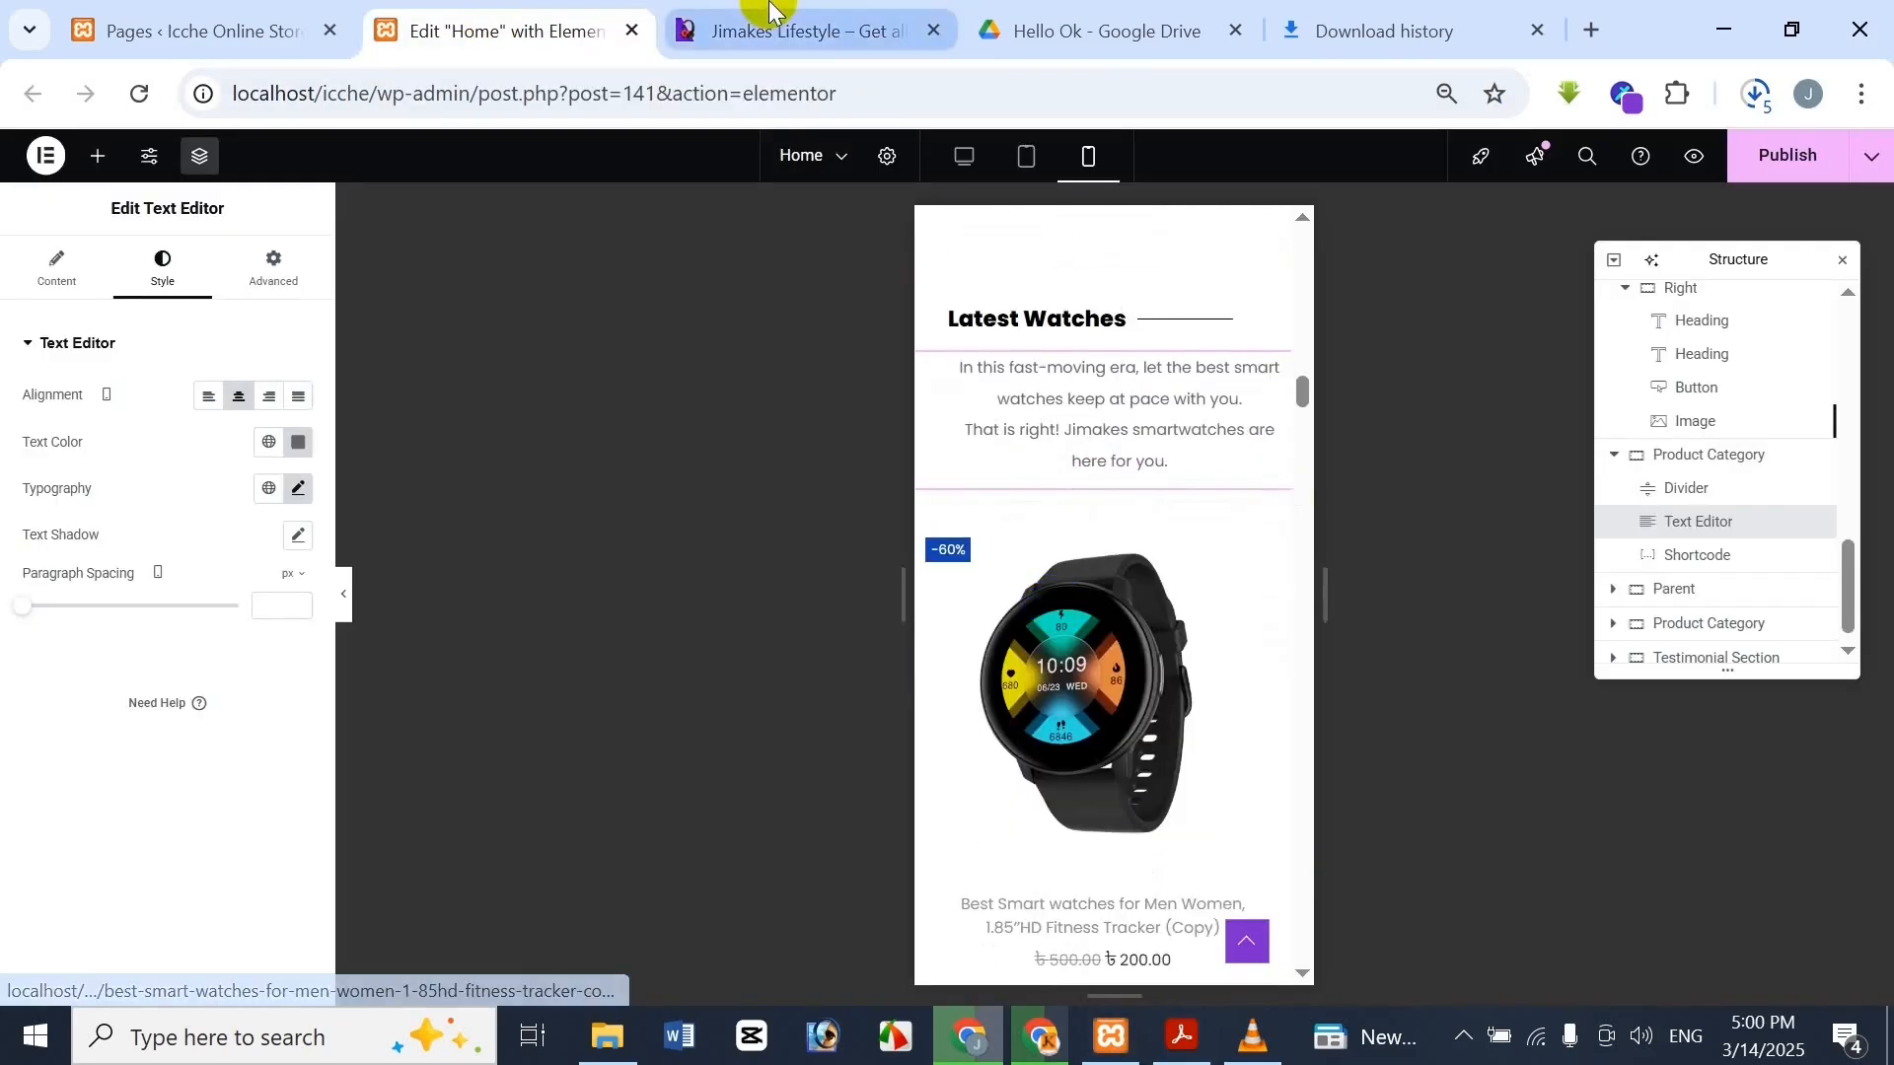
{"action": "left_click", "coordinate": [779, 25]}
{"action": "scroll", "coordinate": [445, 789], "scroll_direction": "down", "scroll_amount": 2}
{"action": "scroll", "coordinate": [445, 799], "scroll_direction": "down", "scroll_amount": 10}
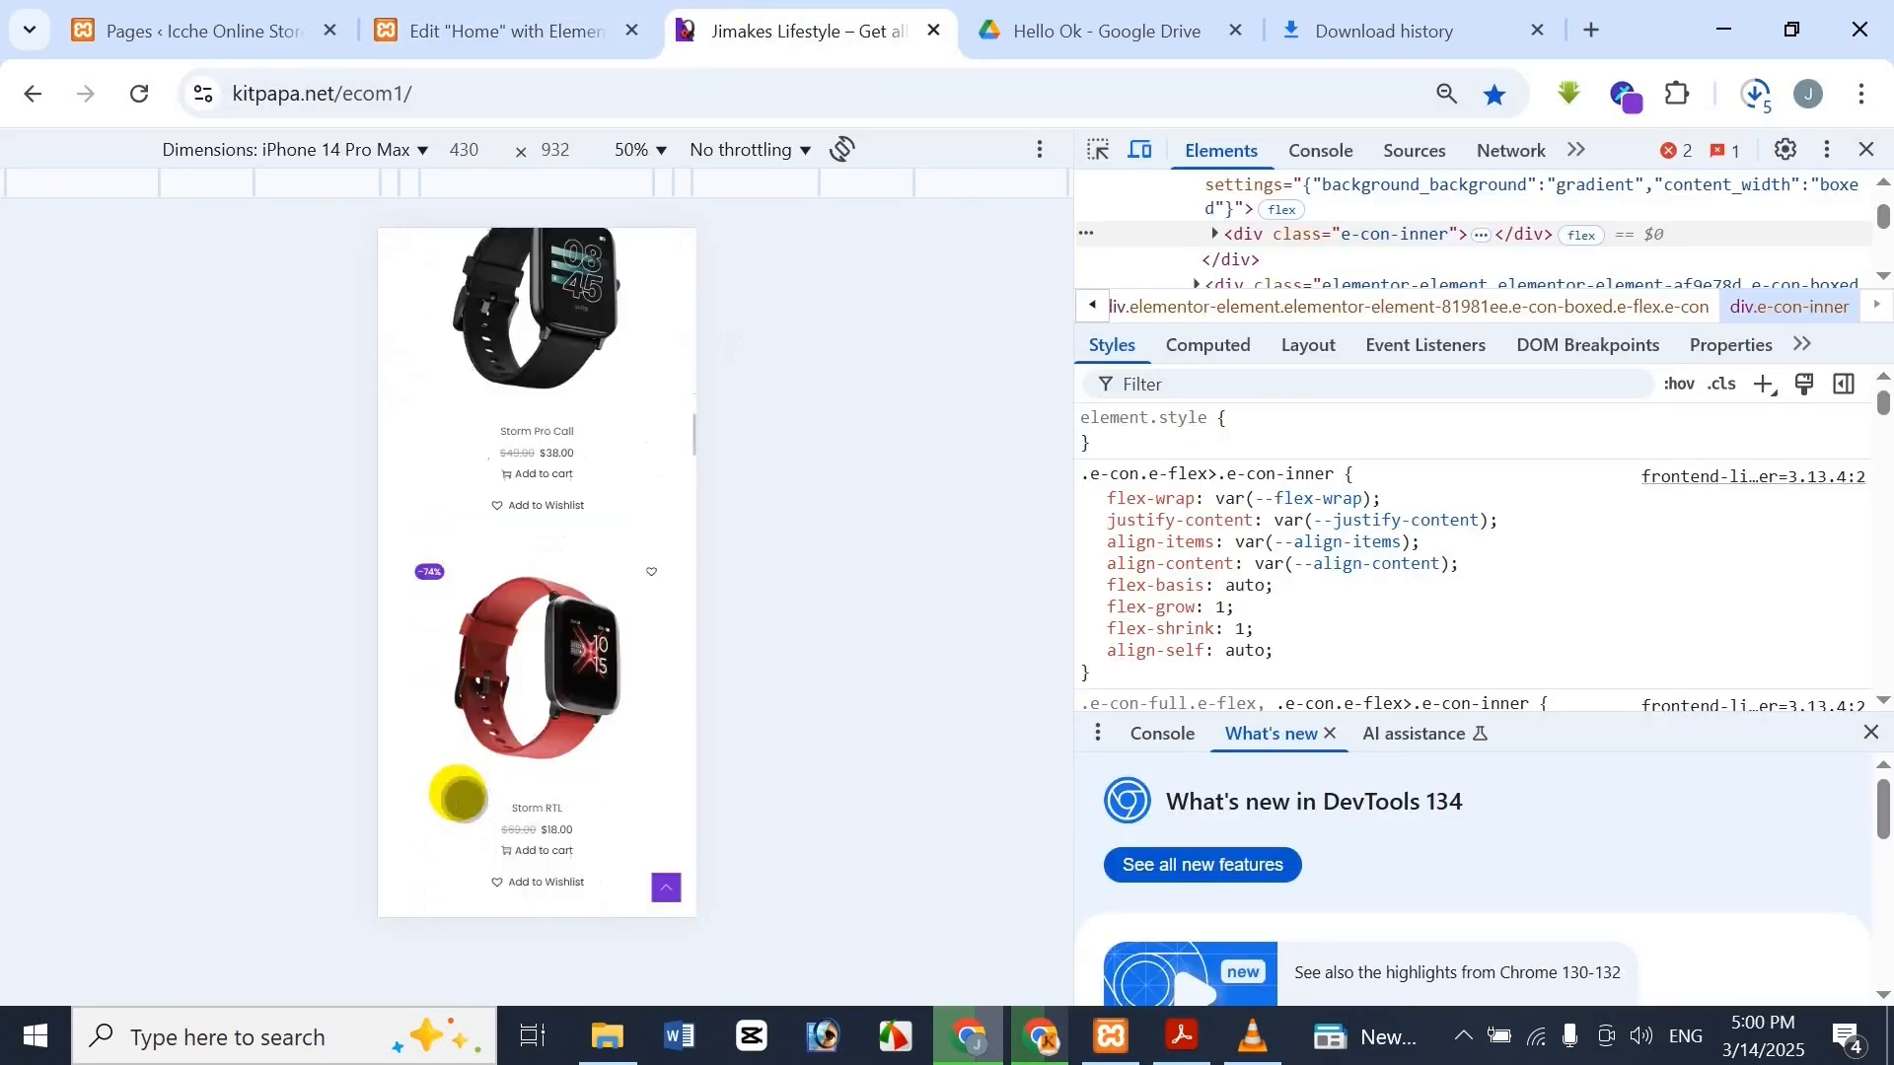
{"action": "left_click", "coordinate": [533, 14]}
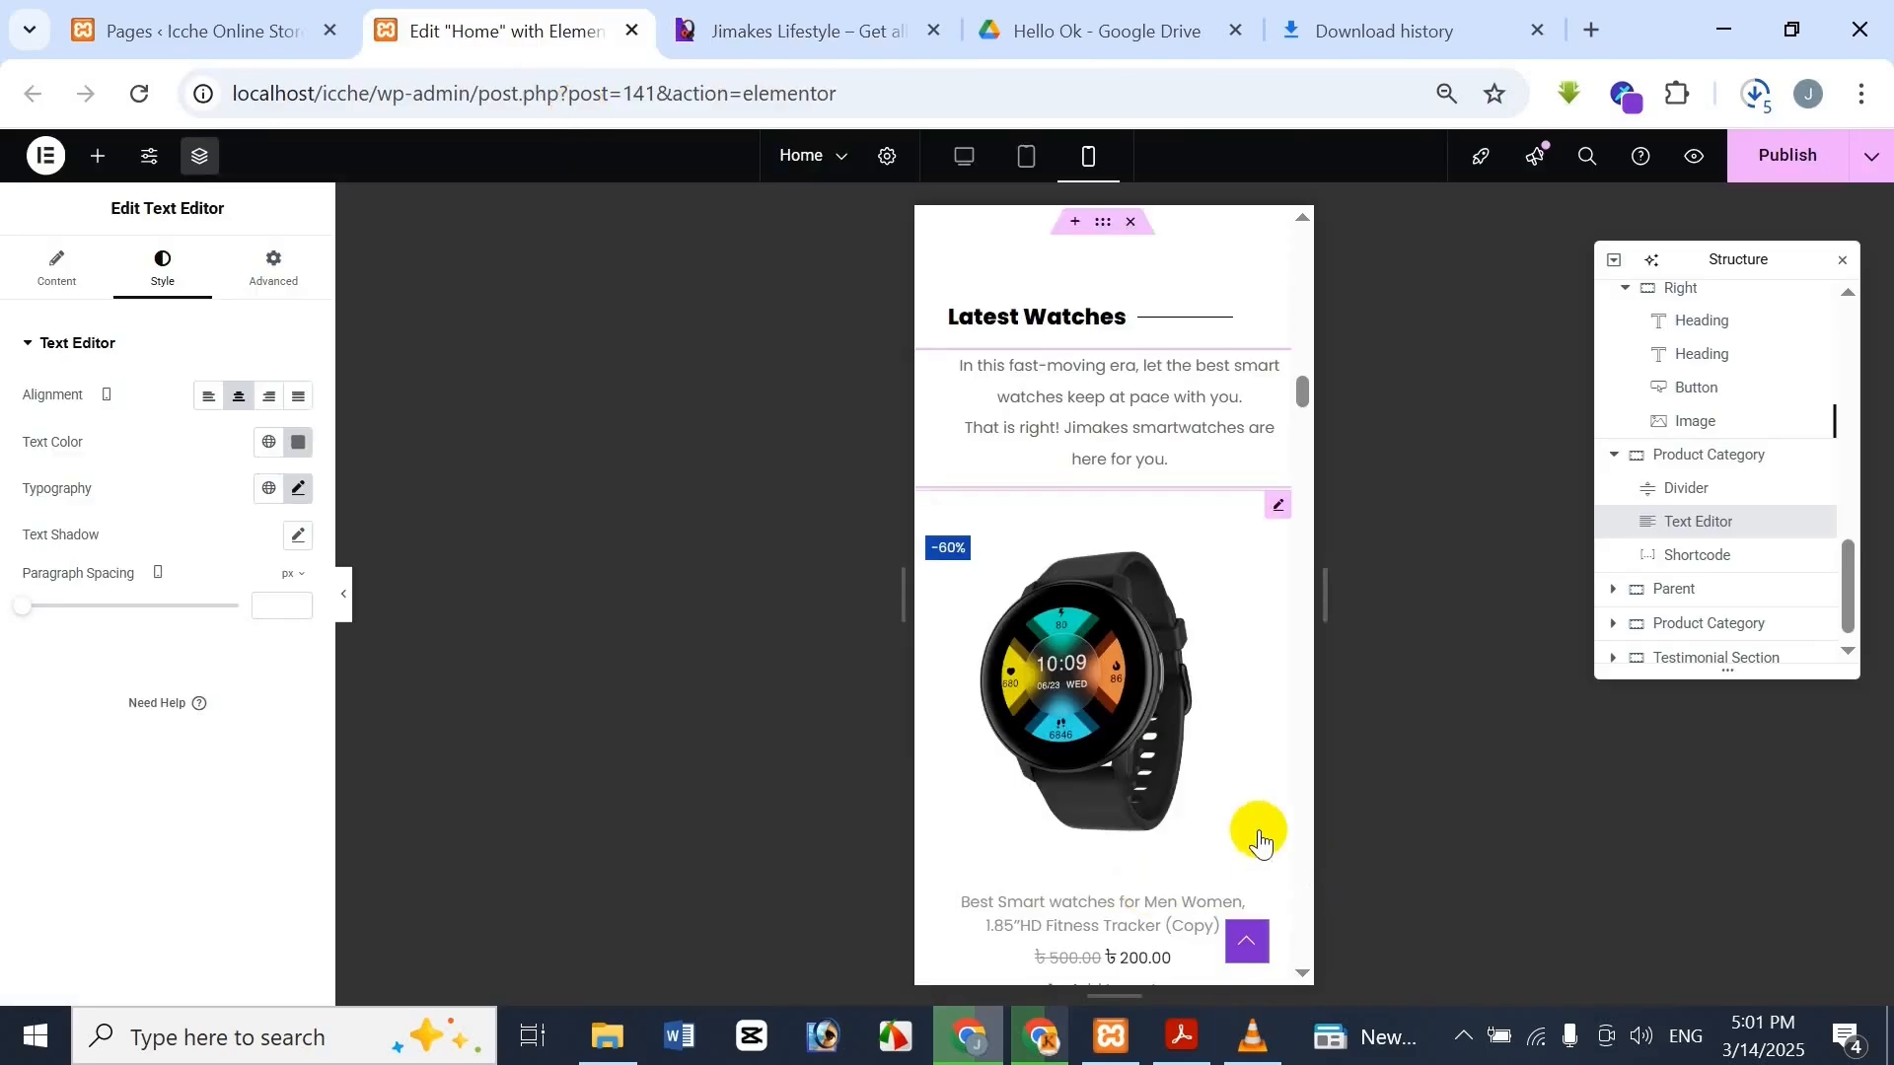
{"action": "scroll", "coordinate": [1256, 832], "scroll_direction": "down", "scroll_amount": 5}
{"action": "scroll", "coordinate": [1253, 868], "scroll_direction": "down", "scroll_amount": 1}
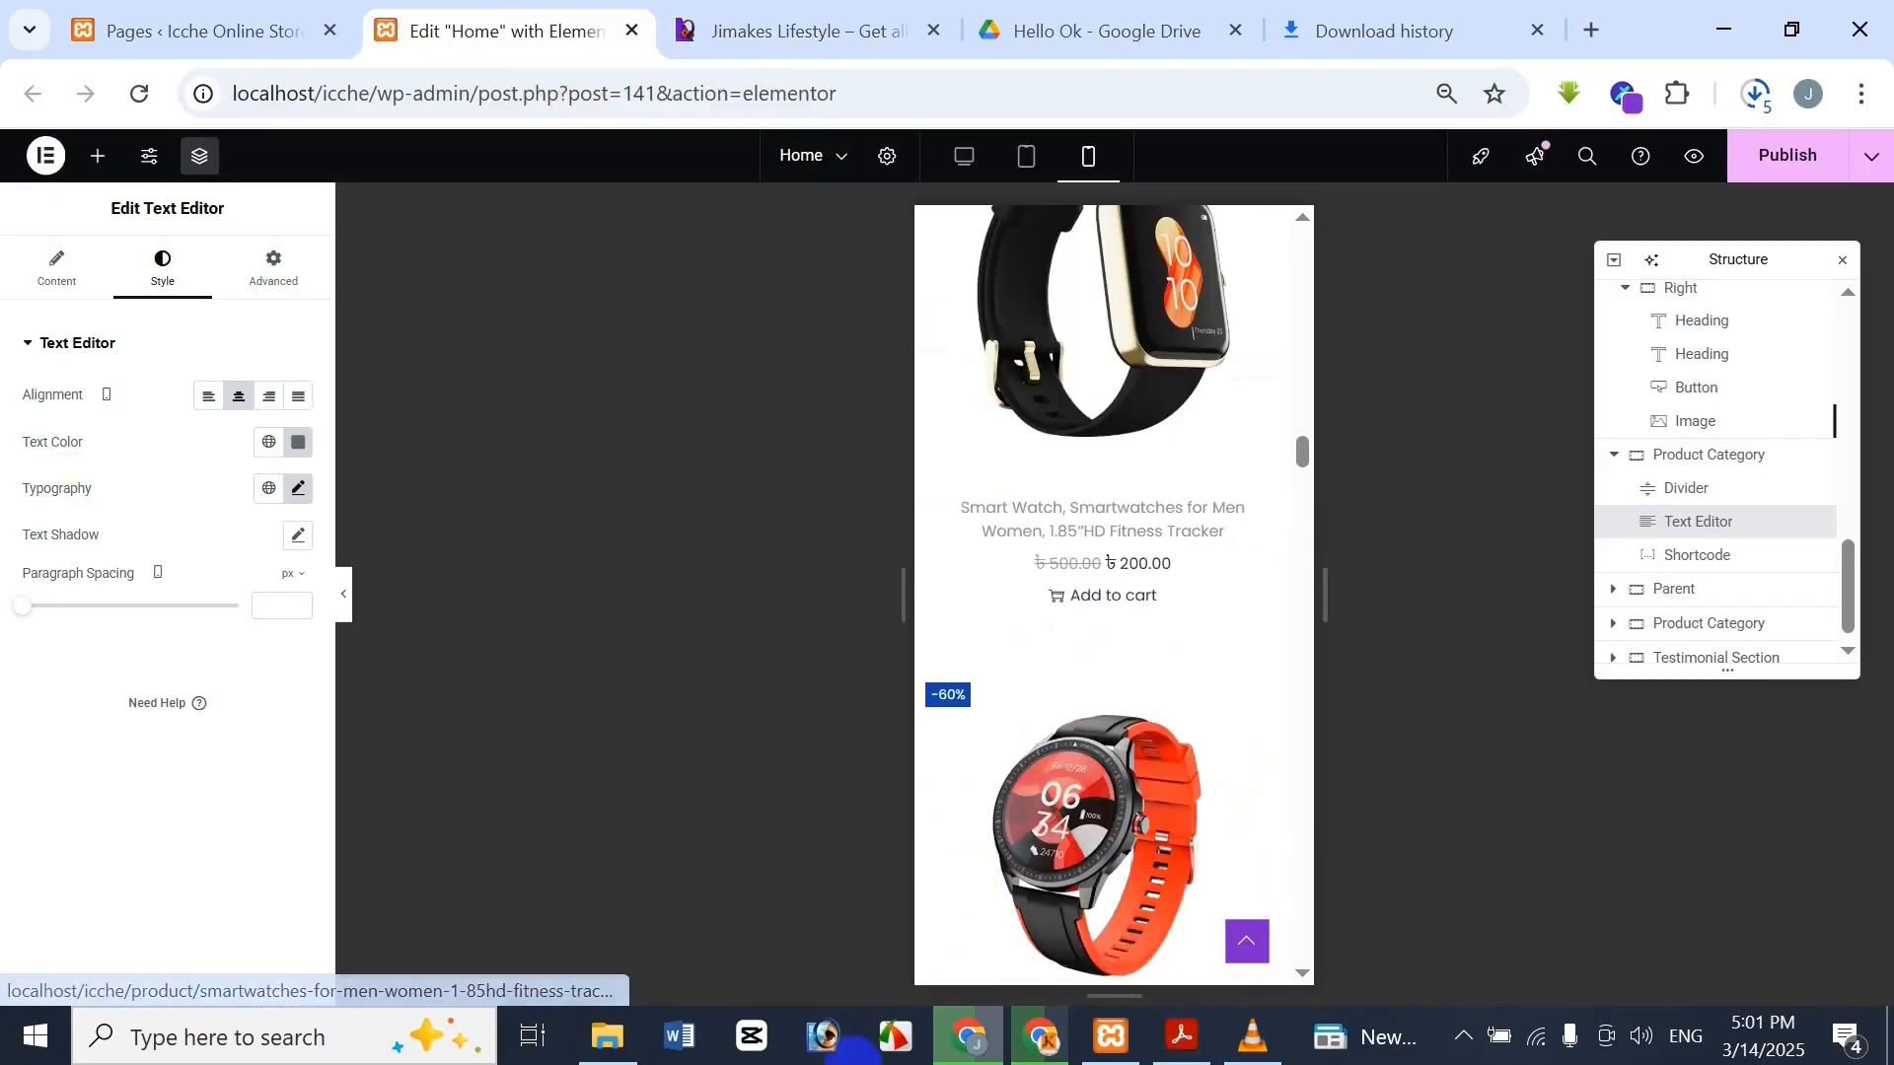
{"action": "left_click", "coordinate": [807, 14]}
{"action": "scroll", "coordinate": [512, 681], "scroll_direction": "down", "scroll_amount": 10}
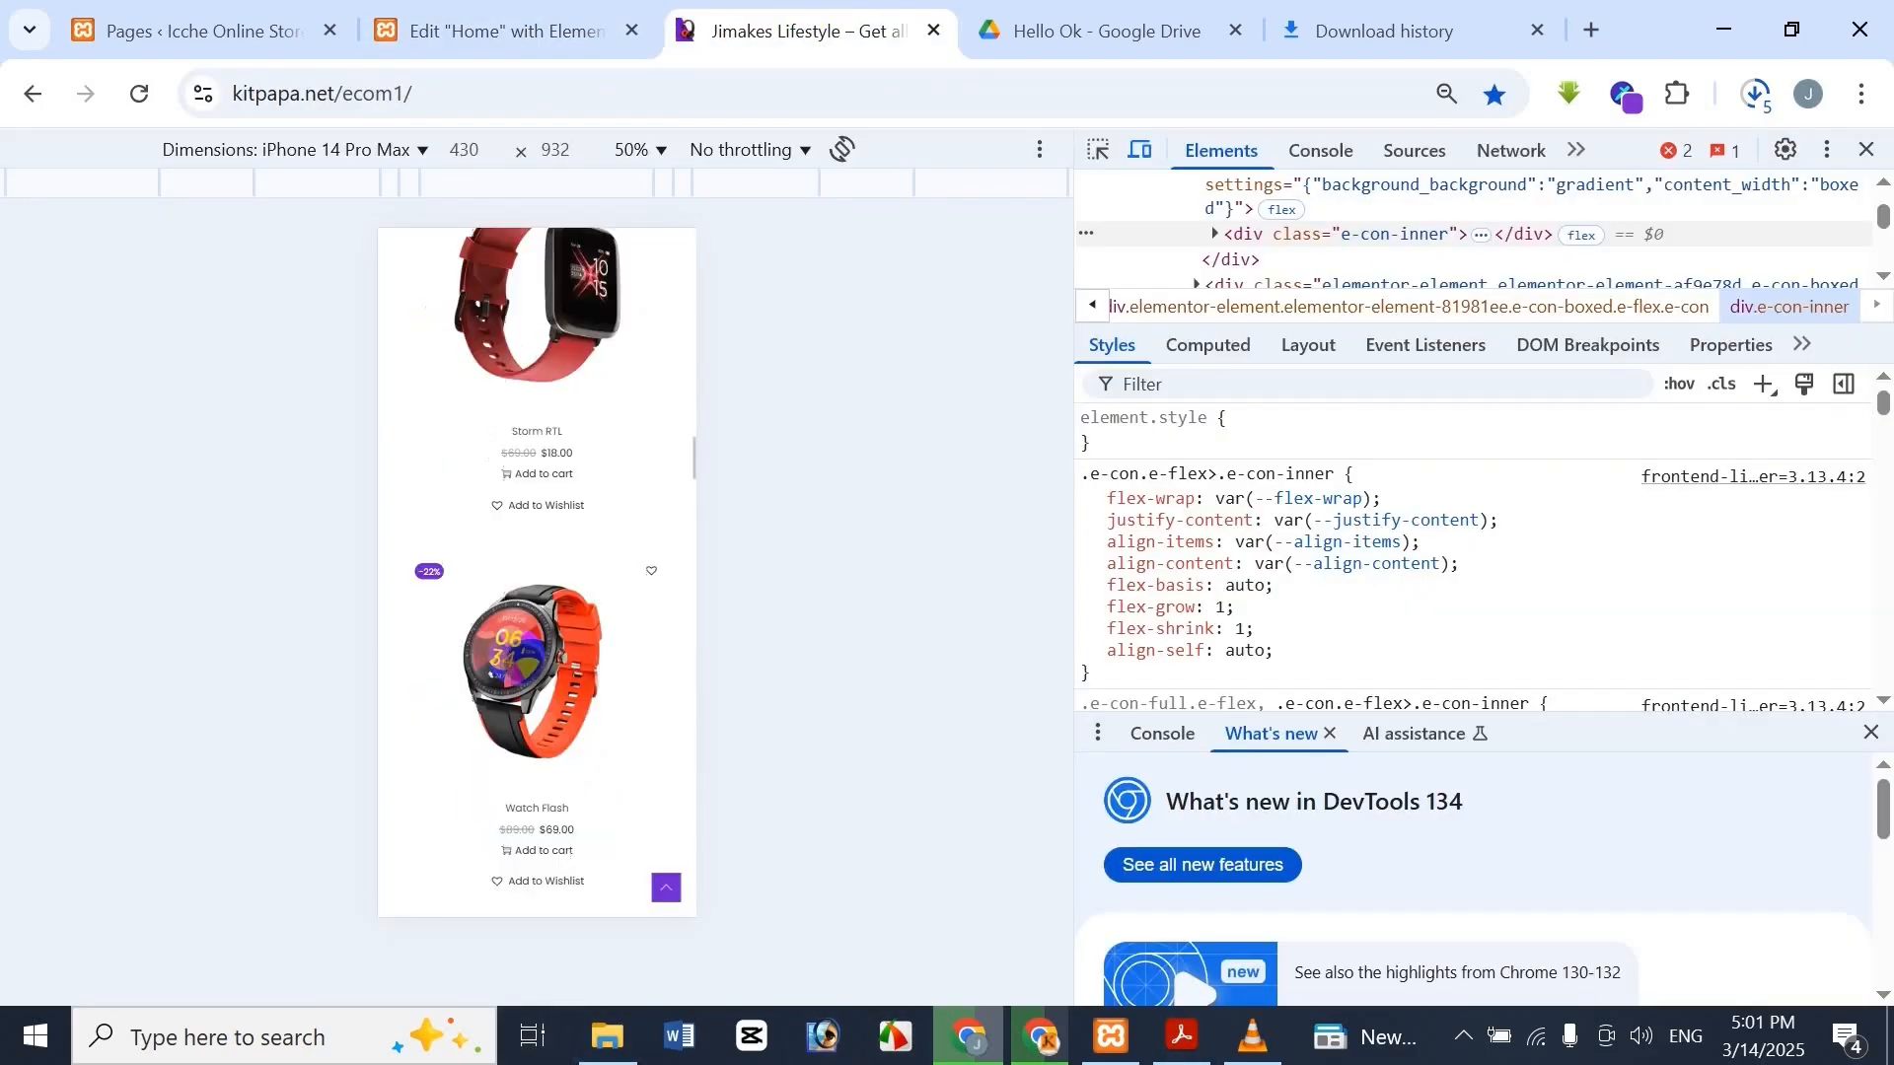
{"action": "scroll", "coordinate": [512, 681], "scroll_direction": "down", "scroll_amount": 3}
{"action": "left_click", "coordinate": [503, 31]}
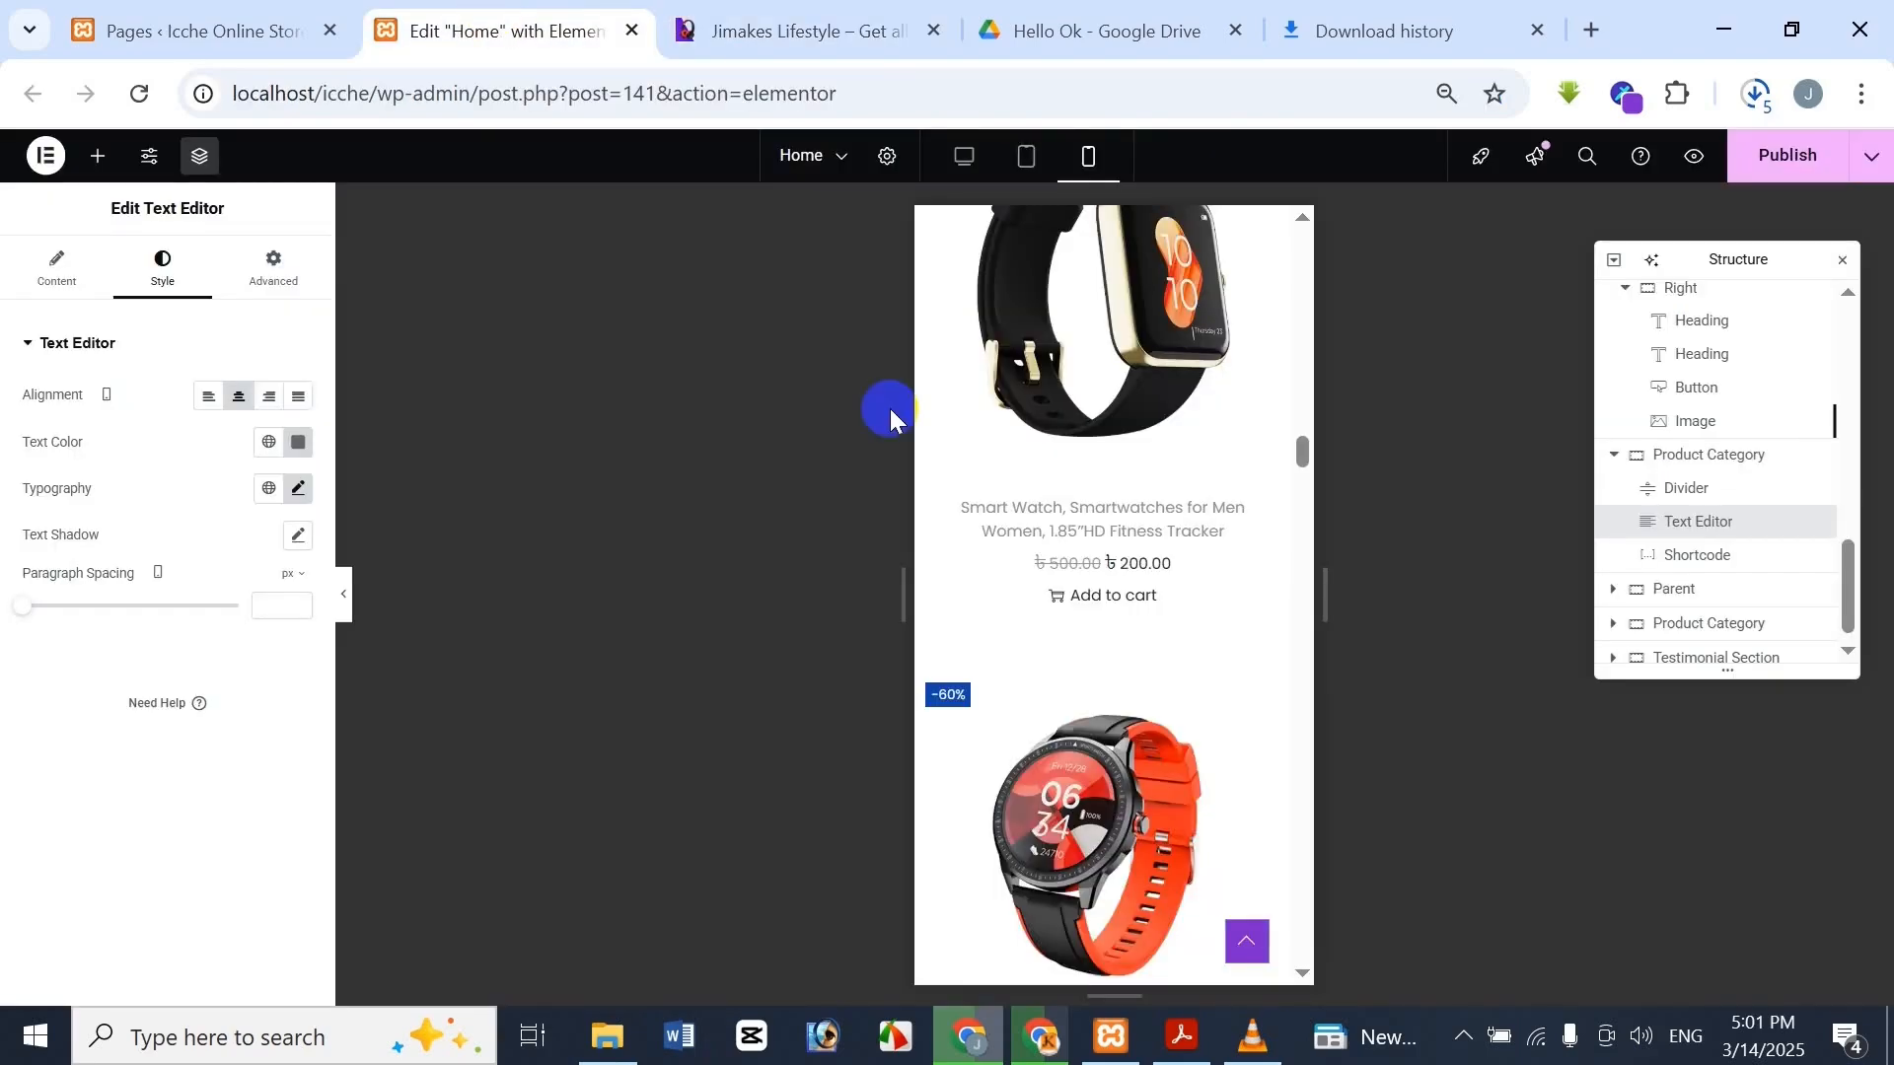
{"action": "scroll", "coordinate": [1139, 649], "scroll_direction": "down", "scroll_amount": 5}
{"action": "scroll", "coordinate": [1142, 659], "scroll_direction": "down", "scroll_amount": 8}
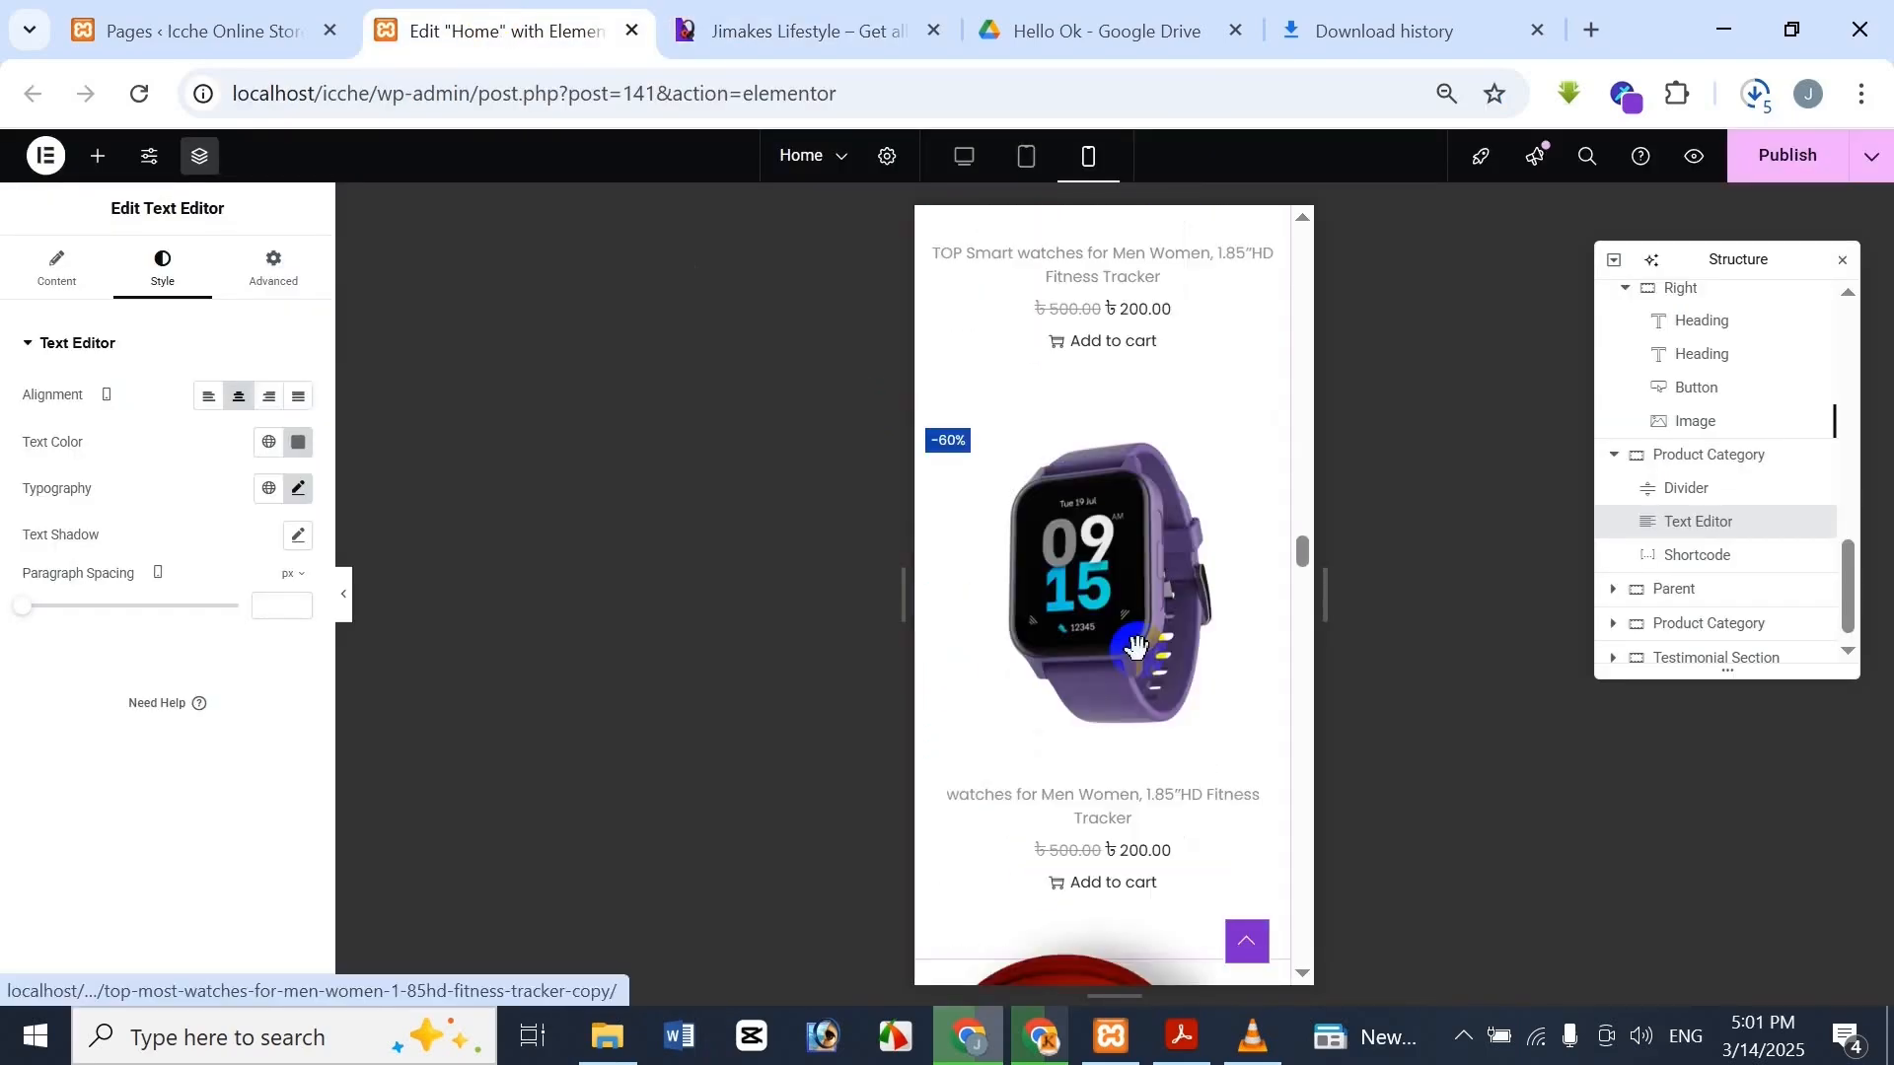
{"action": "scroll", "coordinate": [1138, 649], "scroll_direction": "up", "scroll_amount": 5}
{"action": "scroll", "coordinate": [1137, 646], "scroll_direction": "up", "scroll_amount": 5}
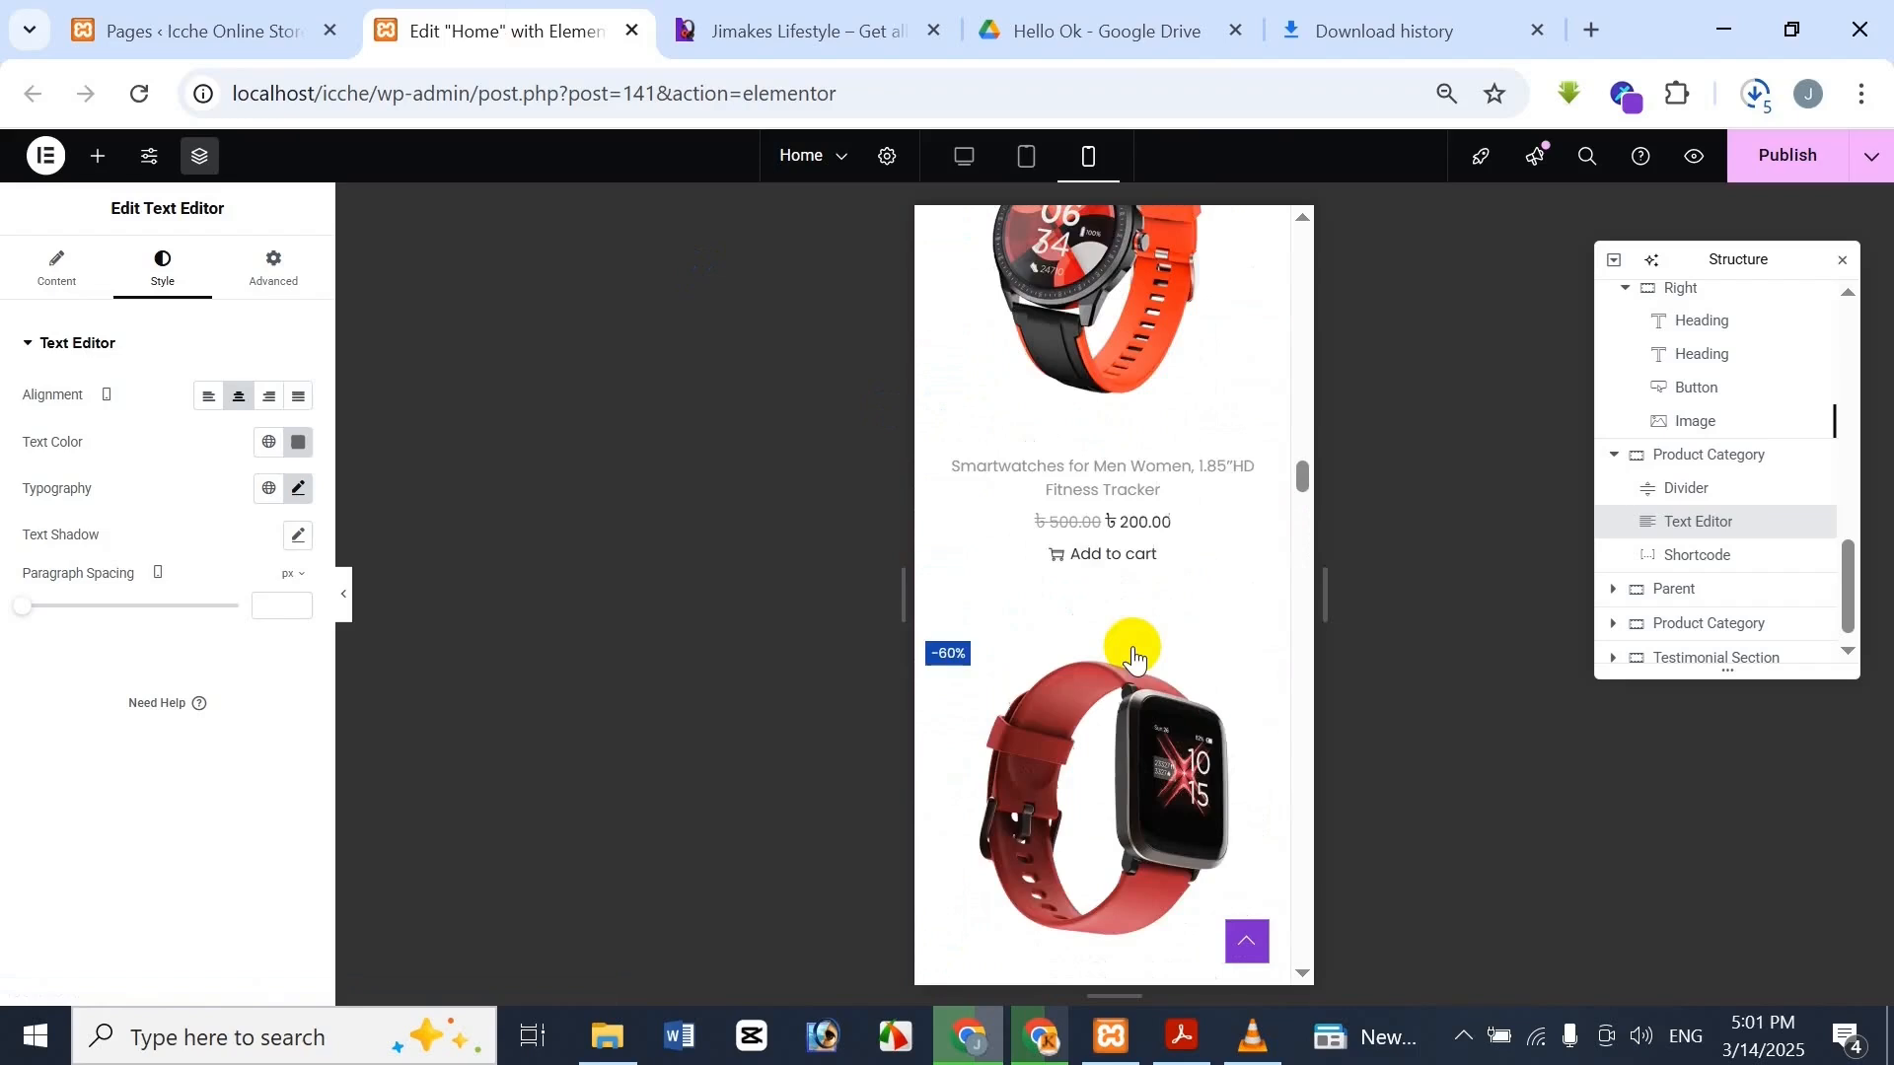
{"action": "left_click", "coordinate": [691, 28]}
{"action": "scroll", "coordinate": [571, 504], "scroll_direction": "up", "scroll_amount": 1}
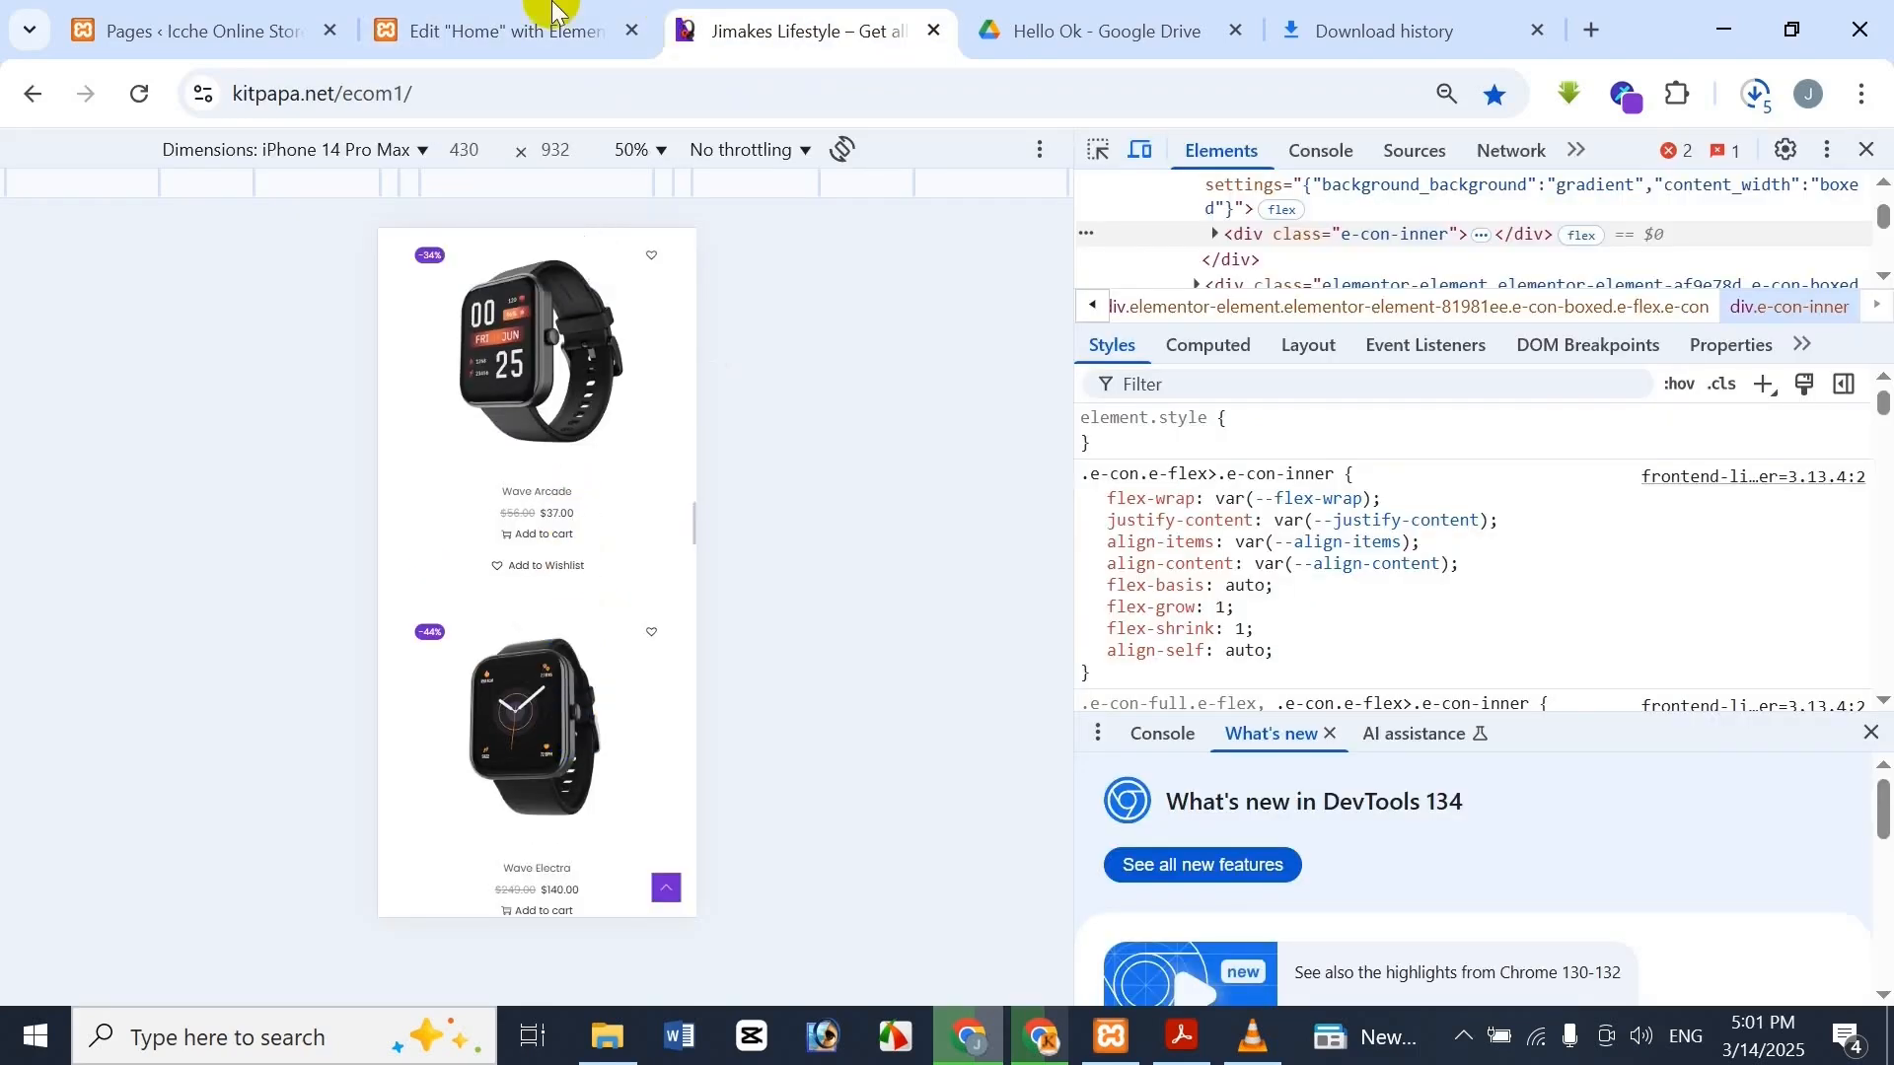
{"action": "left_click", "coordinate": [537, 18]}
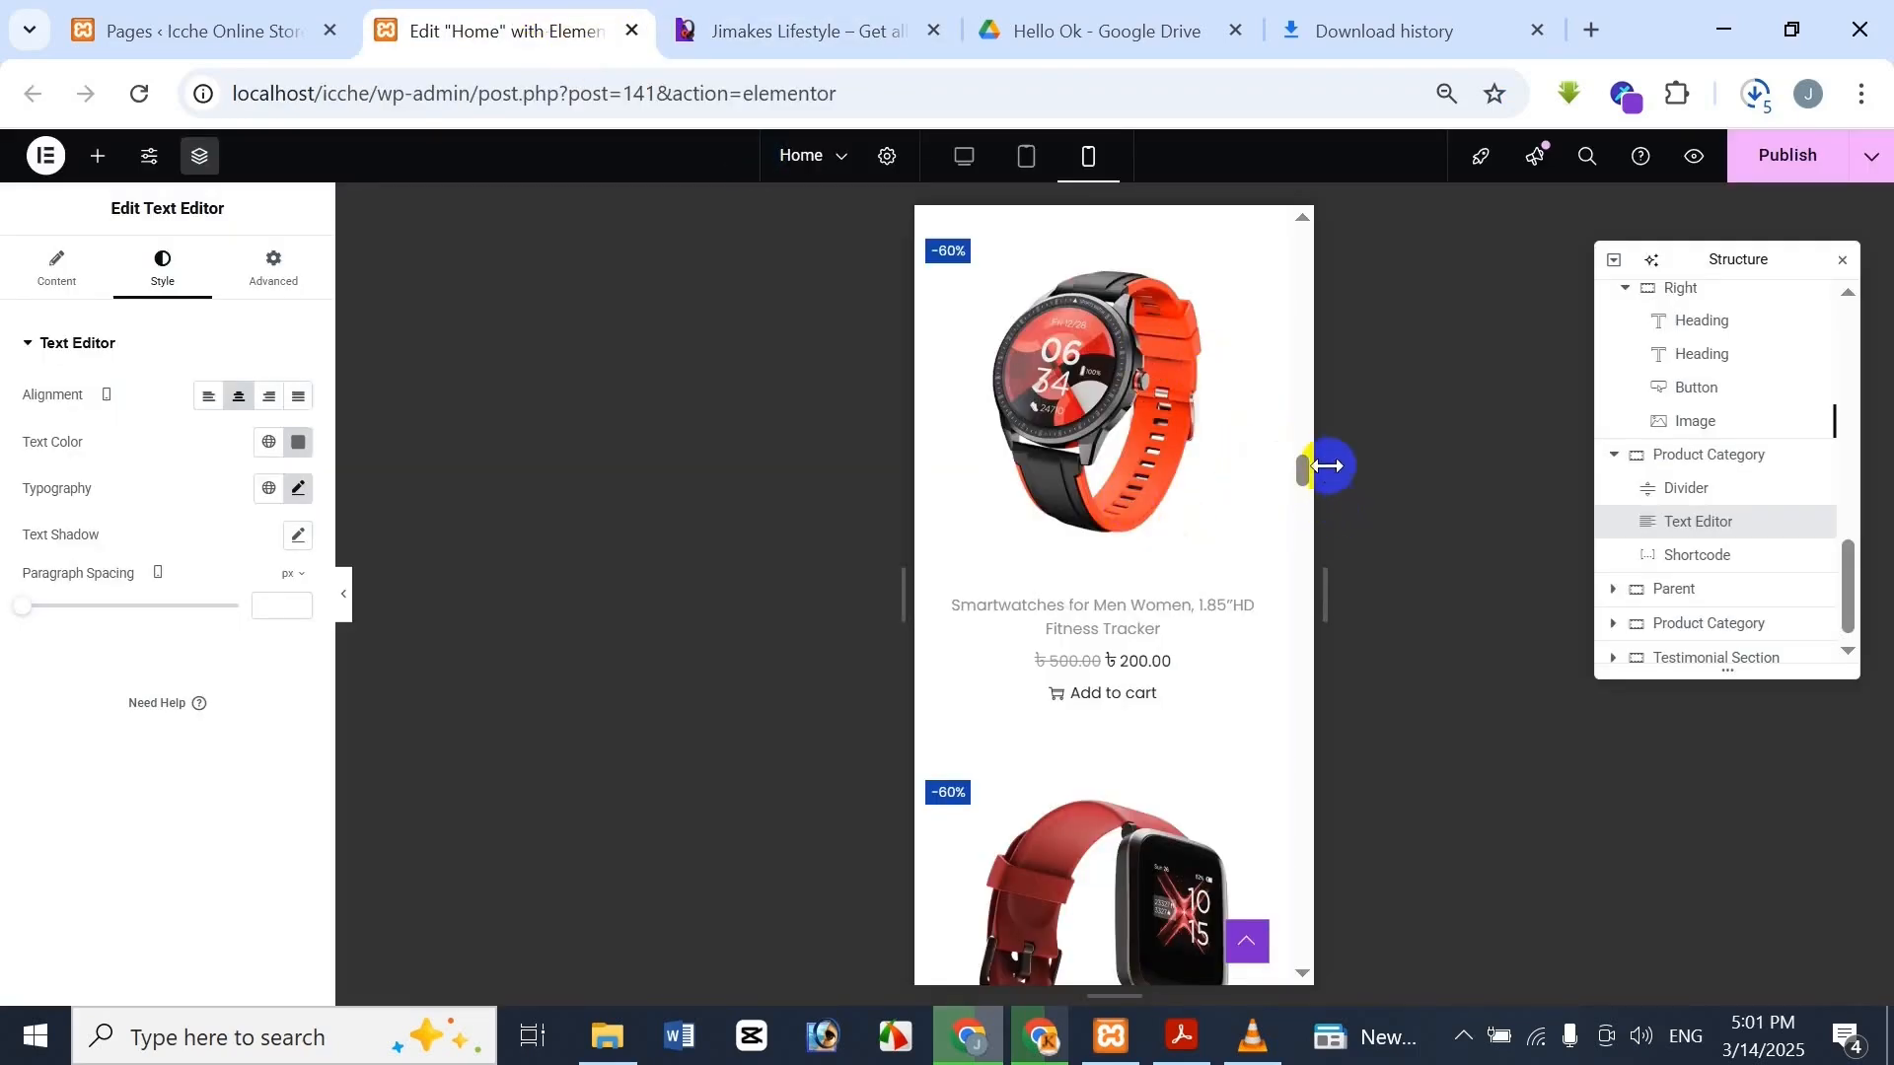
{"action": "left_click_drag", "start_coordinate": [1299, 465], "coordinate": [1281, 568]}
{"action": "left_click", "coordinate": [1069, 738]}
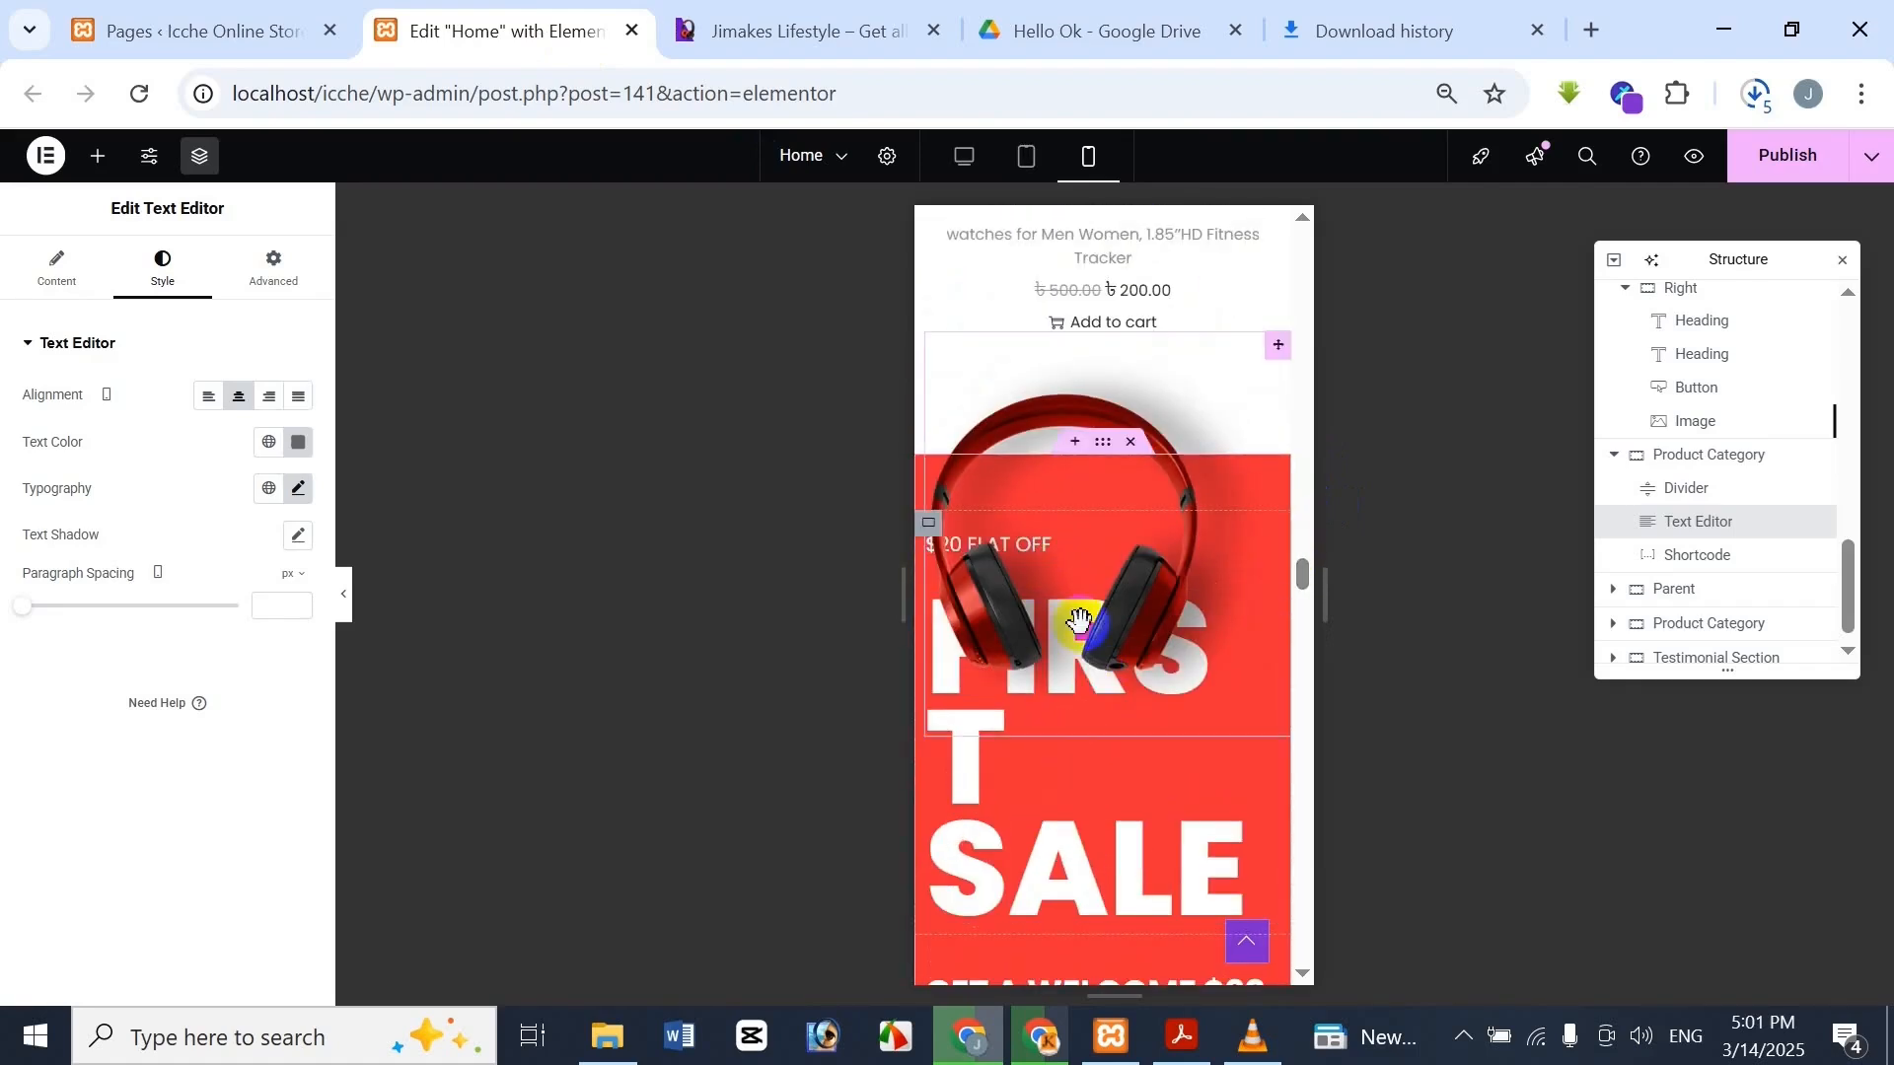
{"action": "left_click_drag", "start_coordinate": [1305, 584], "coordinate": [1251, 239]}
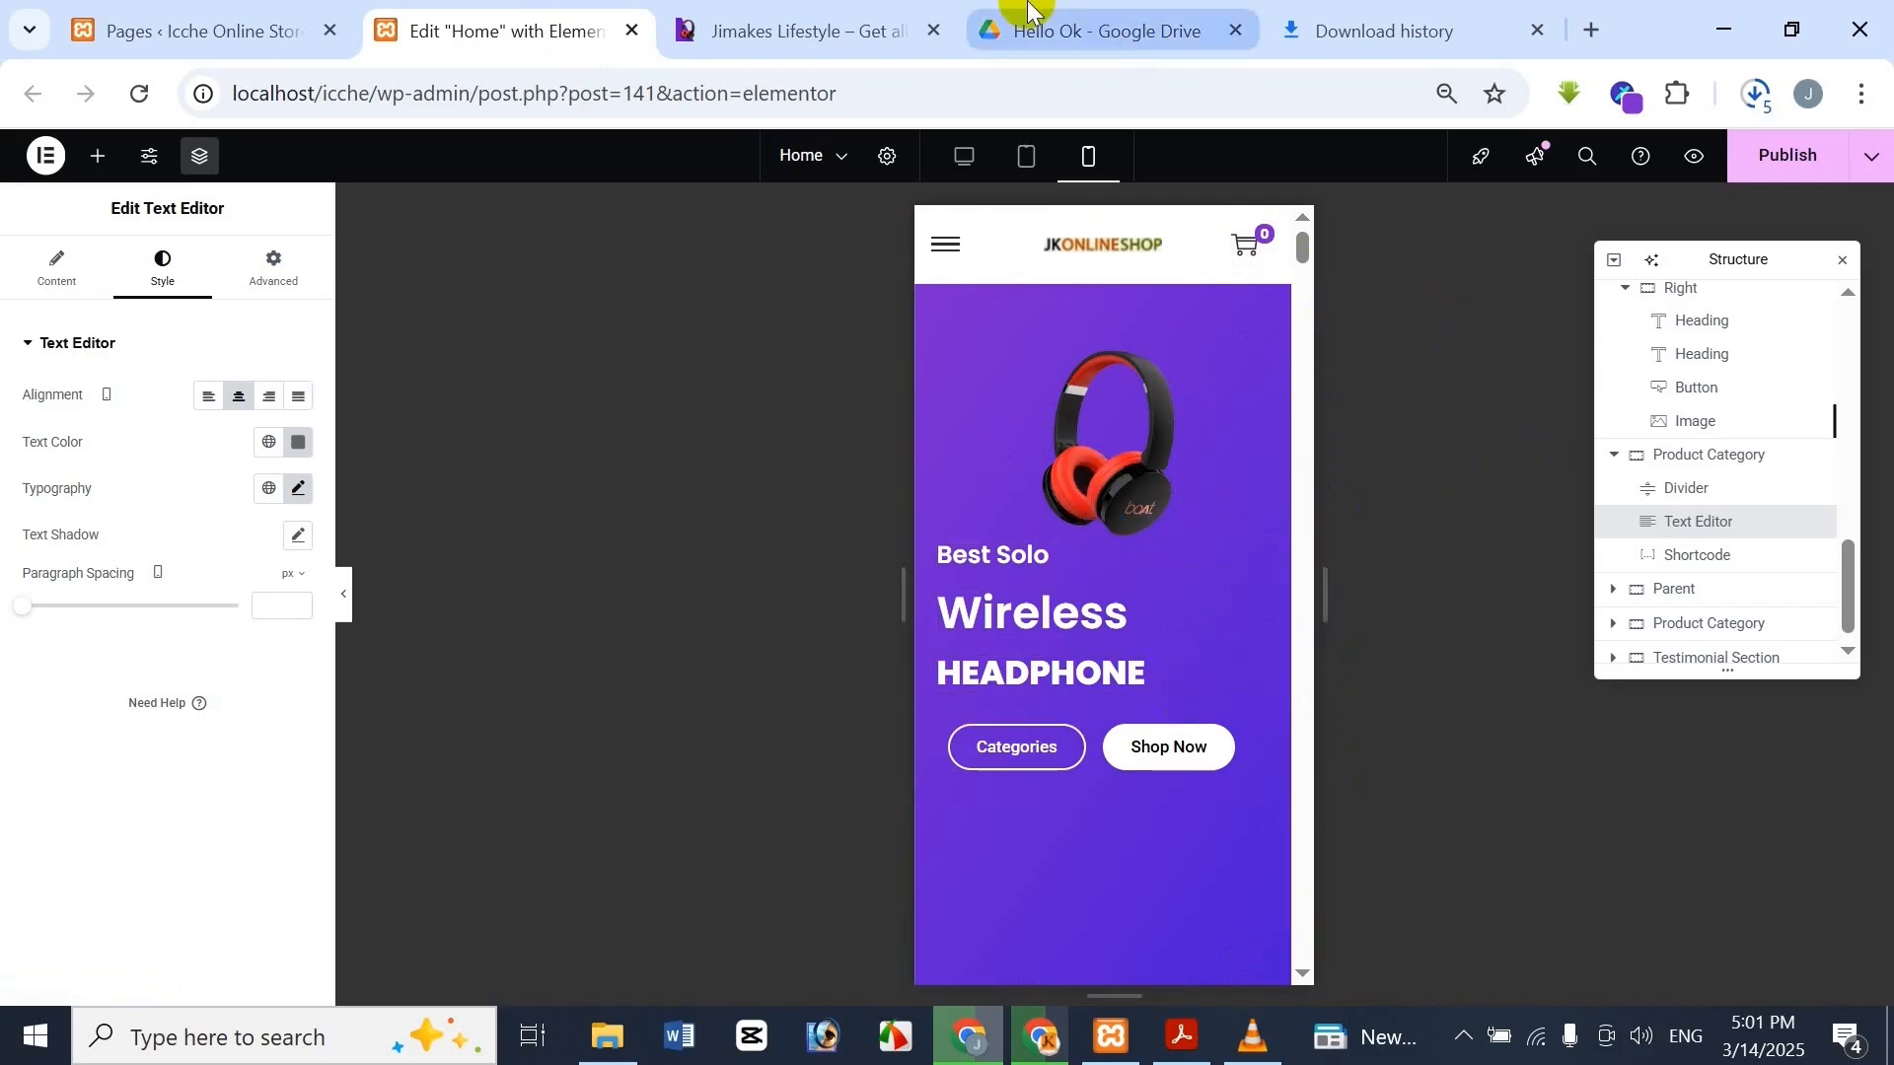
Switch the editor to the desktop view, publish the home page and open its preview
{"action": "left_click", "coordinate": [971, 158]}
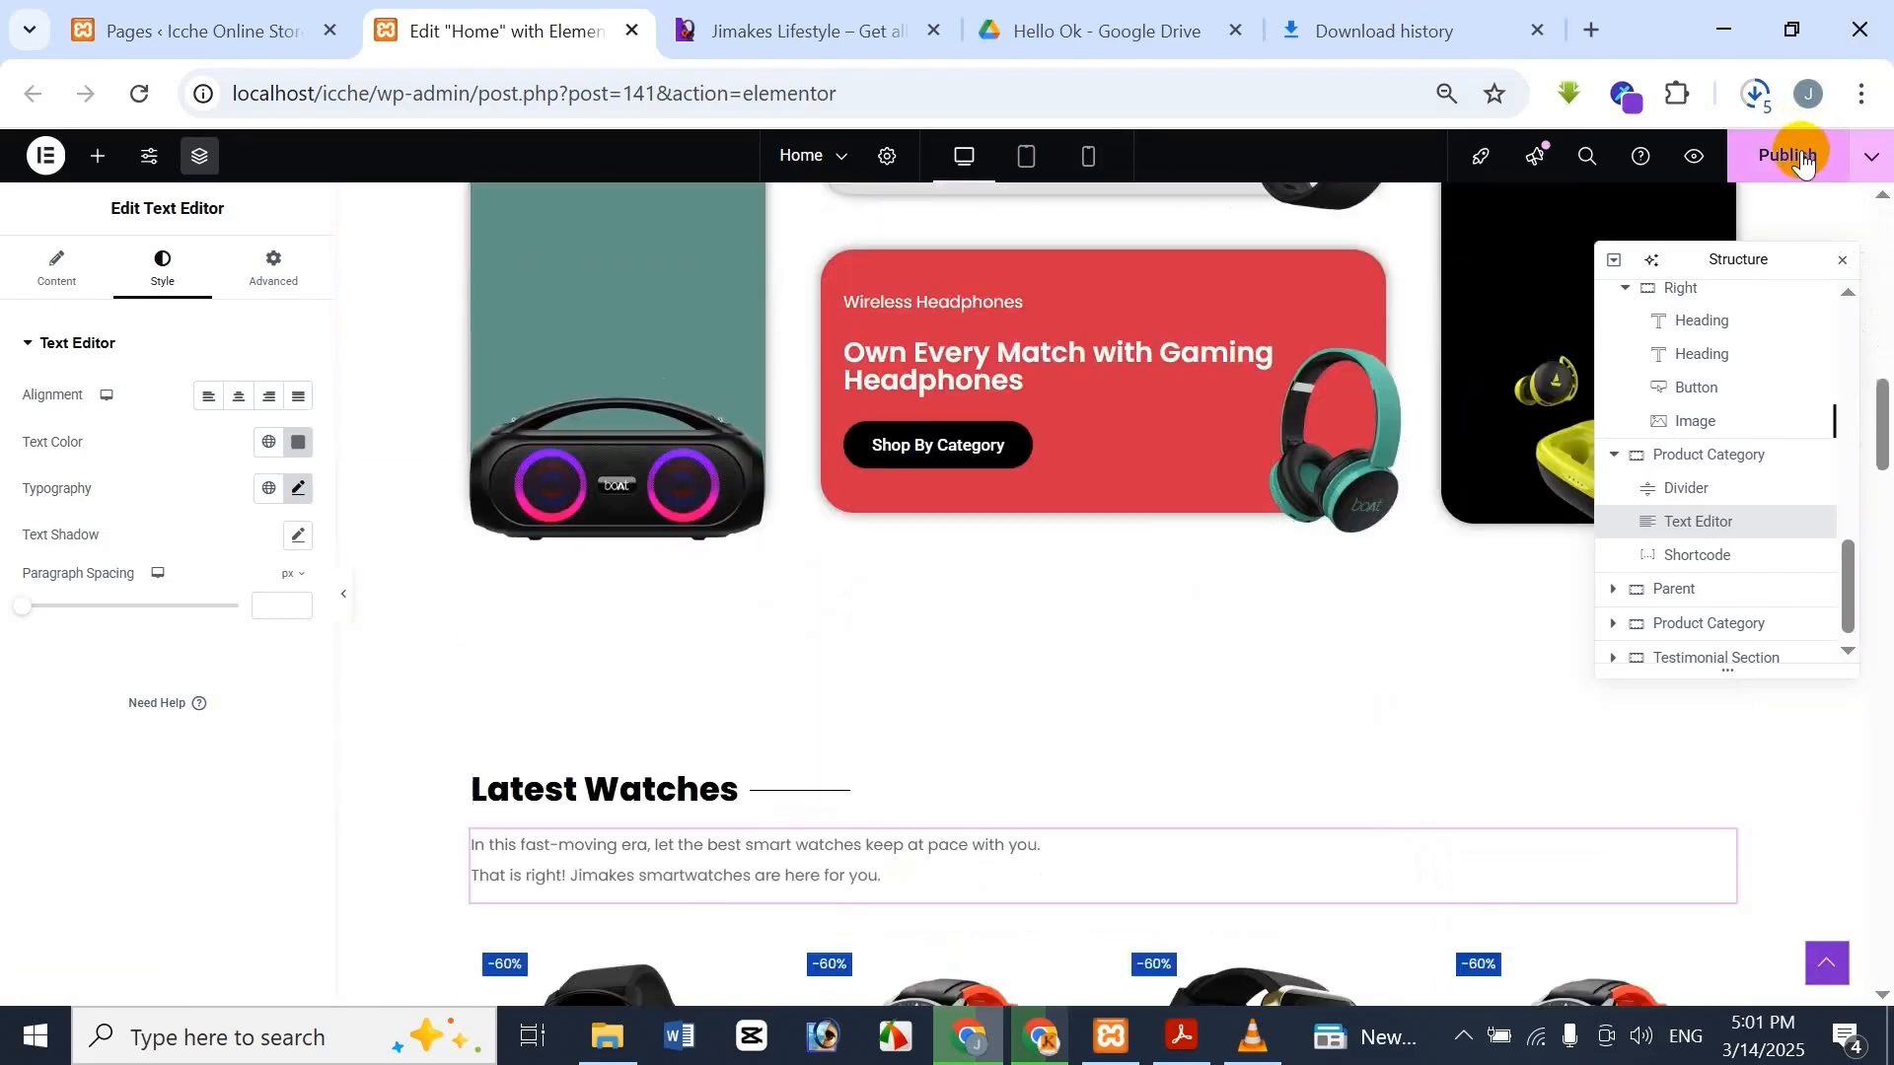
{"action": "left_click", "coordinate": [1802, 162]}
{"action": "left_click_drag", "start_coordinate": [1885, 459], "coordinate": [1886, 203]}
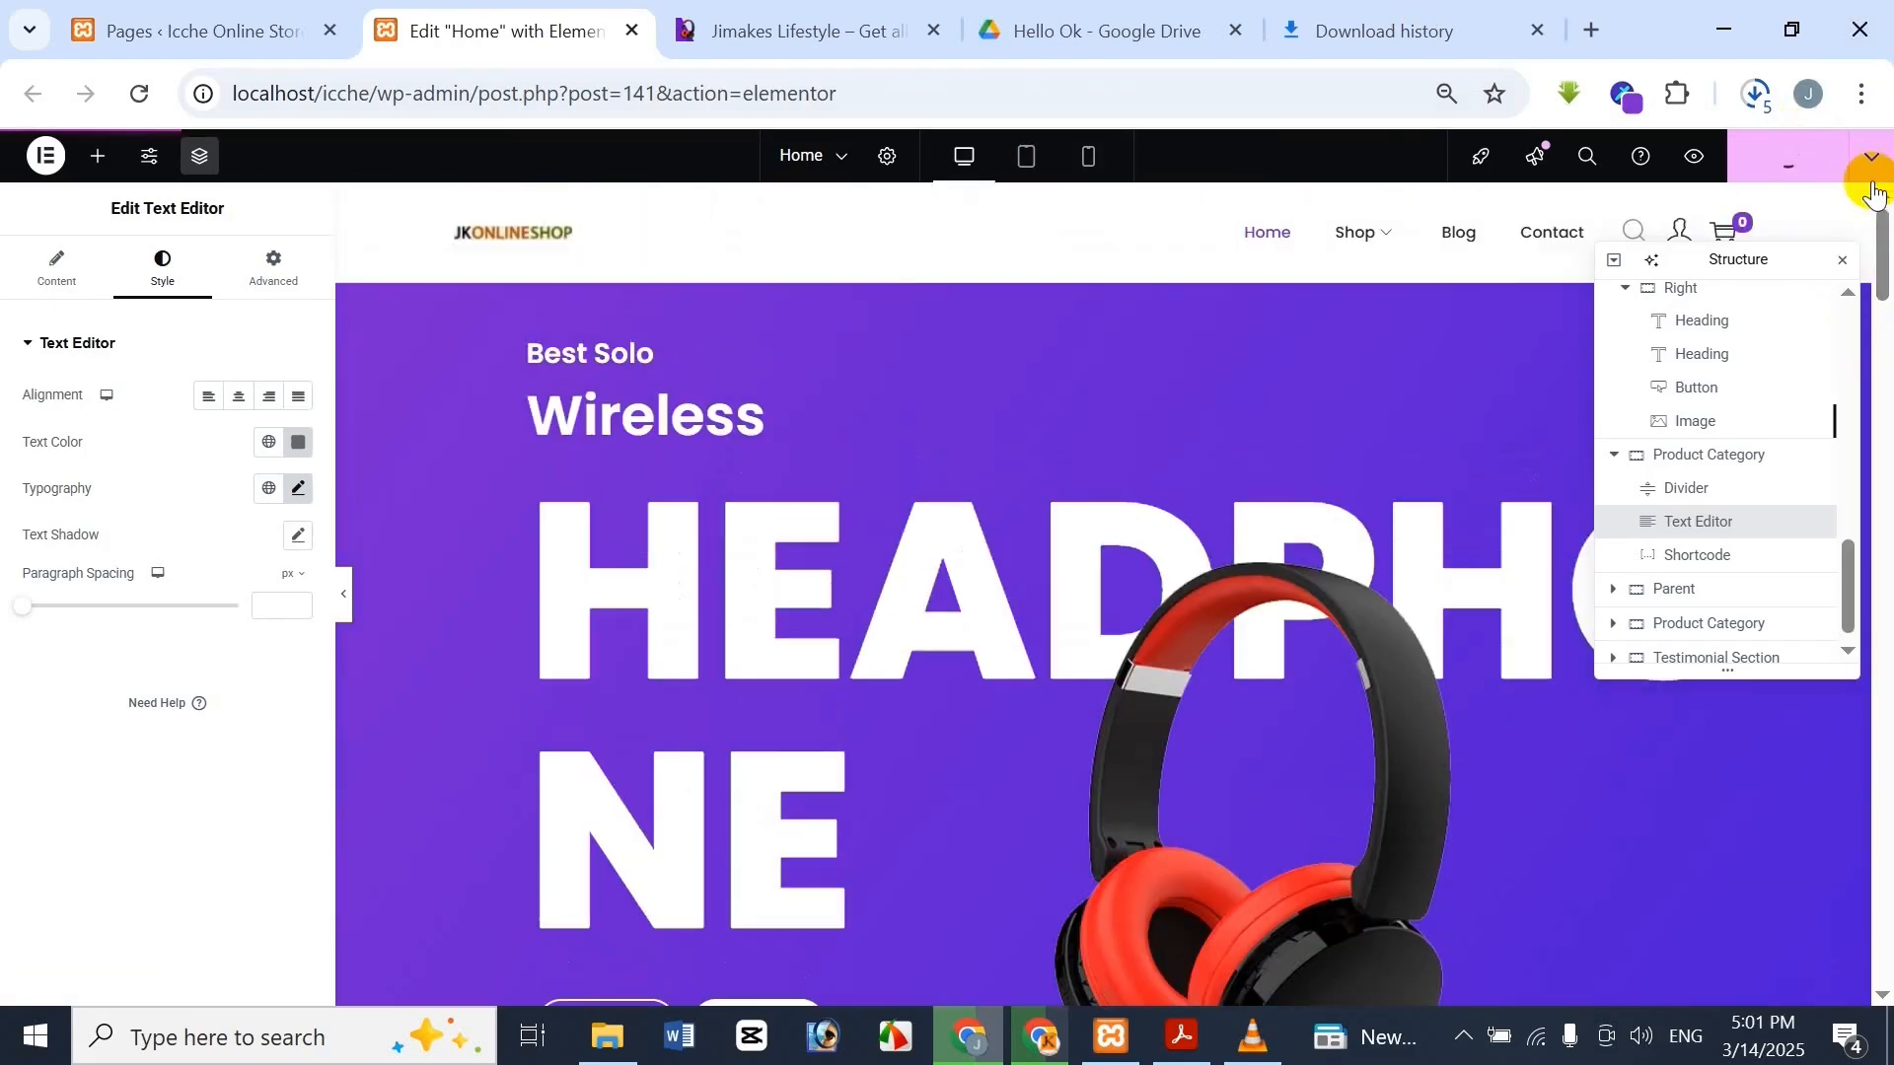
{"action": "left_click", "coordinate": [1872, 163]}
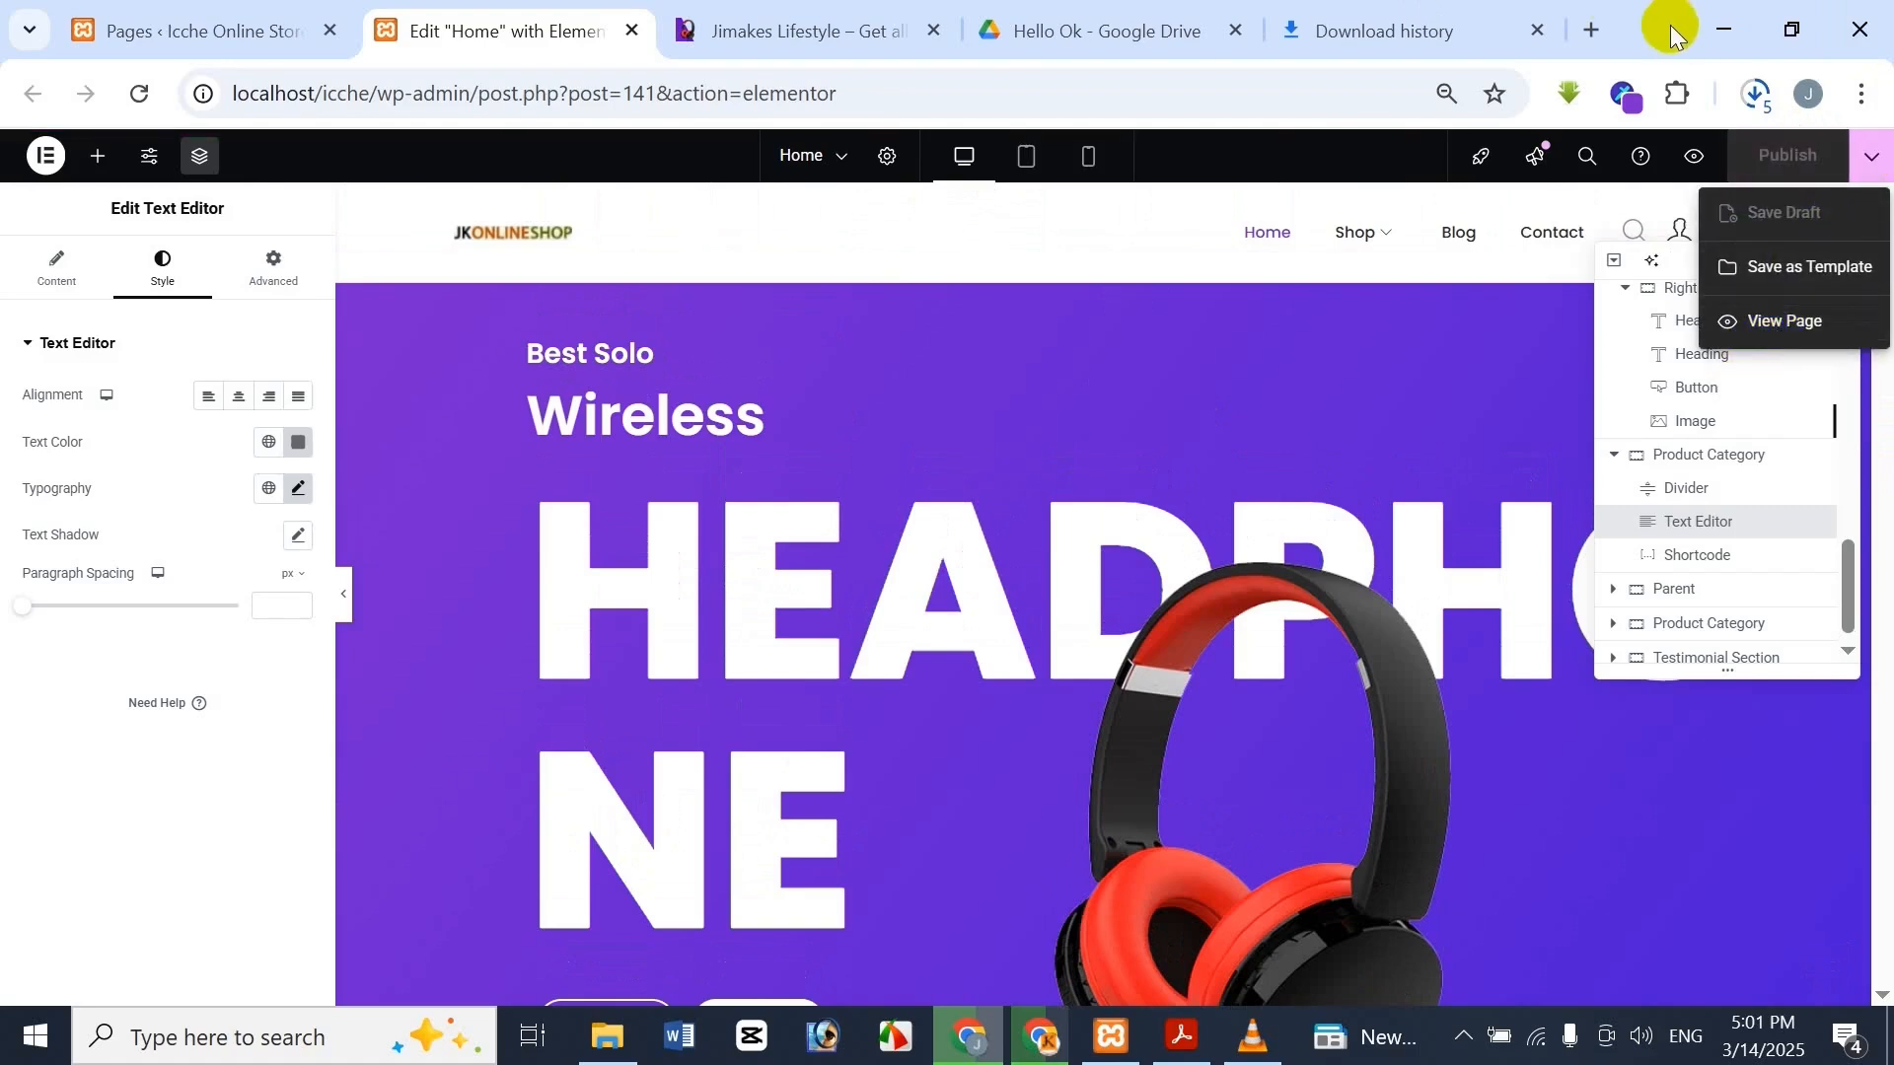
{"action": "left_click", "coordinate": [1872, 158]}
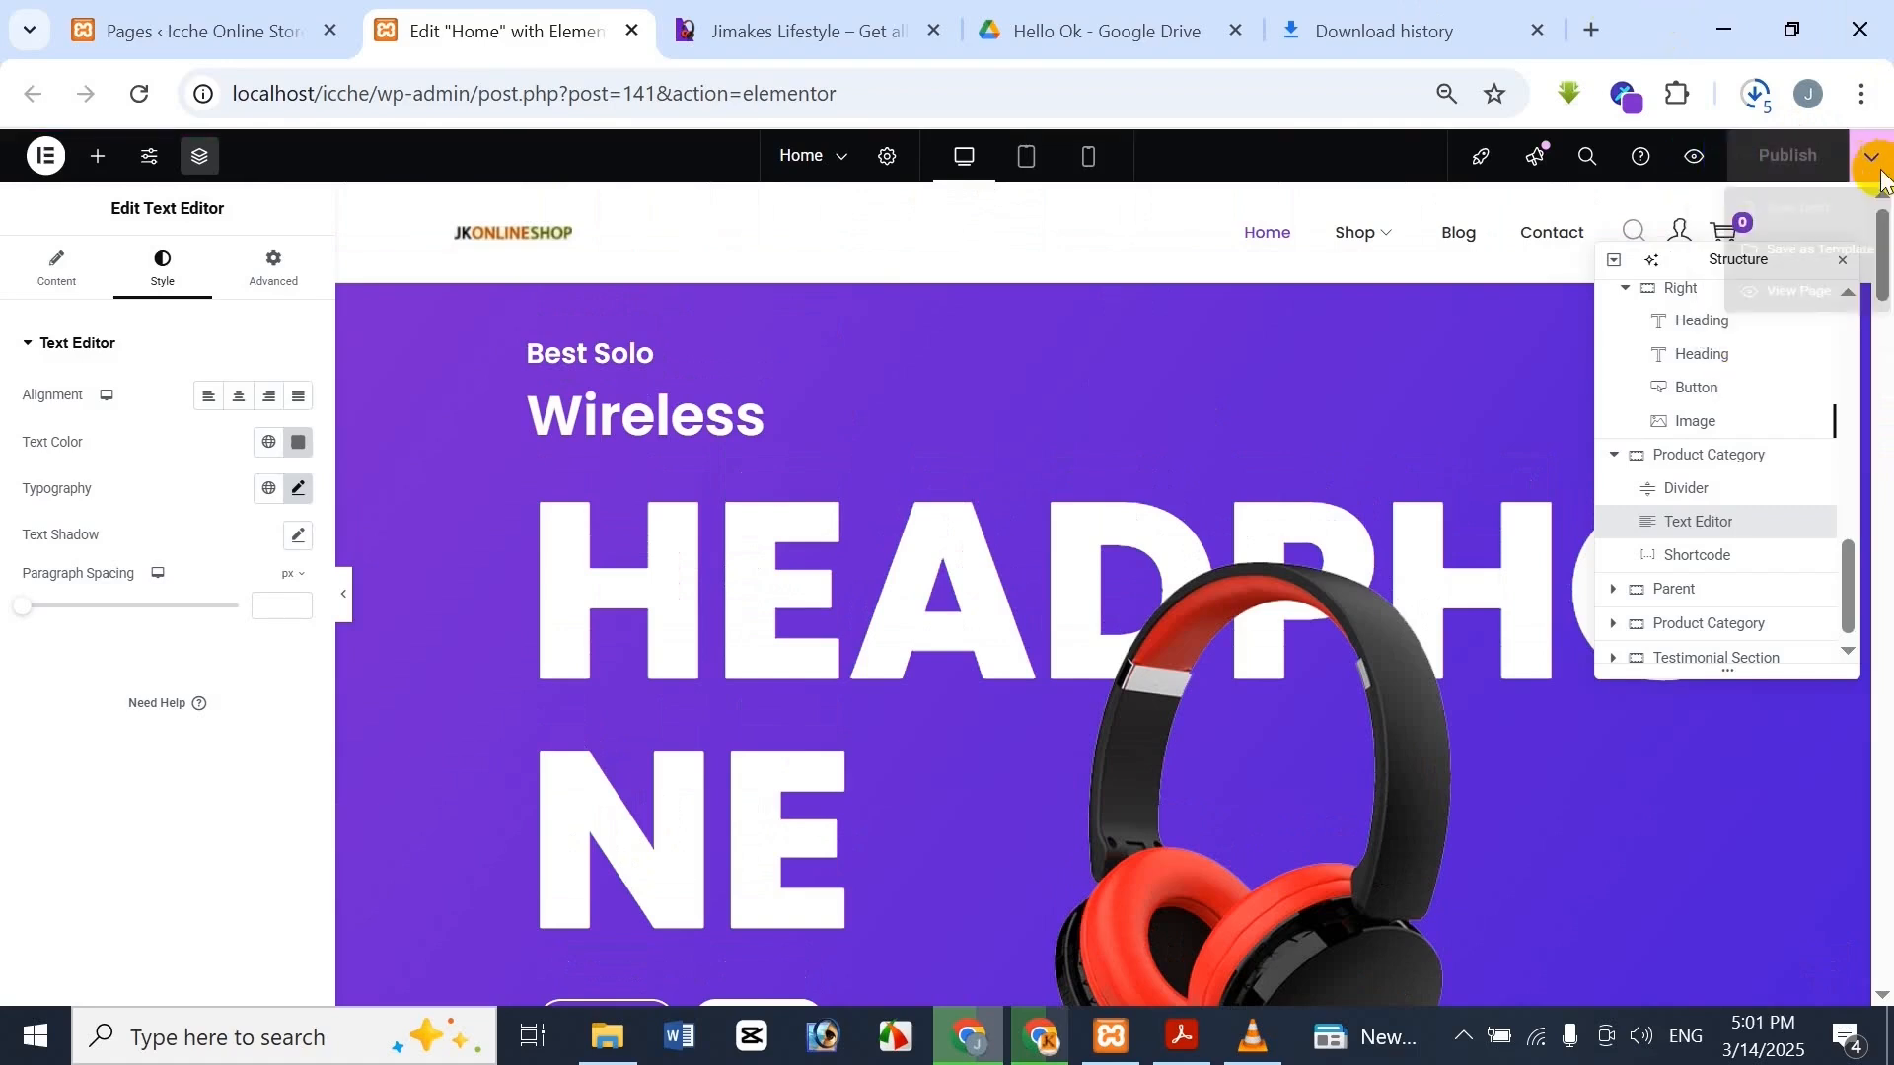
{"action": "left_click", "coordinate": [1704, 176]}
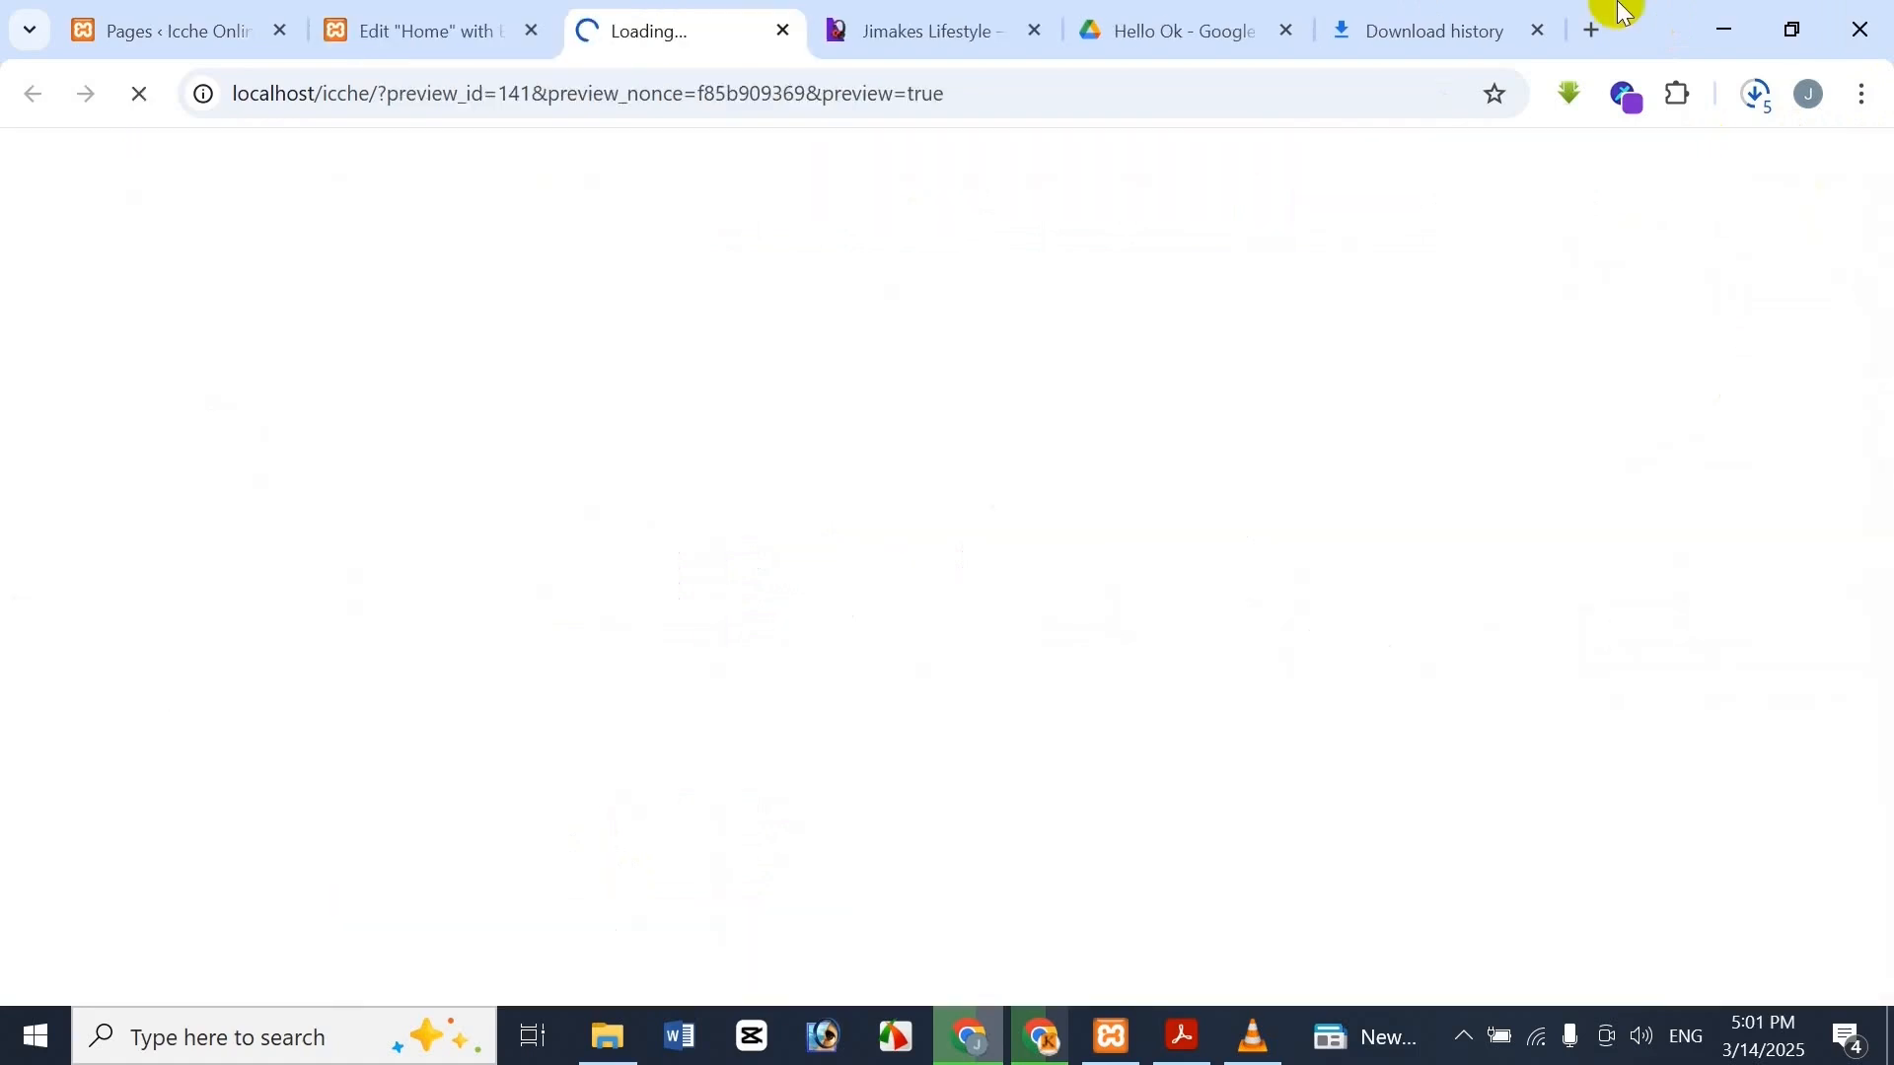
Set the reference site's emulated device to iPad Mini and return to its headphone hero section
{"action": "left_click", "coordinate": [922, 24]}
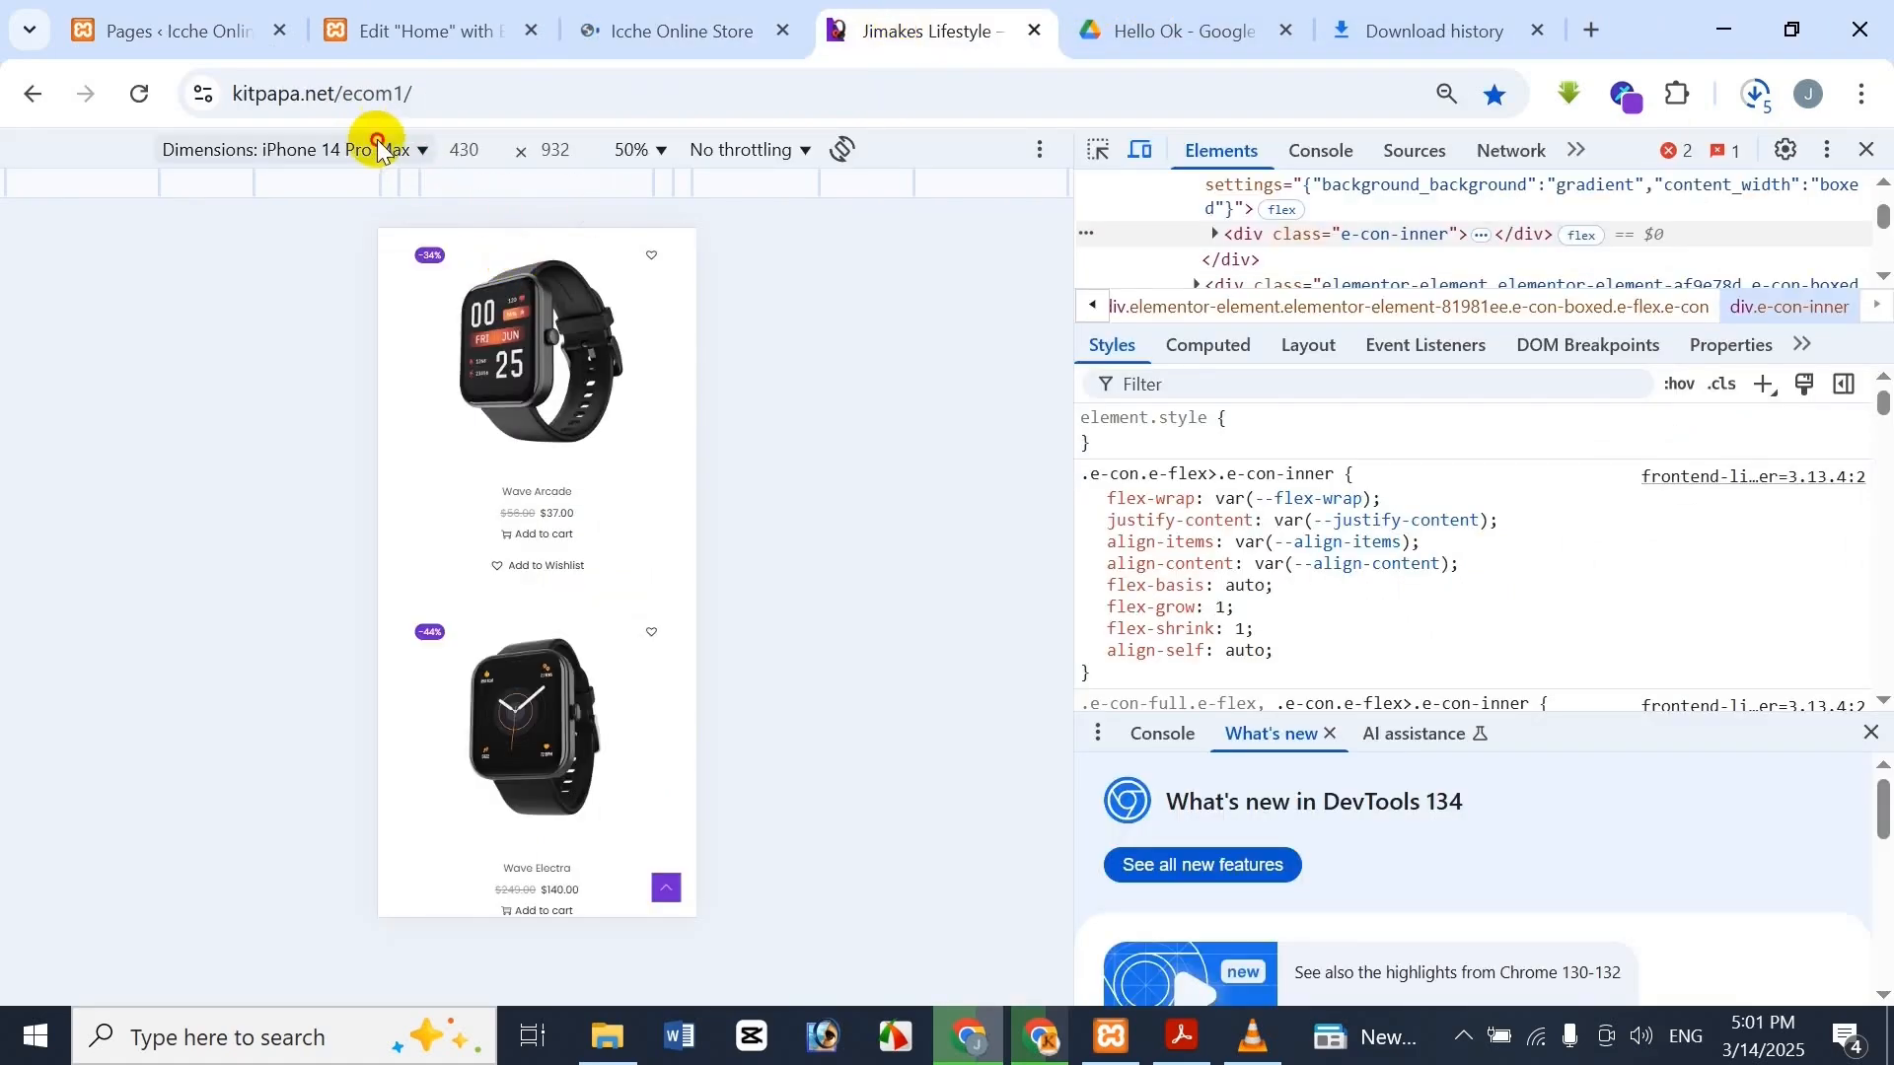
{"action": "left_click", "coordinate": [378, 148]}
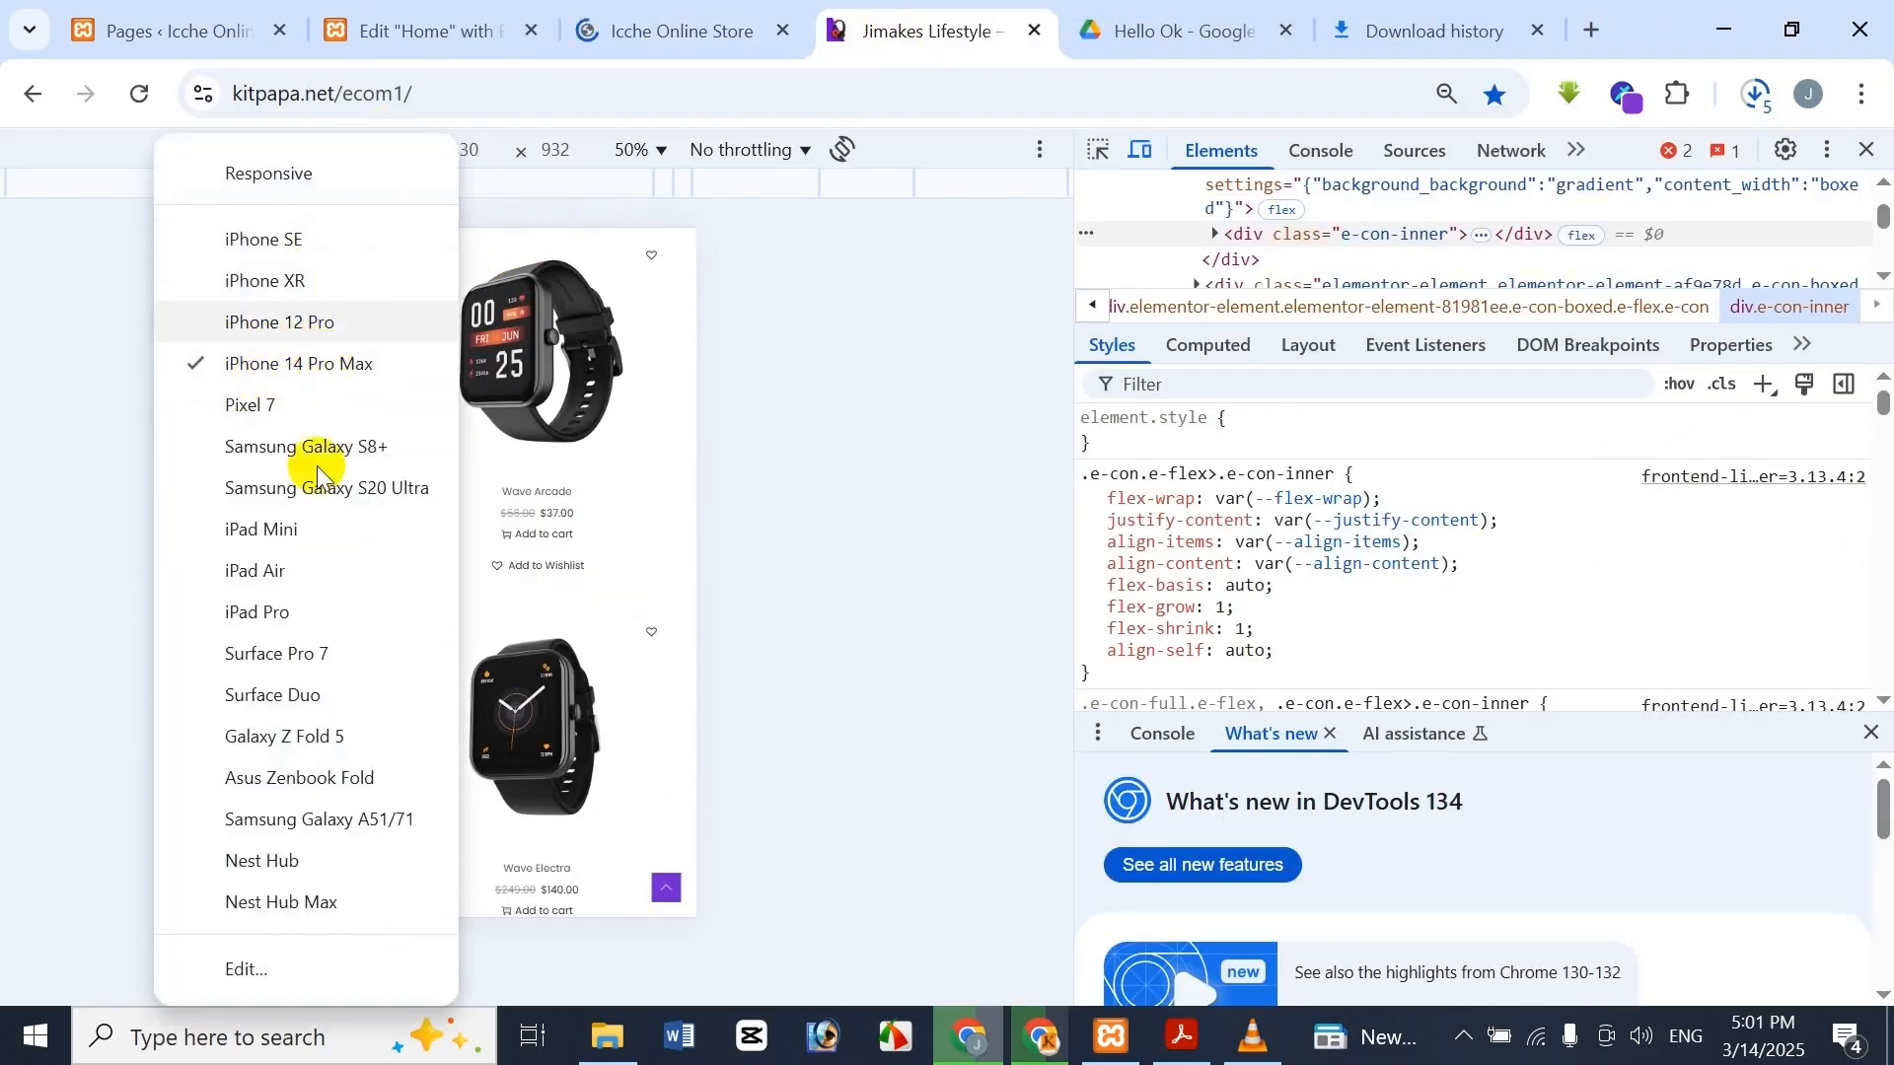
{"action": "left_click", "coordinate": [296, 528]}
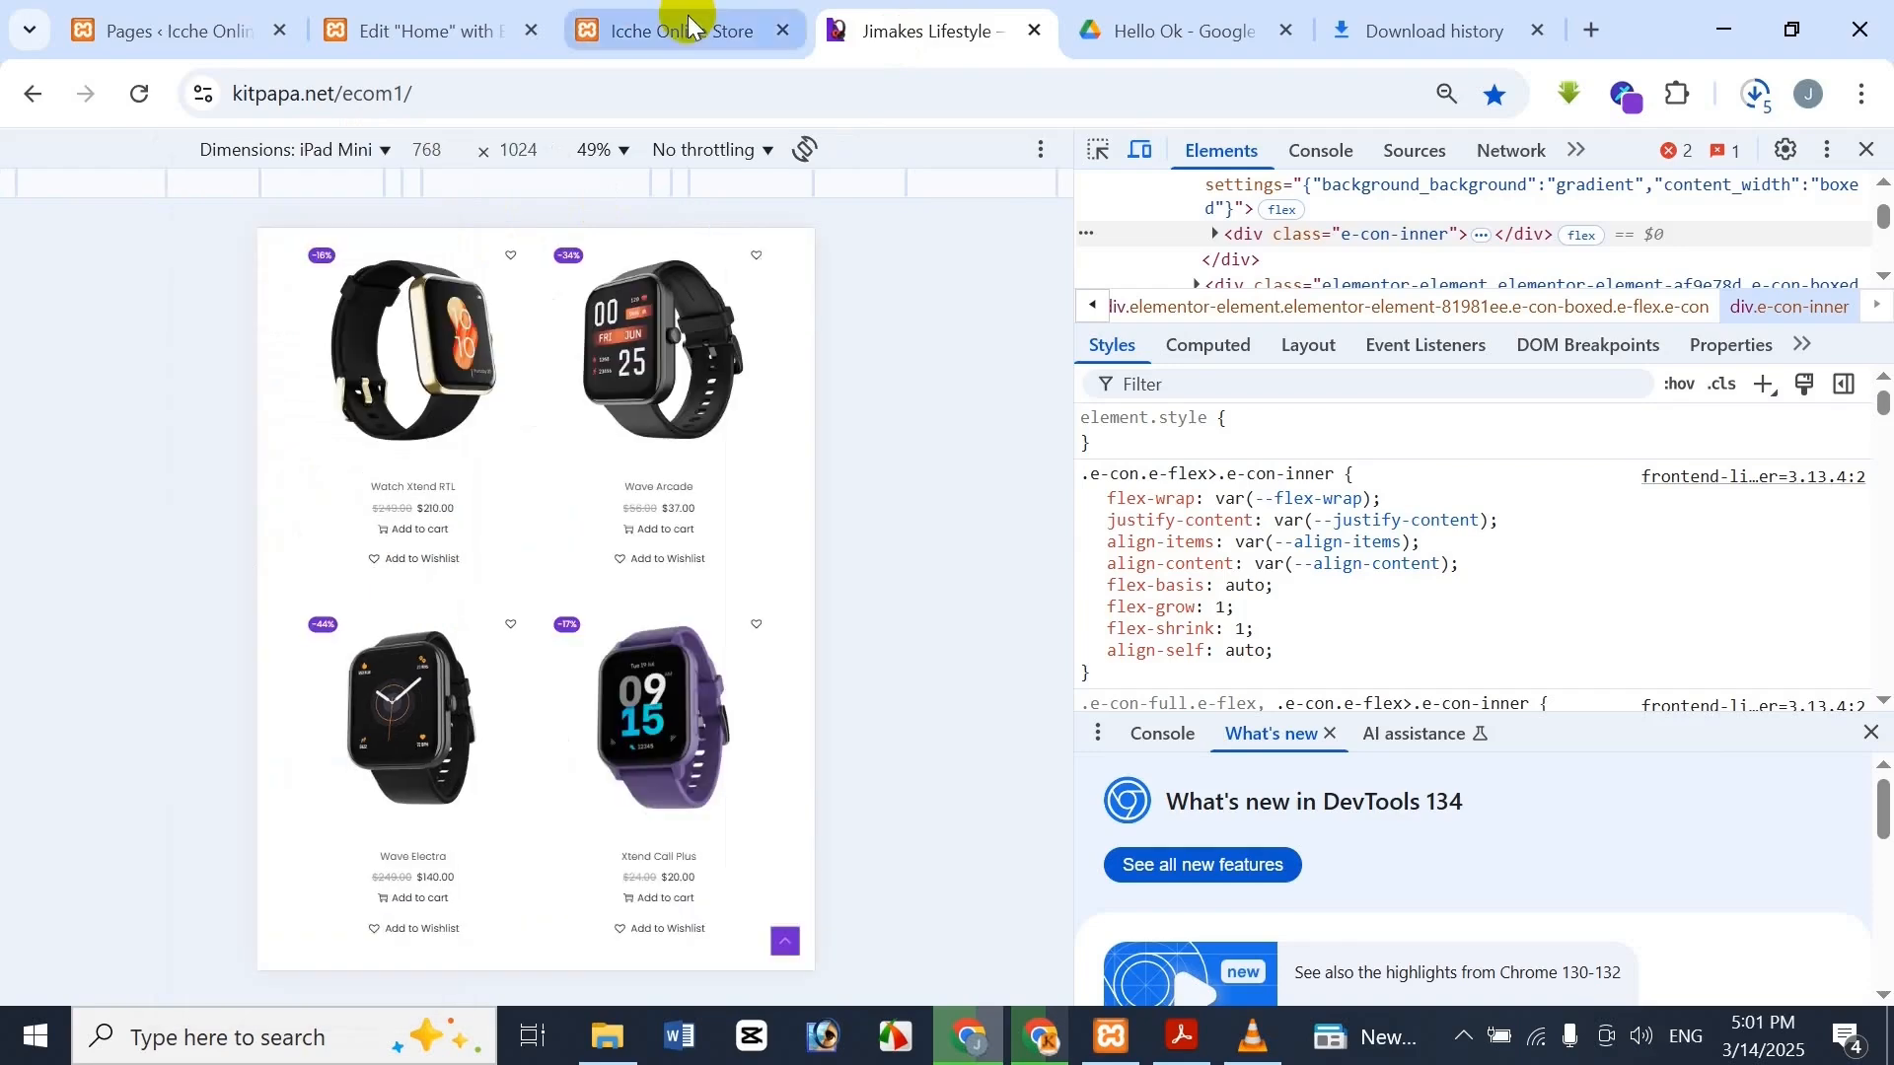
{"action": "scroll", "coordinate": [566, 735], "scroll_direction": "up", "scroll_amount": 5}
{"action": "scroll", "coordinate": [624, 490], "scroll_direction": "up", "scroll_amount": 5}
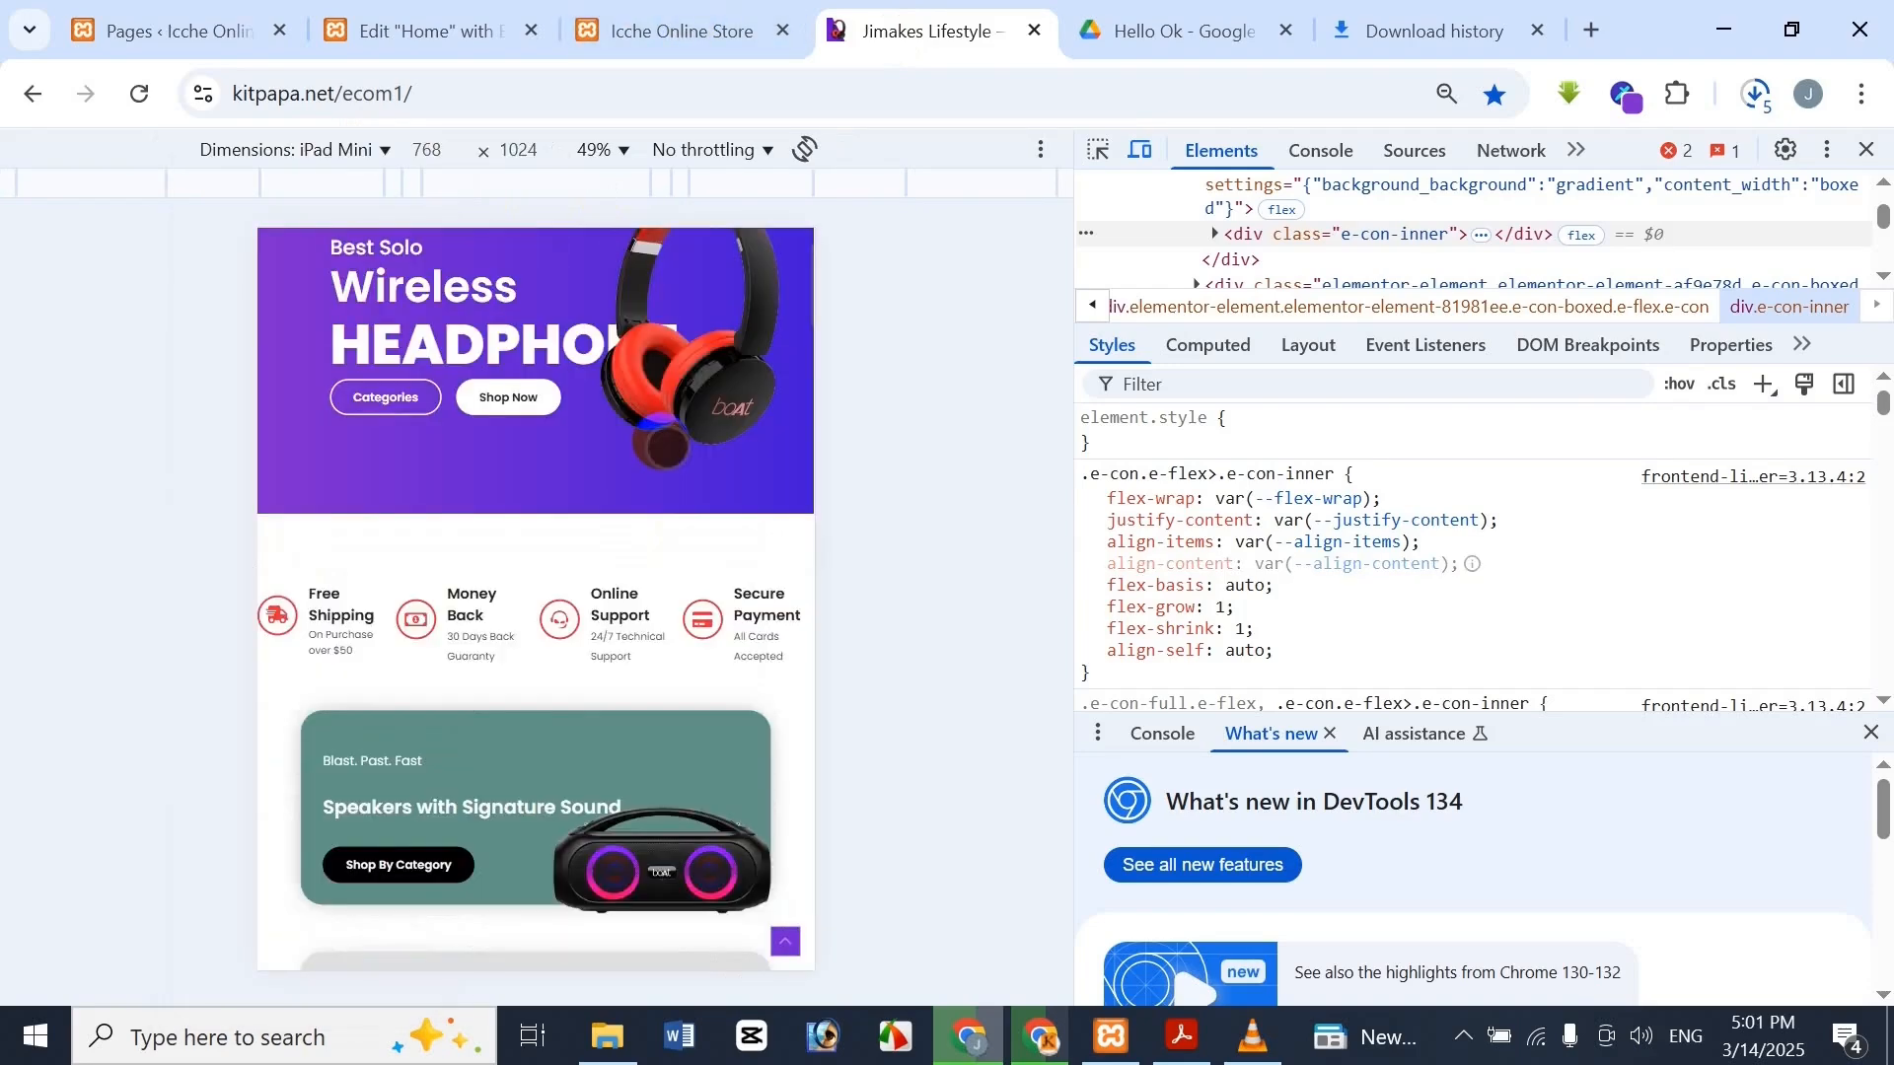
Inspect the home page preview with the browser's developer tools in iPad Mini device emulation
{"action": "left_click", "coordinate": [712, 14]}
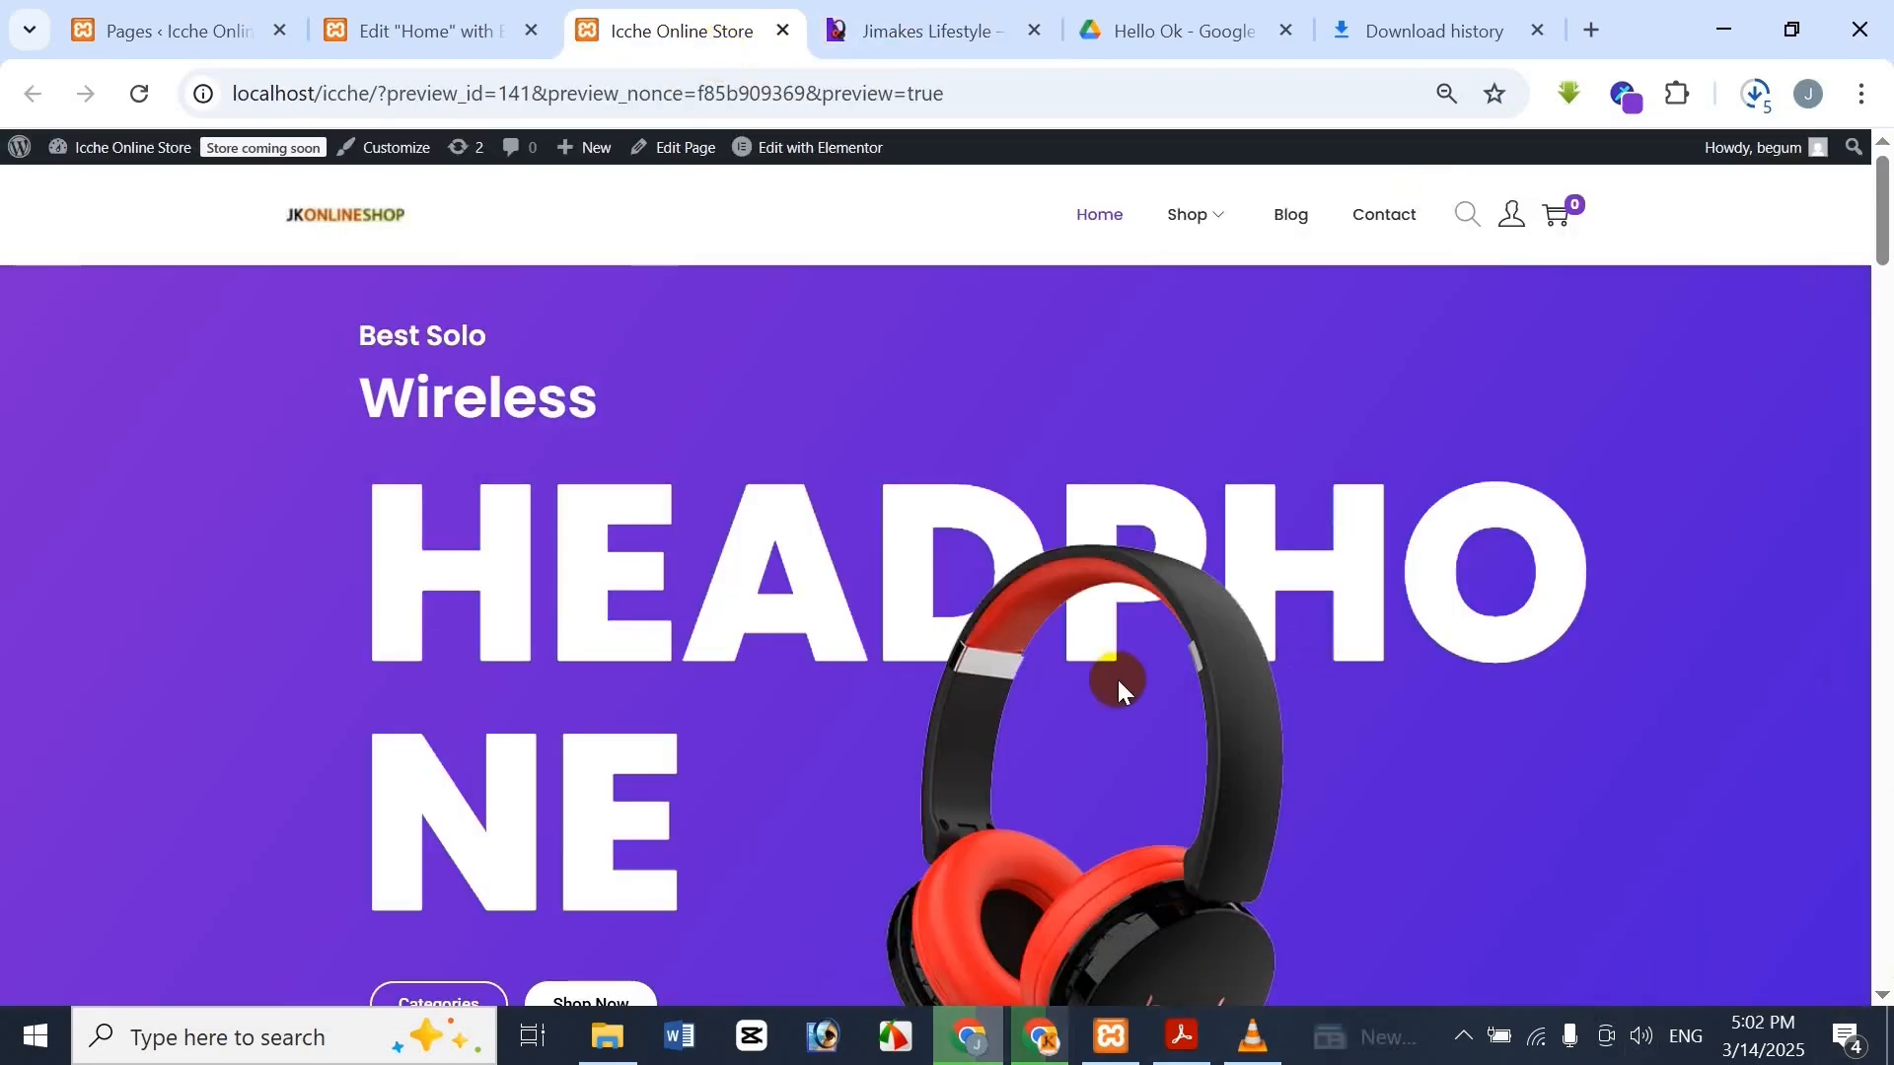
{"action": "left_click", "coordinate": [1015, 15]}
{"action": "left_click", "coordinate": [625, 27]}
{"action": "right_click", "coordinate": [891, 346]}
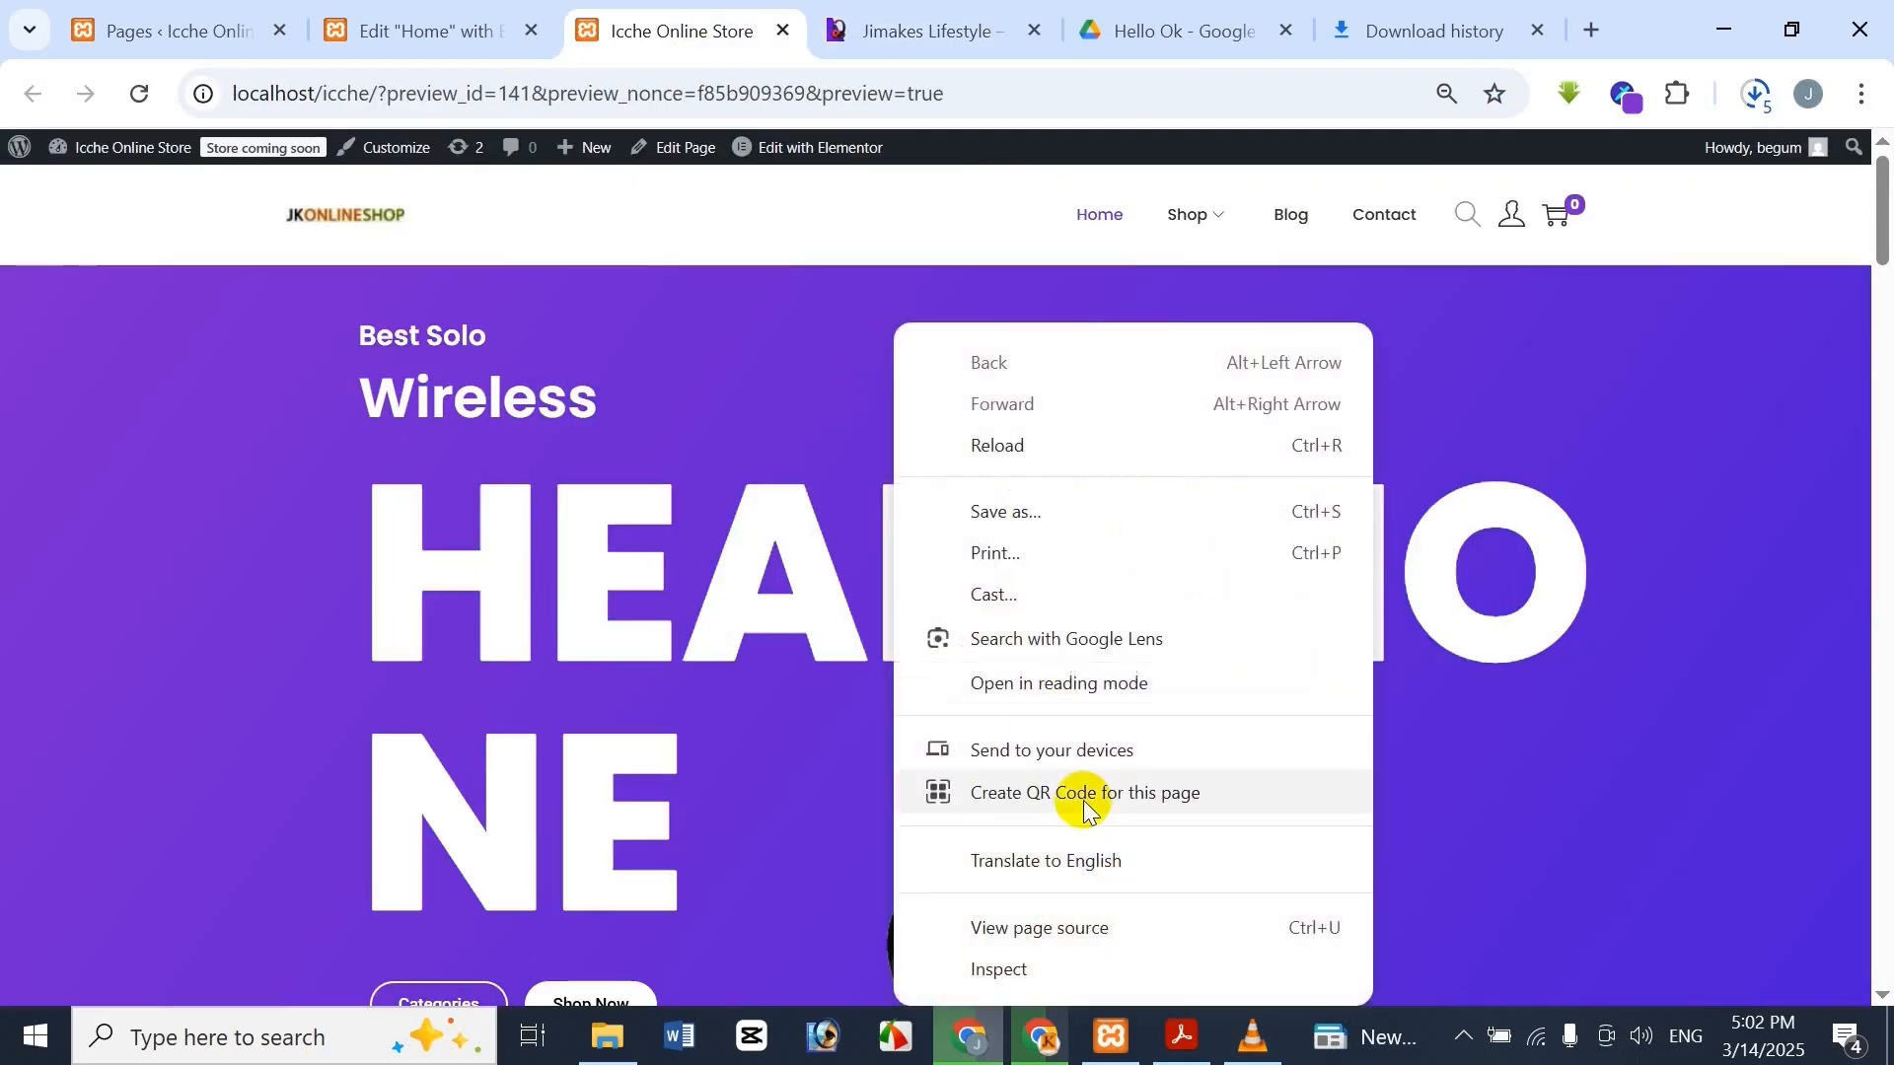
{"action": "left_click", "coordinate": [1074, 974]}
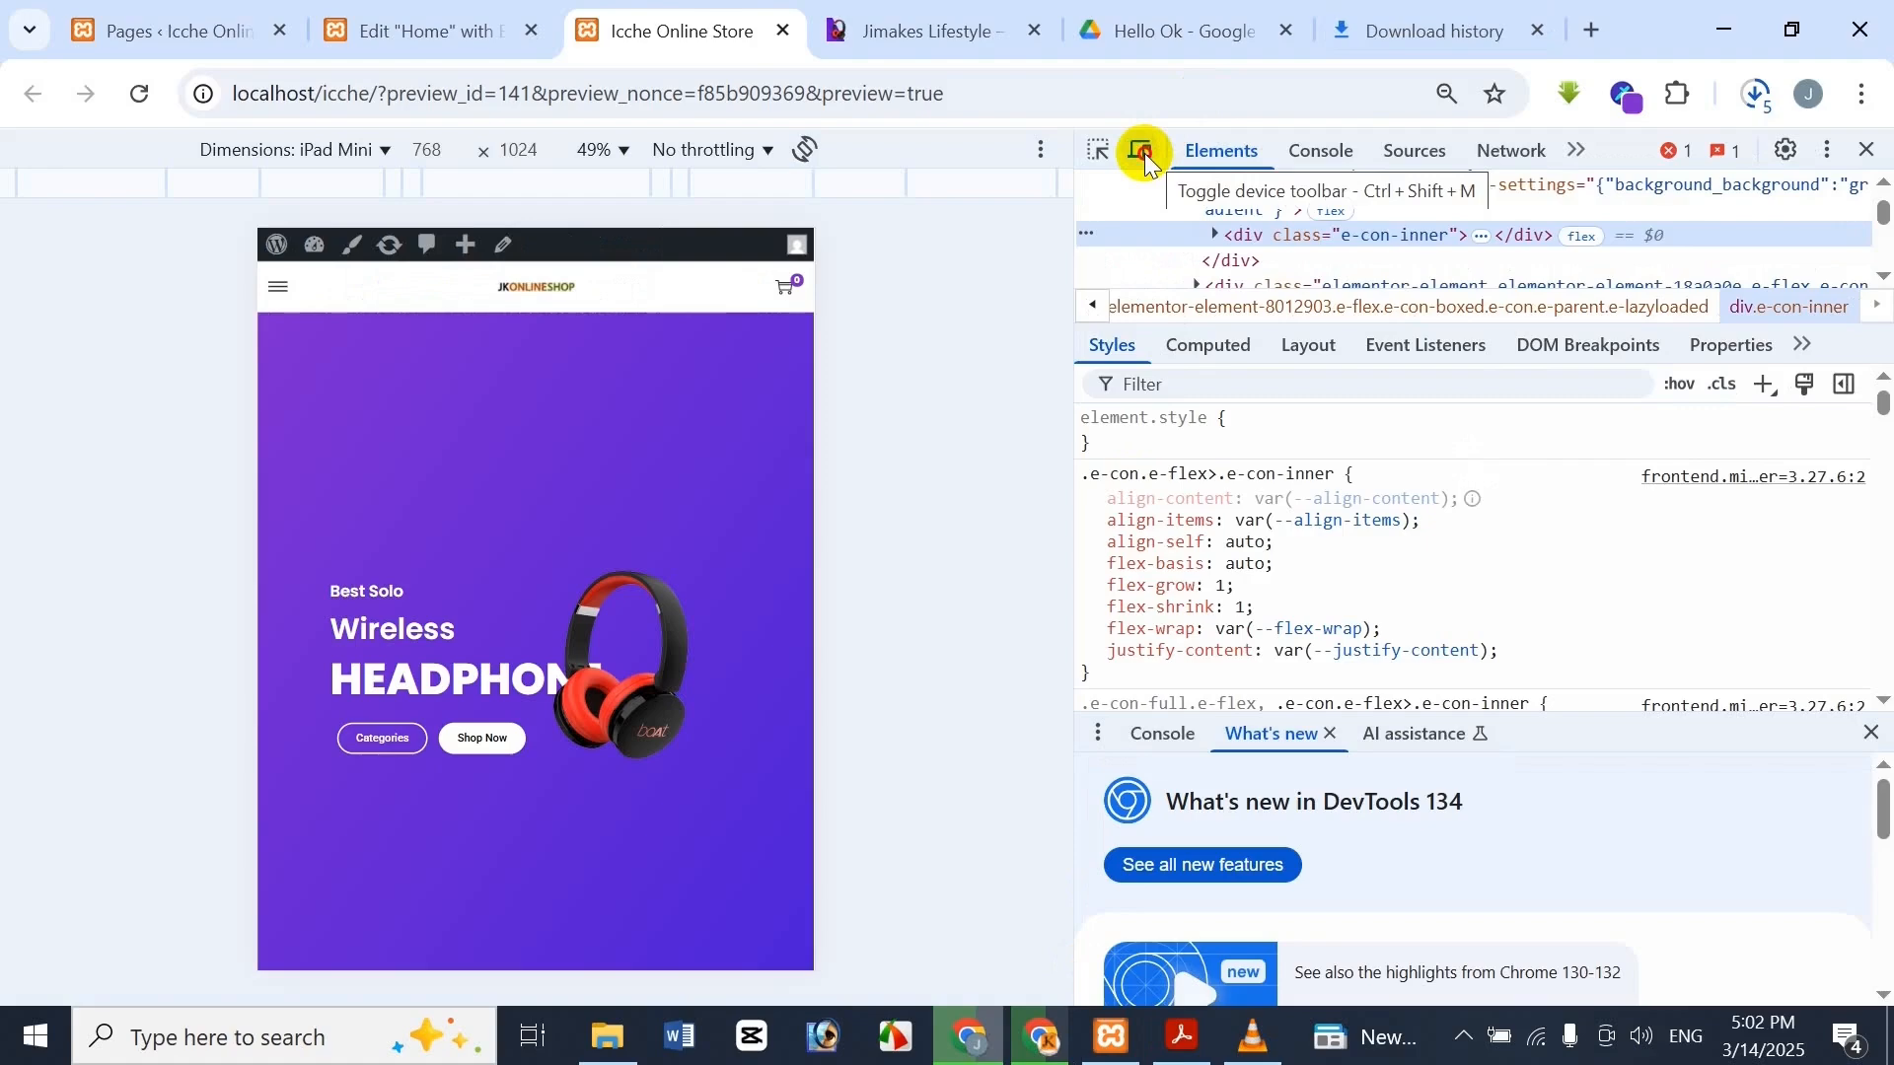
{"action": "left_click", "coordinate": [1144, 152]}
{"action": "left_click", "coordinate": [1144, 152]}
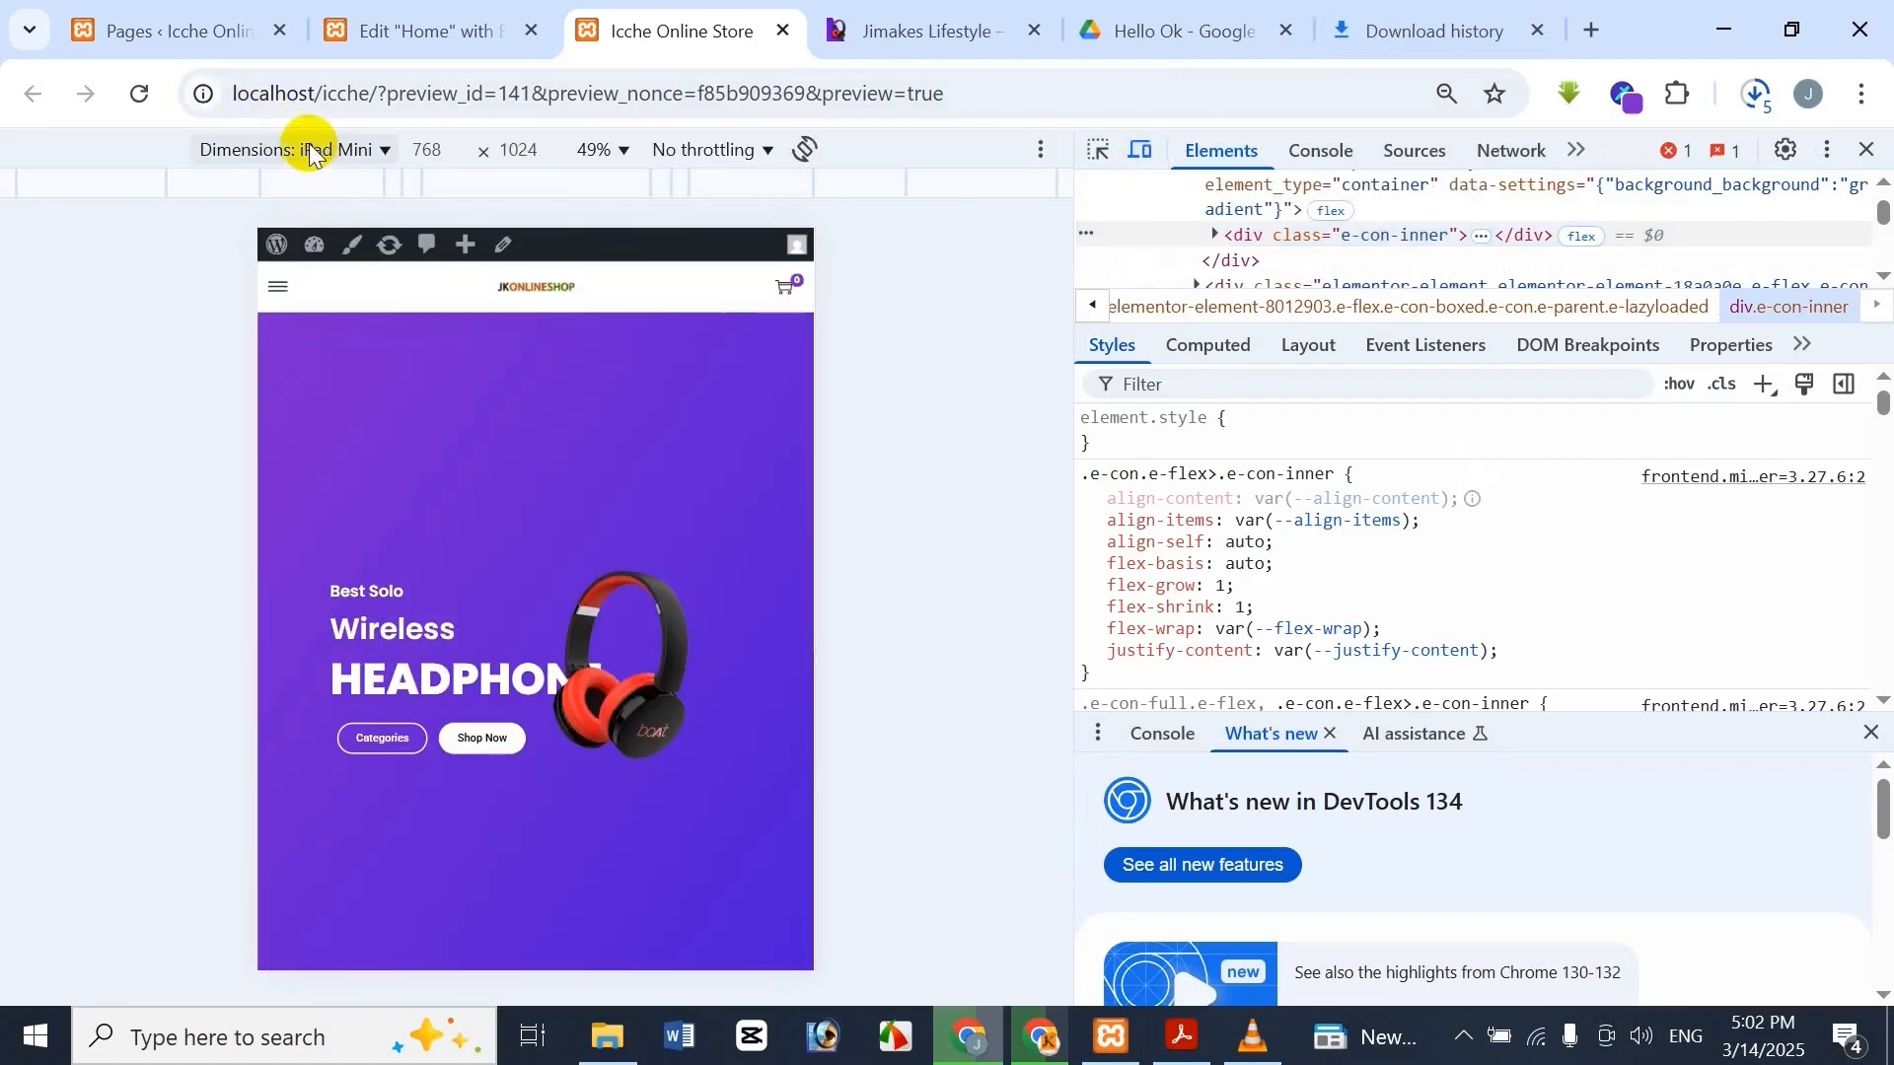
Compare the headphone hero section's height, text and image placement at iPad Mini size with the reference site
{"action": "left_click", "coordinate": [848, 28]}
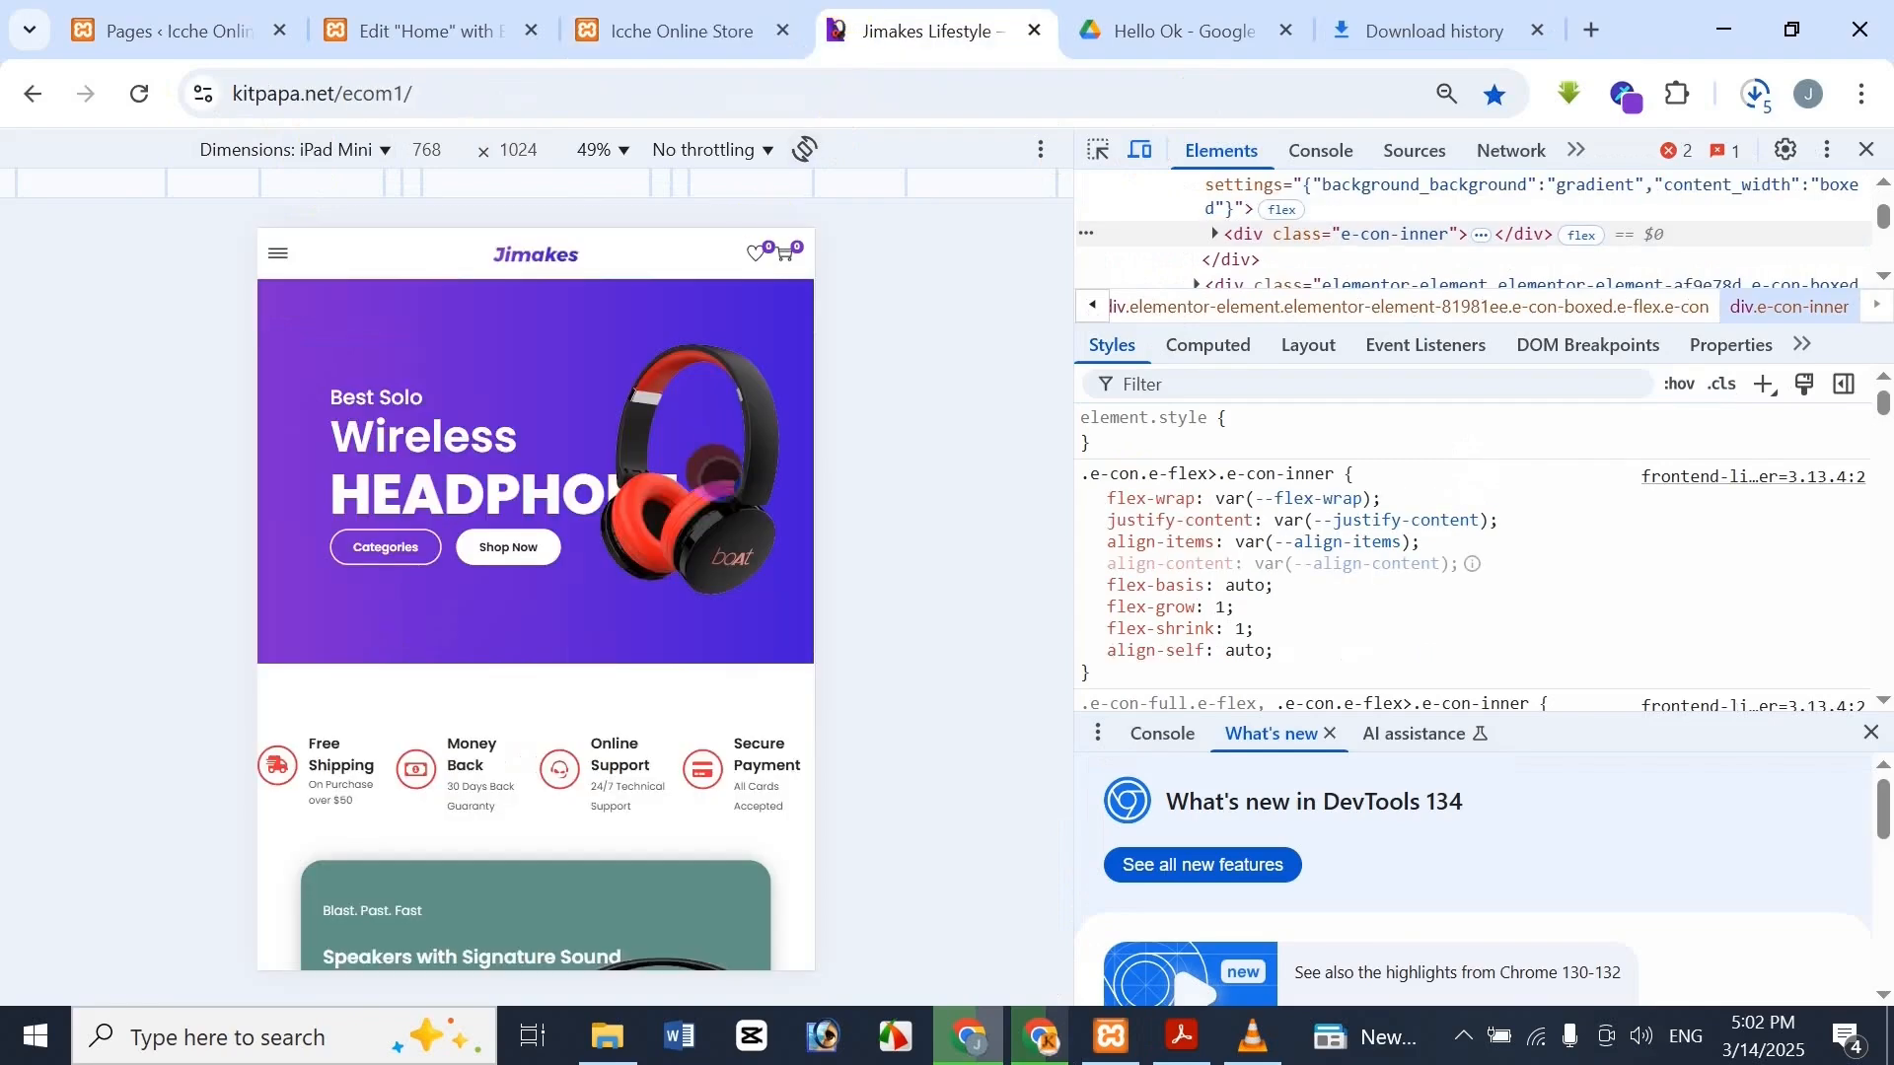
{"action": "left_click", "coordinate": [706, 21]}
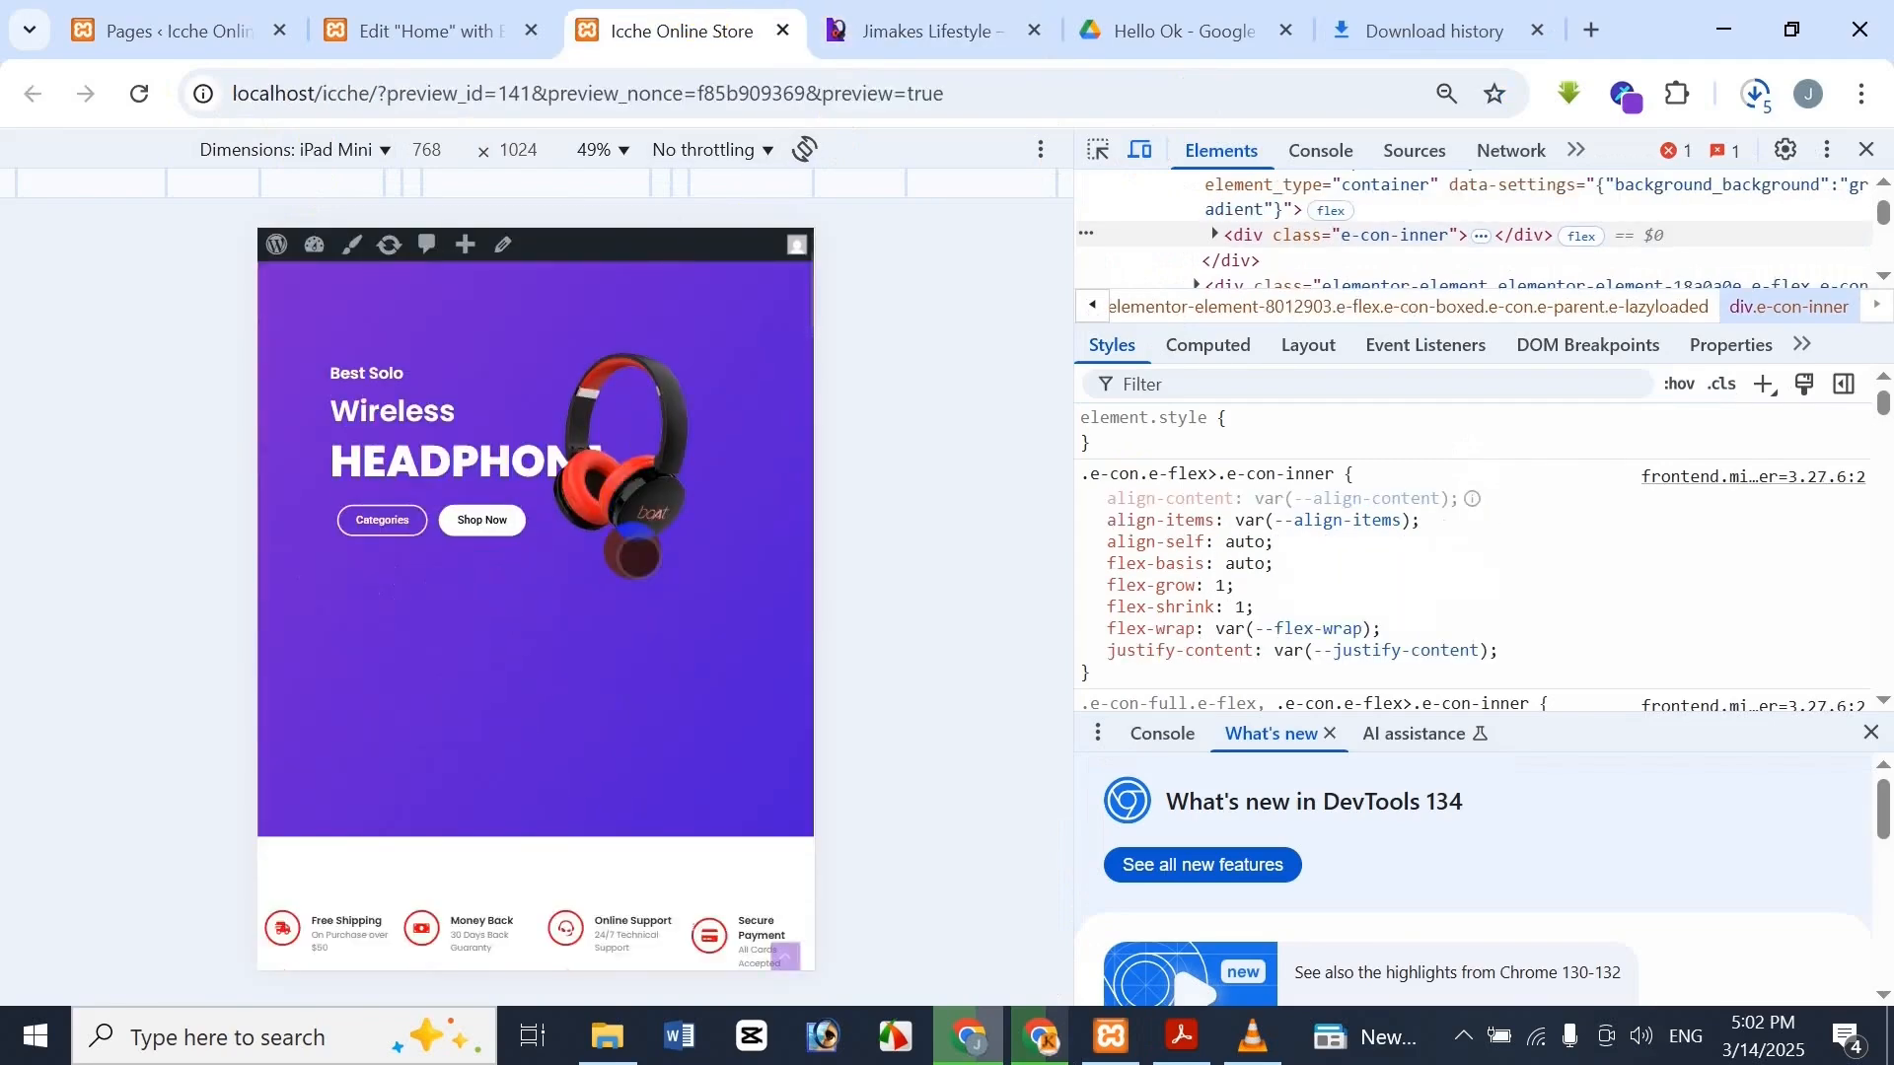
{"action": "left_click", "coordinate": [860, 37]}
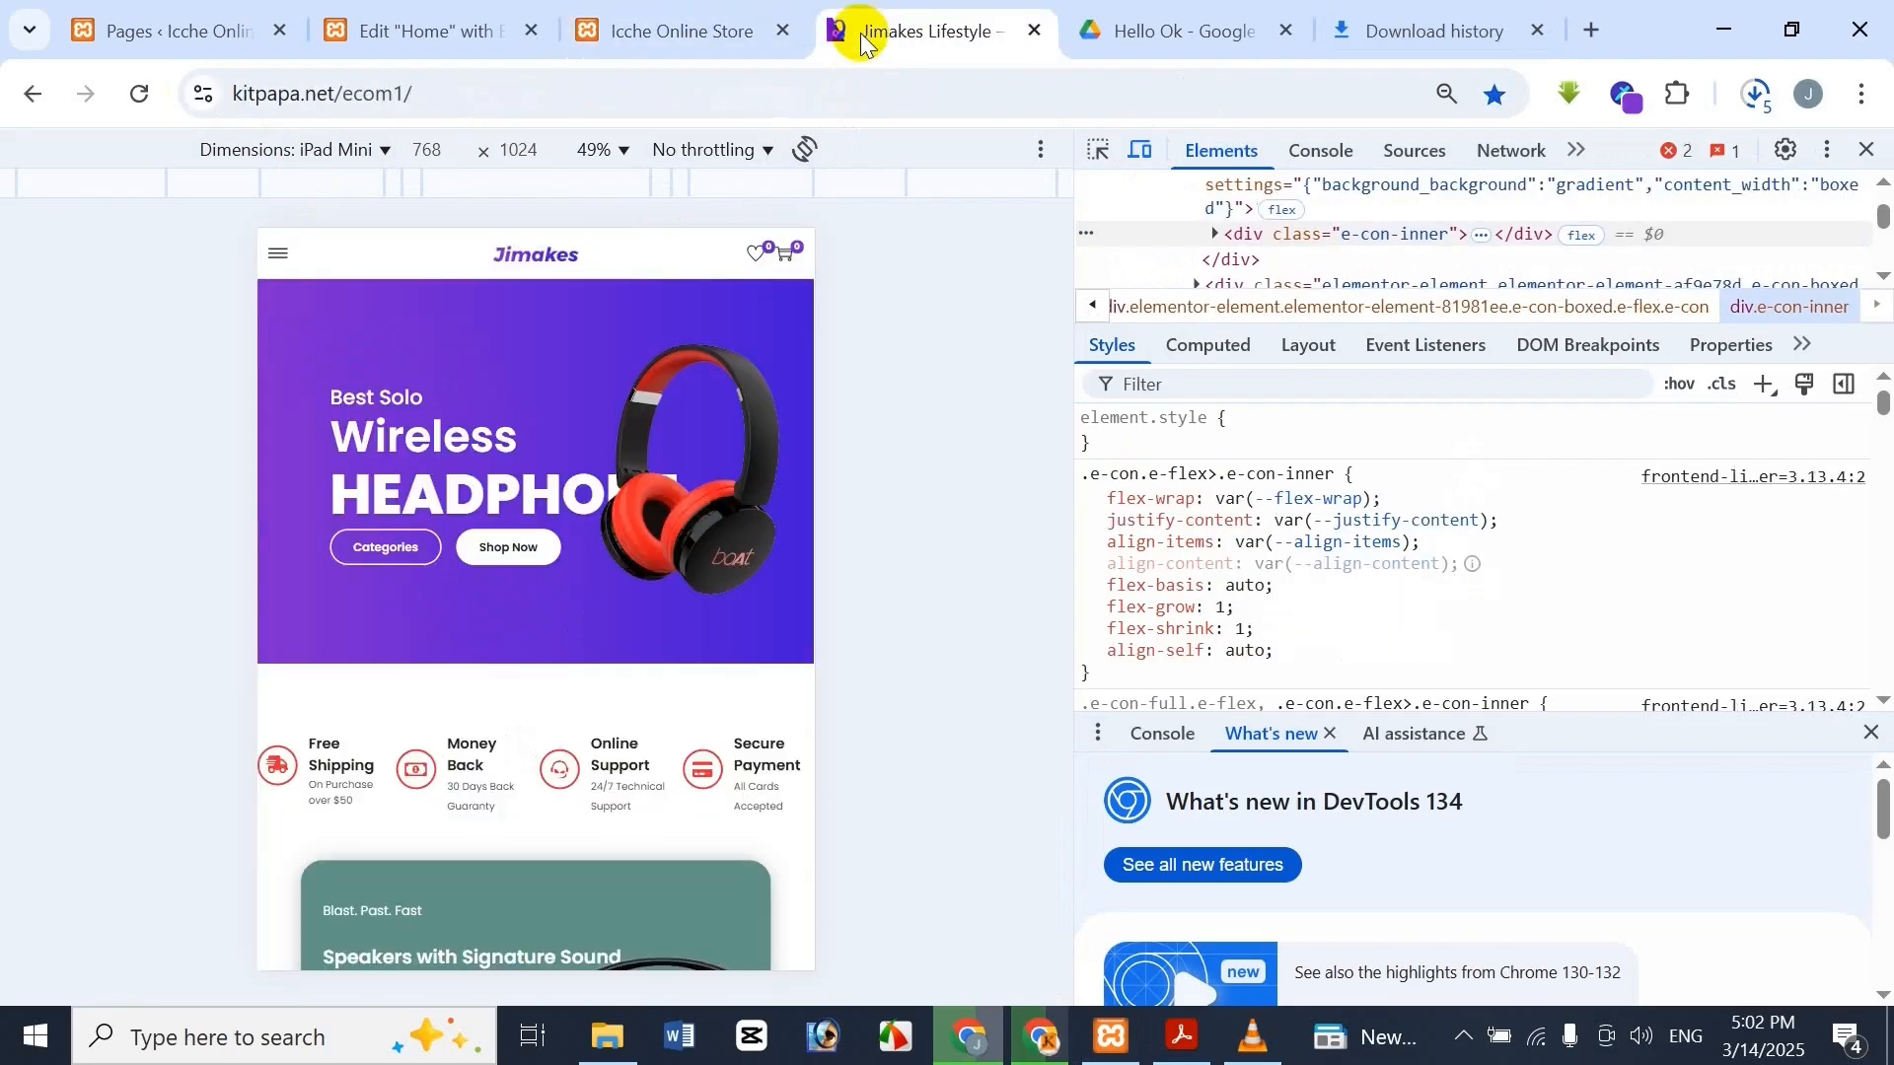
{"action": "left_click", "coordinate": [740, 20]}
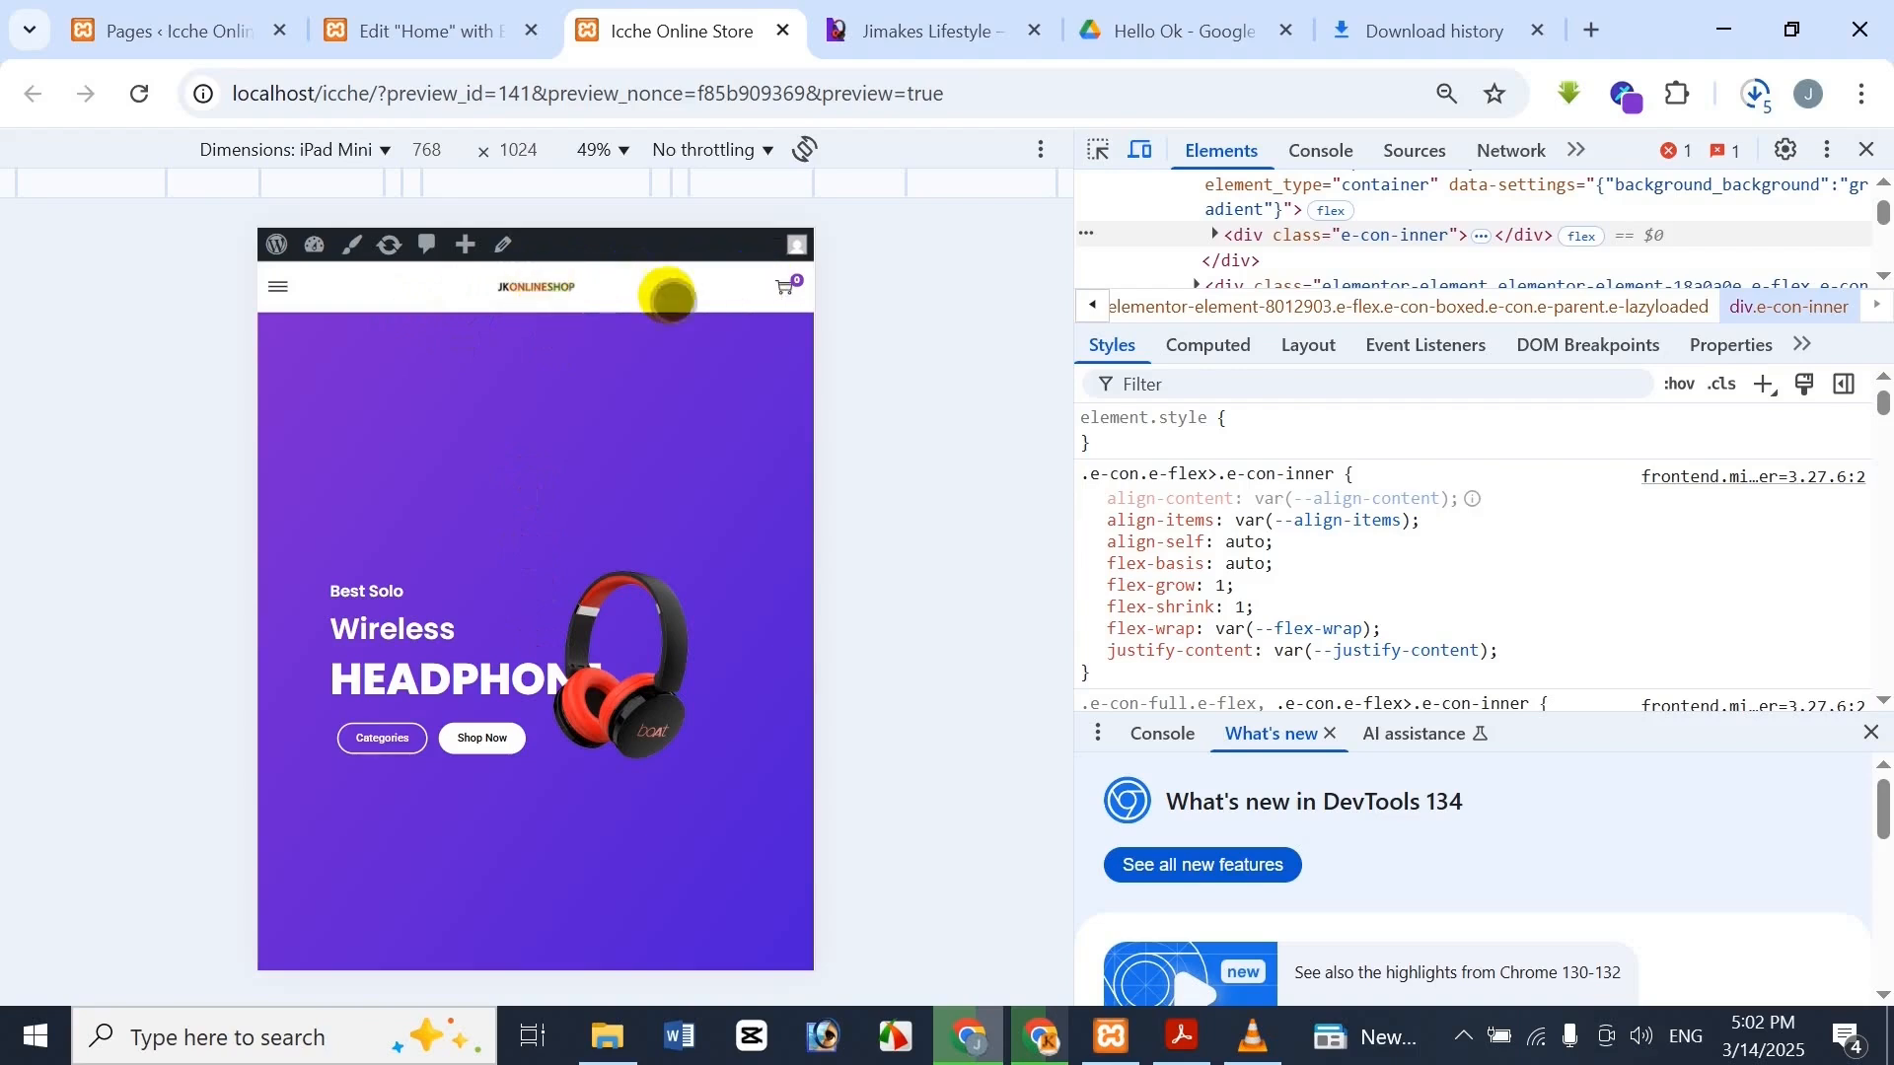
{"action": "scroll", "coordinate": [520, 642], "scroll_direction": "down", "scroll_amount": 4}
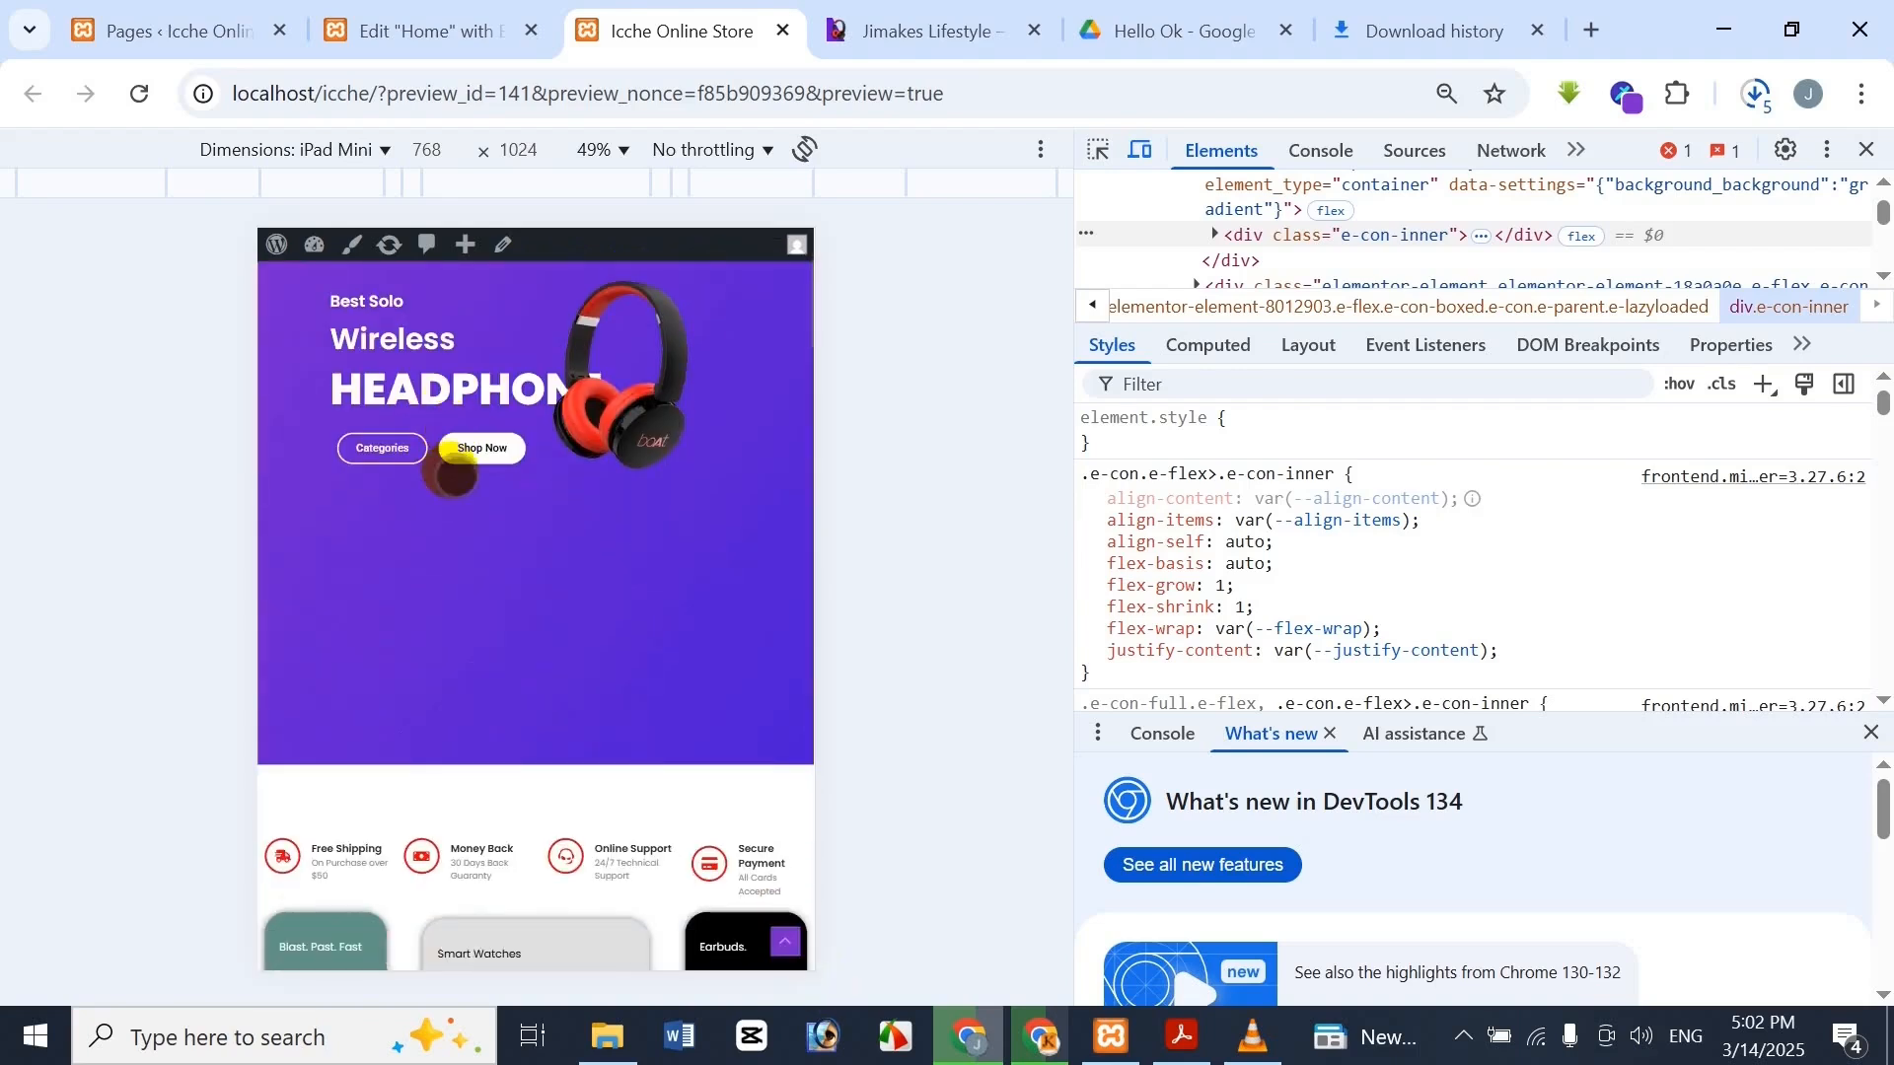
{"action": "scroll", "coordinate": [453, 473], "scroll_direction": "up", "scroll_amount": 3}
{"action": "scroll", "coordinate": [563, 553], "scroll_direction": "down", "scroll_amount": 3}
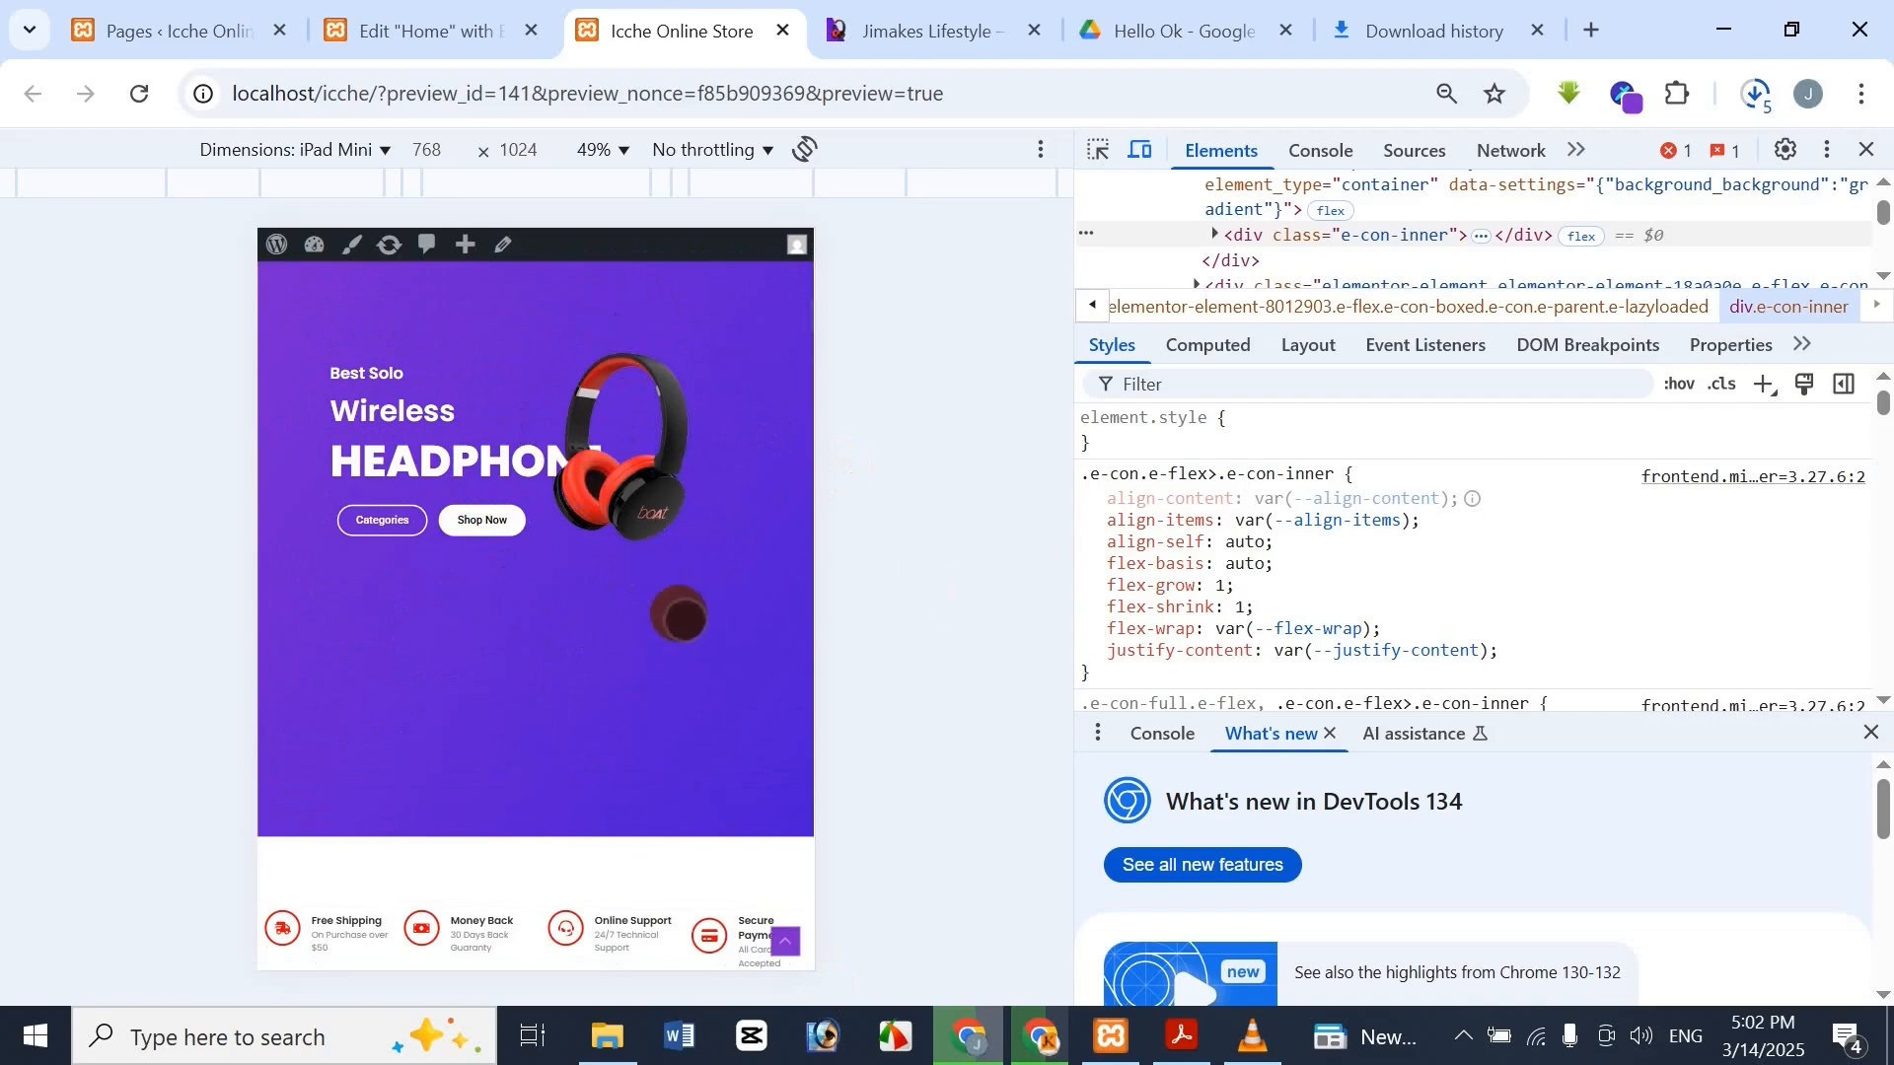
Examine the preview's service icons, category cards and Latest Watches section at iPad Mini size
{"action": "scroll", "coordinate": [679, 615], "scroll_direction": "down", "scroll_amount": 9}
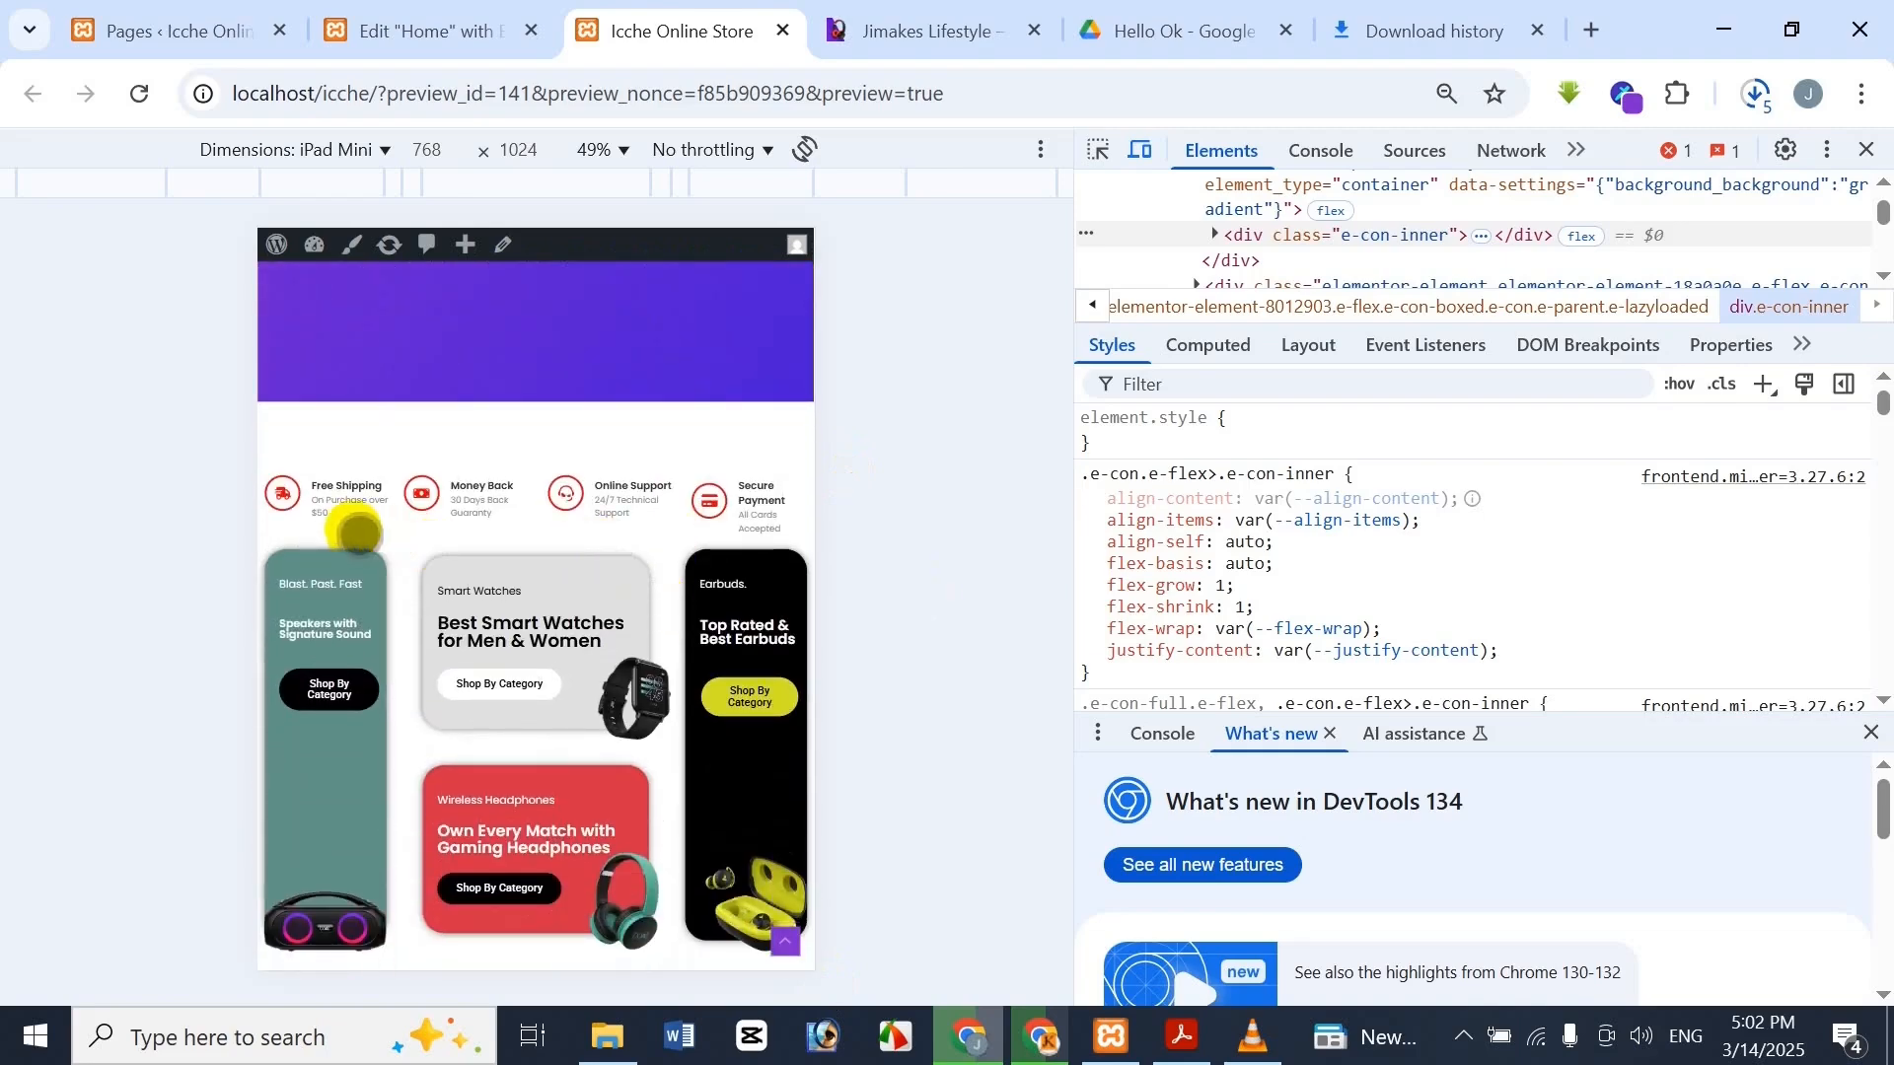
{"action": "scroll", "coordinate": [607, 595], "scroll_direction": "down", "scroll_amount": 3}
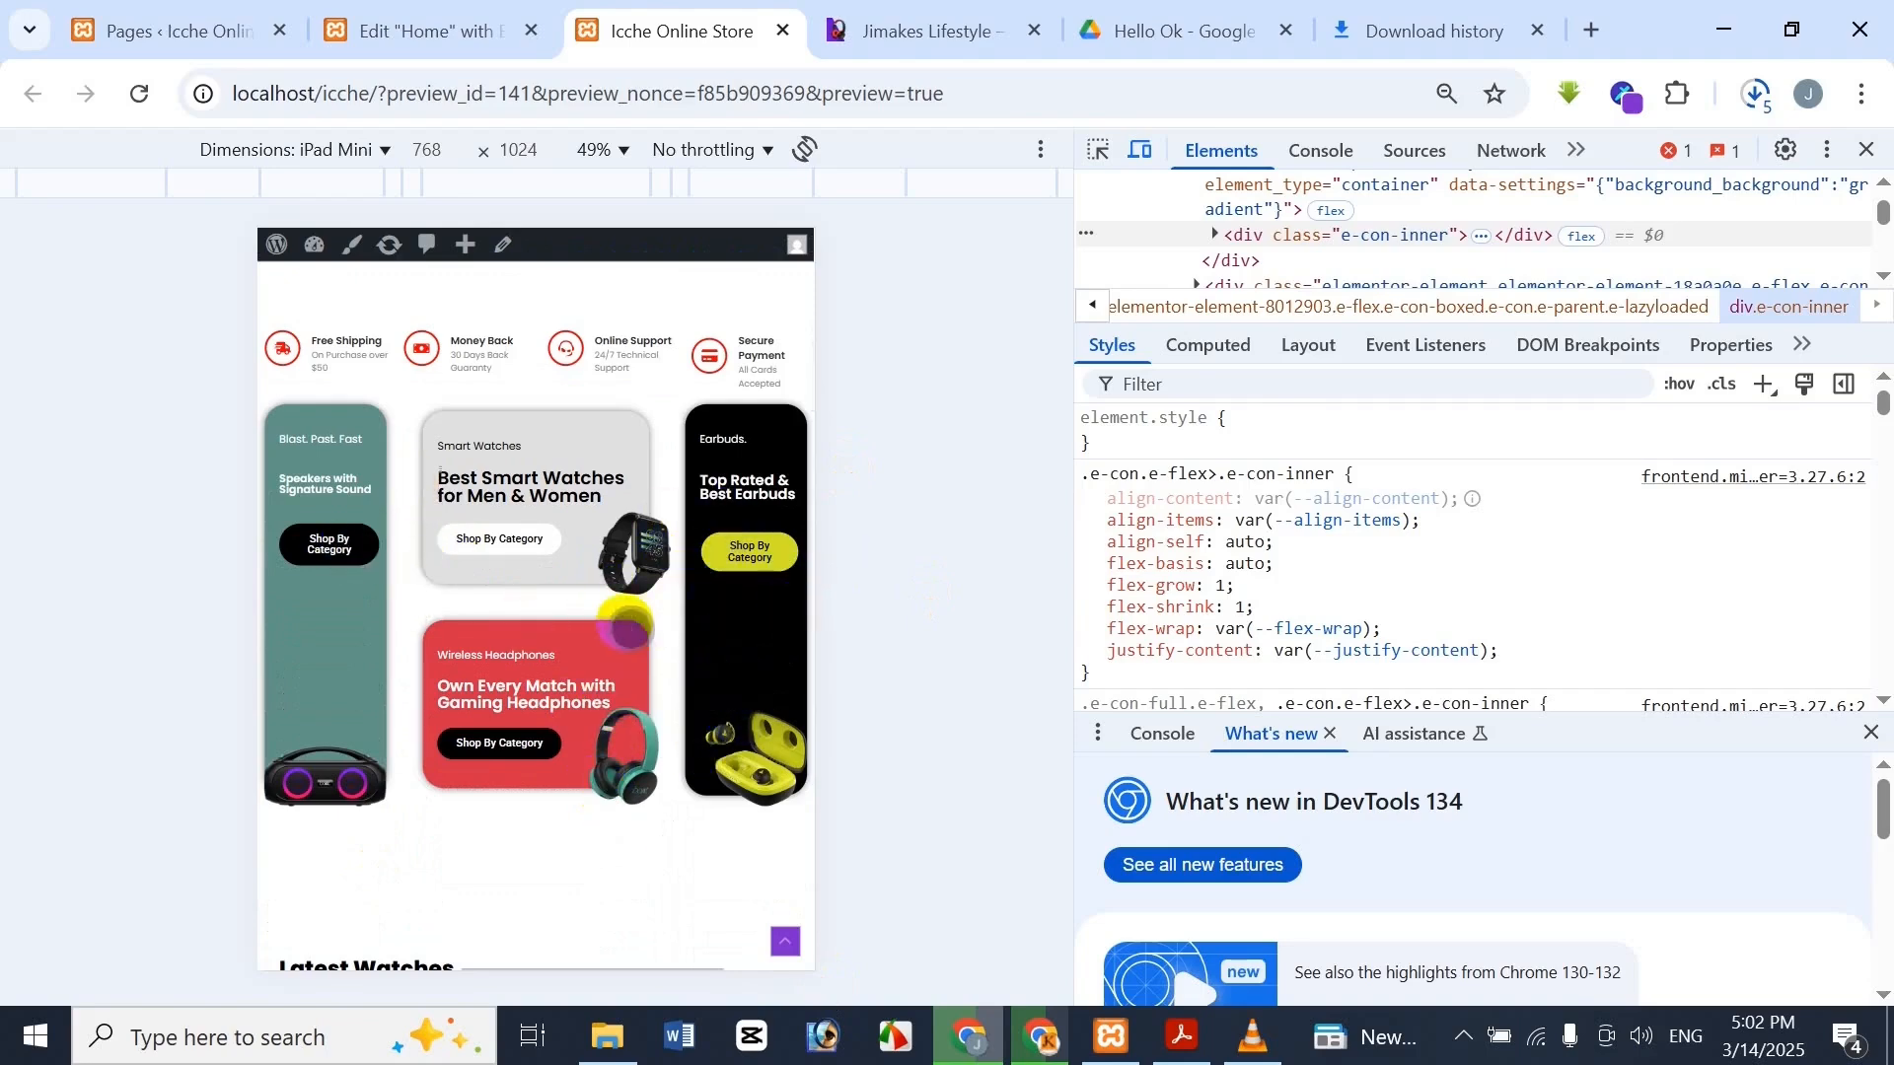
{"action": "scroll", "coordinate": [602, 613], "scroll_direction": "down", "scroll_amount": 12}
{"action": "scroll", "coordinate": [529, 532], "scroll_direction": "down", "scroll_amount": 20}
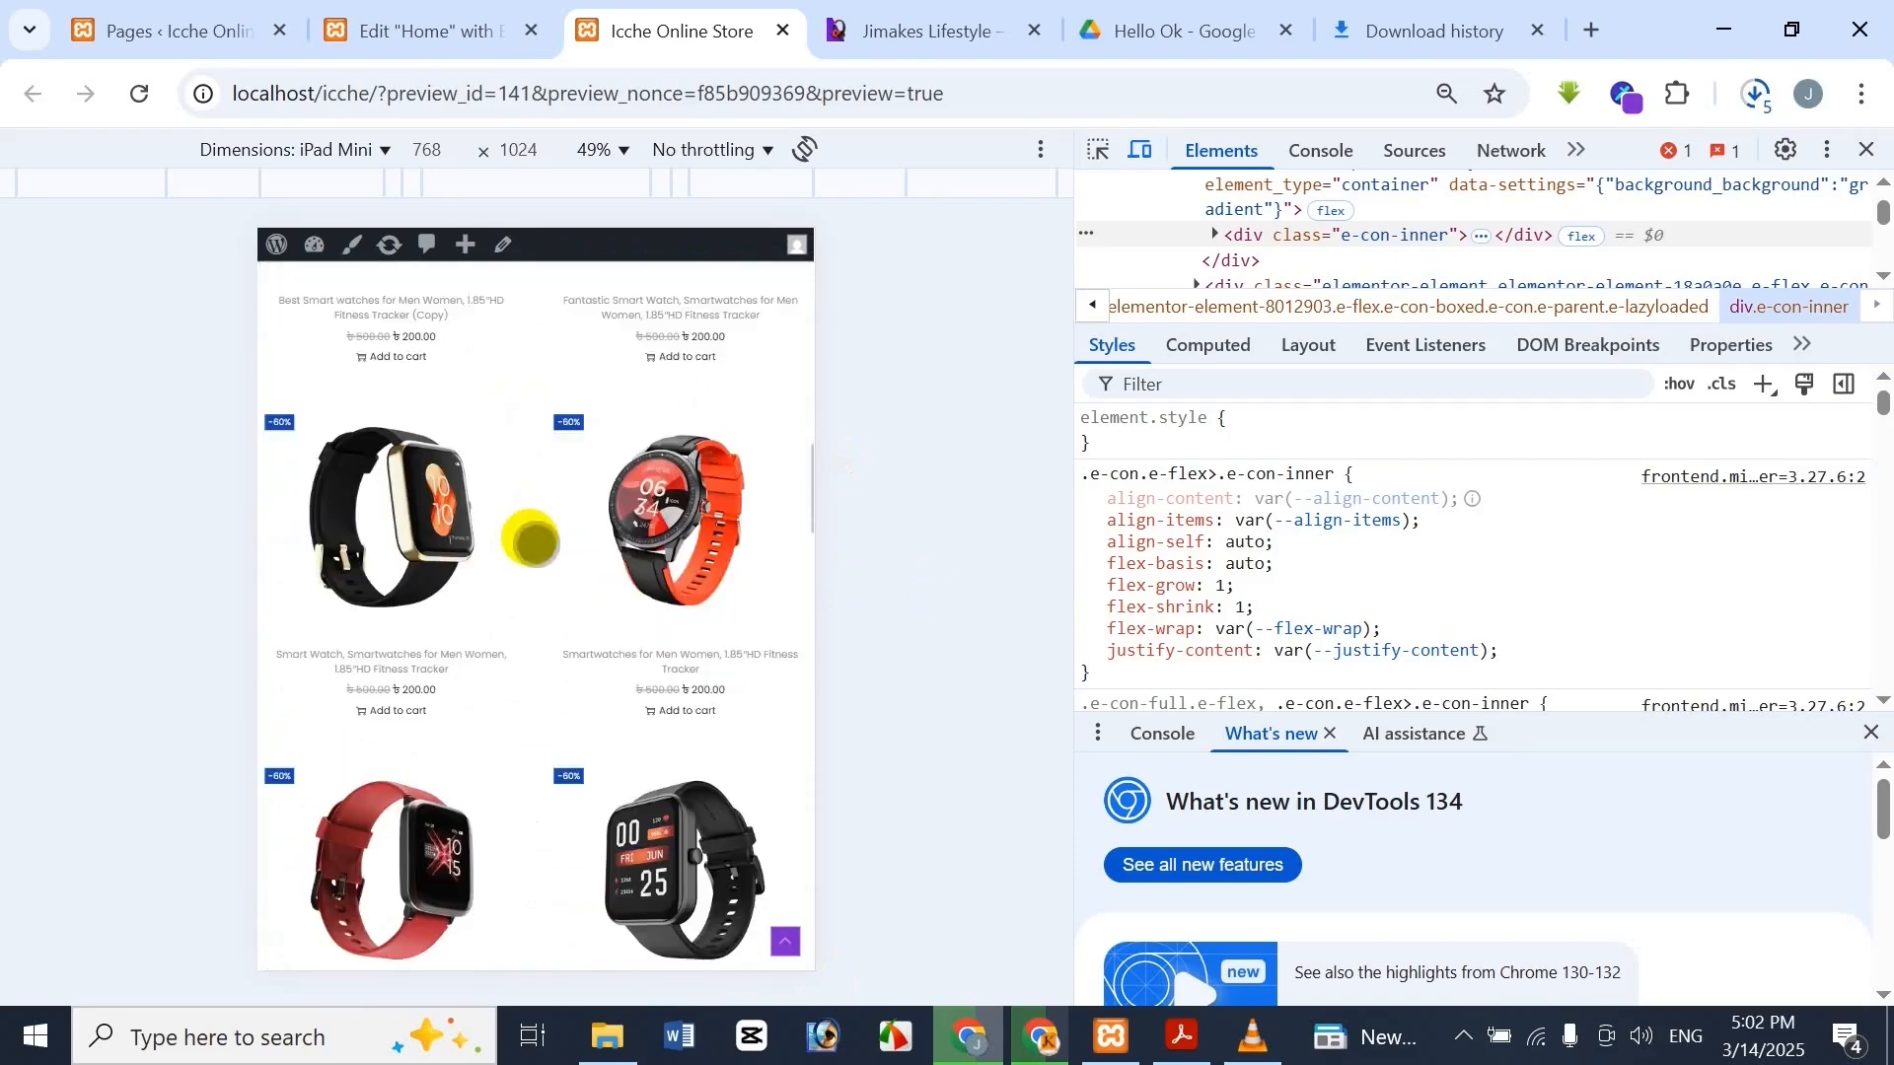
{"action": "scroll", "coordinate": [523, 527], "scroll_direction": "up", "scroll_amount": 20}
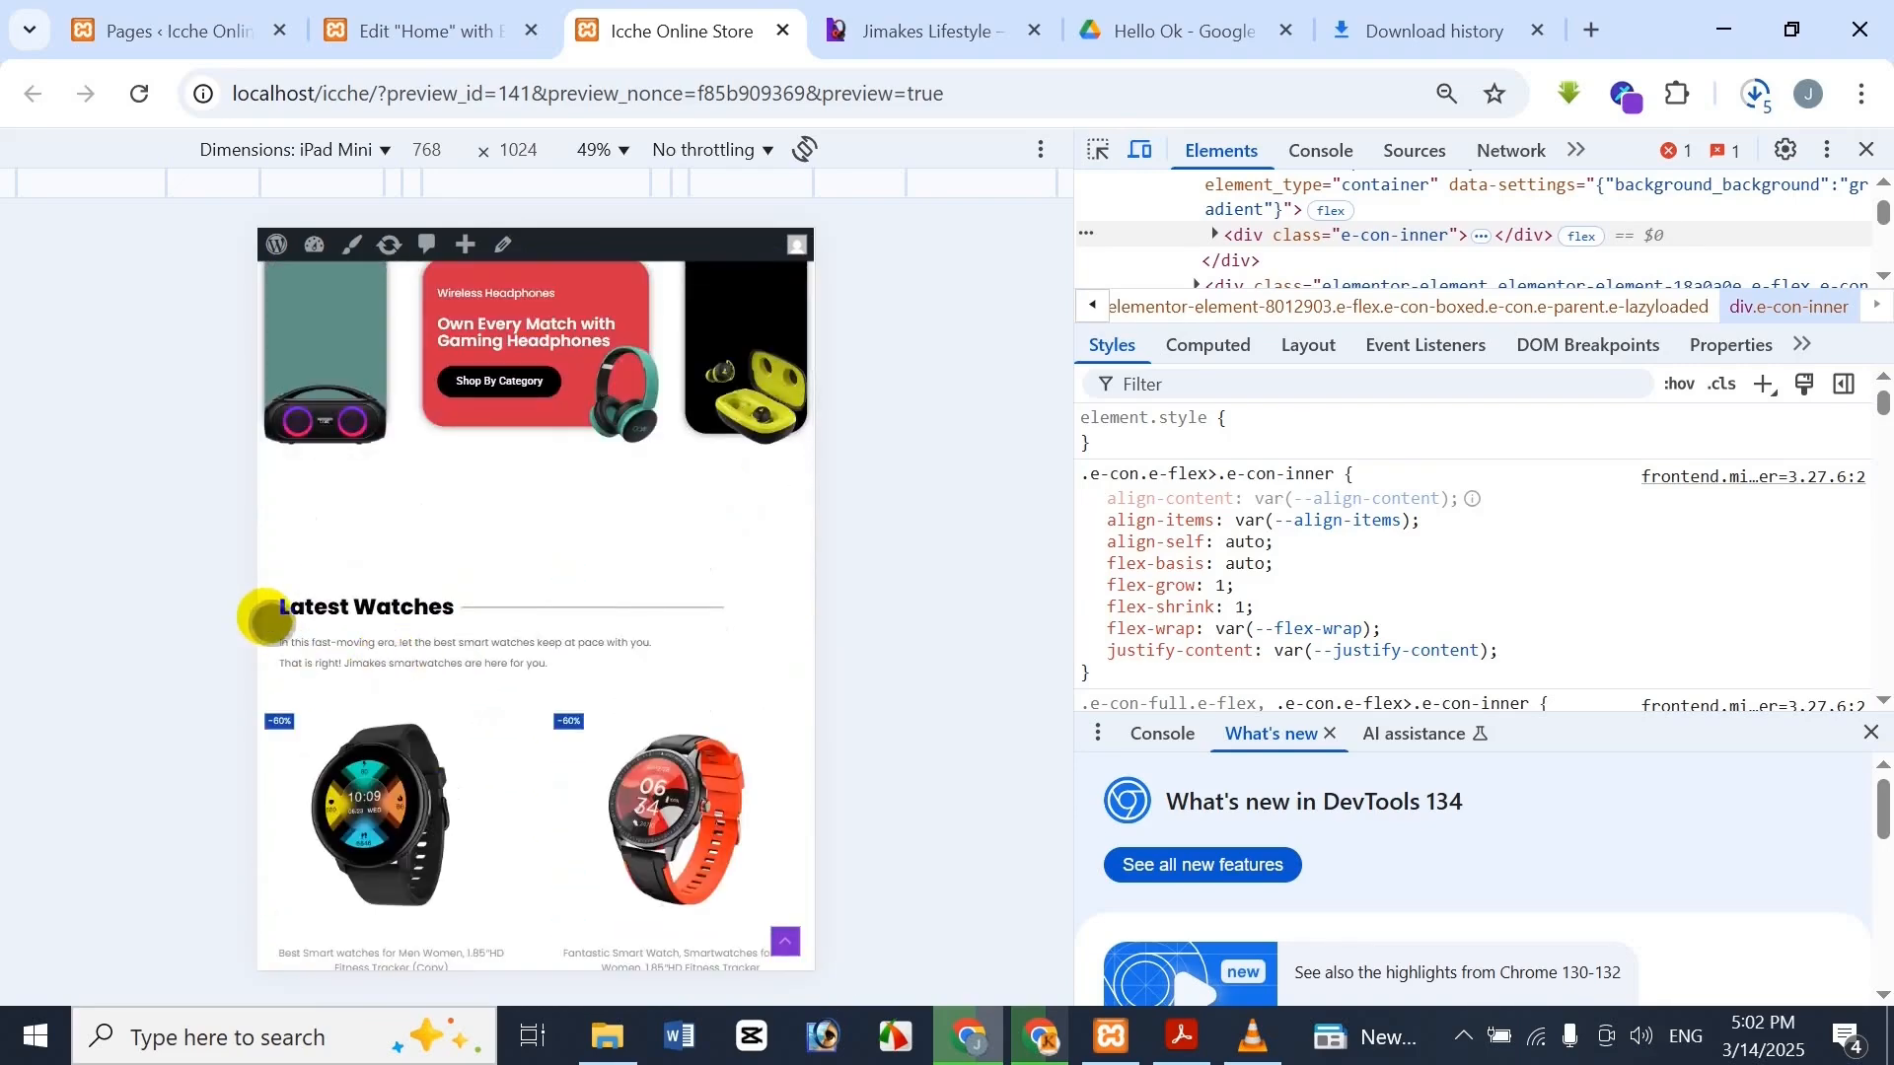
Set the preview's emulated device to iPhone 14 Pro Max and review its sections from the headphone hero to the First Sale banner
{"action": "left_click", "coordinate": [340, 150]}
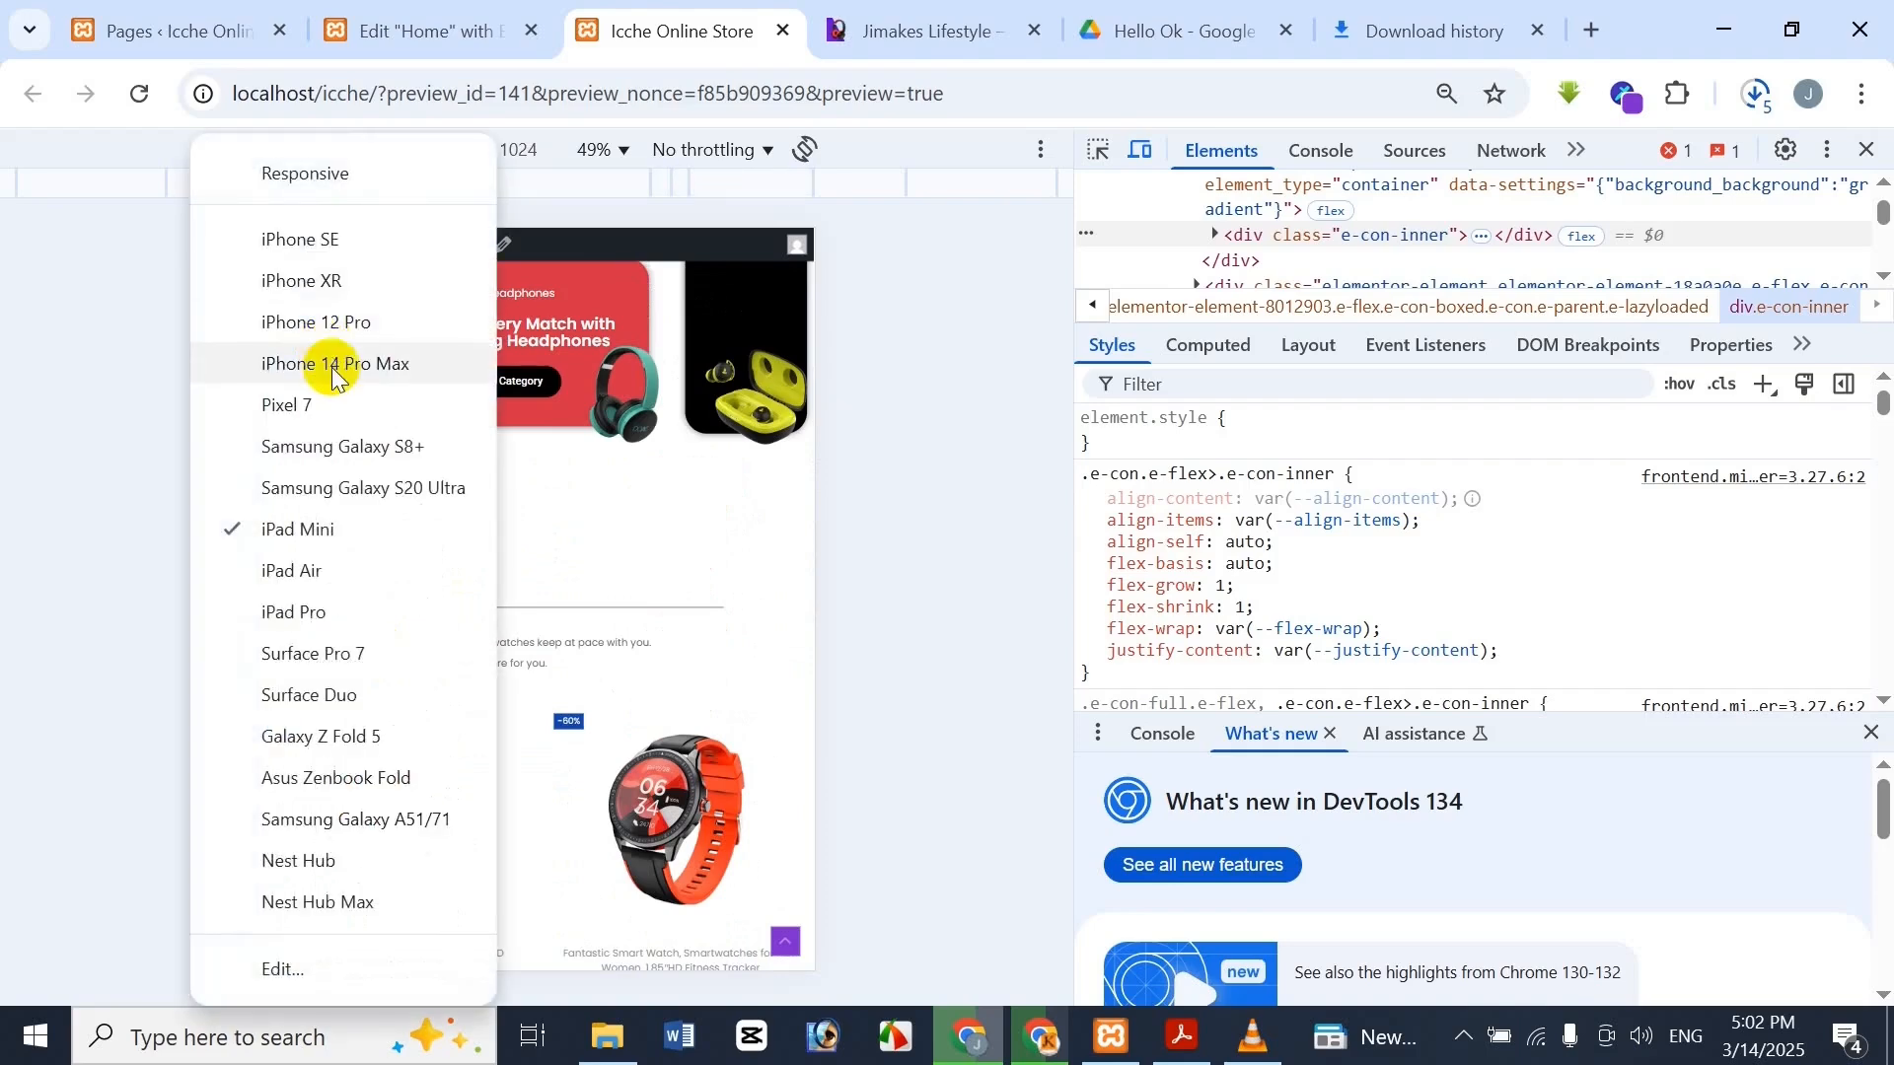
{"action": "left_click", "coordinate": [387, 367]}
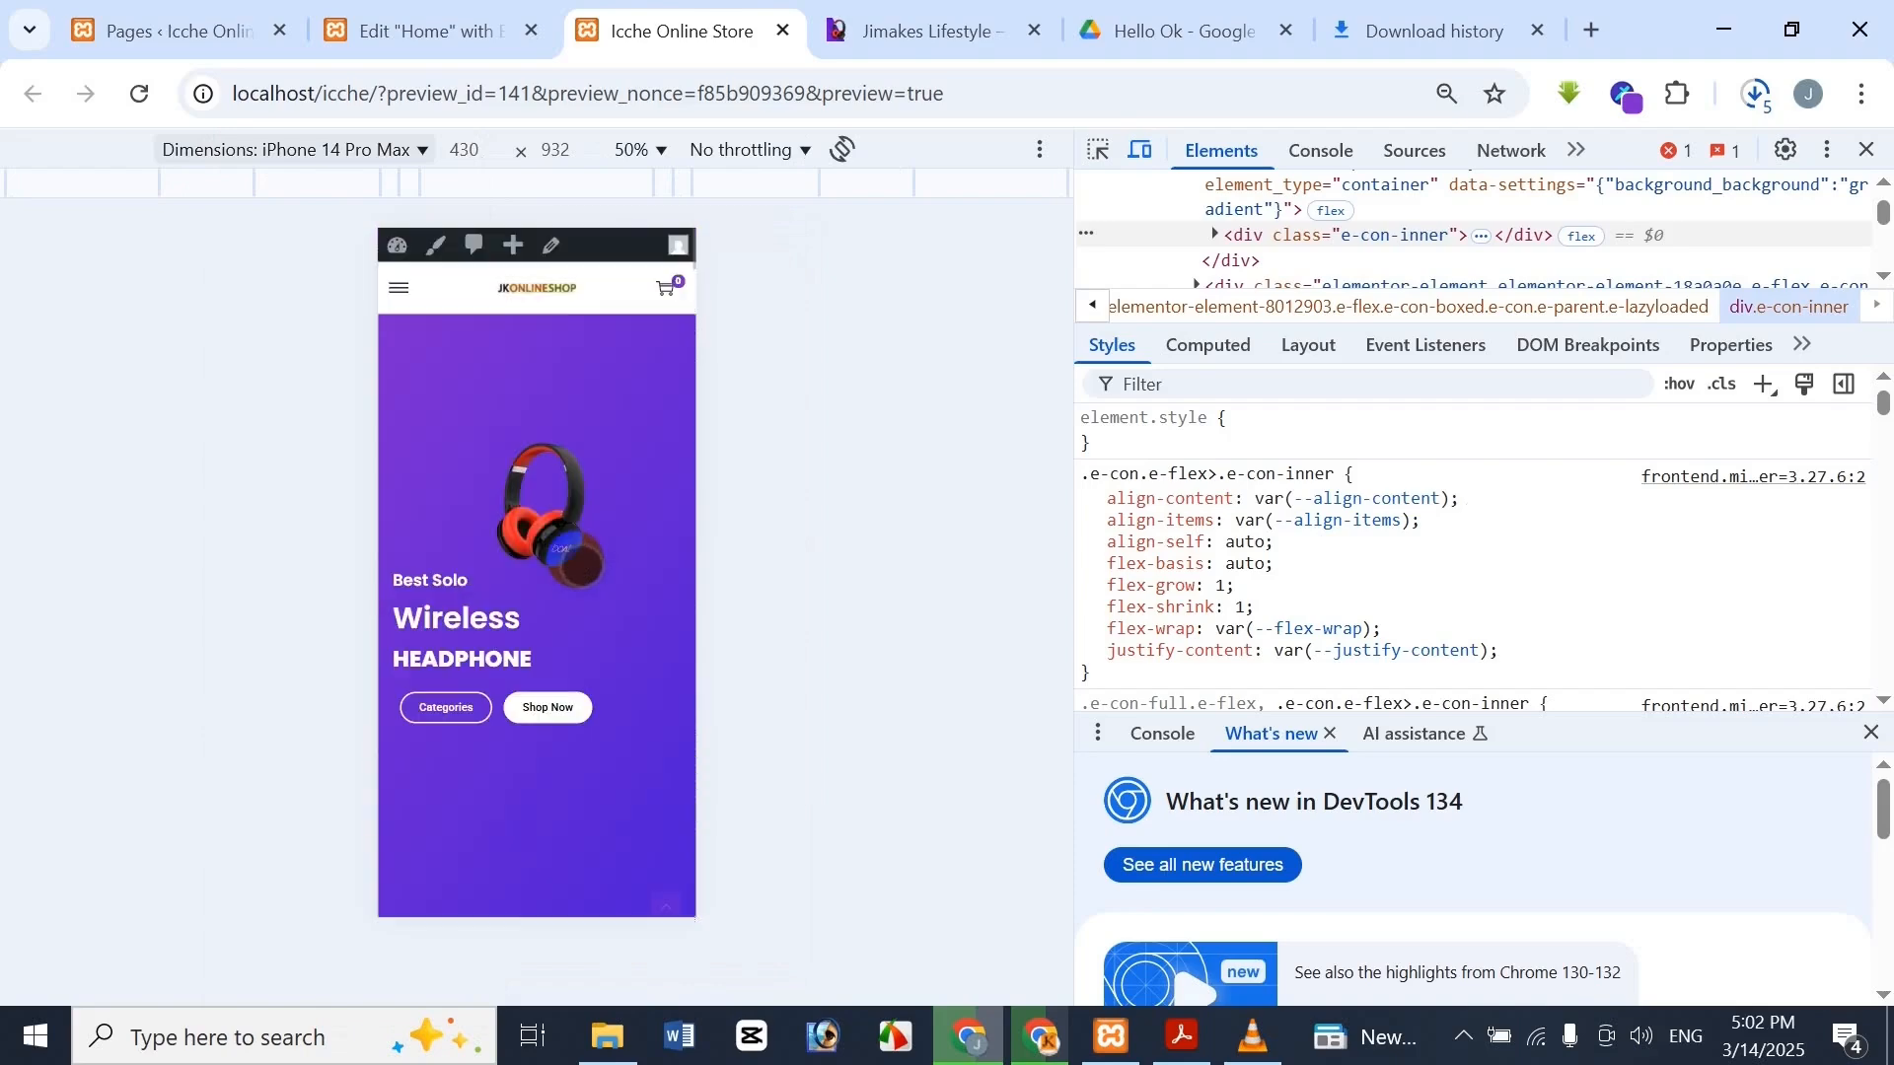
{"action": "scroll", "coordinate": [604, 572], "scroll_direction": "down", "scroll_amount": 6}
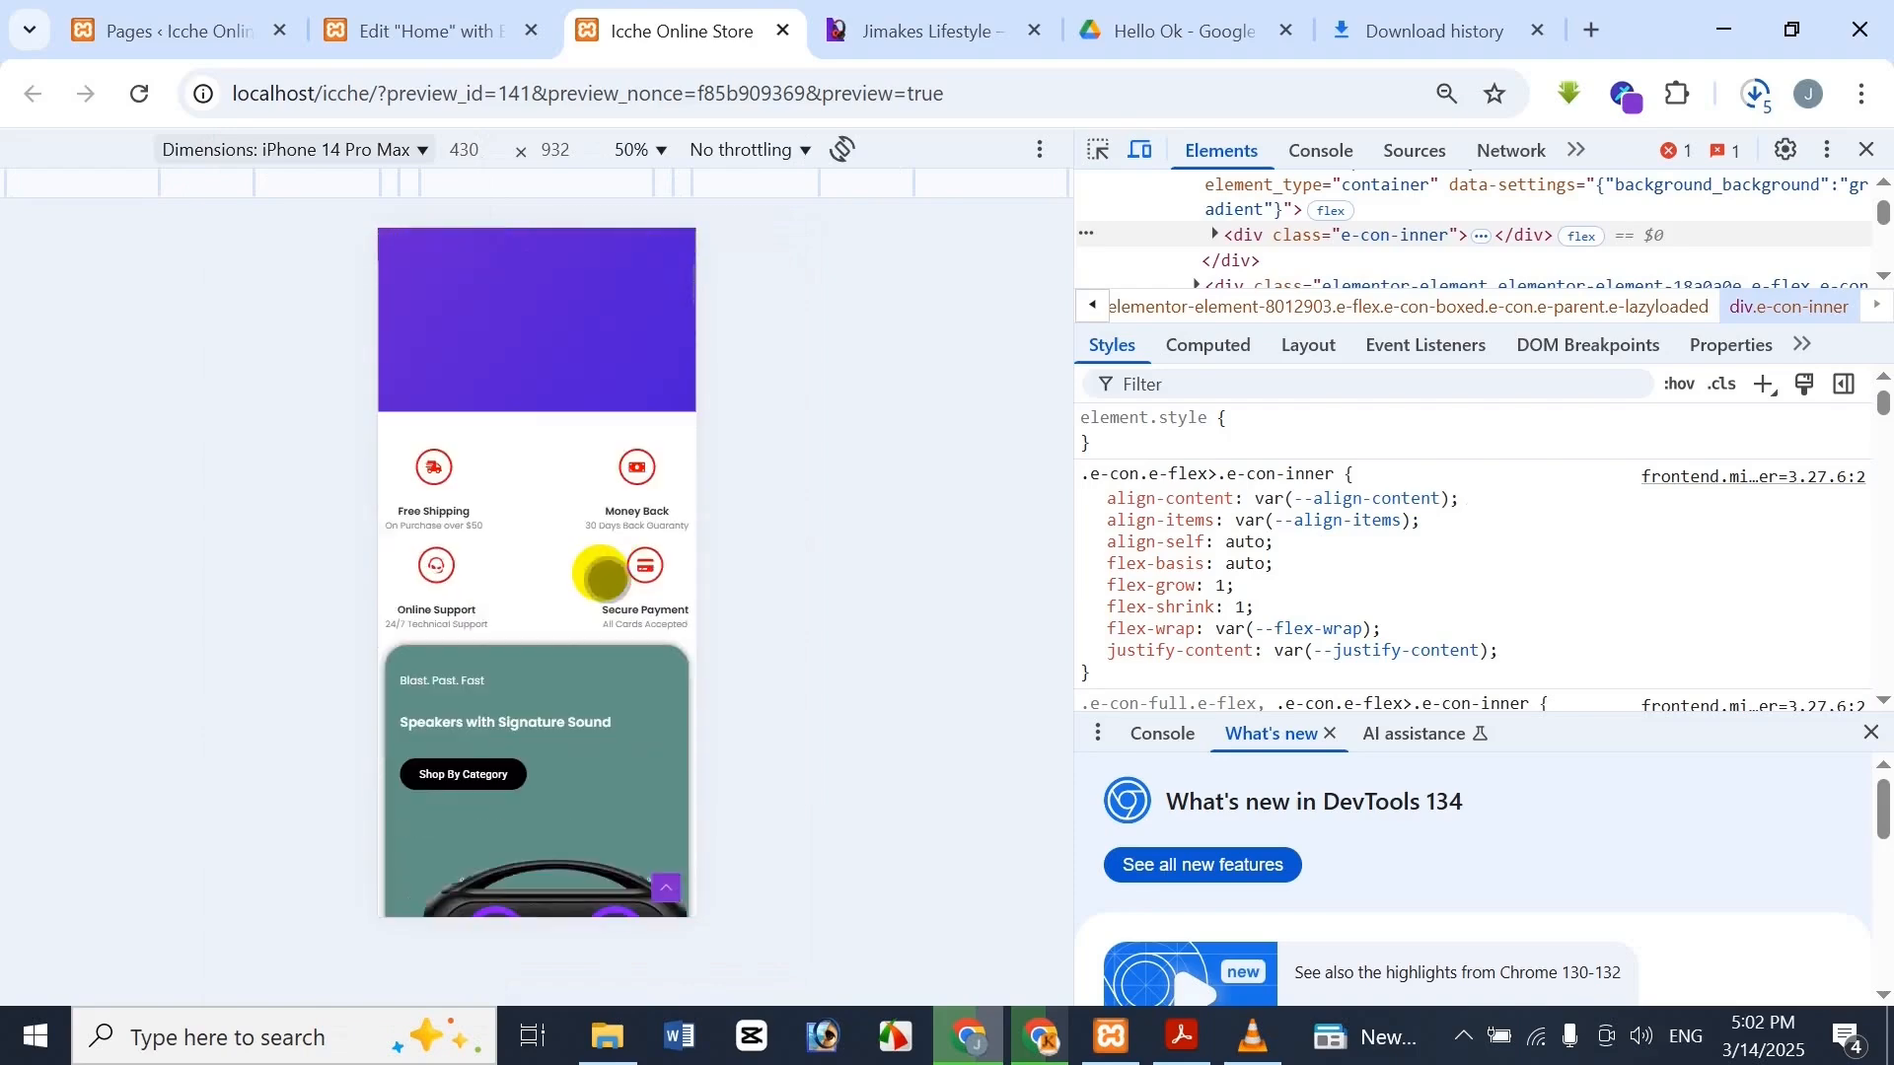
{"action": "scroll", "coordinate": [613, 520], "scroll_direction": "down", "scroll_amount": 8}
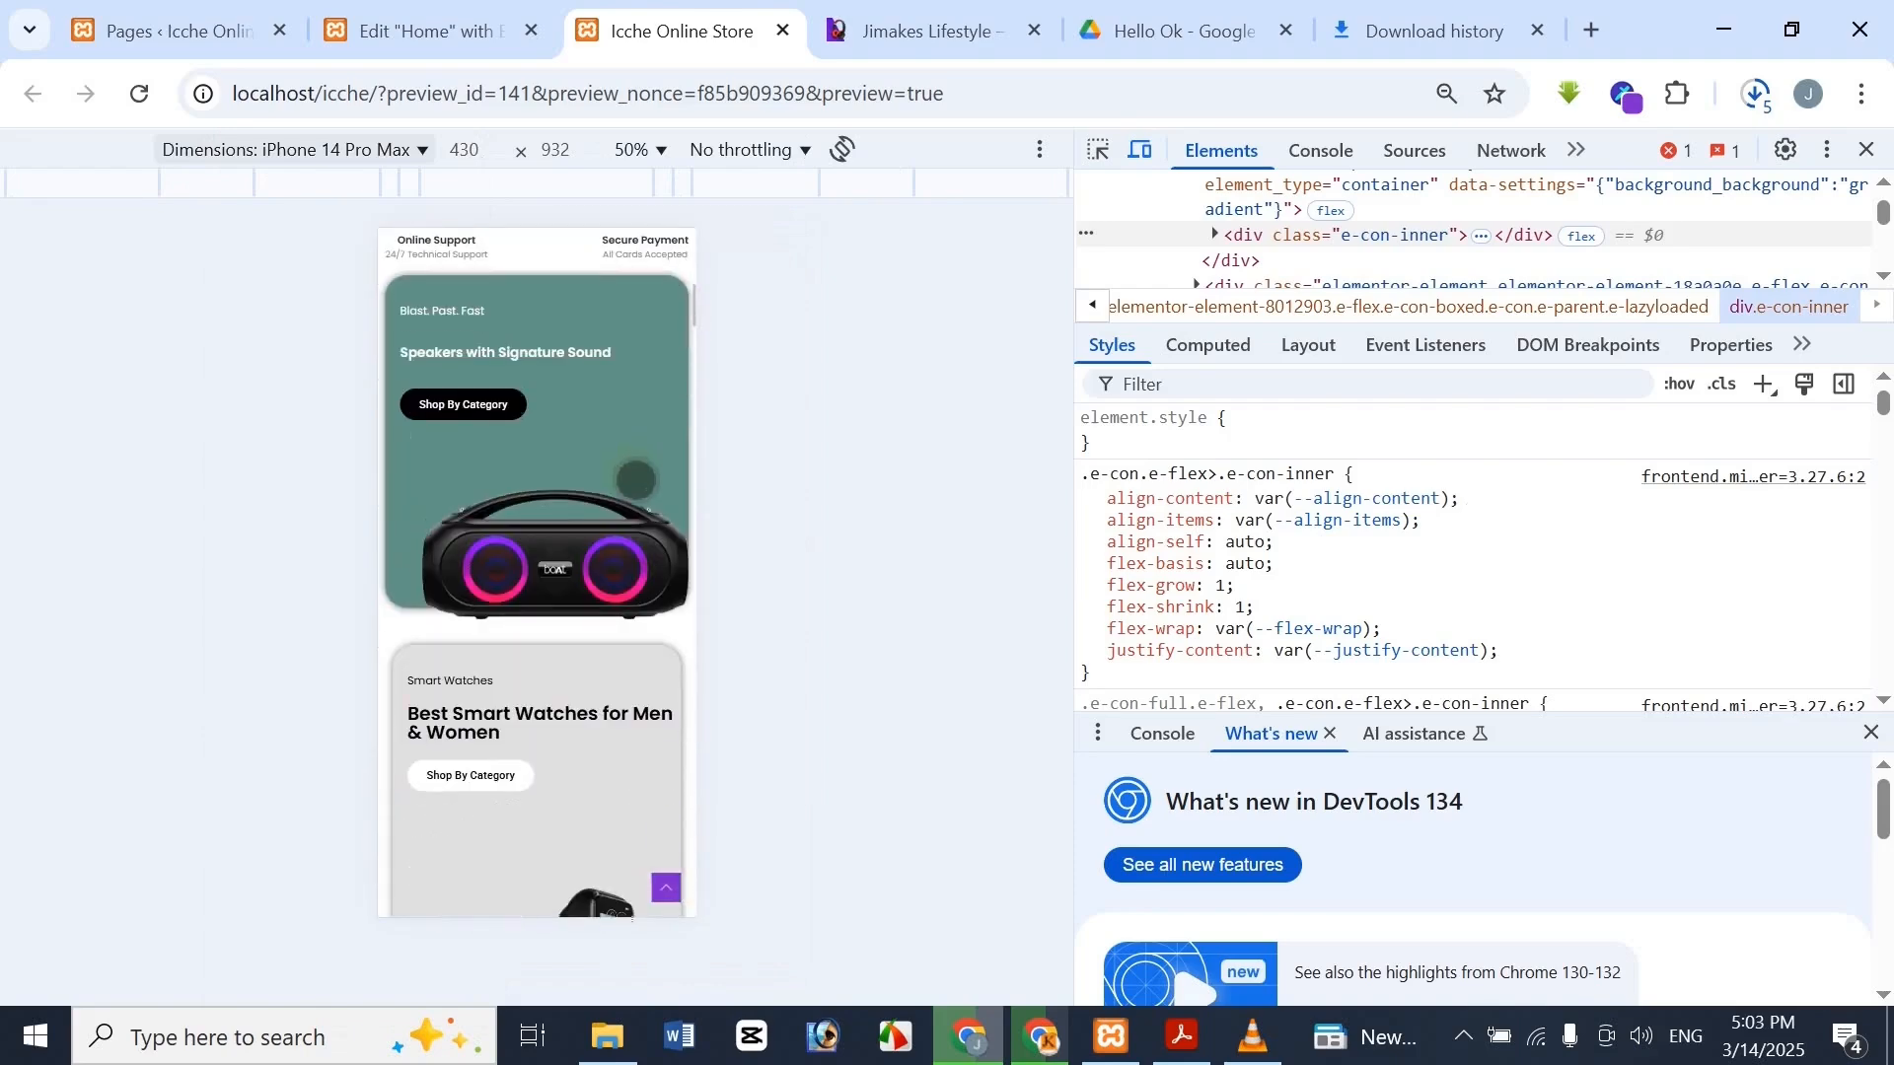
{"action": "scroll", "coordinate": [630, 476], "scroll_direction": "down", "scroll_amount": 10}
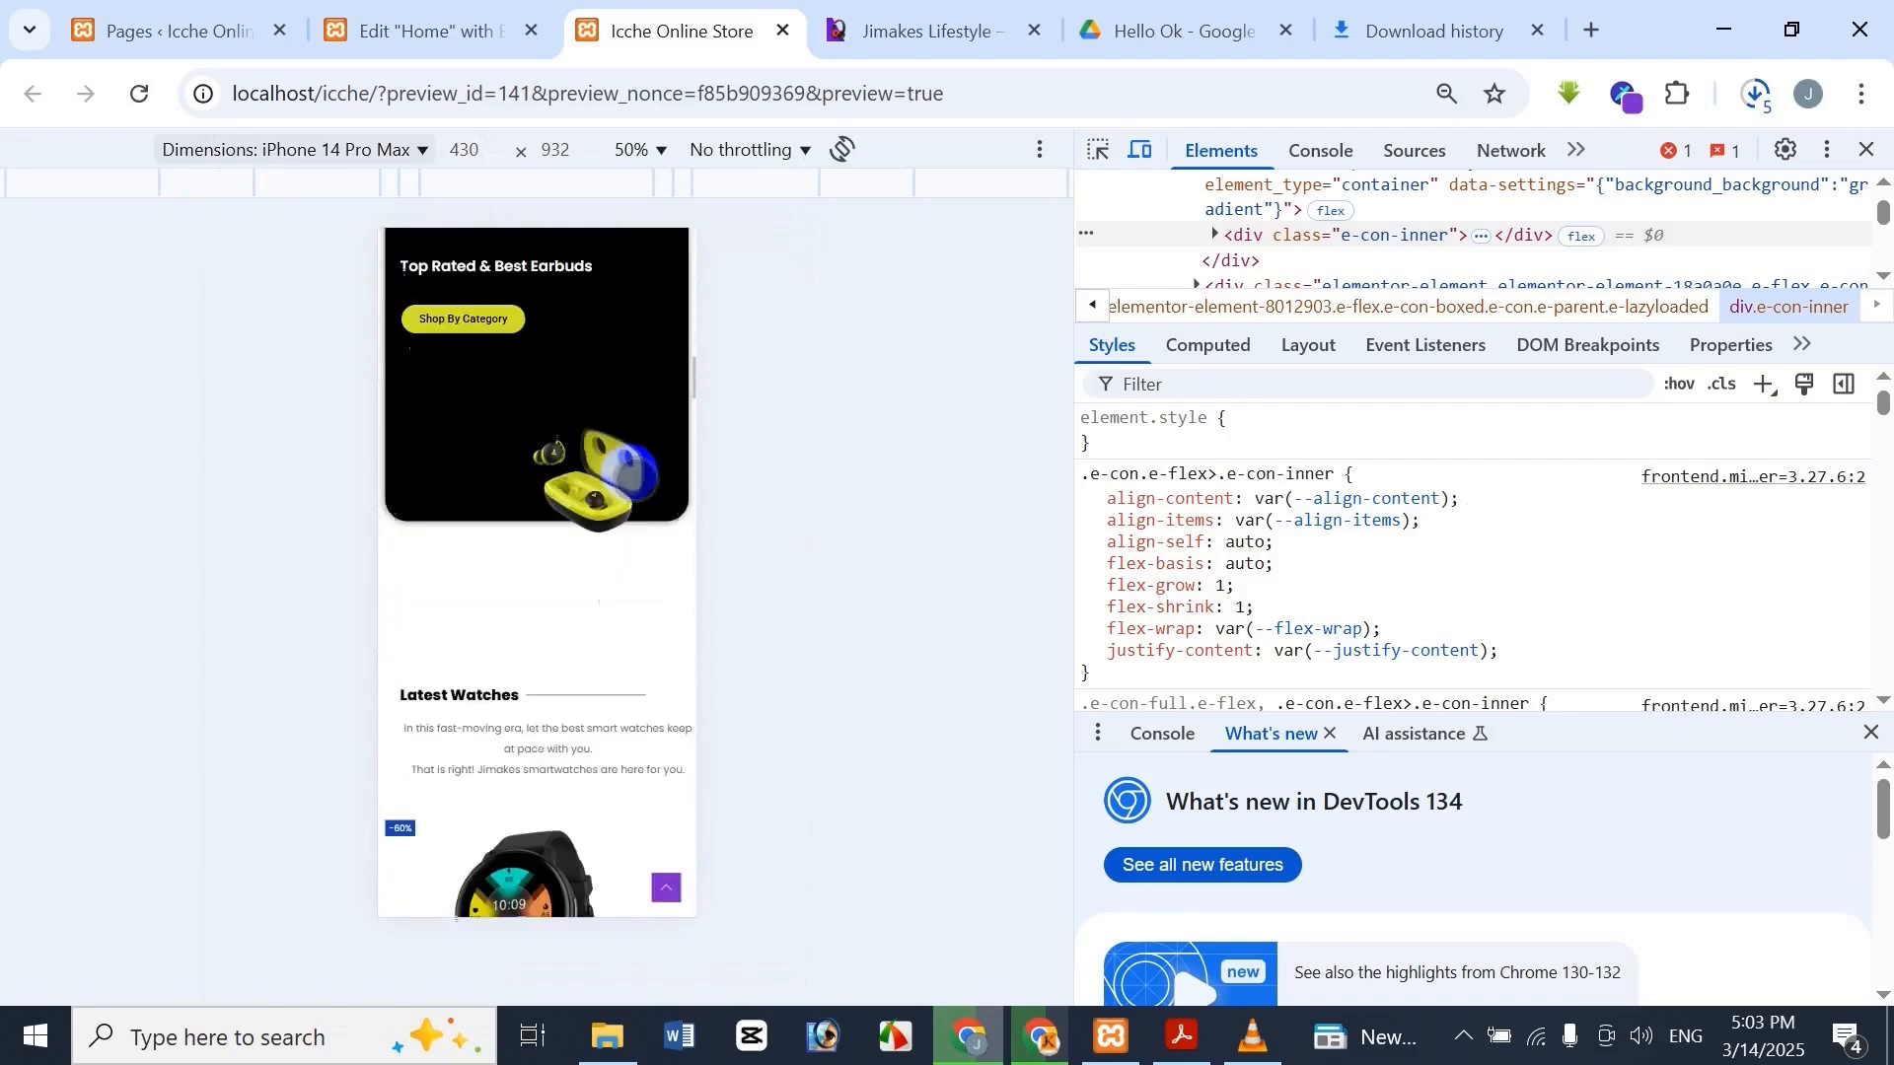
{"action": "scroll", "coordinate": [633, 476], "scroll_direction": "down", "scroll_amount": 10}
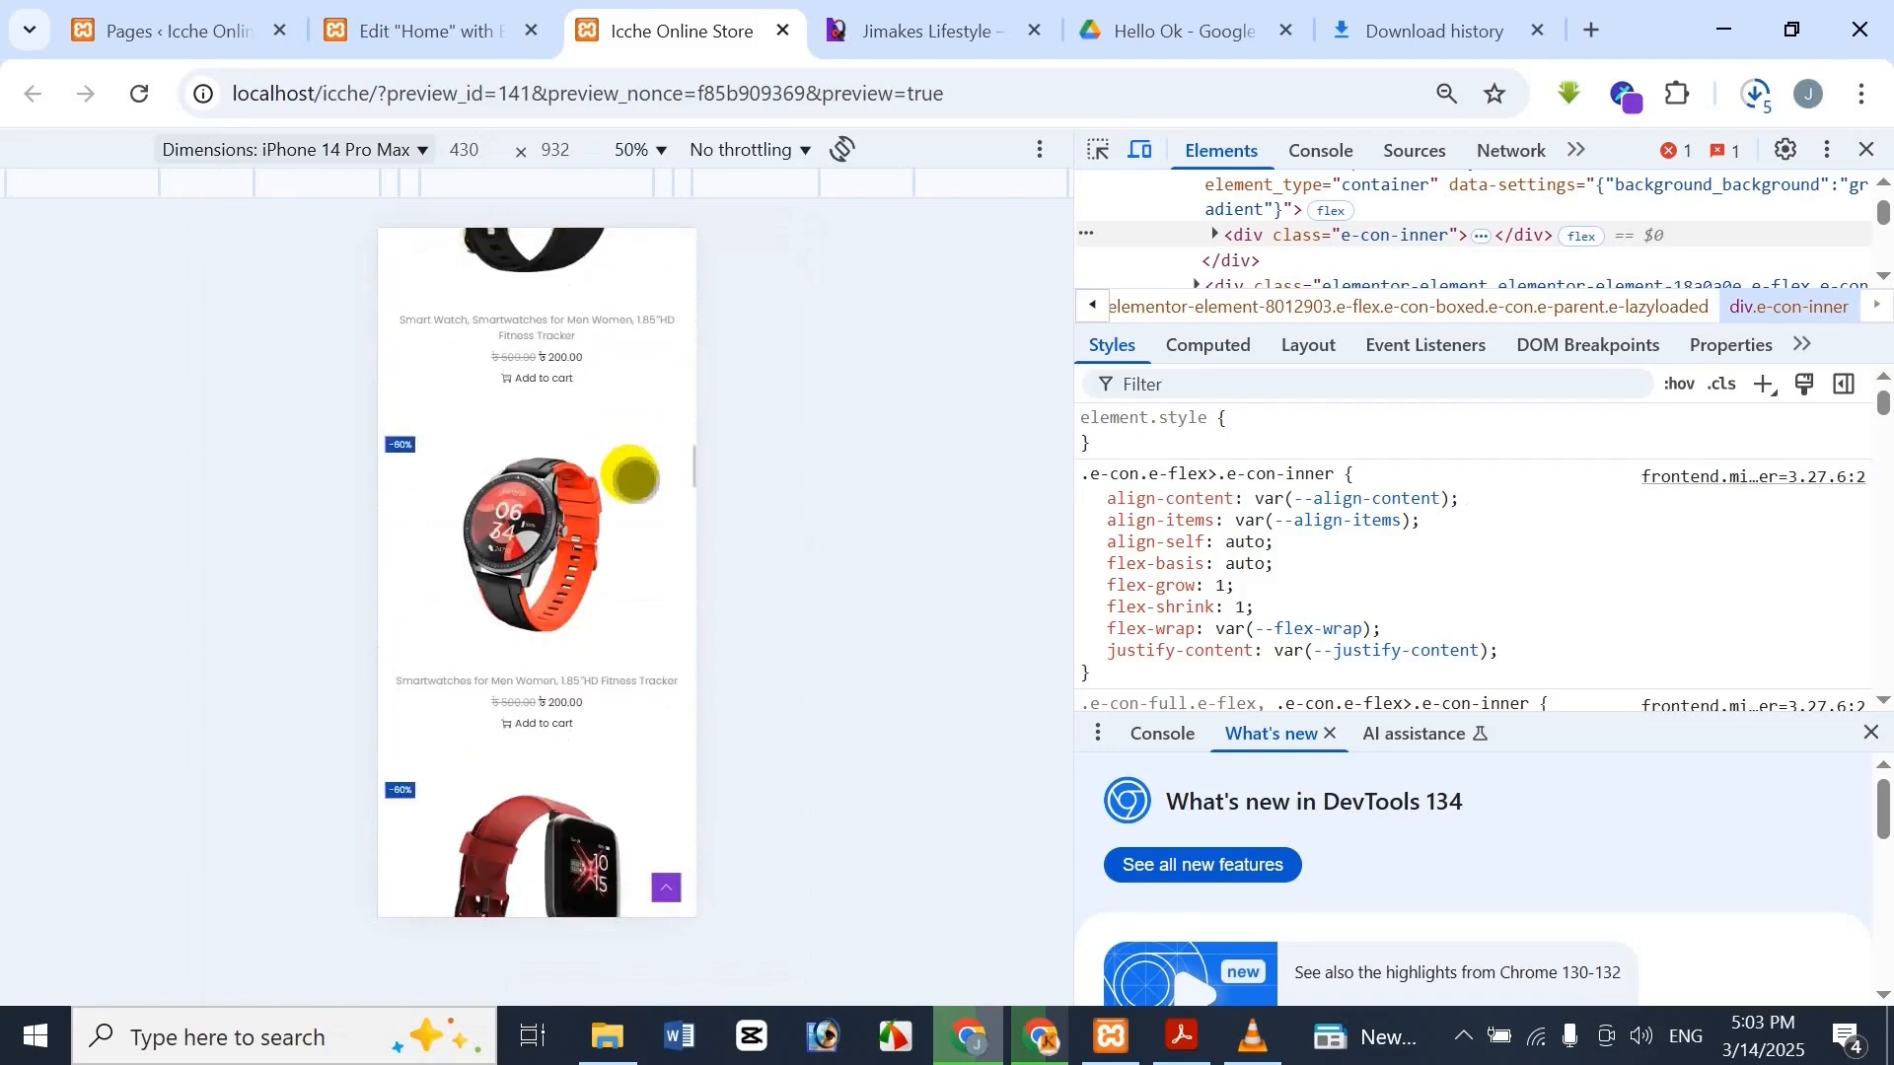
{"action": "scroll", "coordinate": [632, 484], "scroll_direction": "down", "scroll_amount": 4}
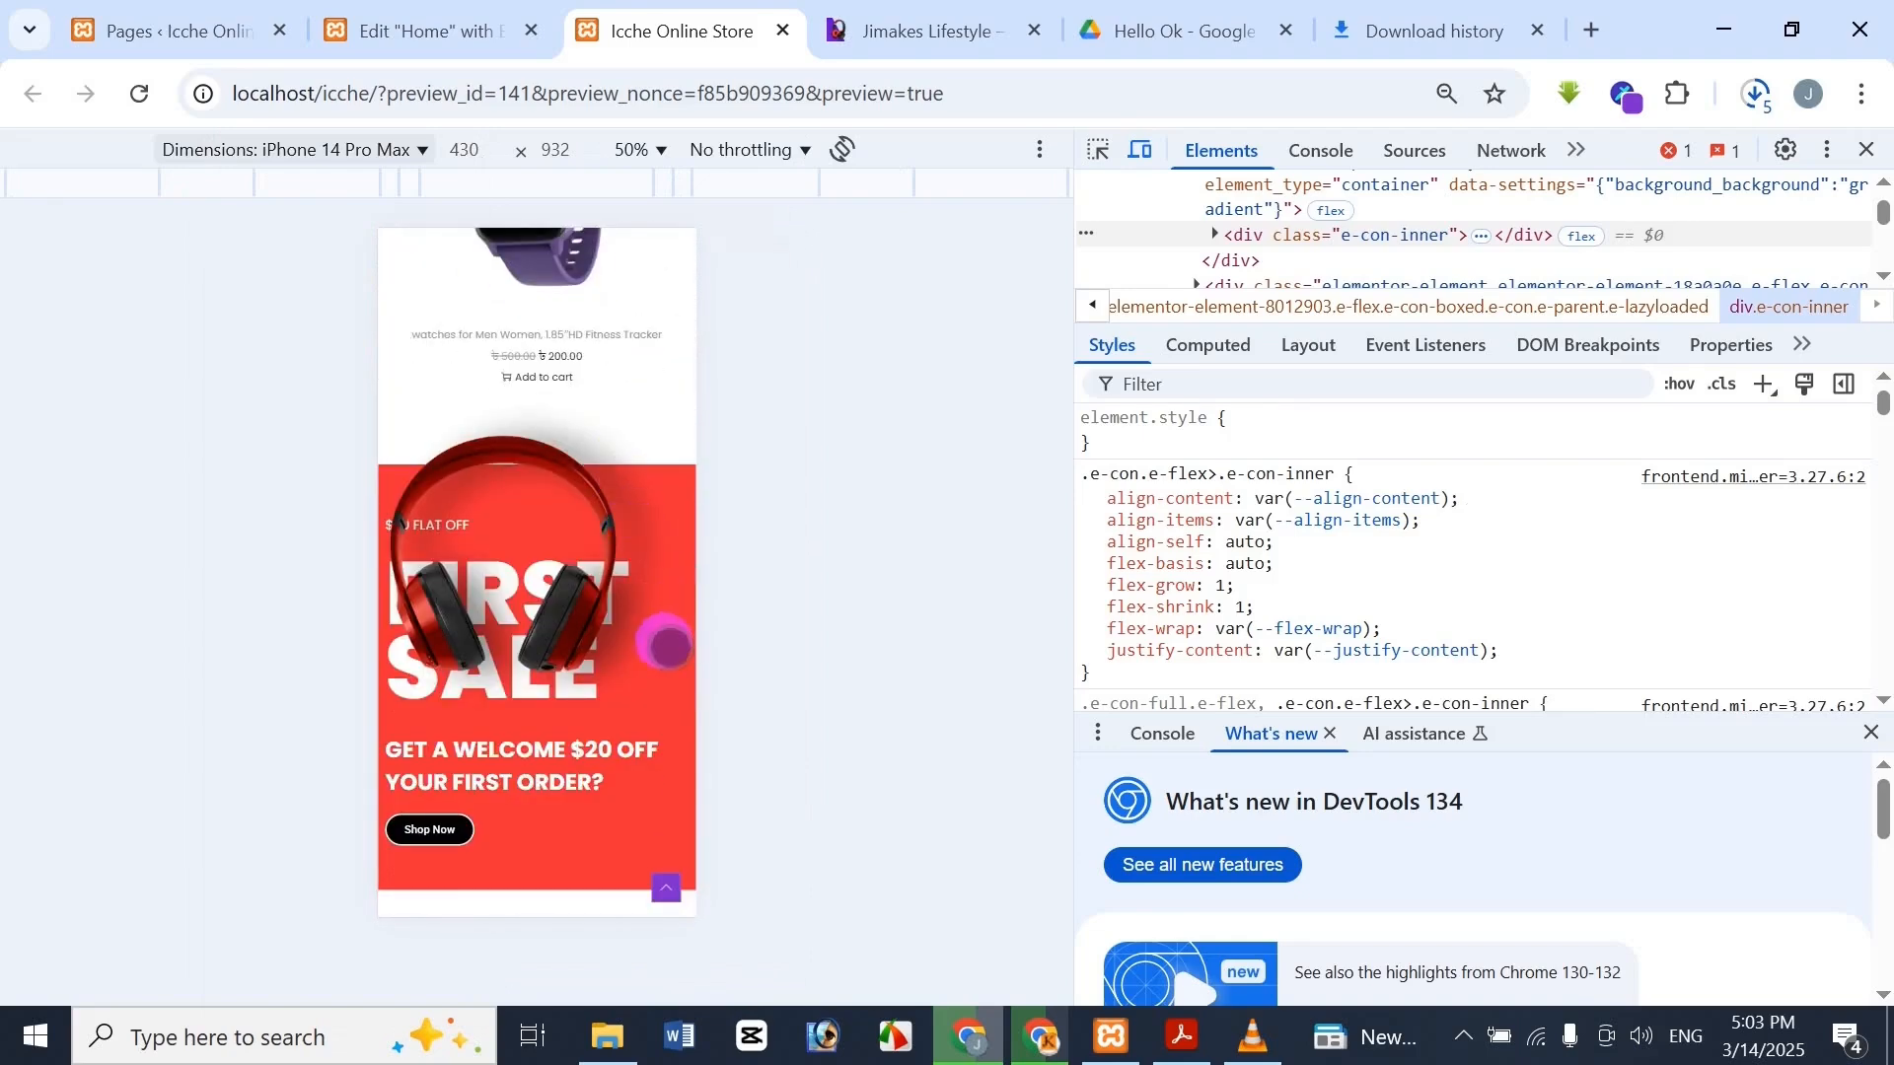
{"action": "scroll", "coordinate": [490, 671], "scroll_direction": "up", "scroll_amount": 12}
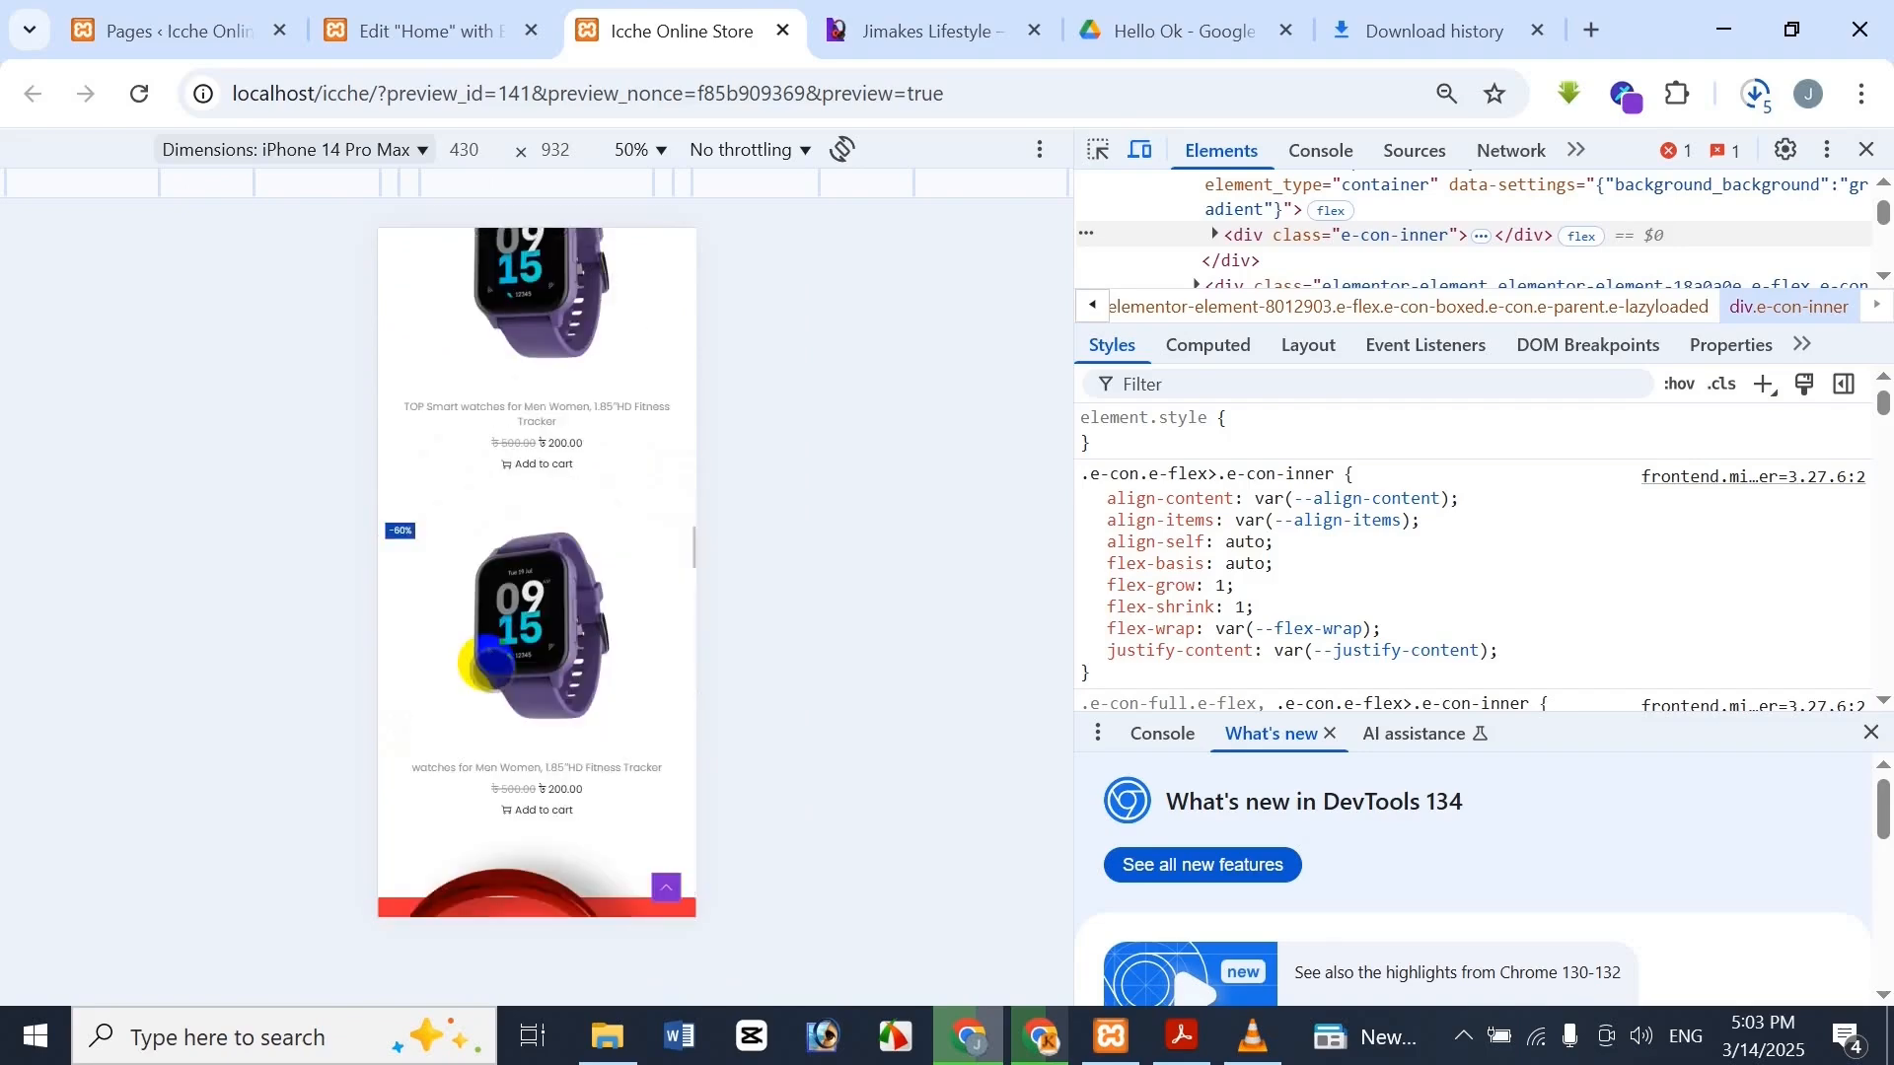
{"action": "scroll", "coordinate": [490, 671], "scroll_direction": "up", "scroll_amount": 10}
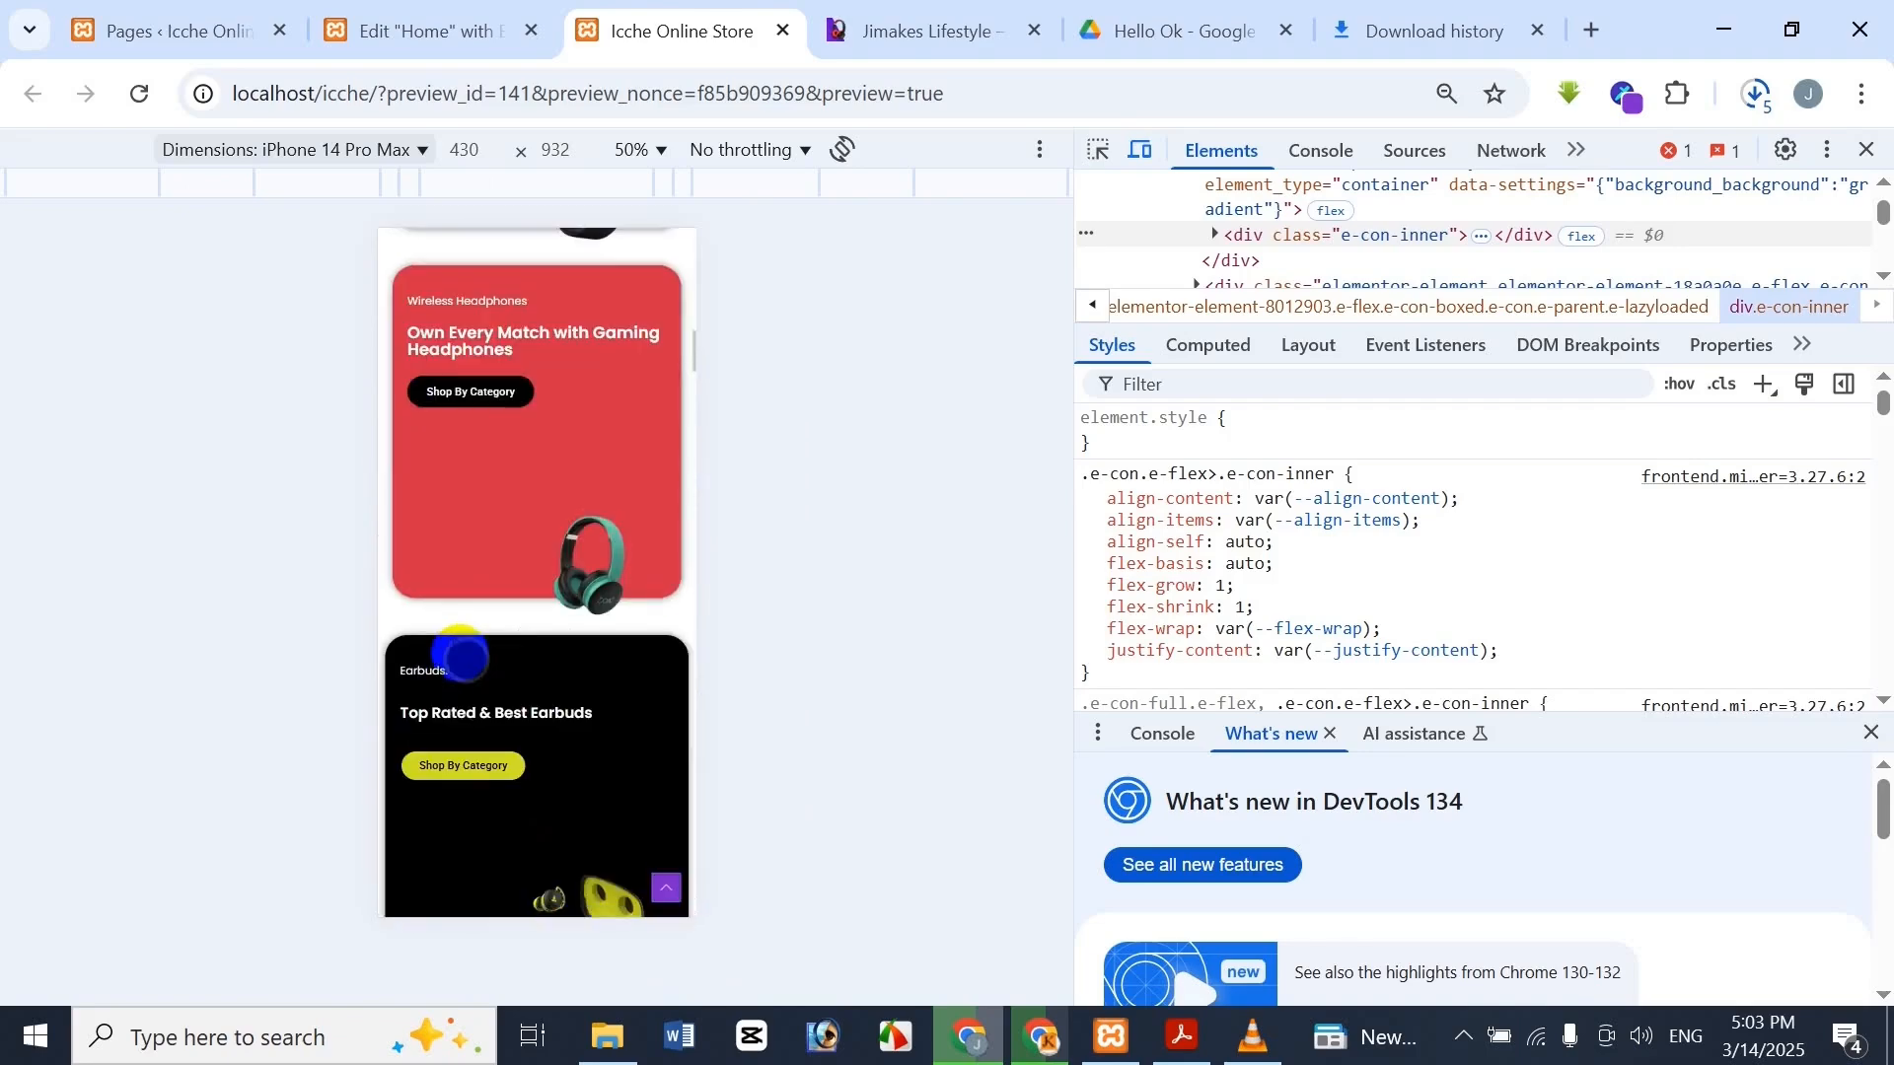
{"action": "left_click", "coordinate": [456, 39]}
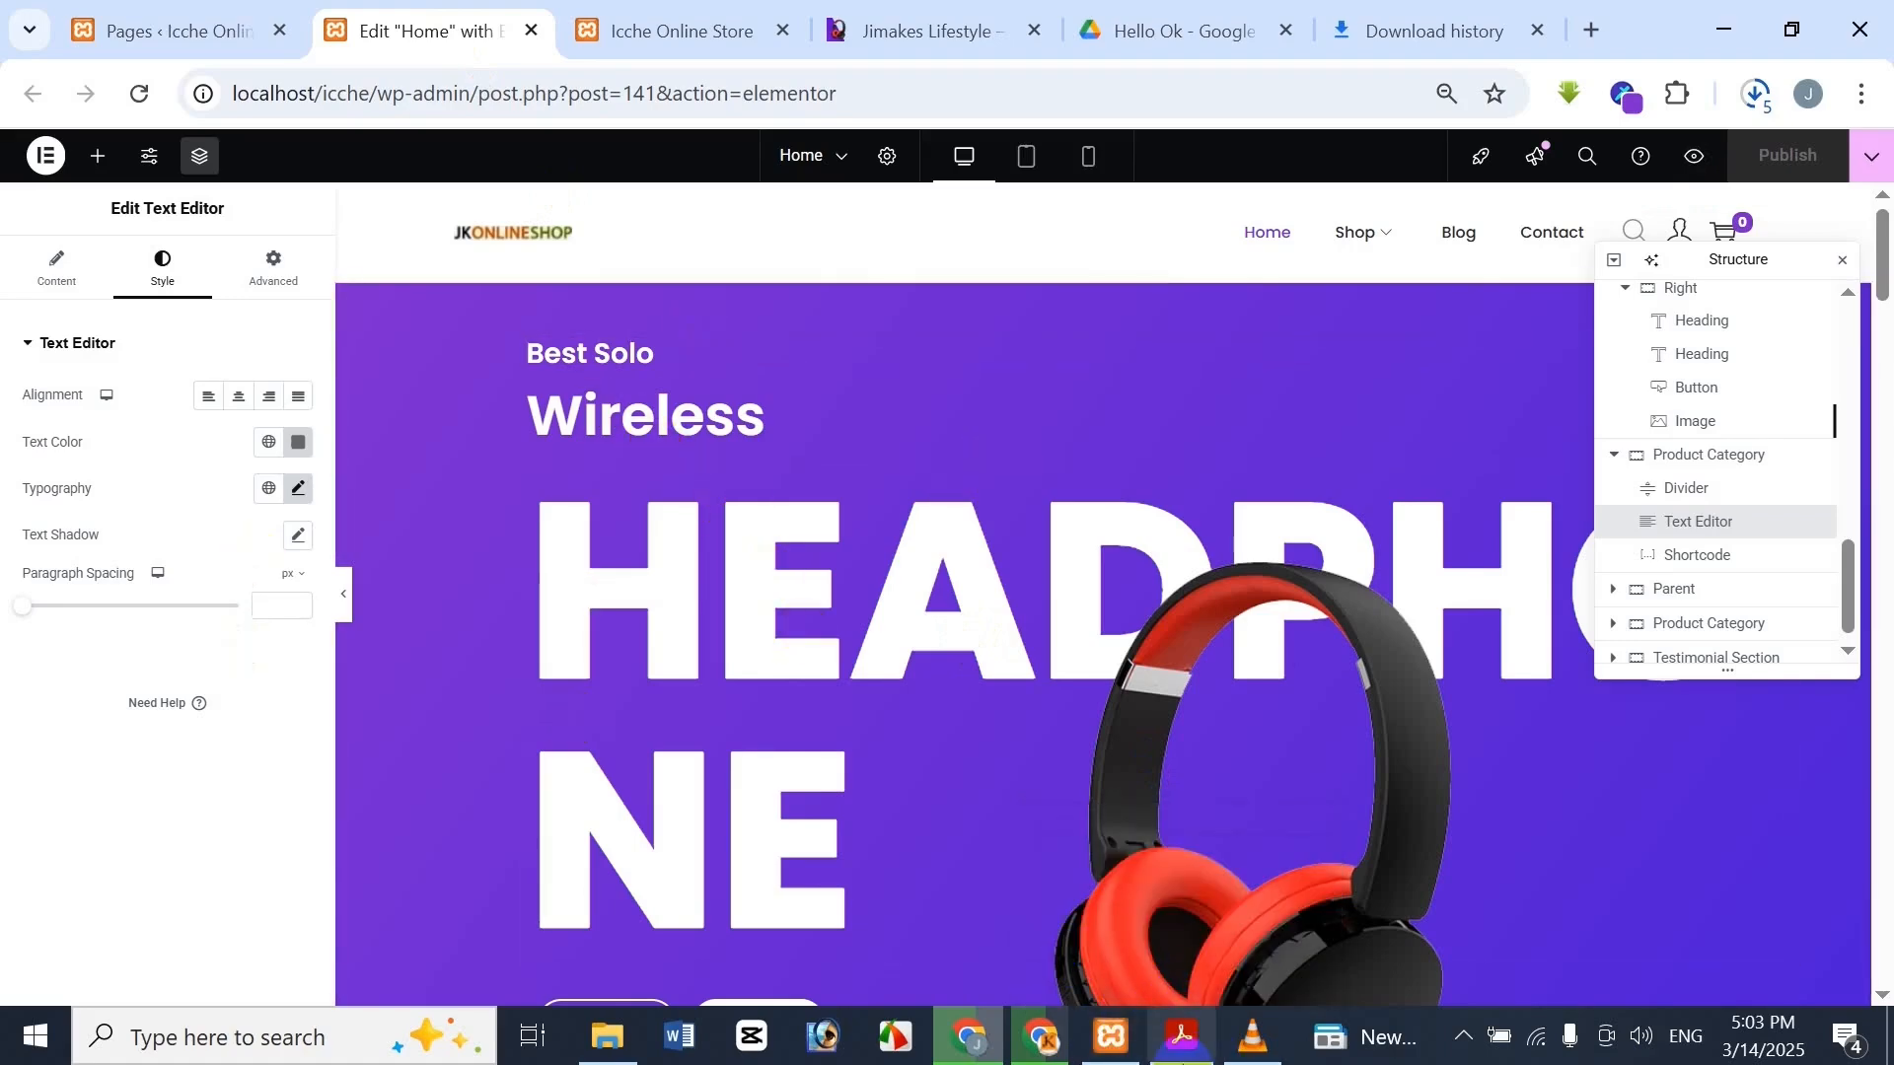
{"action": "left_click", "coordinate": [1183, 1055]}
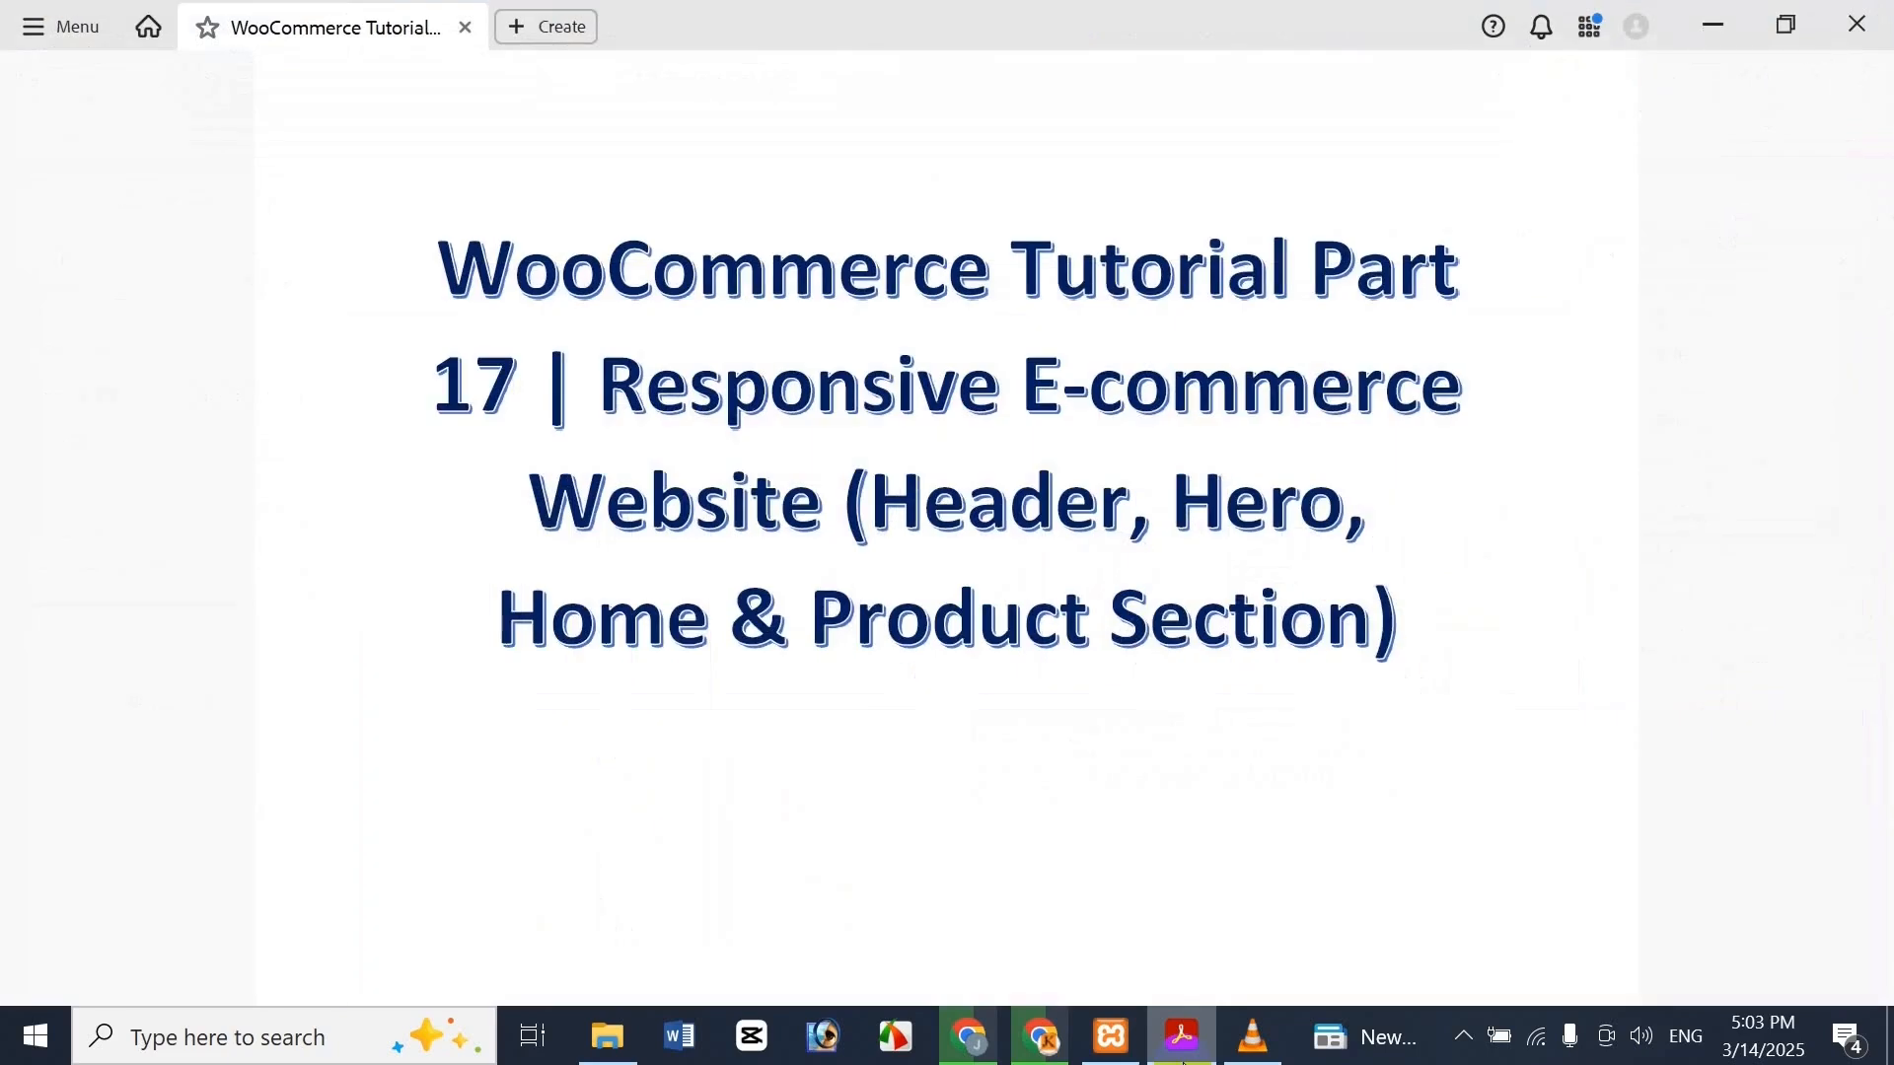
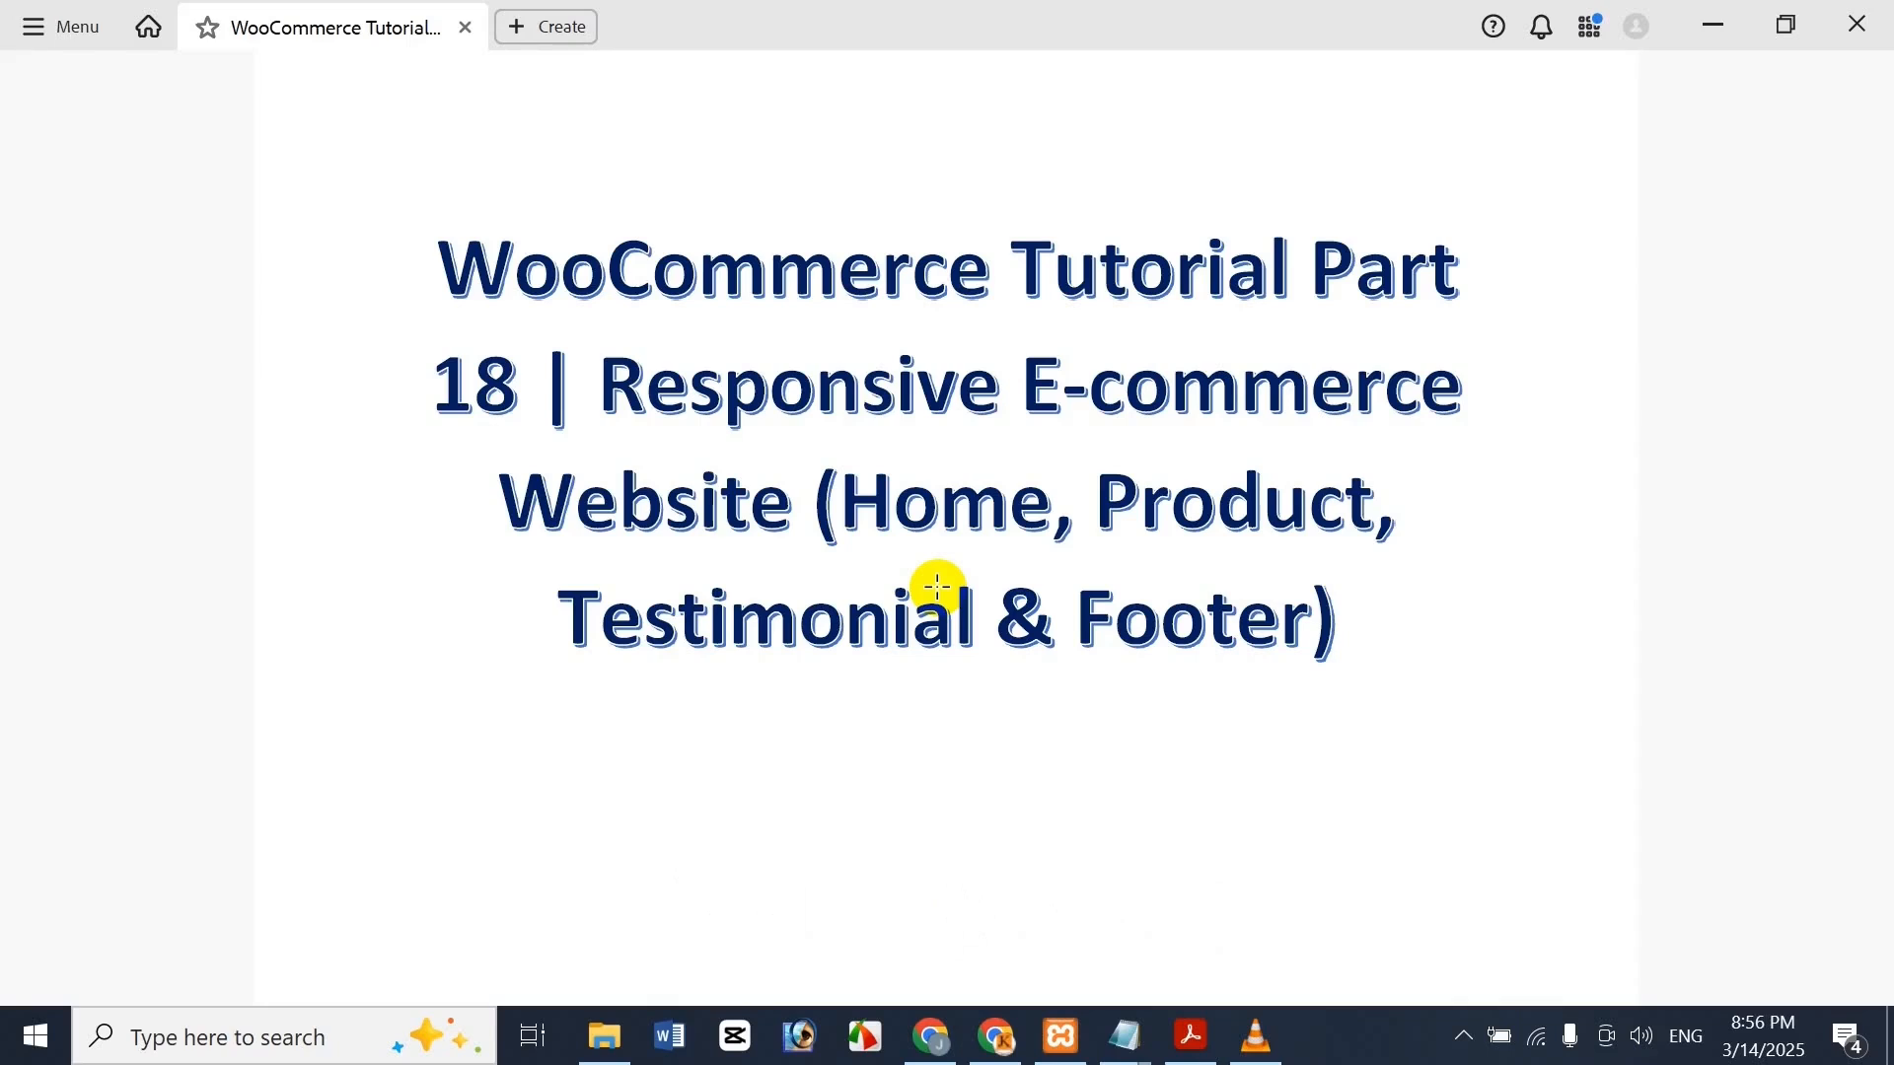
{"action": "left_click", "coordinate": [1731, 15]}
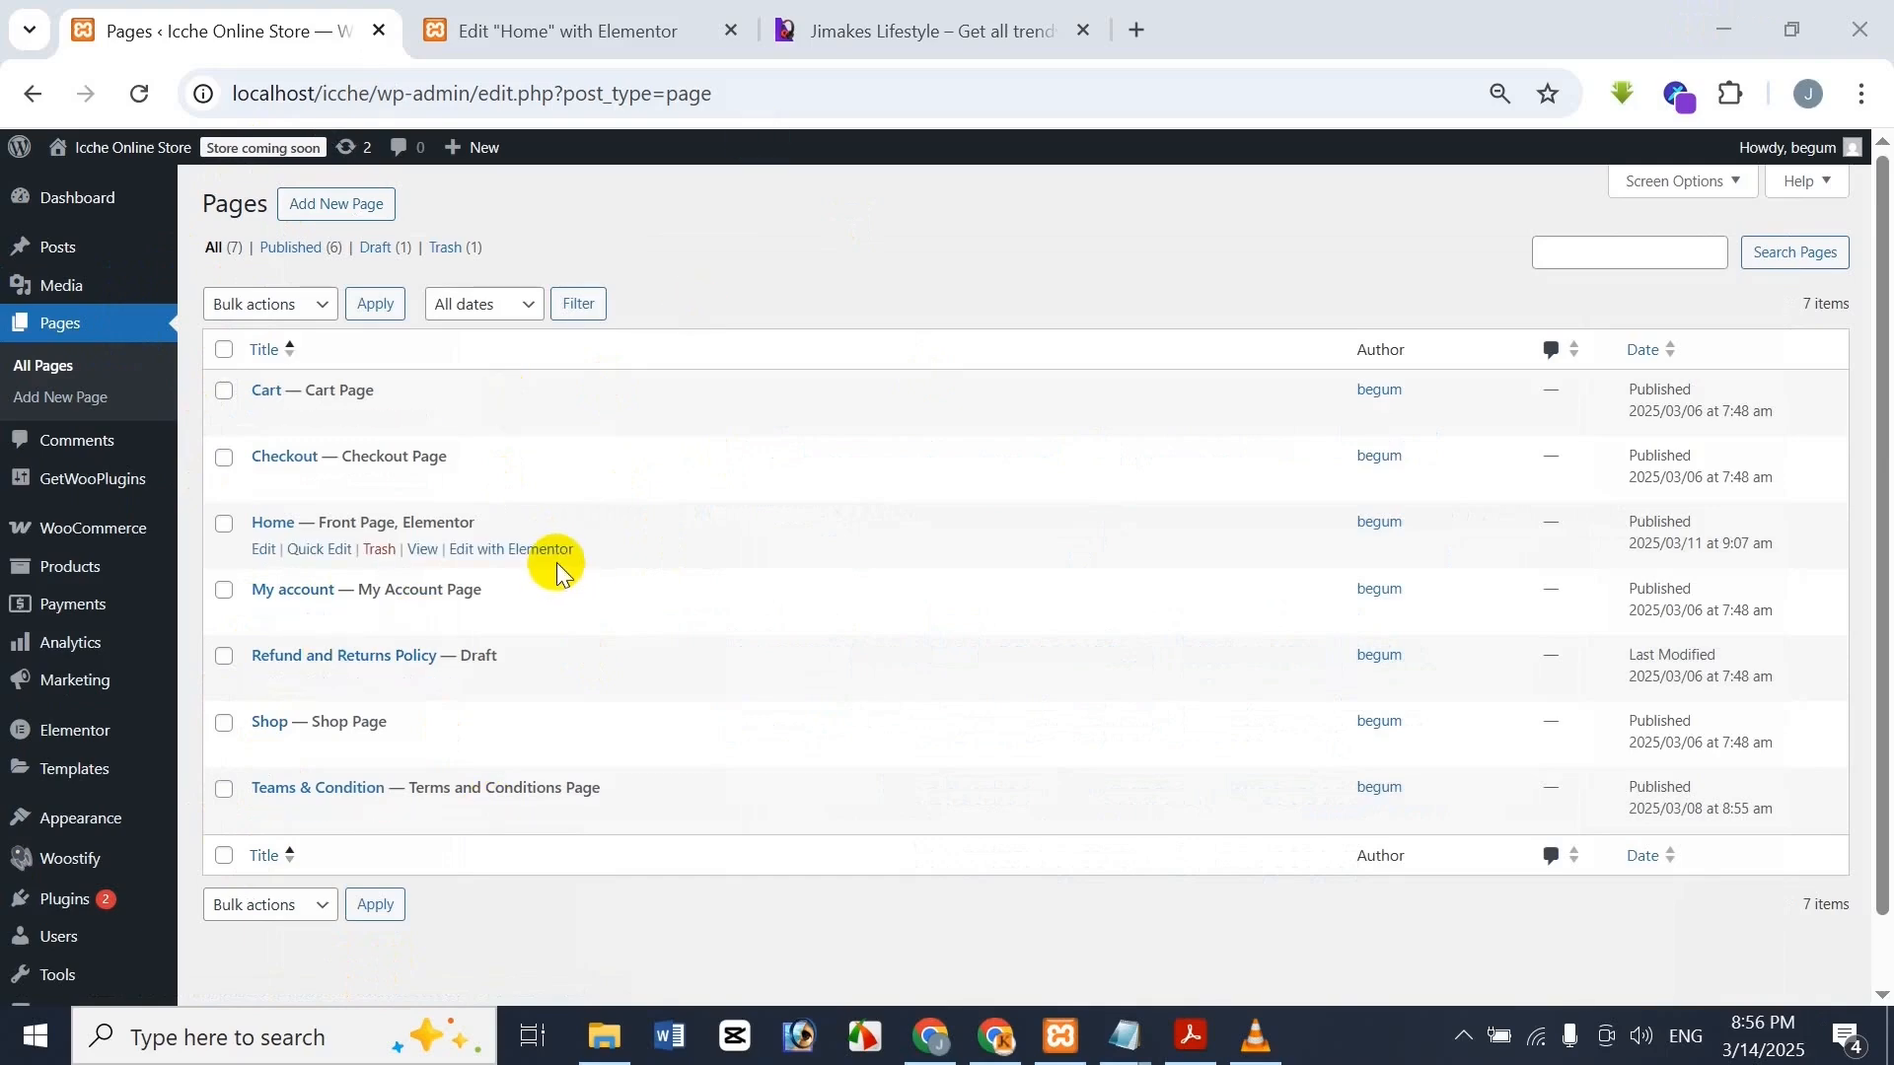
Review the Home page's desktop layout in the Elementor editor from the headphone hero down to the testimonial section
{"action": "left_click", "coordinate": [540, 14]}
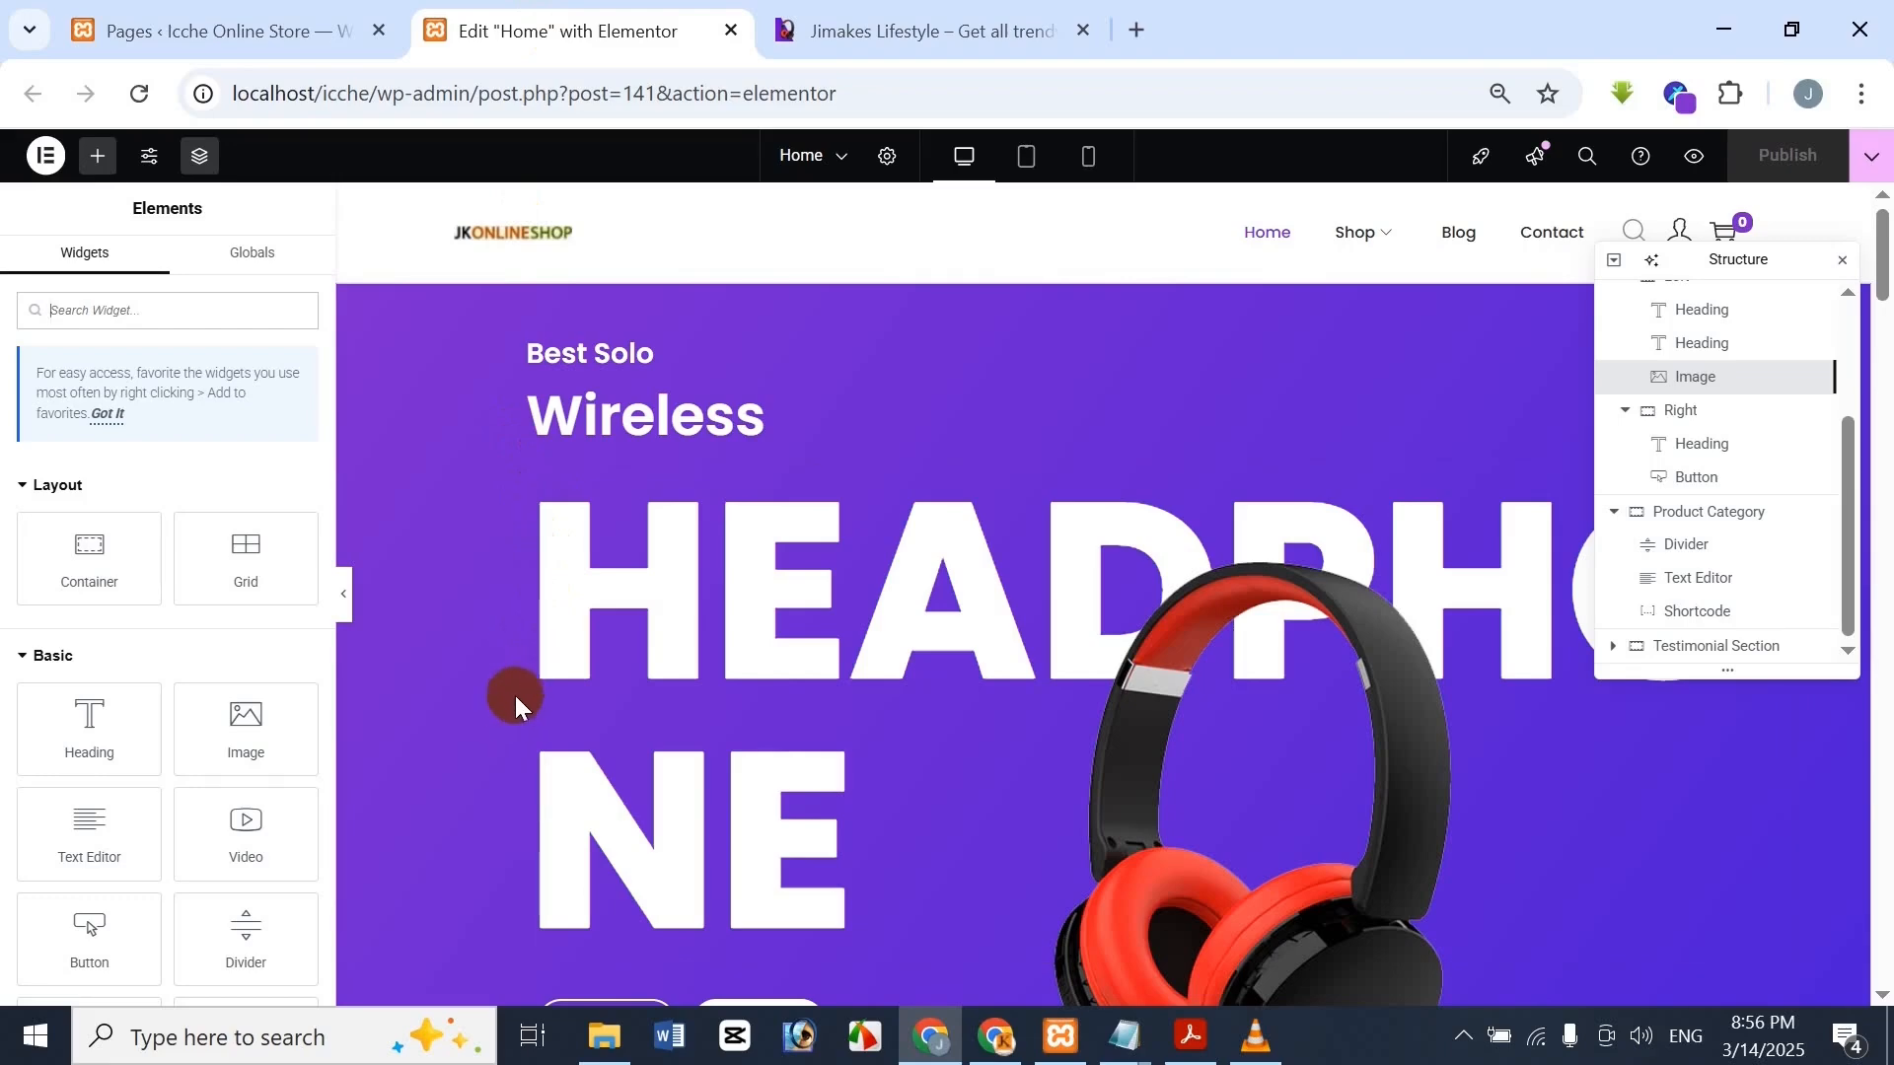
{"action": "mouse_move", "coordinate": [1886, 232]}
{"action": "left_mouse_down"}
{"action": "mouse_move", "coordinate": [1886, 957]}
{"action": "mouse_move", "coordinate": [1884, 212]}
{"action": "left_mouse_up"}
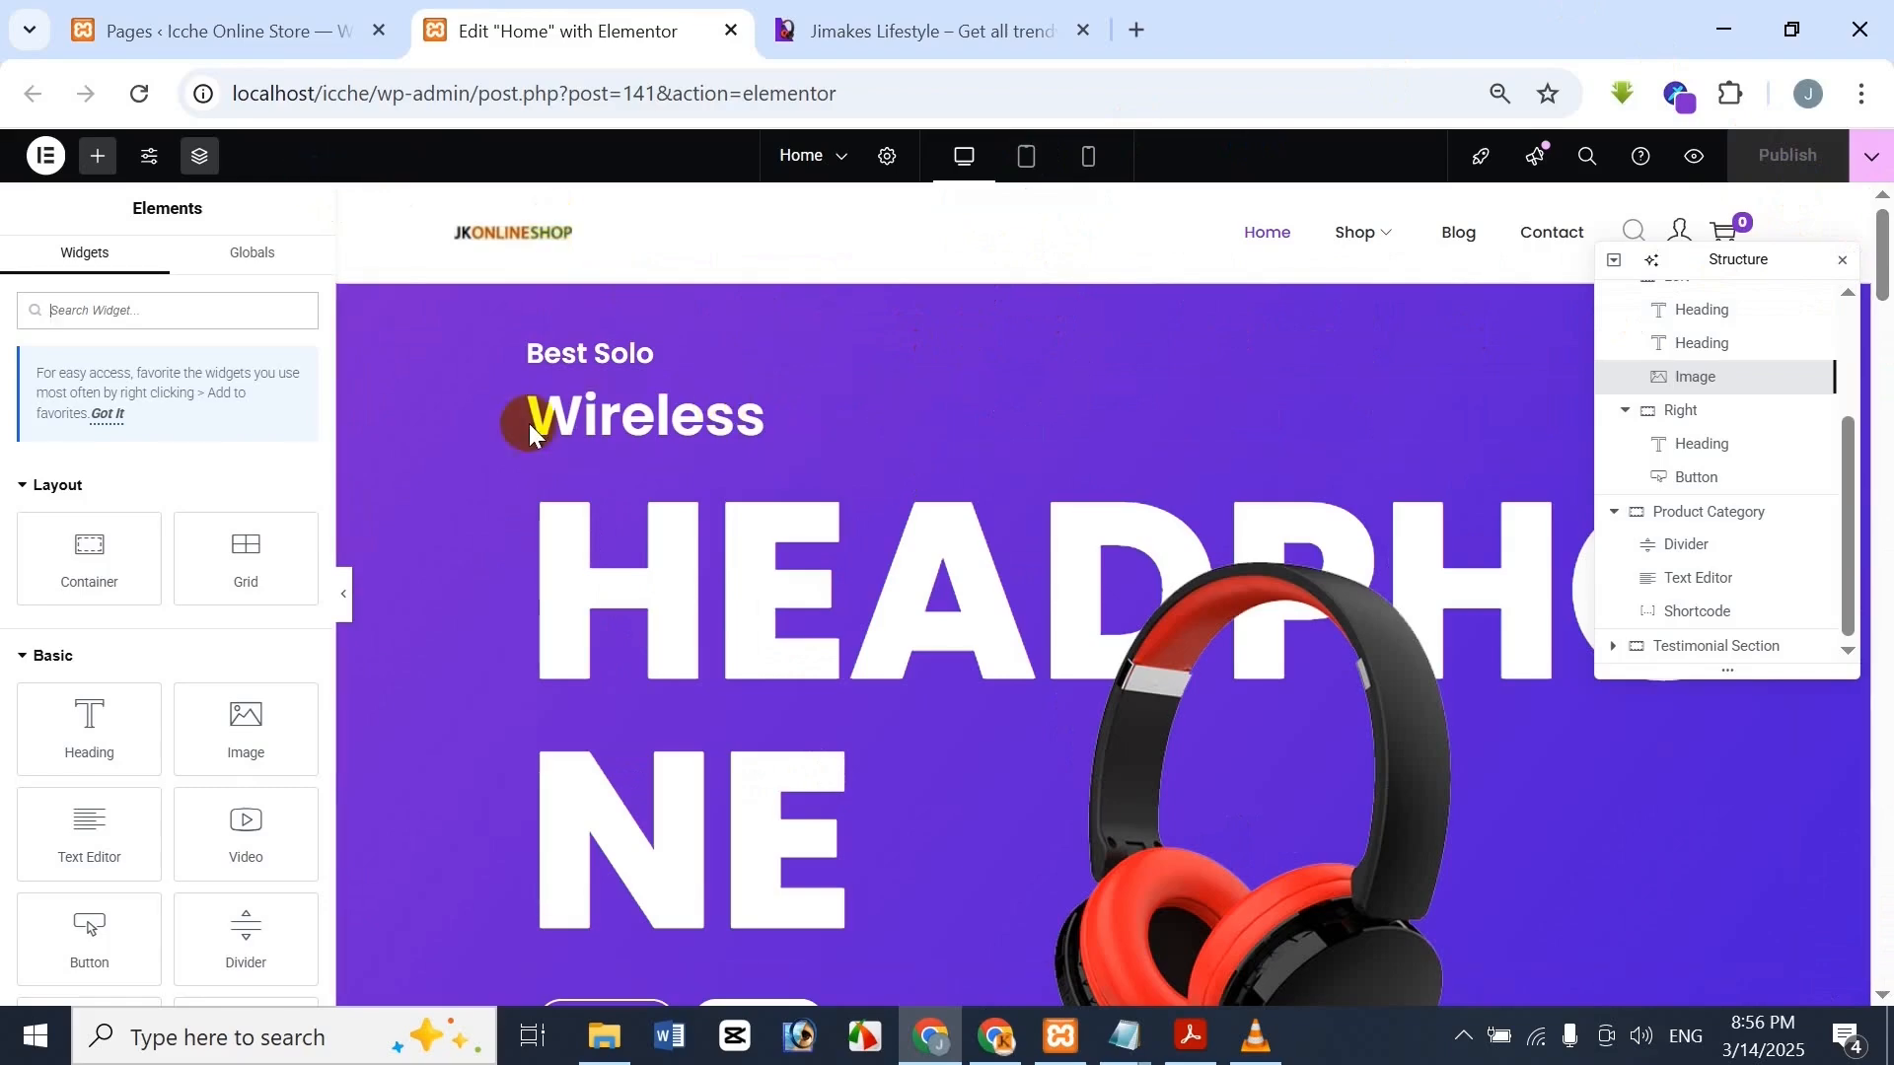
{"action": "scroll", "coordinate": [656, 296], "scroll_direction": "down", "scroll_amount": 15}
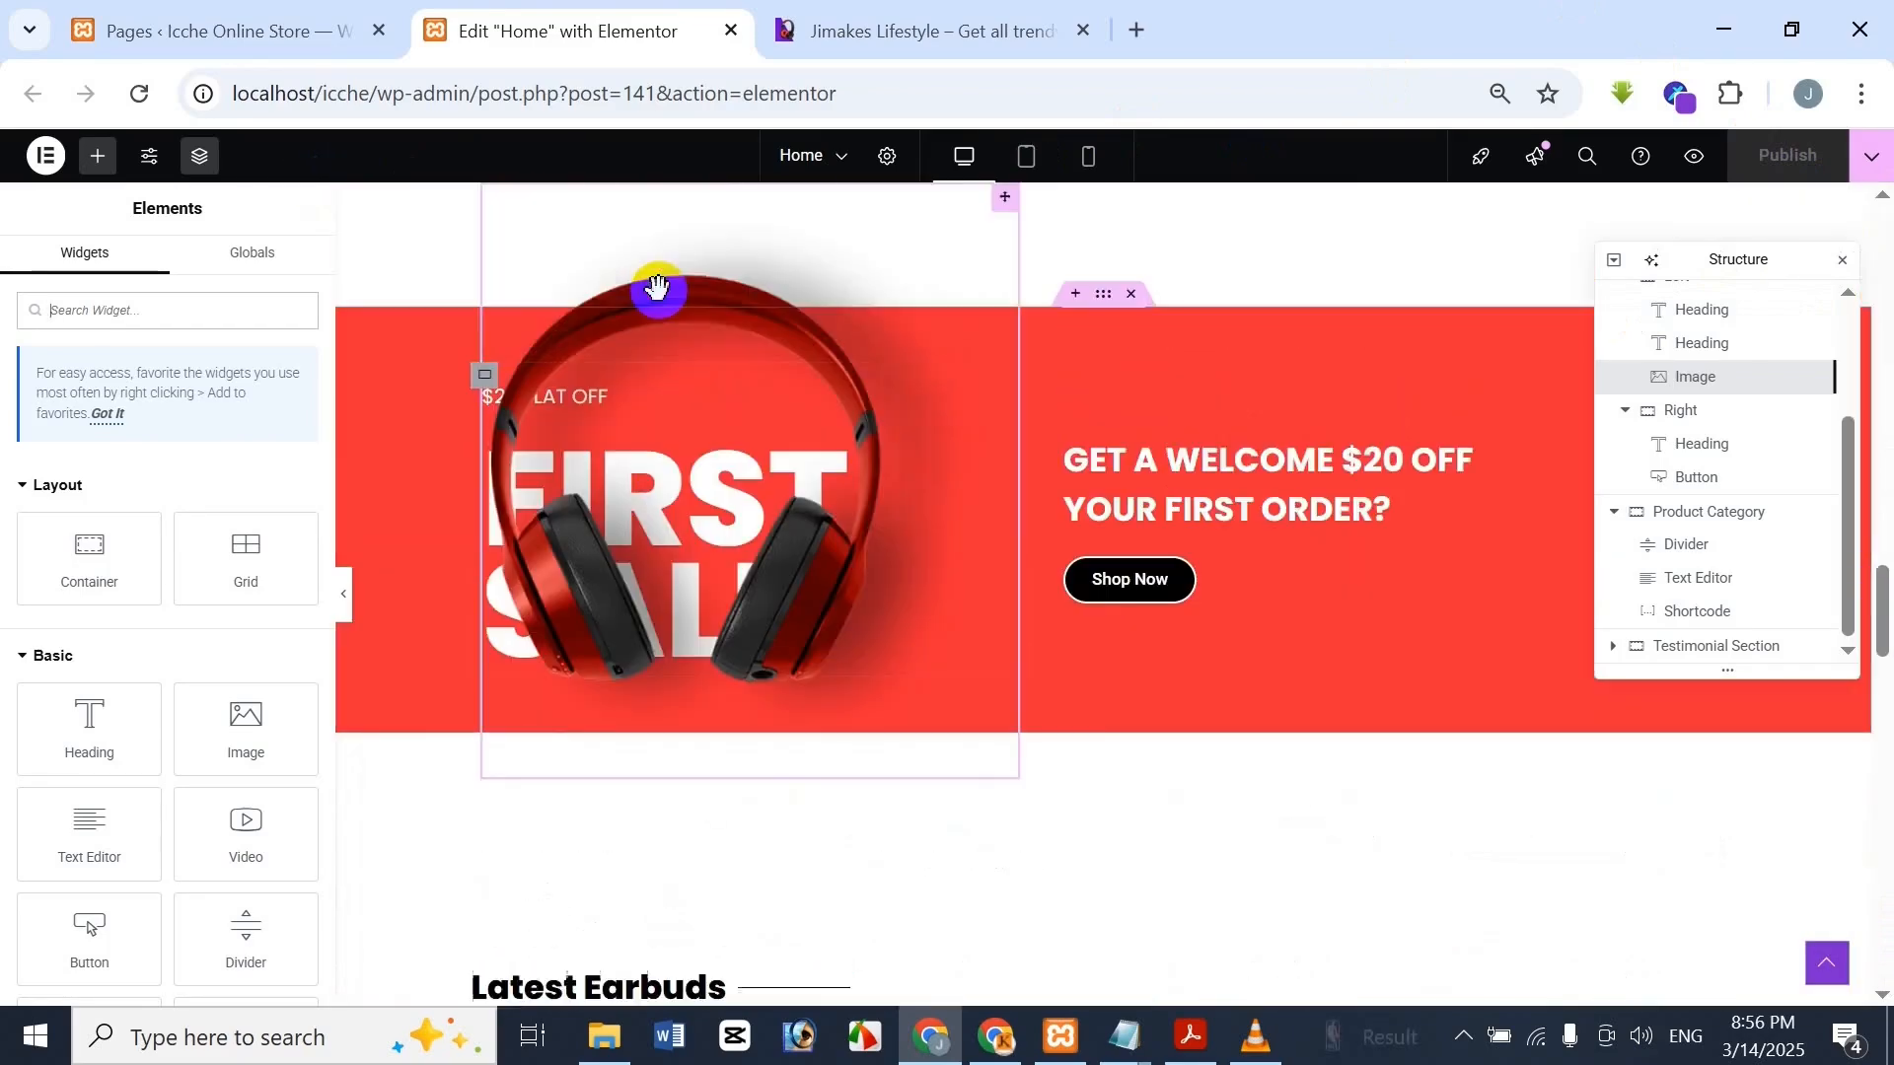
{"action": "scroll", "coordinate": [656, 286], "scroll_direction": "up", "scroll_amount": 5}
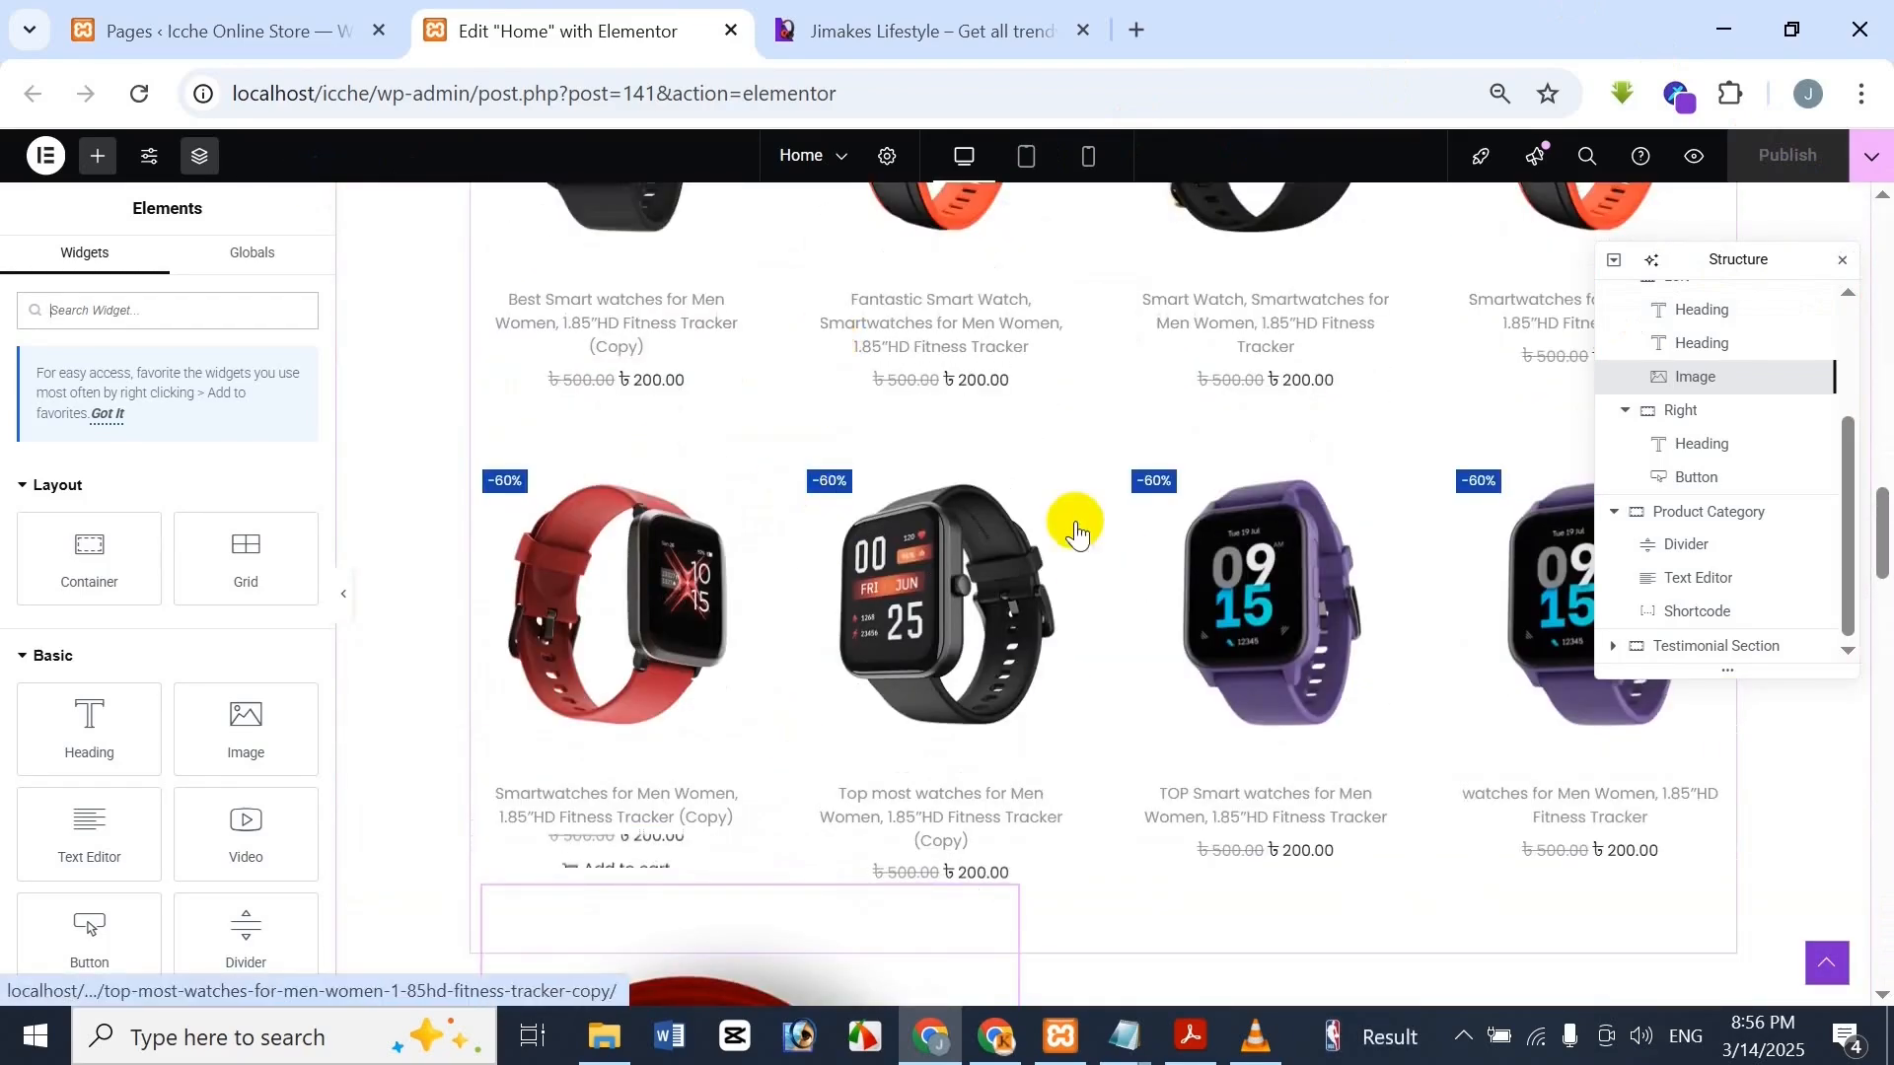
{"action": "scroll", "coordinate": [770, 720], "scroll_direction": "up", "scroll_amount": 5}
{"action": "scroll", "coordinate": [887, 611], "scroll_direction": "up", "scroll_amount": 10}
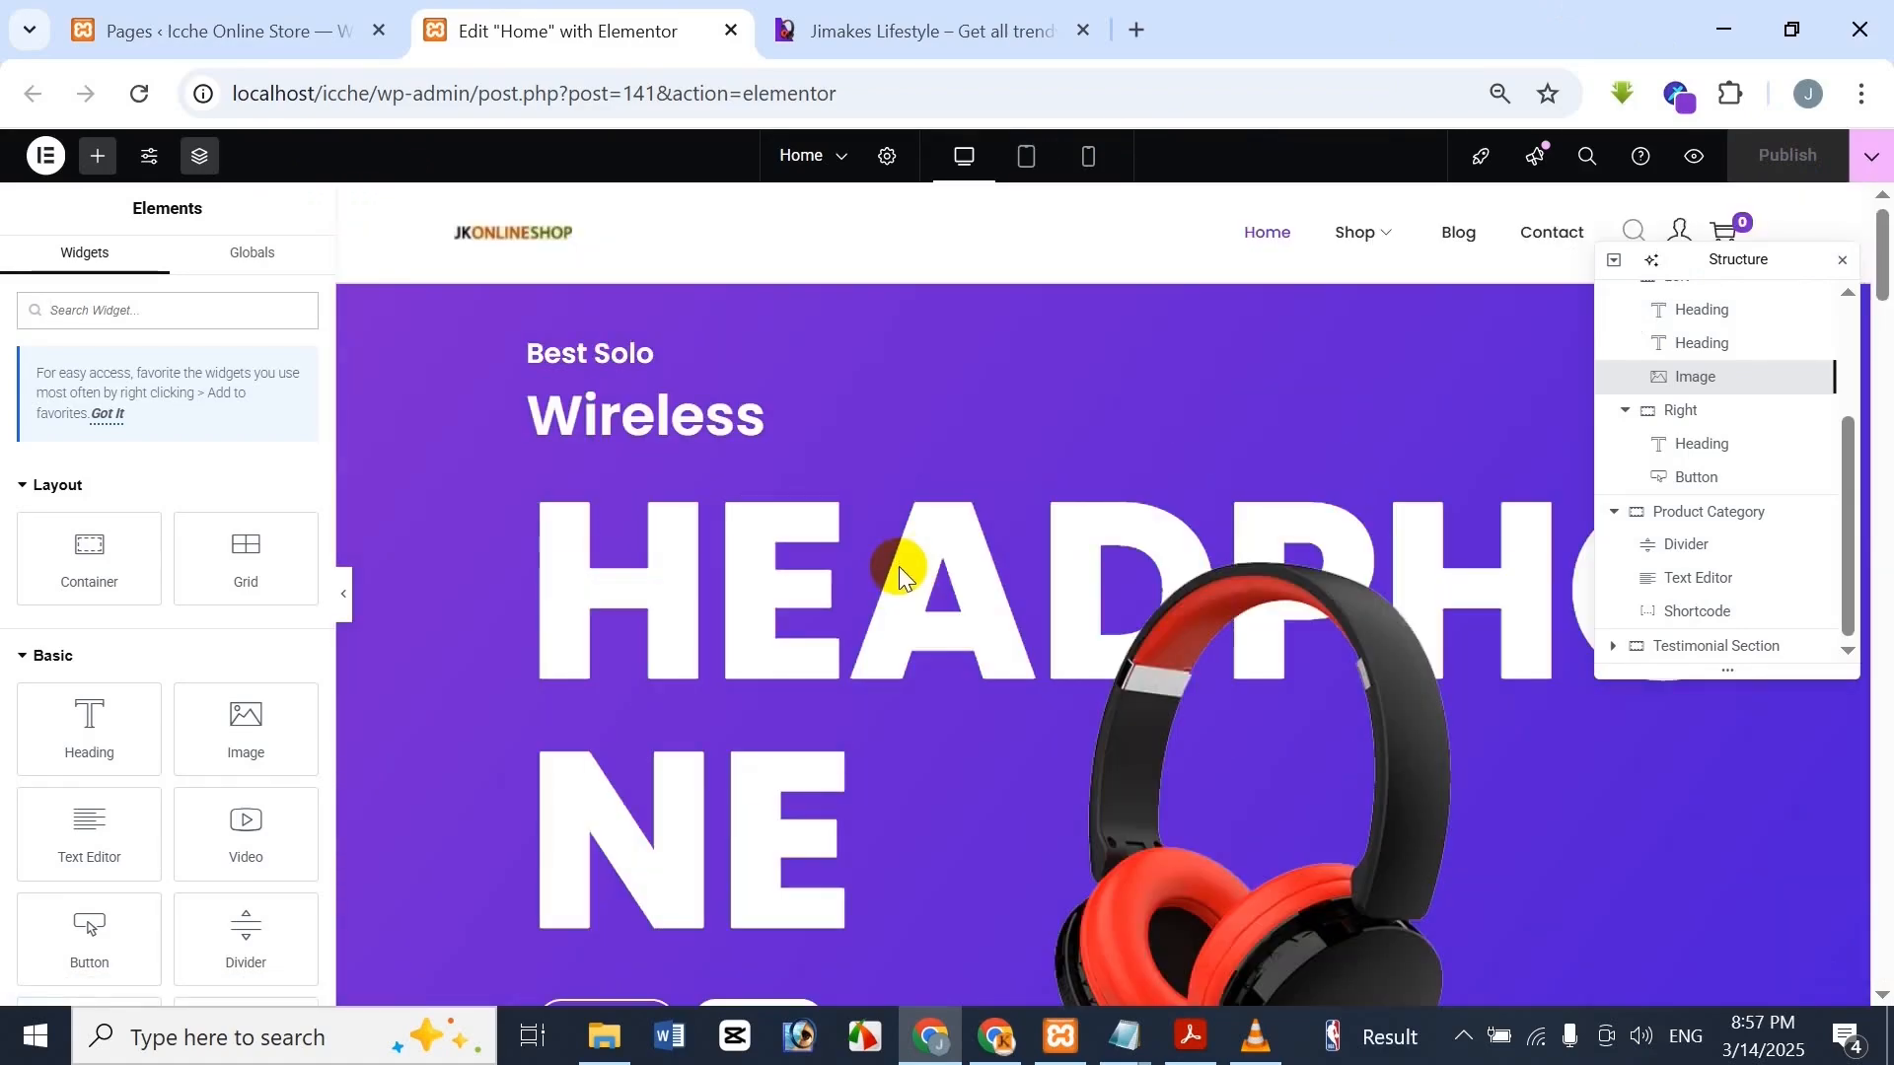
{"action": "left_click_drag", "start_coordinate": [1882, 249], "coordinate": [1883, 579]}
{"action": "scroll", "coordinate": [1194, 582], "scroll_direction": "down", "scroll_amount": 16}
View the reference site's desktop hero section and return to the Home page's Elementor editor
{"action": "left_click", "coordinate": [876, 10]}
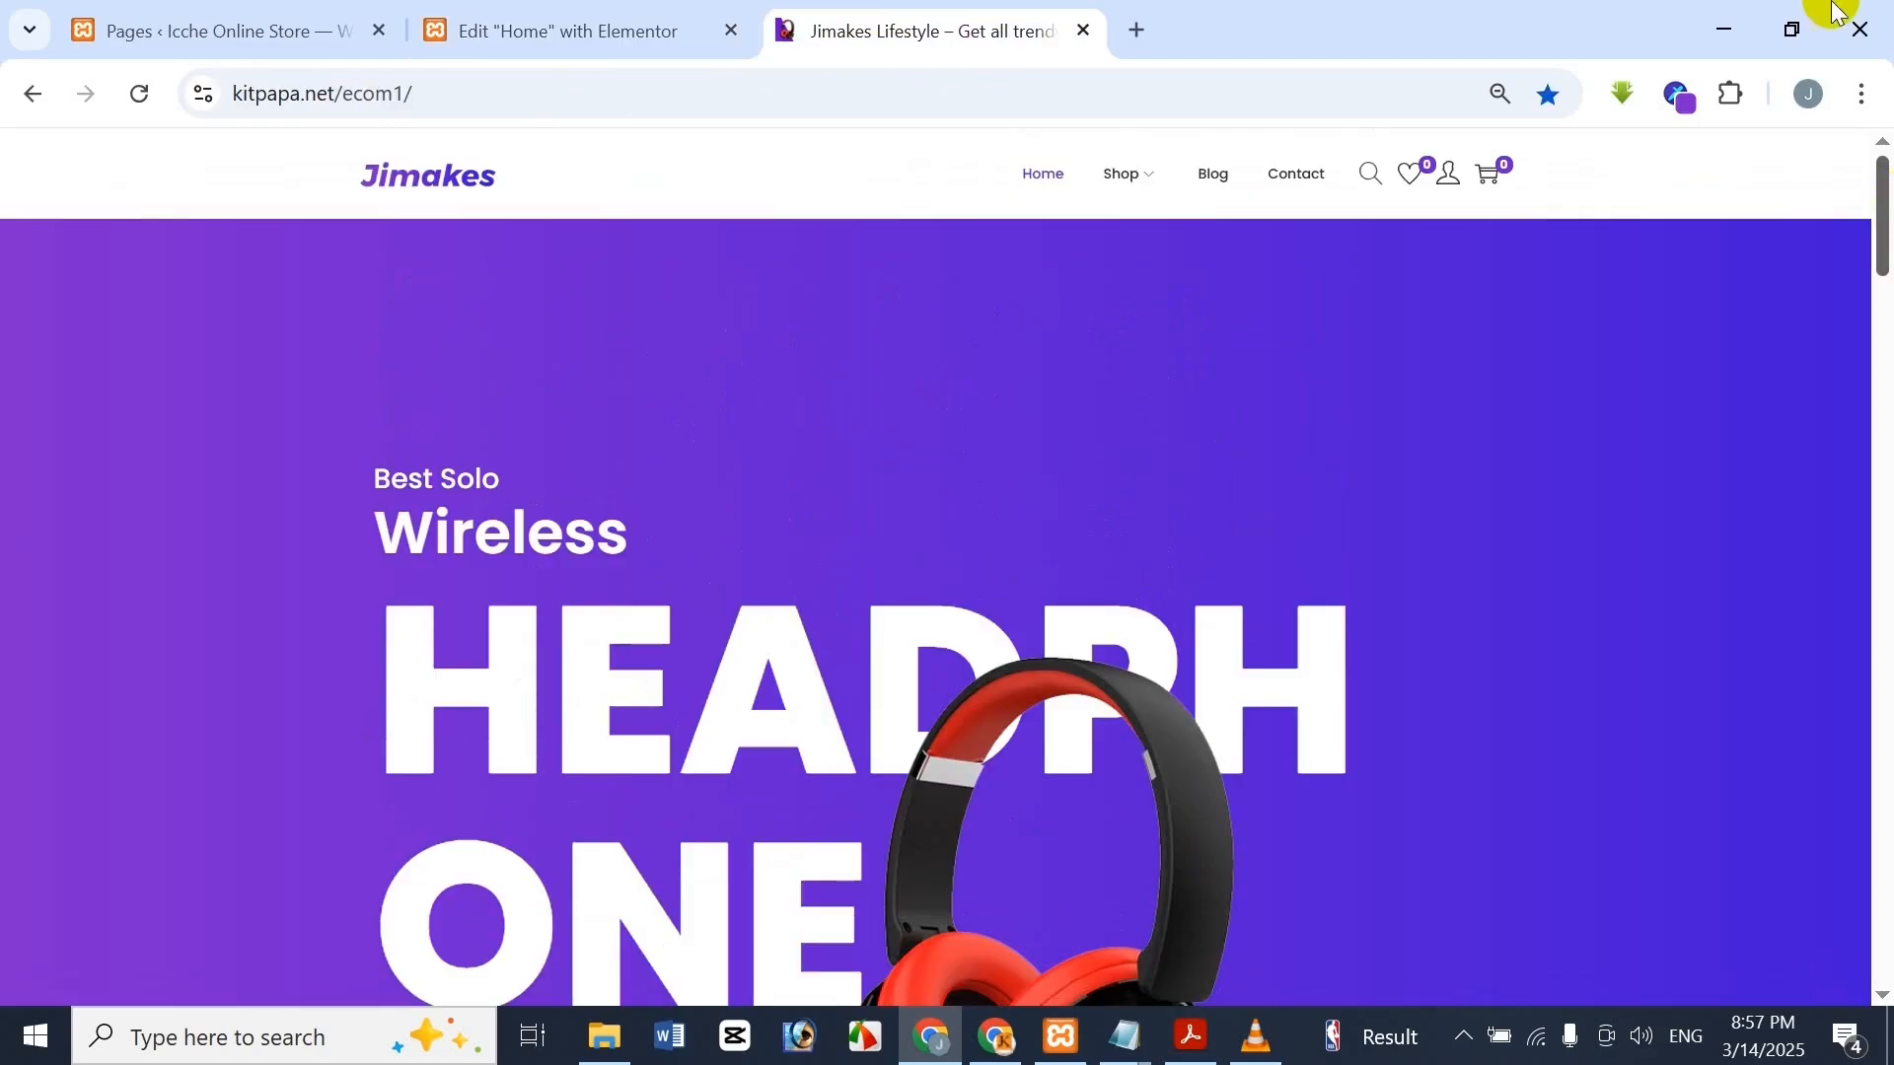
{"action": "left_click", "coordinate": [1250, 395]}
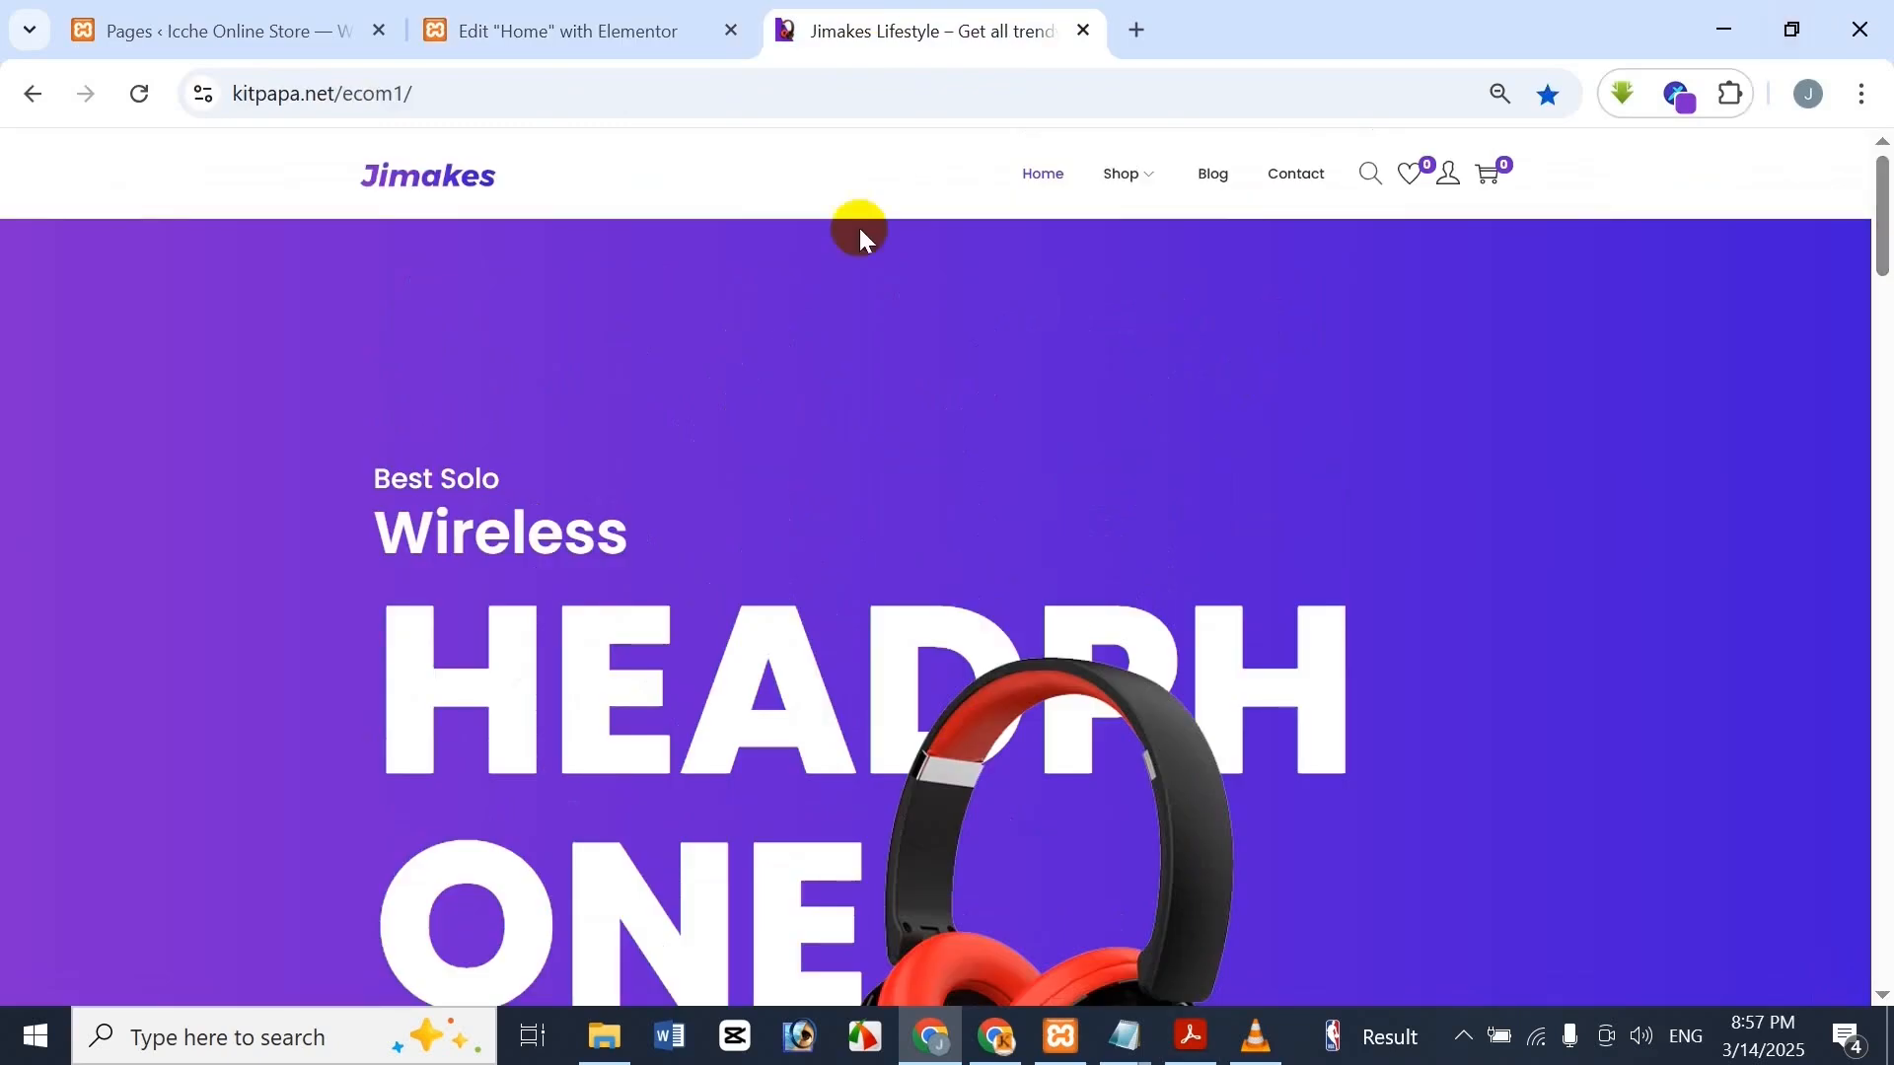
{"action": "left_click", "coordinate": [631, 15]}
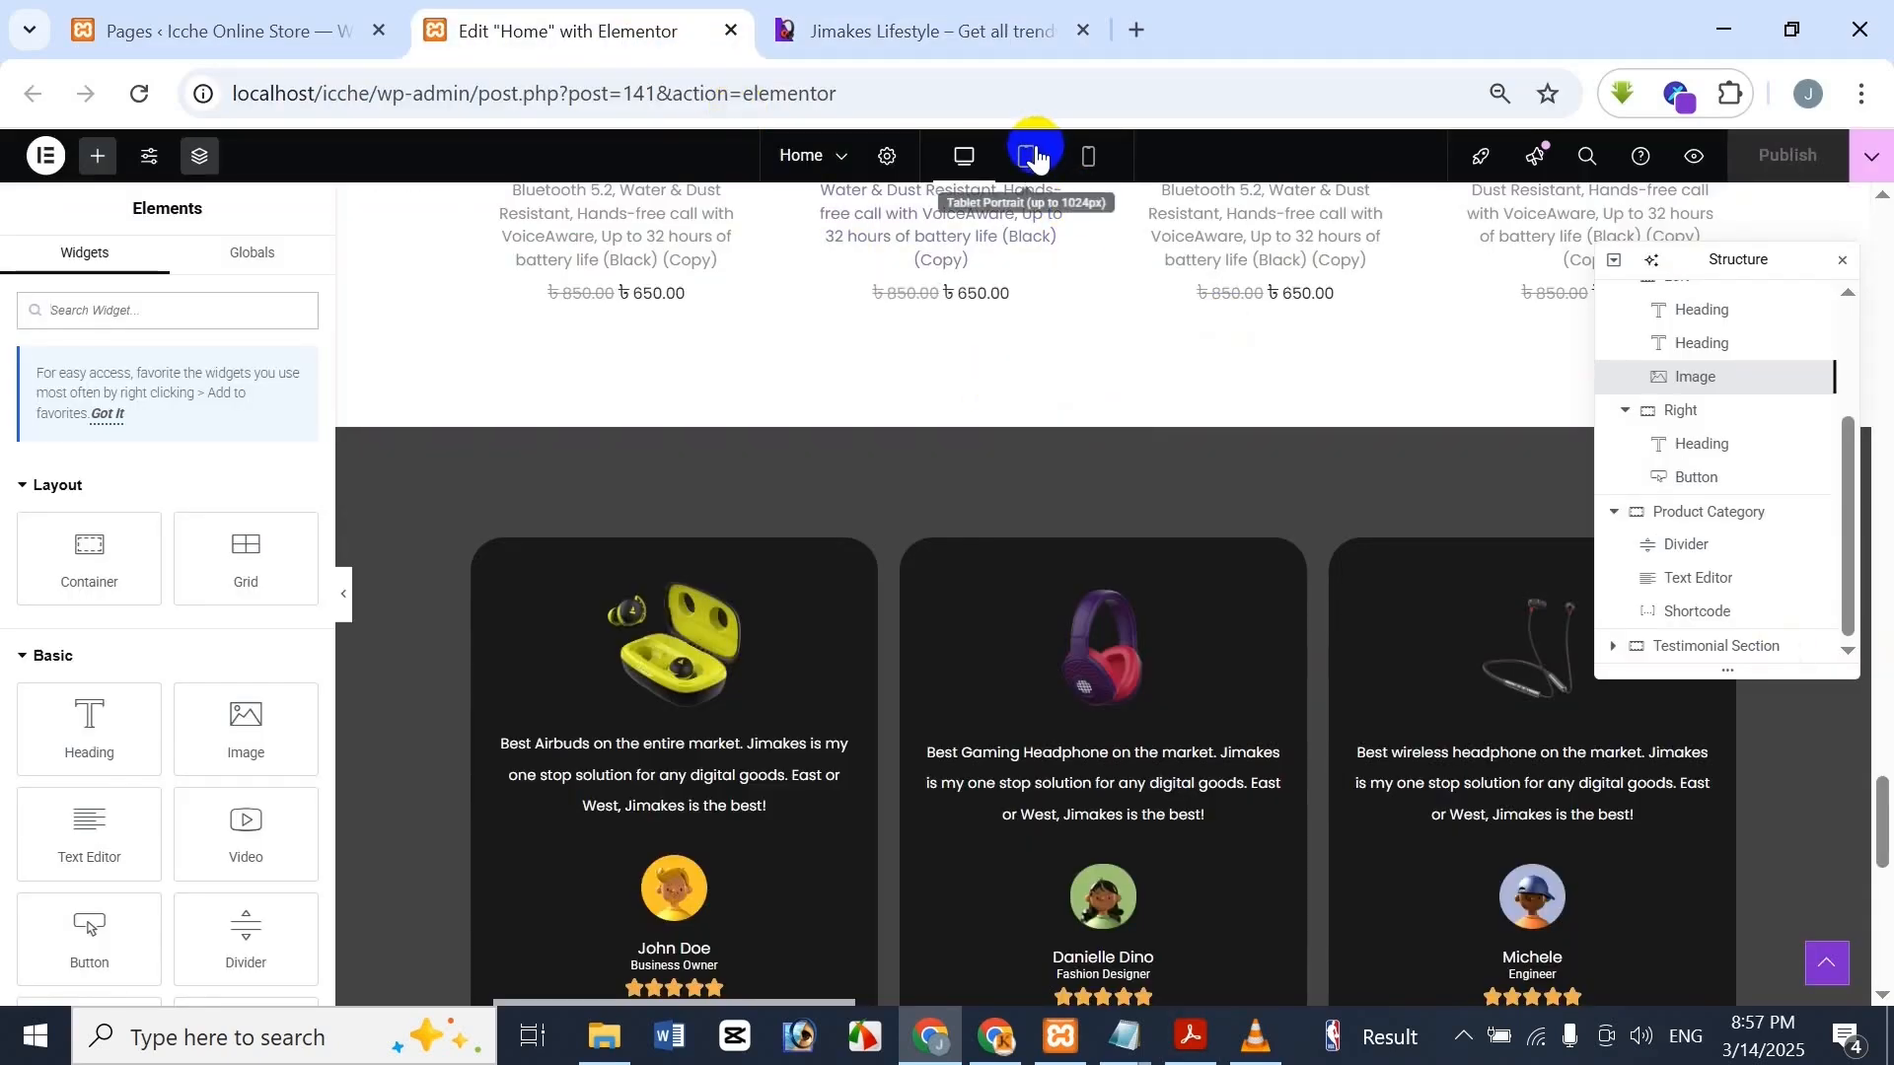
Return to the Home page's hero section and switch the Elementor editor to the tablet portrait layout
{"action": "left_click_drag", "start_coordinate": [1880, 825], "coordinate": [1884, 202]}
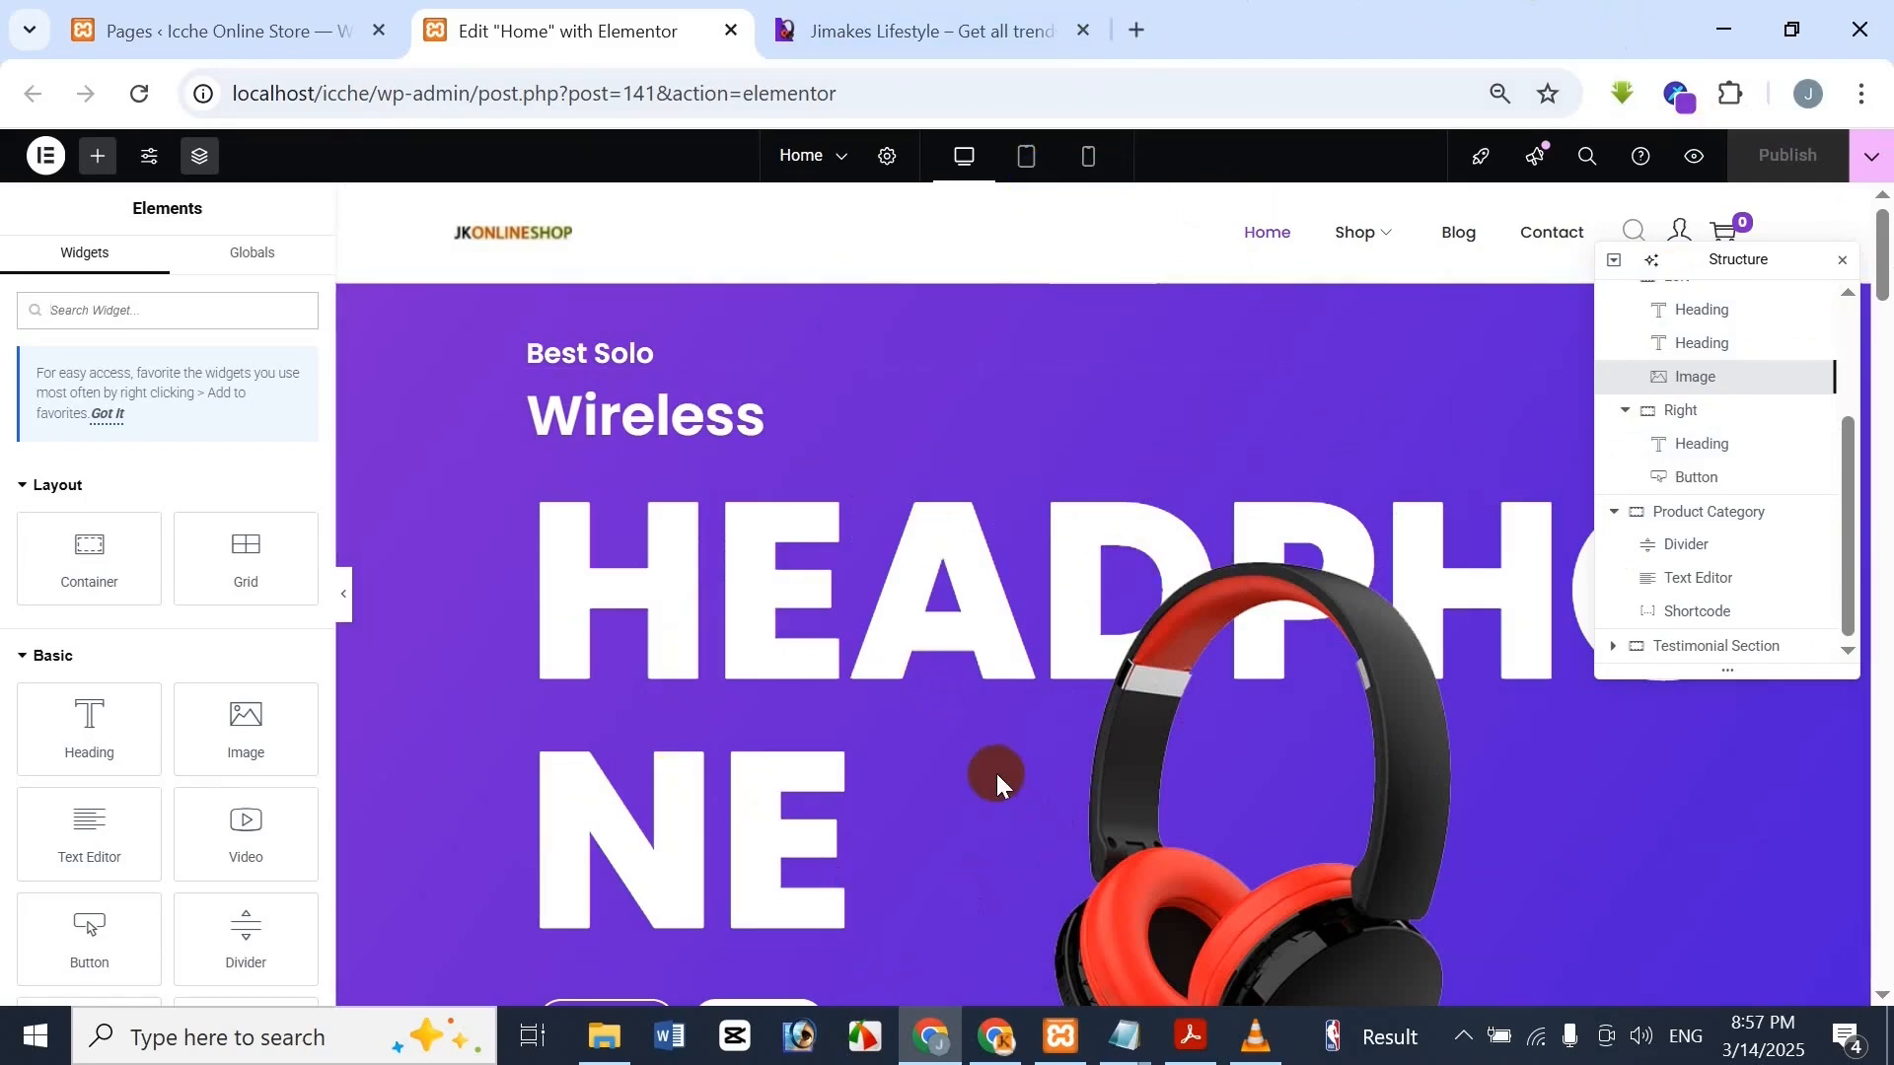
{"action": "left_click", "coordinate": [1031, 167]}
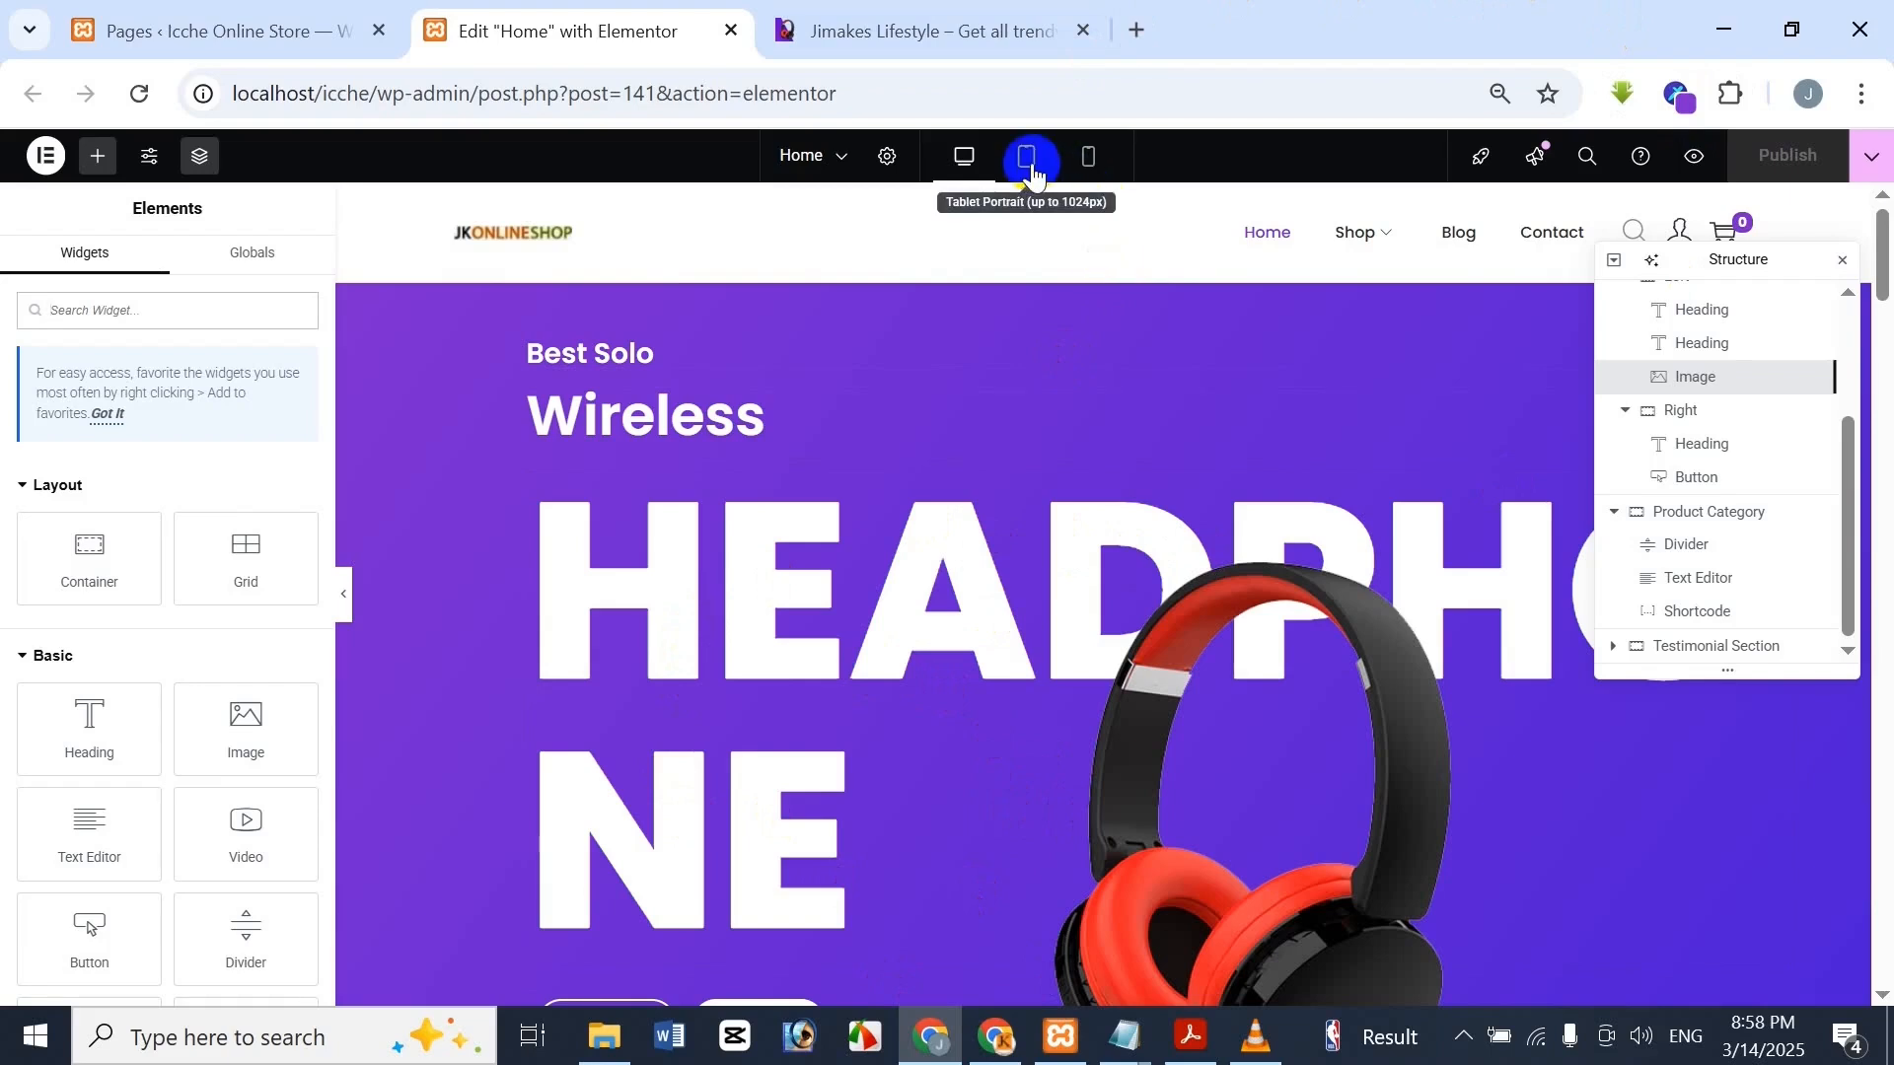
{"action": "left_click", "coordinate": [1090, 178]}
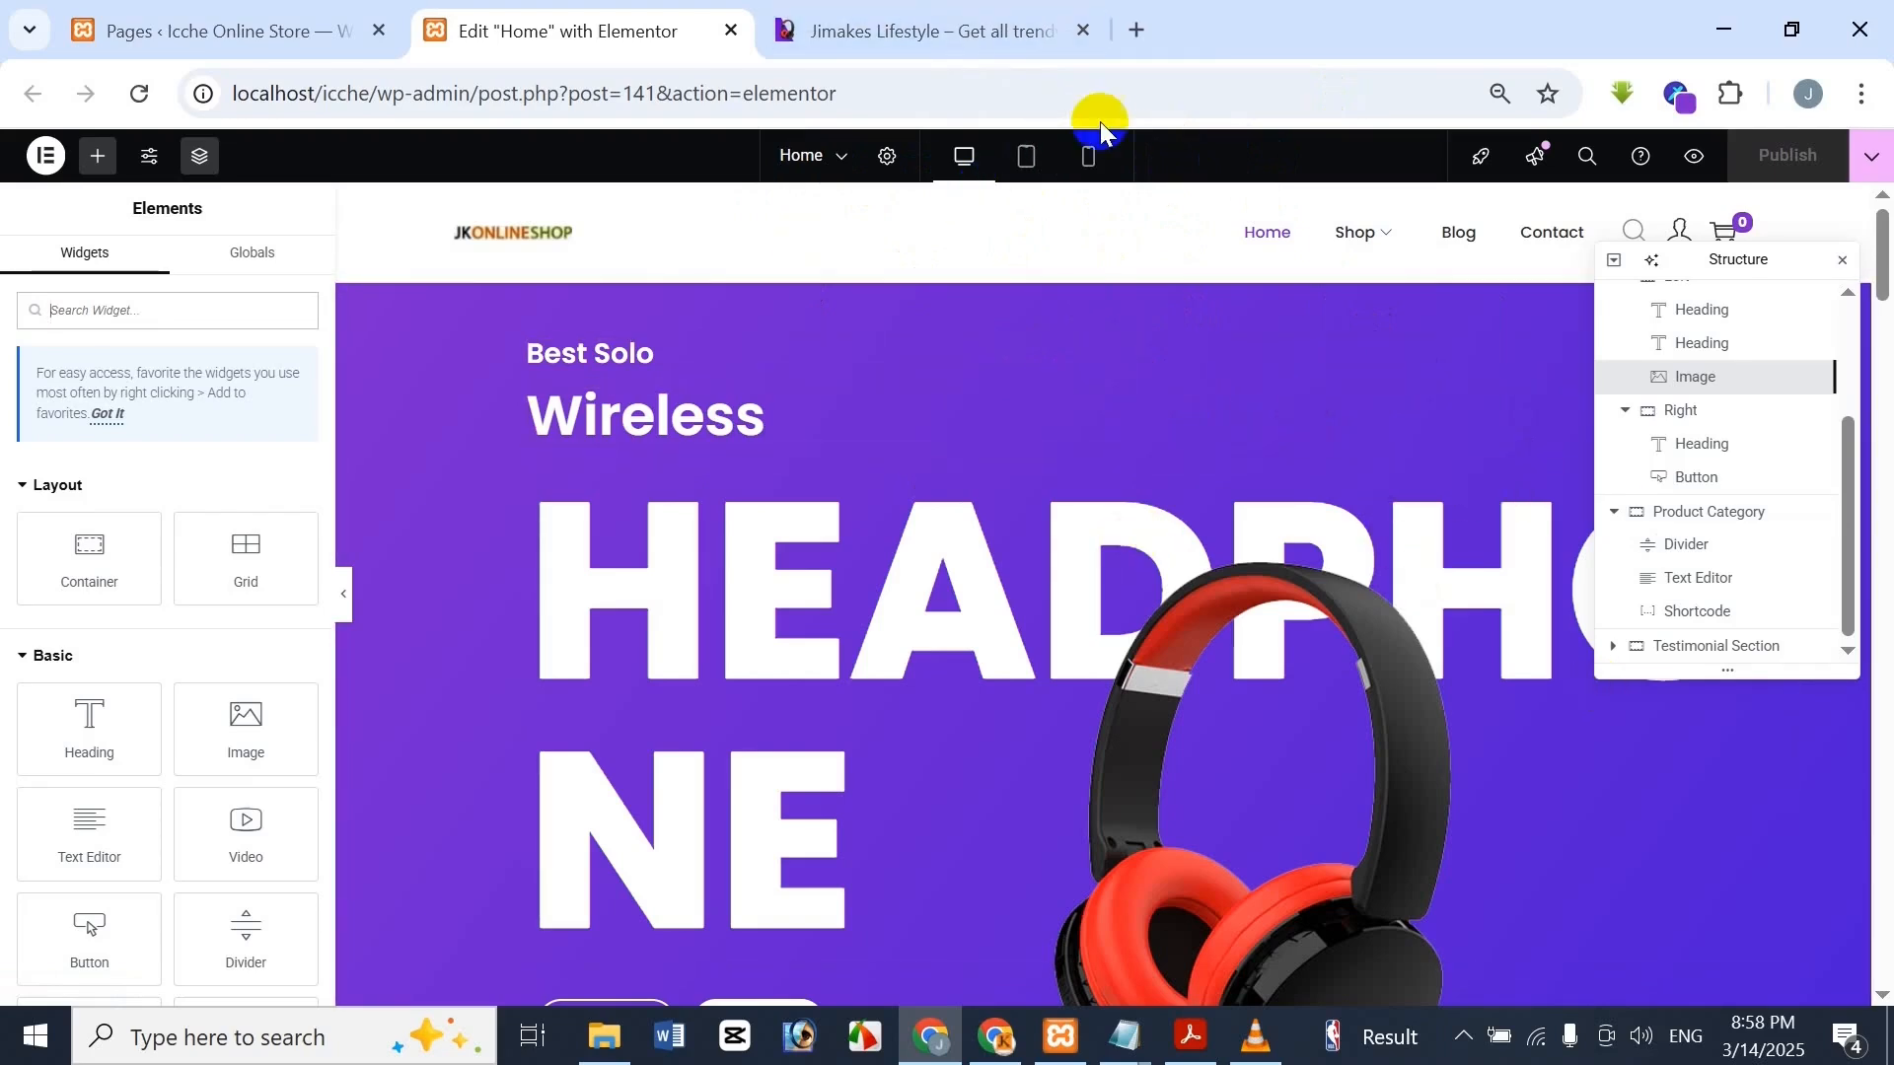
{"action": "left_click", "coordinate": [1029, 155]}
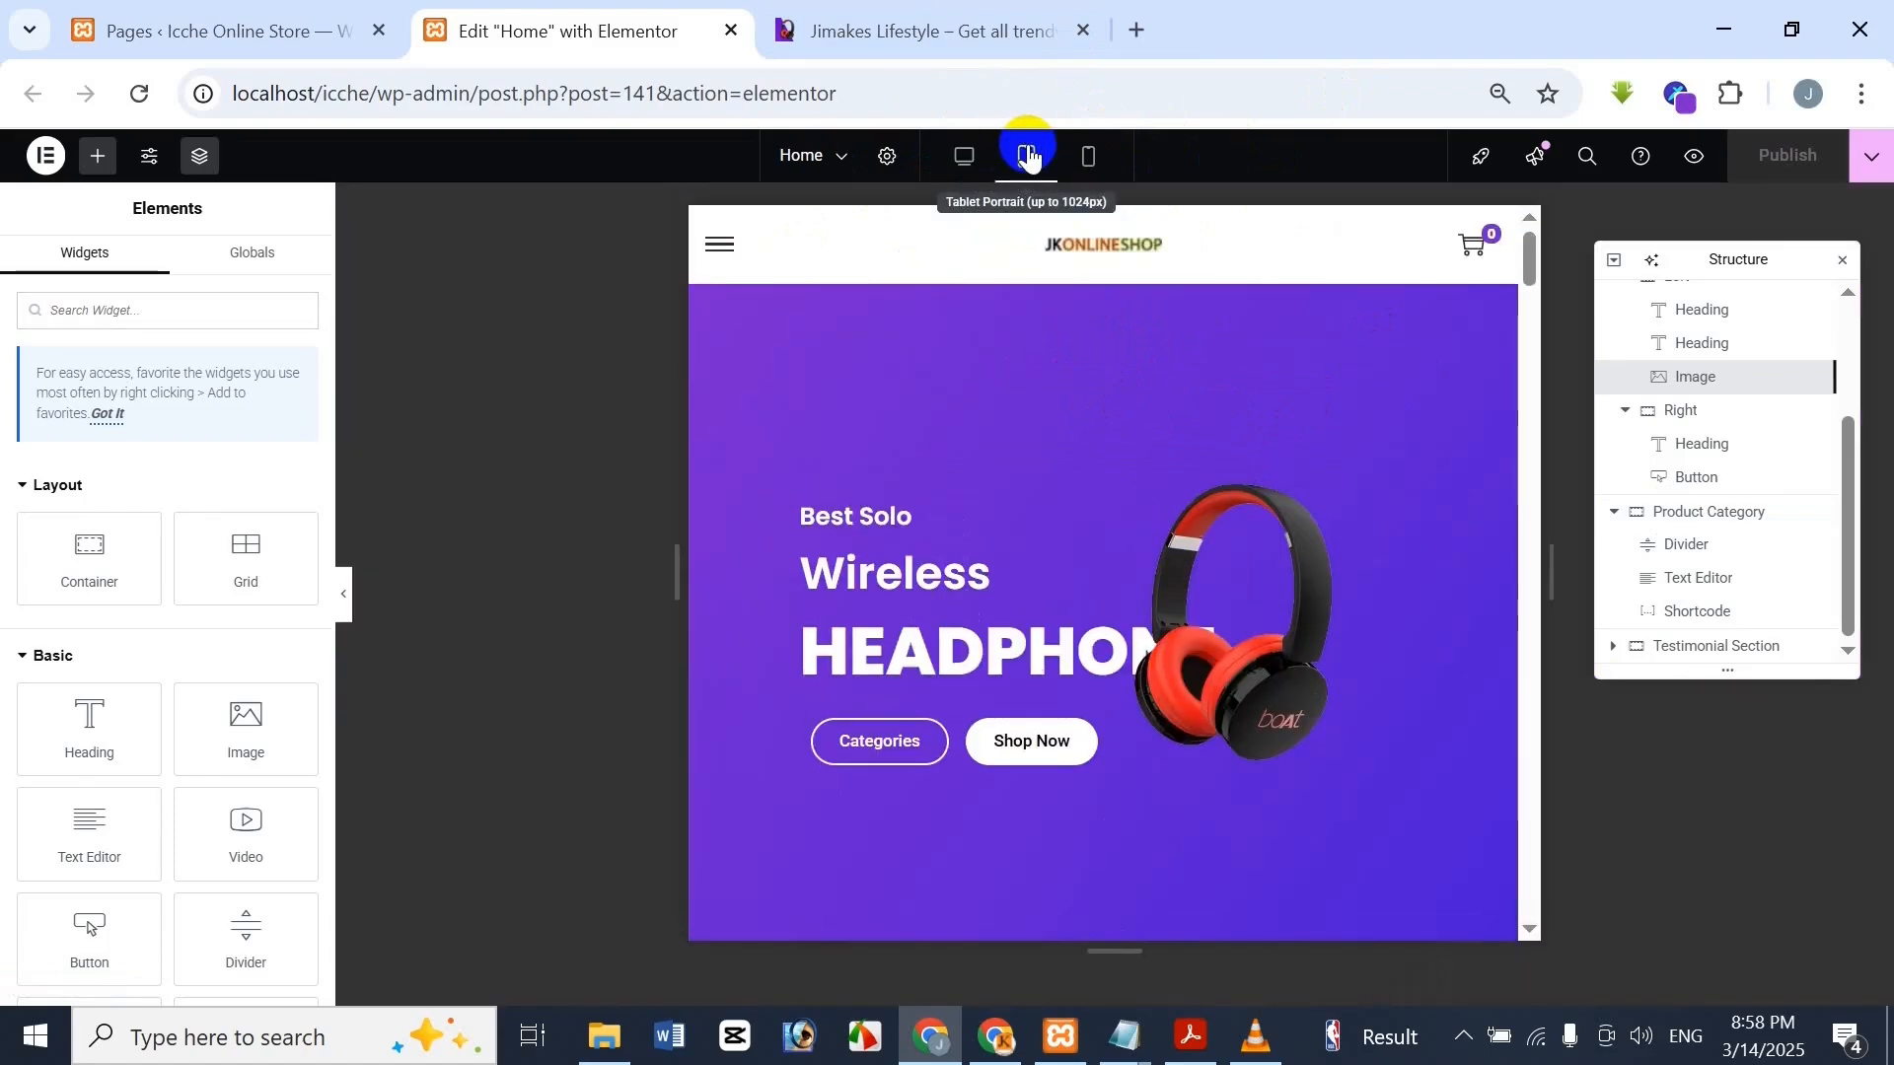
Examine the tablet layout of the hero, service icons, category cards, Latest Watches section and First Sale banner
{"action": "scroll", "coordinate": [1238, 457], "scroll_direction": "down", "scroll_amount": 11}
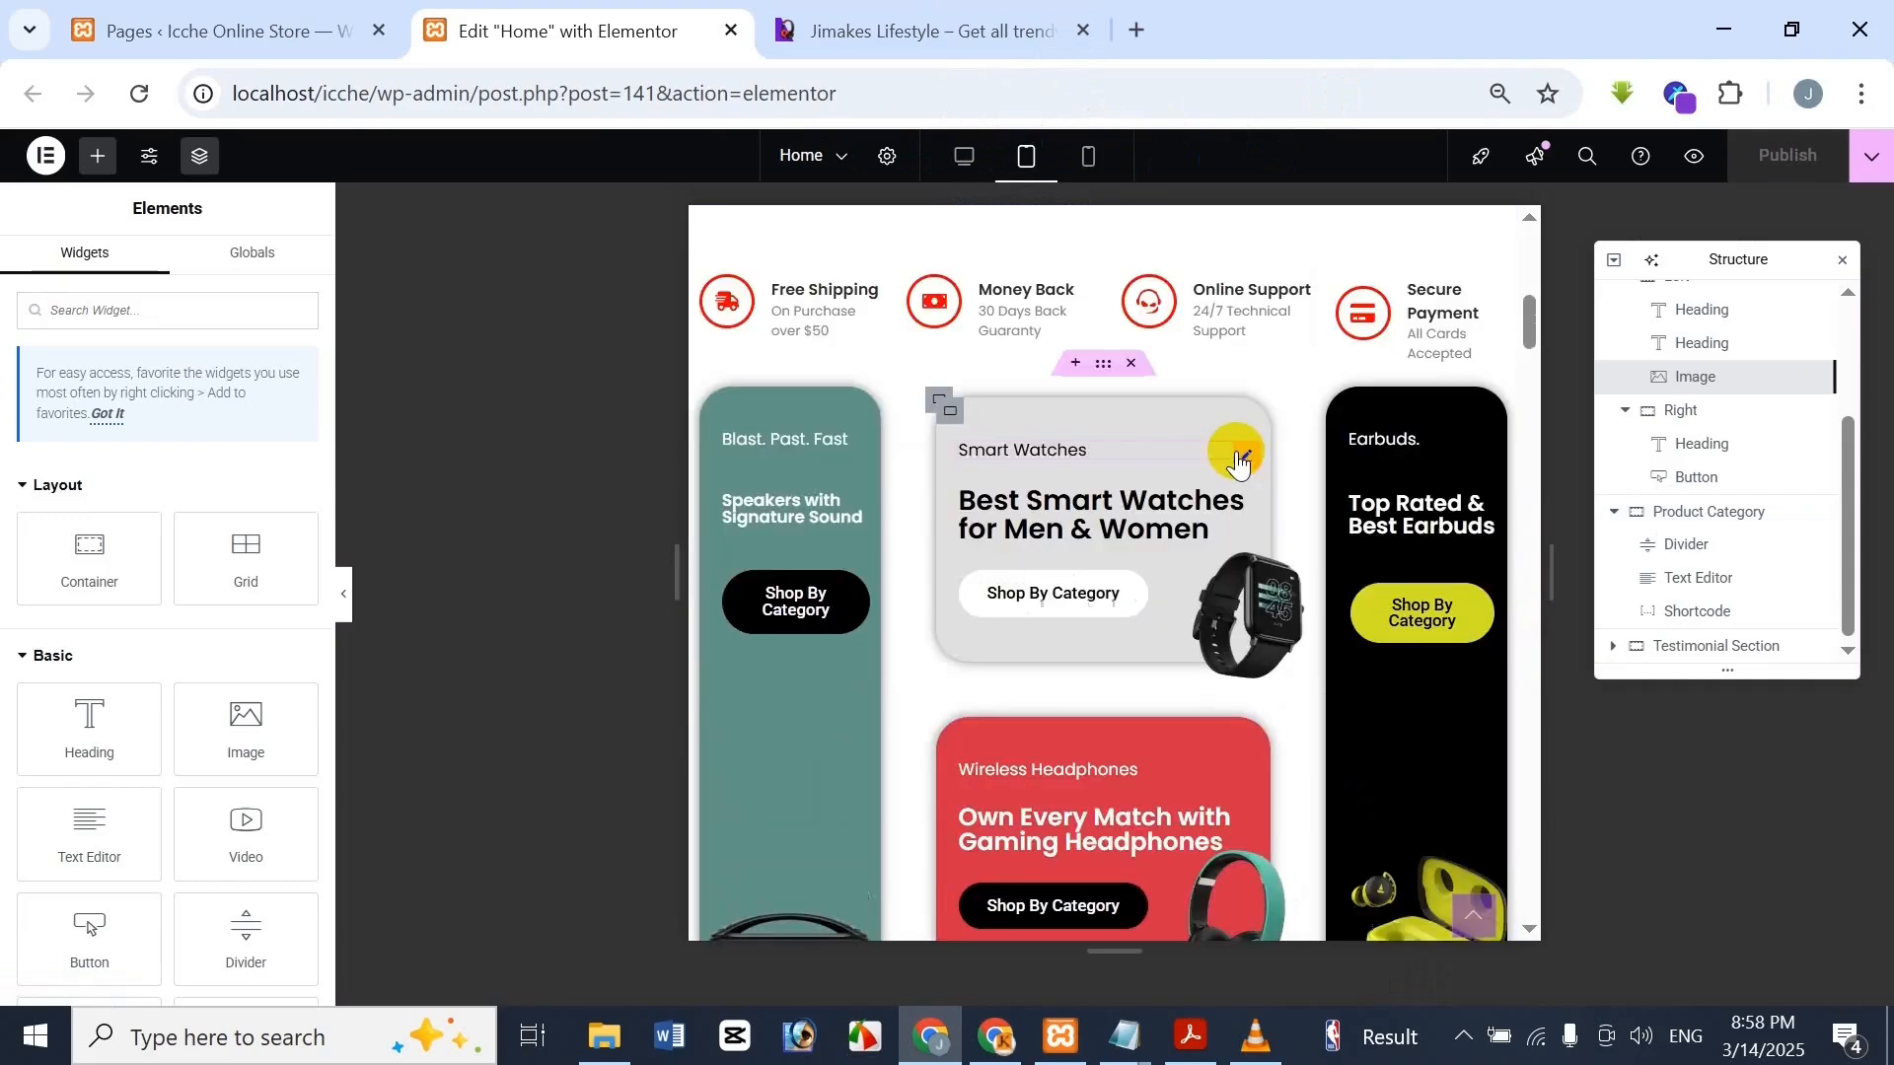
{"action": "scroll", "coordinate": [1225, 353], "scroll_direction": "up", "scroll_amount": 10}
{"action": "scroll", "coordinate": [1226, 343], "scroll_direction": "up", "scroll_amount": 1}
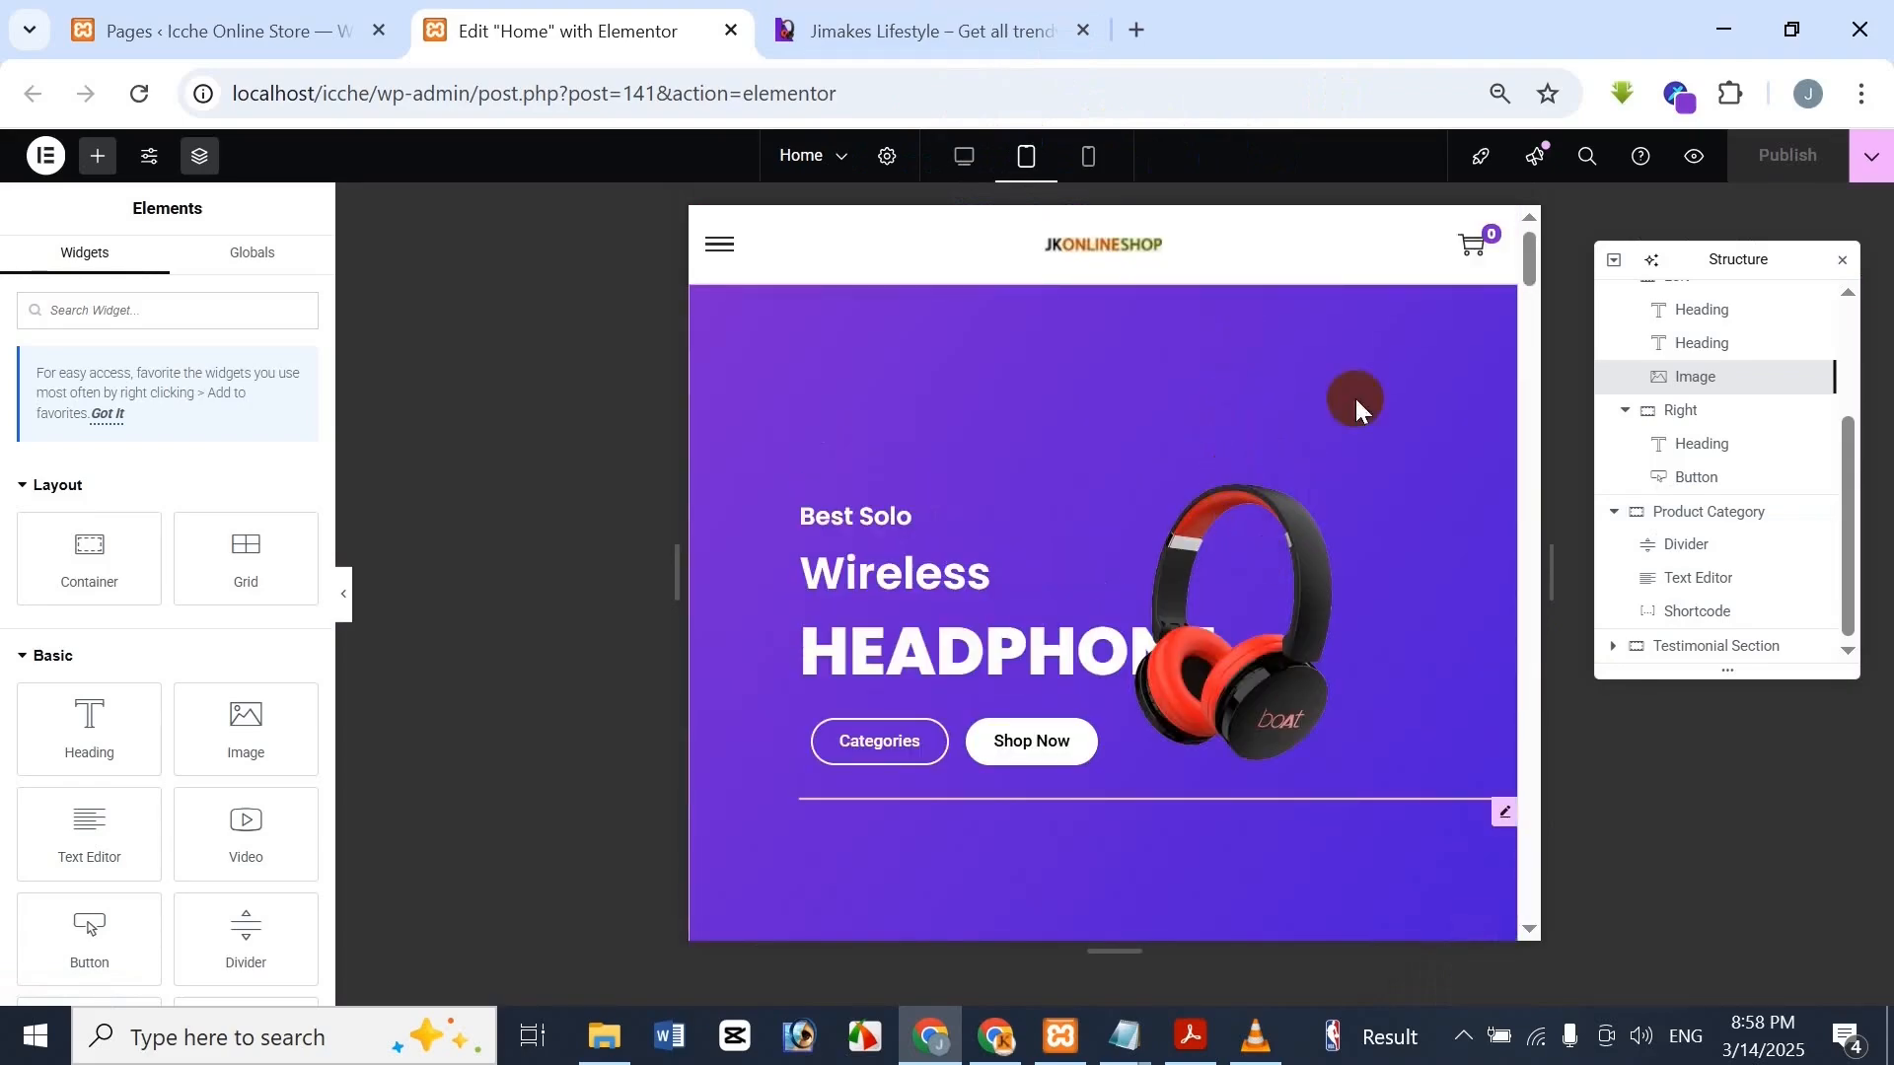
{"action": "scroll", "coordinate": [1423, 460], "scroll_direction": "down", "scroll_amount": 15}
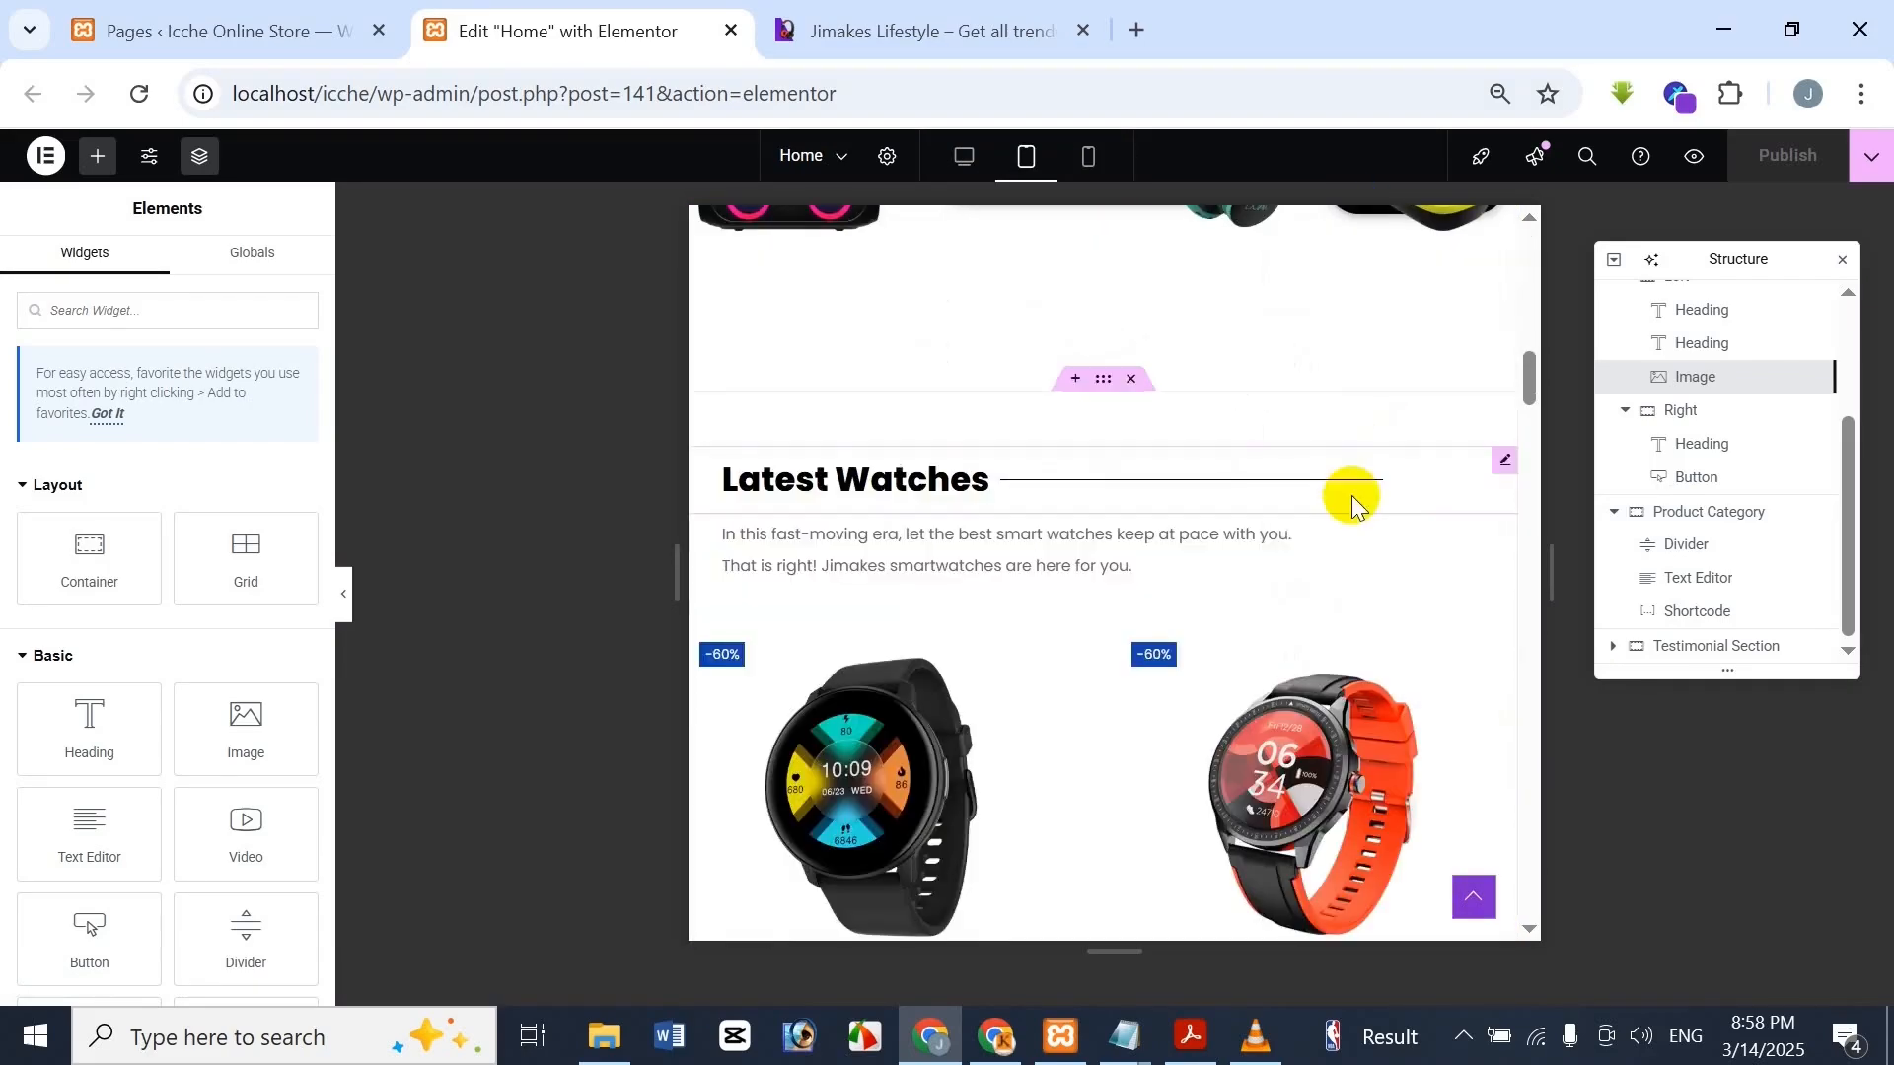
{"action": "scroll", "coordinate": [1297, 493], "scroll_direction": "down", "scroll_amount": 5}
{"action": "scroll", "coordinate": [1282, 532], "scroll_direction": "up", "scroll_amount": 8}
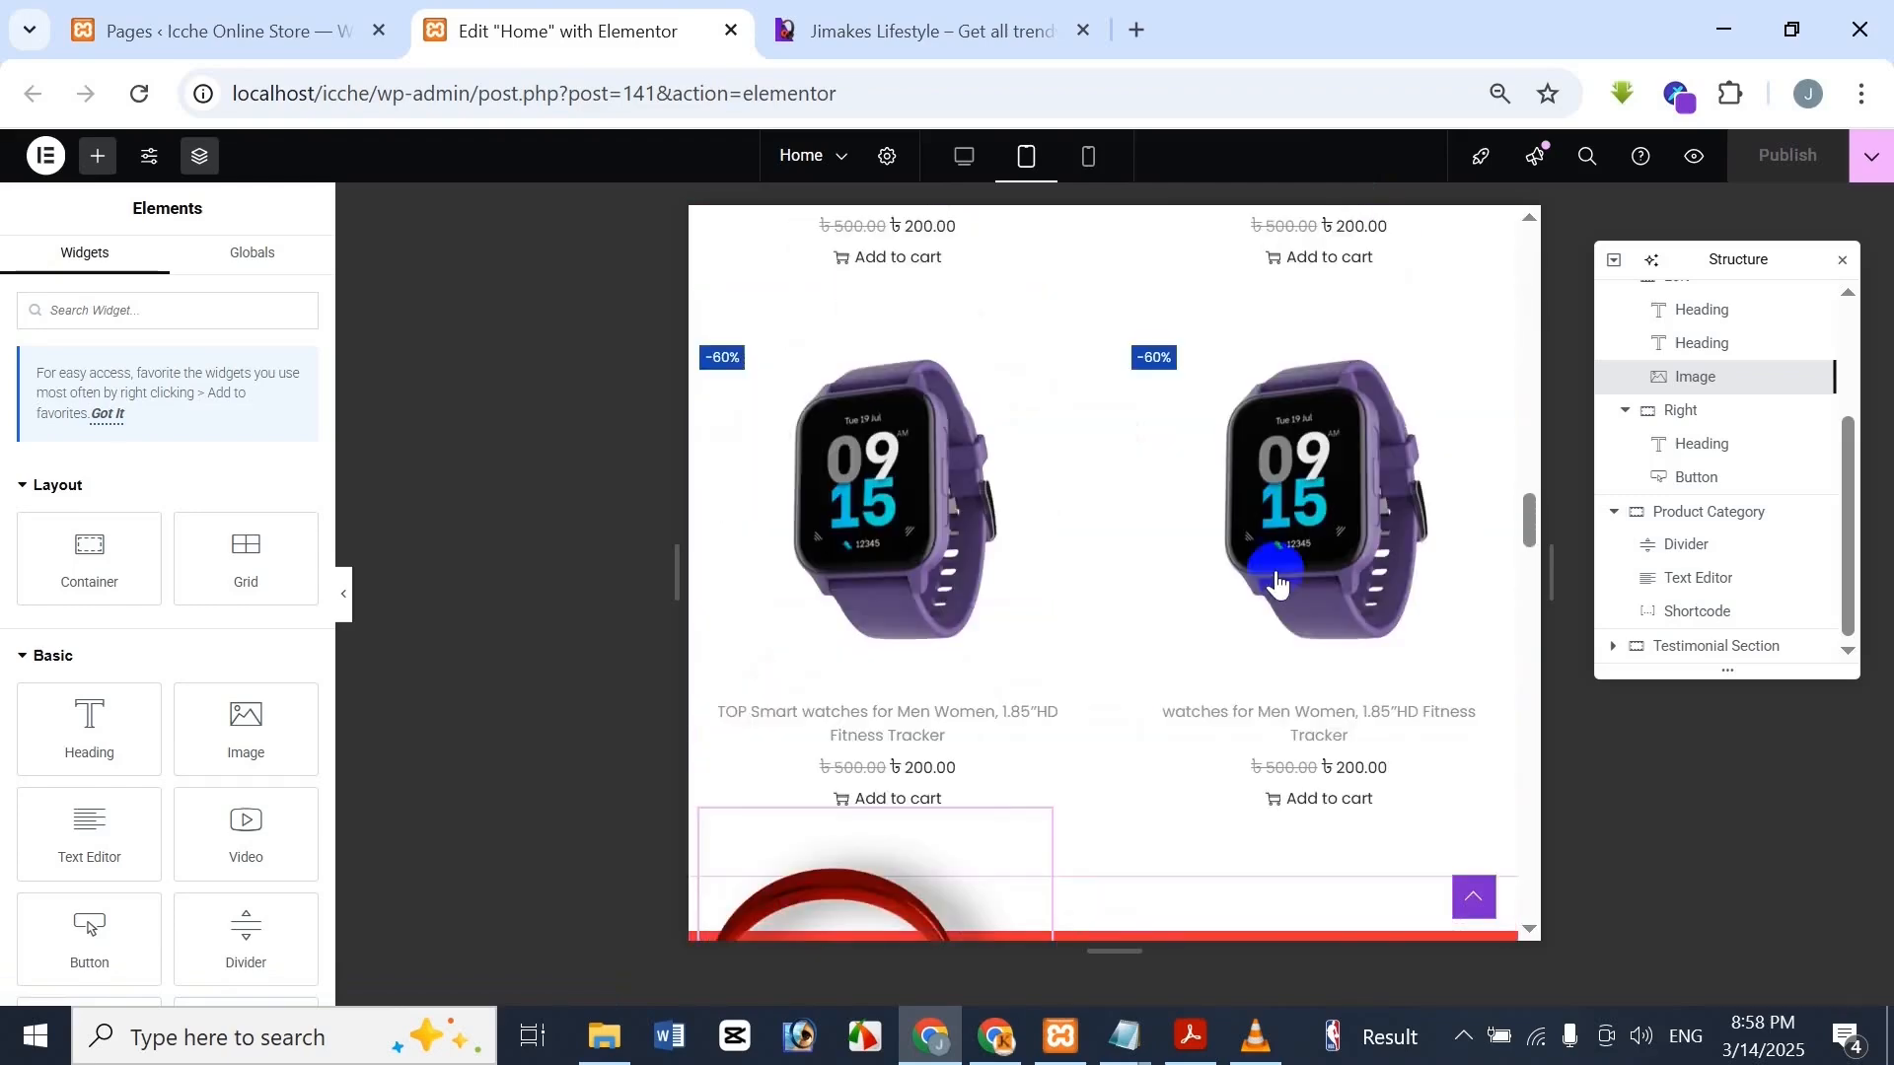
{"action": "scroll", "coordinate": [1263, 602], "scroll_direction": "down", "scroll_amount": 7}
{"action": "scroll", "coordinate": [1014, 559], "scroll_direction": "up", "scroll_amount": 3}
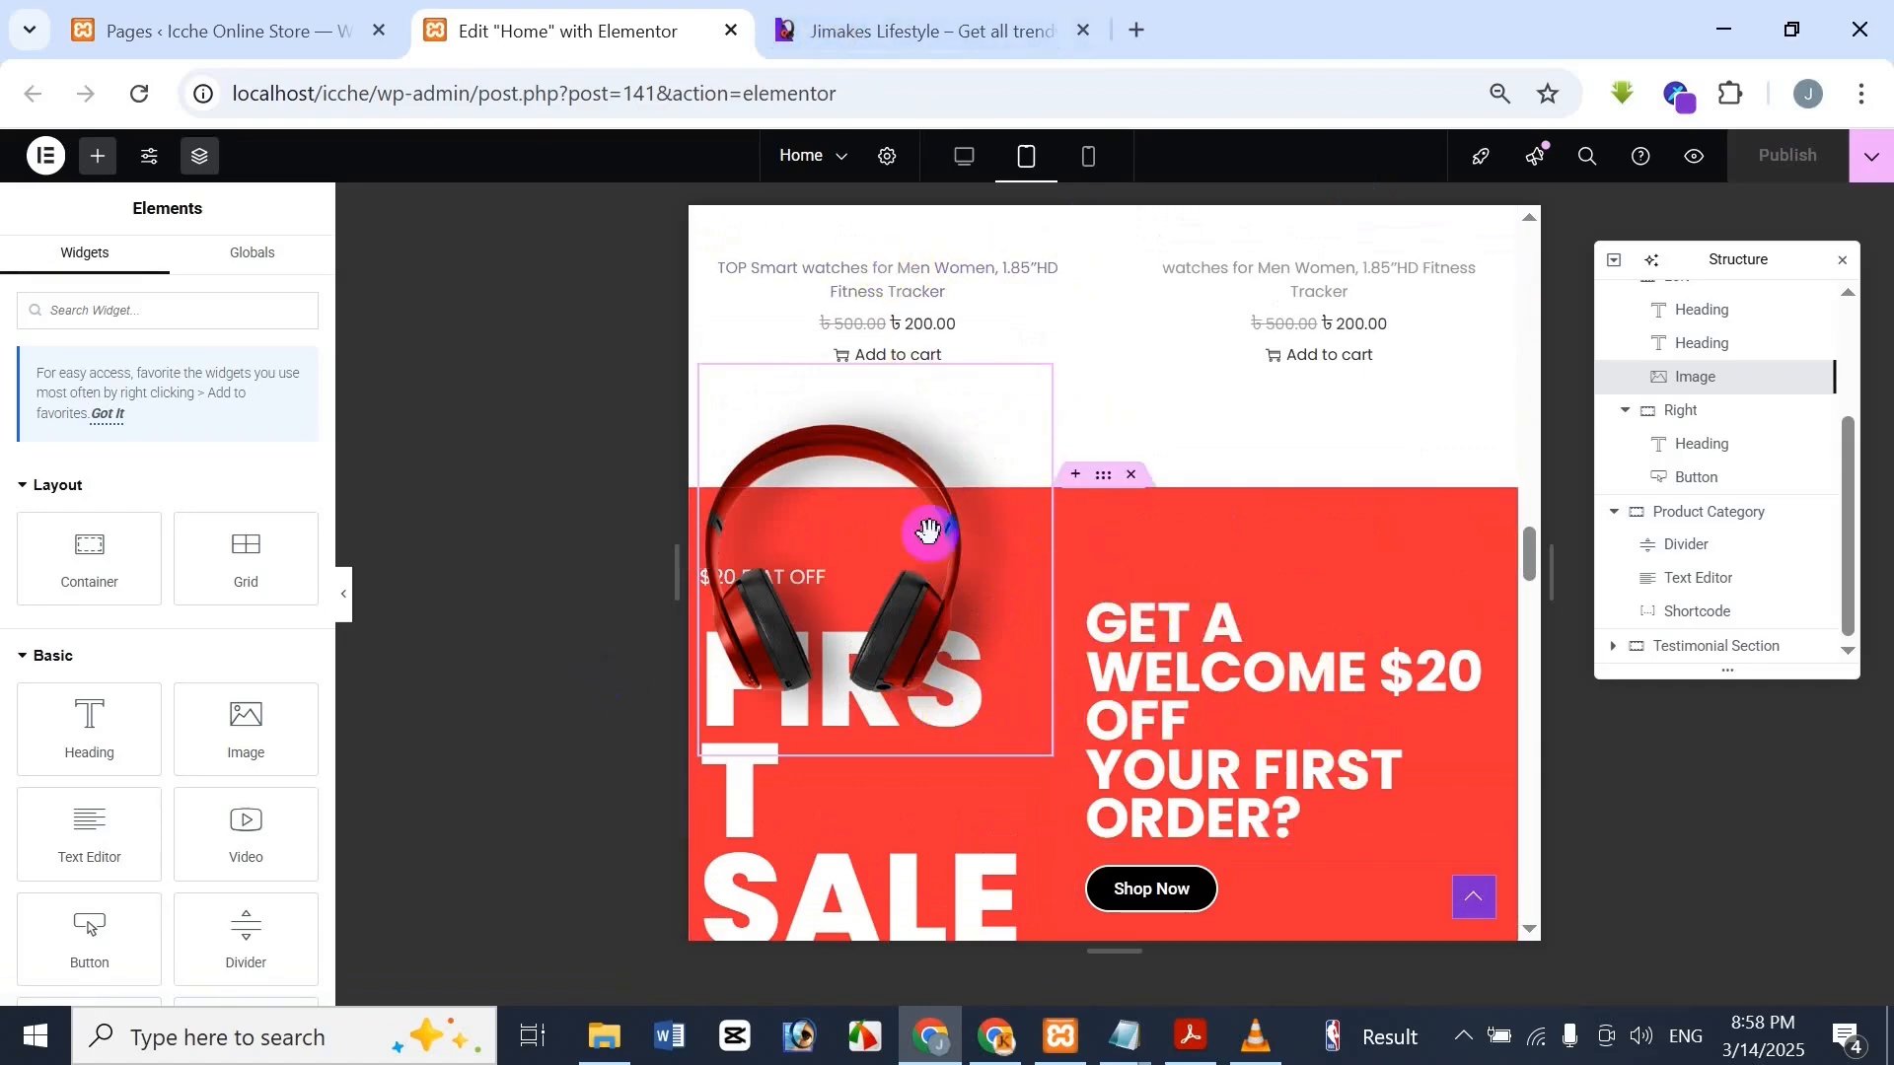
Inspect the reference site with the browser's developer tools in device emulation mode
{"action": "left_click", "coordinate": [917, 31]}
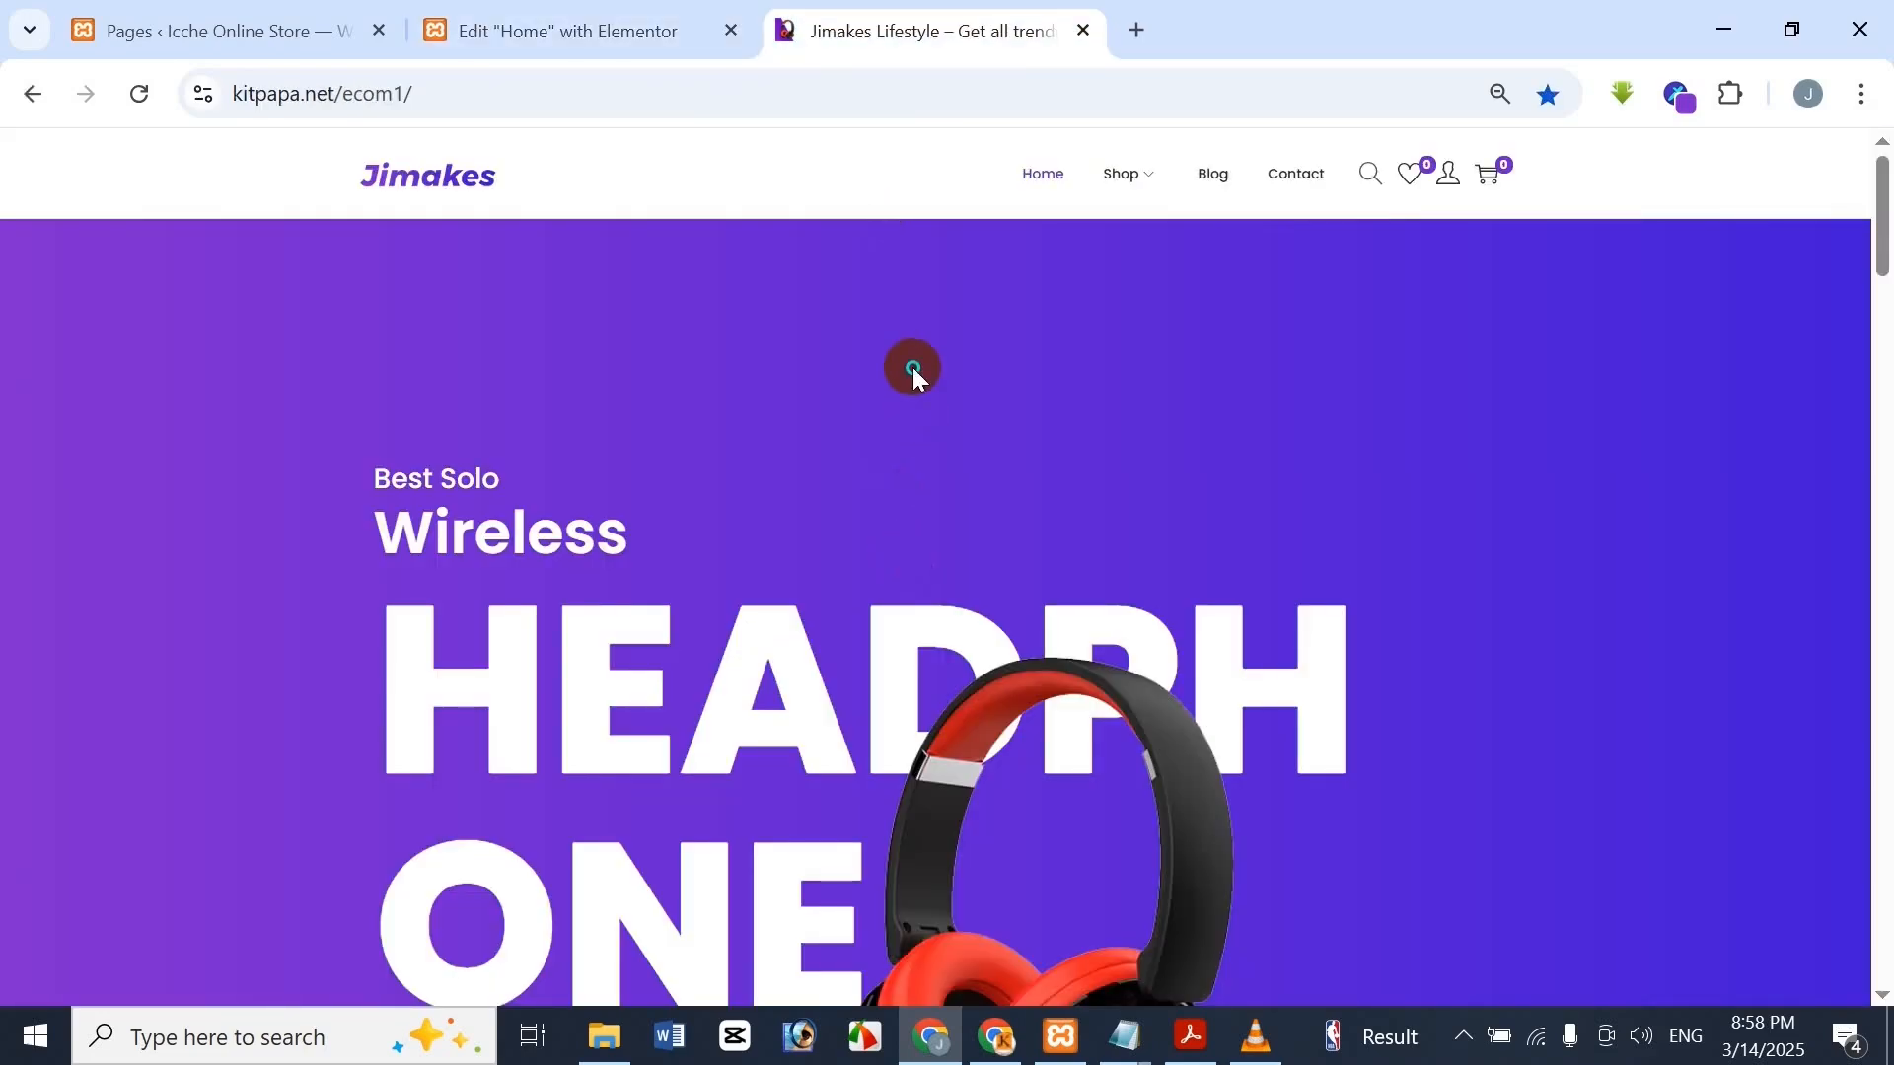
{"action": "right_click", "coordinate": [914, 376]}
{"action": "left_click", "coordinate": [793, 339]}
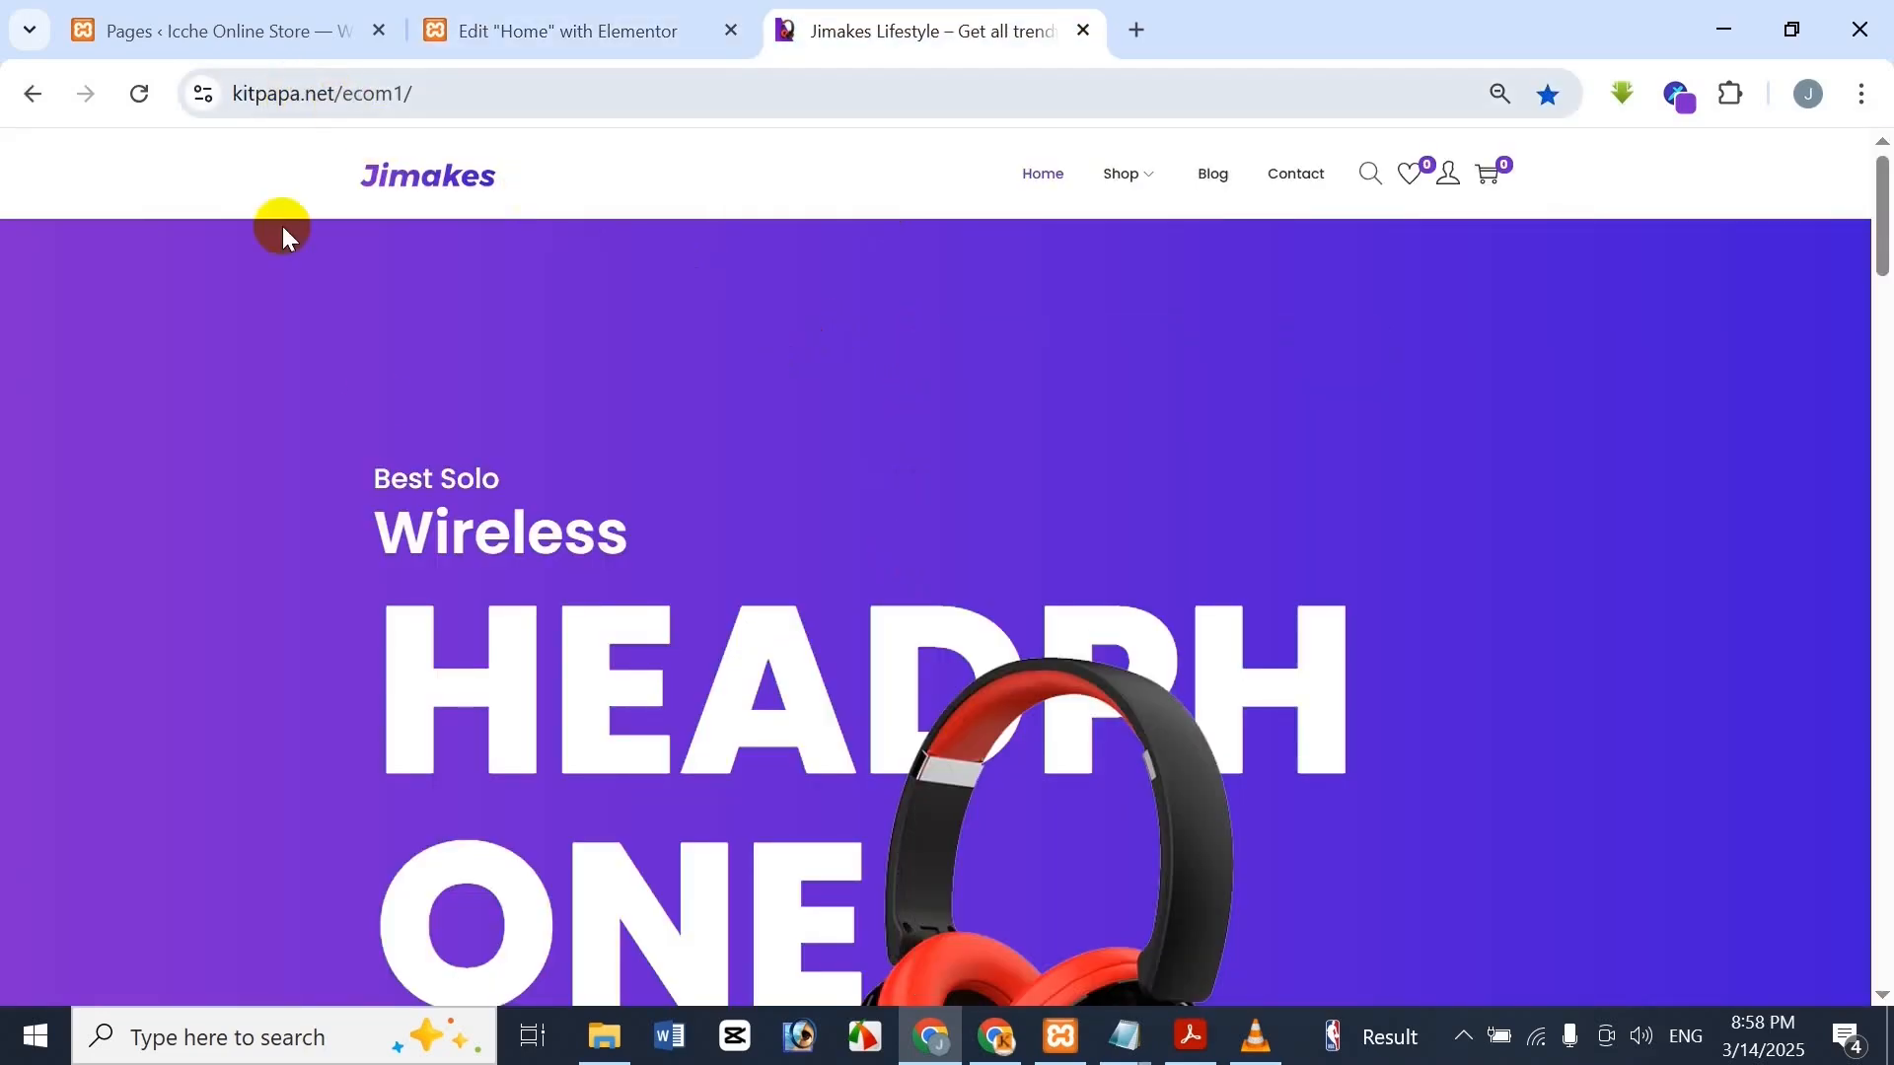
{"action": "right_click", "coordinate": [743, 377]}
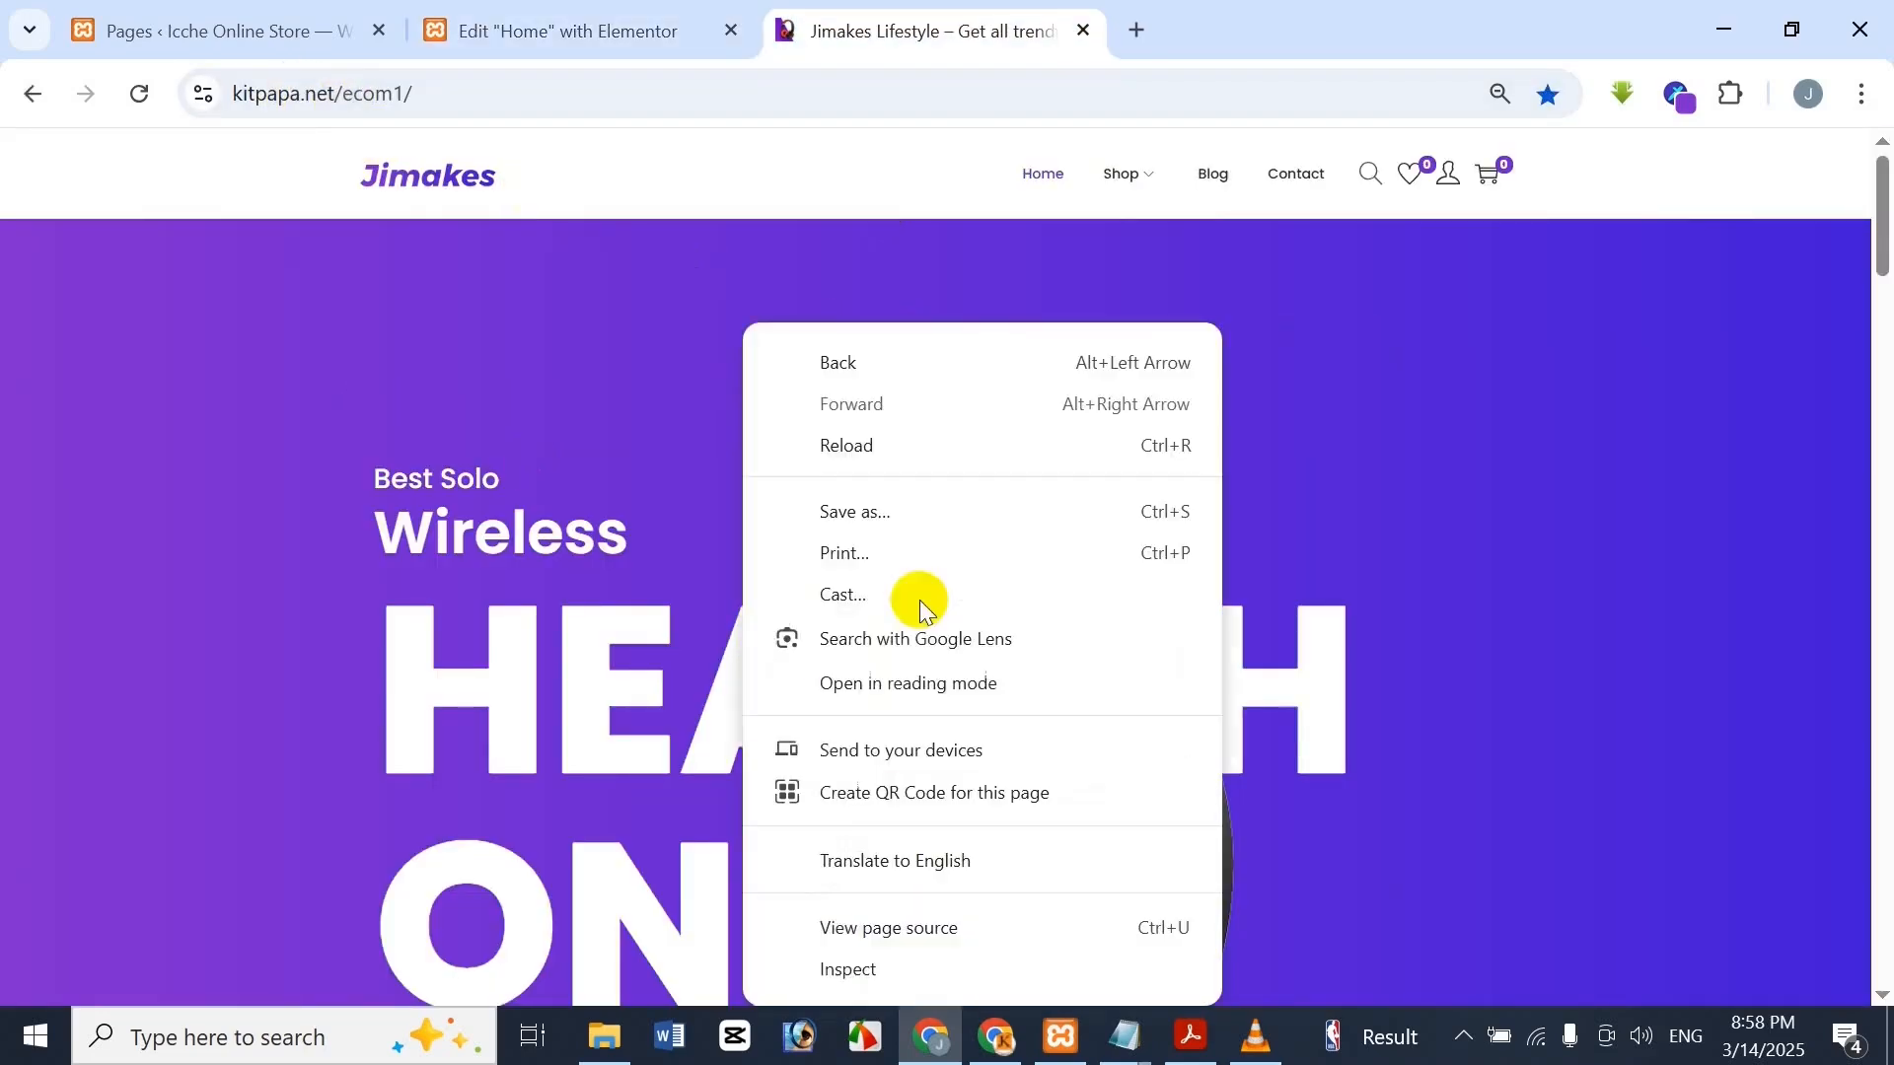
{"action": "left_click", "coordinate": [880, 958]}
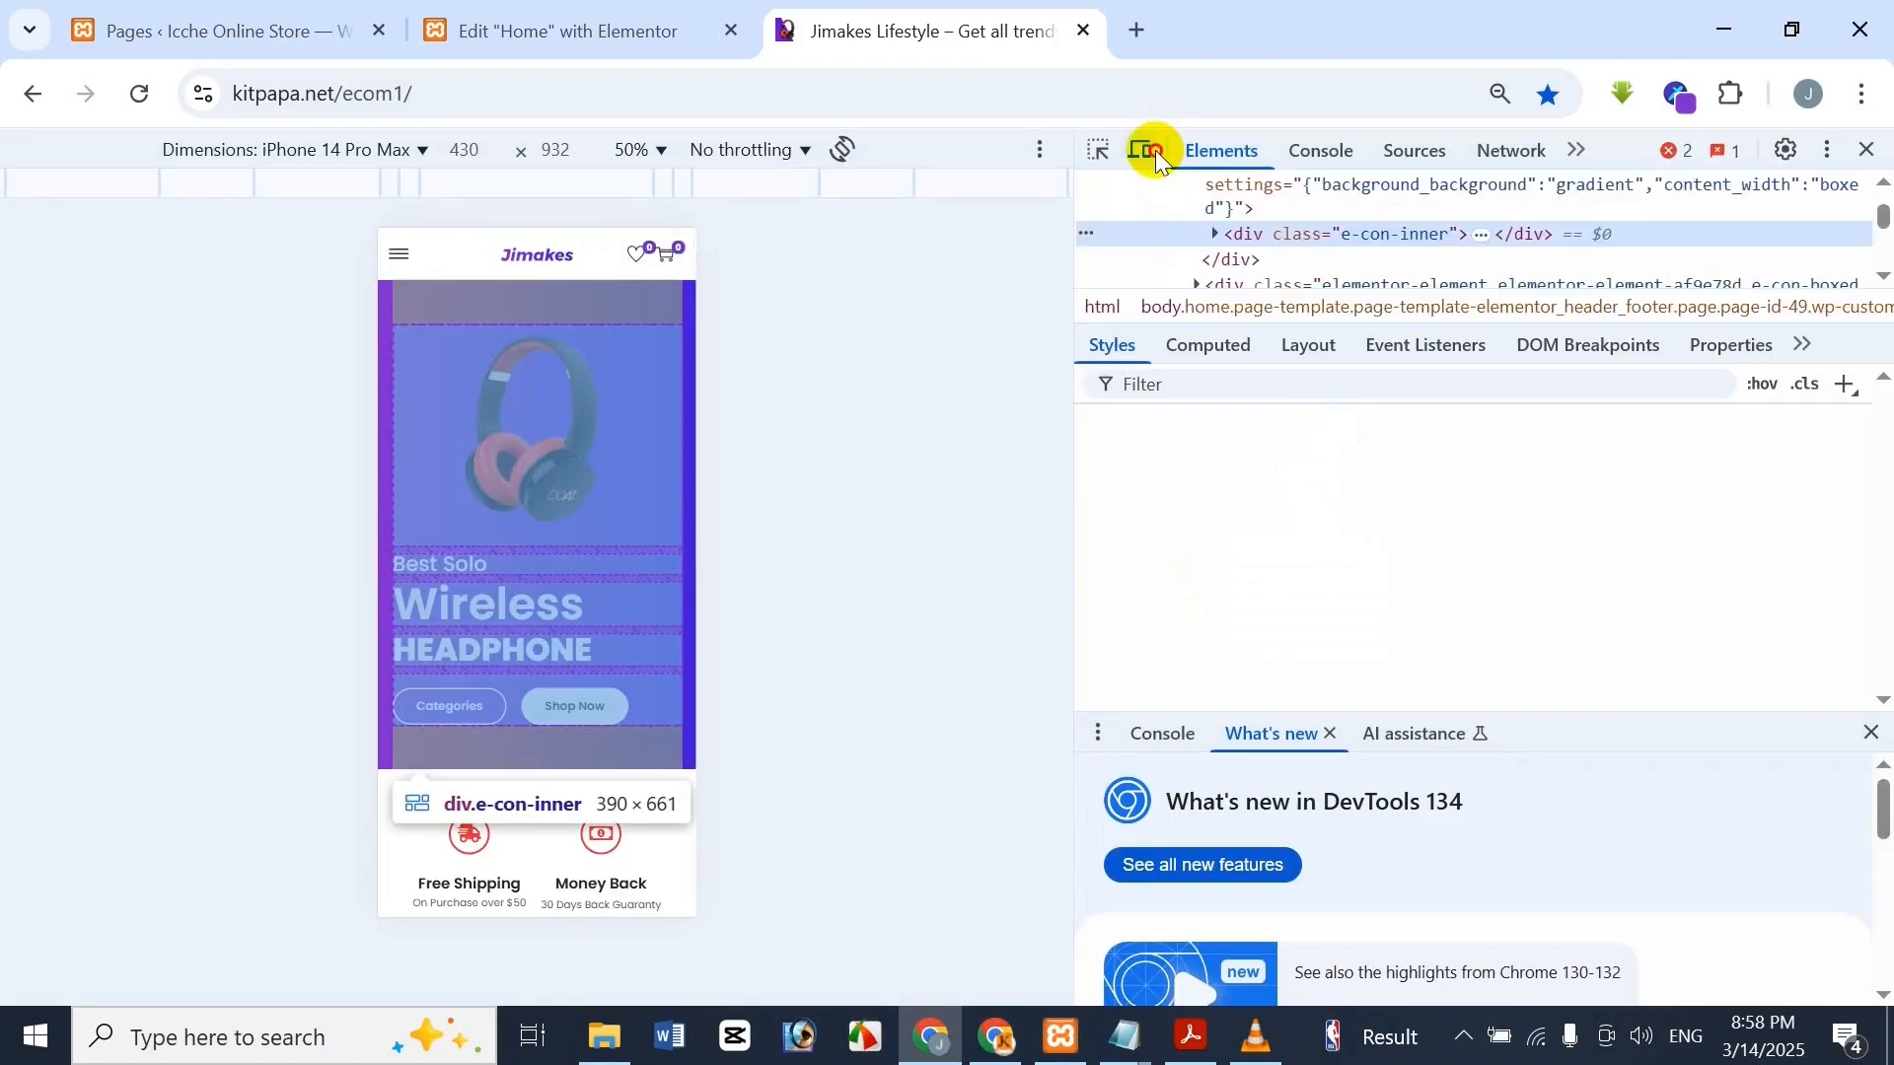
{"action": "left_click", "coordinate": [1155, 150]}
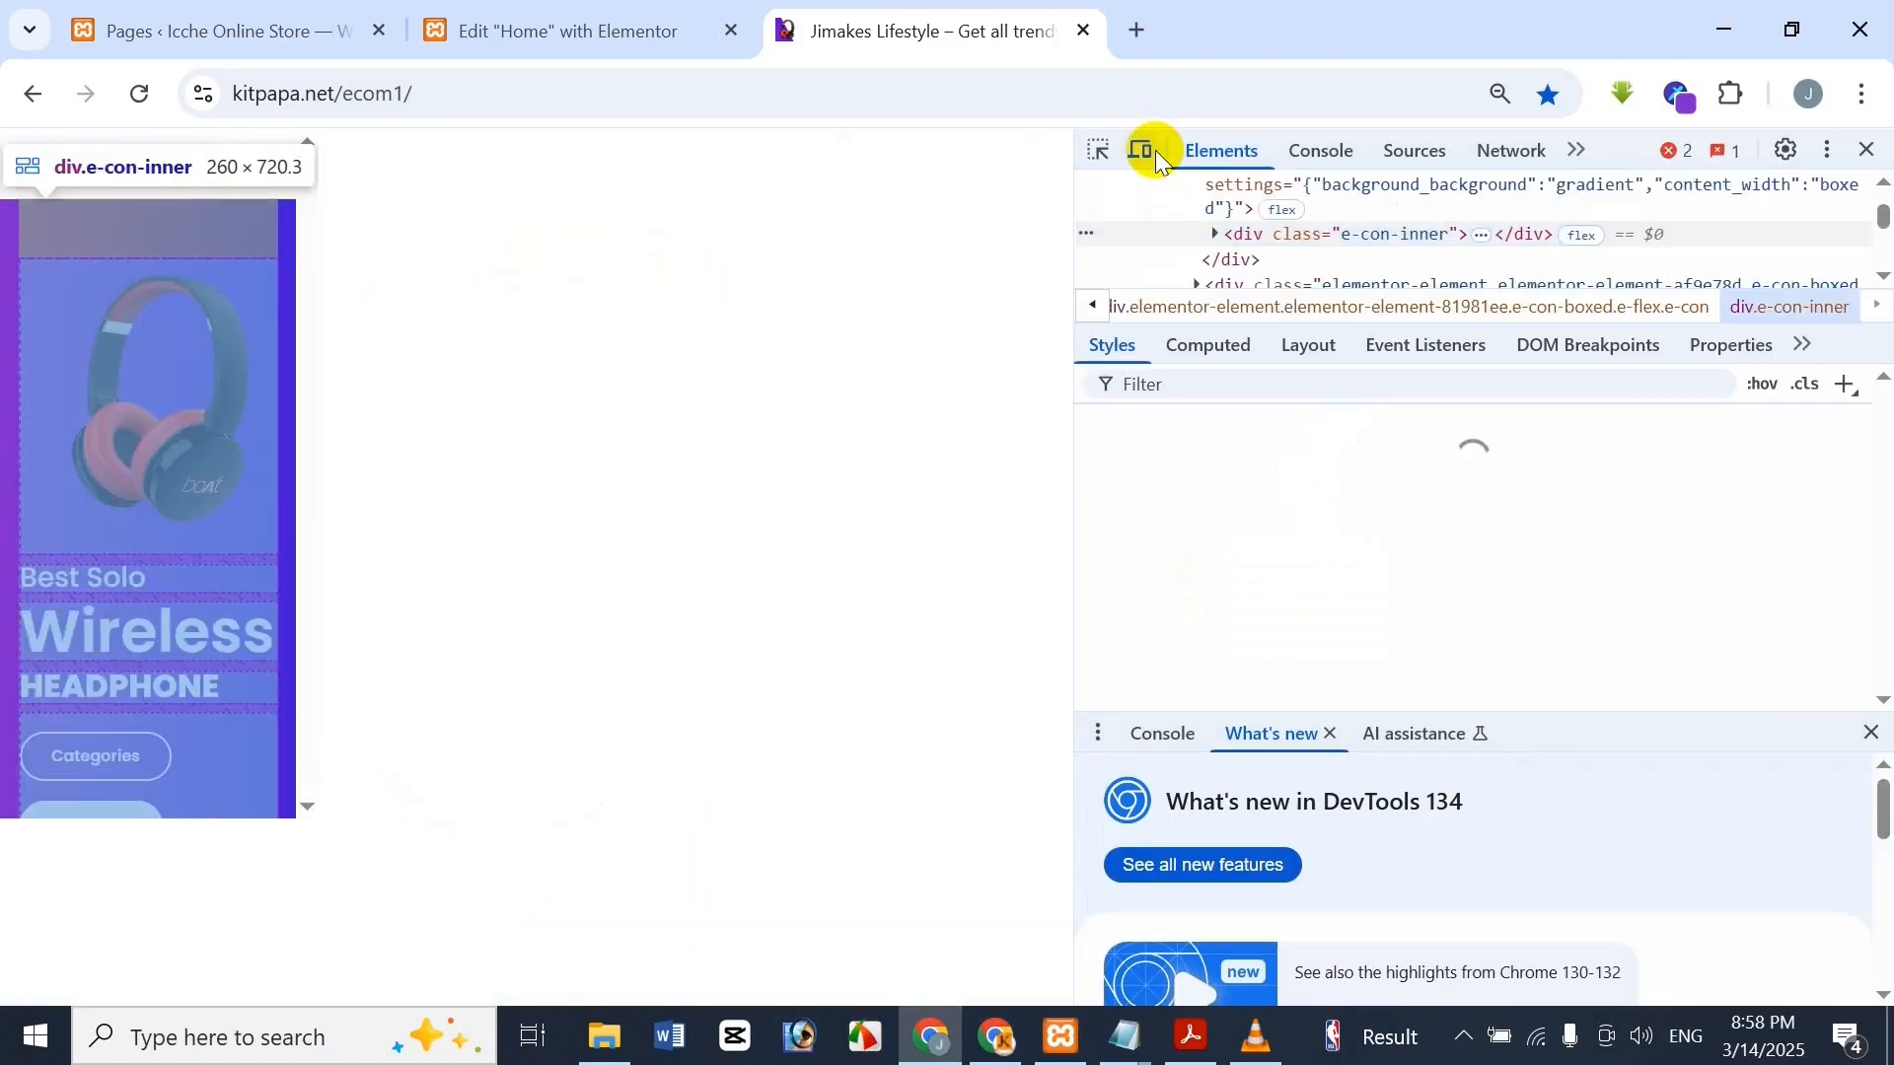
{"action": "left_click", "coordinate": [1145, 150]}
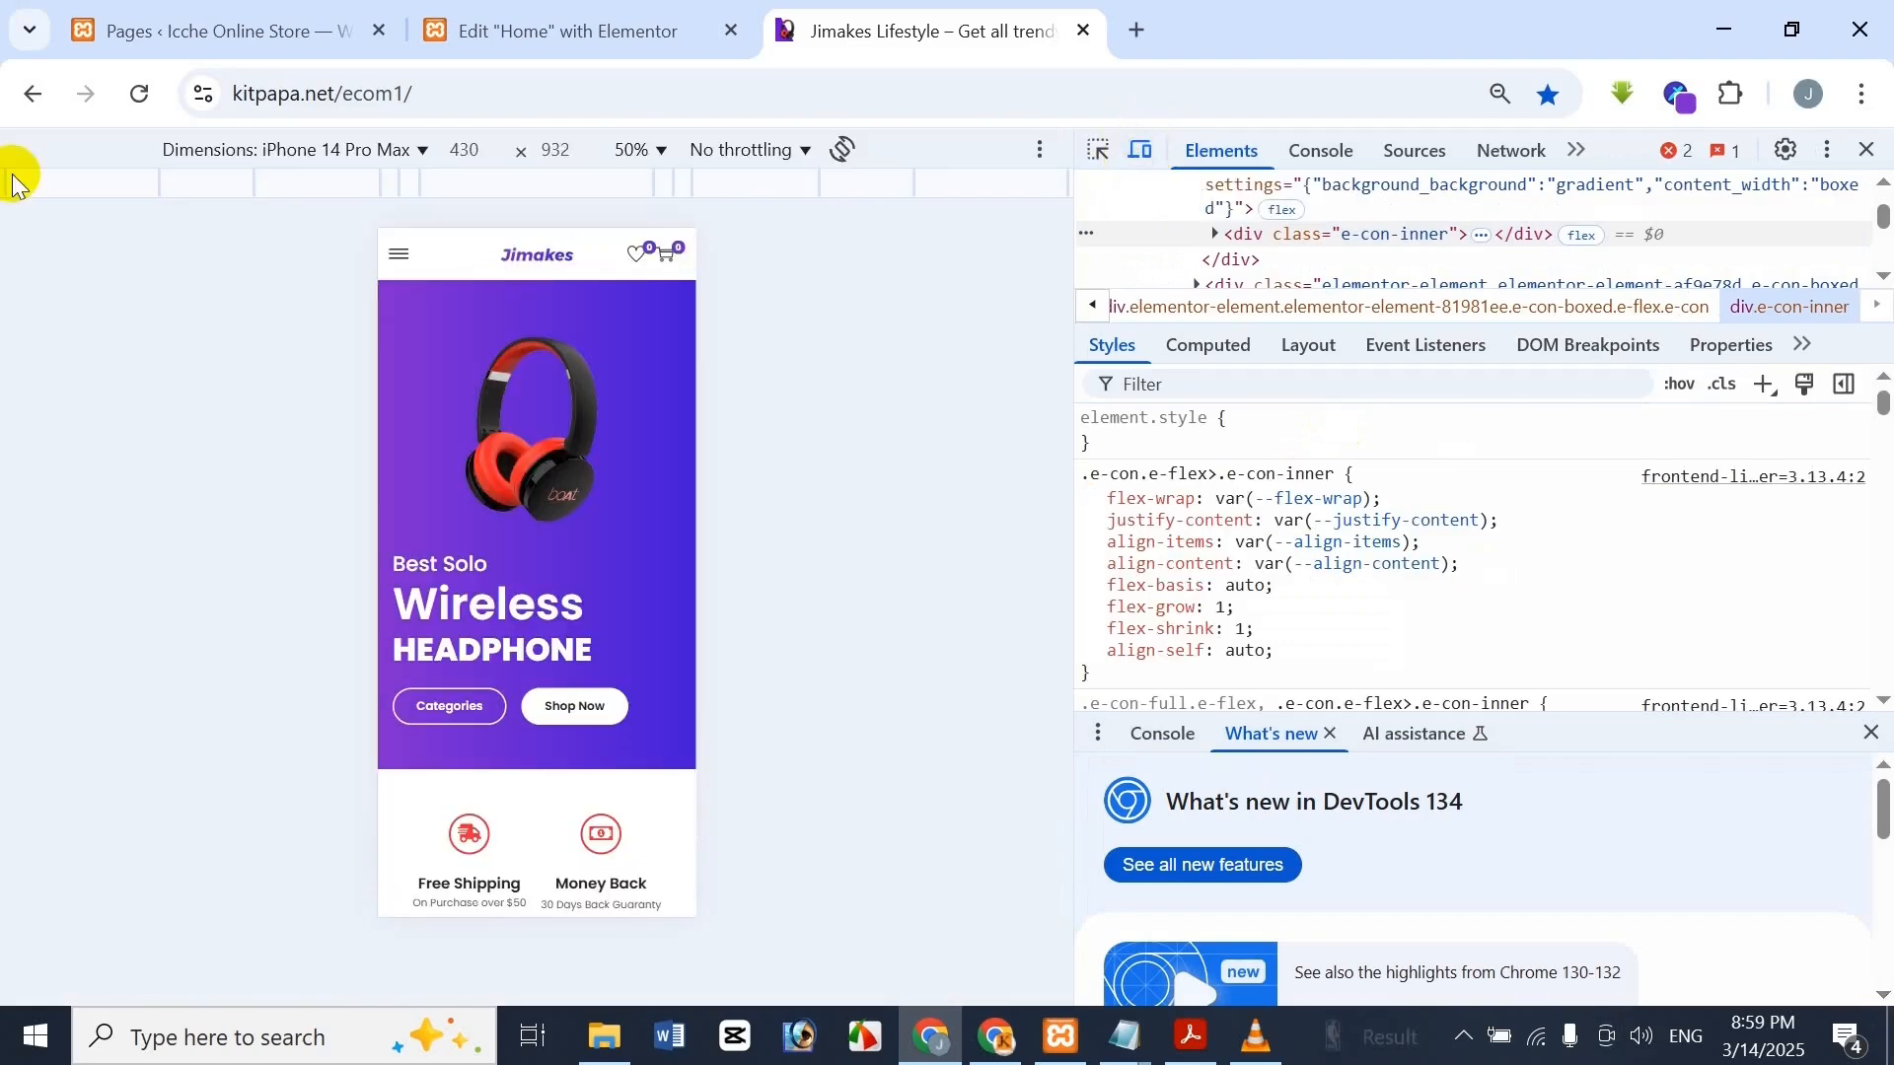
{"action": "left_click", "coordinate": [338, 153]}
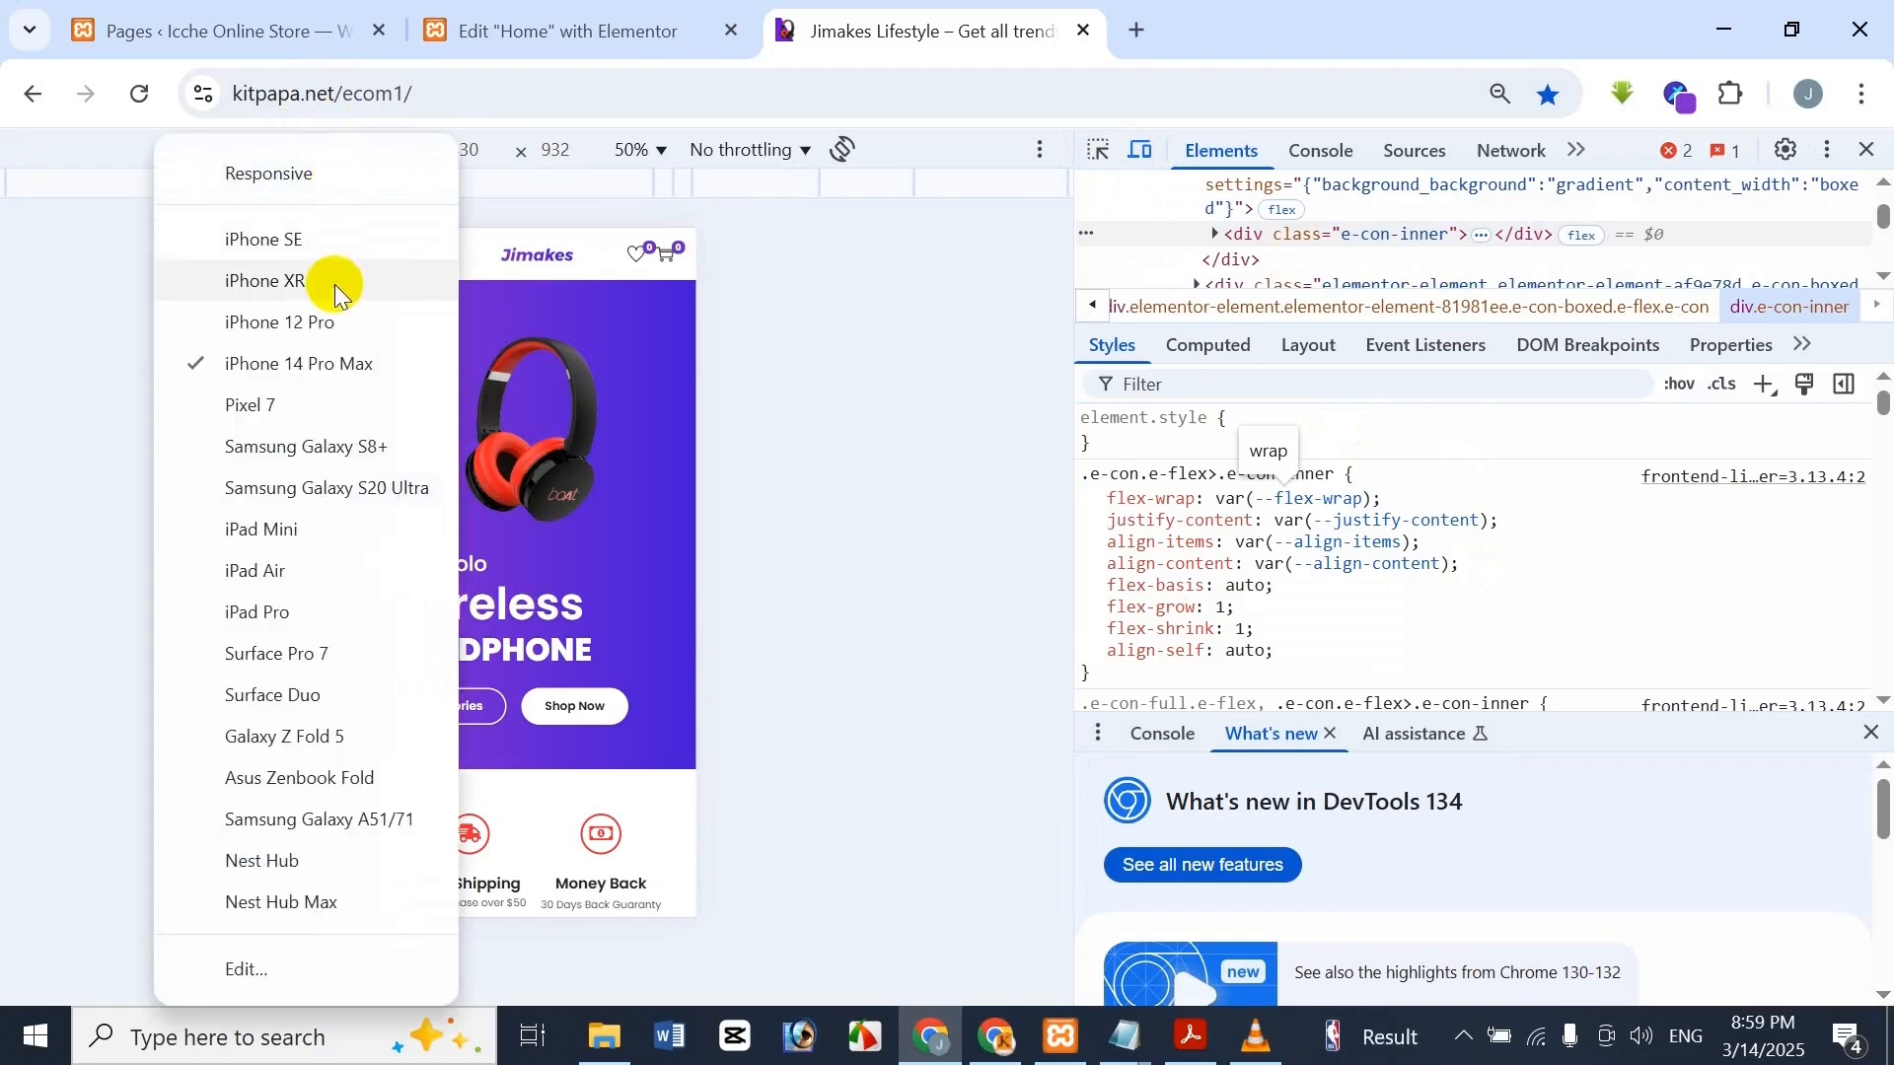
{"action": "left_click", "coordinate": [310, 185]}
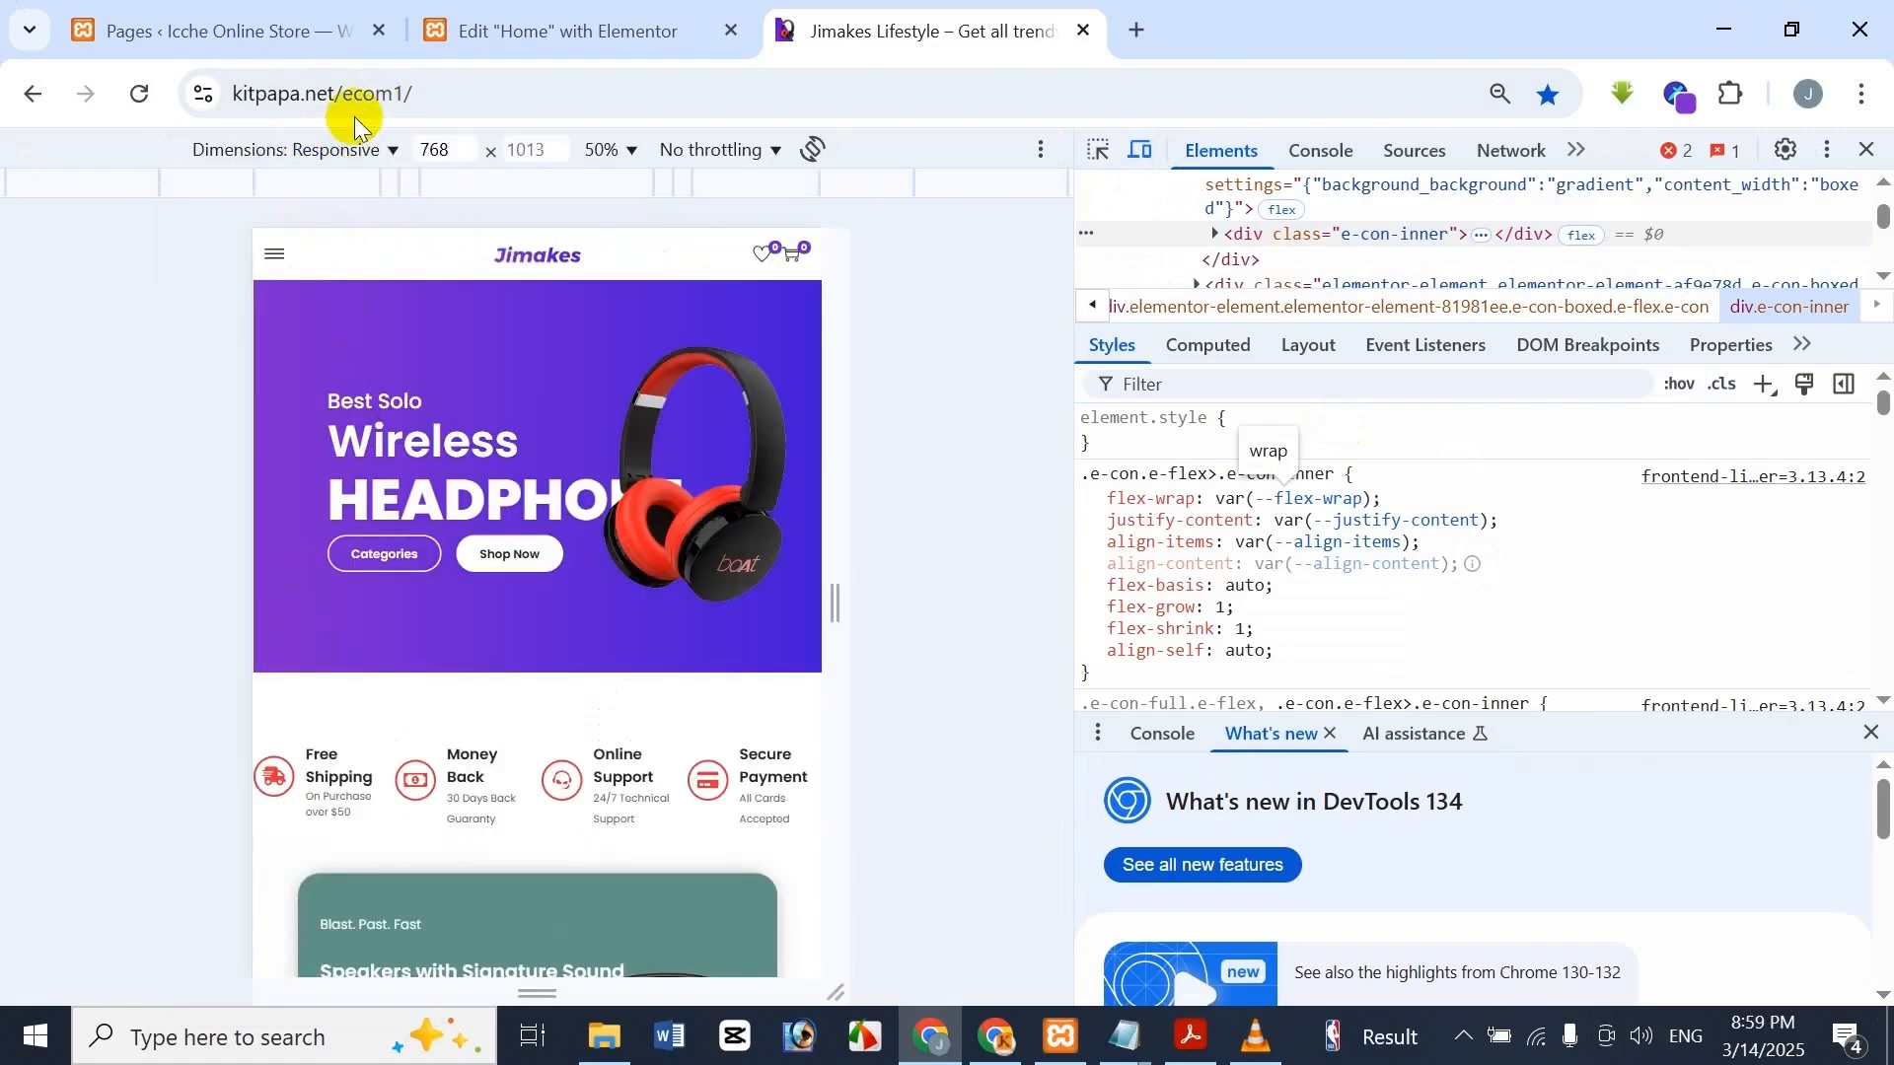
{"action": "left_click", "coordinate": [382, 158]}
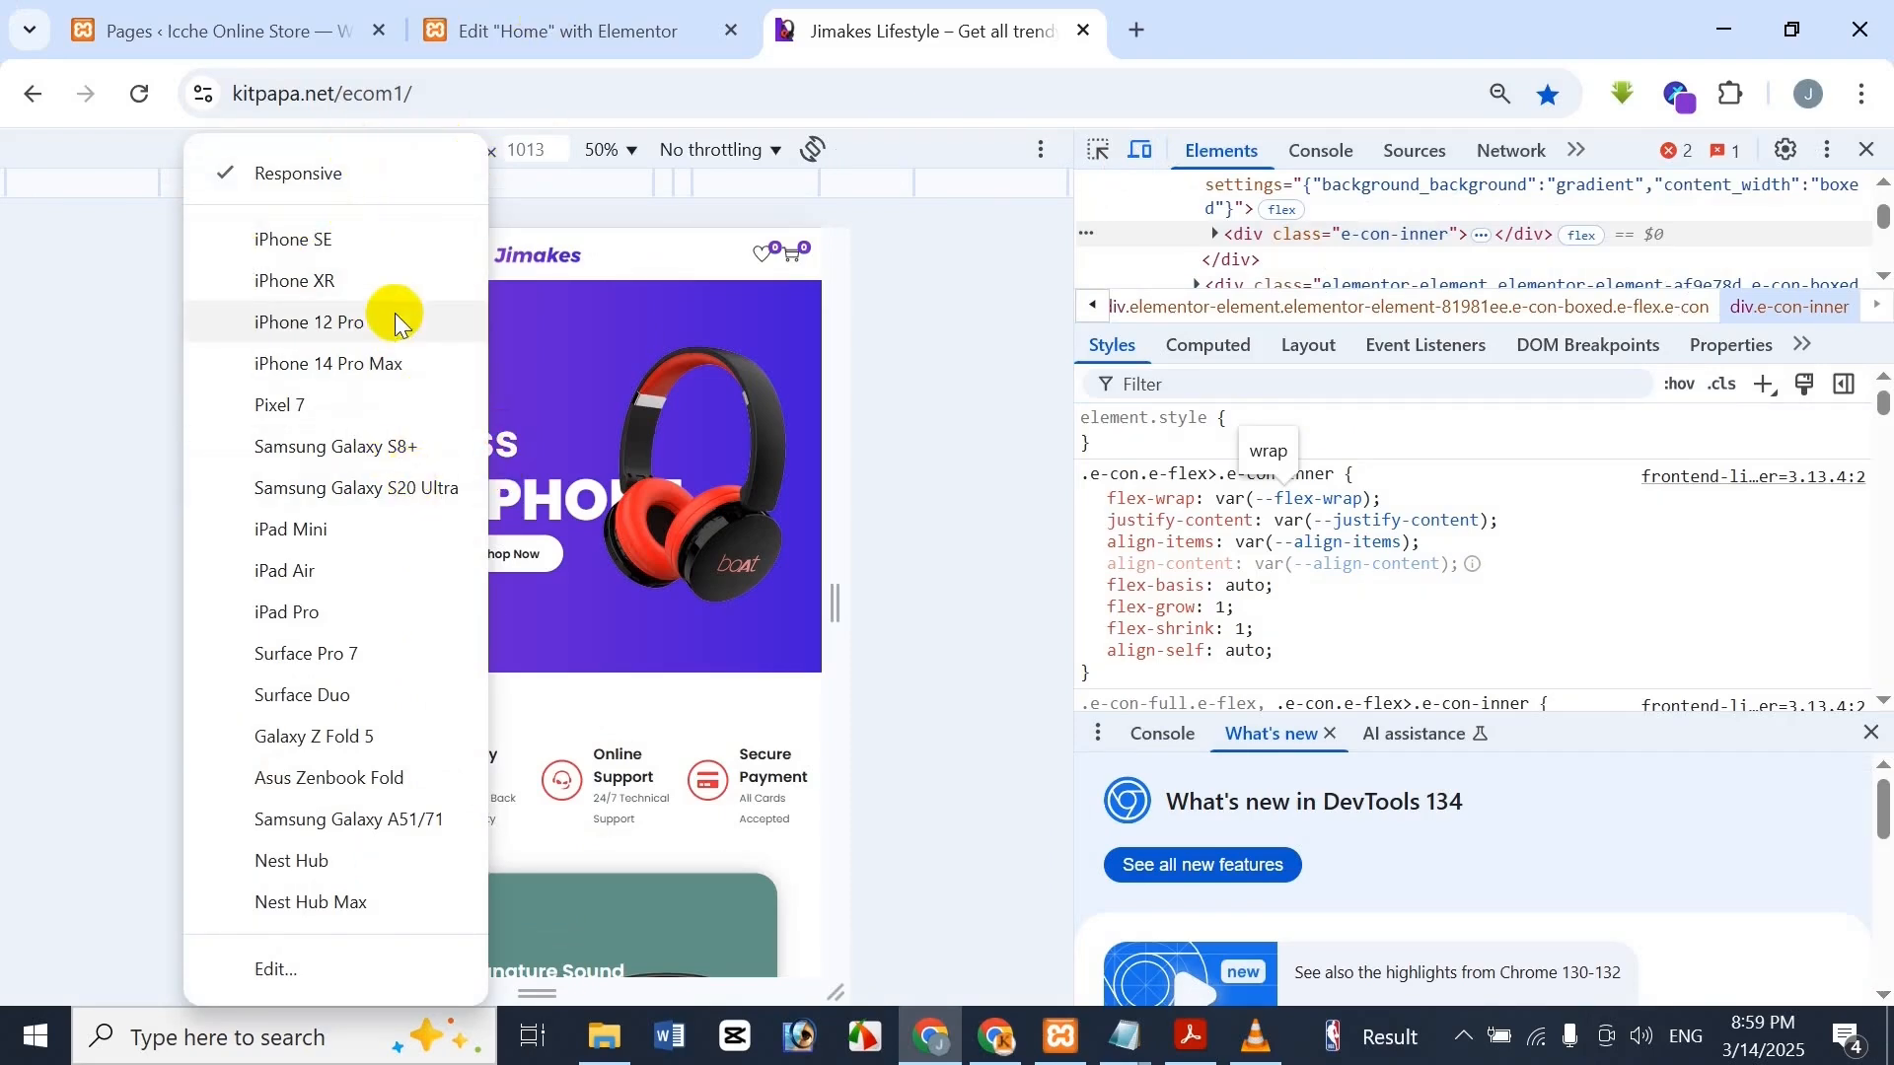
{"action": "left_click", "coordinate": [332, 365]}
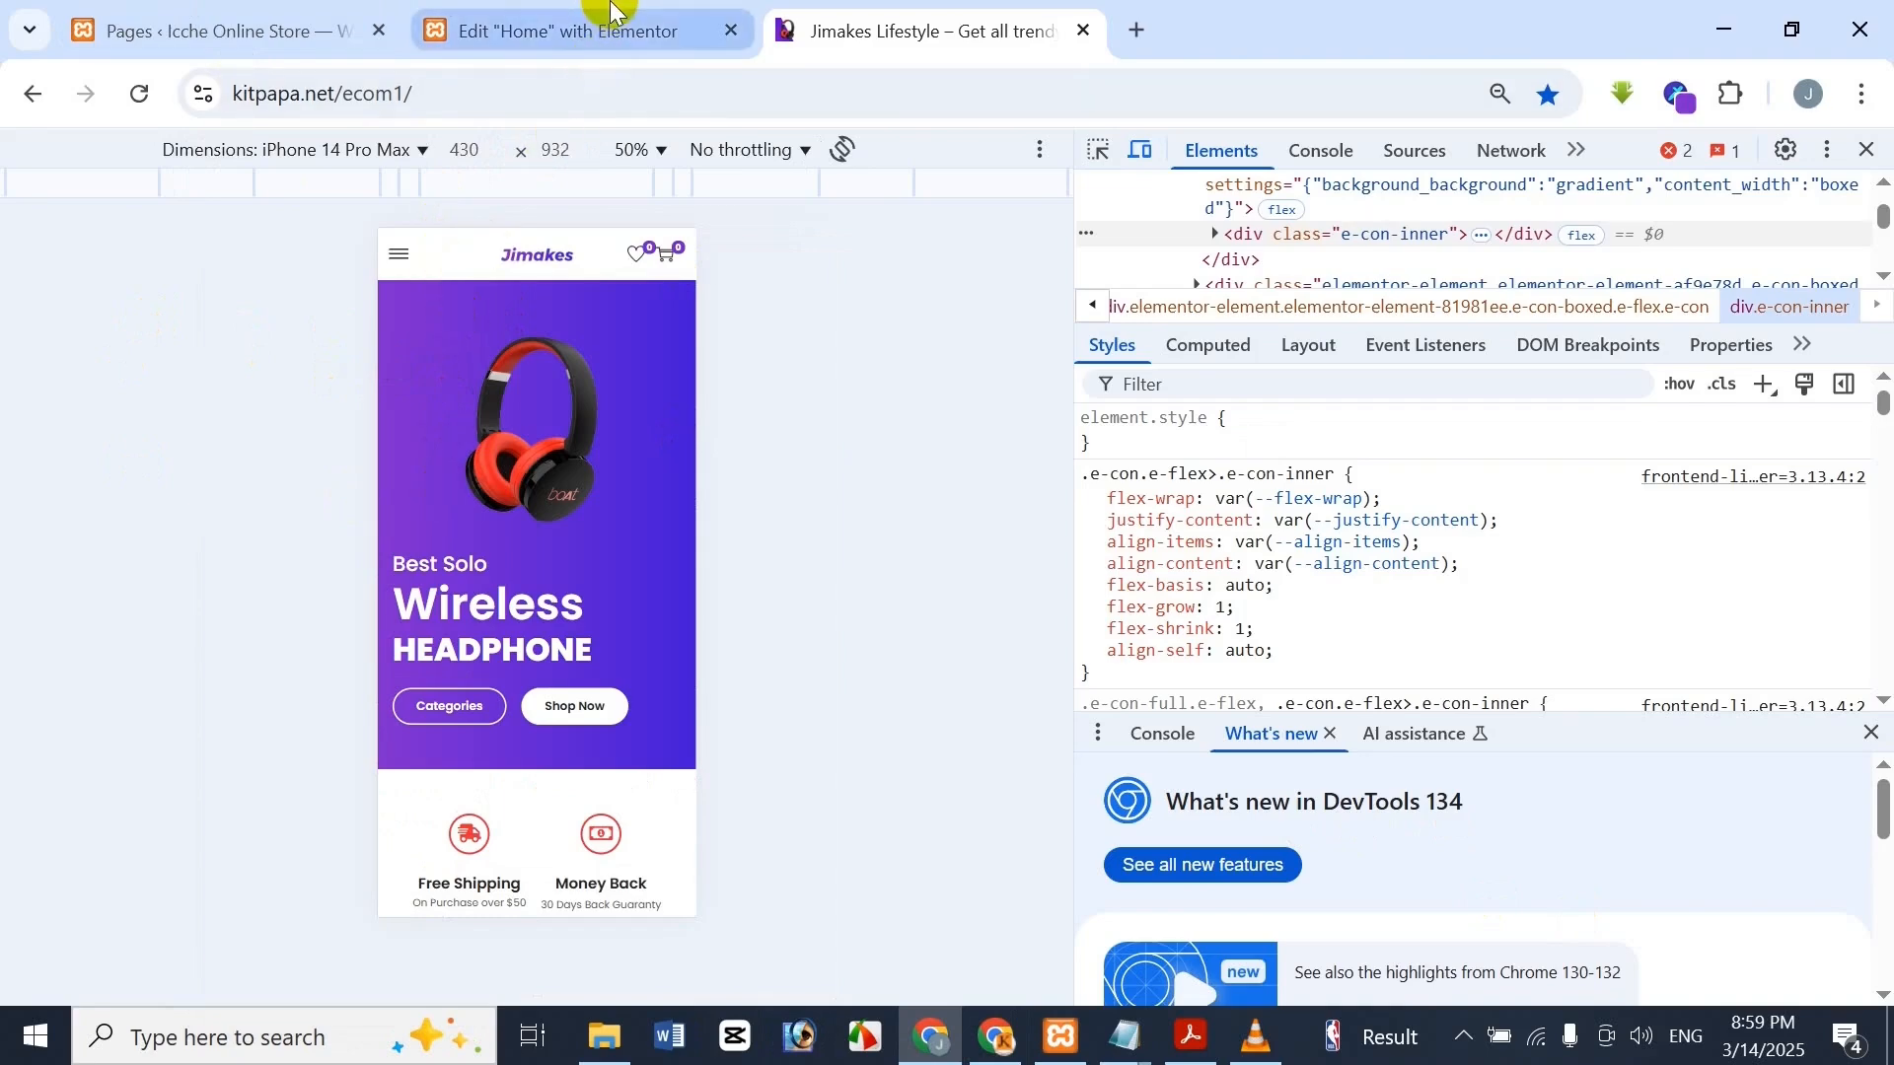
{"action": "left_click", "coordinate": [632, 10]}
{"action": "left_click", "coordinate": [986, 17]}
{"action": "left_click", "coordinate": [680, 32]}
{"action": "left_click", "coordinate": [888, 22]}
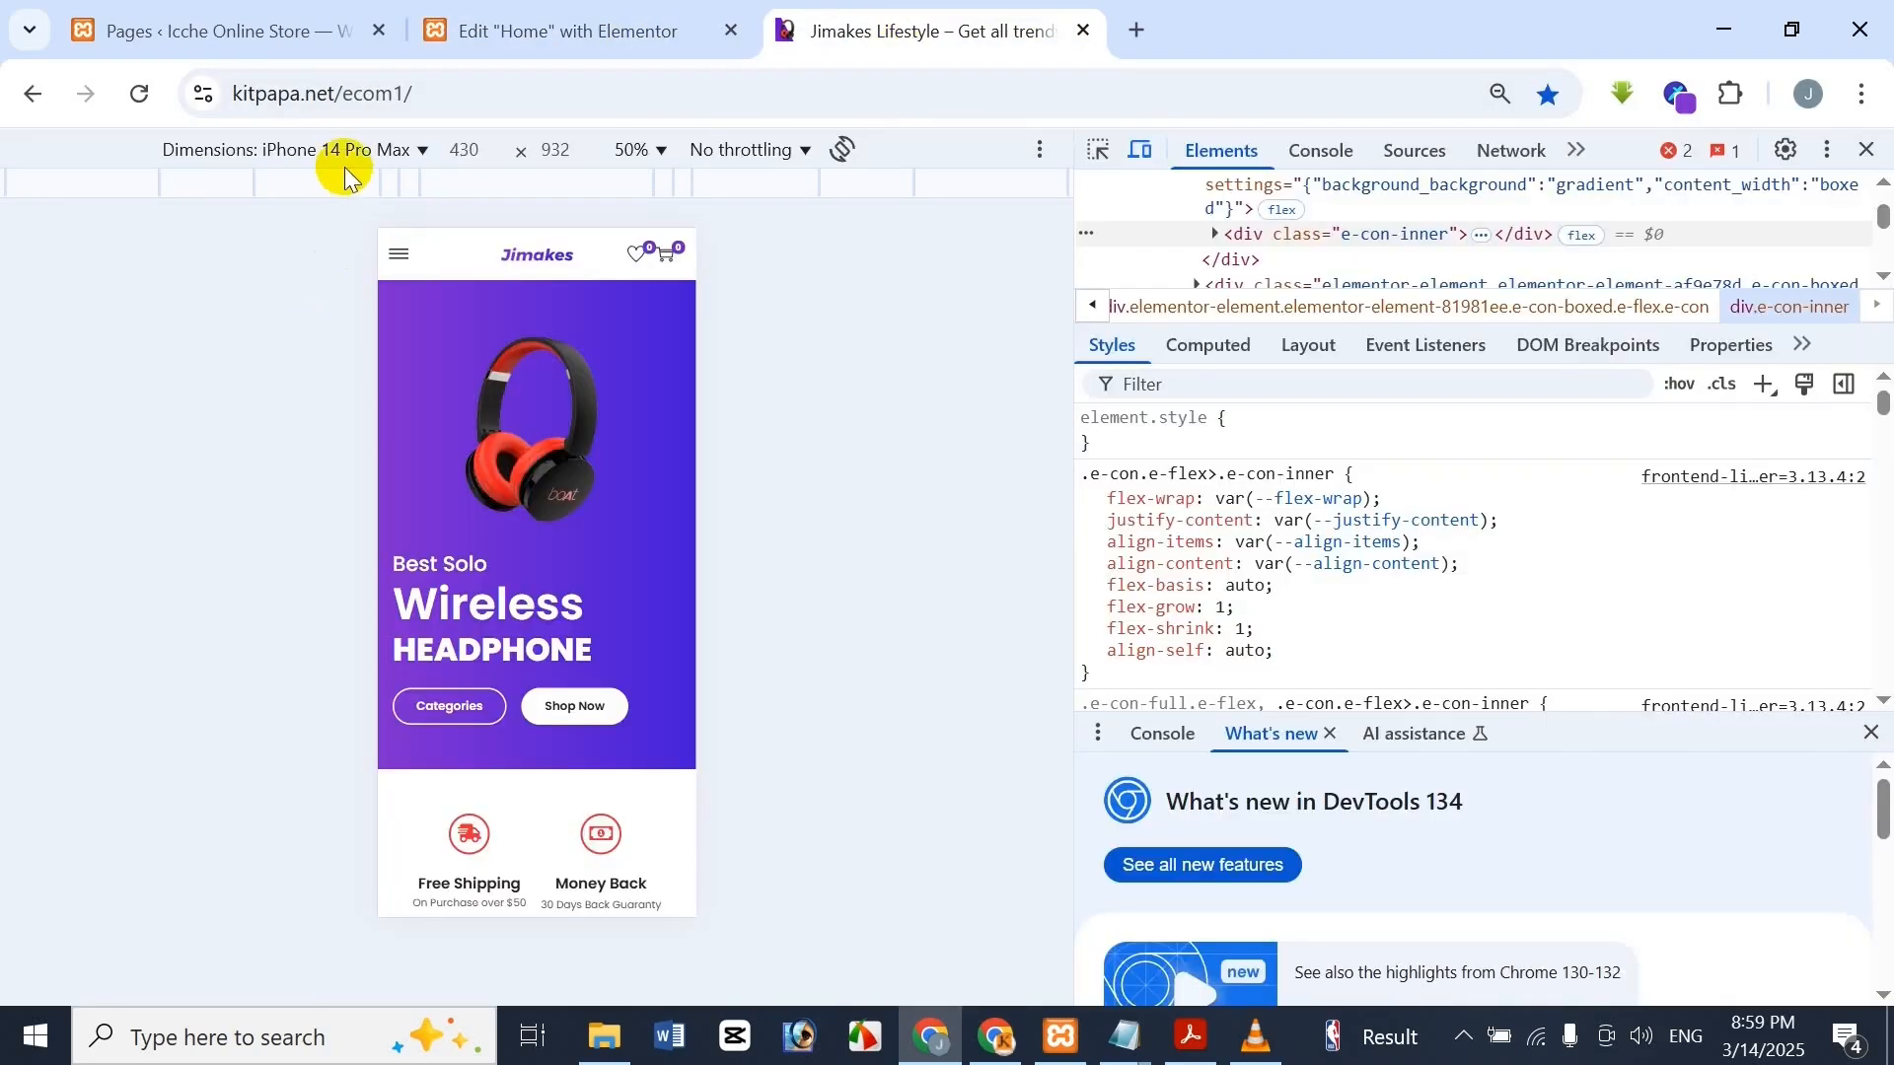
Preview the reference store page as an iPad Mini and find its red First Sale banner for comparison with the Elementor page
{"action": "left_click", "coordinate": [306, 149]}
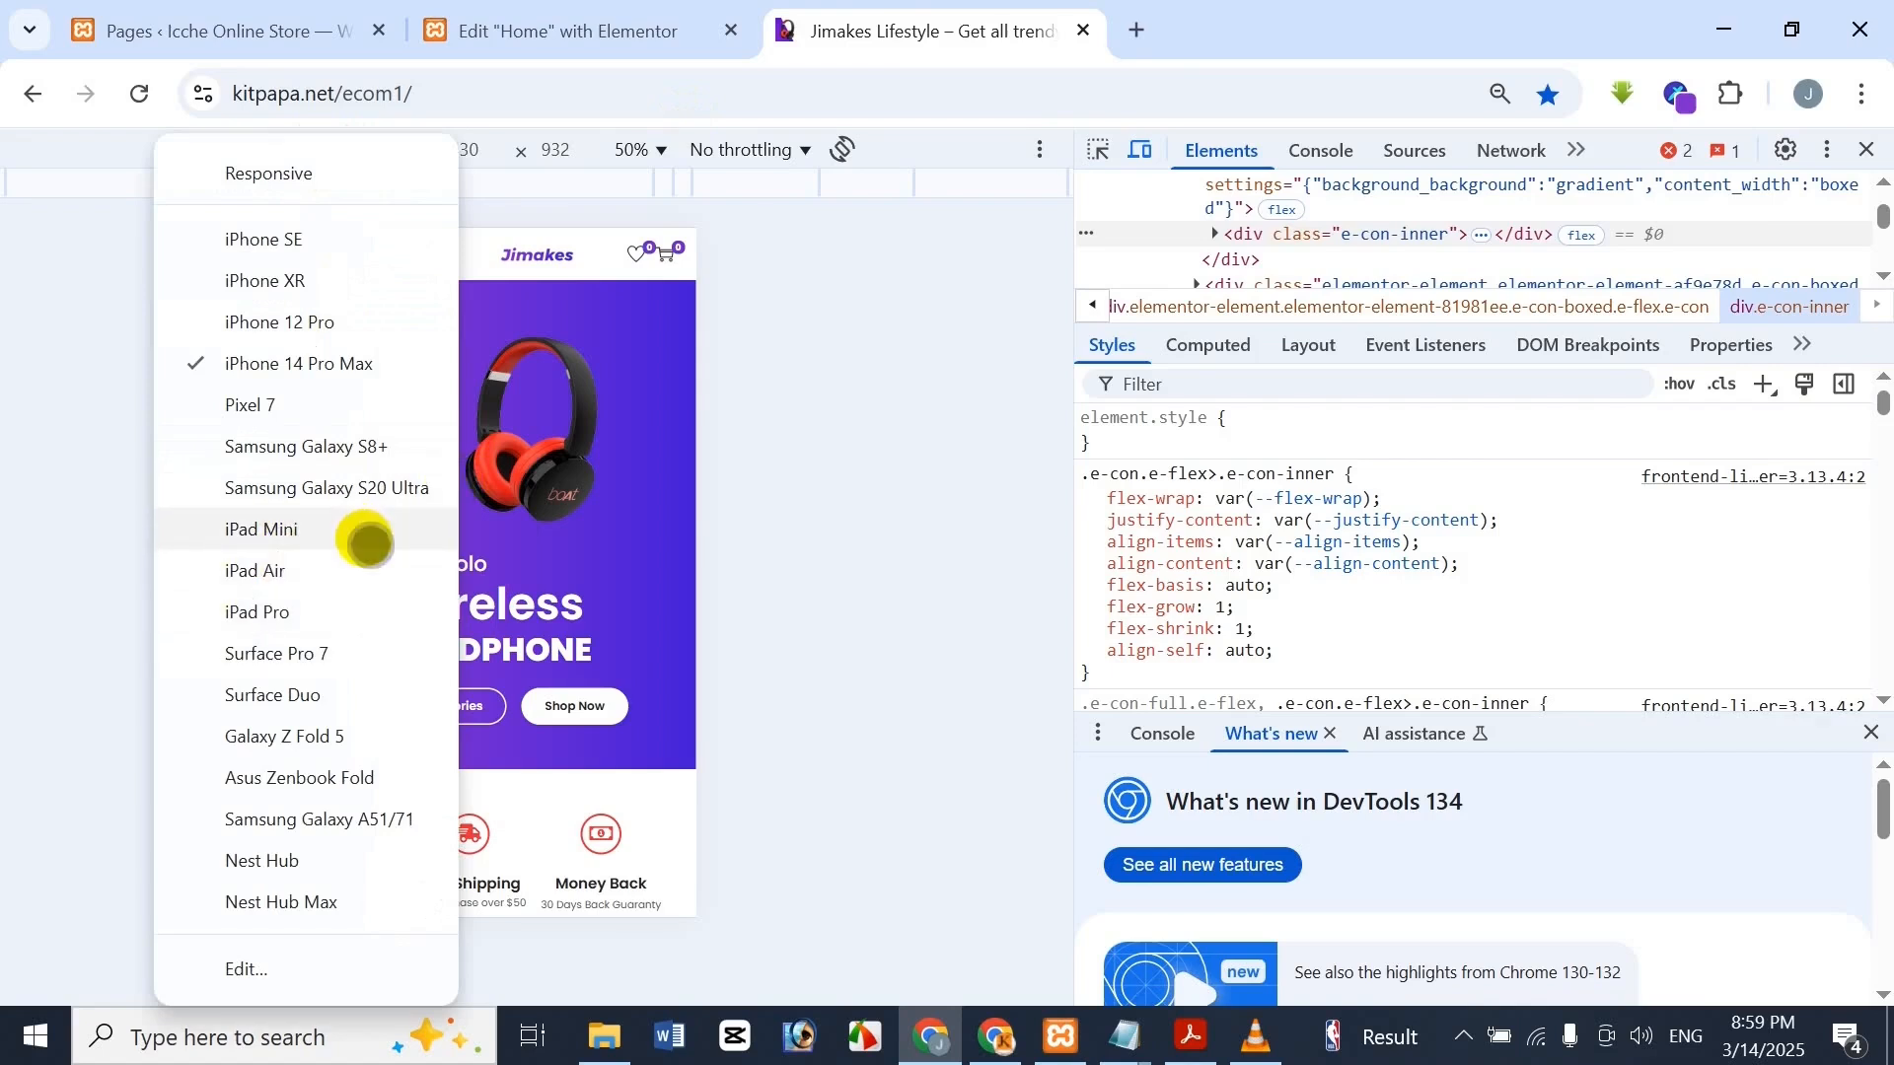
{"action": "left_click", "coordinate": [363, 535]}
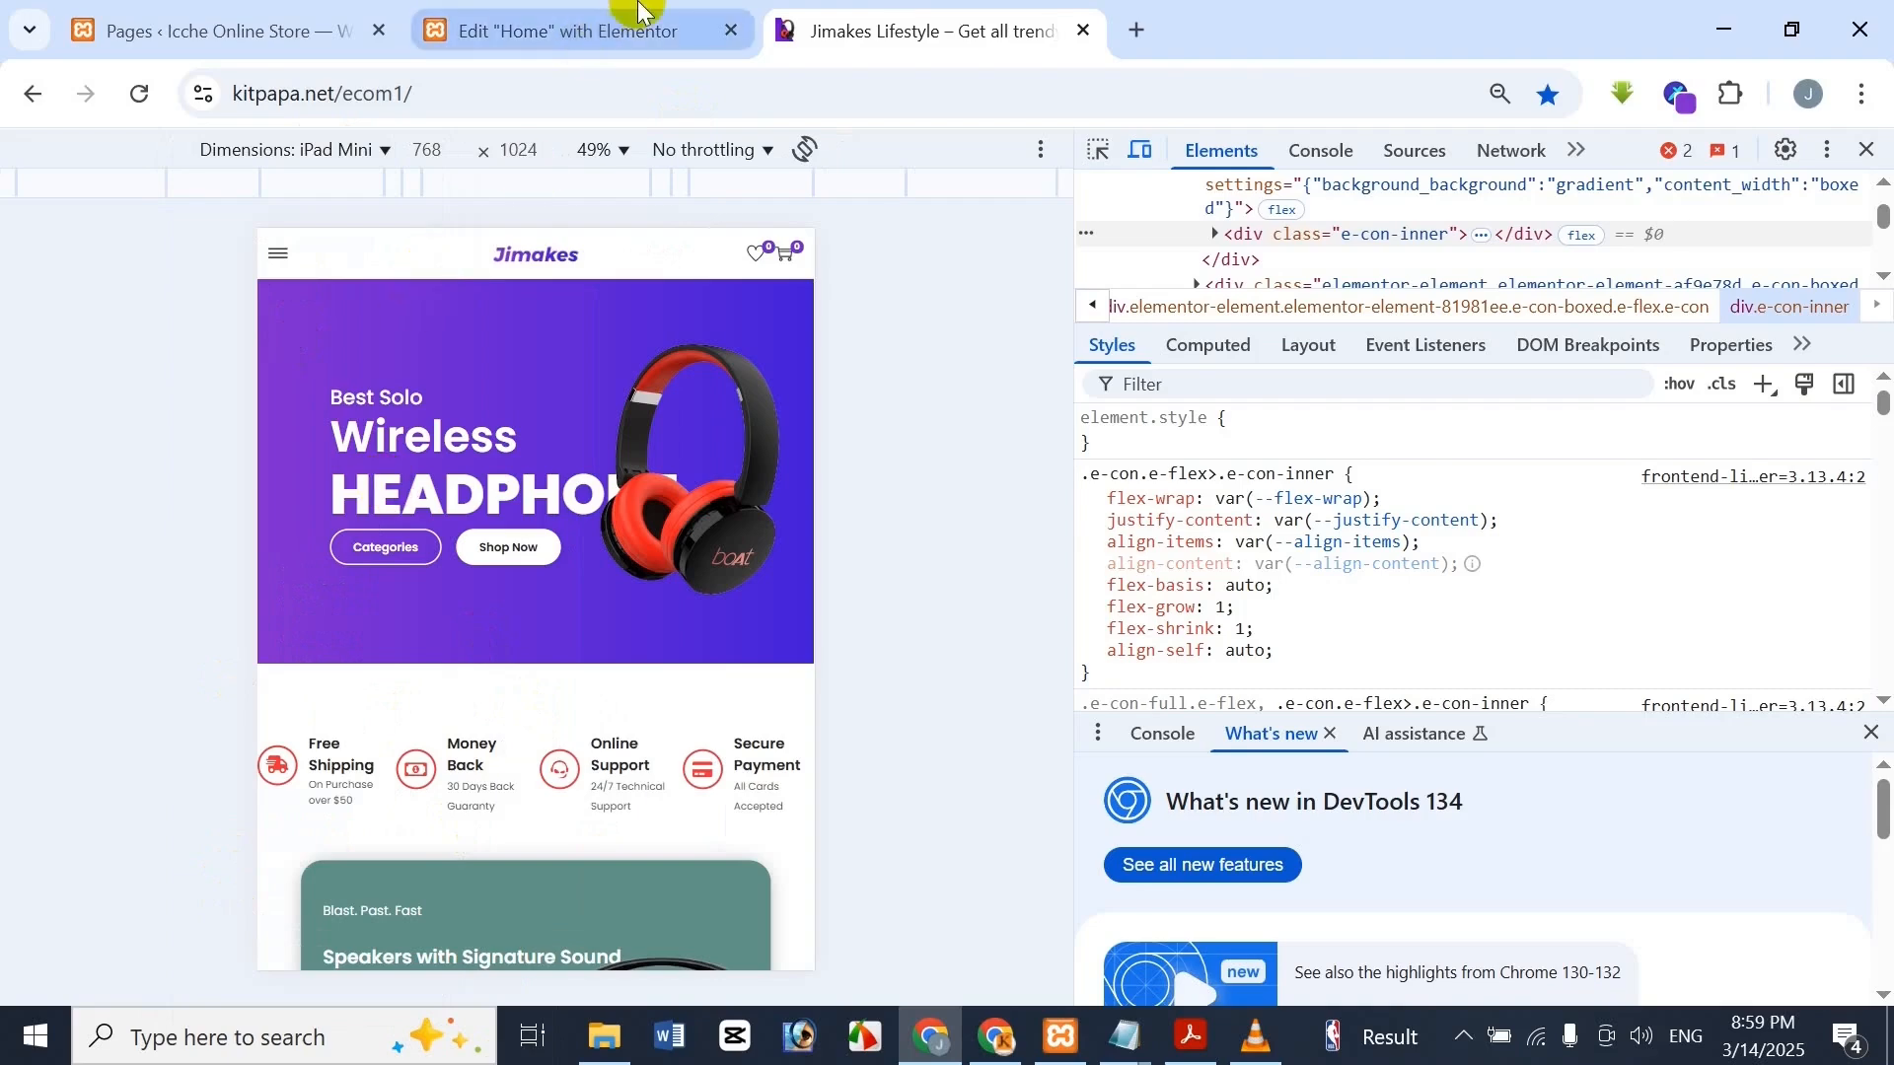
{"action": "scroll", "coordinate": [555, 691], "scroll_direction": "down", "scroll_amount": 15}
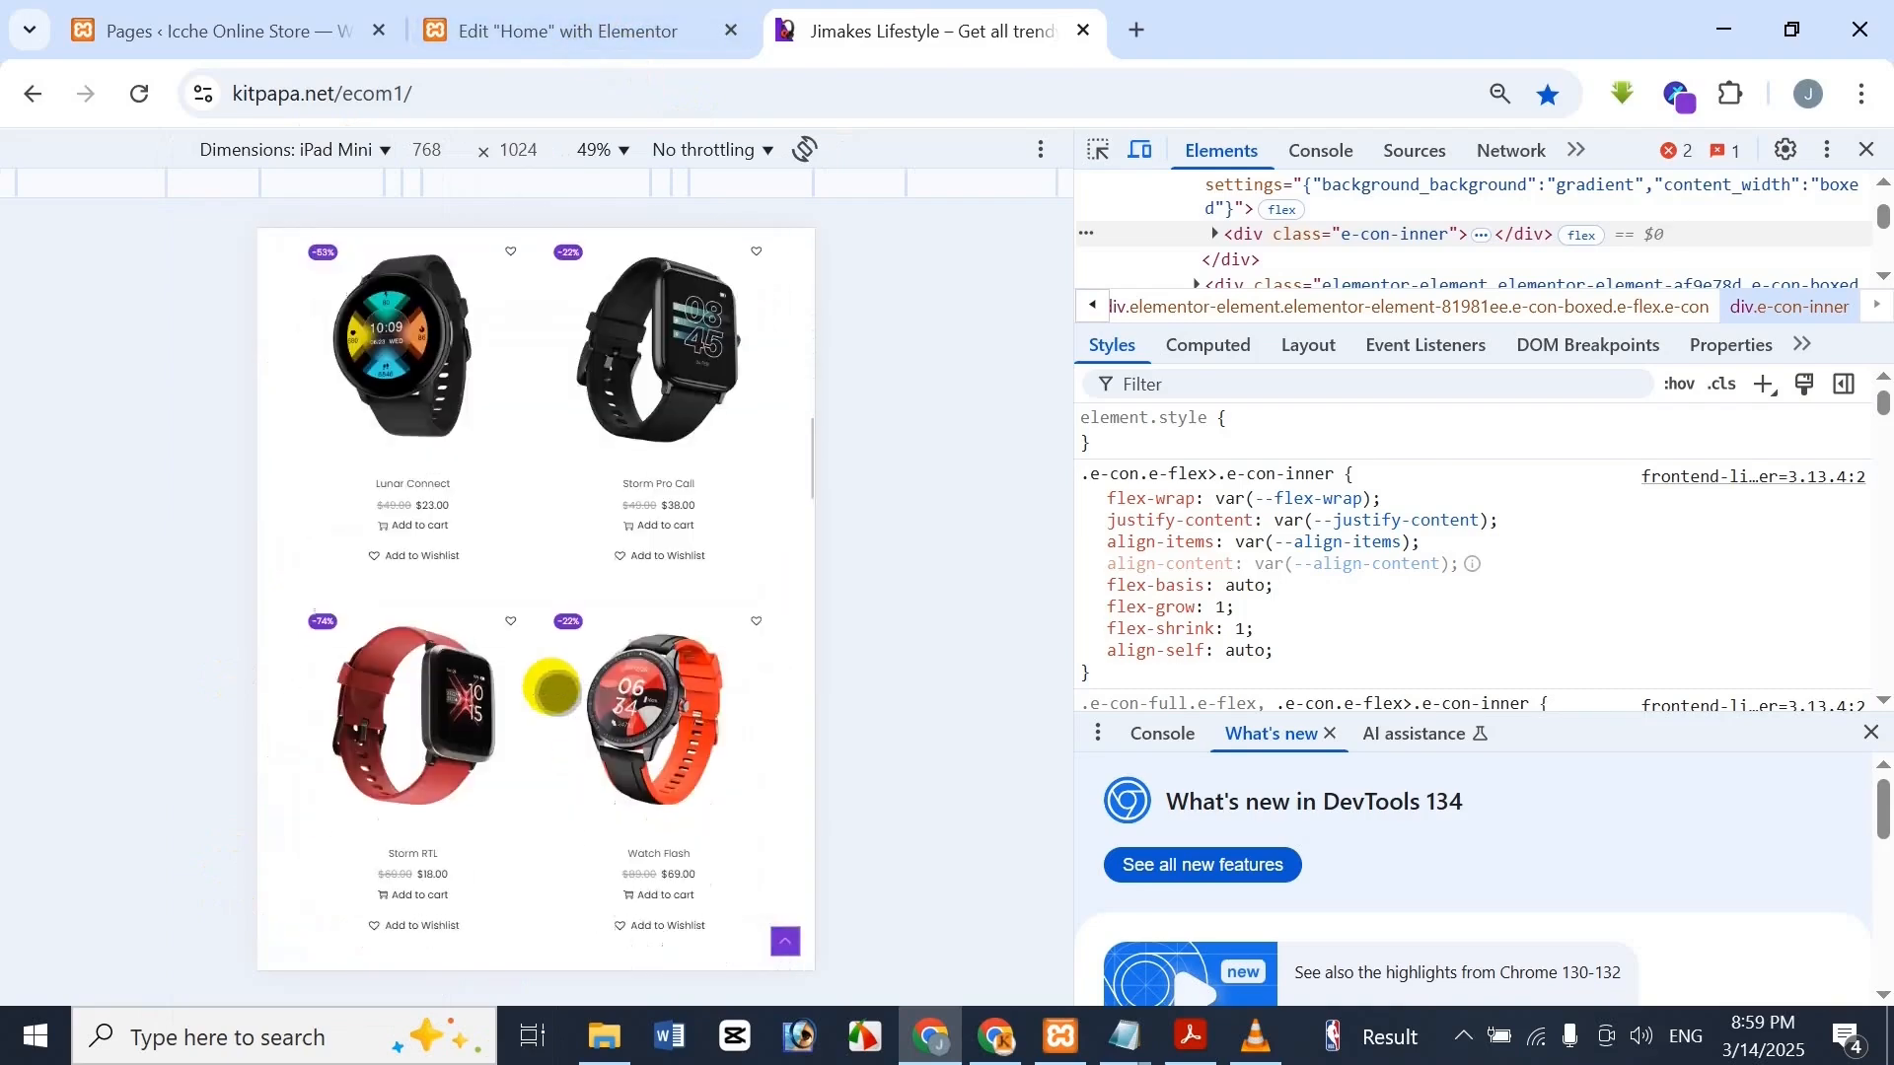
{"action": "scroll", "coordinate": [554, 691], "scroll_direction": "up", "scroll_amount": 10}
{"action": "left_click", "coordinate": [677, 18]}
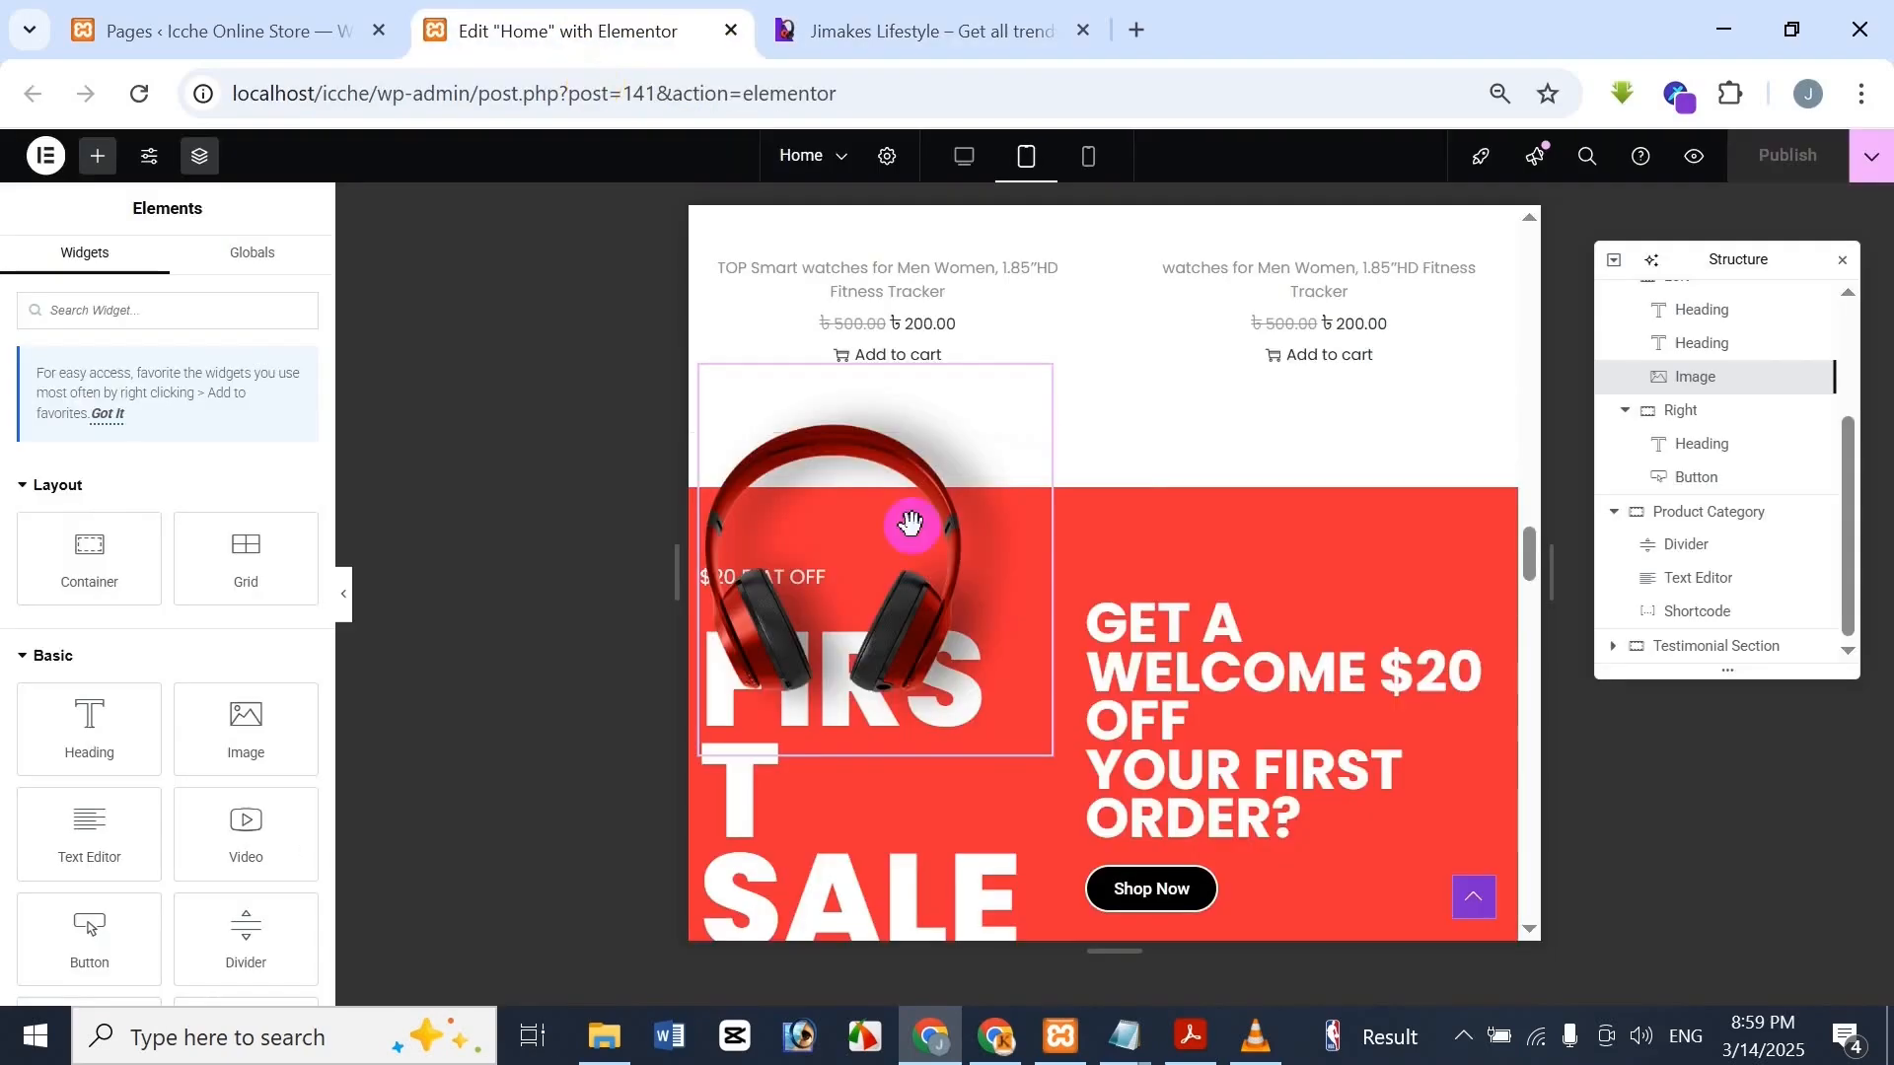
{"action": "left_click", "coordinate": [848, 29]}
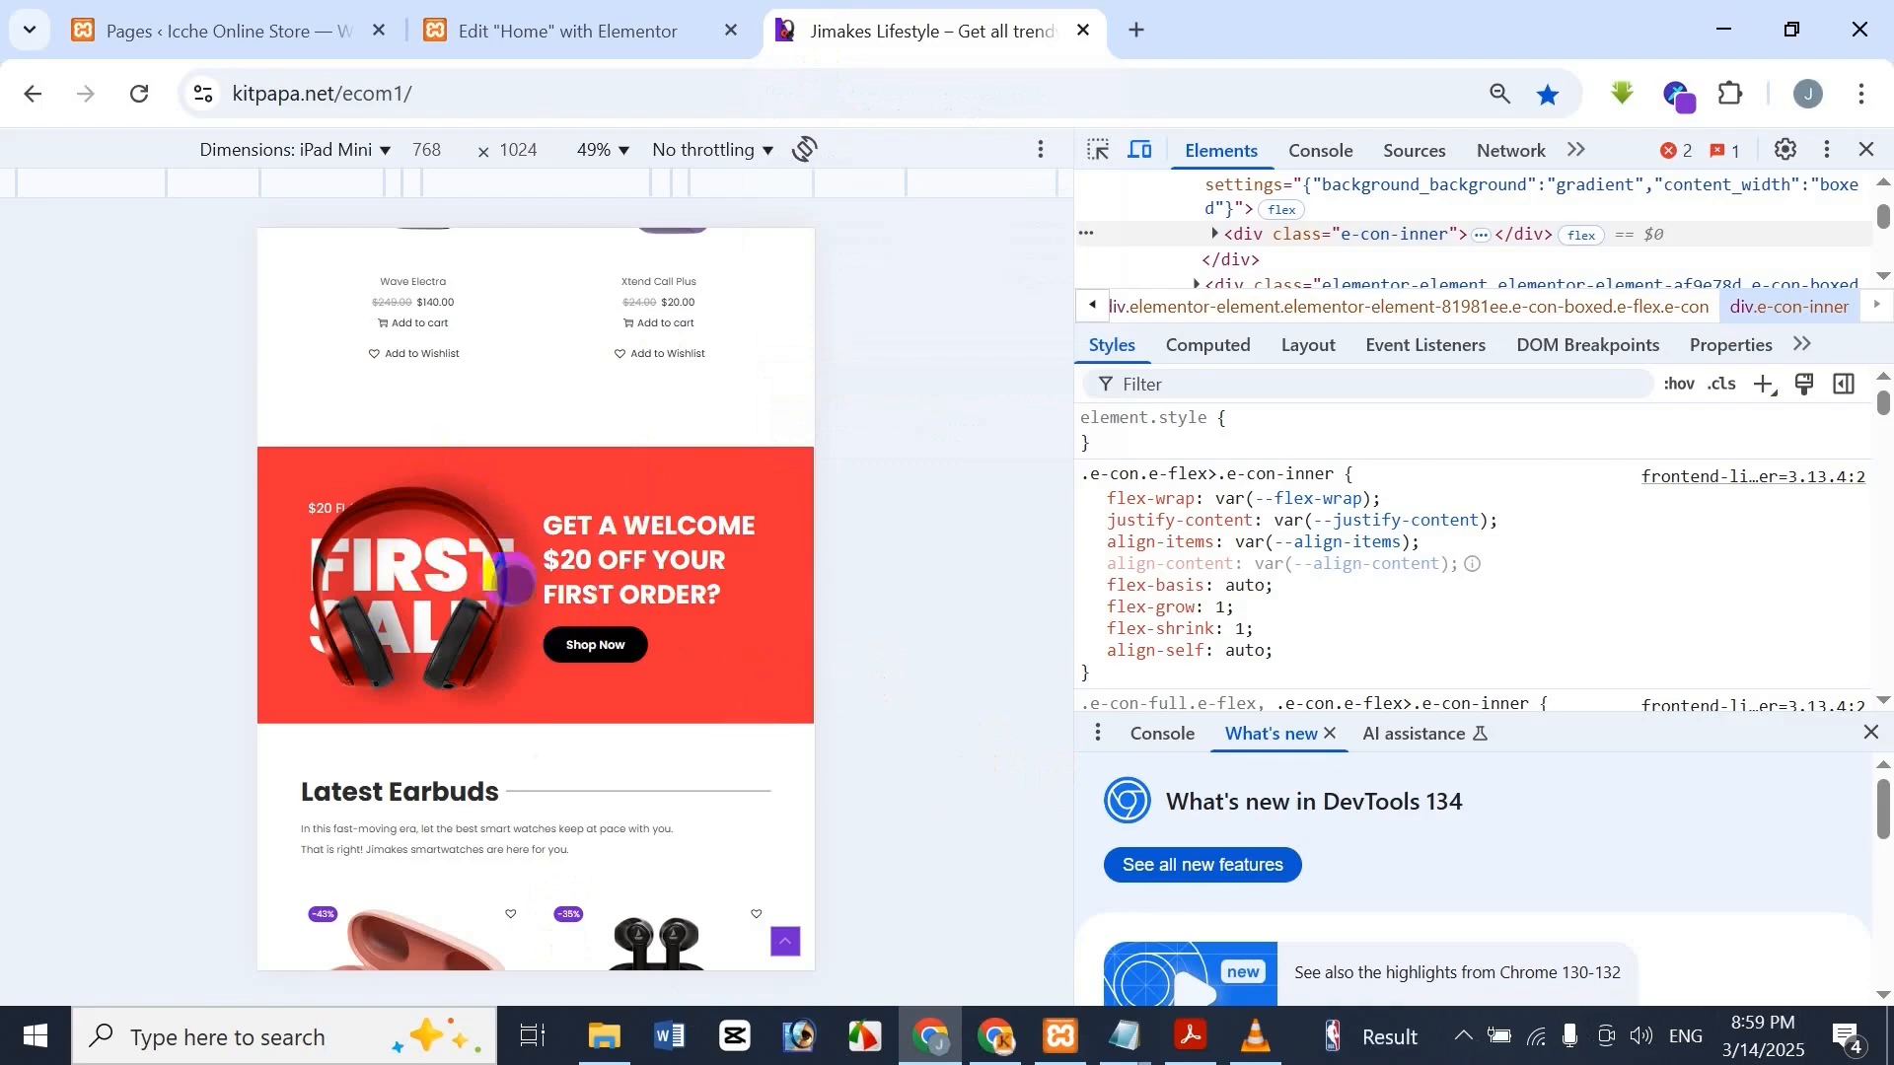
Set the tablet font size of the "Get a welcome $20 off your first order?" heading to 30 px in Elementor
{"action": "left_click", "coordinate": [592, 9]}
{"action": "scroll", "coordinate": [1114, 604], "scroll_direction": "down", "scroll_amount": 2}
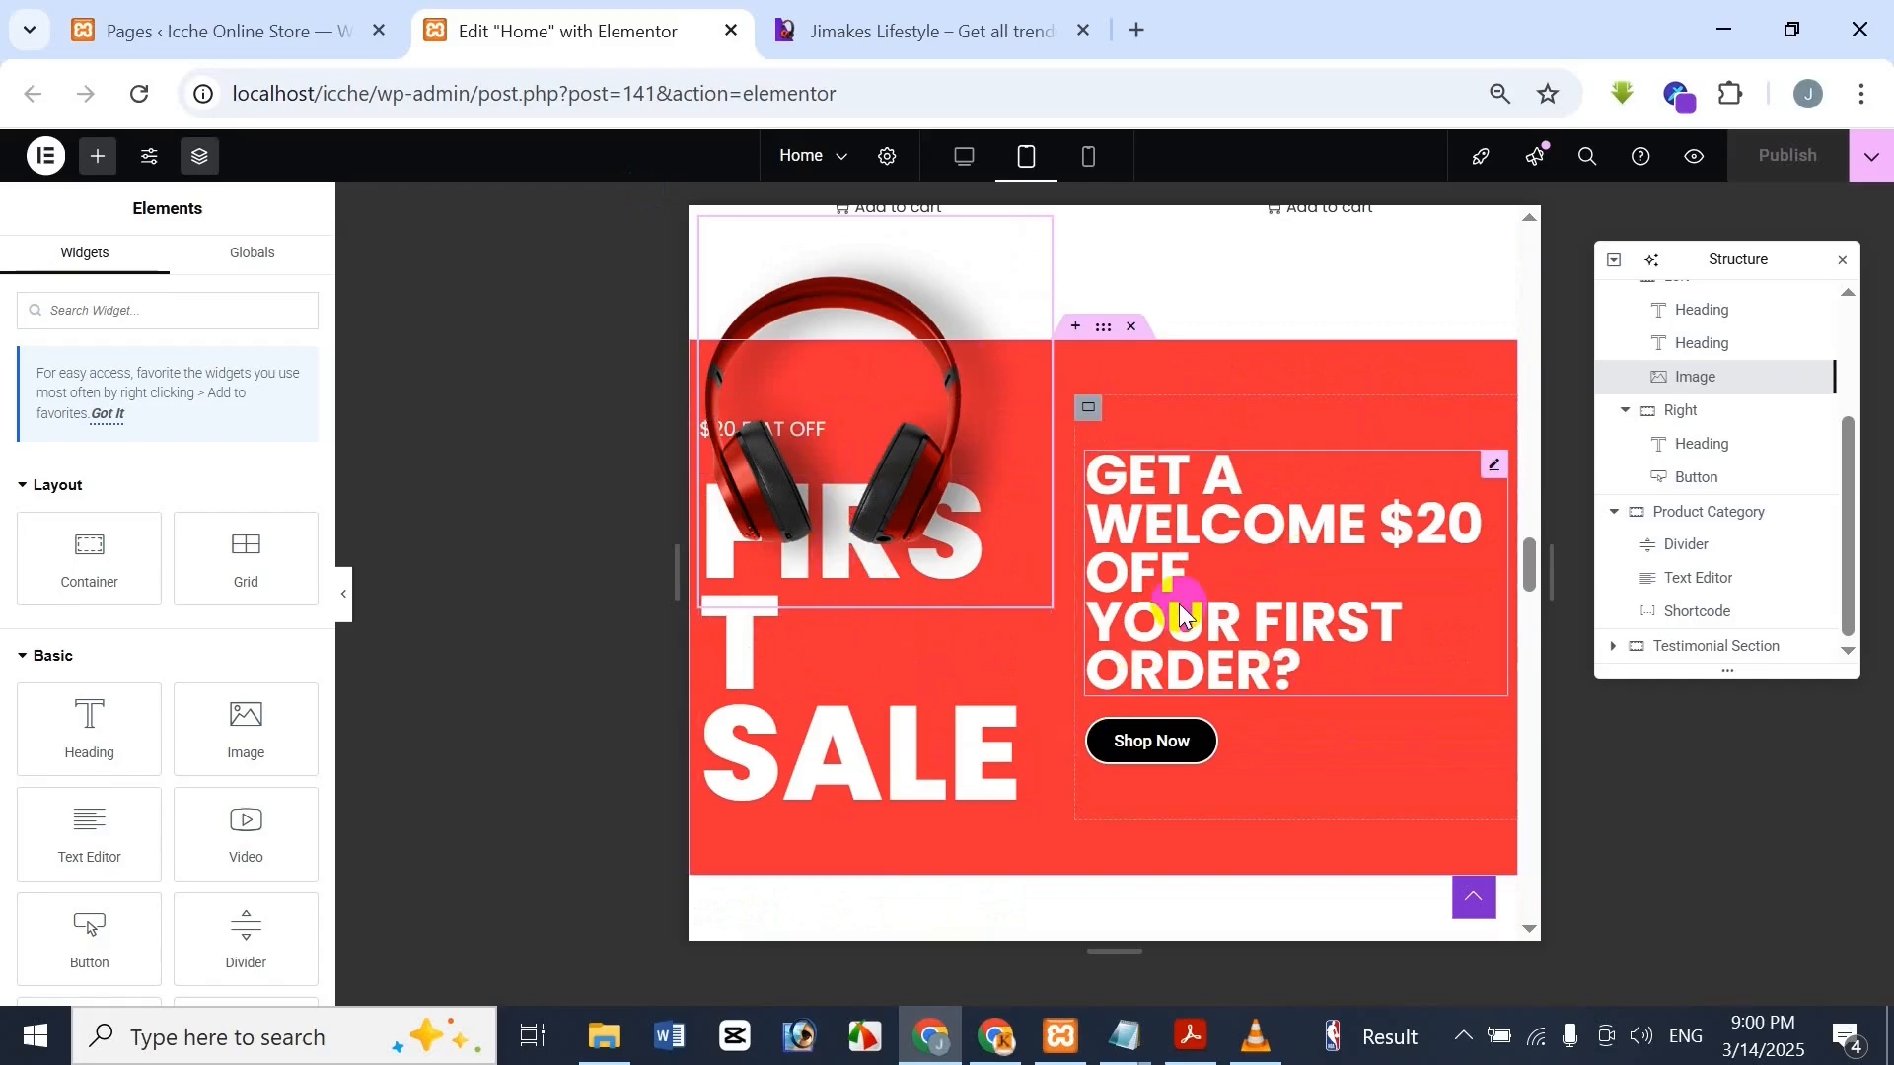
{"action": "left_click", "coordinate": [848, 29]}
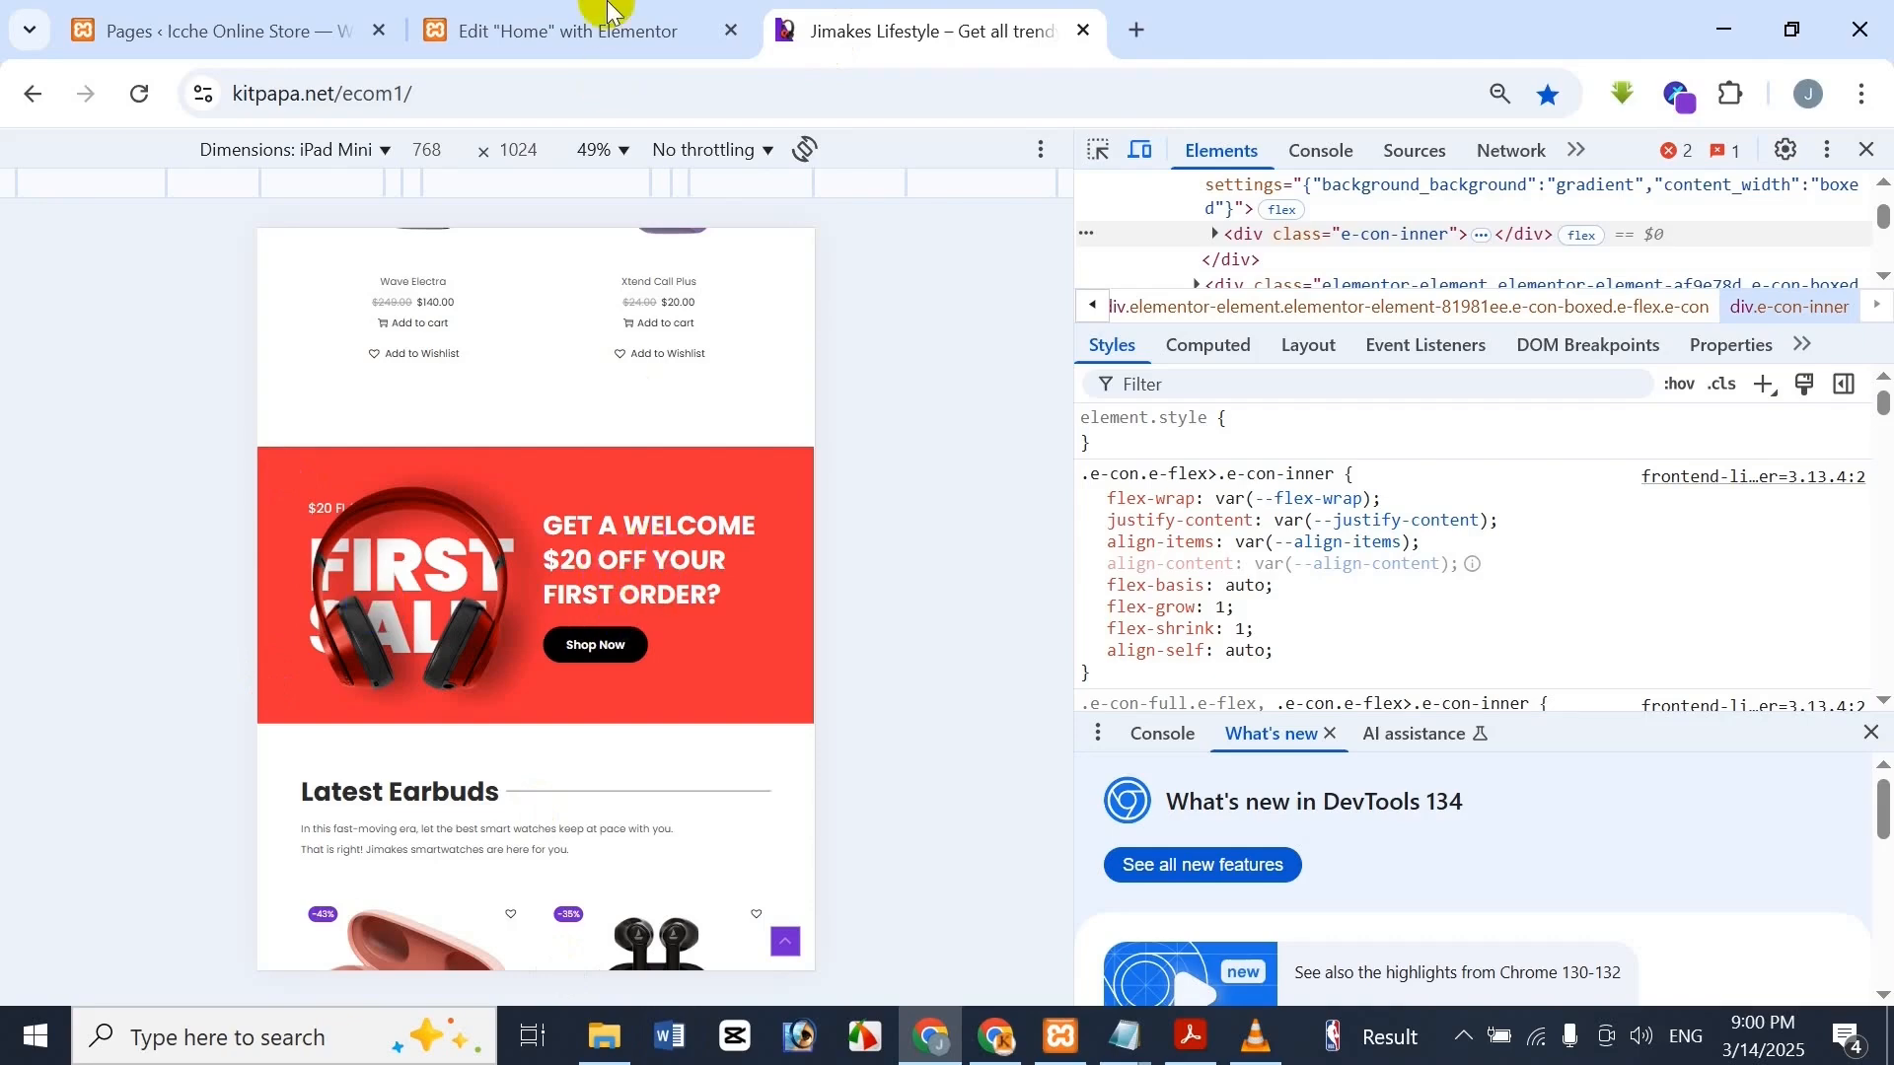
{"action": "left_click", "coordinate": [567, 29]}
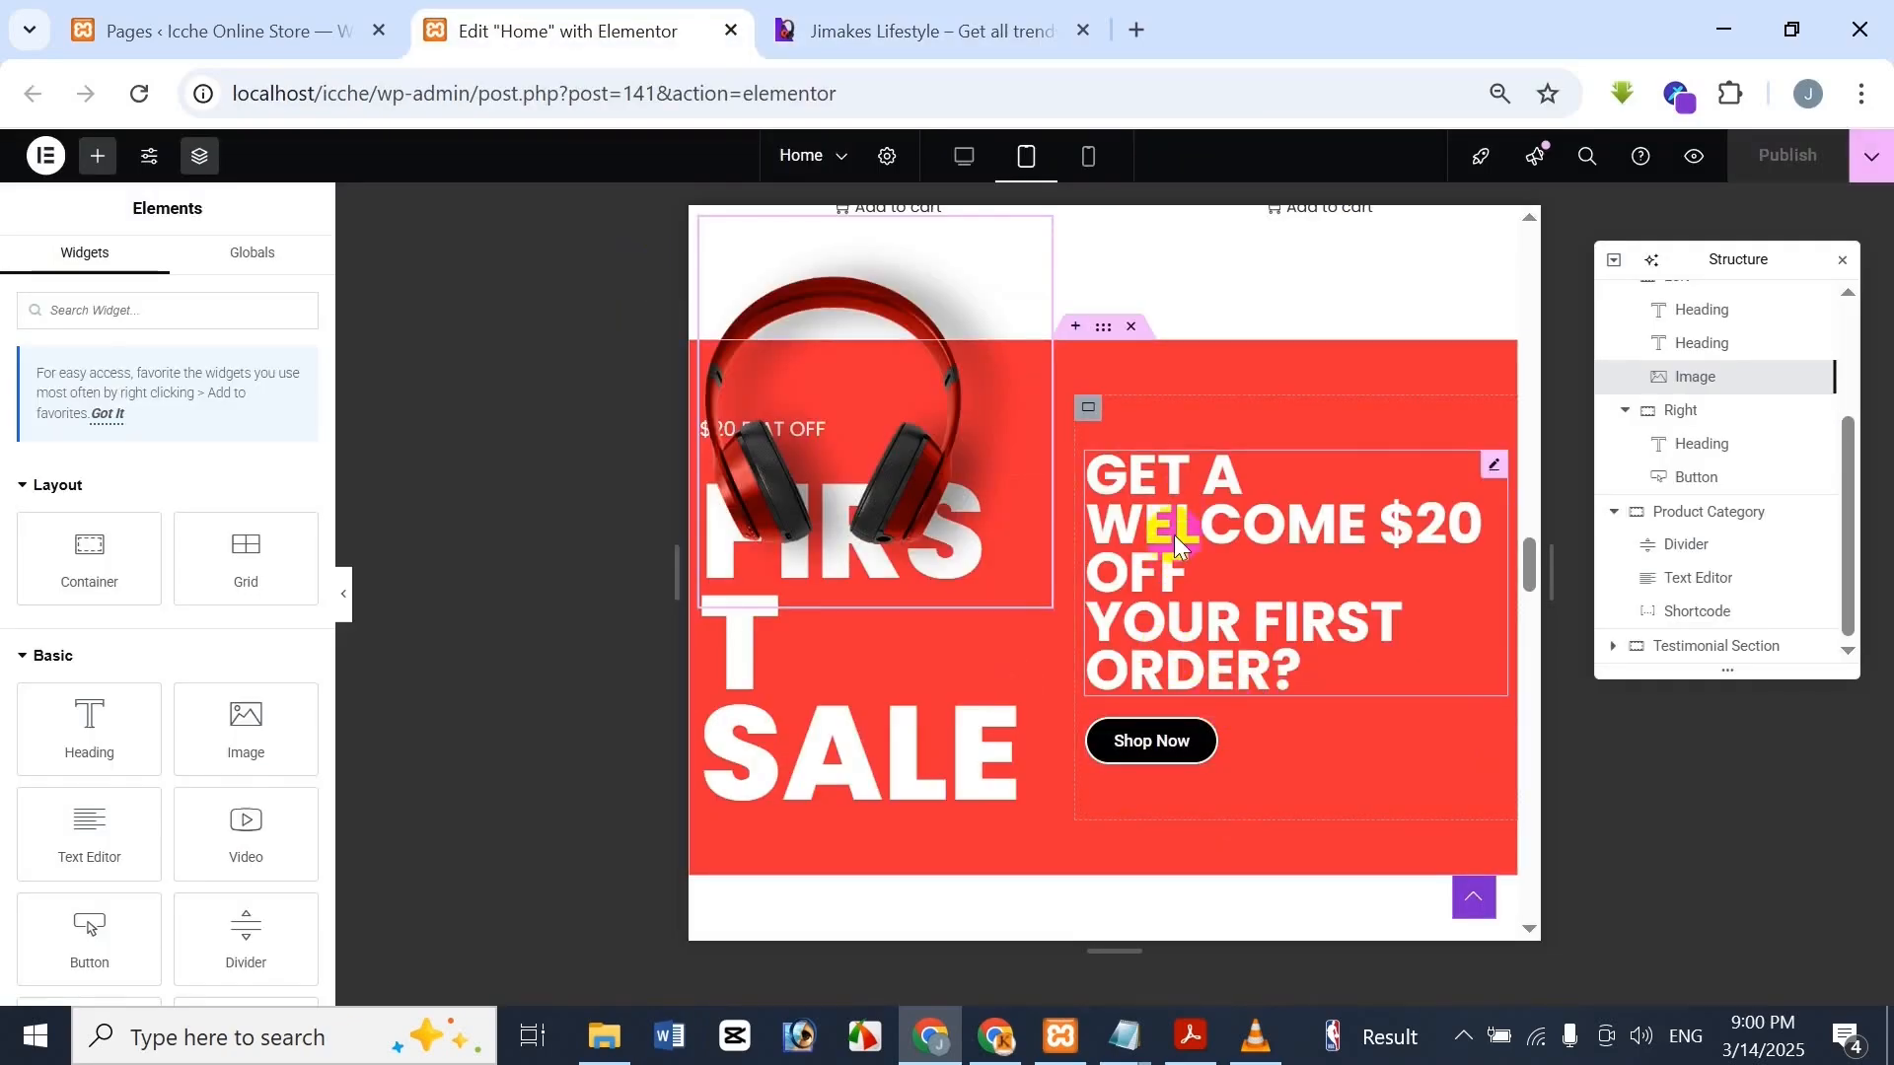
{"action": "left_click", "coordinate": [1274, 531]}
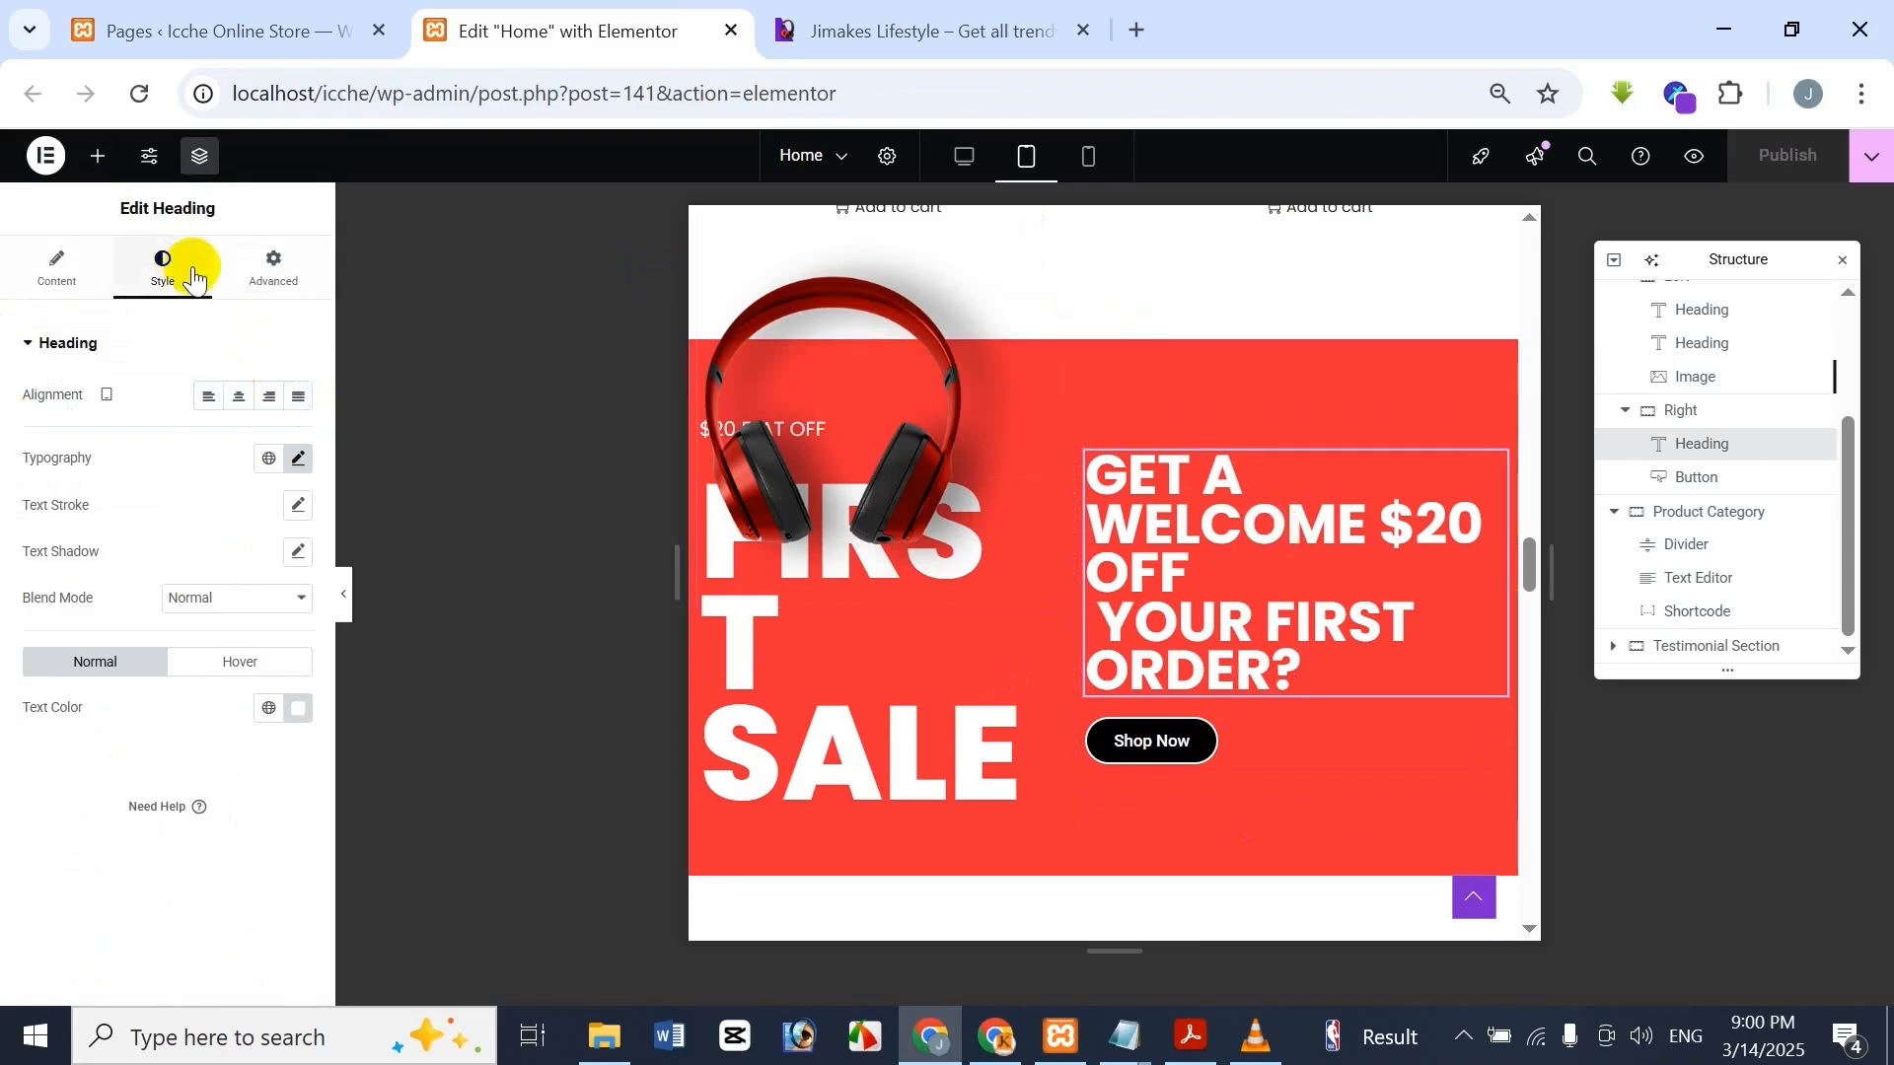
{"action": "left_click", "coordinate": [300, 460]}
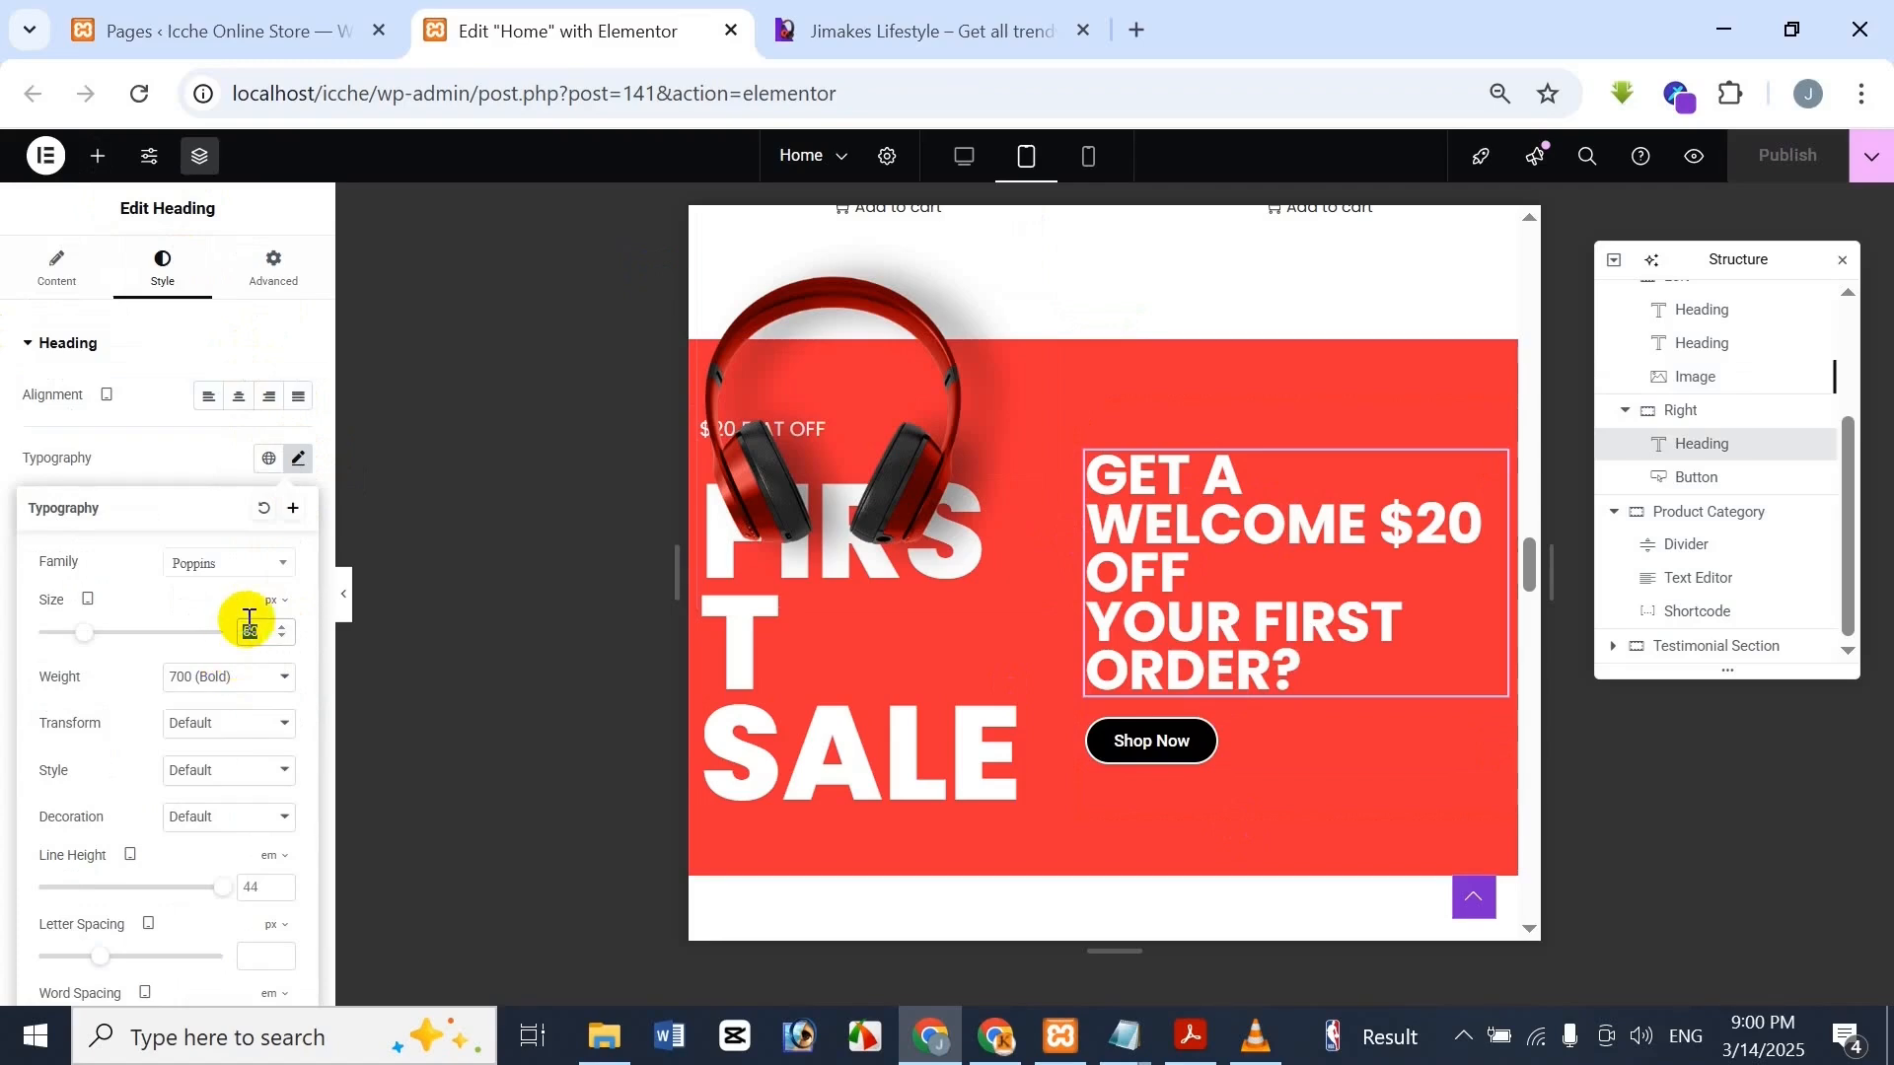
{"action": "type", "text": "30"}
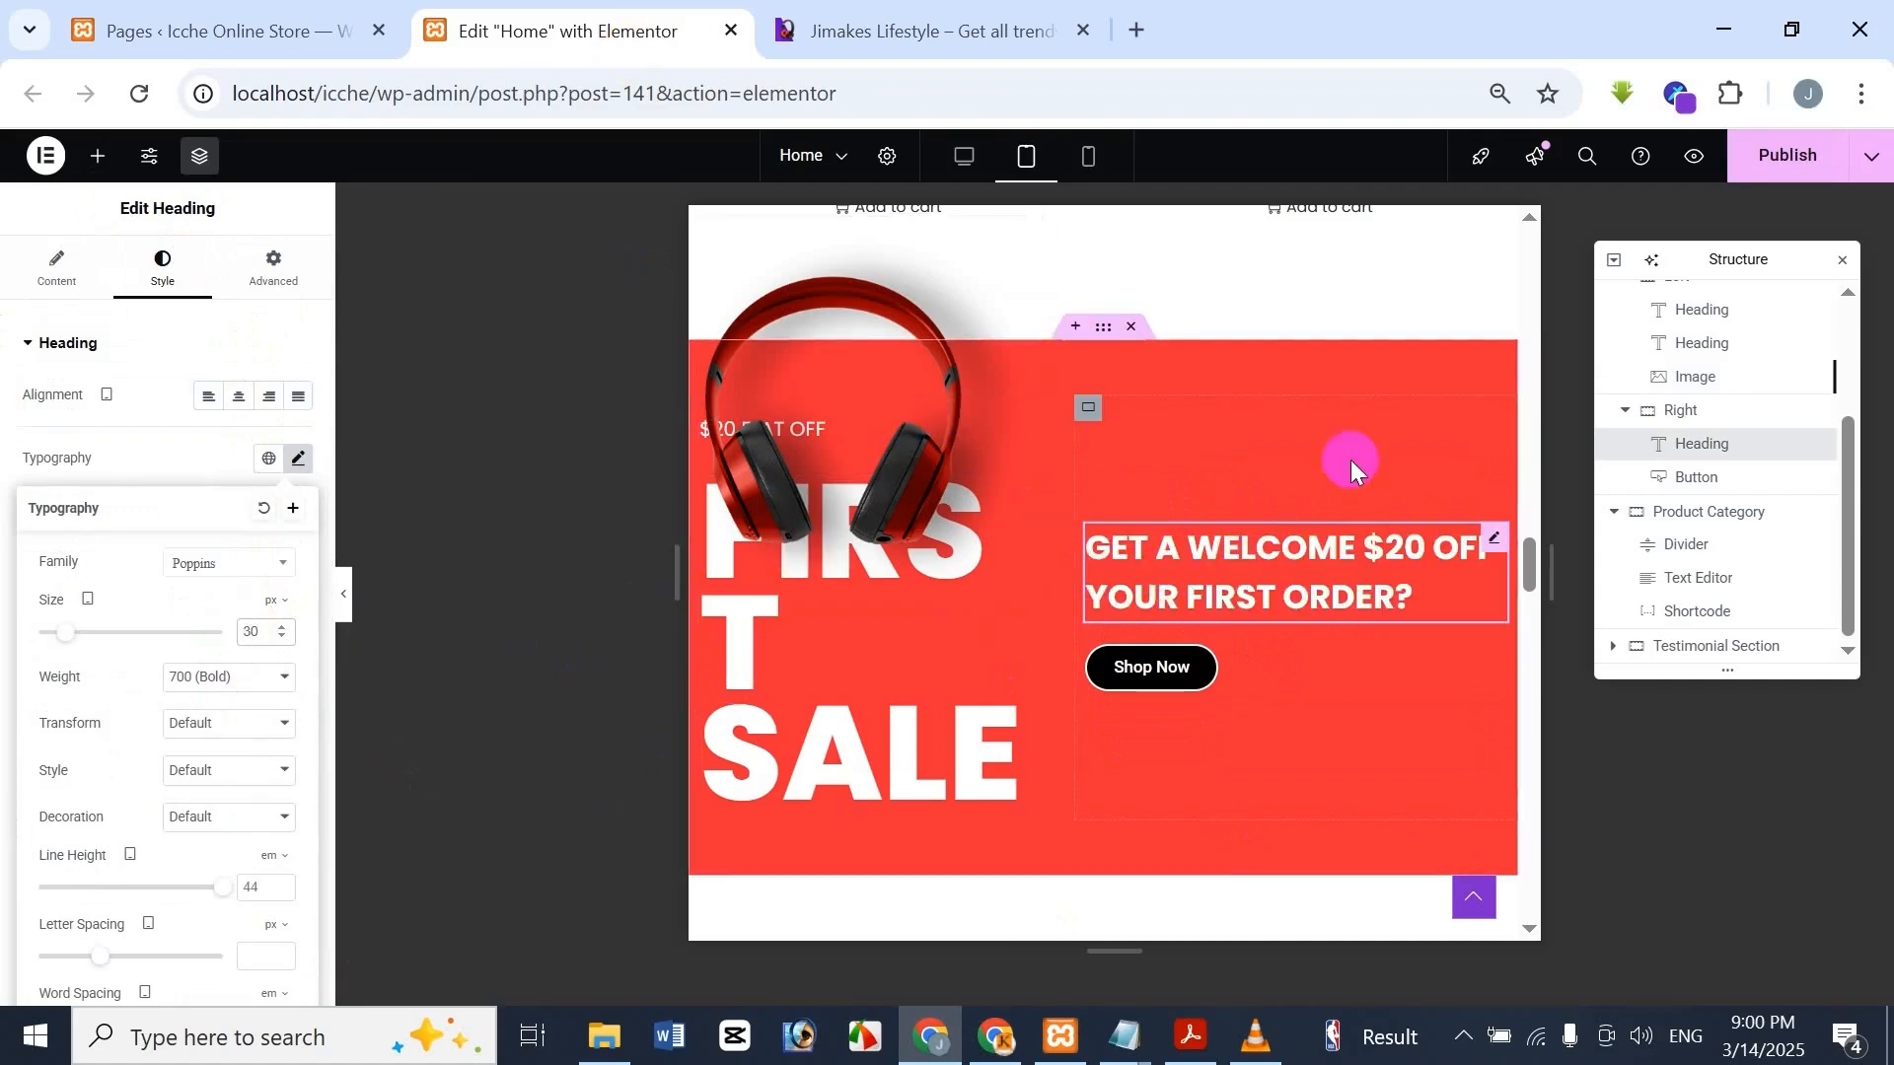
Compare the tablet layout of the red sale banner in Elementor with the same banner on the reference site
{"action": "left_click", "coordinate": [917, 31]}
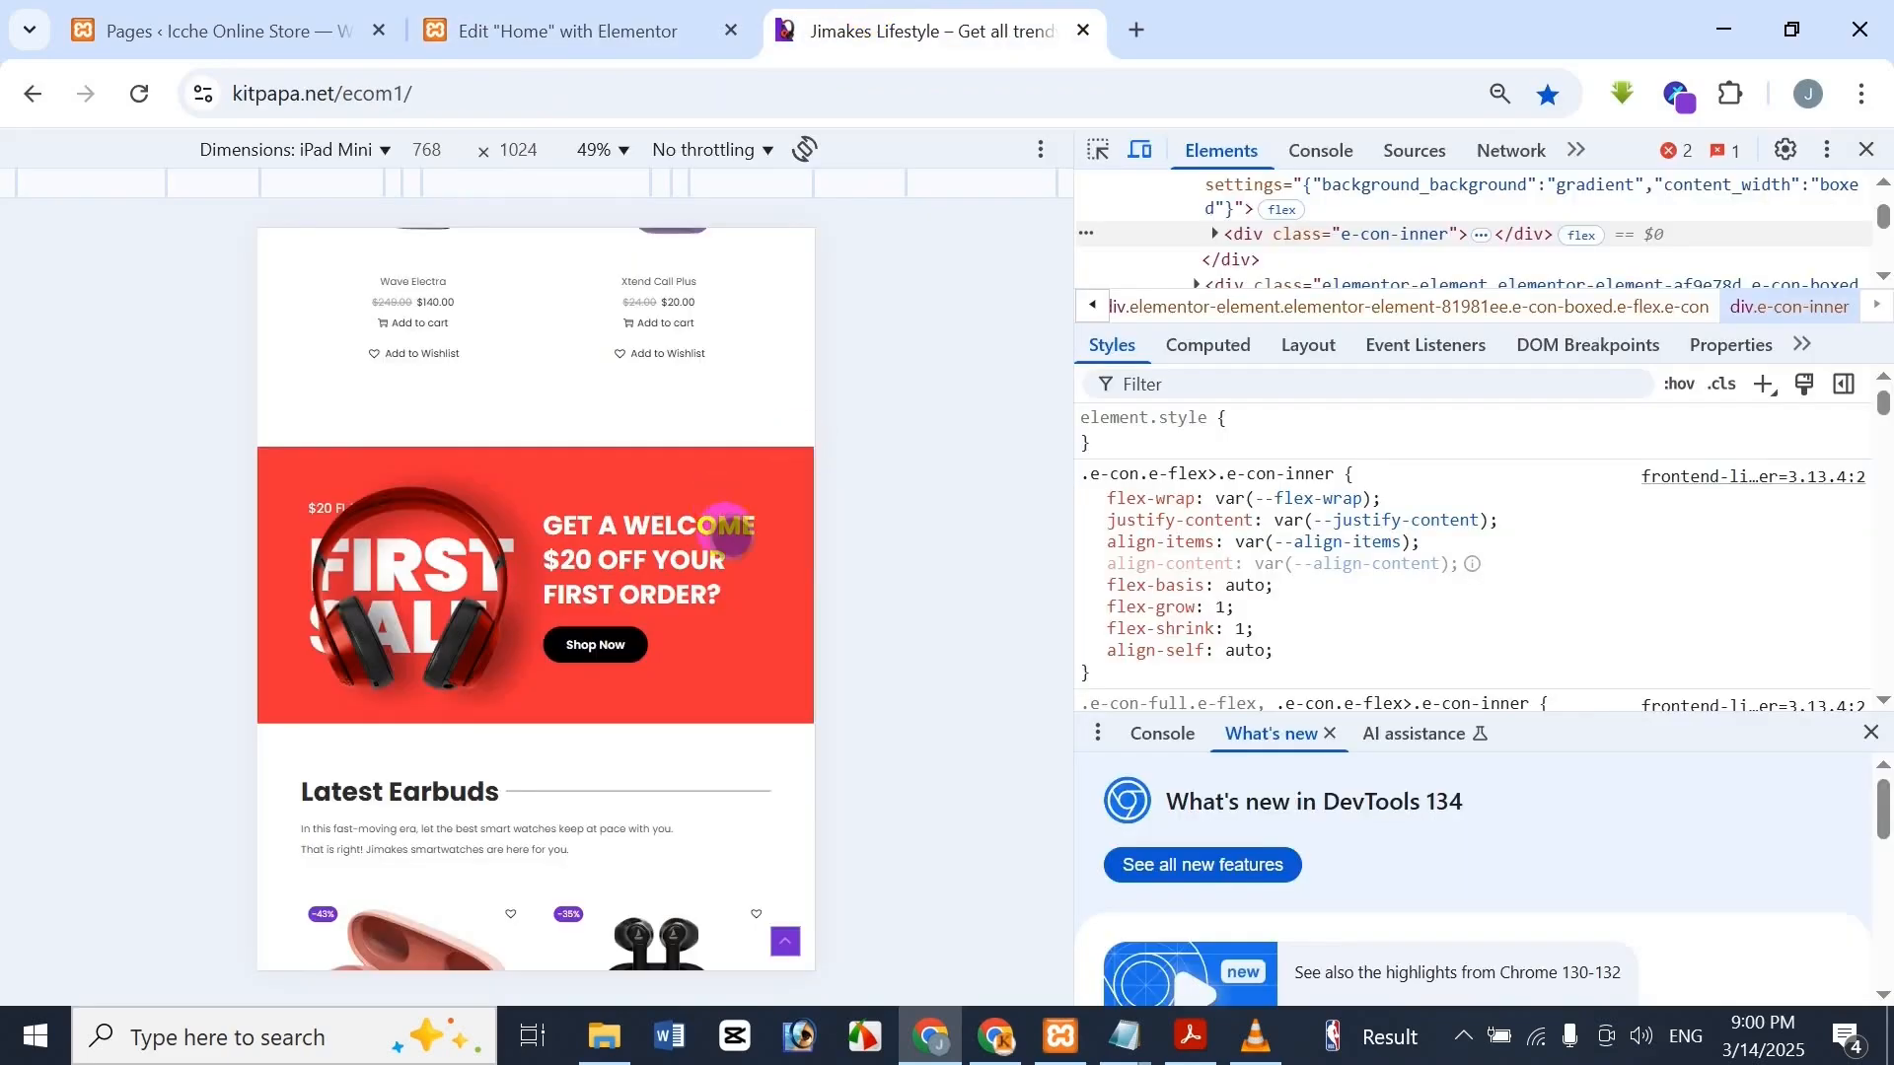
{"action": "left_click", "coordinate": [585, 17]}
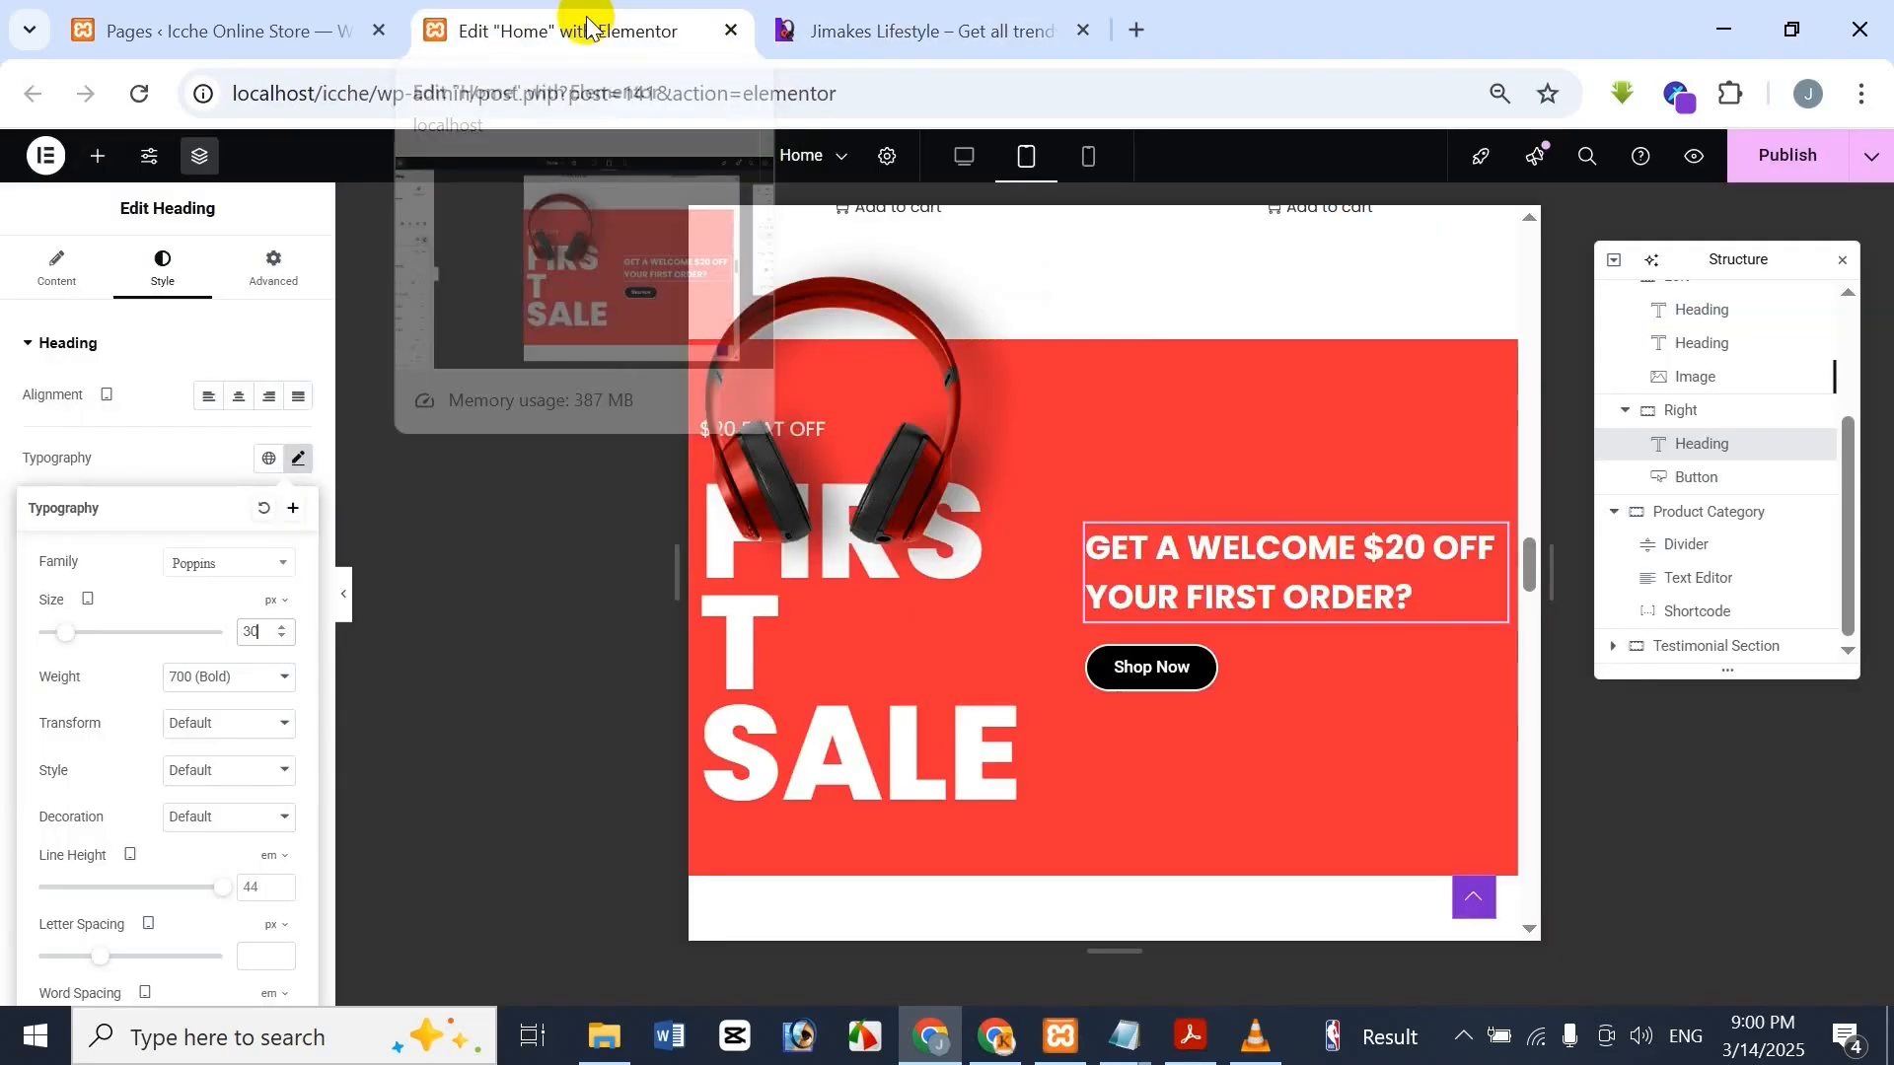
{"action": "left_click", "coordinate": [909, 22]}
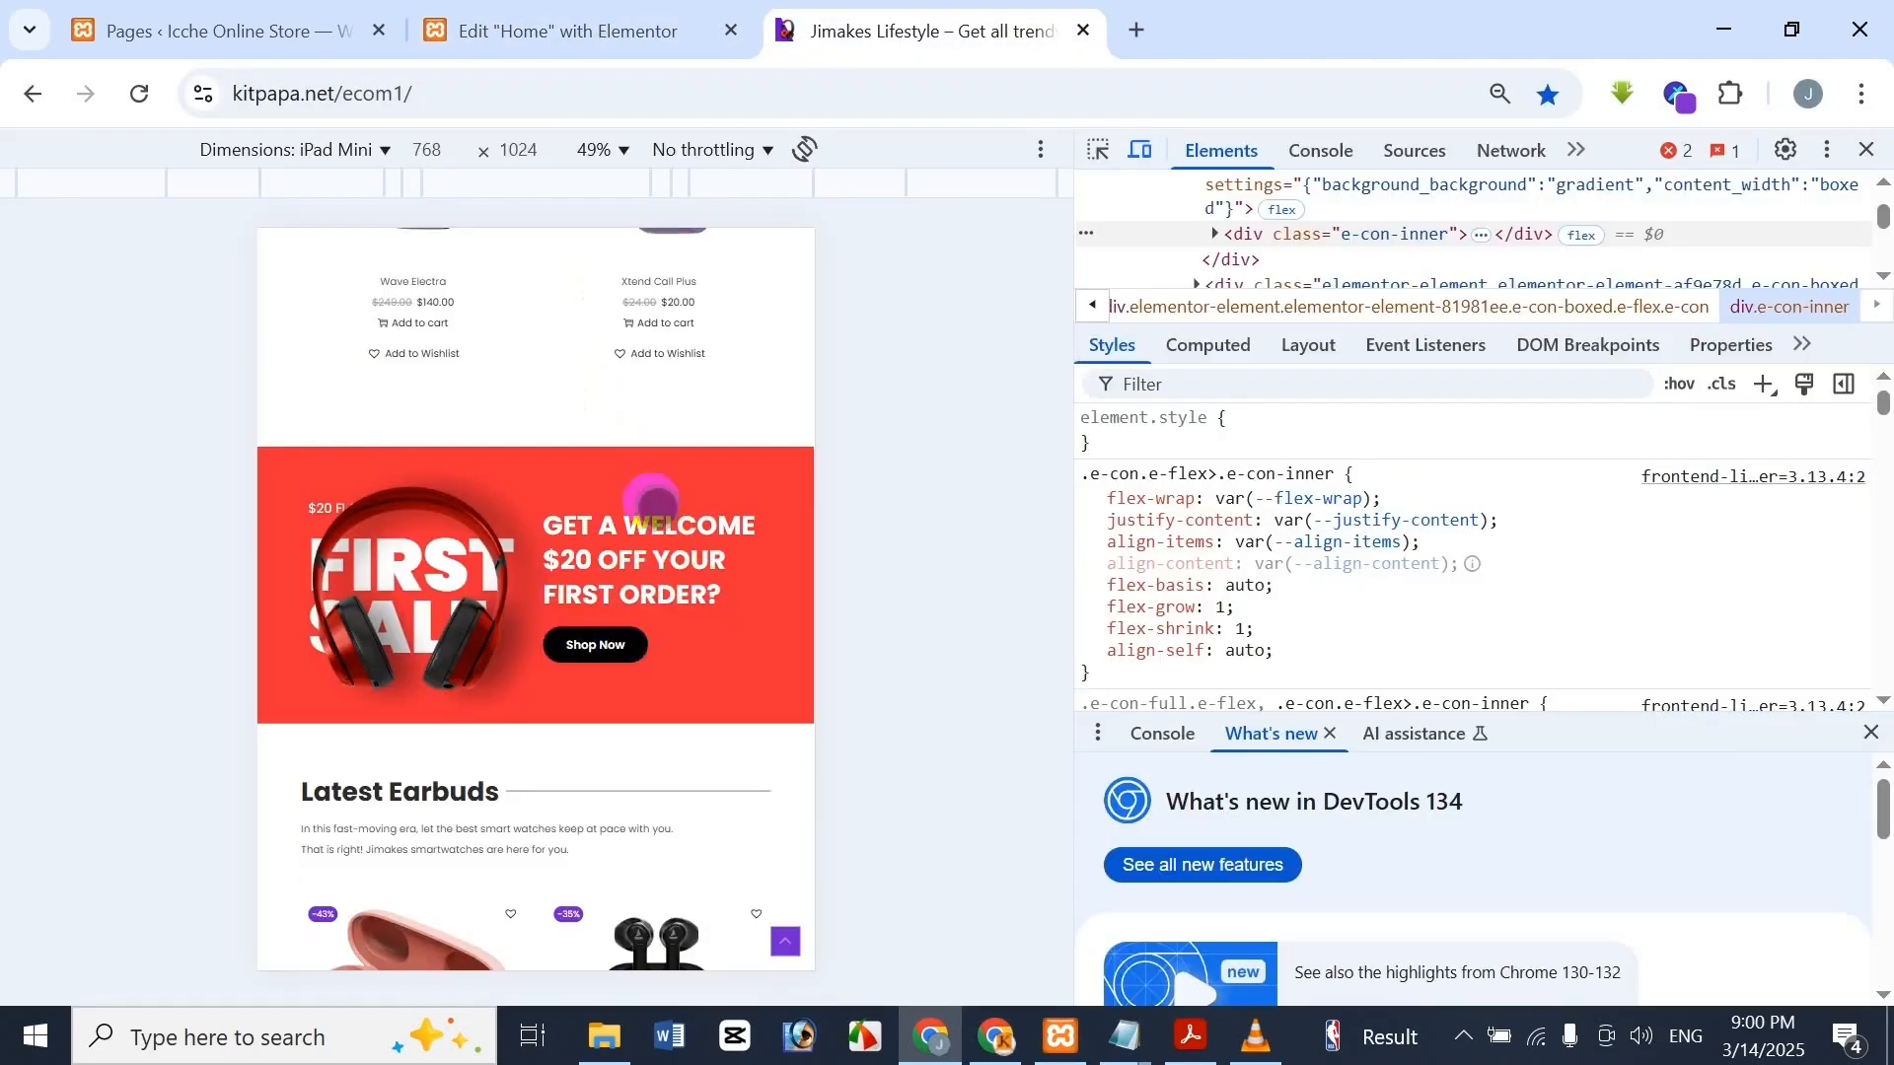
{"action": "left_click", "coordinate": [567, 31]}
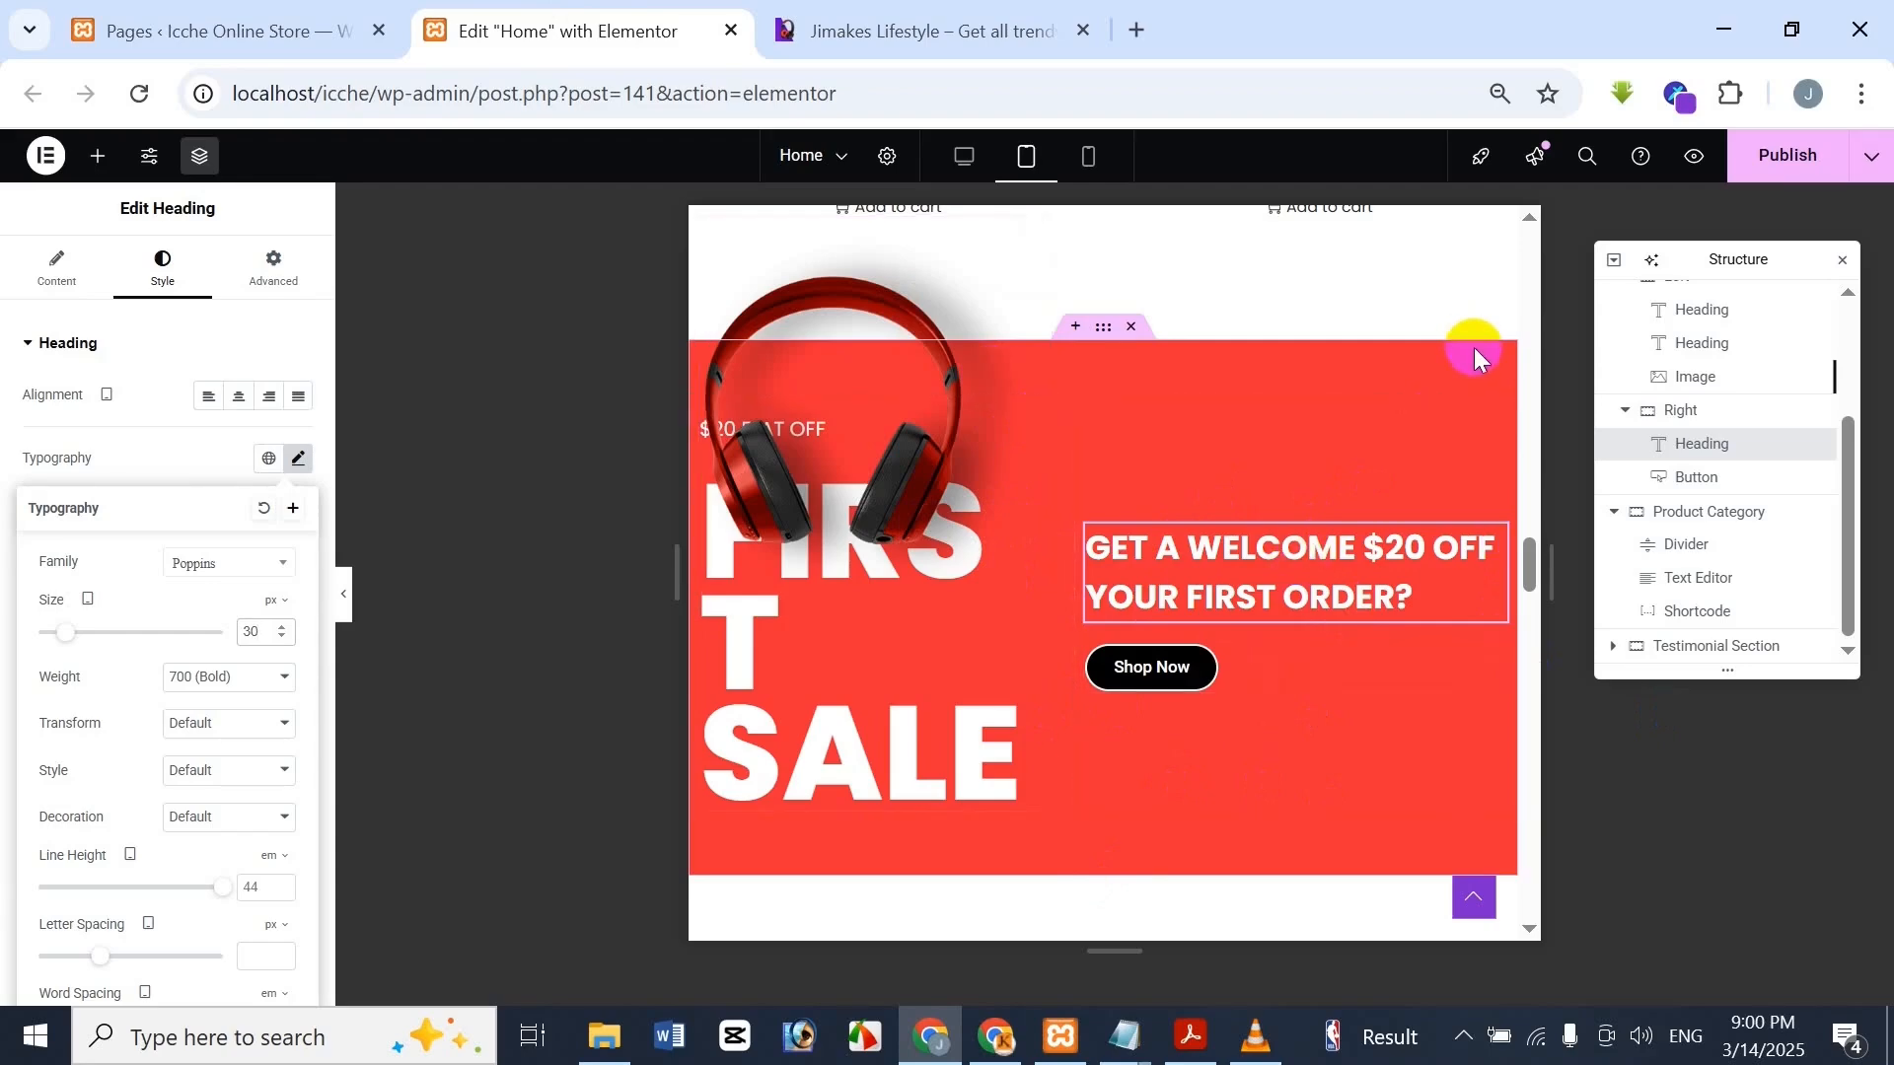
{"action": "left_click", "coordinate": [937, 25]}
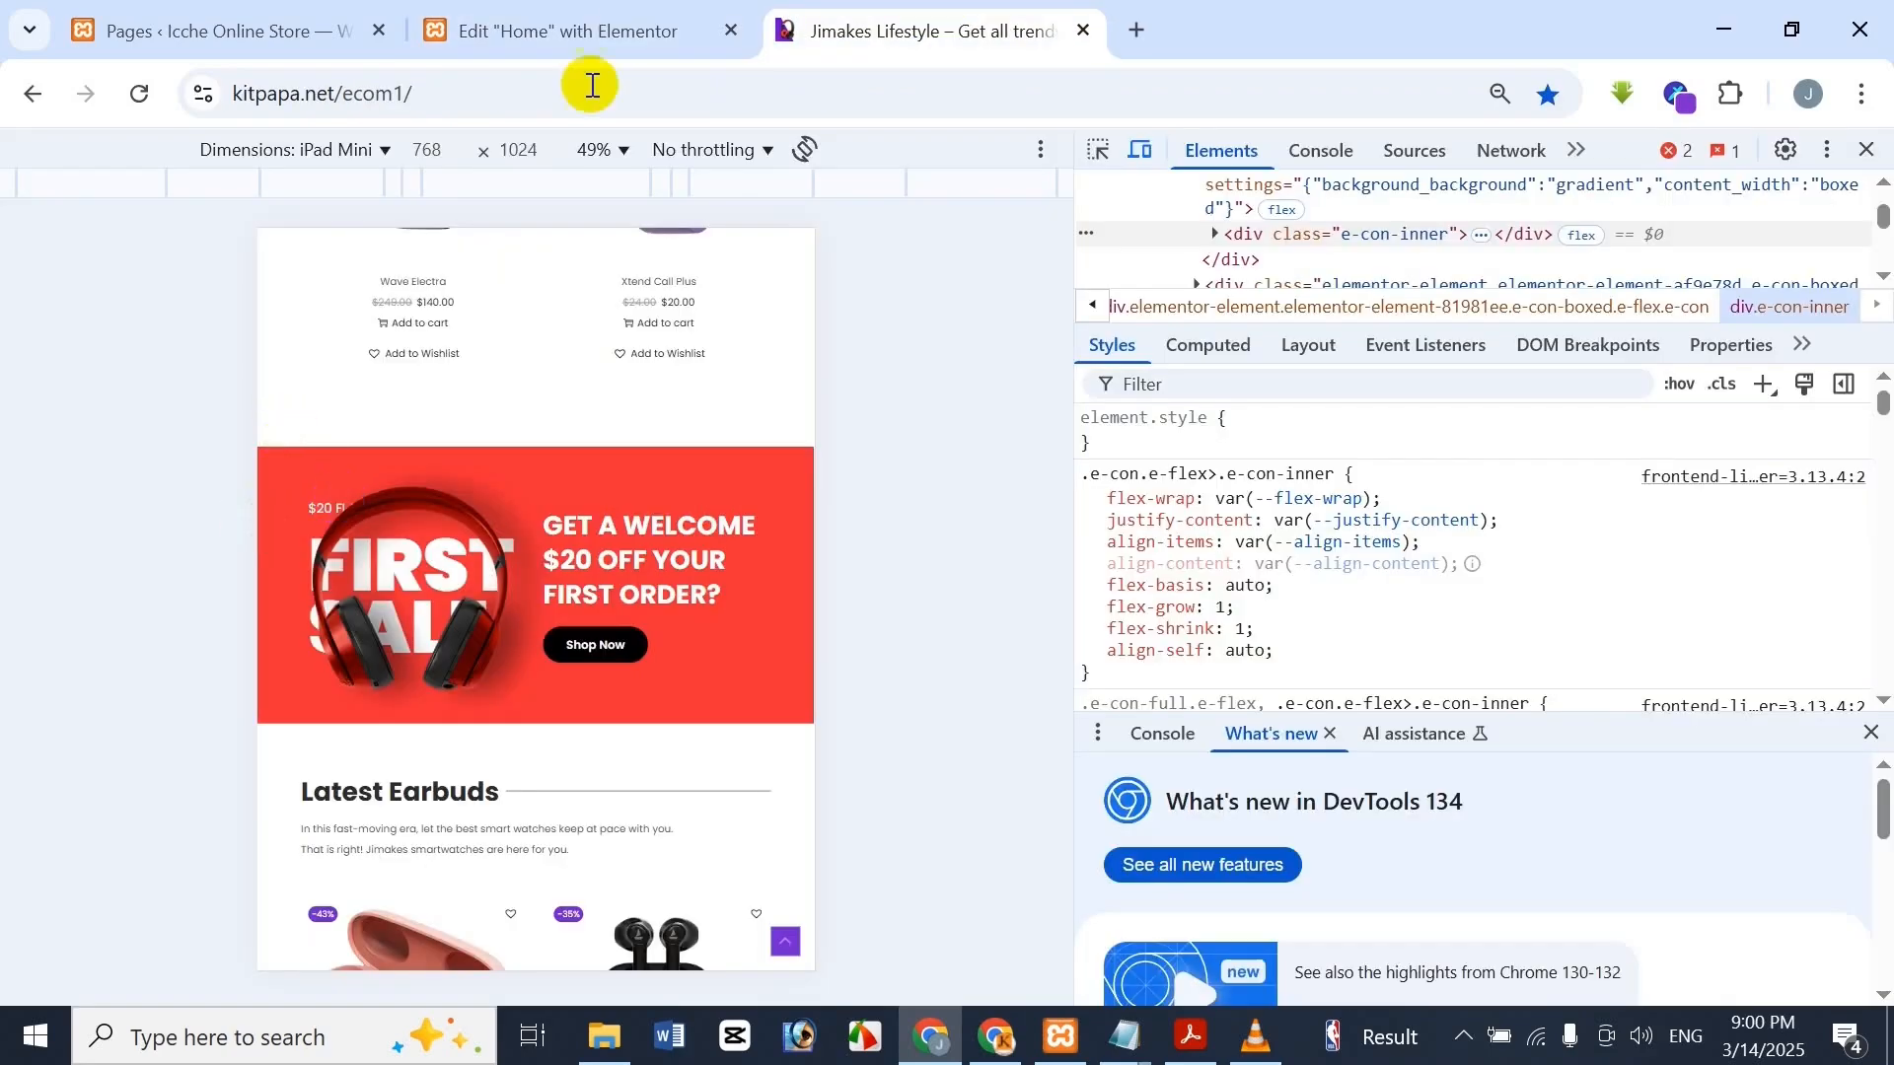
{"action": "left_click", "coordinate": [582, 31]}
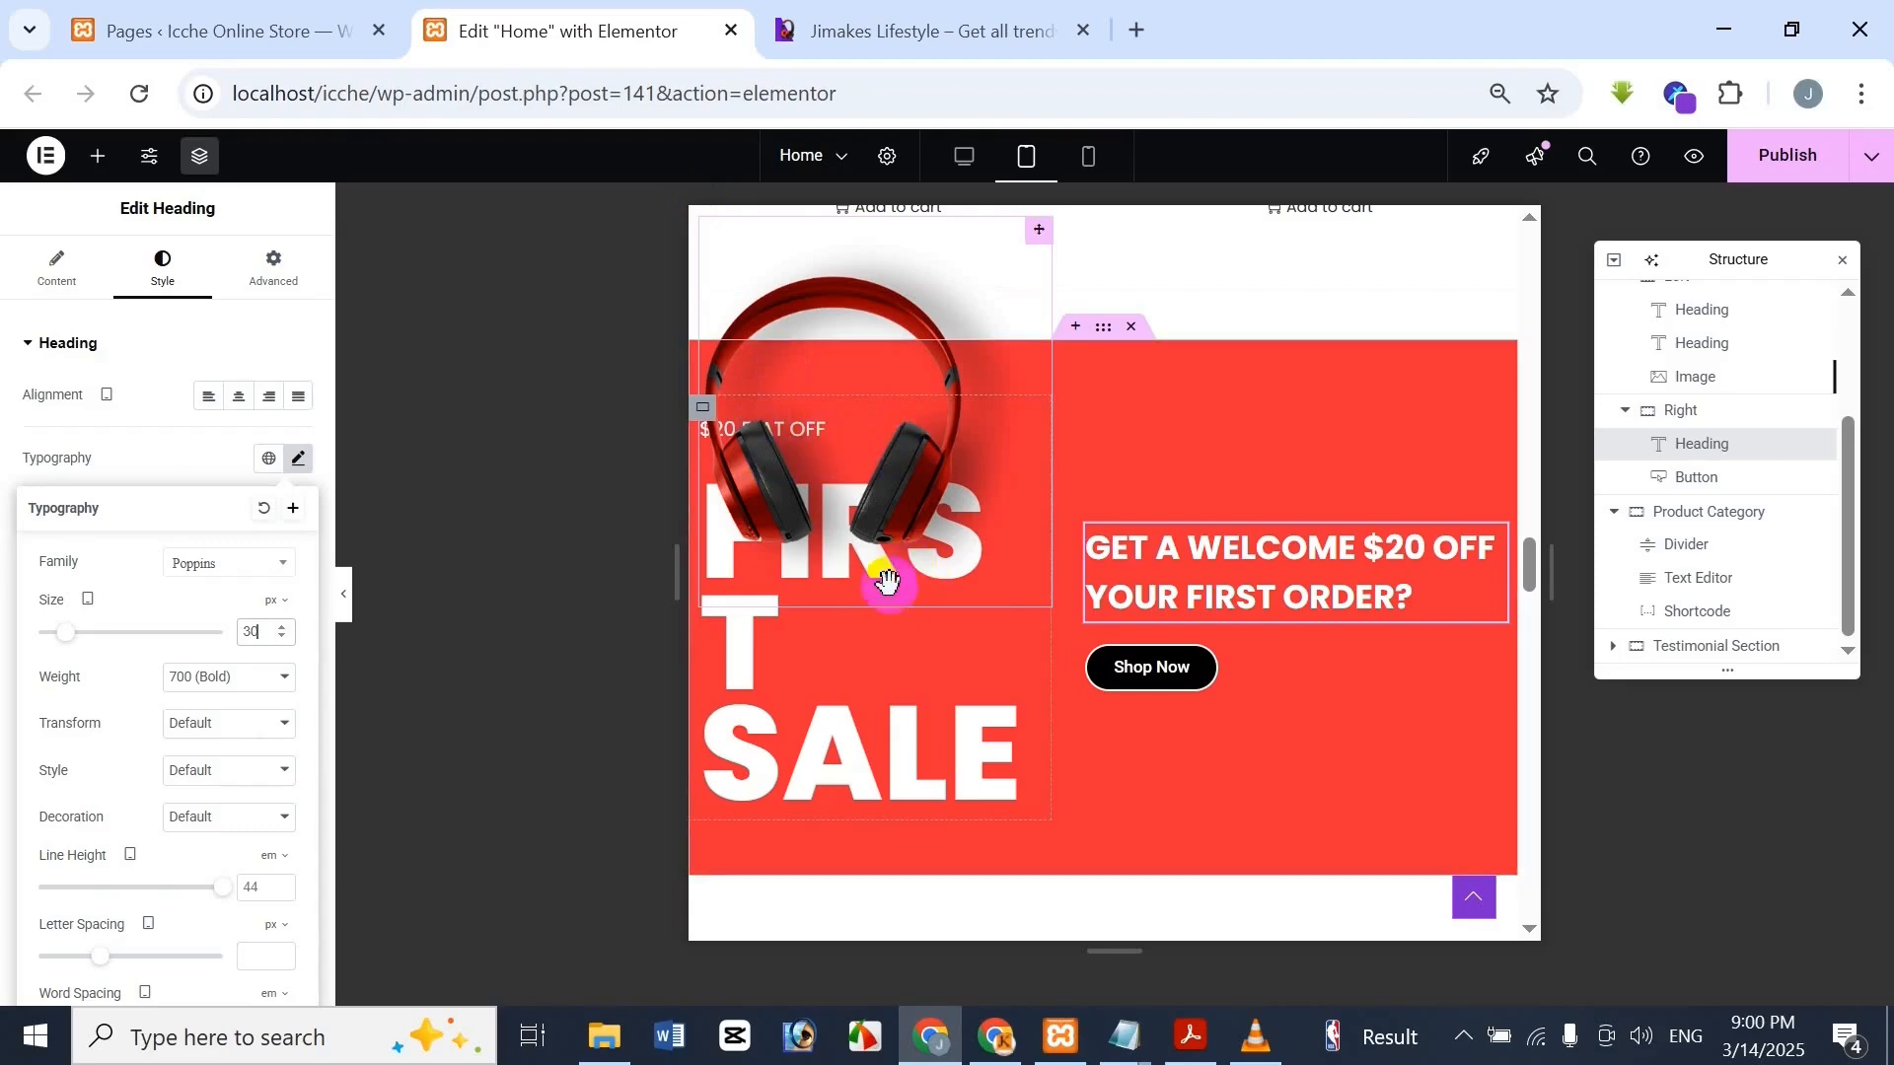
{"action": "left_click", "coordinate": [878, 35]}
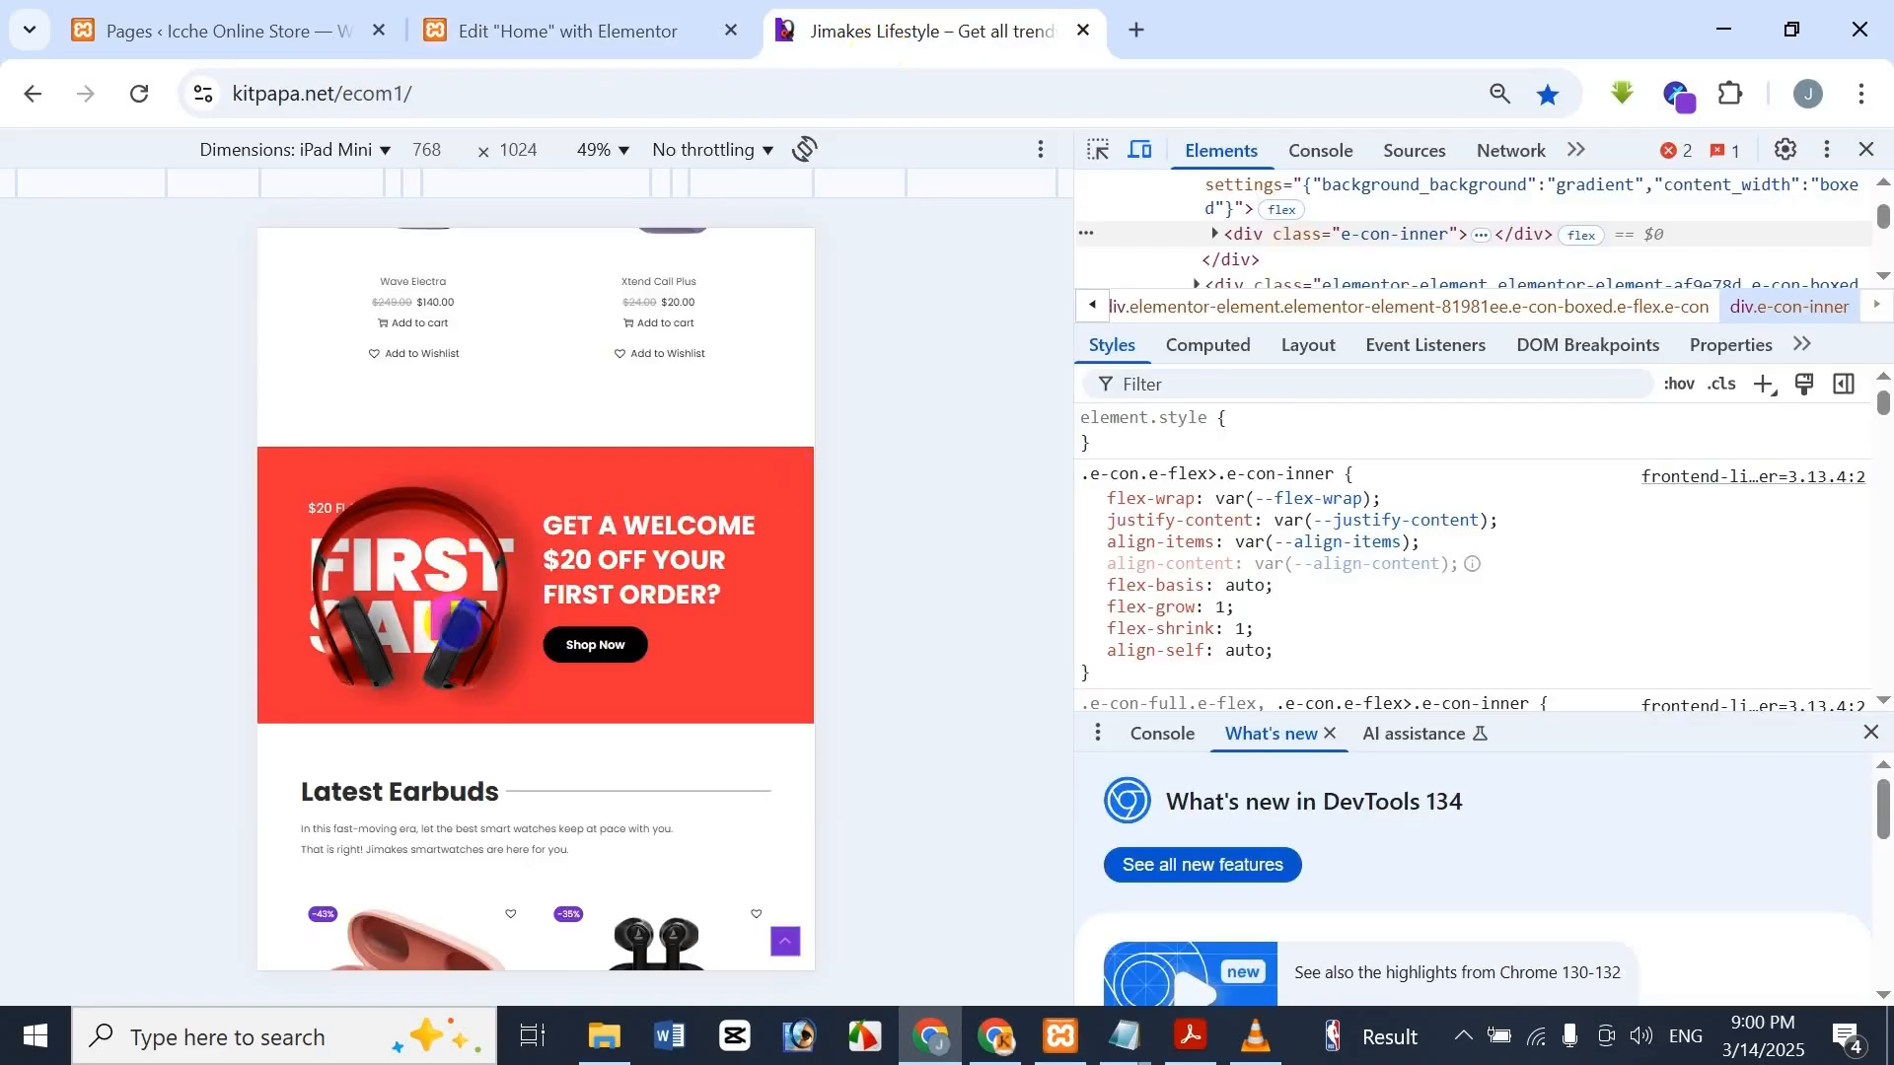
{"action": "left_click", "coordinate": [552, 30]}
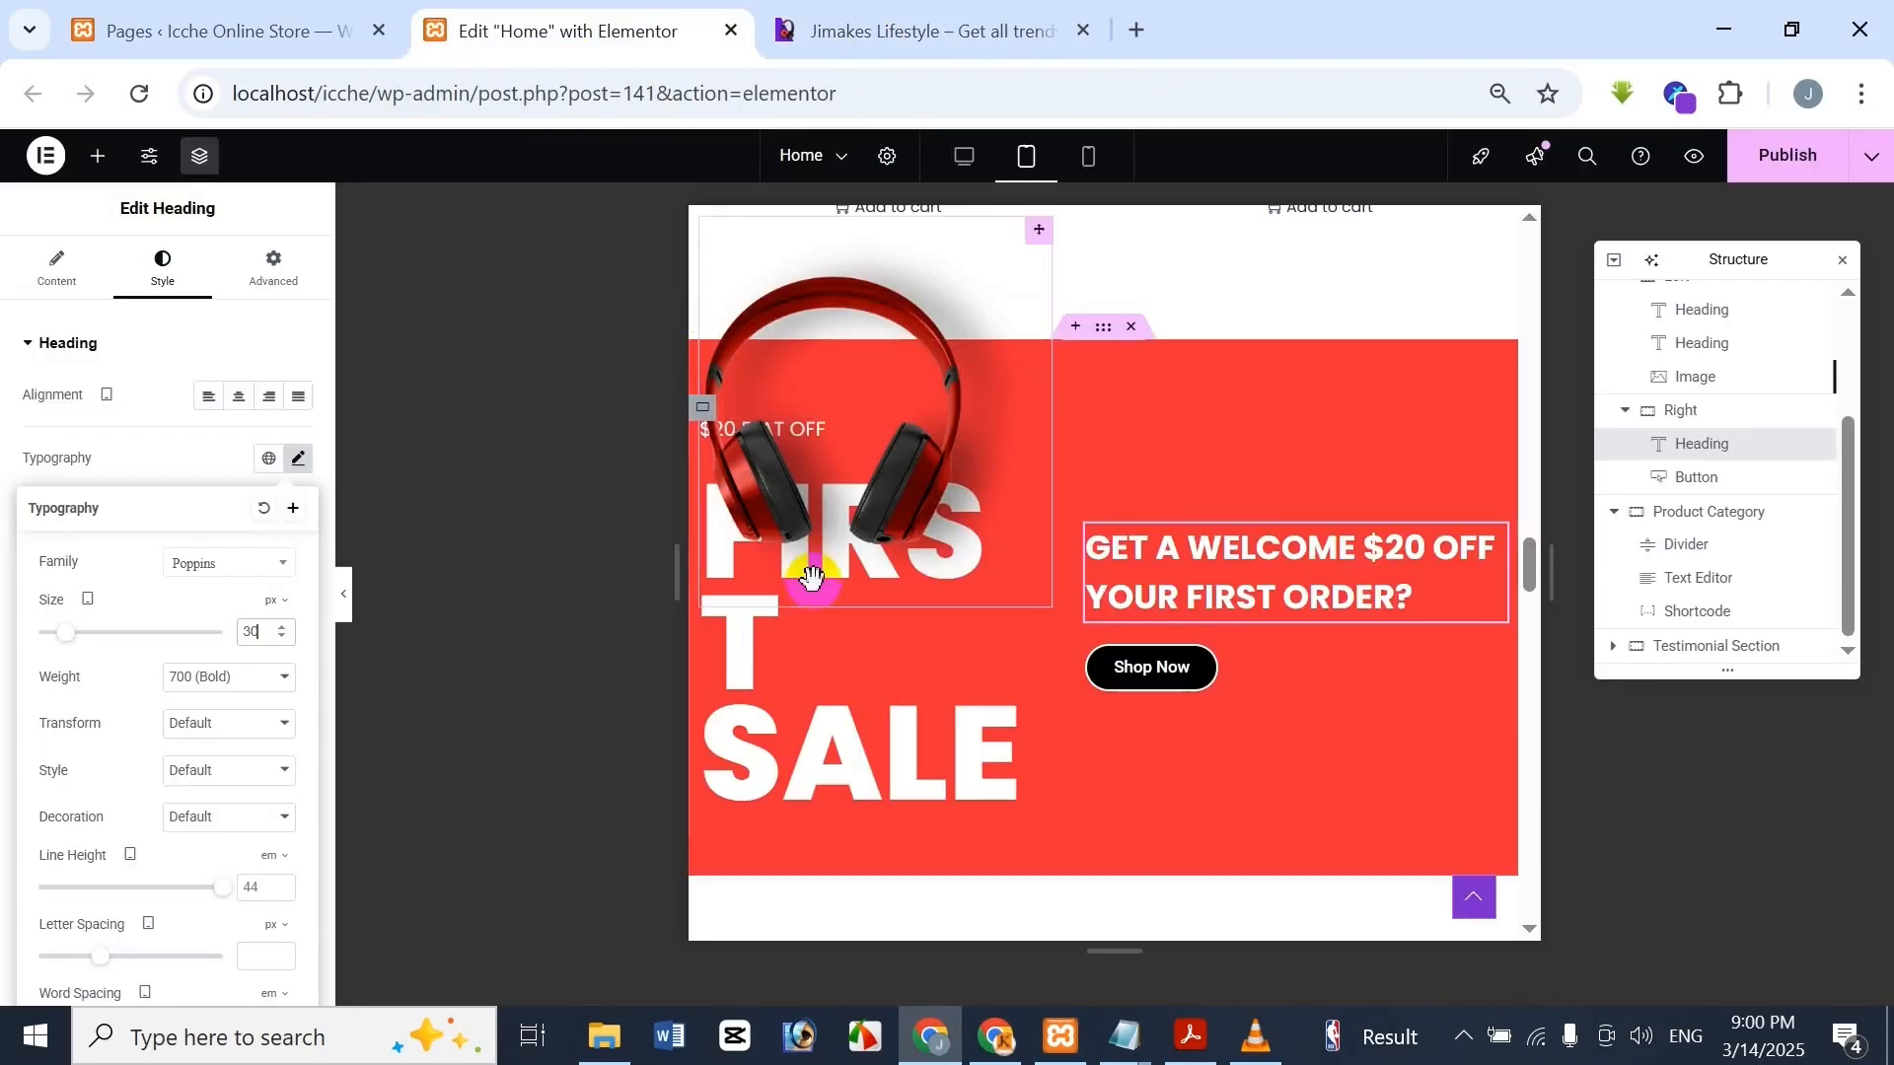
Set the tablet font size of the large "First Sale" heading in the red banner to 80 px
{"action": "left_click", "coordinate": [837, 695]}
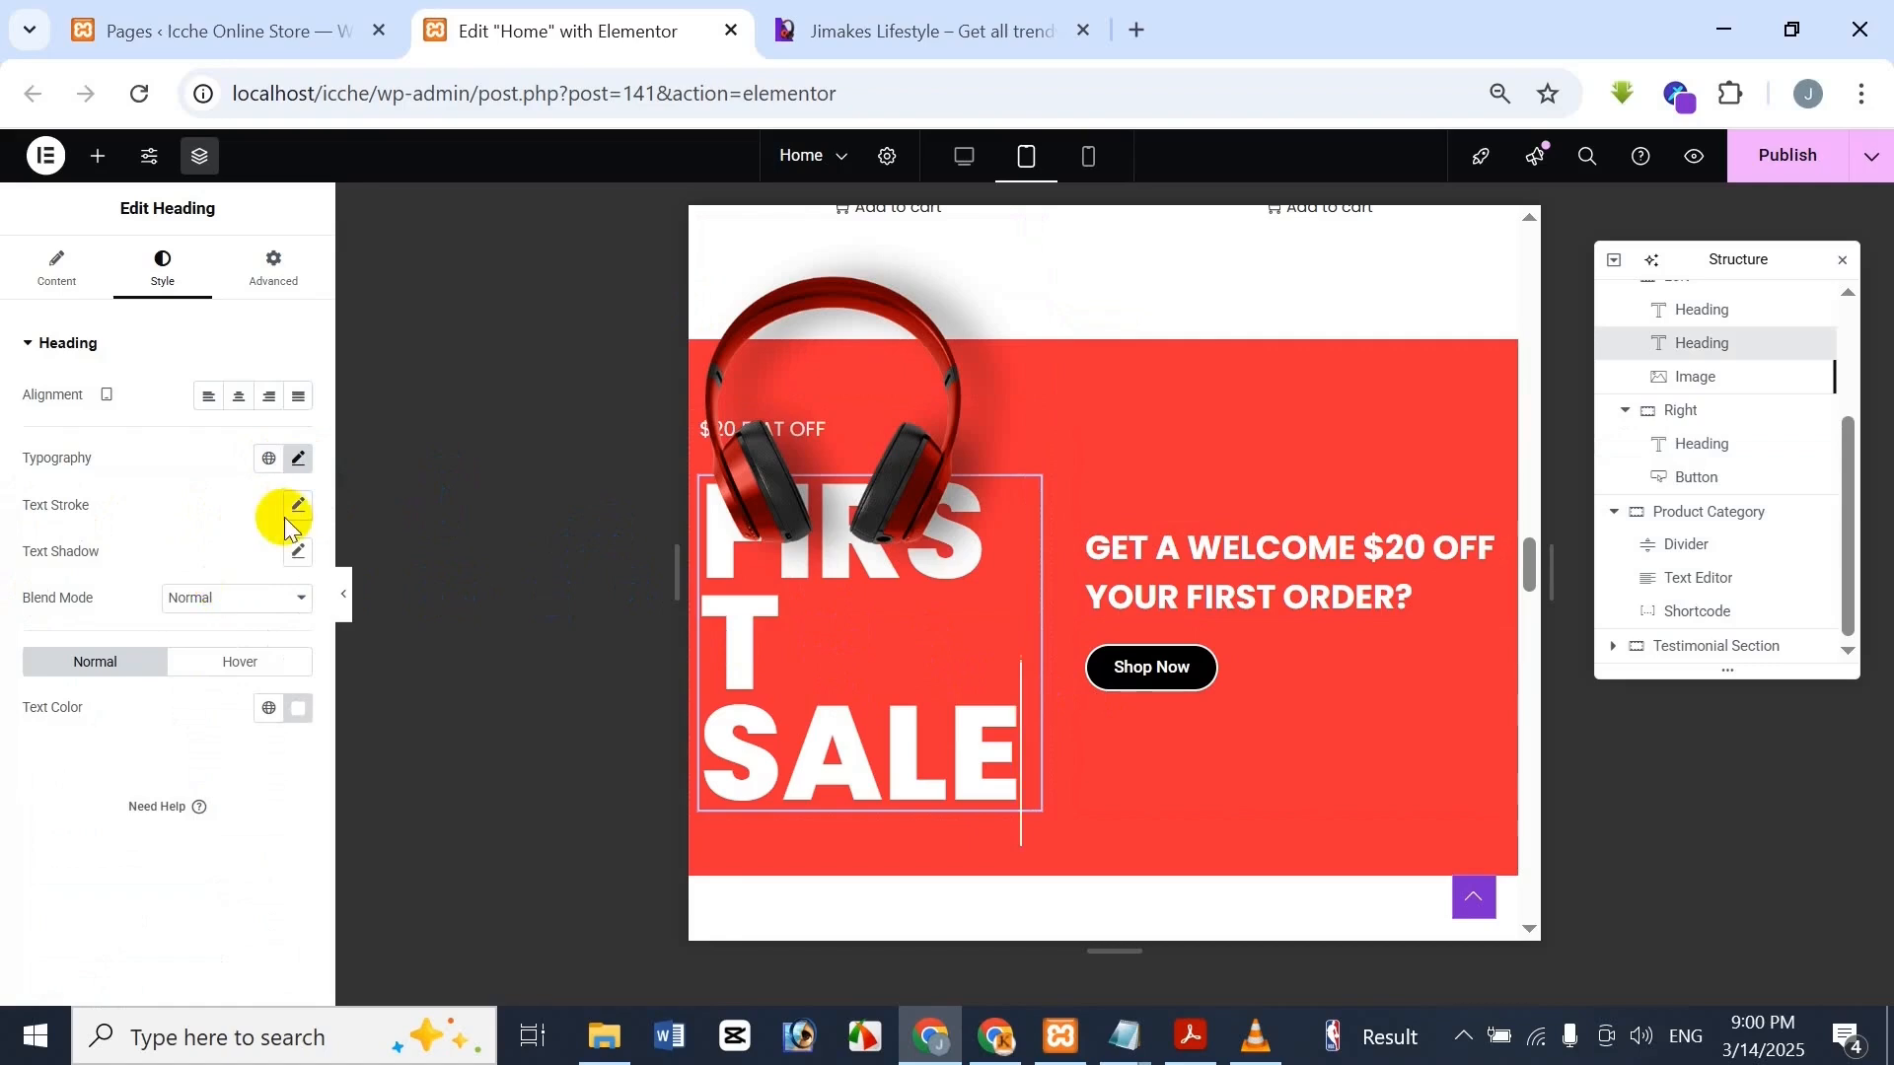
{"action": "left_click", "coordinate": [297, 460]}
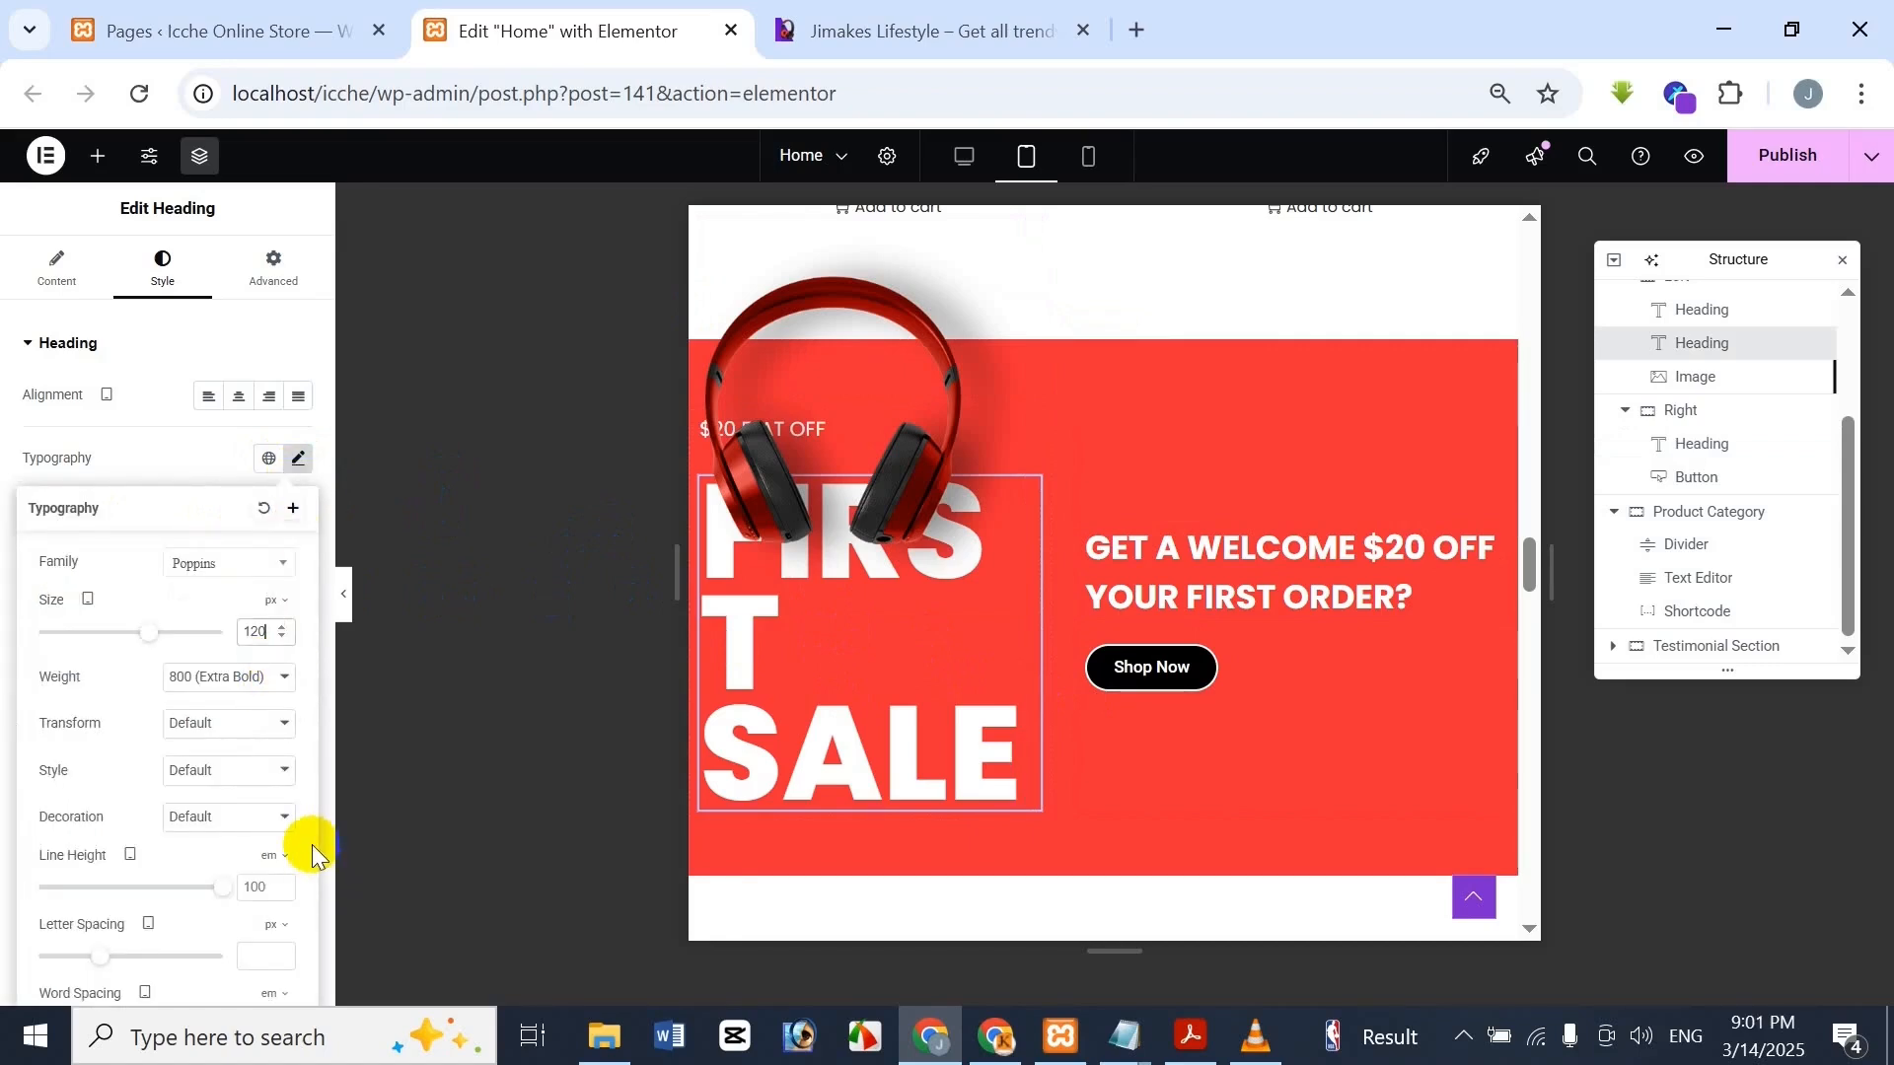
{"action": "key", "text": "ctrl+a"}
{"action": "type", "text": "20"}
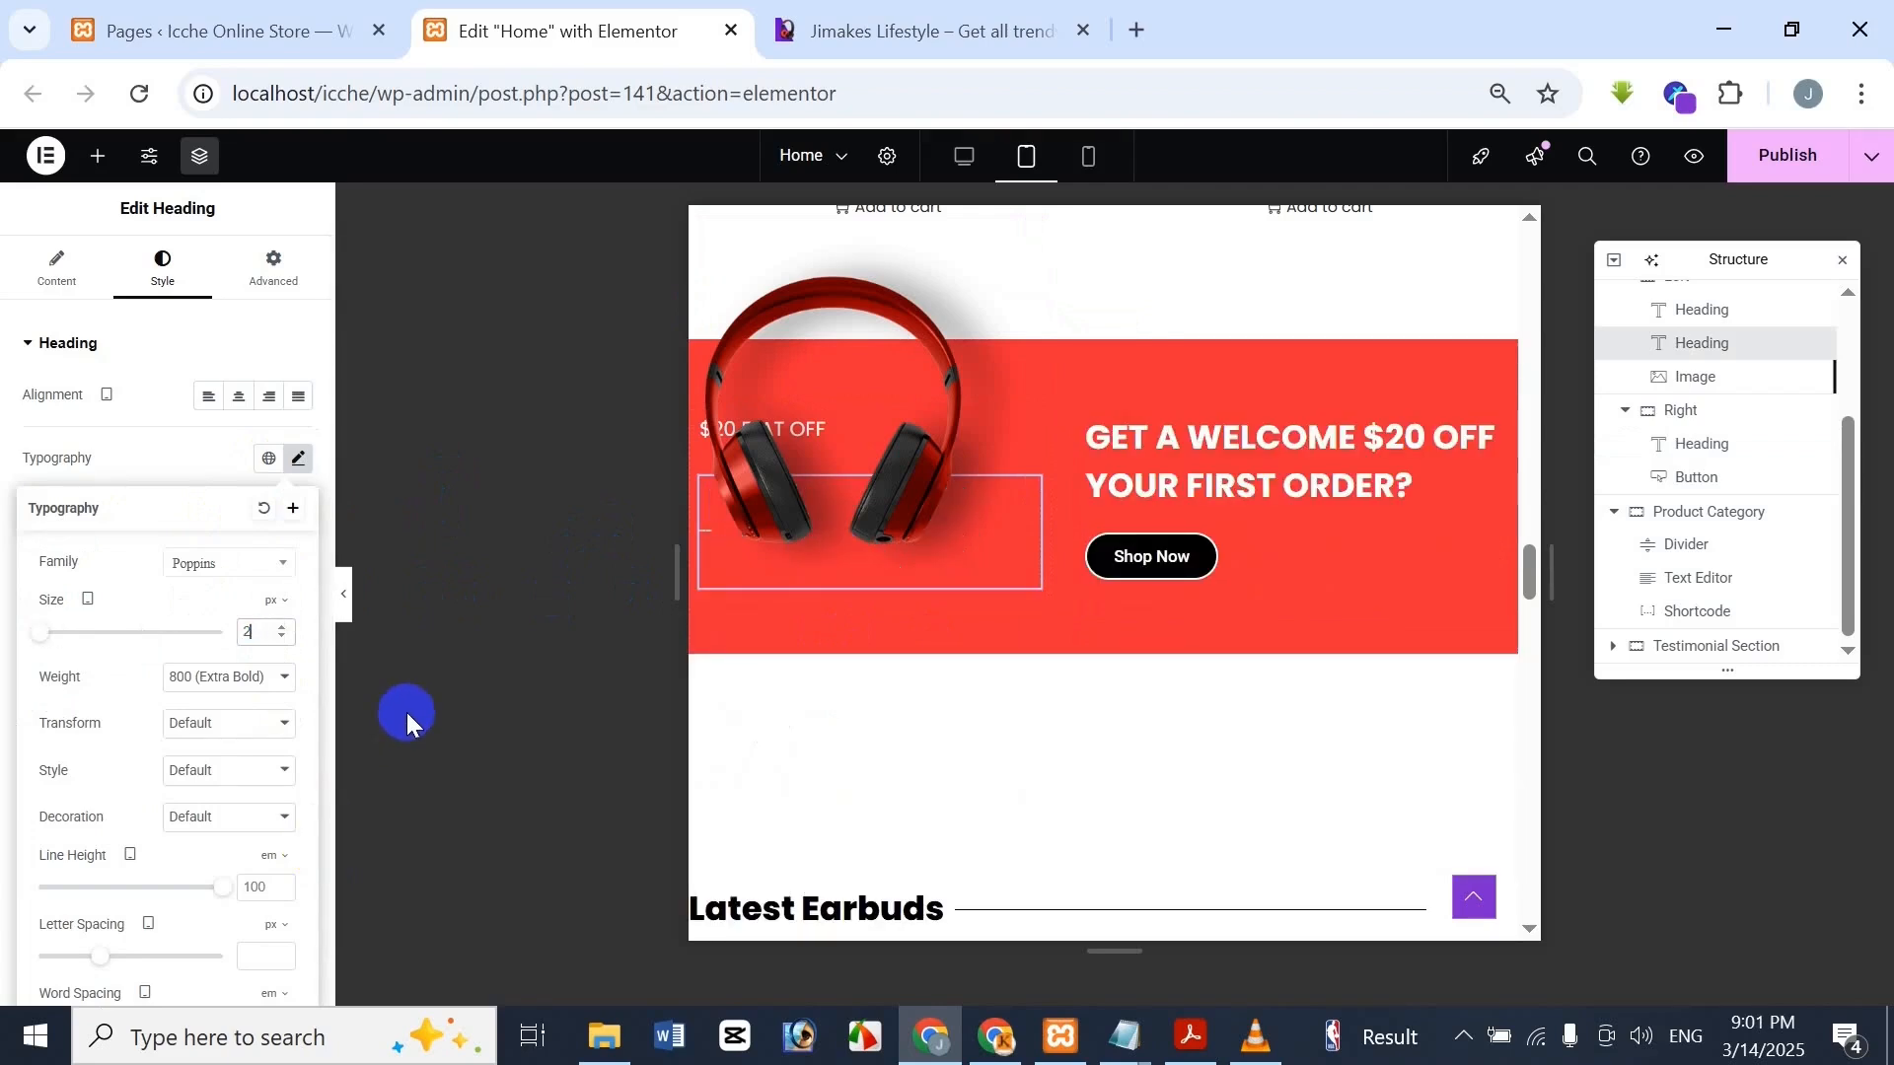
{"action": "key", "text": "ctrl+z"}
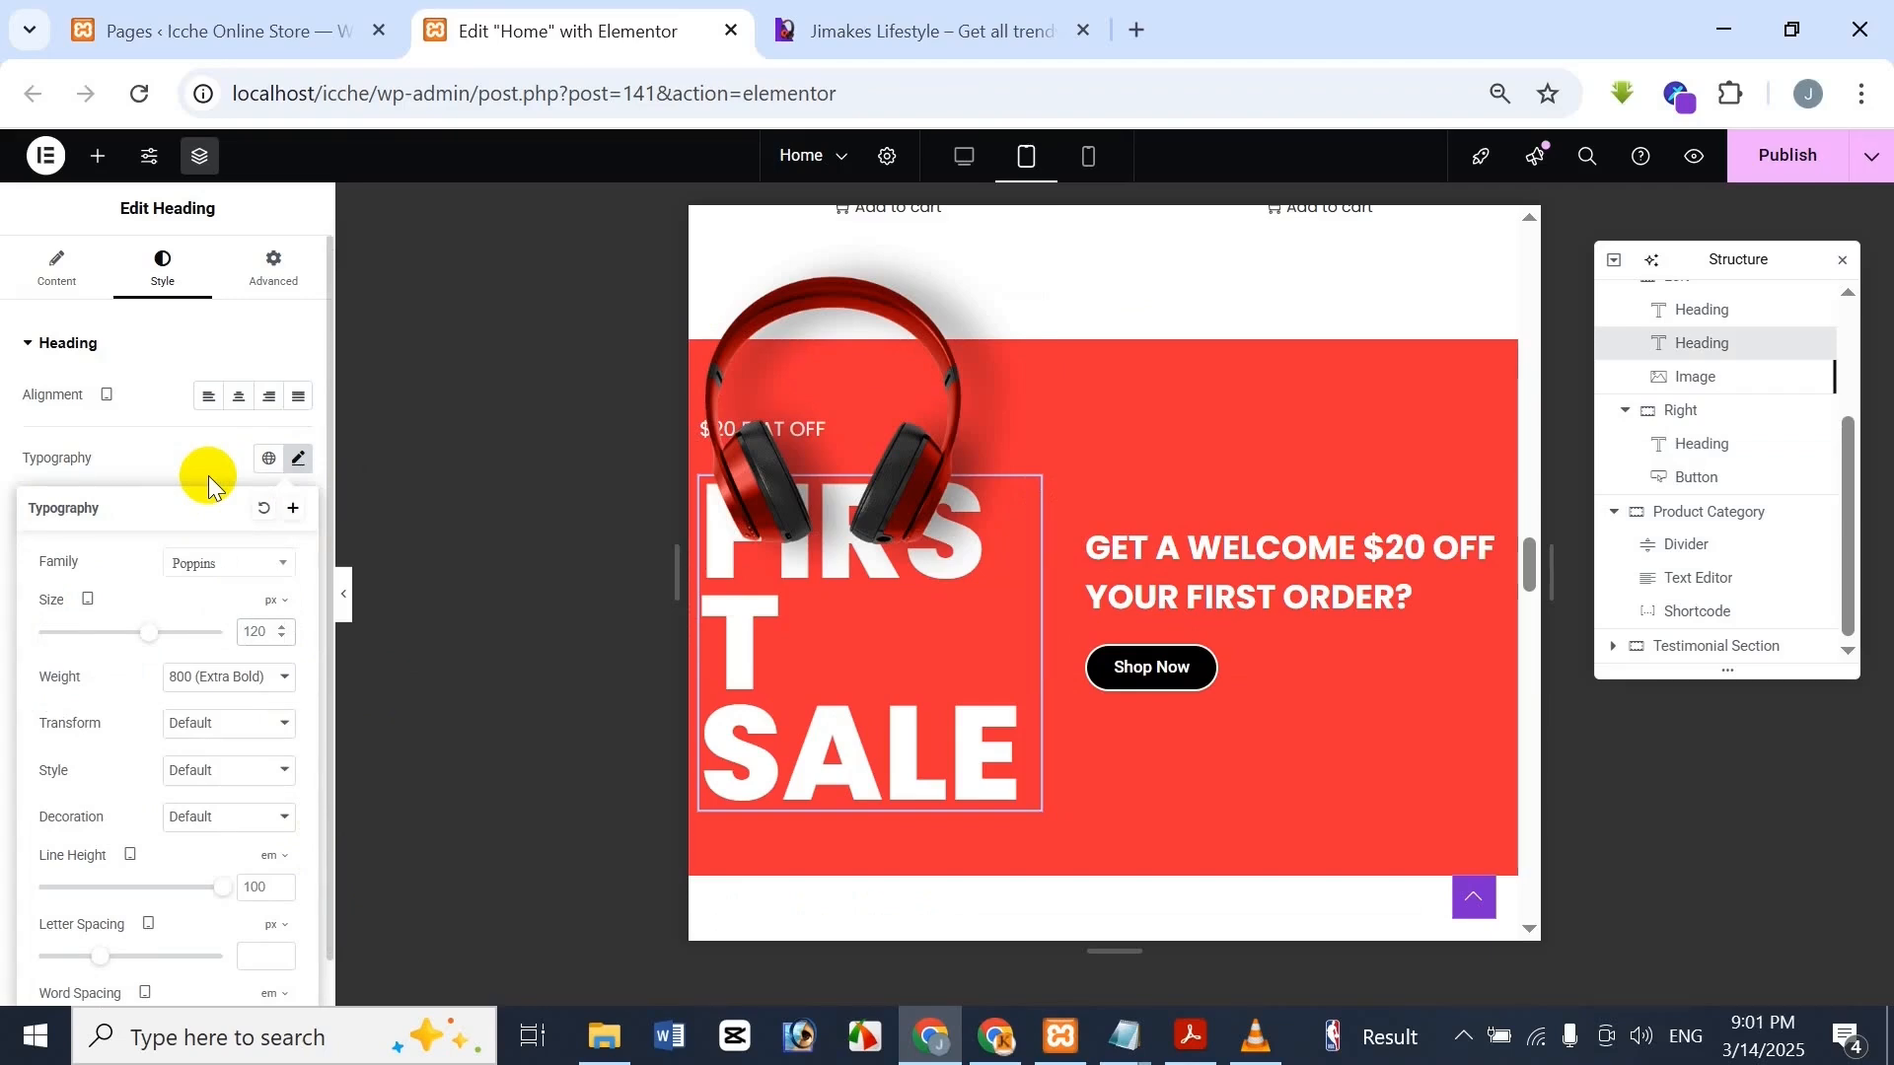
{"action": "type", "text": "80"}
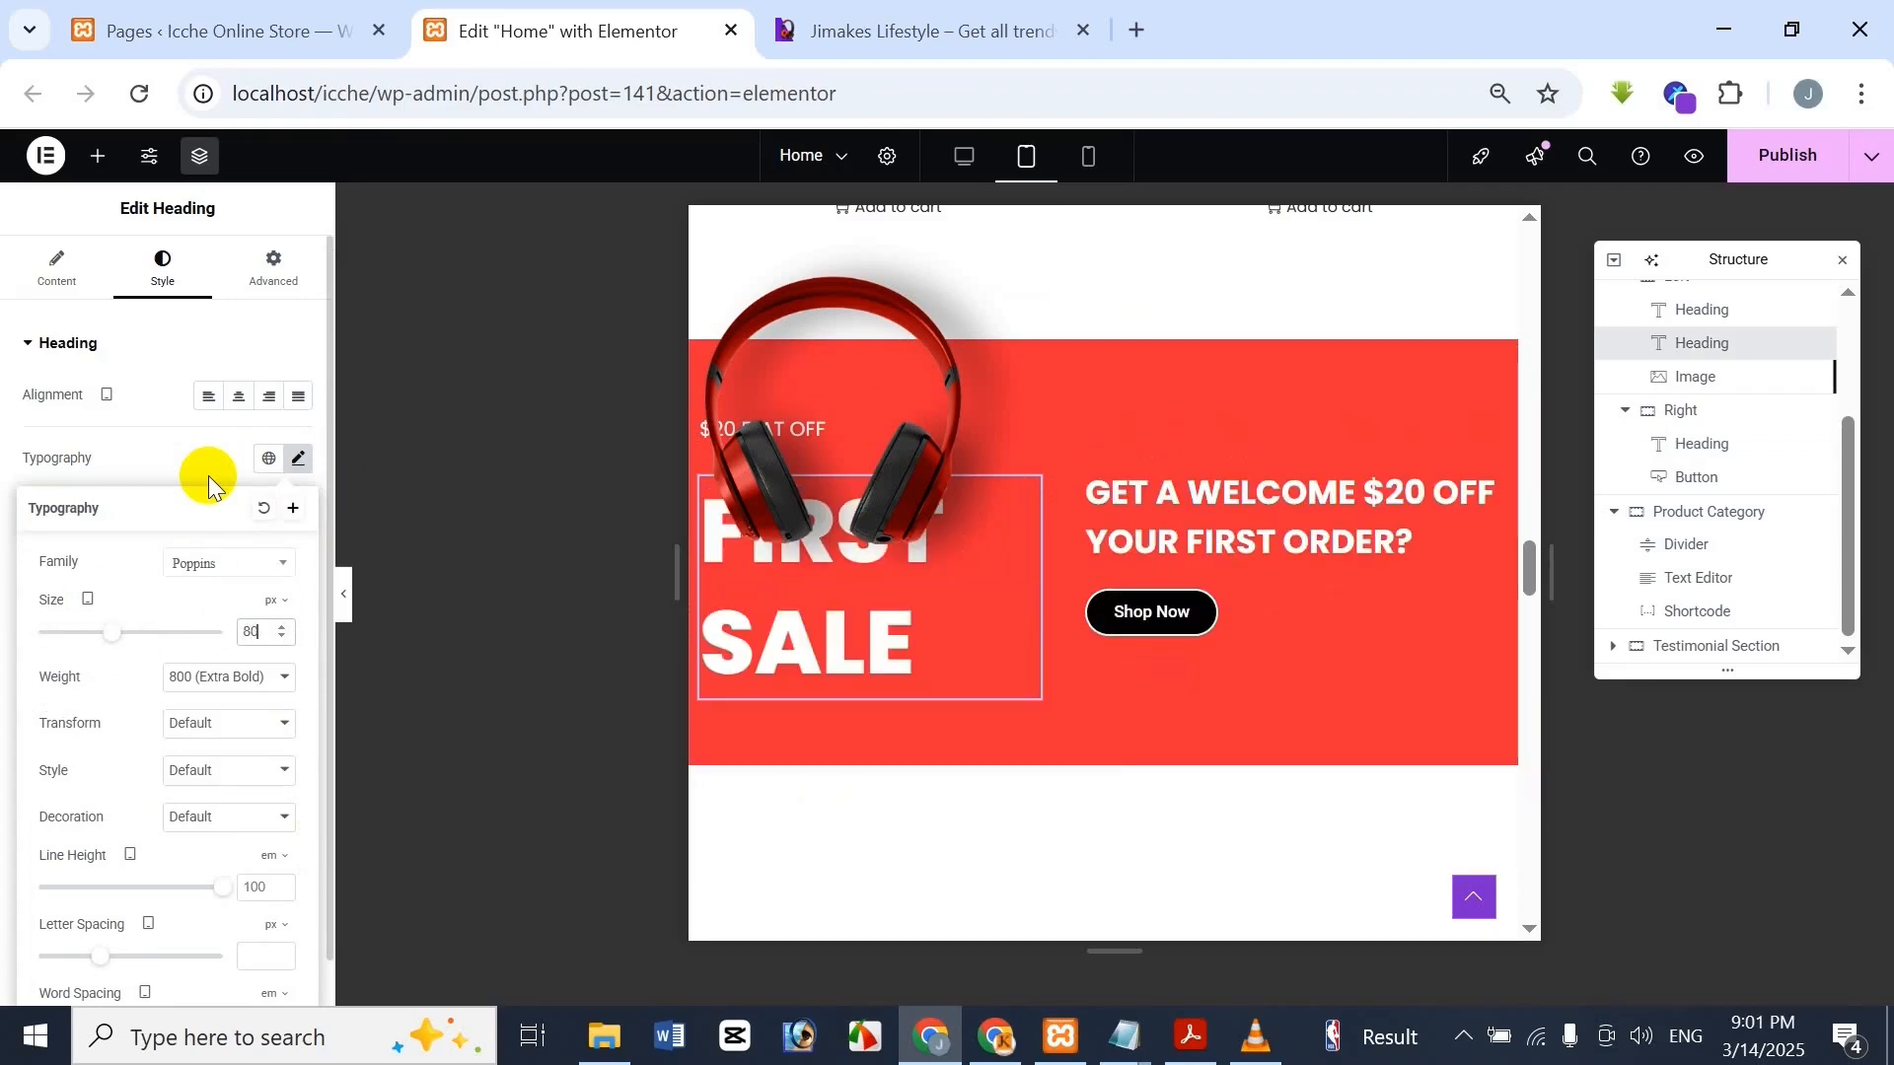
Reduce the "First Sale" heading's tablet line height to 0.8 em, using the reference site's banner as a guide
{"action": "left_click", "coordinate": [811, 27]}
{"action": "left_click", "coordinate": [558, 31]}
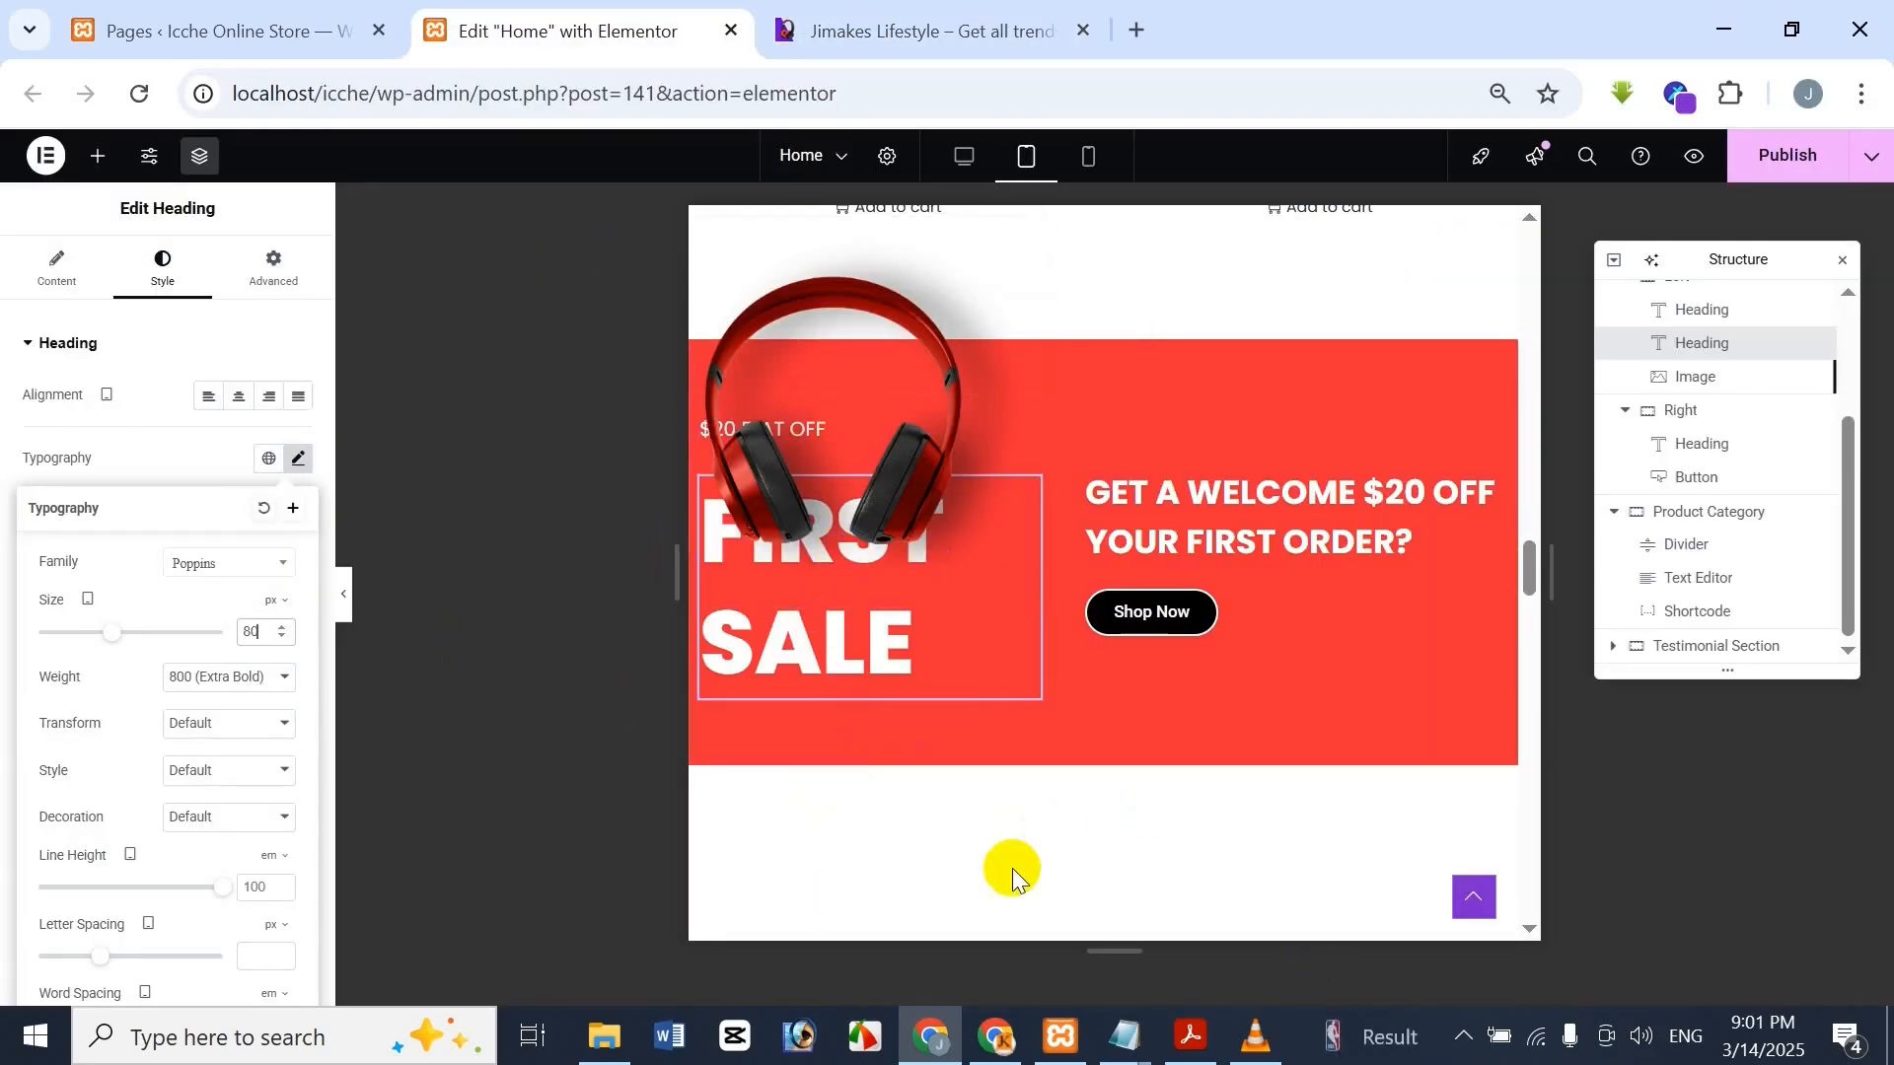
{"action": "left_click", "coordinate": [908, 22]}
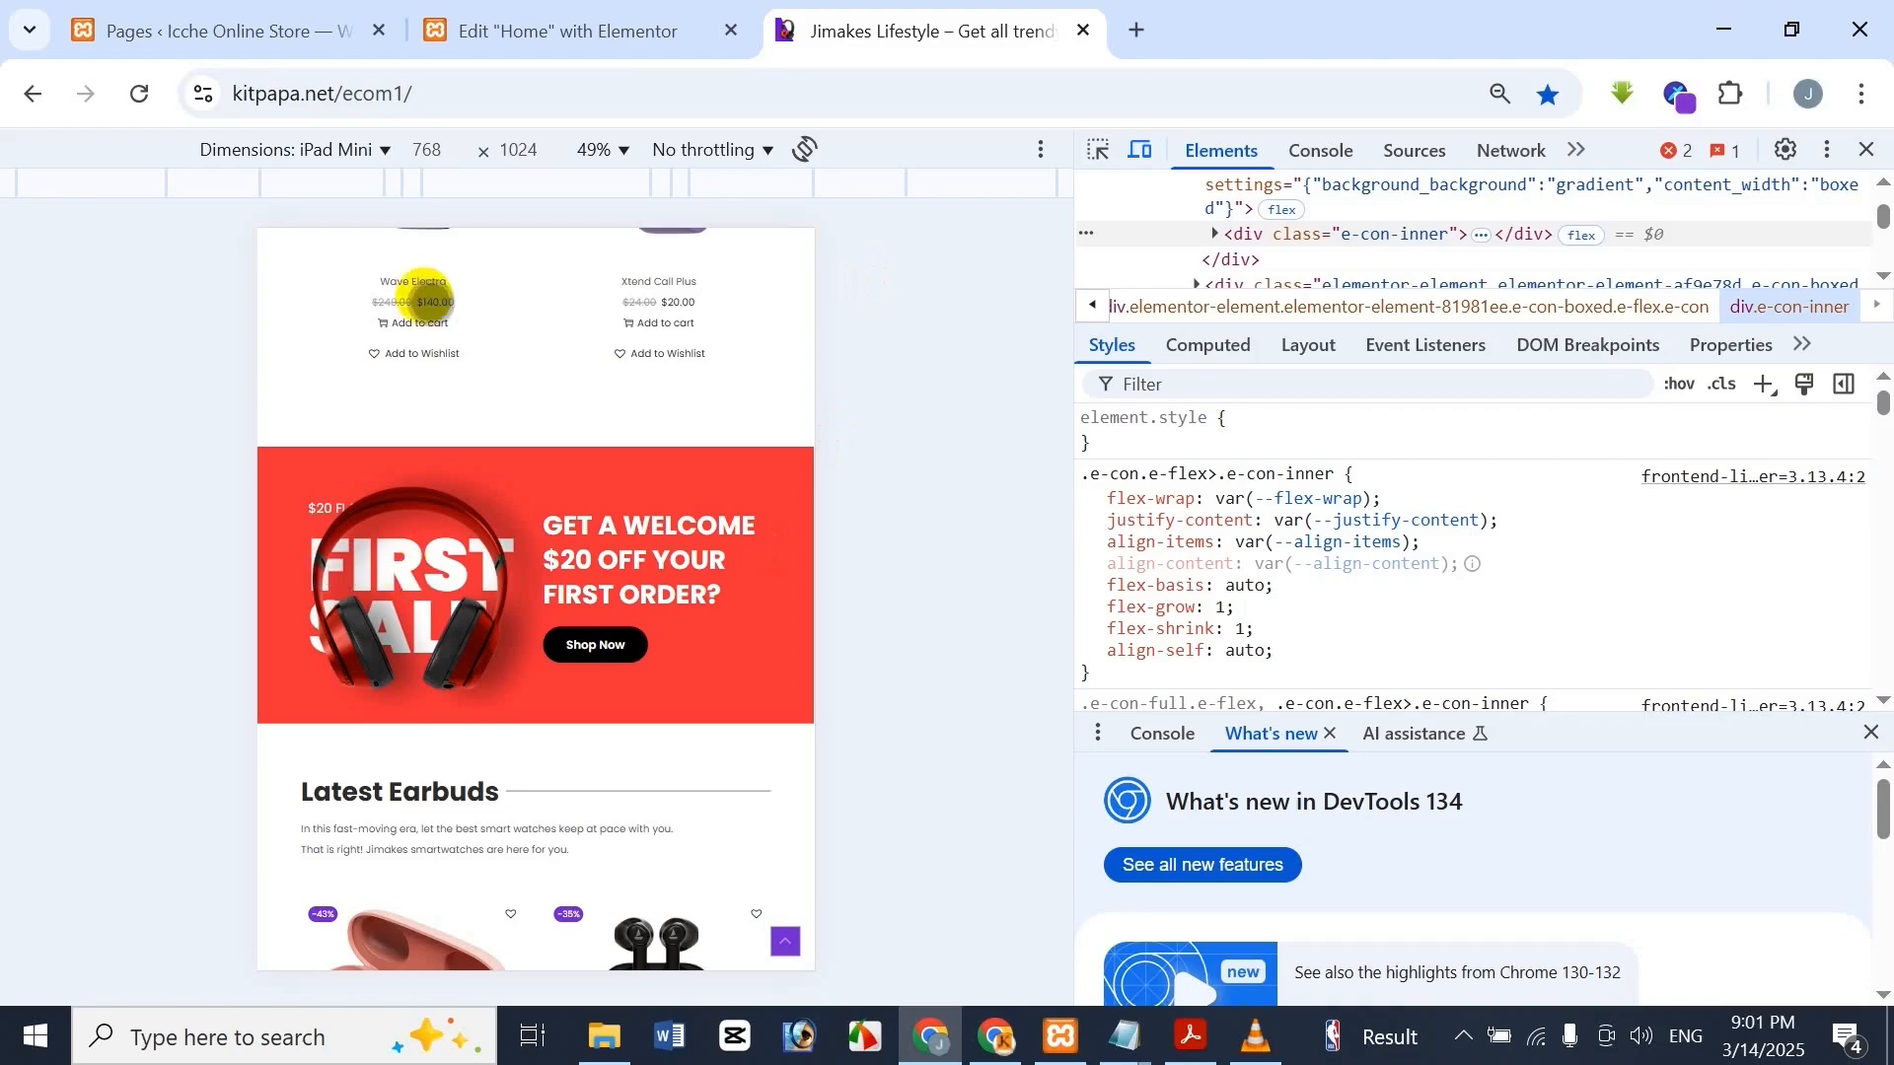
{"action": "left_click", "coordinate": [579, 28]}
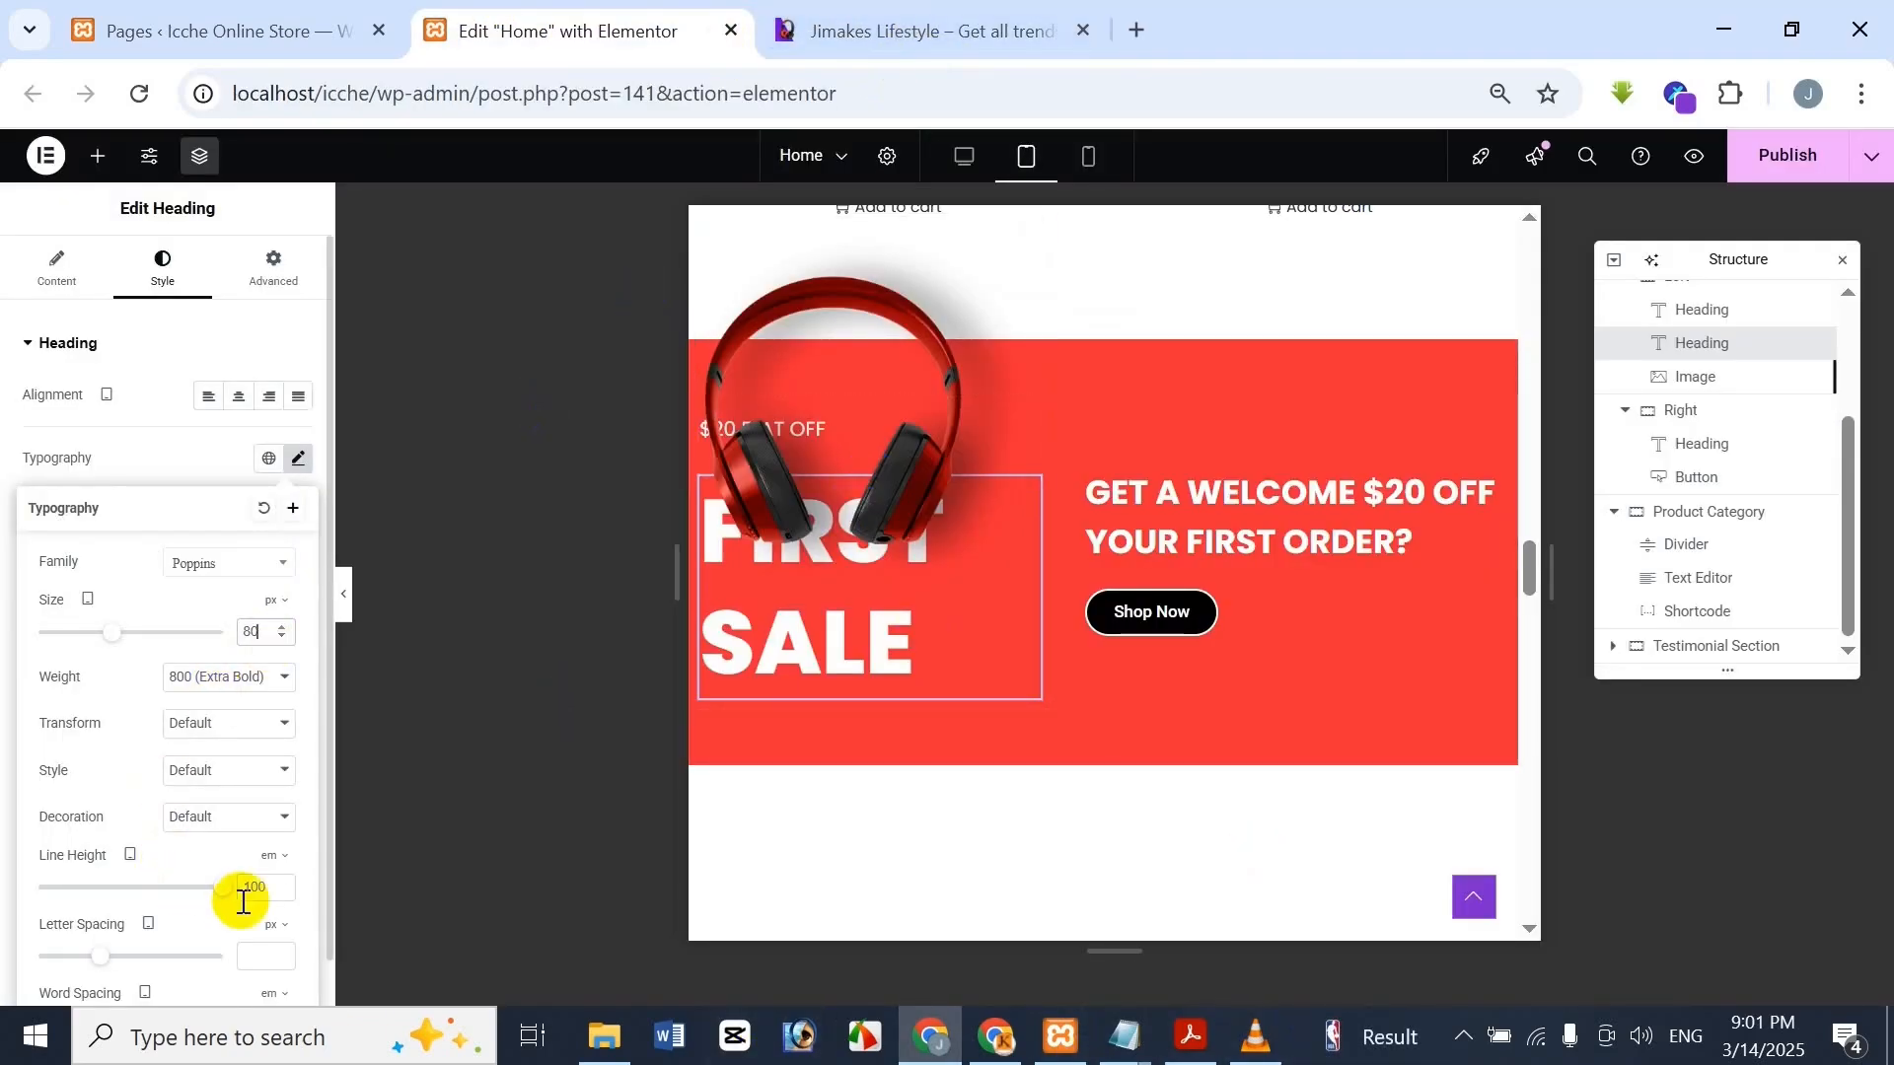
{"action": "left_click_drag", "start_coordinate": [226, 900], "coordinate": [59, 836]}
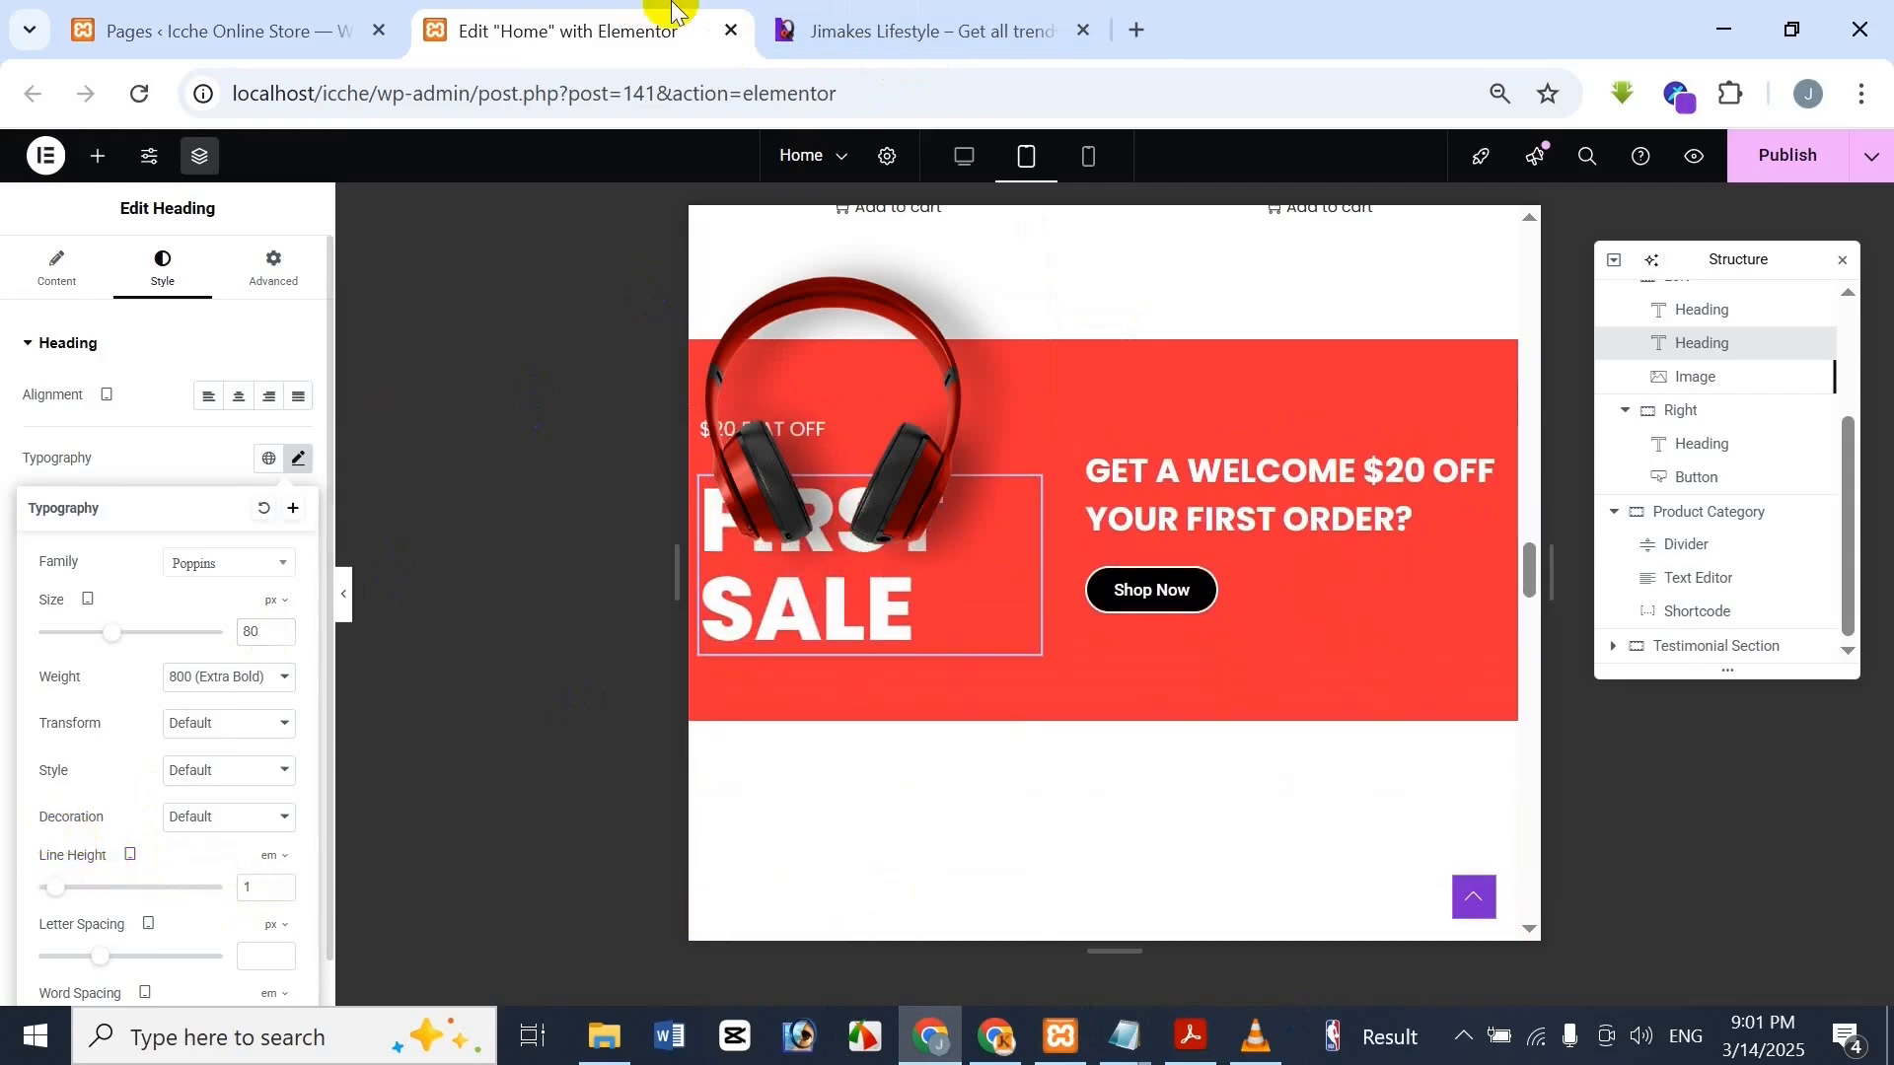
{"action": "left_click", "coordinate": [868, 30]}
{"action": "left_click", "coordinate": [572, 21]}
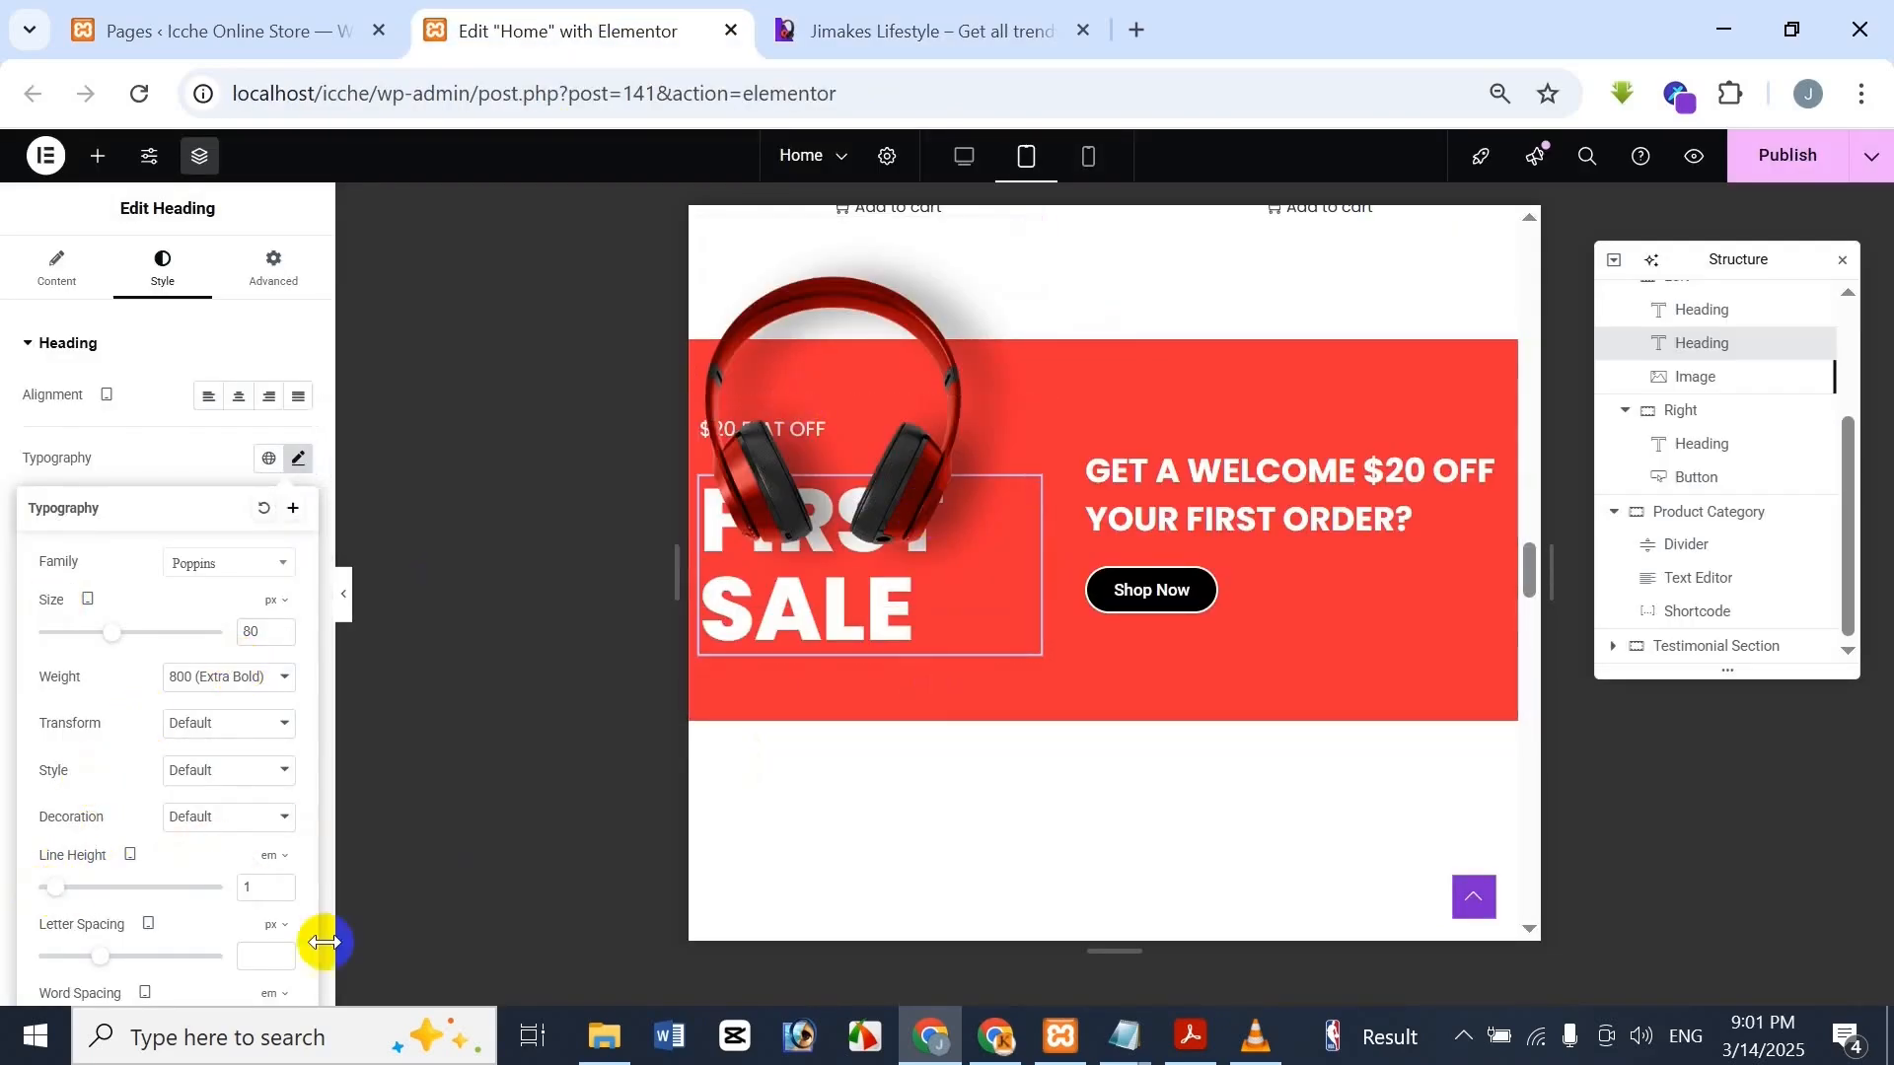
{"action": "left_click", "coordinate": [48, 891]}
{"action": "left_click_drag", "start_coordinate": [48, 894], "coordinate": [49, 893]}
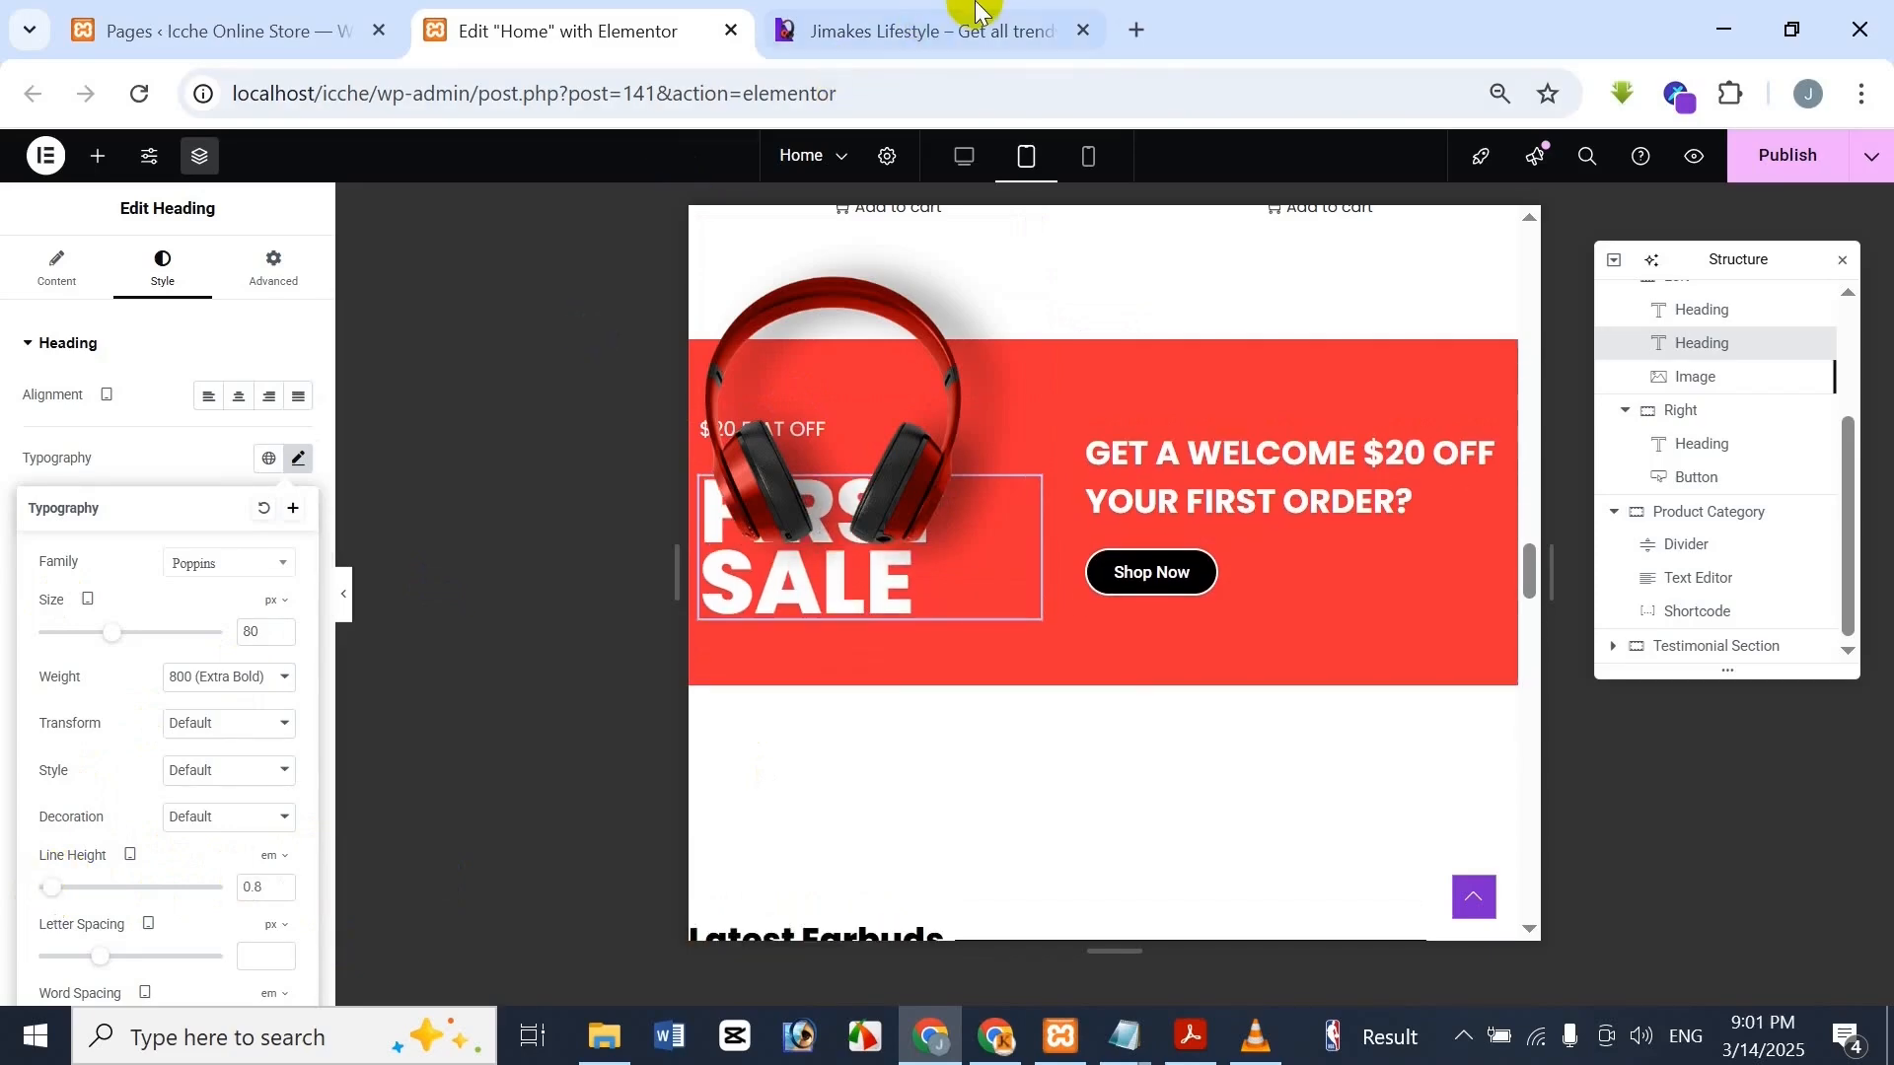
Compare the headphones' placement in the red sale banner with the same banner on the reference site
{"action": "left_click", "coordinate": [927, 30]}
{"action": "left_click", "coordinate": [567, 29]}
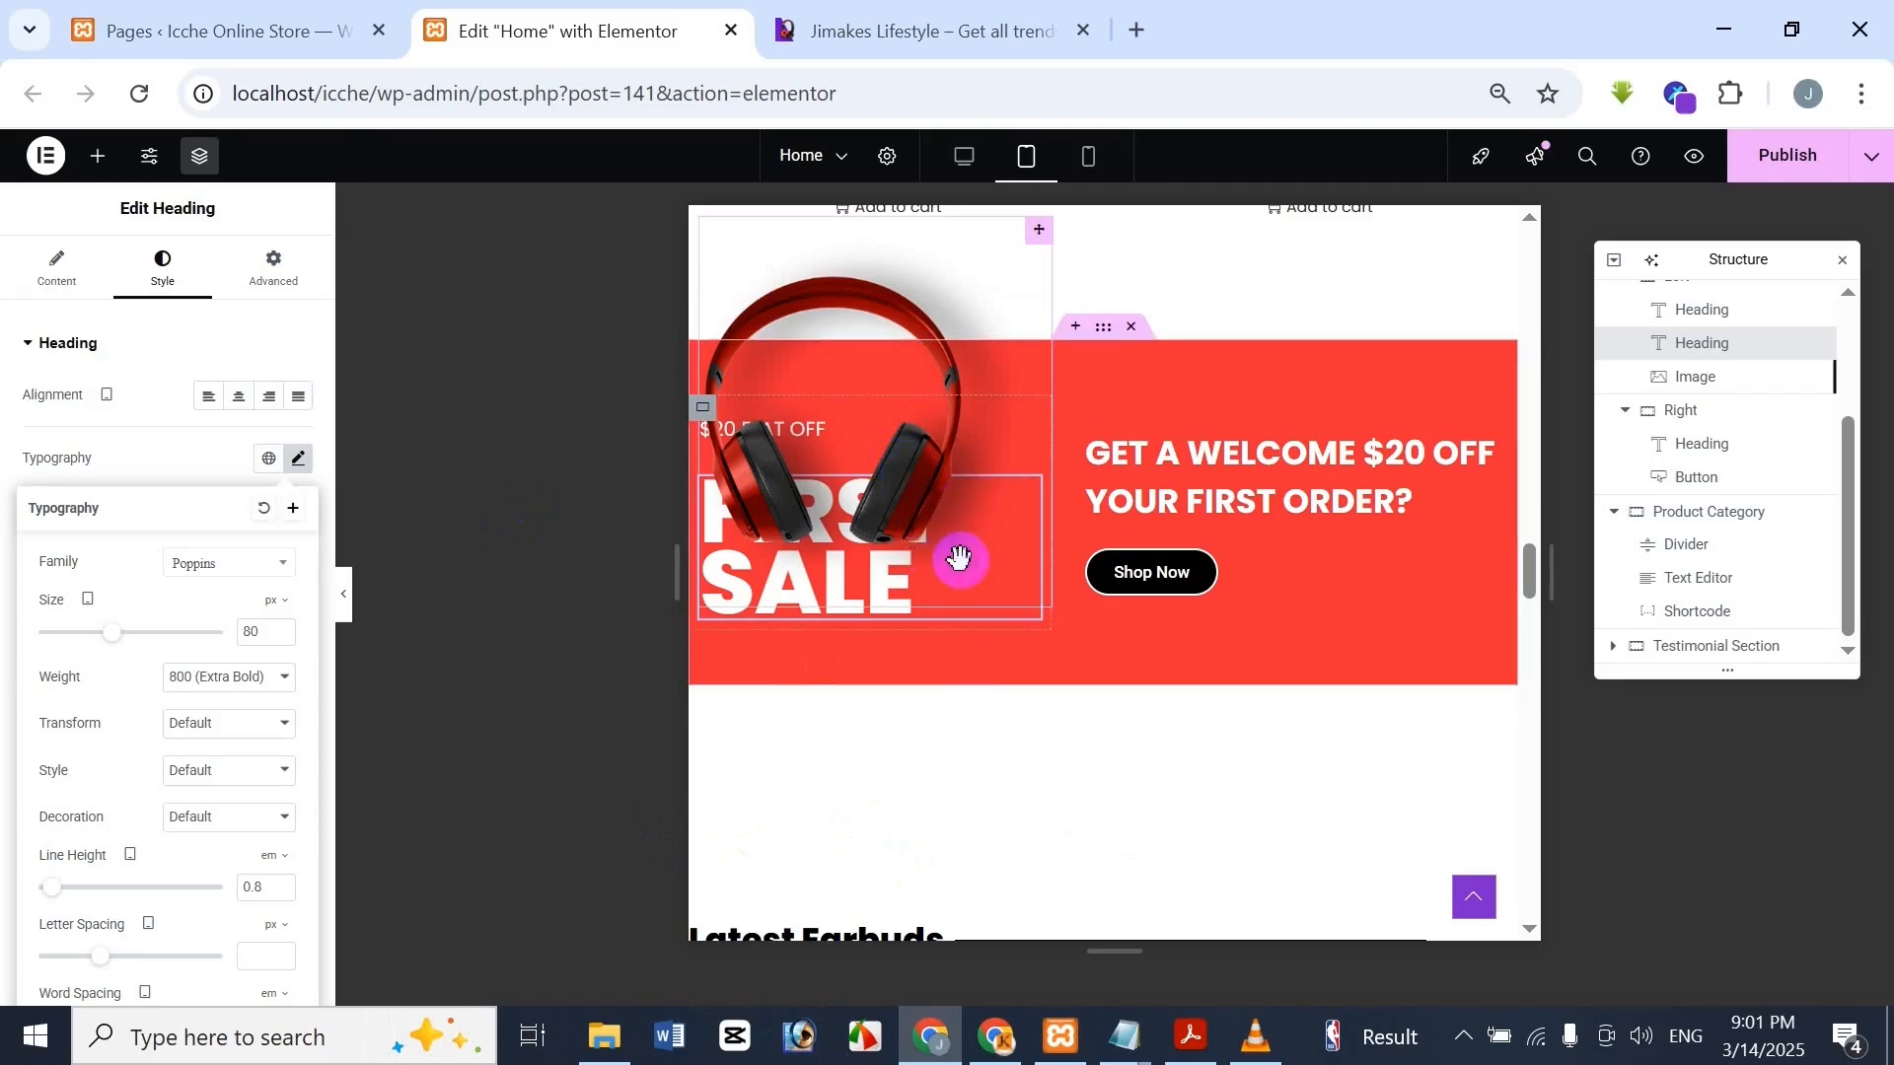
{"action": "left_click", "coordinate": [942, 28]}
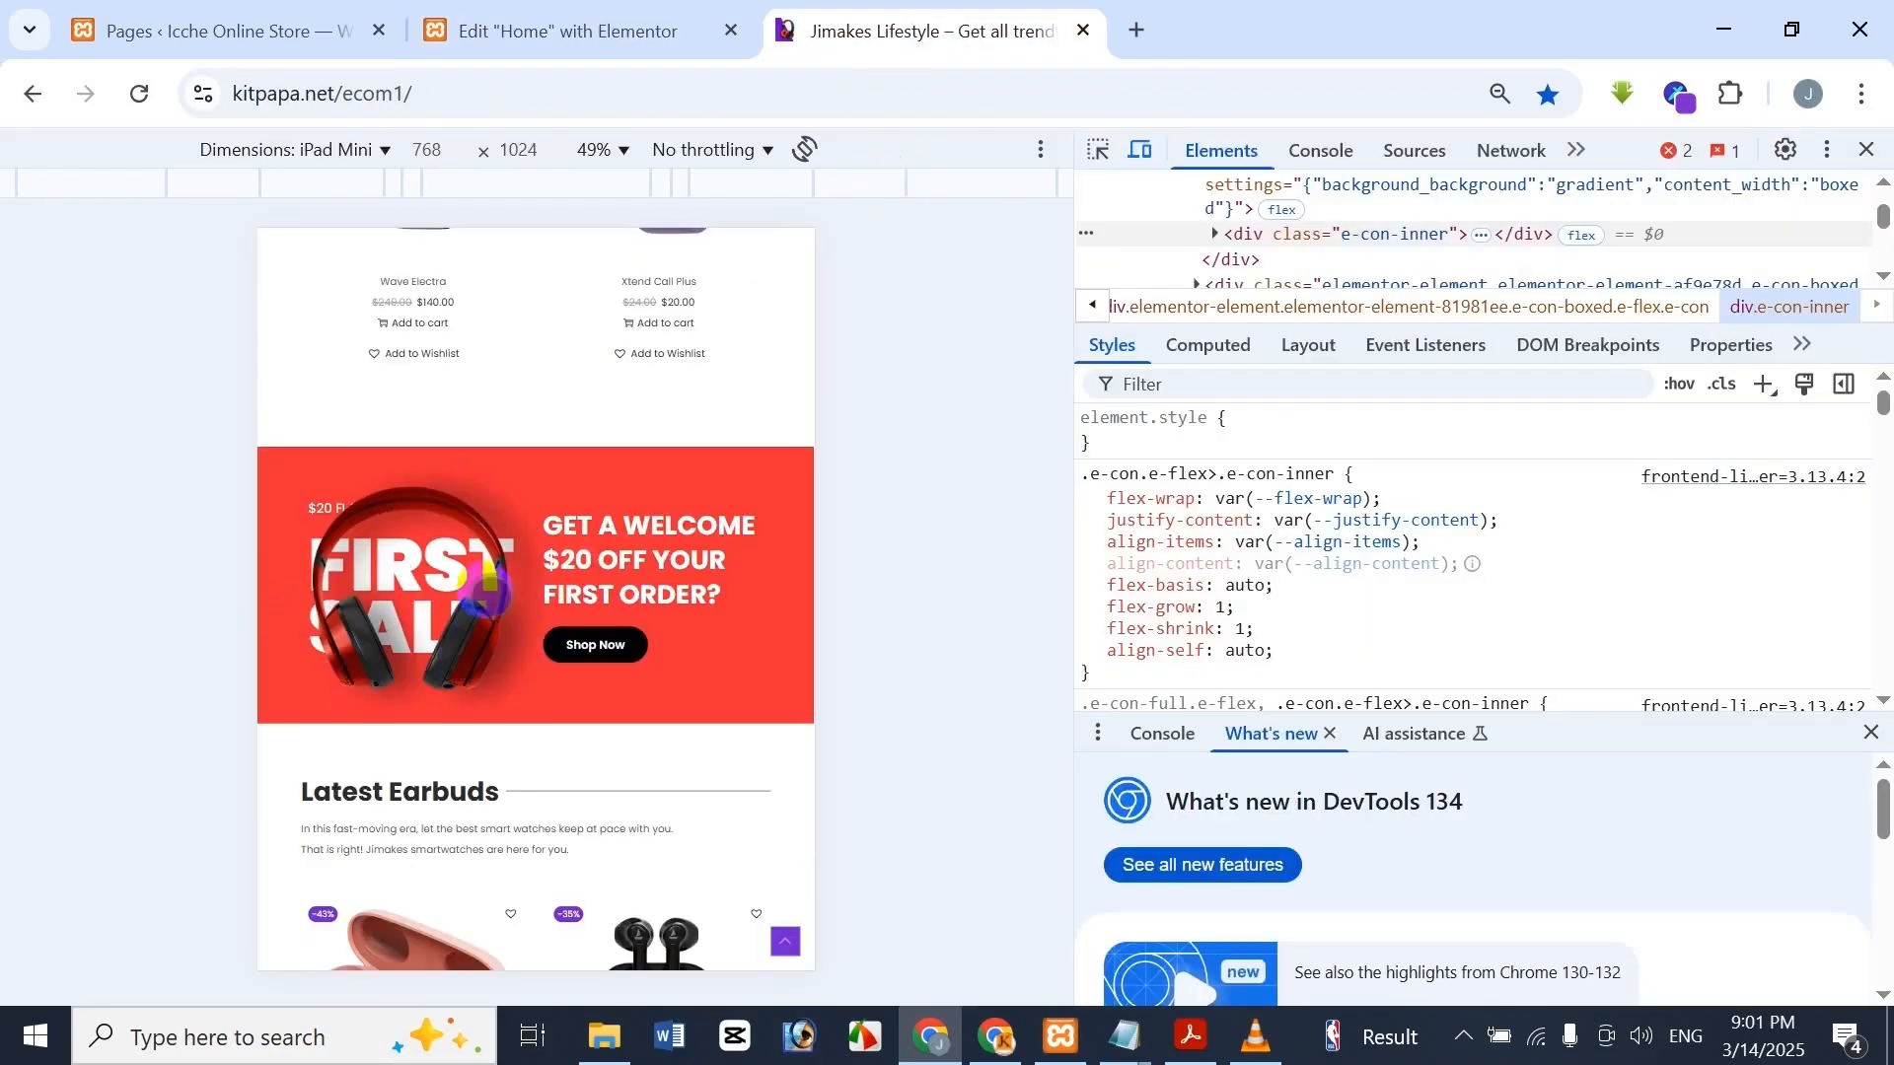
{"action": "left_click", "coordinate": [622, 22]}
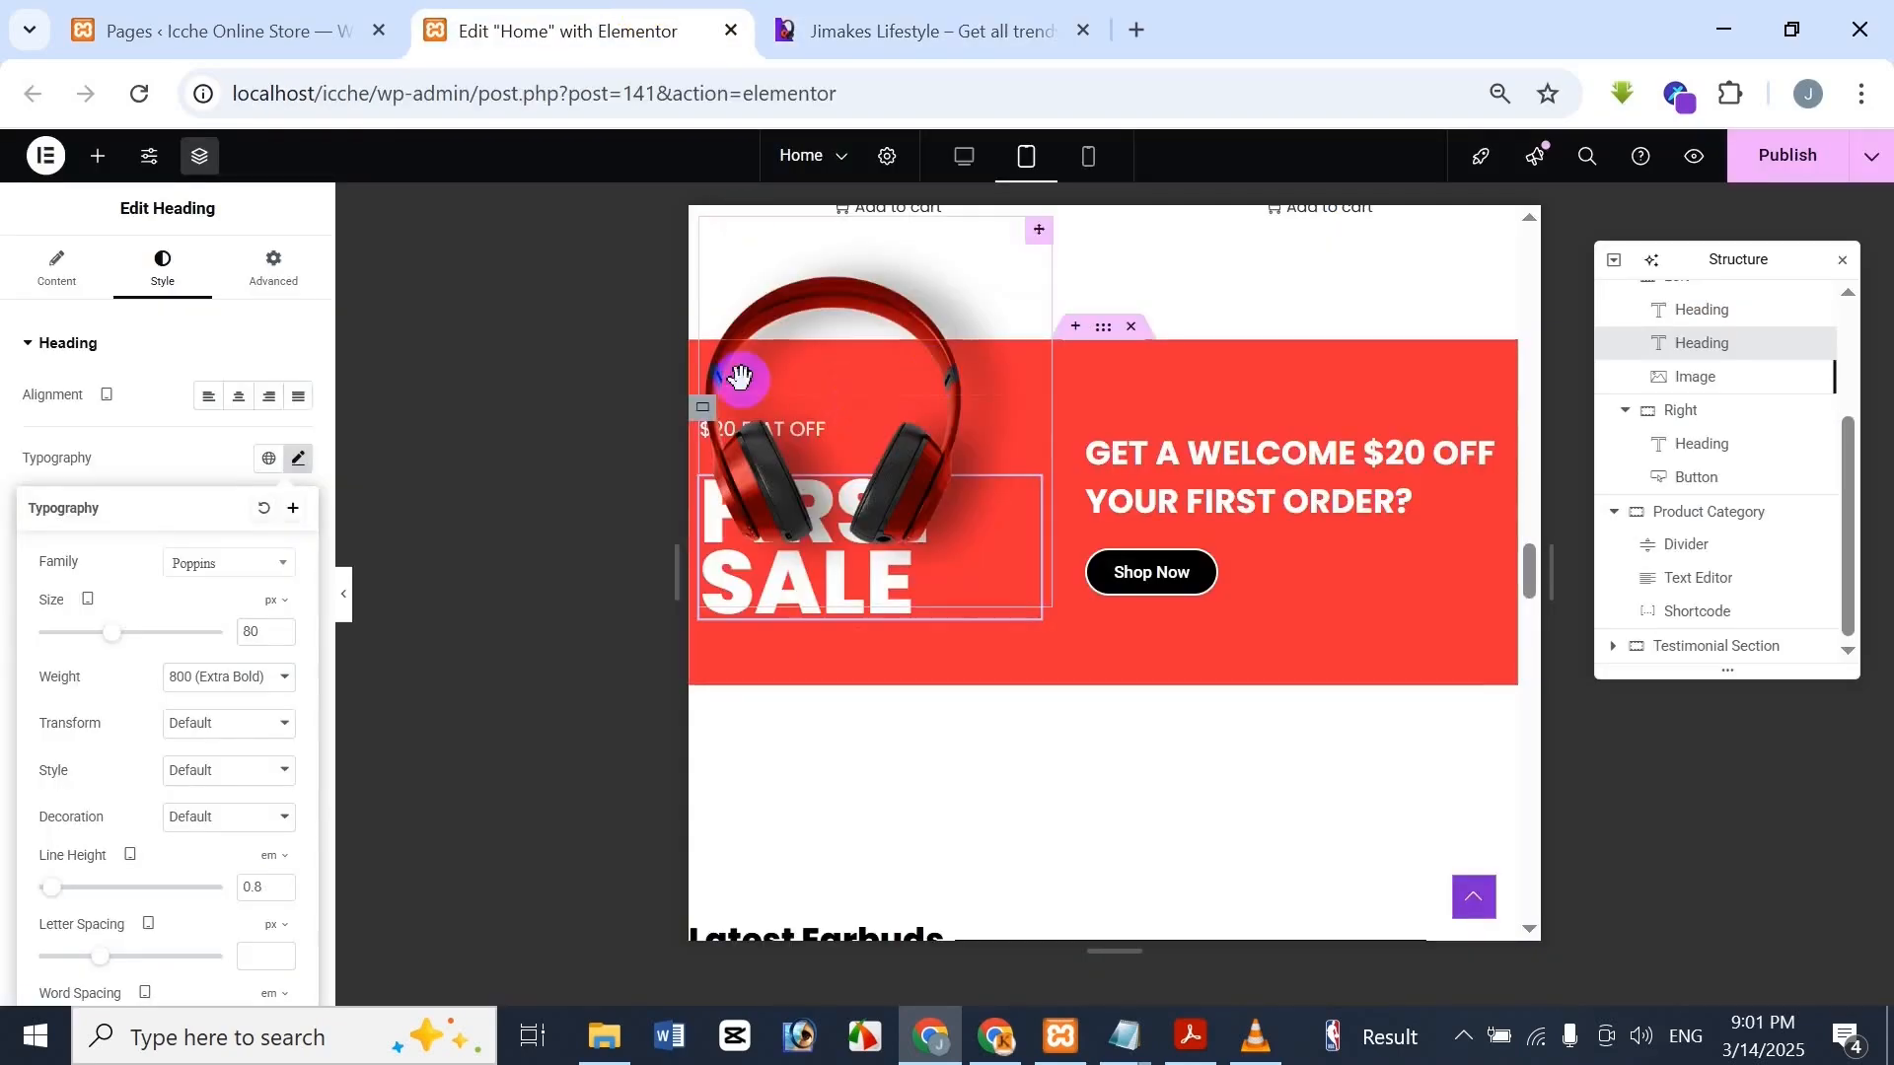
Open the banner's headphones image for editing in Elementor and check its vertical position against the reference site
{"action": "left_click", "coordinate": [897, 494]}
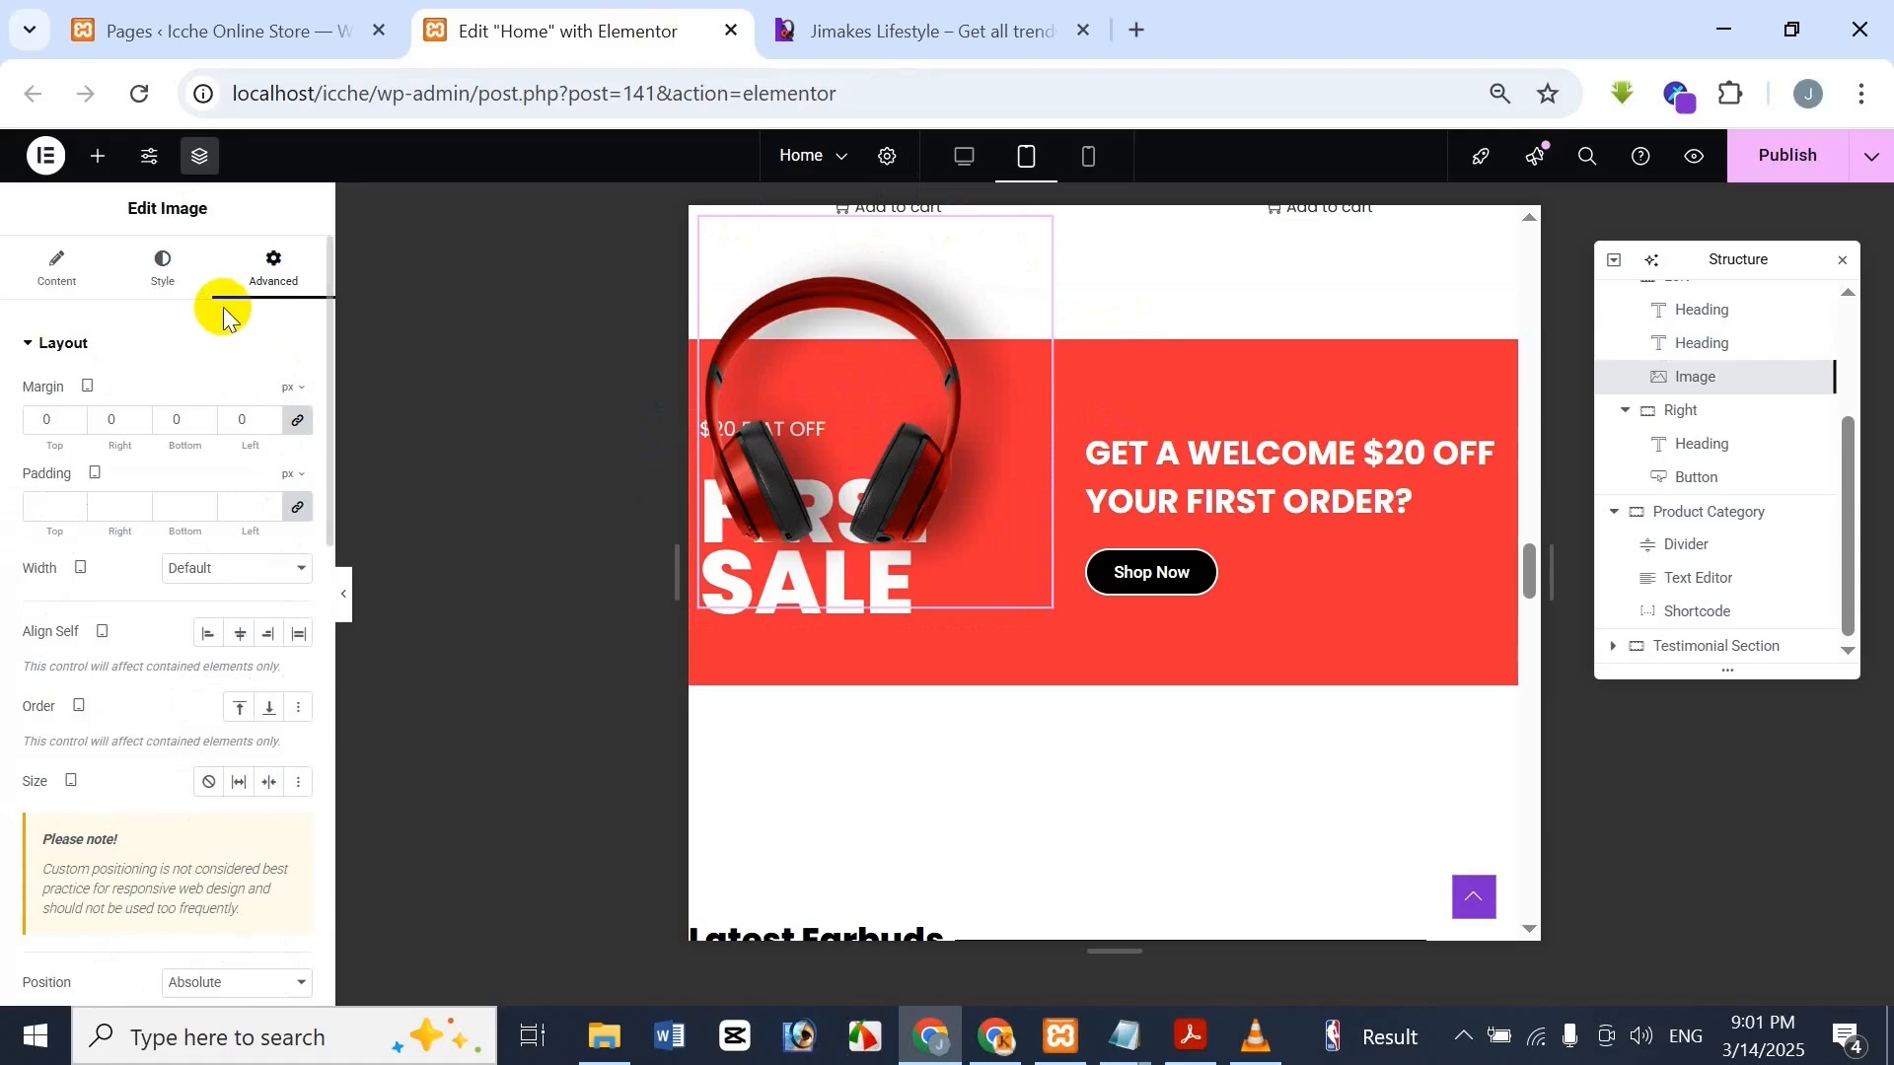
{"action": "left_click", "coordinate": [854, 18]}
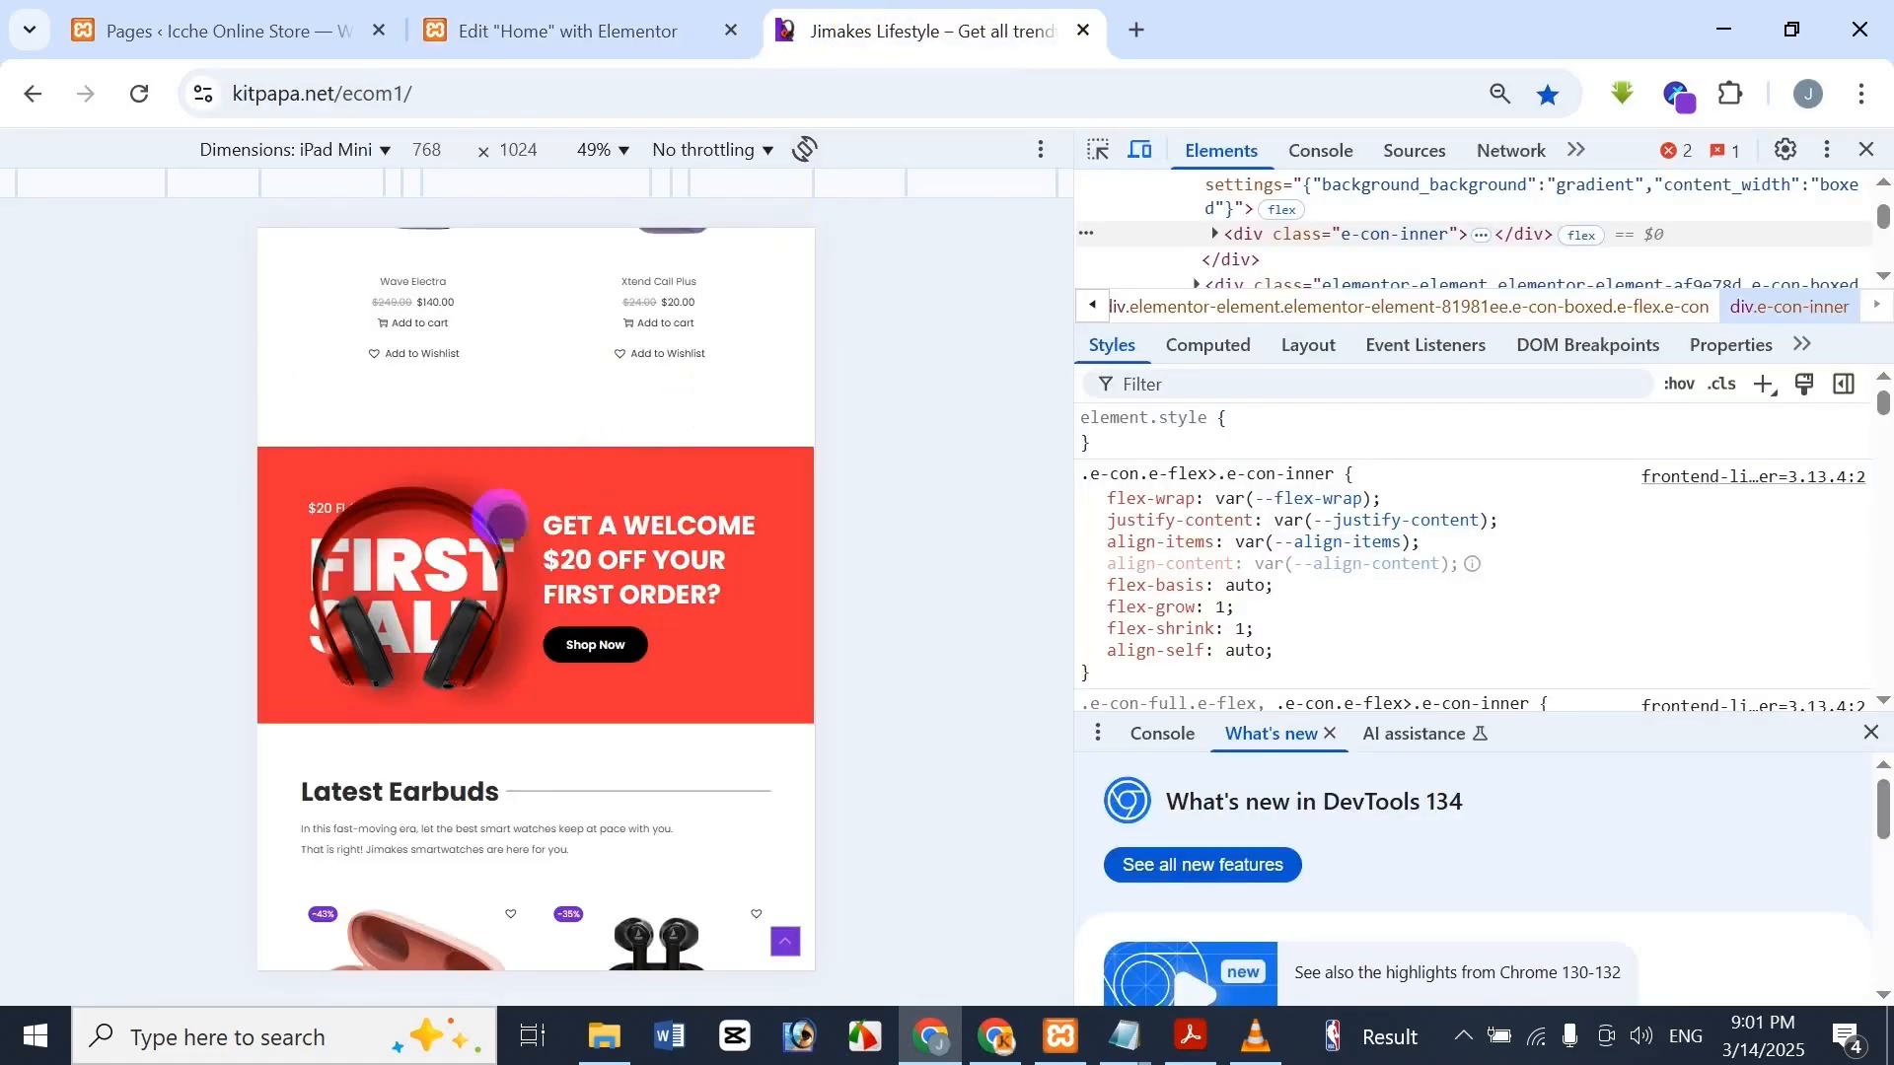
{"action": "left_click", "coordinate": [598, 22]}
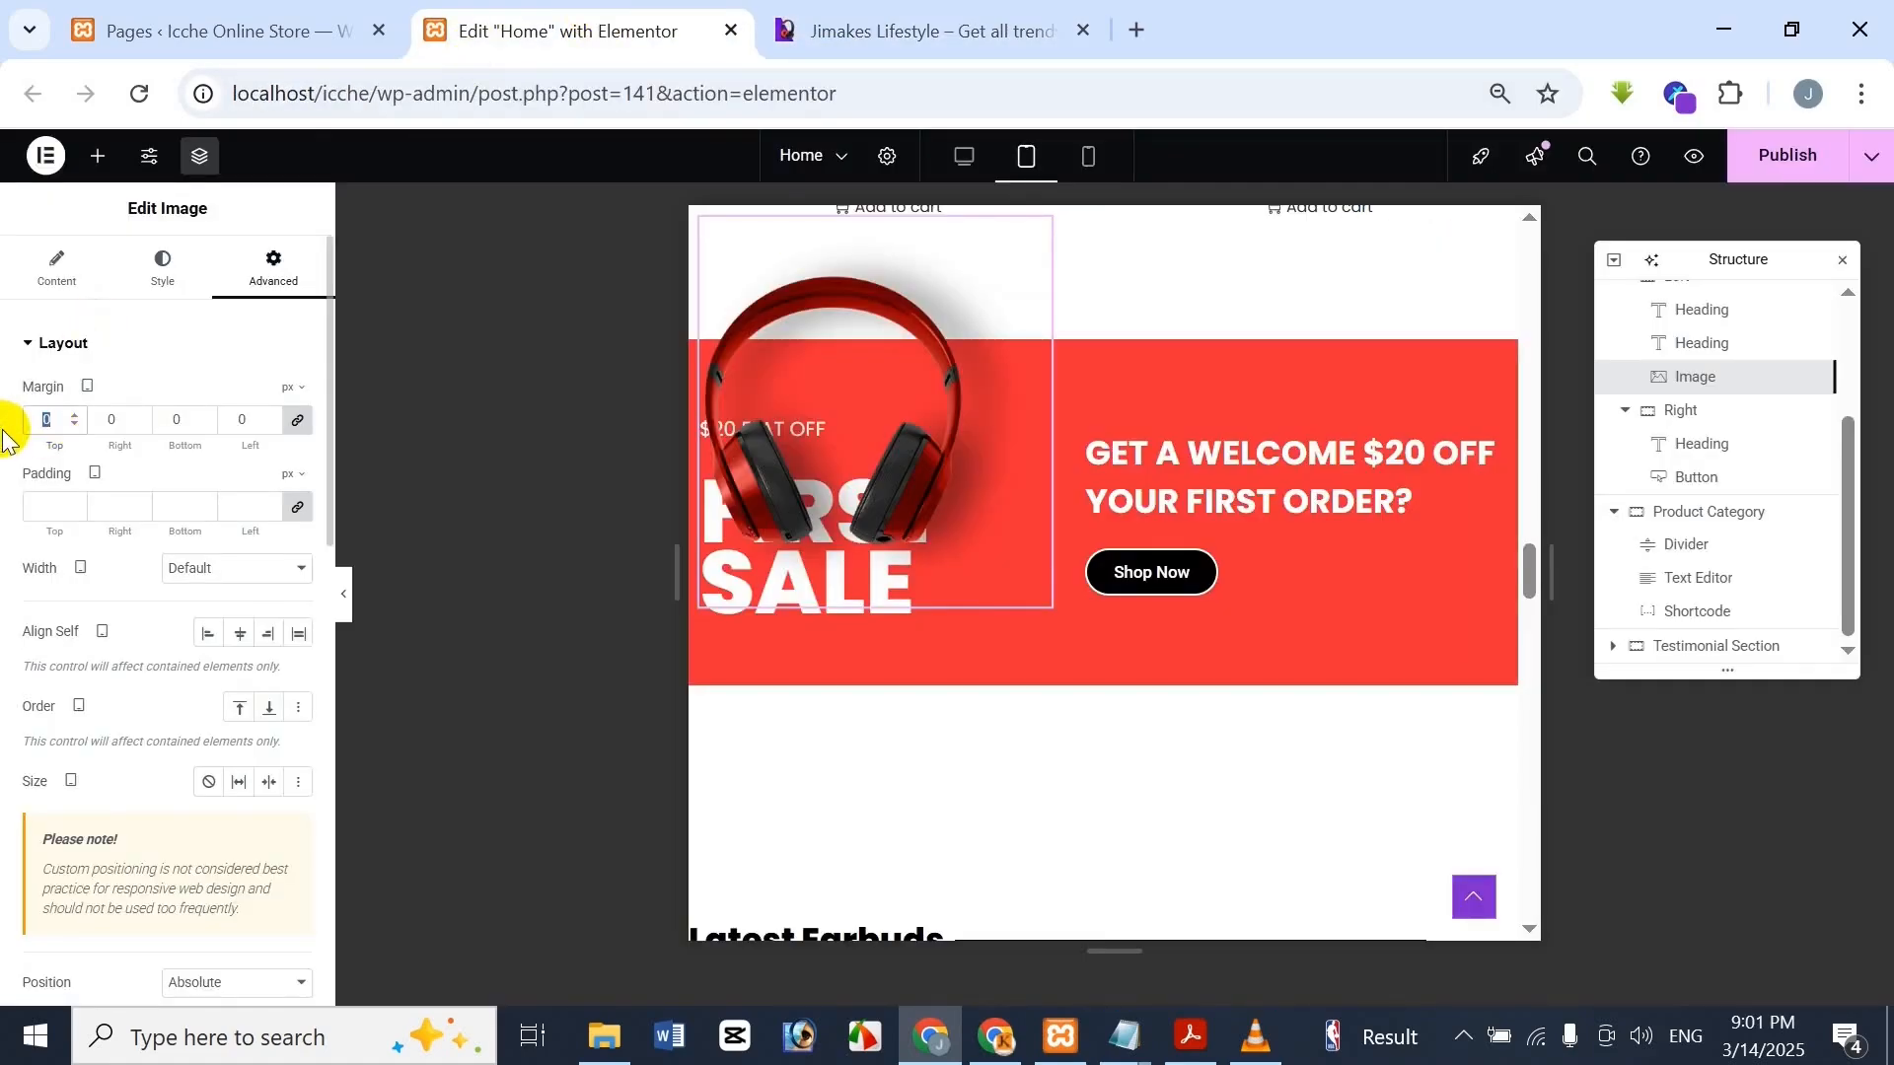
Try equal tablet margins of -400 px and 50 px on all sides of the headphones image
{"action": "type", "text": "-400"}
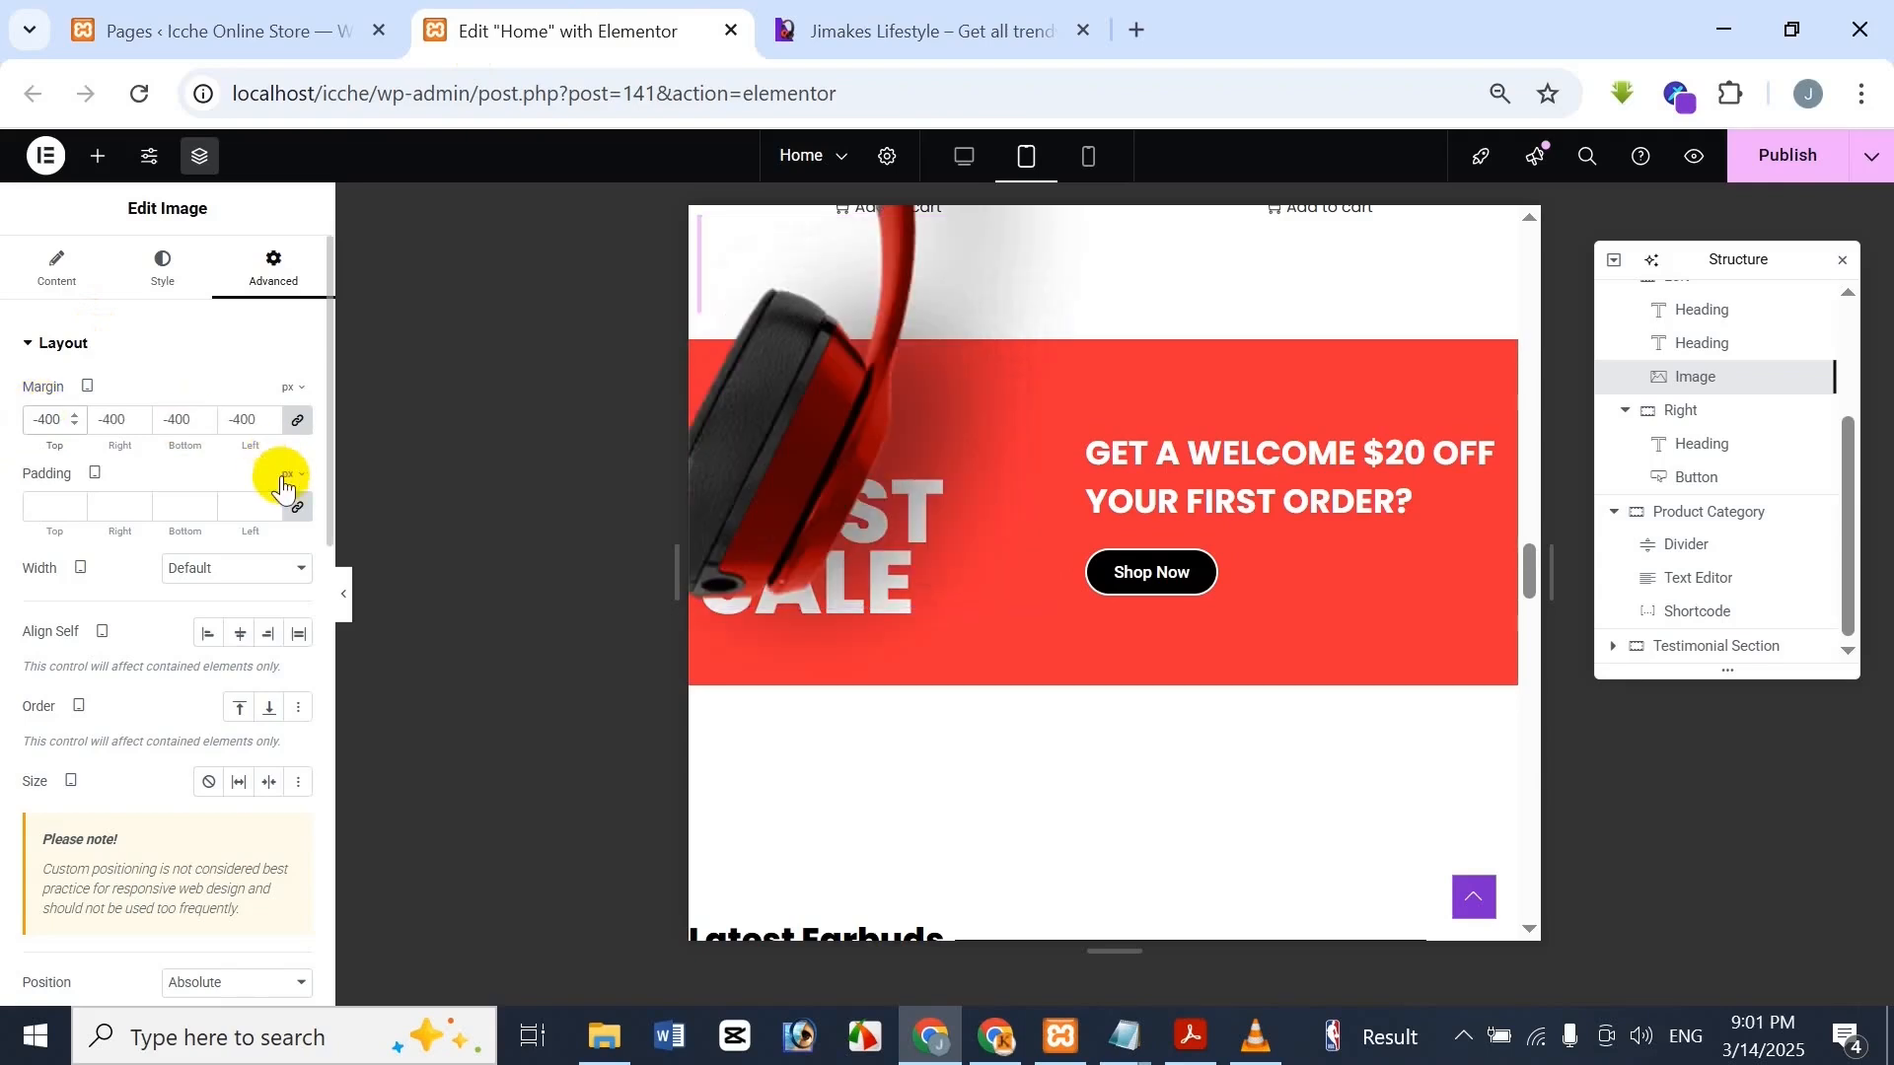
{"action": "key", "text": "ctrl+z"}
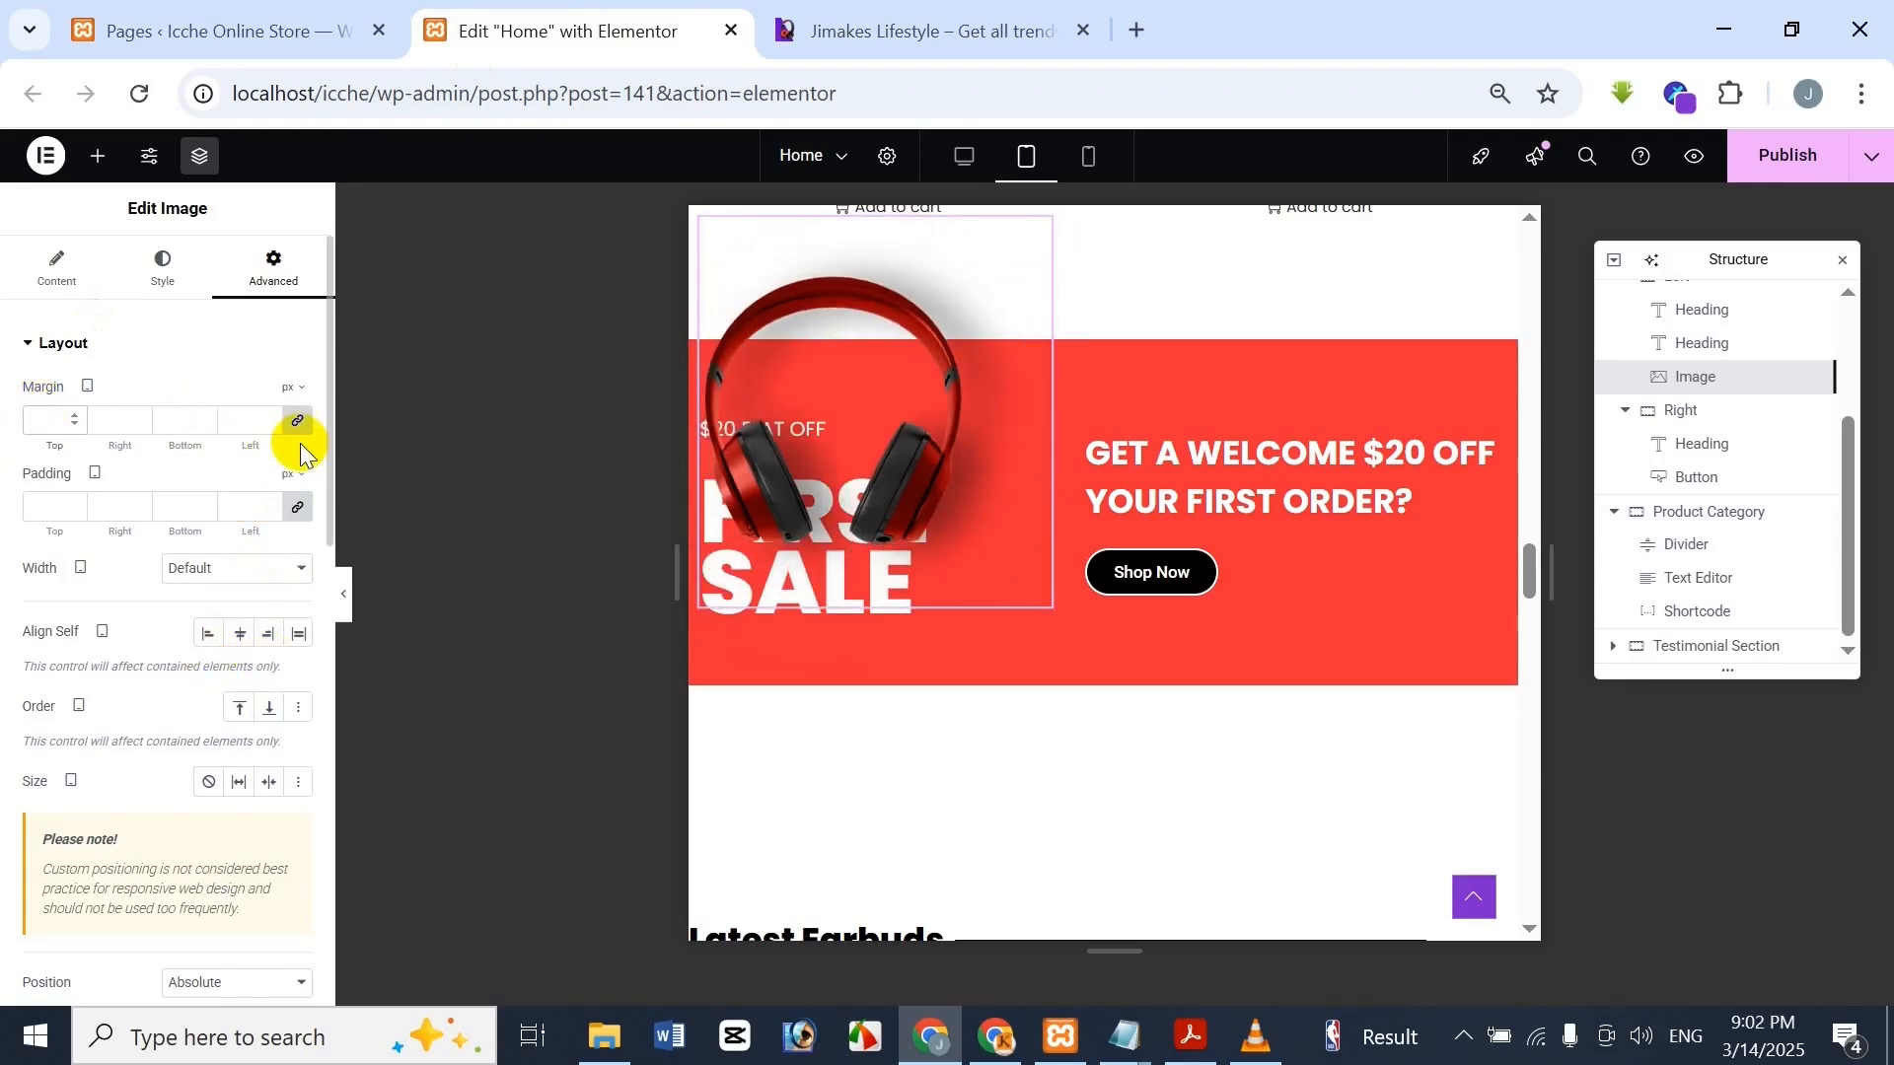
{"action": "type", "text": "50"}
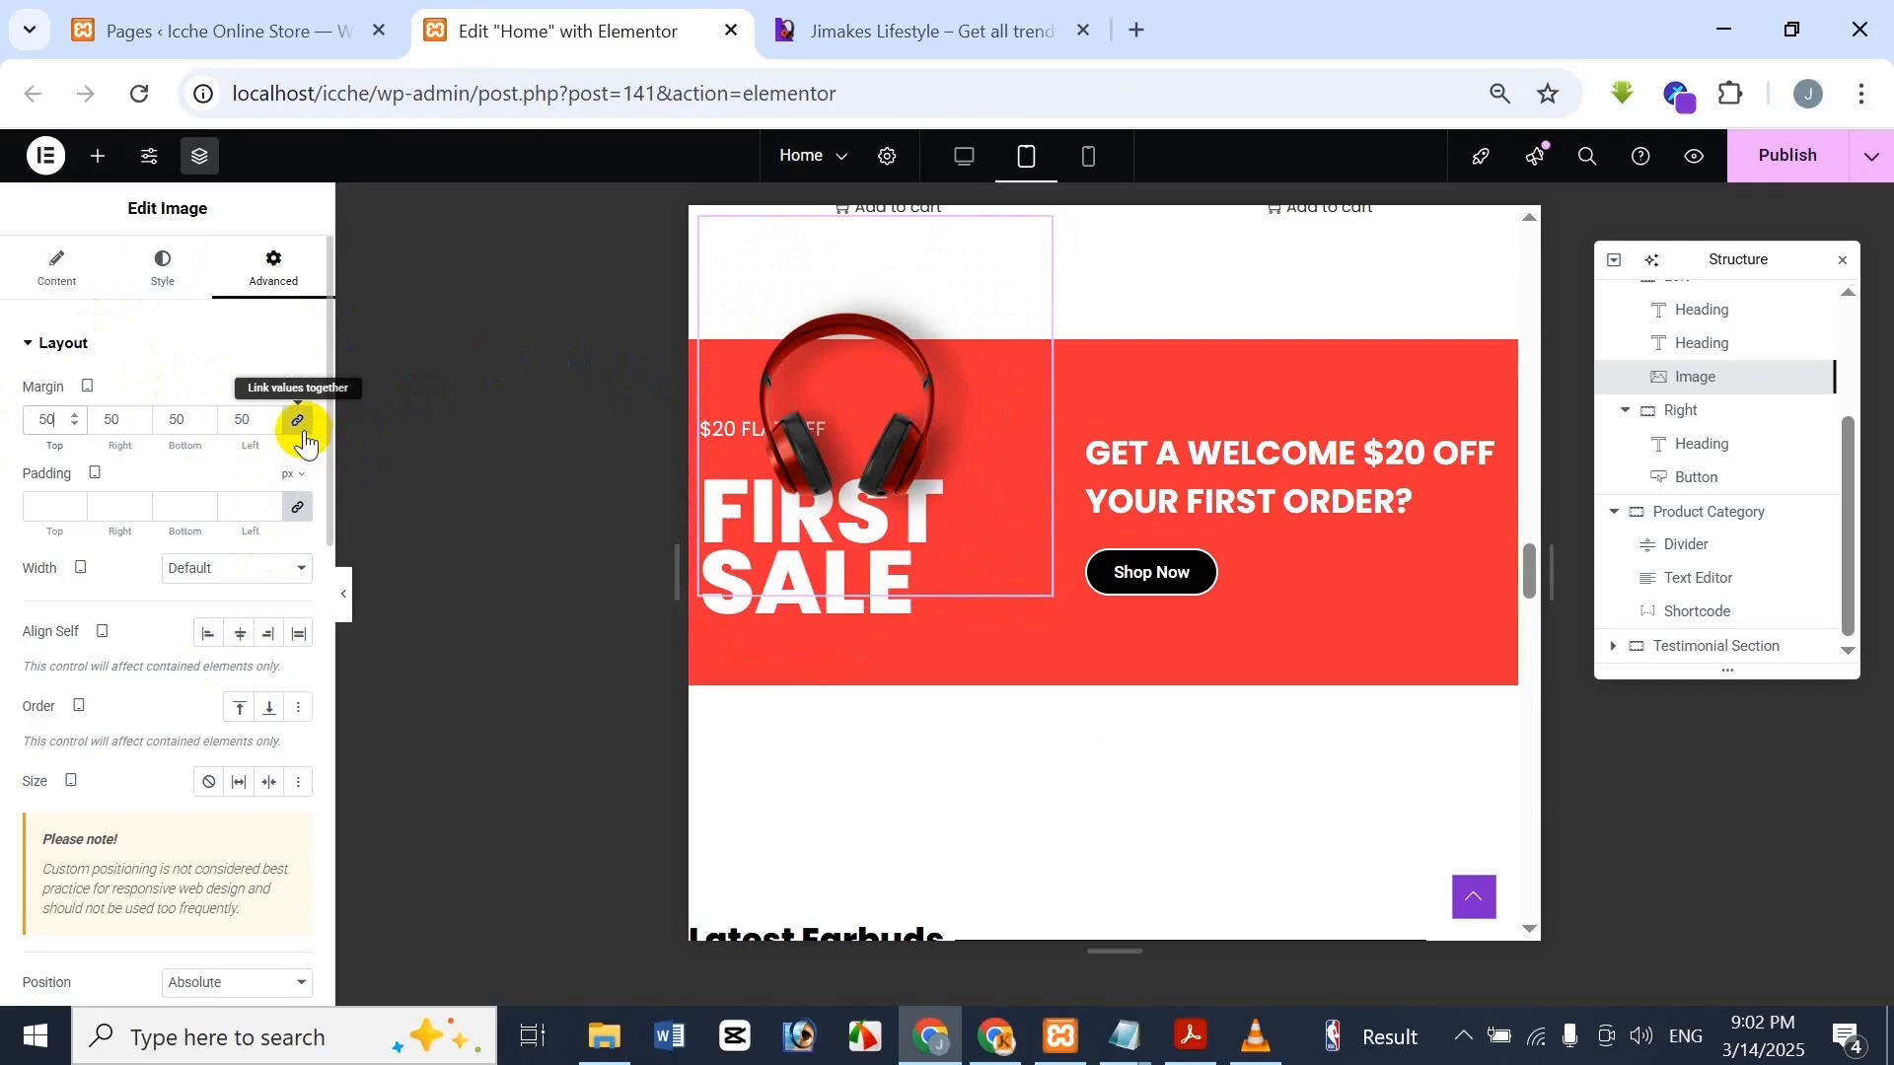
{"action": "key", "text": "BackSpace"}
{"action": "key", "text": "BackSpace"}
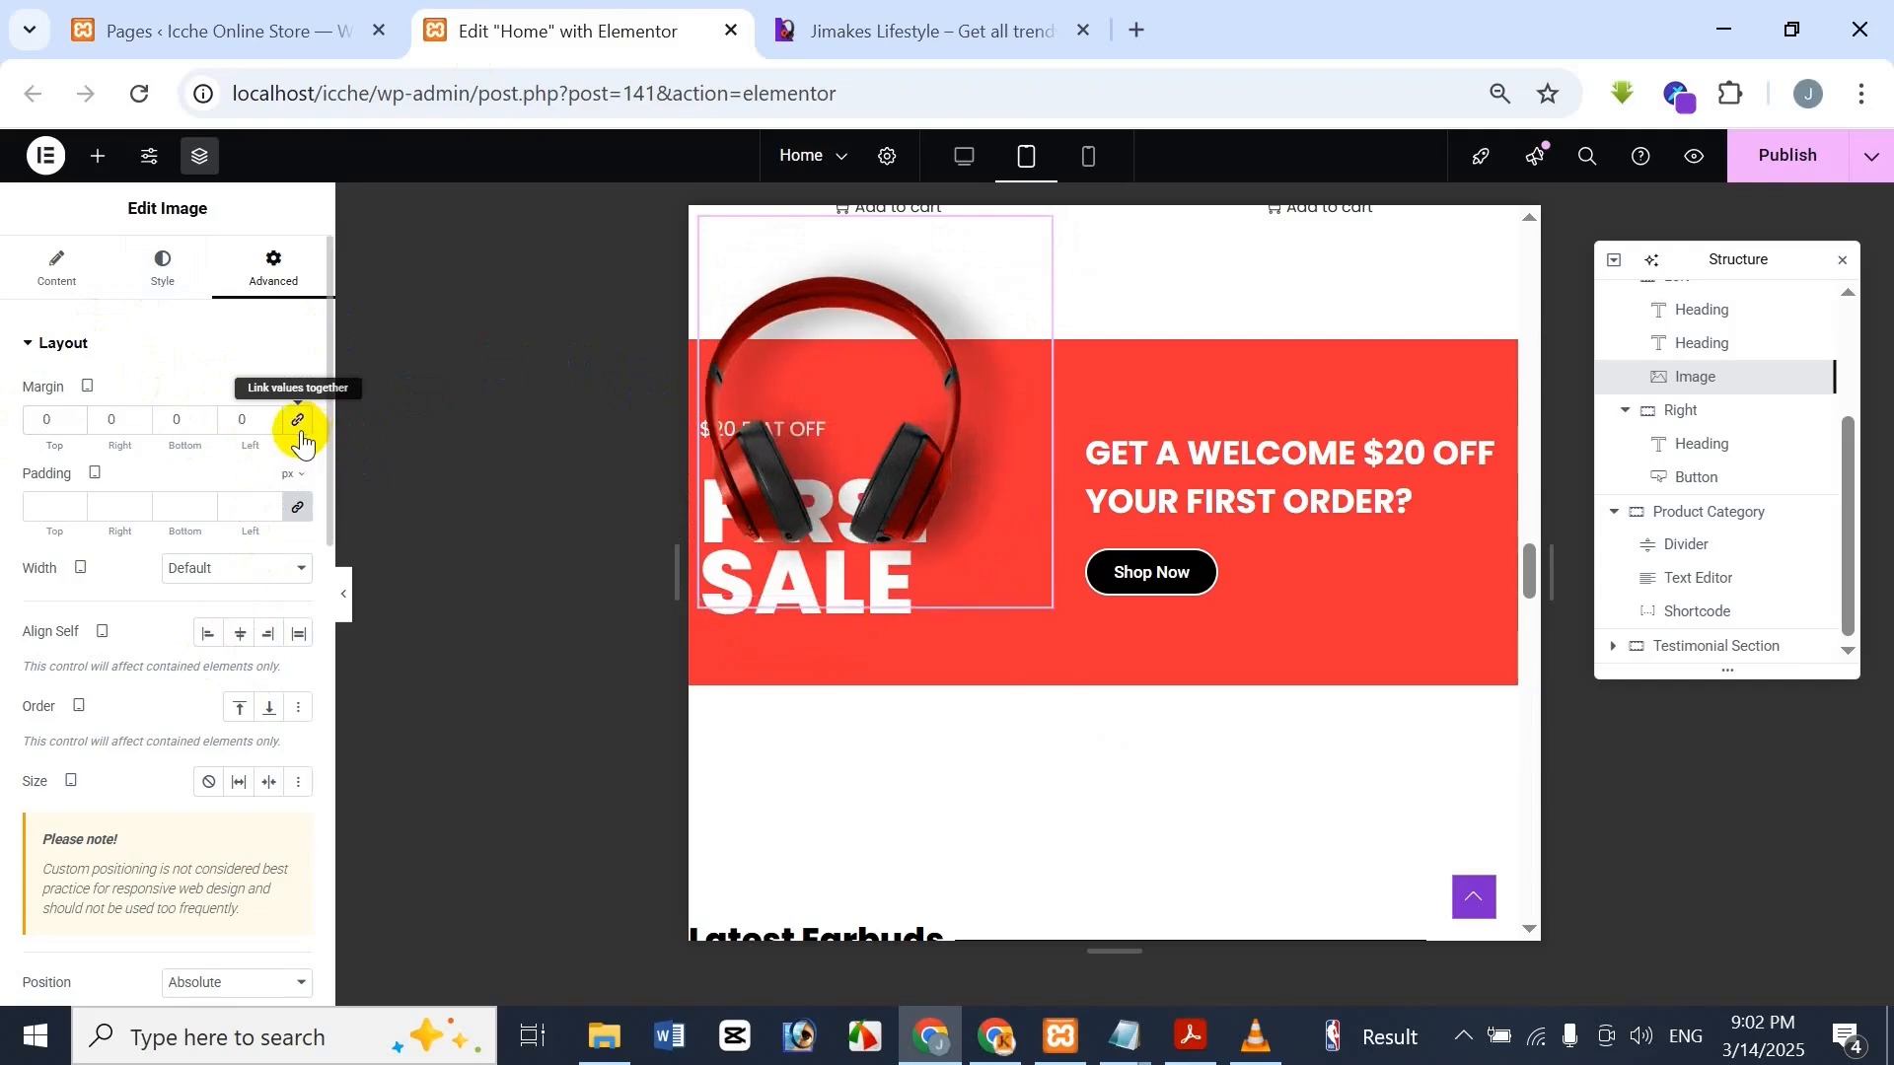
Unlink the headphones image's tablet margins and set only the top margin to 100 px
{"action": "type", "text": "-400"}
{"action": "left_click", "coordinate": [374, 228]}
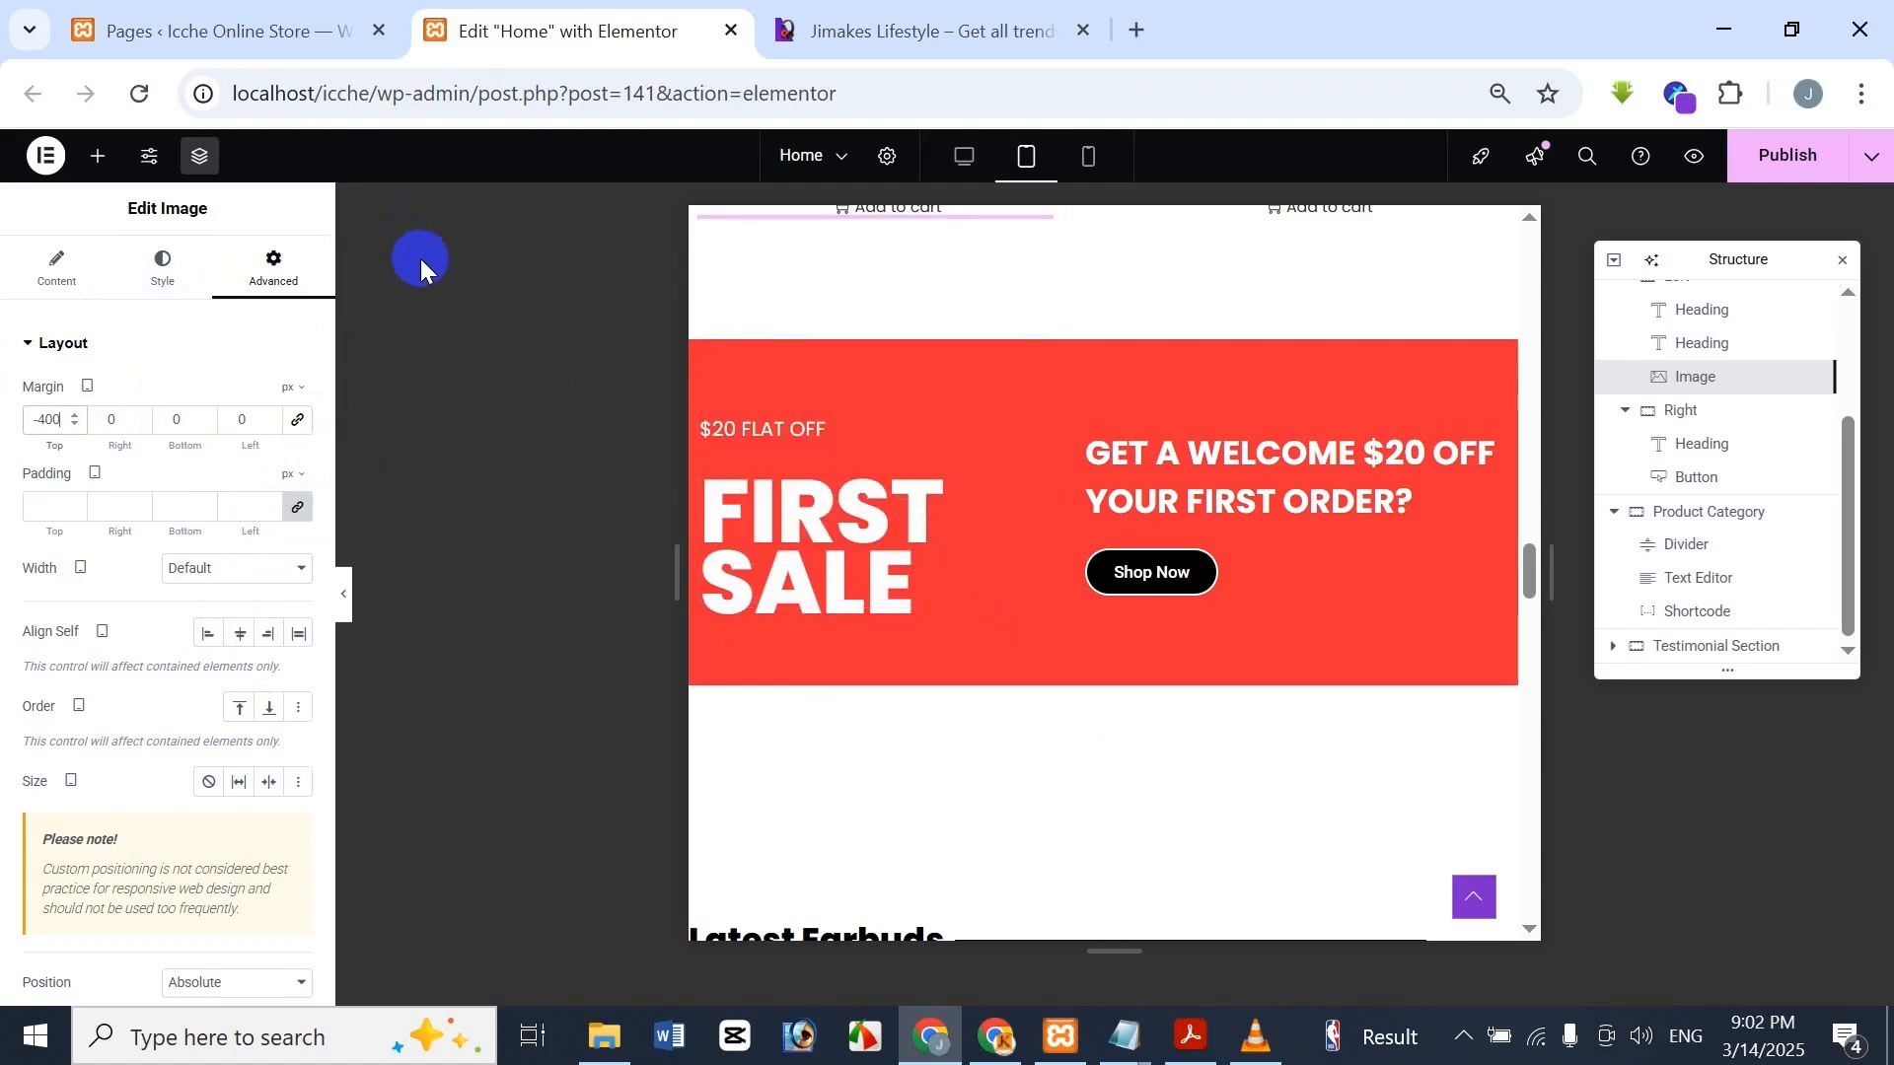
{"action": "key", "text": "BackSpace"}
{"action": "key", "text": "BackSpace"}
{"action": "key", "text": "BackSpace"}
{"action": "type", "text": "4"}
{"action": "key", "text": "BackSpace"}
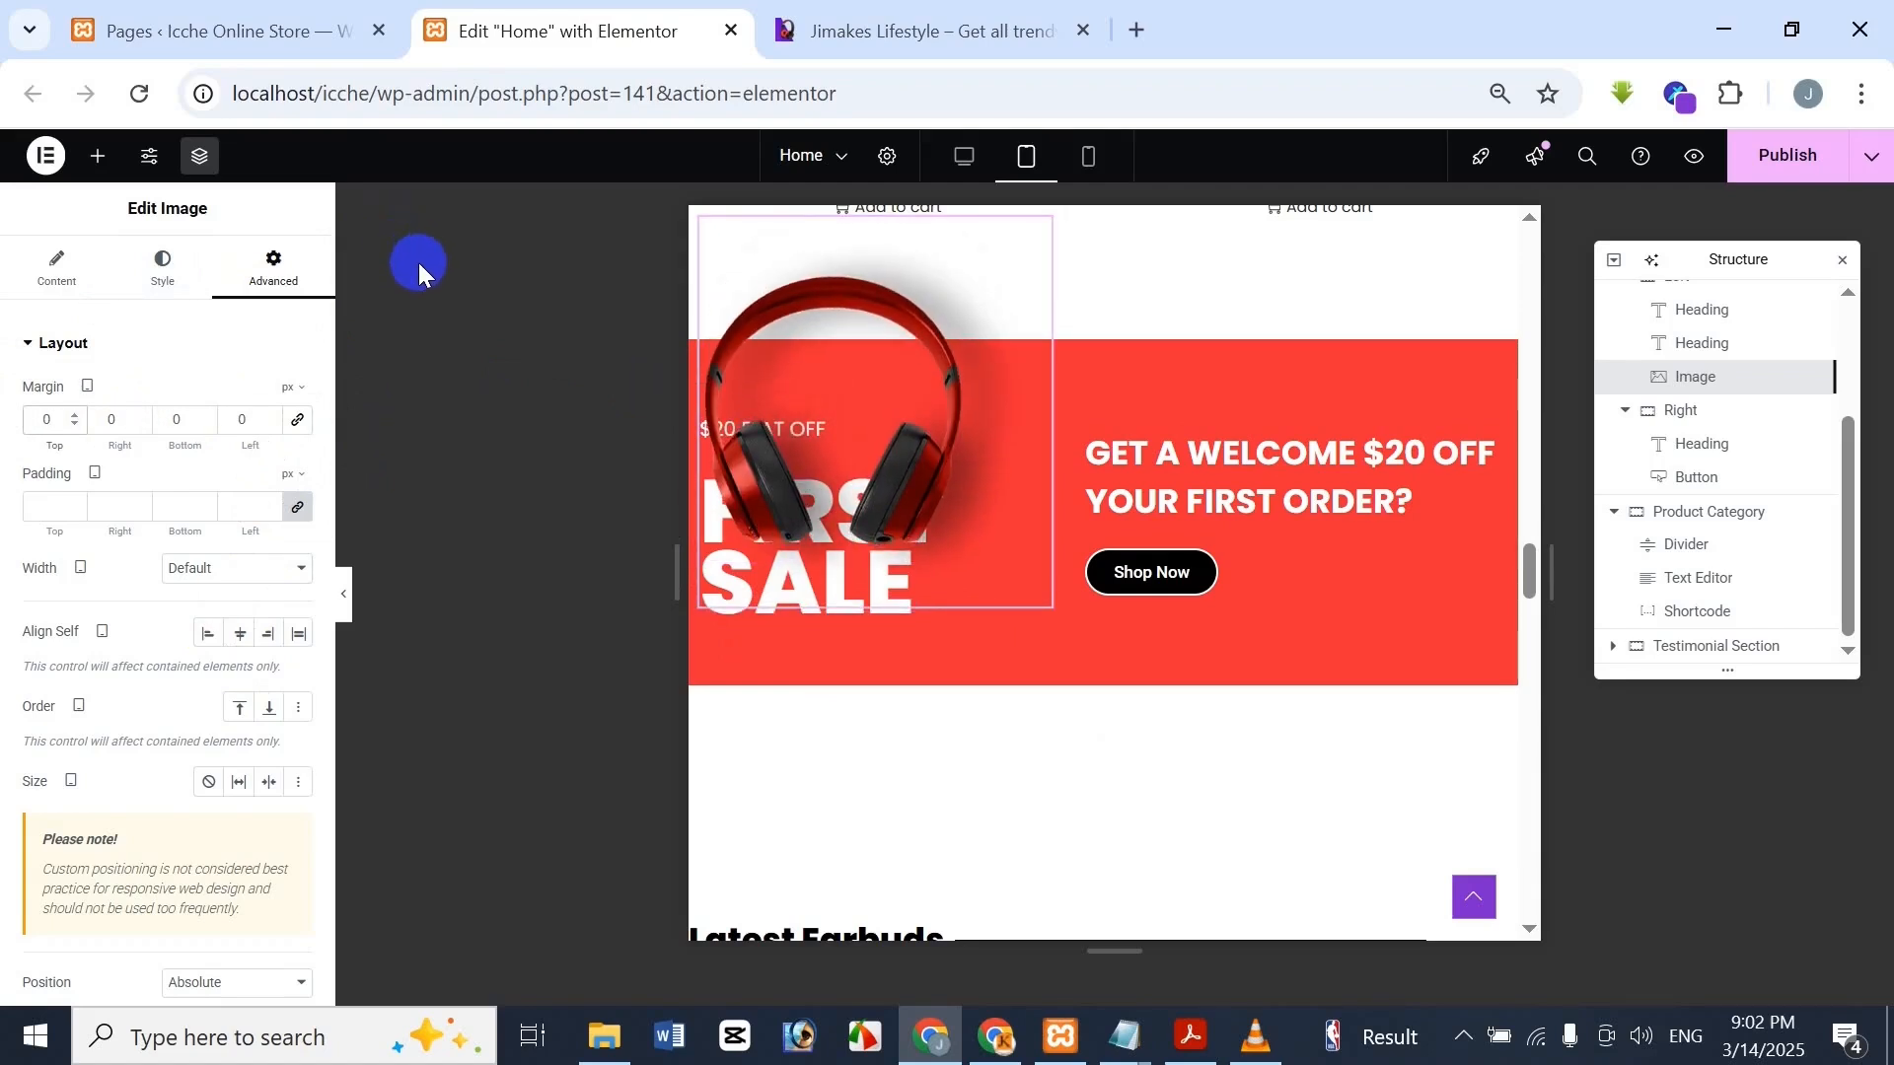
{"action": "type", "text": "400"}
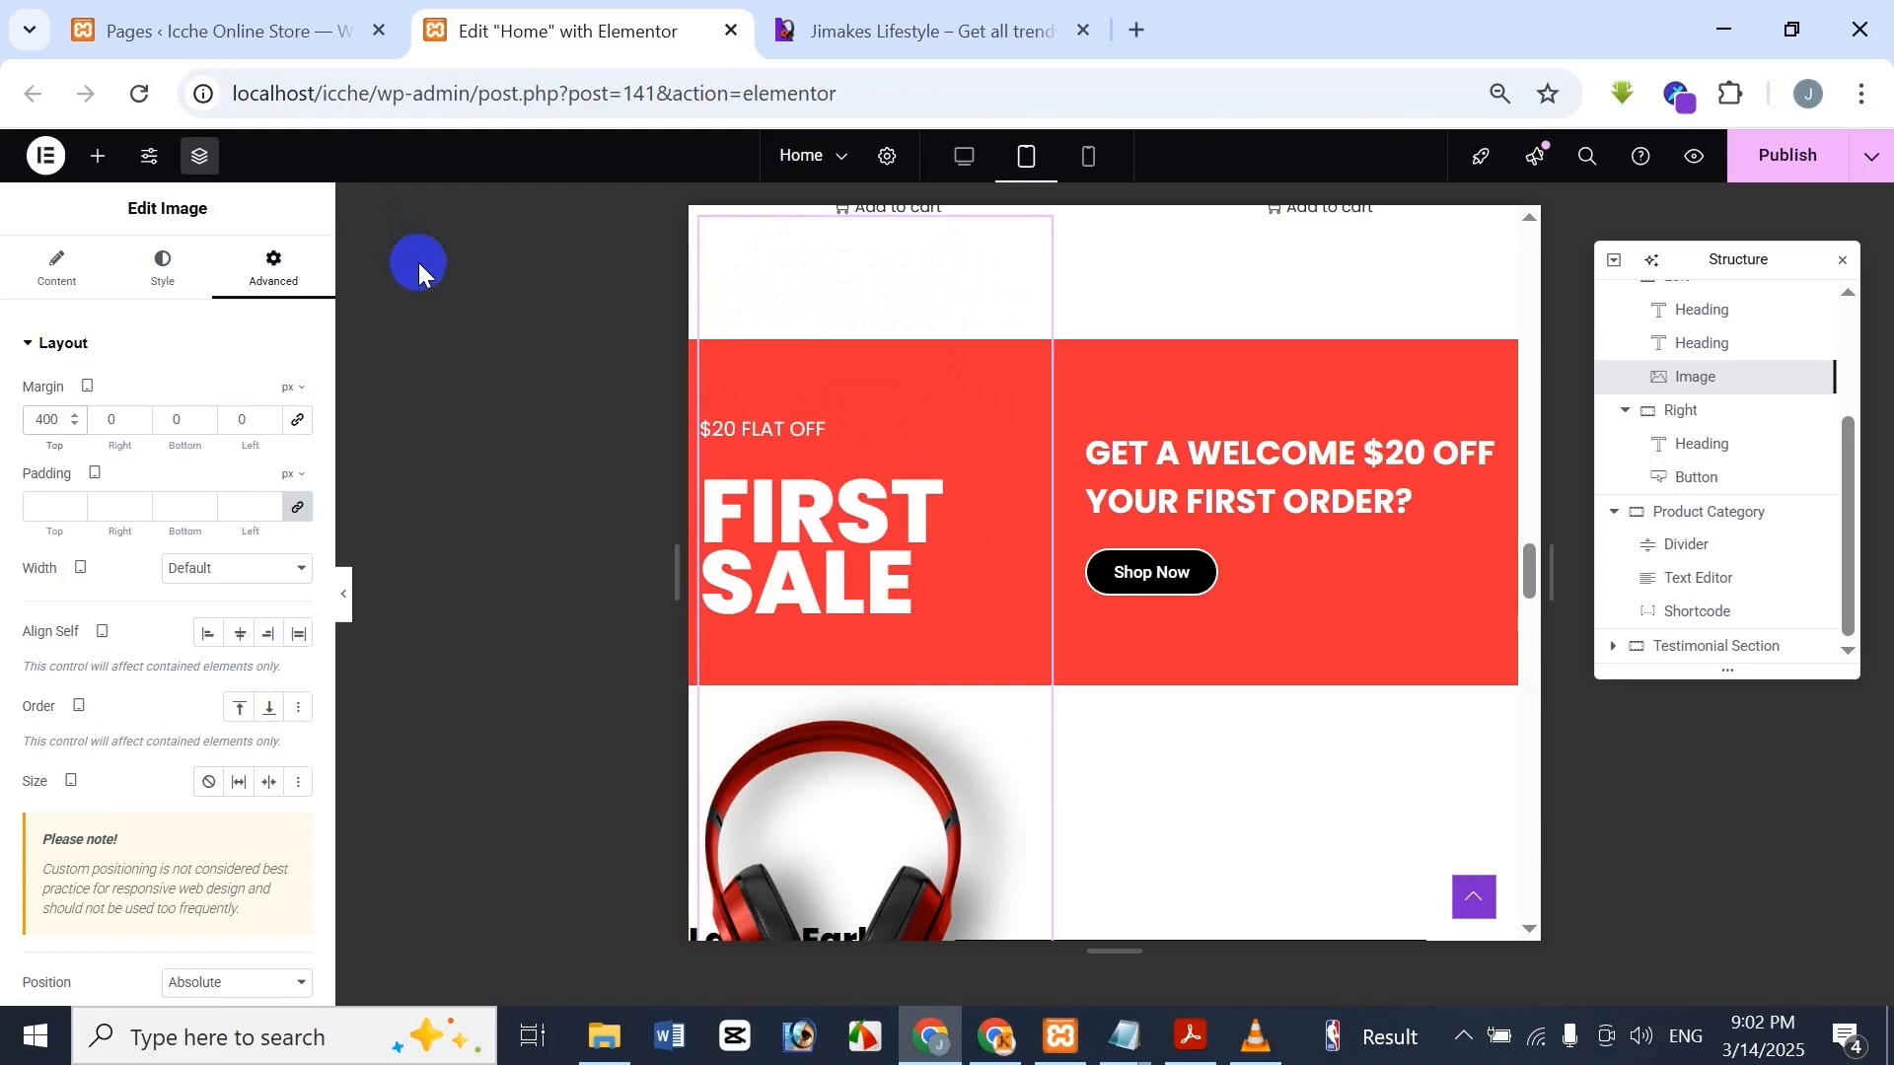
{"action": "key", "text": "BackSpace"}
{"action": "type", "text": "1"}
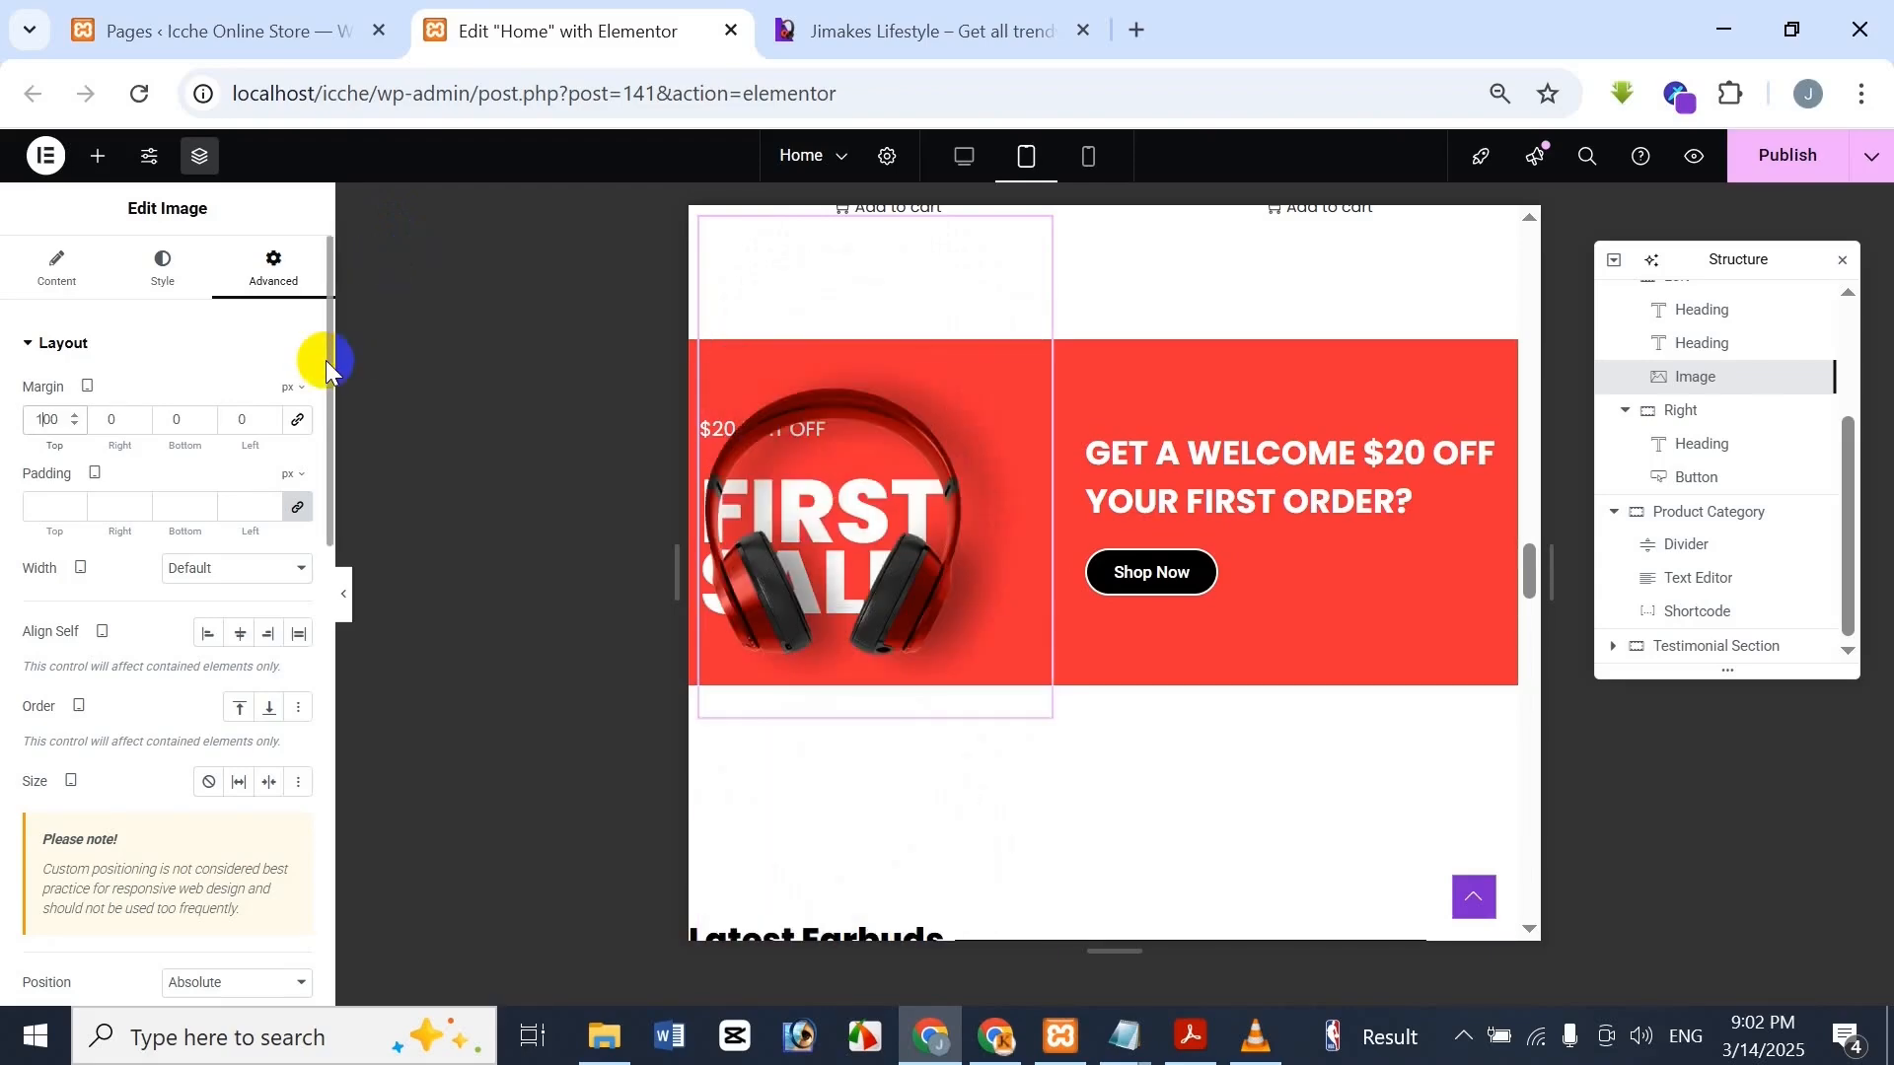
Check how the lowered headphones overlap the "First Sale" heading compared with the reference site's banner
{"action": "left_click", "coordinate": [932, 22]}
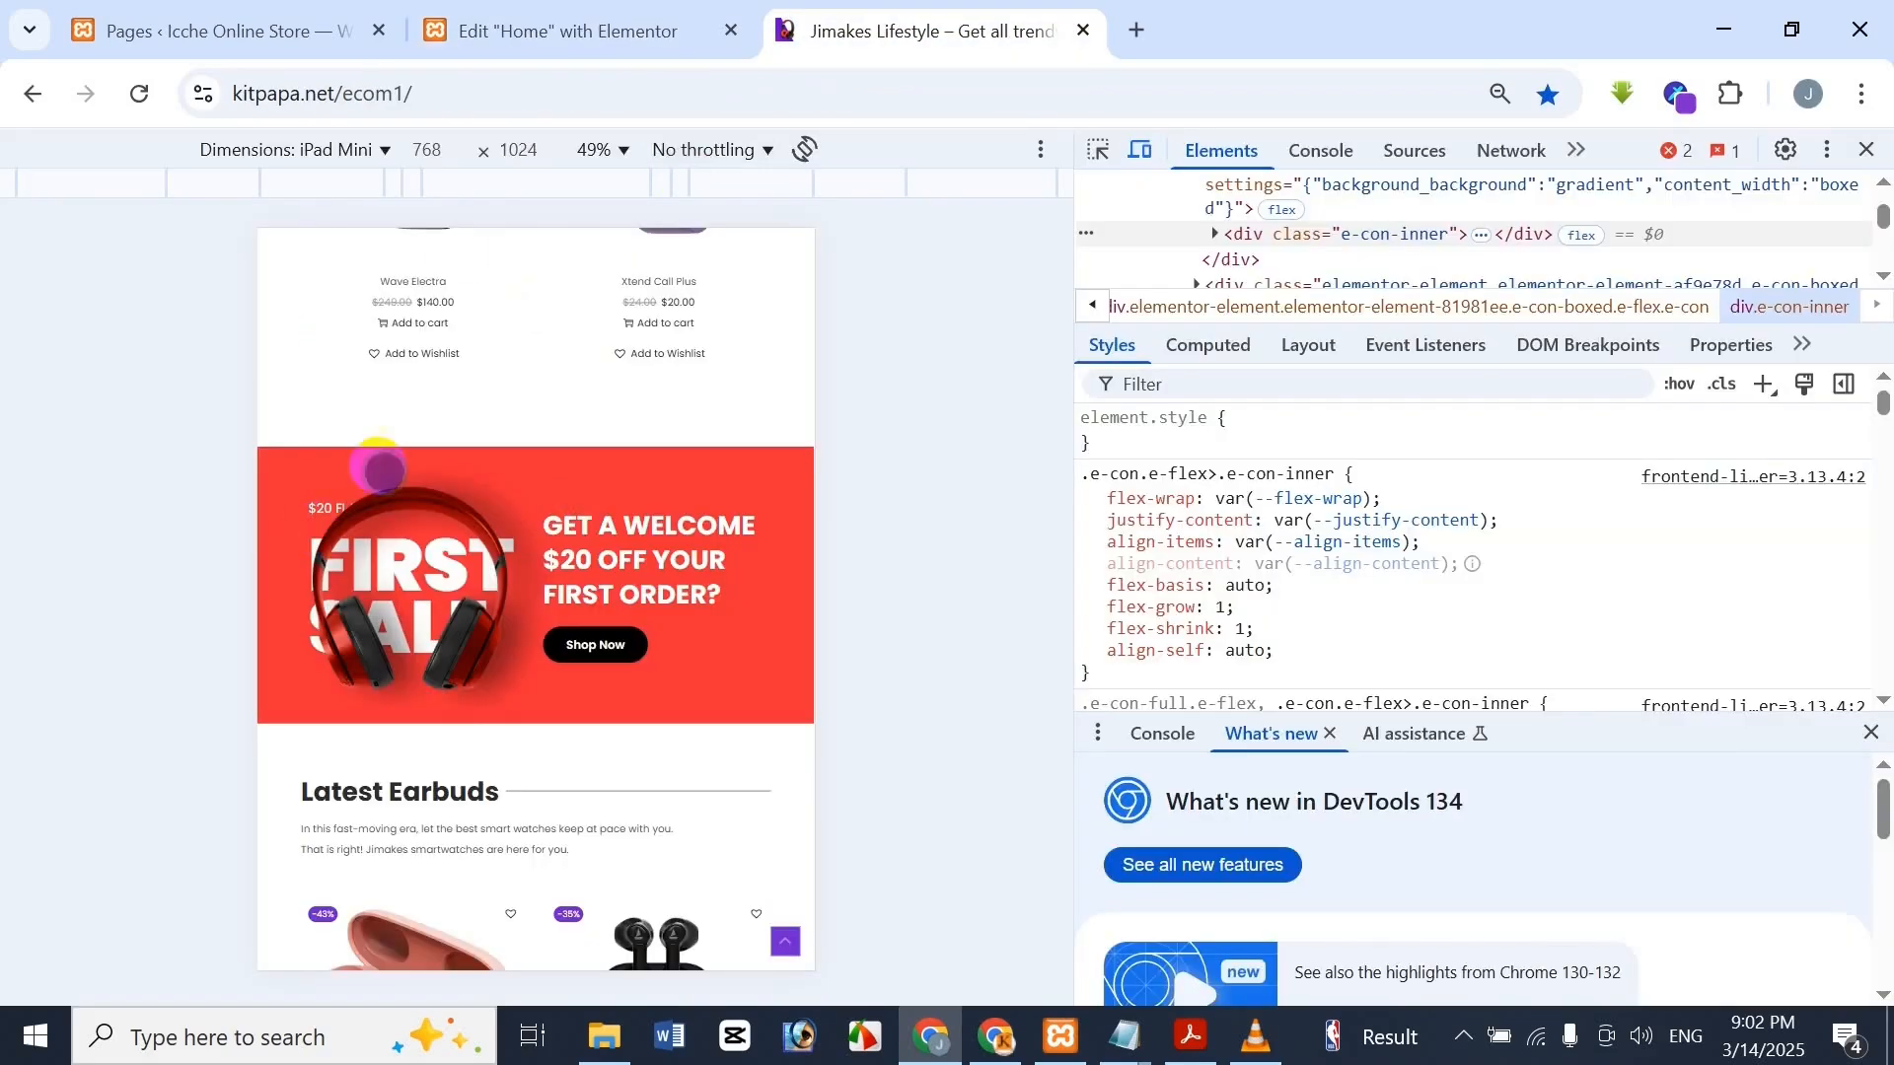
{"action": "left_click", "coordinate": [550, 25]}
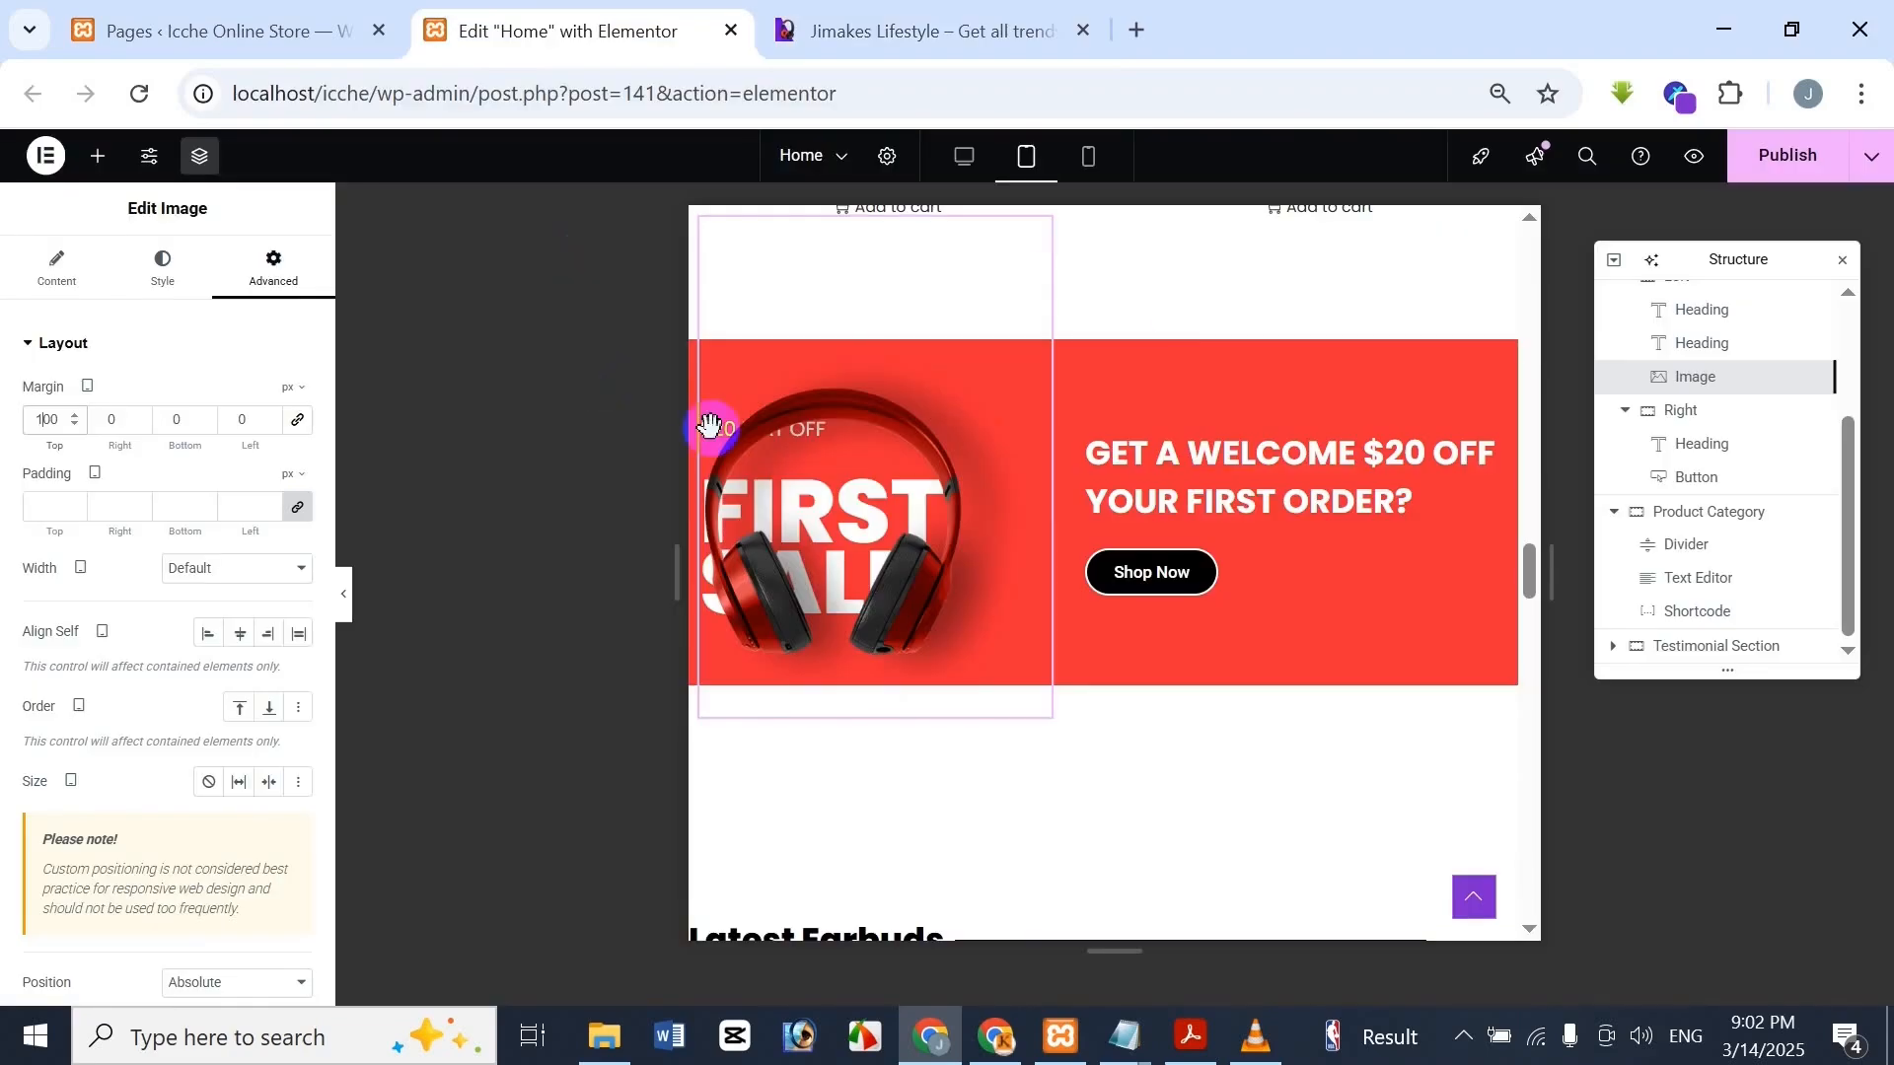
{"action": "left_click", "coordinate": [932, 20]}
{"action": "left_click", "coordinate": [544, 25]}
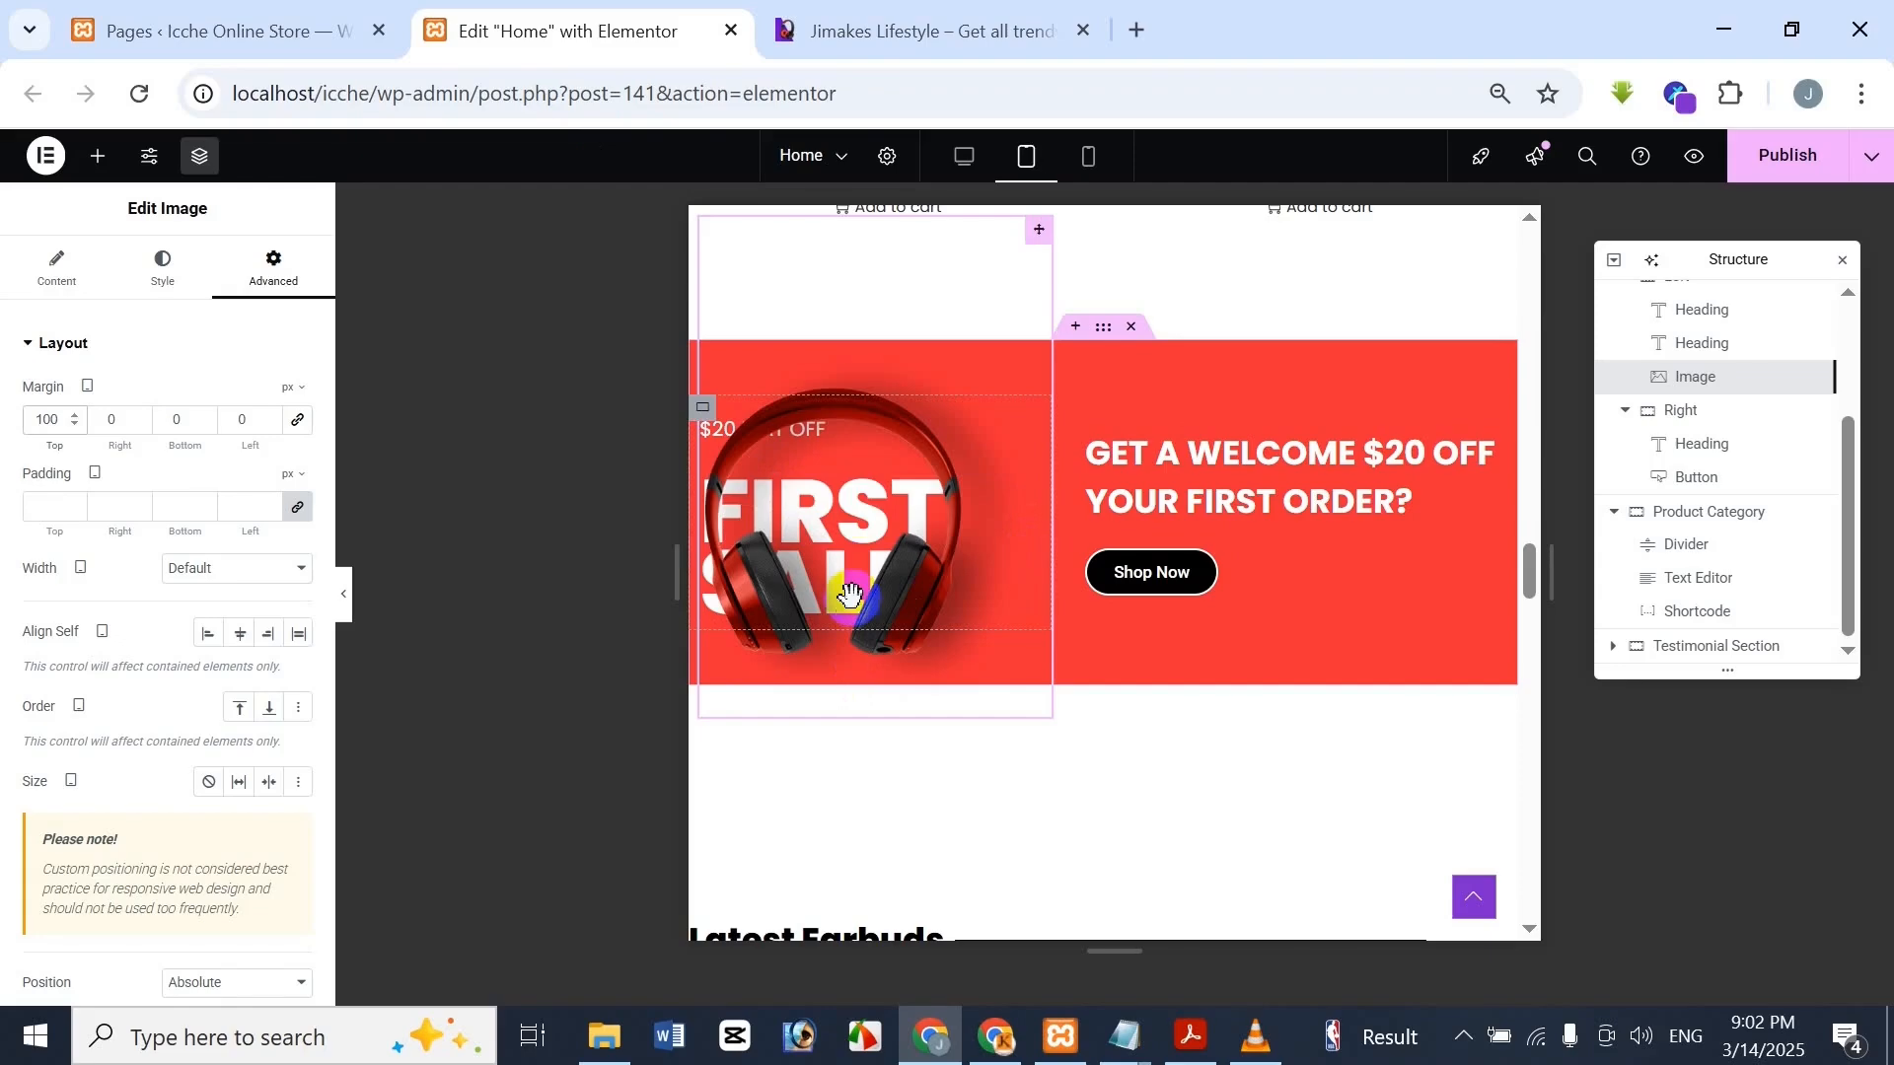
{"action": "left_click", "coordinate": [896, 14]}
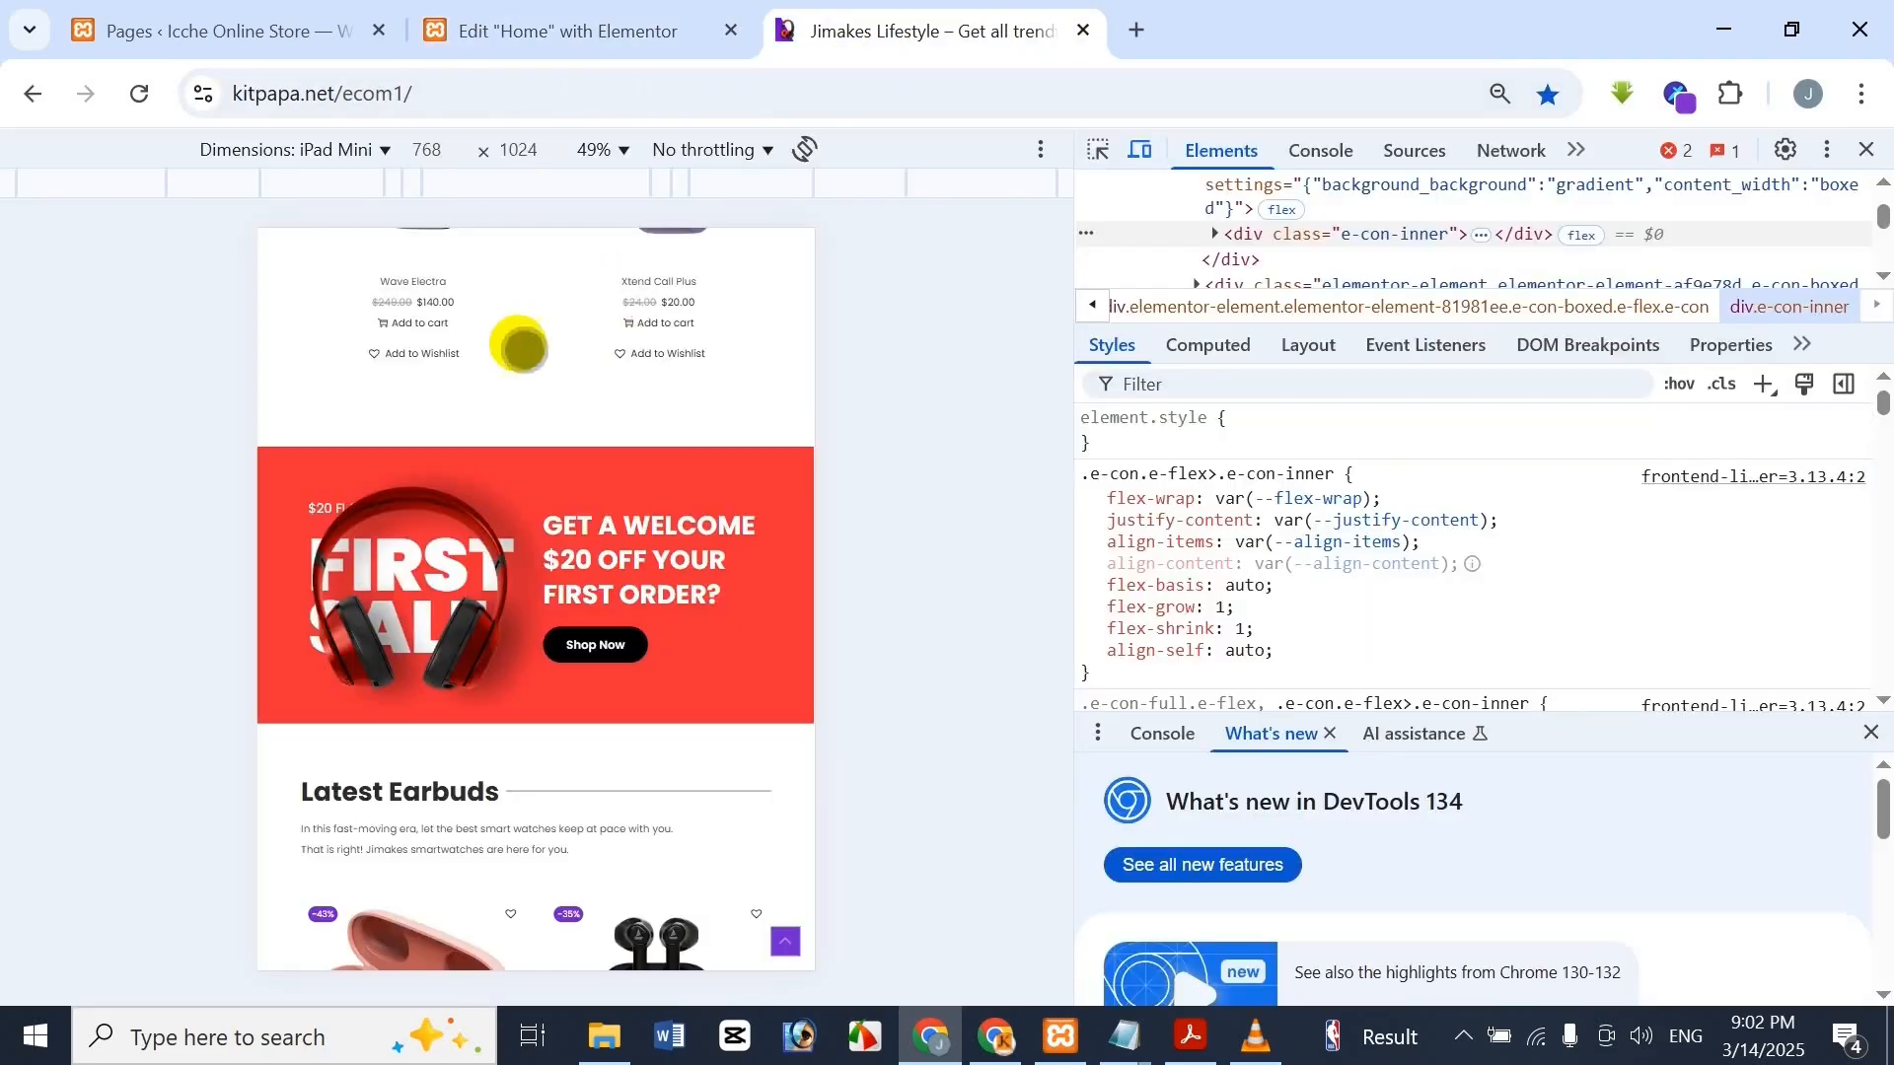
{"action": "left_click", "coordinate": [548, 29]}
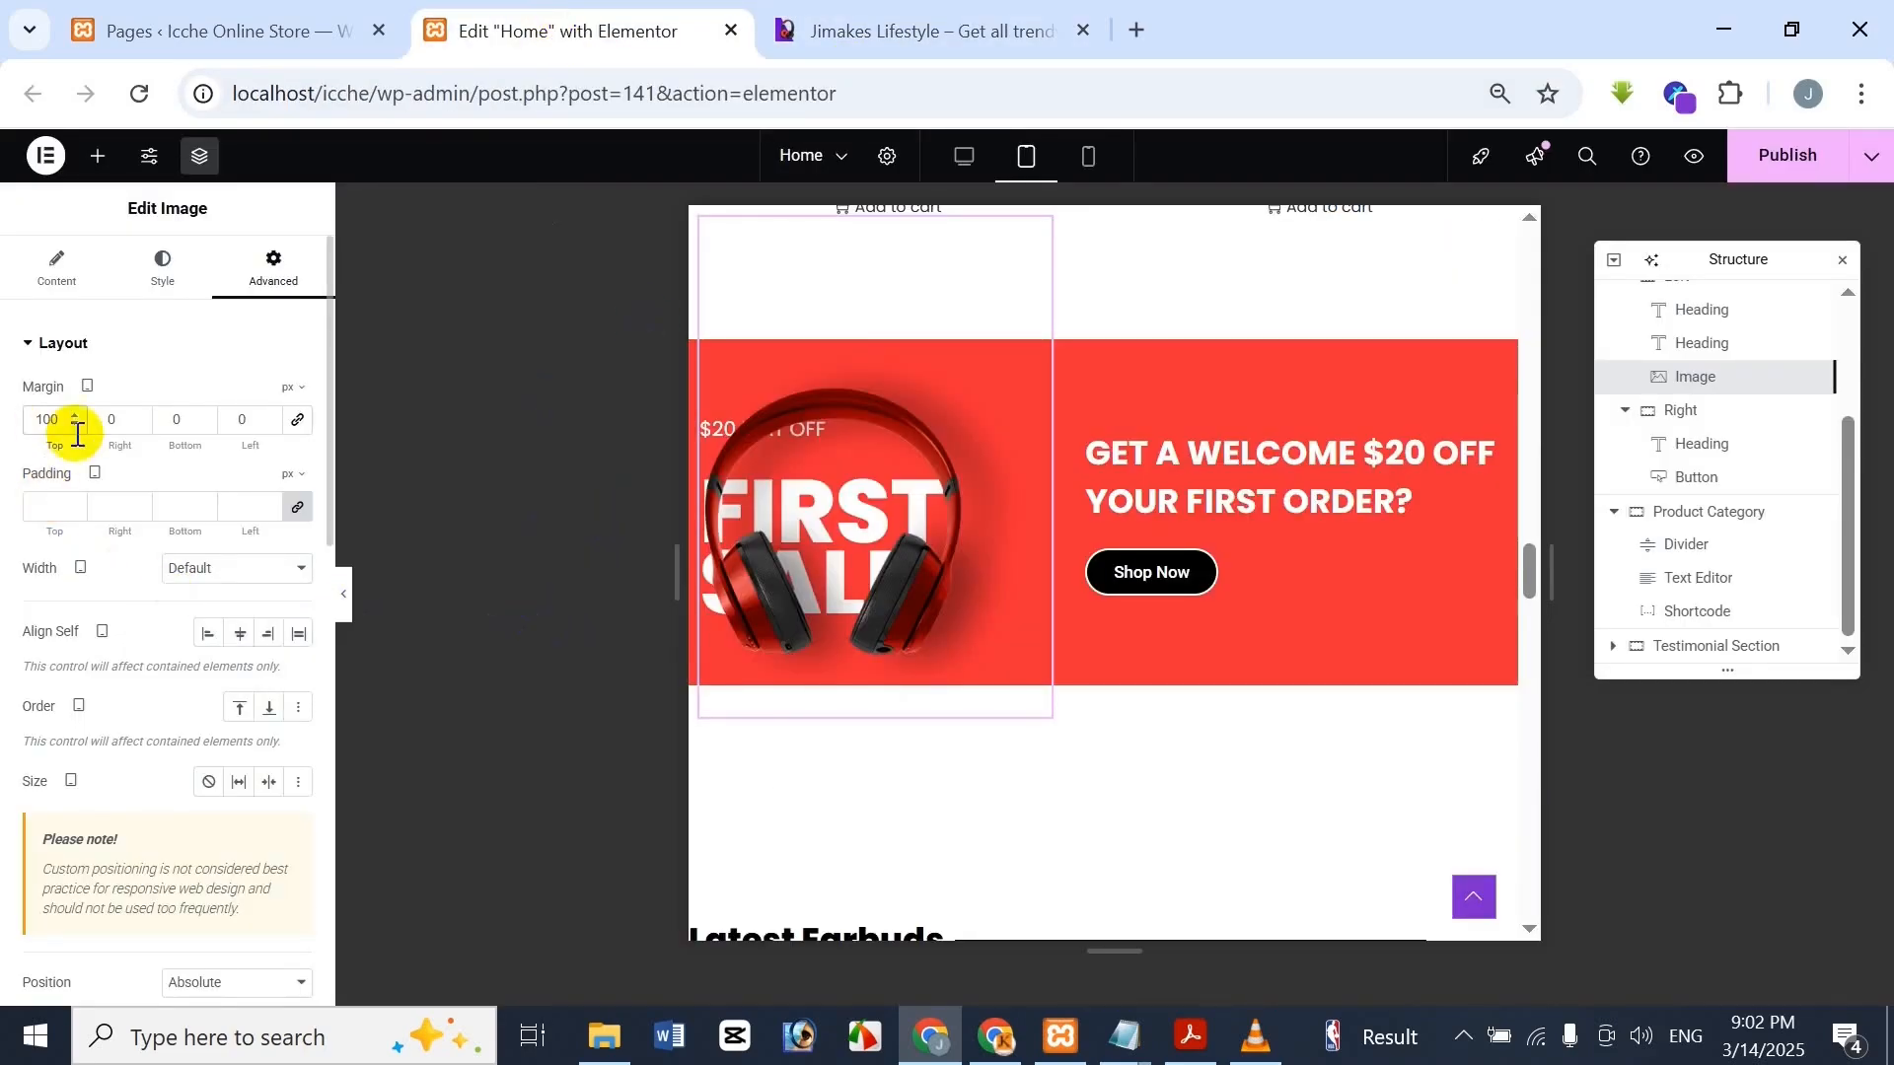
Try a left tablet margin of 100 px on the headphones image
{"action": "double_click", "coordinate": [252, 421]}
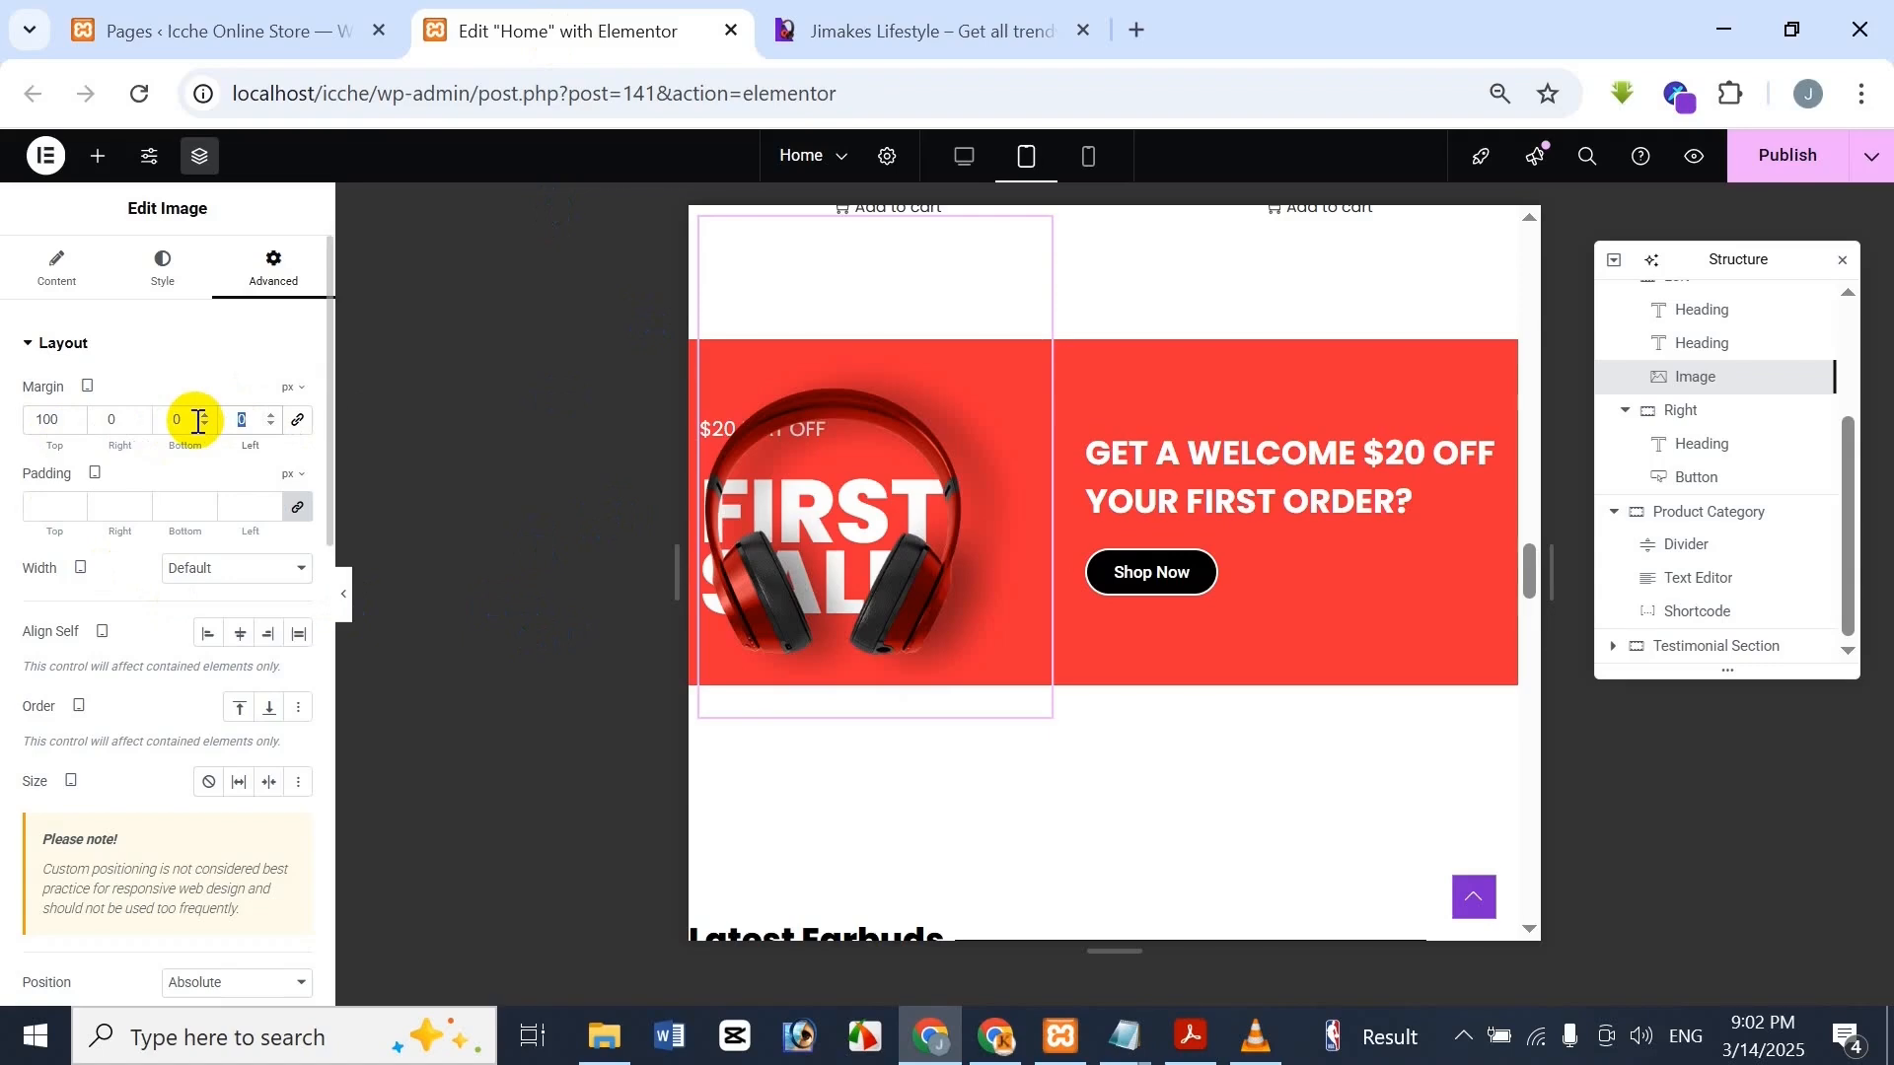
{"action": "type", "text": "1"}
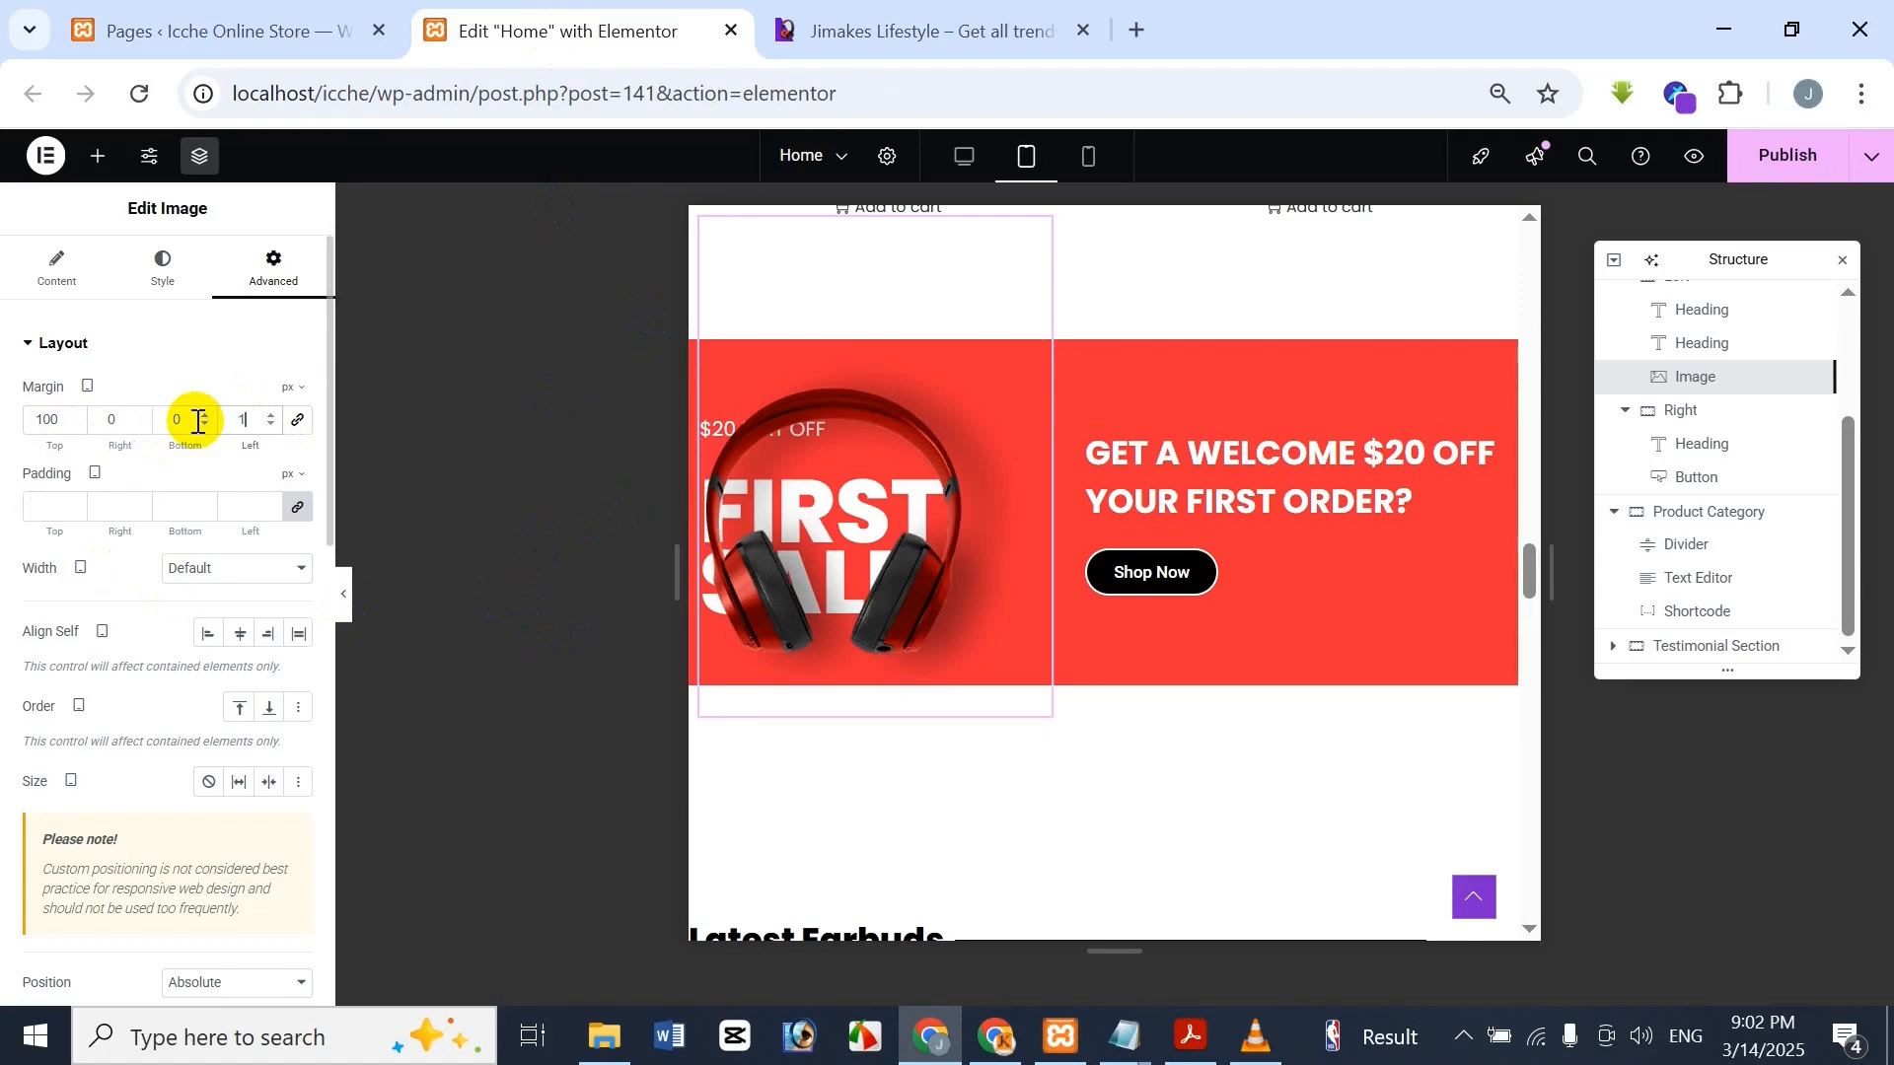
{"action": "type", "text": "00"}
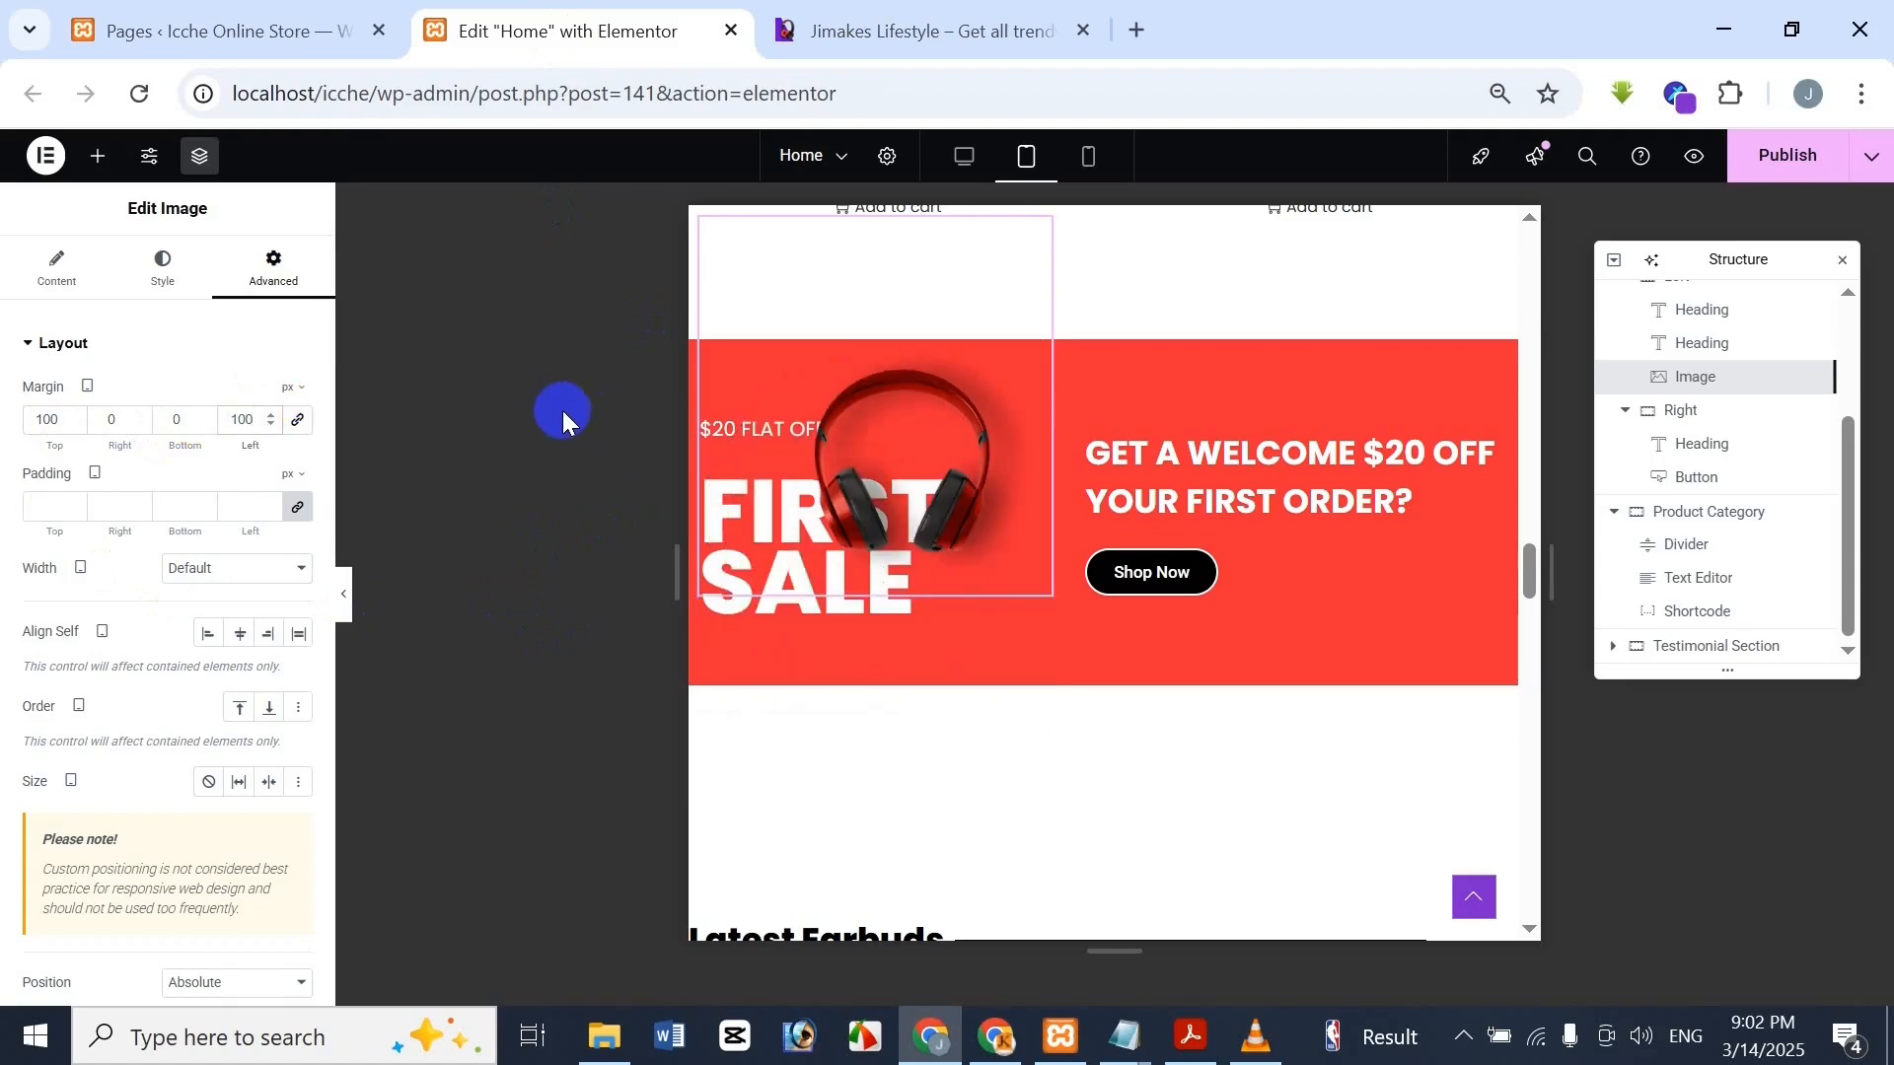
{"action": "key", "text": "BackSpace"}
{"action": "key", "text": "BackSpace"}
{"action": "key", "text": "BackSpace"}
Set the headphones image's right tablet margin to -10 px, using the reference site's banner as a guide
{"action": "left_click", "coordinate": [921, 12]}
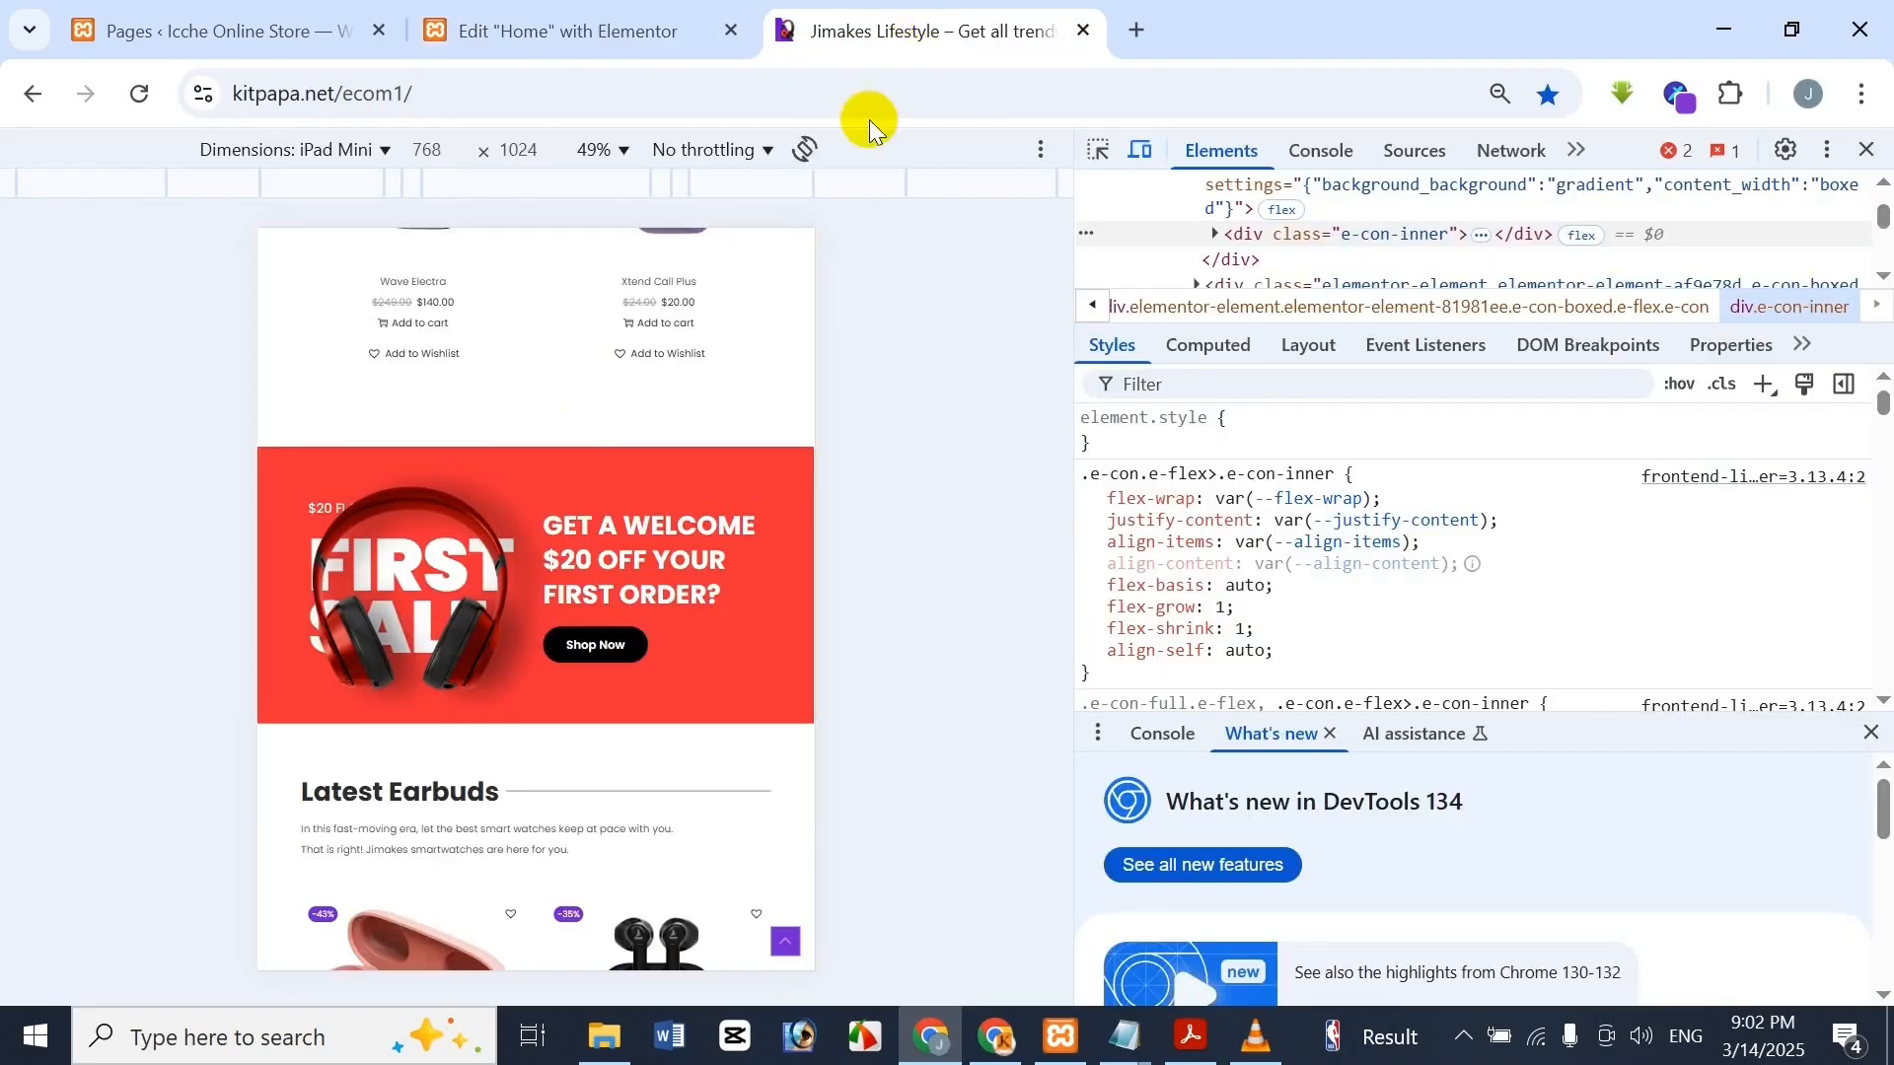
{"action": "left_click", "coordinate": [627, 15]}
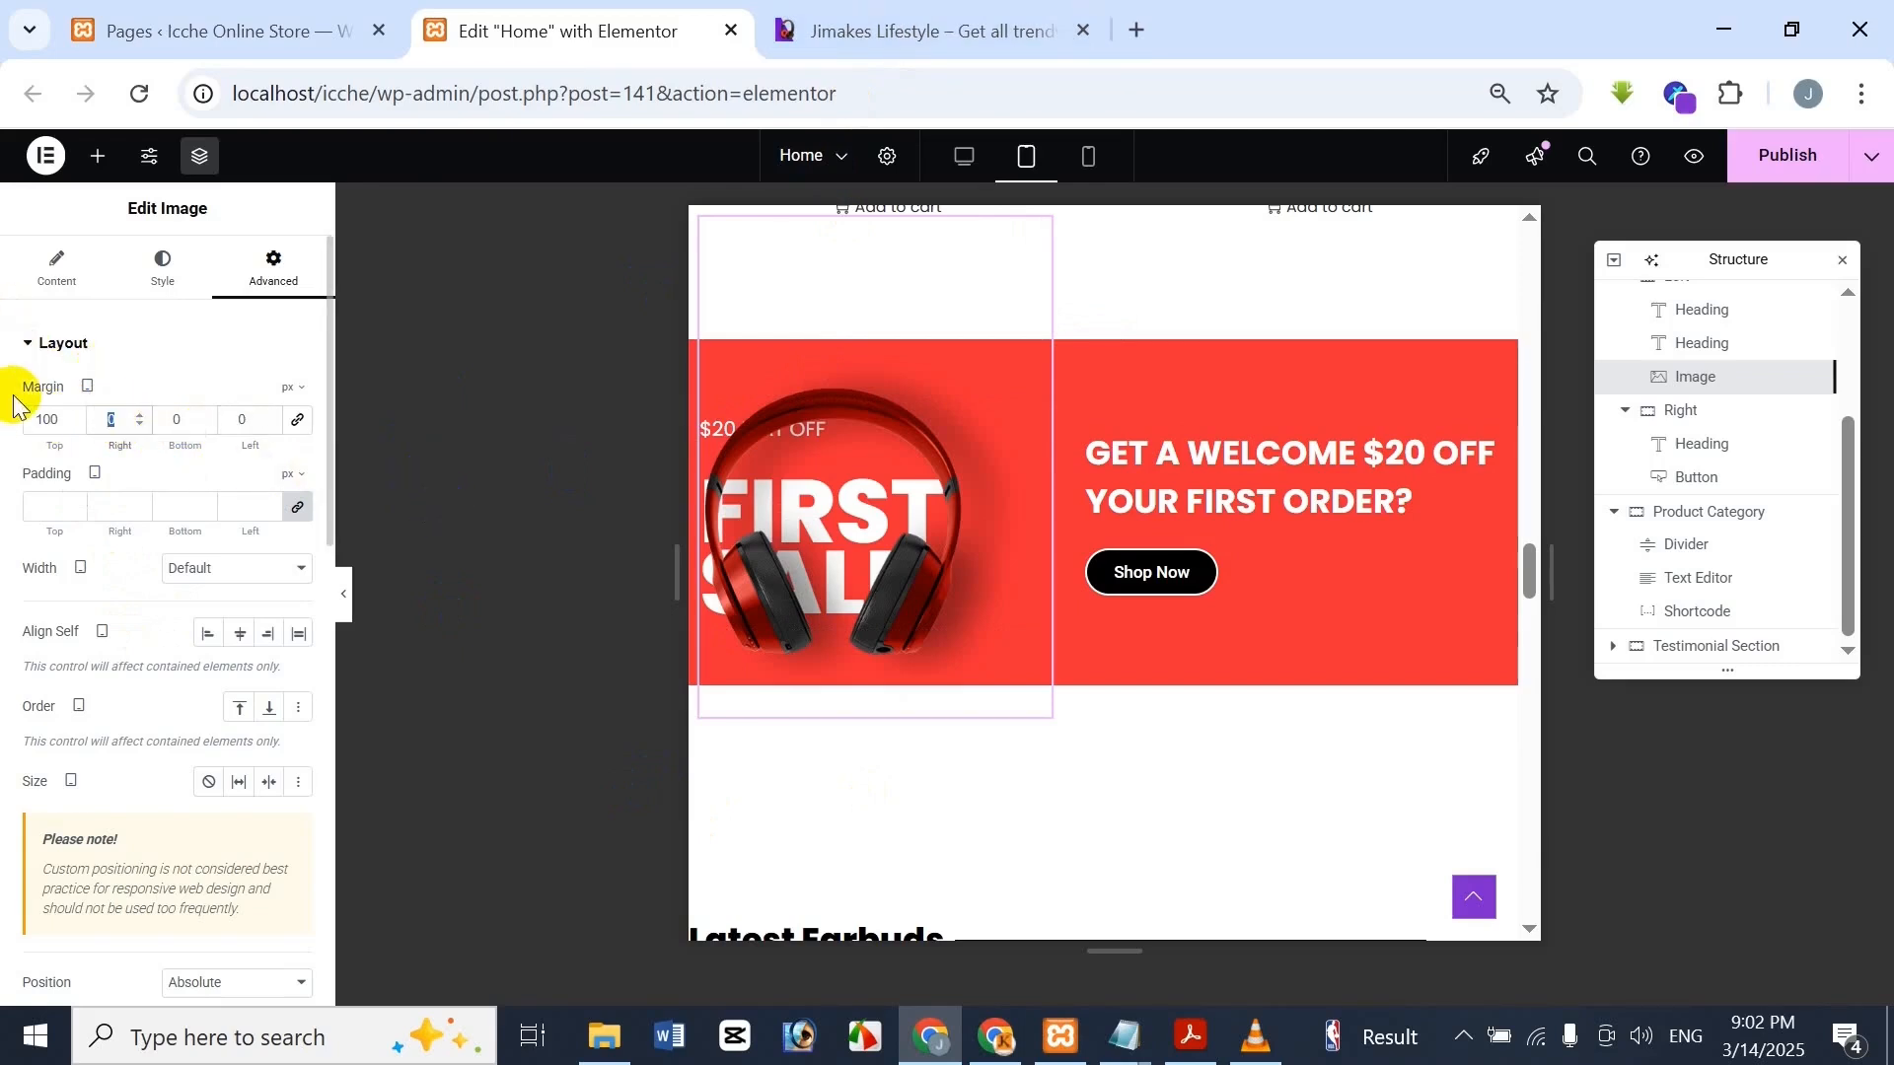
{"action": "type", "text": "-10"}
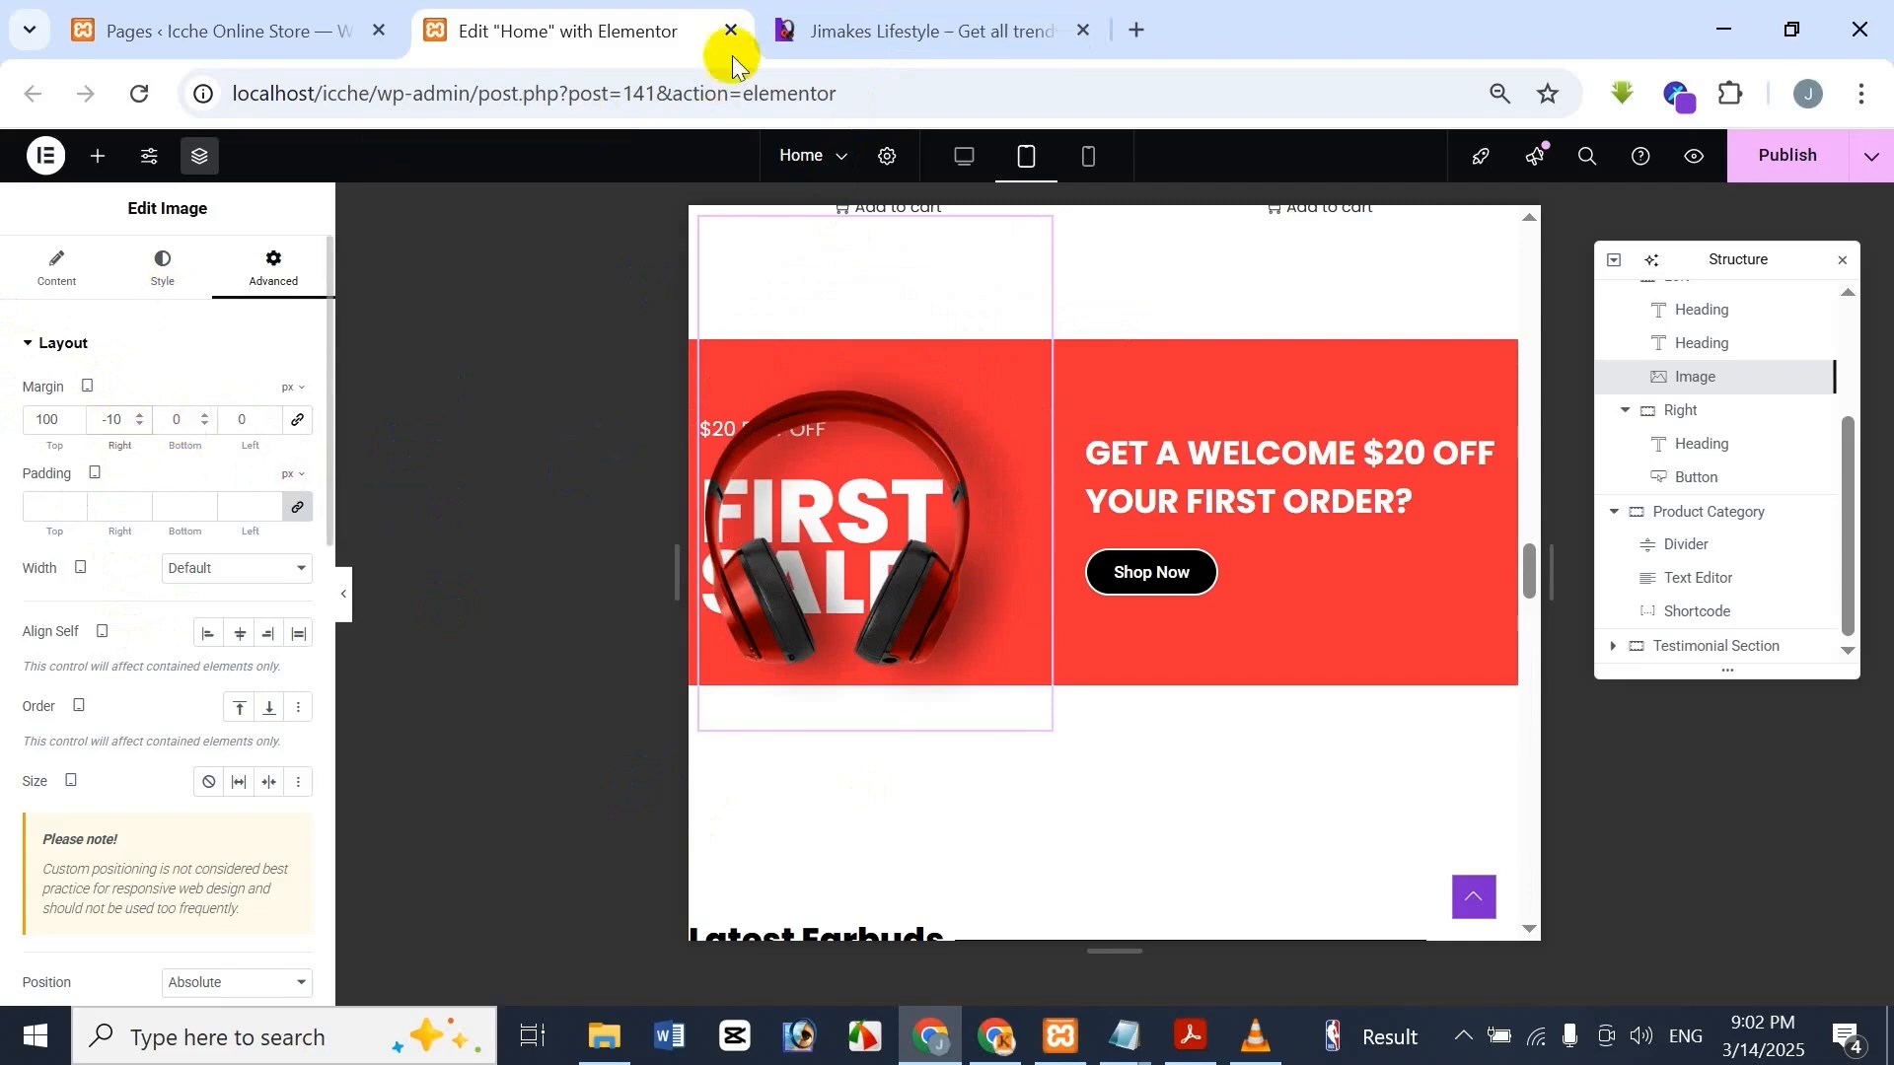
{"action": "key", "text": "BackSpace"}
{"action": "key", "text": "BackSpace"}
{"action": "key", "text": "BackSpace"}
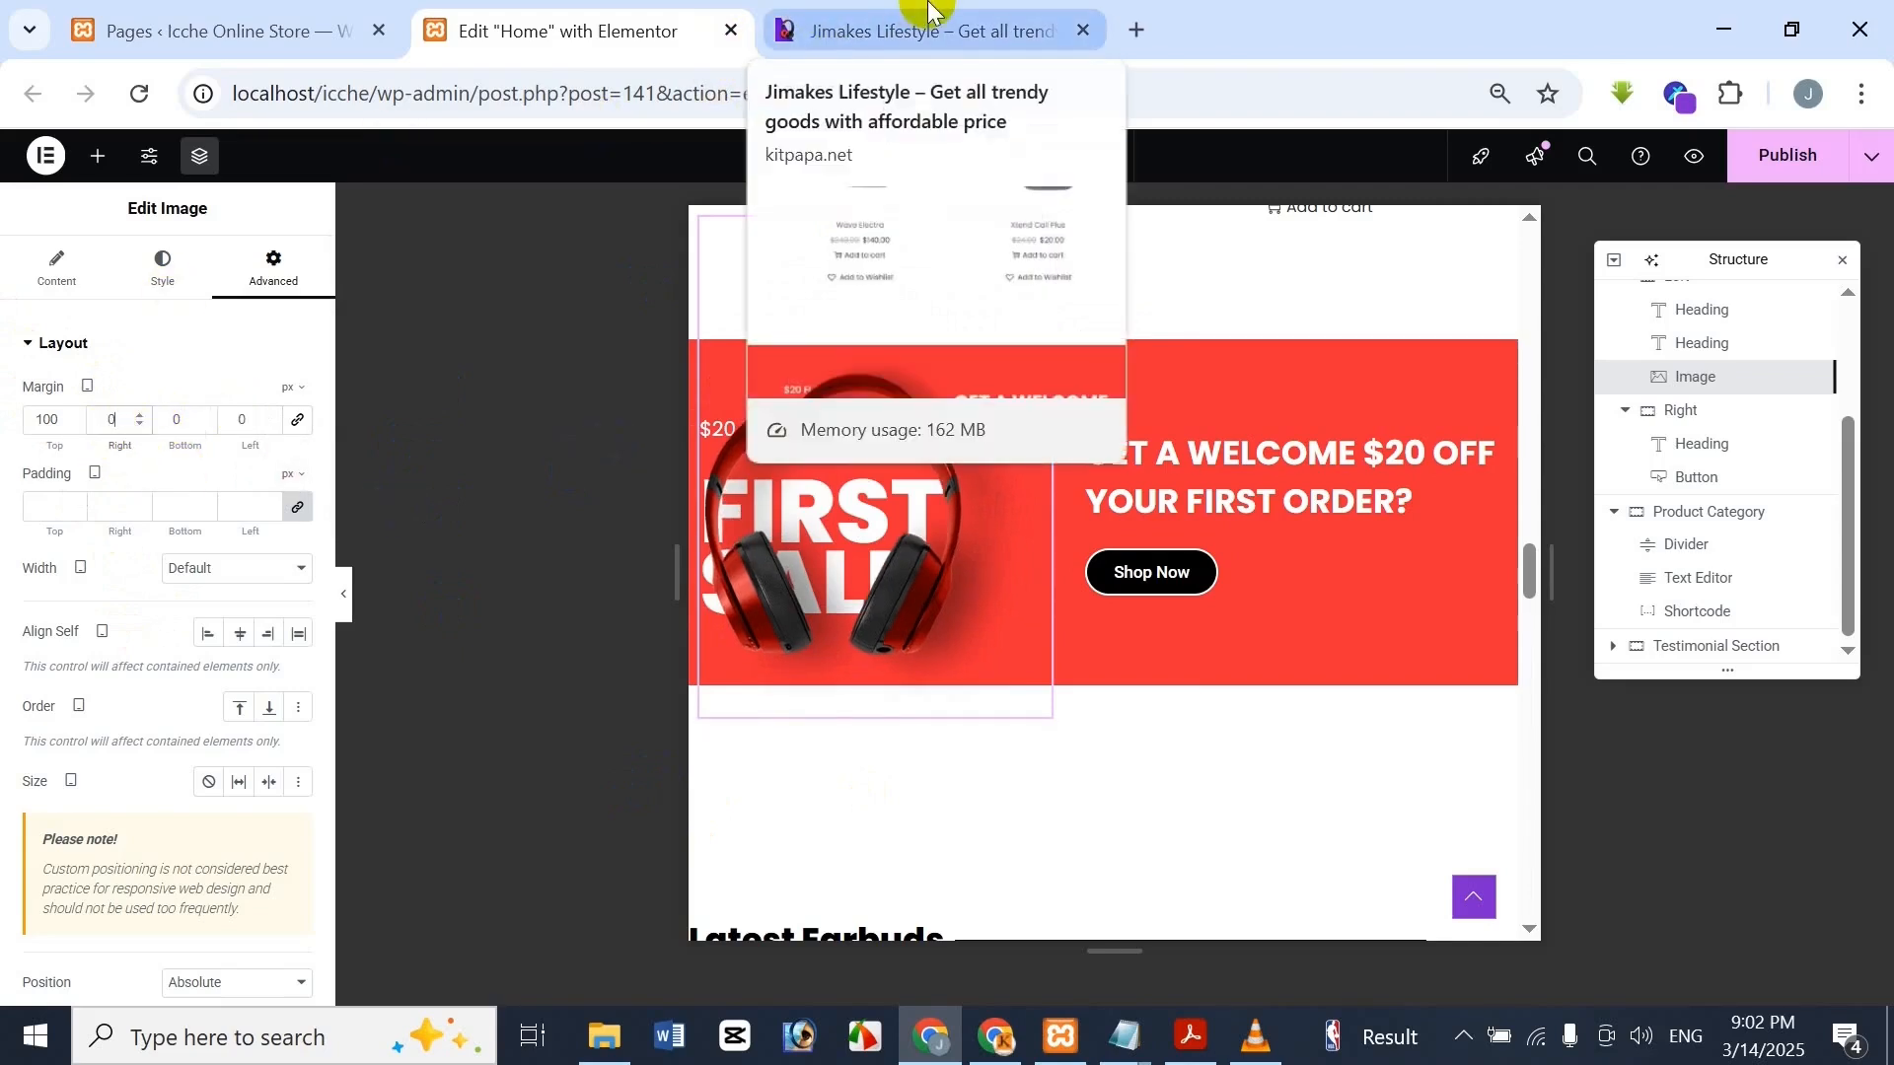
{"action": "left_click", "coordinate": [917, 31]}
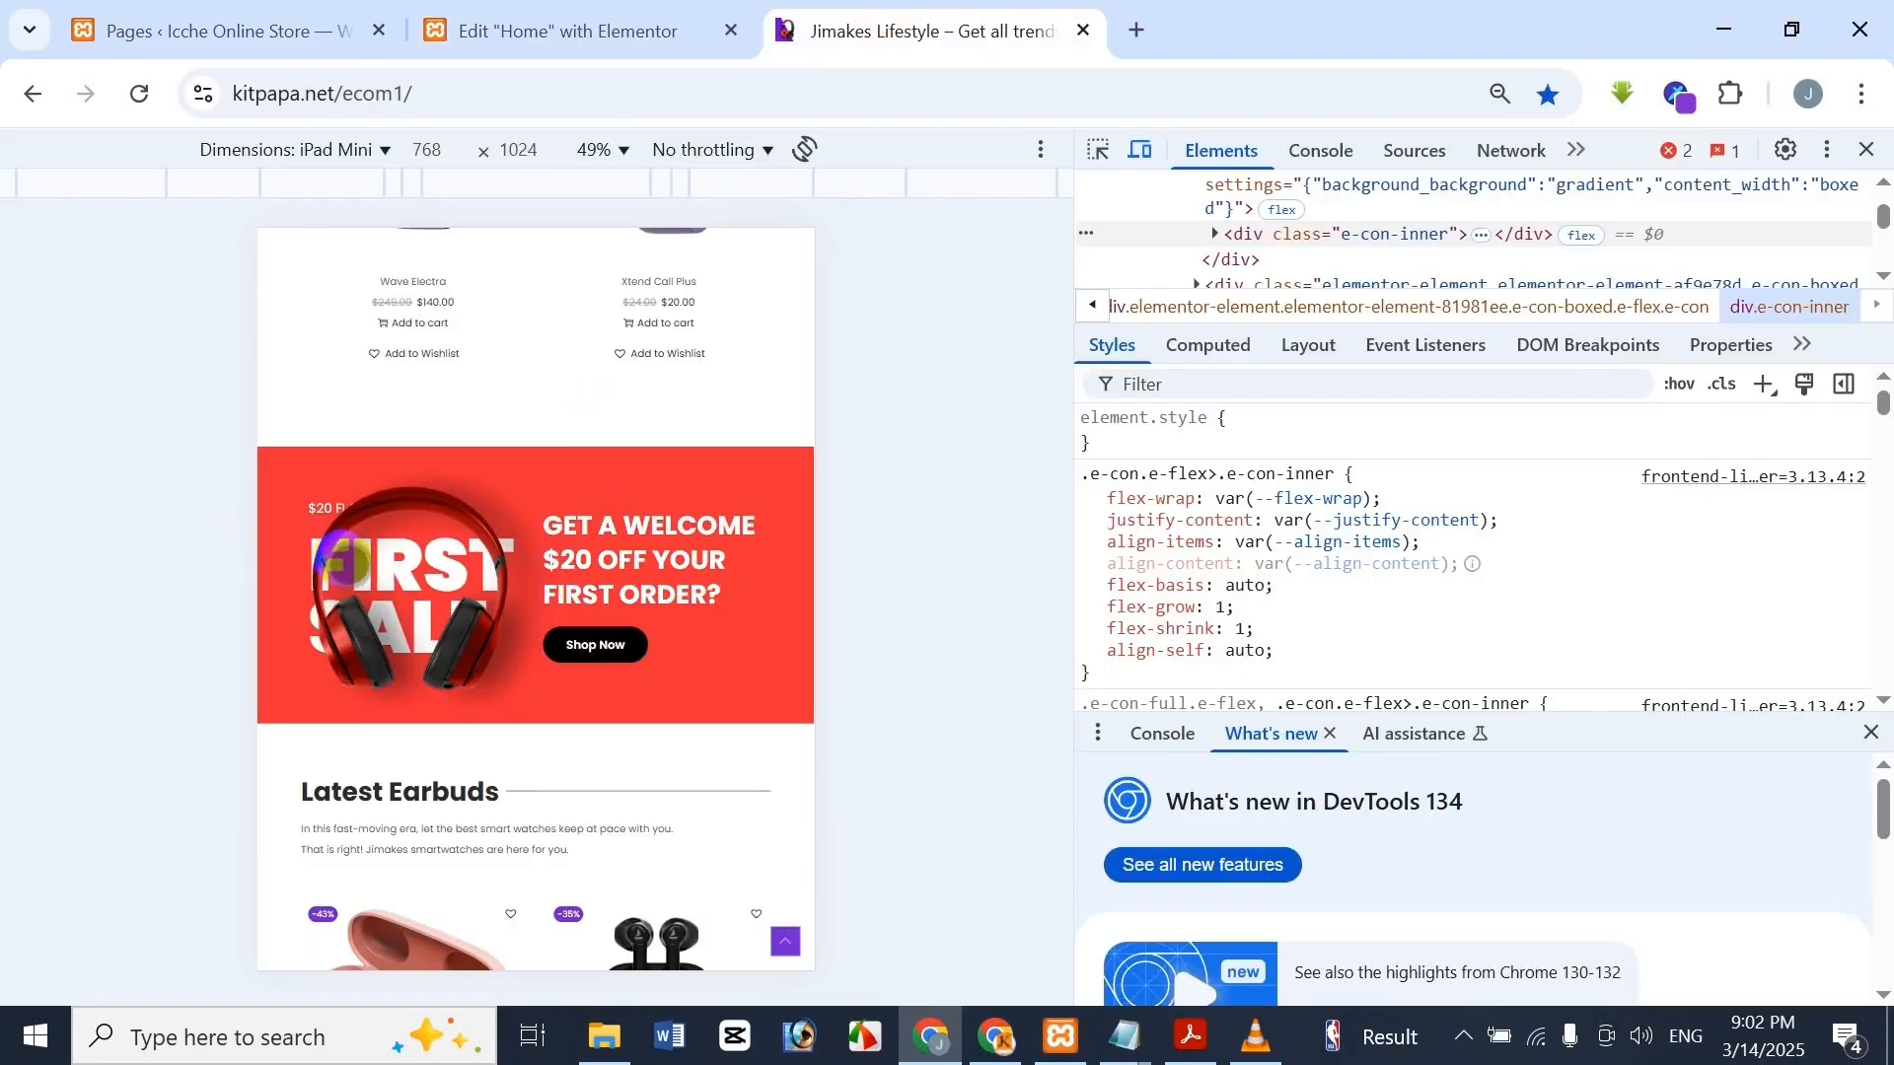
{"action": "left_click", "coordinate": [752, 18]}
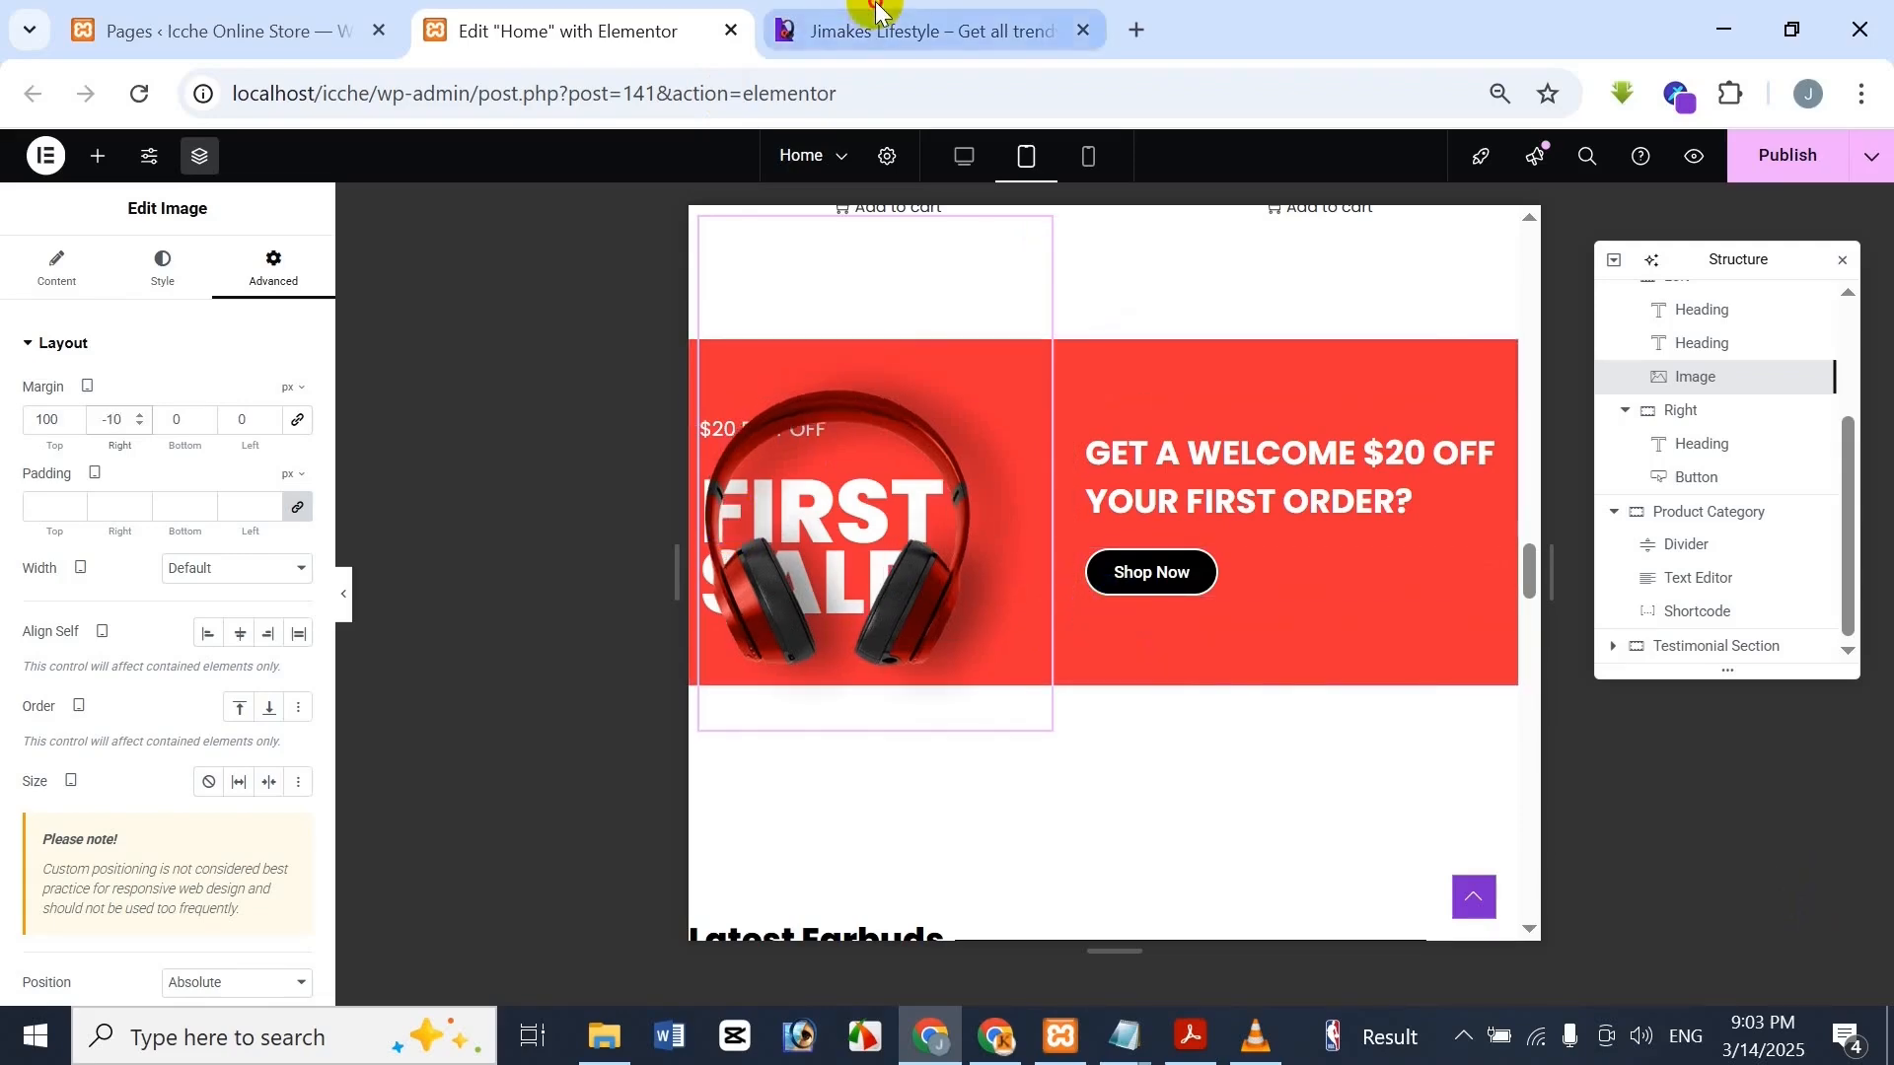
Compare the headphones' size and position and the banner's text layout in Elementor with the reference site's tablet view
{"action": "left_click", "coordinate": [917, 28]}
{"action": "left_click", "coordinate": [567, 13]}
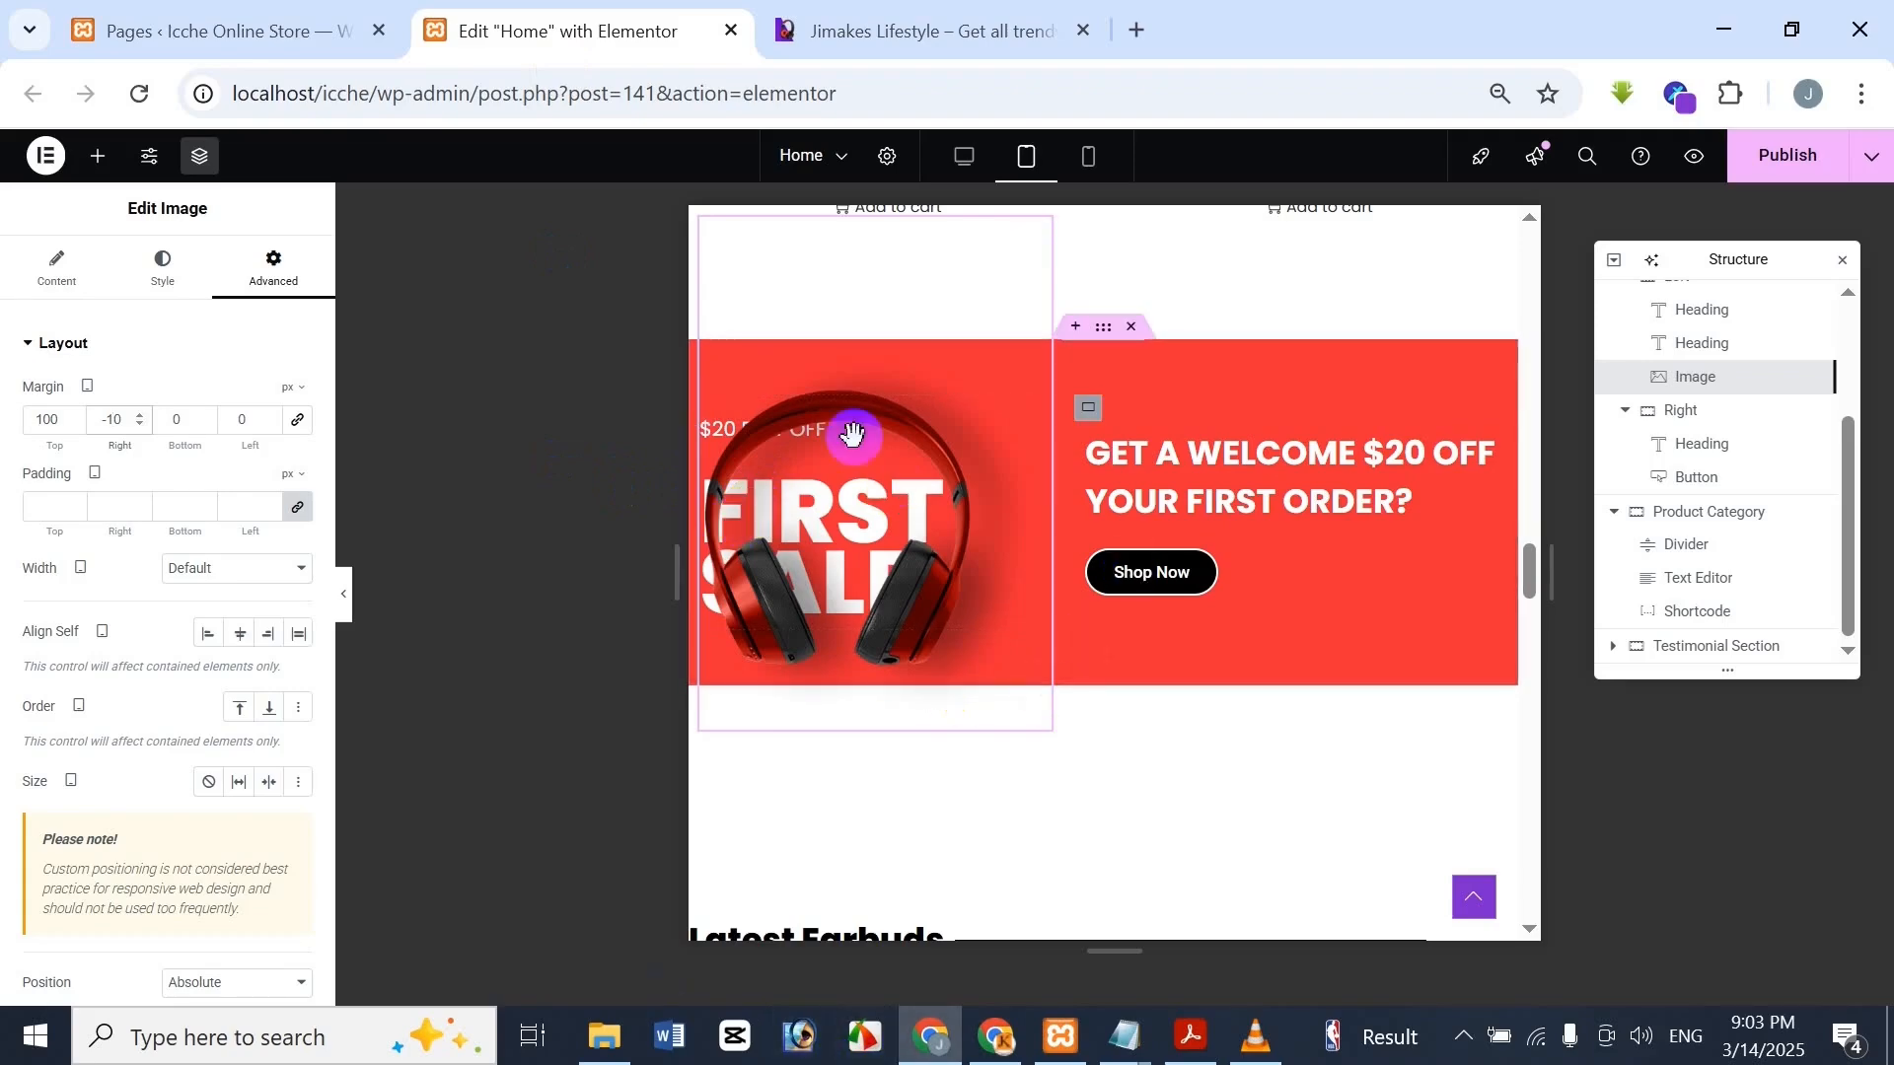
{"action": "left_click", "coordinate": [949, 14]}
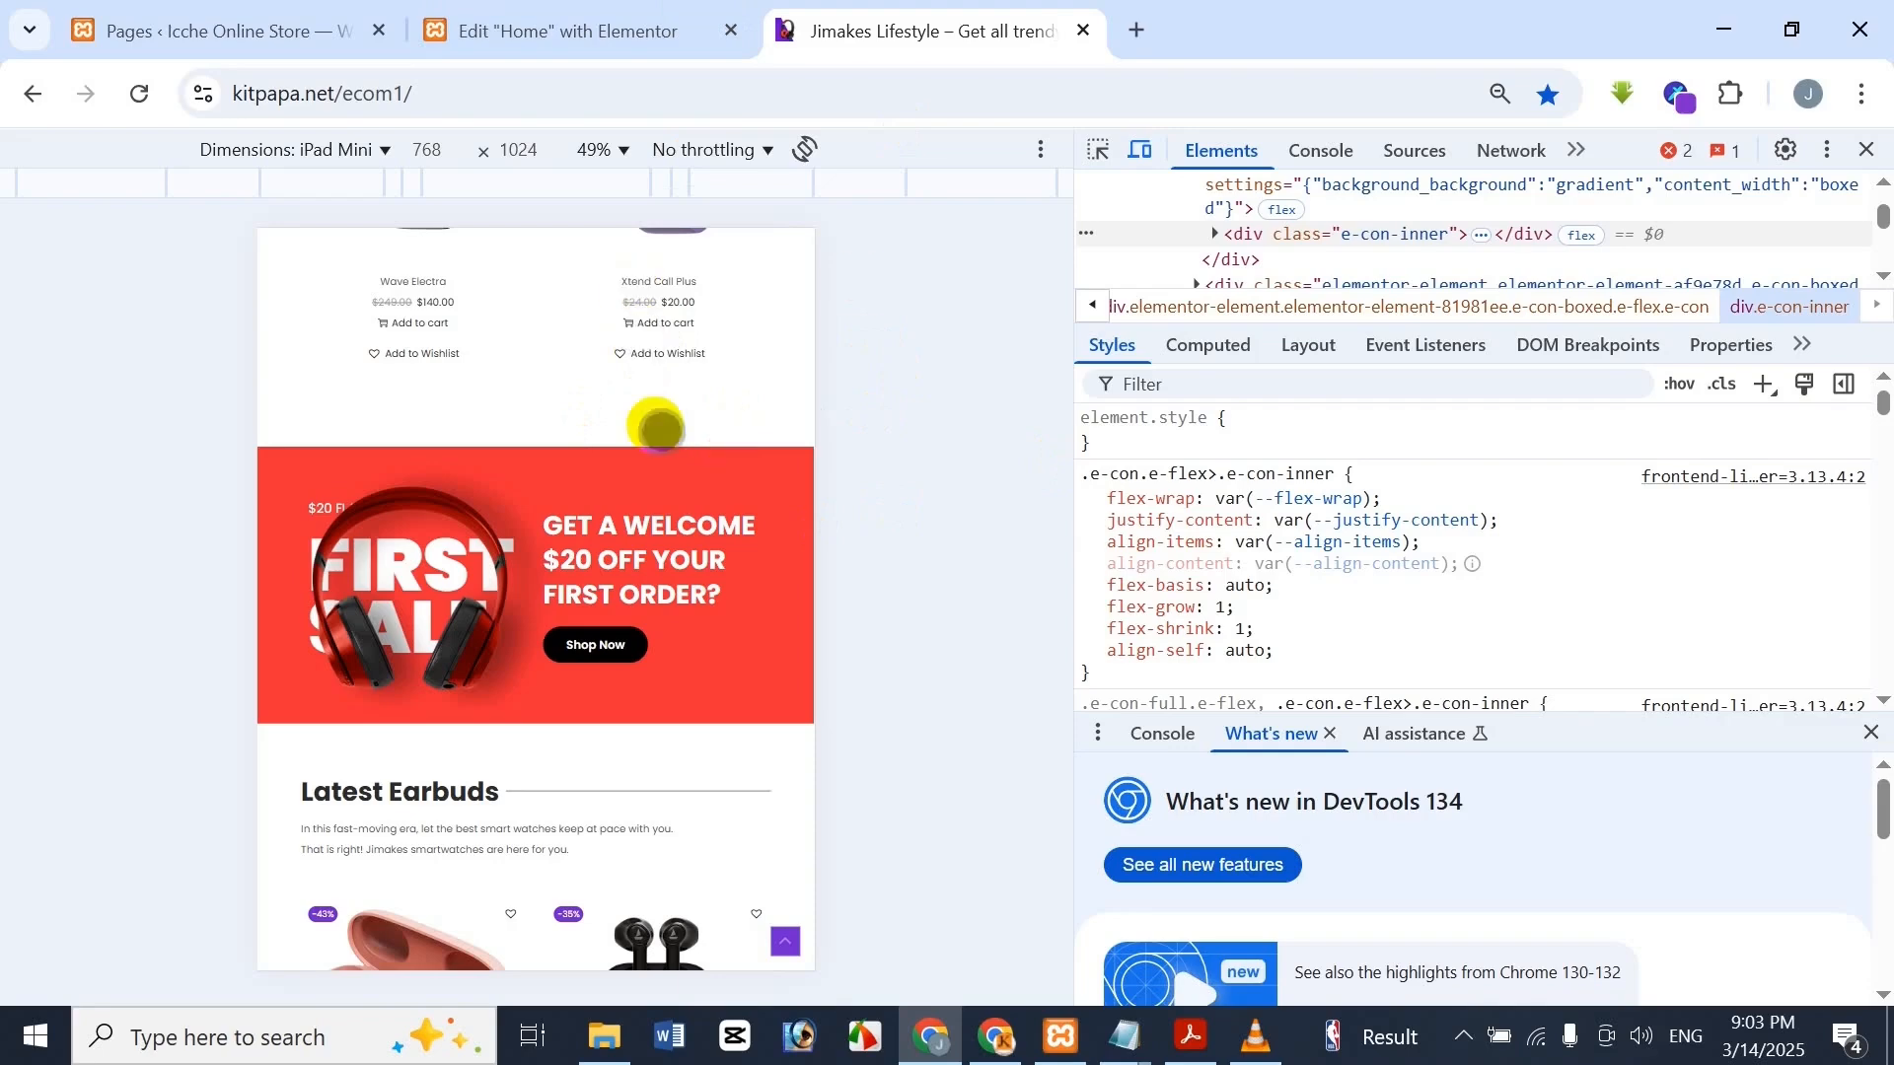
{"action": "left_click", "coordinate": [572, 22]}
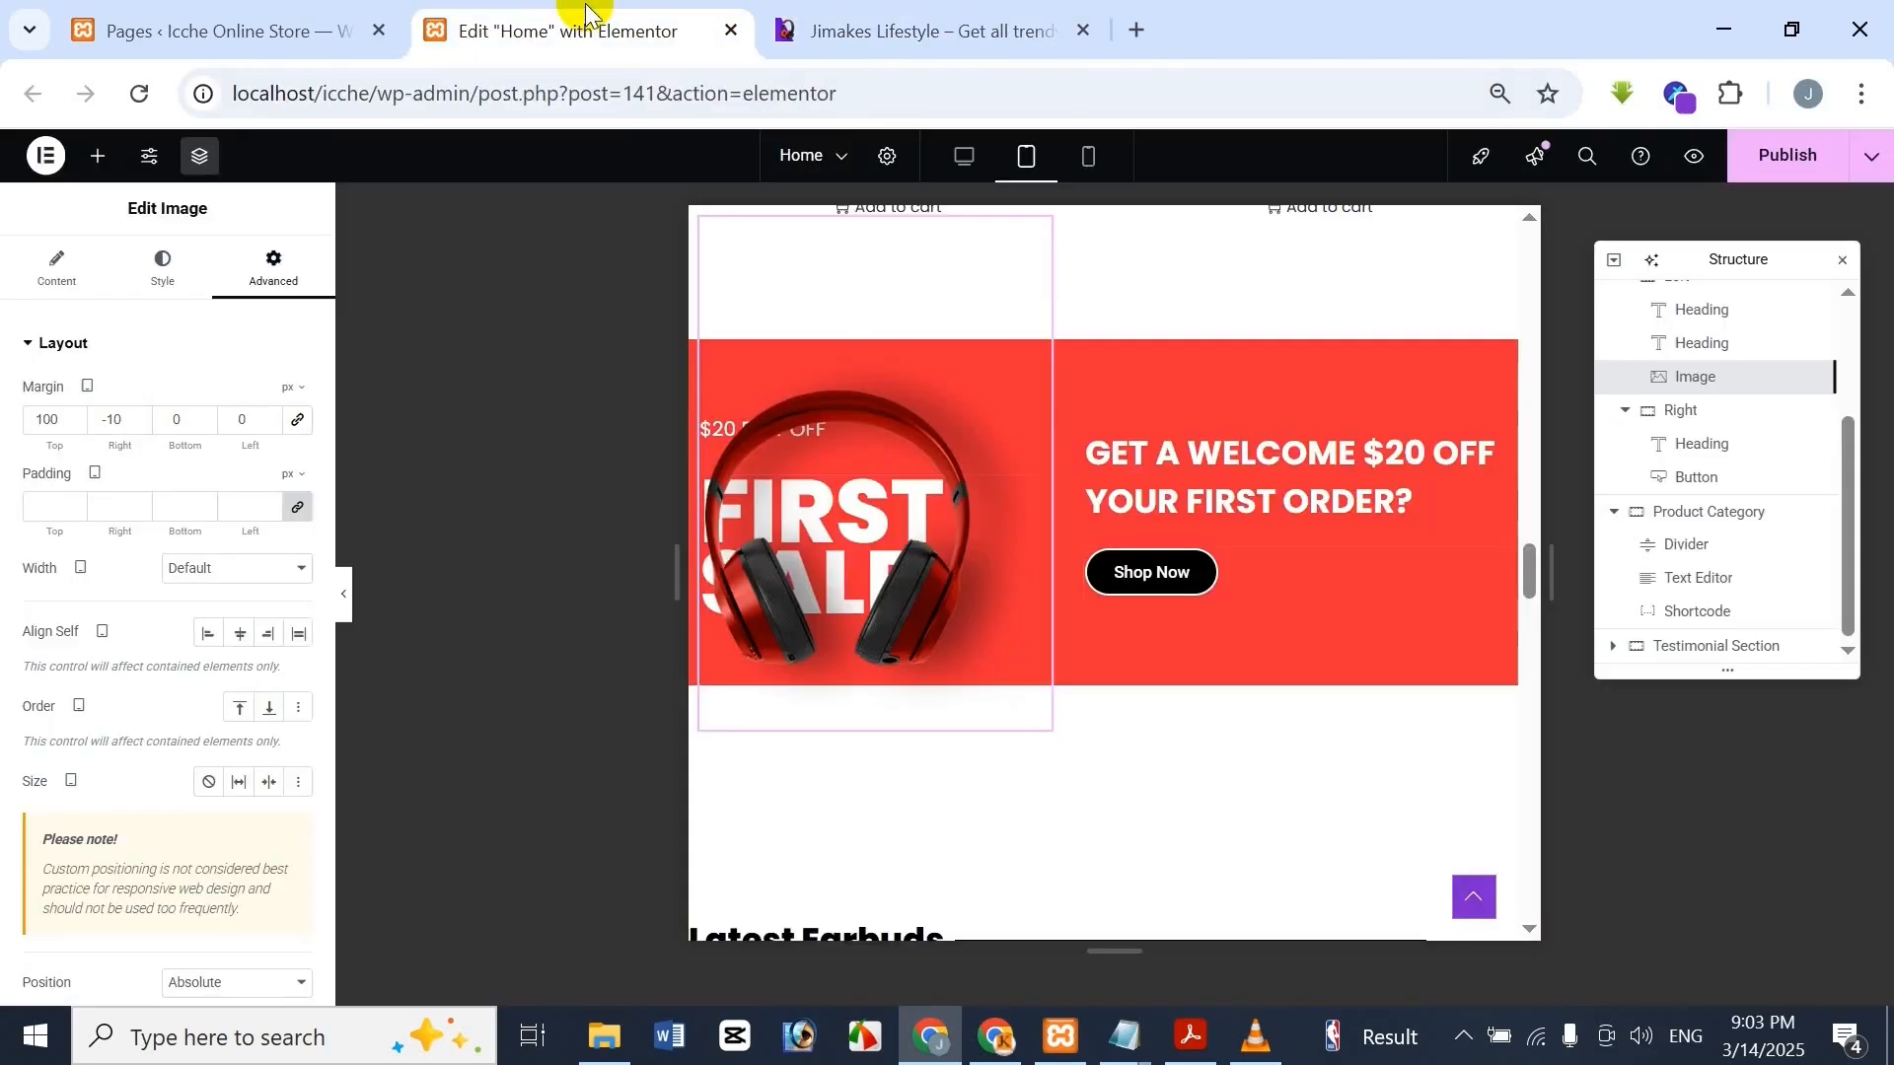
{"action": "left_click", "coordinate": [835, 24]}
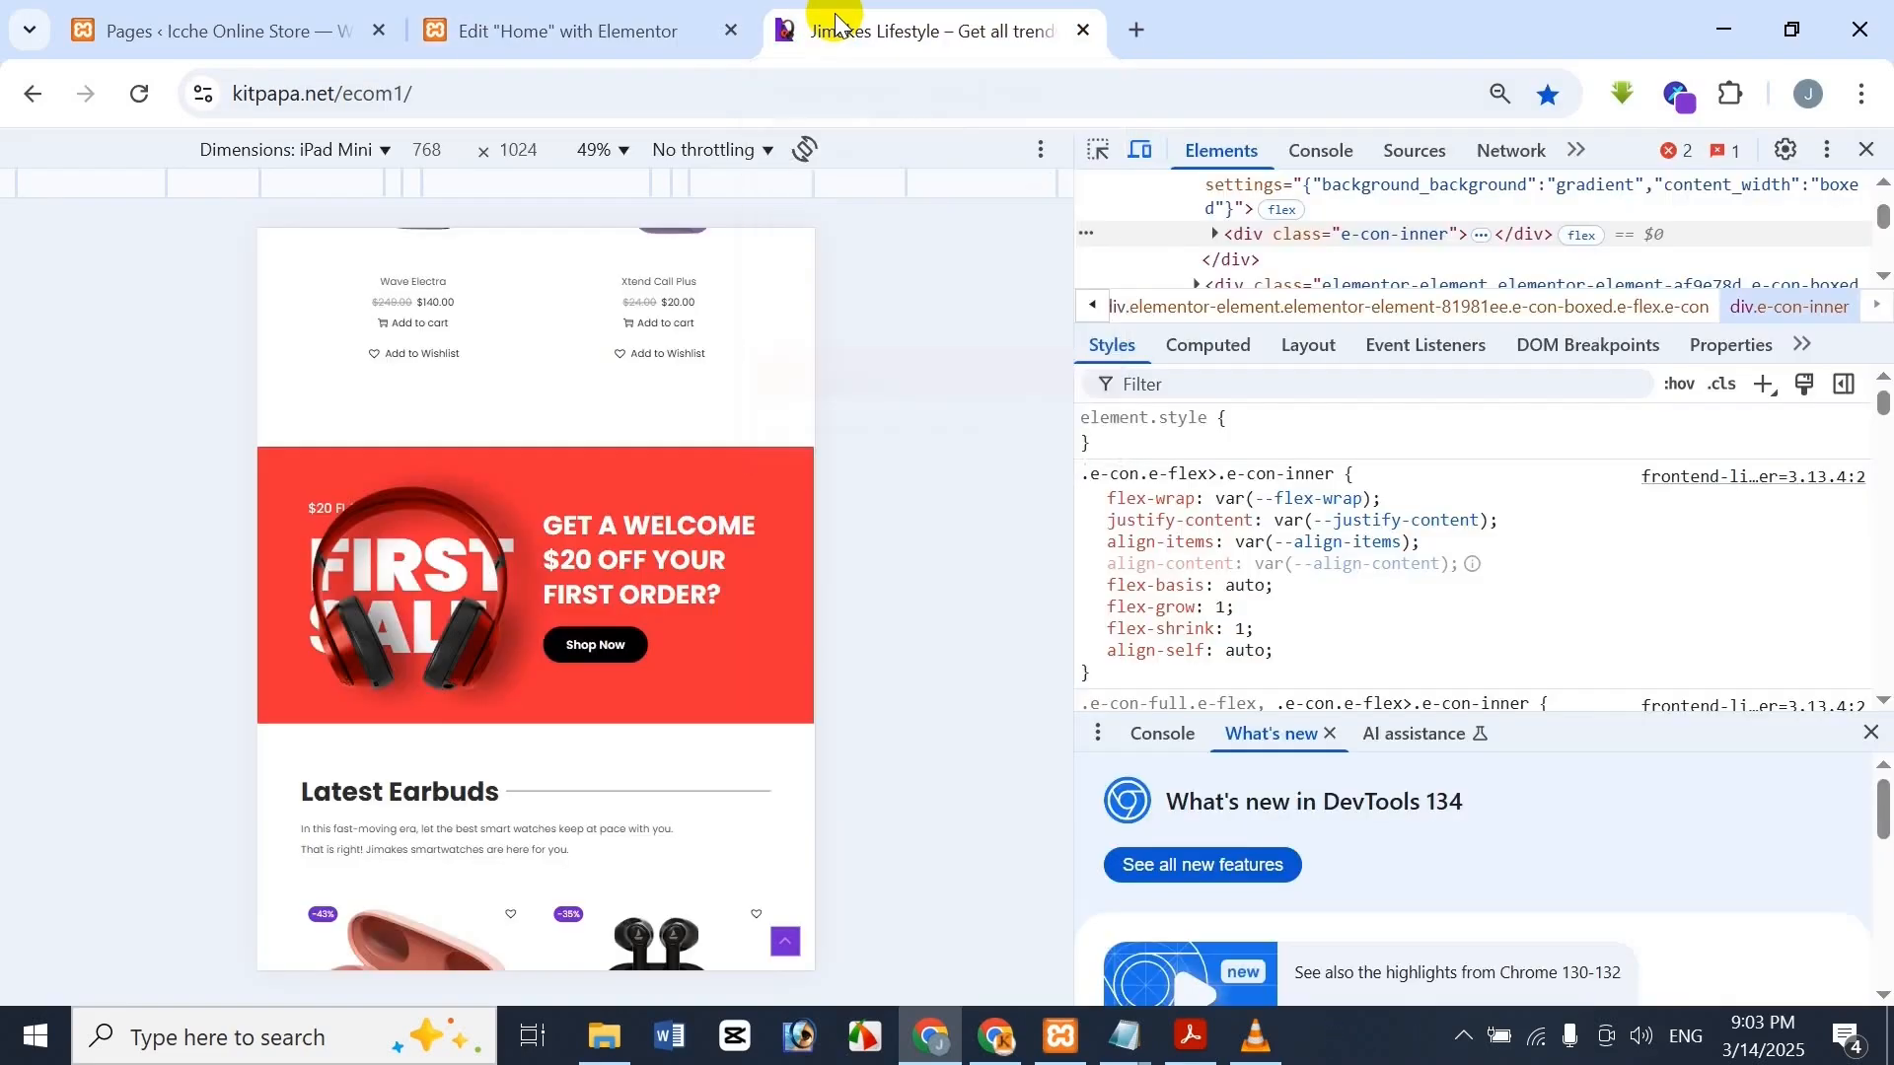
{"action": "left_click", "coordinate": [626, 16]}
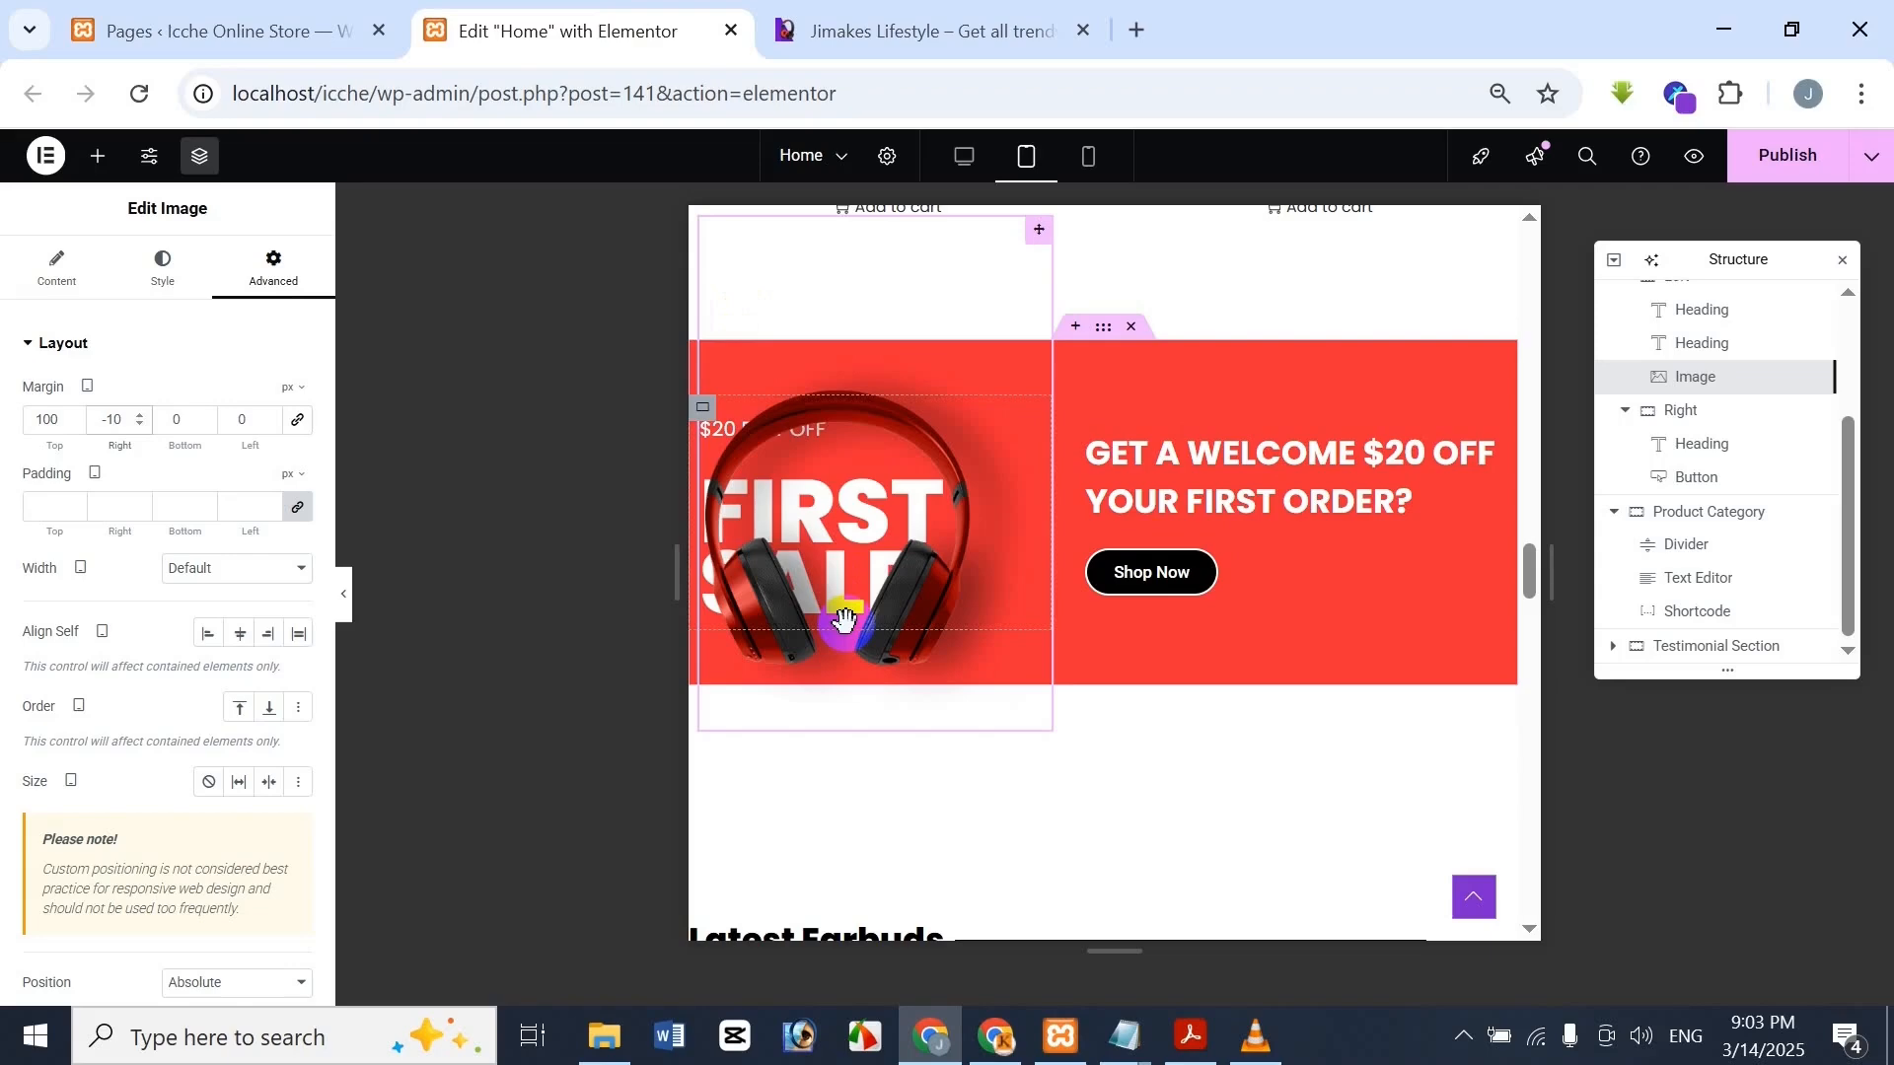
{"action": "left_click", "coordinate": [804, 31]}
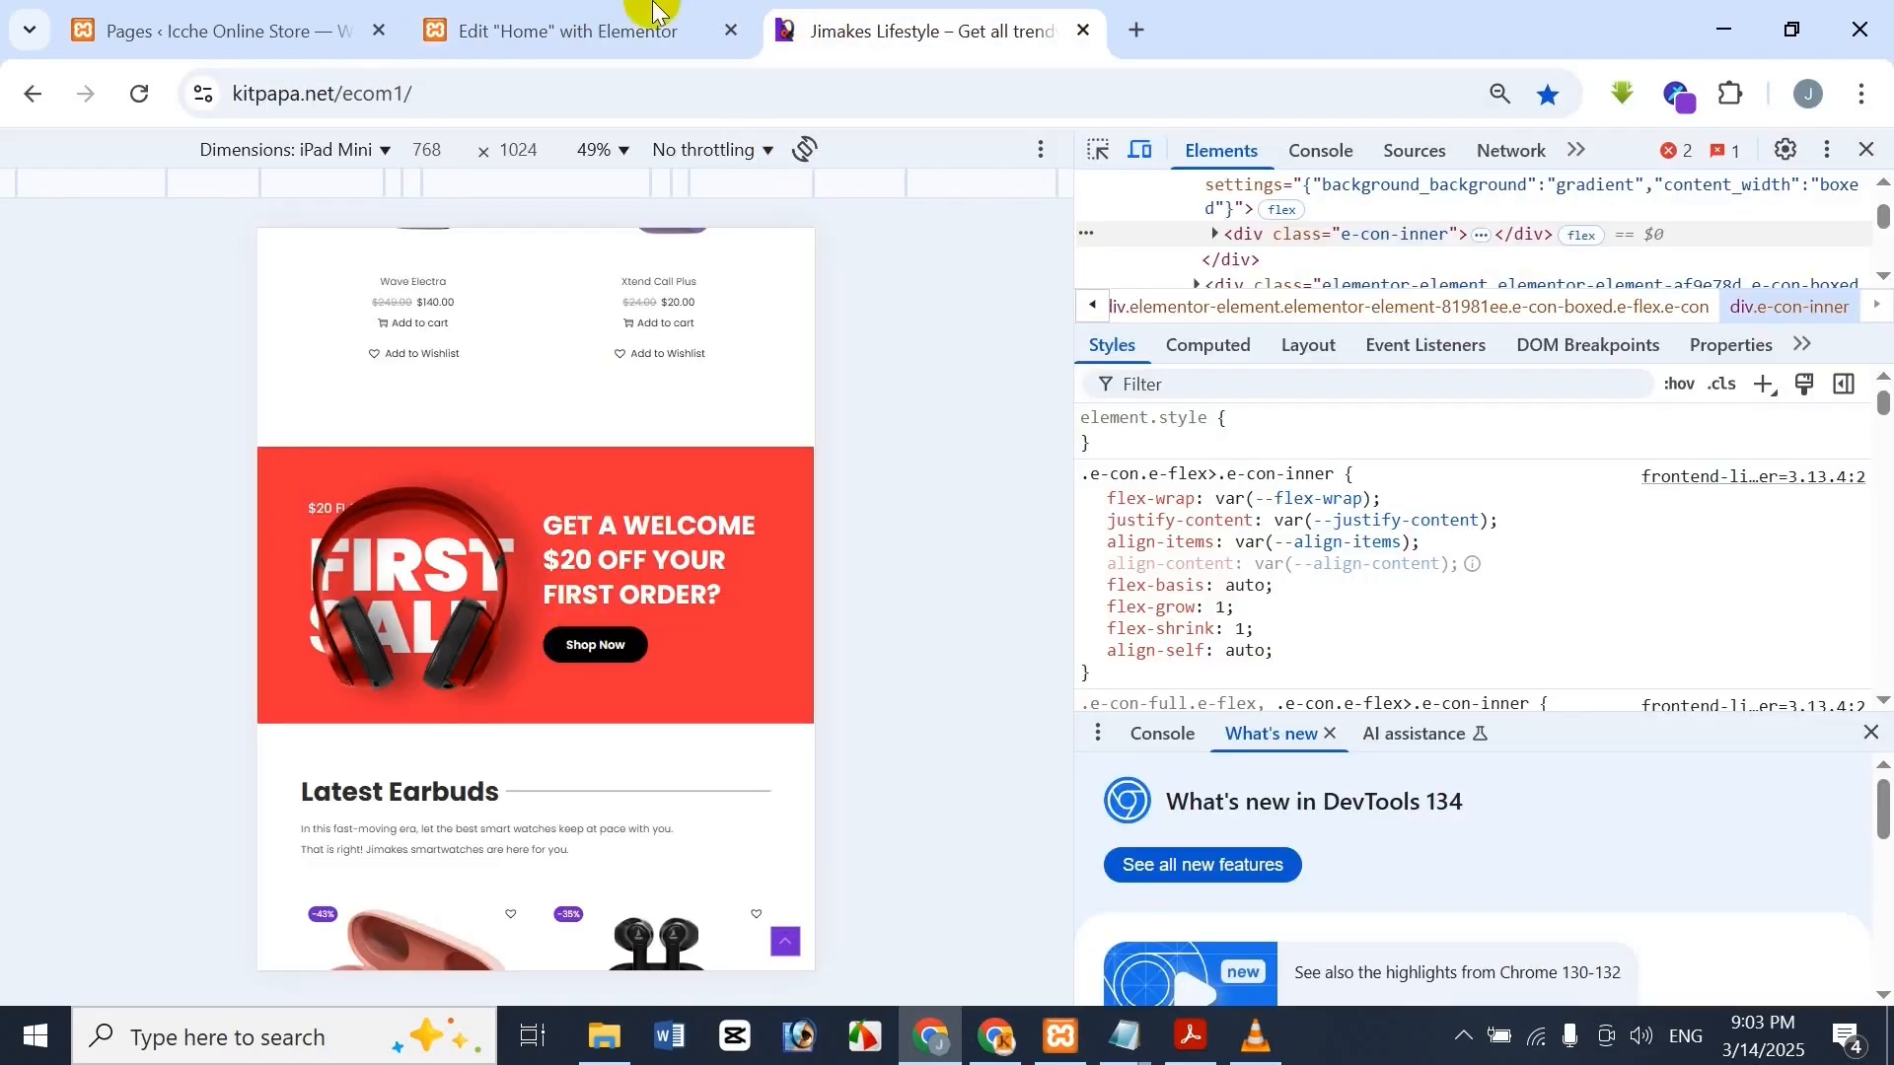
{"action": "left_click", "coordinate": [652, 12]}
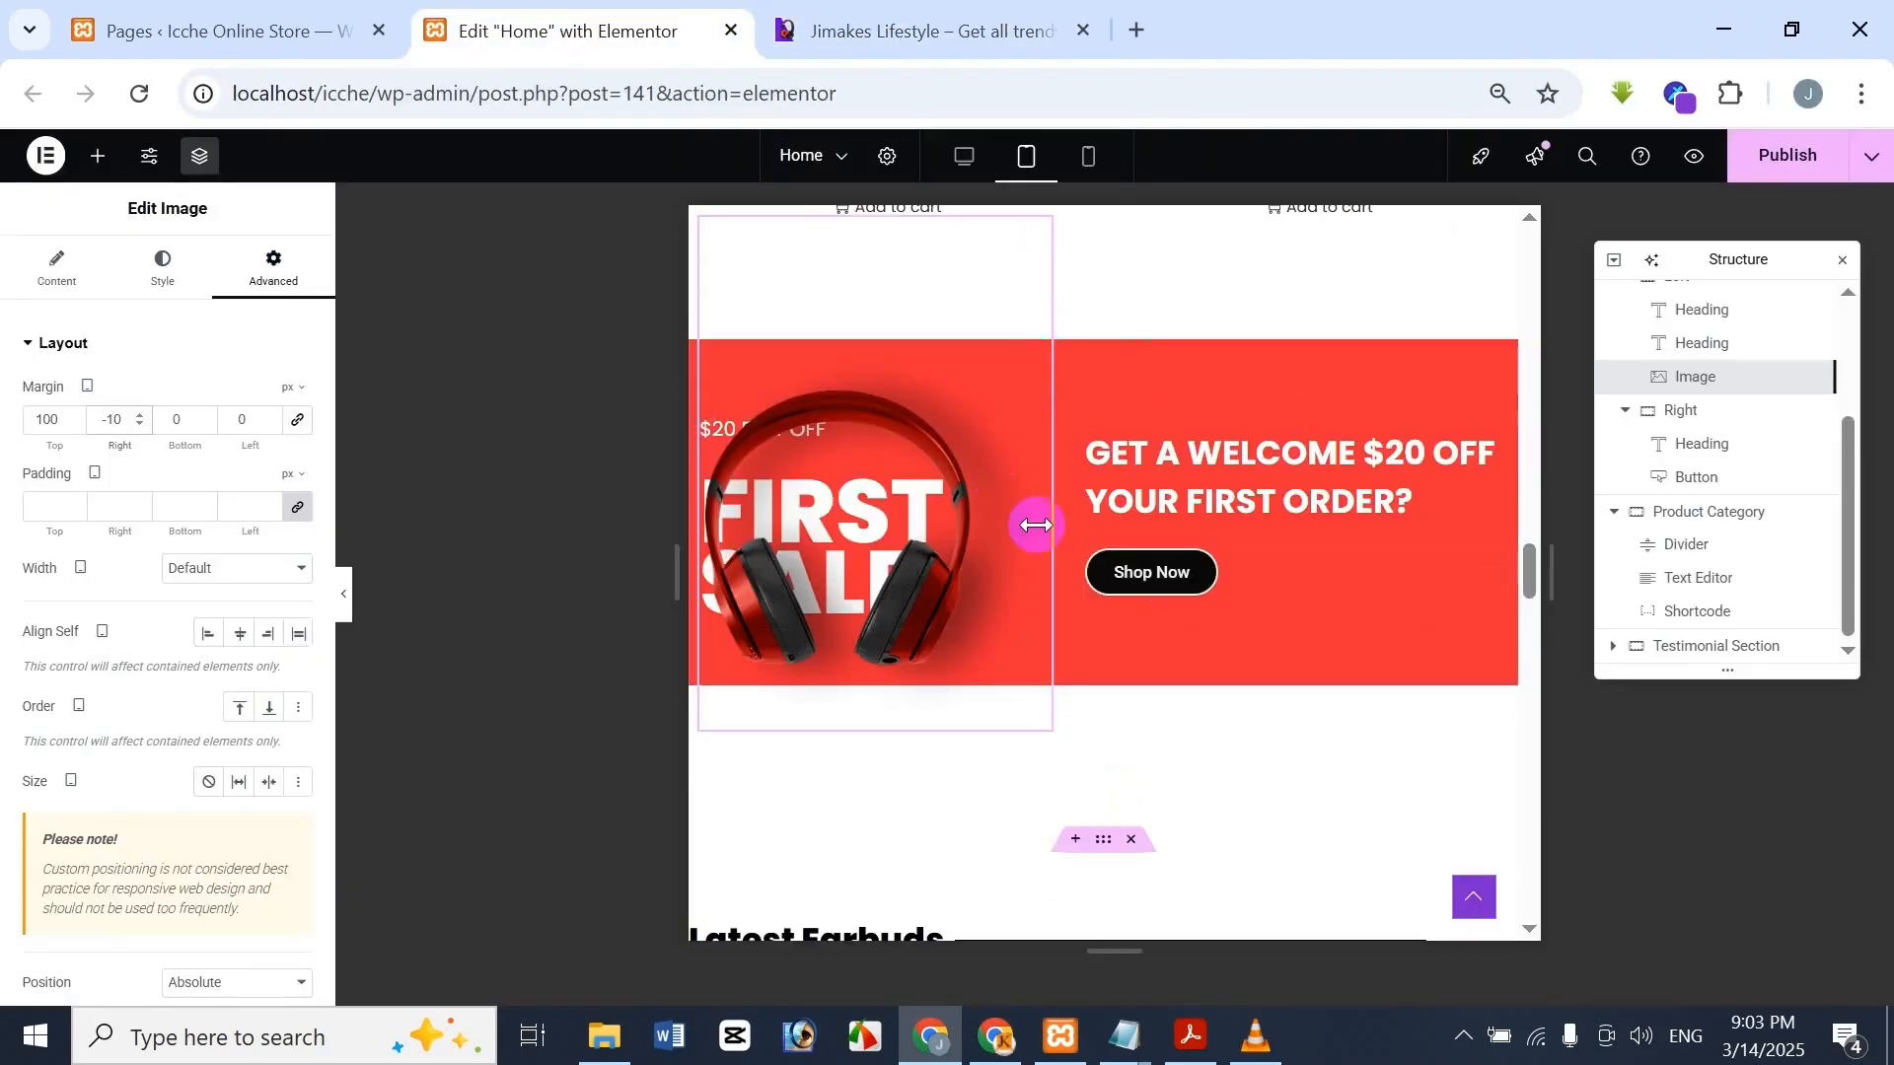
Compare the Latest Earbuds section's heading, description and product layout in Elementor with the reference site's tablet view
{"action": "scroll", "coordinate": [841, 427], "scroll_direction": "down", "scroll_amount": 4}
{"action": "left_click", "coordinate": [888, 31]}
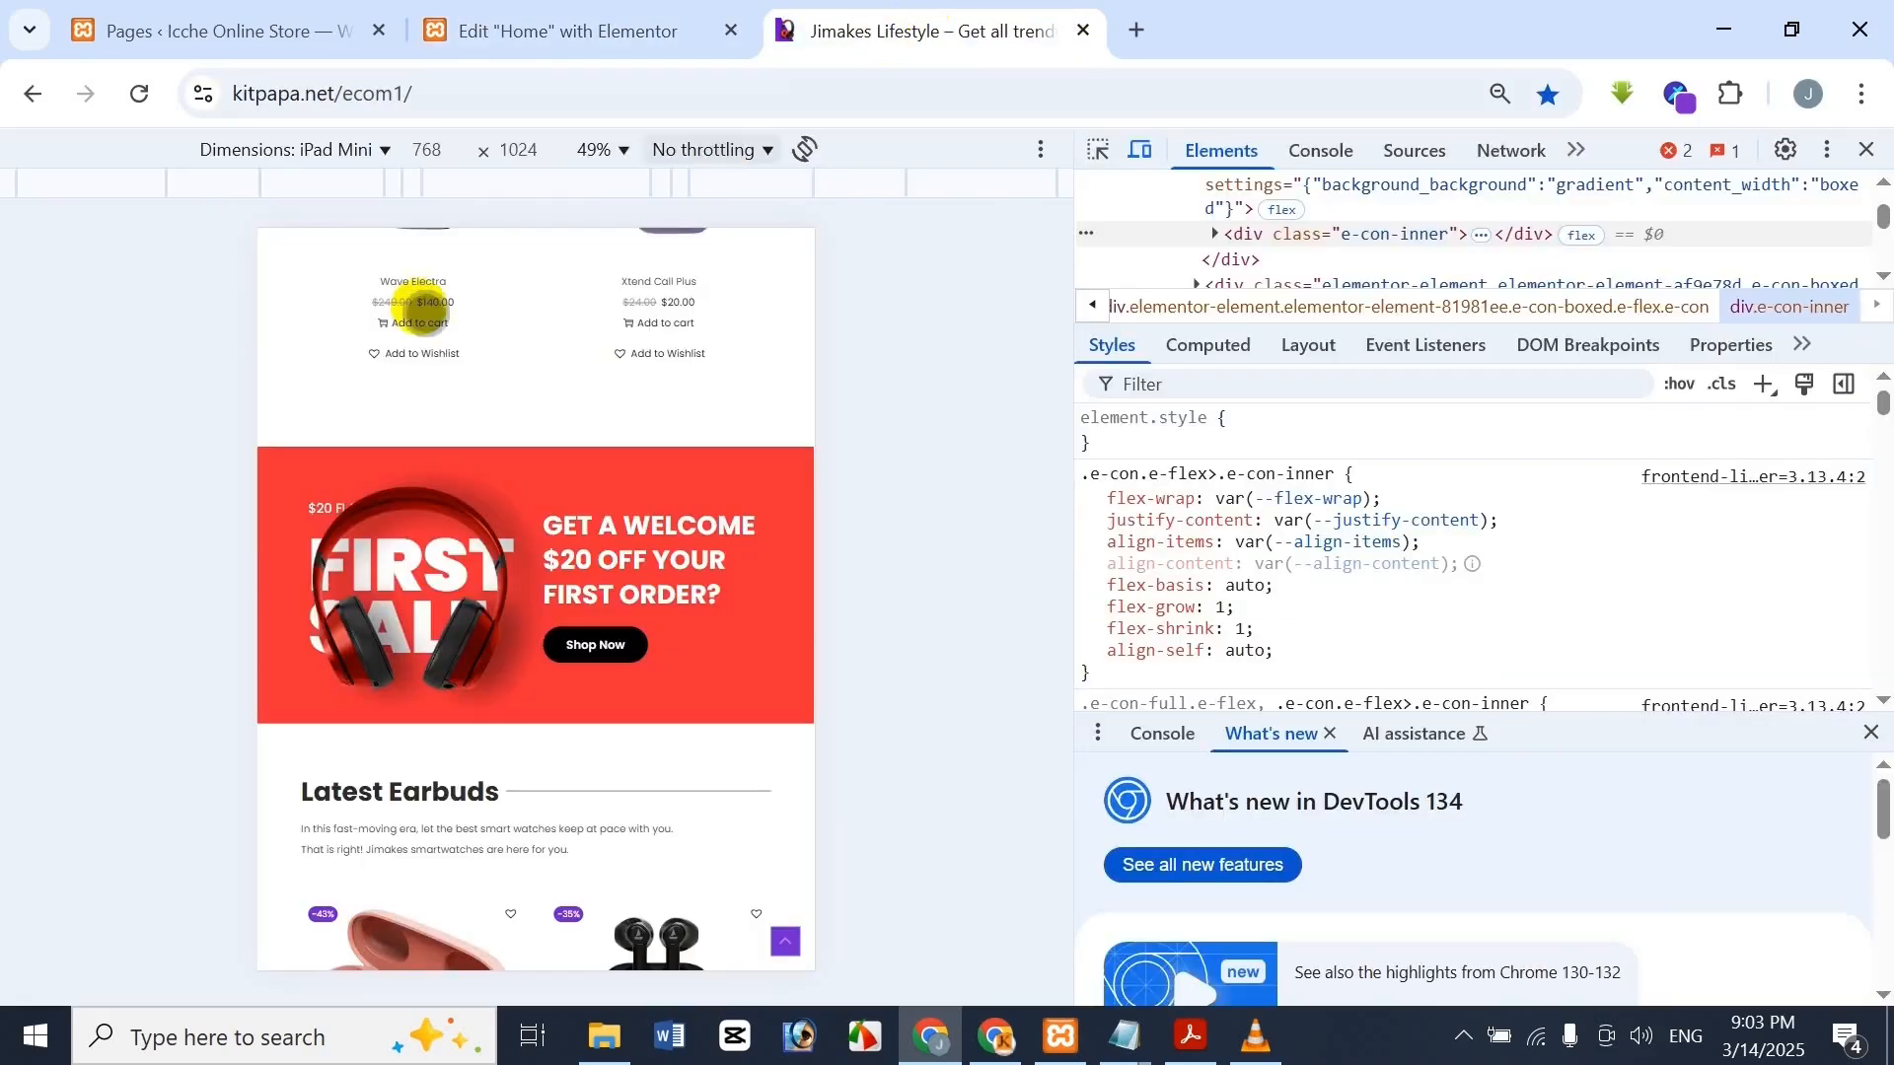
{"action": "scroll", "coordinate": [612, 560], "scroll_direction": "down", "scroll_amount": 5}
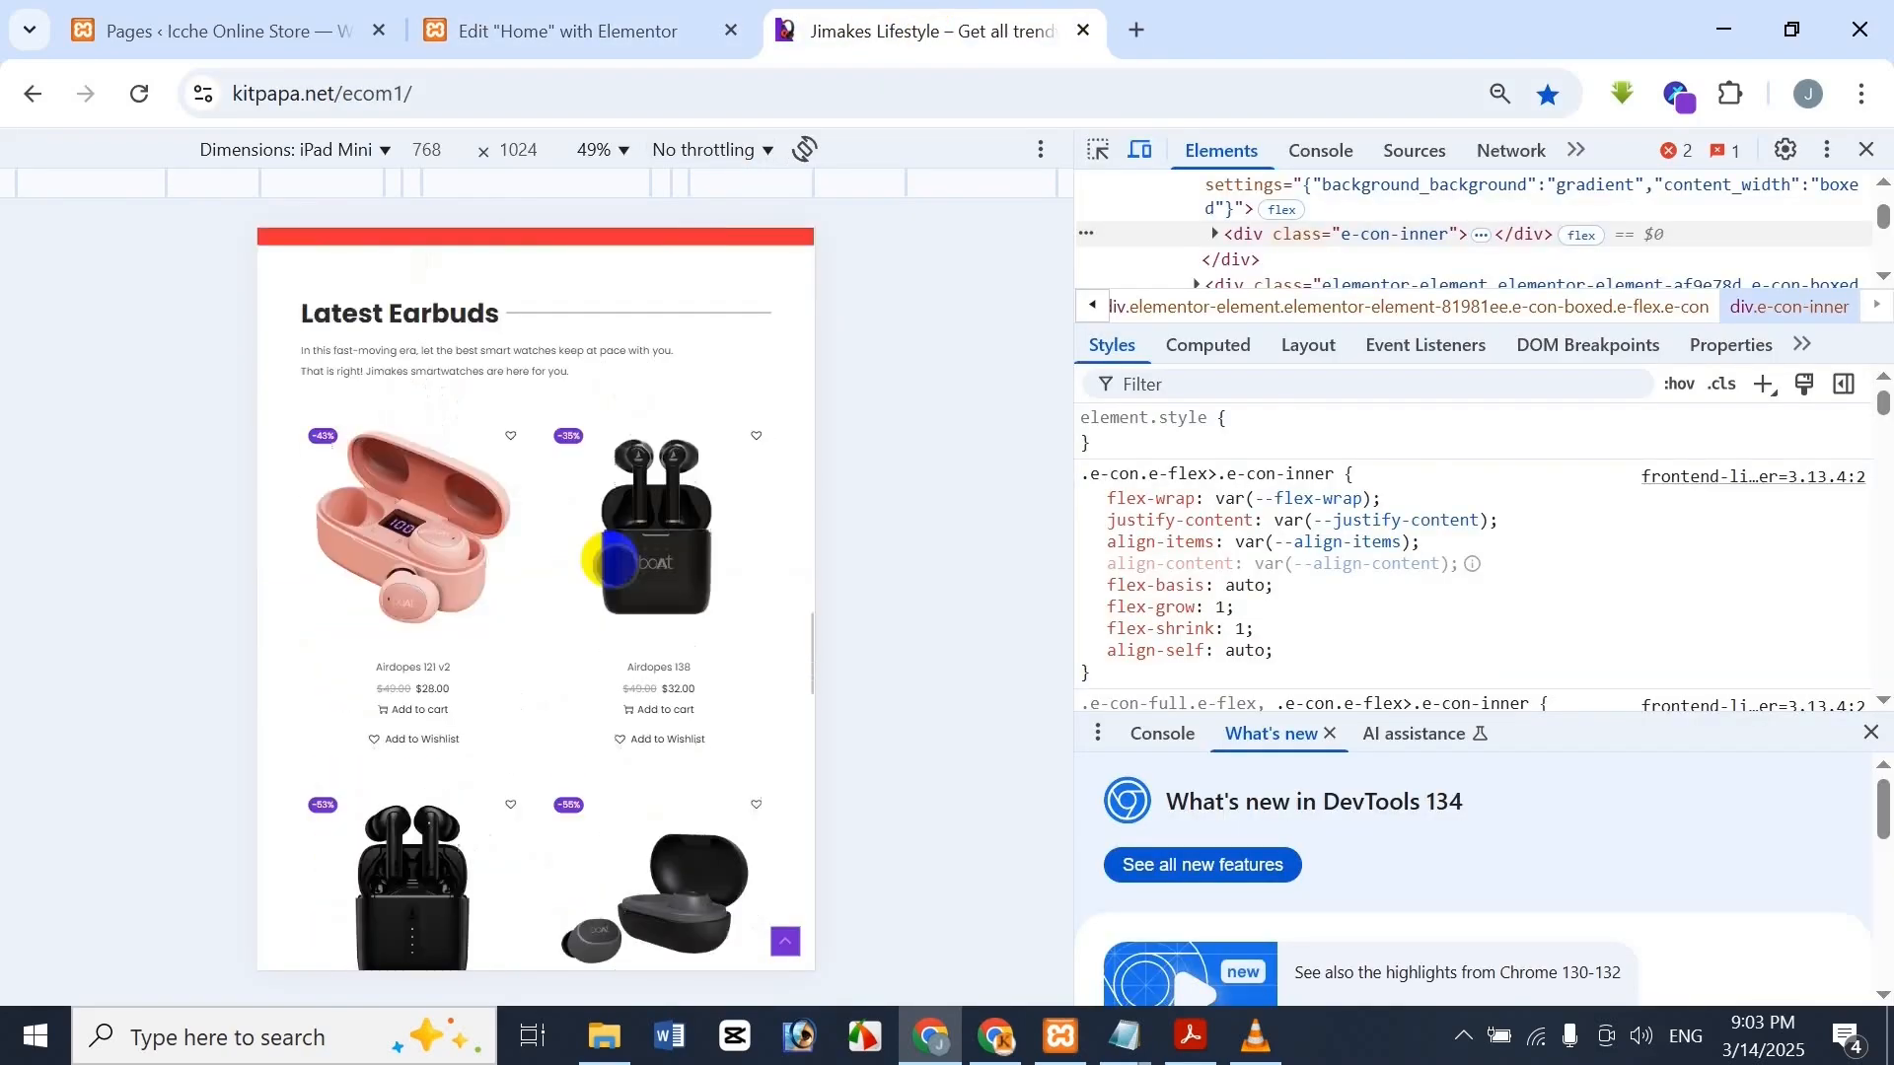
{"action": "scroll", "coordinate": [611, 560], "scroll_direction": "down", "scroll_amount": 2}
{"action": "scroll", "coordinate": [622, 691], "scroll_direction": "up", "scroll_amount": 5}
{"action": "left_click", "coordinate": [582, 30]}
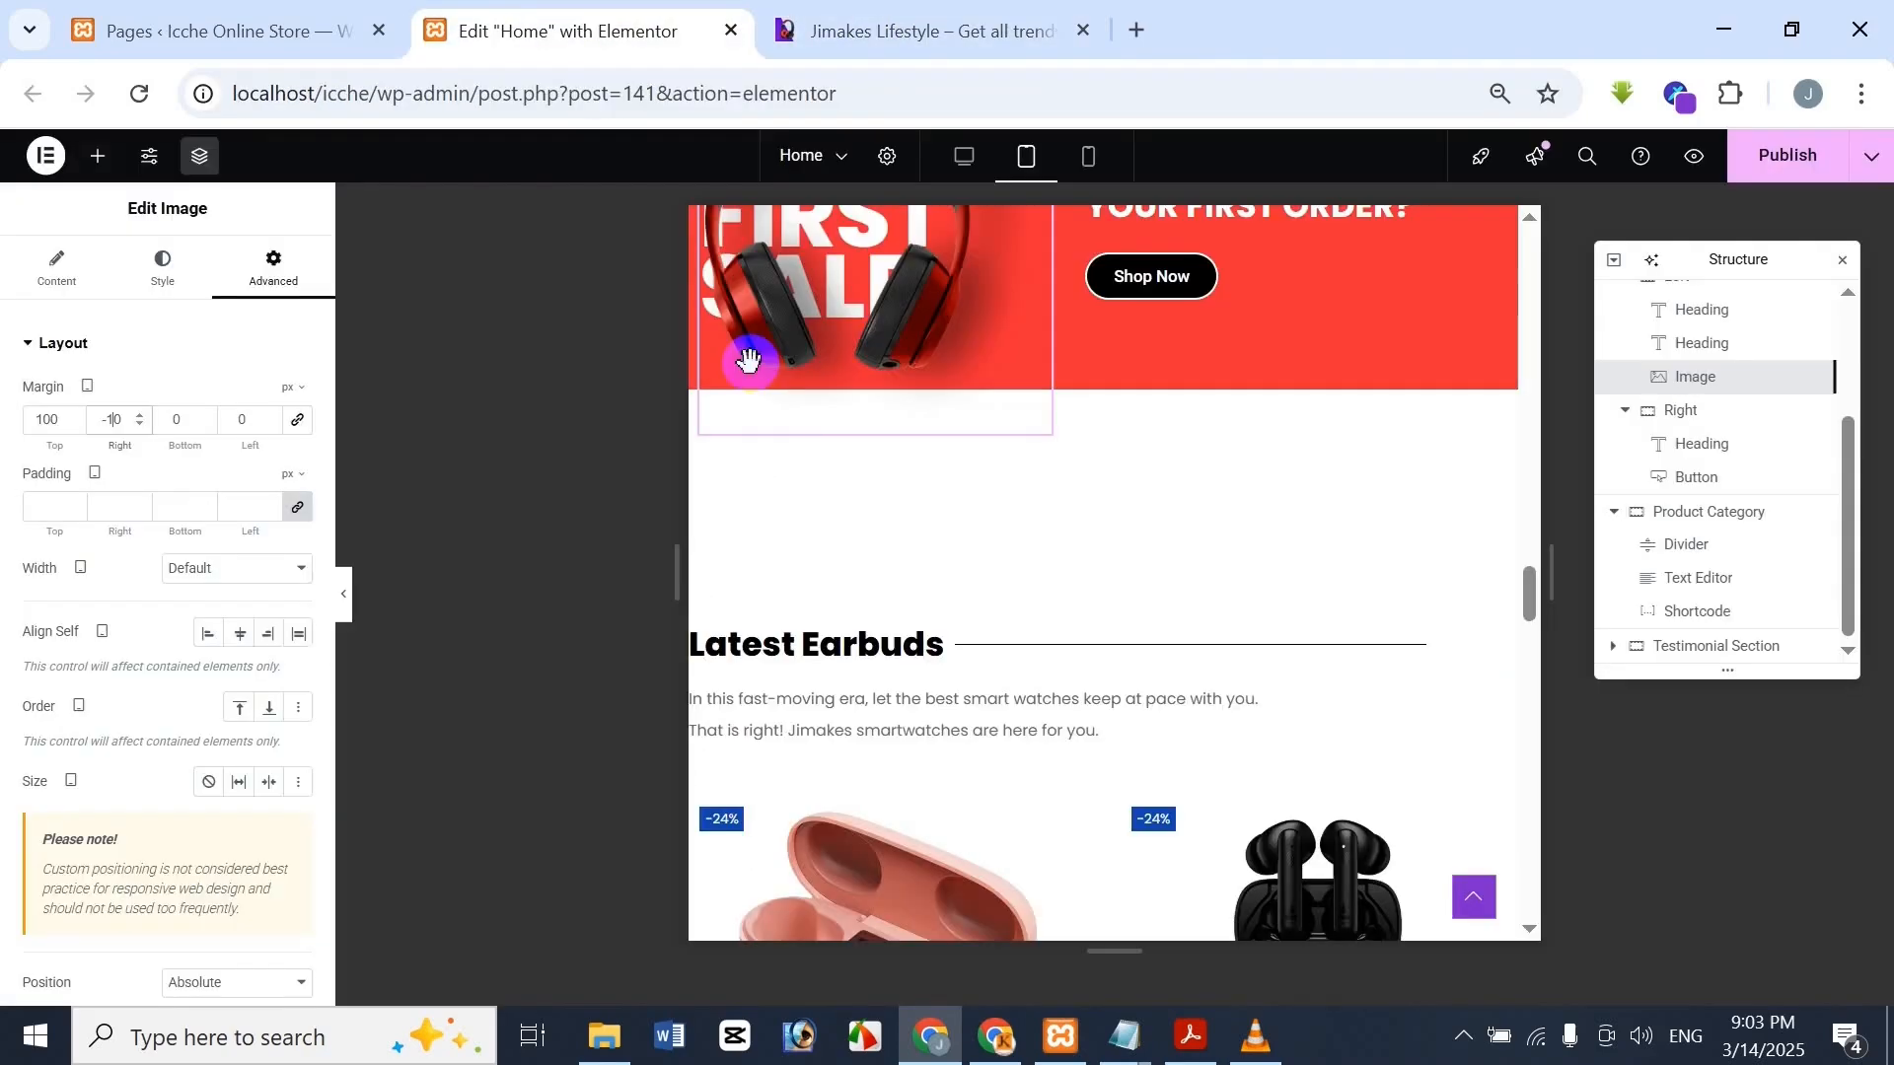
{"action": "scroll", "coordinate": [918, 842], "scroll_direction": "down", "scroll_amount": 2}
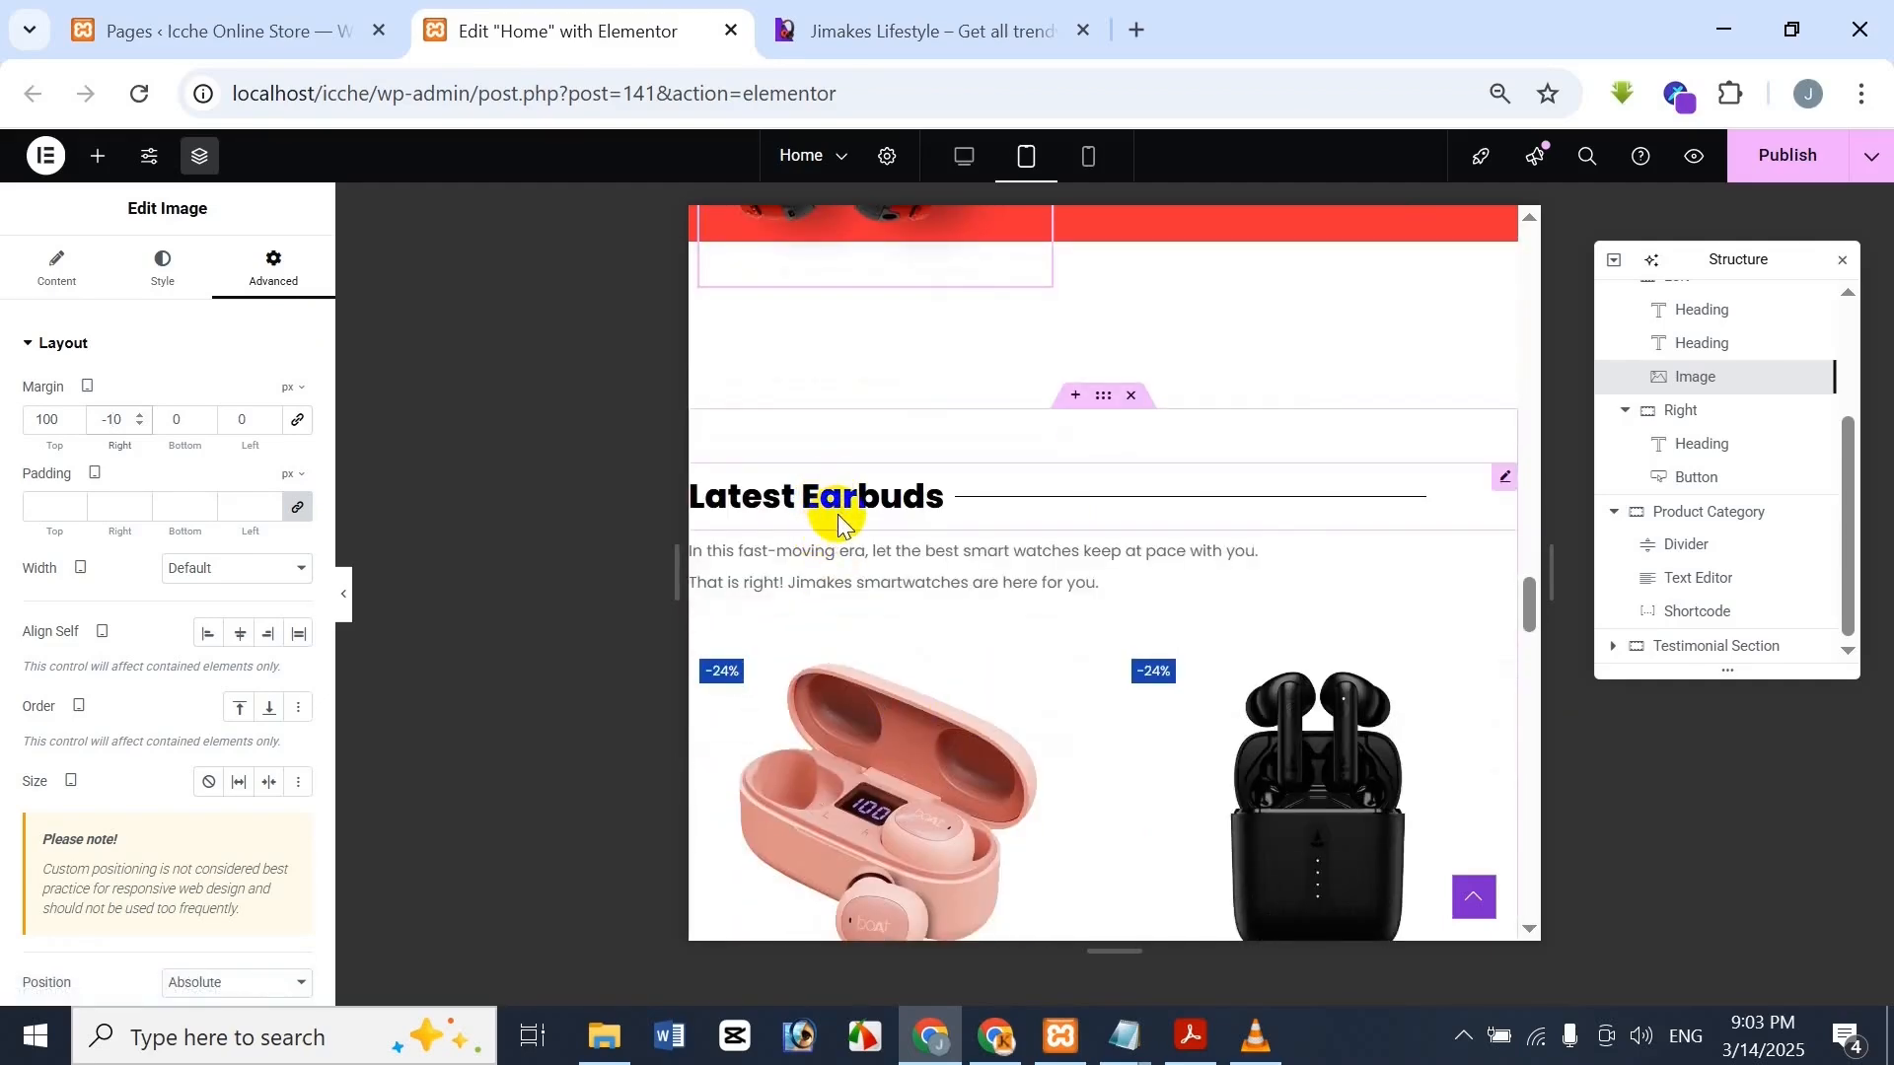
{"action": "left_click", "coordinate": [838, 22]}
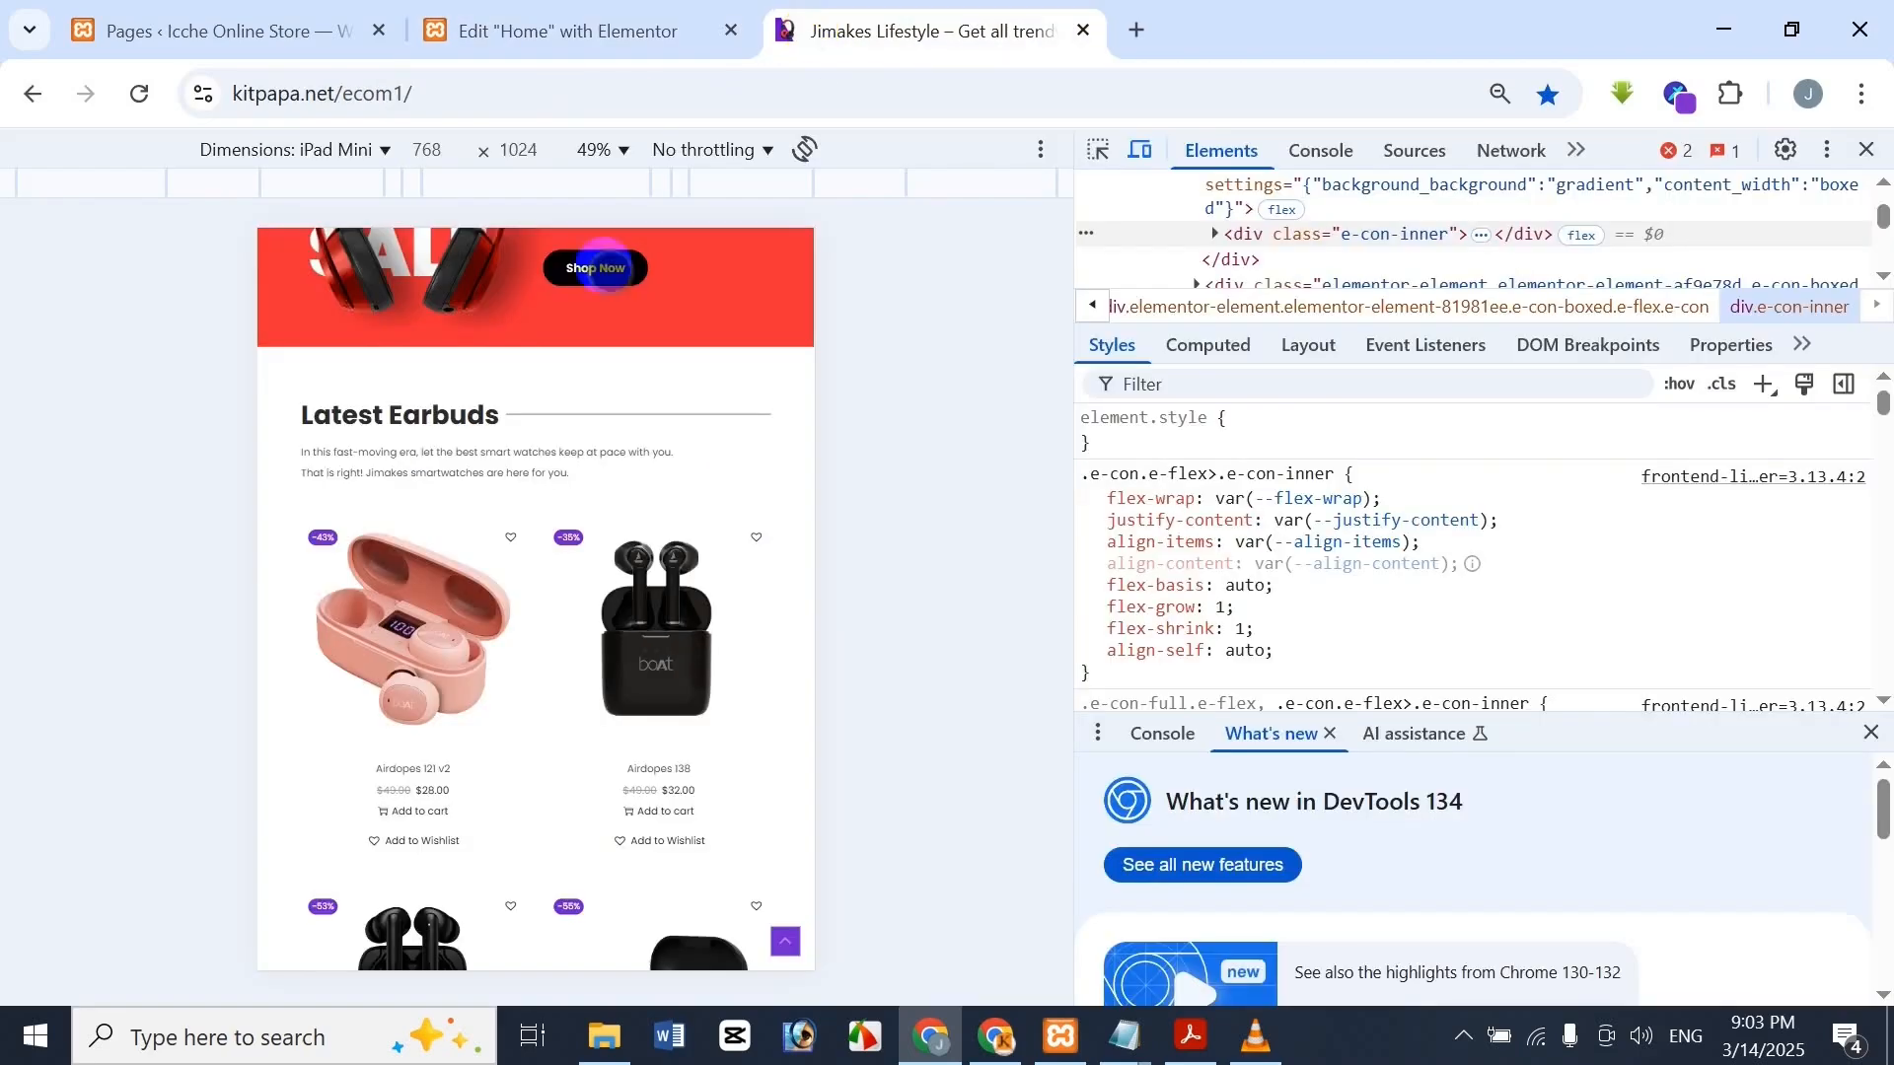
{"action": "left_click", "coordinate": [565, 11]}
{"action": "left_click", "coordinate": [973, 28]}
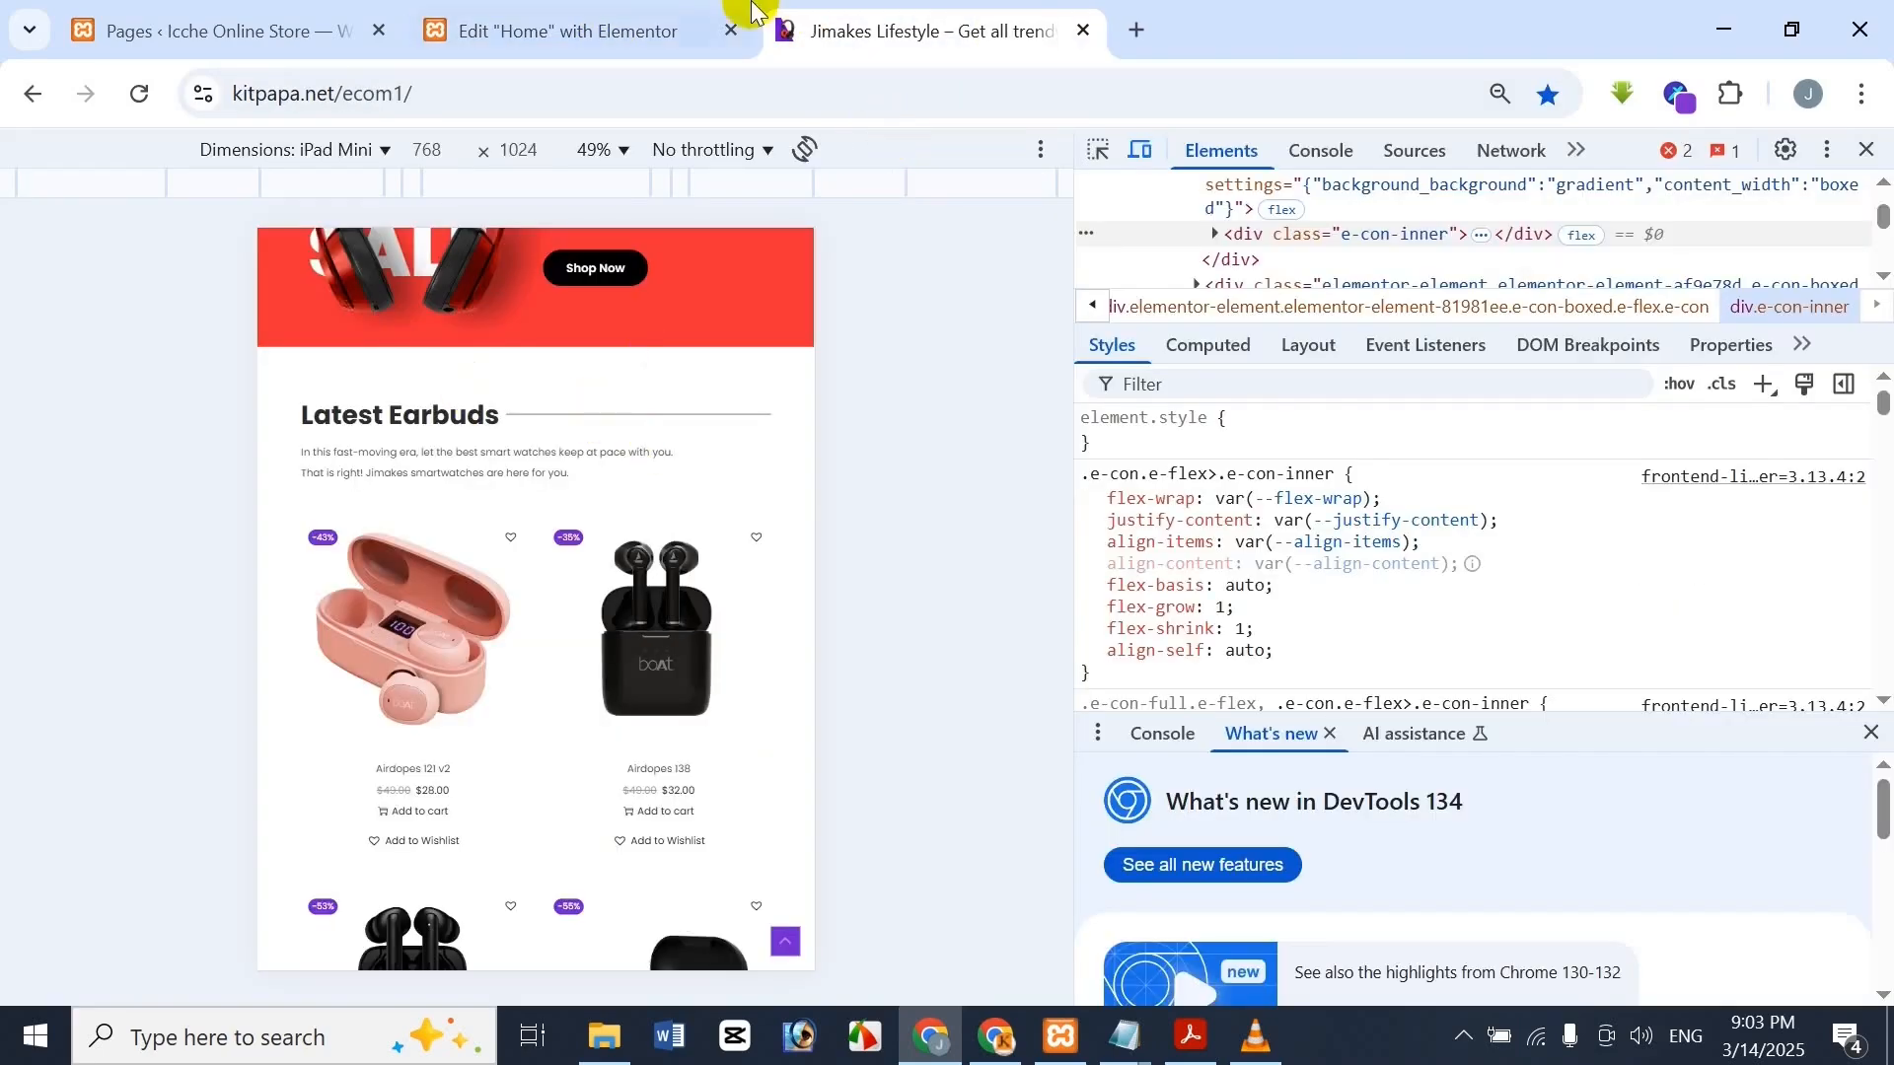
{"action": "left_click", "coordinate": [725, 22]}
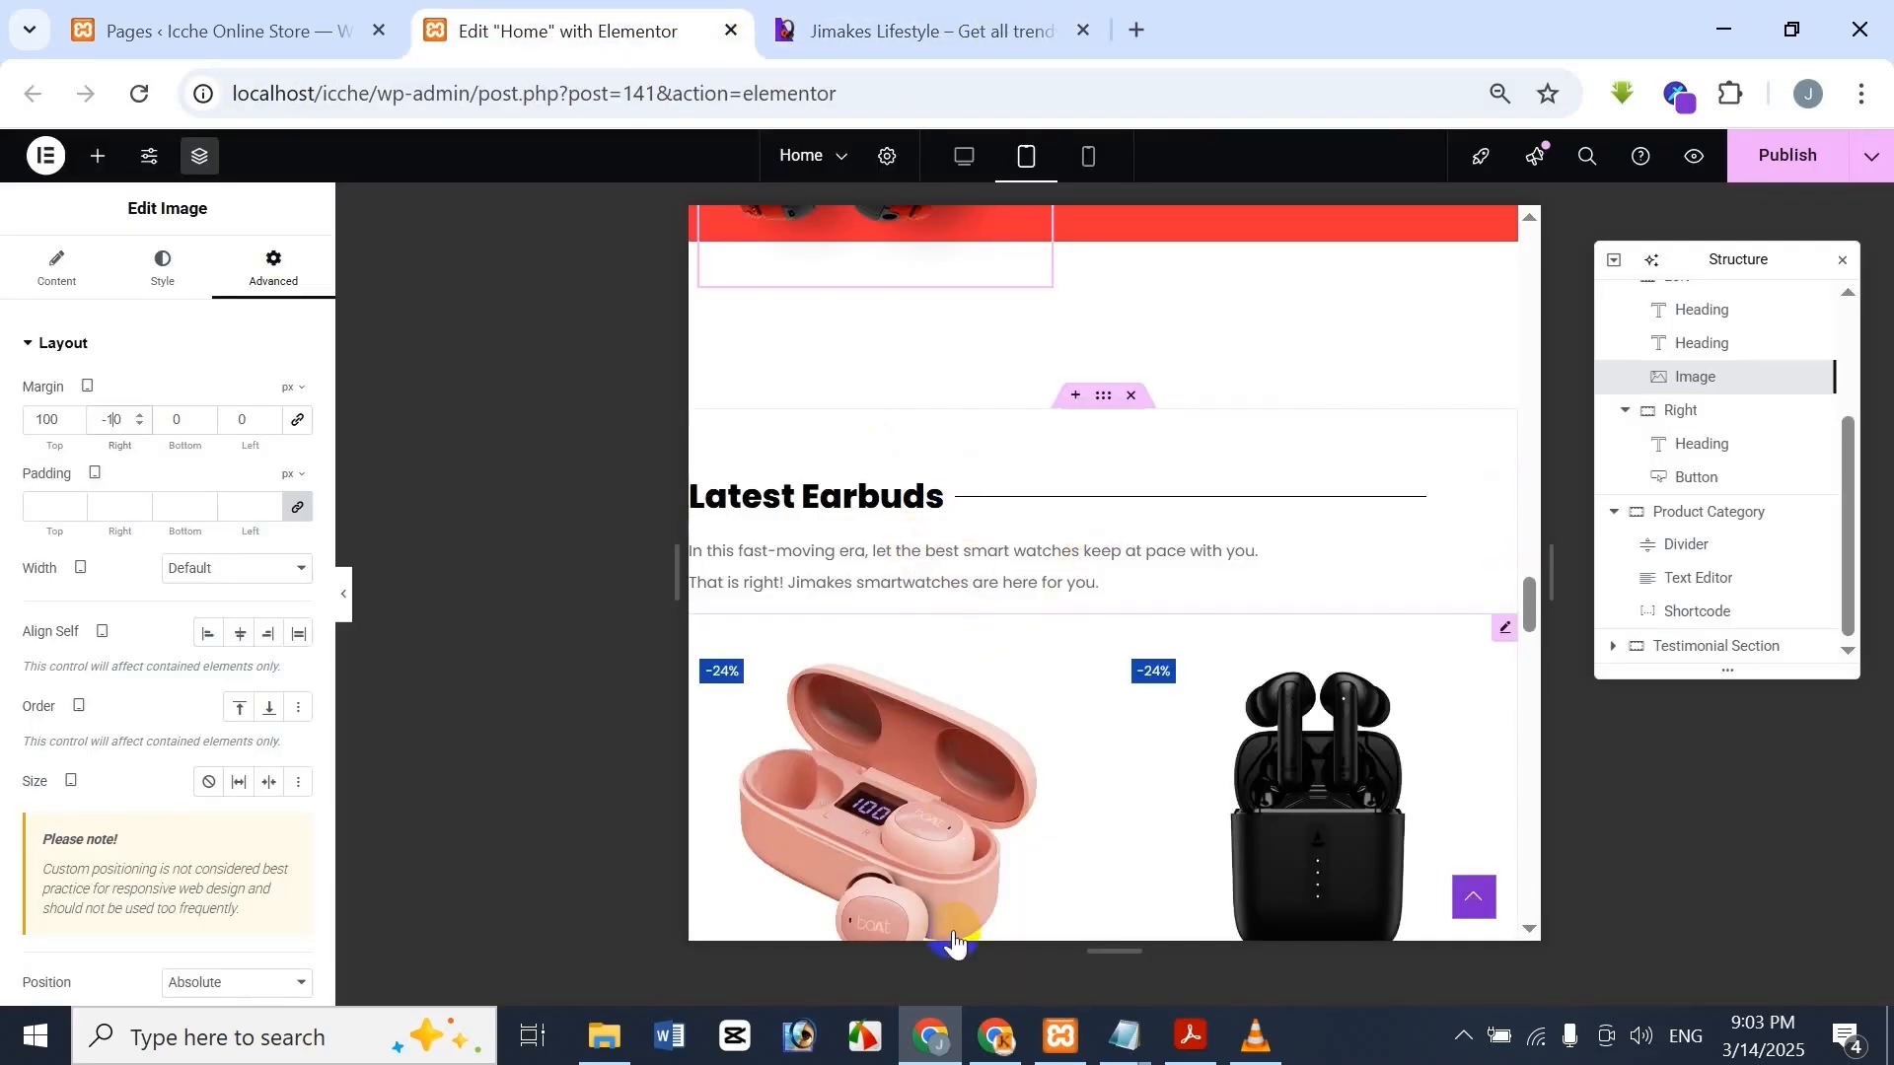
{"action": "left_click", "coordinate": [991, 25]}
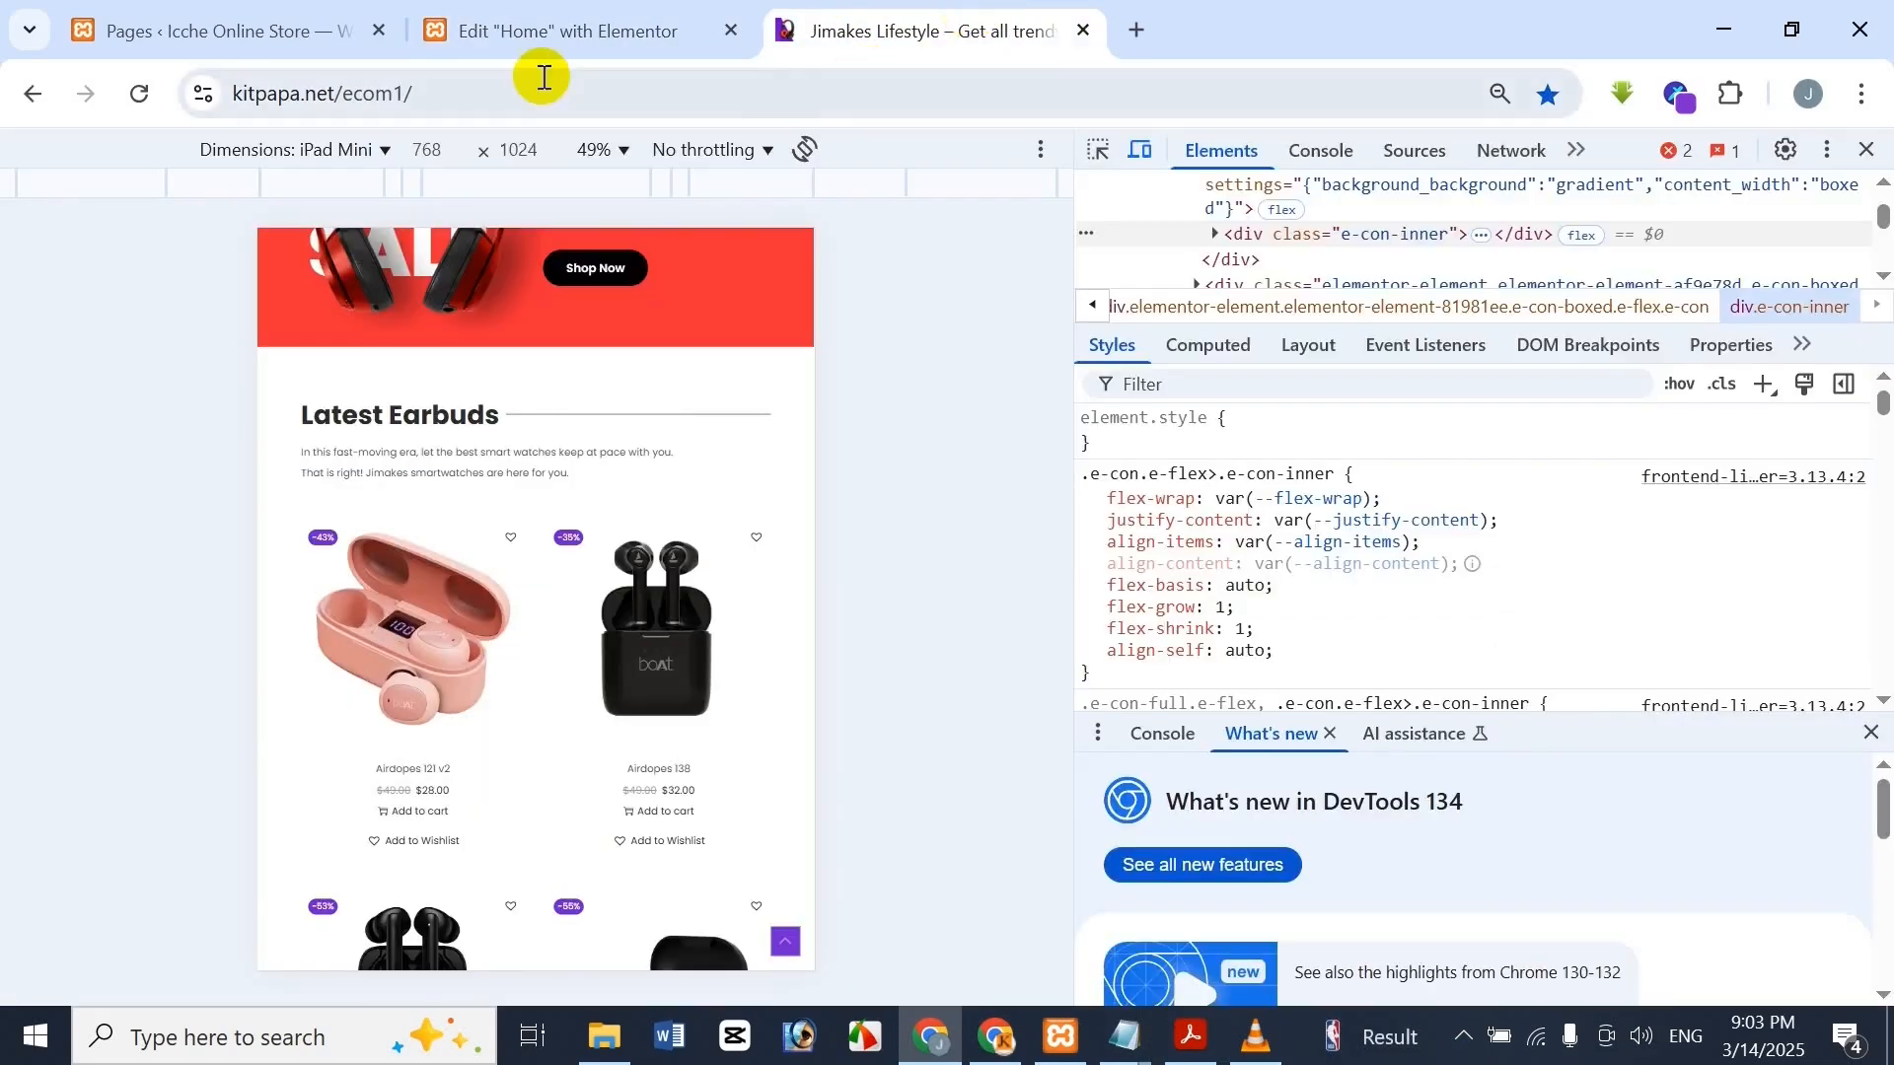
{"action": "left_click", "coordinate": [483, 12]}
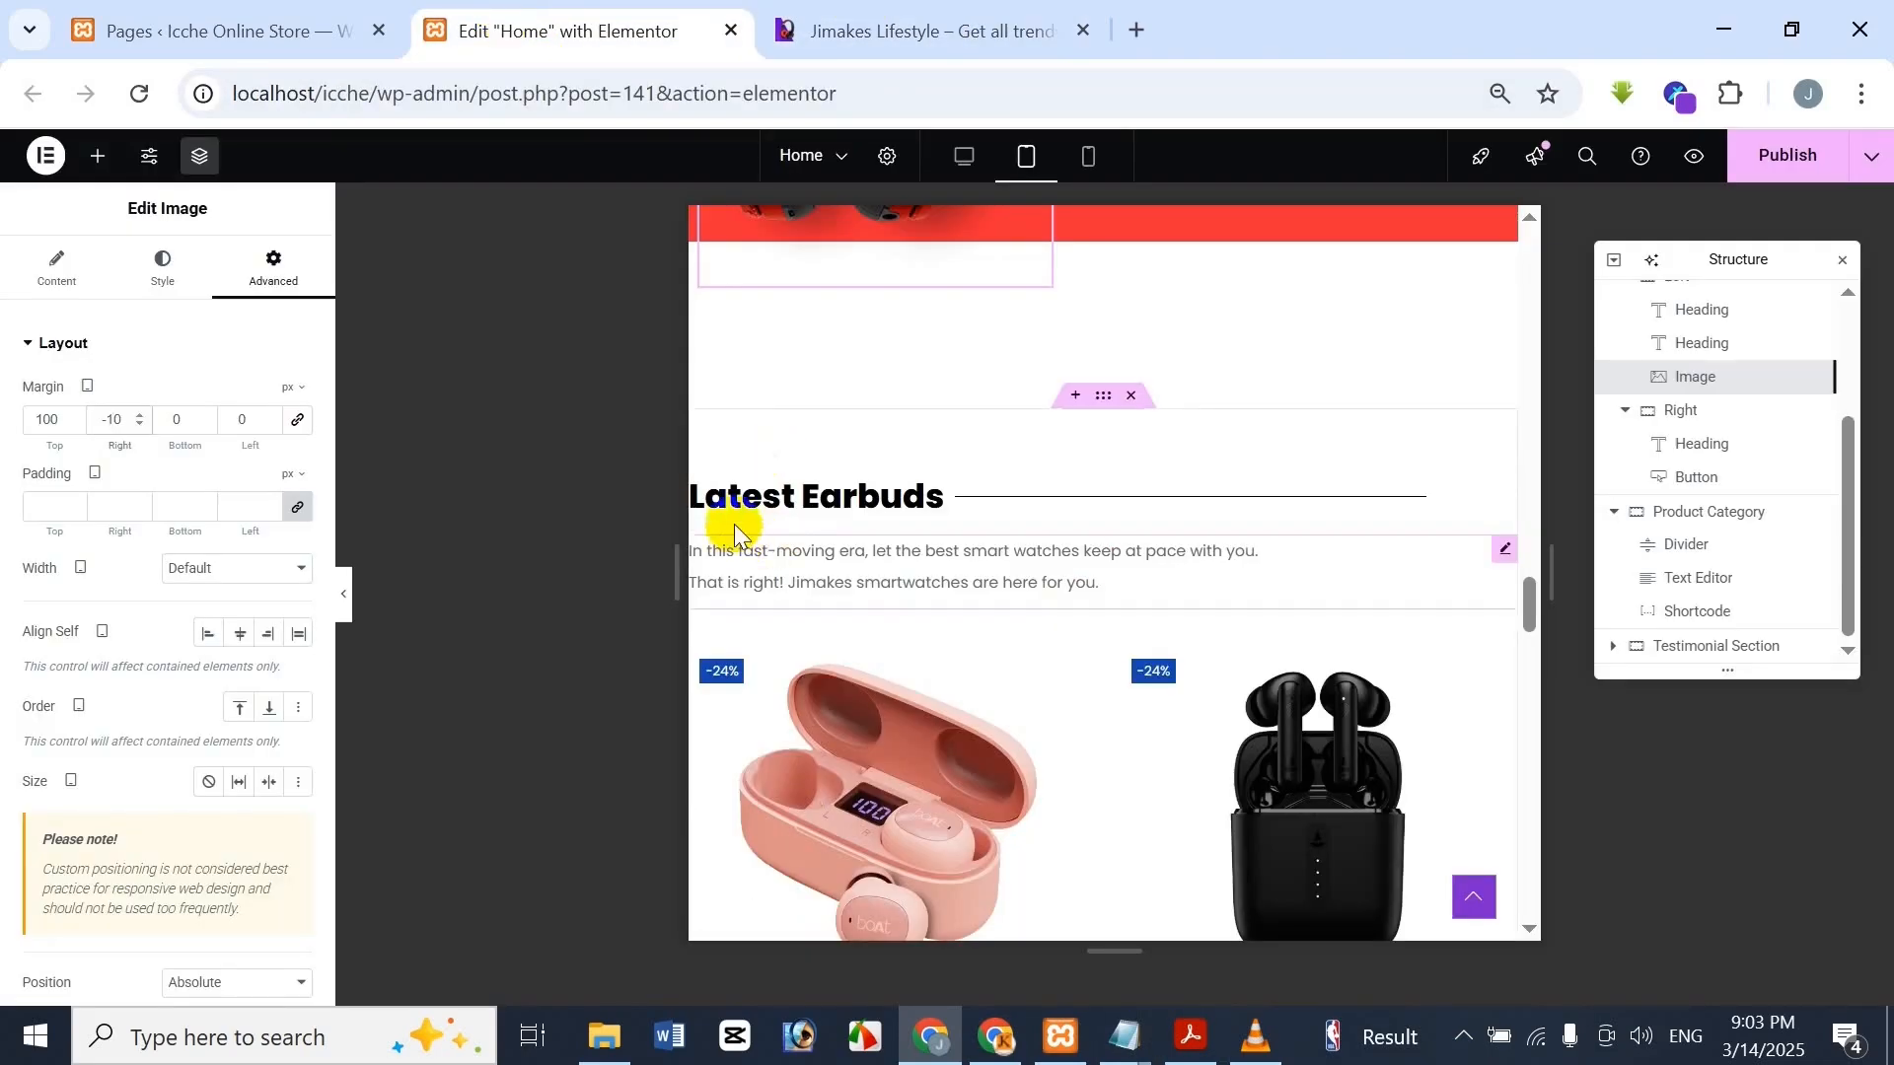
Set the Latest Earbuds divider's left tablet padding to 30 px, using the reference site's heading indent as a guide
{"action": "left_click", "coordinate": [752, 493]}
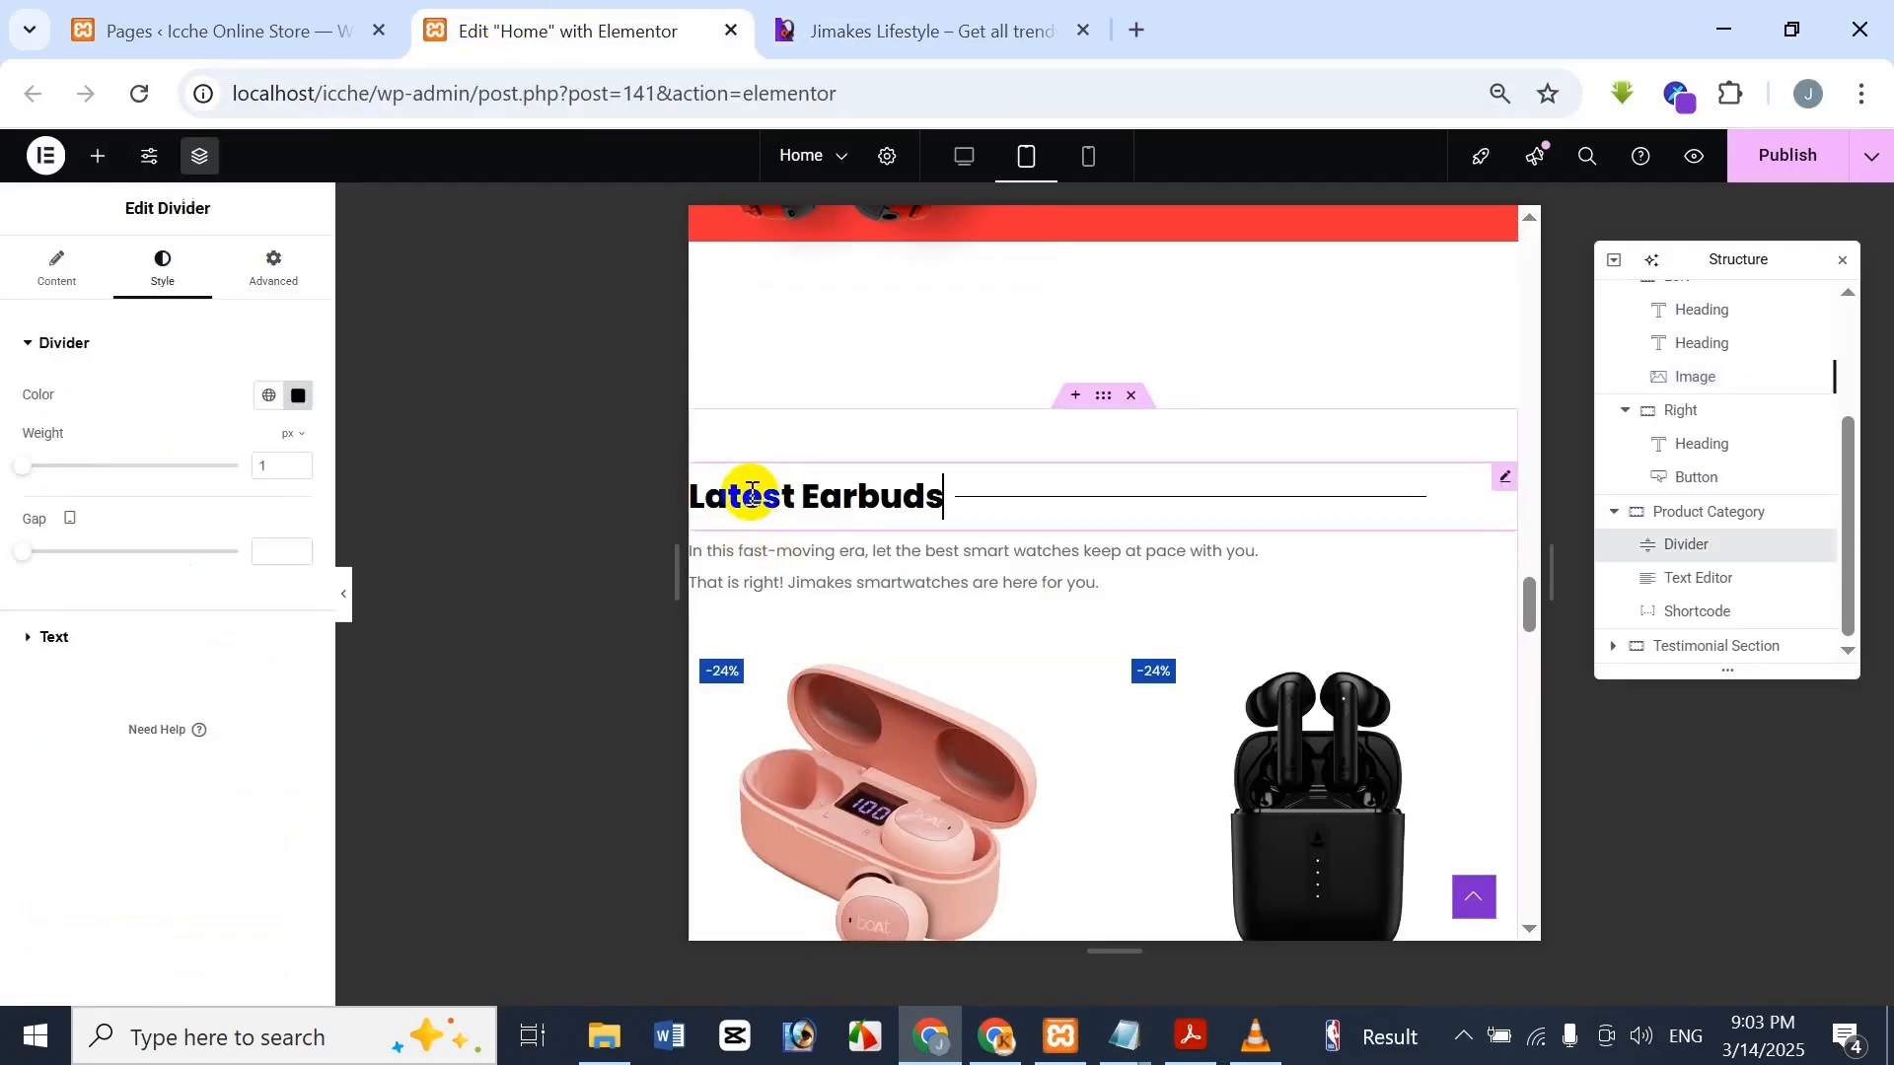
{"action": "left_click", "coordinate": [902, 18]}
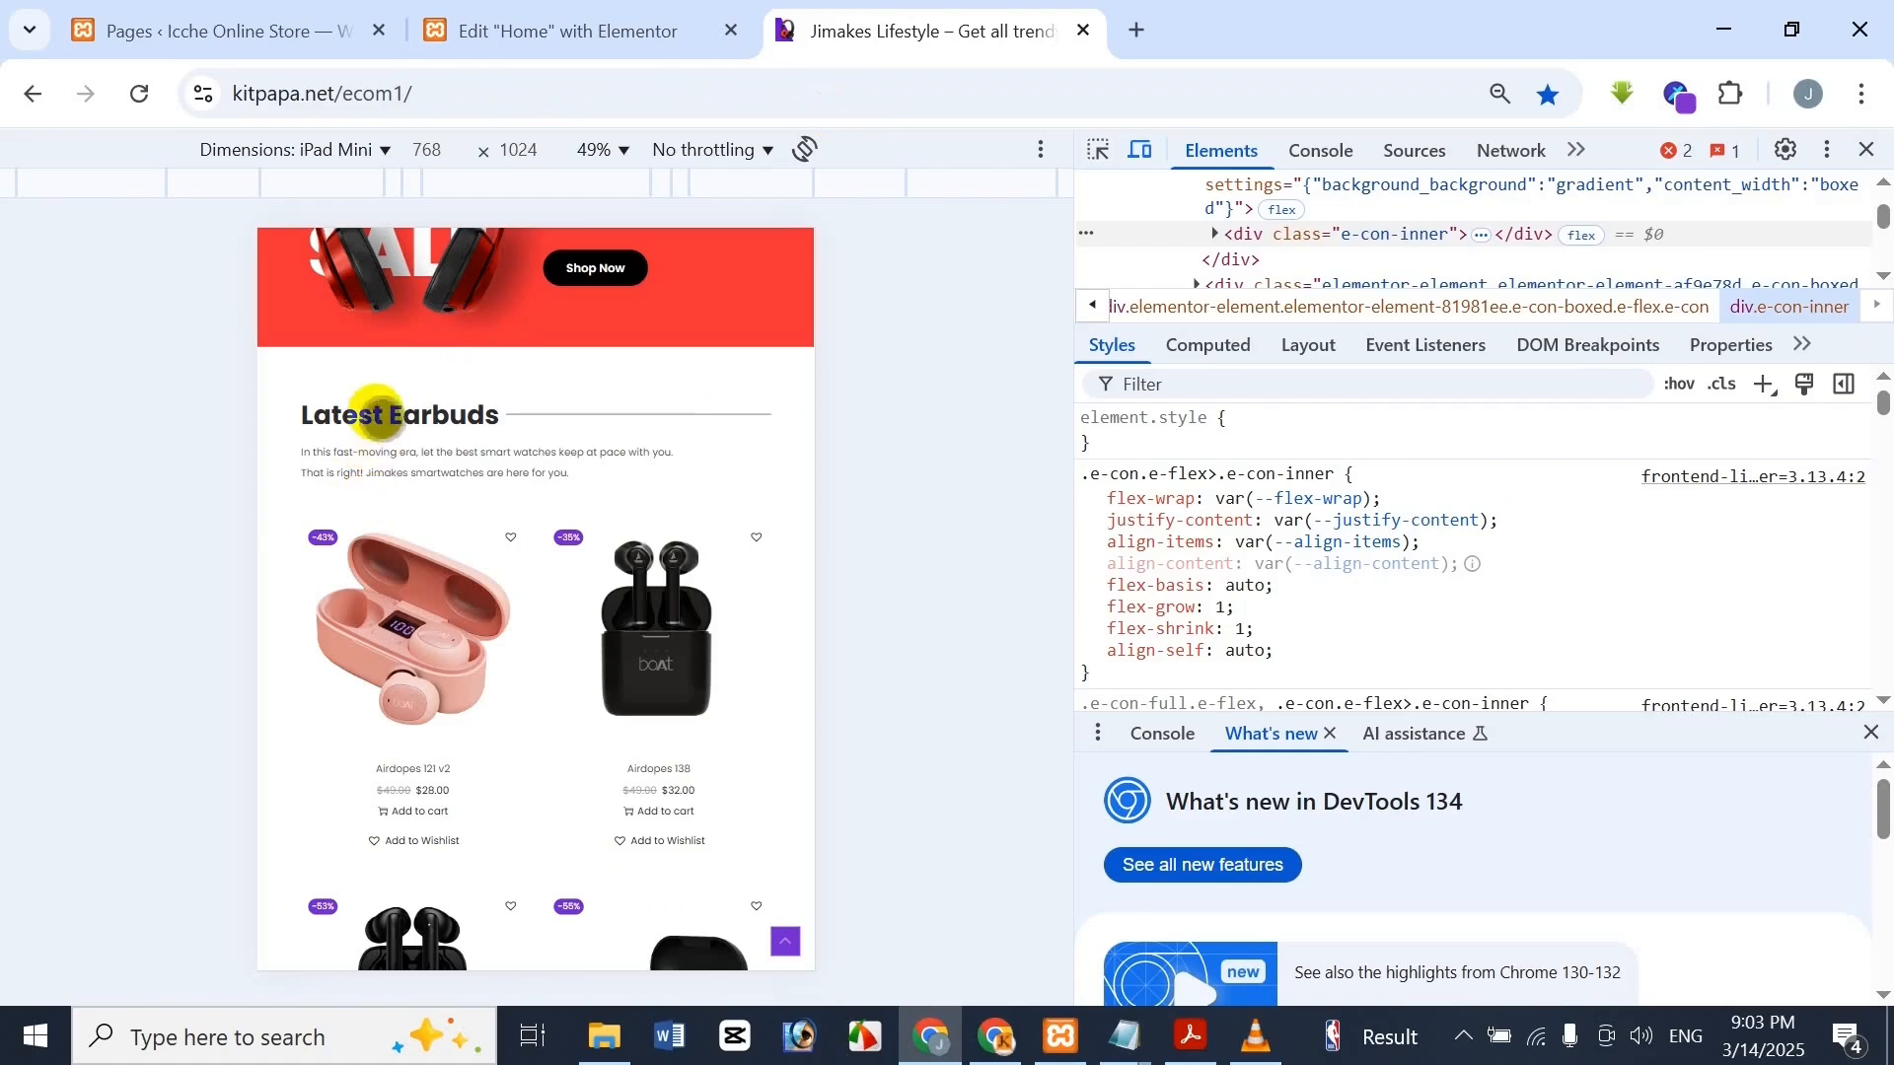
{"action": "left_click", "coordinate": [441, 12]}
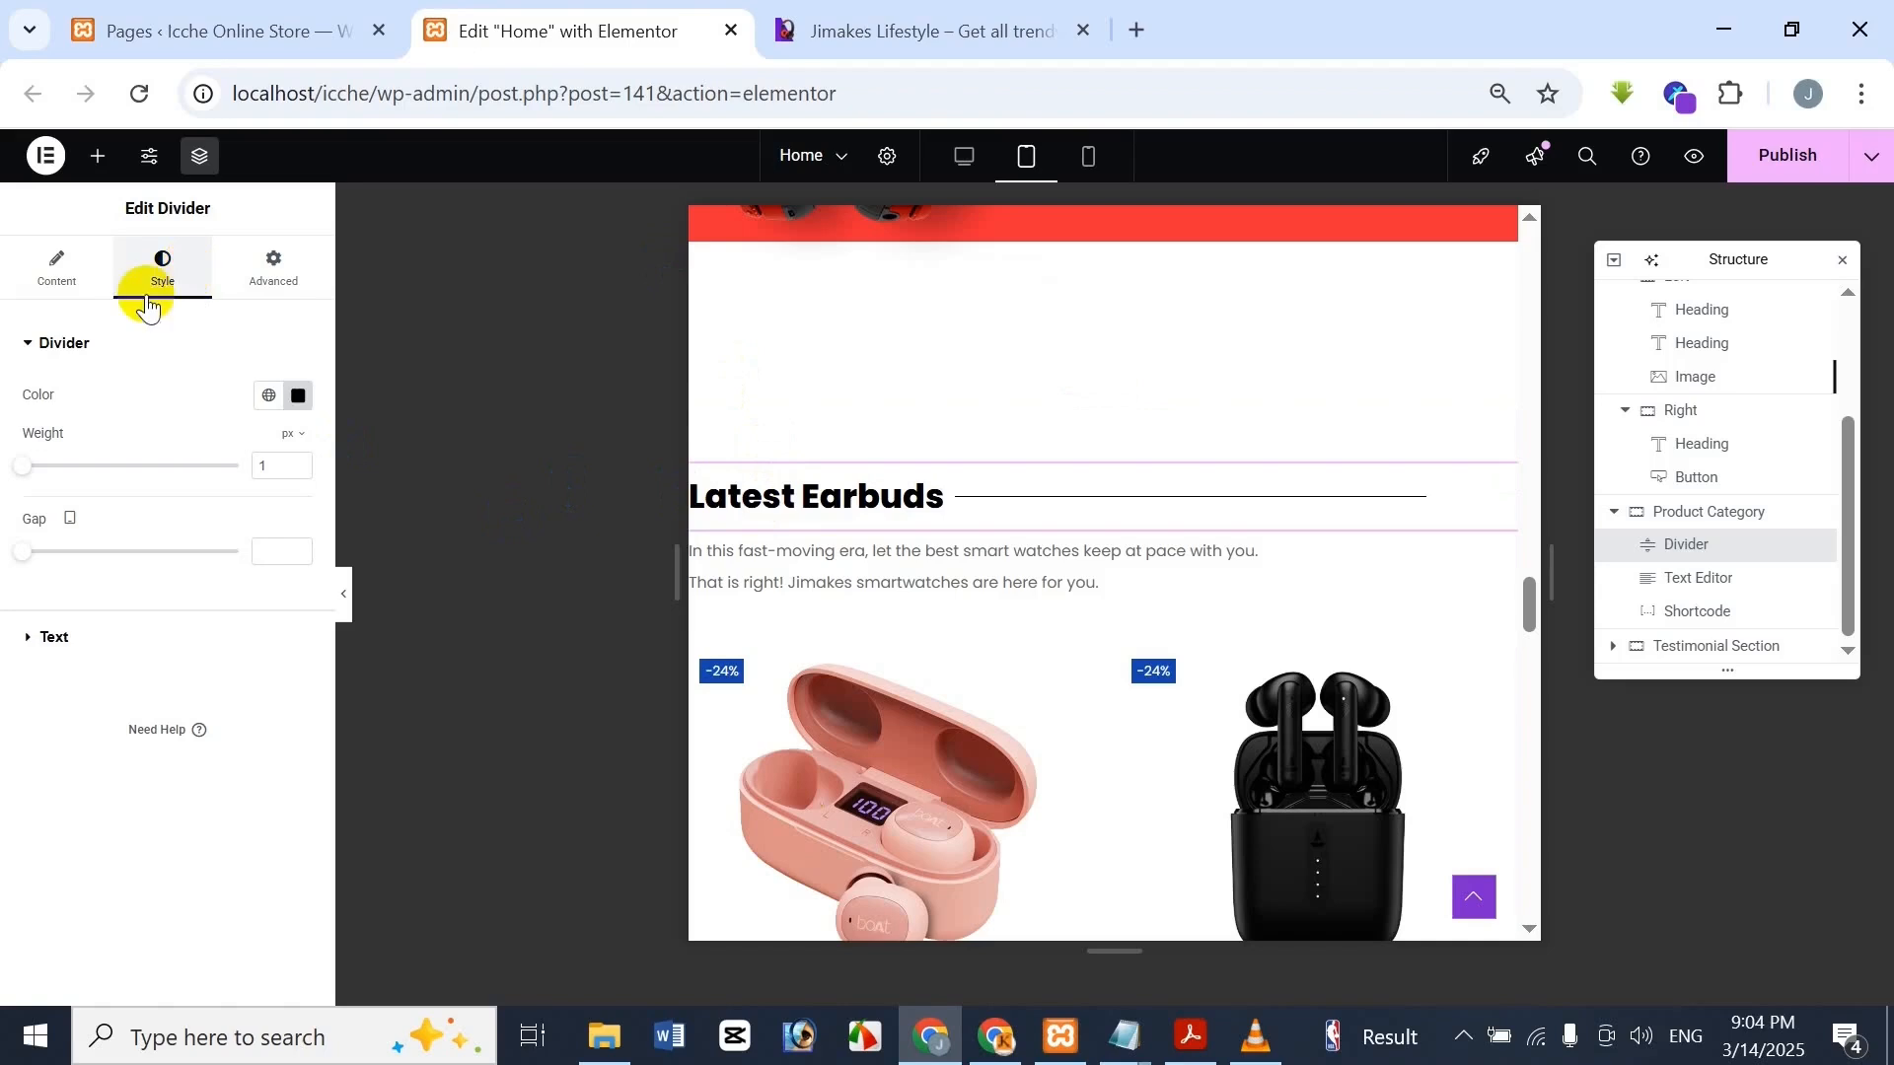
{"action": "left_click", "coordinate": [275, 296]}
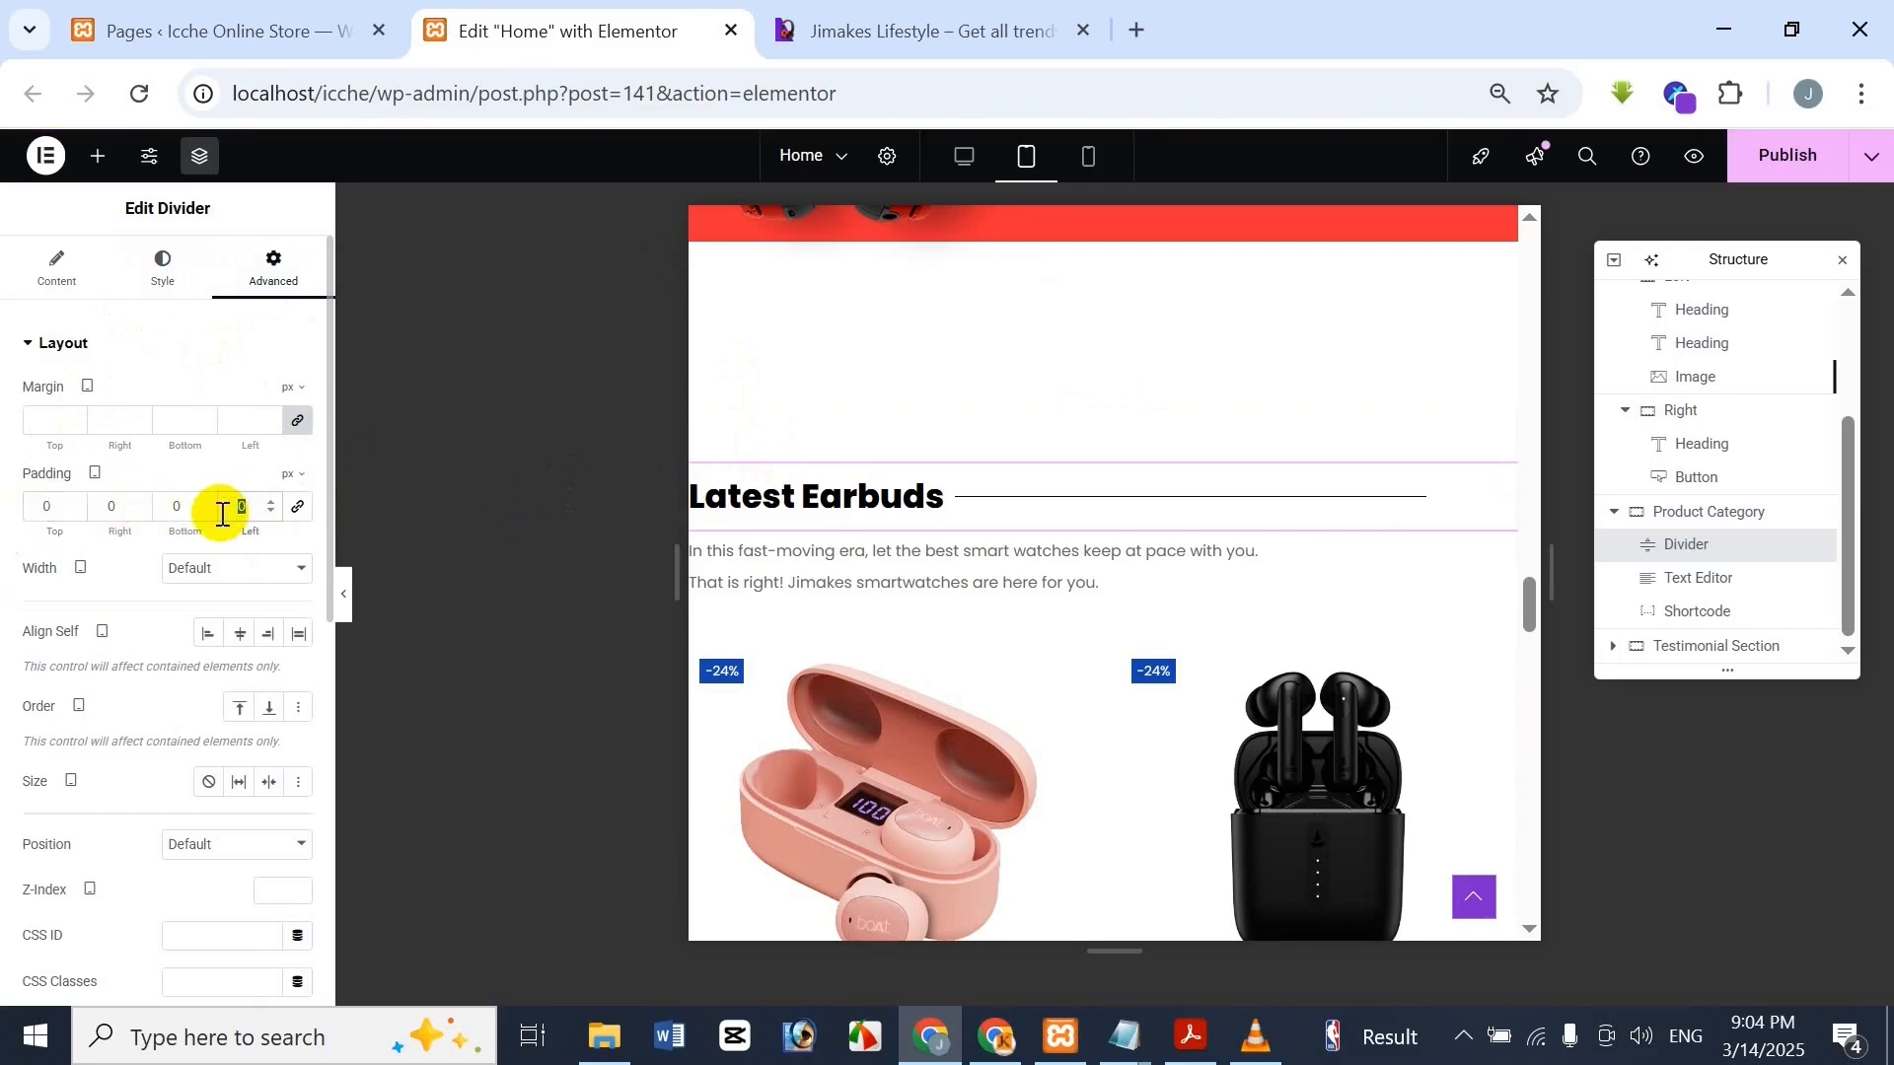
{"action": "type", "text": "10"}
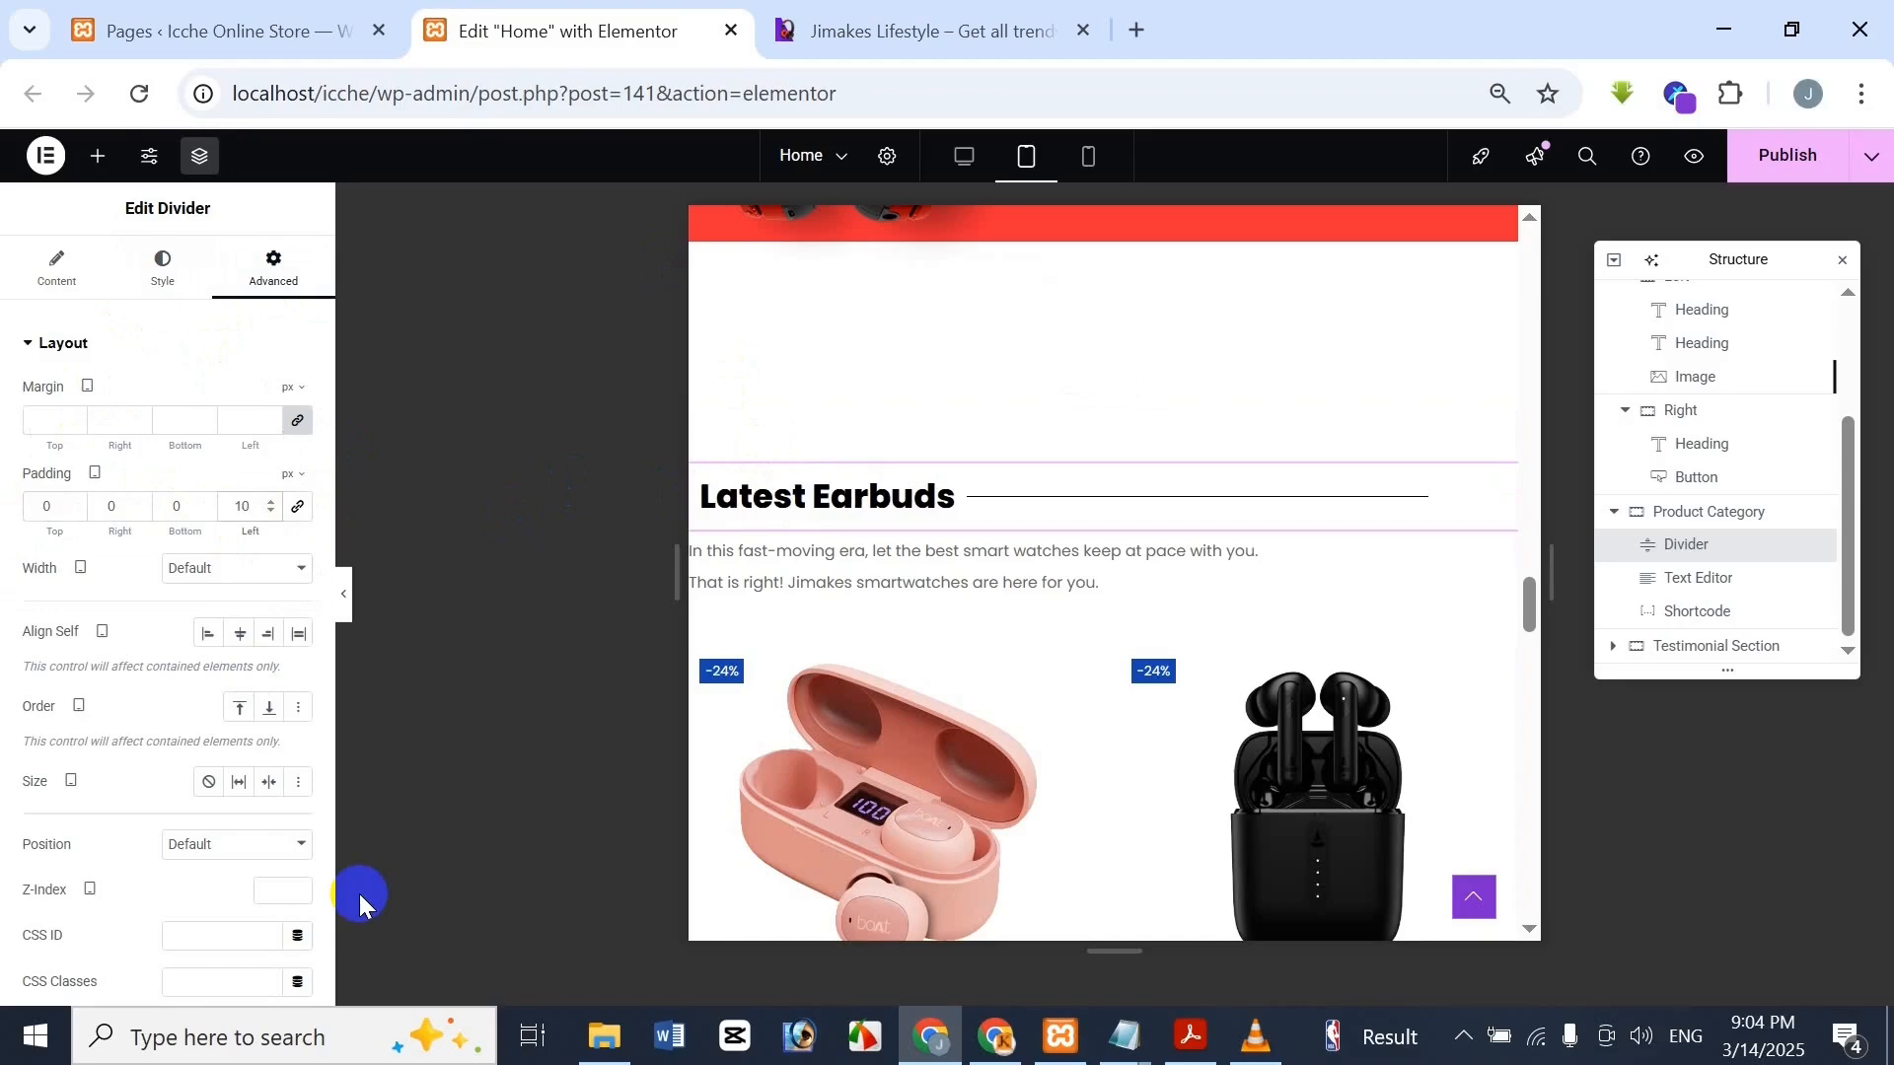
{"action": "left_click", "coordinate": [829, 30]}
{"action": "left_click", "coordinate": [595, 40]}
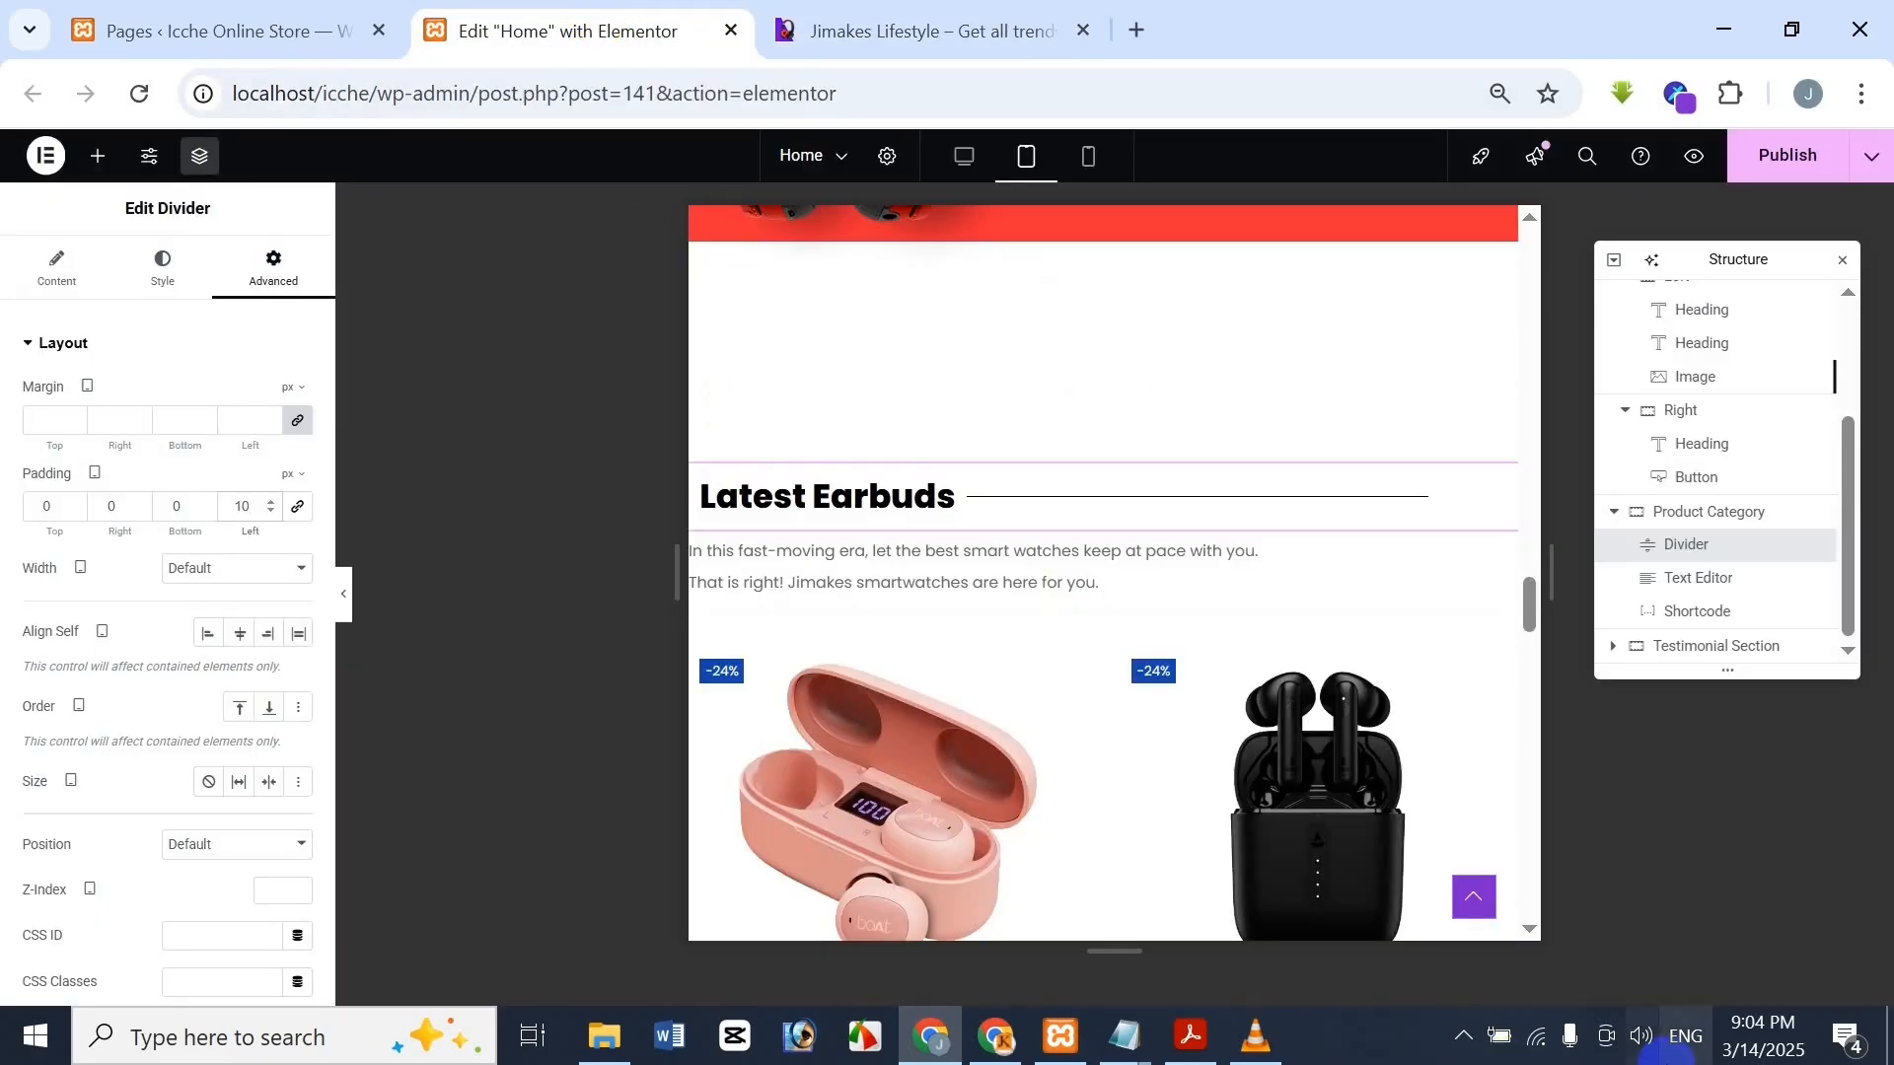
{"action": "key", "text": "BackSpace"}
{"action": "type", "text": "30"}
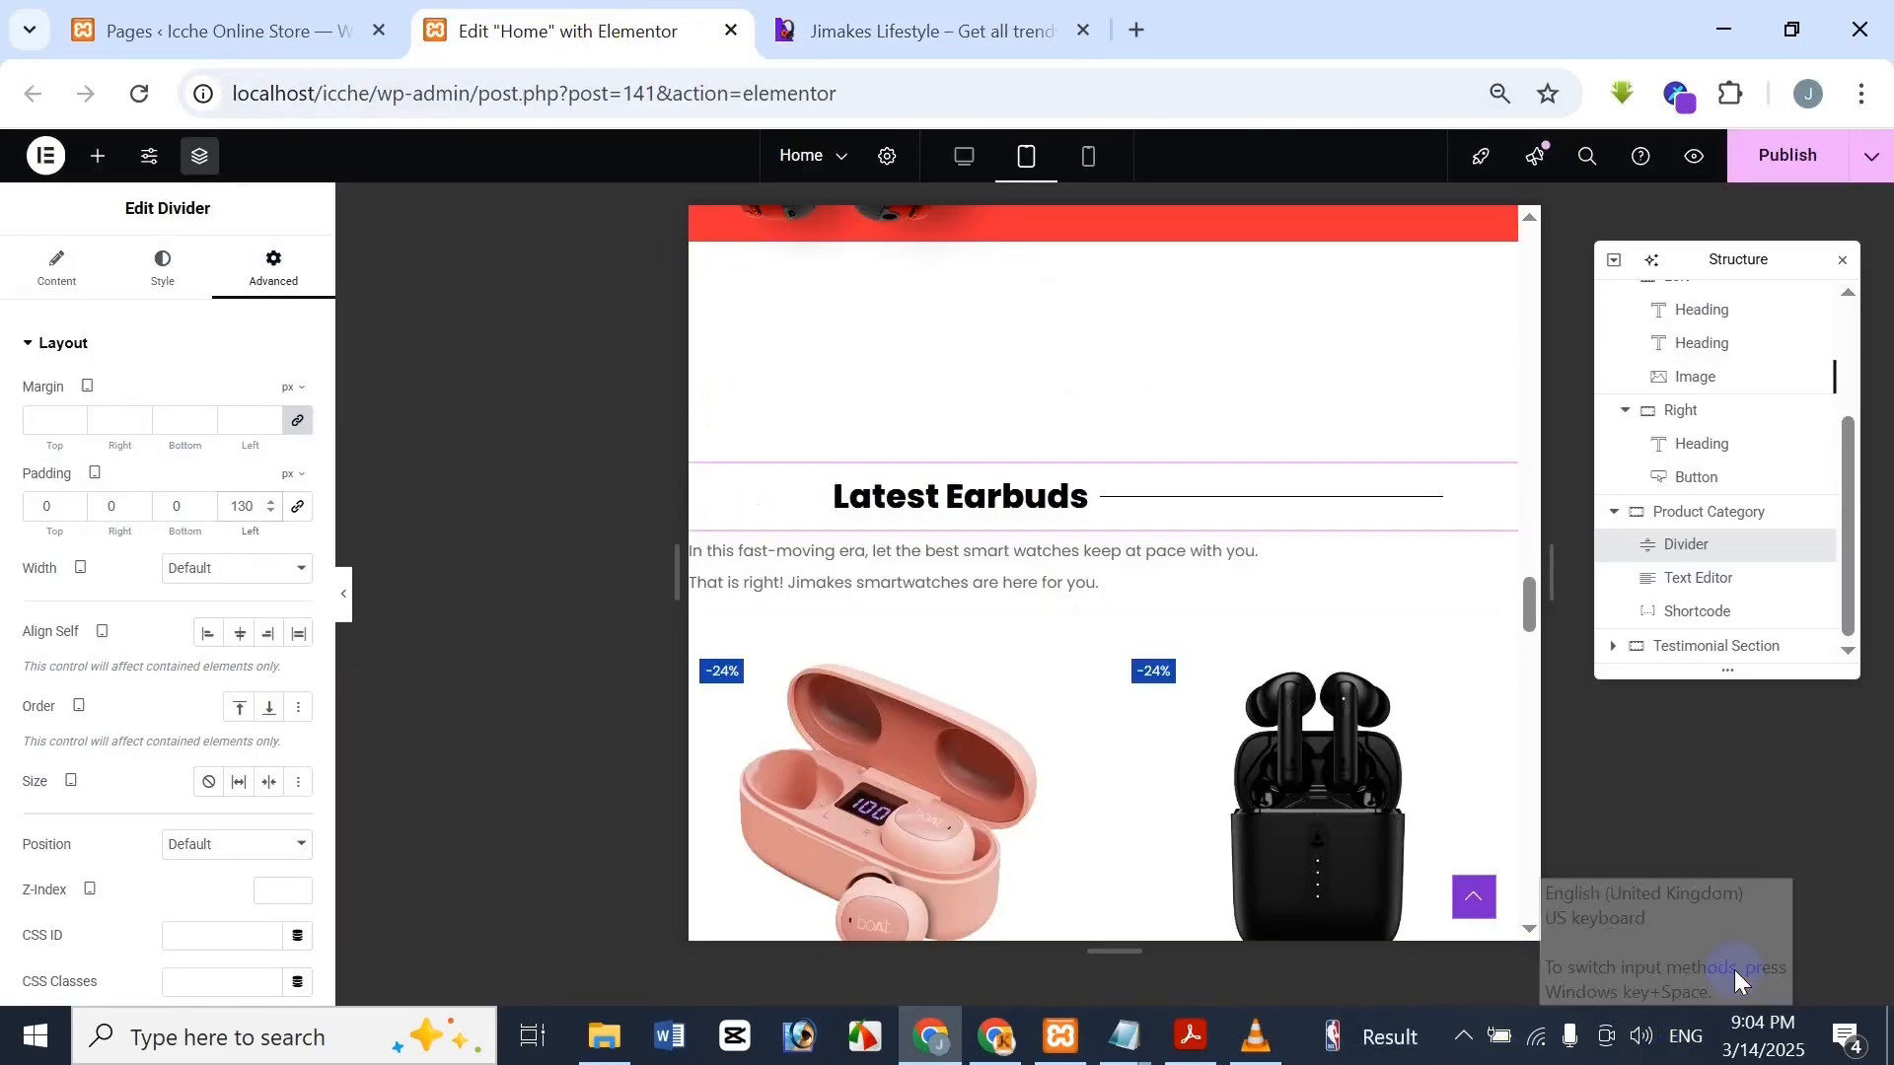
{"action": "left_click", "coordinate": [971, 30]}
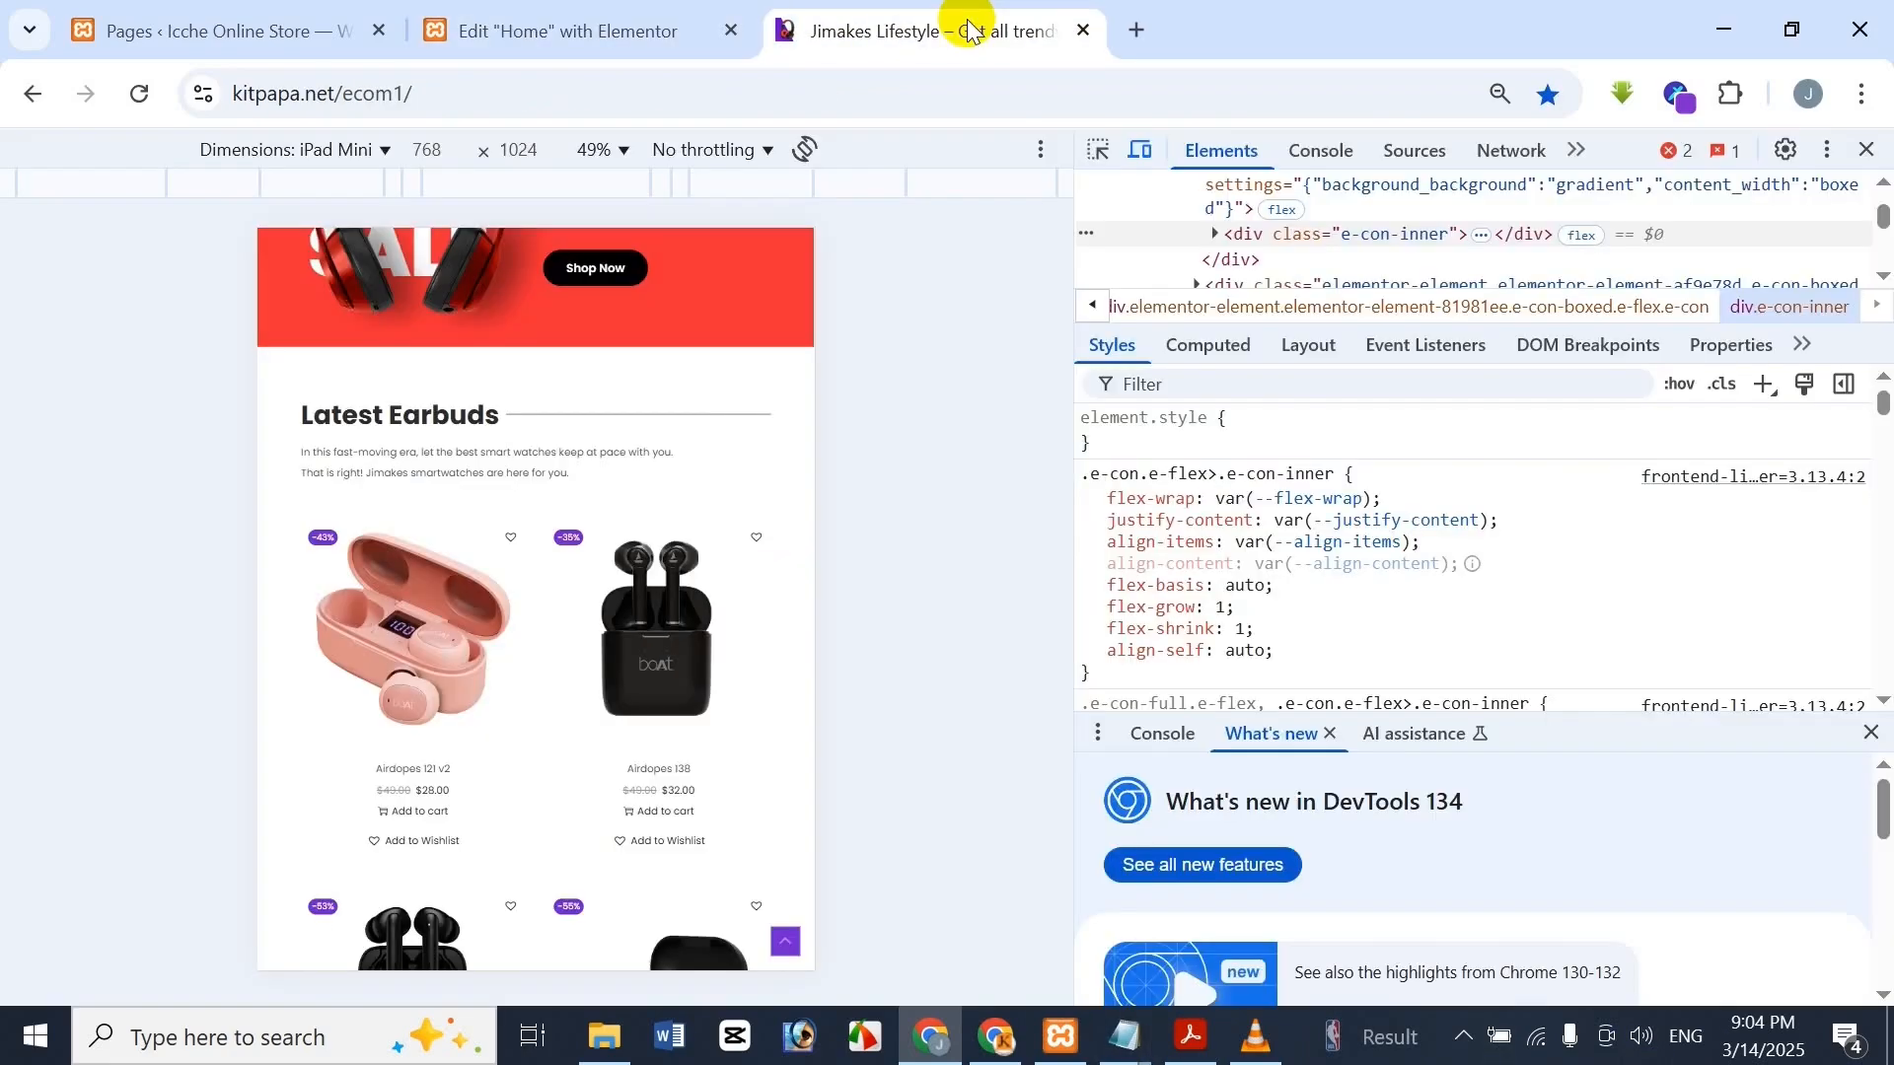
{"action": "left_click", "coordinate": [574, 32]}
Set the left tablet padding of the description text below the Latest Earbuds heading to 30 px
{"action": "left_click", "coordinate": [1048, 580]}
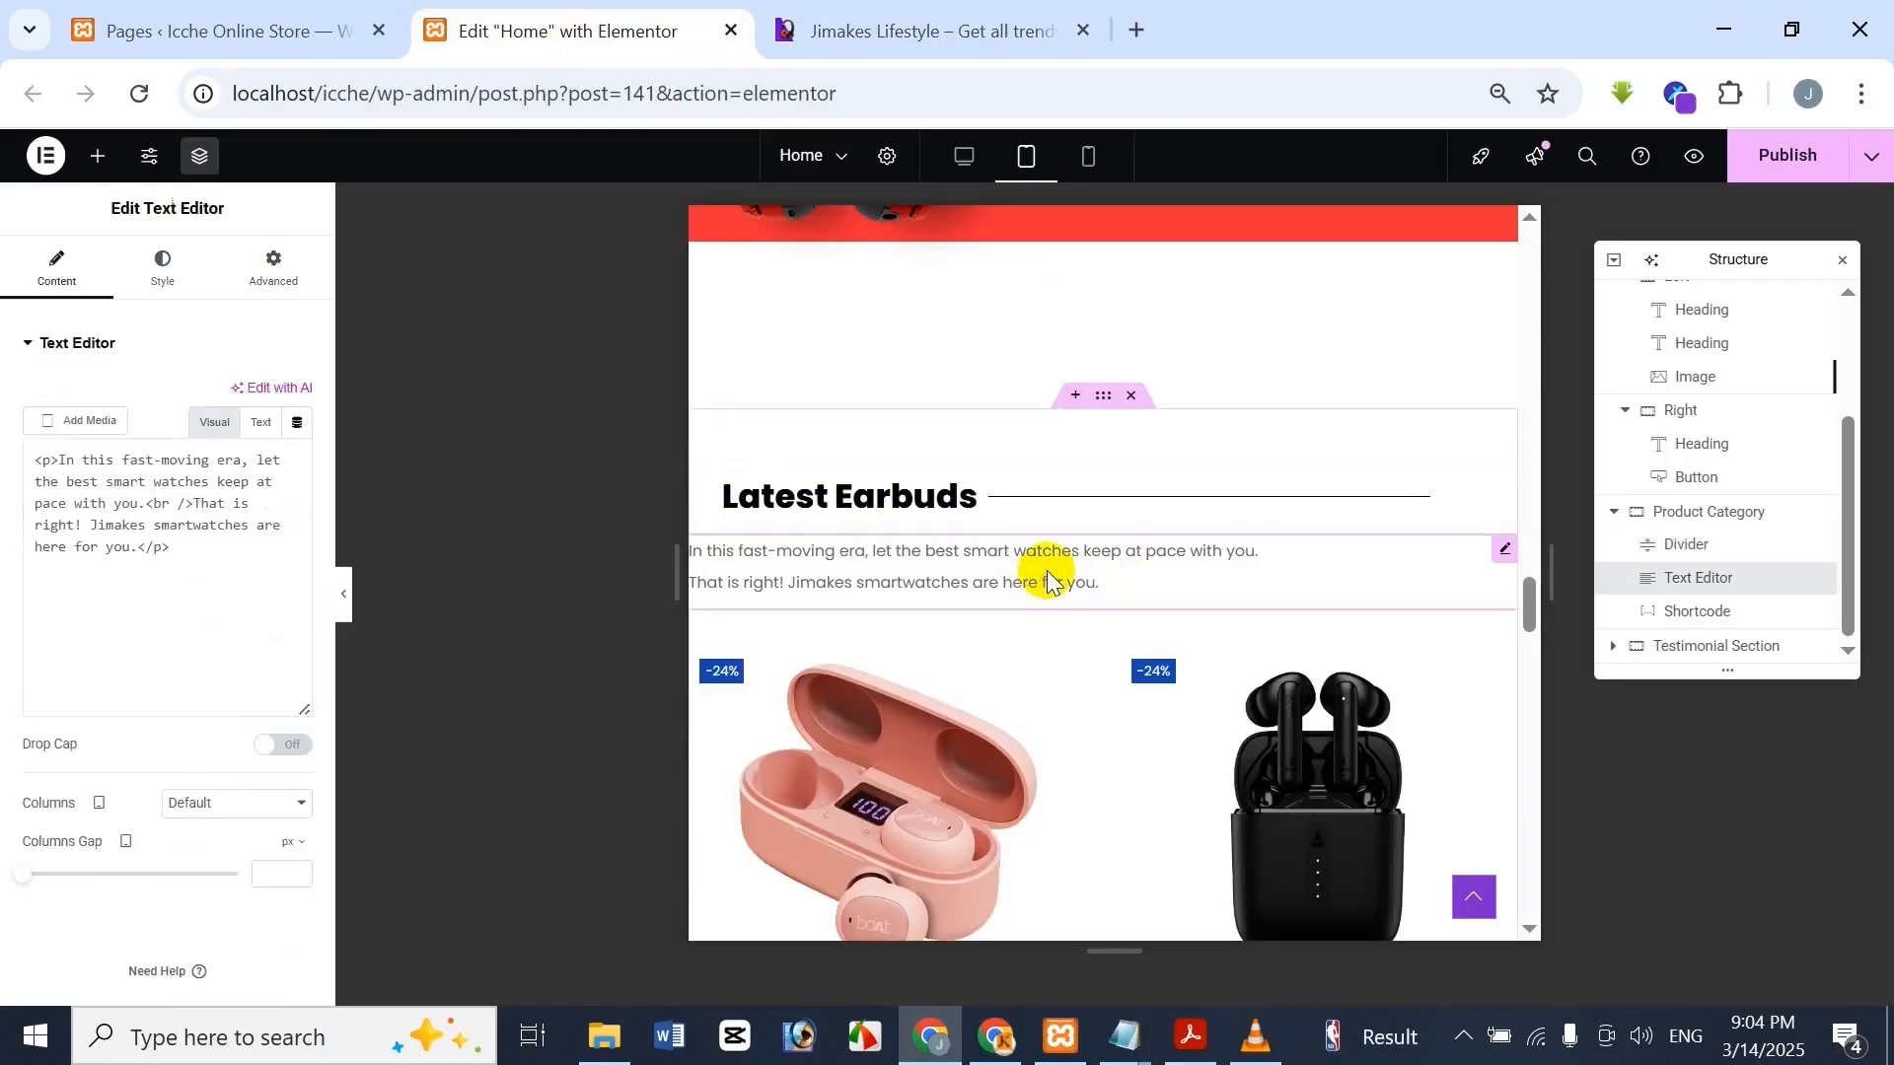
{"action": "left_click", "coordinate": [163, 283]}
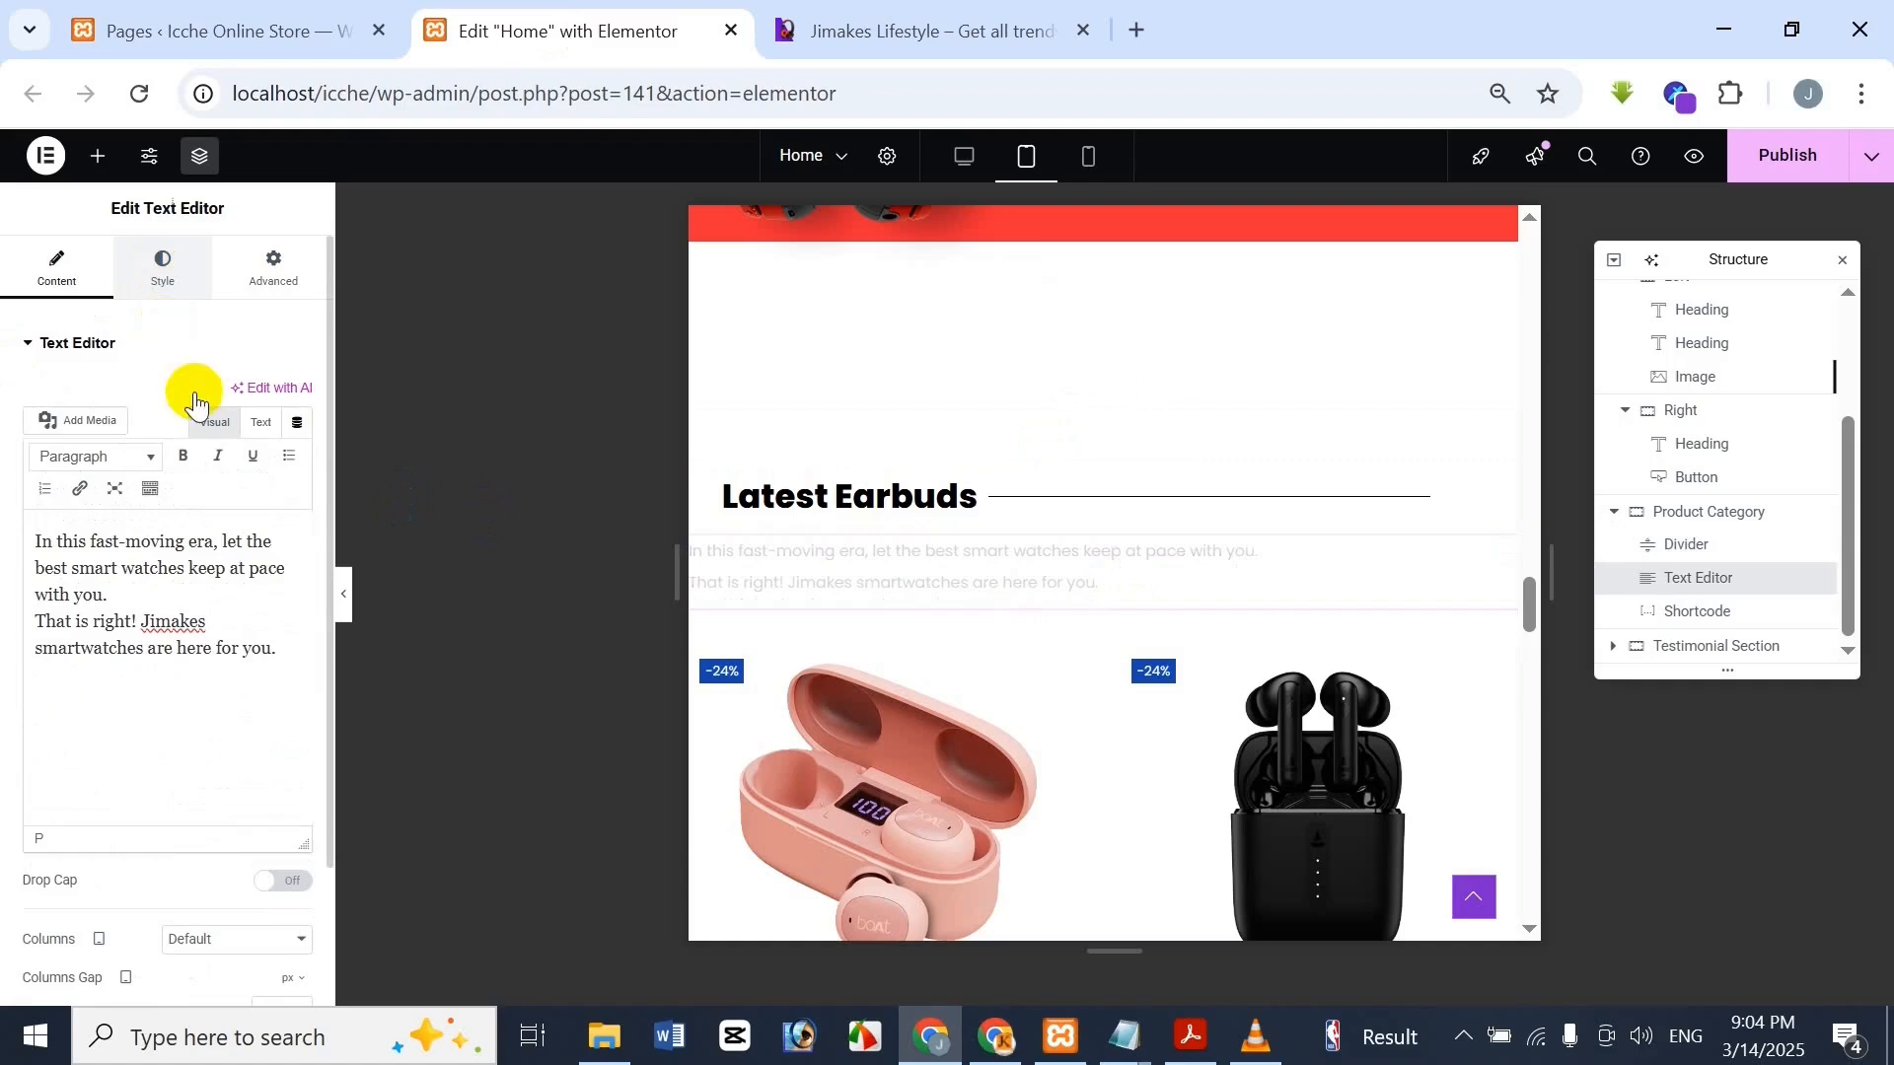
{"action": "left_click", "coordinate": [234, 288]}
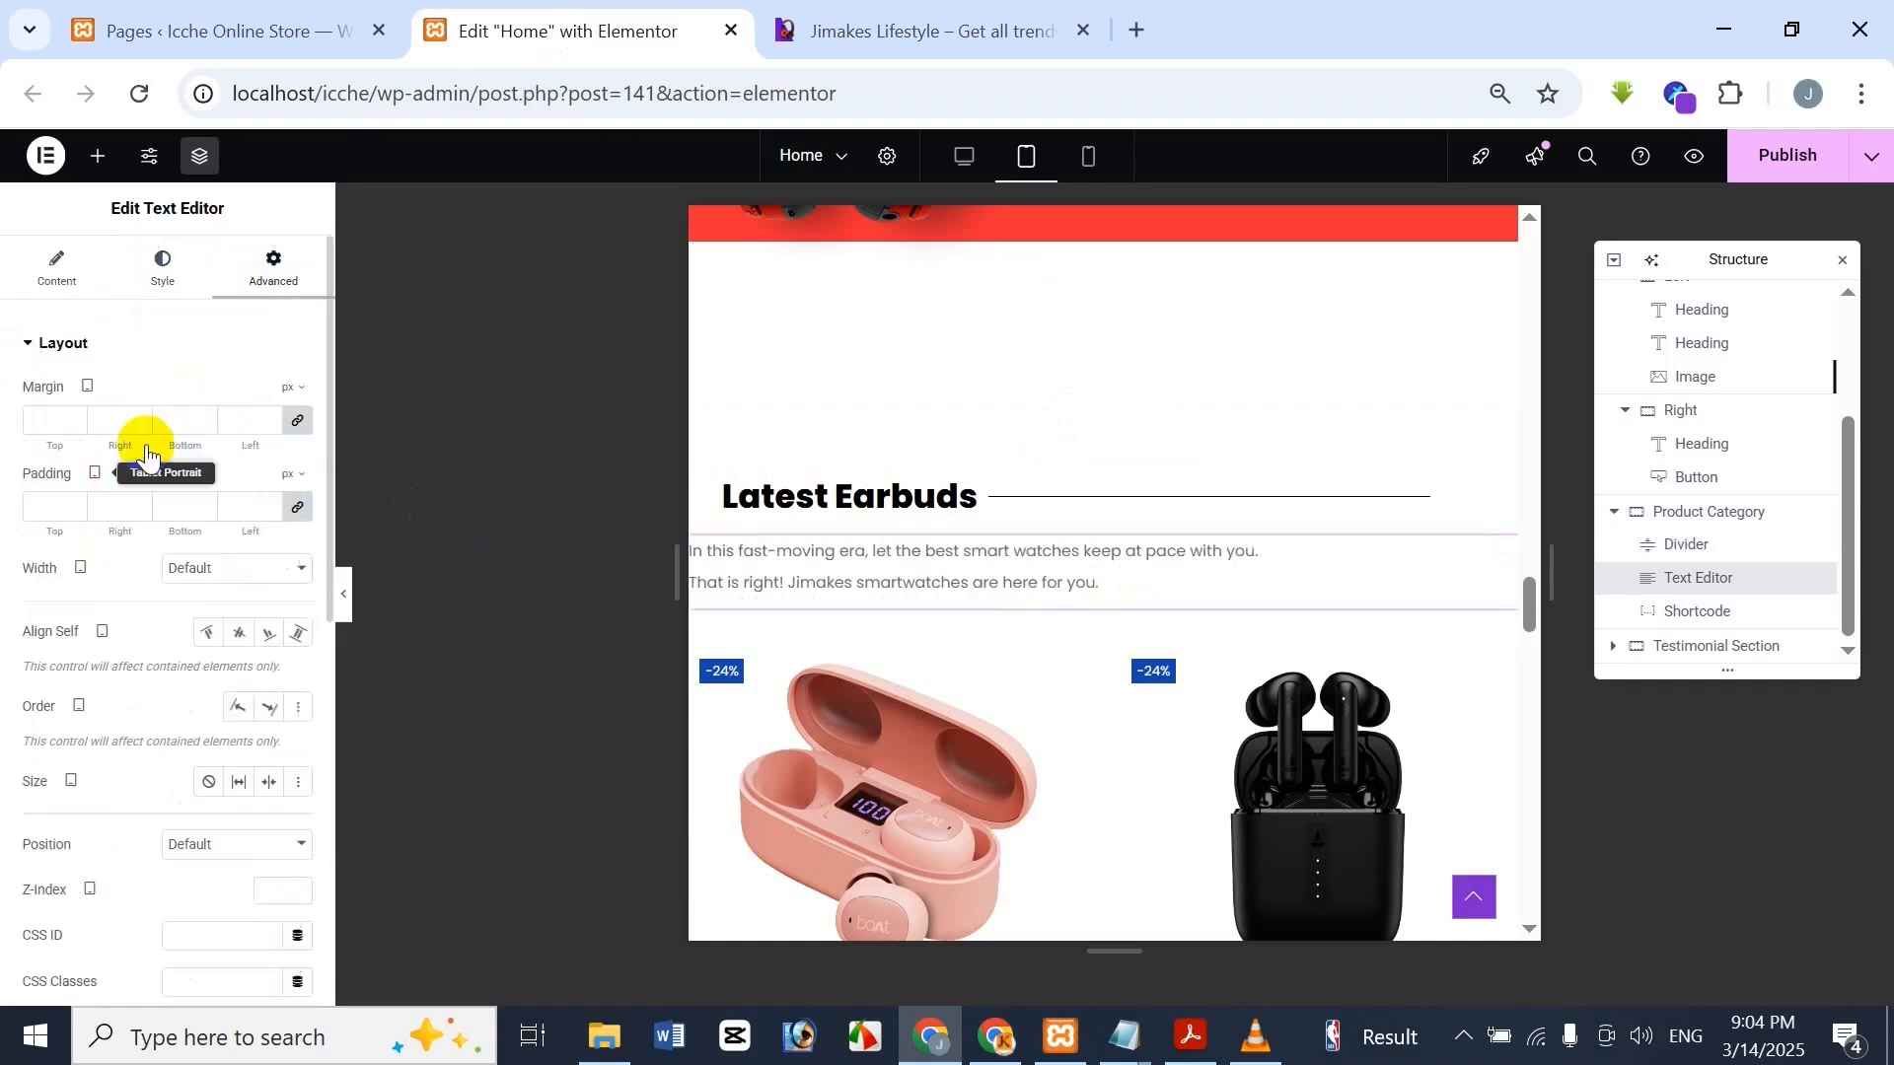
{"action": "left_click", "coordinate": [293, 513]}
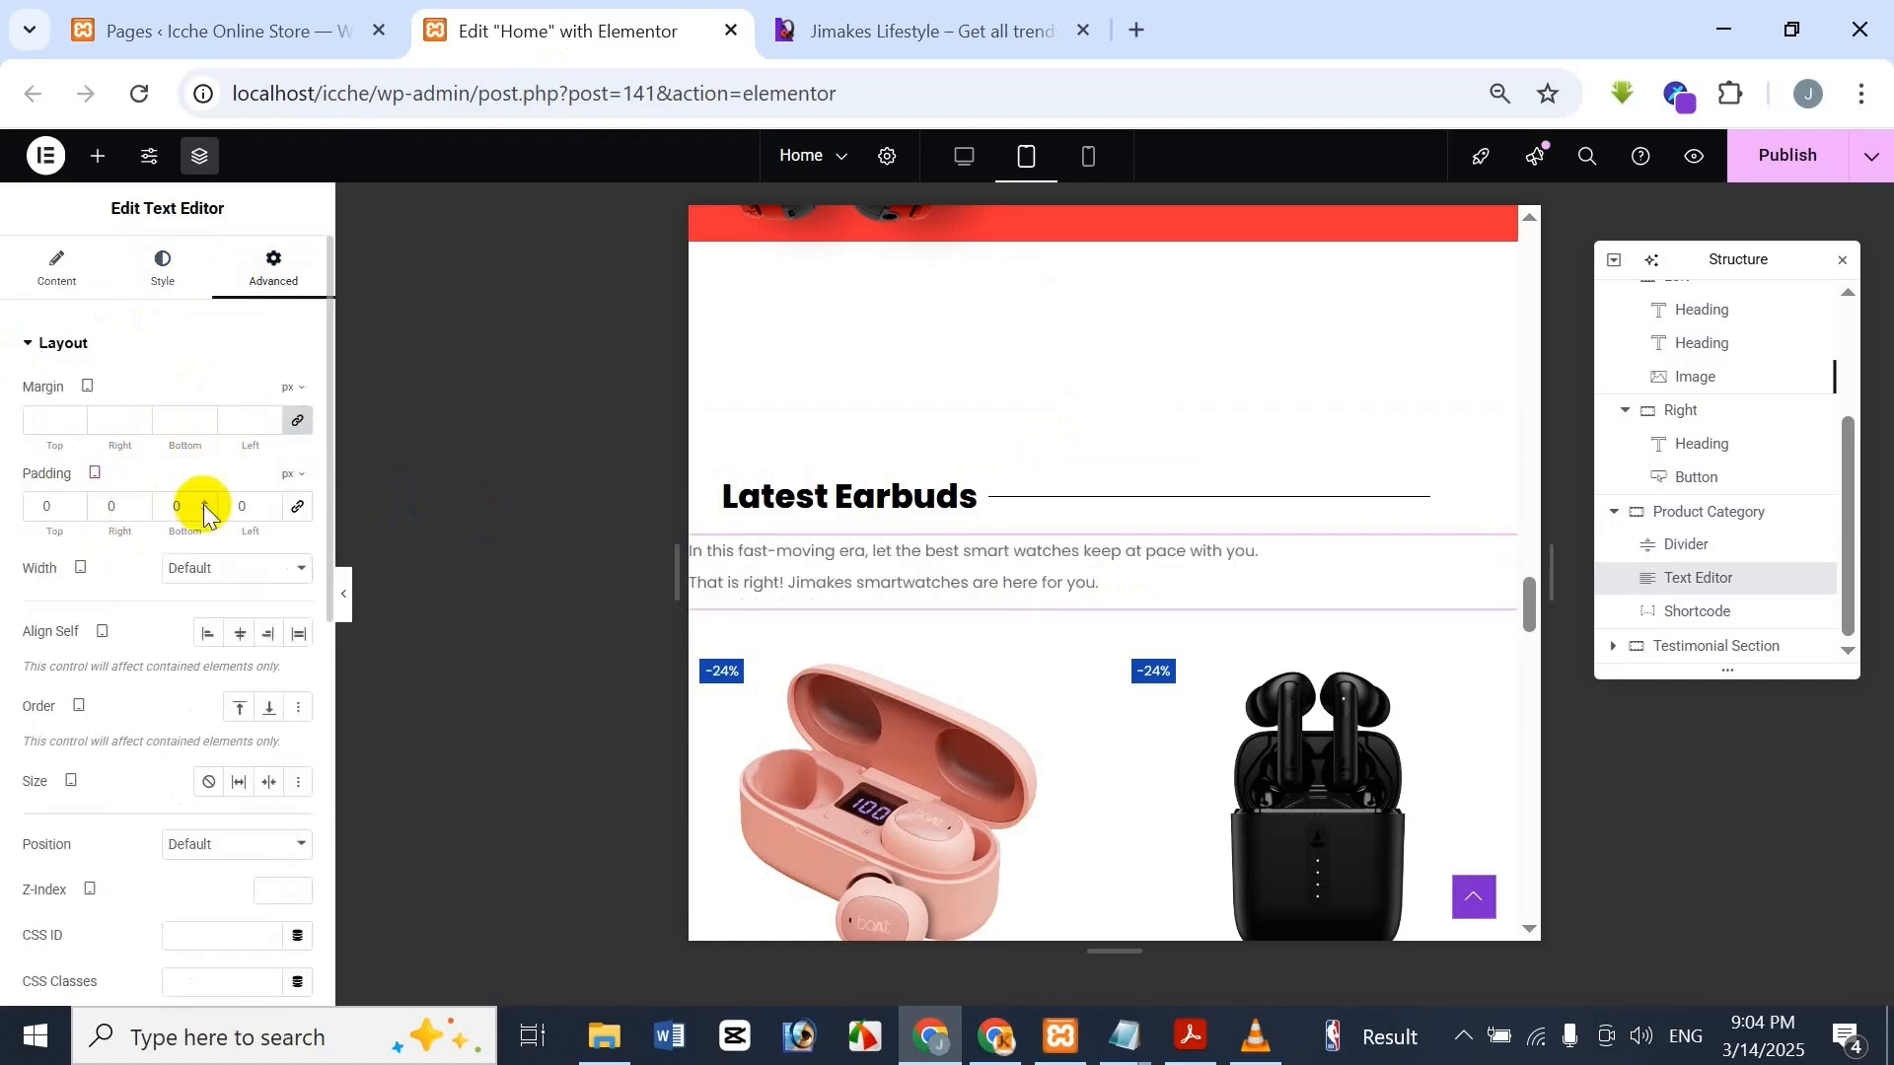
{"action": "double_click", "coordinate": [248, 504]}
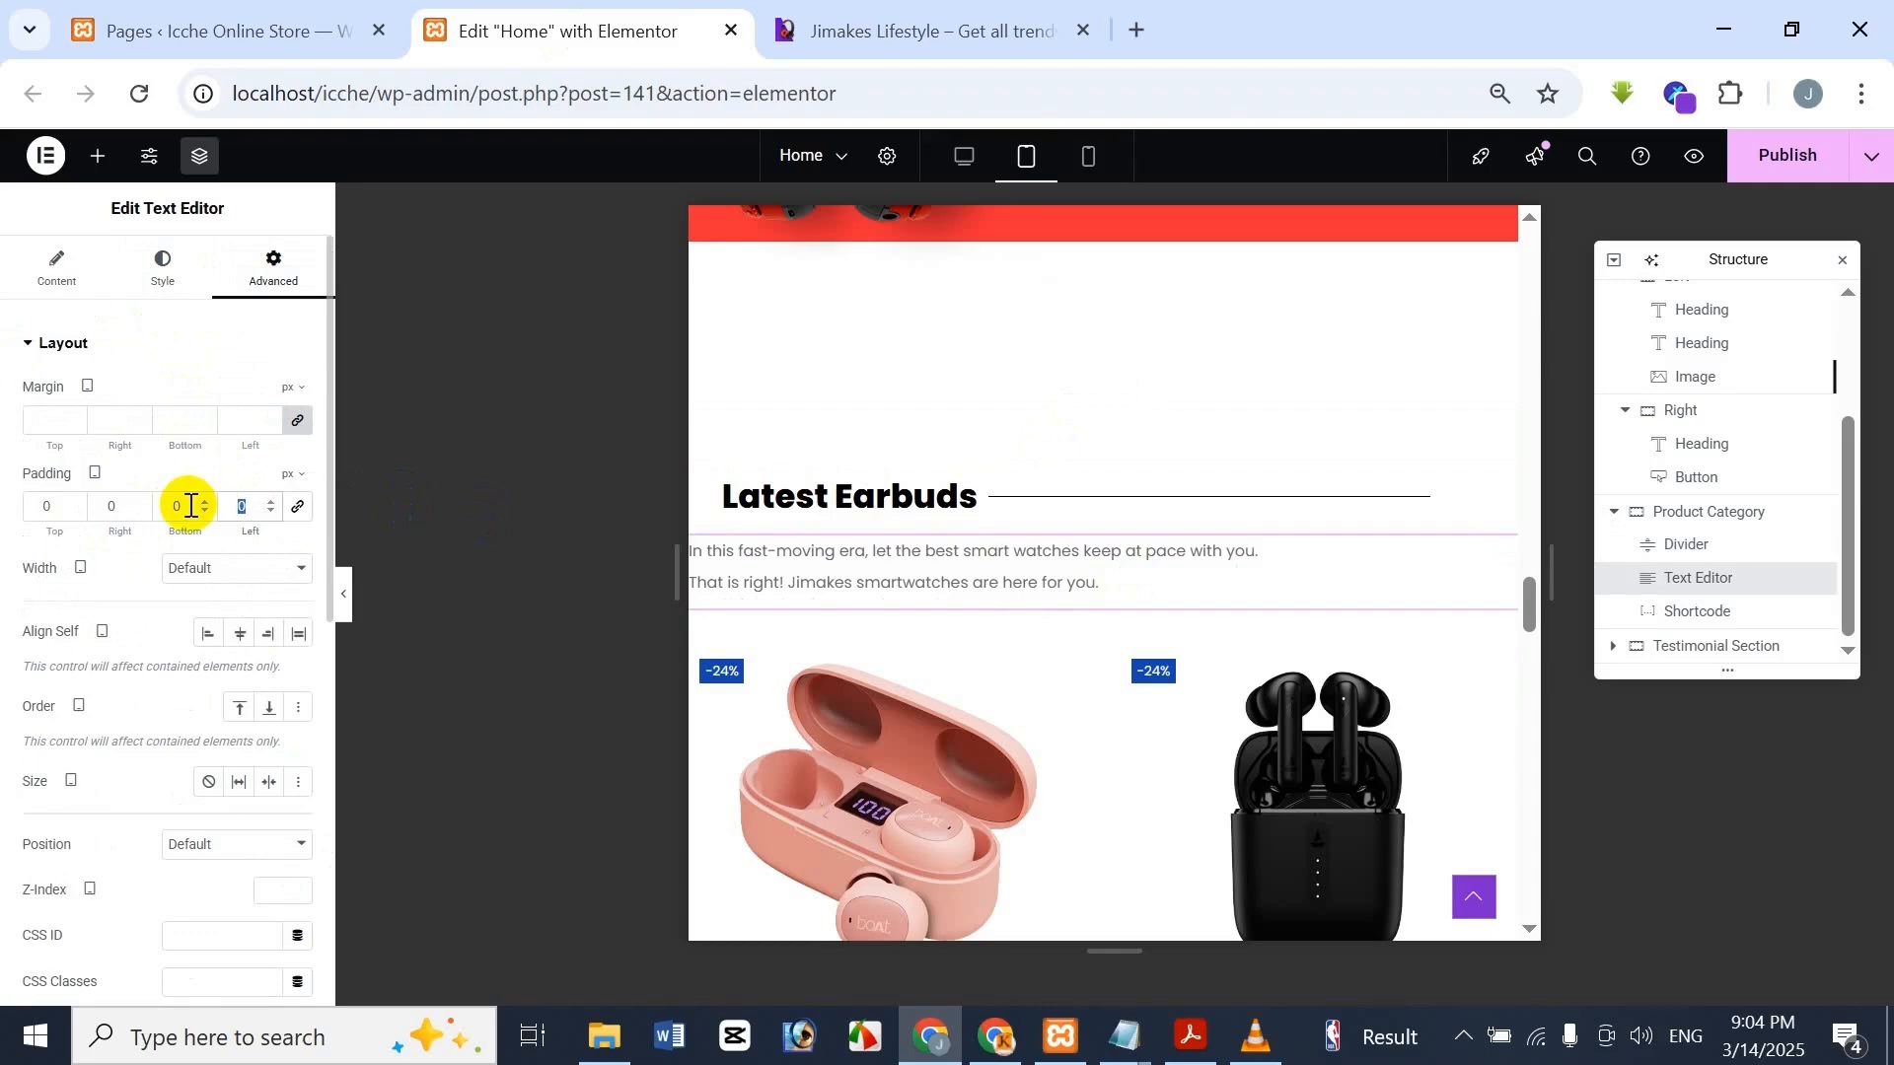
{"action": "type", "text": "030"}
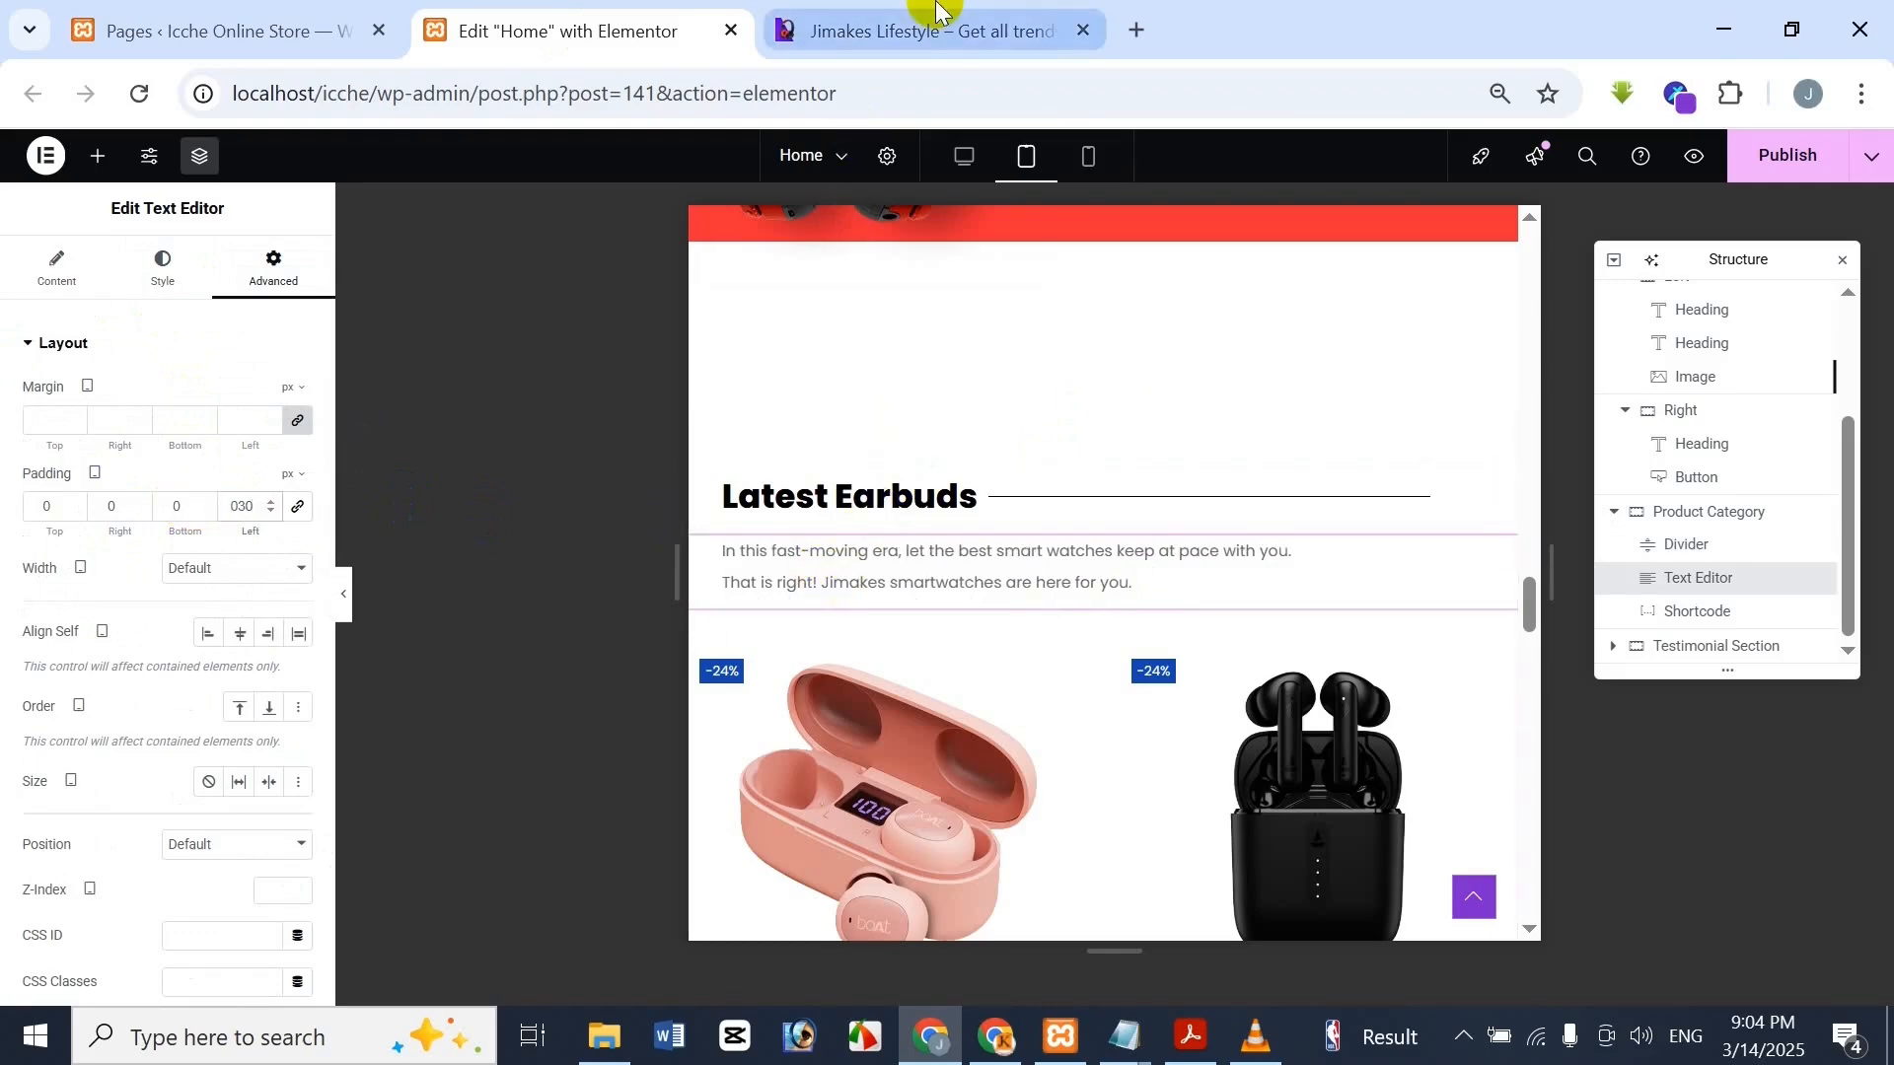
Check the Latest Earbuds heading and description indent and the product listings below them against the reference site's tablet view
{"action": "left_click", "coordinate": [907, 29]}
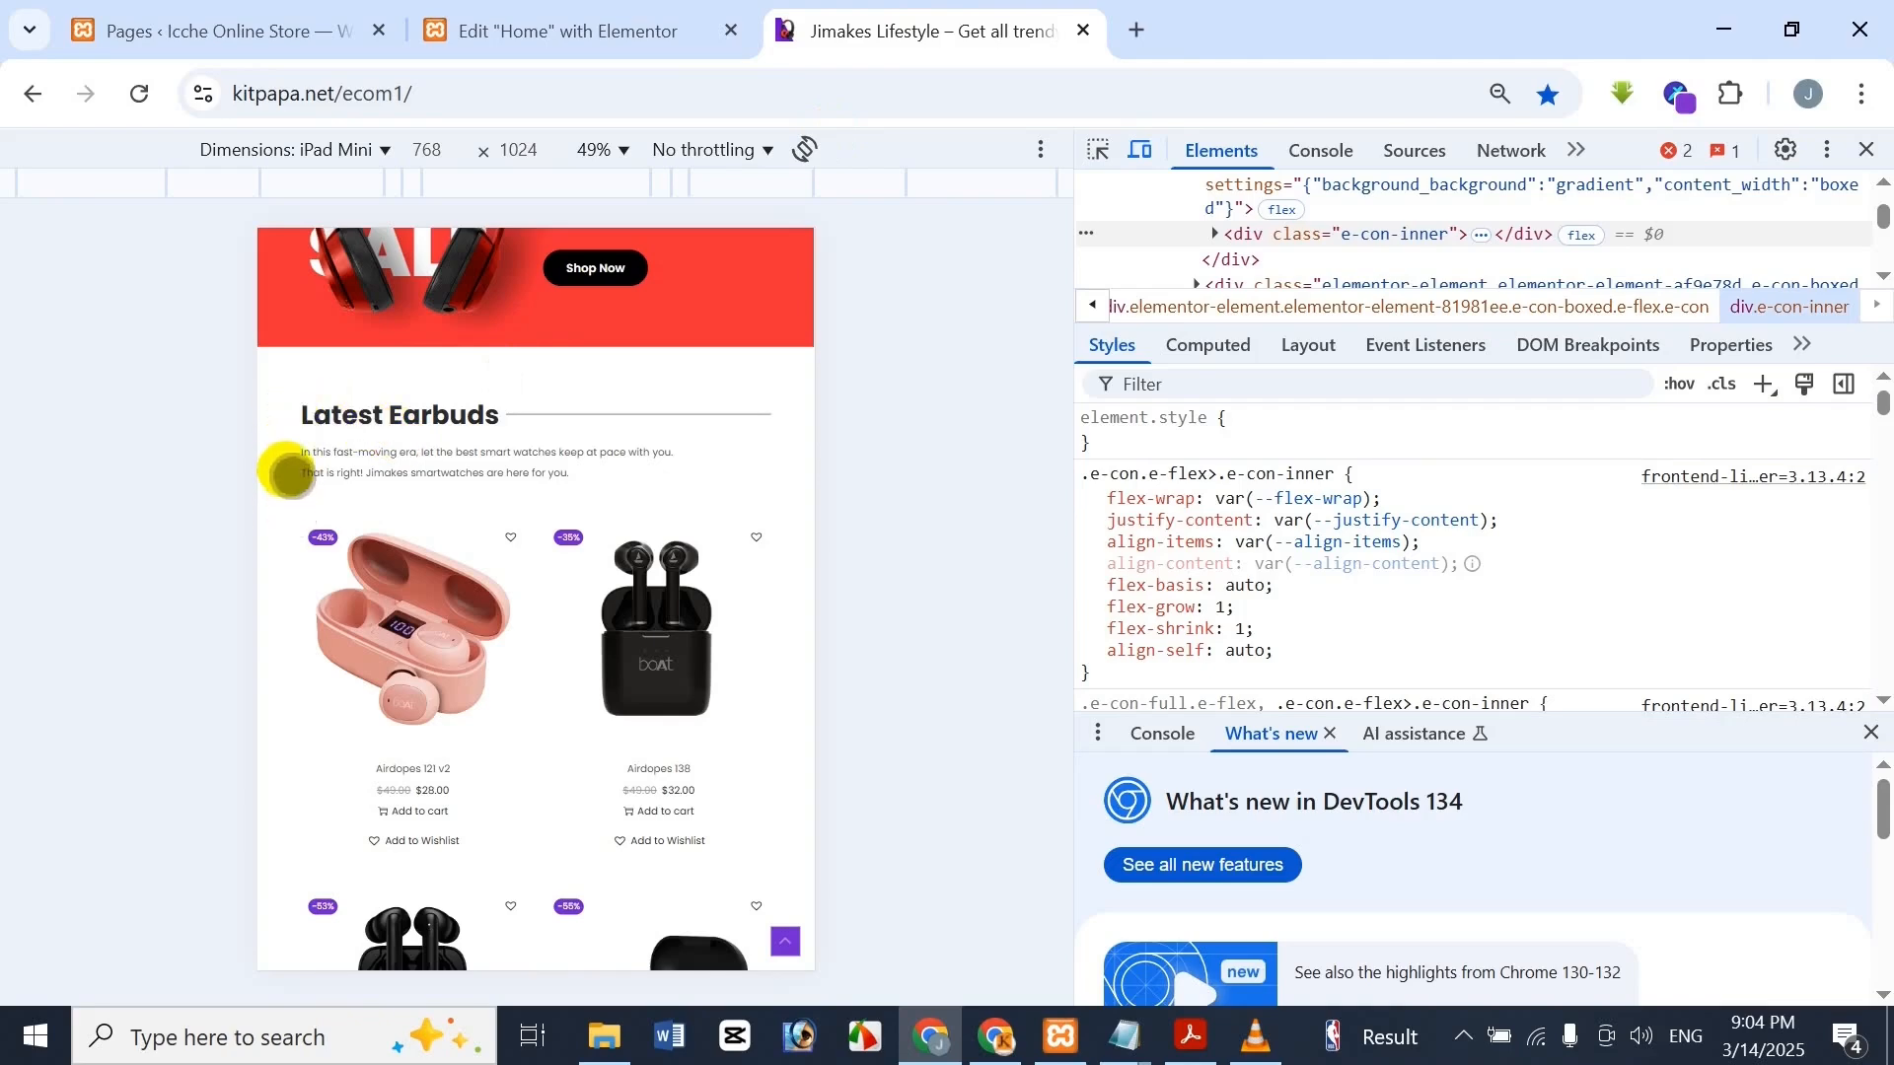
{"action": "left_click", "coordinate": [671, 27]}
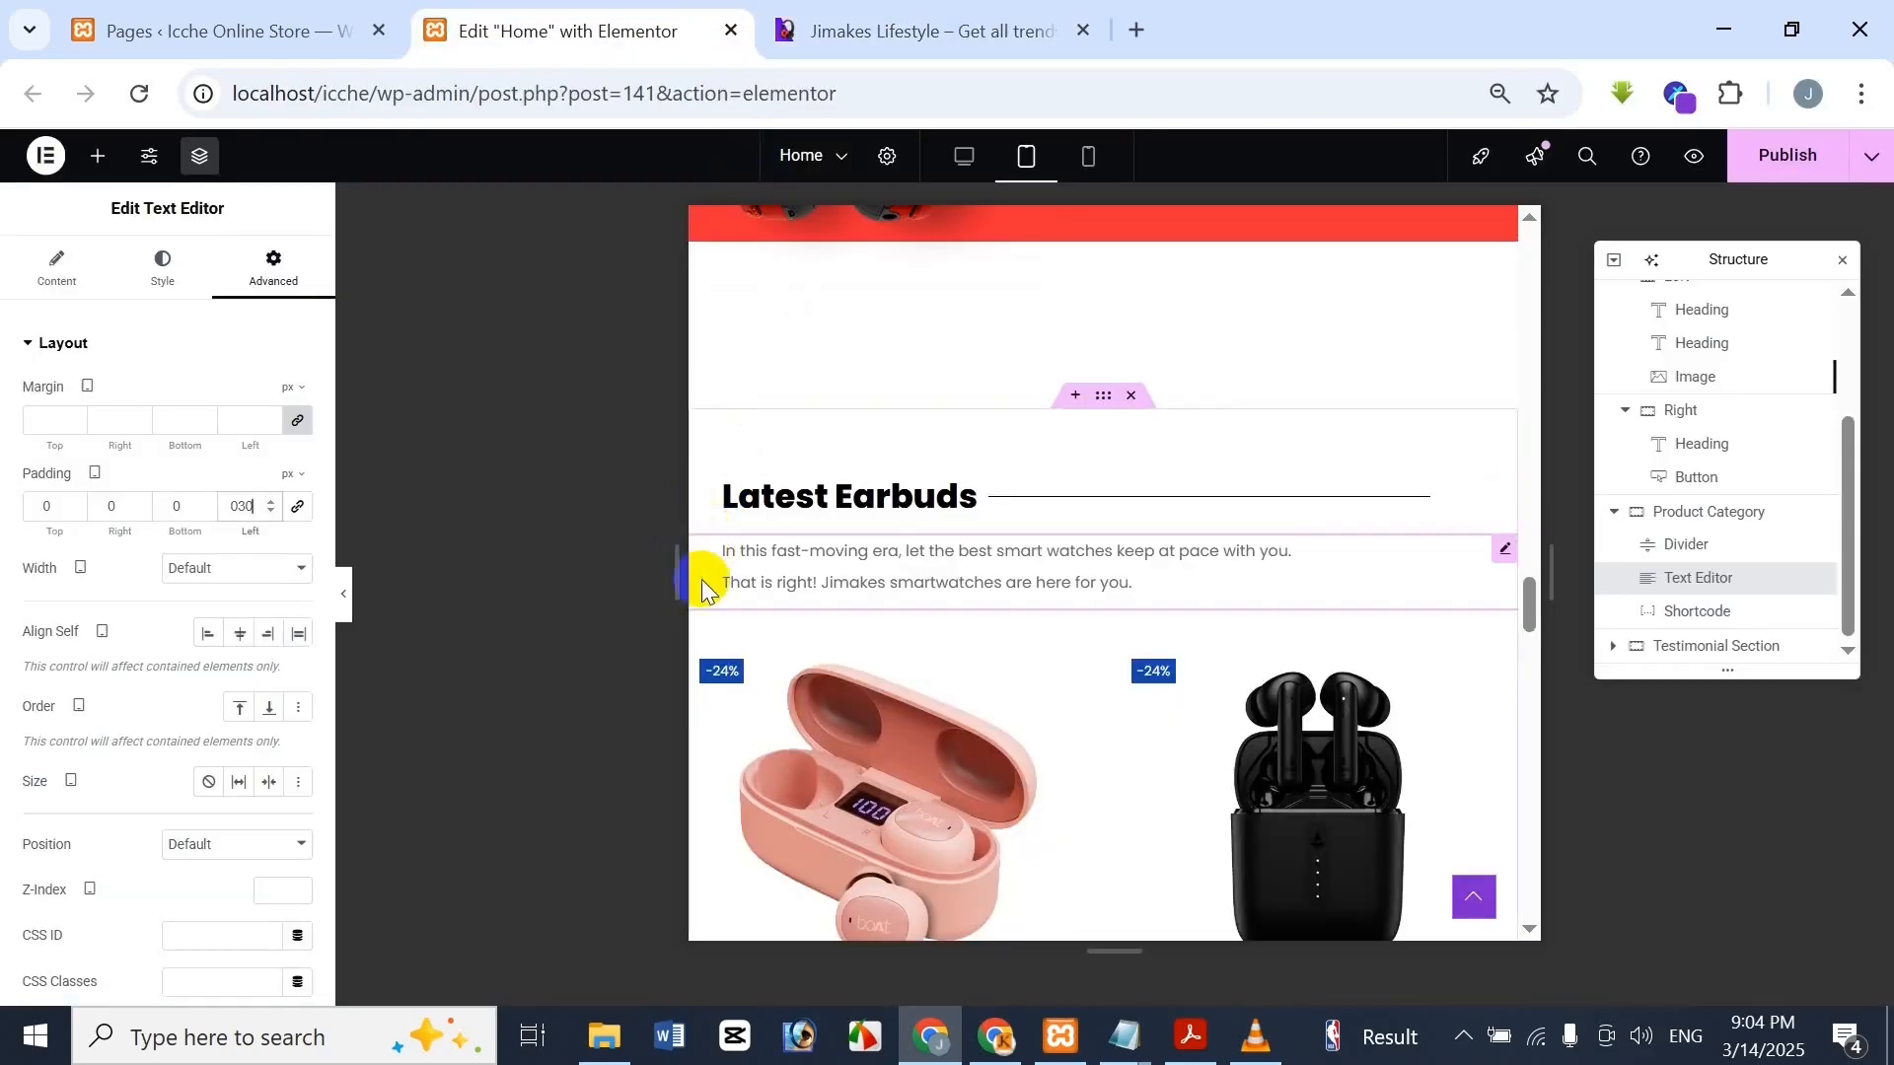
{"action": "left_click", "coordinate": [775, 22]}
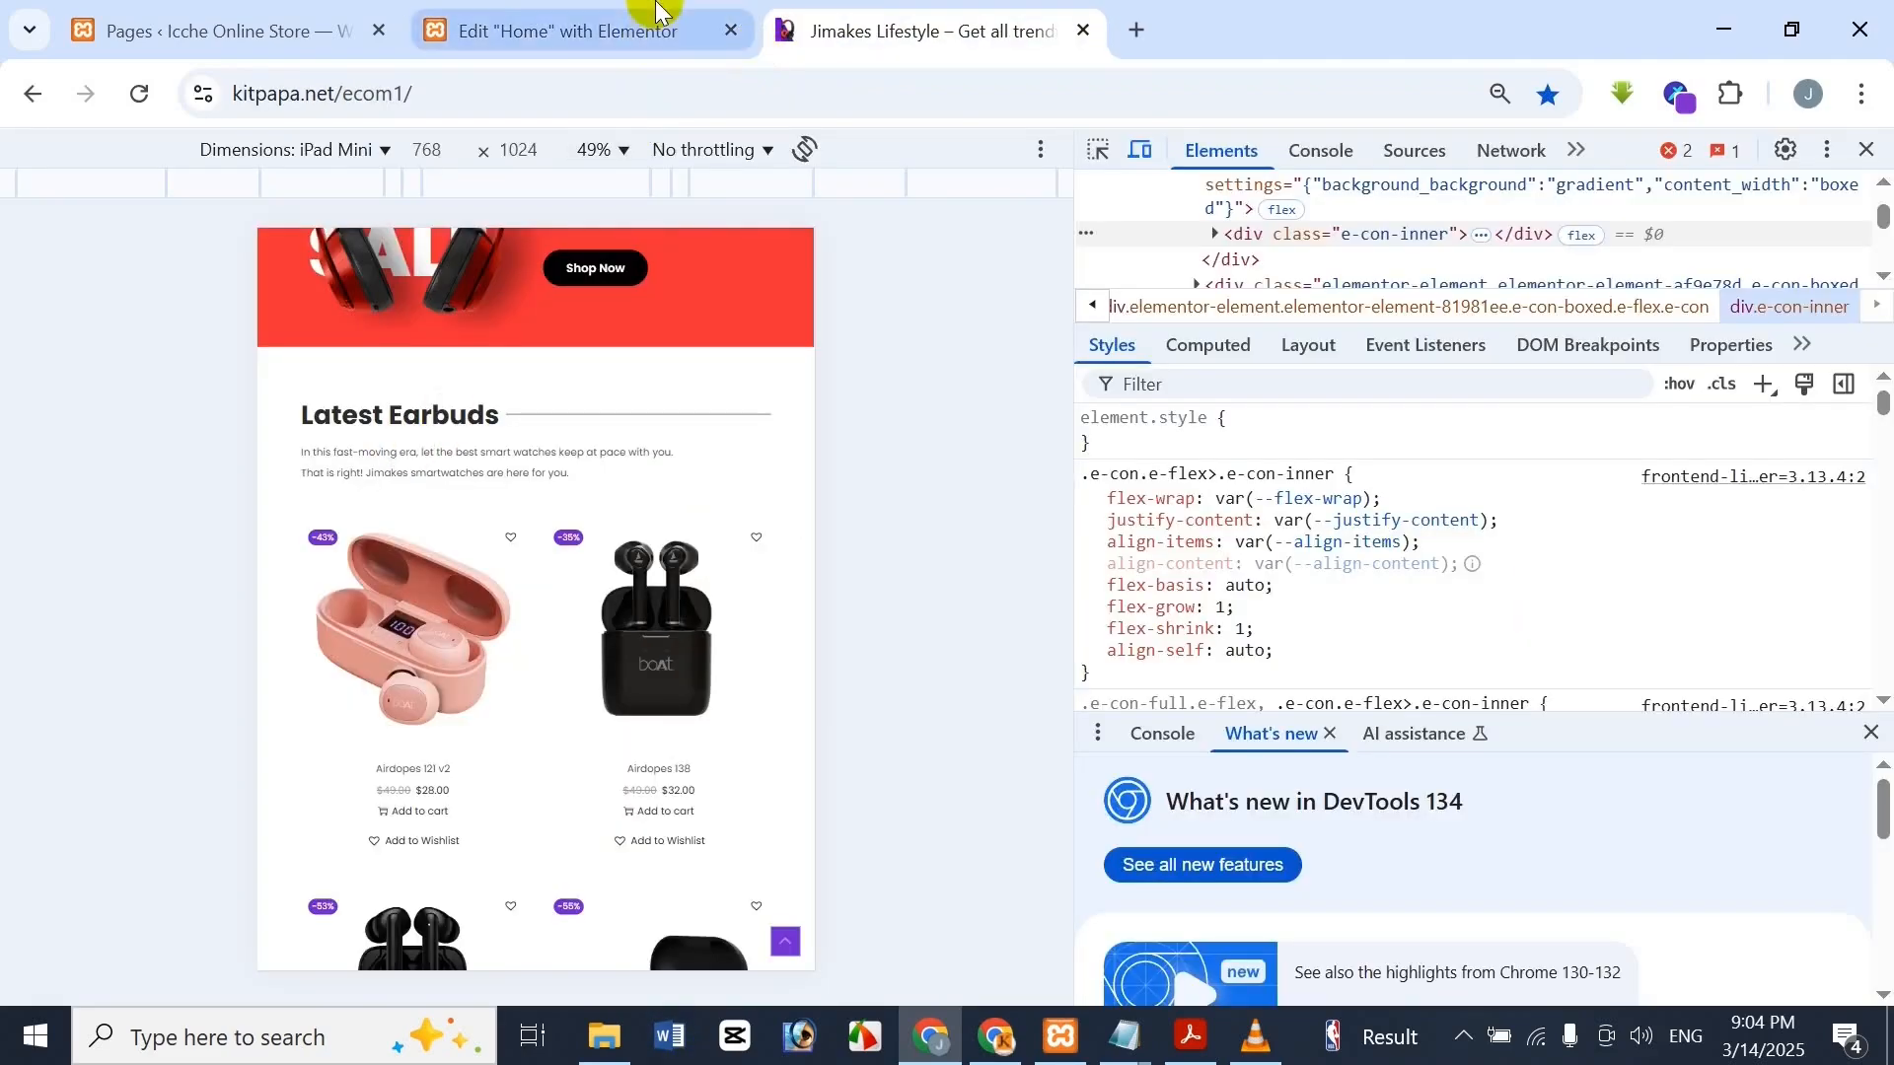
{"action": "left_click", "coordinate": [690, 20]}
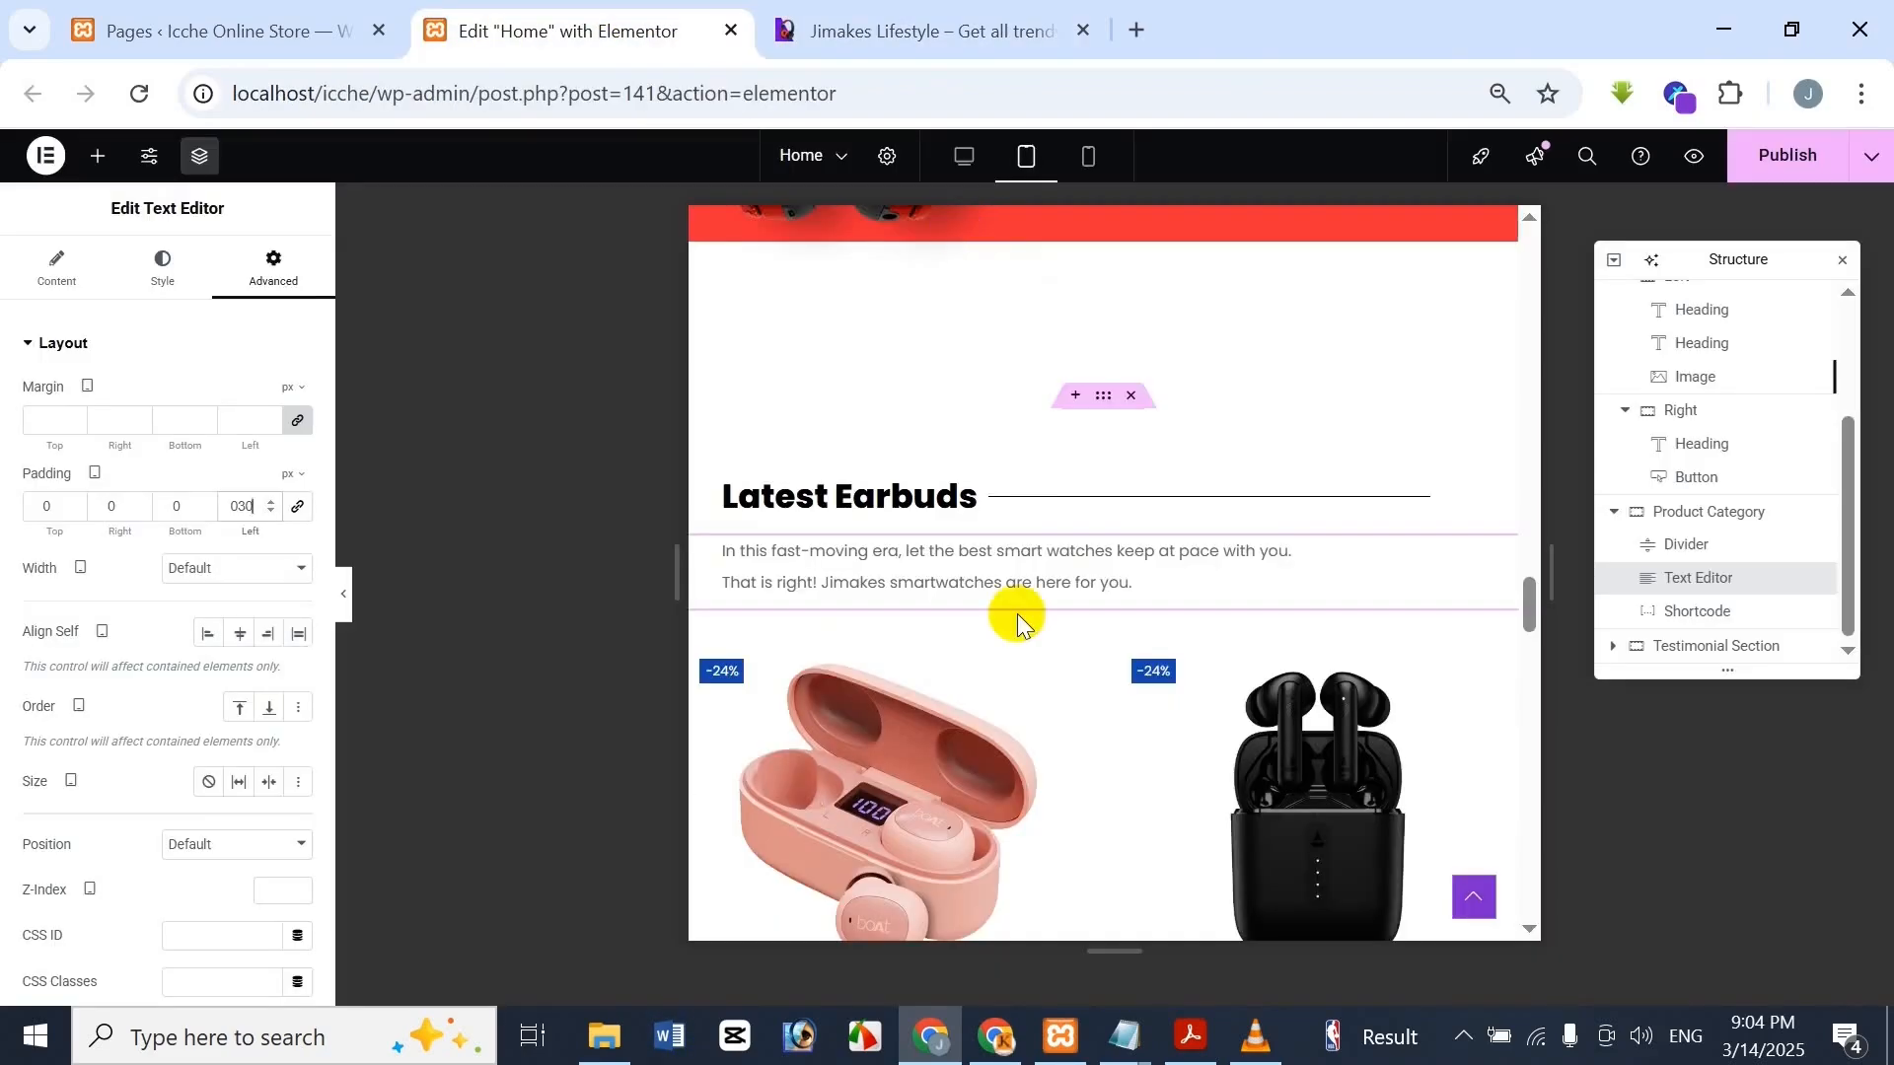
{"action": "scroll", "coordinate": [1060, 538], "scroll_direction": "down", "scroll_amount": 5}
{"action": "left_click", "coordinate": [917, 29]}
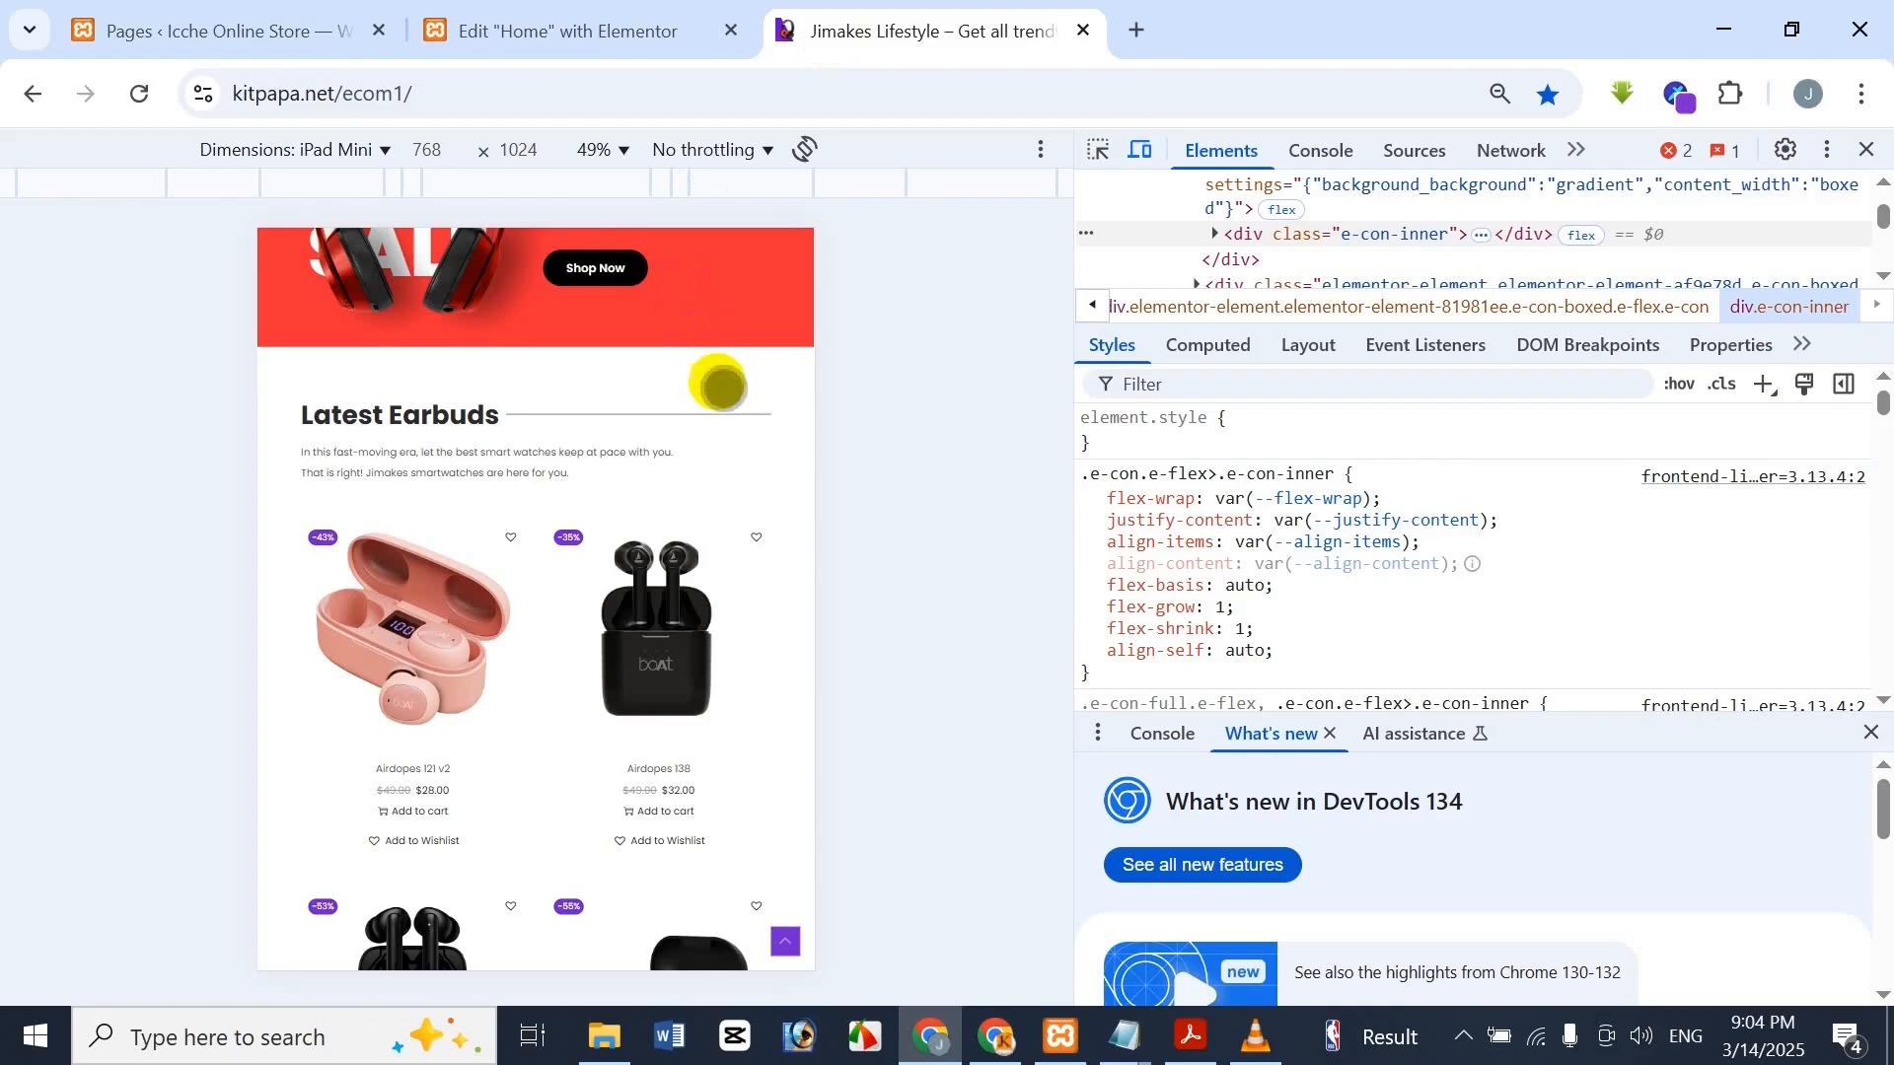
{"action": "scroll", "coordinate": [671, 477], "scroll_direction": "down", "scroll_amount": 1}
{"action": "scroll", "coordinate": [671, 476], "scroll_direction": "down", "scroll_amount": 2}
{"action": "scroll", "coordinate": [575, 694], "scroll_direction": "down", "scroll_amount": 3}
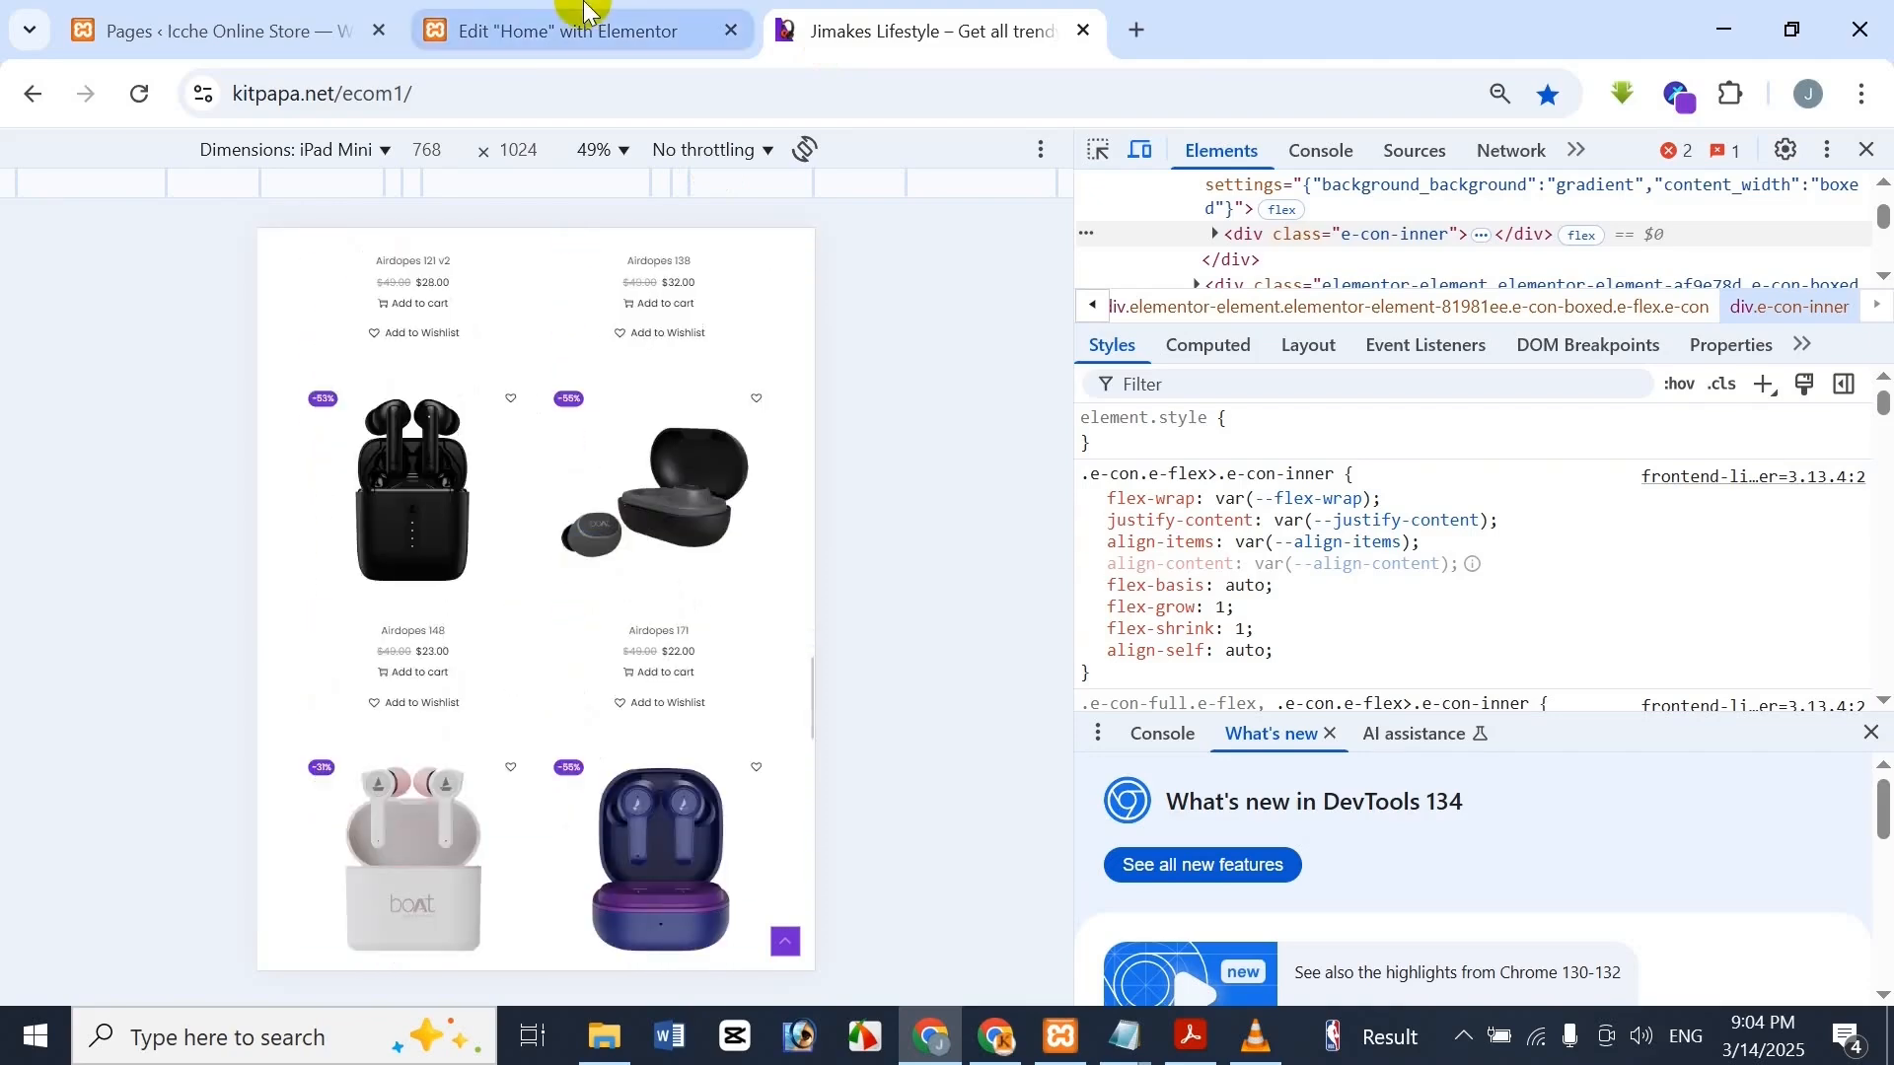
{"action": "left_click", "coordinate": [582, 29]}
{"action": "scroll", "coordinate": [1177, 690], "scroll_direction": "down", "scroll_amount": 10}
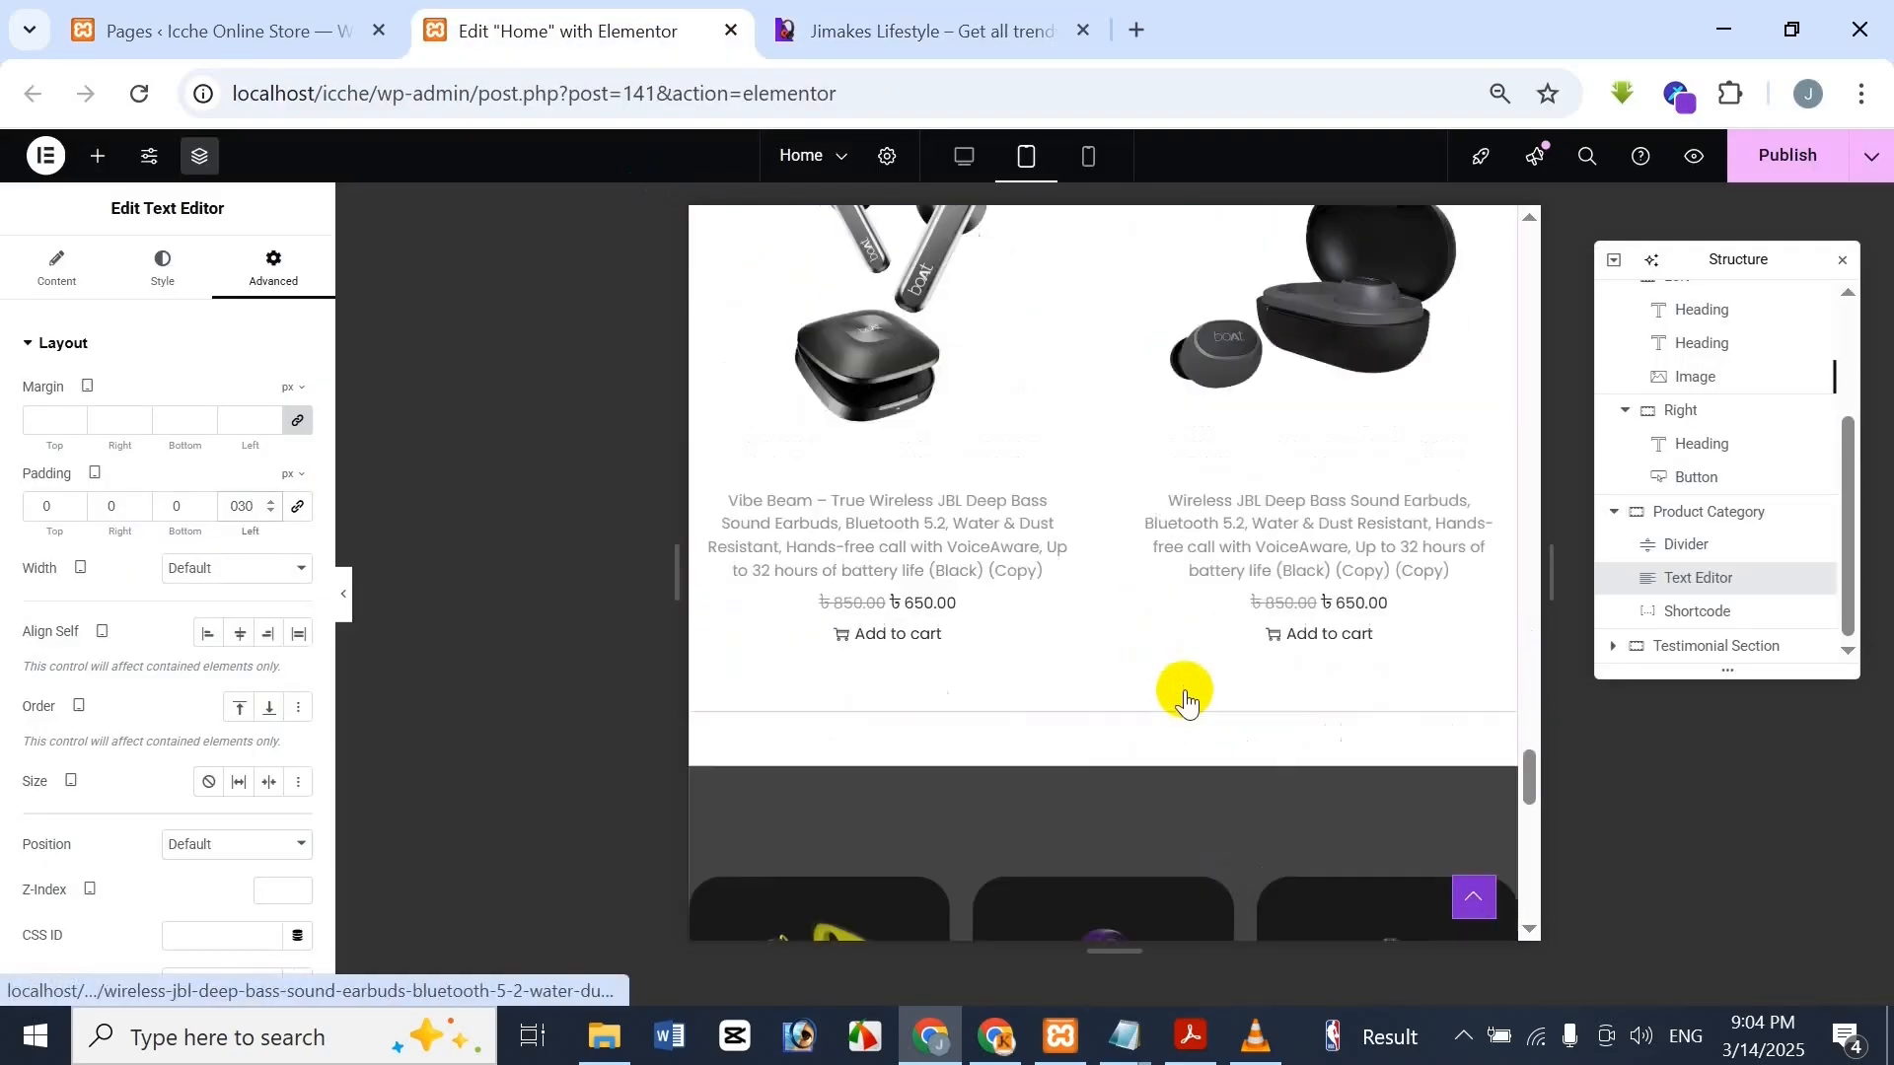
{"action": "scroll", "coordinate": [1180, 690], "scroll_direction": "up", "scroll_amount": 2}
Compare the arrangement and width of the testimonial cards in Elementor with those on the reference site's tablet view
{"action": "left_click", "coordinate": [846, 22]}
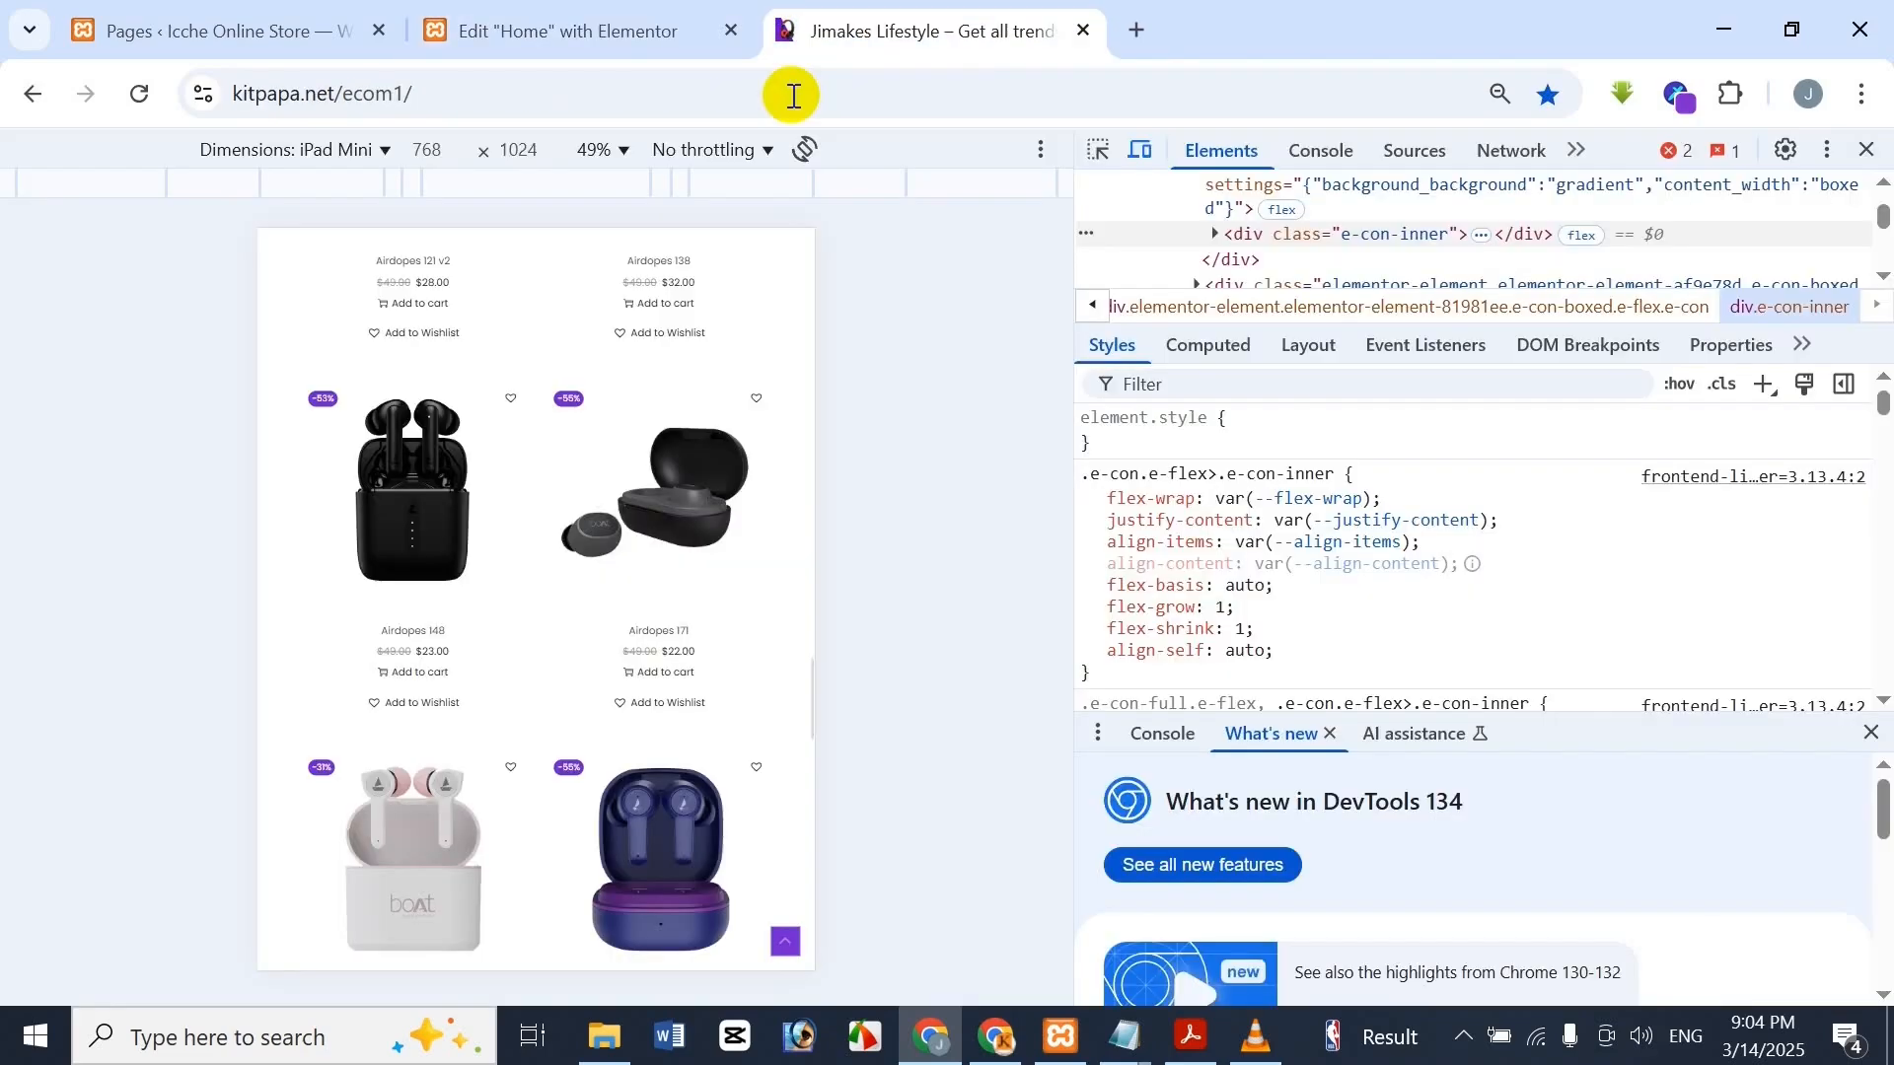
{"action": "scroll", "coordinate": [518, 620], "scroll_direction": "down", "scroll_amount": 2}
{"action": "scroll", "coordinate": [517, 619], "scroll_direction": "down", "scroll_amount": 6}
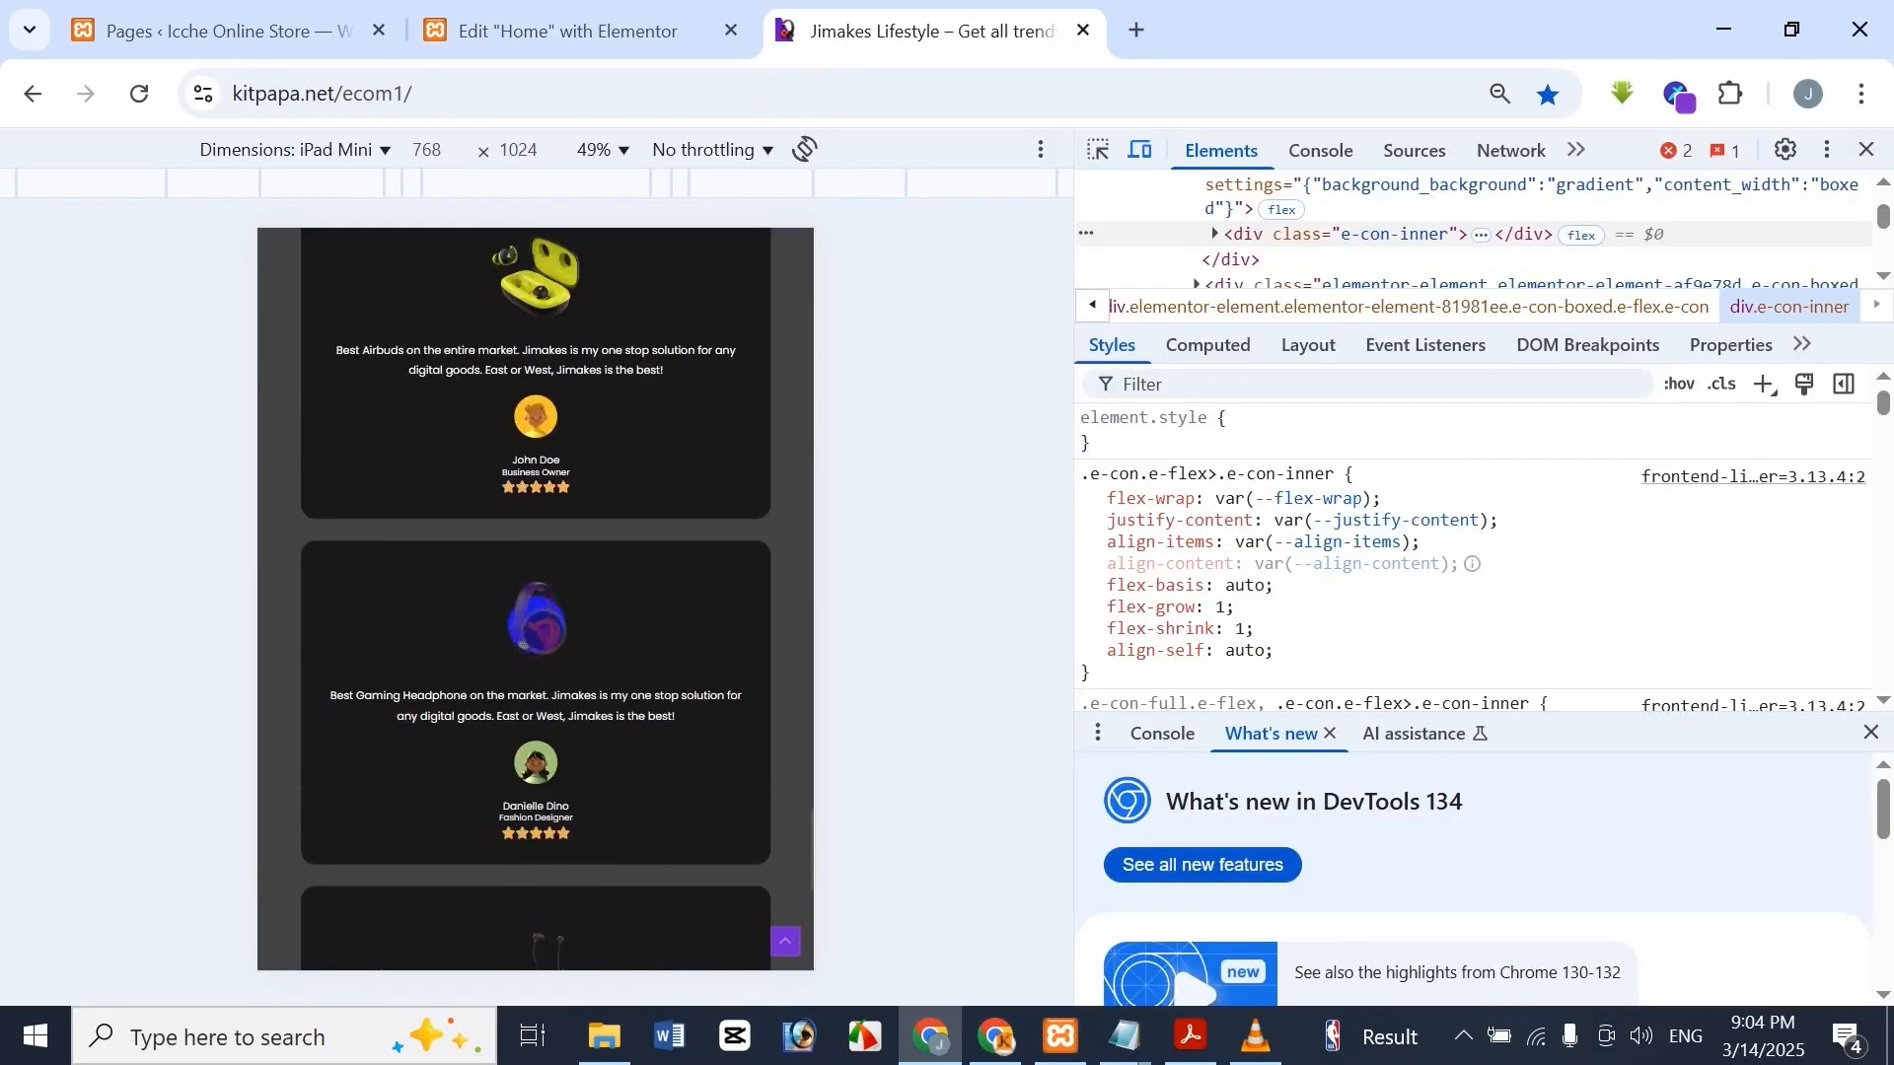
{"action": "left_click", "coordinate": [506, 12]}
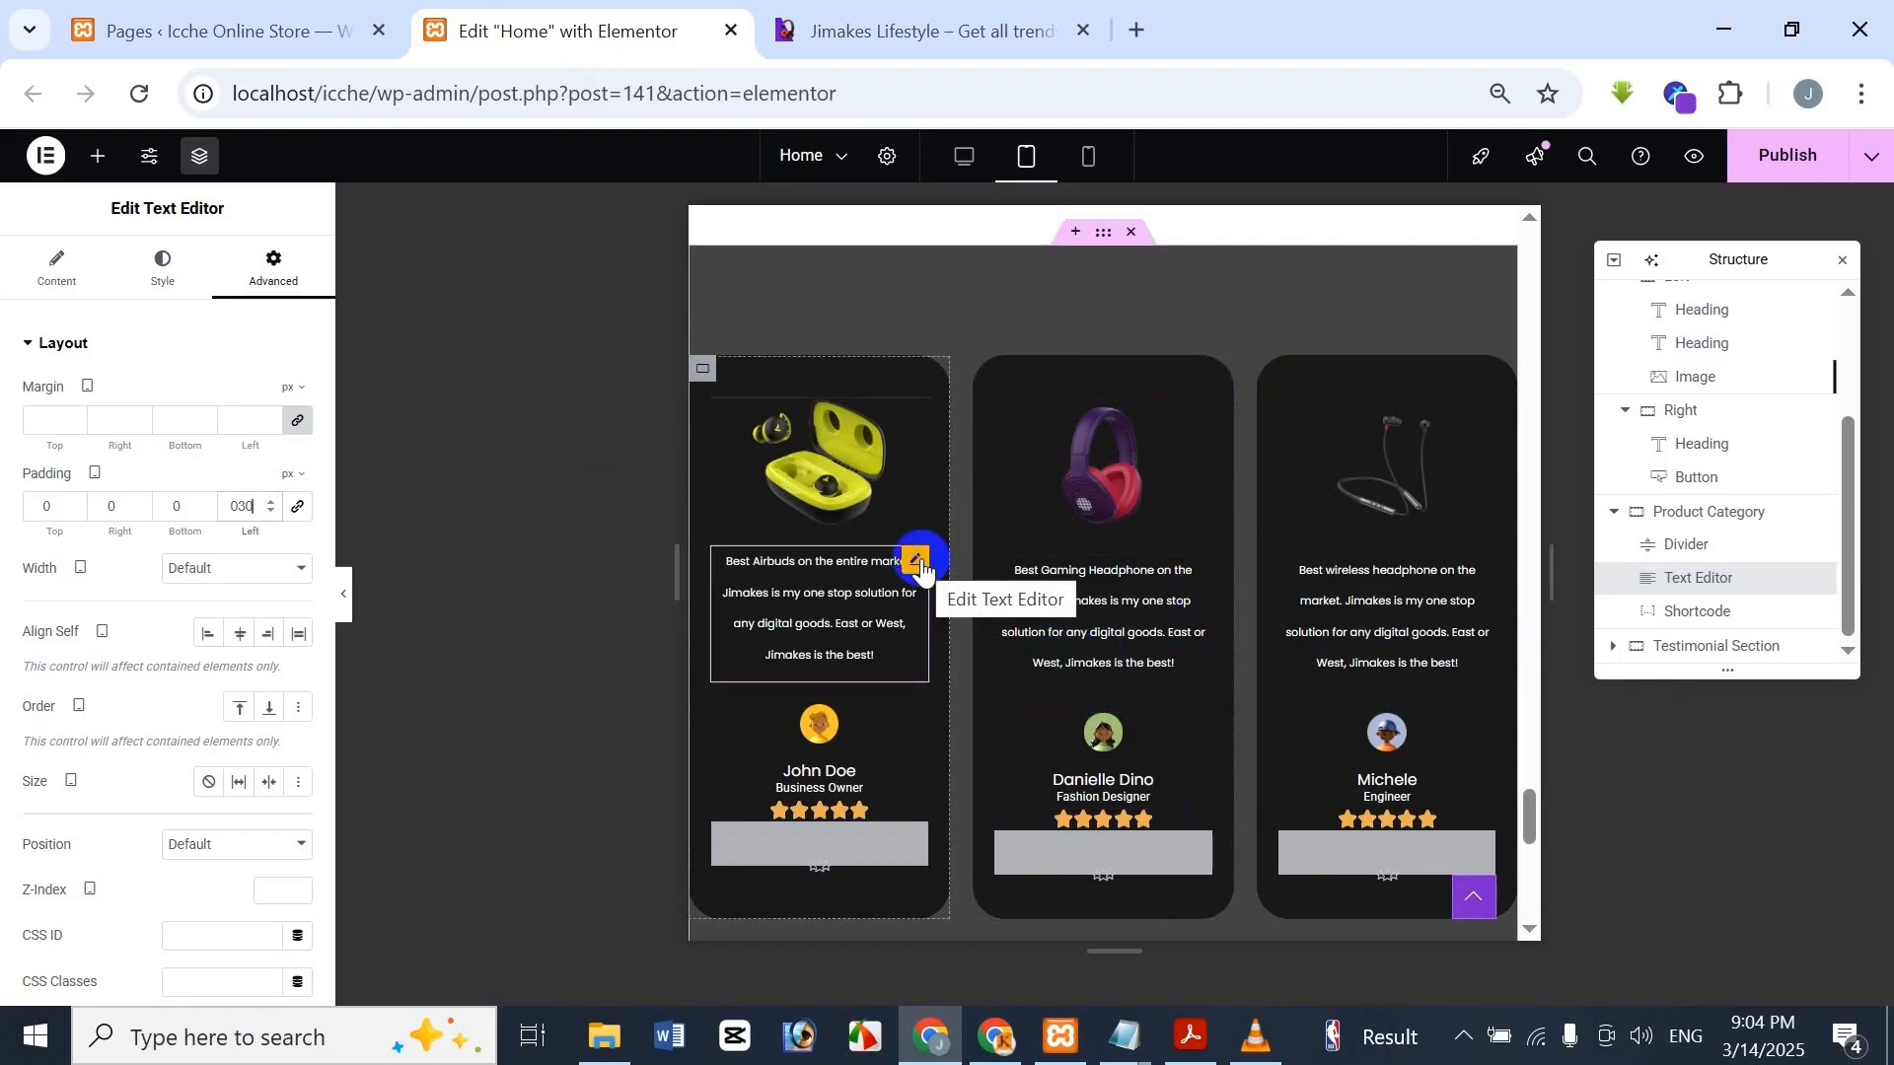
{"action": "left_click", "coordinate": [922, 29]}
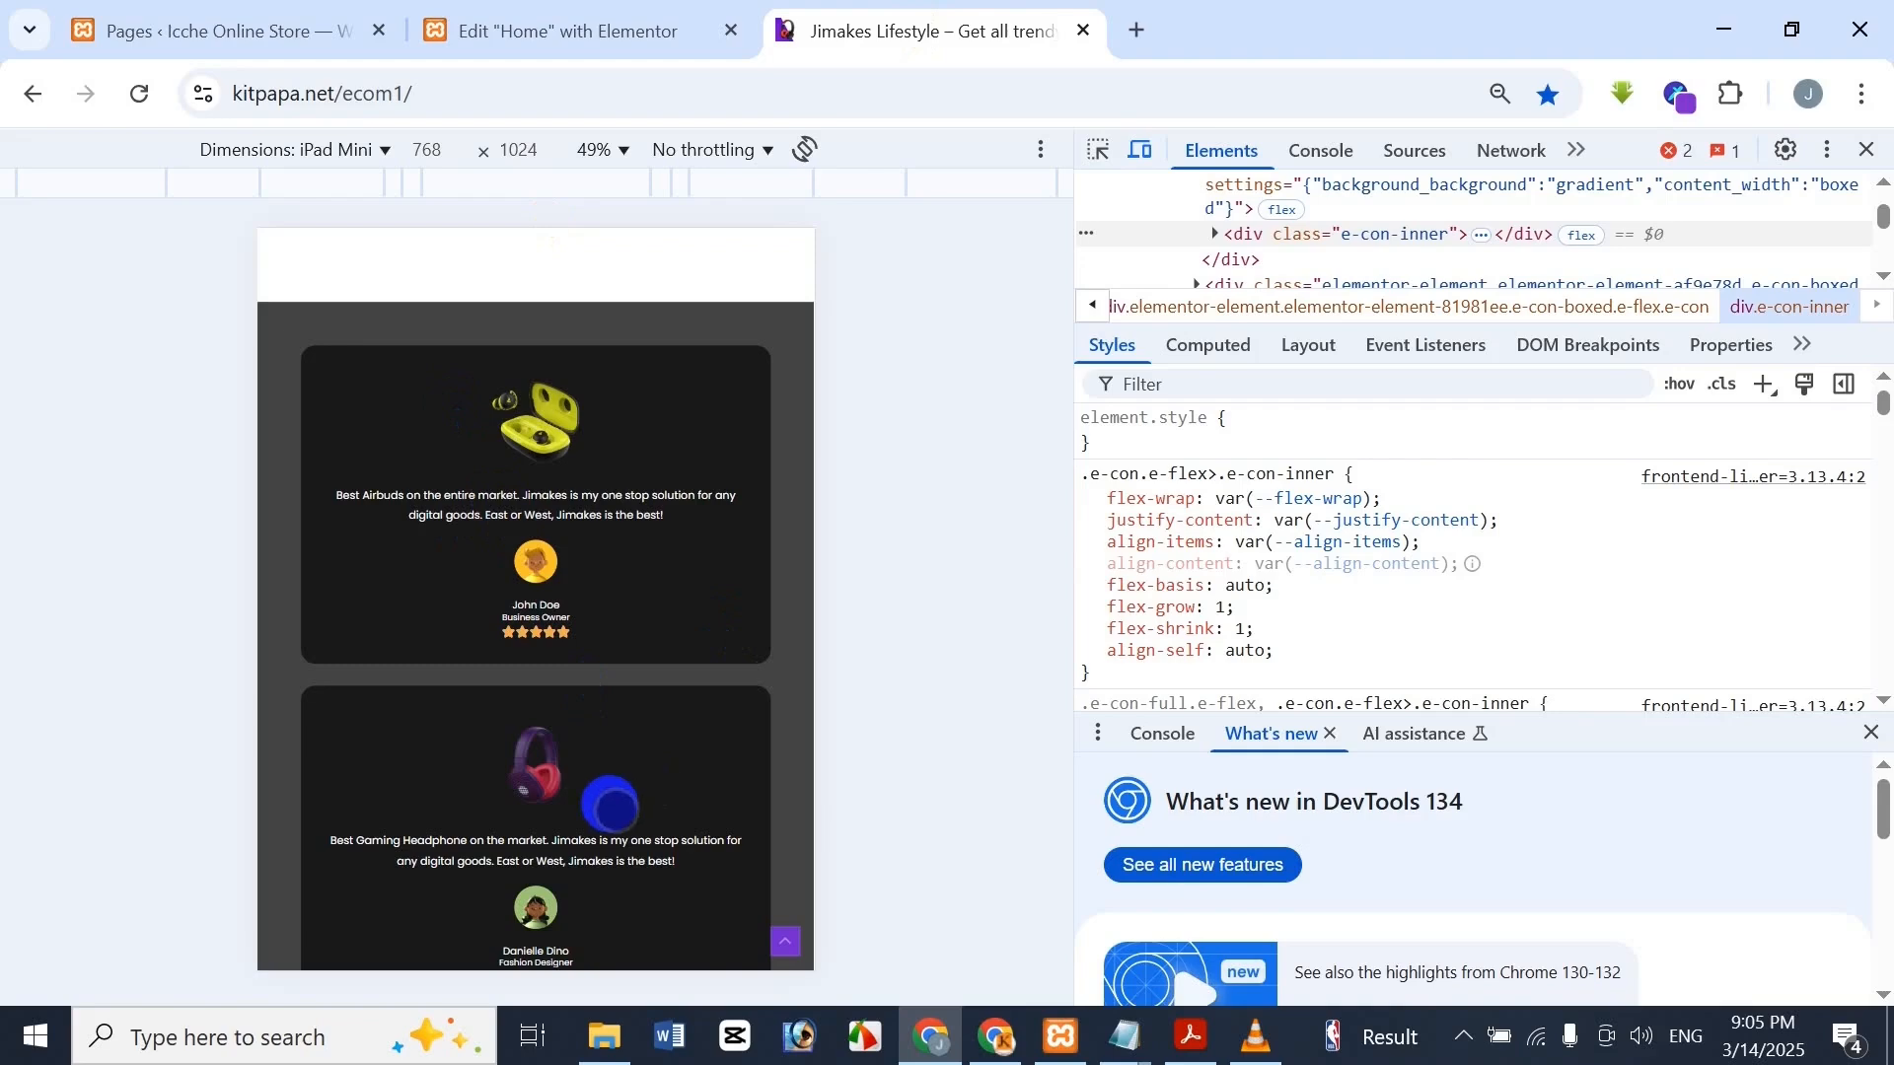
{"action": "scroll", "coordinate": [655, 558], "scroll_direction": "down", "scroll_amount": 2}
{"action": "scroll", "coordinate": [554, 684], "scroll_direction": "up", "scroll_amount": 2}
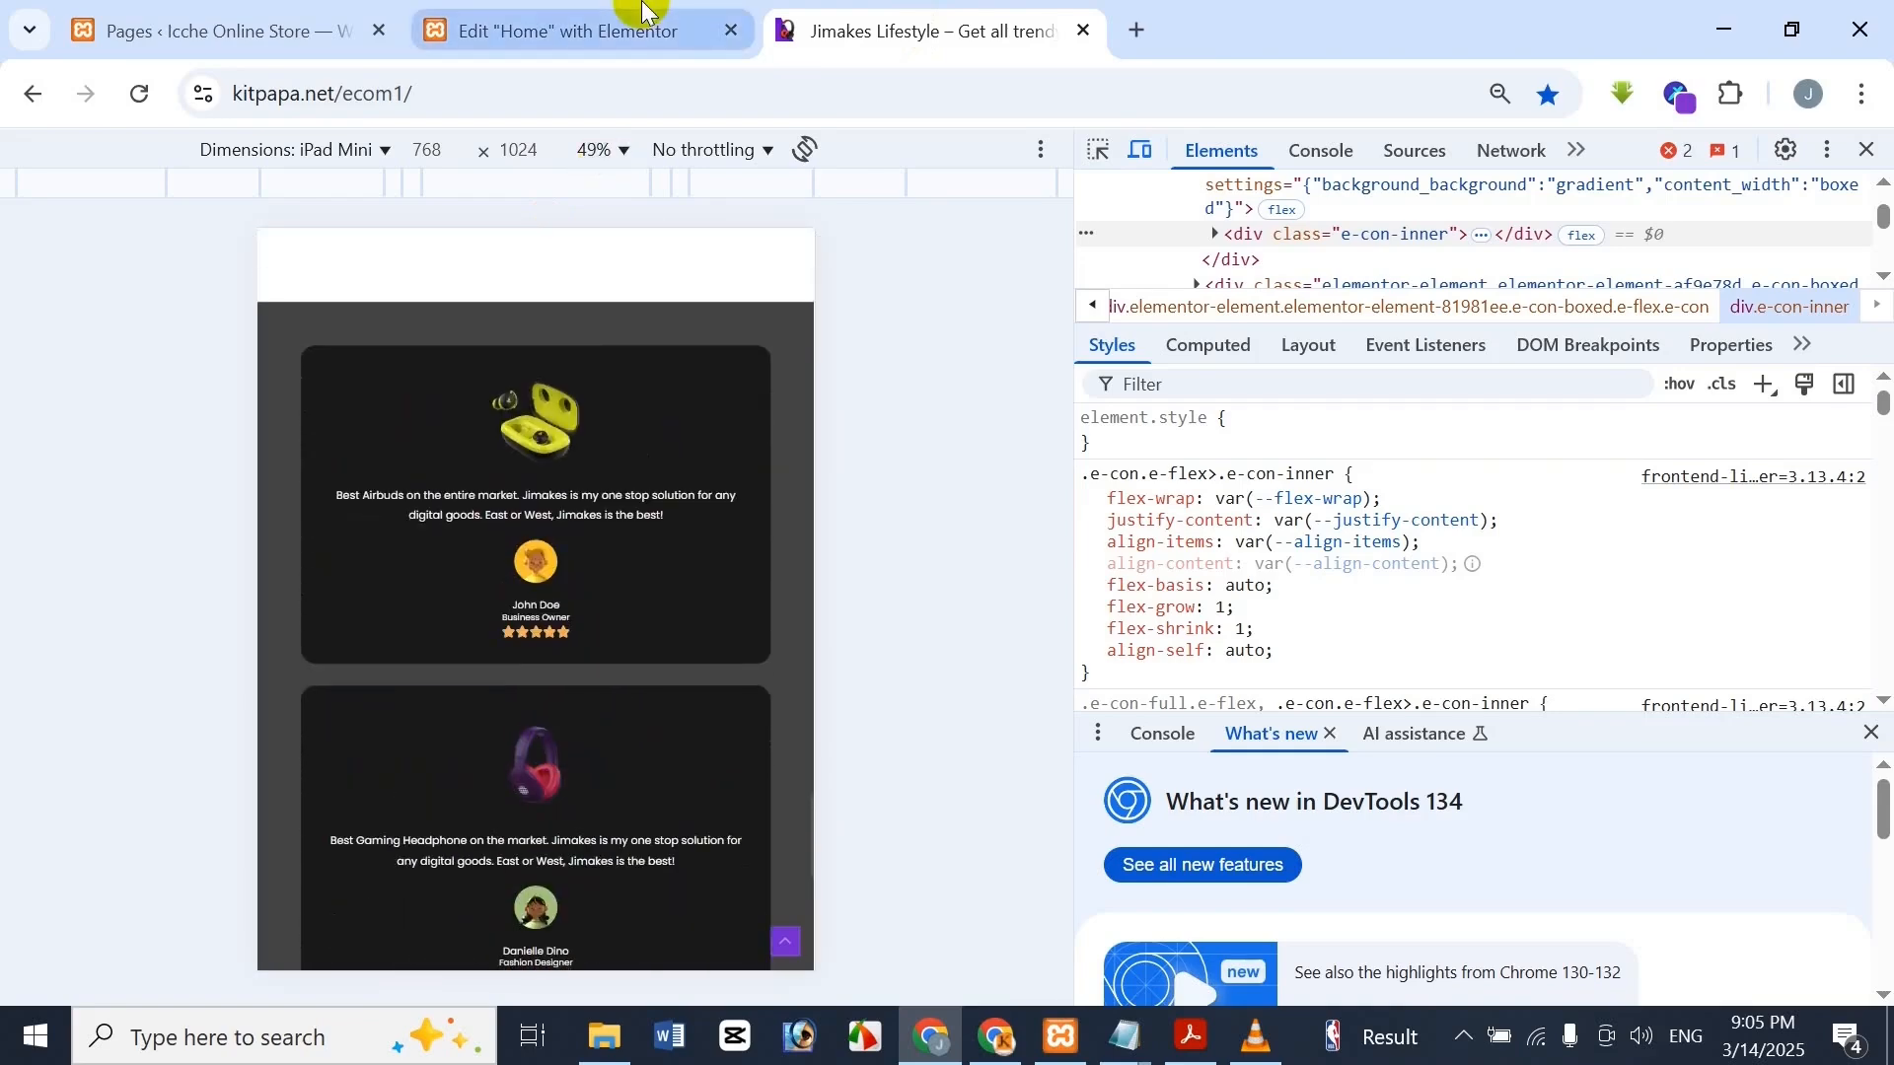
Check the typography size of the first testimonial's text in Elementor, using the reference site's tablet view for comparison
{"action": "left_click", "coordinate": [643, 14]}
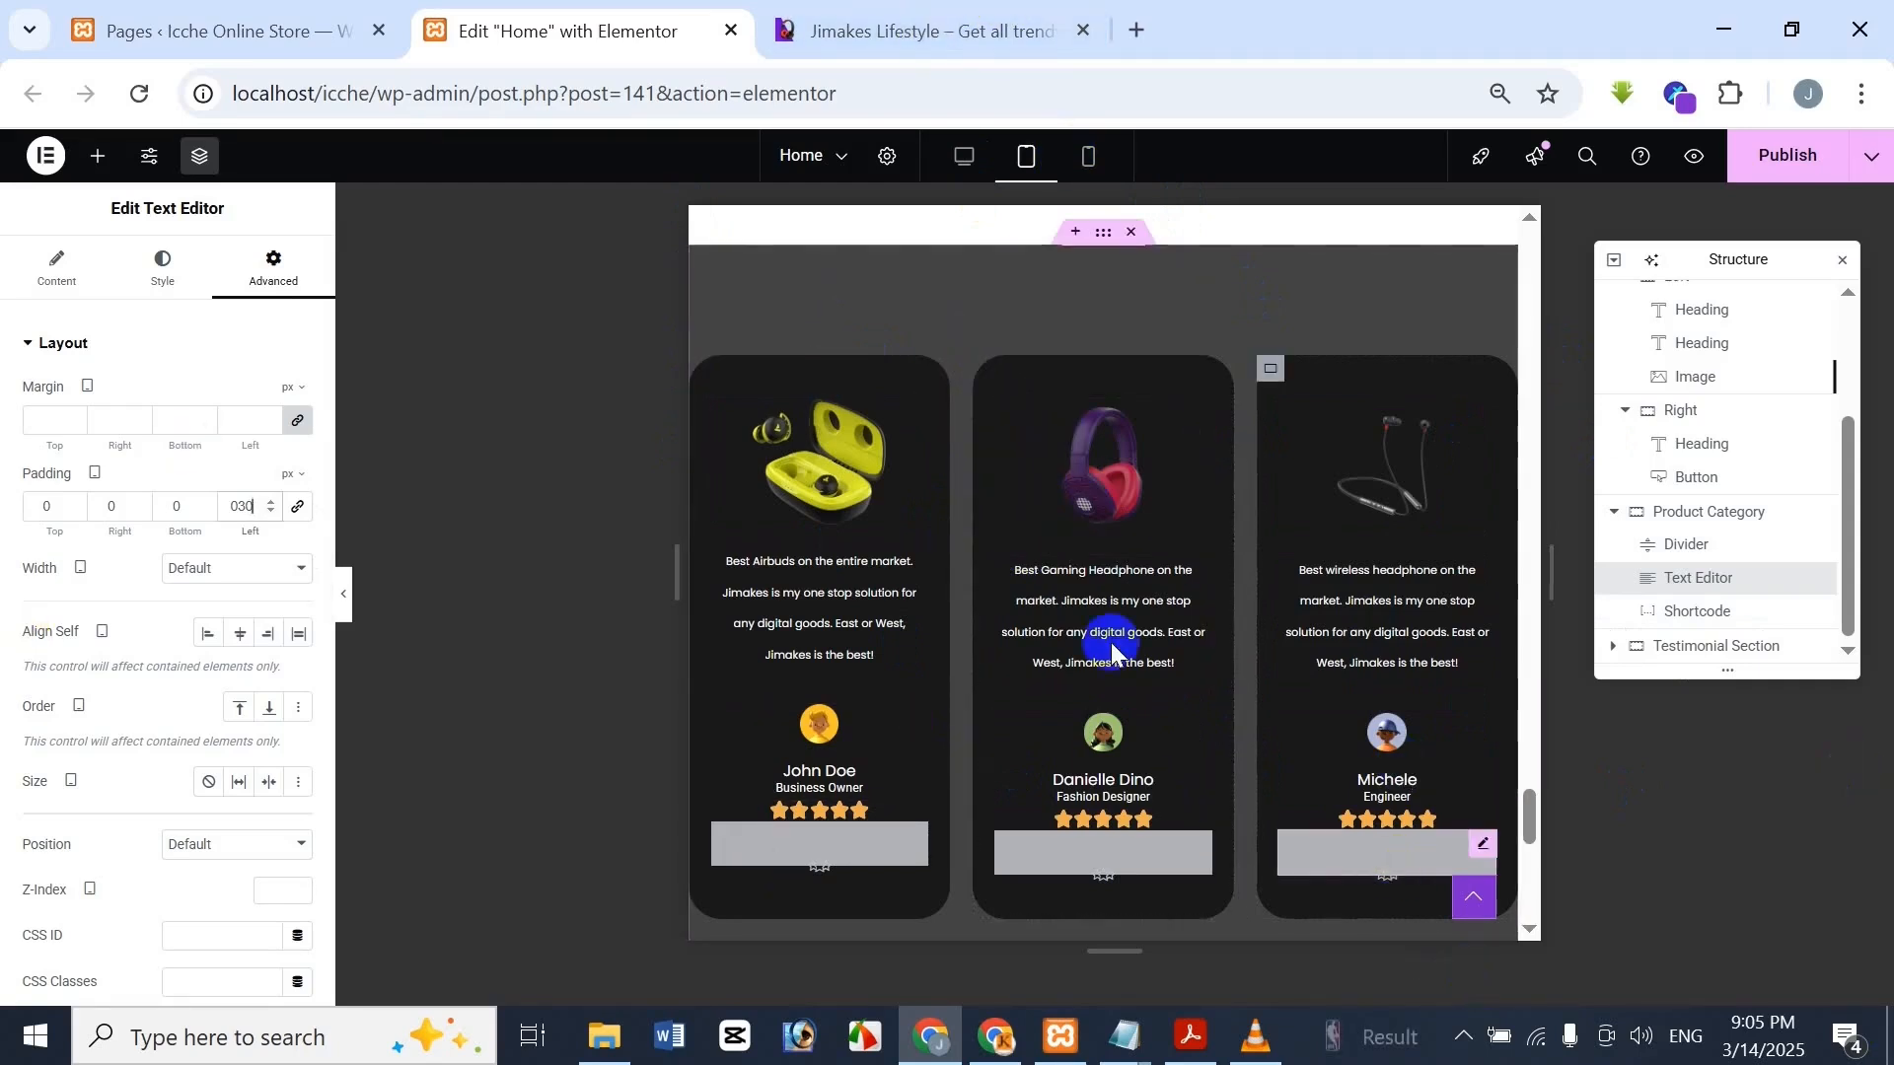
{"action": "left_click", "coordinate": [766, 590]}
{"action": "left_click", "coordinate": [918, 29]}
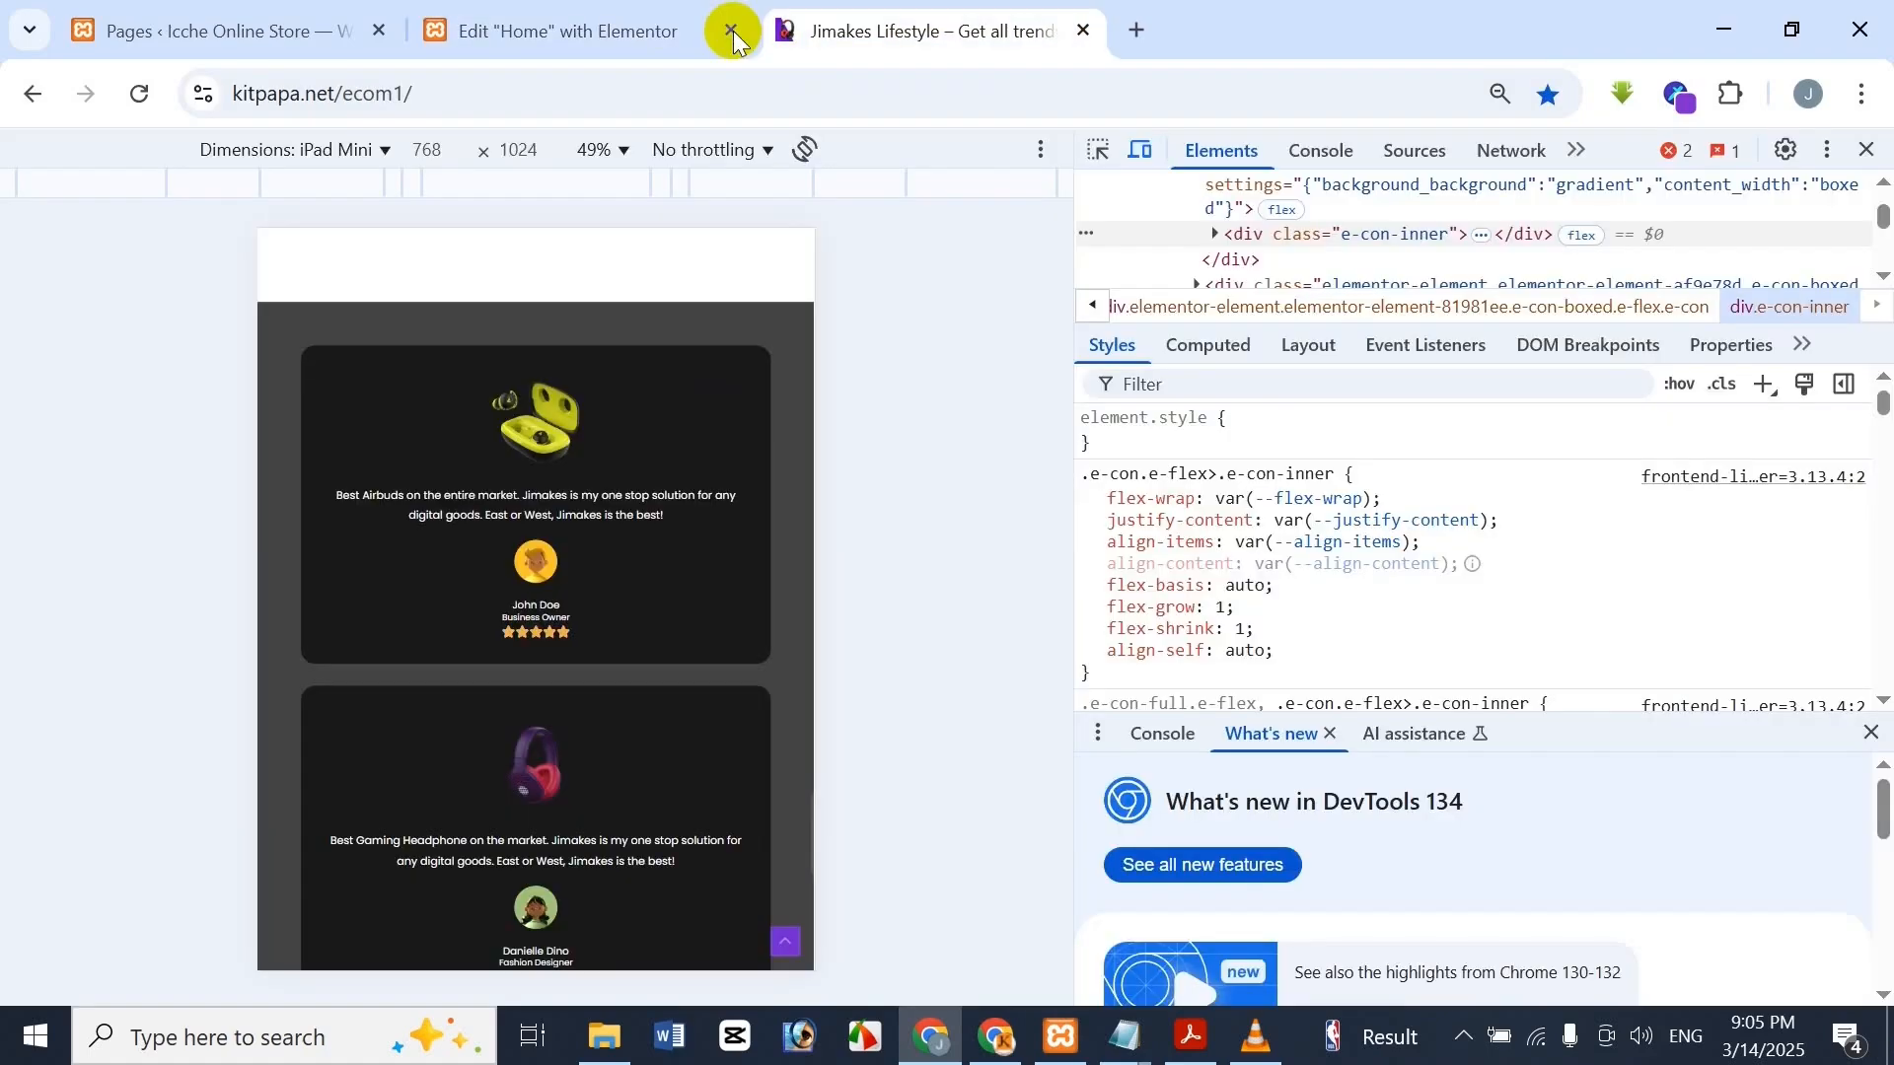
{"action": "left_click", "coordinate": [720, 29]}
{"action": "left_click", "coordinate": [162, 267]}
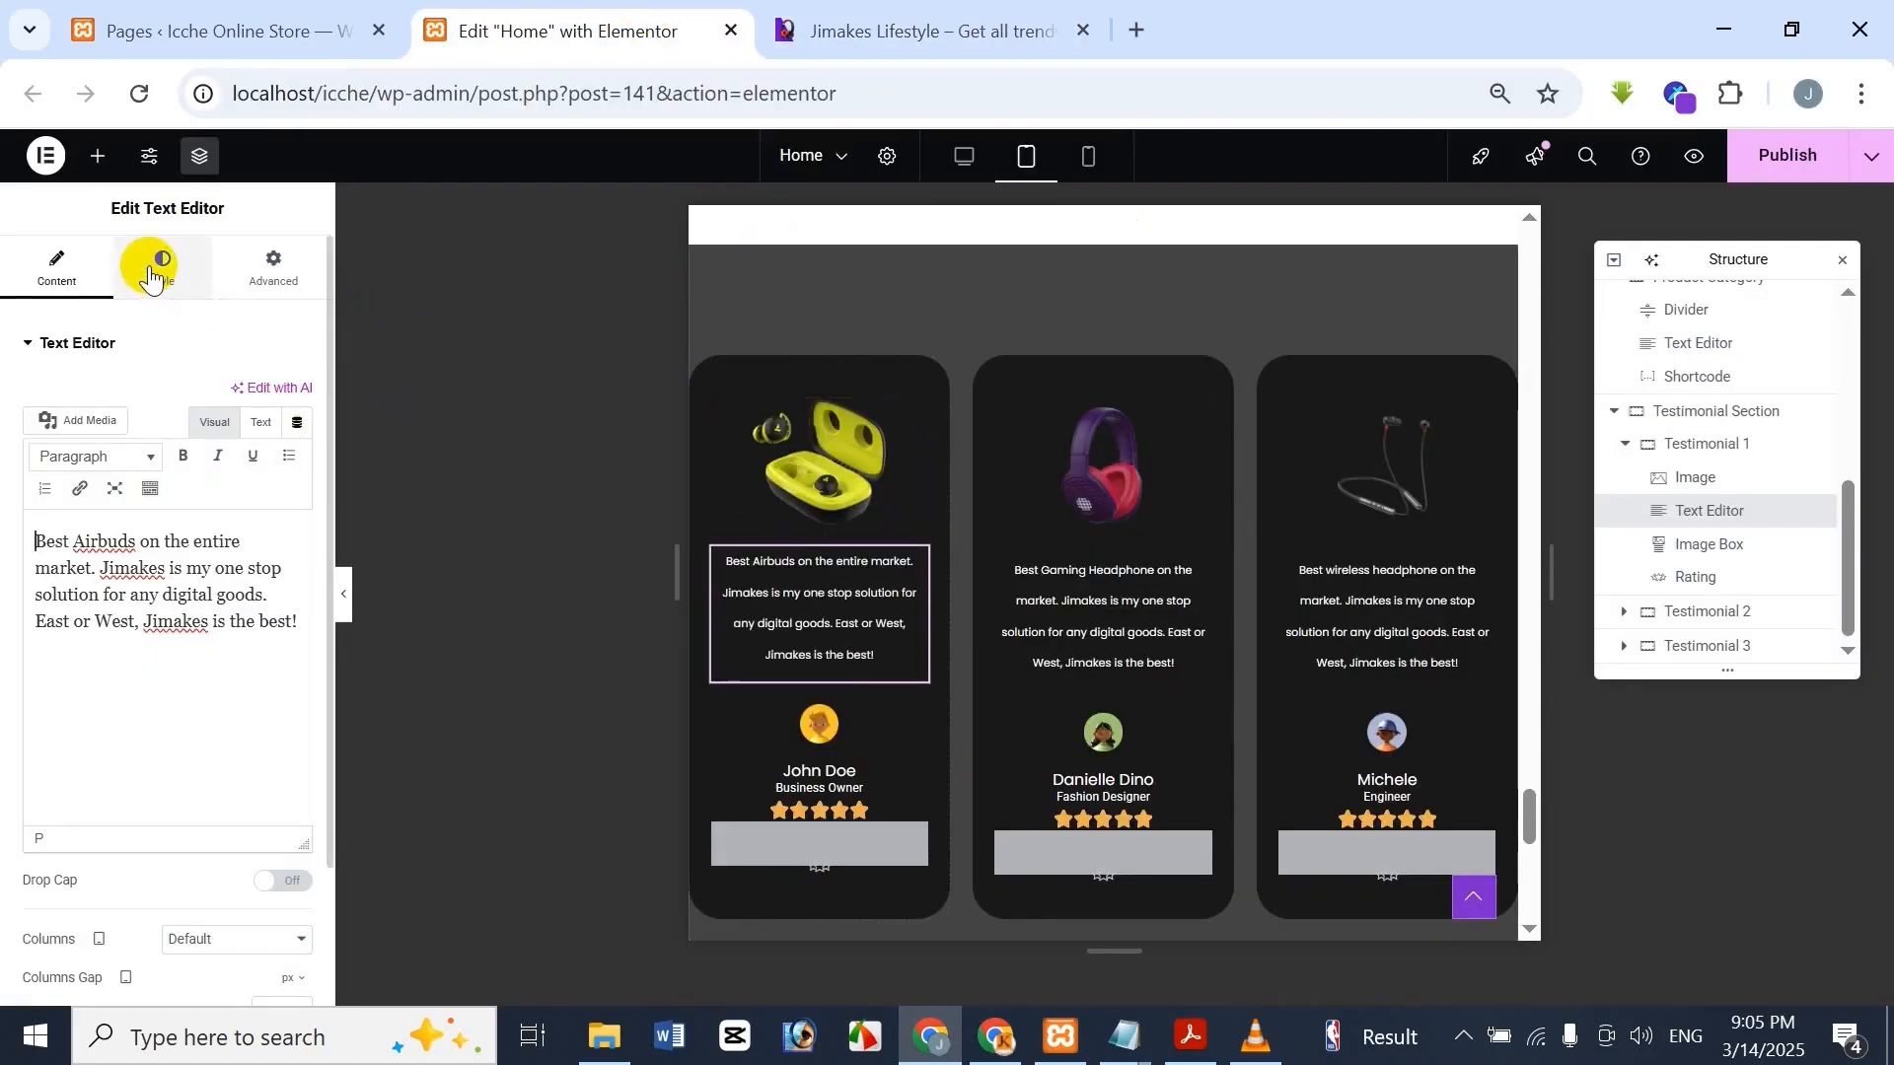
{"action": "left_click", "coordinate": [298, 488]}
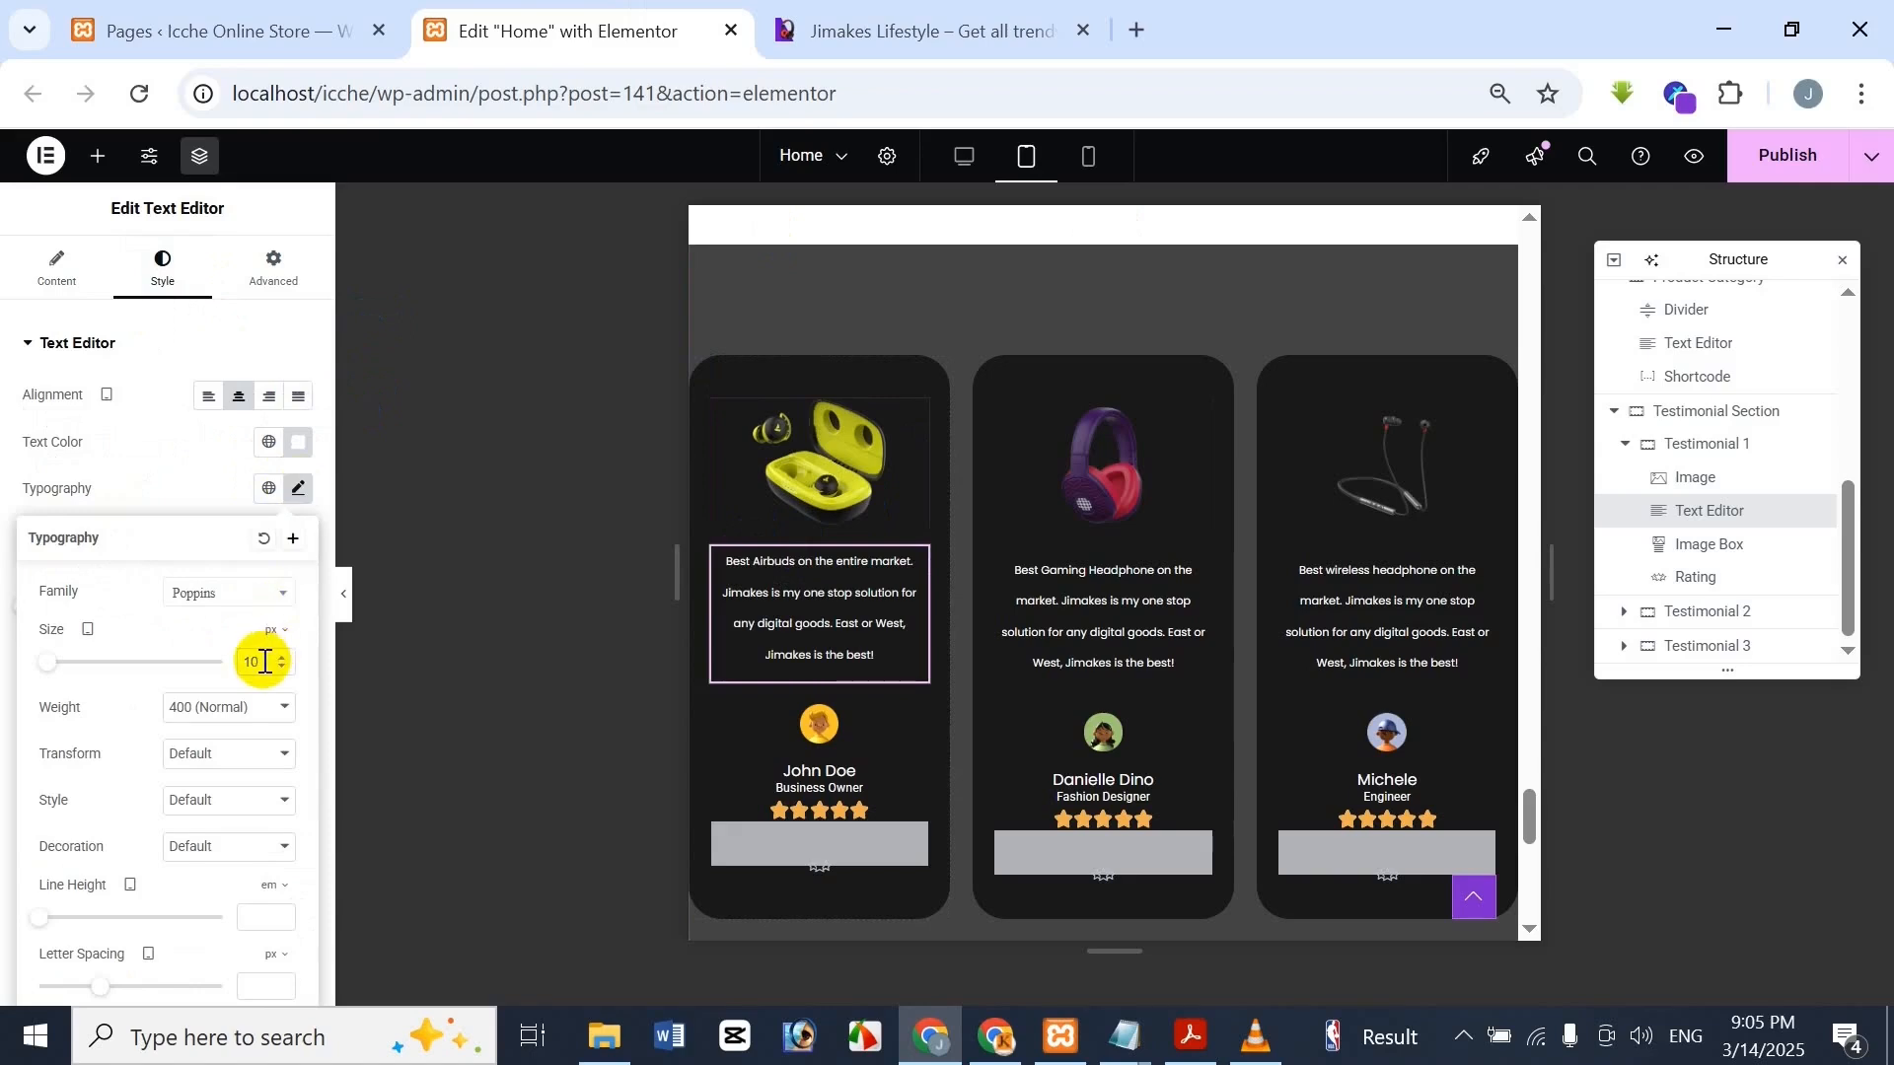
{"action": "left_click", "coordinate": [302, 214]}
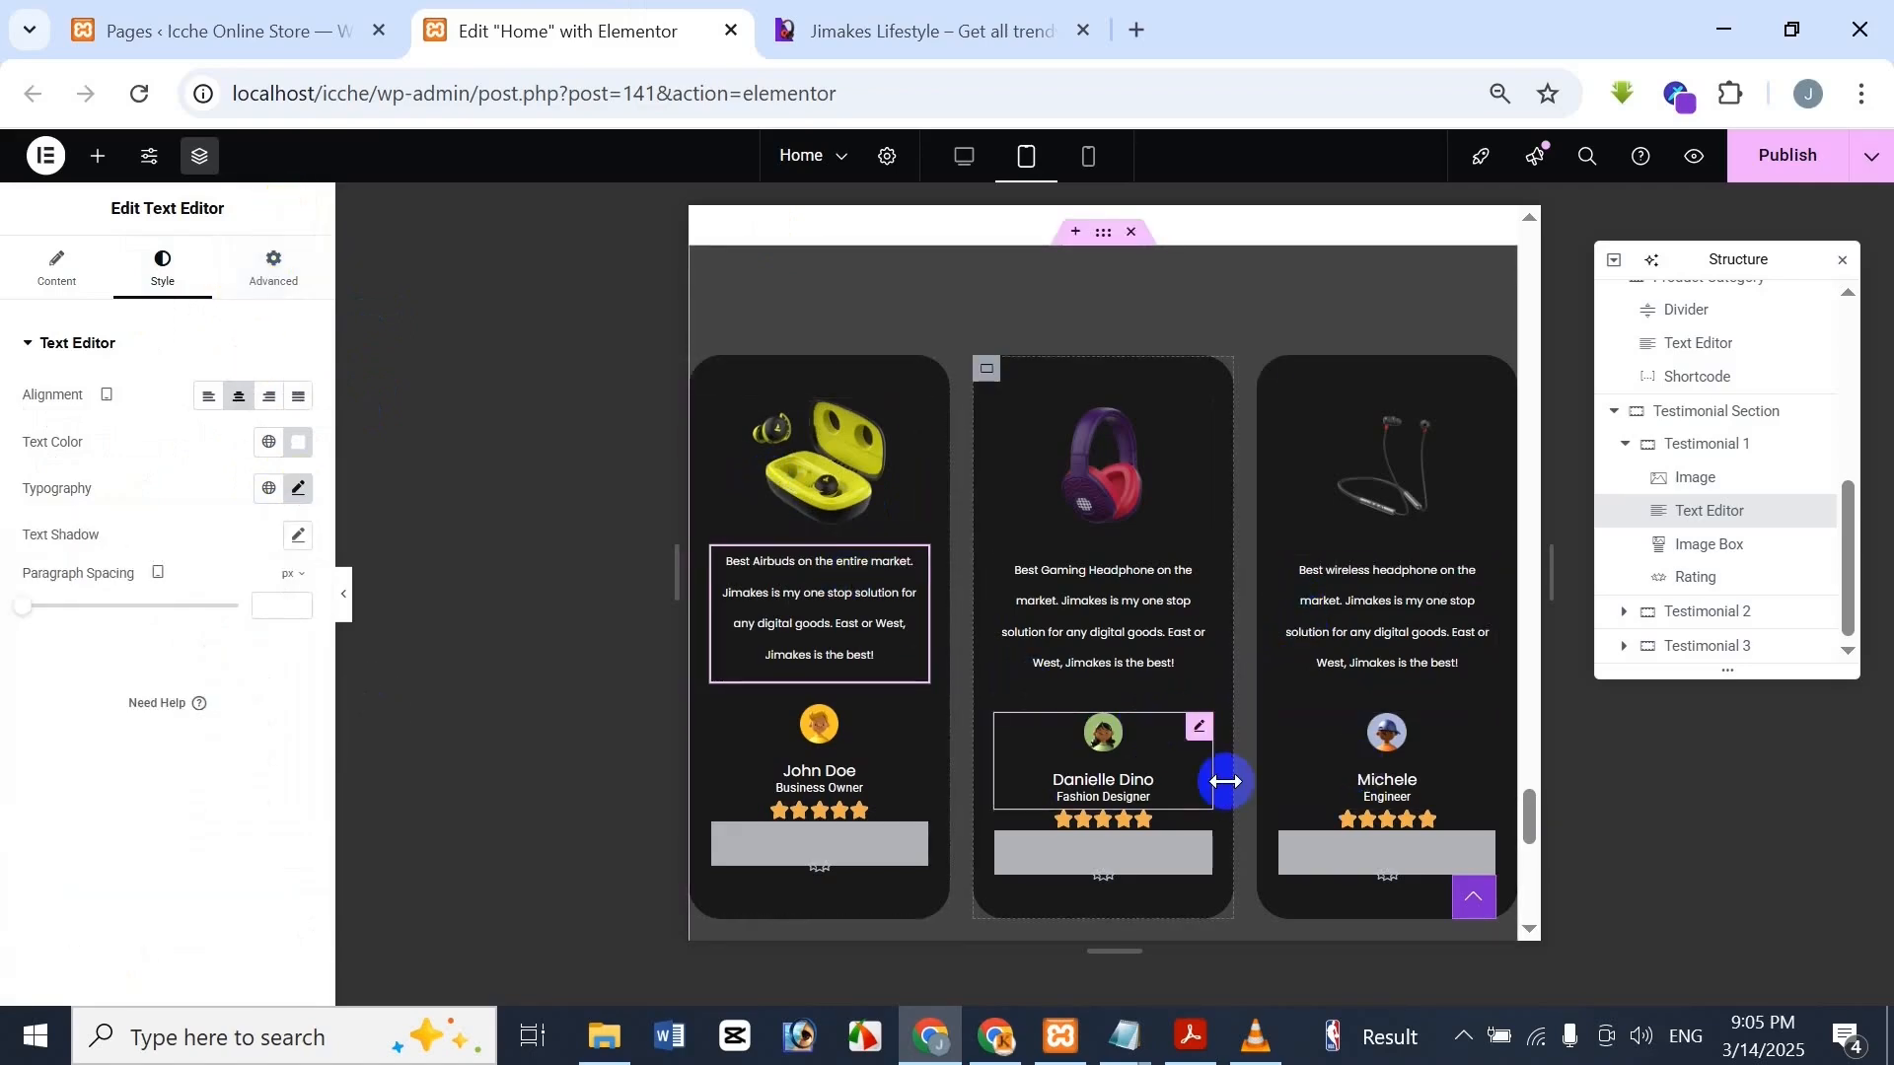
{"action": "scroll", "coordinate": [1217, 789], "scroll_direction": "down", "scroll_amount": 2}
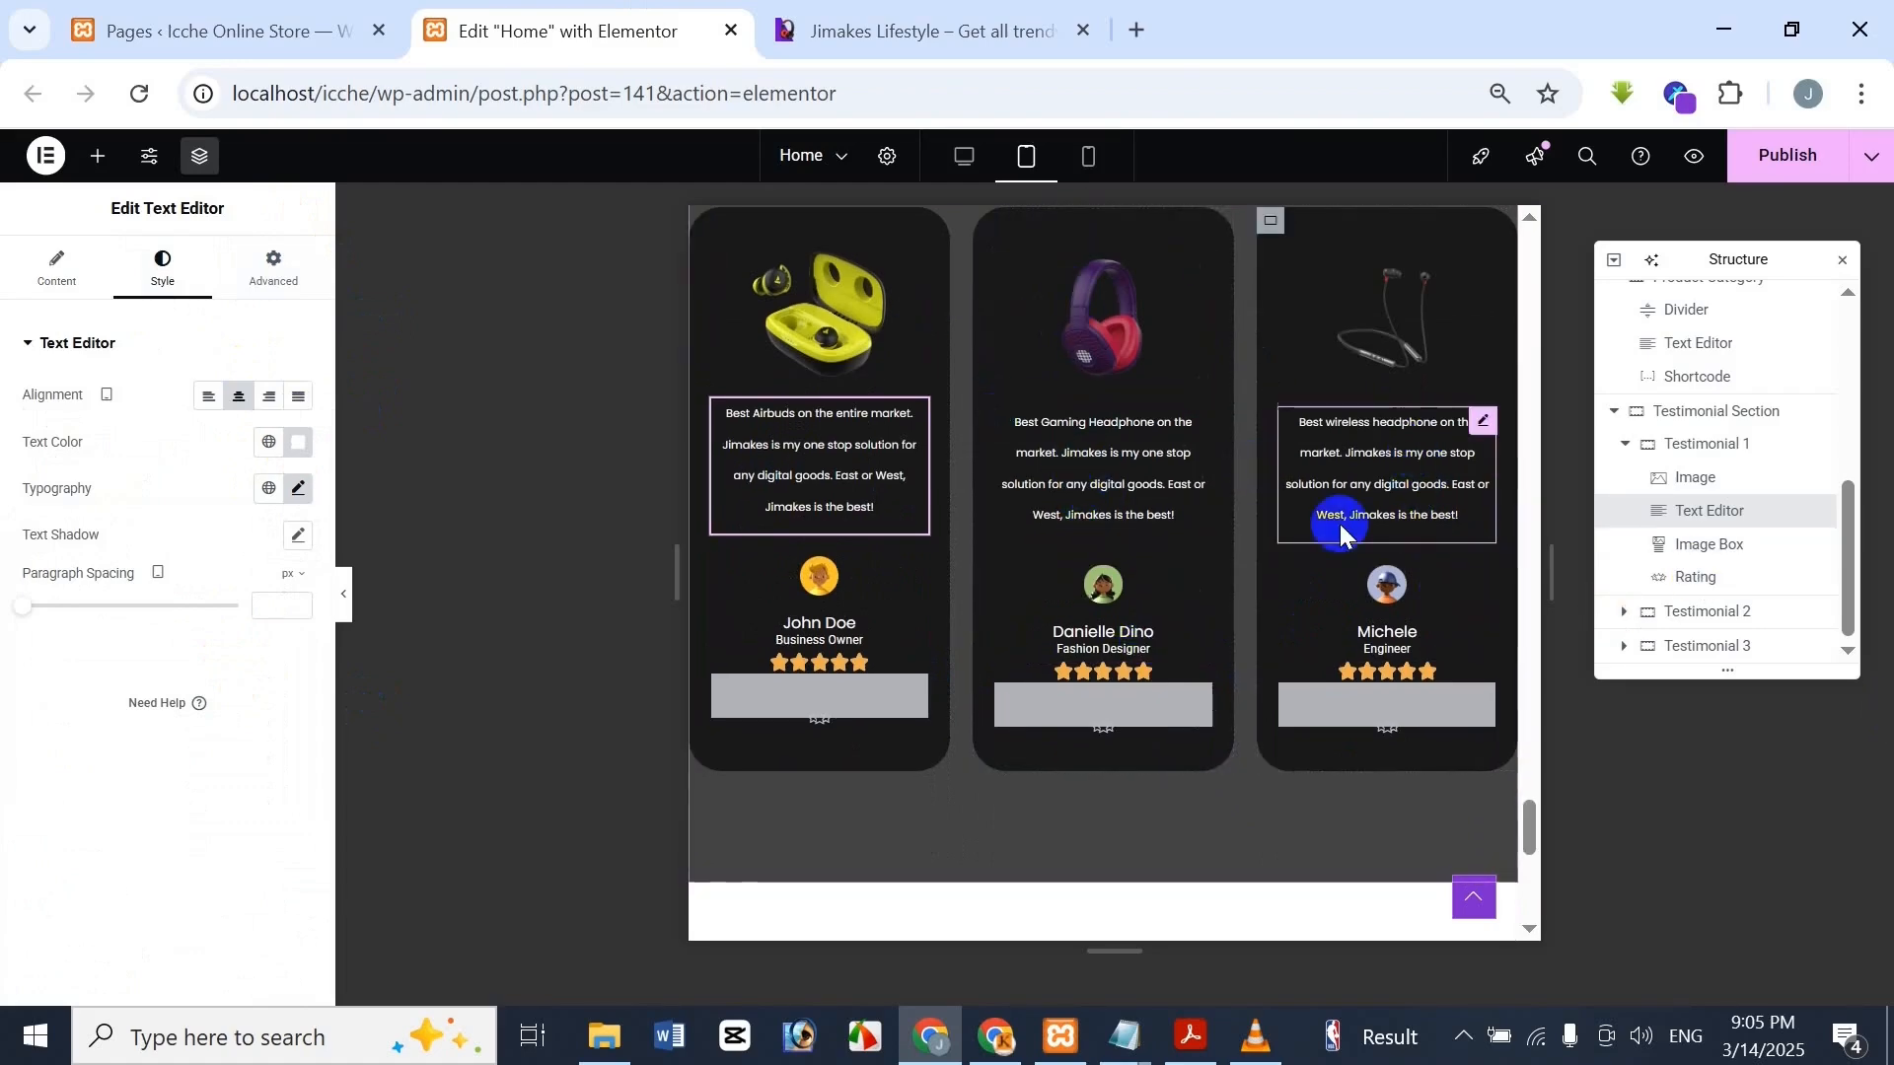
{"action": "scroll", "coordinate": [1049, 795], "scroll_direction": "down", "scroll_amount": 5}
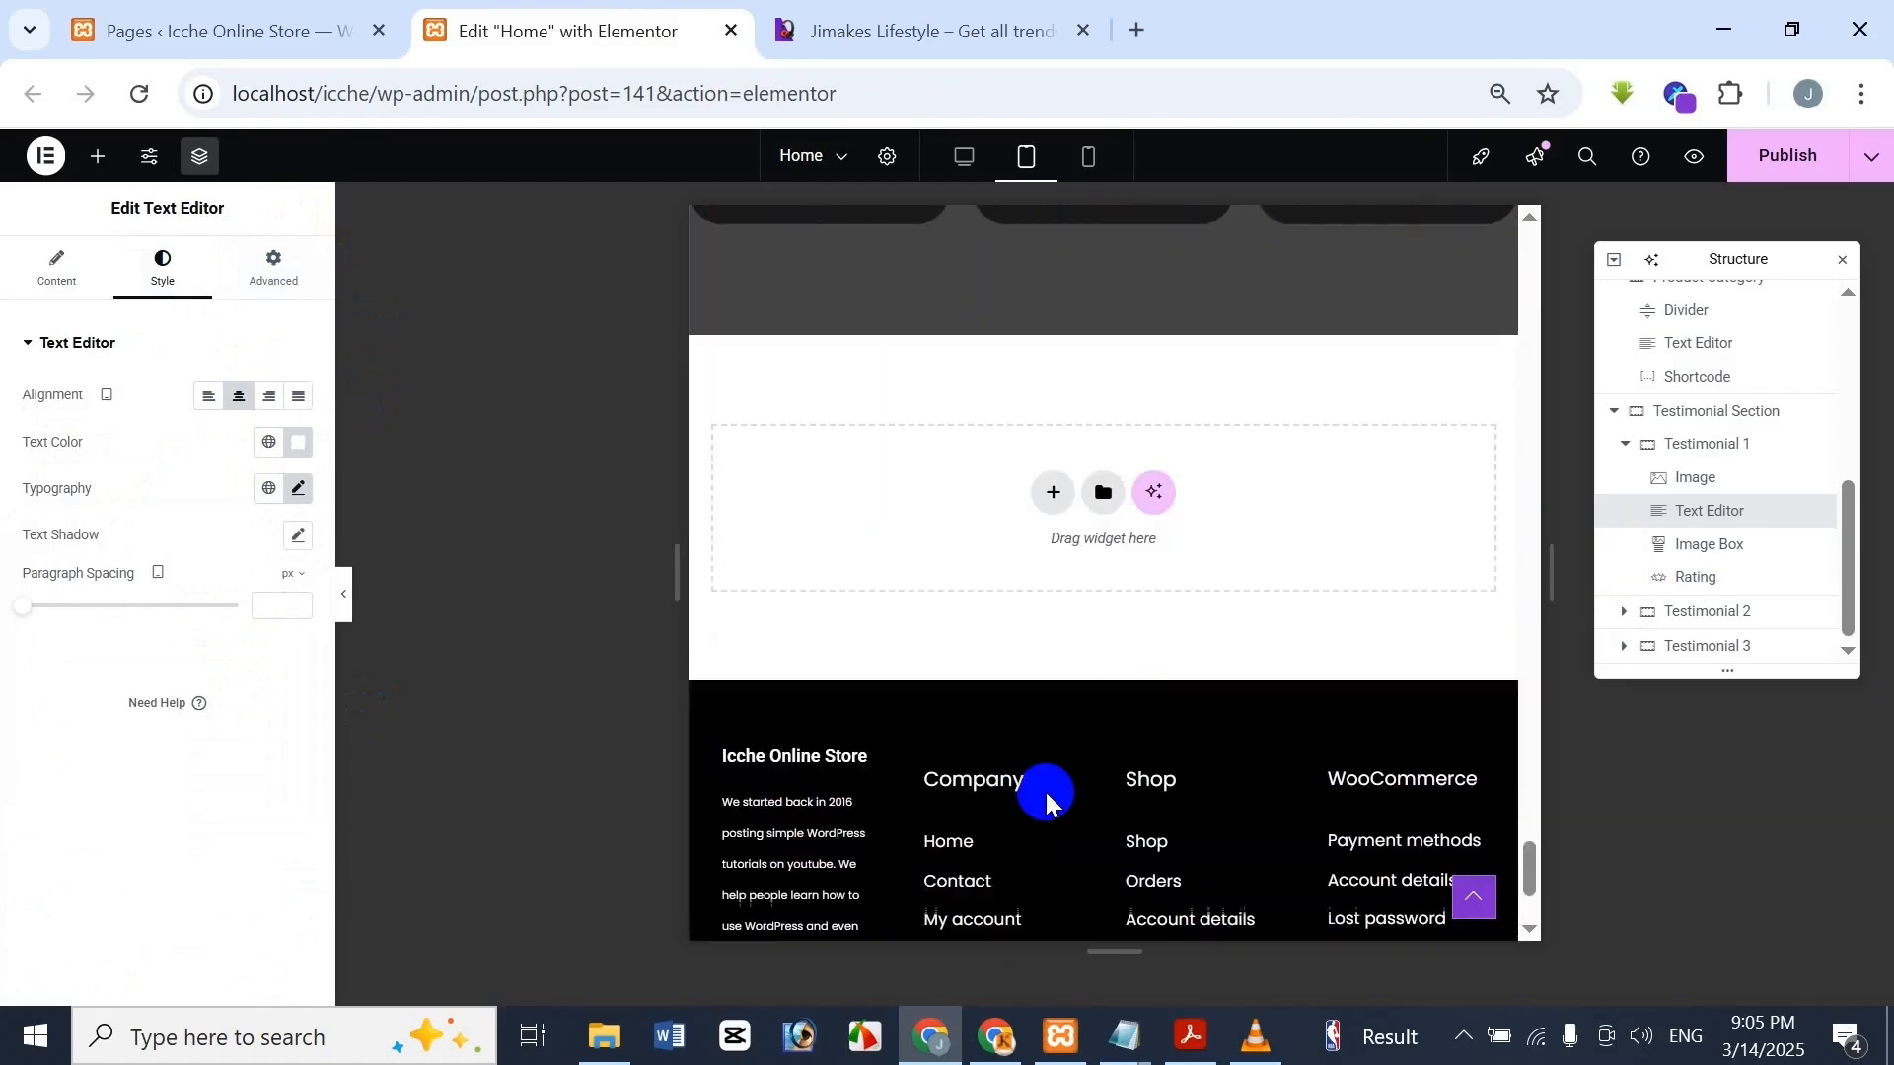
{"action": "scroll", "coordinate": [969, 807], "scroll_direction": "up", "scroll_amount": 6}
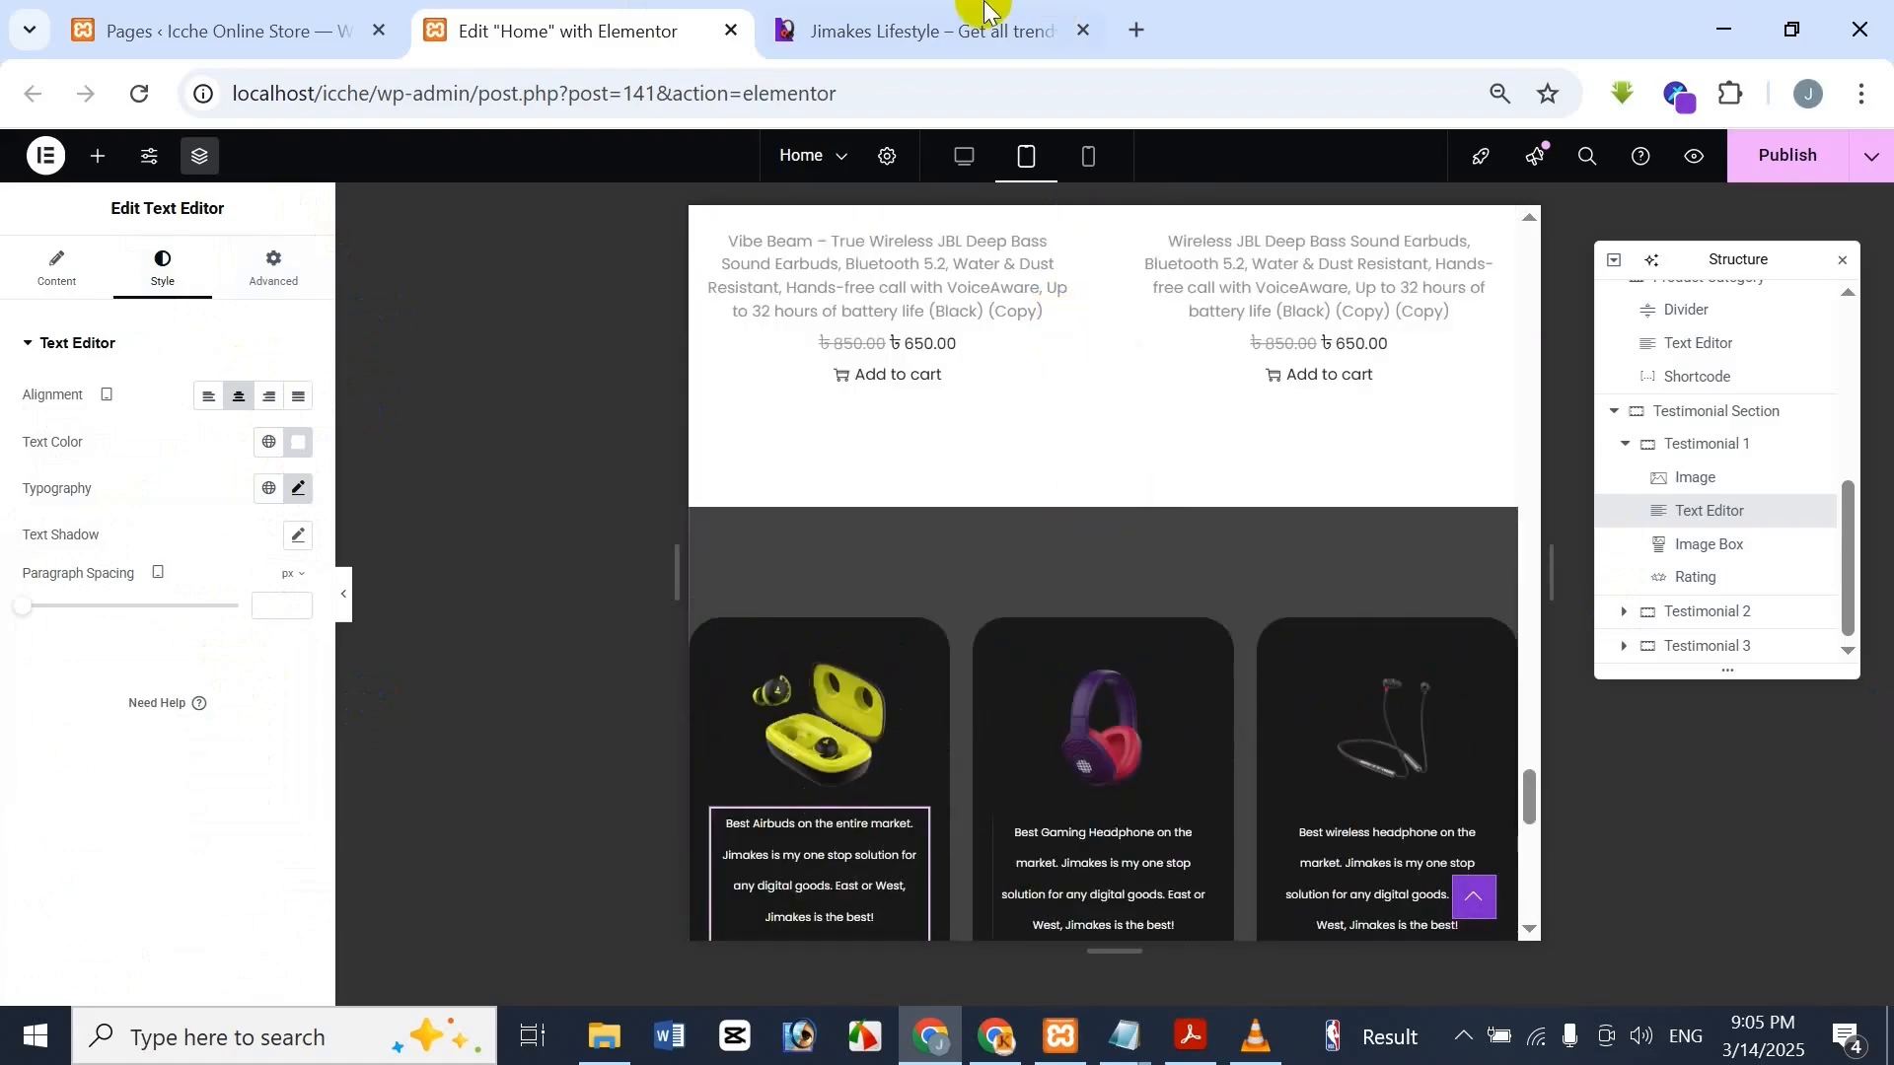
{"action": "left_click", "coordinate": [965, 12]}
{"action": "left_click", "coordinate": [552, 25]}
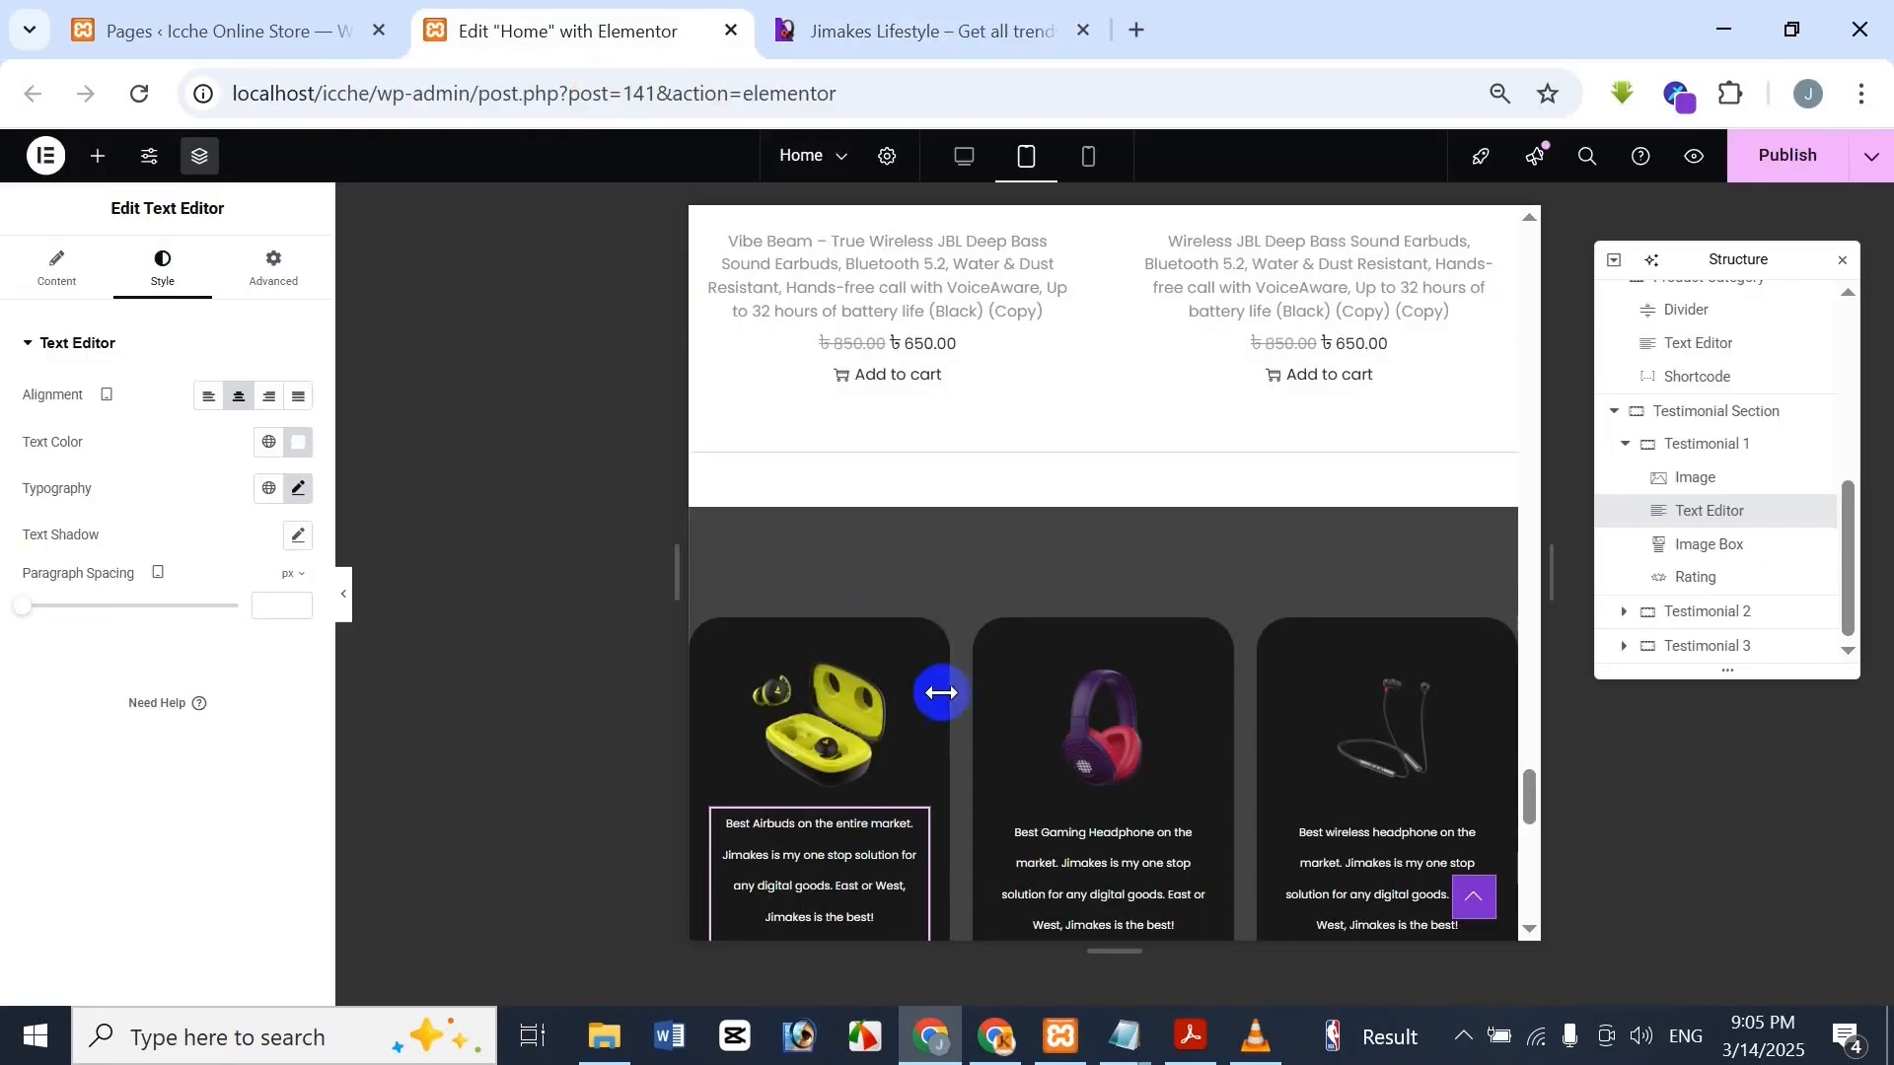
{"action": "scroll", "coordinate": [937, 676], "scroll_direction": "down", "scroll_amount": 5}
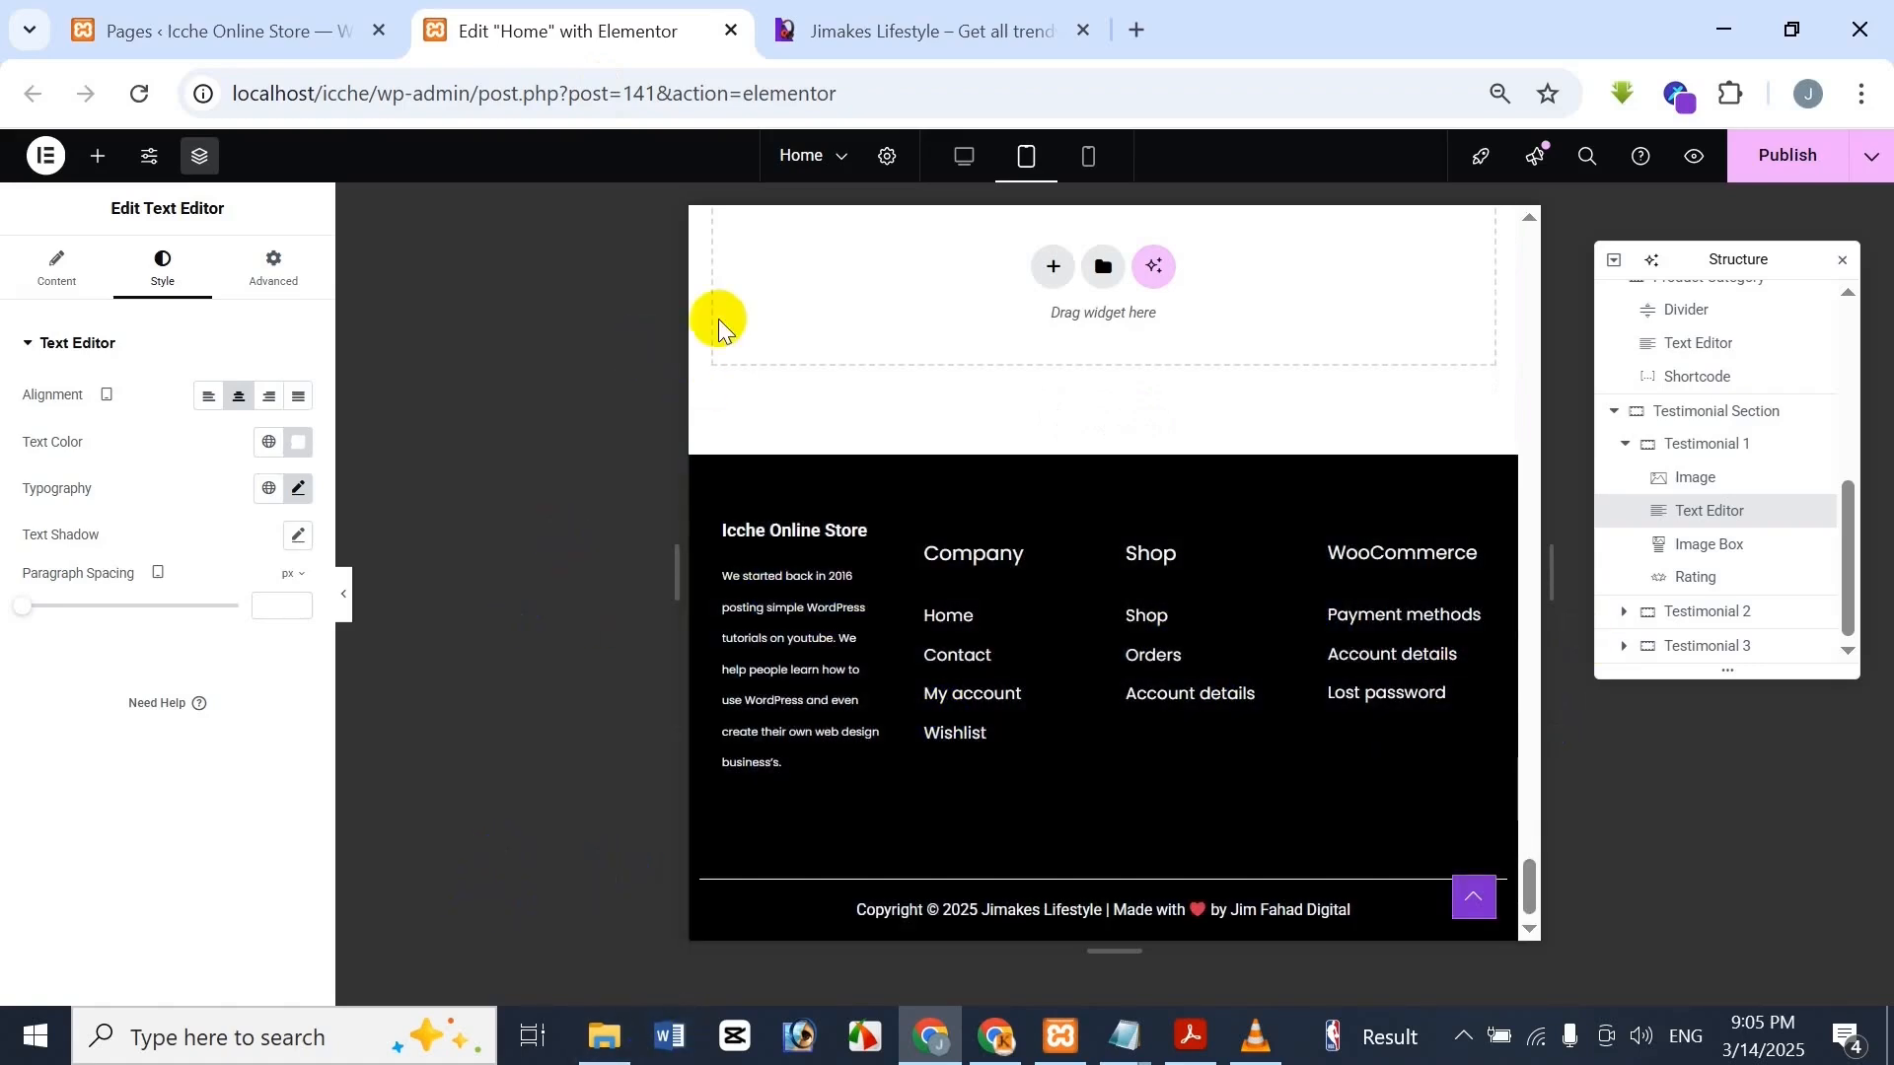
{"action": "left_click", "coordinate": [881, 790]}
{"action": "left_click", "coordinate": [850, 12]}
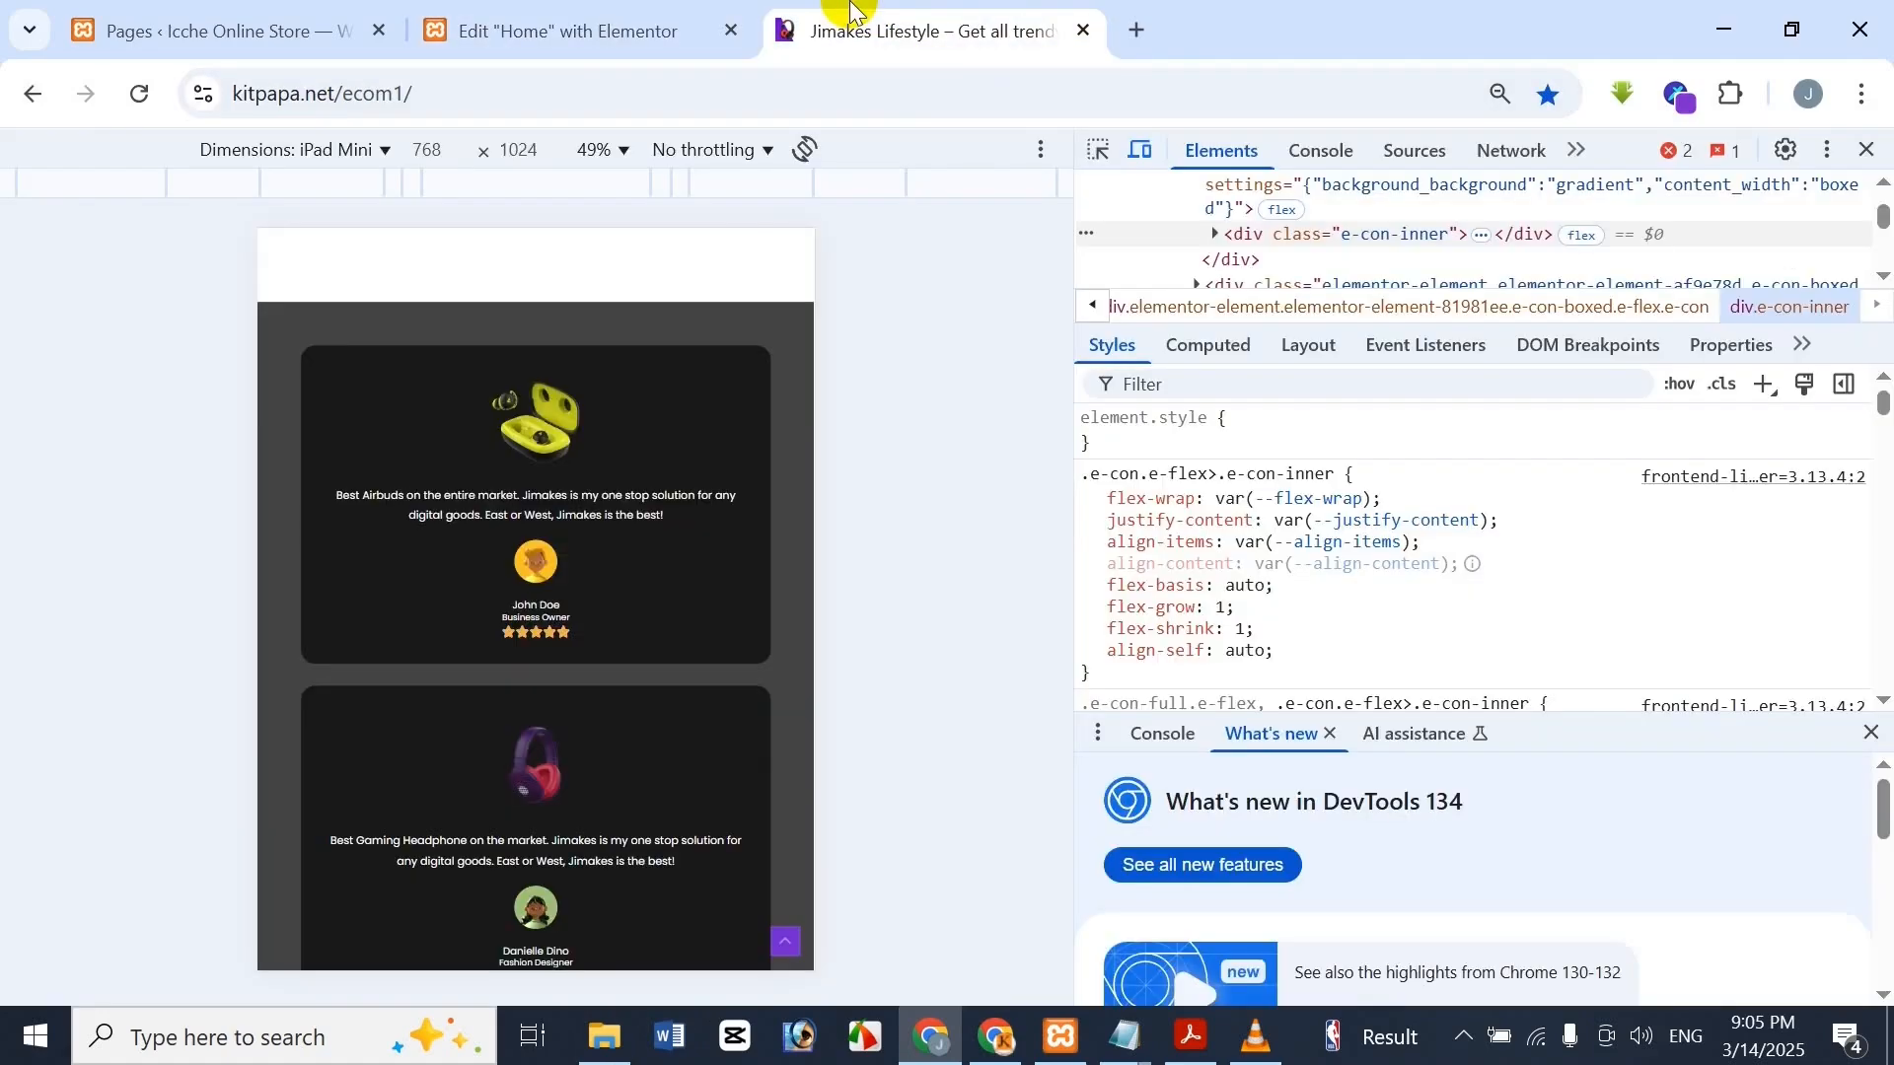
{"action": "scroll", "coordinate": [599, 842], "scroll_direction": "down", "scroll_amount": 10}
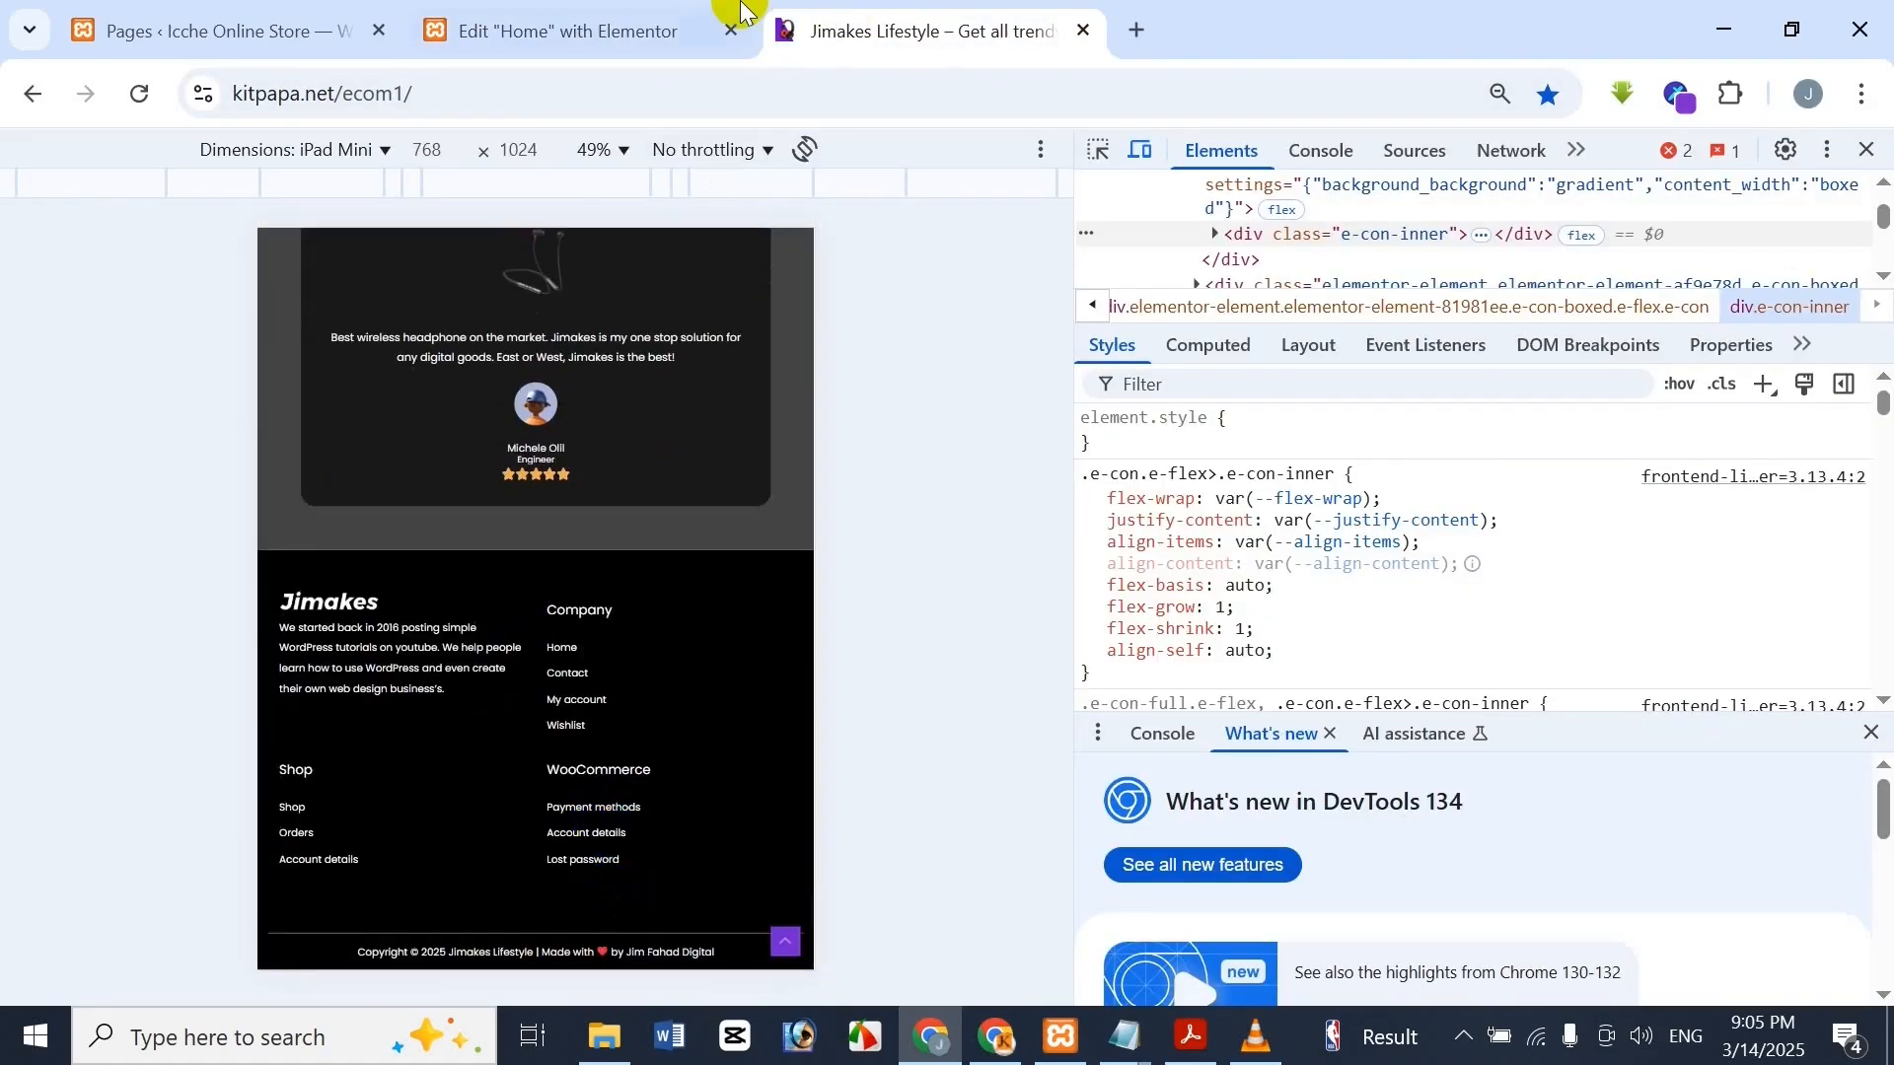
{"action": "left_click", "coordinate": [699, 12]}
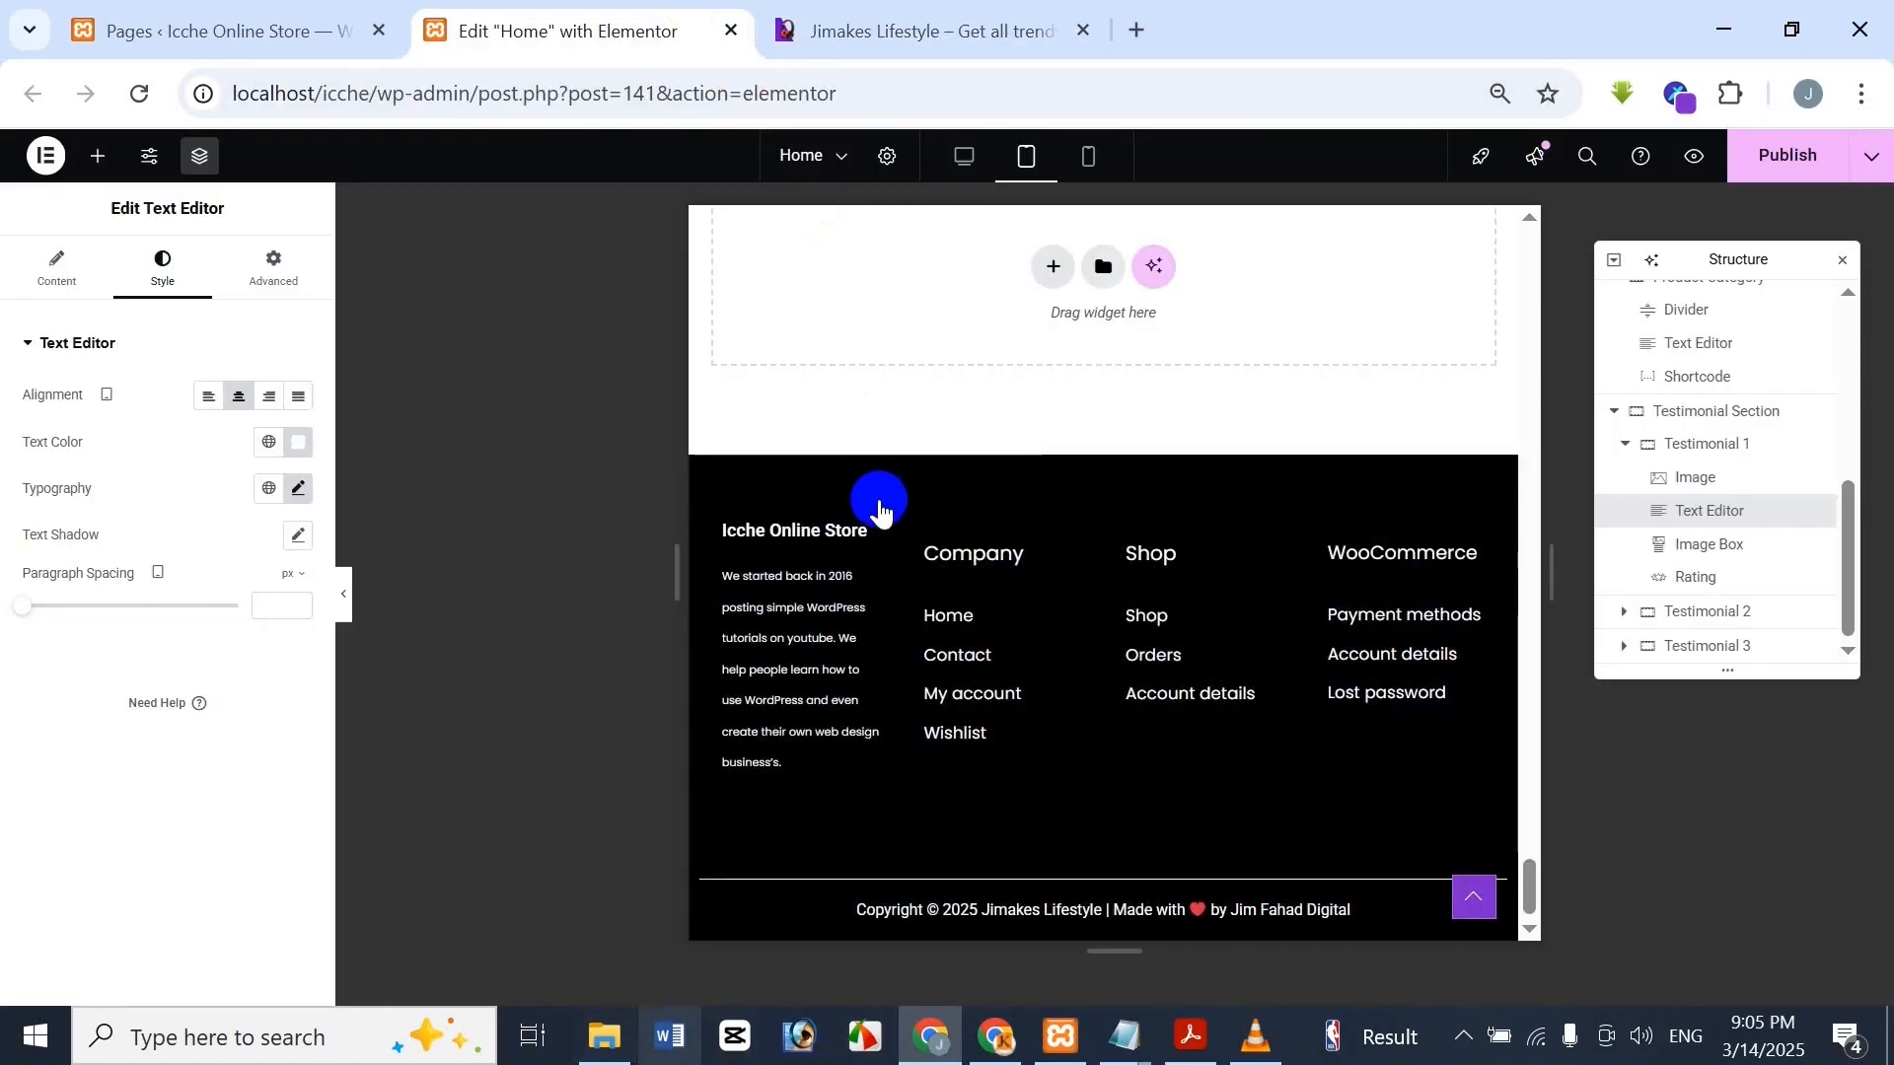
Publish the Home page with its tablet layout changes
{"action": "left_click", "coordinate": [81, 11]}
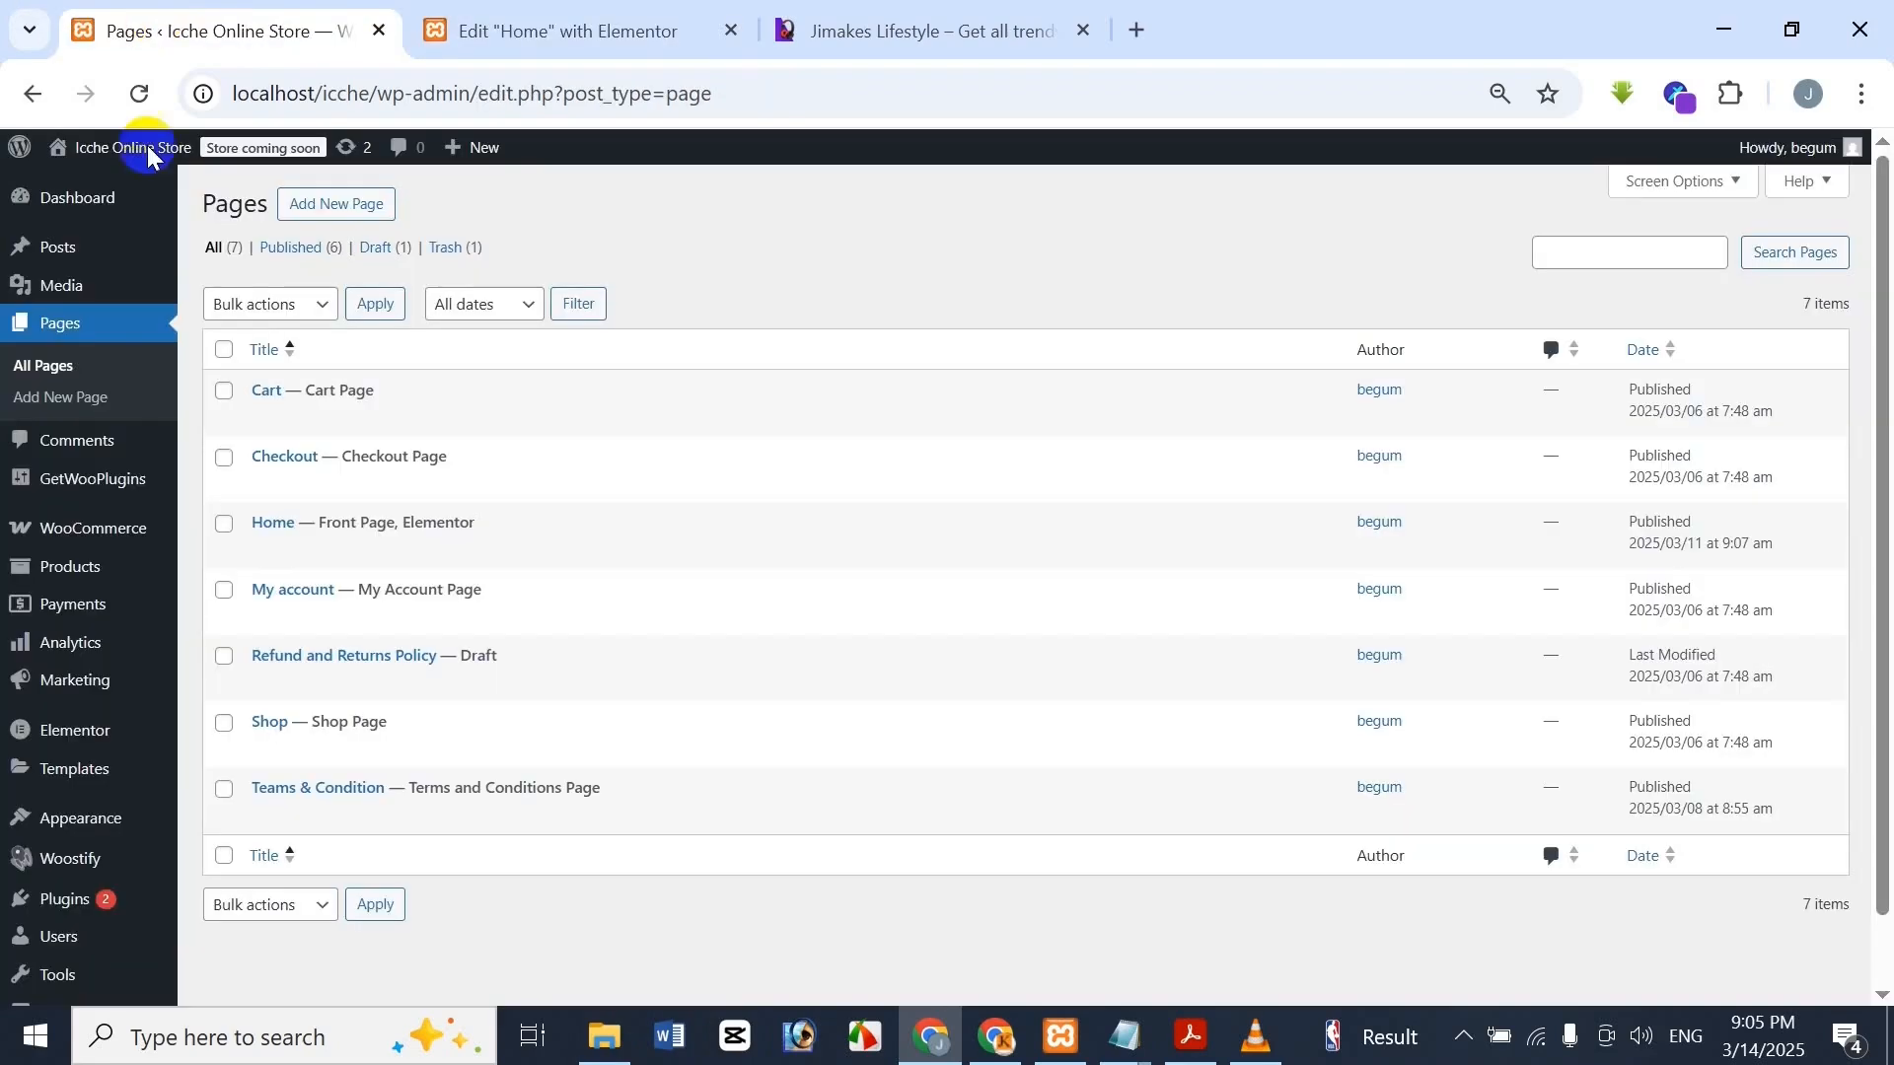
{"action": "left_click", "coordinate": [481, 22]}
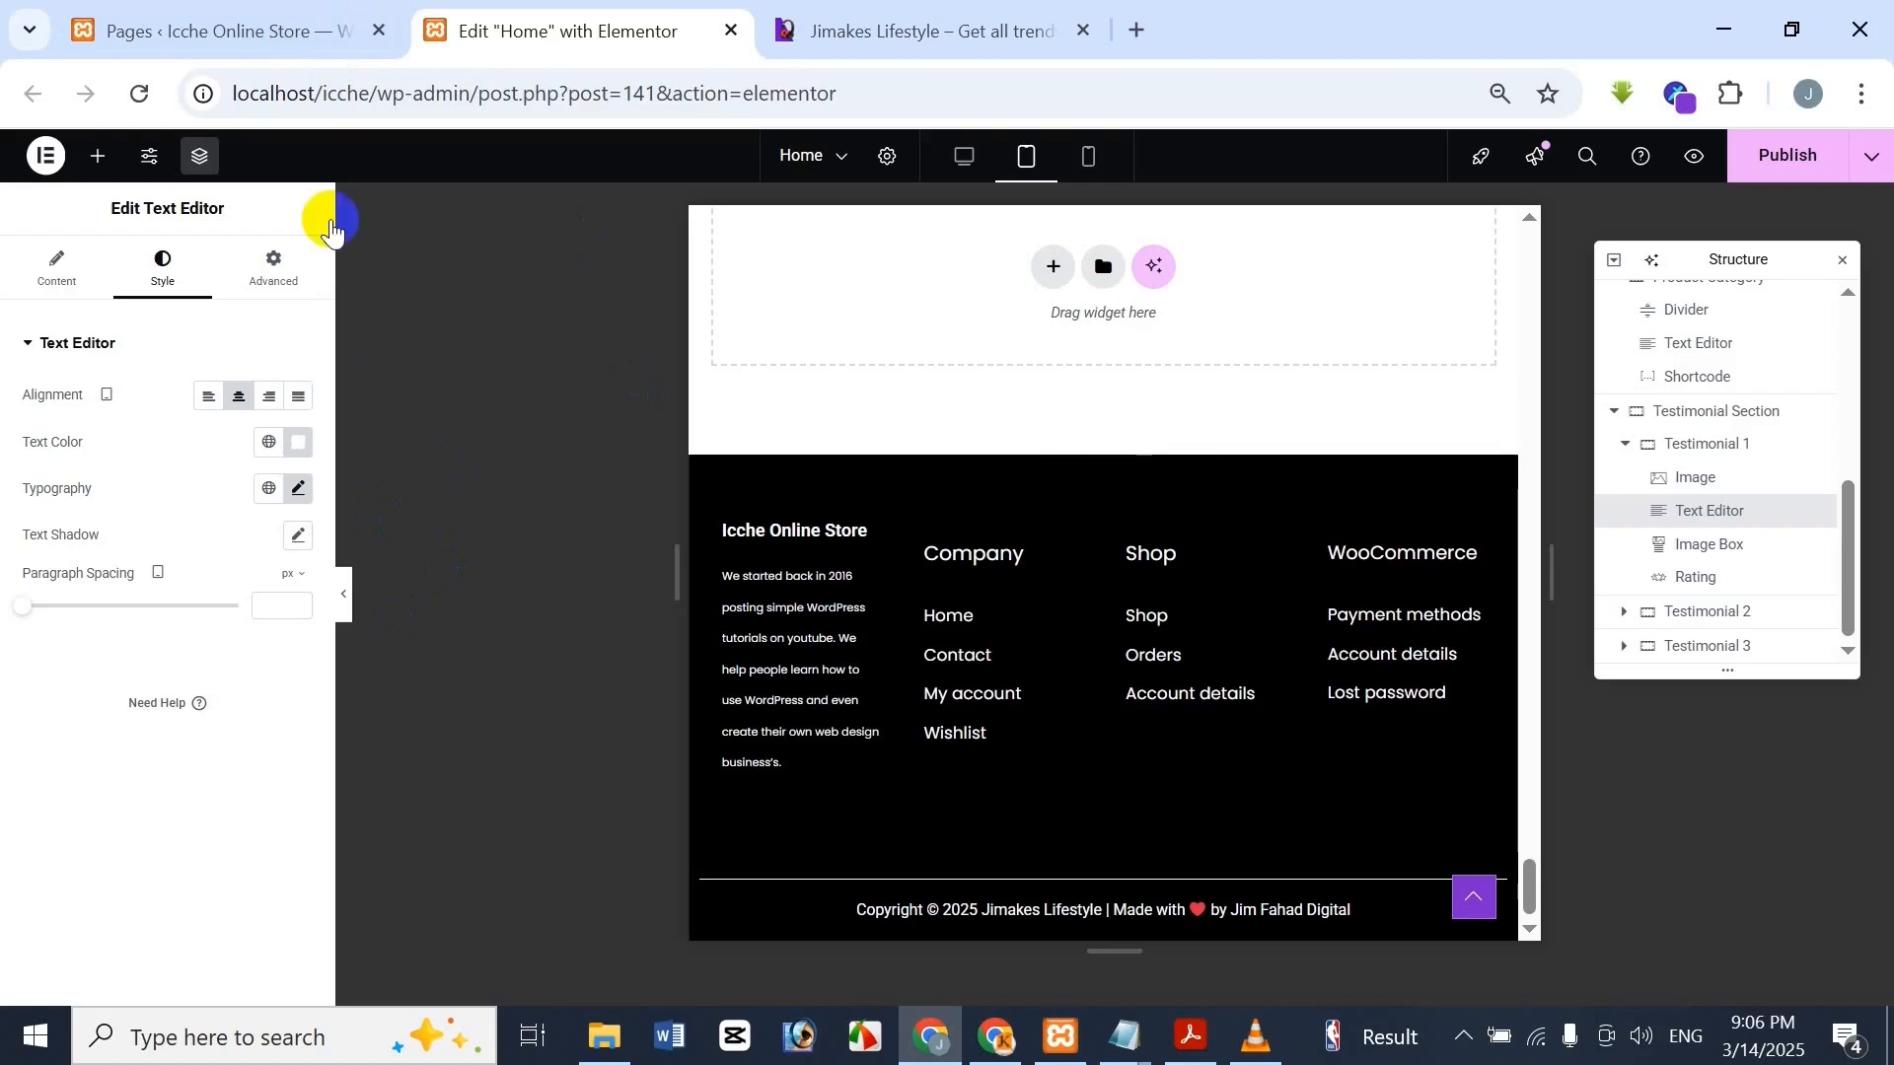
{"action": "left_click", "coordinate": [1369, 1049]}
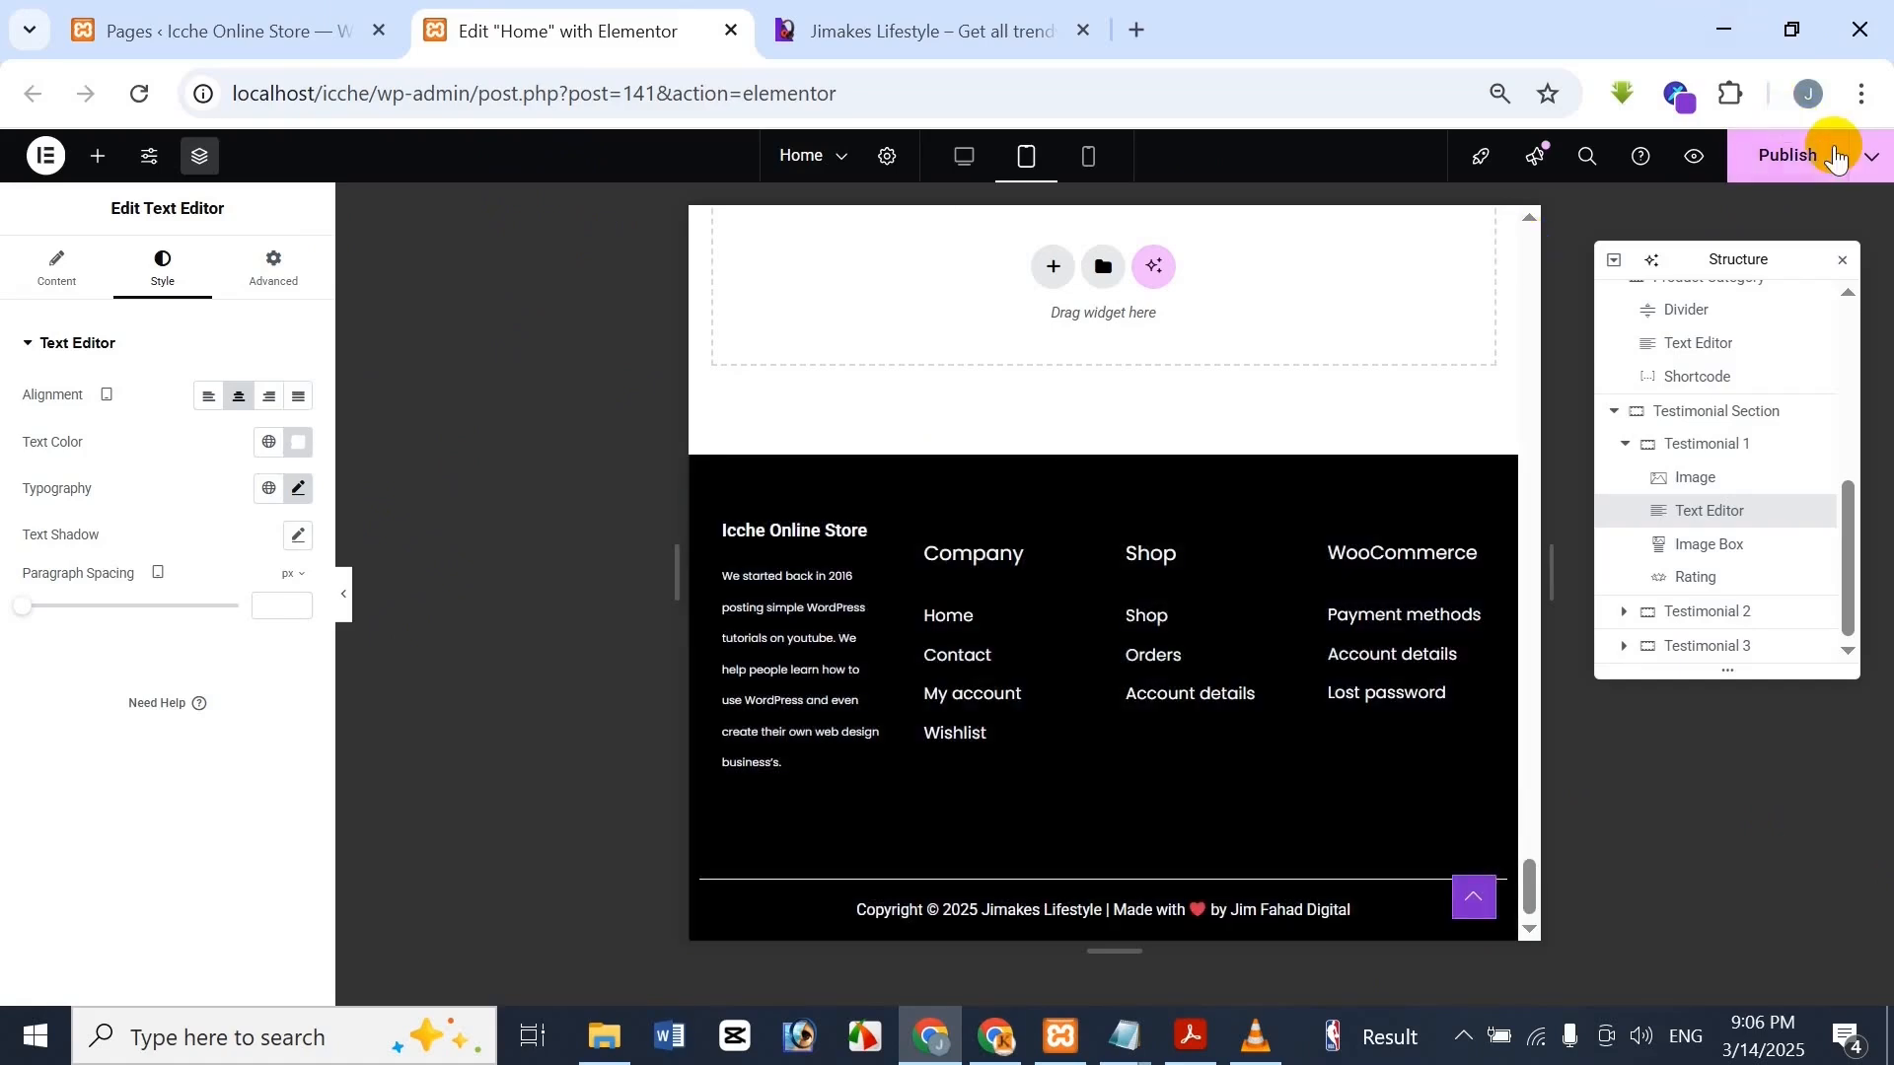
{"action": "left_click", "coordinate": [1793, 154]}
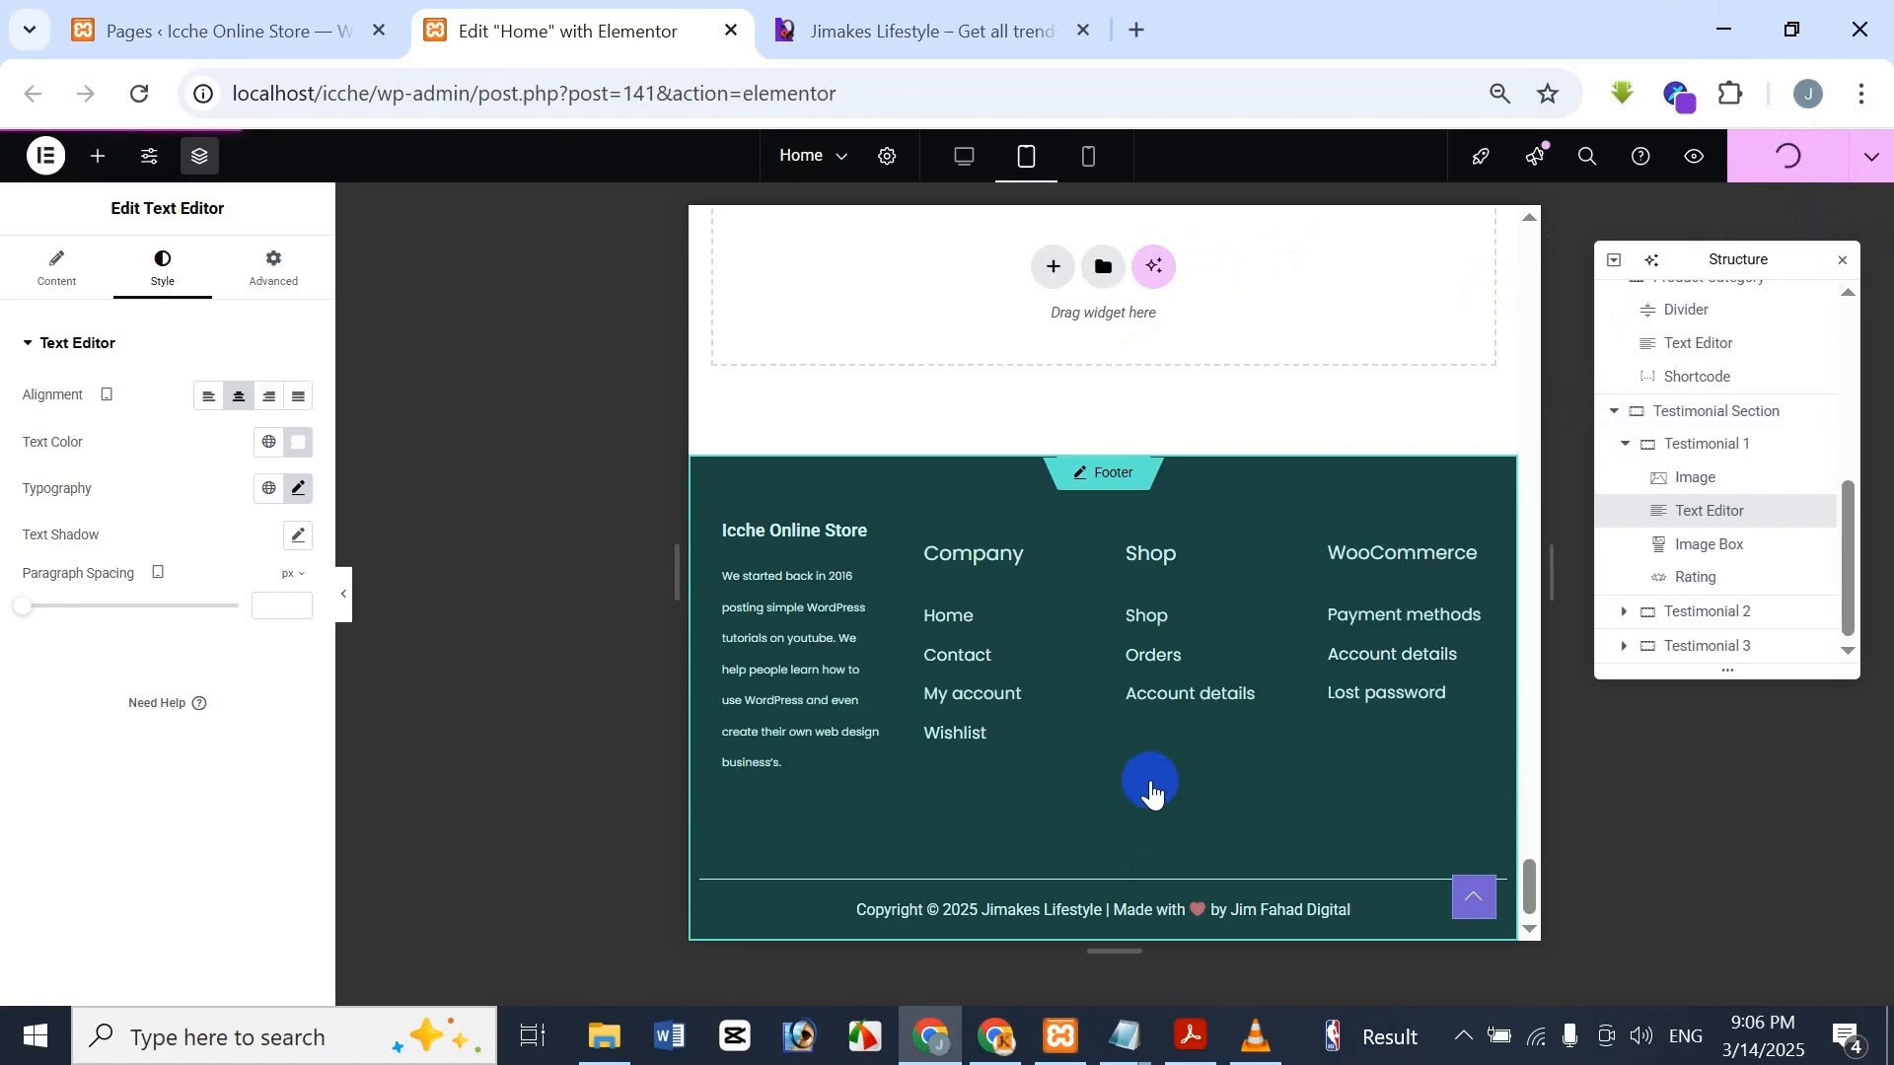
Open the Footer Main template from the WordPress saved templates for editing with Elementor and bring its footer into view
{"action": "left_click", "coordinate": [187, 12]}
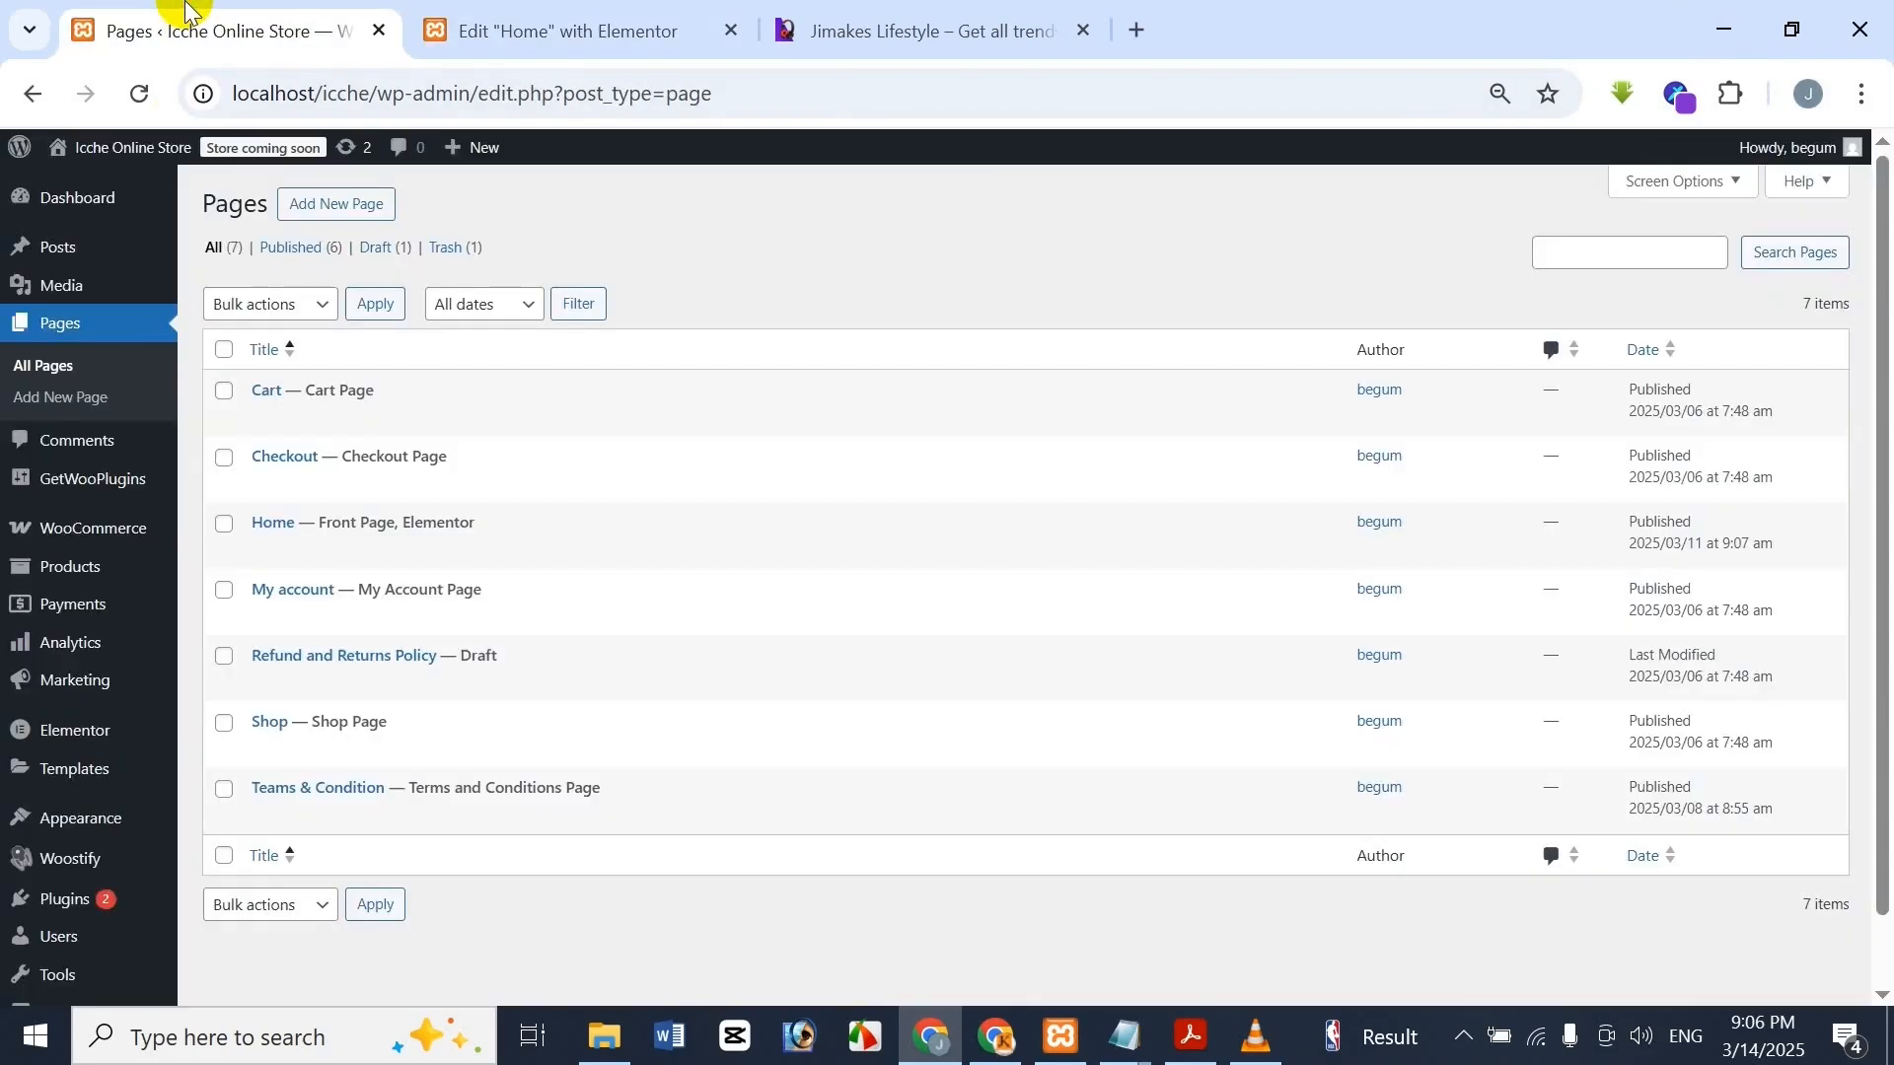
{"action": "left_click", "coordinate": [50, 795]}
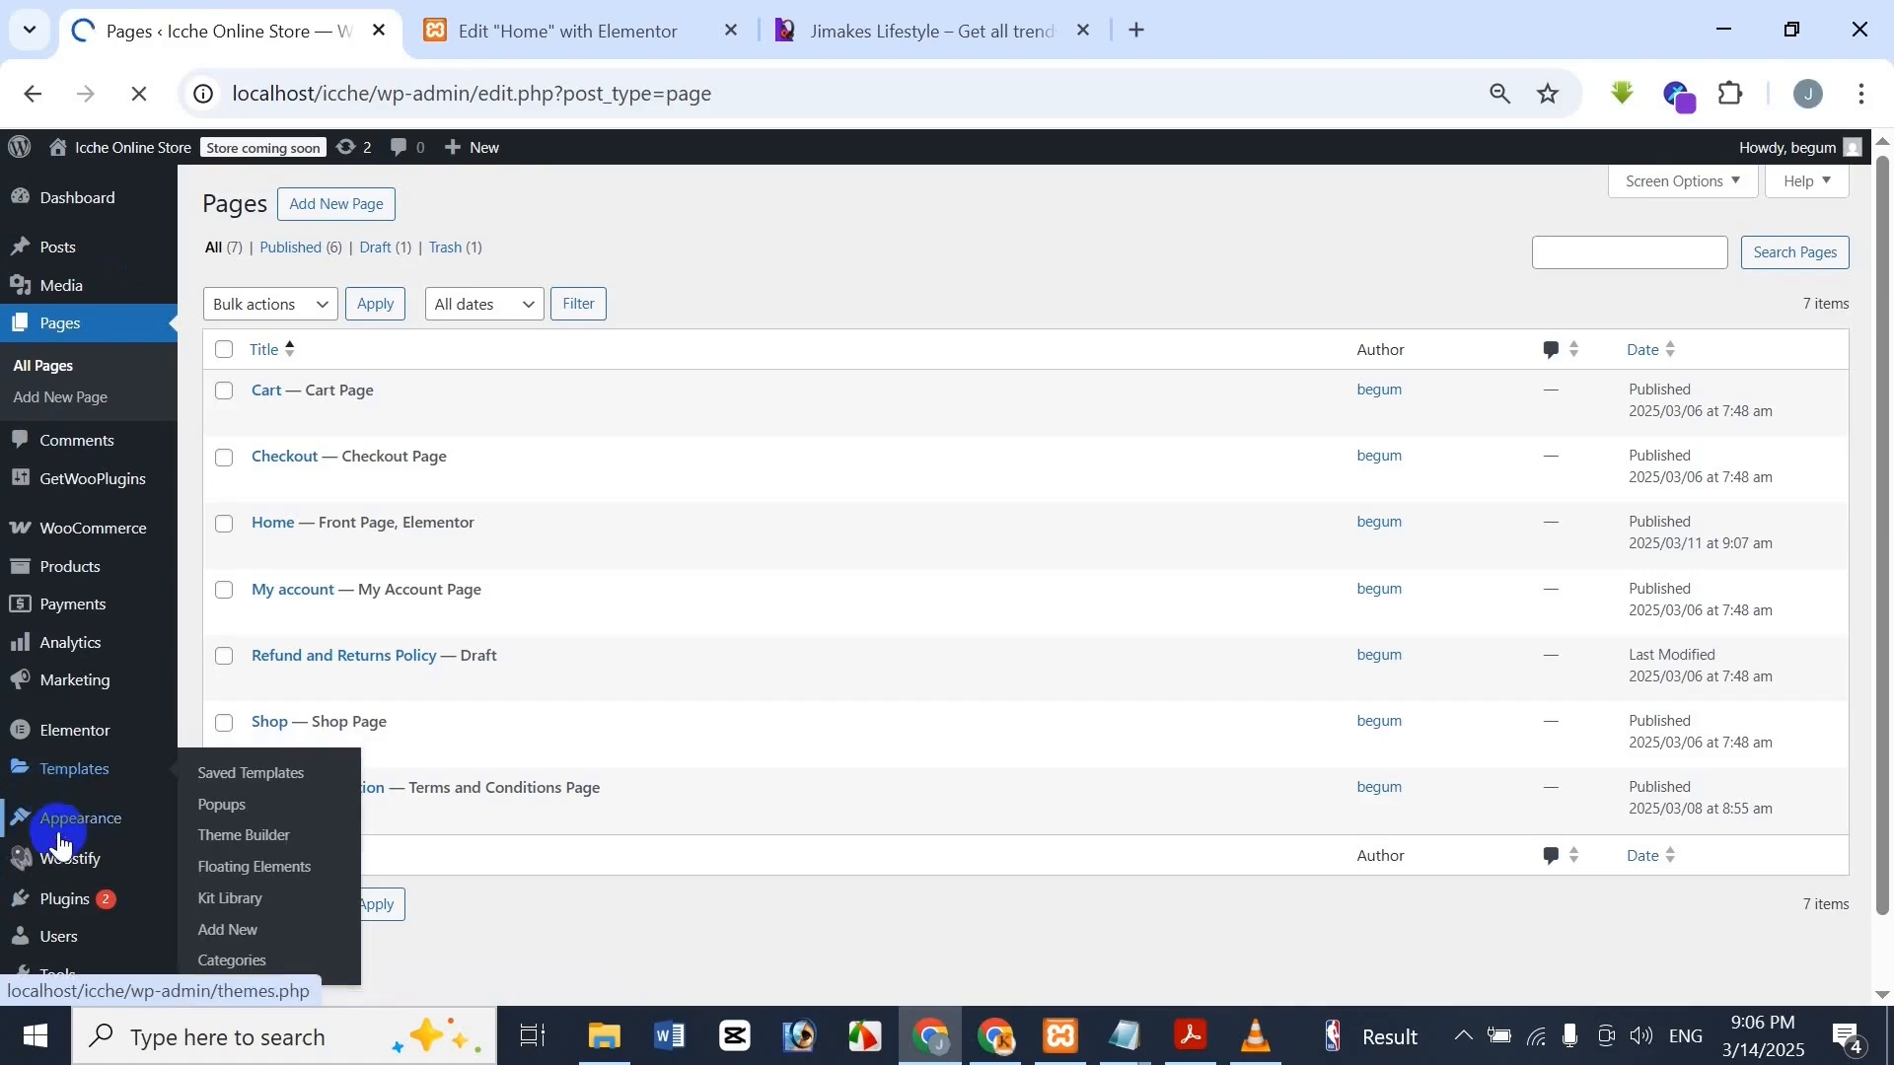
{"action": "mouse_move", "coordinate": [50, 957]}
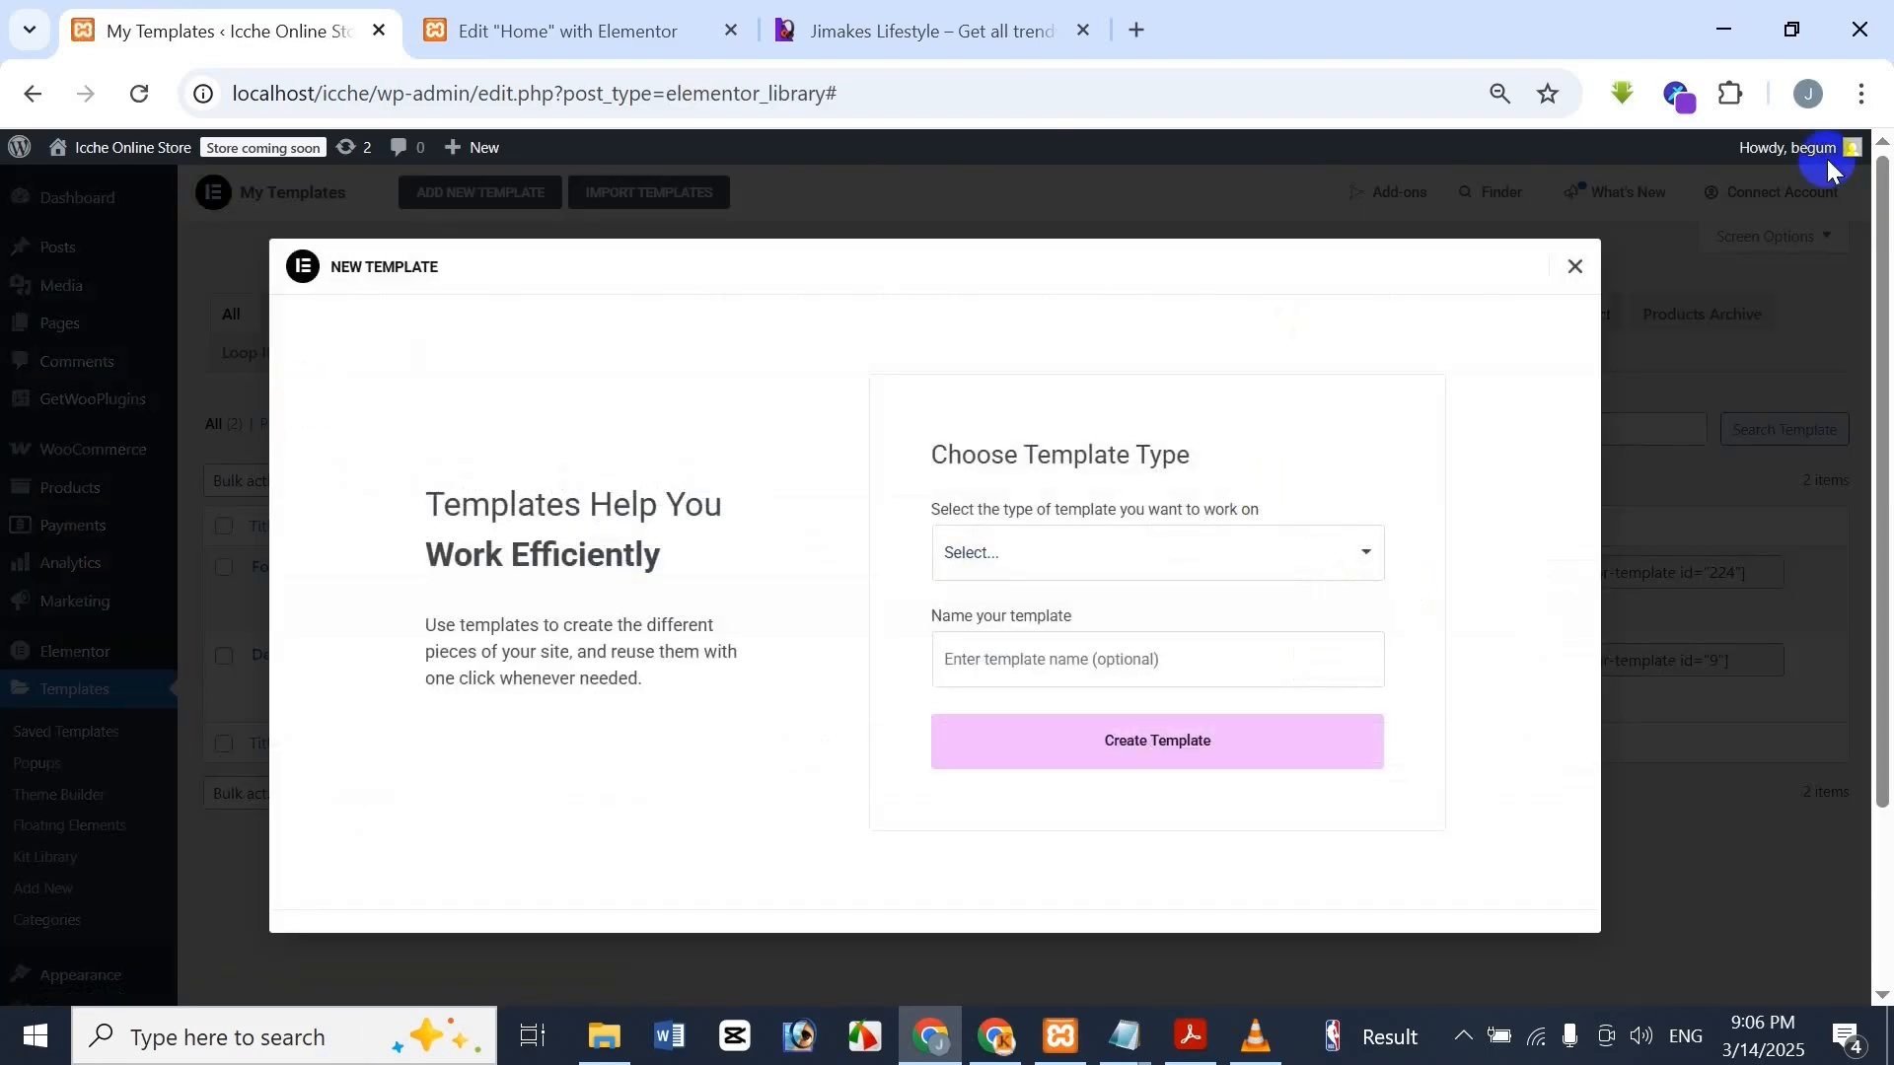
{"action": "left_click", "coordinate": [1576, 267]}
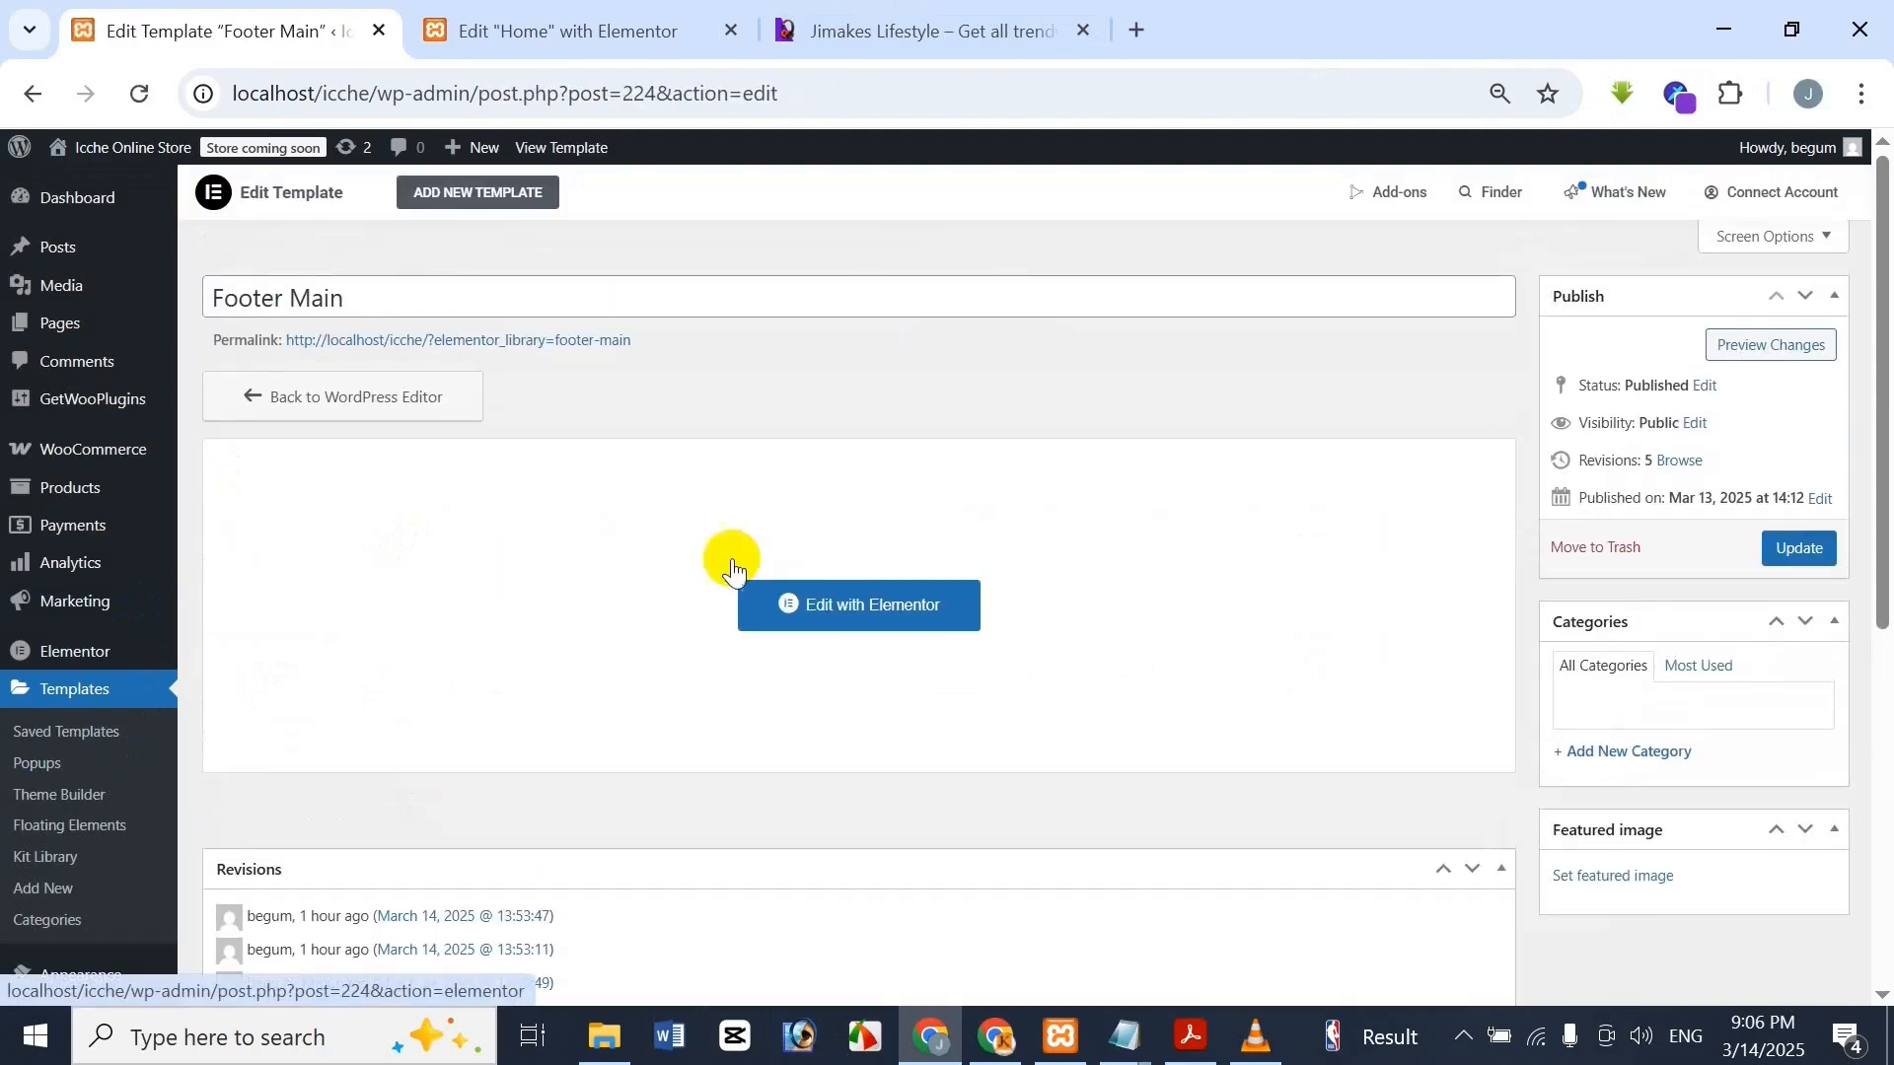
{"action": "left_click", "coordinate": [846, 616]}
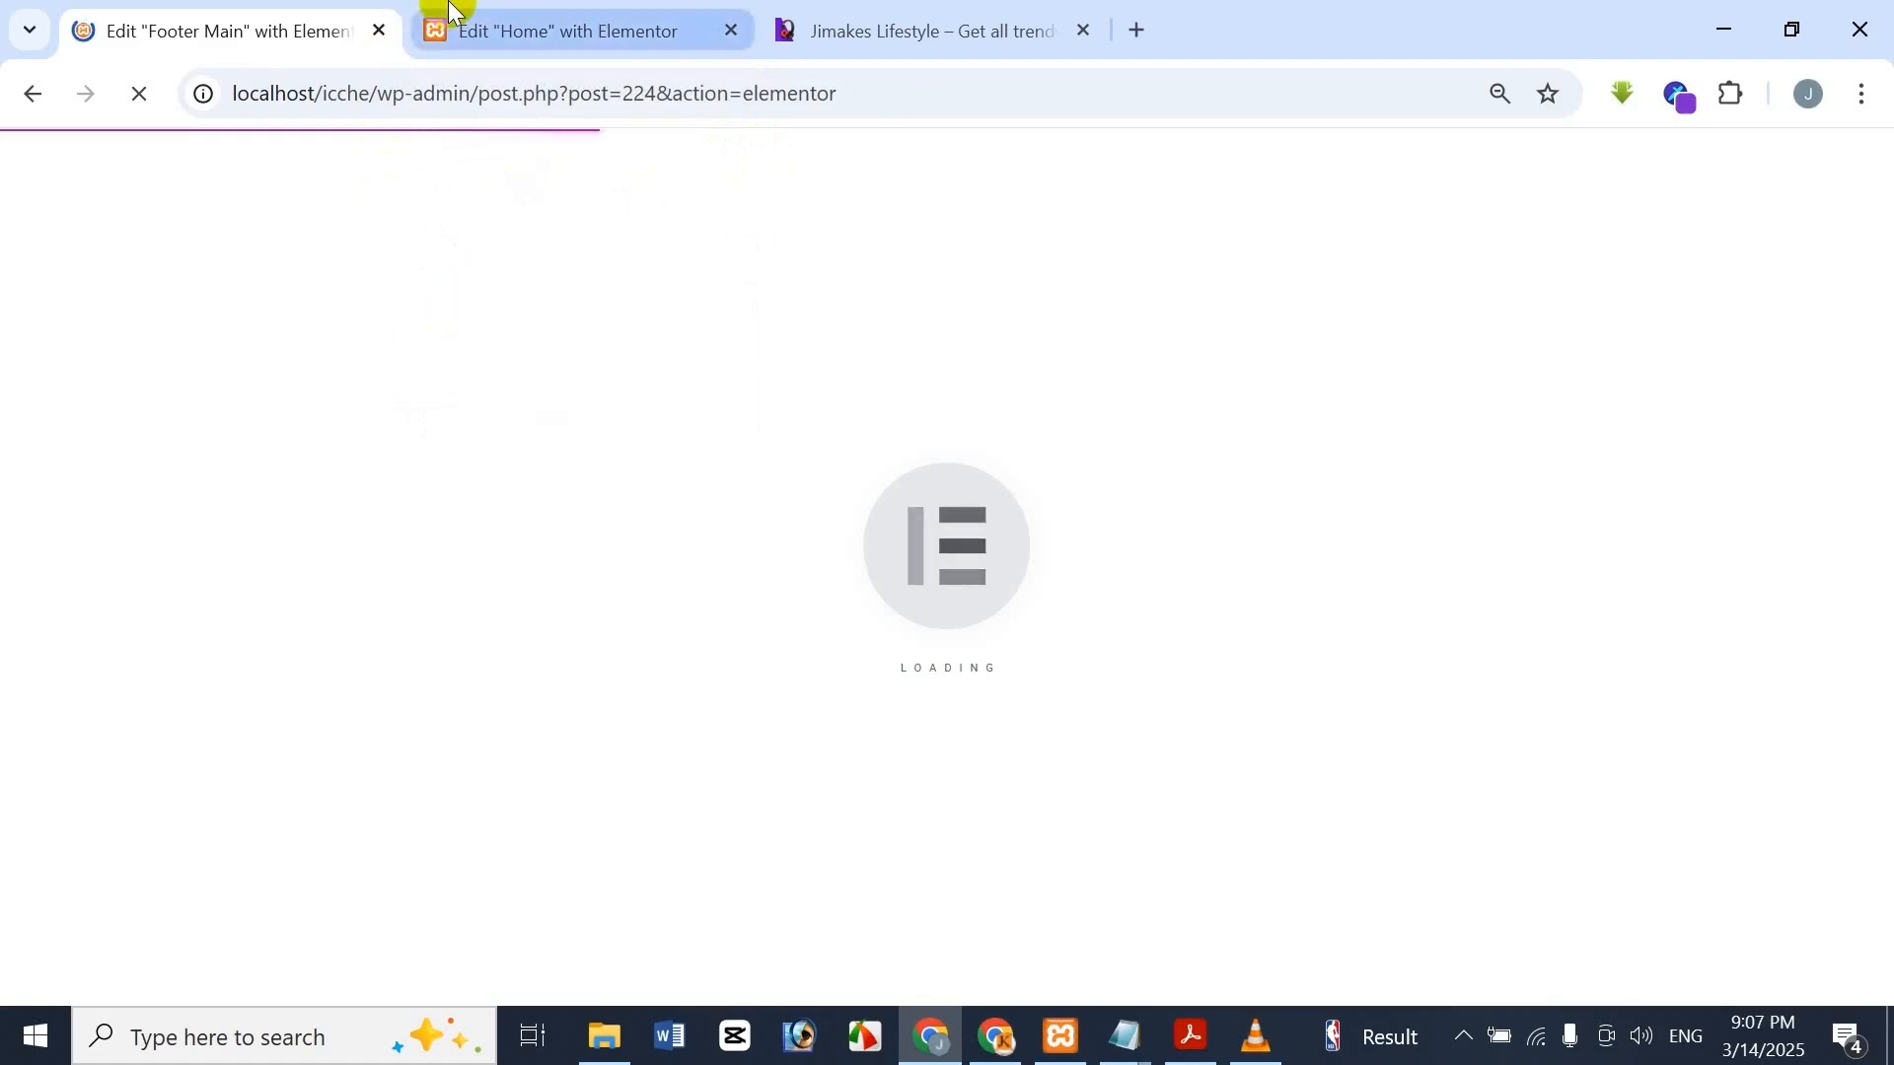
{"action": "mouse_move", "coordinate": [431, 10]}
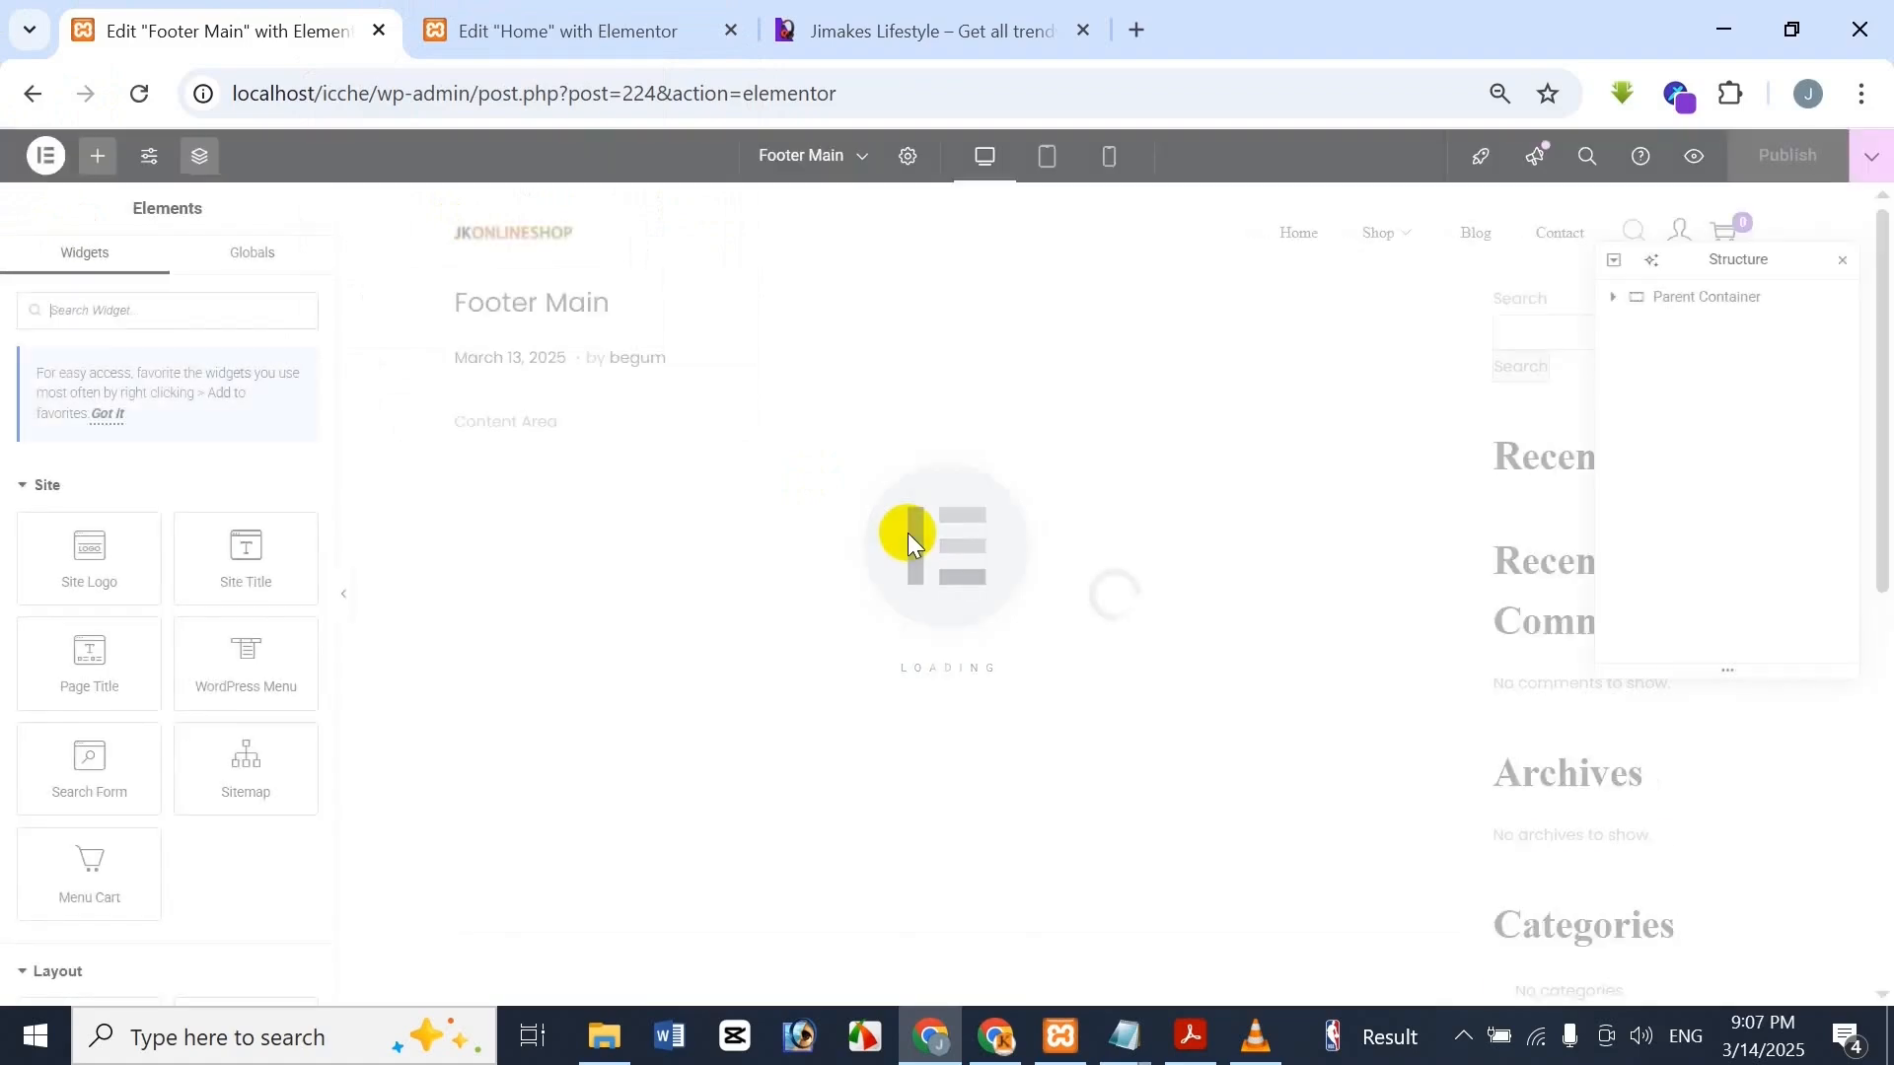
{"action": "scroll", "coordinate": [908, 533], "scroll_direction": "down", "scroll_amount": 5}
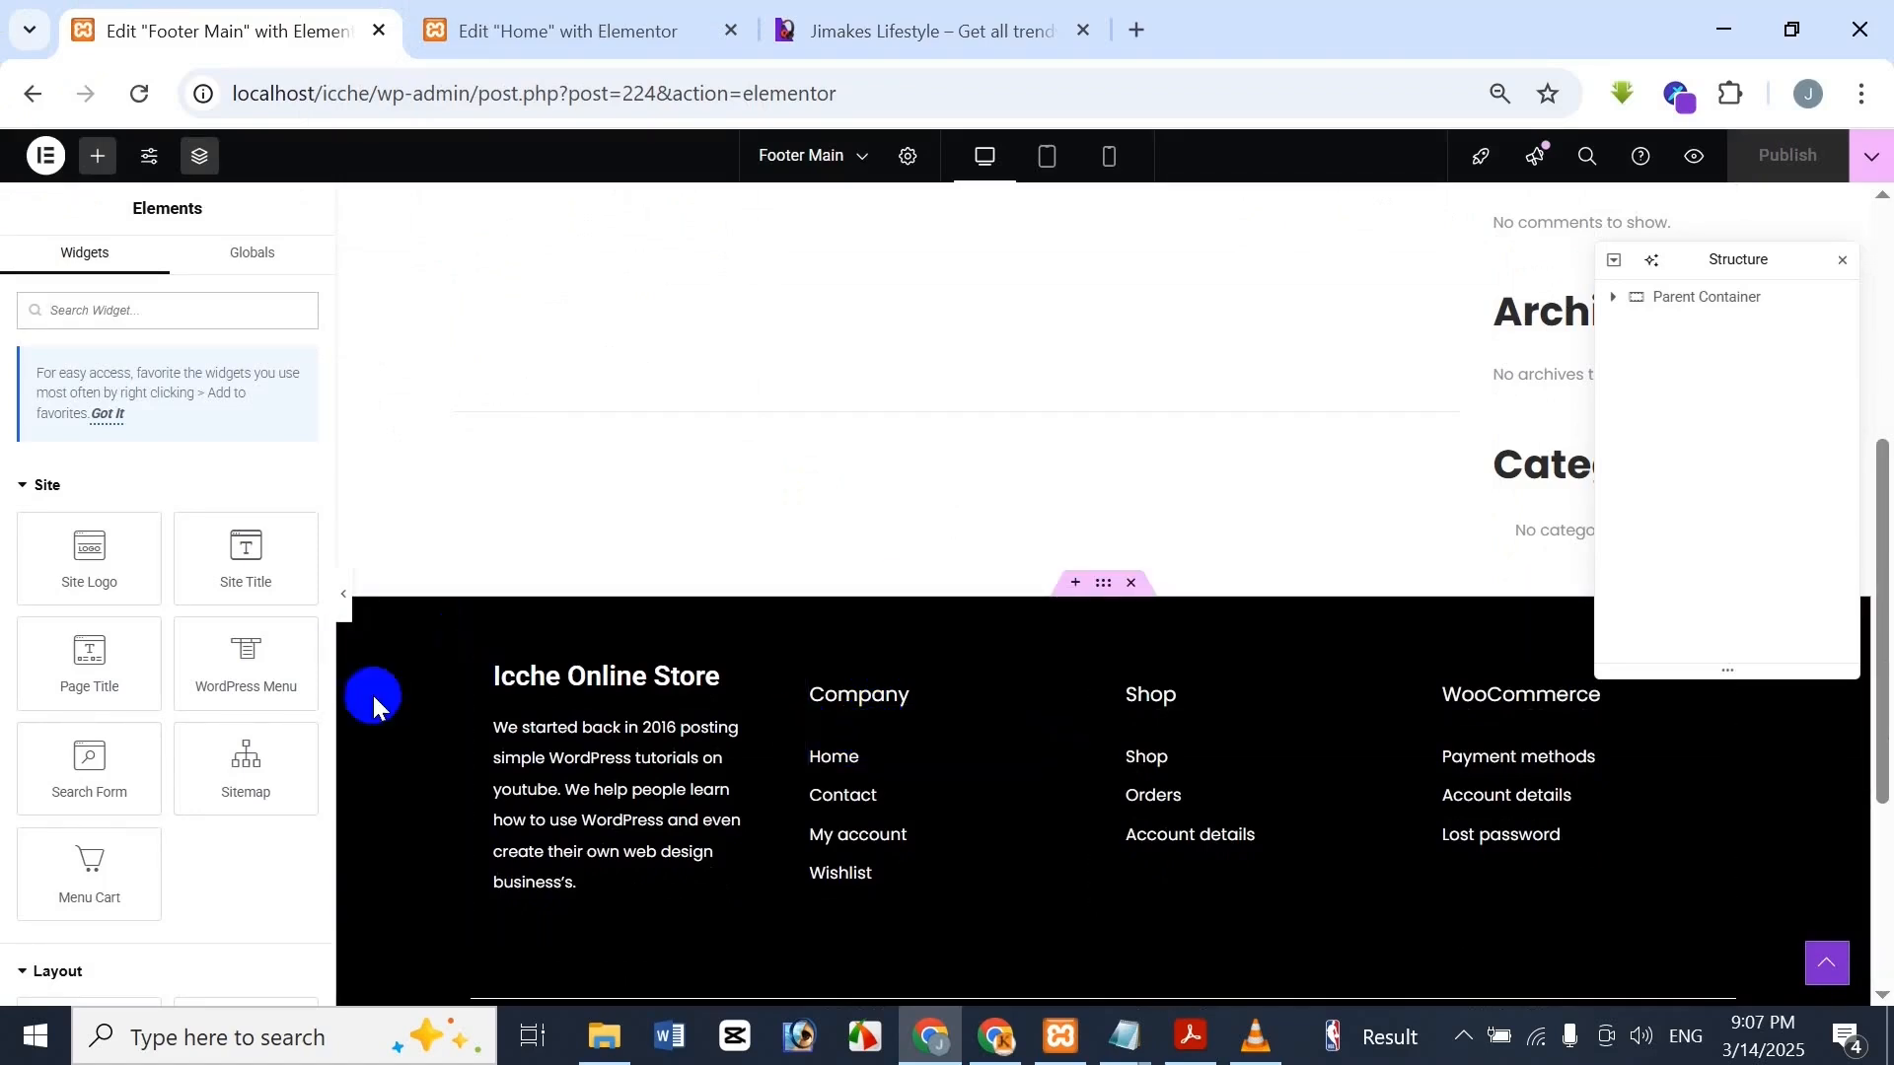
Compare the Home page's tablet footer with the reference site's, and open the footer for editing from the Home page
{"action": "left_click", "coordinate": [831, 28]}
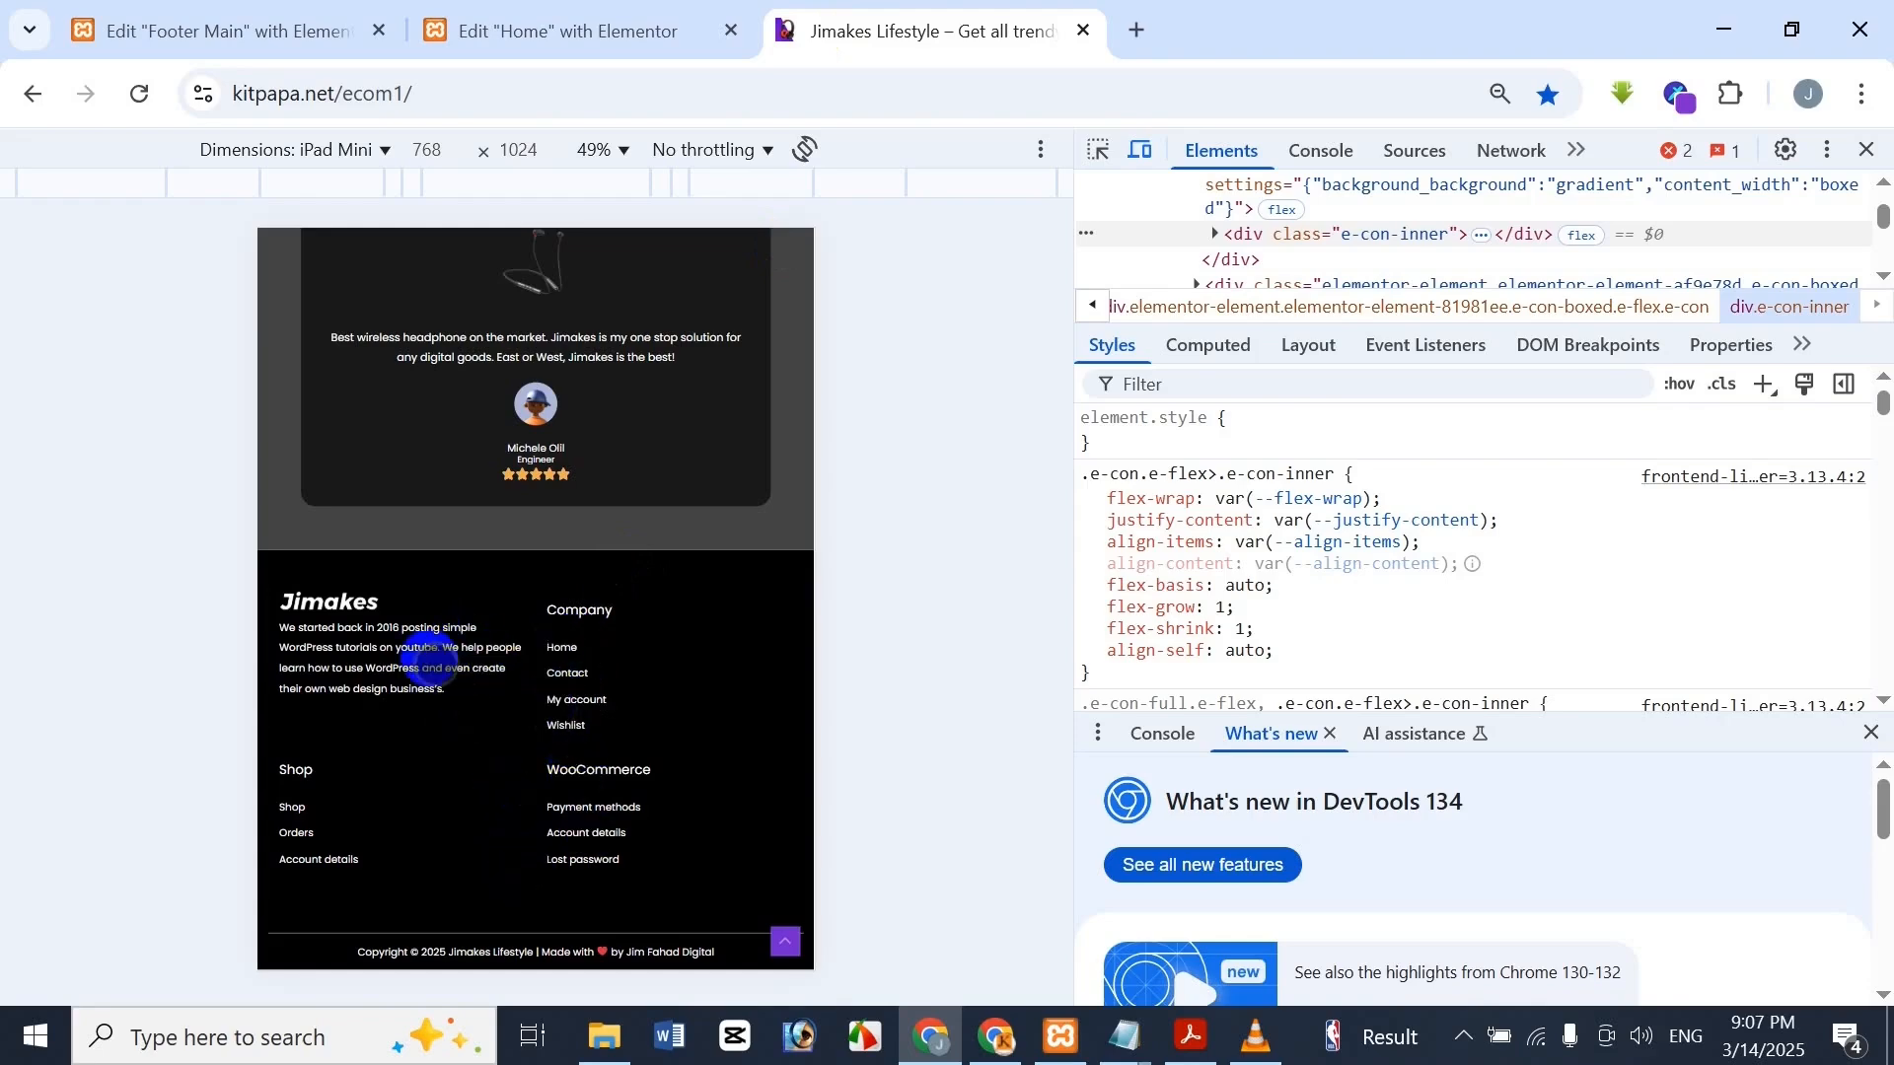
{"action": "left_click", "coordinate": [572, 31]}
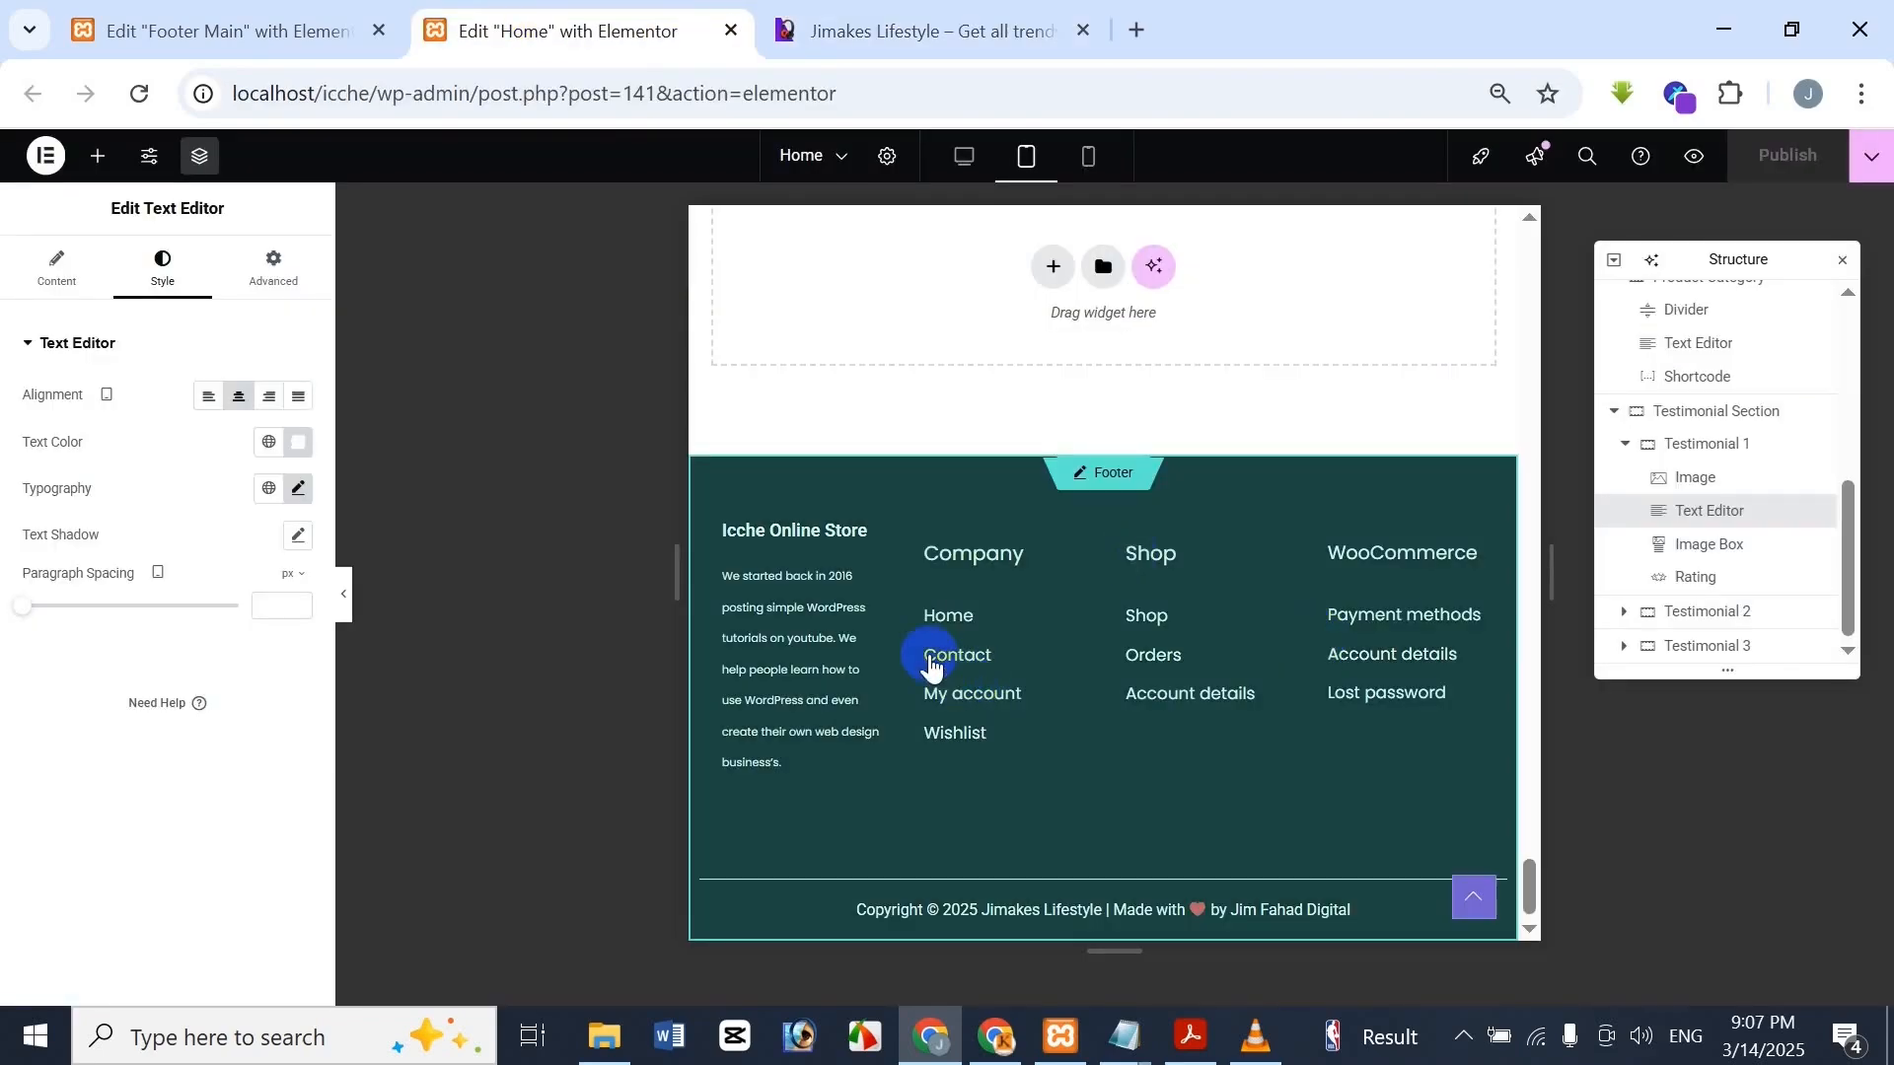
{"action": "left_click", "coordinate": [794, 616]}
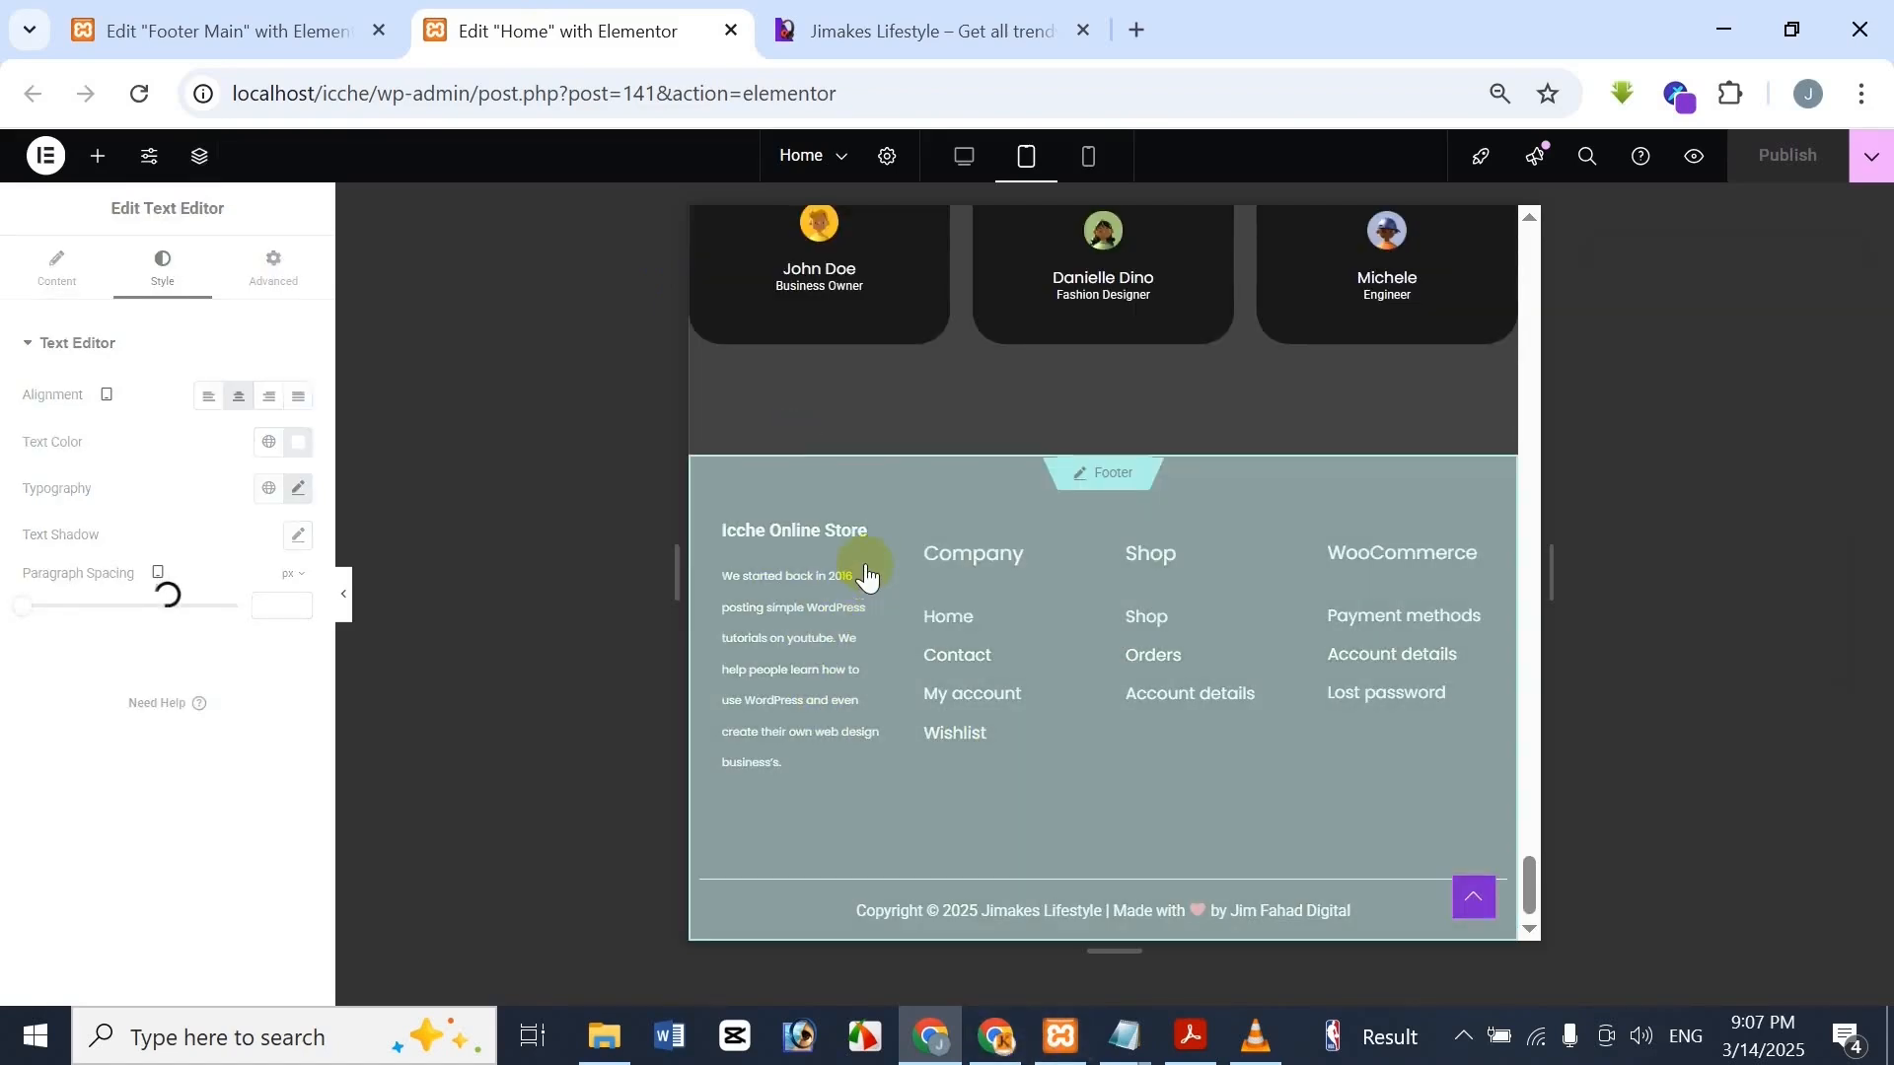
{"action": "left_click", "coordinate": [79, 28]}
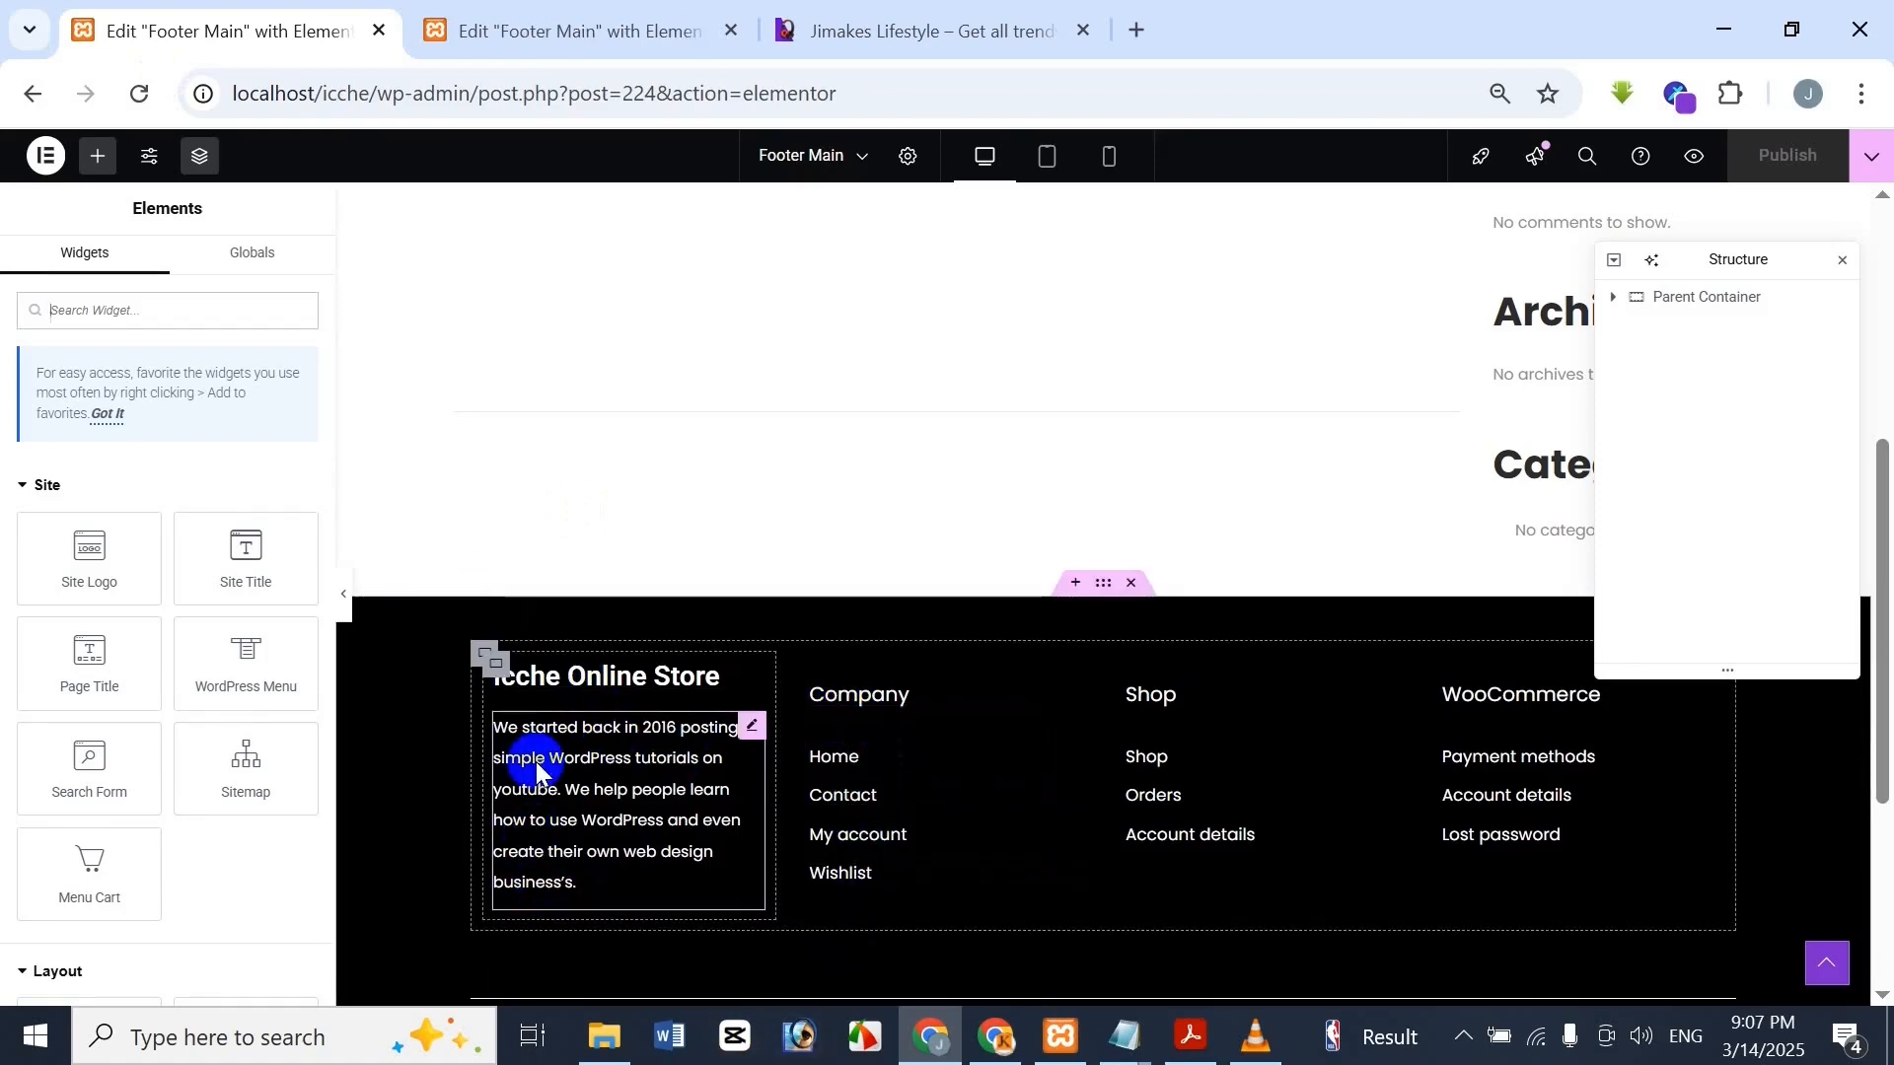
Set the font size of the footer description text below the site title to 12 px
{"action": "left_click", "coordinate": [578, 803]}
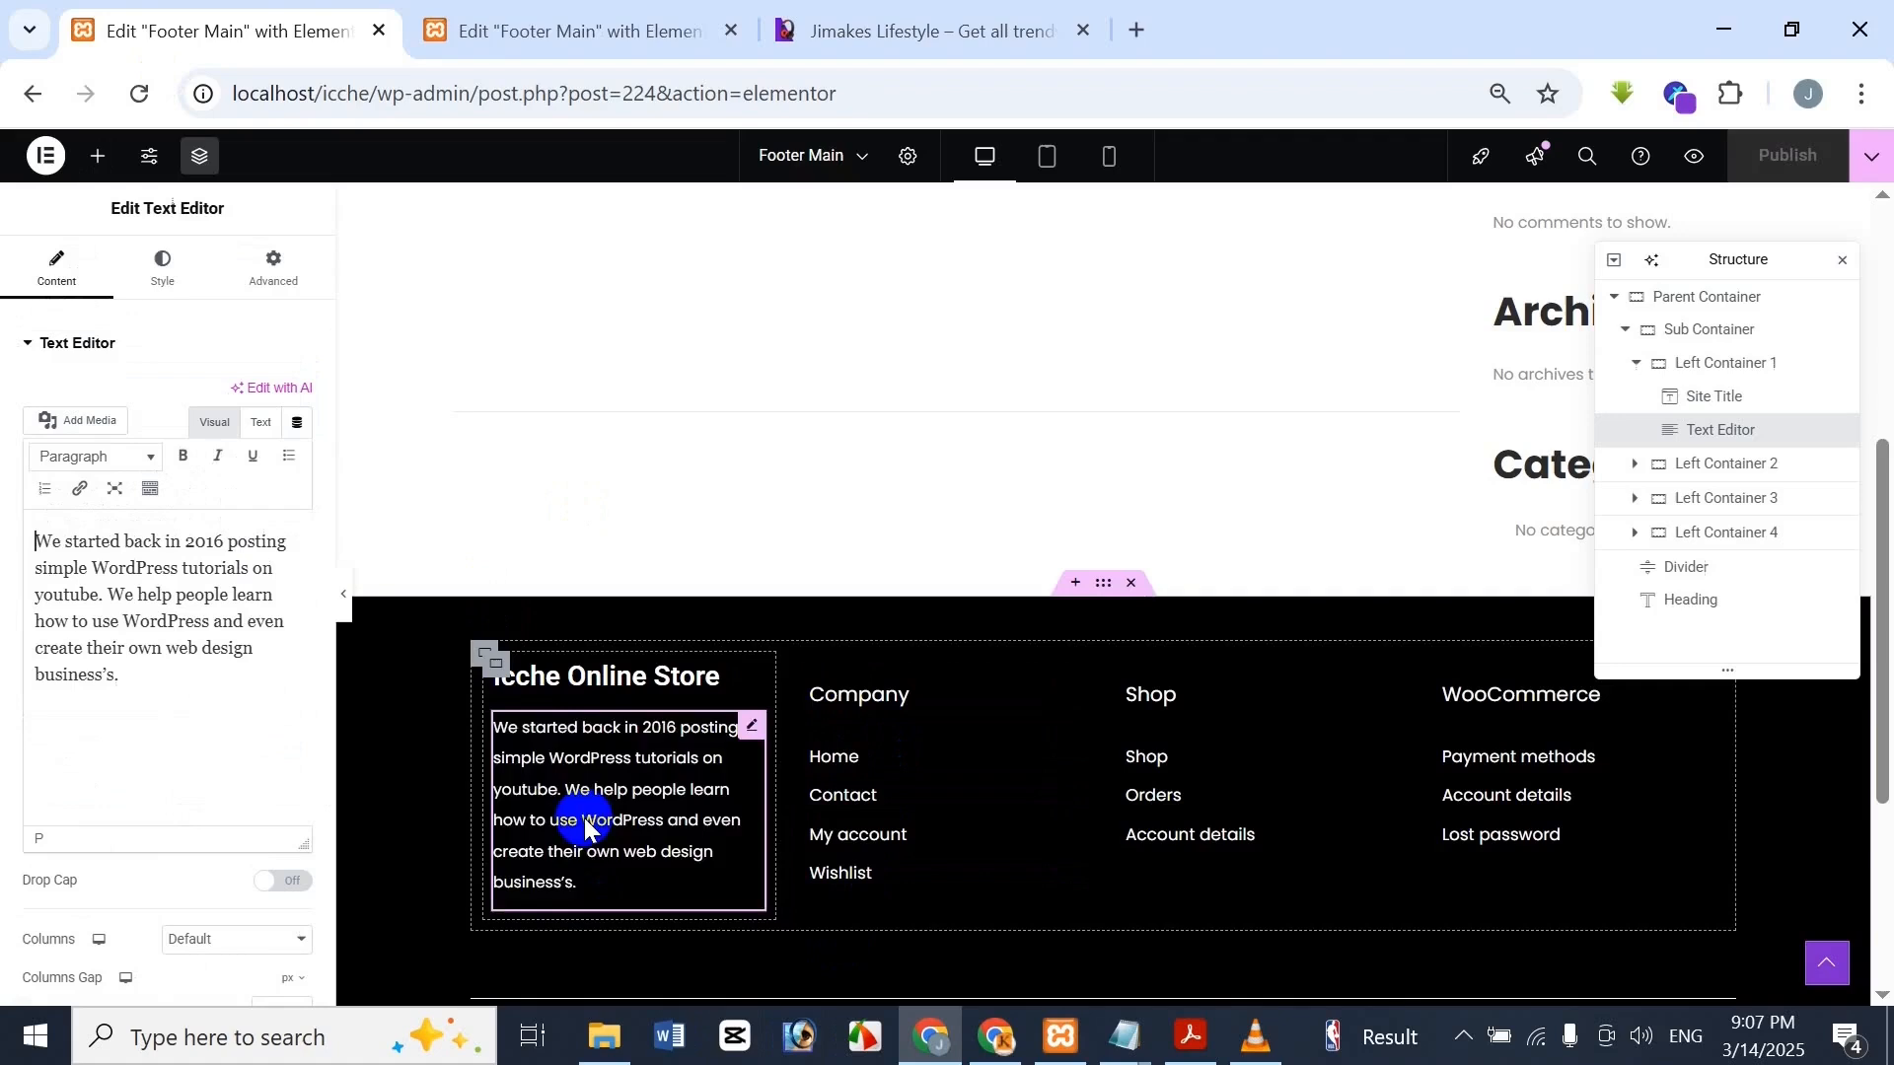
{"action": "left_click", "coordinate": [162, 267]}
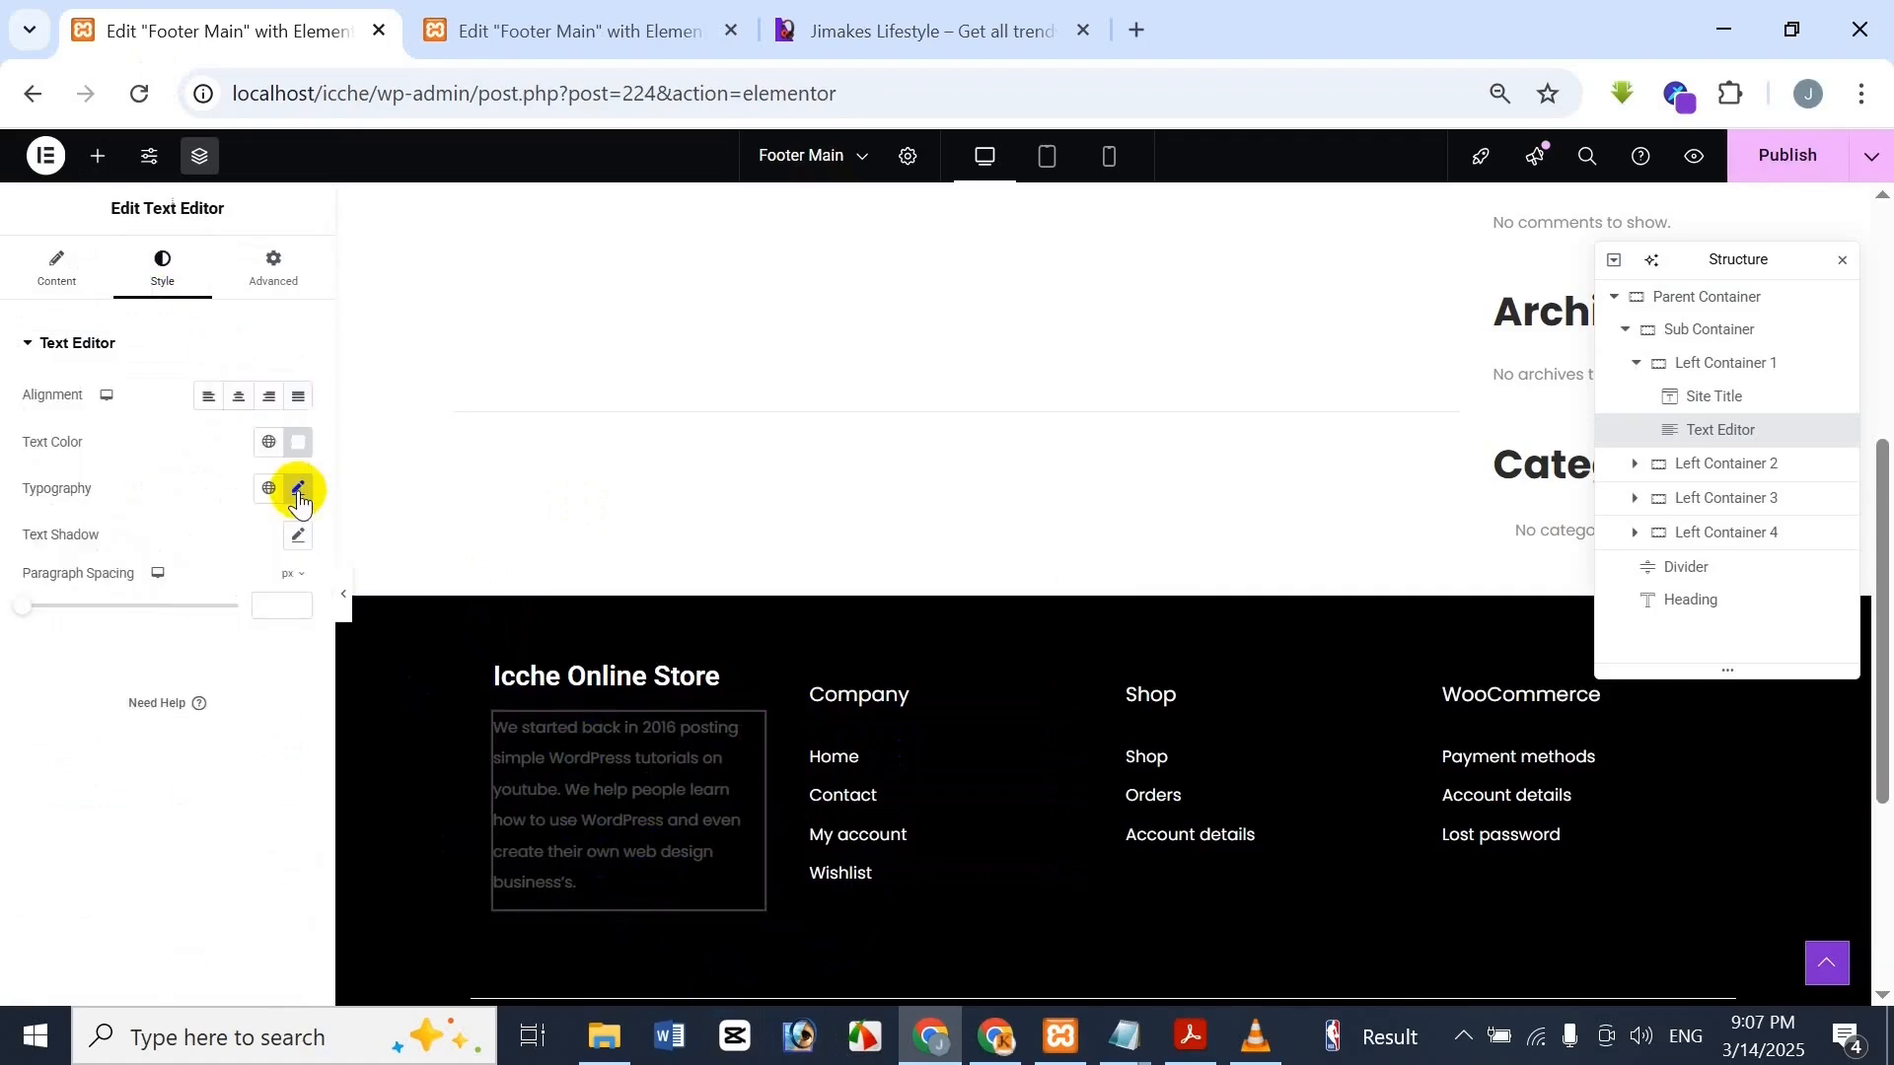
{"action": "left_click", "coordinate": [298, 489]}
{"action": "double_click", "coordinate": [249, 663]}
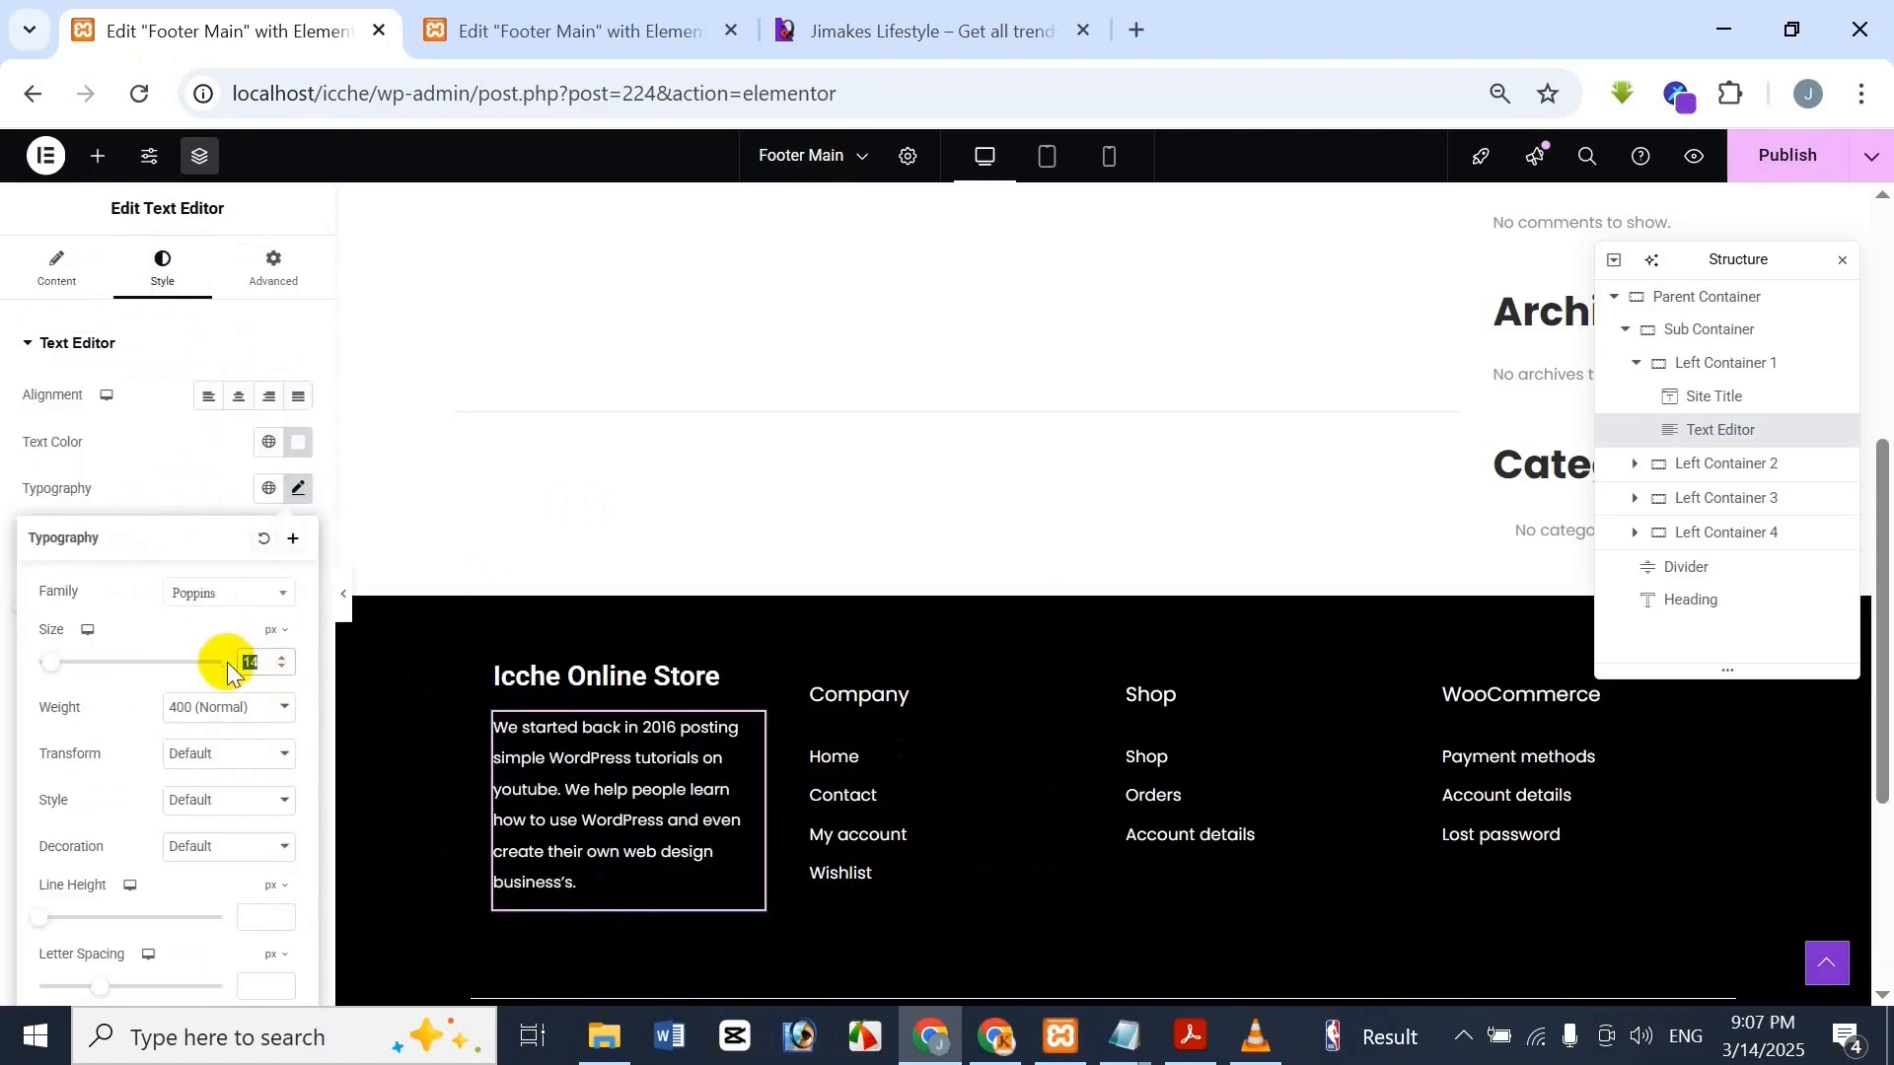
{"action": "type", "text": "12"}
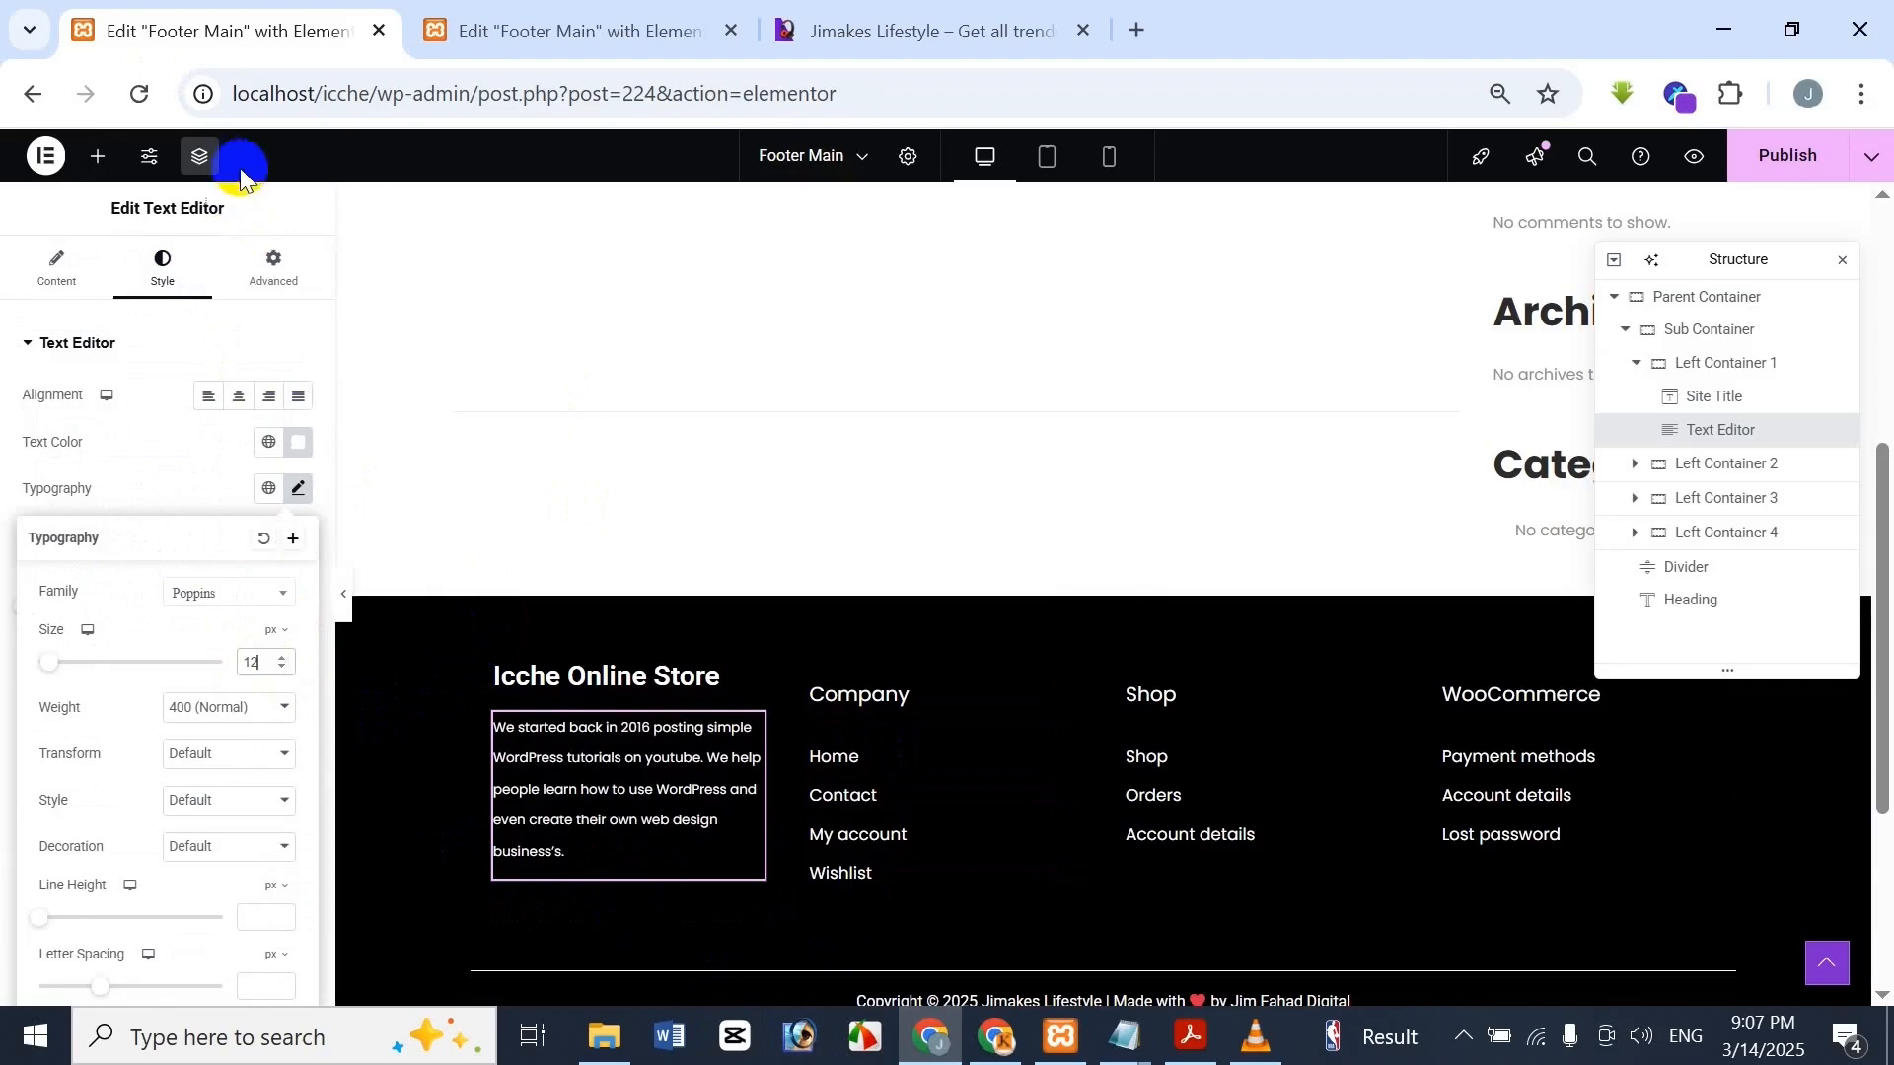
{"action": "left_click", "coordinate": [254, 197]}
Compare the Footer Main template's description text and menu columns with the reference site's tablet footer
{"action": "left_click", "coordinate": [884, 13]}
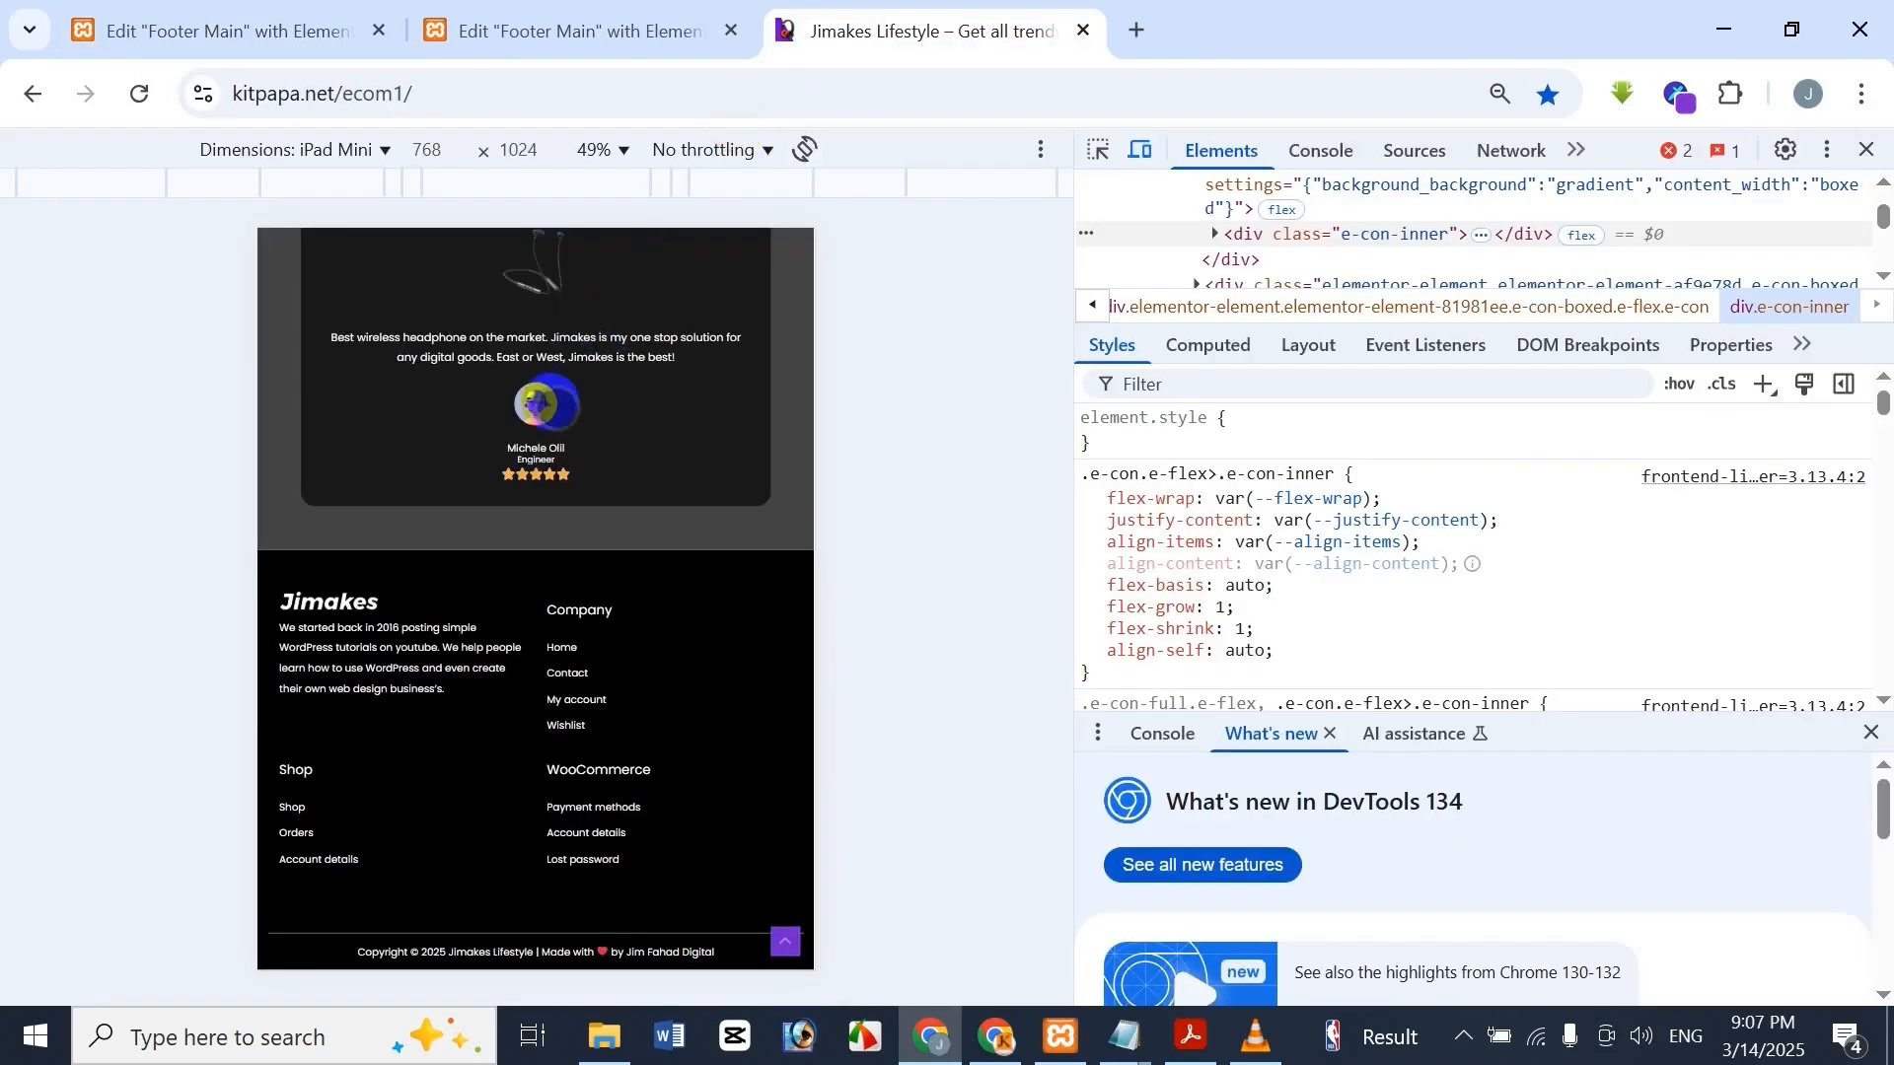
{"action": "left_click", "coordinate": [202, 10]}
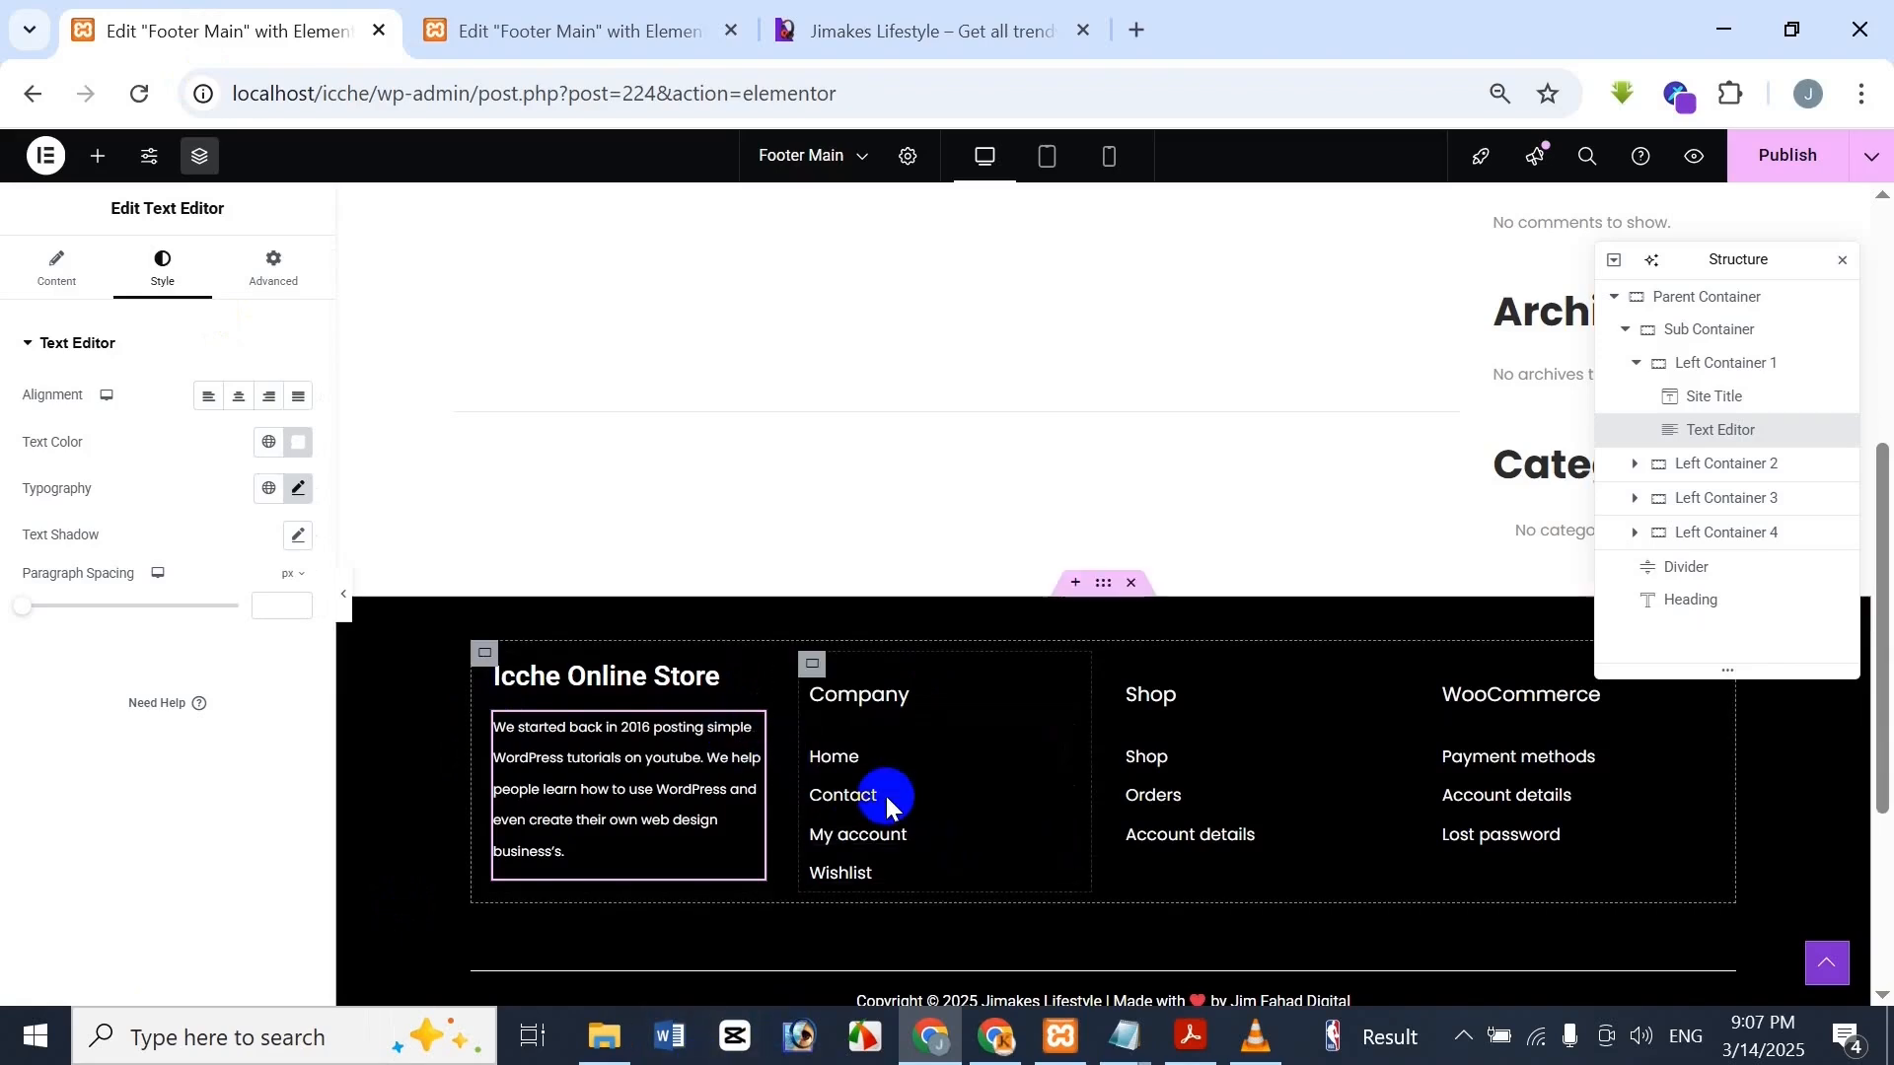
{"action": "scroll", "coordinate": [987, 707], "scroll_direction": "down", "scroll_amount": 2}
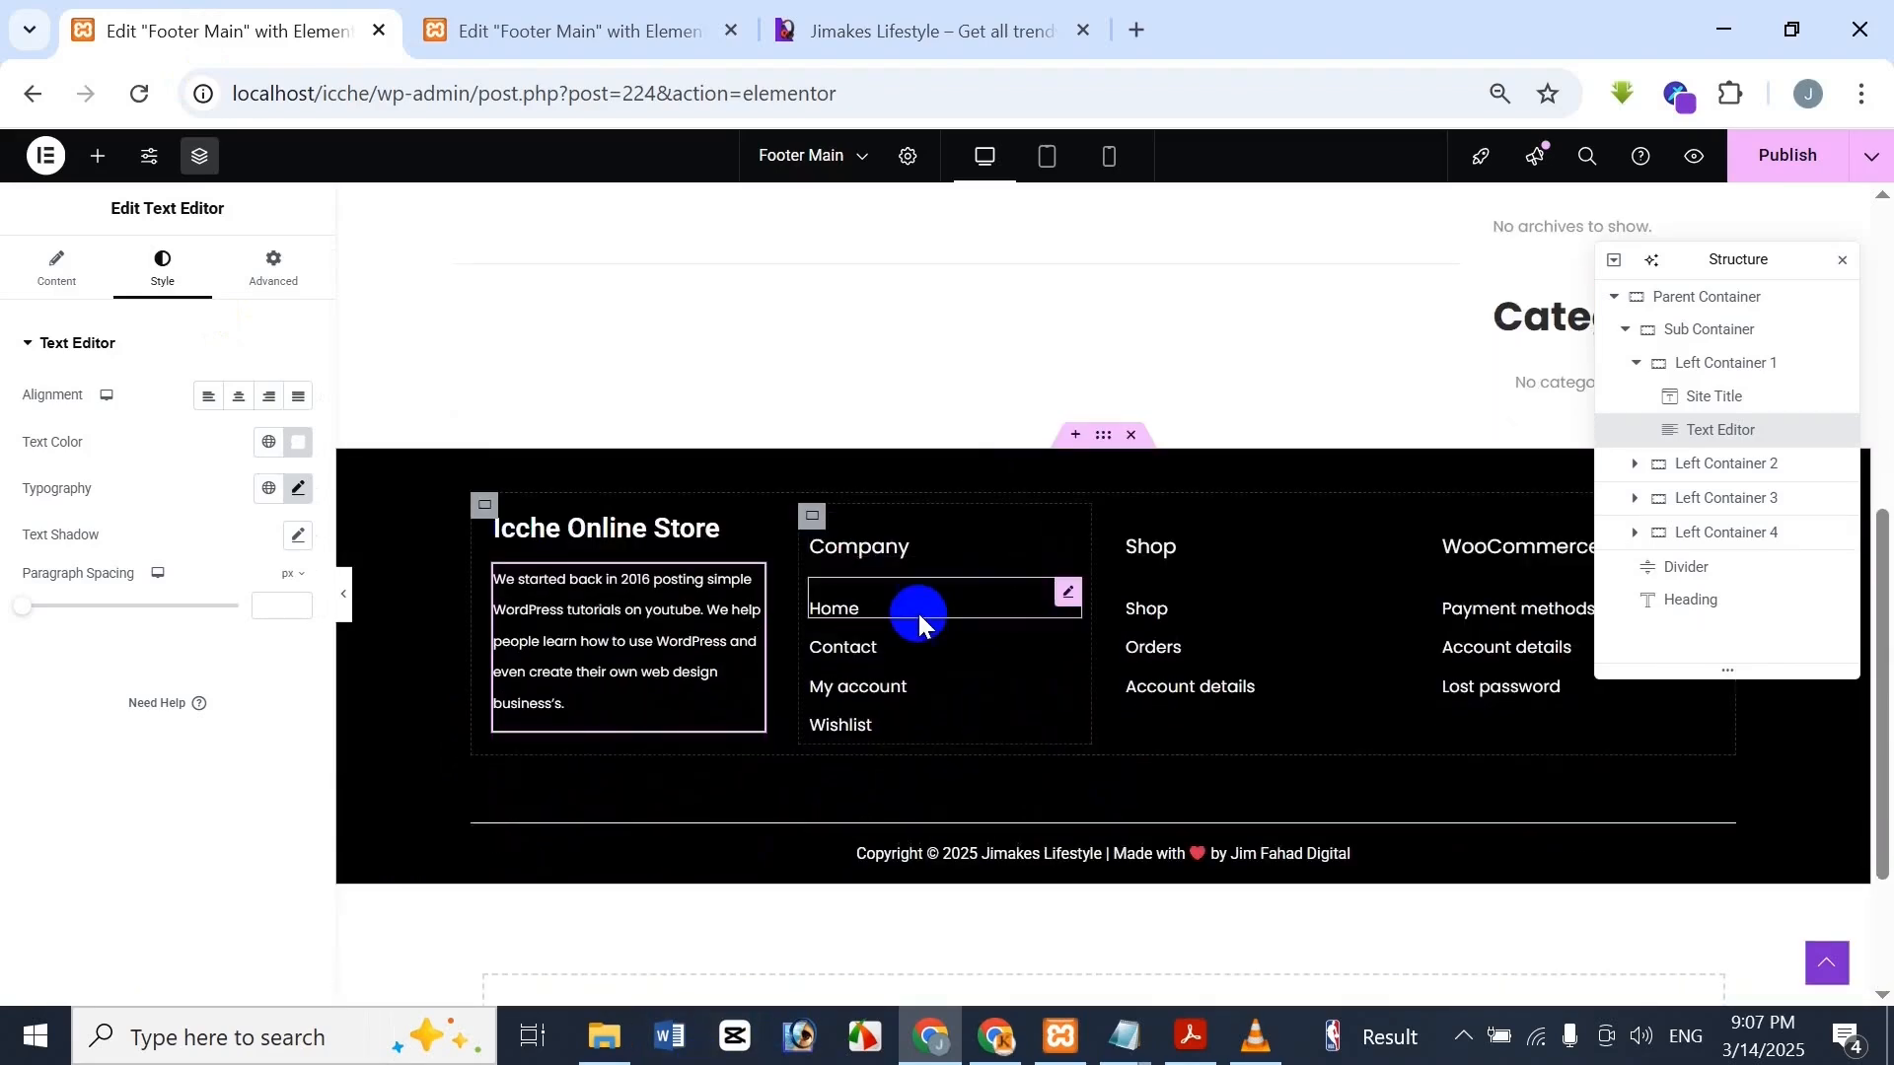
Set the desktop font size of the footer description text below the site title to 14 px
{"action": "left_click", "coordinate": [297, 489]}
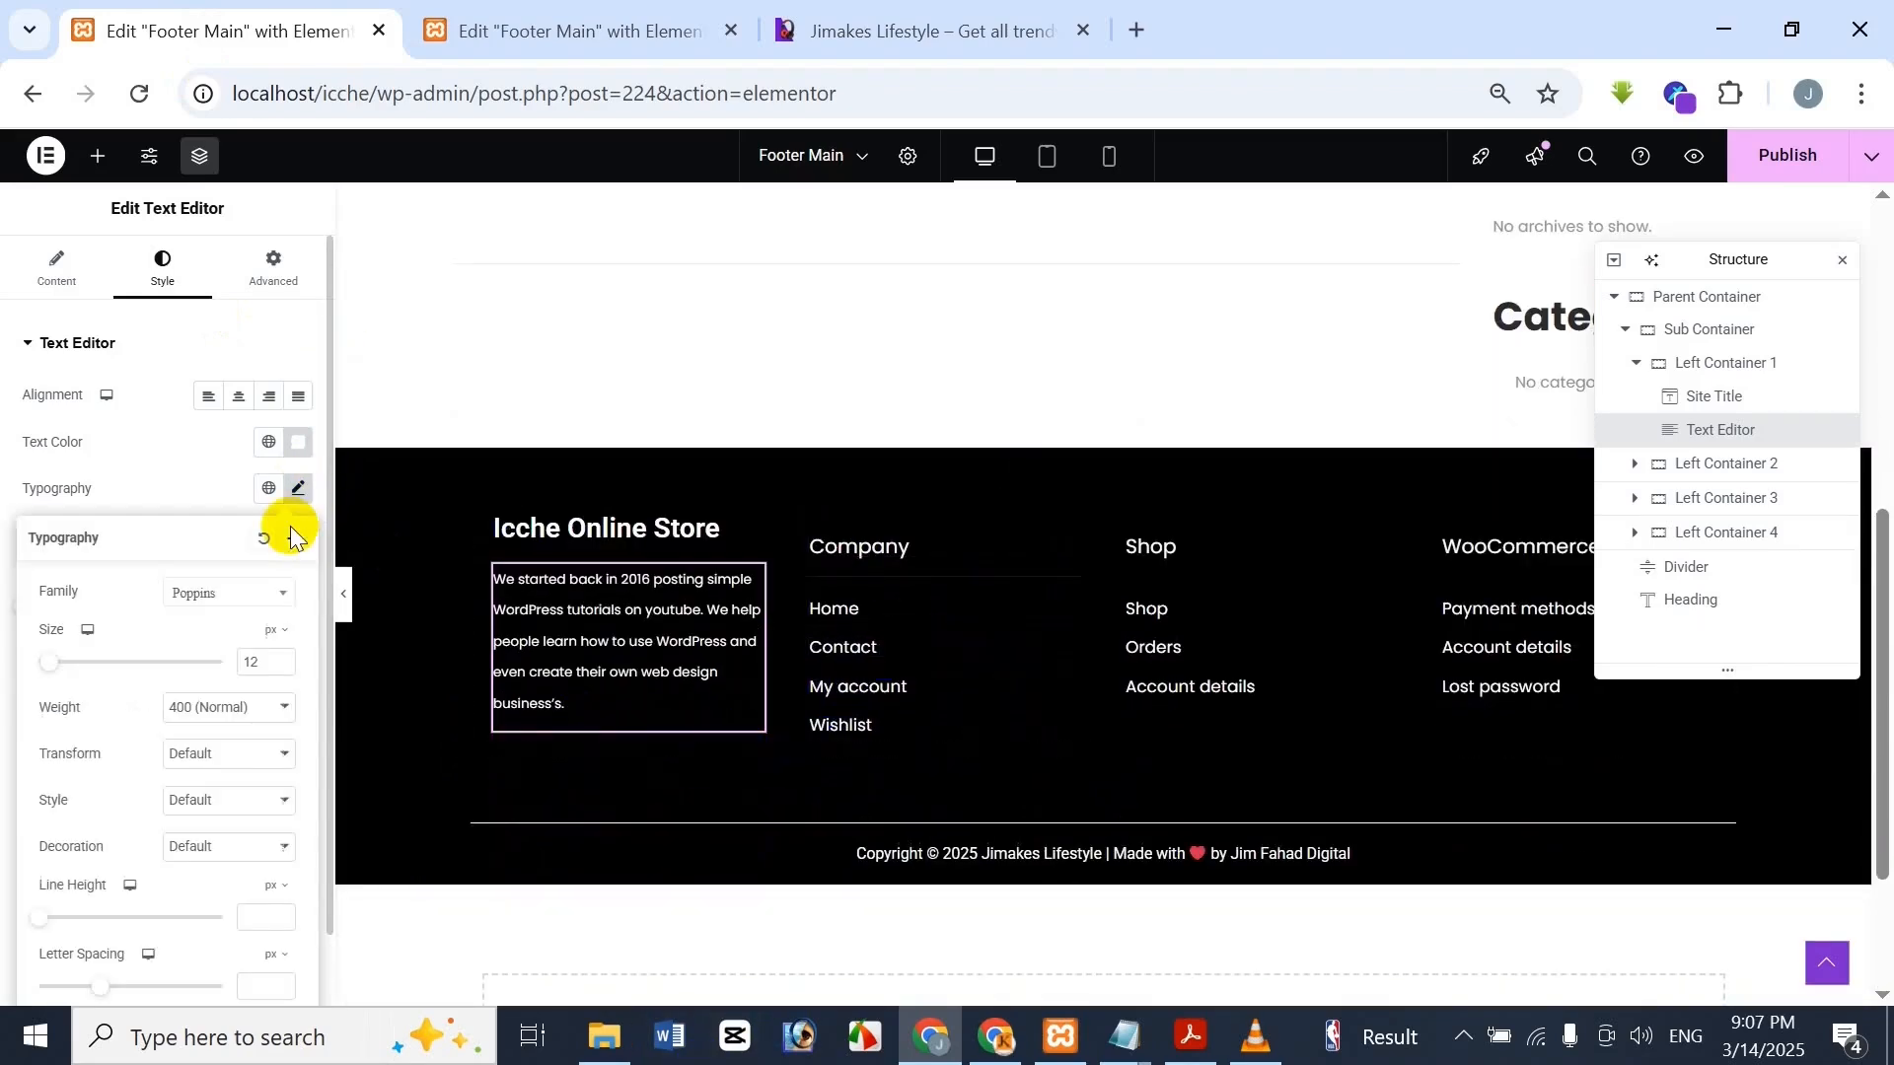
{"action": "type", "text": "14"}
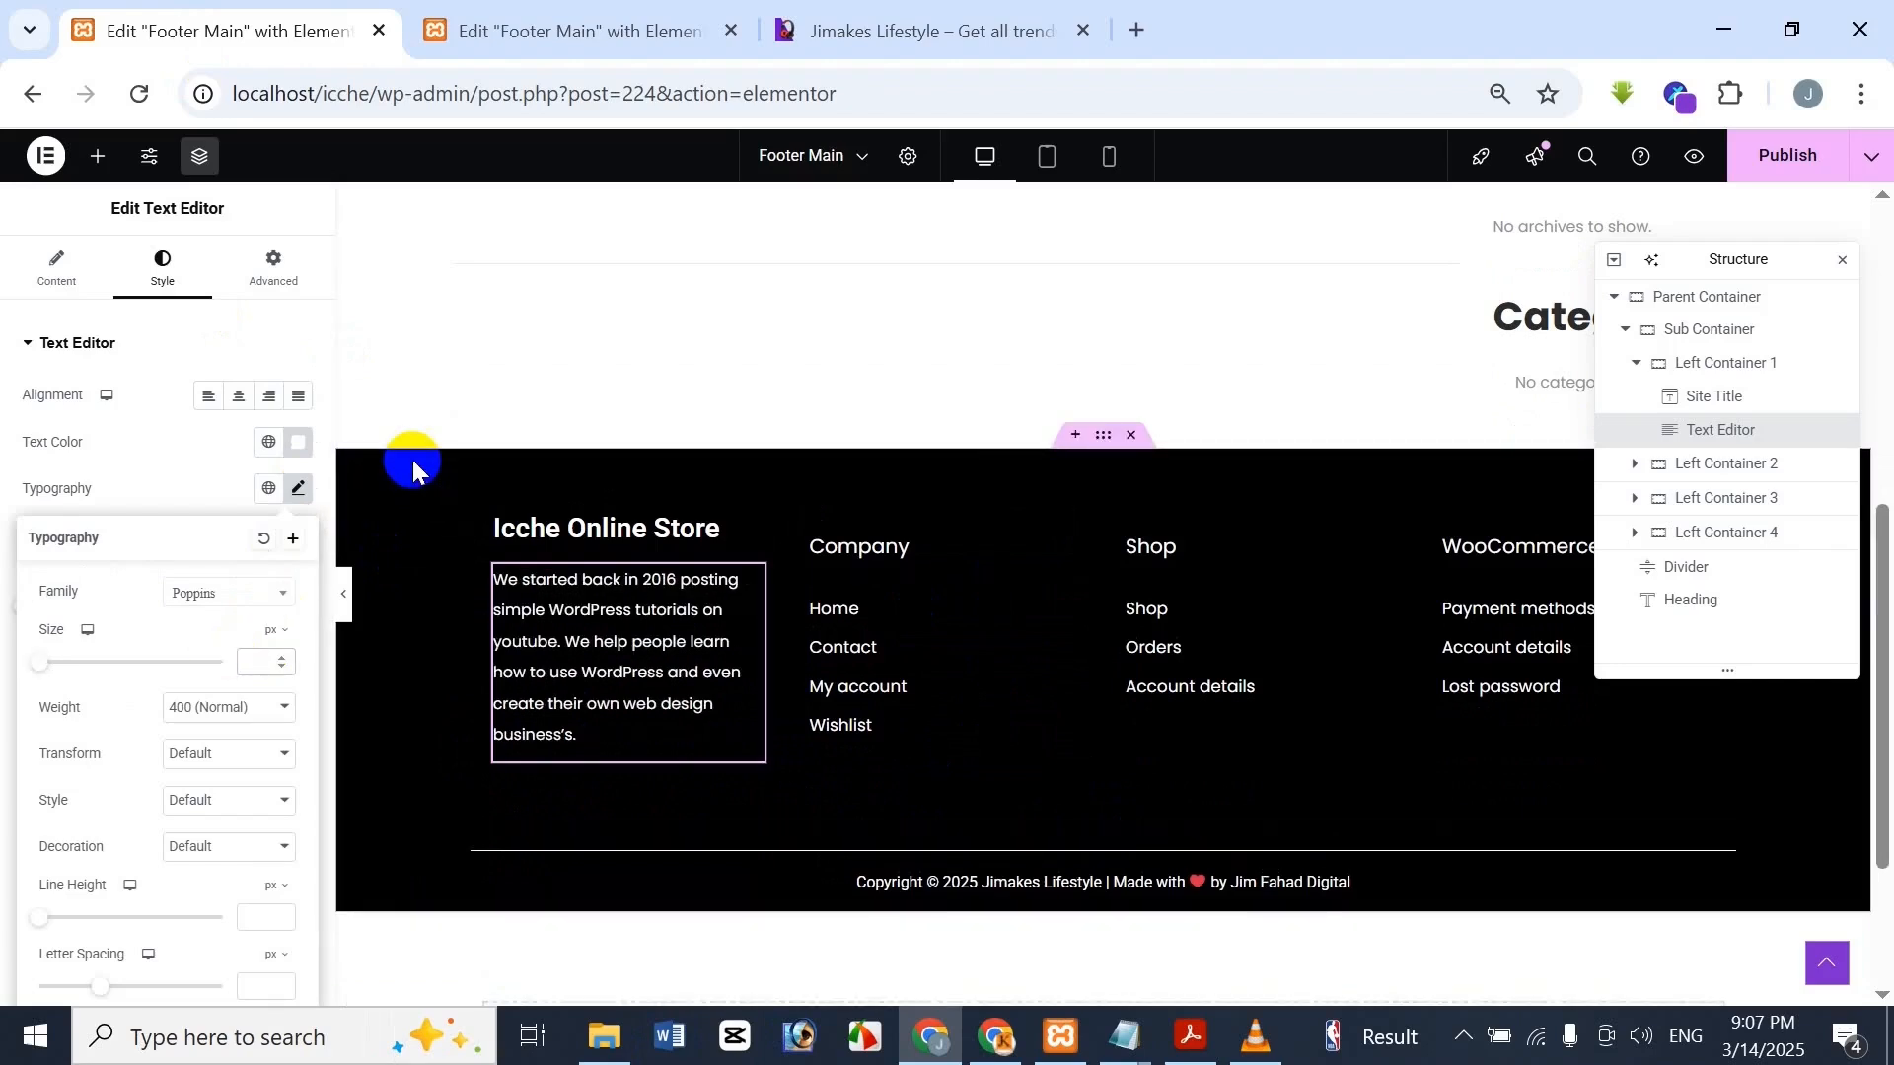
{"action": "left_click", "coordinate": [264, 226]}
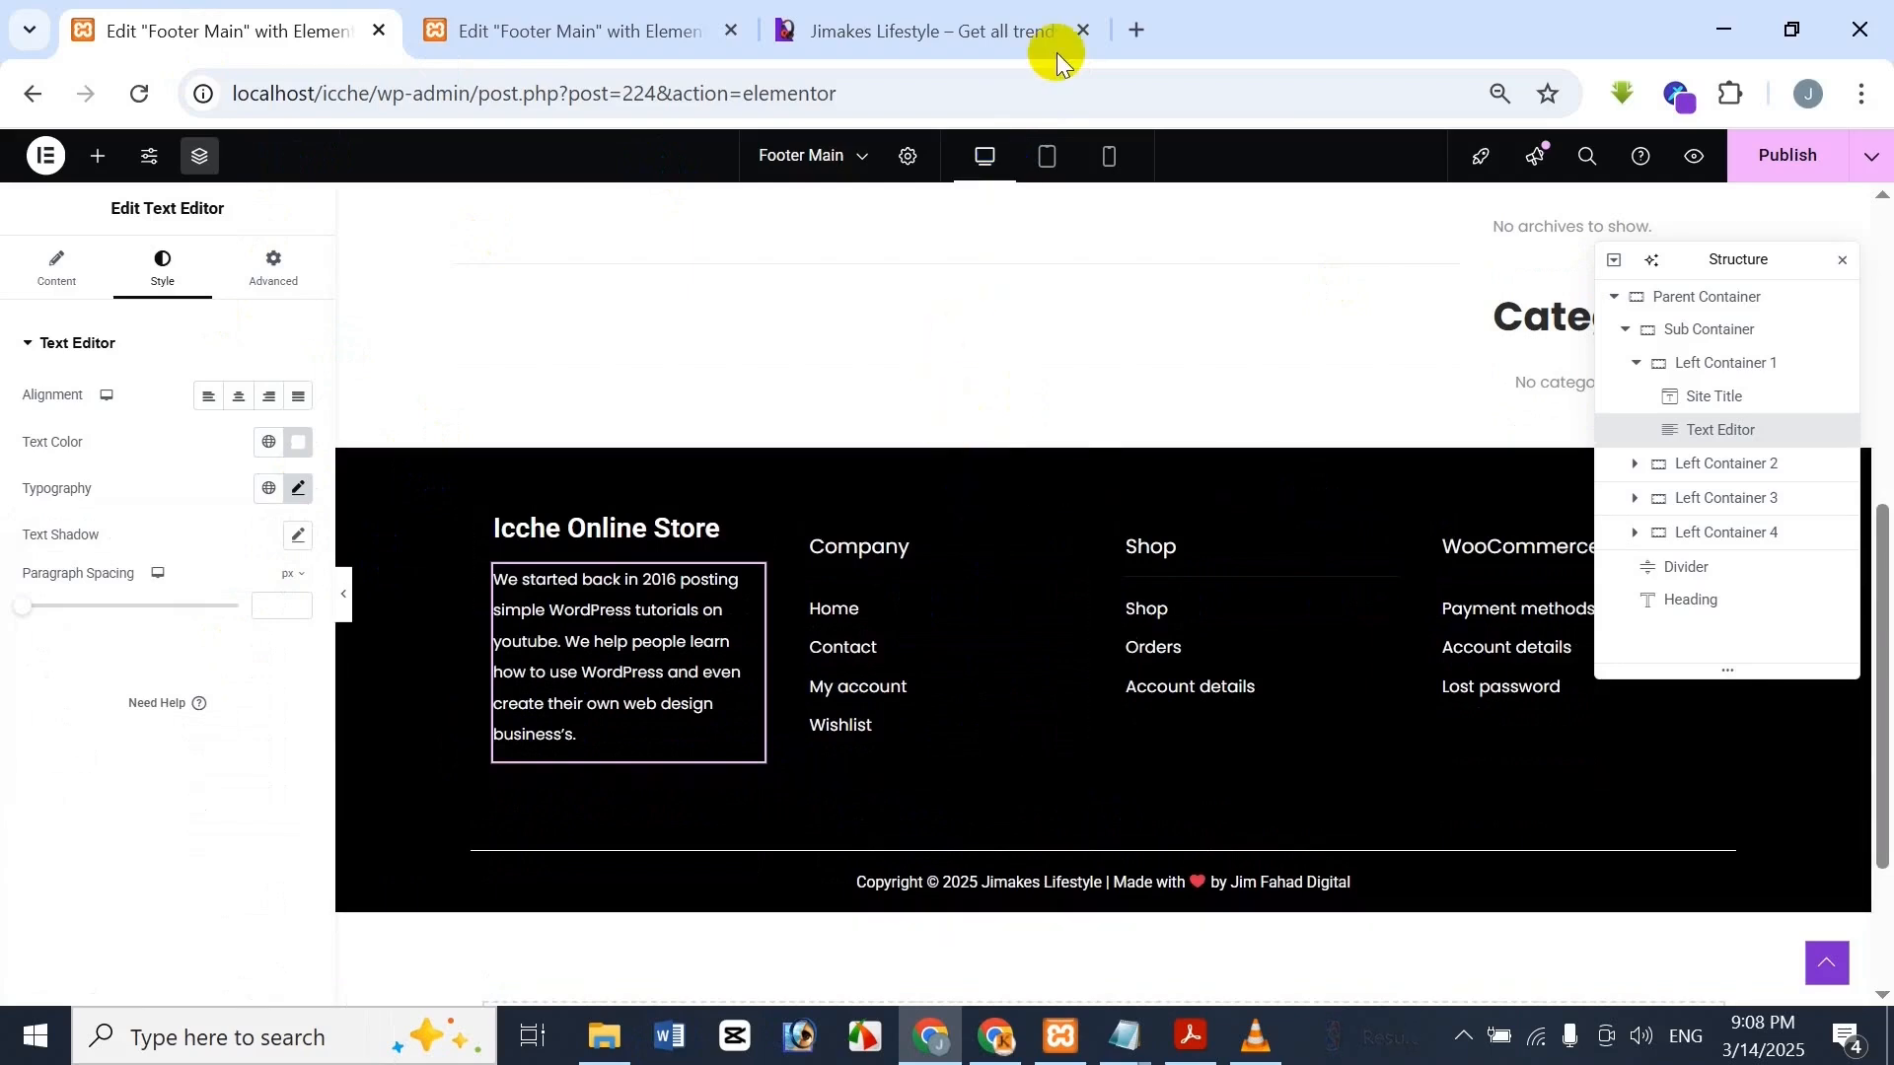
Switch the Footer Main template to tablet view and compare its footer and site title with the Home page and the reference site
{"action": "left_click", "coordinate": [1049, 168]}
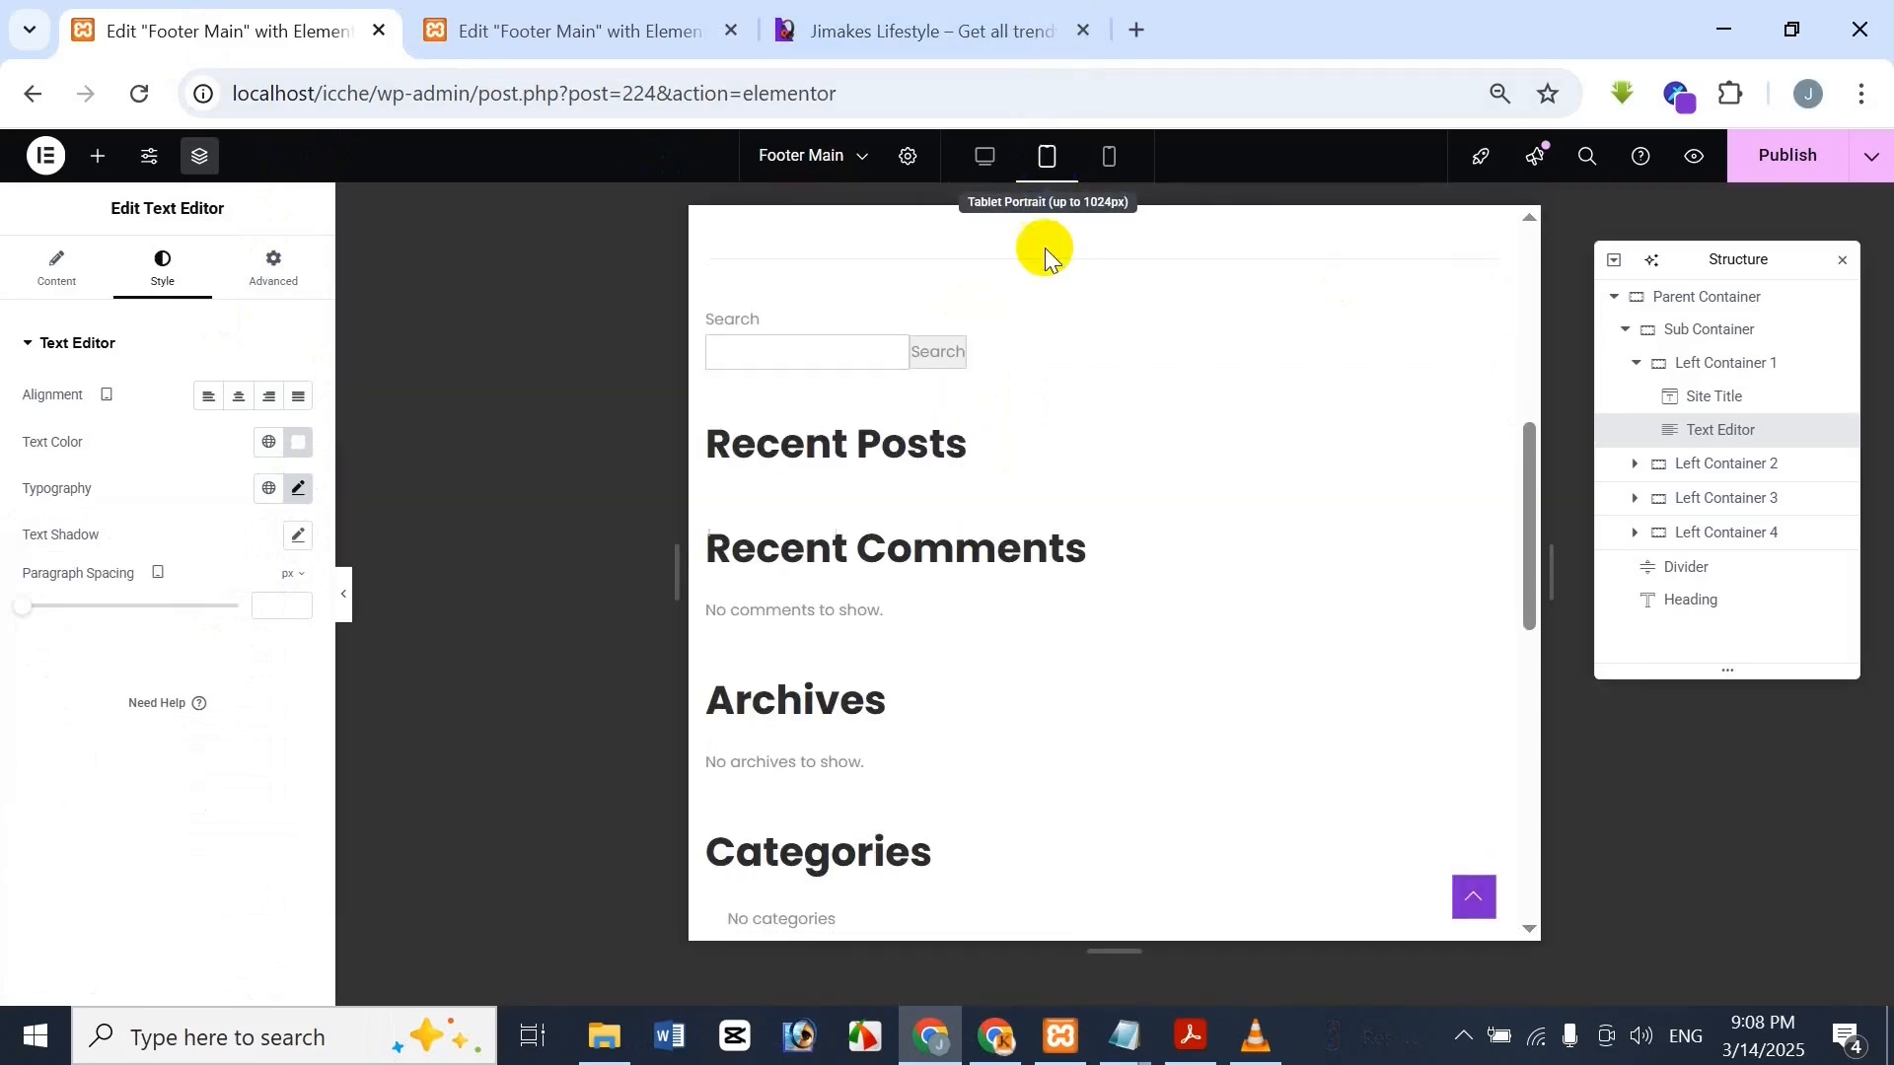
{"action": "scroll", "coordinate": [1180, 682], "scroll_direction": "down", "scroll_amount": 5}
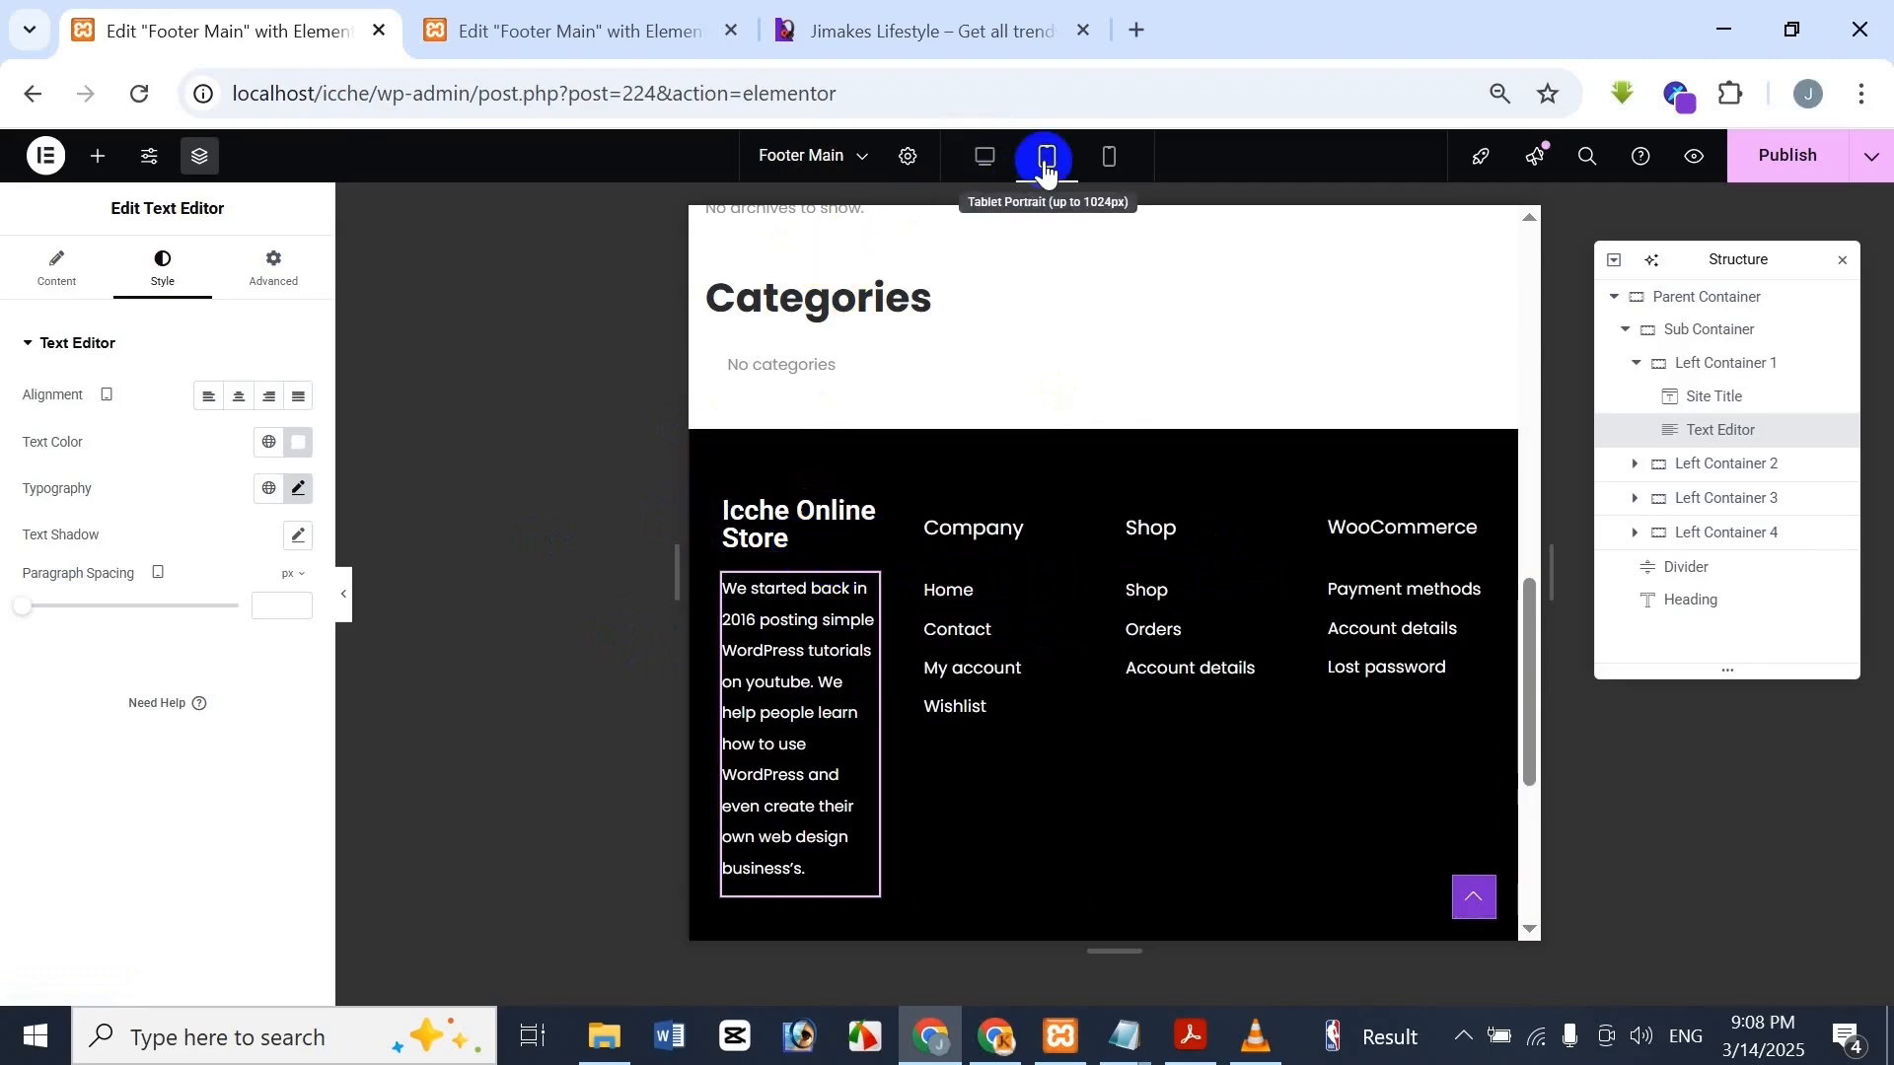
{"action": "left_click", "coordinate": [563, 31]}
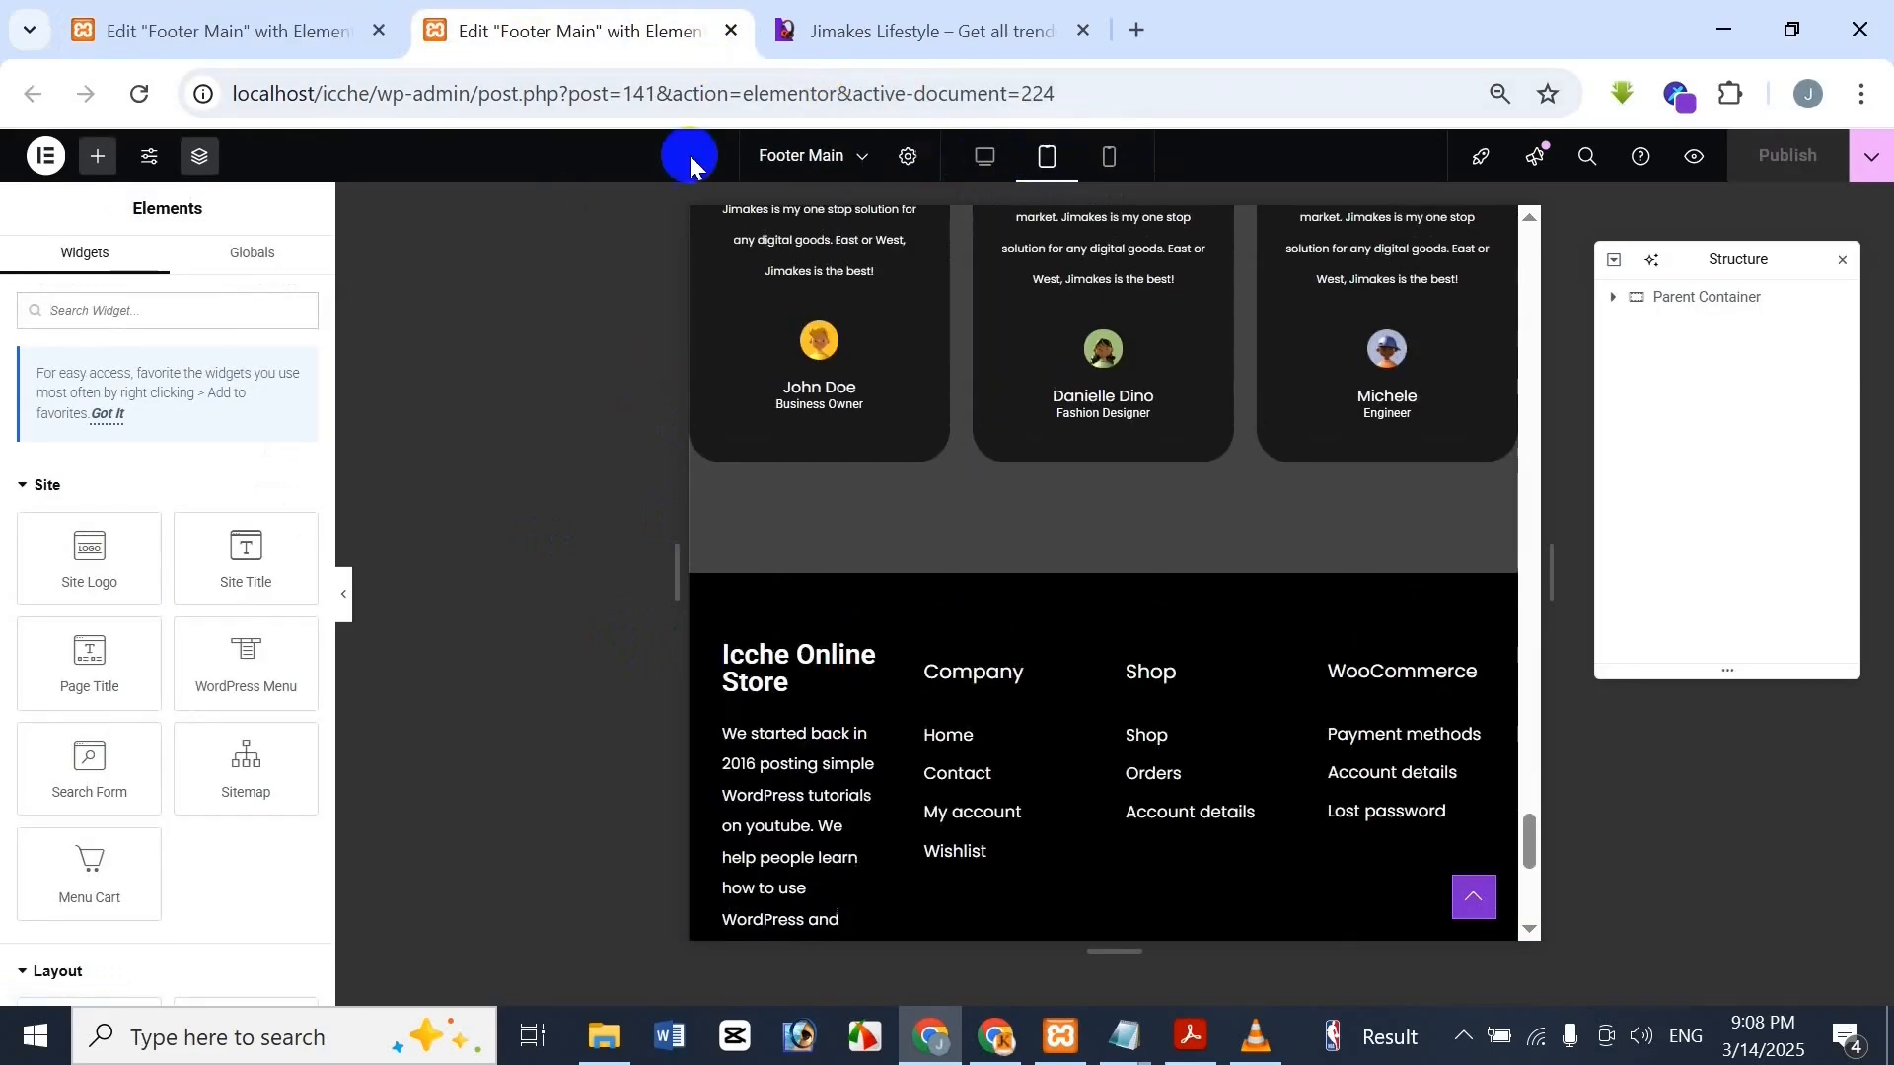
{"action": "left_click", "coordinate": [249, 14]}
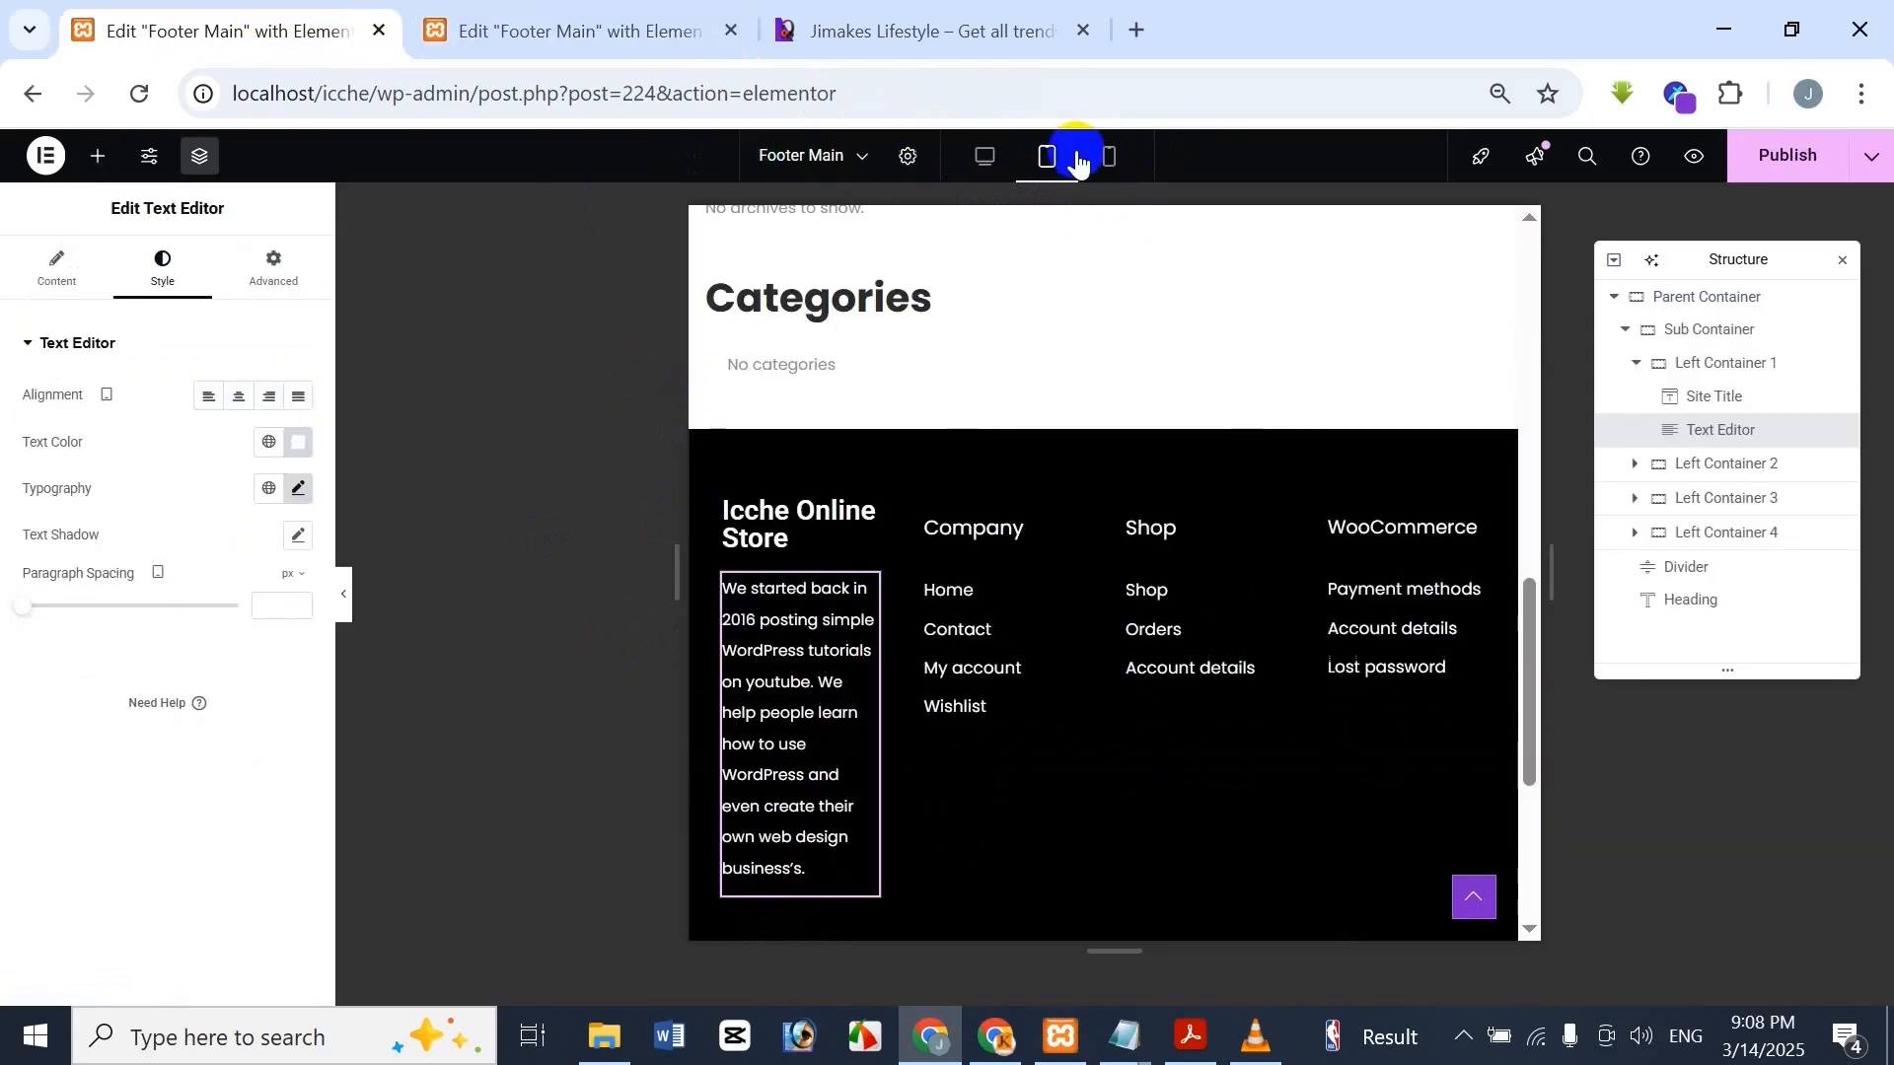
{"action": "left_click", "coordinate": [818, 529]}
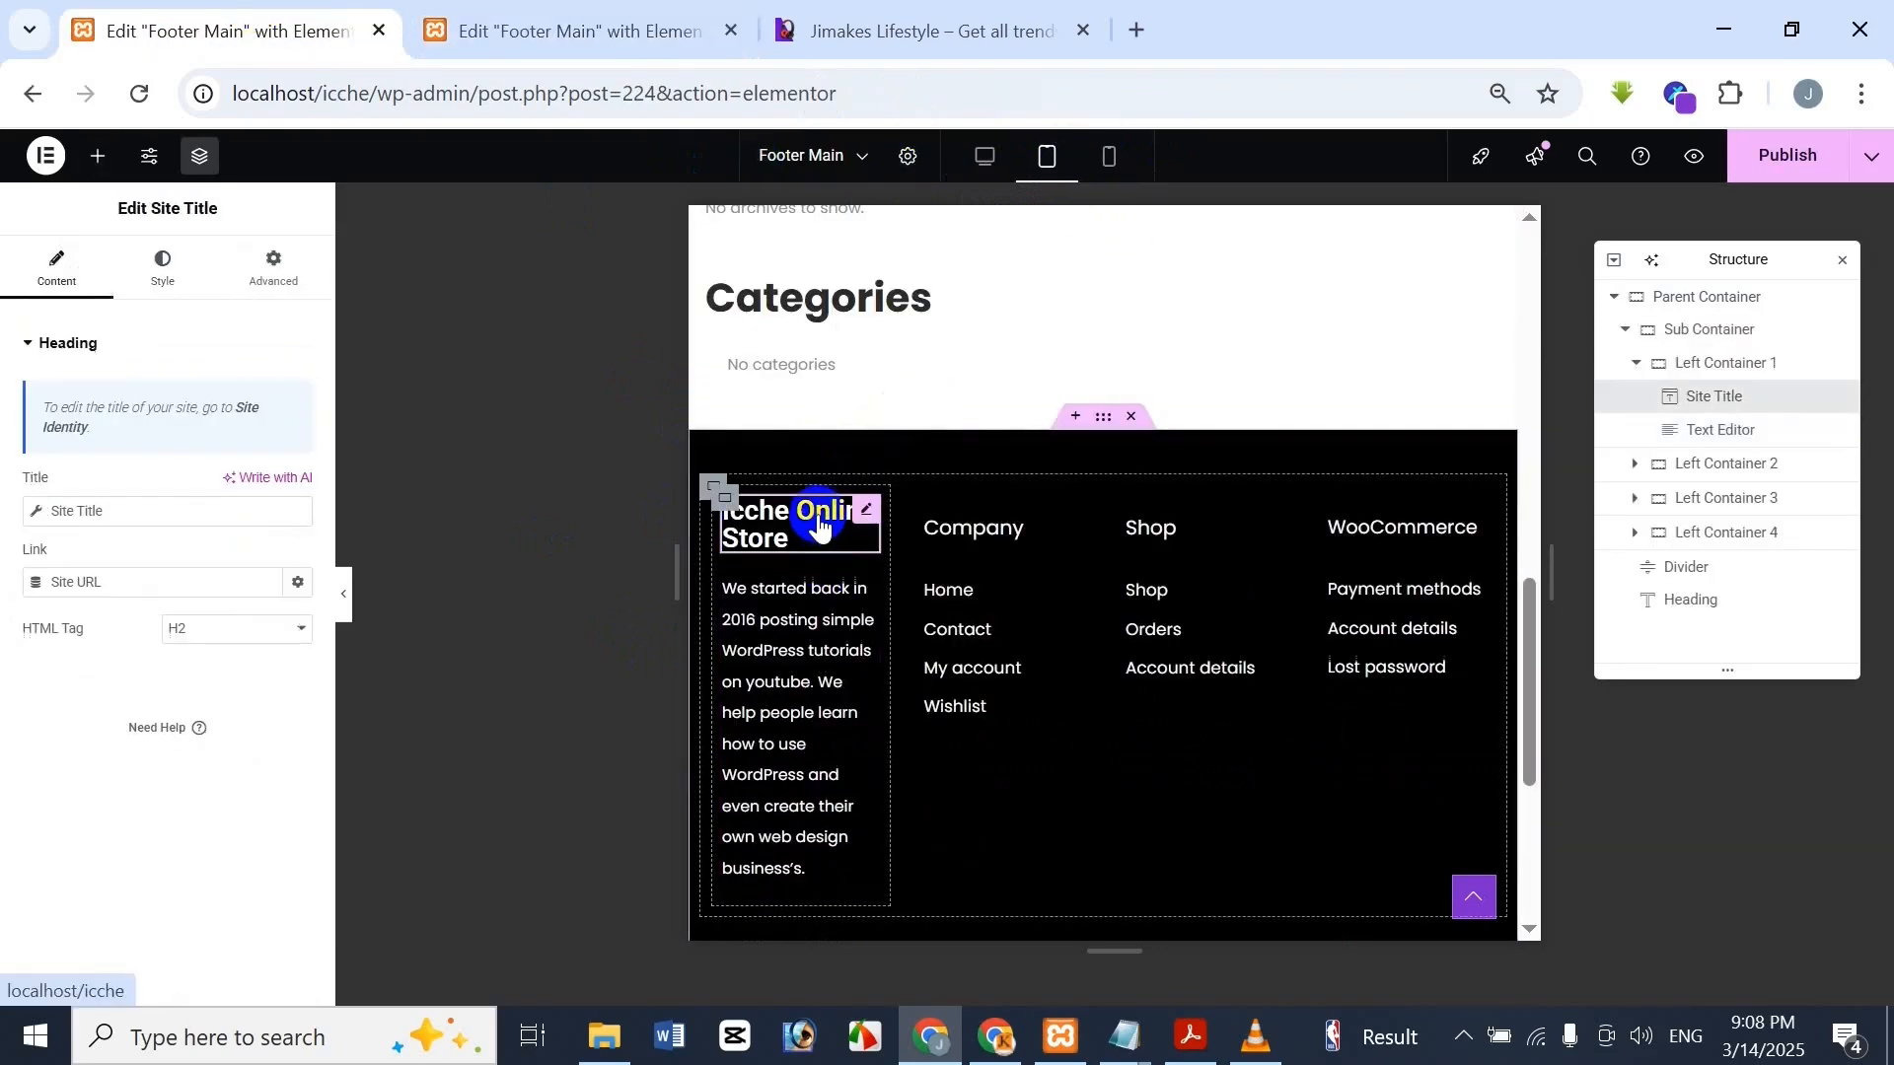
{"action": "left_click", "coordinate": [923, 30]}
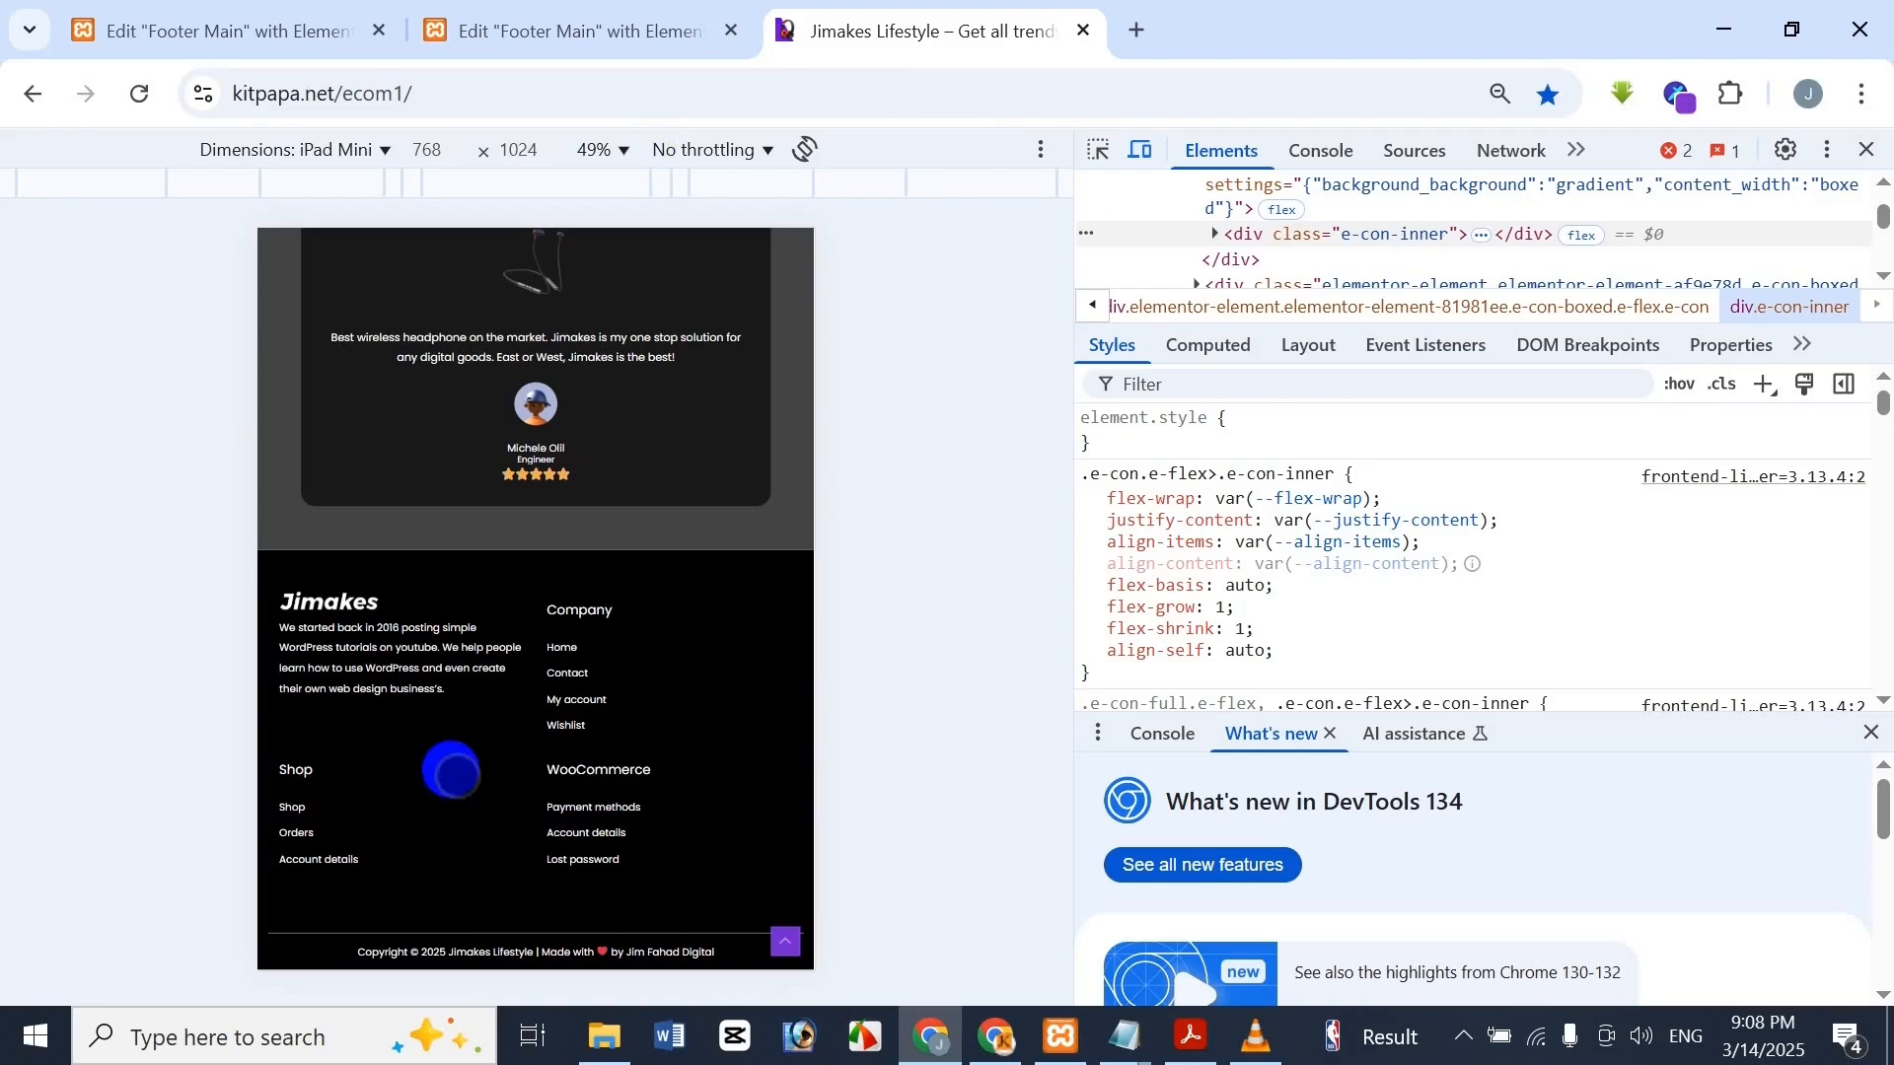
{"action": "left_click", "coordinate": [307, 10]}
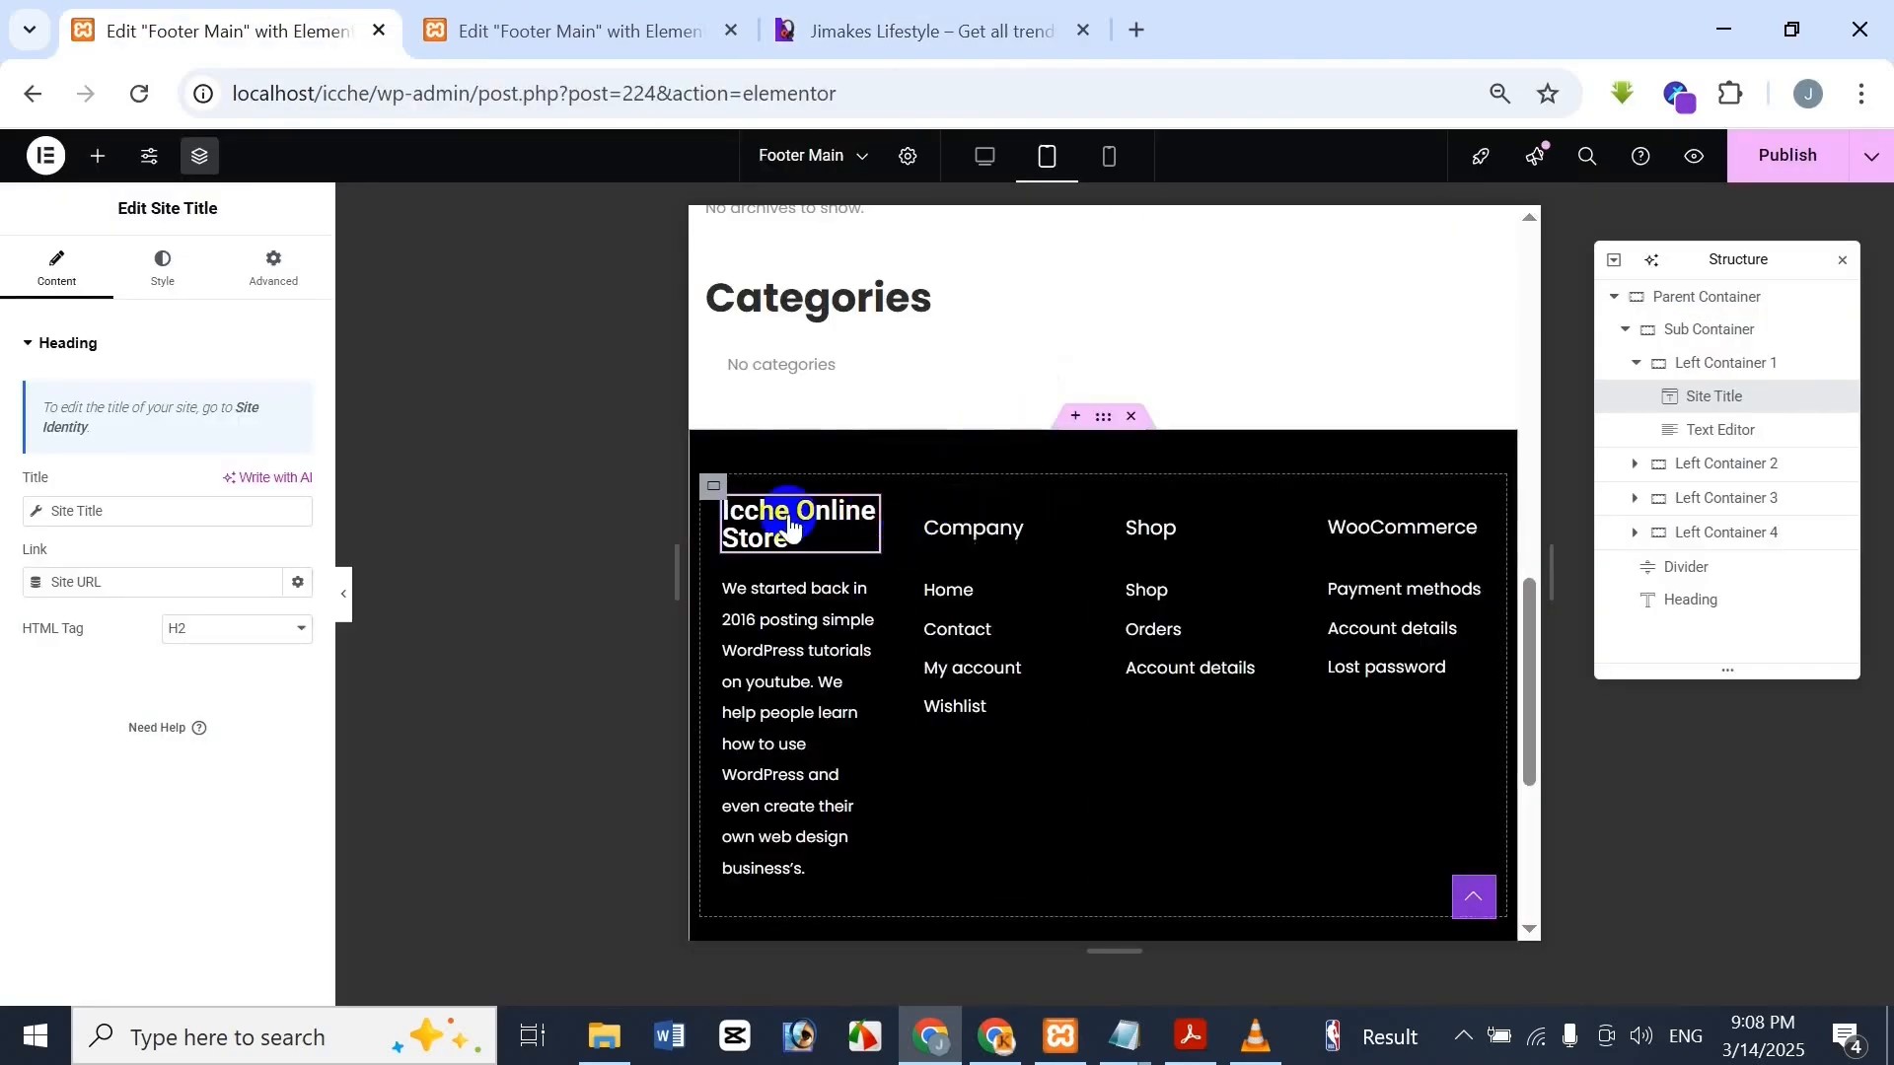
Set the footer site title's tablet font size to 17 px
{"action": "left_click", "coordinate": [202, 286]}
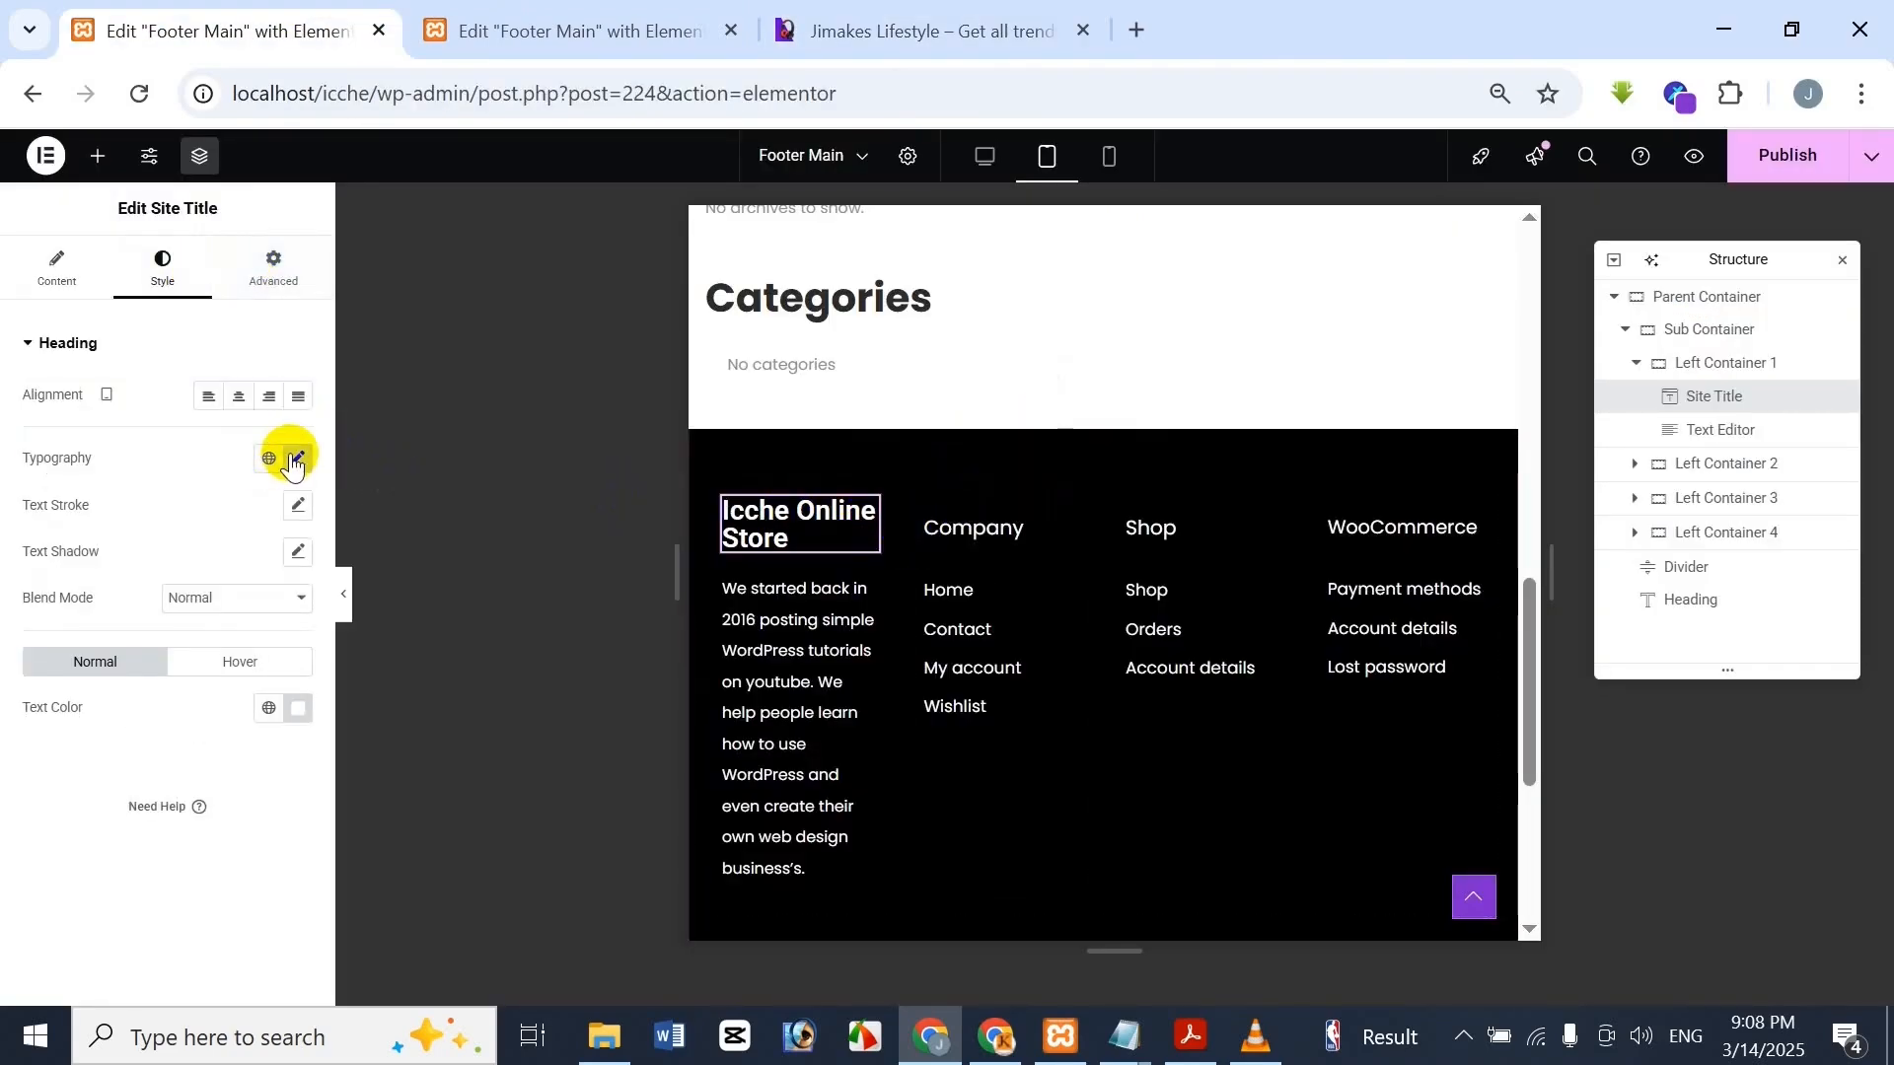
{"action": "left_click", "coordinate": [297, 458]}
{"action": "left_click", "coordinate": [266, 631]}
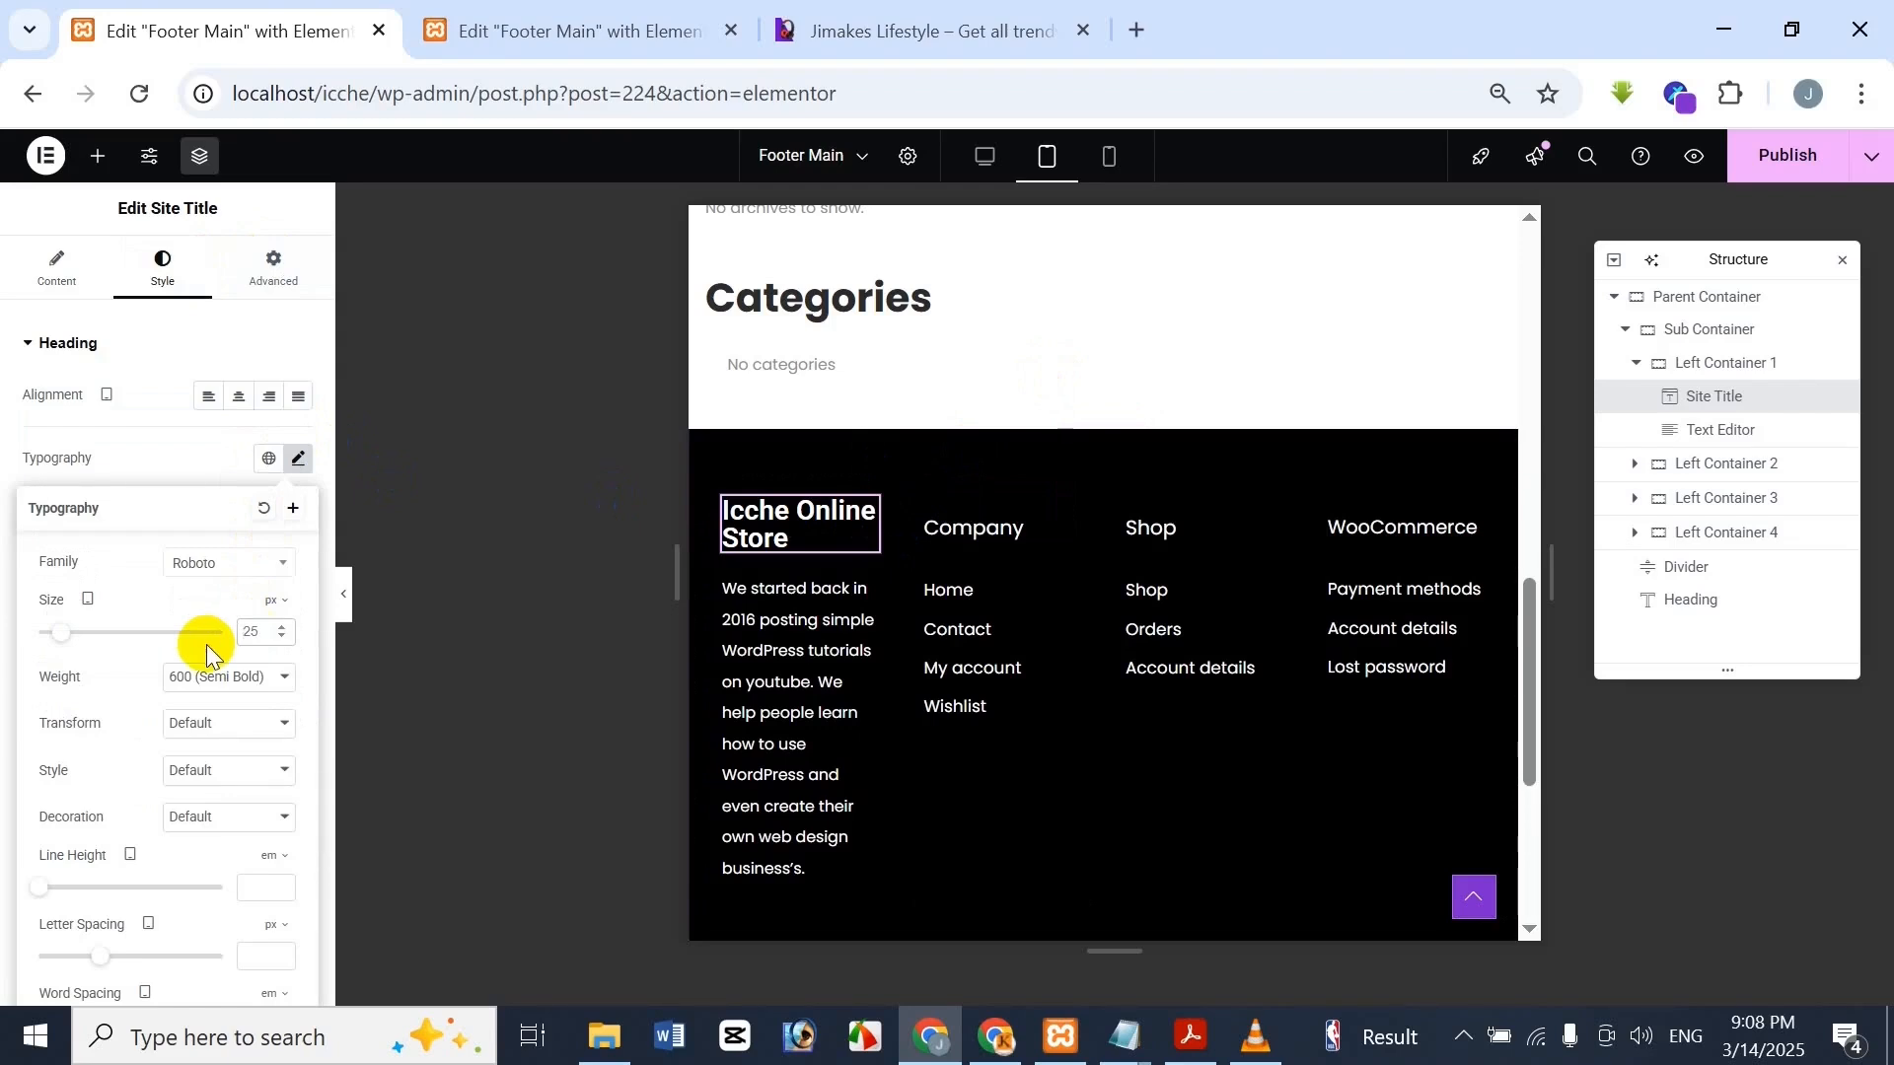
{"action": "type", "text": "20"}
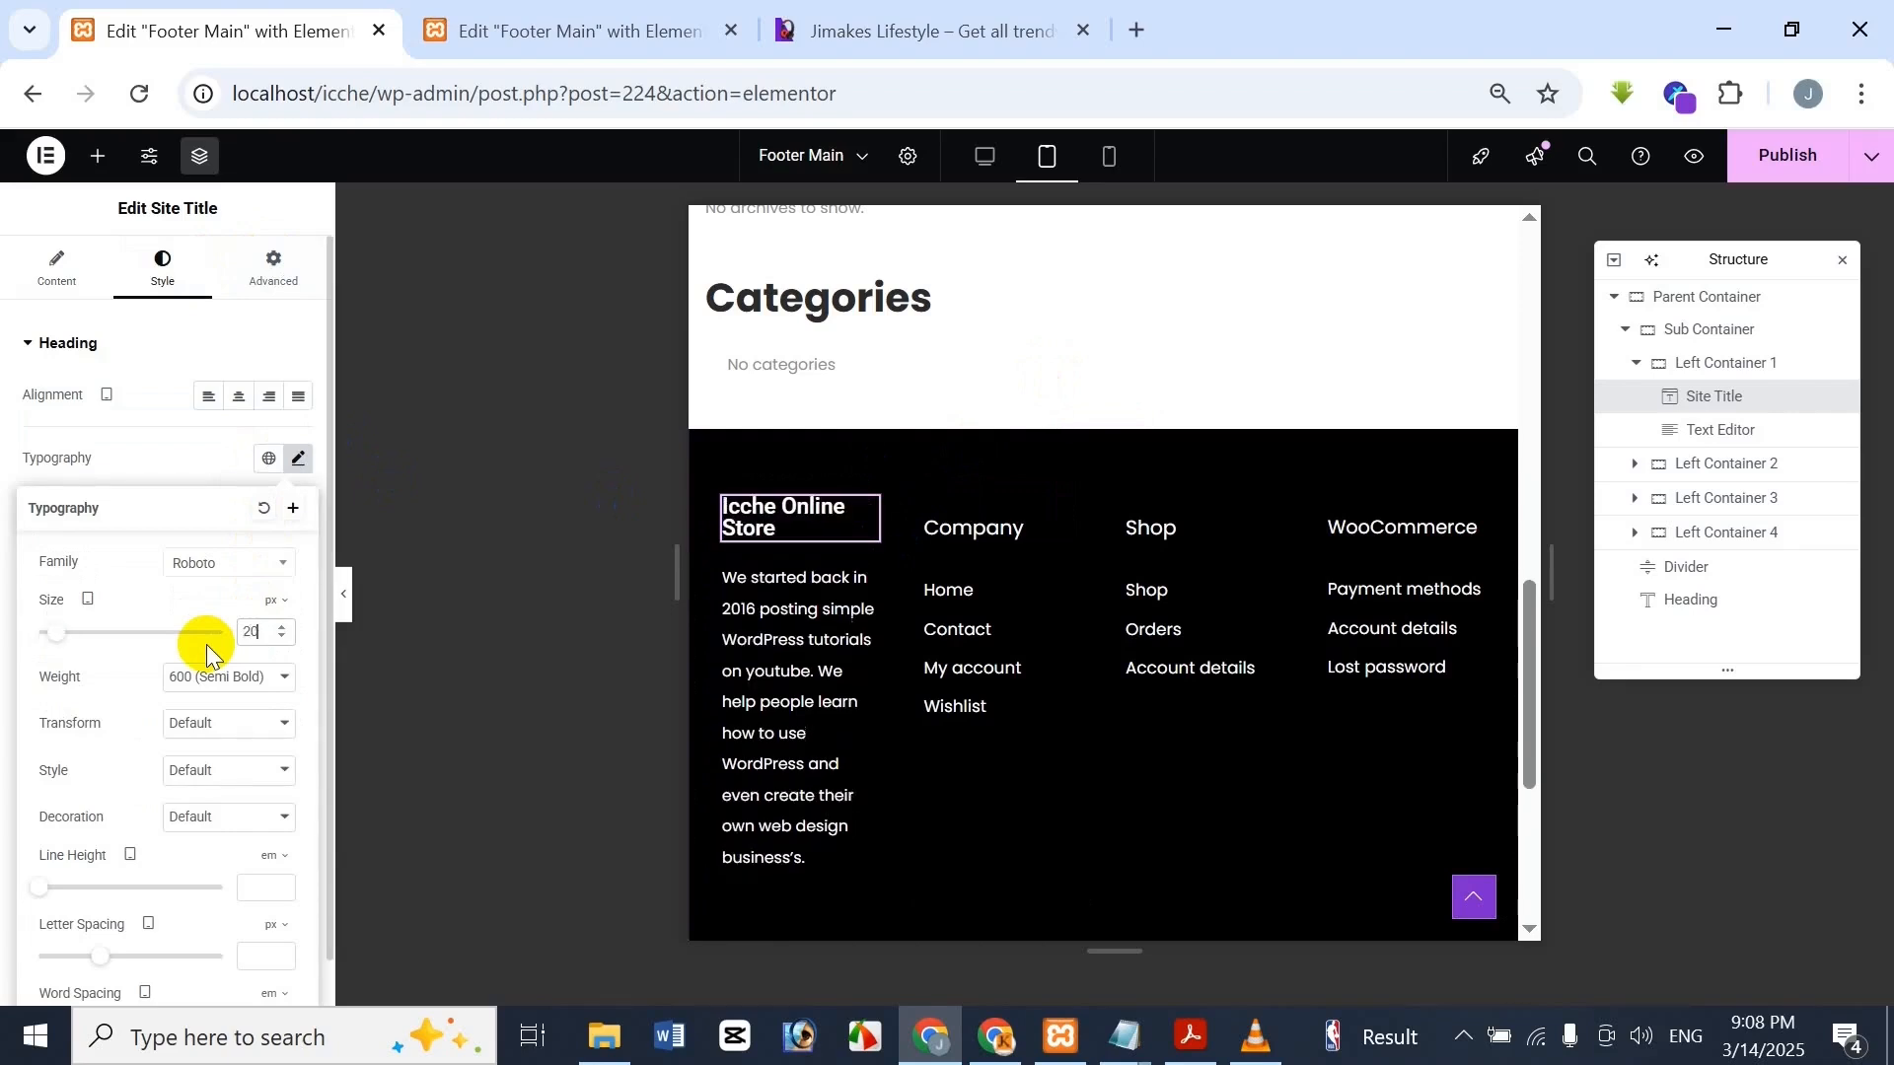
{"action": "key", "text": "BackSpace"}
{"action": "key", "text": "BackSpace"}
{"action": "type", "text": "18"}
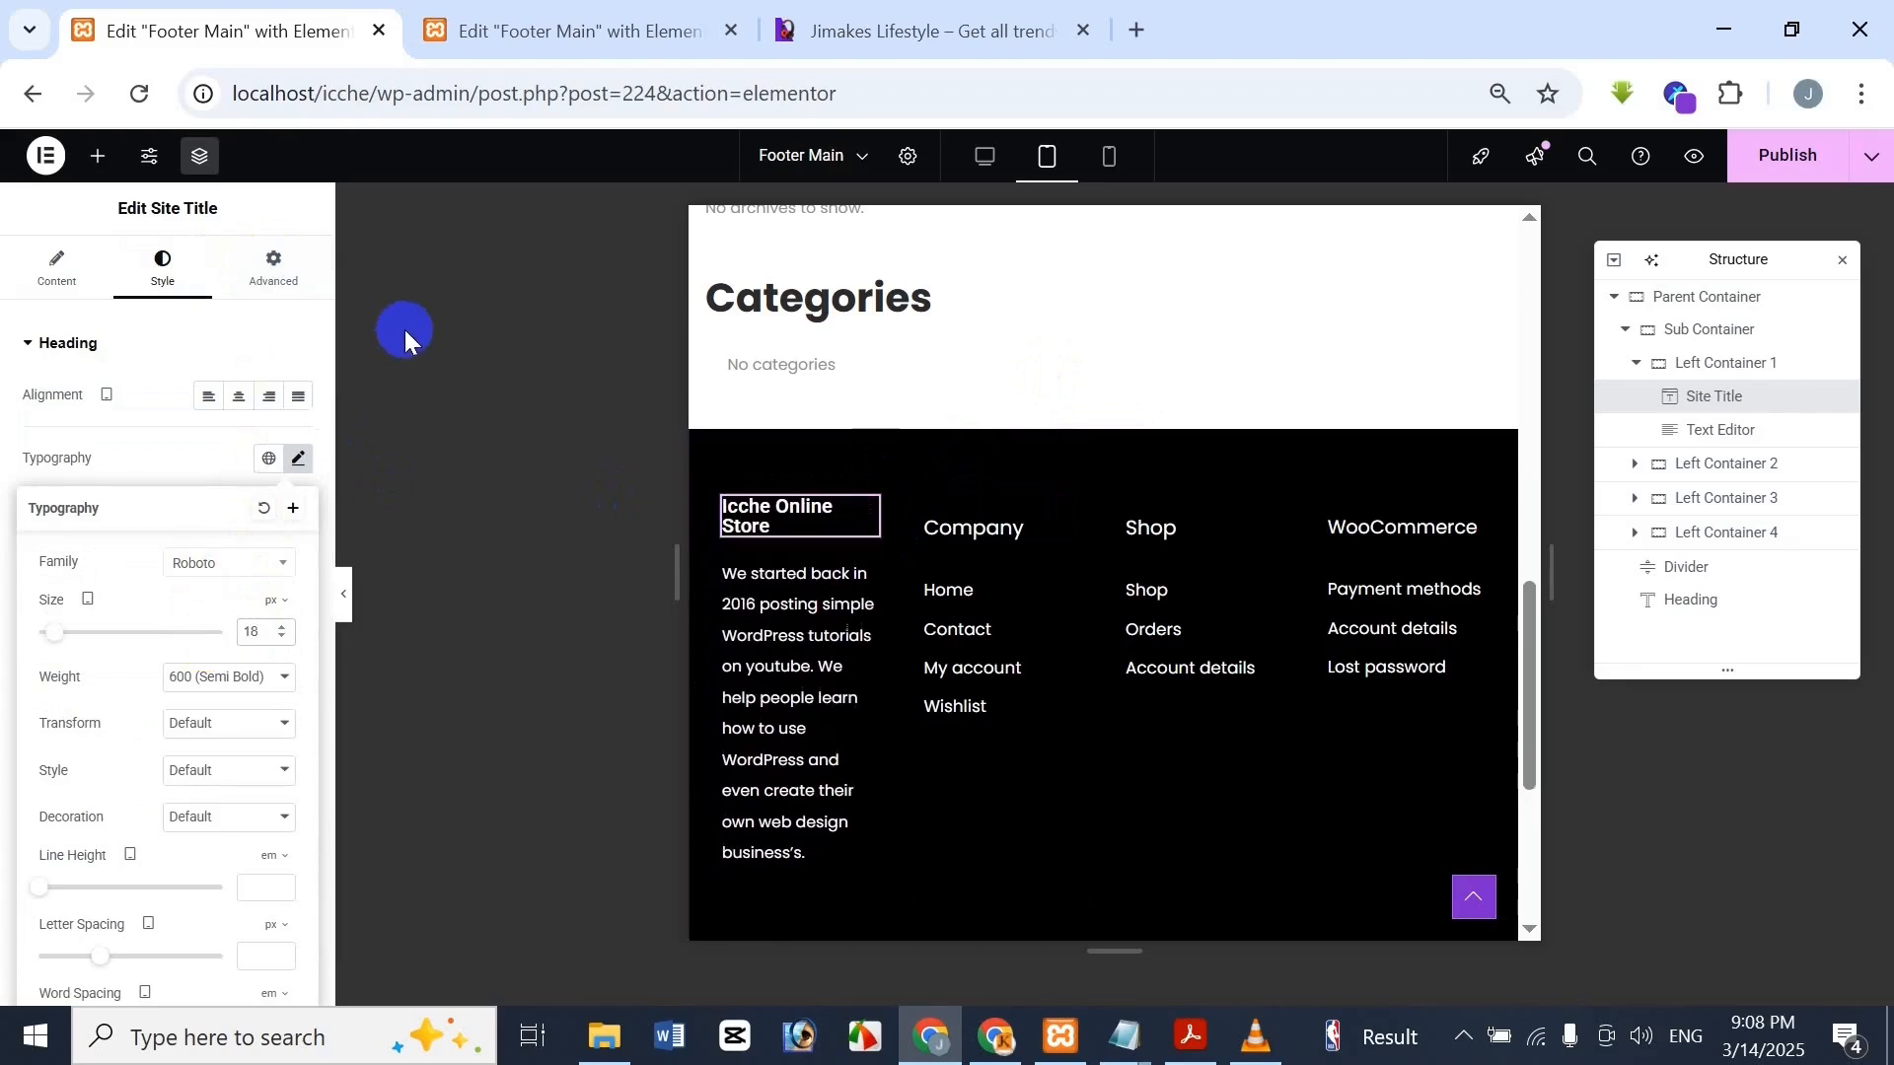
{"action": "key", "text": "BackSpace"}
{"action": "key", "text": "BackSpace"}
{"action": "type", "text": "1"}
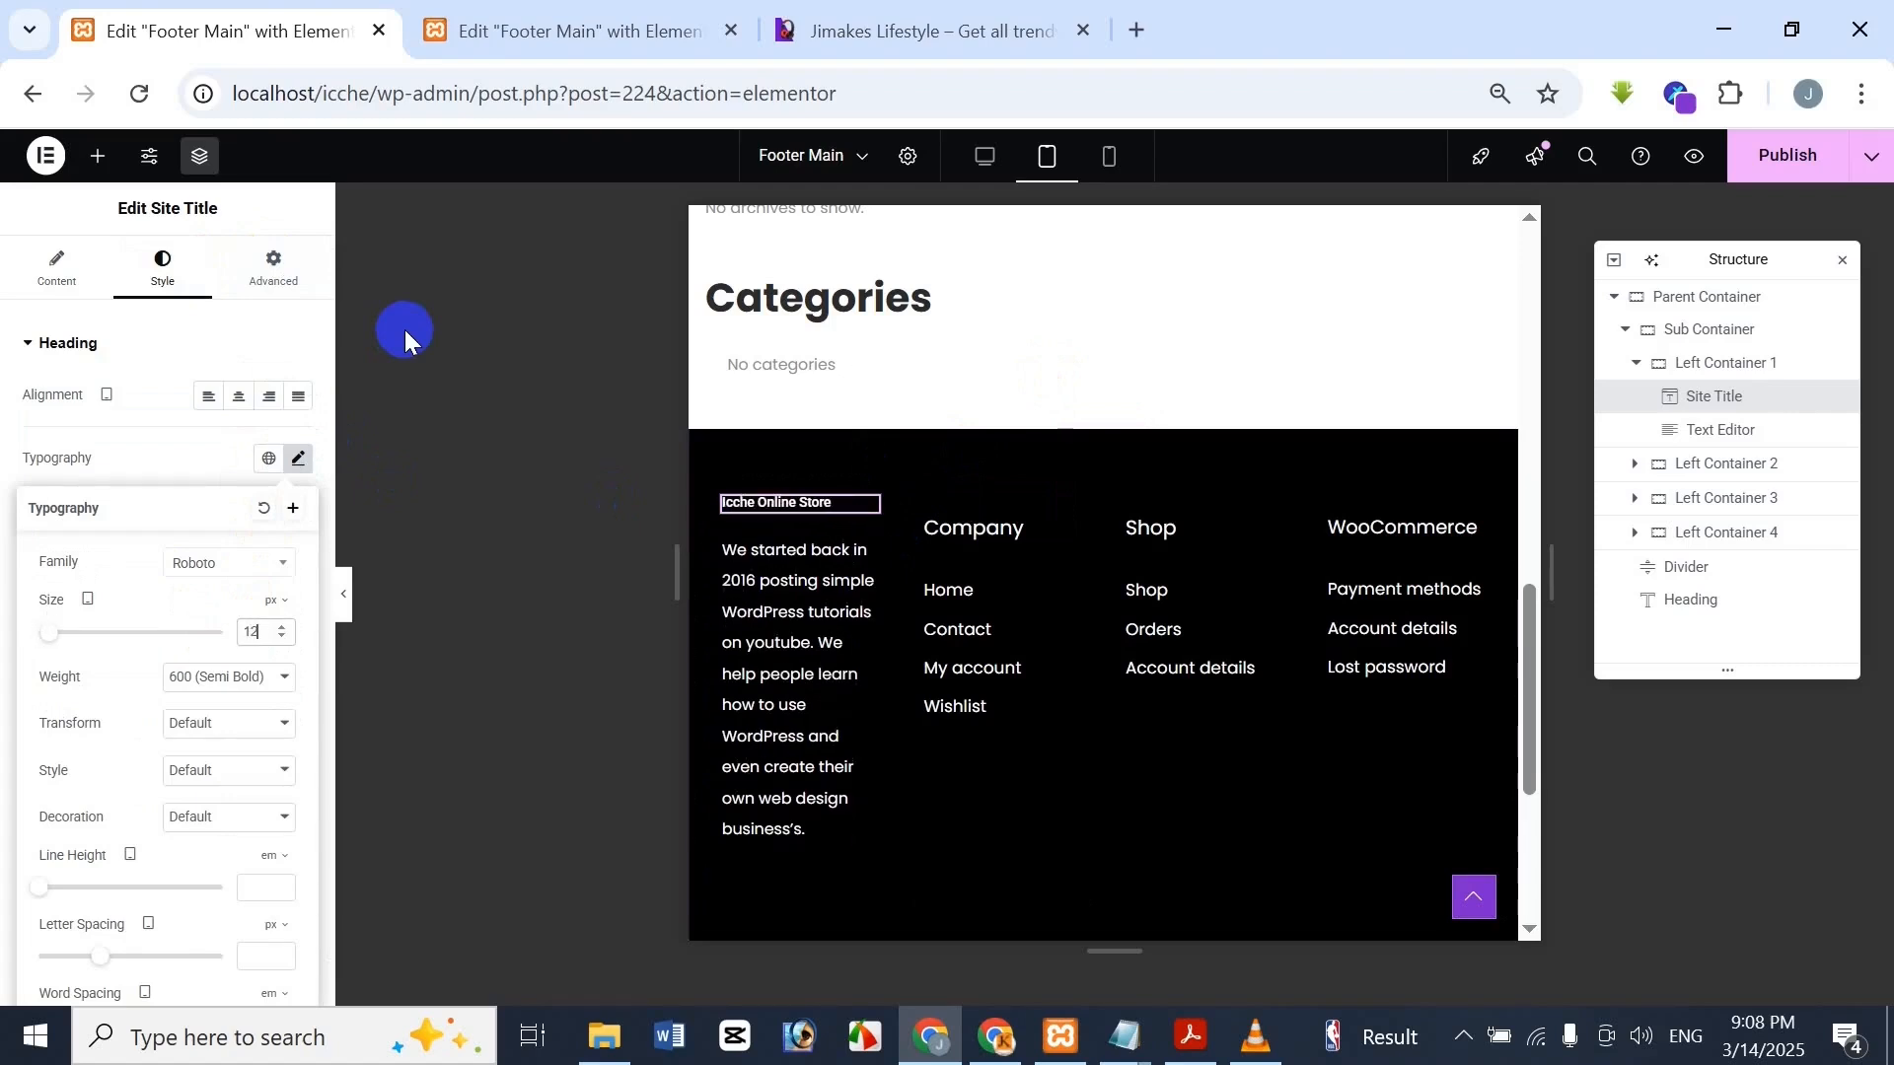
{"action": "type", "text": "2"}
{"action": "key", "text": "BackSpace"}
{"action": "key", "text": "BackSpace"}
{"action": "type", "text": "16"}
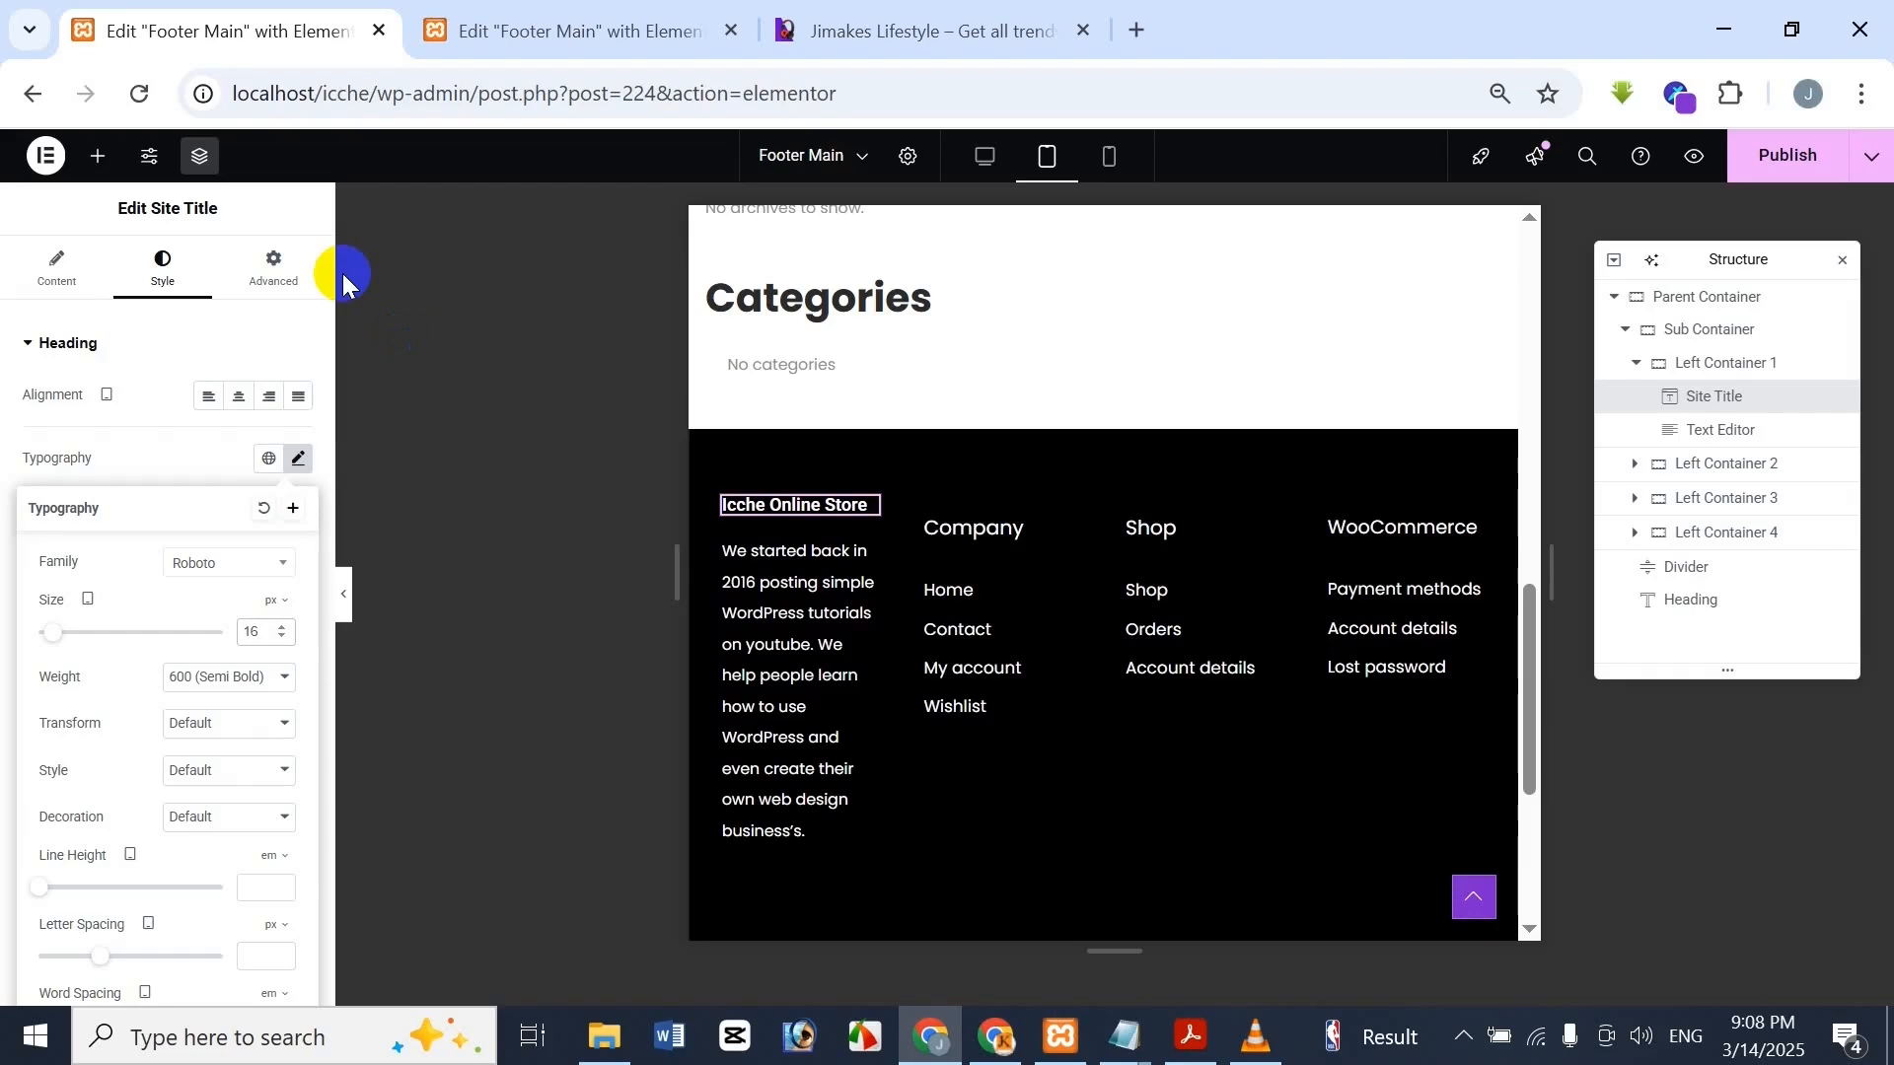
{"action": "key", "text": "BackSpace"}
{"action": "type", "text": "7"}
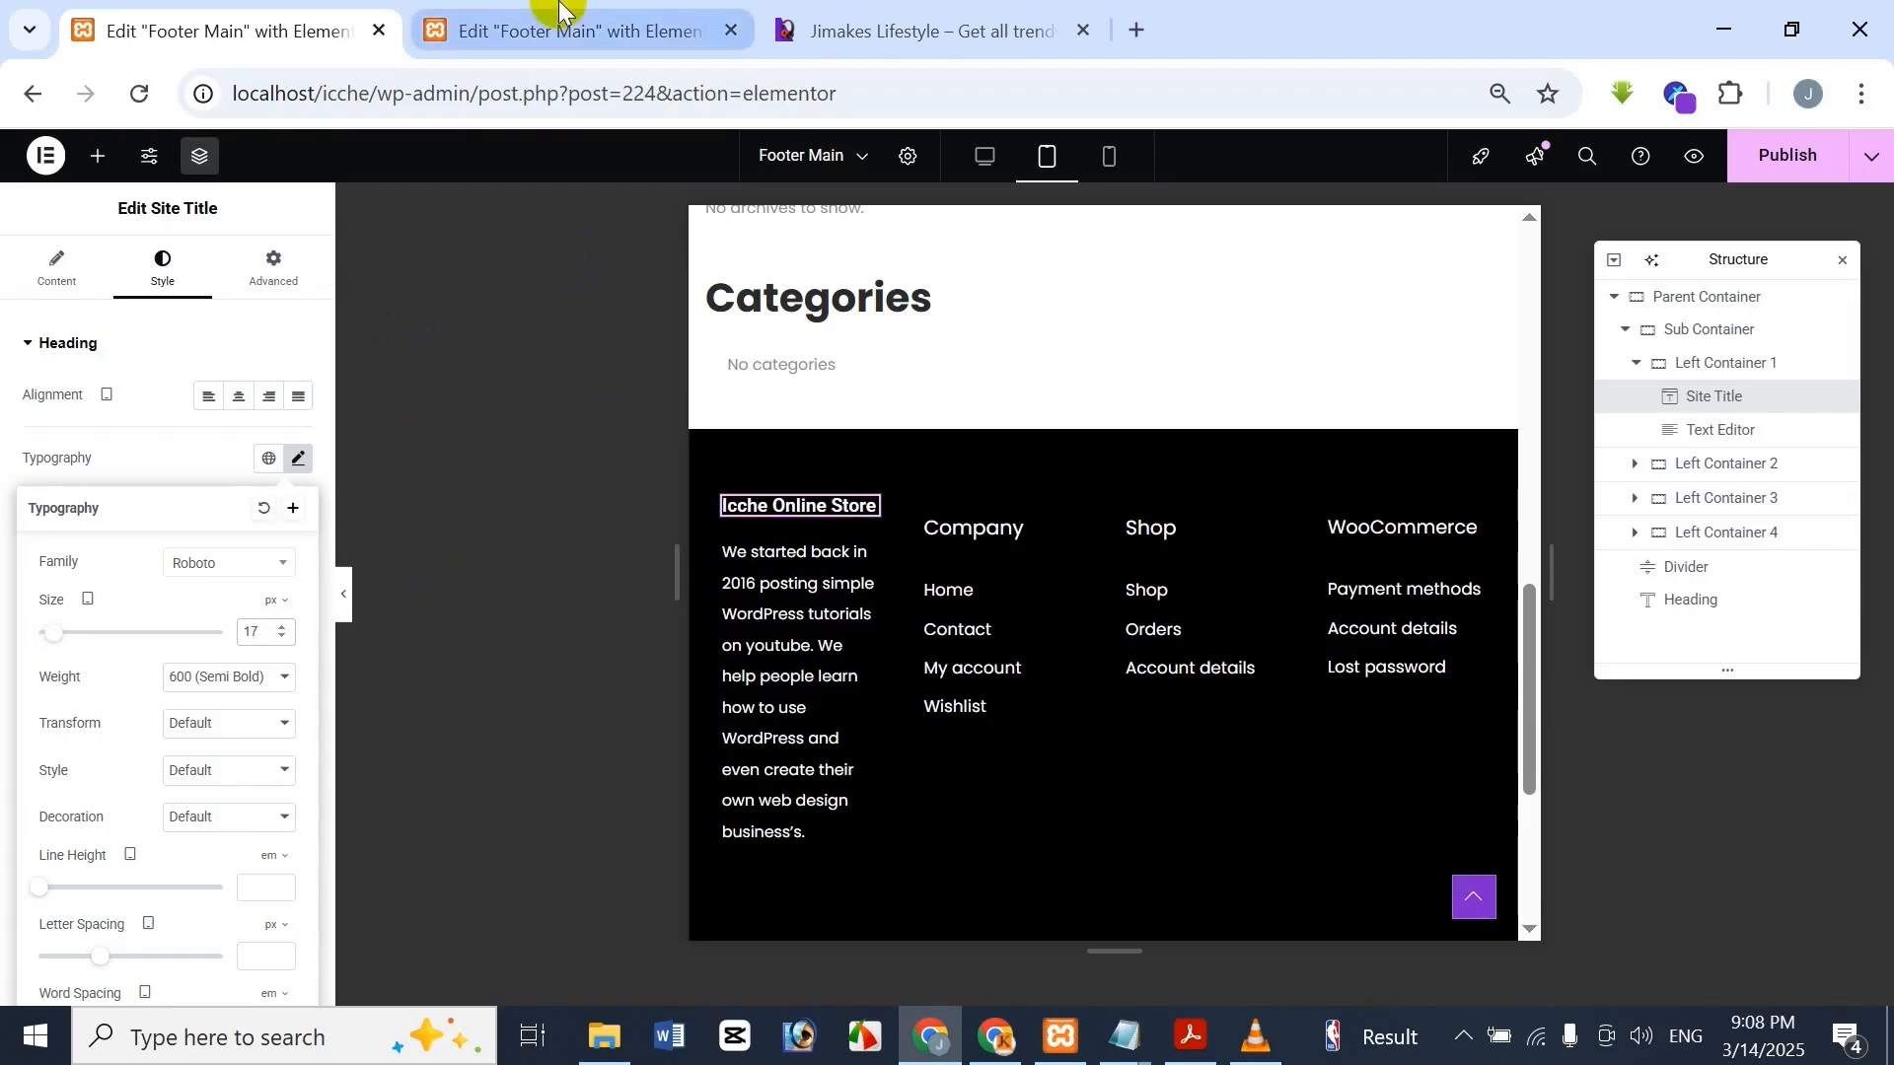
Check the reference site's tablet footer and set the footer description text's tablet font size to 12 px
{"action": "mouse_move", "coordinate": [558, 12]}
{"action": "left_click", "coordinate": [868, 29]}
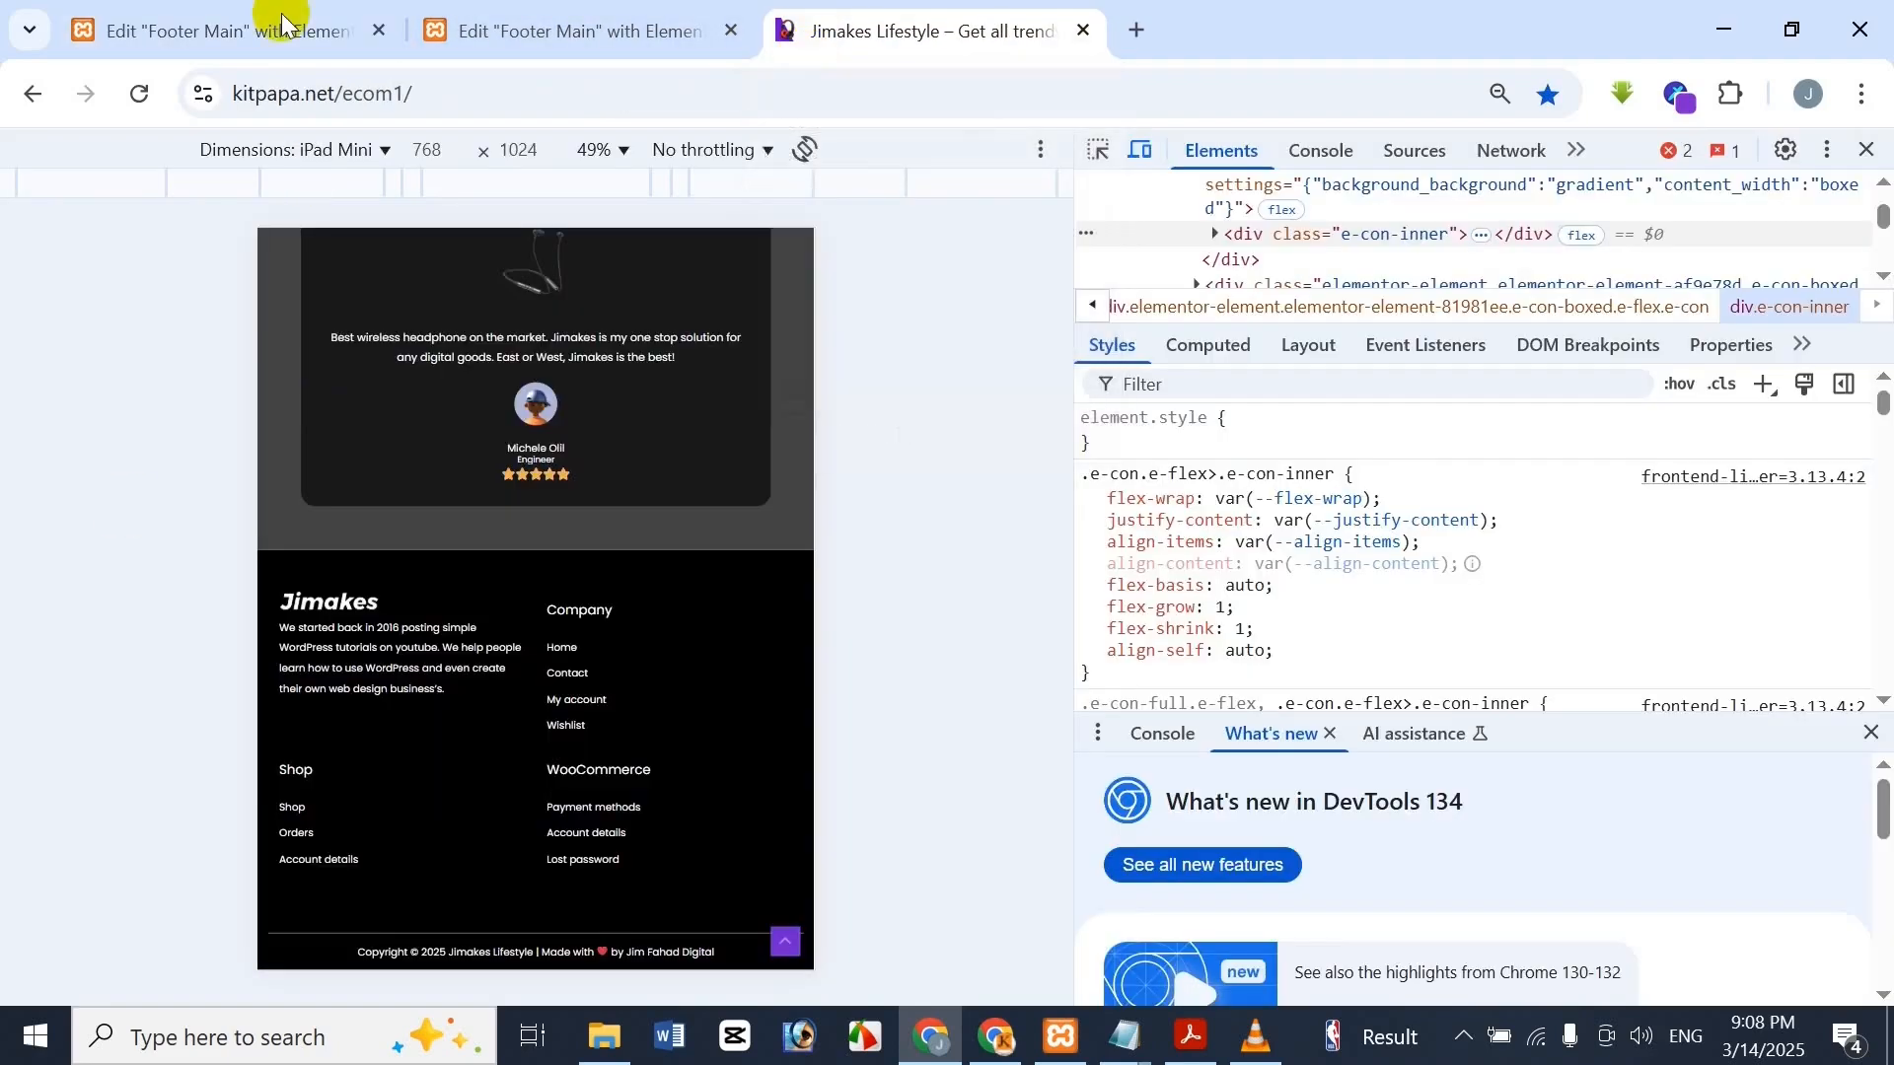
{"action": "left_click", "coordinate": [276, 27]}
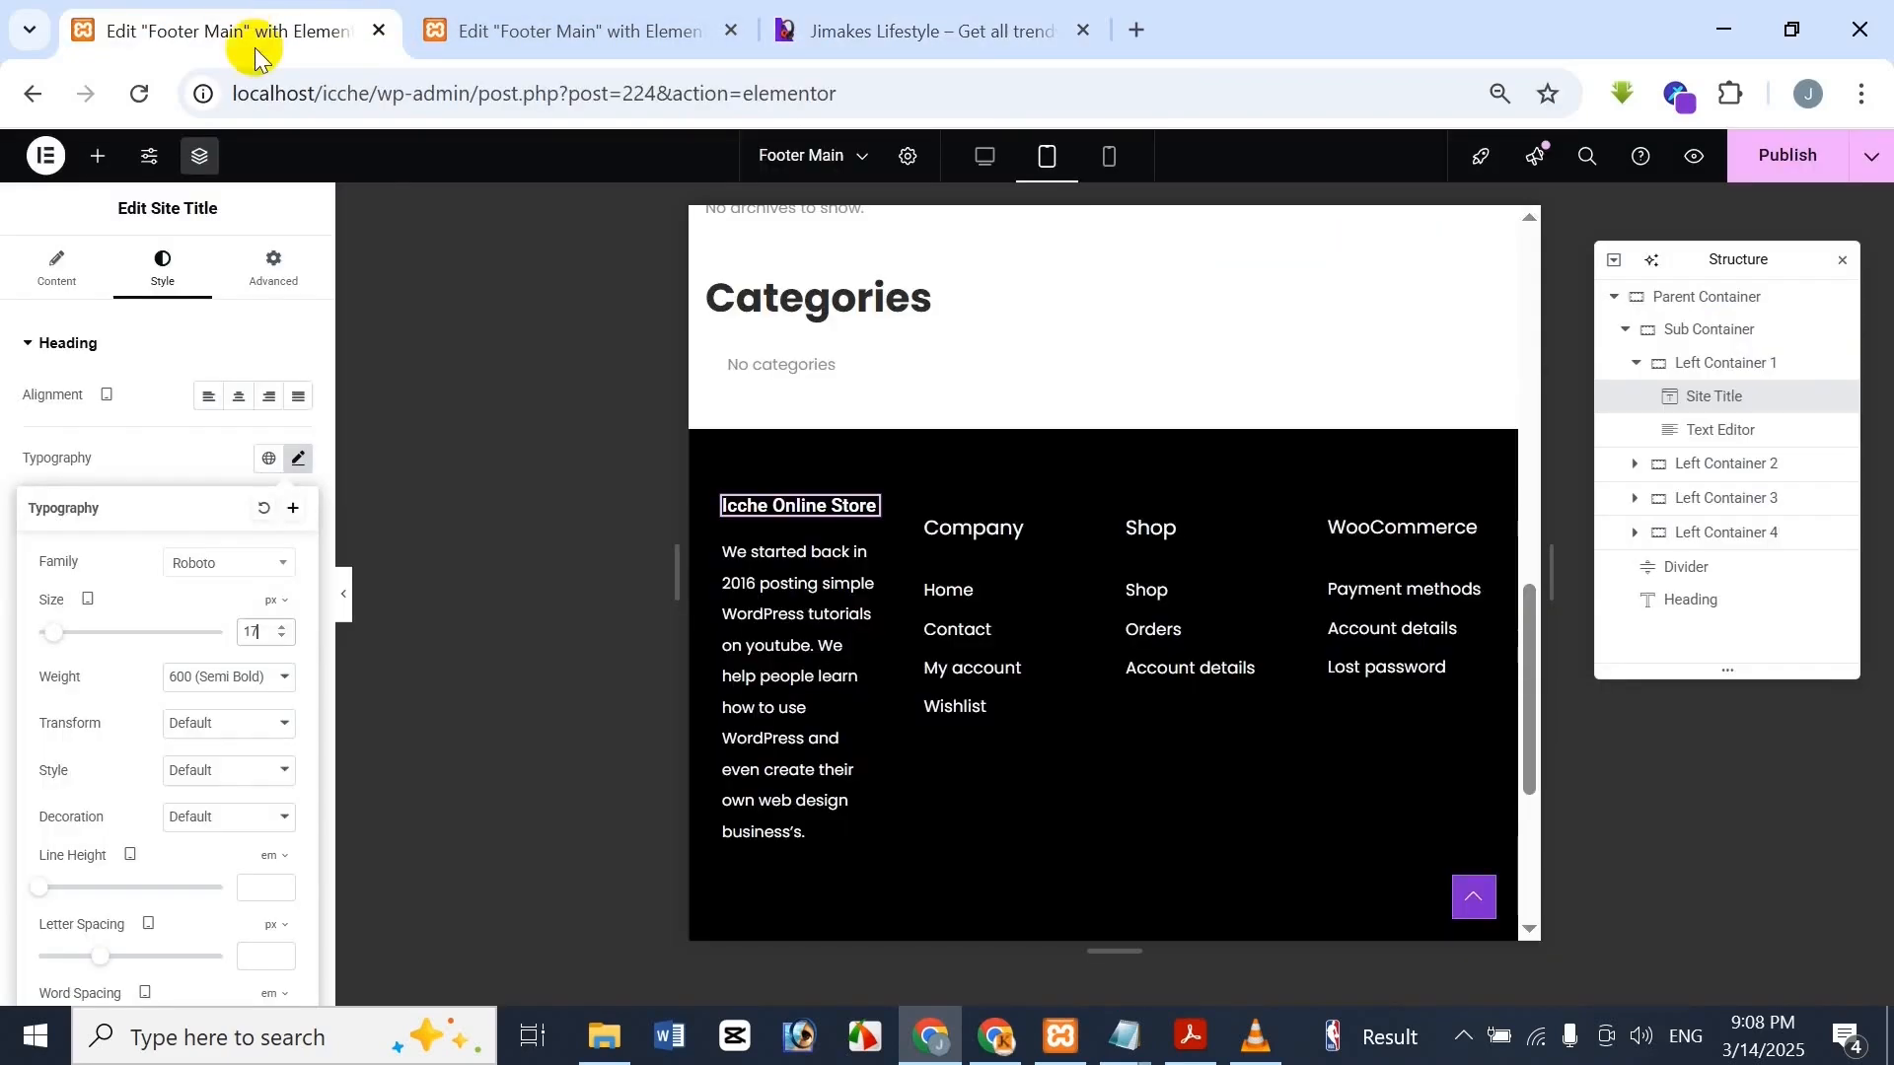
{"action": "left_click", "coordinate": [832, 702]}
{"action": "left_click", "coordinate": [298, 487]}
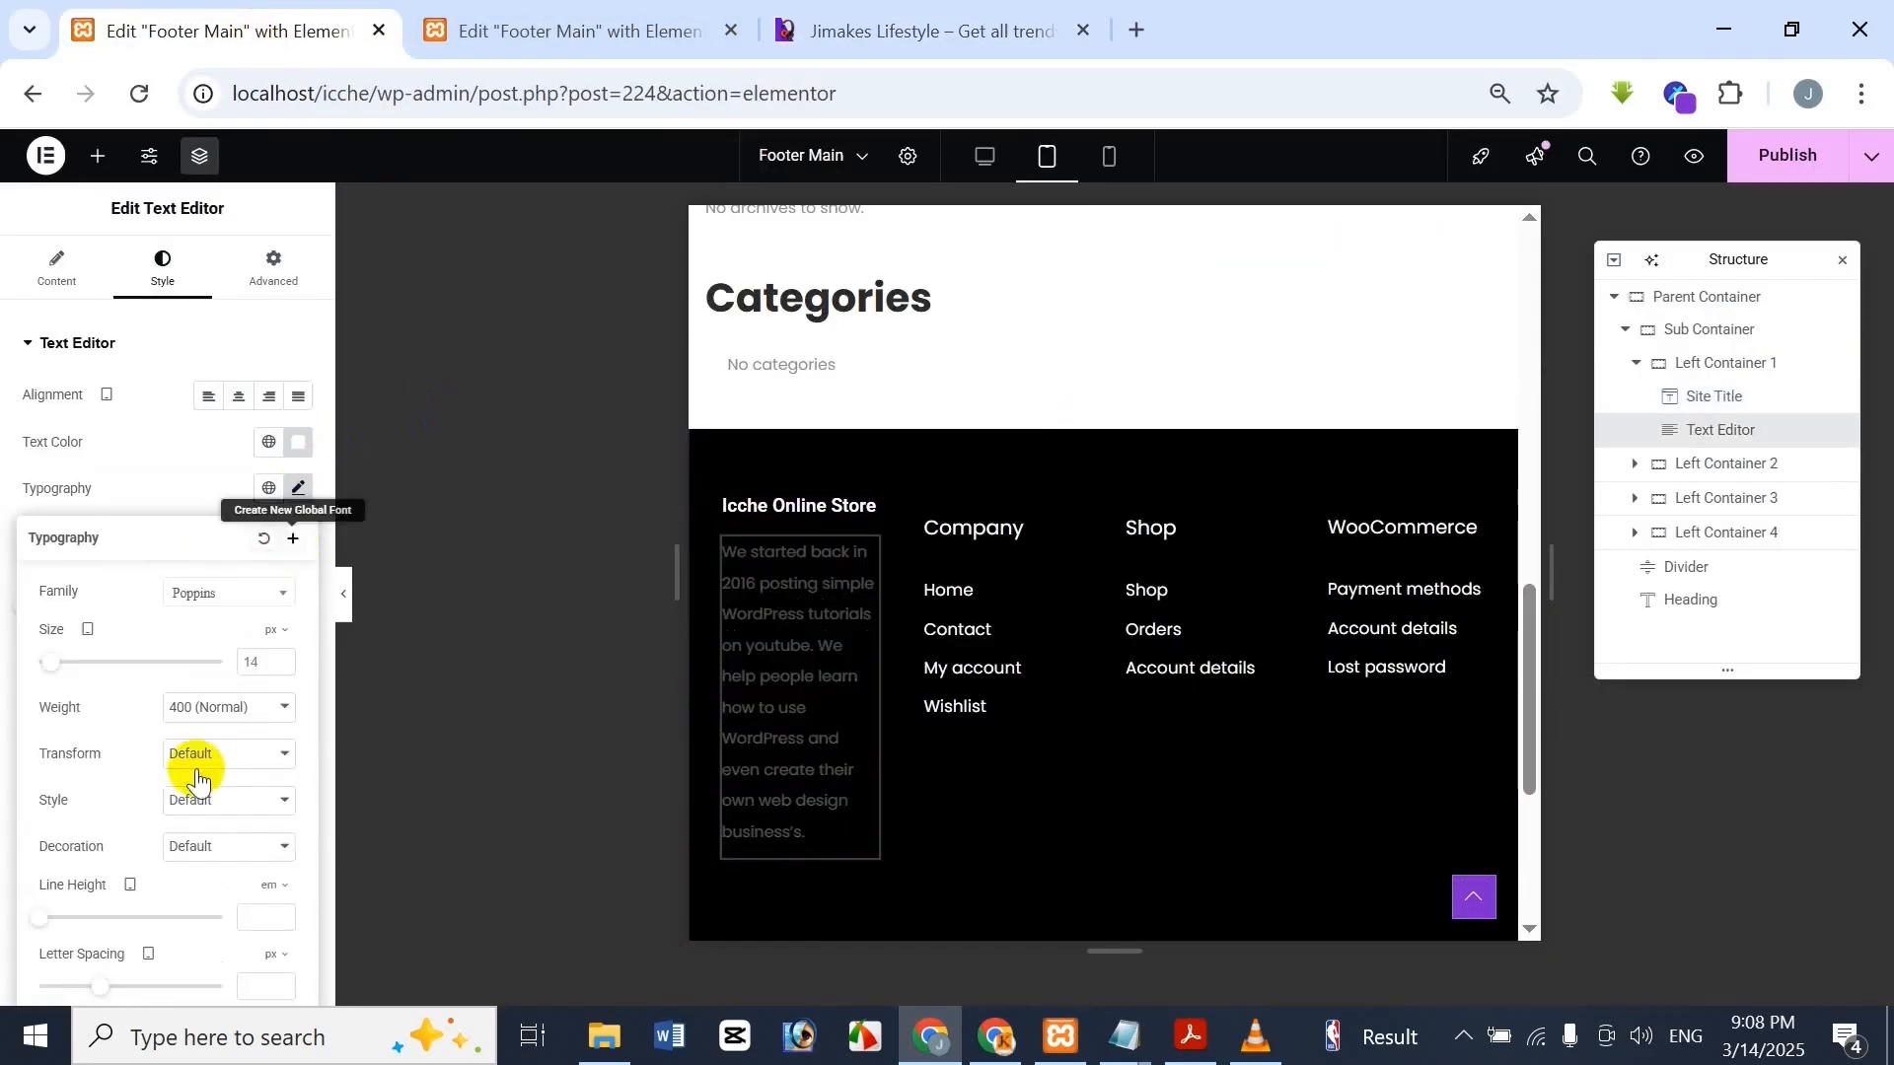
{"action": "left_click", "coordinate": [263, 673]}
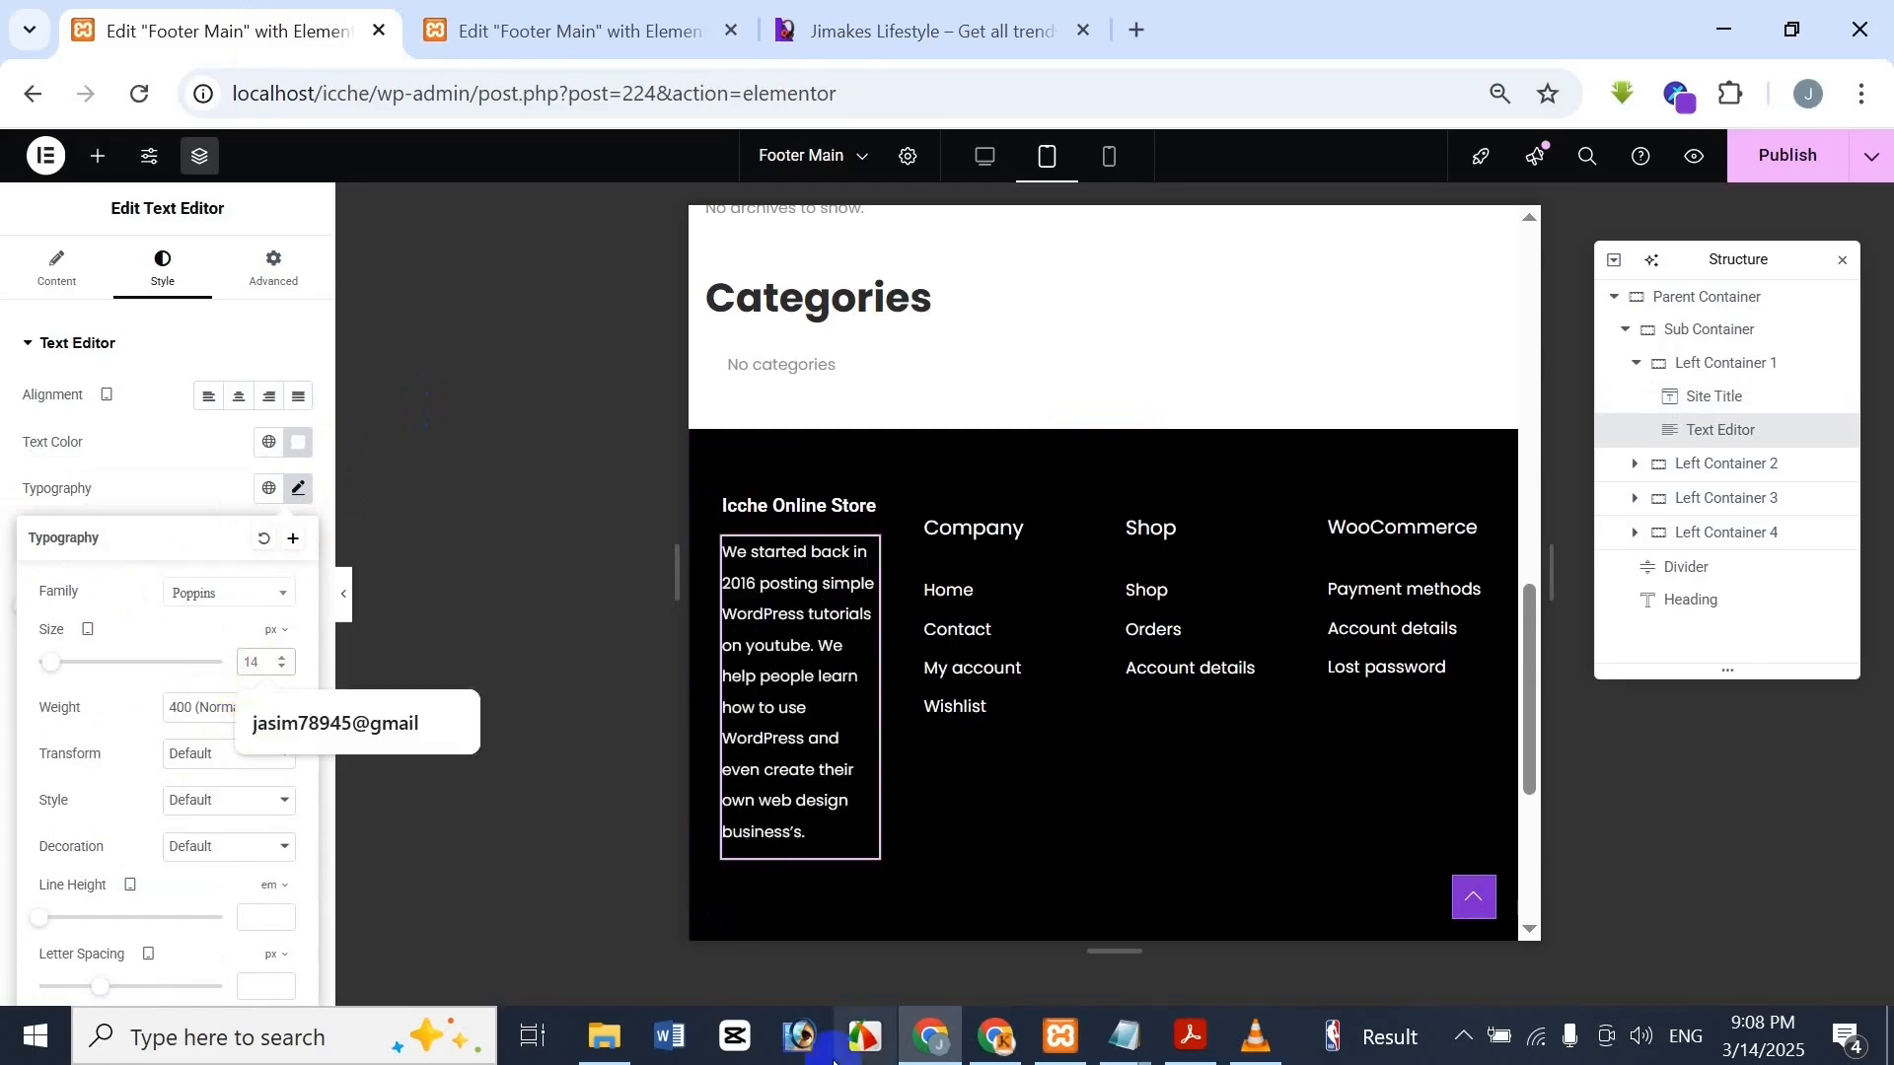
{"action": "key", "text": "BackSpace"}
{"action": "type", "text": "2"}
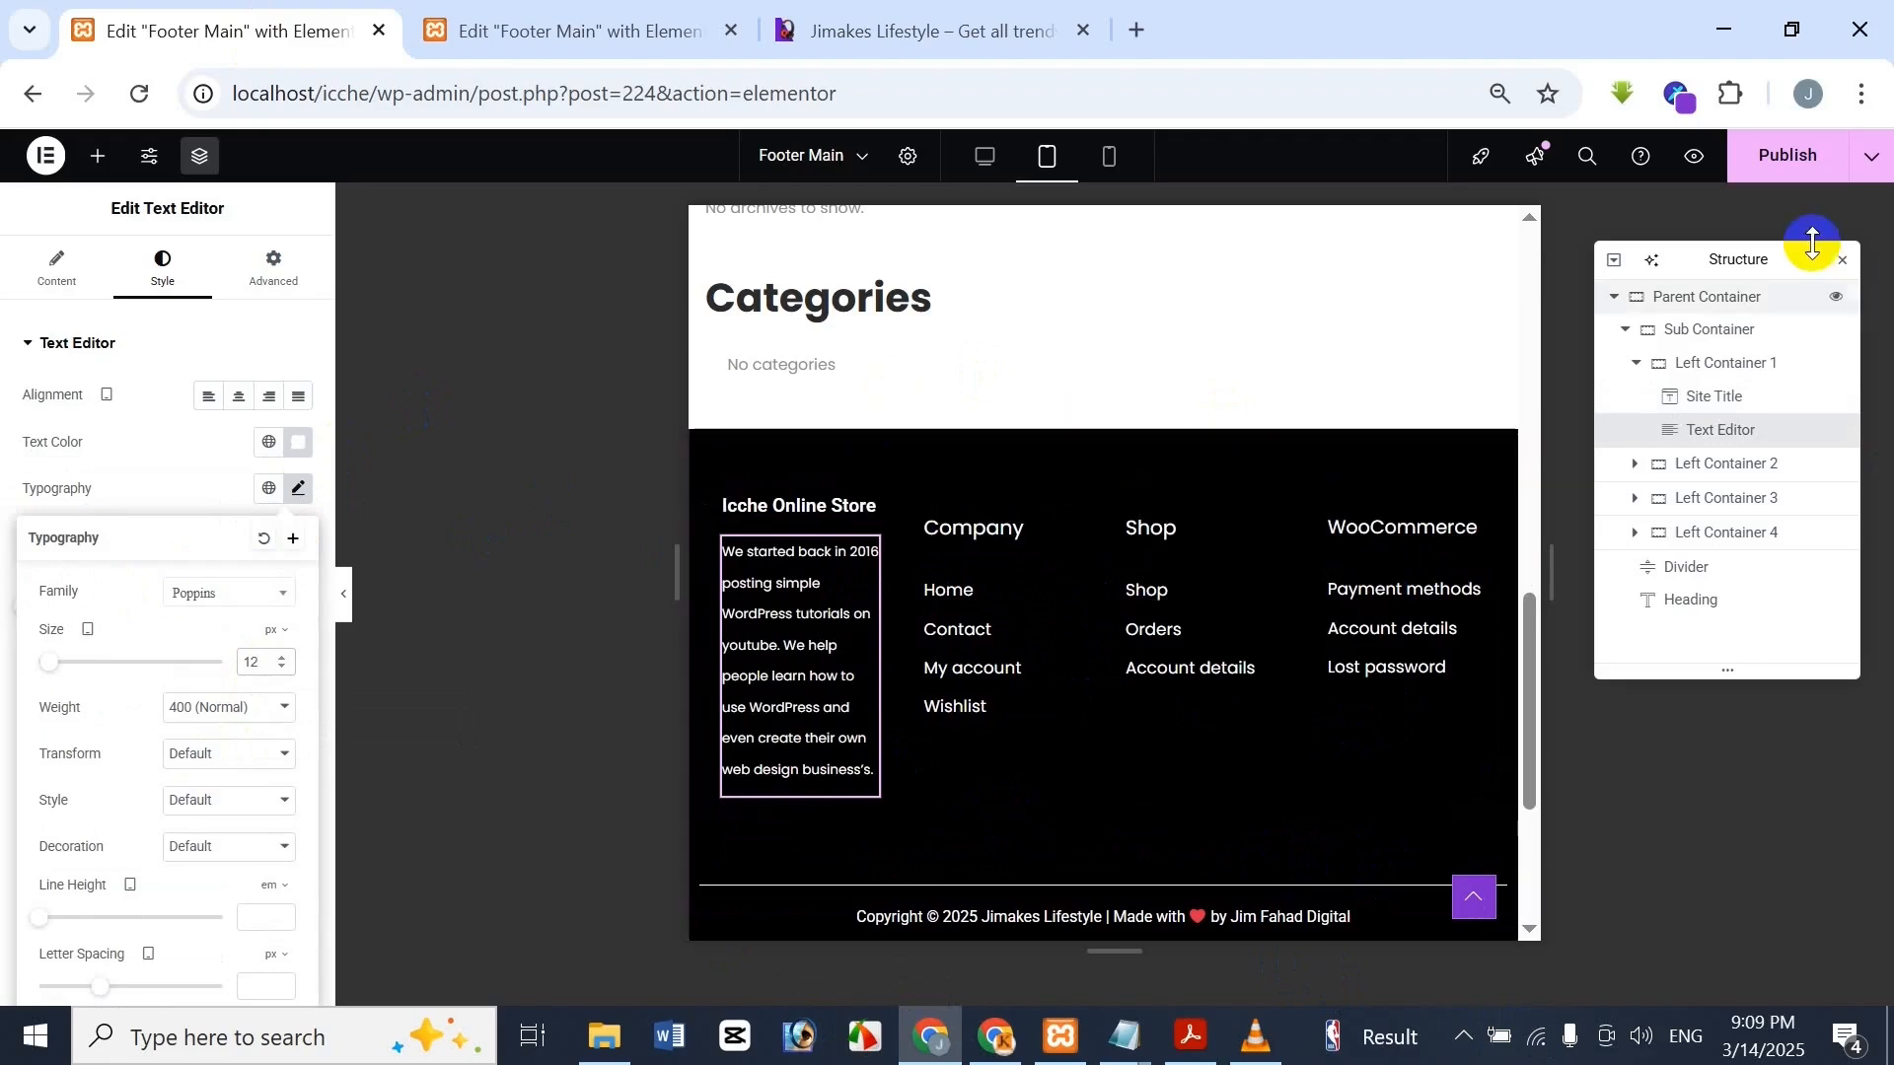
Save the Footer Main template with its display condition set to include the entire site
{"action": "left_click", "coordinate": [1879, 160]}
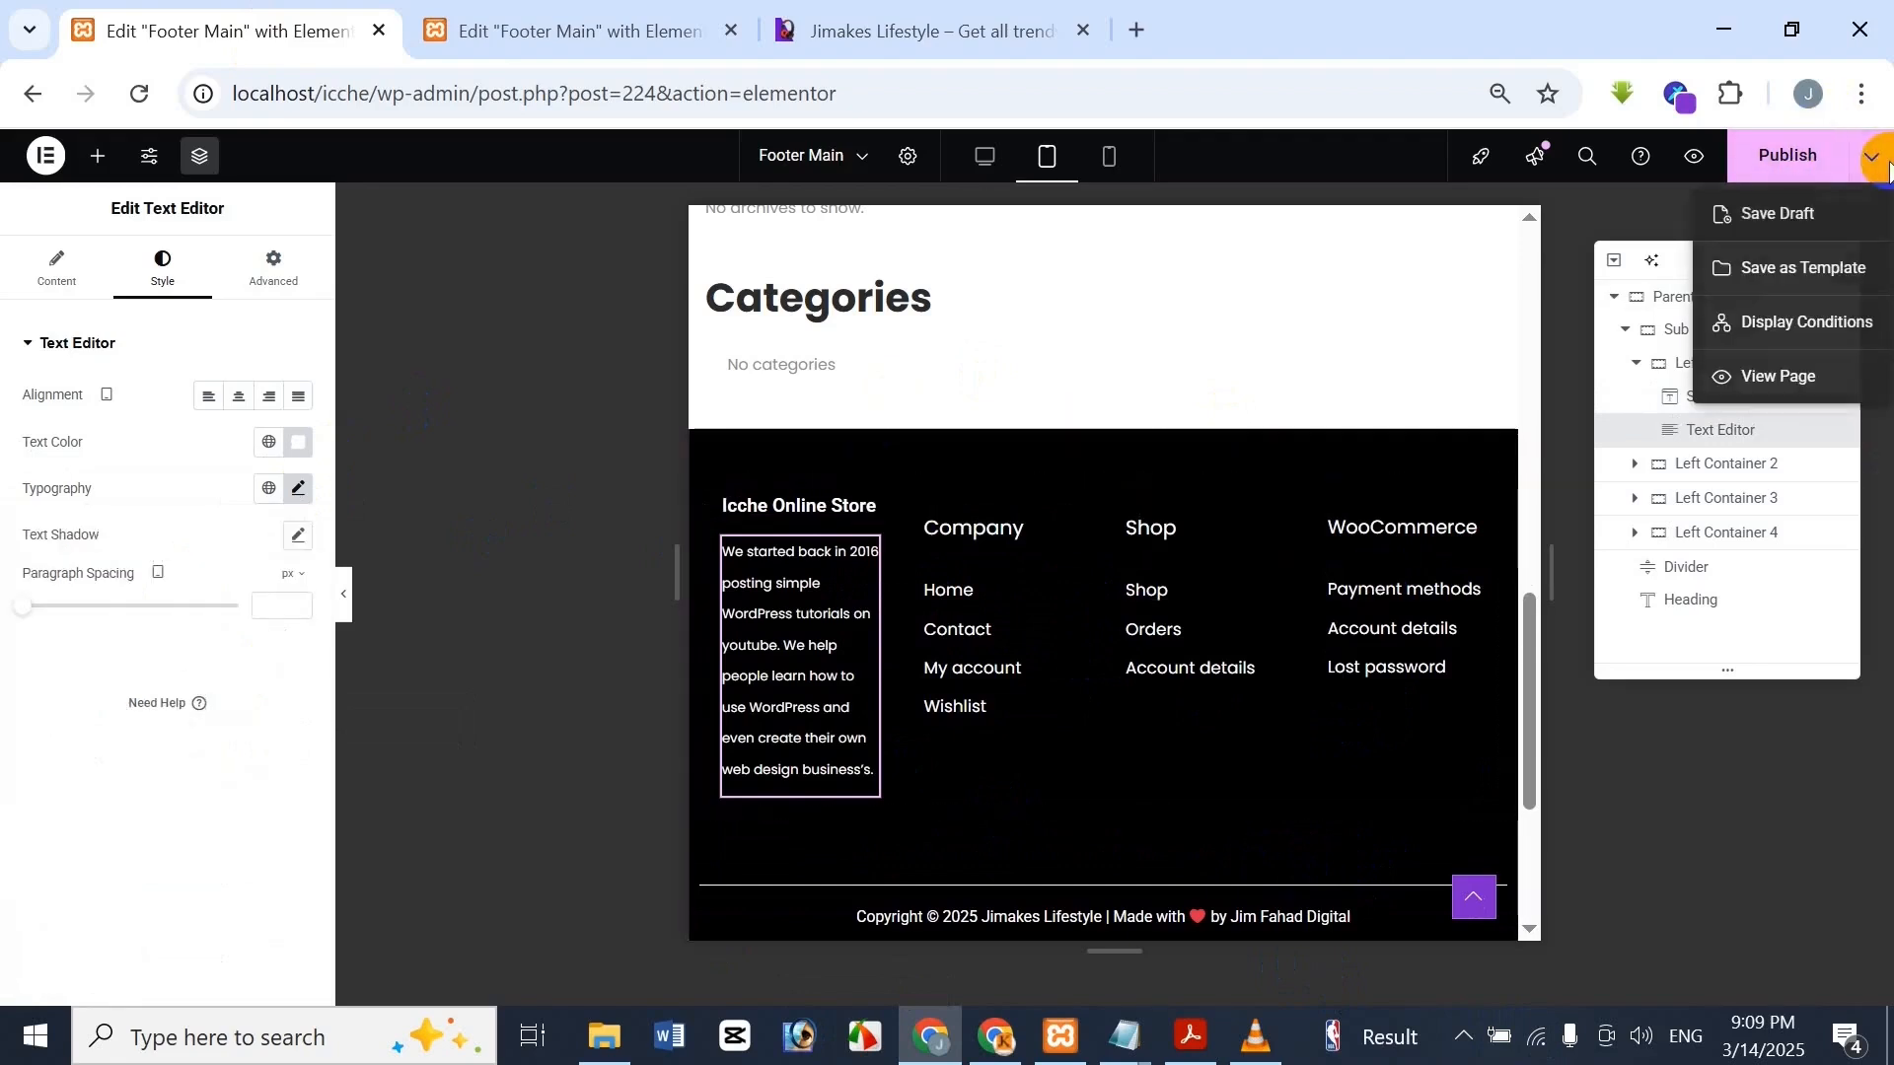
{"action": "left_click", "coordinate": [1857, 347]}
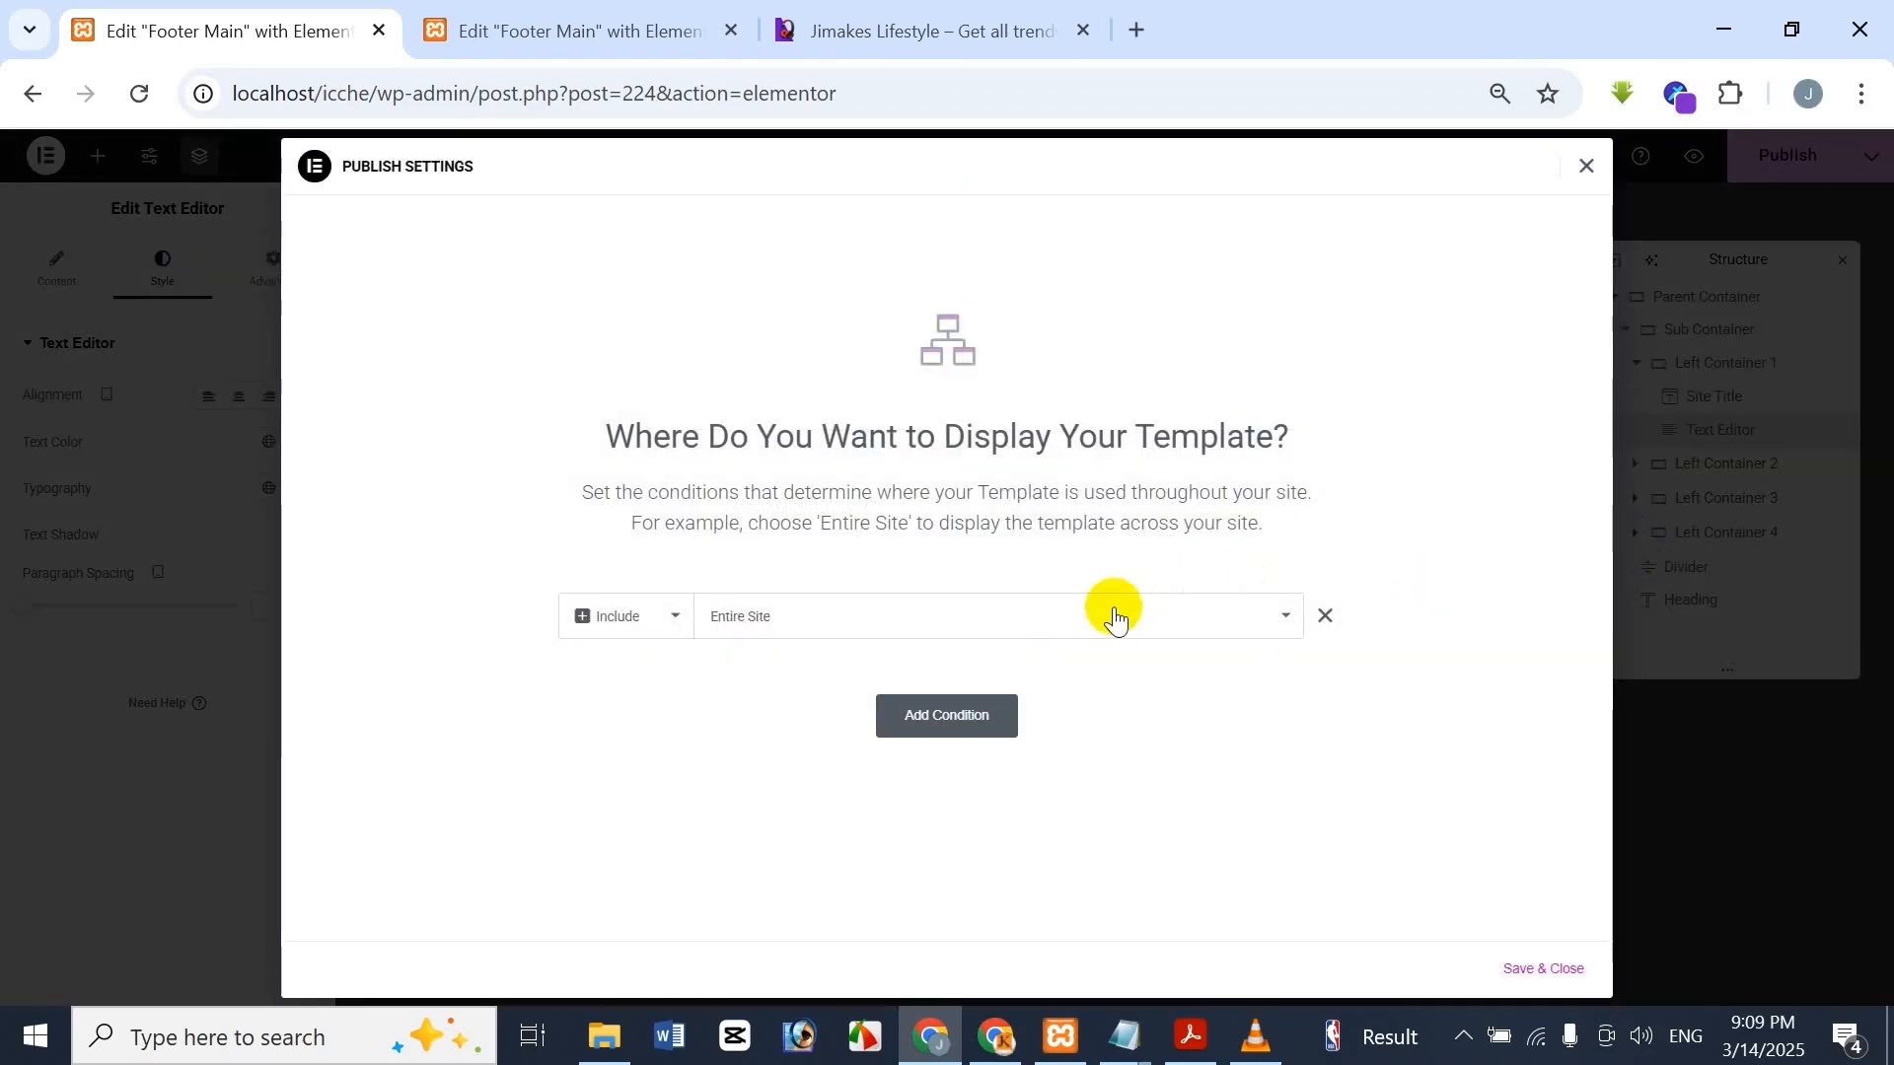
{"action": "left_click", "coordinate": [1572, 969]}
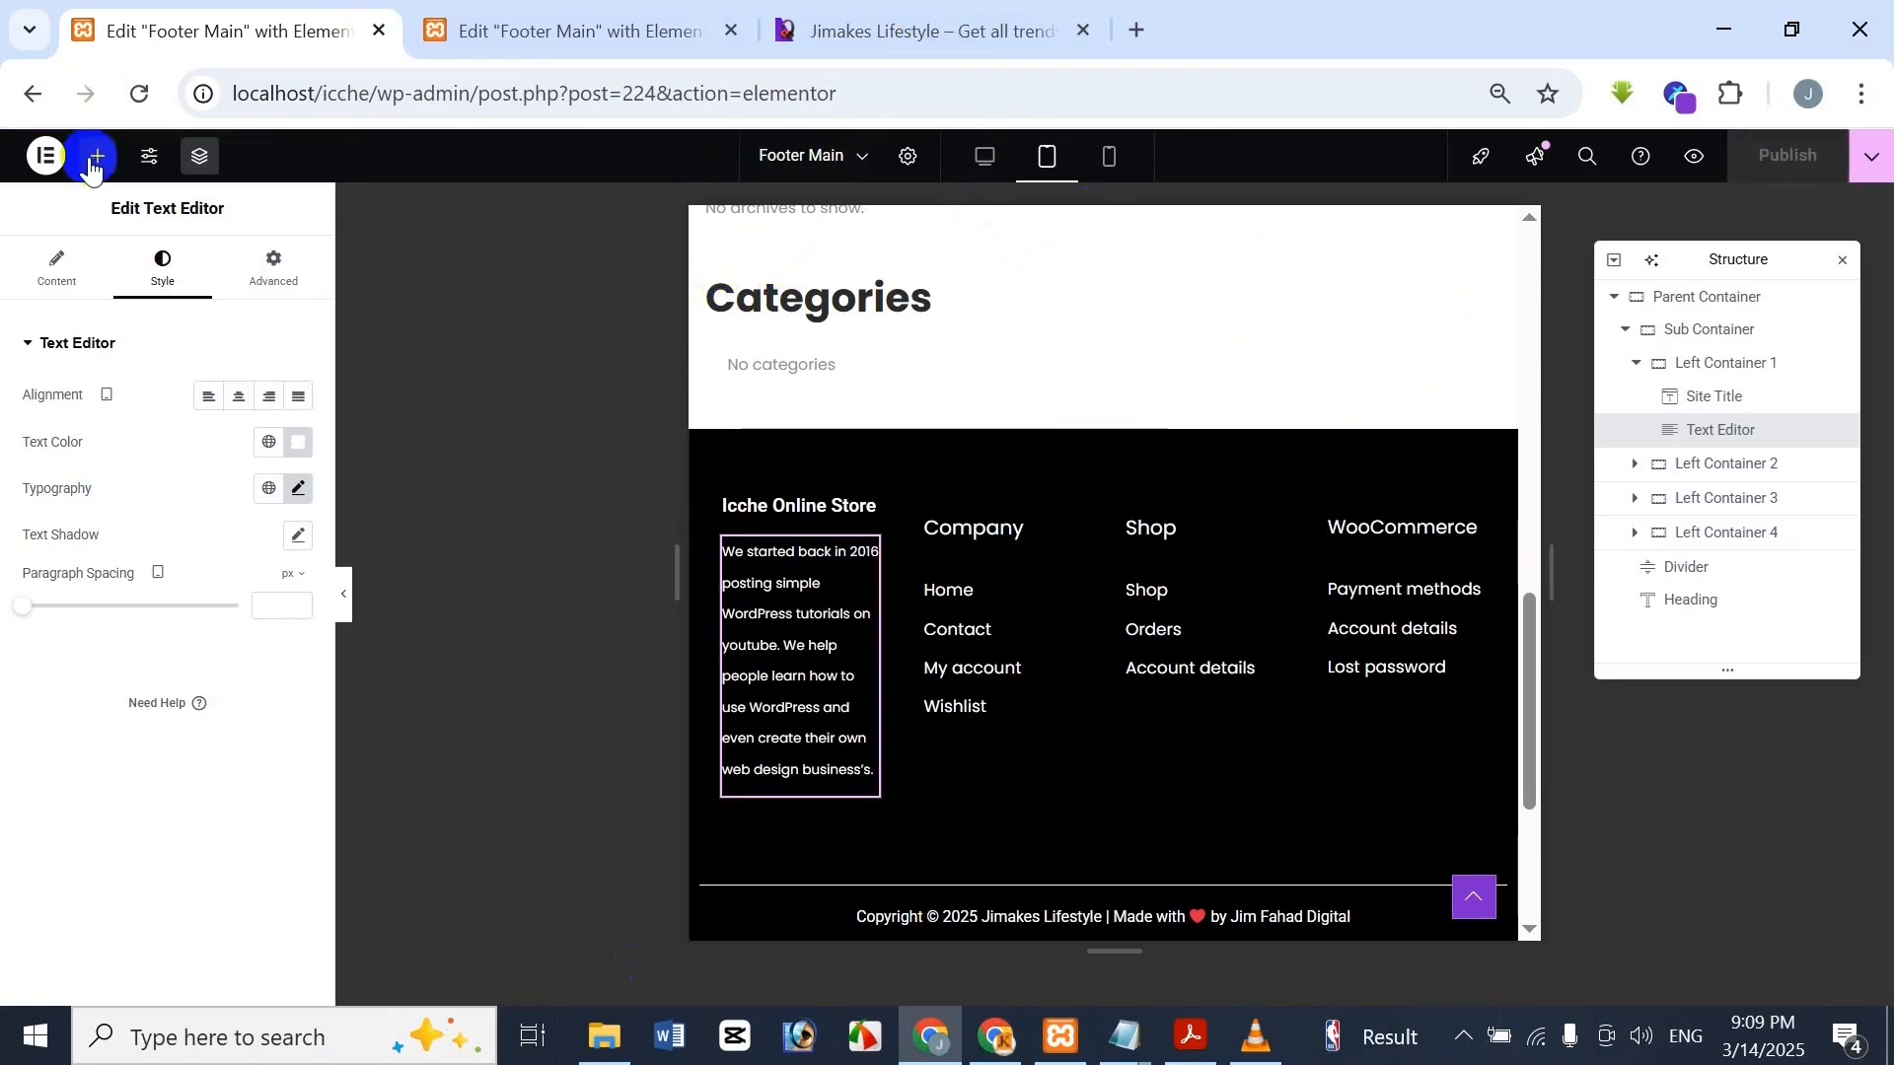
Reload the Home page's Elementor editor so it picks up the saved footer changes
{"action": "left_click", "coordinate": [561, 11]}
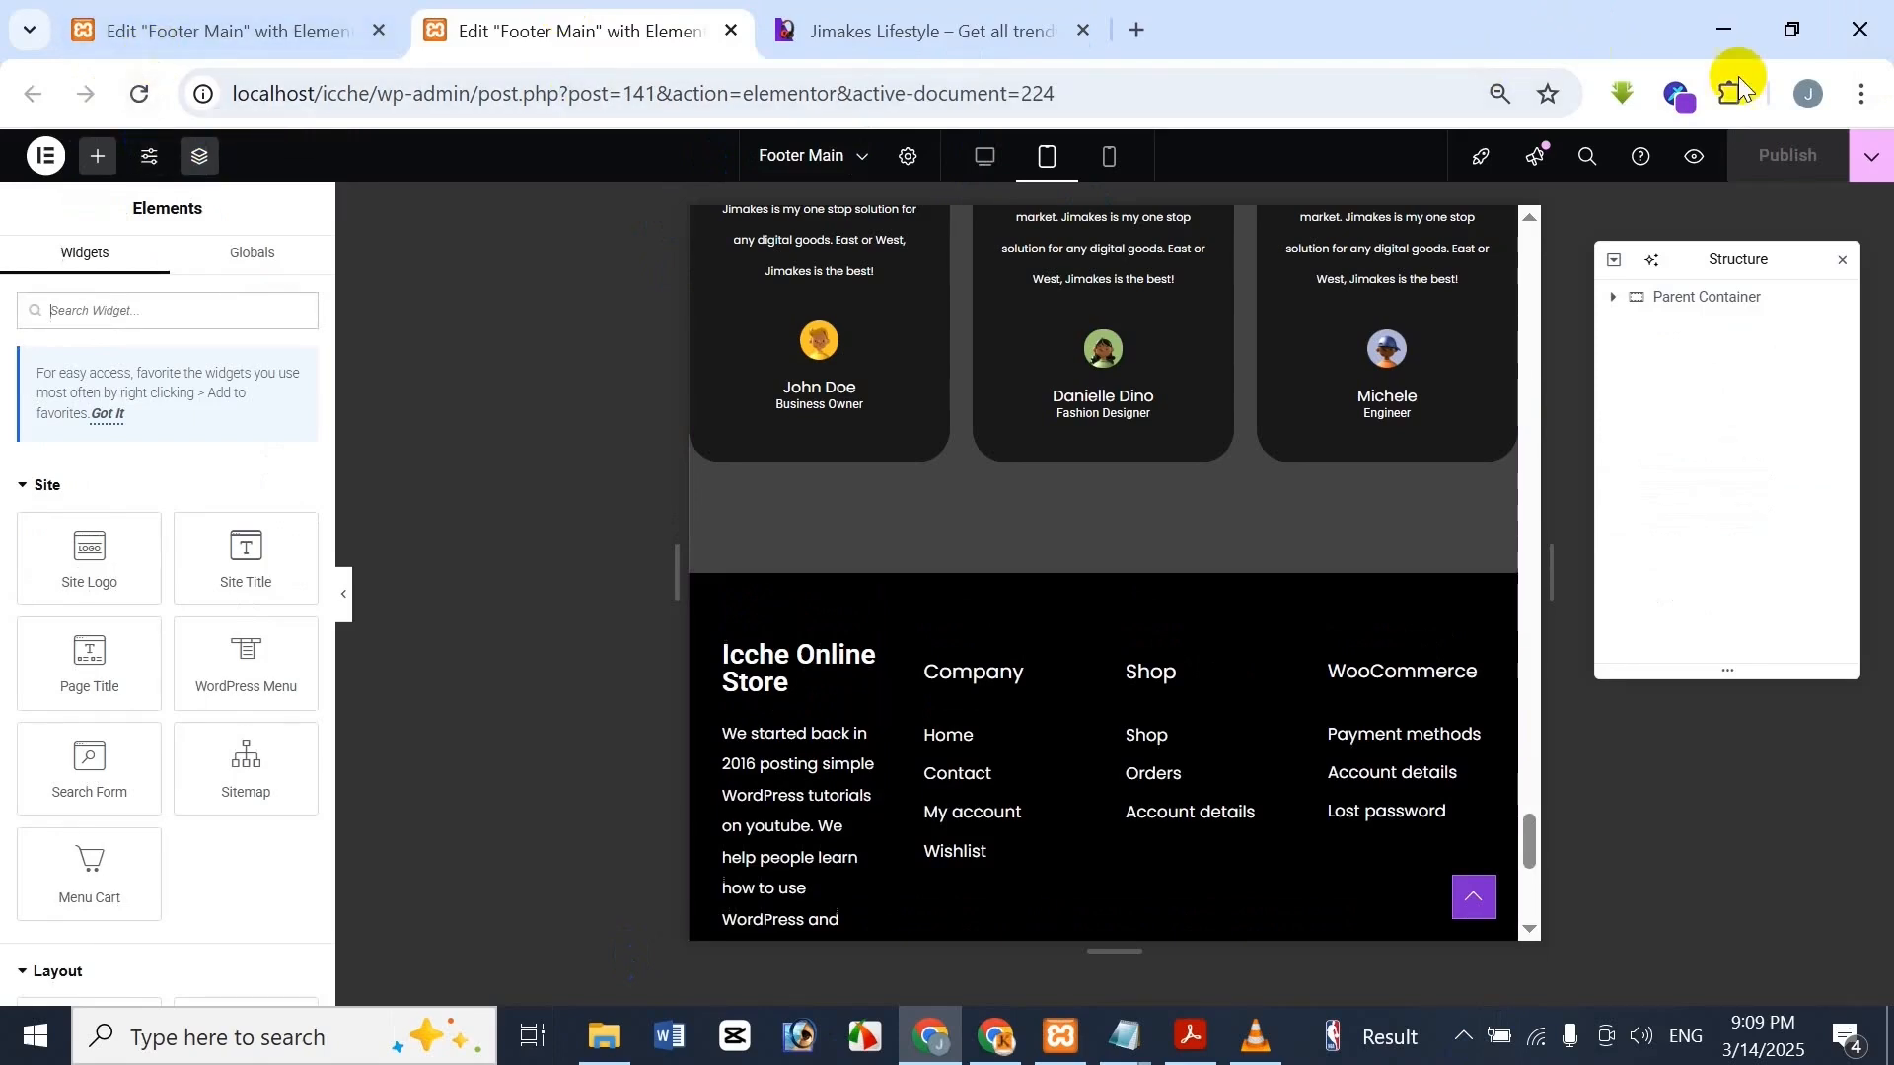
{"action": "left_click", "coordinate": [351, 163]}
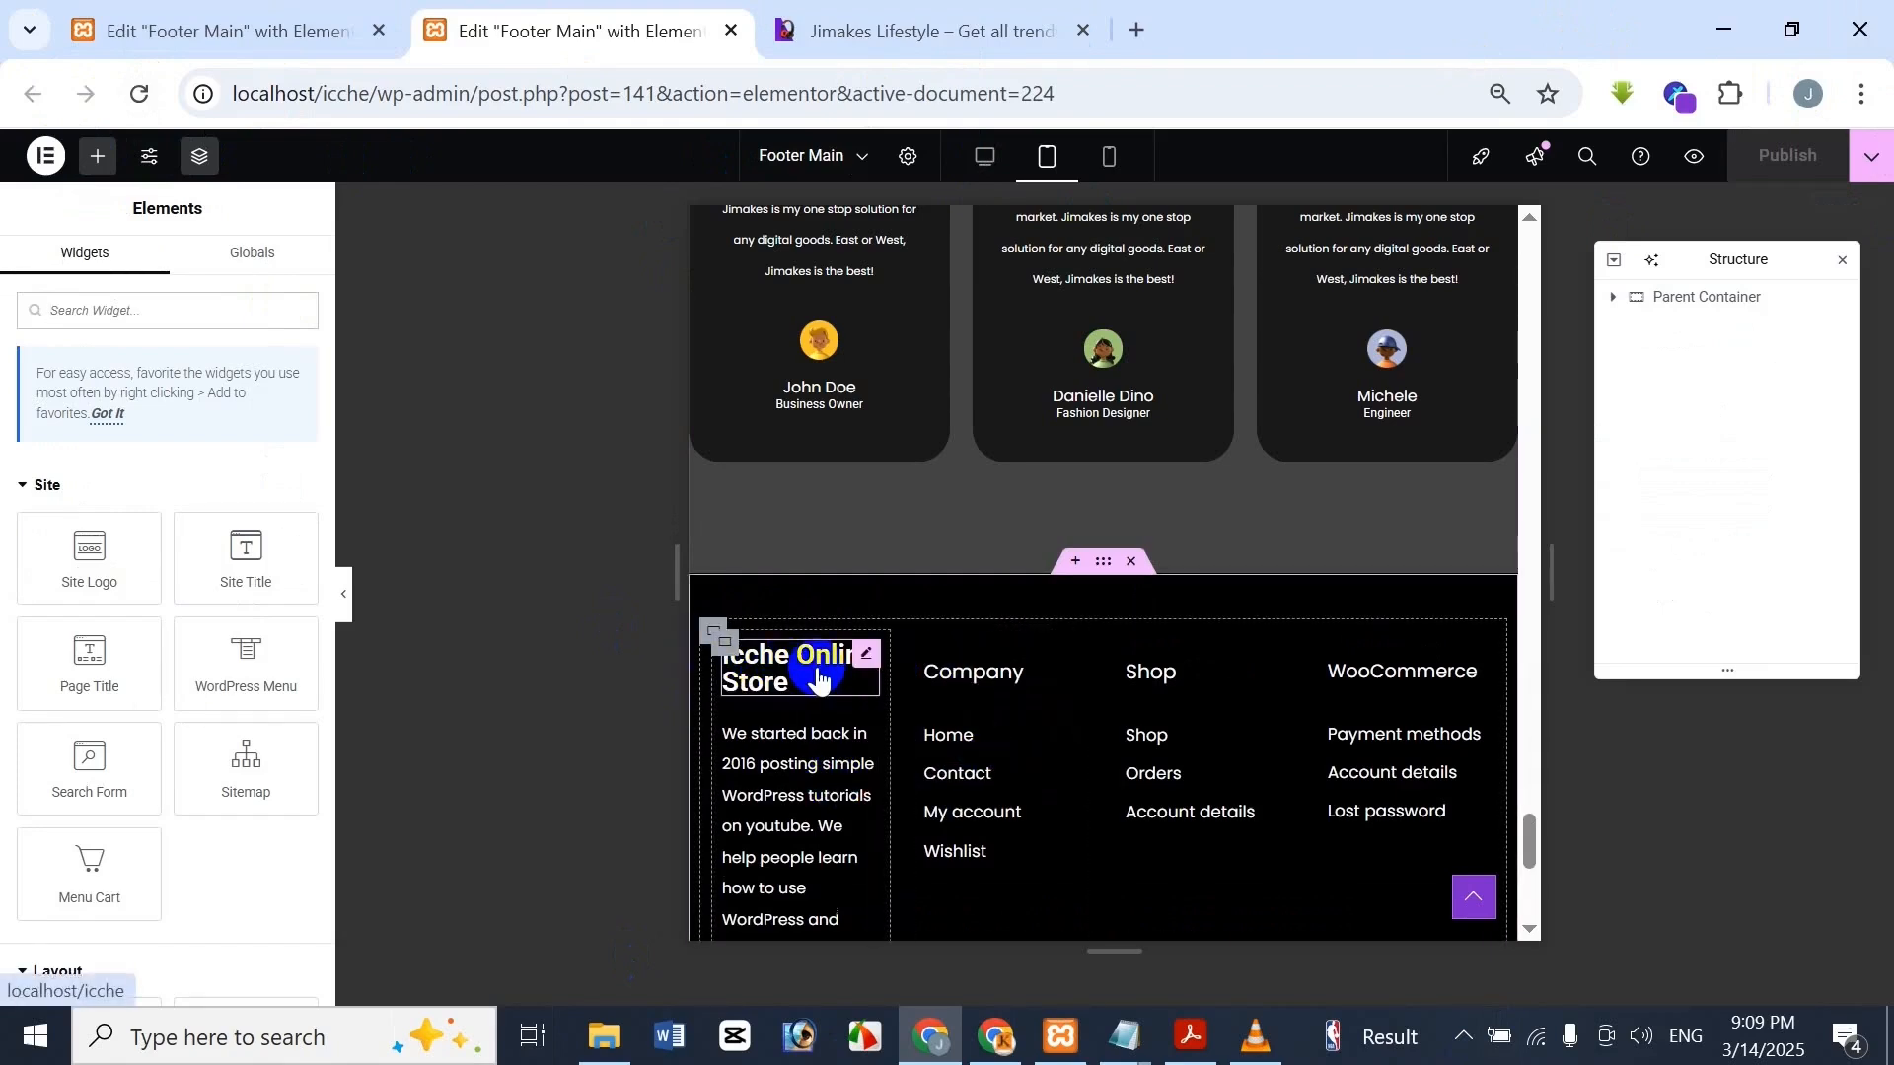
{"action": "left_click", "coordinate": [139, 93]}
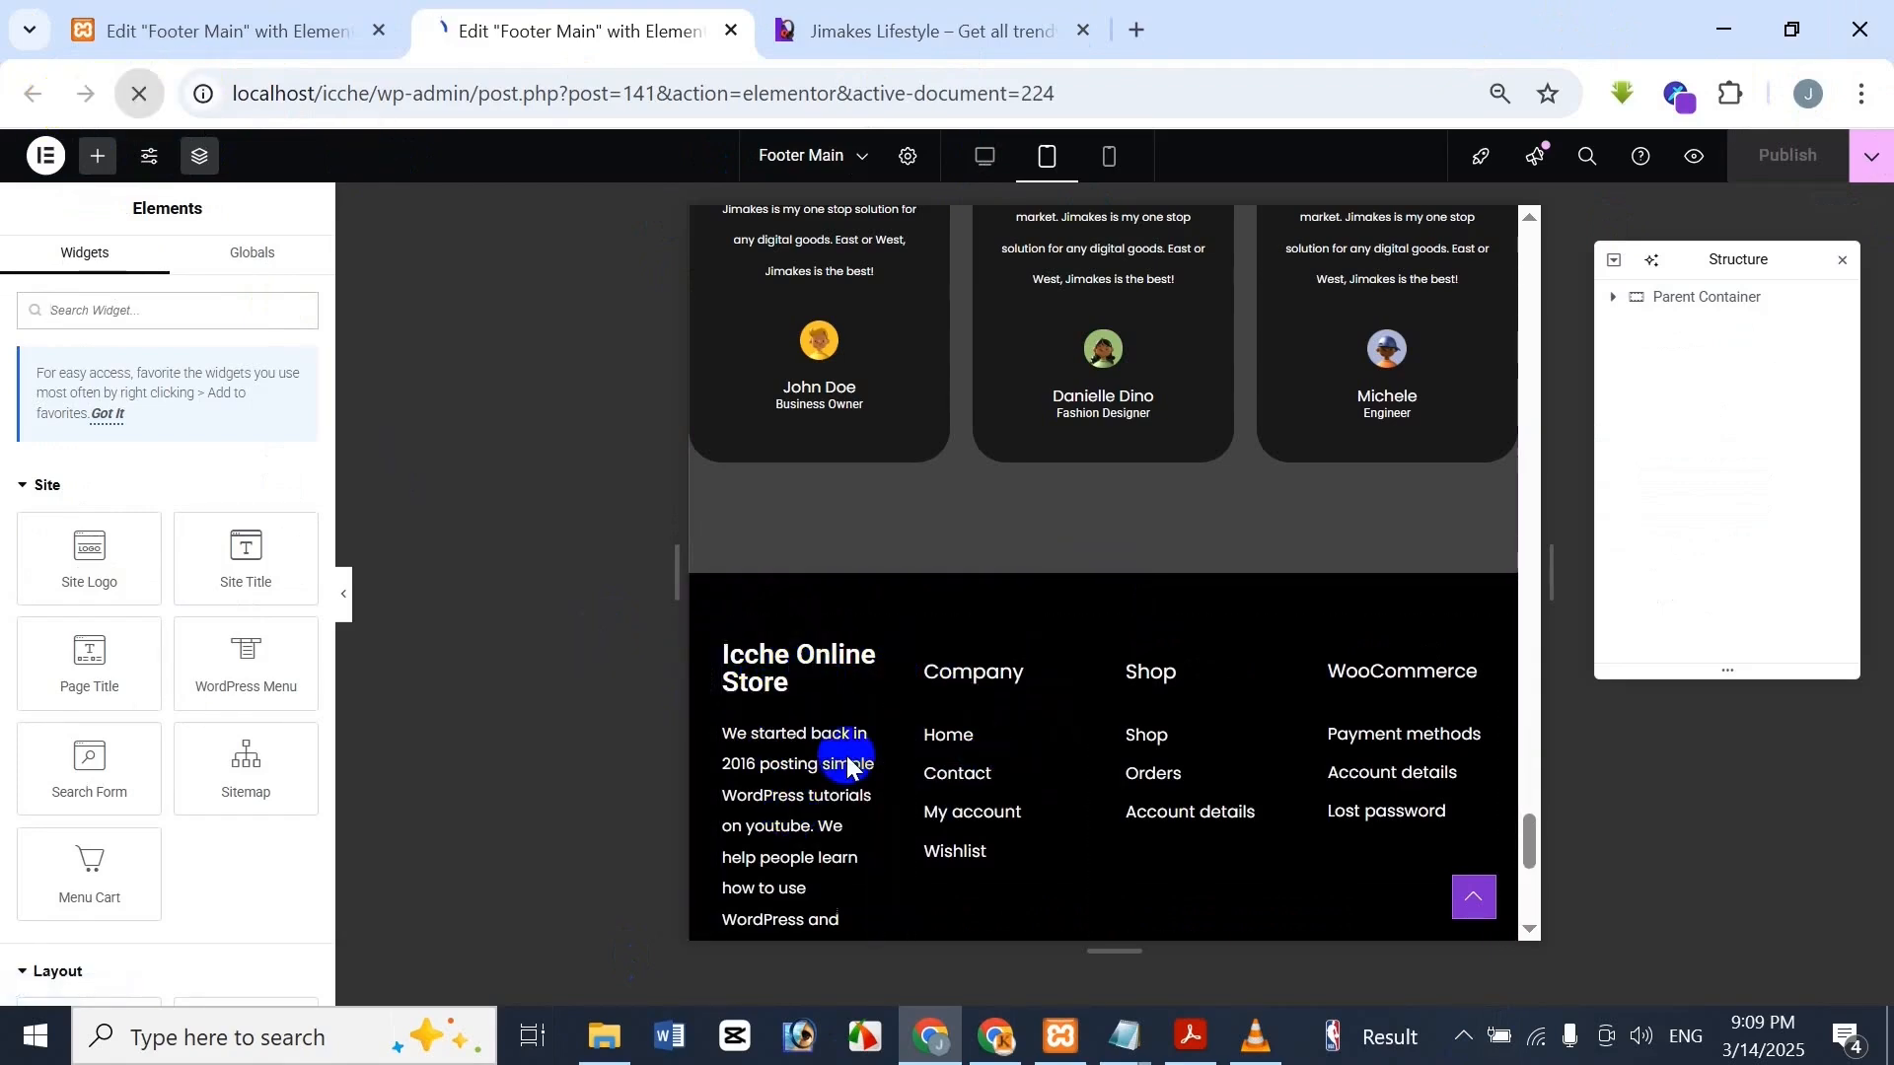
{"action": "left_click", "coordinate": [312, 43]}
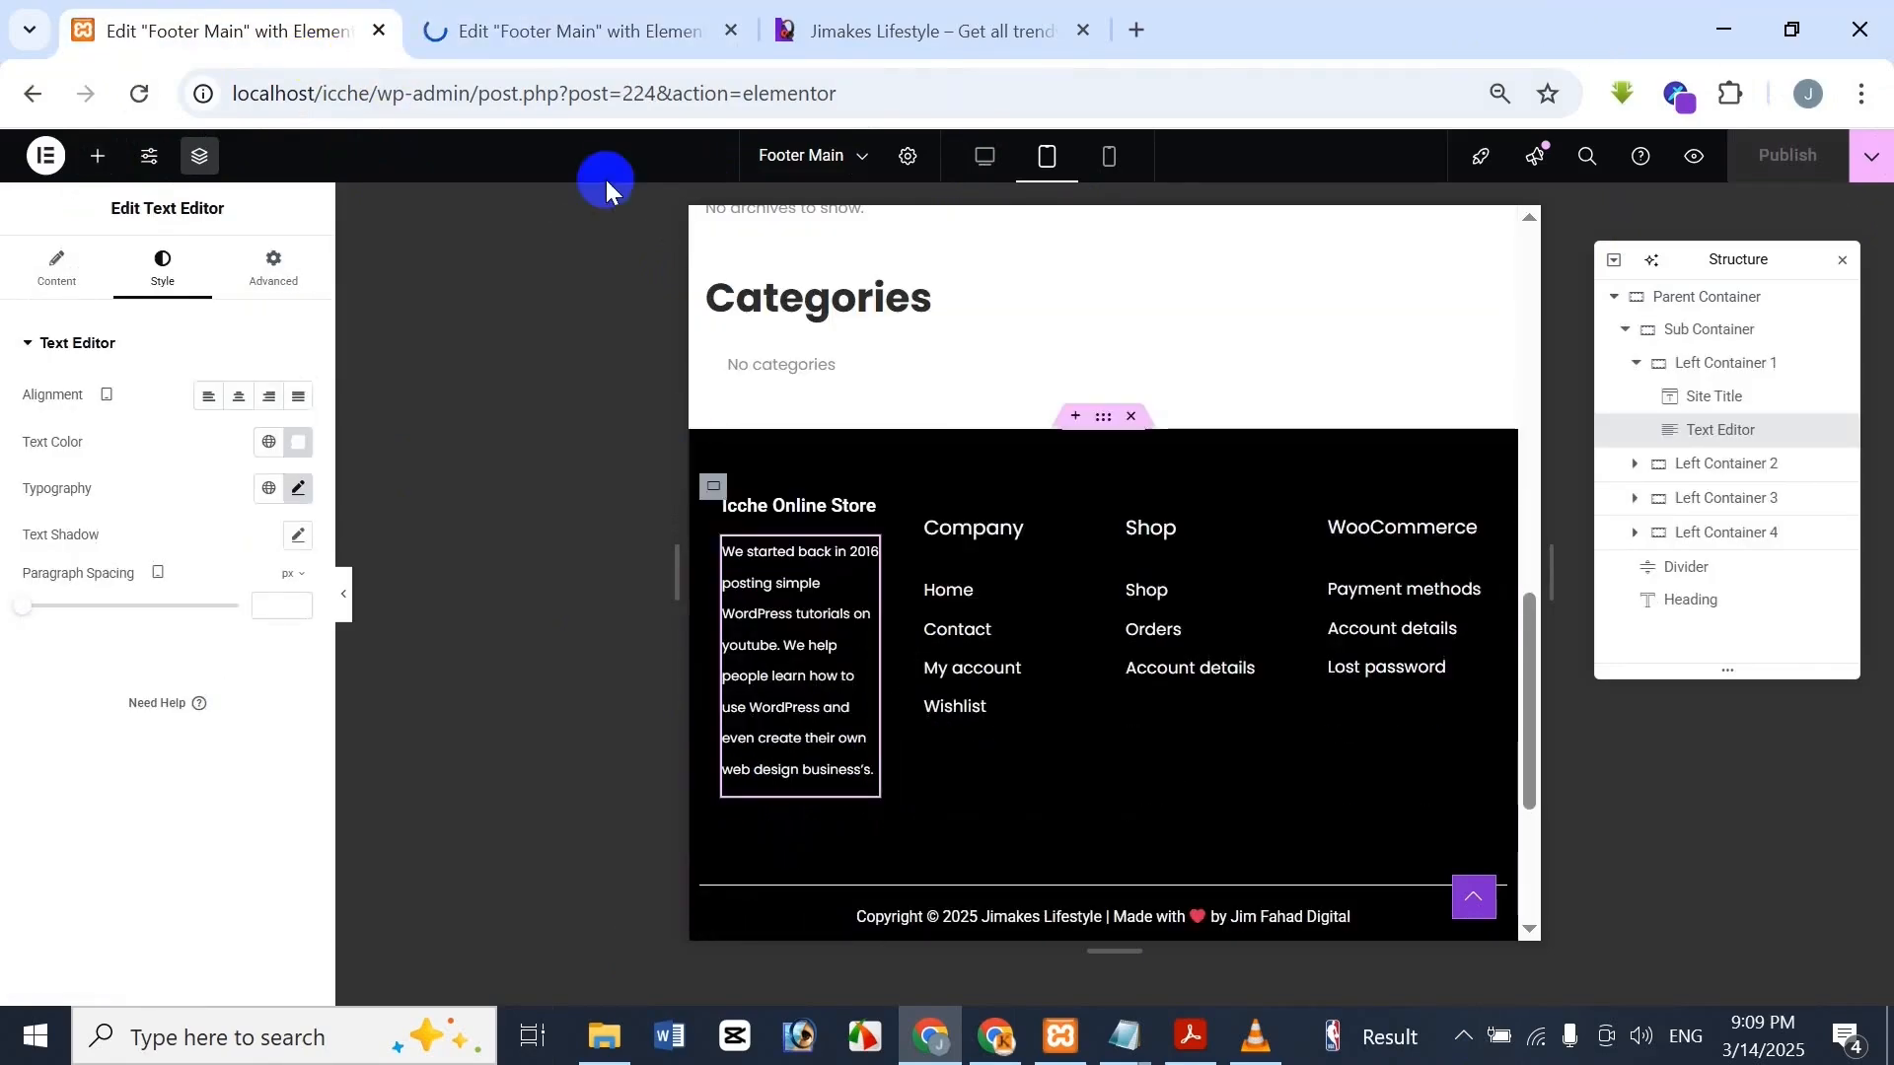
{"action": "left_click", "coordinate": [584, 28]}
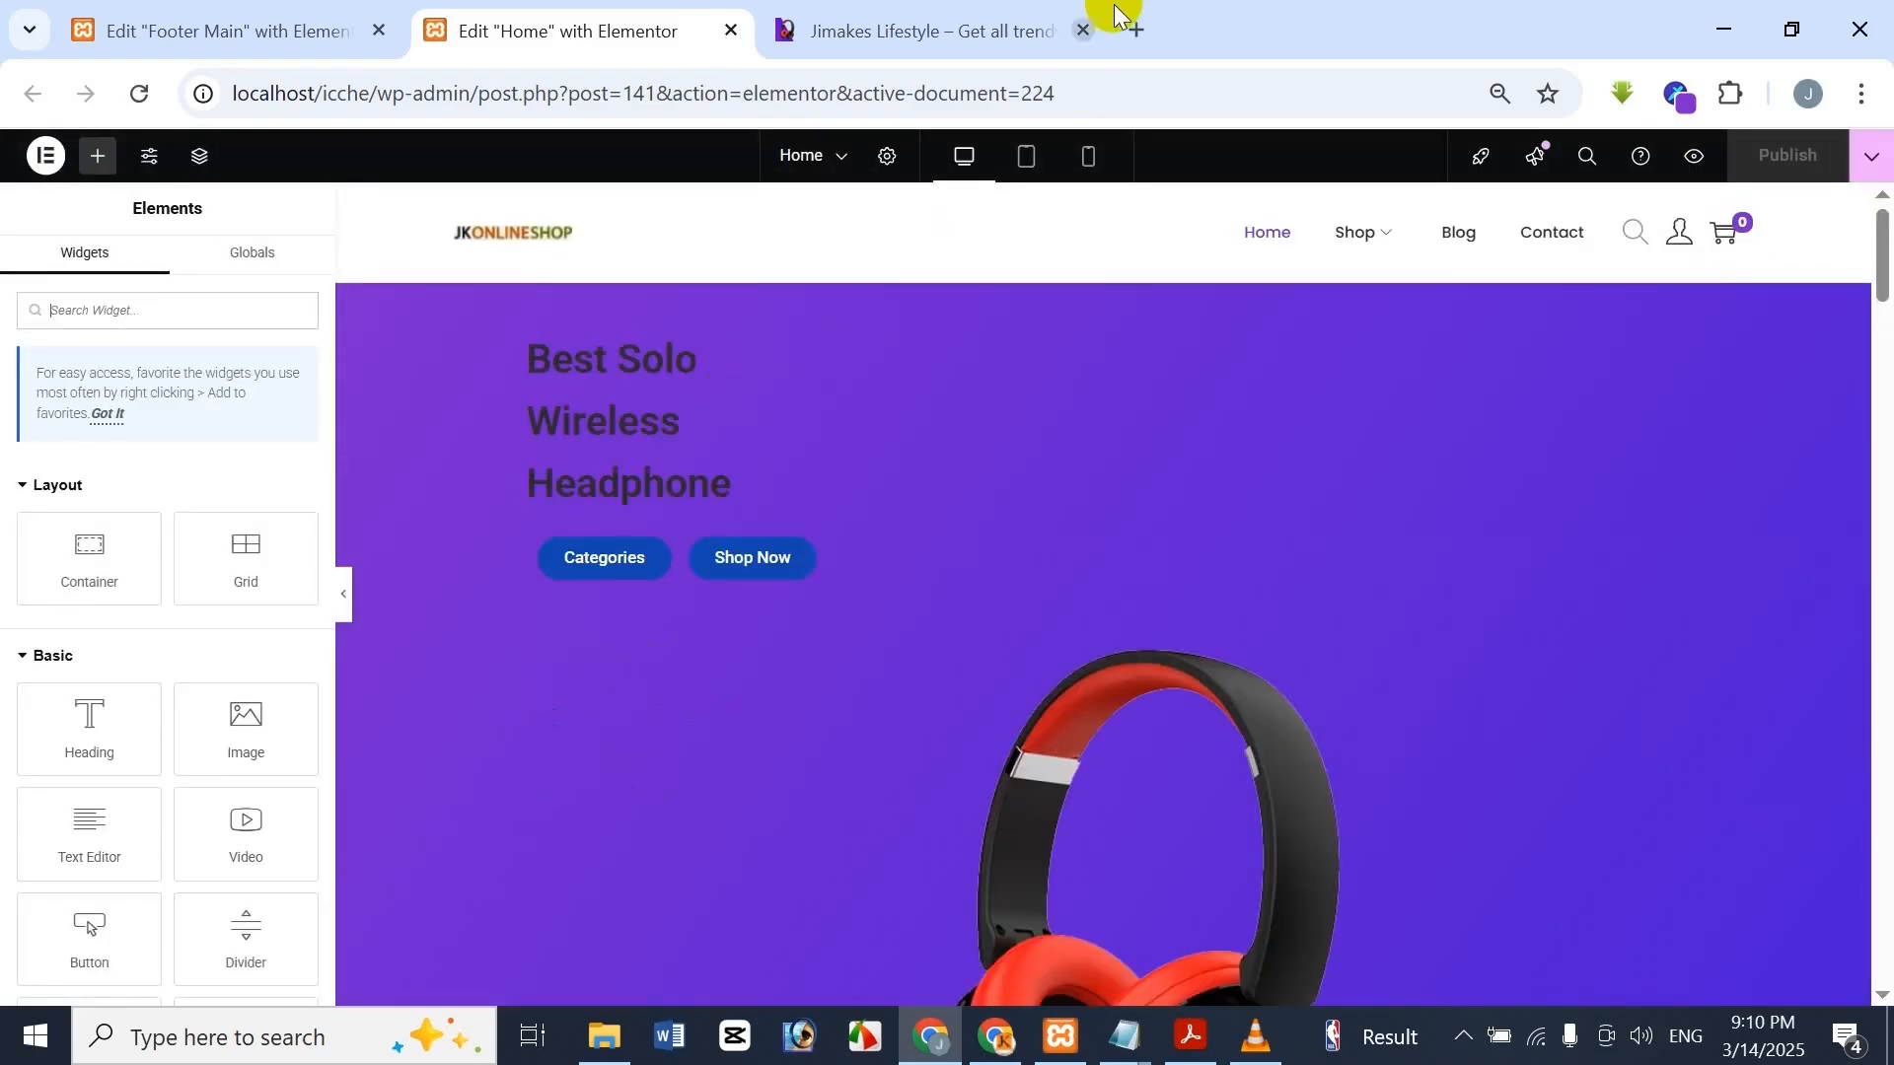
Look over the Home page in tablet view and reopen the page itself for editing instead of the footer
{"action": "left_click", "coordinate": [1026, 179]}
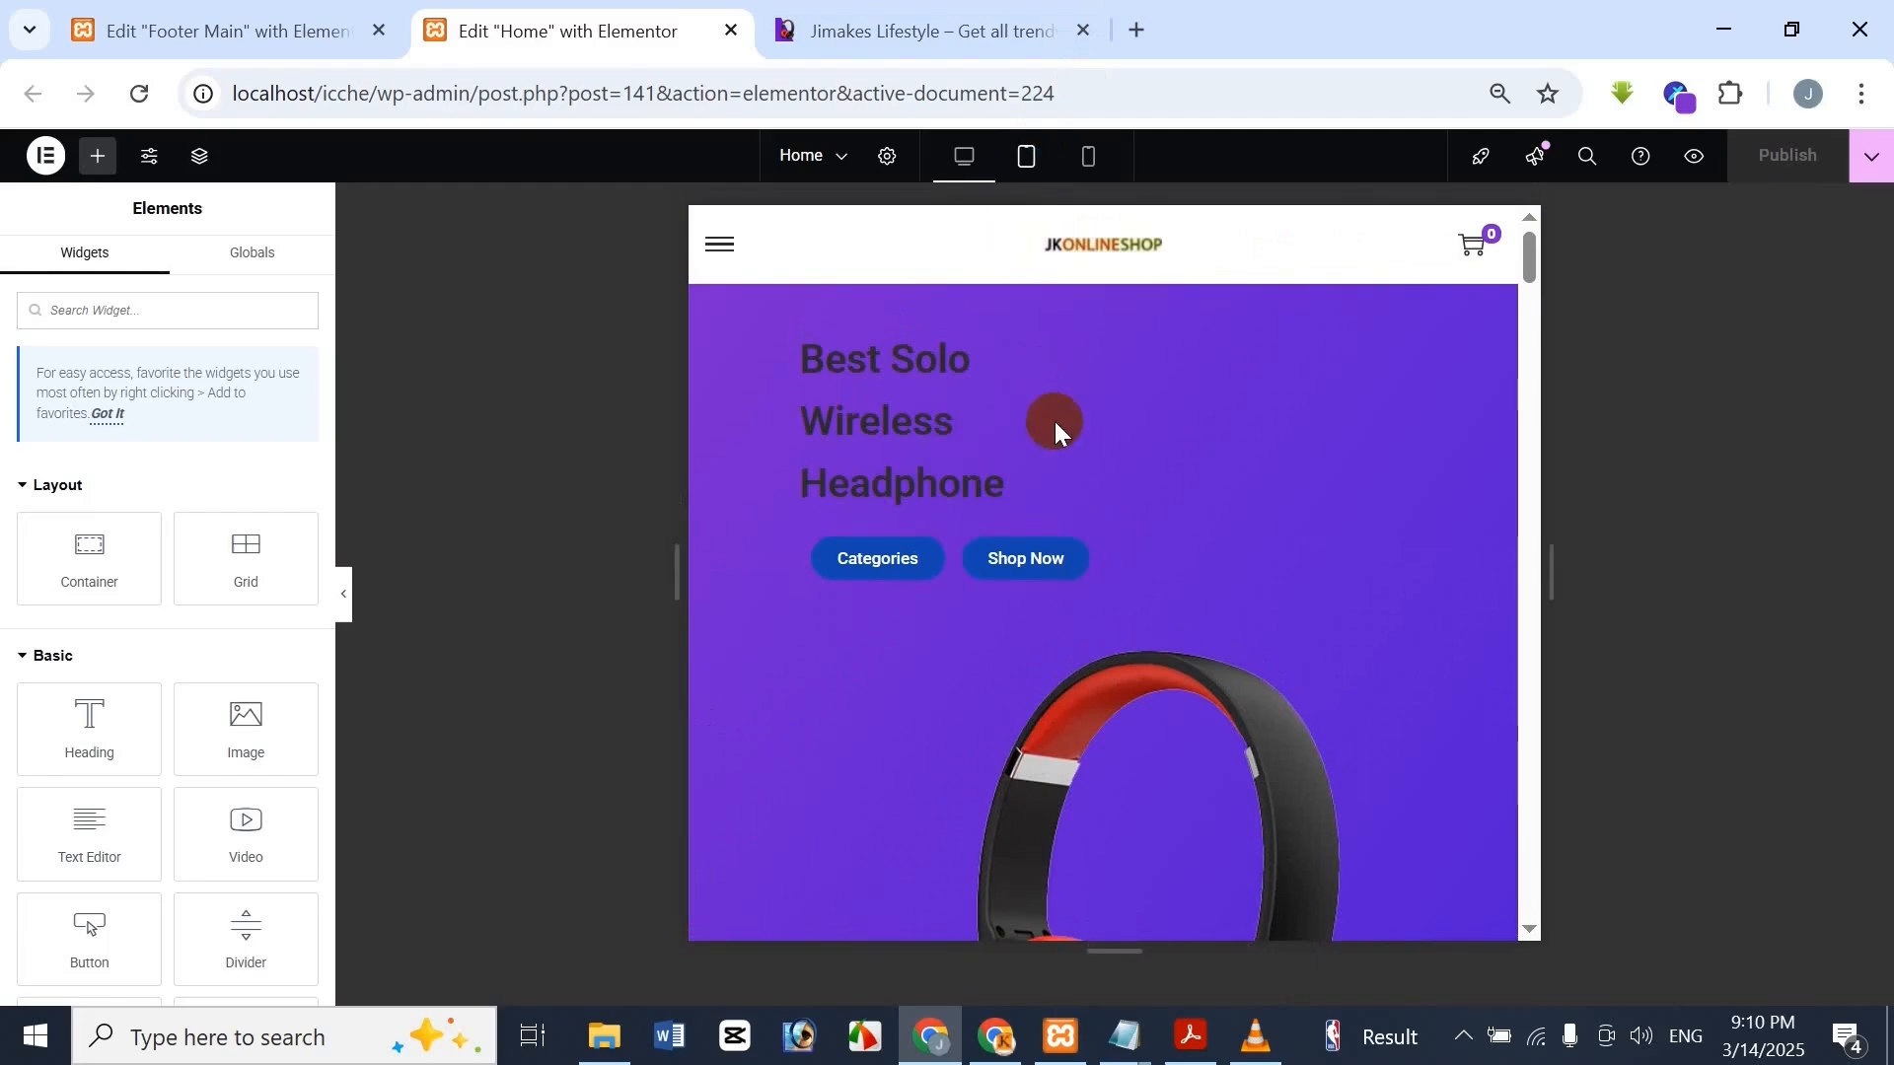
{"action": "scroll", "coordinate": [1056, 434], "scroll_direction": "down", "scroll_amount": 10}
{"action": "scroll", "coordinate": [1062, 434], "scroll_direction": "down", "scroll_amount": 13}
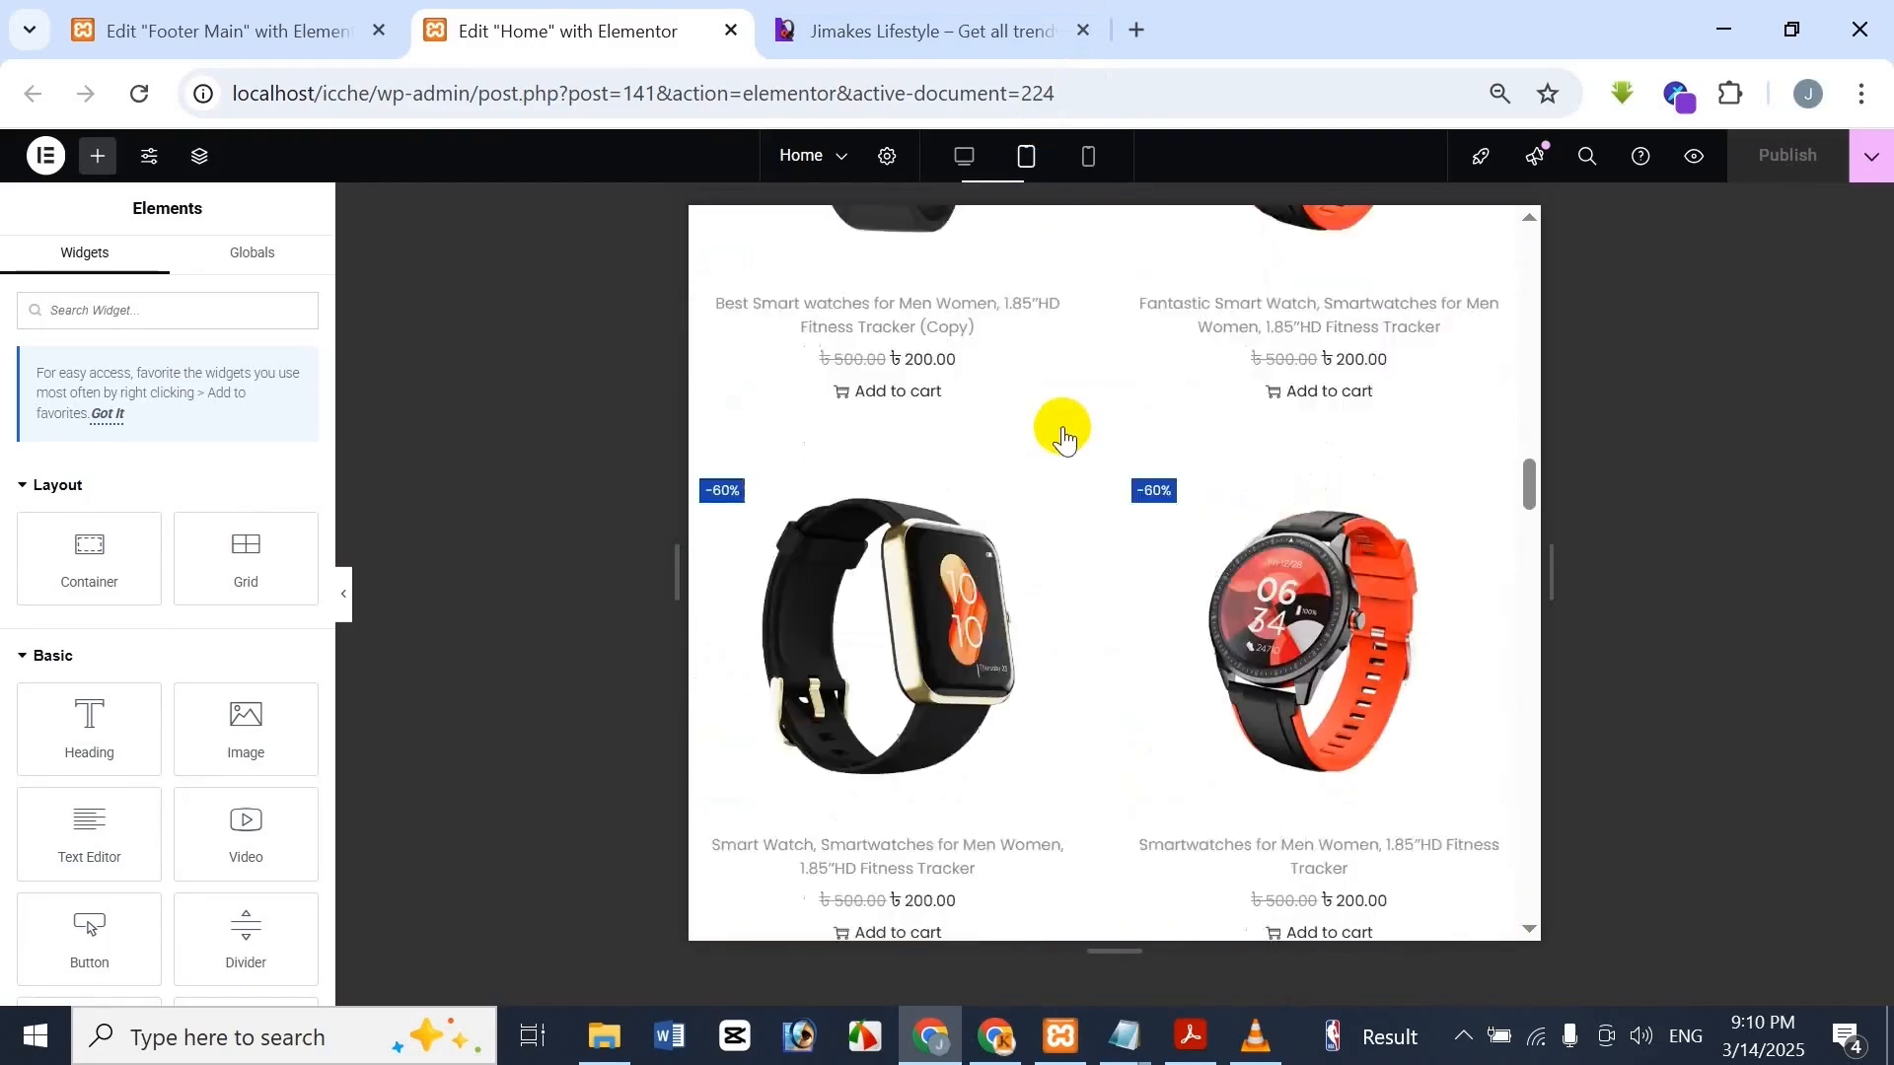
{"action": "scroll", "coordinate": [1062, 434], "scroll_direction": "up", "scroll_amount": 17}
{"action": "scroll", "coordinate": [1062, 434], "scroll_direction": "up", "scroll_amount": 6}
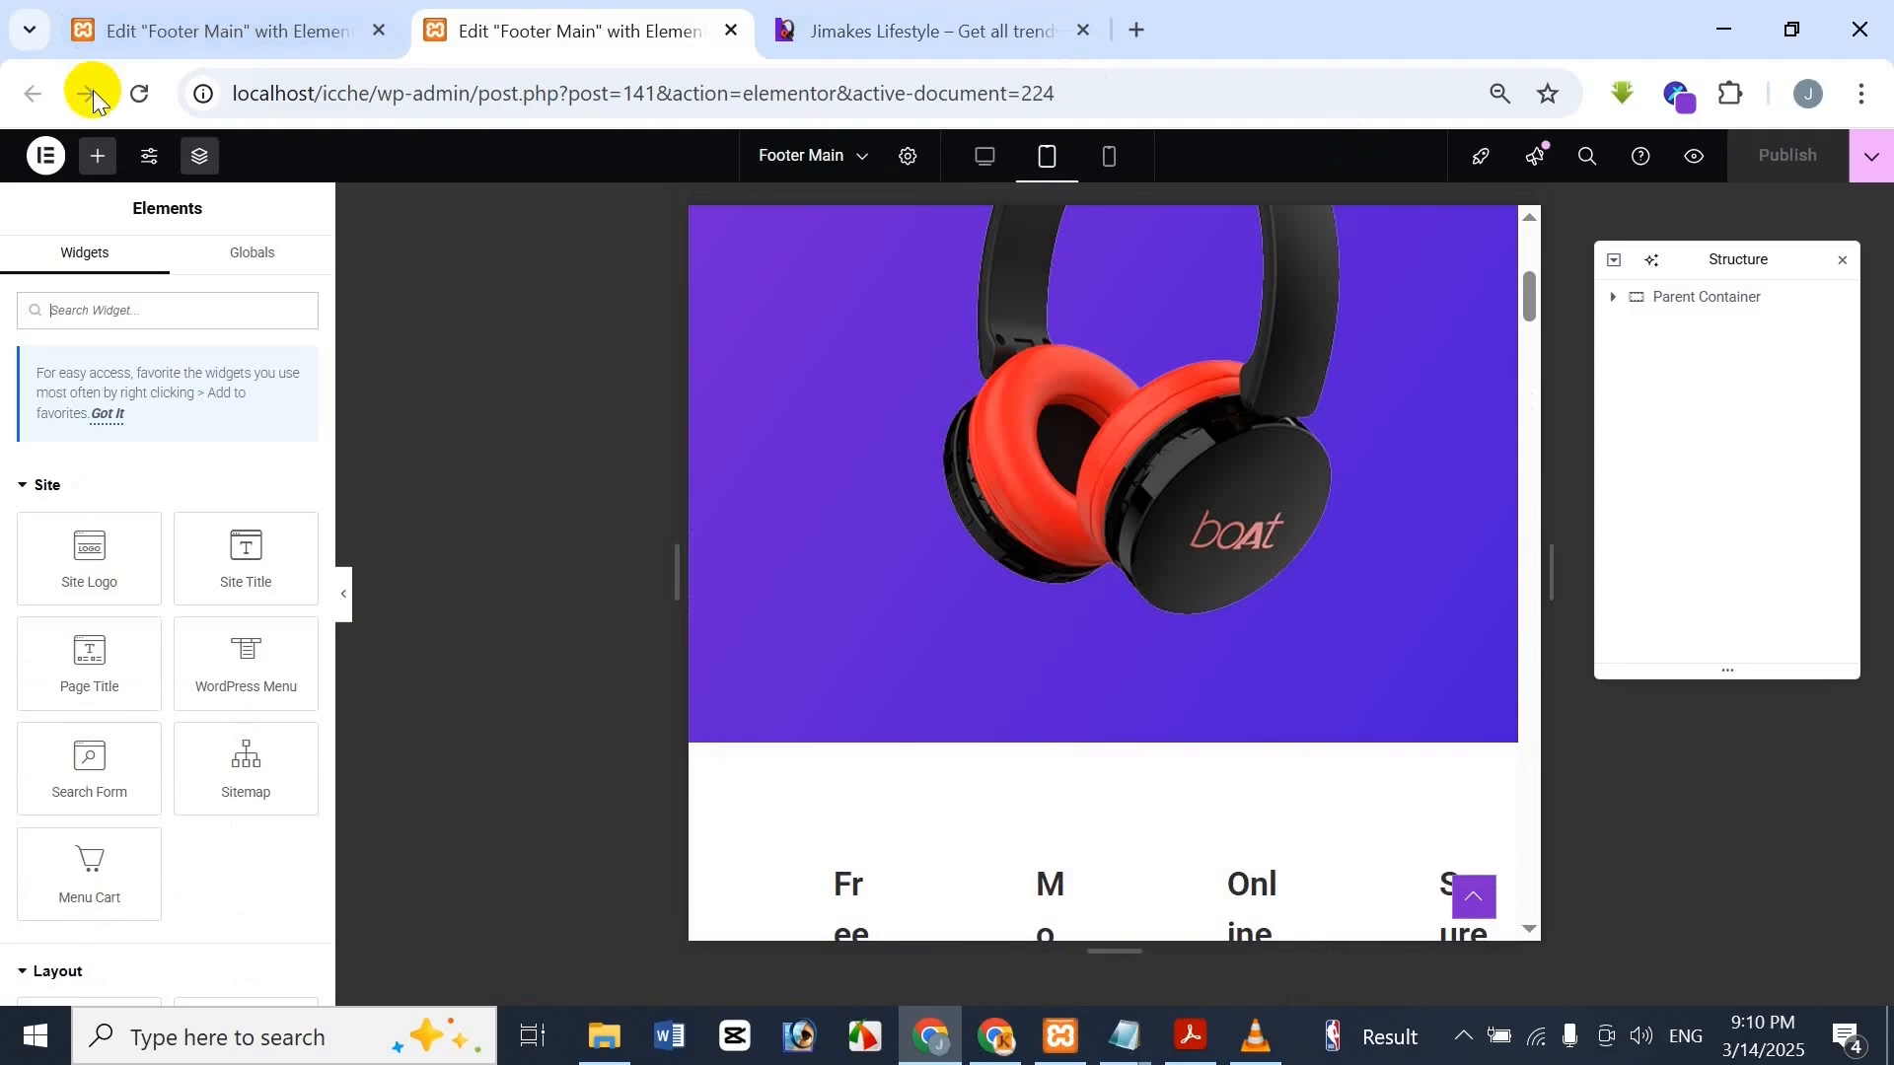
{"action": "left_click", "coordinate": [94, 96]}
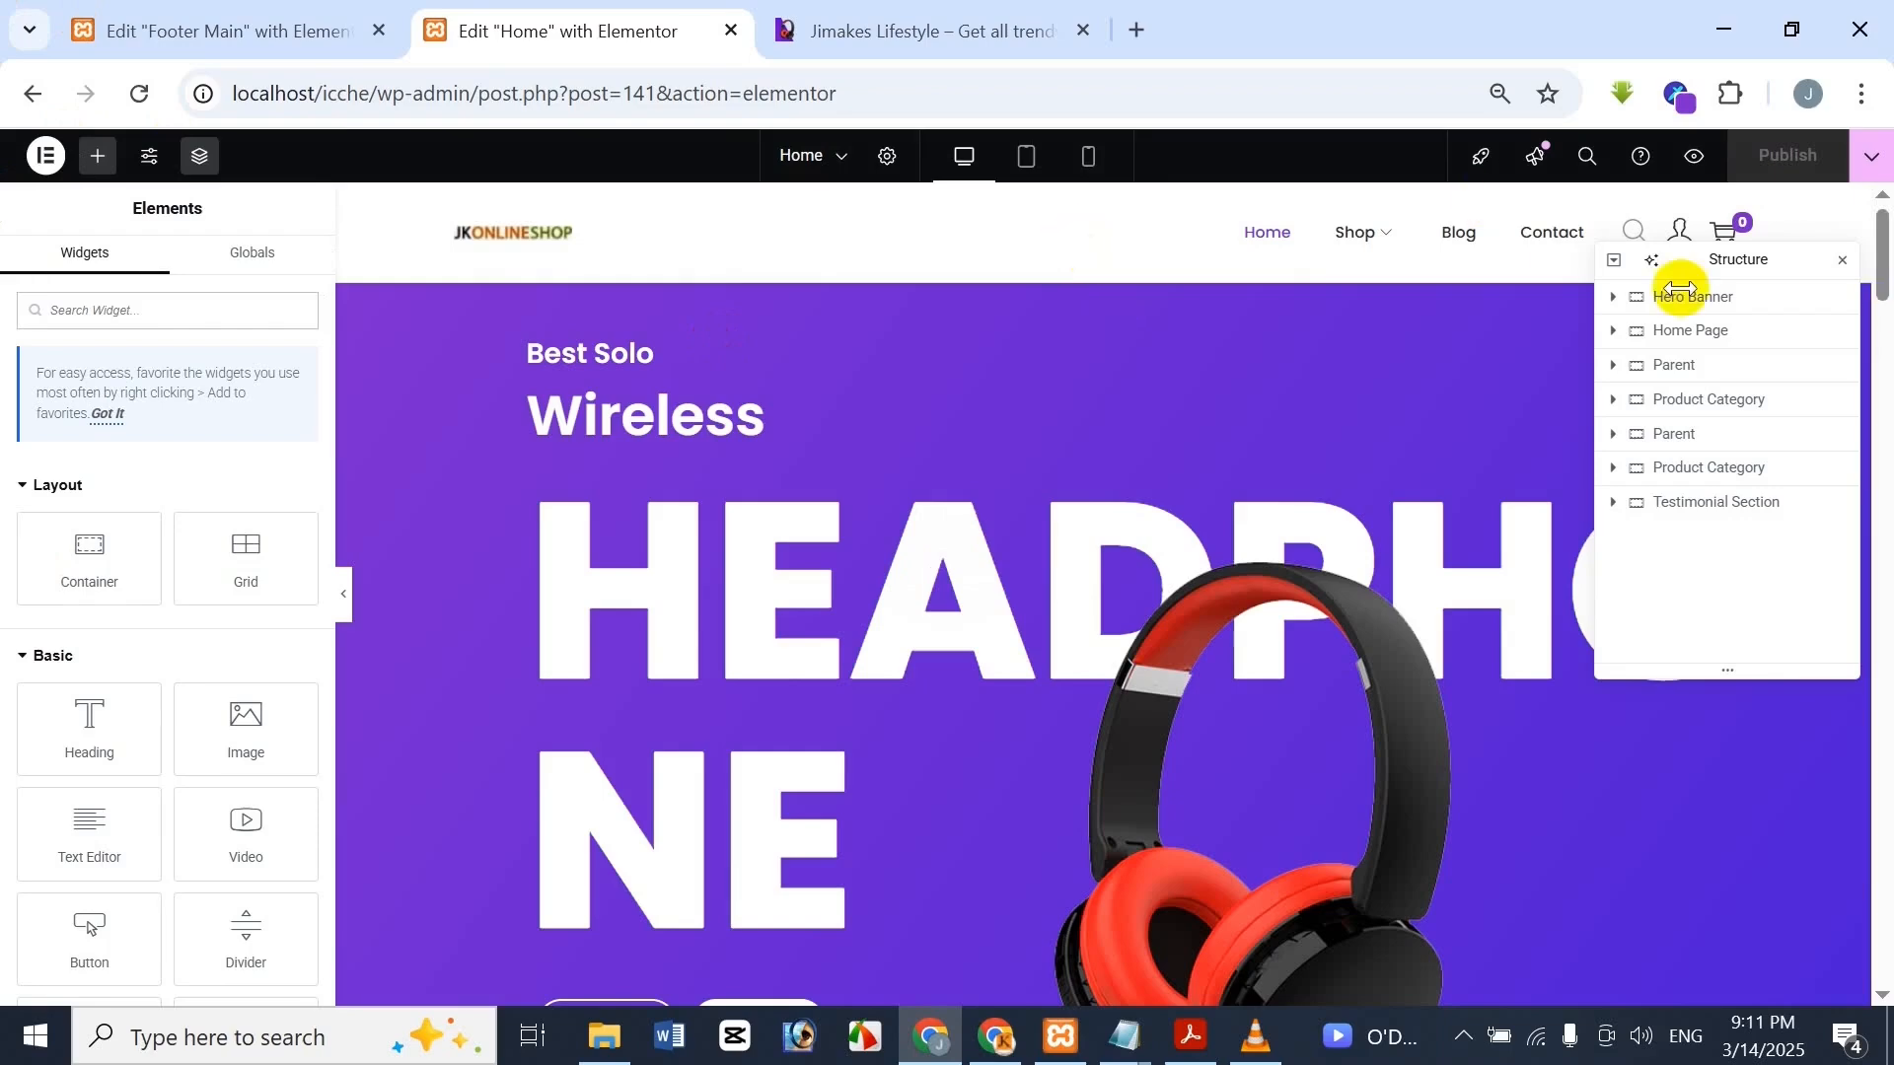
{"action": "scroll", "coordinate": [1036, 288], "scroll_direction": "down", "scroll_amount": 4}
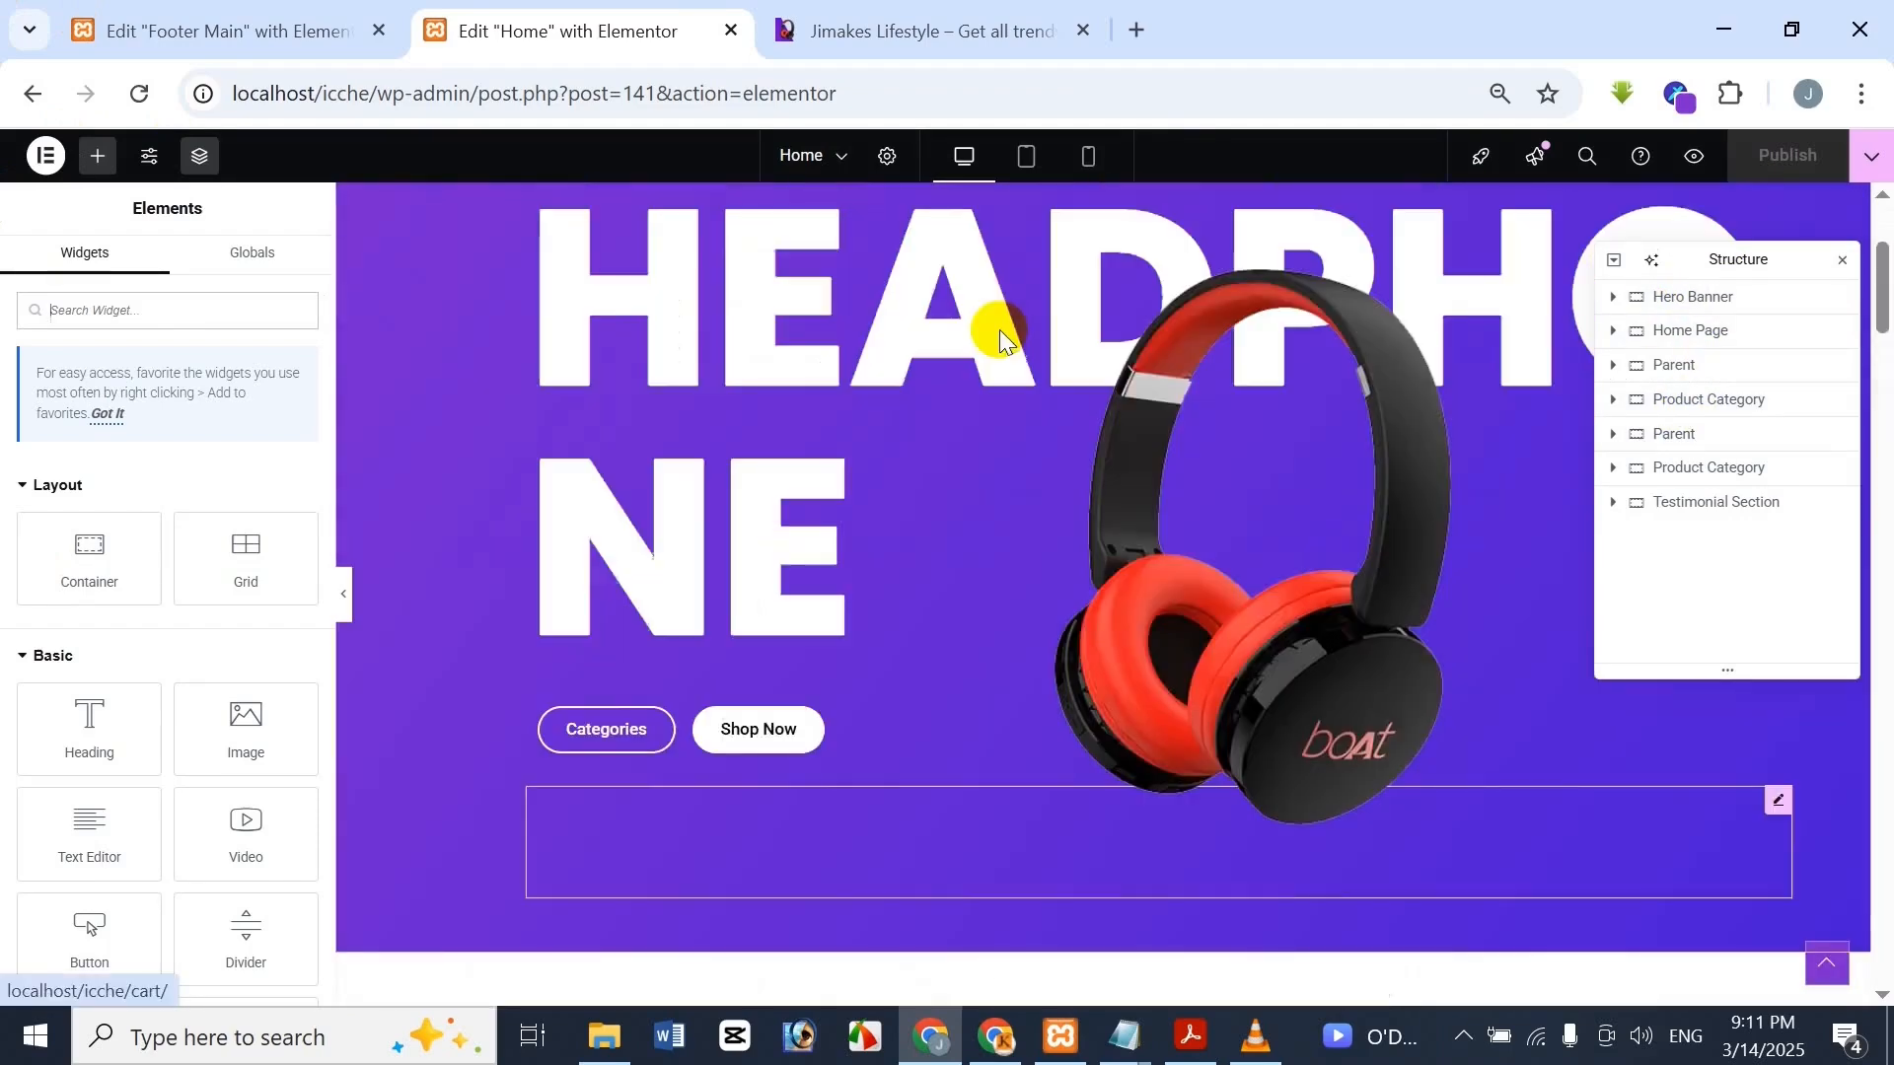
Look over the Home page in tablet view down to the footer and compare that footer with the Footer Main template
{"action": "scroll", "coordinate": [994, 330], "scroll_direction": "up", "scroll_amount": 4}
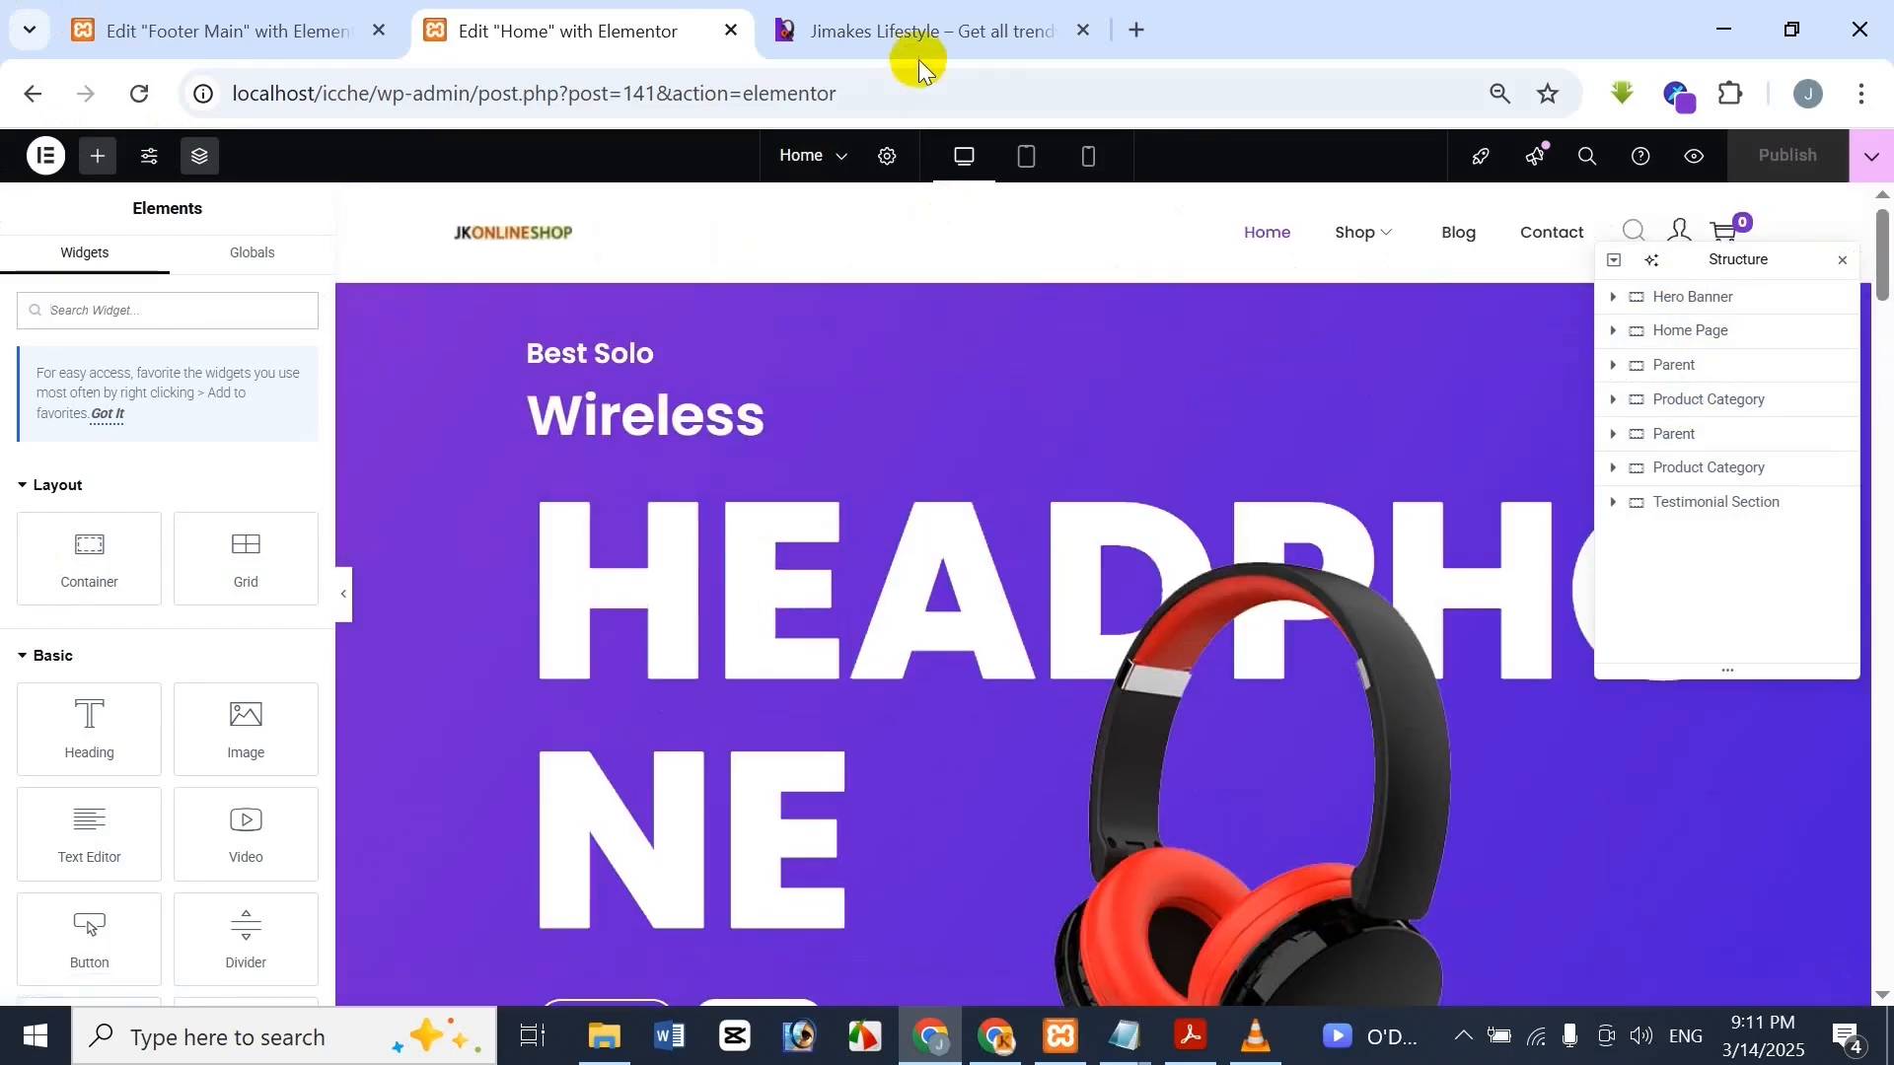
{"action": "left_click", "coordinate": [1026, 158]}
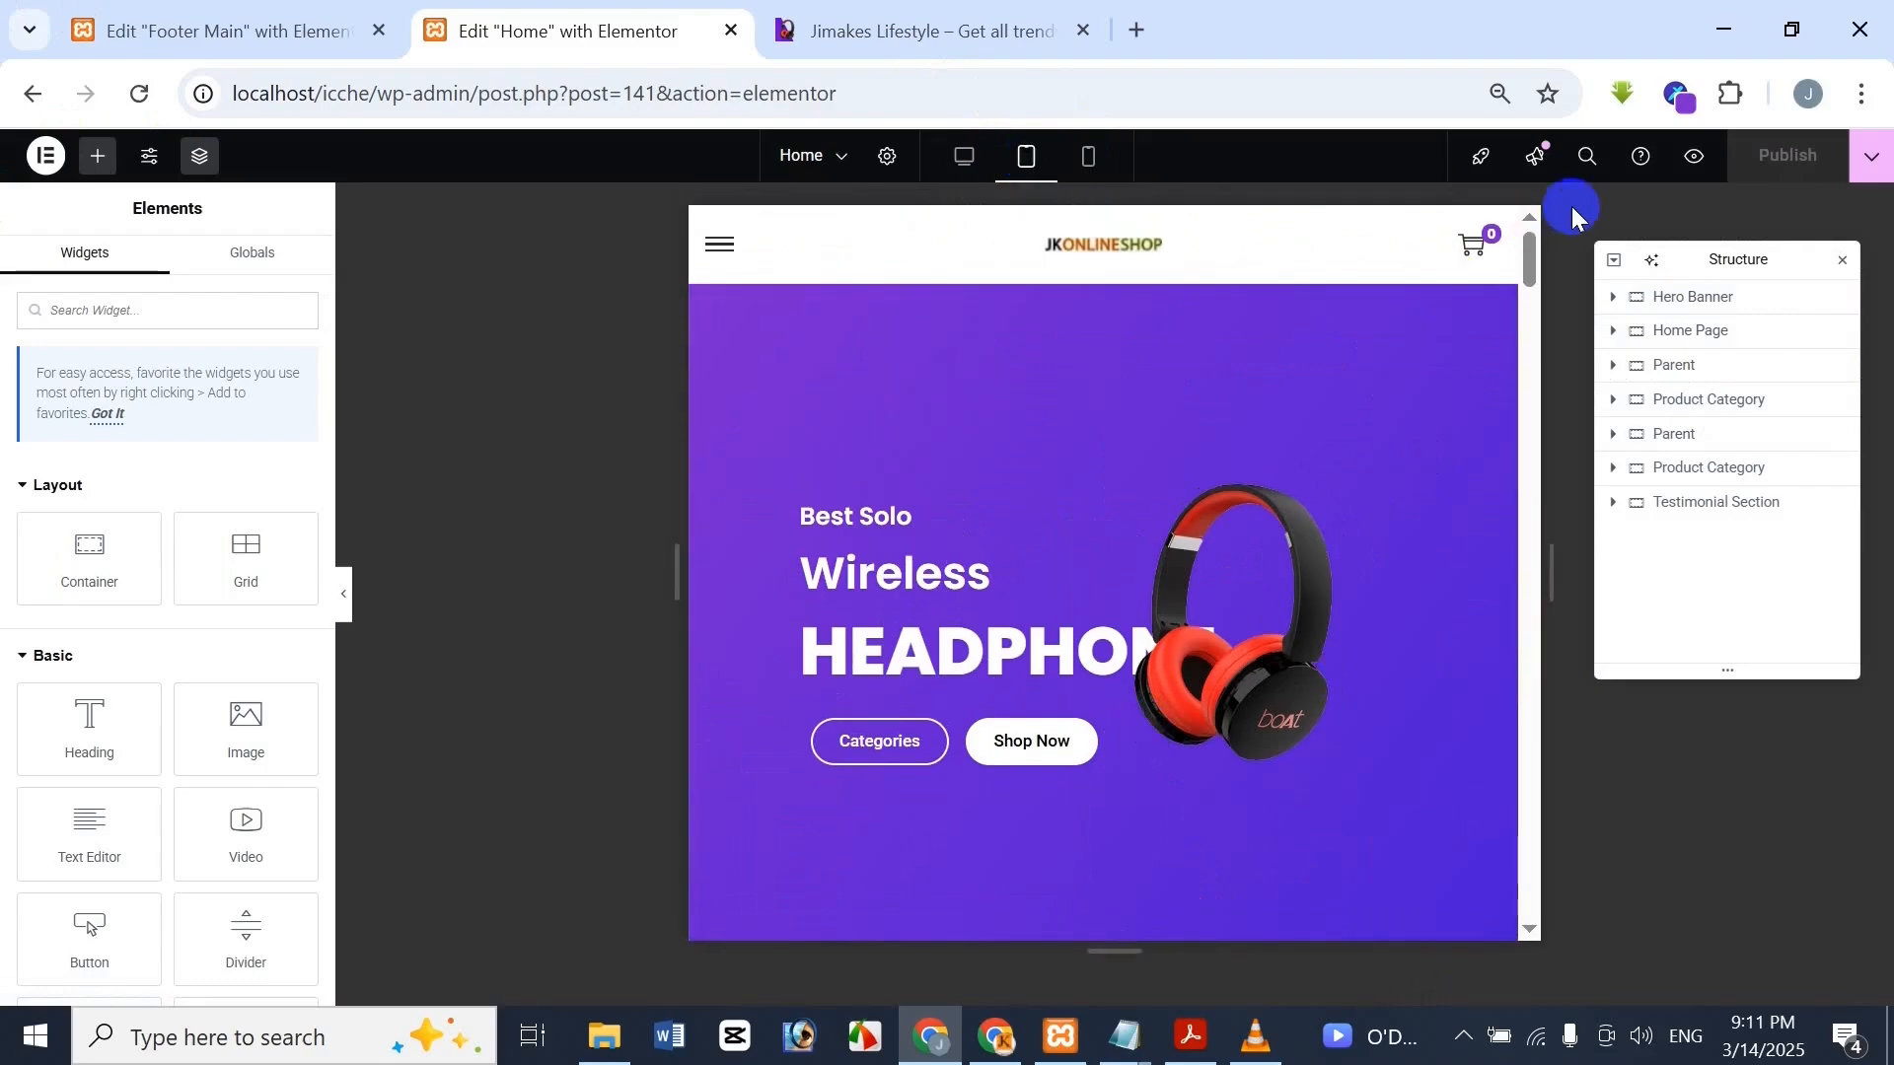
{"action": "left_click_drag", "start_coordinate": [1539, 243], "coordinate": [1531, 305]}
{"action": "scroll", "coordinate": [1500, 671], "scroll_direction": "down", "scroll_amount": 15}
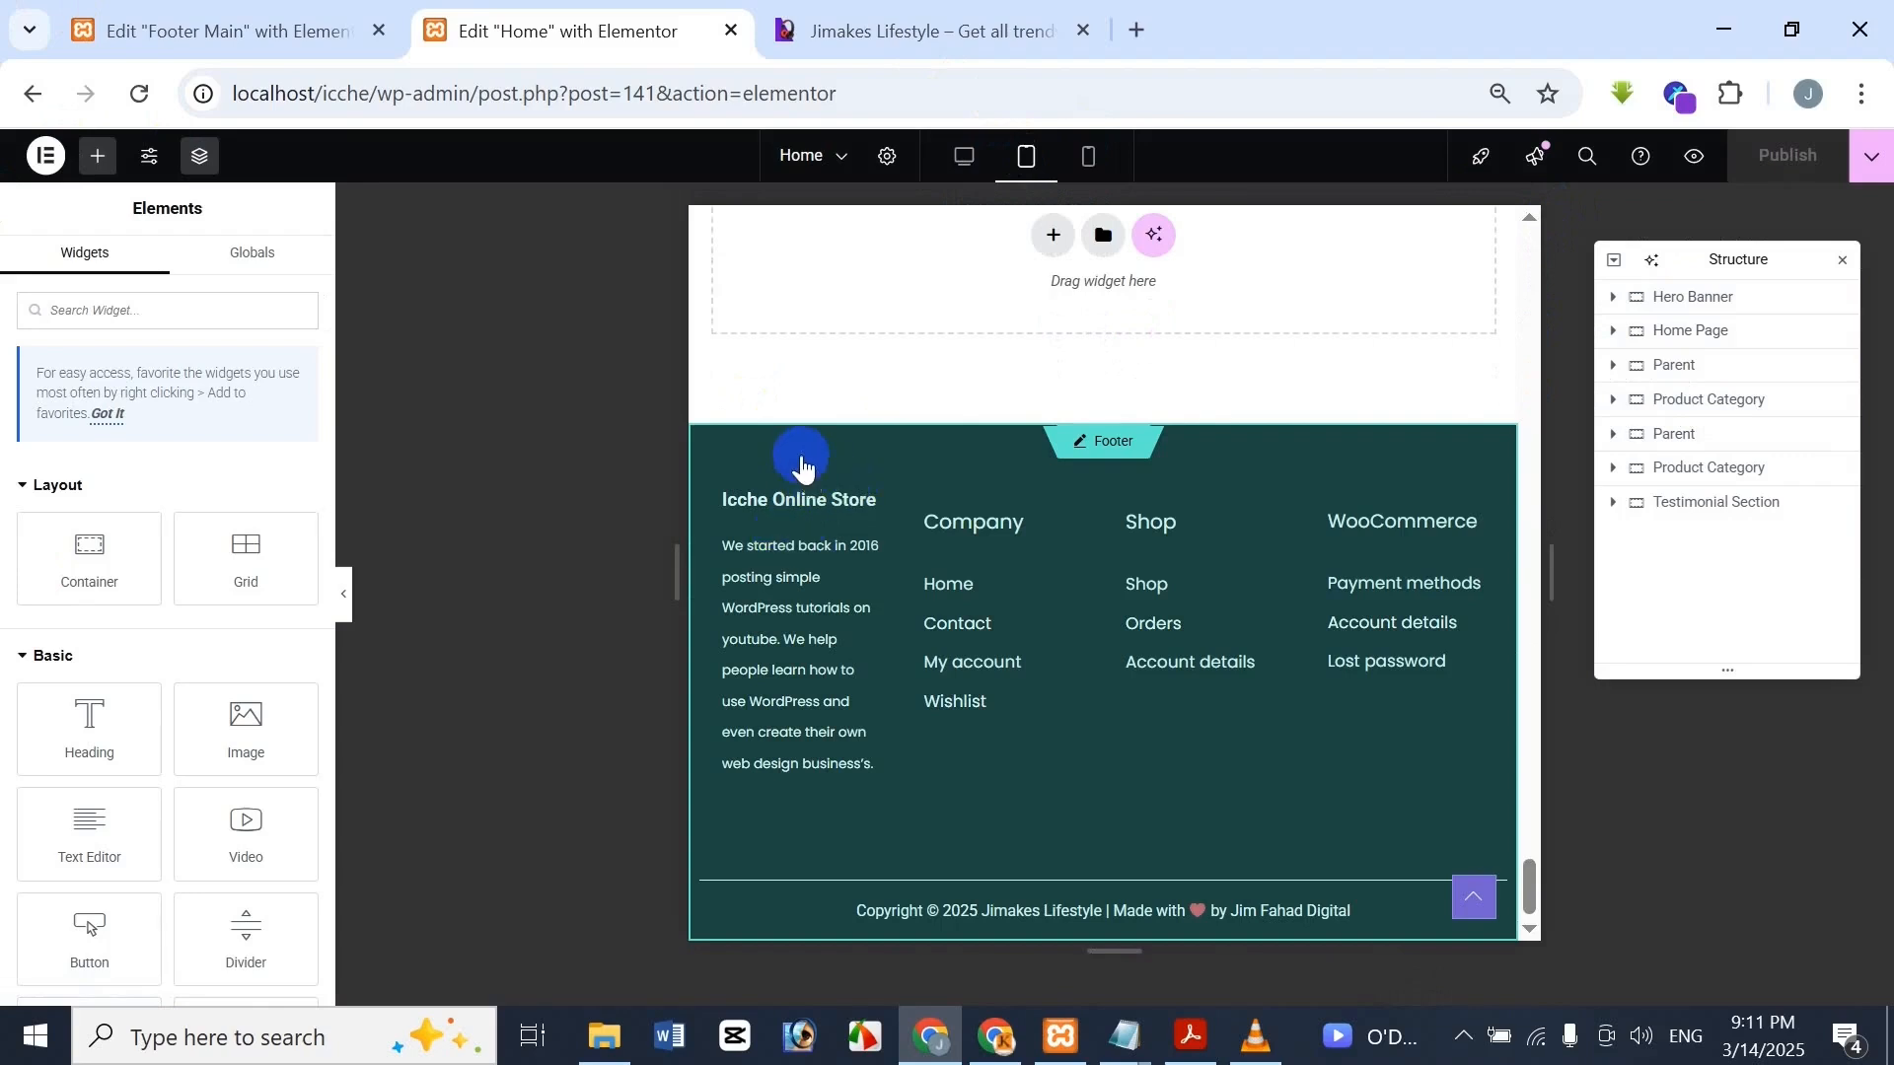
{"action": "left_click", "coordinate": [242, 30]}
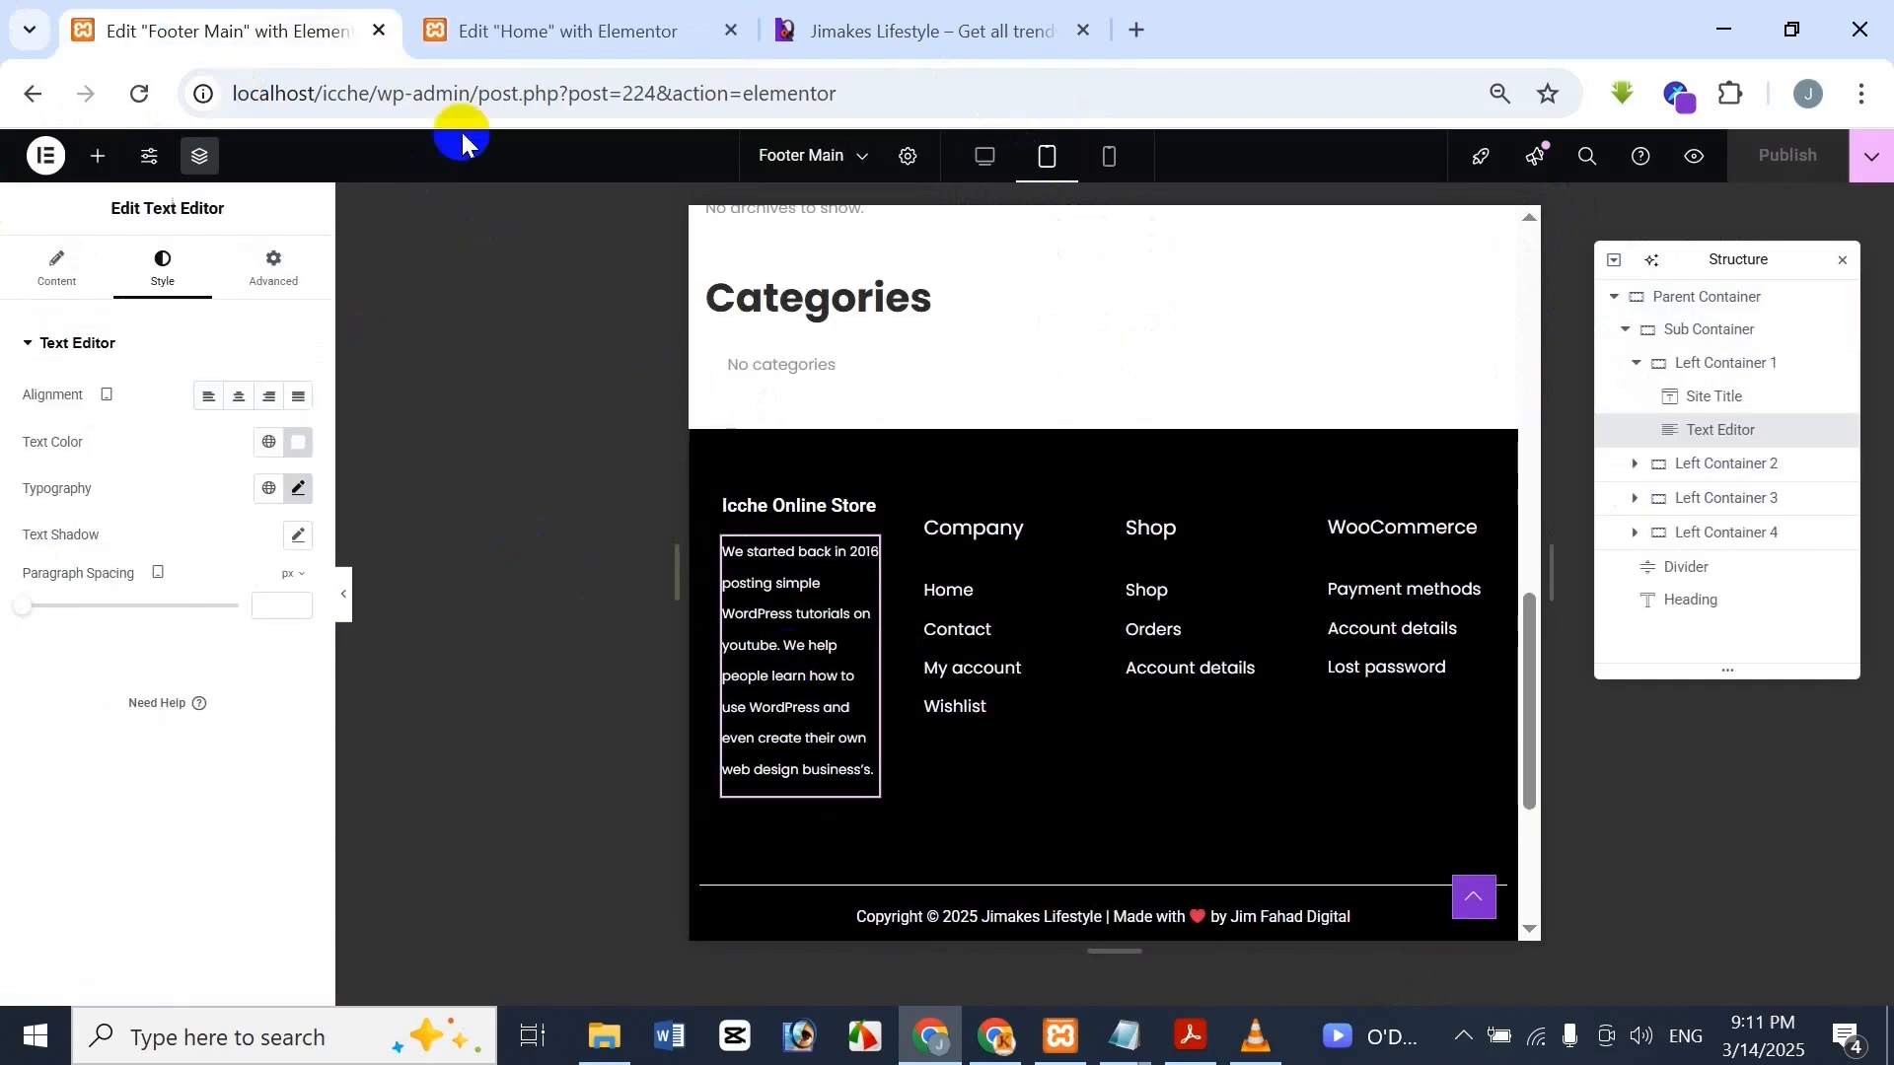
{"action": "key", "text": "ctrl+Tab"}
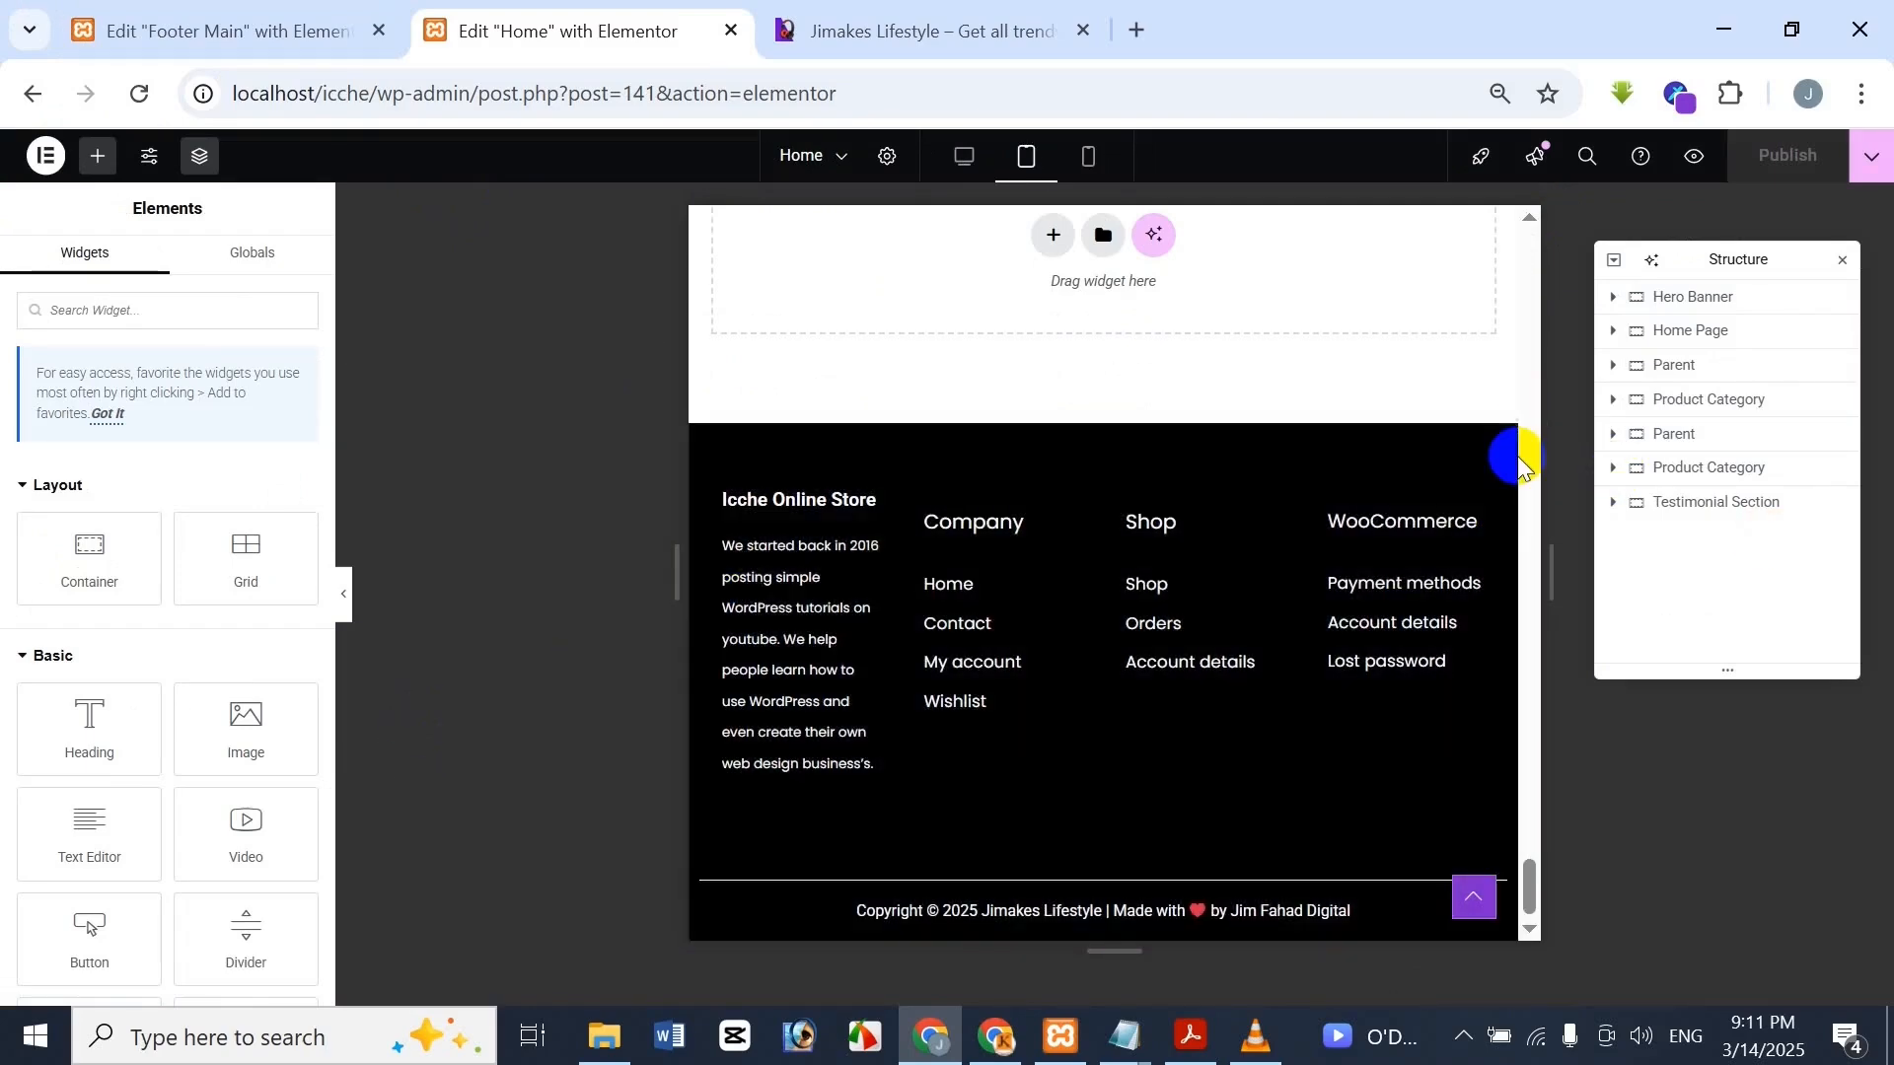
{"action": "left_click_drag", "start_coordinate": [1533, 888], "coordinate": [1530, 270]}
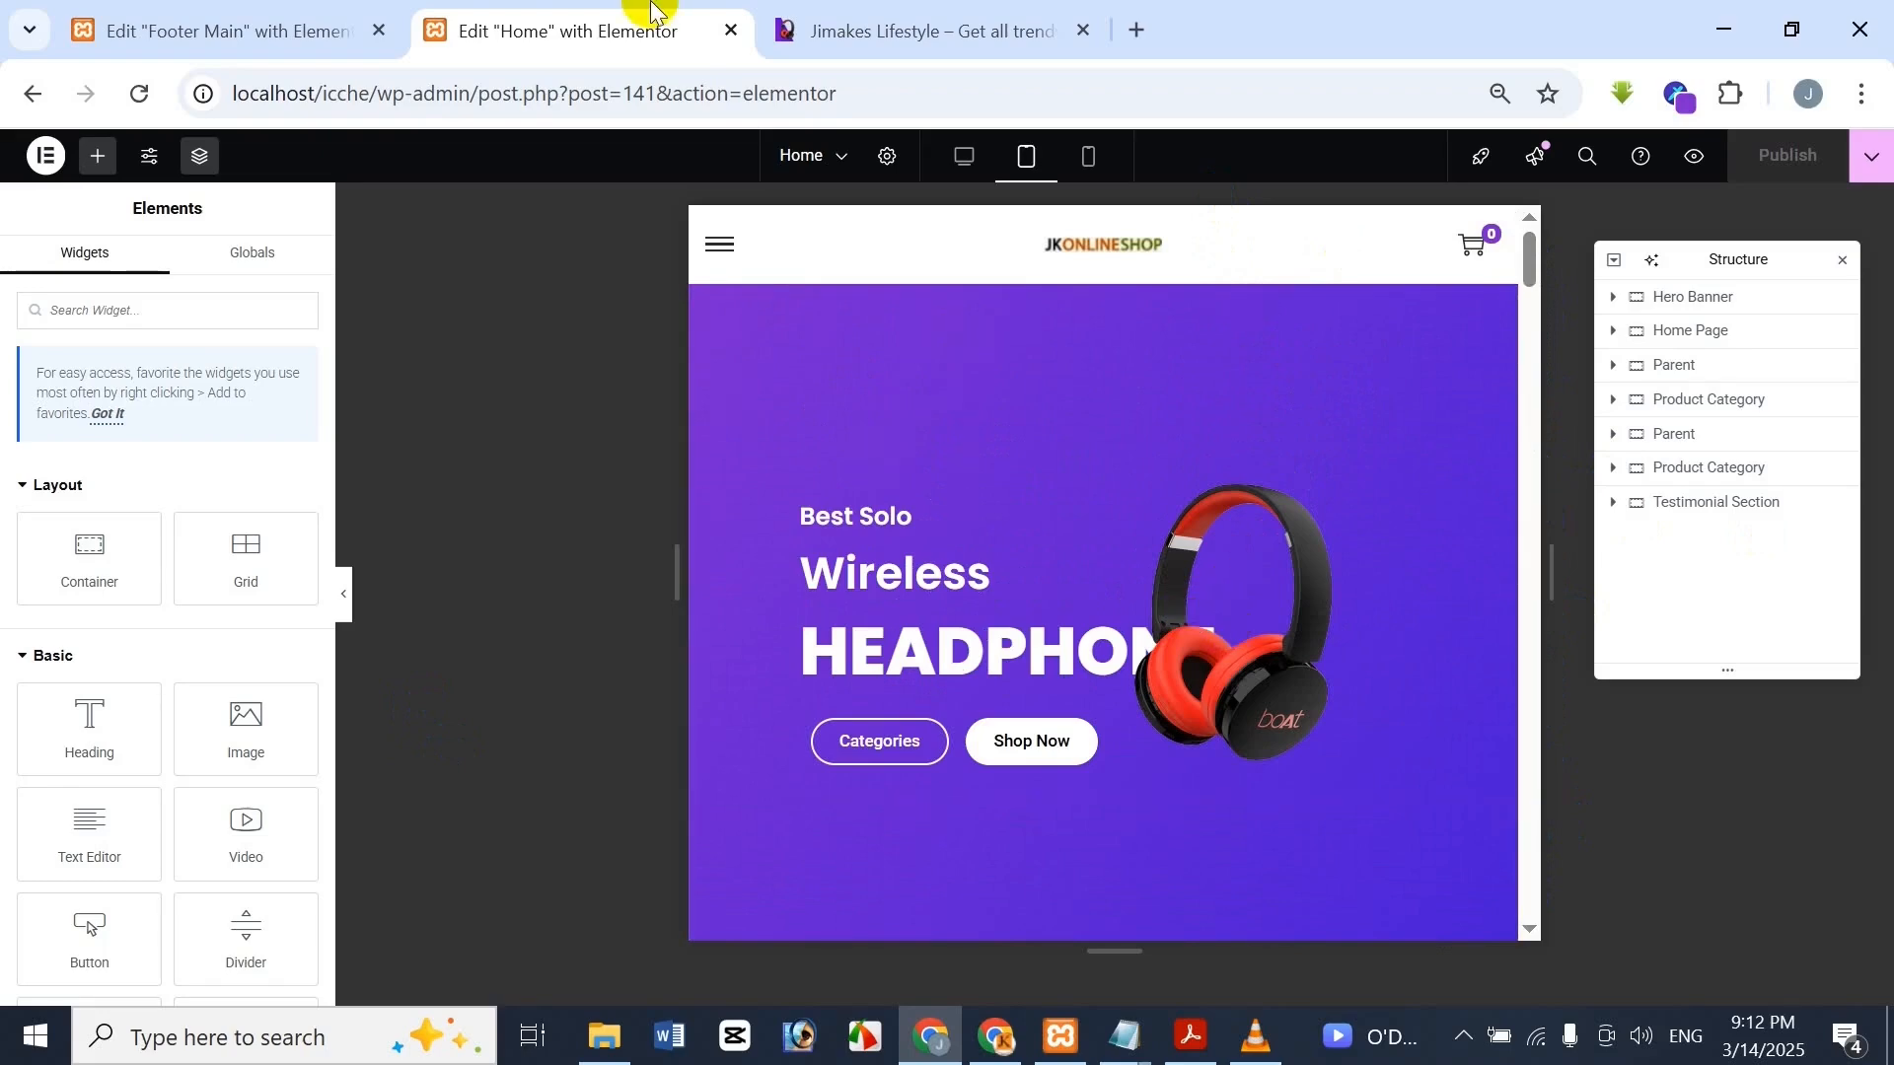
Preview the reference site as iPhone 14 Pro Max and look over its mobile layout up to the First Sale banner
{"action": "left_click", "coordinate": [789, 28]}
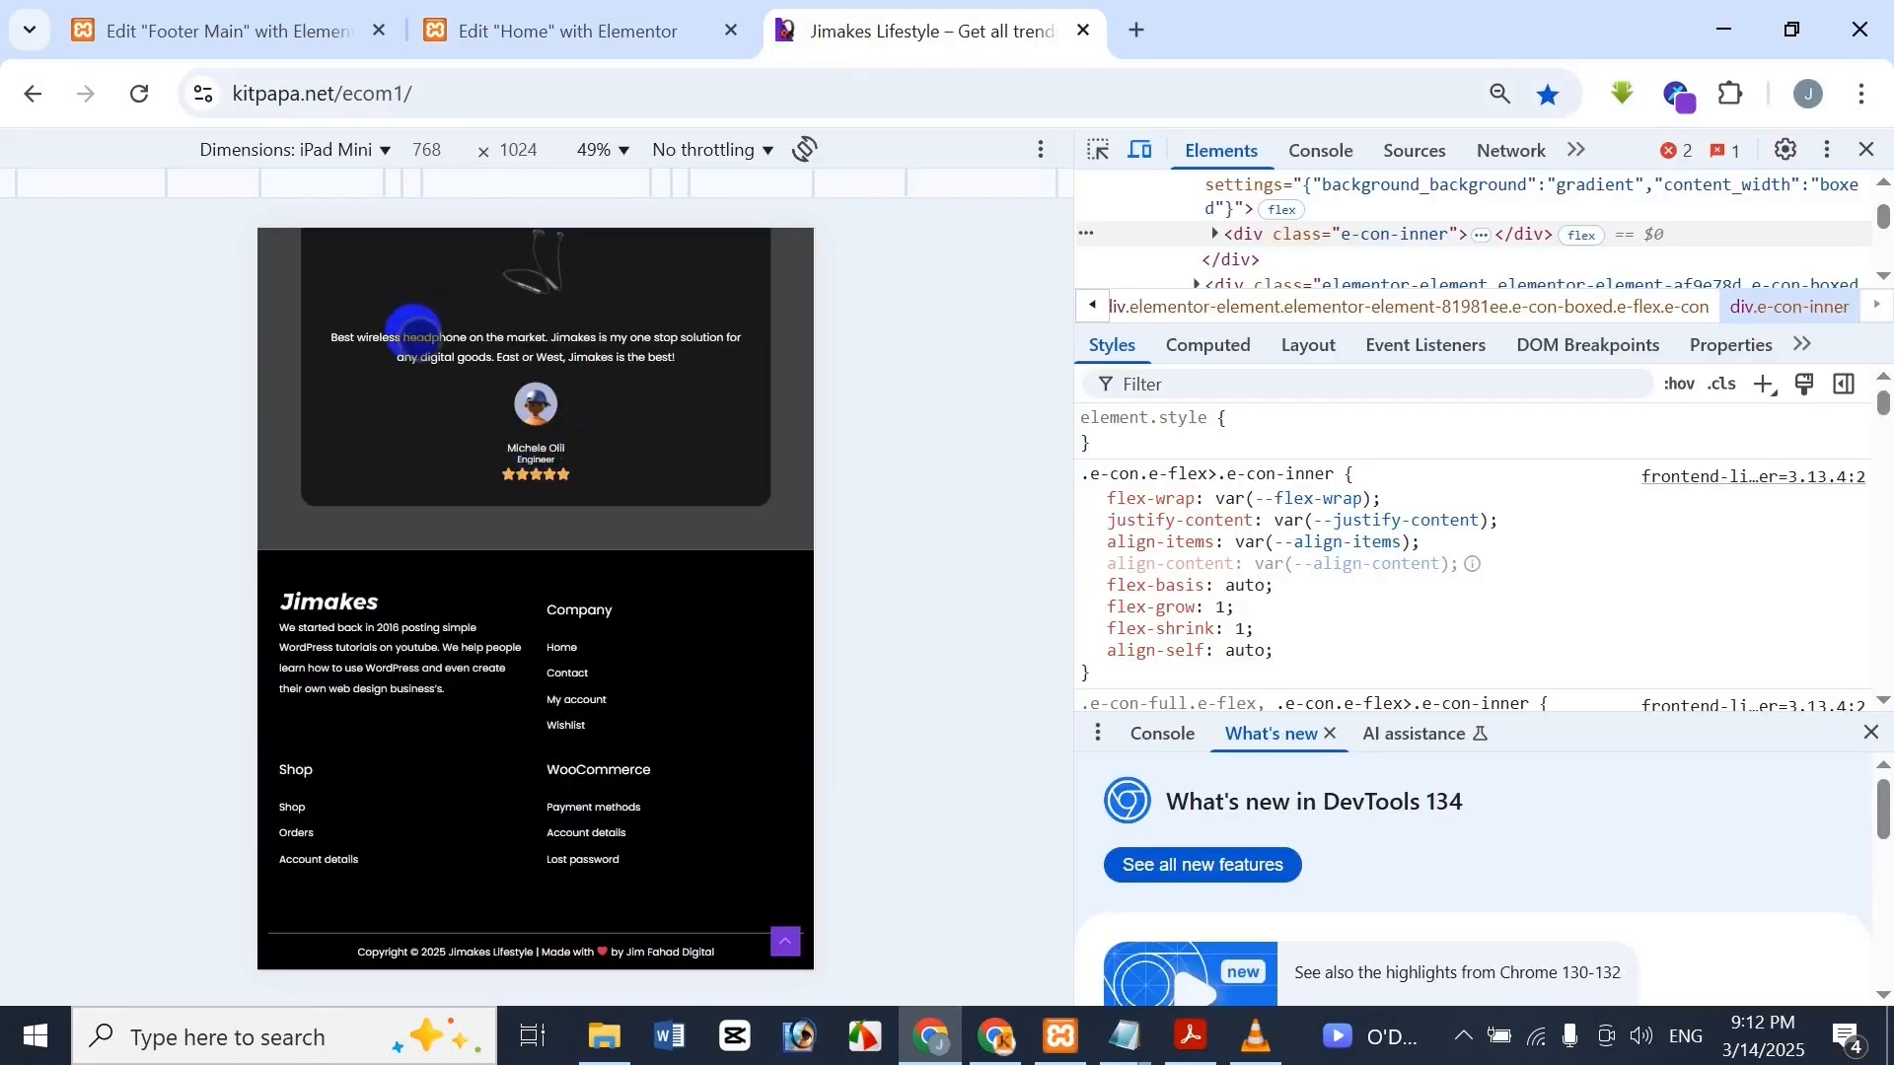
{"action": "left_click", "coordinate": [335, 148]}
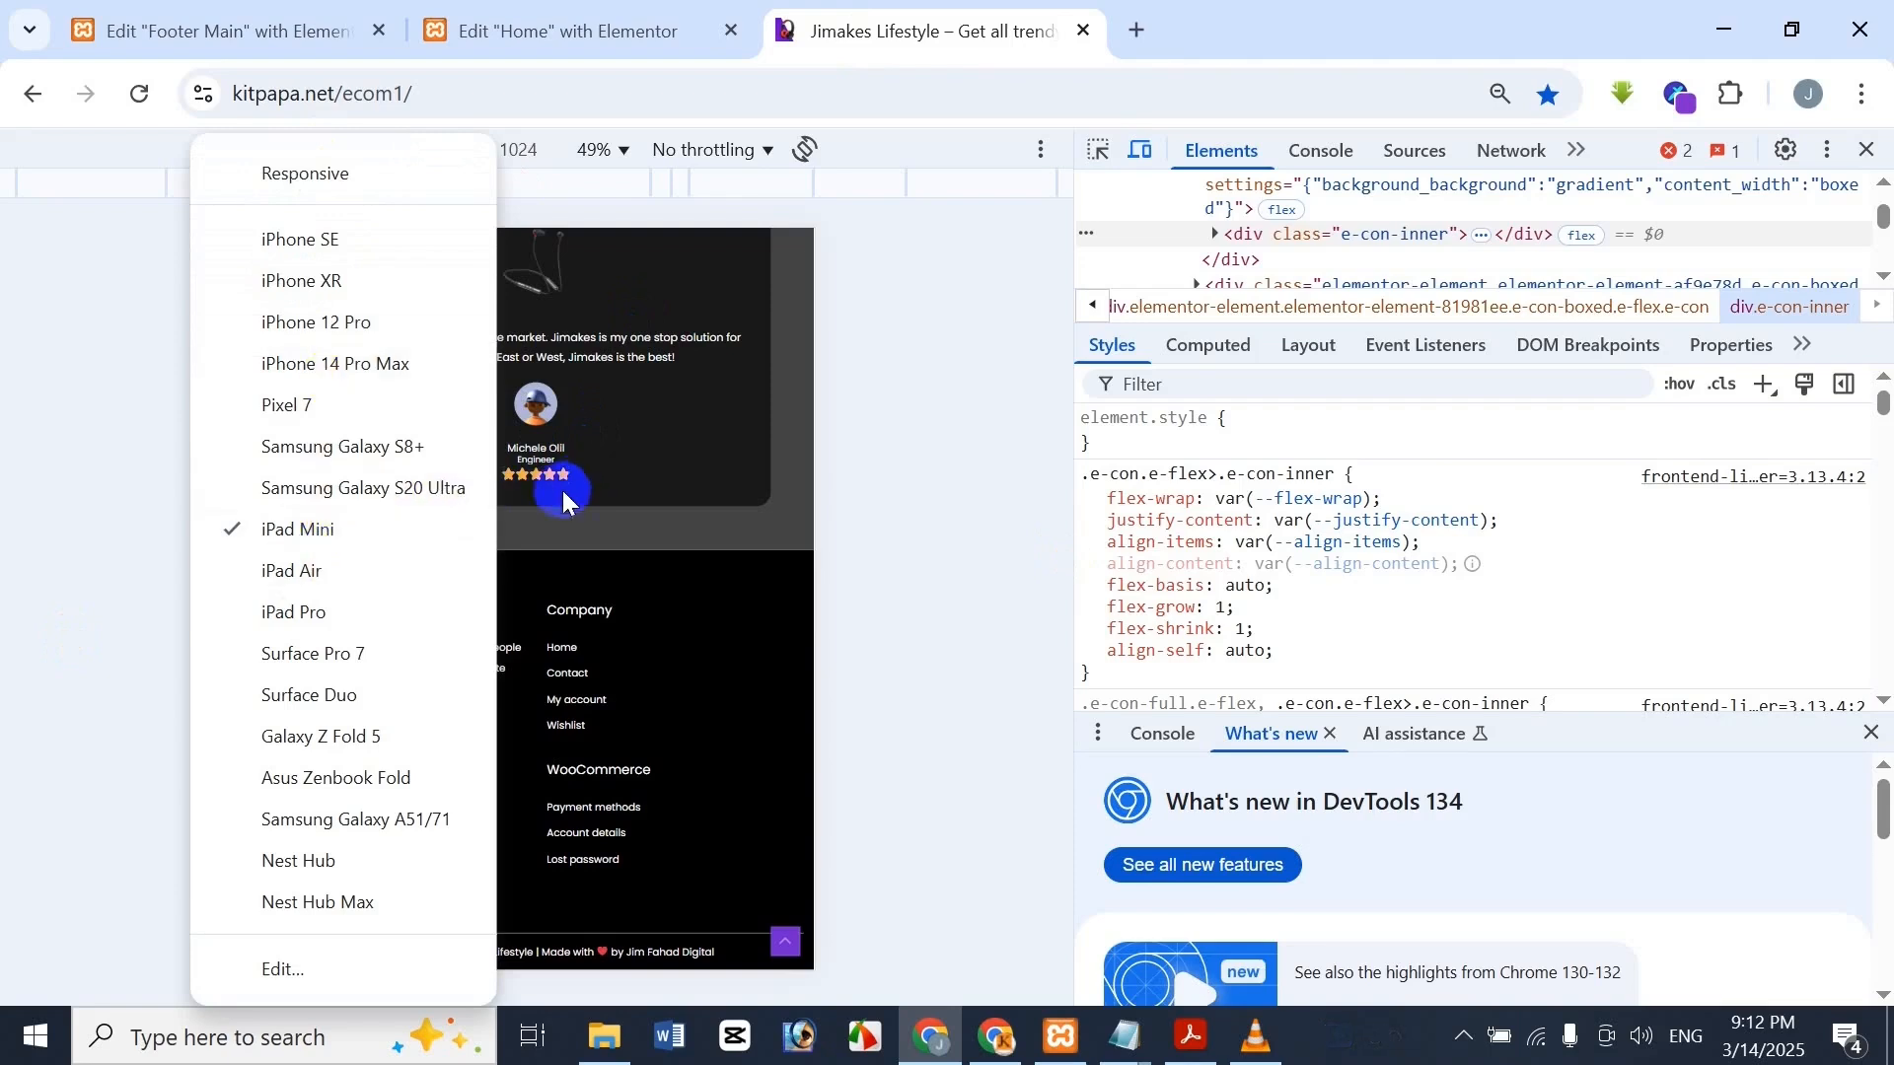
{"action": "left_click", "coordinate": [428, 378]}
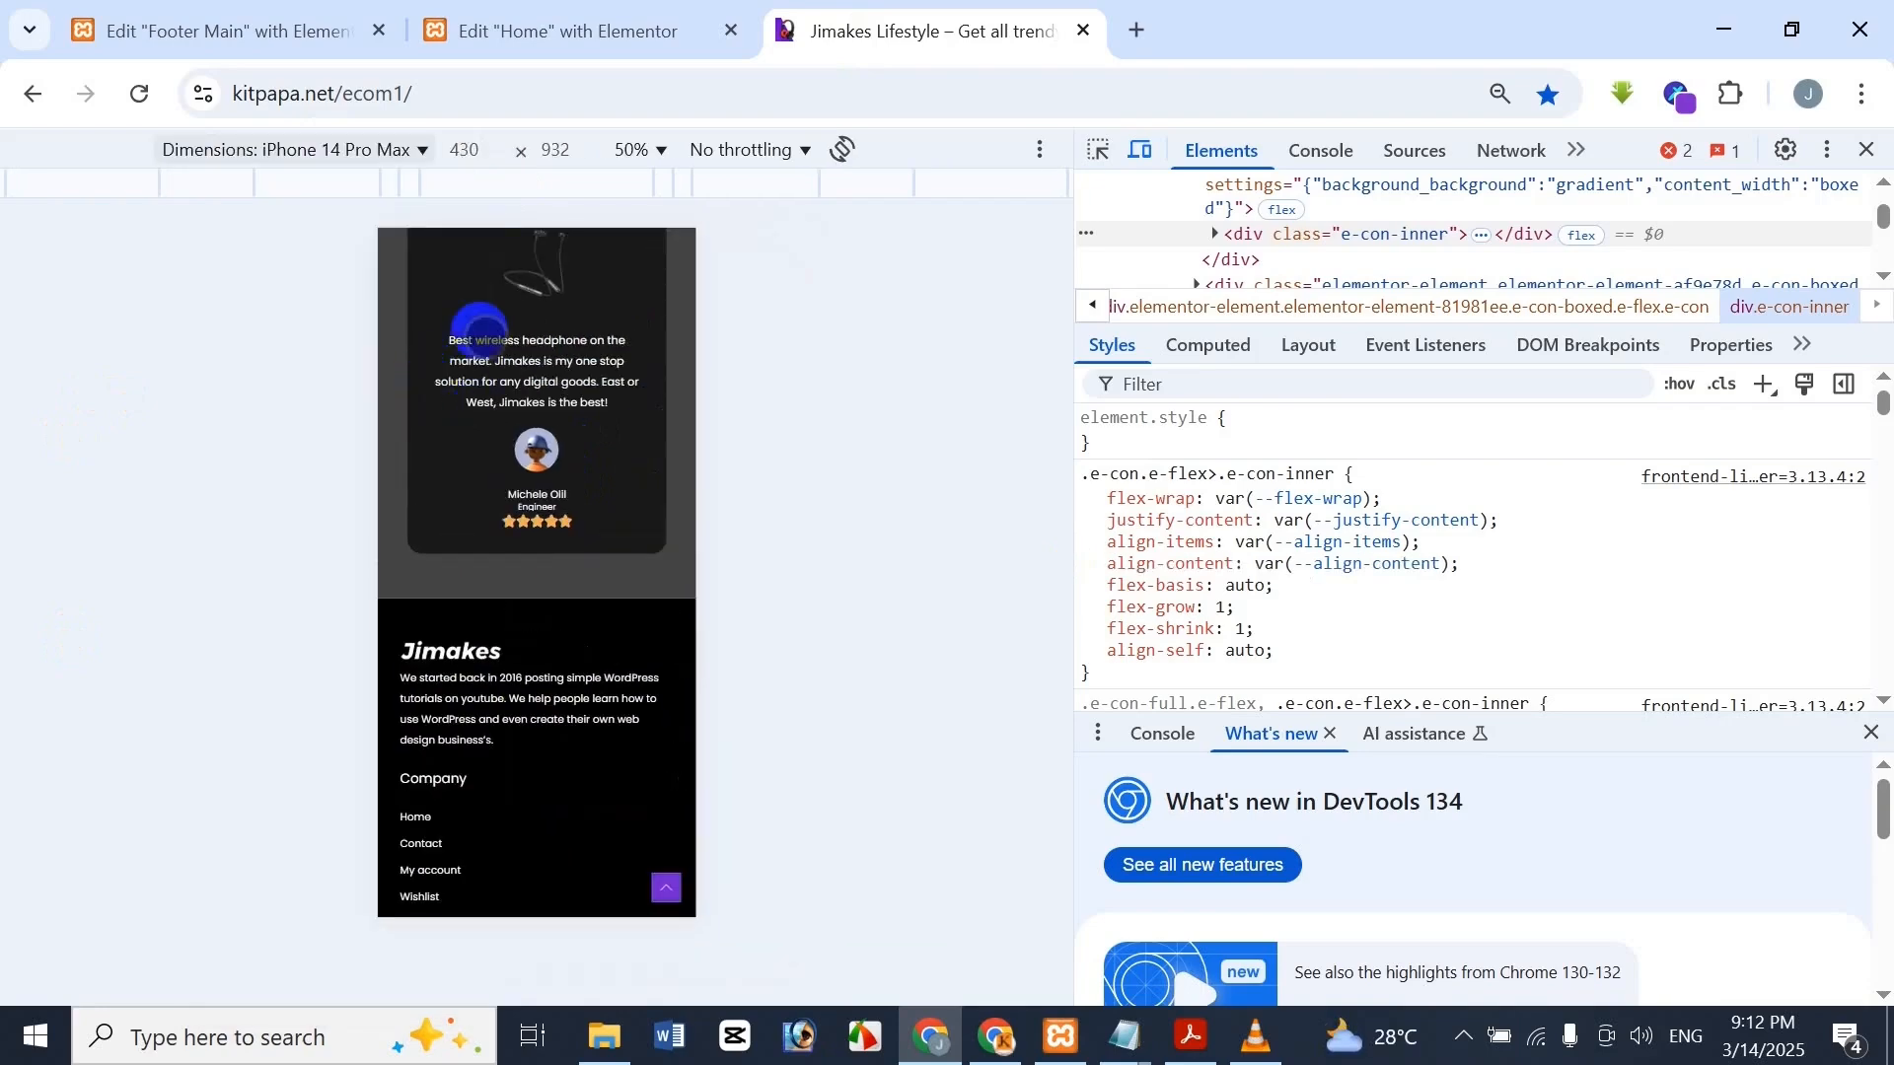
{"action": "scroll", "coordinate": [527, 575], "scroll_direction": "up", "scroll_amount": 10}
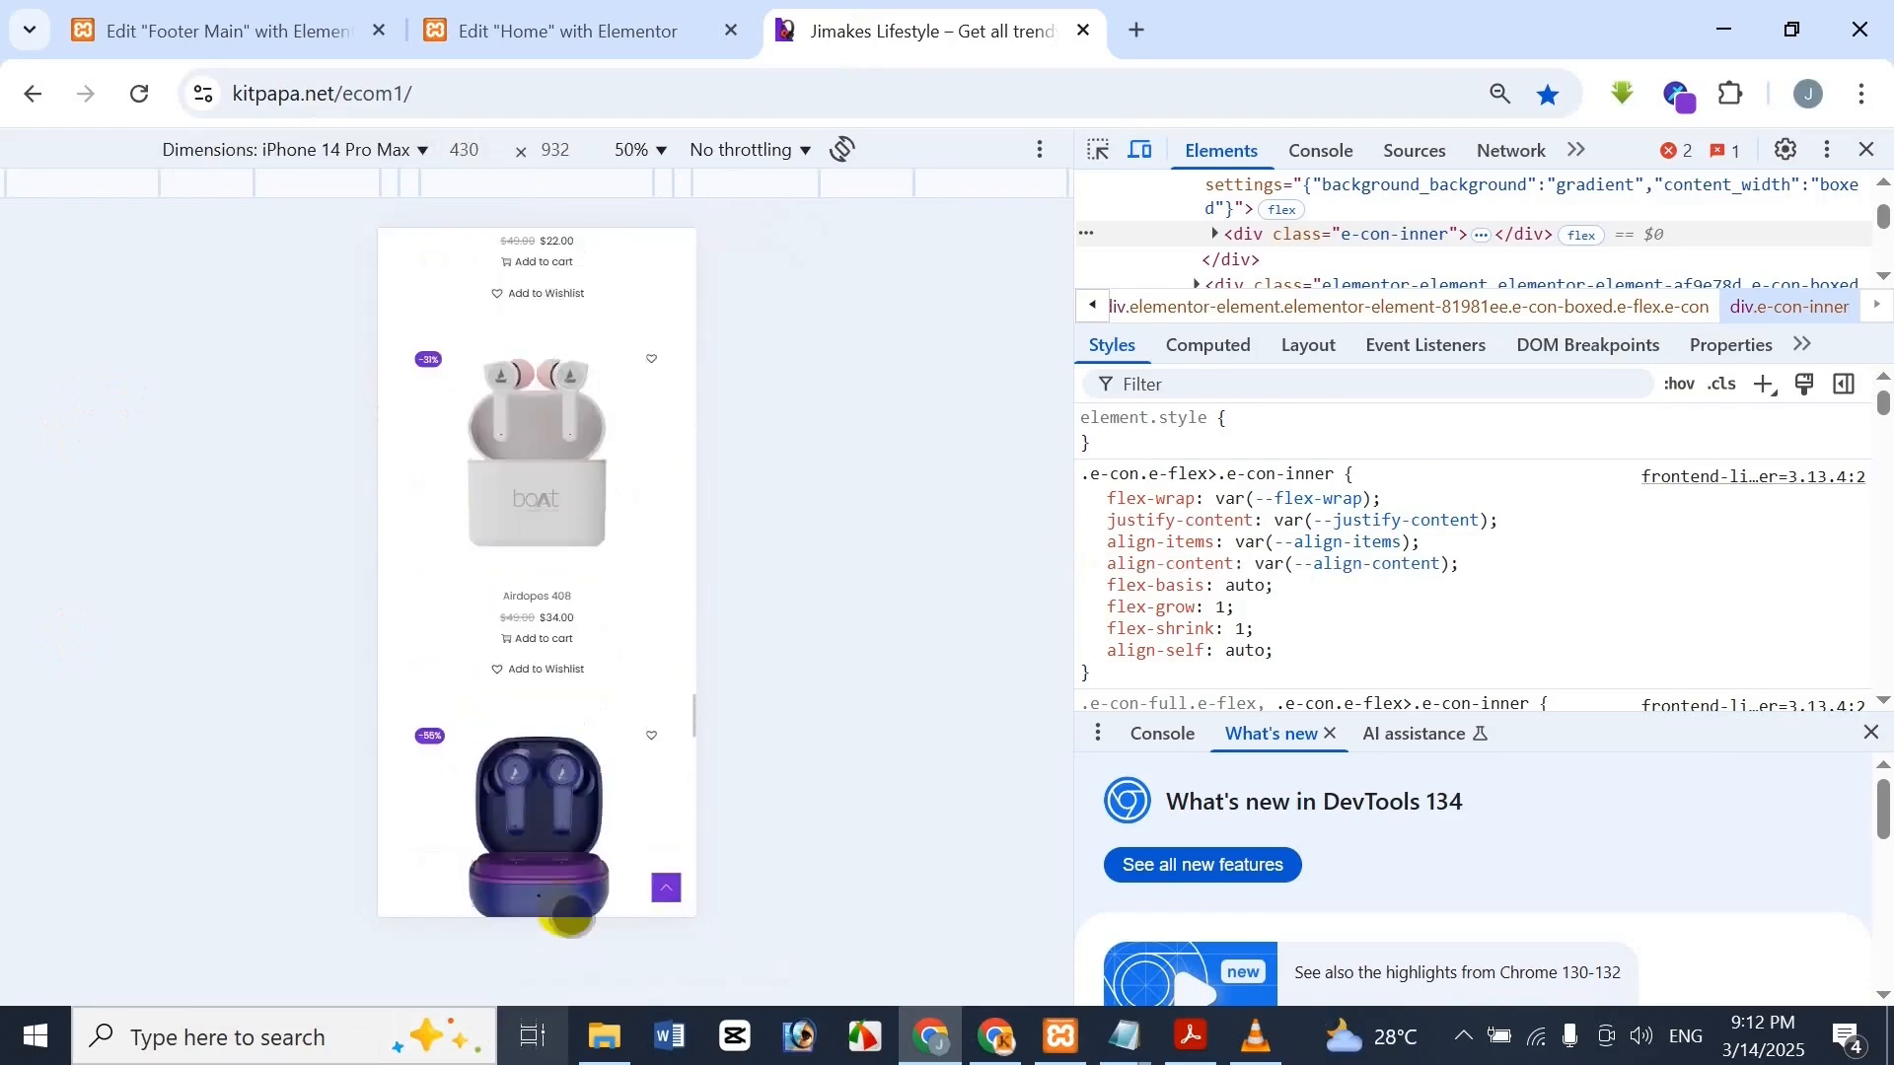
{"action": "scroll", "coordinate": [577, 502], "scroll_direction": "up", "scroll_amount": 6}
{"action": "scroll", "coordinate": [549, 355], "scroll_direction": "down", "scroll_amount": 2}
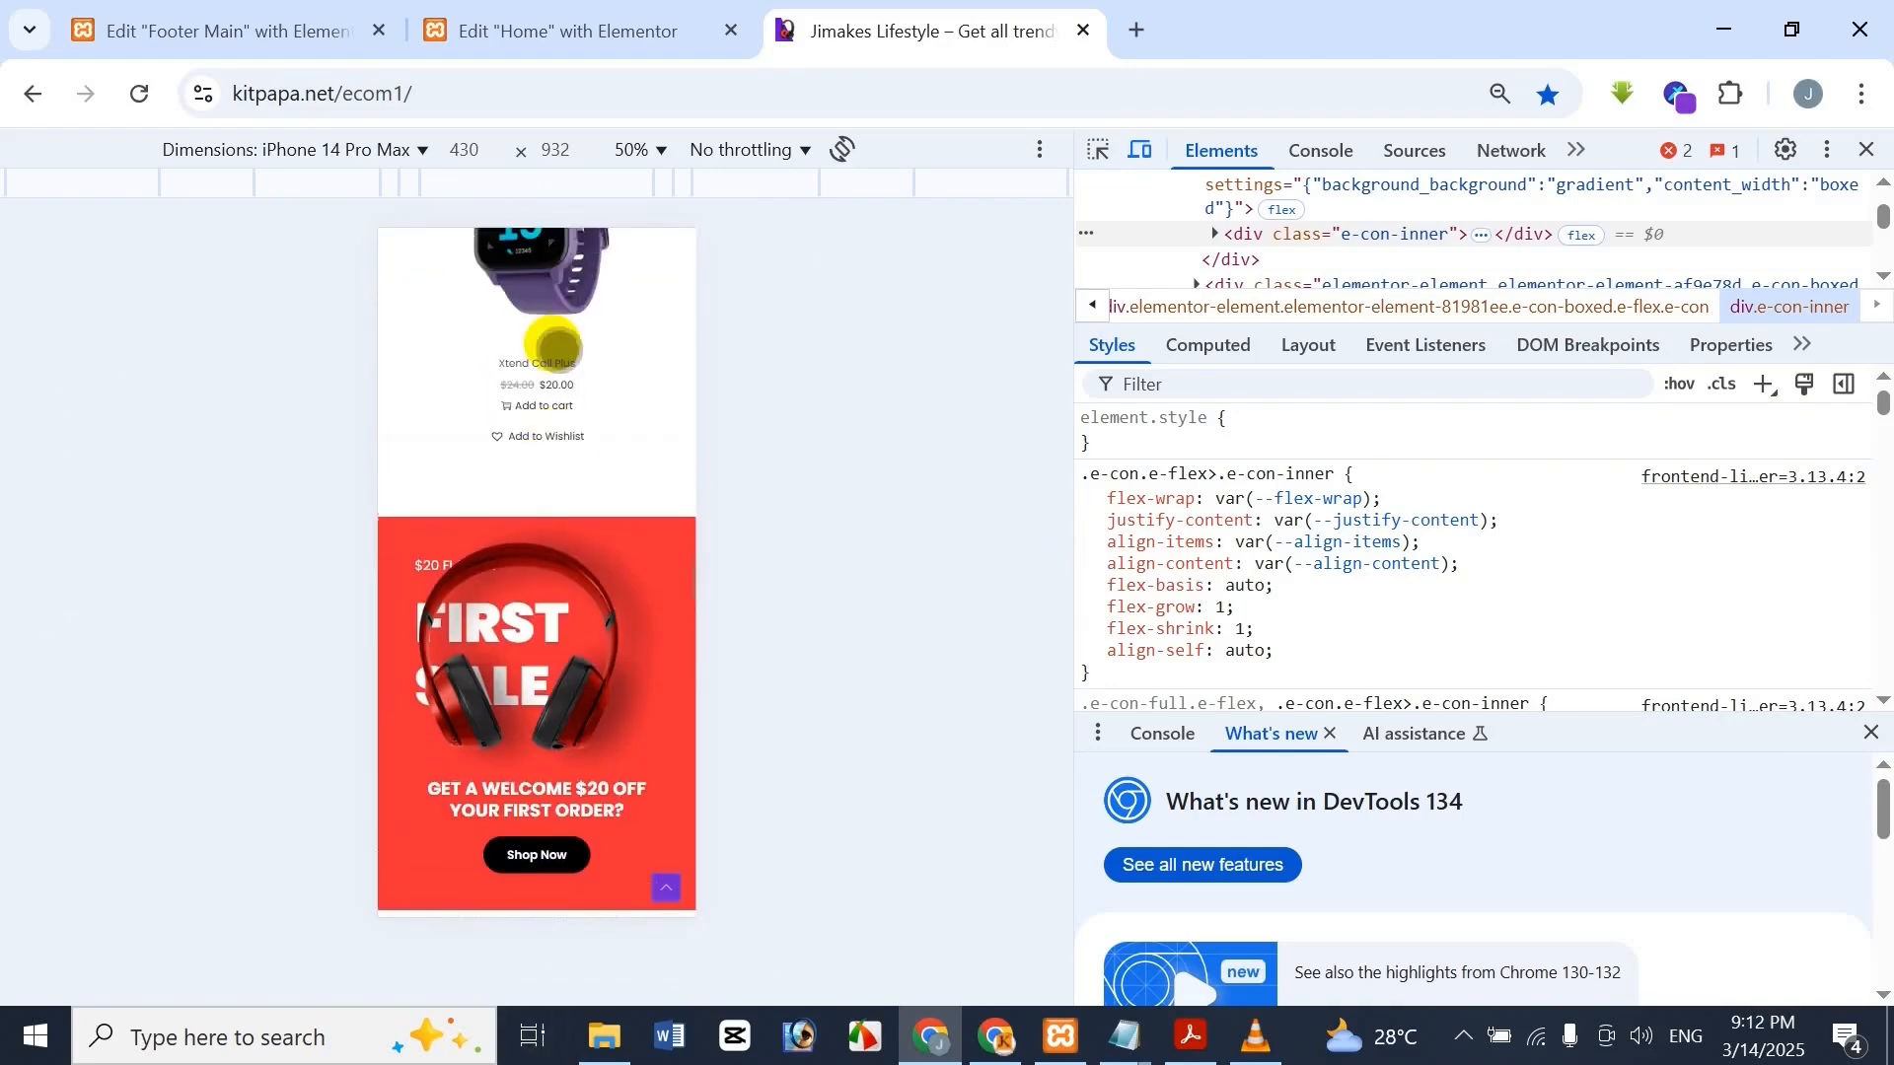
Switch the Home page editor to mobile view and review its sections down to the red First Sale banner
{"action": "left_click", "coordinate": [634, 14]}
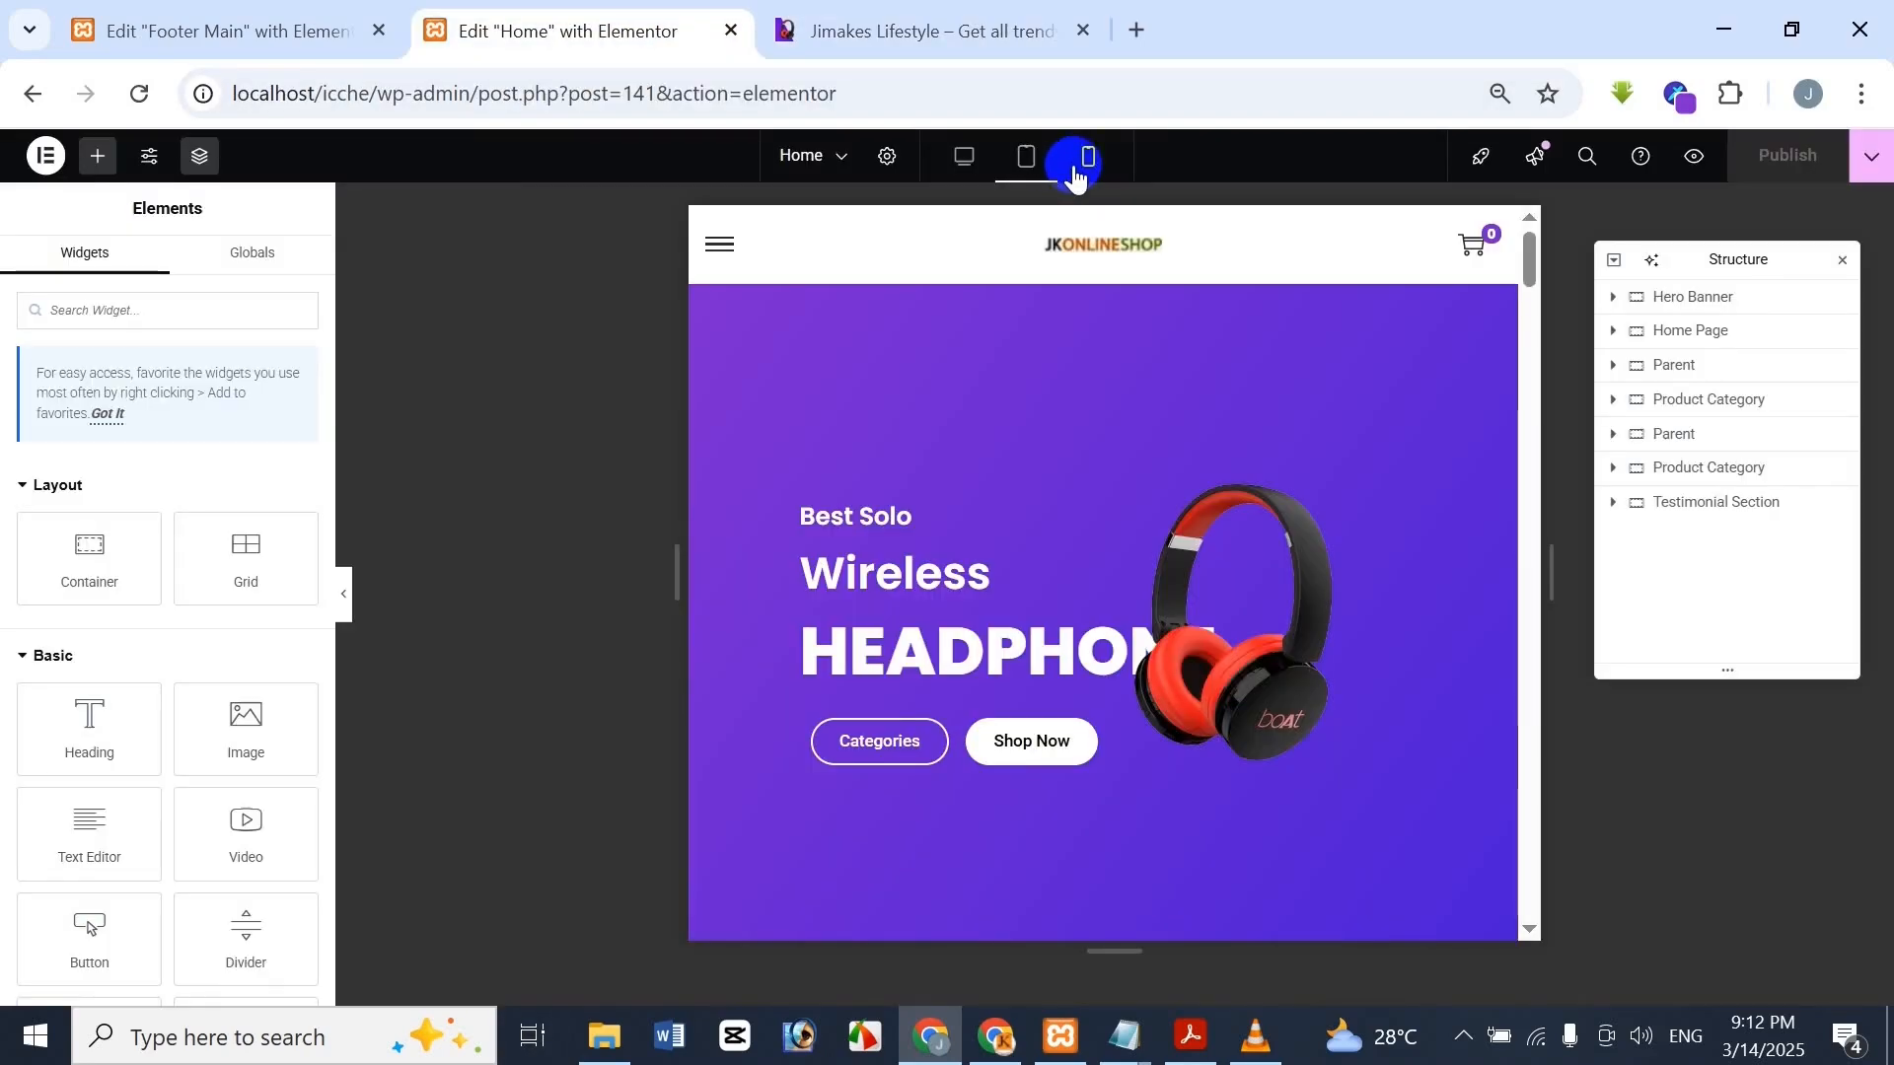
{"action": "left_click", "coordinate": [1074, 175]}
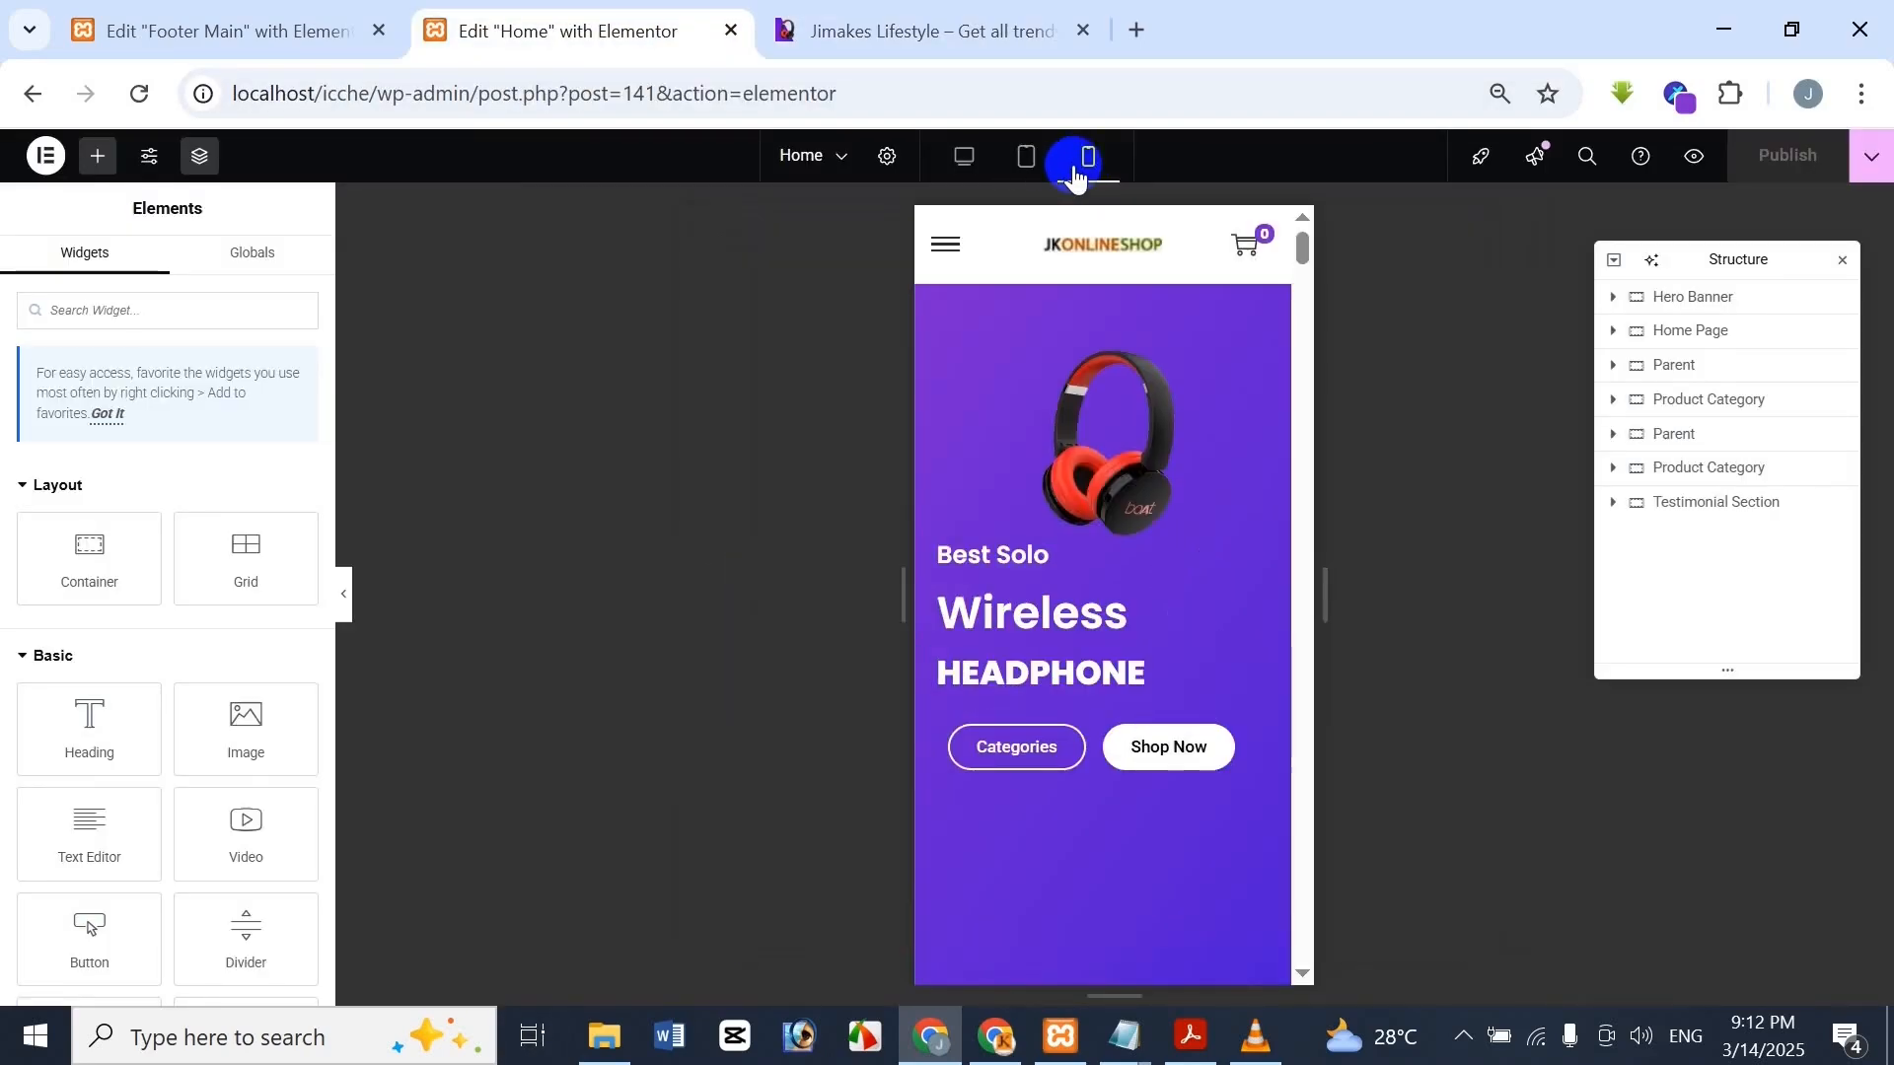
{"action": "scroll", "coordinate": [1139, 483], "scroll_direction": "down", "scroll_amount": 10}
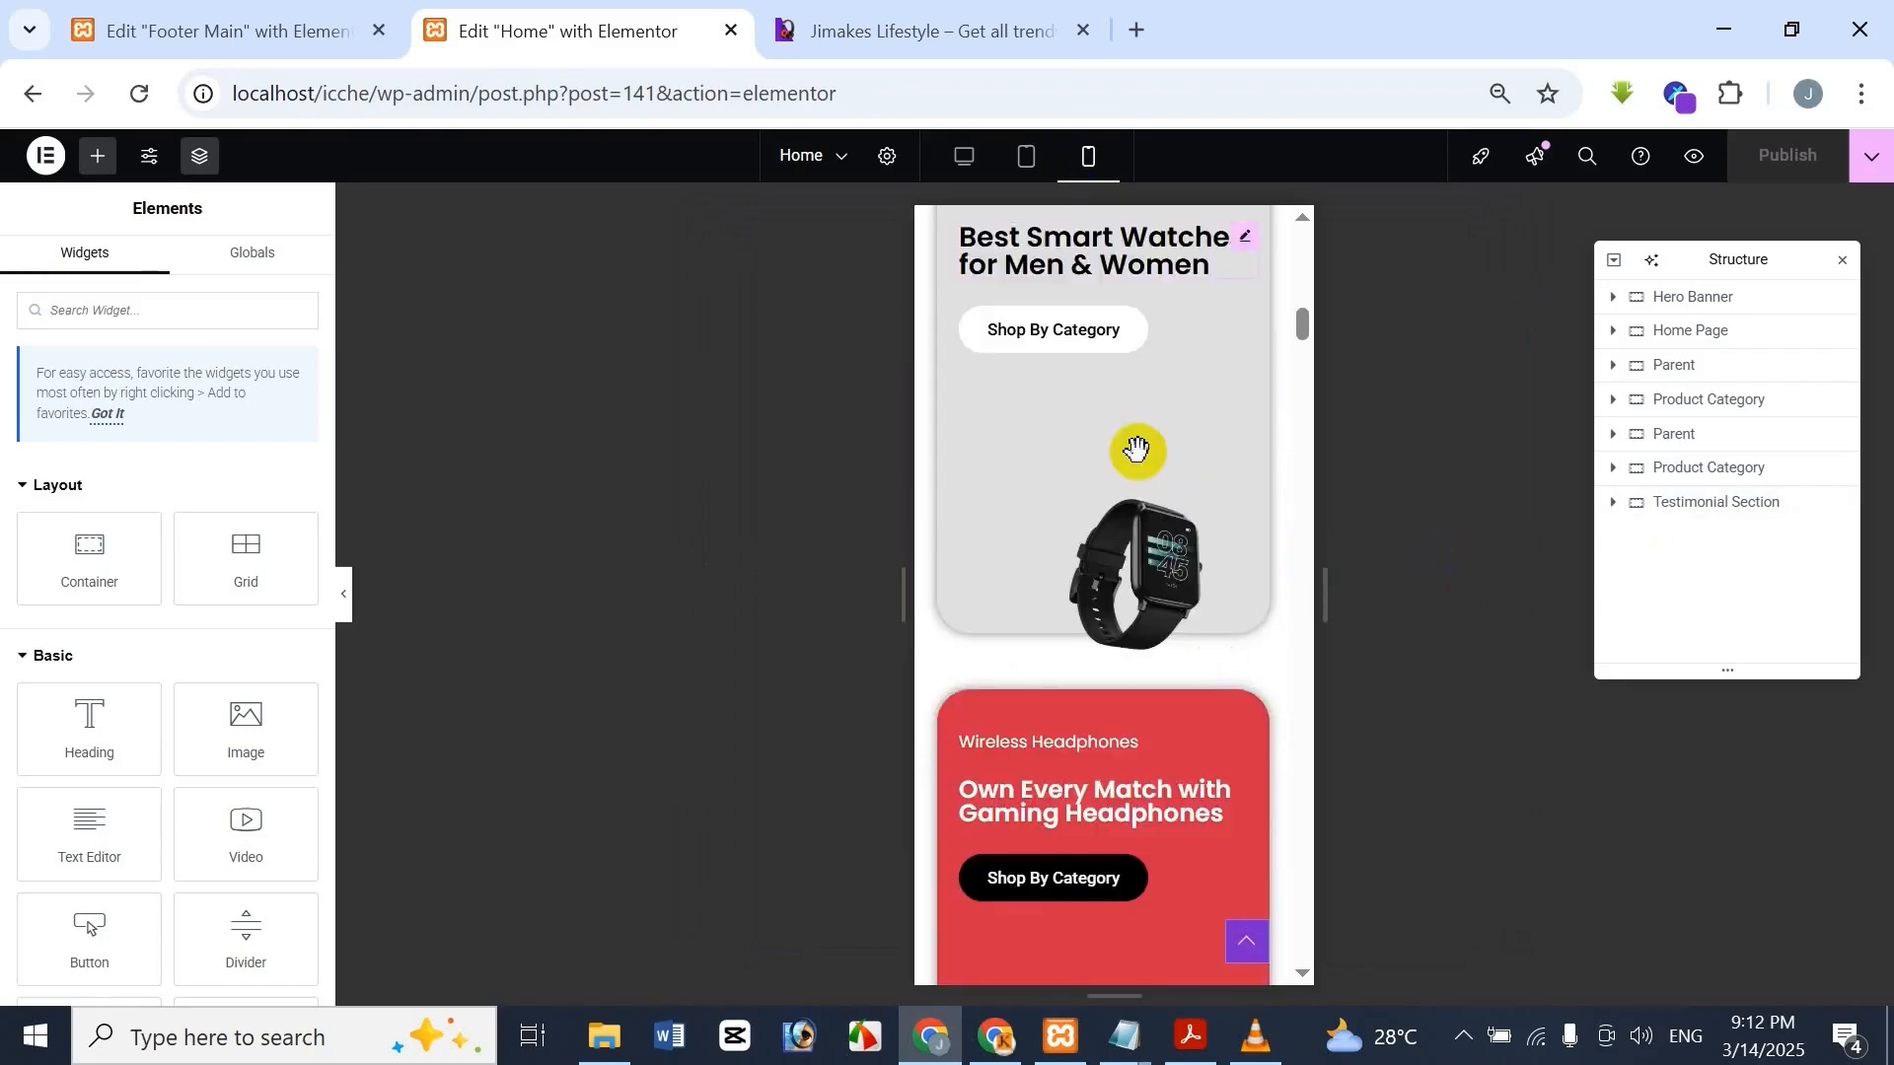
{"action": "scroll", "coordinate": [1136, 450], "scroll_direction": "down", "scroll_amount": 10}
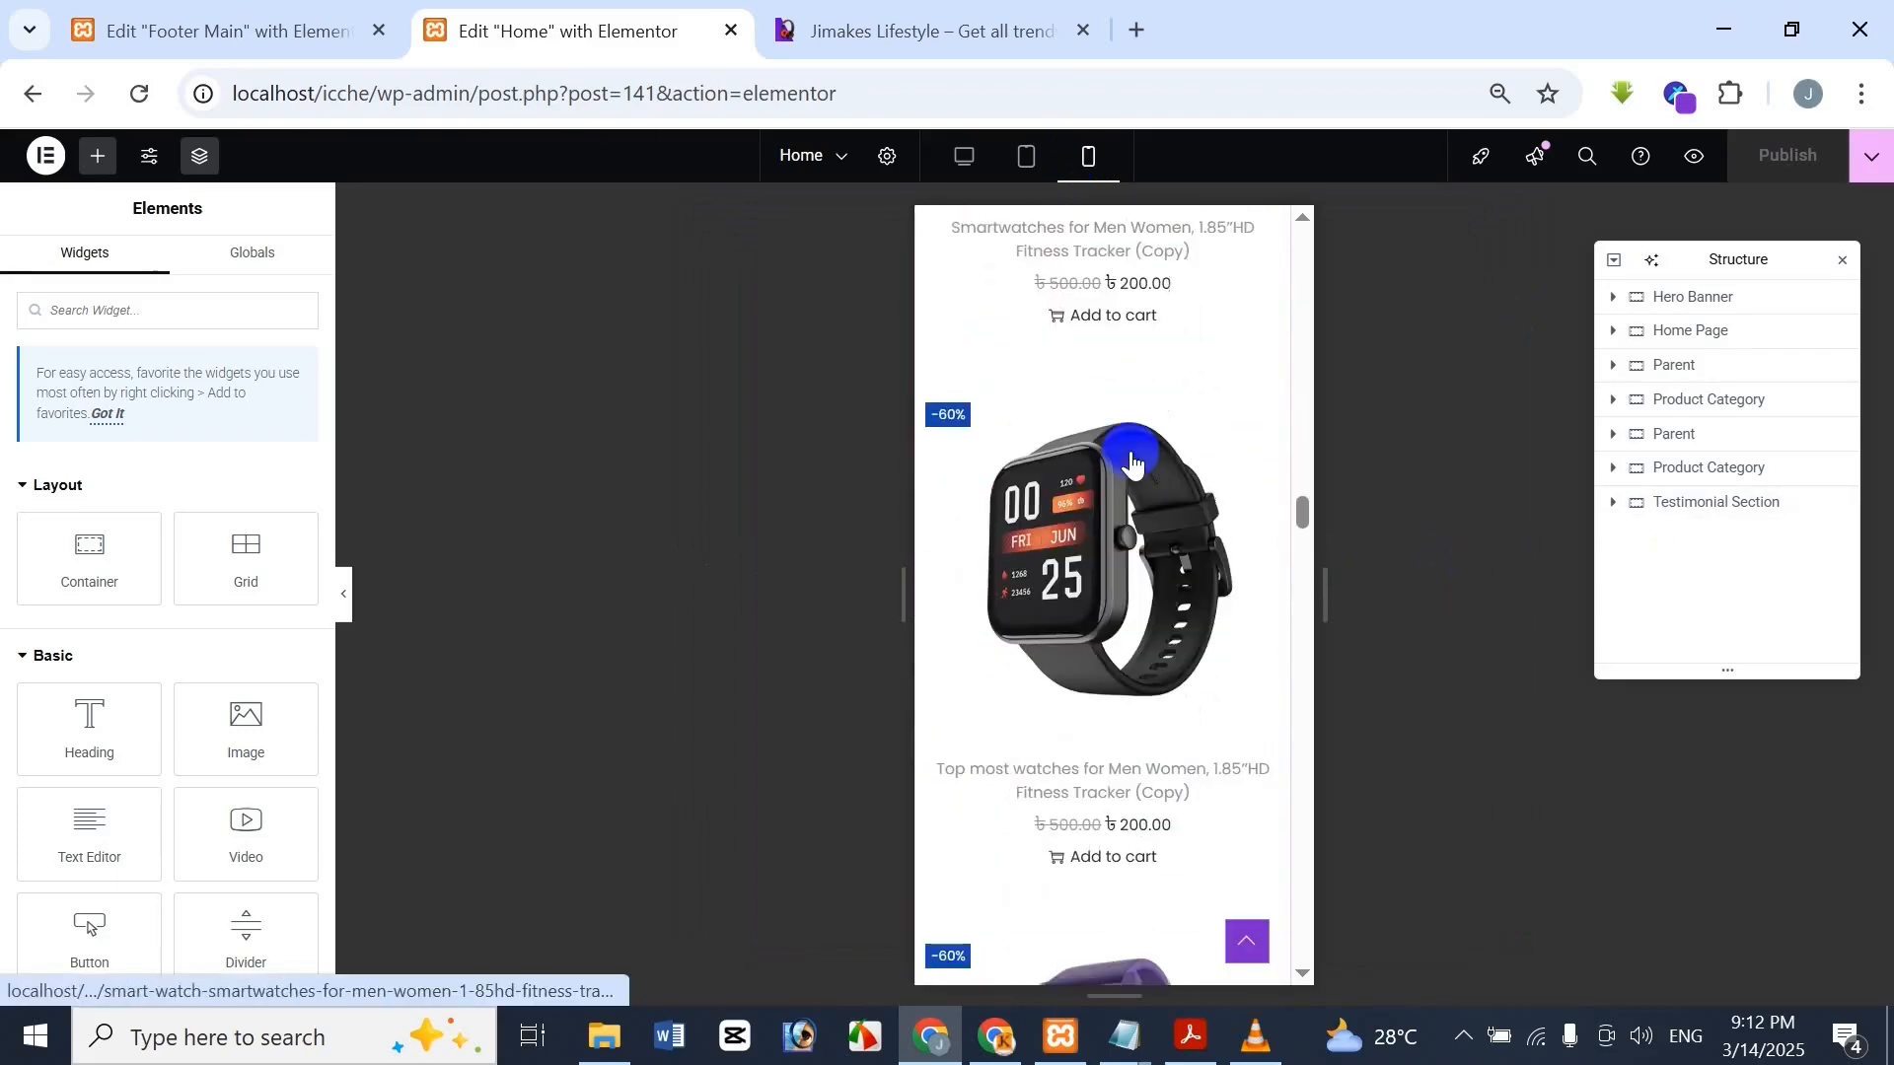
{"action": "scroll", "coordinate": [1131, 456], "scroll_direction": "down", "scroll_amount": 5}
{"action": "scroll", "coordinate": [1144, 453], "scroll_direction": "up", "scroll_amount": 3}
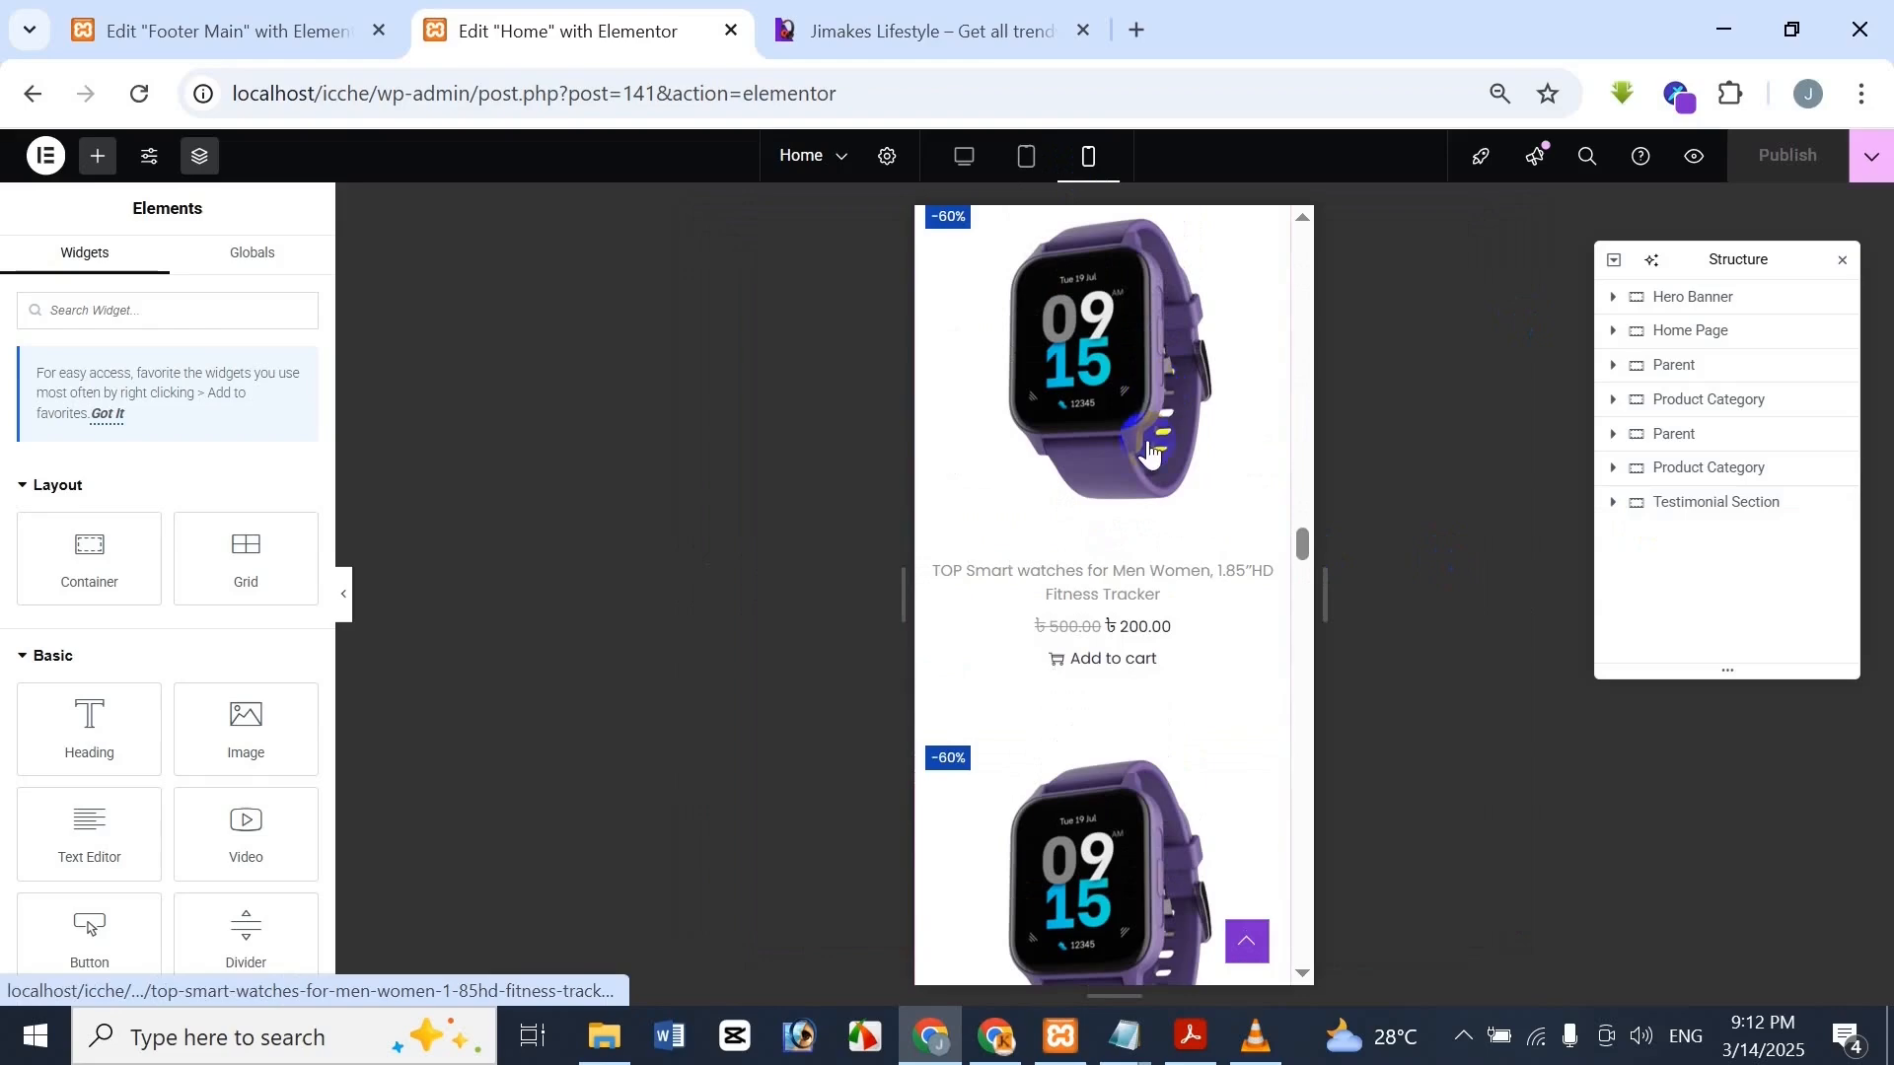
{"action": "scroll", "coordinate": [1149, 448], "scroll_direction": "down", "scroll_amount": 6}
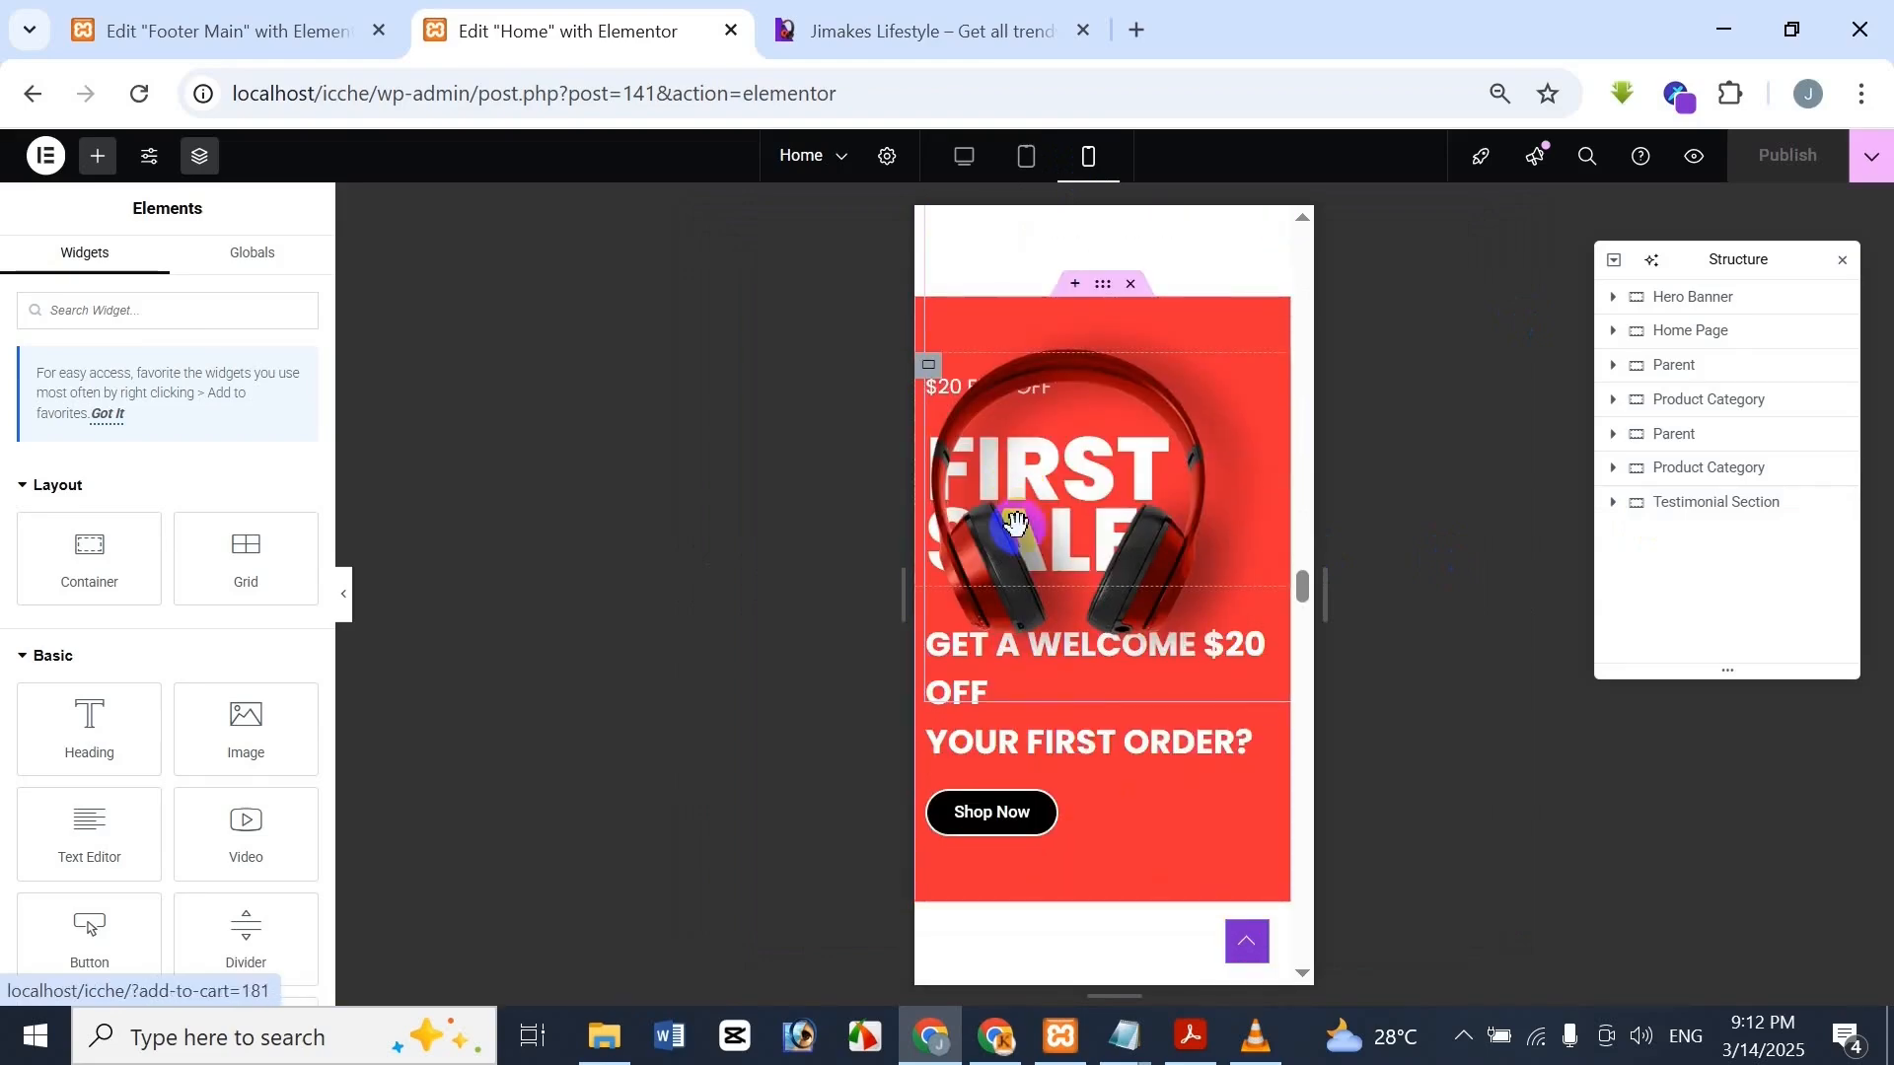
Compare the Home page's mobile First Sale banner with the same banner on the reference site
{"action": "left_click", "coordinate": [922, 29]}
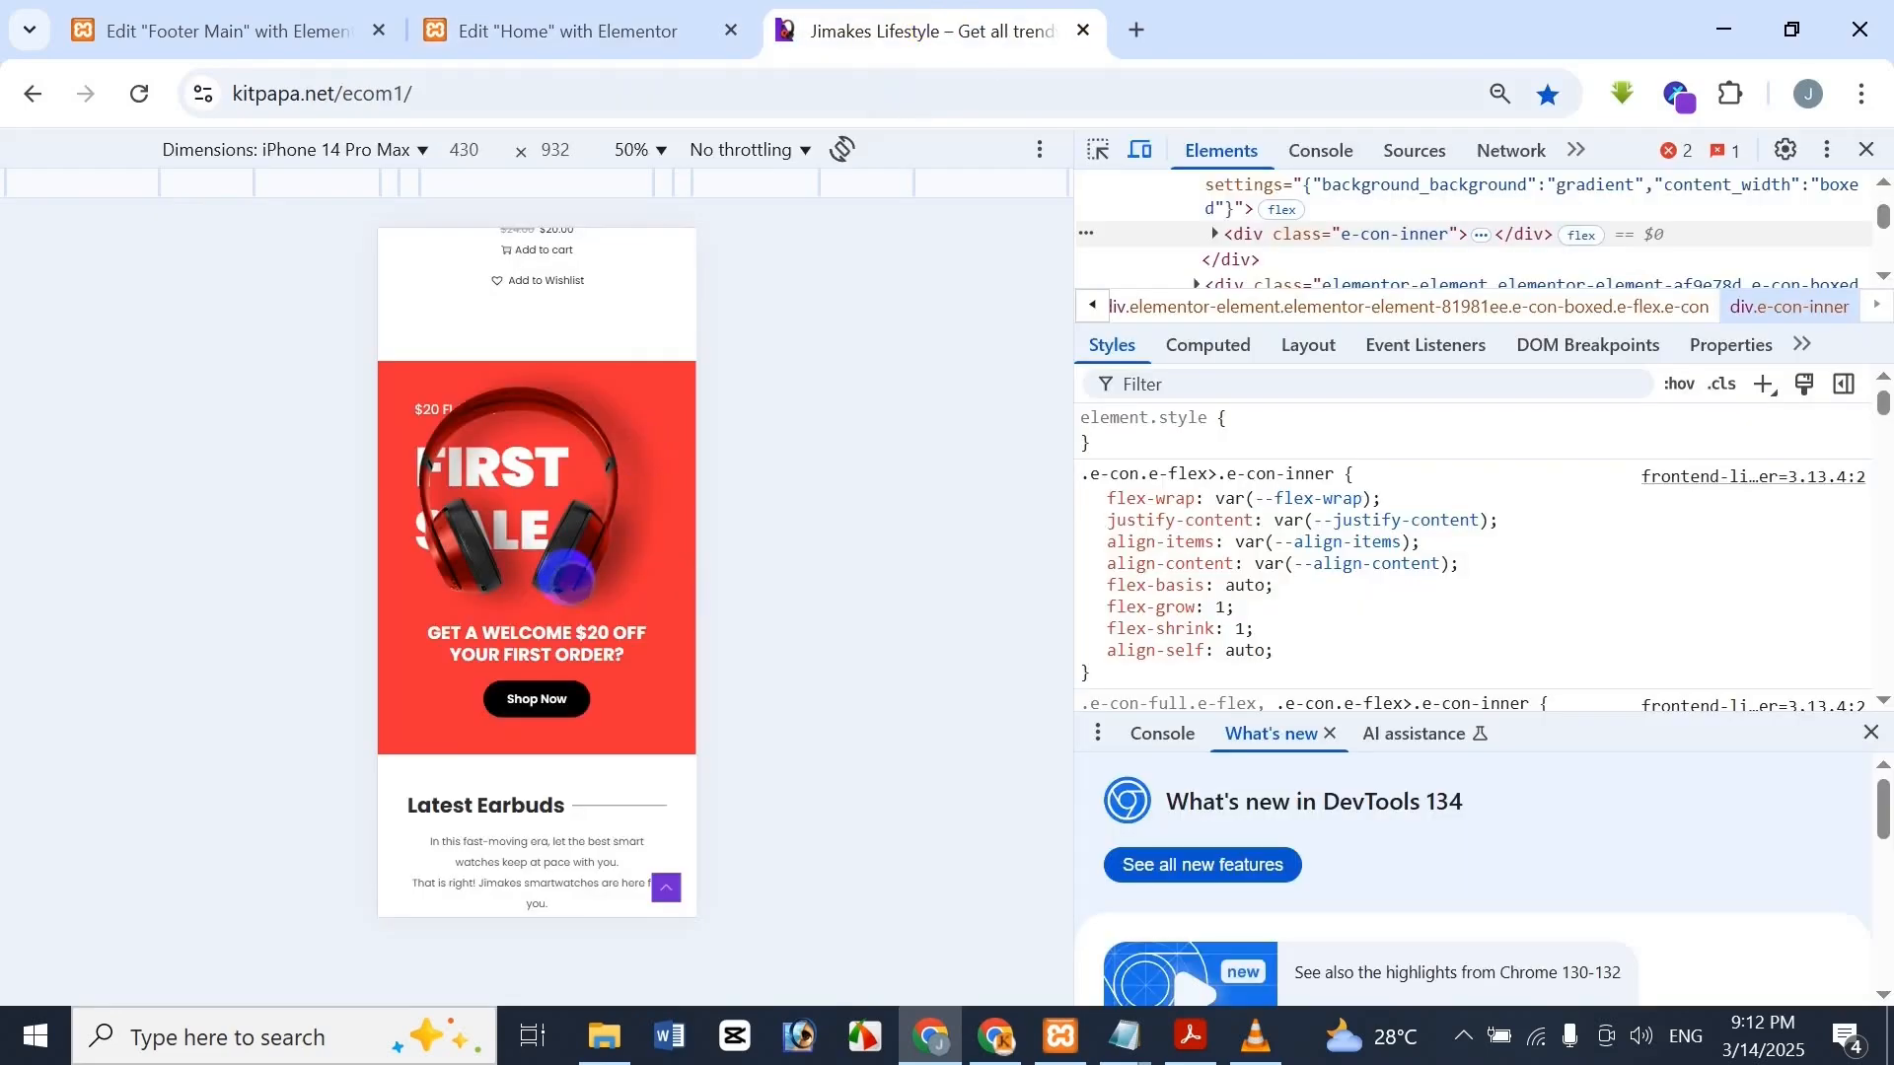
{"action": "left_click", "coordinate": [602, 30]}
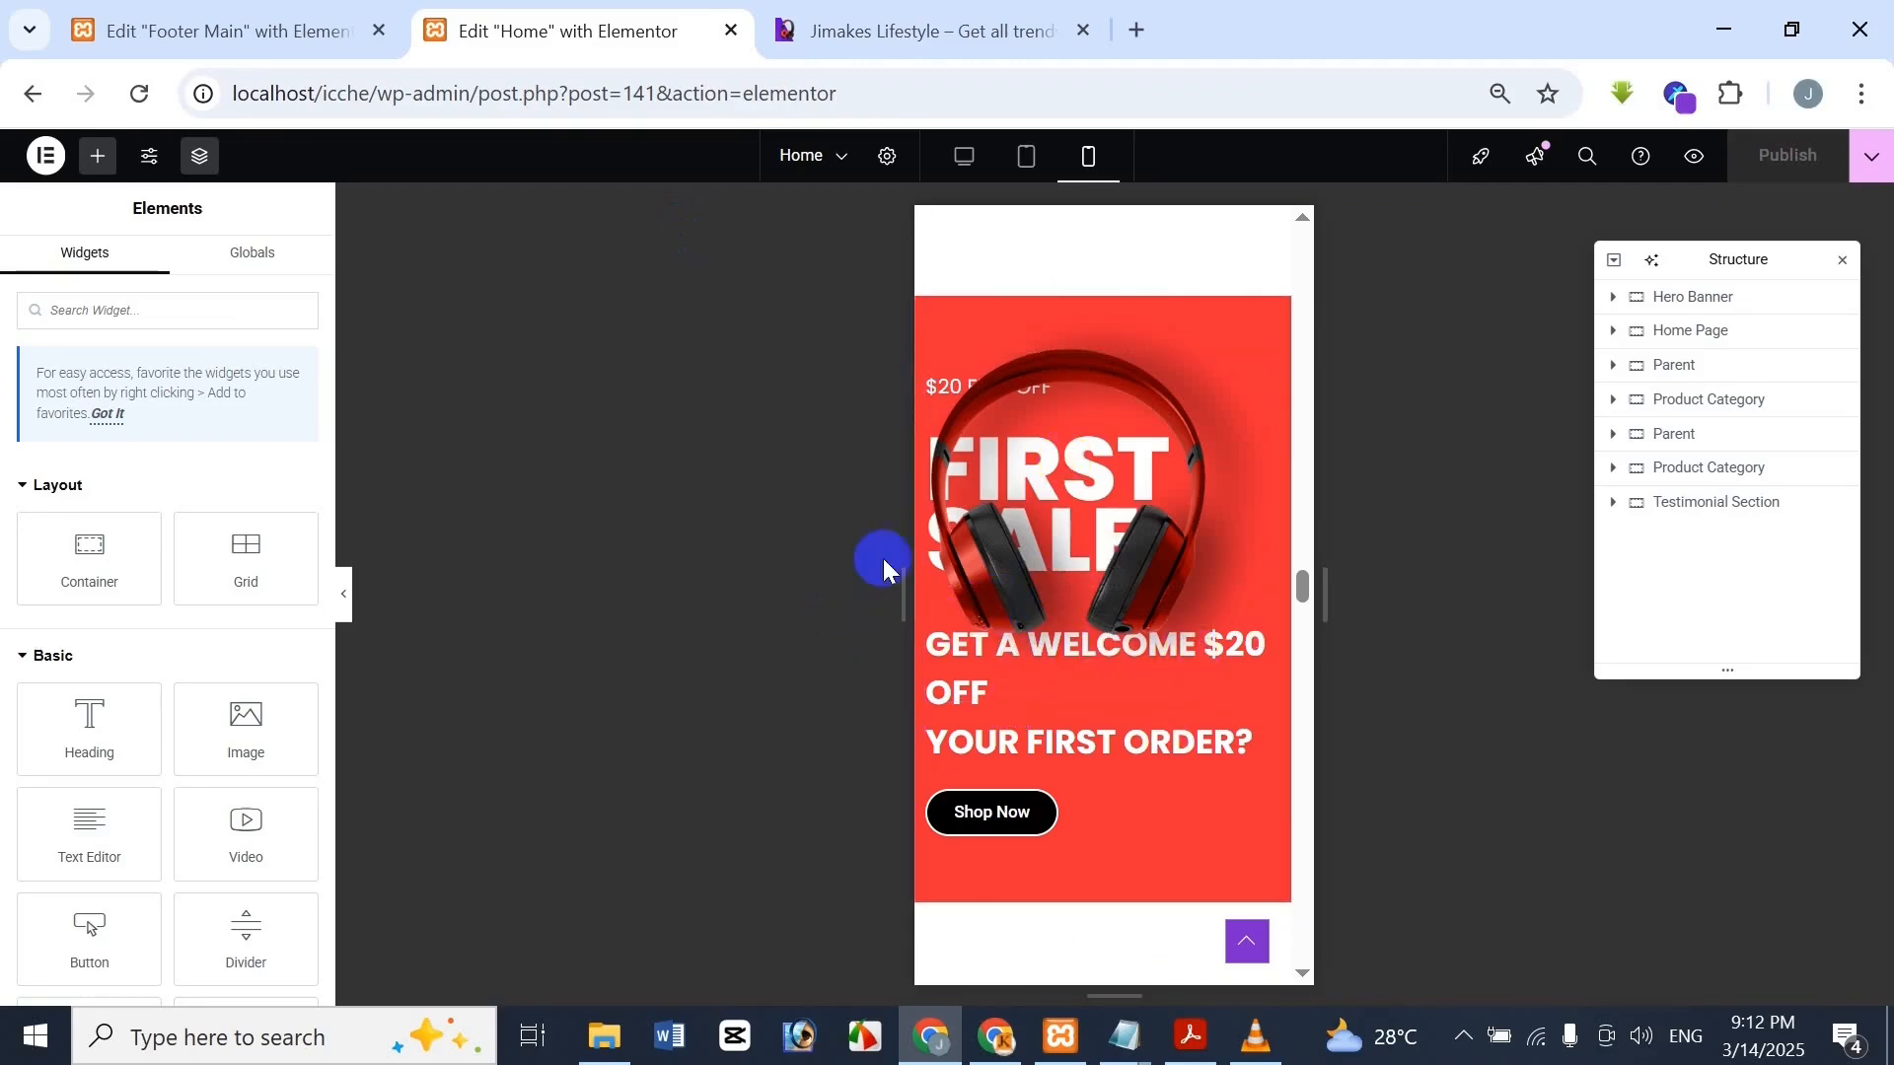
{"action": "left_click", "coordinate": [991, 12]}
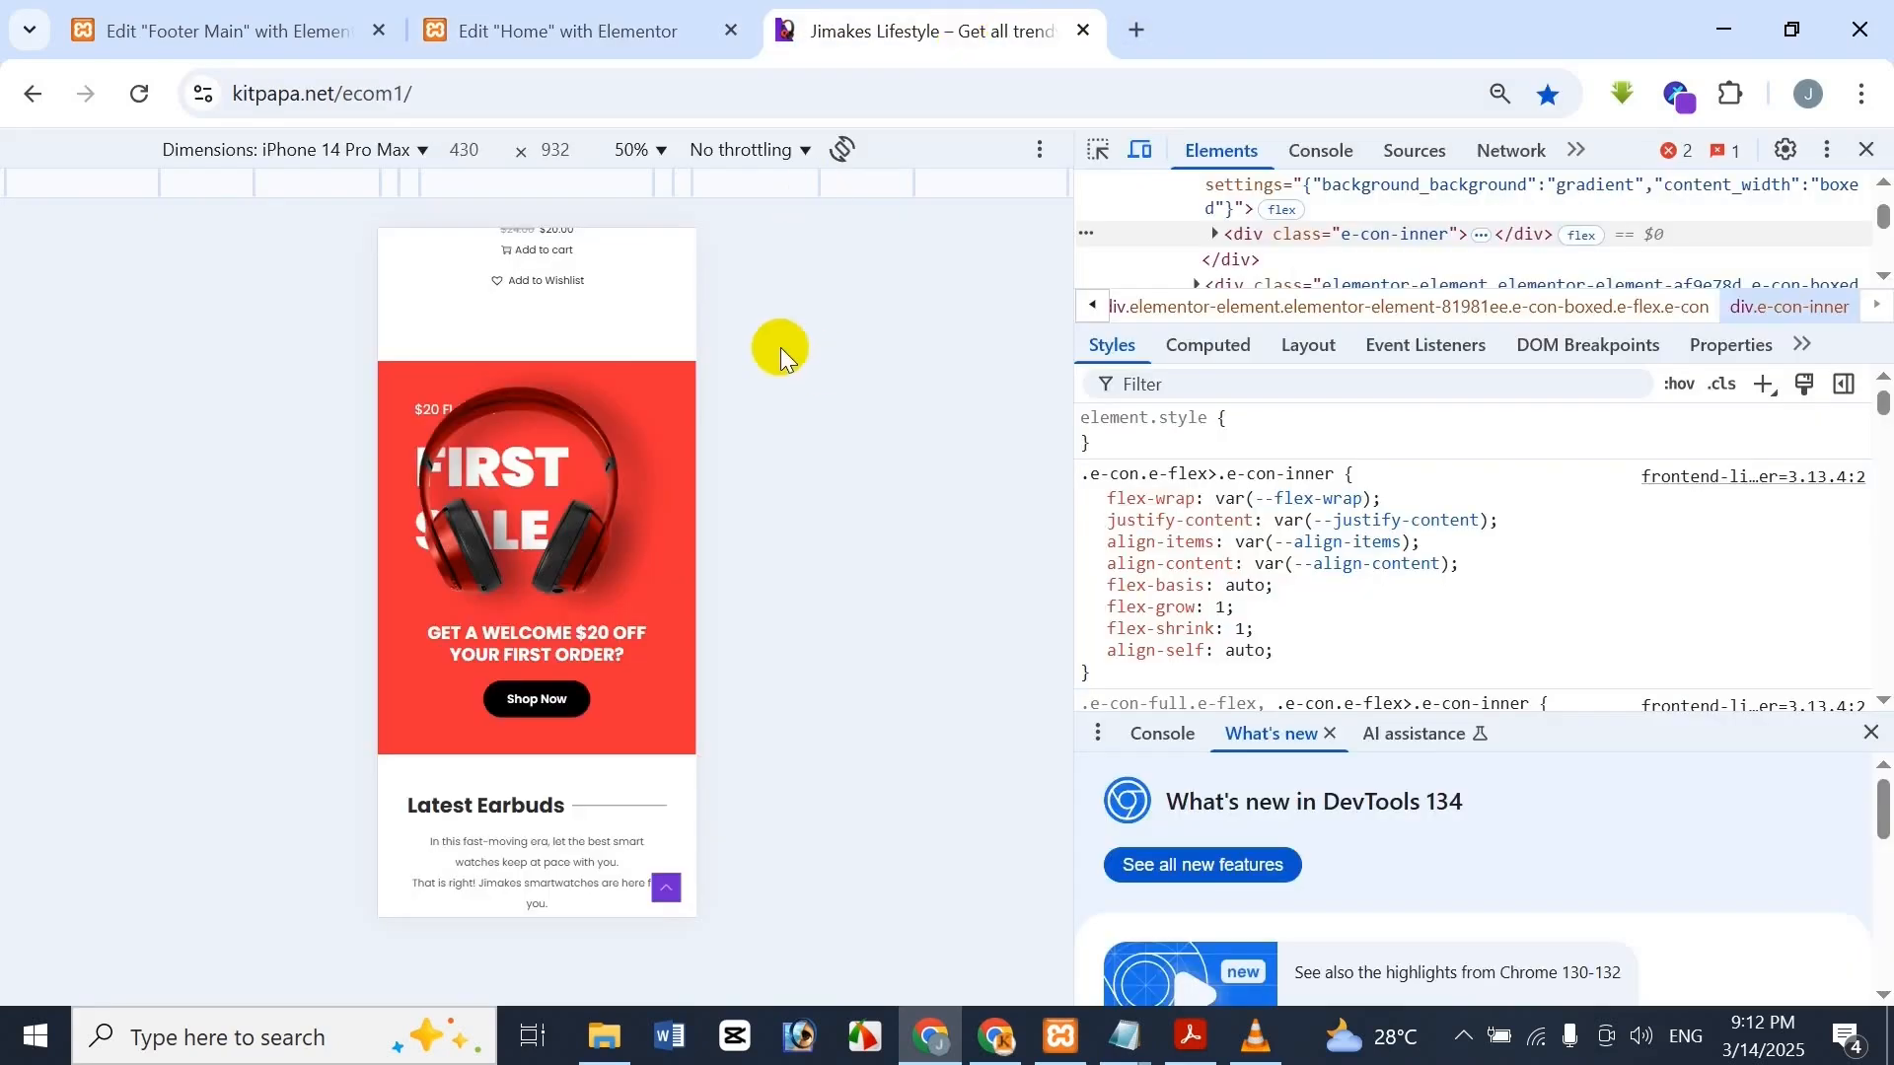
{"action": "left_click", "coordinate": [697, 11]}
{"action": "left_click", "coordinate": [947, 12]}
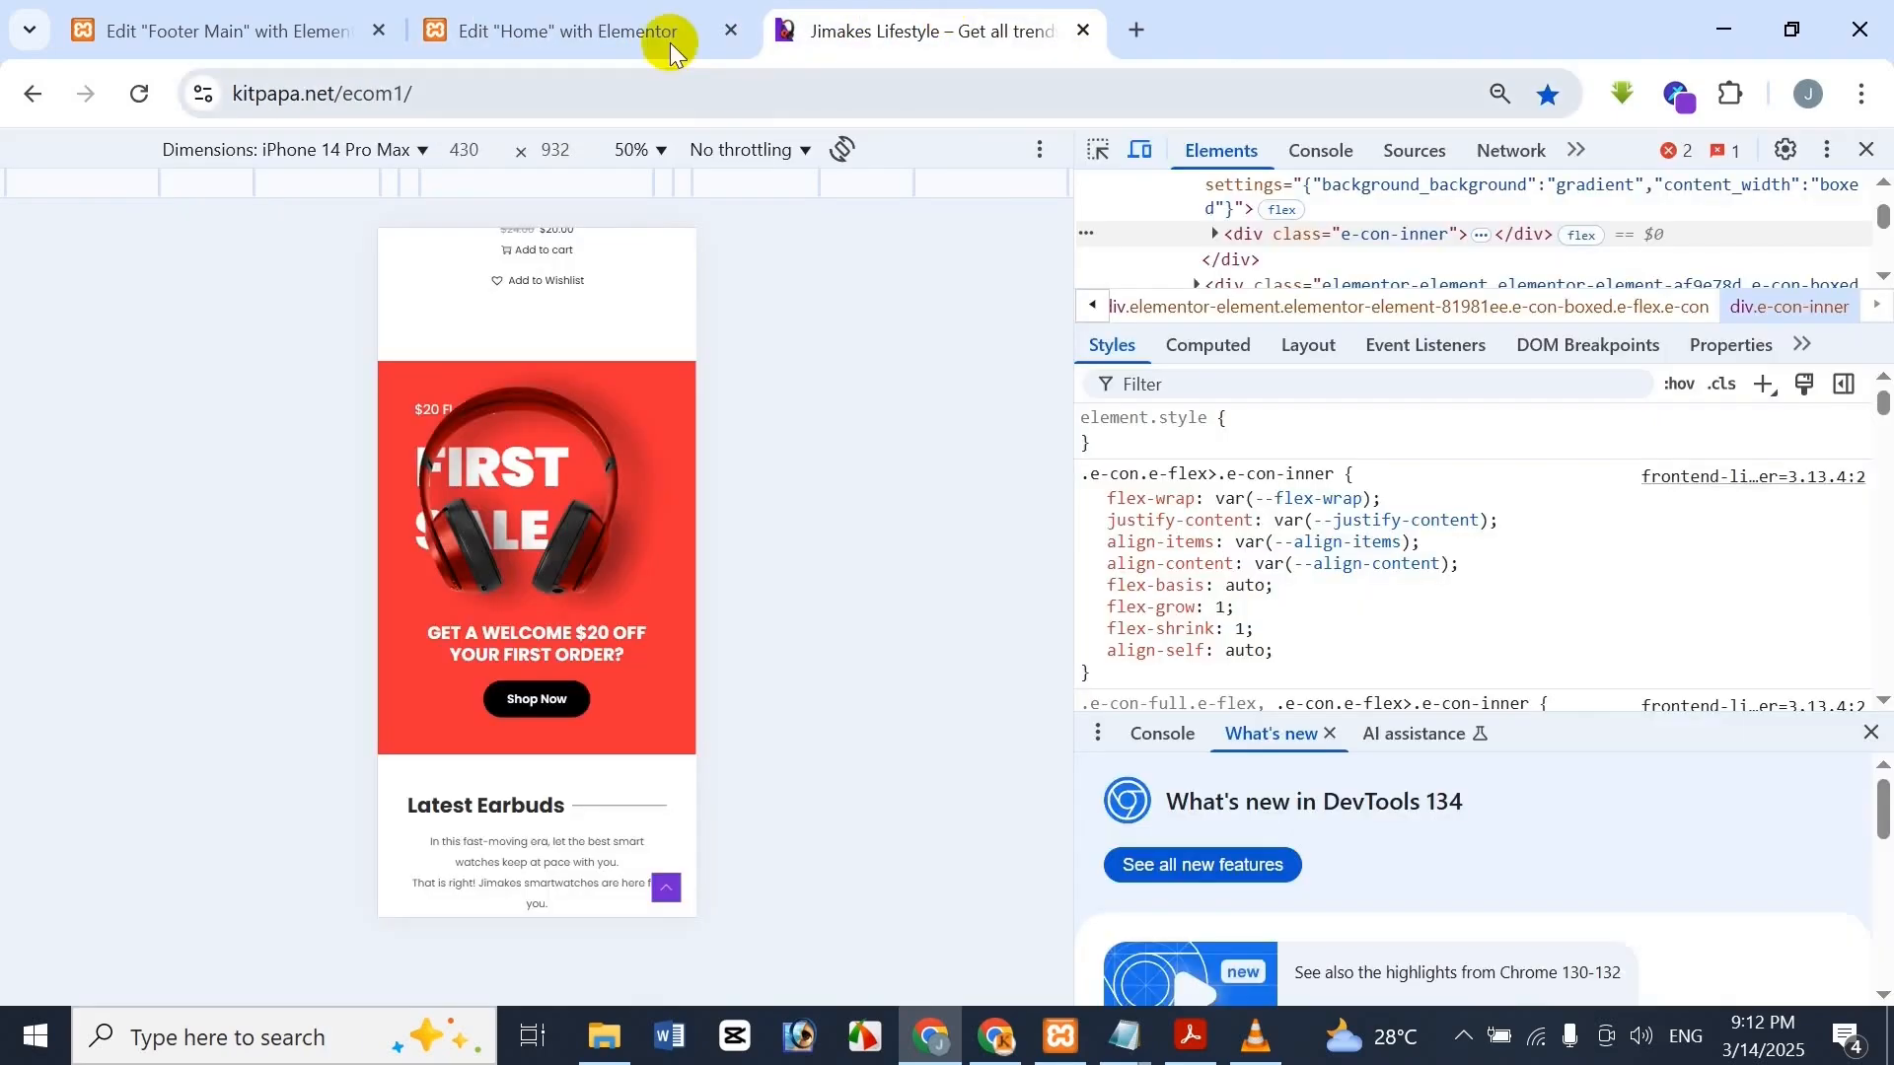
{"action": "left_click", "coordinate": [661, 30]}
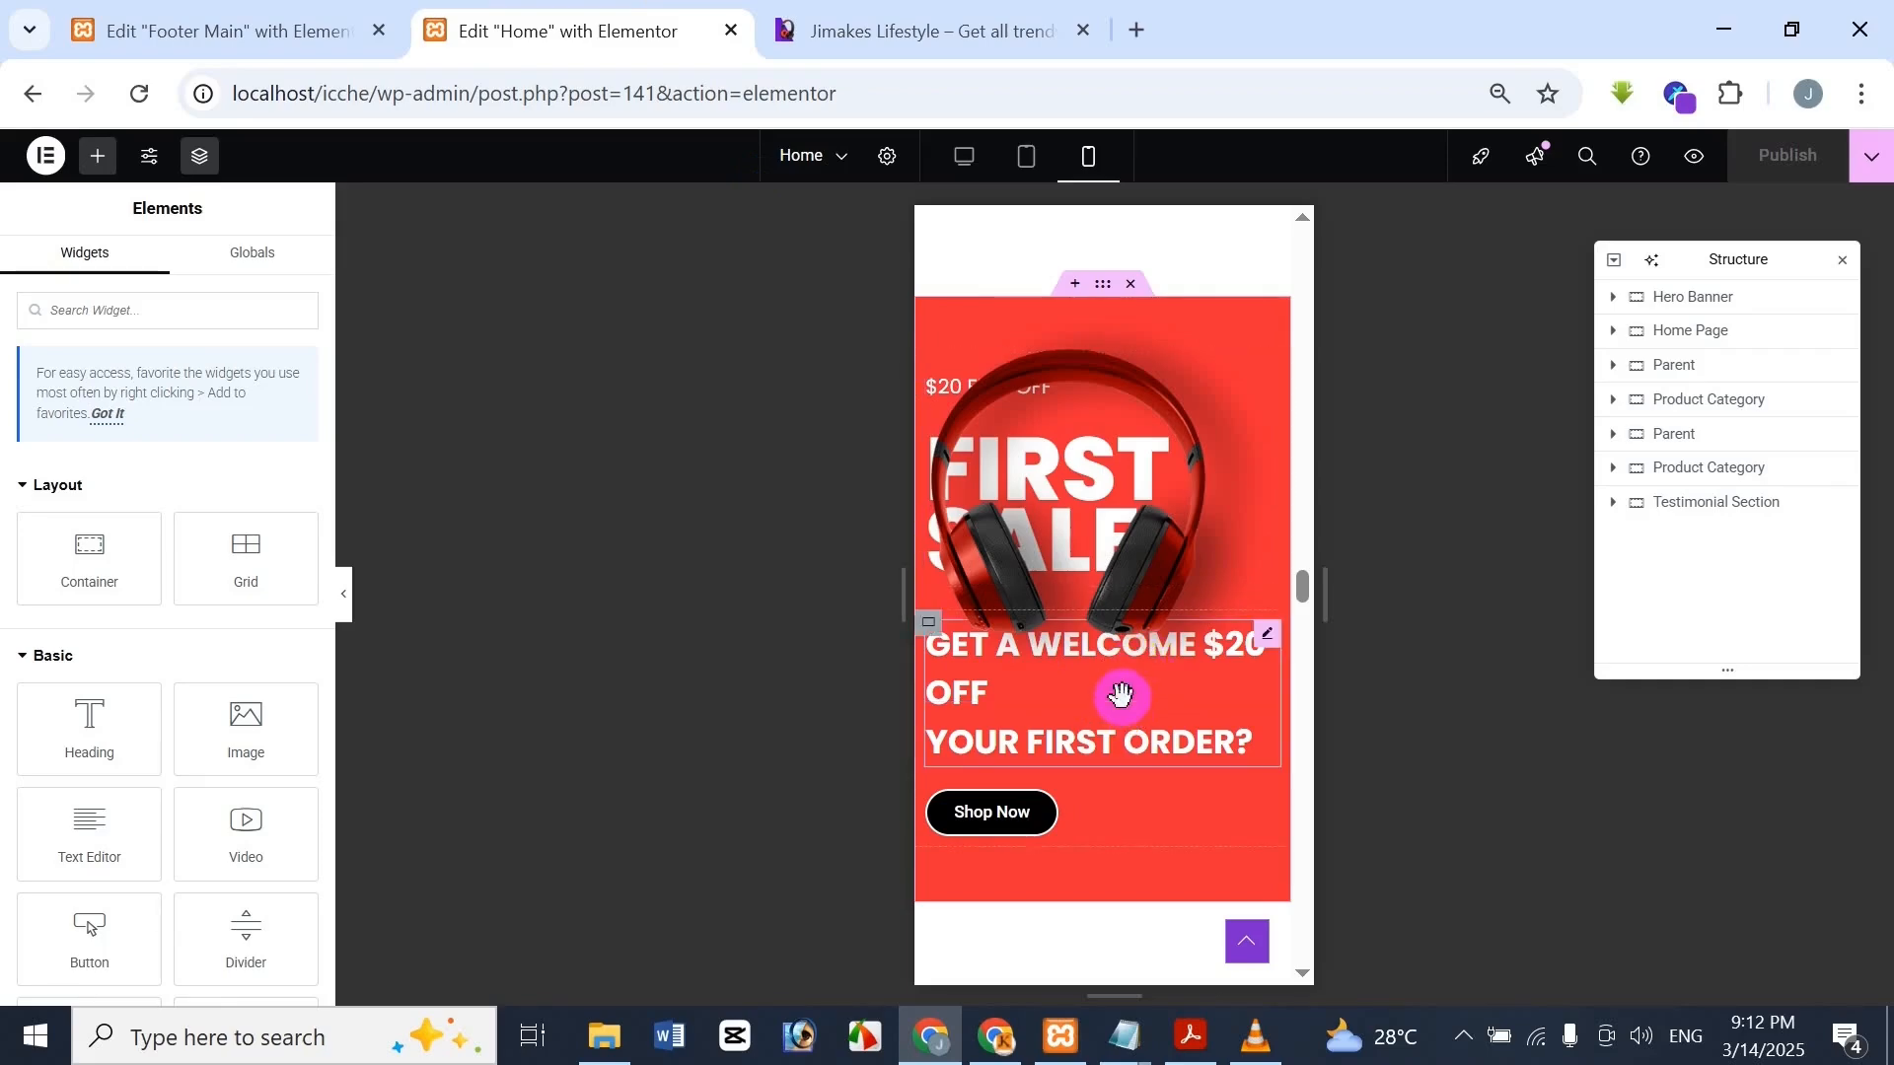
Center the banner's "GET A WELCOME $20 OFF YOUR FIRST ORDER?" heading and set its mobile font size to 25 px
{"action": "left_click", "coordinate": [1125, 729]}
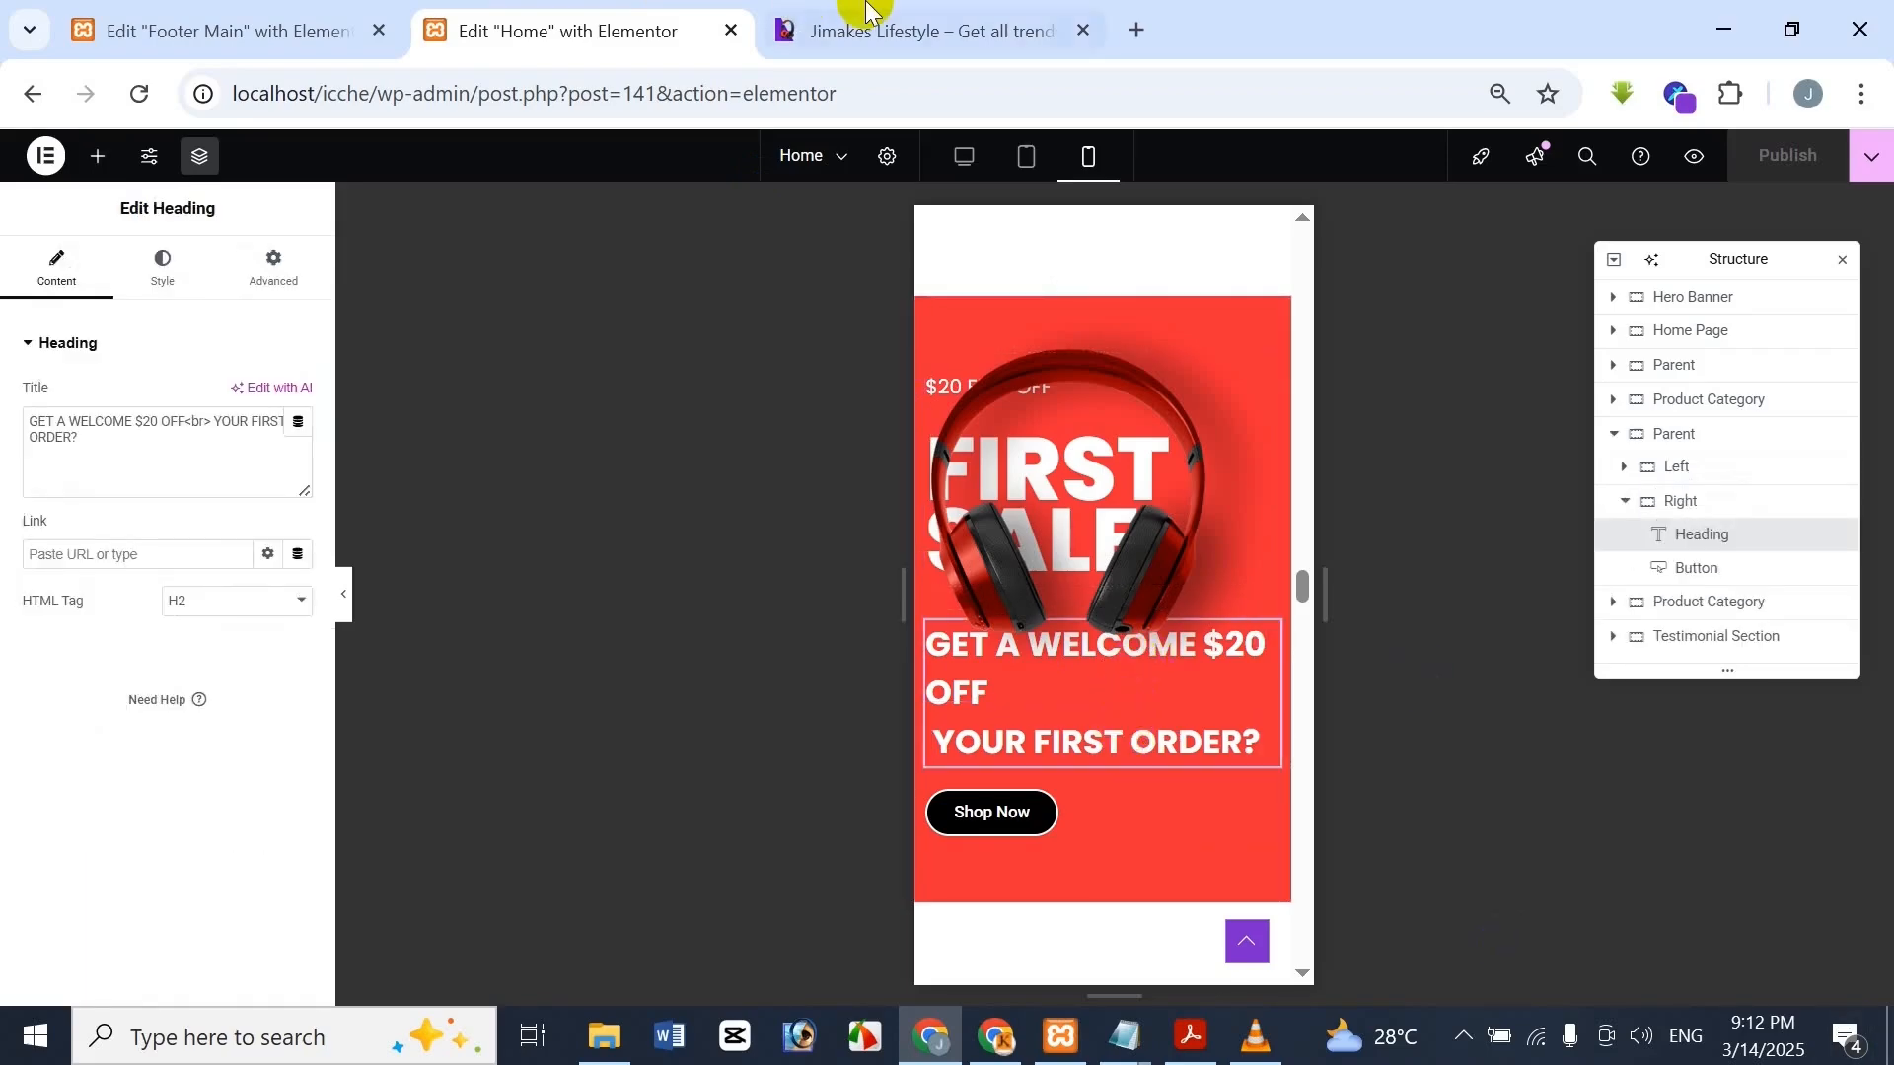
{"action": "left_click", "coordinate": [803, 28]}
{"action": "left_click", "coordinate": [585, 14]}
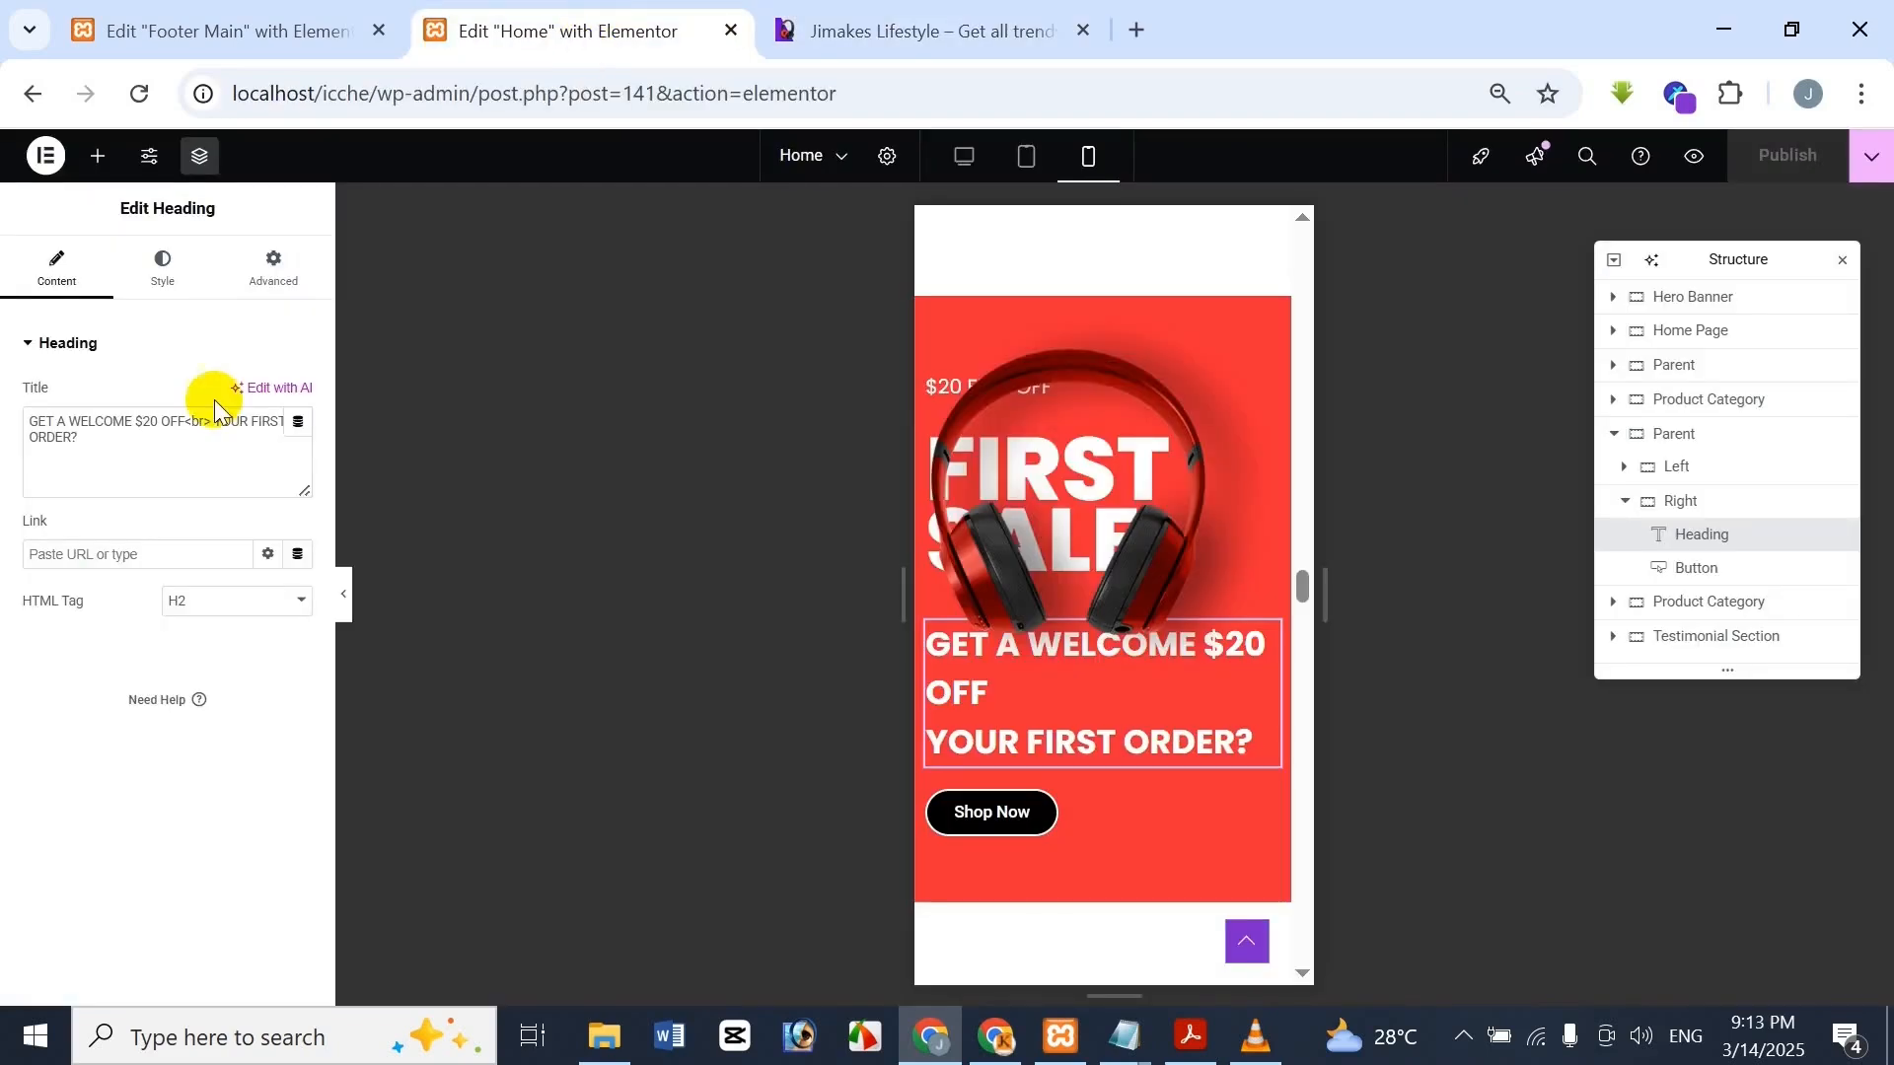
{"action": "left_click", "coordinate": [188, 266]}
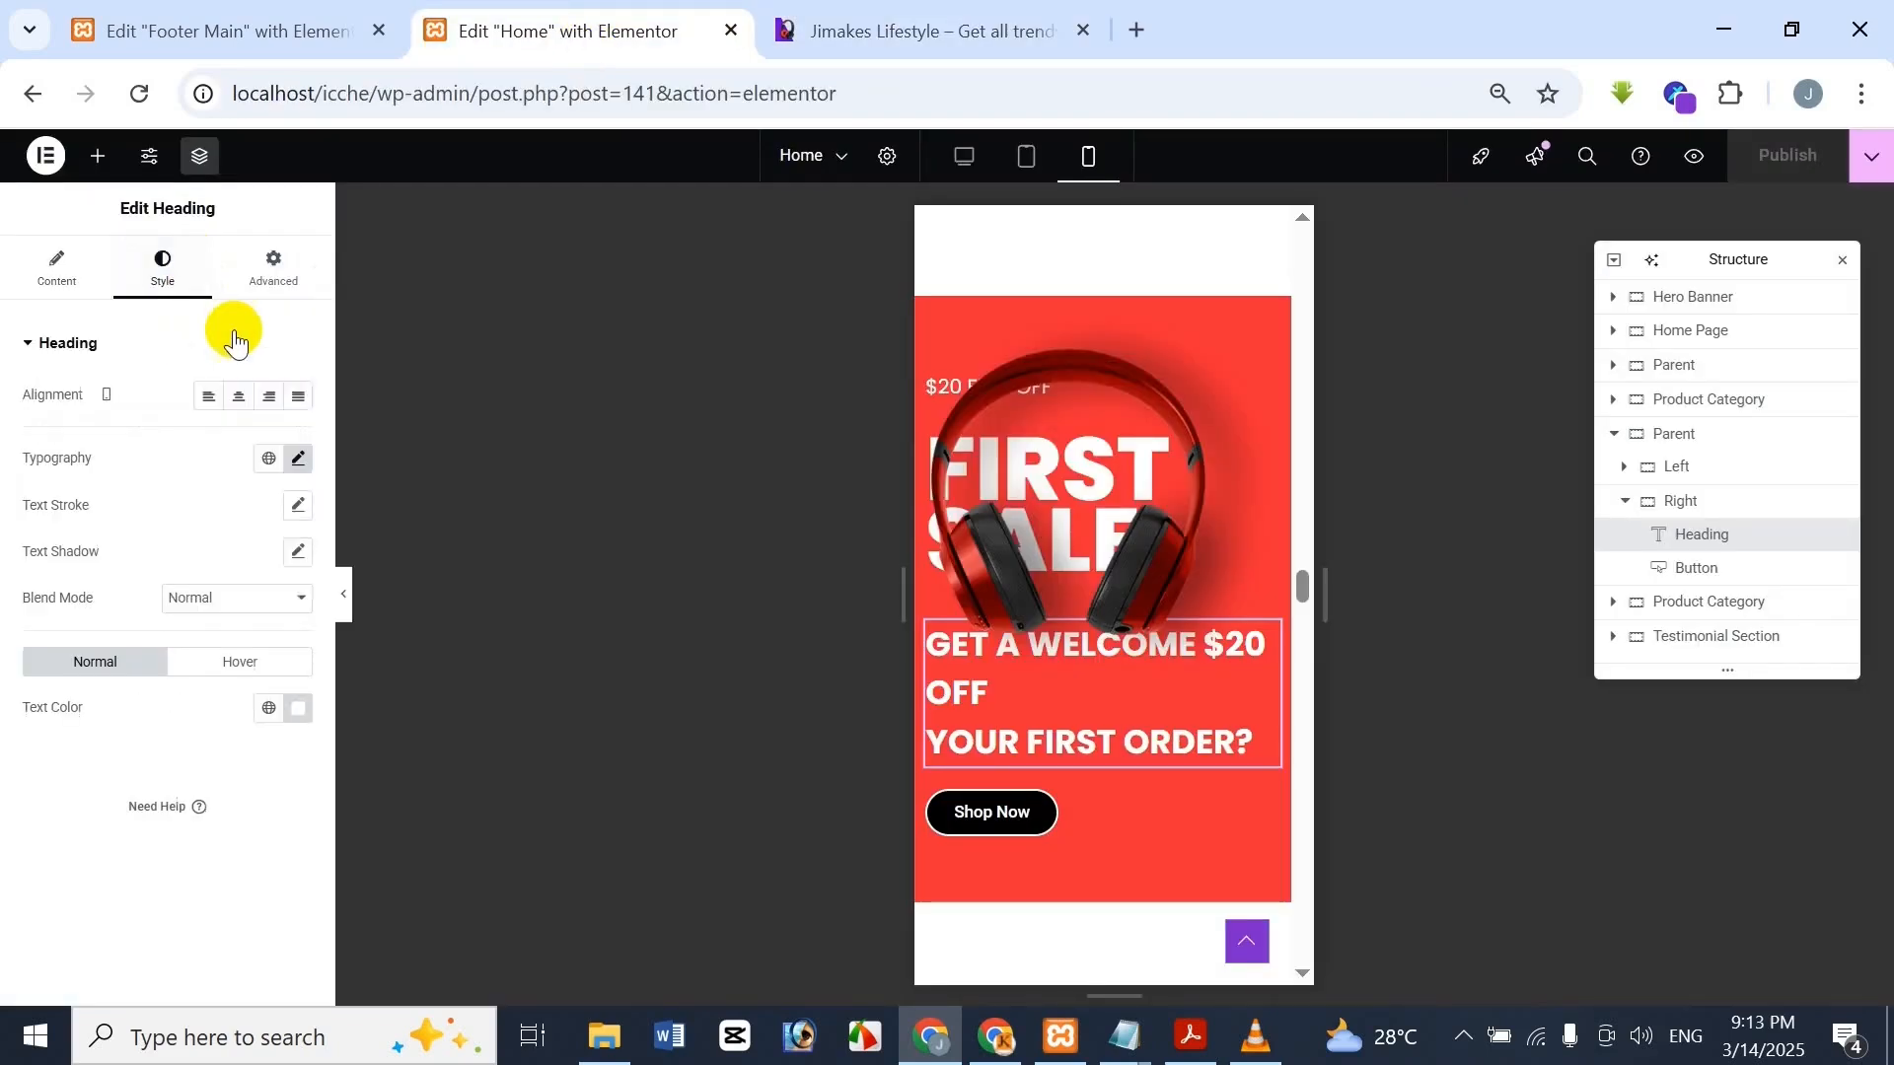
{"action": "left_click", "coordinate": [245, 397]}
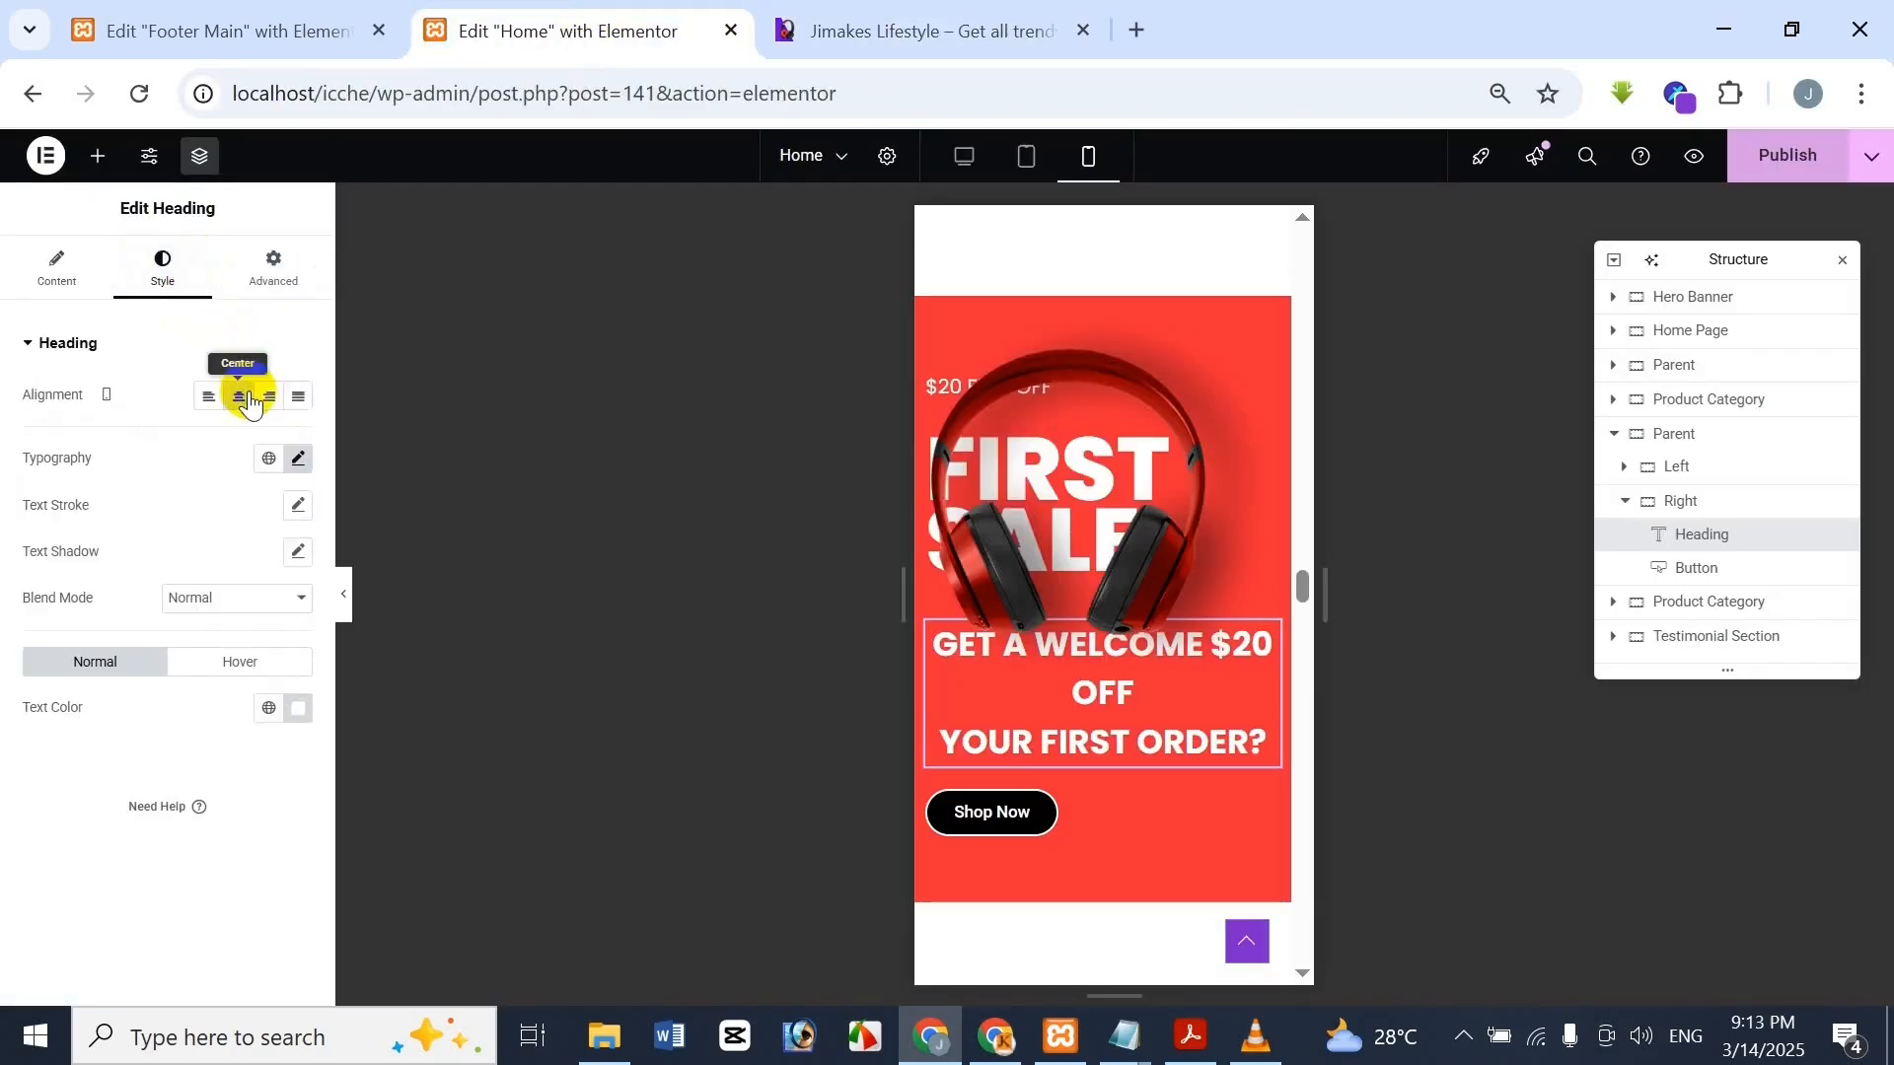
{"action": "left_click", "coordinate": [294, 467]}
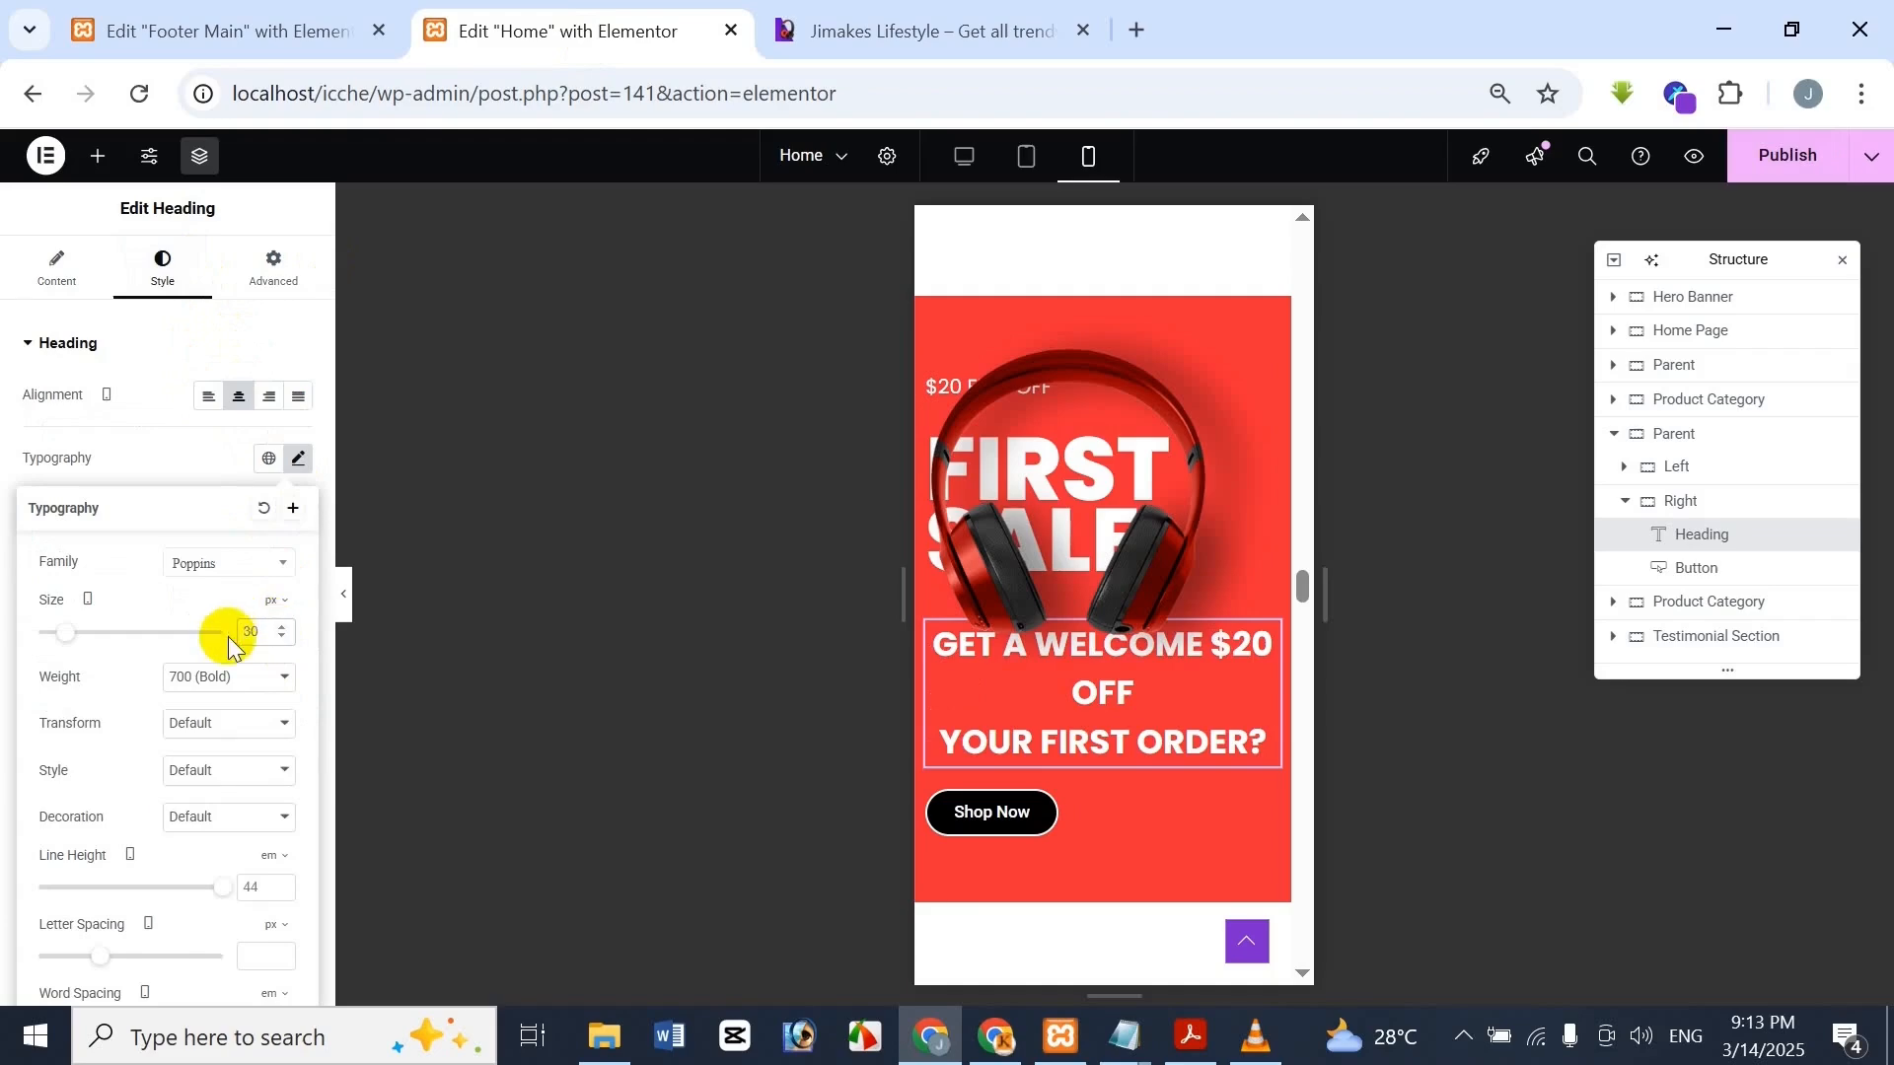
{"action": "type", "text": "25"}
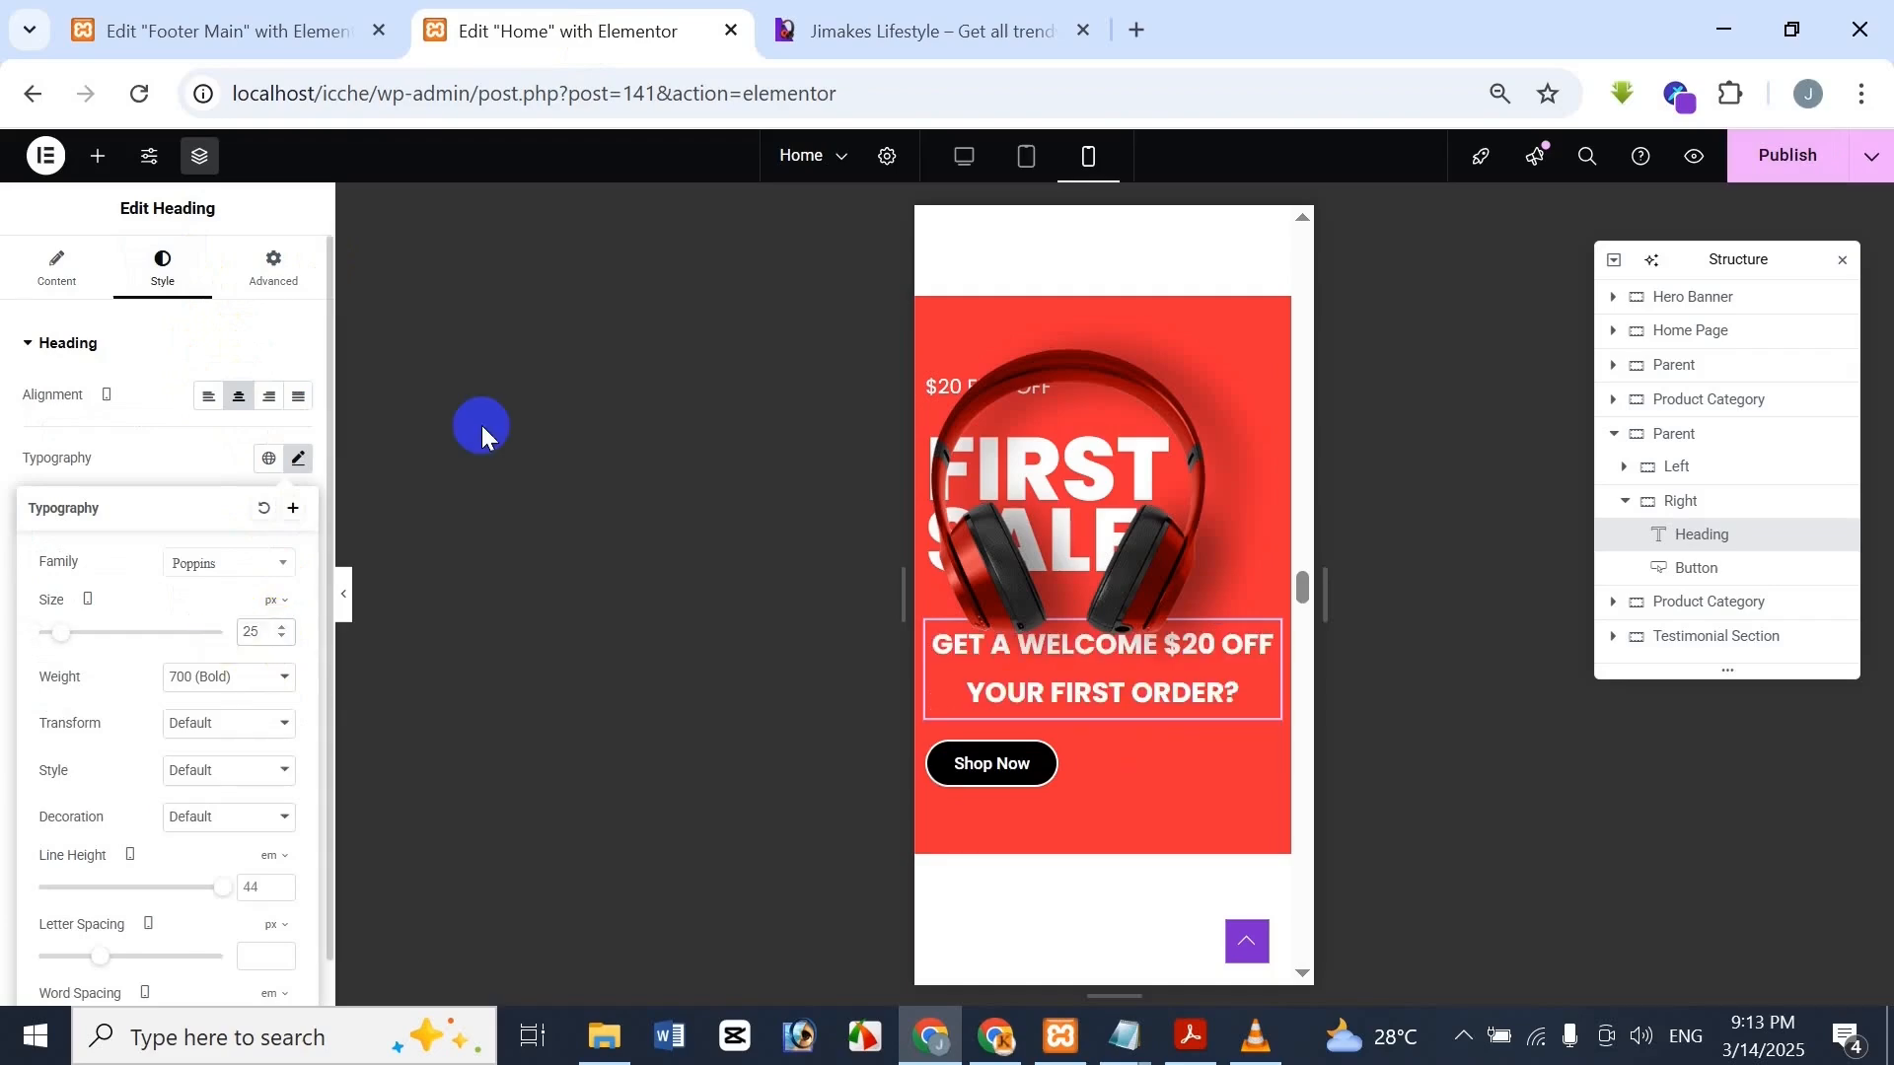
Compare the welcome heading with the reference site's mobile banner and set its mobile line height to 1.7 em
{"action": "left_click", "coordinate": [888, 28]}
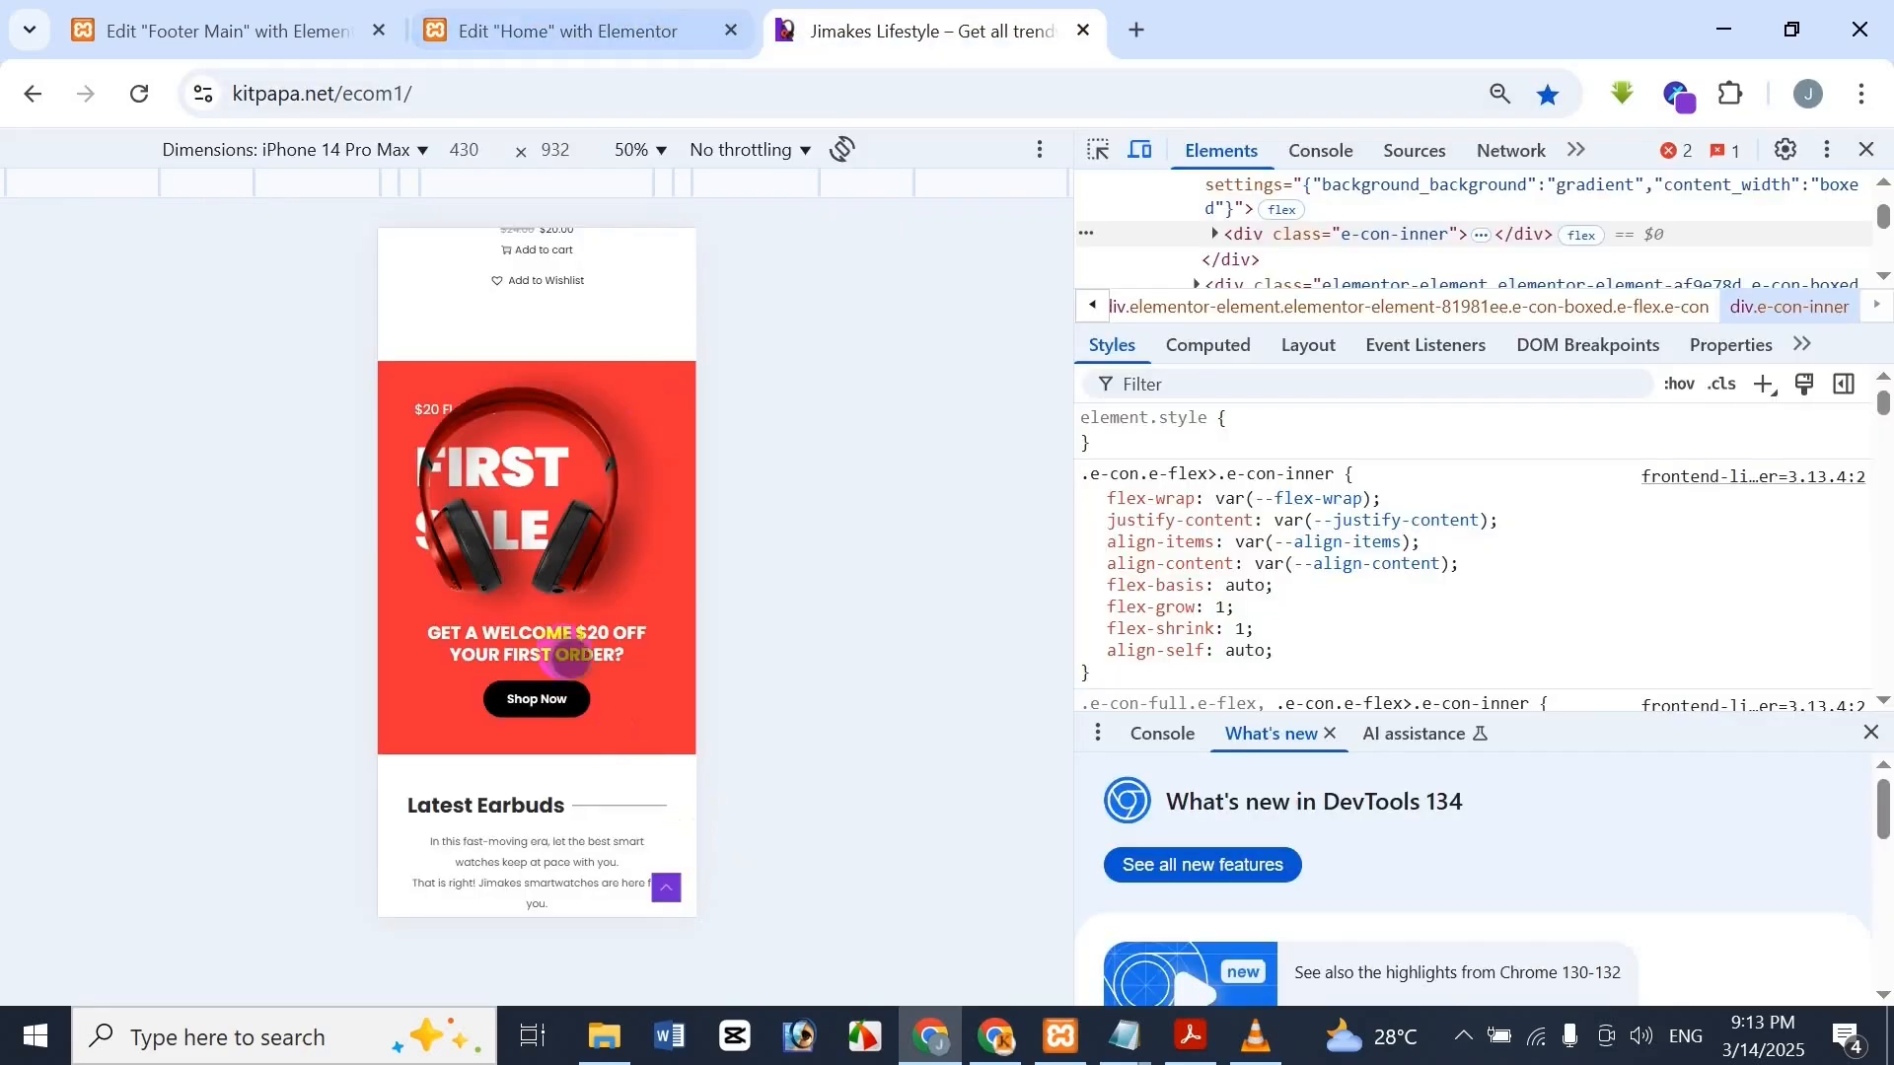
{"action": "left_click", "coordinate": [590, 24]}
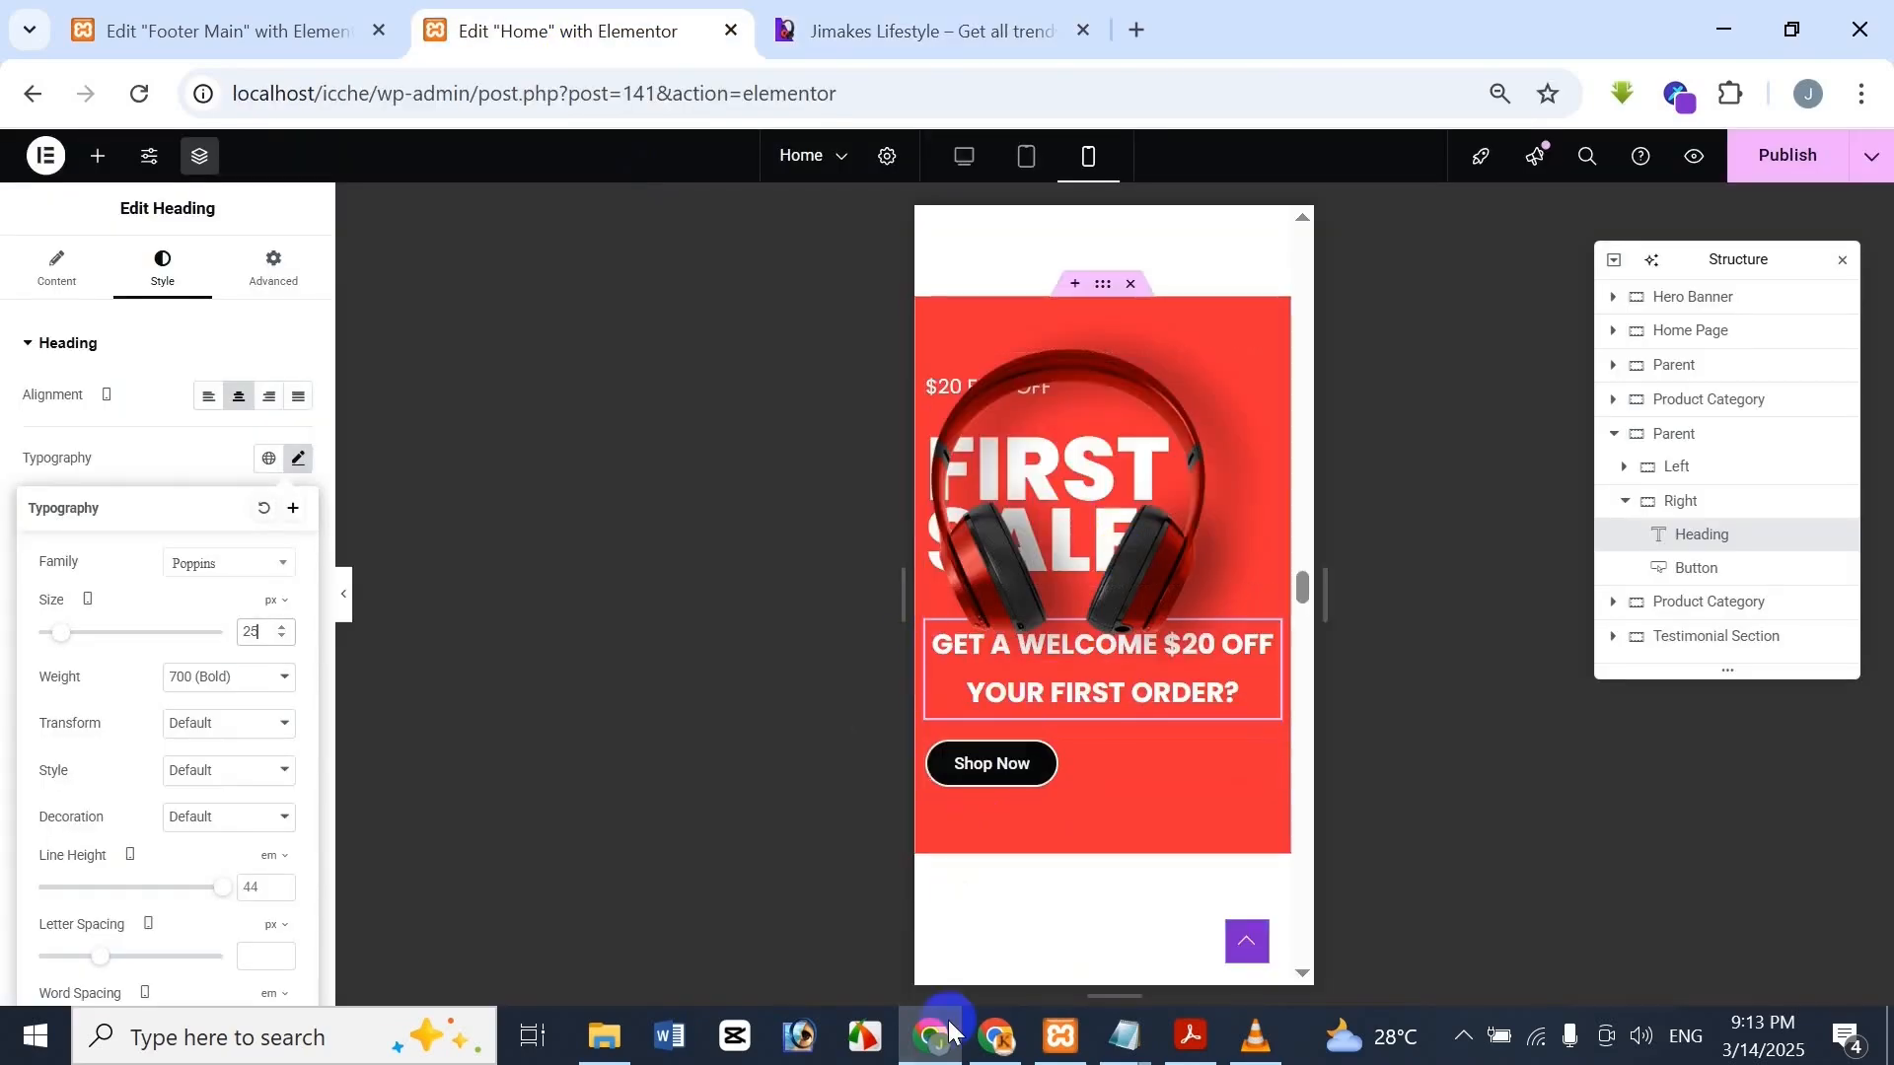
{"action": "left_click", "coordinate": [964, 12]}
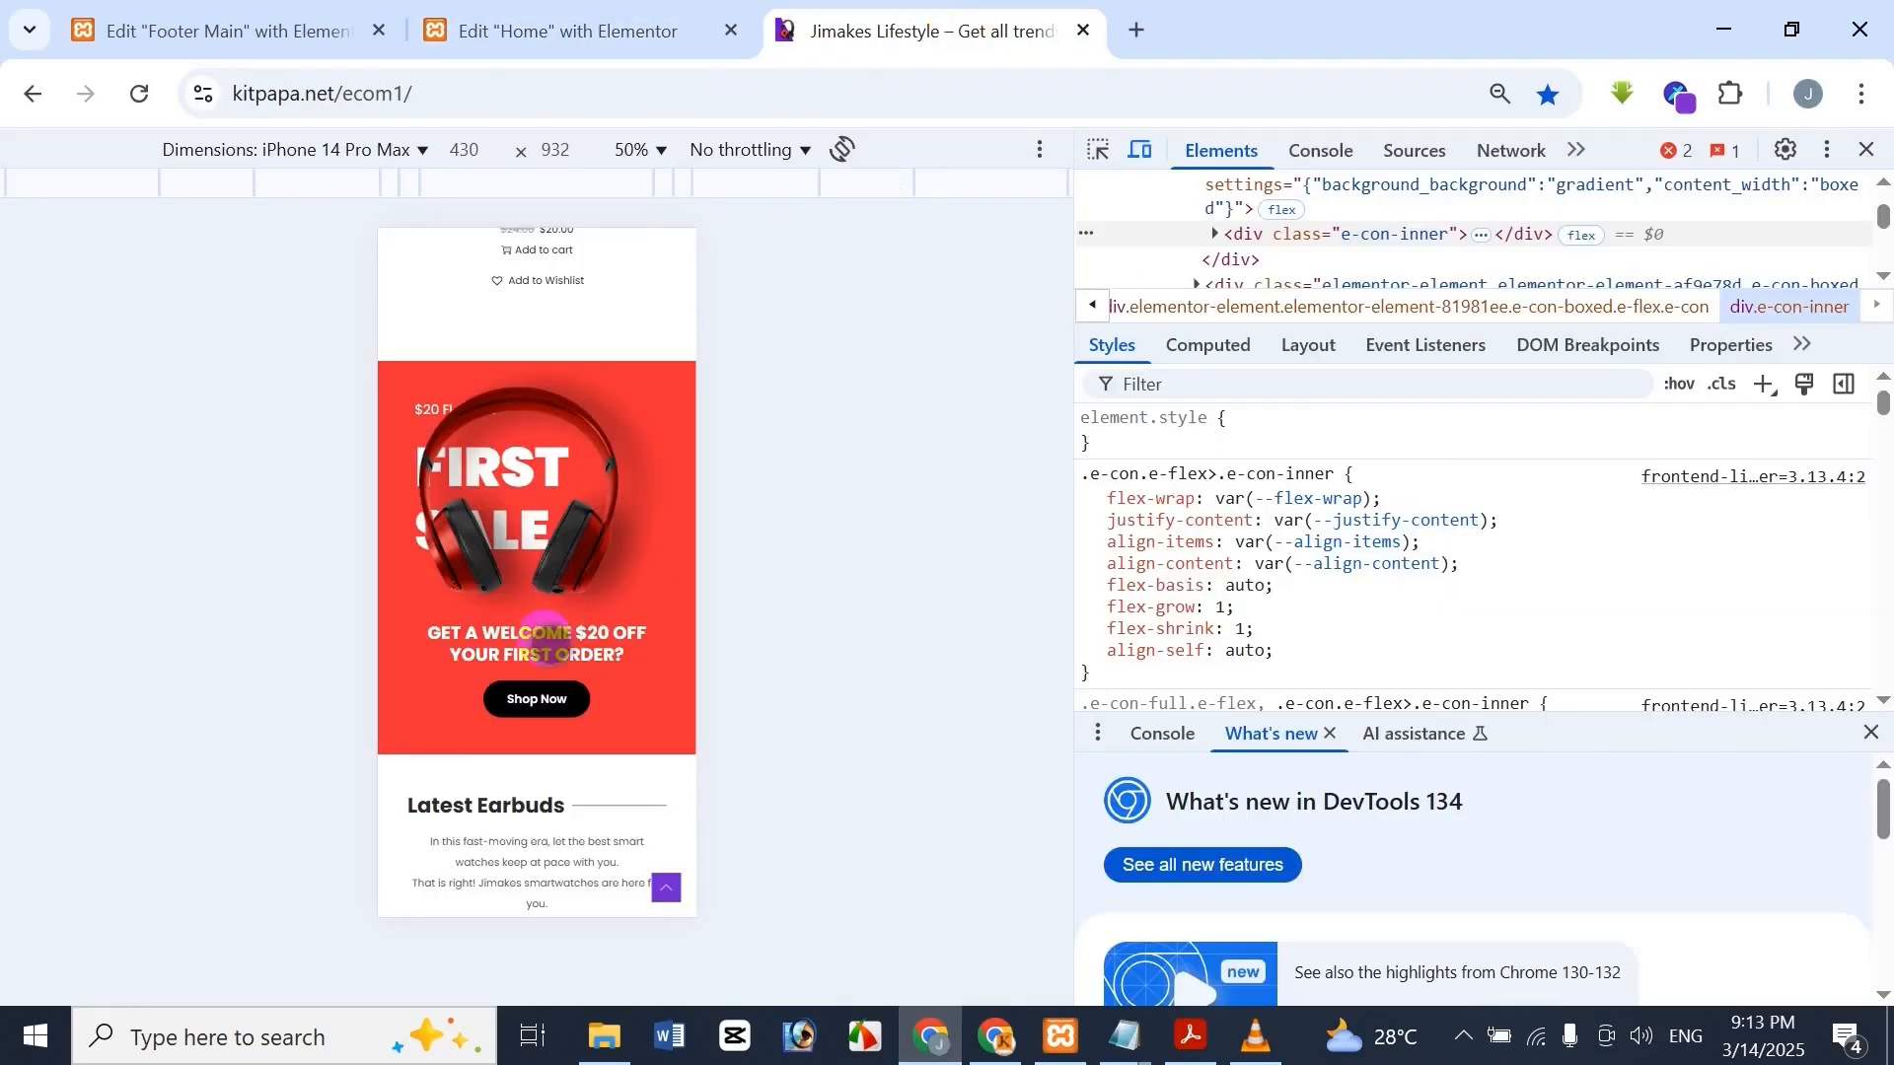
{"action": "left_click", "coordinate": [641, 11]}
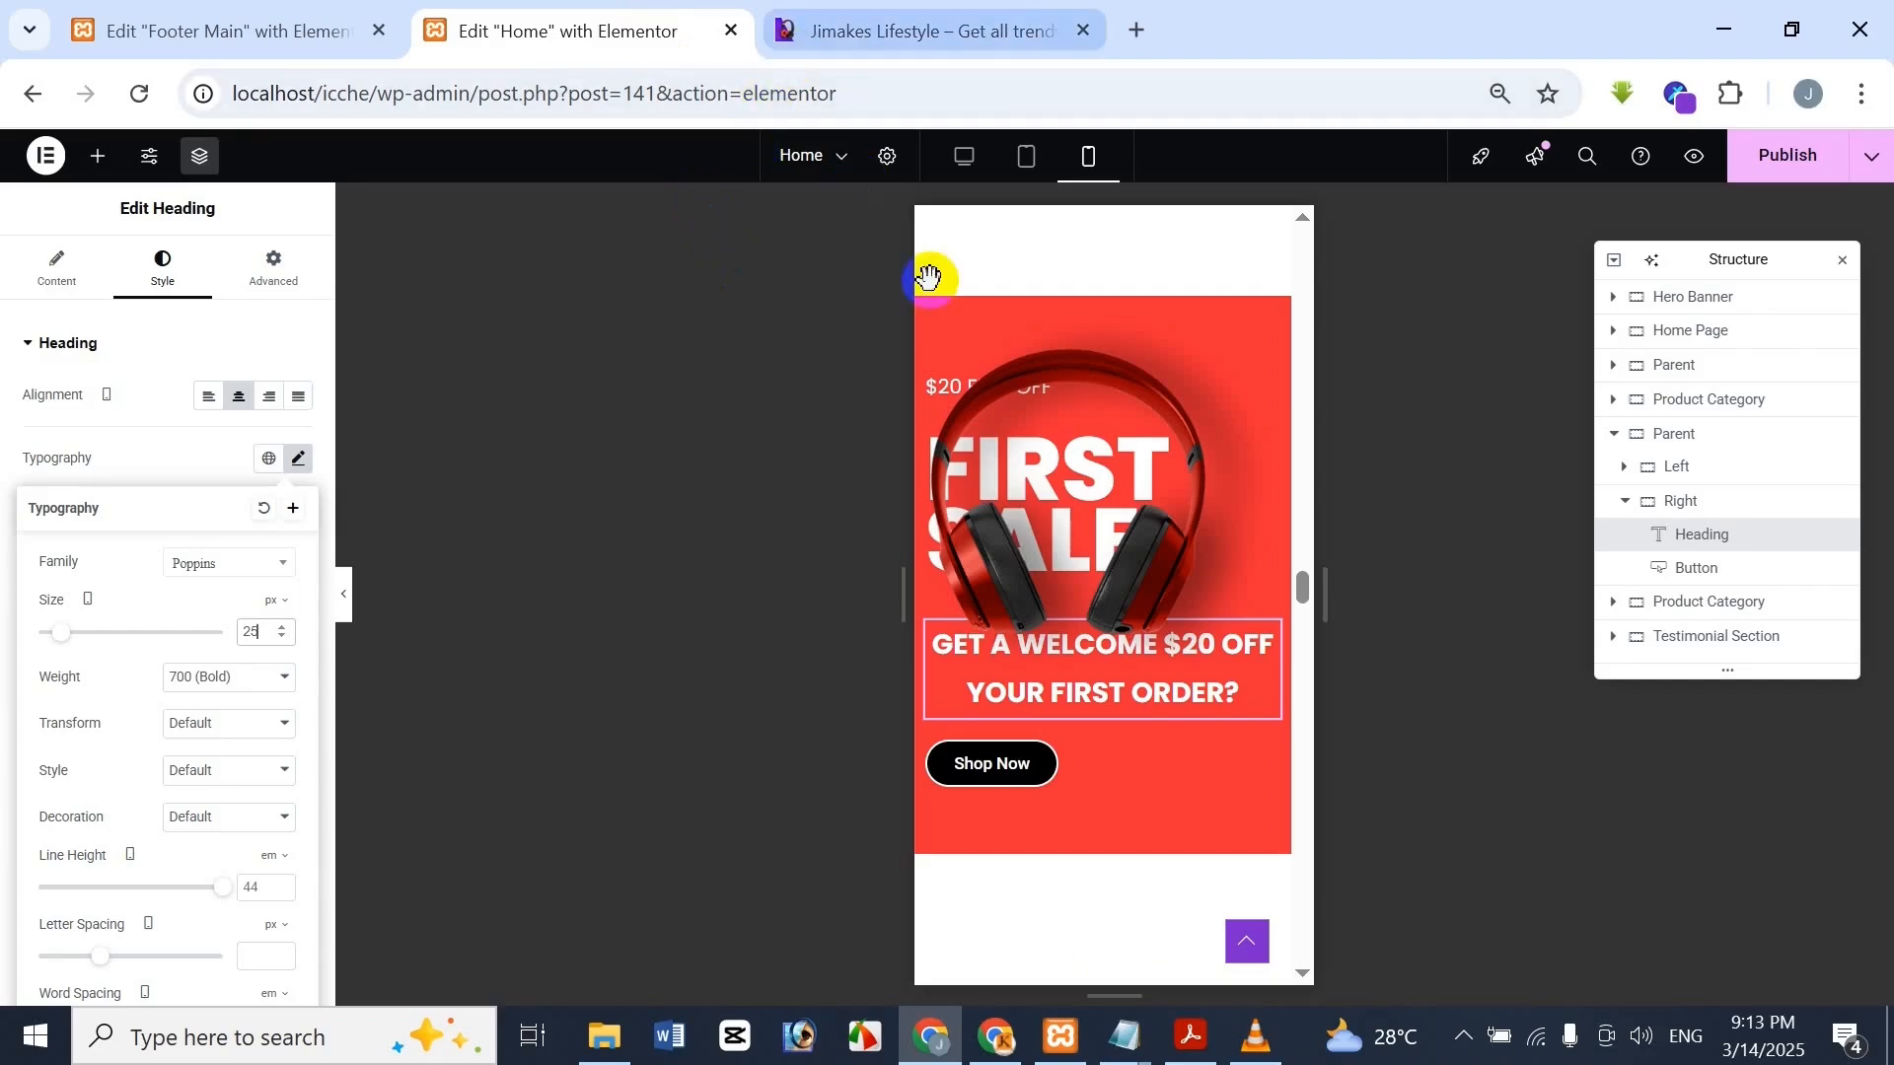
{"action": "left_click", "coordinate": [956, 11]}
{"action": "left_click", "coordinate": [613, 51]}
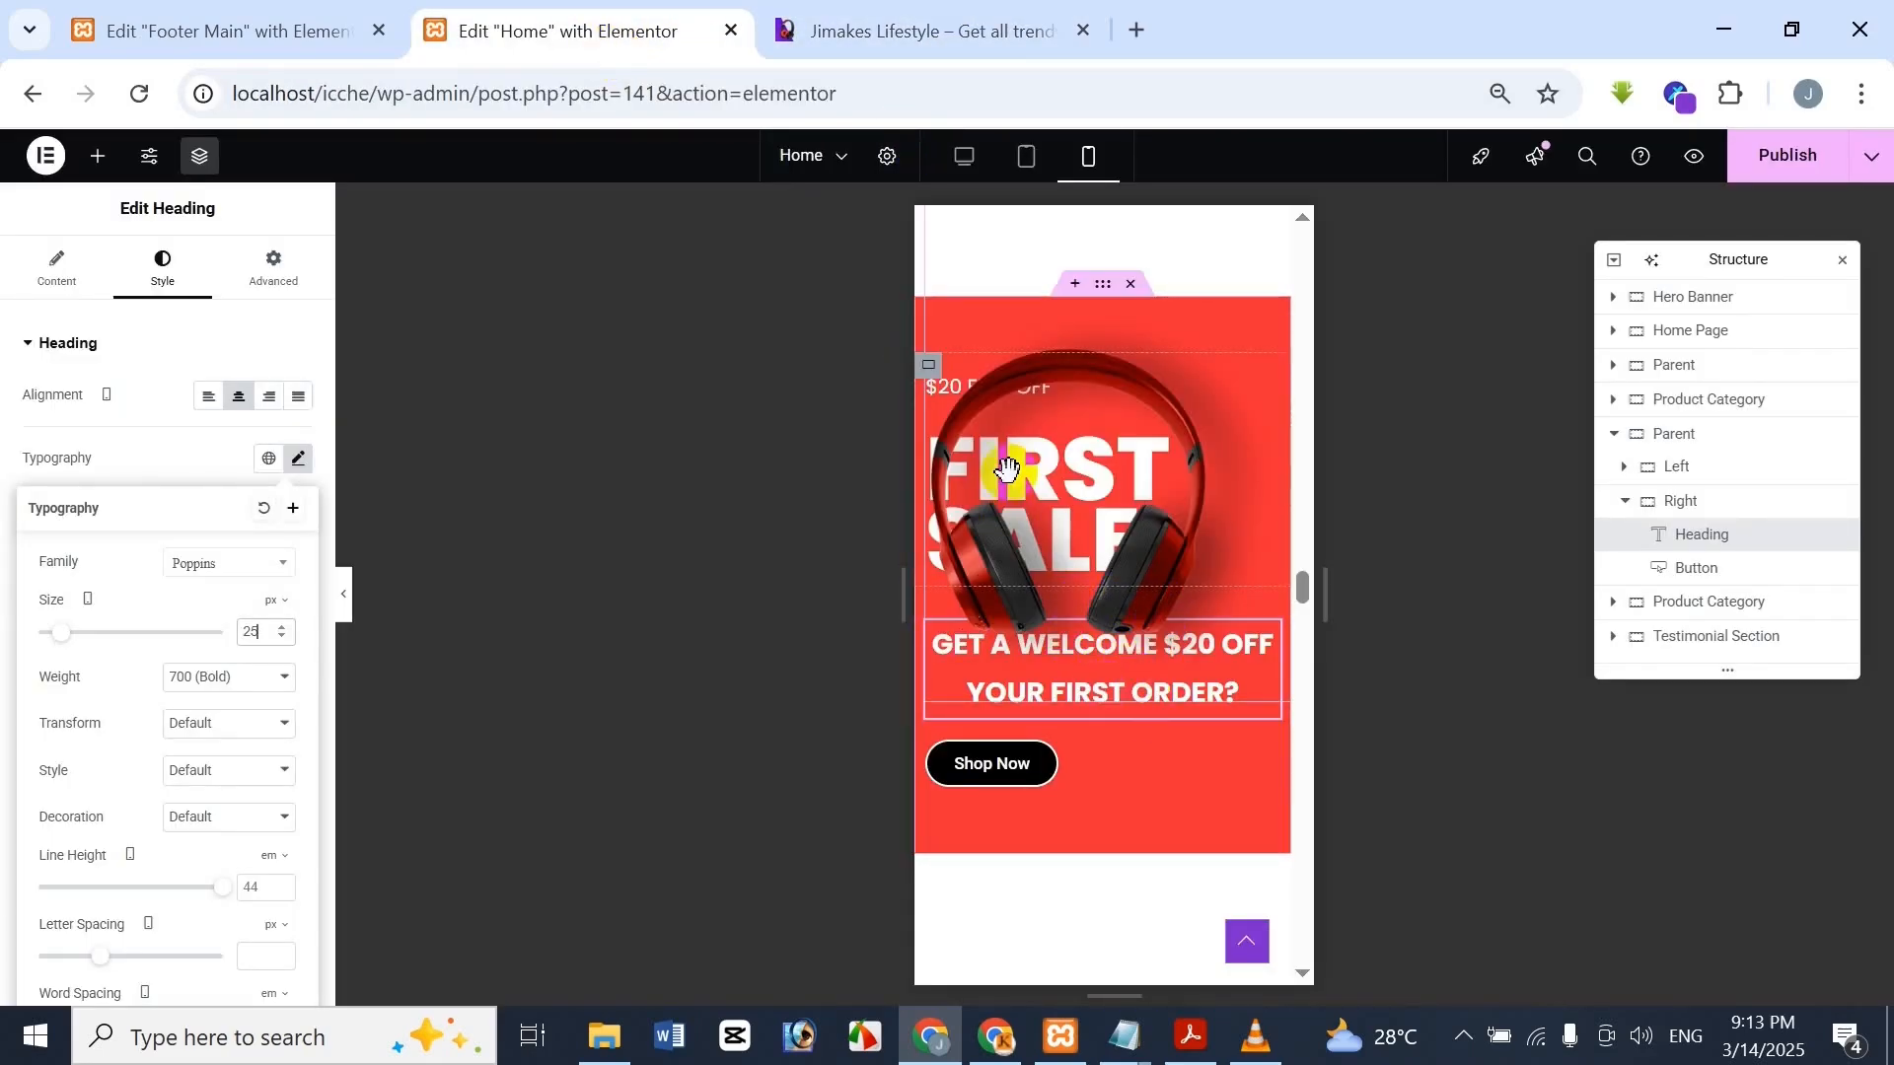
{"action": "left_click", "coordinate": [952, 12]}
{"action": "left_click", "coordinate": [636, 34]}
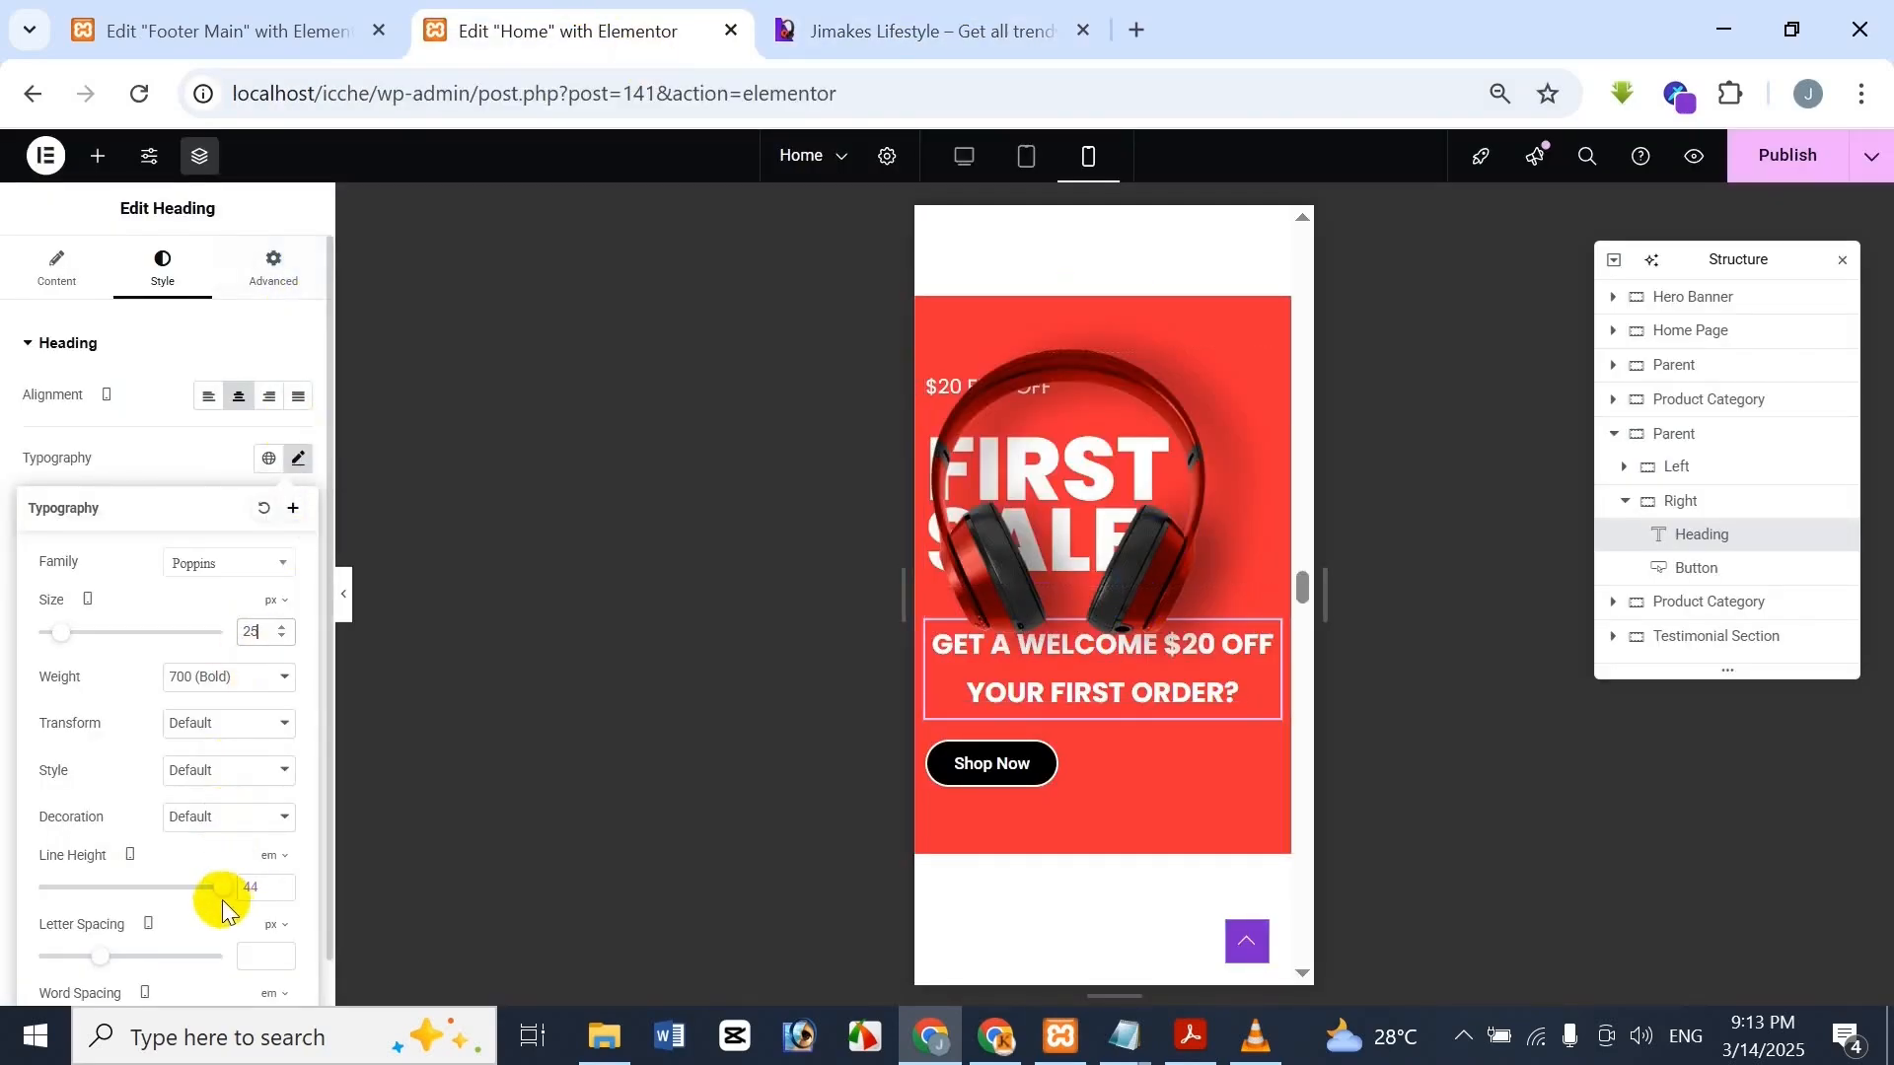
{"action": "left_click_drag", "start_coordinate": [221, 899], "coordinate": [68, 875]}
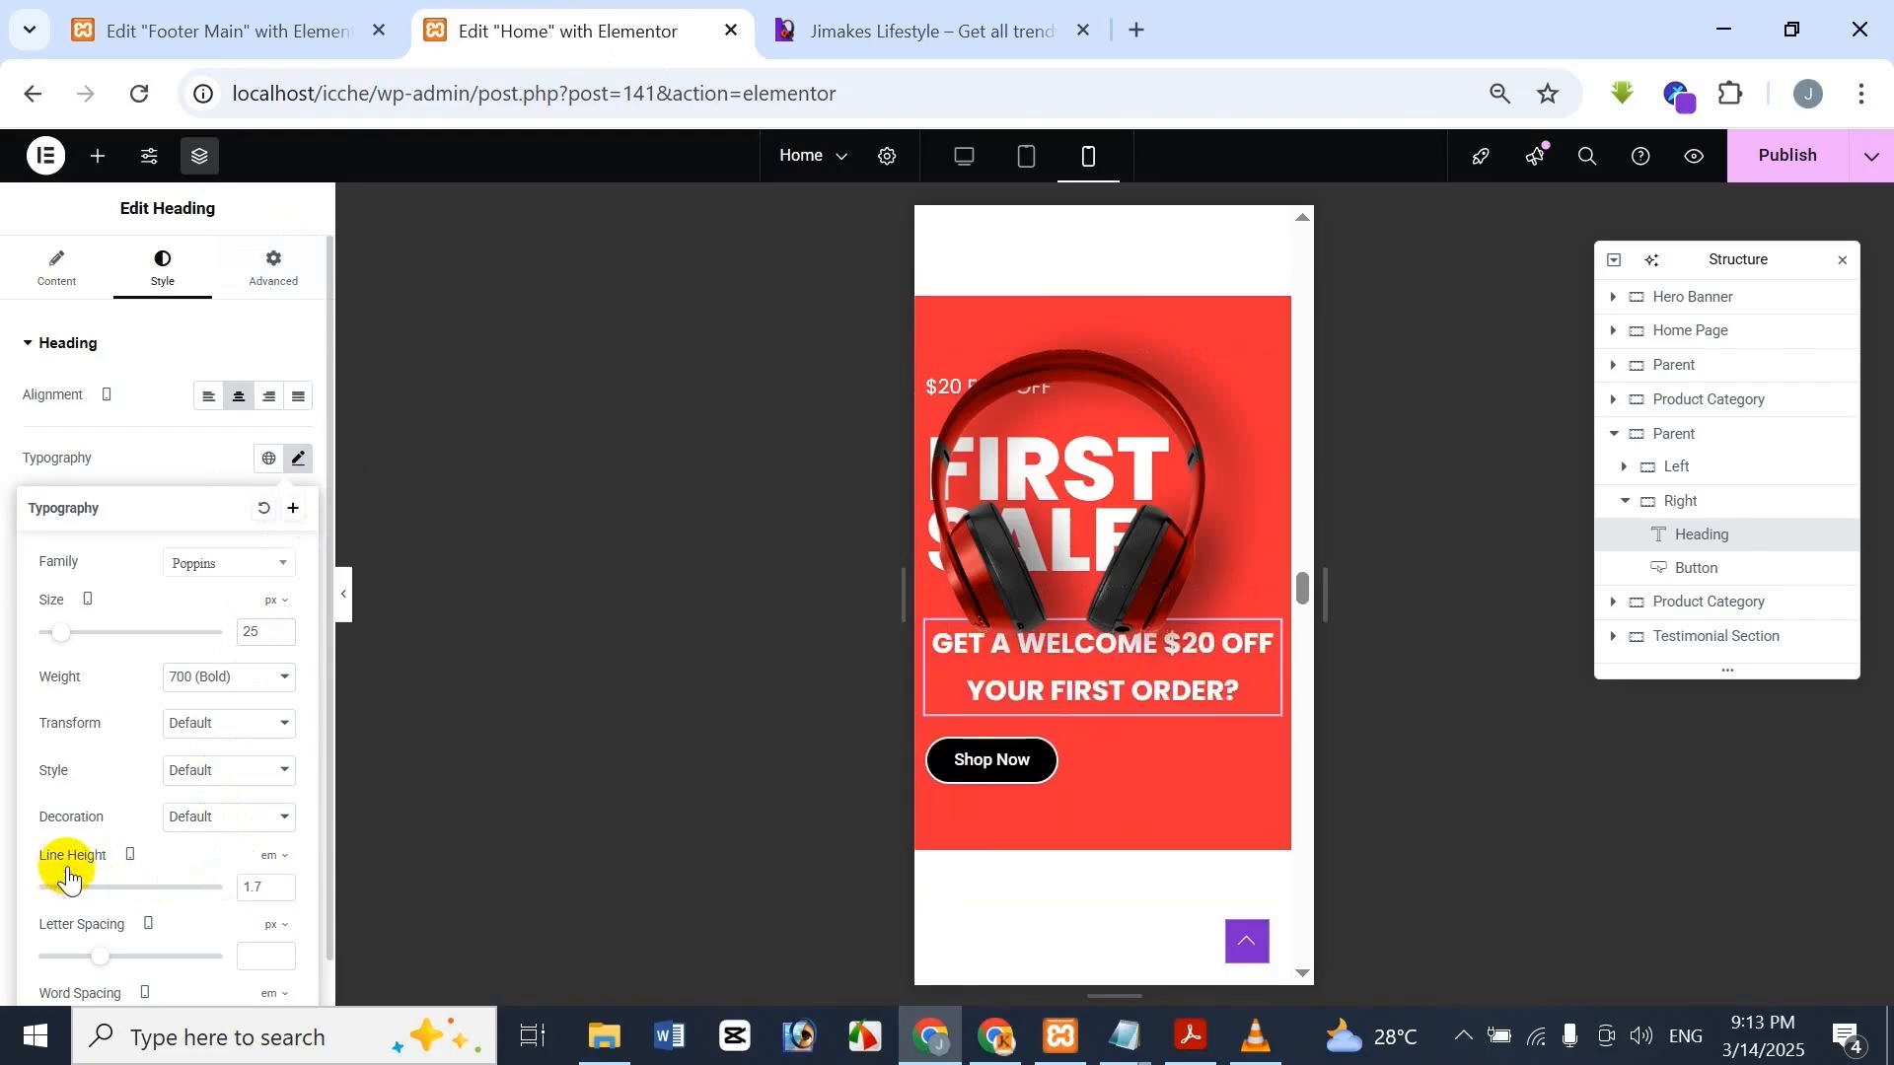
Set the welcome heading's mobile line height to 1.2 em and check it against the reference site's banner
{"action": "left_click", "coordinate": [1026, 20]}
{"action": "left_click", "coordinate": [631, 14]}
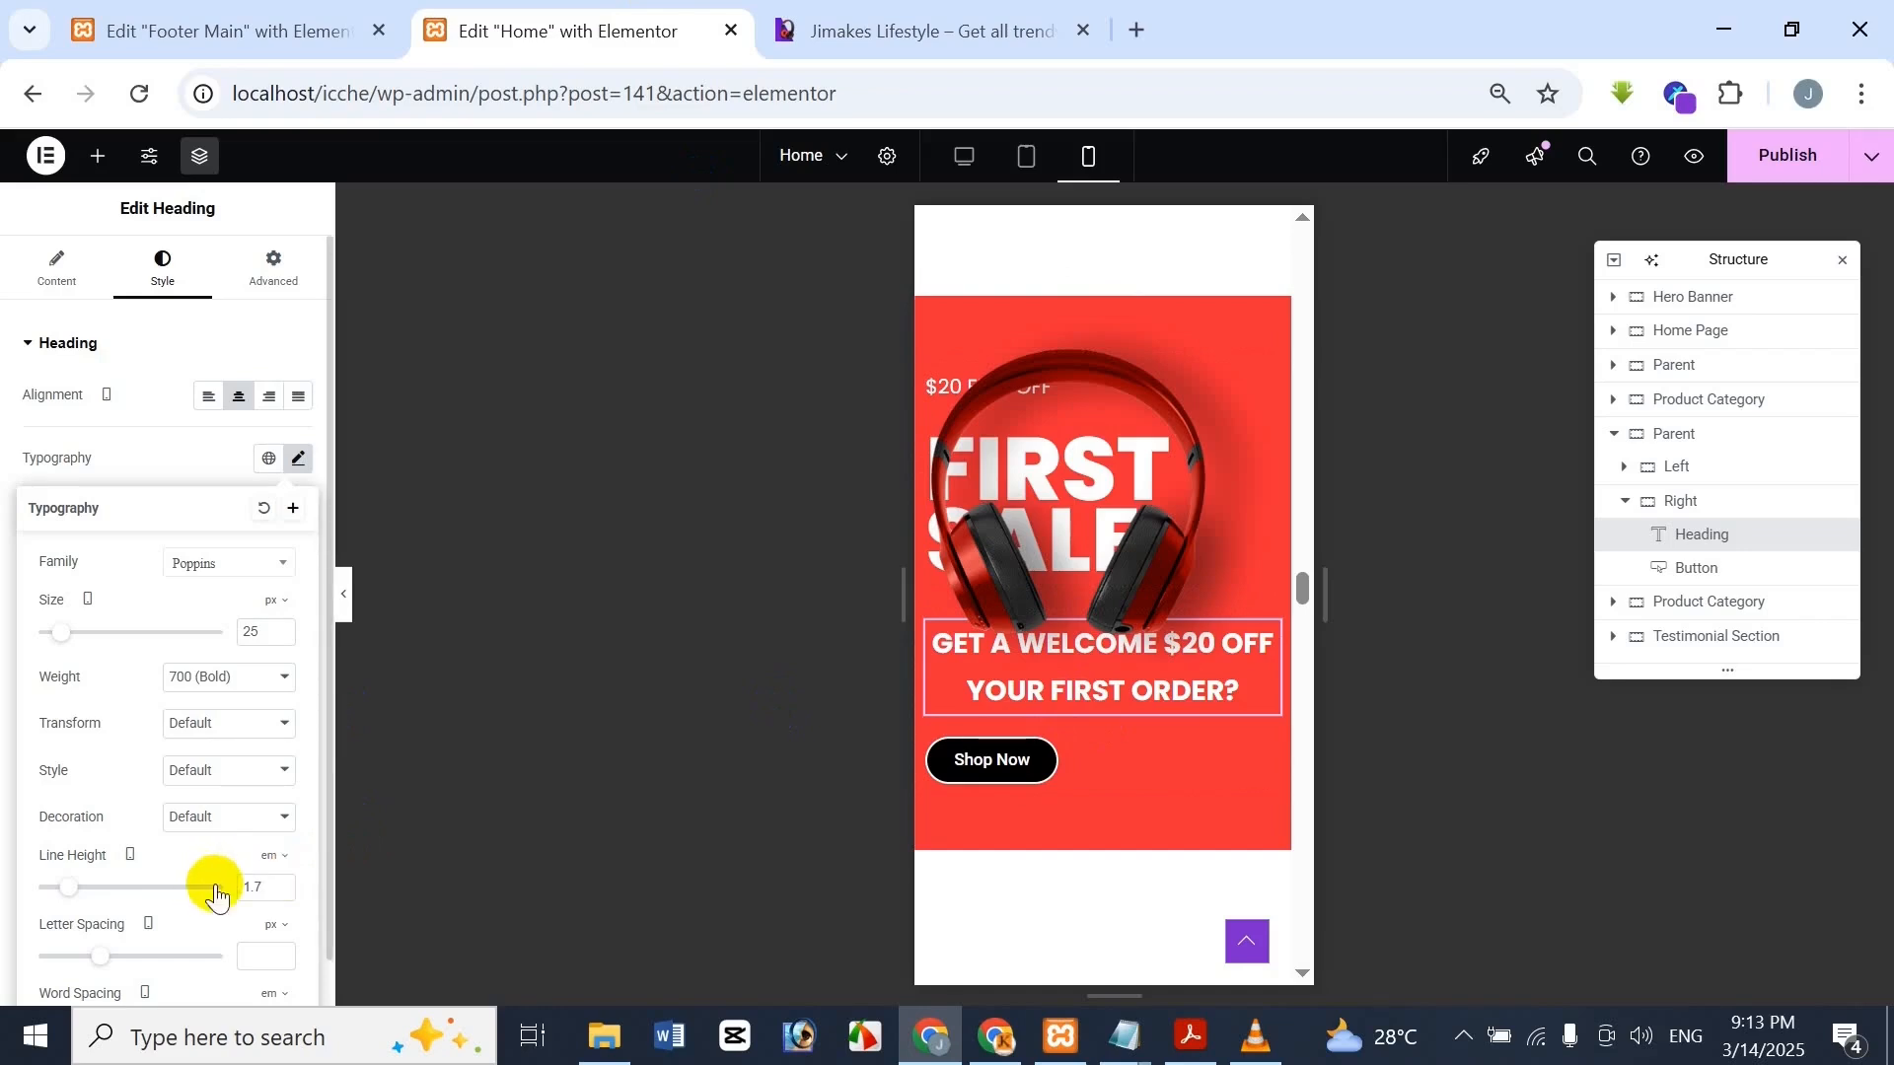
{"action": "type", "text": "44"}
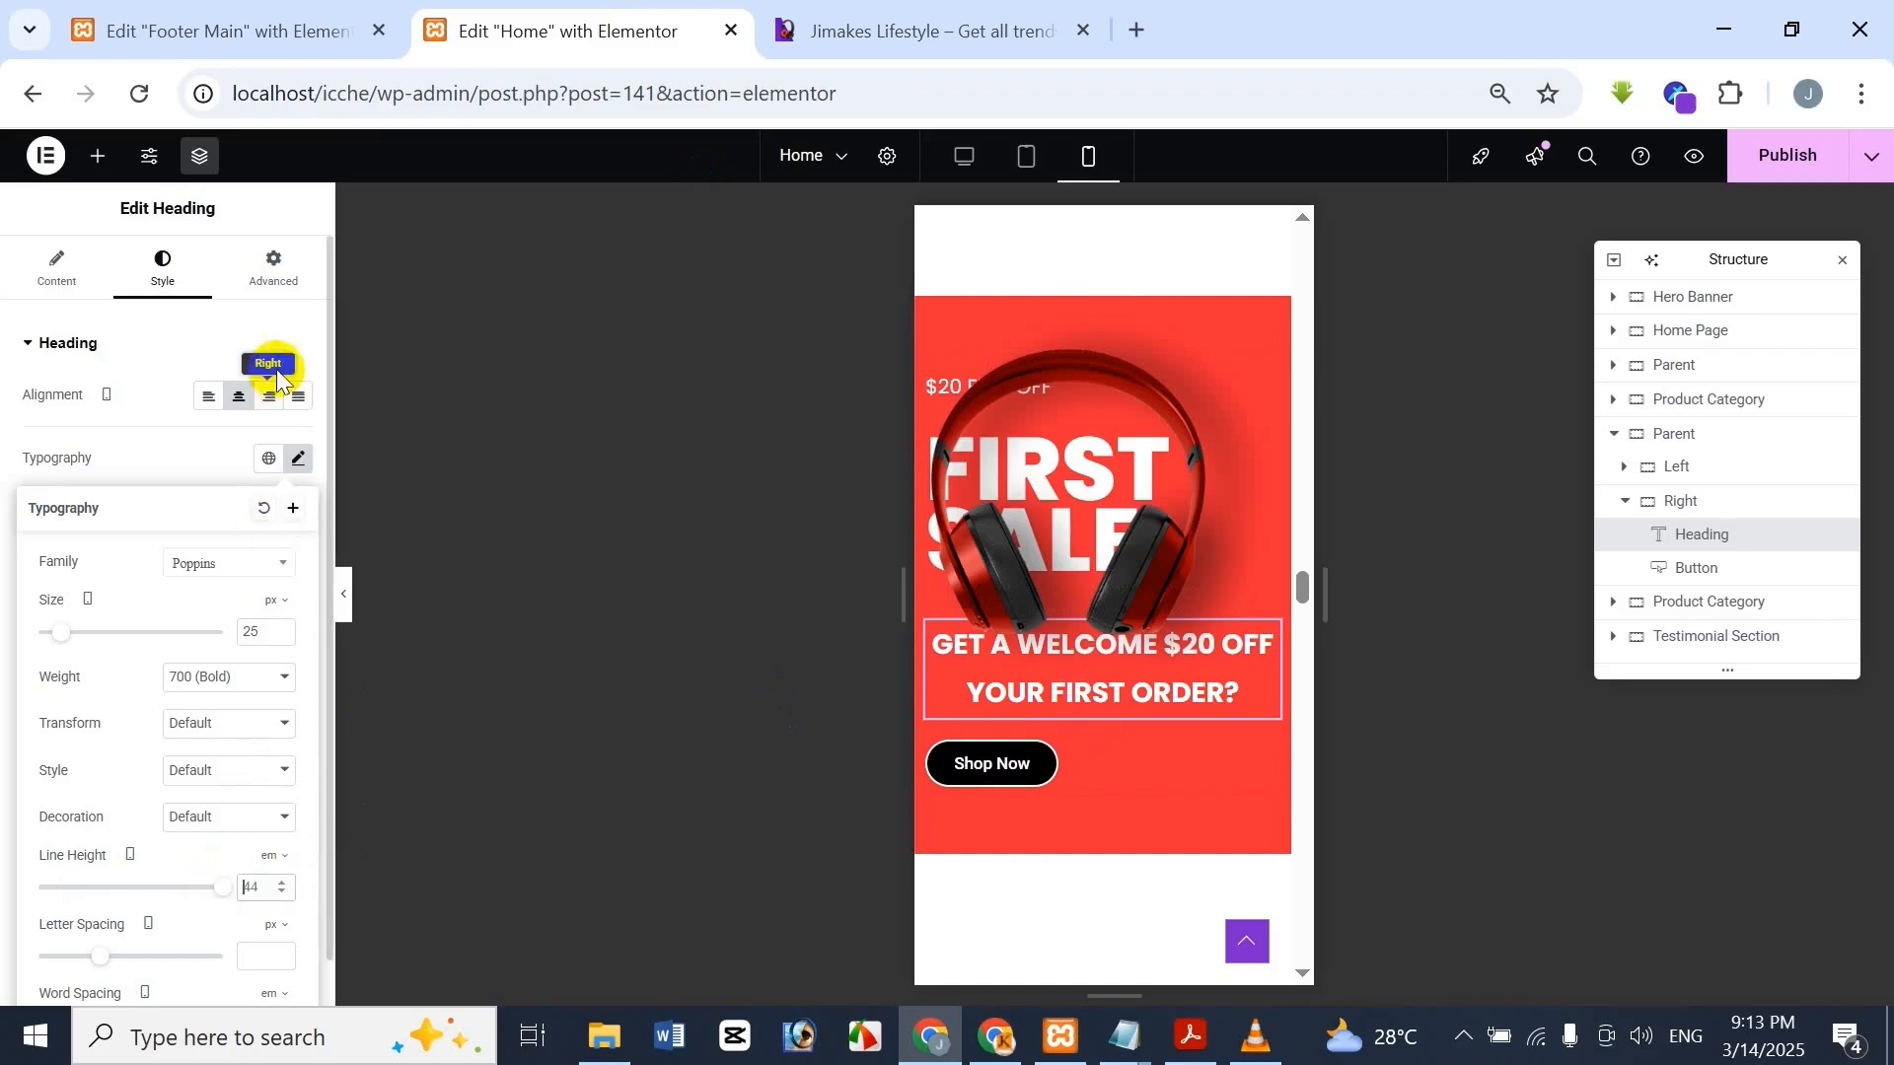
{"action": "left_click", "coordinate": [260, 277]}
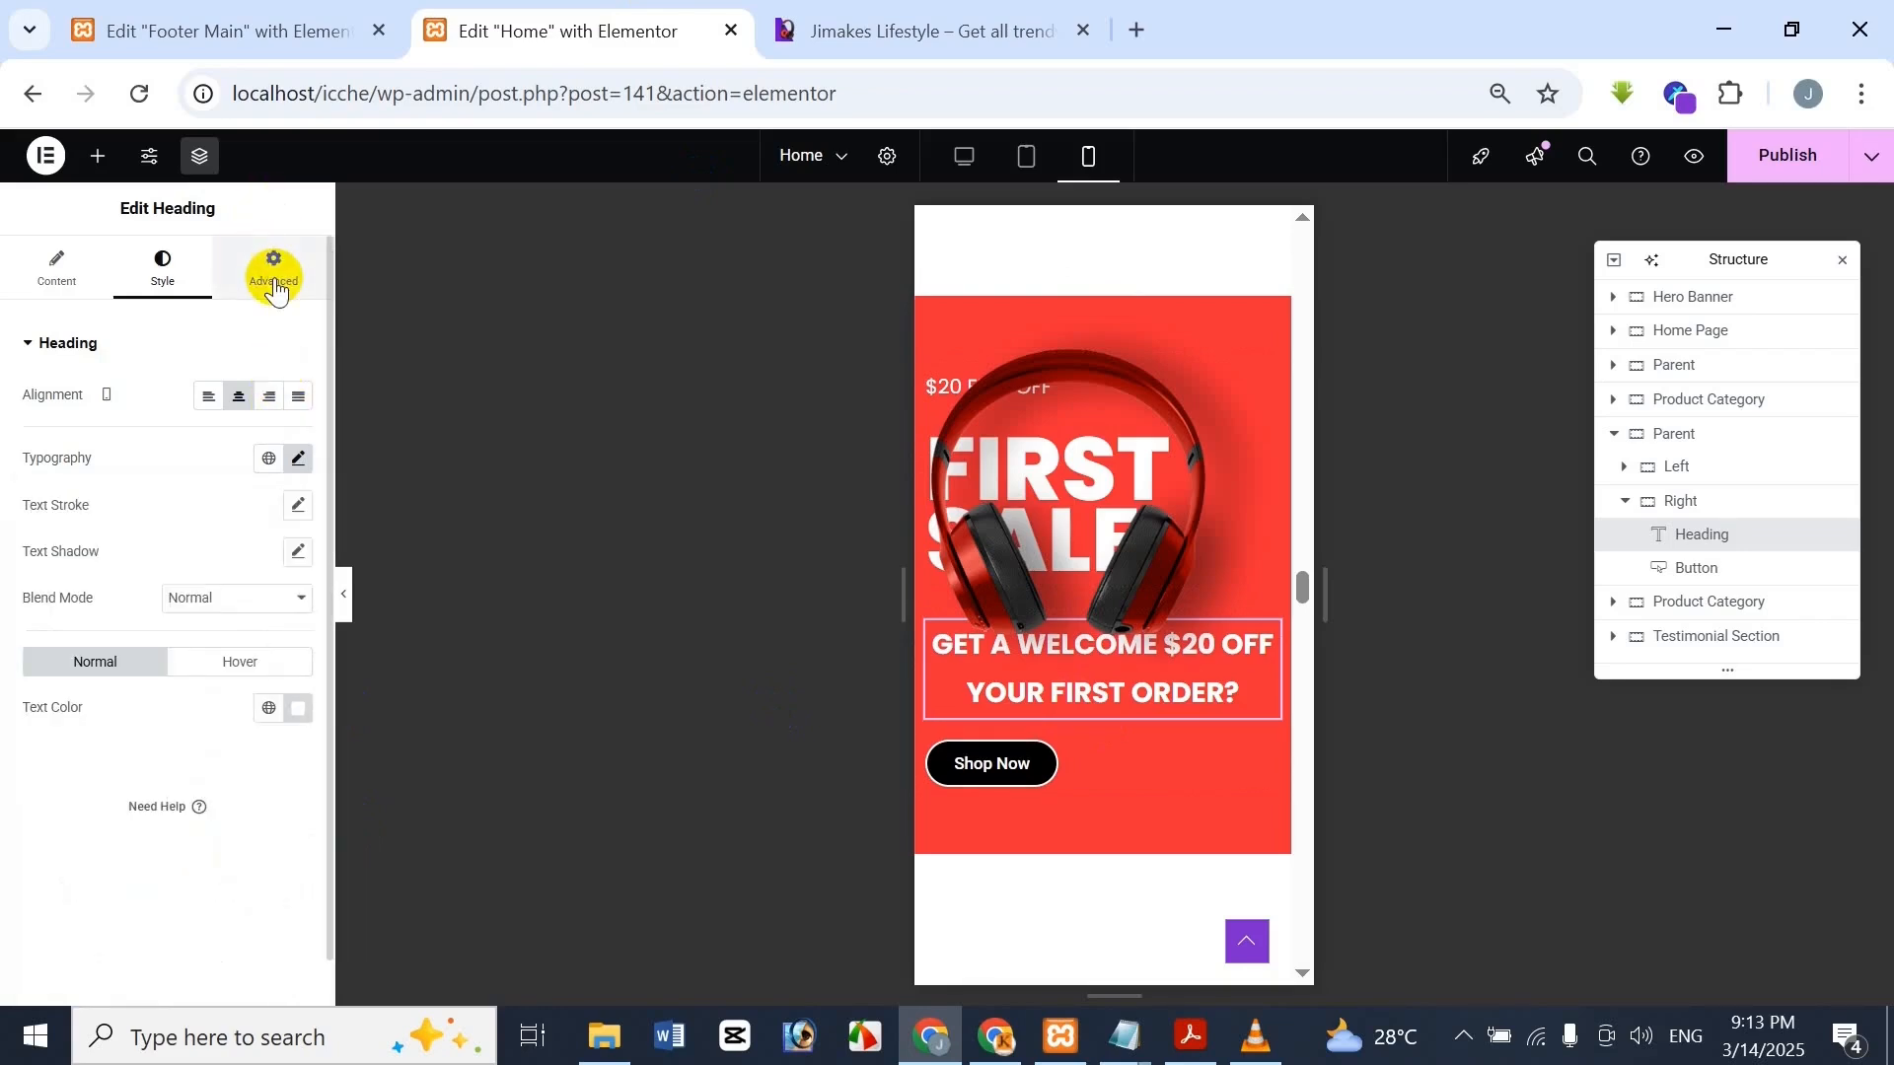
{"action": "left_click", "coordinate": [261, 272]}
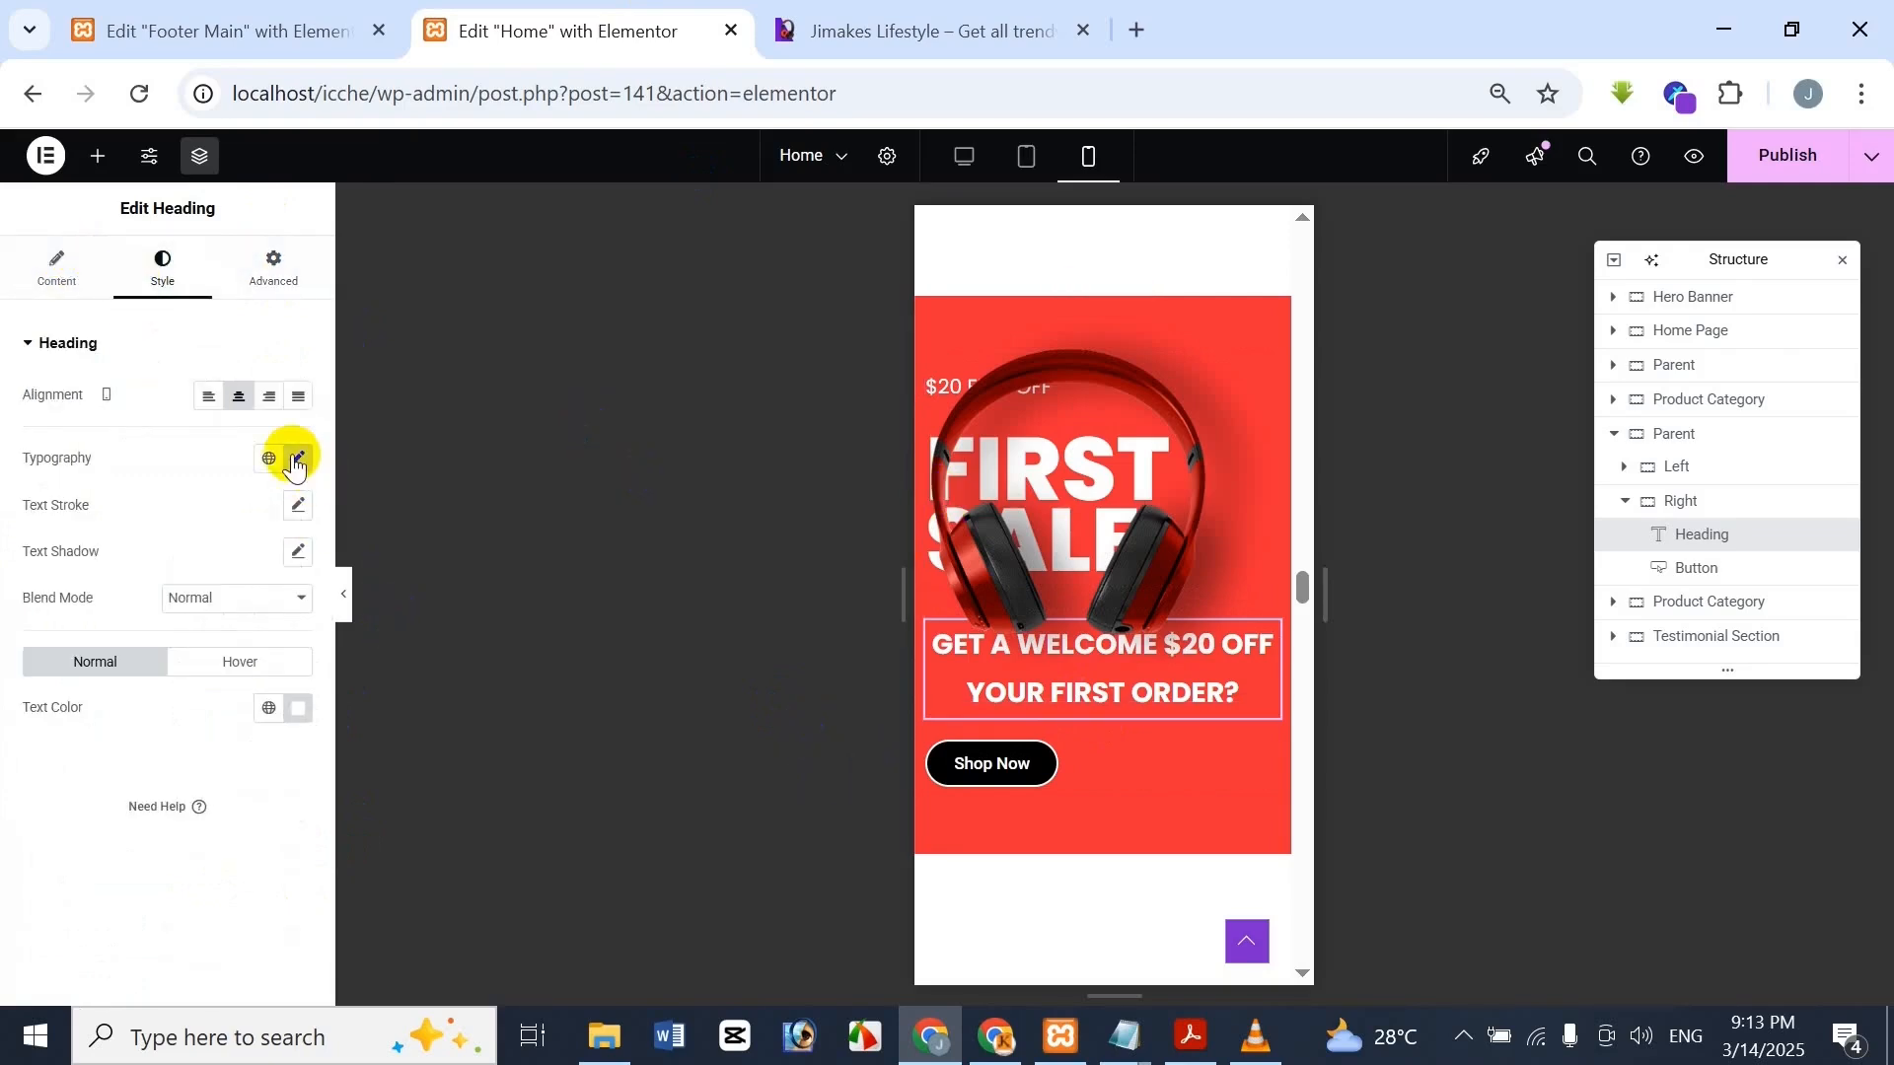
{"action": "left_click", "coordinate": [296, 459]}
{"action": "mouse_move", "coordinate": [211, 887]}
{"action": "left_mouse_down"}
{"action": "mouse_move", "coordinate": [26, 859]}
{"action": "mouse_move", "coordinate": [55, 856]}
{"action": "left_mouse_up"}
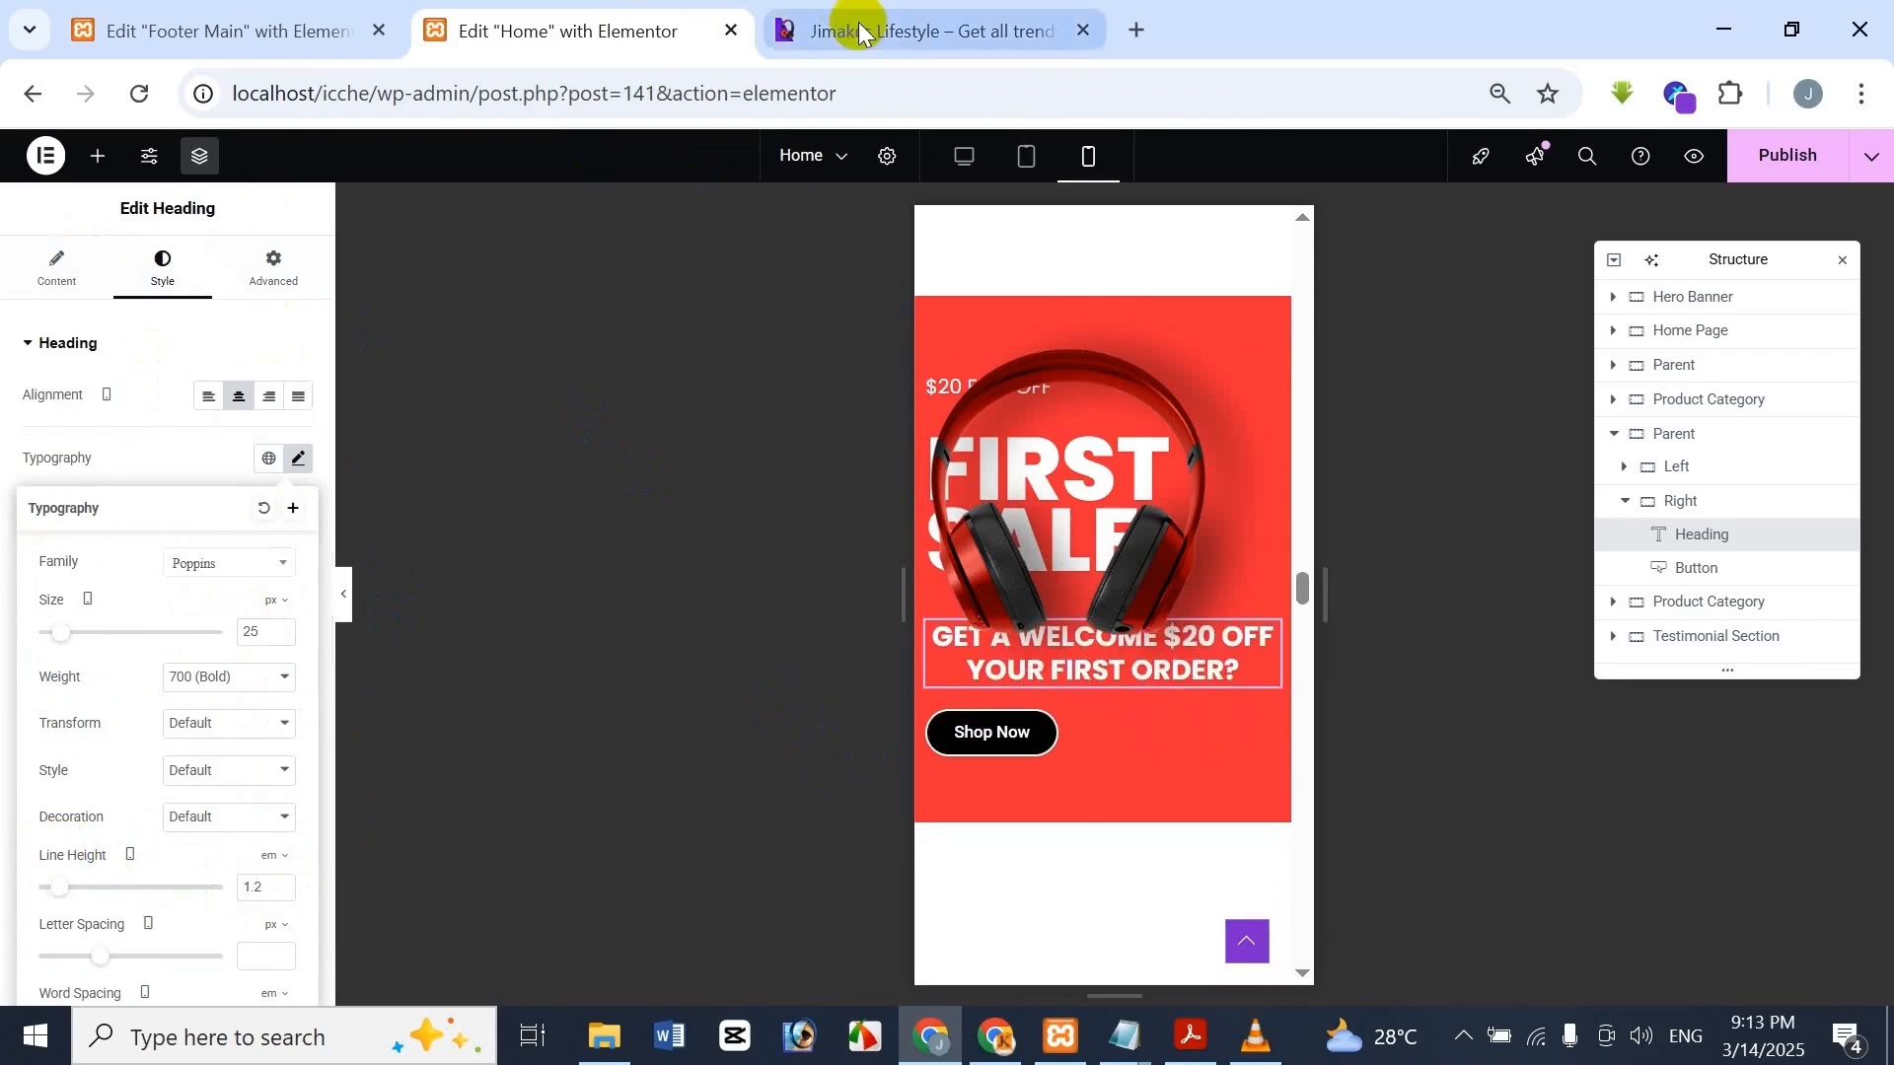
{"action": "left_click", "coordinate": [856, 22]}
{"action": "left_click", "coordinate": [696, 27]}
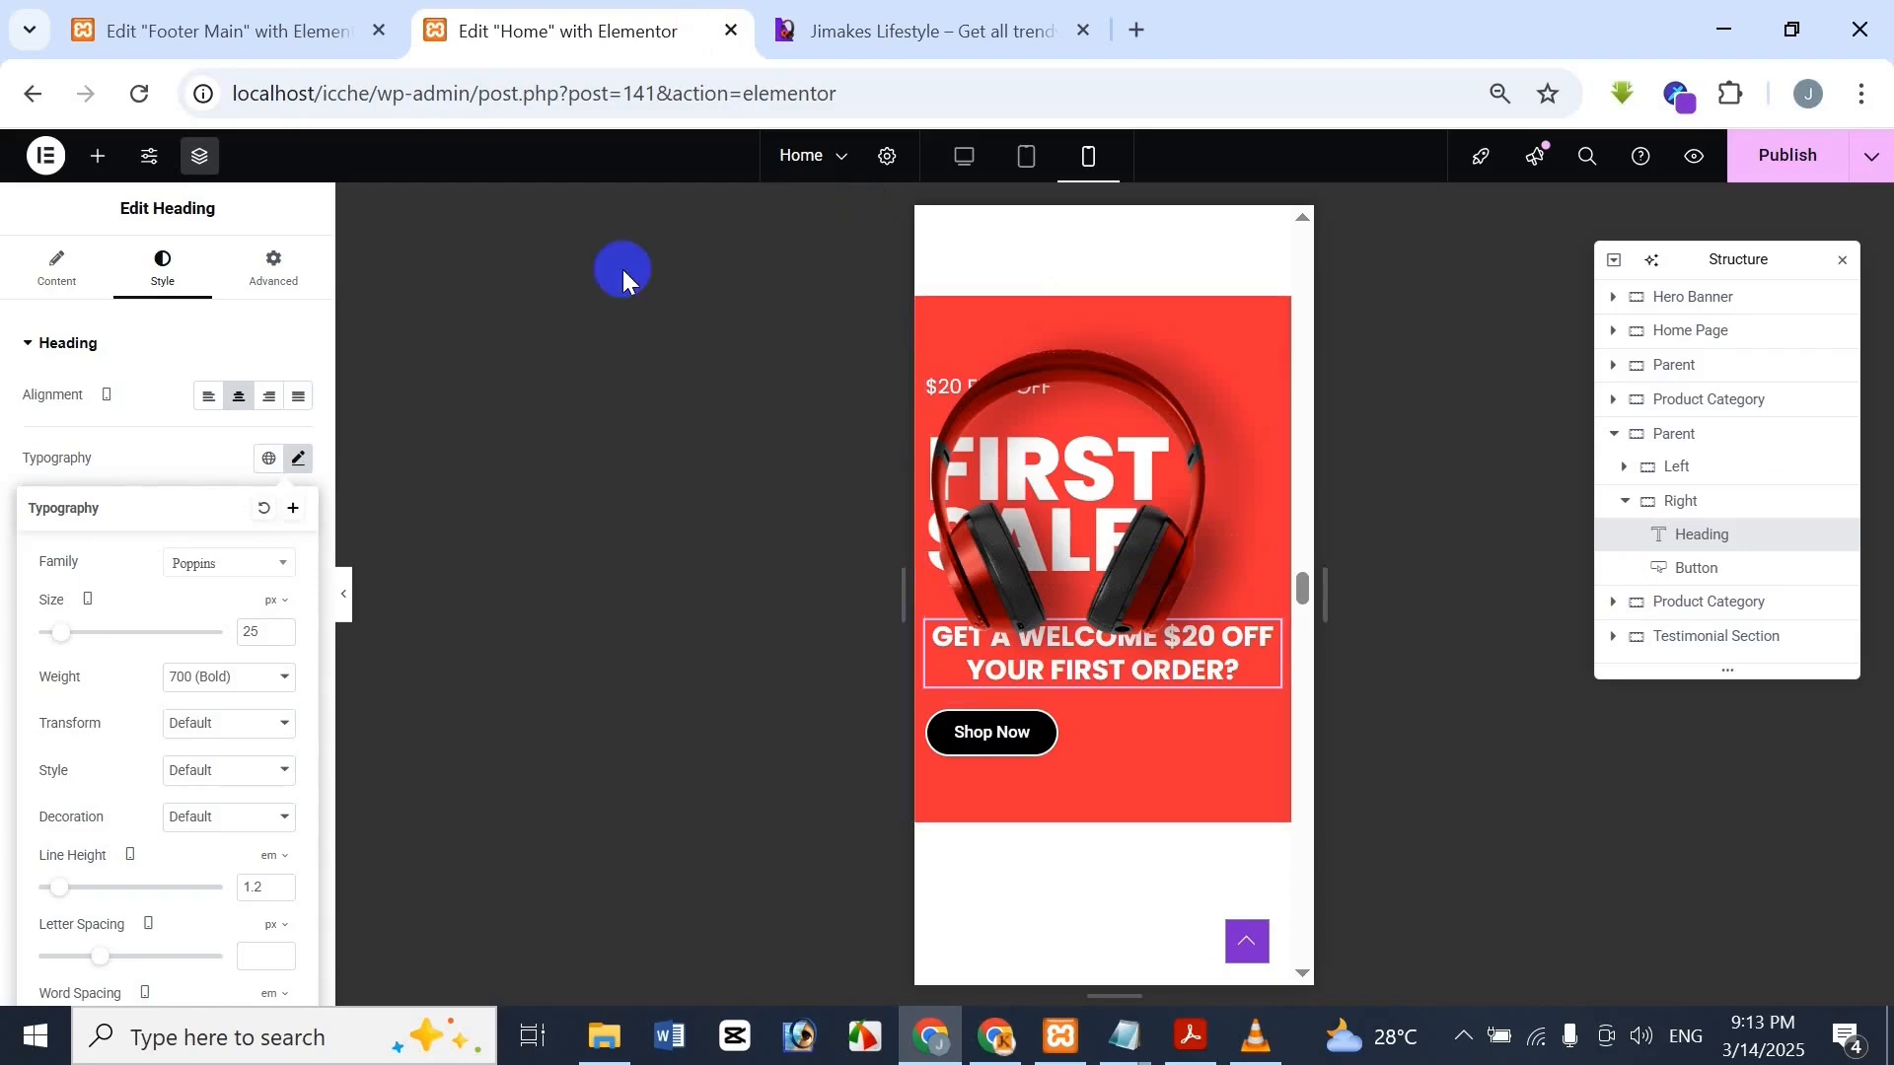
Set the welcome heading's mobile top margin to 40 px, using the reference banner's spacing as a guide
{"action": "left_click", "coordinate": [225, 187]}
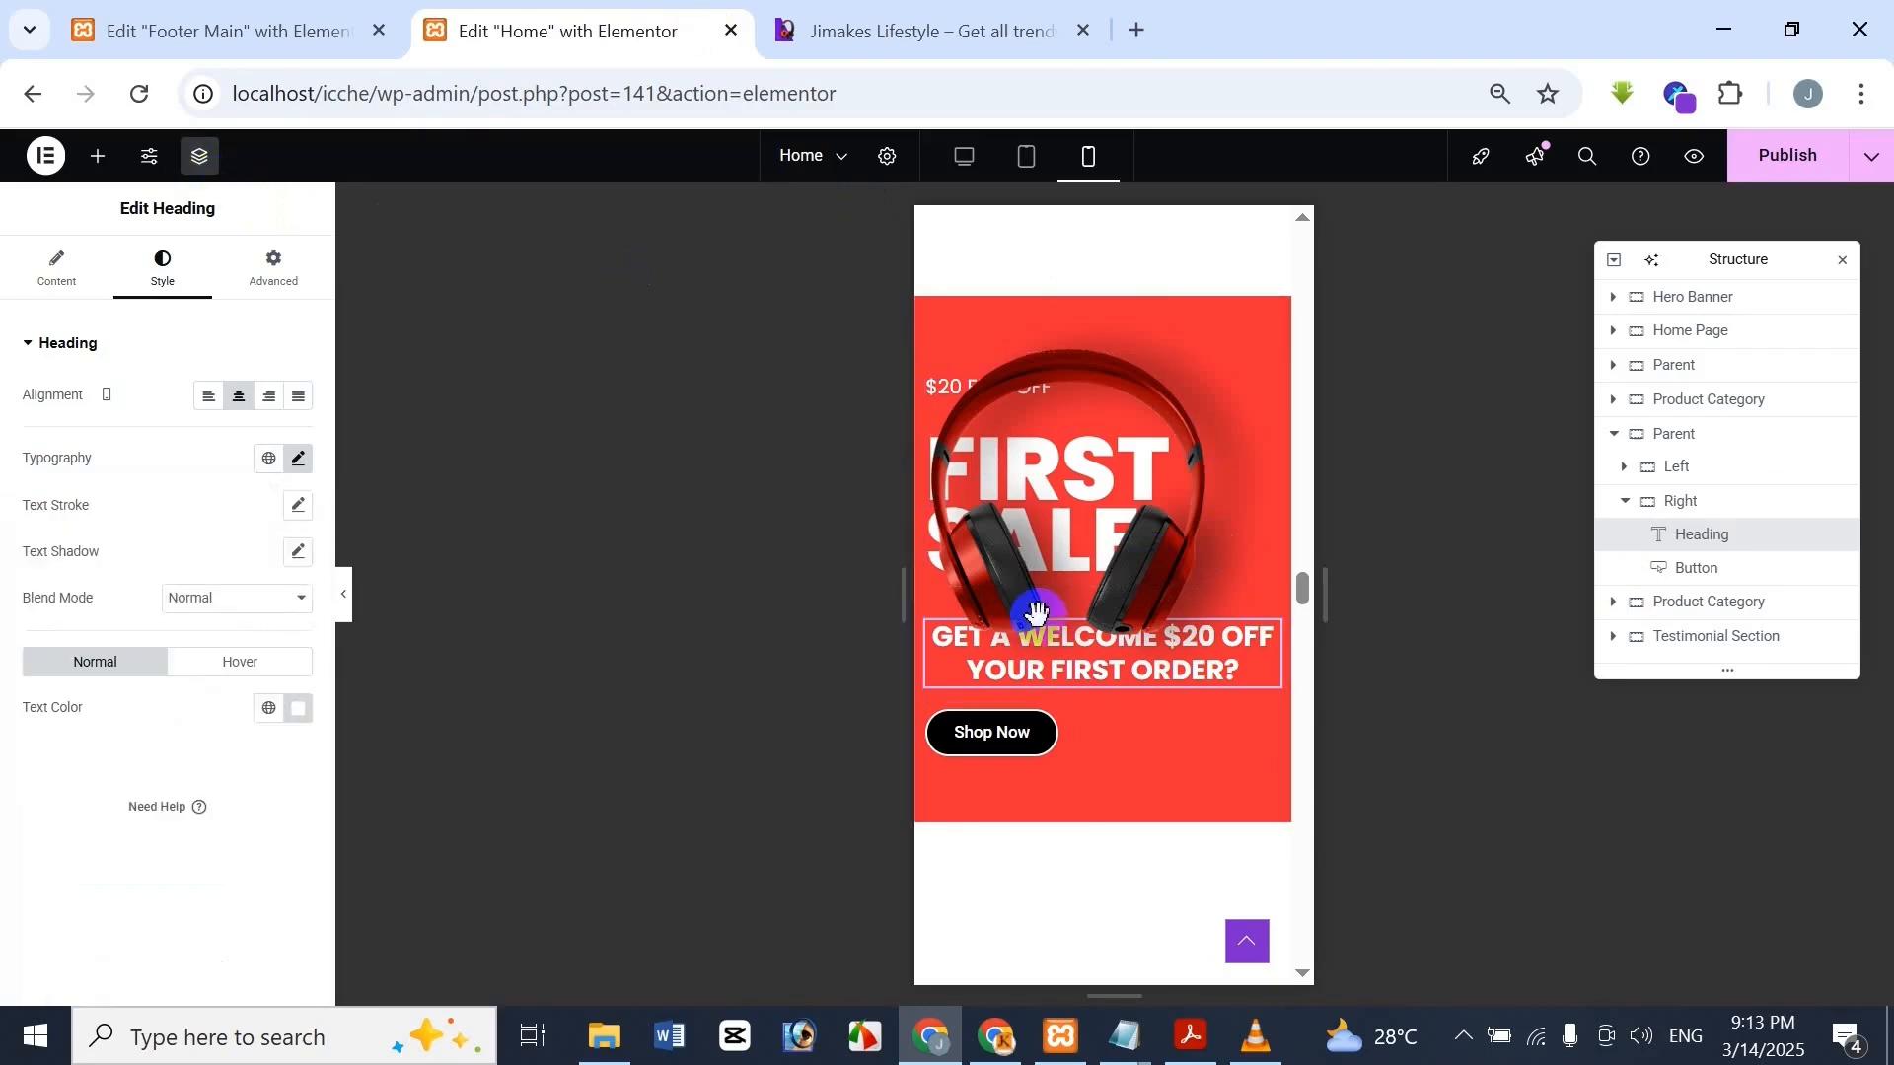
{"action": "left_click", "coordinate": [266, 268]}
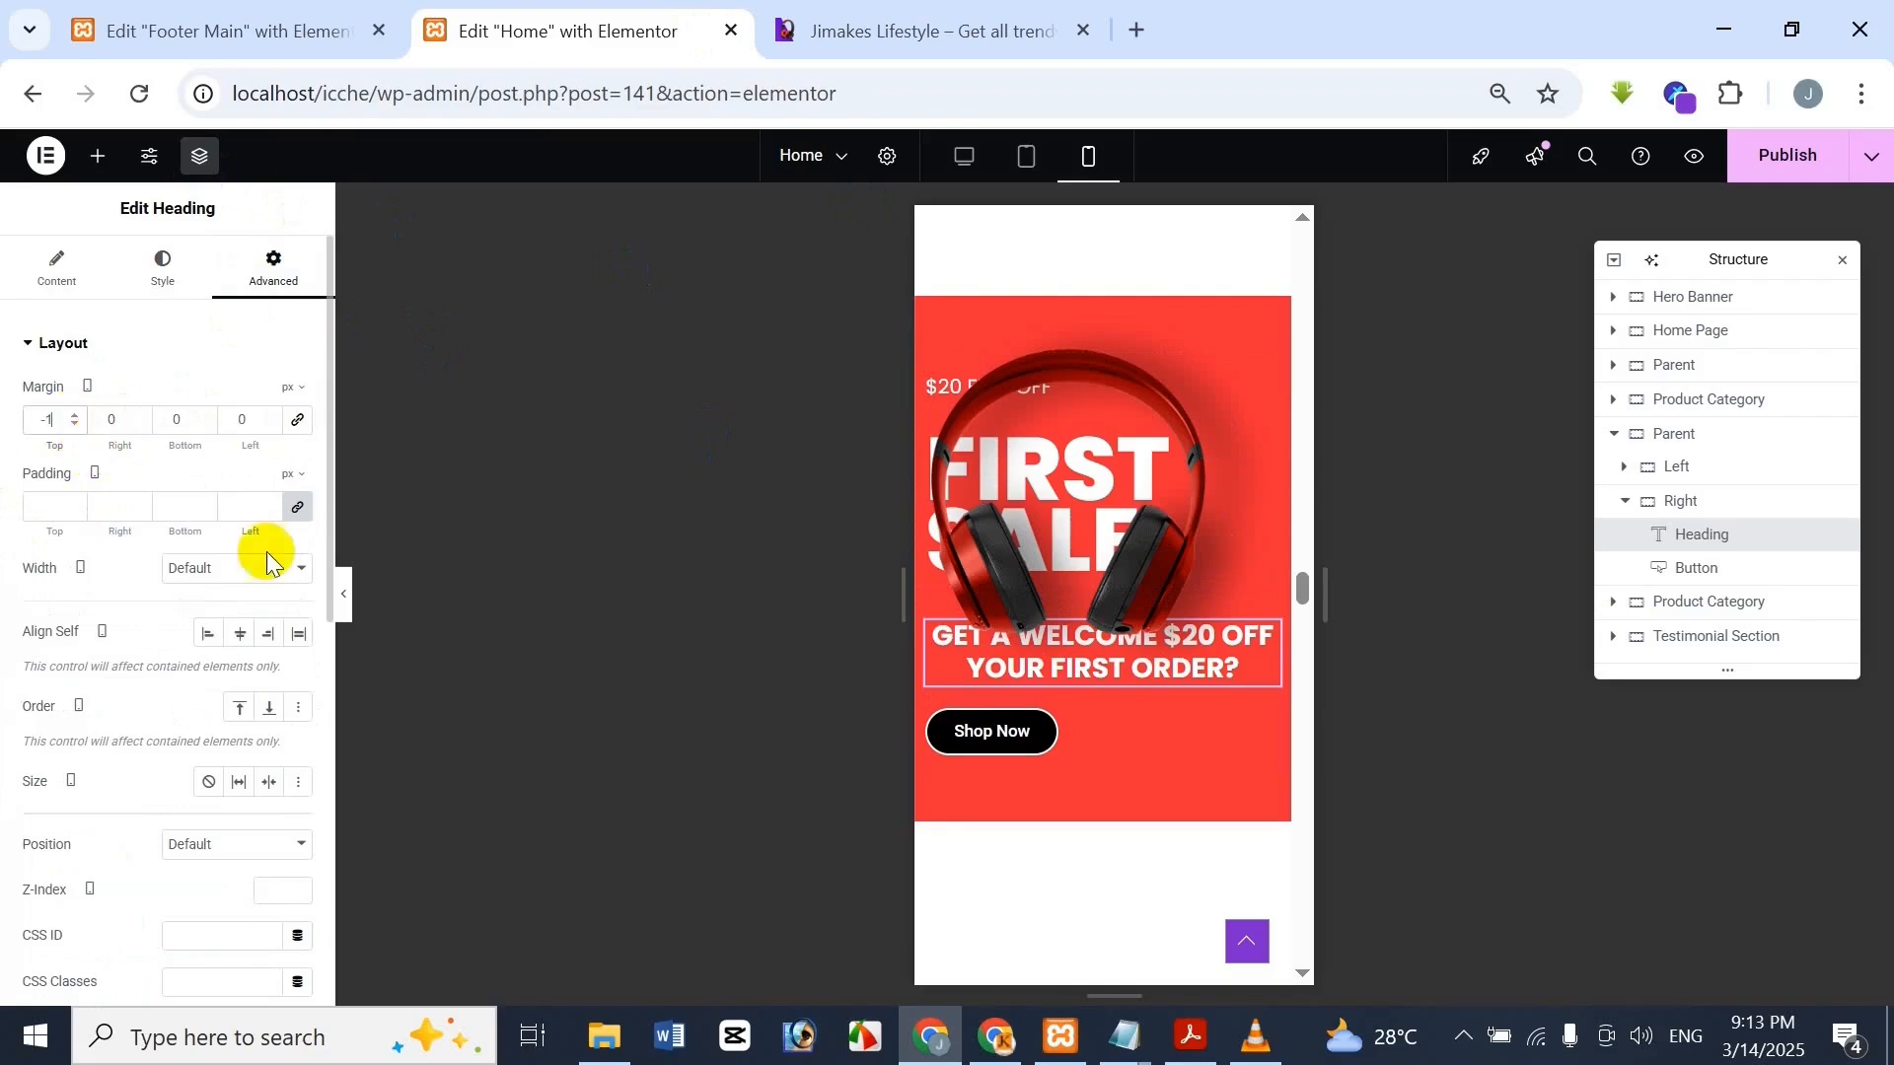
{"action": "key", "text": "ctrl+shift+i"}
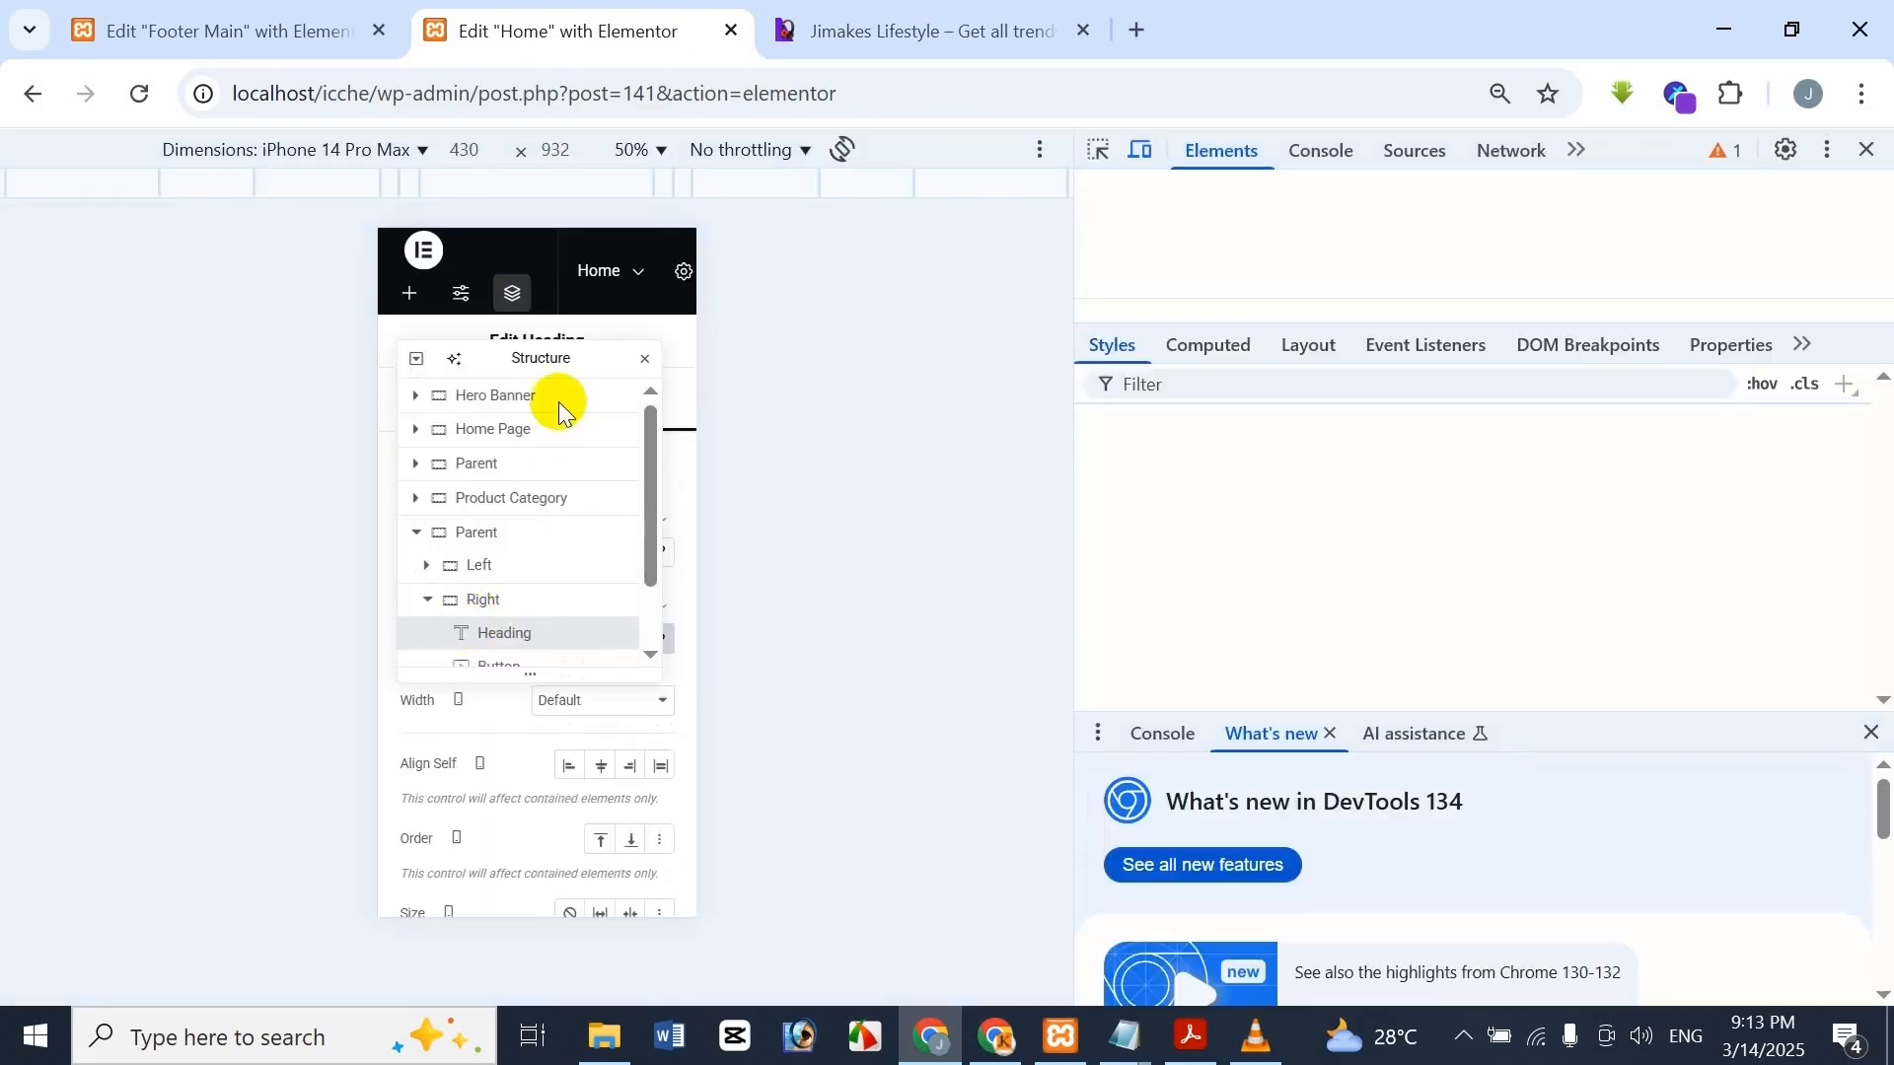
{"action": "left_click", "coordinate": [1865, 153]}
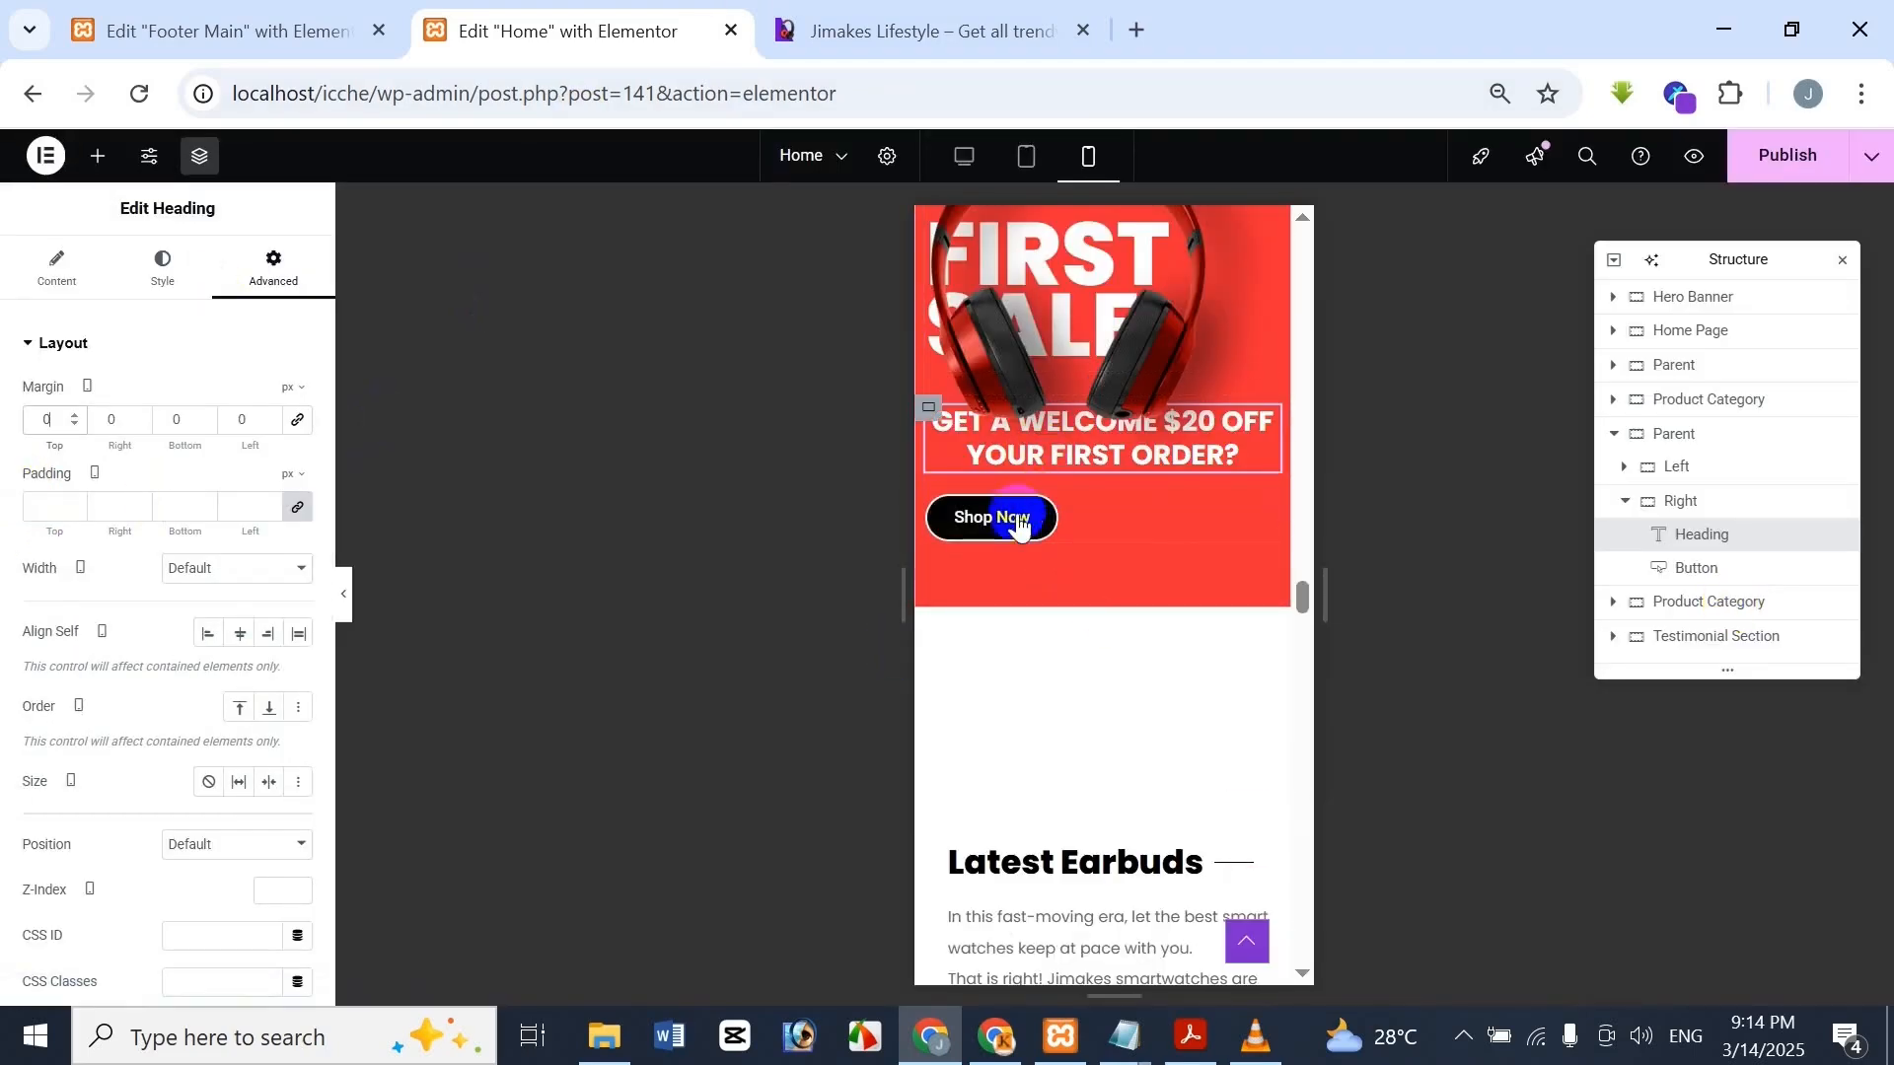
{"action": "type", "text": "2"}
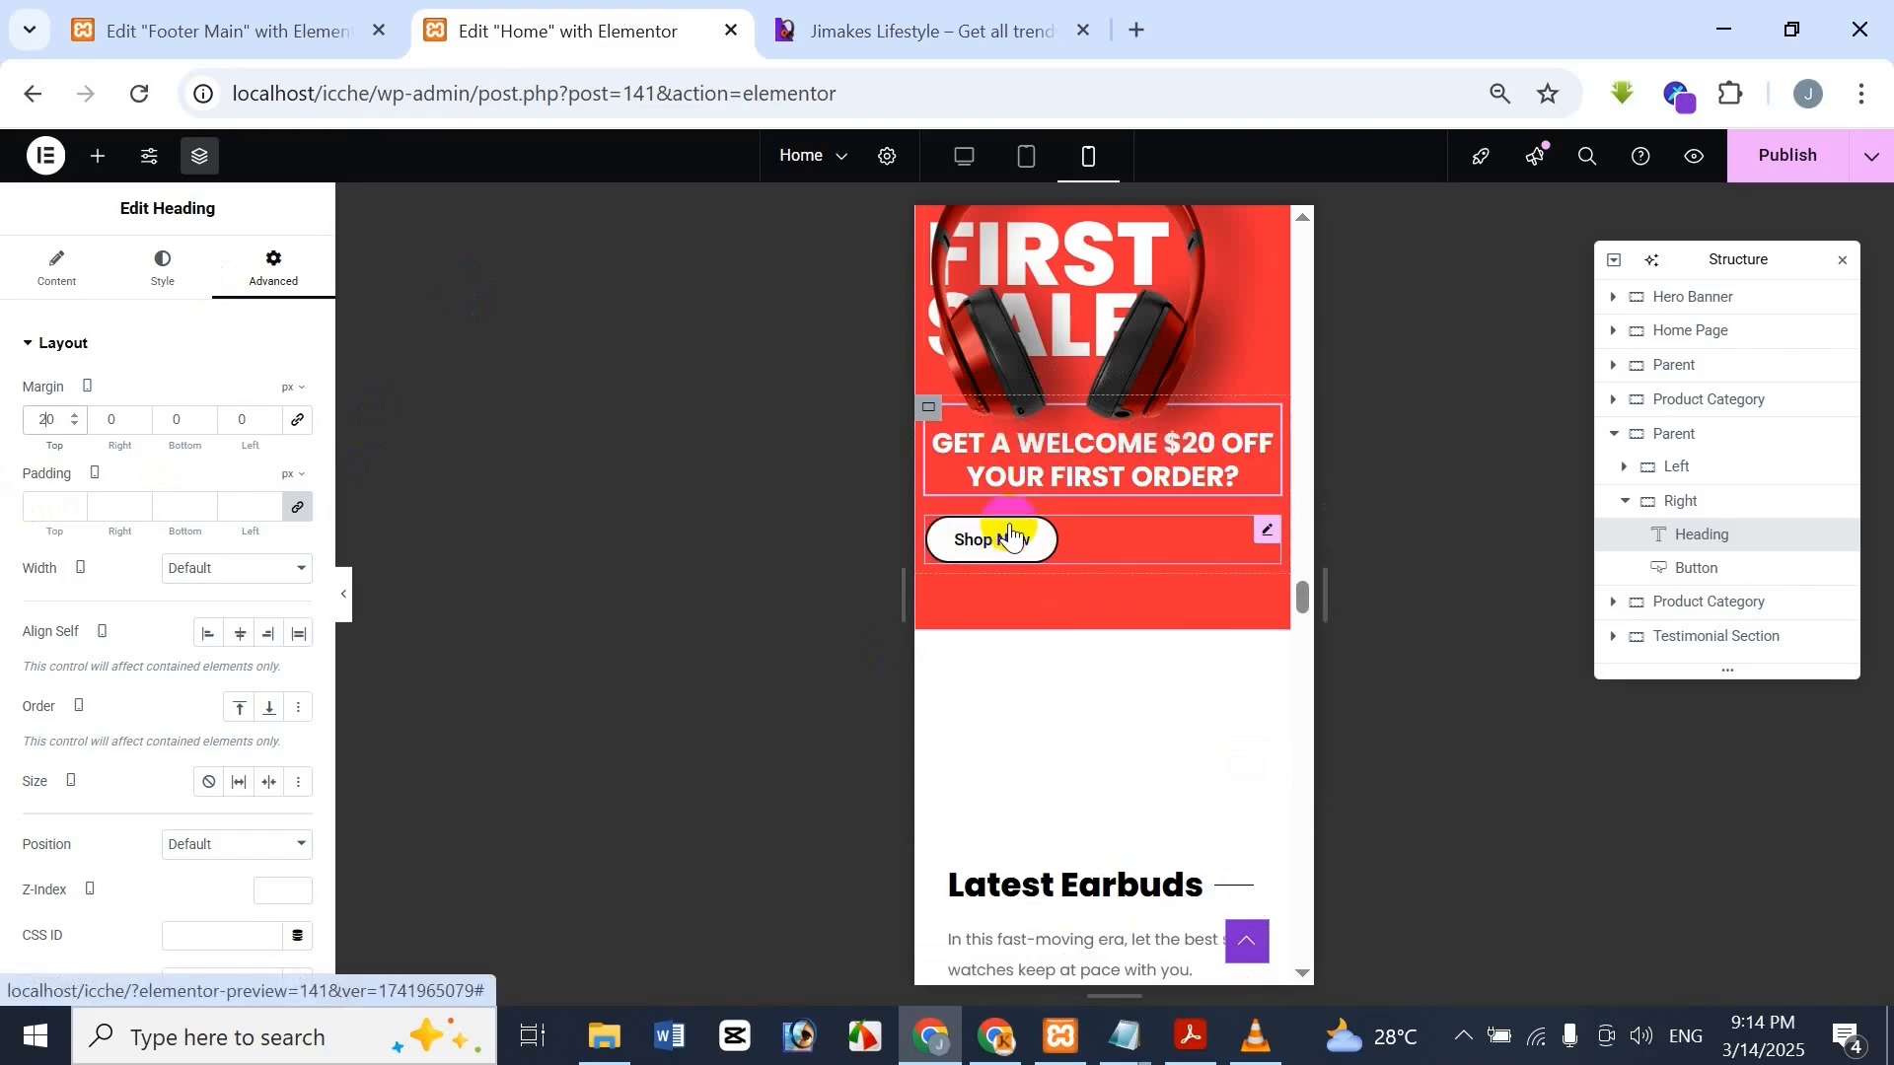
{"action": "left_click", "coordinate": [1014, 20]}
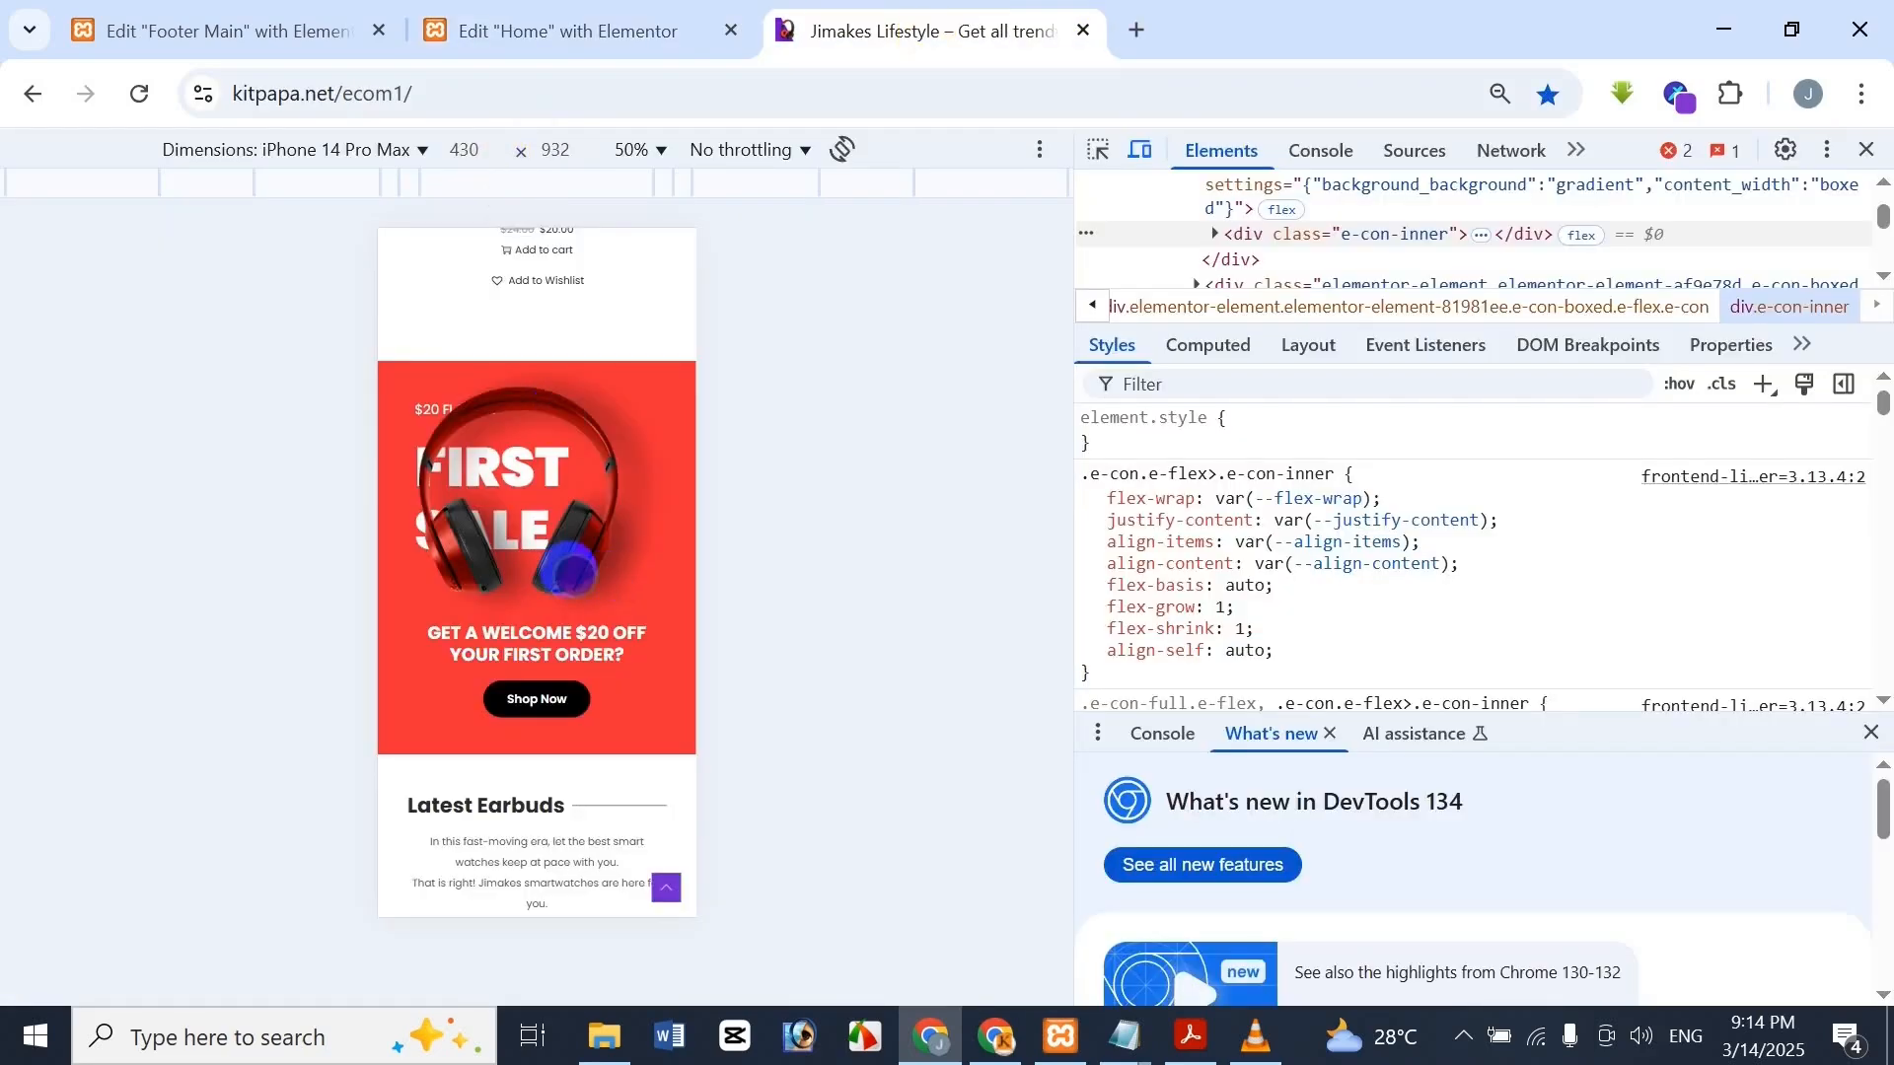
{"action": "left_click", "coordinate": [617, 18]}
{"action": "key", "text": "BackSpace"}
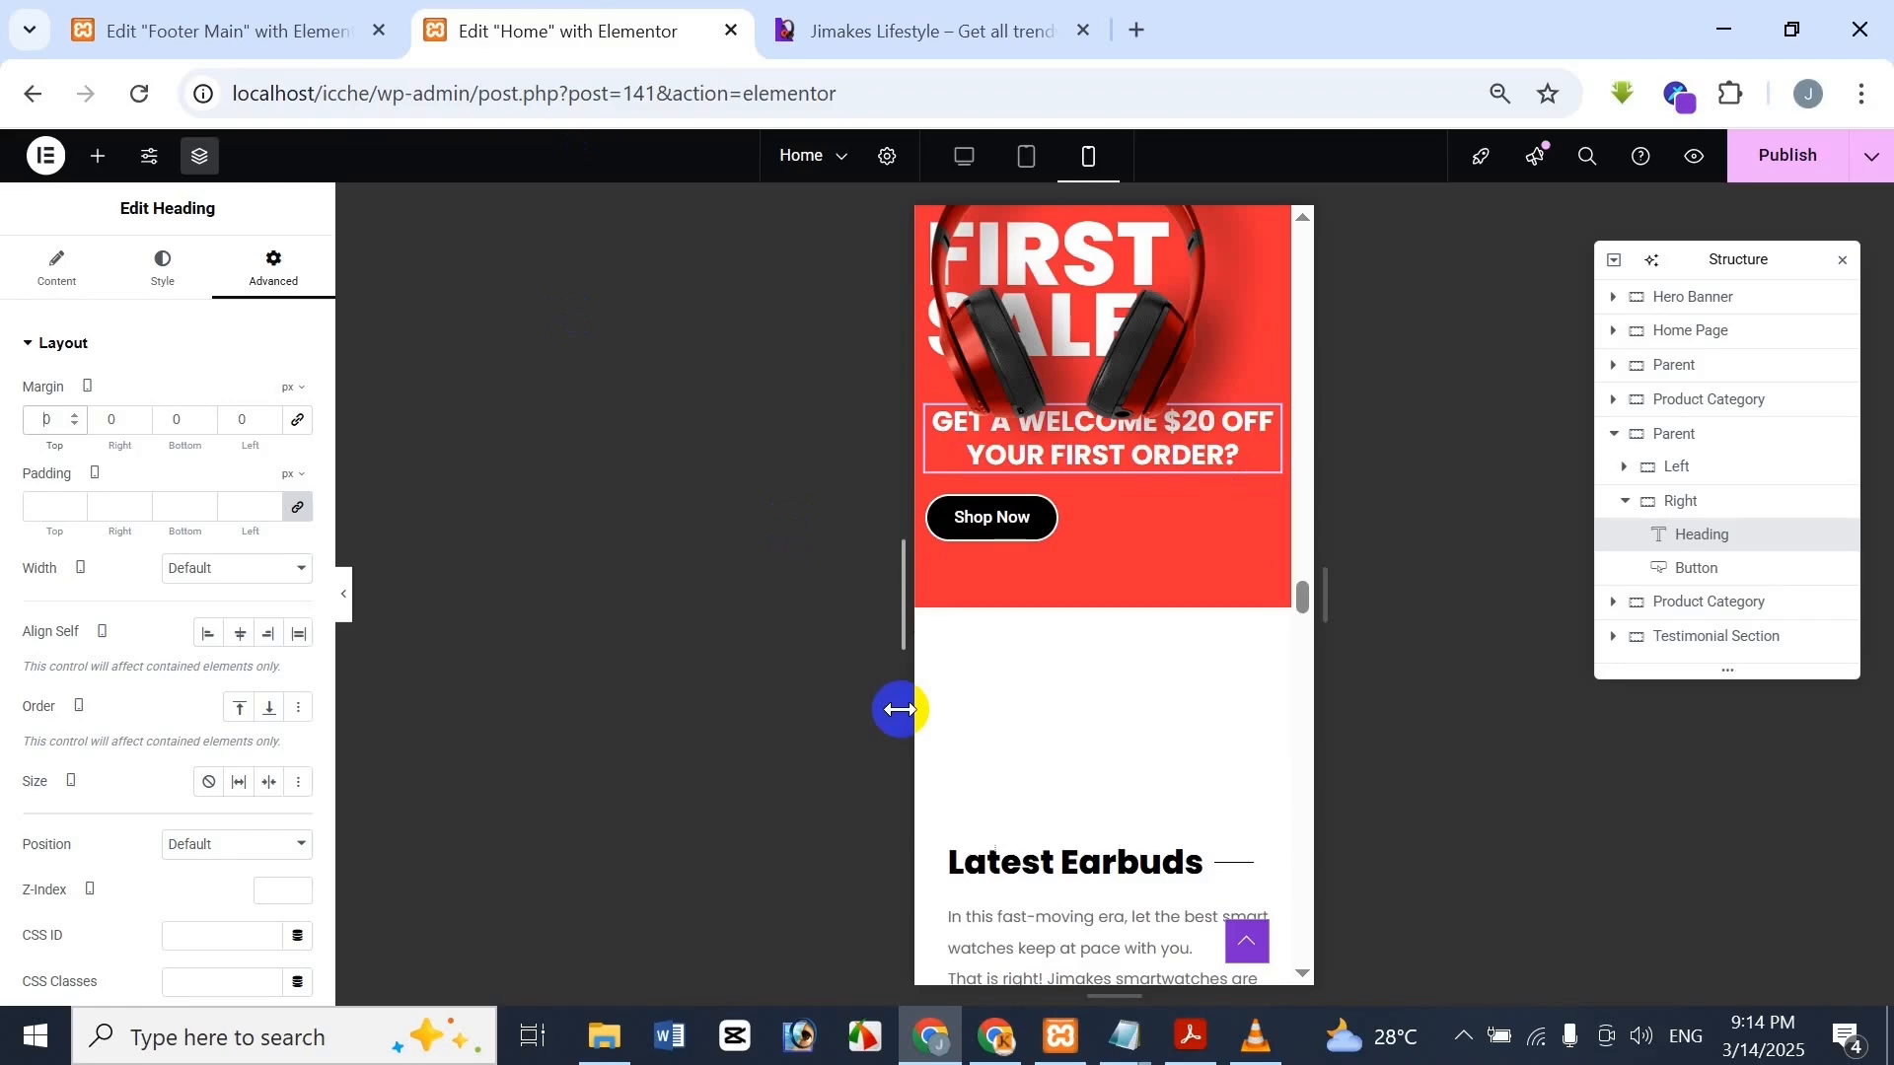
{"action": "left_click", "coordinate": [878, 20]}
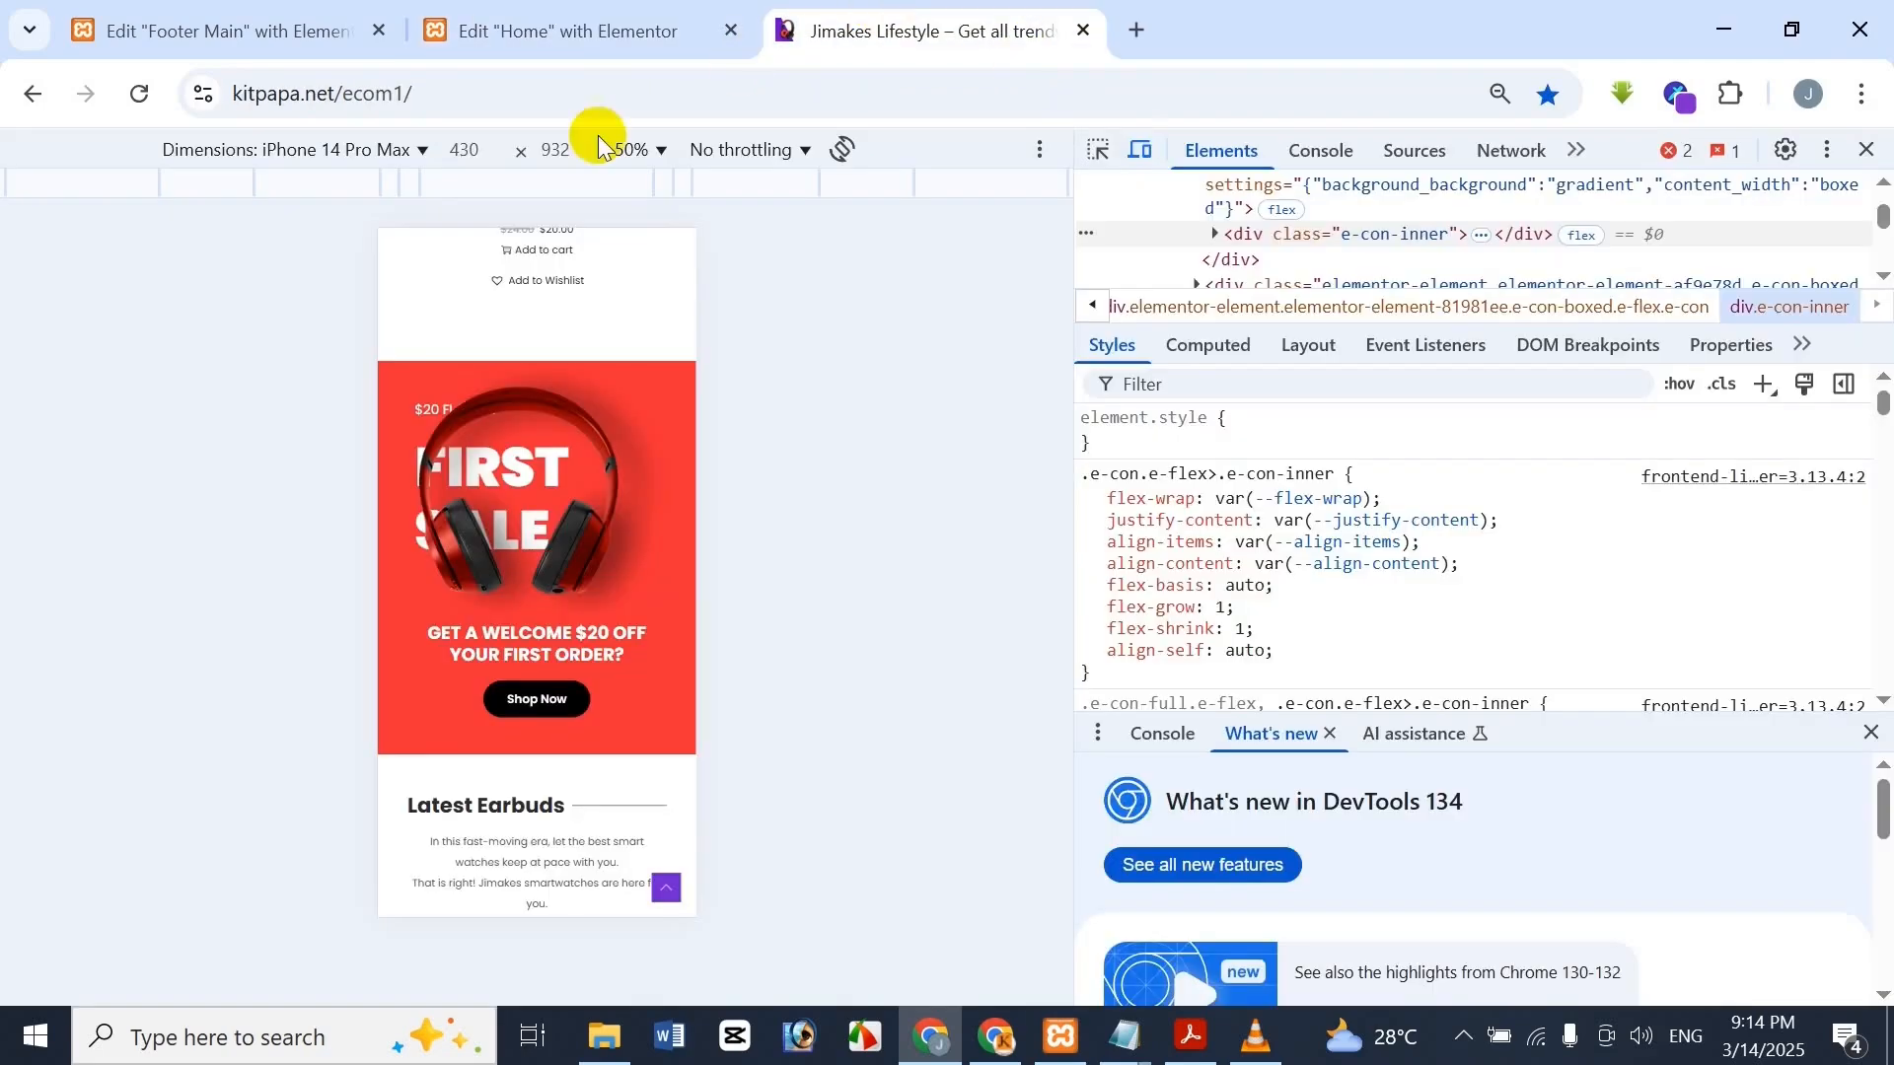
{"action": "left_click", "coordinate": [707, 12]}
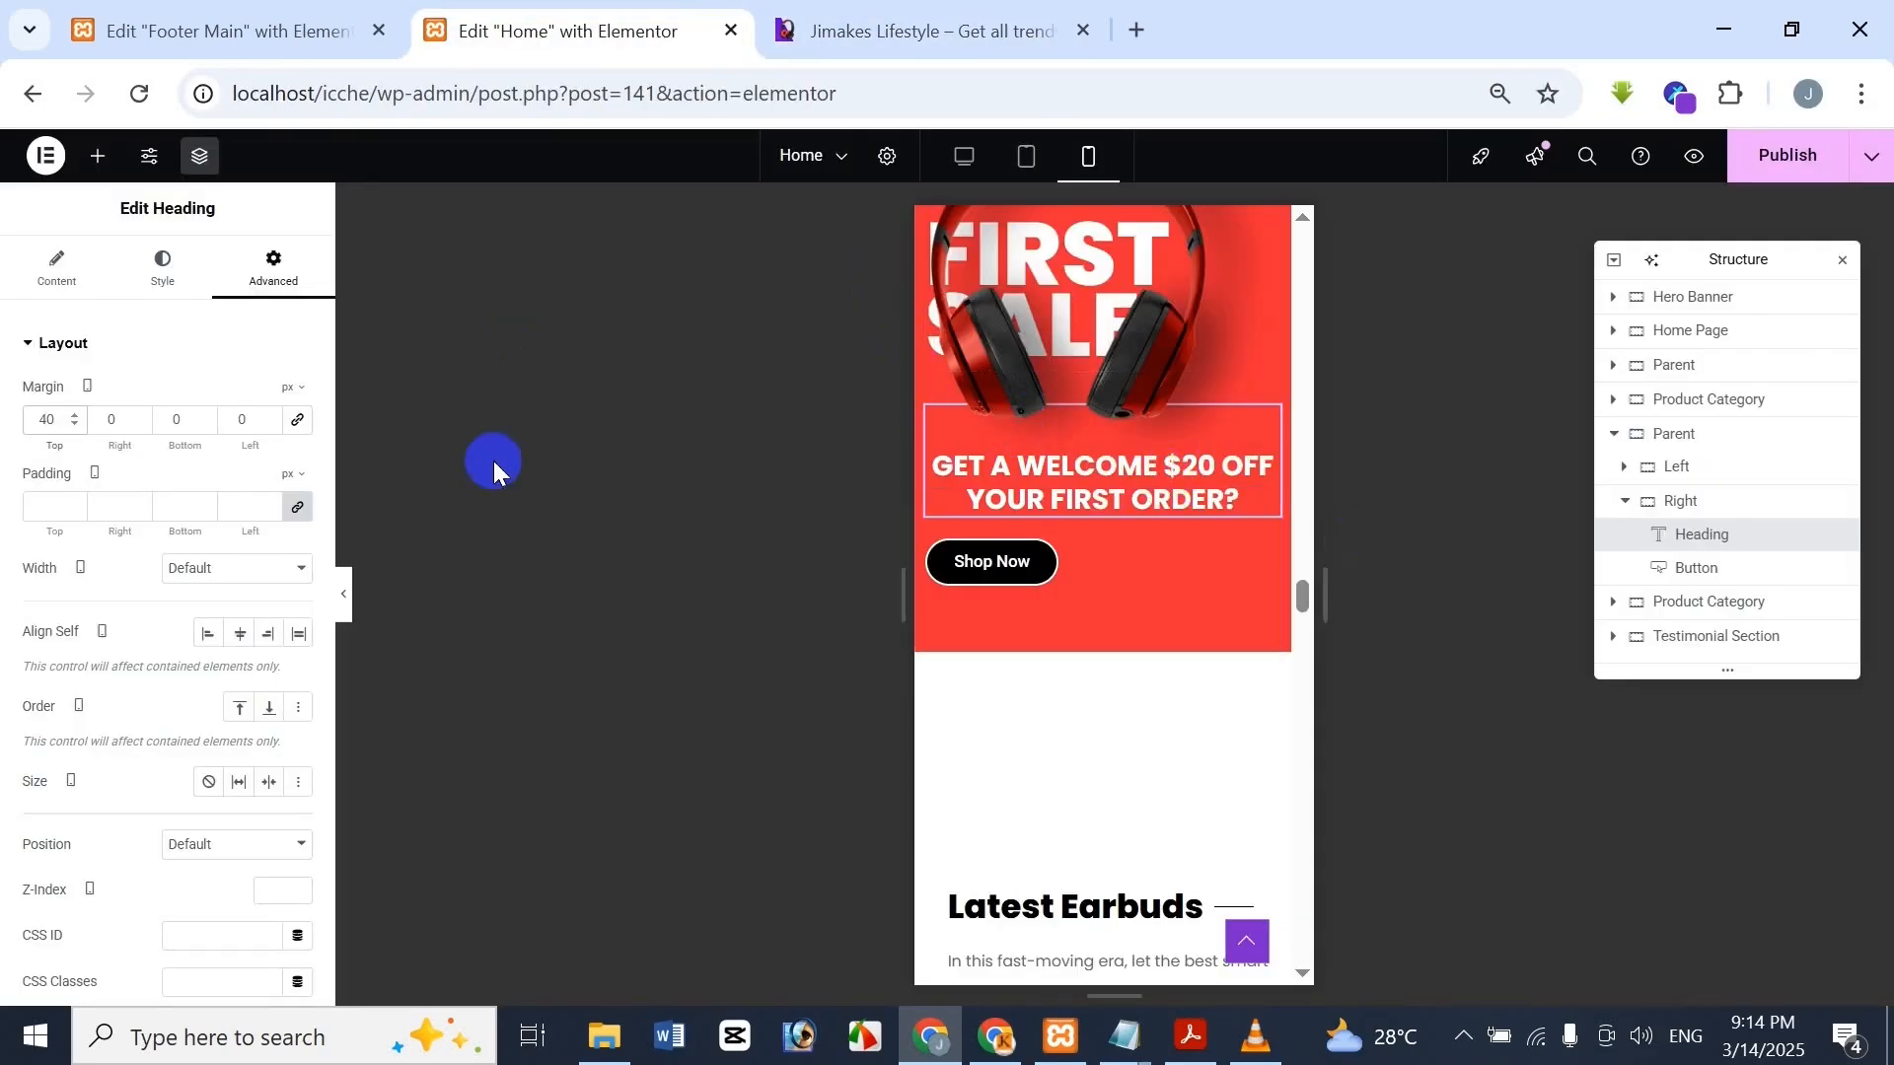
Preview the First Sale banner without the editing controls and compare its heading and button layout with the reference site
{"action": "left_click", "coordinate": [344, 598]}
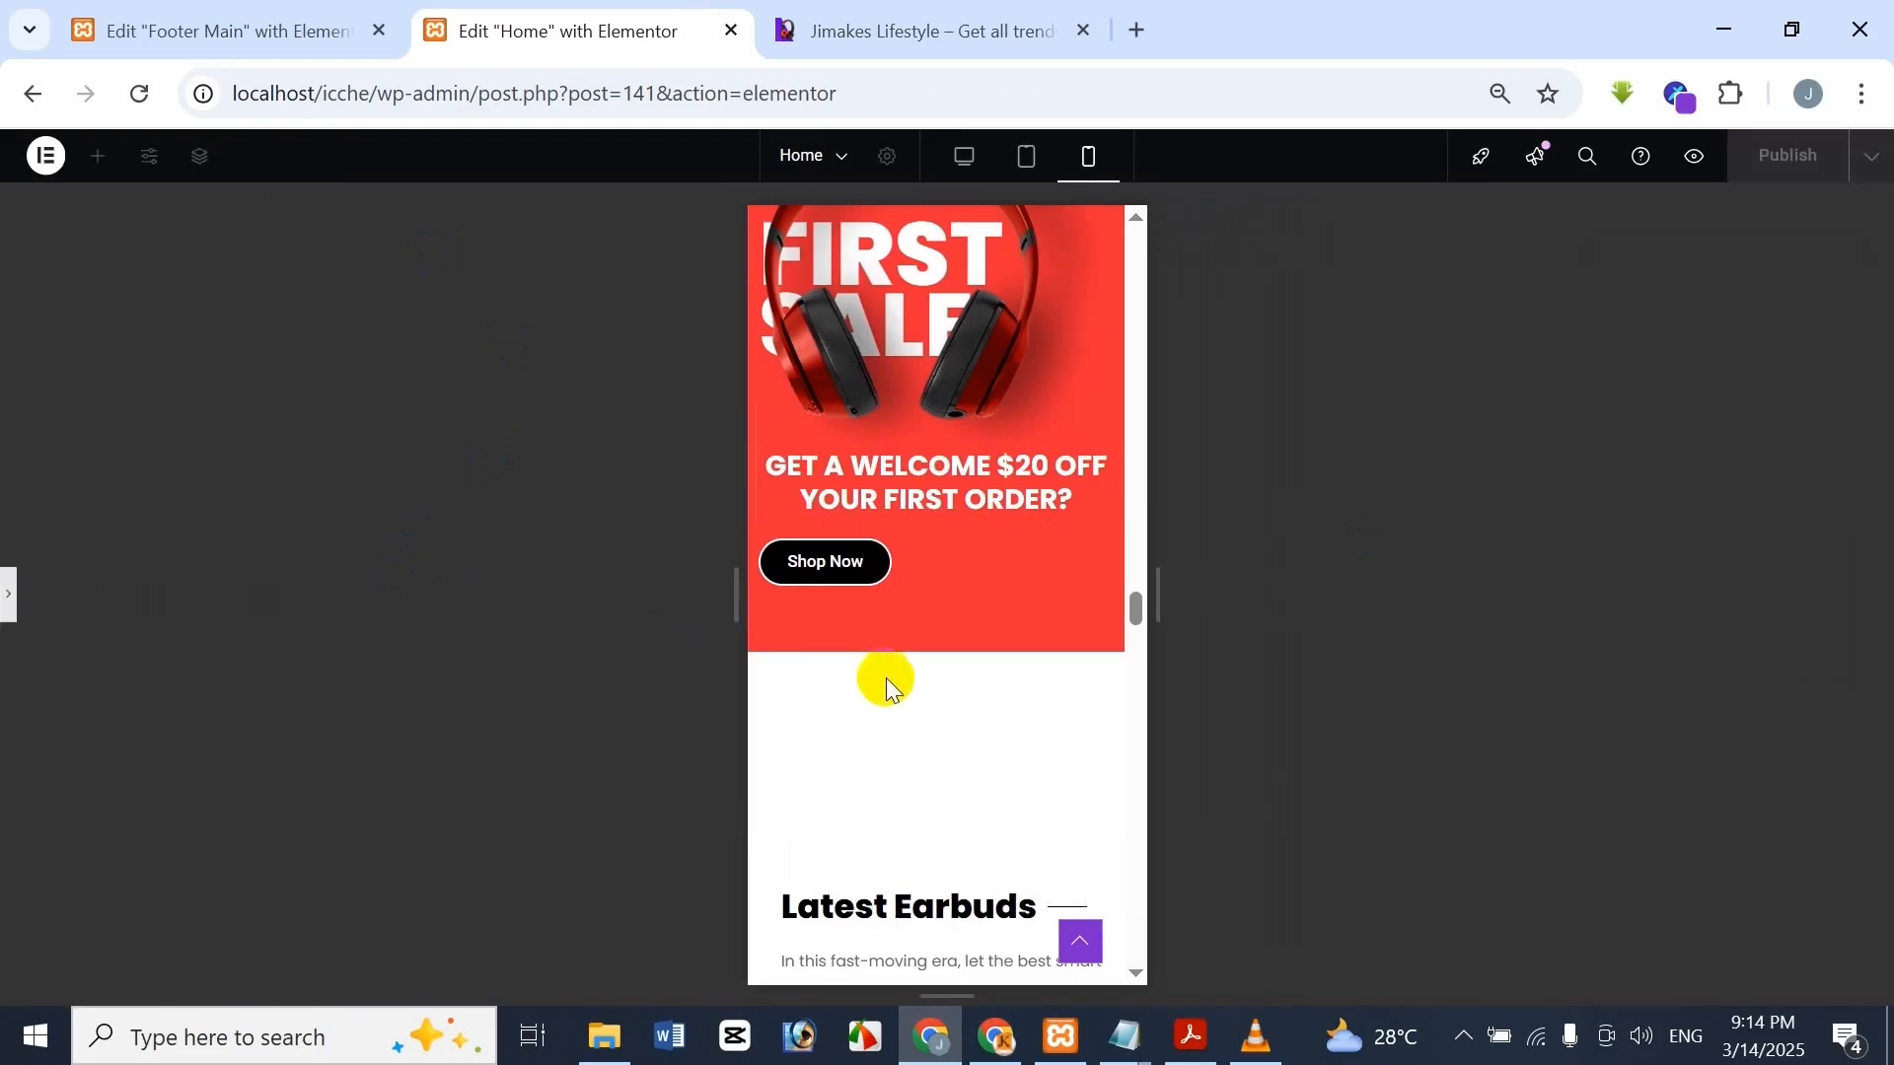
{"action": "left_click", "coordinate": [955, 9]}
{"action": "left_click", "coordinate": [633, 10]}
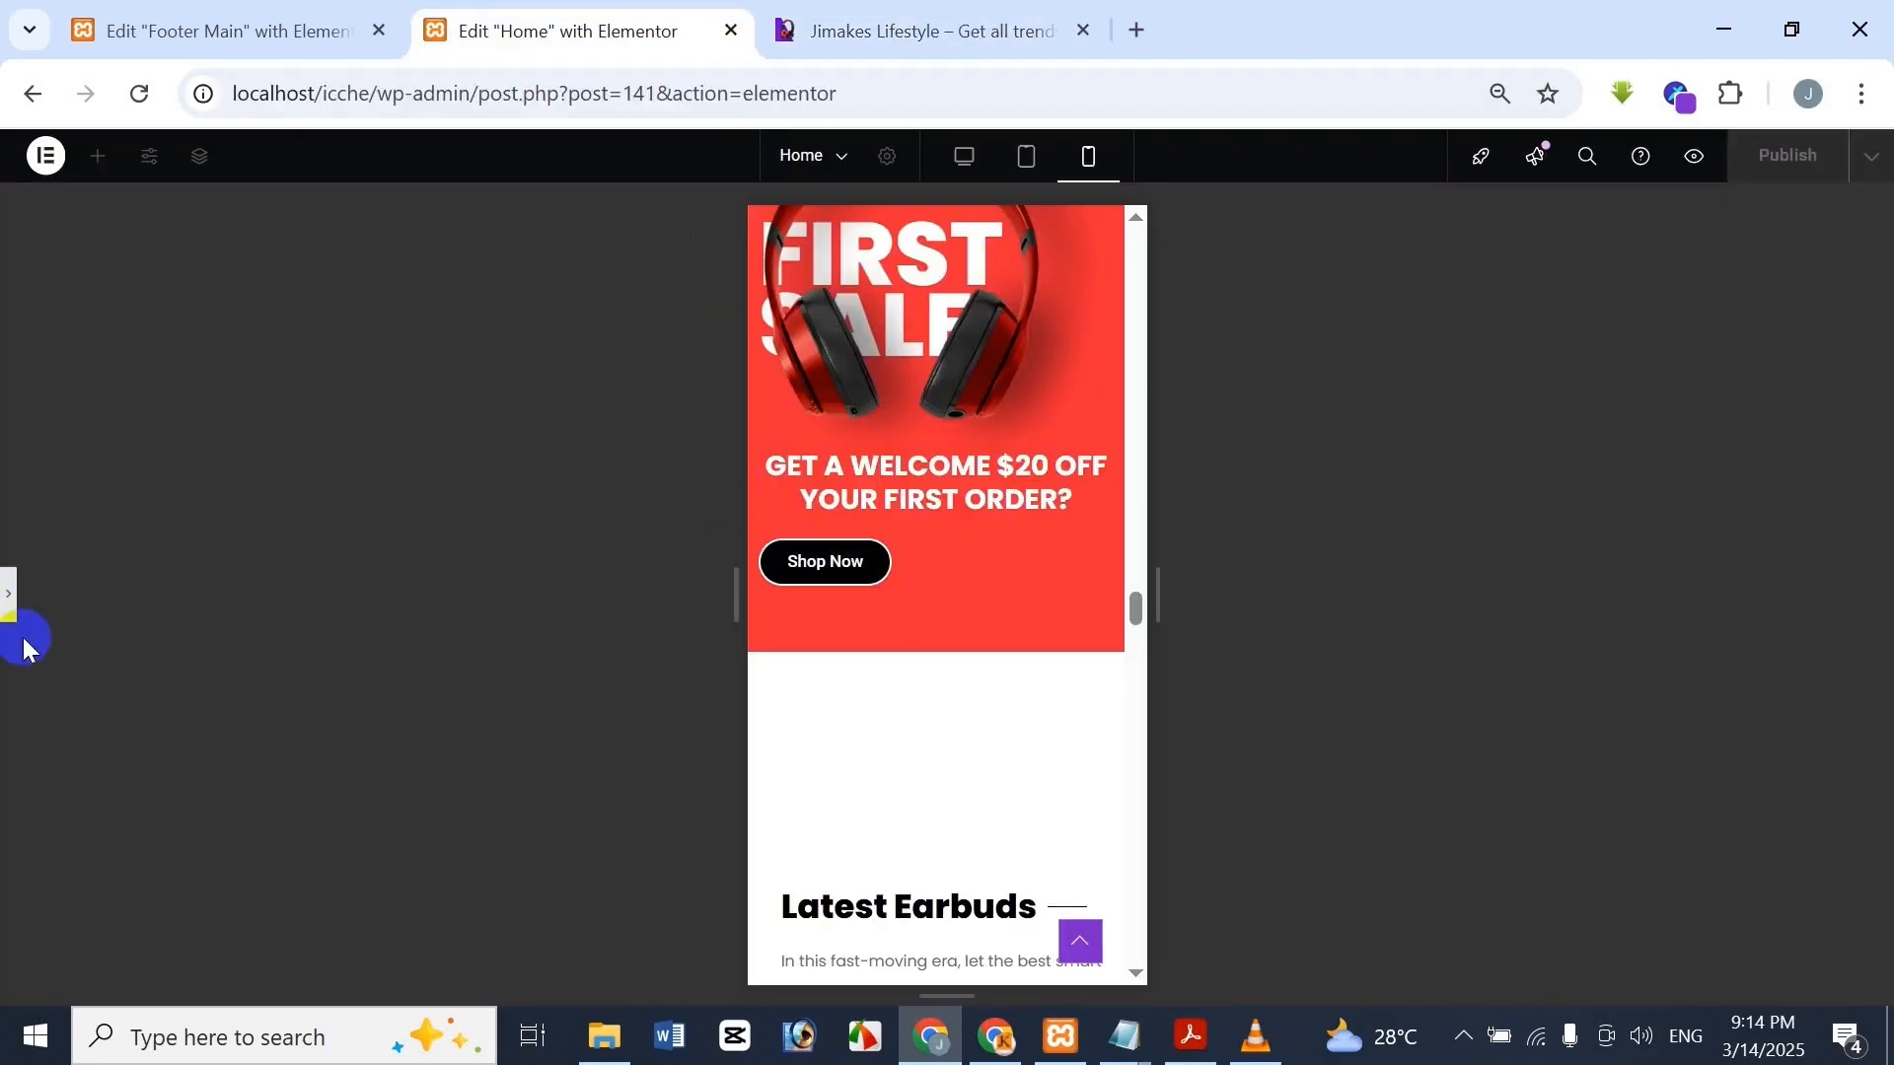
{"action": "left_click", "coordinate": [9, 593]}
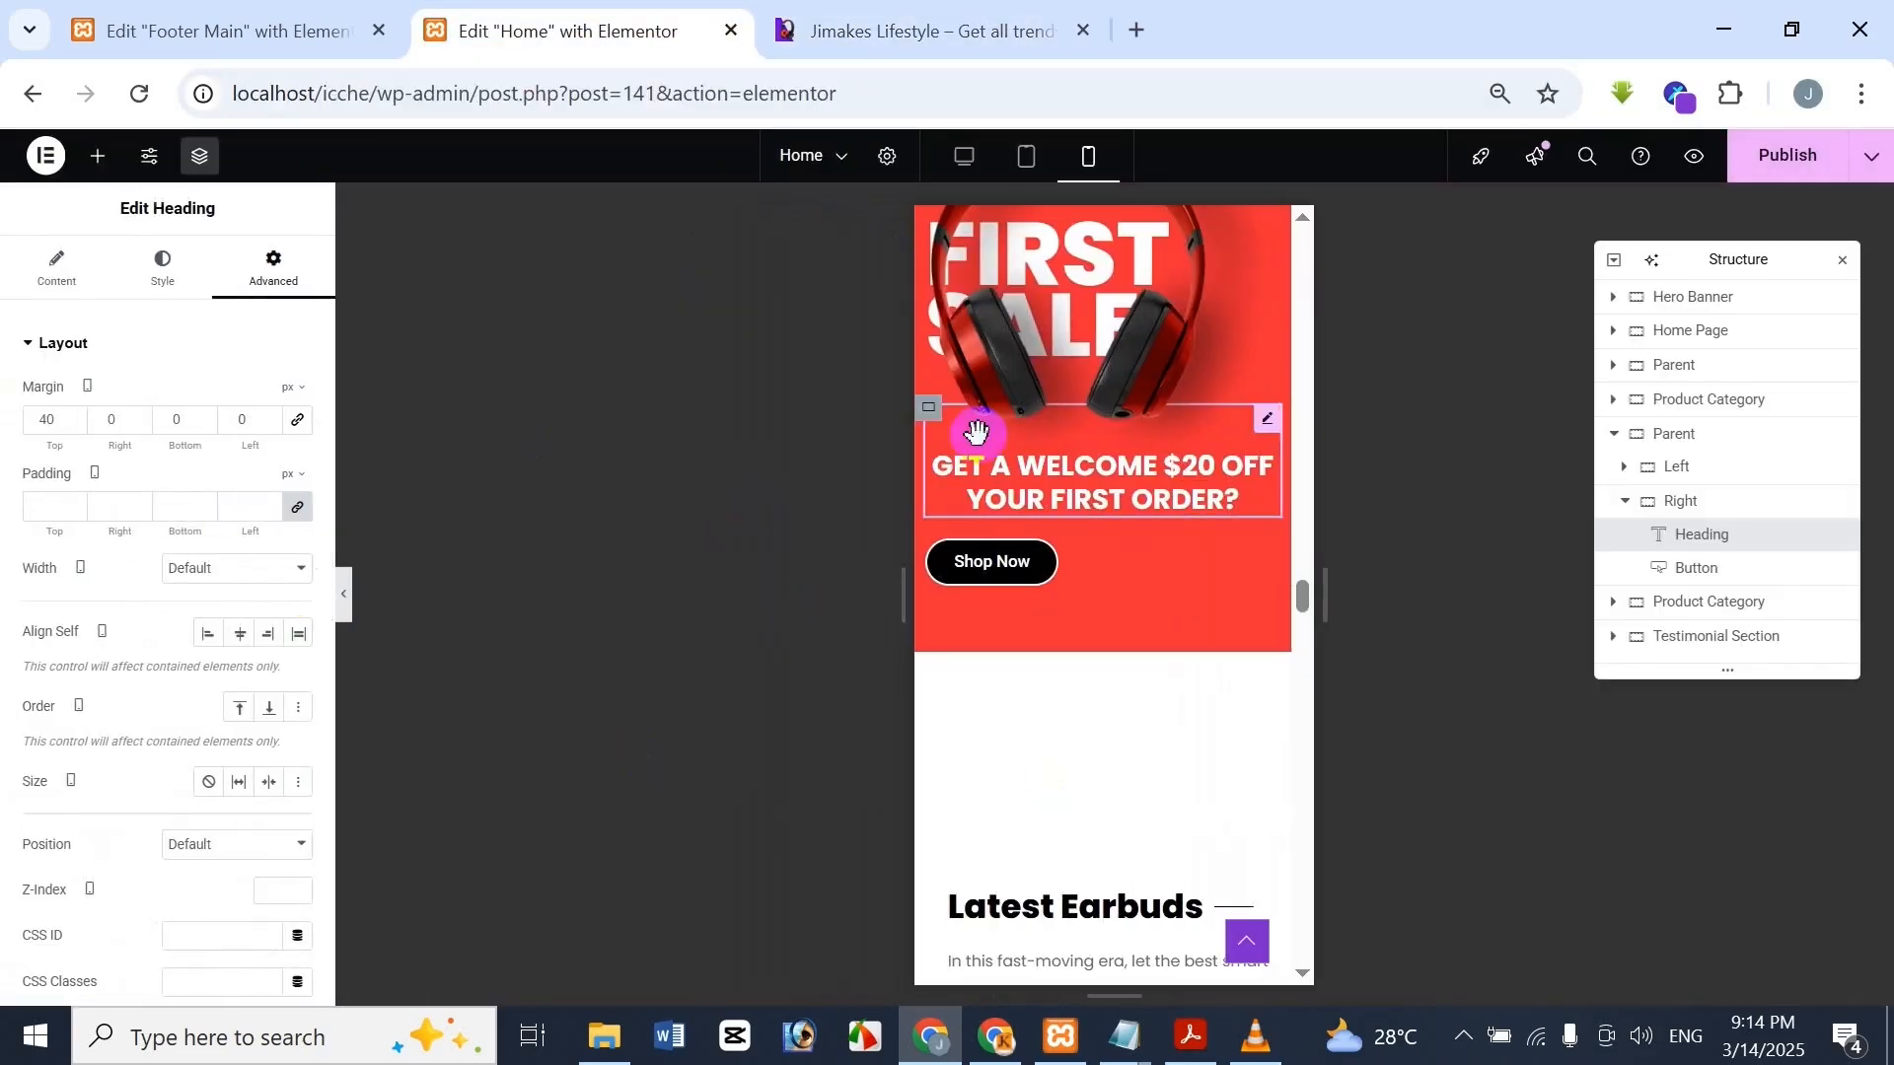
{"action": "left_click", "coordinate": [854, 12]}
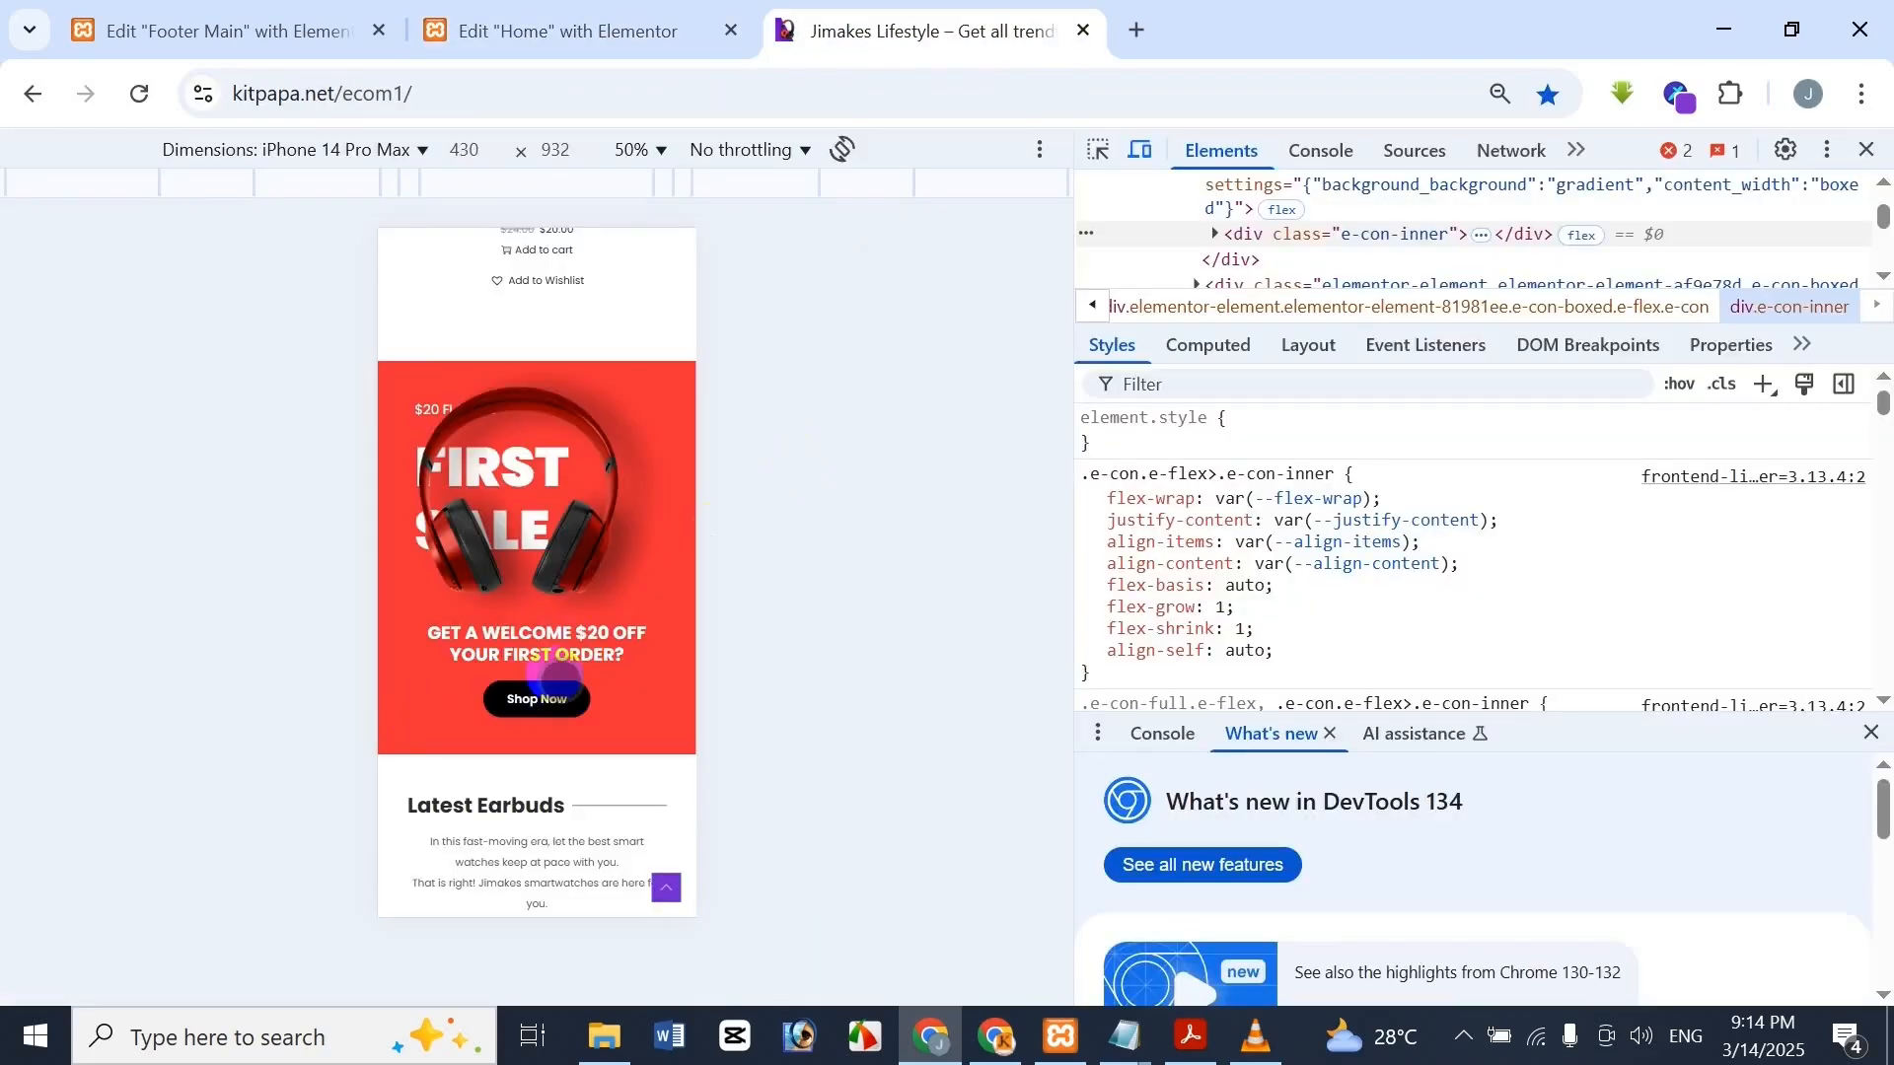
{"action": "left_click", "coordinate": [572, 30]}
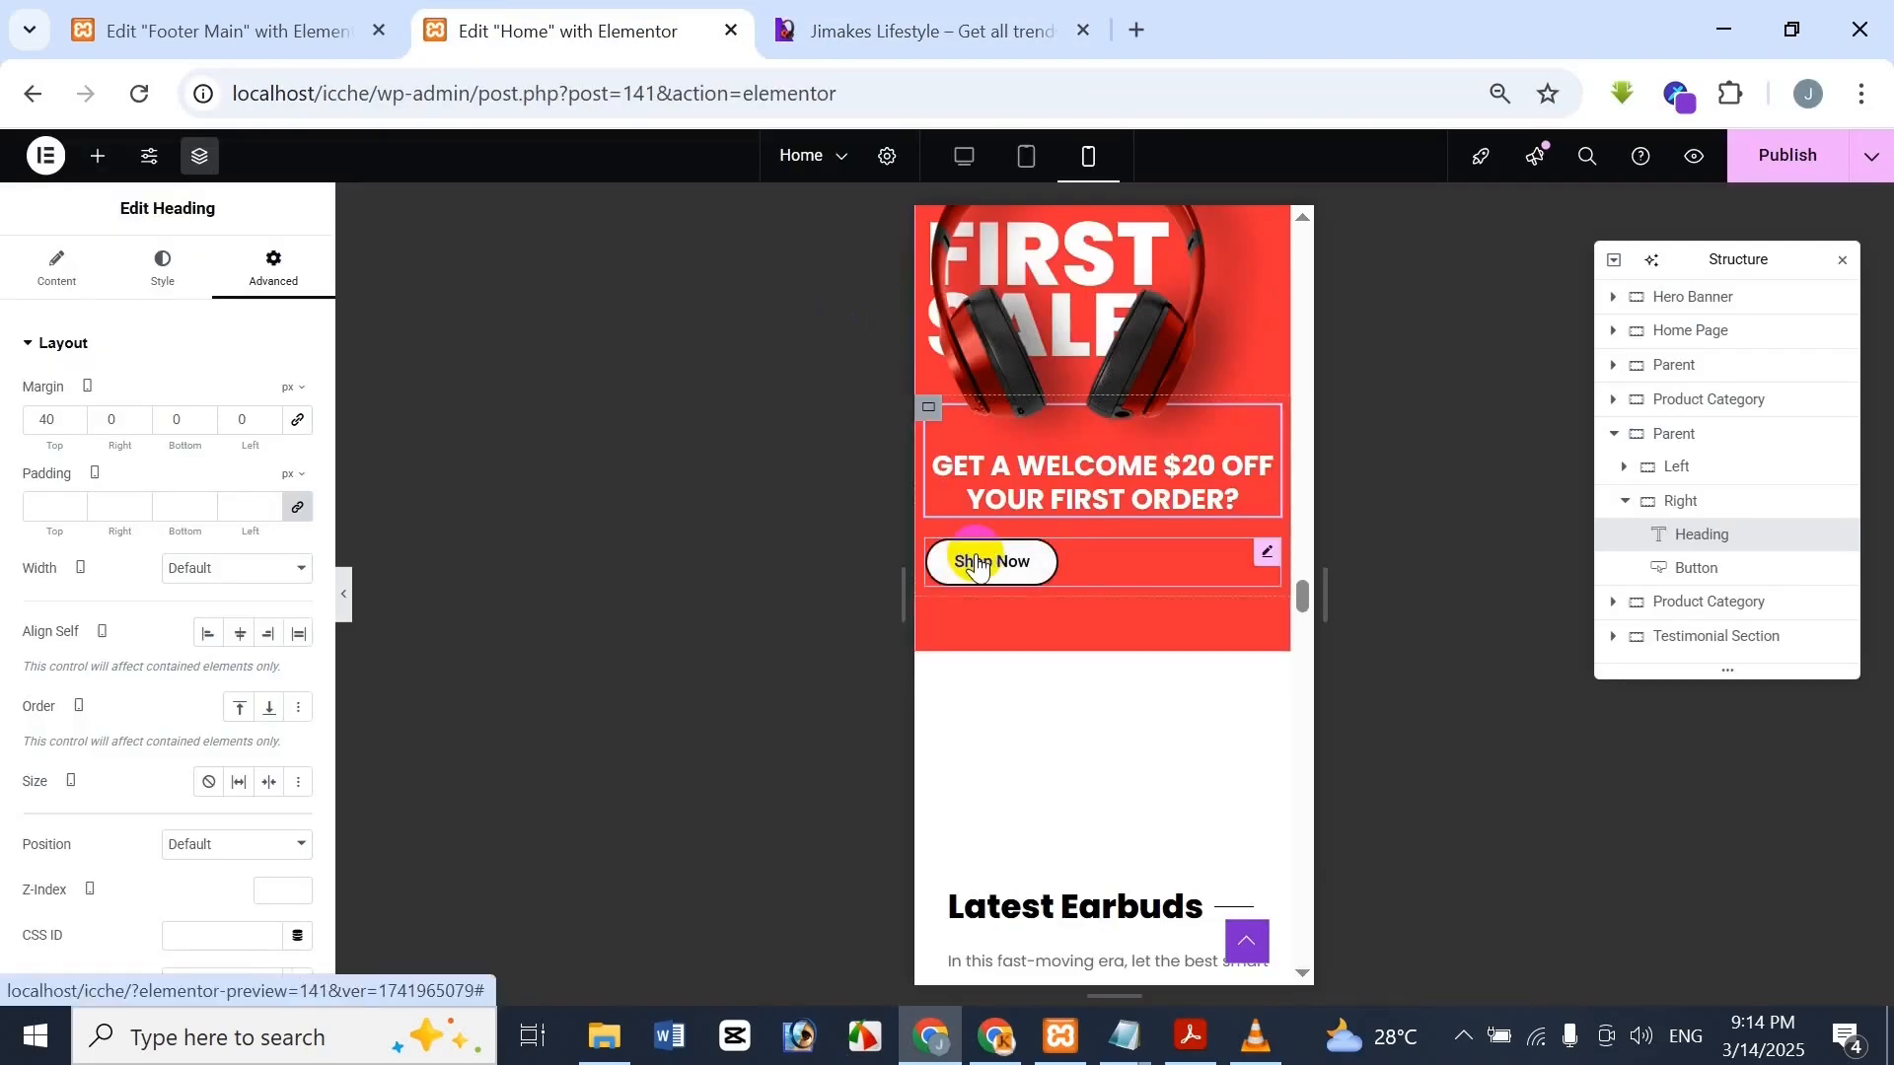
Center the First Sale banner's Shop Now button in mobile view and check it against the reference site
{"action": "left_click", "coordinate": [936, 565]}
{"action": "left_click", "coordinate": [181, 268]}
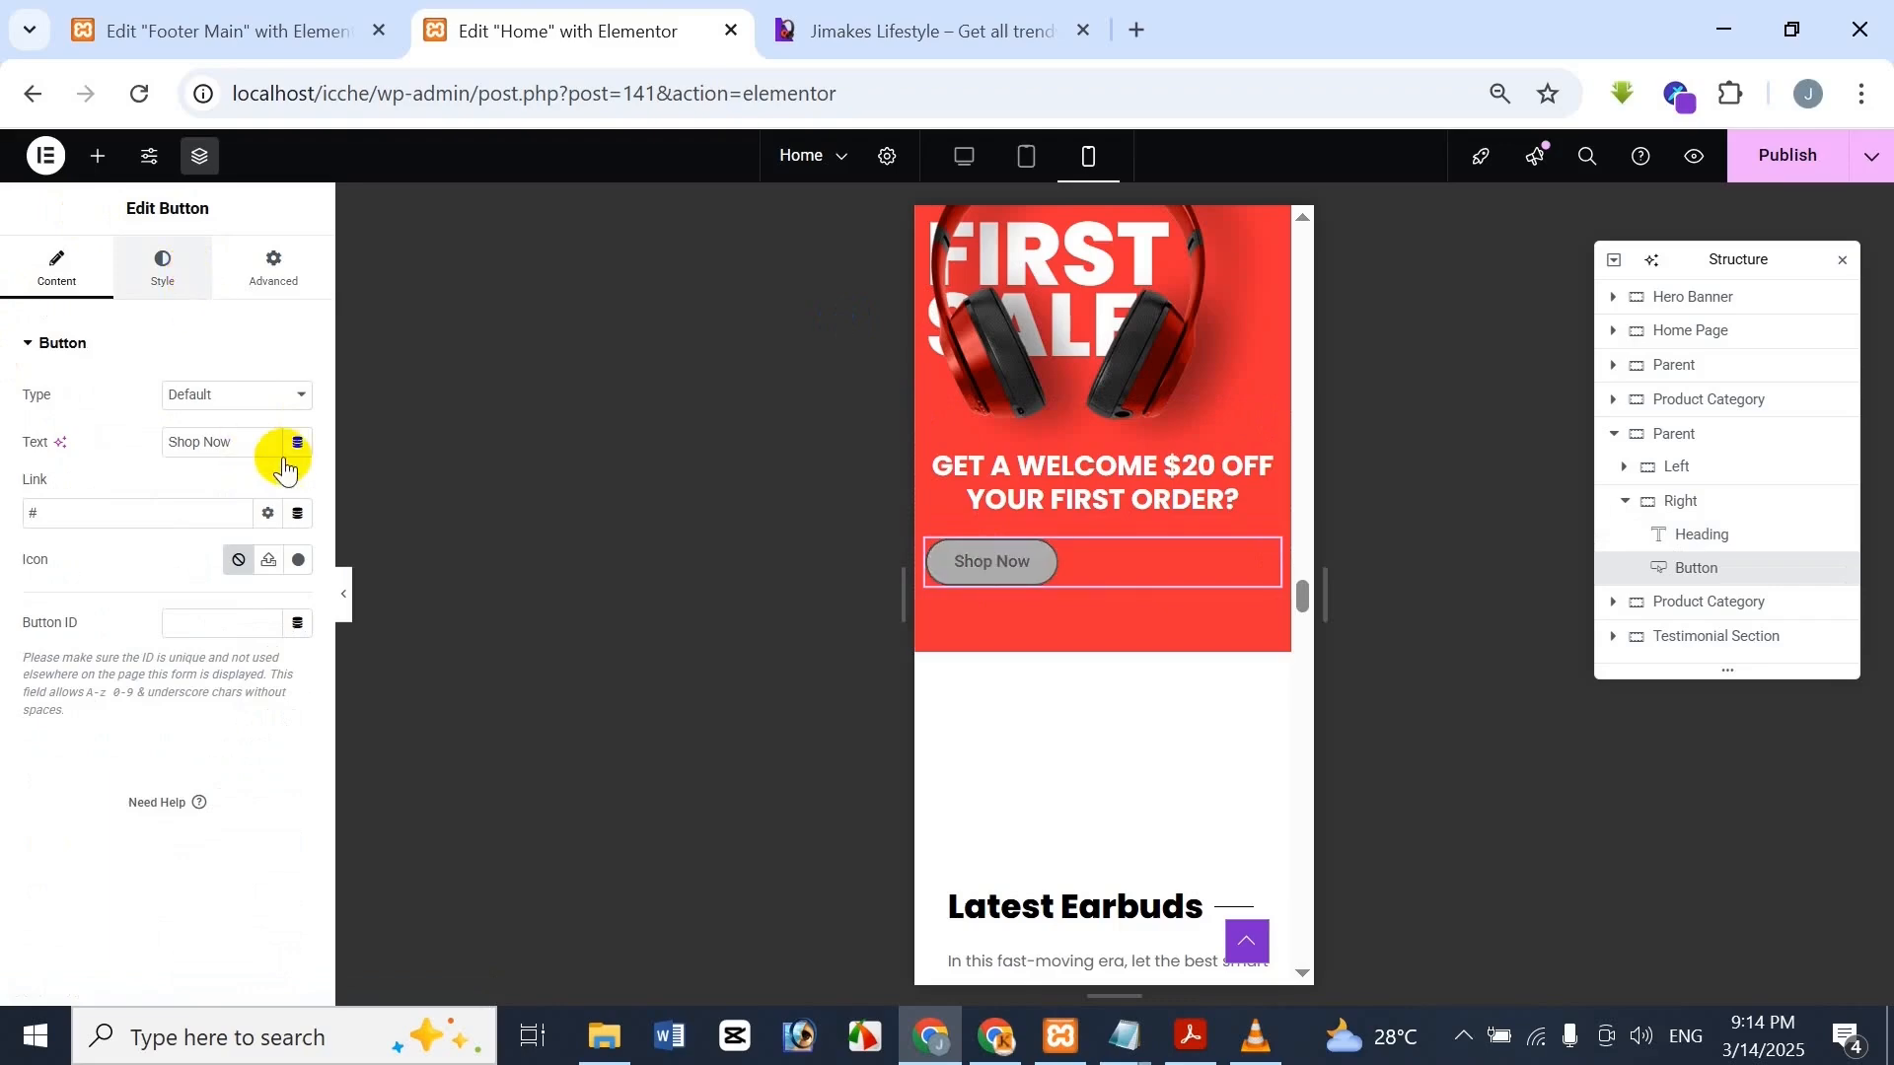
{"action": "left_click", "coordinate": [245, 398]}
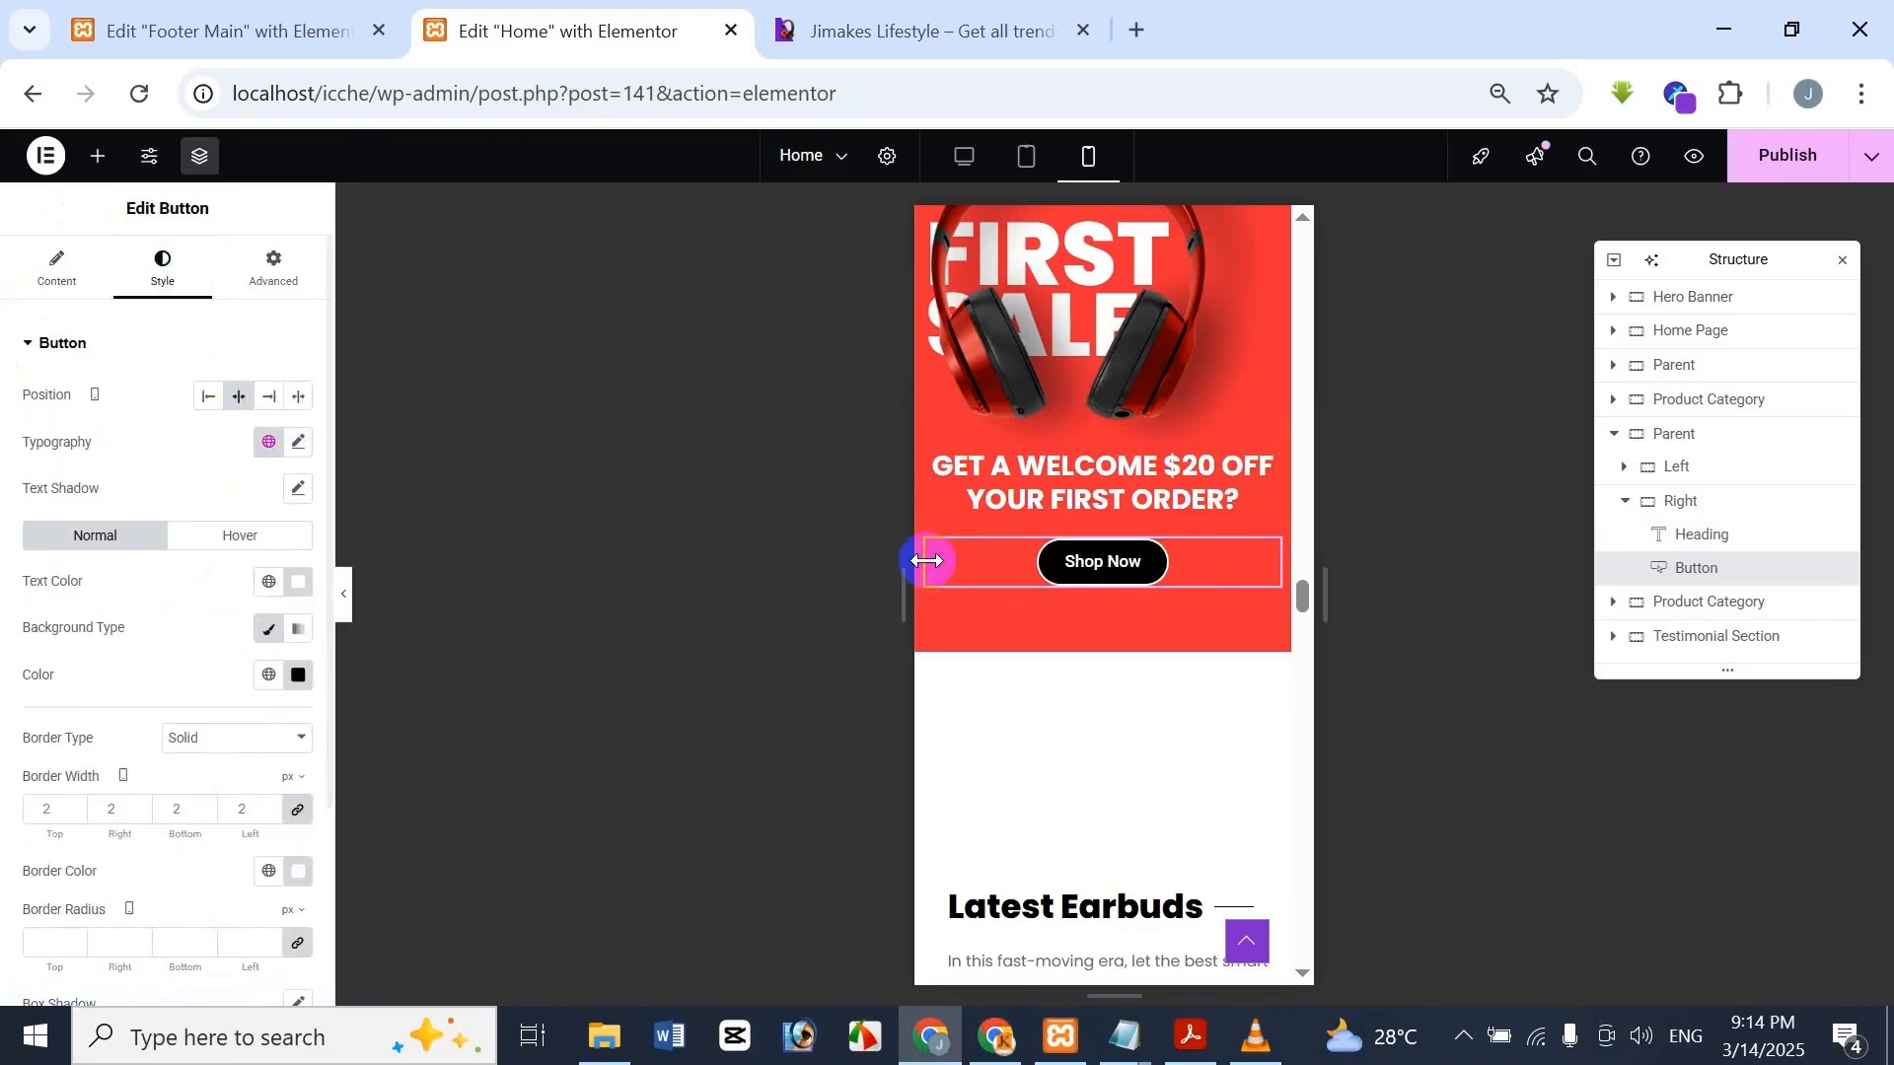
{"action": "left_click", "coordinate": [888, 22]}
{"action": "left_click", "coordinate": [660, 19]}
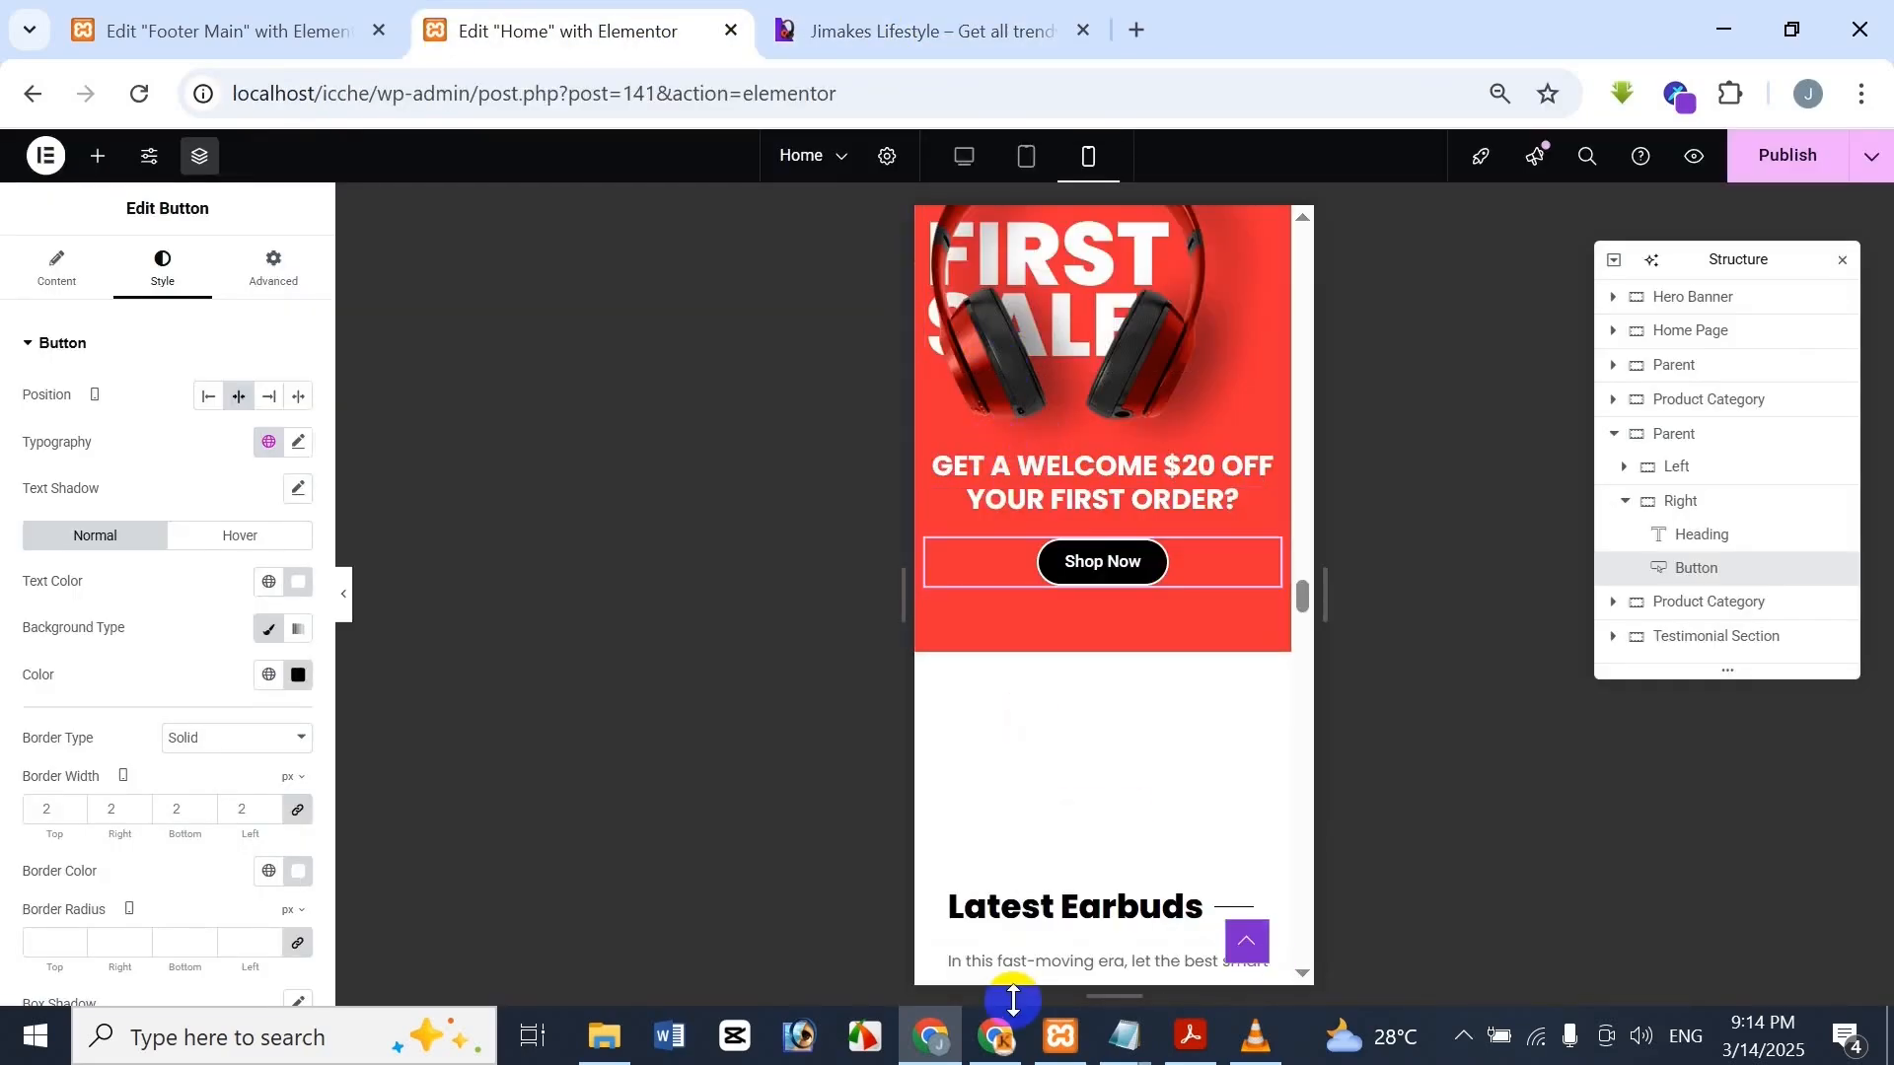
Center the description text below the Latest Earbuds heading in mobile view to match the reference site
{"action": "scroll", "coordinate": [1093, 789], "scroll_direction": "up", "scroll_amount": 3}
{"action": "scroll", "coordinate": [1099, 809], "scroll_direction": "down", "scroll_amount": 6}
{"action": "left_click", "coordinate": [888, 24]}
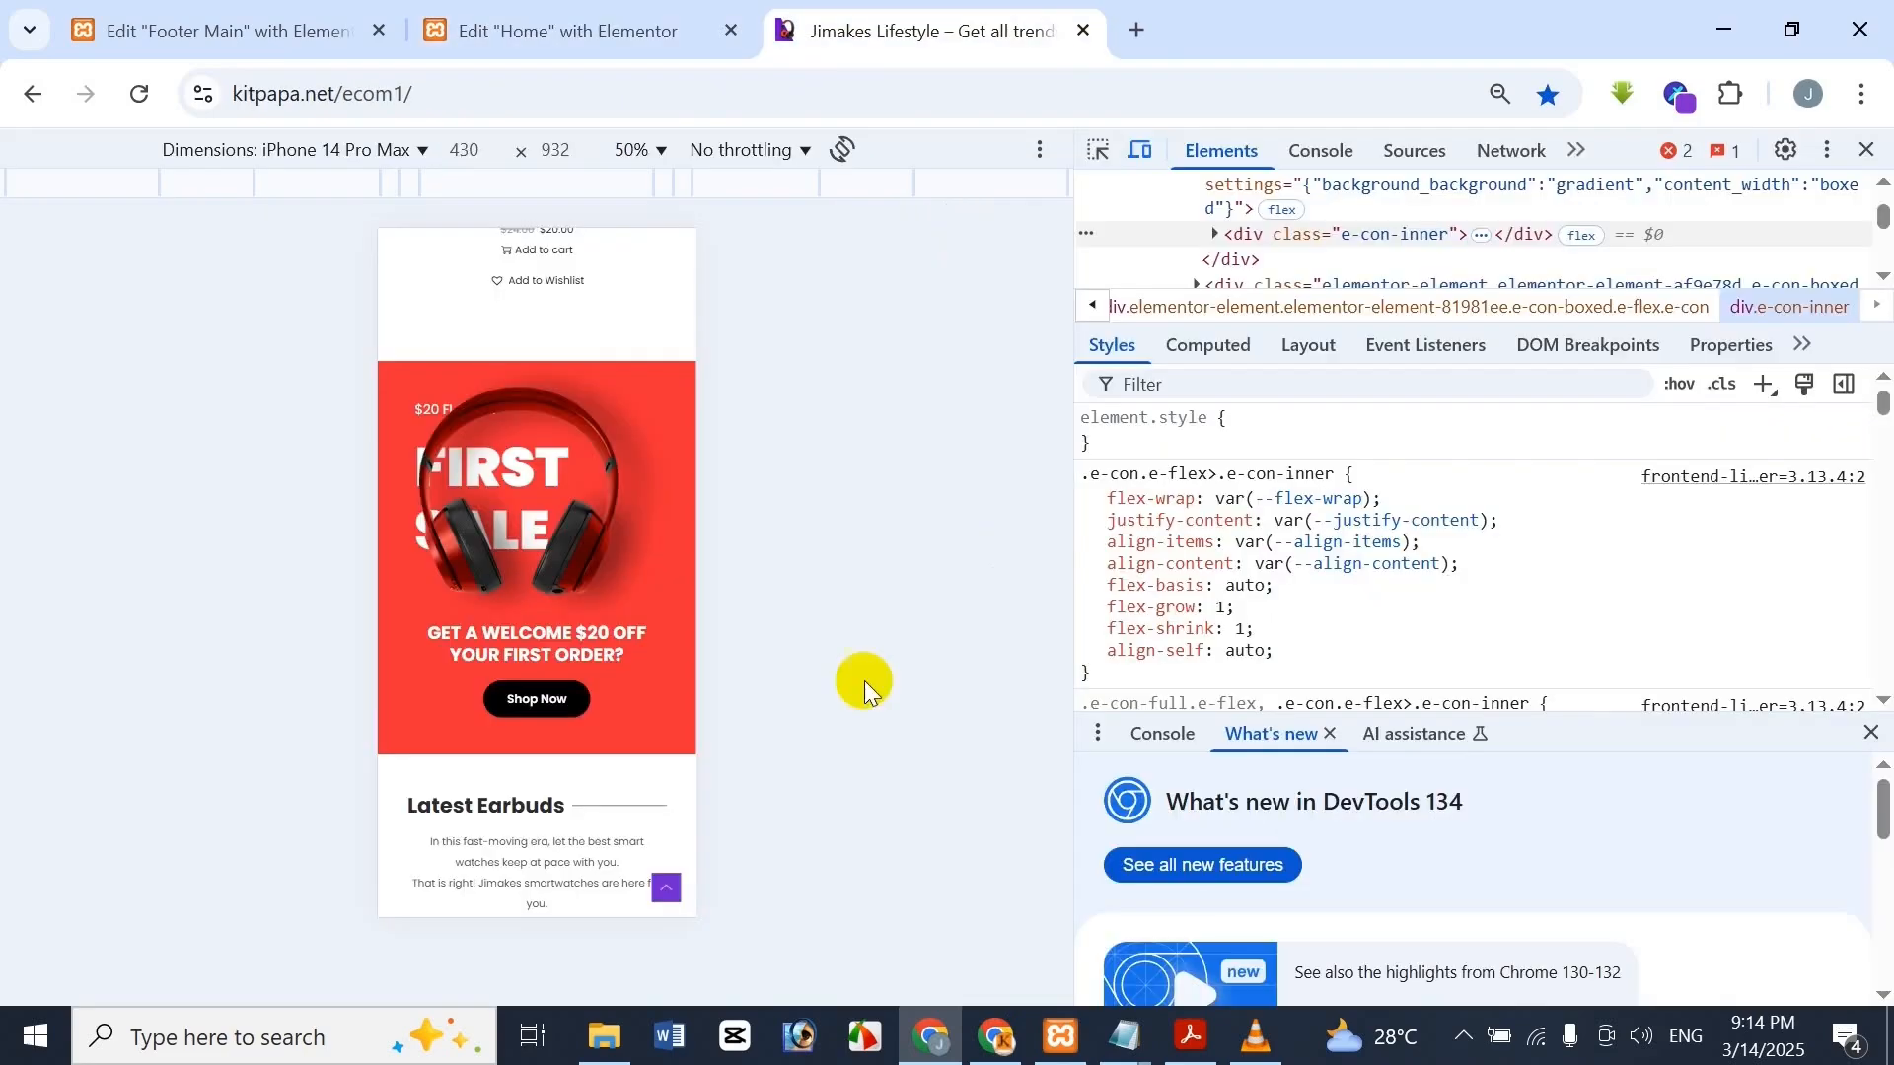
{"action": "scroll", "coordinate": [511, 677], "scroll_direction": "down", "scroll_amount": 3}
{"action": "left_click", "coordinate": [570, 20]}
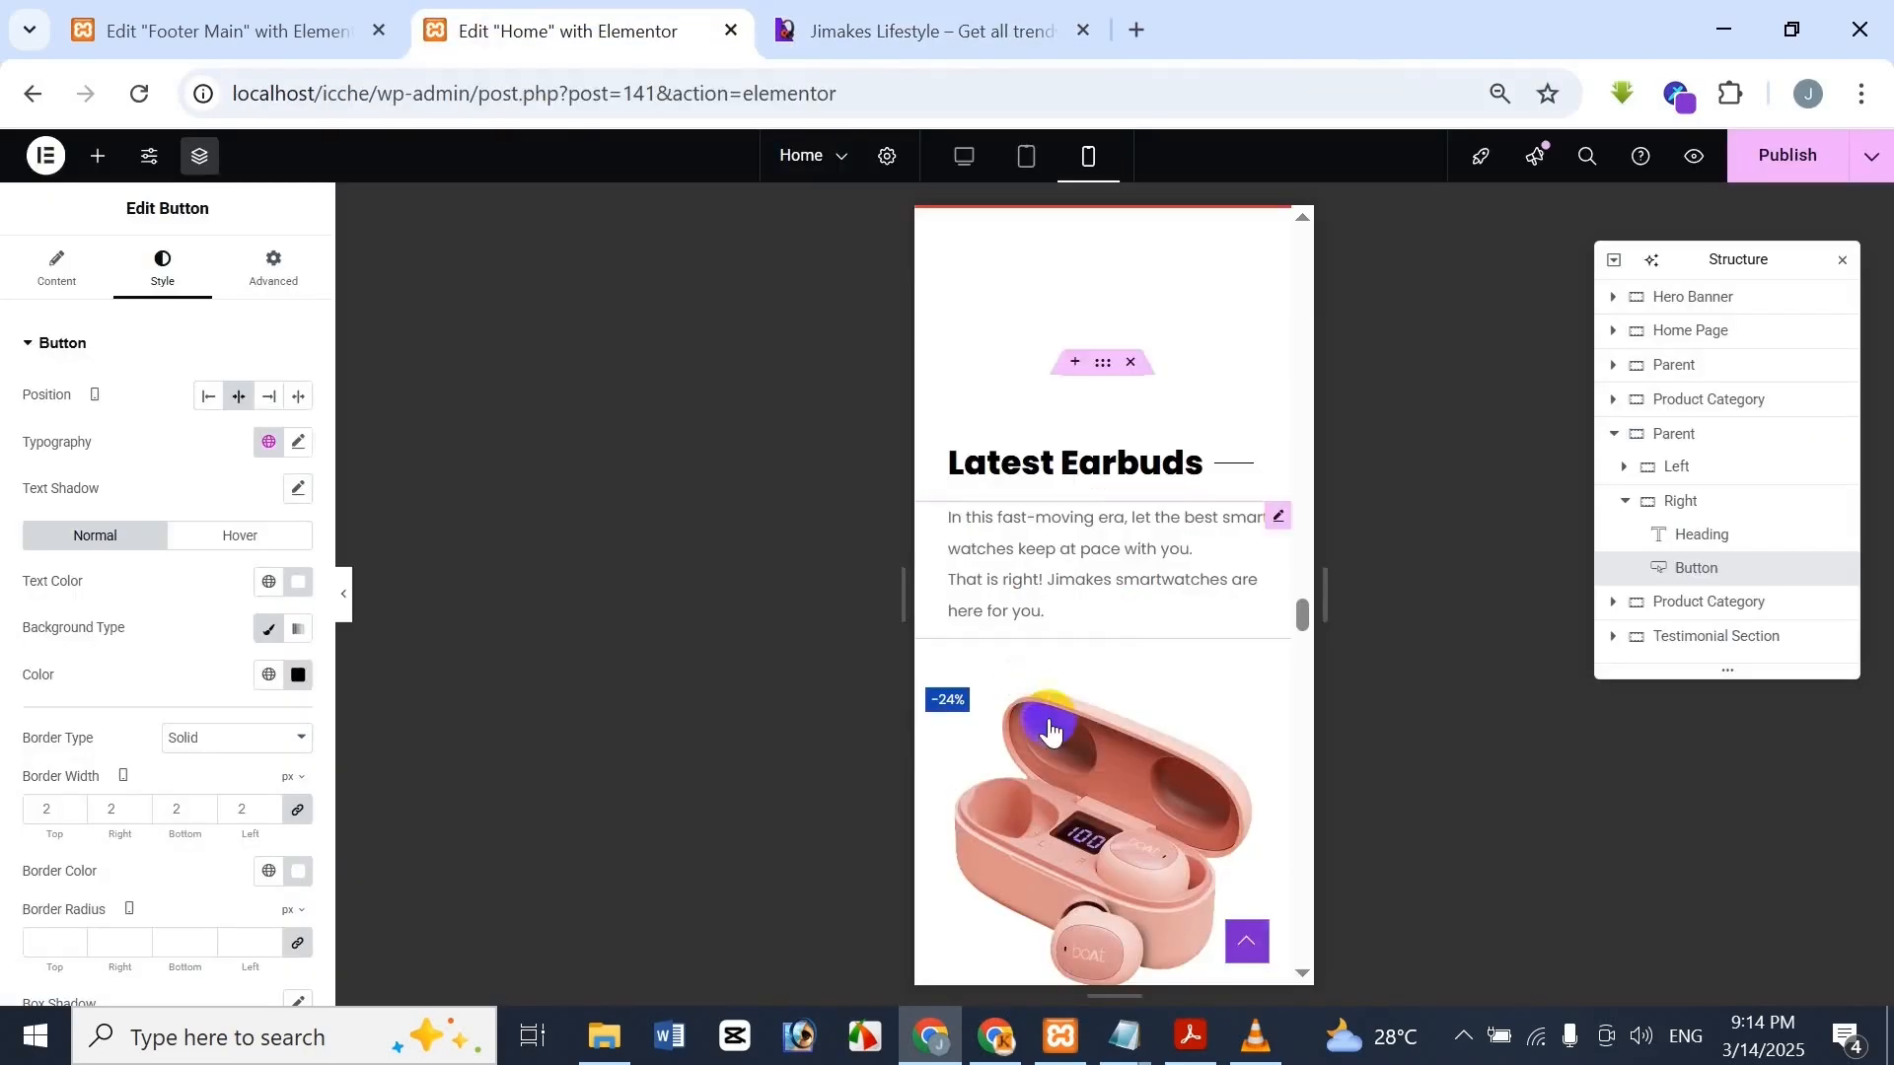
{"action": "left_click", "coordinate": [1106, 568]}
{"action": "left_click", "coordinate": [162, 269]}
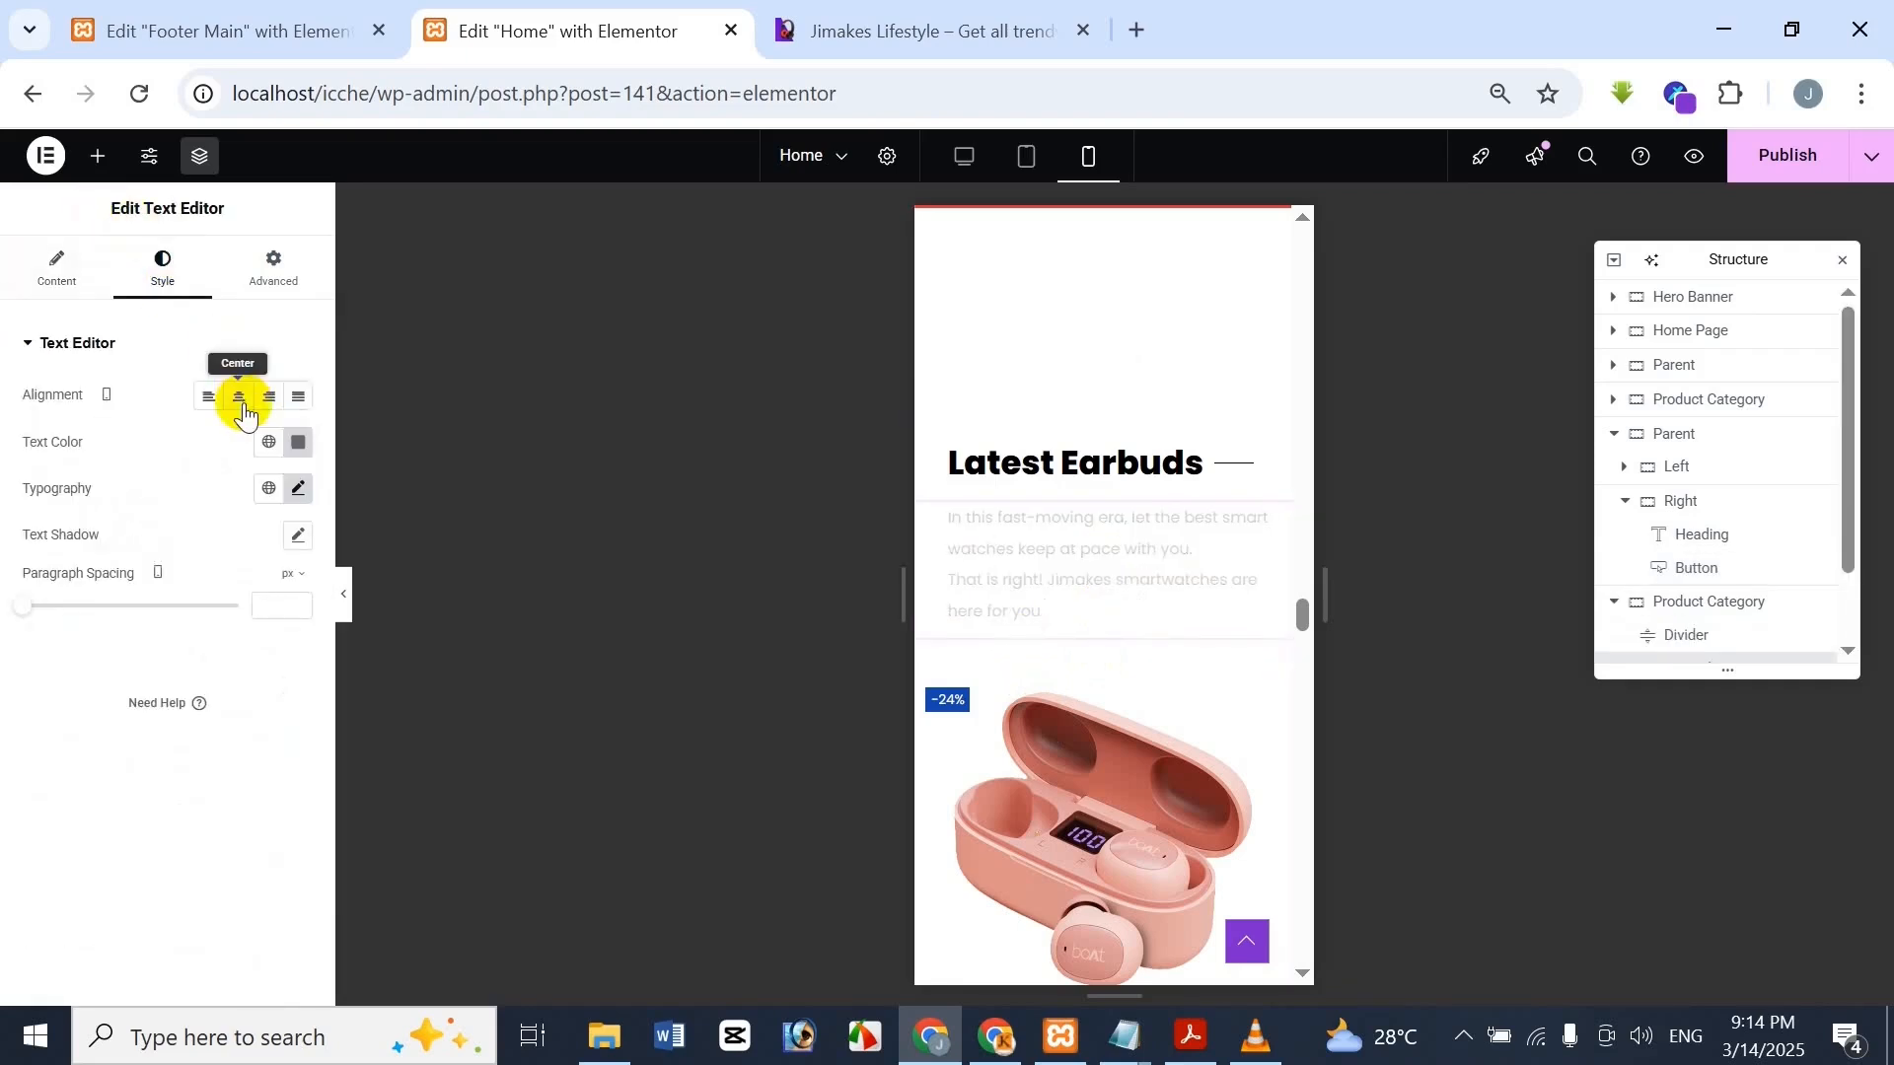
{"action": "left_click", "coordinate": [239, 396]}
{"action": "left_click", "coordinate": [863, 20]}
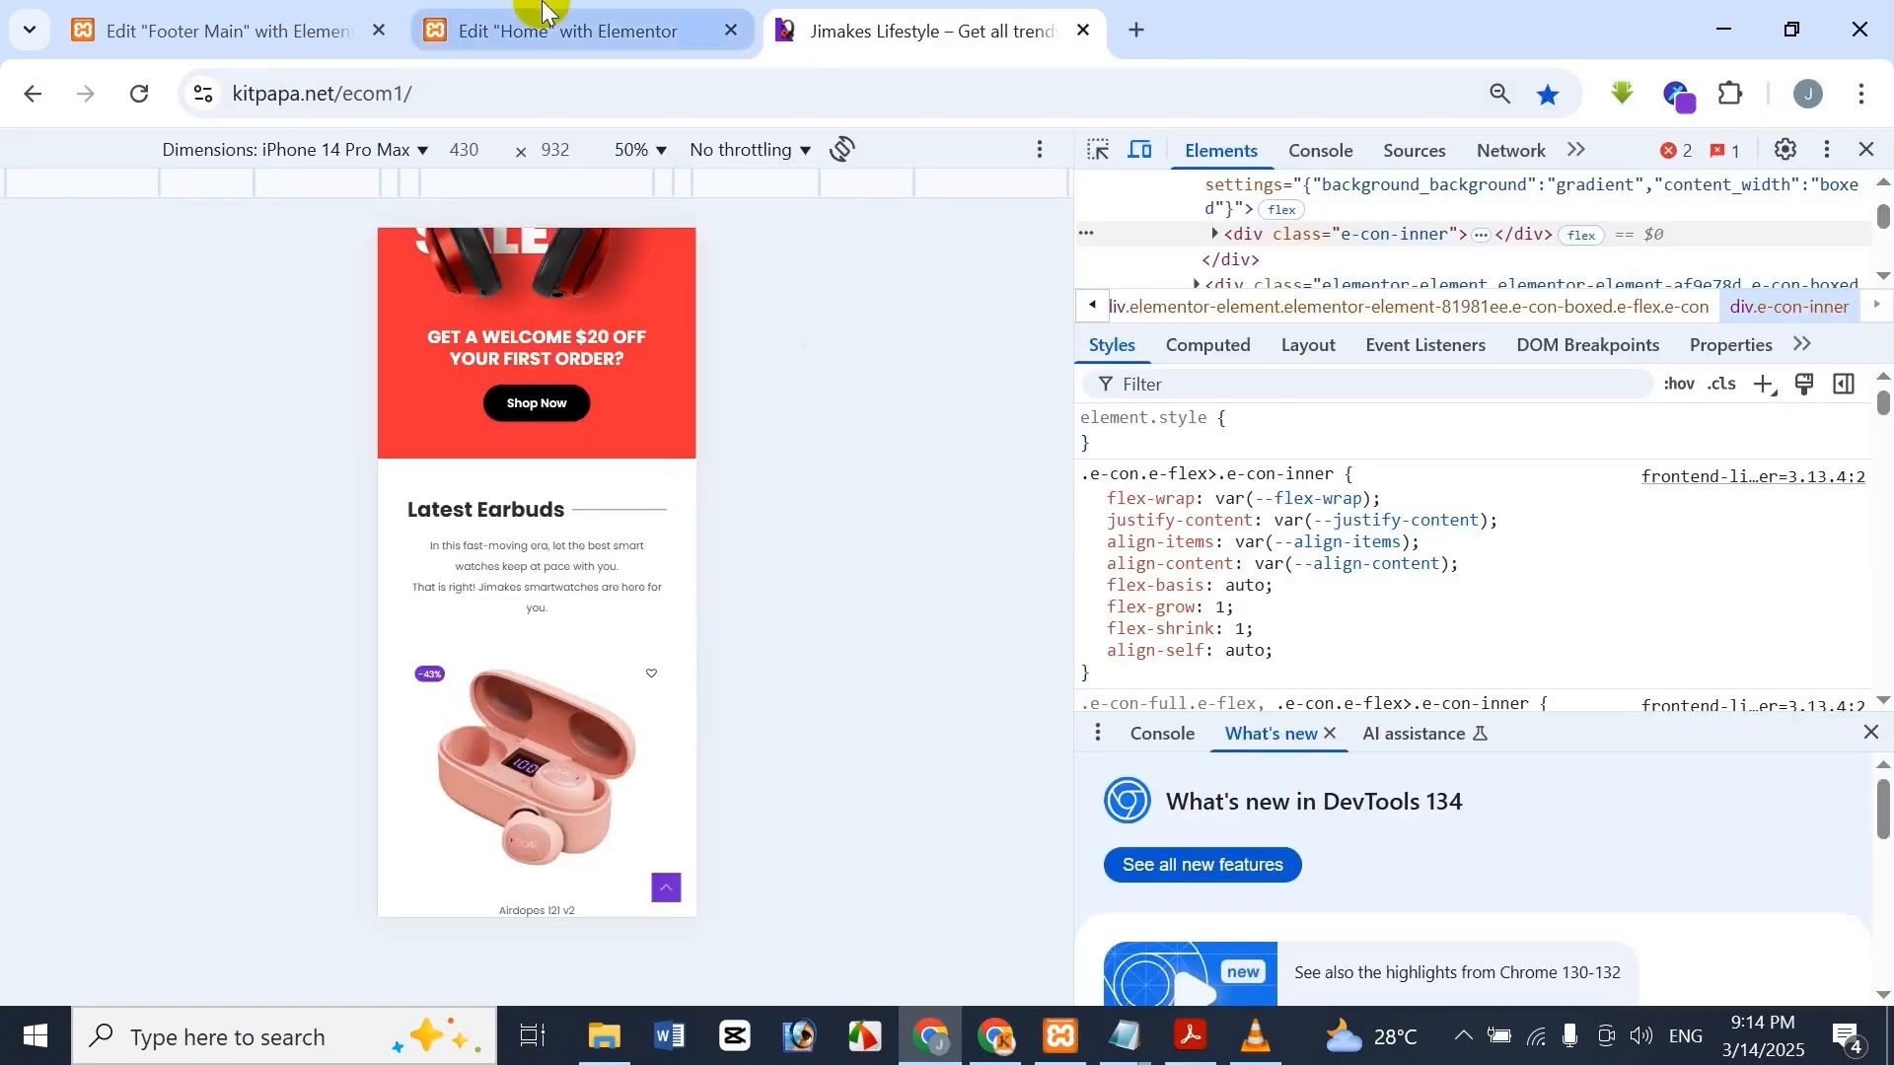
{"action": "left_click", "coordinate": [529, 27]}
Compare the mobile earbuds product list and testimonial cards on the Home page with those on the reference site
{"action": "left_click", "coordinate": [828, 21]}
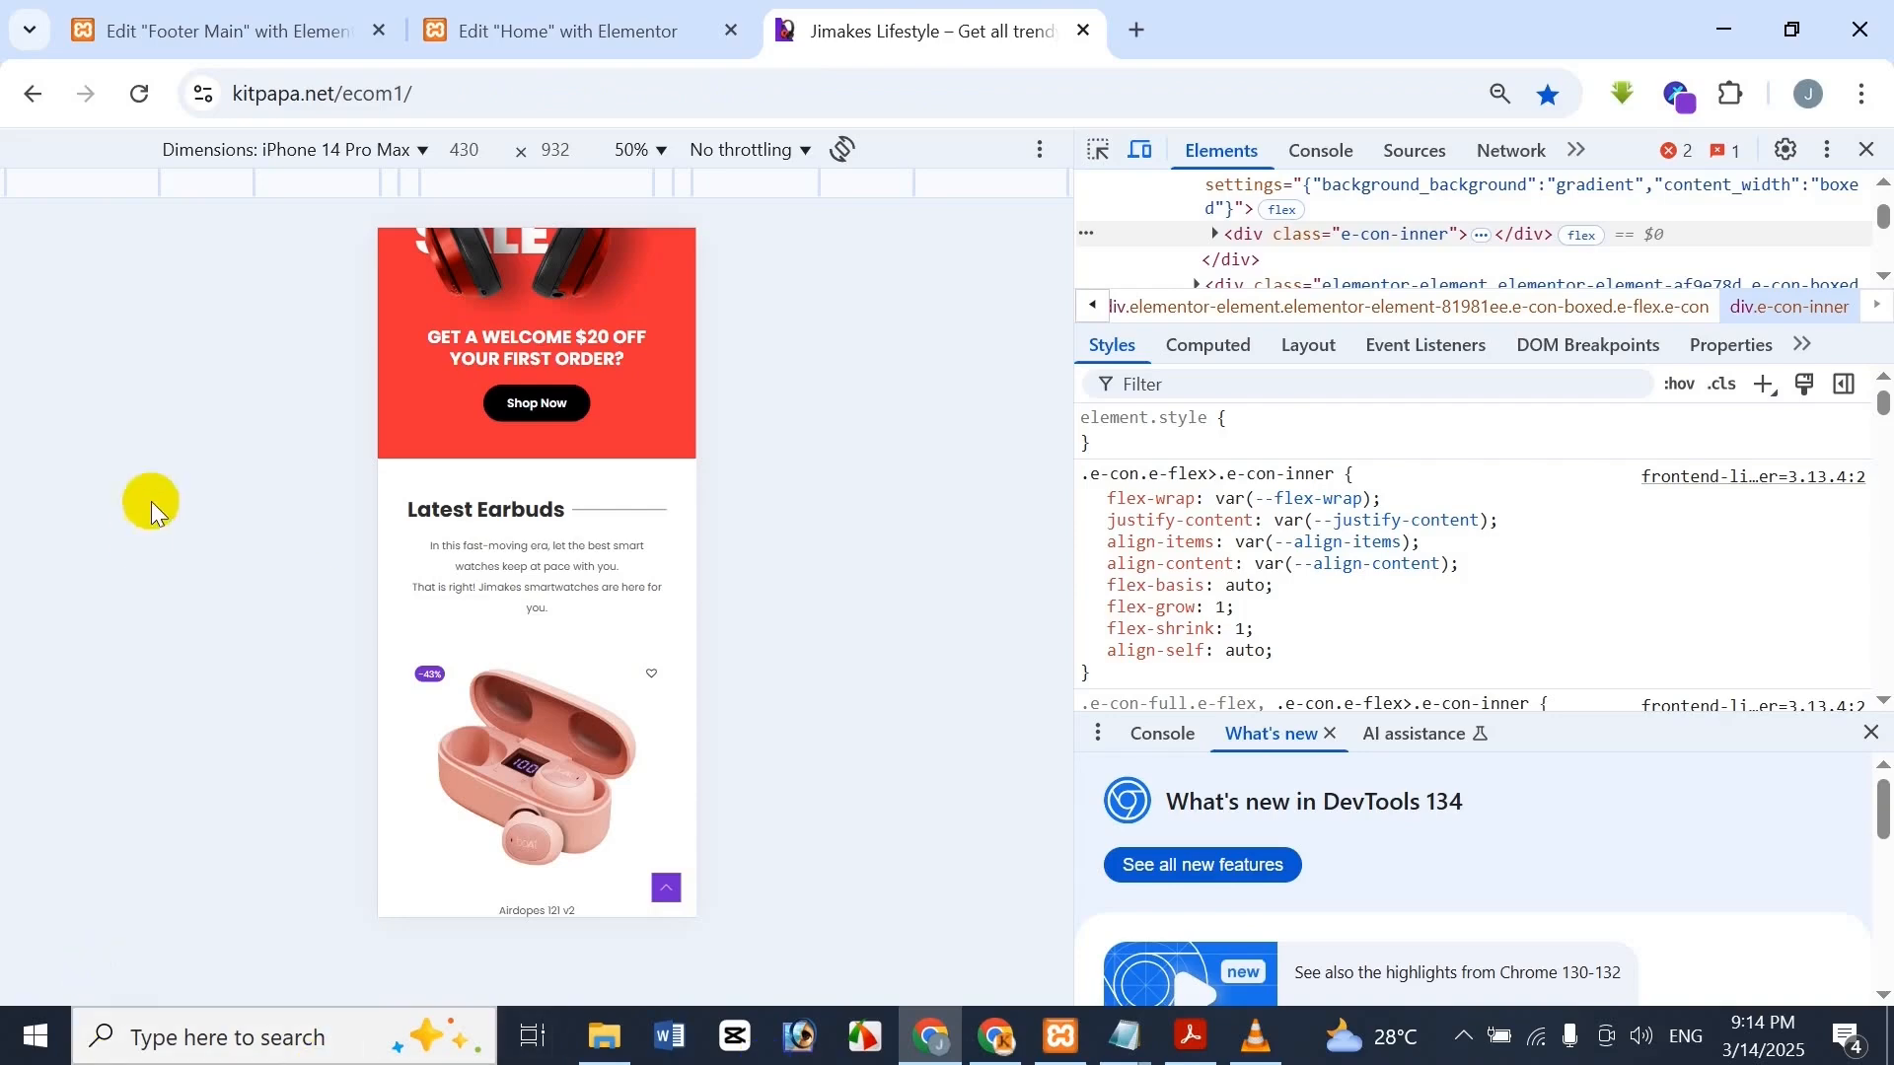
{"action": "scroll", "coordinate": [479, 735], "scroll_direction": "down", "scroll_amount": 15}
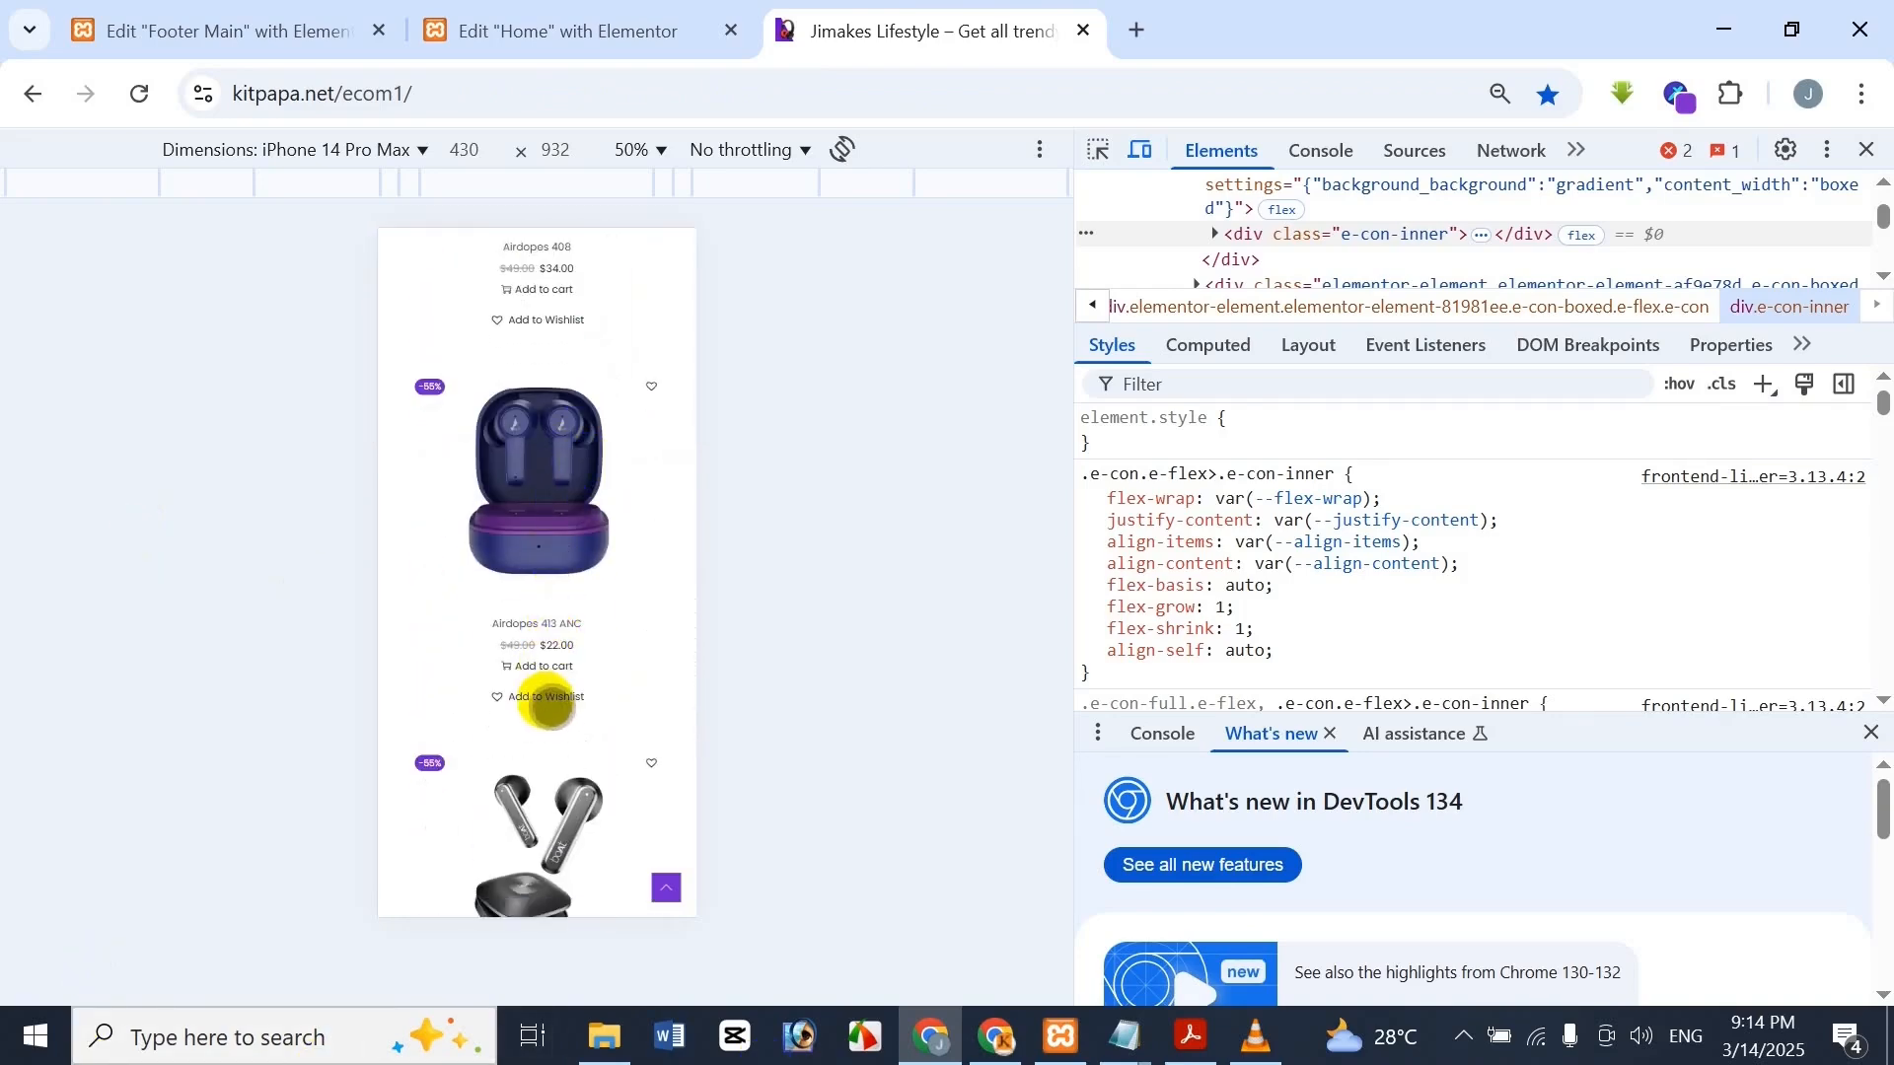
{"action": "scroll", "coordinate": [550, 702], "scroll_direction": "down", "scroll_amount": 15}
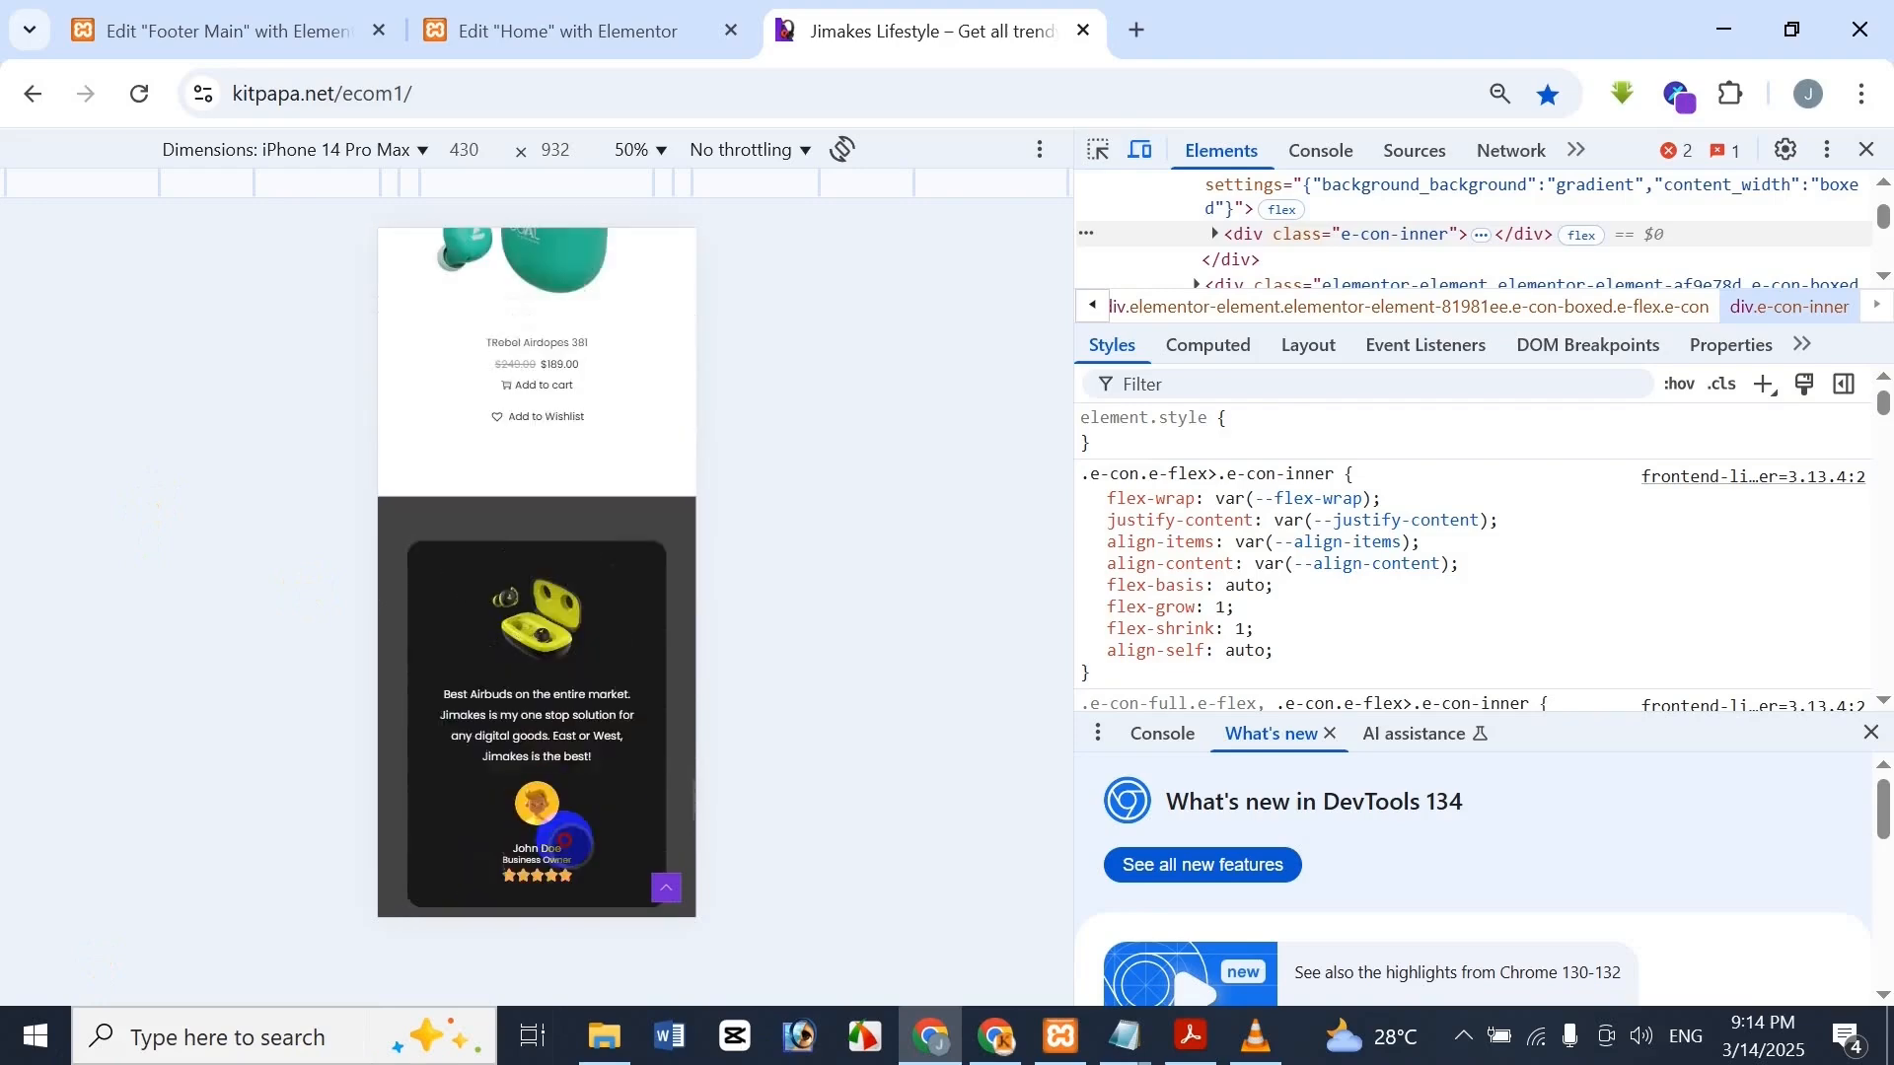
{"action": "scroll", "coordinate": [564, 841], "scroll_direction": "up", "scroll_amount": 2}
{"action": "left_click", "coordinate": [567, 30]}
{"action": "scroll", "coordinate": [1150, 719], "scroll_direction": "down", "scroll_amount": 5}
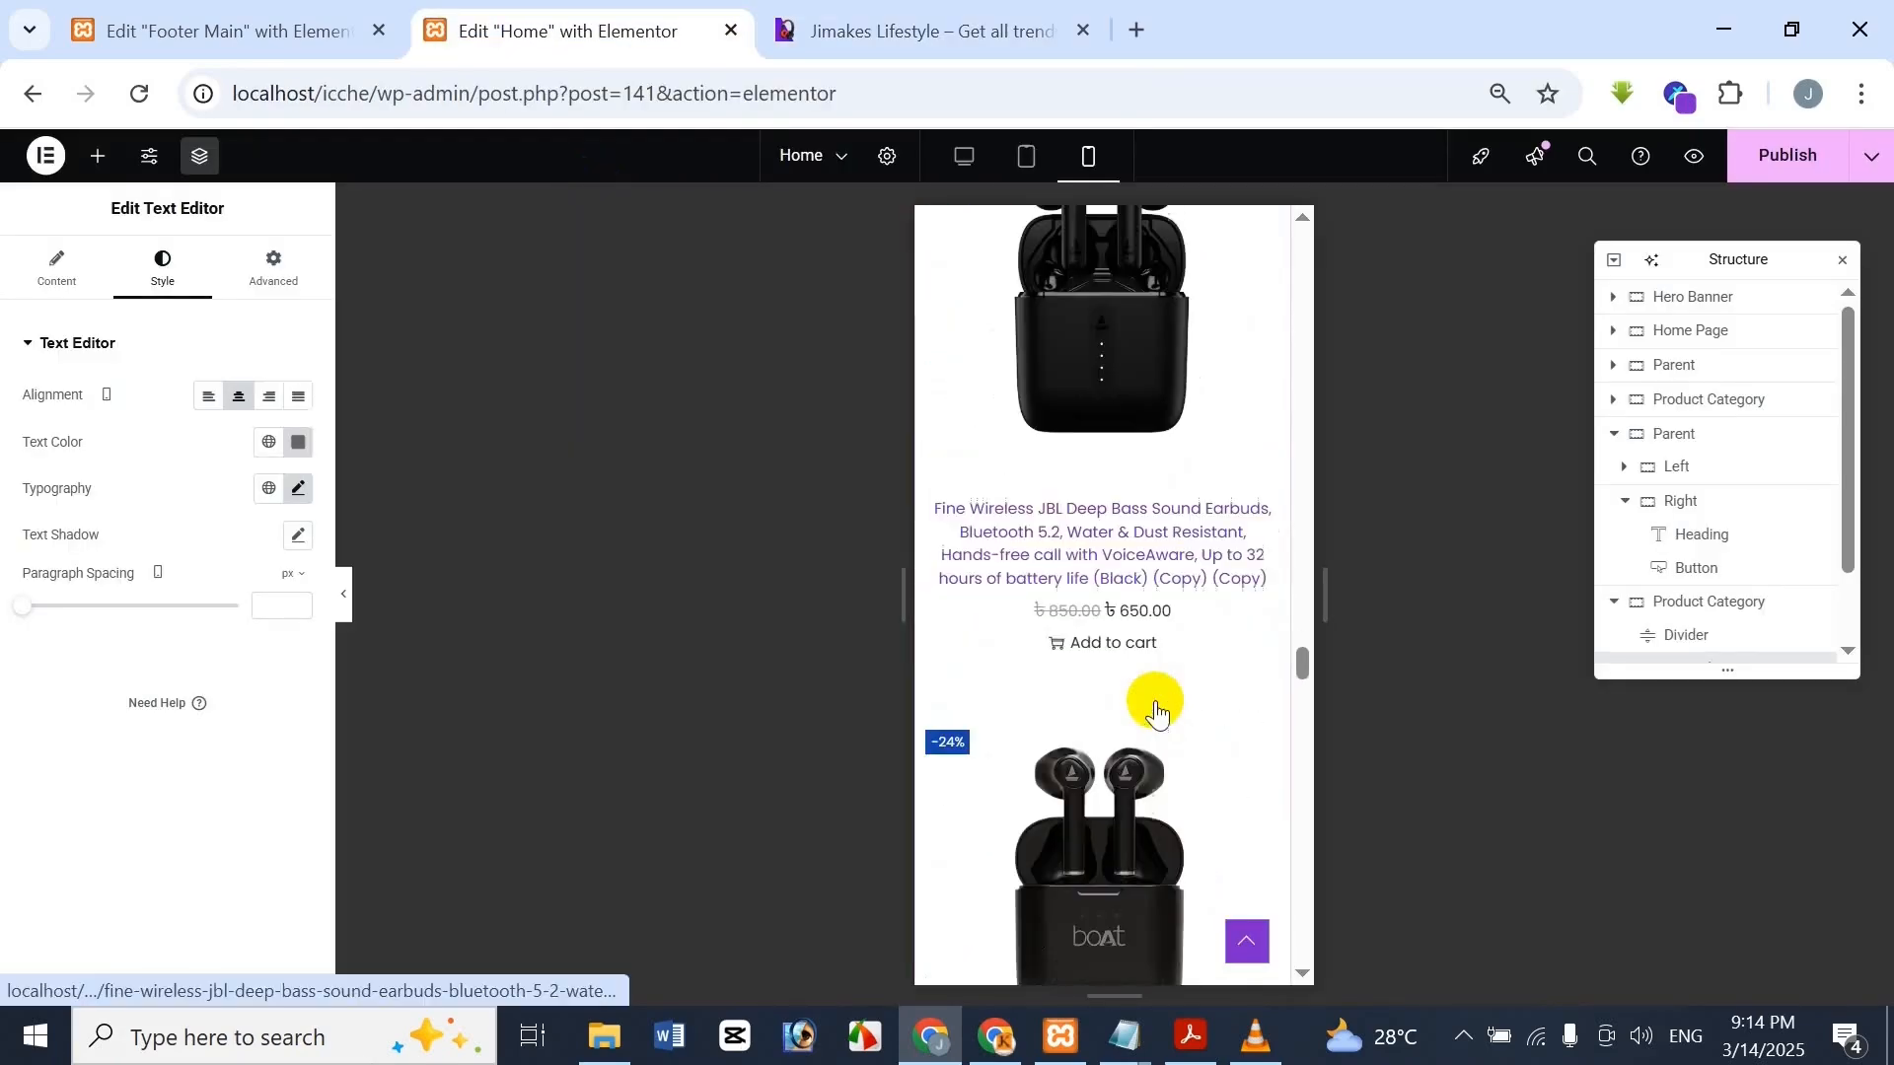
{"action": "scroll", "coordinate": [1157, 712], "scroll_direction": "down", "scroll_amount": 10}
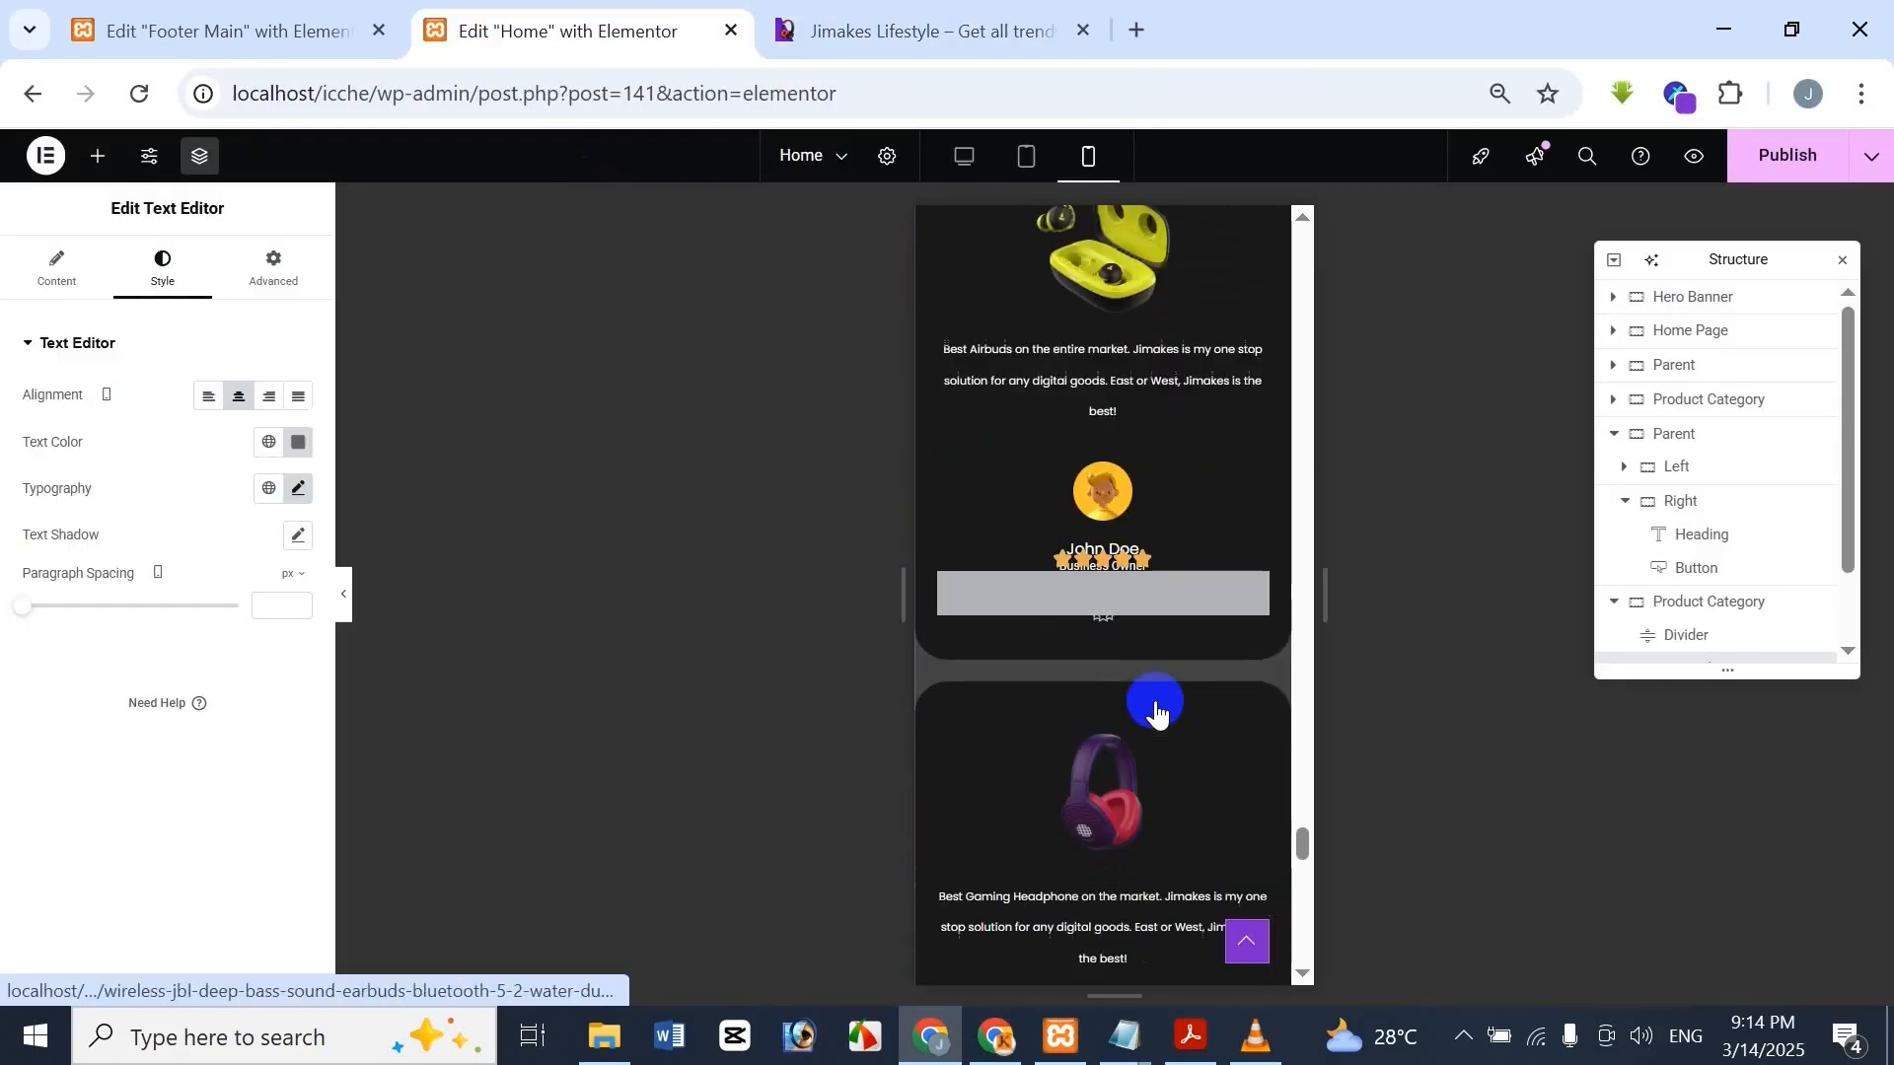
{"action": "scroll", "coordinate": [1157, 716], "scroll_direction": "up", "scroll_amount": 3}
{"action": "scroll", "coordinate": [1147, 725], "scroll_direction": "down", "scroll_amount": 3}
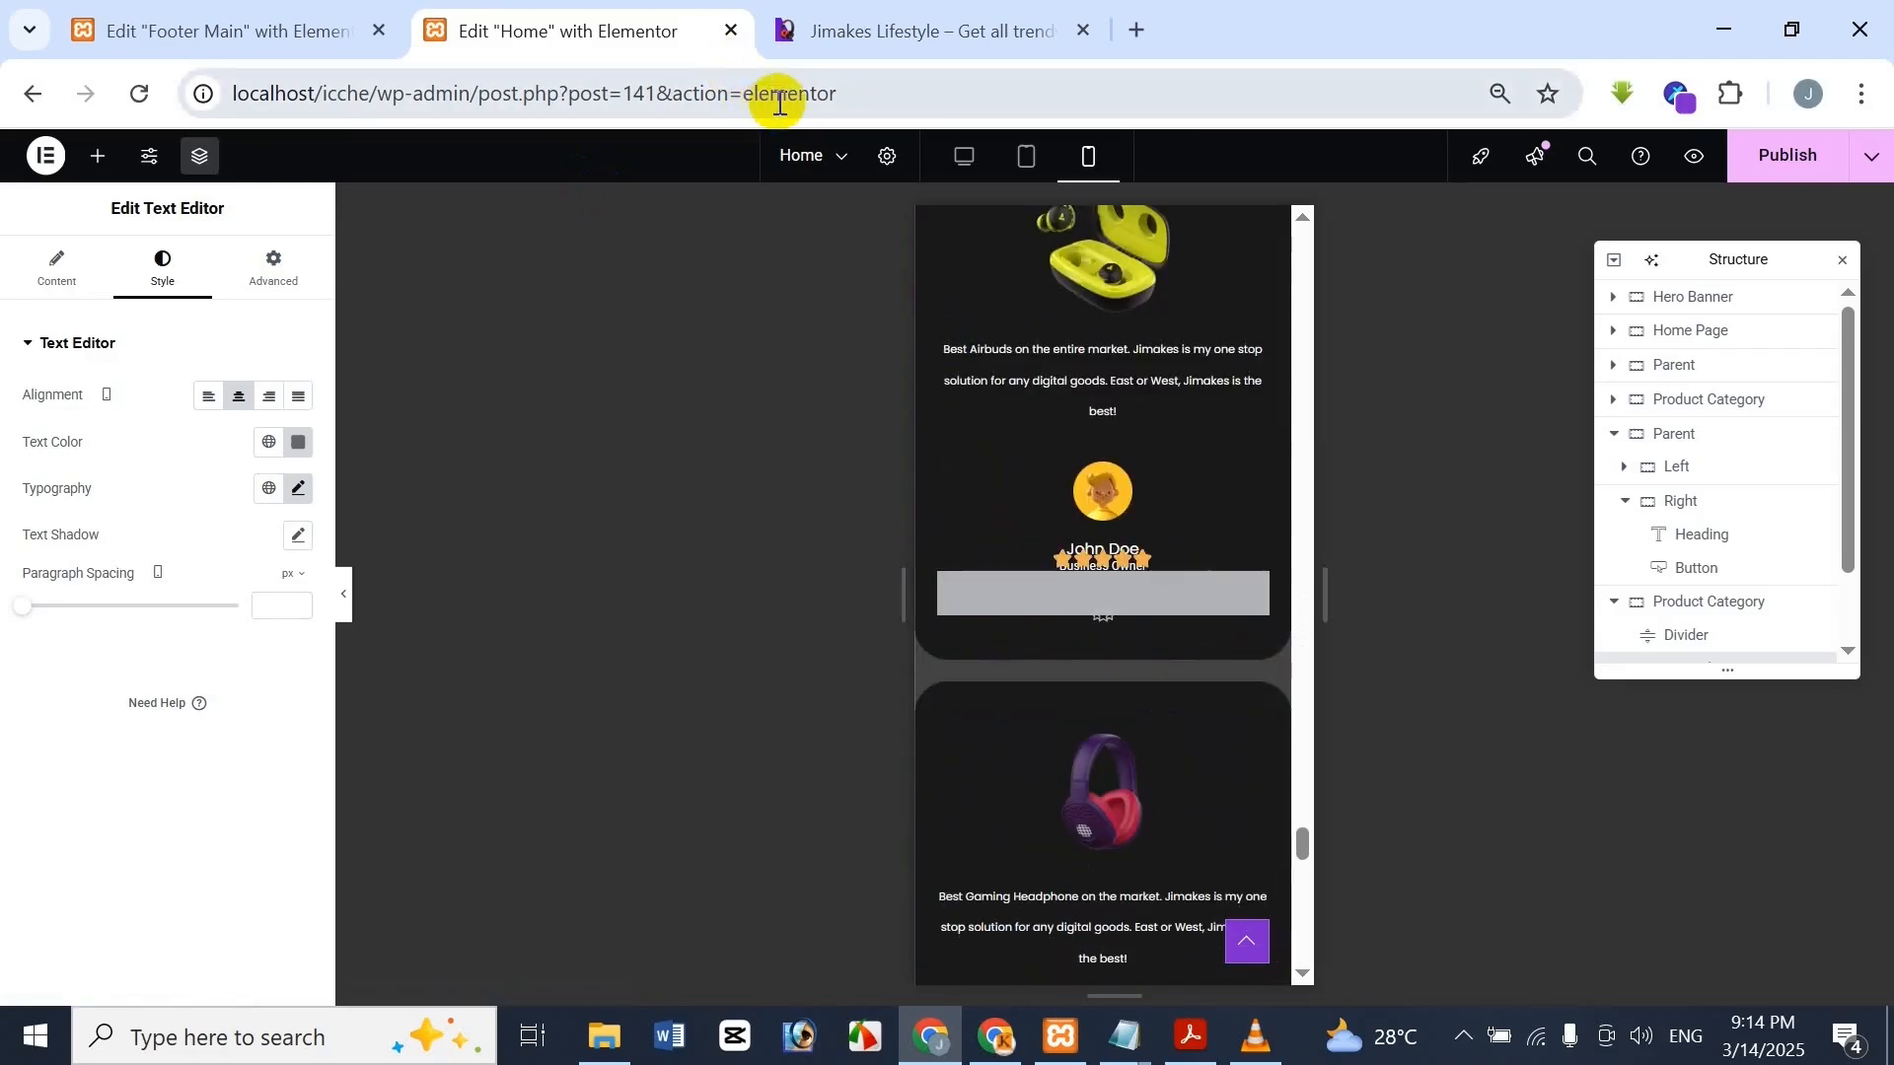
{"action": "left_click", "coordinate": [848, 17]}
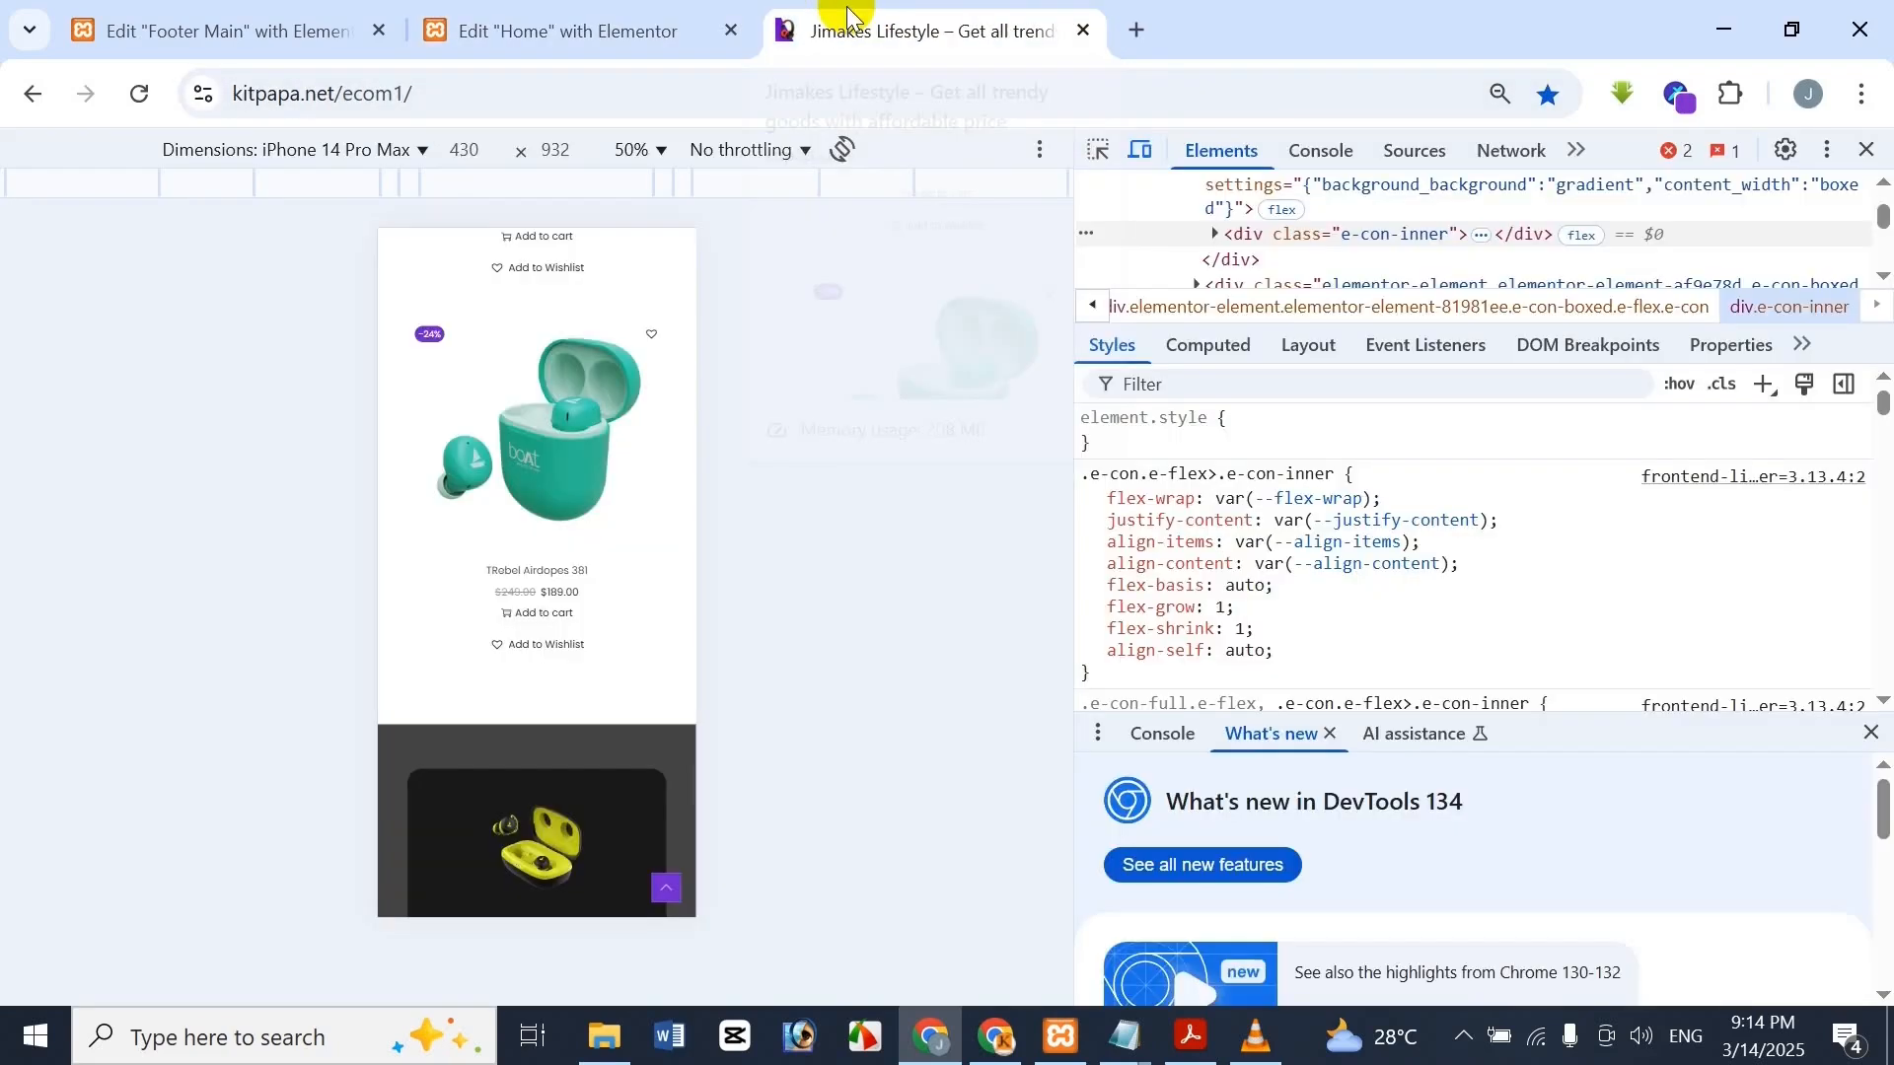
{"action": "scroll", "coordinate": [647, 541], "scroll_direction": "down", "scroll_amount": 4}
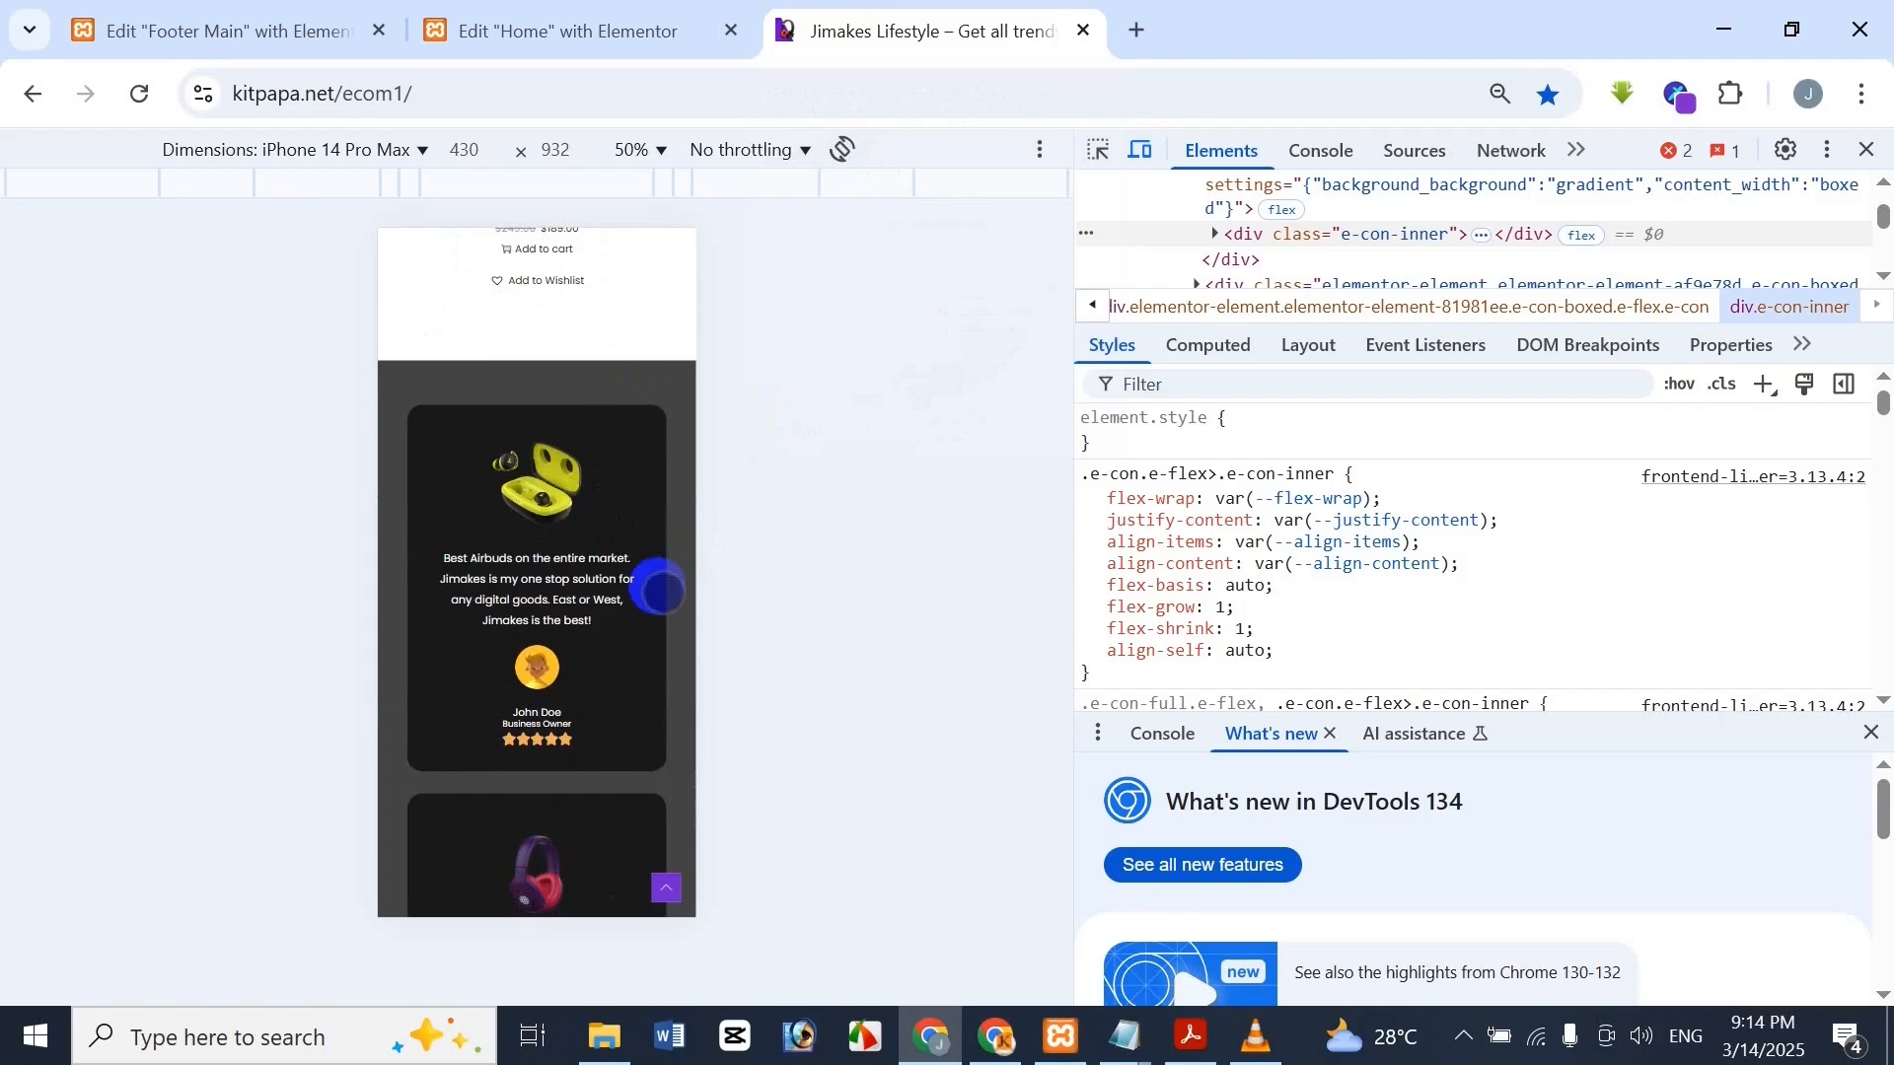
Compare the first mobile testimonial card's name and star rating layout with the reference site
{"action": "left_click", "coordinate": [648, 12]}
{"action": "scroll", "coordinate": [1085, 749], "scroll_direction": "up", "scroll_amount": 2}
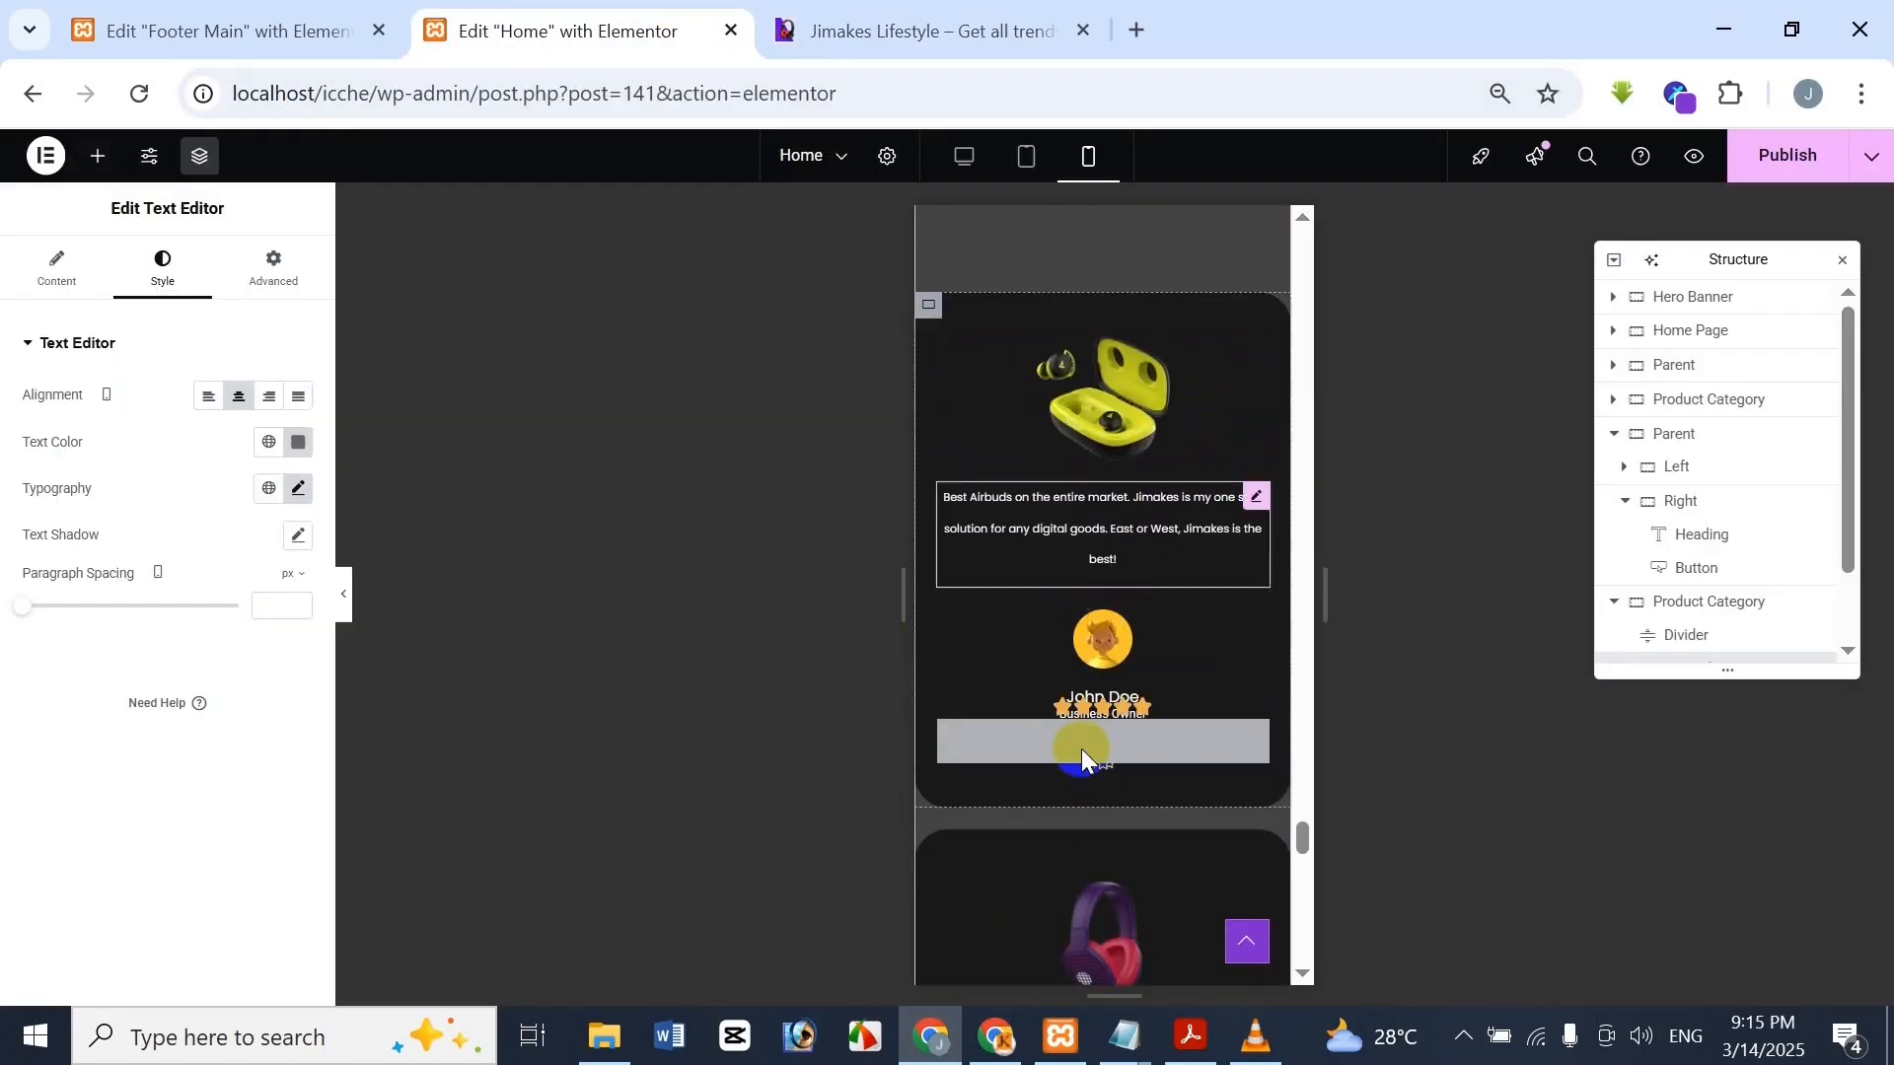
{"action": "left_click", "coordinate": [838, 30]}
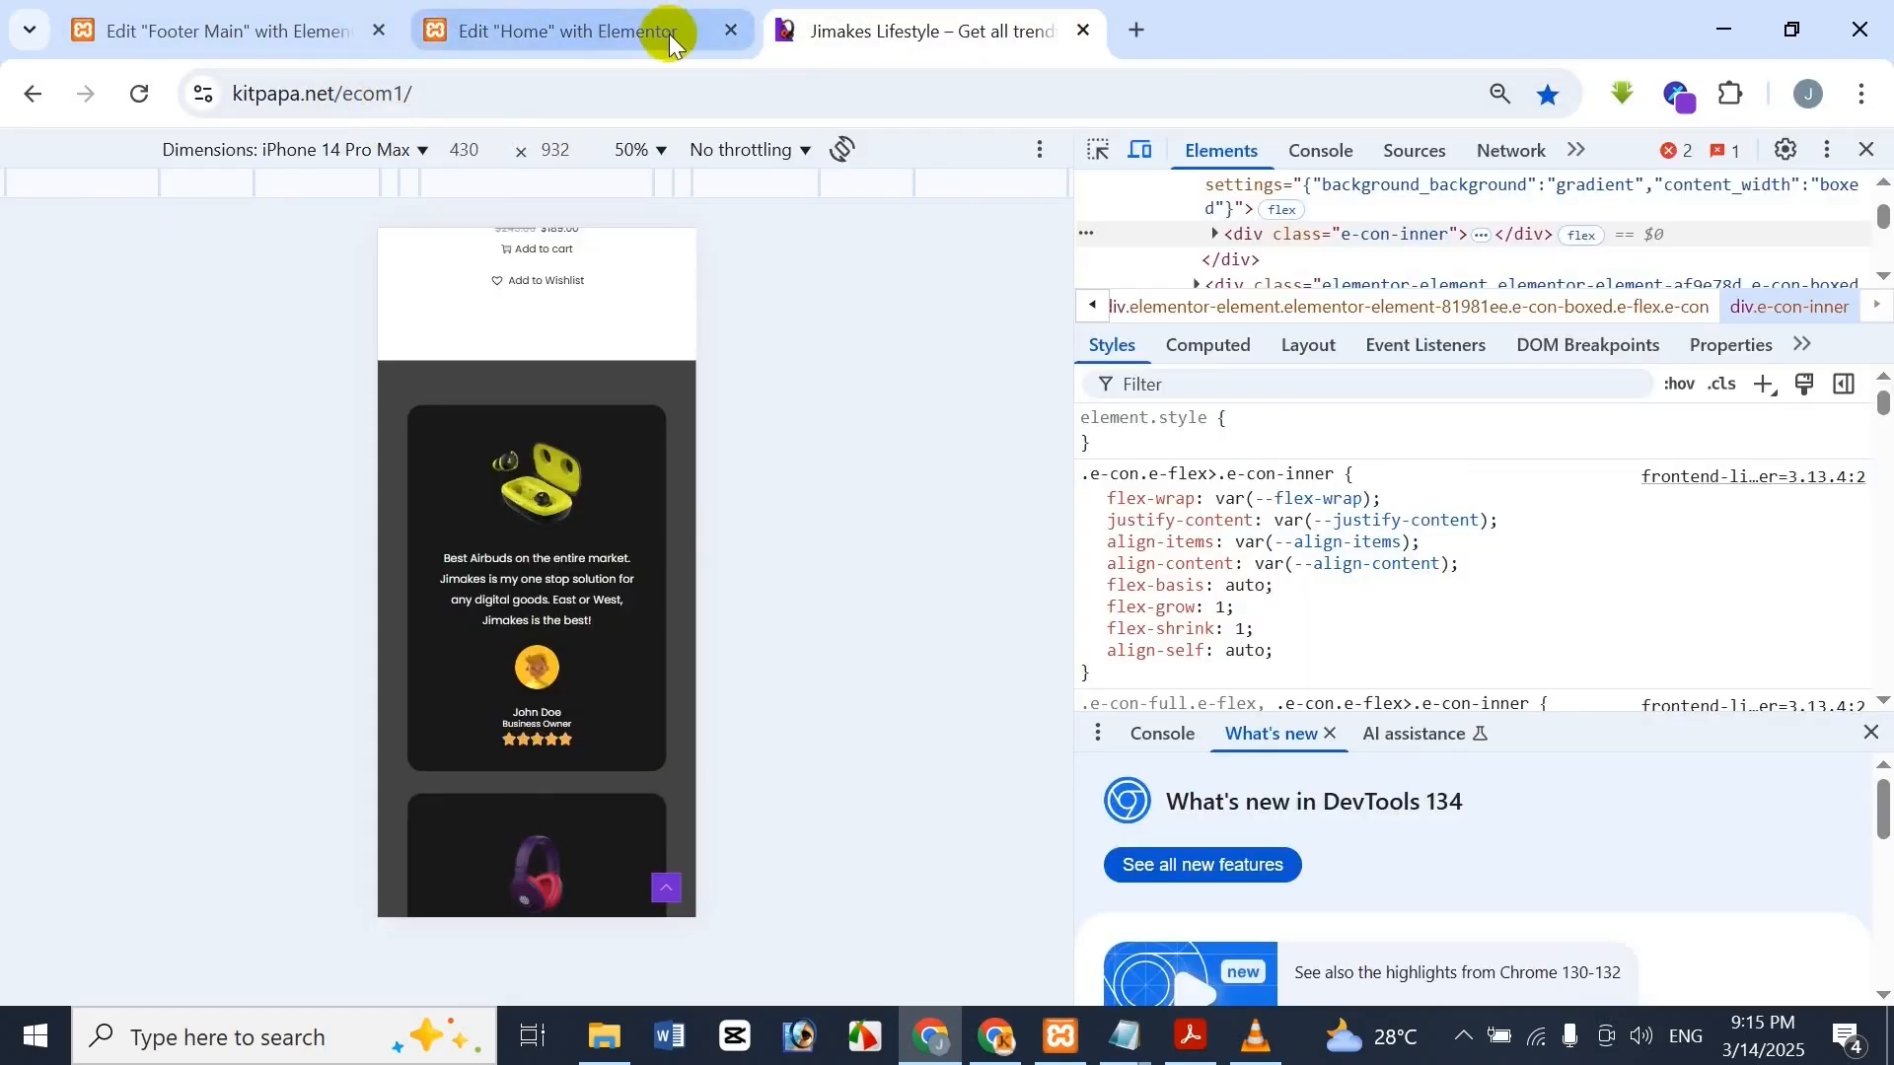
{"action": "left_click", "coordinate": [553, 12]}
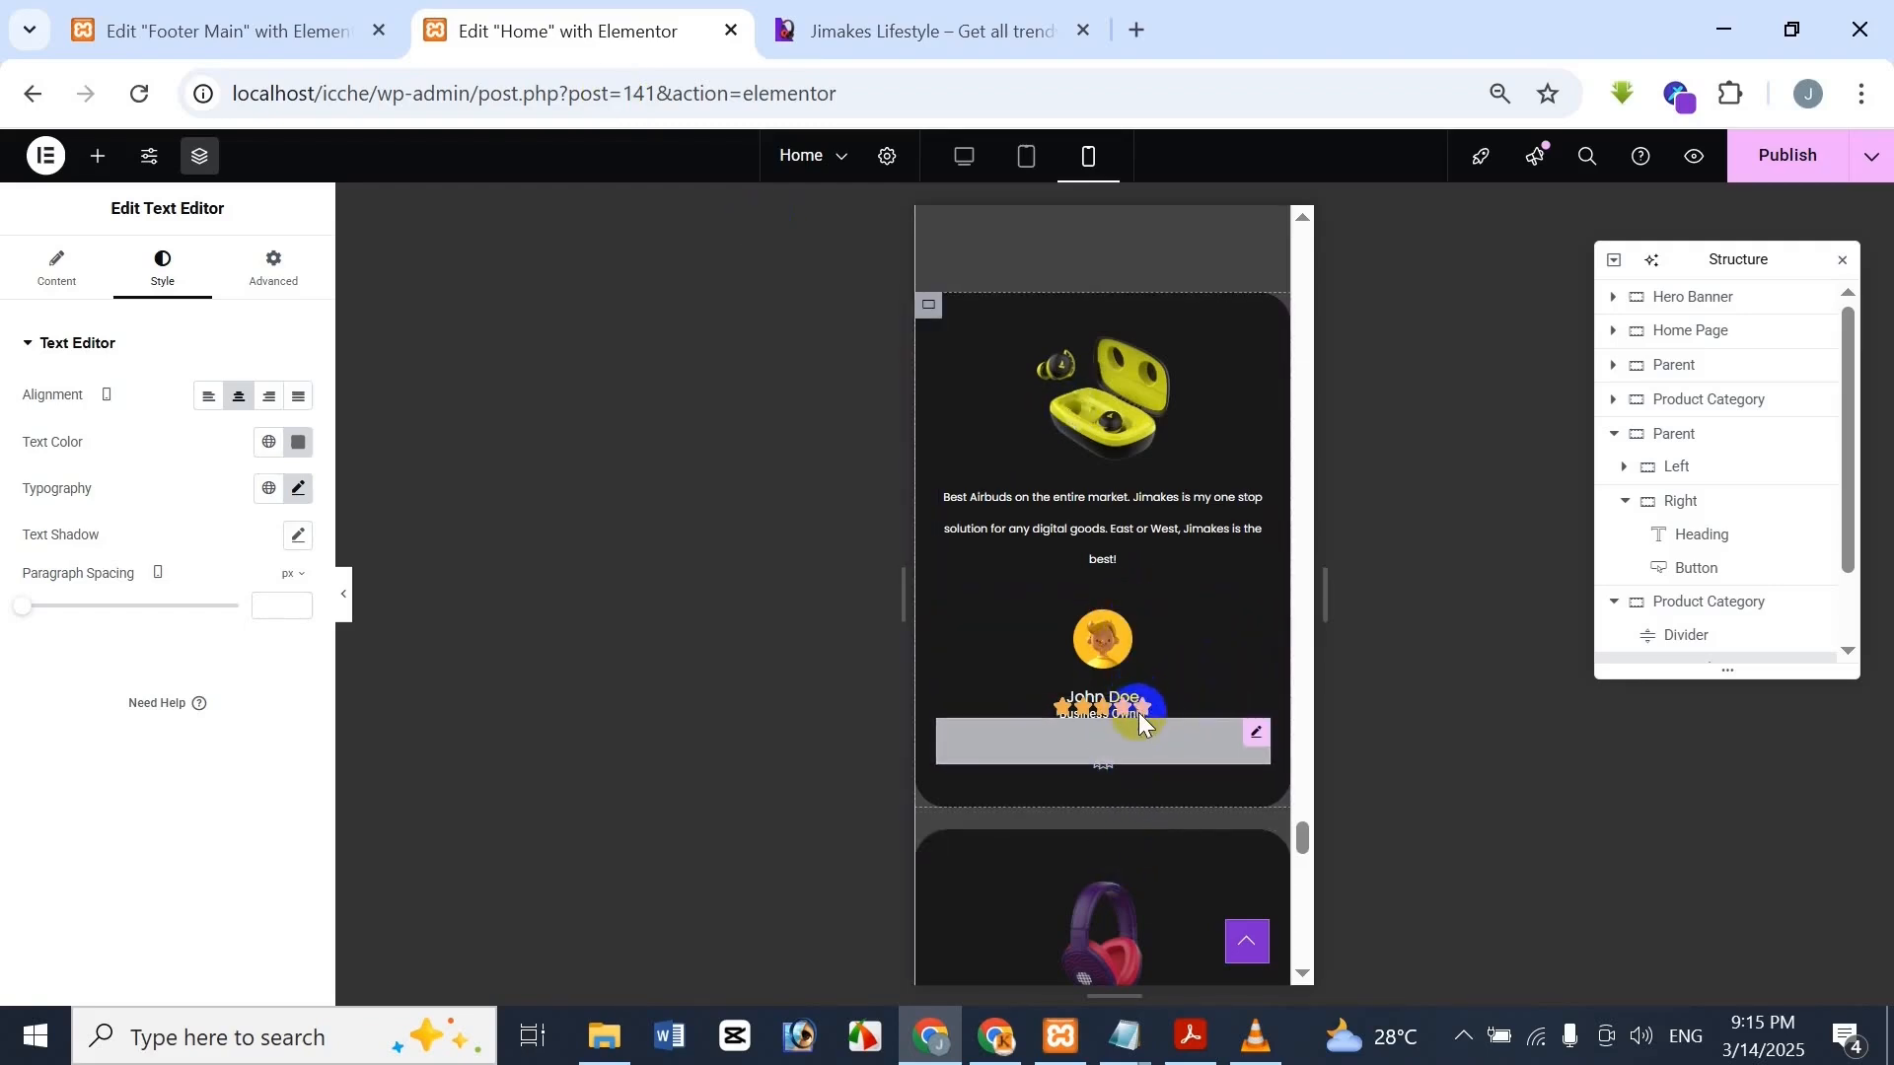
Collapse the earlier Parent and Product Category sections in the structure and expand Testimonial 1 inside the Testimonial Section
{"action": "scroll", "coordinate": [1737, 585], "scroll_direction": "down", "scroll_amount": 2}
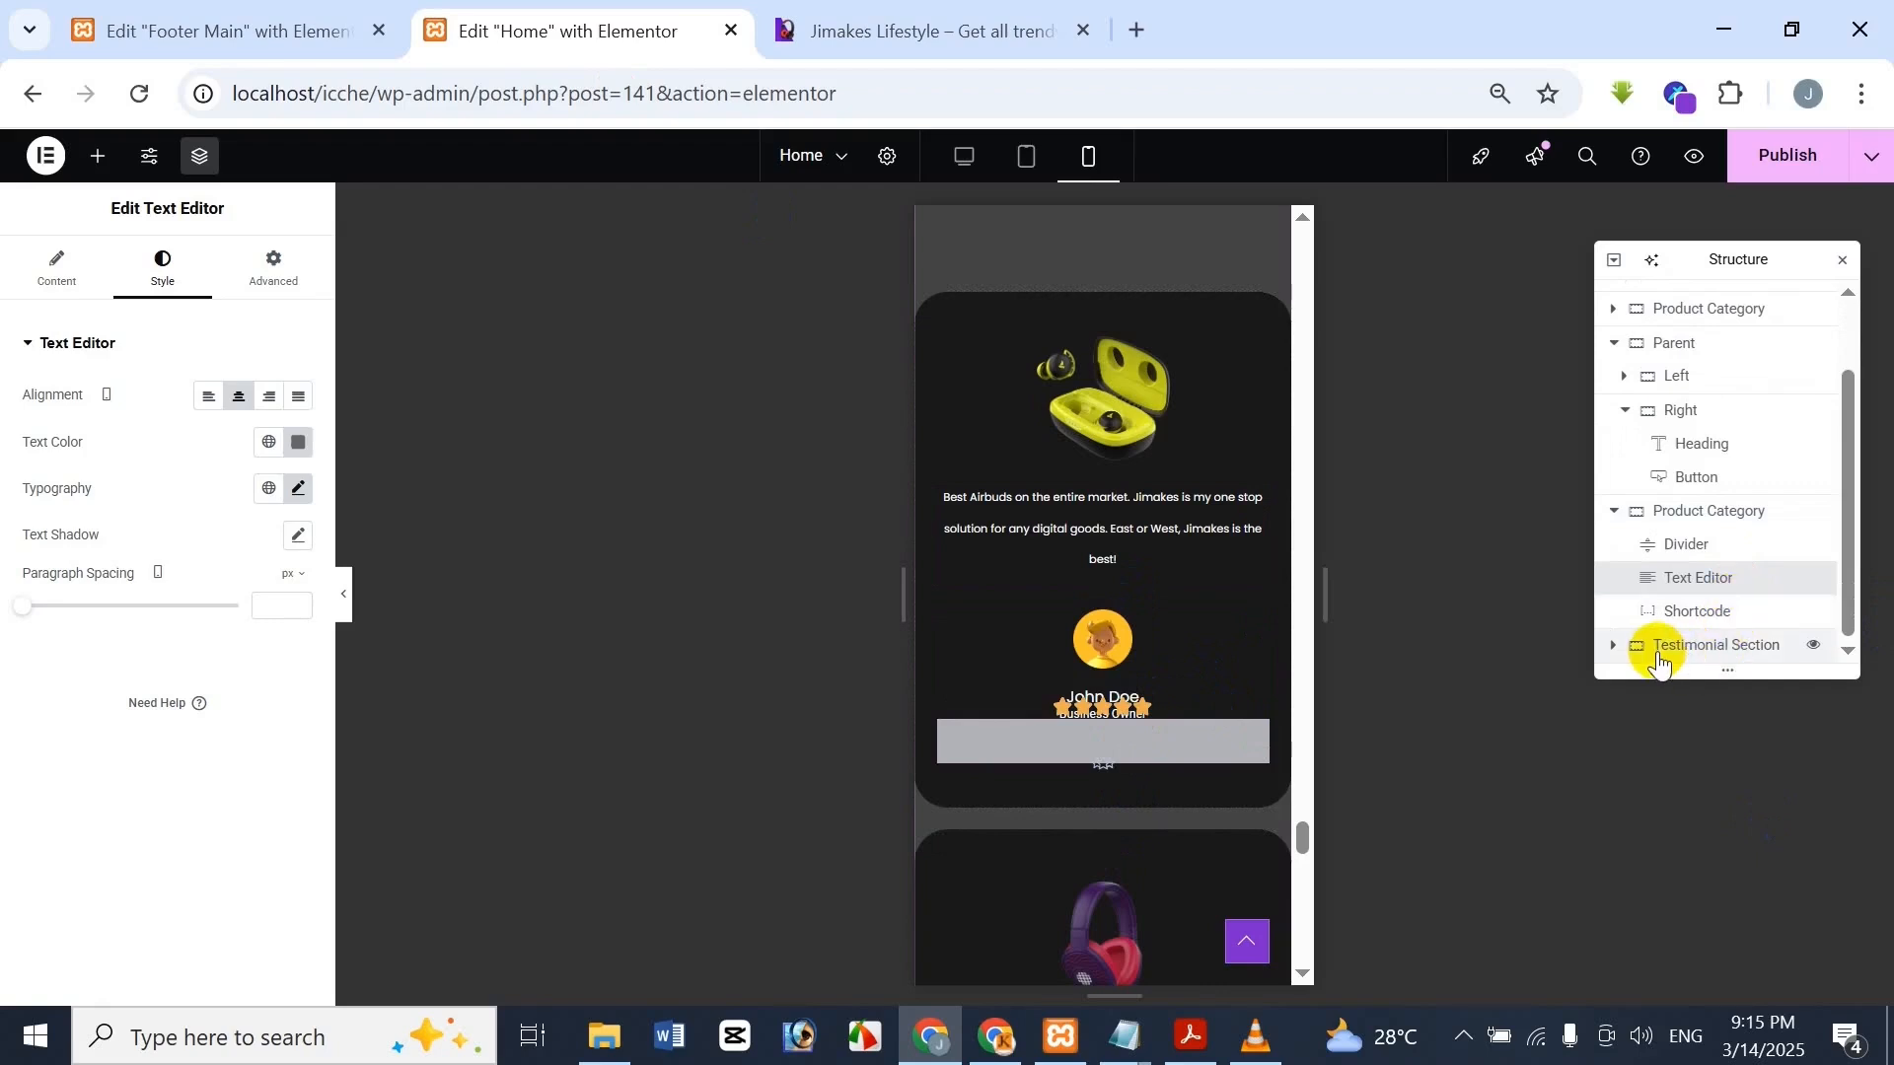
{"action": "left_click", "coordinate": [1620, 652]}
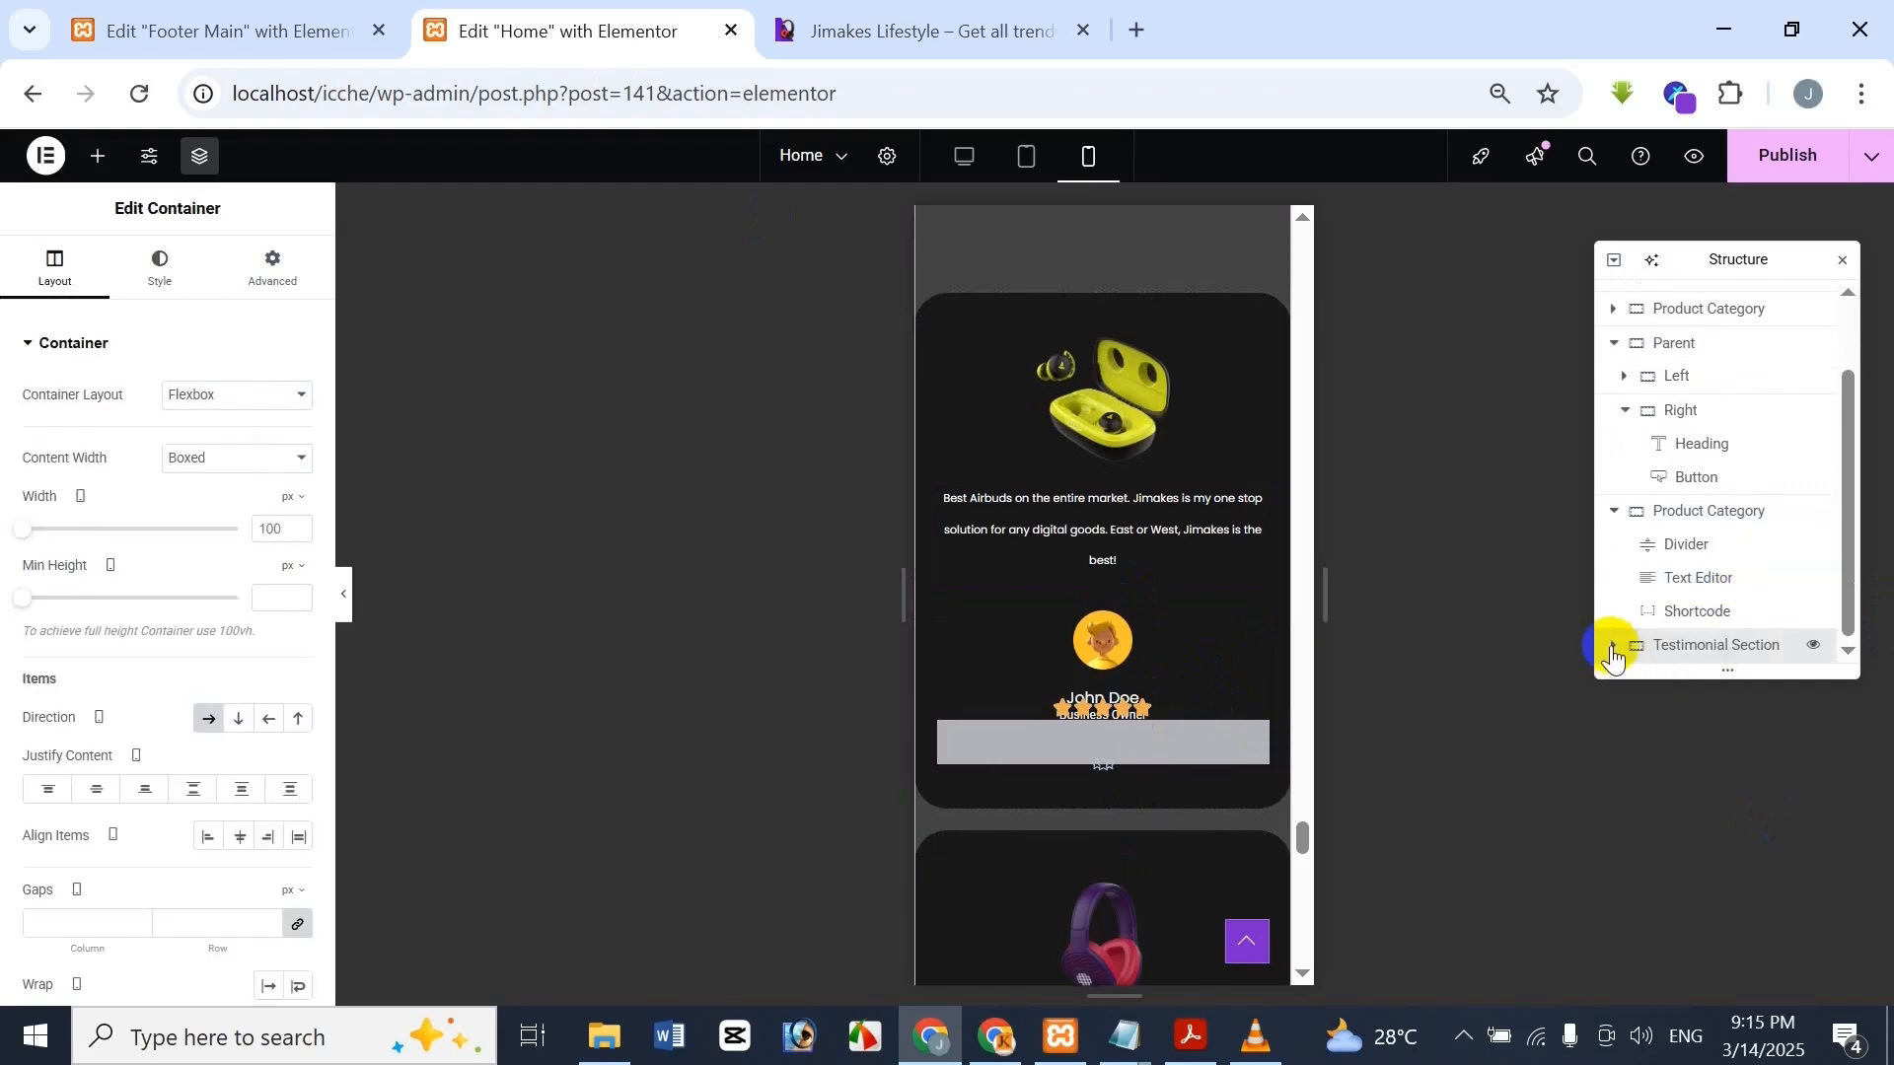
{"action": "left_click", "coordinate": [1613, 652]}
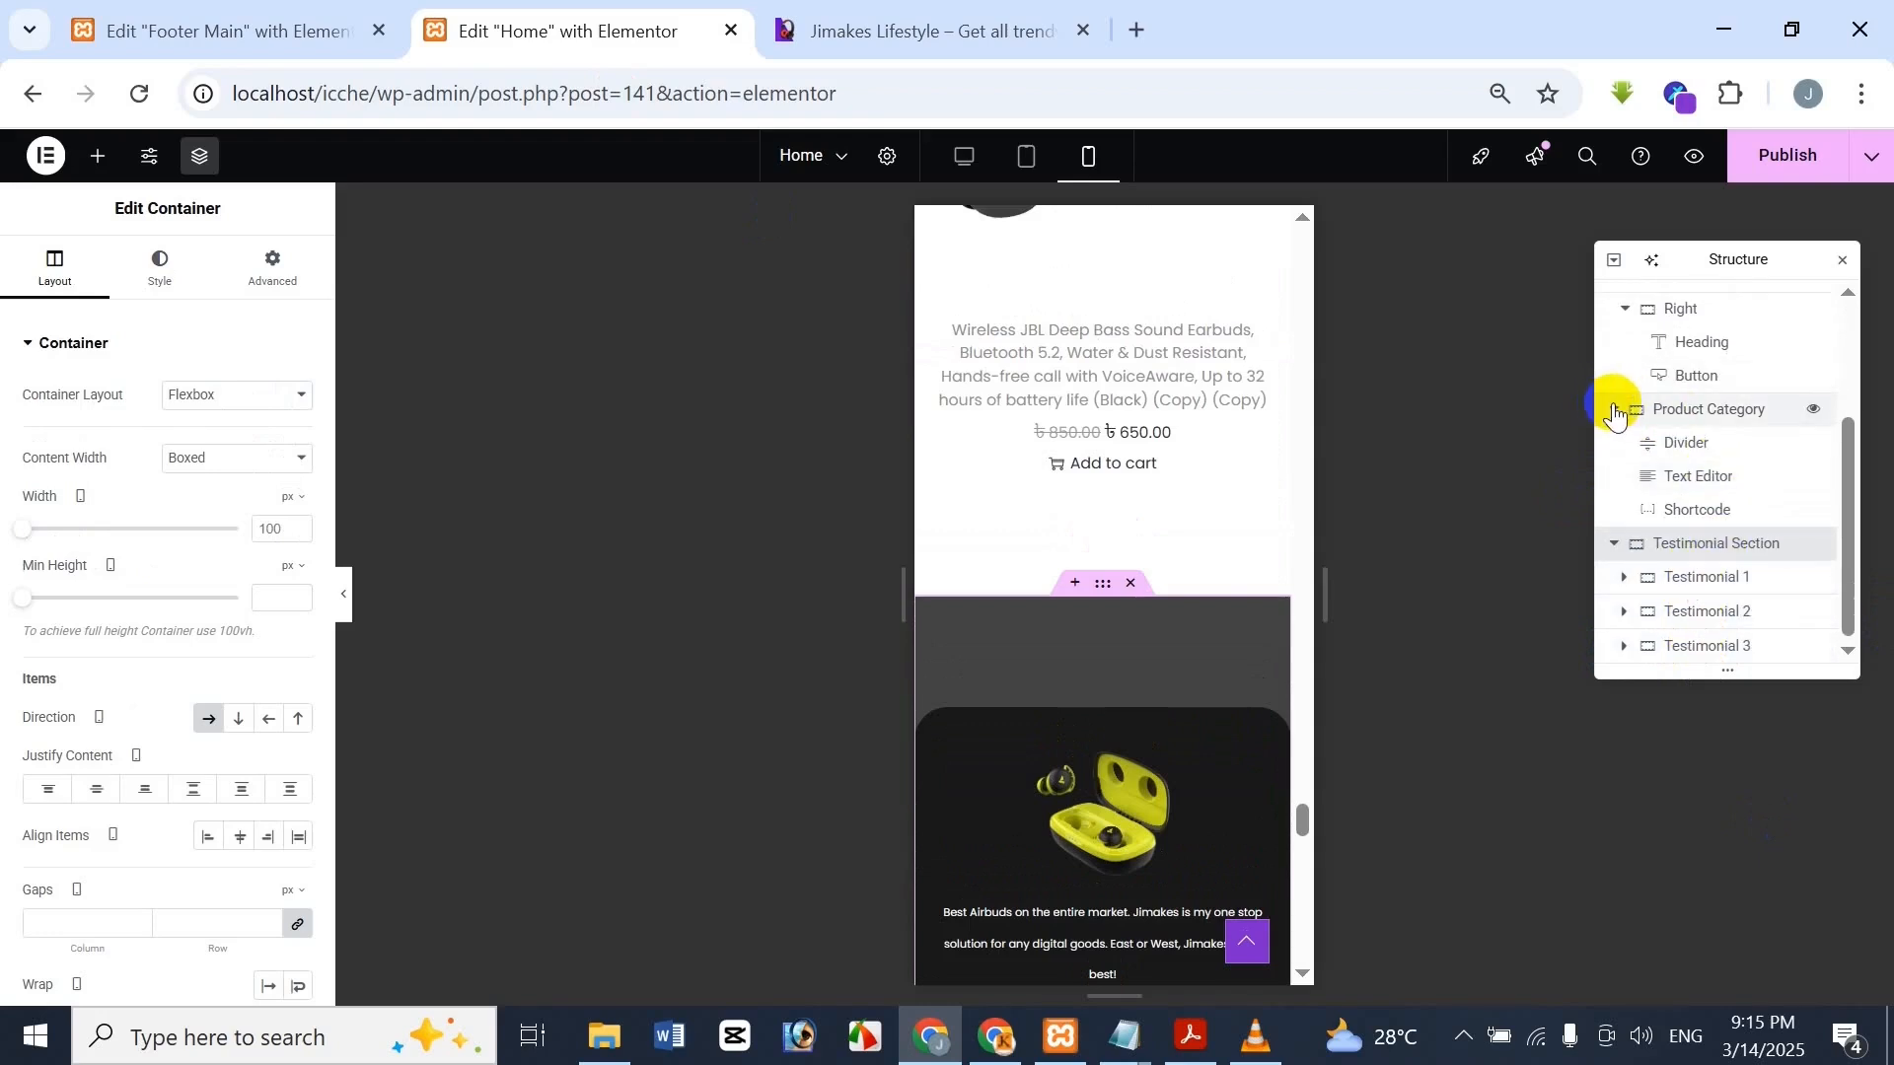
{"action": "left_click", "coordinate": [1616, 406]}
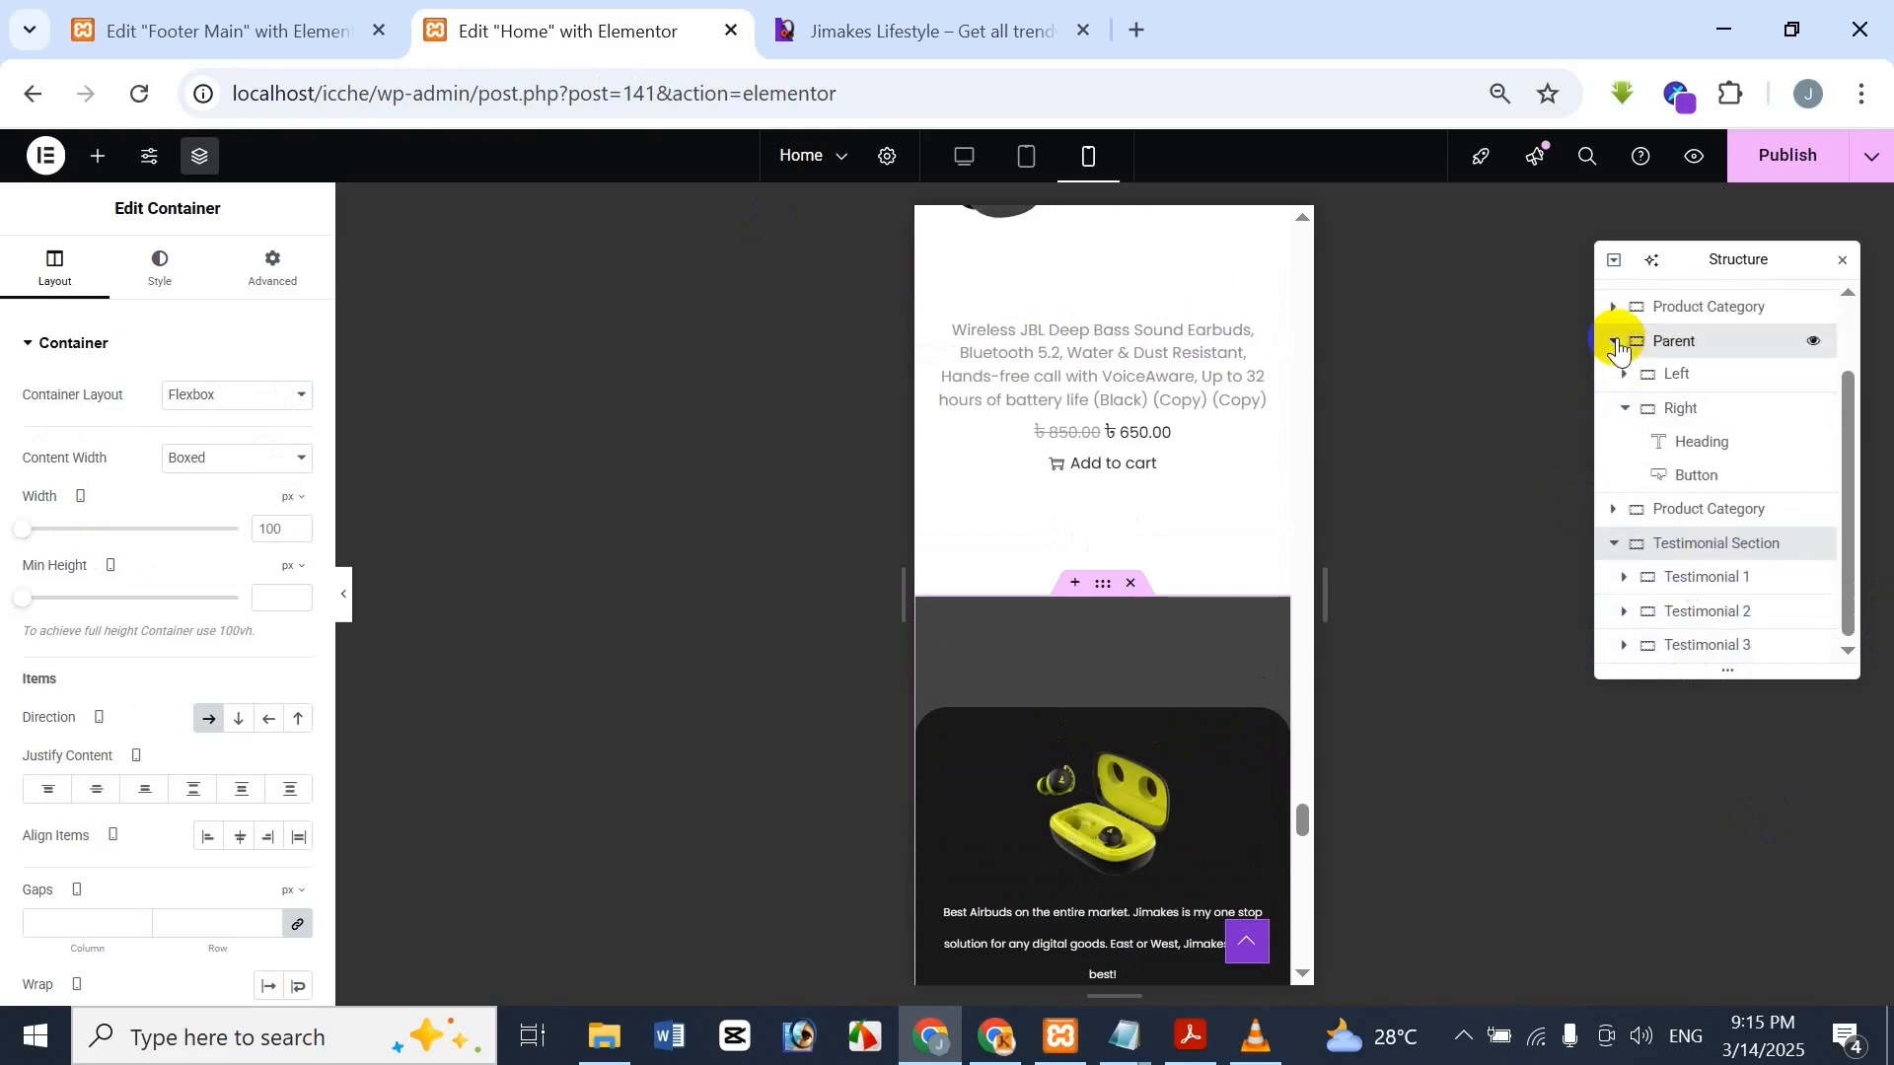
{"action": "left_click", "coordinate": [1615, 345]}
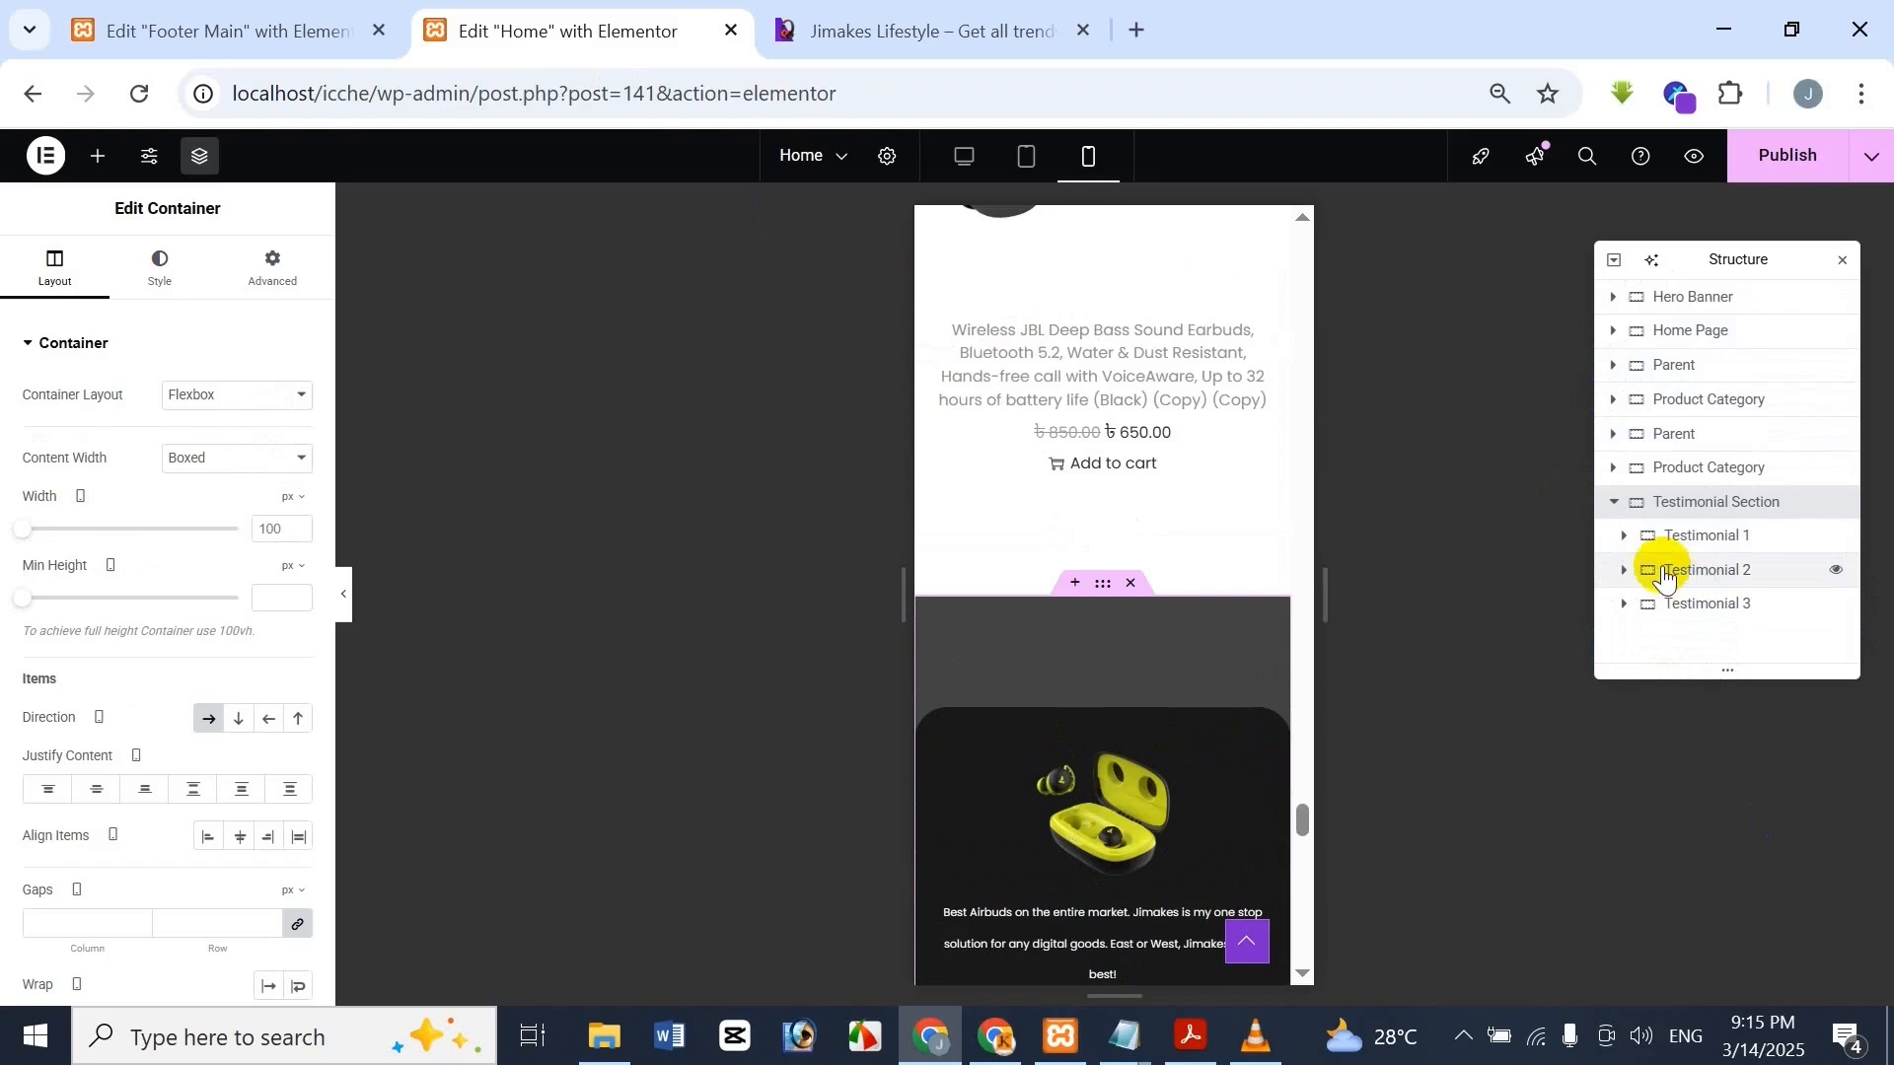
{"action": "left_click", "coordinate": [1624, 536]}
{"action": "scroll", "coordinate": [1657, 582], "scroll_direction": "down", "scroll_amount": 1}
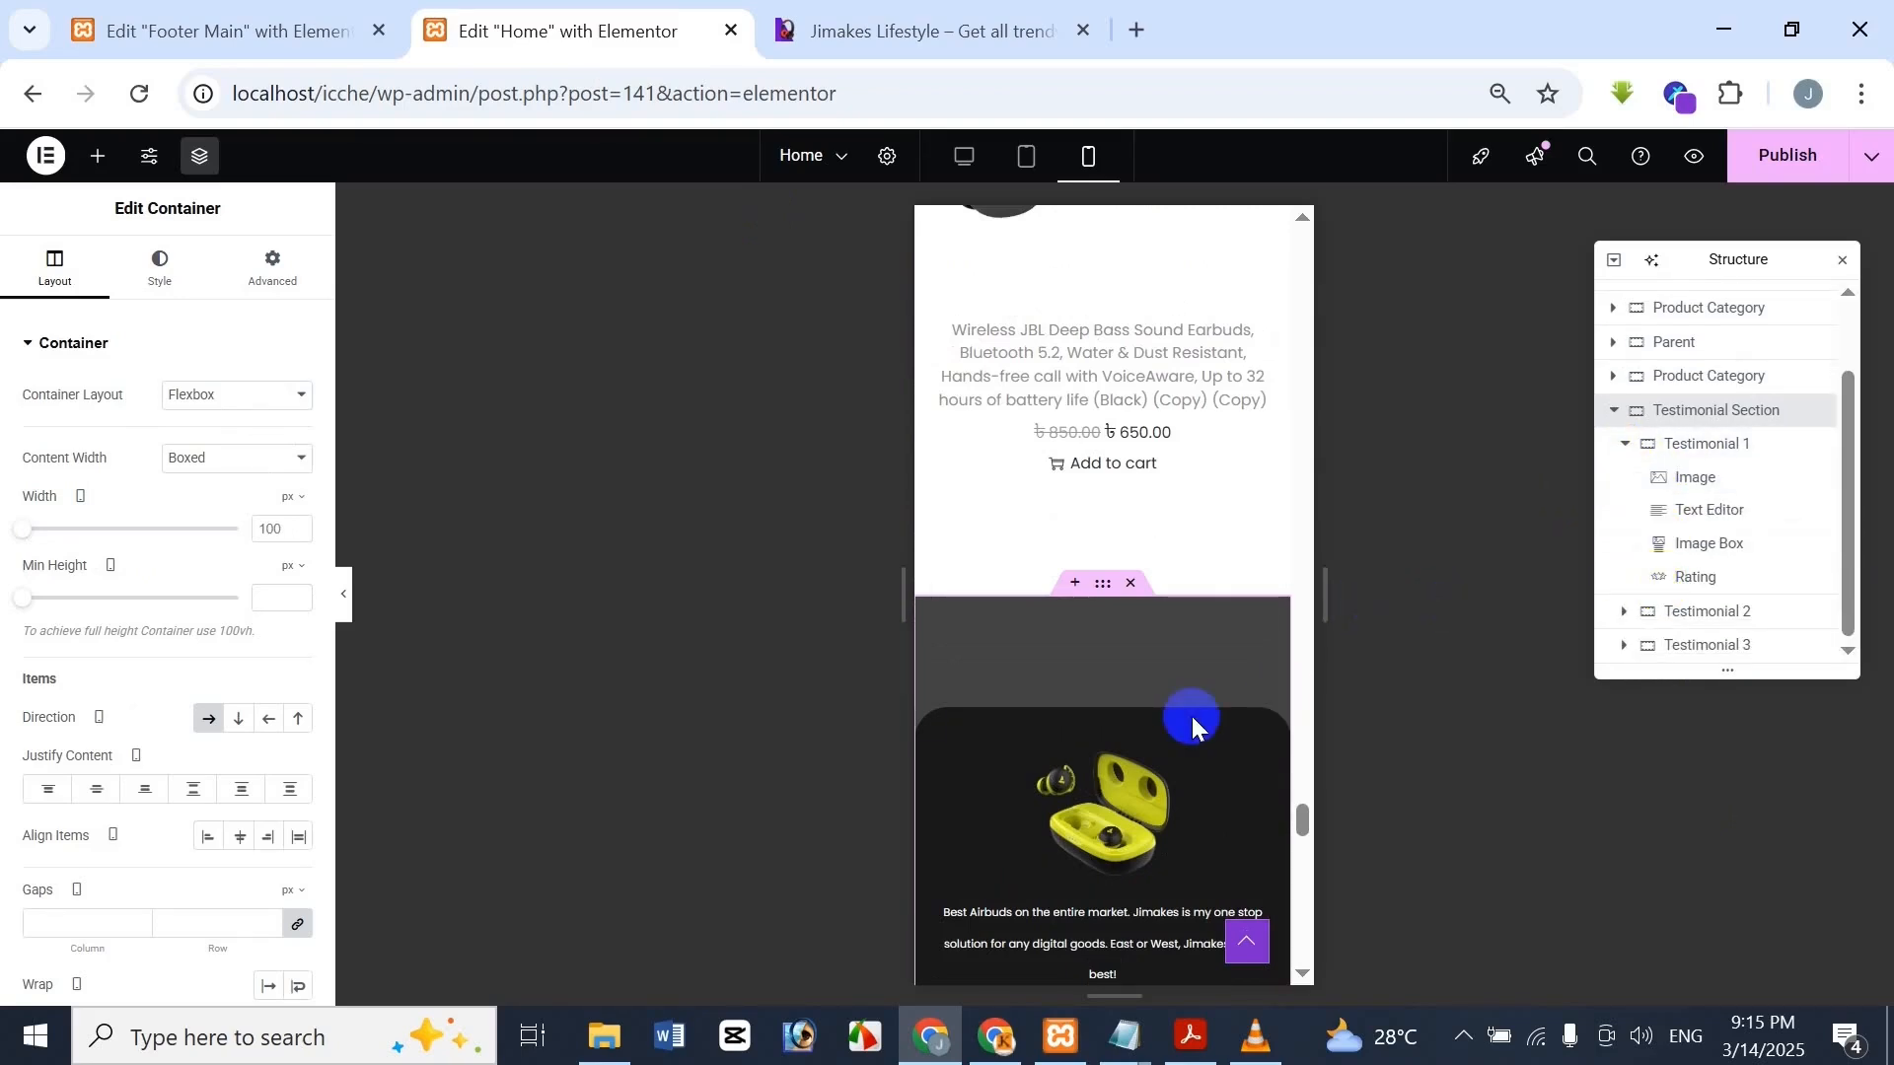
{"action": "scroll", "coordinate": [1196, 719], "scroll_direction": "down", "scroll_amount": 5}
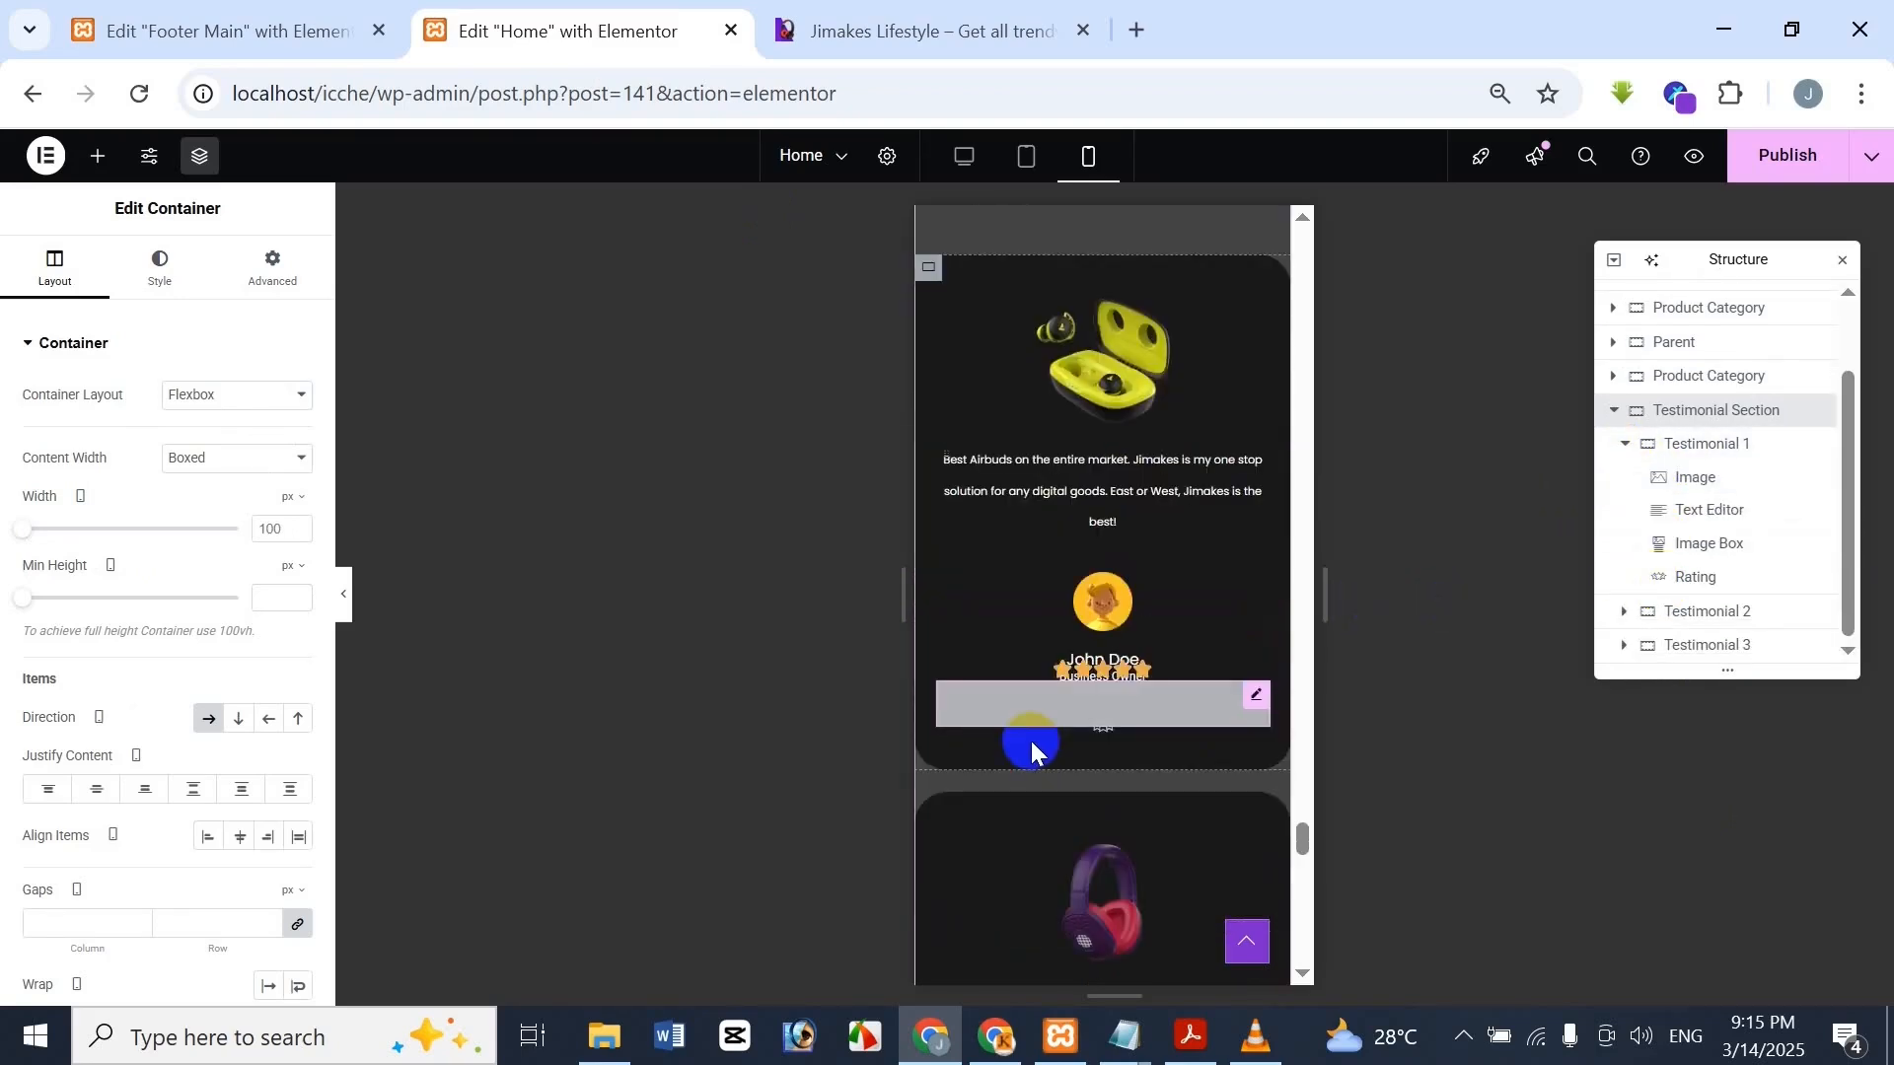
Set the icon spacing of Testimonial 1's rating to 0 px in mobile view
{"action": "left_click", "coordinate": [1697, 577]}
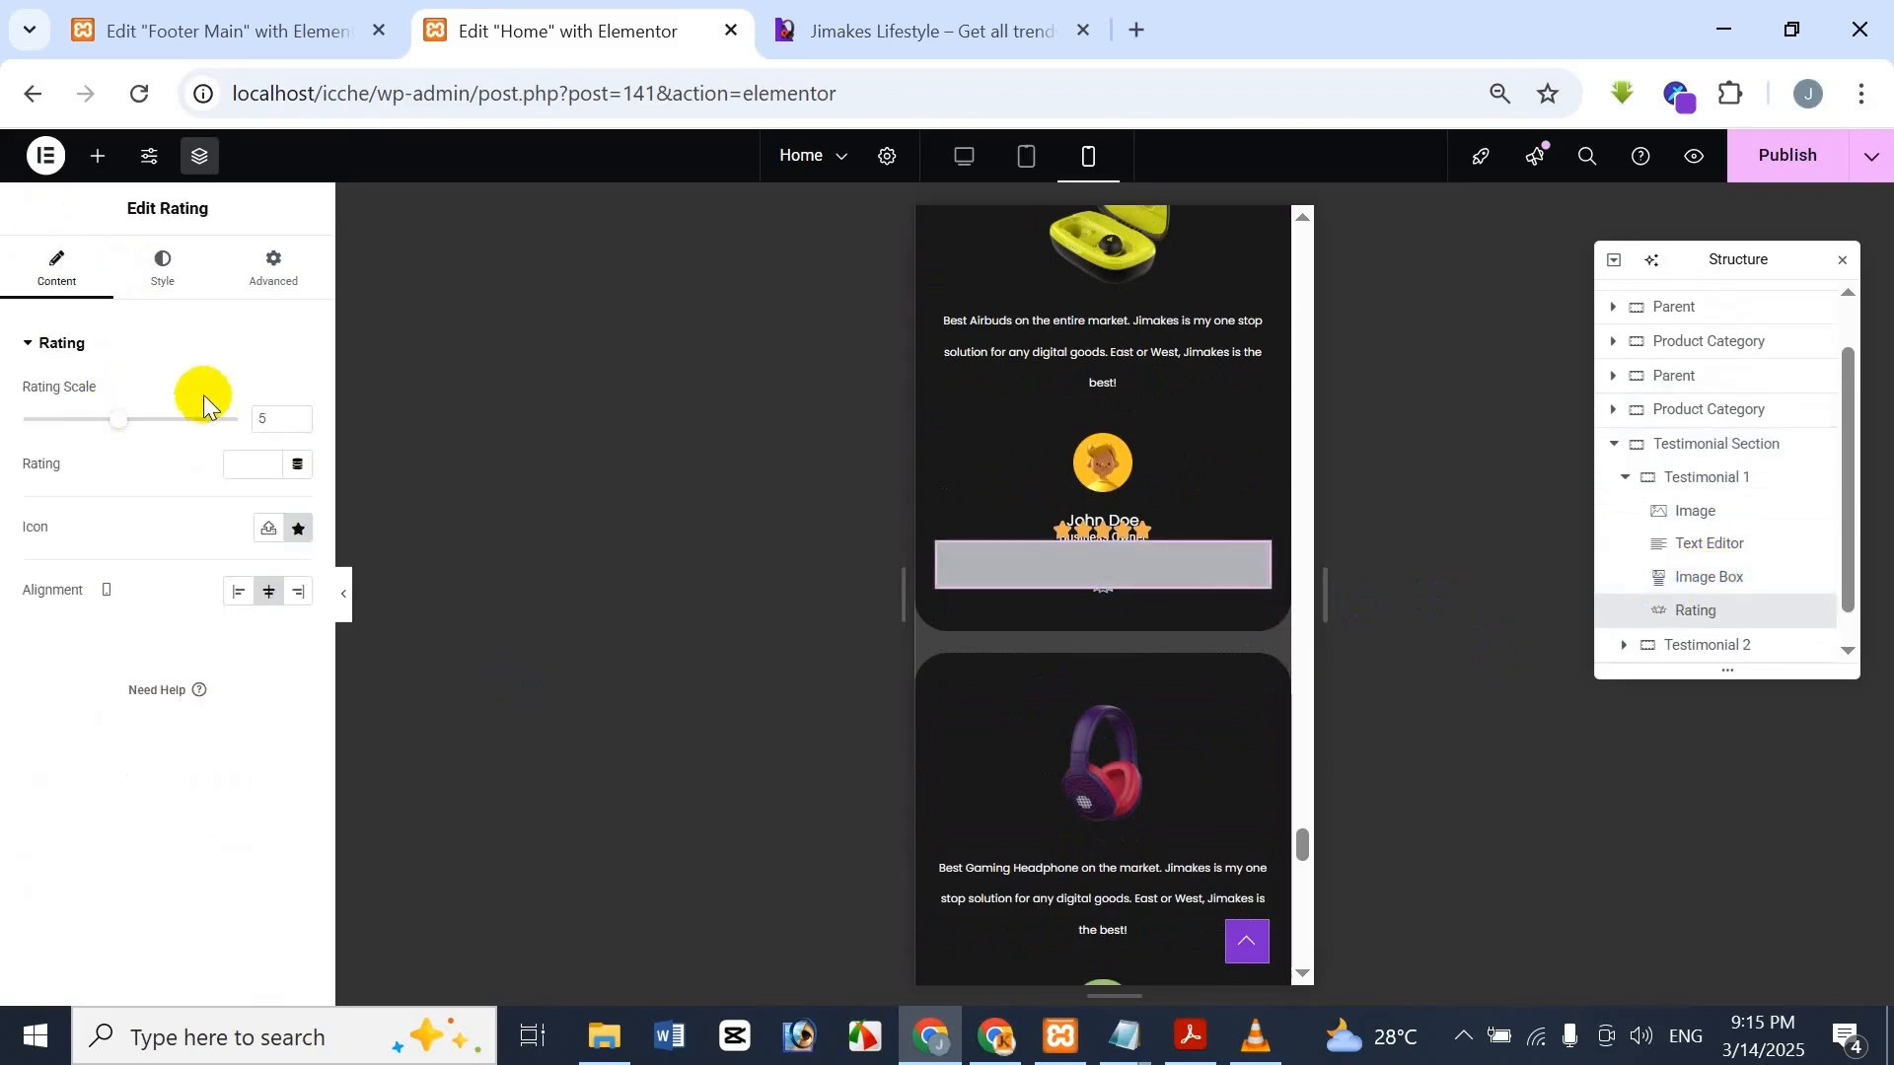
{"action": "left_click", "coordinate": [187, 252]}
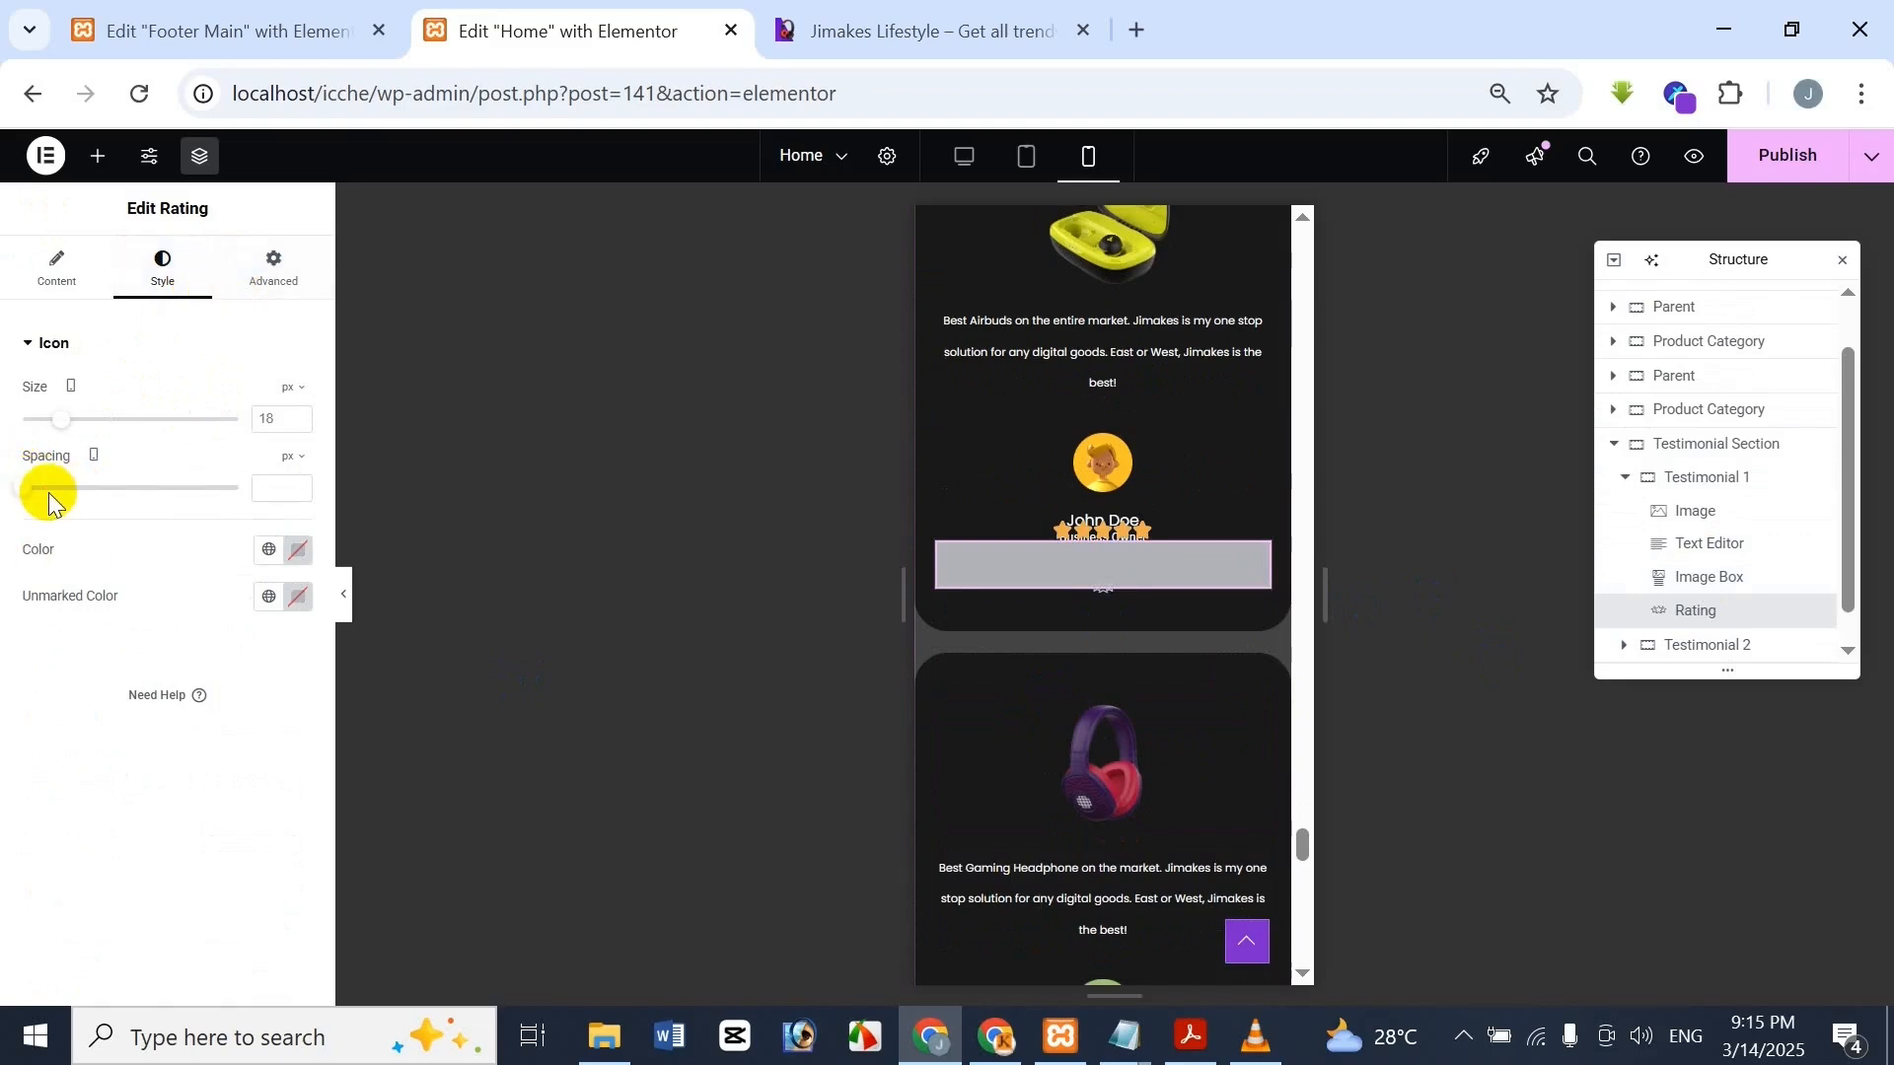
{"action": "left_click_drag", "start_coordinate": [24, 496], "coordinate": [49, 504]}
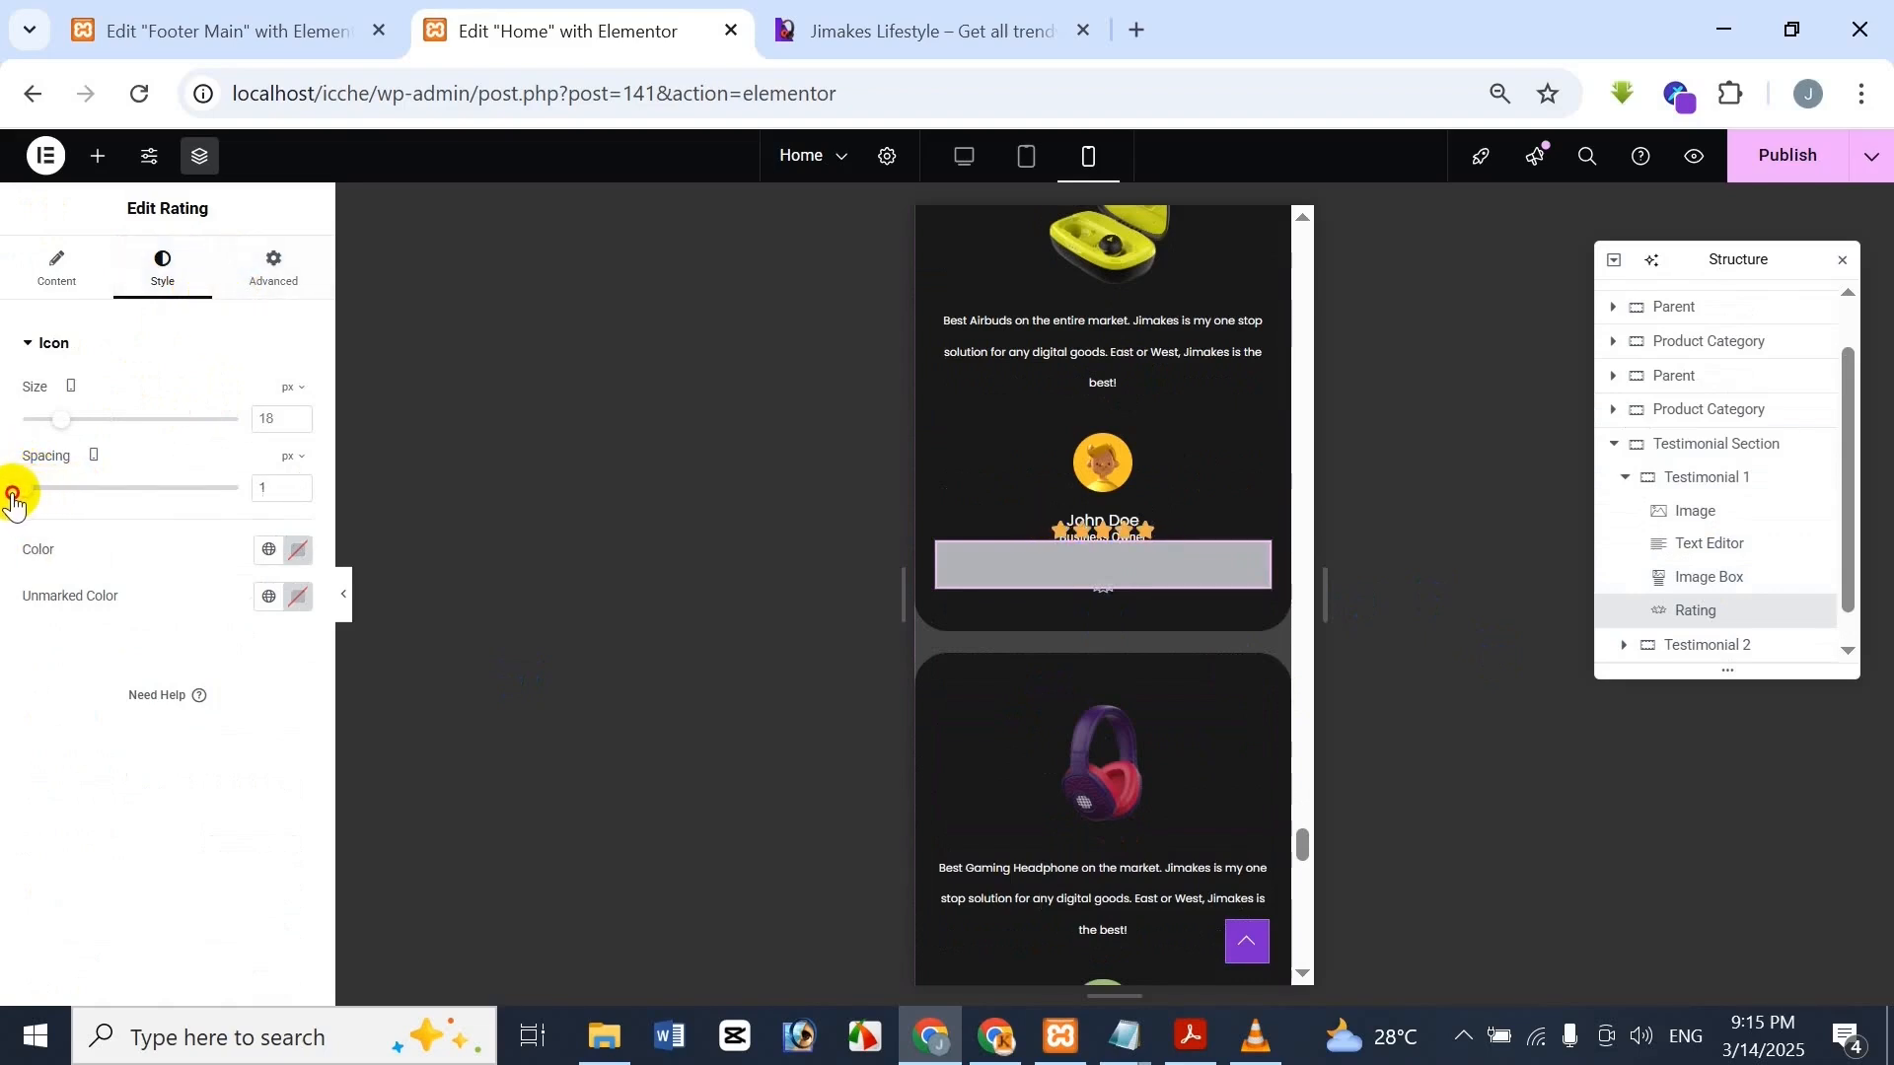
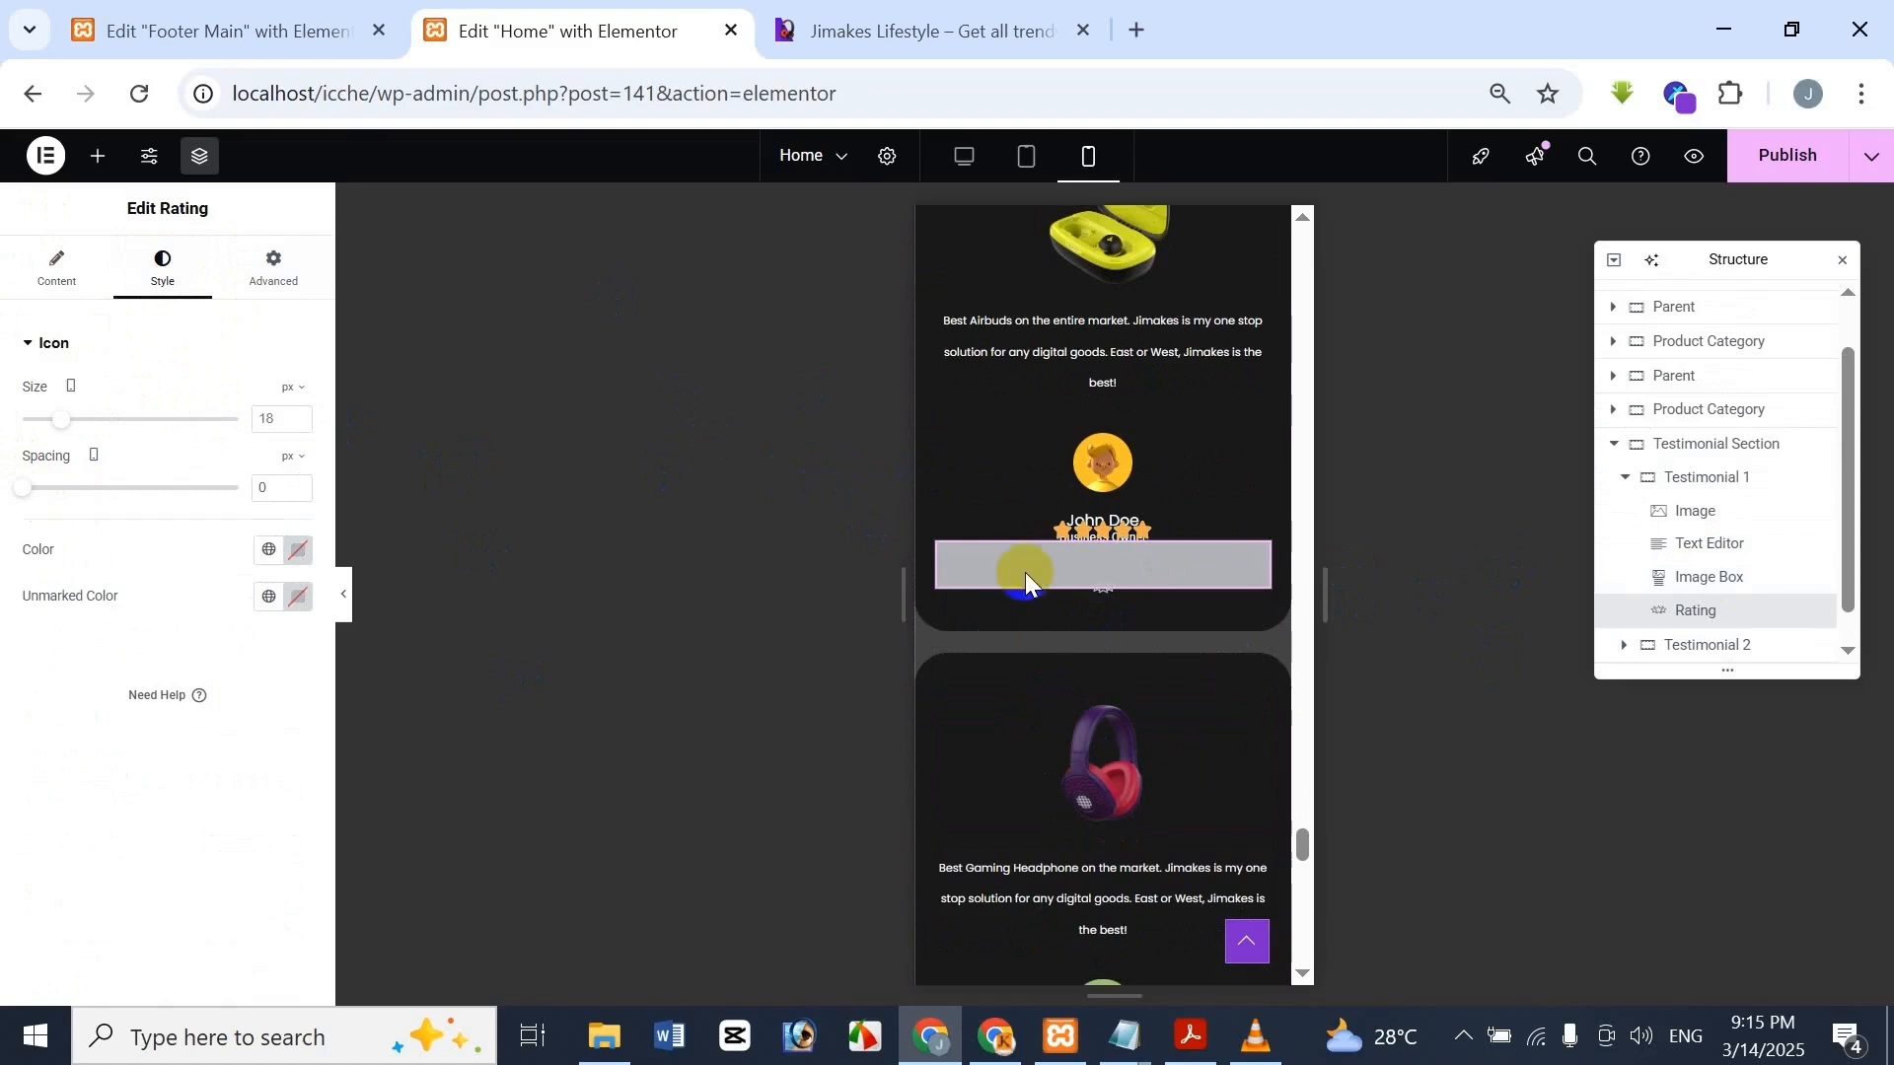
Try equal mobile margins of 20, 10 and 5 px on all sides of Testimonial 1's rating
{"action": "left_click", "coordinate": [273, 267]}
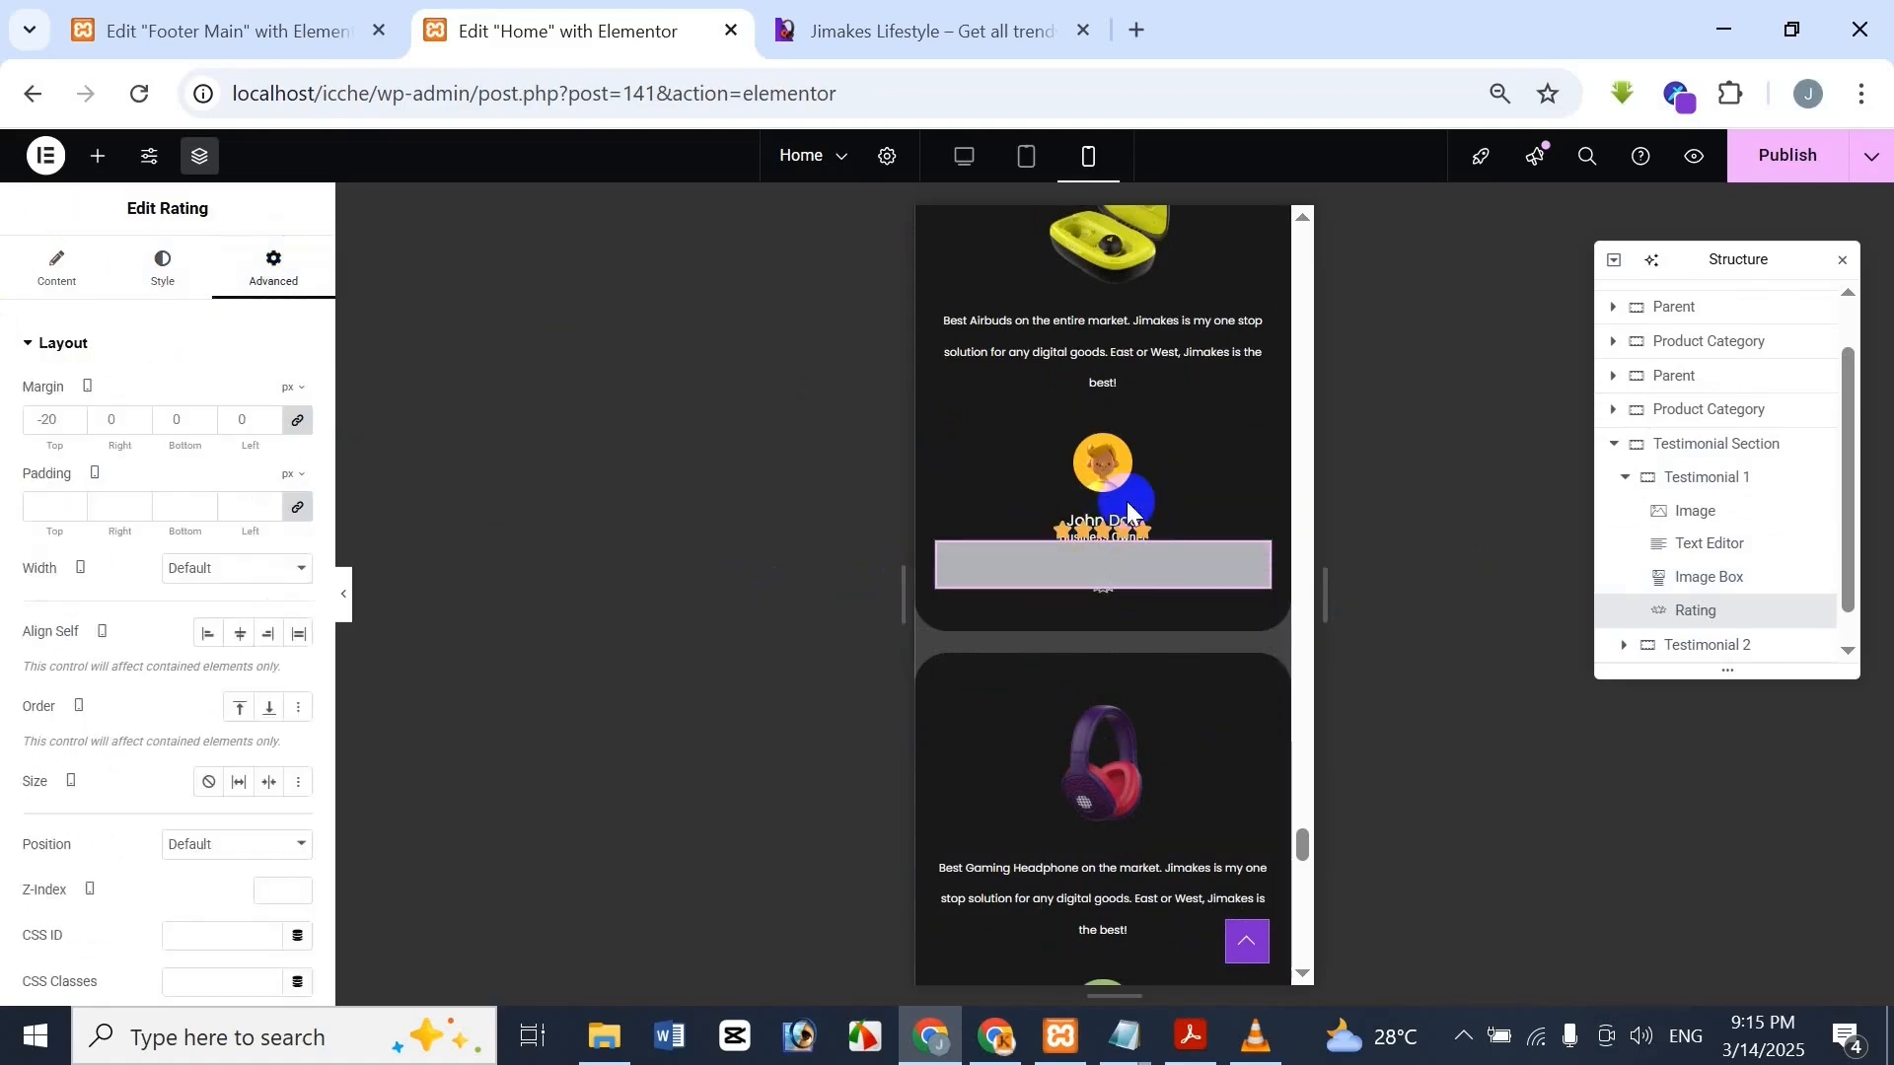
{"action": "scroll", "coordinate": [1144, 524], "scroll_direction": "down", "scroll_amount": 3}
{"action": "scroll", "coordinate": [1150, 598], "scroll_direction": "up", "scroll_amount": 3}
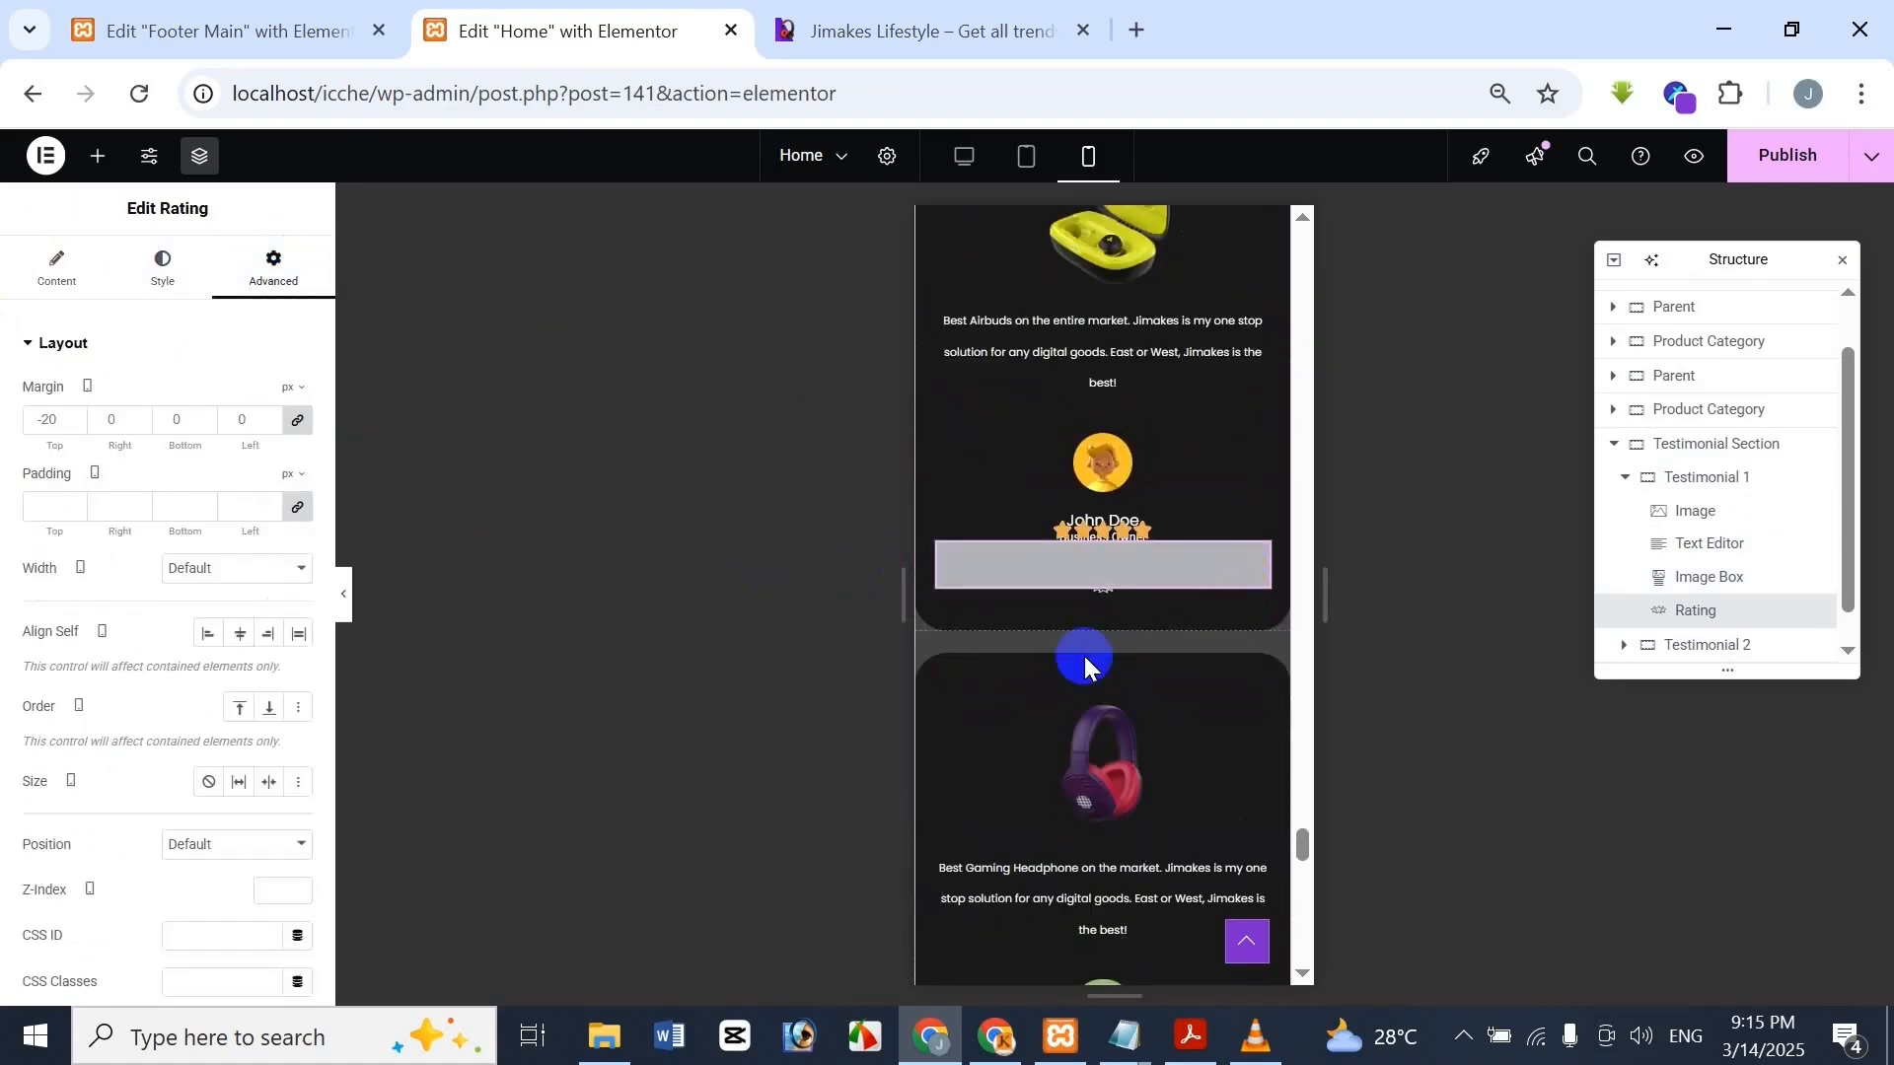
{"action": "left_click", "coordinate": [60, 419]}
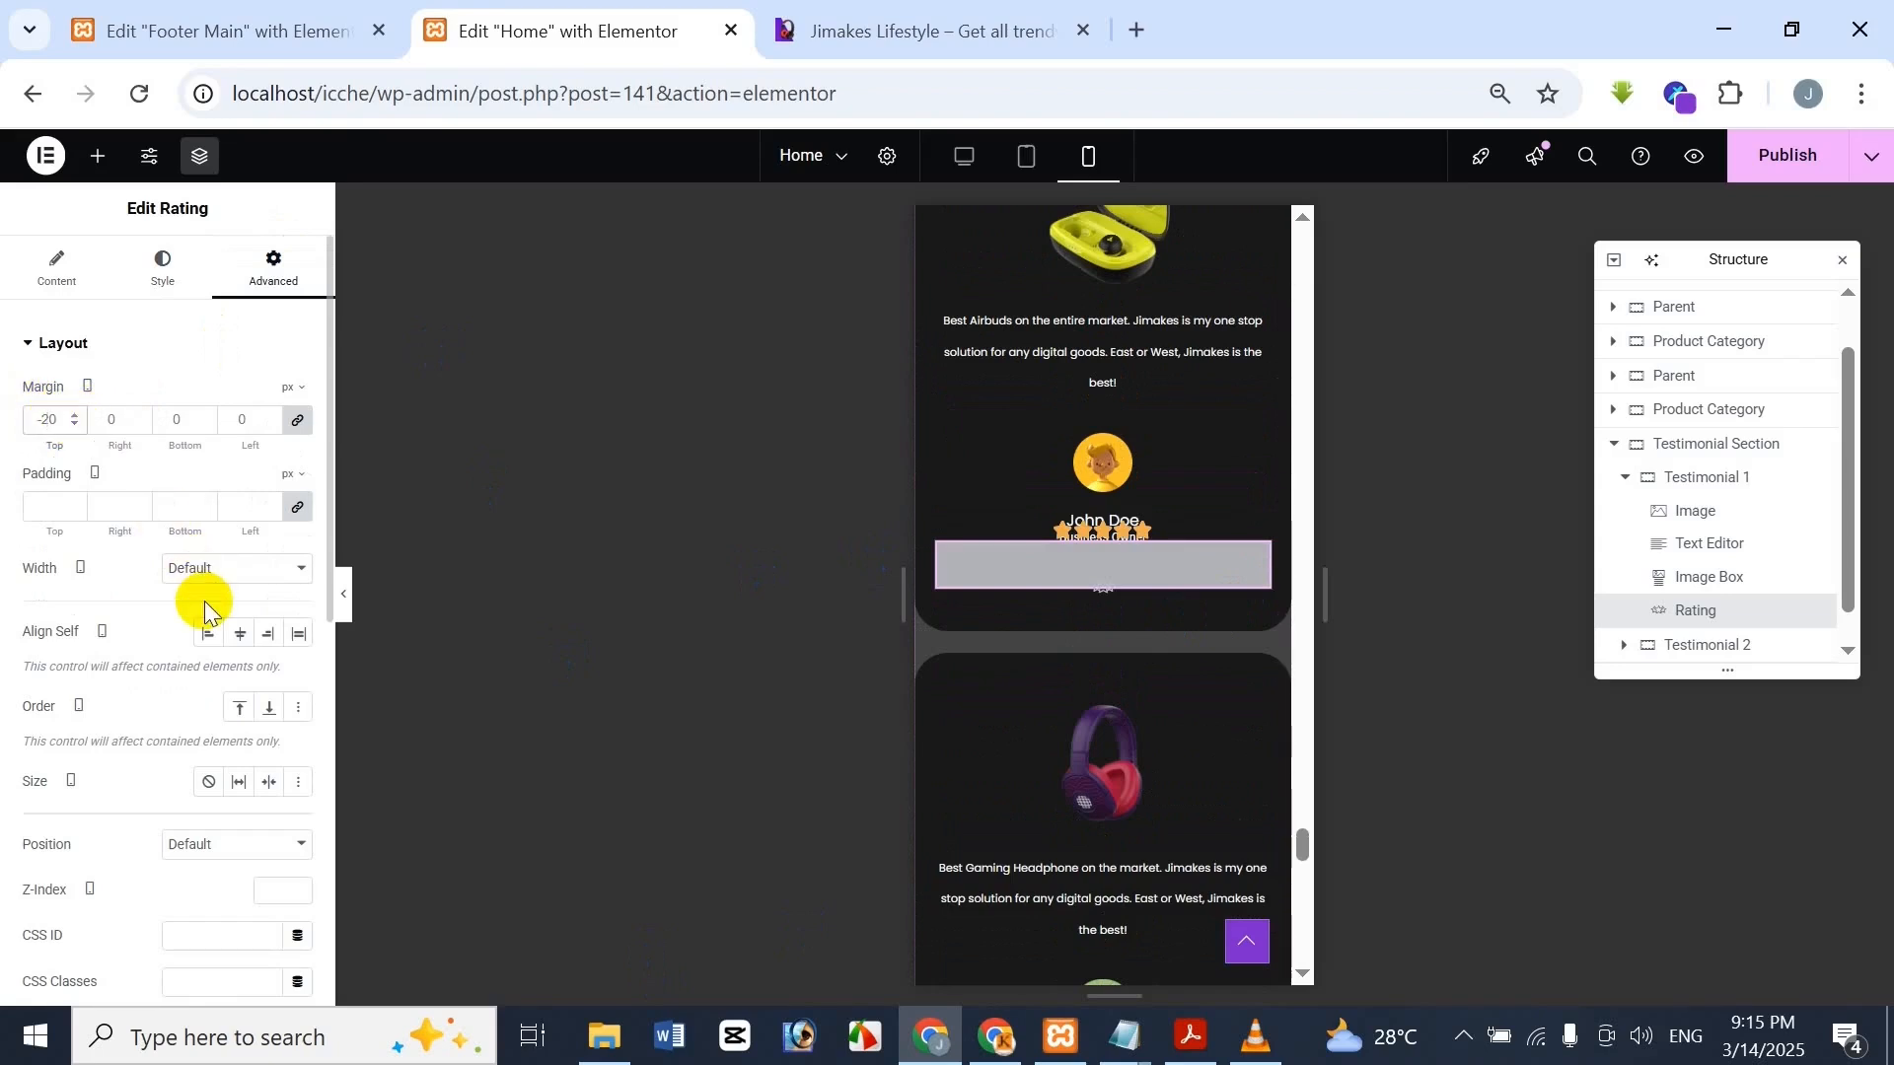
{"action": "type", "text": "20"}
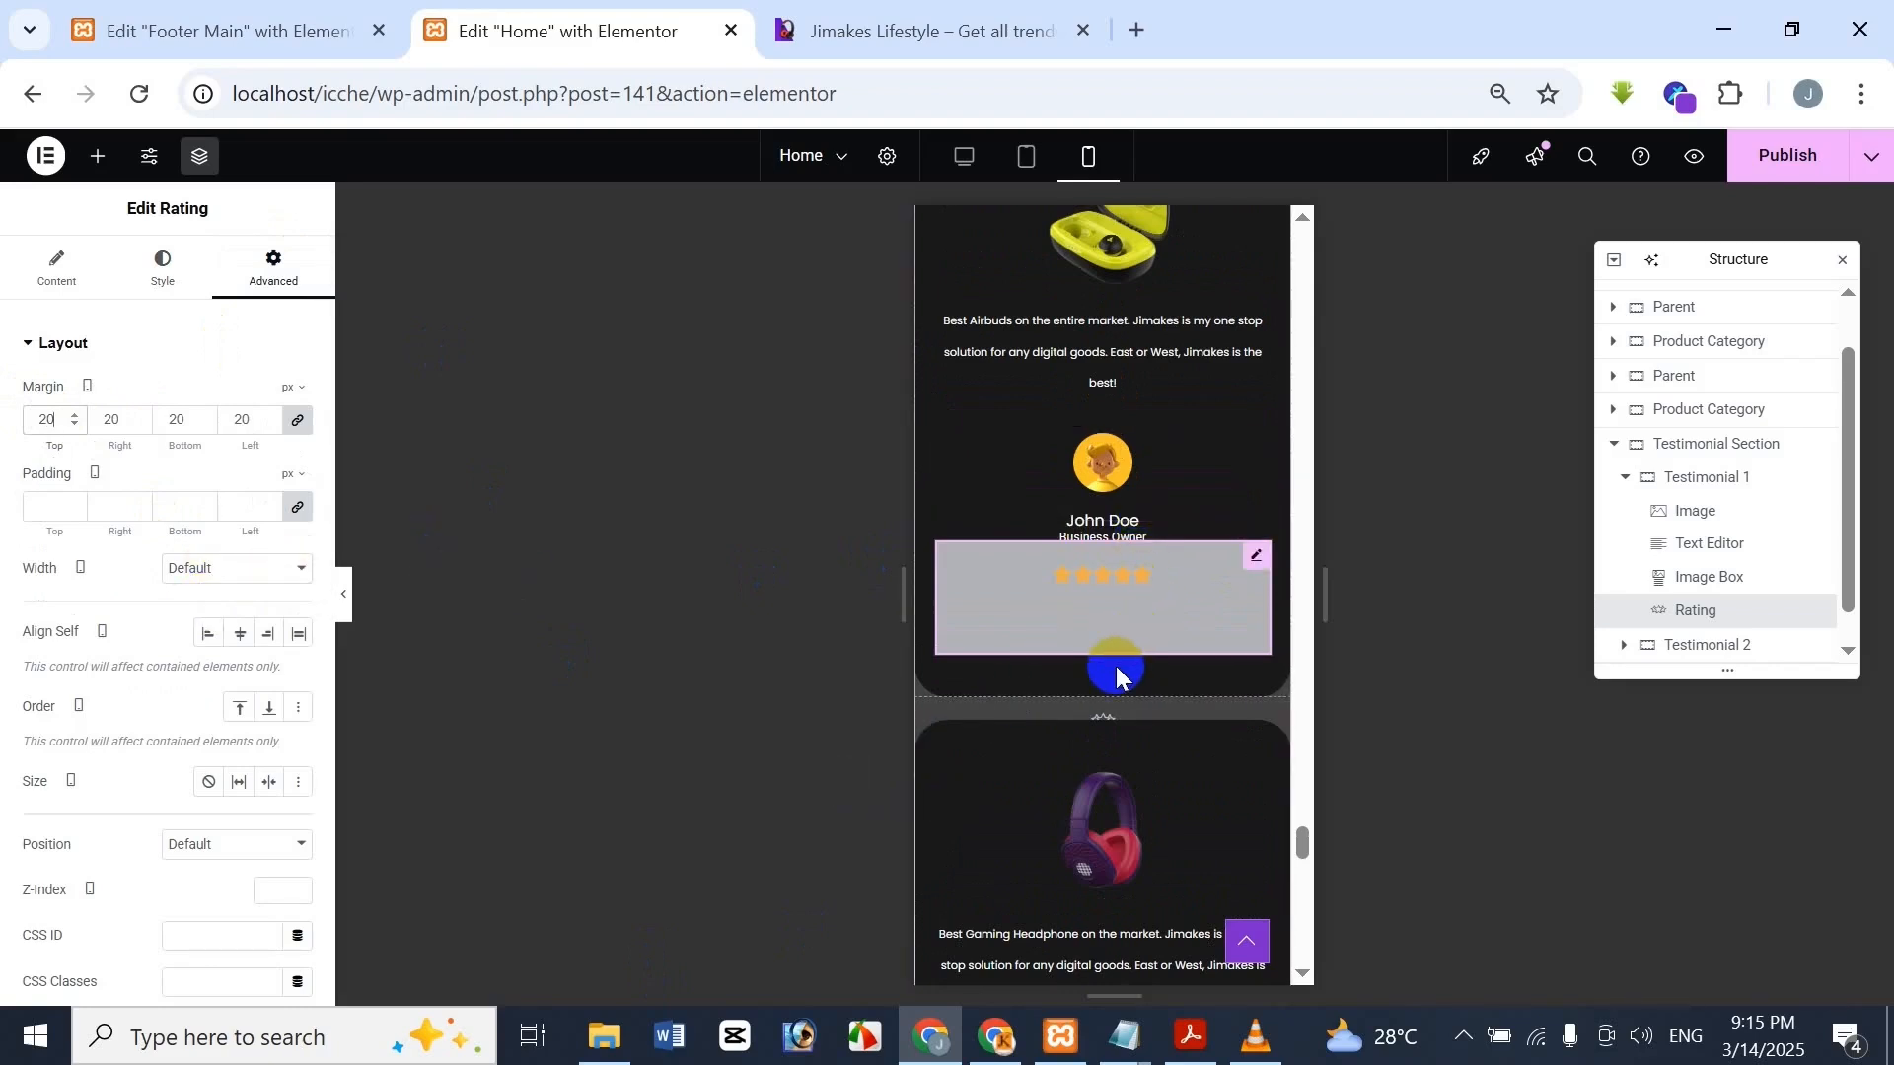
{"action": "key", "text": "BackSpace"}
{"action": "key", "text": "BackSpace"}
{"action": "type", "text": "10"}
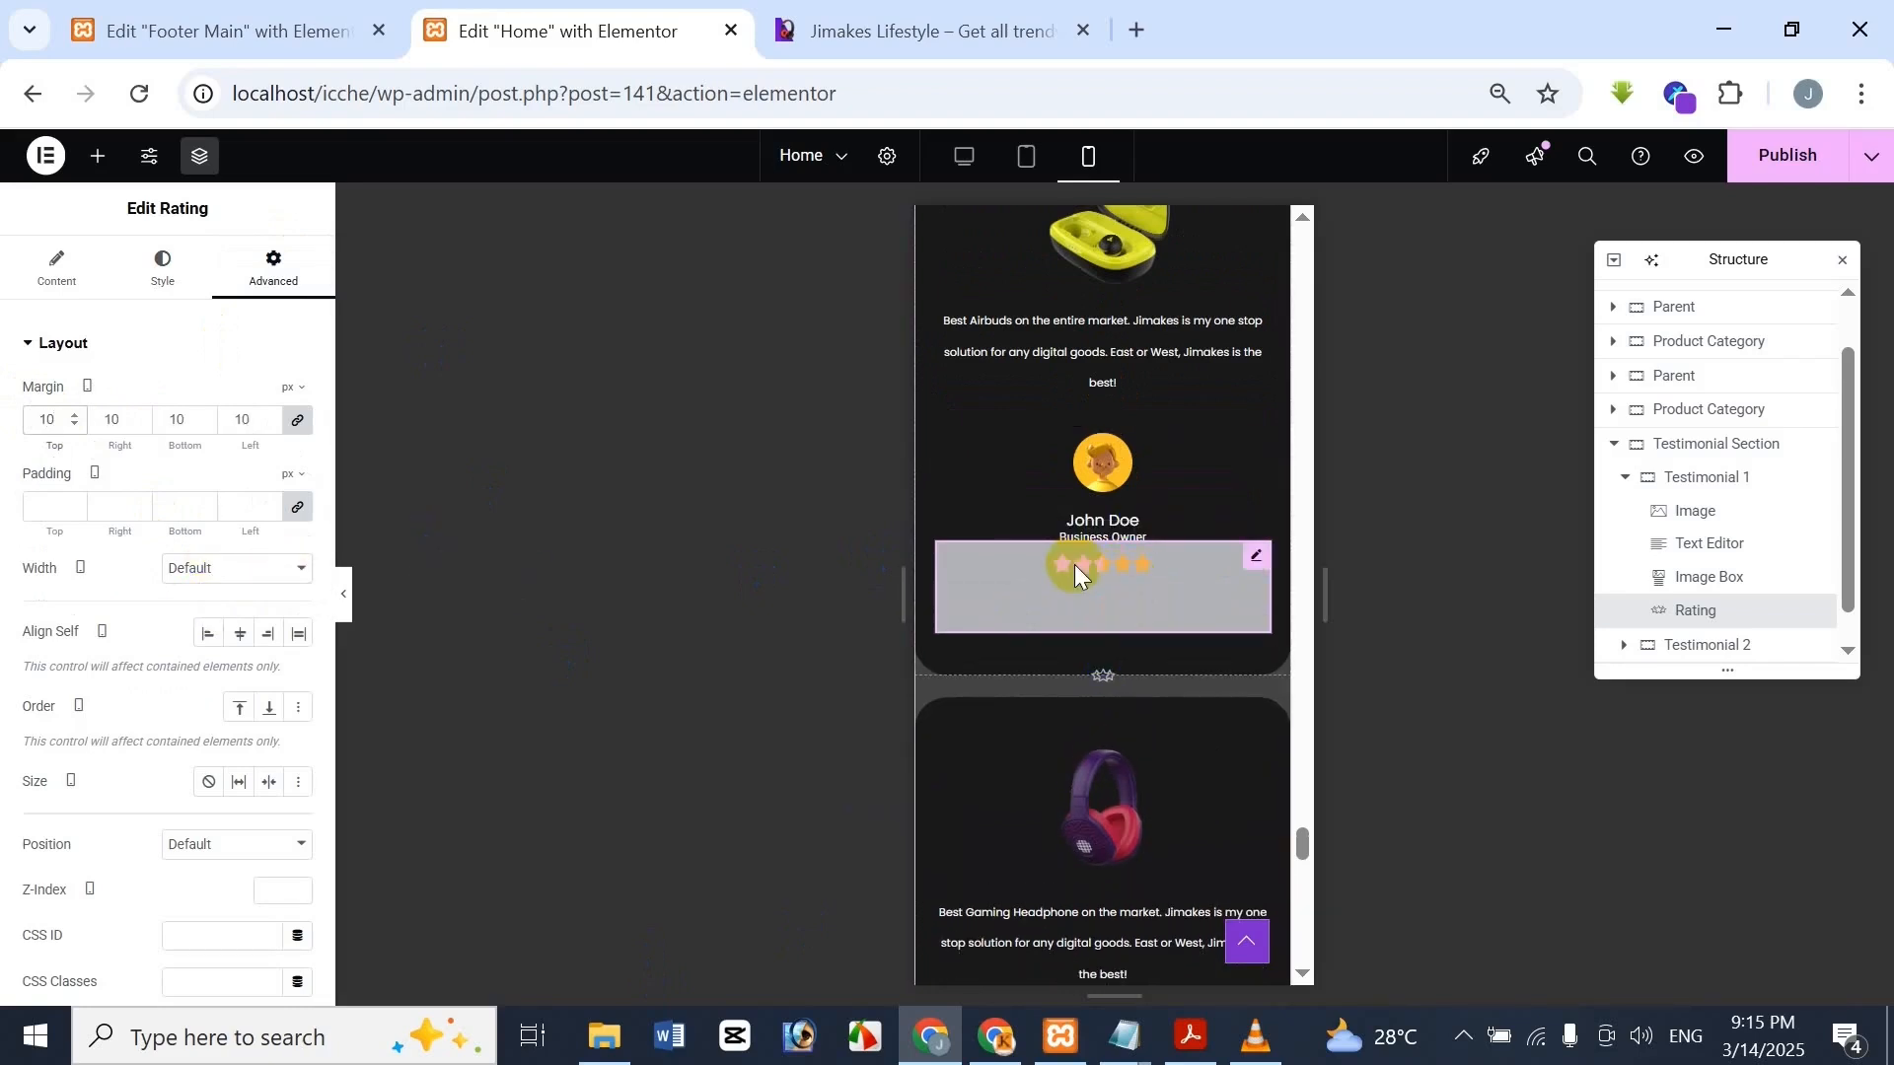
{"action": "key", "text": "BackSpace"}
{"action": "key", "text": "BackSpace"}
{"action": "type", "text": "5"}
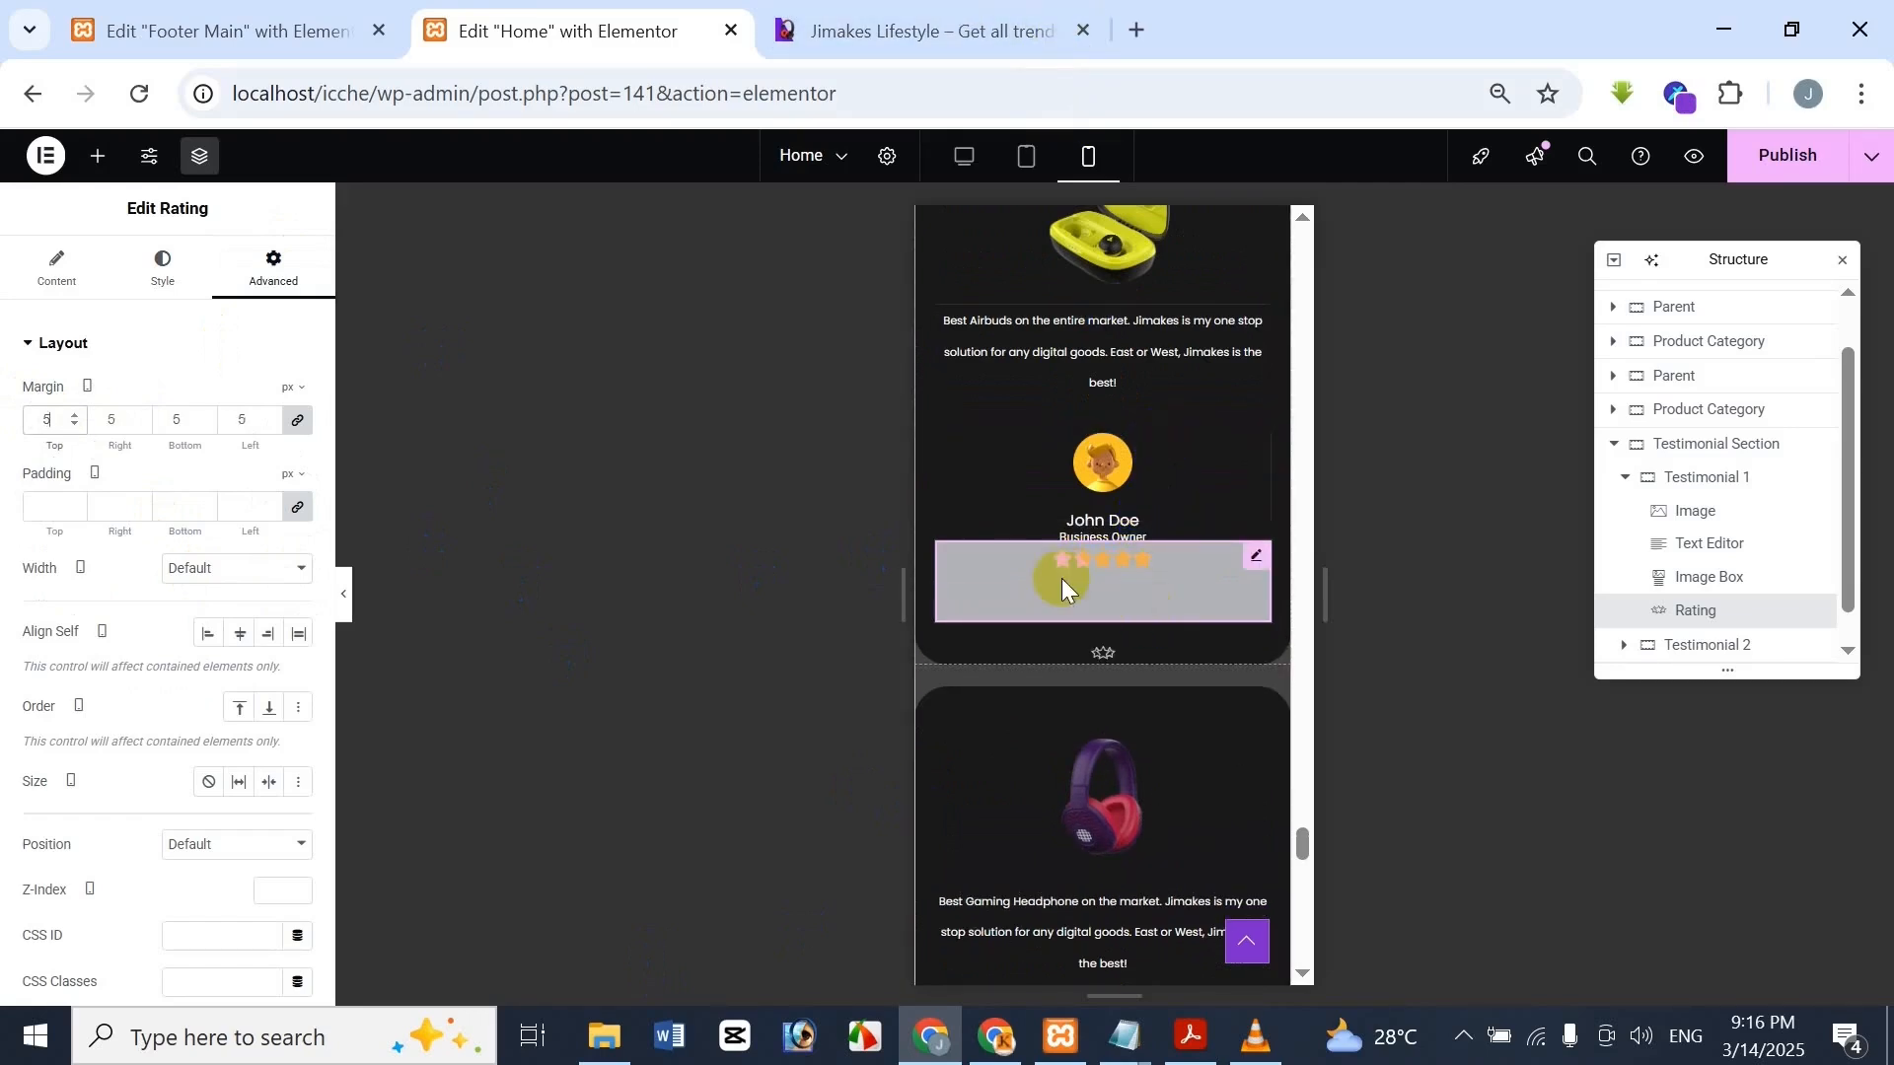
Preview the mobile testimonial cards without the editing controls and check the star ratings
{"action": "left_click", "coordinate": [348, 598]}
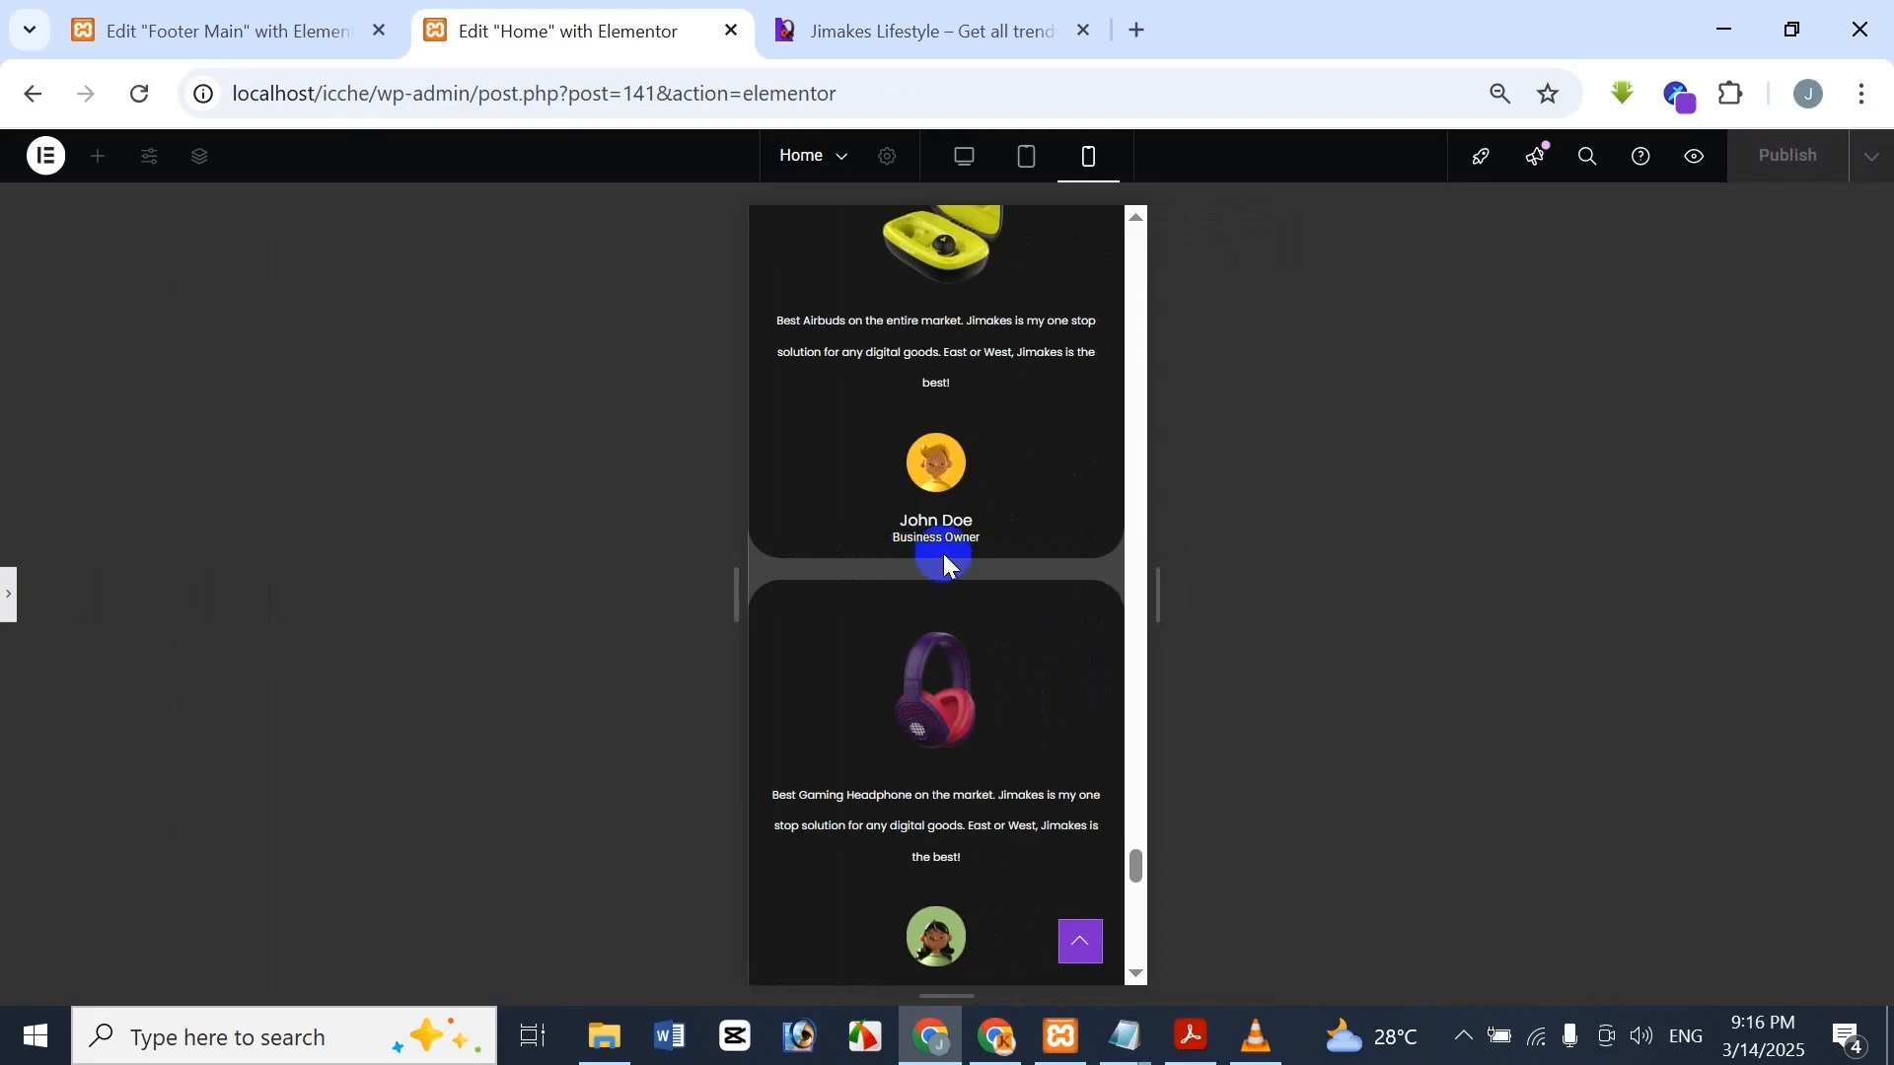
{"action": "scroll", "coordinate": [967, 567], "scroll_direction": "down", "scroll_amount": 2}
{"action": "scroll", "coordinate": [963, 557], "scroll_direction": "down", "scroll_amount": 4}
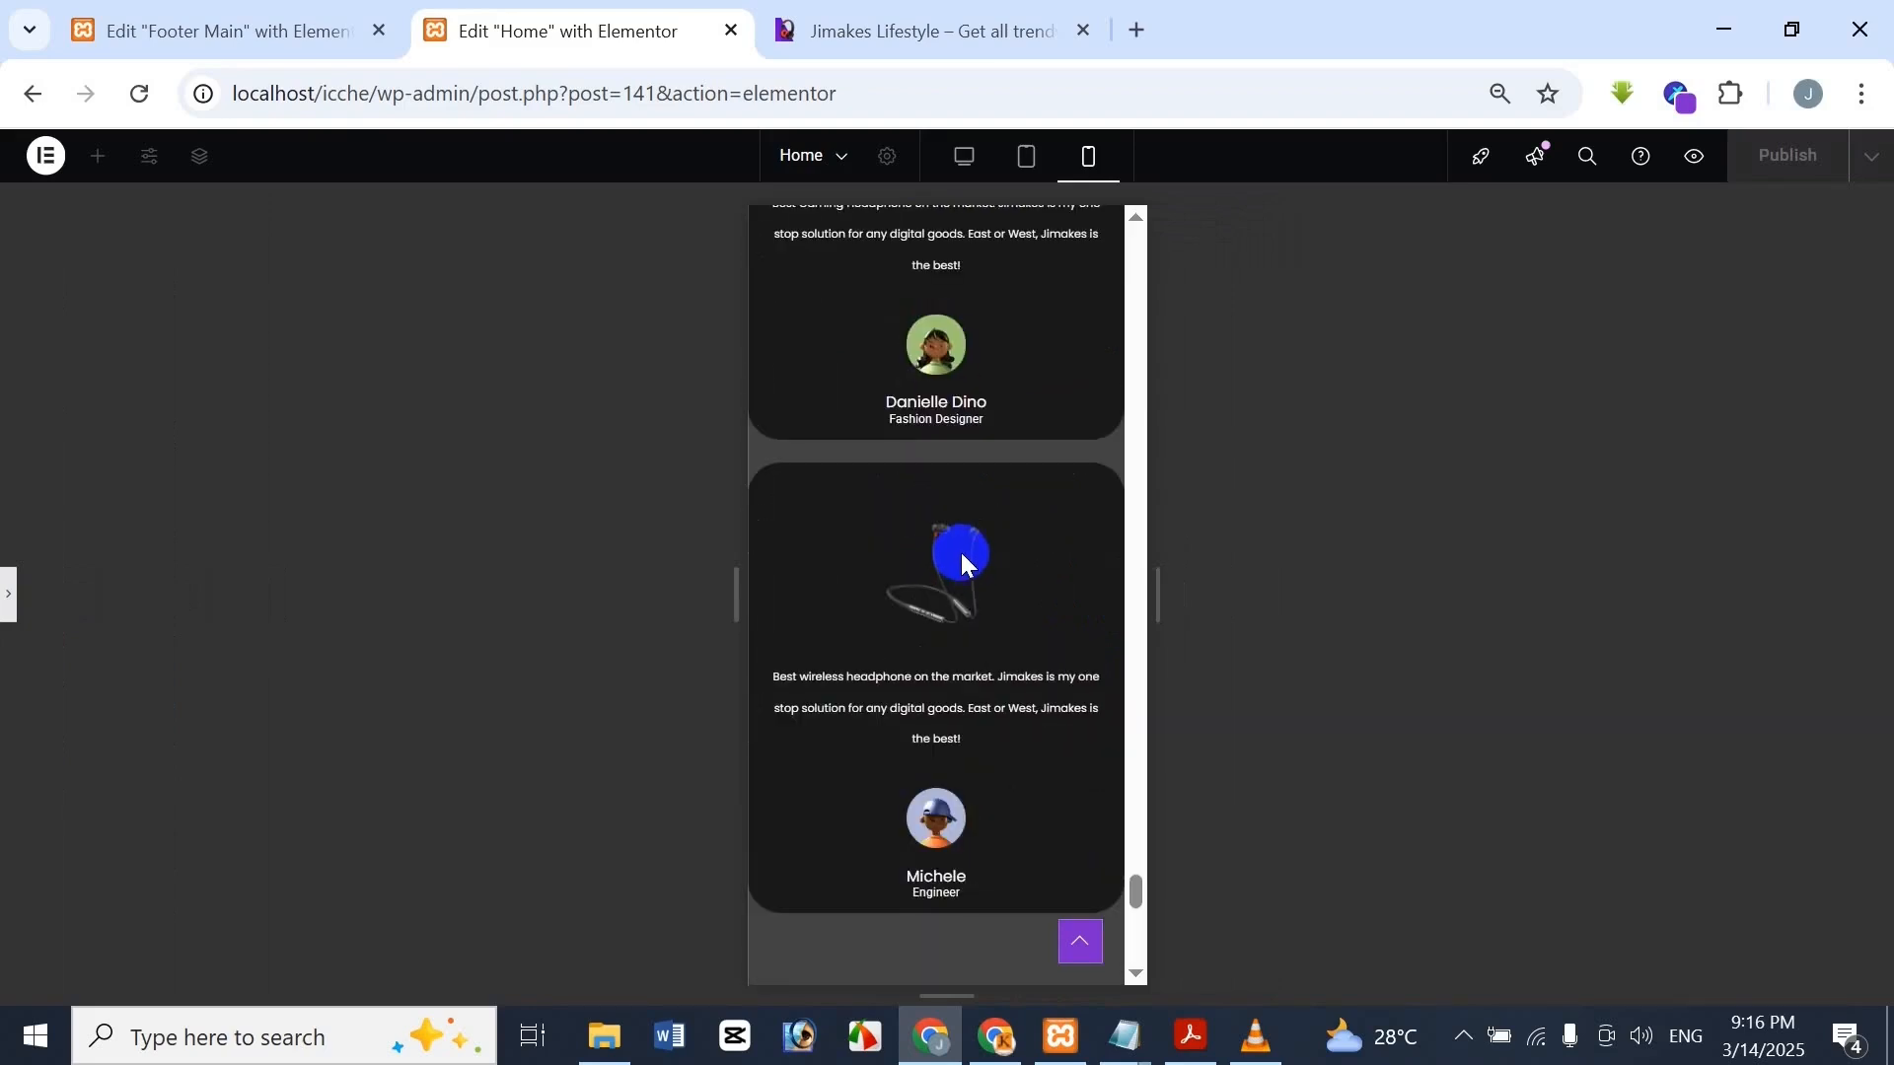
{"action": "scroll", "coordinate": [963, 557], "scroll_direction": "up", "scroll_amount": 6}
{"action": "left_click", "coordinate": [862, 678]}
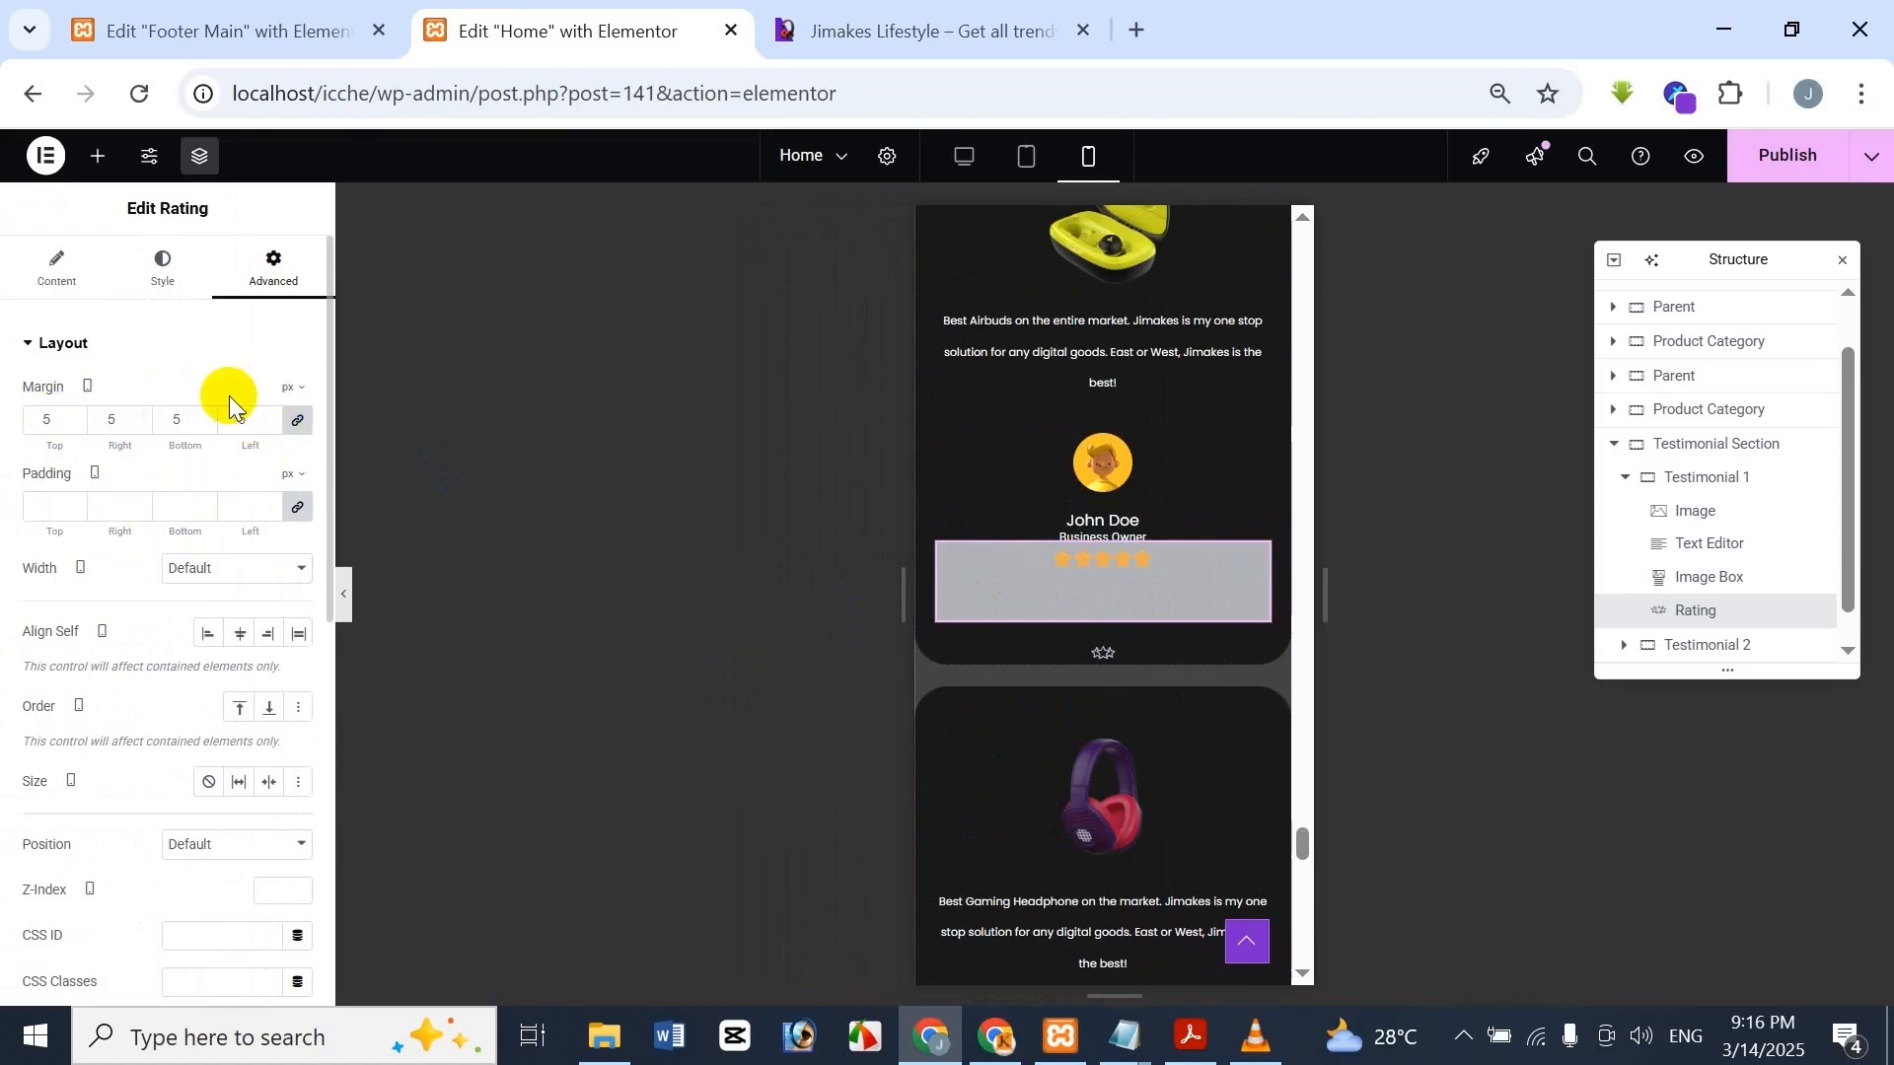
Unlink the mobile margins of Testimonial 1's rating and set the top to 8 px and the right, bottom and left to 0
{"action": "left_click", "coordinate": [296, 419]}
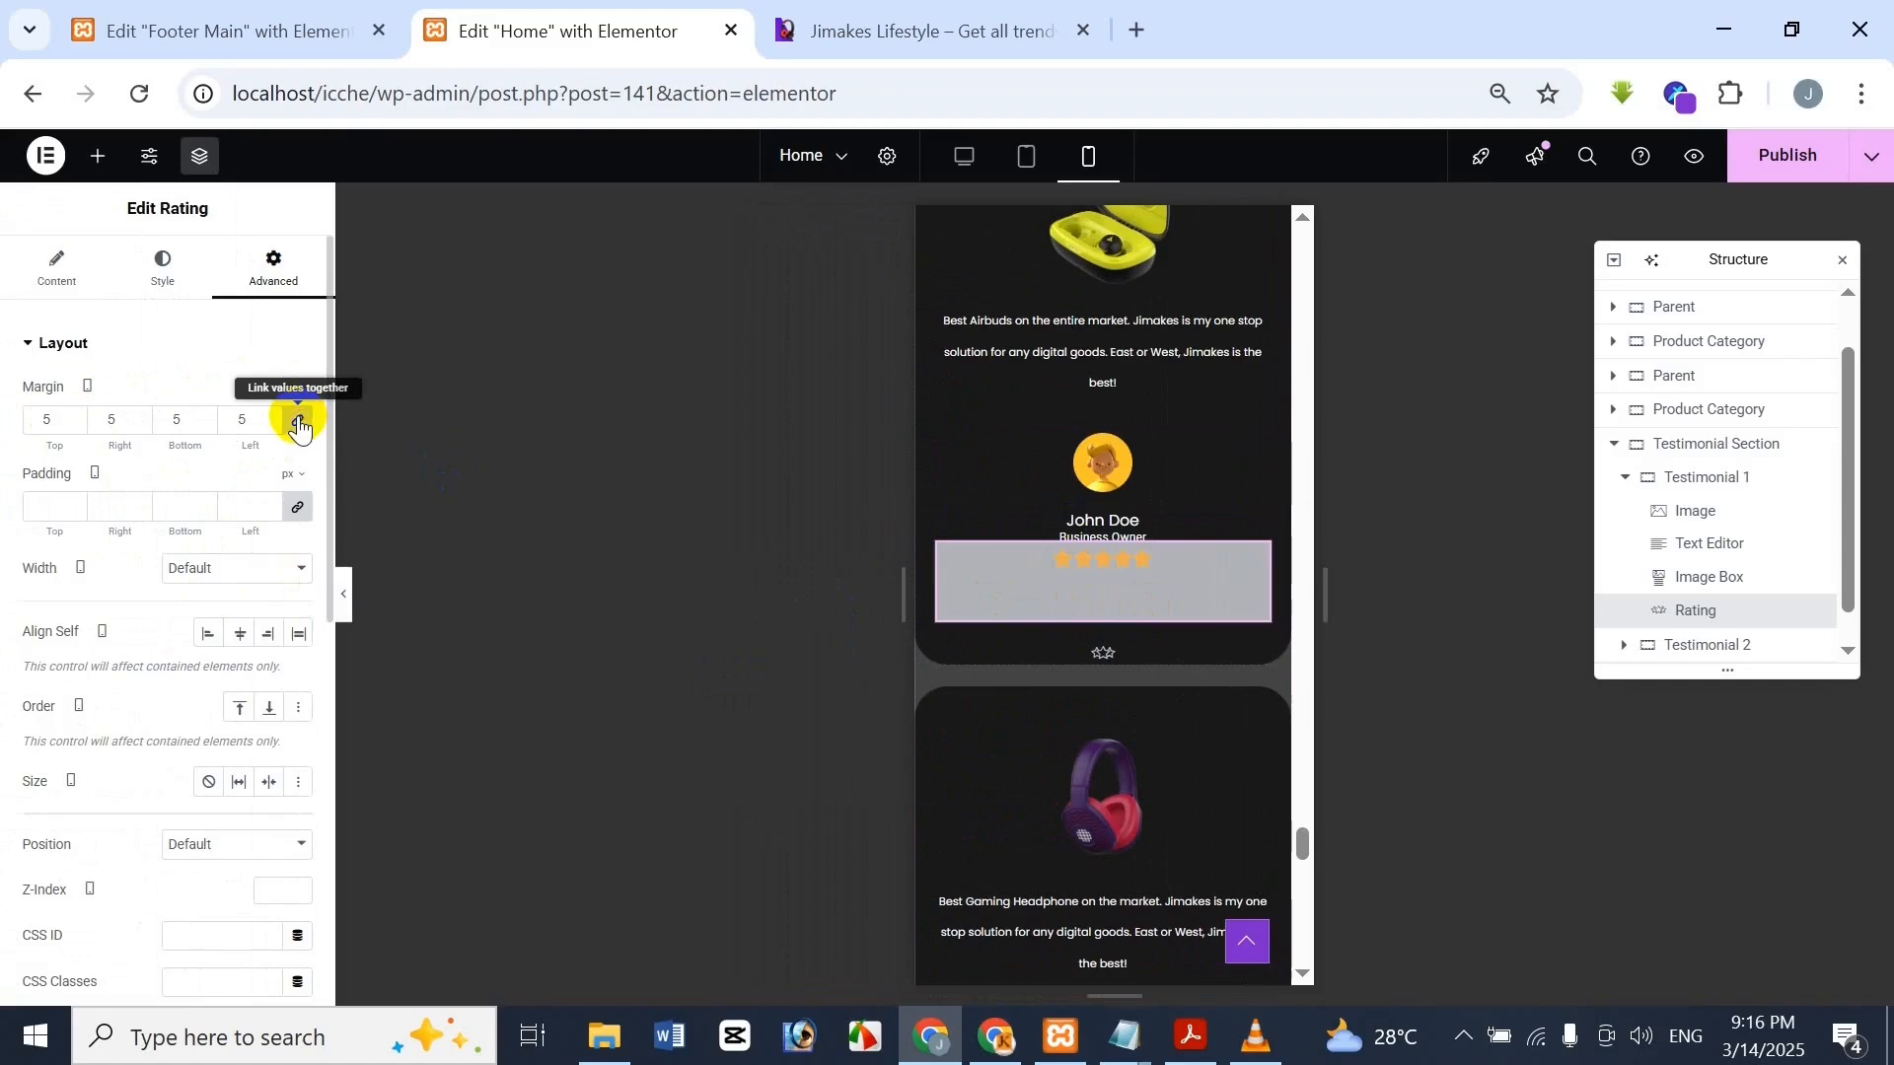
{"action": "double_click", "coordinate": [245, 422]}
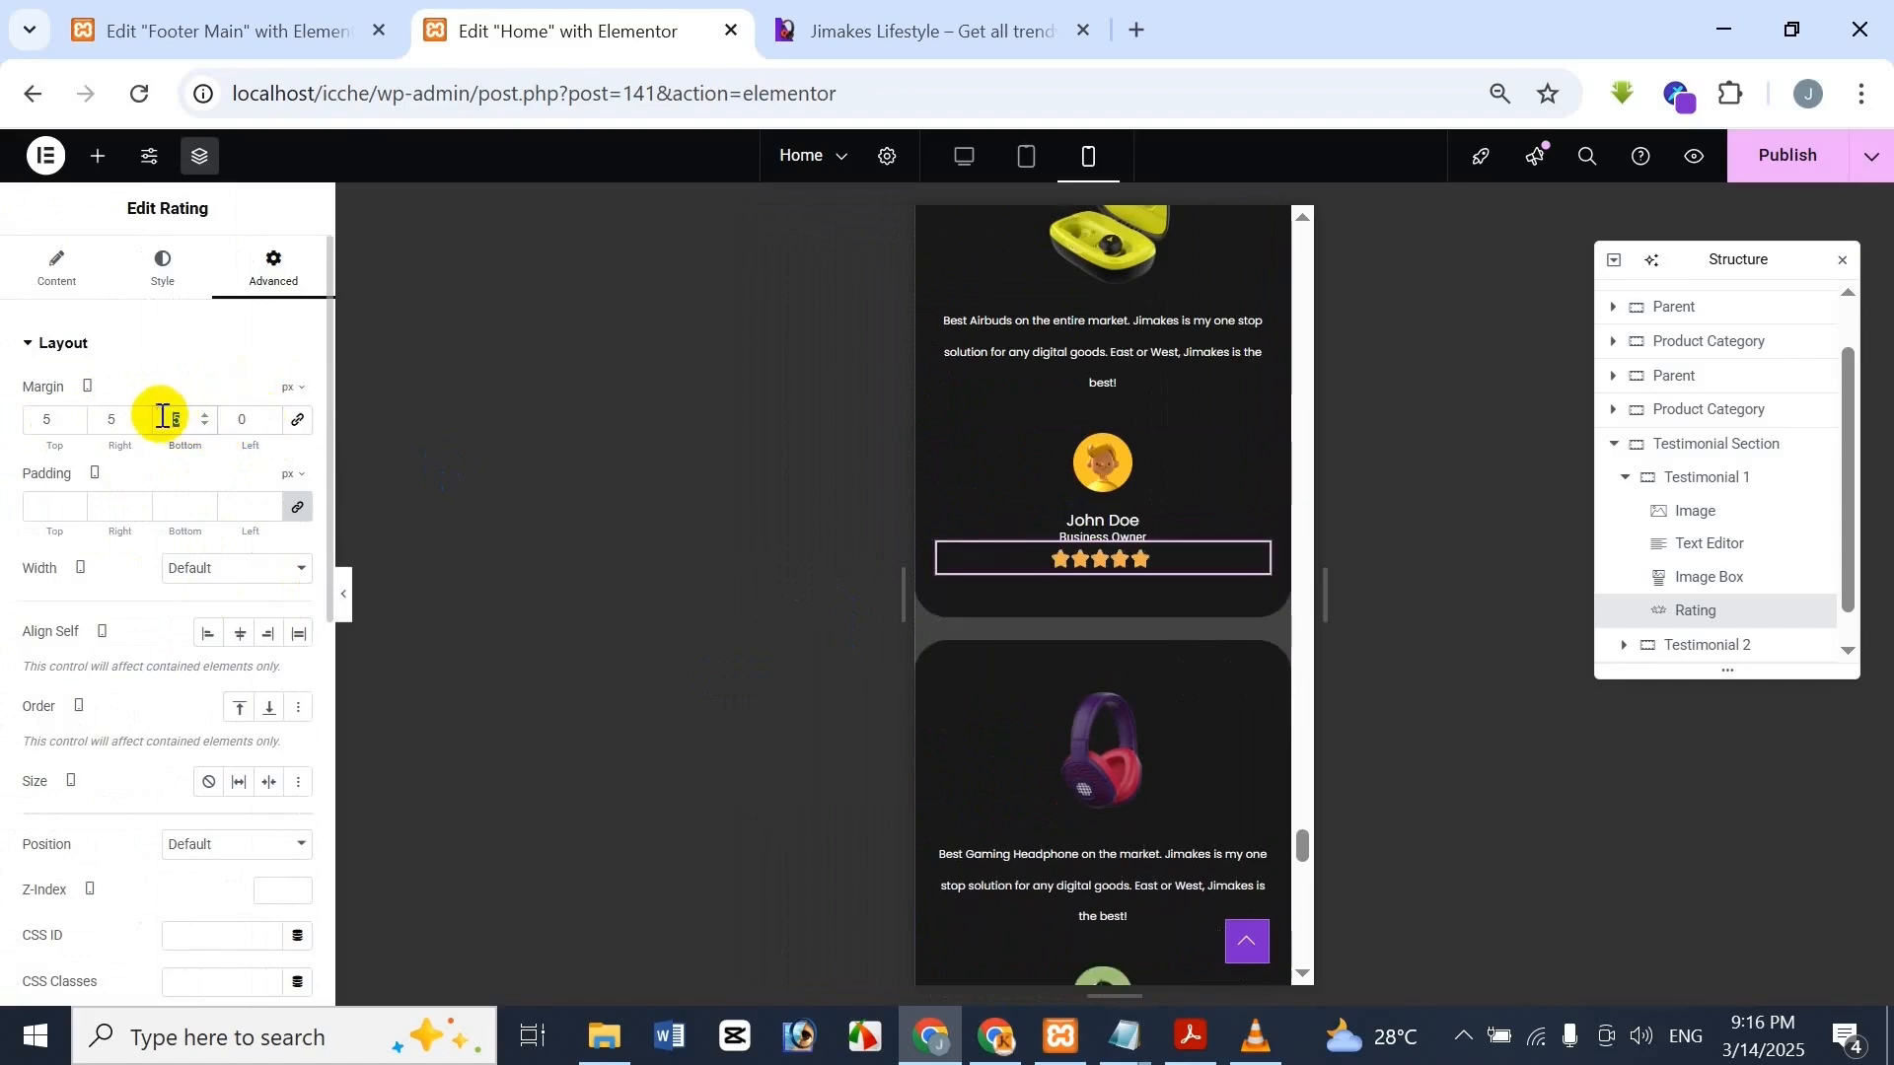
{"action": "type", "text": "0"}
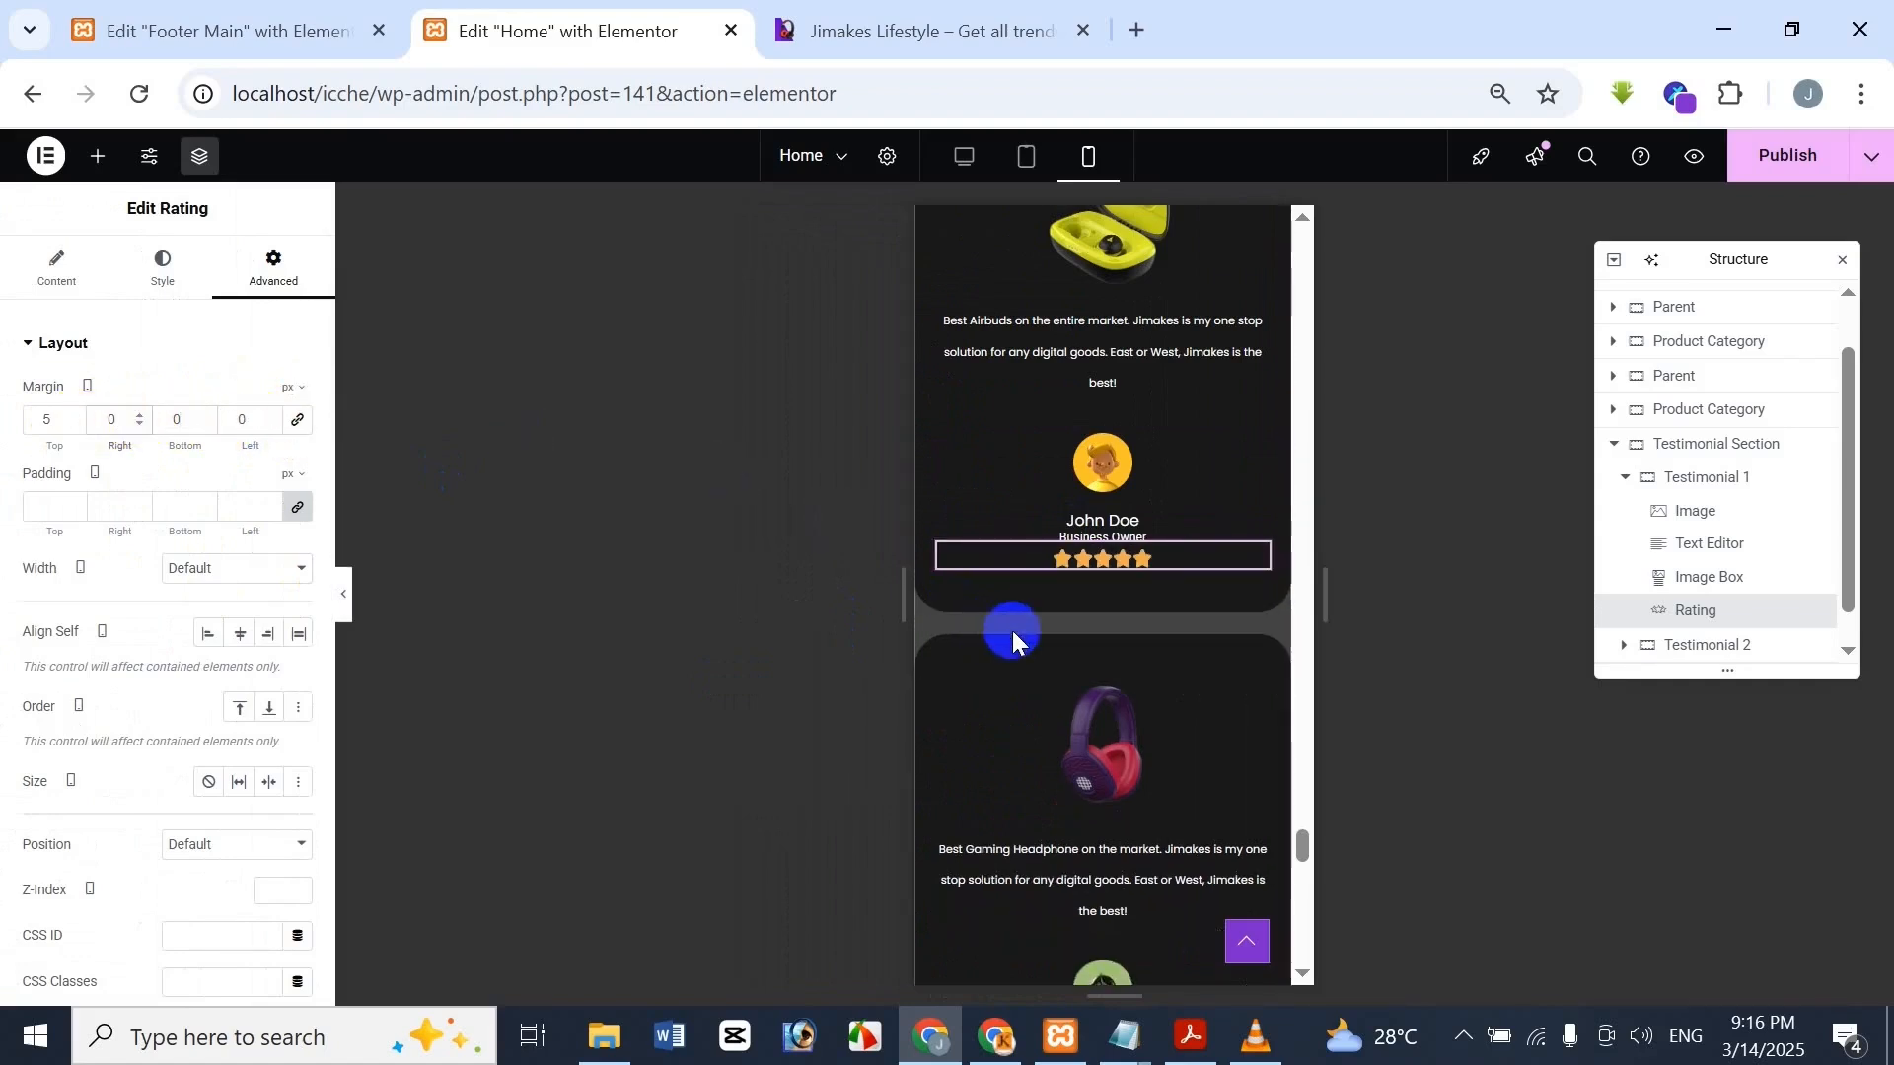
{"action": "left_click", "coordinate": [345, 596]}
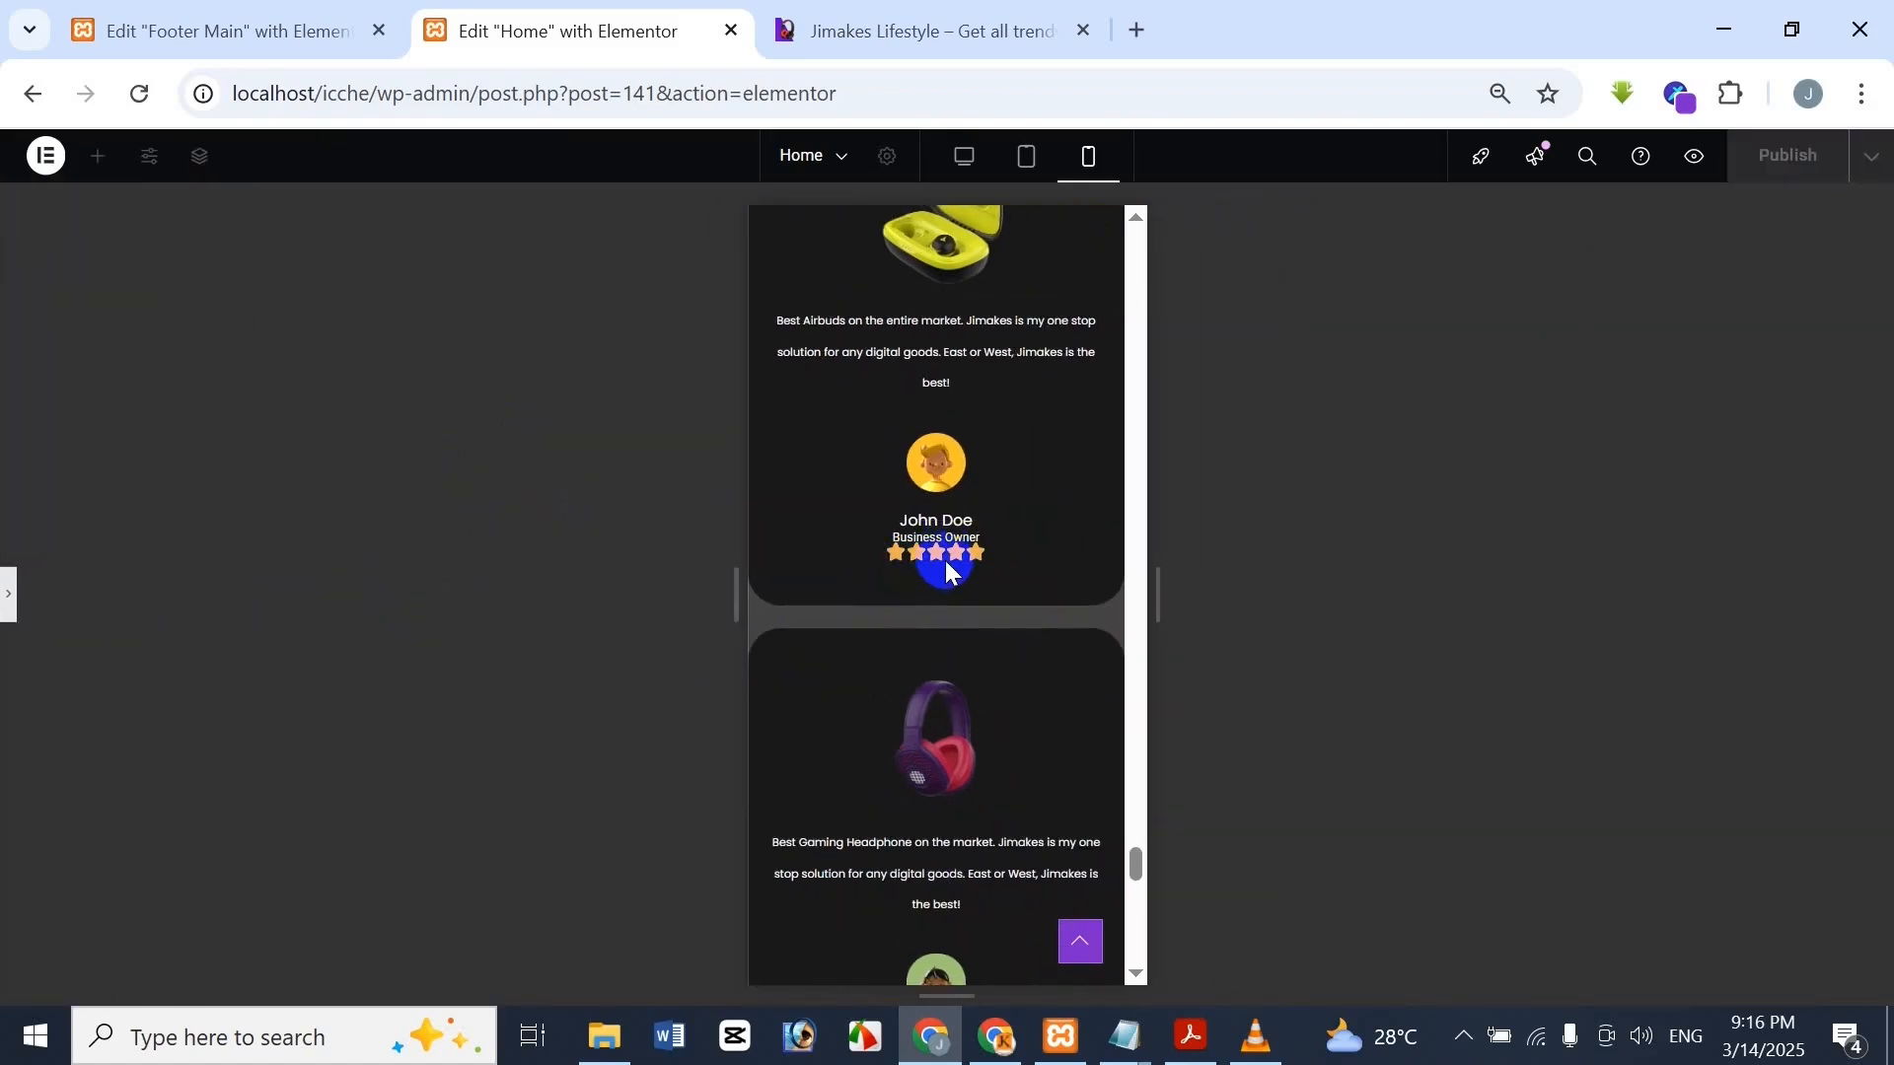
{"action": "left_click", "coordinate": [66, 393]}
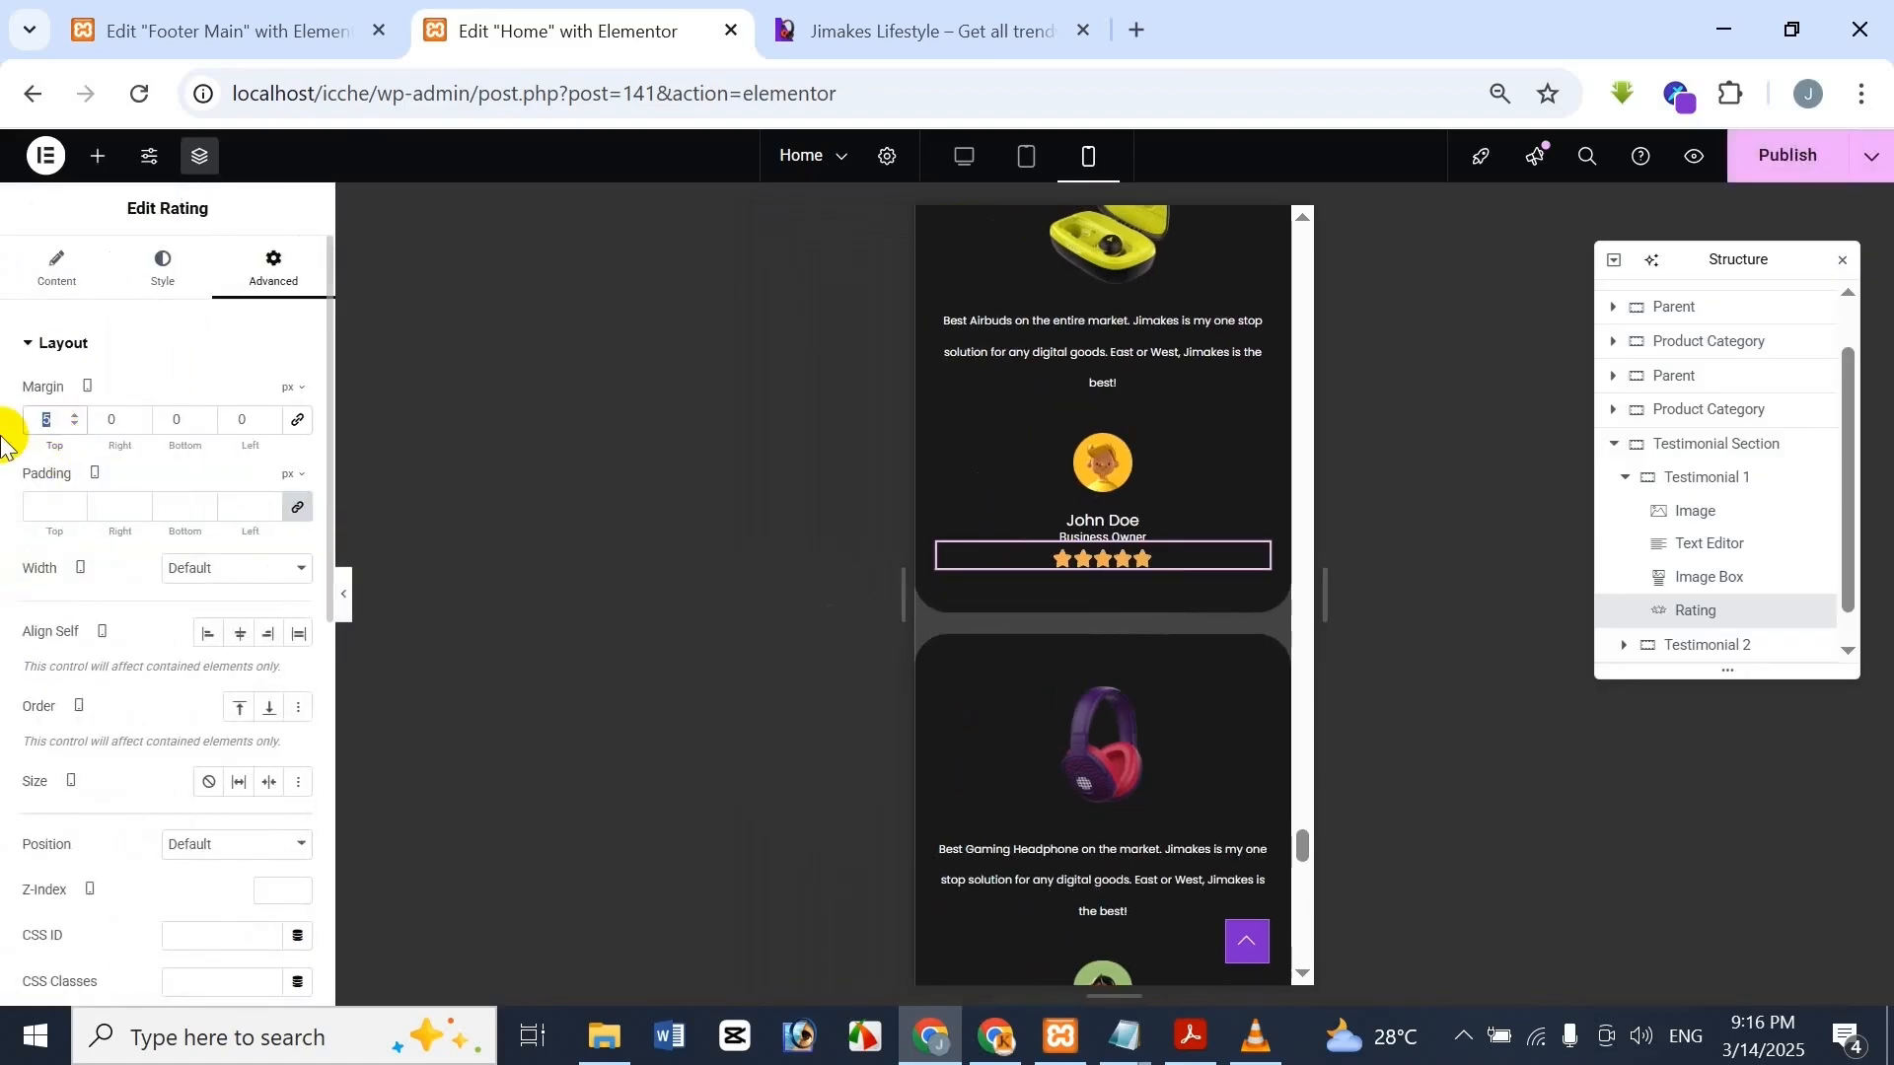
{"action": "type", "text": "8"}
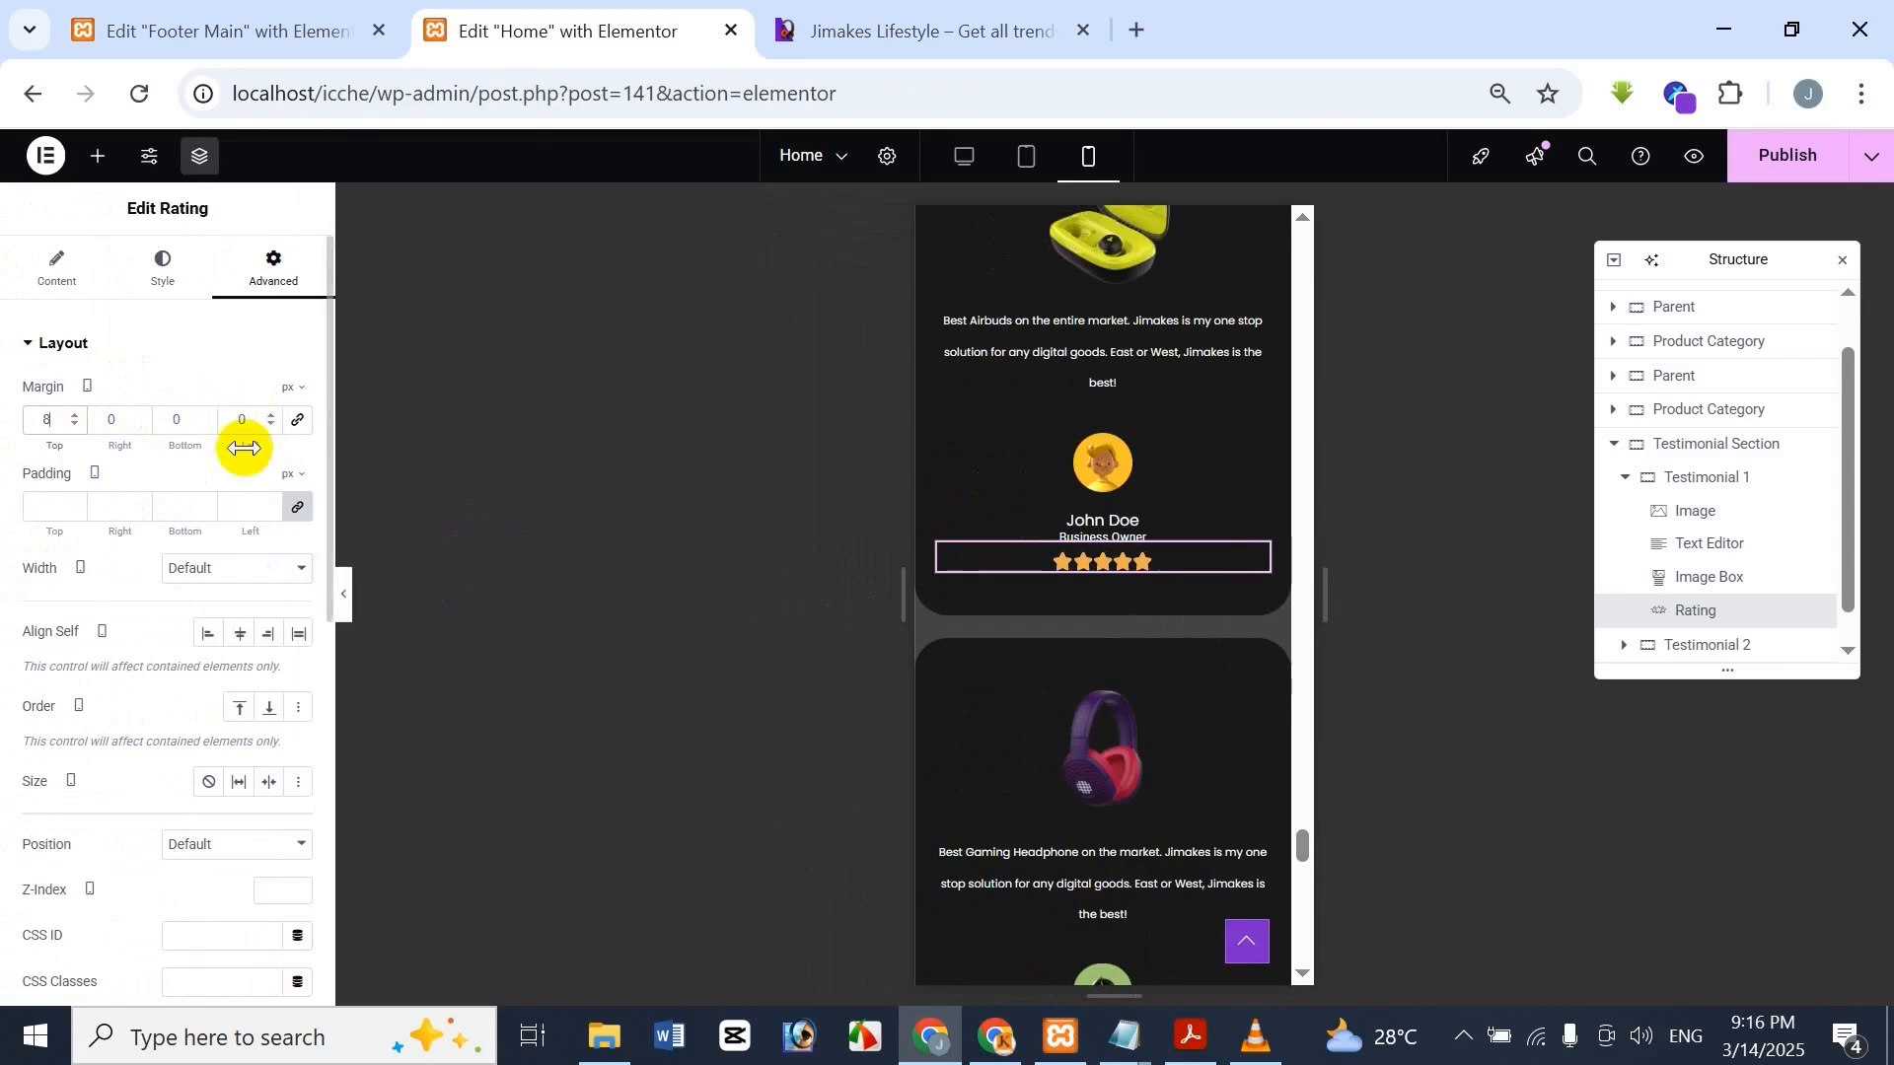
Compare Testimonial 1's rating placement with the reference site and check the star ratings on the other testimonial cards
{"action": "left_click", "coordinate": [345, 596]}
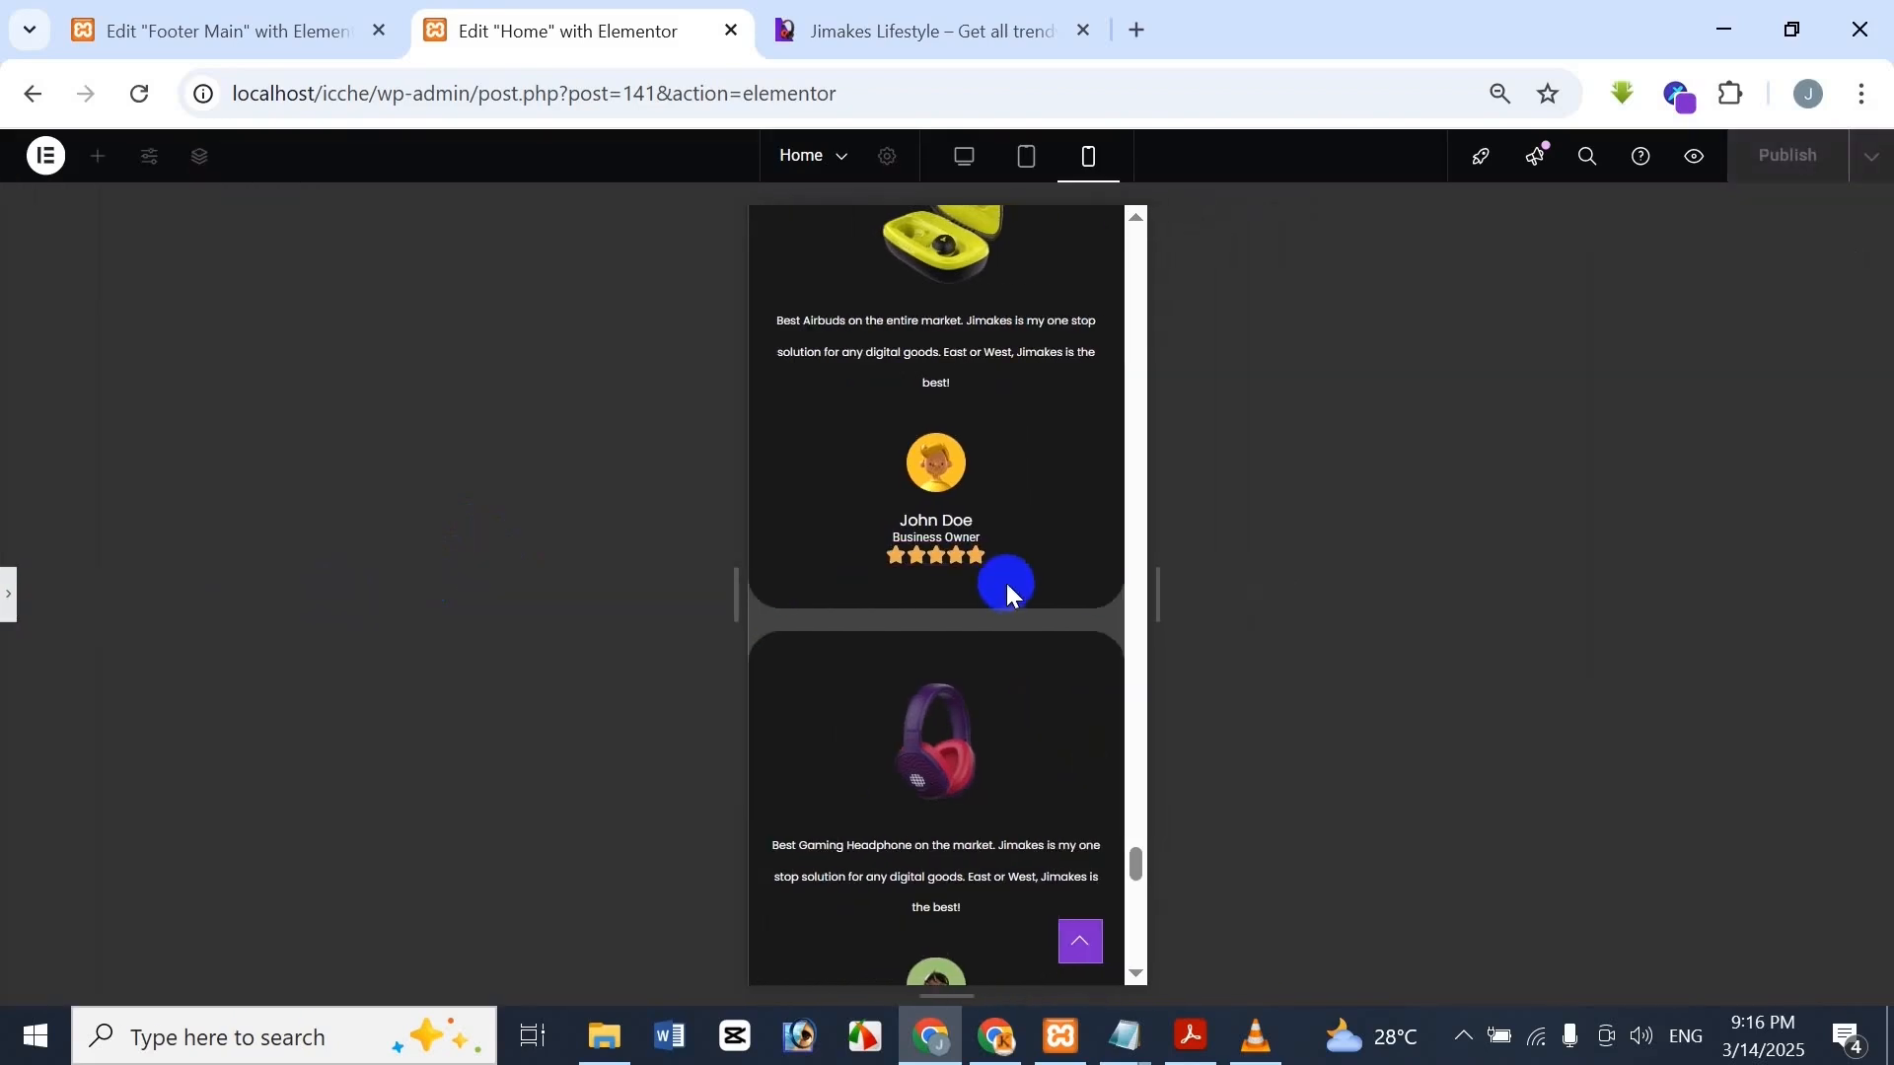
{"action": "left_click", "coordinate": [909, 55]}
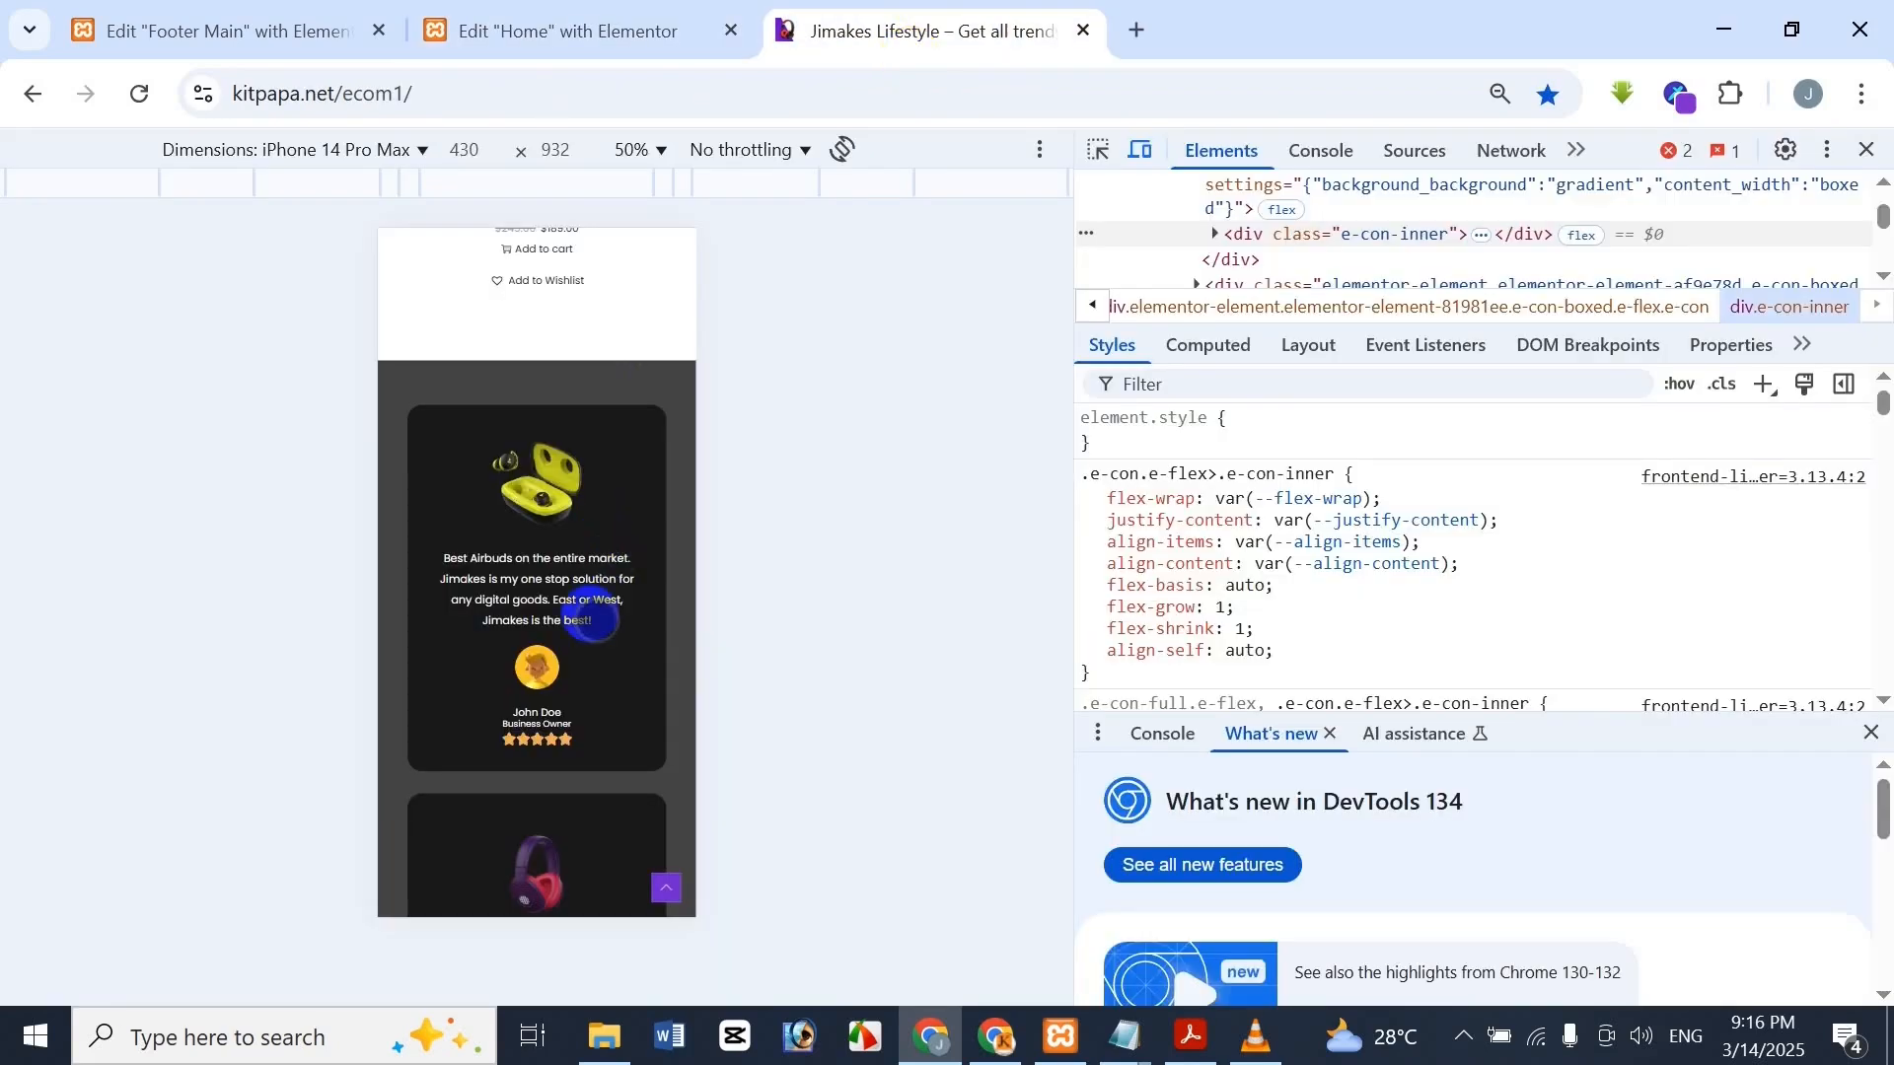
{"action": "left_click", "coordinate": [572, 30]}
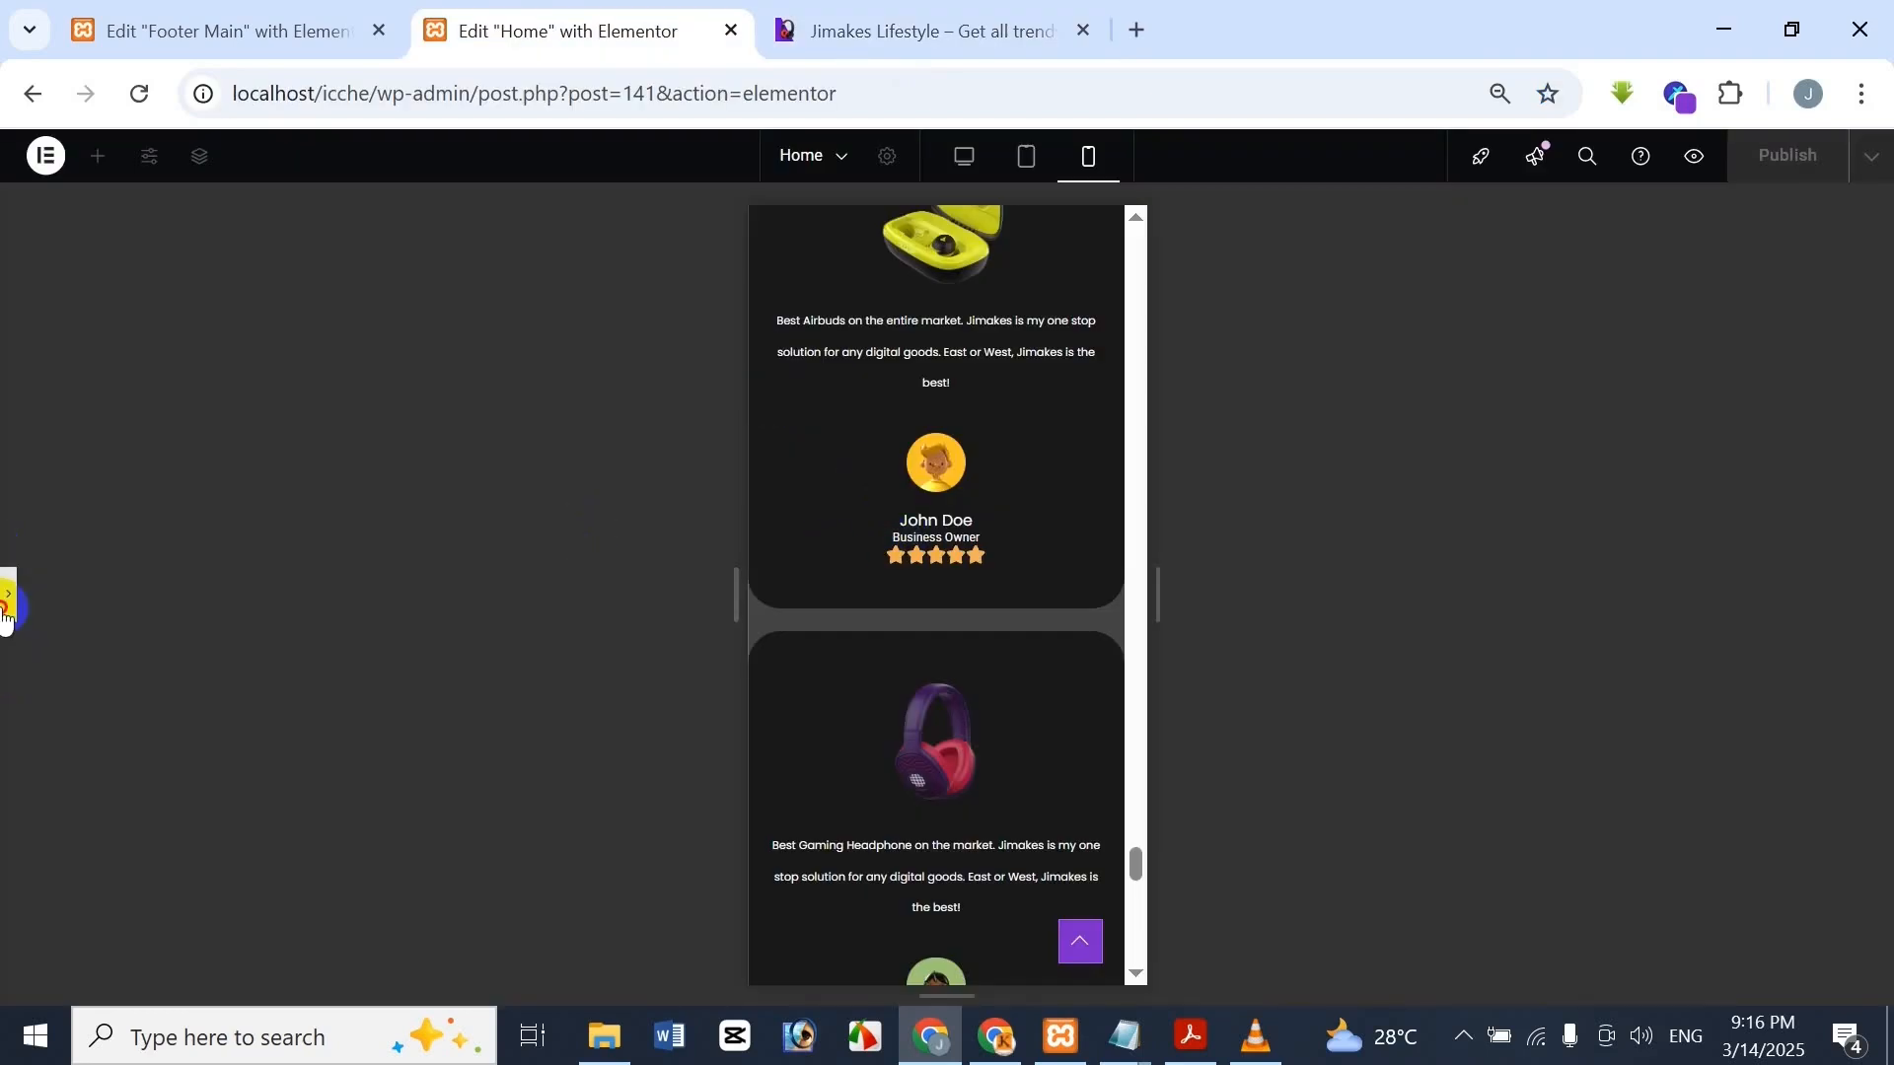
{"action": "left_click", "coordinate": [1002, 553]}
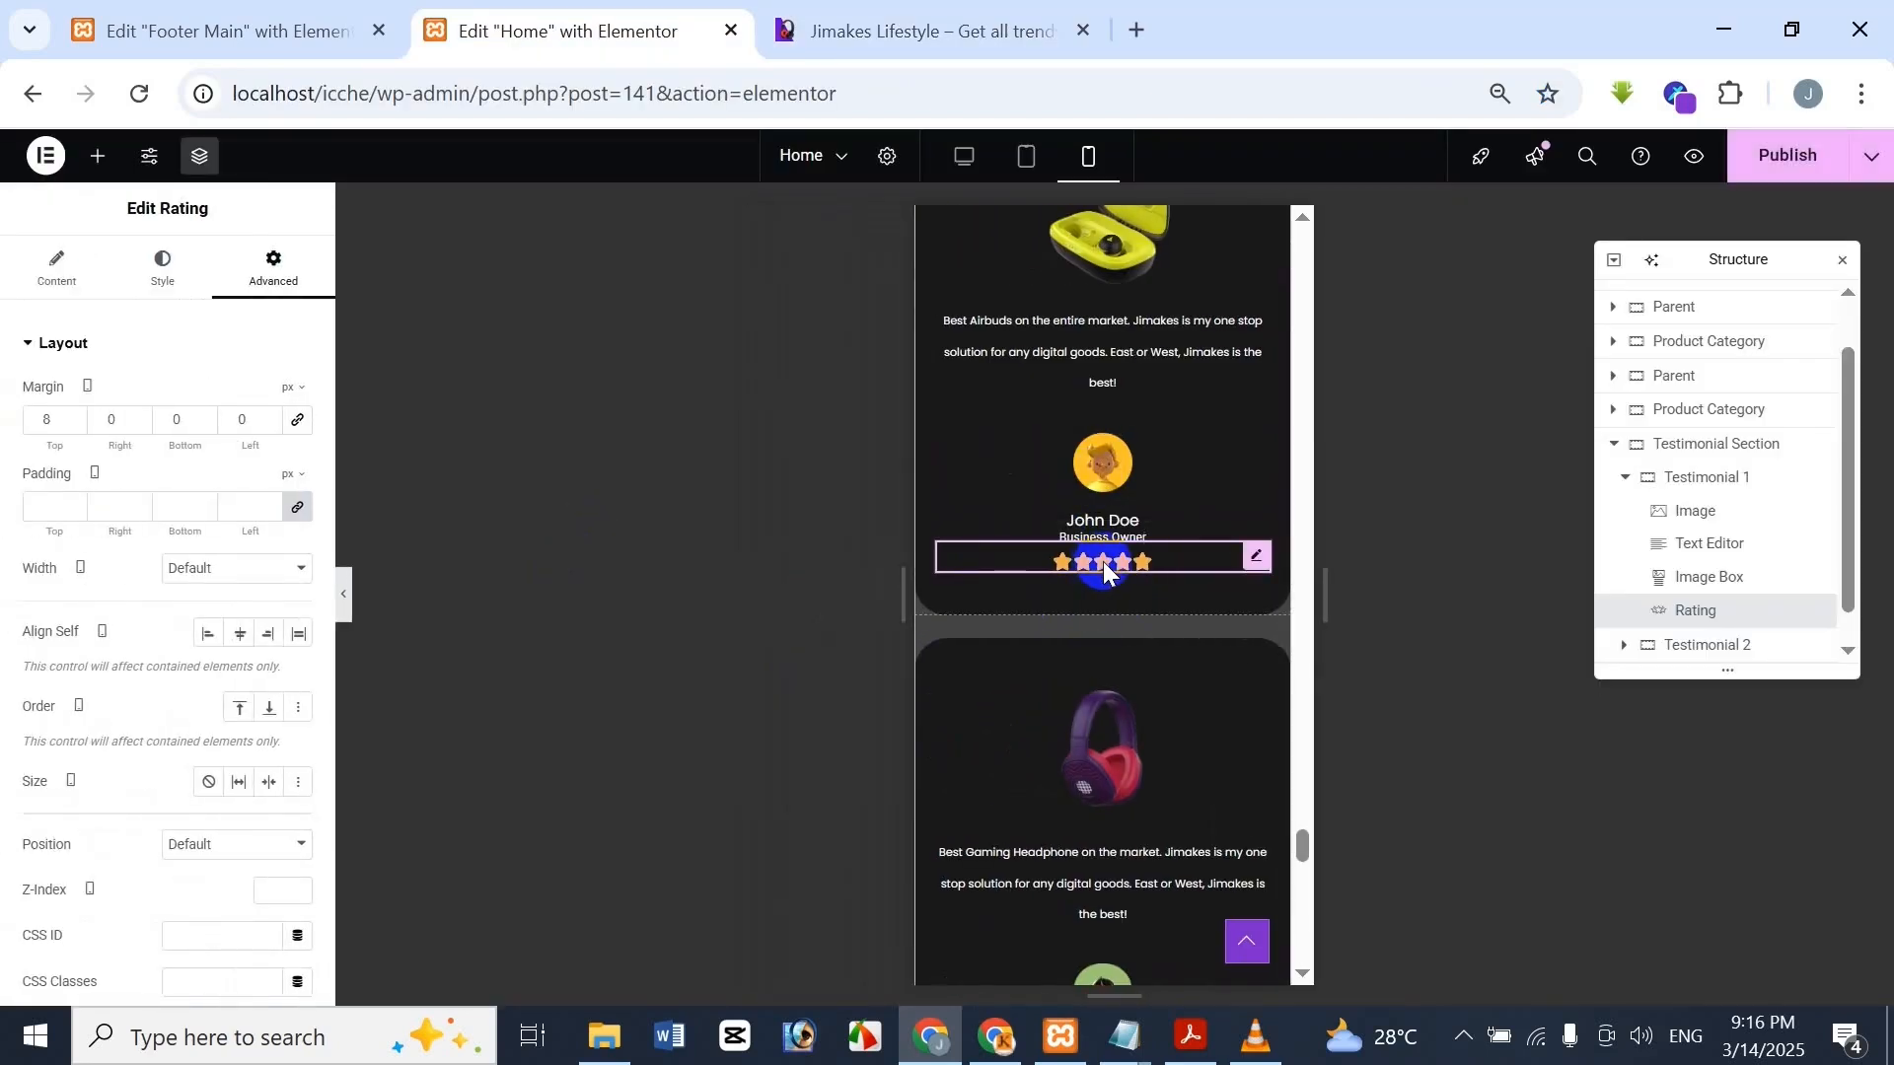
{"action": "scroll", "coordinate": [1103, 561], "scroll_direction": "down", "scroll_amount": 4}
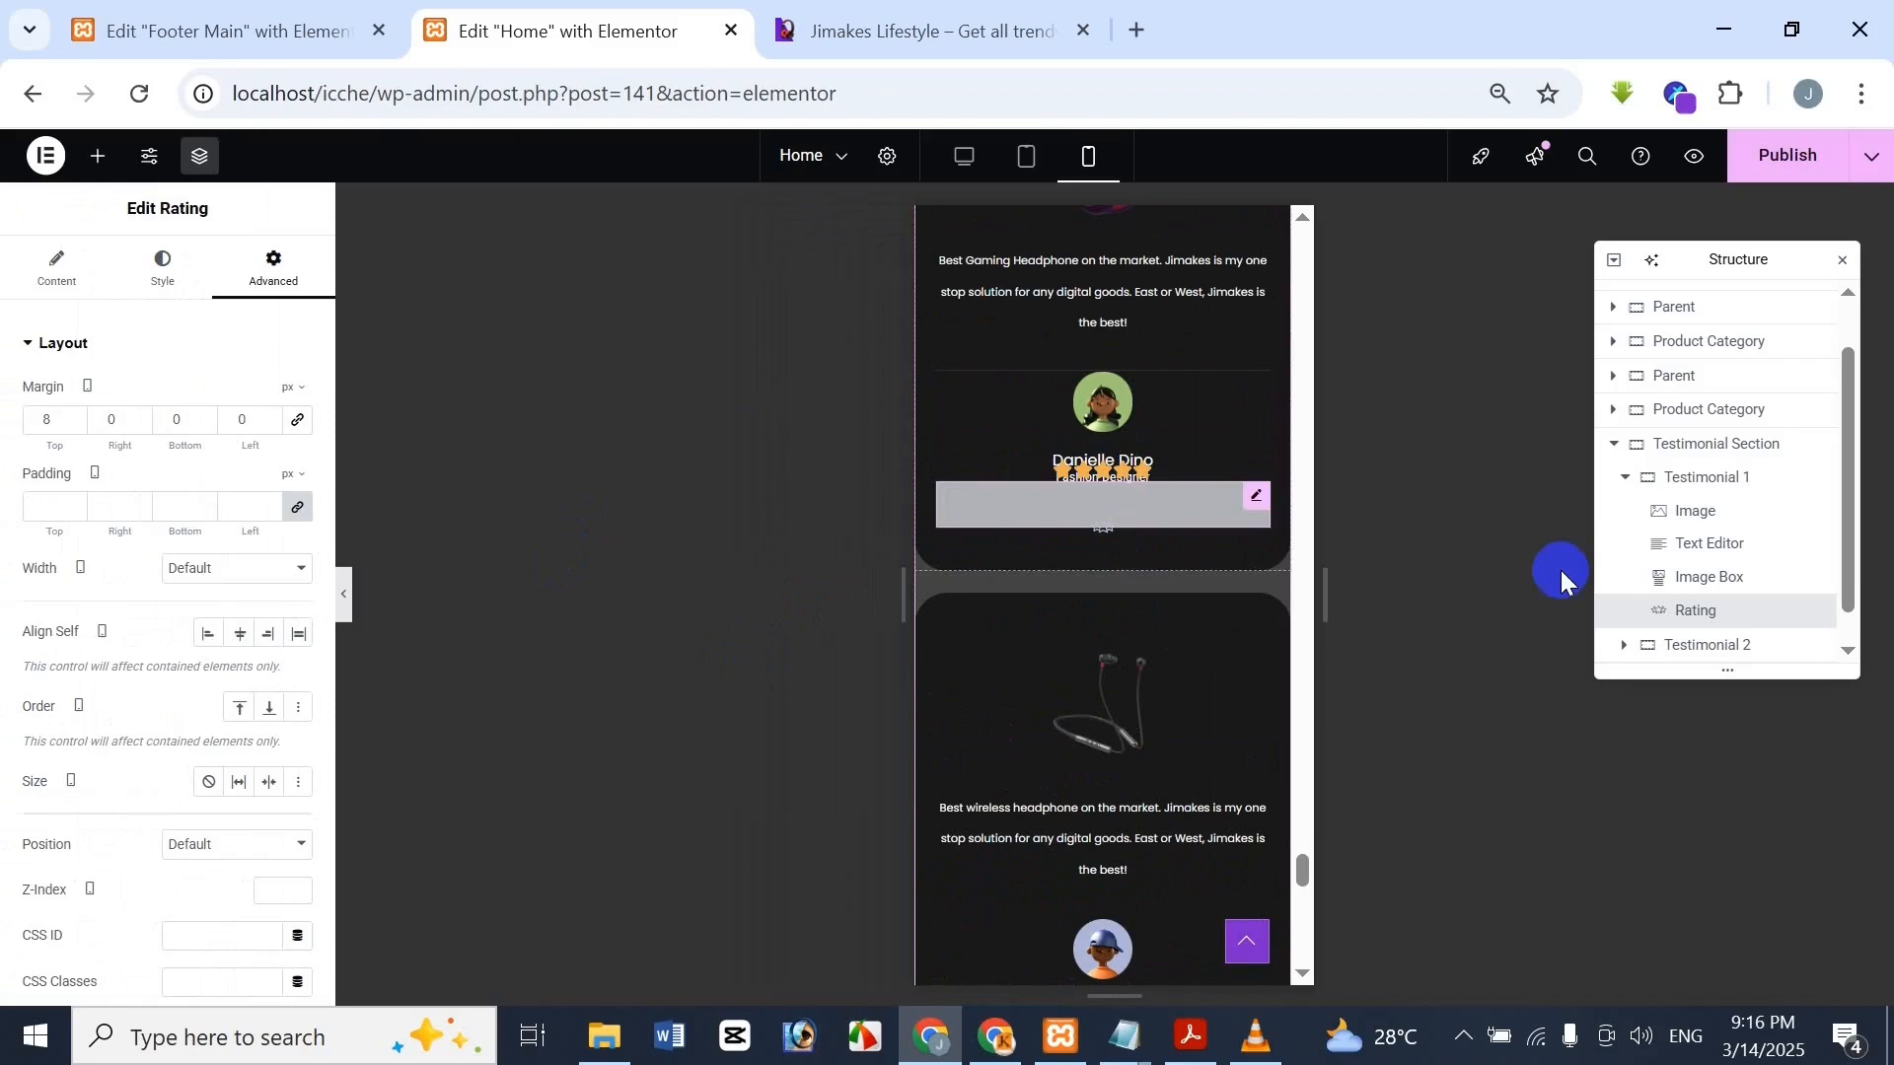
{"action": "scroll", "coordinate": [1167, 505], "scroll_direction": "up", "scroll_amount": 2}
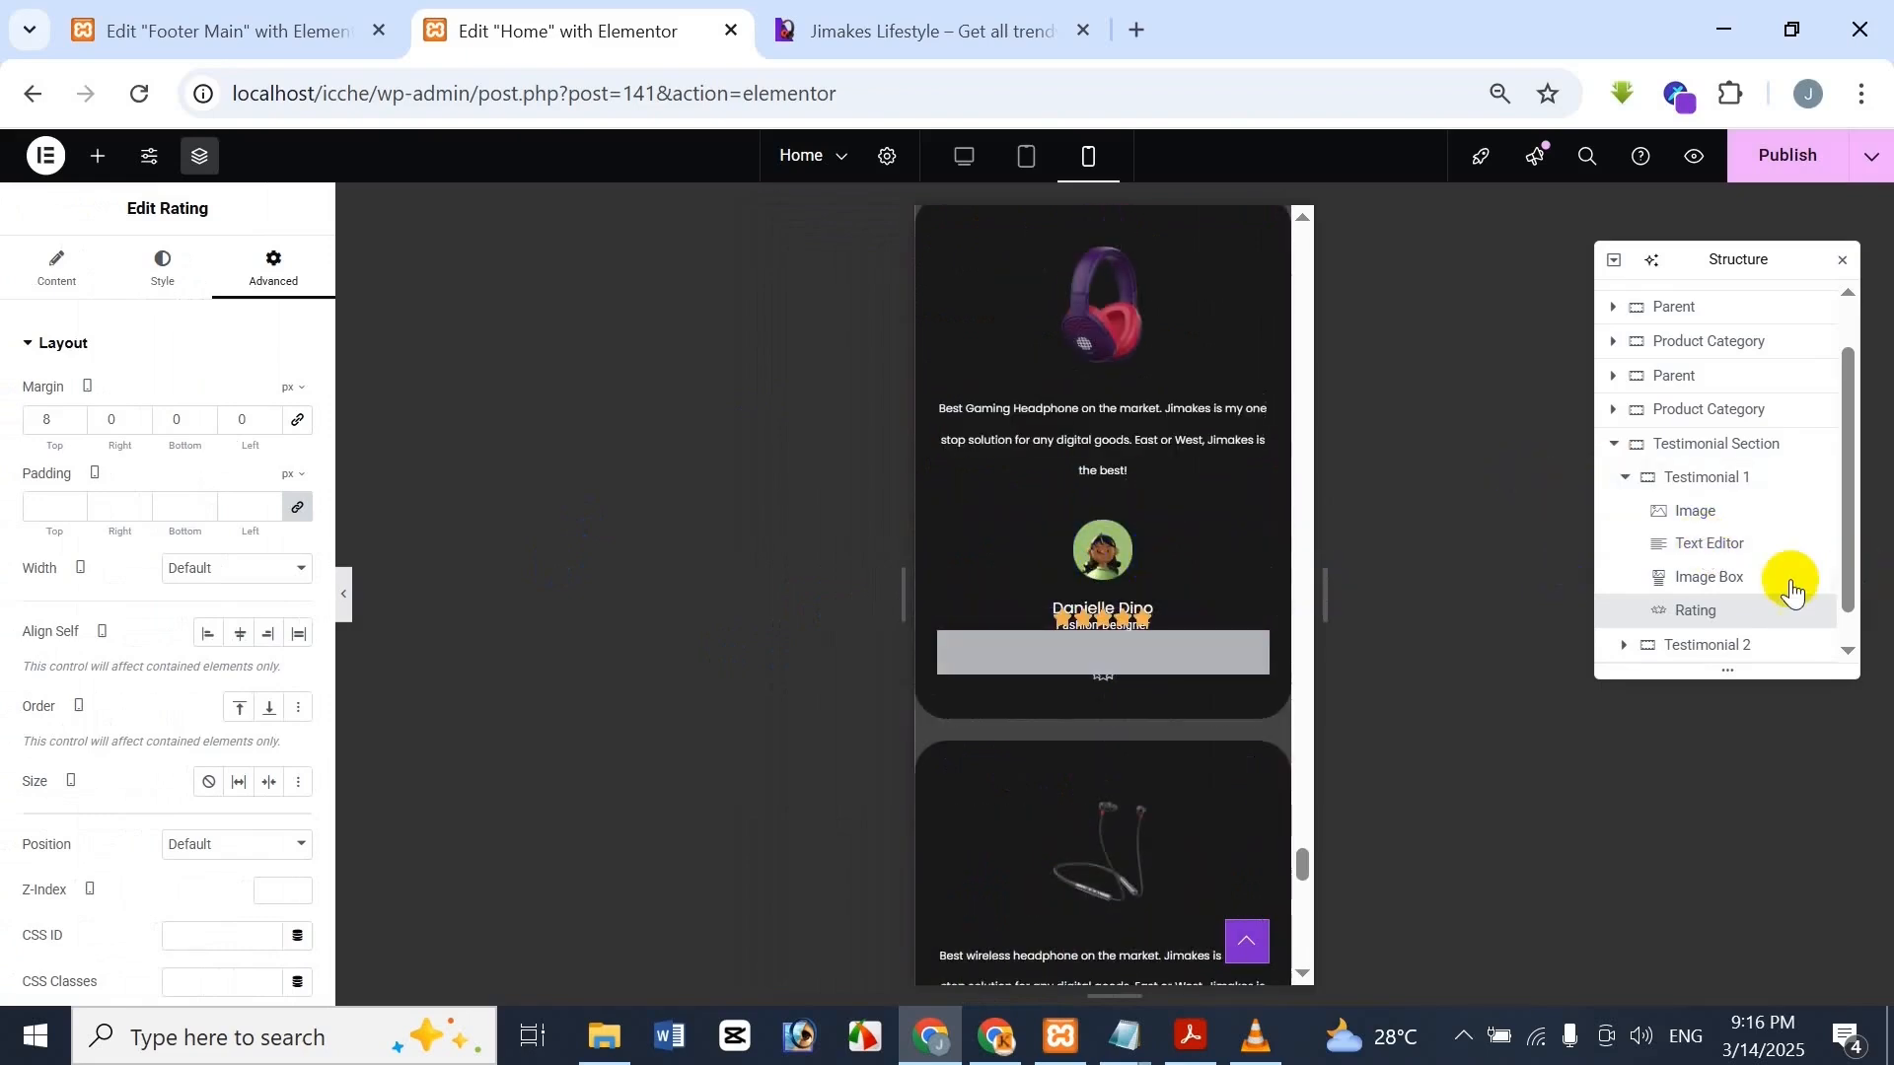
Unlink the mobile margins of Testimonial 2's rating and set the top margin to 8 px
{"action": "left_click", "coordinate": [1629, 486]}
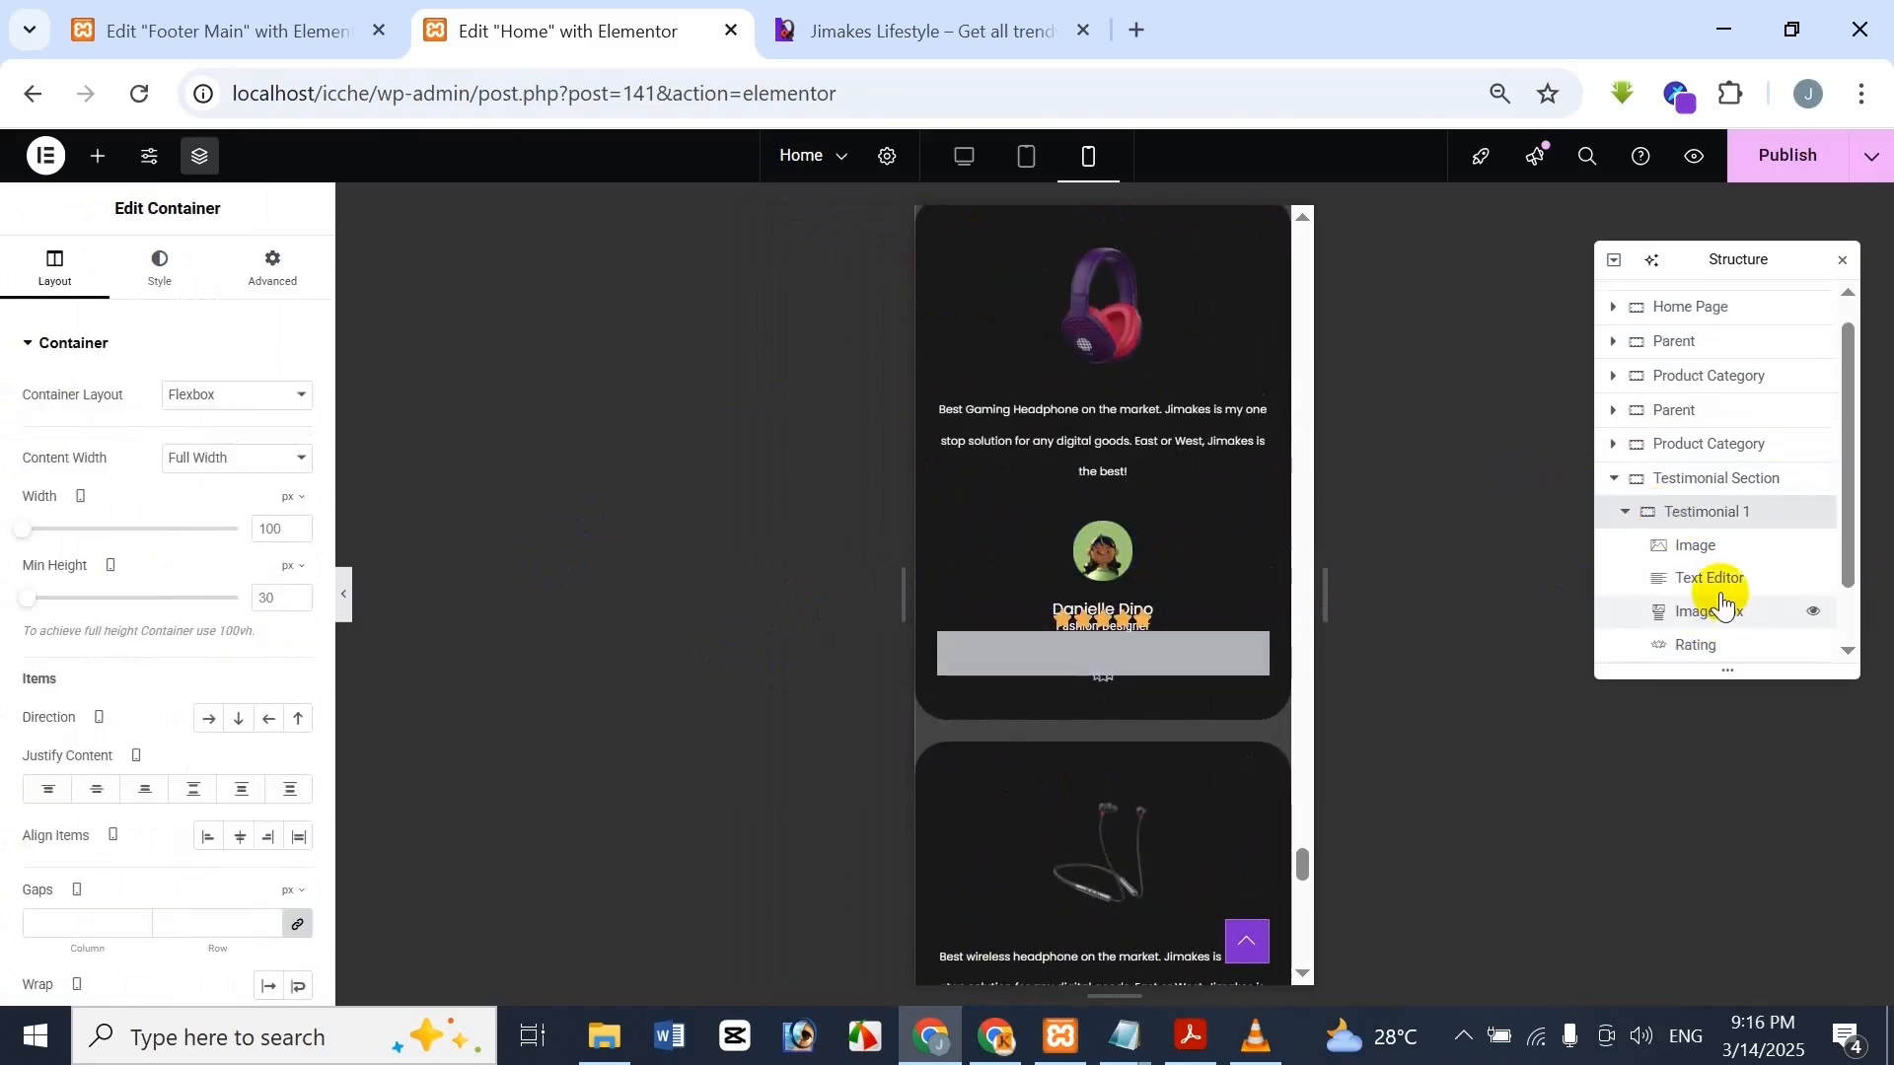
{"action": "left_click", "coordinate": [1626, 446]}
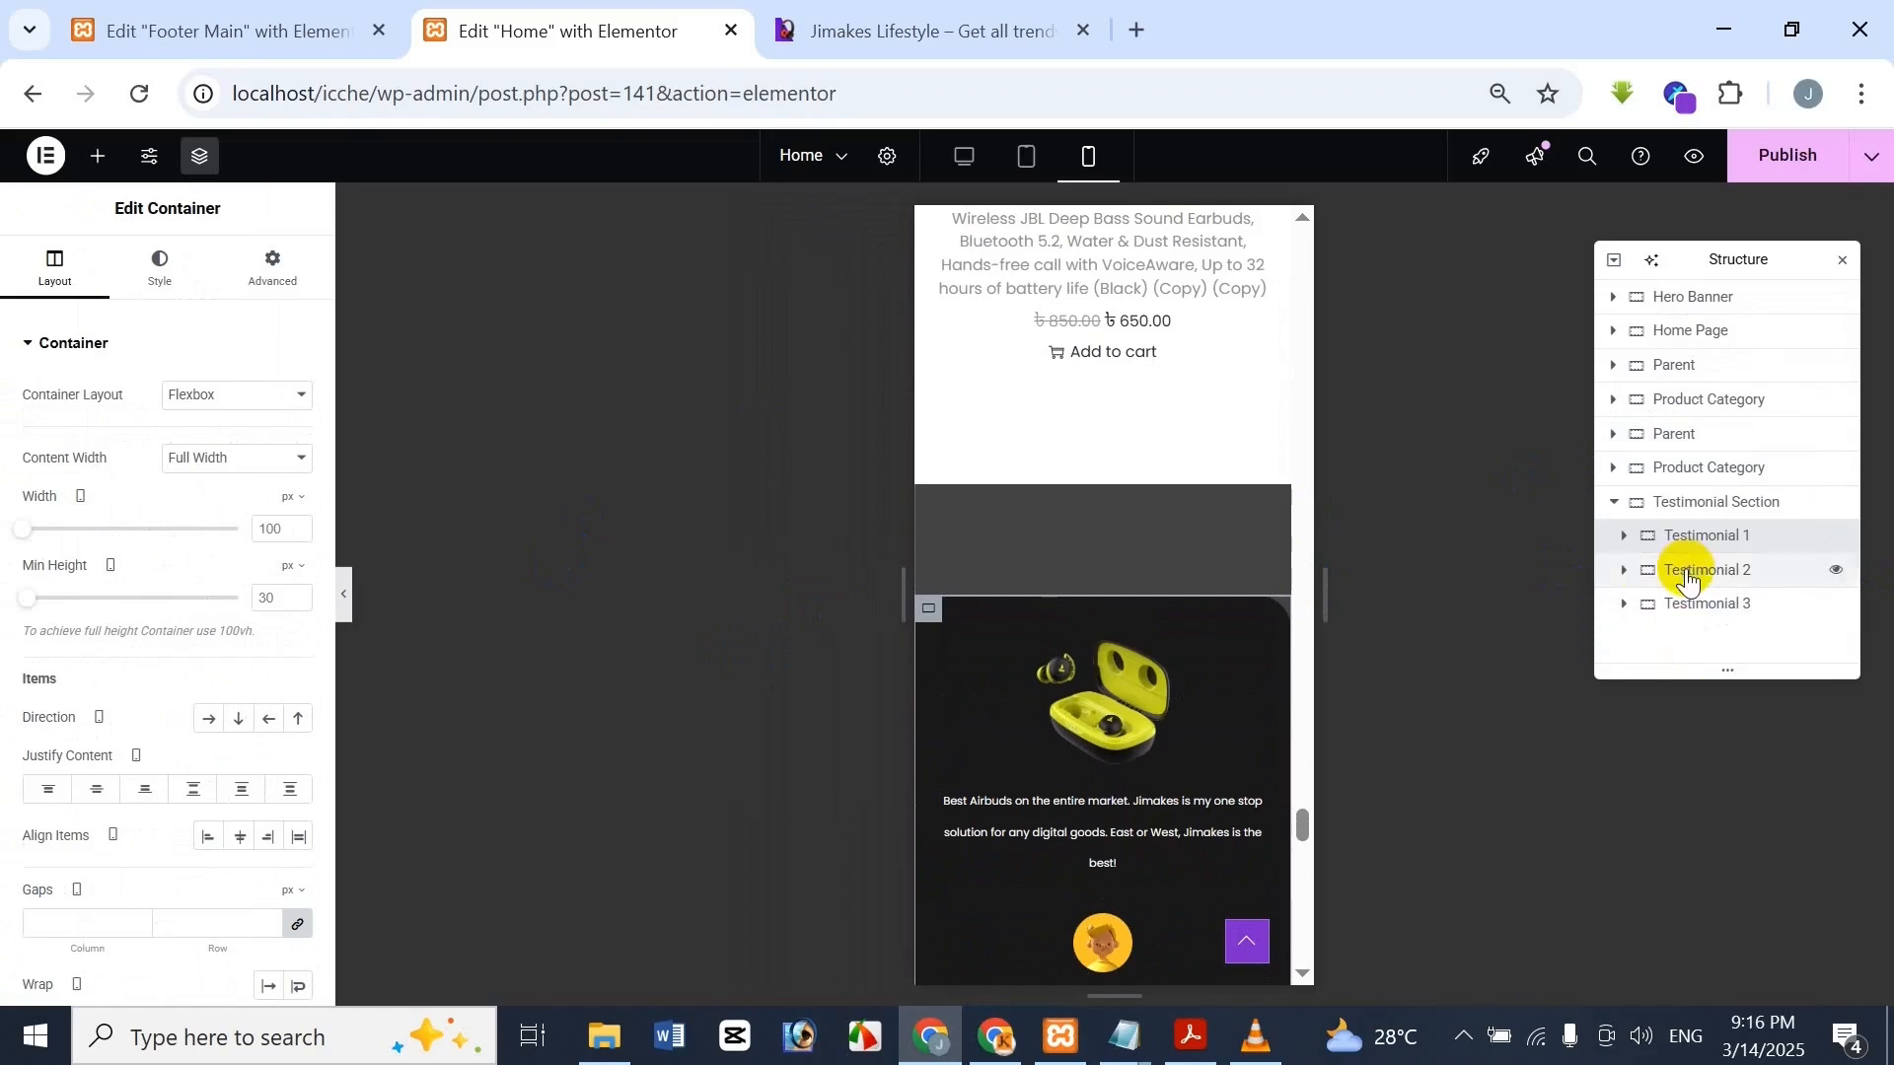
{"action": "left_click", "coordinate": [1626, 572]}
{"action": "scroll", "coordinate": [1632, 587], "scroll_direction": "down", "scroll_amount": 1}
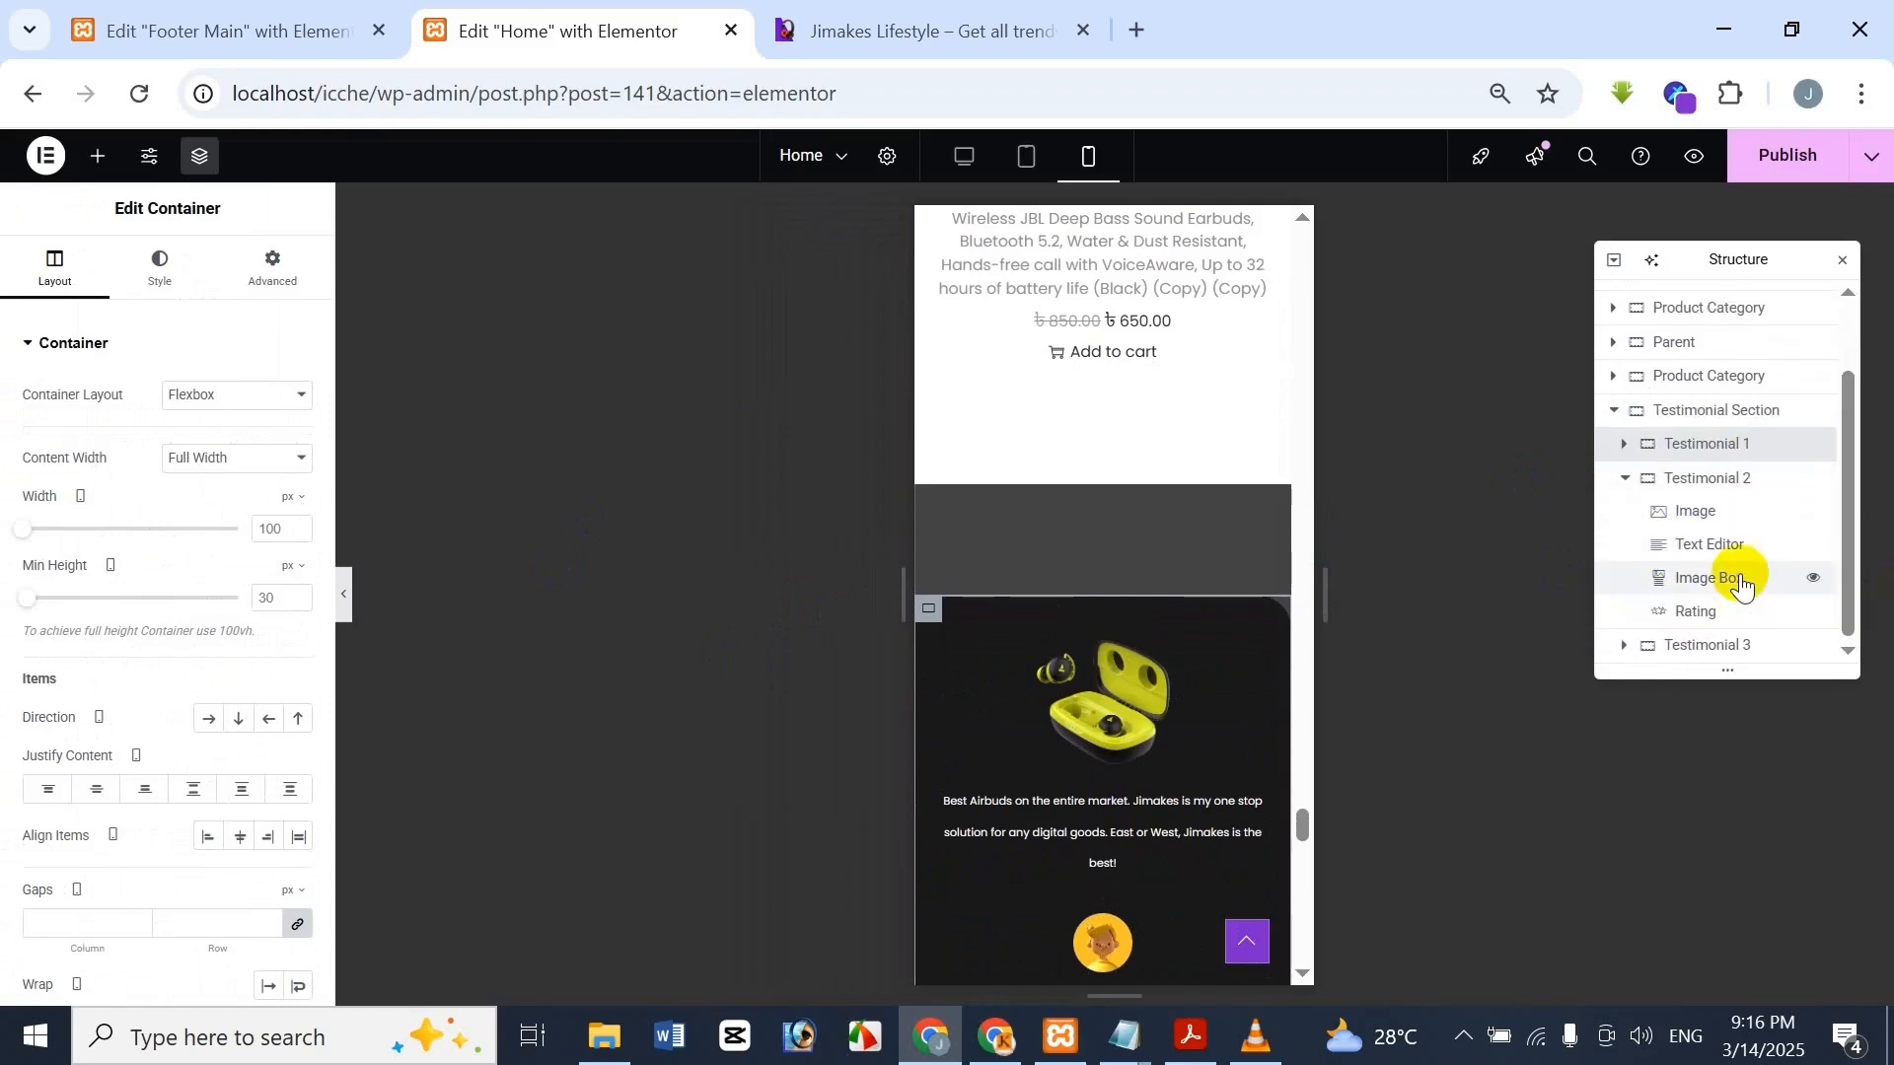
{"action": "left_click", "coordinate": [1736, 619]}
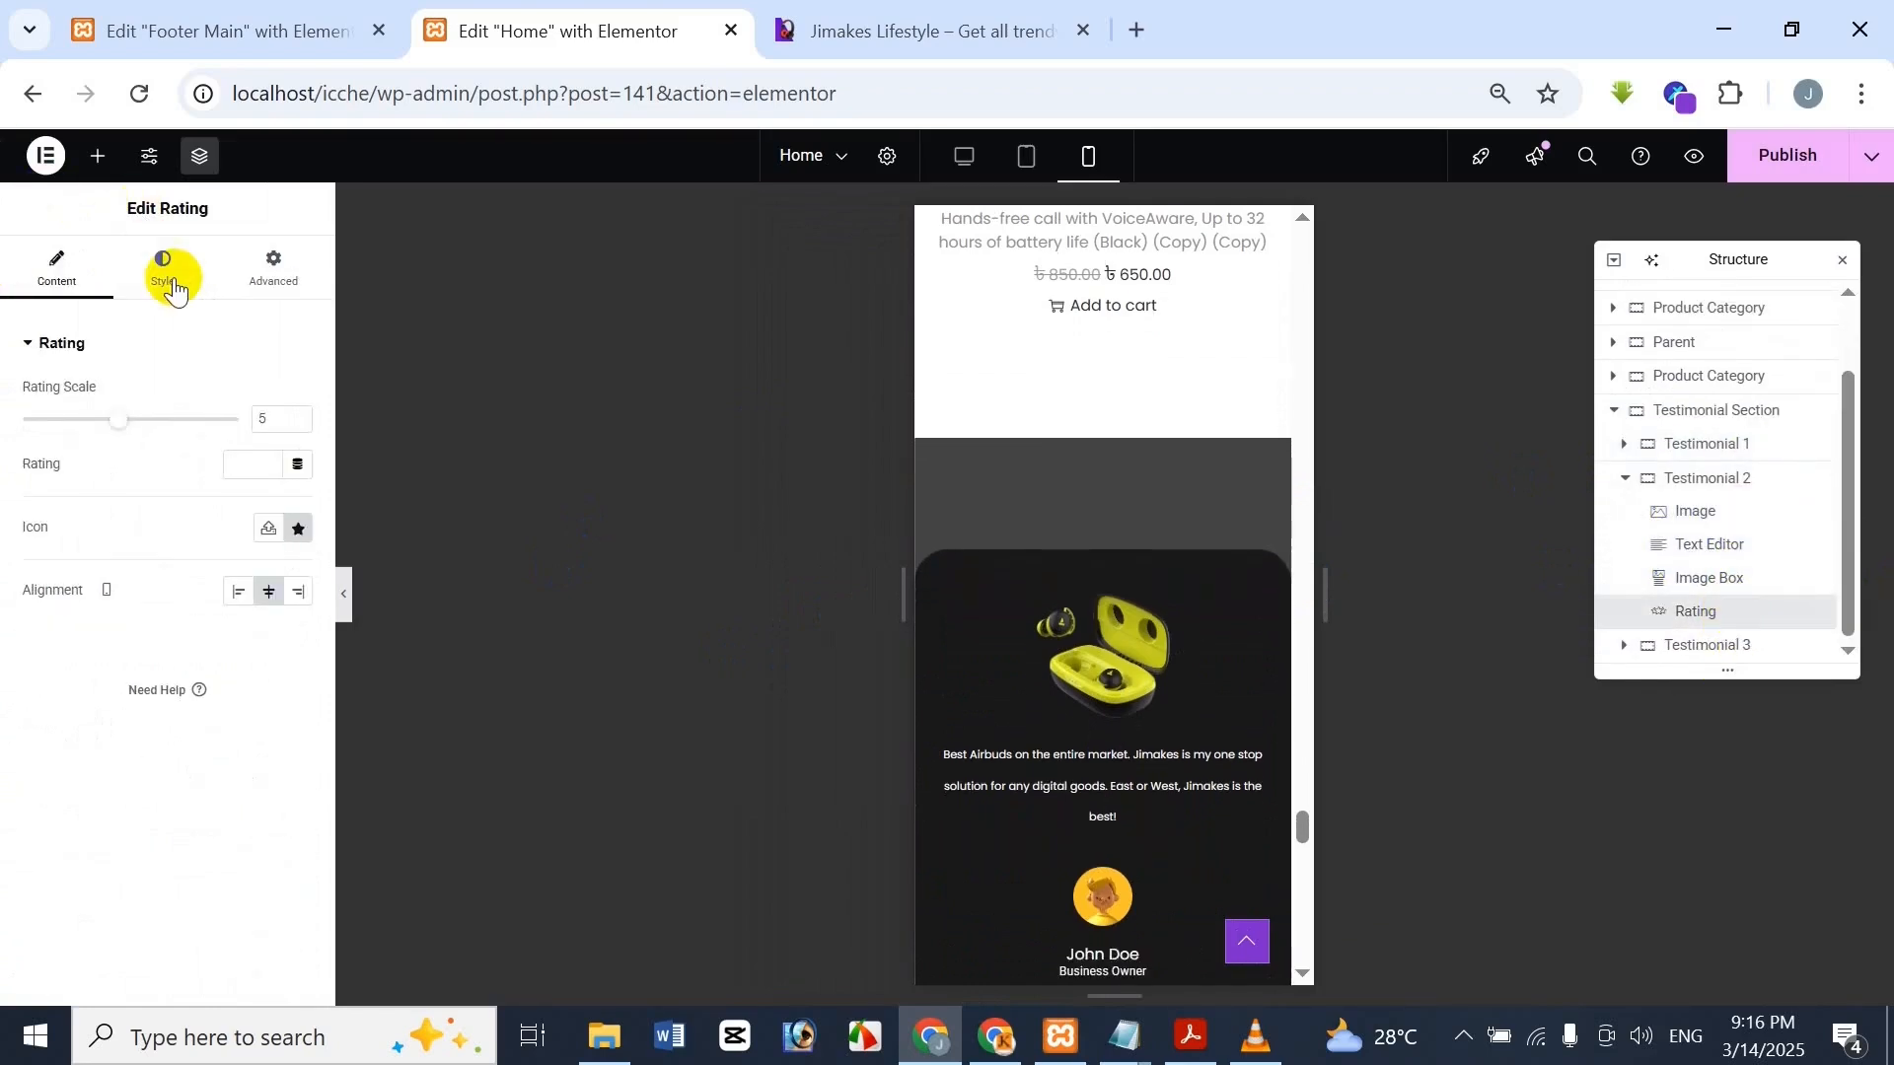
{"action": "left_click", "coordinate": [254, 288]}
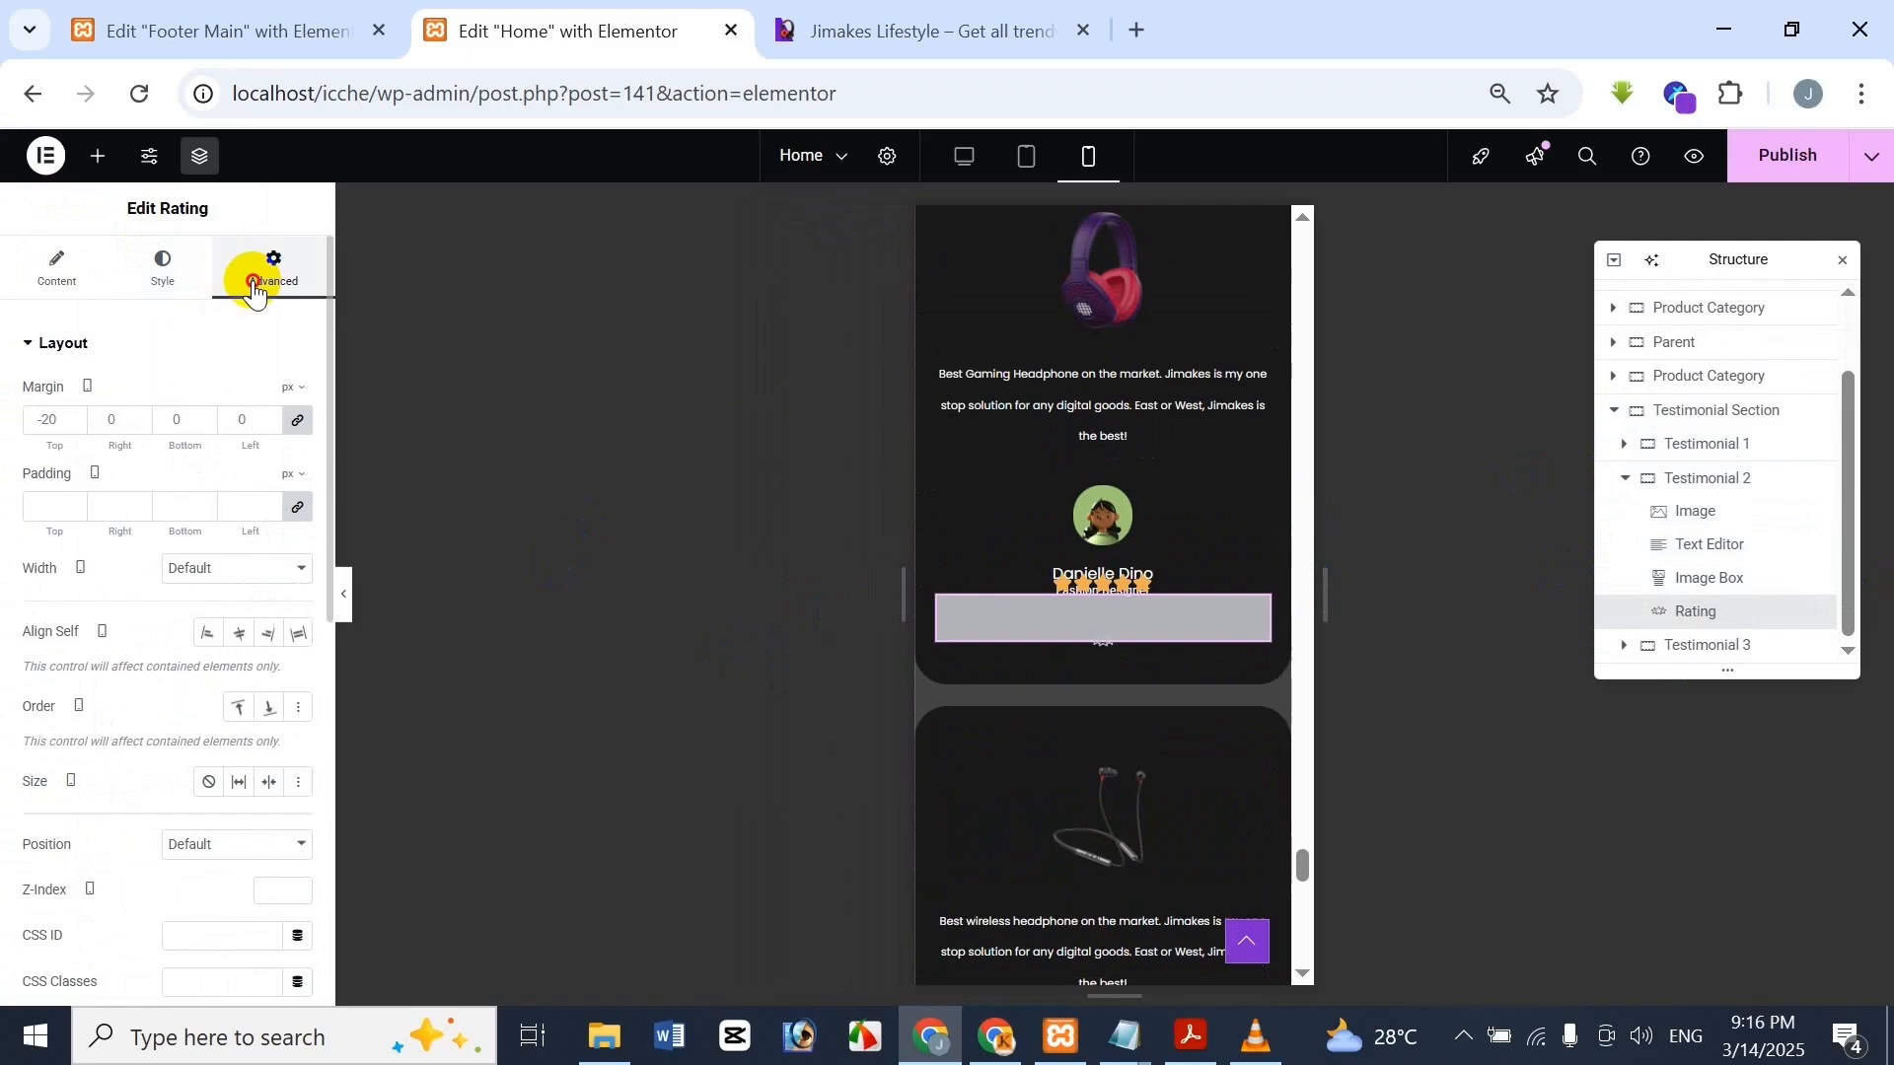
{"action": "left_click", "coordinate": [298, 423]}
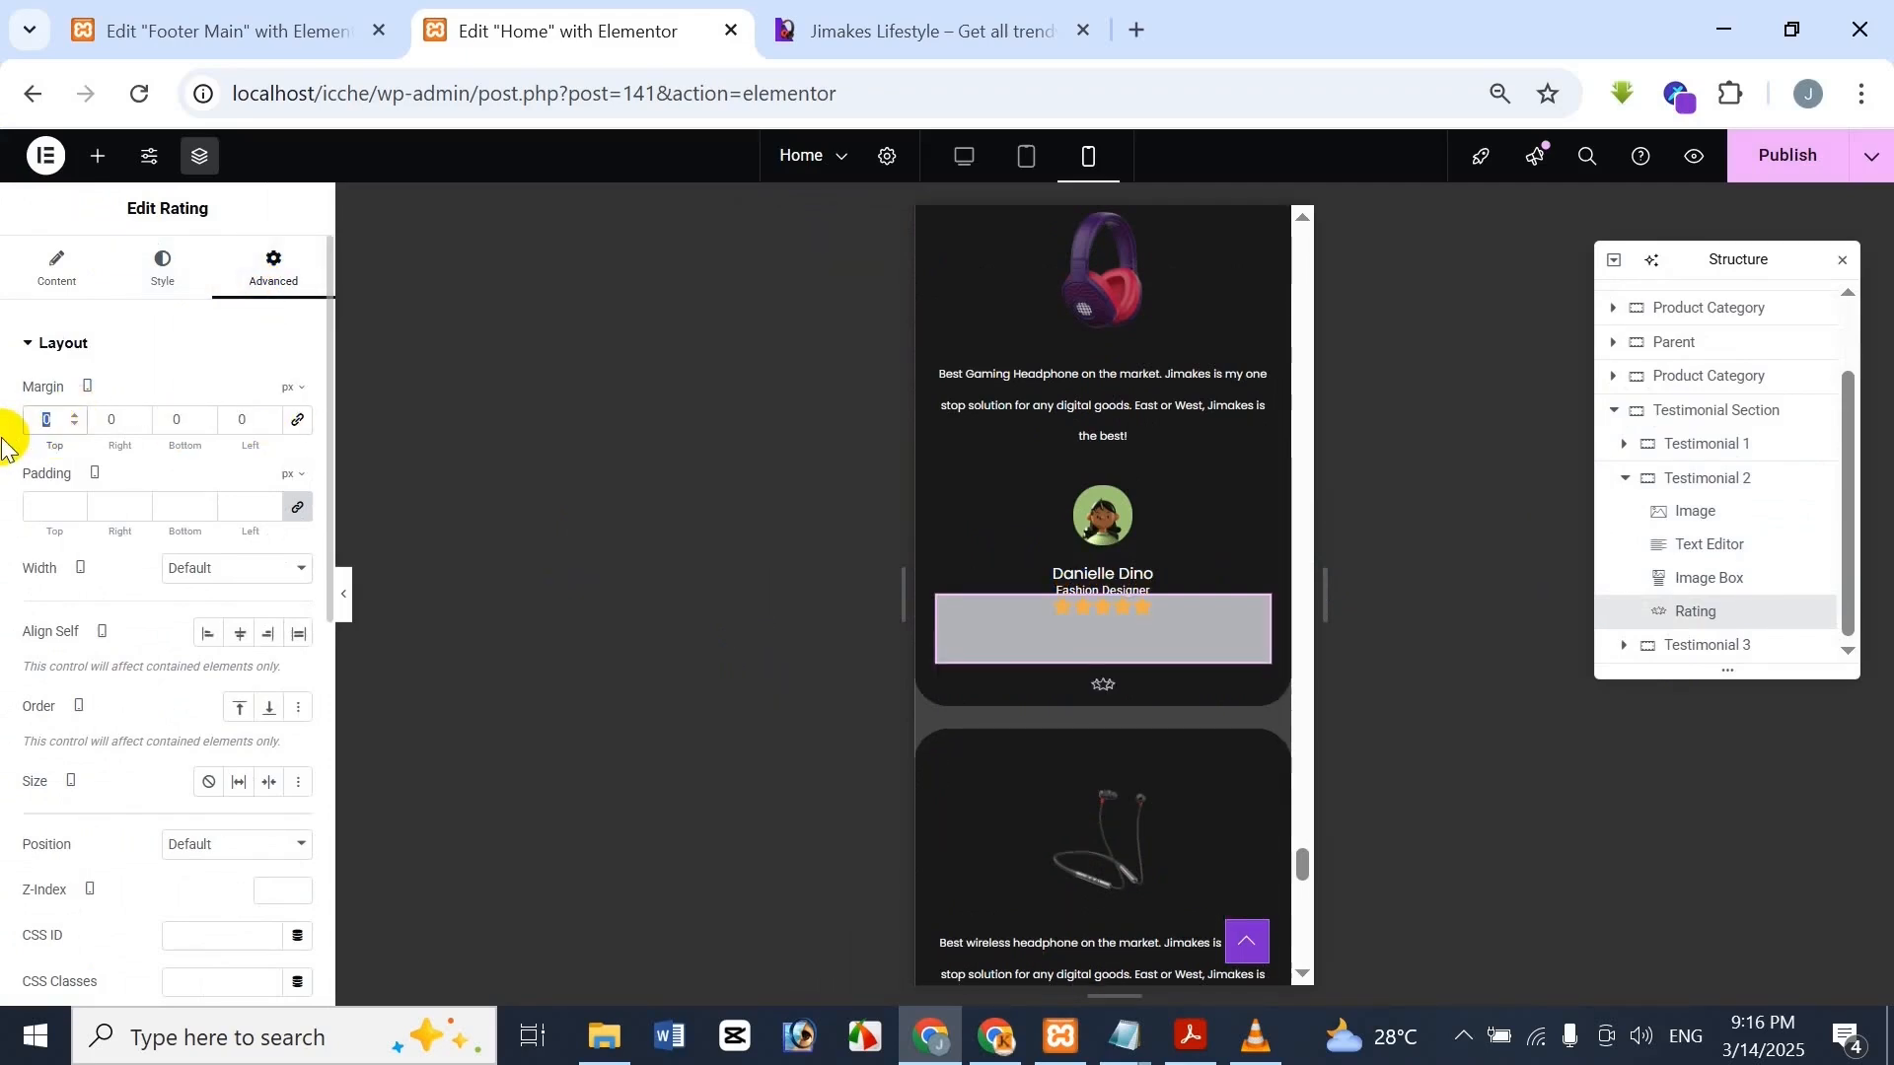
{"action": "type", "text": "2"}
{"action": "key", "text": "BackSpace"}
{"action": "type", "text": "08"}
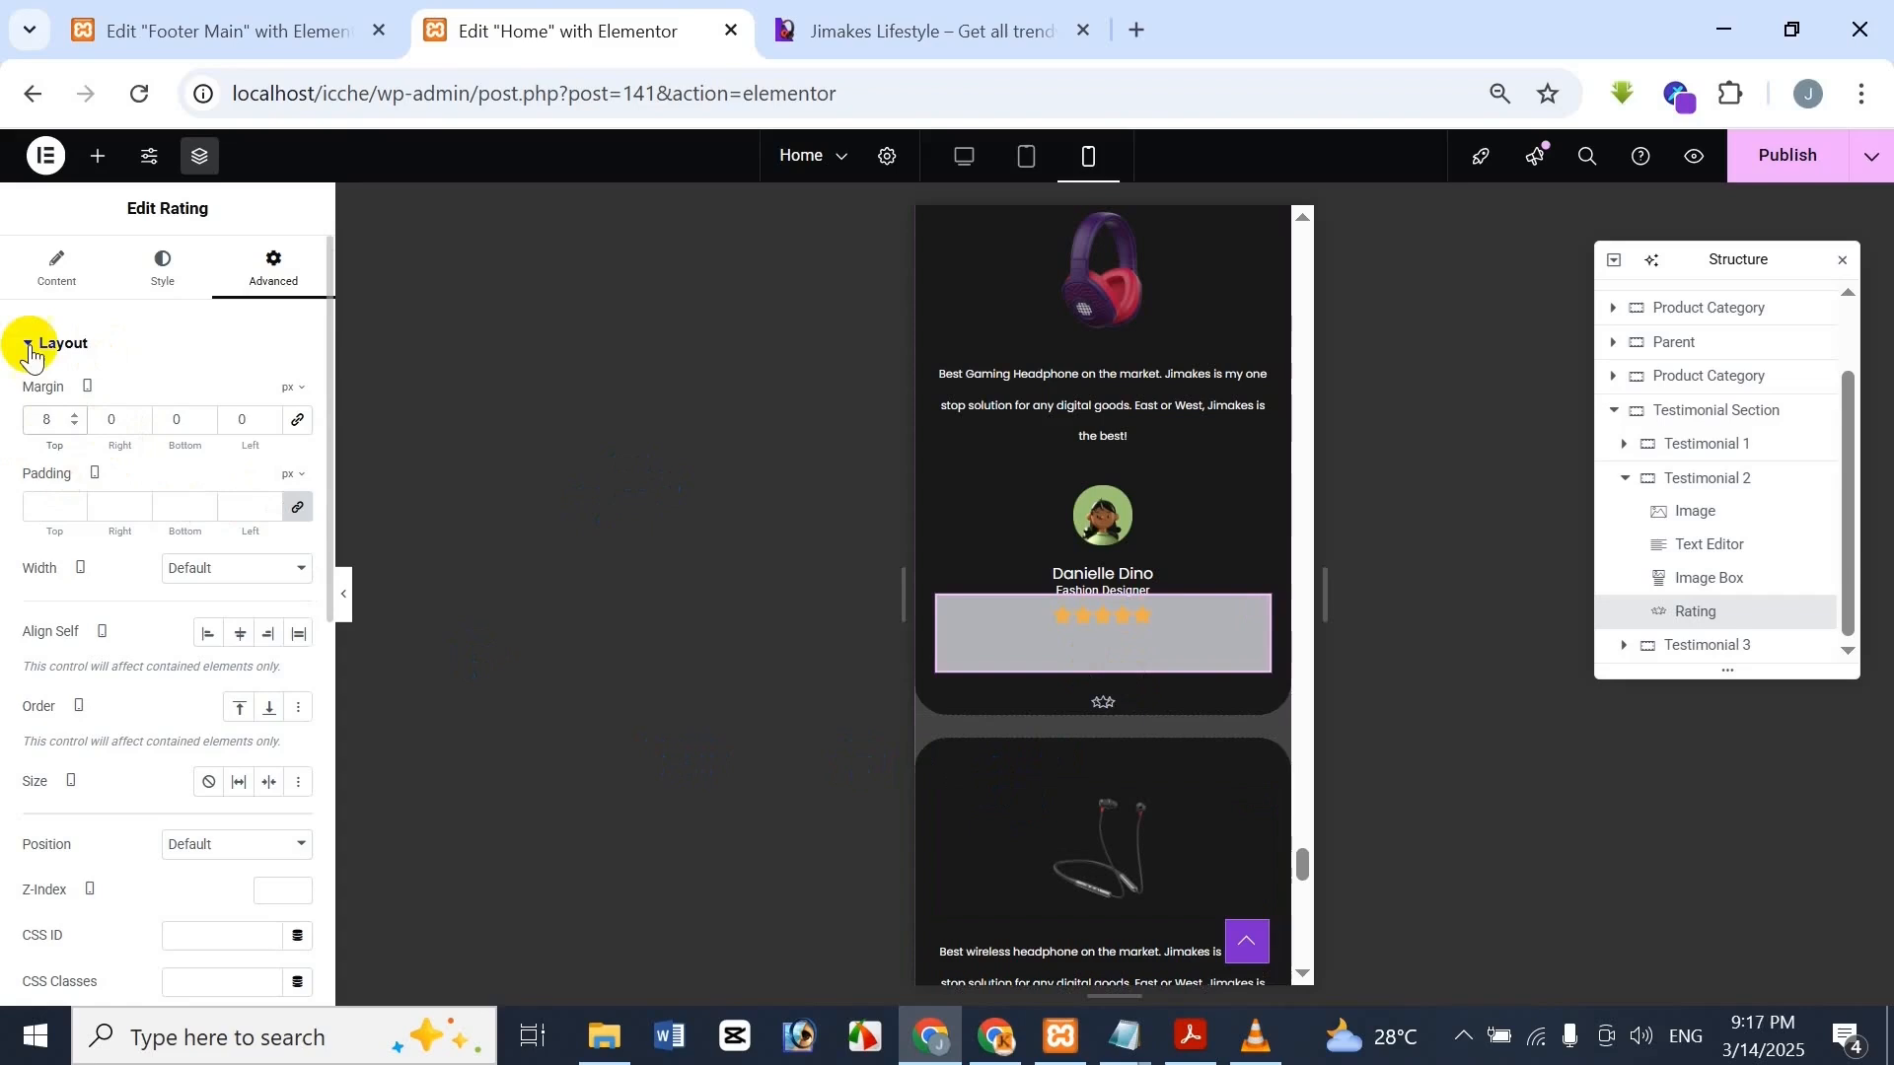
Set the right, bottom and left mobile margins of Testimonial 2's rating to 0, keeping the sides unlinked
{"action": "left_click", "coordinate": [297, 420]}
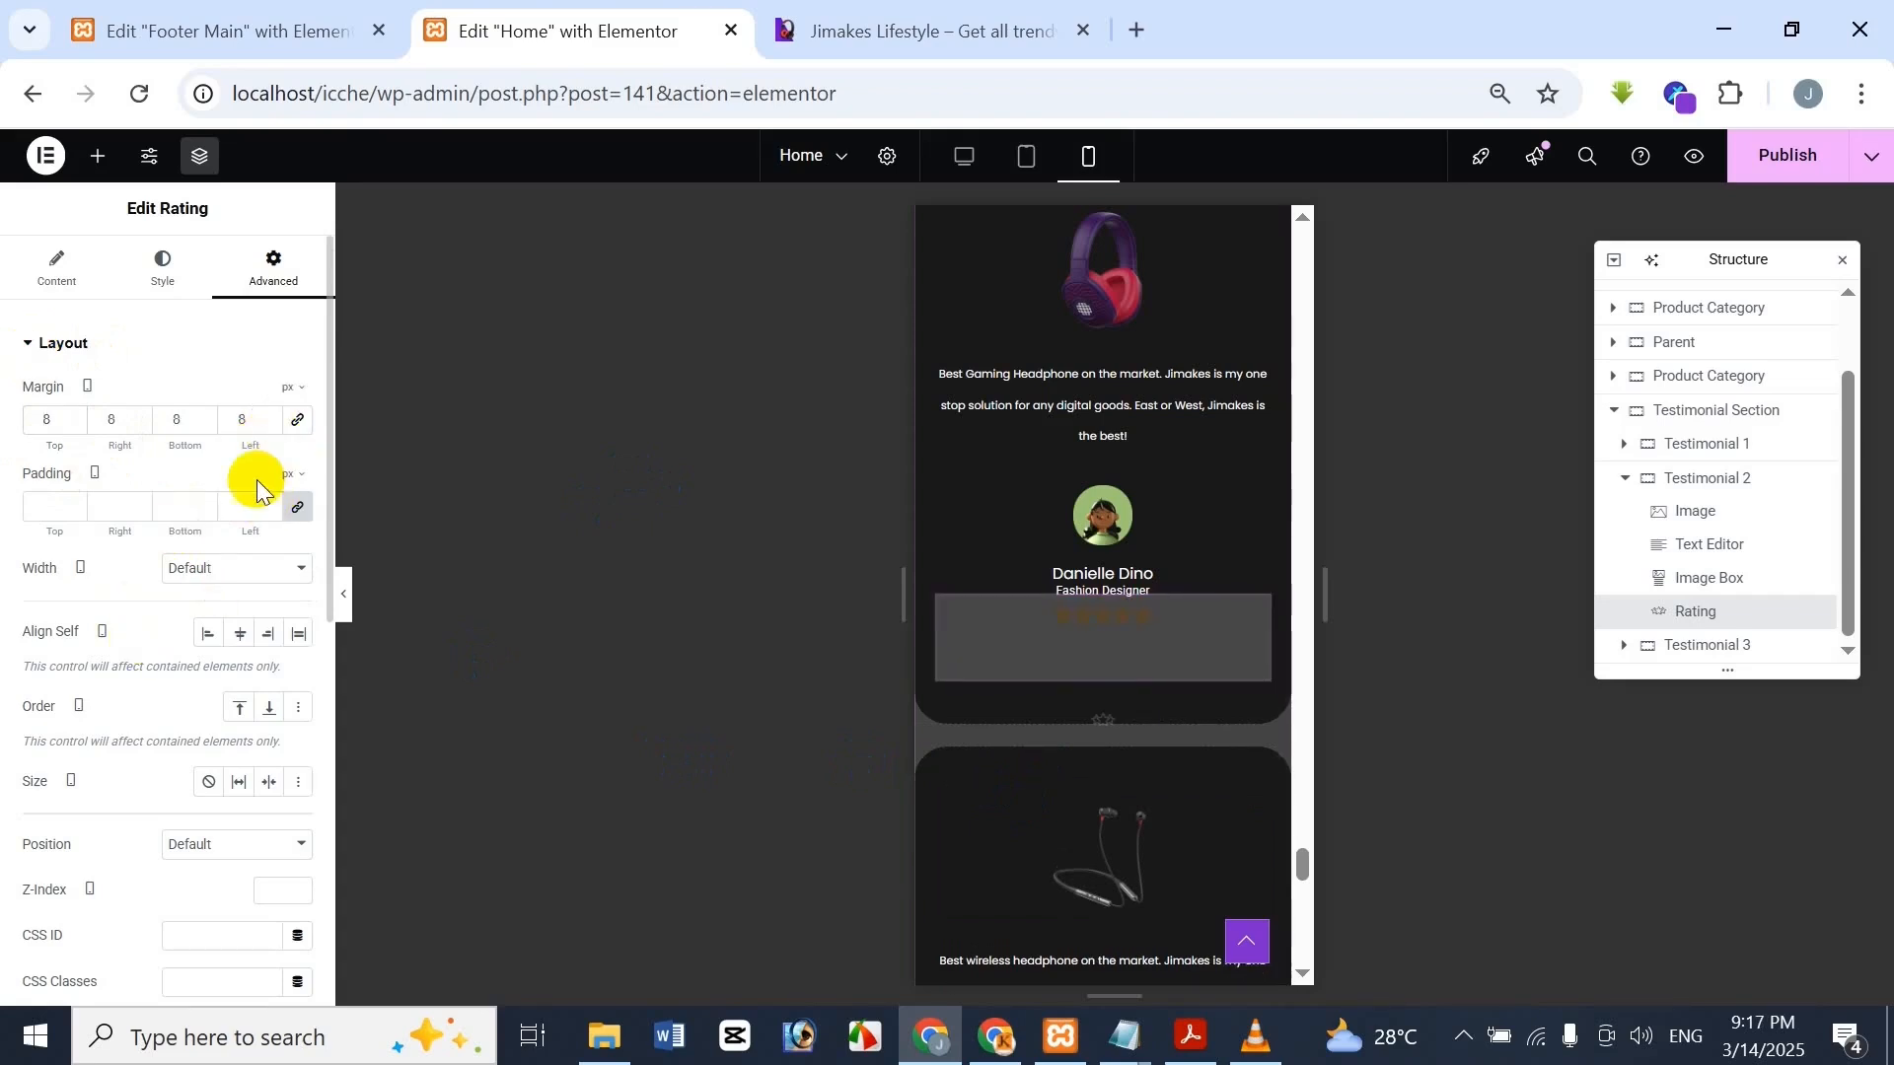
{"action": "double_click", "coordinate": [120, 415]}
{"action": "type", "text": "0"}
{"action": "double_click", "coordinate": [180, 421]}
{"action": "type", "text": "0"}
{"action": "double_click", "coordinate": [242, 420]}
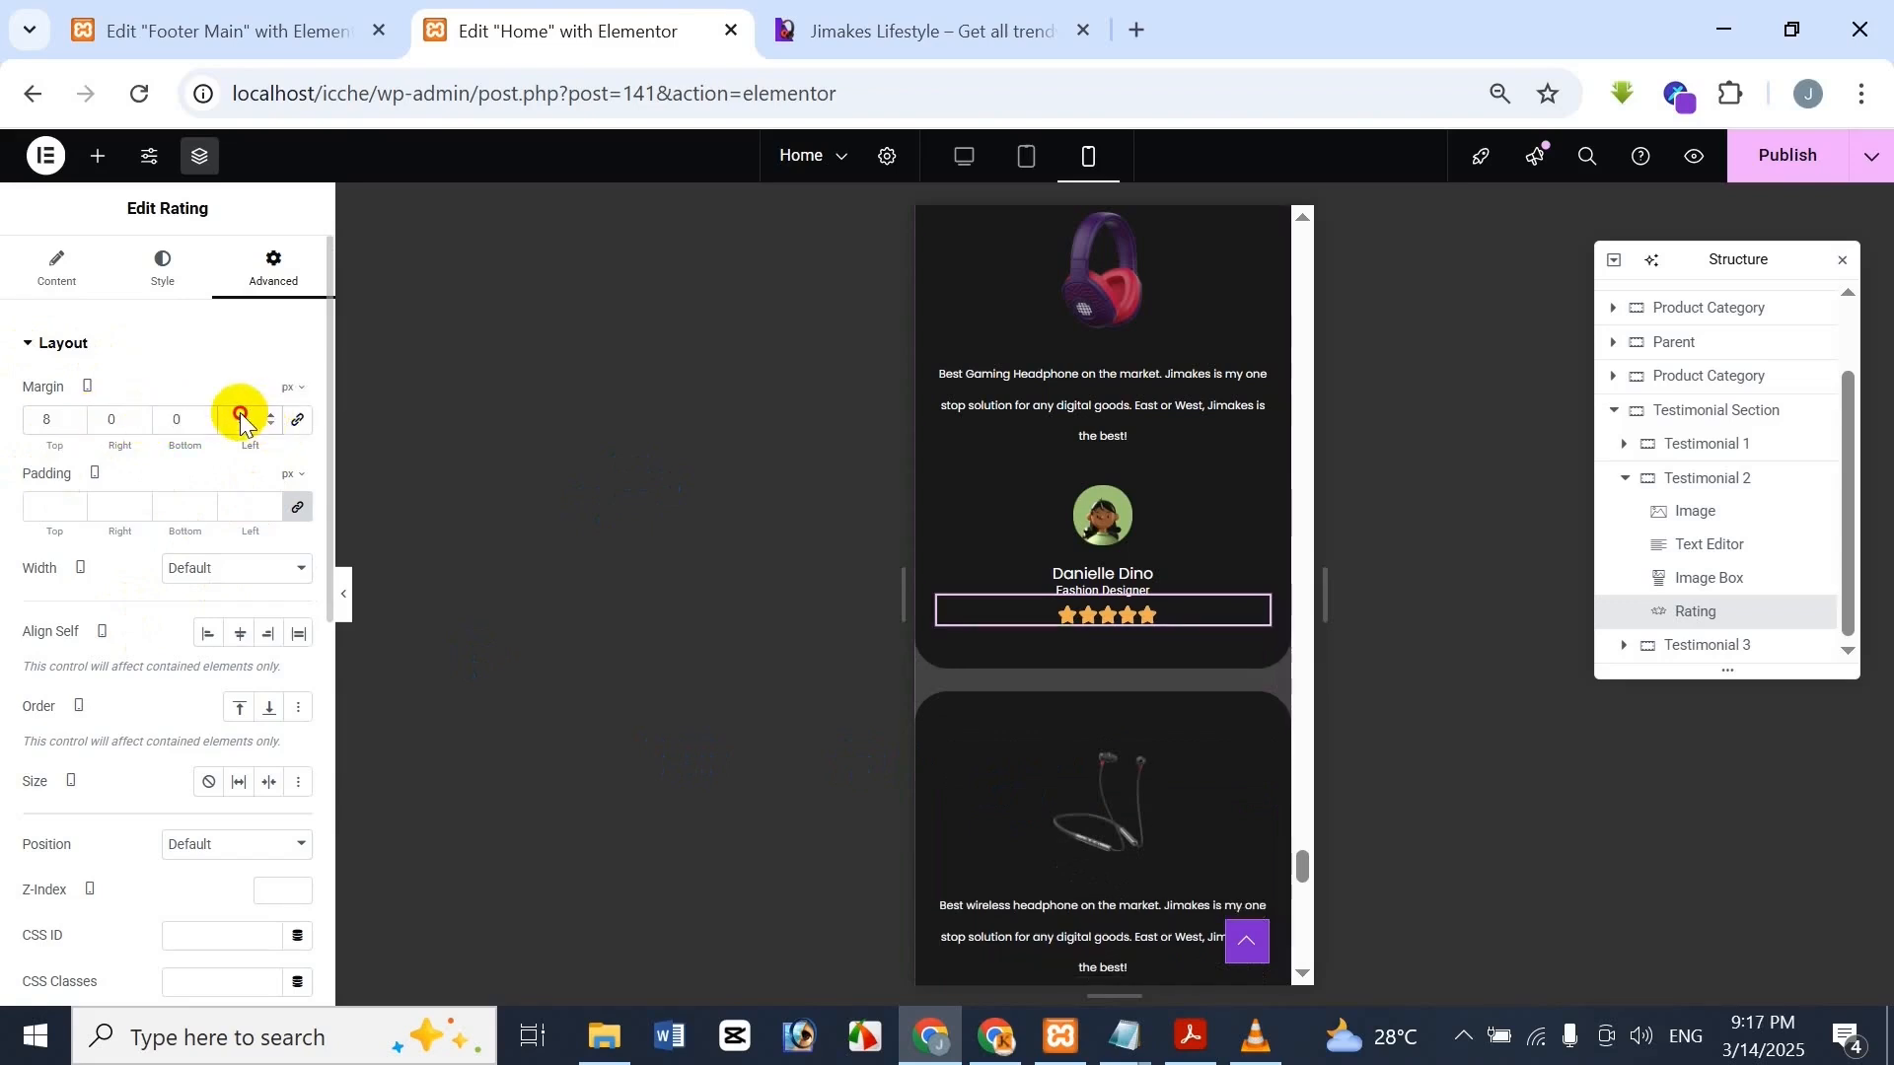
{"action": "type", "text": "9"}
{"action": "key", "text": "BackSpace"}
{"action": "type", "text": "0"}
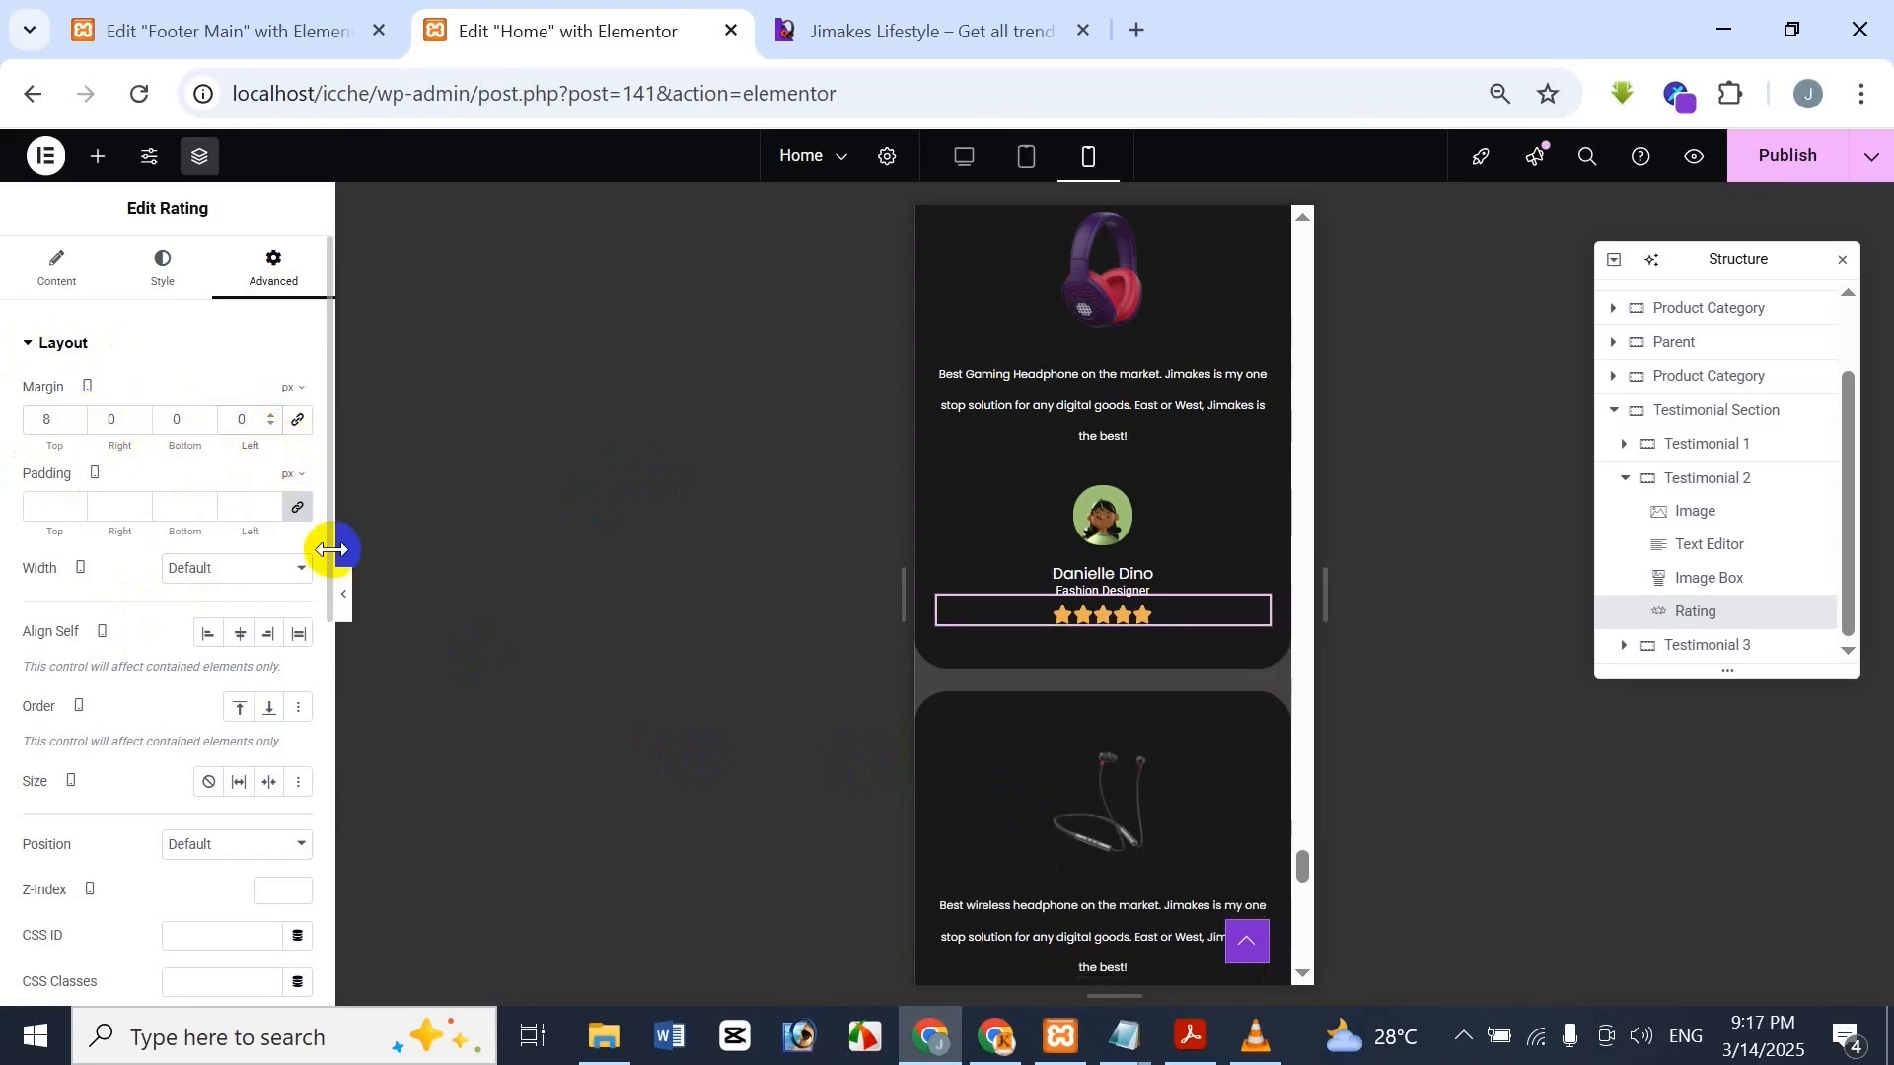
Preview the mobile testimonial cards without the editing controls and compare Testimonial 2's star rating with the reference site
{"action": "left_click", "coordinate": [344, 582]}
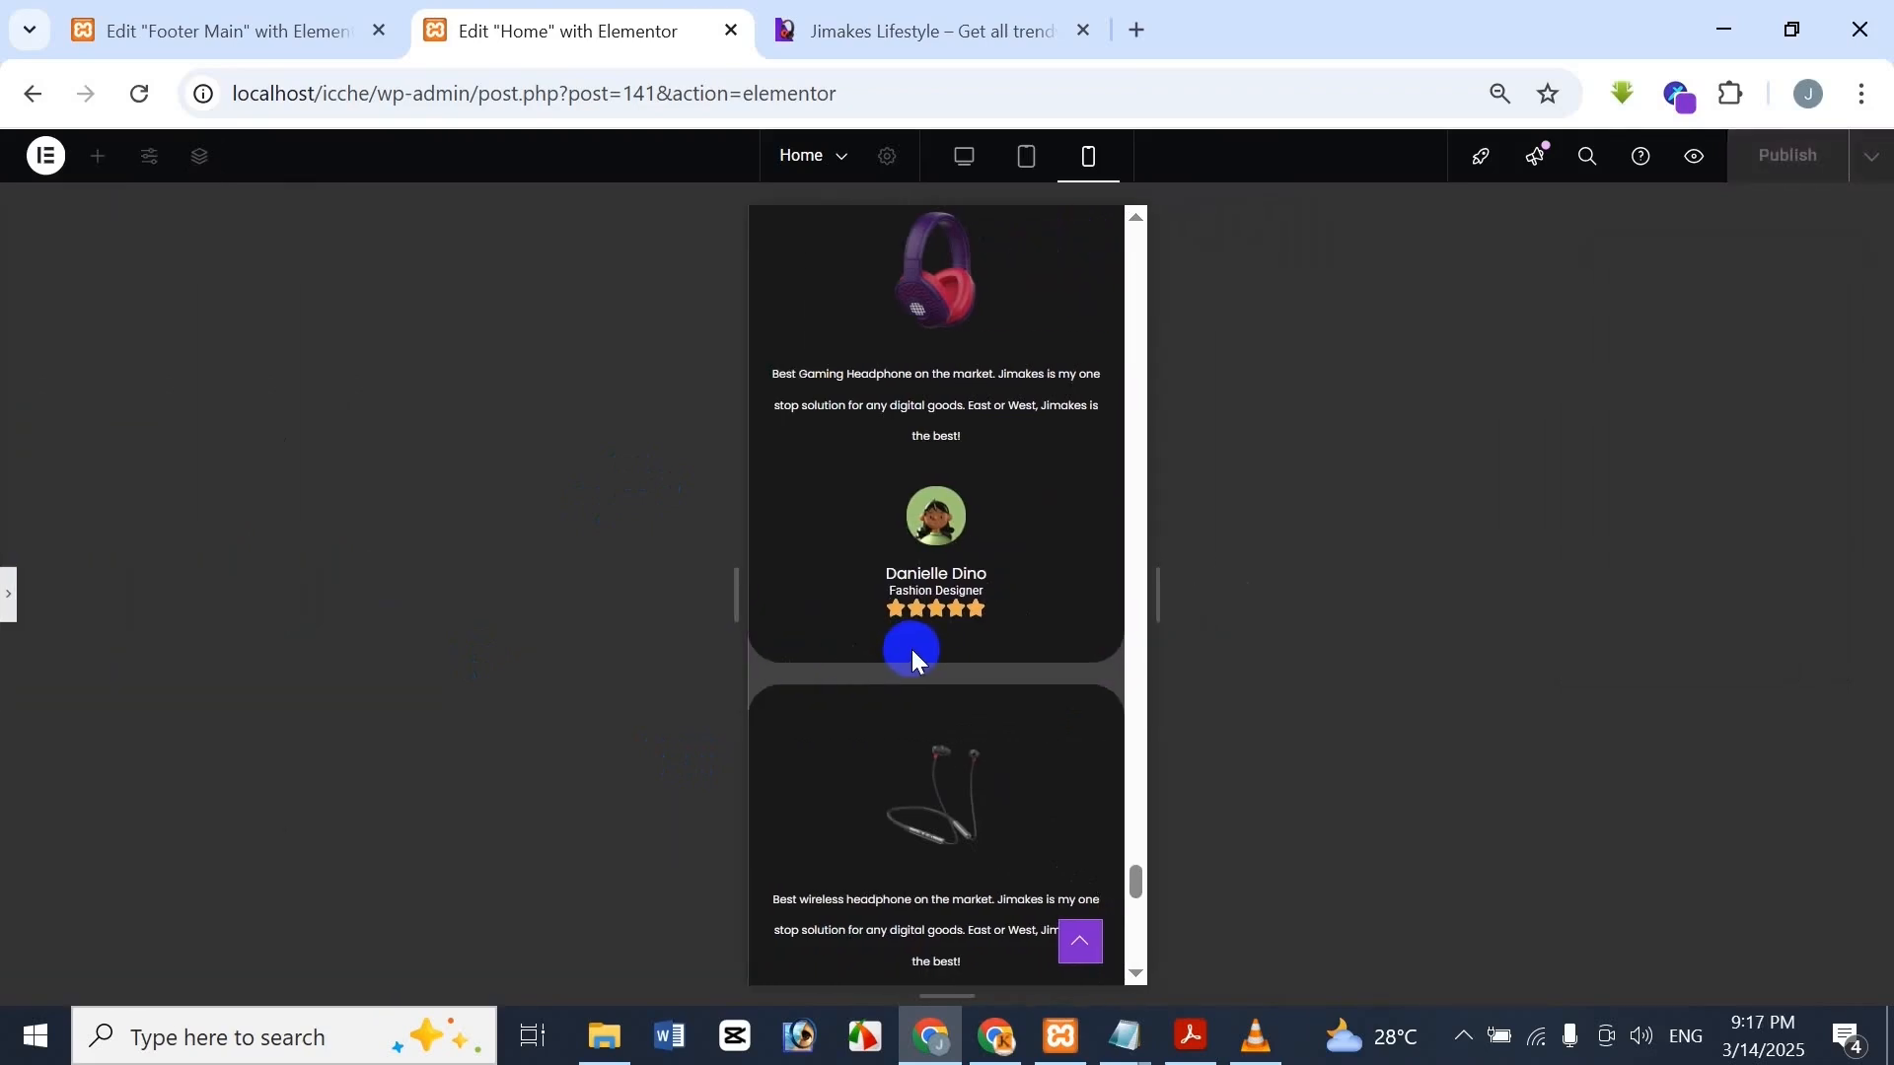
{"action": "scroll", "coordinate": [914, 651], "scroll_direction": "up", "scroll_amount": 5}
{"action": "left_click", "coordinate": [971, 25]}
{"action": "scroll", "coordinate": [493, 599], "scroll_direction": "down", "scroll_amount": 3}
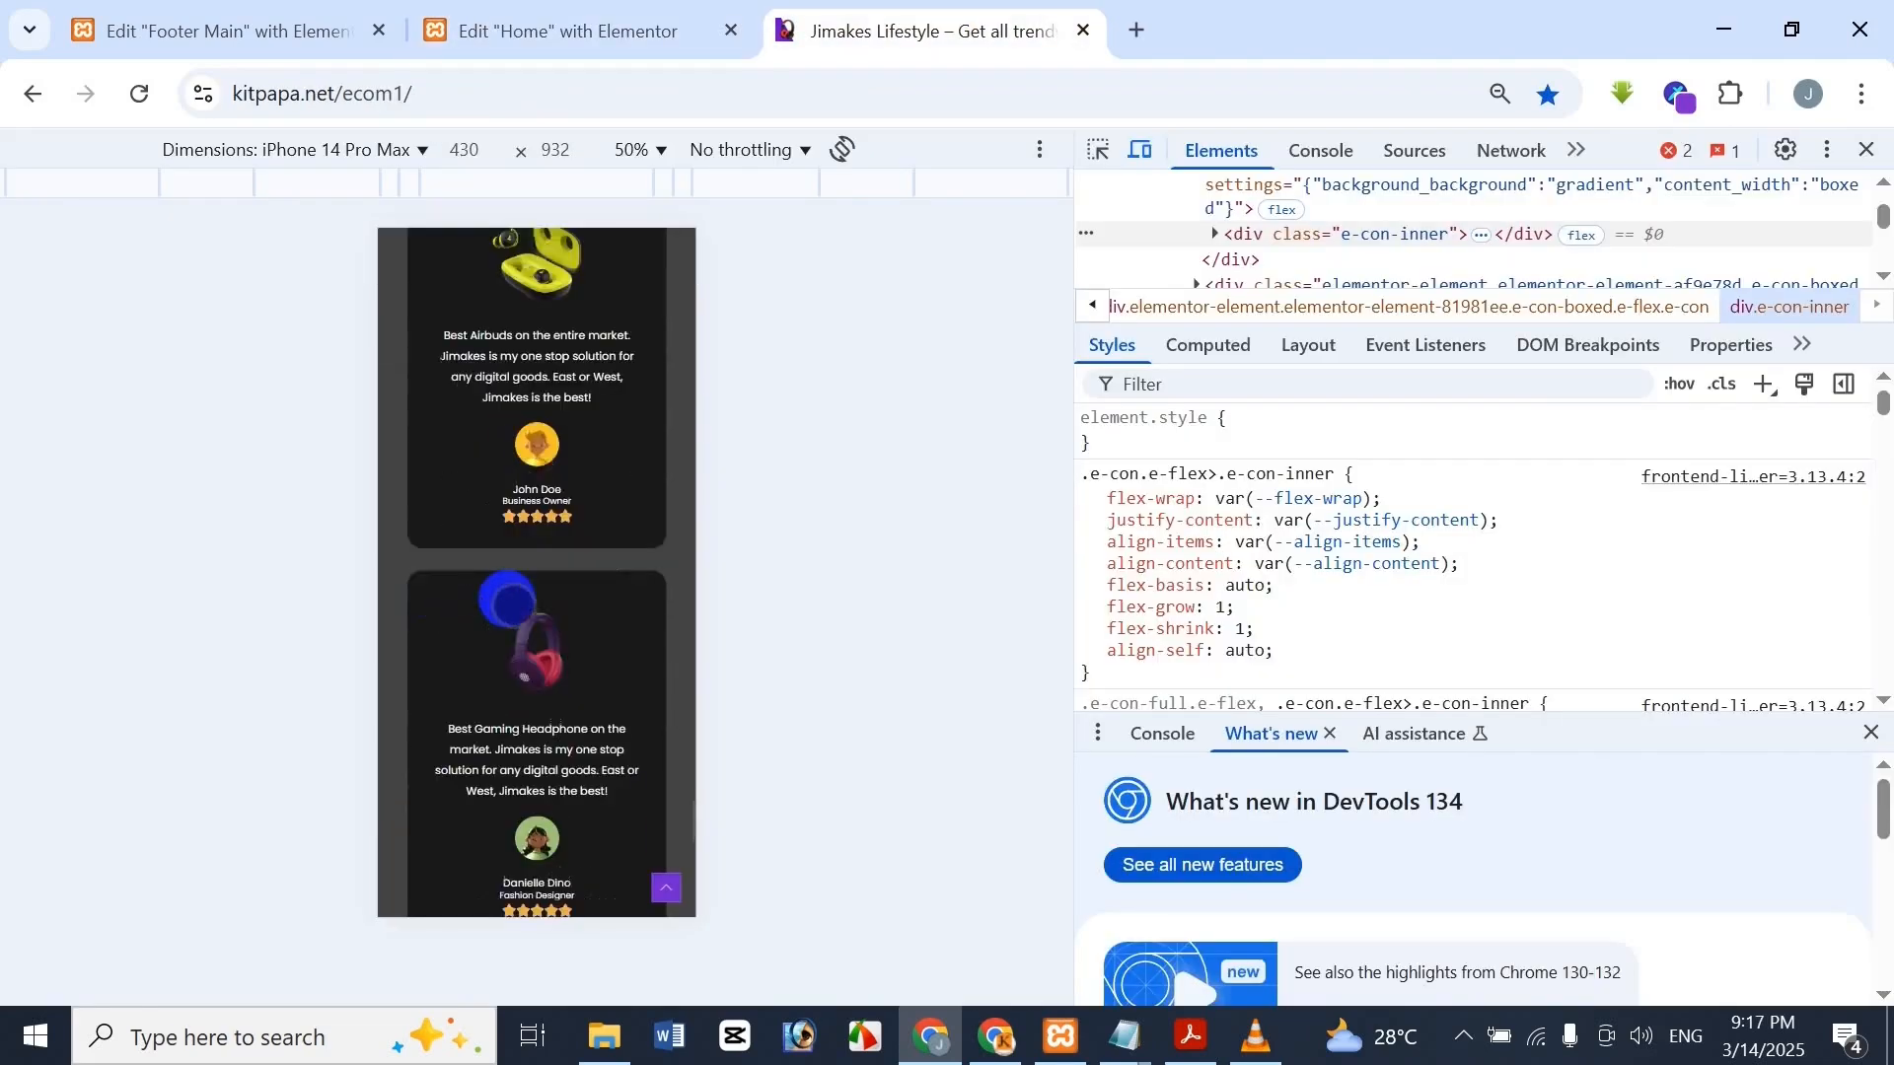
{"action": "scroll", "coordinate": [508, 597], "scroll_direction": "down", "scroll_amount": 3}
{"action": "left_click", "coordinate": [567, 31]}
{"action": "scroll", "coordinate": [917, 651], "scroll_direction": "down", "scroll_amount": 3}
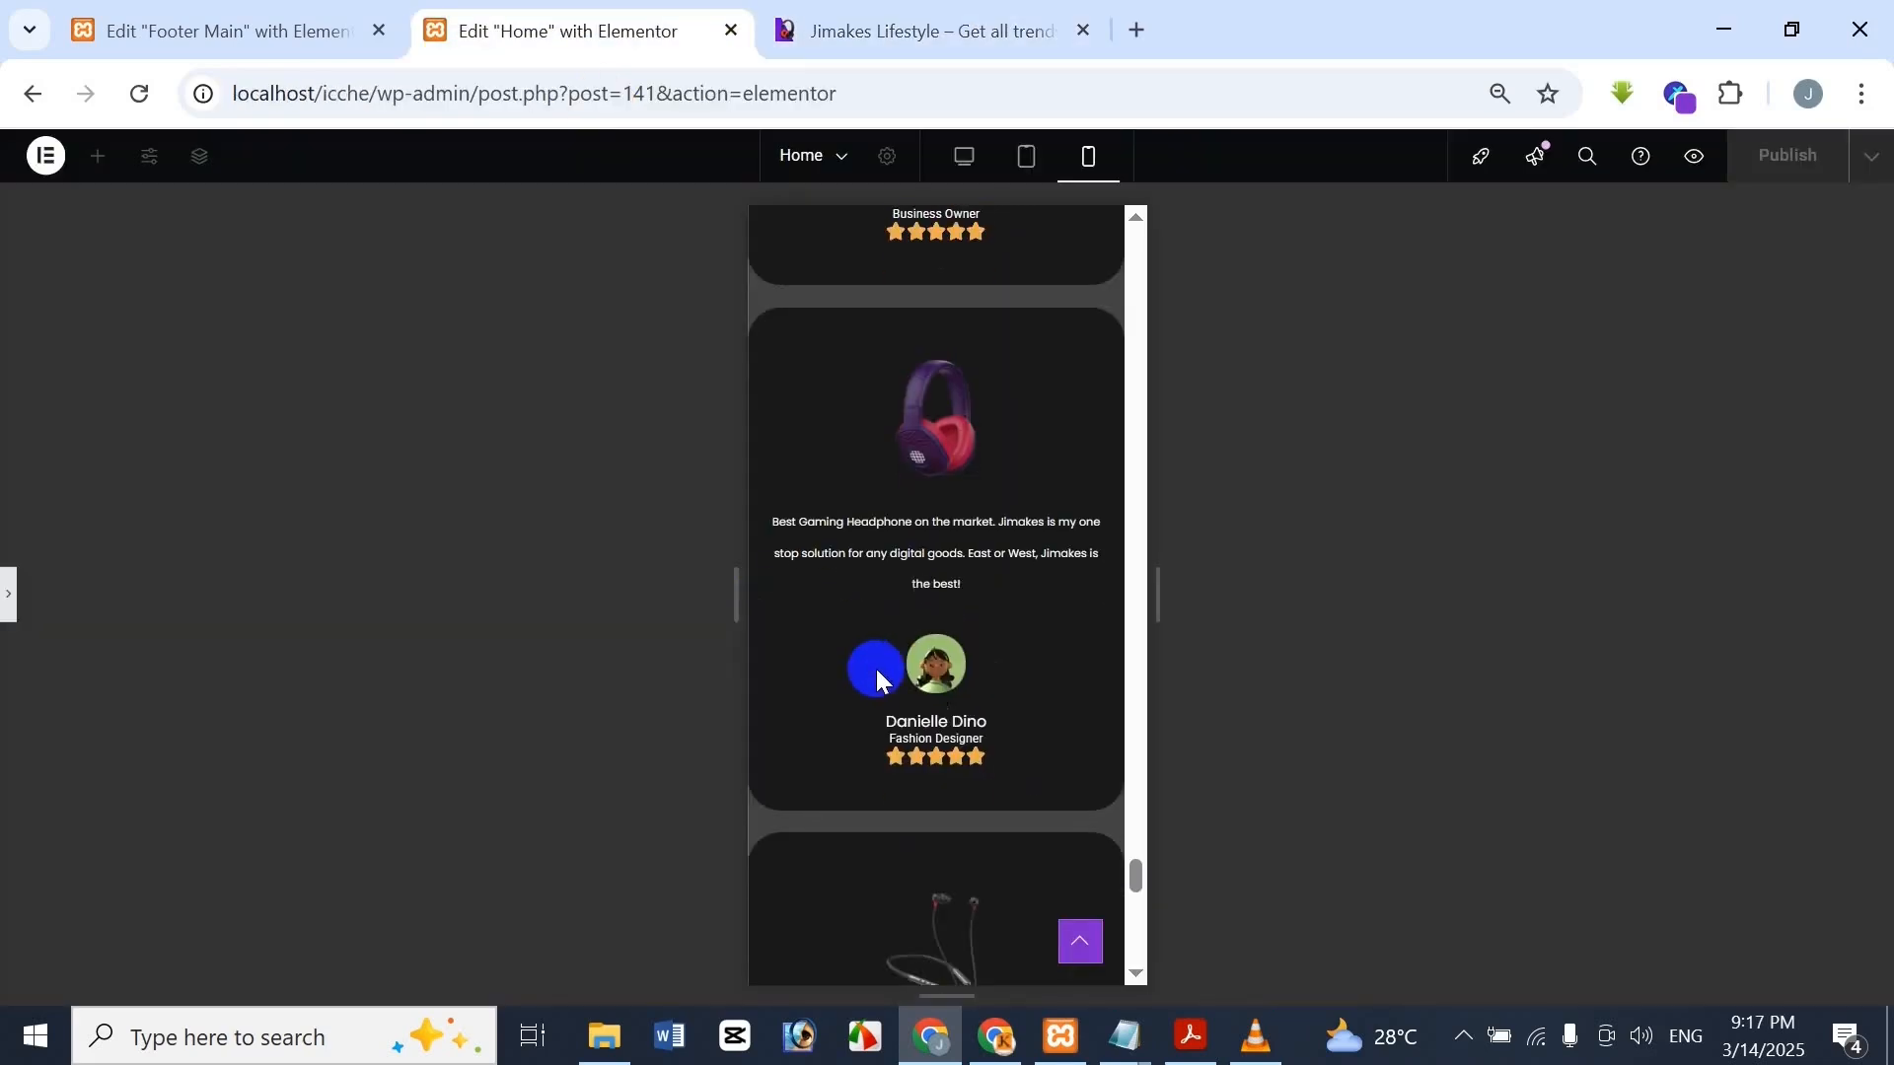
{"action": "scroll", "coordinate": [883, 690], "scroll_direction": "down", "scroll_amount": 7}
{"action": "scroll", "coordinate": [908, 498], "scroll_direction": "up", "scroll_amount": 1}
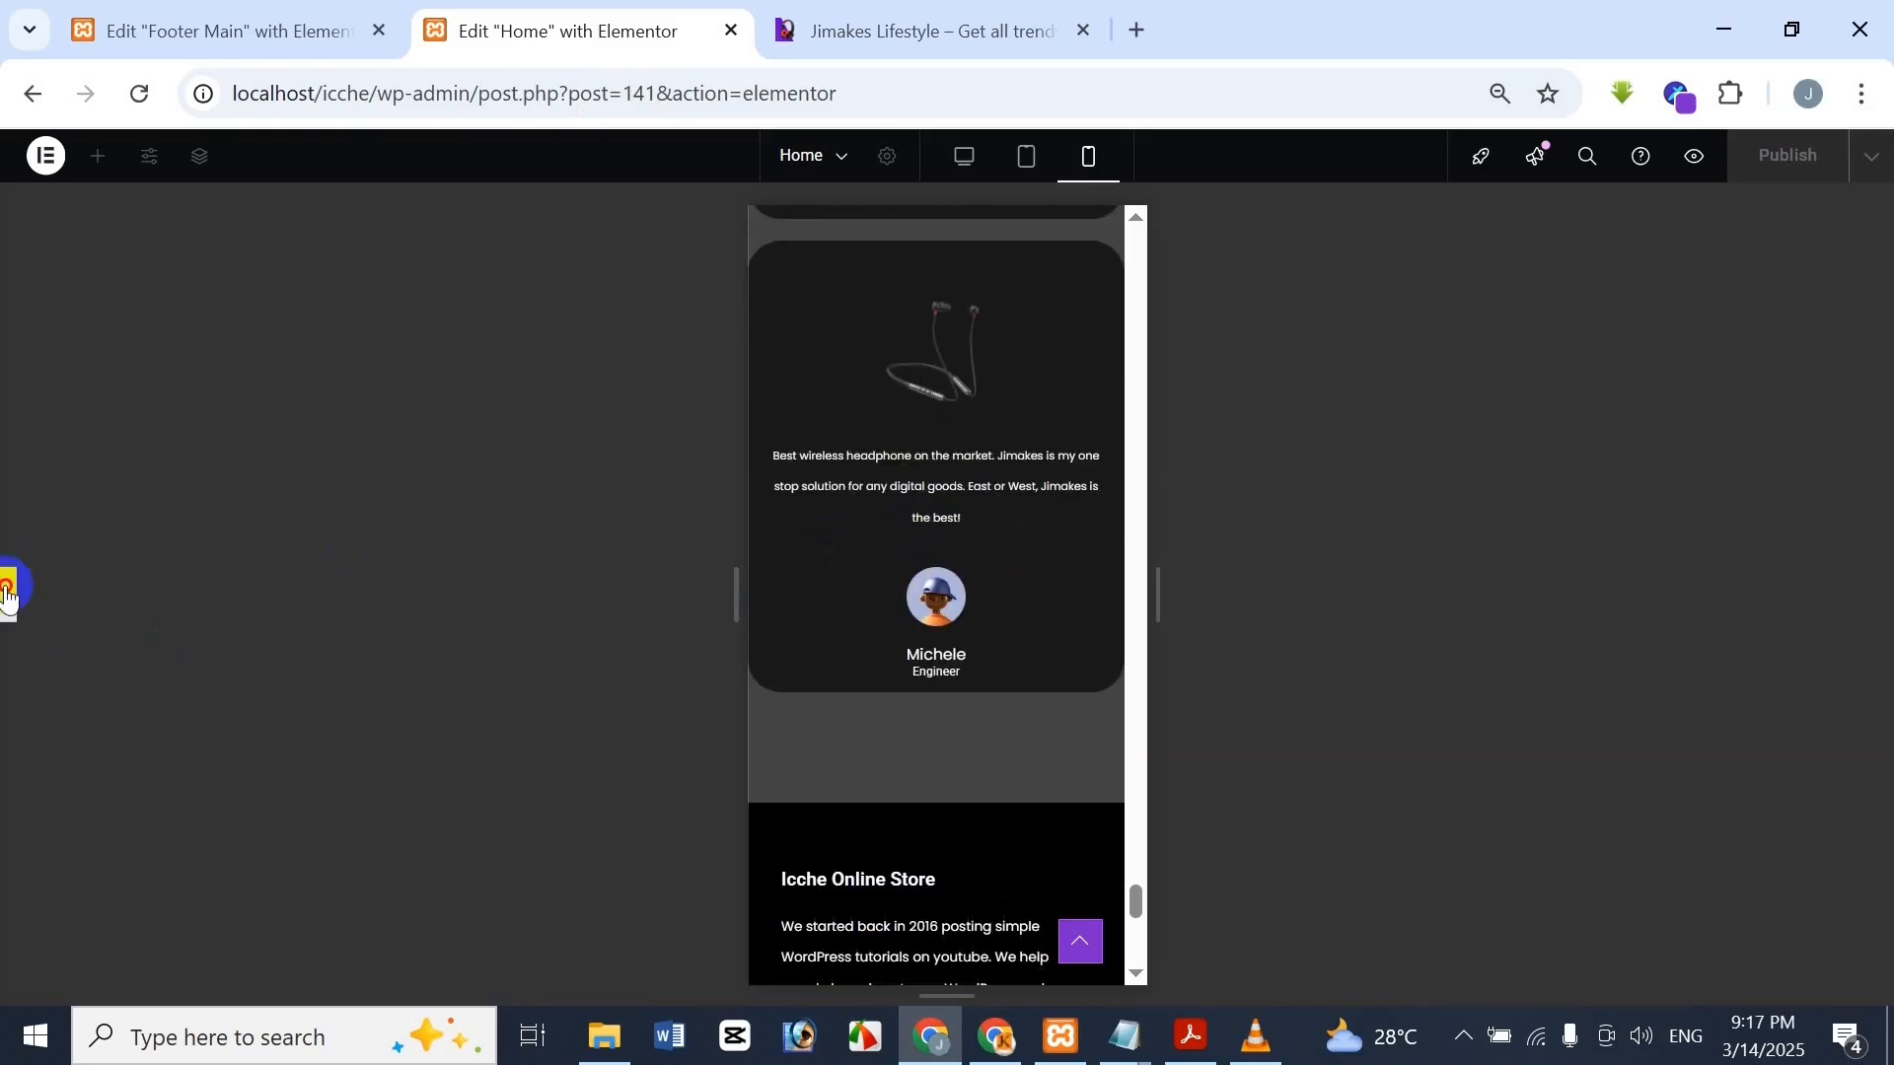
{"action": "key", "text": "ctrl+p"}
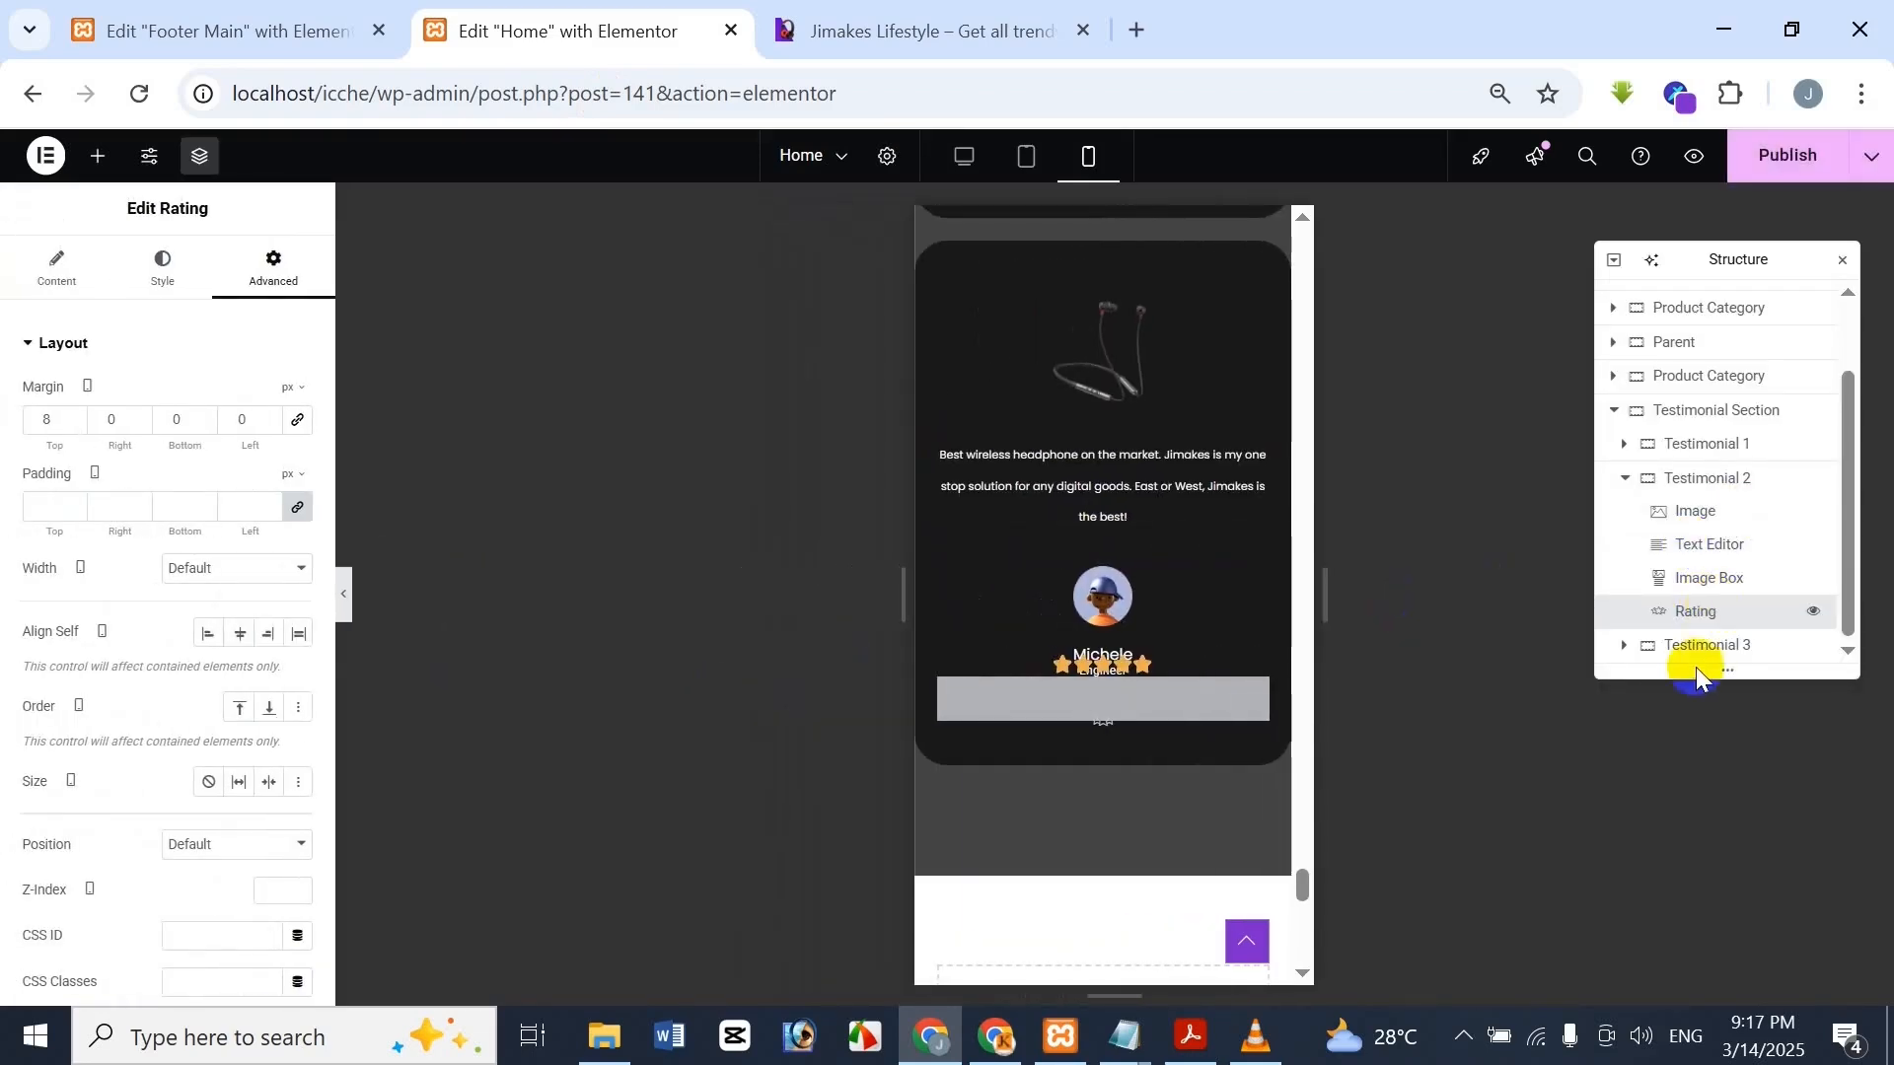
Unlink the mobile margins of Testimonial 3's rating and set the top to 8 px and the right, bottom and left to 0
{"action": "left_click", "coordinate": [1633, 647]}
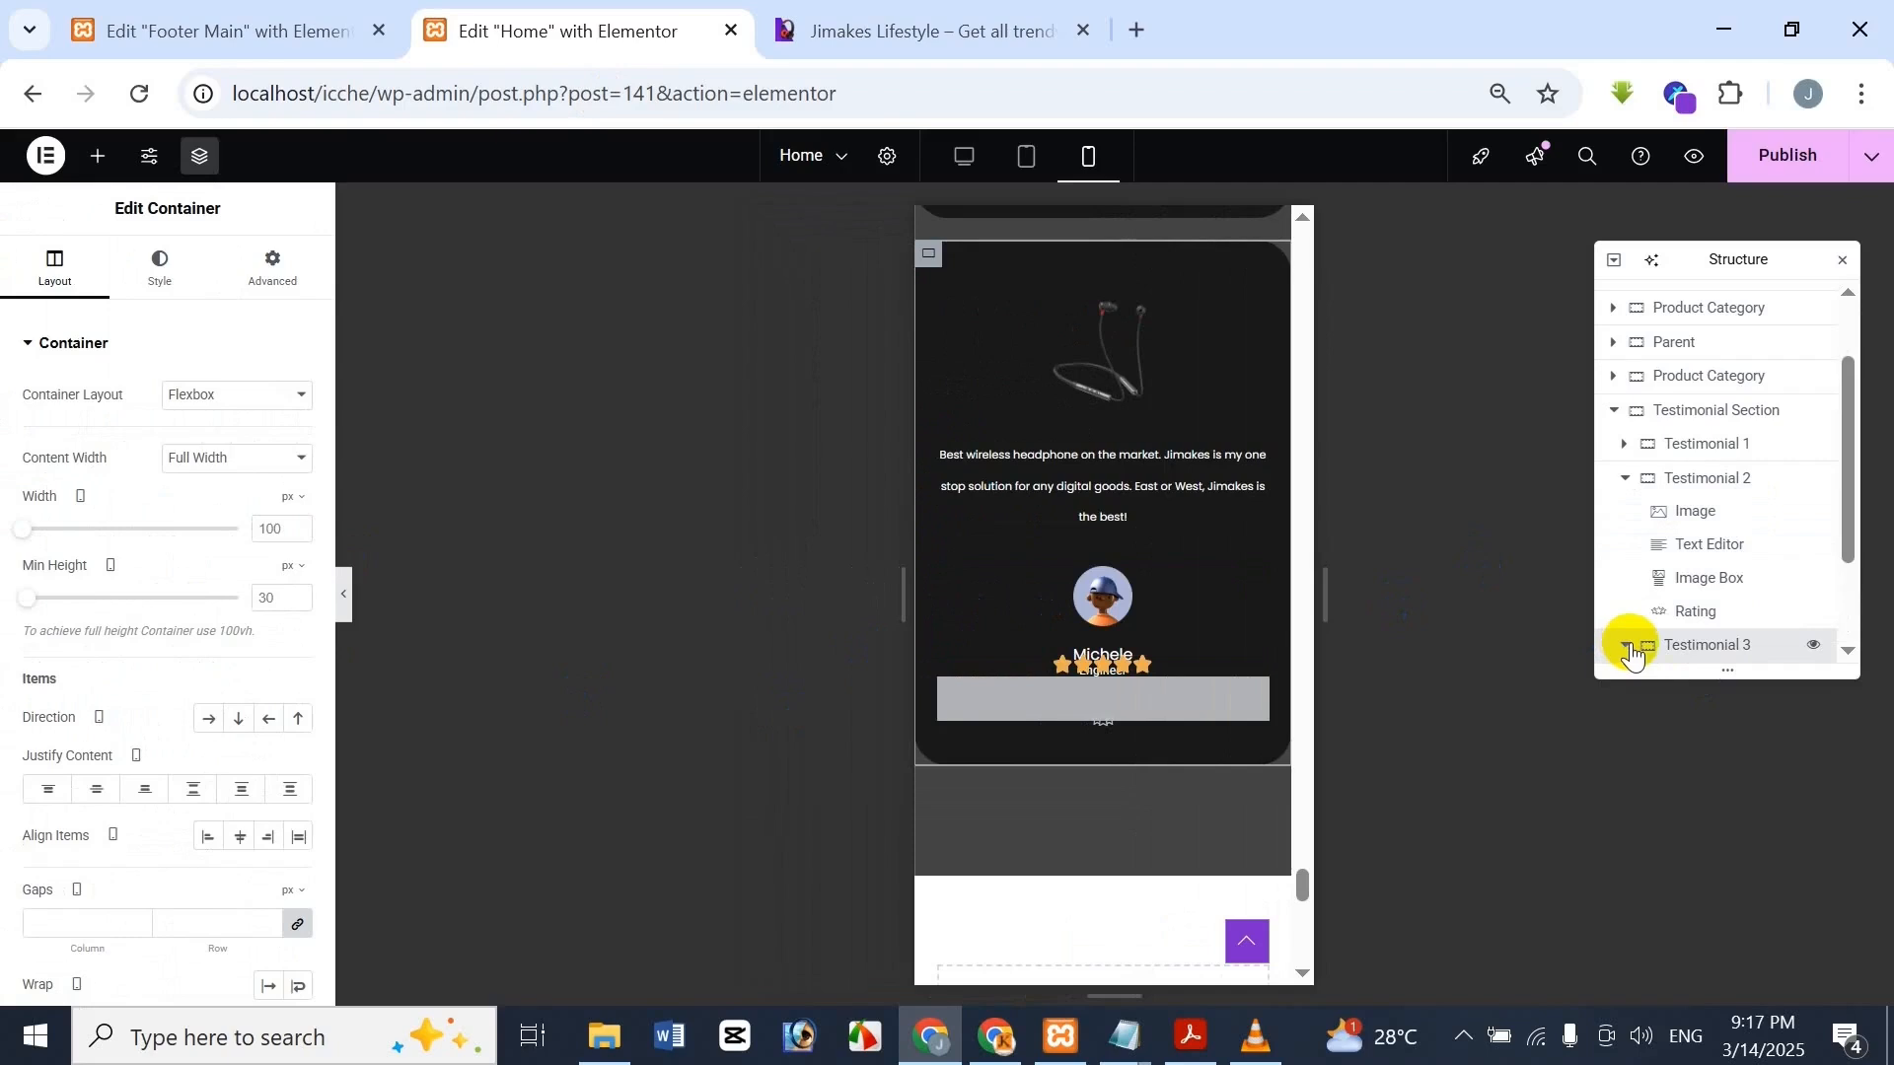
{"action": "left_click", "coordinate": [1691, 643]}
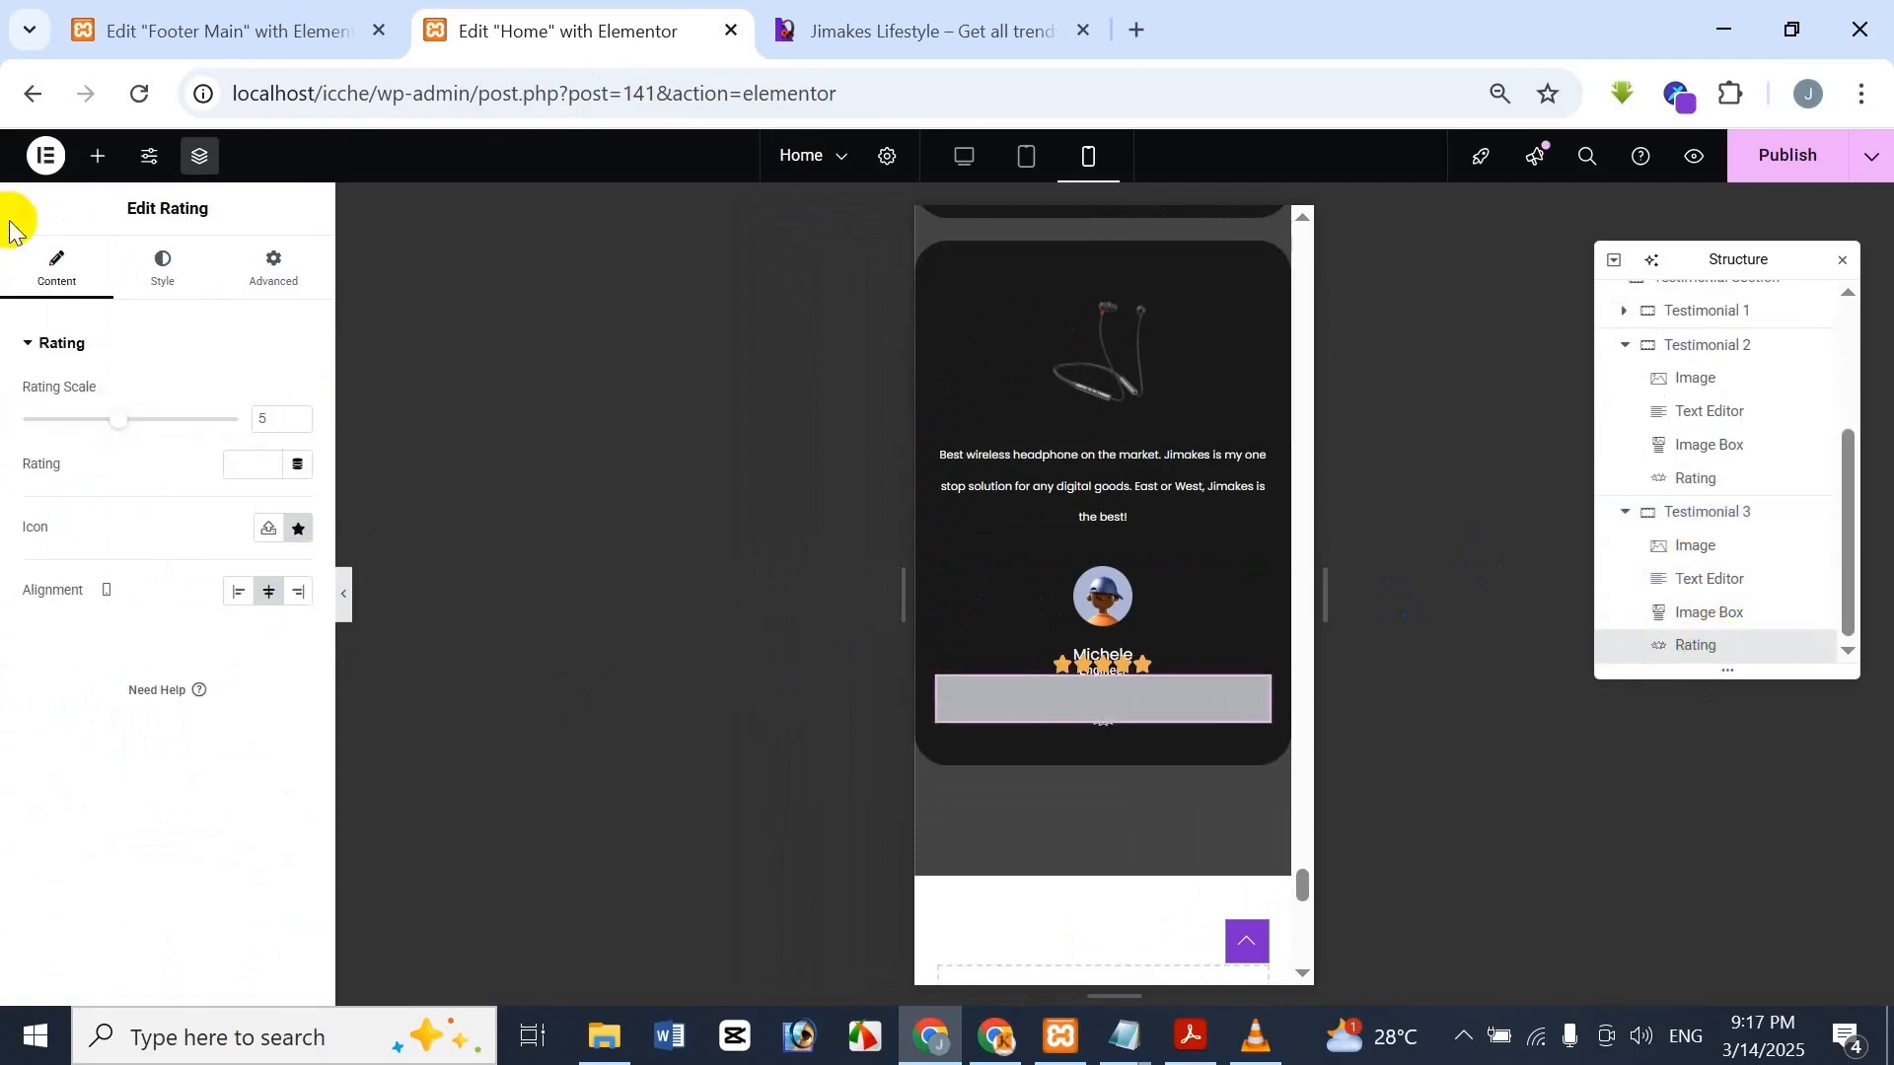
{"action": "left_click", "coordinate": [269, 275]}
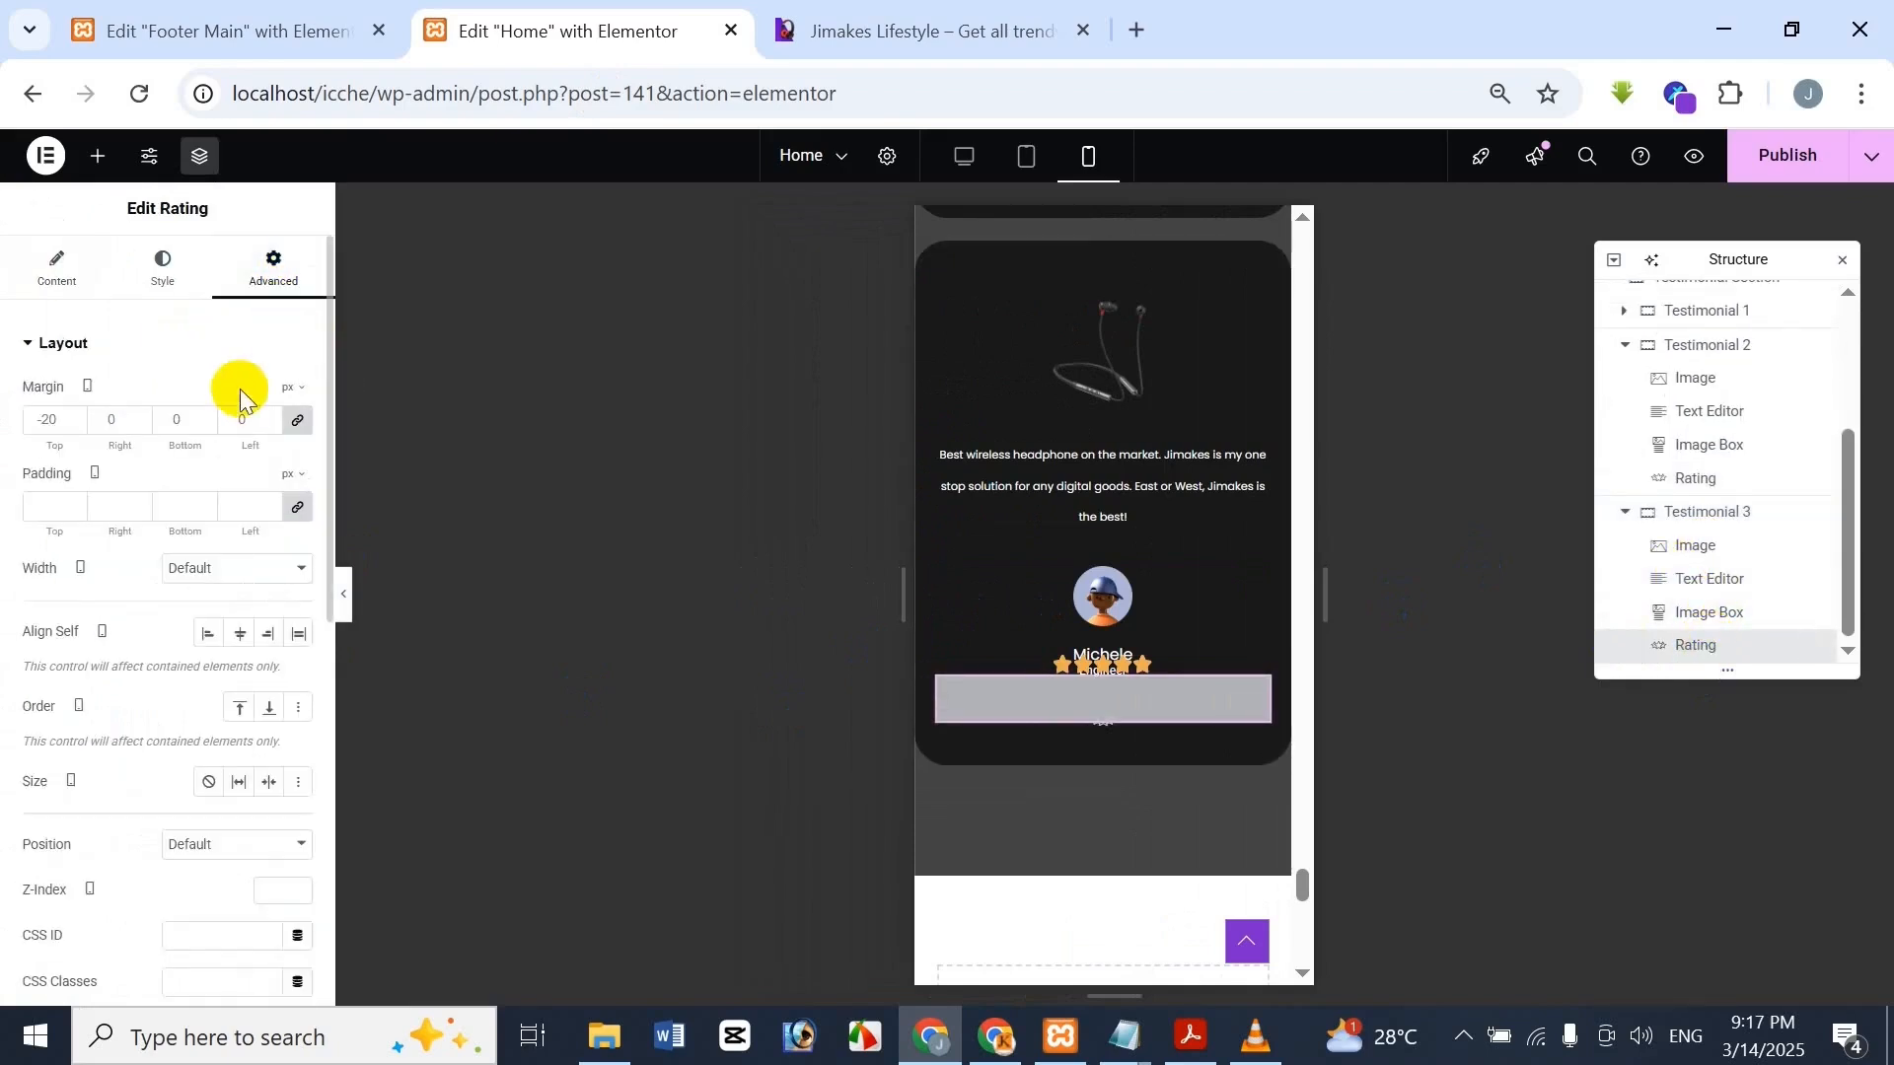
{"action": "type", "text": "8"}
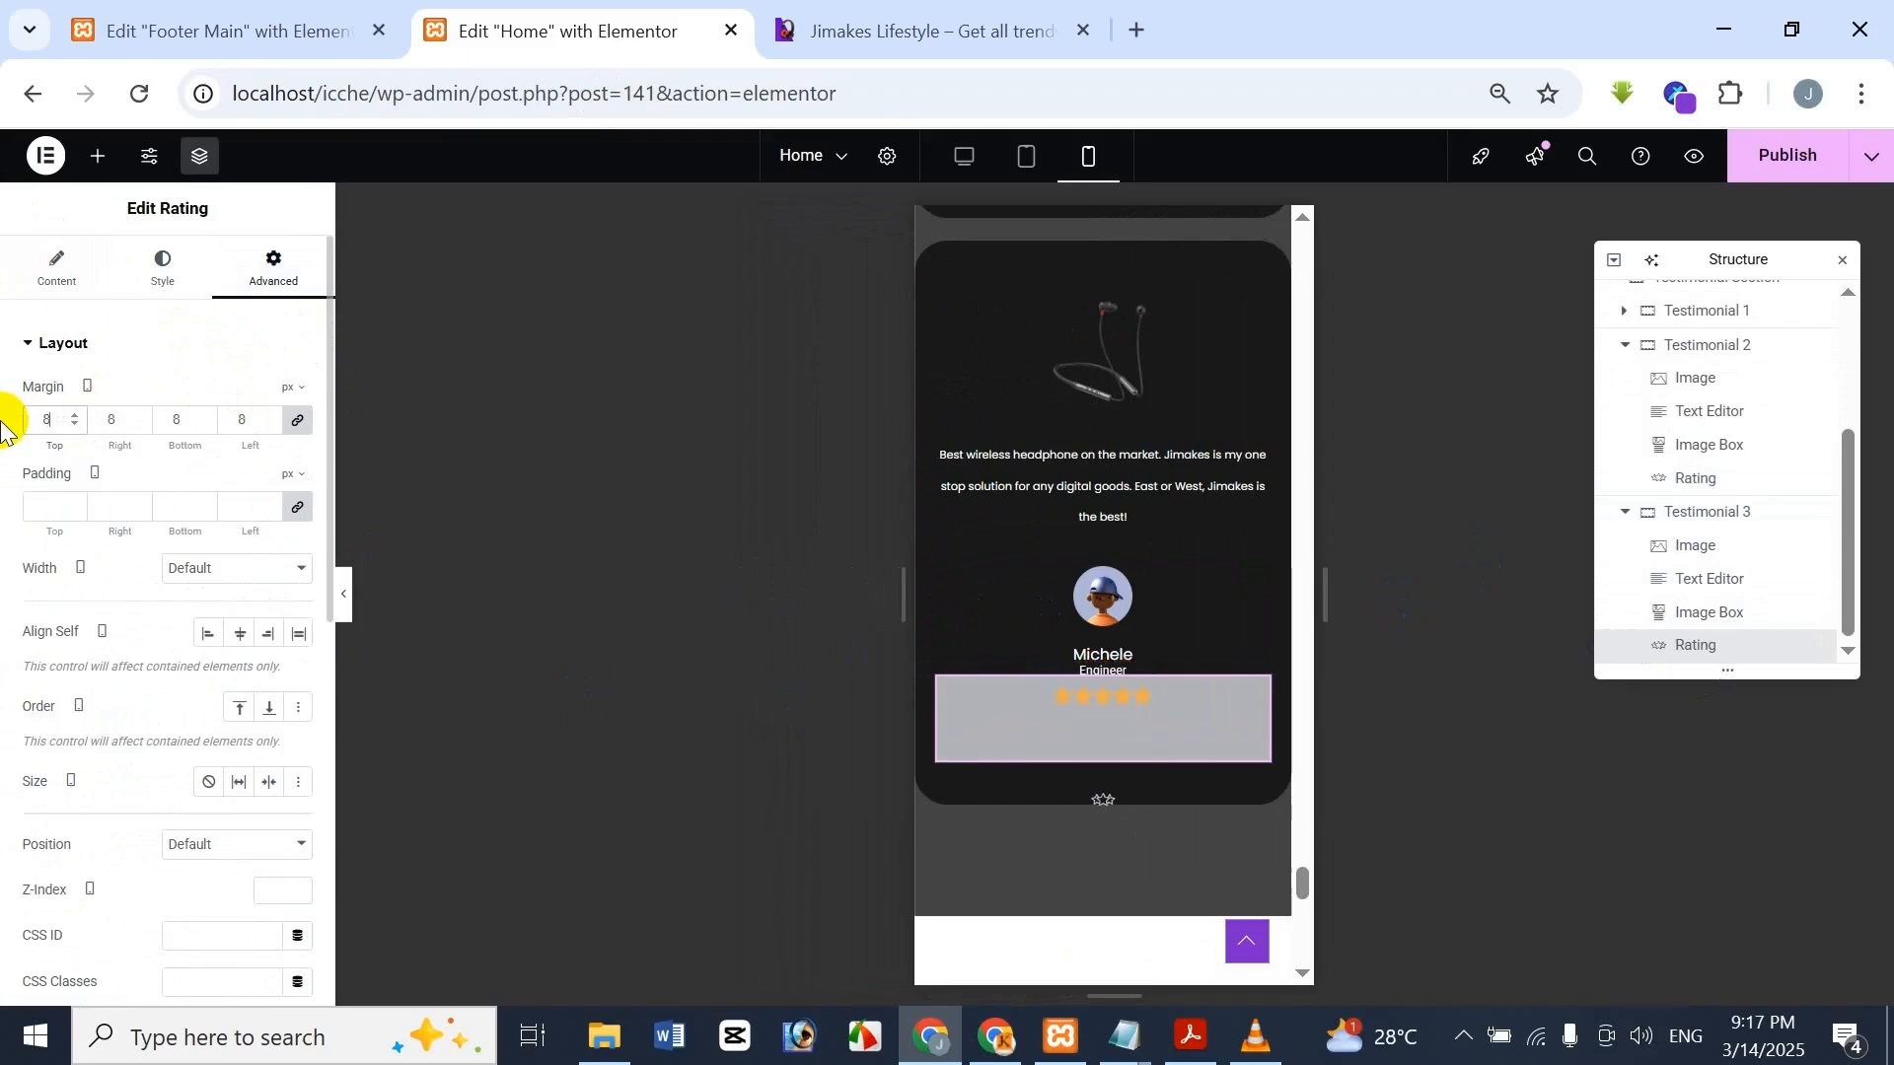
{"action": "left_click", "coordinate": [285, 421]}
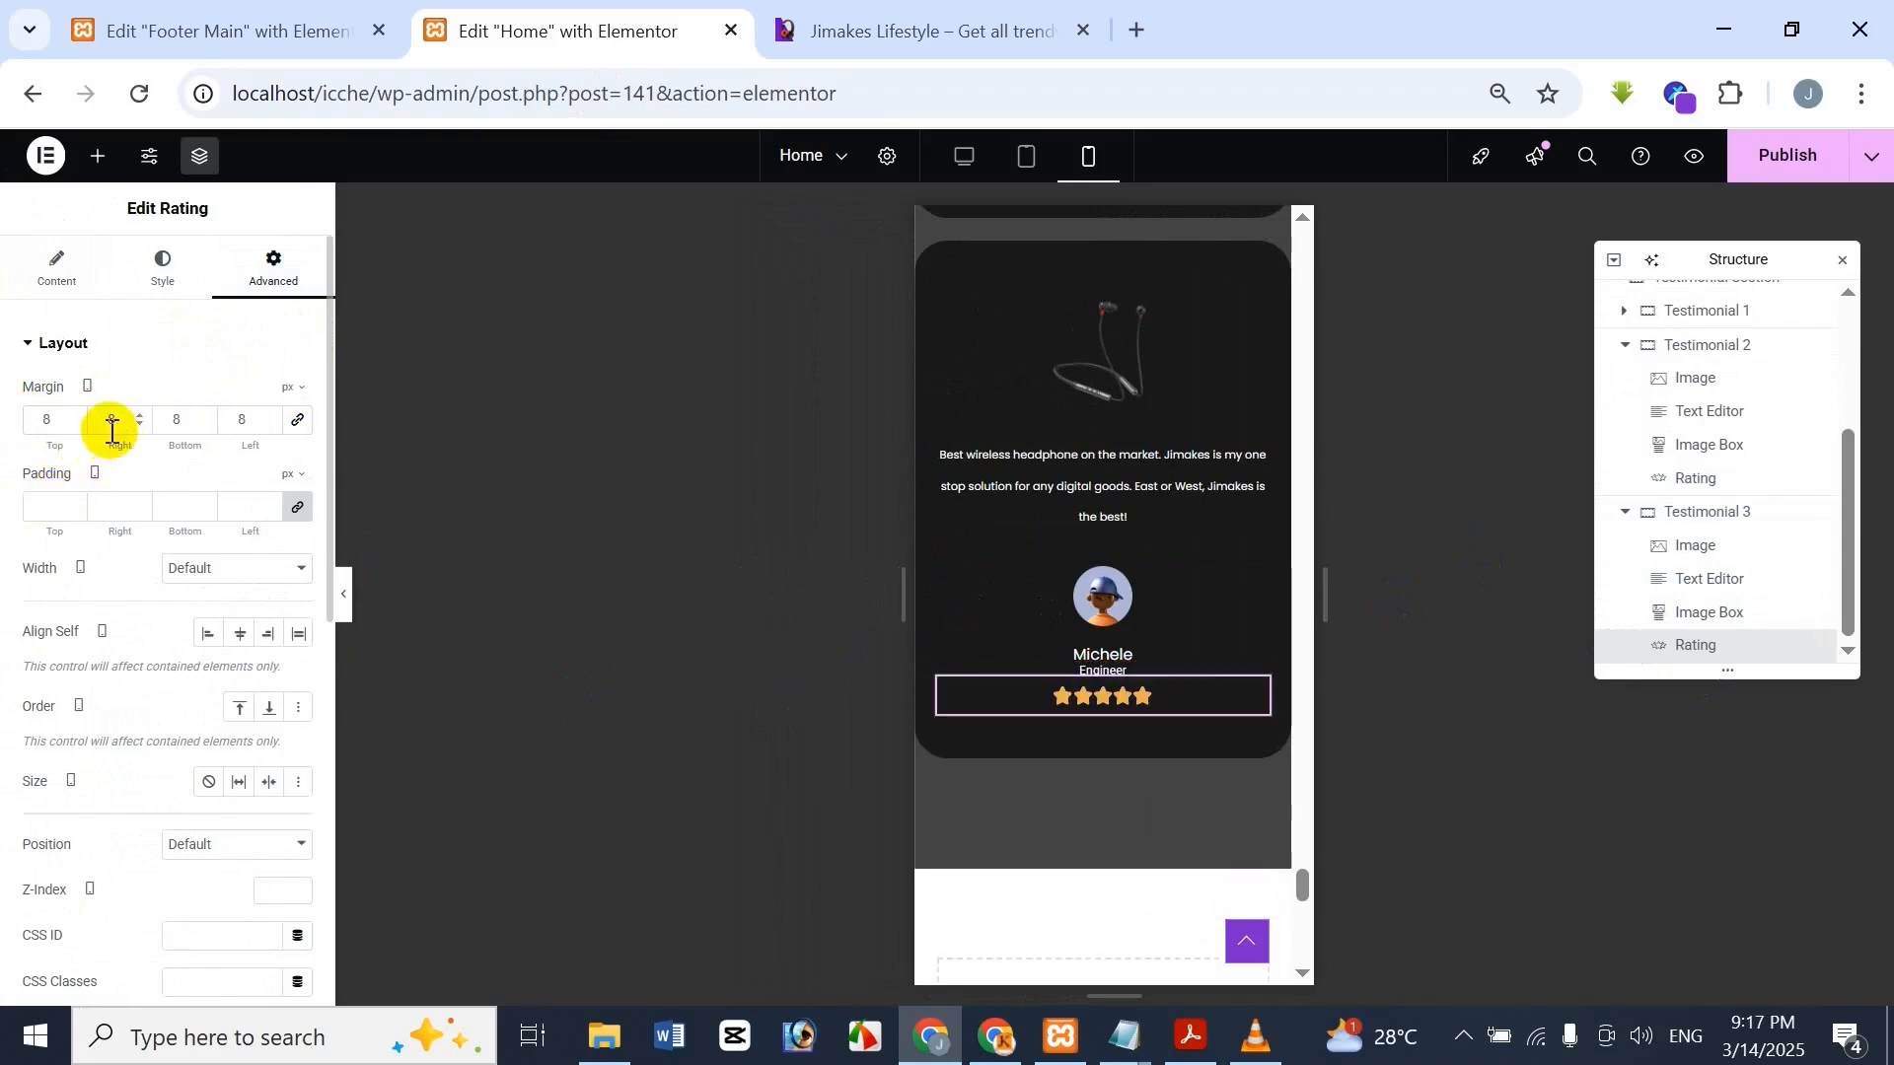
{"action": "type", "text": "0"}
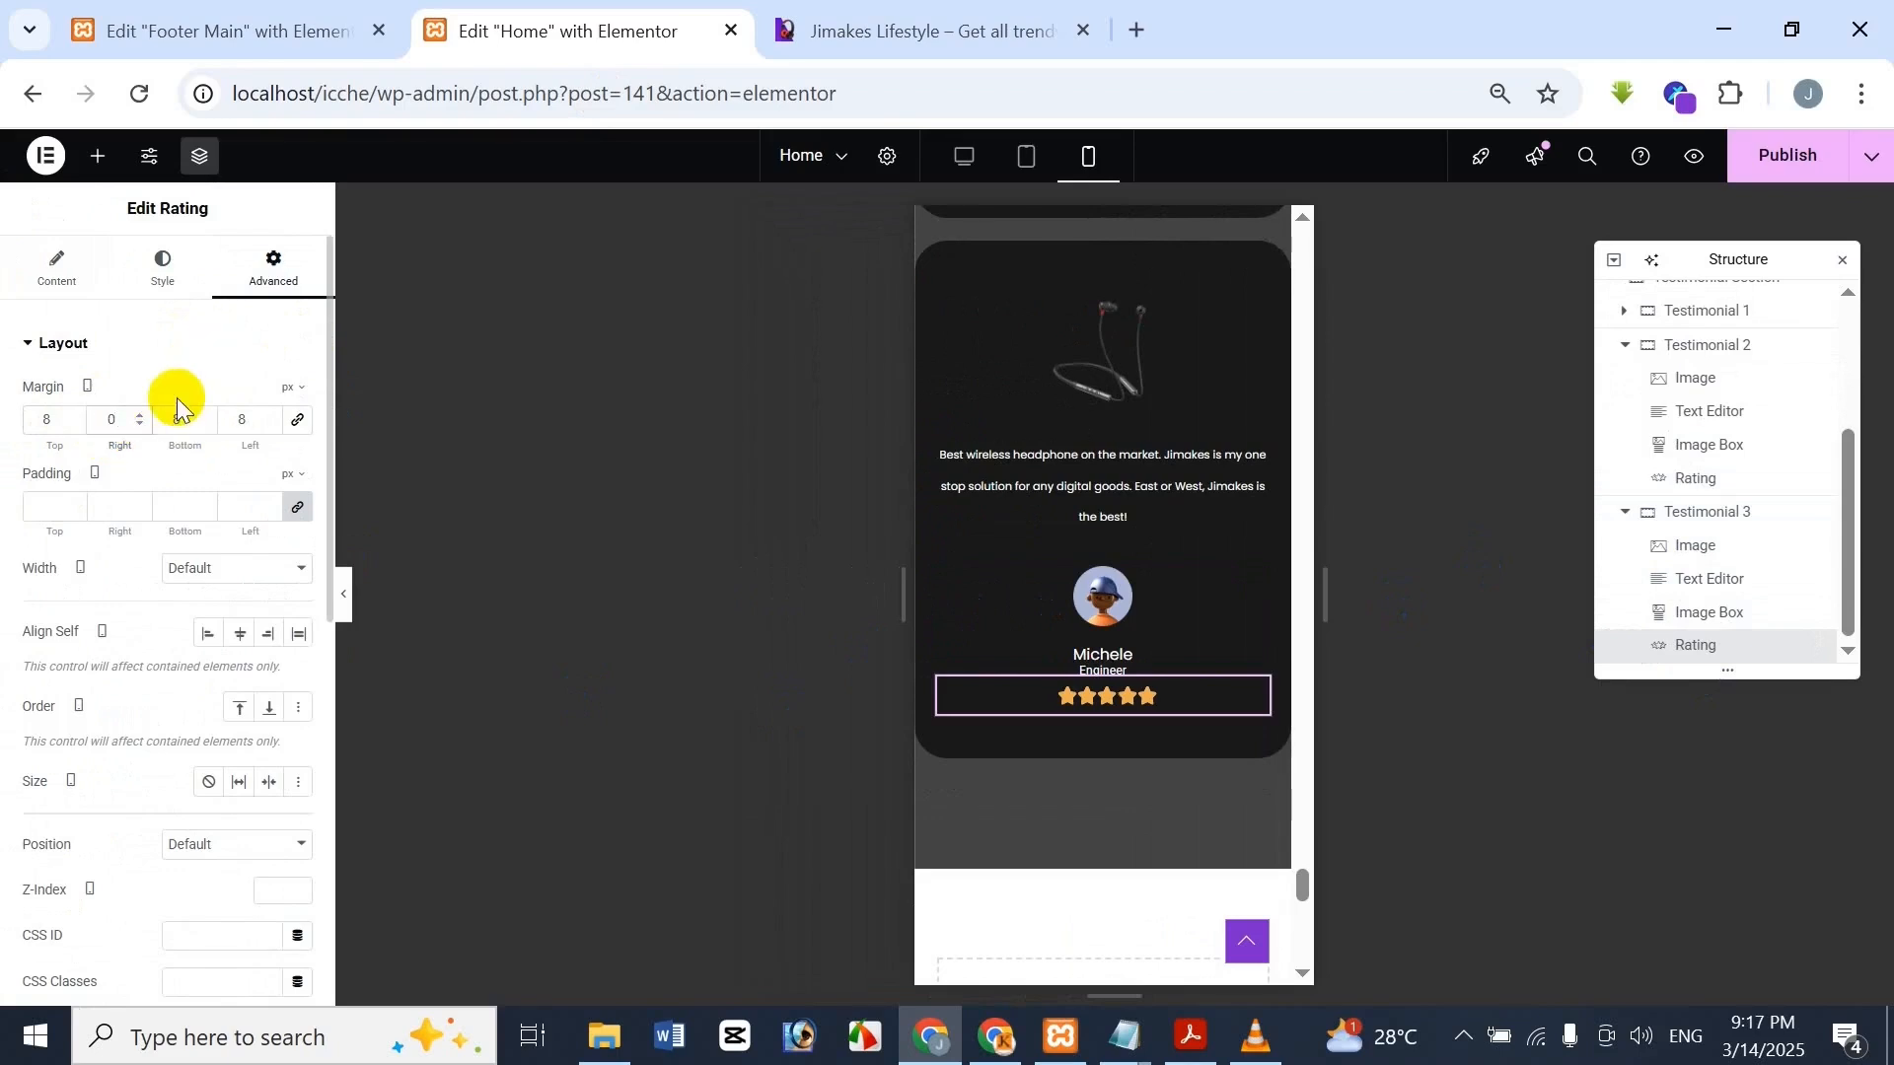
{"action": "double_click", "coordinate": [186, 421]}
{"action": "type", "text": "0"}
{"action": "double_click", "coordinate": [247, 420]}
{"action": "type", "text": "0"}
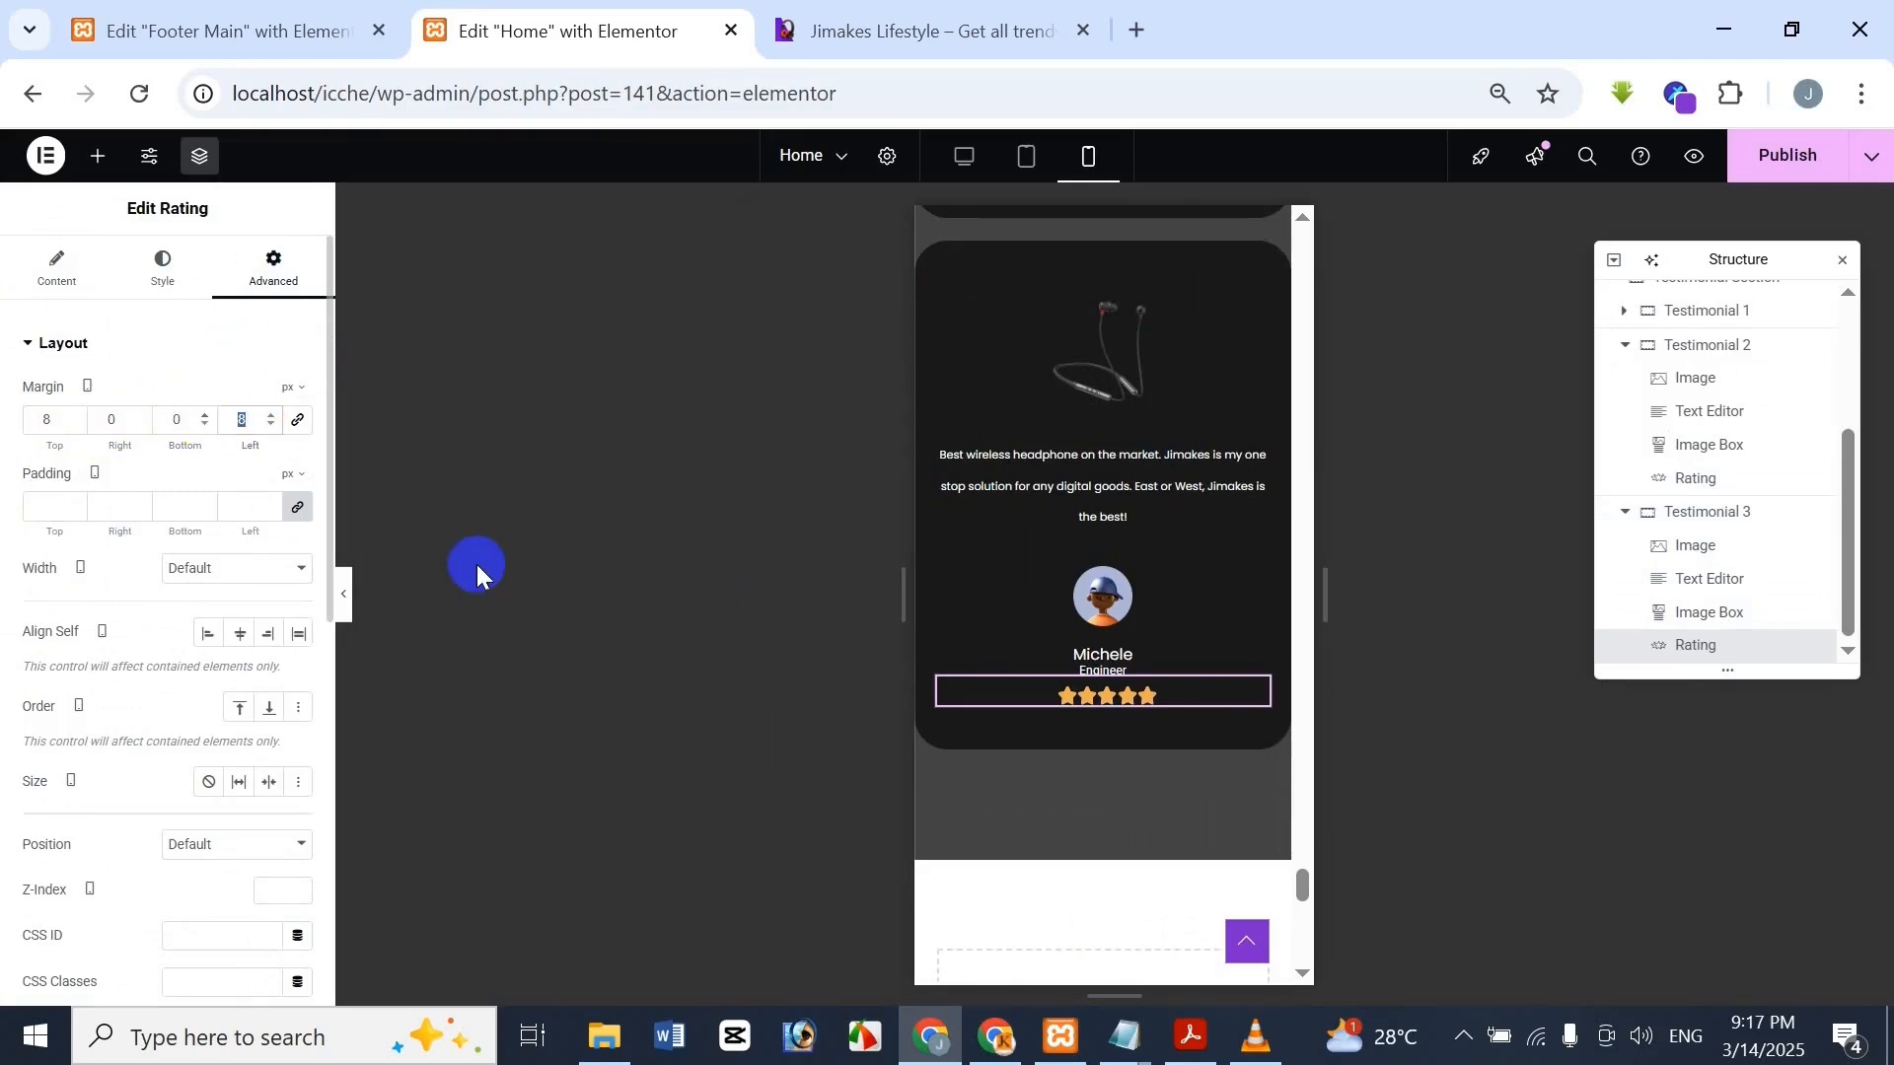
Compare Testimonial 3's rating placement with the matching mobile card on the reference site
{"action": "scroll", "coordinate": [1249, 728], "scroll_direction": "down", "scroll_amount": 10}
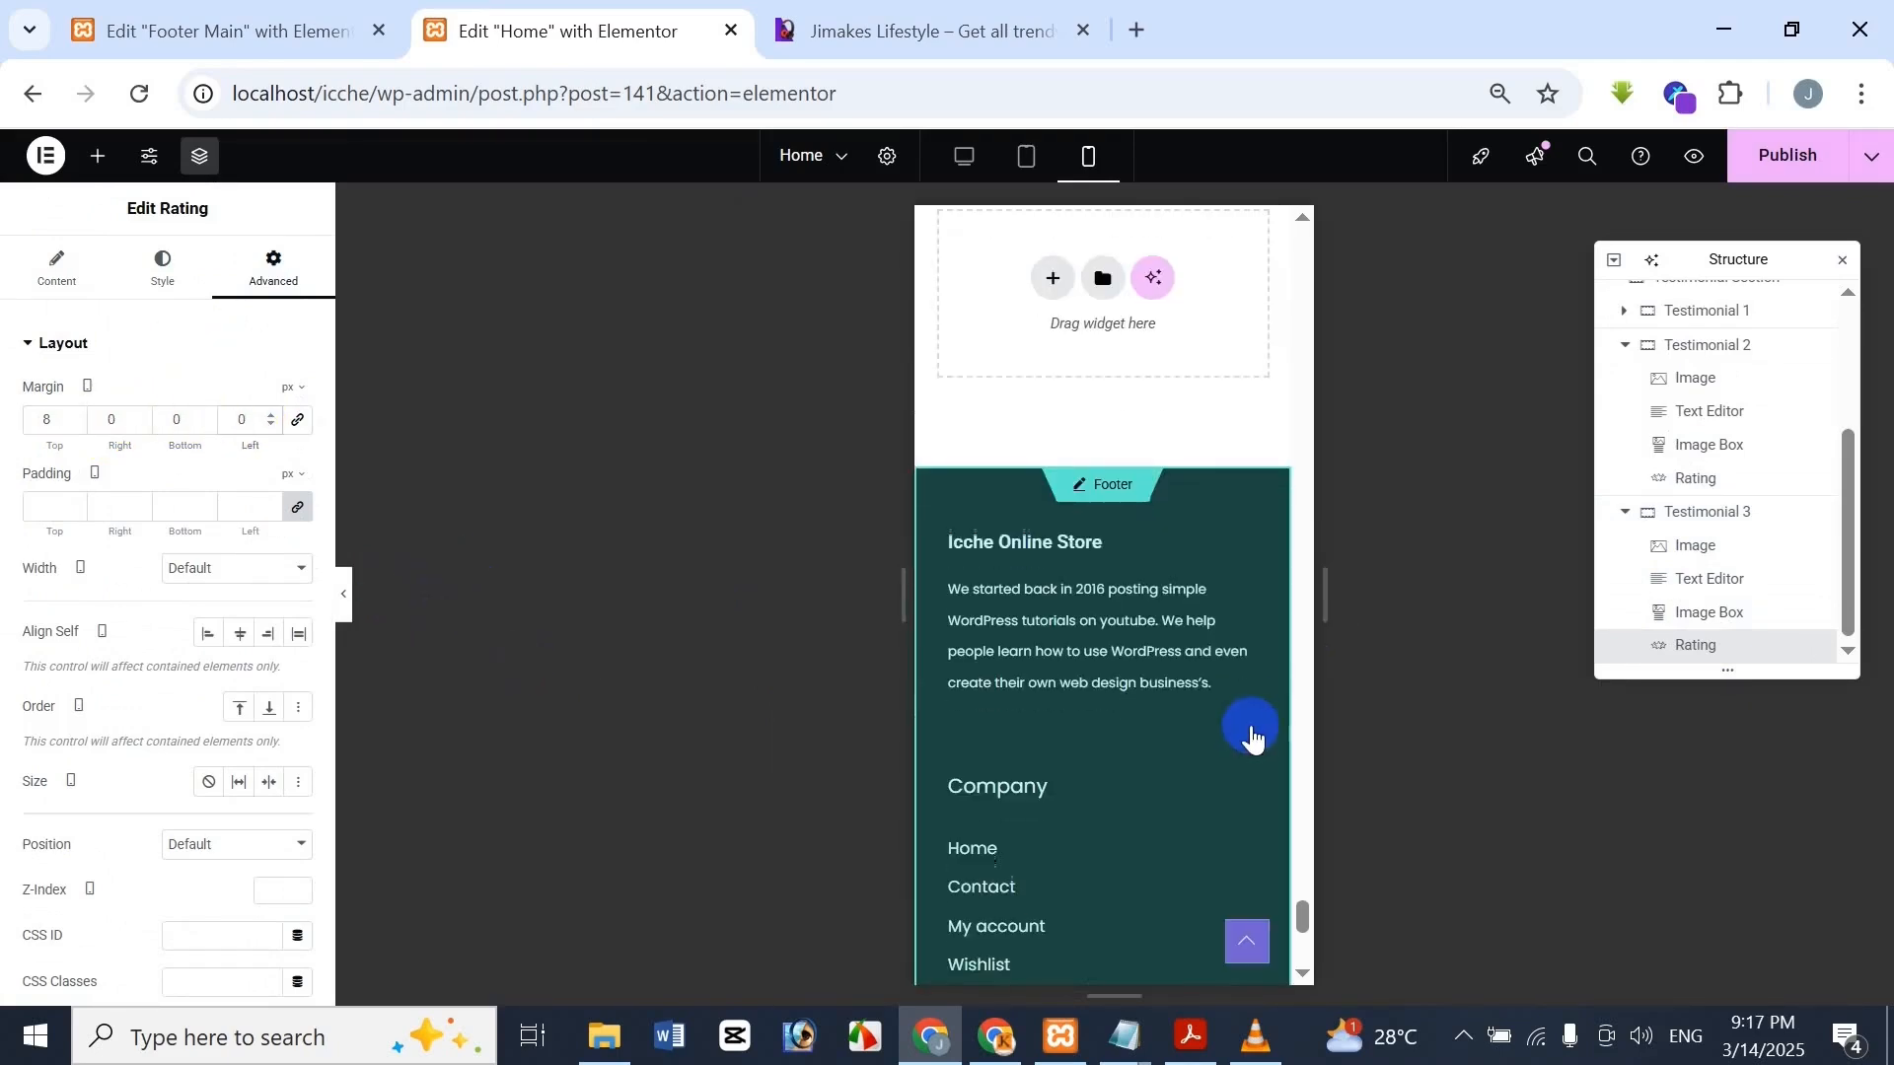
{"action": "scroll", "coordinate": [1253, 723], "scroll_direction": "up", "scroll_amount": 10}
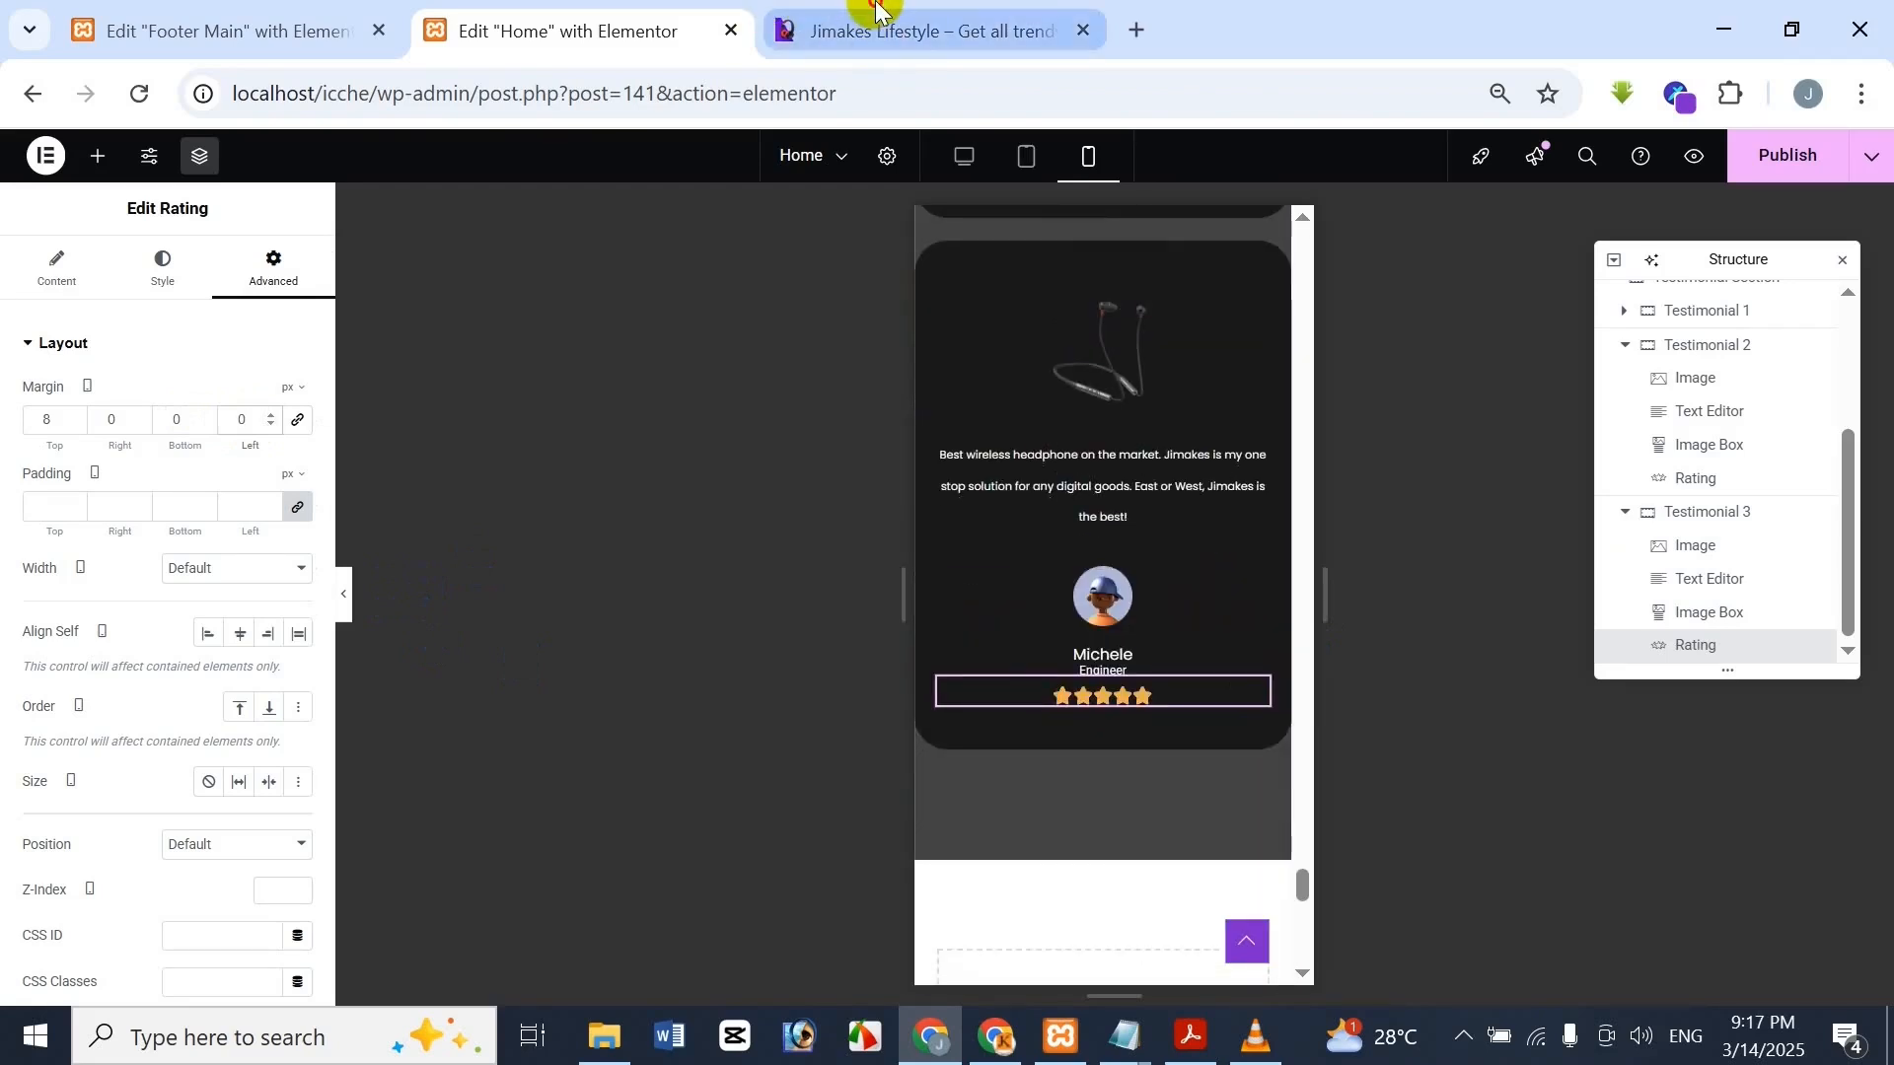
{"action": "left_click", "coordinate": [885, 17]}
{"action": "scroll", "coordinate": [538, 560], "scroll_direction": "down", "scroll_amount": 3}
{"action": "left_click", "coordinate": [580, 32]}
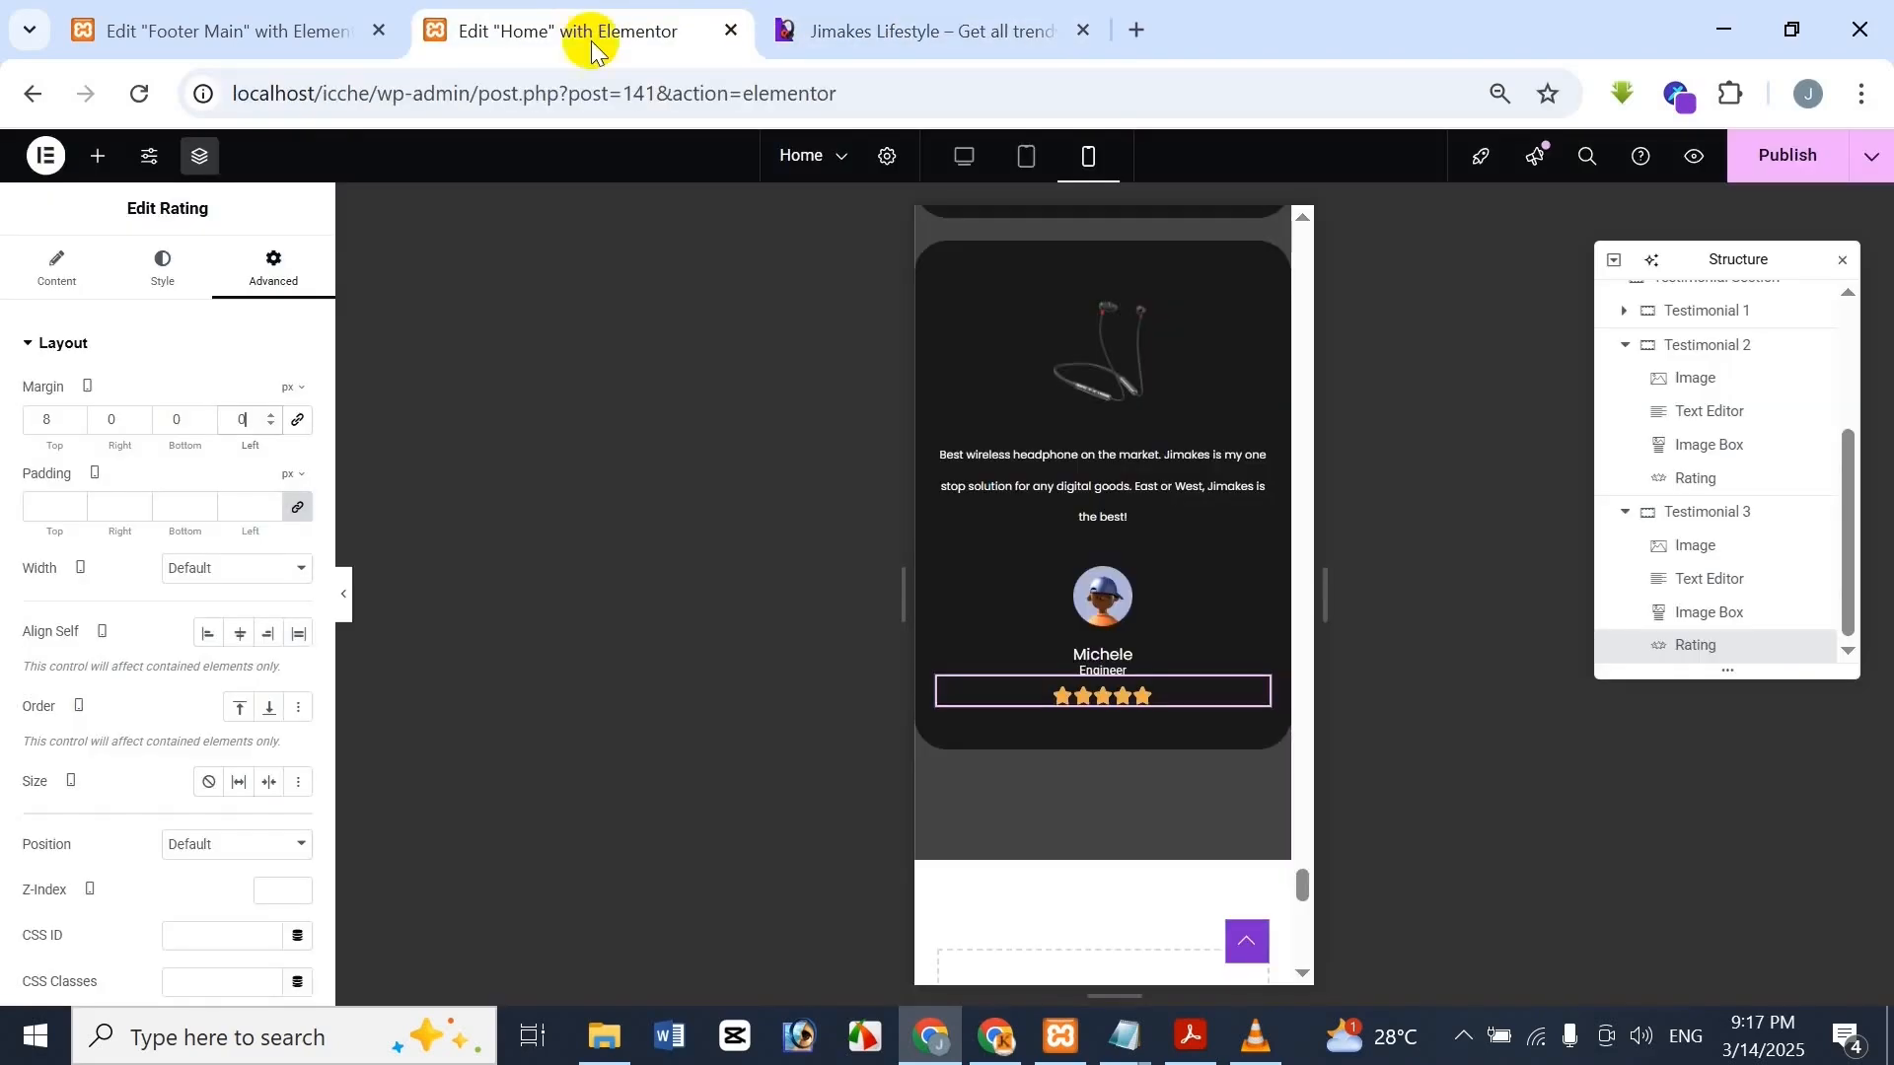
Compare the Home page's mobile footer with the reference site's footer, checking text, menu columns and spacing
{"action": "scroll", "coordinate": [1036, 676], "scroll_direction": "down", "scroll_amount": 10}
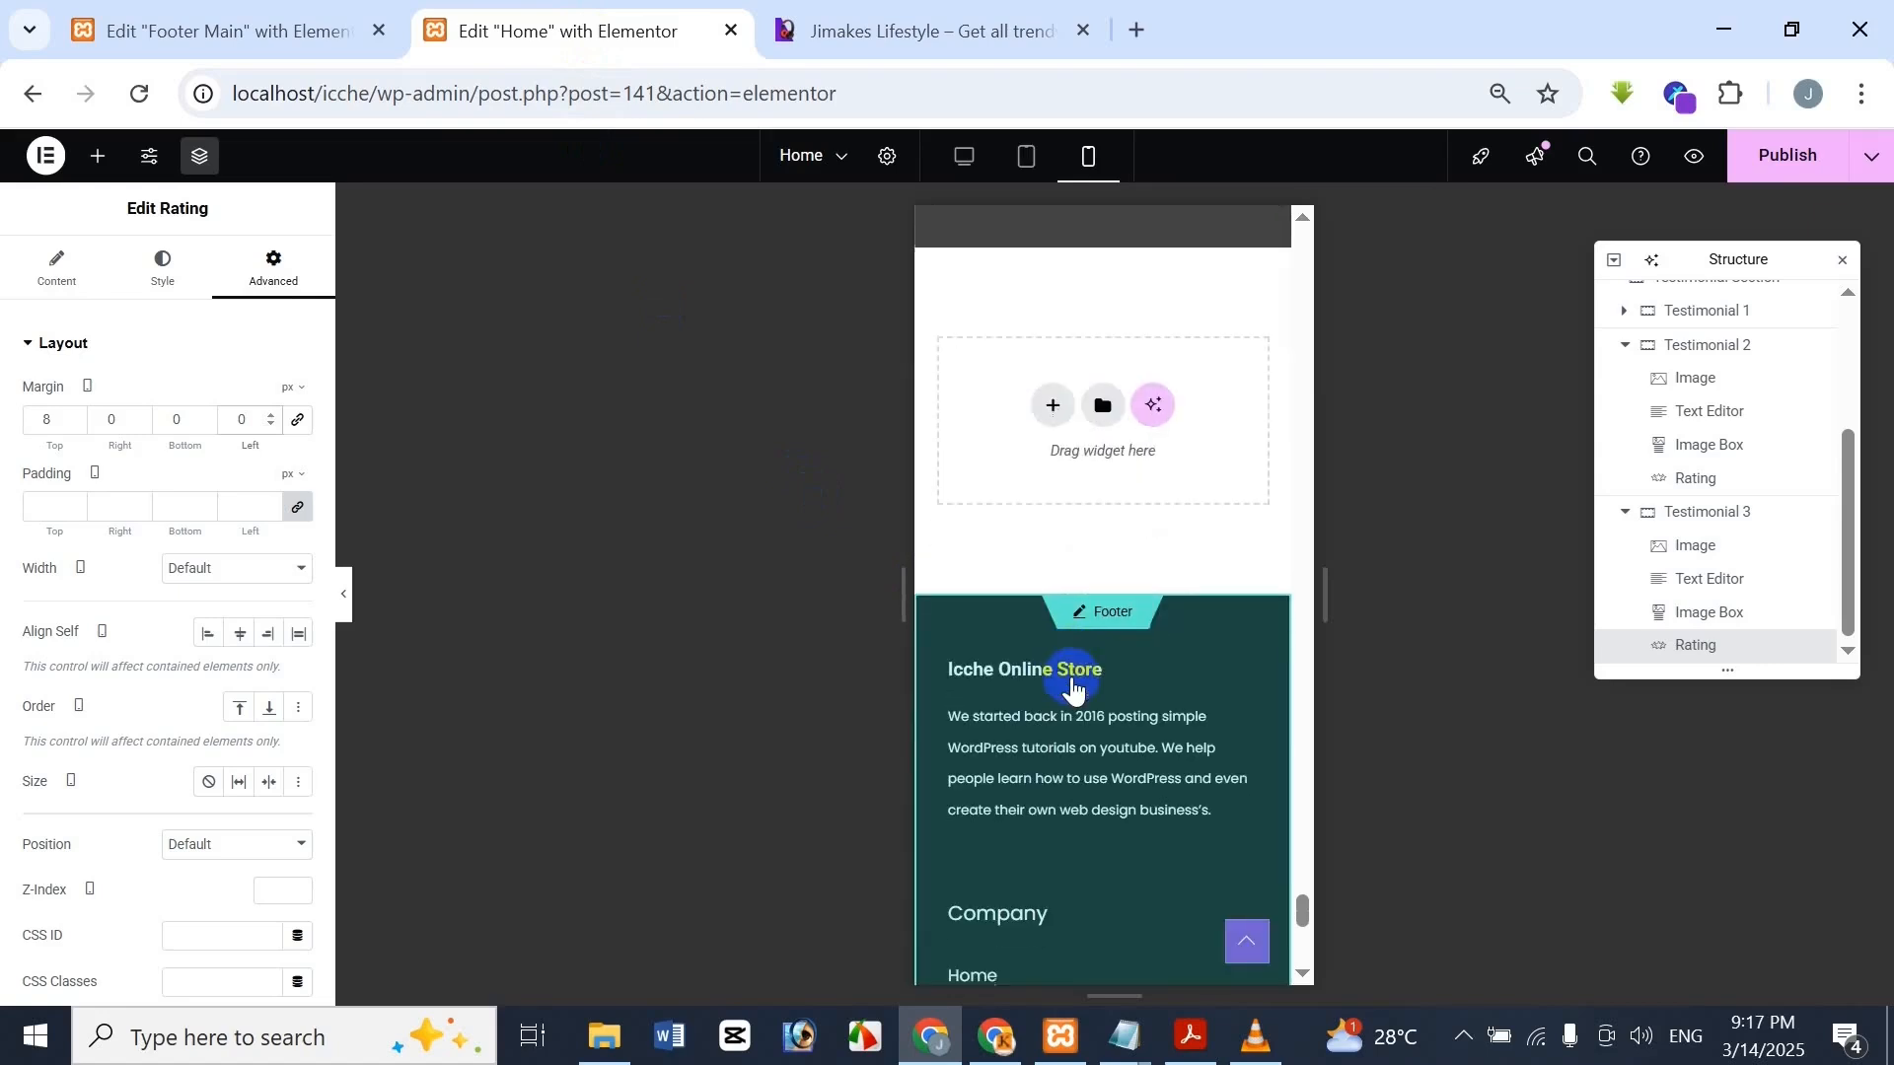
{"action": "left_click", "coordinate": [878, 13]}
{"action": "scroll", "coordinate": [549, 740], "scroll_direction": "down", "scroll_amount": 10}
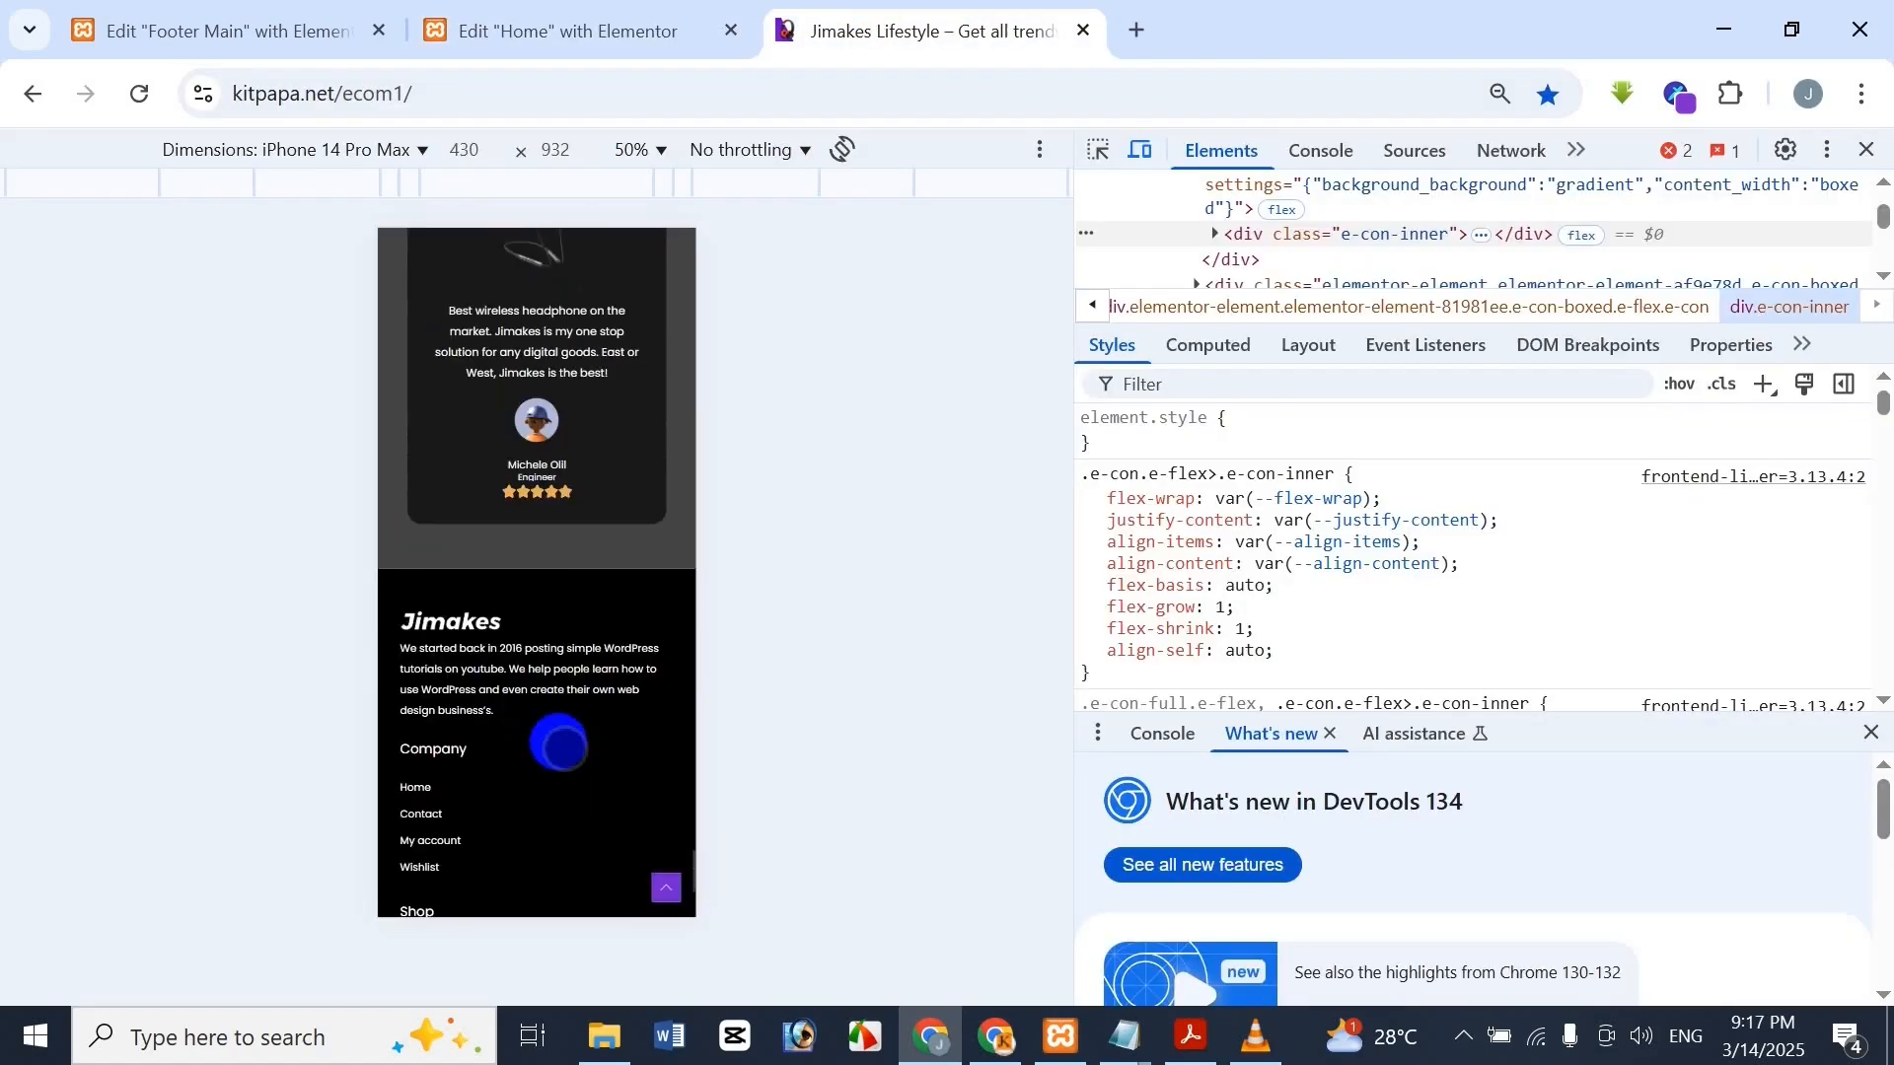
{"action": "left_click", "coordinate": [592, 30]}
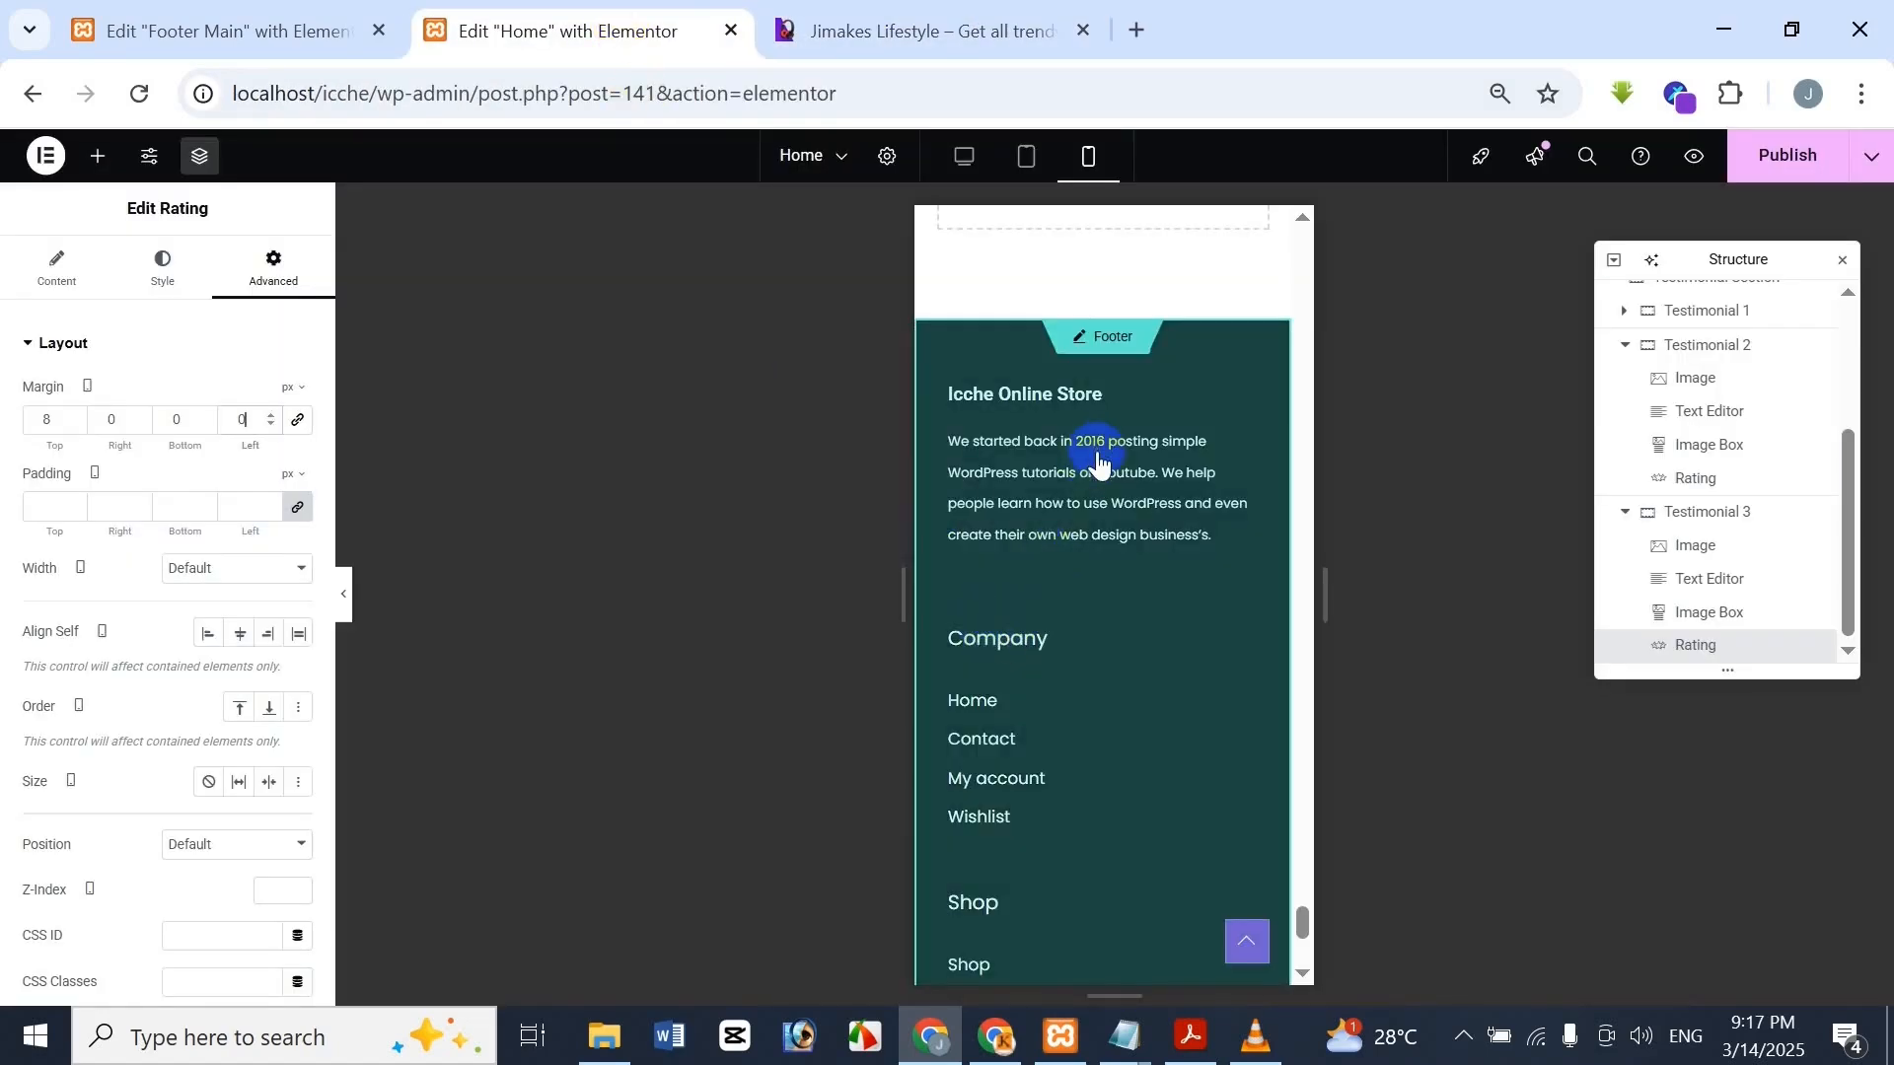
{"action": "scroll", "coordinate": [1098, 461], "scroll_direction": "down", "scroll_amount": 5}
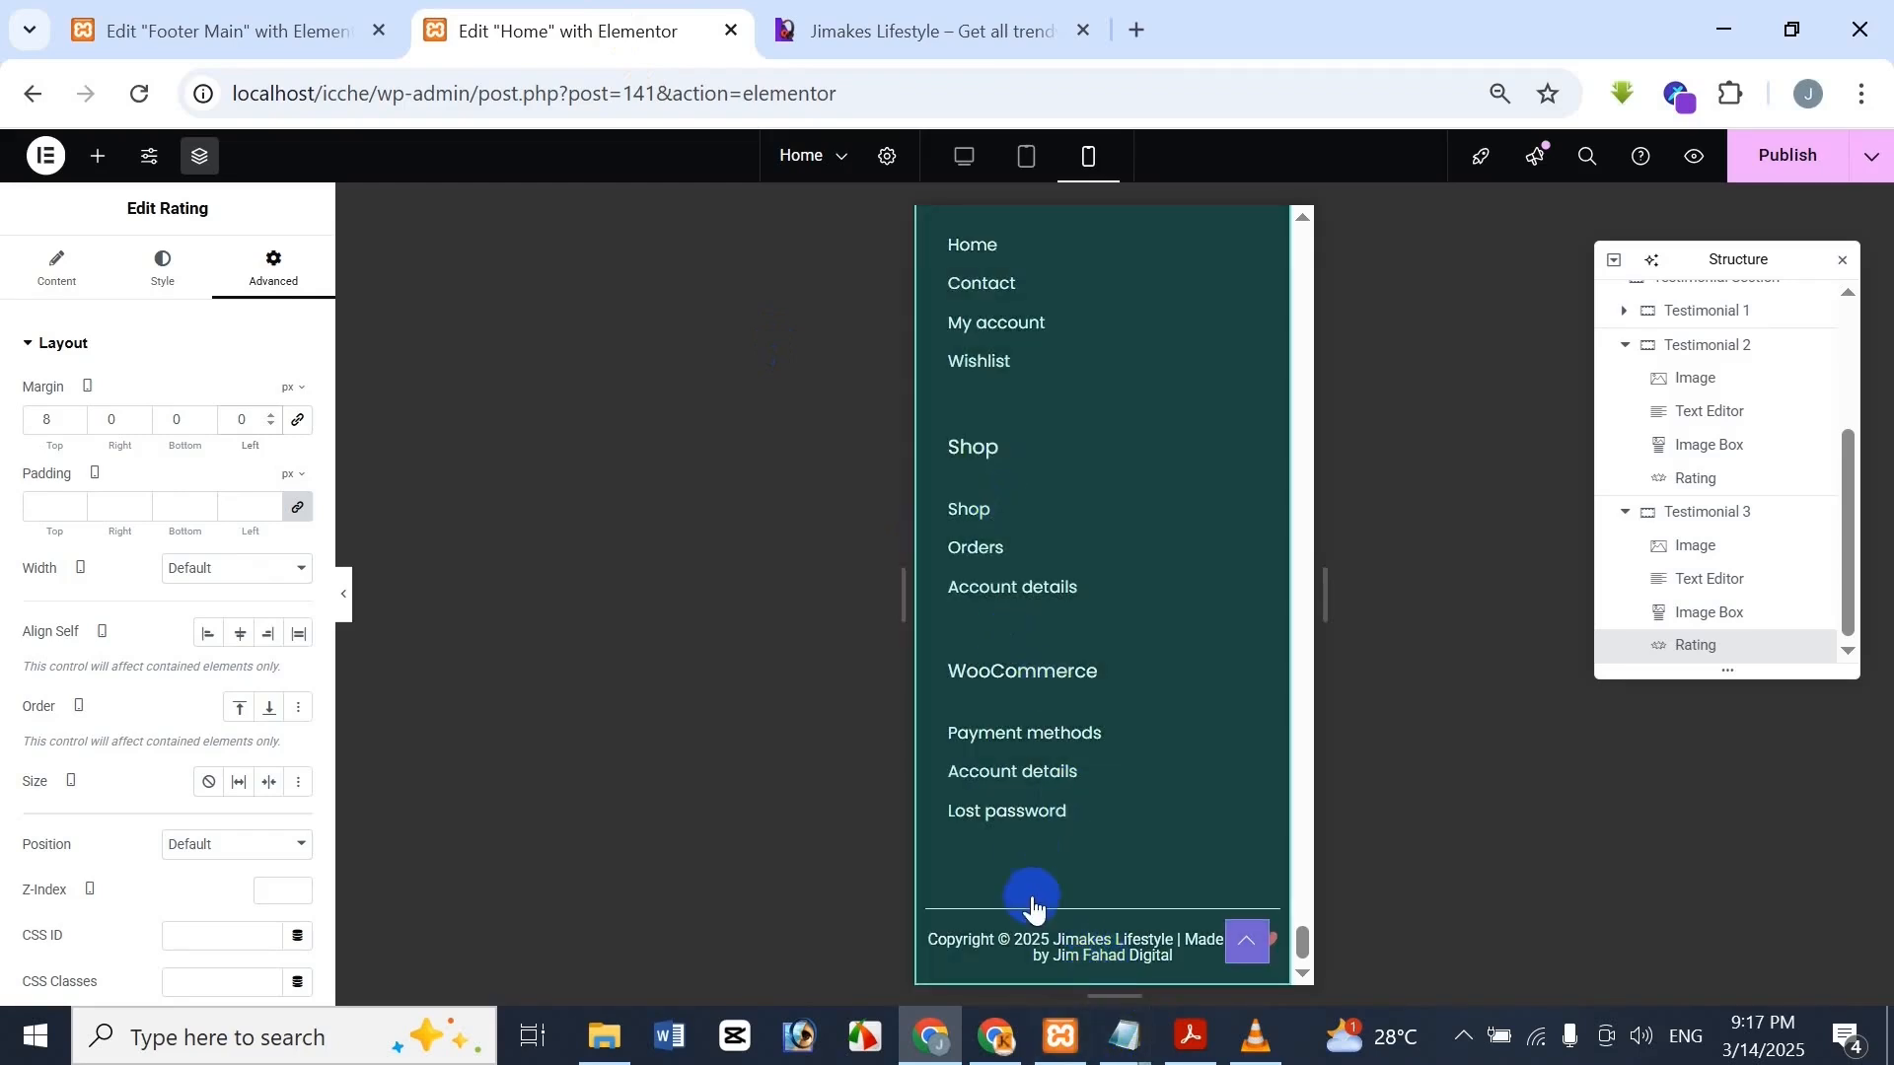
{"action": "left_click", "coordinate": [896, 14]}
{"action": "scroll", "coordinate": [499, 795], "scroll_direction": "down", "scroll_amount": 2}
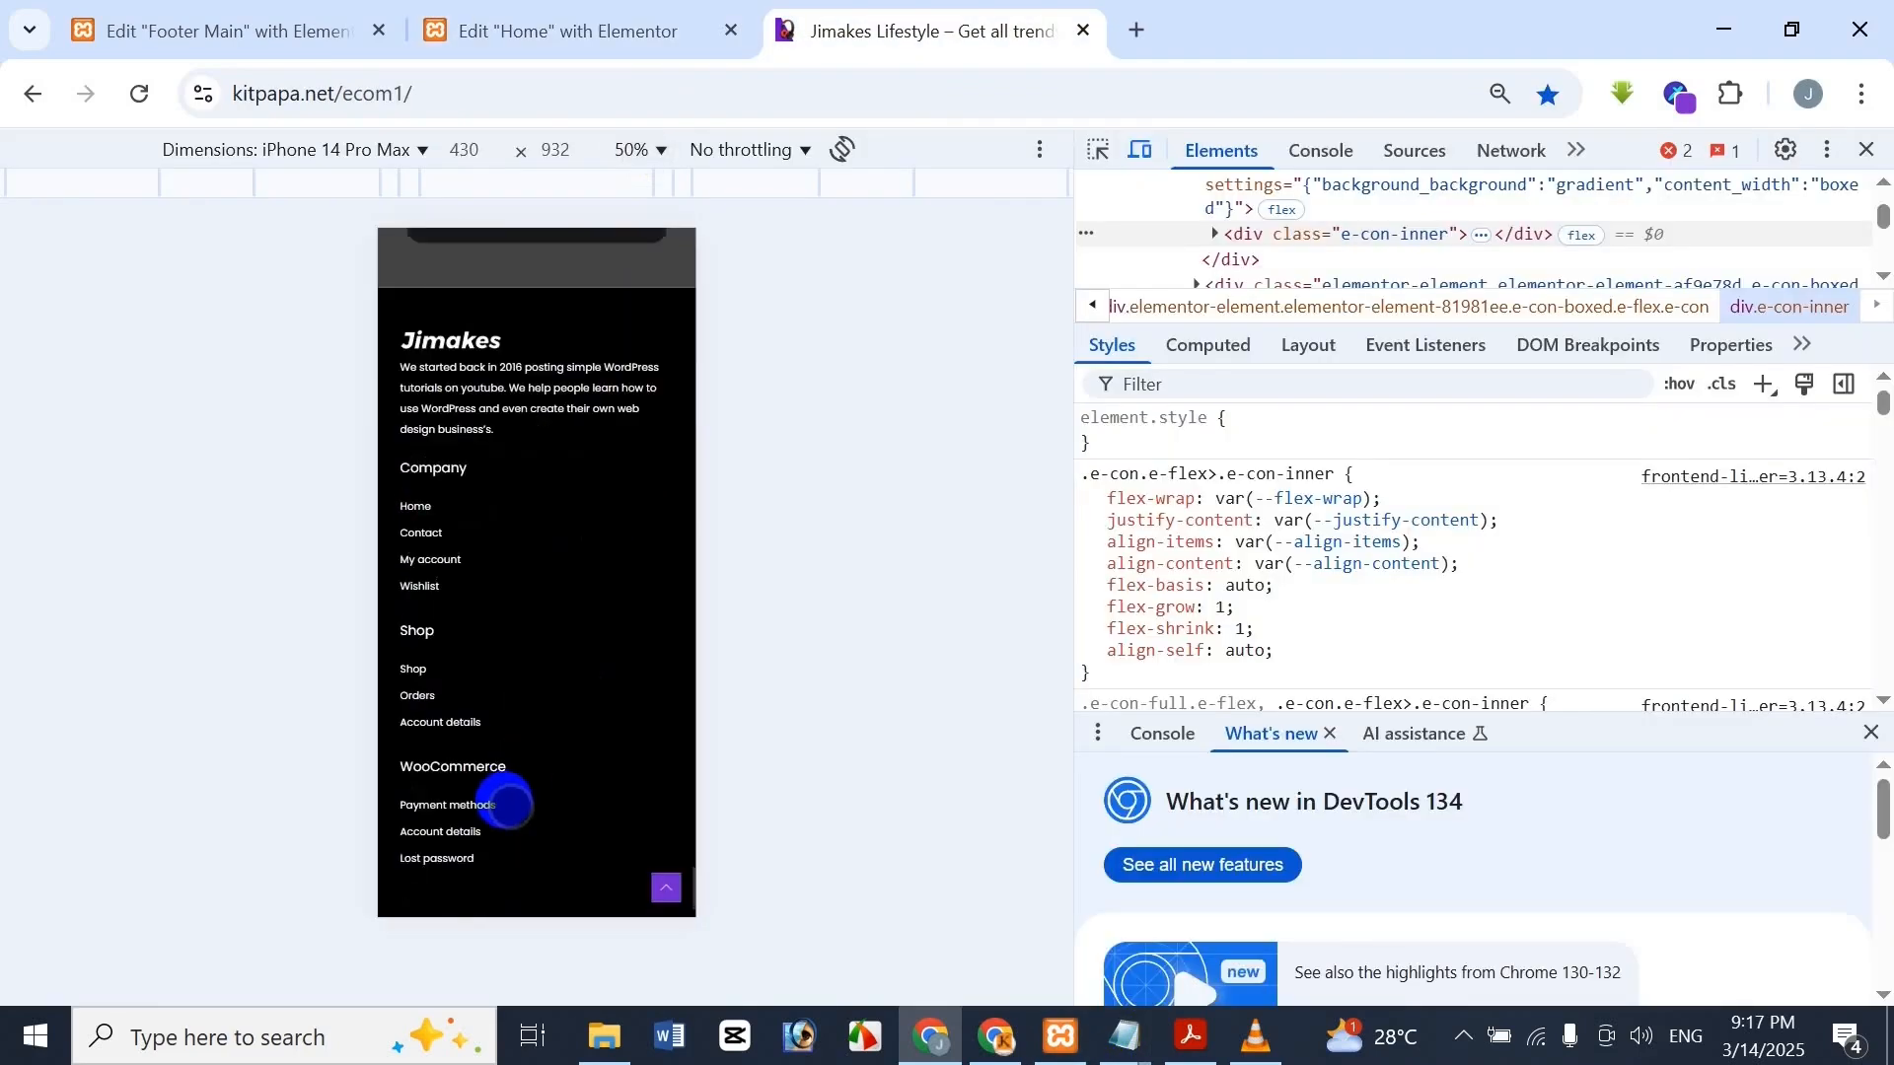
{"action": "scroll", "coordinate": [459, 750], "scroll_direction": "down", "scroll_amount": 2}
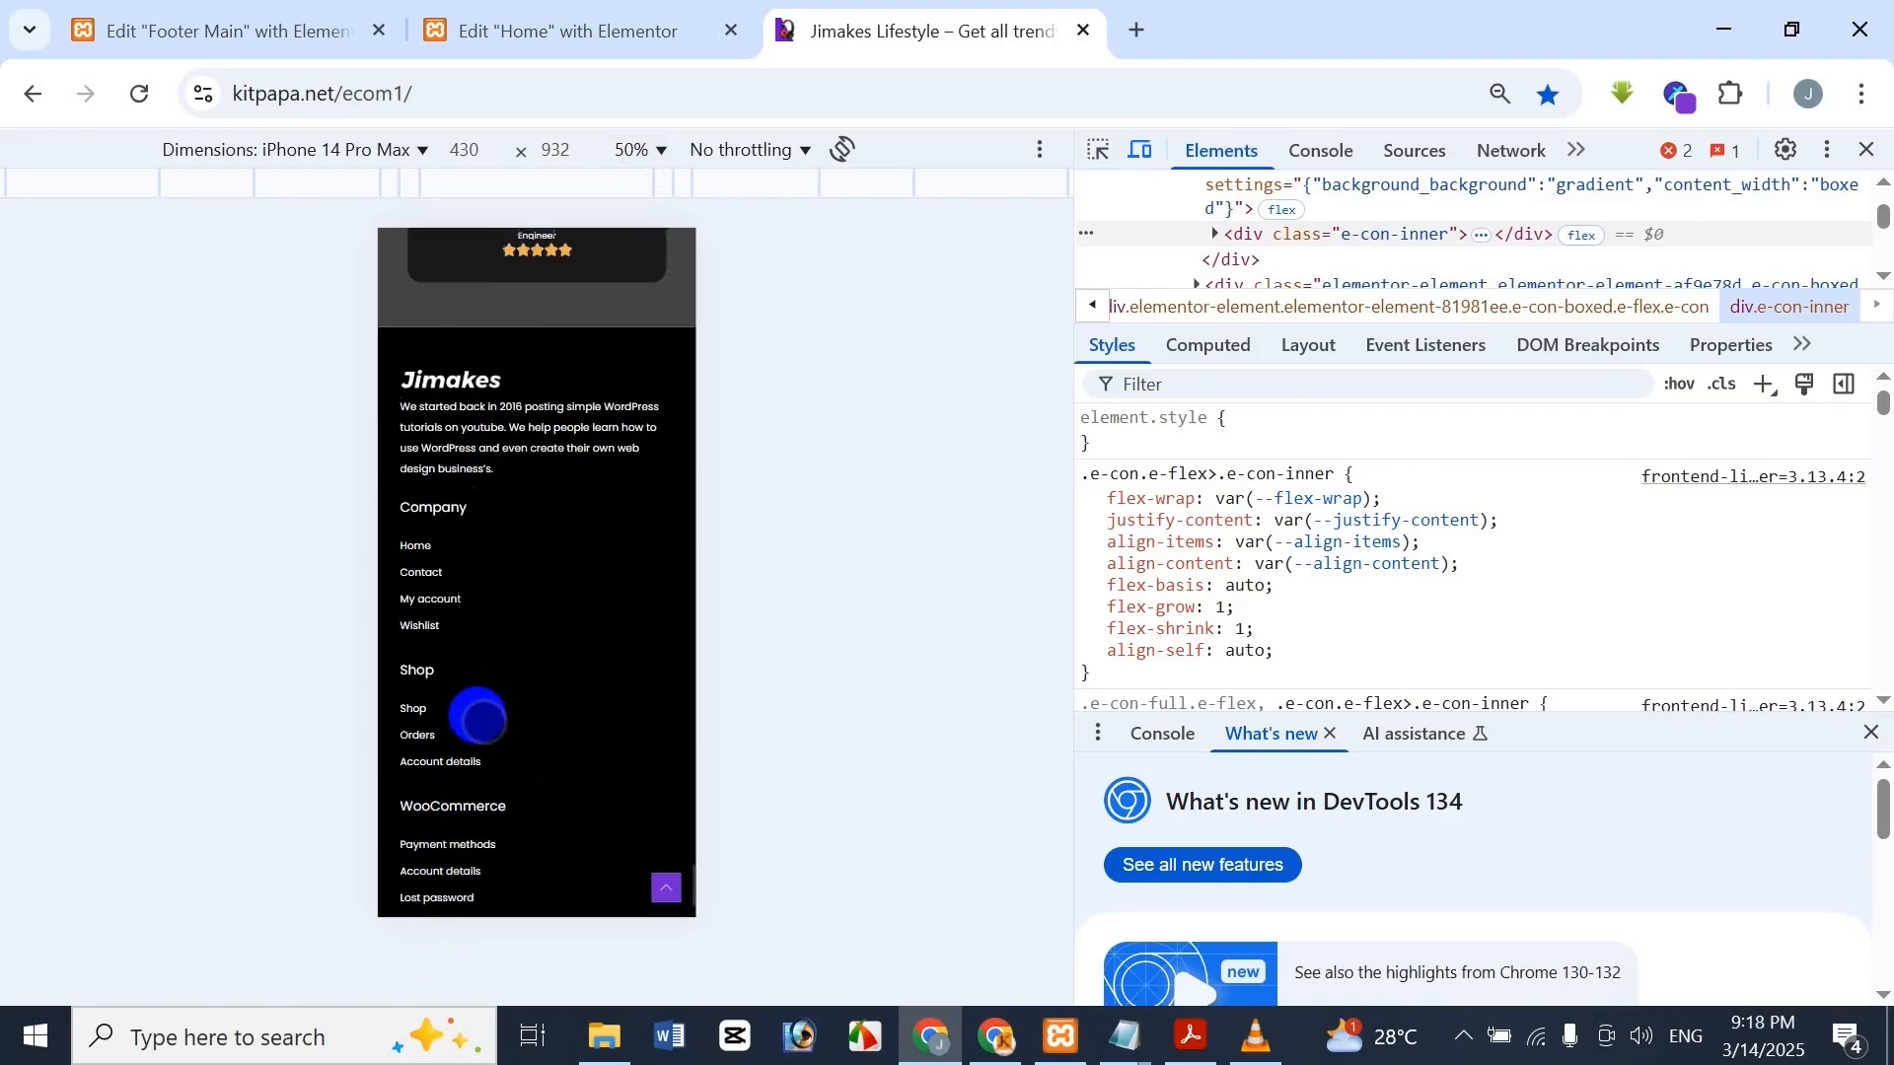
{"action": "left_click", "coordinate": [634, 25]}
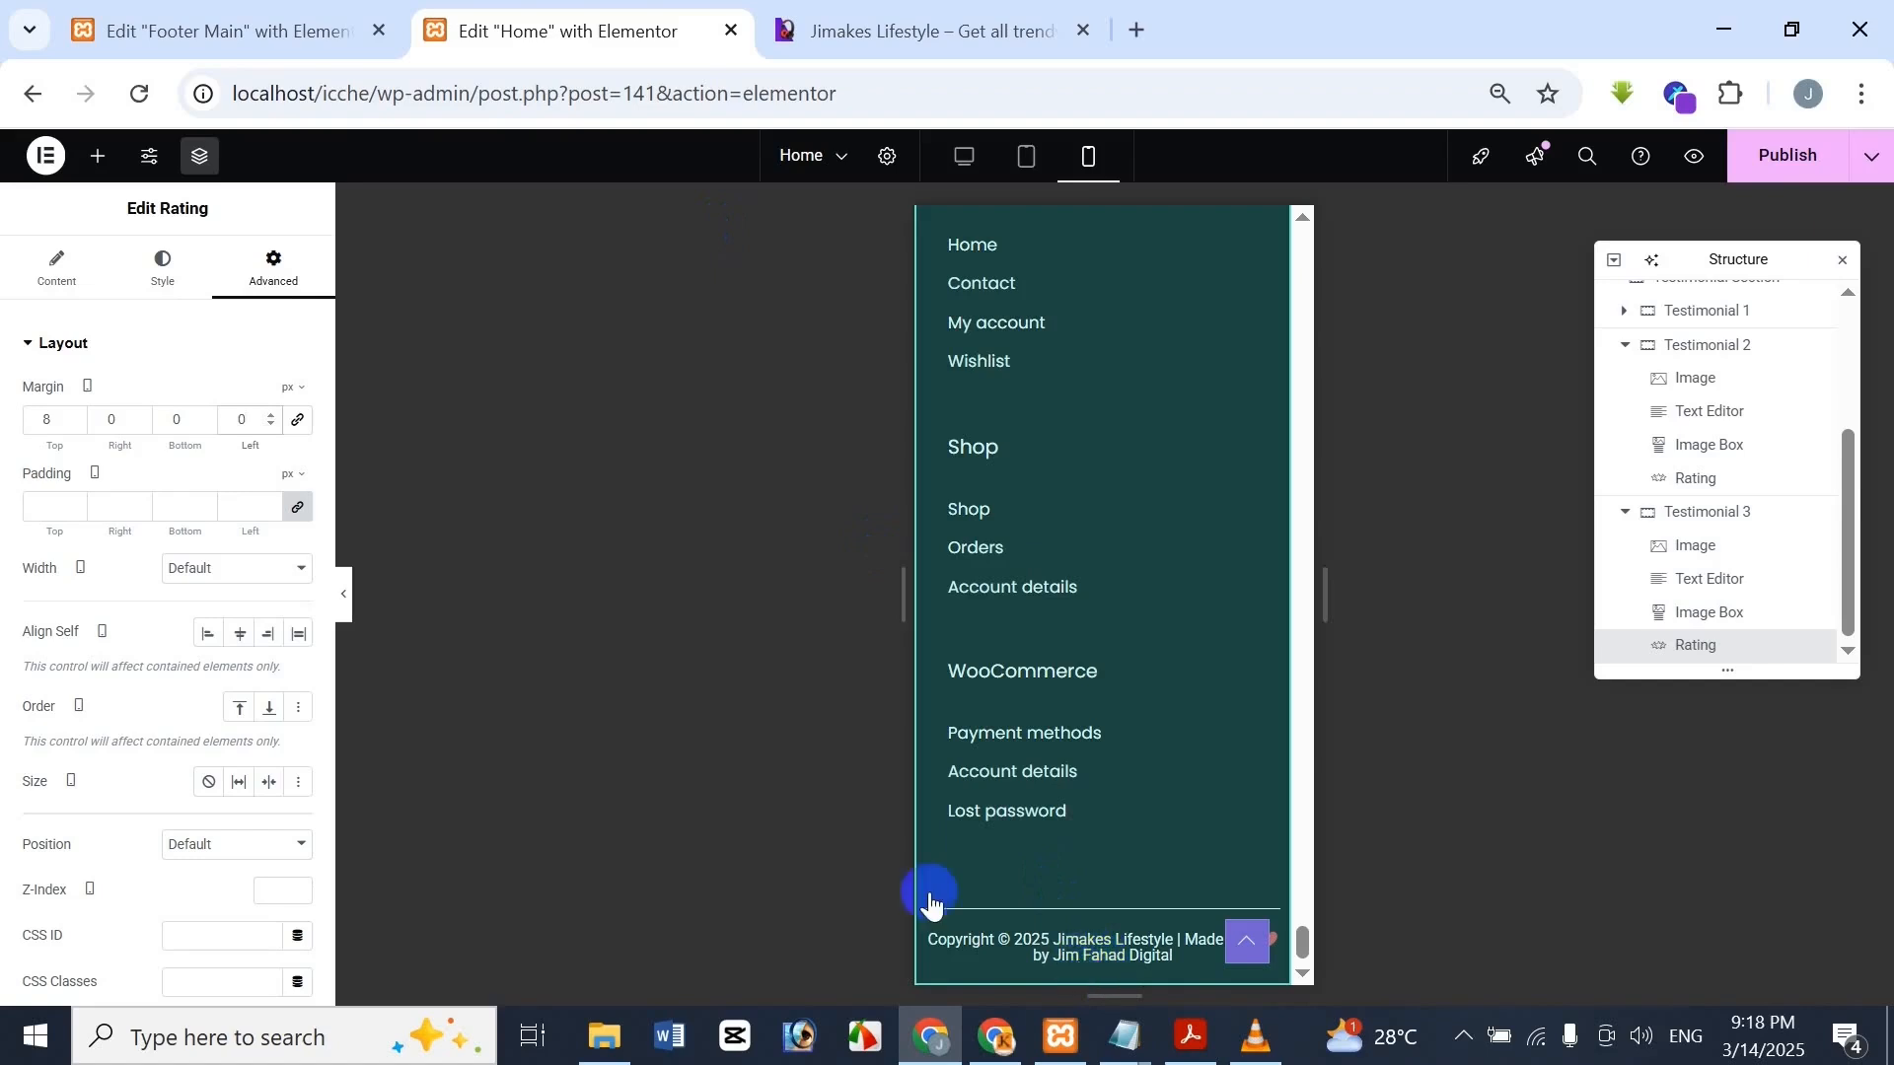
Switch to the Footer Main template in mobile view and examine its layout down to the copyright line
{"action": "left_click", "coordinate": [190, 24]}
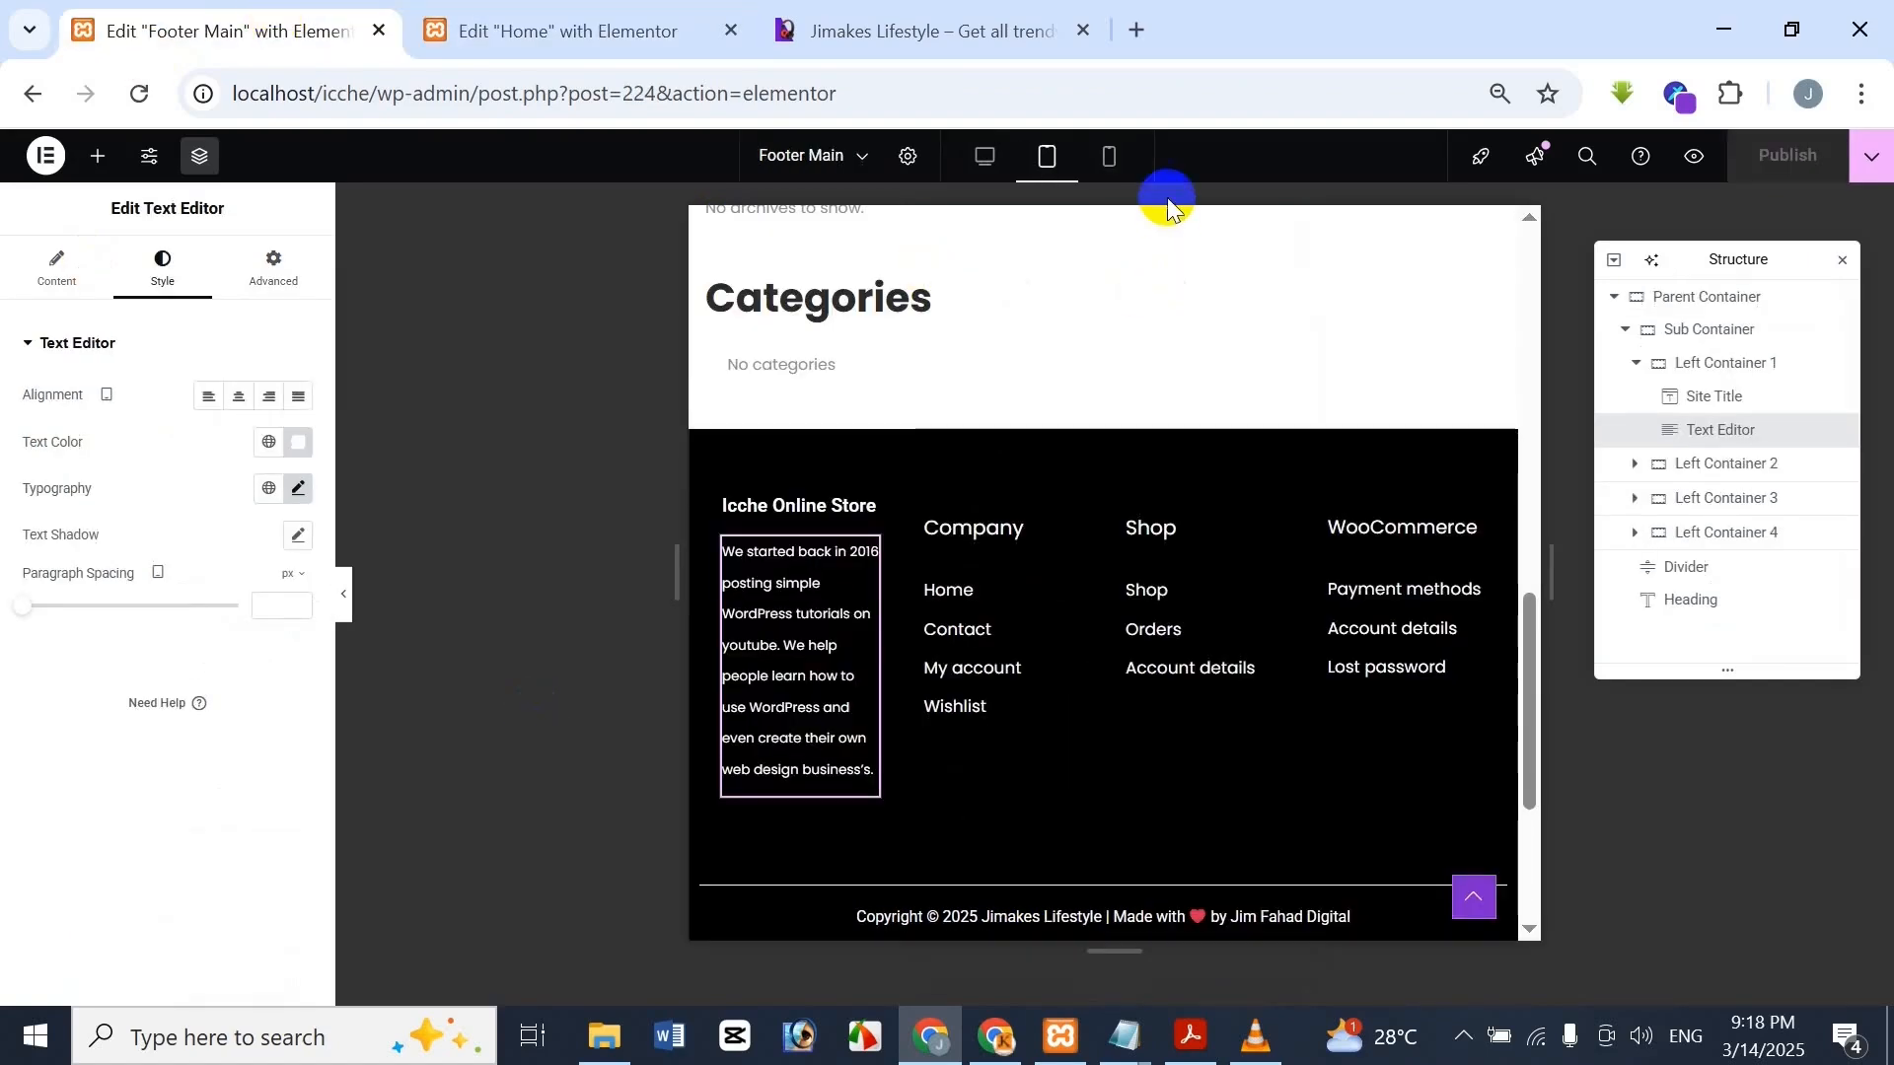
{"action": "left_click", "coordinate": [1110, 161]}
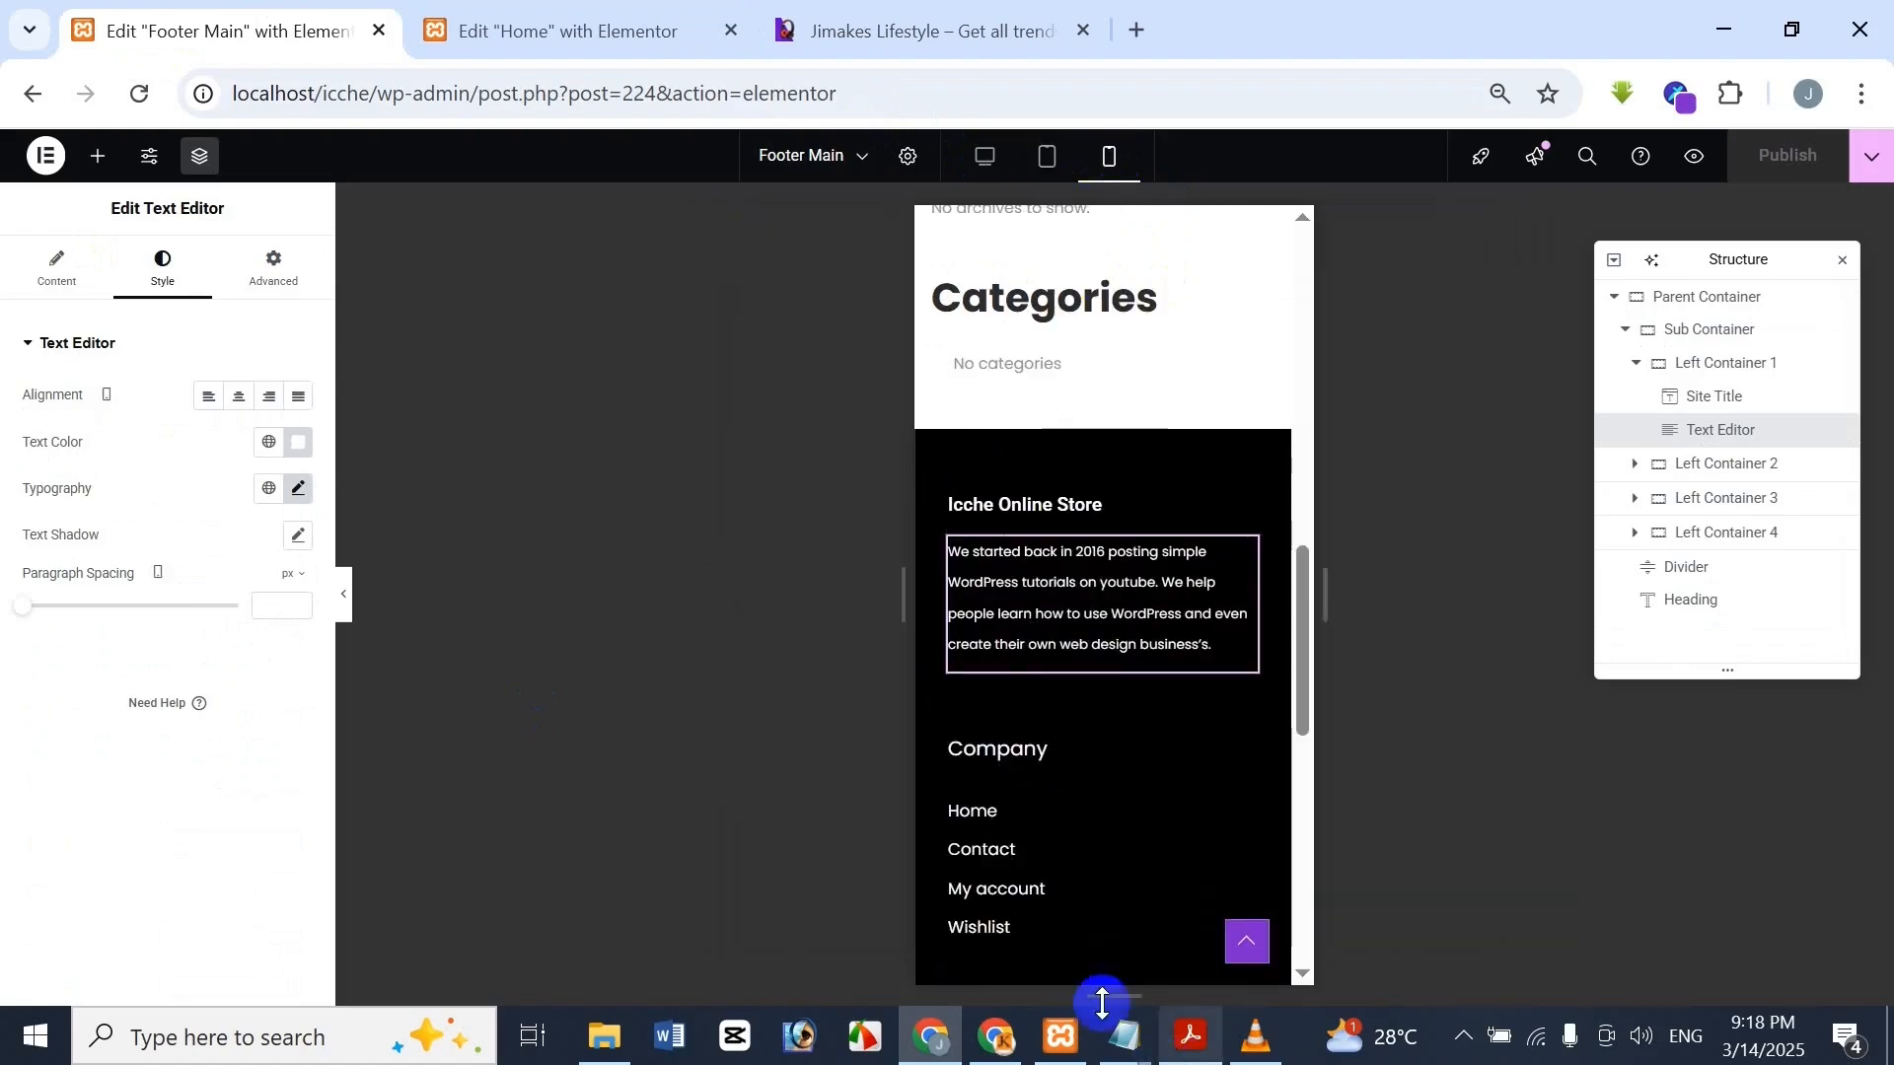
{"action": "scroll", "coordinate": [1055, 607], "scroll_direction": "down", "scroll_amount": 2}
{"action": "scroll", "coordinate": [1062, 623], "scroll_direction": "down", "scroll_amount": 5}
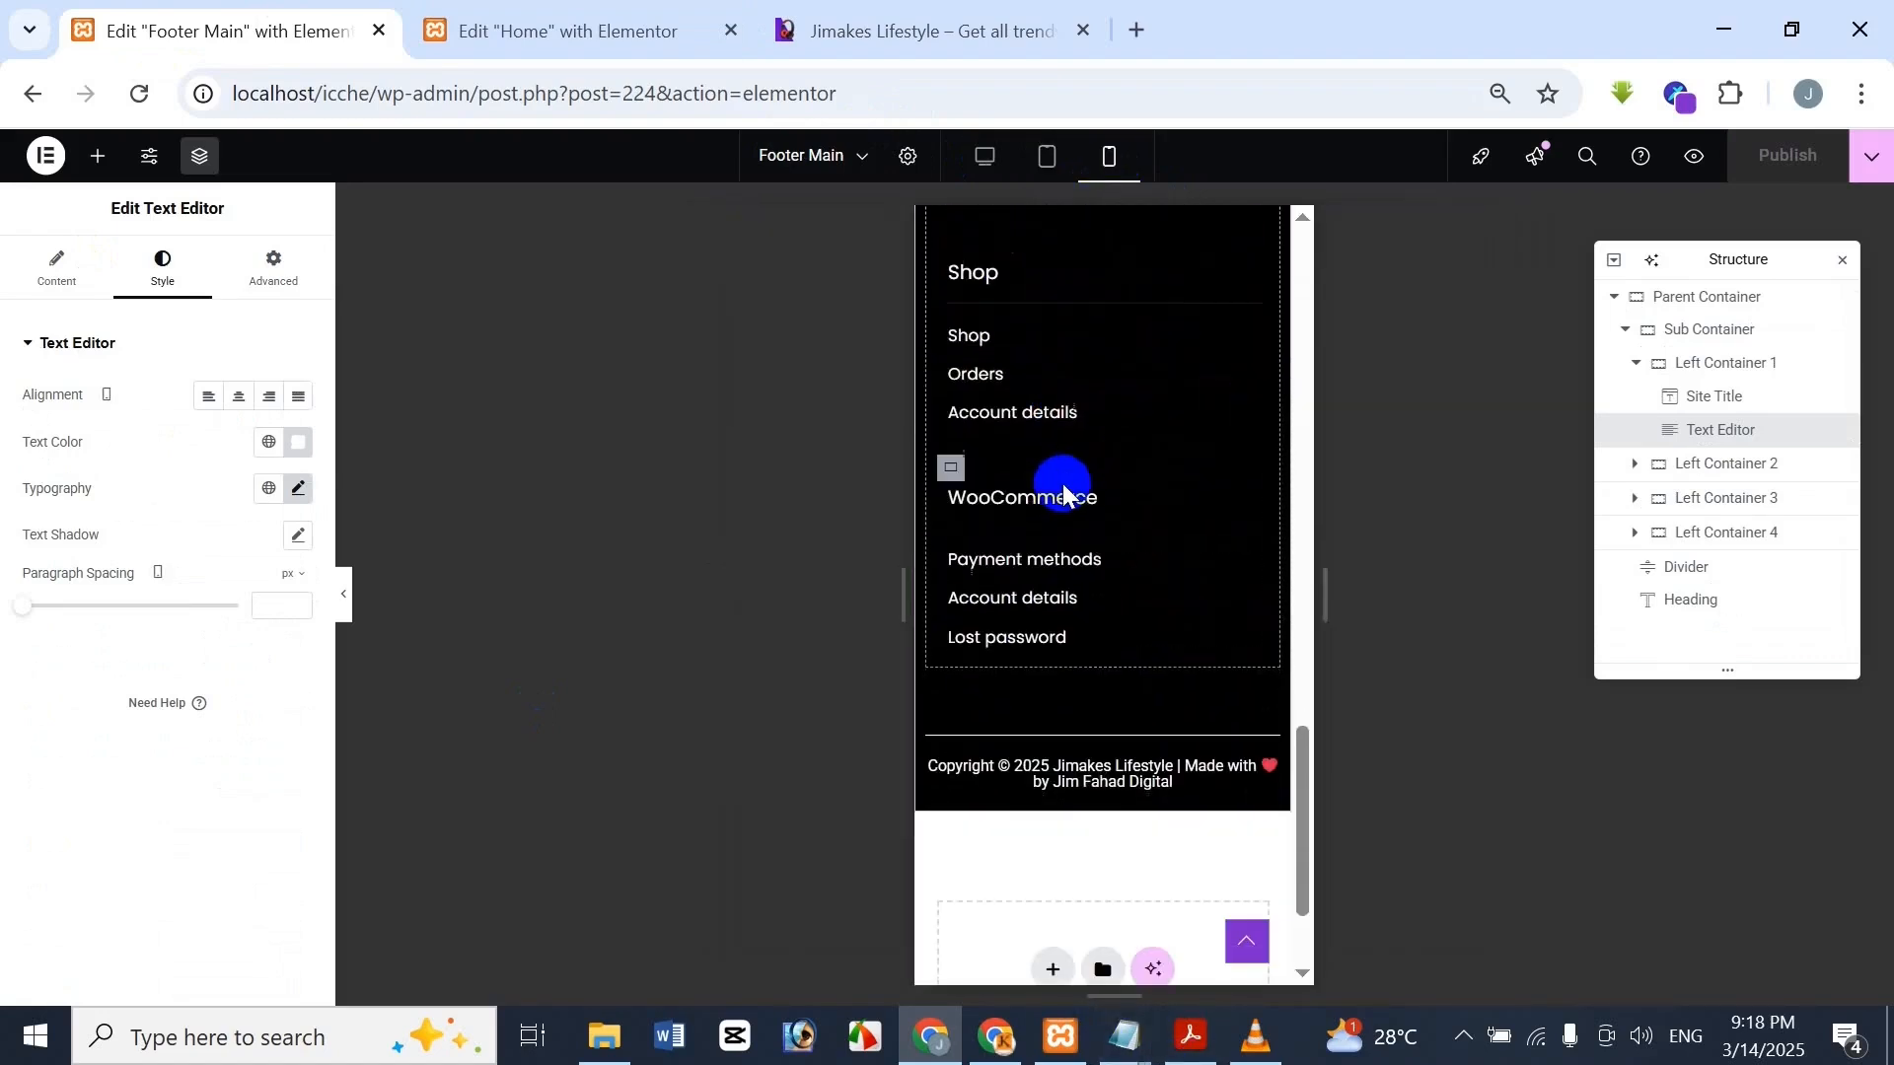
Set the copyright heading's mobile line height to 1.8 em, checking its line spacing against the reference site's footer
{"action": "scroll", "coordinate": [1093, 781], "scroll_direction": "up", "scroll_amount": 5}
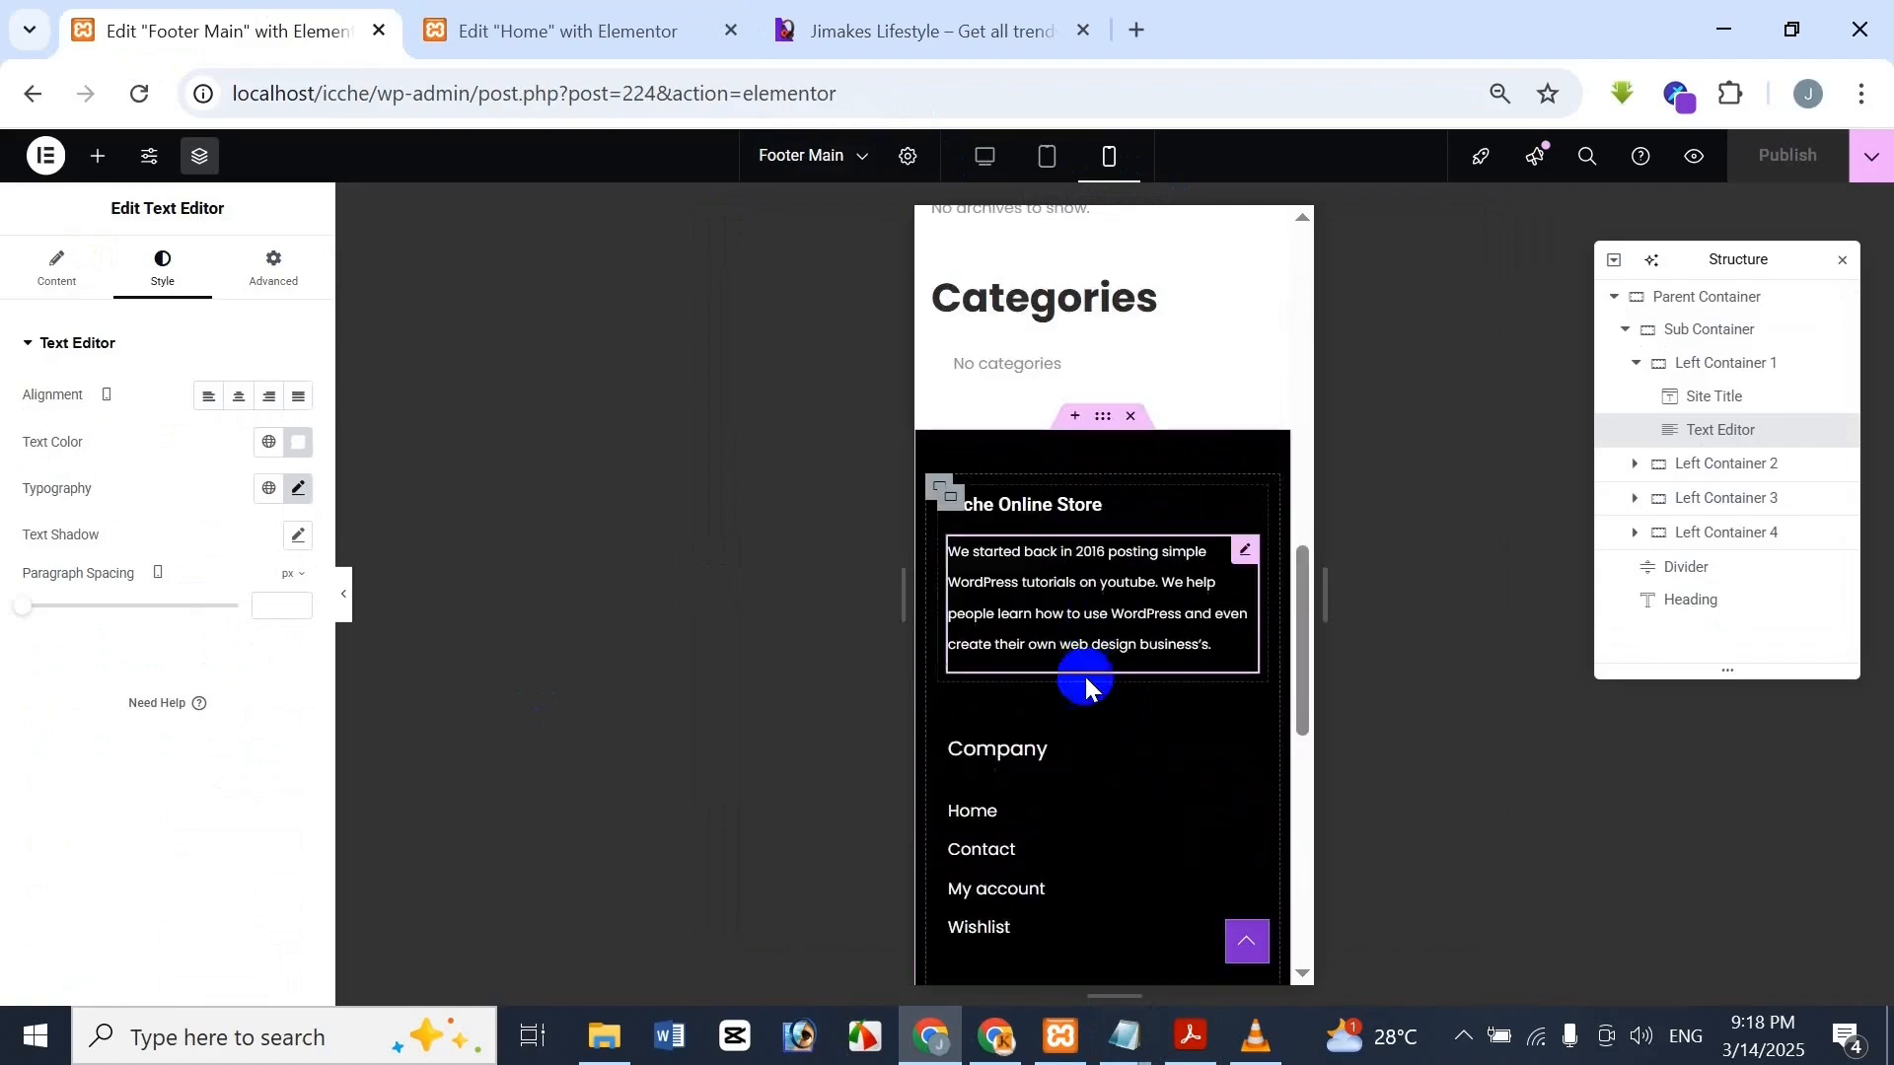
{"action": "scroll", "coordinate": [1085, 673], "scroll_direction": "down", "scroll_amount": 4}
{"action": "scroll", "coordinate": [1089, 759], "scroll_direction": "down", "scroll_amount": 2}
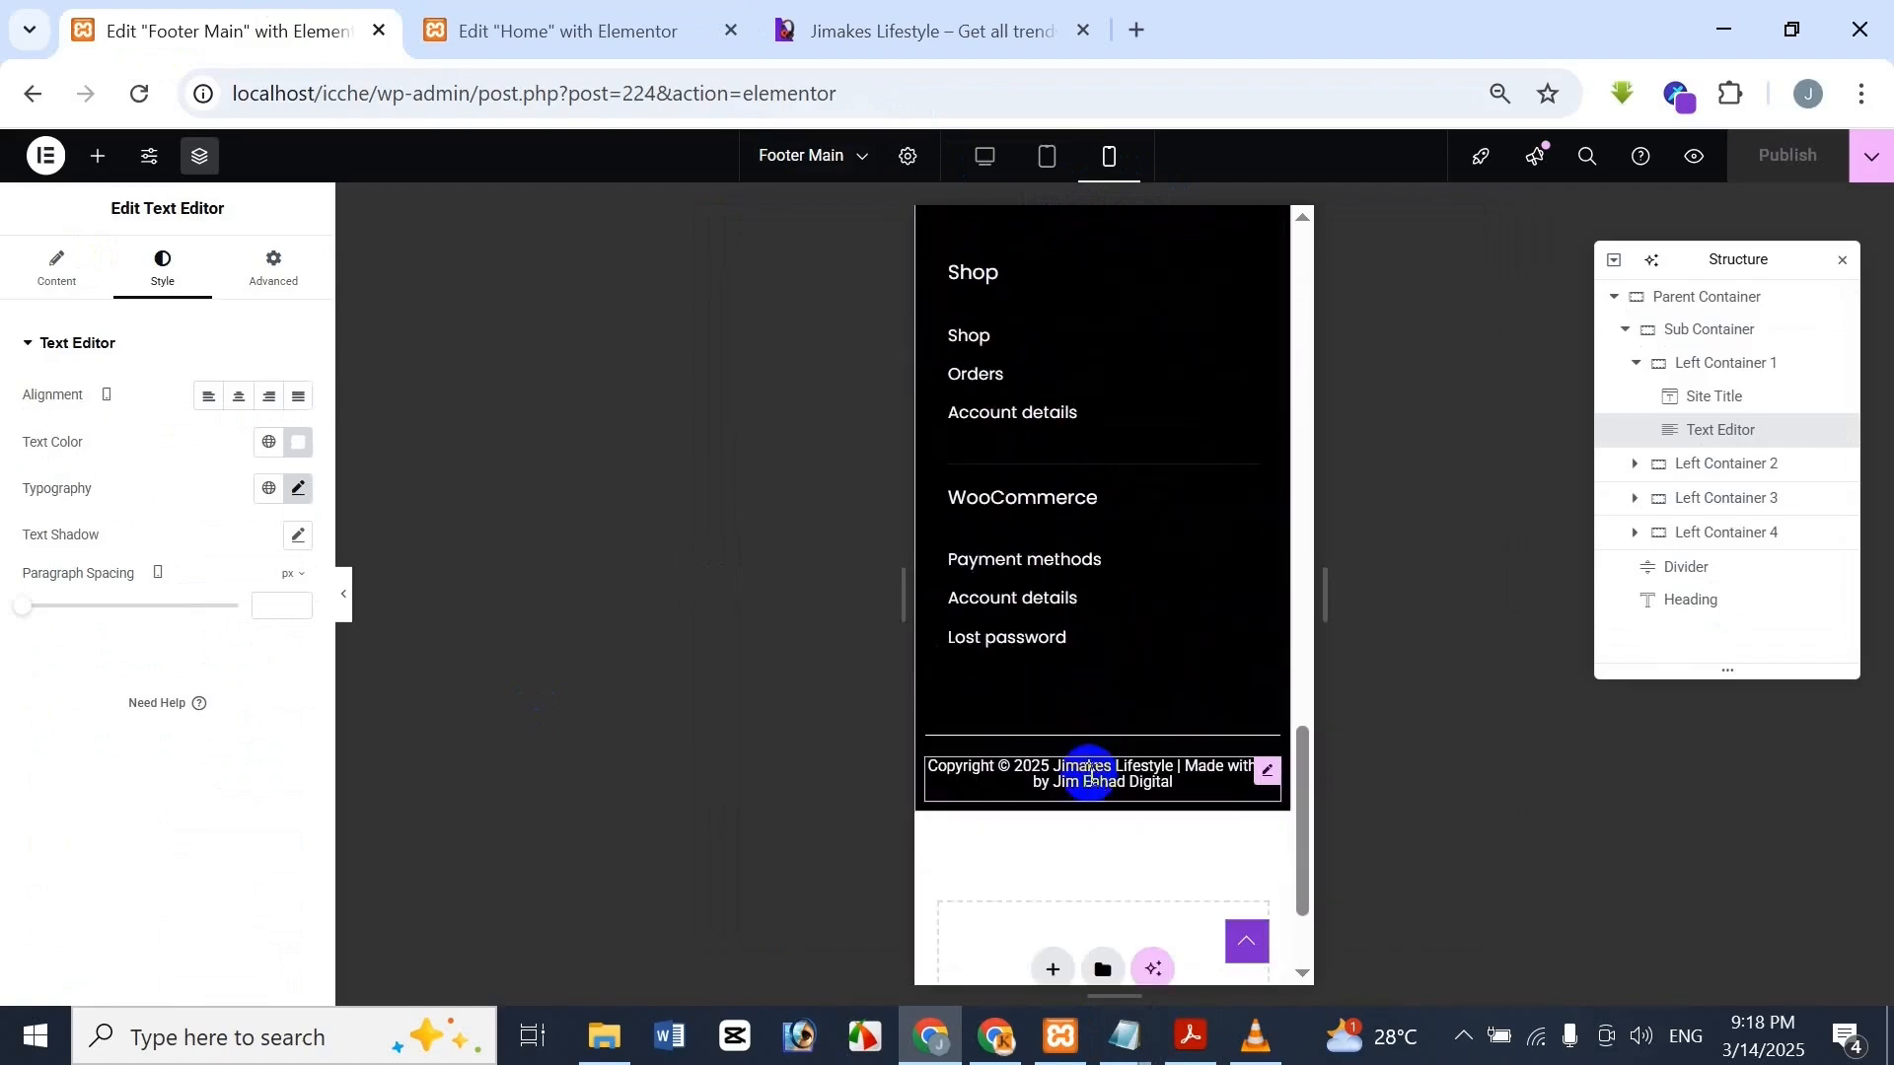
{"action": "left_click", "coordinate": [1085, 775]}
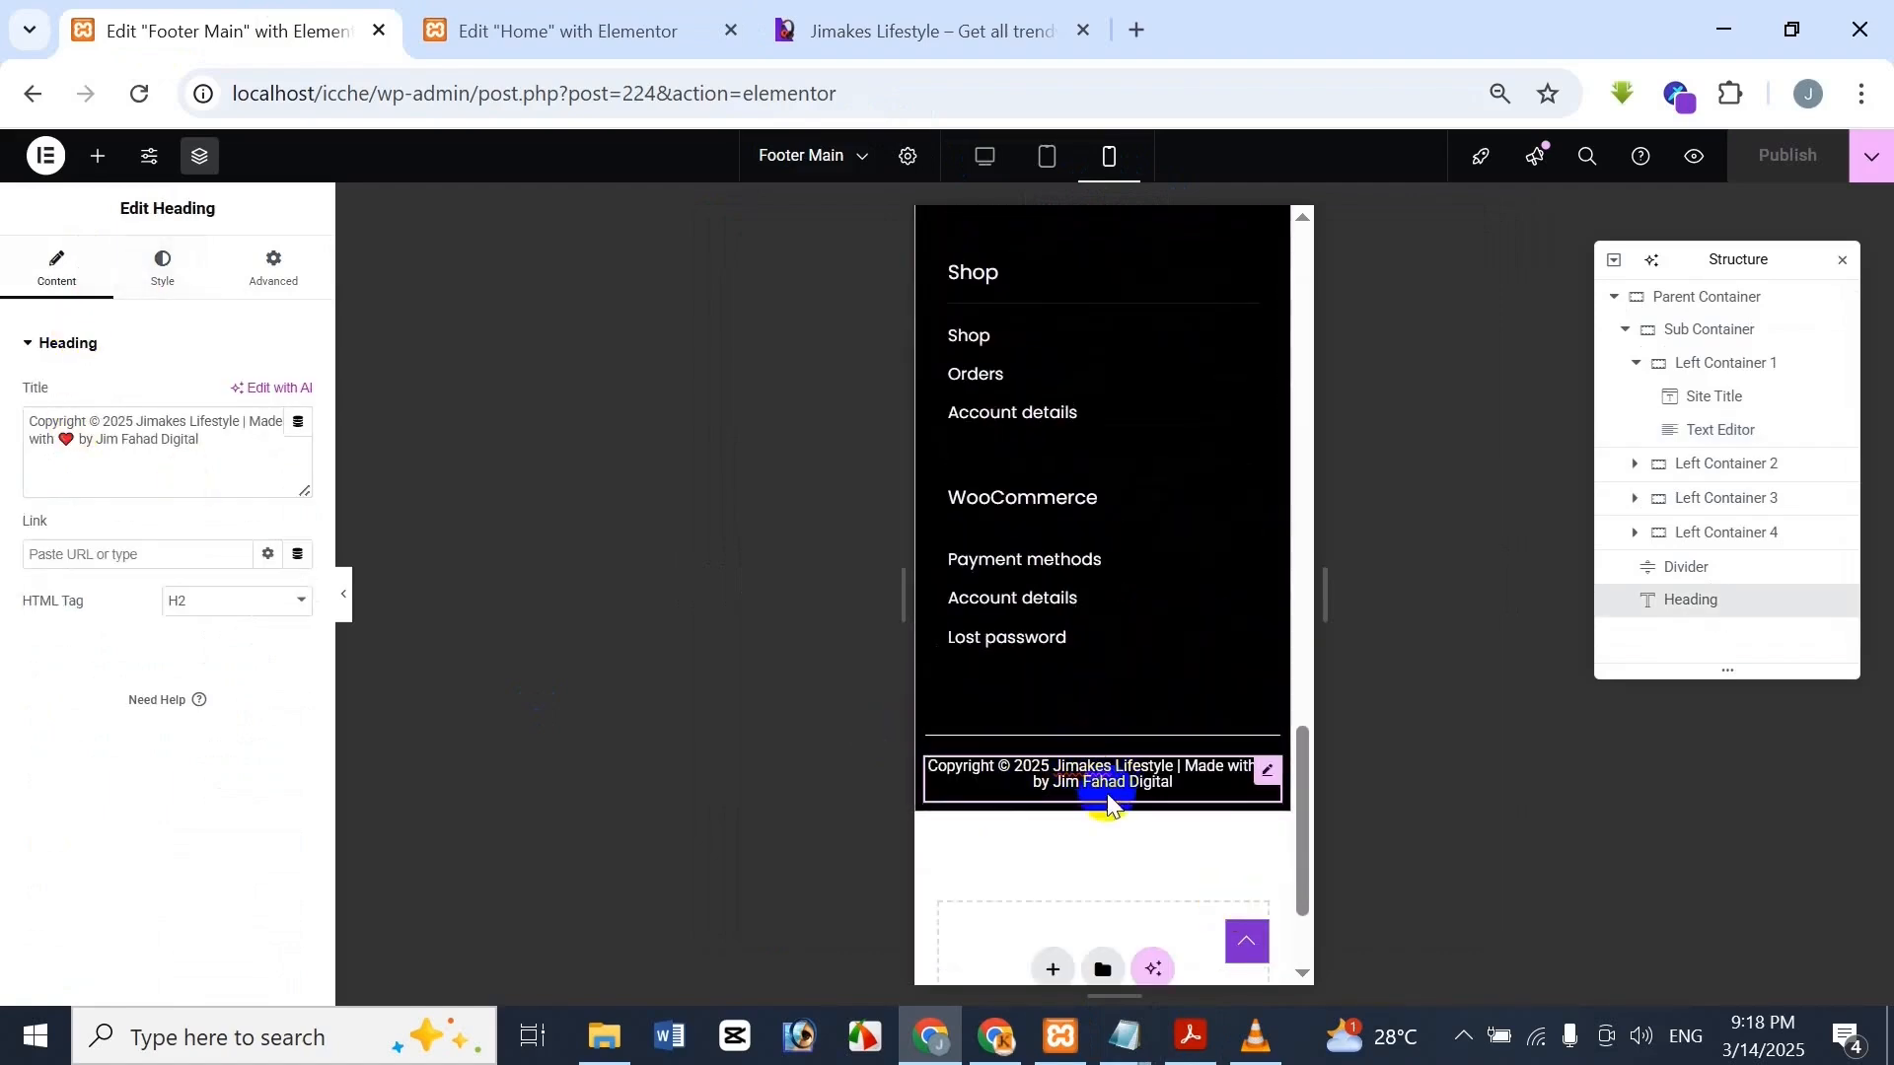
{"action": "left_click", "coordinate": [266, 283]}
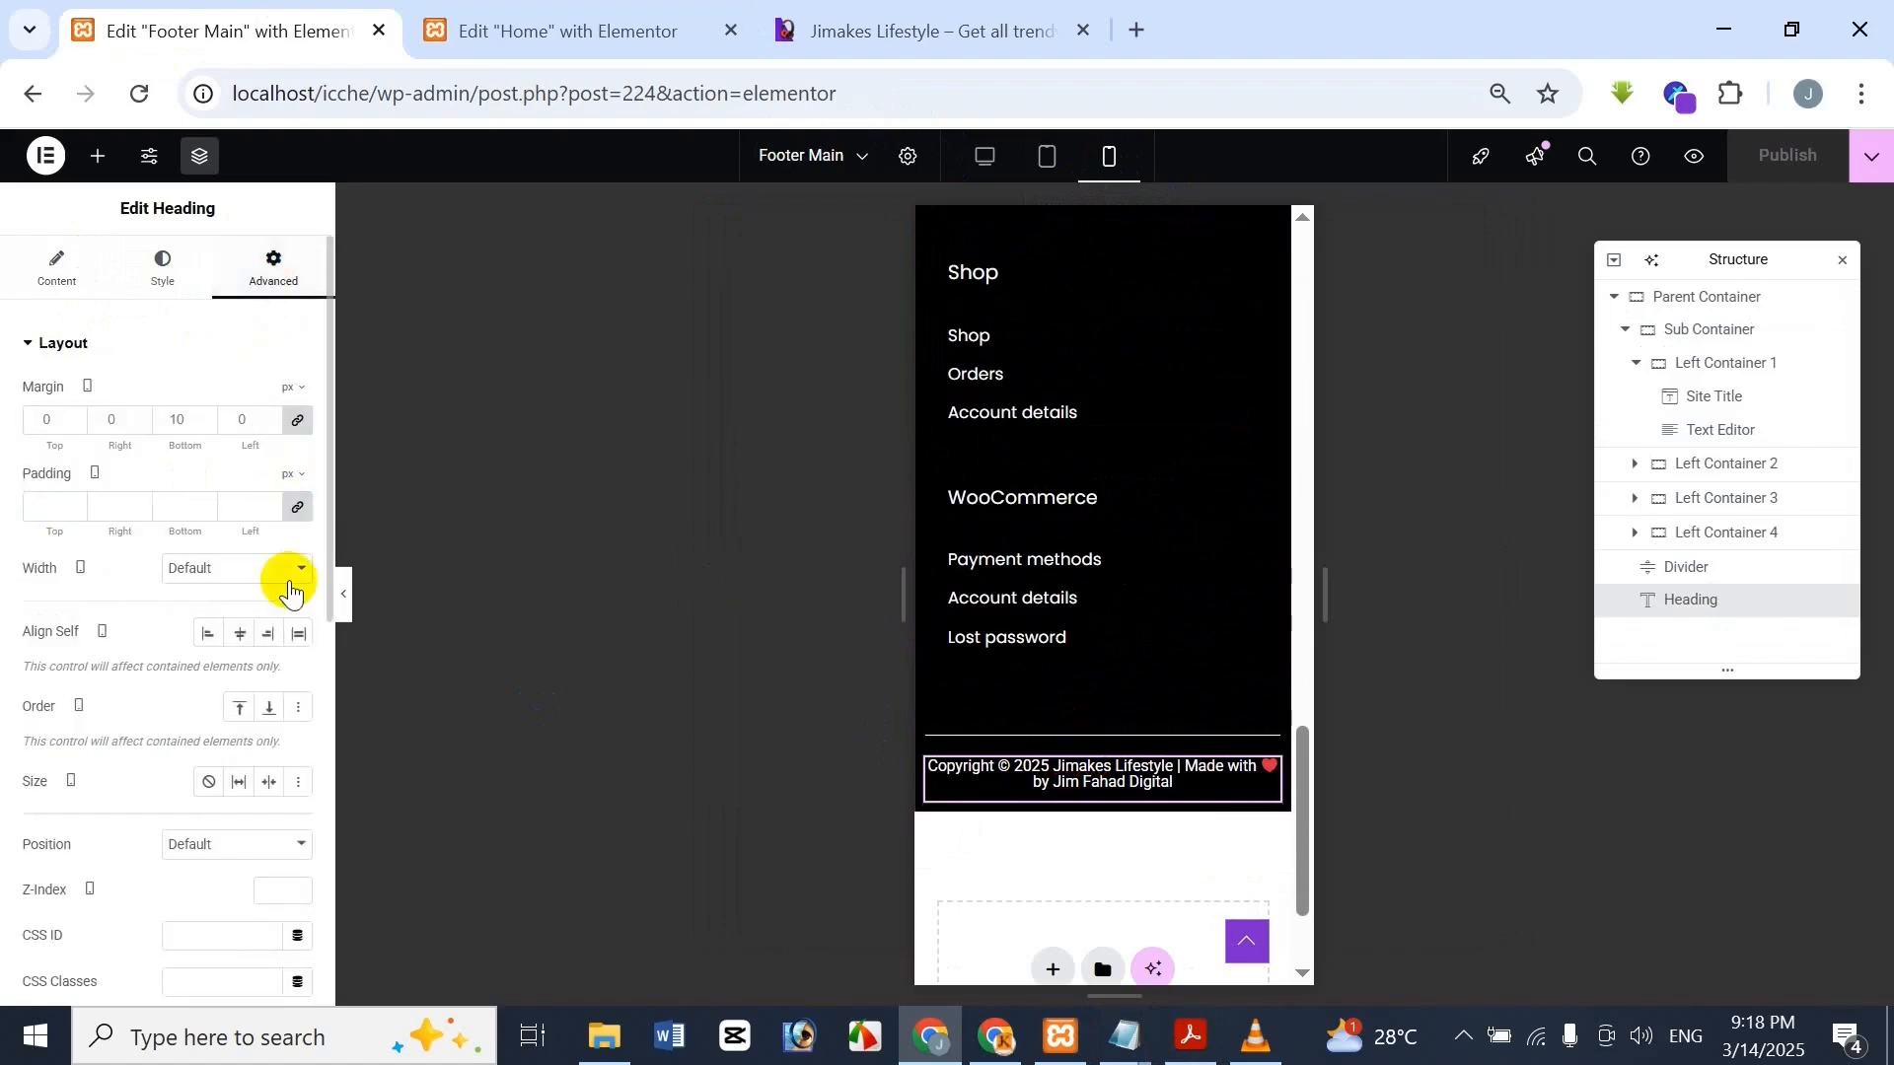
{"action": "left_click", "coordinate": [150, 287]}
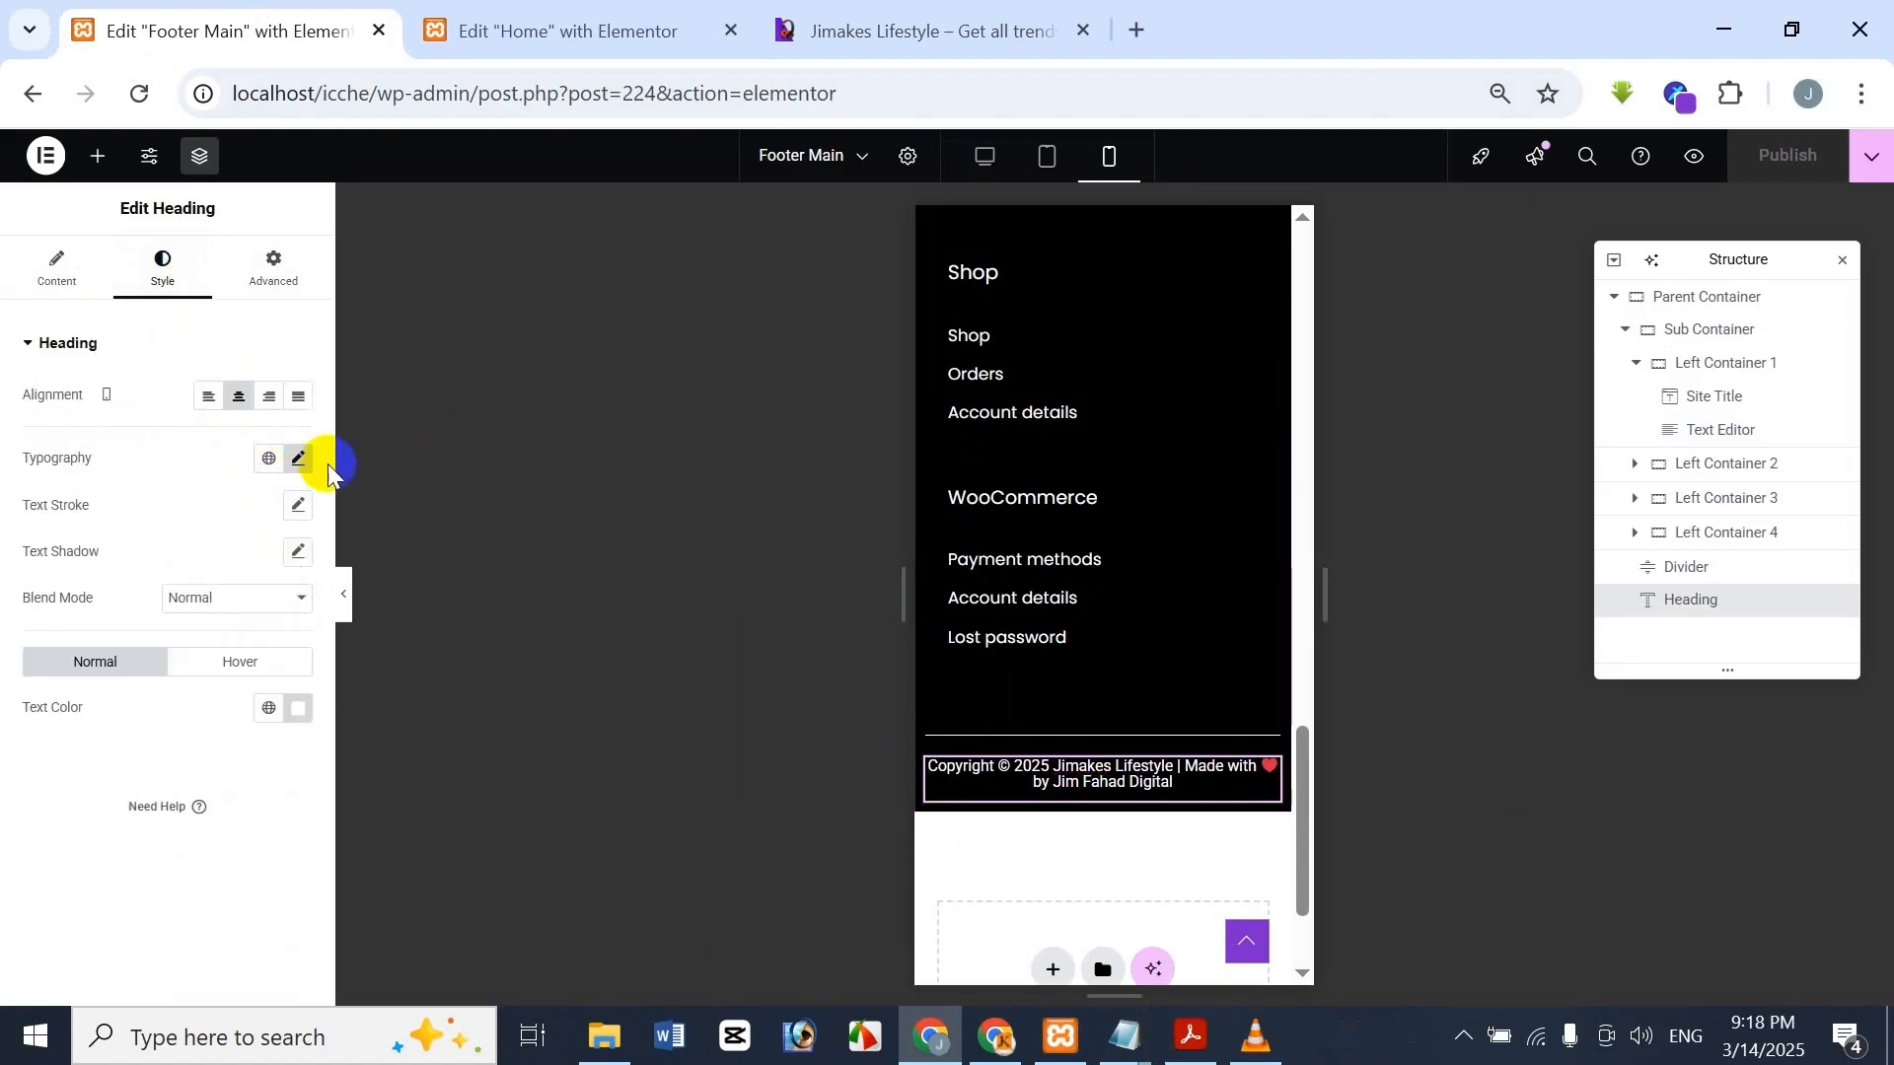
{"action": "left_click", "coordinate": [300, 458]}
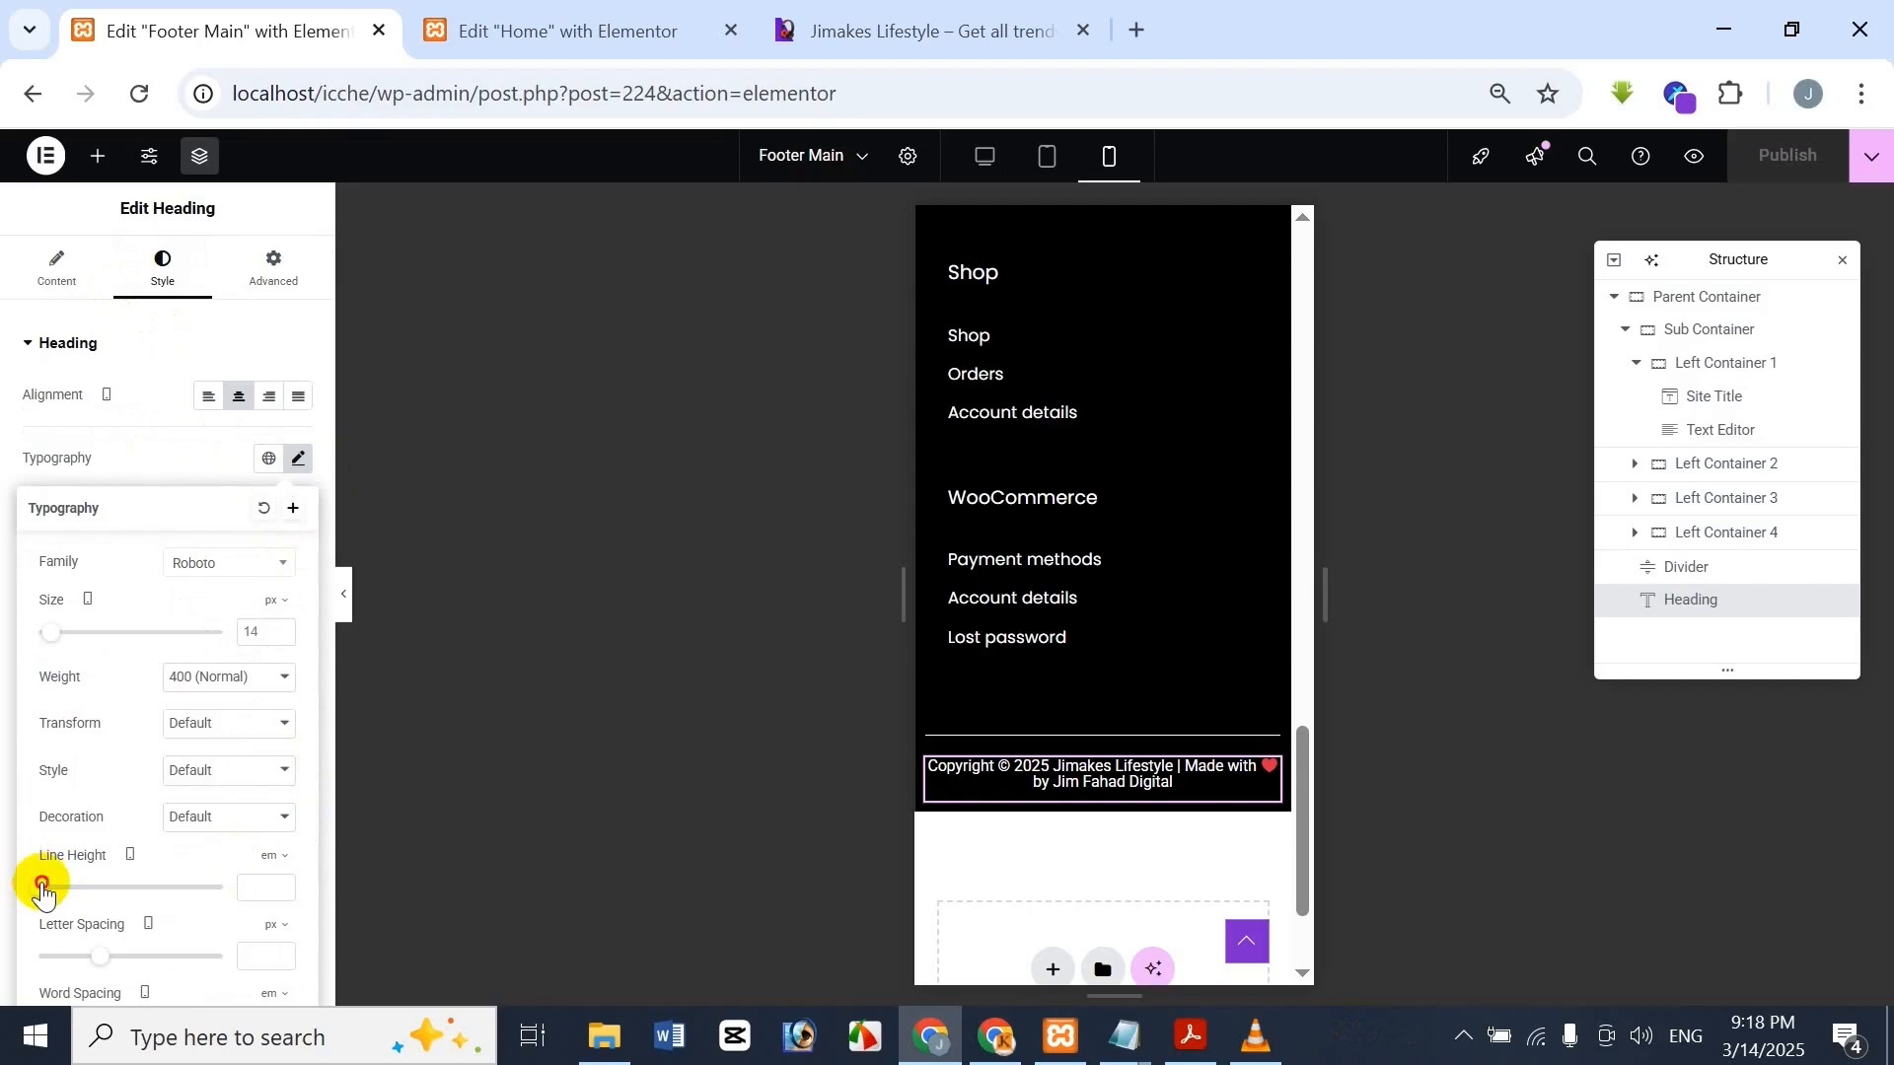
{"action": "left_click_drag", "start_coordinate": [42, 890], "coordinate": [66, 889]}
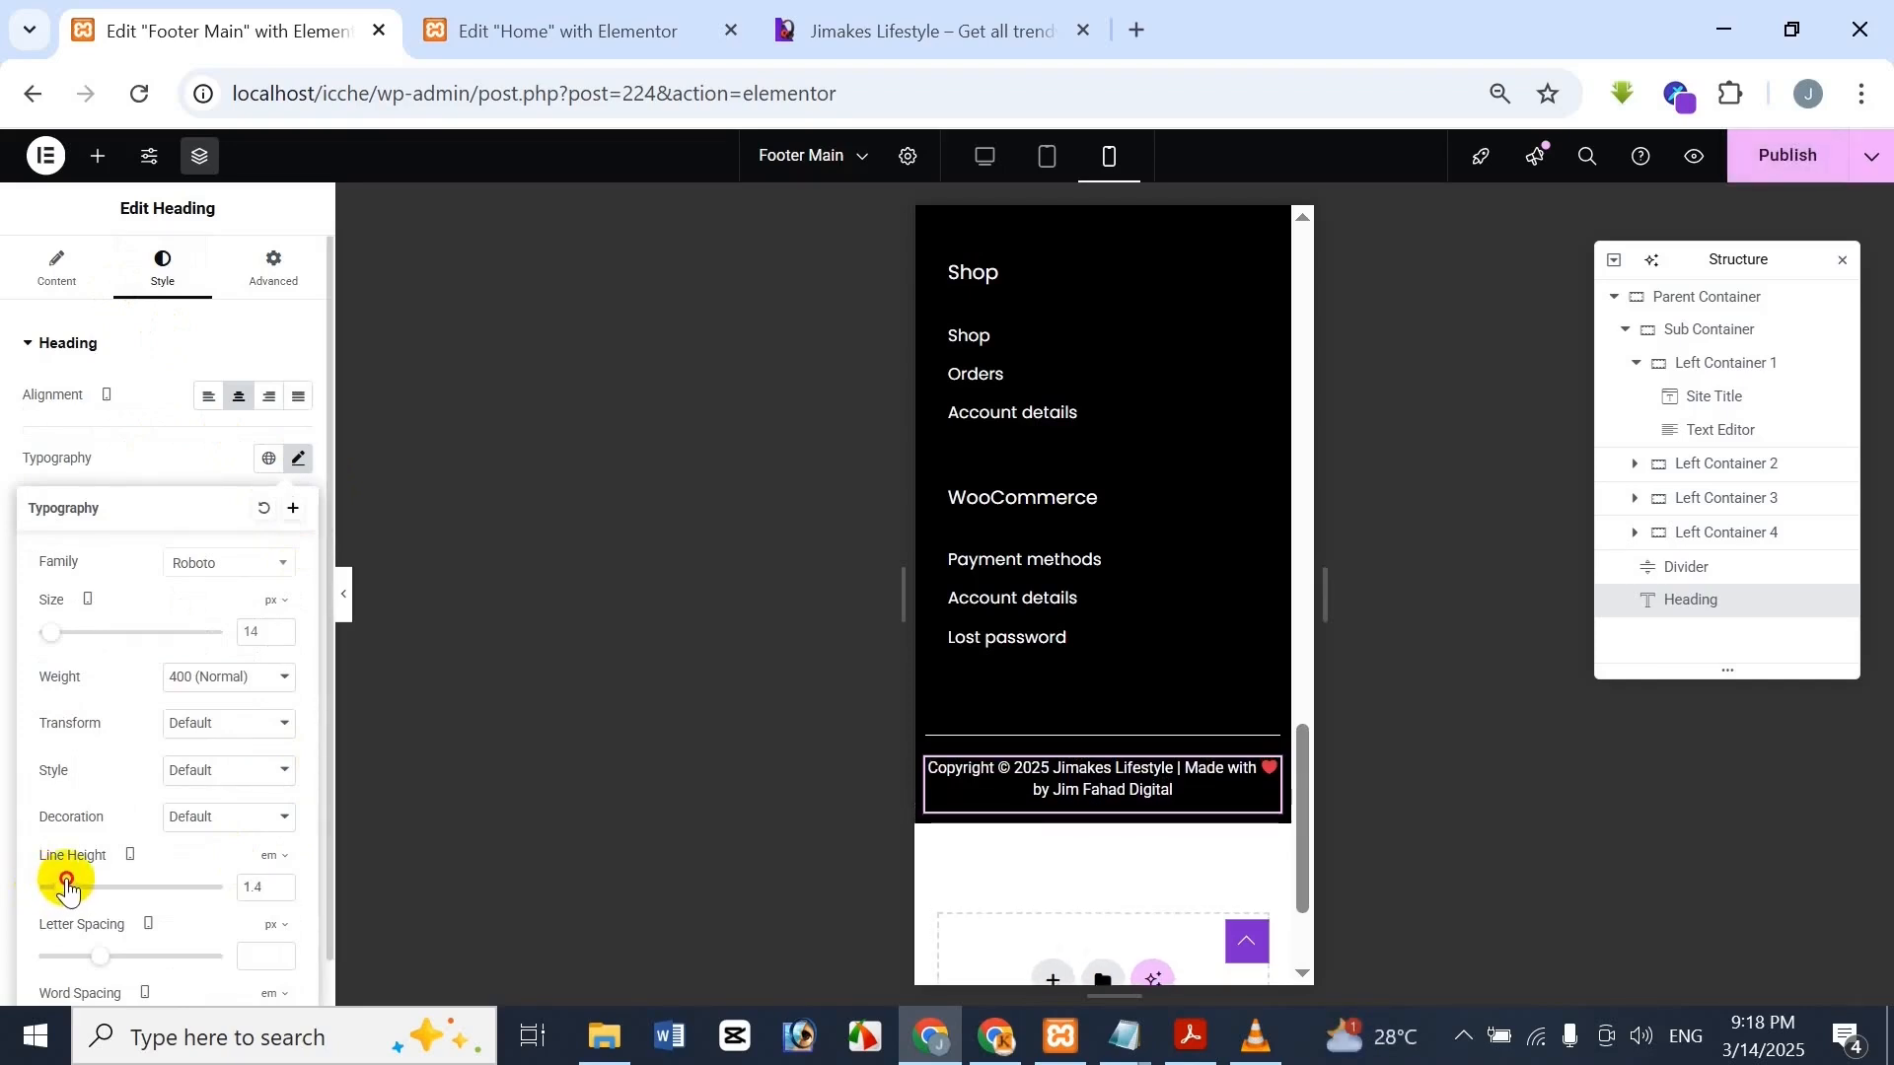
{"action": "left_click", "coordinate": [764, 34]}
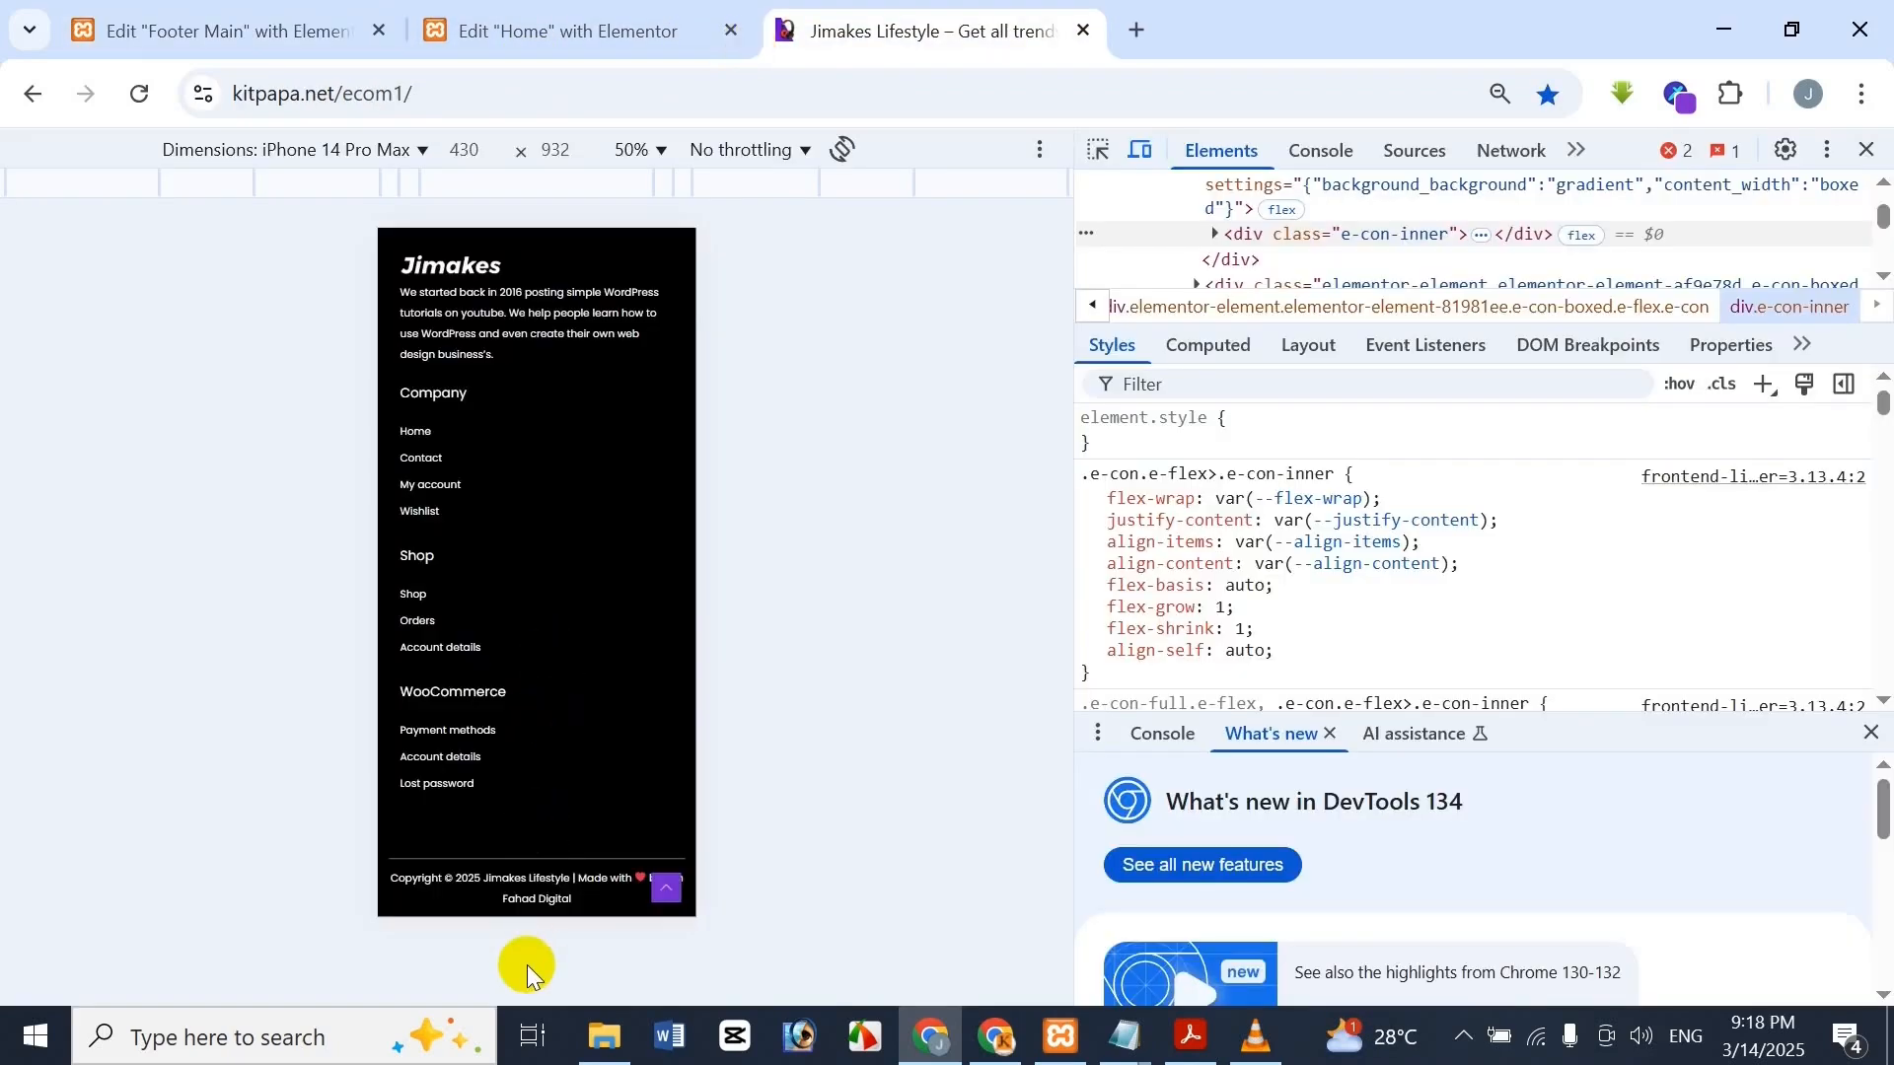
{"action": "left_click", "coordinate": [306, 11]}
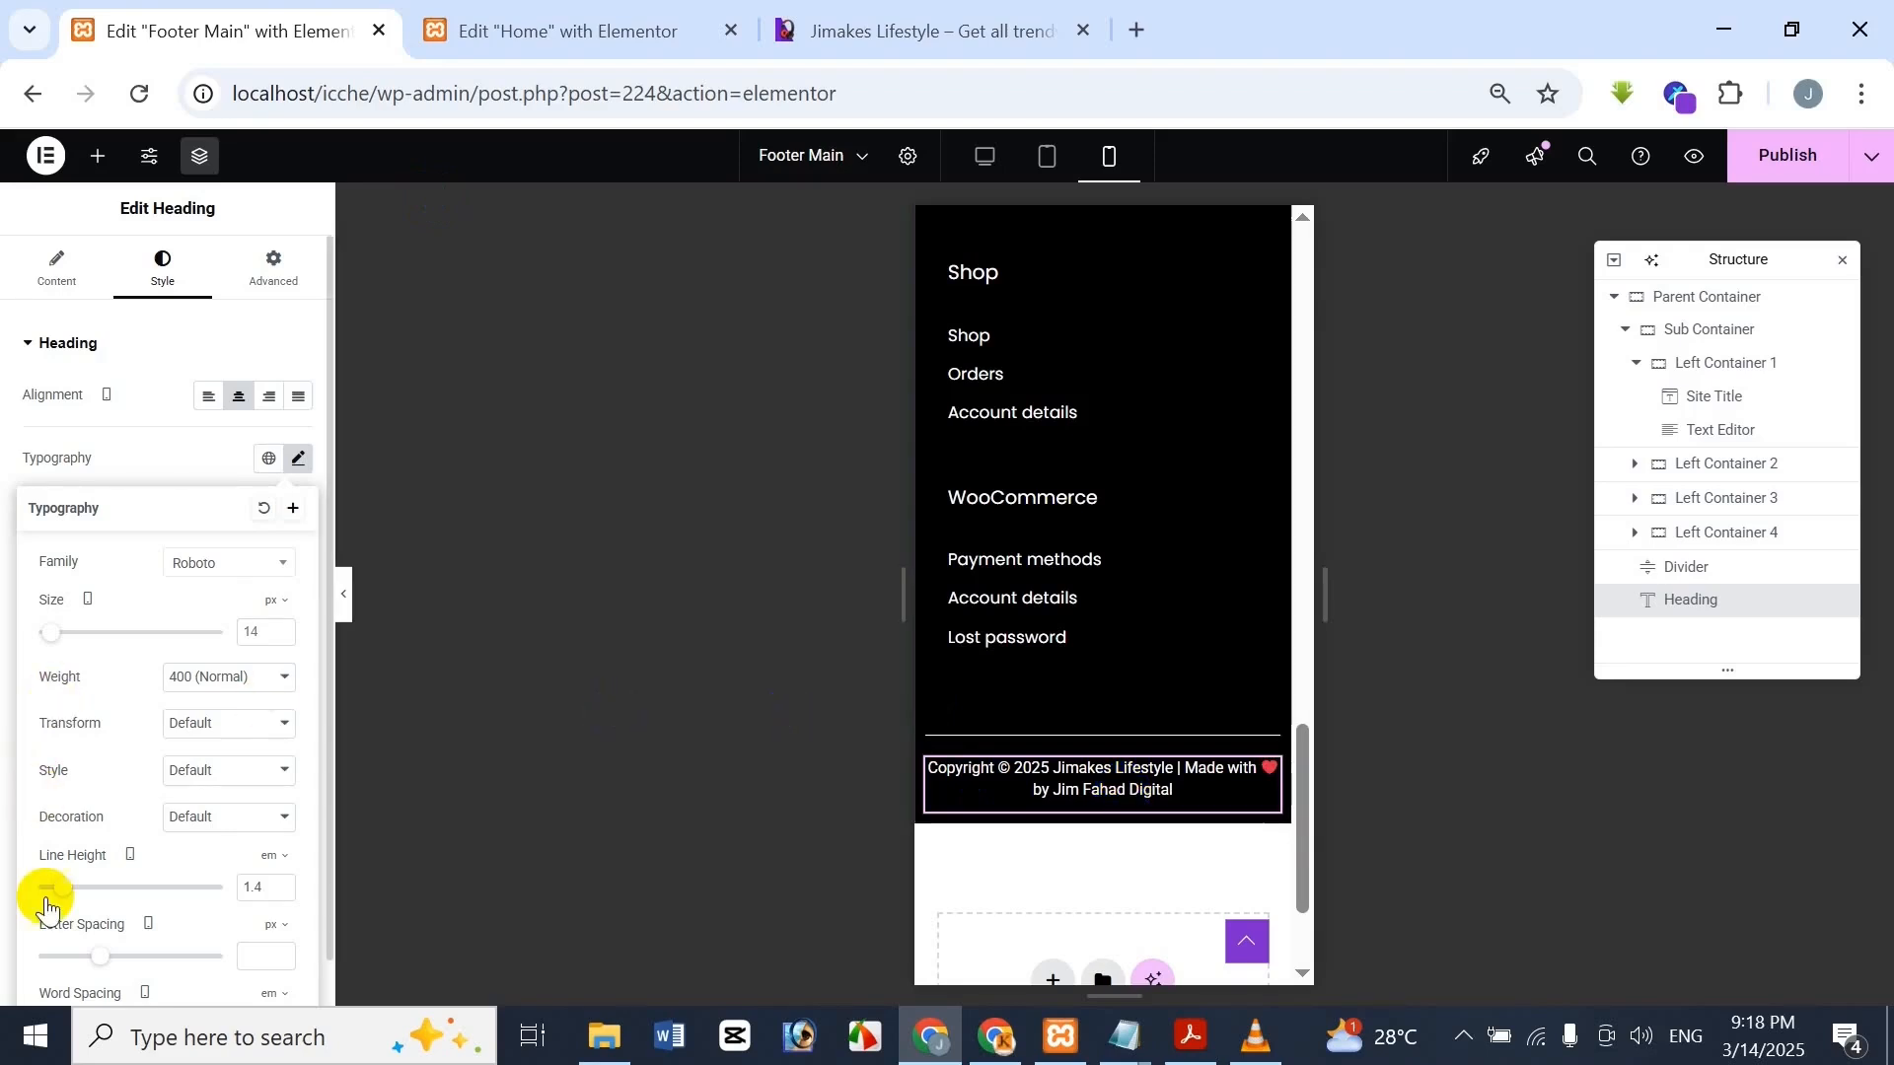
{"action": "left_click_drag", "start_coordinate": [58, 899], "coordinate": [69, 890]}
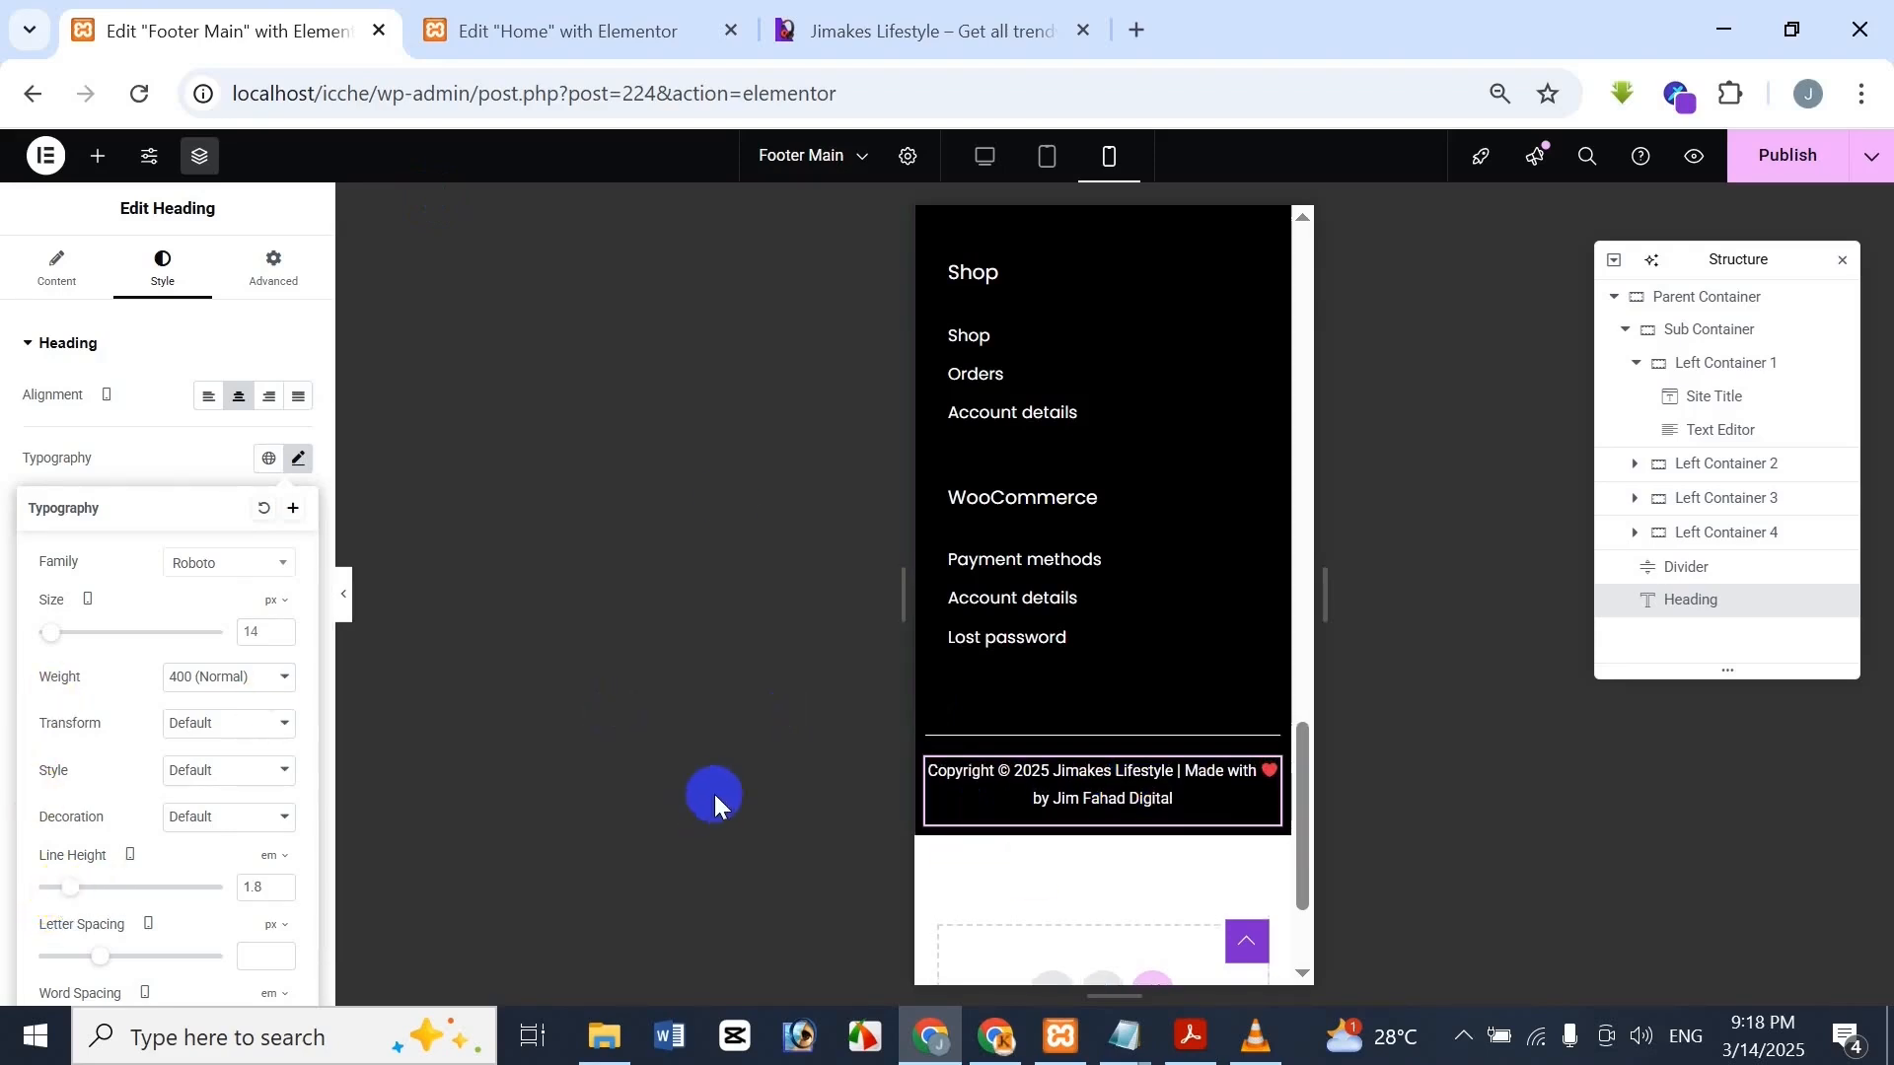
{"action": "left_click", "coordinate": [276, 219]}
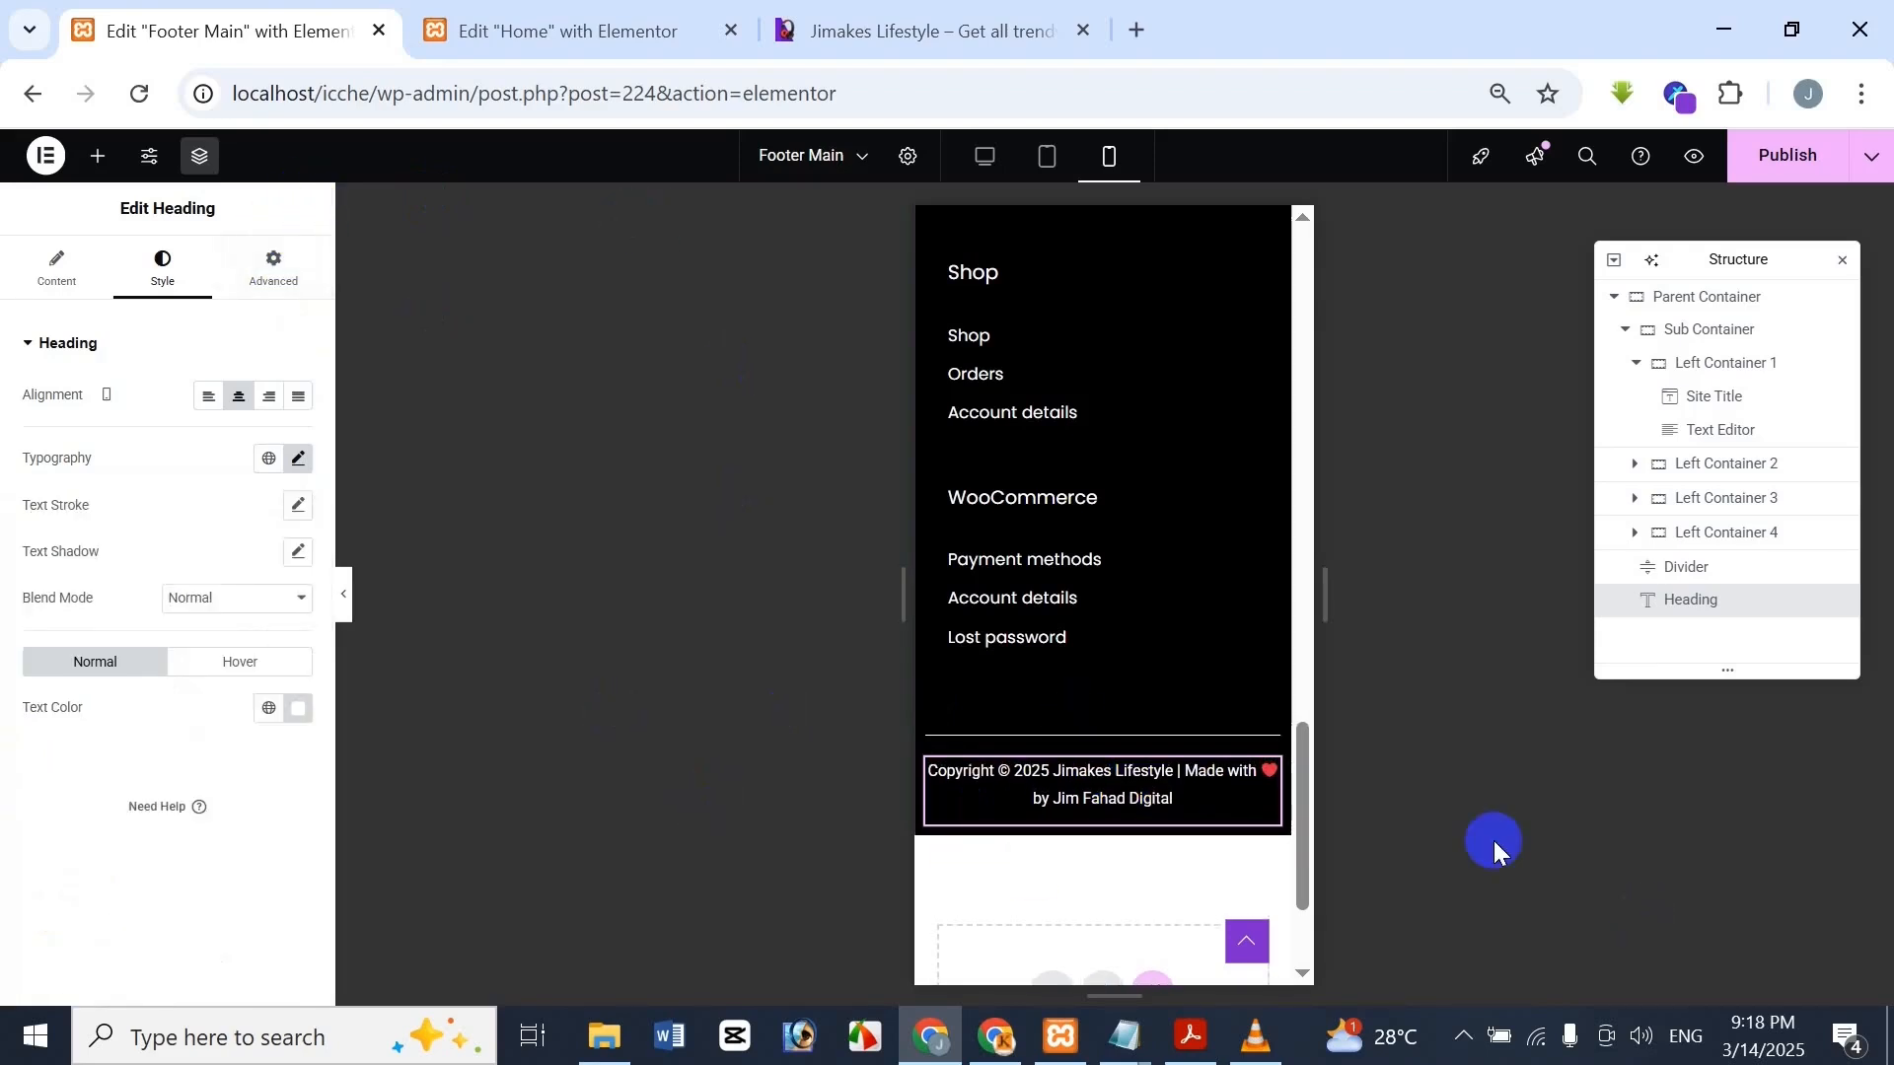
Save the Footer Main template through its display conditions, keeping it included on the Entire Site
{"action": "left_click", "coordinate": [1881, 178]}
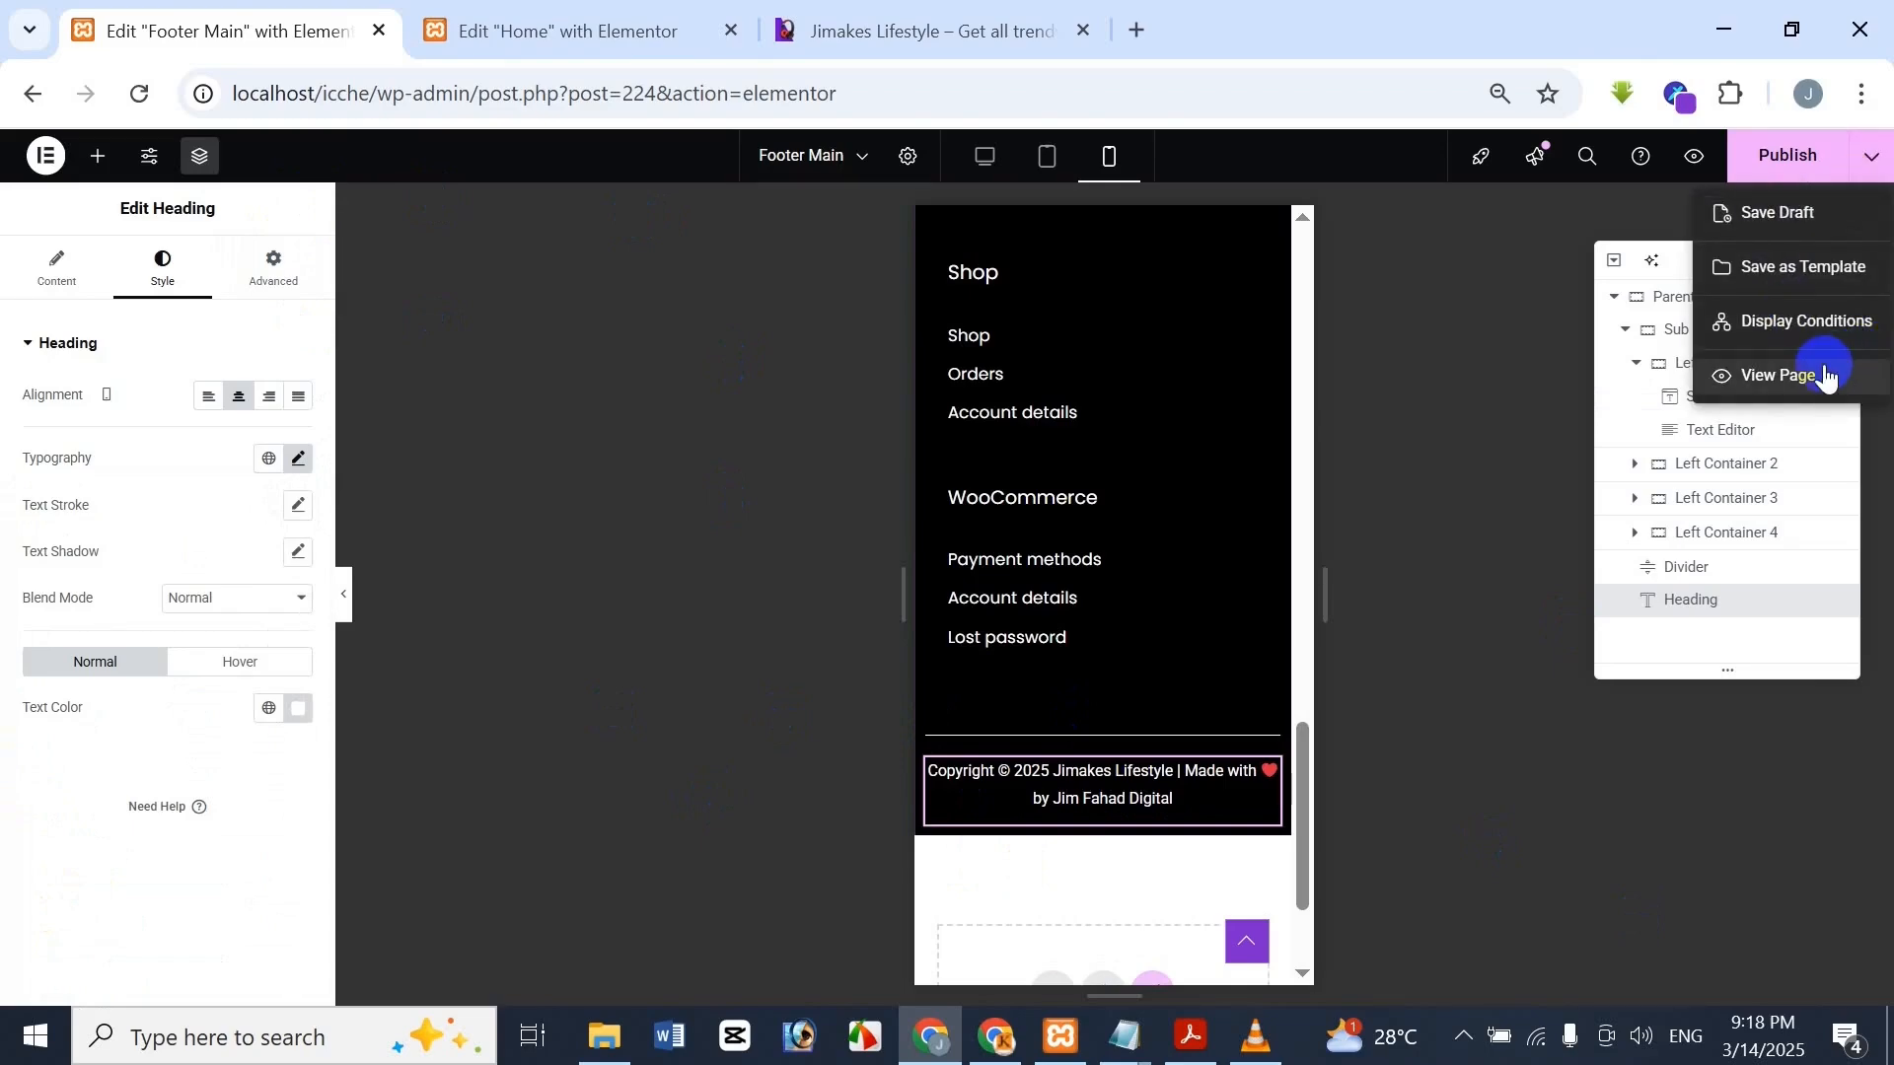
{"action": "left_click", "coordinate": [1803, 340]}
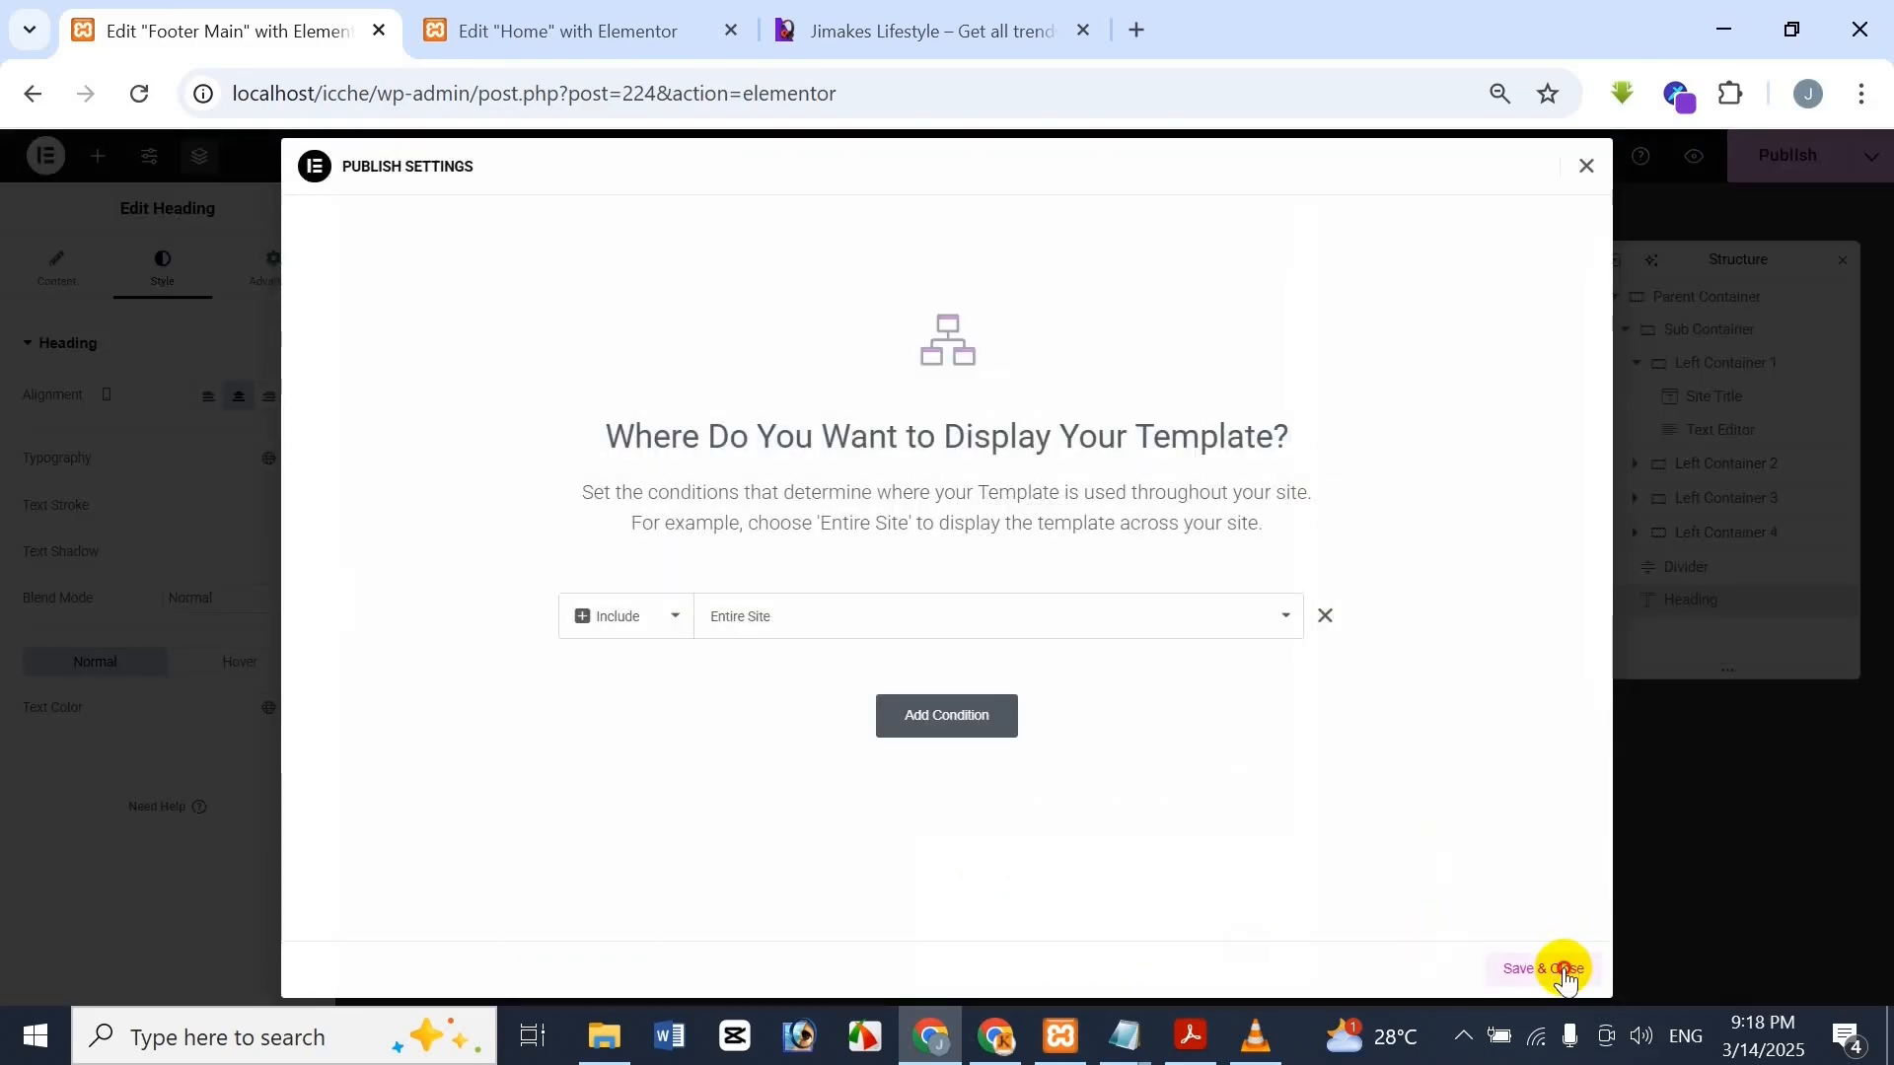
{"action": "left_click", "coordinate": [1563, 971]}
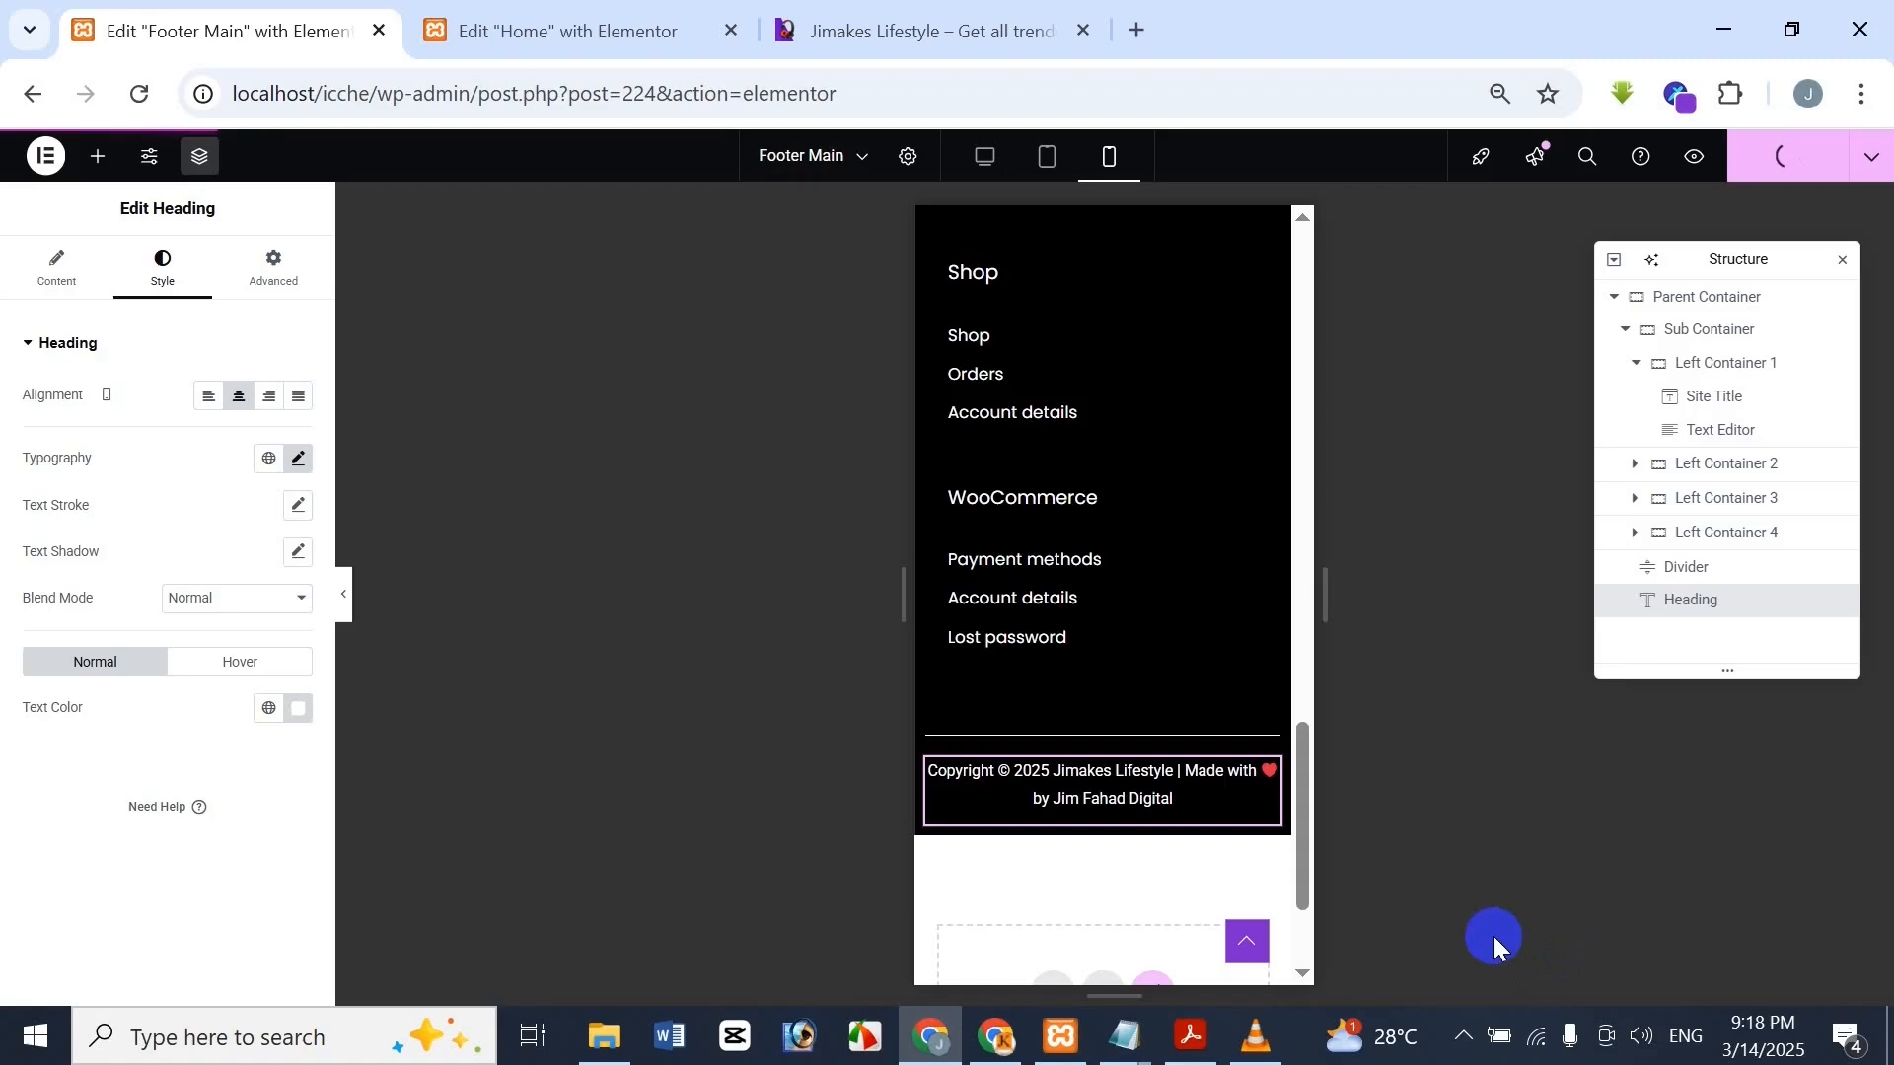
Reload the Home page editor and check the updated footer's copyright line in mobile view
{"action": "left_click", "coordinate": [673, 17]}
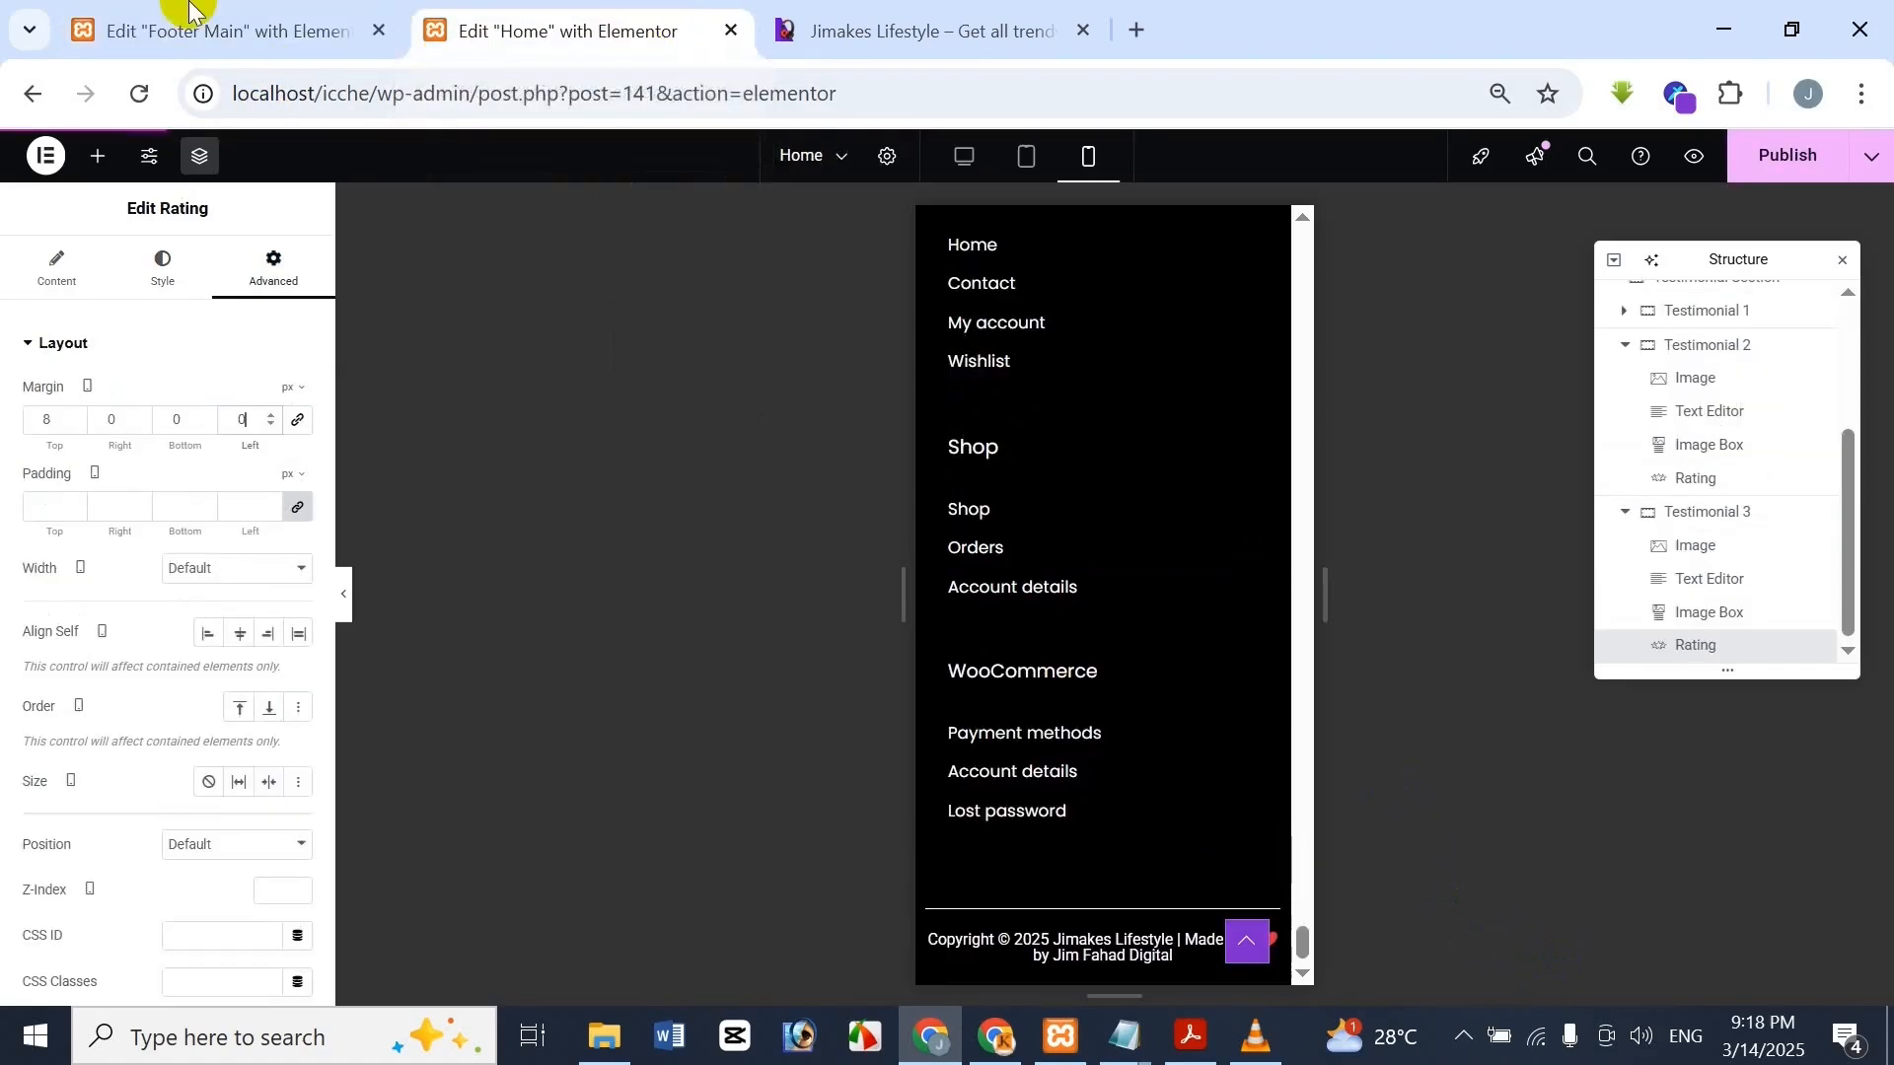
{"action": "left_click", "coordinate": [139, 94]}
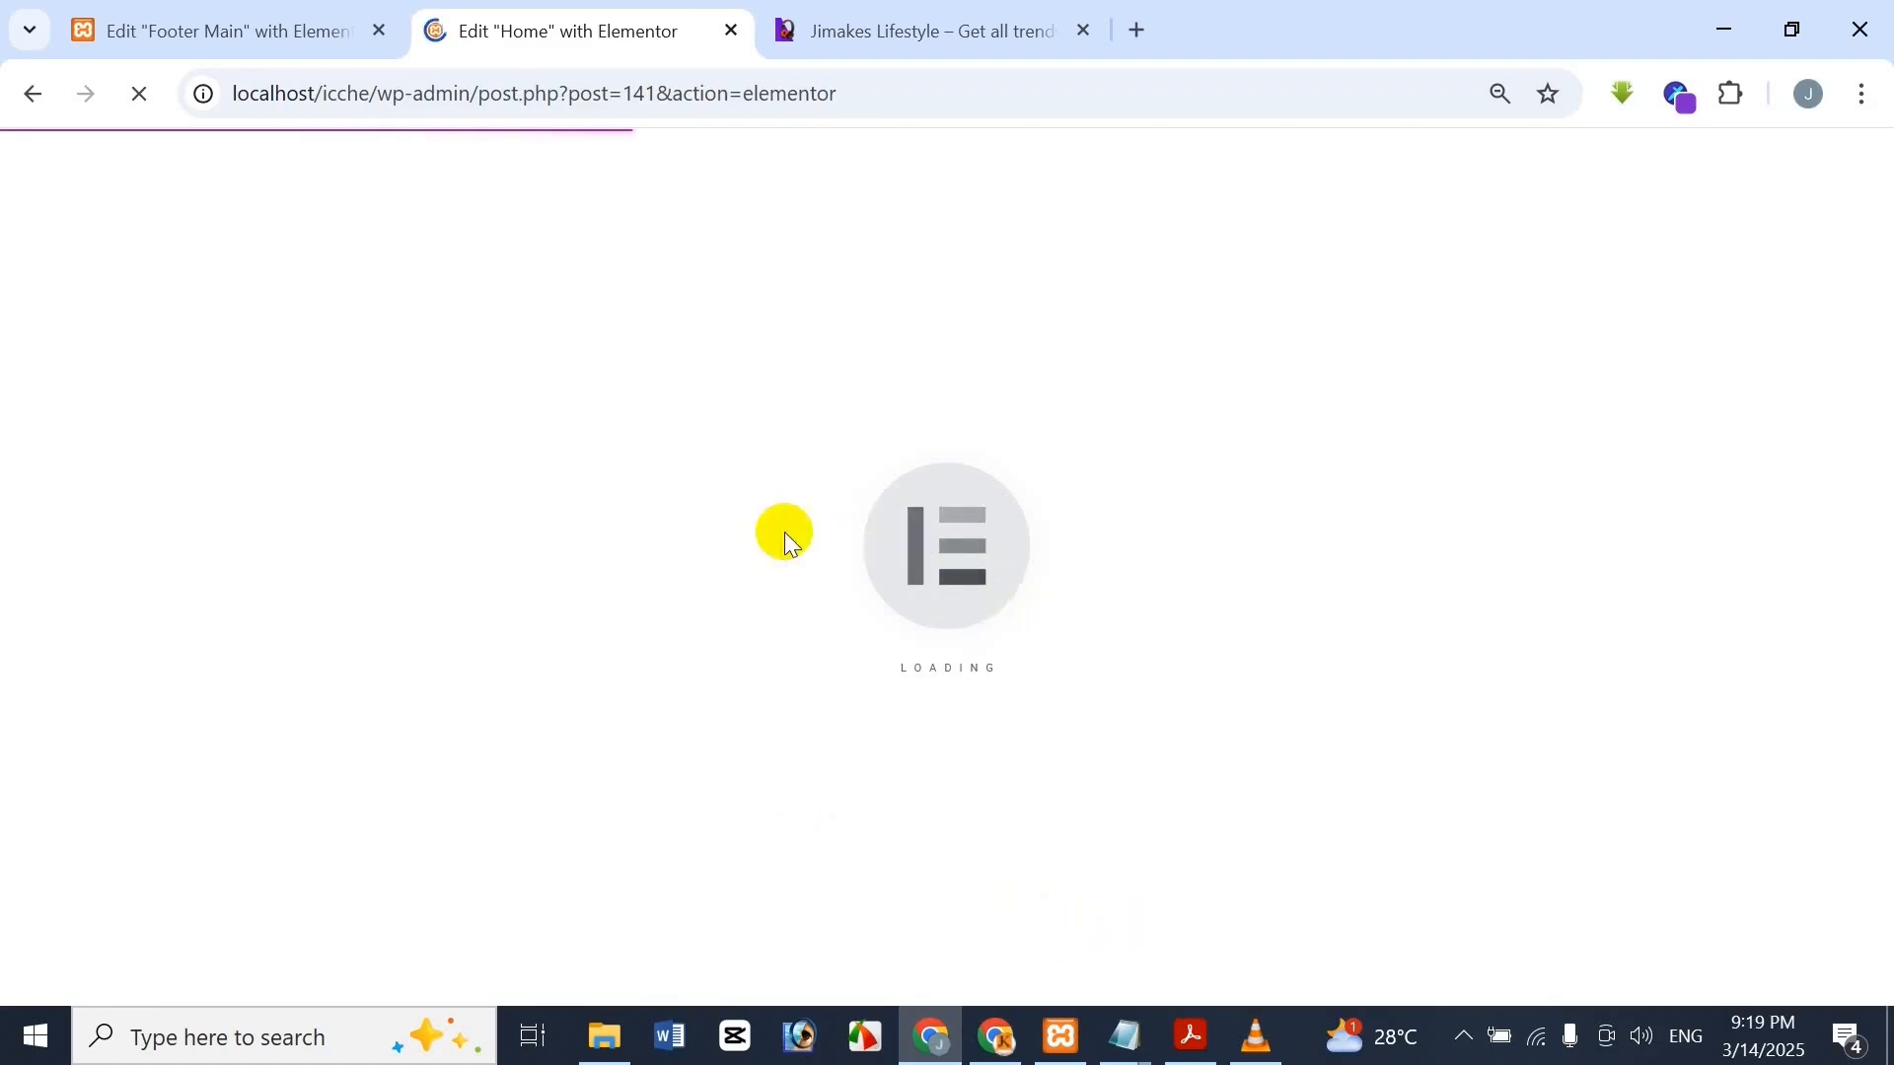
{"action": "left_click", "coordinate": [237, 22]}
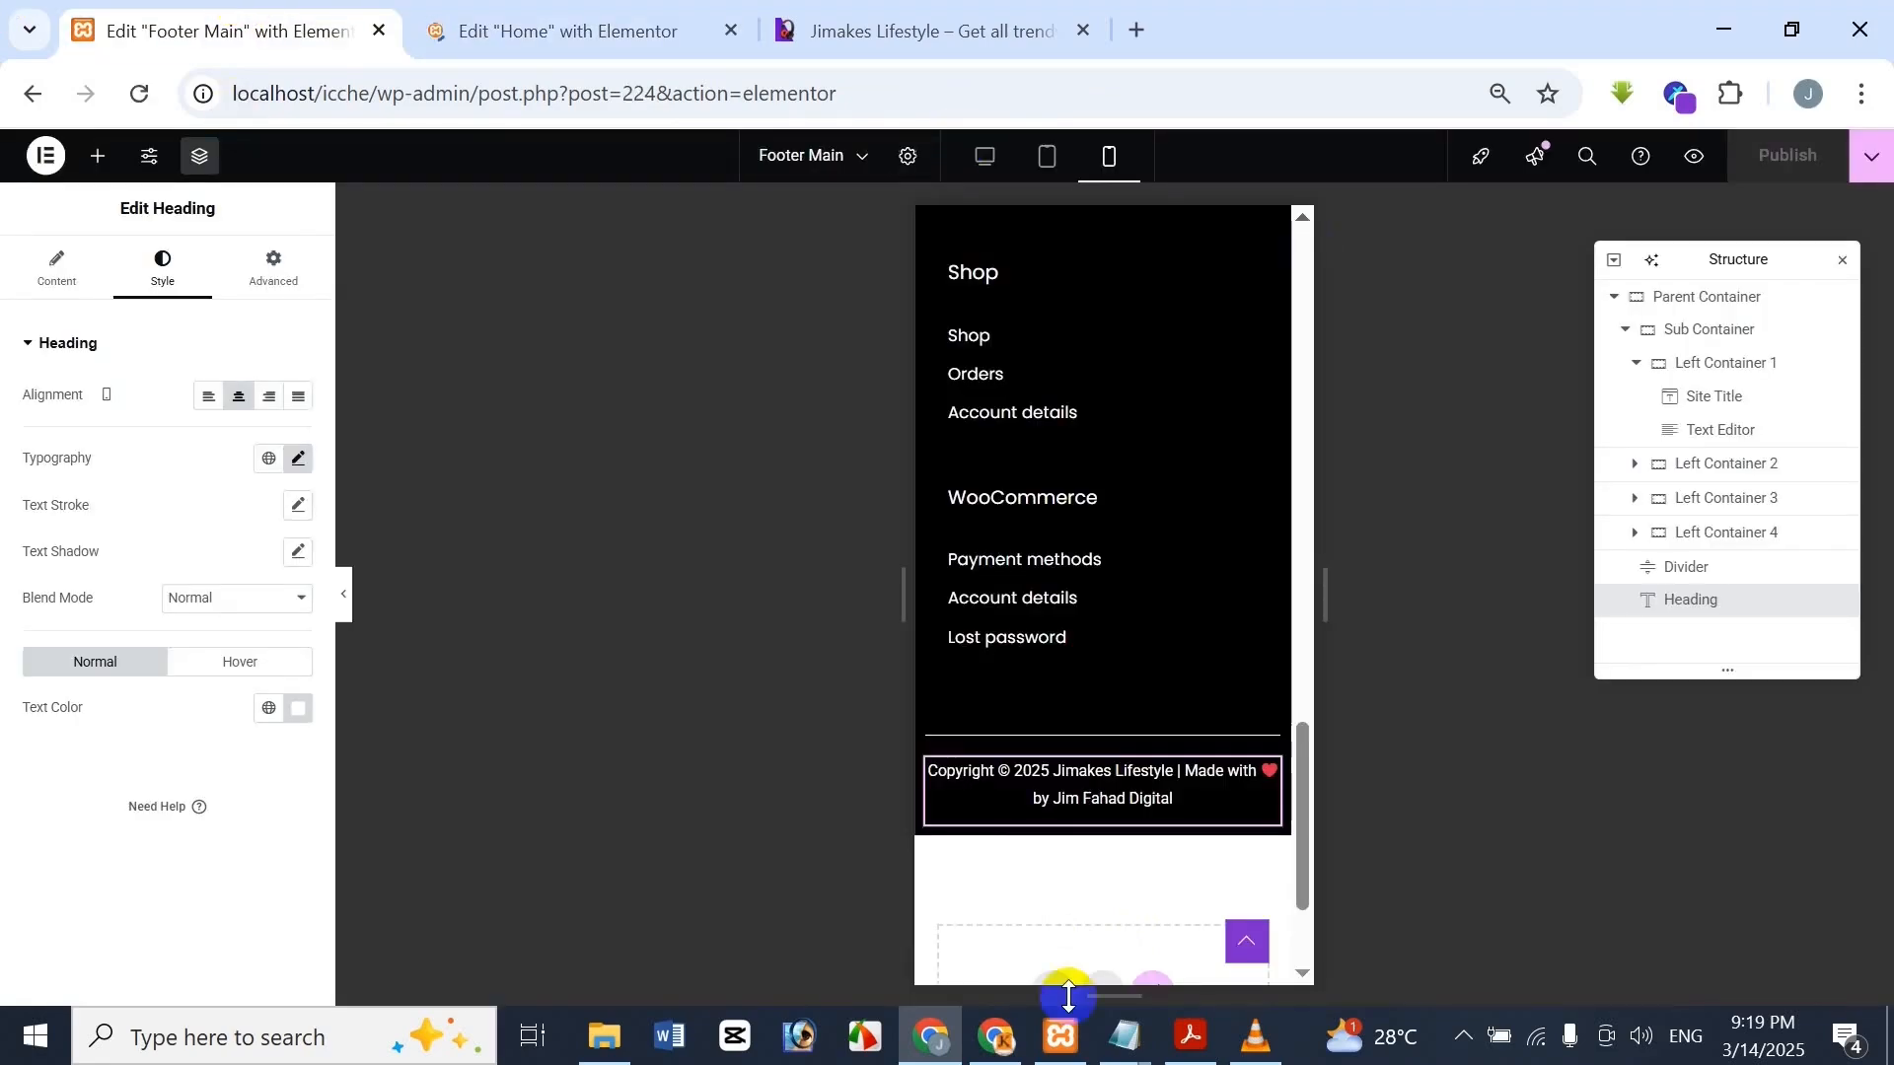
{"action": "left_click", "coordinate": [600, 14]}
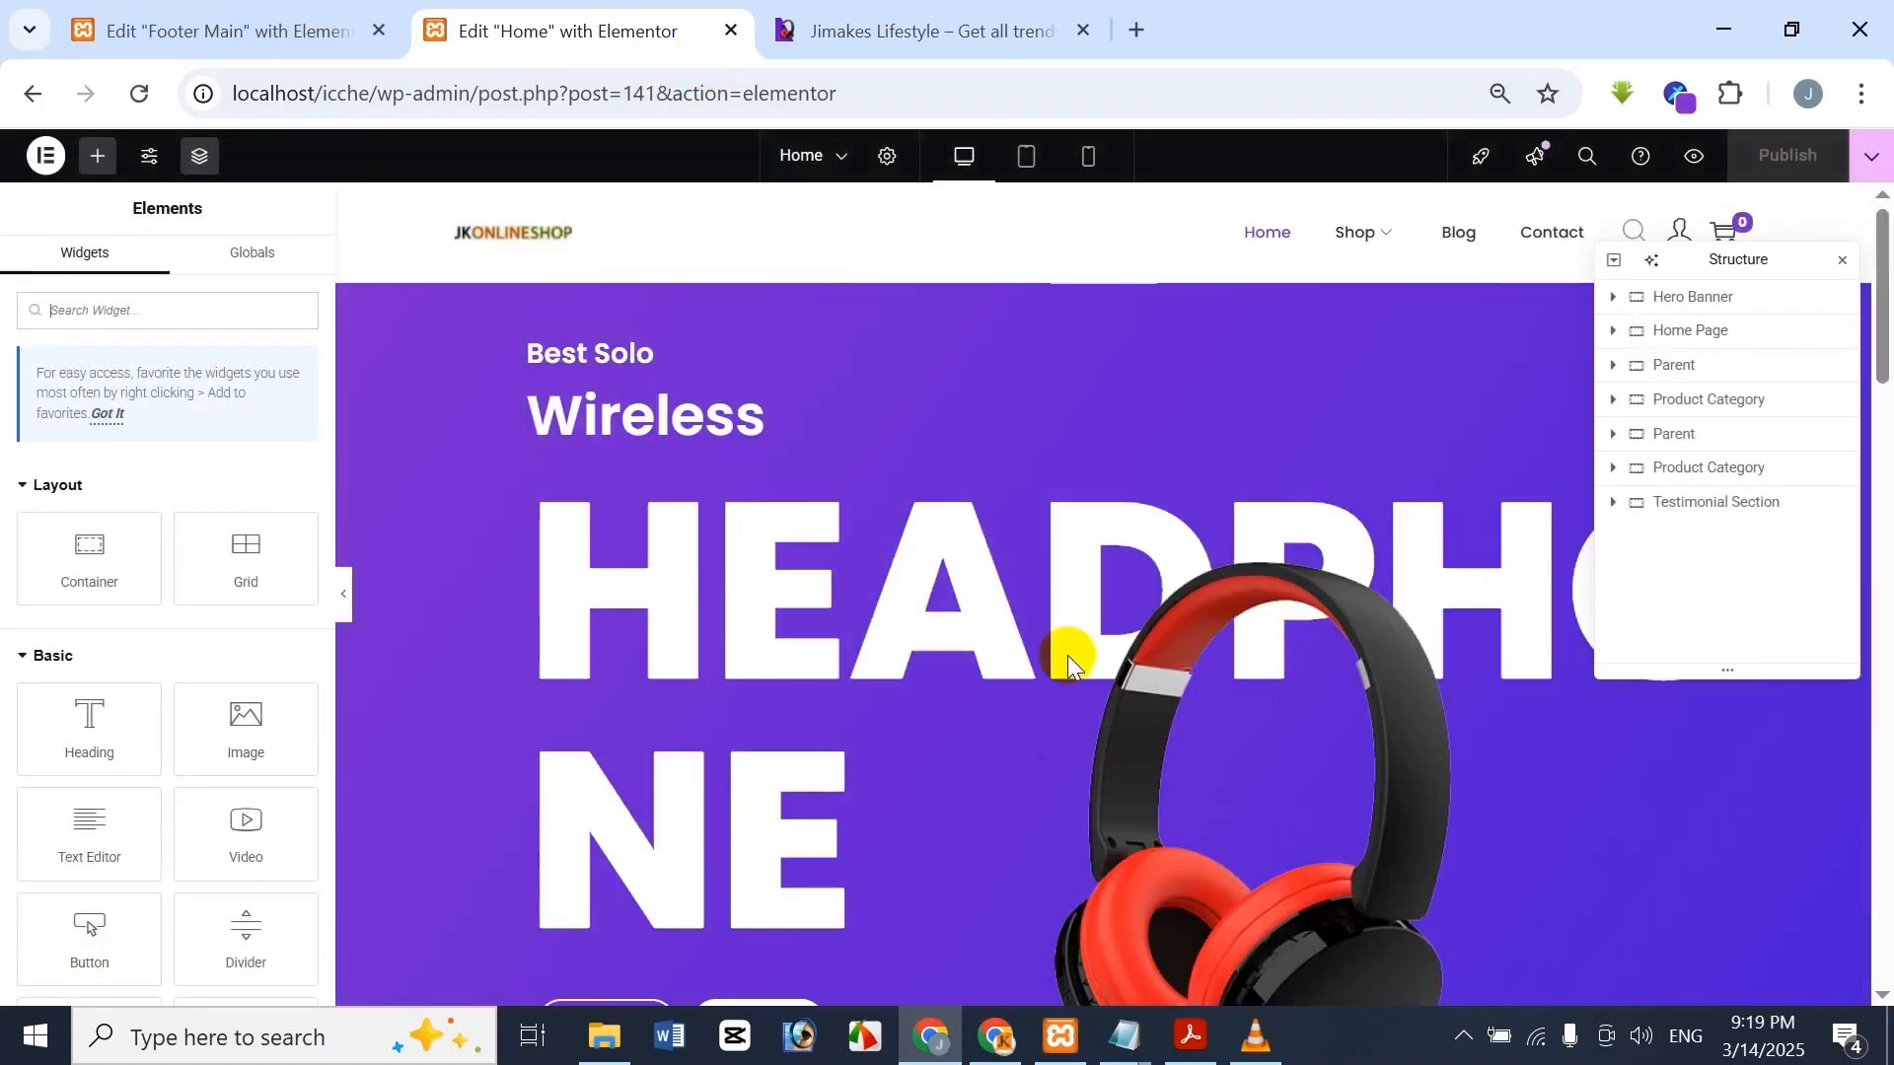
{"action": "left_click", "coordinate": [1105, 166]}
{"action": "scroll", "coordinate": [1293, 760], "scroll_direction": "down", "scroll_amount": 10}
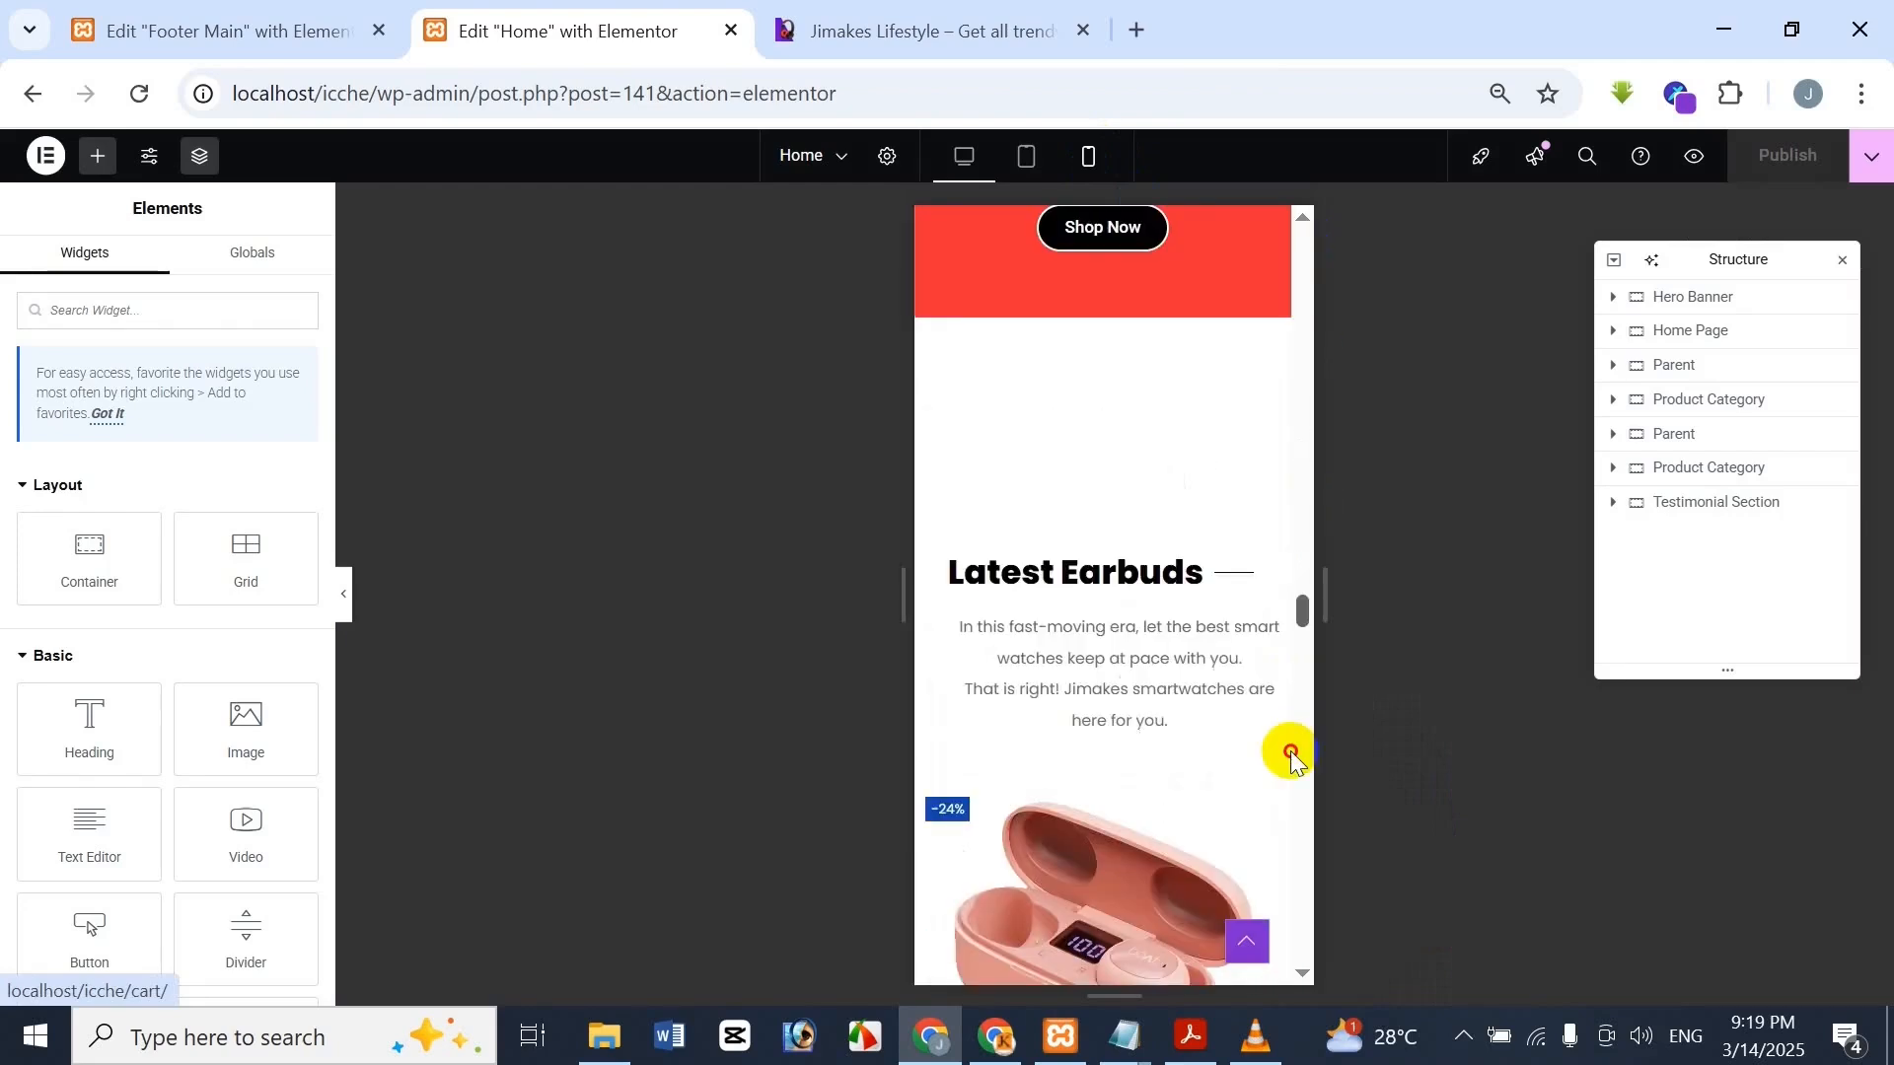
{"action": "left_click_drag", "start_coordinate": [1291, 755], "coordinate": [1214, 944]}
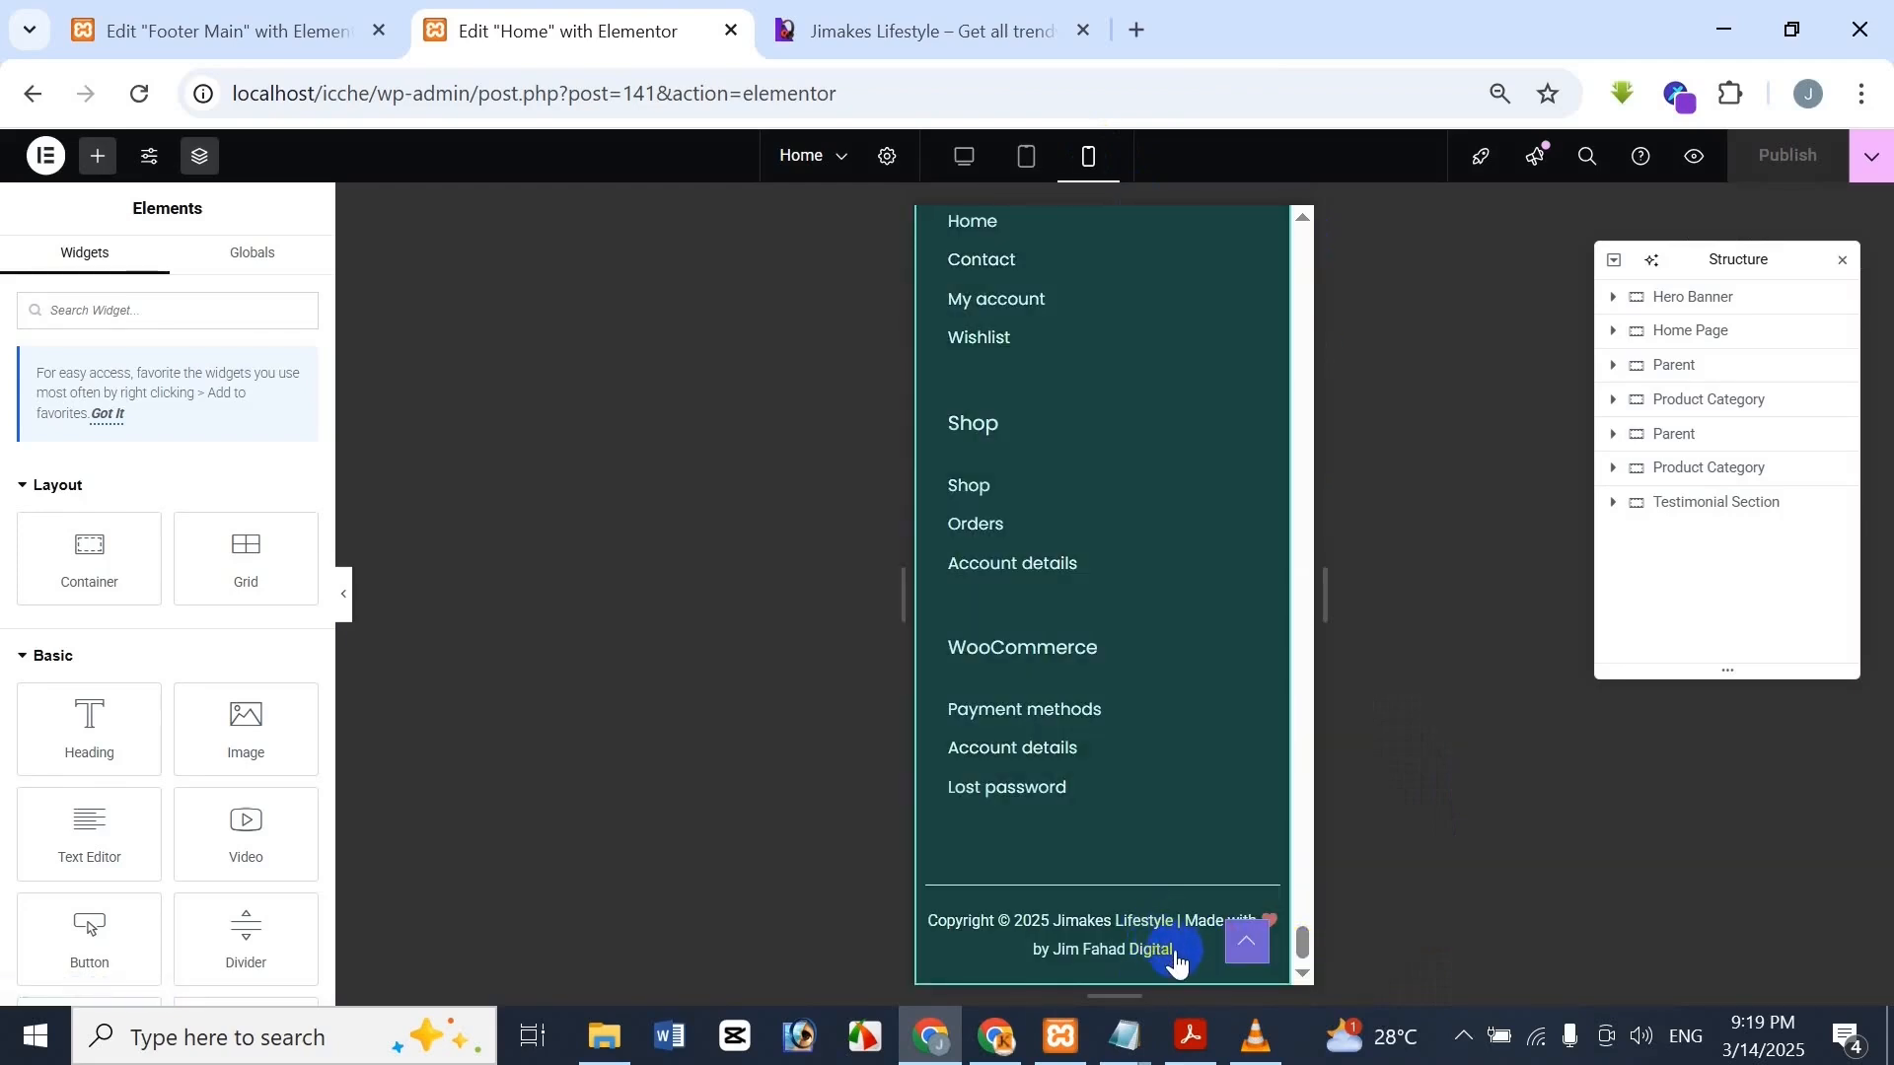
Compare the Home page's updated mobile footer with the reference site, from the store description down to the copyright line
{"action": "scroll", "coordinate": [1166, 701], "scroll_direction": "up", "scroll_amount": 6}
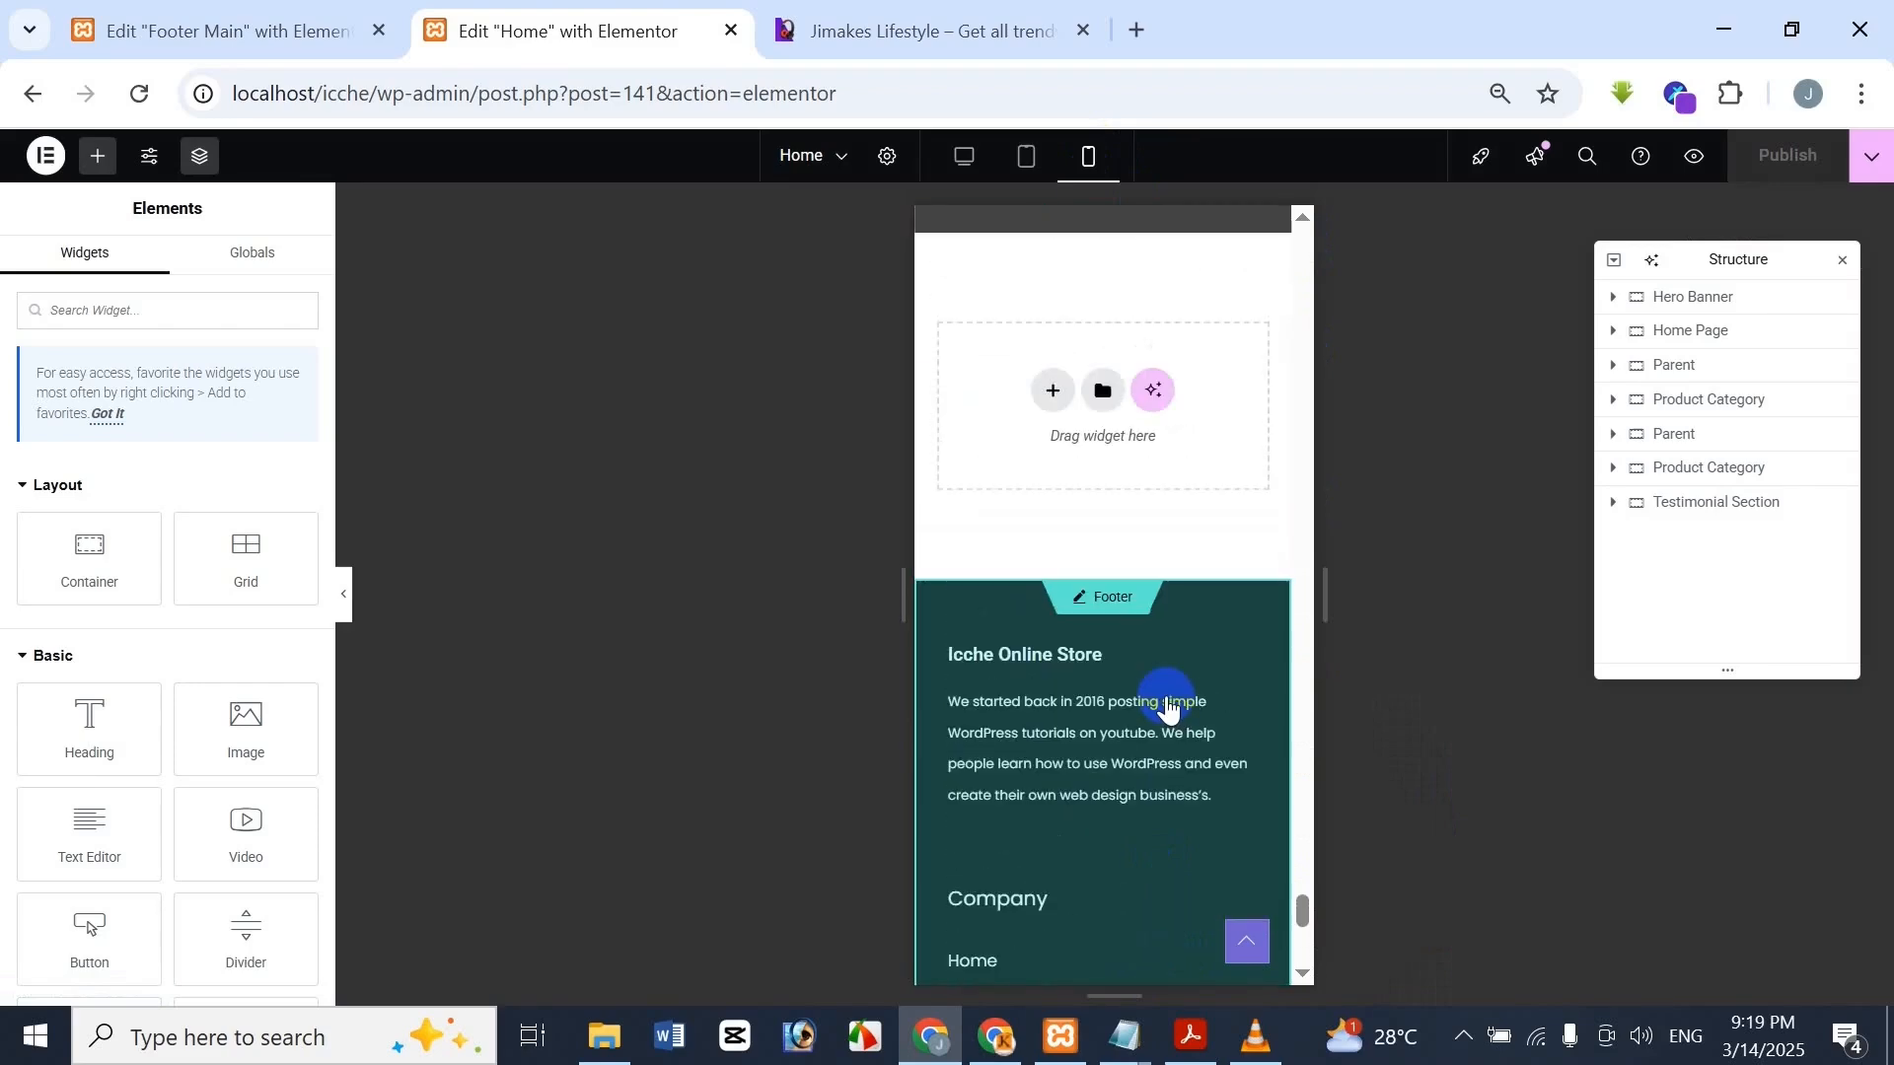
{"action": "left_click", "coordinate": [916, 21]}
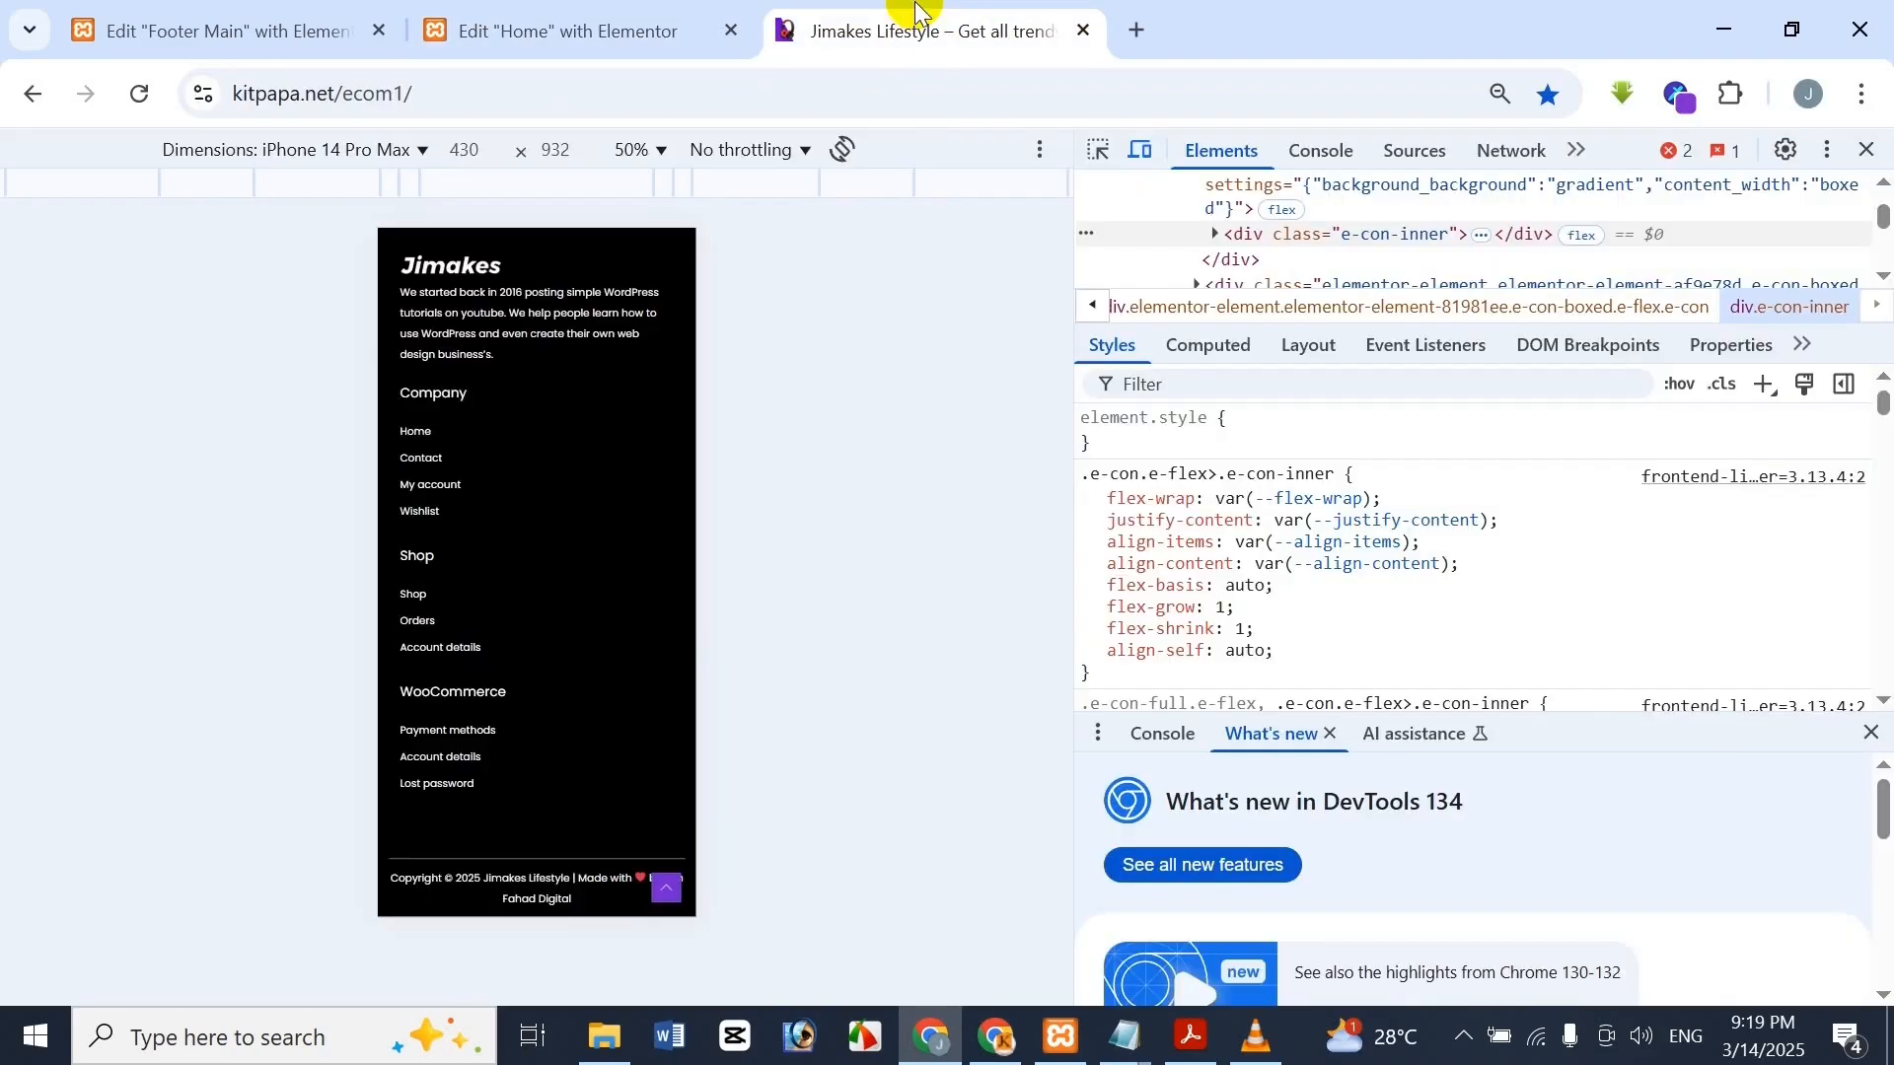
{"action": "left_click", "coordinate": [663, 22]}
{"action": "scroll", "coordinate": [976, 702], "scroll_direction": "down", "scroll_amount": 5}
{"action": "scroll", "coordinate": [980, 699], "scroll_direction": "down", "scroll_amount": 2}
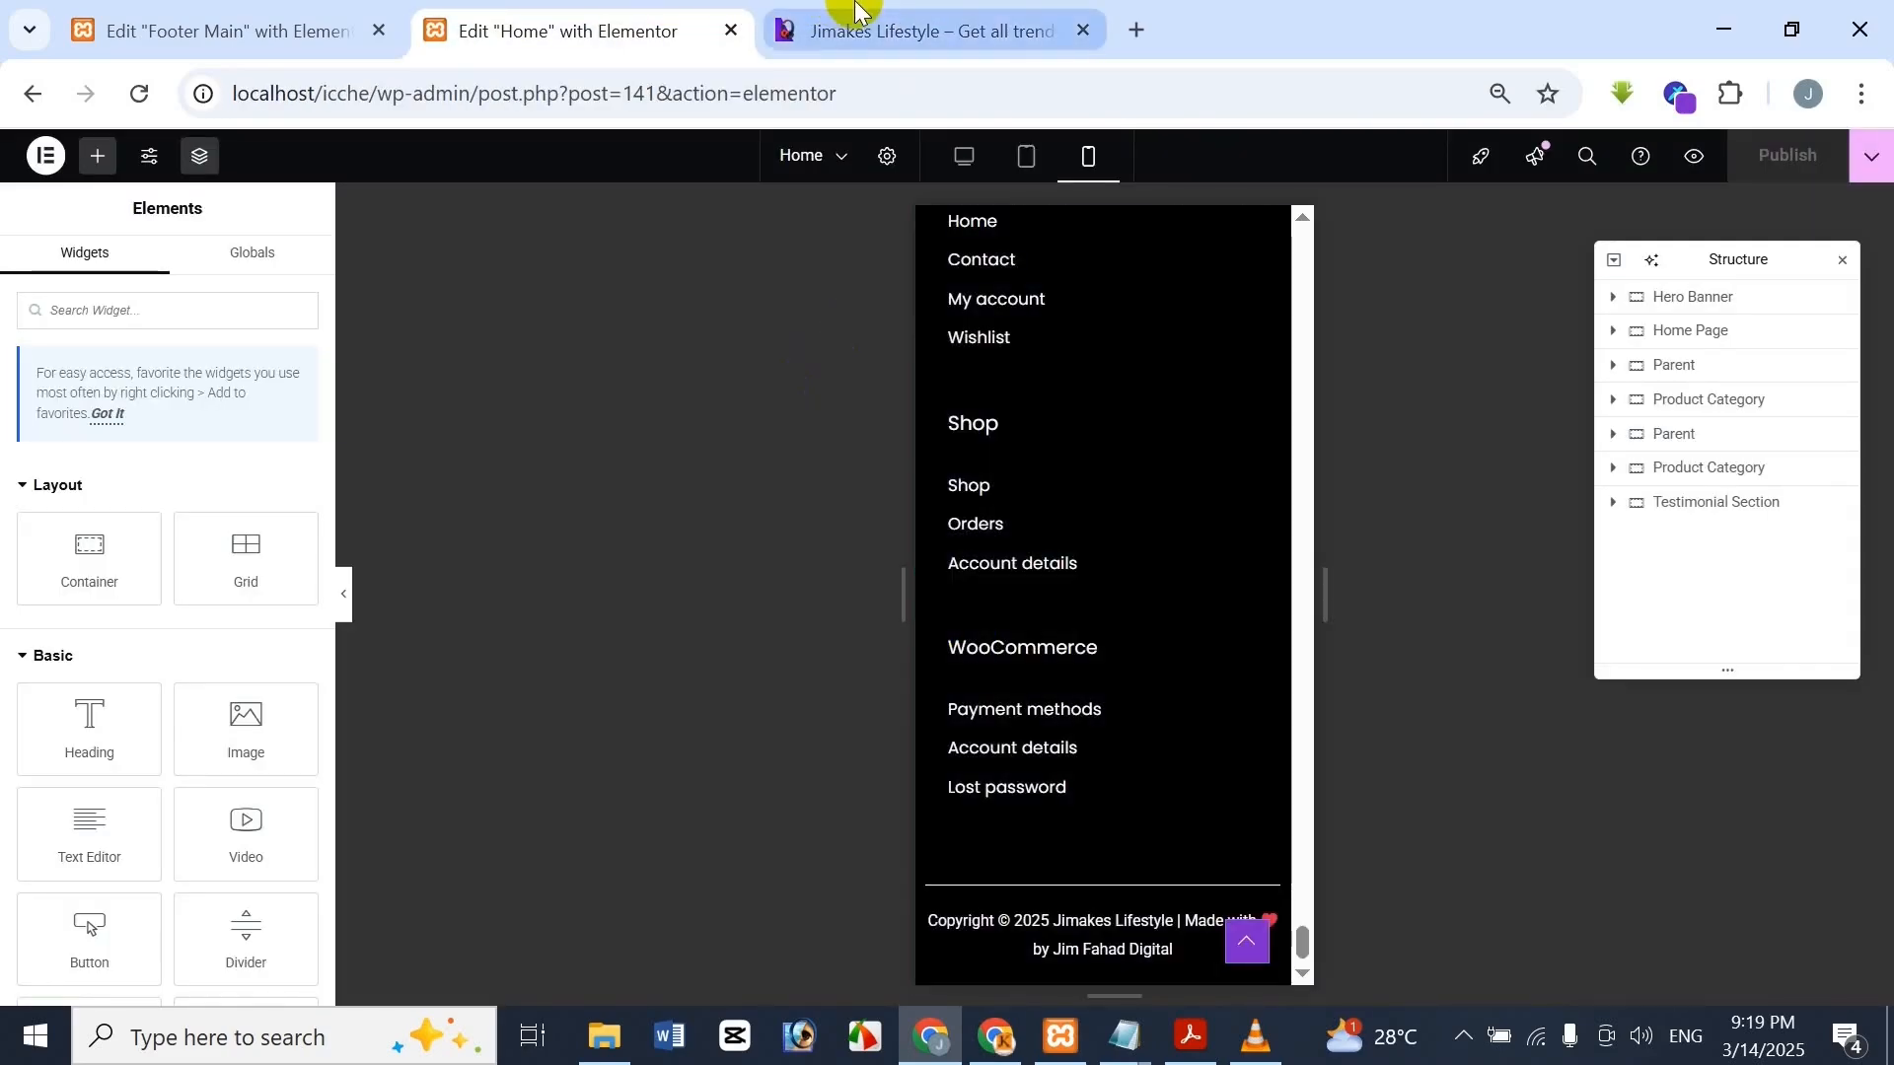
{"action": "left_click", "coordinate": [848, 31]}
{"action": "left_click", "coordinate": [632, 22]}
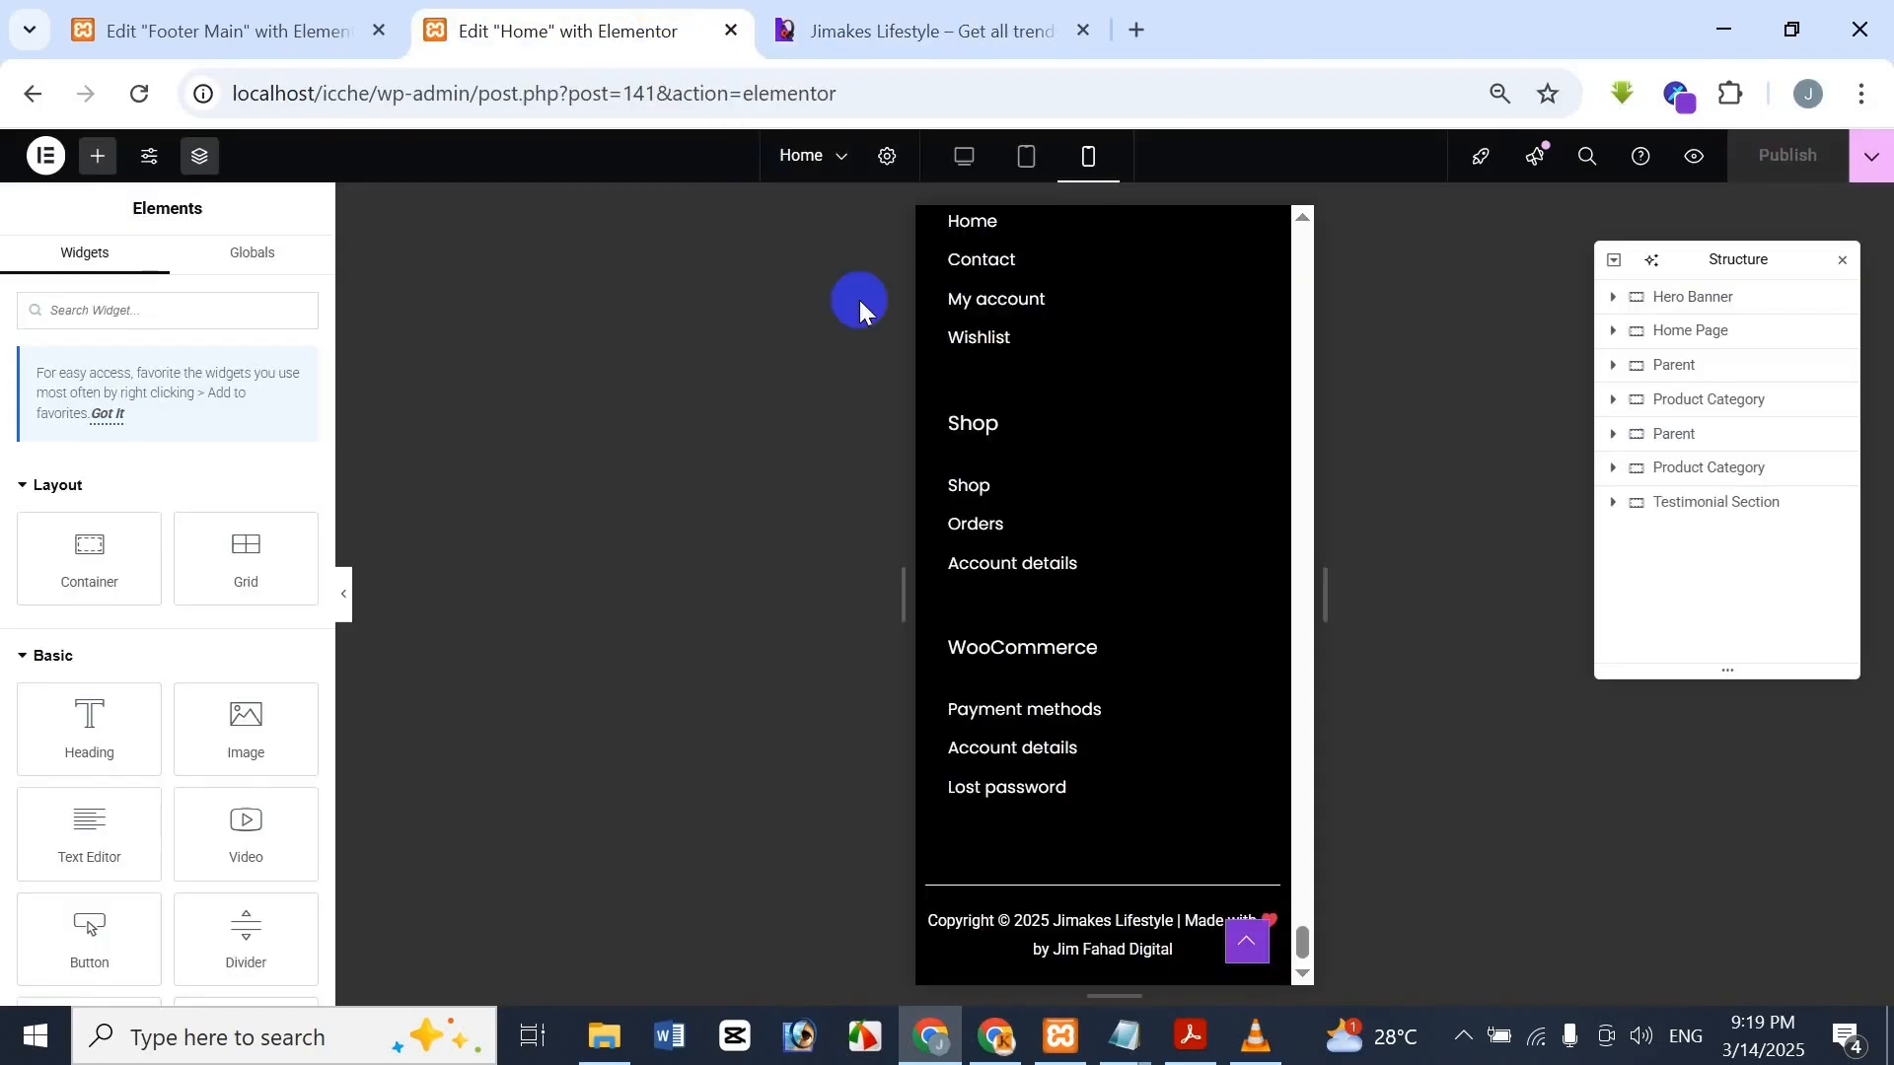
Review the Home page's mobile layout back up to the hero banner and open a preview of the page
{"action": "scroll", "coordinate": [1001, 389], "scroll_direction": "up", "scroll_amount": 5}
{"action": "scroll", "coordinate": [1004, 393], "scroll_direction": "up", "scroll_amount": 10}
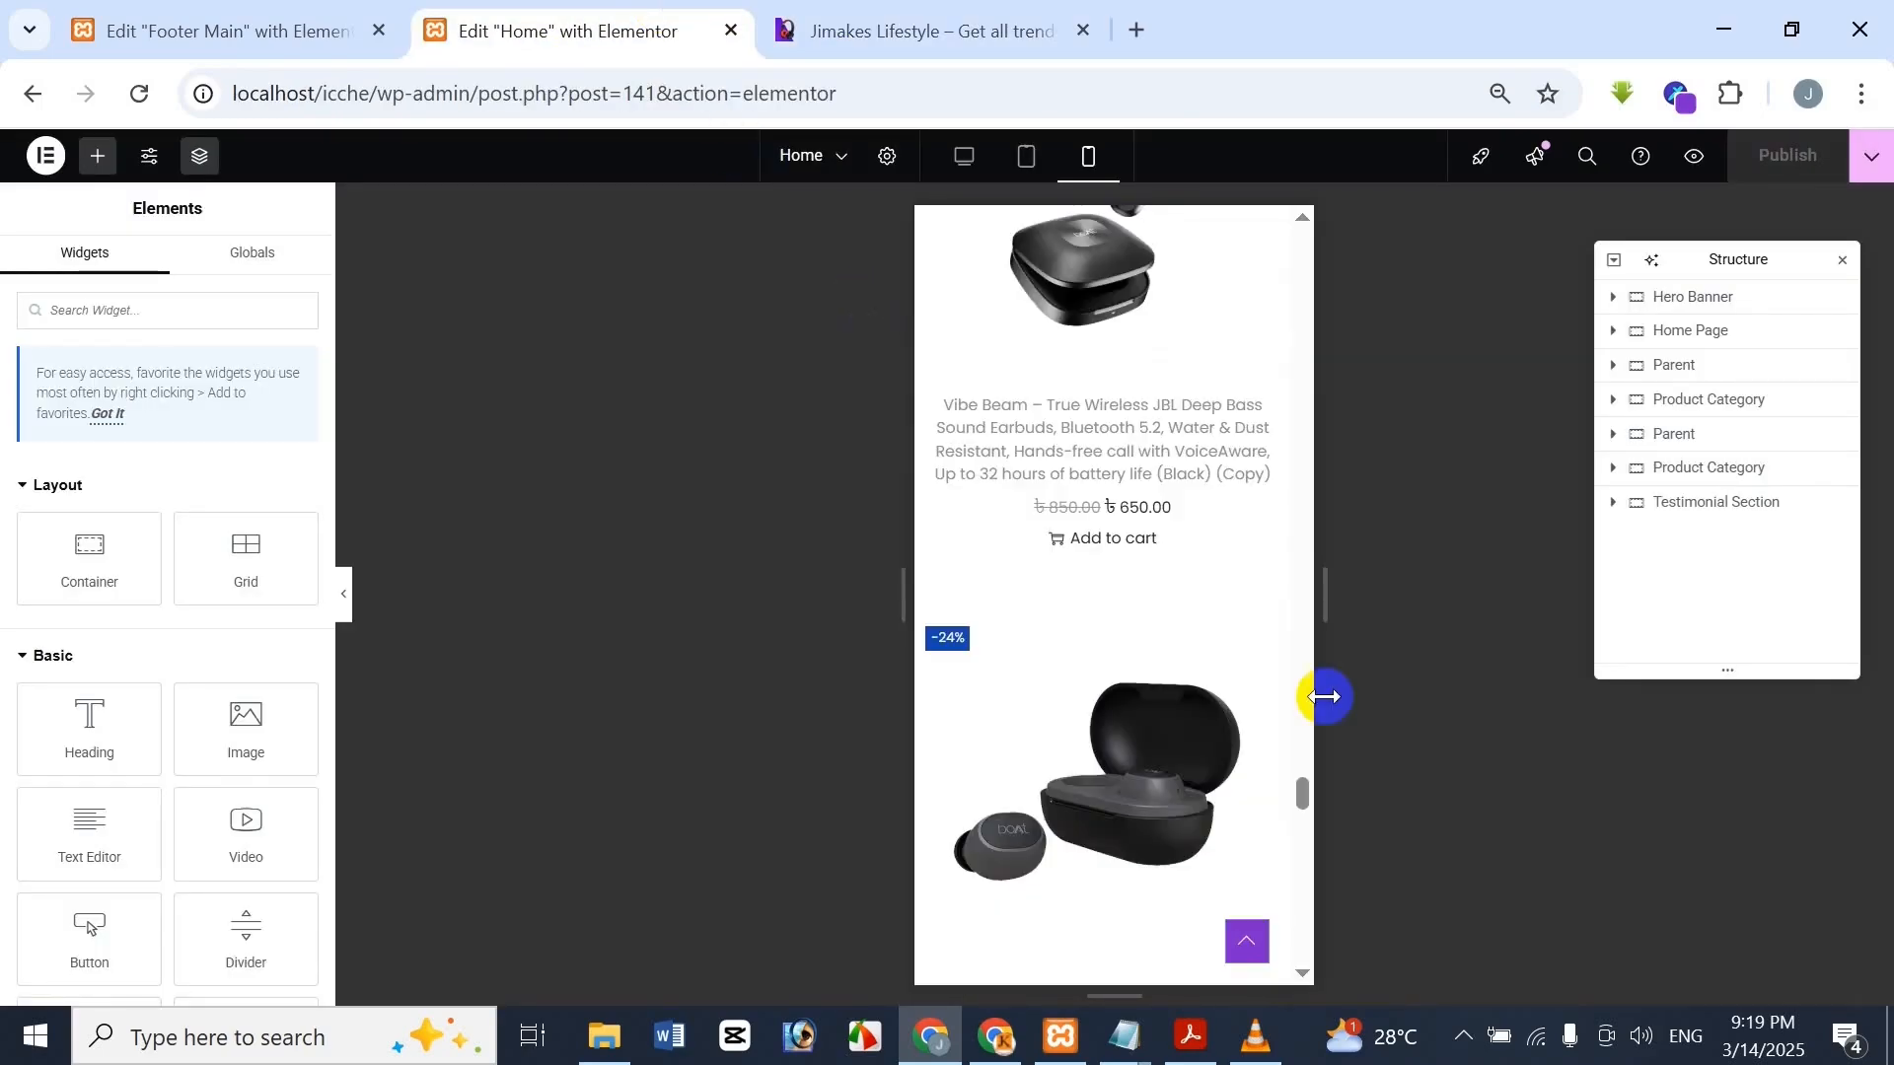
{"action": "scroll", "coordinate": [1214, 740], "scroll_direction": "up", "scroll_amount": 5}
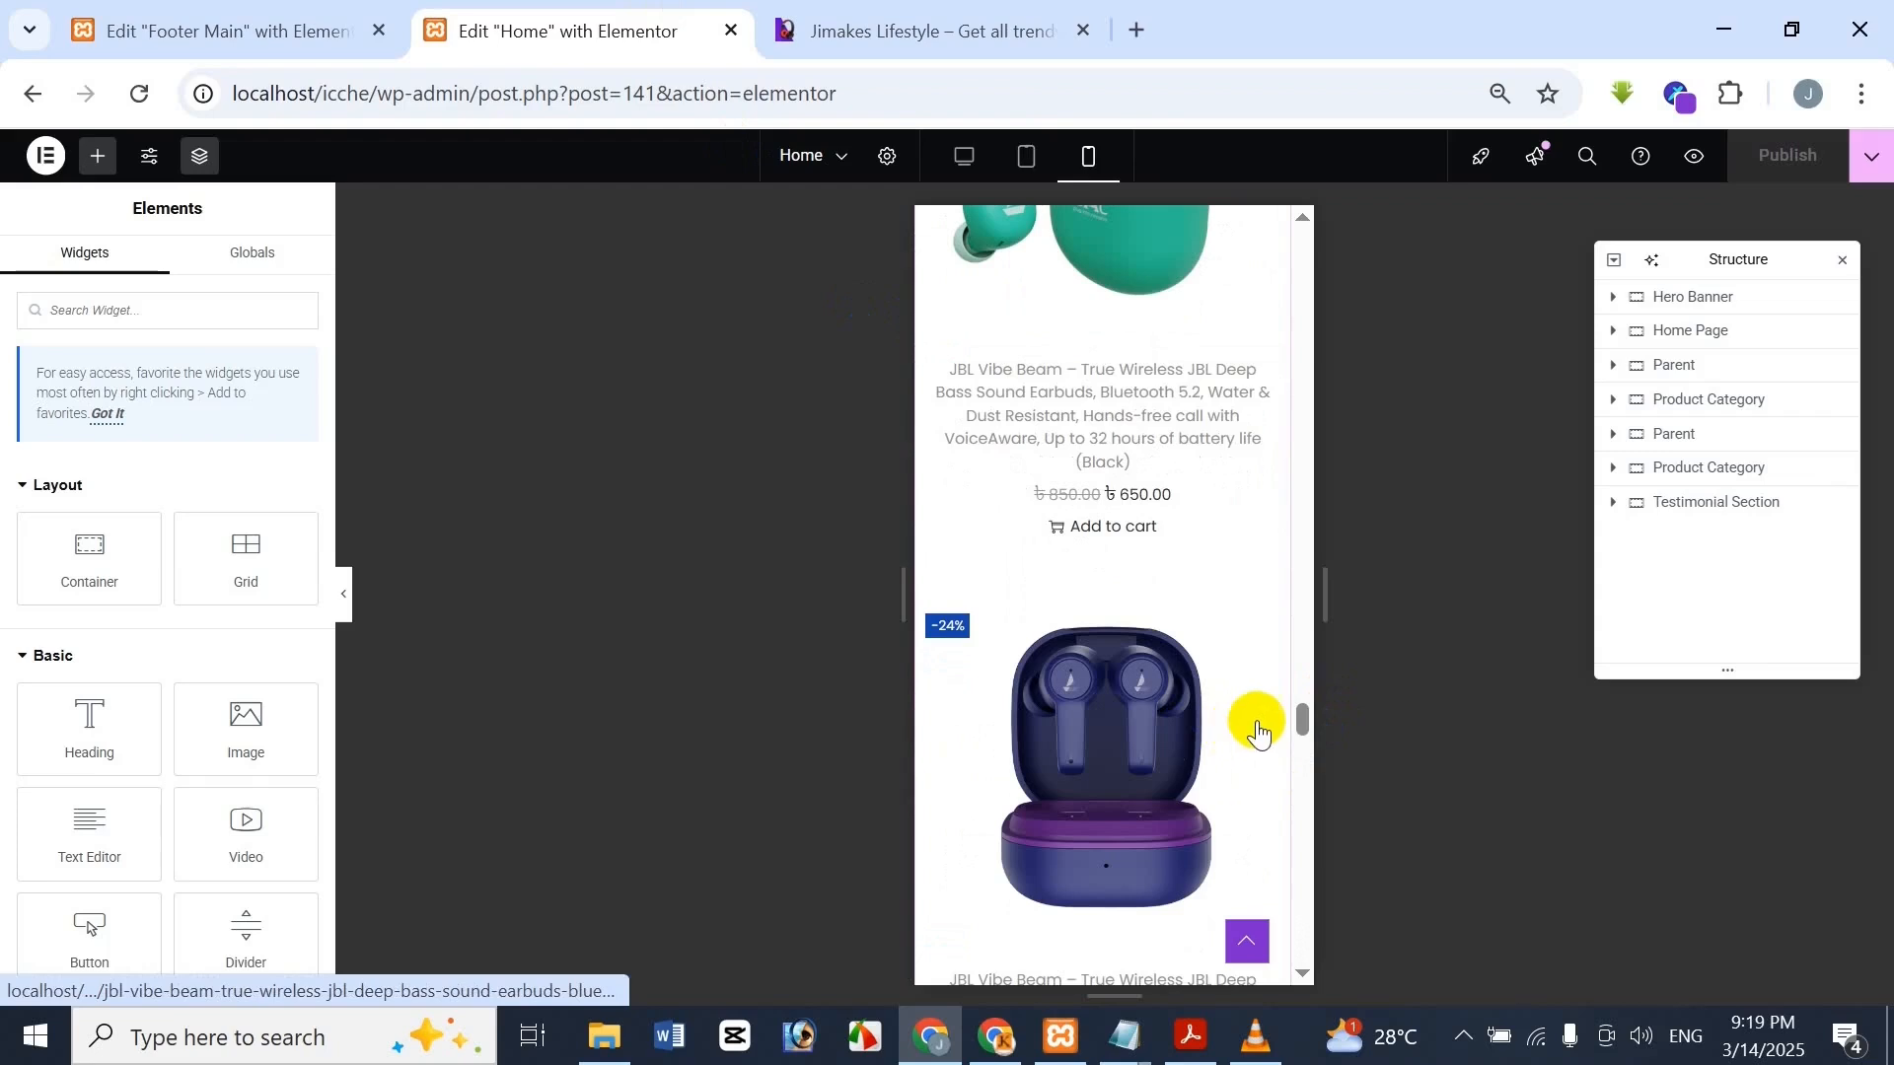
{"action": "left_click_drag", "start_coordinate": [1300, 708], "coordinate": [1307, 237]}
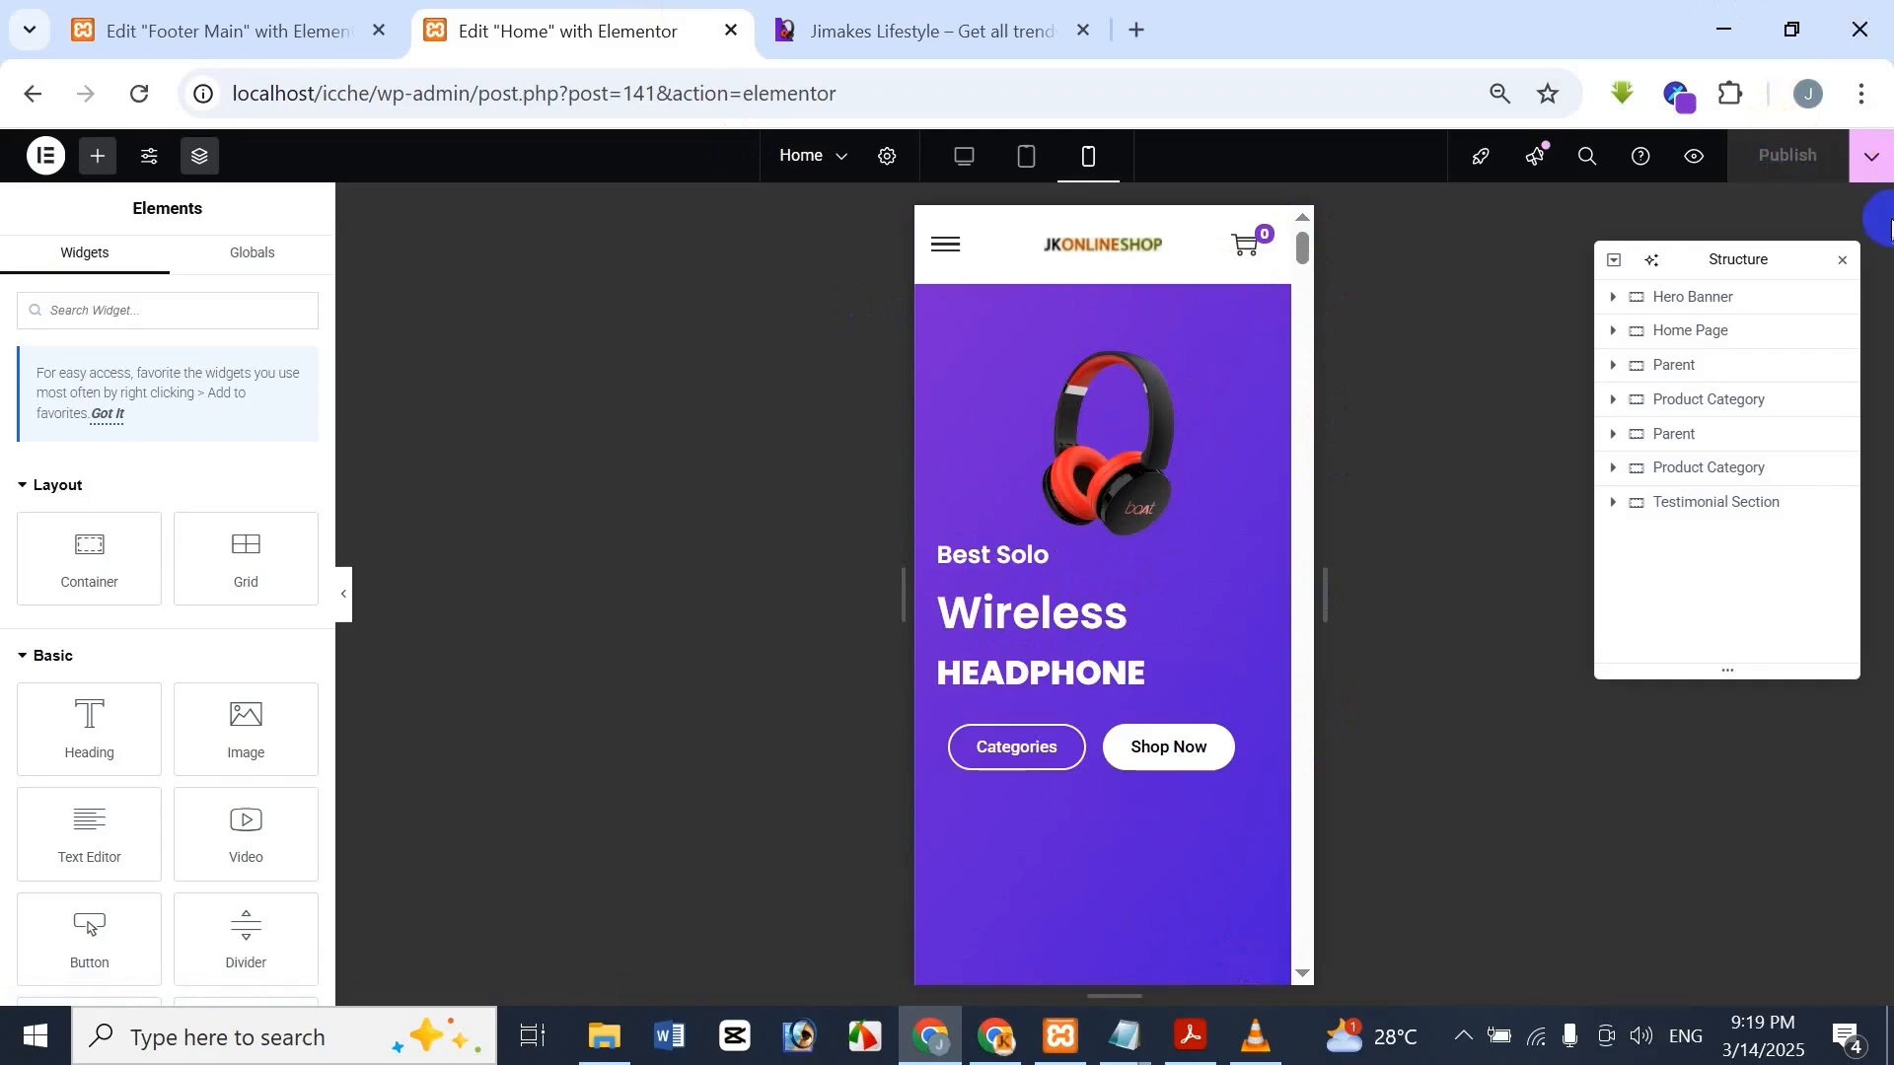
{"action": "left_click", "coordinate": [1874, 158]}
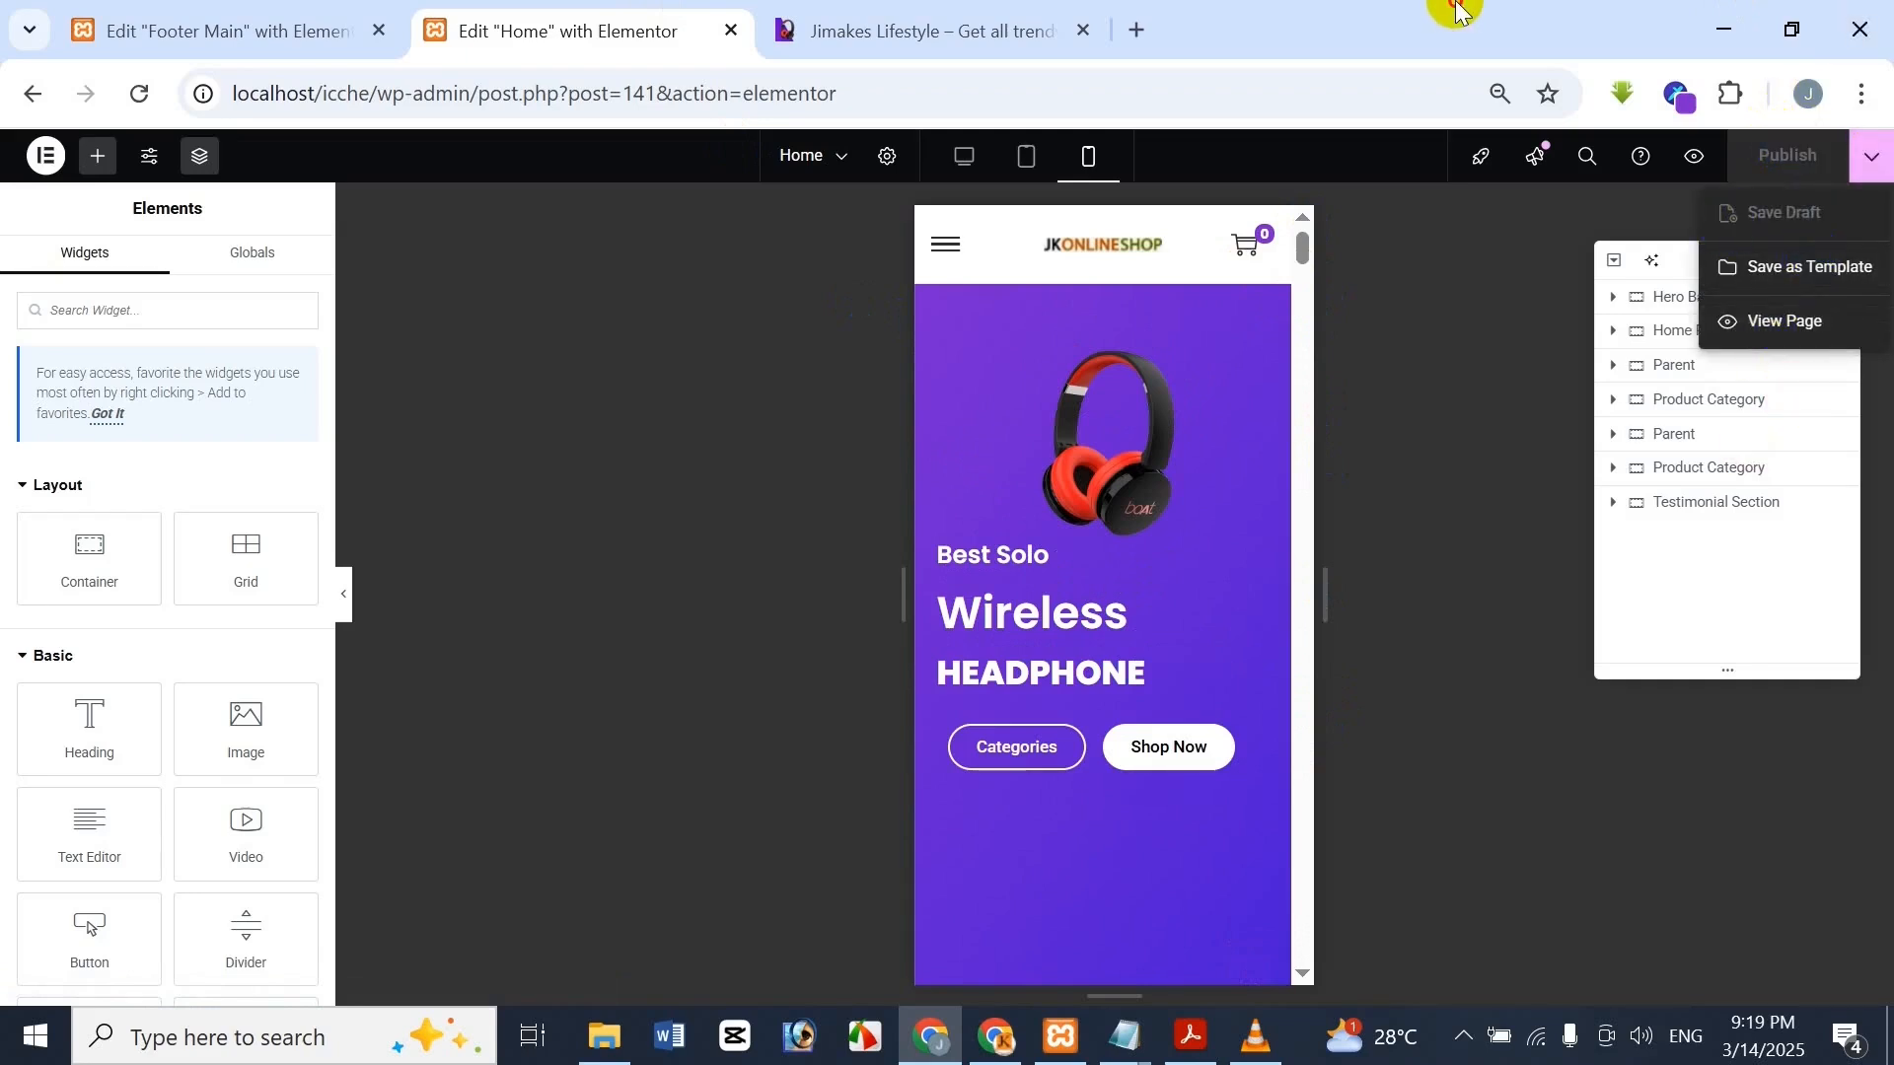
{"action": "left_click", "coordinate": [1882, 166]}
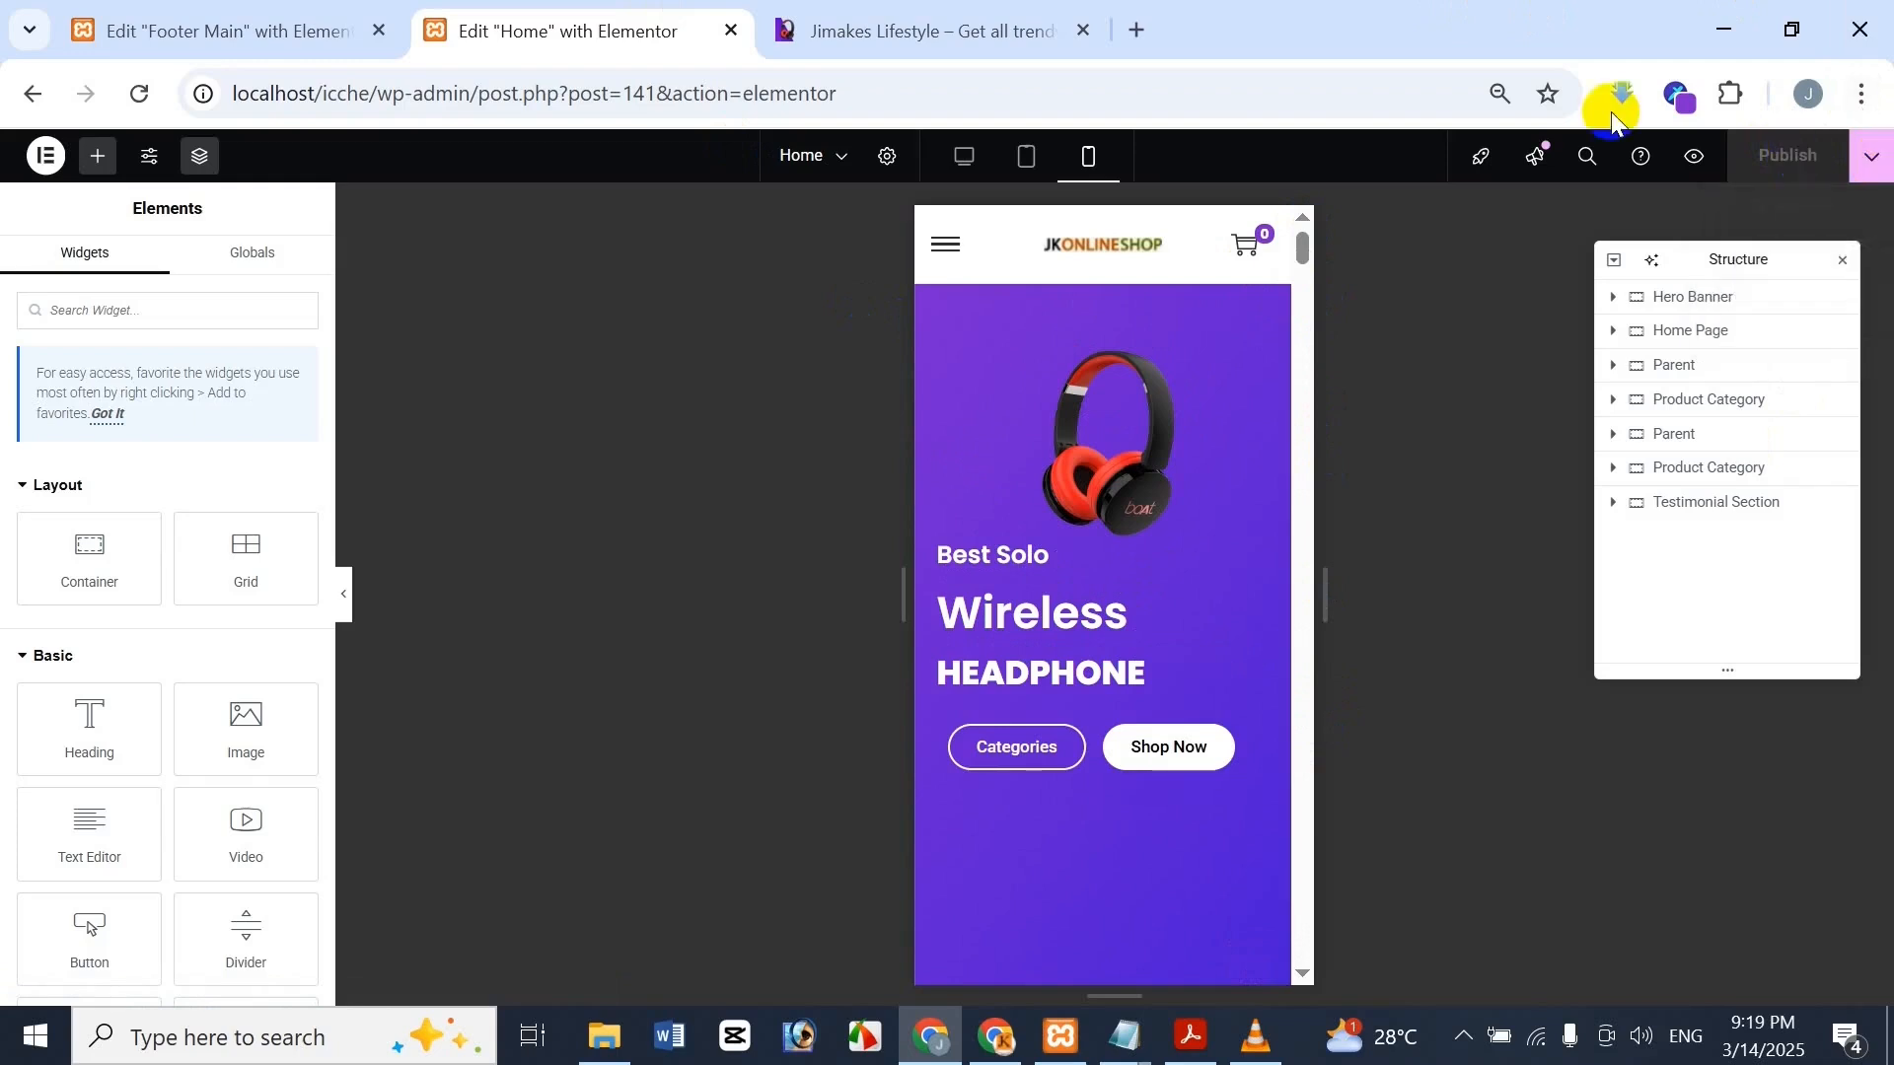
{"action": "left_click", "coordinate": [1703, 156]}
Emulate an iPad Mini on the reference site and examine its tablet testimonials, product grid and sale banner
{"action": "left_click", "coordinate": [1395, 22]}
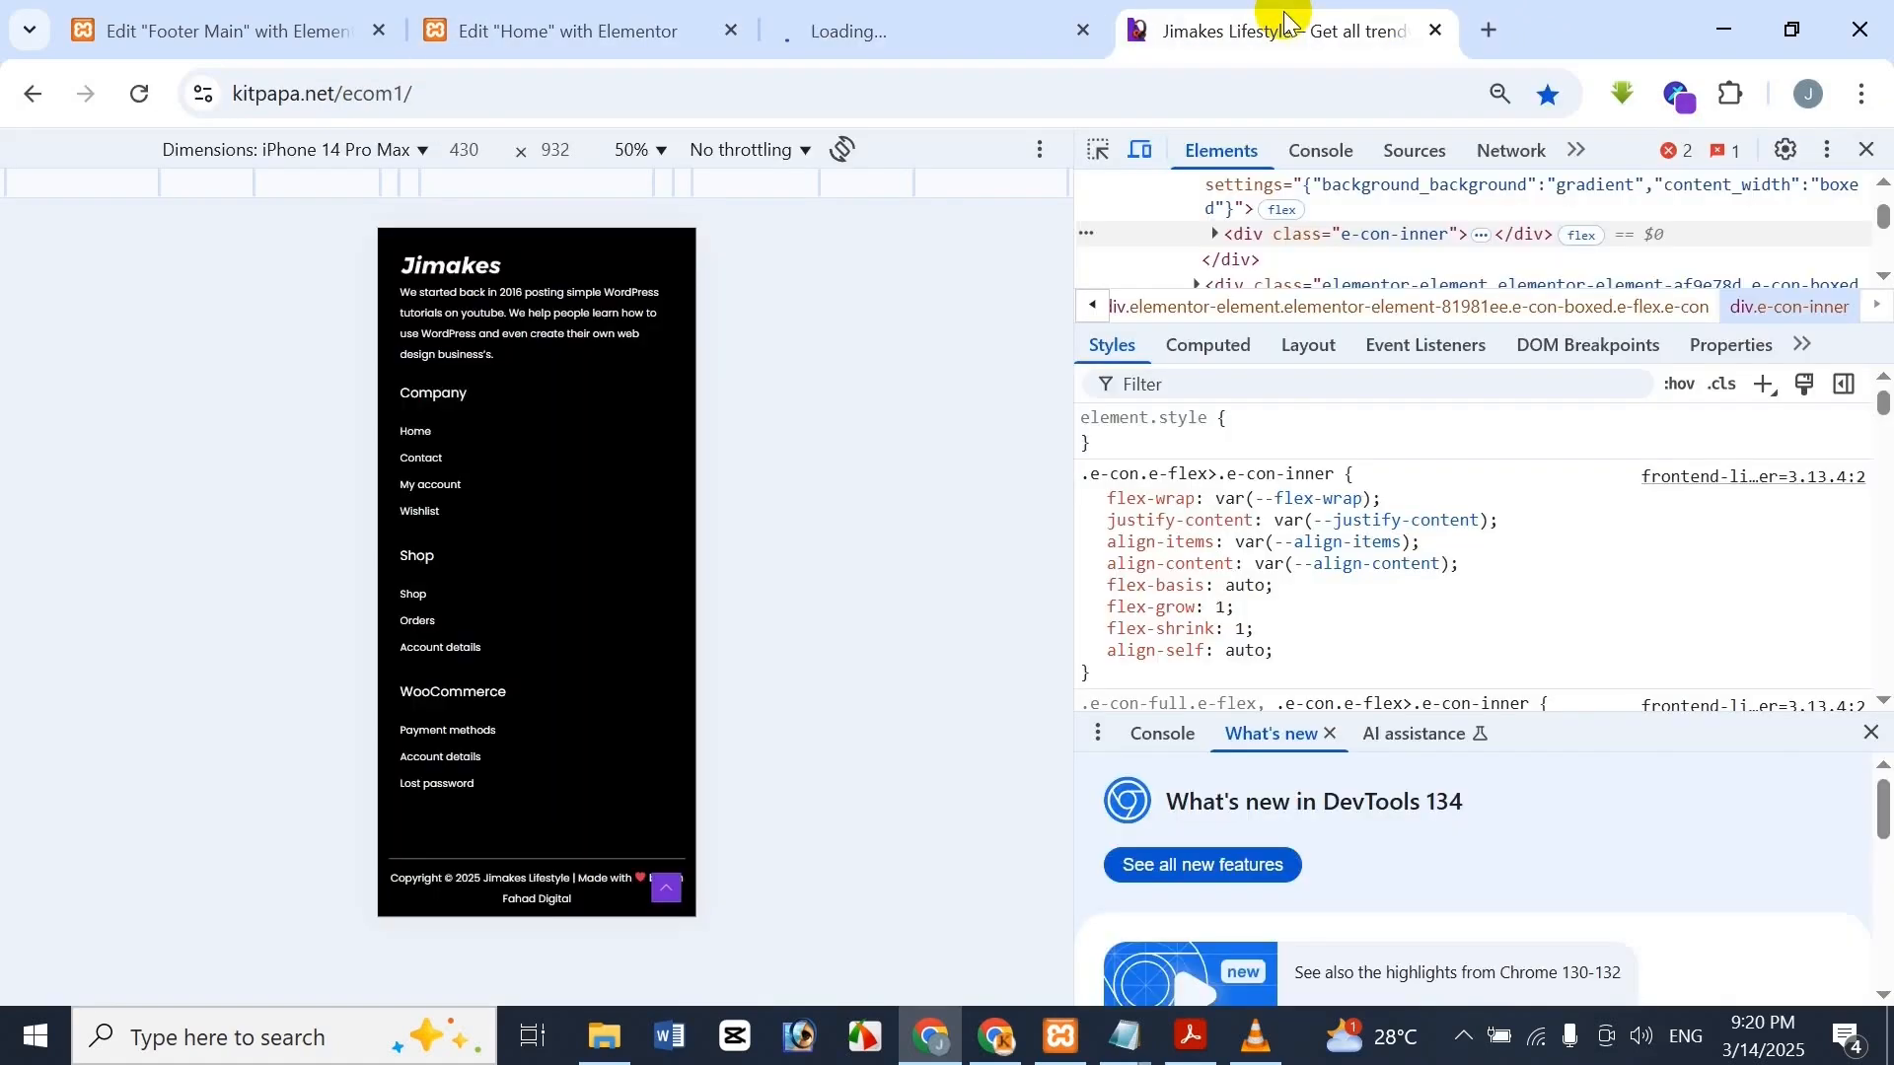
{"action": "left_click", "coordinate": [314, 150]}
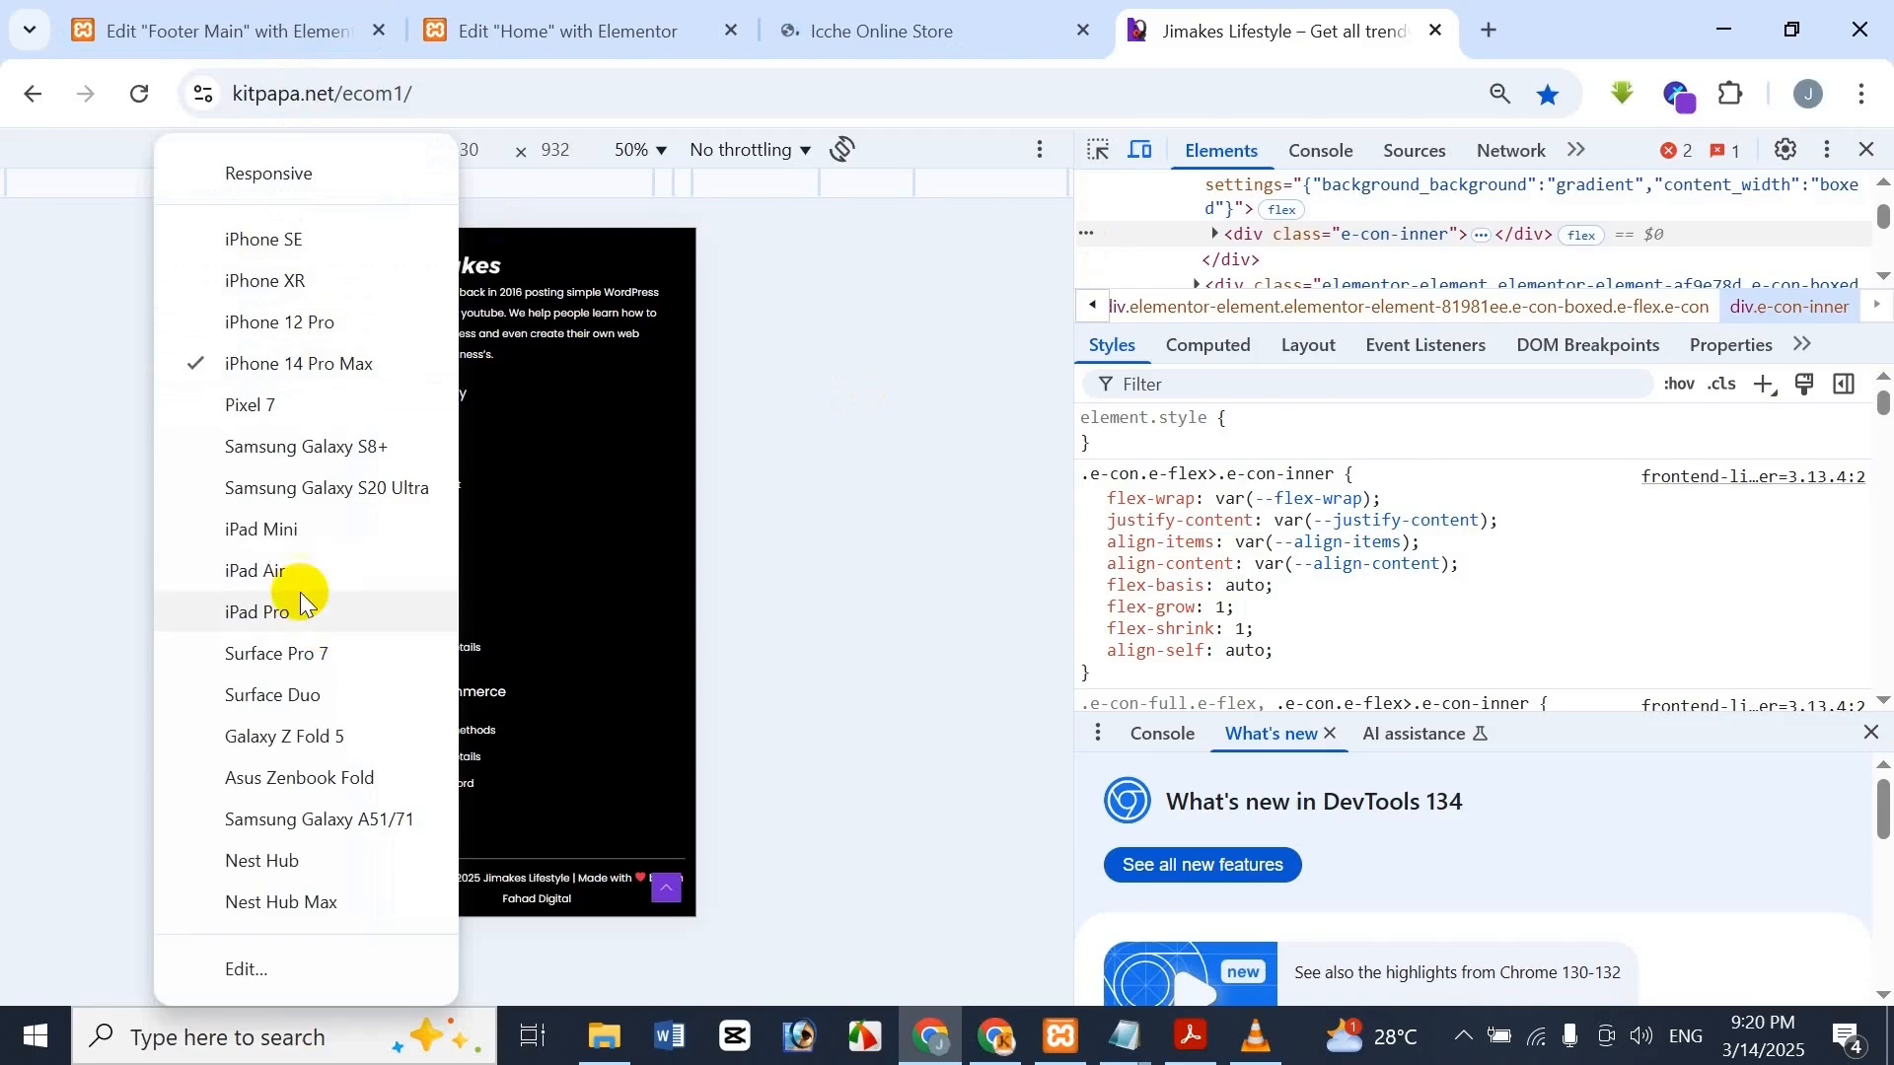
{"action": "left_click", "coordinate": [312, 532]}
{"action": "scroll", "coordinate": [691, 493], "scroll_direction": "up", "scroll_amount": 10}
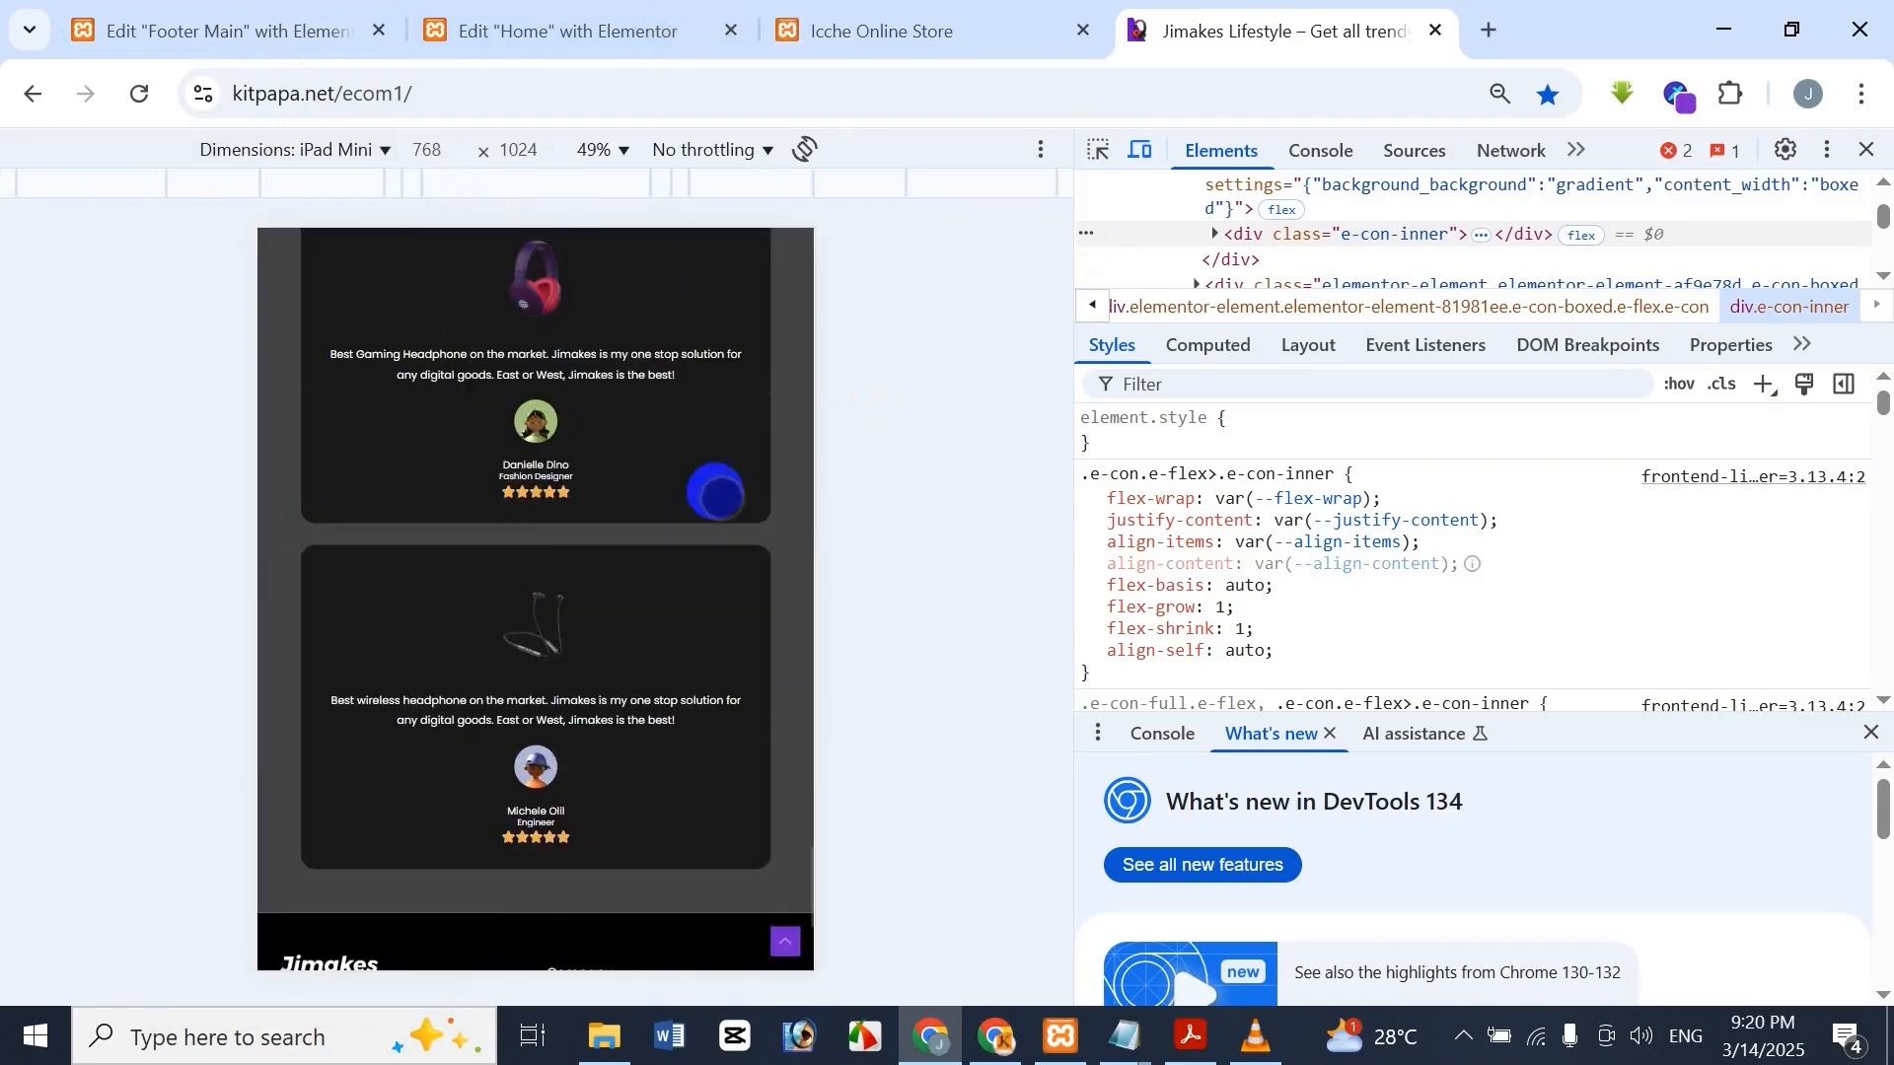
{"action": "scroll", "coordinate": [674, 453], "scroll_direction": "up", "scroll_amount": 12}
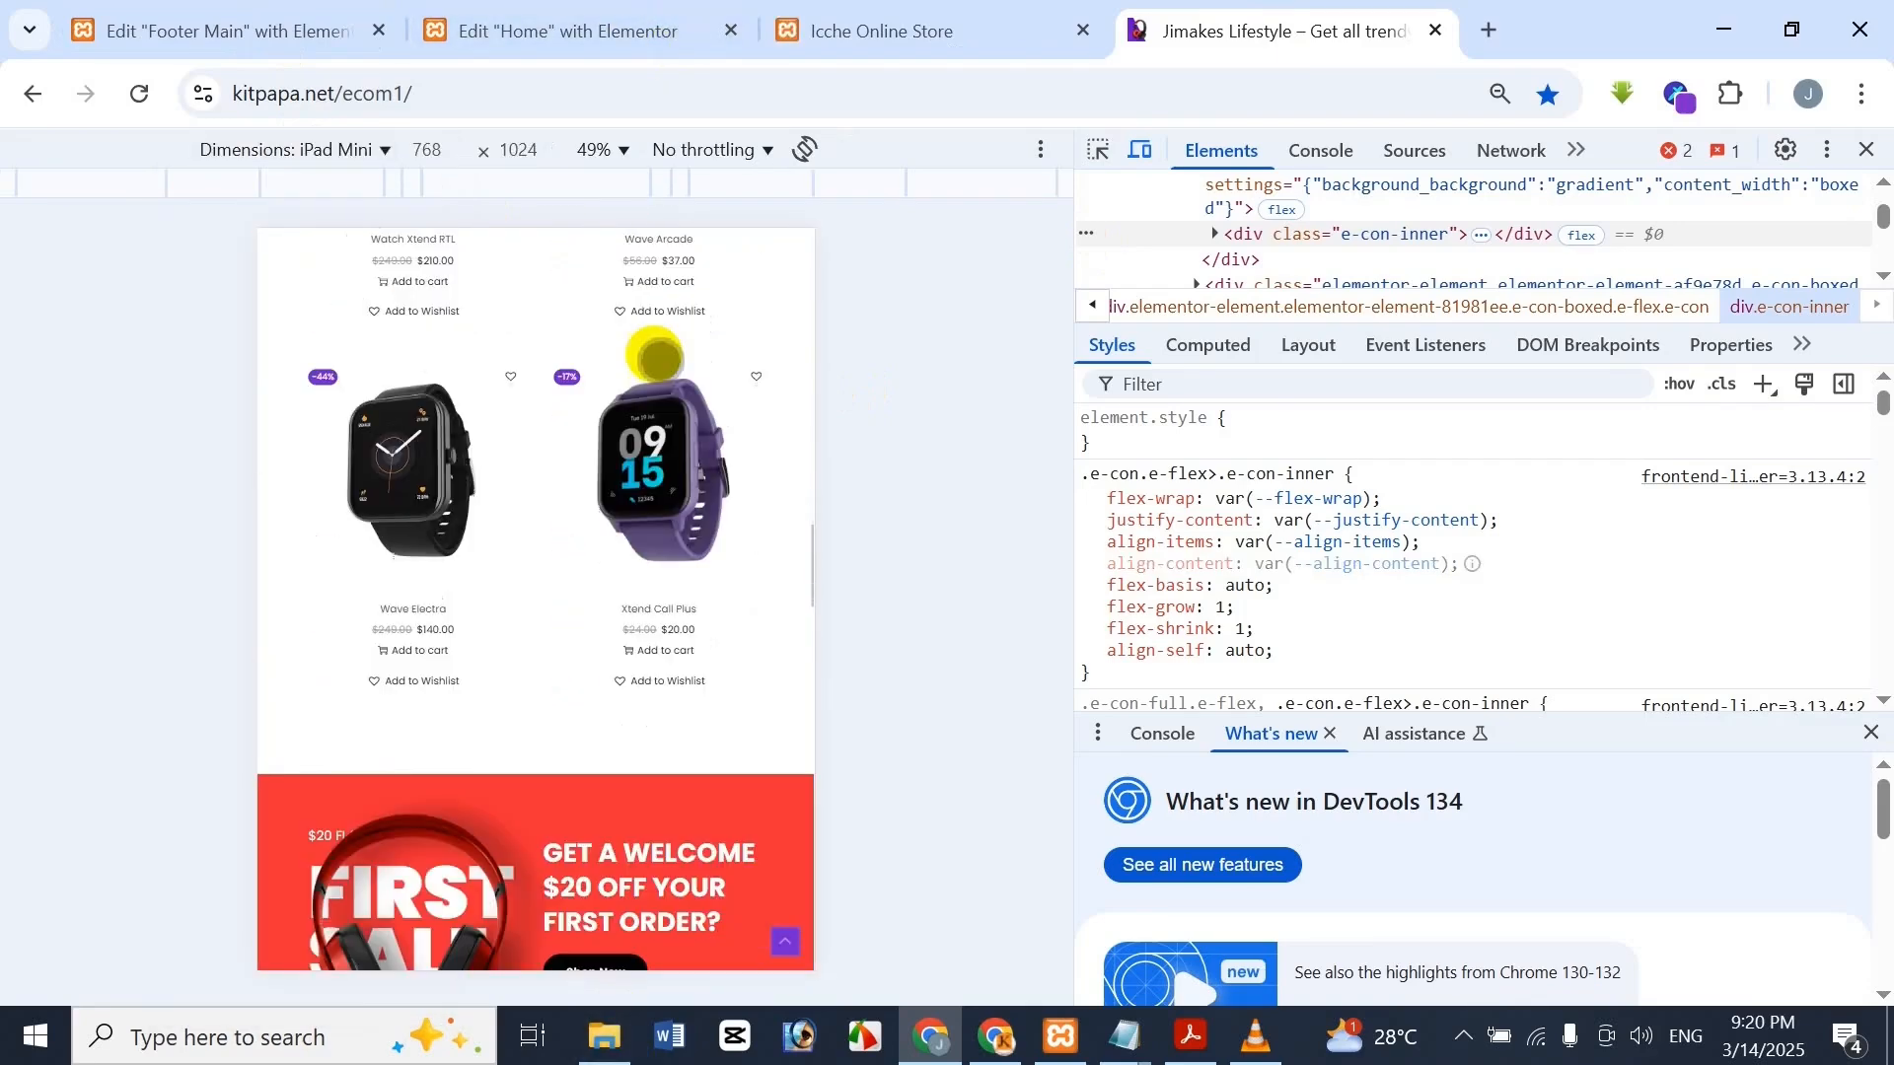
{"action": "scroll", "coordinate": [643, 351], "scroll_direction": "down", "scroll_amount": 7}
{"action": "scroll", "coordinate": [622, 459], "scroll_direction": "down", "scroll_amount": 3}
Inspect the Home page preview with the developer tools and show it in device emulation at tablet size
{"action": "left_click", "coordinate": [833, 30]}
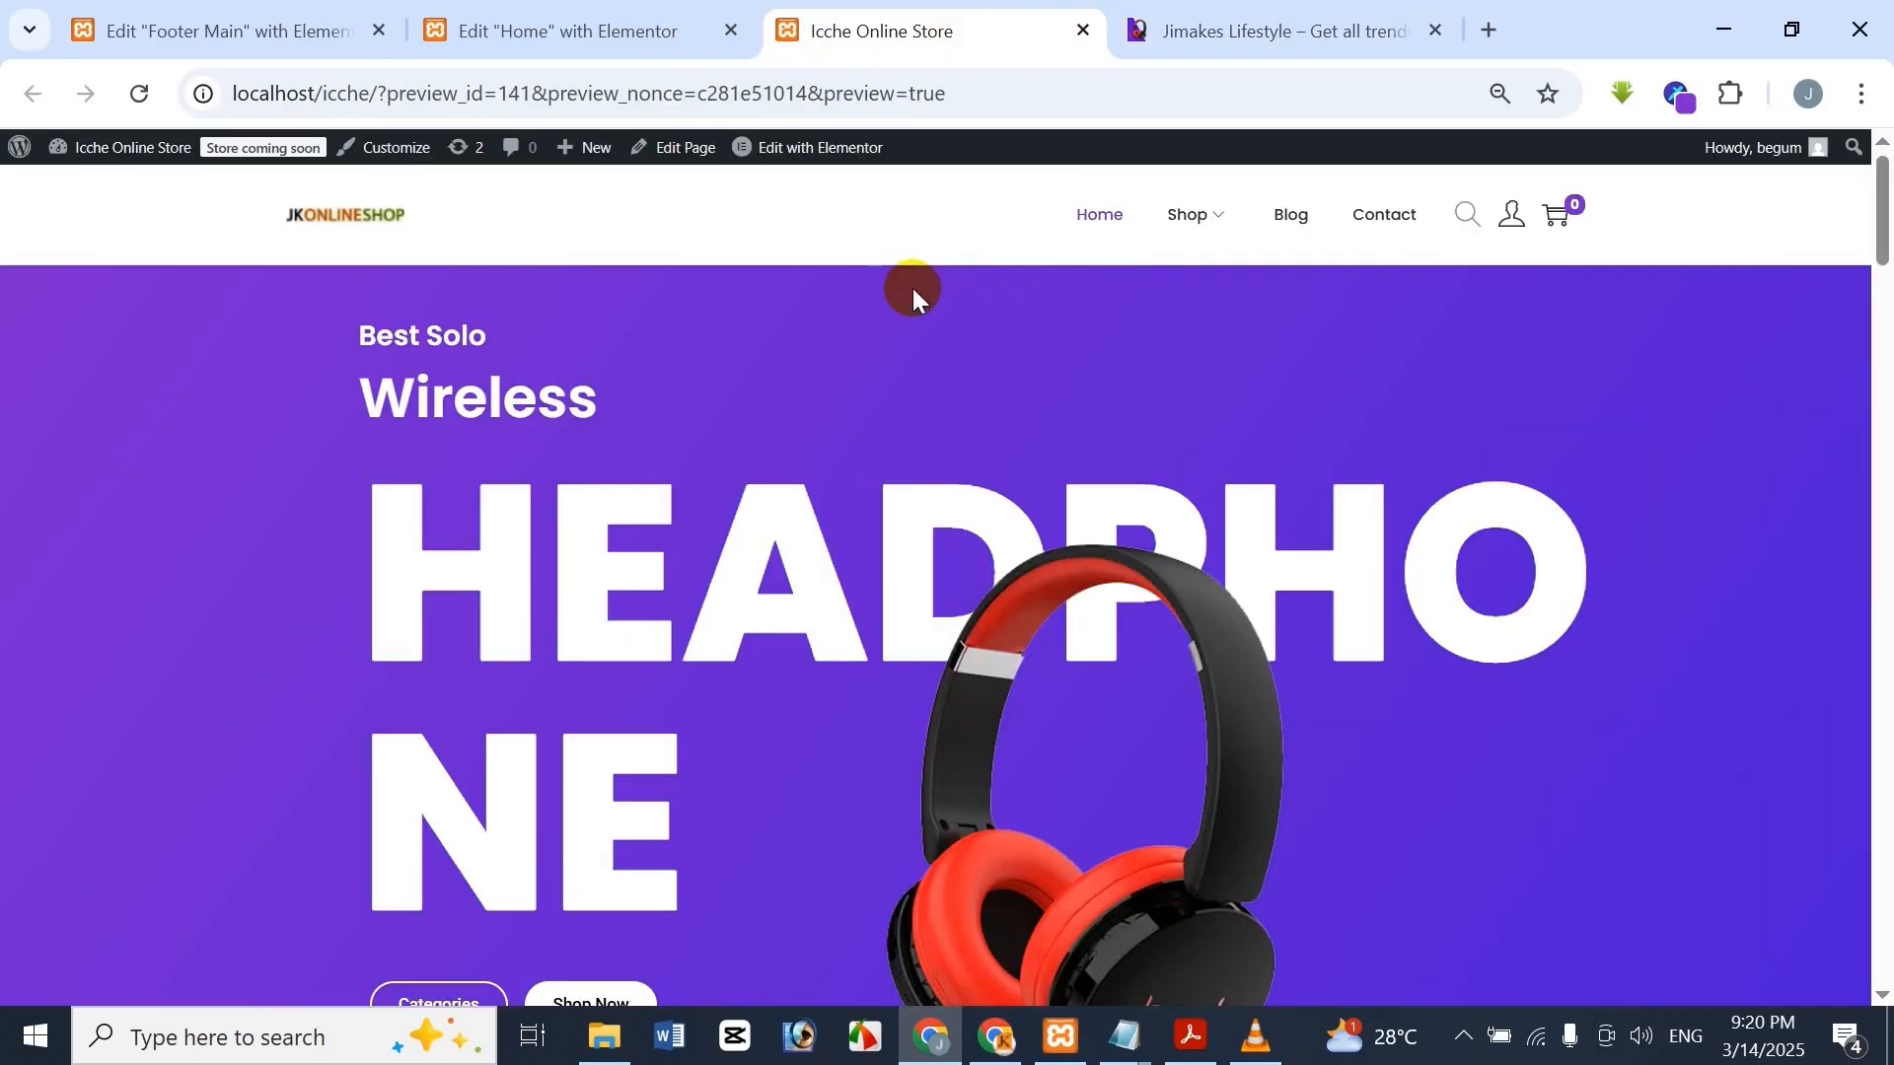
{"action": "right_click", "coordinate": [873, 388]}
{"action": "left_click", "coordinate": [1057, 974]}
{"action": "left_click", "coordinate": [1140, 154]}
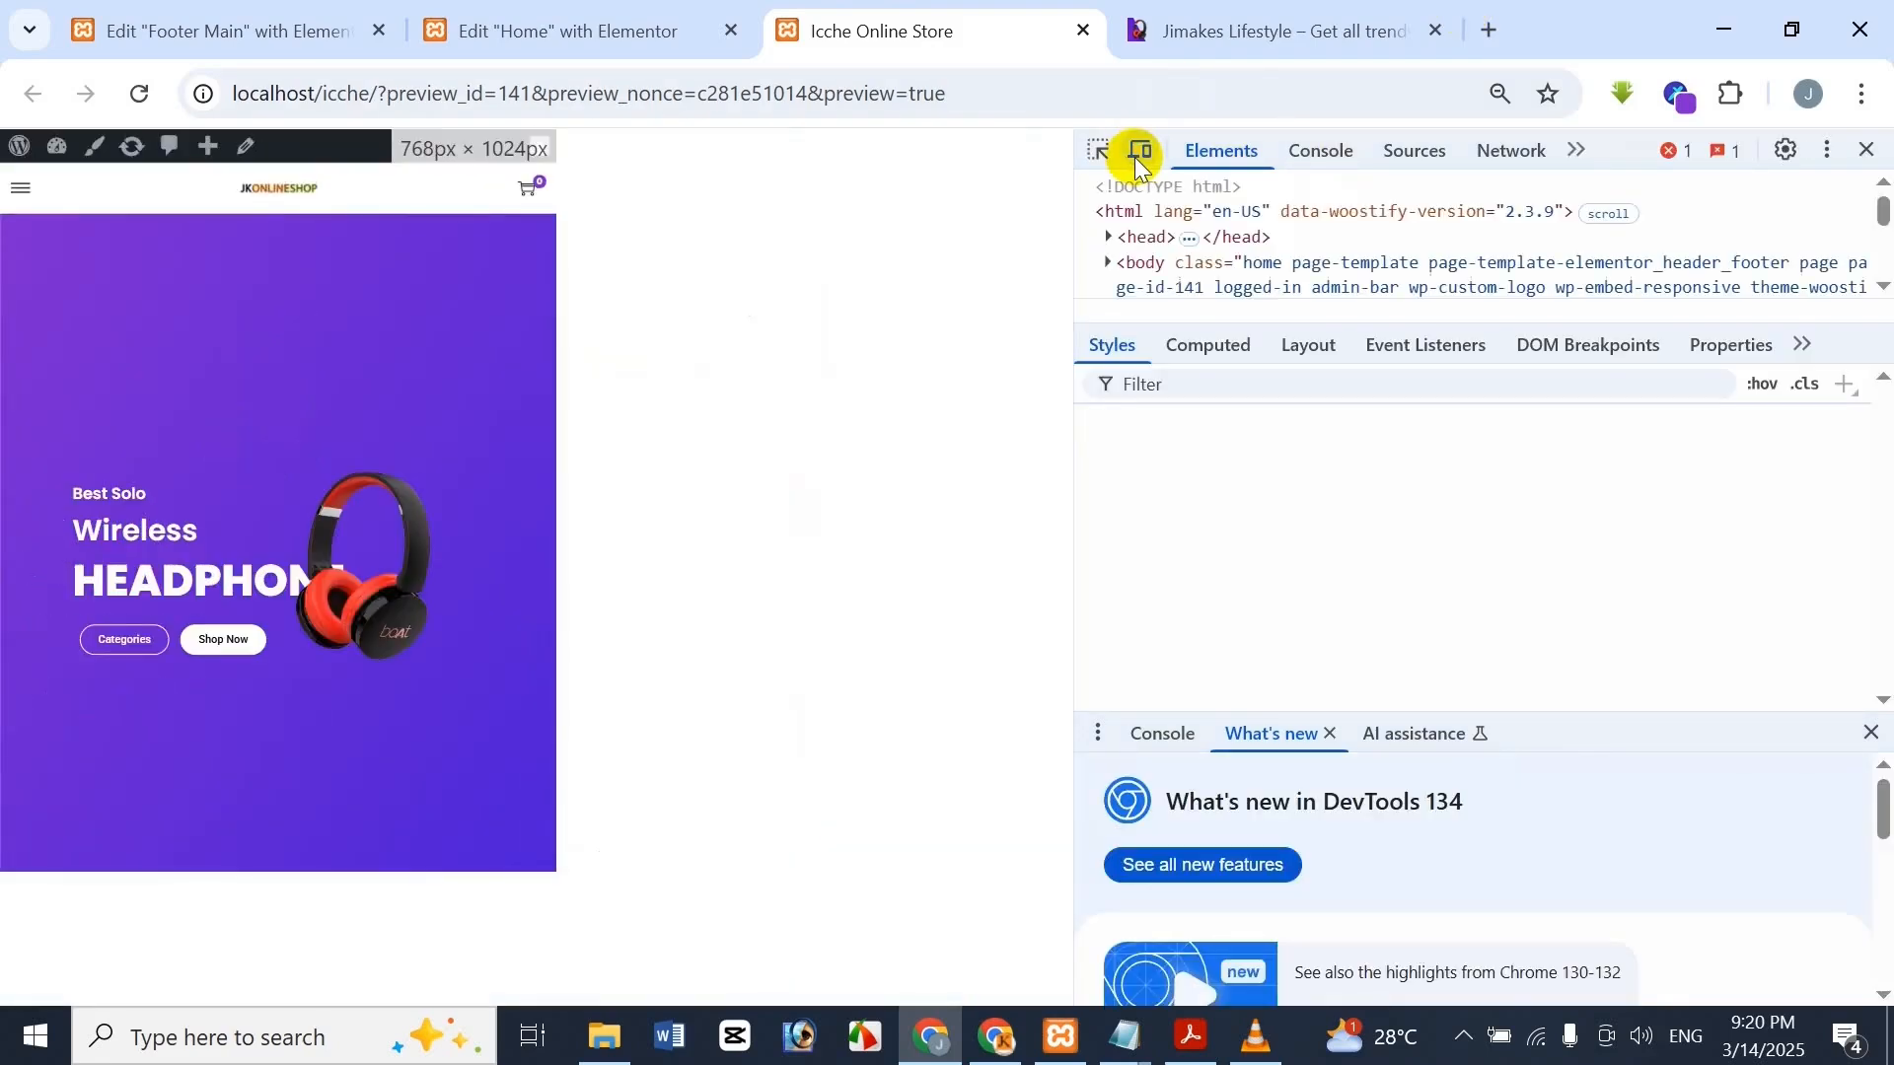
Show the Home page preview in iPad Mini emulation and compare its red sale banner with the reference site
{"action": "left_click", "coordinate": [1140, 153]}
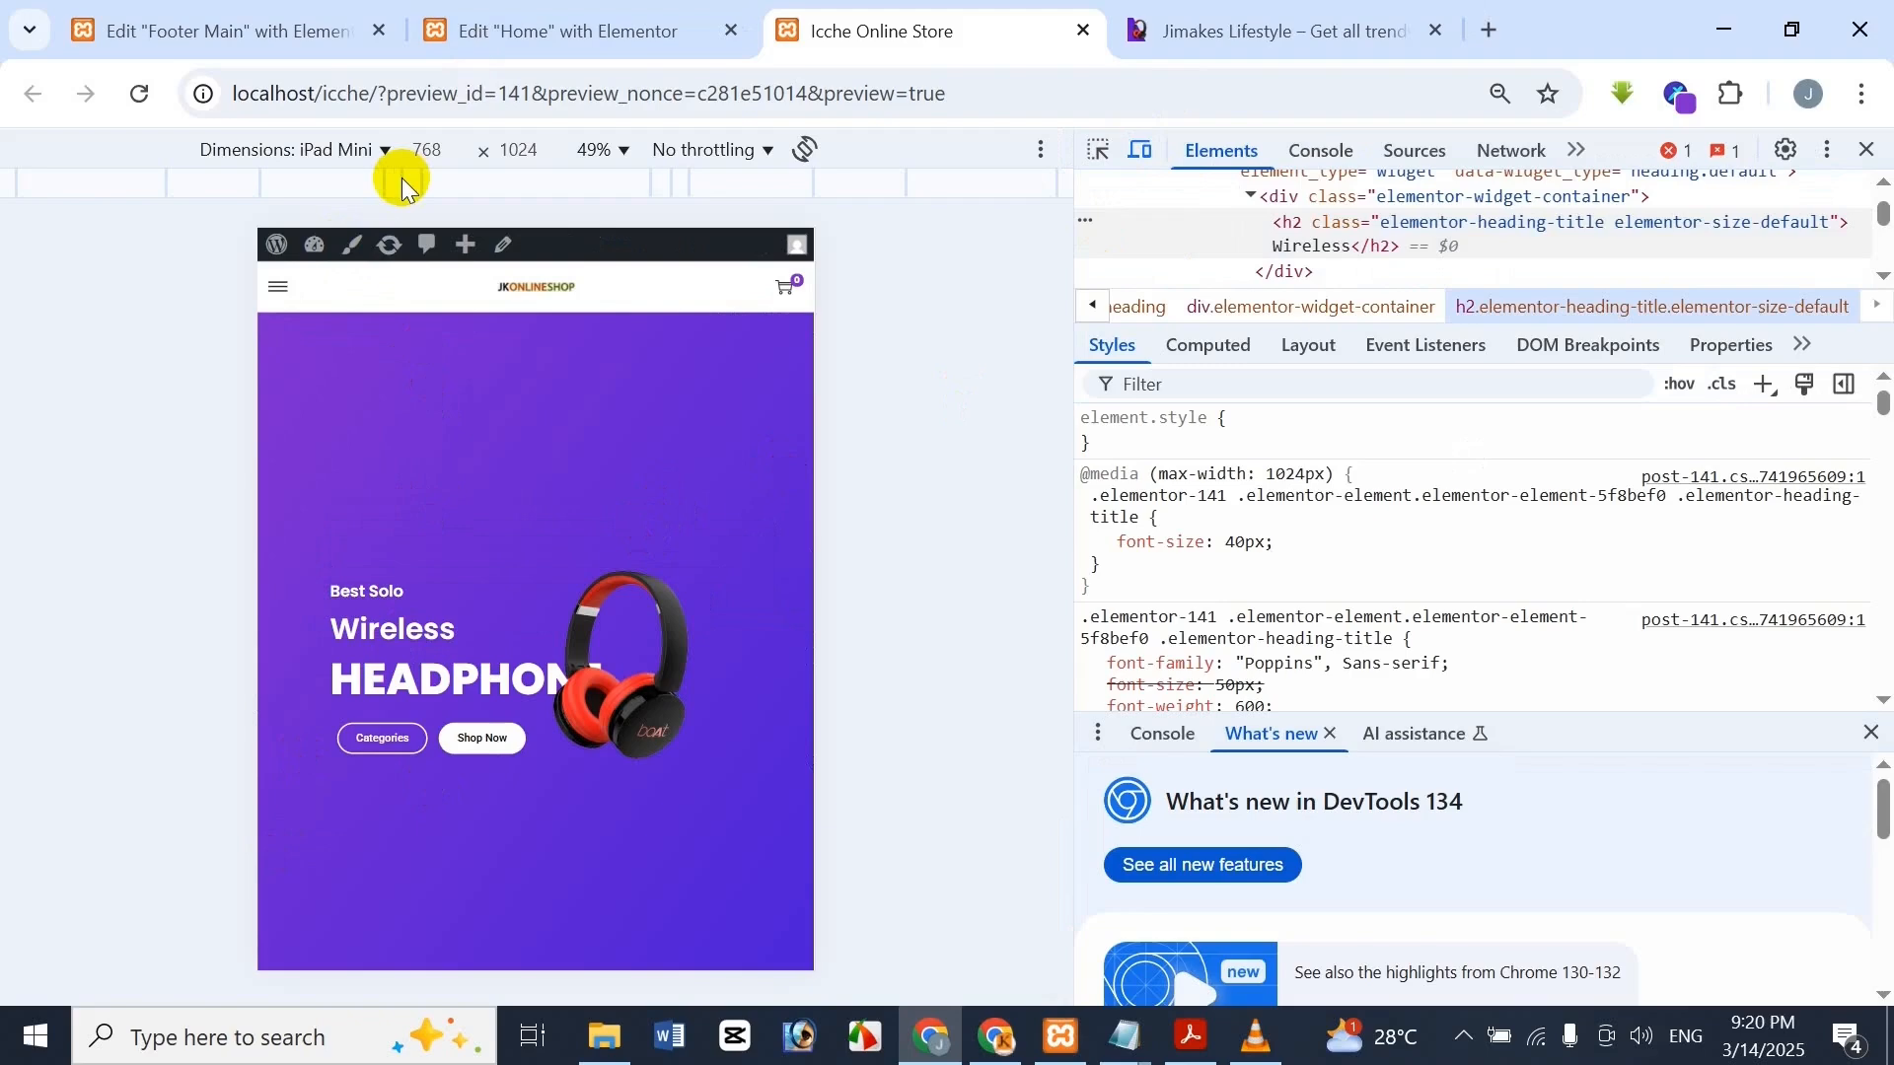
{"action": "scroll", "coordinate": [622, 517], "scroll_direction": "down", "scroll_amount": 20}
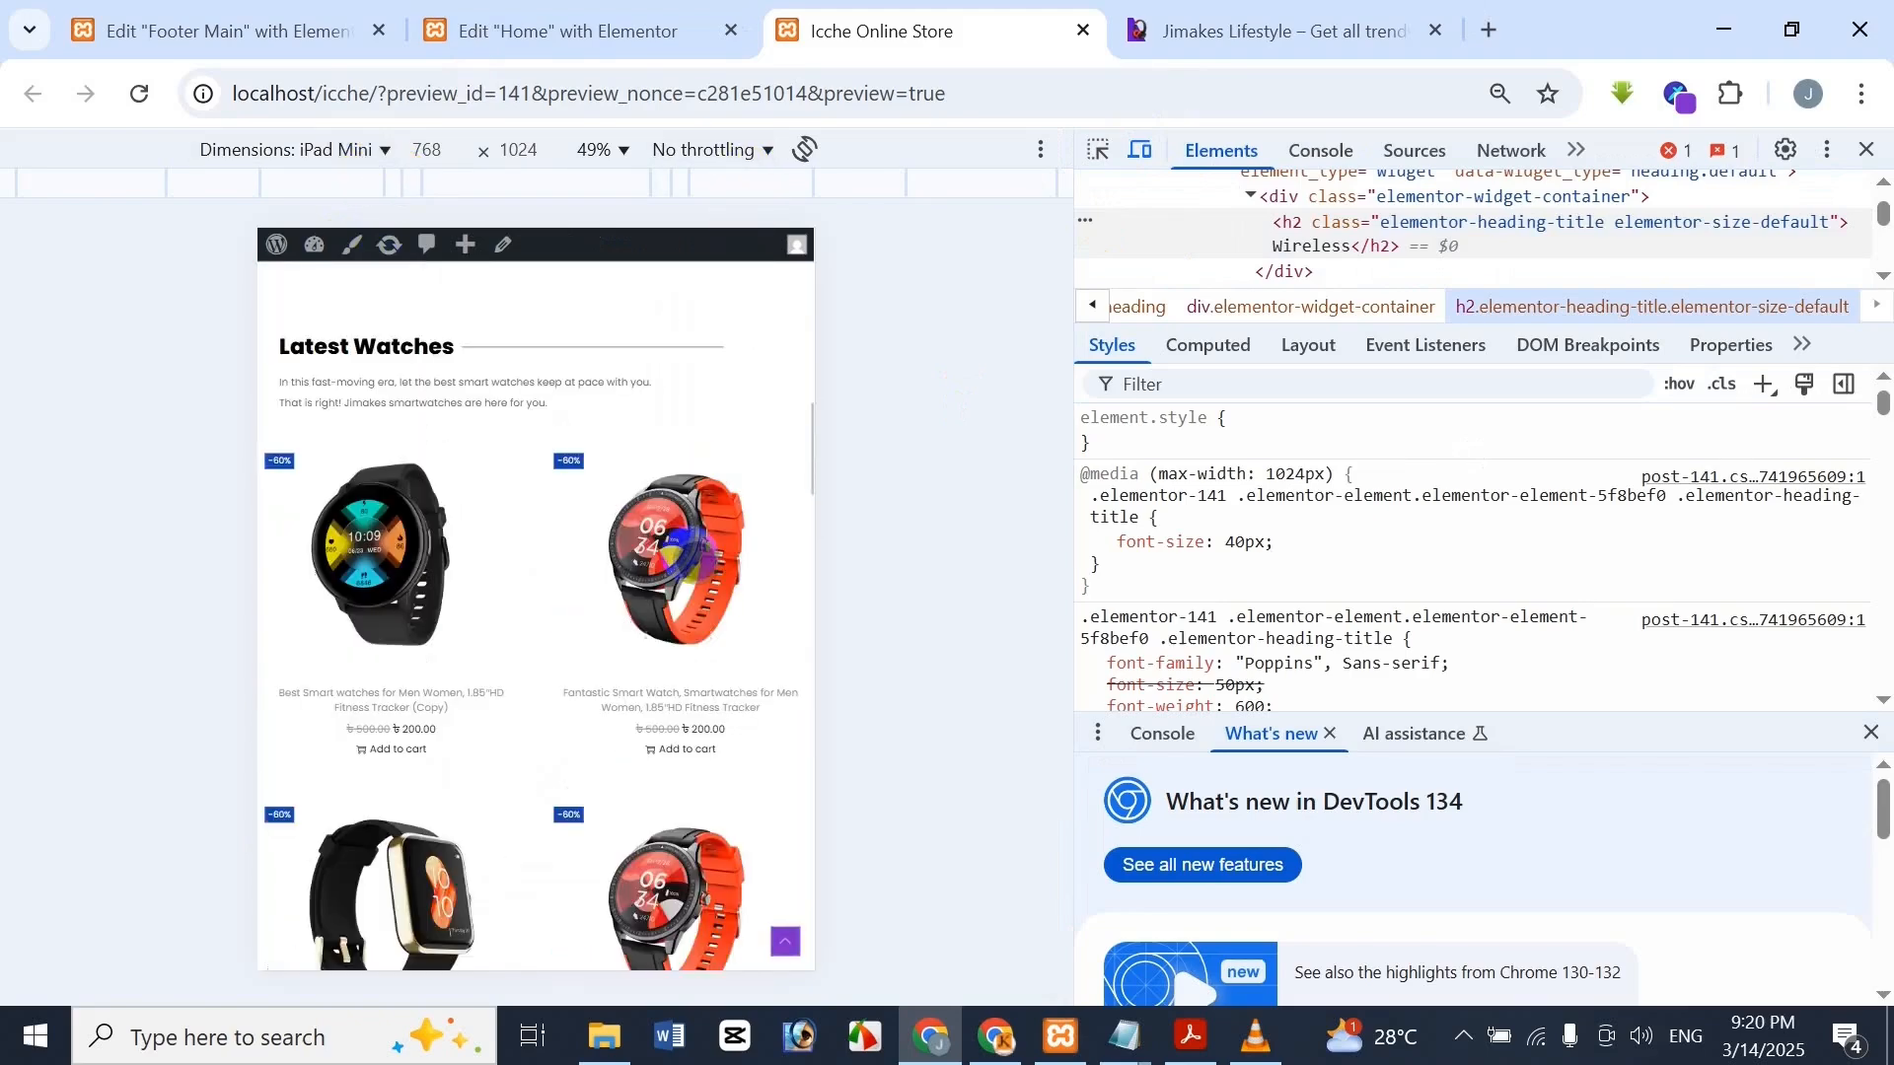
{"action": "scroll", "coordinate": [641, 486], "scroll_direction": "up", "scroll_amount": 2}
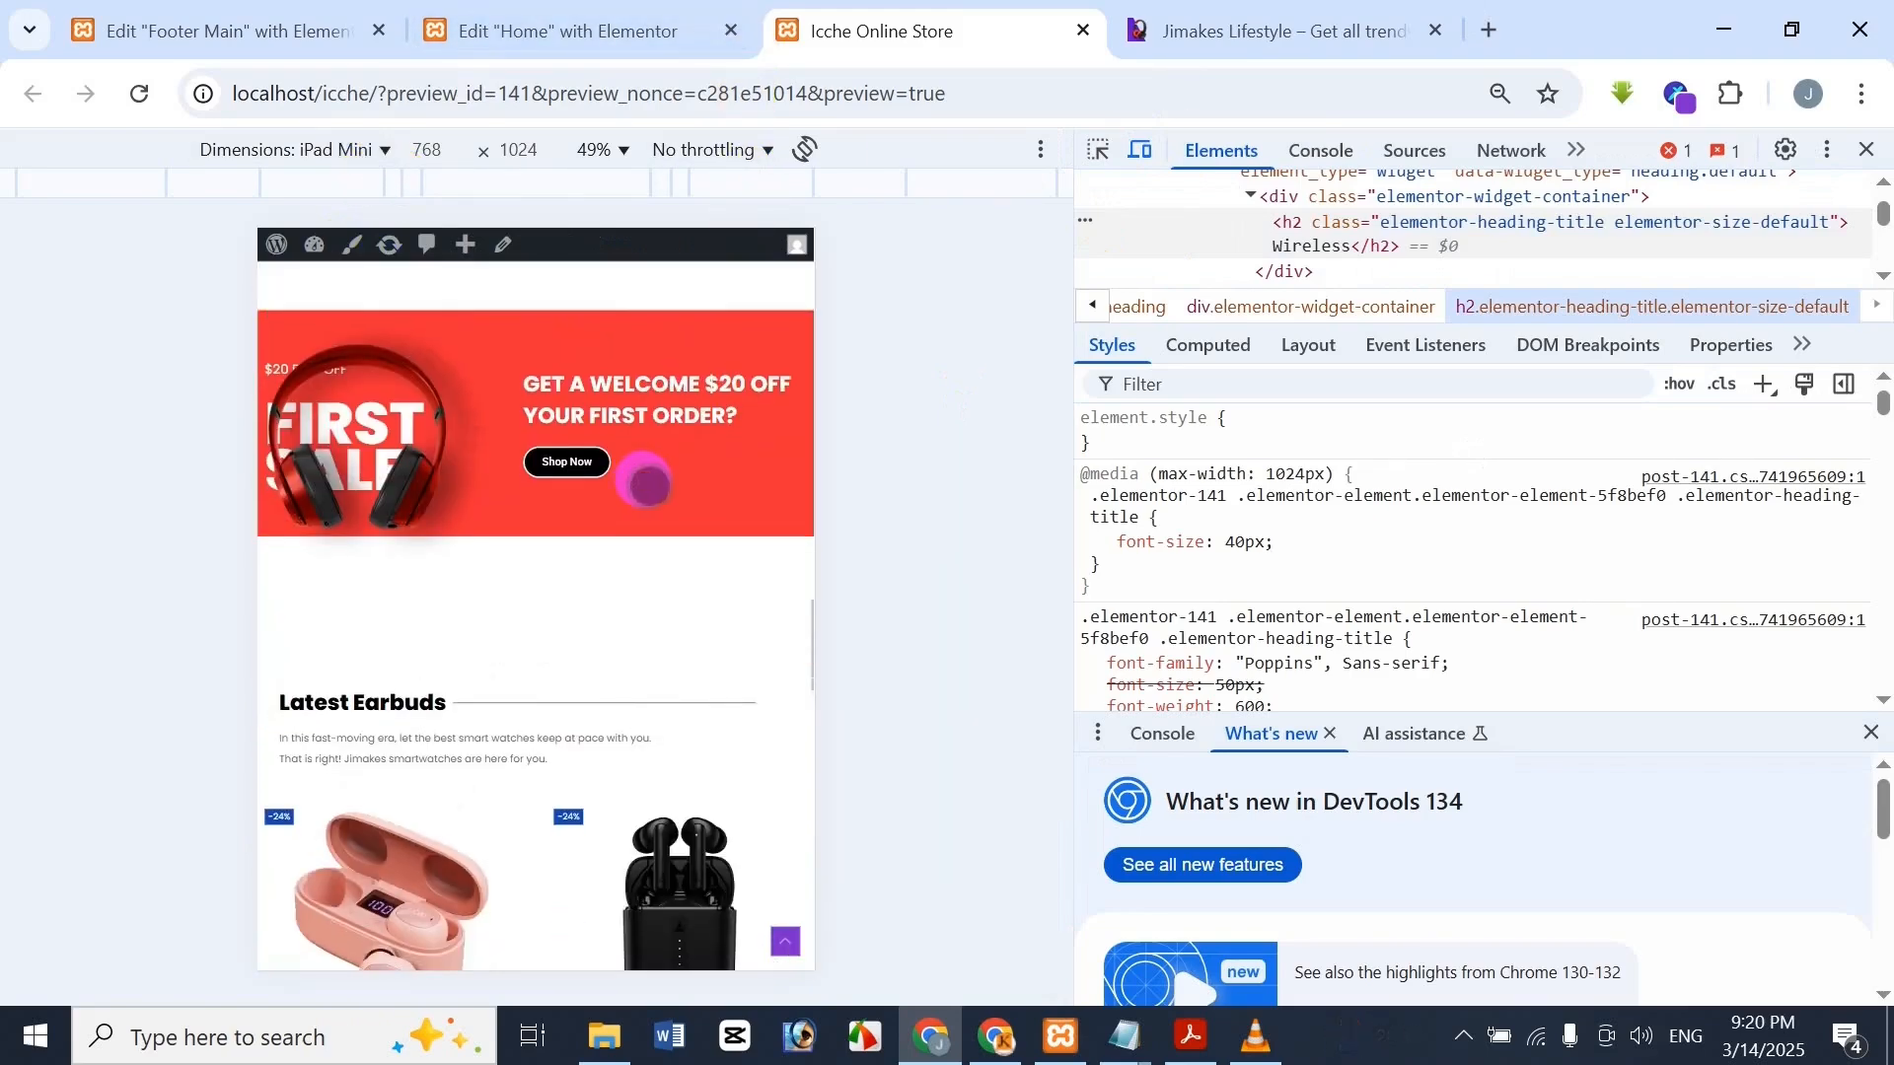
{"action": "left_click", "coordinate": [1401, 23]}
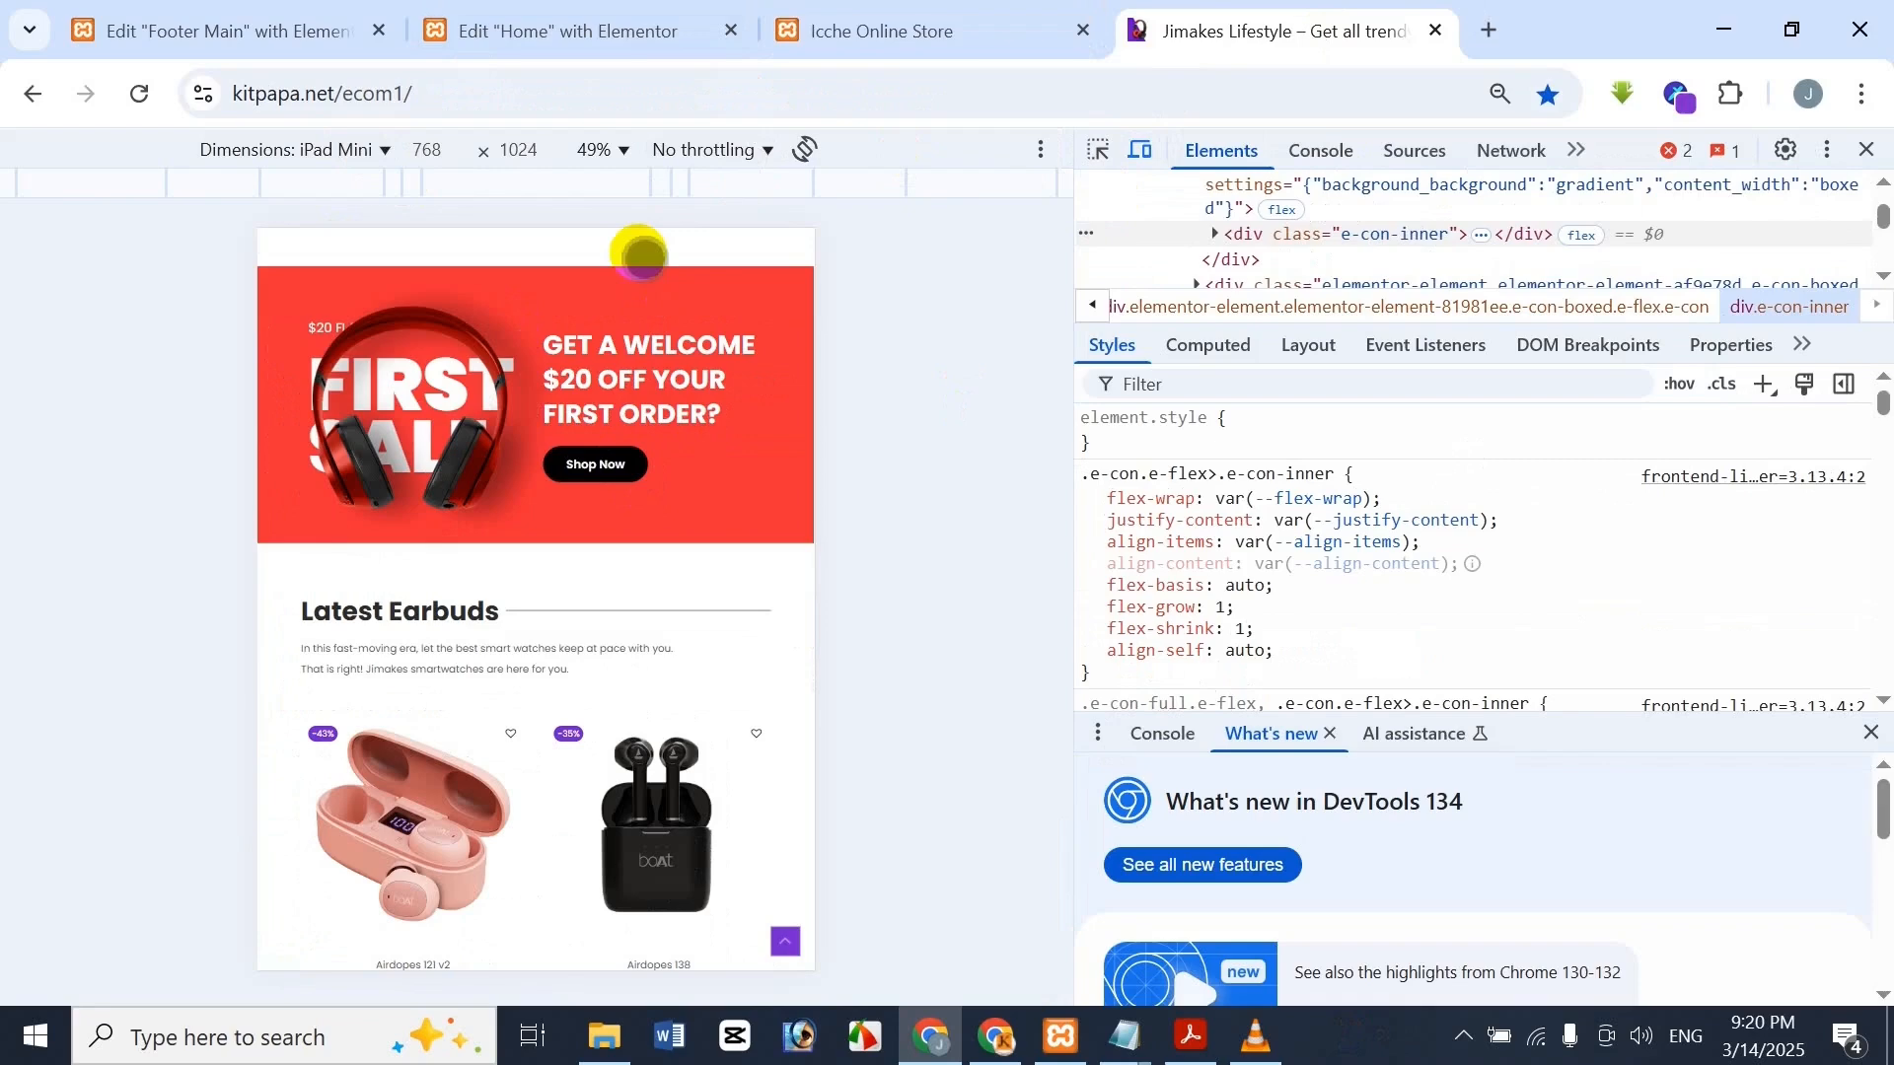
{"action": "left_click", "coordinate": [952, 18]}
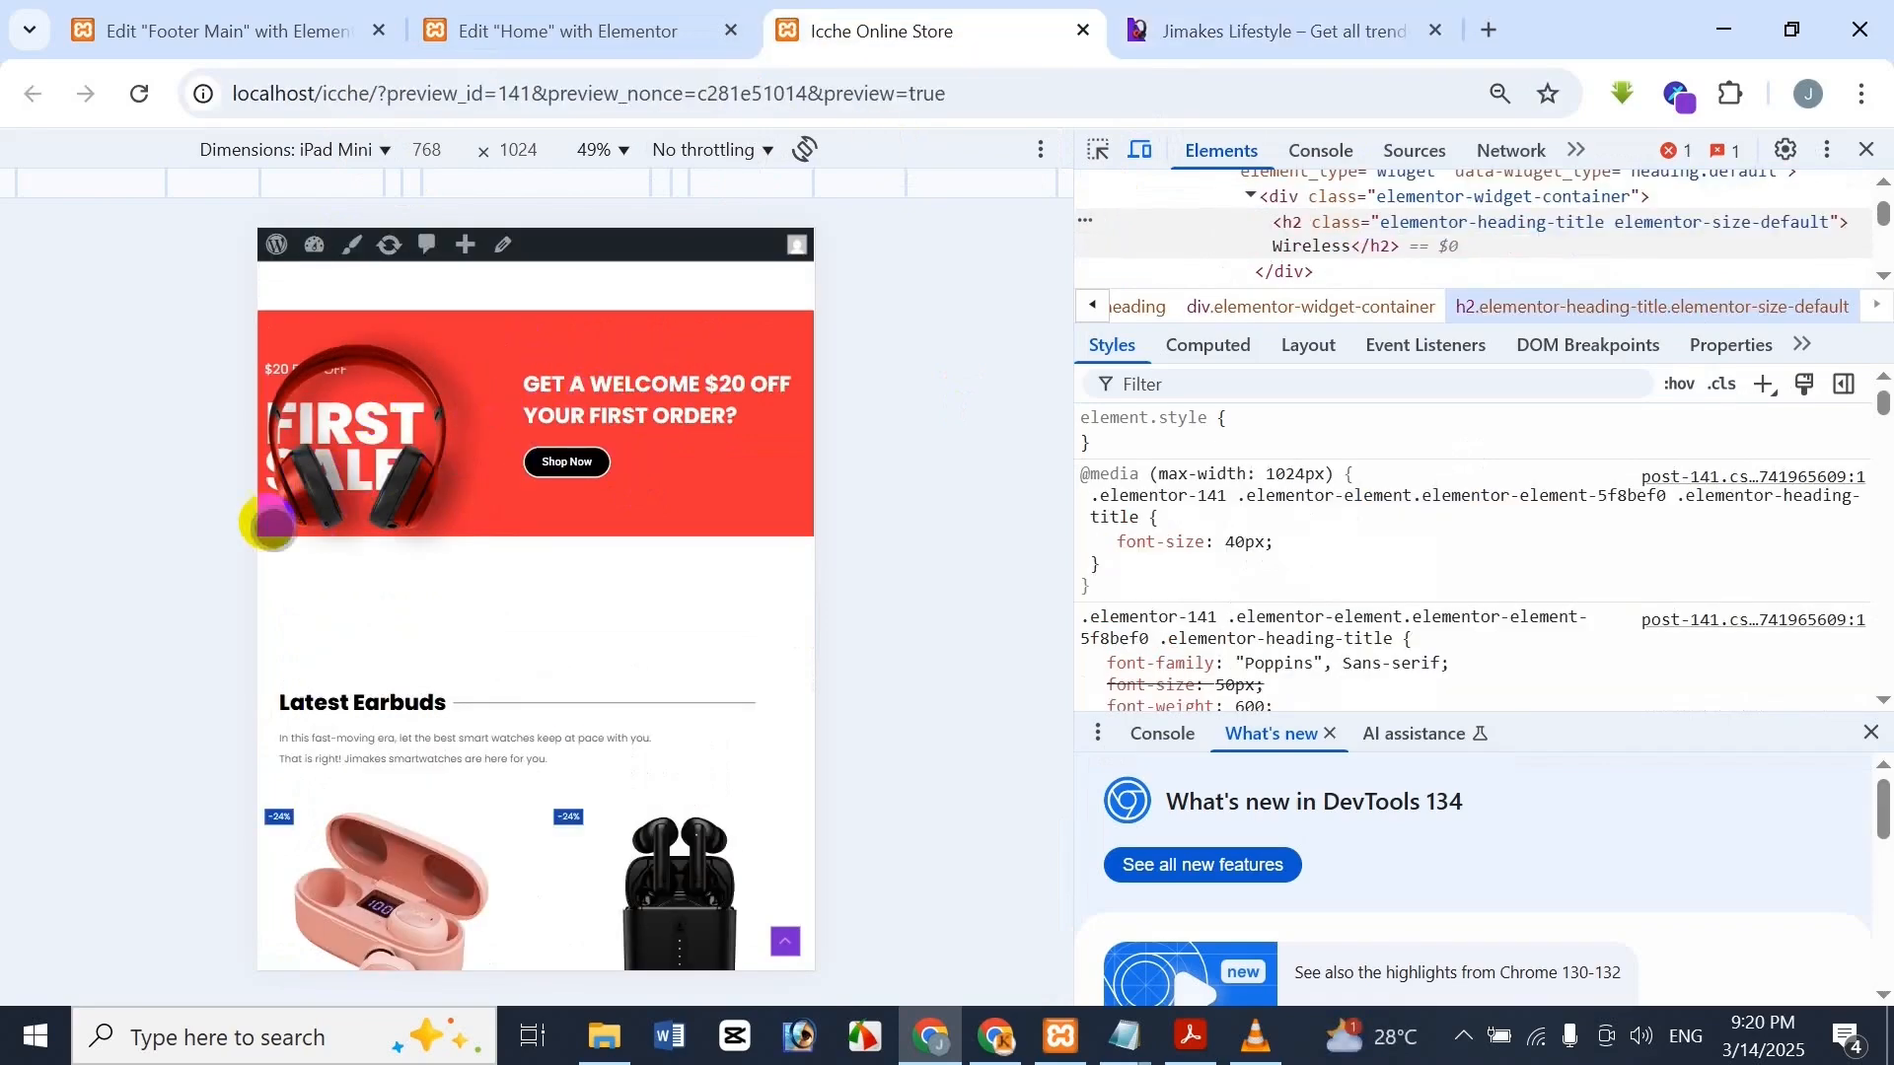
{"action": "left_click", "coordinate": [1376, 55]}
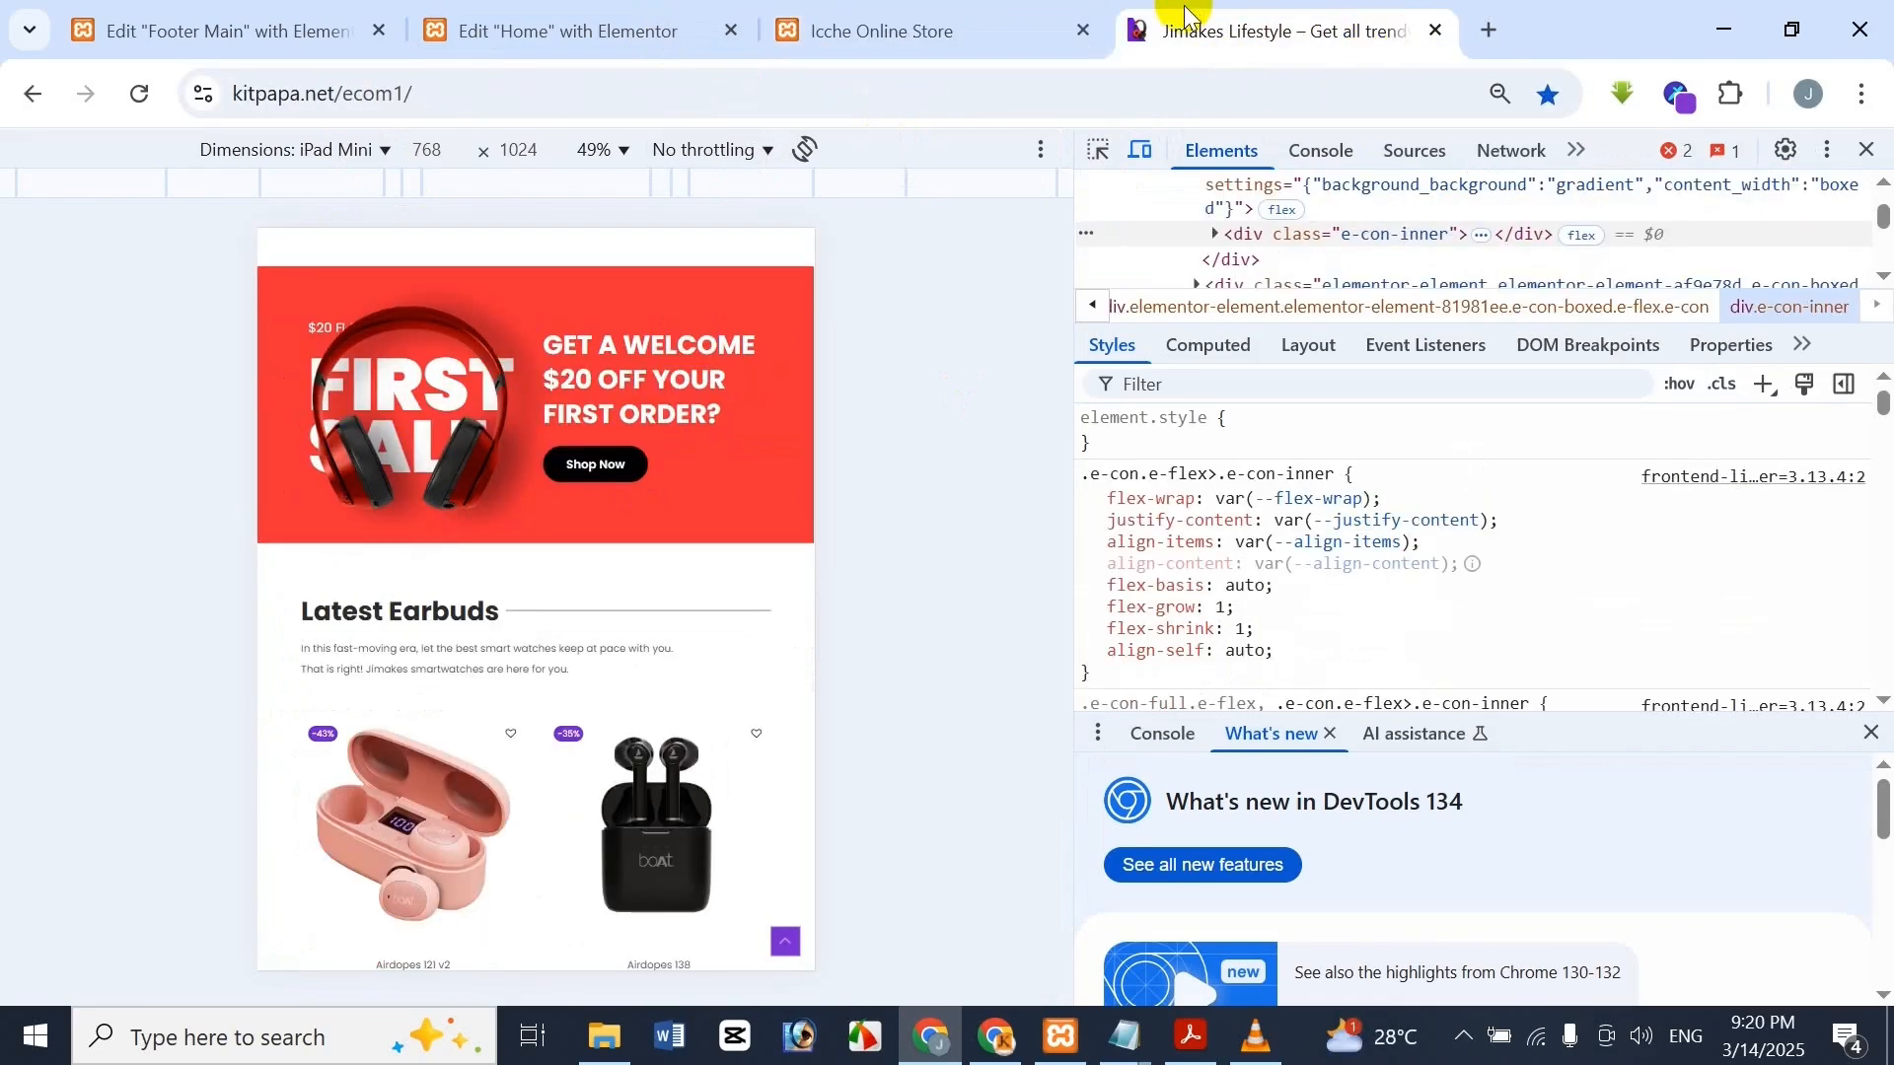
{"action": "left_click", "coordinate": [972, 13]}
Compare the tablet layout of the Latest Earbuds heading and product grid between the preview and the reference site
{"action": "scroll", "coordinate": [528, 710], "scroll_direction": "down", "scroll_amount": 3}
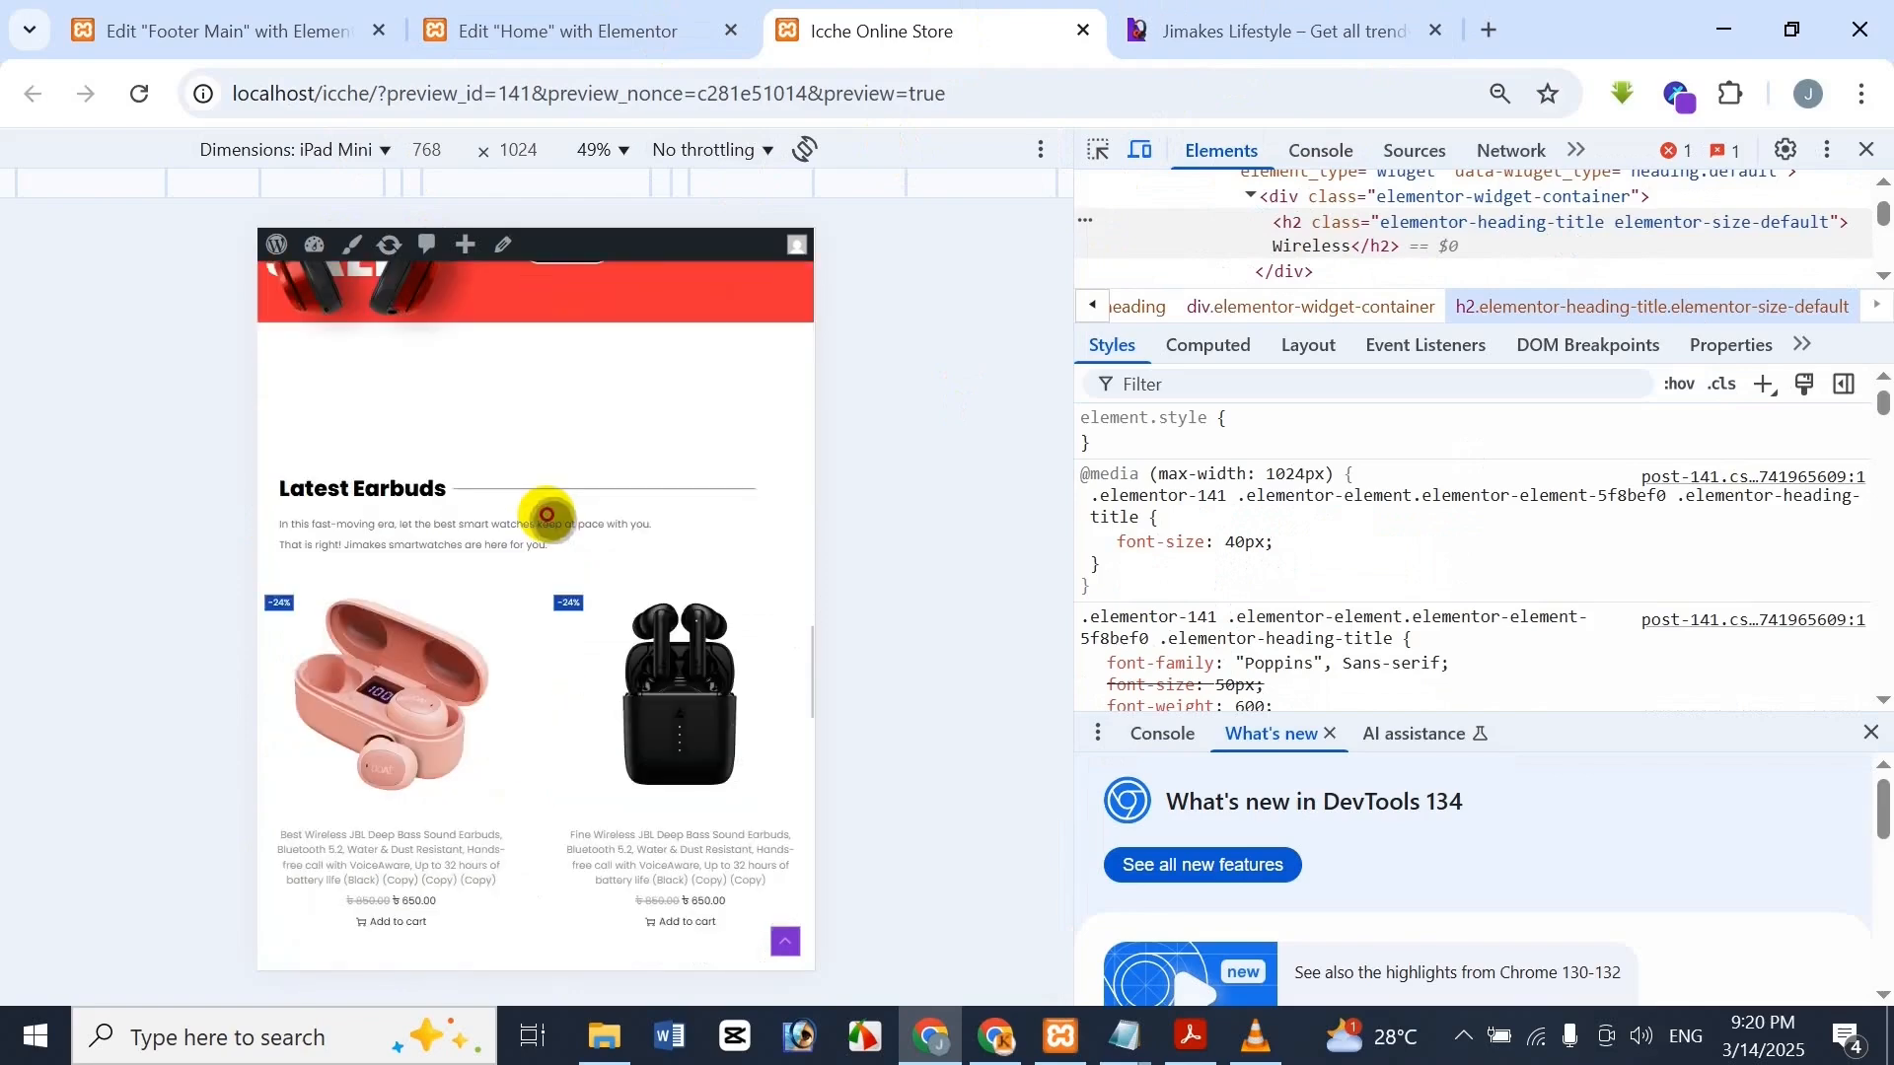
{"action": "left_click", "coordinate": [1272, 30]}
{"action": "scroll", "coordinate": [441, 582], "scroll_direction": "down", "scroll_amount": 2}
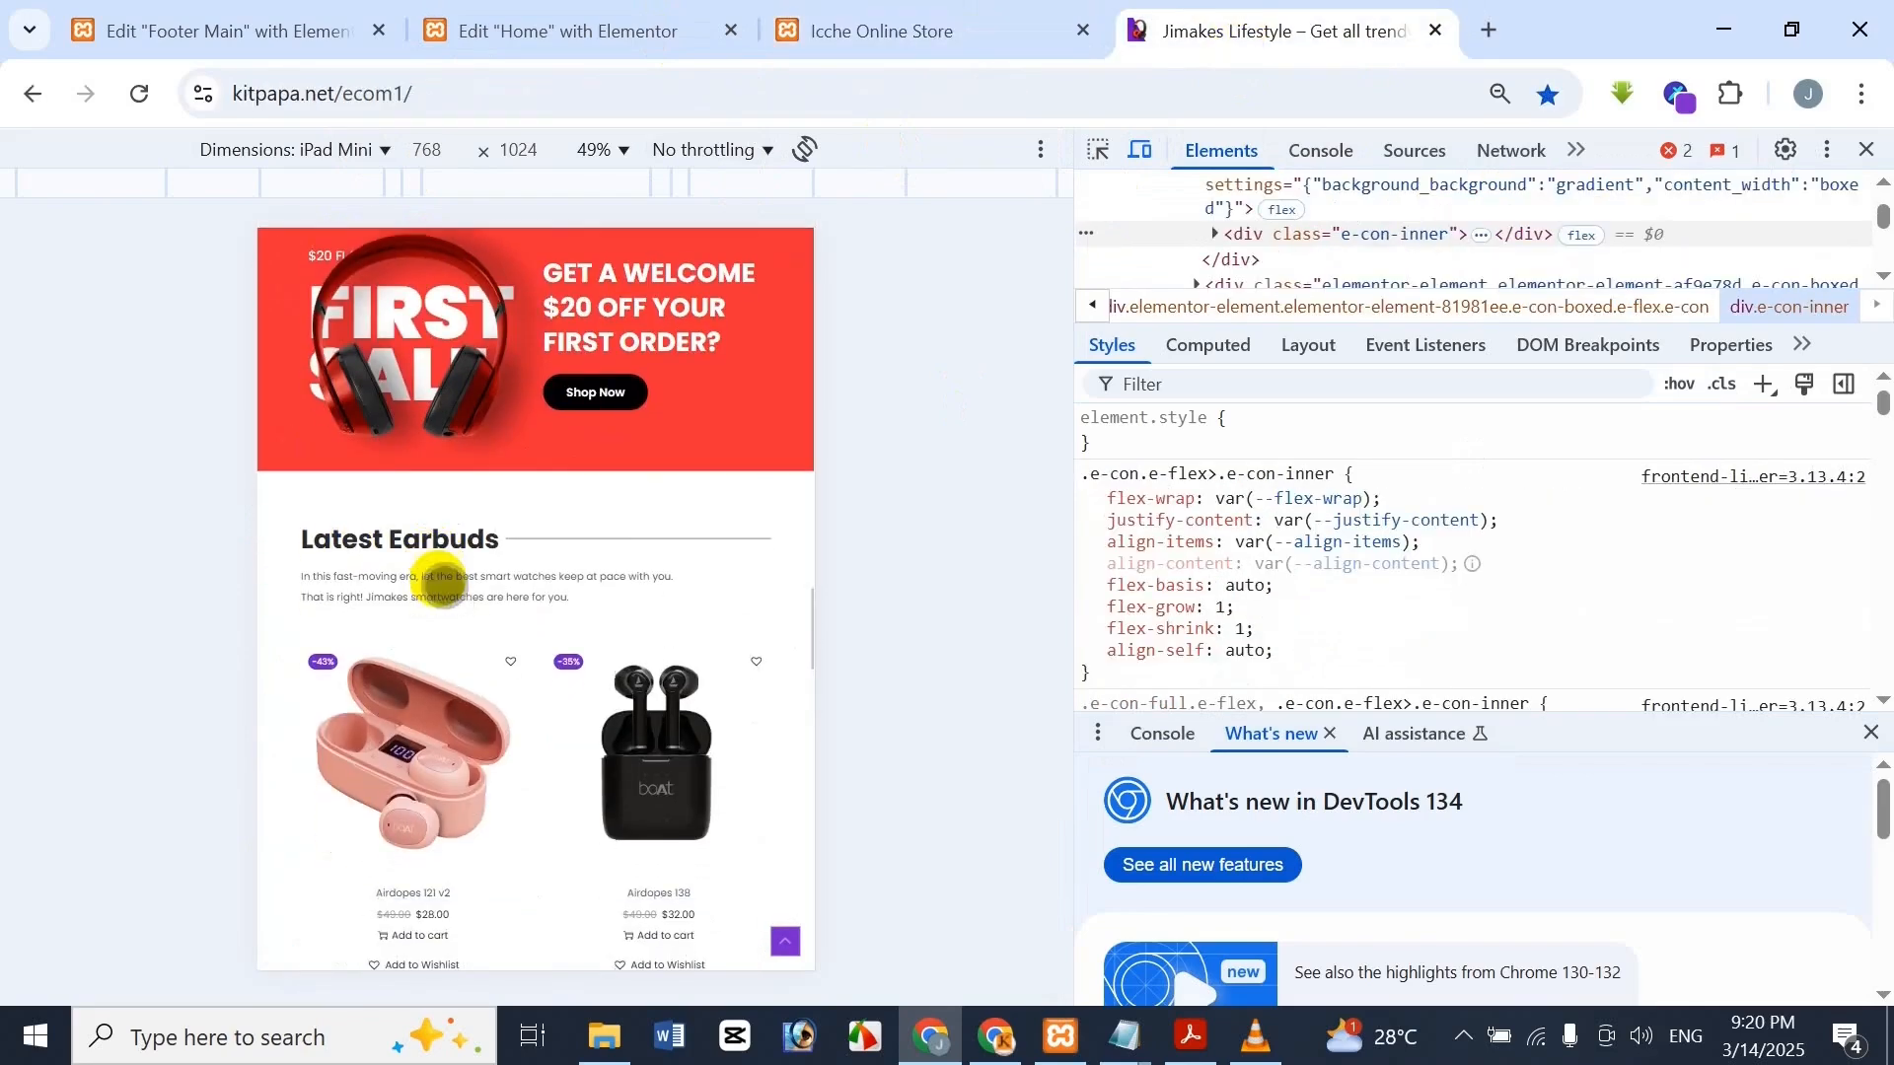
{"action": "scroll", "coordinate": [449, 589], "scroll_direction": "down", "scroll_amount": 3}
{"action": "scroll", "coordinate": [562, 452], "scroll_direction": "up", "scroll_amount": 2}
{"action": "left_click", "coordinate": [868, 23]}
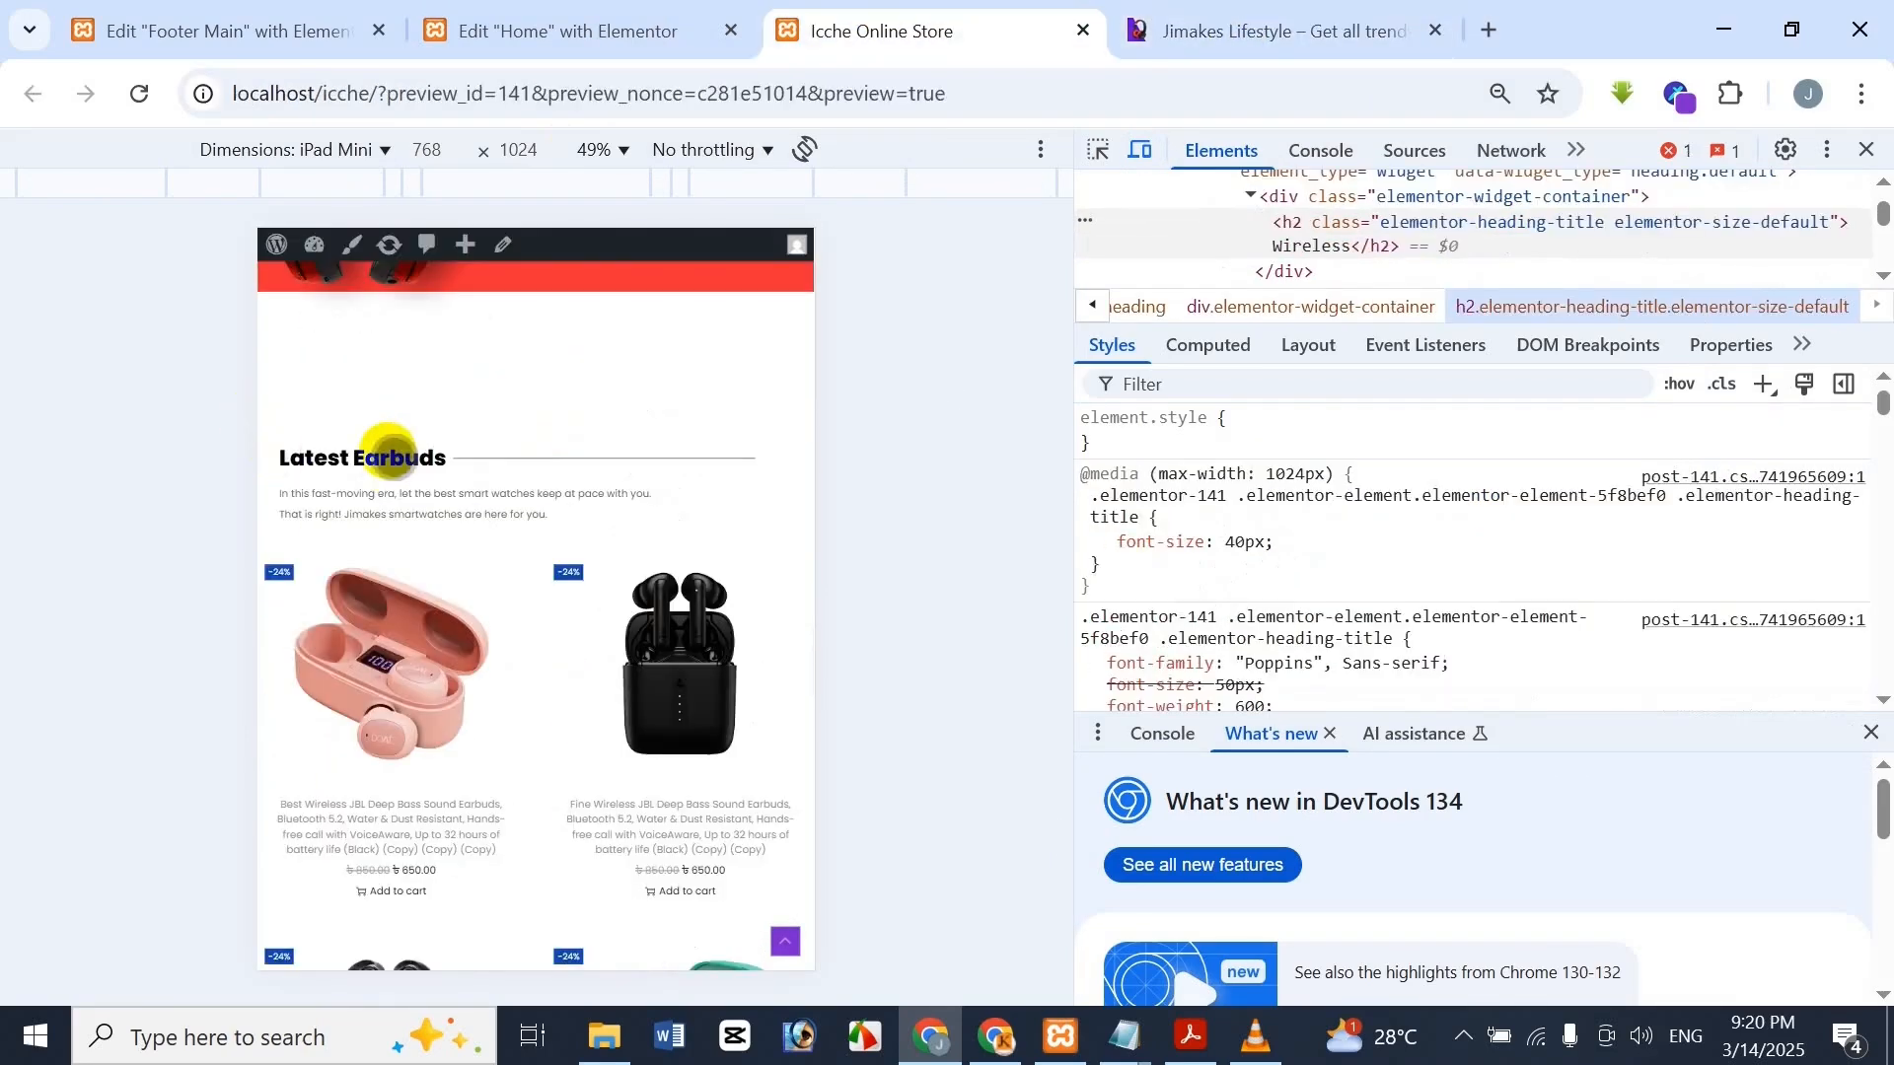
Compare how the testimonial cards are arranged at tablet size in the preview and on the reference site
{"action": "scroll", "coordinate": [546, 410], "scroll_direction": "down", "scroll_amount": 10}
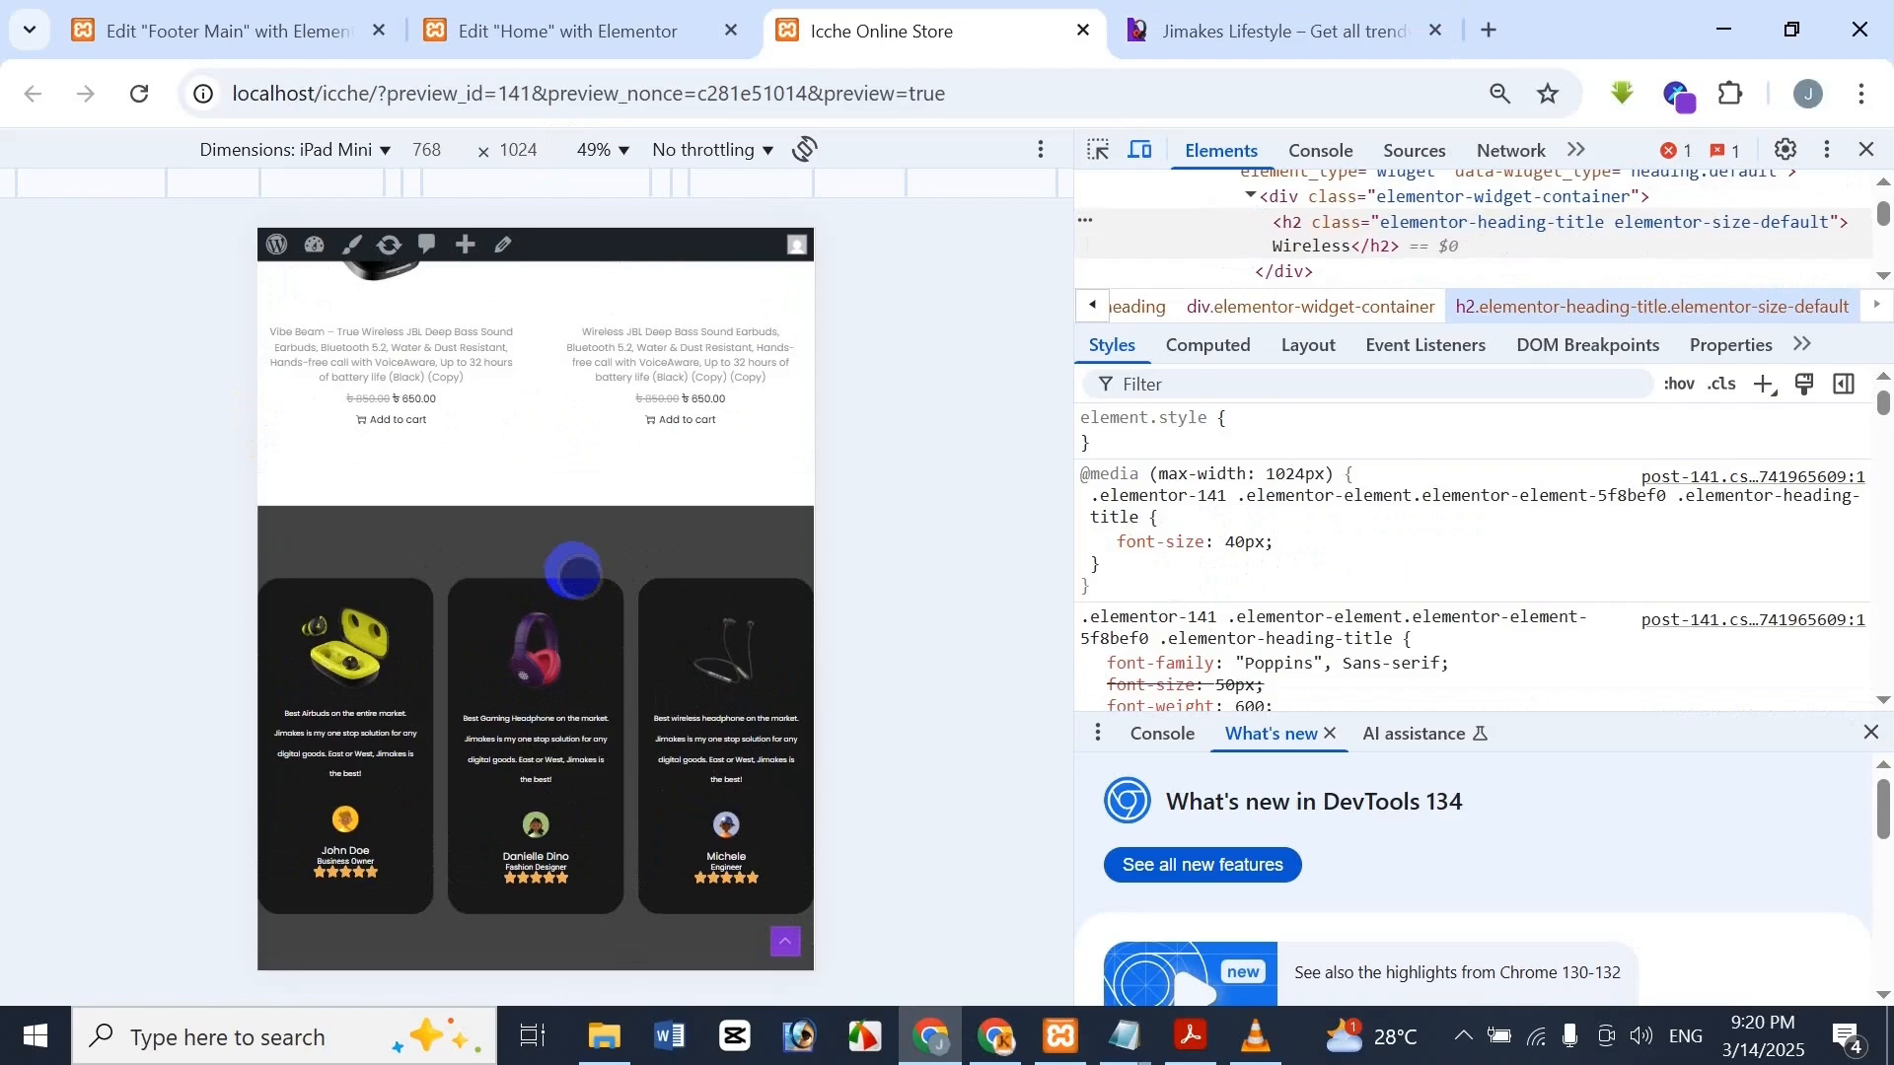
{"action": "left_click", "coordinate": [1406, 14]}
{"action": "scroll", "coordinate": [562, 631], "scroll_direction": "down", "scroll_amount": 12}
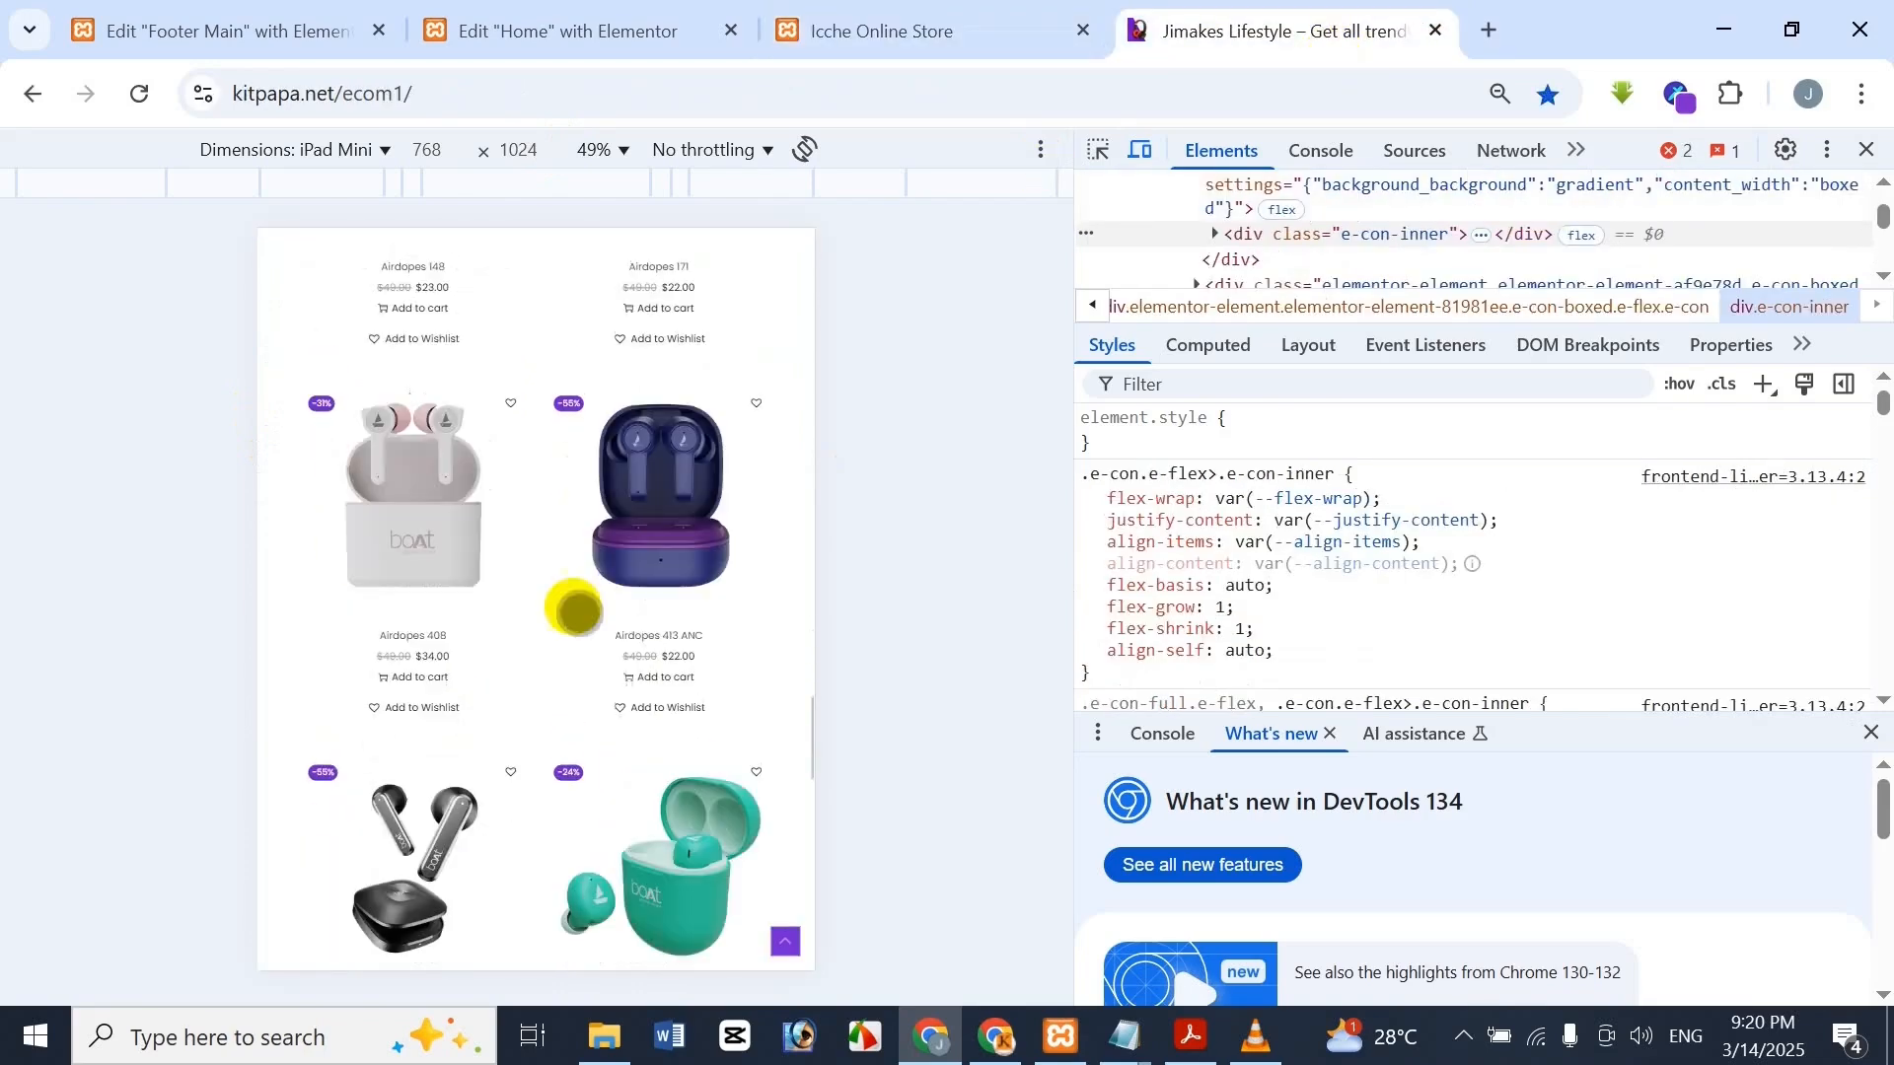
{"action": "scroll", "coordinate": [584, 644], "scroll_direction": "up", "scroll_amount": 3}
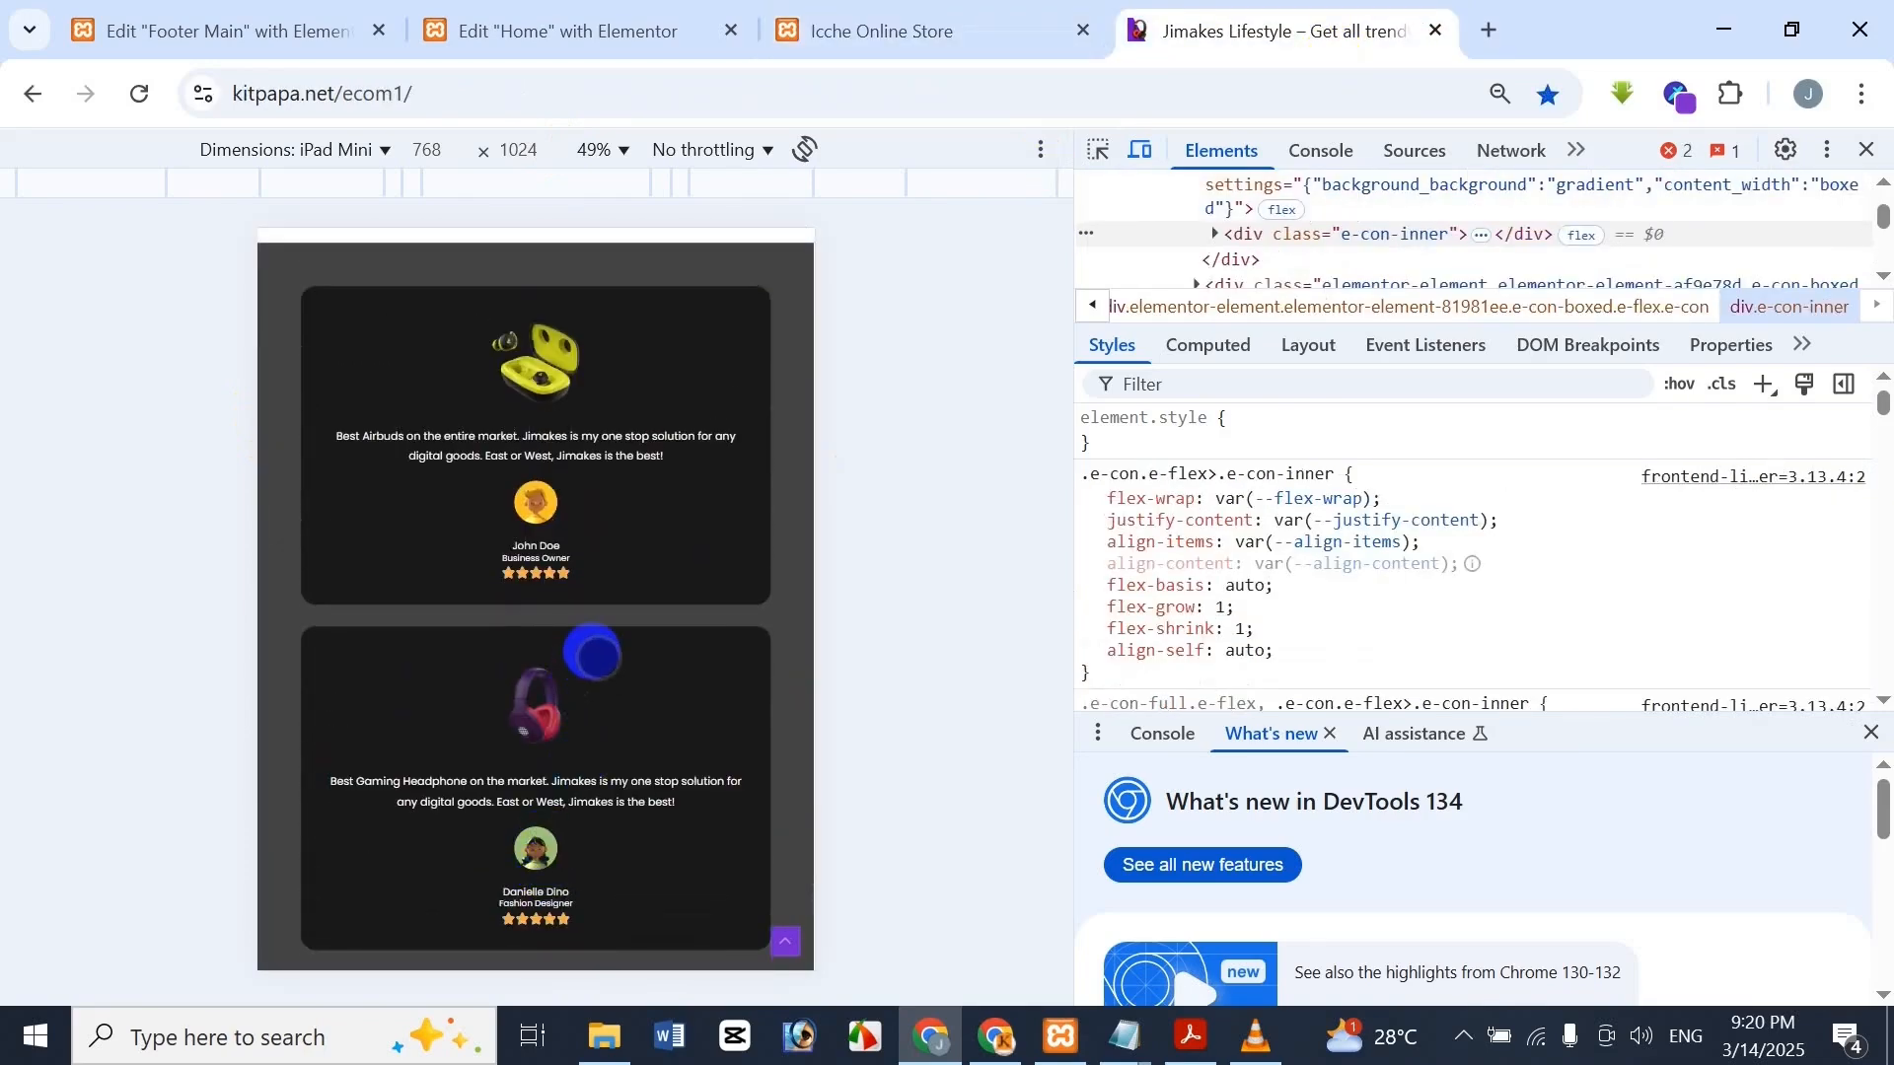
{"action": "left_click", "coordinate": [985, 28]}
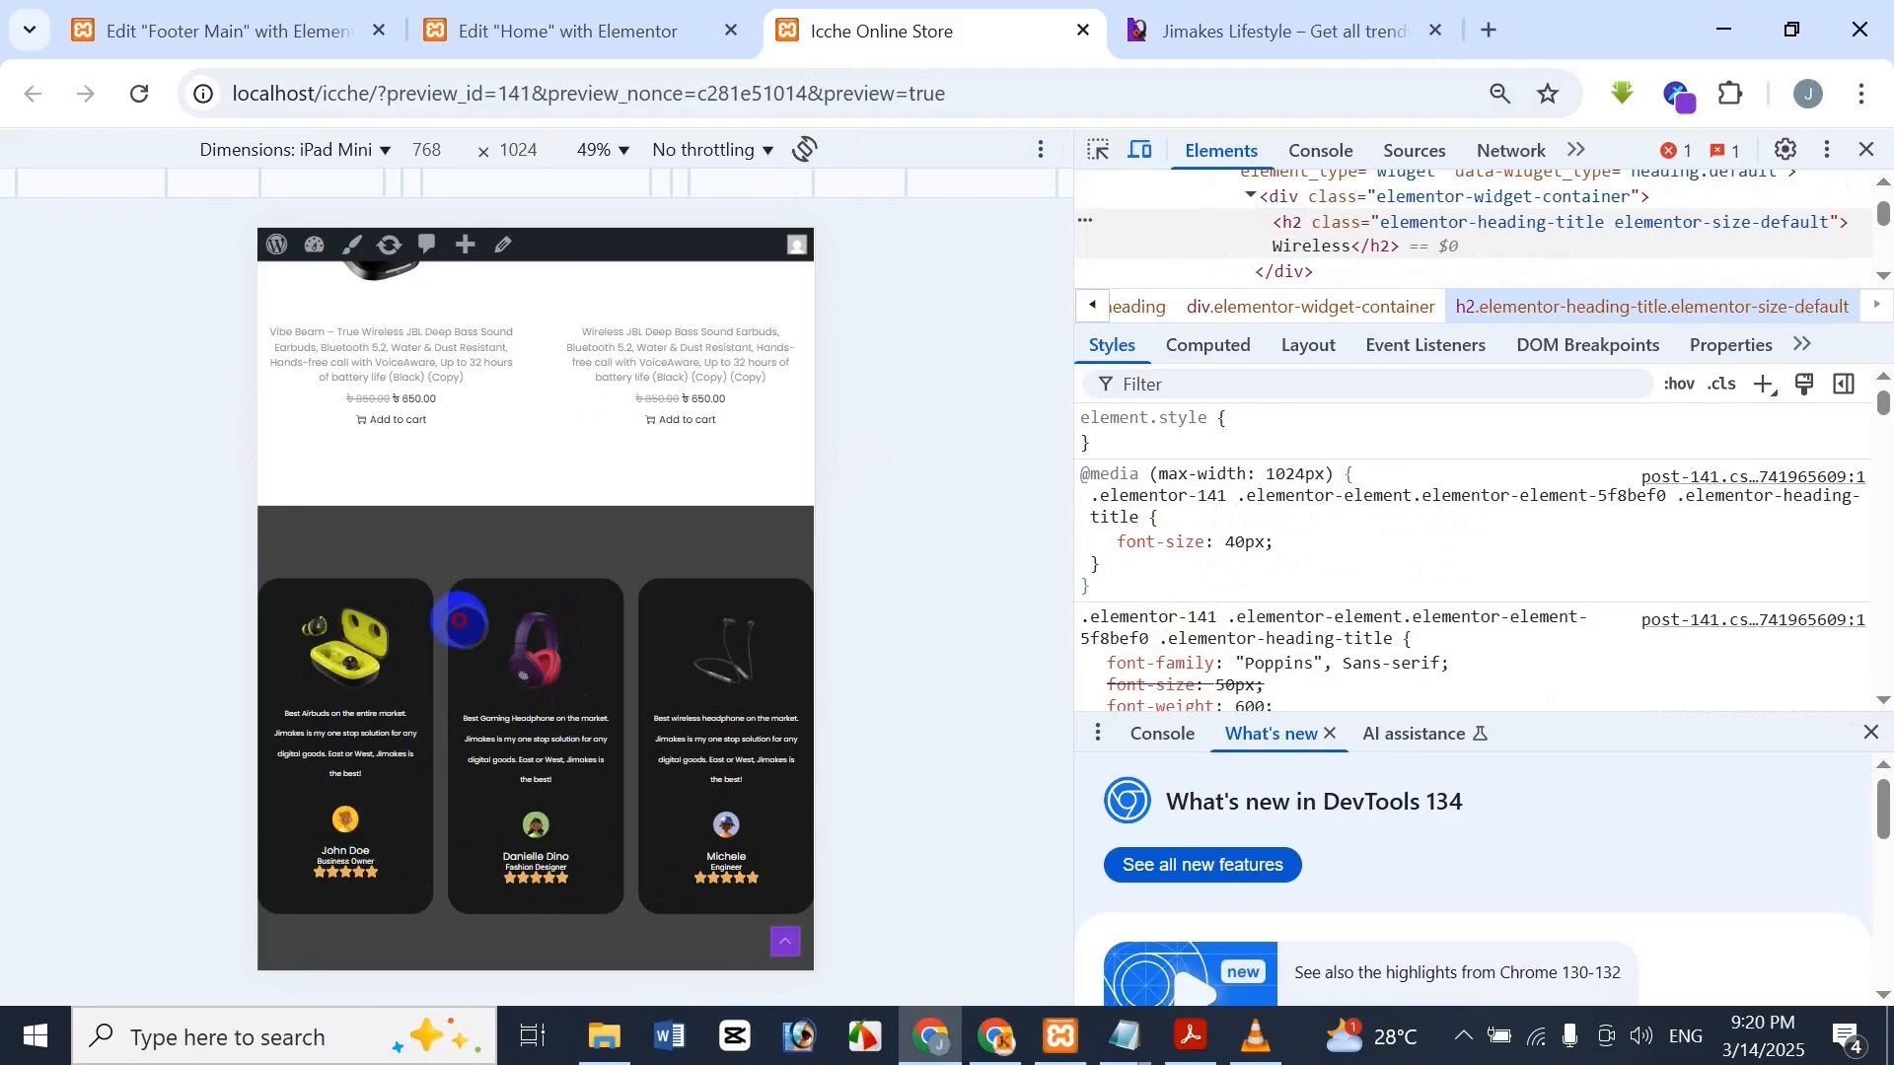
Compare the tablet footer columns and copyright line of the preview with those of the reference site
{"action": "left_click_drag", "start_coordinate": [459, 620], "coordinate": [521, 291]}
{"action": "left_click", "coordinate": [1230, 12]}
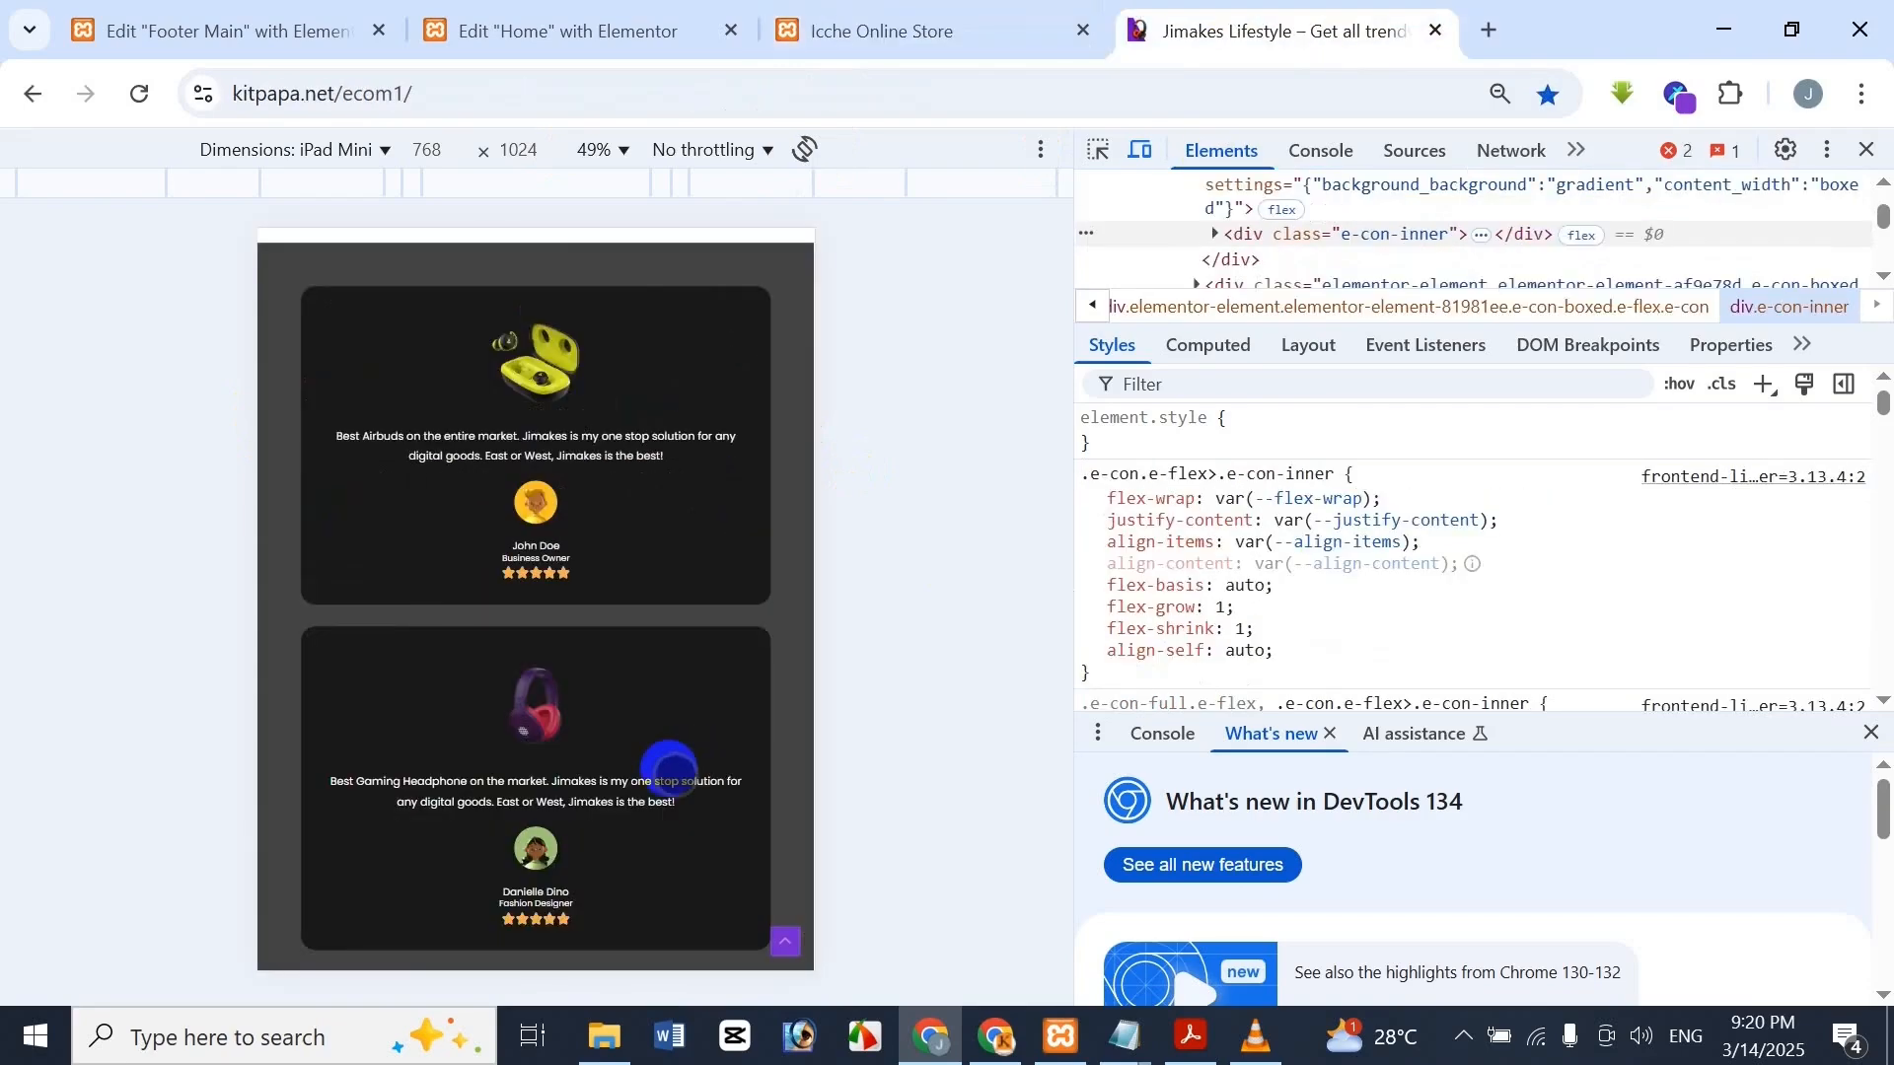
{"action": "left_click_drag", "start_coordinate": [664, 765], "coordinate": [654, 556]}
{"action": "left_click_drag", "start_coordinate": [600, 678], "coordinate": [619, 513]}
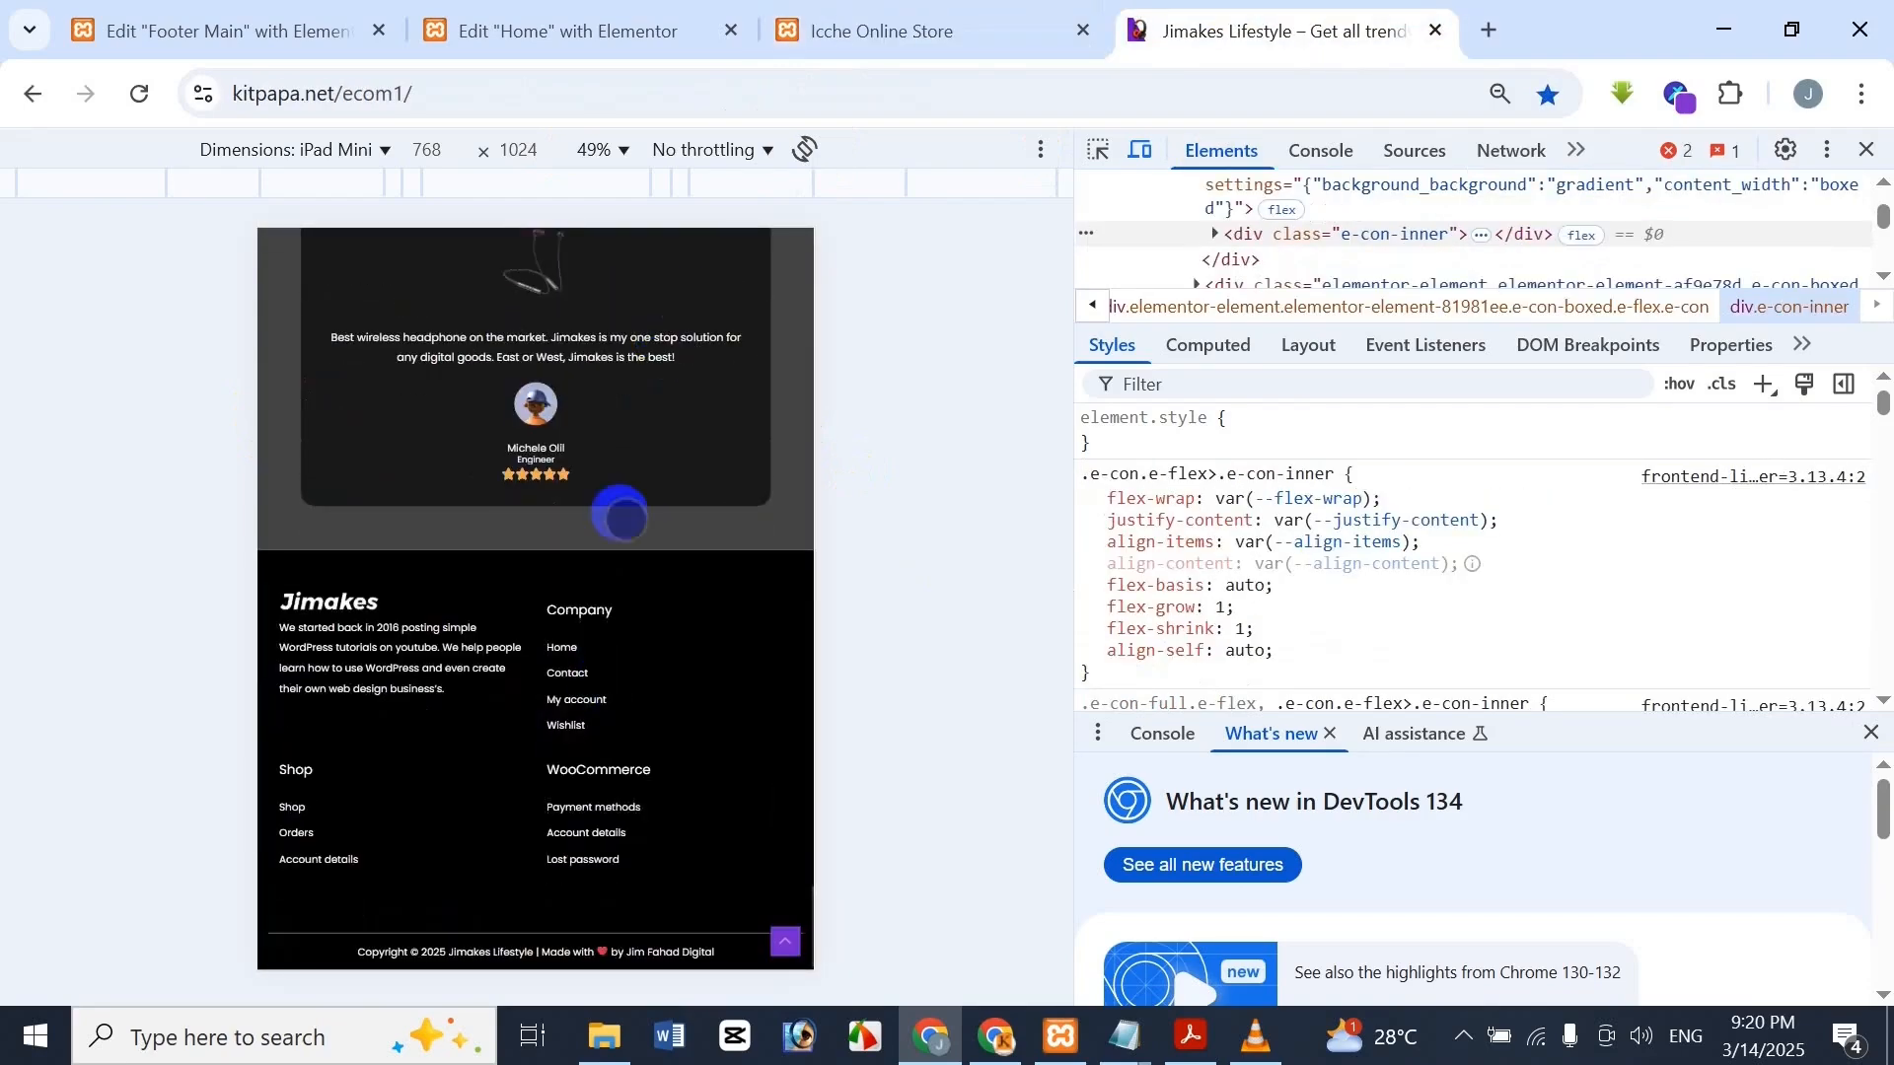
{"action": "left_click", "coordinate": [961, 11]}
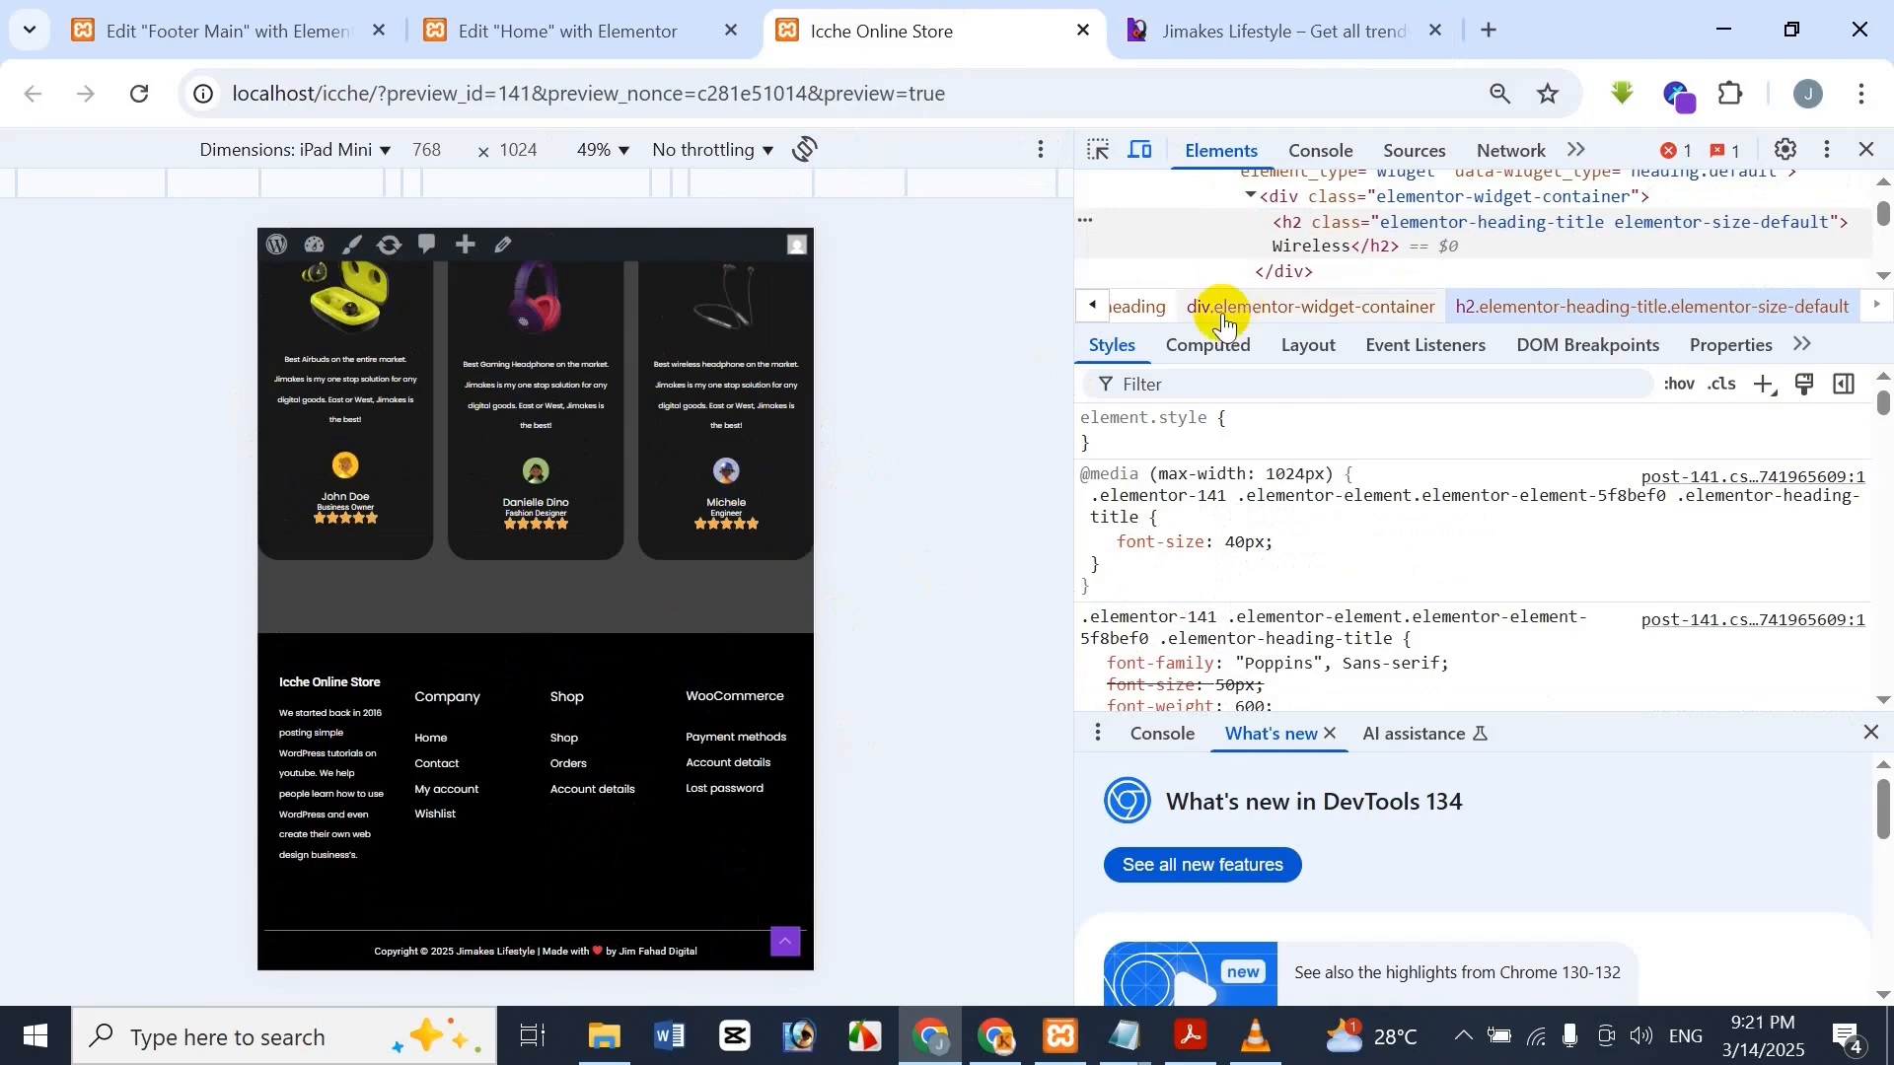
Emulate an iPhone 14 Pro Max on the preview and review the mobile page from the hero banner down to the footer
{"action": "left_click", "coordinate": [355, 149]}
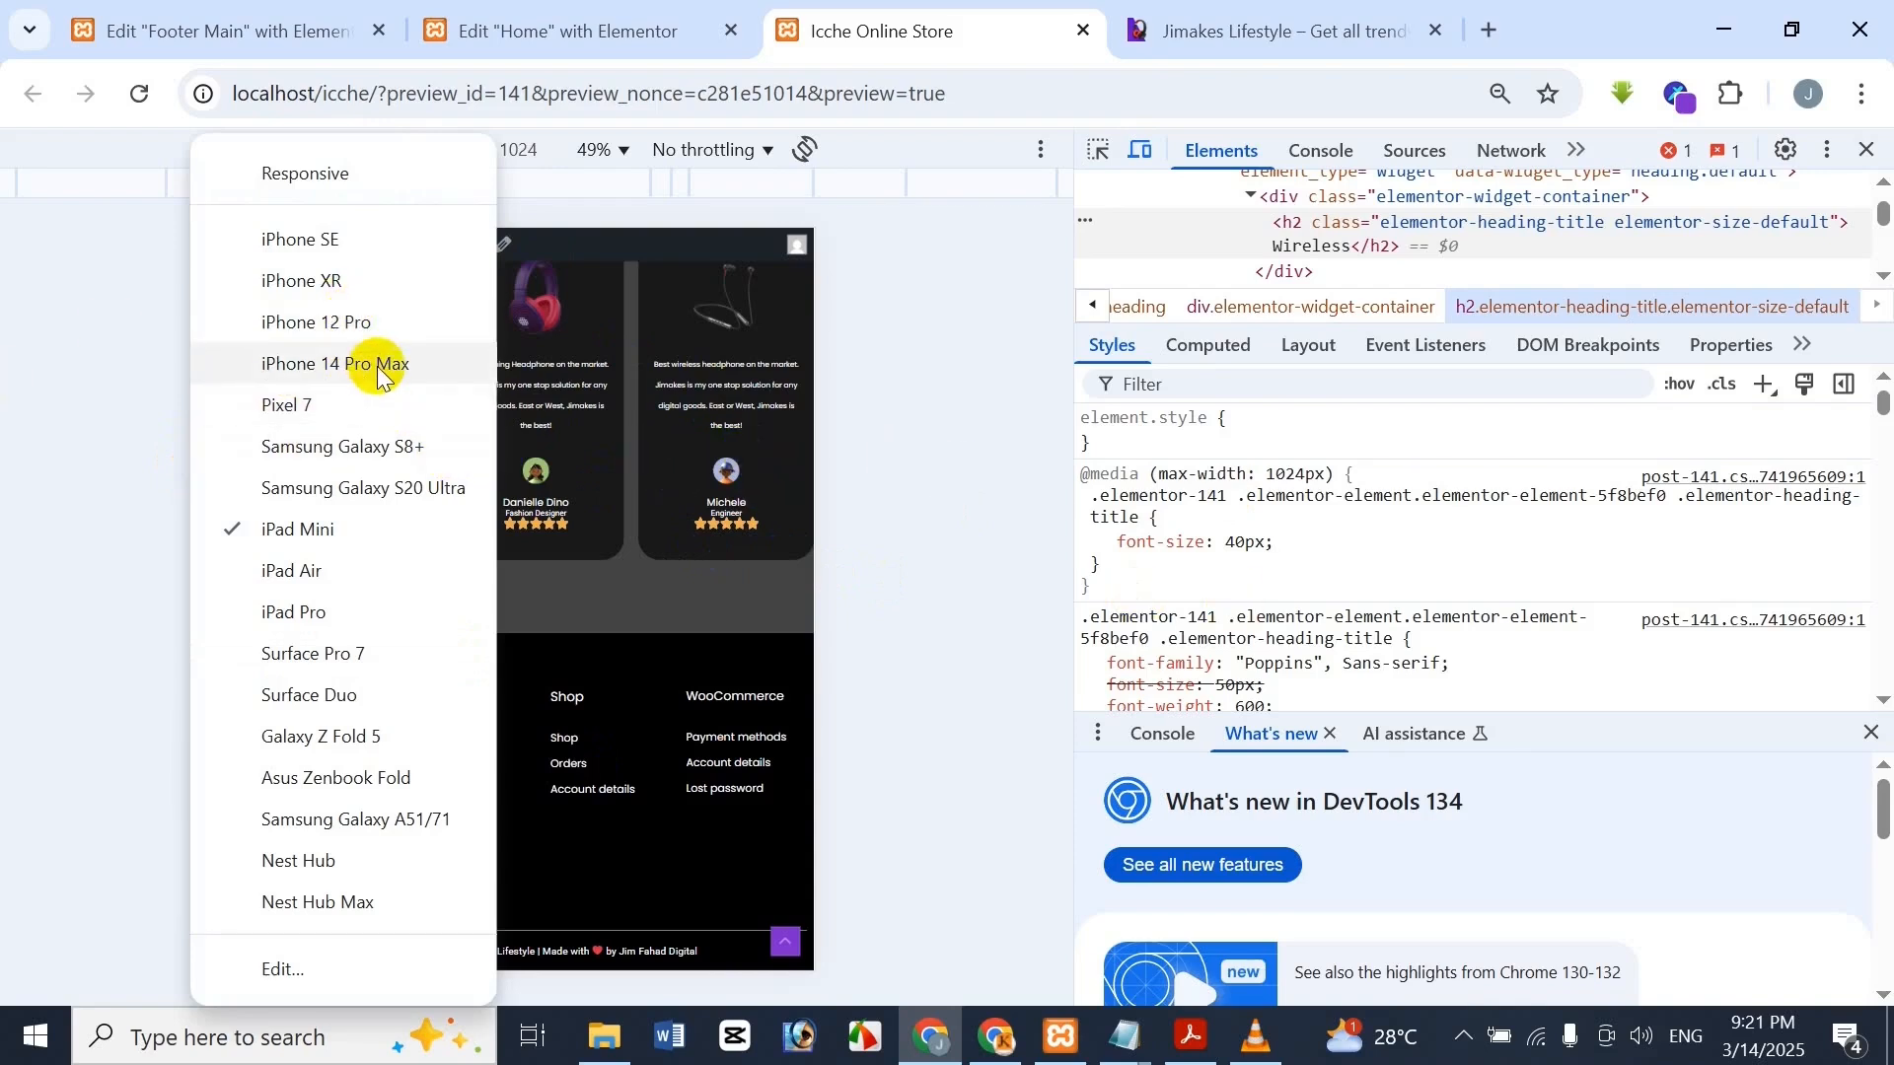
{"action": "left_click", "coordinate": [286, 371]}
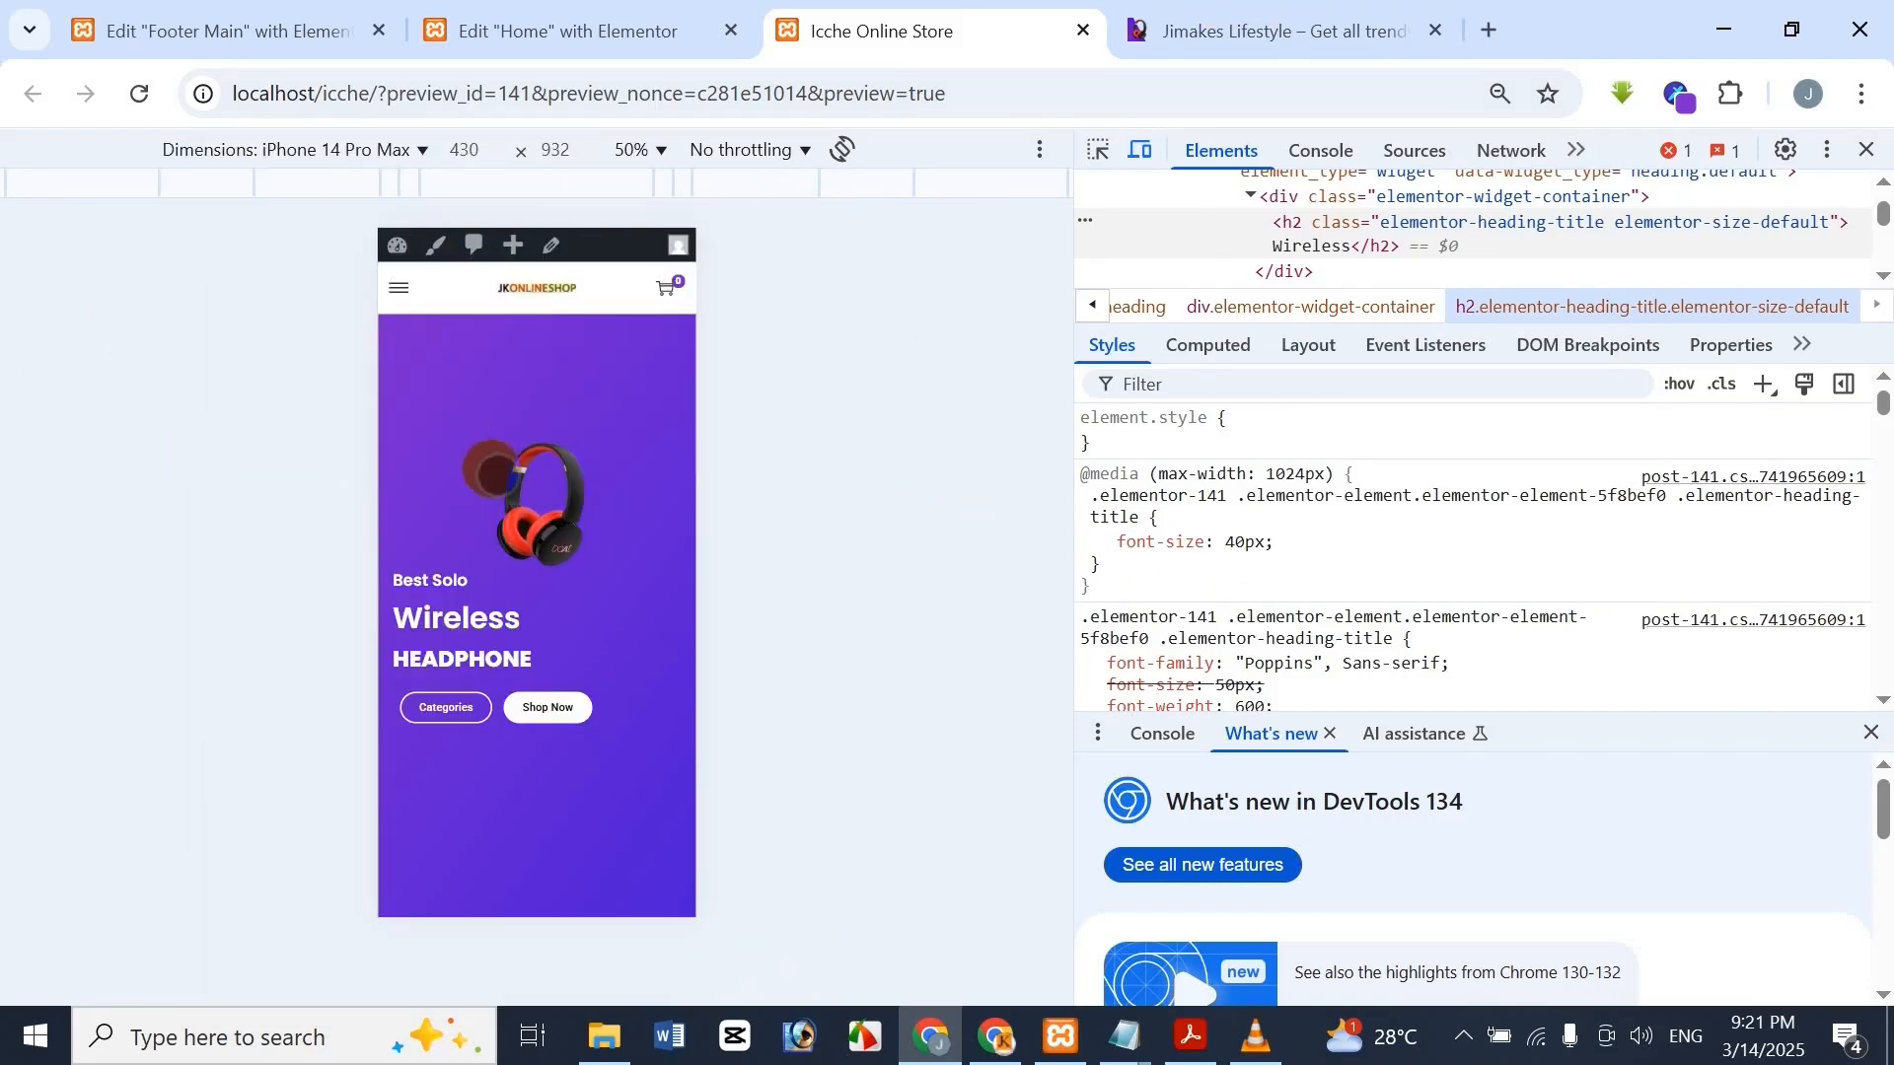
{"action": "scroll", "coordinate": [643, 592], "scroll_direction": "down", "scroll_amount": 15}
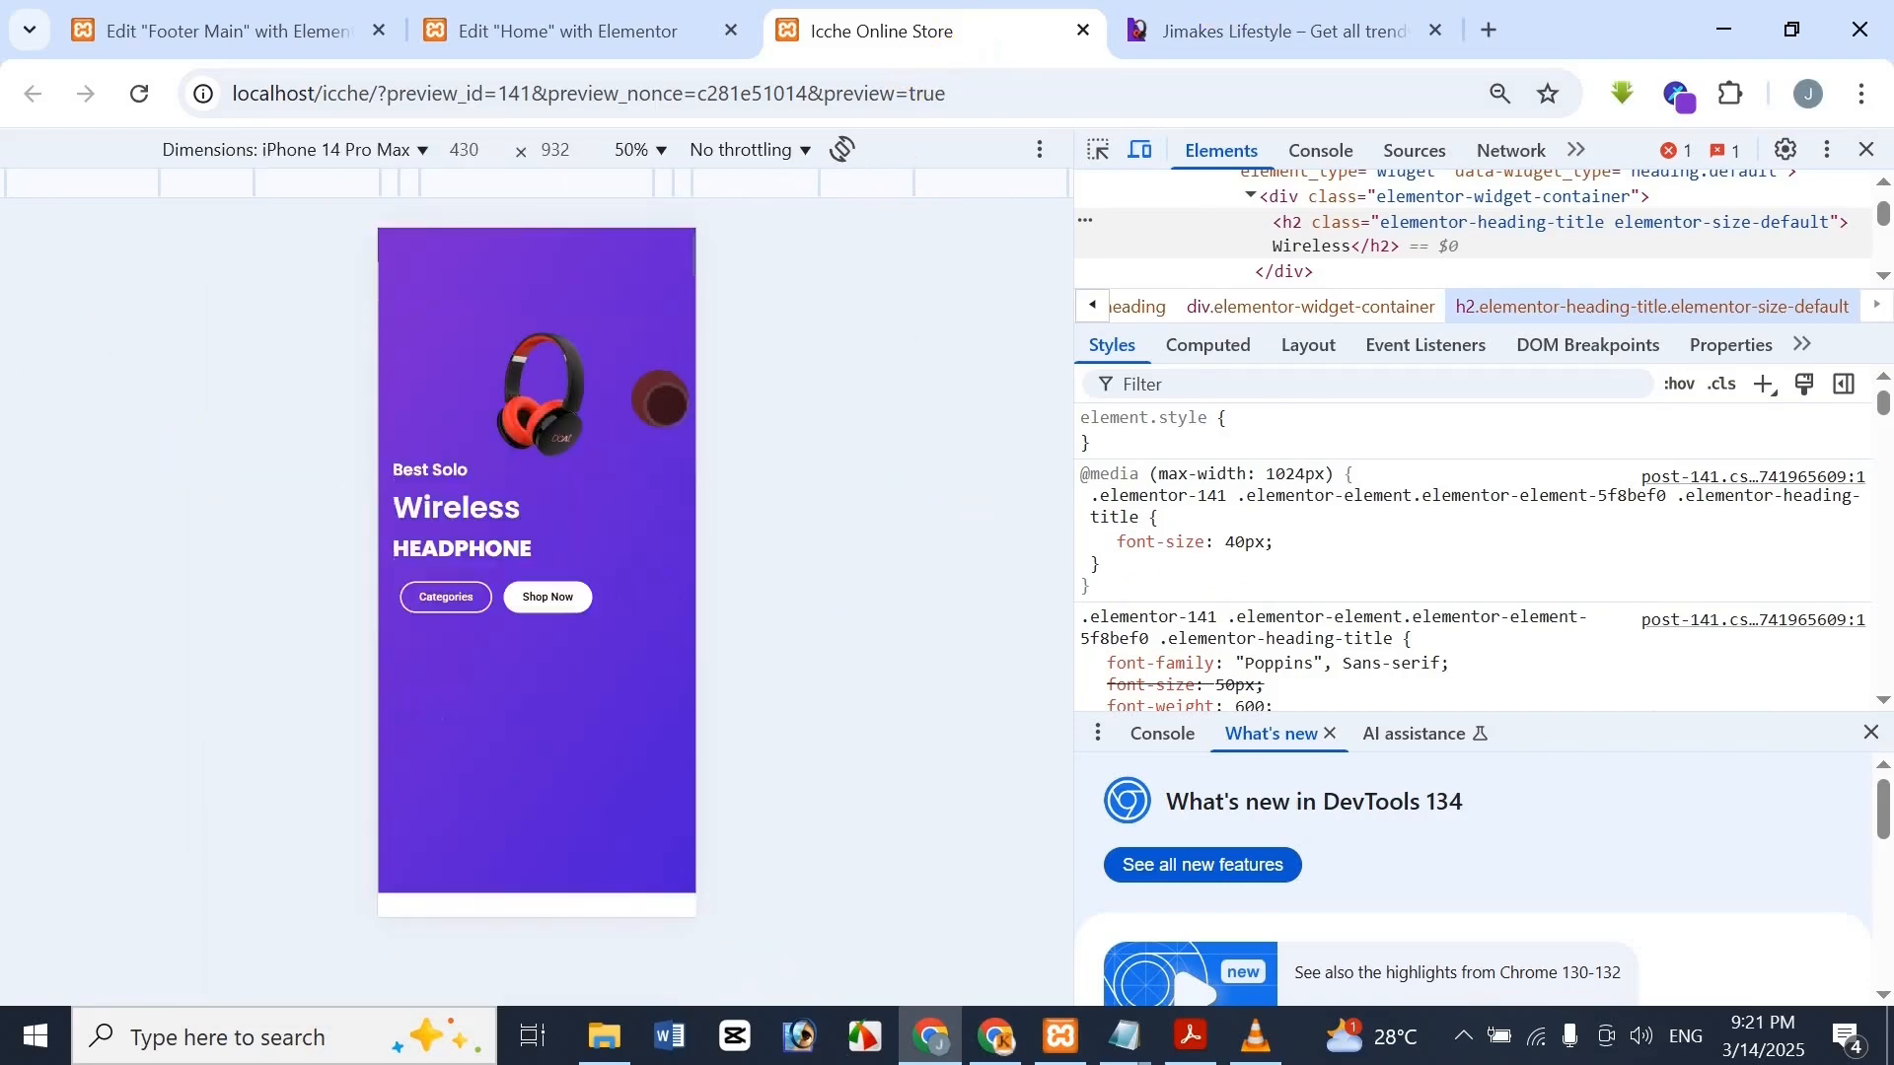
{"action": "scroll", "coordinate": [557, 833], "scroll_direction": "down", "scroll_amount": 10}
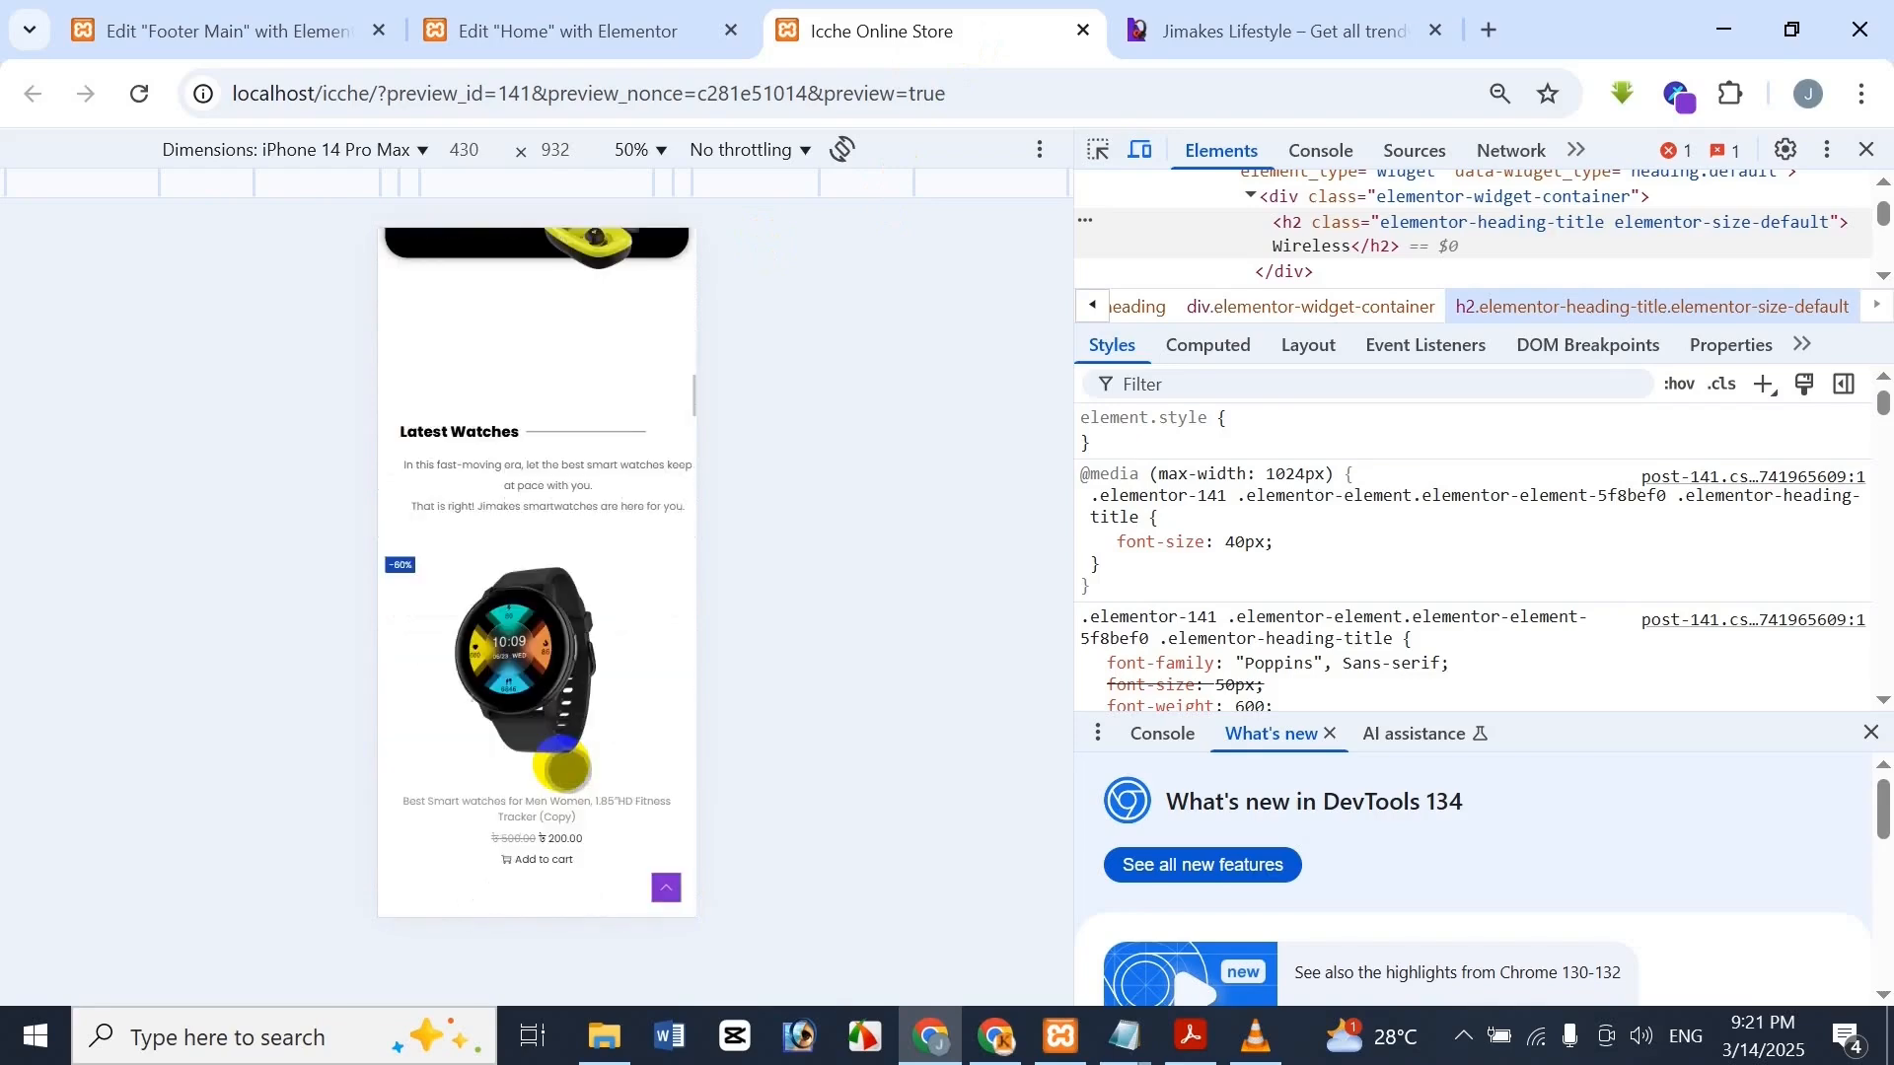
{"action": "scroll", "coordinate": [568, 717], "scroll_direction": "down", "scroll_amount": 10}
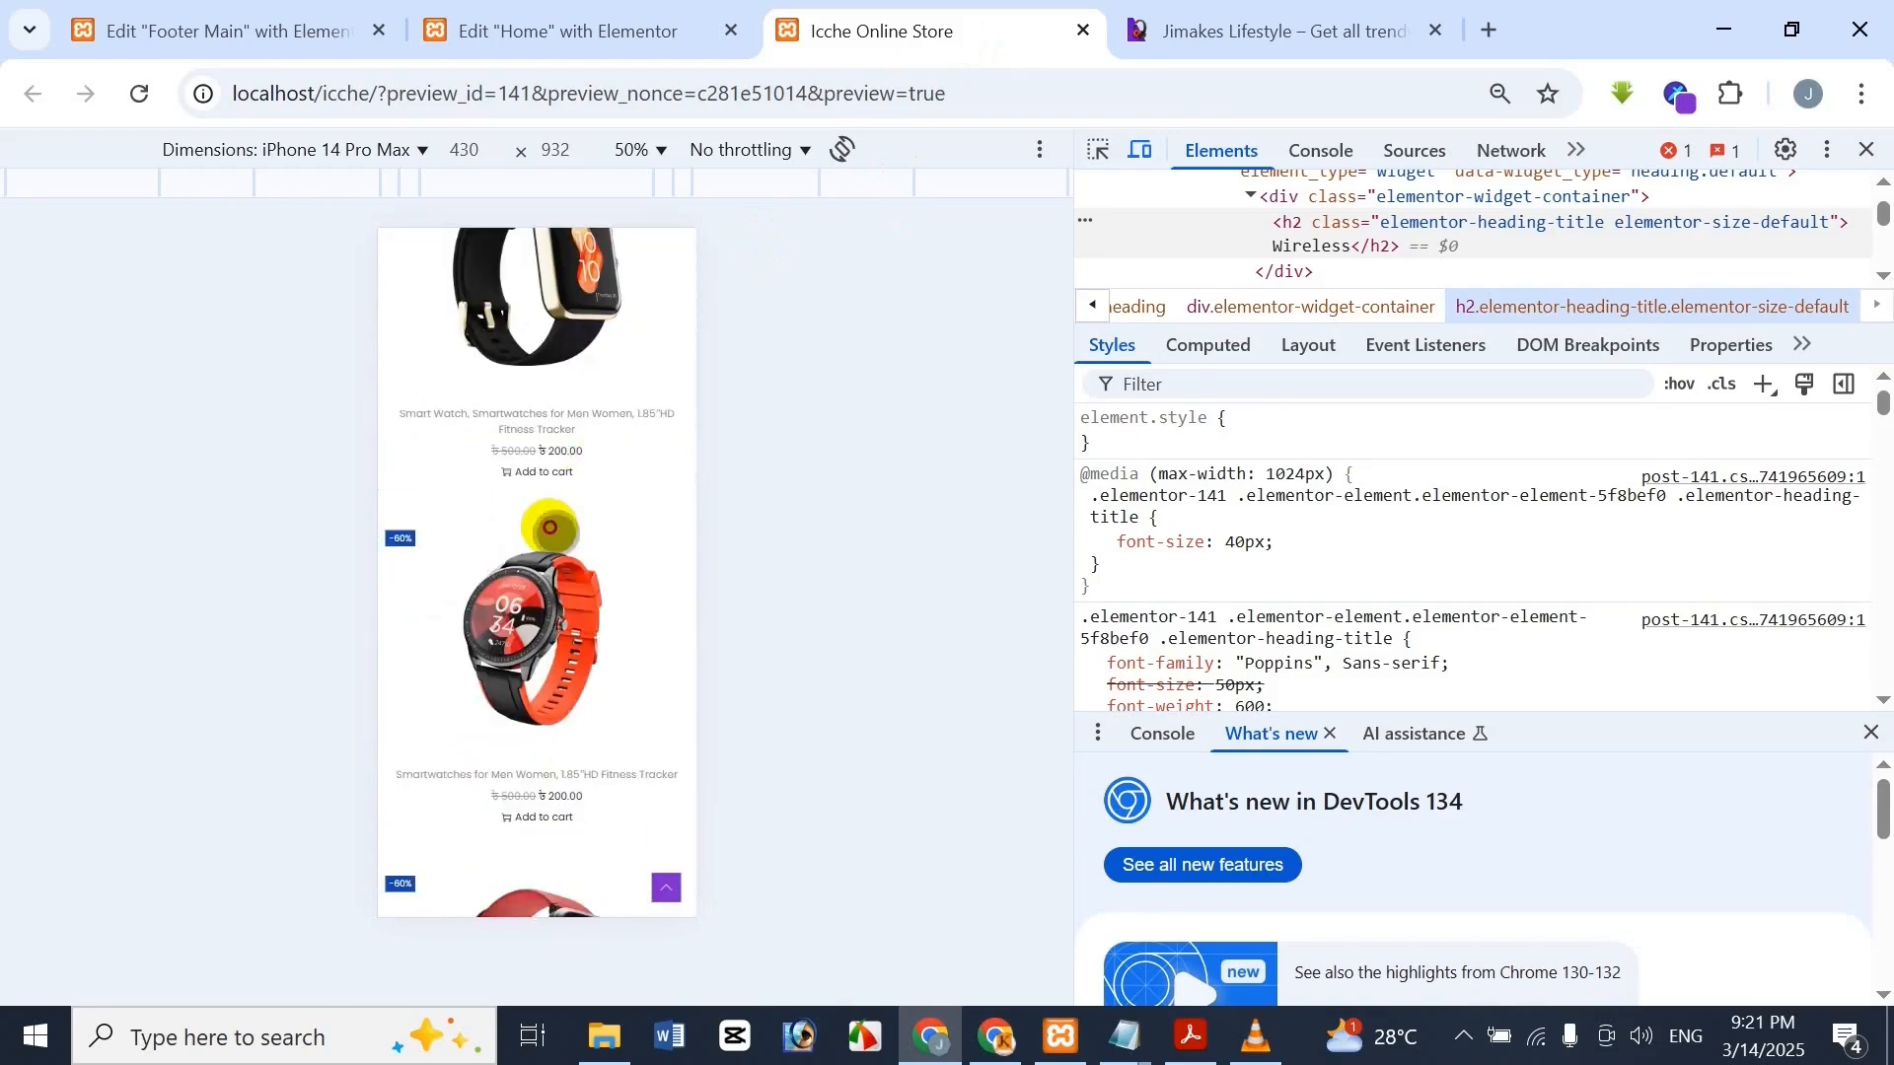
{"action": "scroll", "coordinate": [642, 468], "scroll_direction": "down", "scroll_amount": 10}
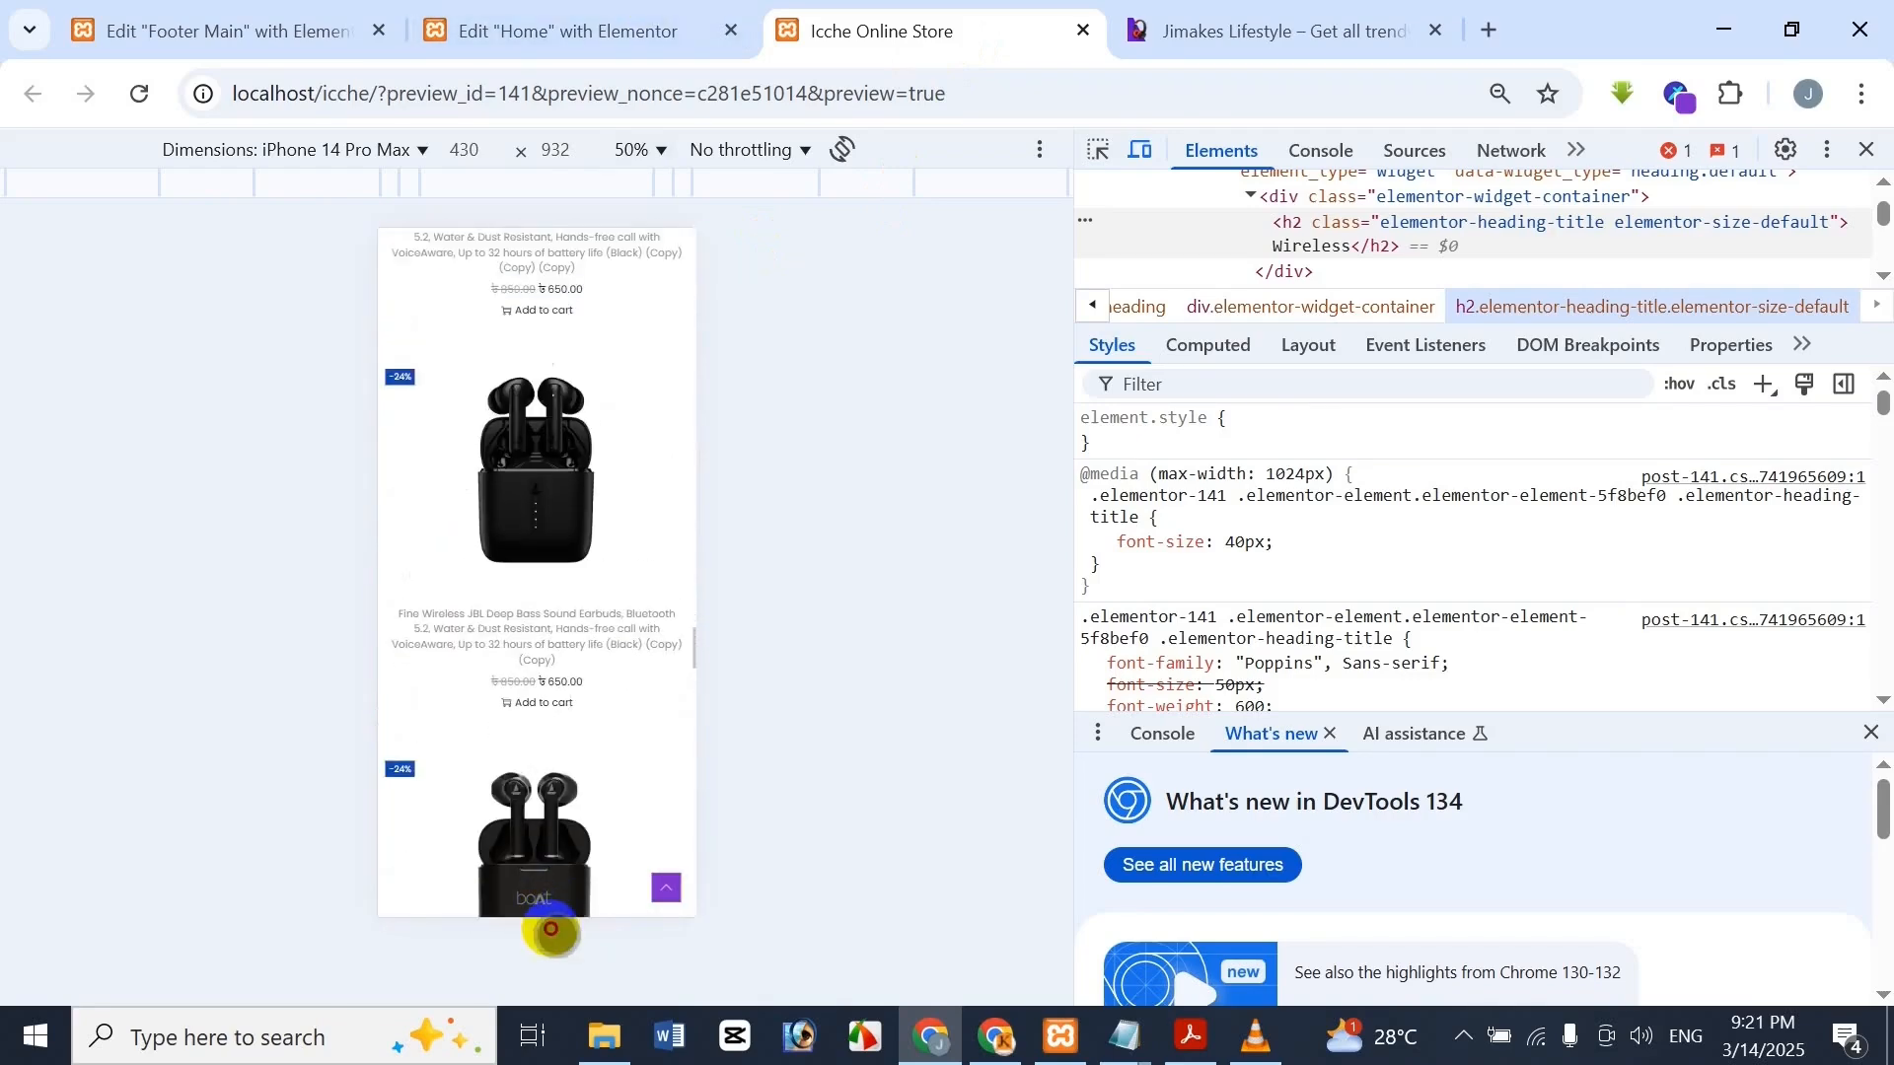
{"action": "left_click_drag", "start_coordinate": [578, 900], "coordinate": [570, 3]}
{"action": "scroll", "coordinate": [599, 634], "scroll_direction": "down", "scroll_amount": 15}
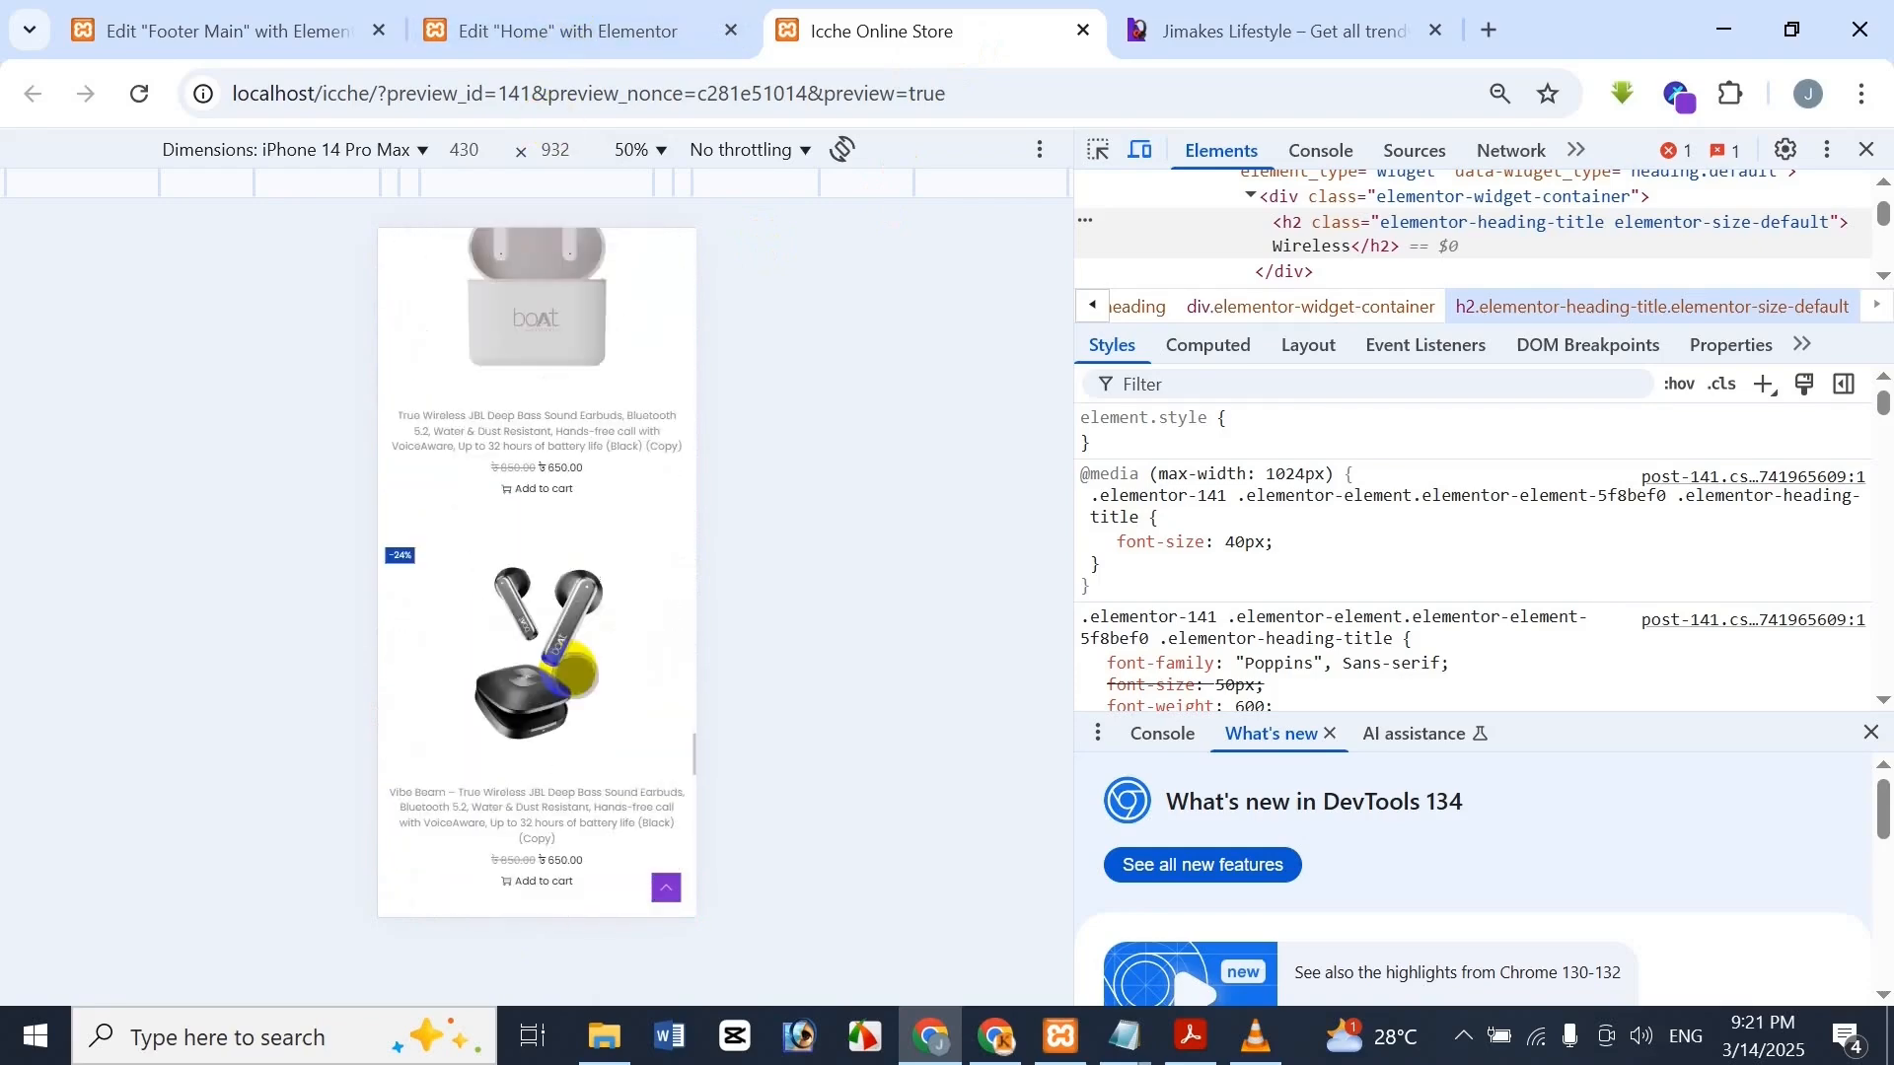
{"action": "scroll", "coordinate": [554, 614], "scroll_direction": "down", "scroll_amount": 10}
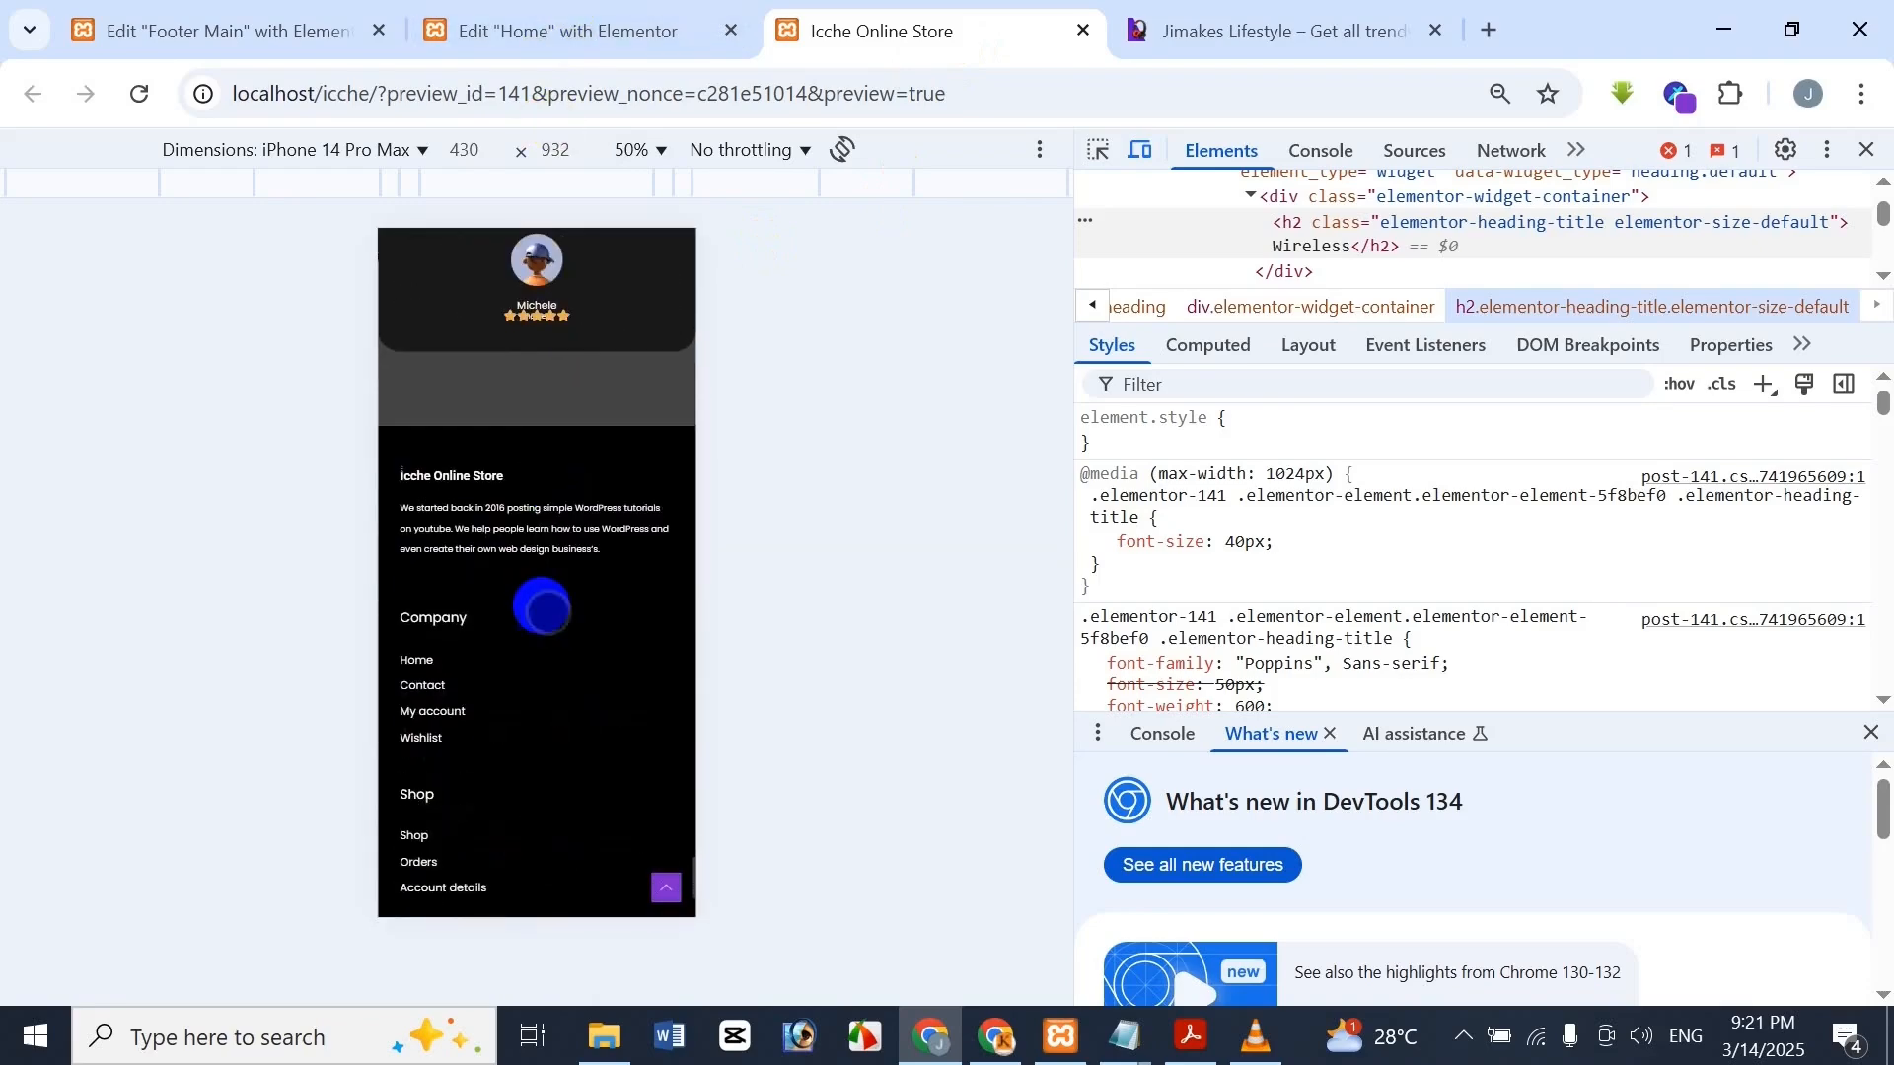
{"action": "left_click_drag", "start_coordinate": [602, 521], "coordinate": [597, 396]}
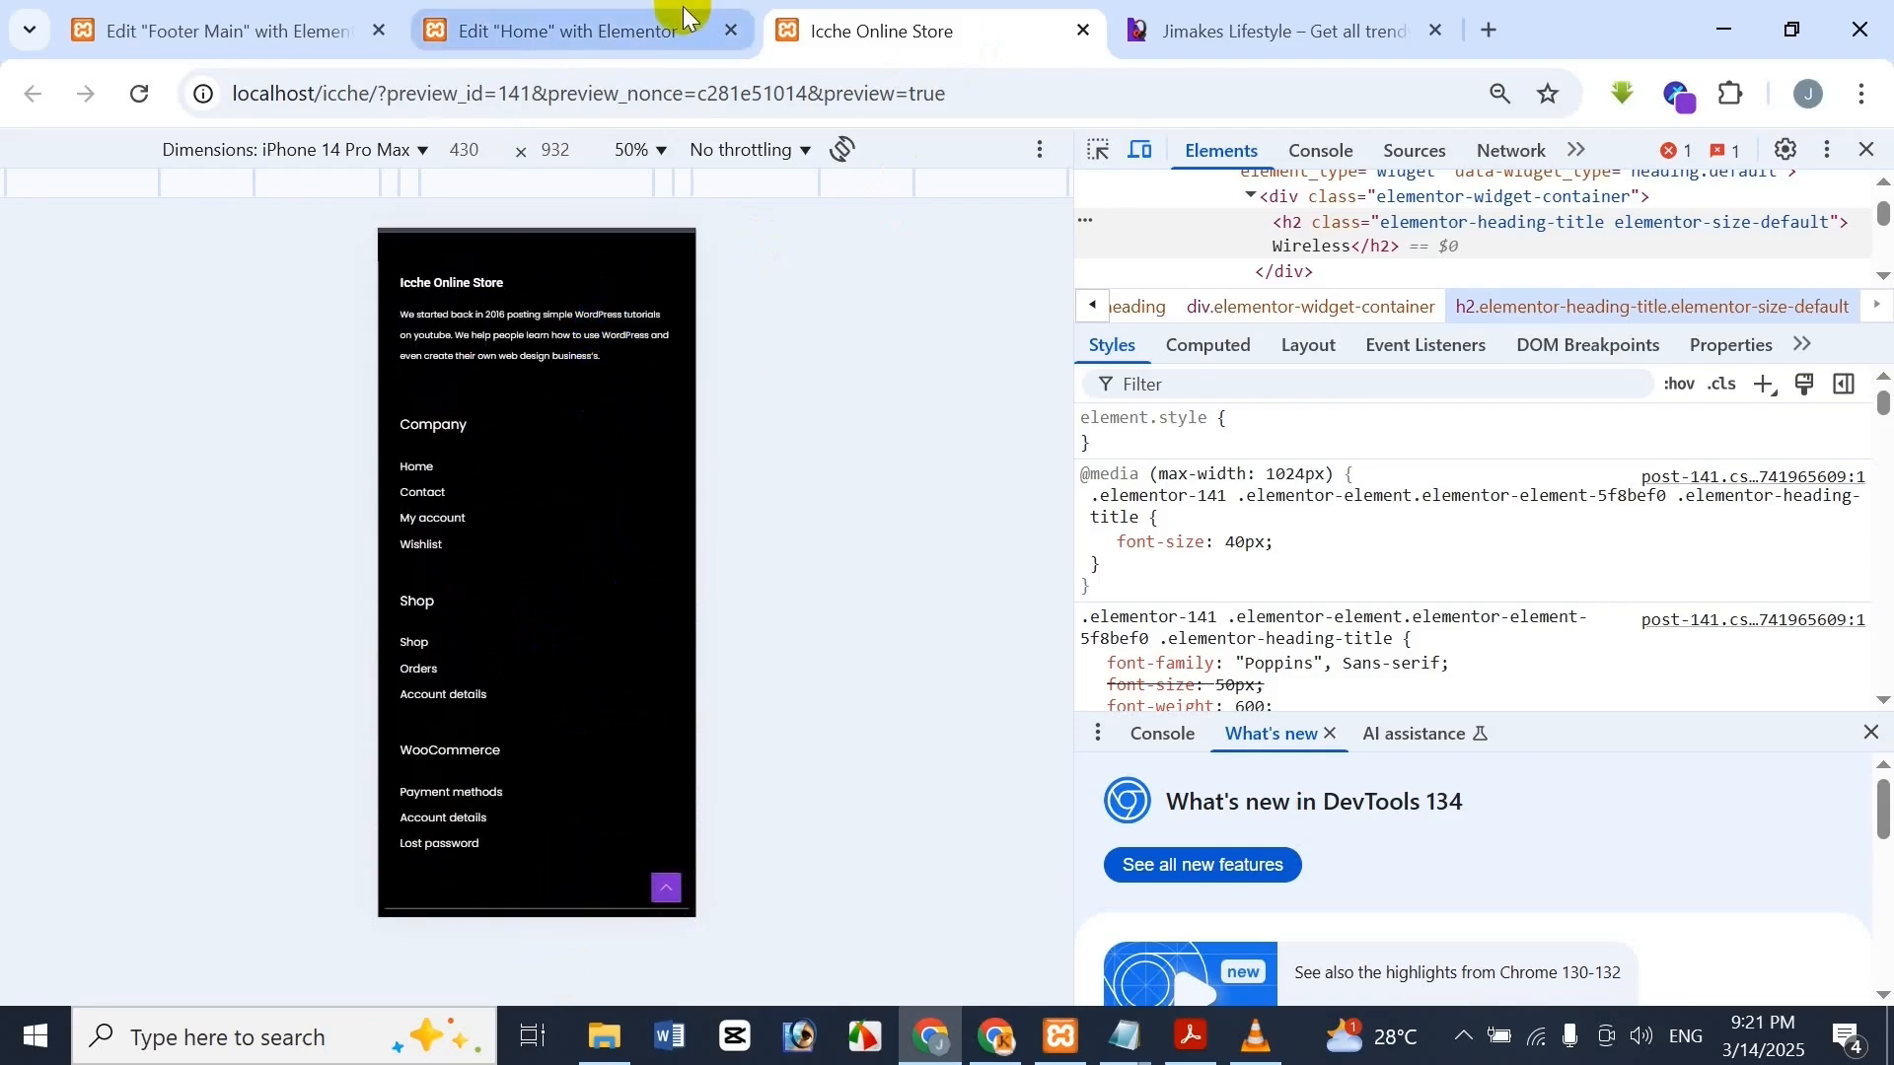
Return to the Home page in the Elementor editor and switch to the WooCommerce Tutorial PDF in Adobe Acrobat
{"action": "left_click", "coordinate": [680, 13]}
{"action": "left_click", "coordinate": [1100, 434]}
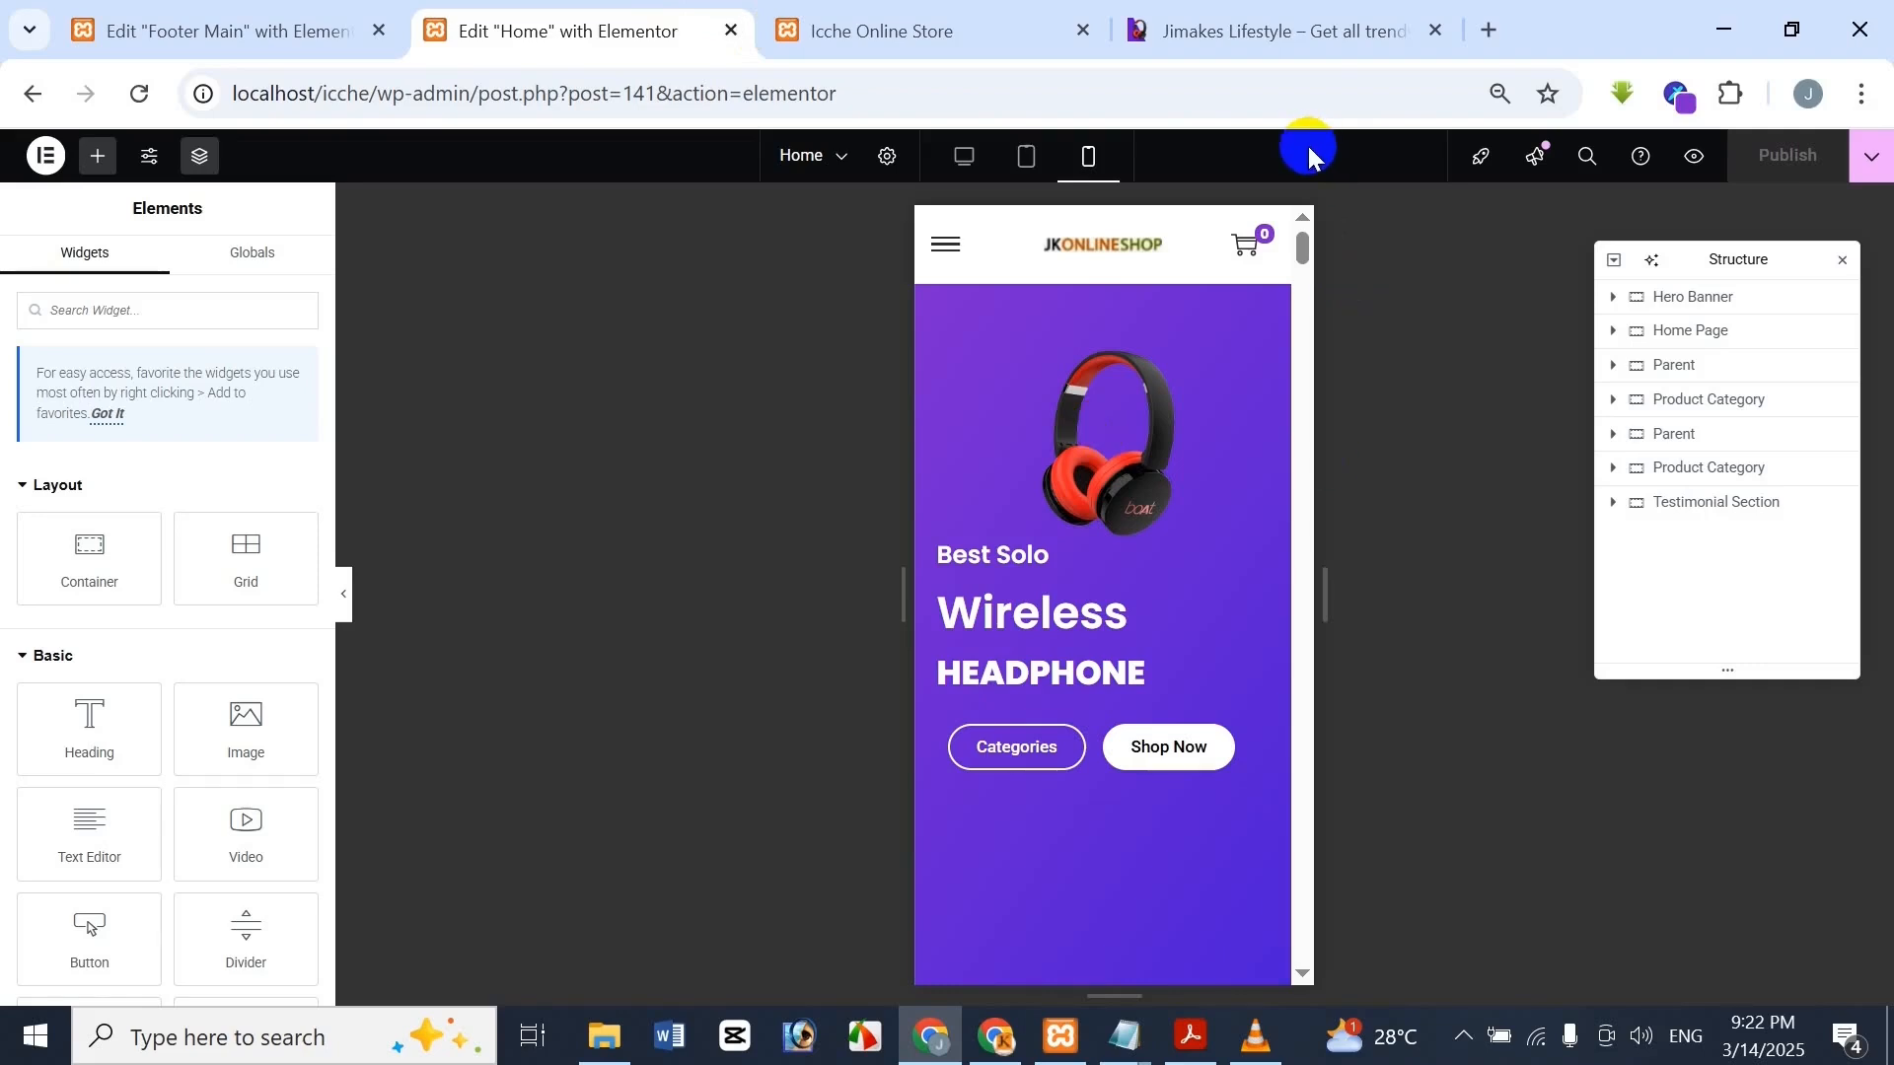
{"action": "mouse_move", "coordinate": [1190, 1036]}
{"action": "left_click", "coordinate": [1211, 1047]}
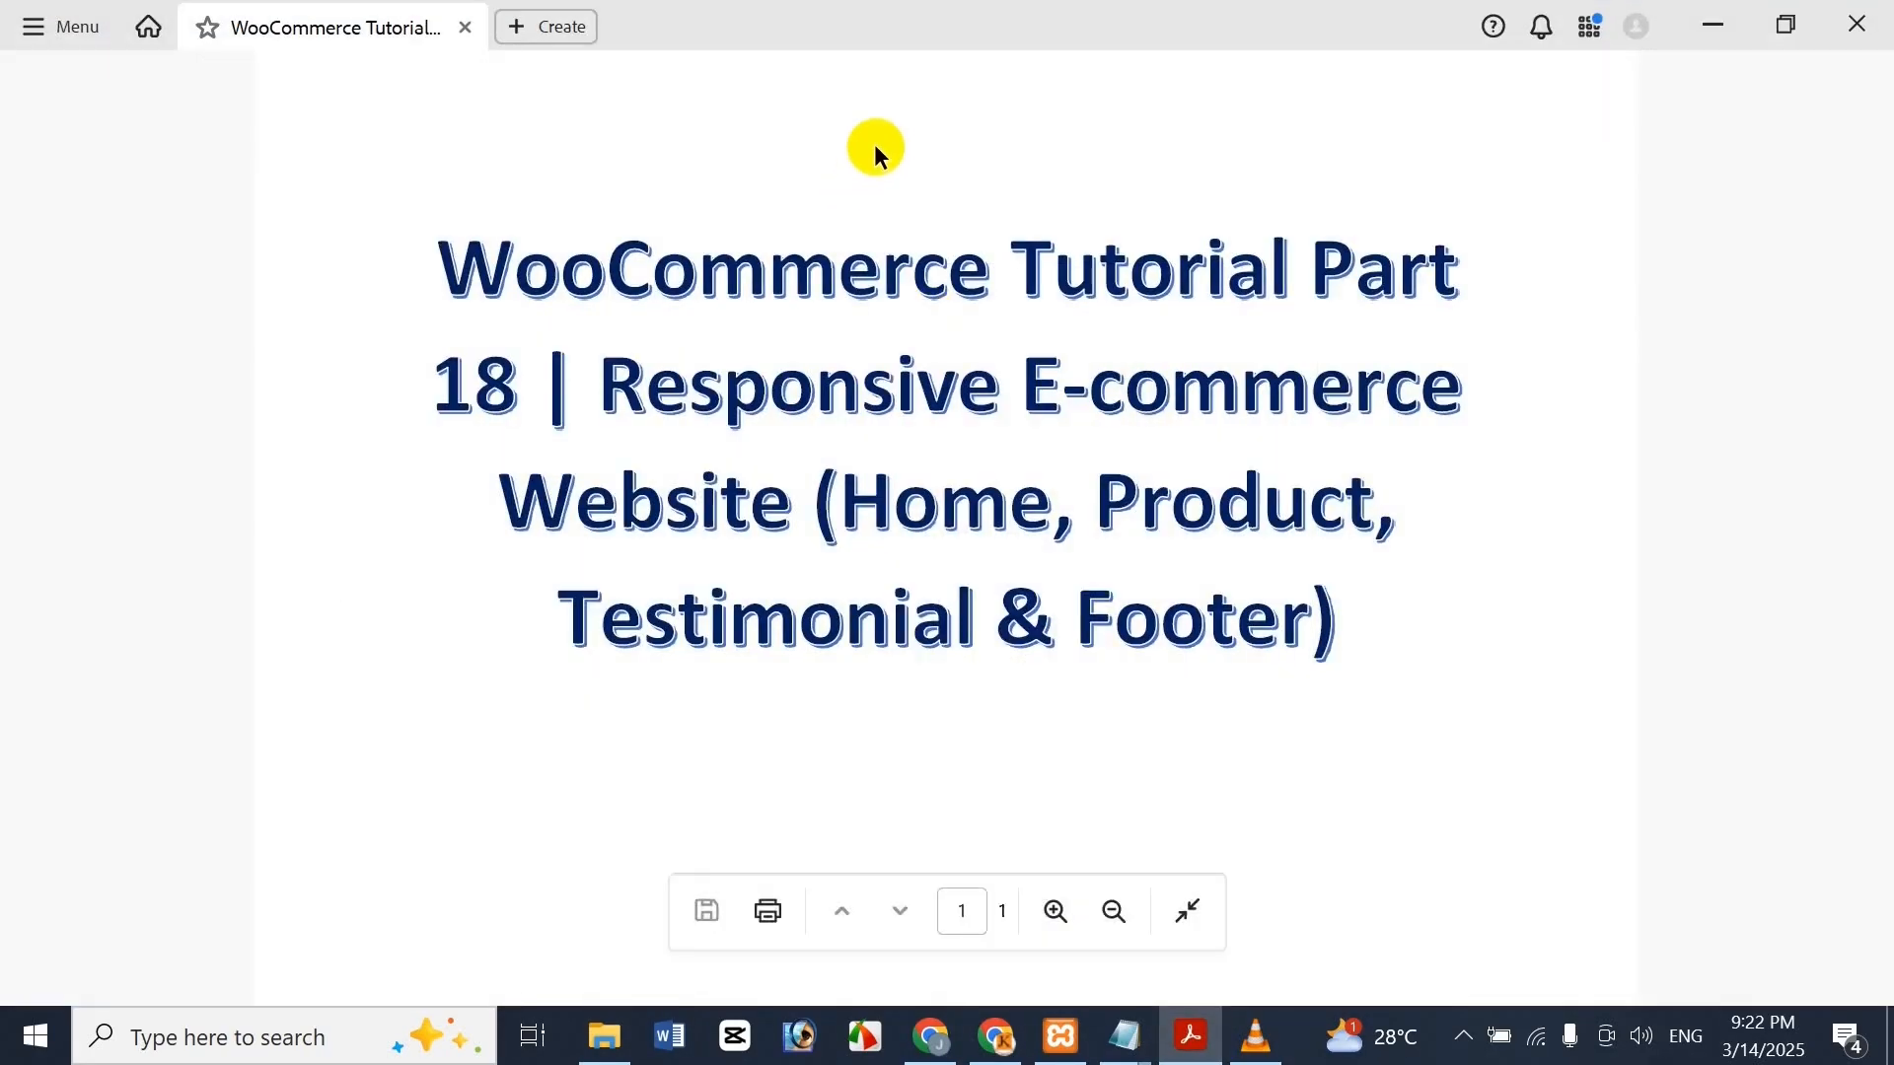